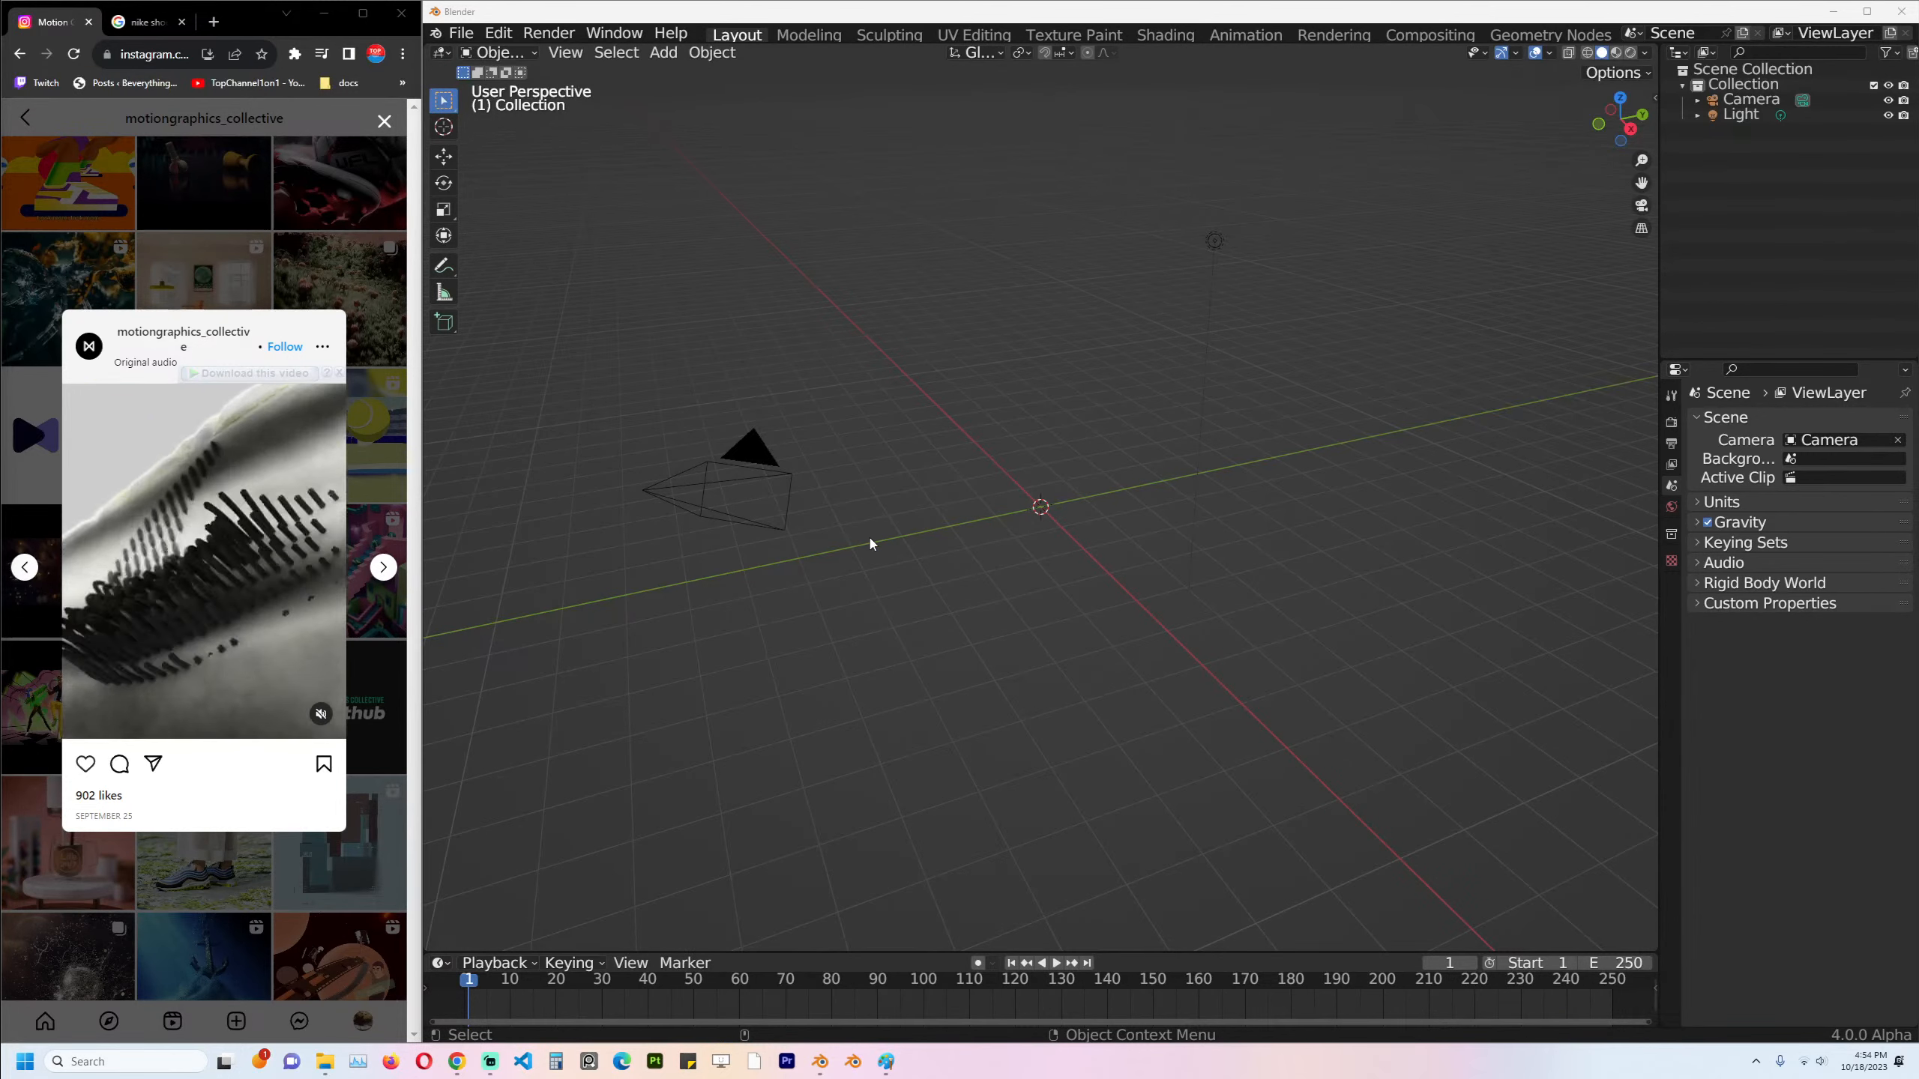
pyautogui.click(781, 521)
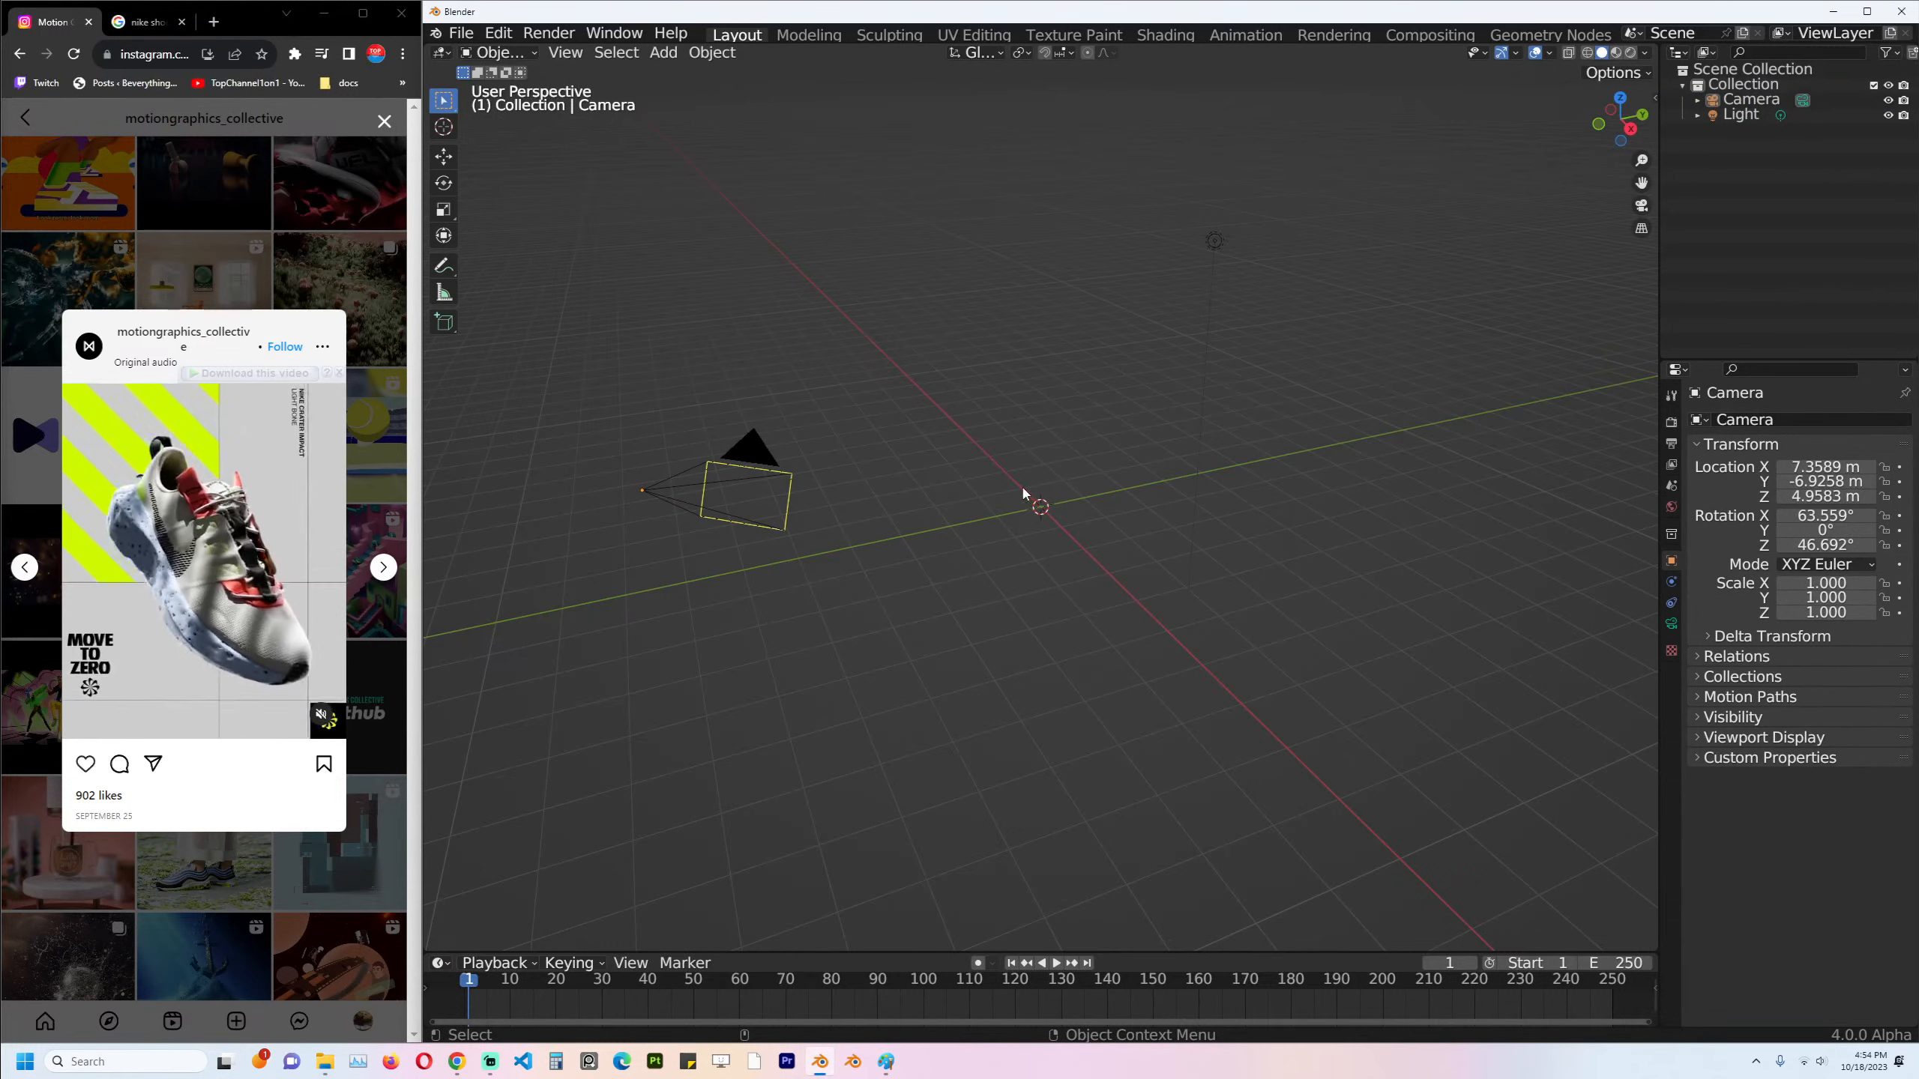
pyautogui.moveTo(1024, 492); pyautogui.dragTo(986, 483, button='middle')
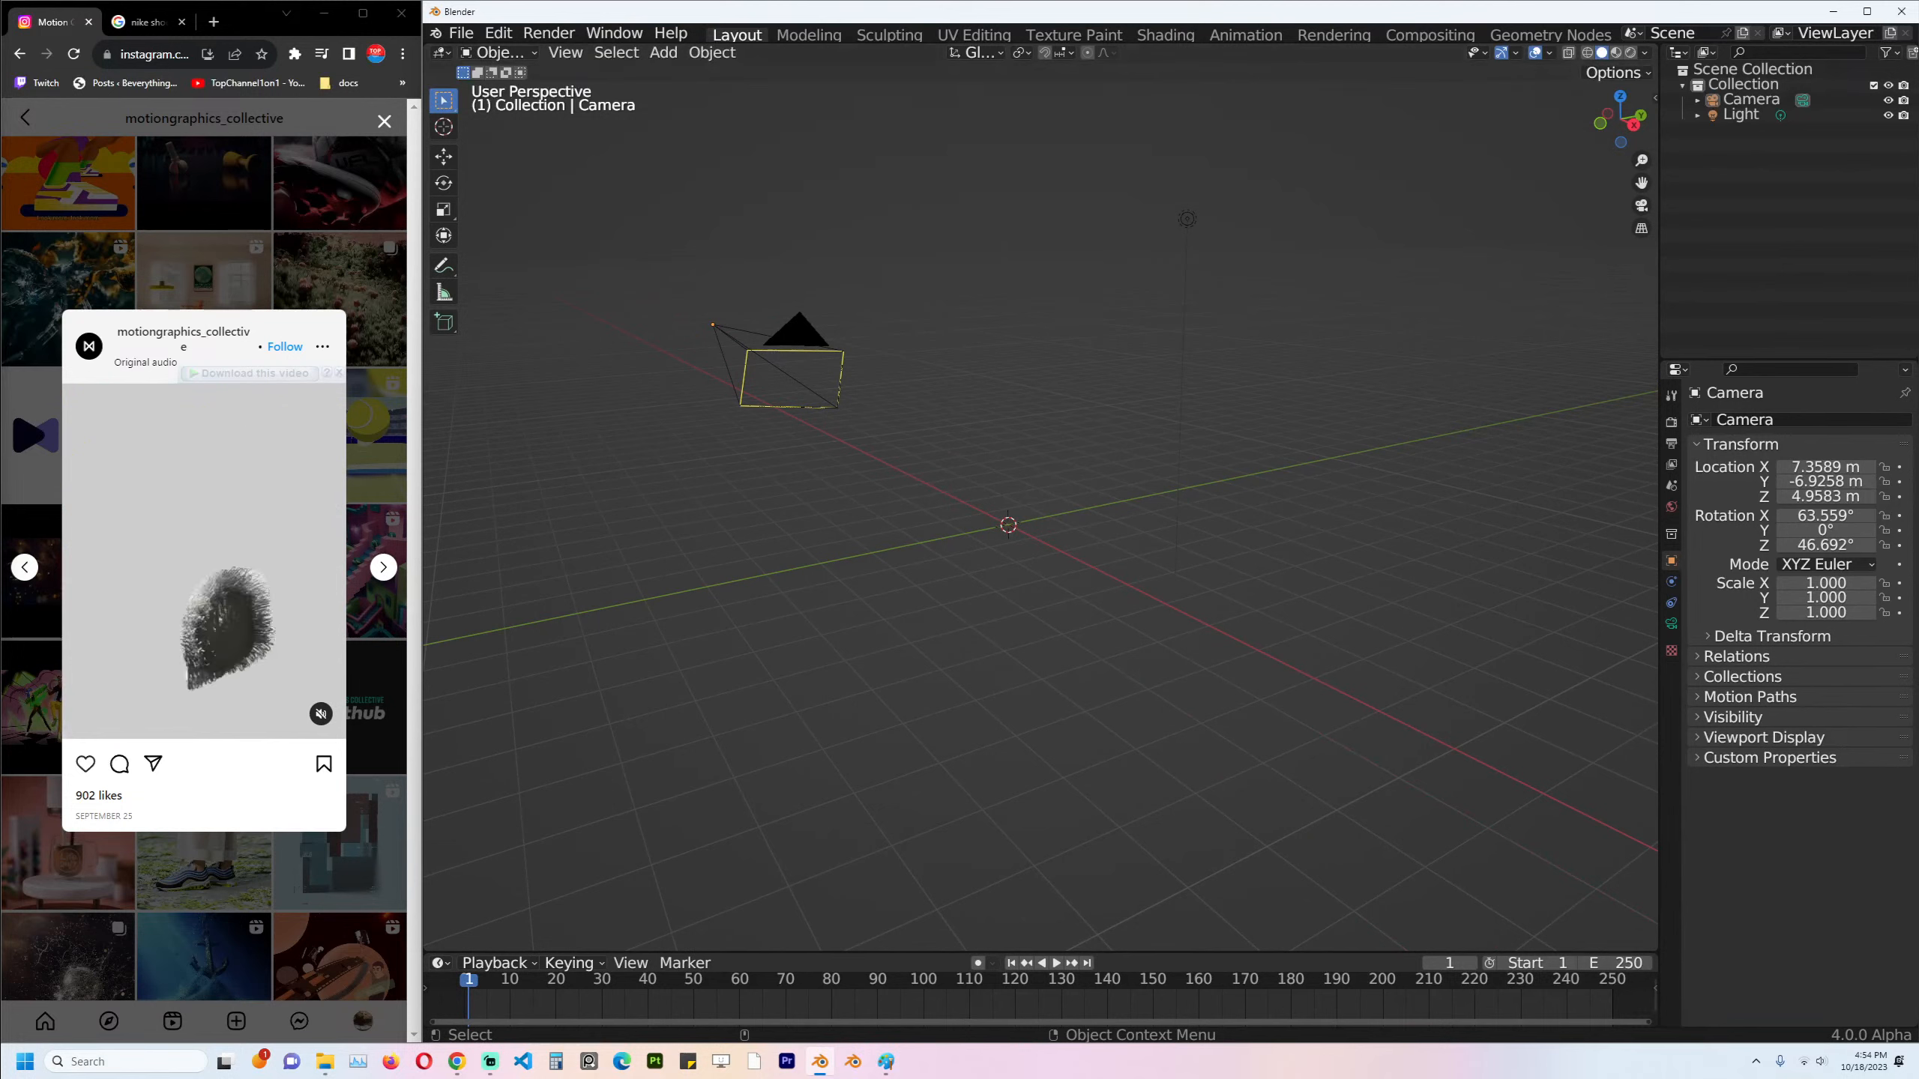
pyautogui.click(1191, 320)
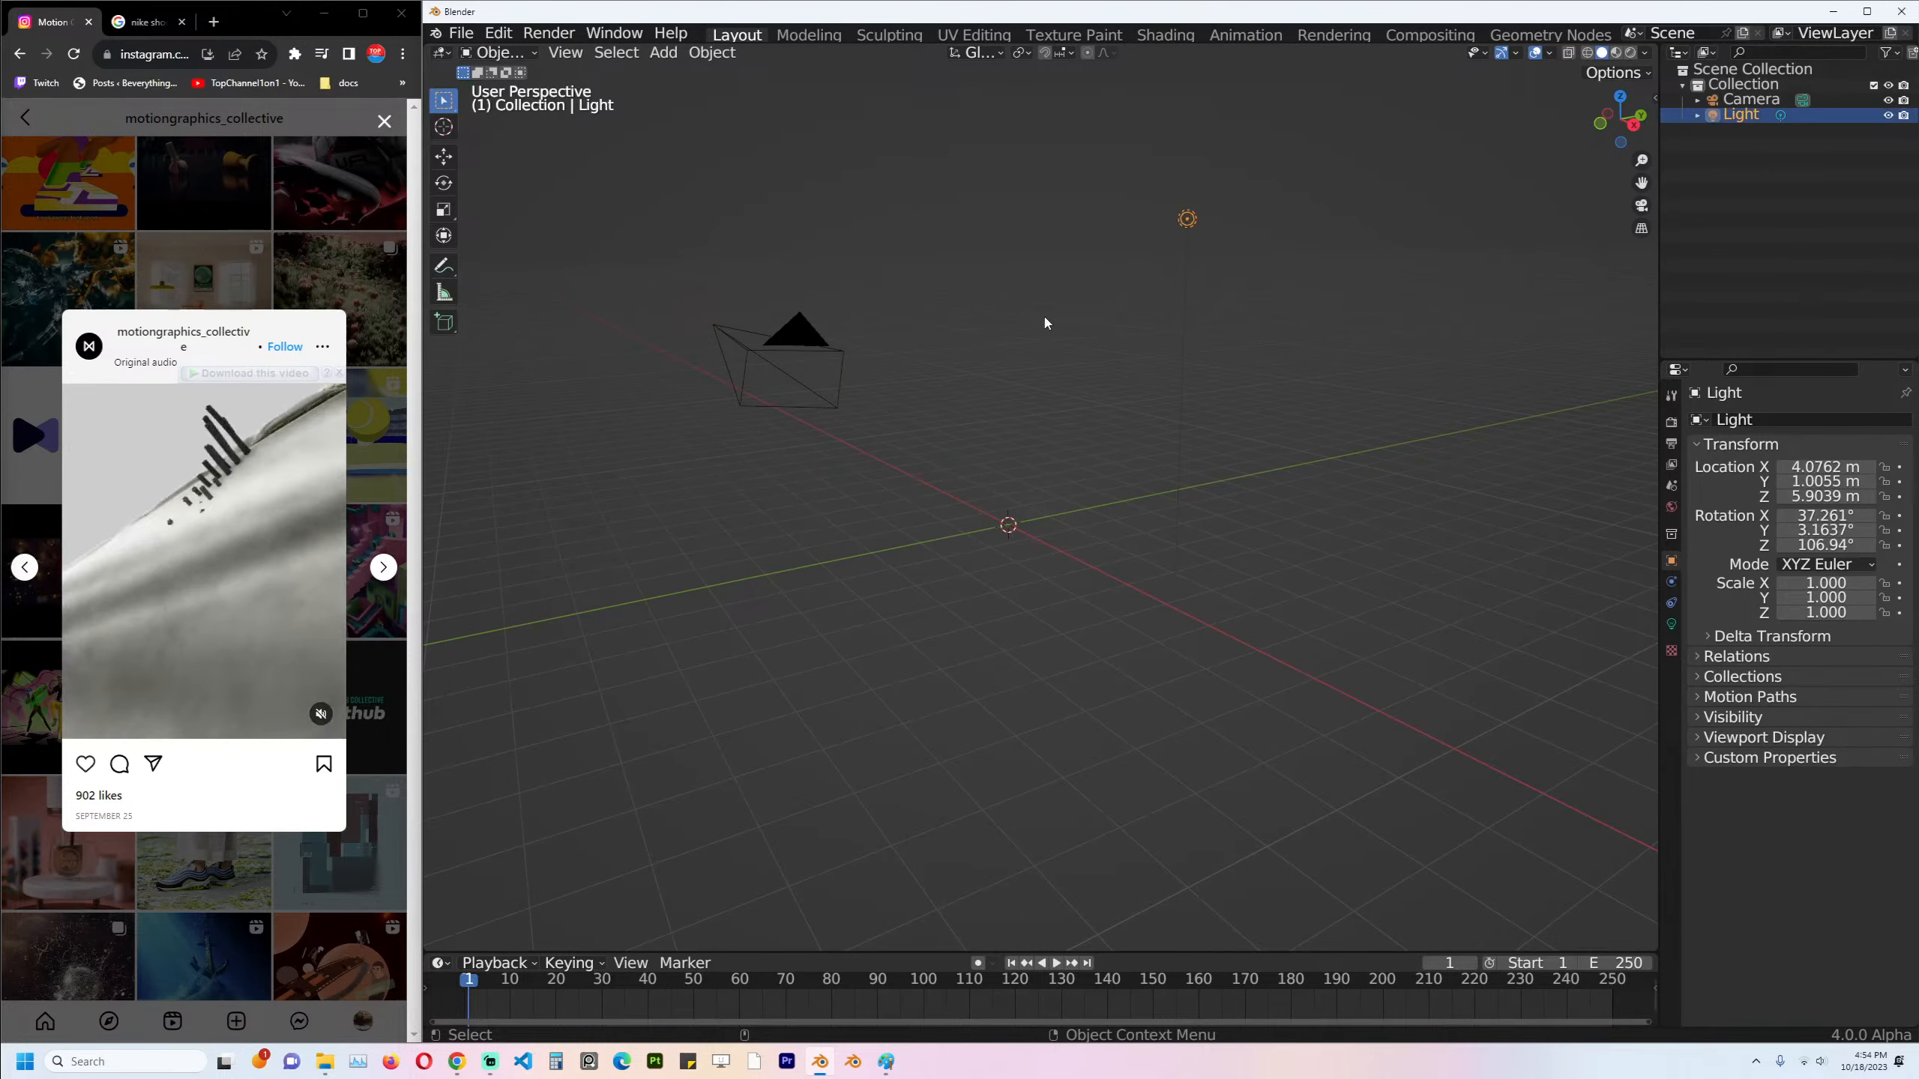
pyautogui.moveTo(817, 294); pyautogui.dragTo(925, 376)
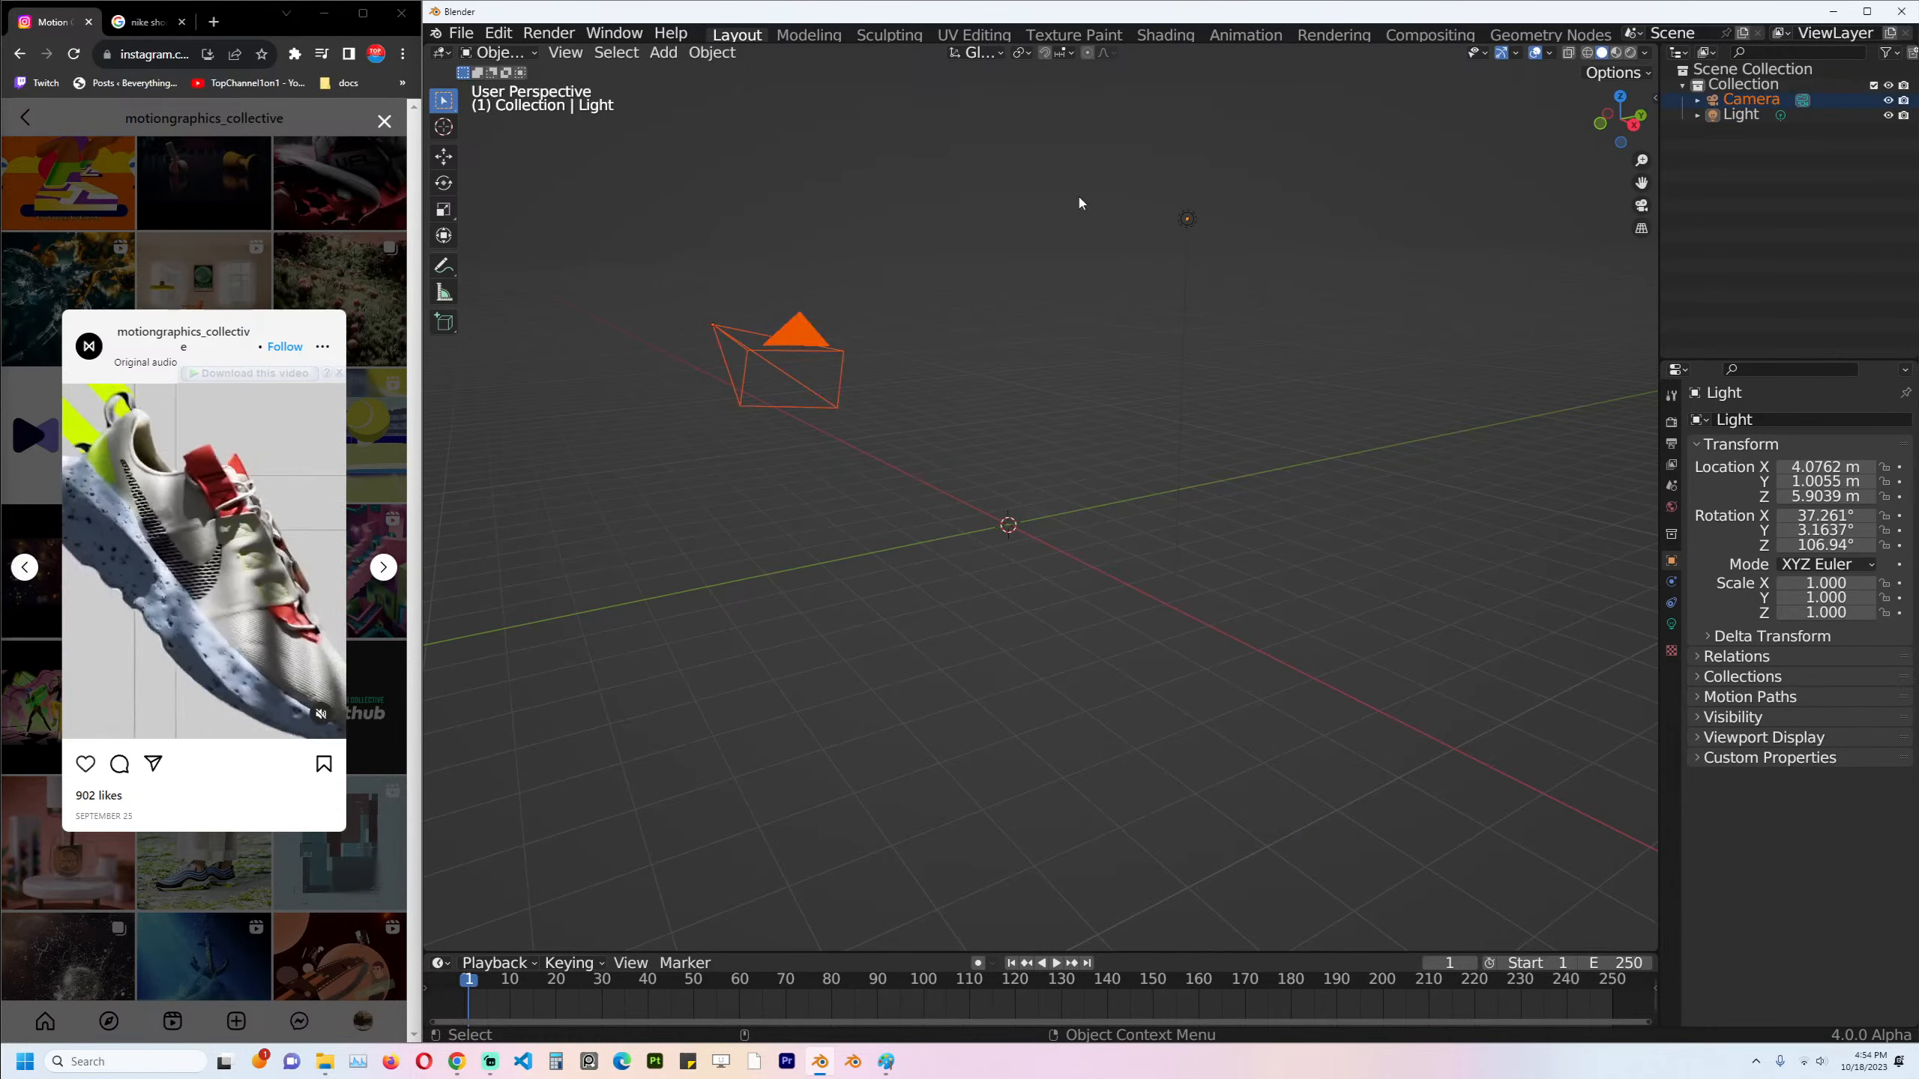
pyautogui.click(1186, 218)
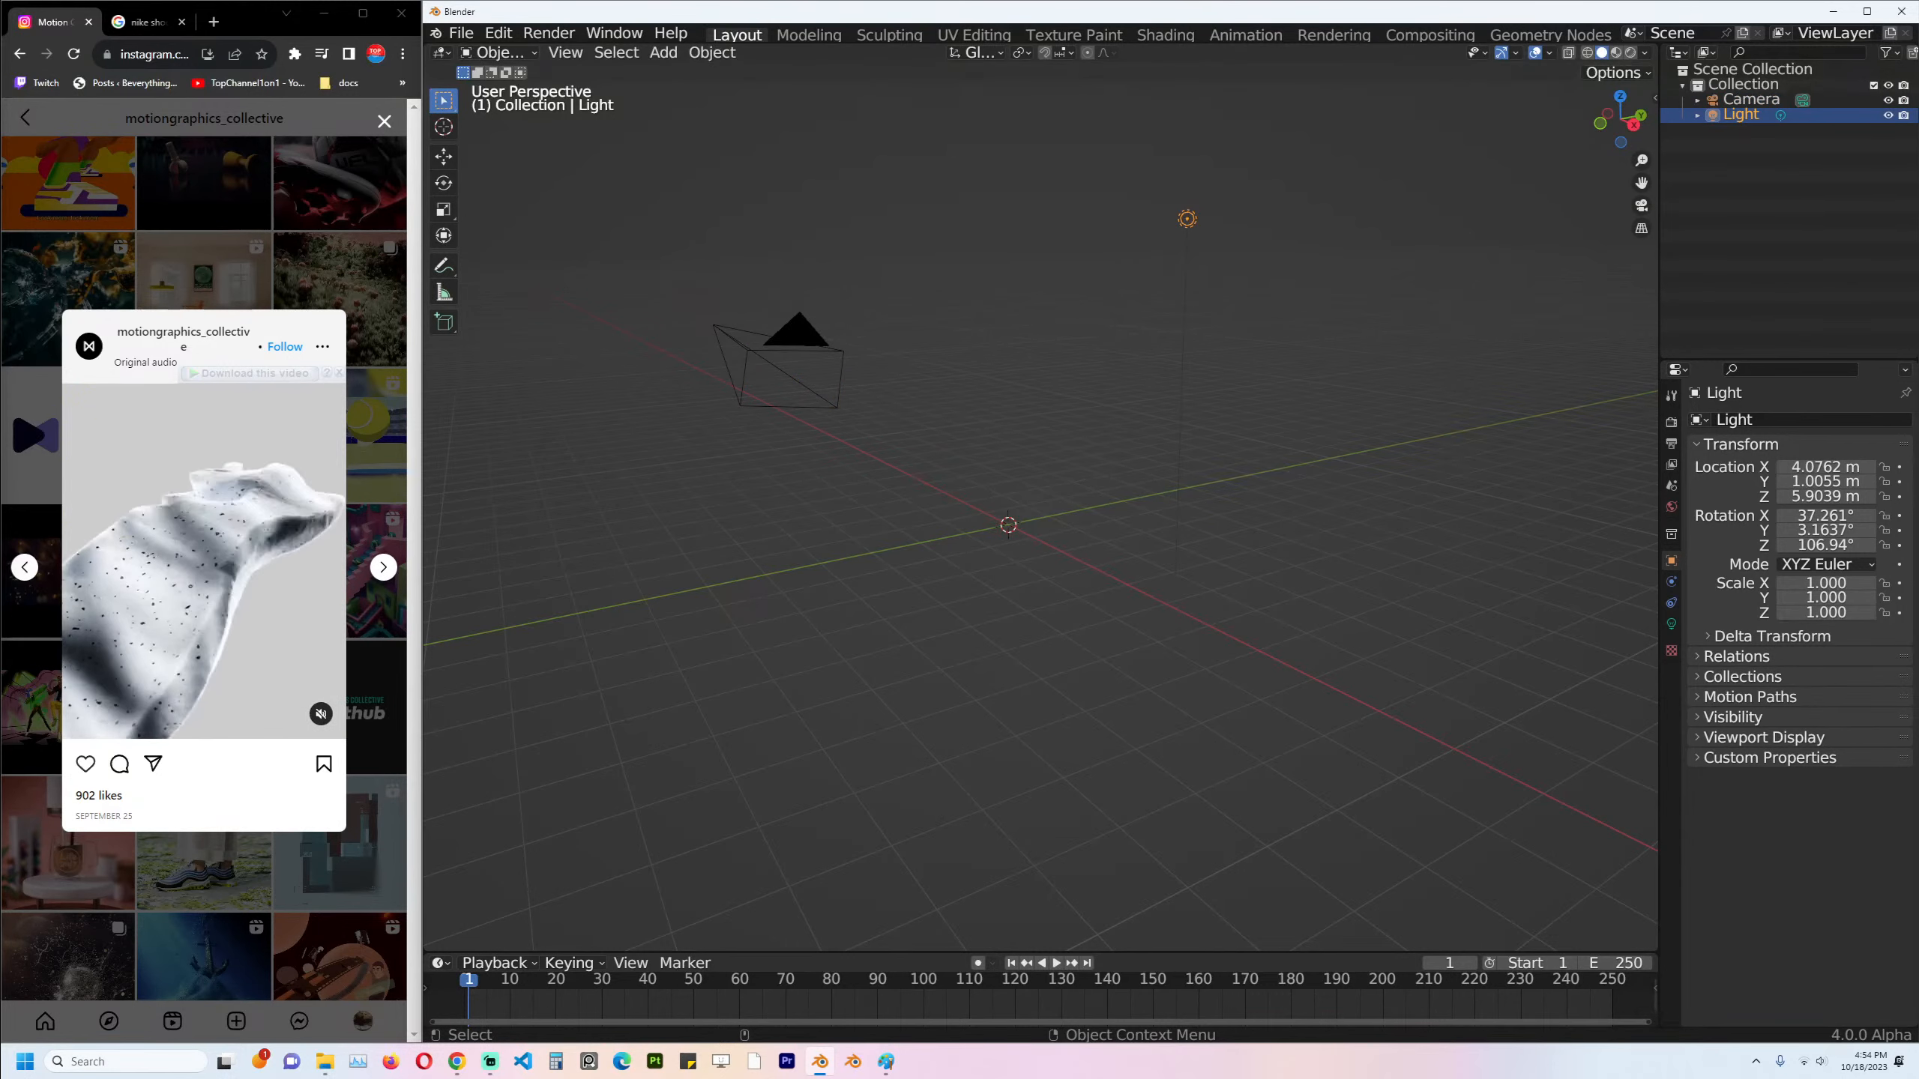
pyautogui.click(1812, 1061)
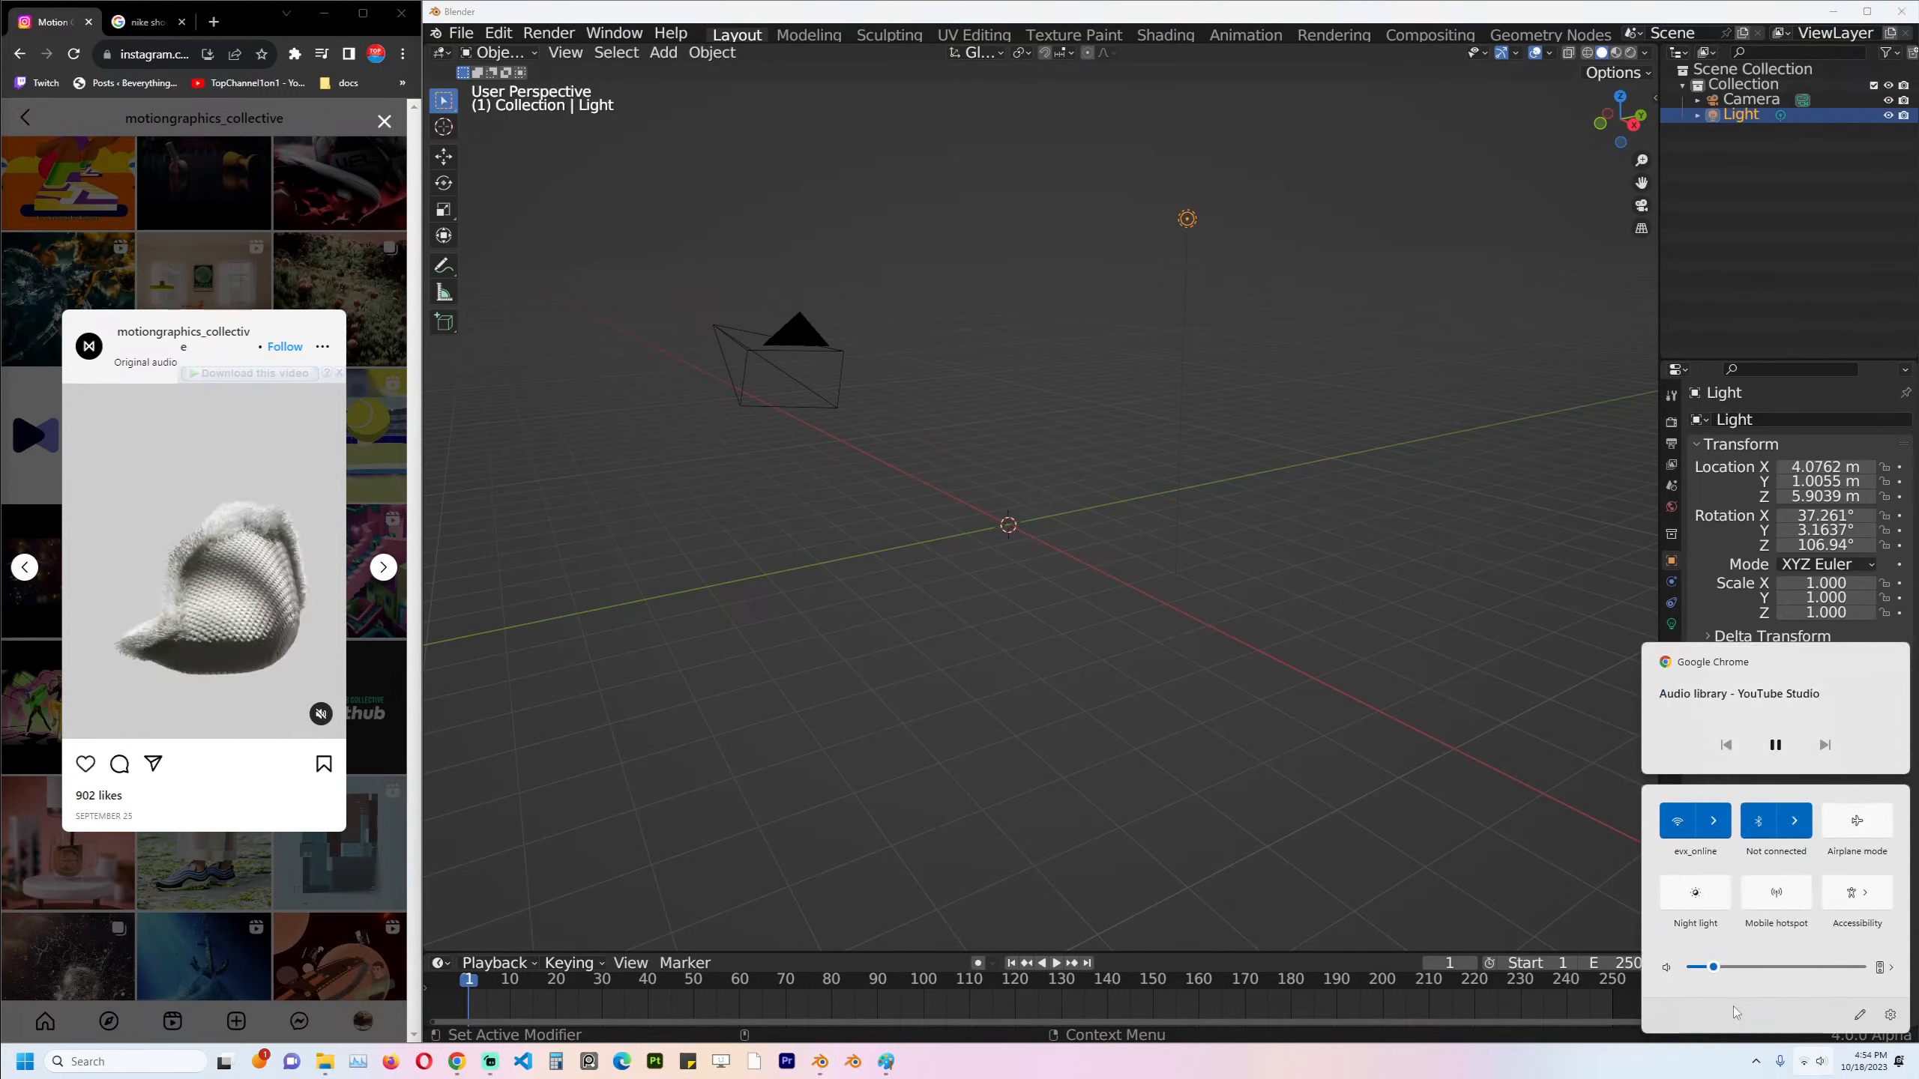
pyautogui.click(844, 549)
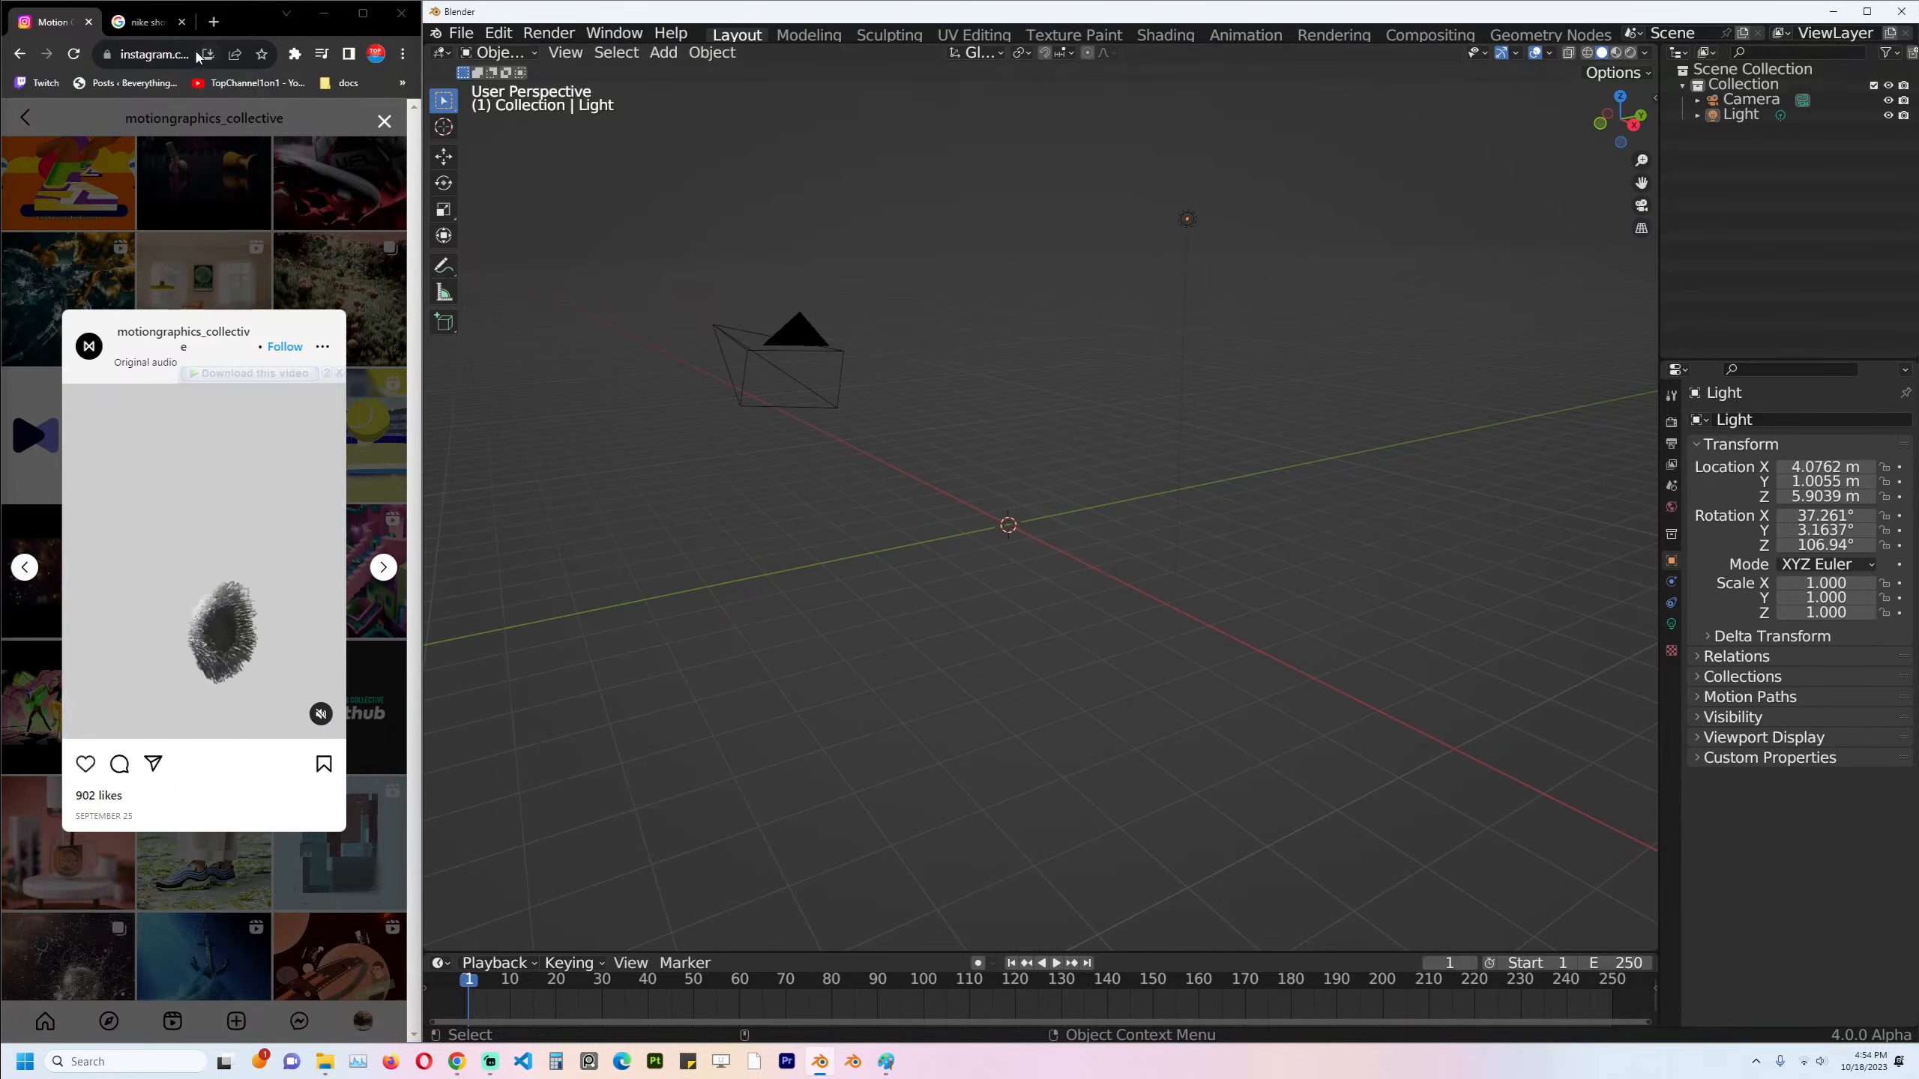
# Switch to Chrome and open the full preview of the Nike Joyride shoe from the "nike shoe" image results.
pyautogui.click(147, 22)
pyautogui.click(105, 197)
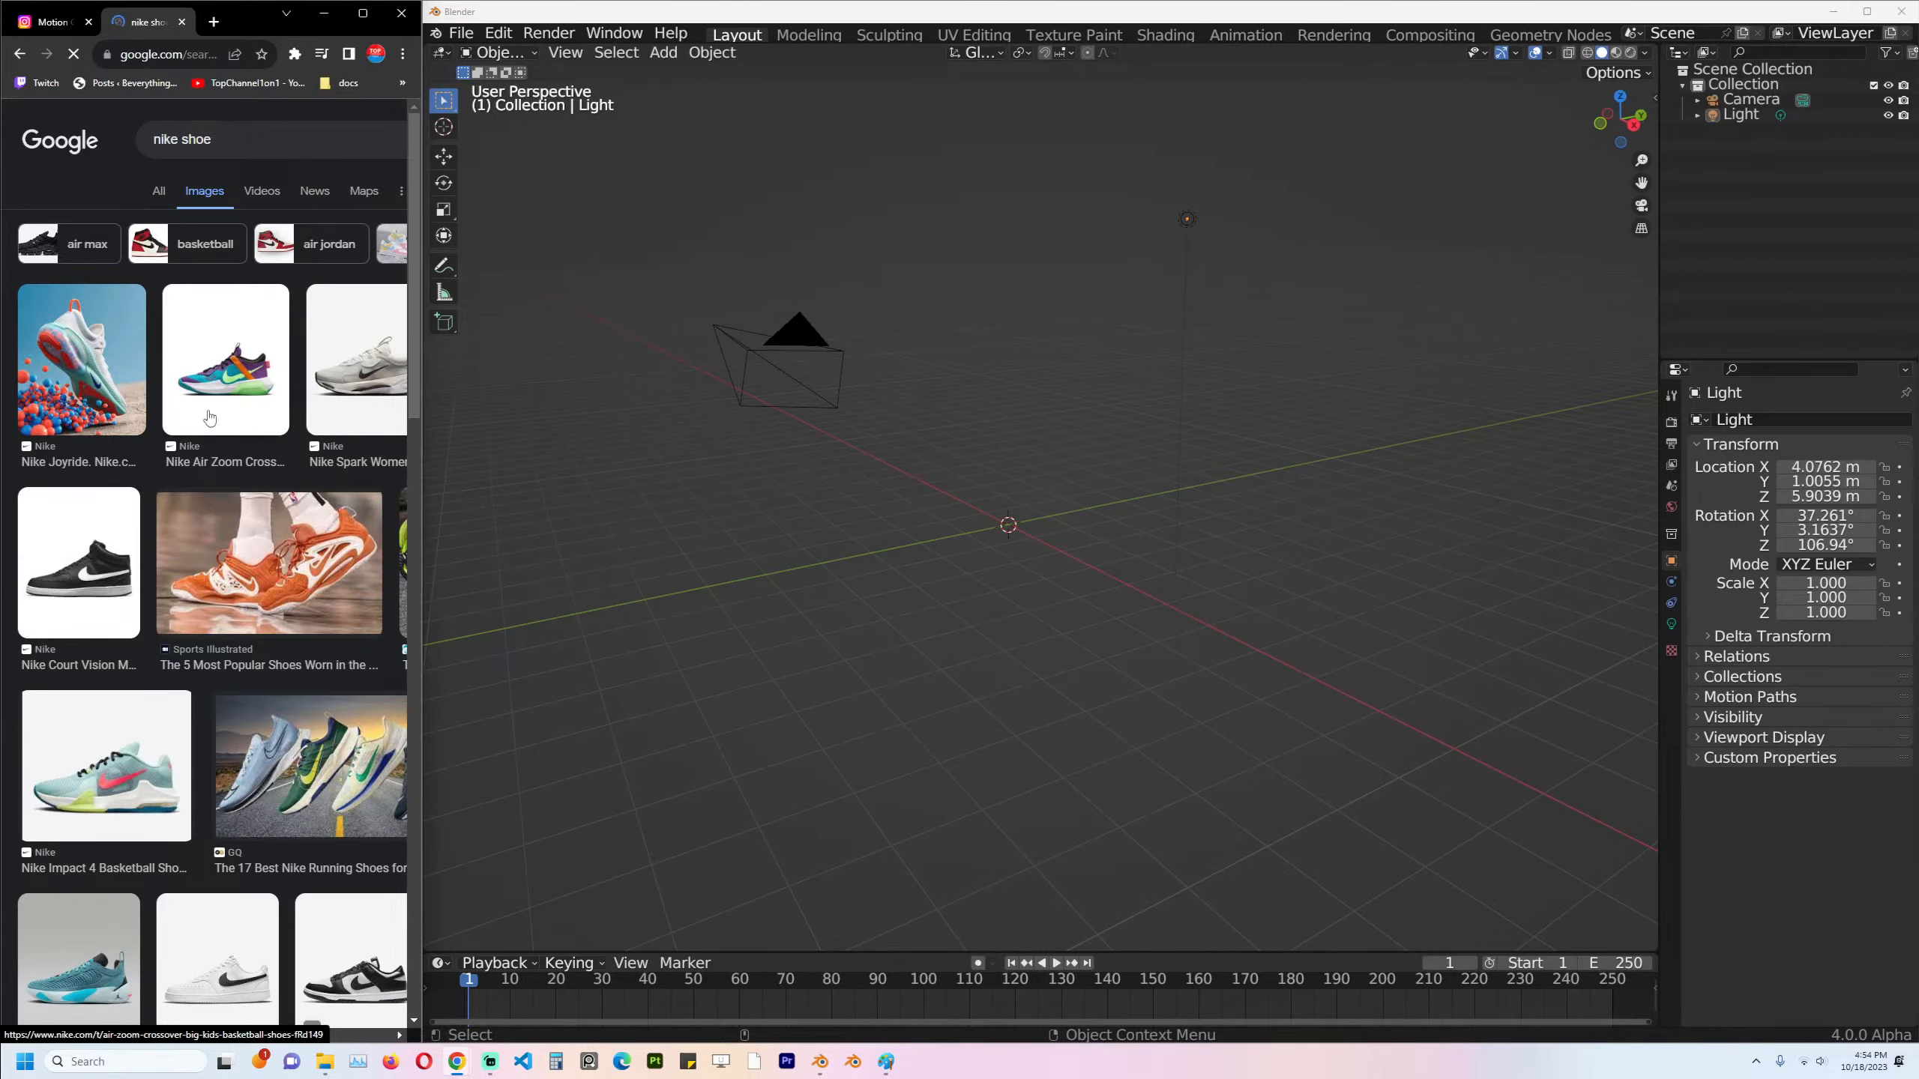
pyautogui.click(99, 378)
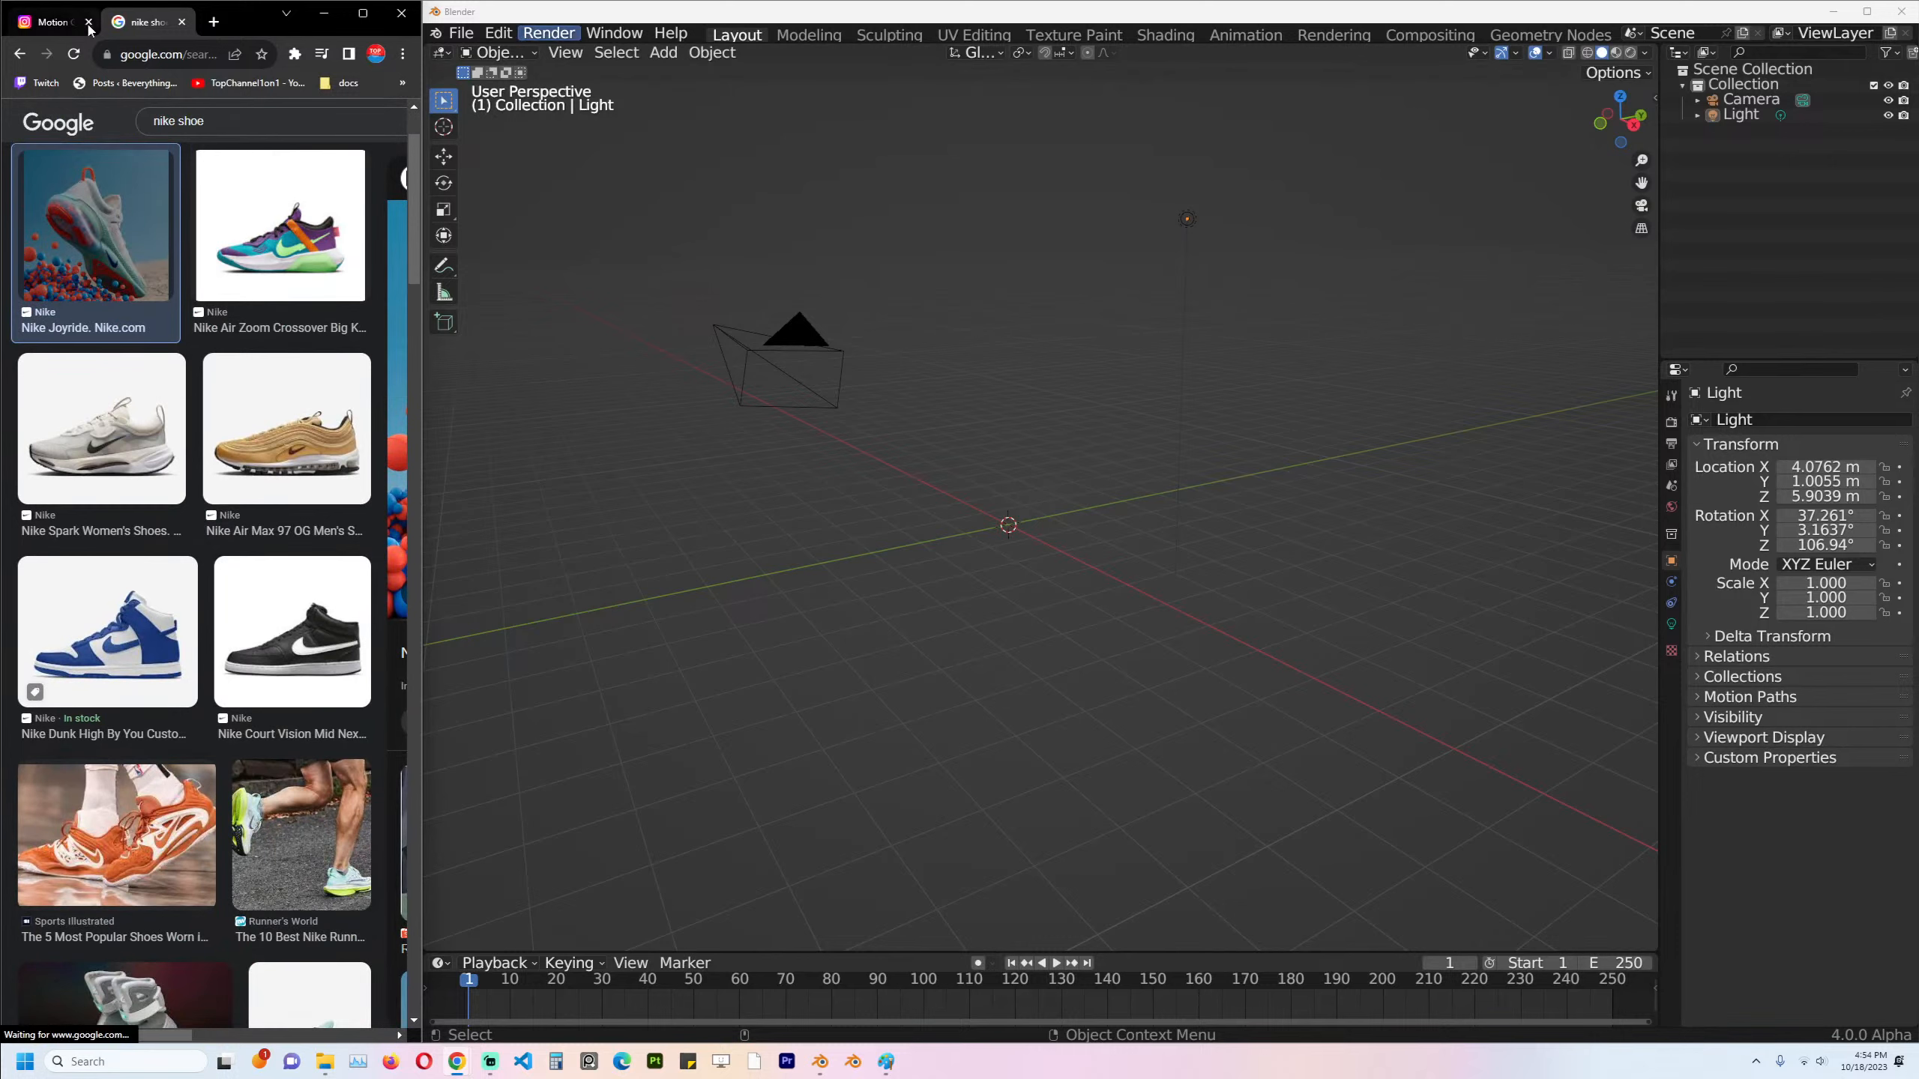
pyautogui.click(88, 28)
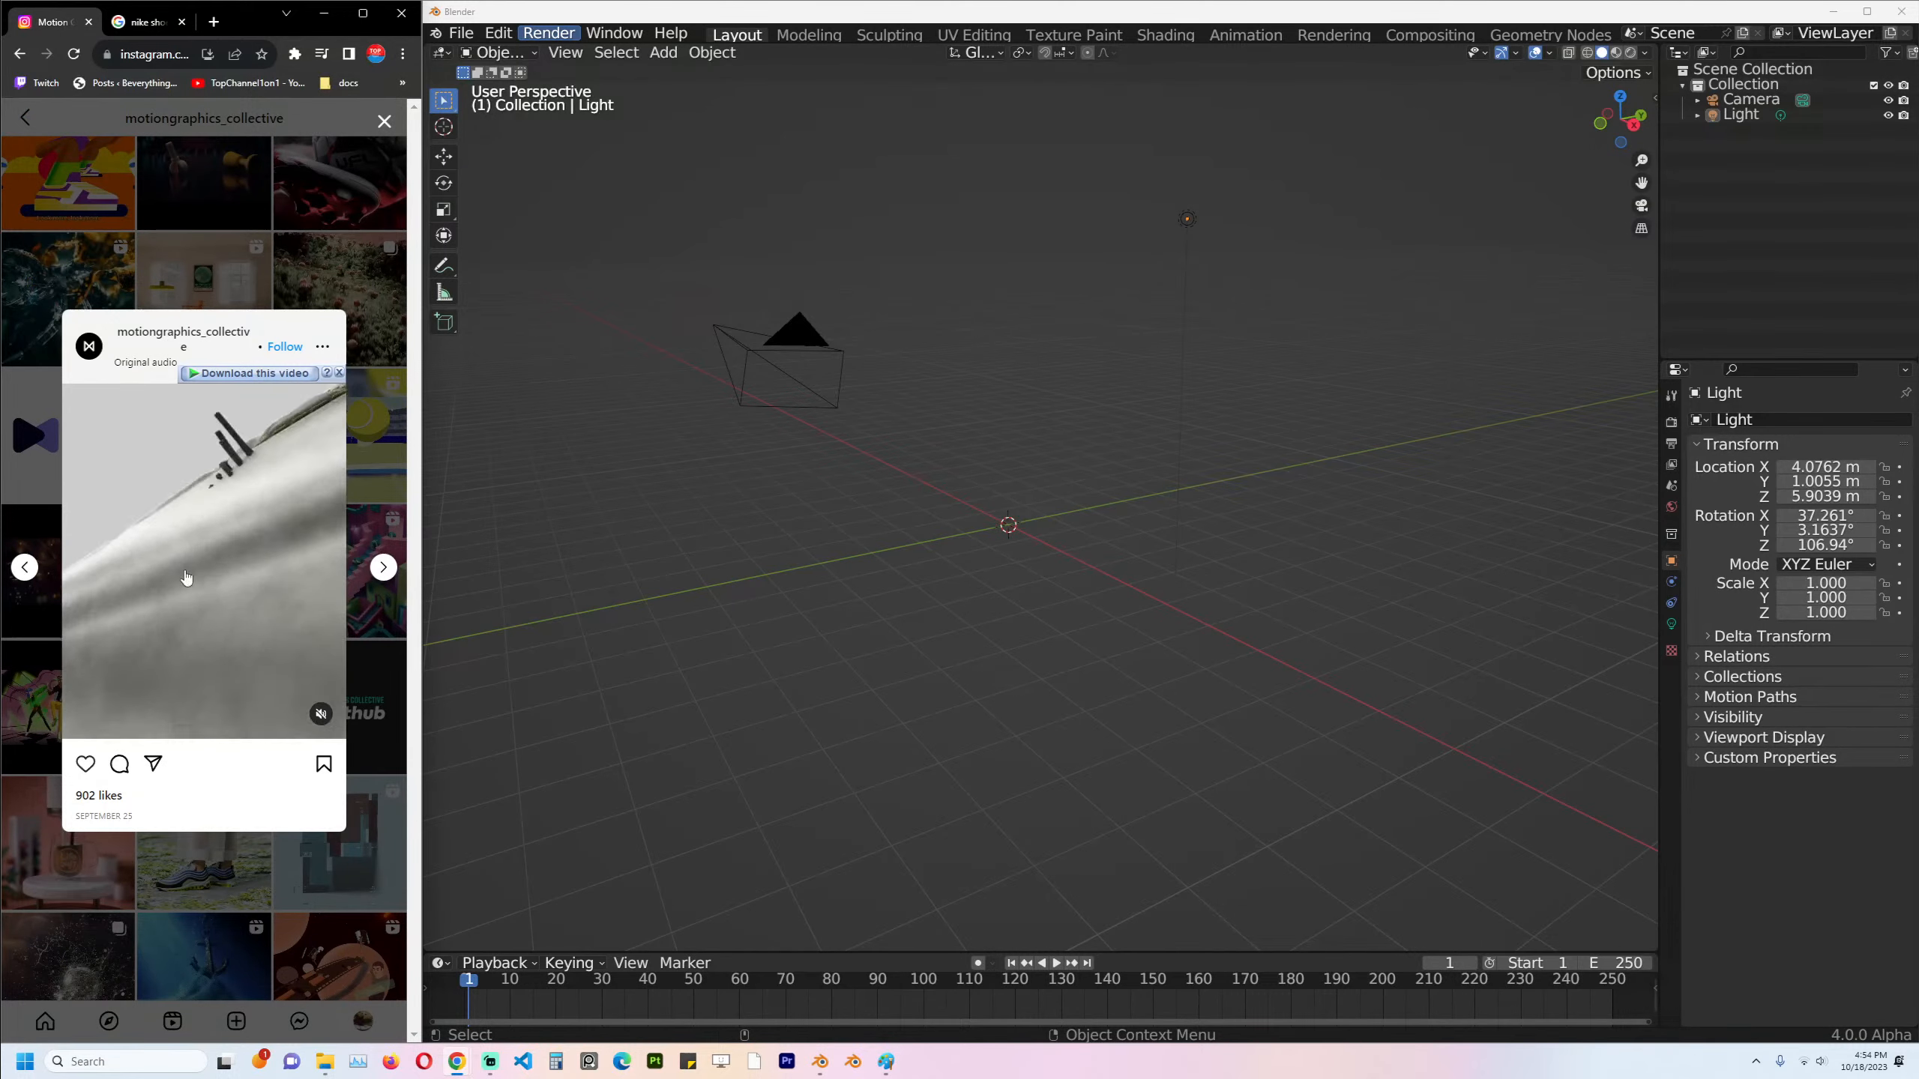
pyautogui.click(156, 27)
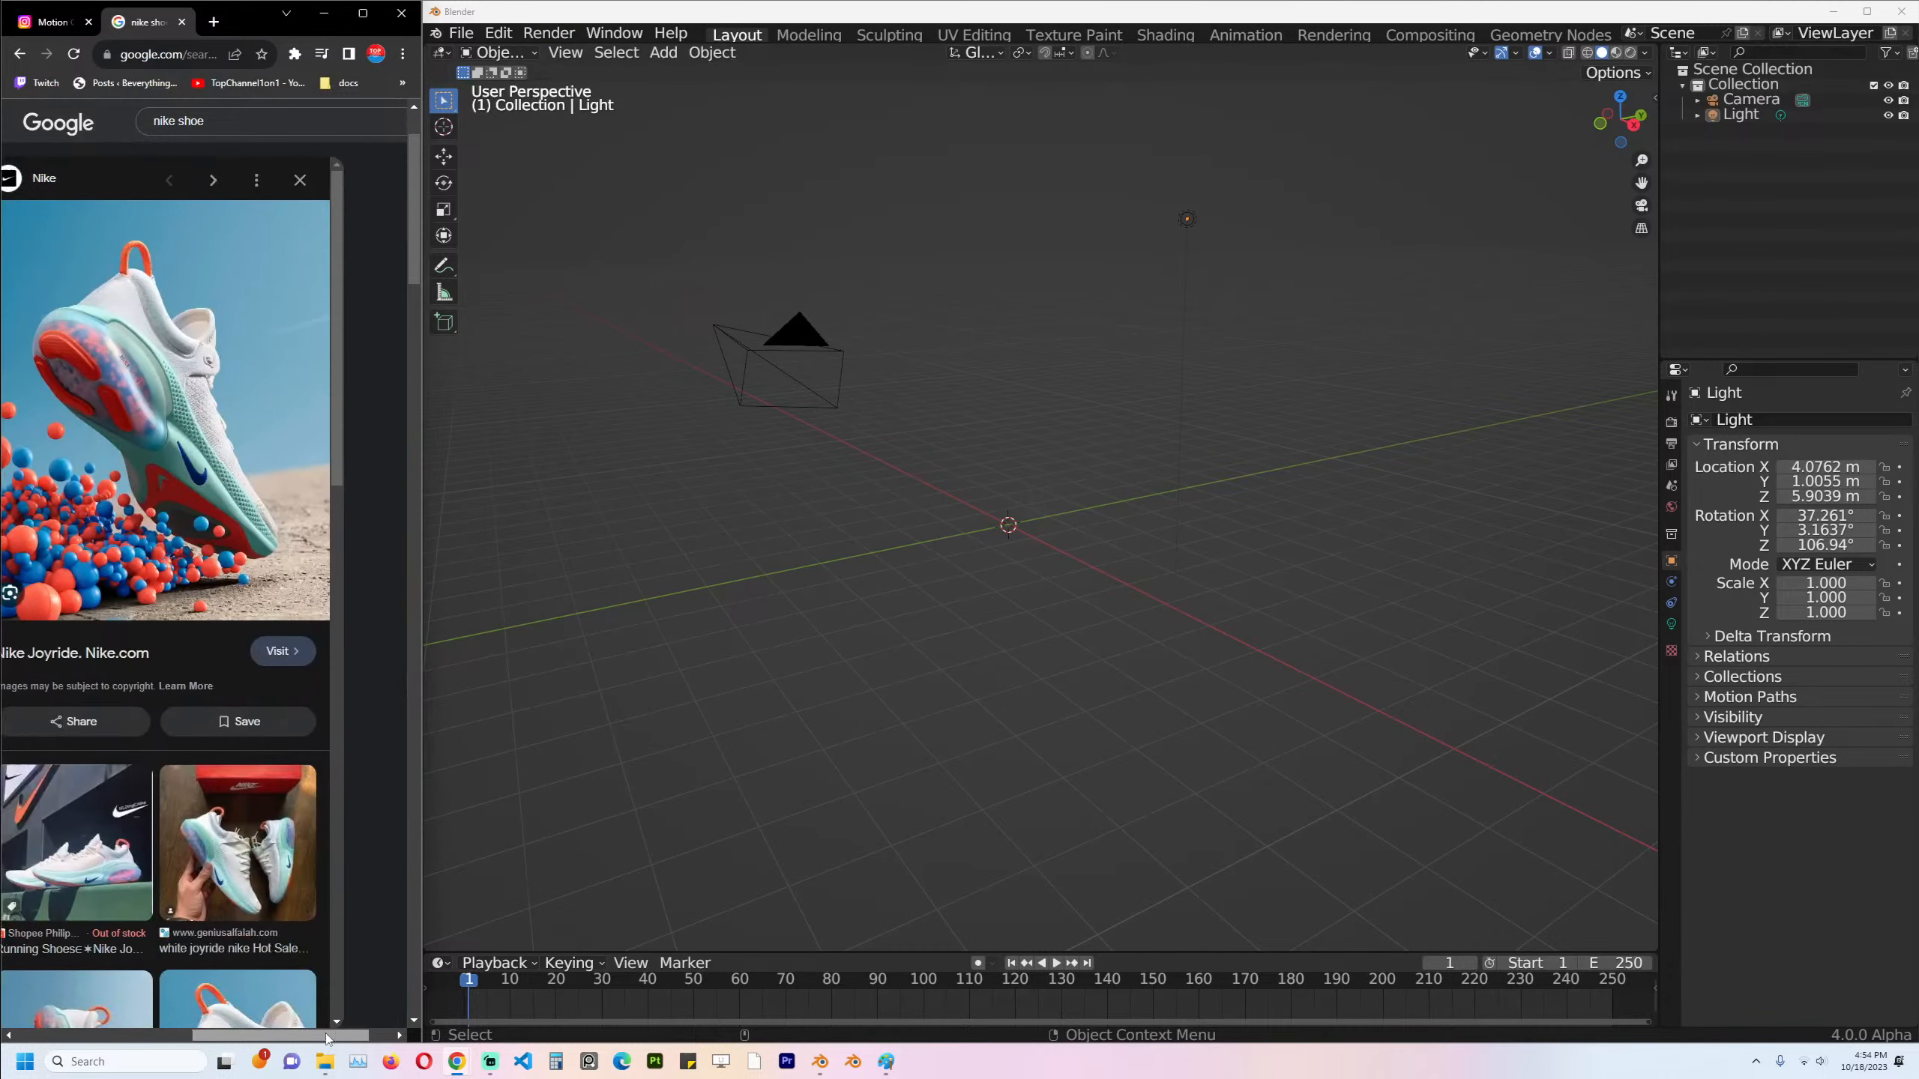
pyautogui.moveTo(147, 1046); pyautogui.dragTo(300, 1025)
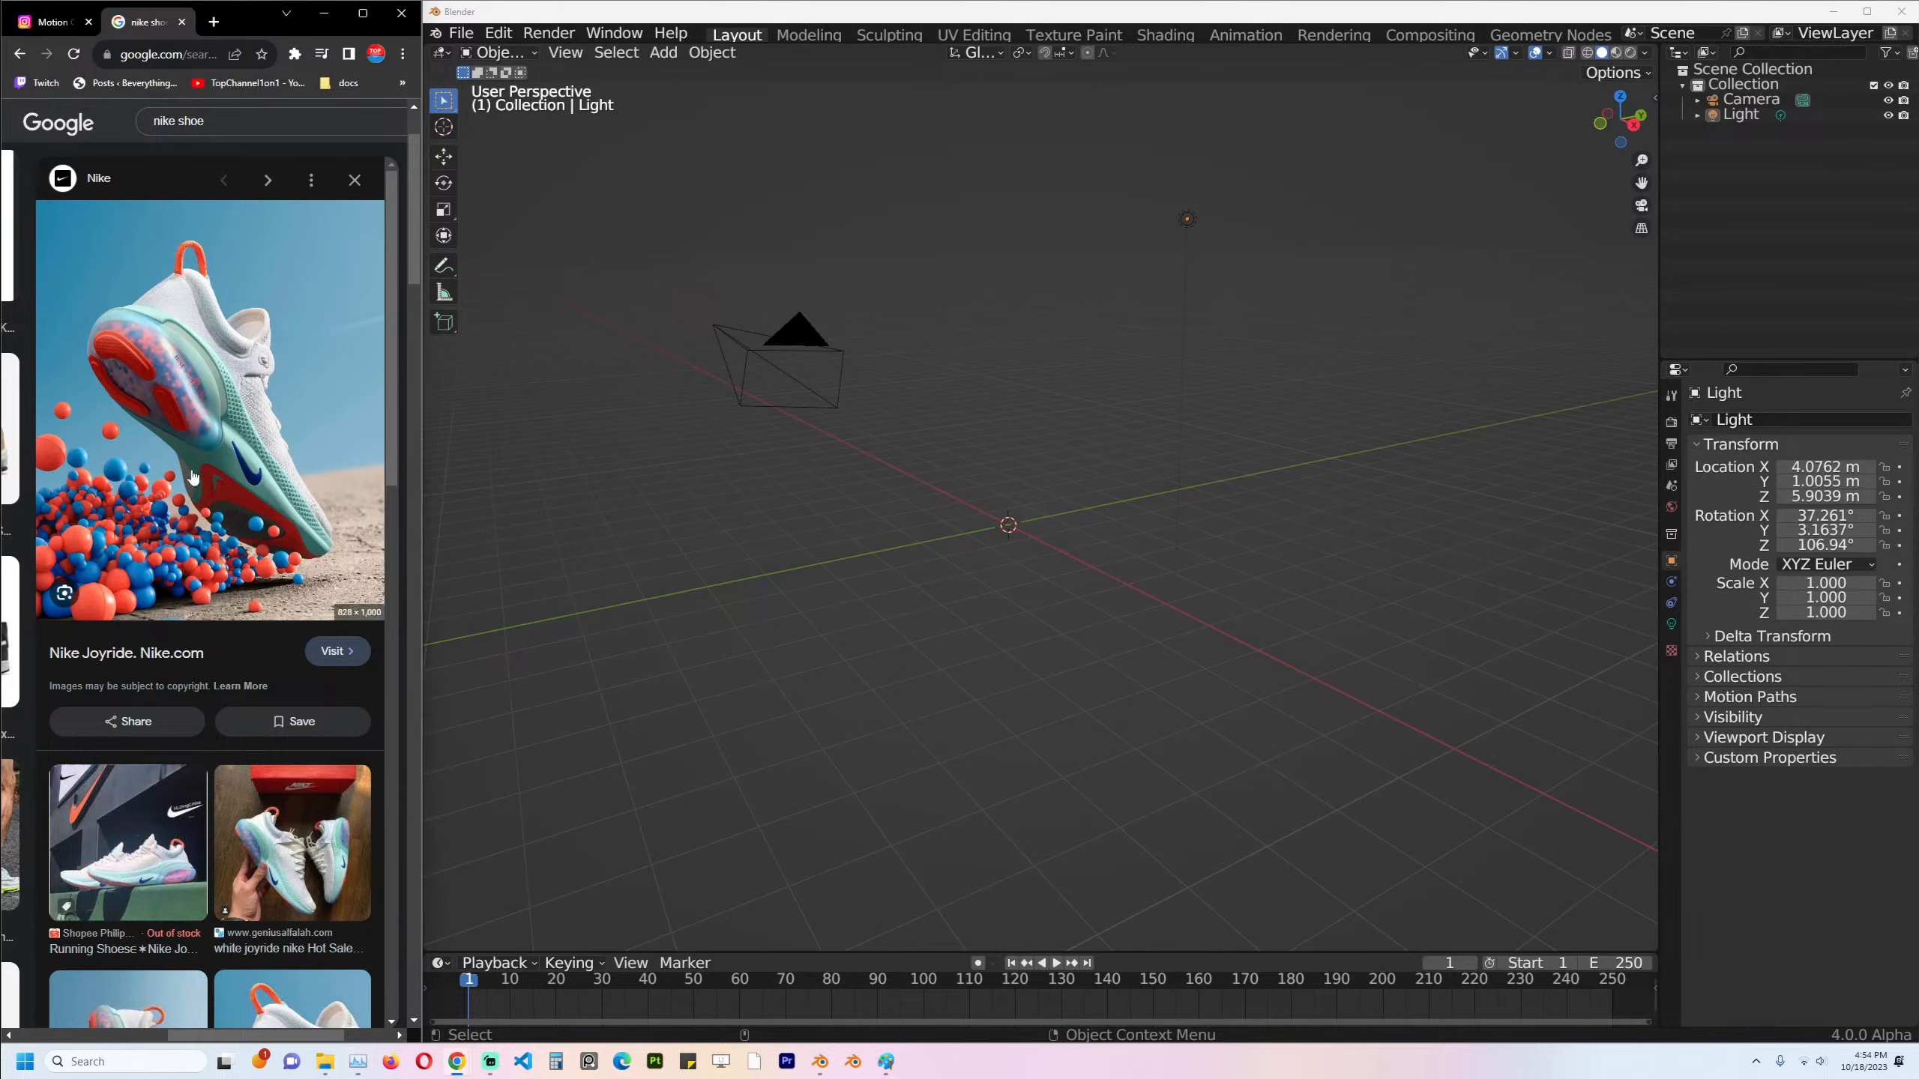
# Save the previewed Nike Joyride image as a WEBP file in the Downloads folder.
pyautogui.rightClick(198, 390)
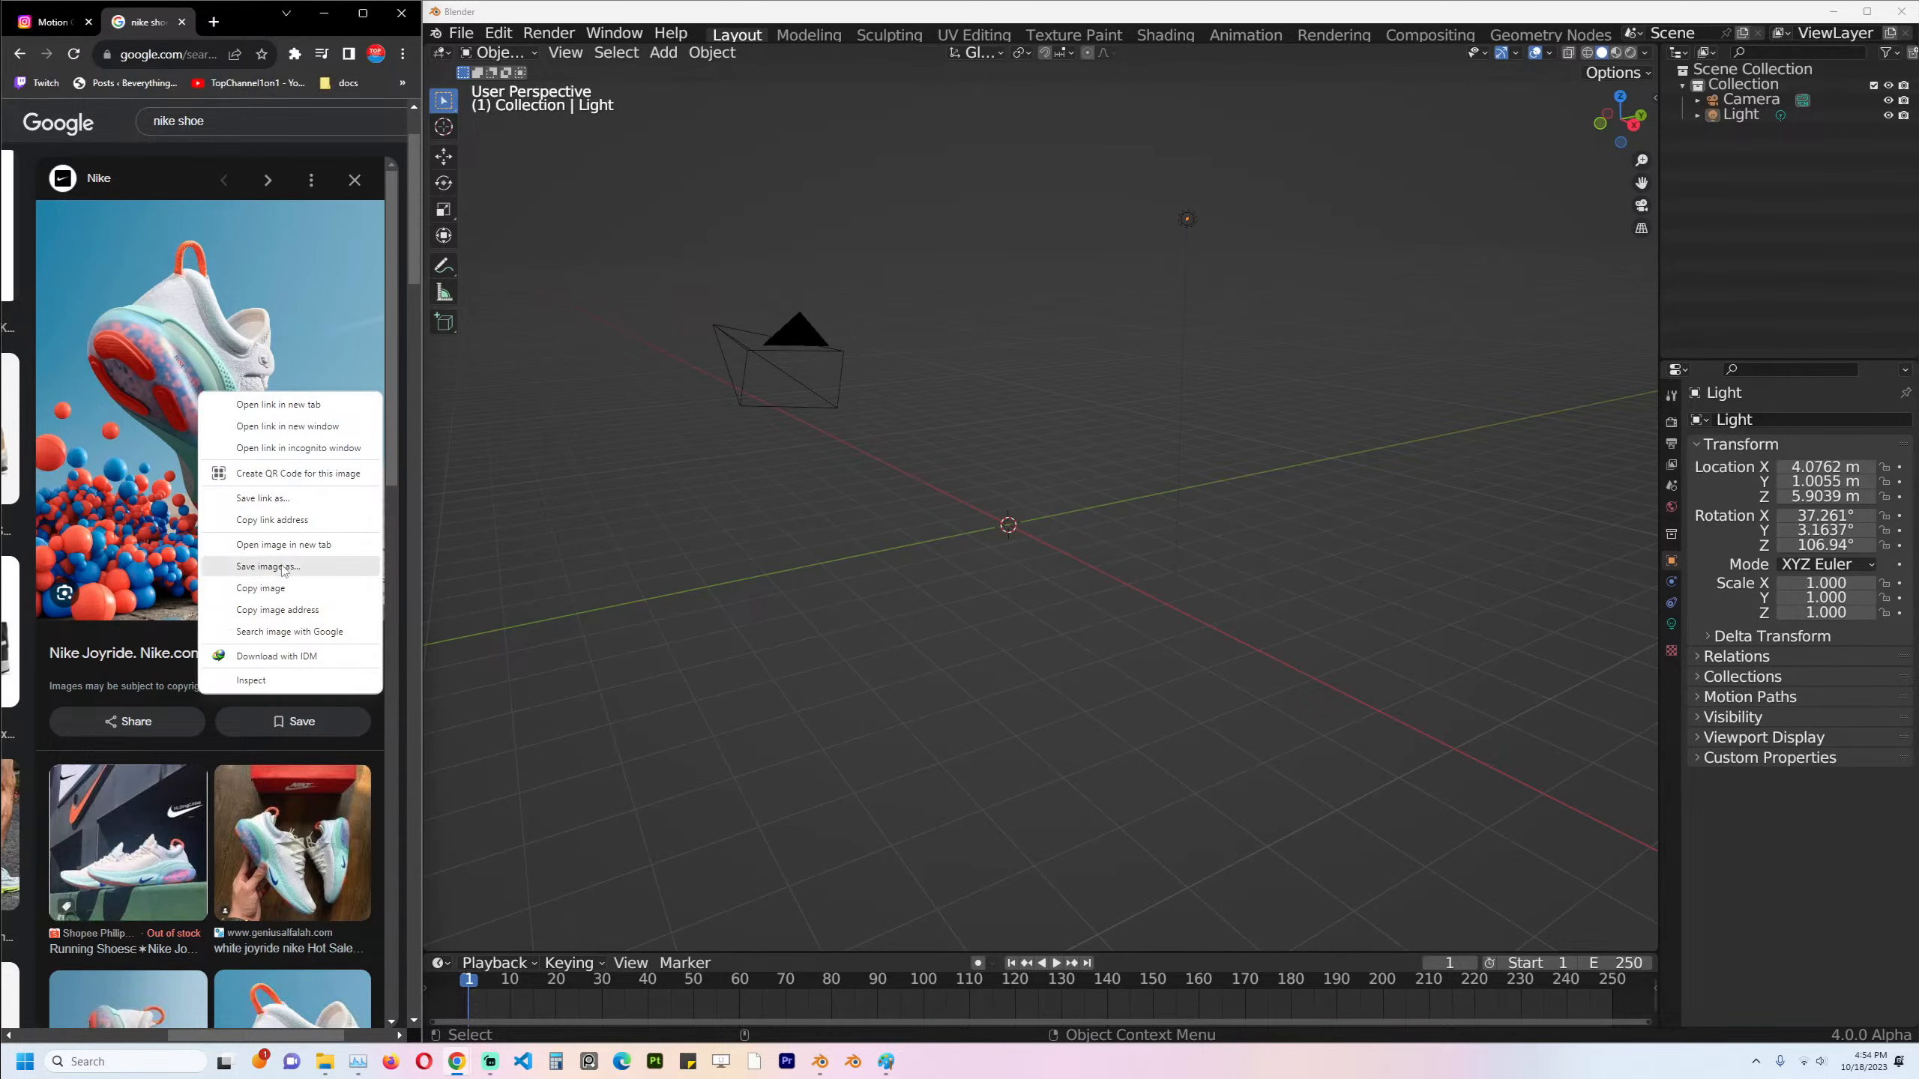
pyautogui.click(287, 567)
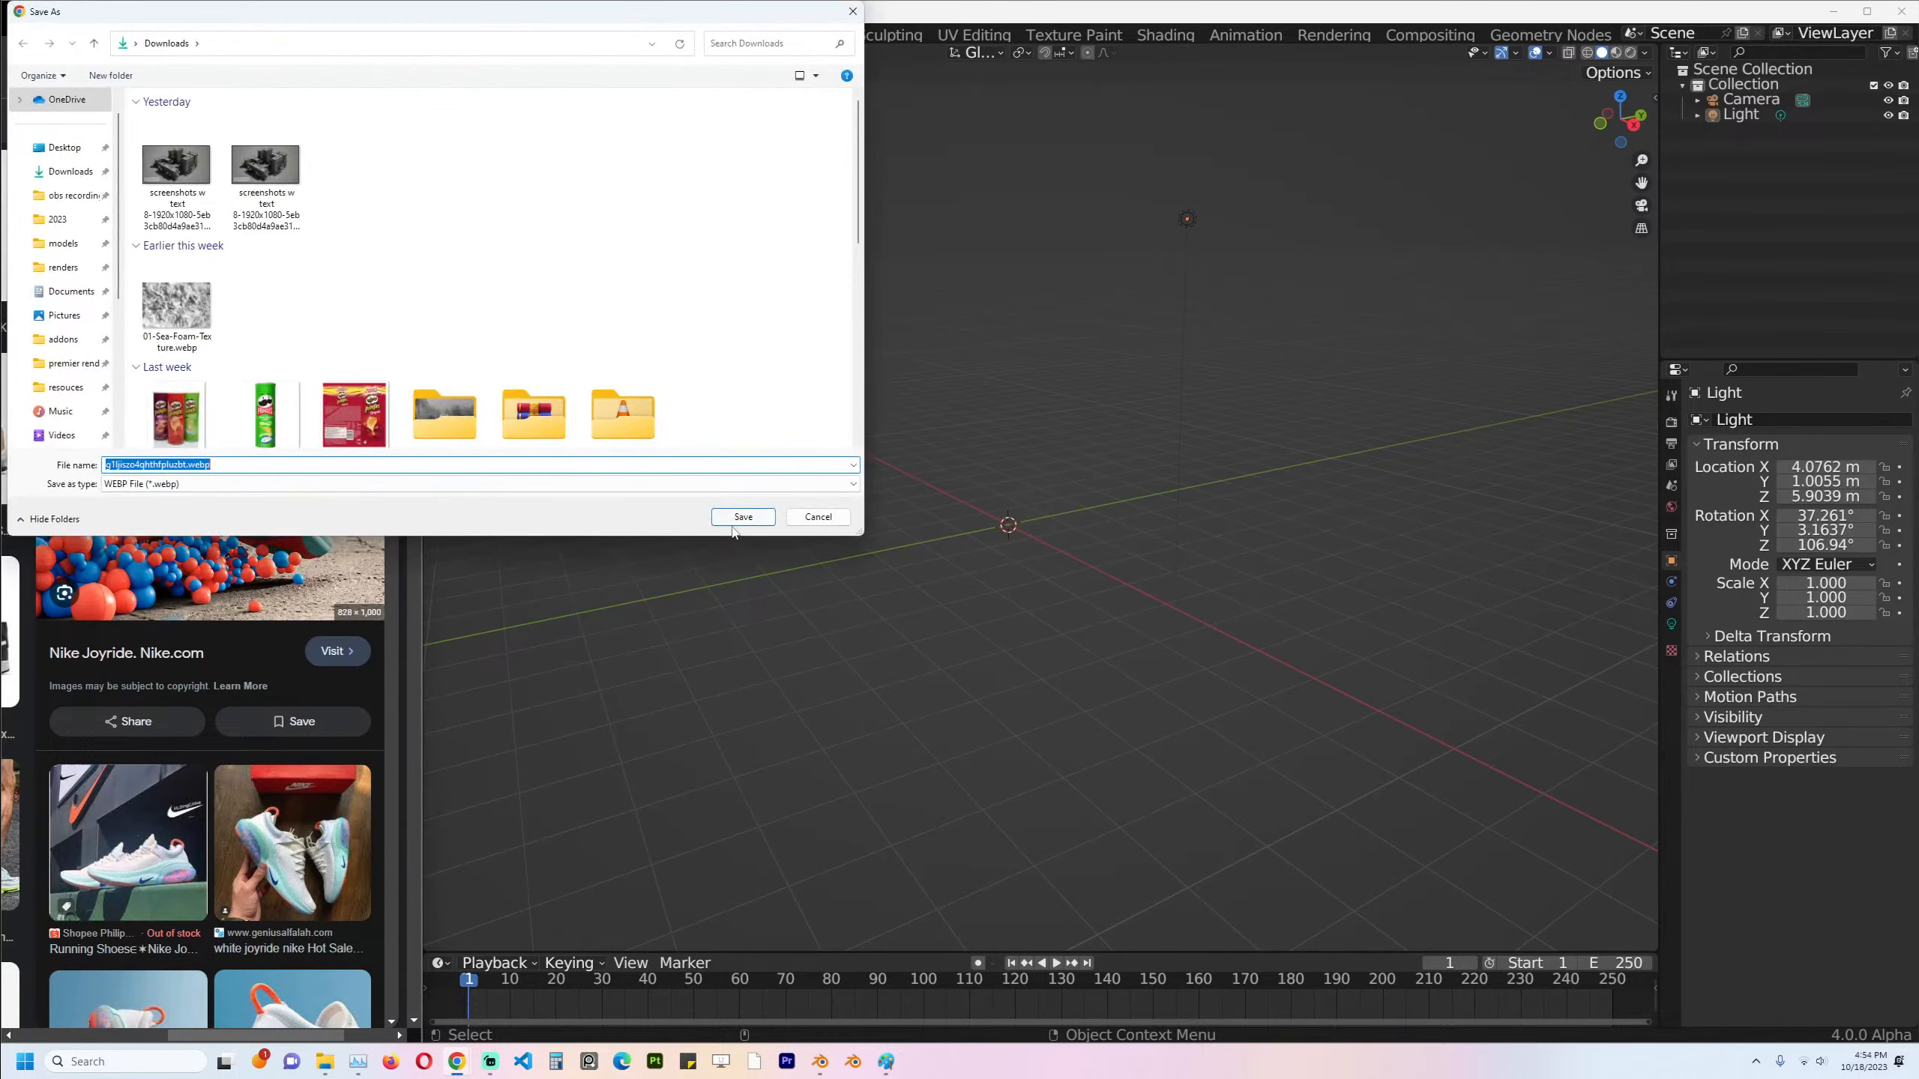
pyautogui.click(743, 518)
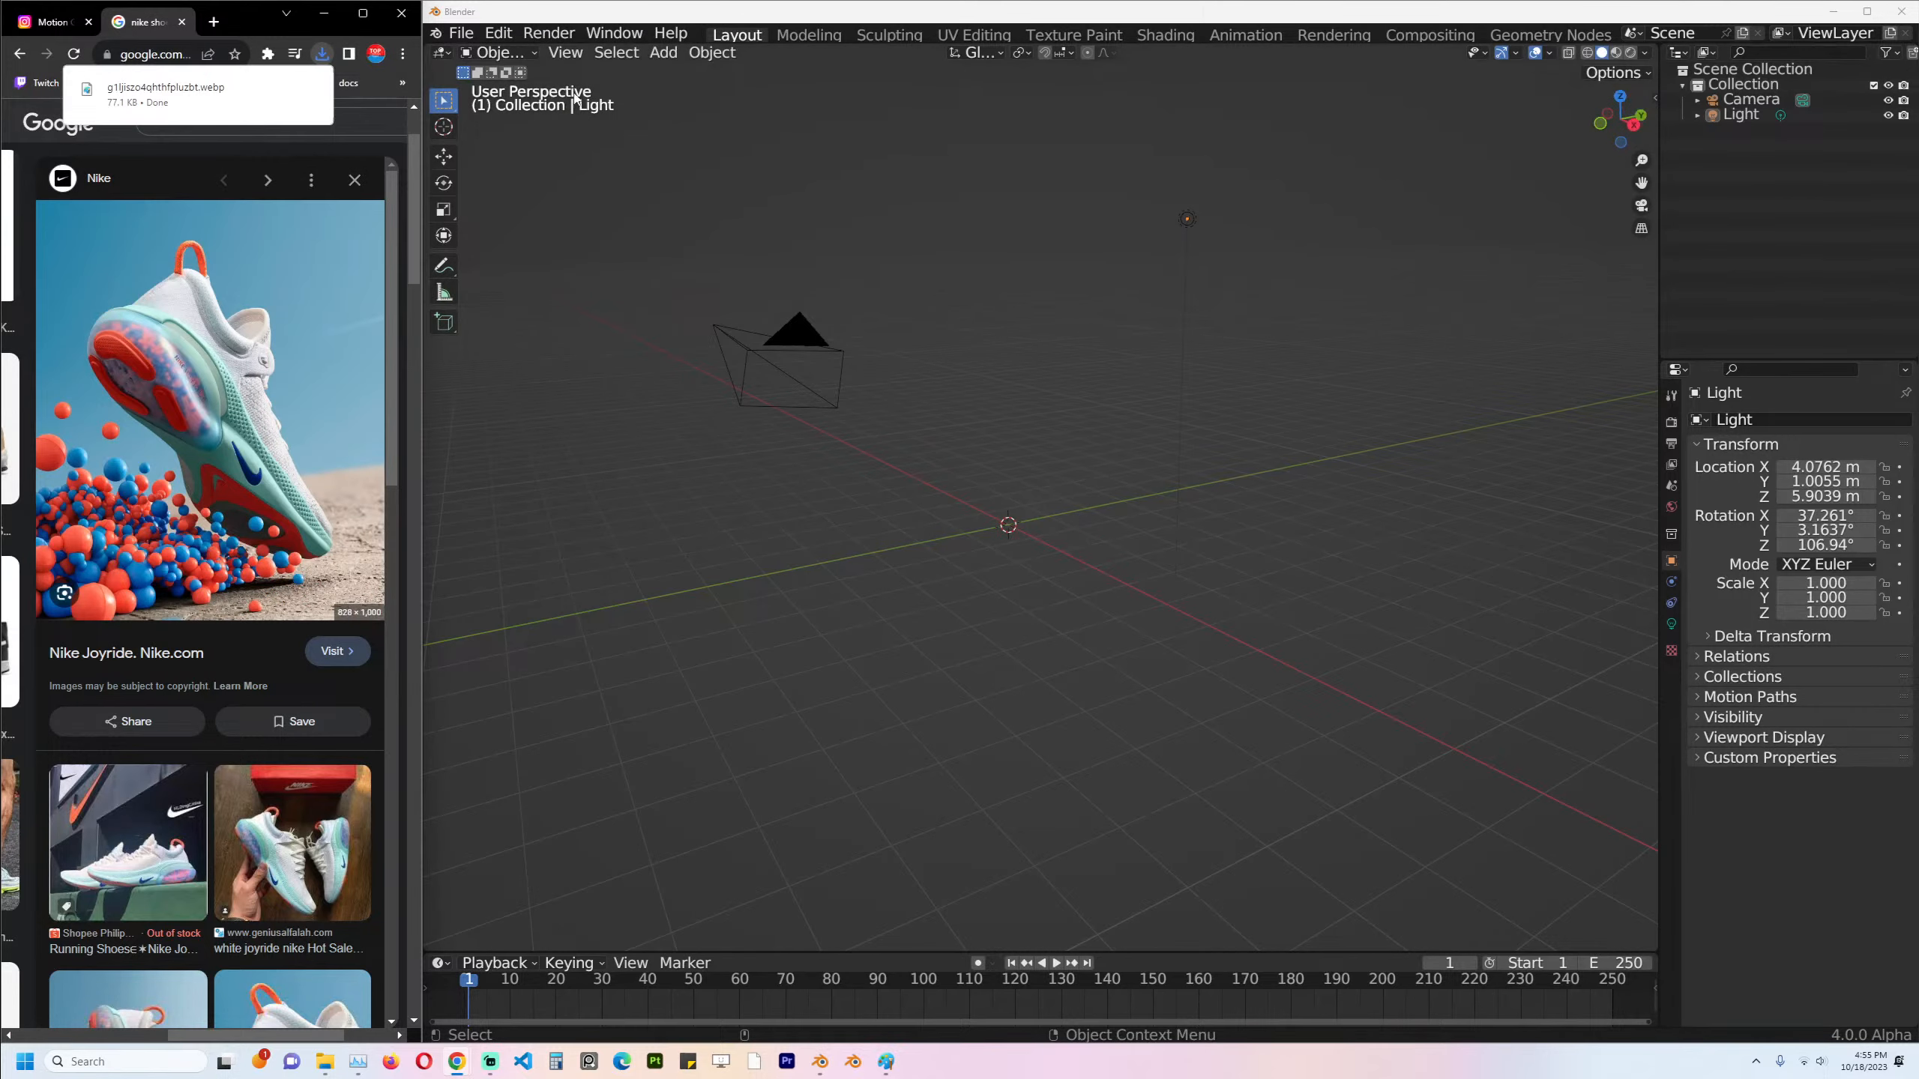
# Check the Instagram shoe animation, then return to Blender and set the 3D viewport to the front orthographic view.
pyautogui.click(49, 21)
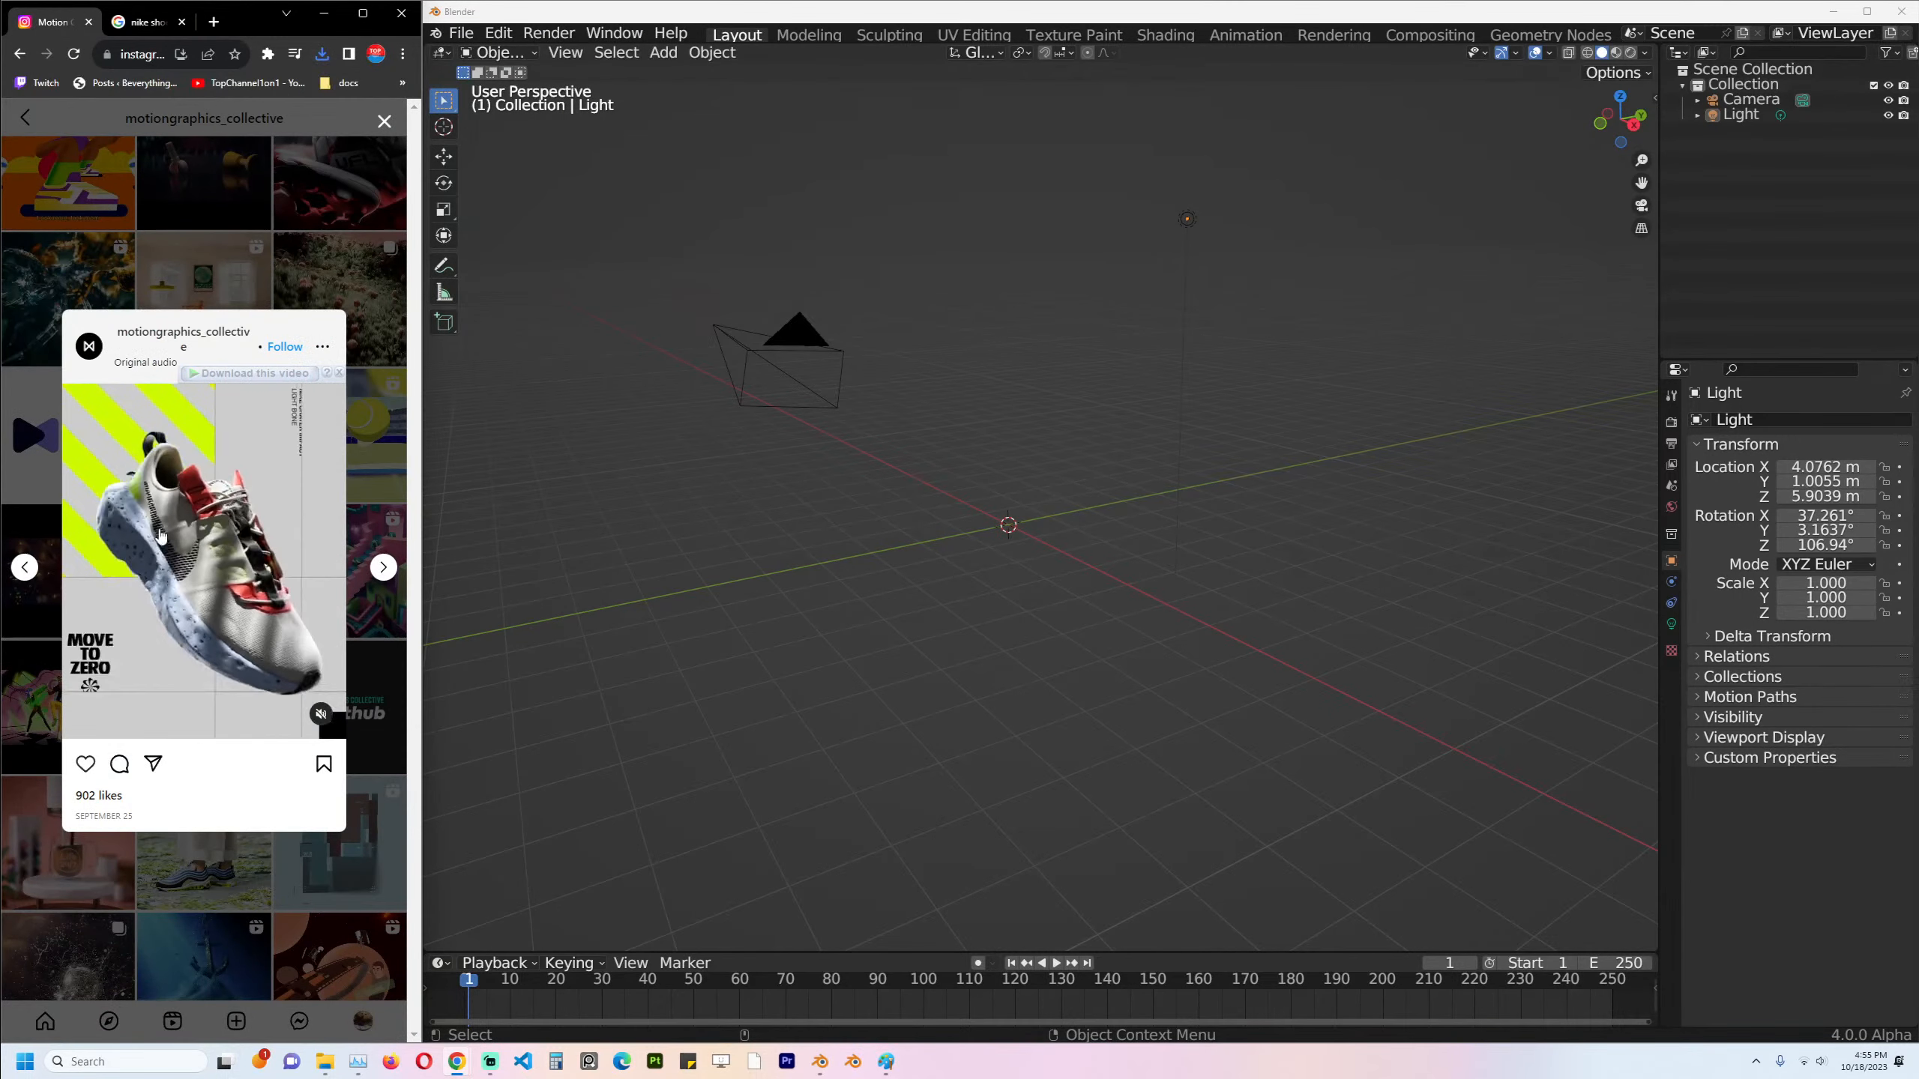
pyautogui.moveTo(155, 334)
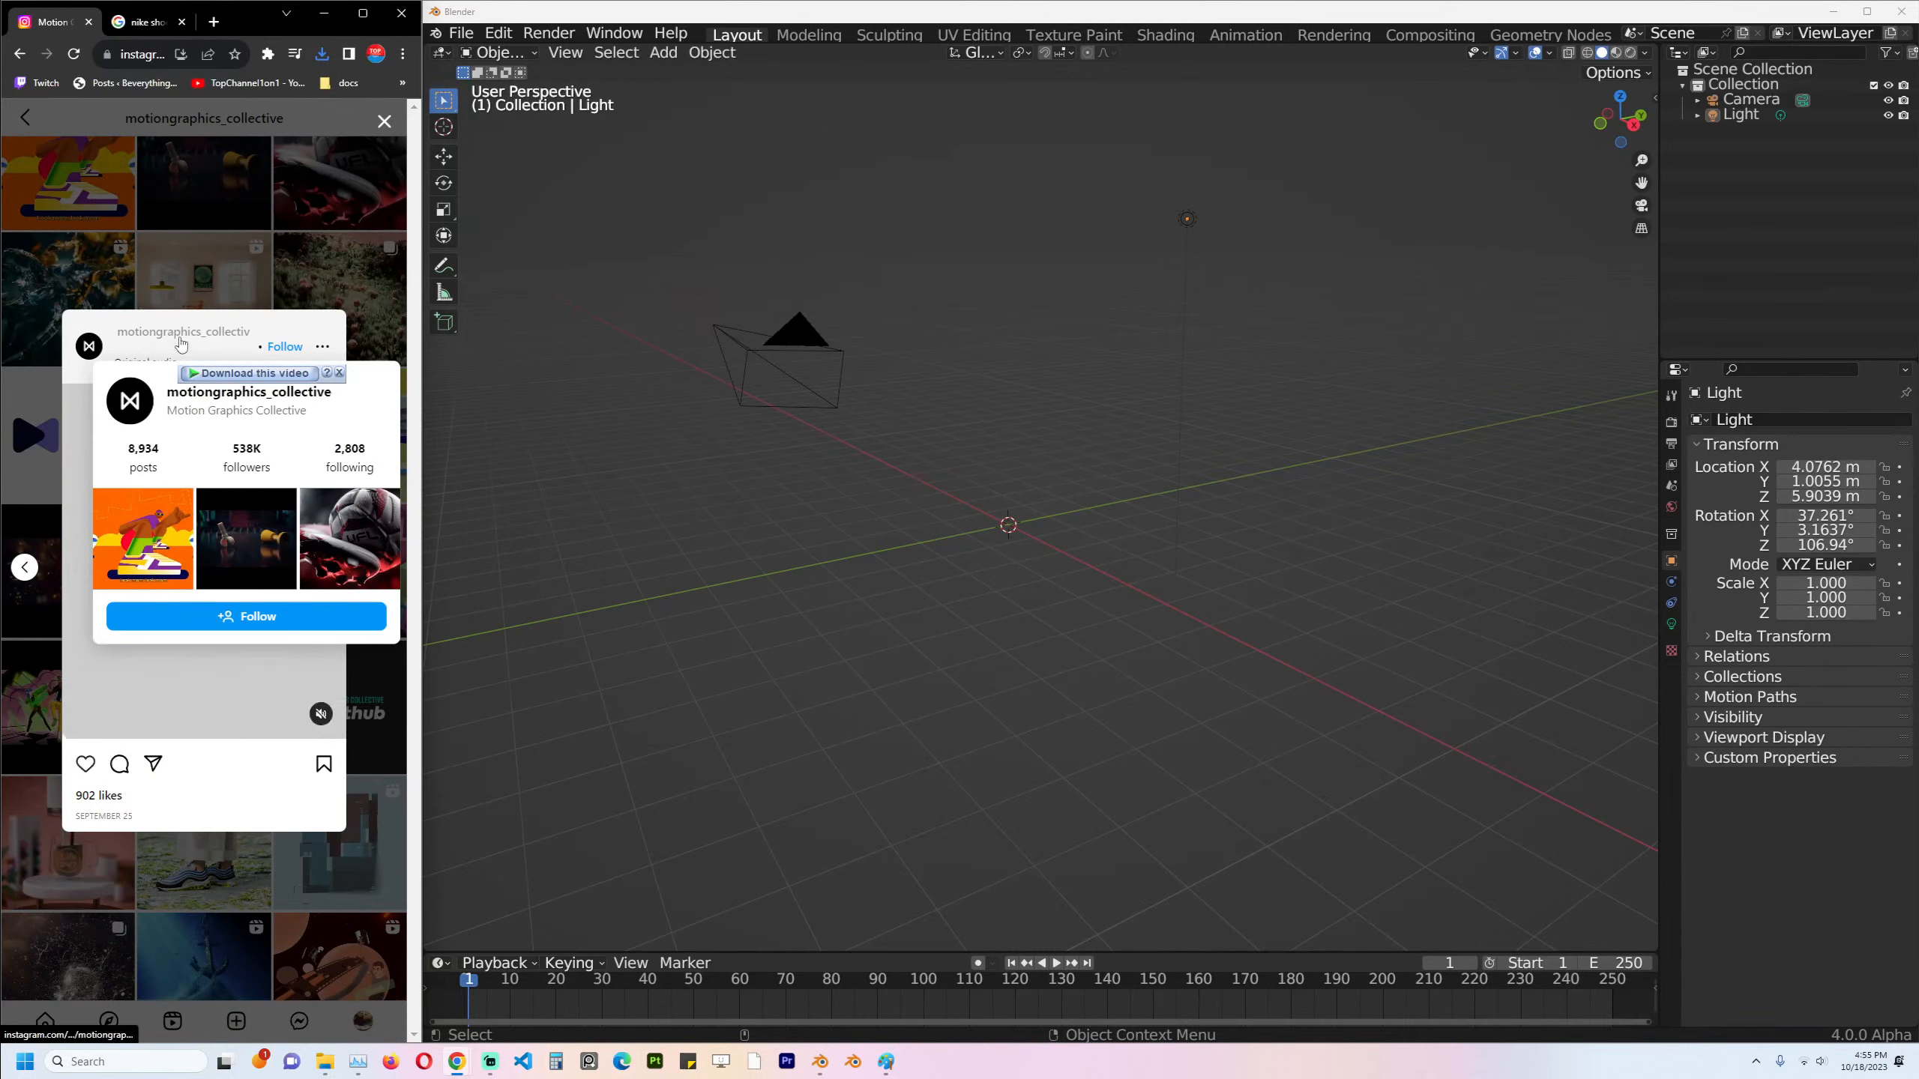
pyautogui.scroll(-3, 1037, 414)
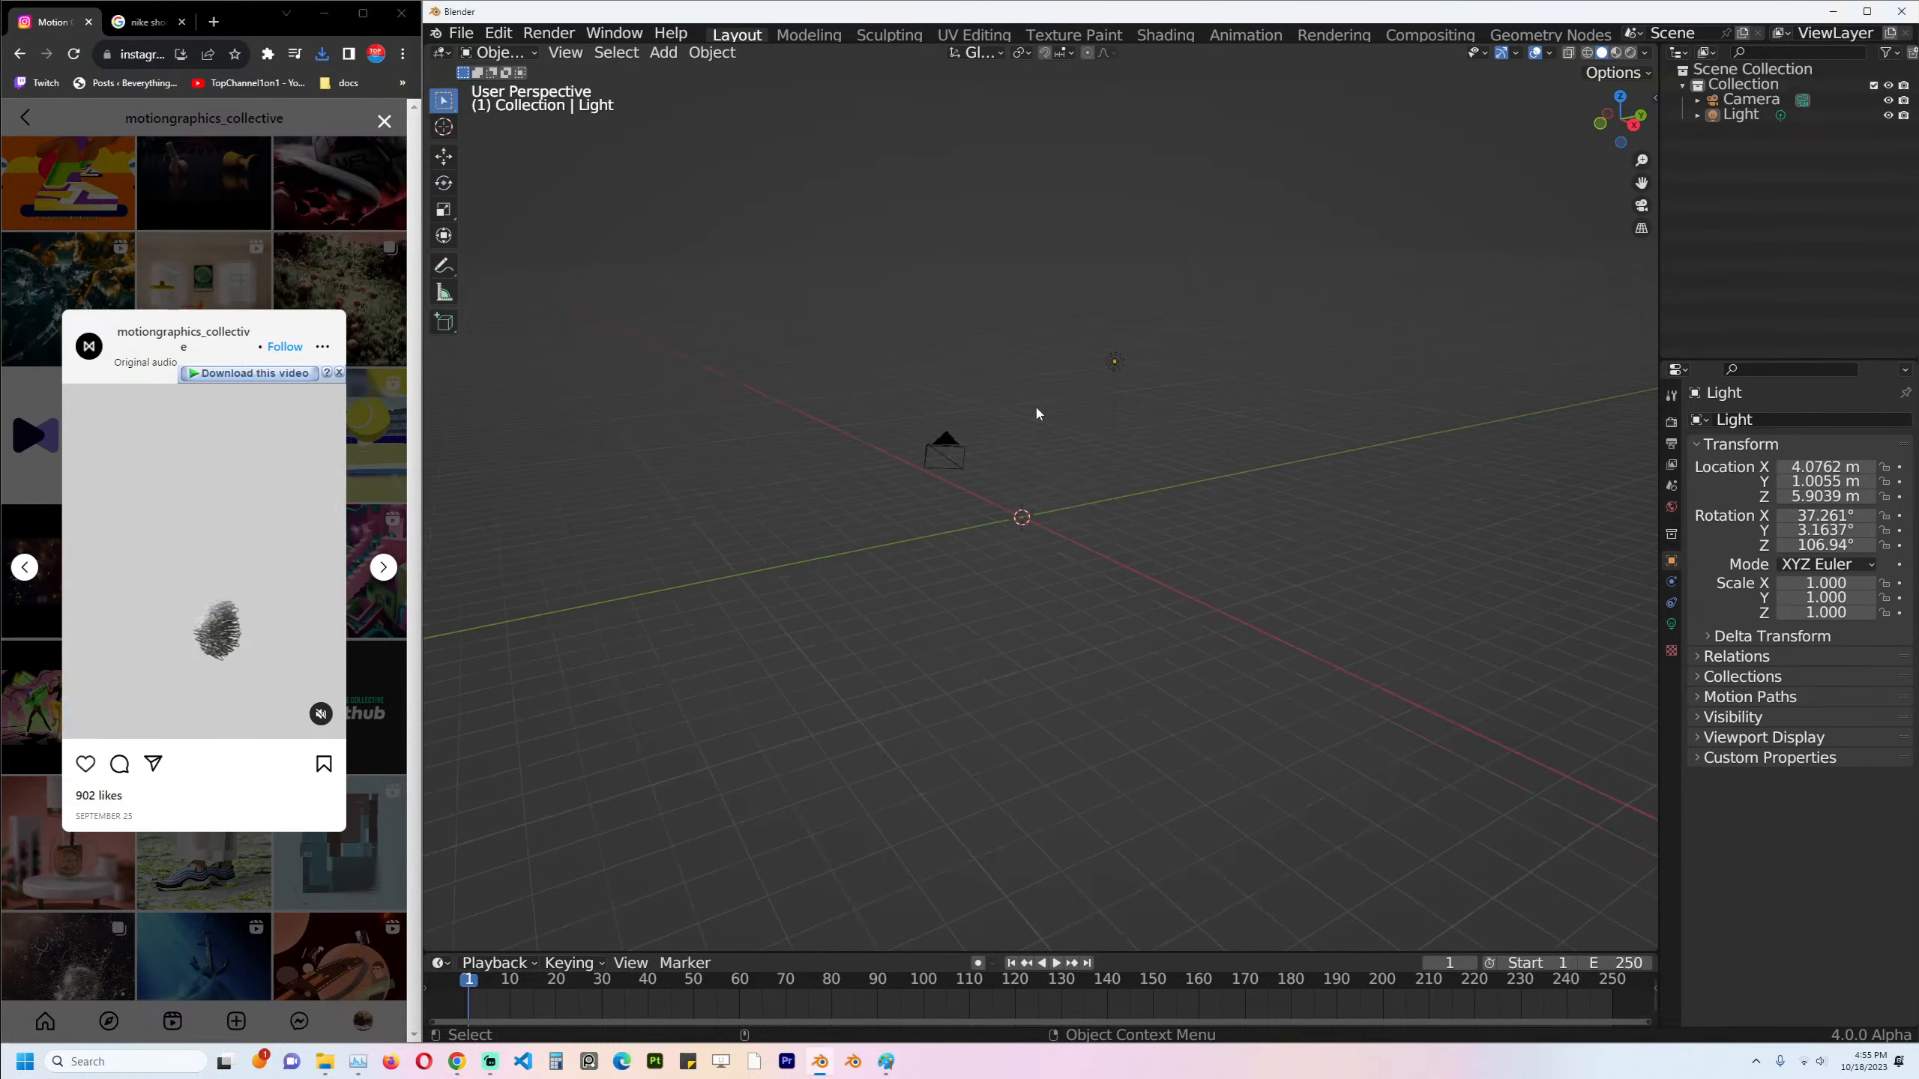
pyautogui.press('KP_1')
pyautogui.scroll(3, 1042, 416)
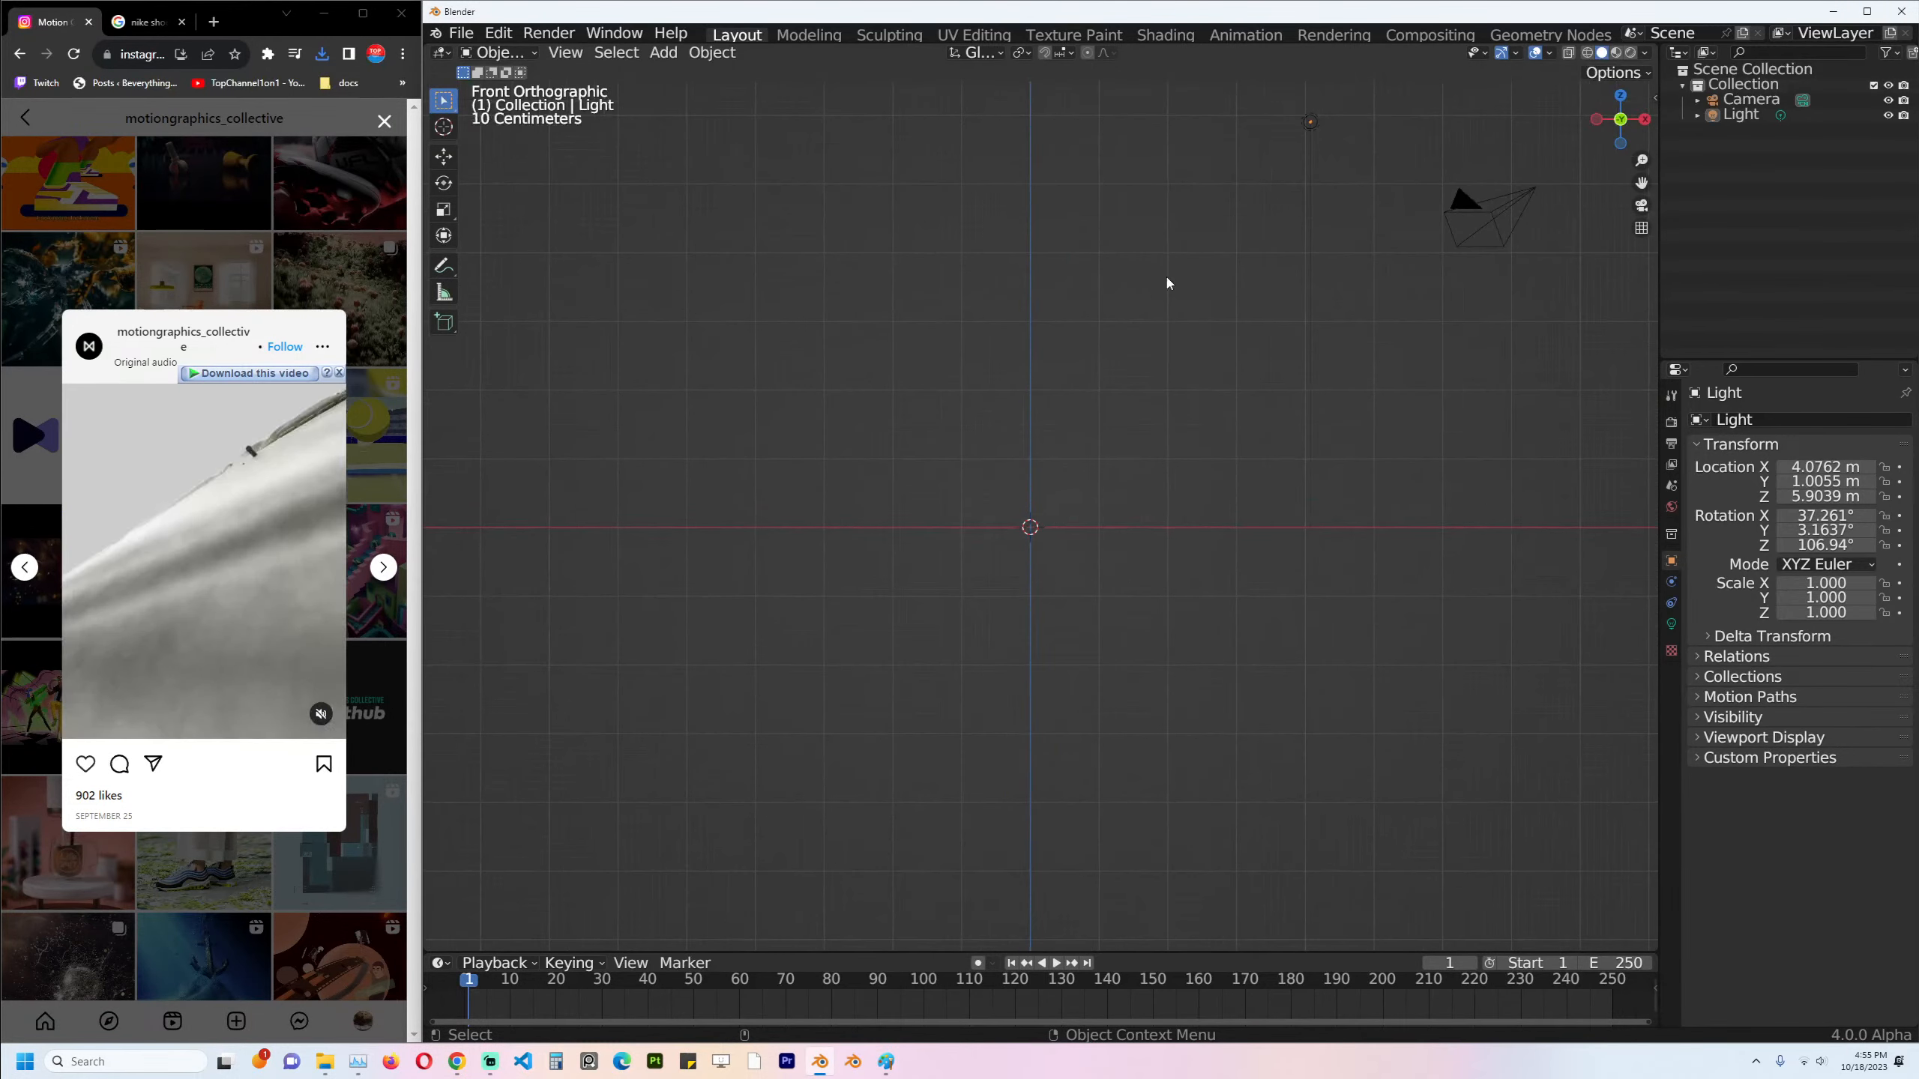
pyautogui.scroll(2, 1071, 329)
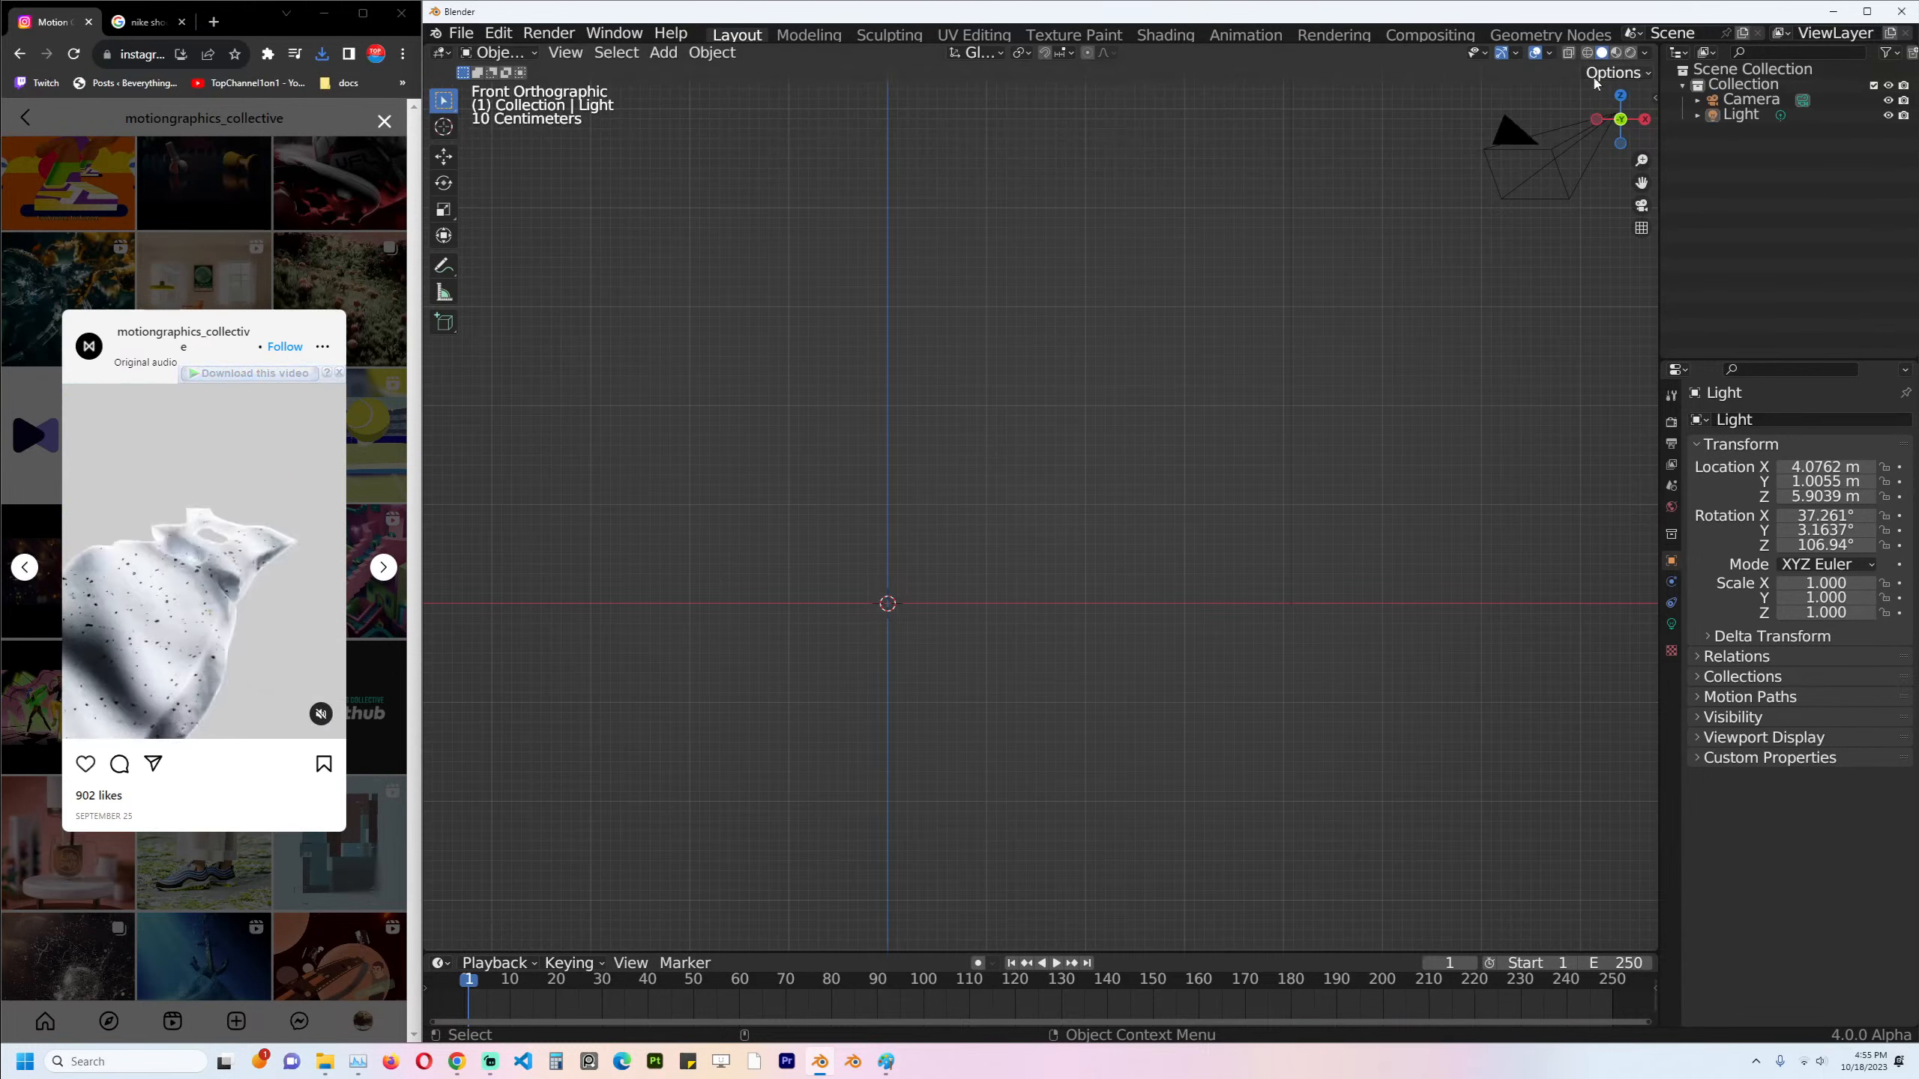
# Split the 3D viewport horizontally into two stacked viewports, with the lower one about half as tall as the upper.
pyautogui.rightClick(1205, 951)
pyautogui.click(1203, 992)
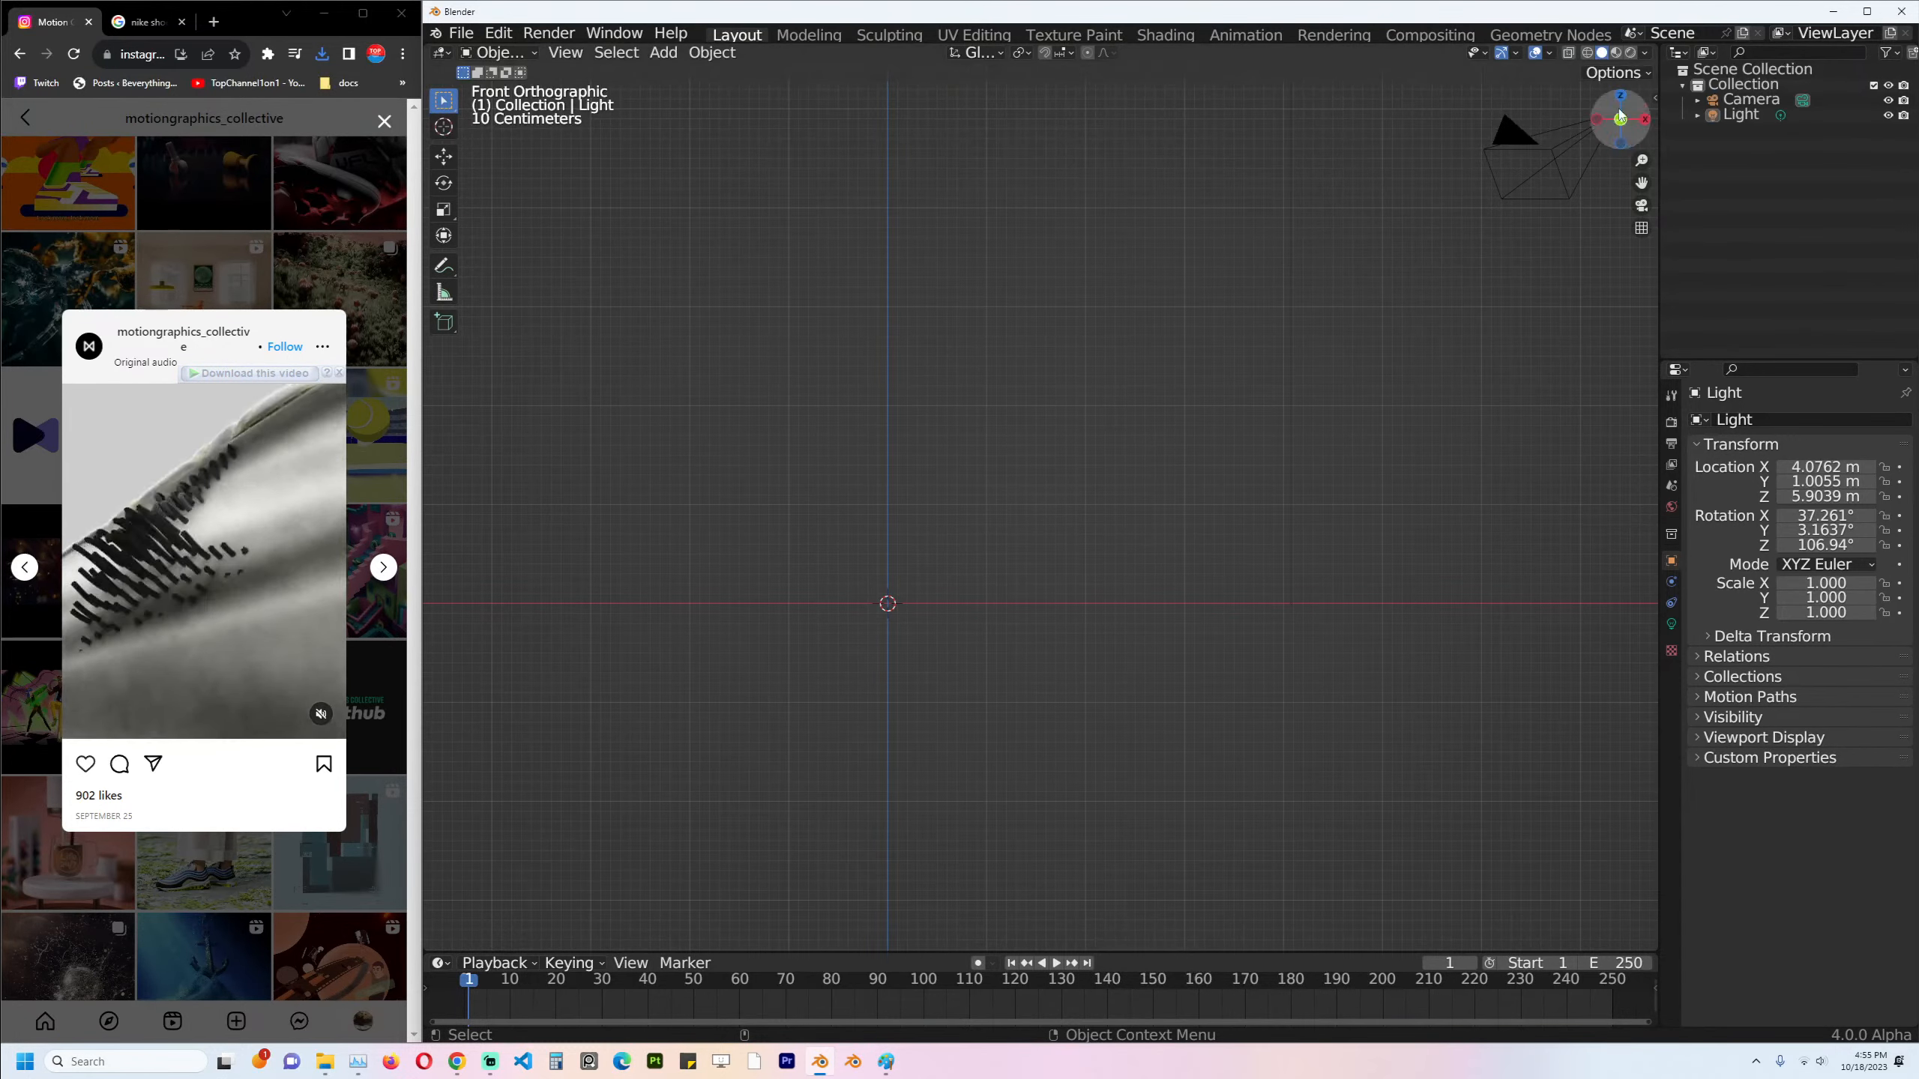
pyautogui.click(1058, 711)
pyautogui.moveTo(439, 713); pyautogui.dragTo(439, 632)
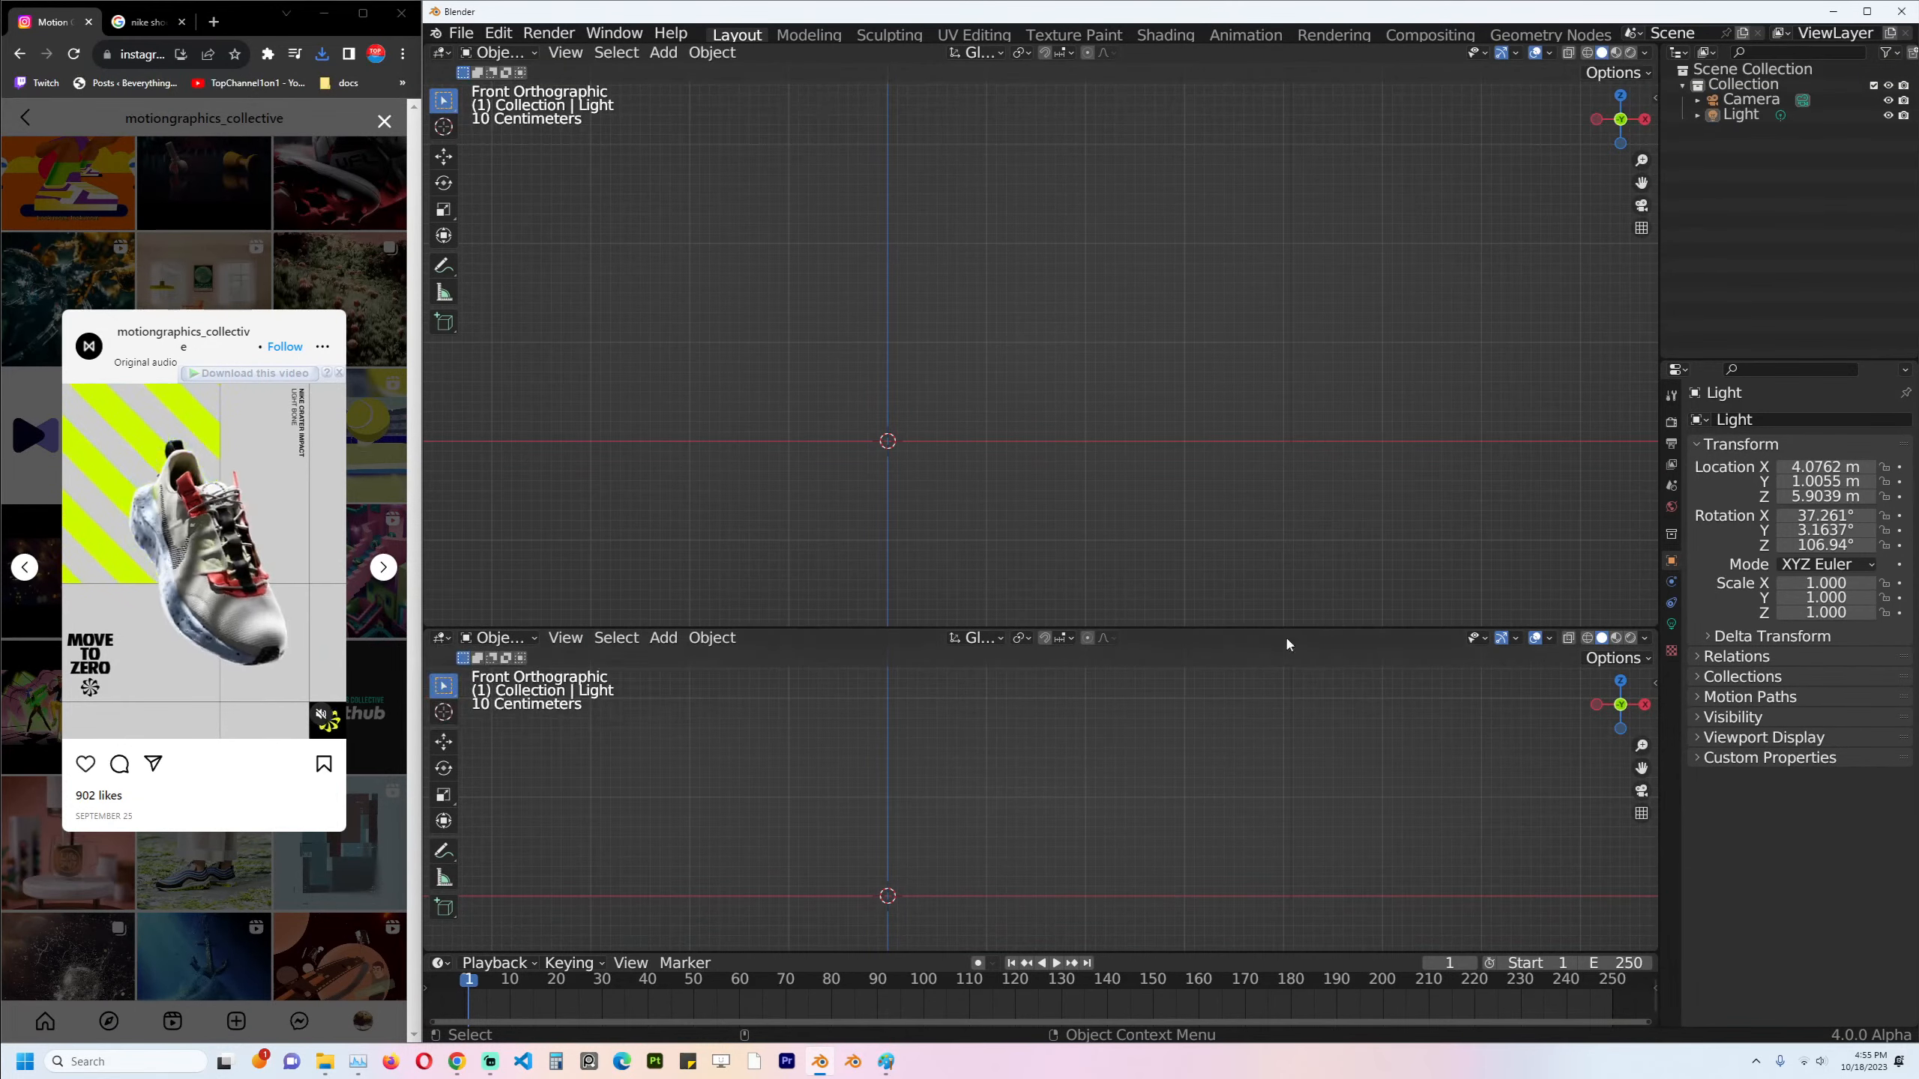
pyautogui.click(1534, 640)
pyautogui.click(1534, 639)
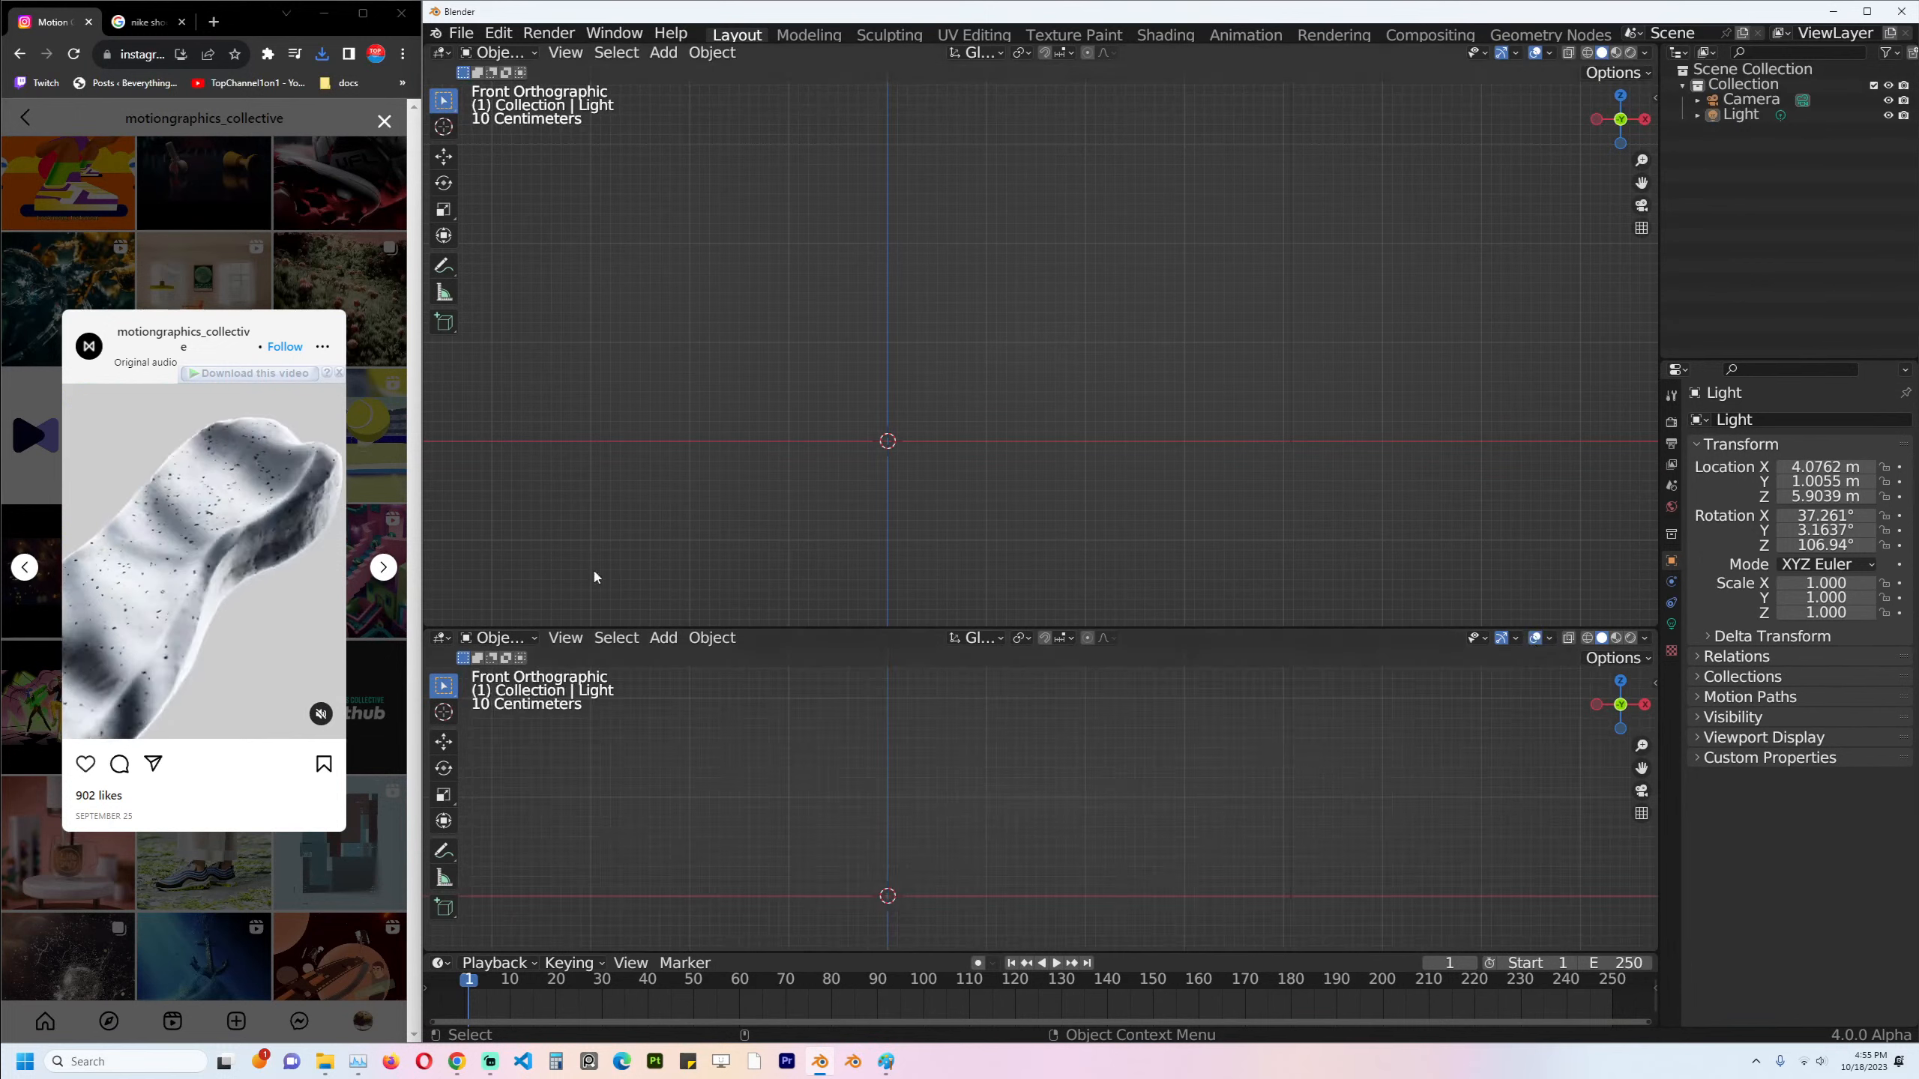
# Bring the downloaded Nike Joyride image from Chrome's recent downloads into Blender's lower viewport as a reference image.
pyautogui.click(148, 22)
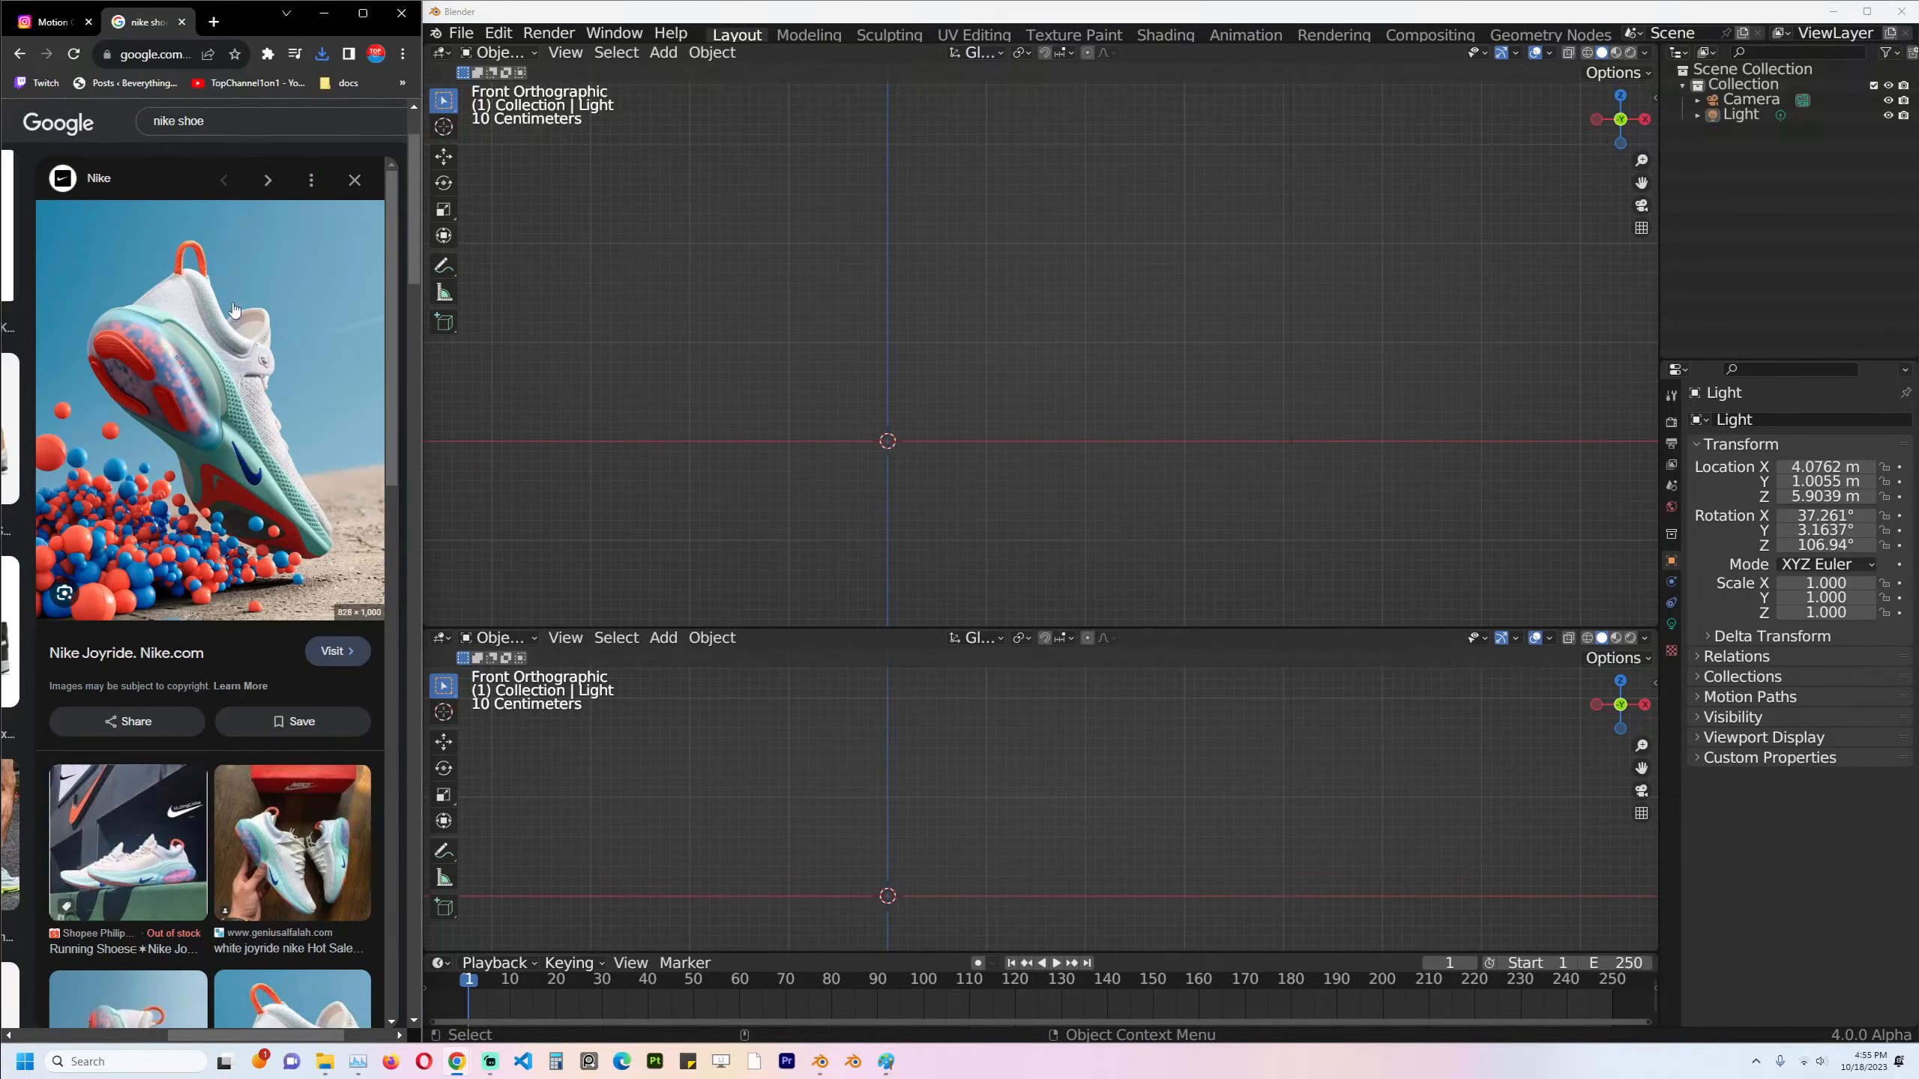
pyautogui.click(323, 56)
pyautogui.moveTo(264, 124); pyautogui.dragTo(803, 865)
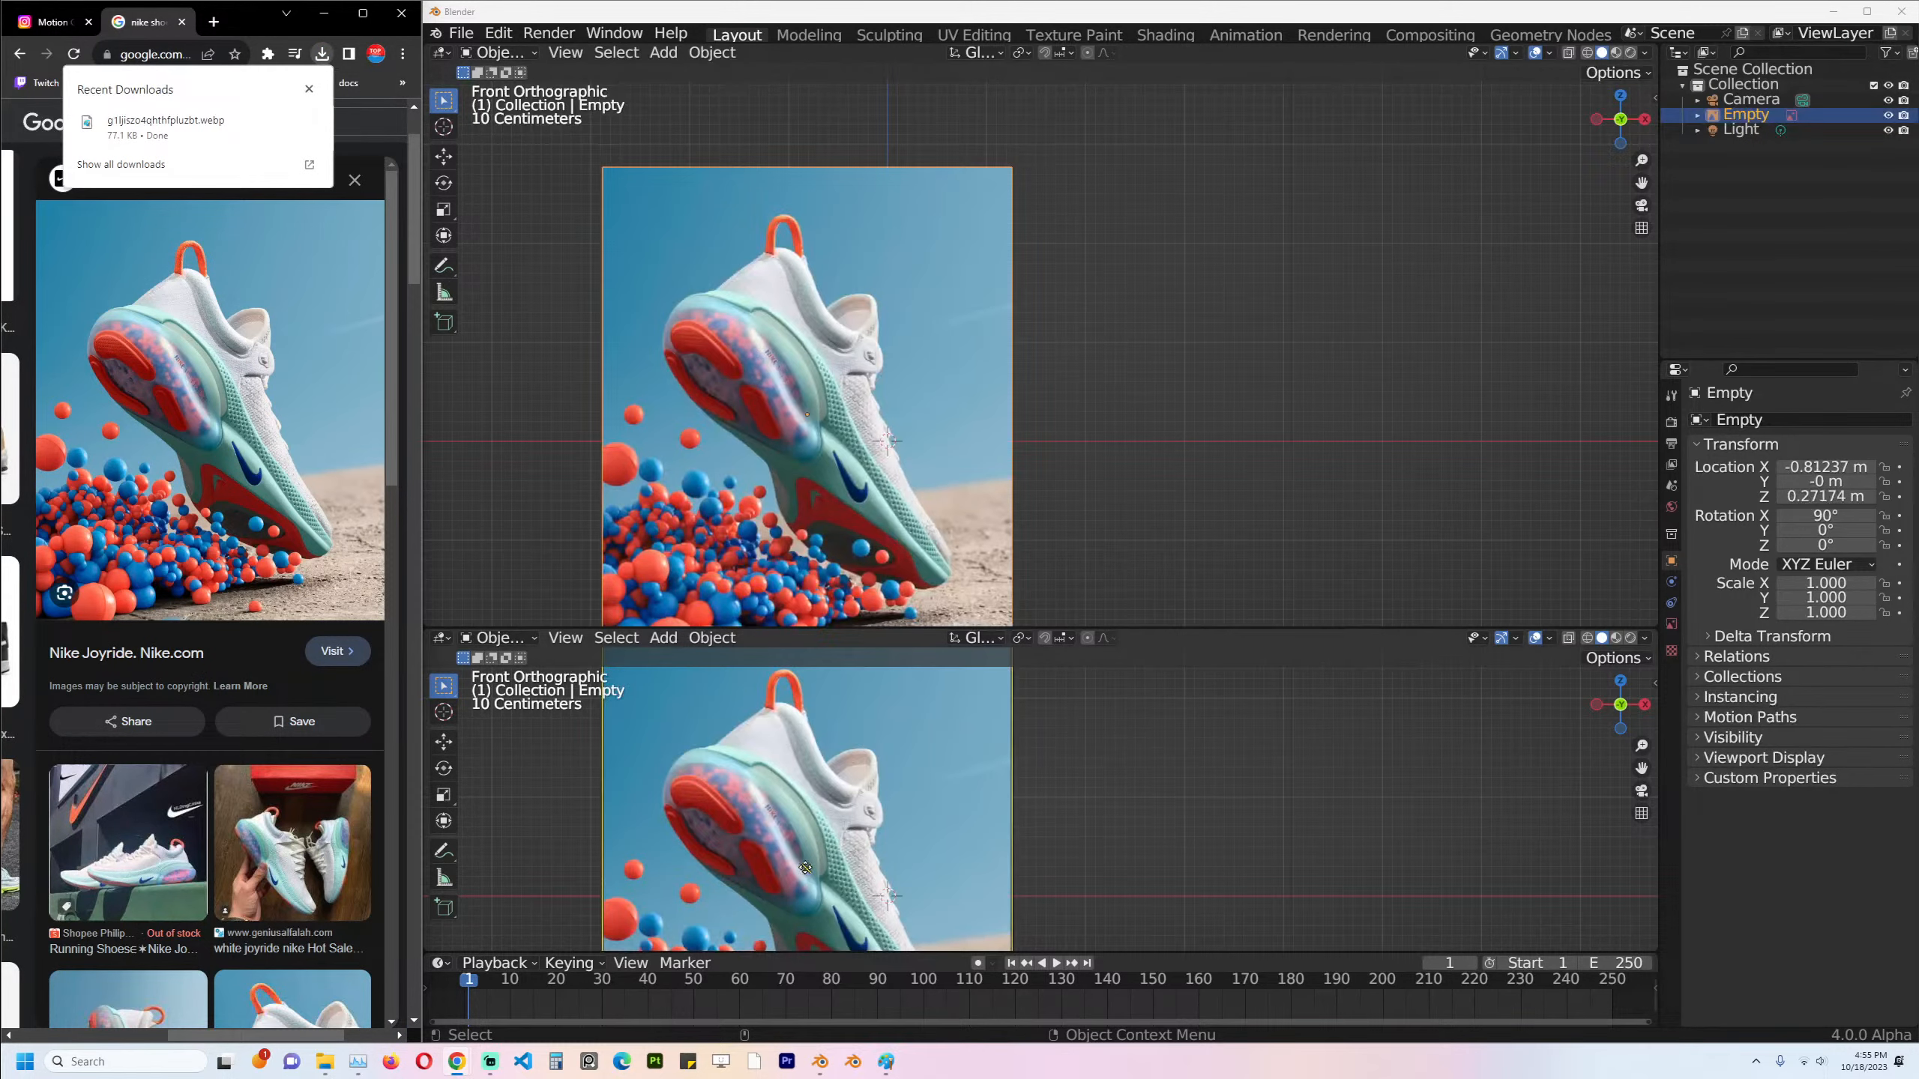
# Move the Nike Joyride reference image away from the origin to about X -11.4 m and scale it up to about 1.55.
pyautogui.scroll(-4, 975, 801)
pyautogui.press('g')
pyautogui.click(632, 787)
pyautogui.press('s')
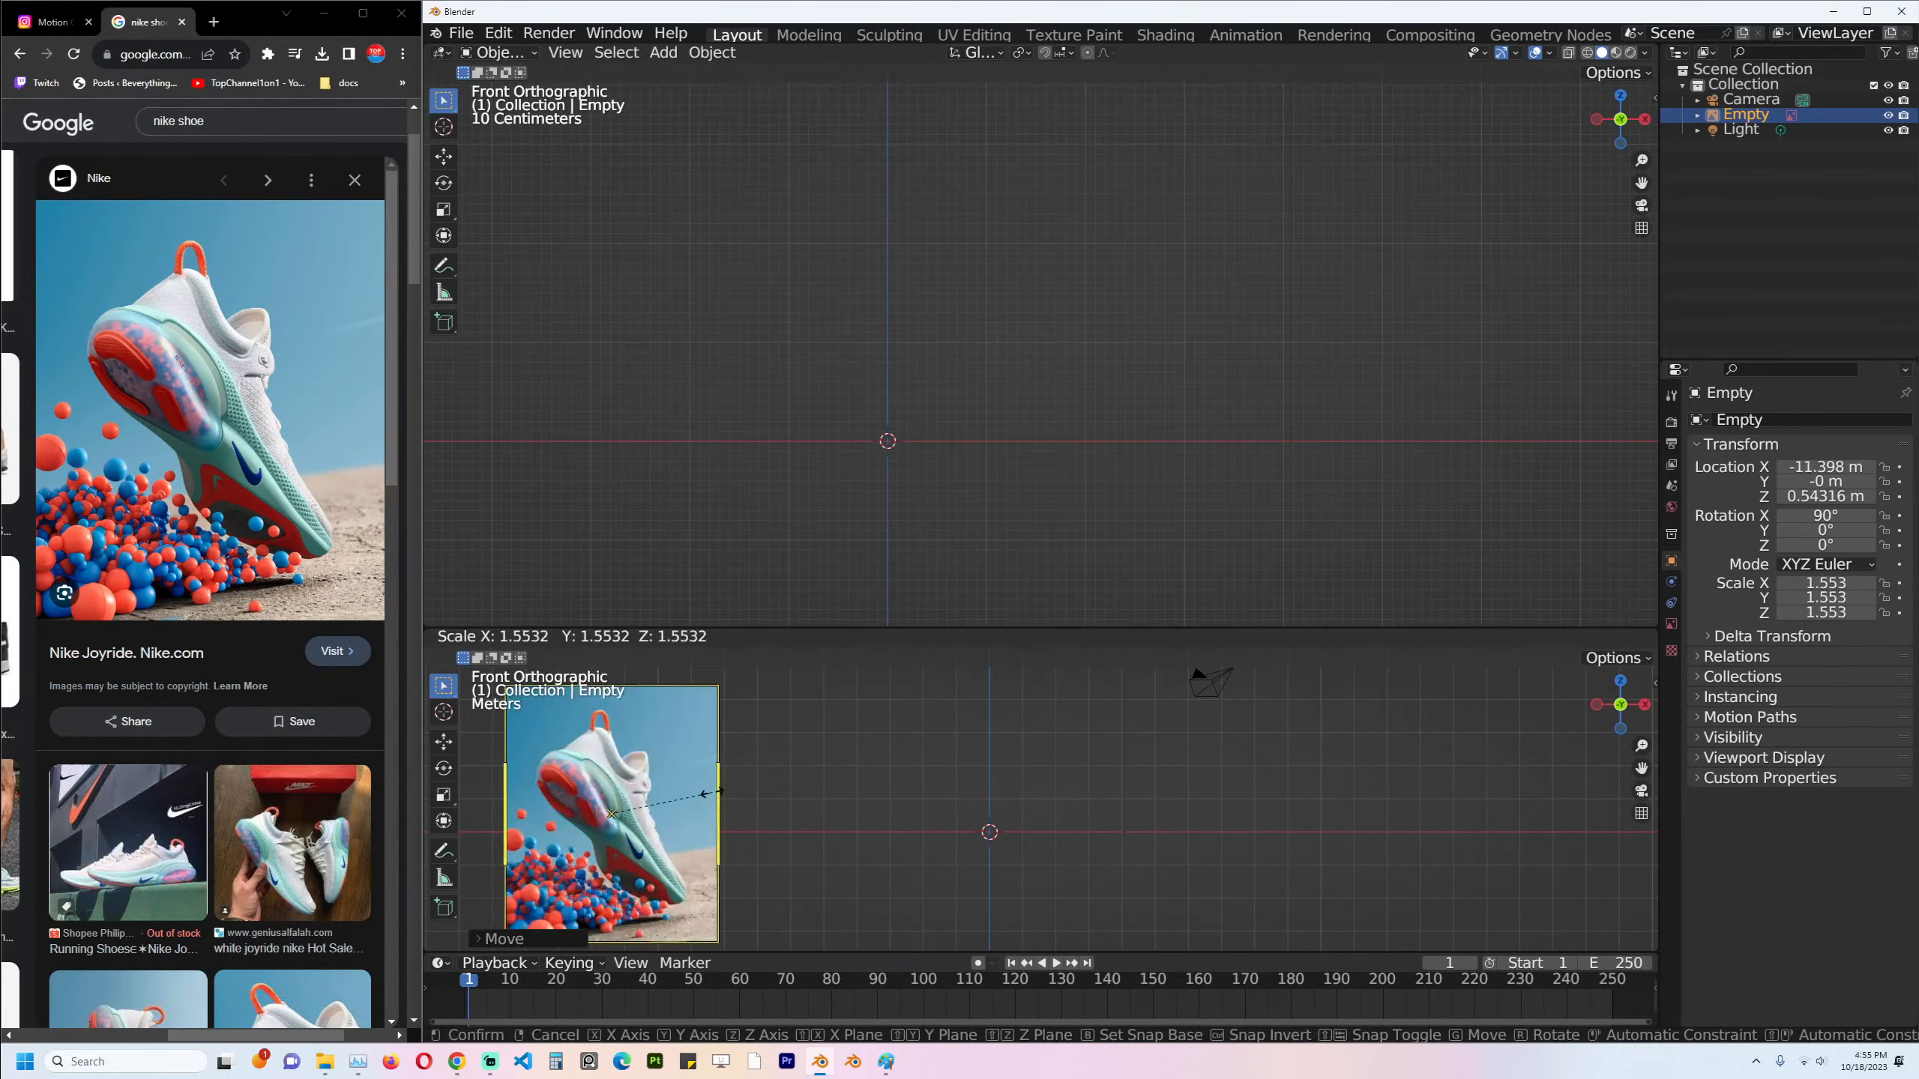
pyautogui.click(717, 793)
# Save the white Joyride pair image as product-jpeg-500x500.webp and add it as a reference image beside the first one in Blender's lower viewport.
pyautogui.rightClick(280, 828)
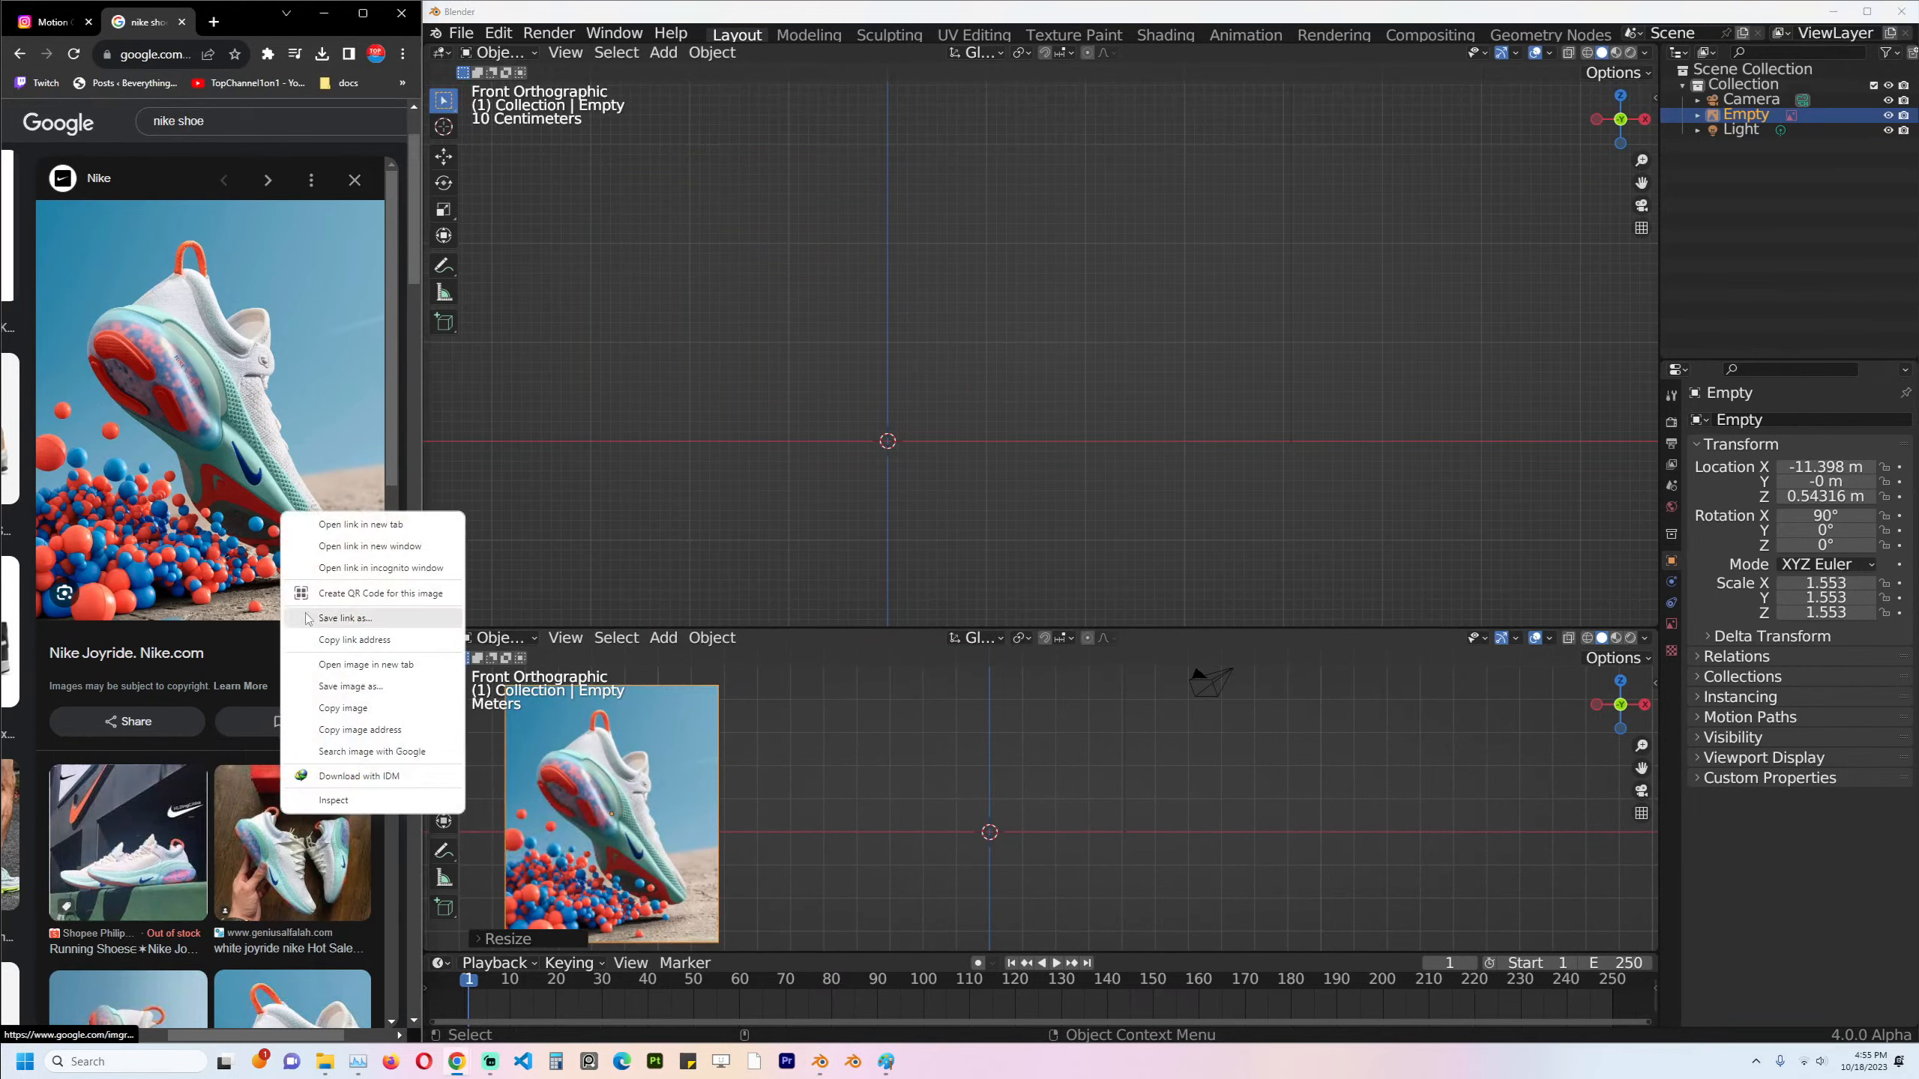
pyautogui.click(234, 850)
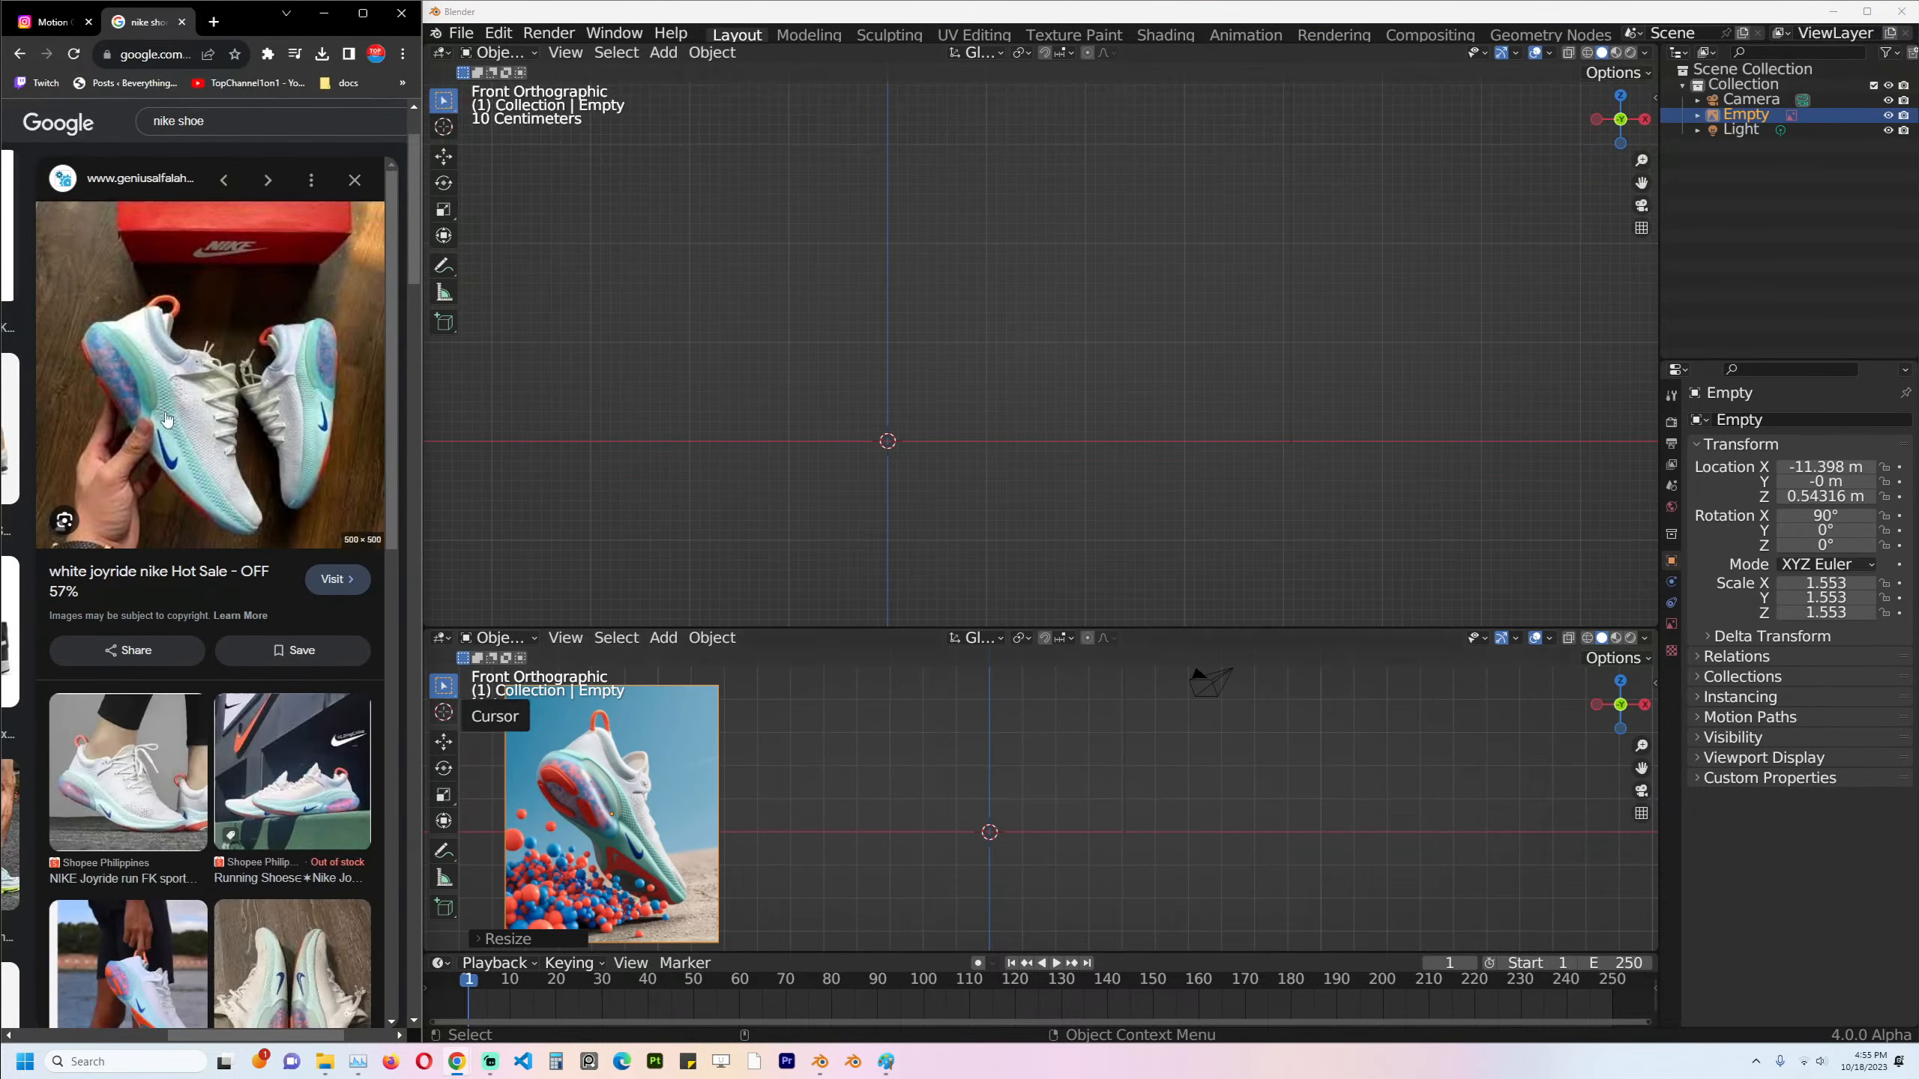
pyautogui.rightClick(219, 376)
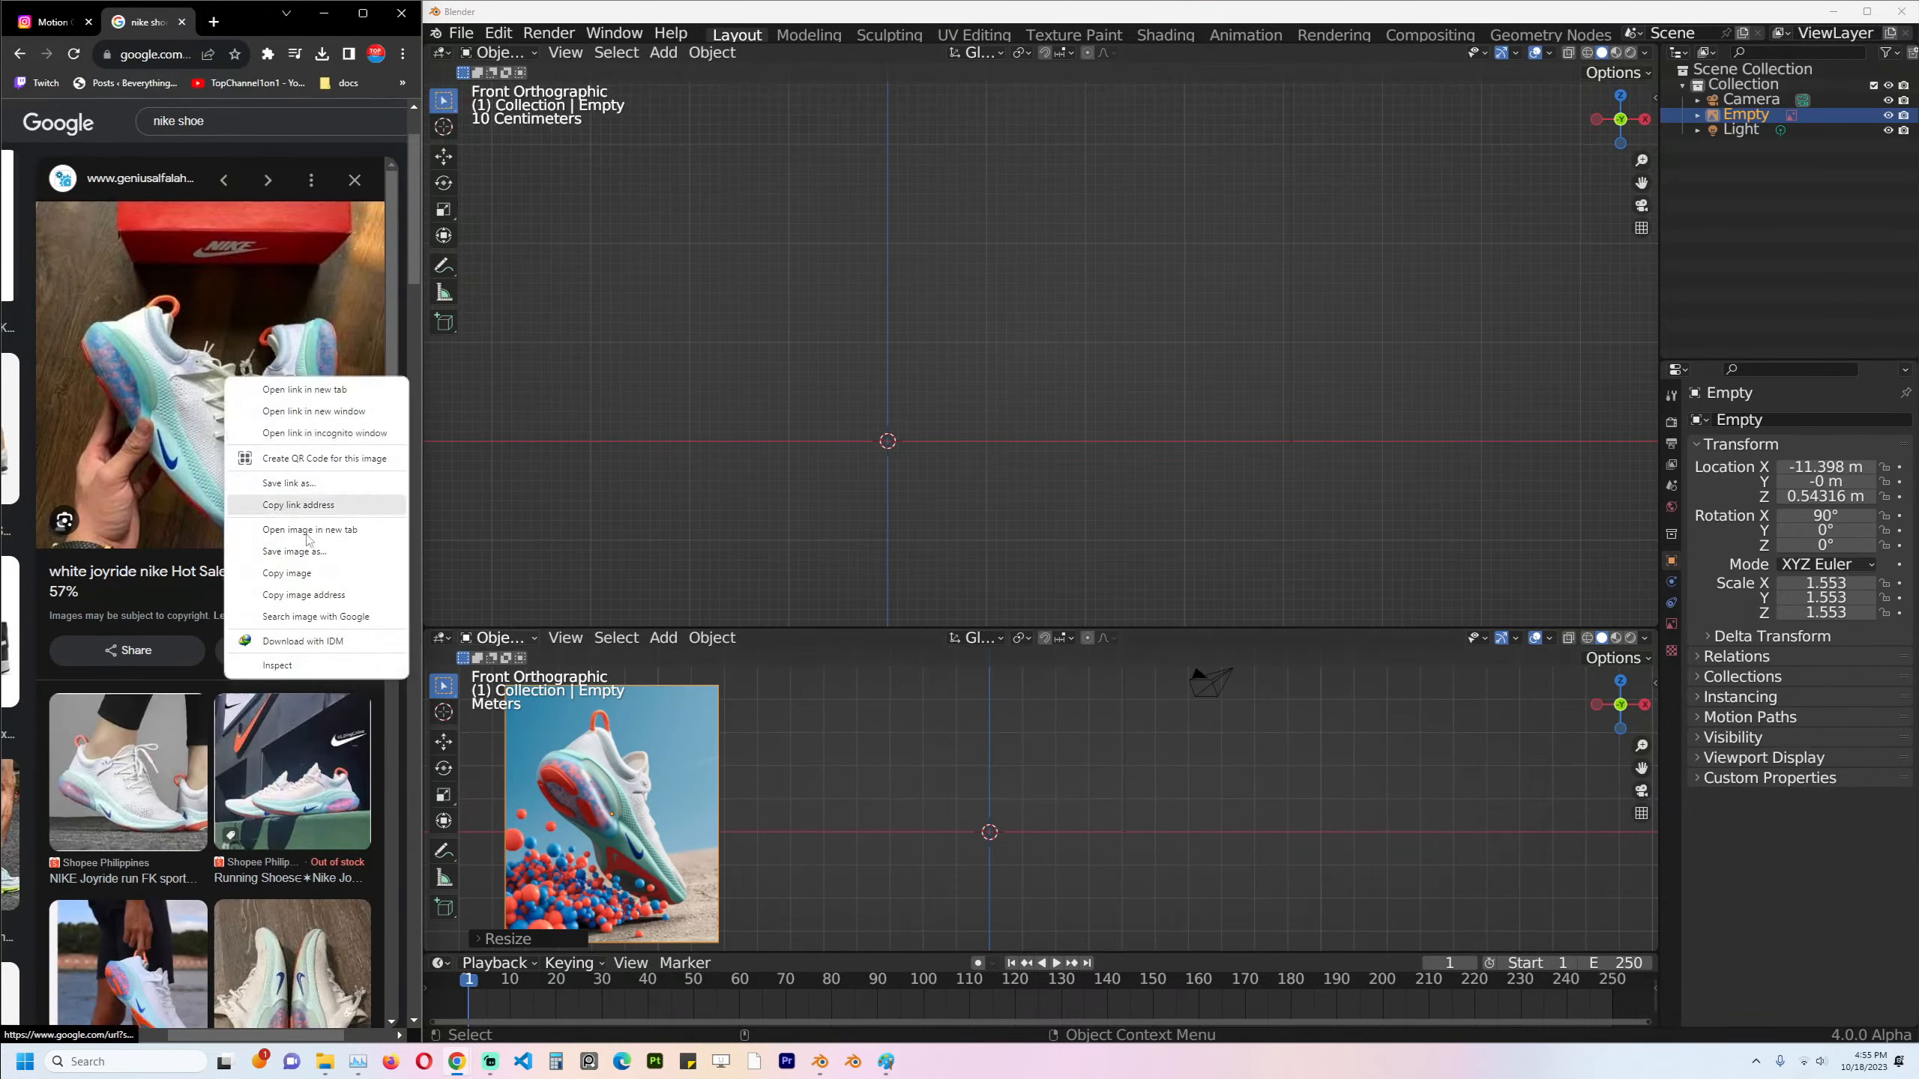
pyautogui.click(330, 550)
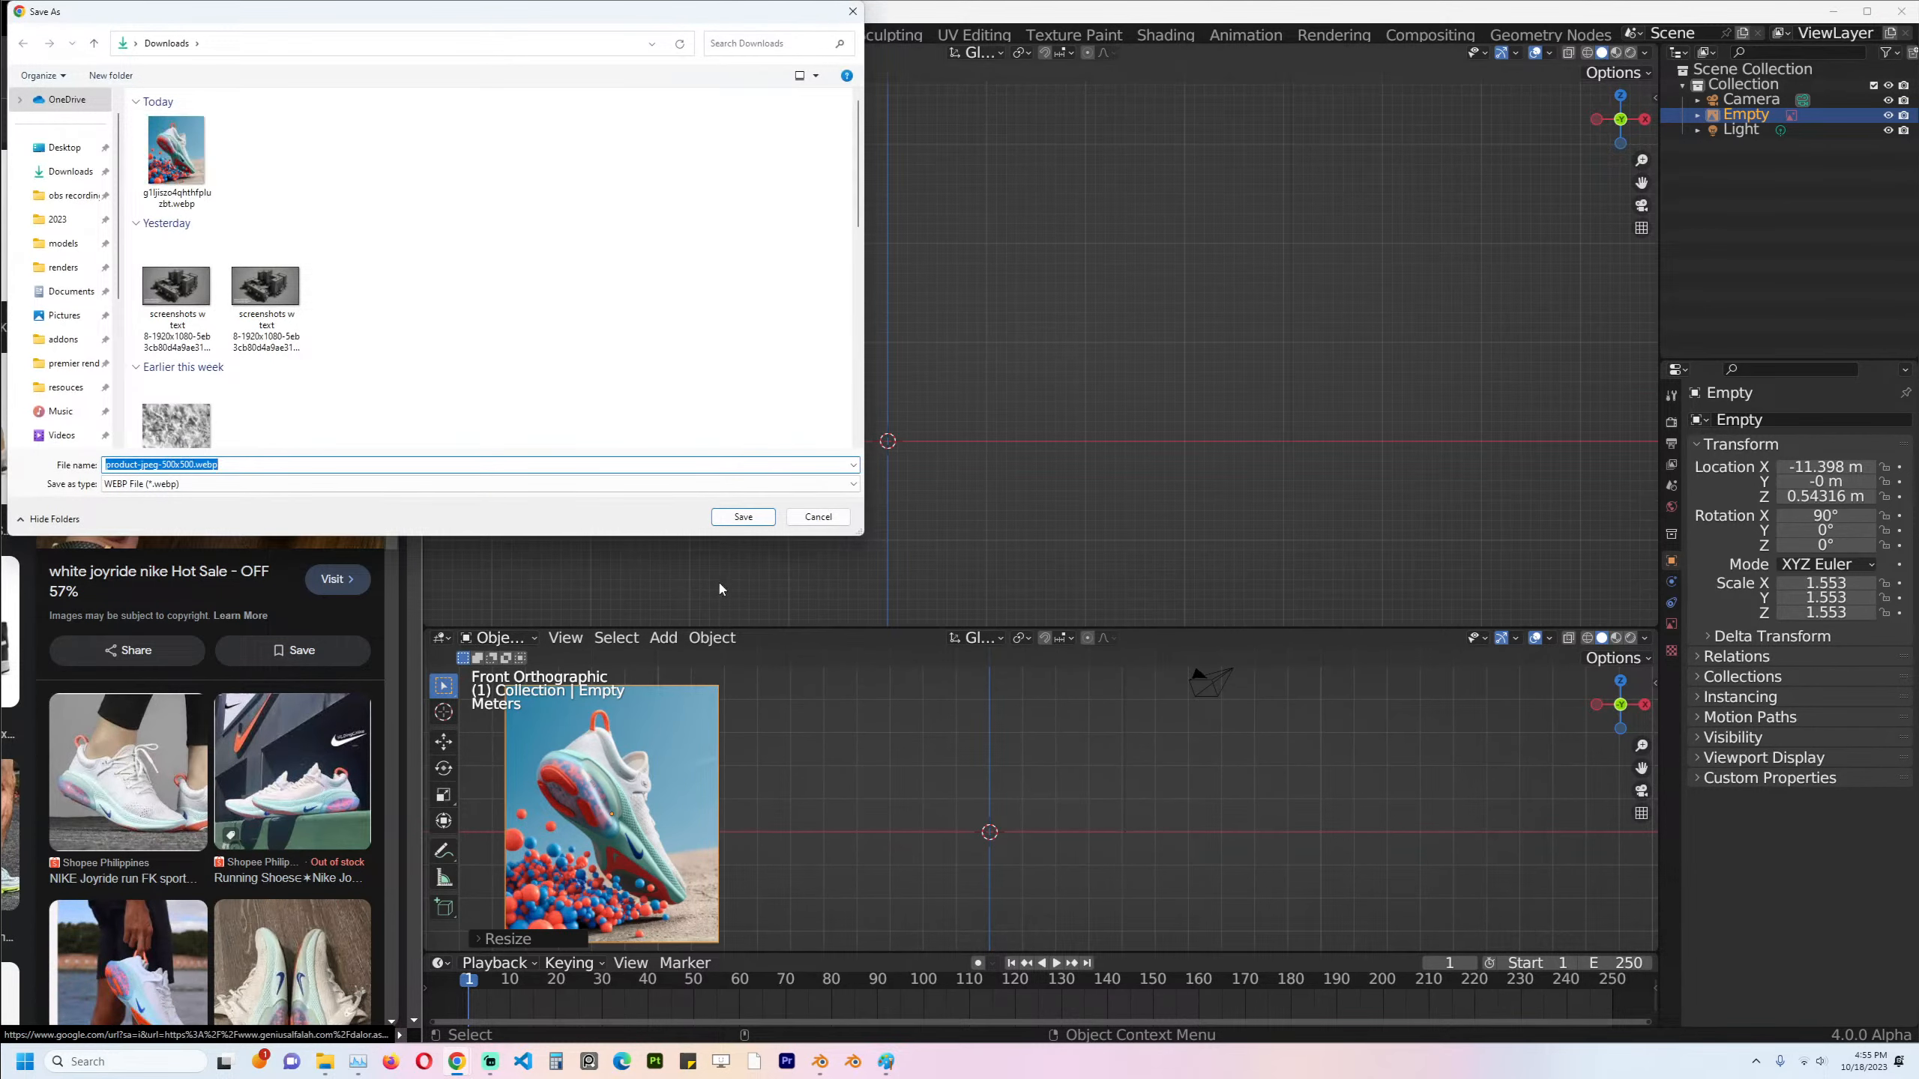
pyautogui.click(743, 517)
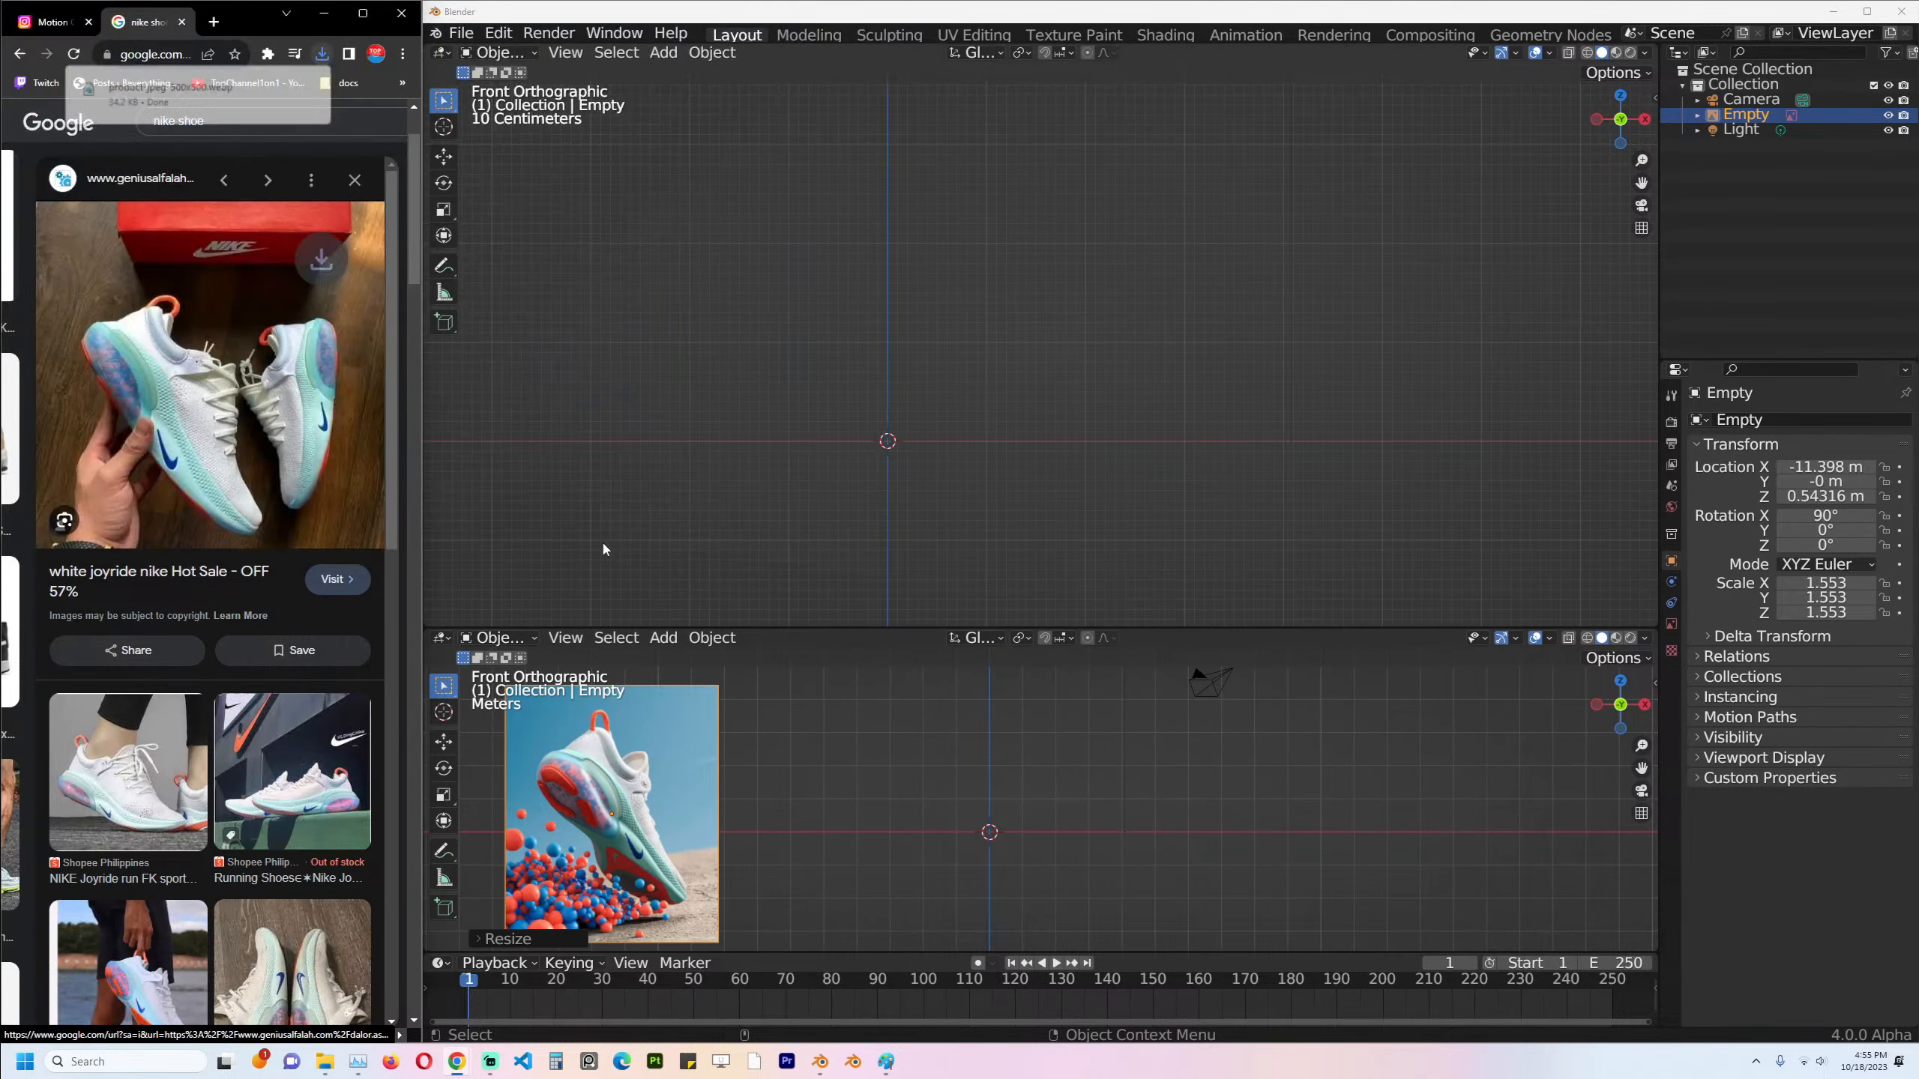
pyautogui.click(328, 56)
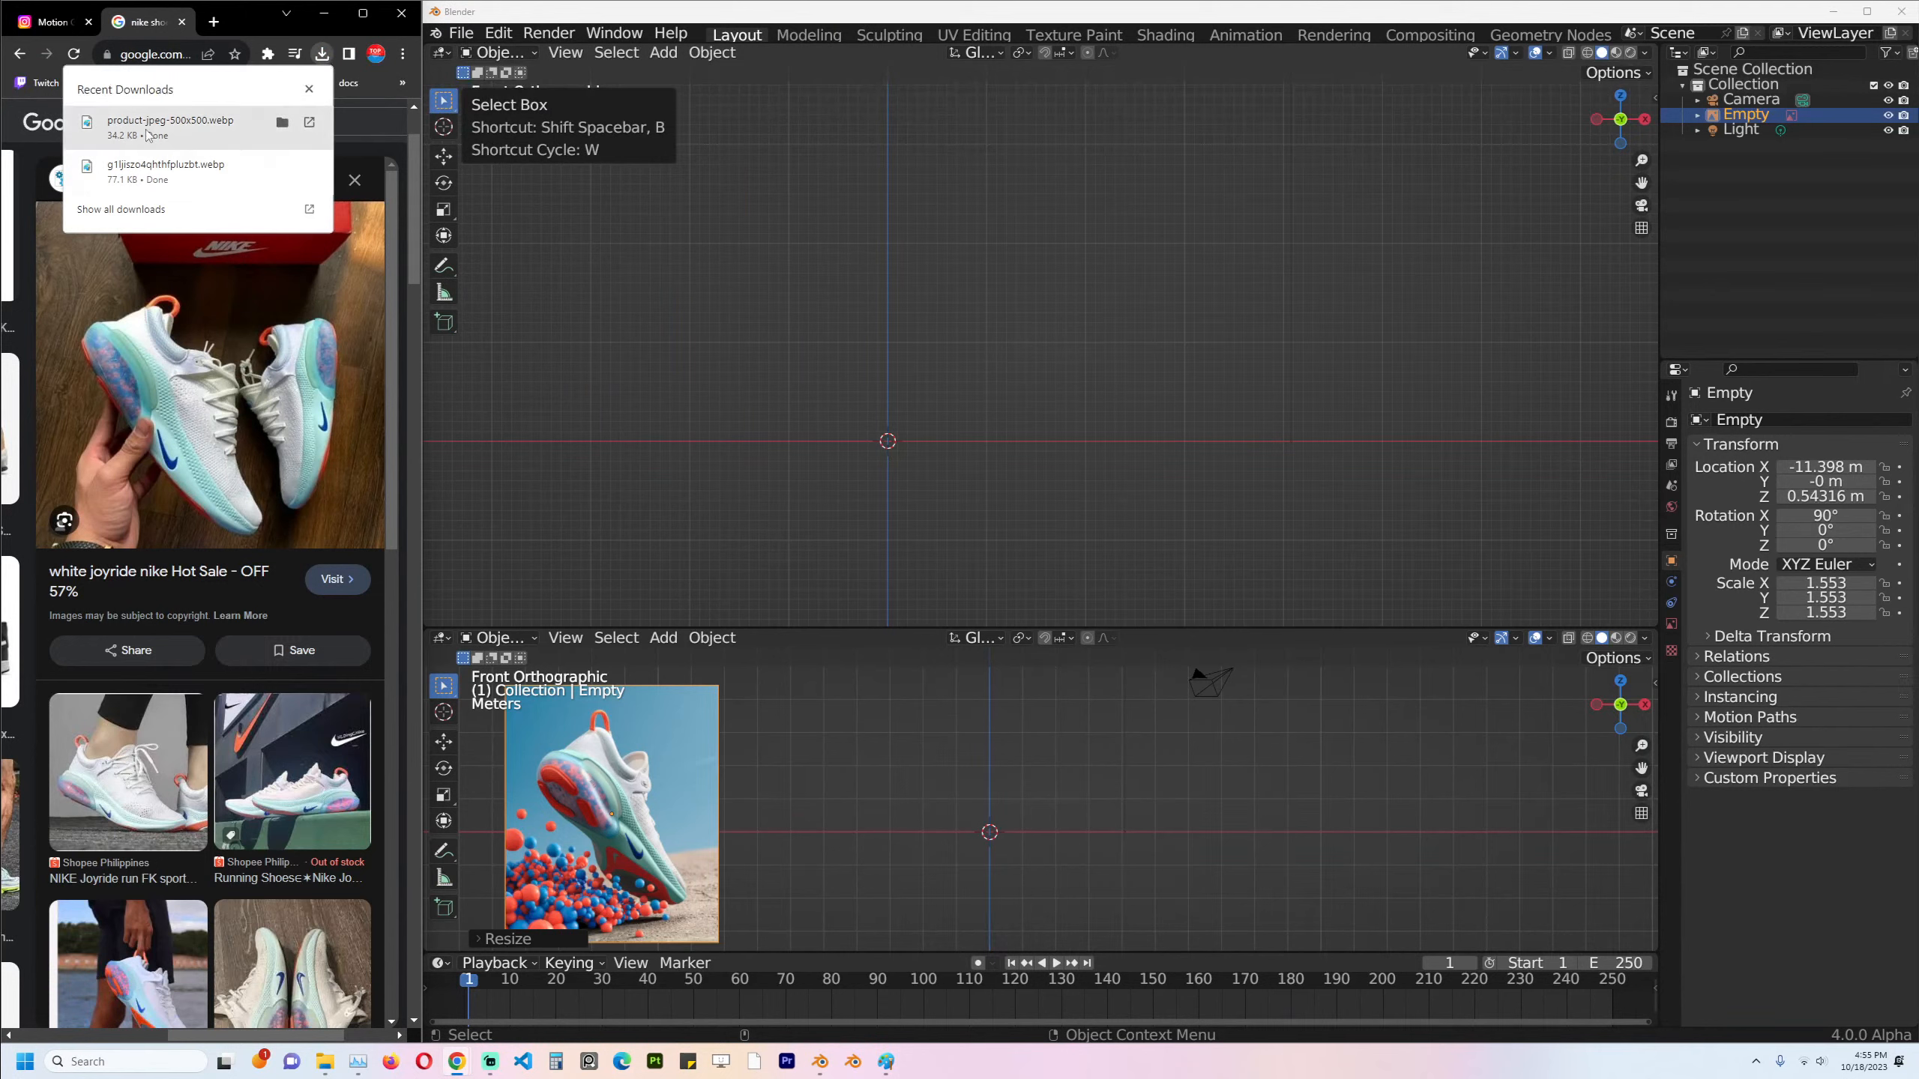
pyautogui.moveTo(180, 169); pyautogui.dragTo(886, 774)
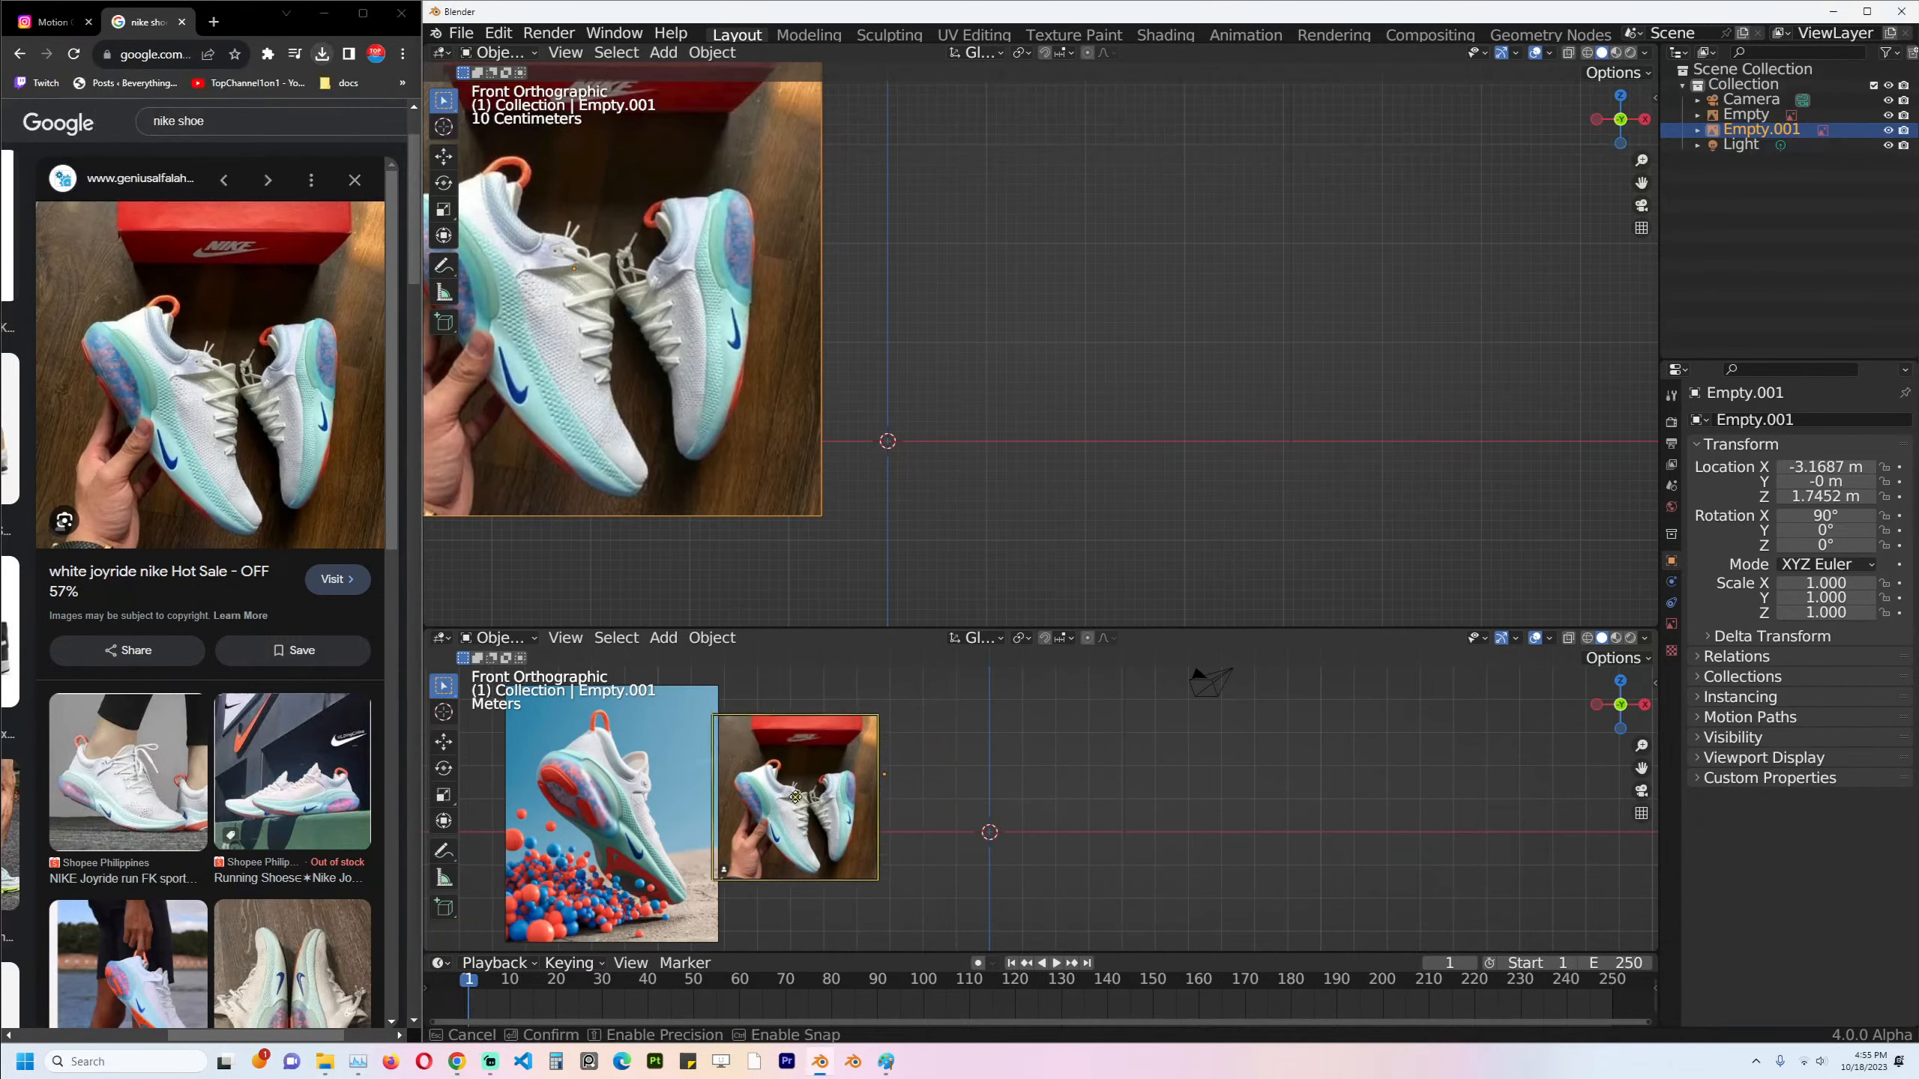
# Move both shoe reference images together far along negative X, placing the shoe pair image at about X -93 m, and frame them in the lower viewport.
pyautogui.scroll(-6, 813, 775)
pyautogui.moveTo(1116, 772); pyautogui.dragTo(870, 845)
pyautogui.moveTo(687, 697); pyautogui.dragTo(550, 797)
pyautogui.scroll(-4, 976, 826)
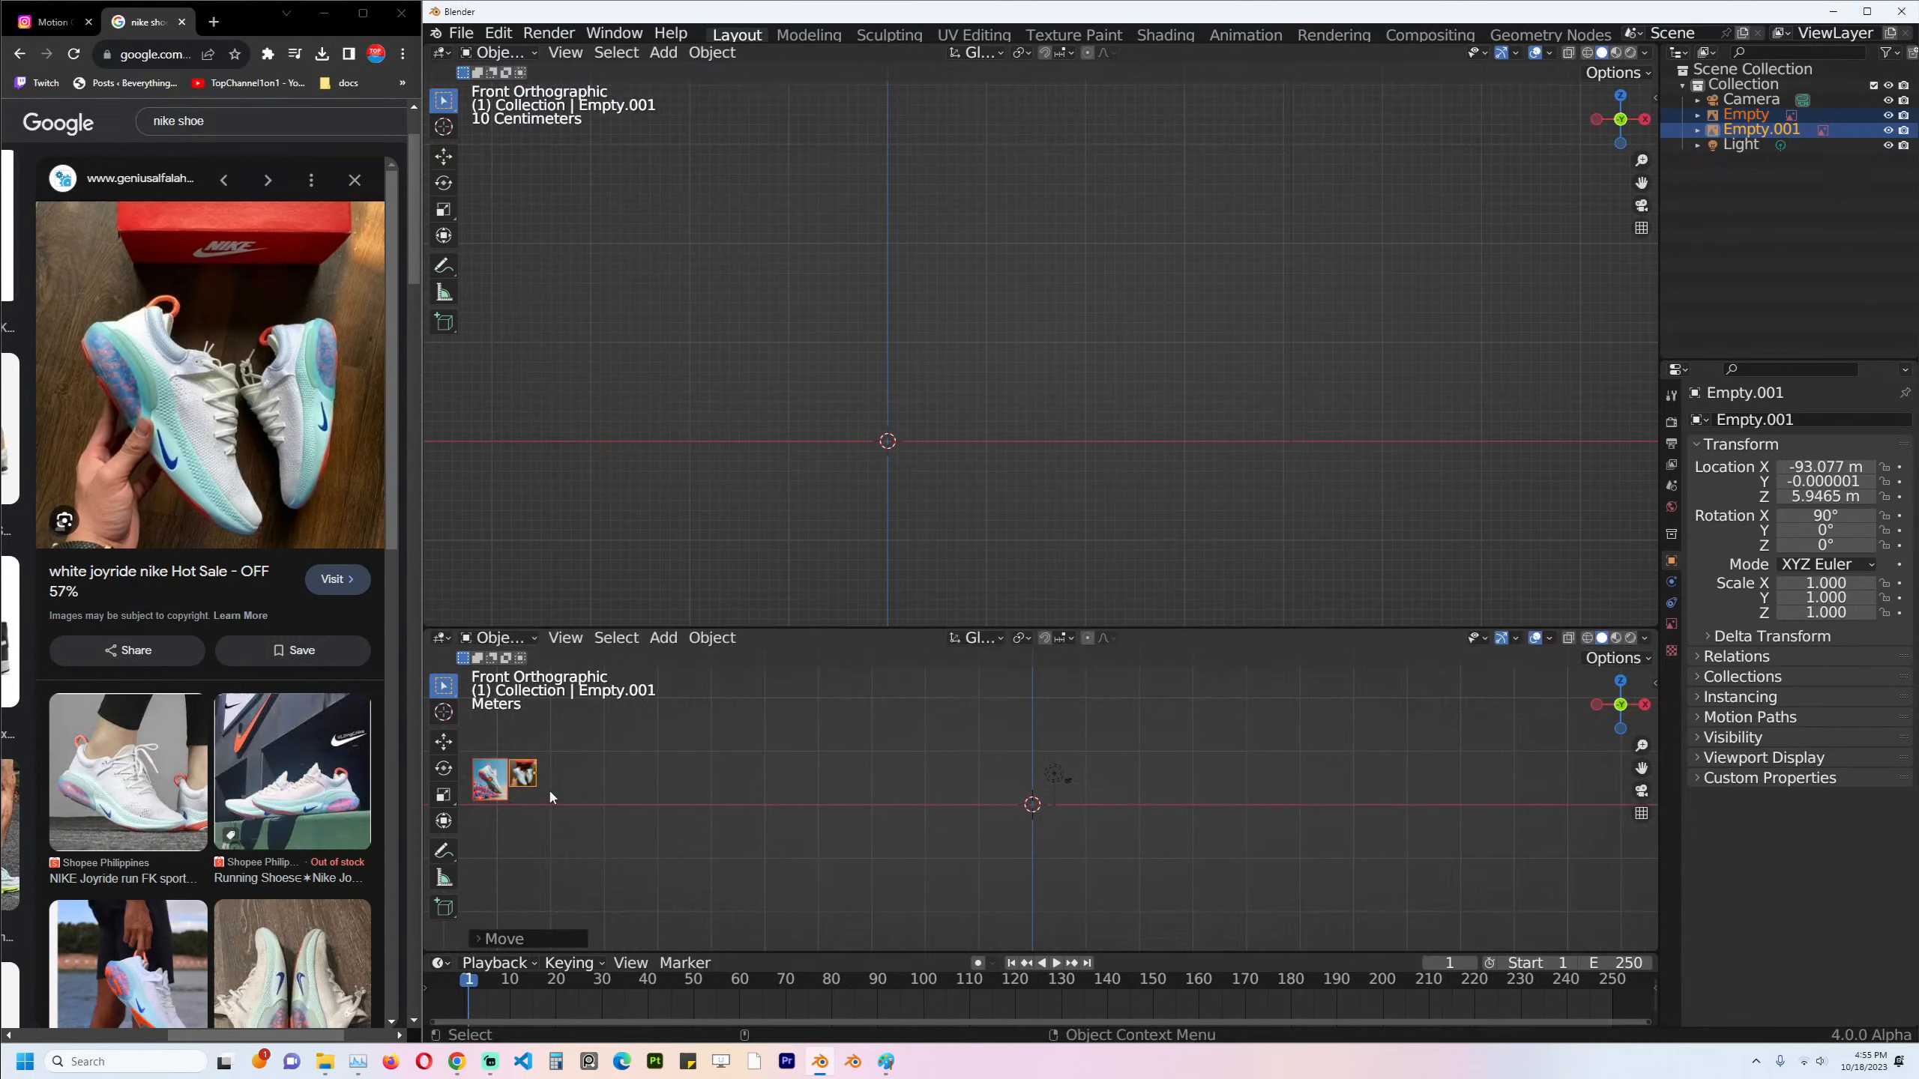
pyautogui.press('KP_Decimal')
pyautogui.scroll(9, 552, 797)
pyautogui.keyDown('shift'); pyautogui.moveTo(551, 797); pyautogui.dragTo(443, 853, button='middle'); pyautogui.keyUp('shift')
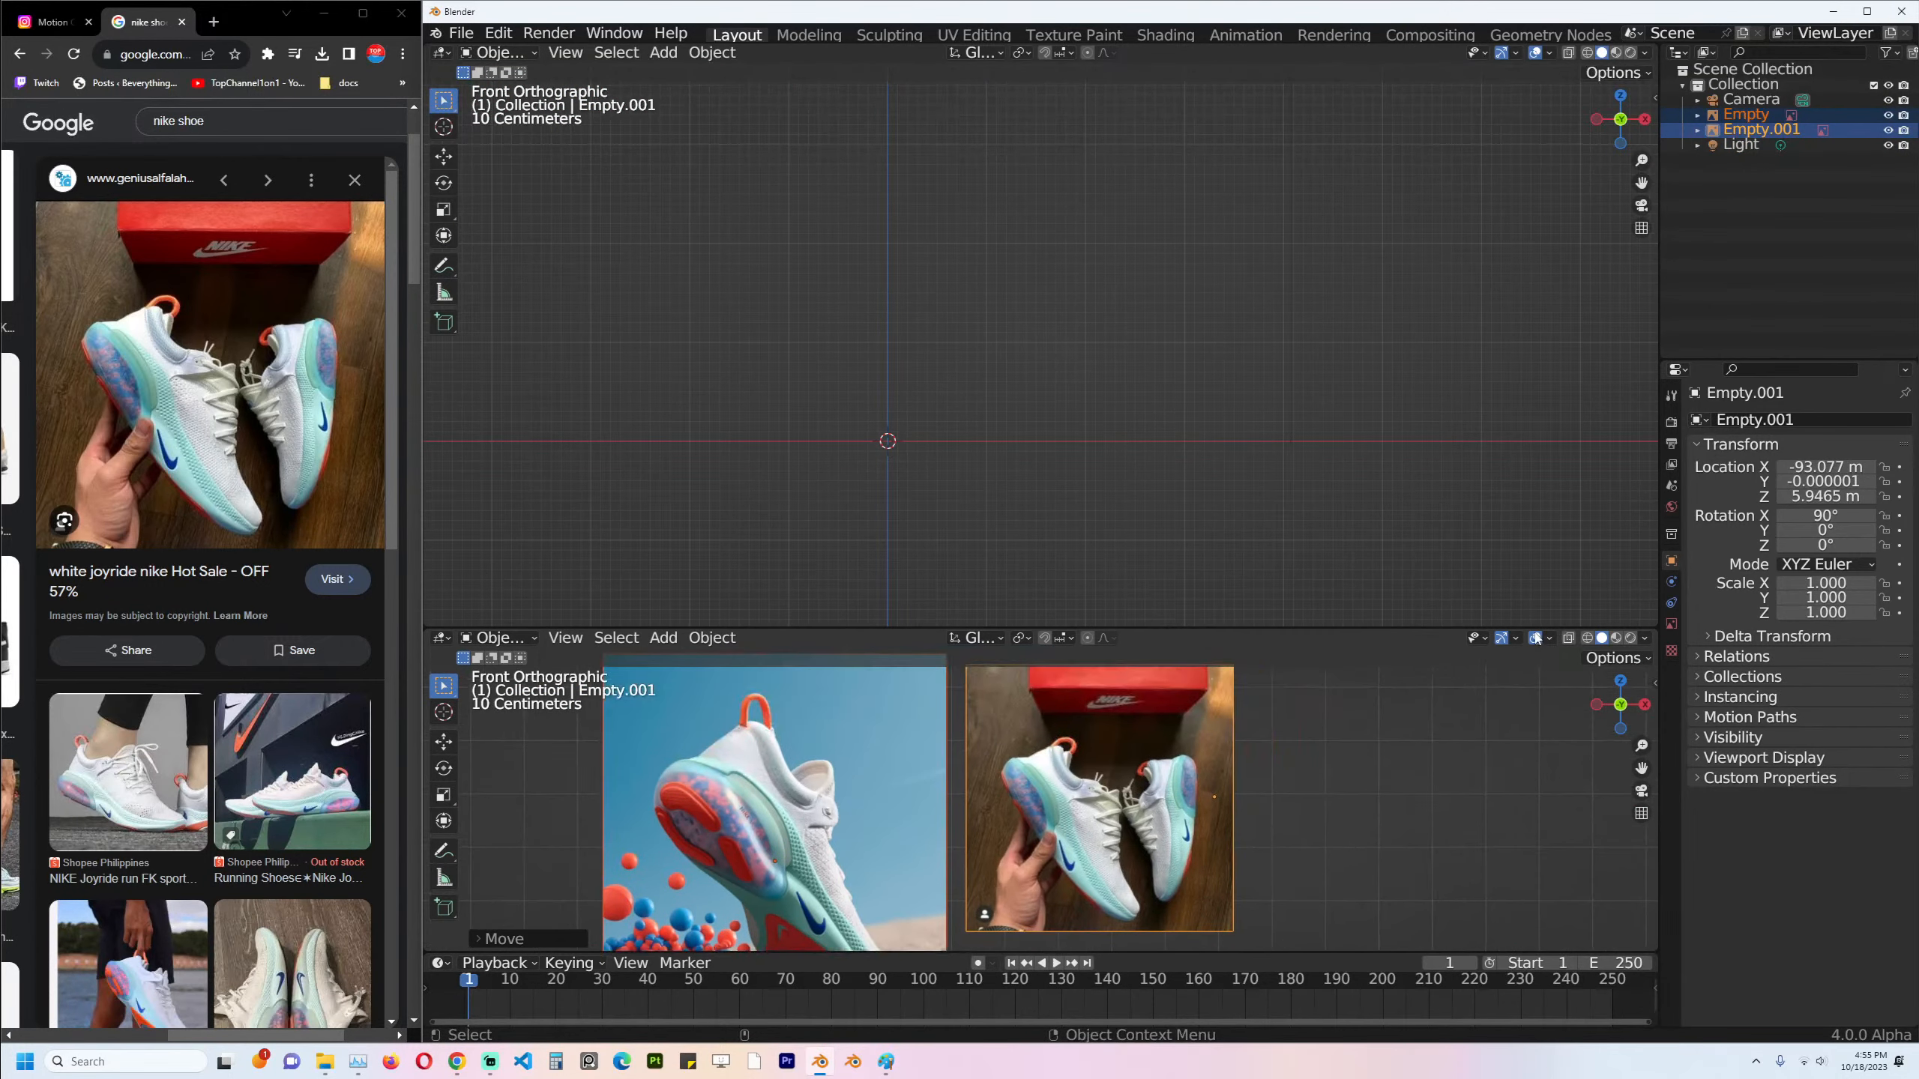
# Hide the grid, floor, text info and navigation gizmo in the lower viewport showing the shoe references.
pyautogui.click(1535, 639)
pyautogui.click(1536, 639)
pyautogui.click(1517, 639)
pyautogui.click(1550, 639)
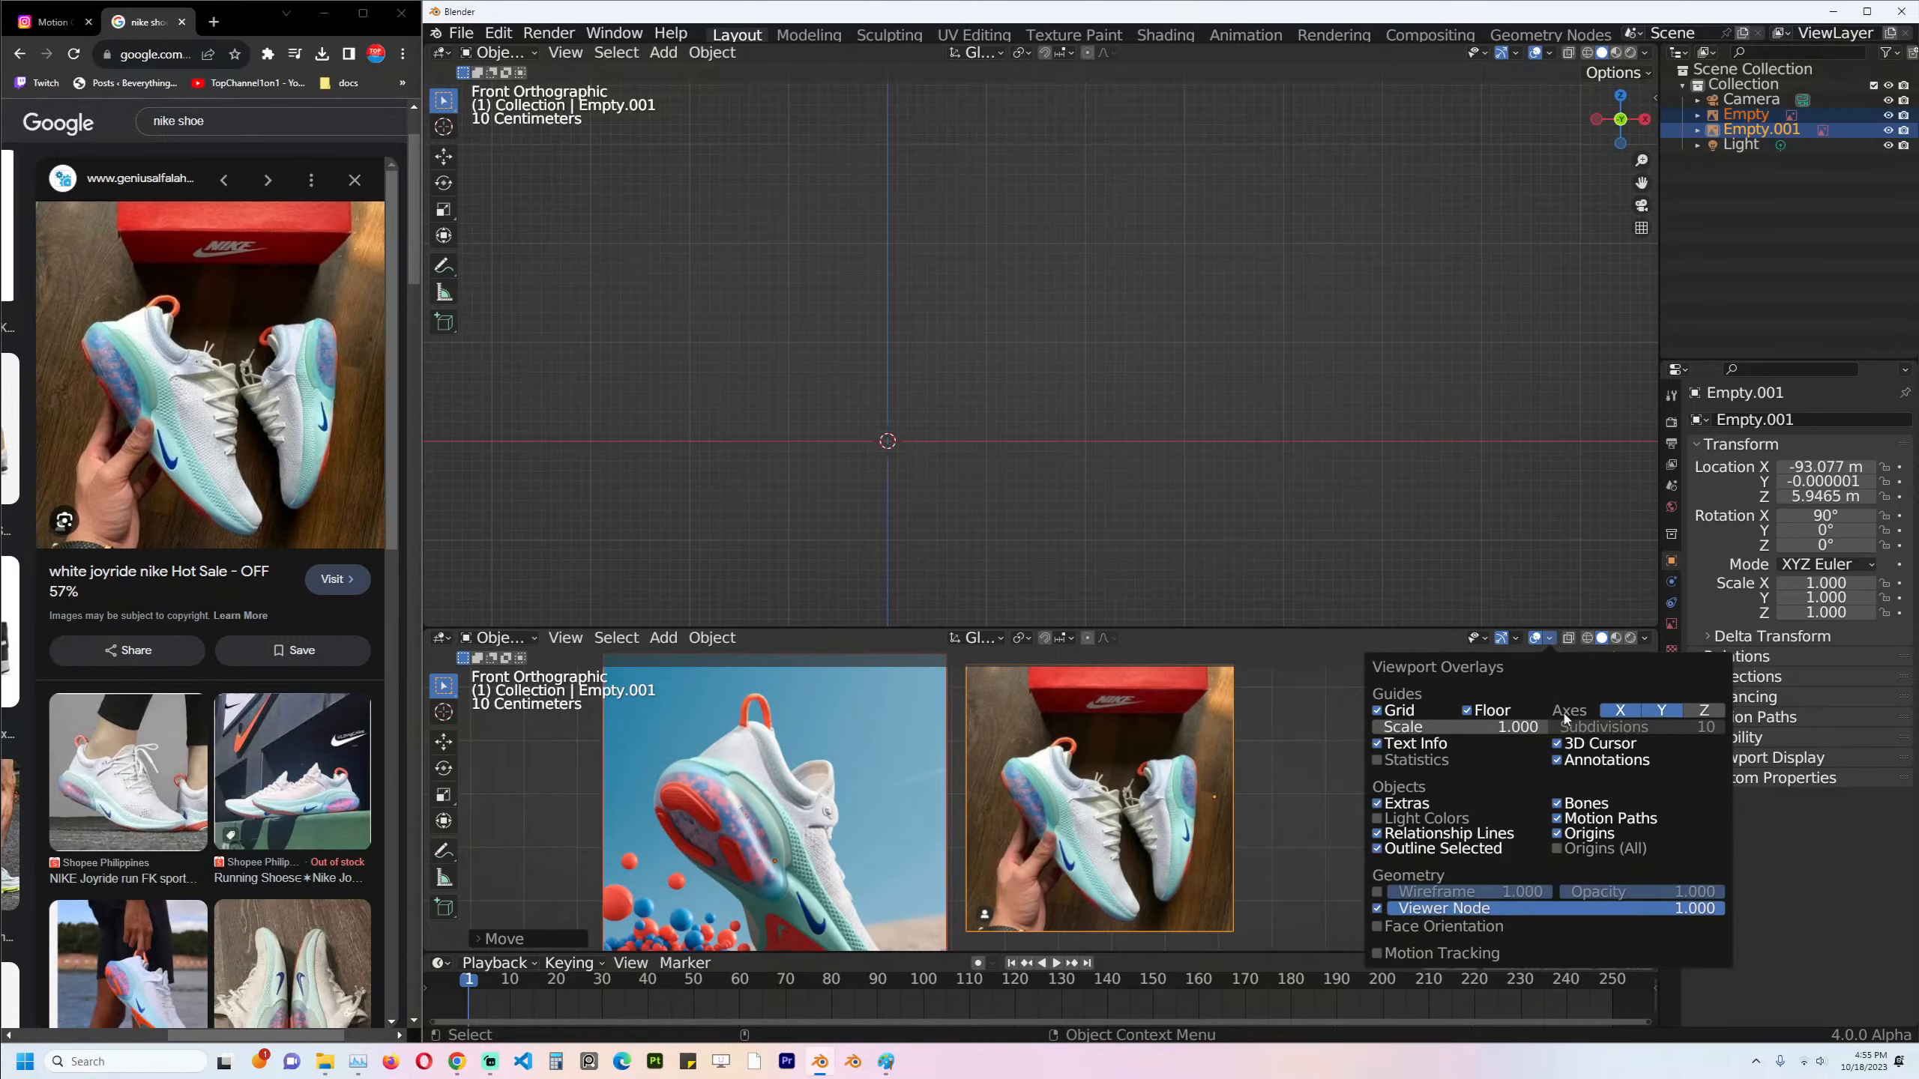
pyautogui.click(1412, 713)
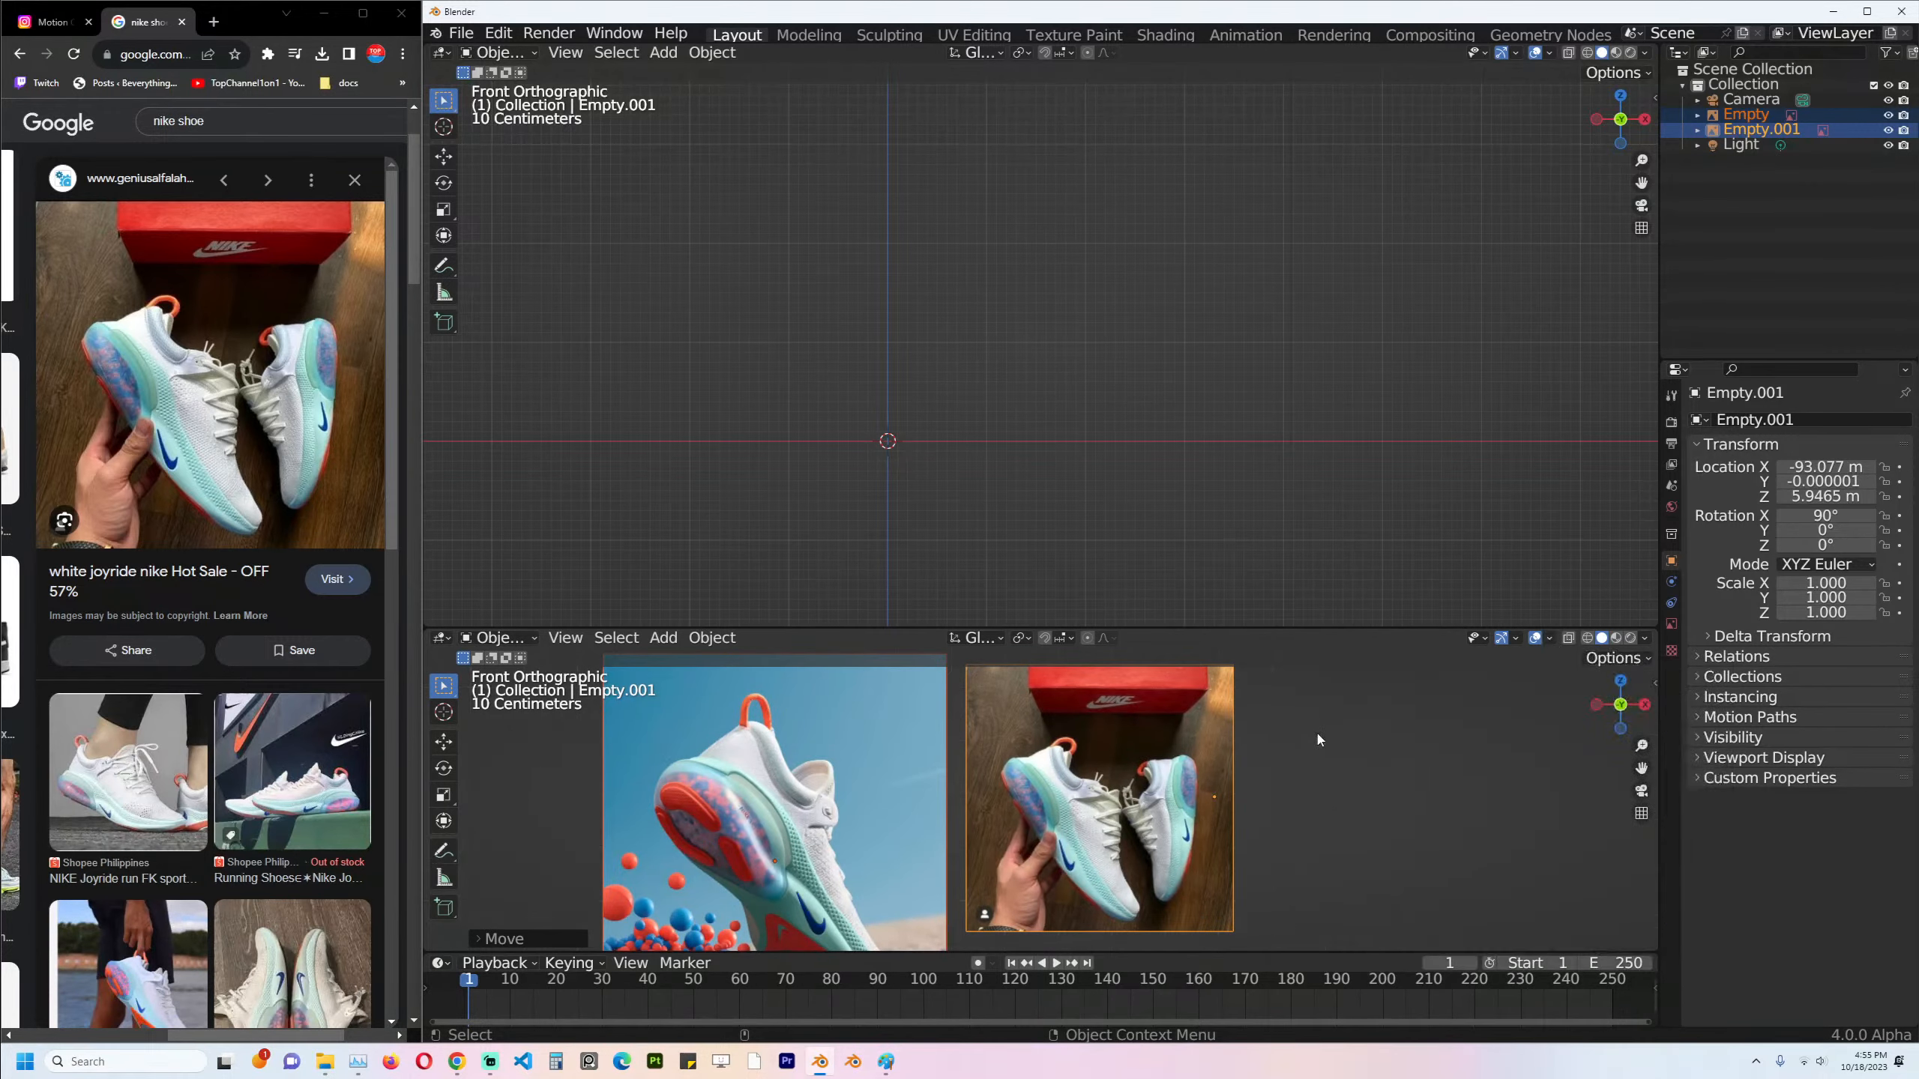
pyautogui.click(1501, 639)
pyautogui.click(446, 712)
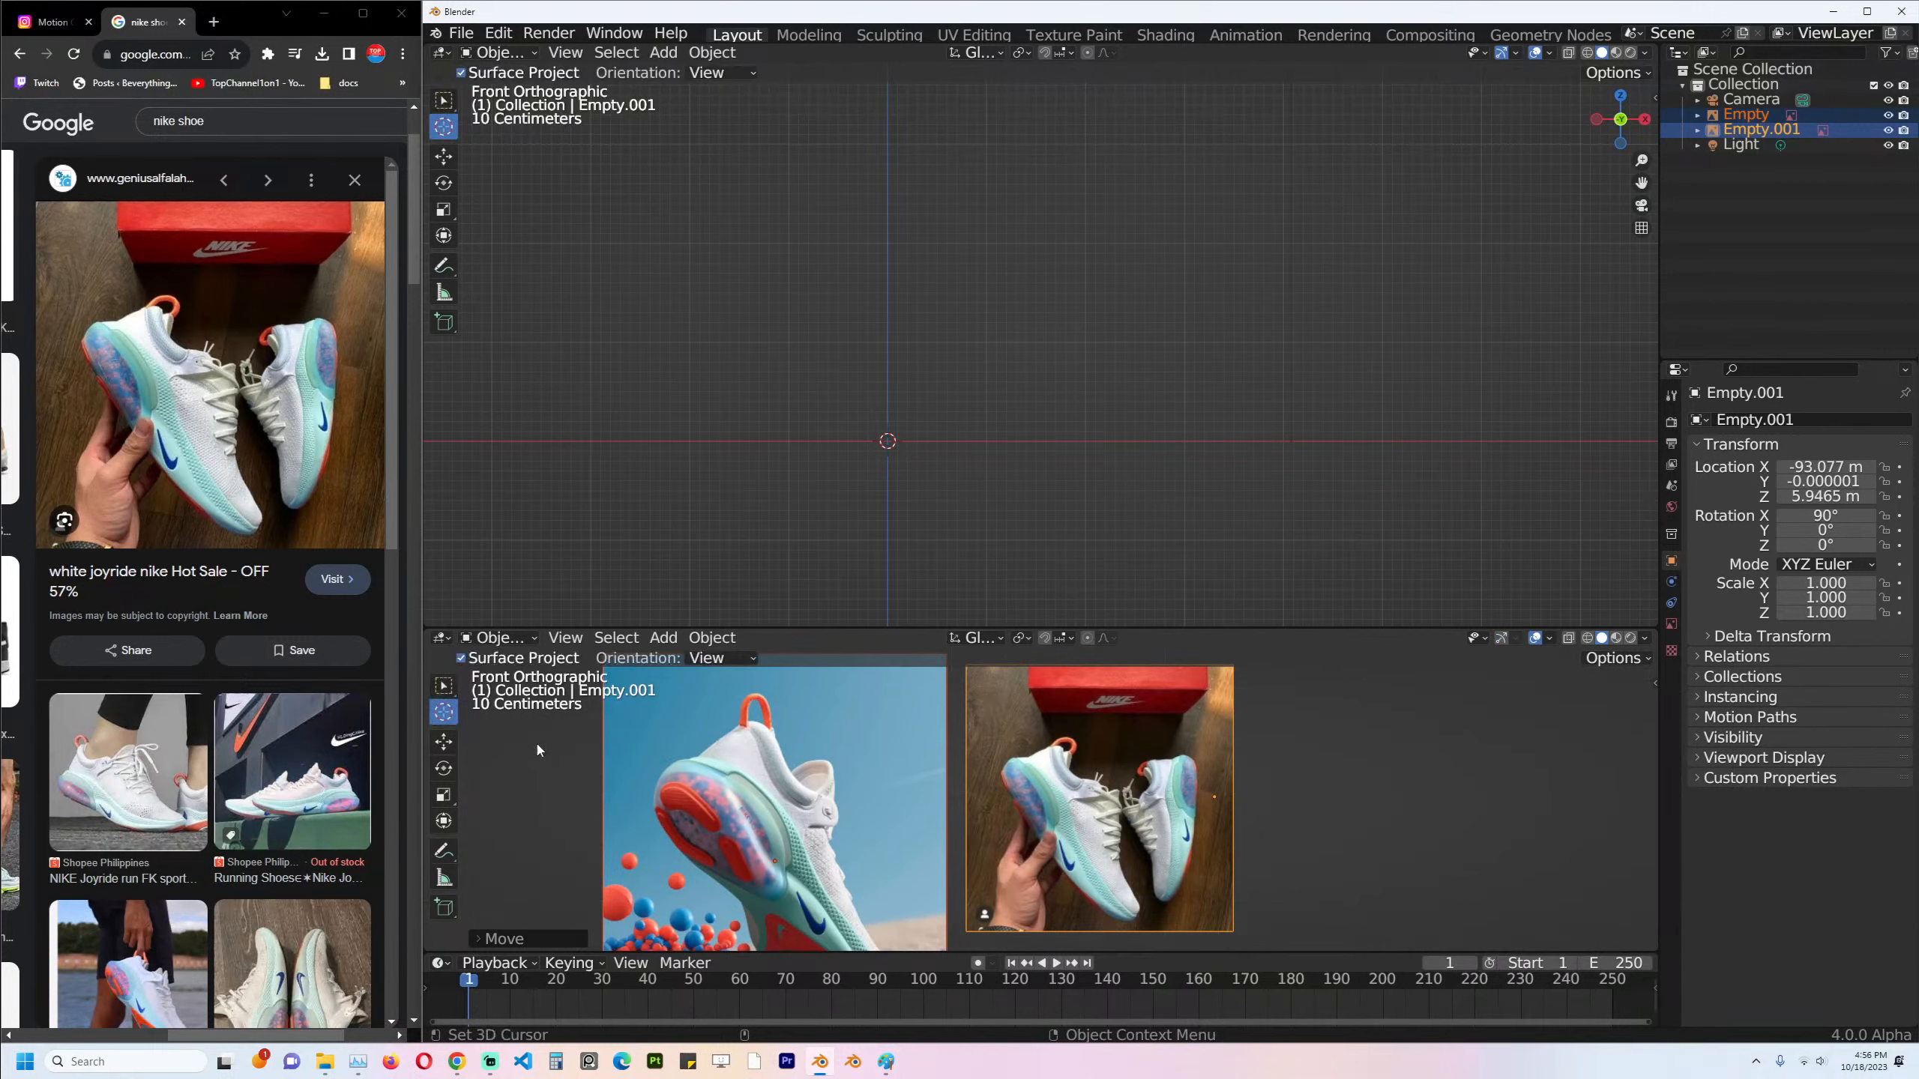
pyautogui.click(444, 688)
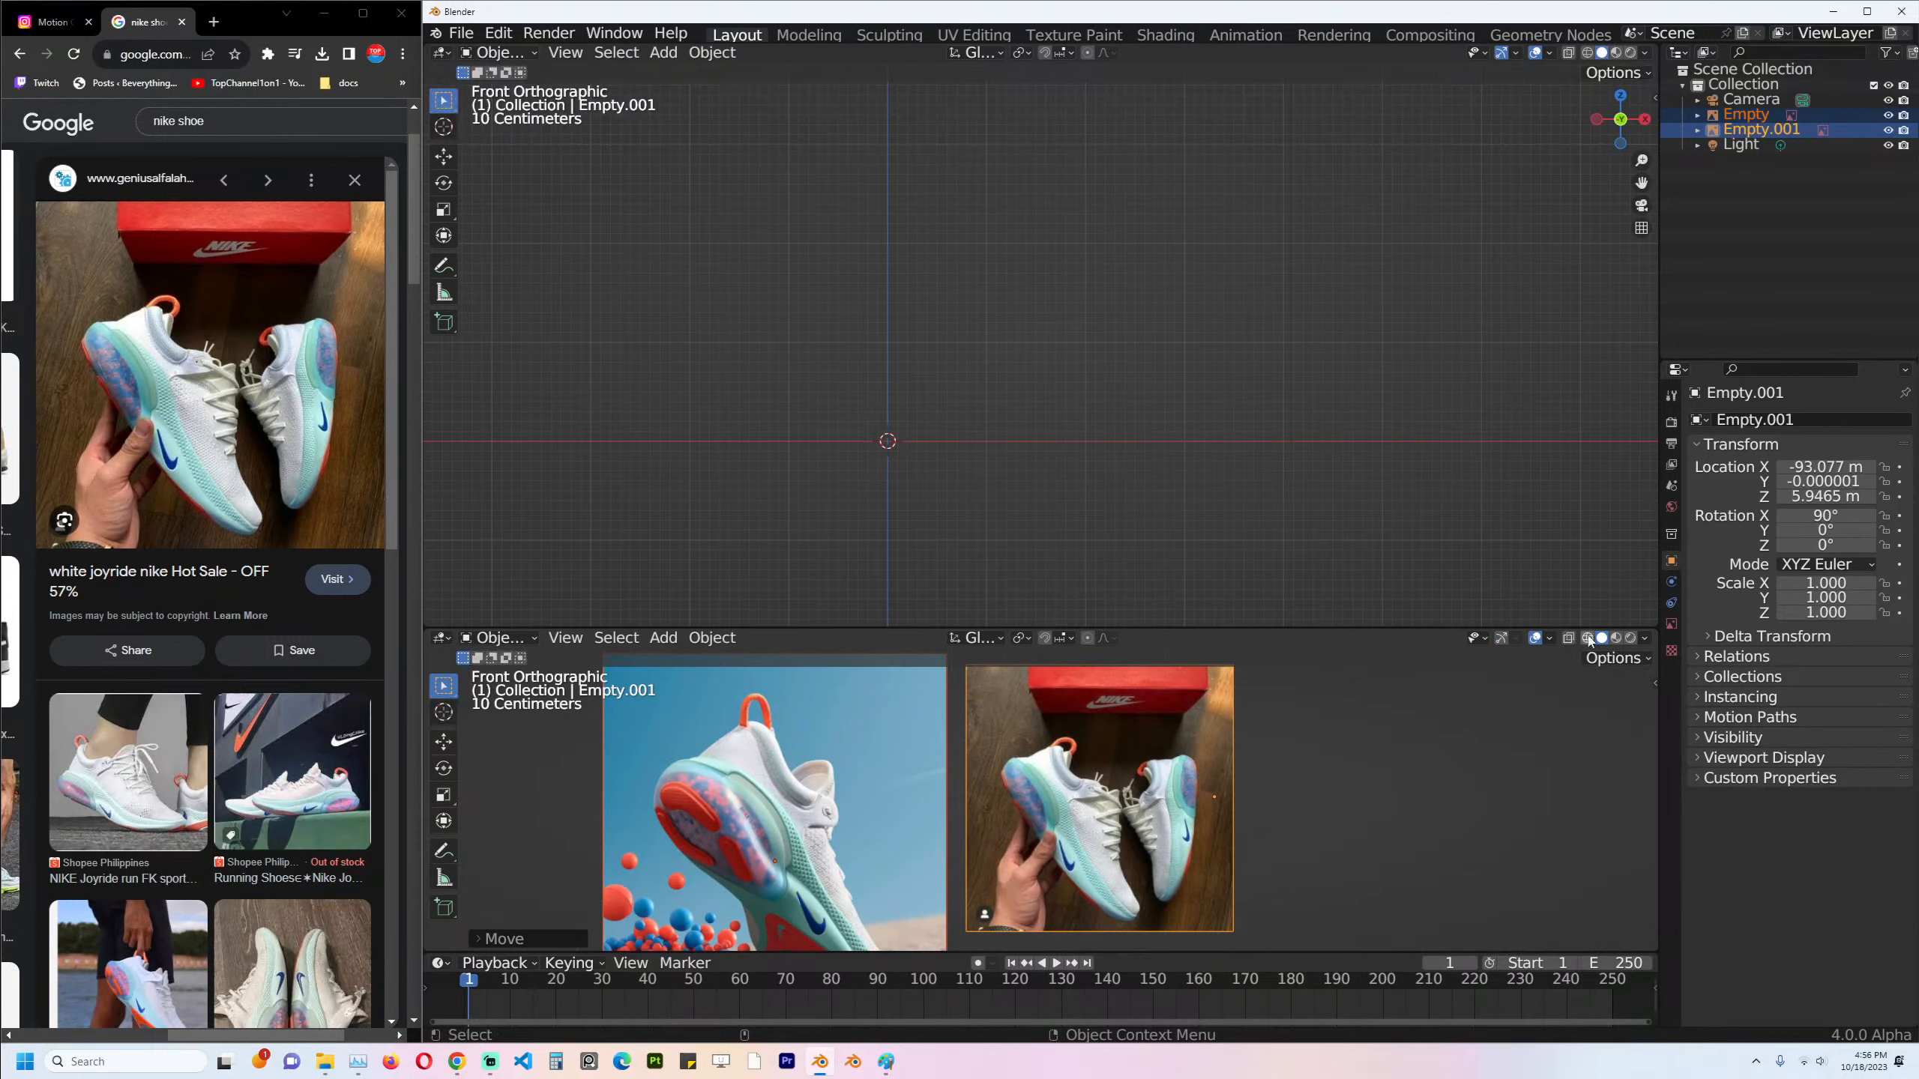
pyautogui.click(1551, 639)
pyautogui.click(1411, 732)
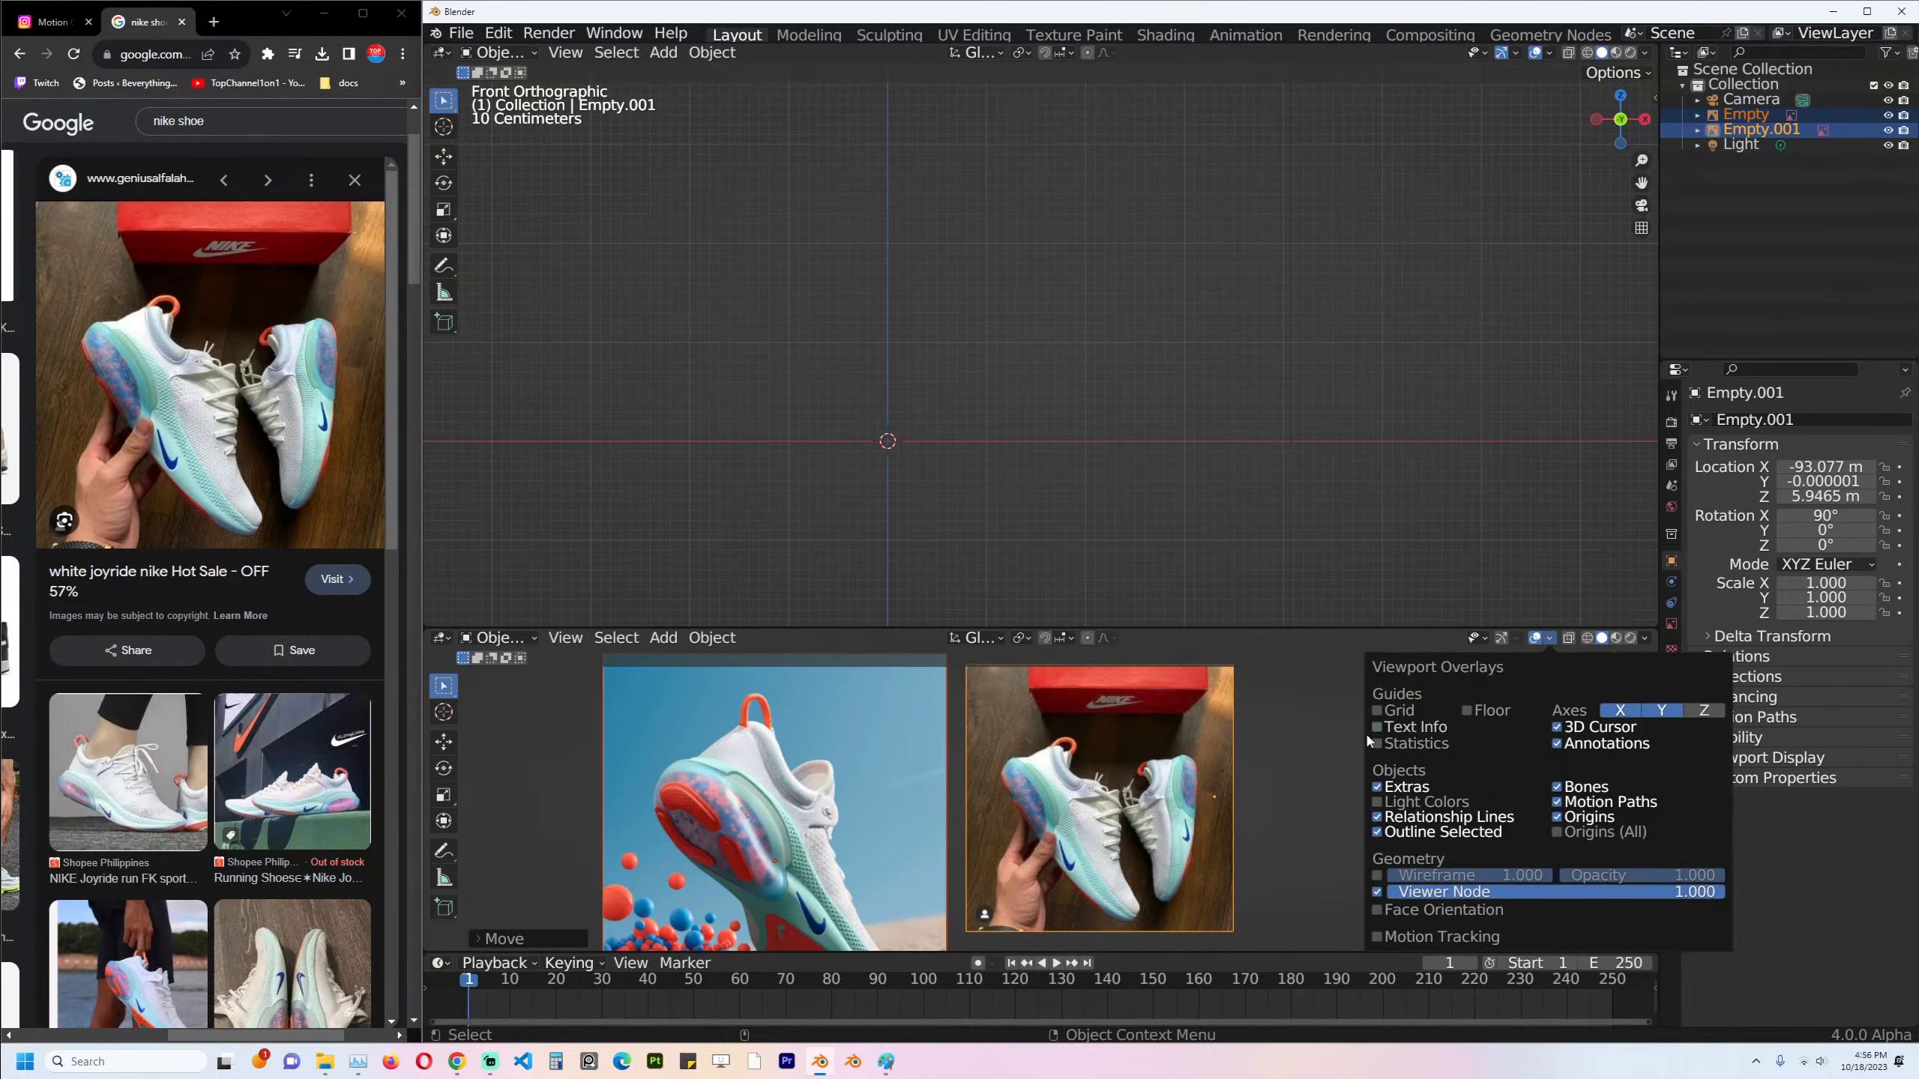
# Deselect the reference images and switch the upper viewport to top orthographic view.
pyautogui.hotkey('alt', 'a')
pyautogui.keyDown('shift'); pyautogui.moveTo(898, 426); pyautogui.dragTo(937, 431, button='middle'); pyautogui.keyUp('shift')
pyautogui.scroll(-1, 969, 842)
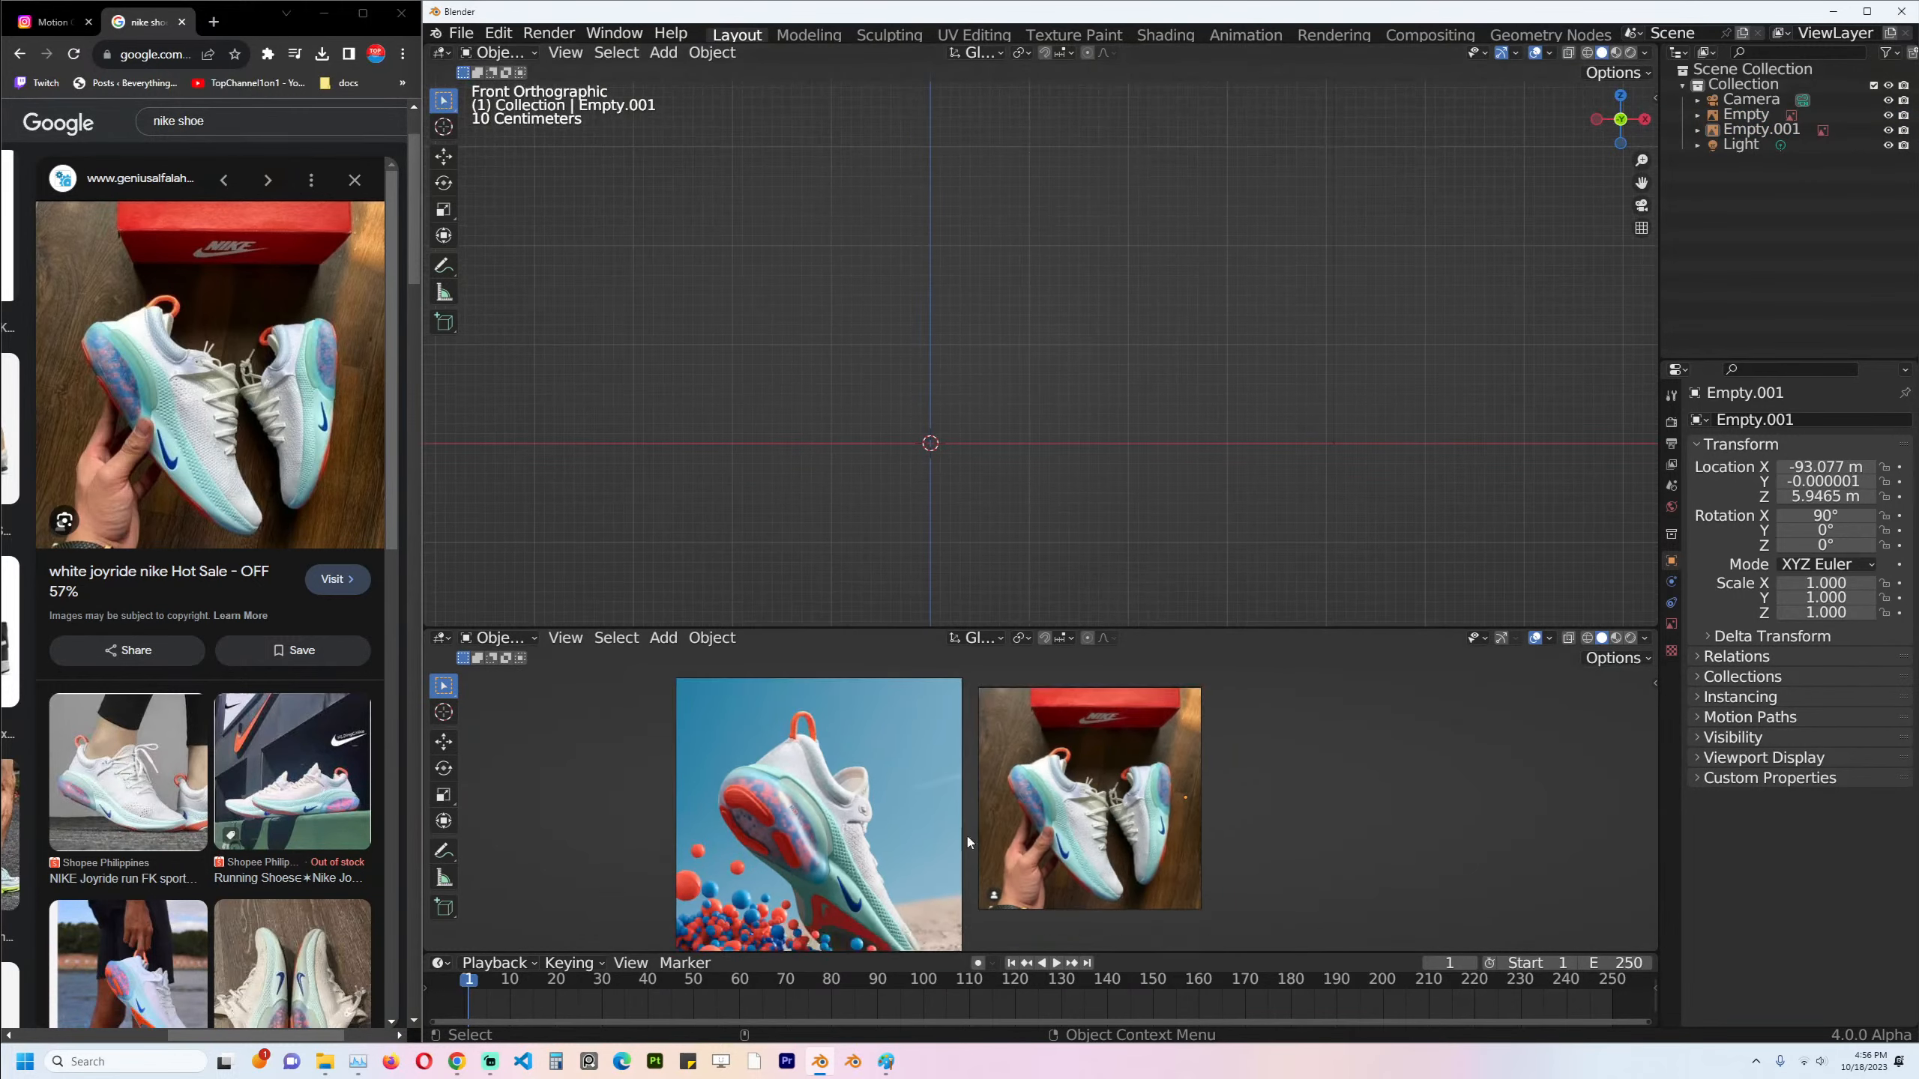
pyautogui.press('KP_7')
pyautogui.keyDown('shift'); pyautogui.moveTo(1059, 421); pyautogui.dragTo(960, 370, button='middle'); pyautogui.keyUp('shift')
pyautogui.scroll(3, 982, 718)
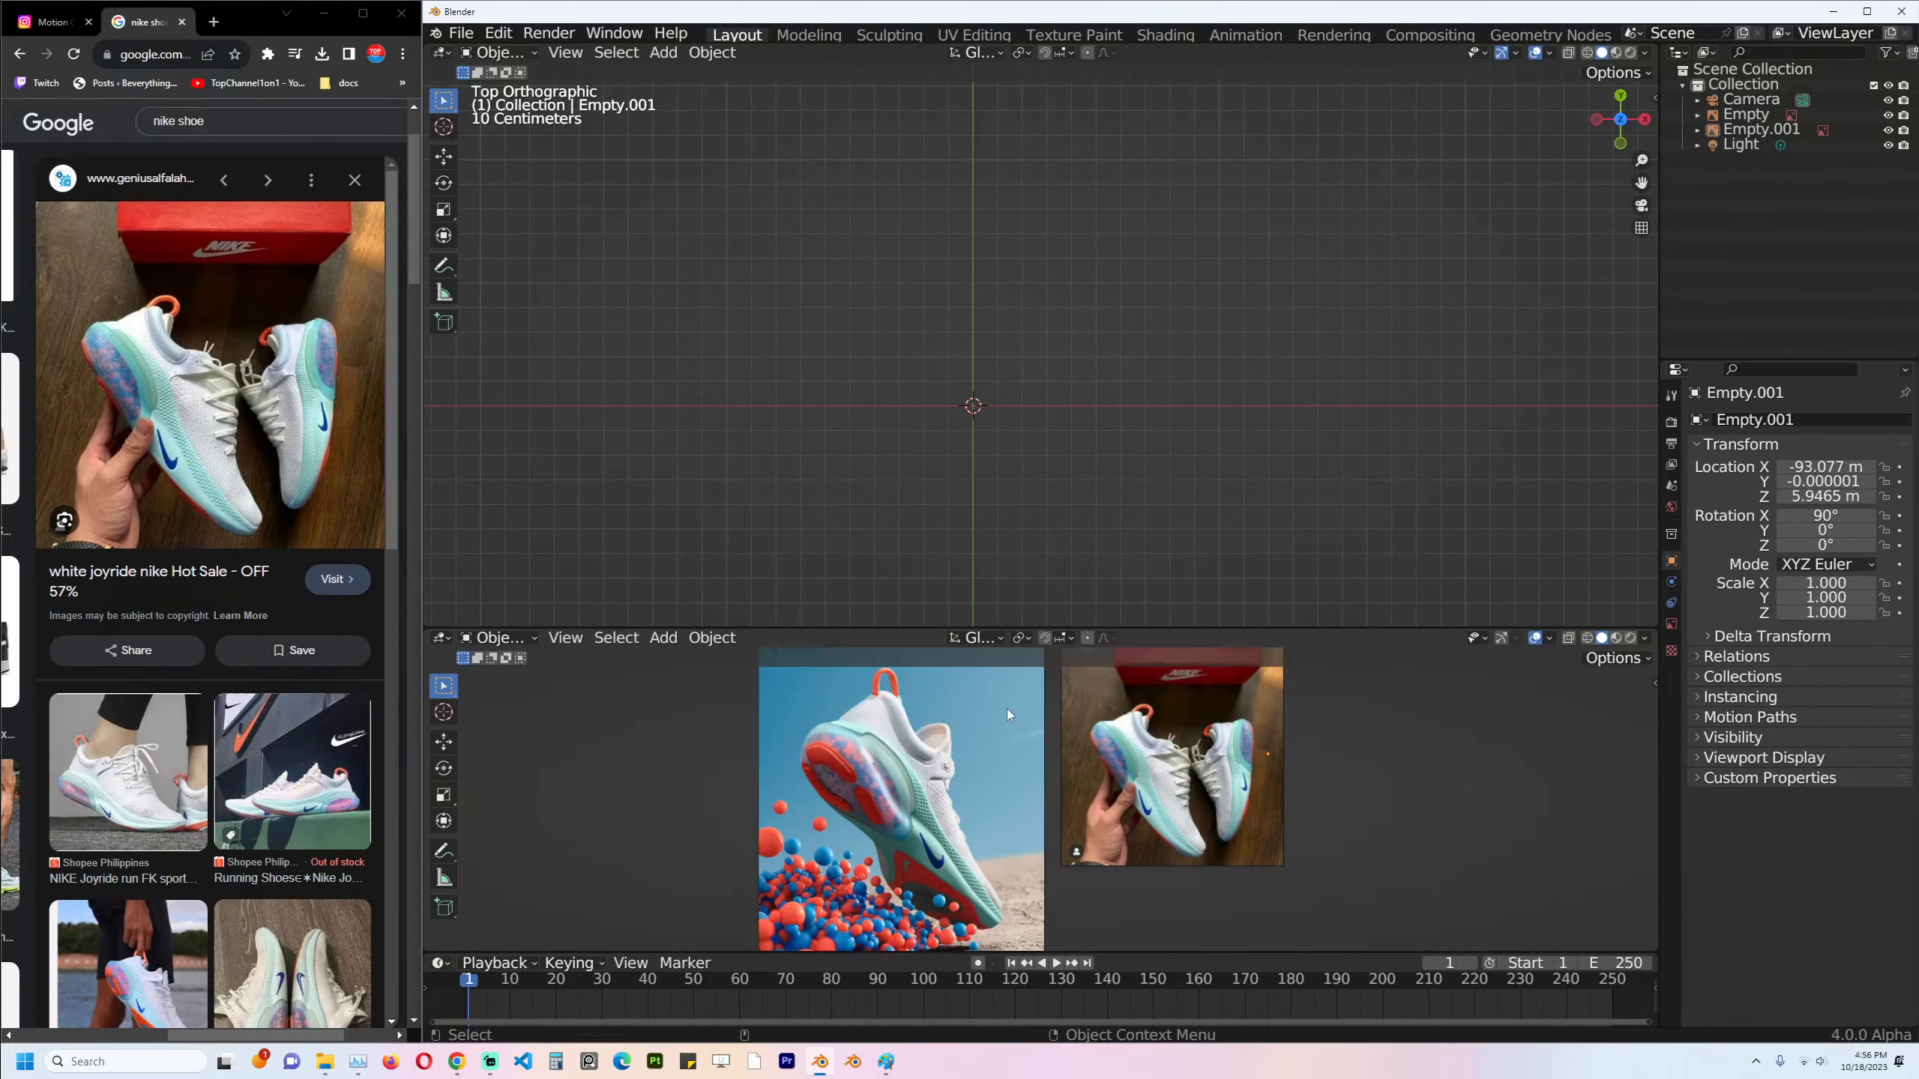
pyautogui.keyDown('shift'); pyautogui.moveTo(1123, 535); pyautogui.dragTo(1118, 574, button='middle'); pyautogui.keyUp('shift')
# Add a plane at the origin and scale it down to about 0.225, keeping its location at 0 m.
pyautogui.hotkey('shift', 'a')
pyautogui.moveTo(933, 433)
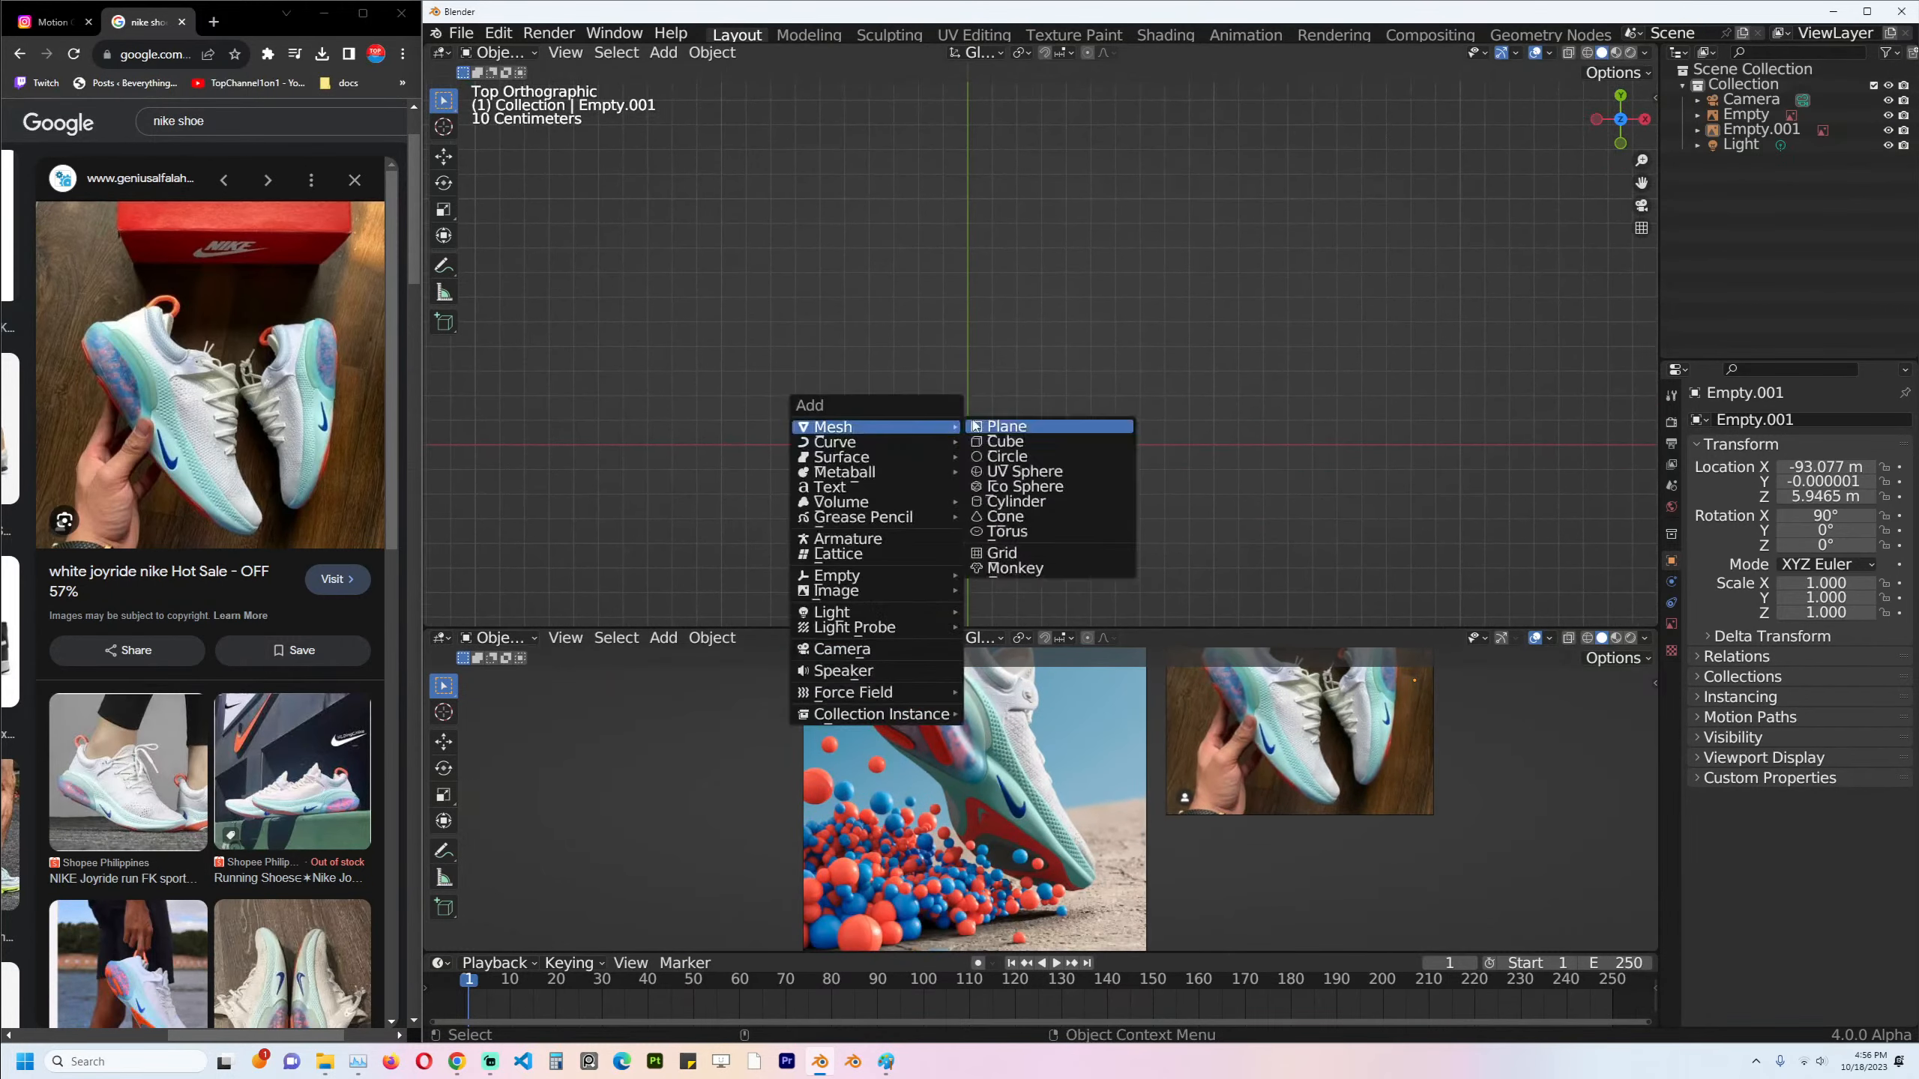
pyautogui.click(997, 429)
pyautogui.press('s')
pyautogui.click(1051, 429)
pyautogui.scroll(2, 1050, 429)
pyautogui.press('s')
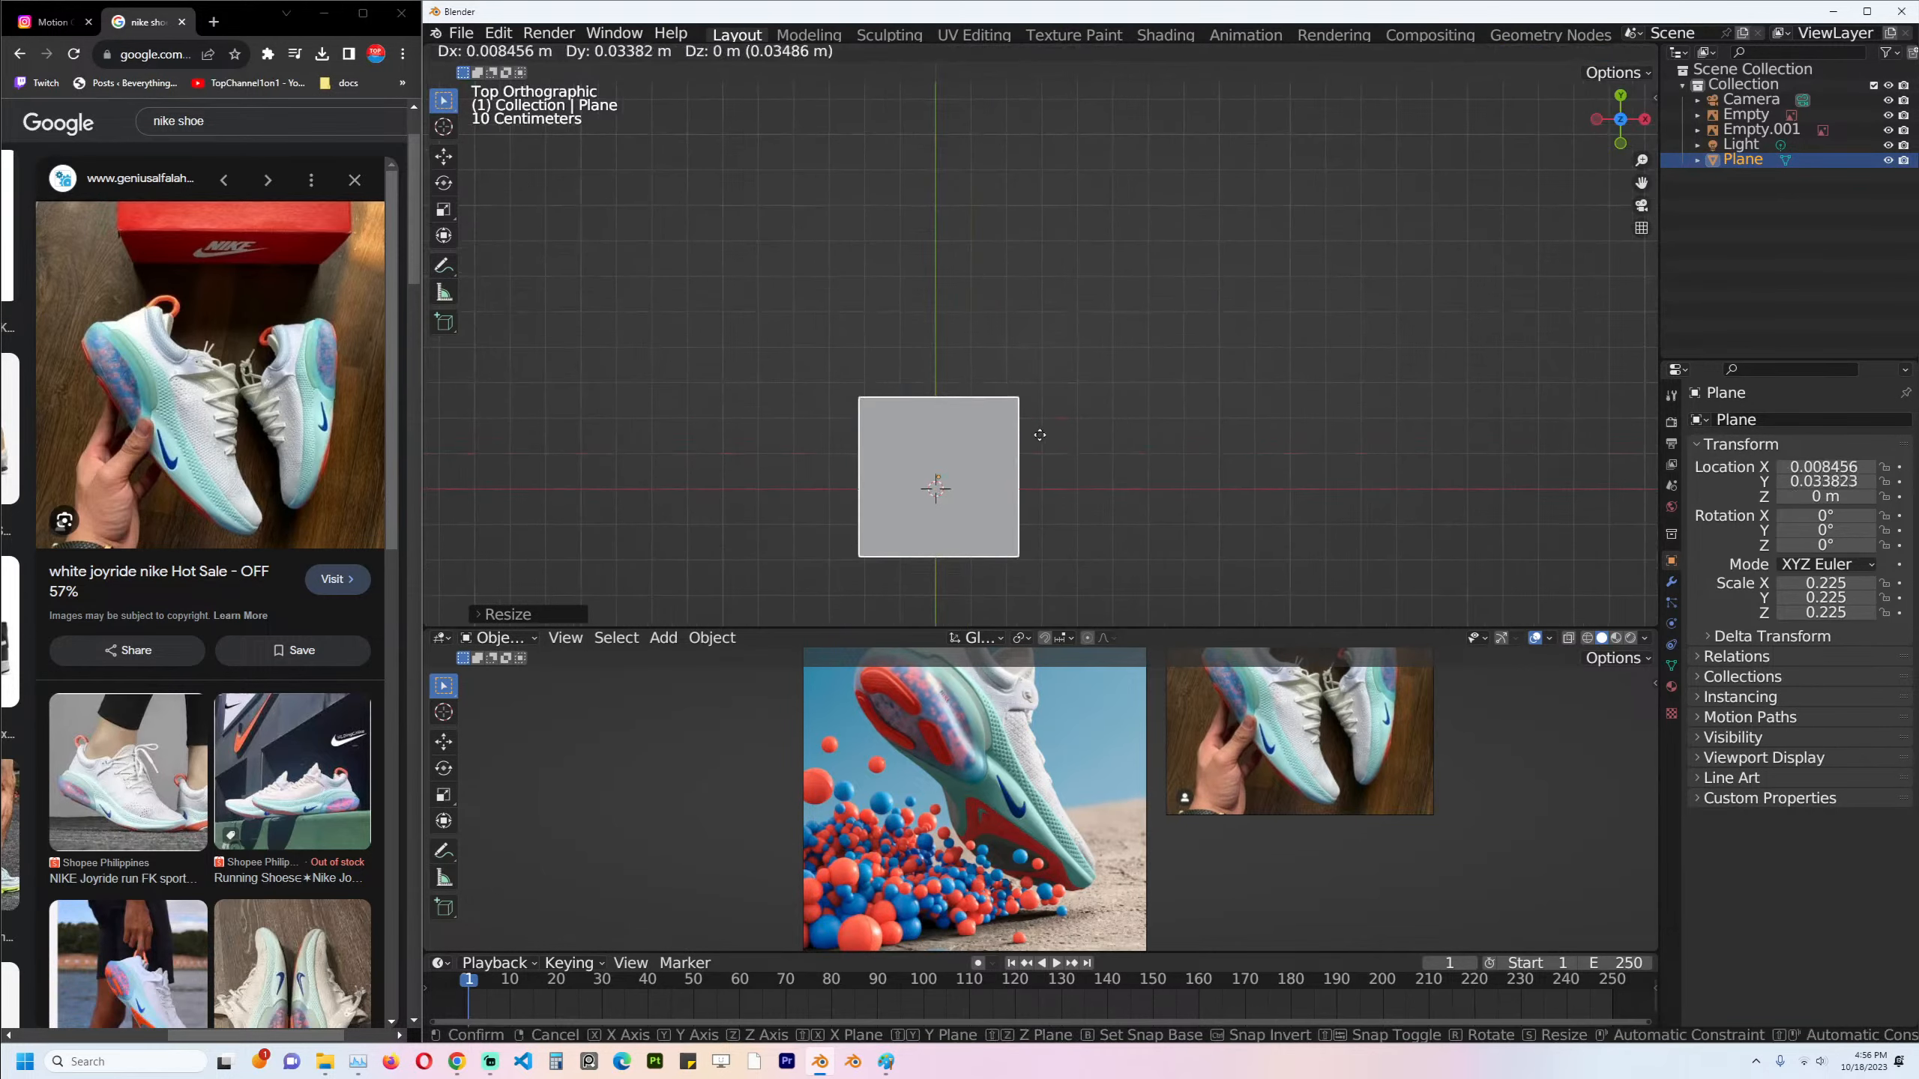
pyautogui.click(1075, 454)
pyautogui.click(1219, 436)
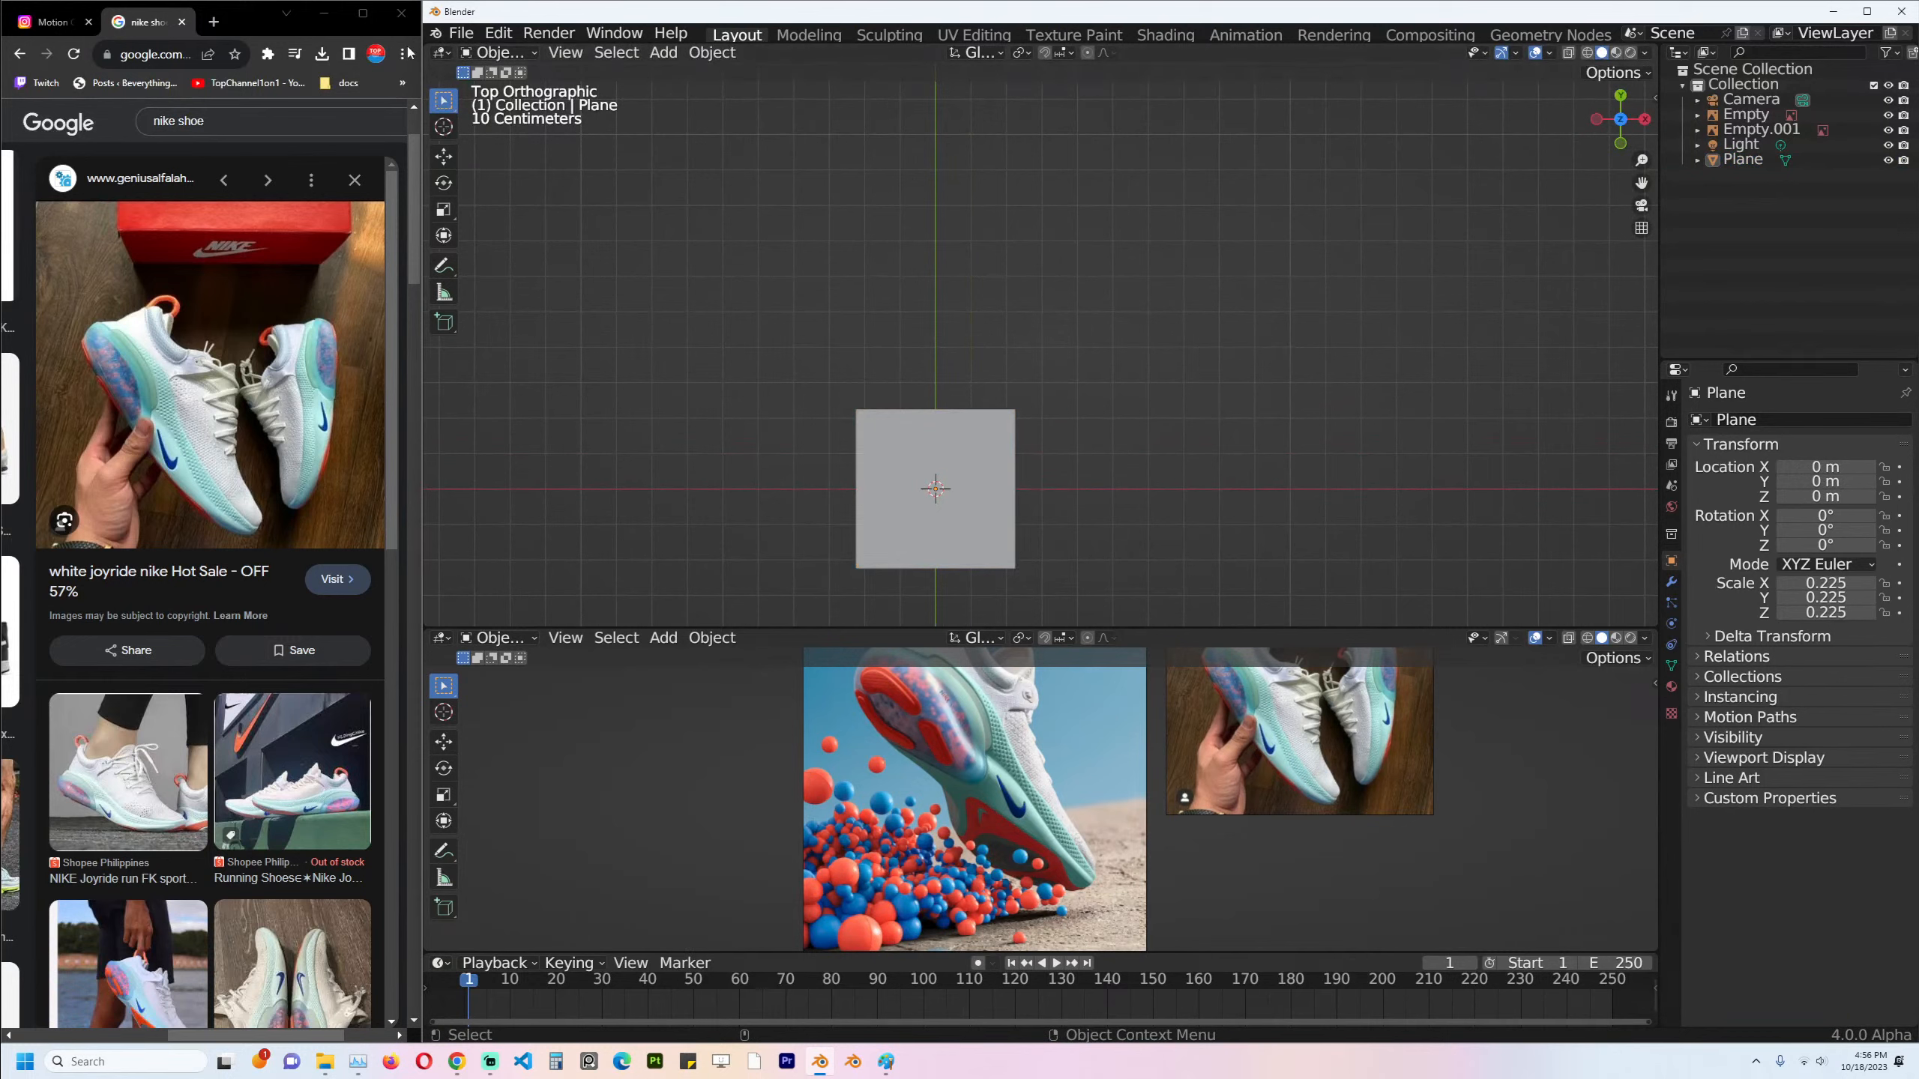
# Start saving the scene under a new name and create a folder named "shoe commercial" in D:\models\2023.
pyautogui.click(461, 33)
pyautogui.click(491, 152)
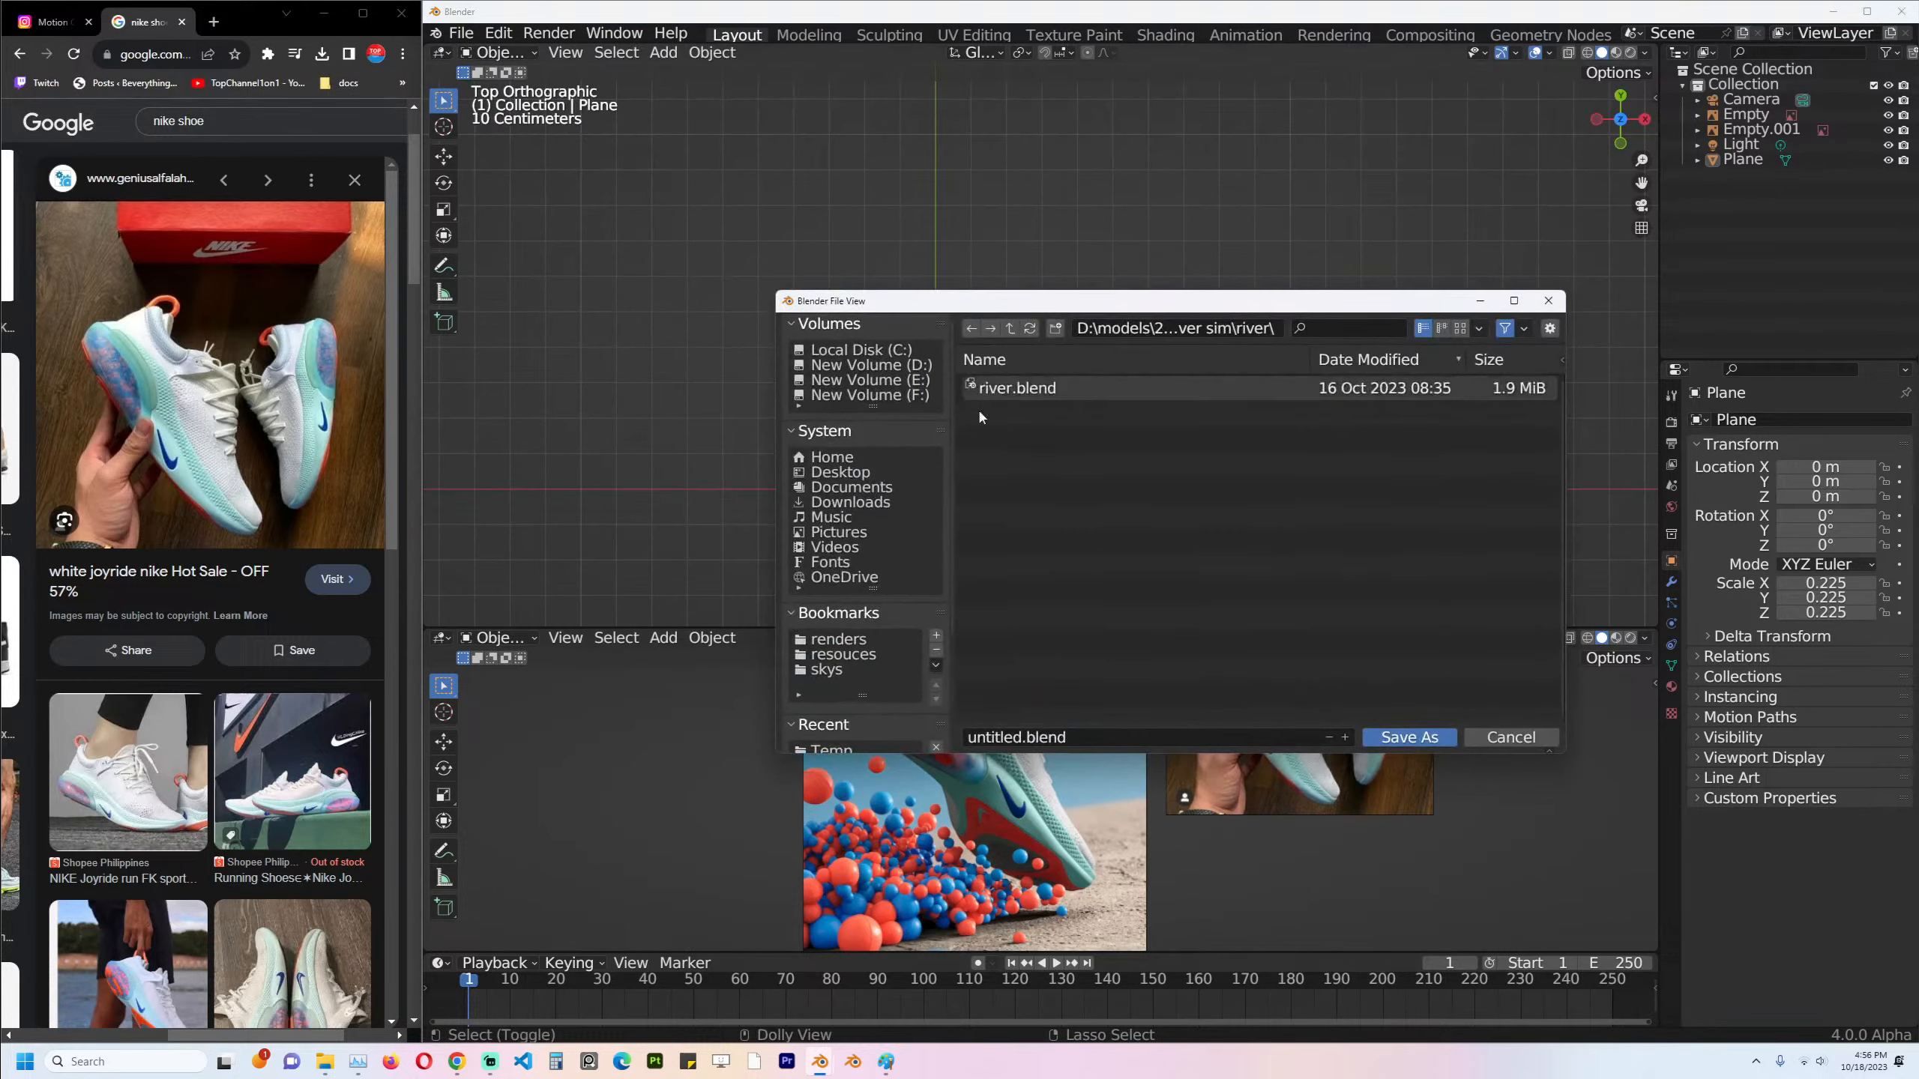
pyautogui.click(1011, 329)
pyautogui.click(1055, 328)
pyautogui.click(1011, 329)
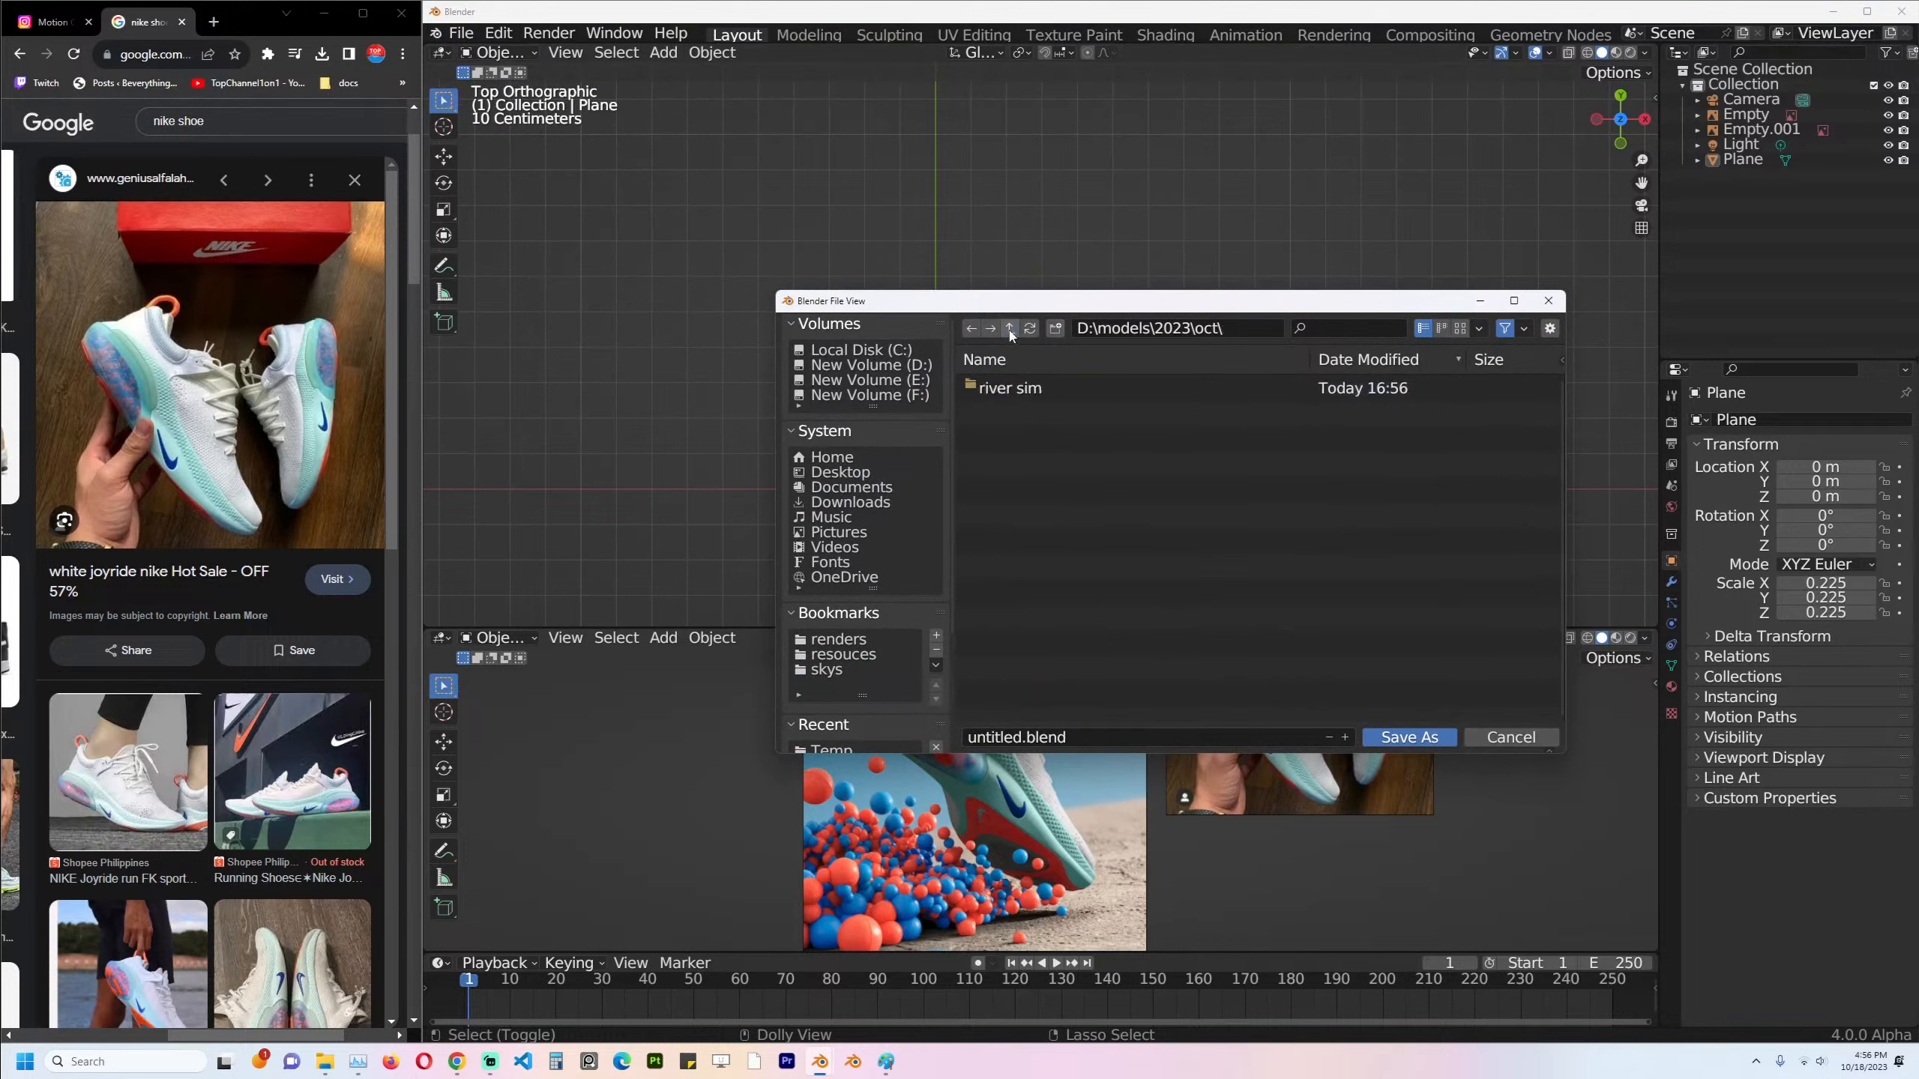
pyautogui.click(1011, 329)
pyautogui.click(1056, 328)
pyautogui.write('shoe commercial')
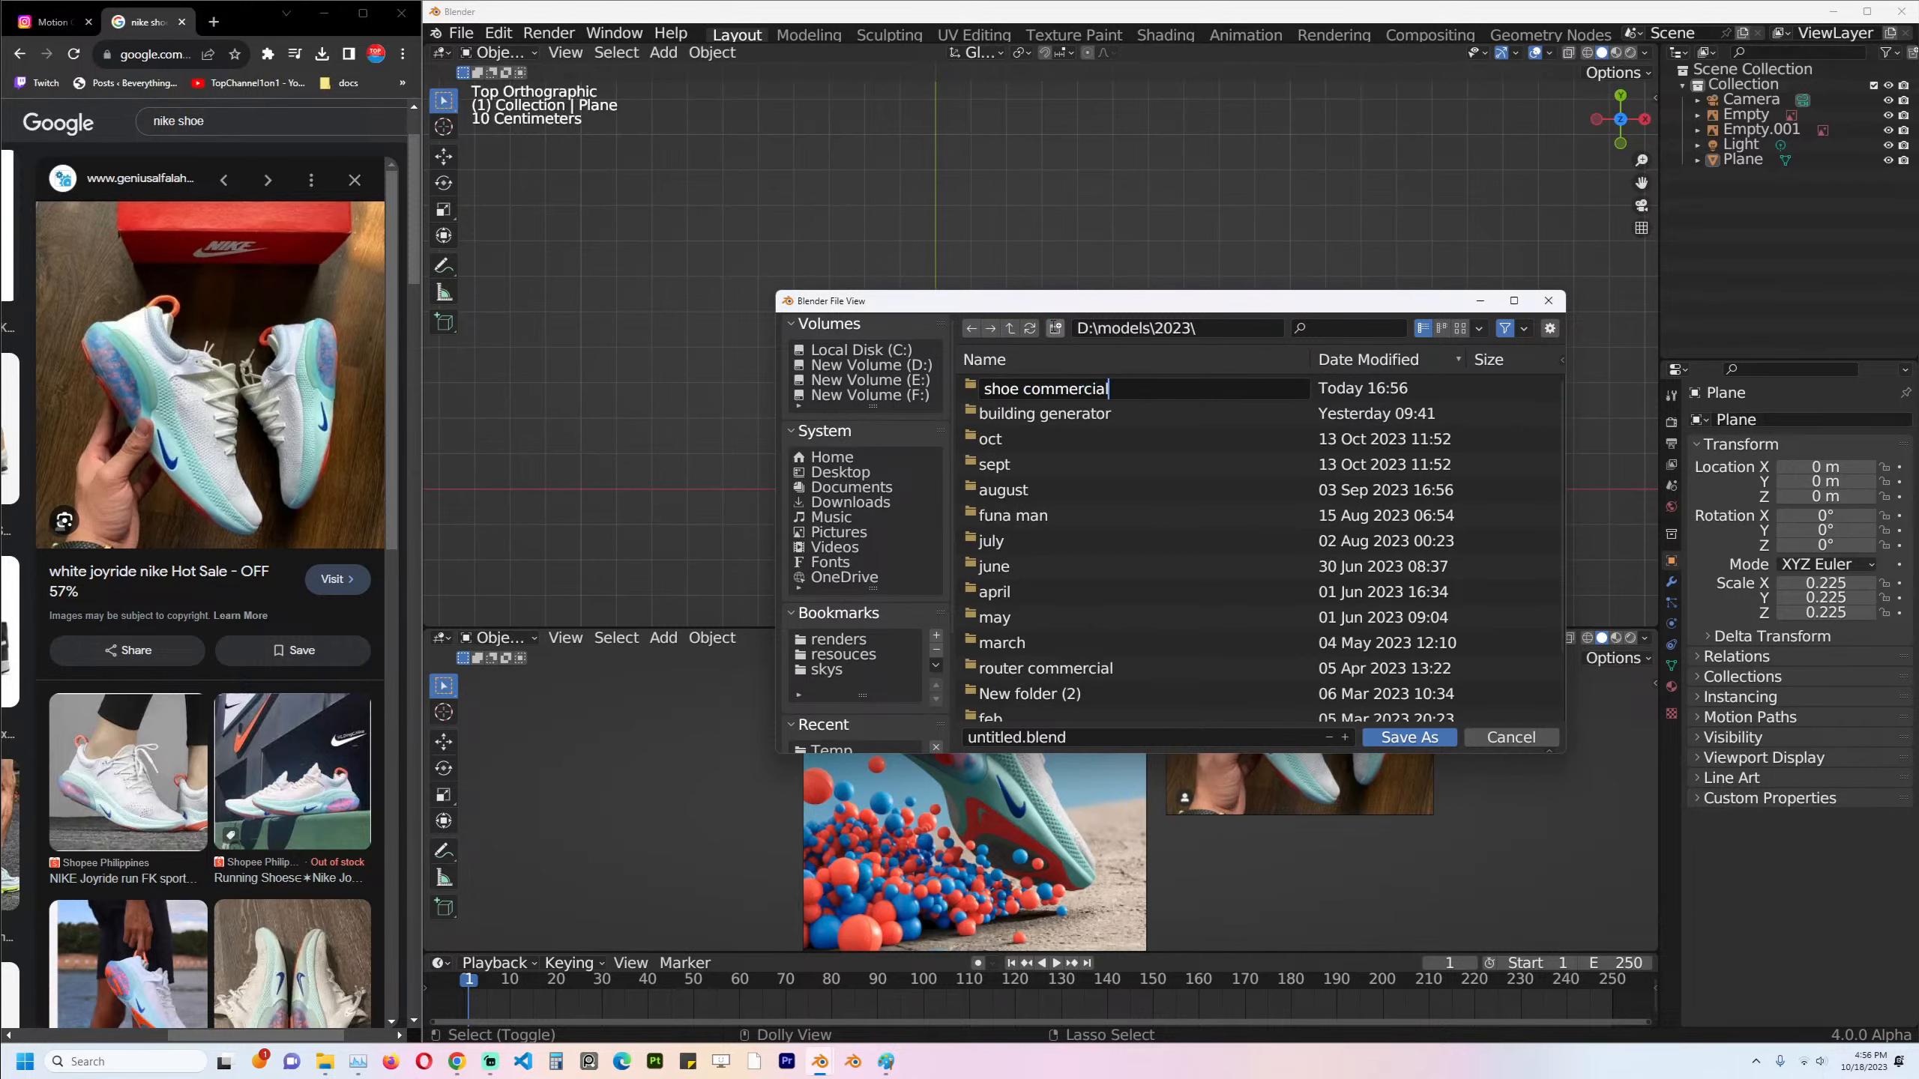
pyautogui.hotkey('ctrl', 'a')
pyautogui.hotkey('ctrl', 'c')
pyautogui.press('Return')
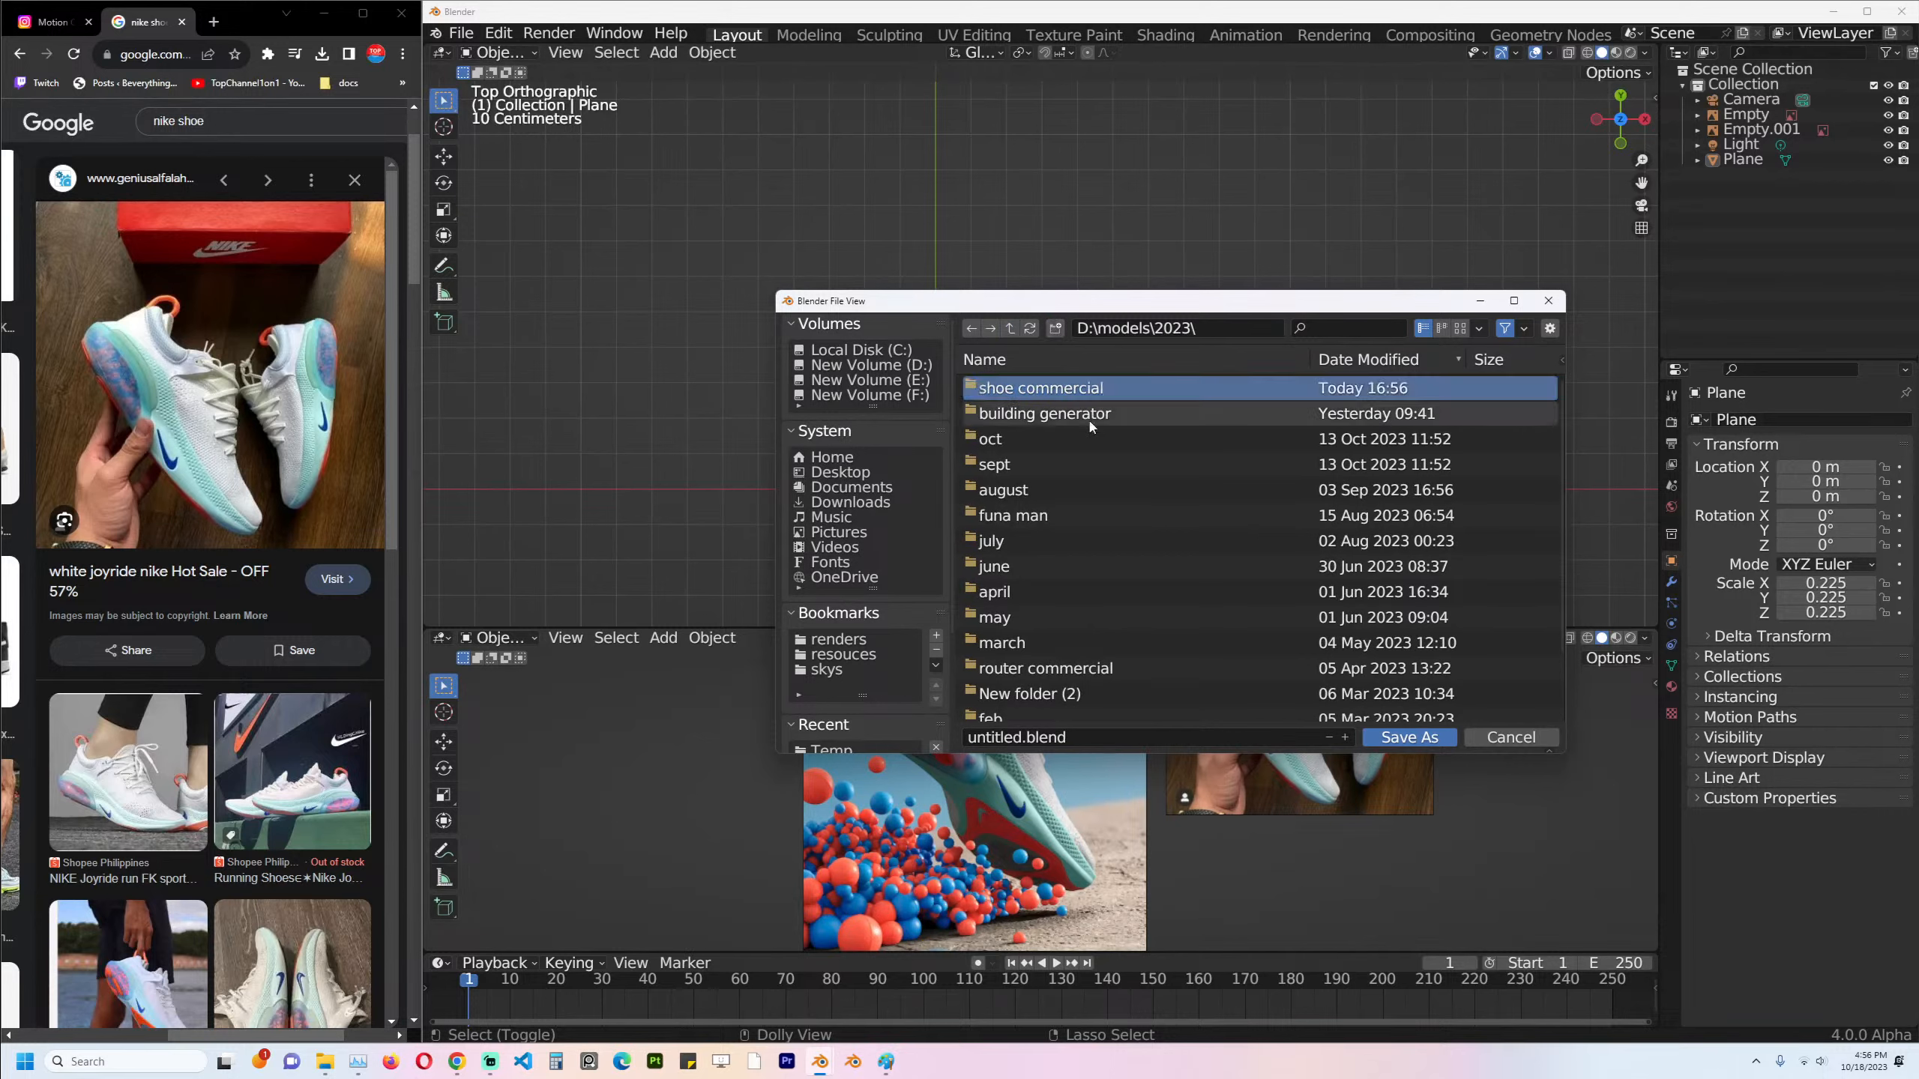
# Save the scene as shoe commercial.blend inside the new "shoe commercial" folder.
pyautogui.press('Return')
pyautogui.click(1218, 730)
pyautogui.hotkey('ctrl', 'v')
pyautogui.press('Return')
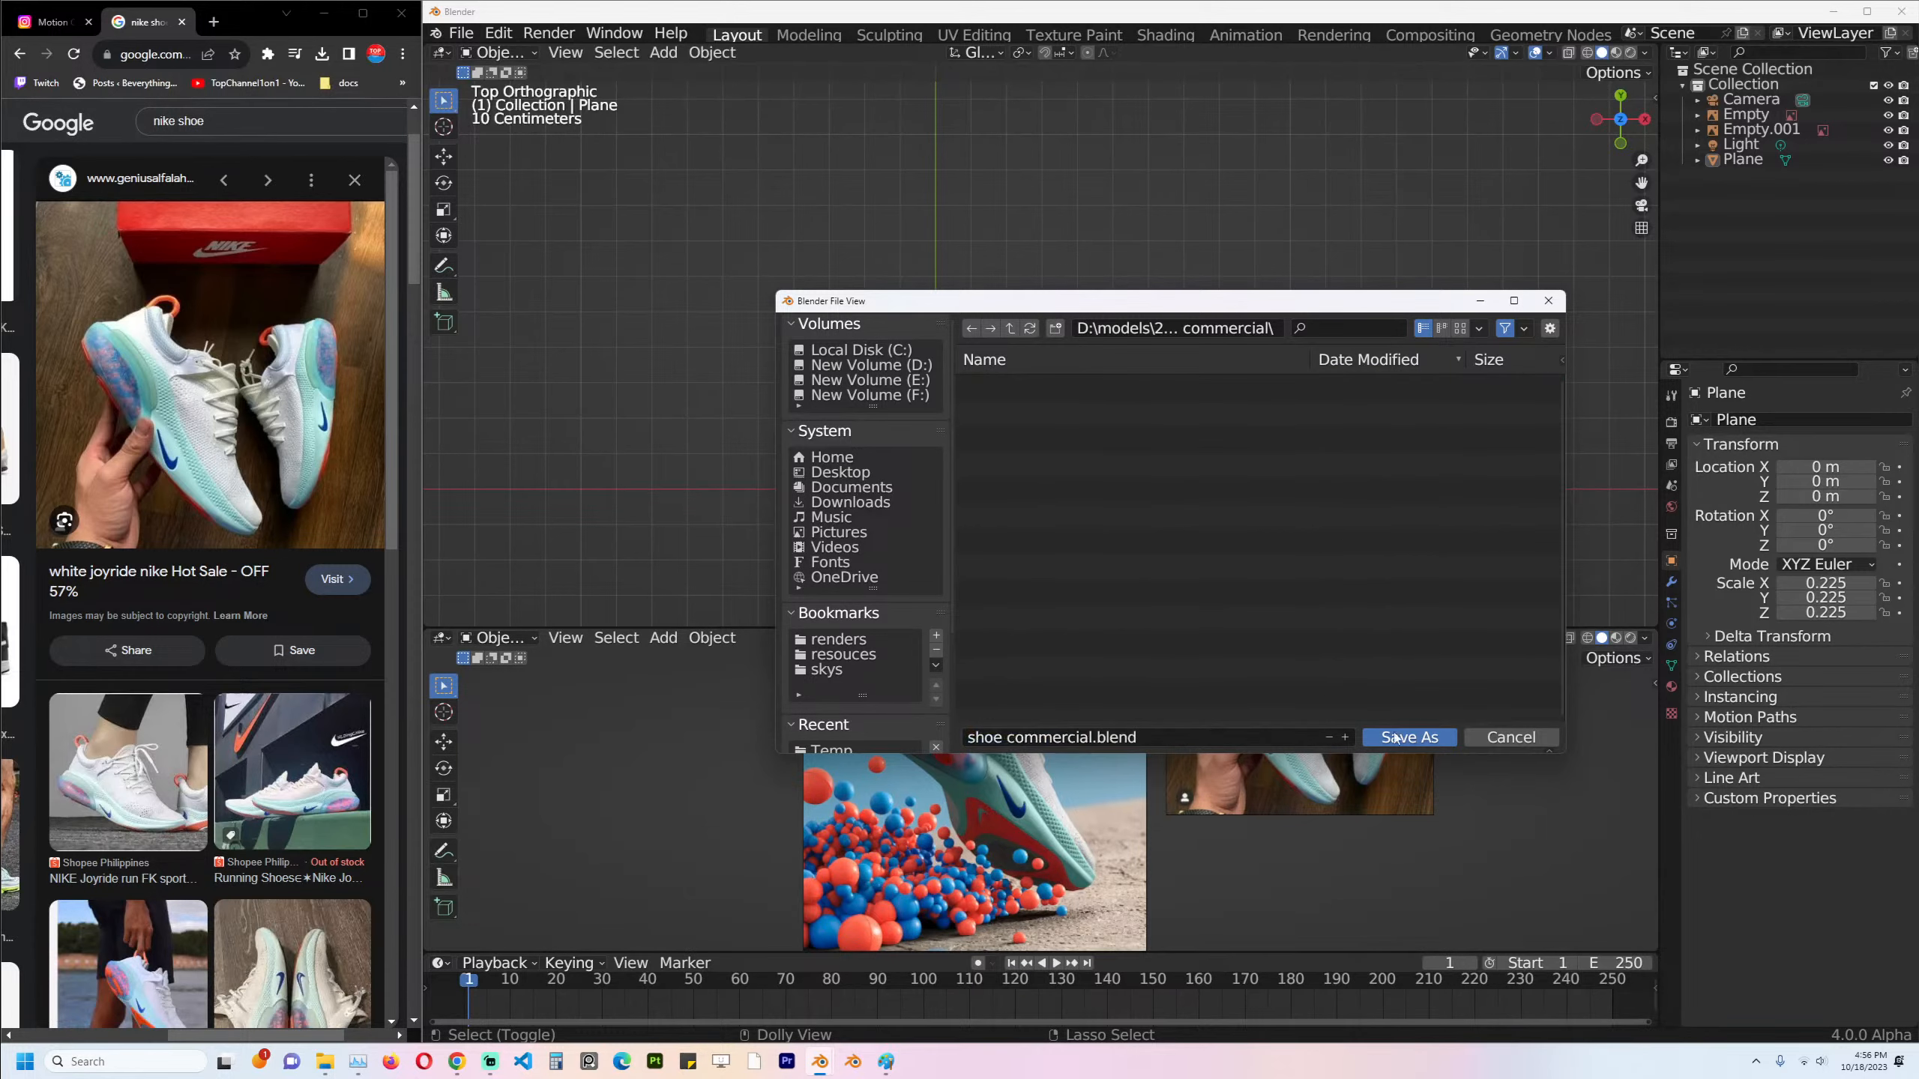
# Select the plane and set the upper viewport's solid shading to random object colours.
pyautogui.keyDown('shift'); pyautogui.moveTo(1051, 472); pyautogui.dragTo(1062, 450, button='middle'); pyautogui.keyUp('shift')
pyautogui.scroll(3, 1057, 452)
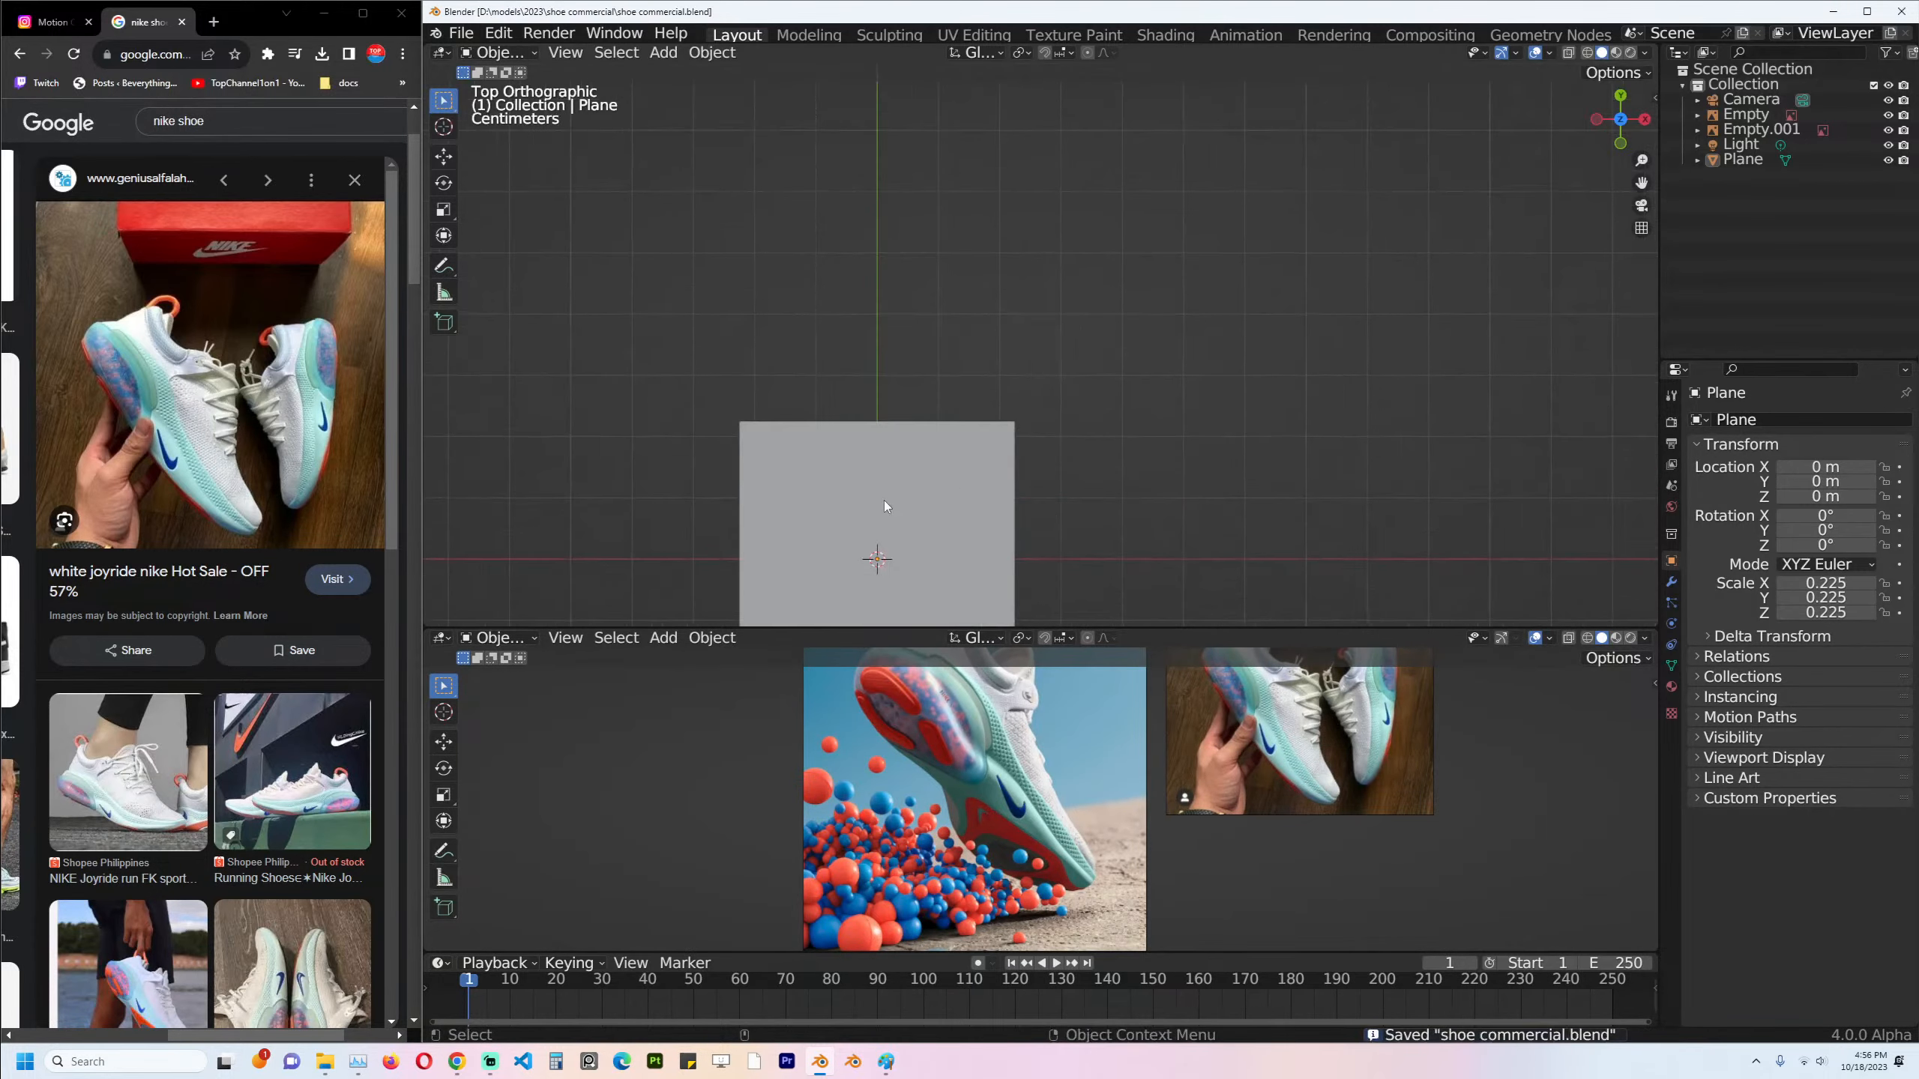
pyautogui.click(885, 502)
pyautogui.keyDown('shift'); pyautogui.moveTo(893, 484); pyautogui.dragTo(963, 371, button='middle'); pyautogui.keyUp('shift')
pyautogui.press('Tab')
pyautogui.scroll(-2, 1060, 382)
pyautogui.press('Tab')
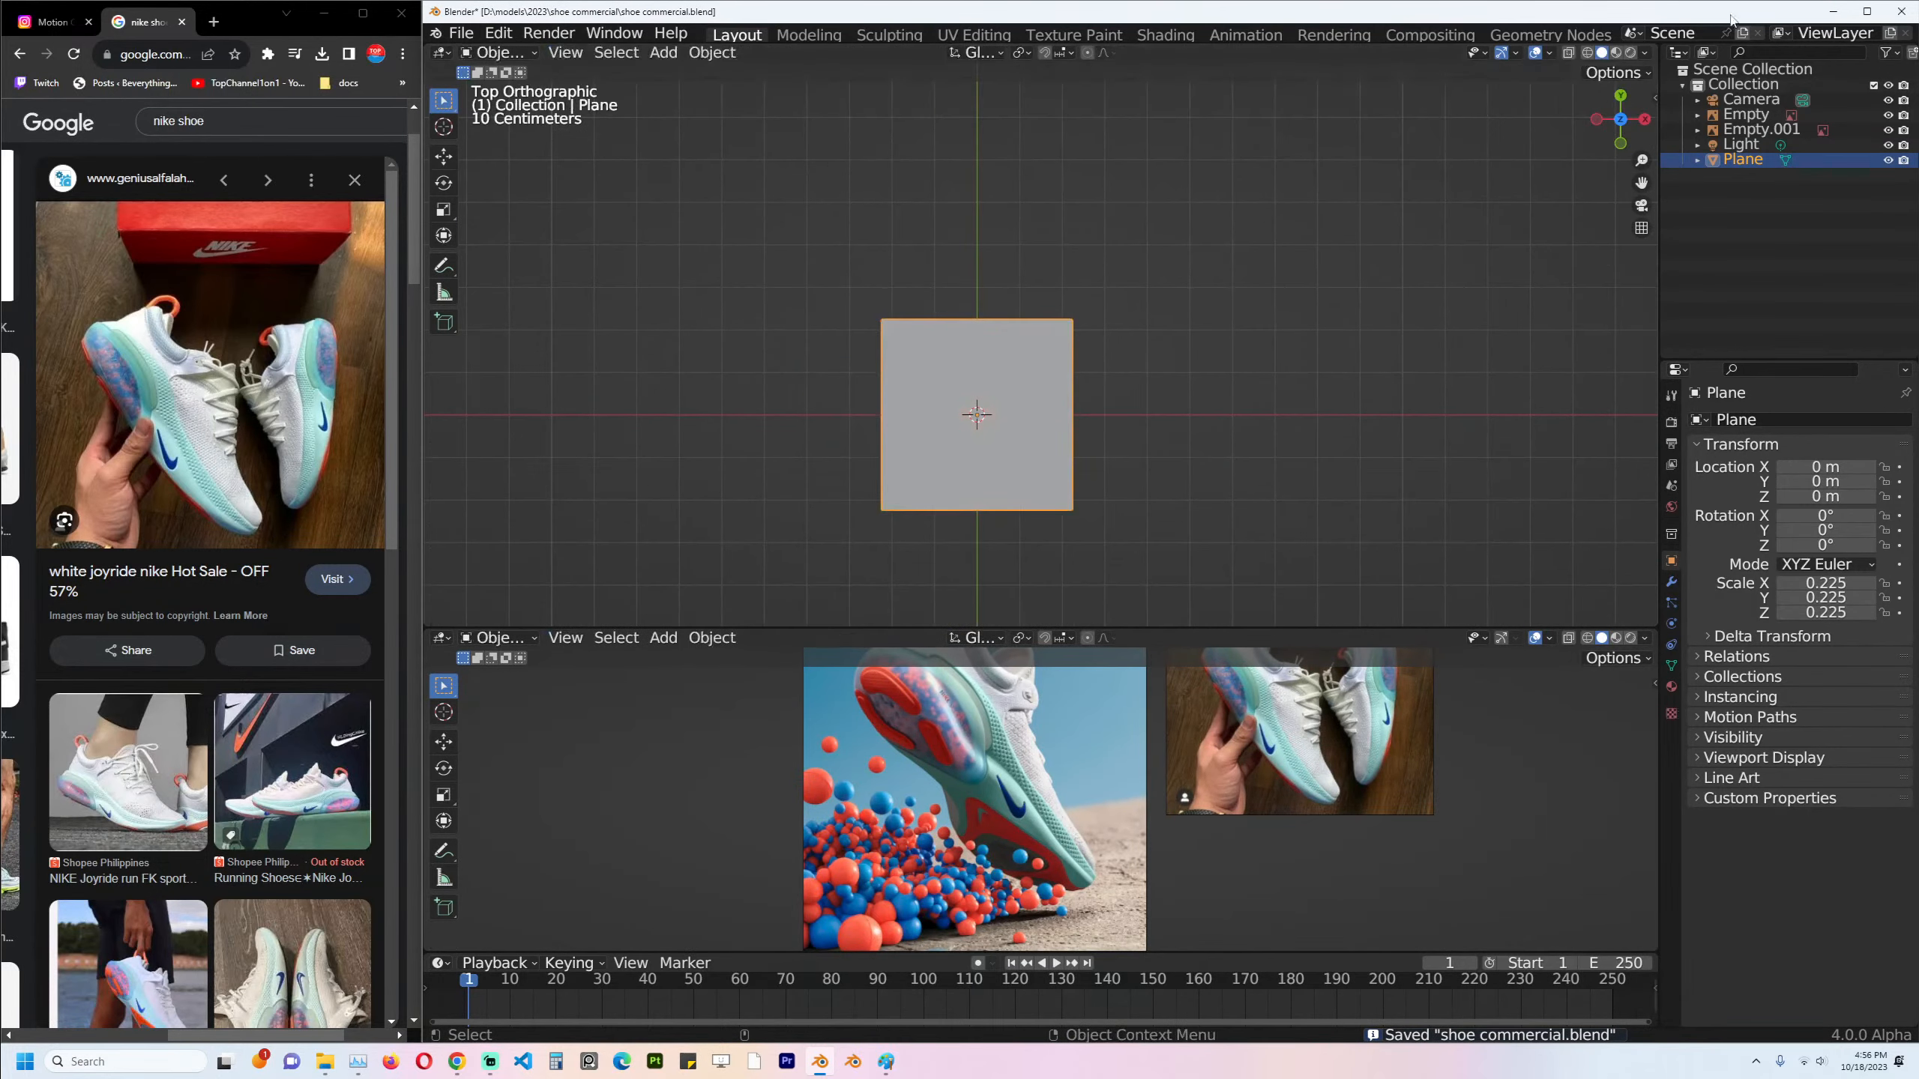
pyautogui.click(1644, 53)
pyautogui.click(1640, 261)
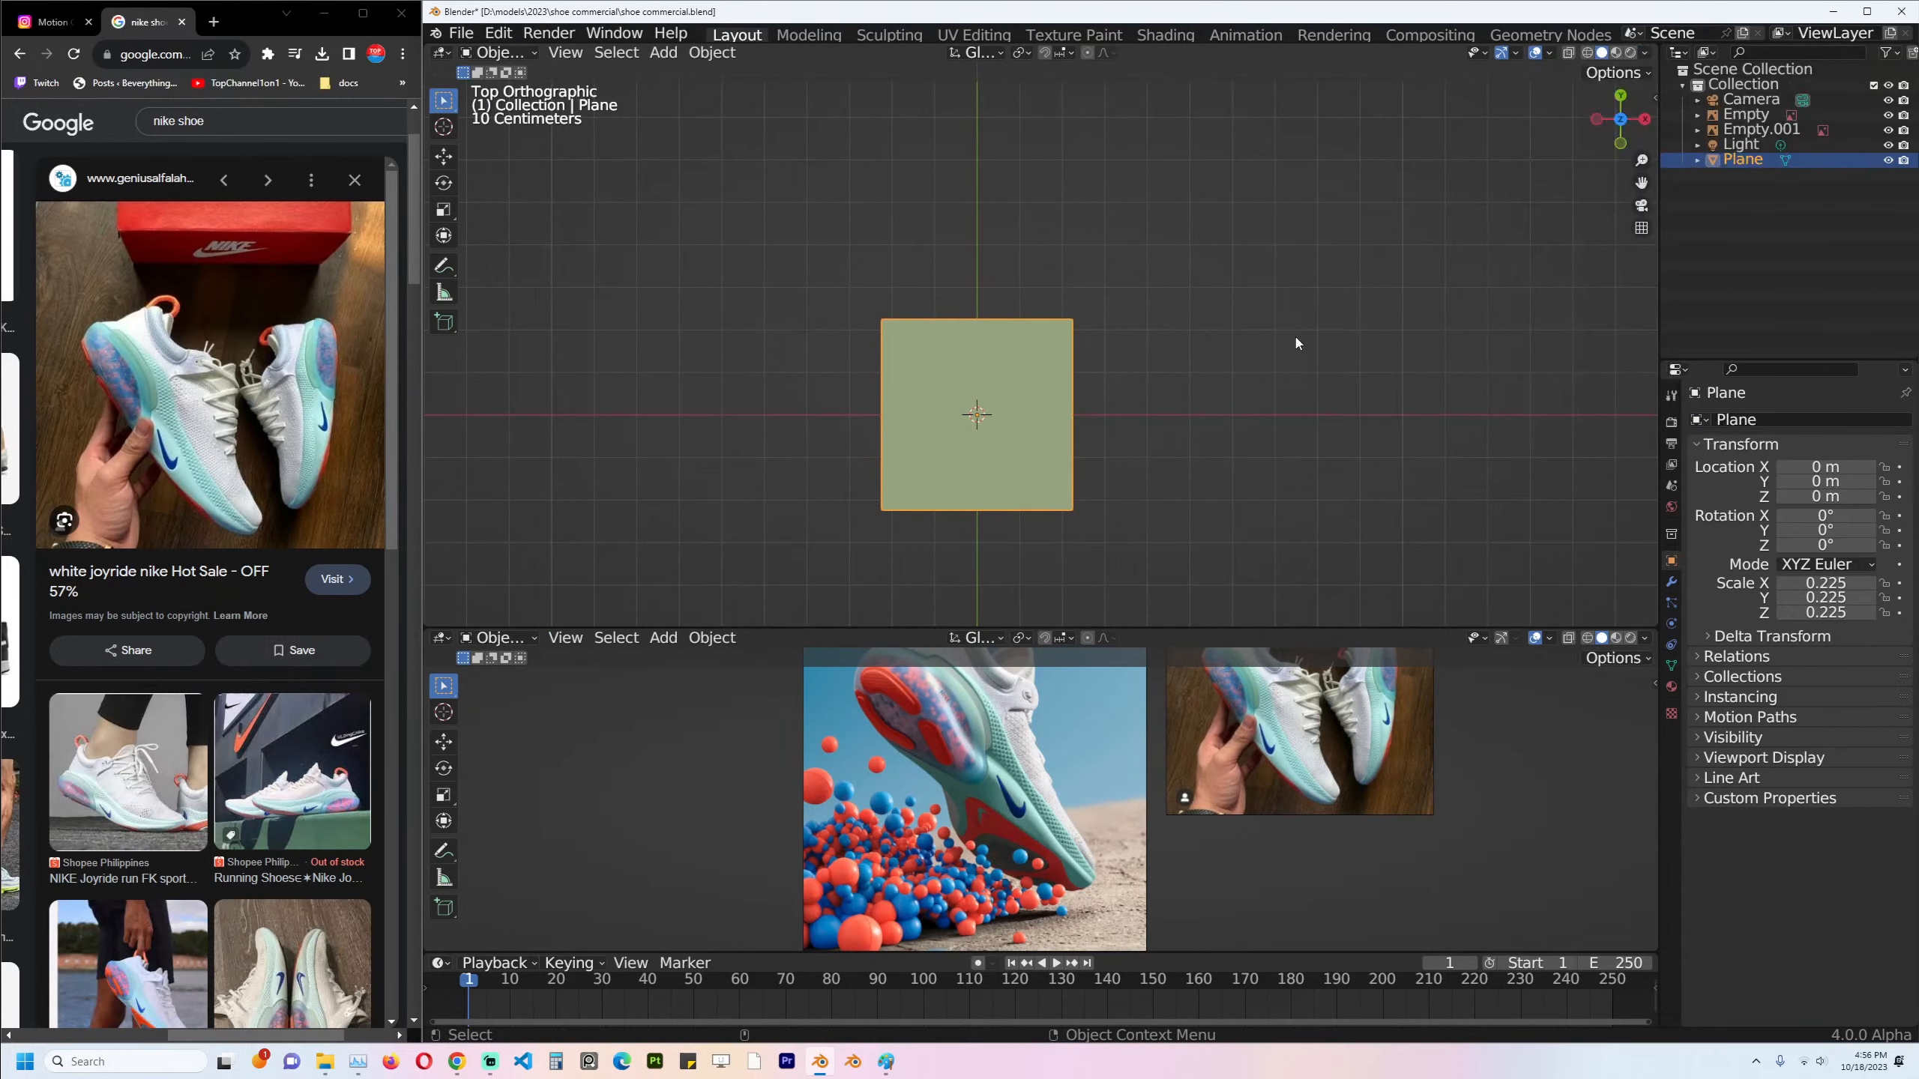
# Turn on the Shortcut VUr add-on's display for the upper viewport.
pyautogui.press('n')
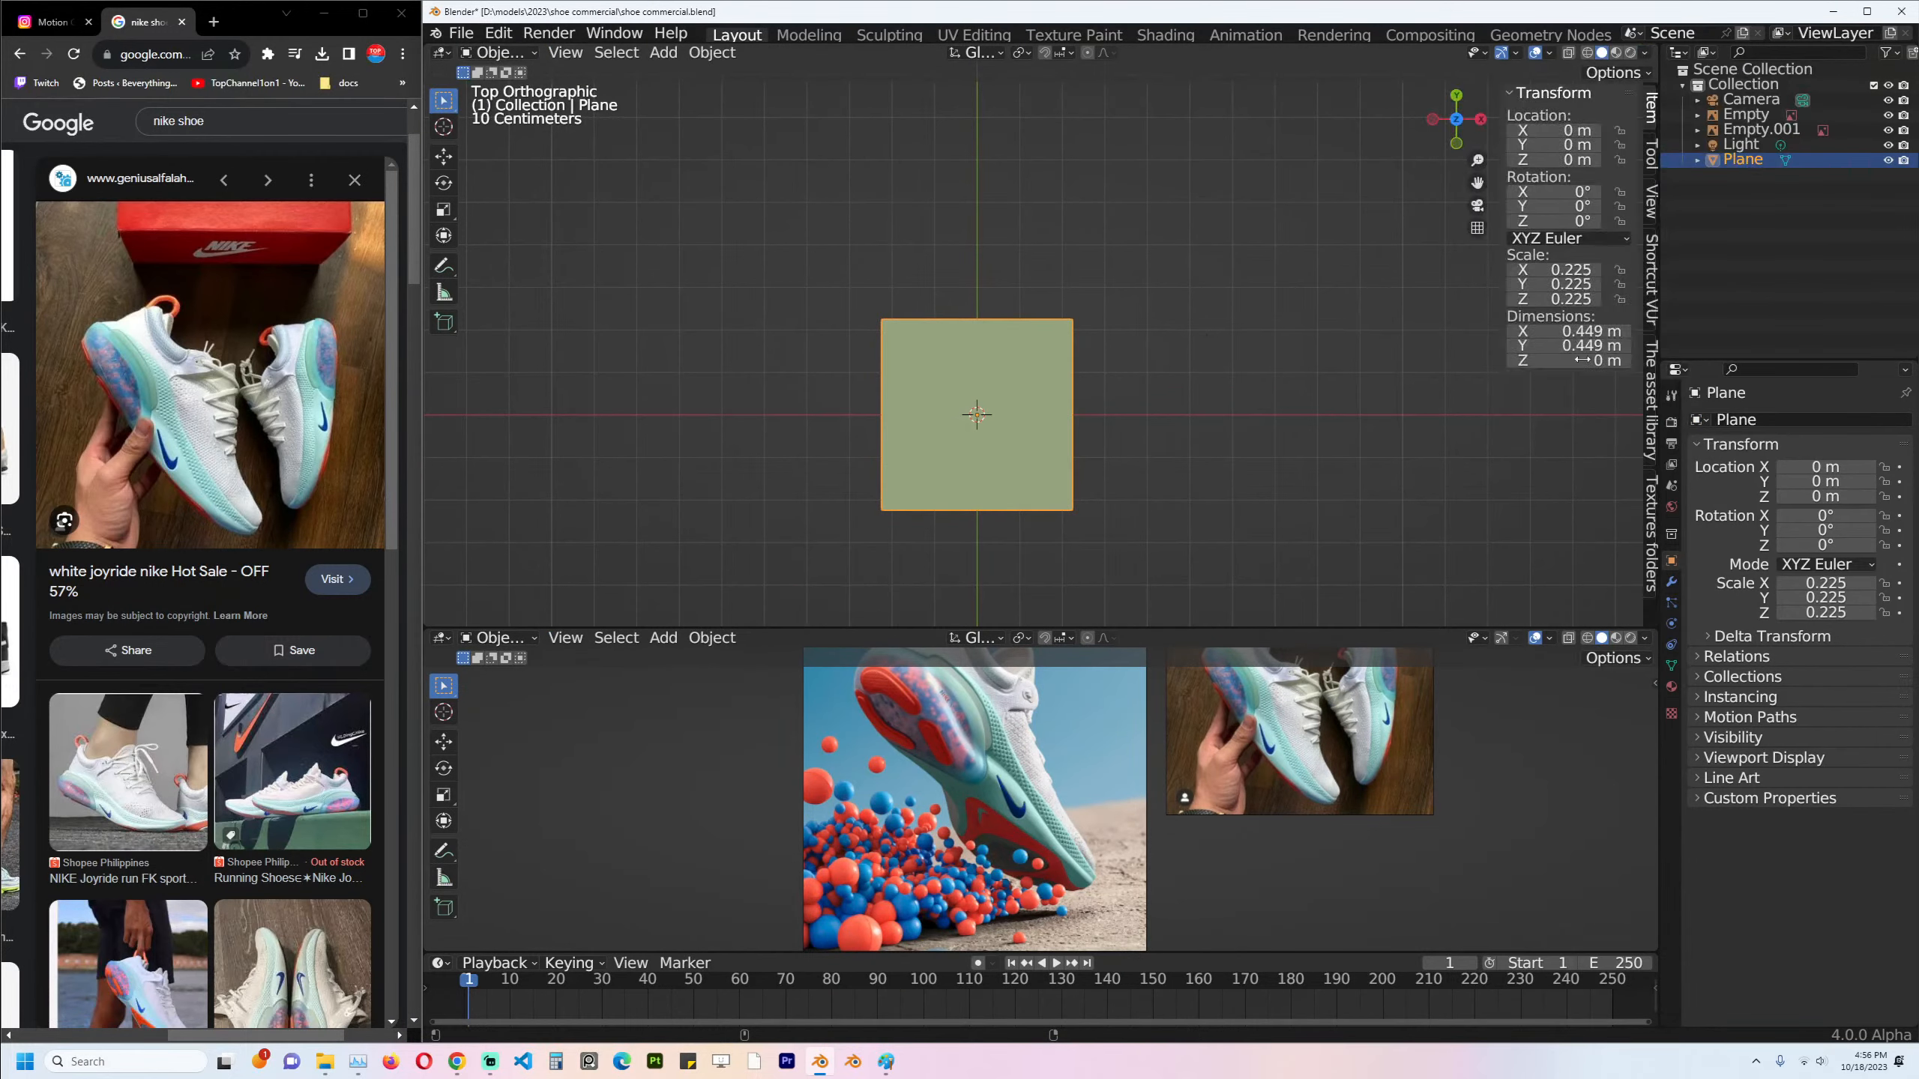
pyautogui.click(1650, 278)
pyautogui.press('n')
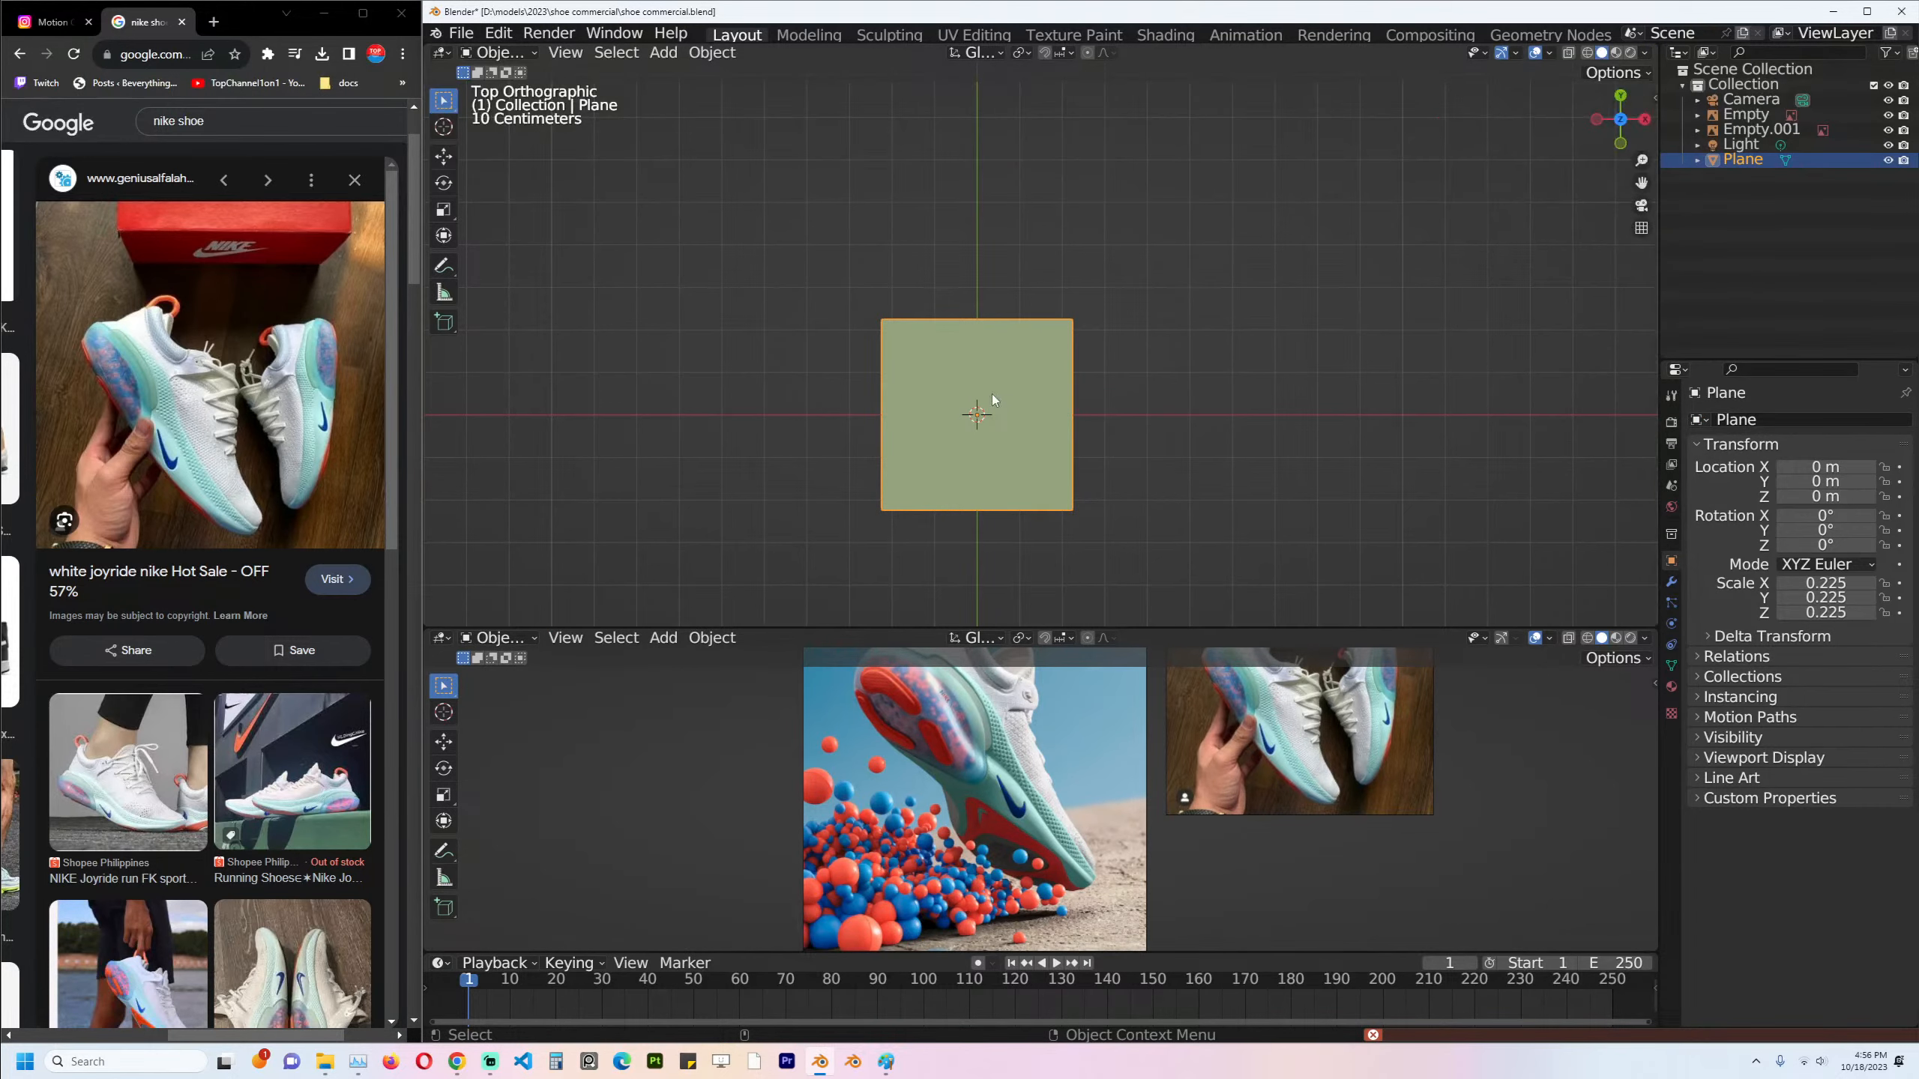
# Add a Subdivision Surface modifier at level 2 to the plane and enter mesh editing.
pyautogui.keyDown('shift'); pyautogui.moveTo(1105, 421); pyautogui.dragTo(1092, 403, button='middle'); pyautogui.keyUp('shift')
pyautogui.keyDown('shift'); pyautogui.moveTo(969, 358); pyautogui.dragTo(981, 337, button='middle'); pyautogui.keyUp('shift')
pyautogui.press('Tab')
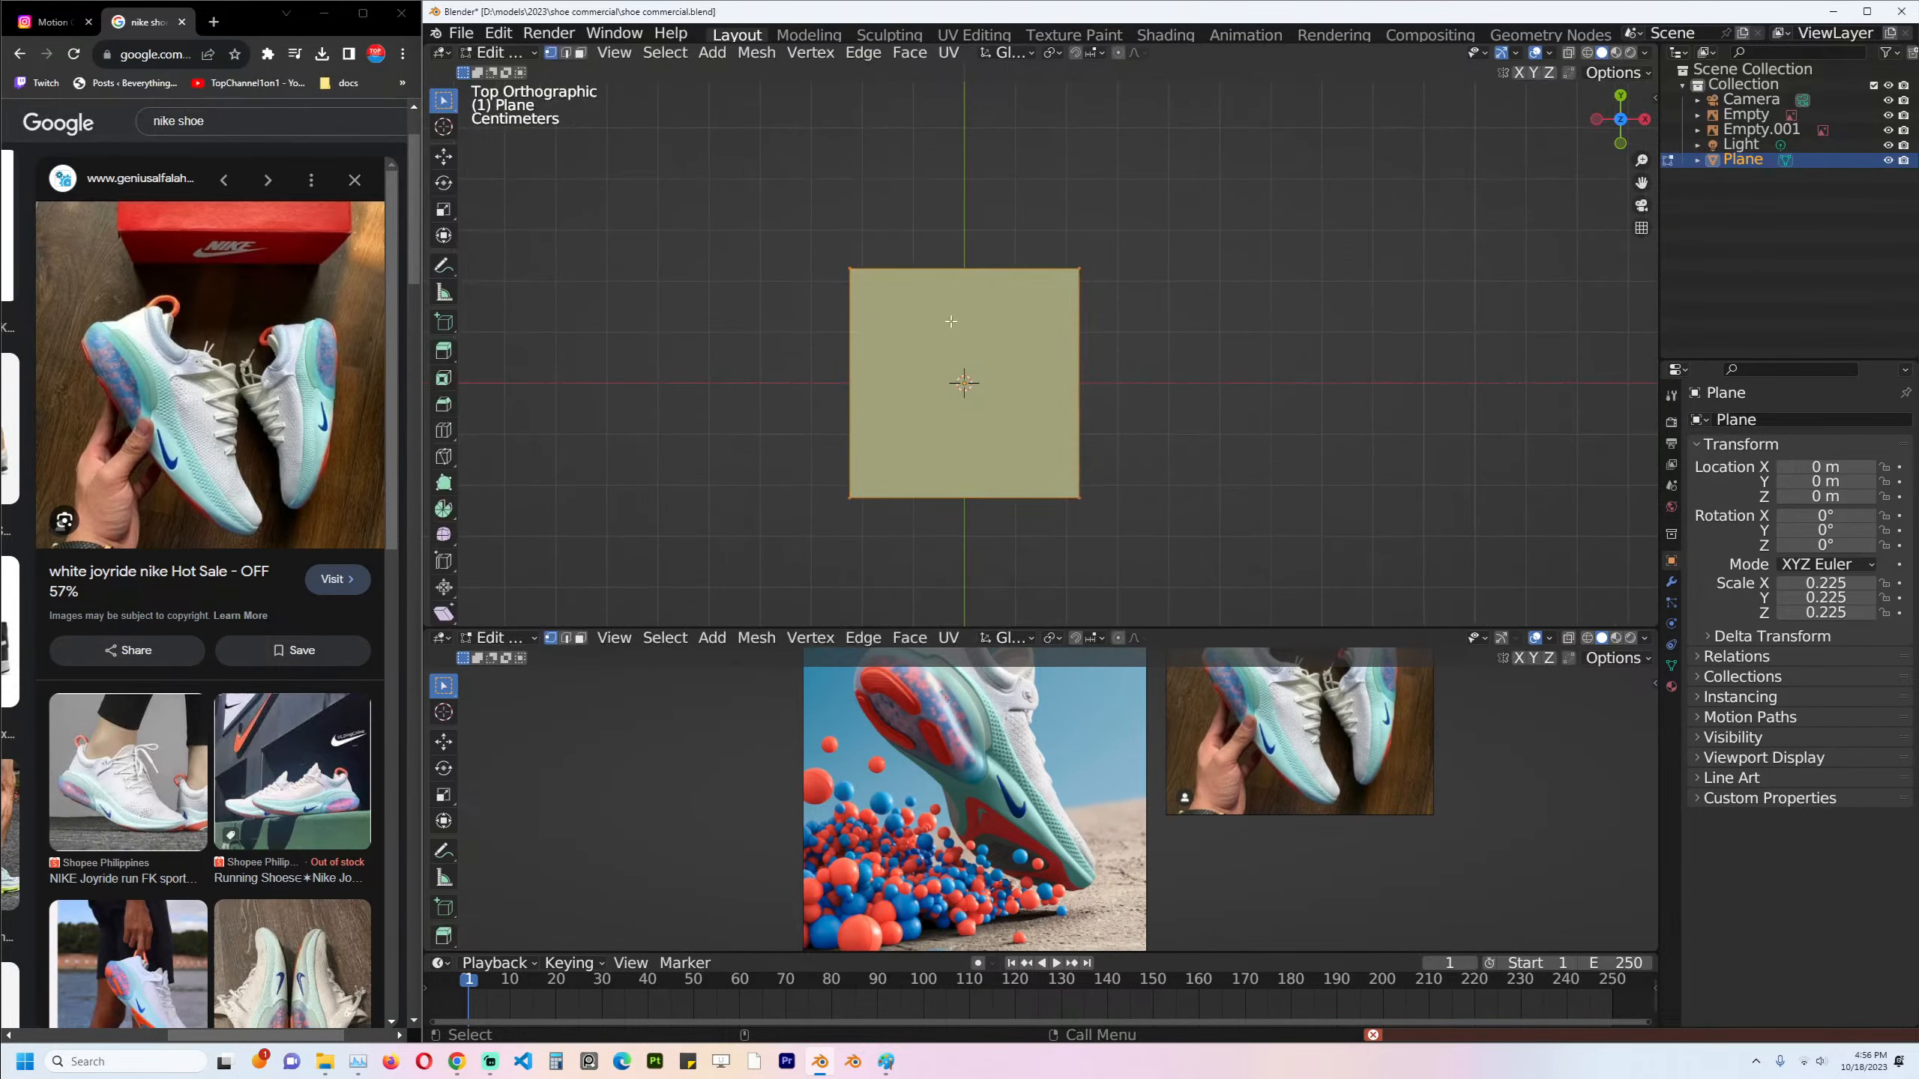
pyautogui.press('Tab')
pyautogui.hotkey('ctrl', '2')
pyautogui.press('Tab')
# Scale down the plane's edge at the negative X end so the outline tapers towards it.
pyautogui.click(886, 354)
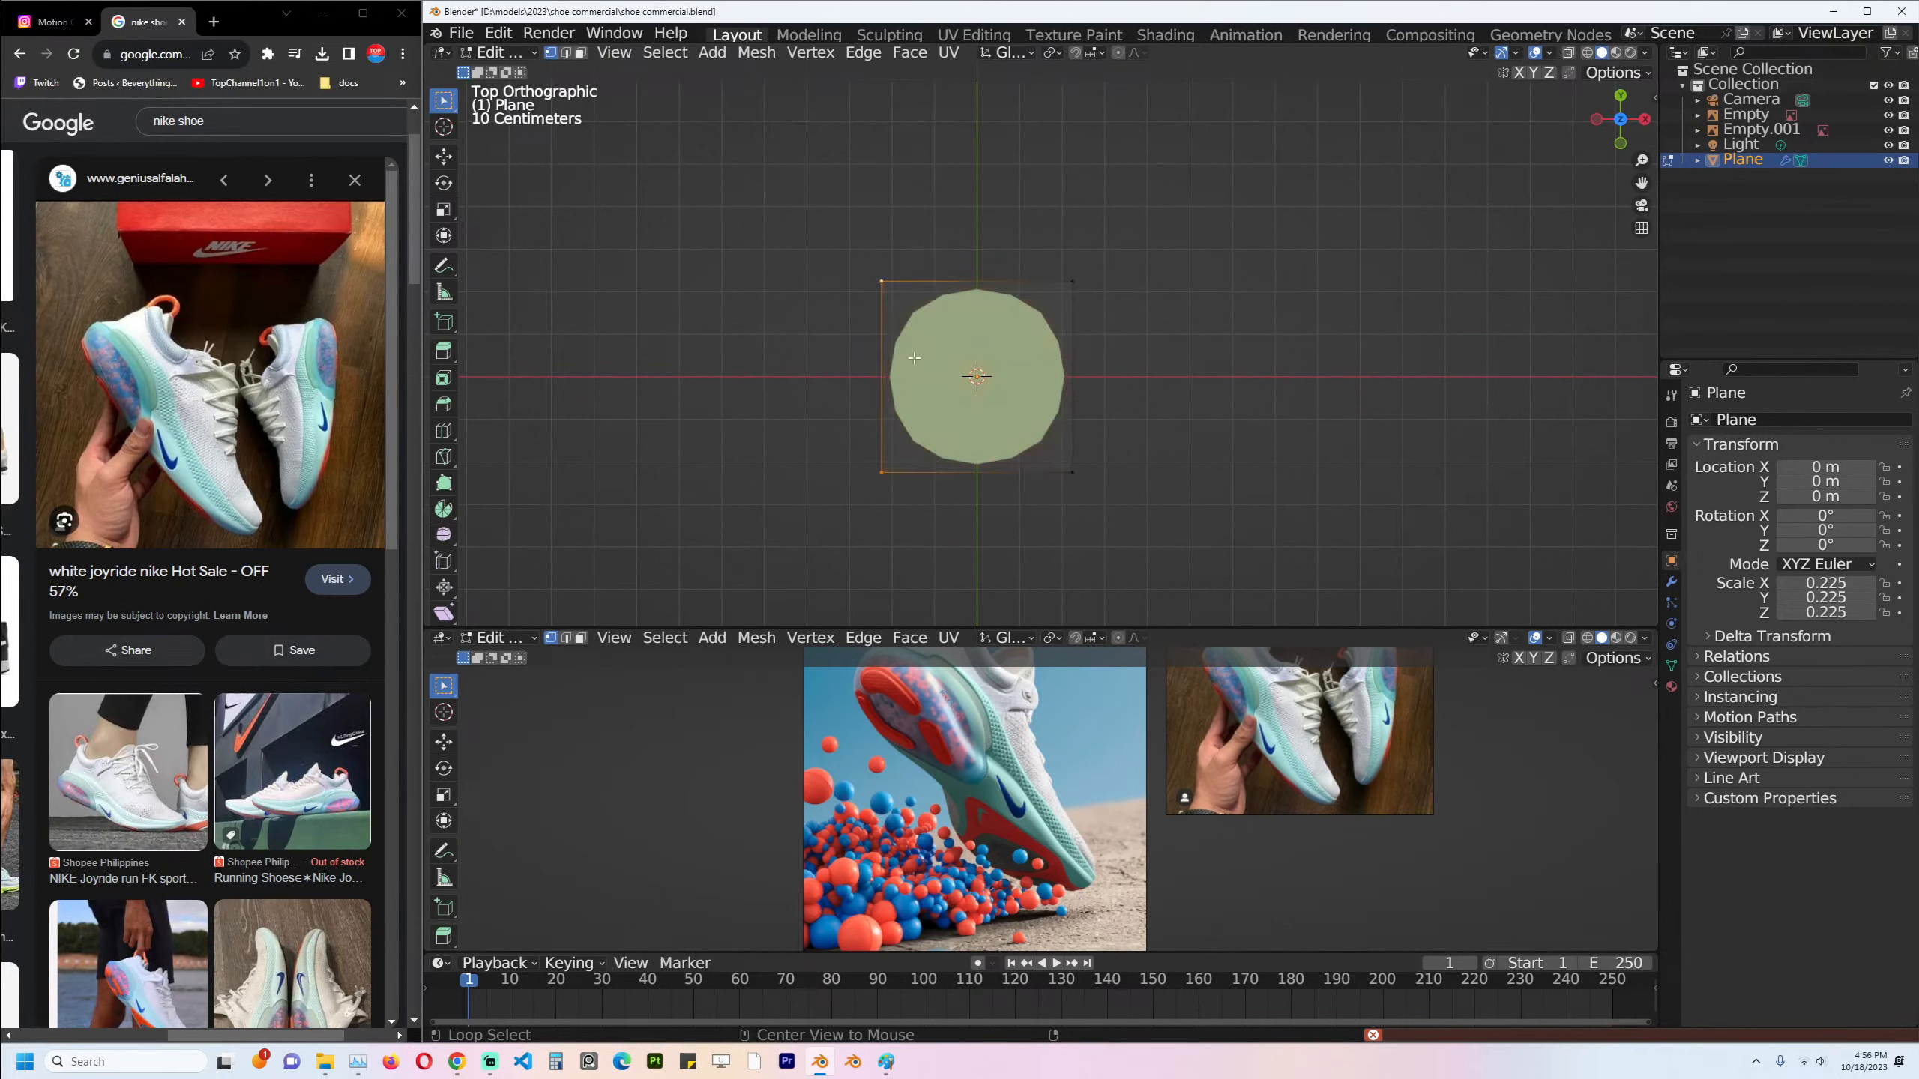
pyautogui.press('s')
pyautogui.click(881, 375)
# Add a centred lengthwise loop cut along the X axis and delete the half of the plane on the positive Y side.
pyautogui.press('g')
pyautogui.press('g')
pyautogui.rightClick(1129, 397)
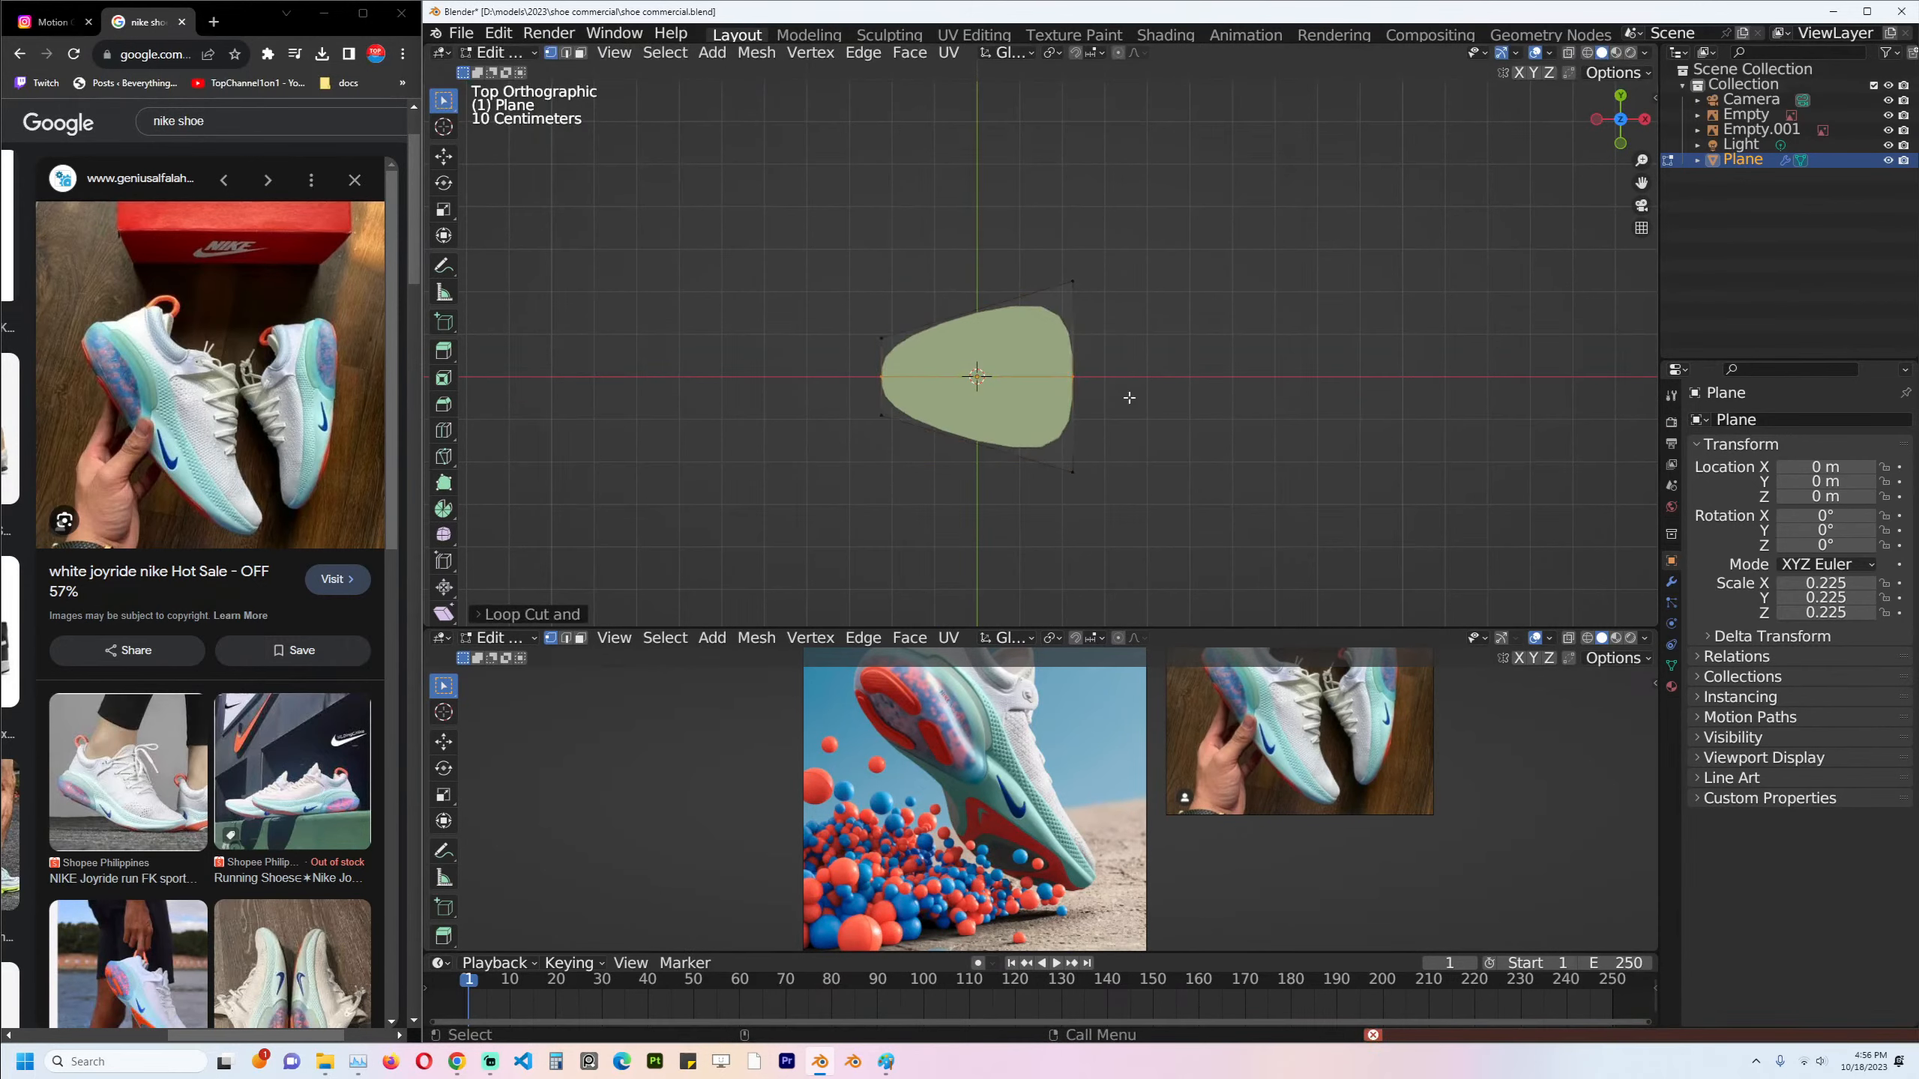
pyautogui.press('x')
pyautogui.click(1148, 265)
pyautogui.press('Tab')
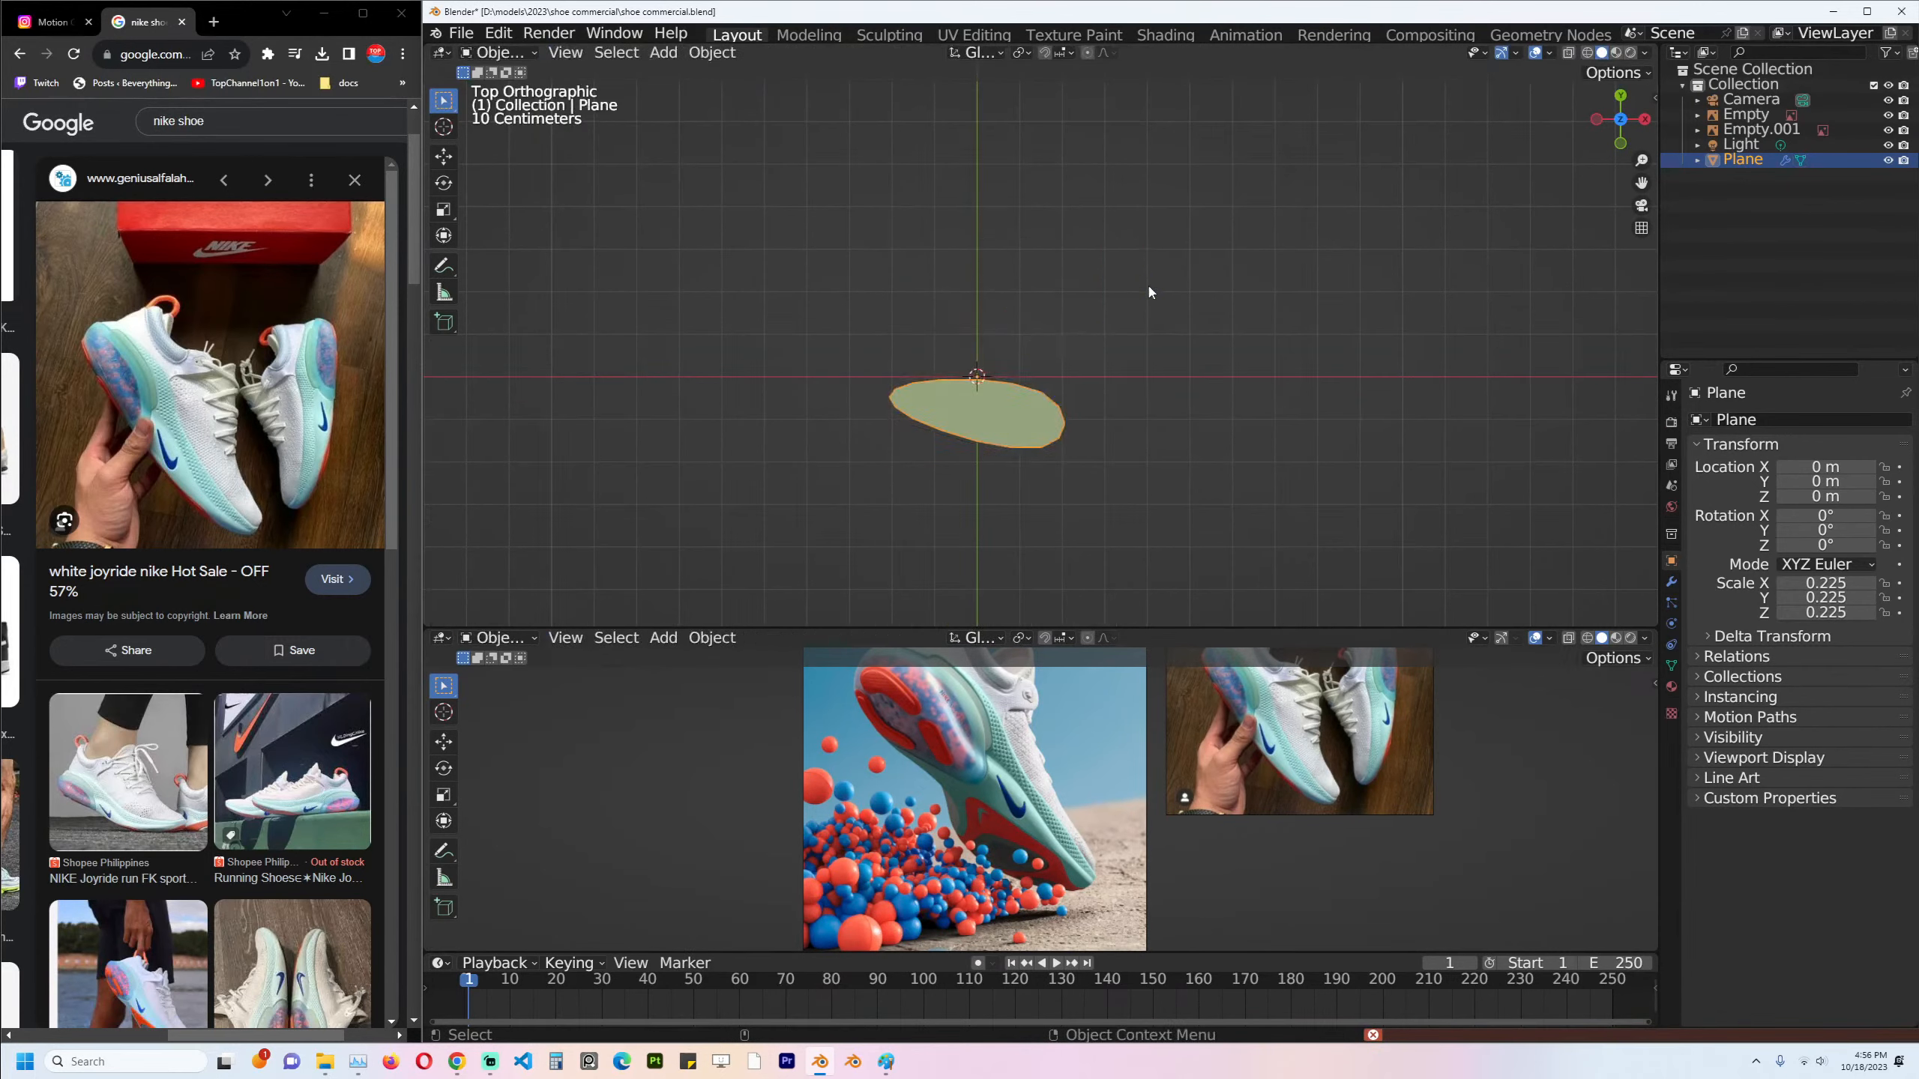
# Add a Mirror modifier to the plane, place it above Subdivision and mirror across the Y axis only.
pyautogui.click(1671, 582)
pyautogui.click(1738, 420)
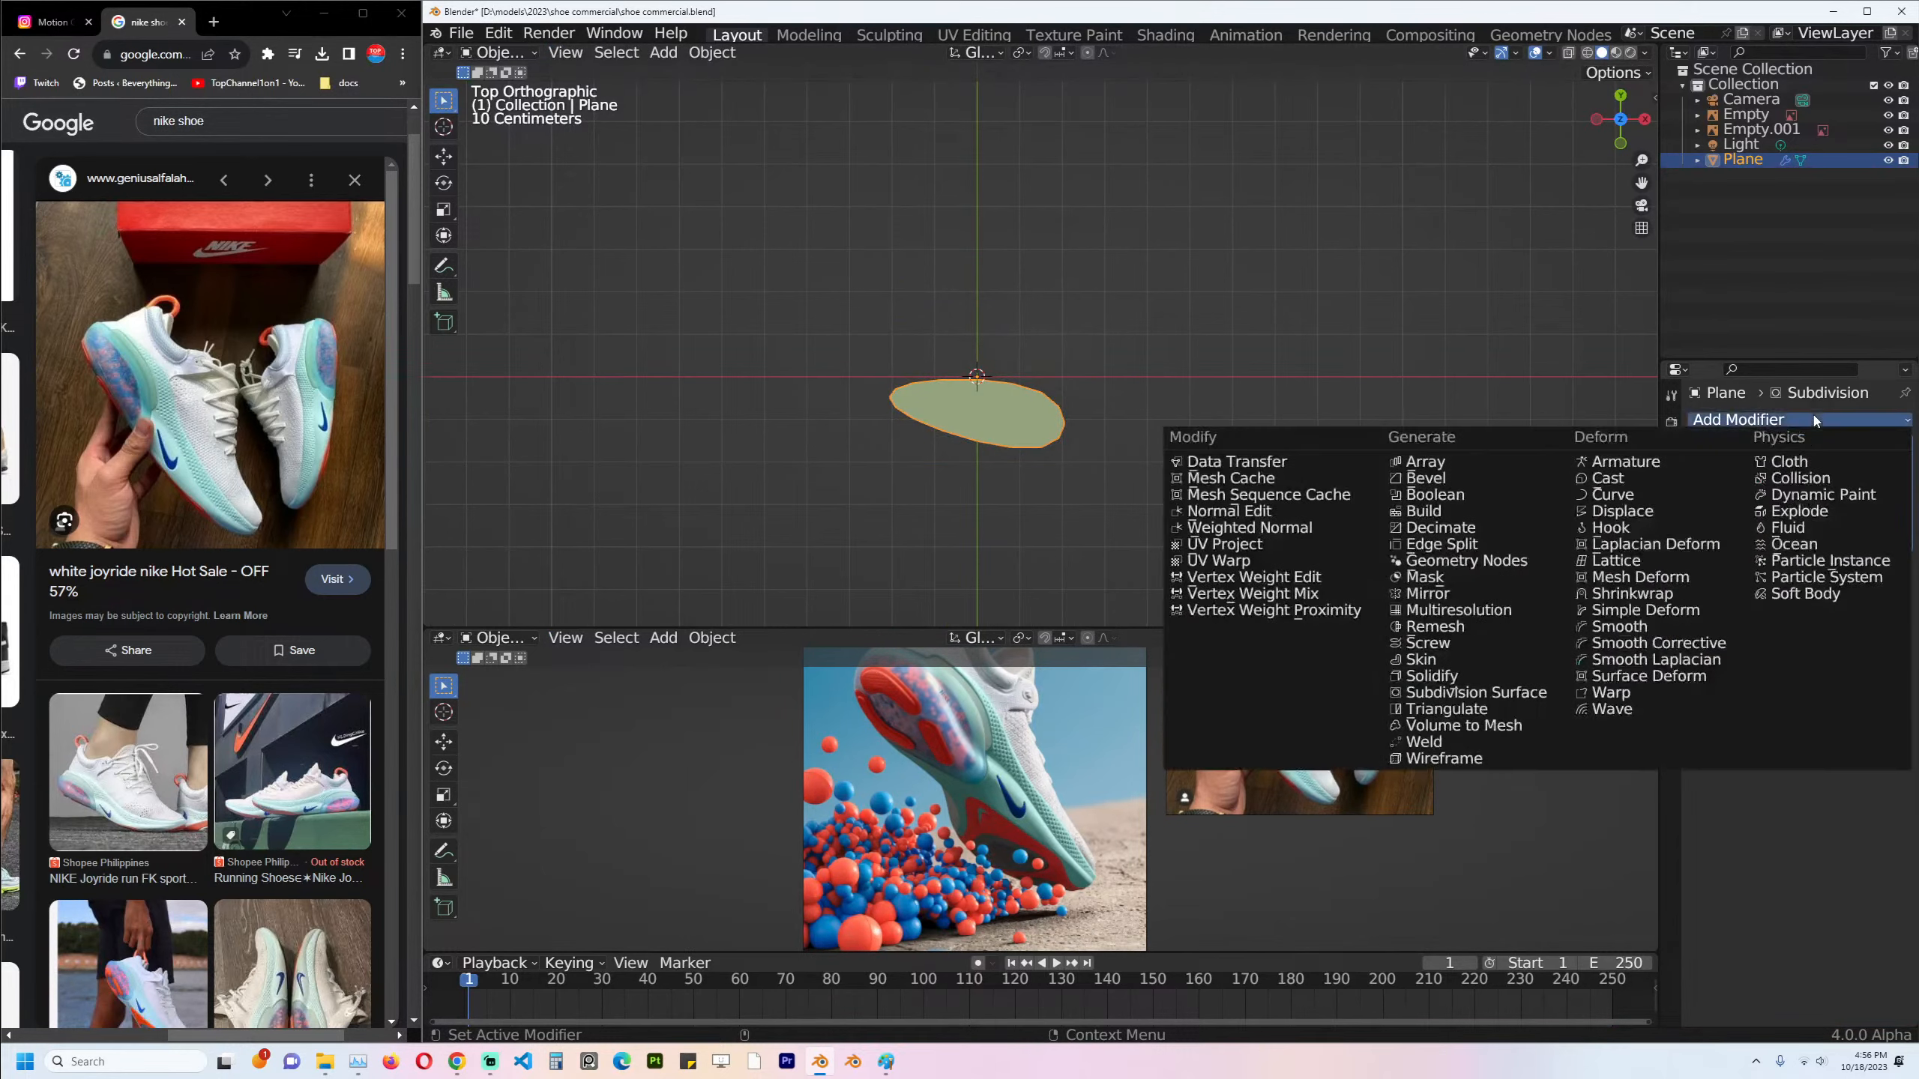
pyautogui.click(1428, 593)
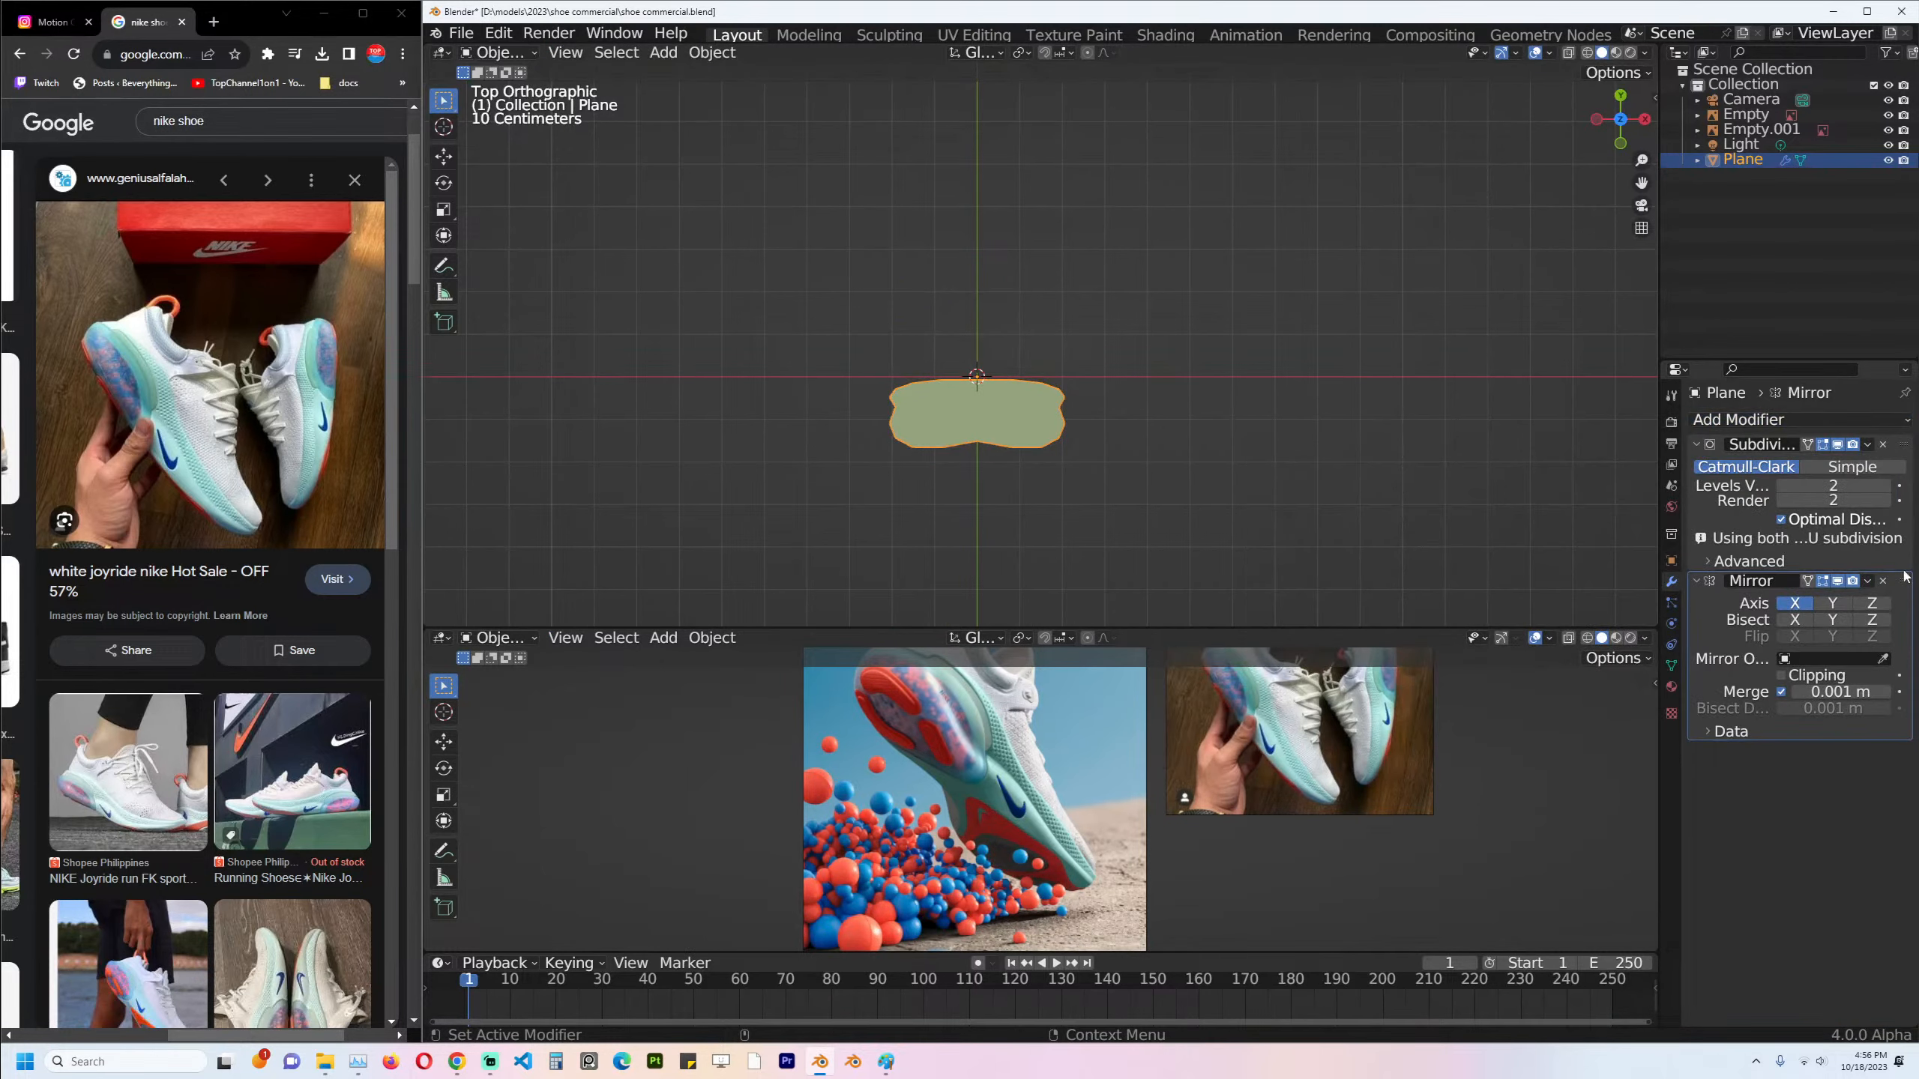
pyautogui.moveTo(1903, 601); pyautogui.dragTo(1794, 503)
pyautogui.click(1833, 466)
pyautogui.click(1795, 466)
pyautogui.scroll(2, 1162, 423)
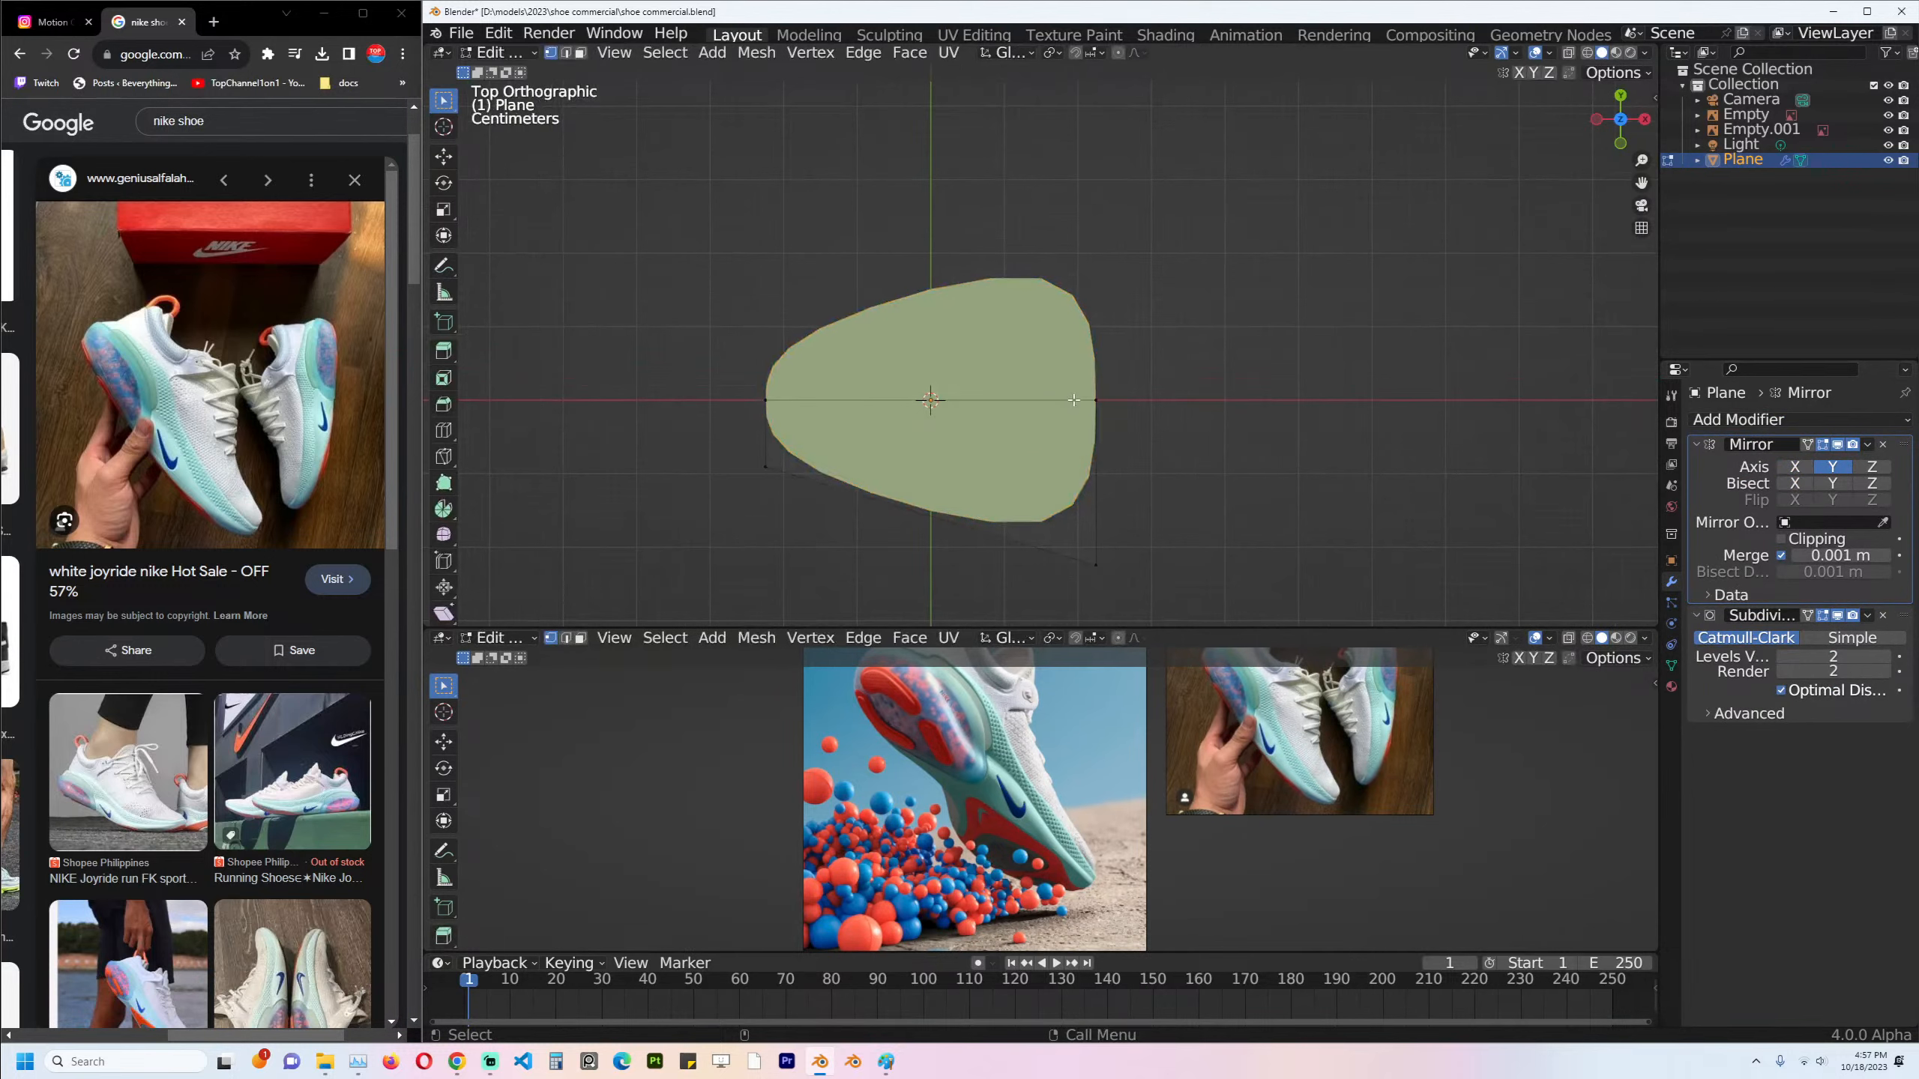
# Cut a crosswise edge loop near the plane's middle and move its outer vertex and the narrow end's corner to round the outline.
pyautogui.hotkey('ctrl', 'a')
pyautogui.click(1125, 442)
pyautogui.press('Tab')
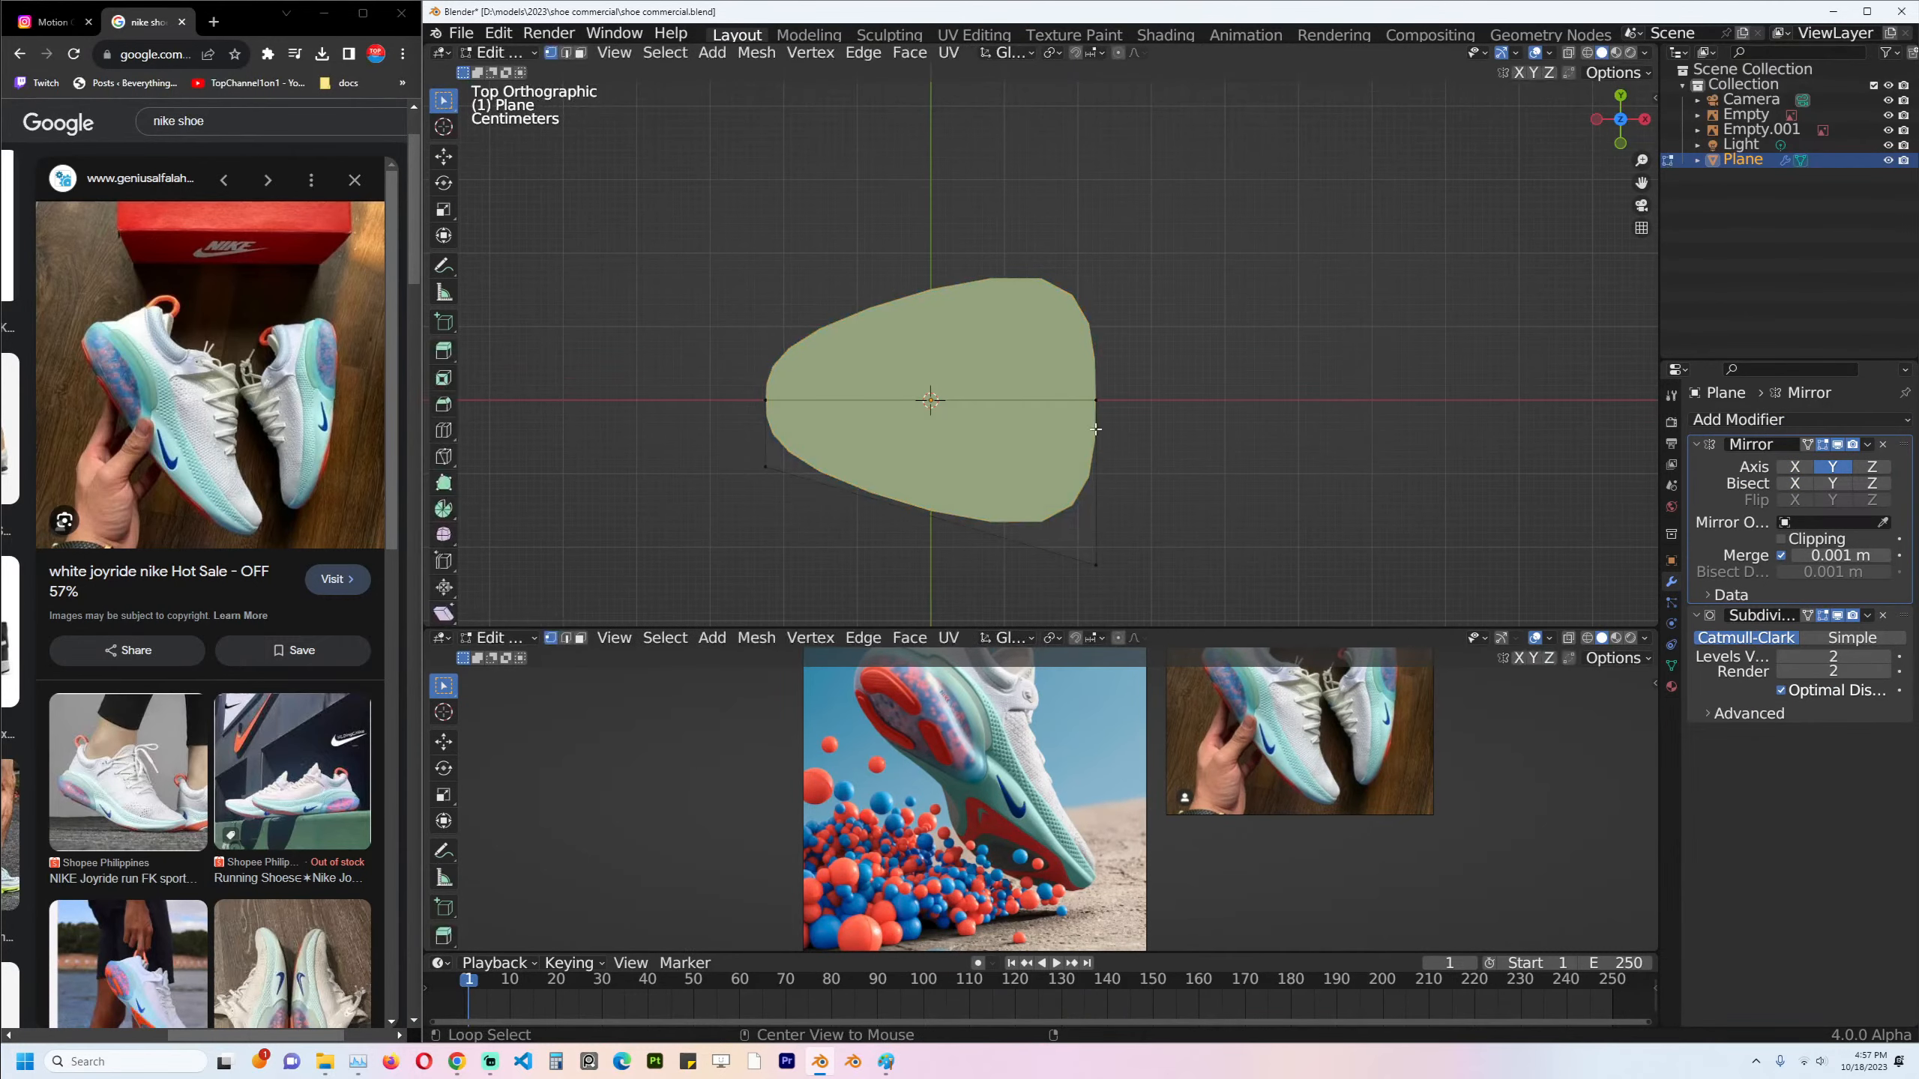
pyautogui.press('g')
pyautogui.click(754, 469)
pyautogui.keyDown('shift'); pyautogui.moveTo(788, 476); pyautogui.dragTo(765, 407, button='middle'); pyautogui.keyUp('shift')
pyautogui.click(764, 406)
pyautogui.press('g')
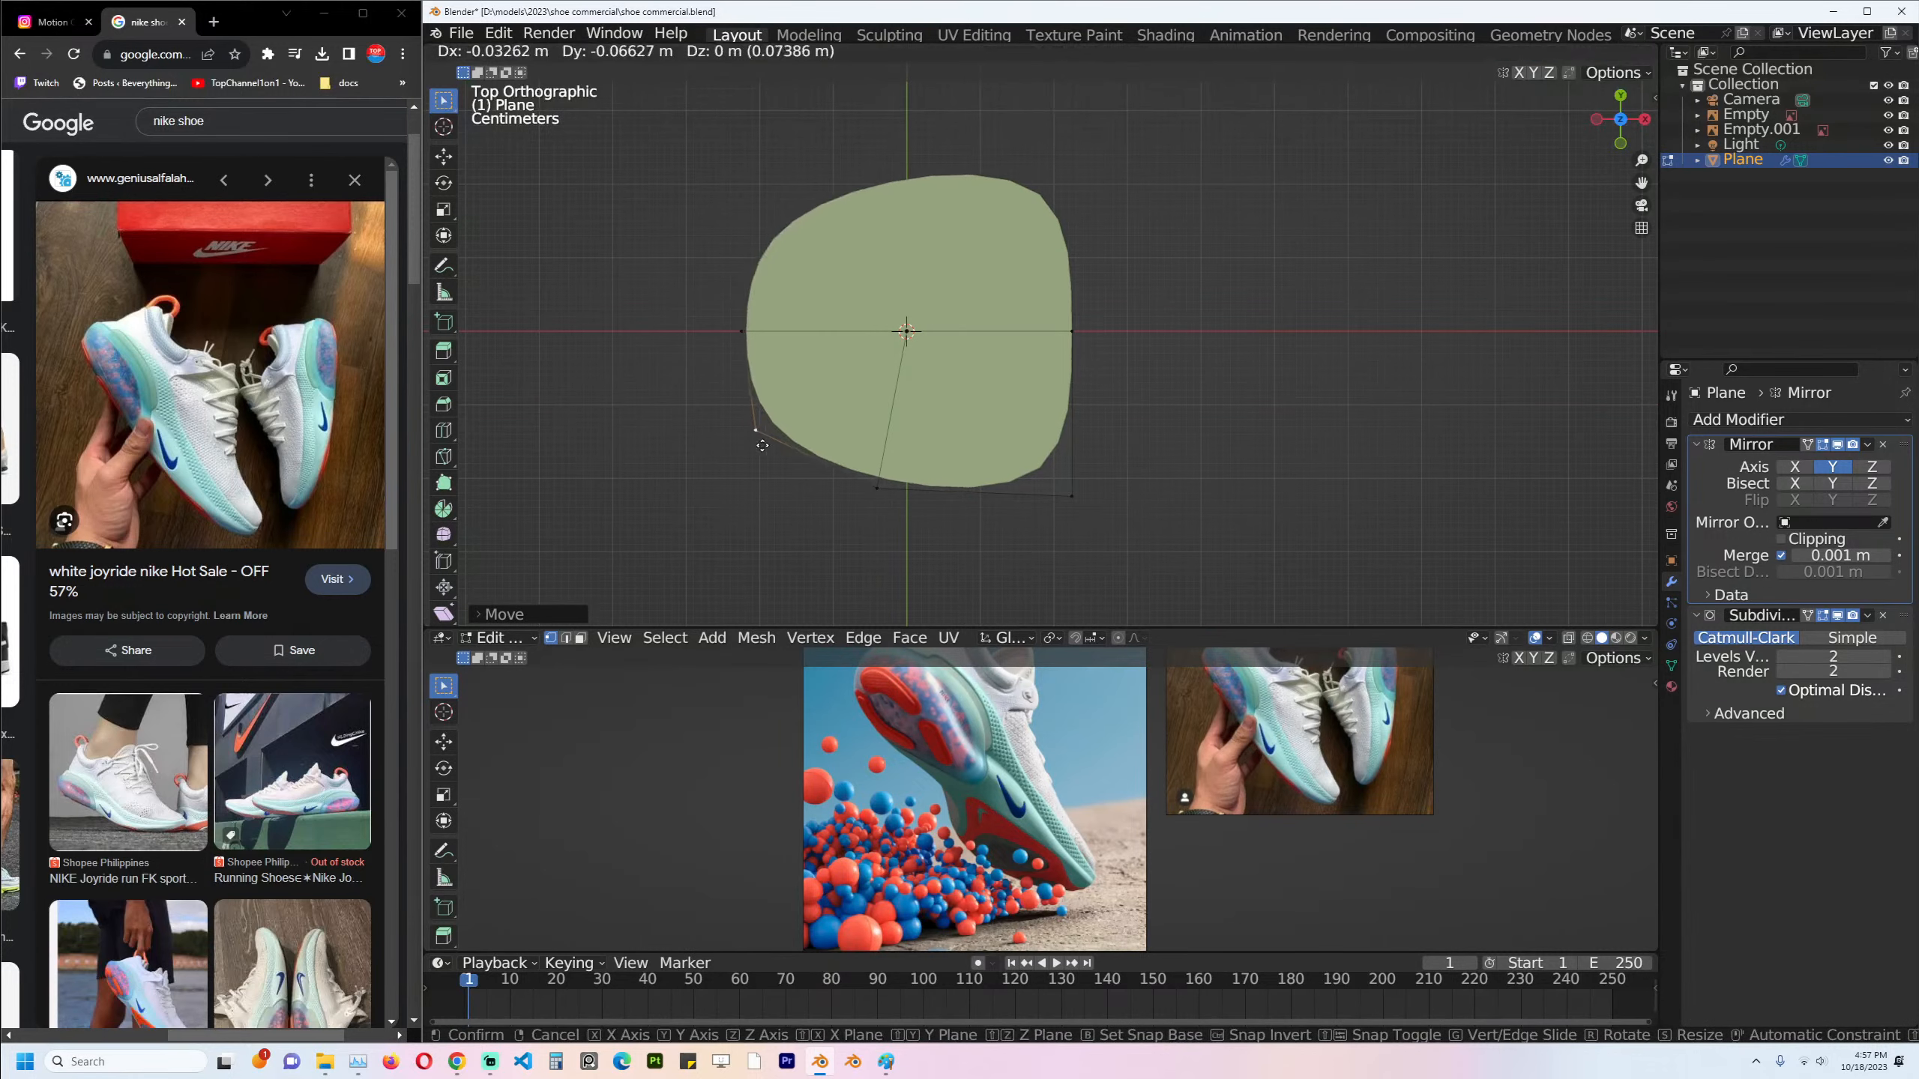
pyautogui.click(771, 438)
pyautogui.keyDown('shift'); pyautogui.moveTo(918, 458); pyautogui.dragTo(819, 470, button='middle'); pyautogui.keyUp('shift')
# Move the corner vertex at the positive X end slightly outward in negative Y to widen that end.
pyautogui.click(964, 502)
pyautogui.press('g')
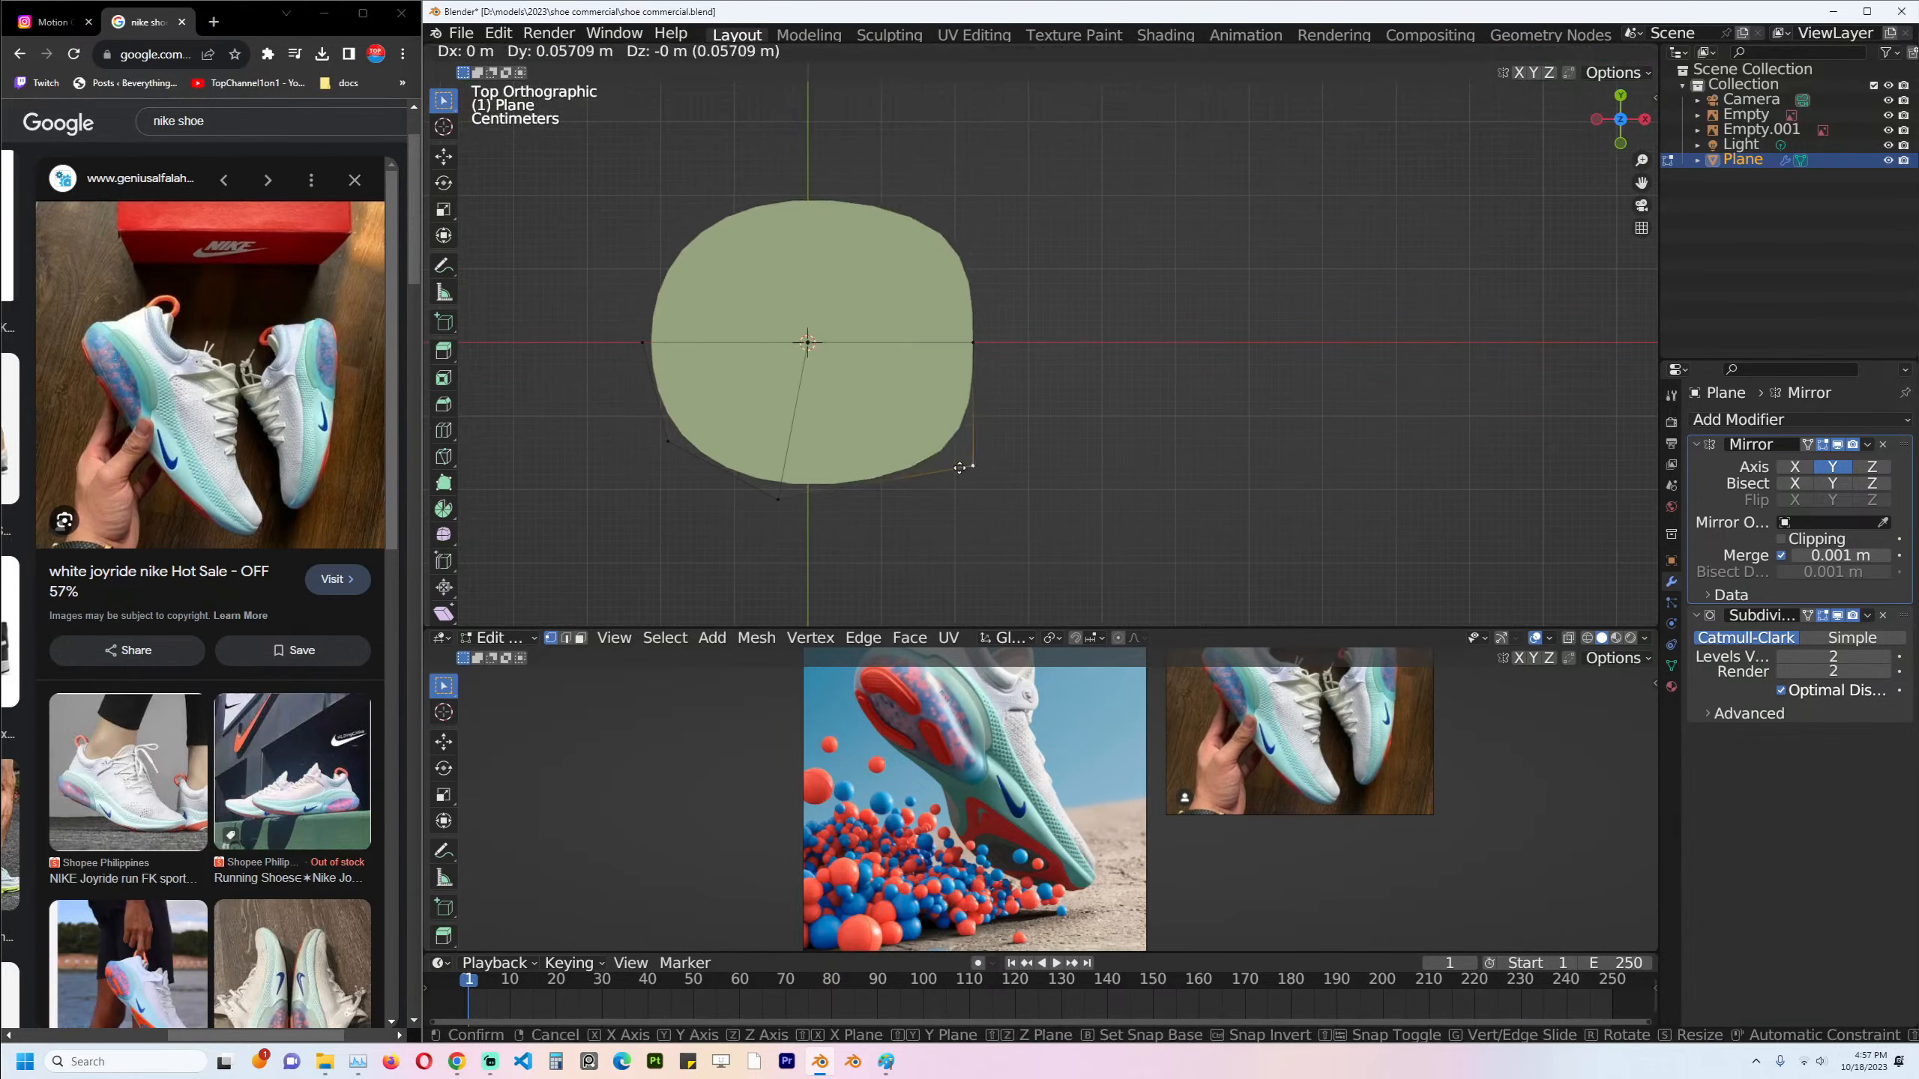
pyautogui.rightClick(938, 508)
pyautogui.press('g')
pyautogui.click(934, 533)
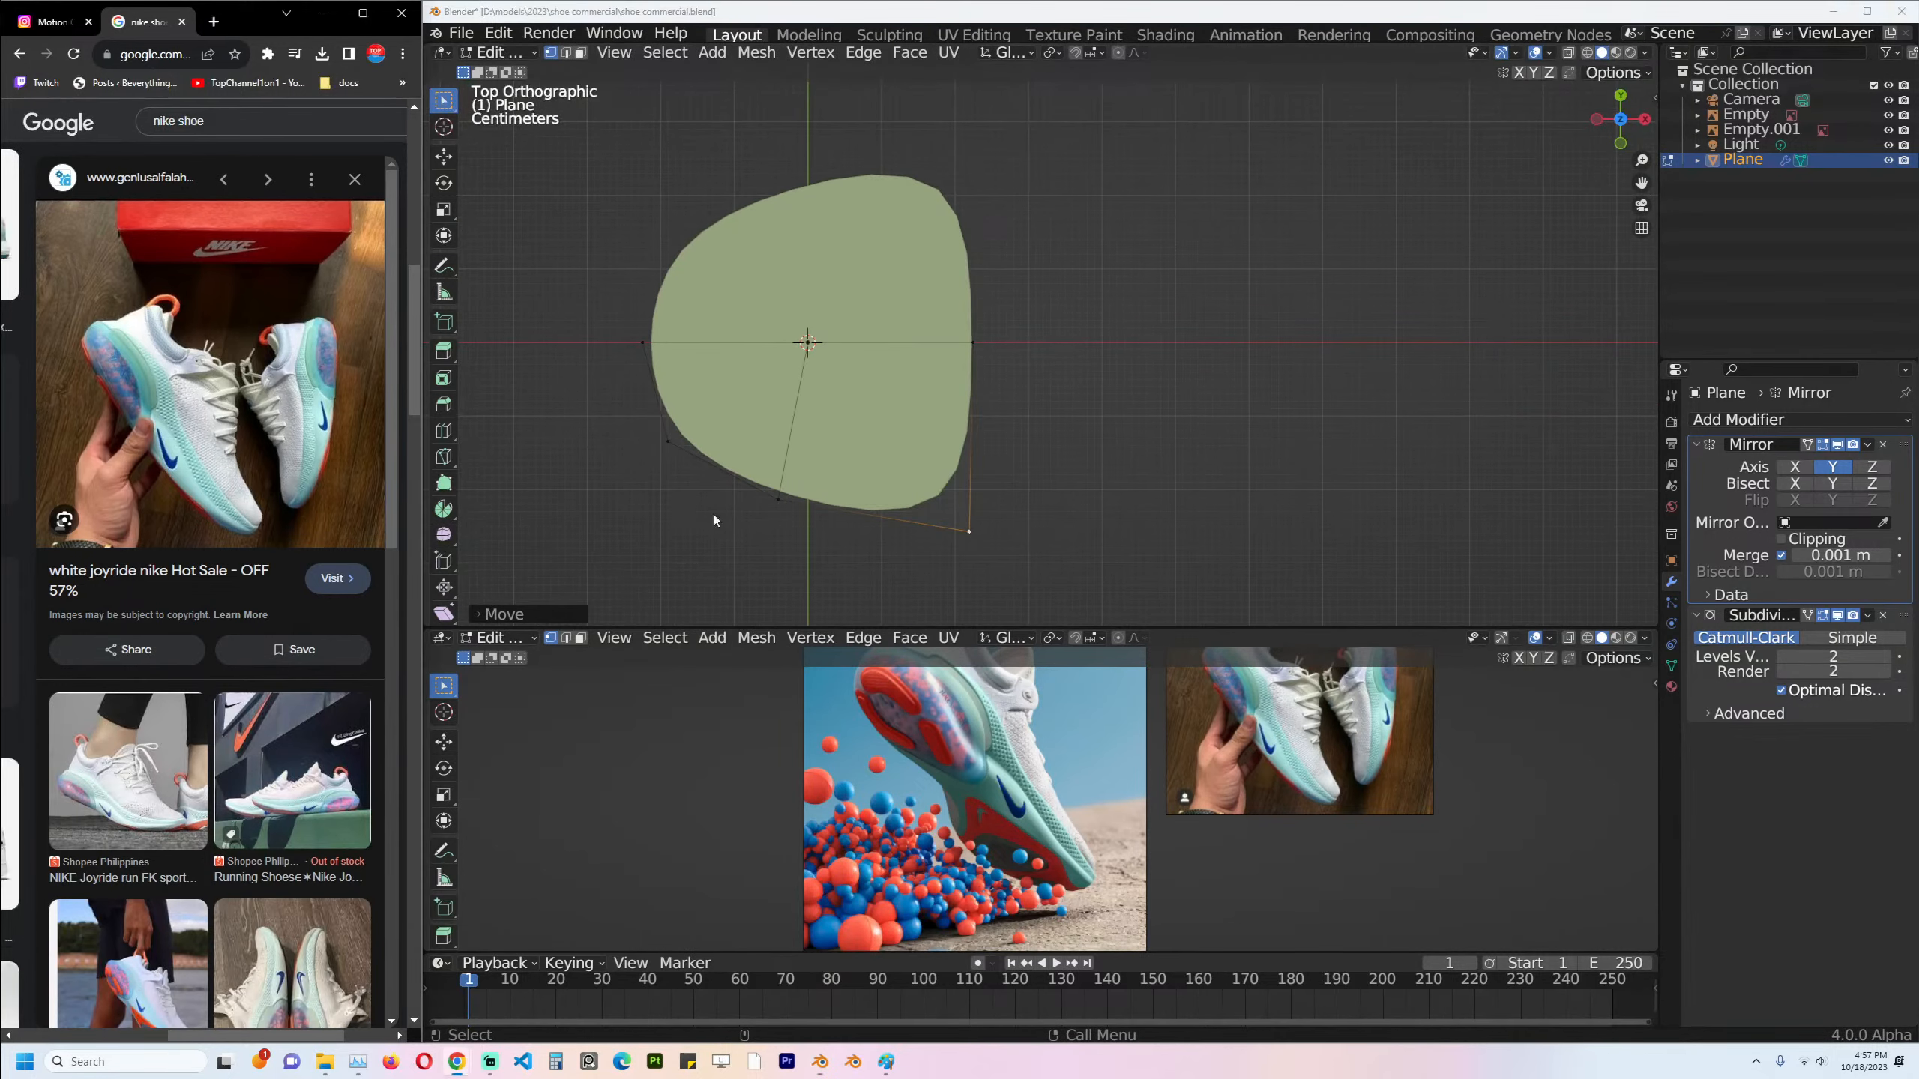
# Move the two vertices of the negative X end farther out along X to lengthen the narrow end.
pyautogui.moveTo(572, 275); pyautogui.dragTo(673, 457)
pyautogui.press('g')
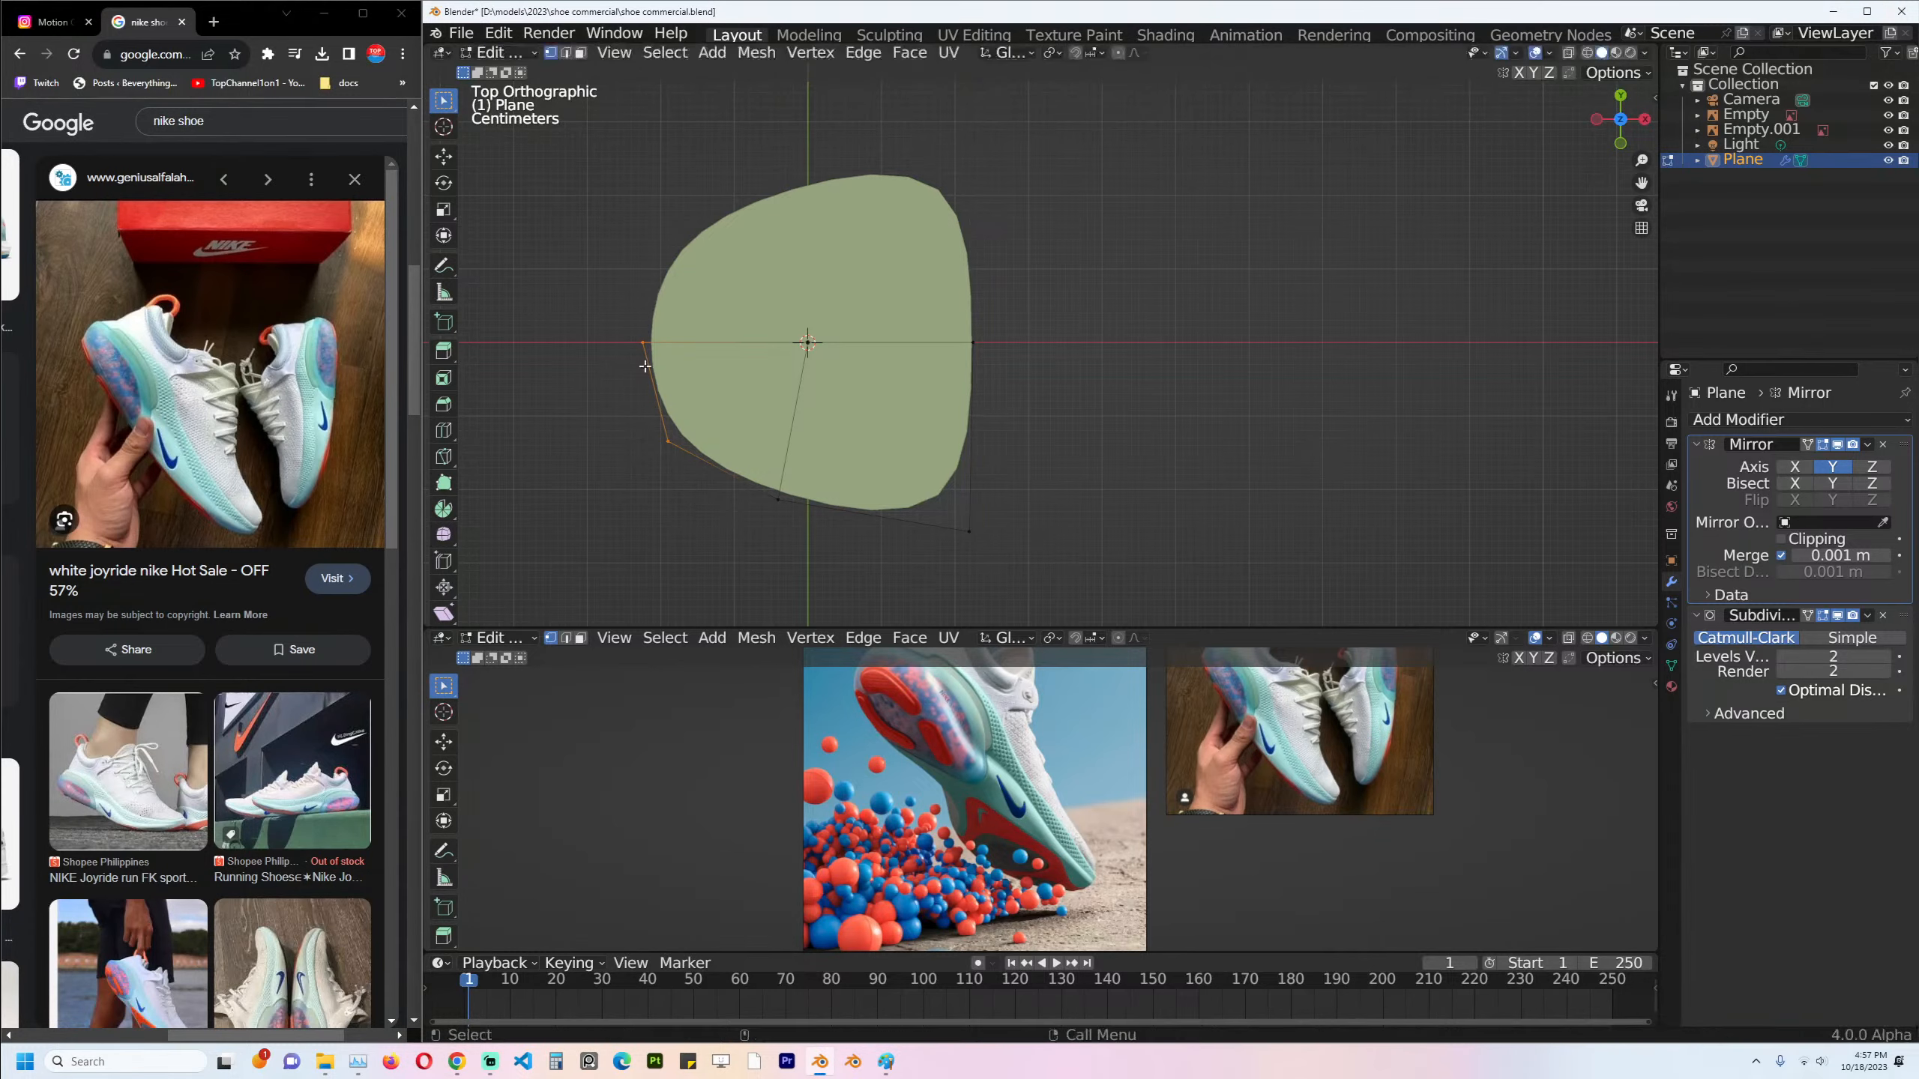
pyautogui.press('y')
pyautogui.press('y')
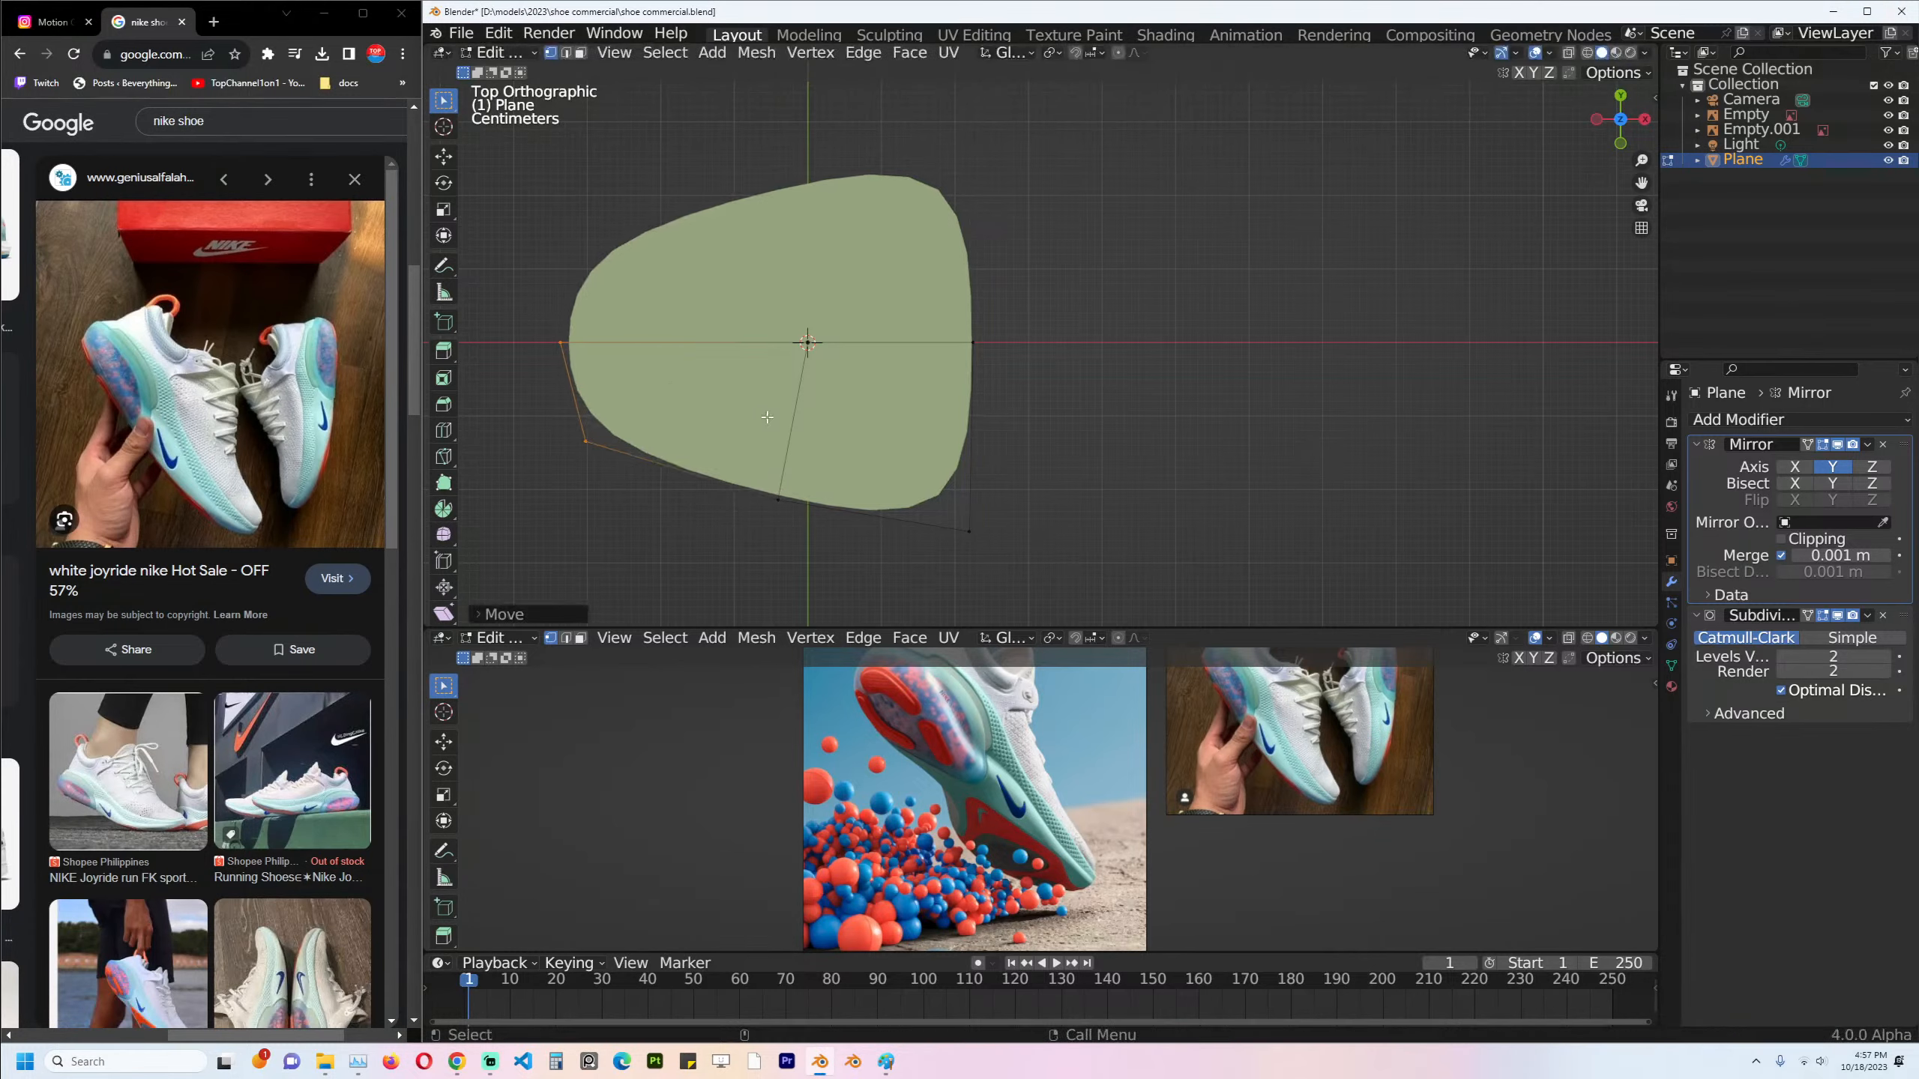
pyautogui.click(830, 551)
# Extrude the edge at the positive X end along X to stretch the outline into a long sole shape.
pyautogui.moveTo(909, 322); pyautogui.dragTo(1028, 582)
pyautogui.press('g')
pyautogui.press('x')
pyautogui.click(1481, 386)
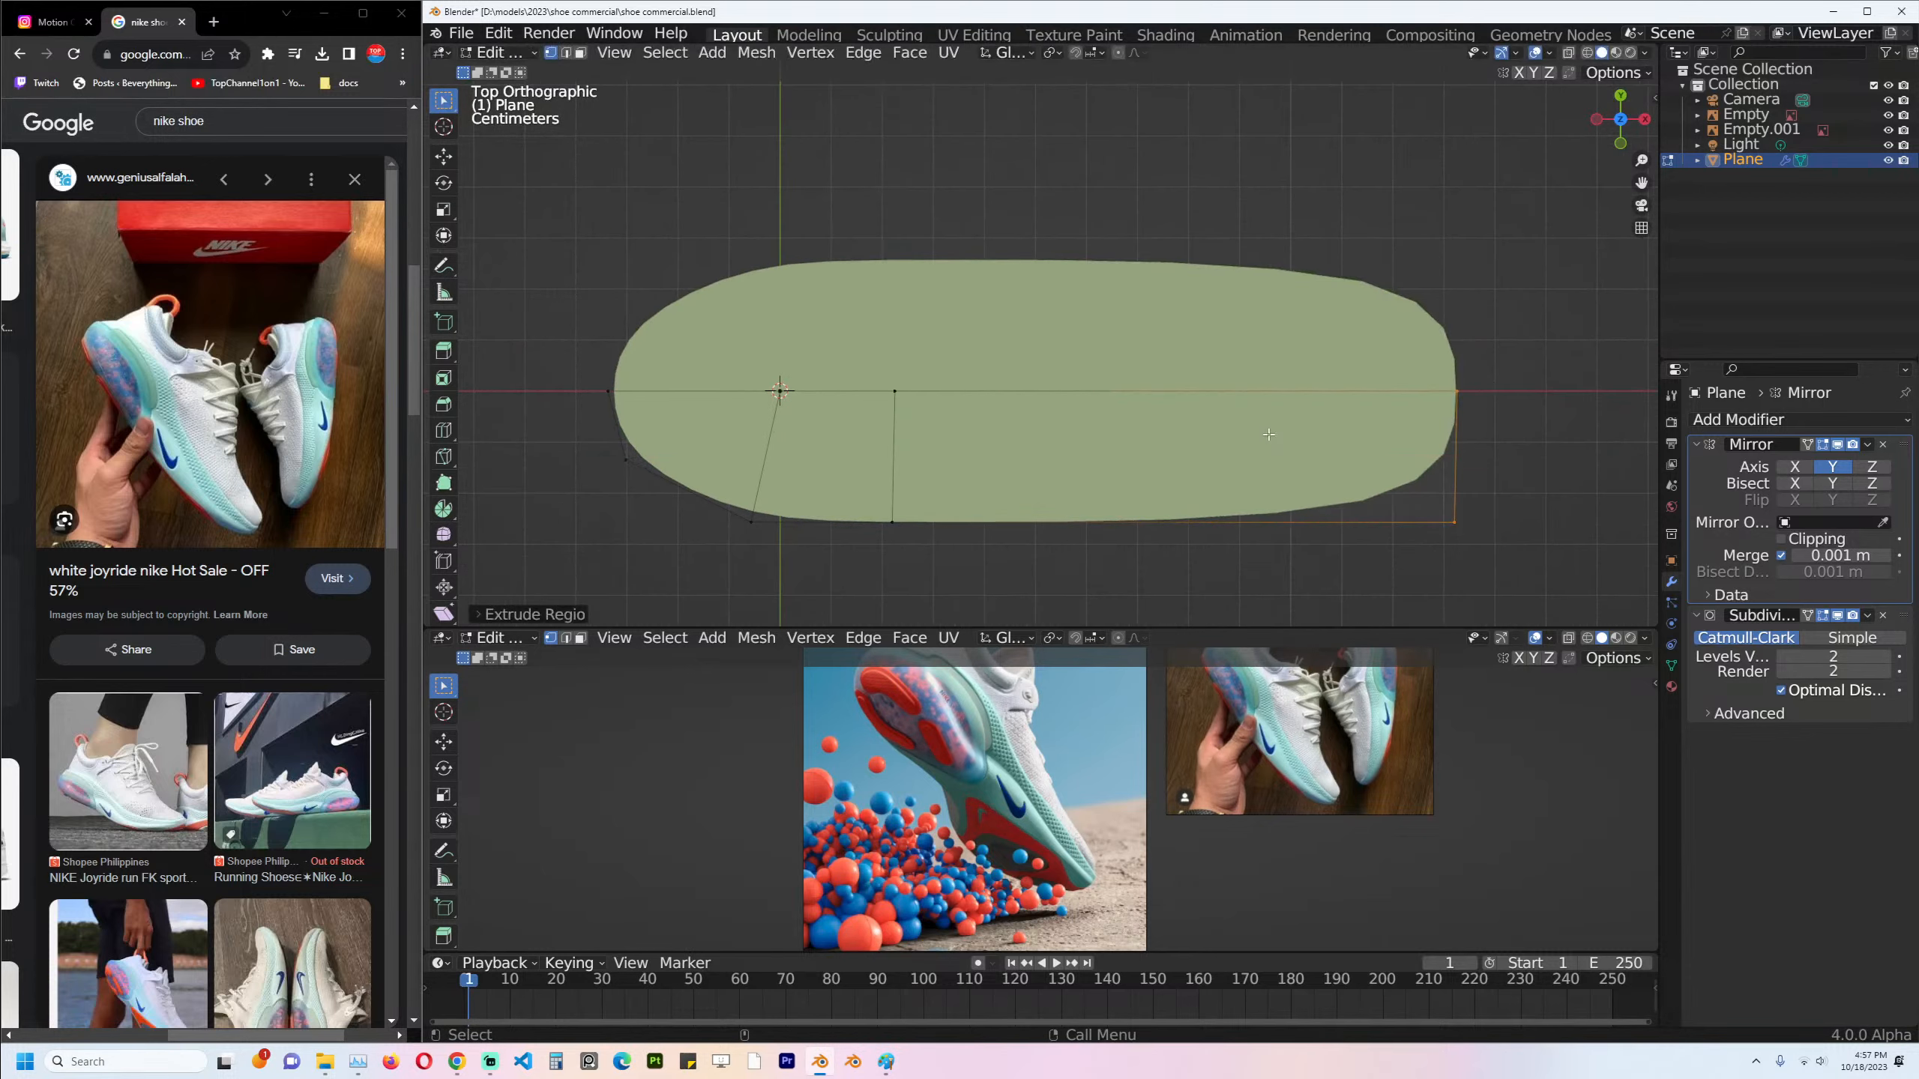
# Add a crosswise loop cut in the extruded section and place it towards the positive X end.
pyautogui.scroll(-3, 1481, 386)
pyautogui.press('g')
pyautogui.press('g')
pyautogui.click(1246, 385)
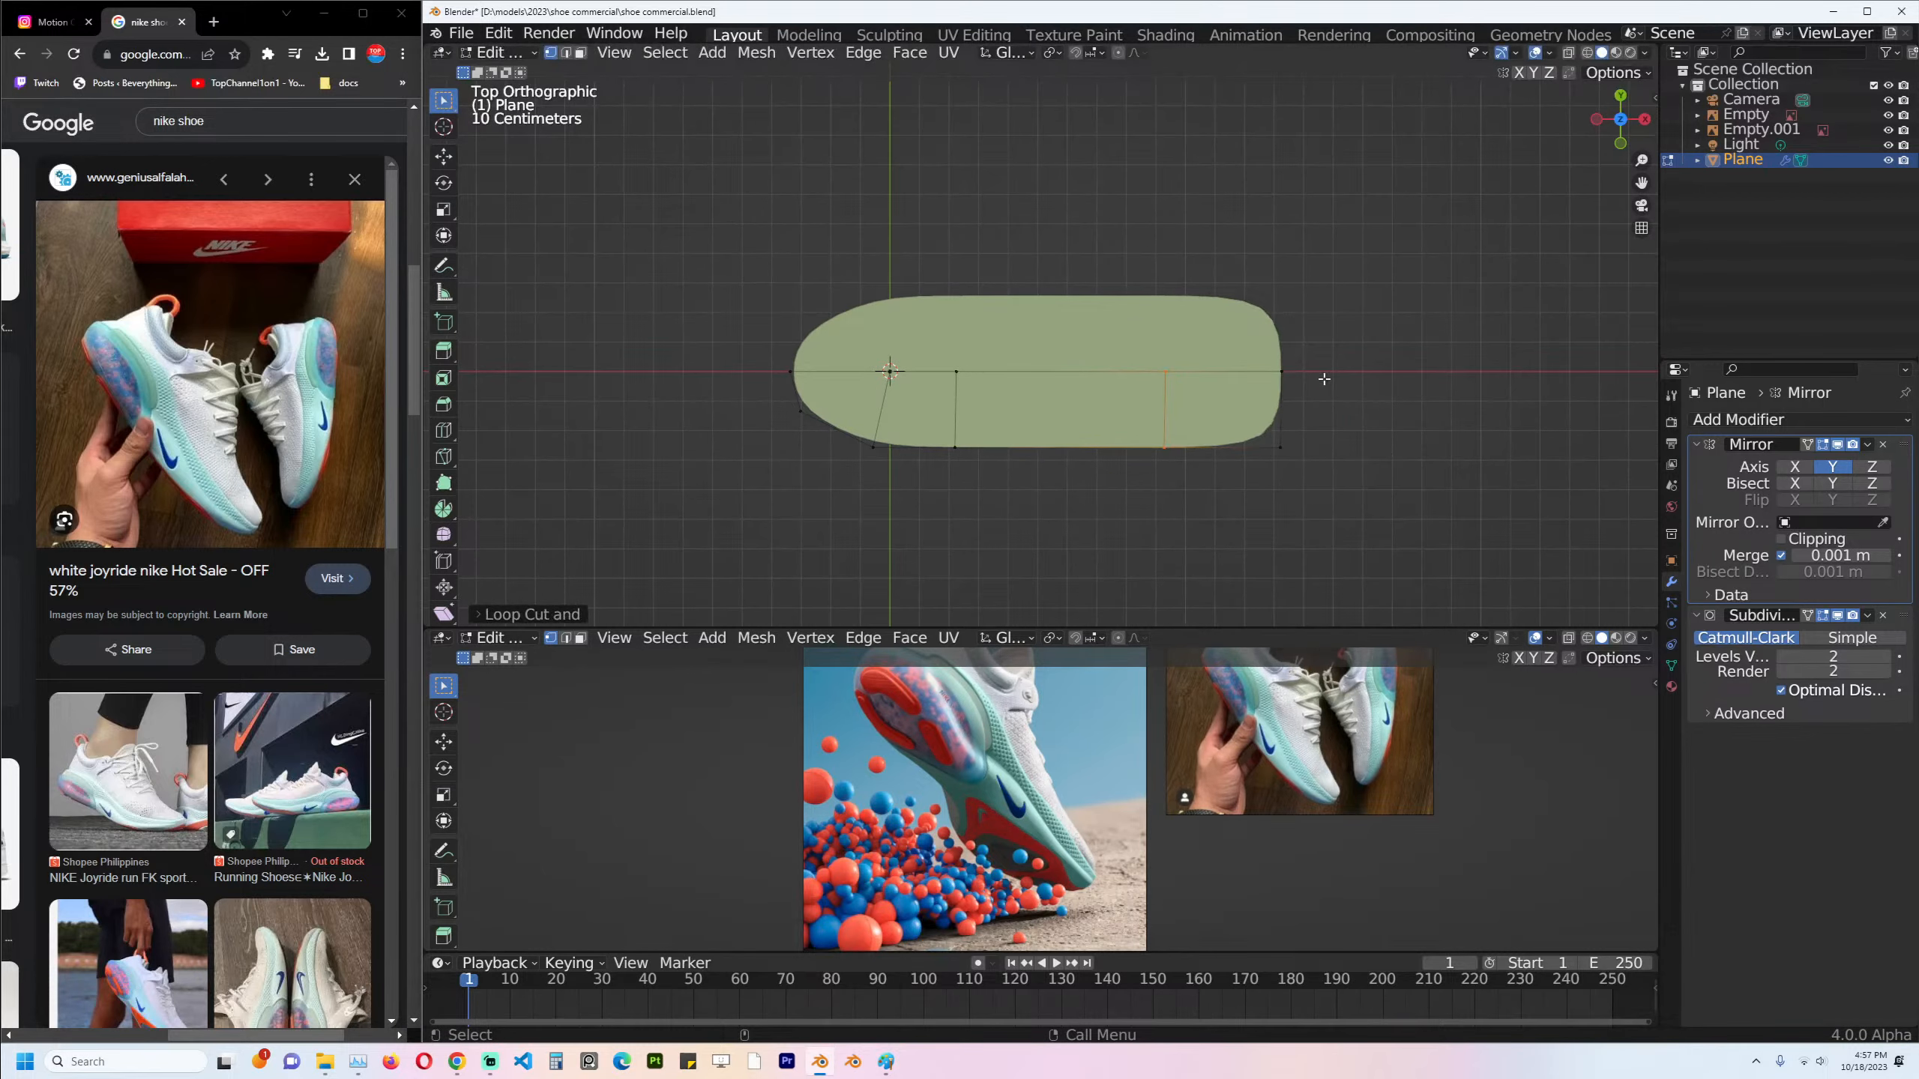
# Add a crosswise loop cut midway through the last section at the sole's positive X end.
pyautogui.click(1312, 470)
pyautogui.hotkey('ctrl', 'r')
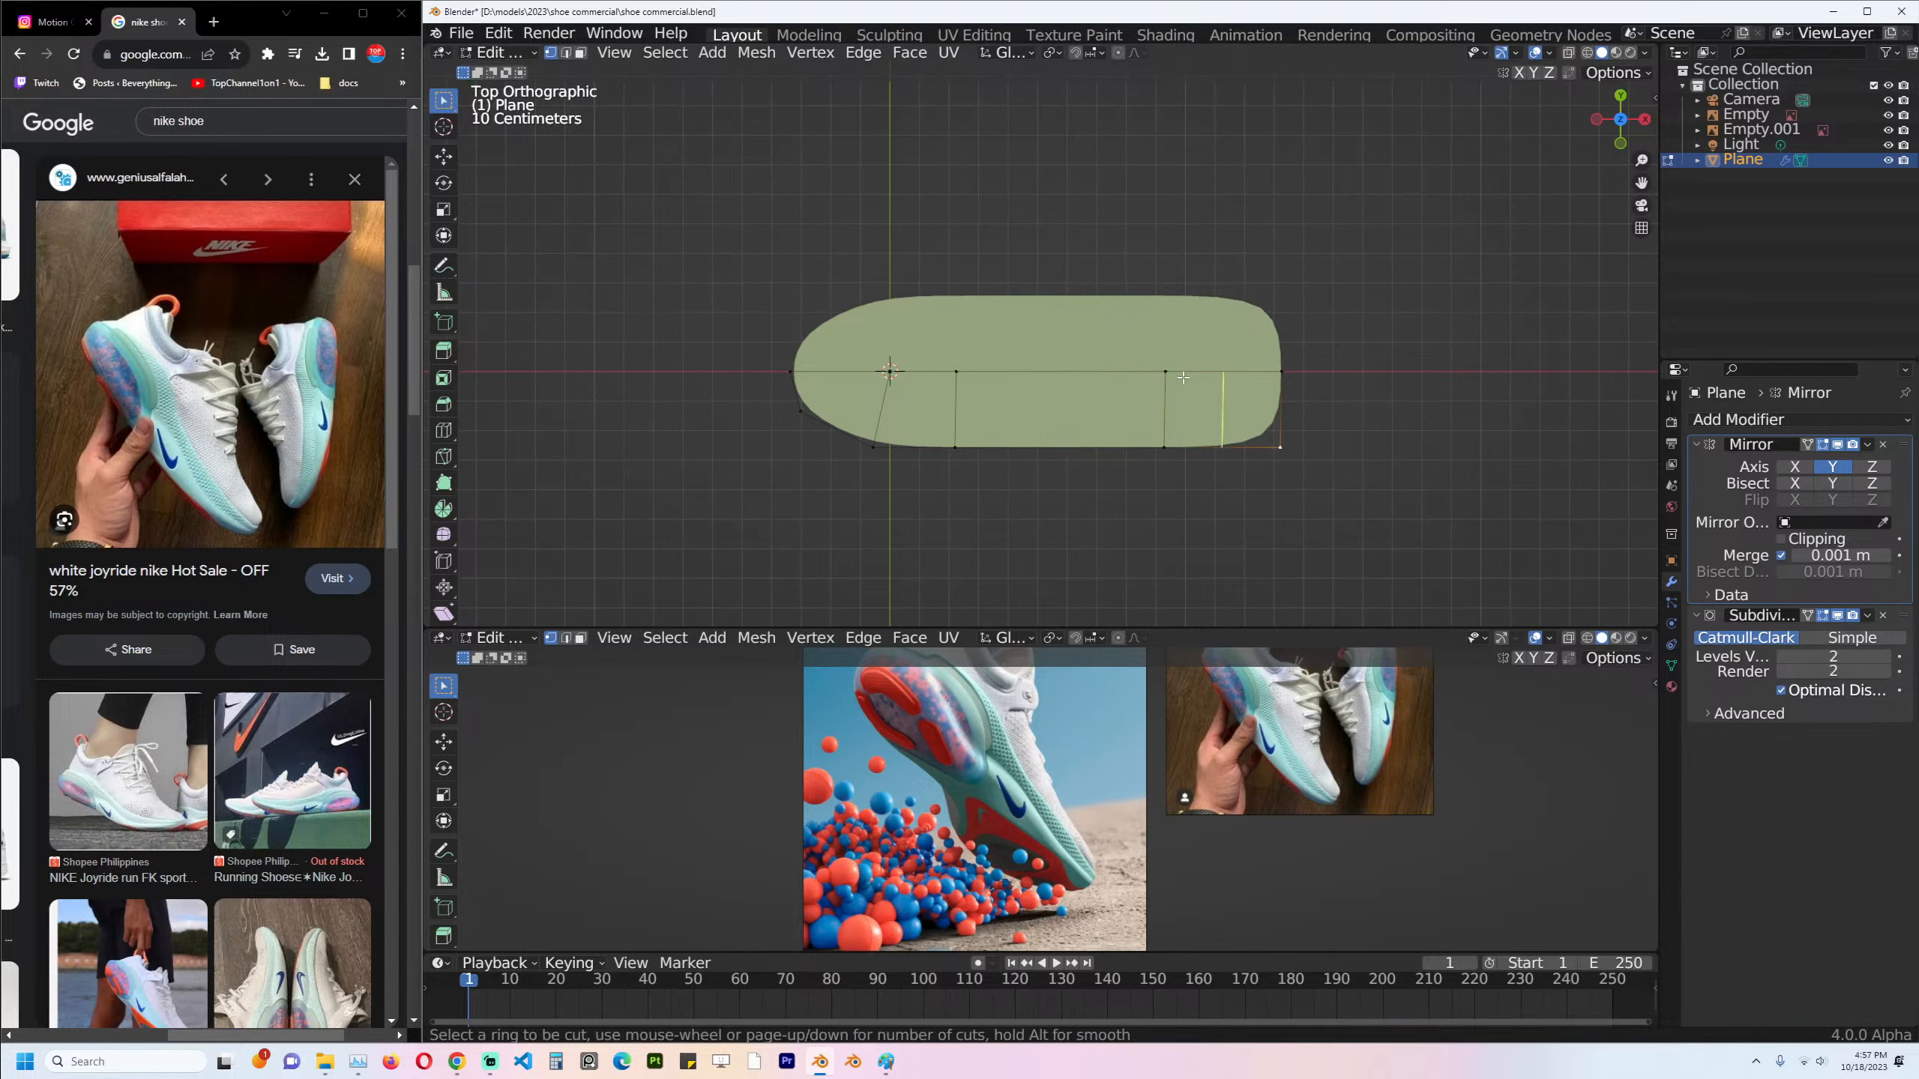
pyautogui.click(1182, 378)
pyautogui.rightClick(1182, 377)
pyautogui.keyDown('shift'); pyautogui.scroll(-1, 1217, 444); pyautogui.keyUp('shift')
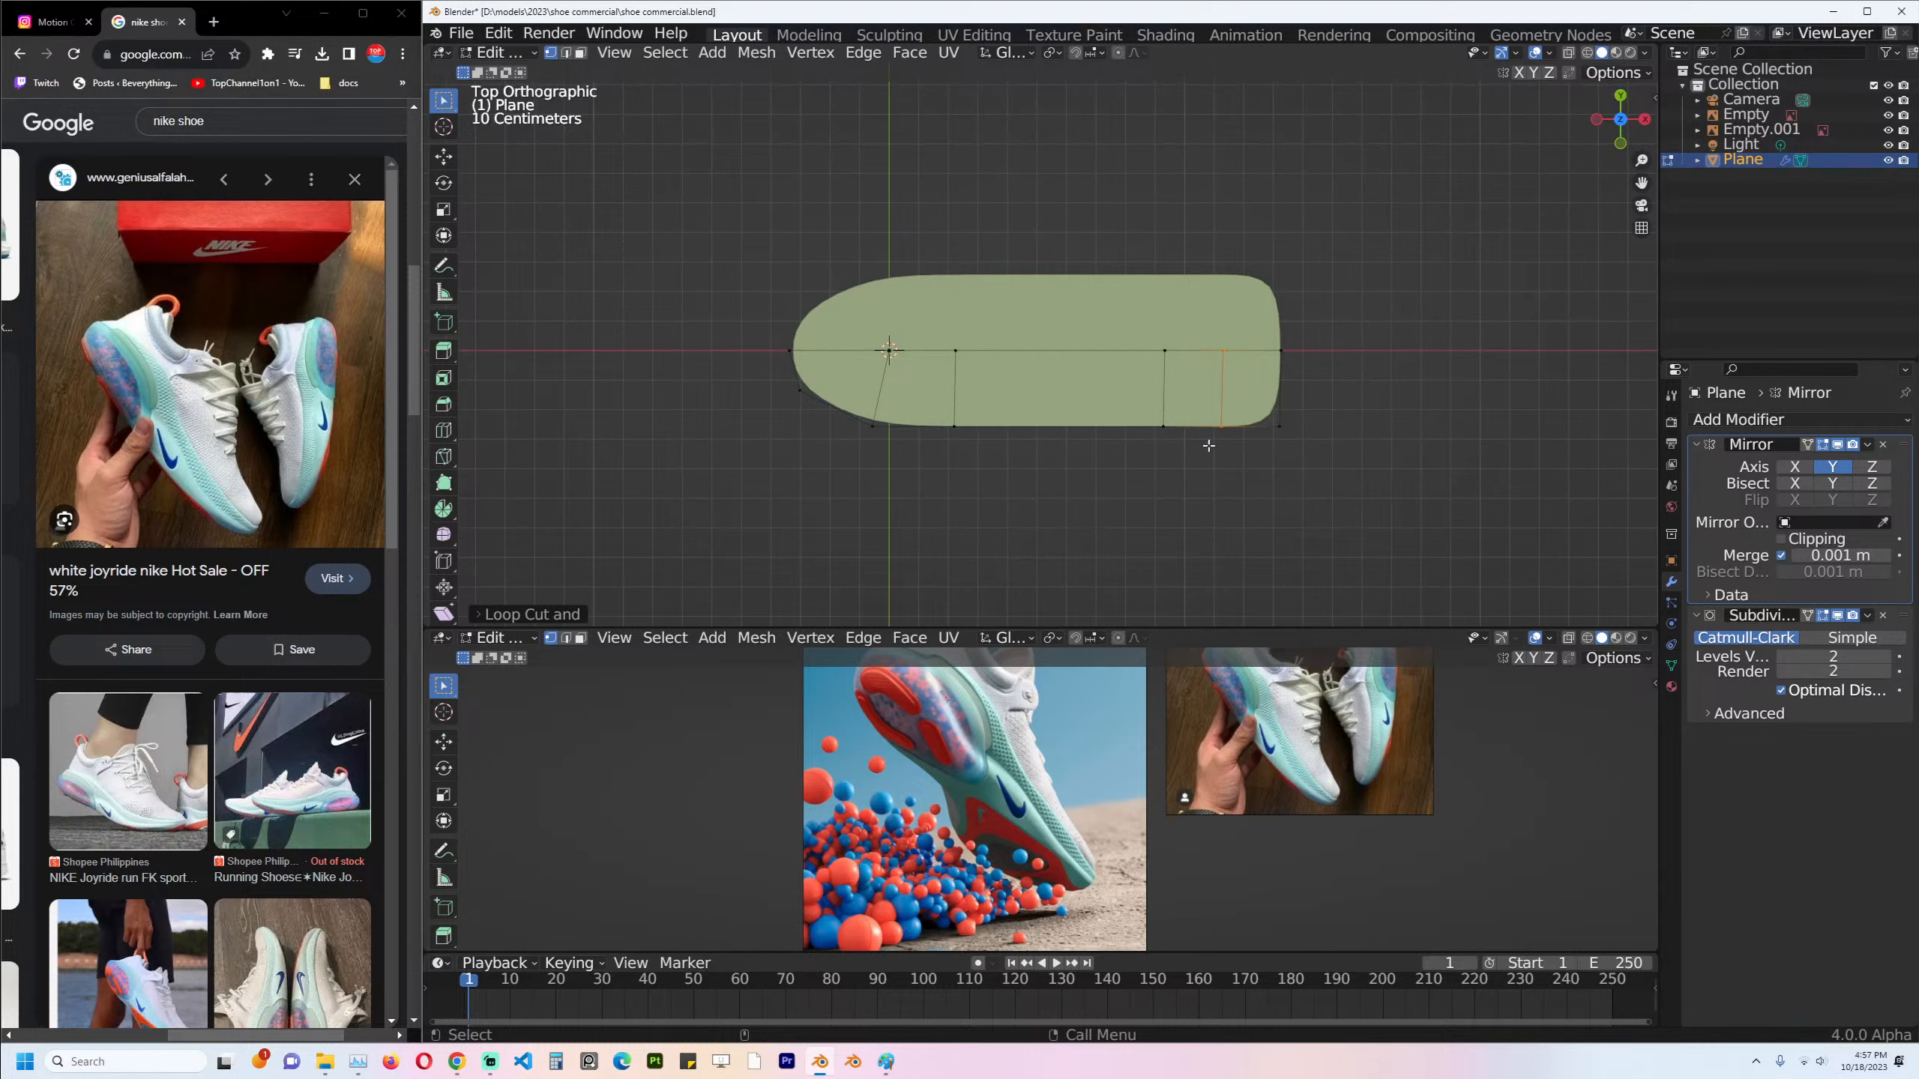
# Pull the new cut's outer vertex outward in negative Y and move the positive X end edge farther out along X.
pyautogui.press('g')
pyautogui.click(1223, 490)
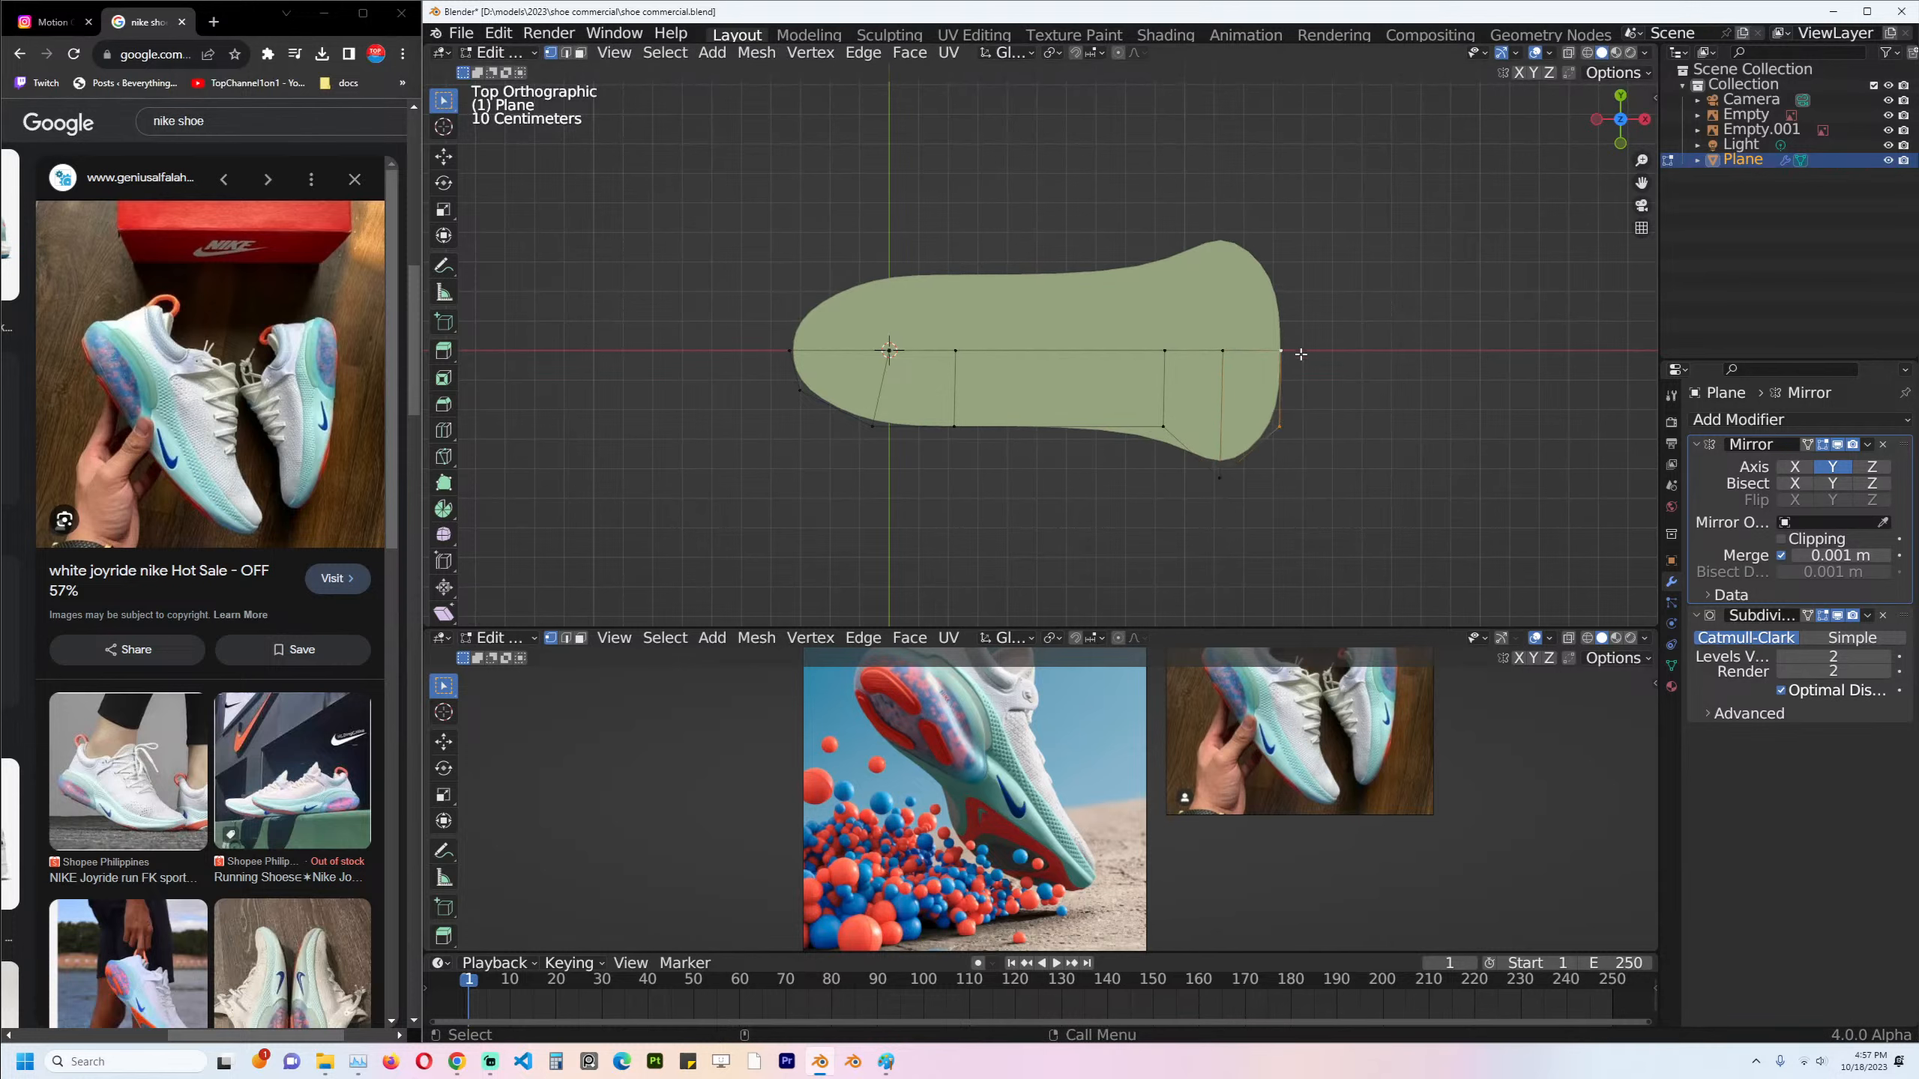
pyautogui.press('g')
pyautogui.click(1342, 353)
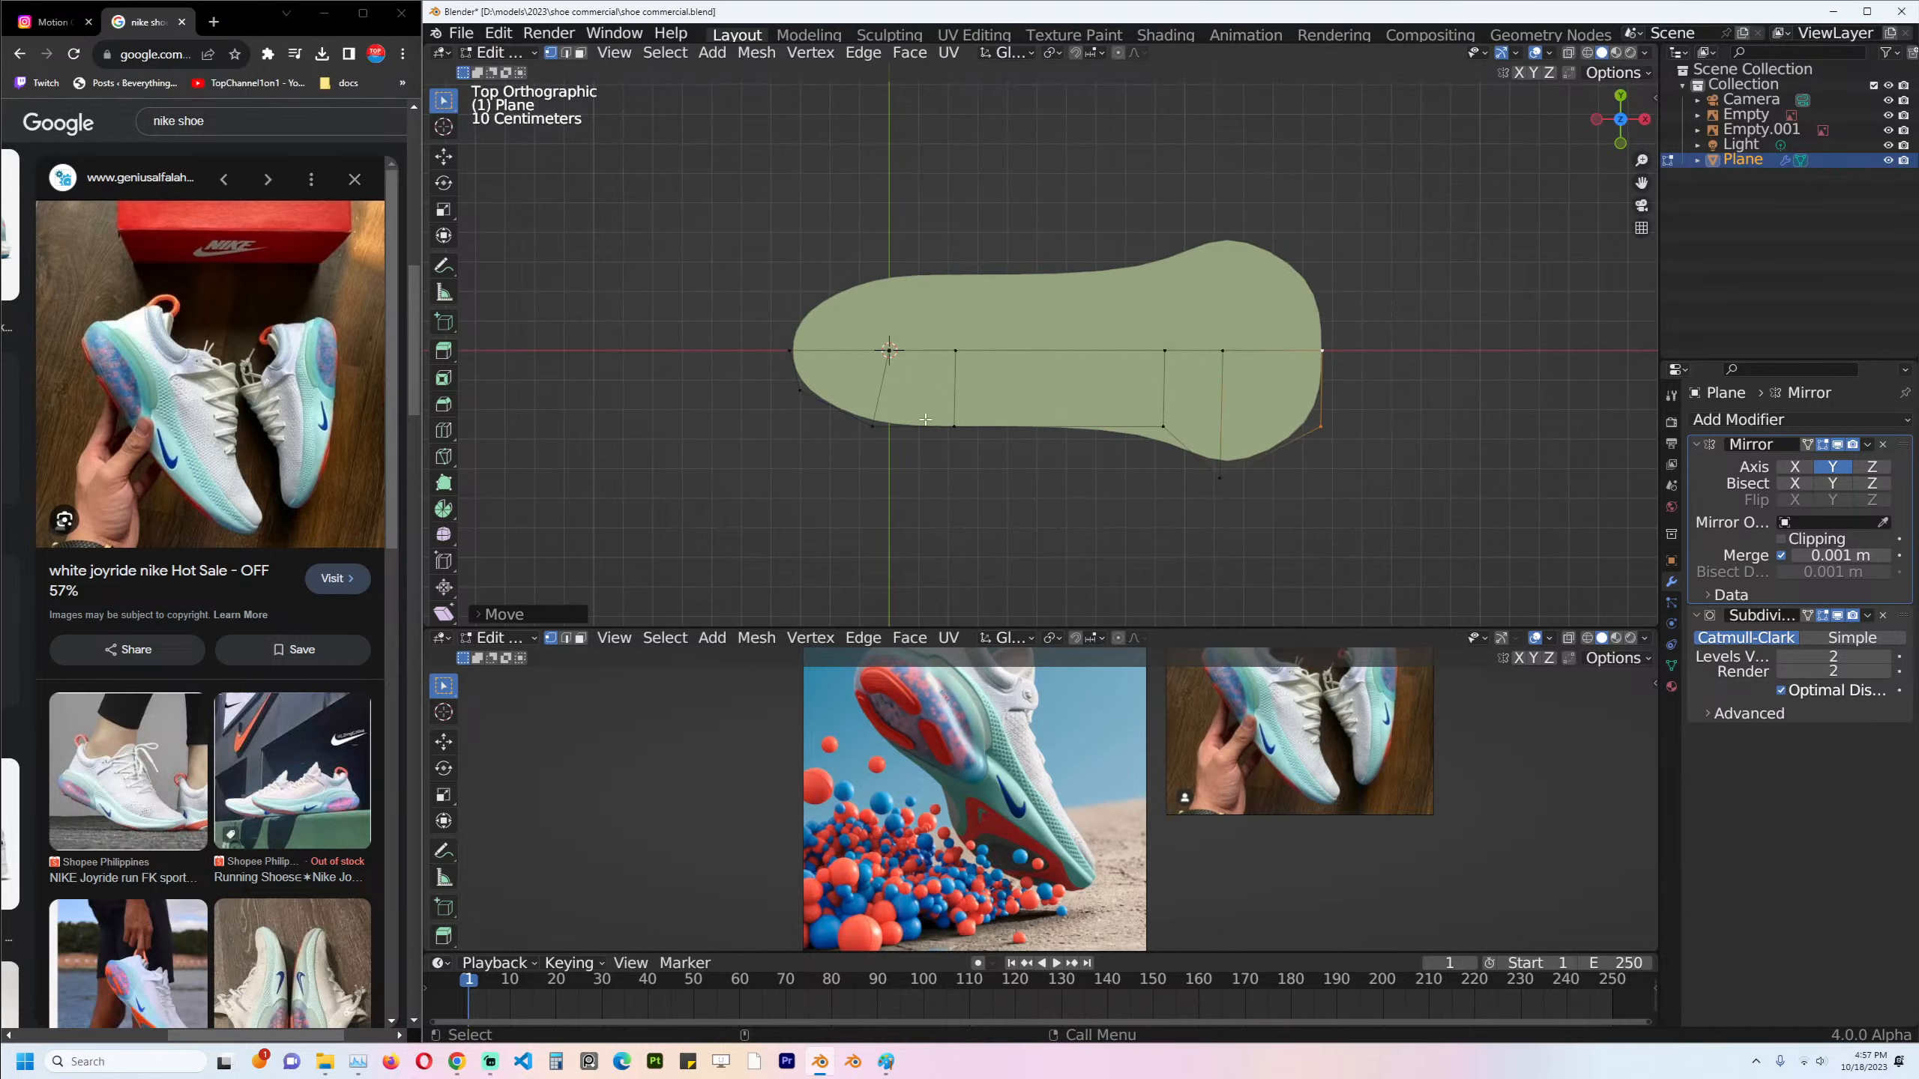
# Move the outer vertices of the negative X section outward in negative Y to widen that end.
pyautogui.moveTo(764, 380); pyautogui.dragTo(996, 504)
pyautogui.press('g')
pyautogui.press('y')
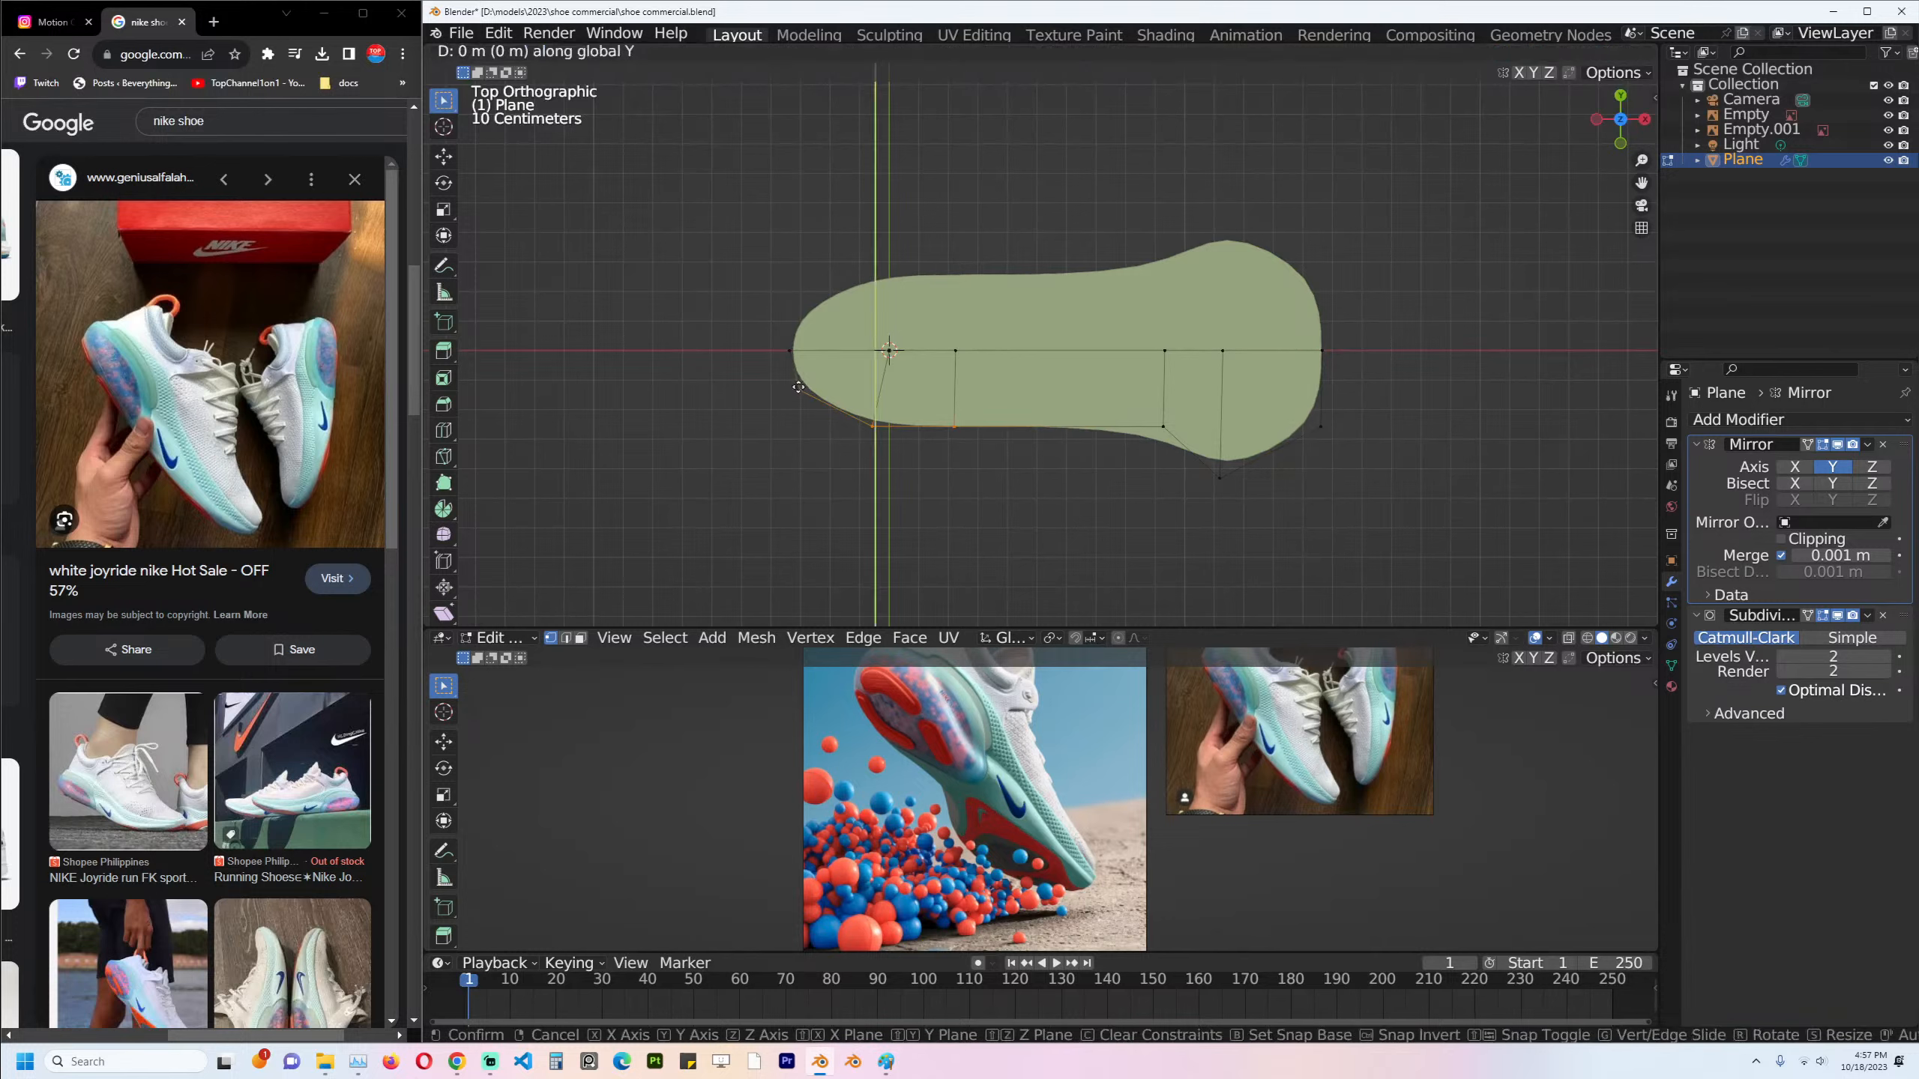
pyautogui.click(782, 287)
# Pull the centerline tip vertex at the negative X end outward and enable Clipping on the Mirror modifier.
pyautogui.click(789, 350)
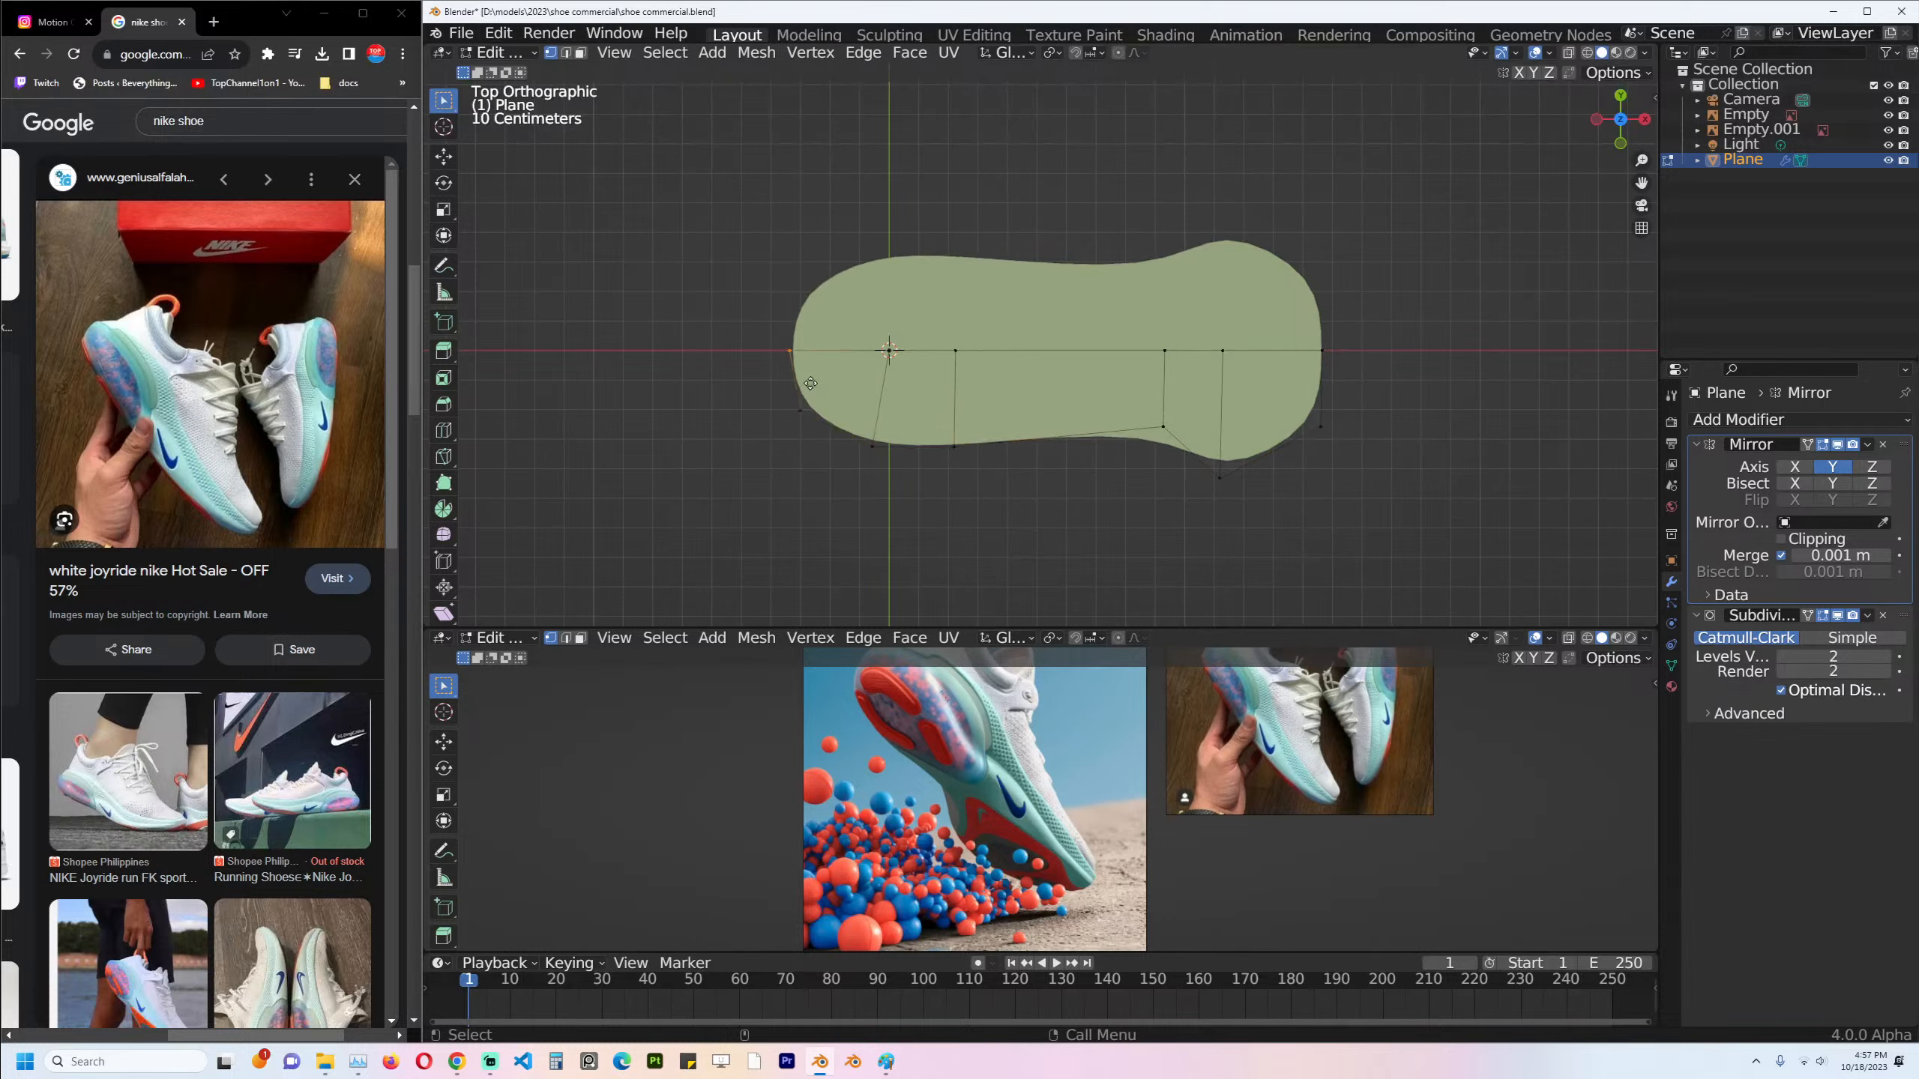
pyautogui.press('g')
pyautogui.rightClick(825, 371)
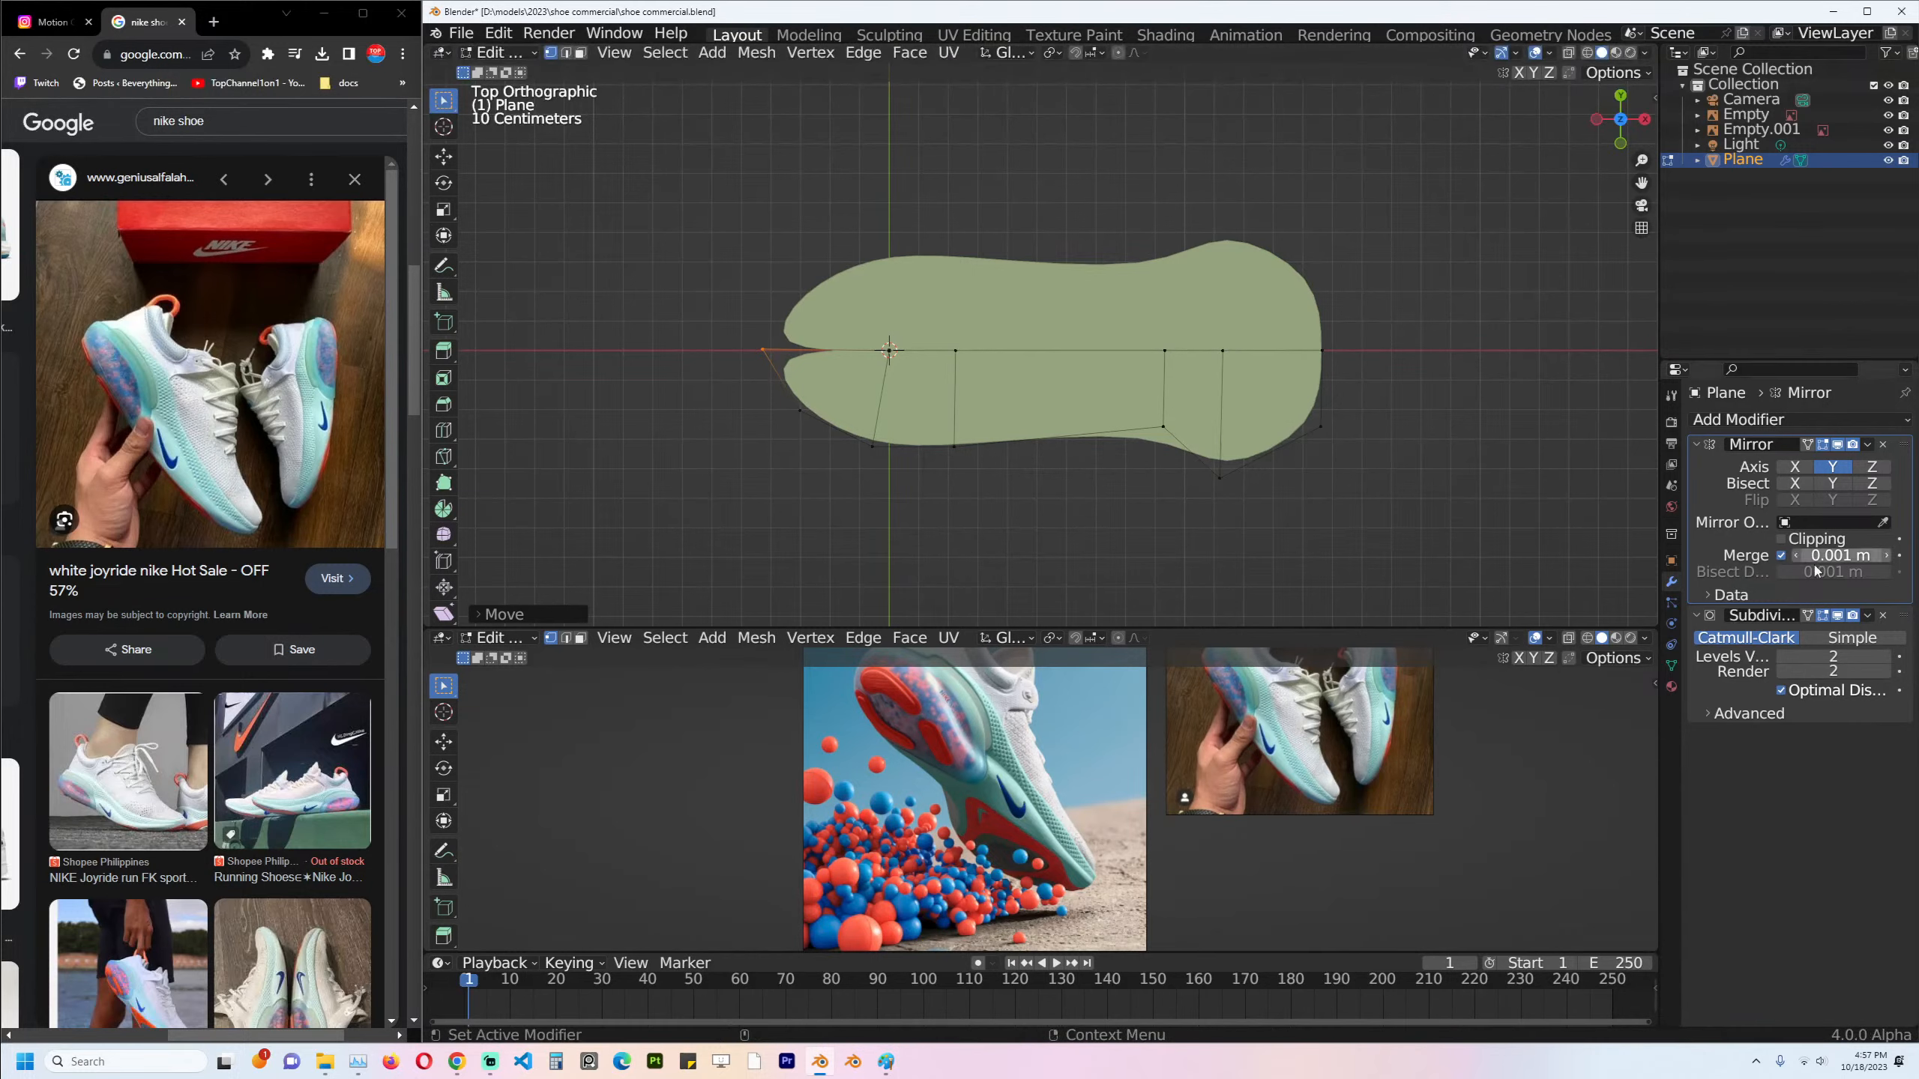
pyautogui.click(1783, 539)
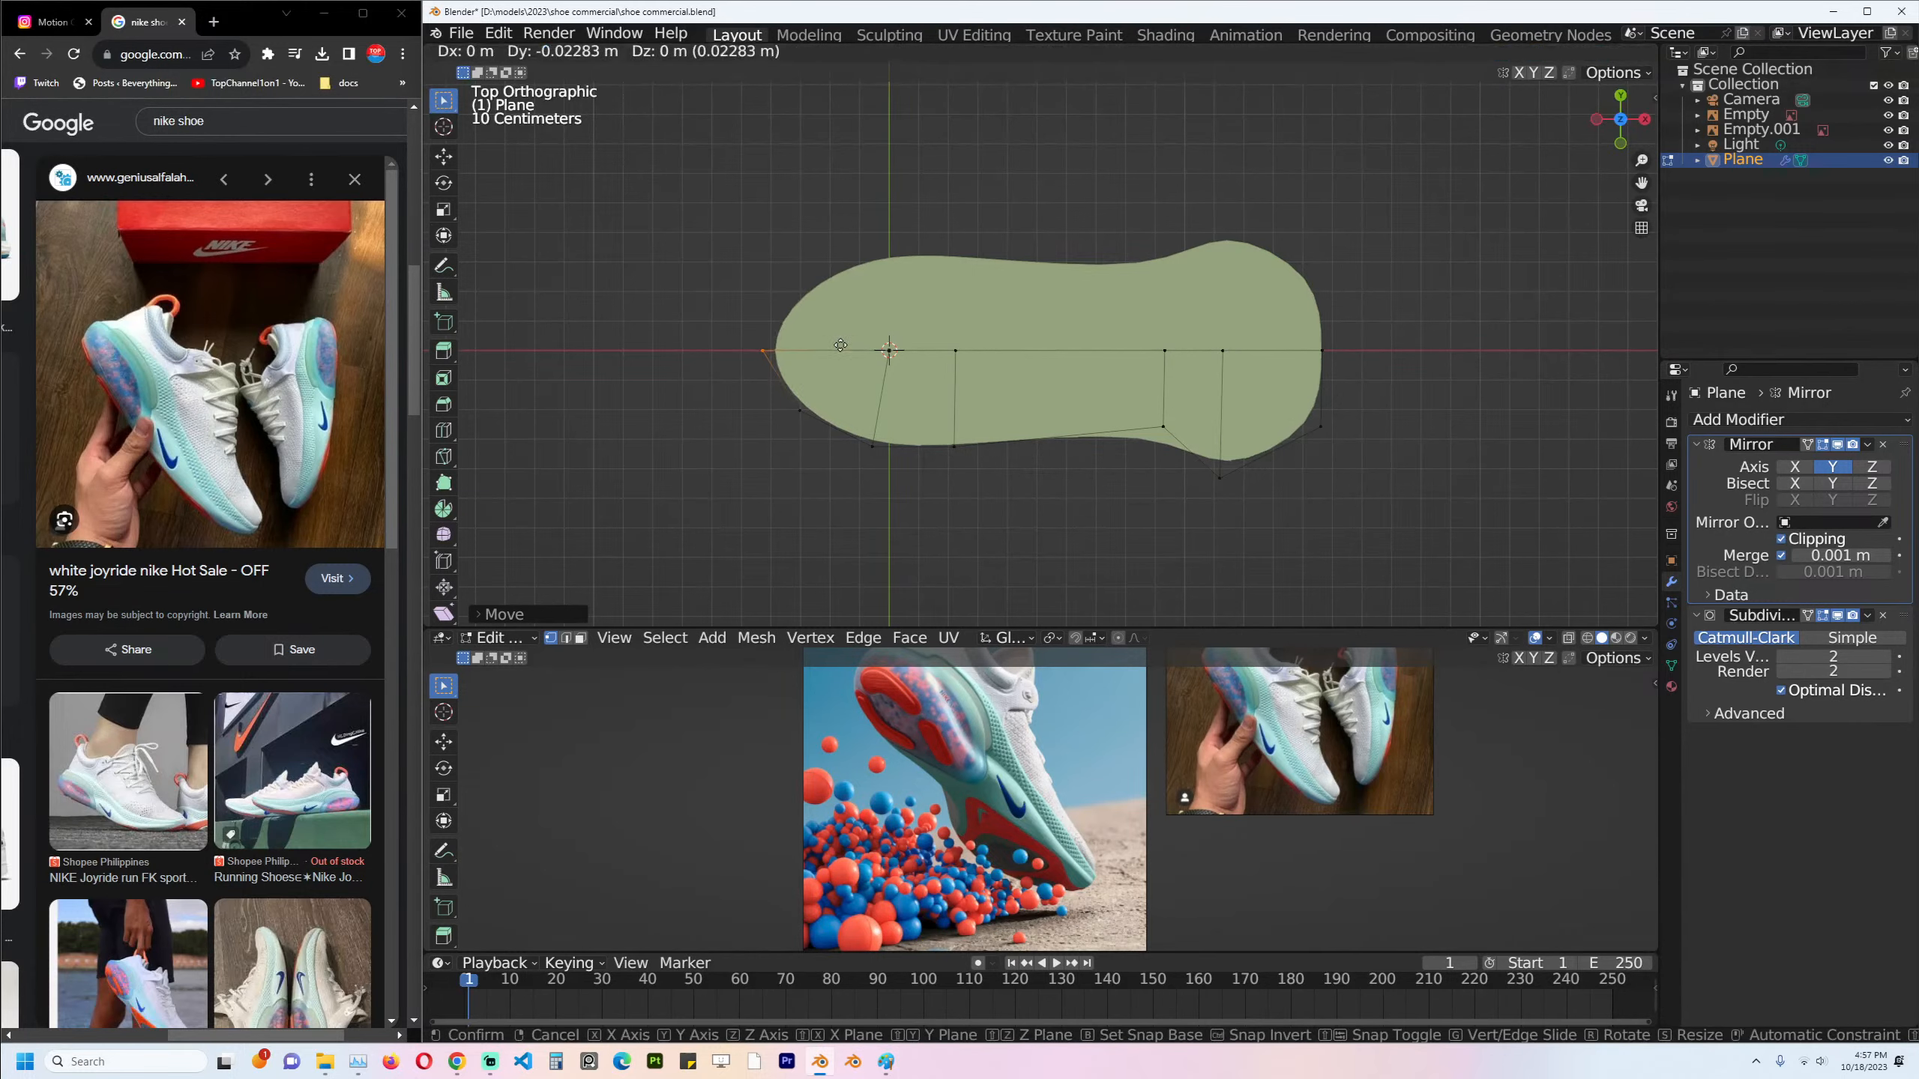
# Add a crosswise loop cut across the middle section and move its outer vertex inward to narrow the waist.
pyautogui.hotkey('ctrl', 'r')
pyautogui.click(1068, 413)
pyautogui.click(1066, 439)
pyautogui.press('g')
pyautogui.click(1047, 408)
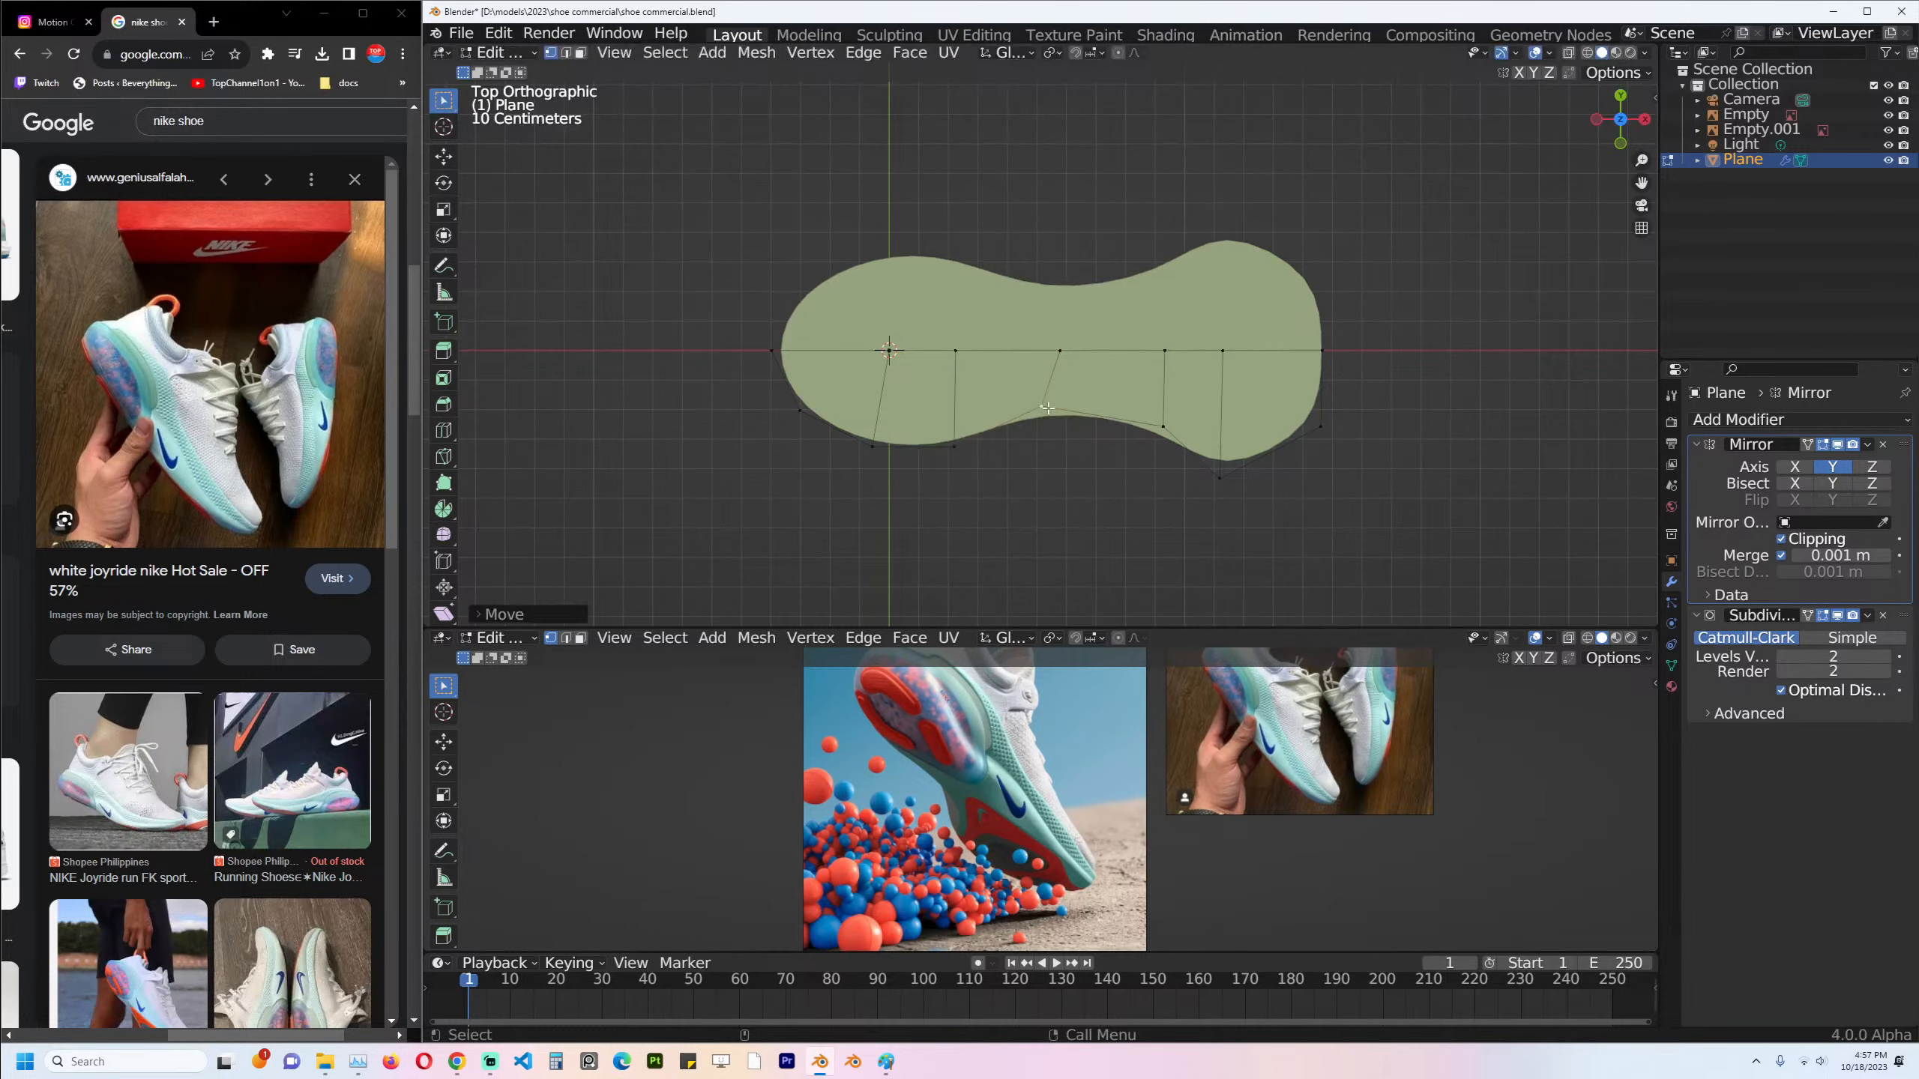
# Move the outer vertices of the positive X section inward, and shift its end corner vertex slightly outward to round the heel.
pyautogui.moveTo(1103, 383); pyautogui.dragTo(1364, 534)
pyautogui.press('g')
pyautogui.click(1420, 501)
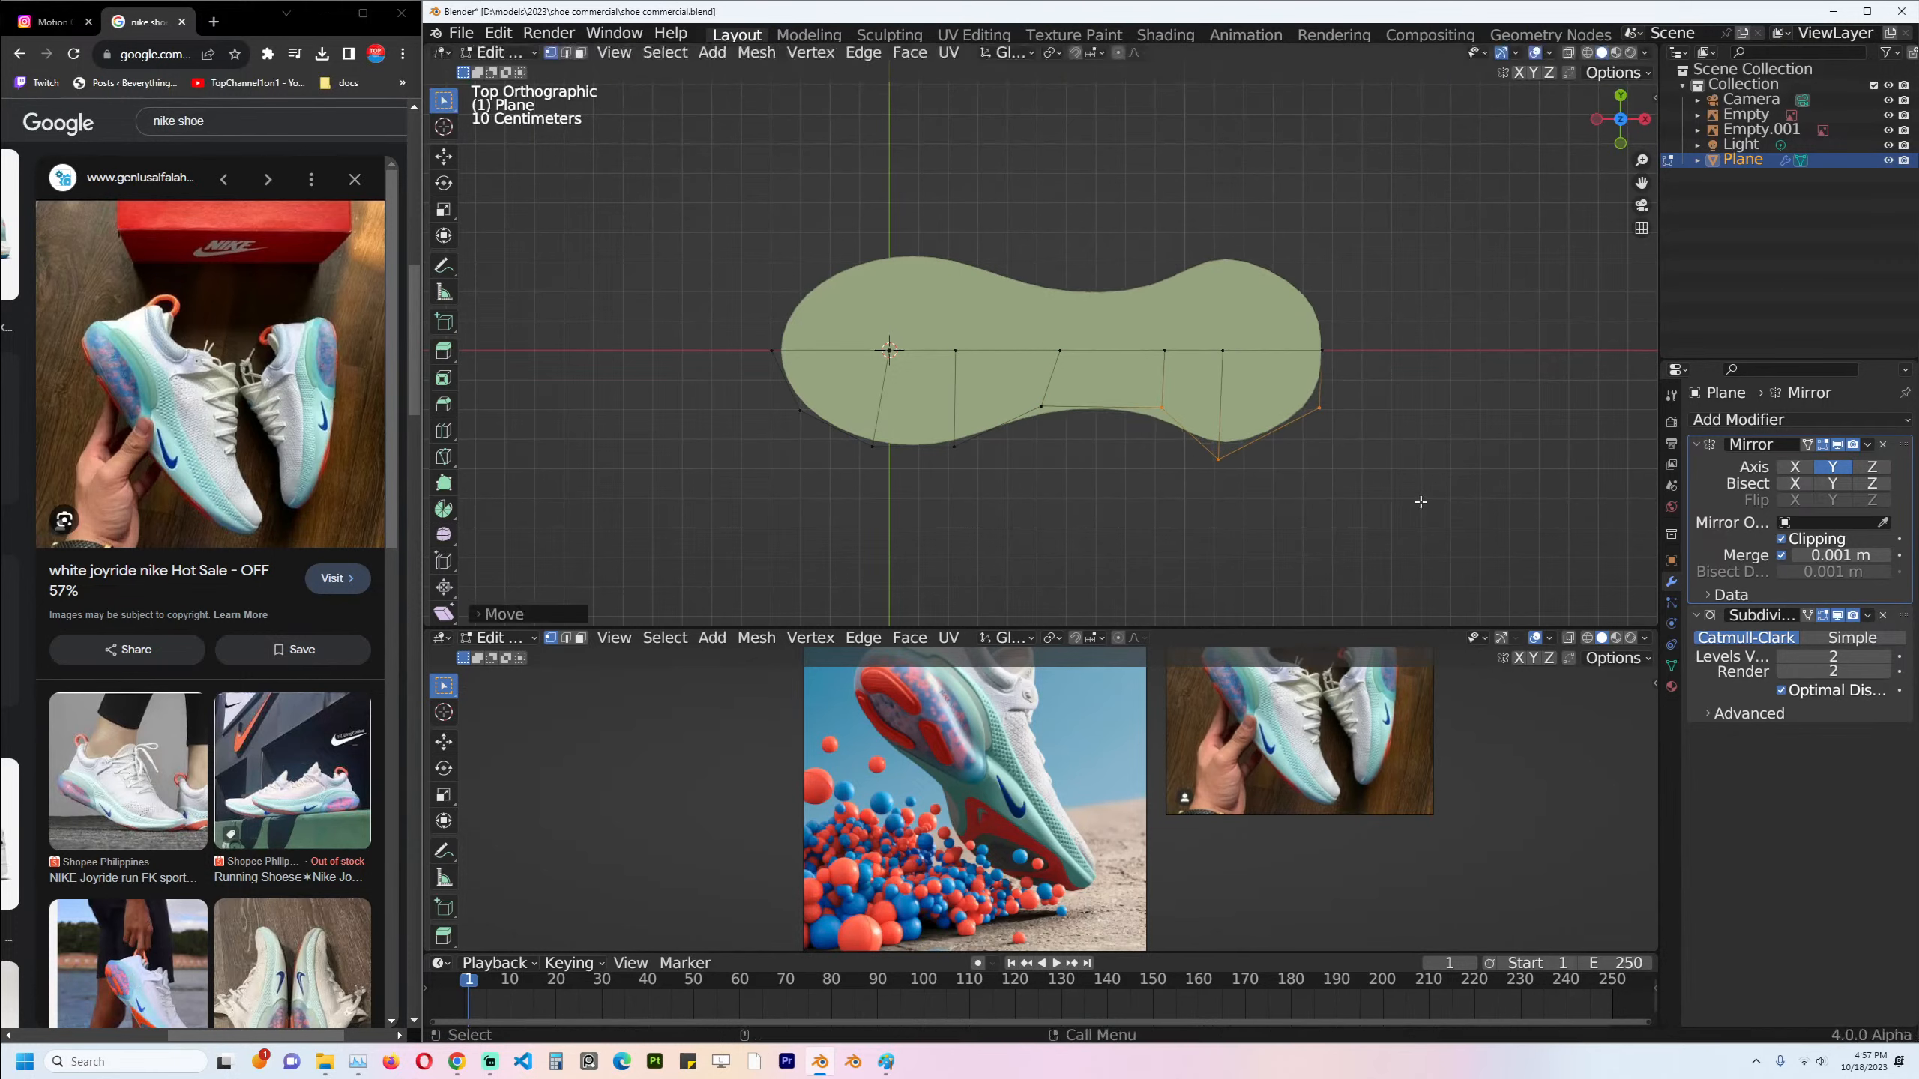
pyautogui.press('g')
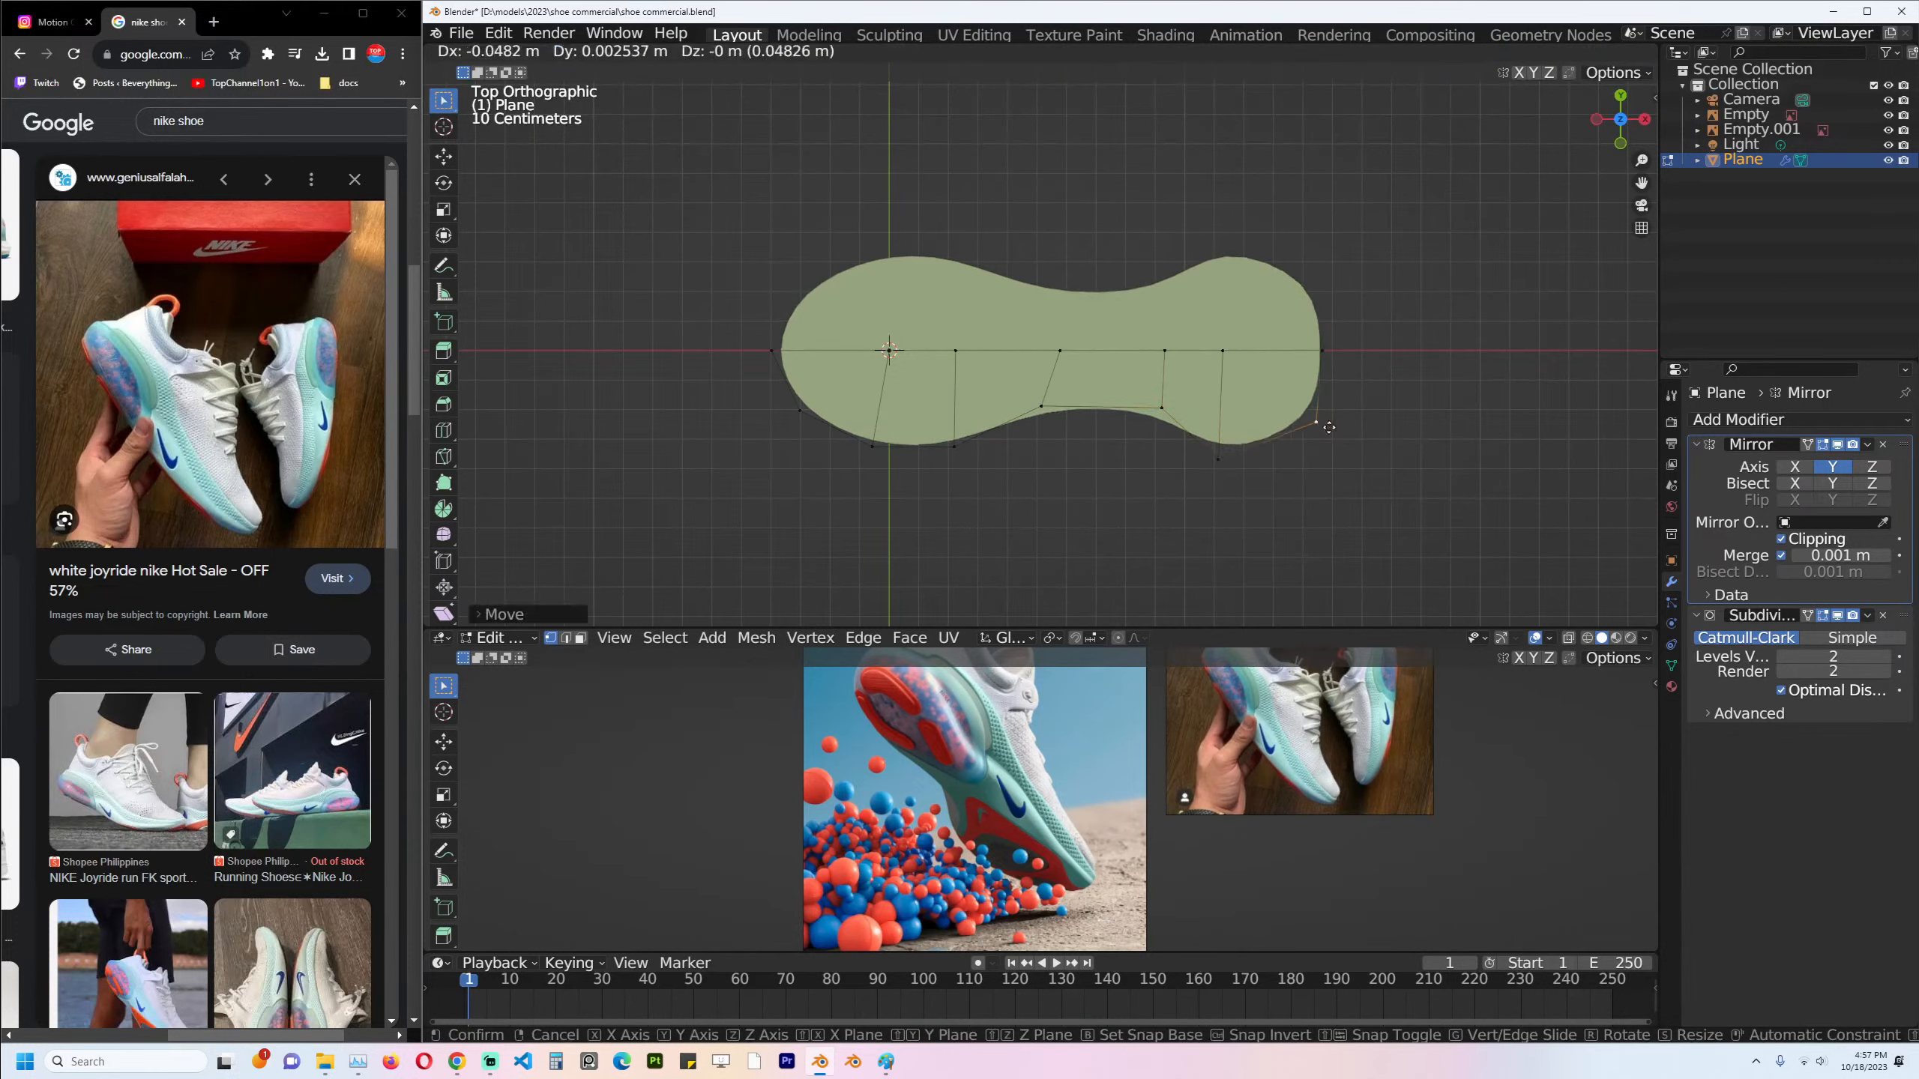
pyautogui.click(1334, 429)
# Extrude the whole outline slightly upward along Z to give the sole thickness.
pyautogui.press('Tab')
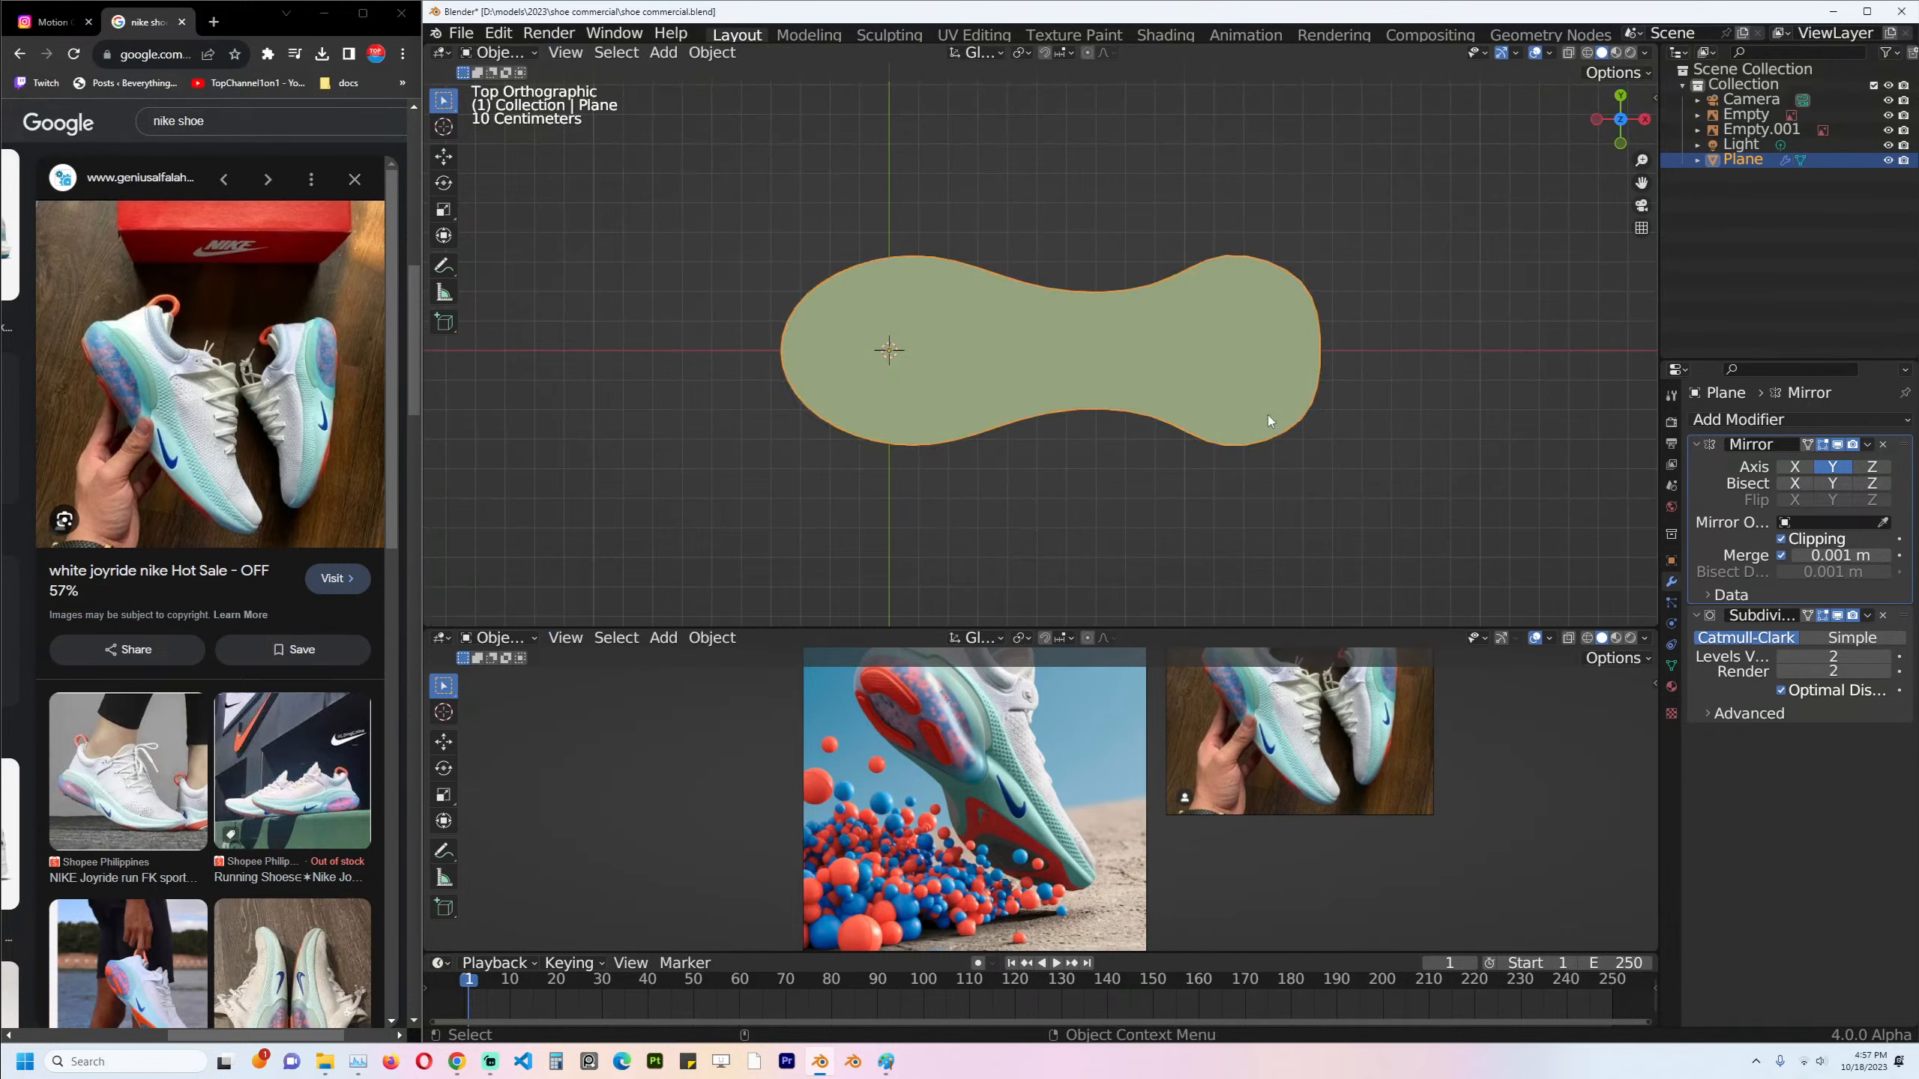
pyautogui.moveTo(1268, 414); pyautogui.dragTo(1157, 240, button='middle')
pyautogui.press('KP_1')
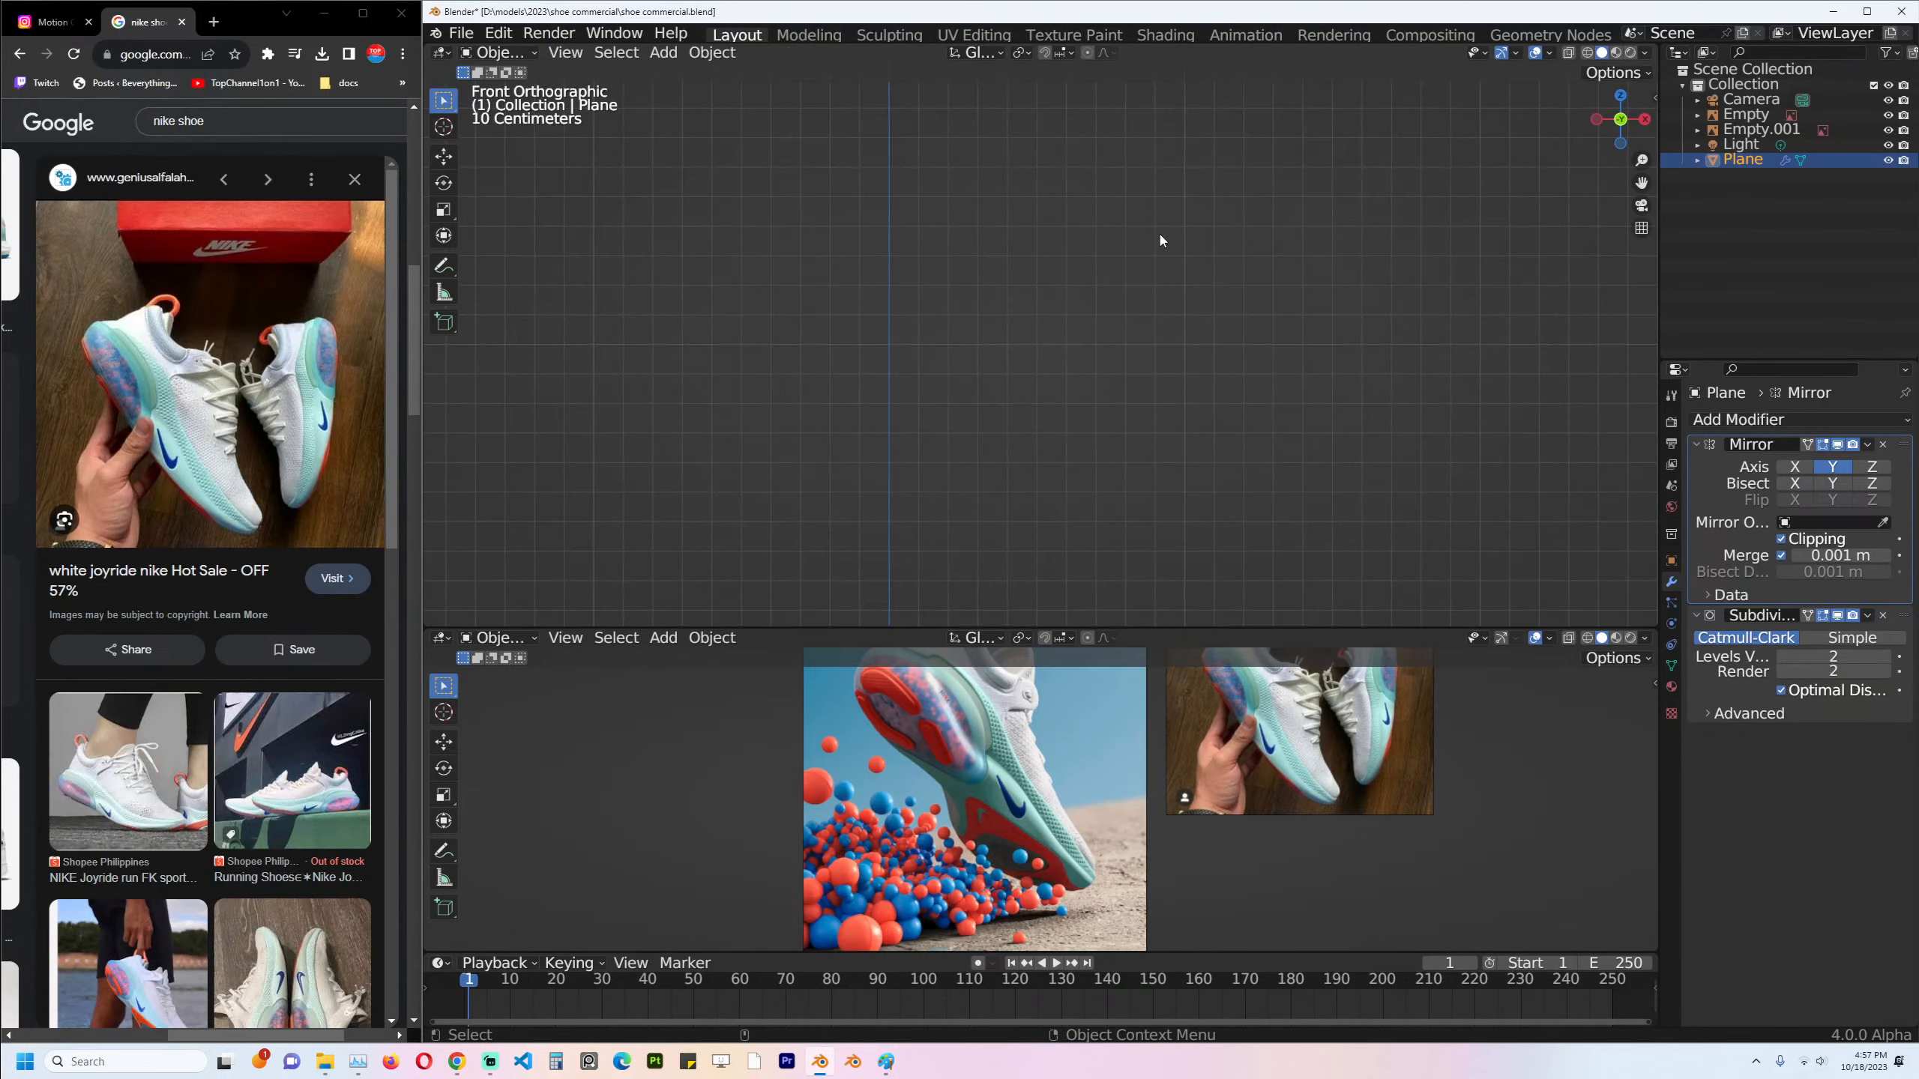
pyautogui.press('KP_Decimal')
pyautogui.press('Tab')
pyautogui.hotkey('alt', 'z')
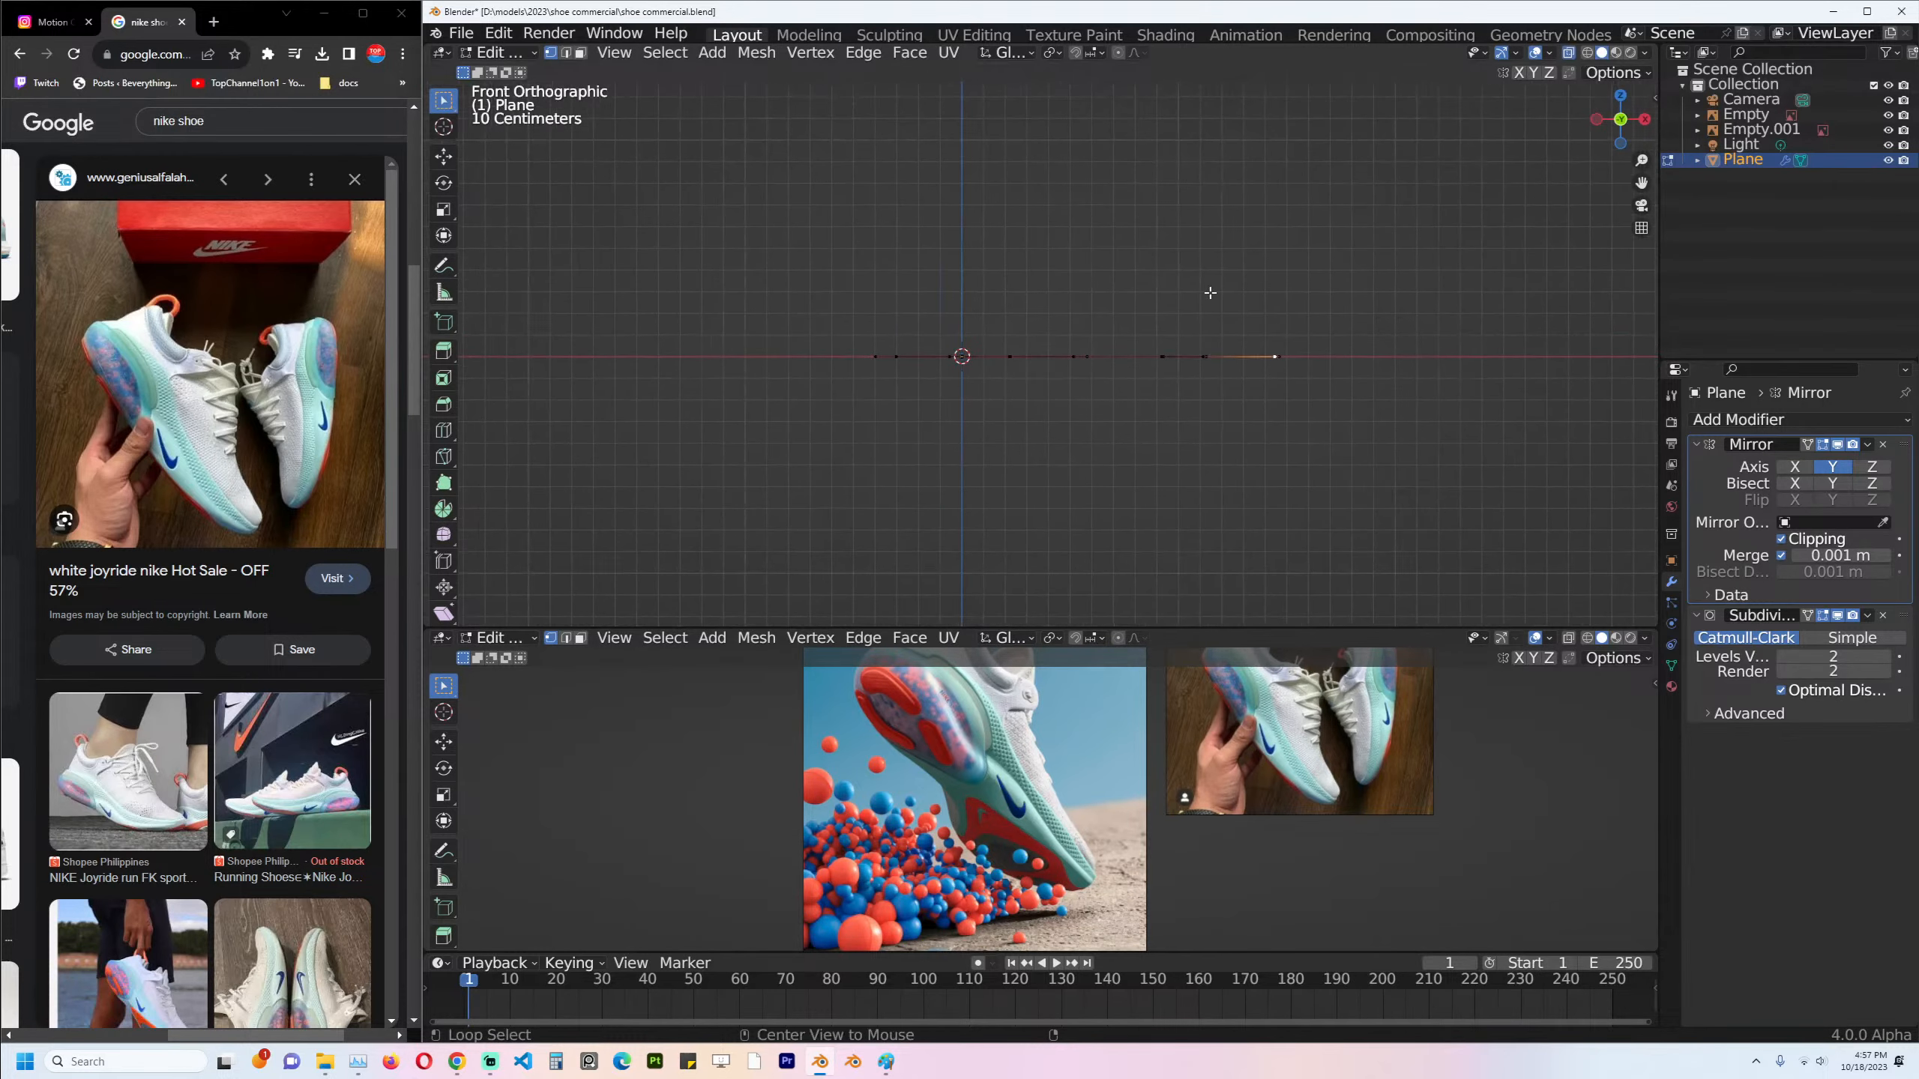
pyautogui.moveTo(1185, 322); pyautogui.dragTo(1169, 382, button='middle')
pyautogui.press('a')
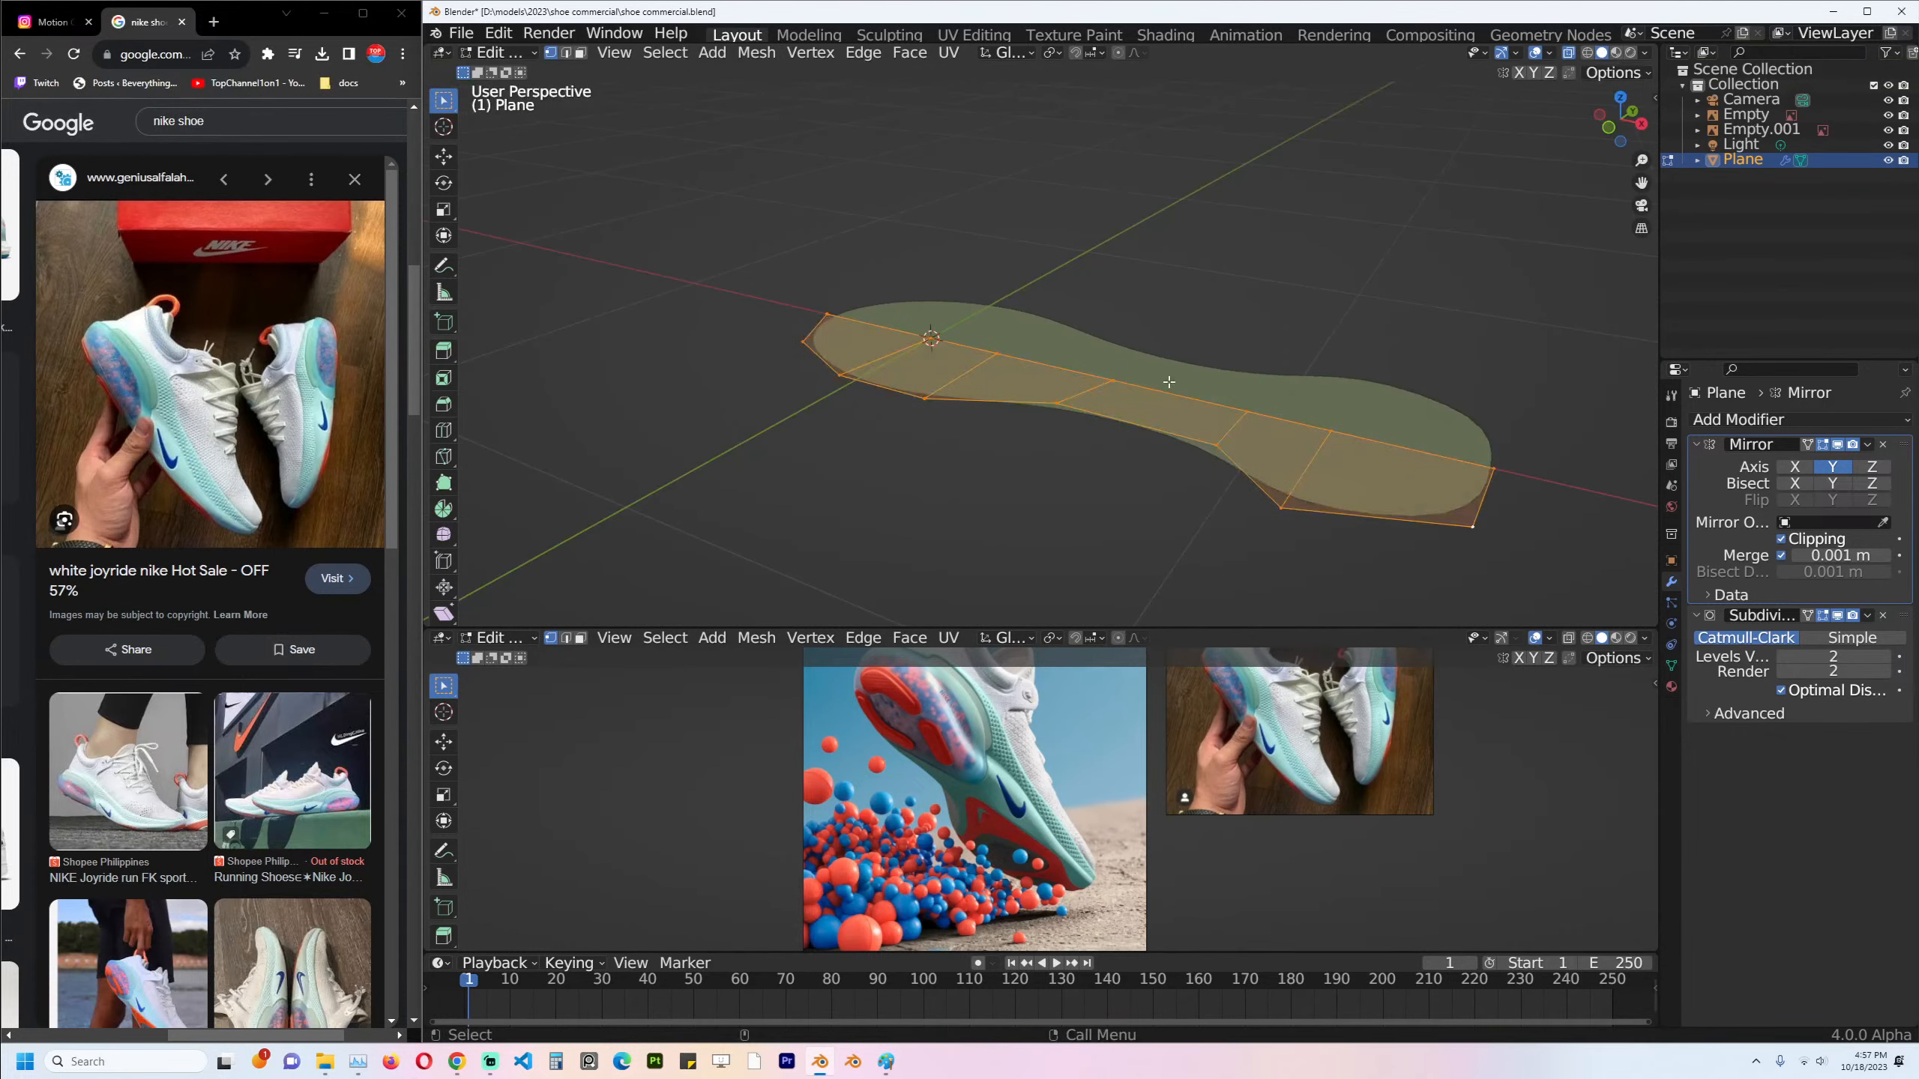
pyautogui.press('e')
pyautogui.click(1175, 338)
# Move the top vertices at both ends of the sole slightly outward along X so the ends flare.
pyautogui.press('KP_1')
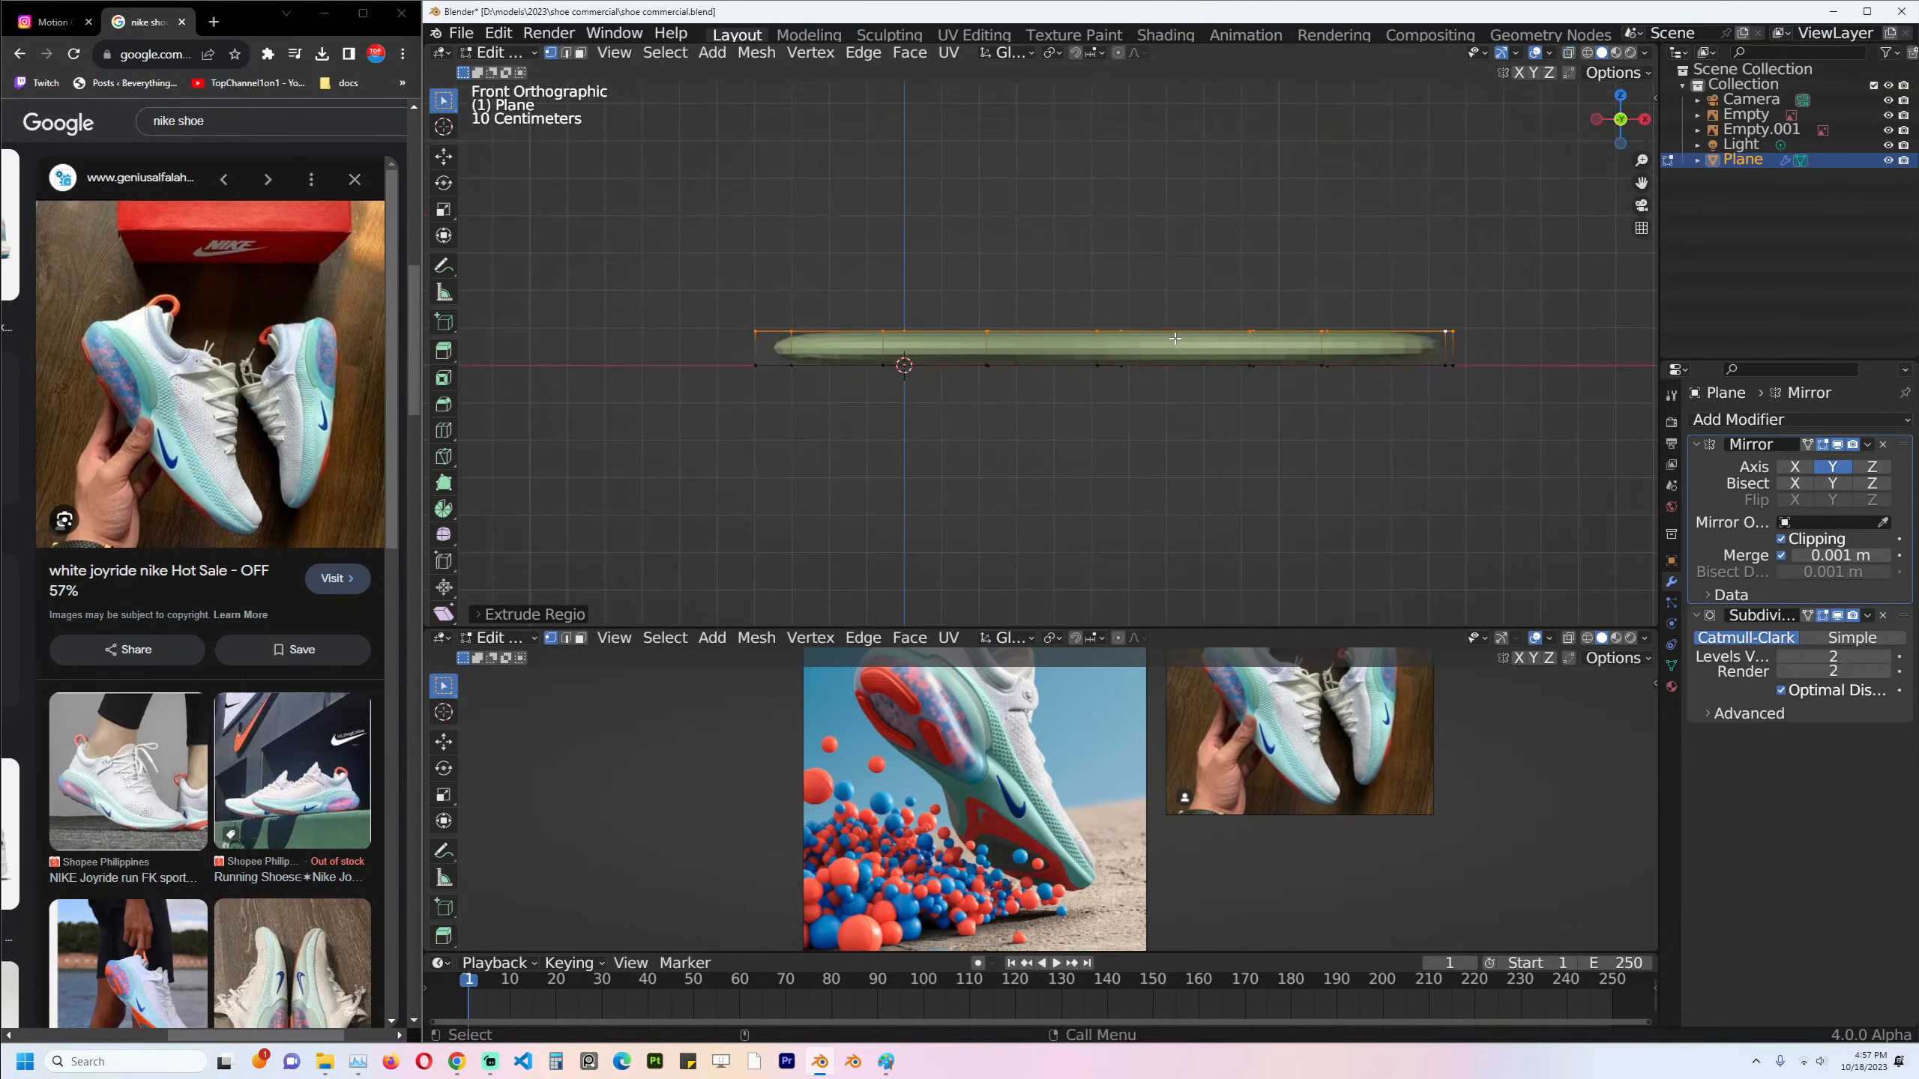
pyautogui.scroll(2, 889, 324)
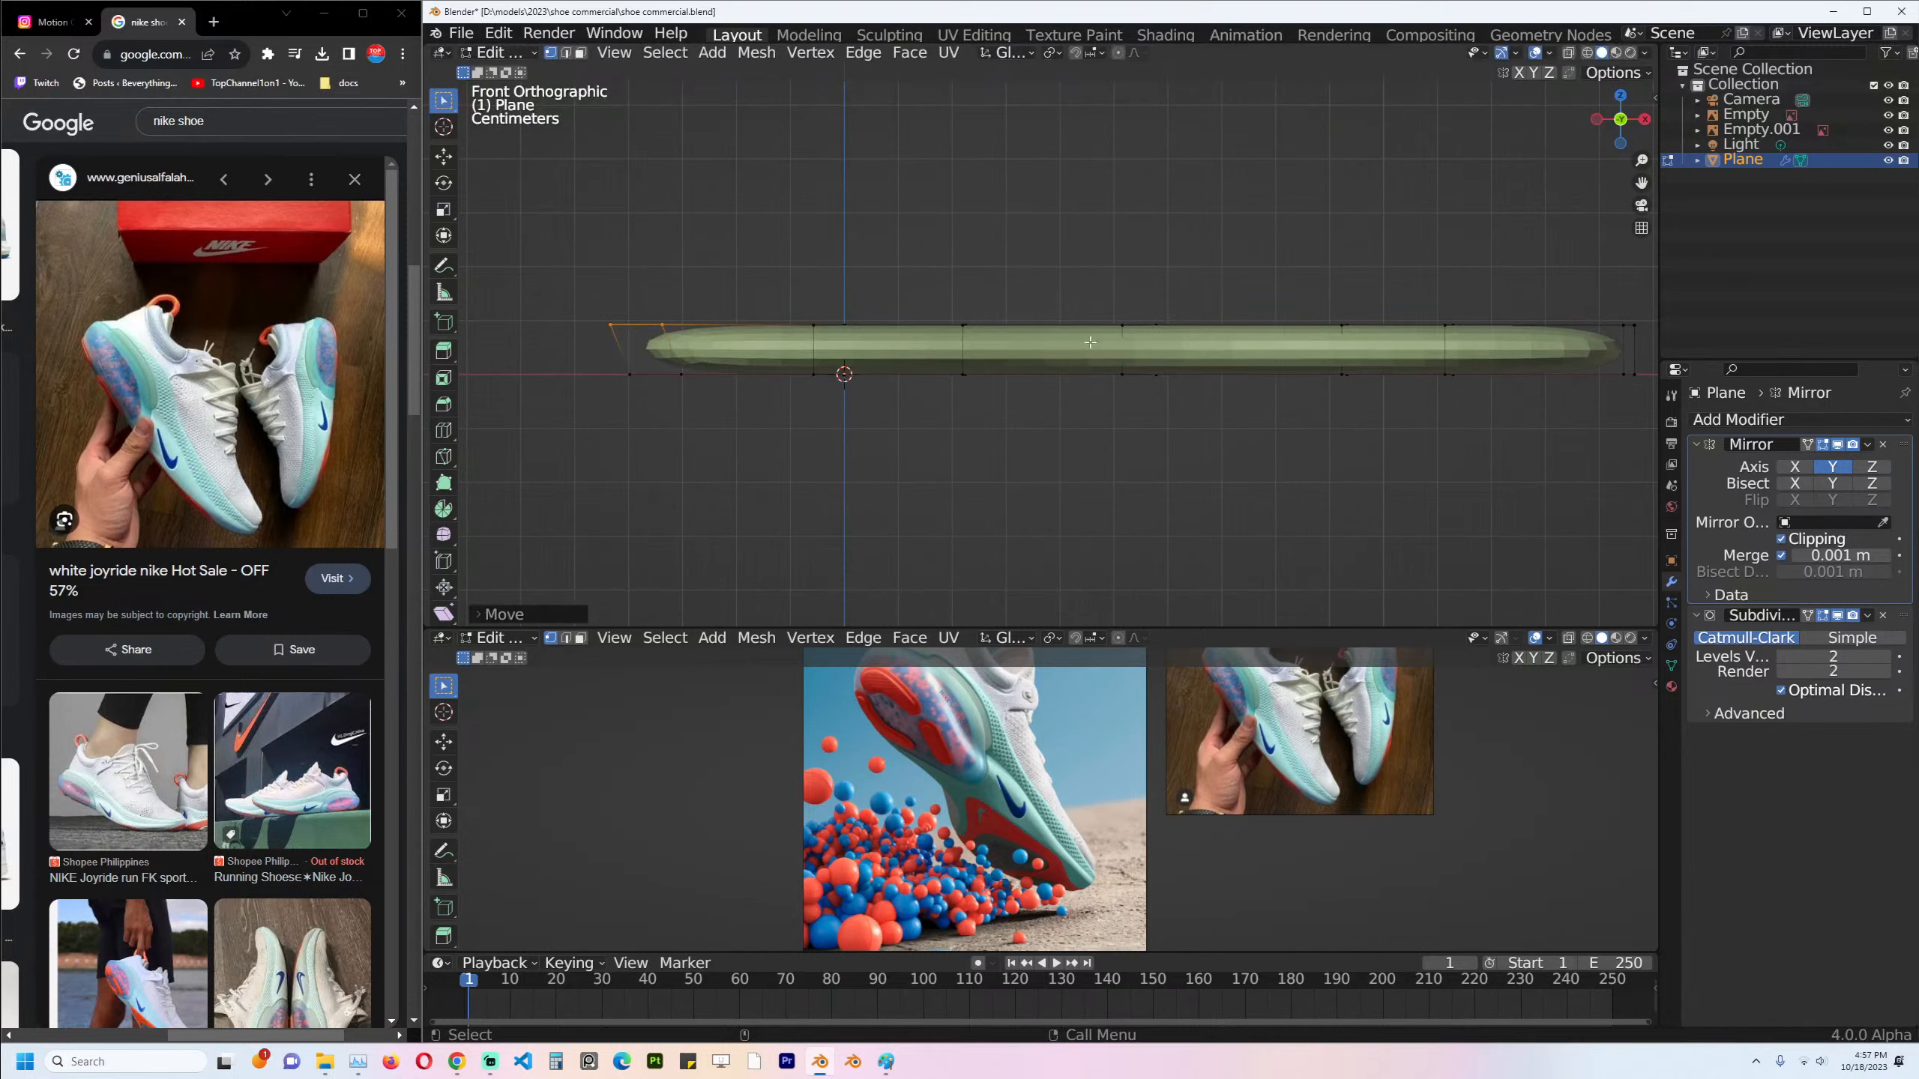
pyautogui.keyDown('shift'); pyautogui.moveTo(1182, 270); pyautogui.dragTo(1032, 270, button='middle'); pyautogui.keyUp('shift')
pyautogui.moveTo(1032, 269); pyautogui.dragTo(1503, 349)
pyautogui.press('g')
pyautogui.click(1515, 348)
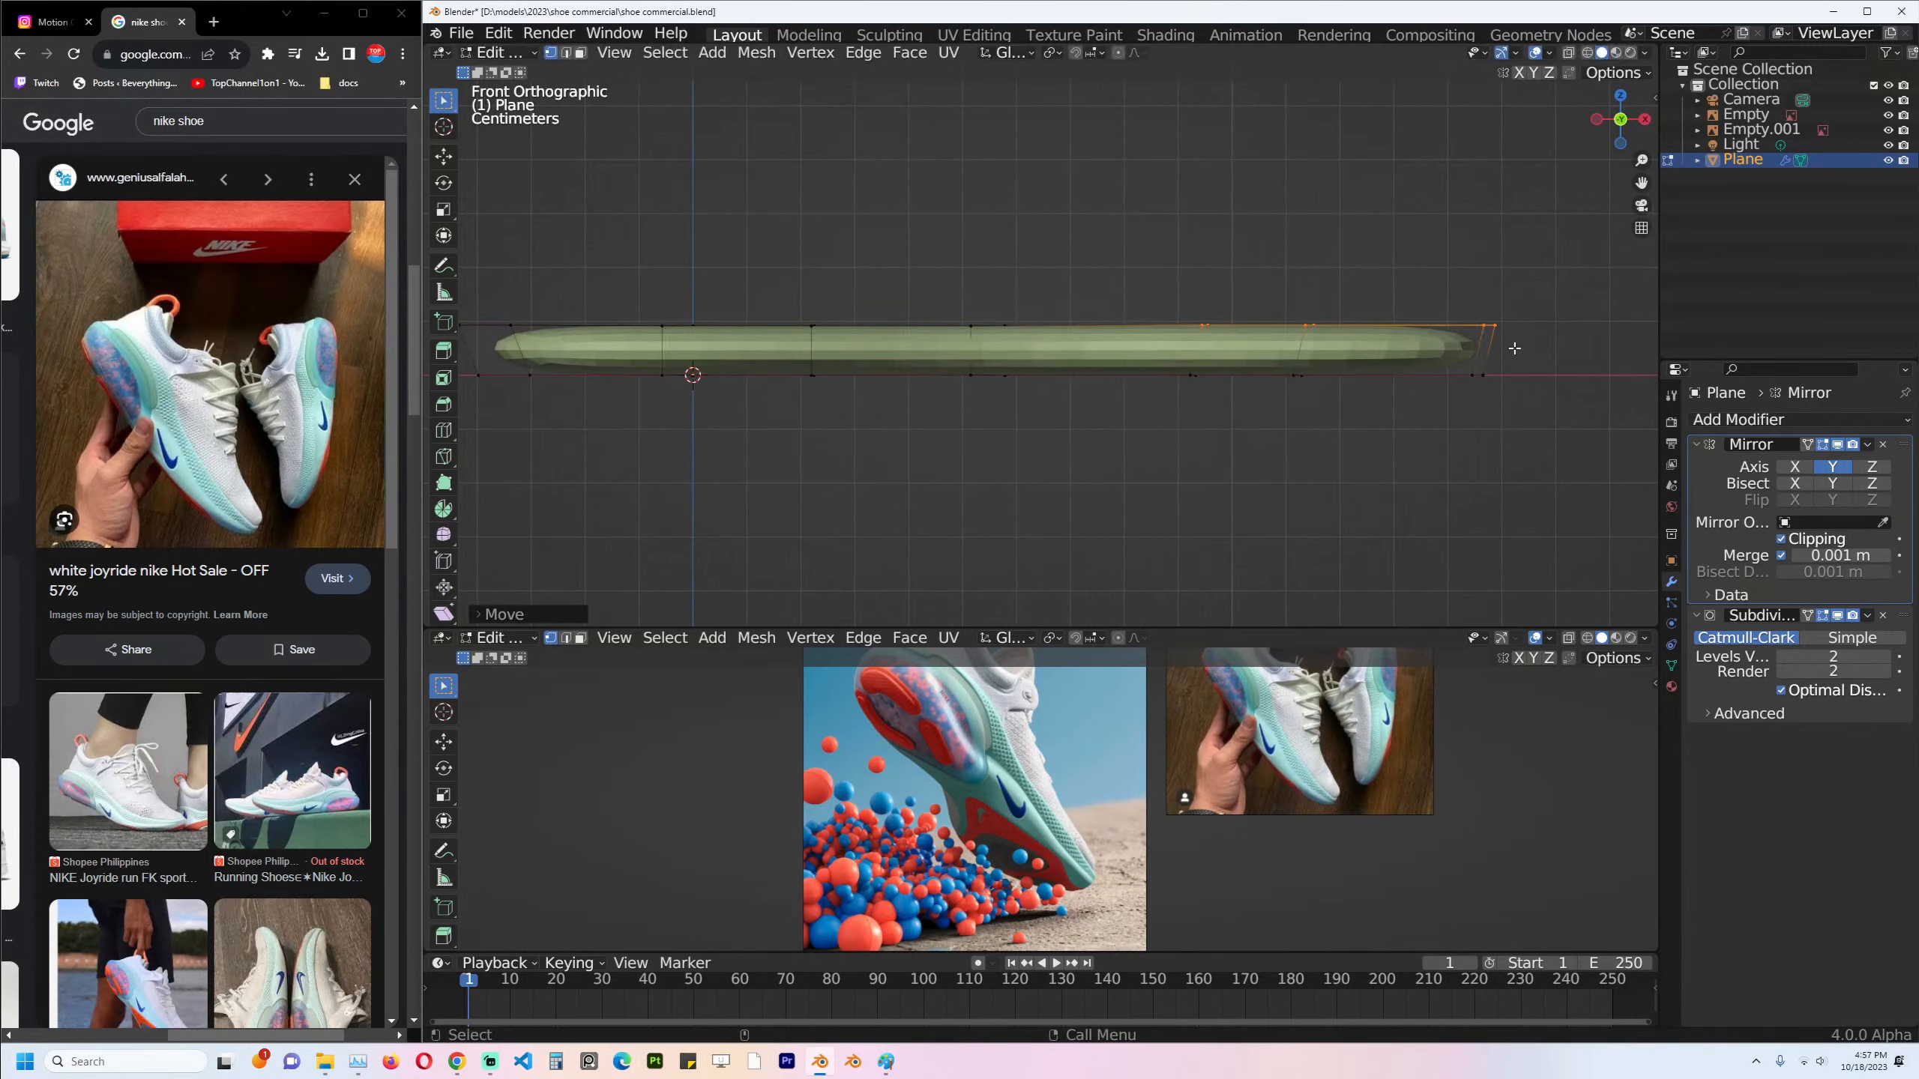
# Add a loop cut around the sole's side wall and slide it close to the top edge.
pyautogui.press('KP_3')
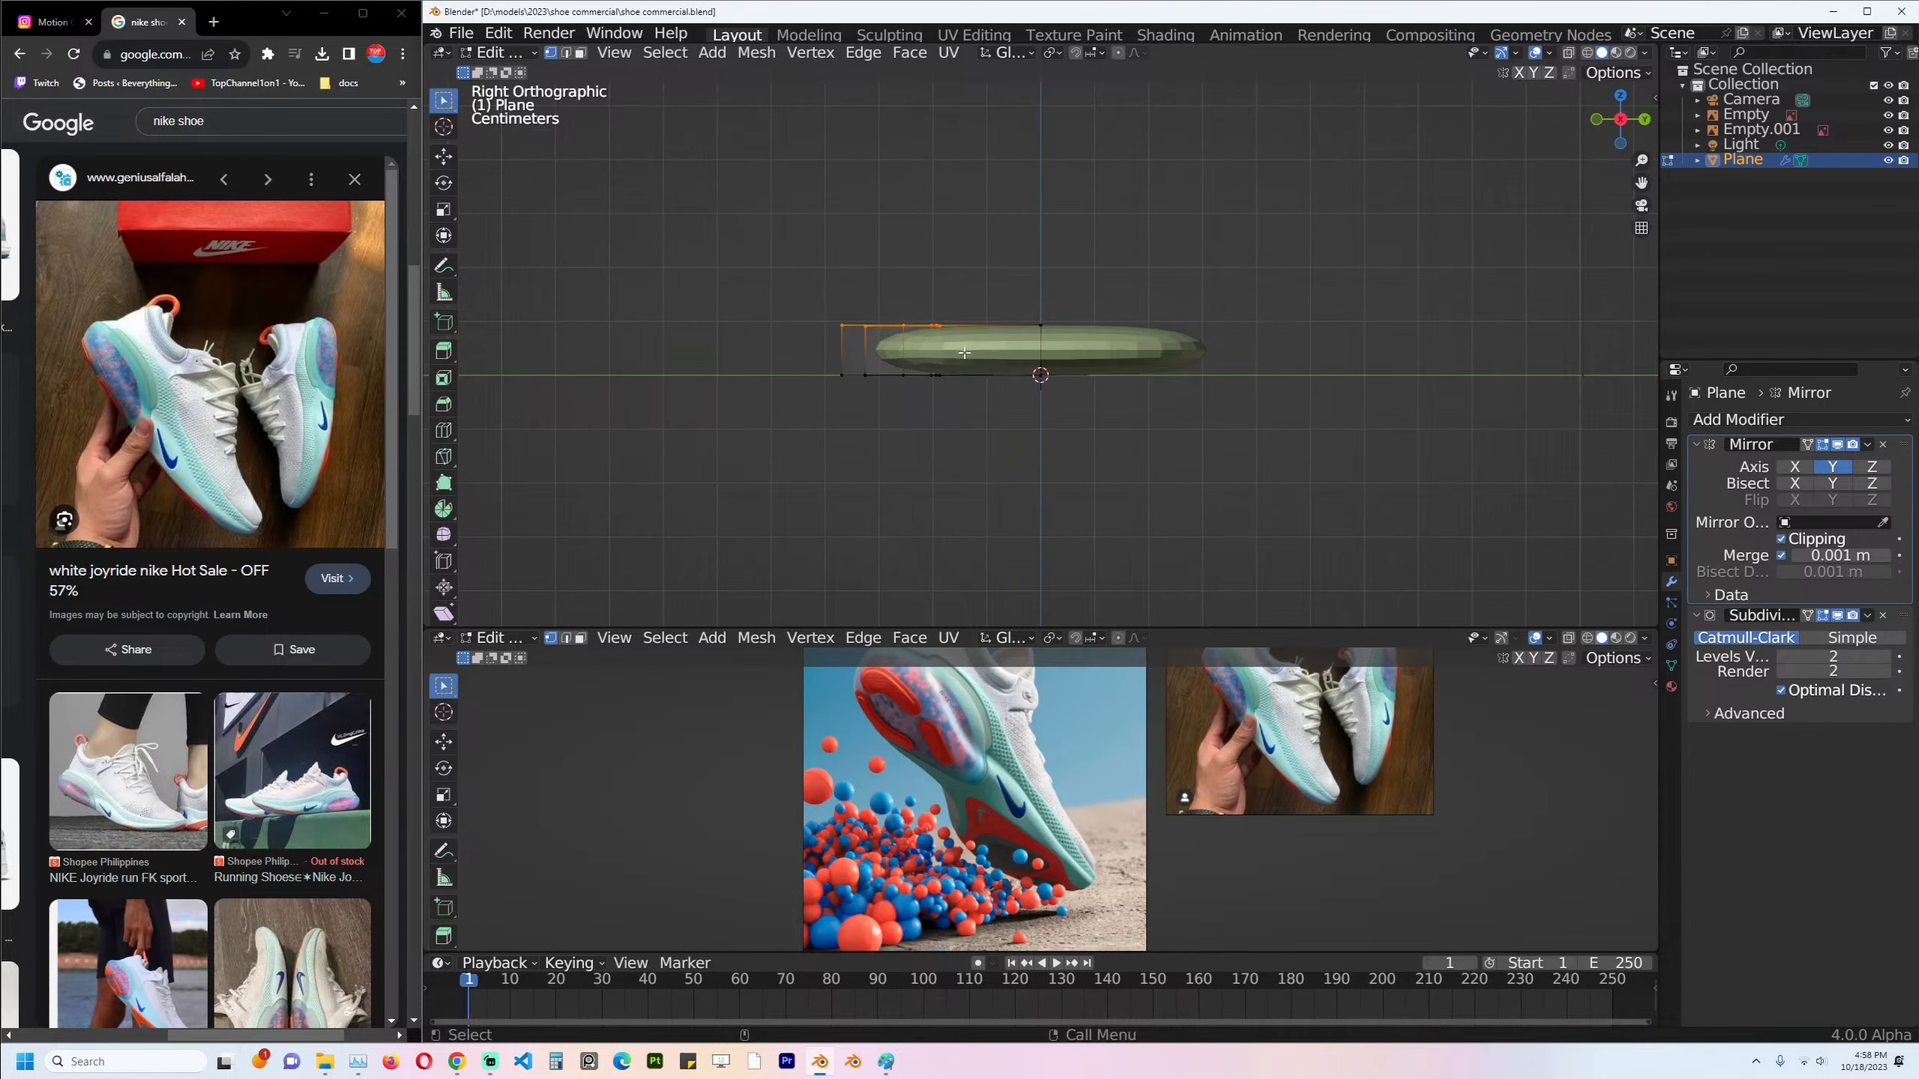
pyautogui.press('Tab')
pyautogui.moveTo(944, 363); pyautogui.dragTo(1134, 355, button='middle')
pyautogui.press('Tab')
pyautogui.press('g')
pyautogui.press('g')
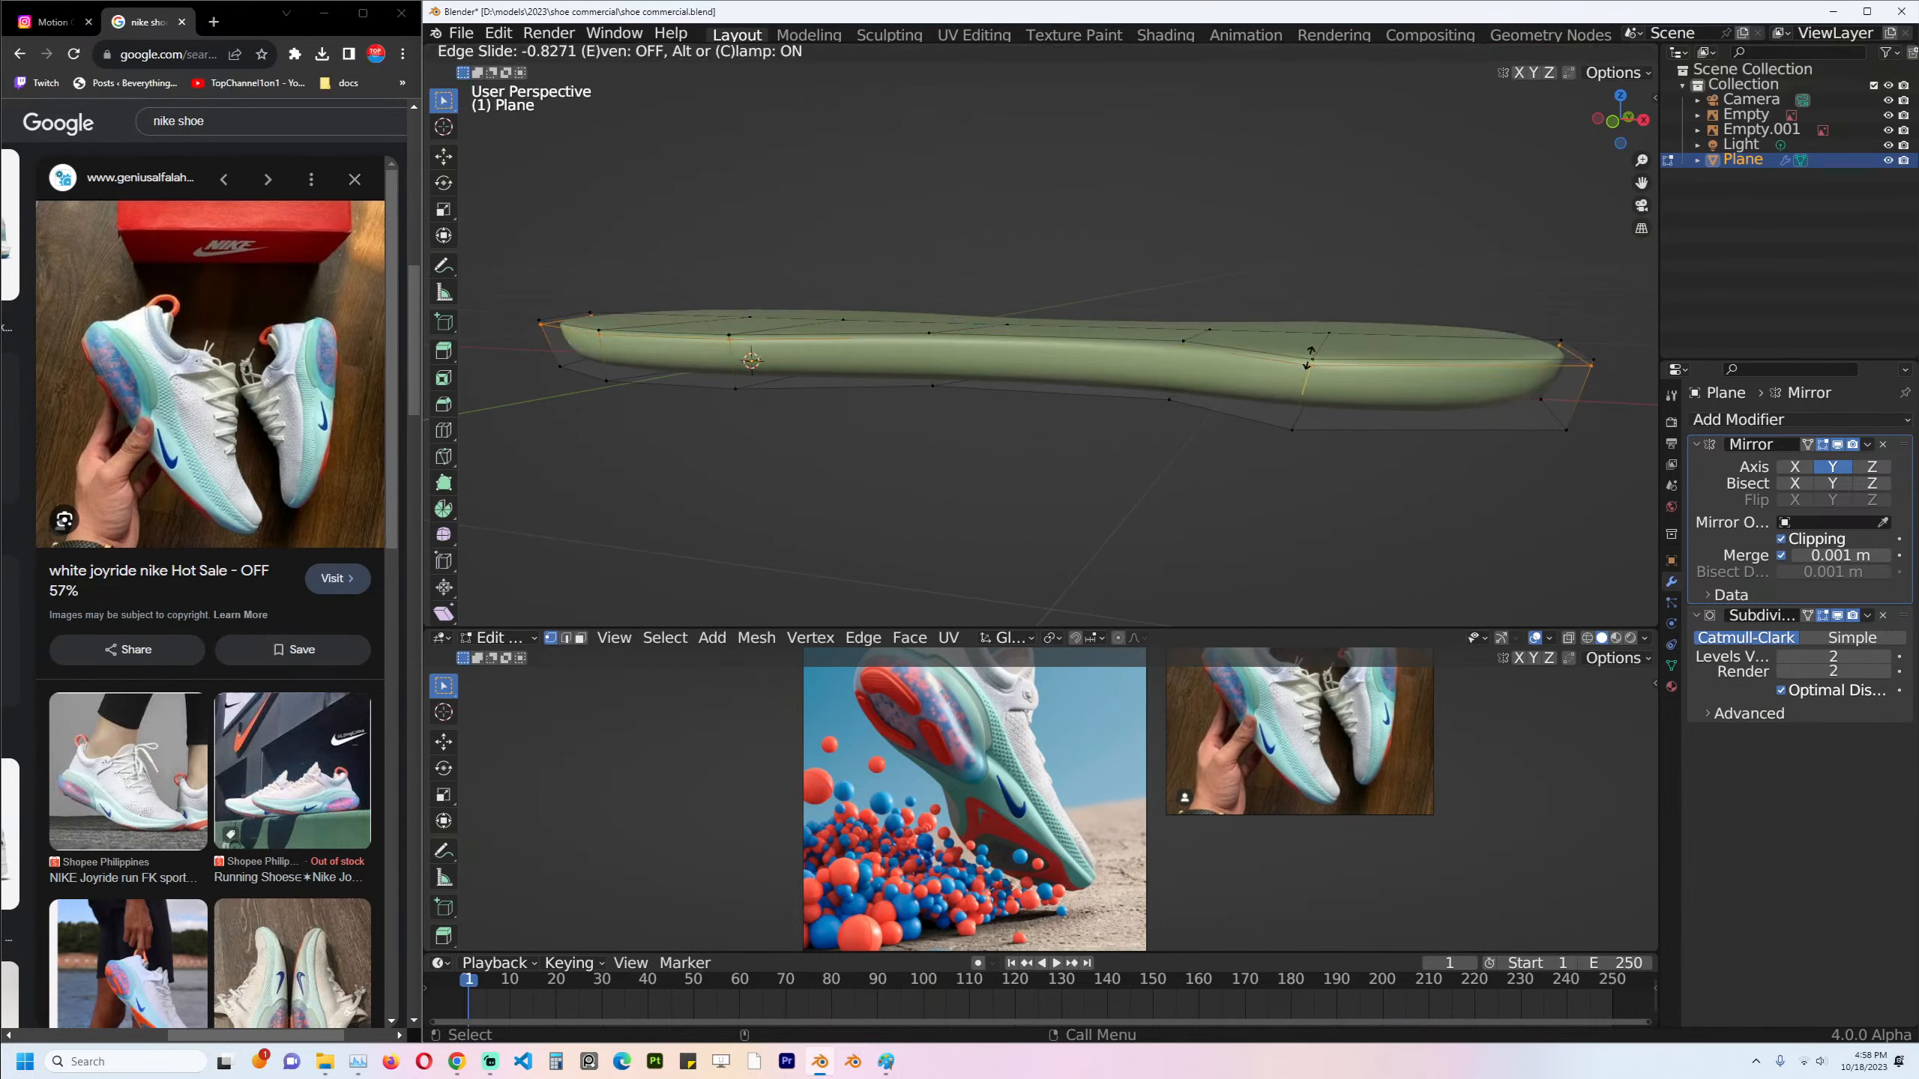
pyautogui.click(1309, 358)
# Raise all vertices from the waist to the positive X end slightly in the front view to lift the heel half.
pyautogui.press('KP_1')
pyautogui.hotkey('alt', 'z')
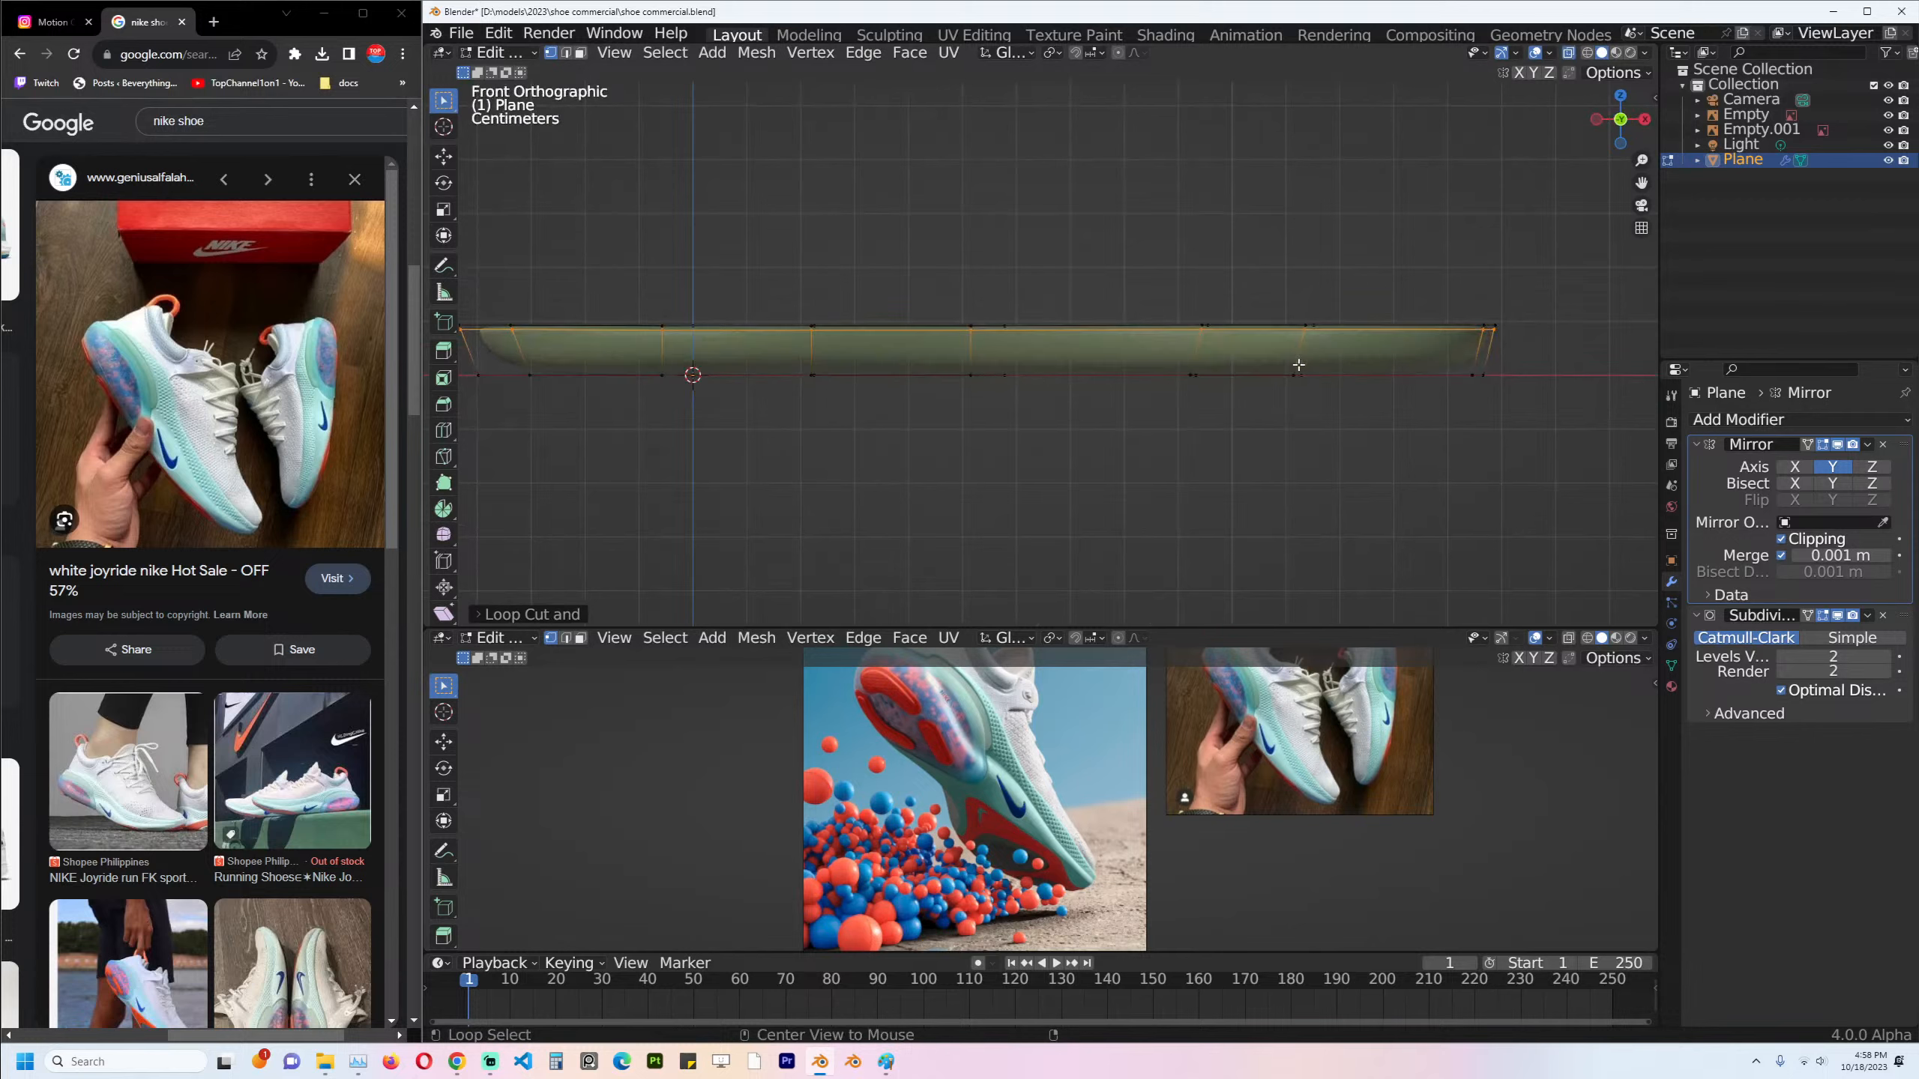
pyautogui.scroll(-1, 1242, 416)
pyautogui.keyDown('shift'); pyautogui.moveTo(1243, 416); pyautogui.dragTo(1217, 432, button='middle'); pyautogui.keyUp('shift')
pyautogui.moveTo(885, 266); pyautogui.dragTo(1299, 429)
pyautogui.press('g')
pyautogui.click(1456, 412)
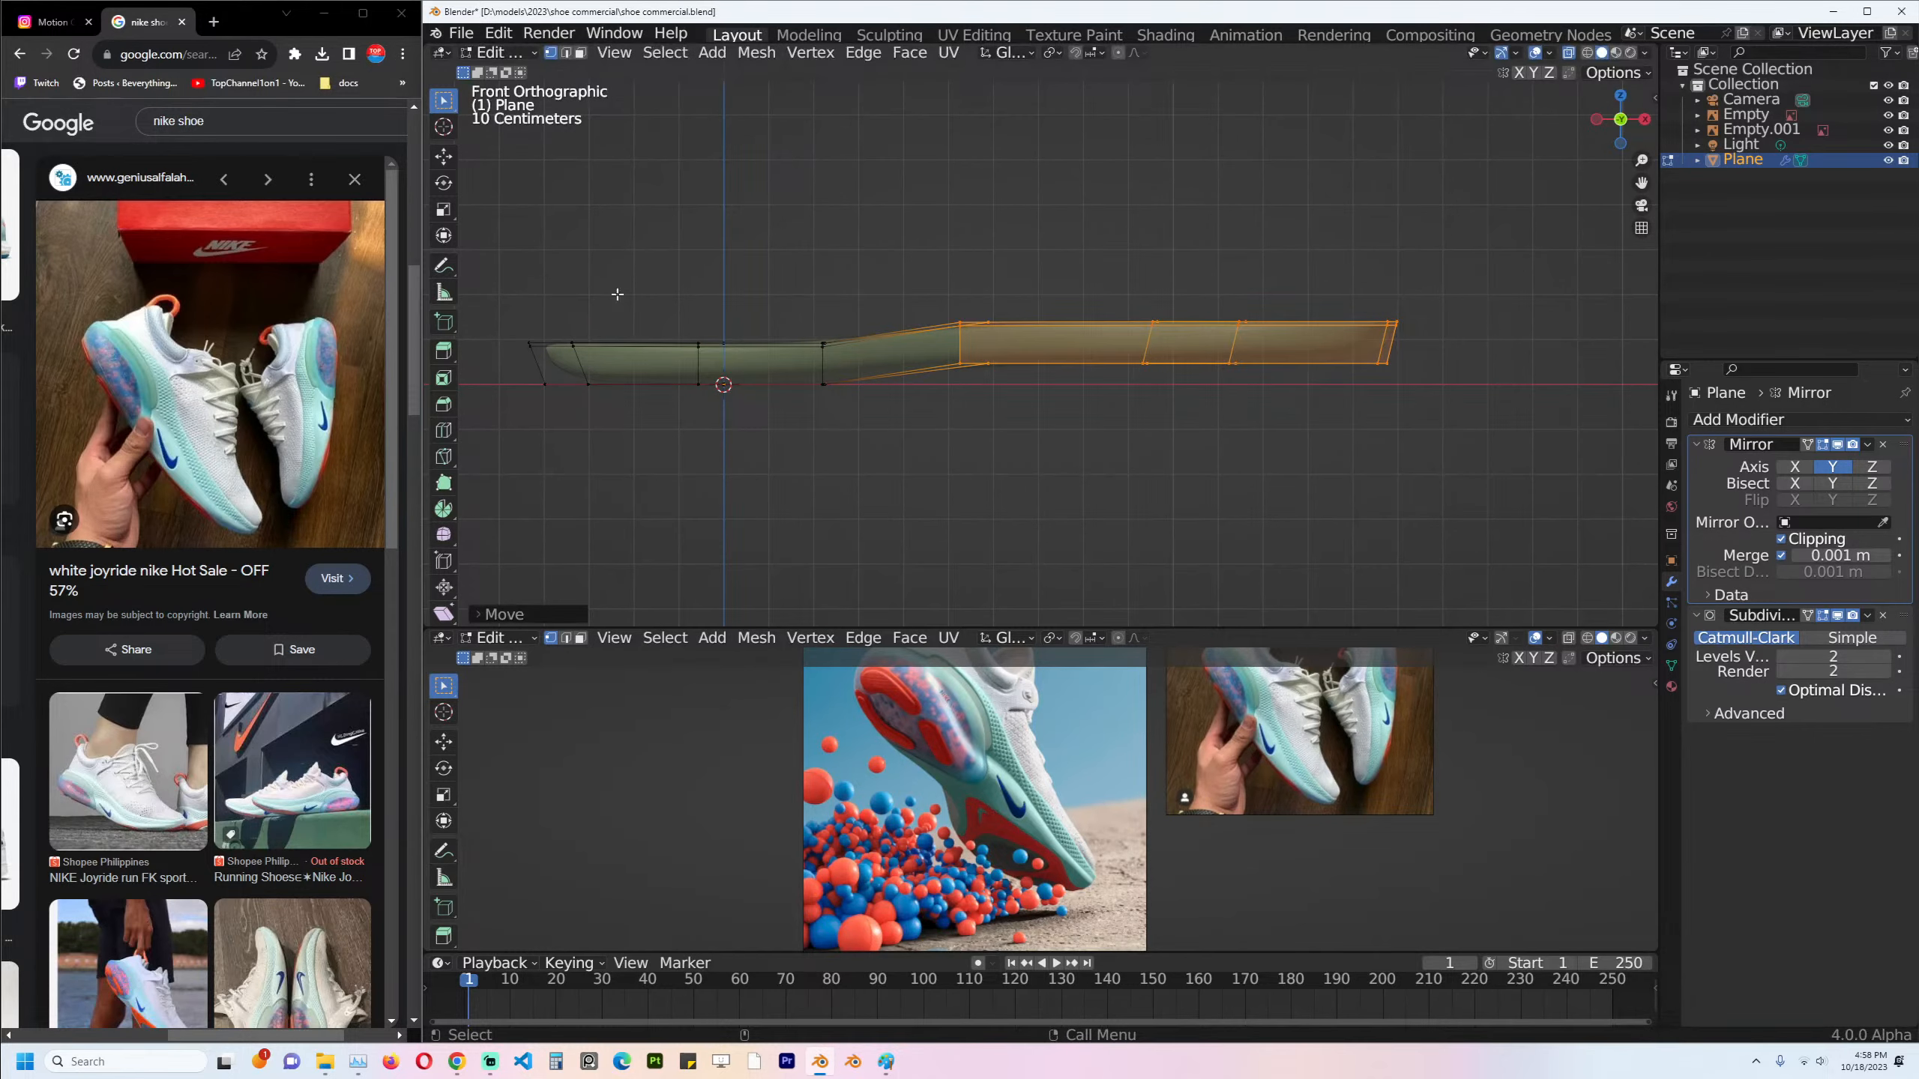
# Rotate the vertices of the negative X end in the front view so the toe curves upward.
pyautogui.moveTo(625, 303); pyautogui.dragTo(513, 409)
pyautogui.press('r')
pyautogui.click(795, 384)
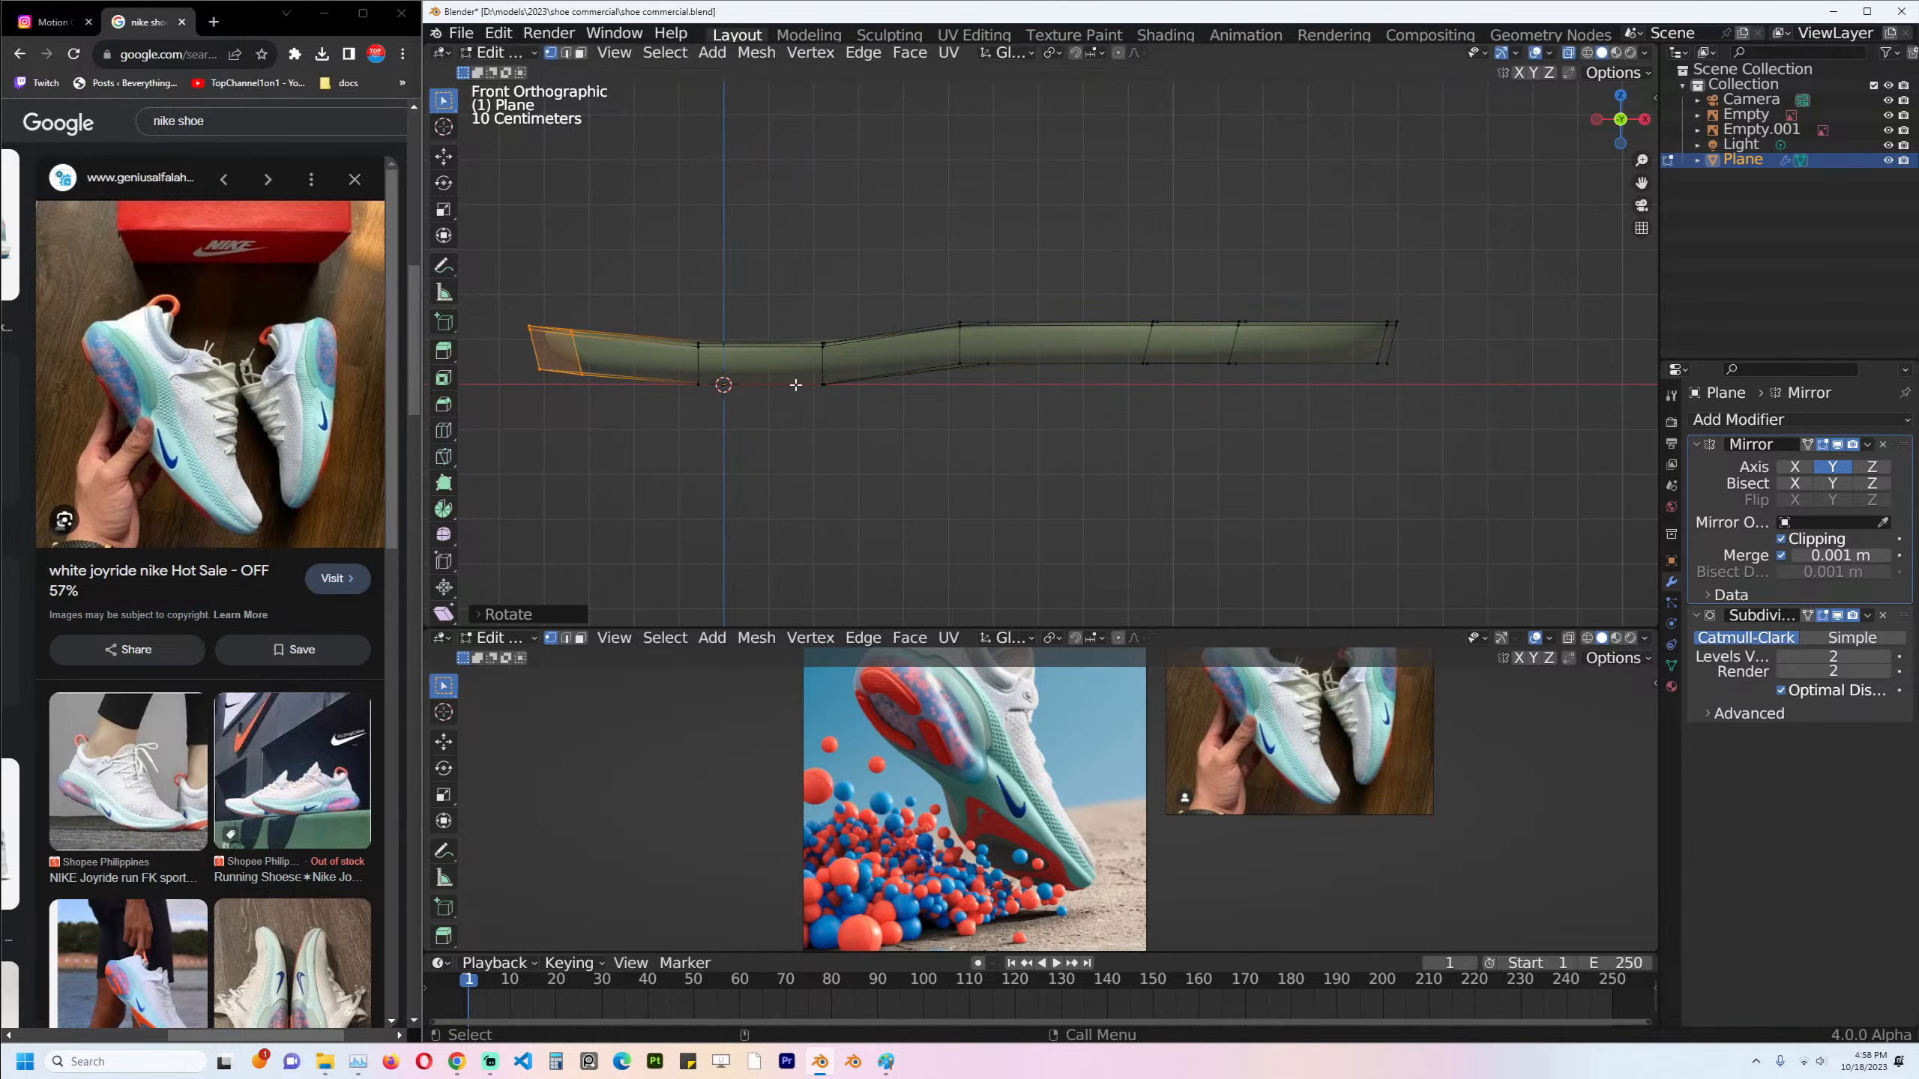
# Lower the heel section's bottom vertices to thicken it, and lift the top and bottom vertices of the heel end slightly.
pyautogui.moveTo(1106, 343); pyautogui.dragTo(1394, 413)
pyautogui.press('g')
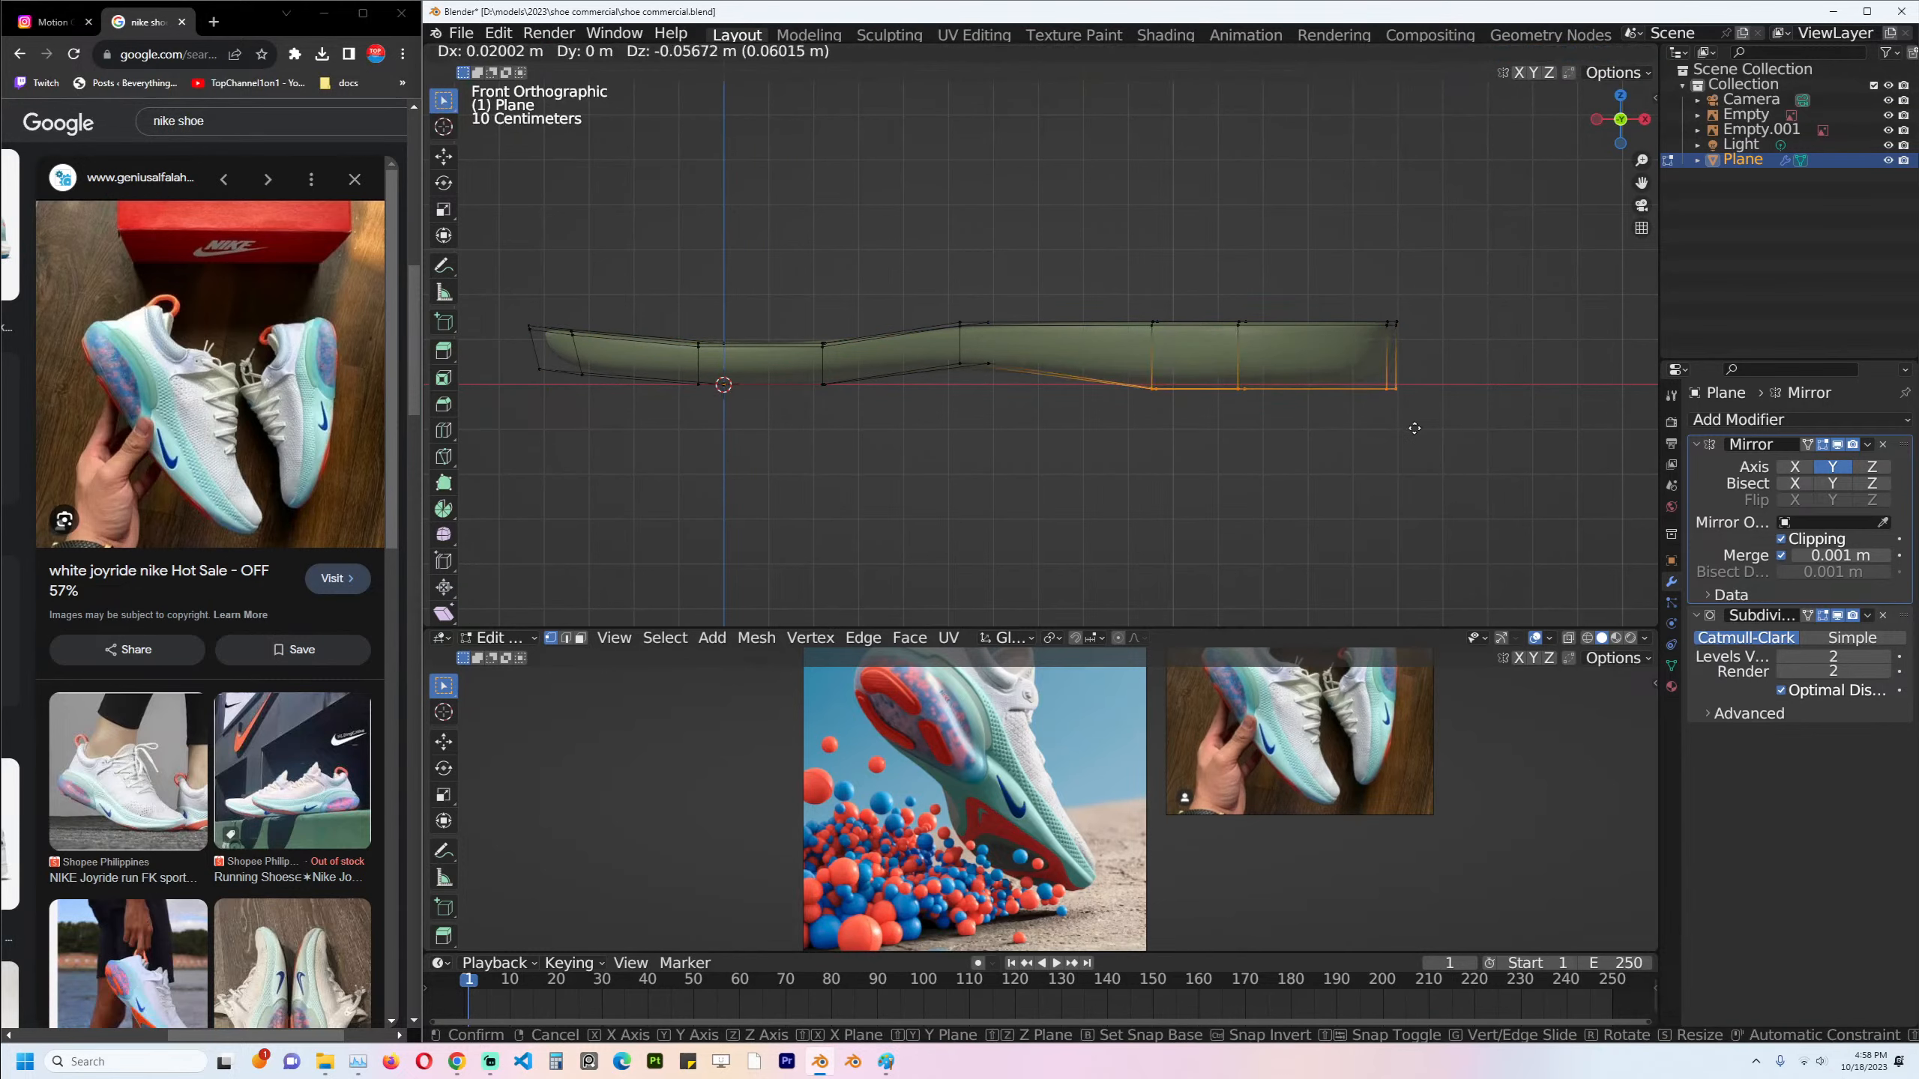
pyautogui.click(1413, 429)
pyautogui.moveTo(1467, 299); pyautogui.dragTo(1360, 370)
pyautogui.press('g')
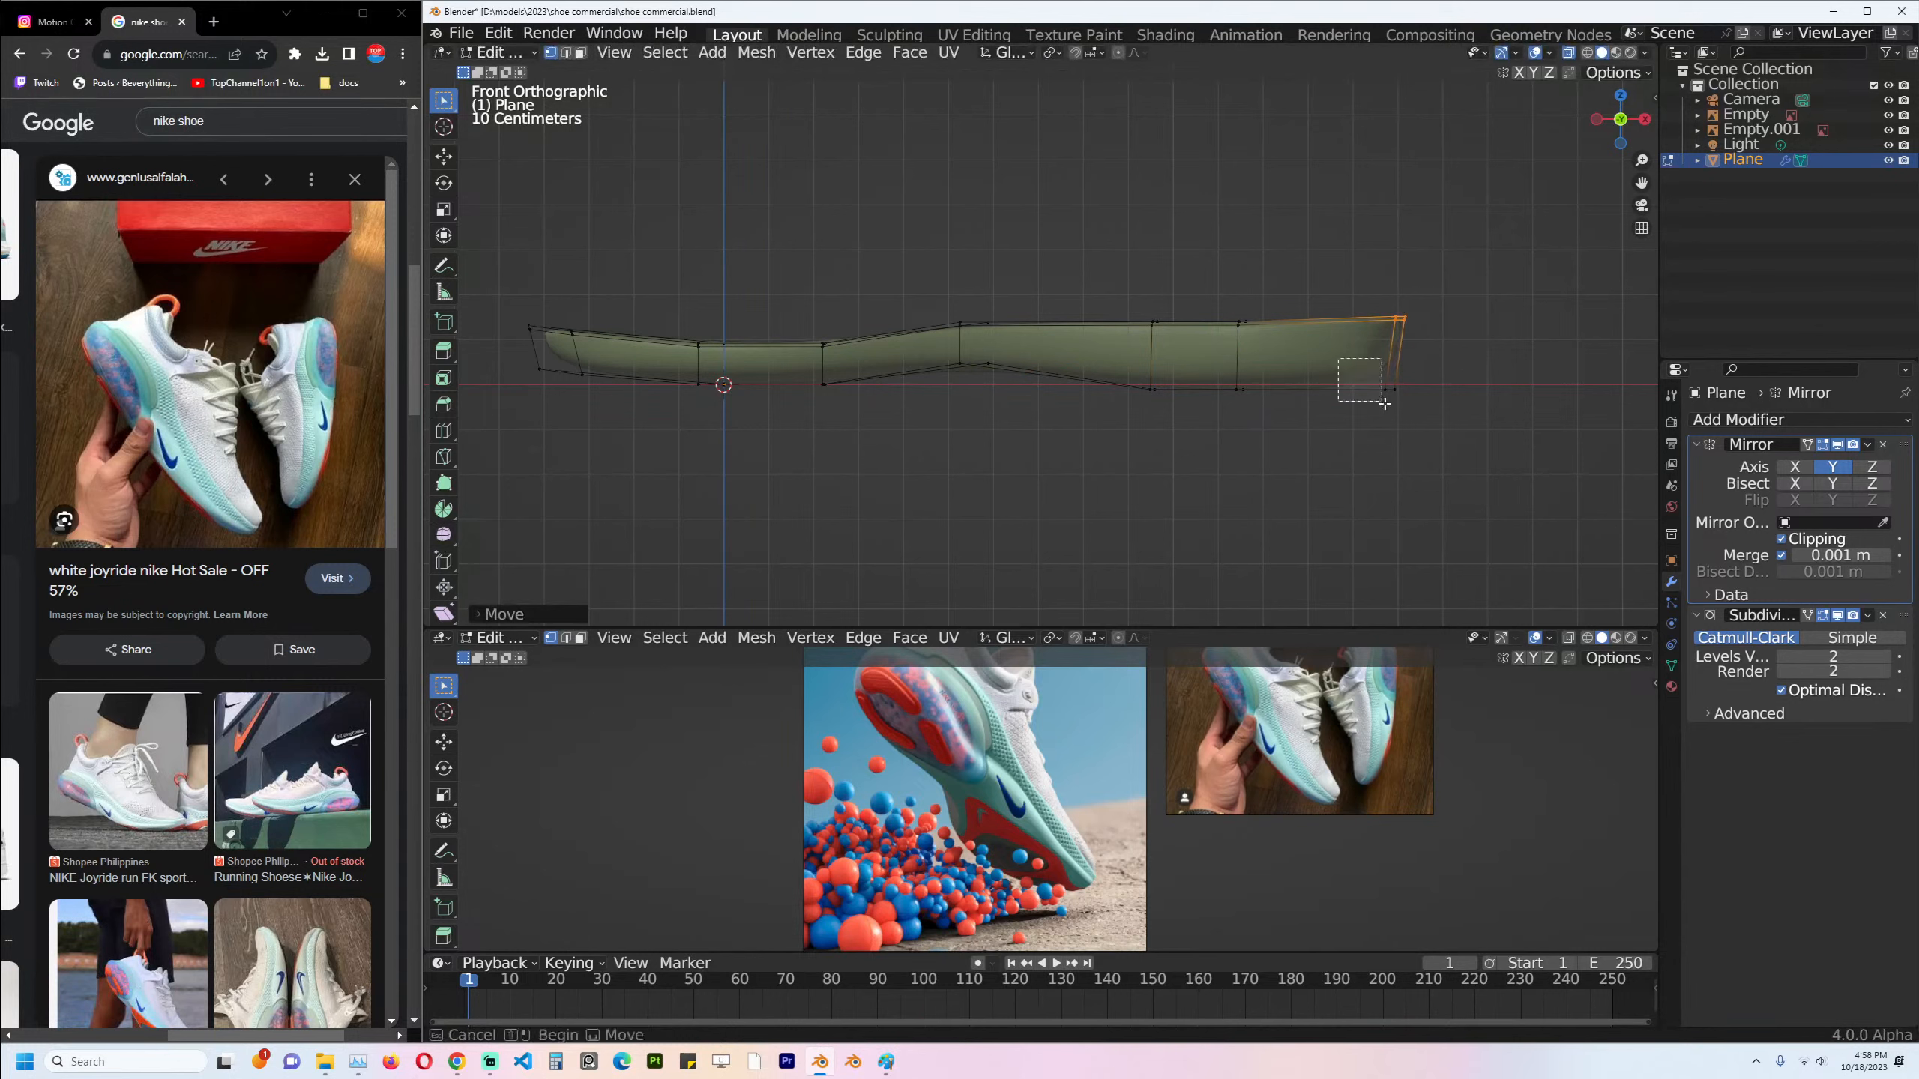
pyautogui.click(1376, 410)
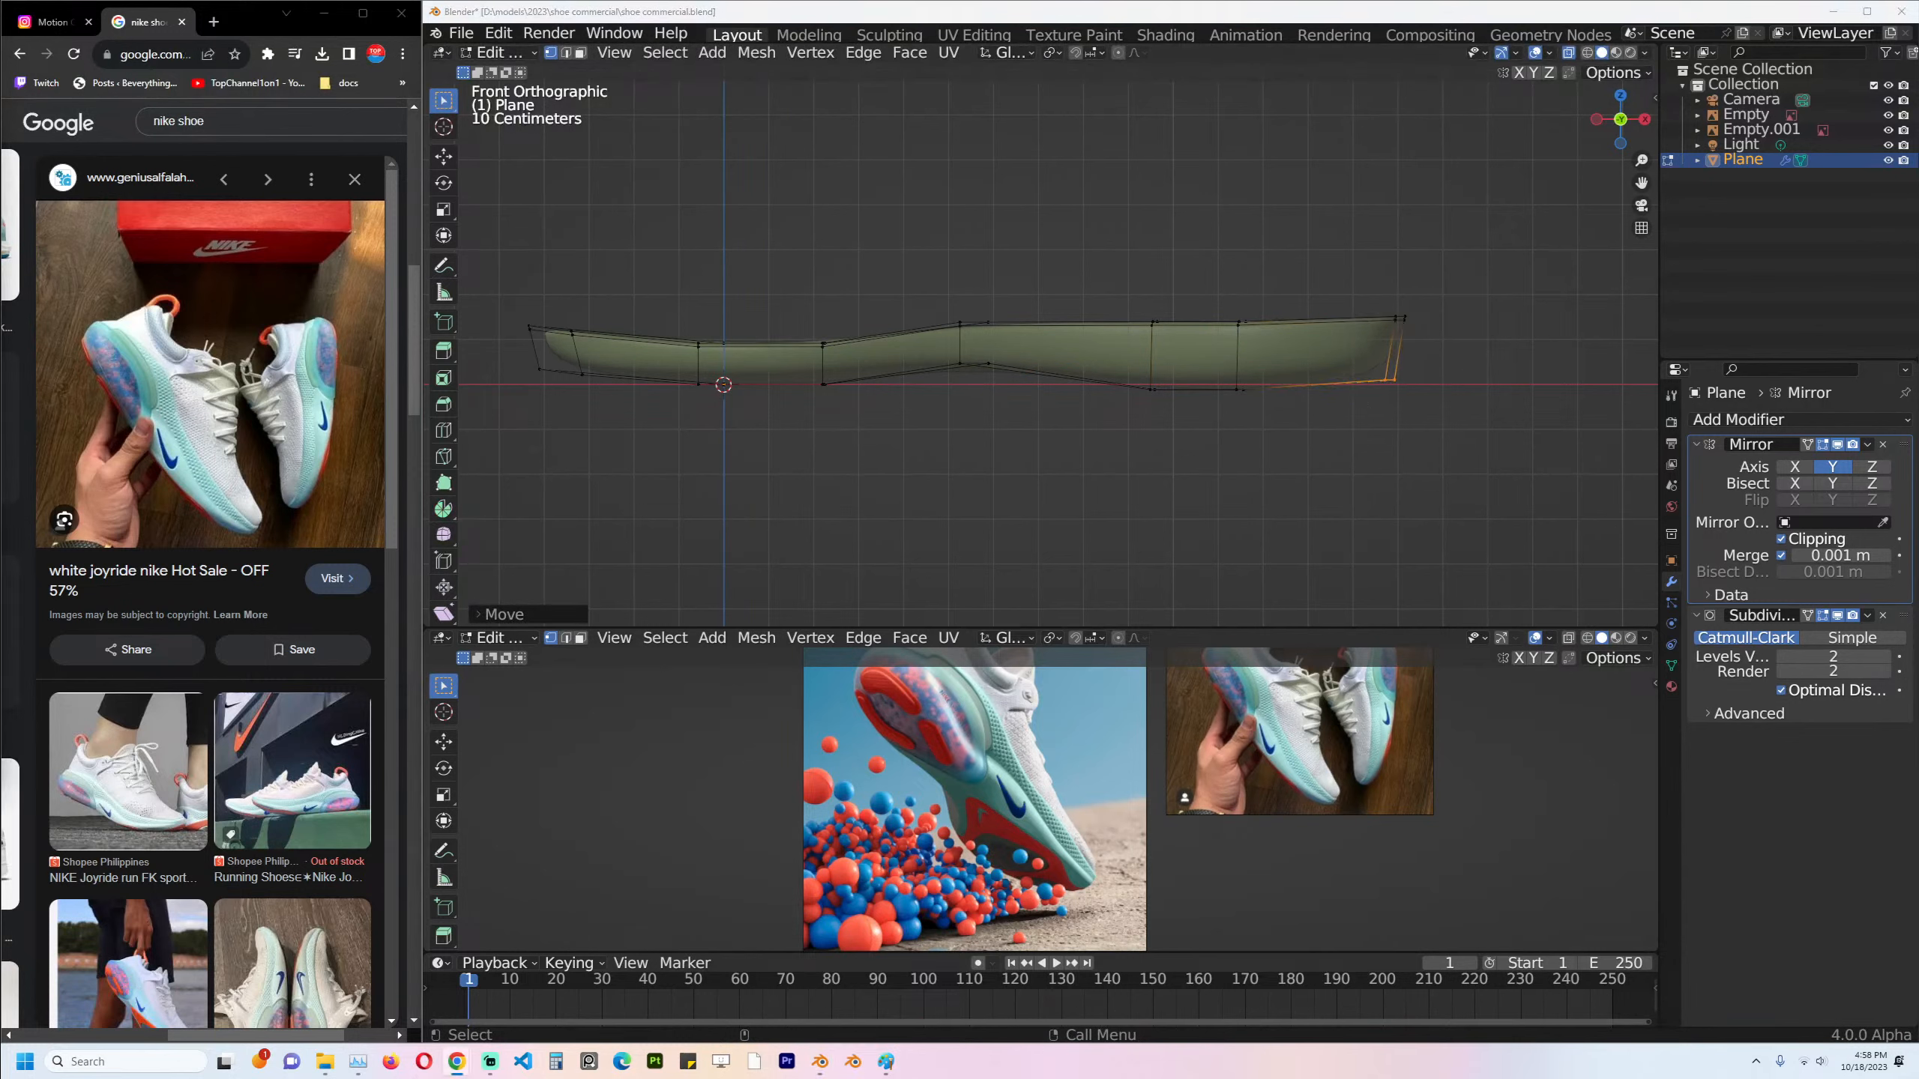
# Check the browser references and examine the sole's shape from the top and front.
pyautogui.click(1057, 377)
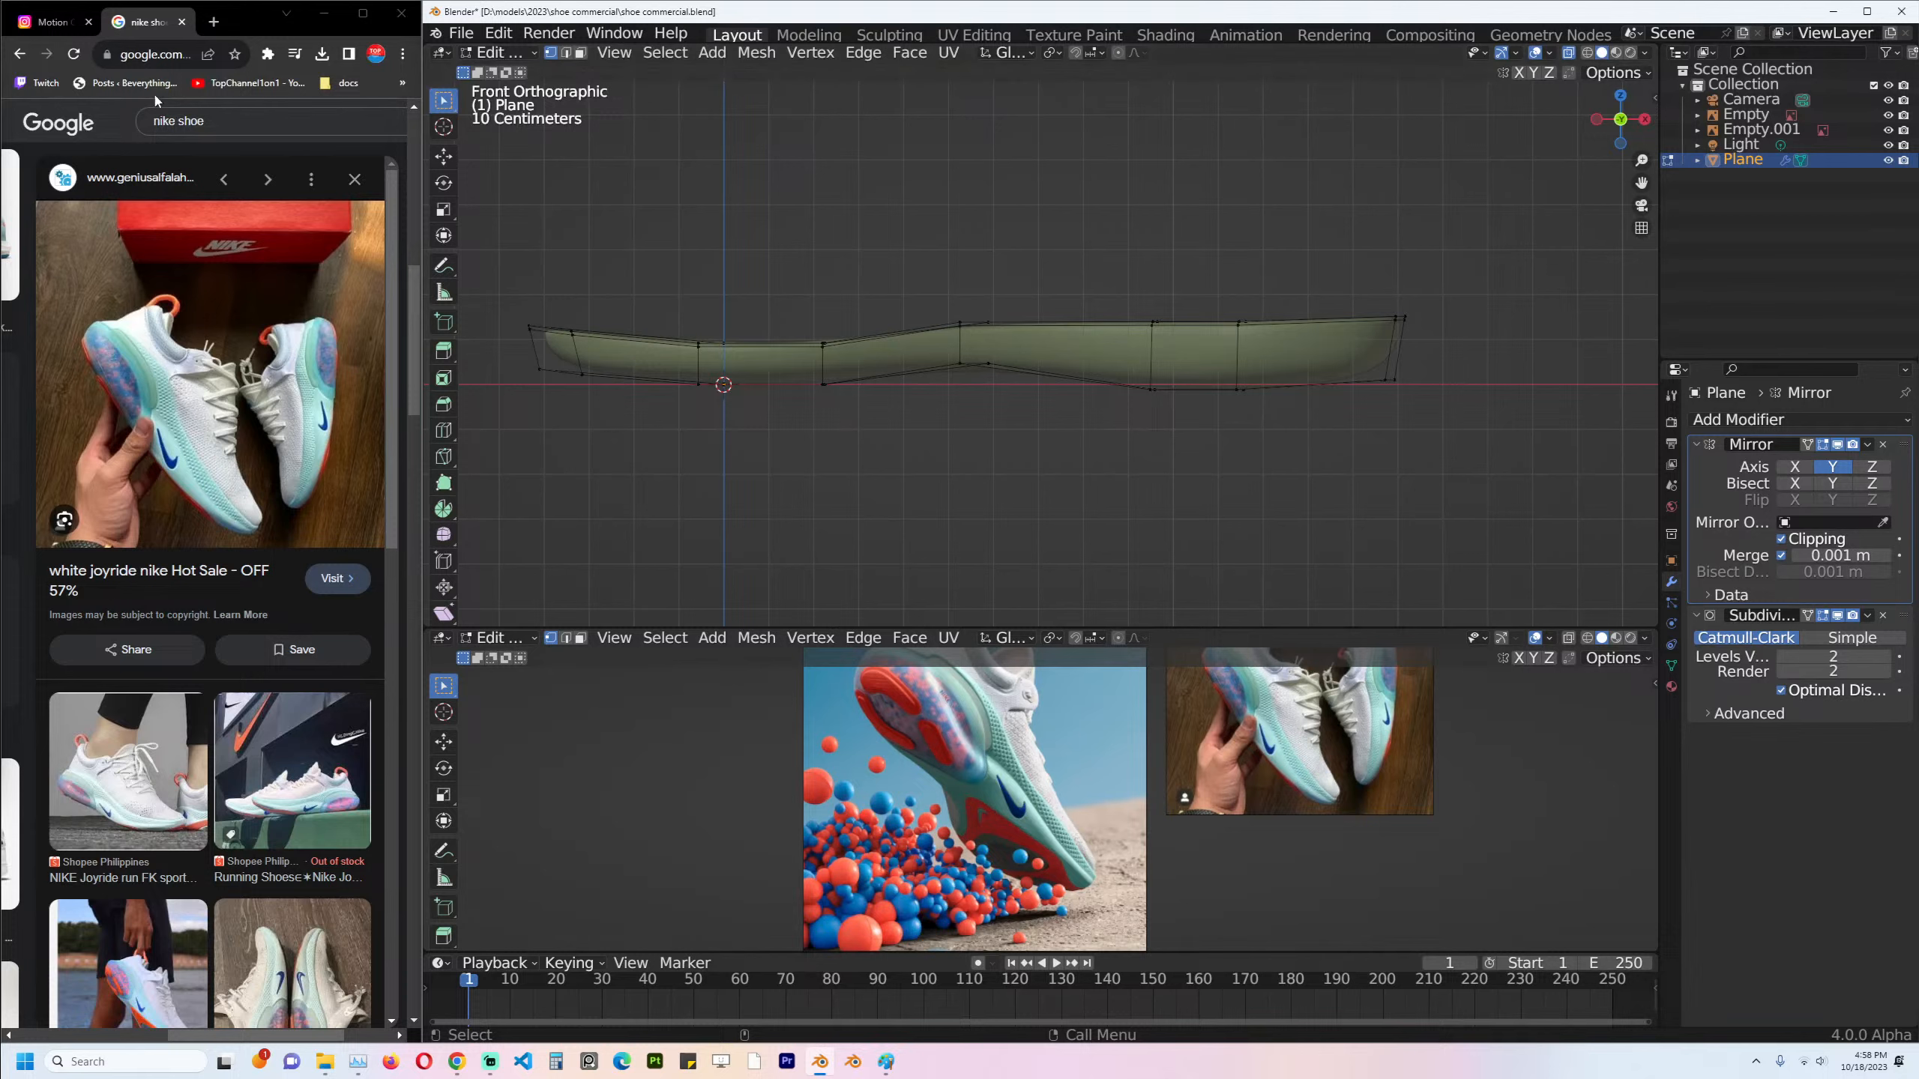
pyautogui.click(30, 29)
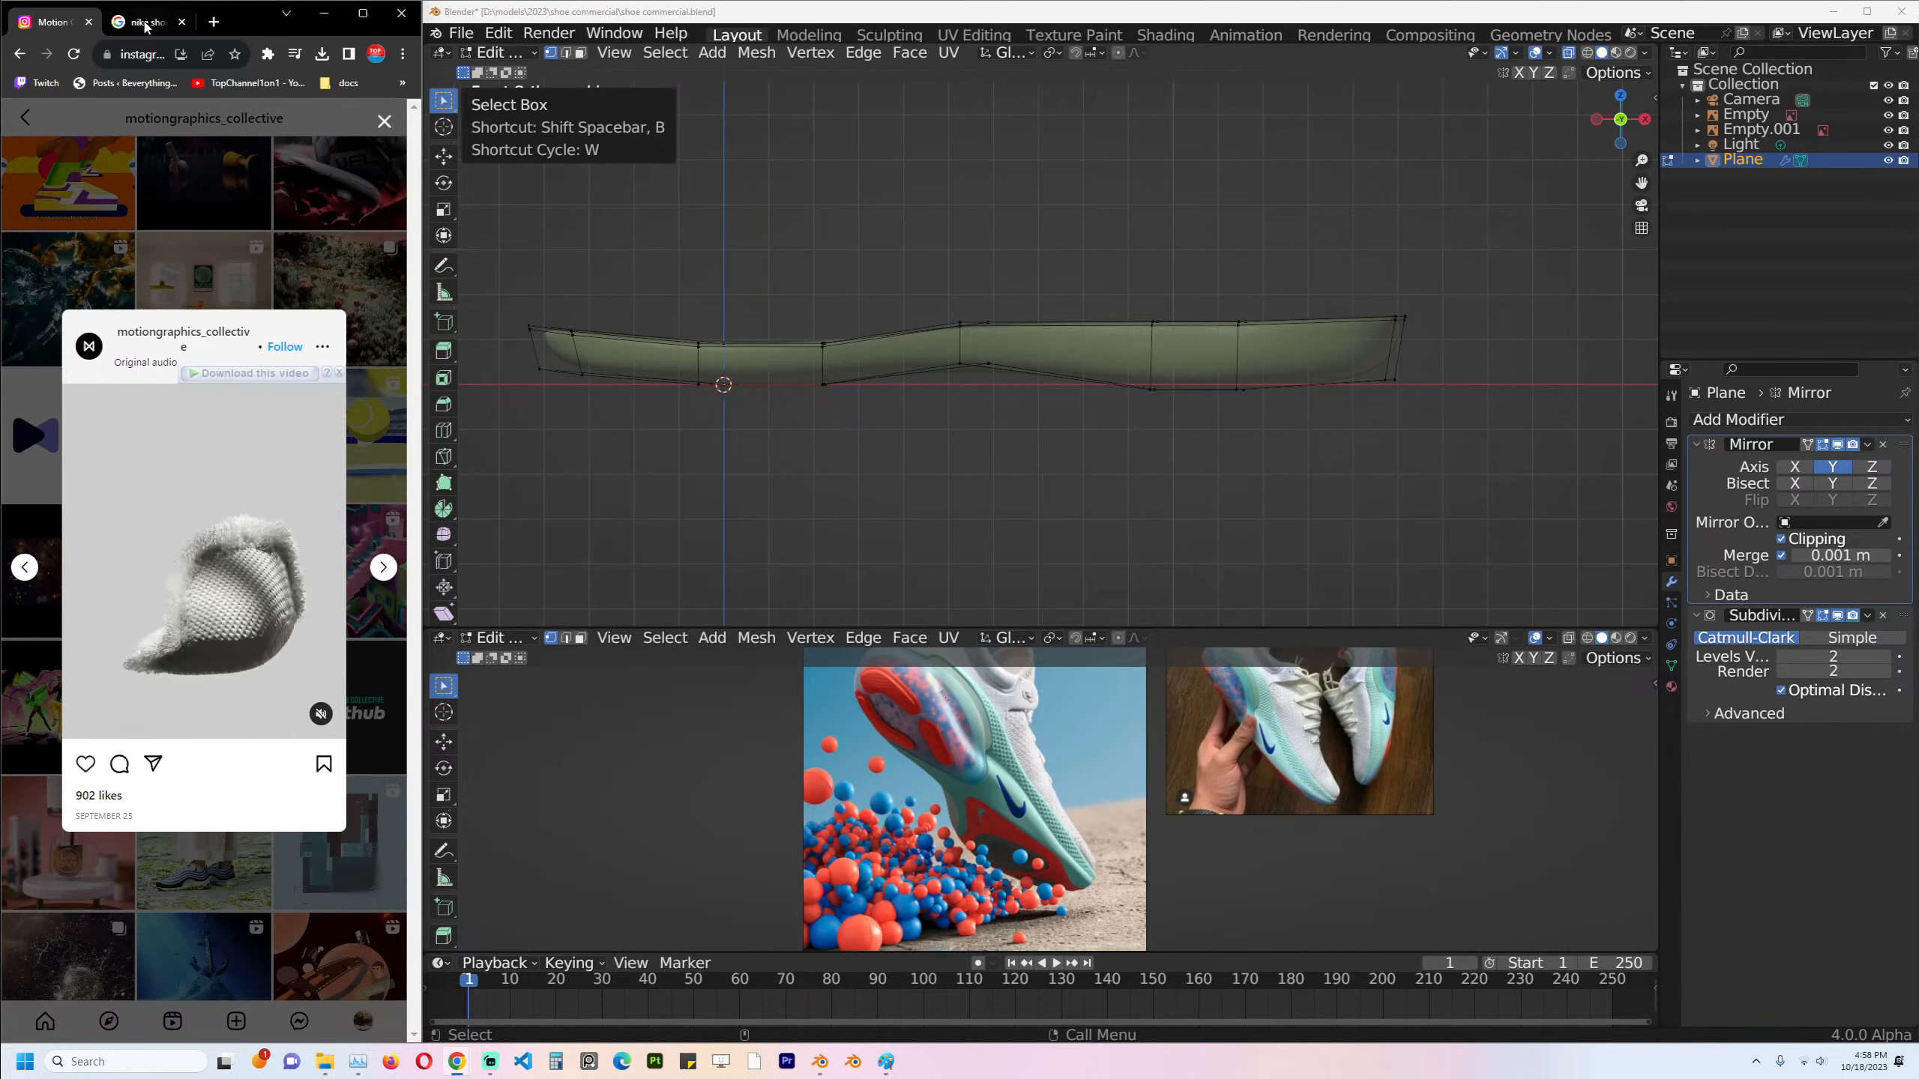
pyautogui.click(150, 22)
pyautogui.click(1006, 414)
pyautogui.press('Tab')
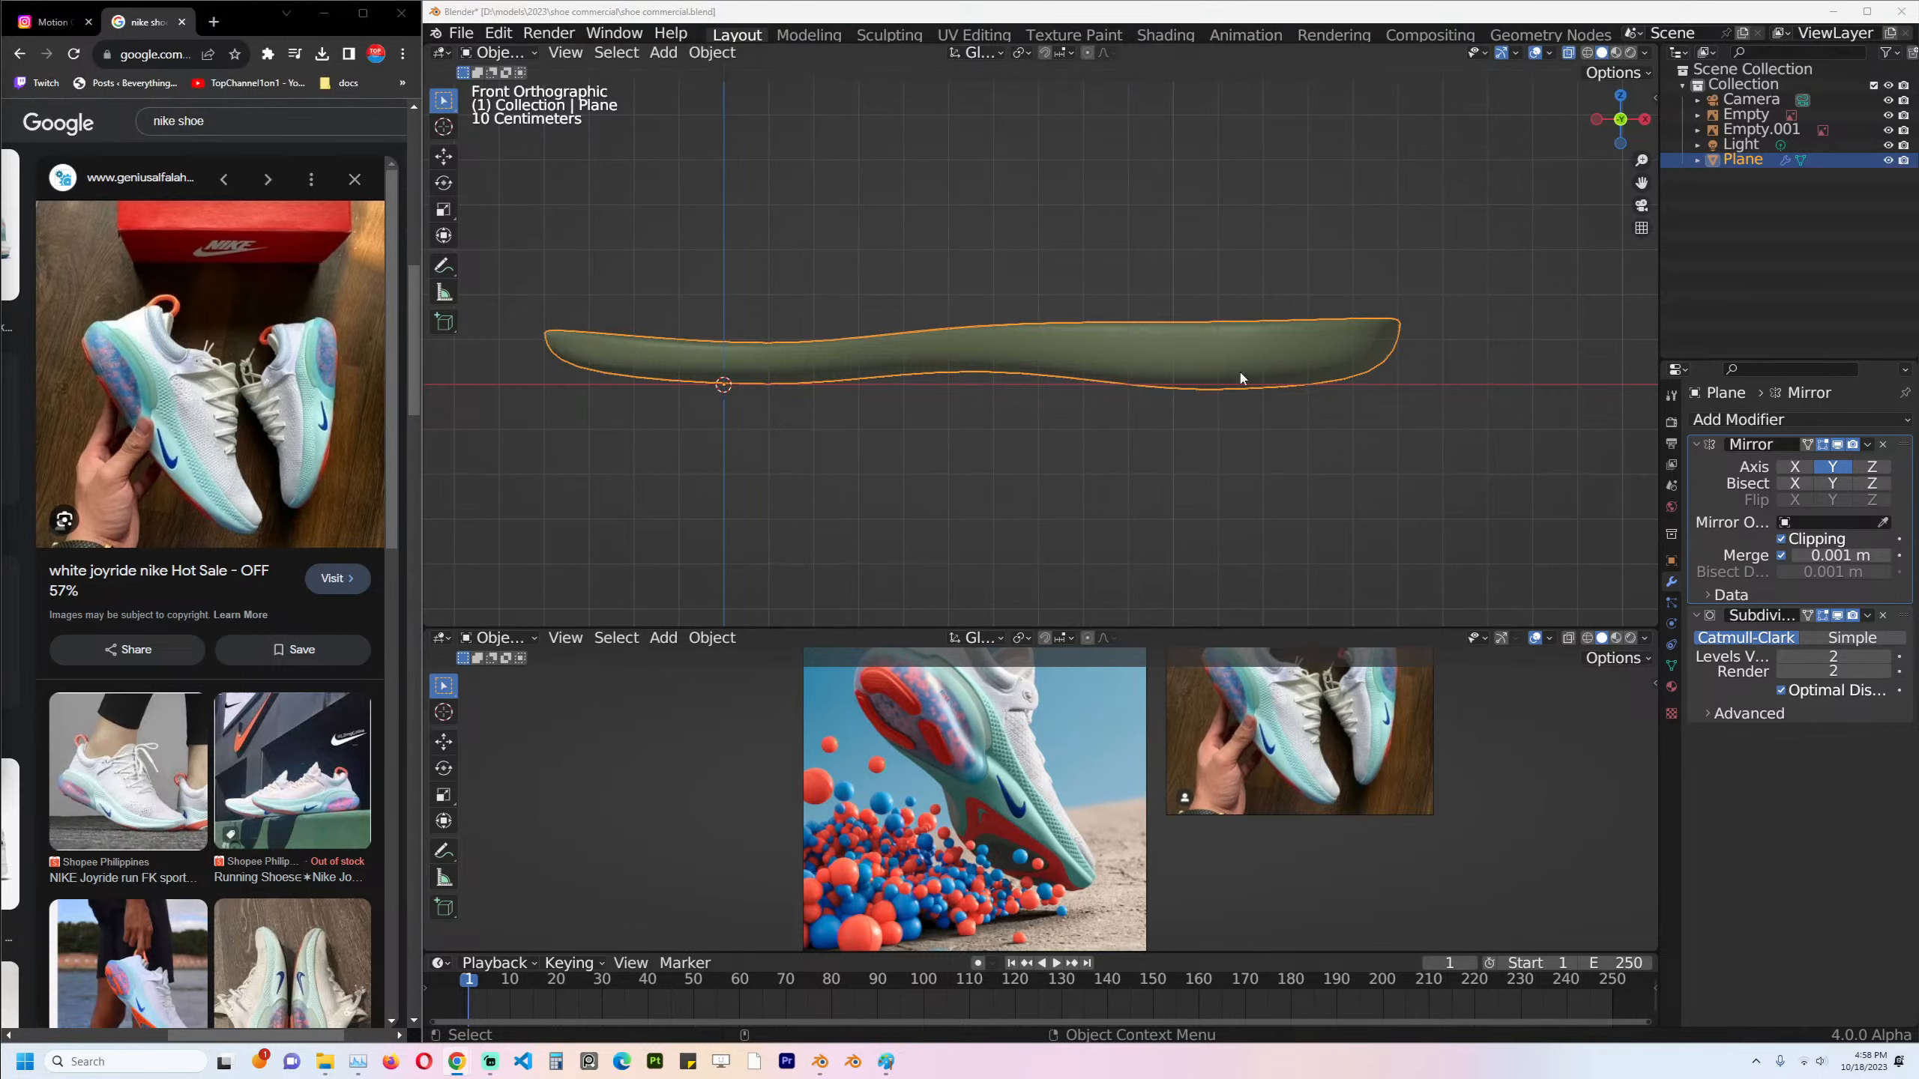
pyautogui.press('Tab')
pyautogui.moveTo(1177, 340); pyautogui.dragTo(1297, 539, button='middle')
pyautogui.keyDown('alt'); pyautogui.moveTo(1249, 412); pyautogui.dragTo(1254, 425, button='middle'); pyautogui.keyUp('alt')
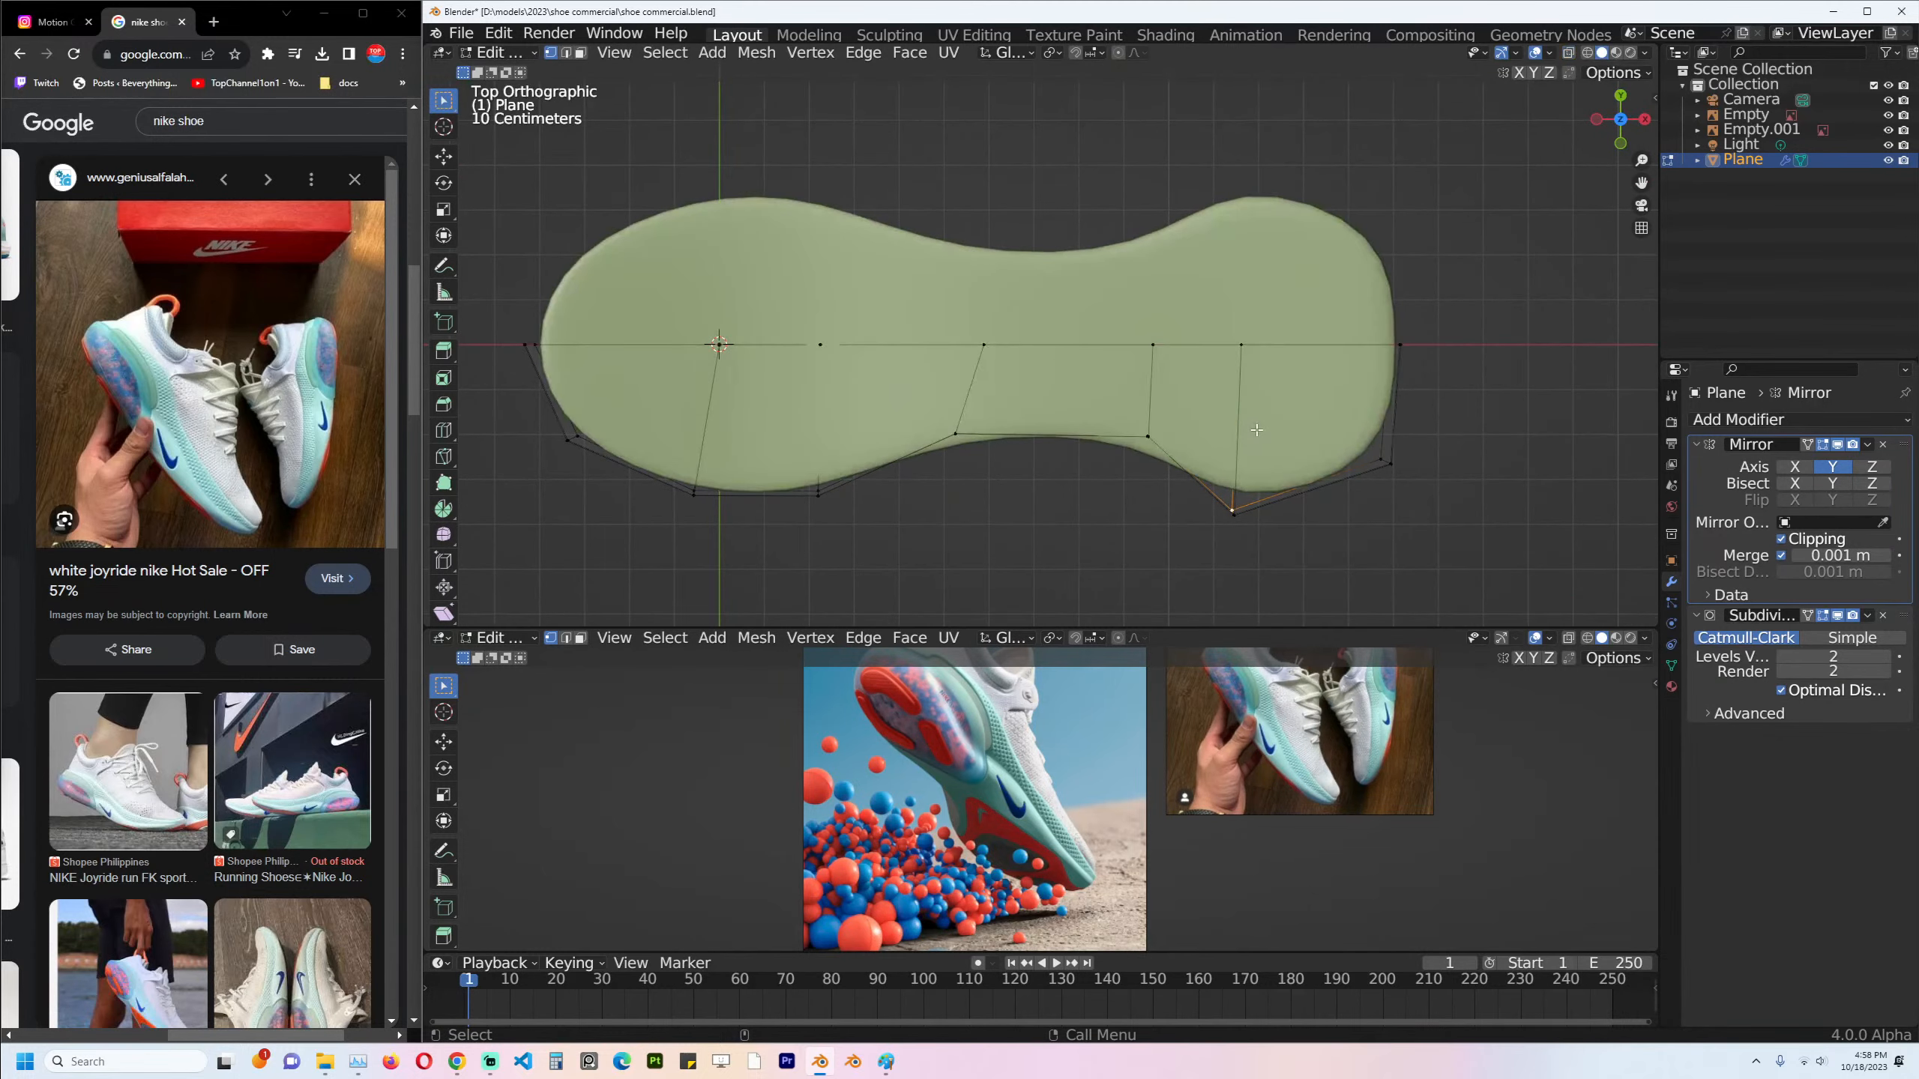
pyautogui.press('KP_1')
pyautogui.press('Tab')
pyautogui.press('Tab')
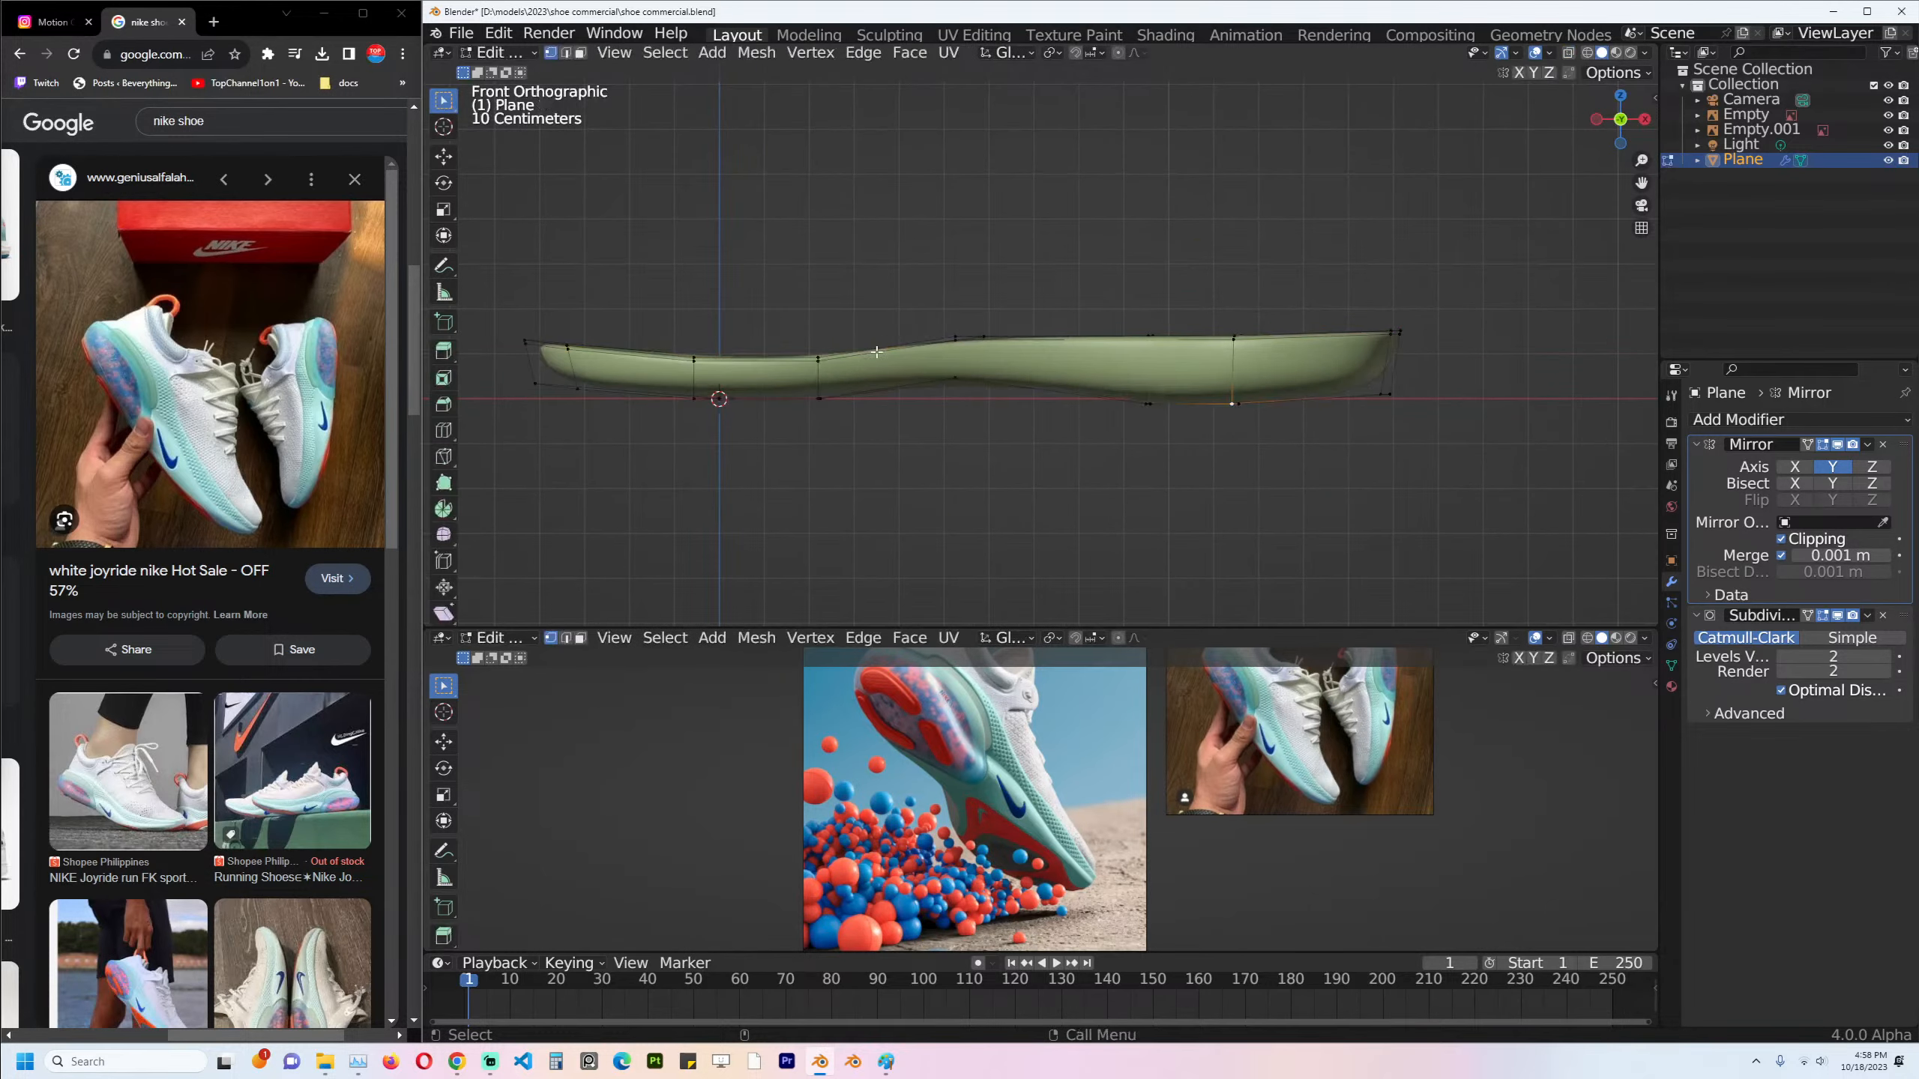
# Raise the top vertices from the waist to the heel end along Z to thicken the heel half.
pyautogui.hotkey('alt', 'z')
pyautogui.hotkey('alt', 'z')
pyautogui.hotkey('alt', 'z')
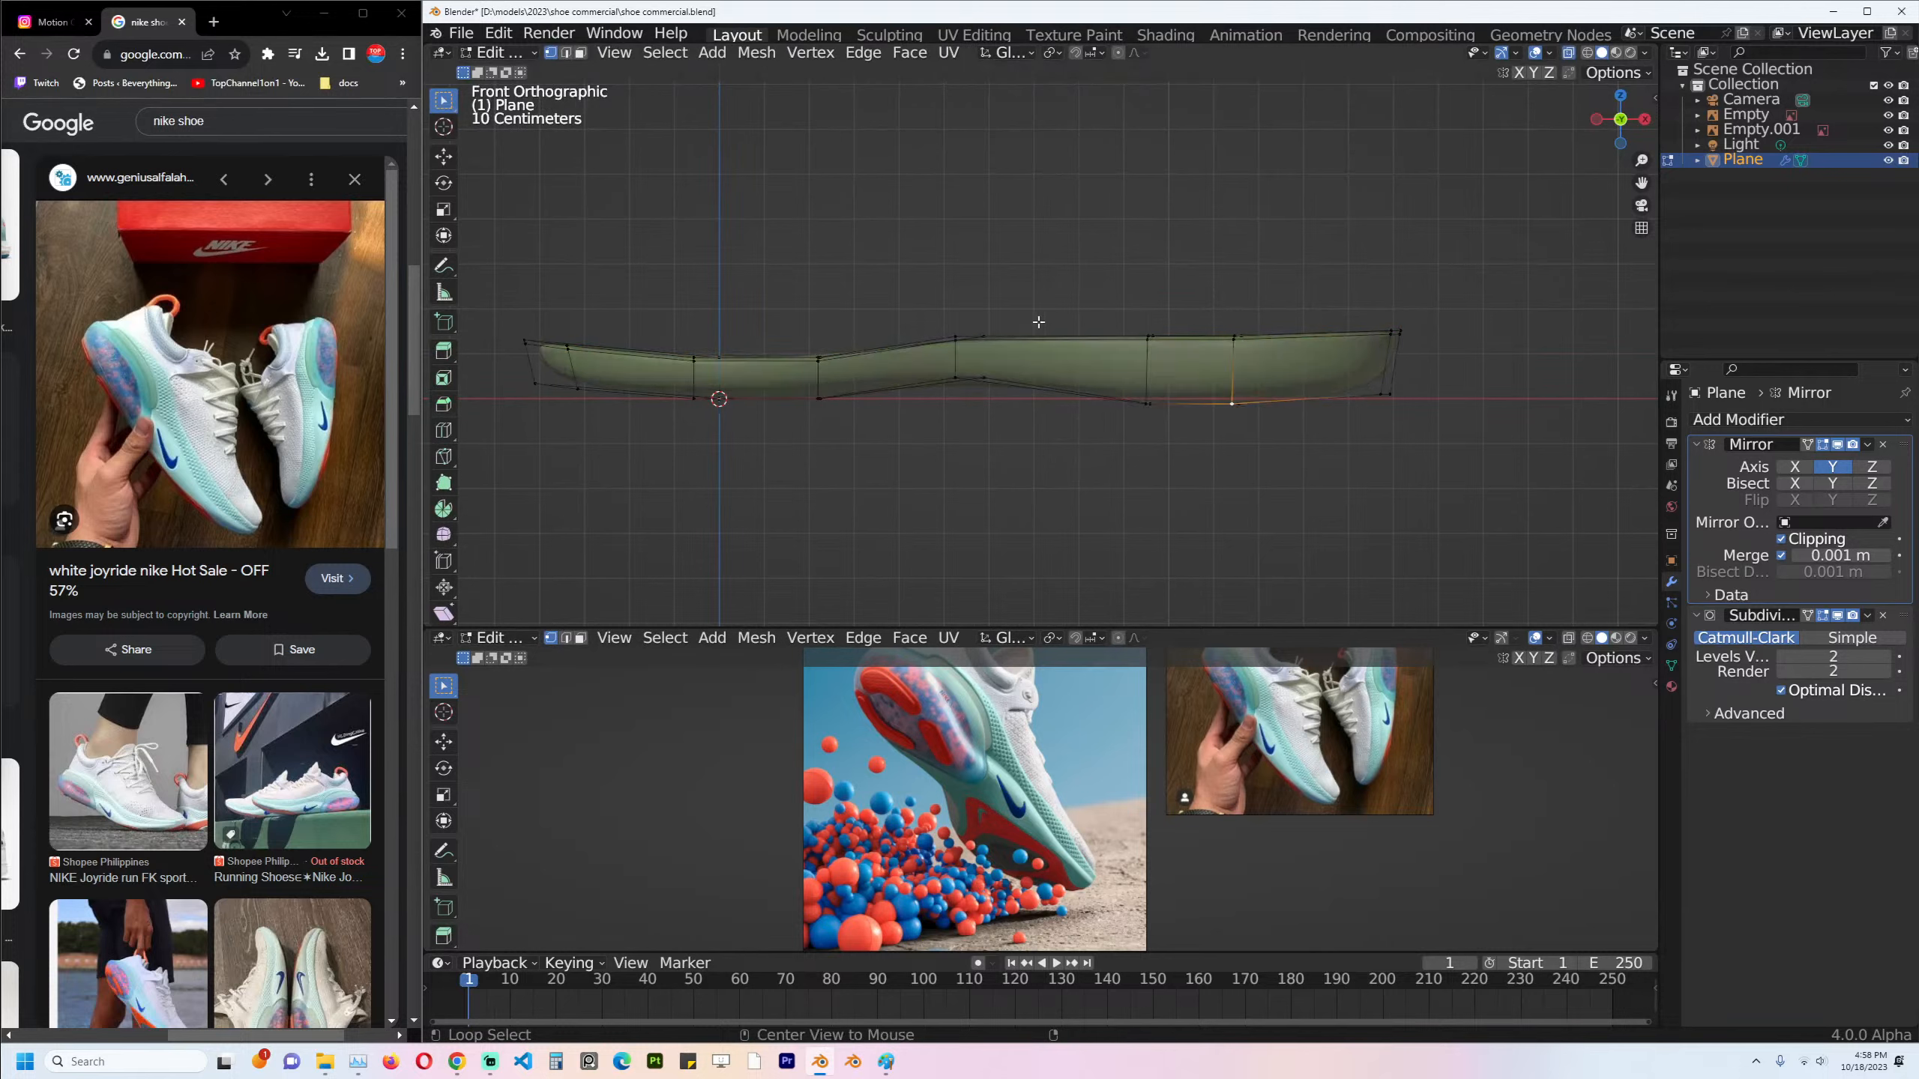
pyautogui.moveTo(913, 302); pyautogui.dragTo(1446, 388)
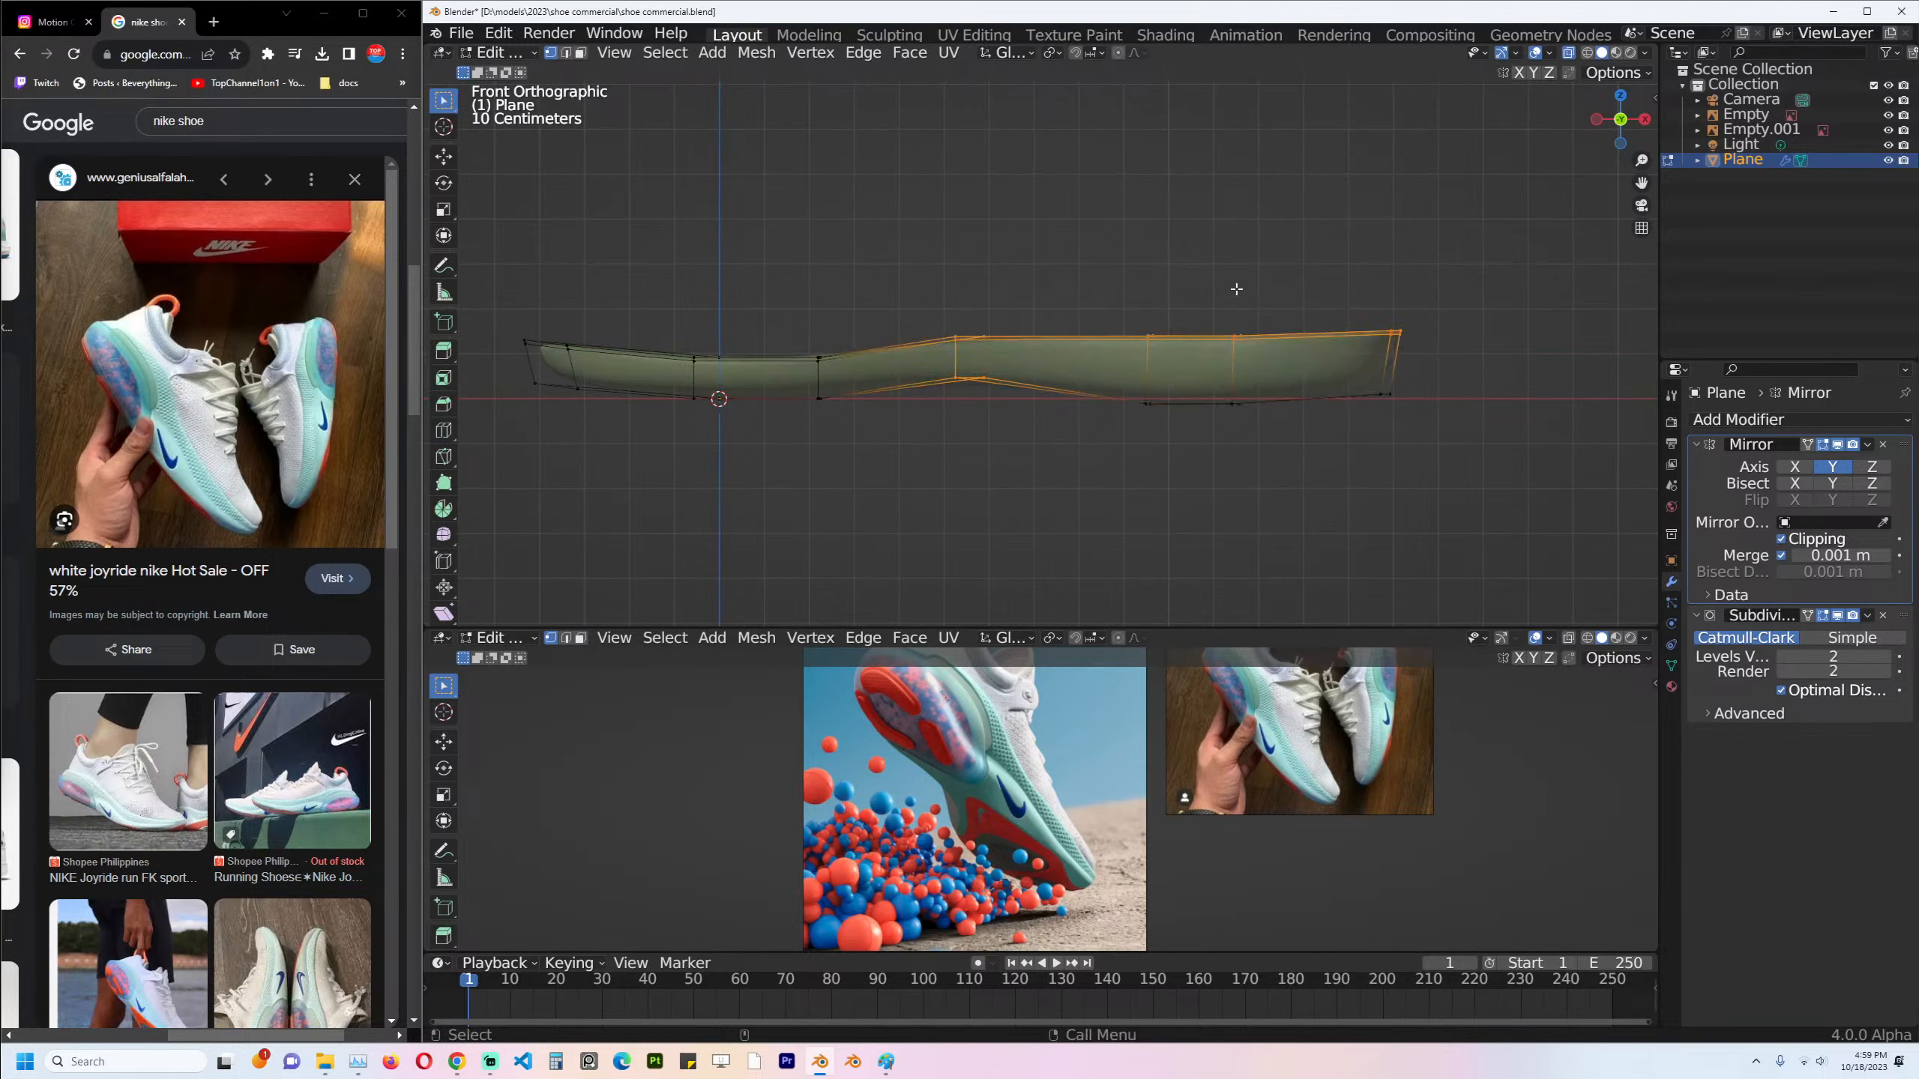
pyautogui.moveTo(845, 216); pyautogui.dragTo(1415, 336)
pyautogui.moveTo(971, 233); pyautogui.dragTo(1396, 357)
pyautogui.press('g')
pyautogui.click(1472, 299)
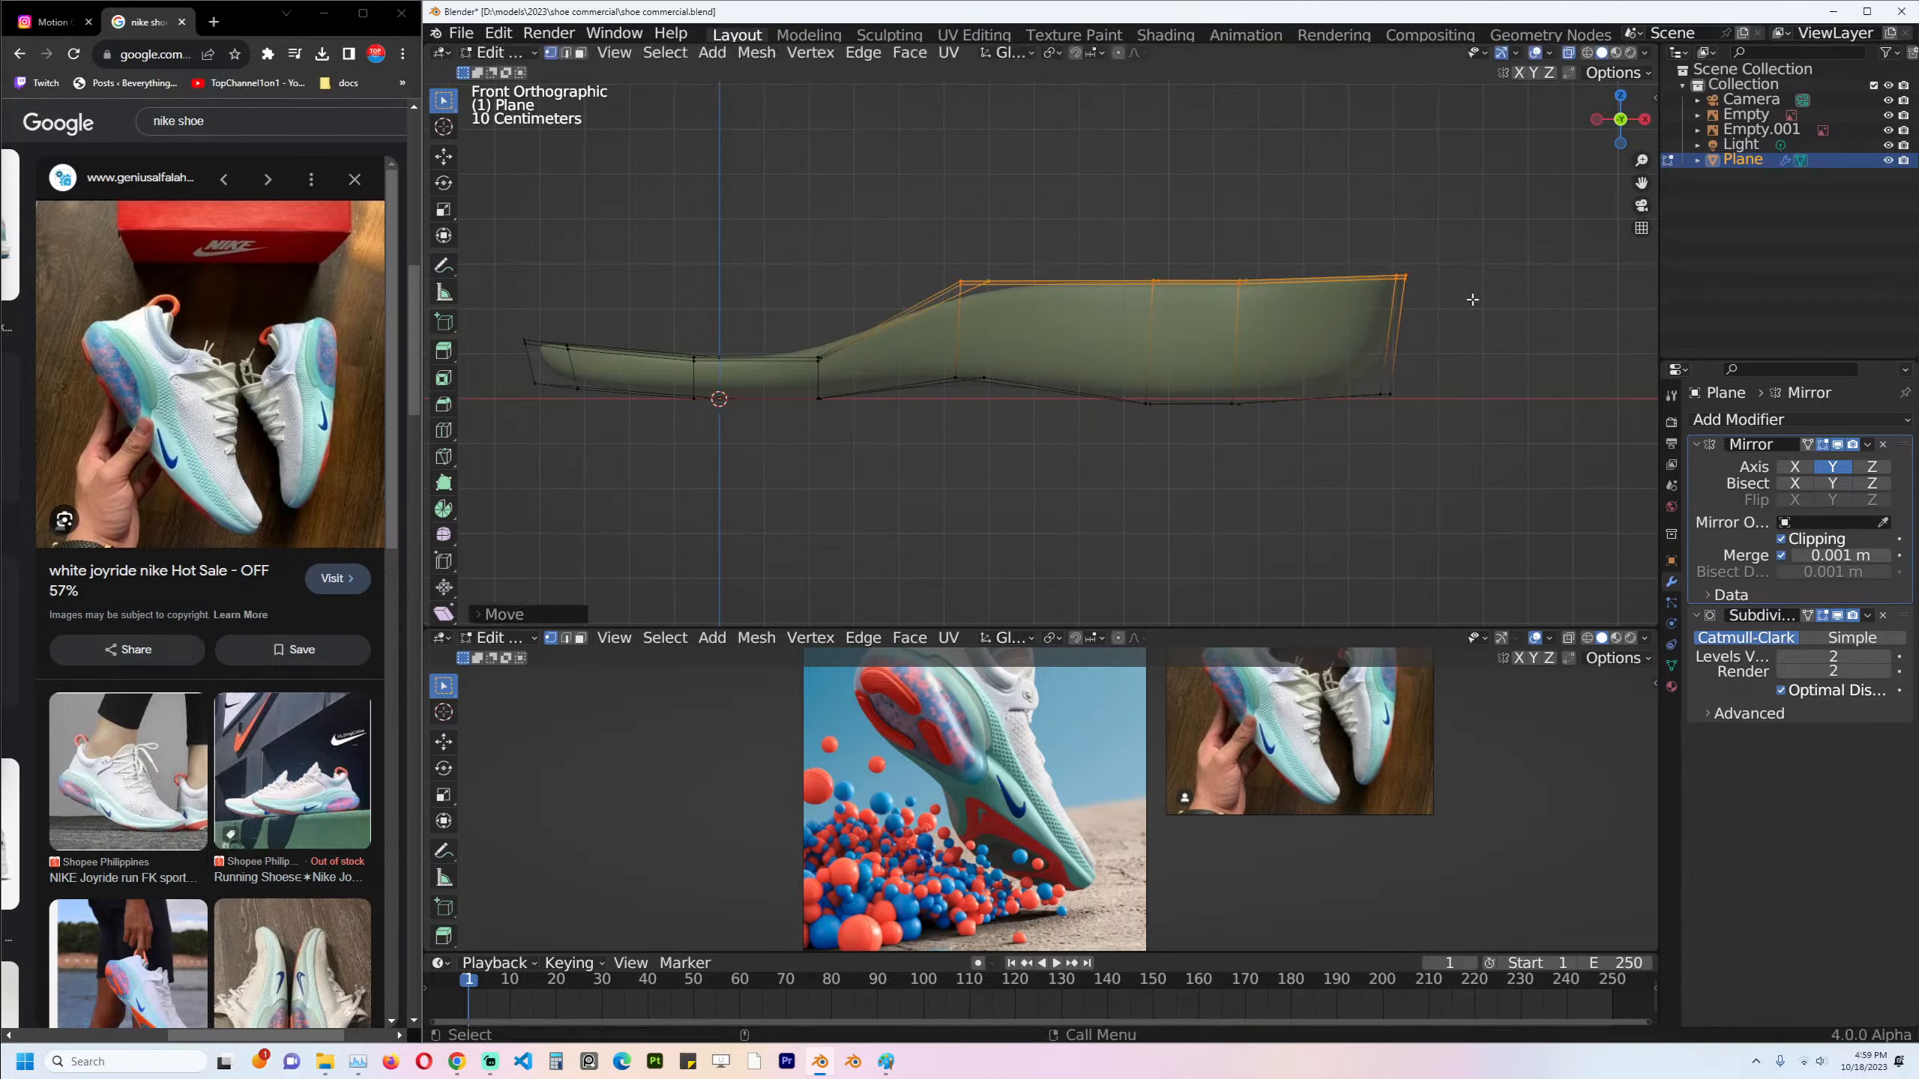
# Raise the top vertices of the two middle heel cuts slightly higher to arch the heel's upper edge.
pyautogui.moveTo(1040, 190); pyautogui.dragTo(1274, 324)
pyautogui.press('g')
pyautogui.click(1282, 298)
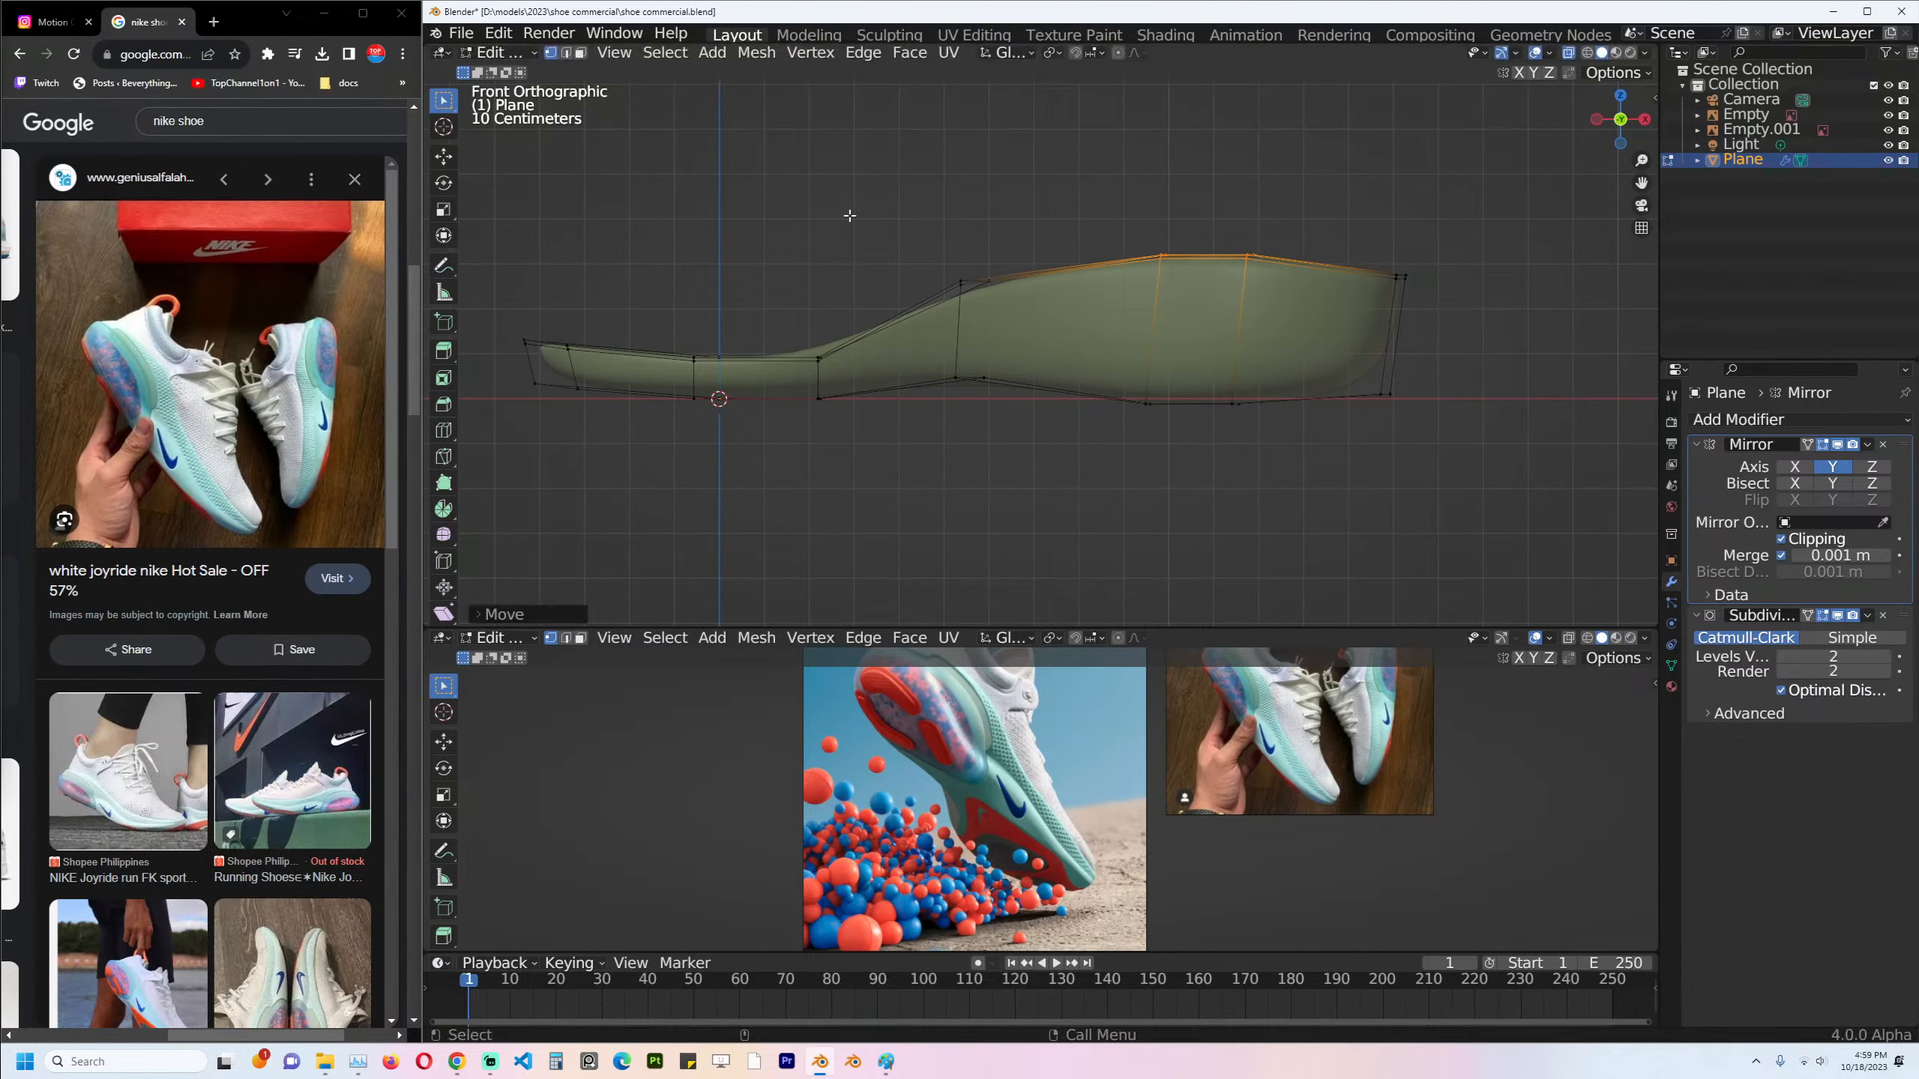
# From the top view, pull the sole's centreline vertices at the heel end outward along X.
pyautogui.press('Tab')
pyautogui.moveTo(1030, 312); pyautogui.dragTo(1074, 354, button='middle')
pyautogui.press('KP_7')
pyautogui.press('Tab')
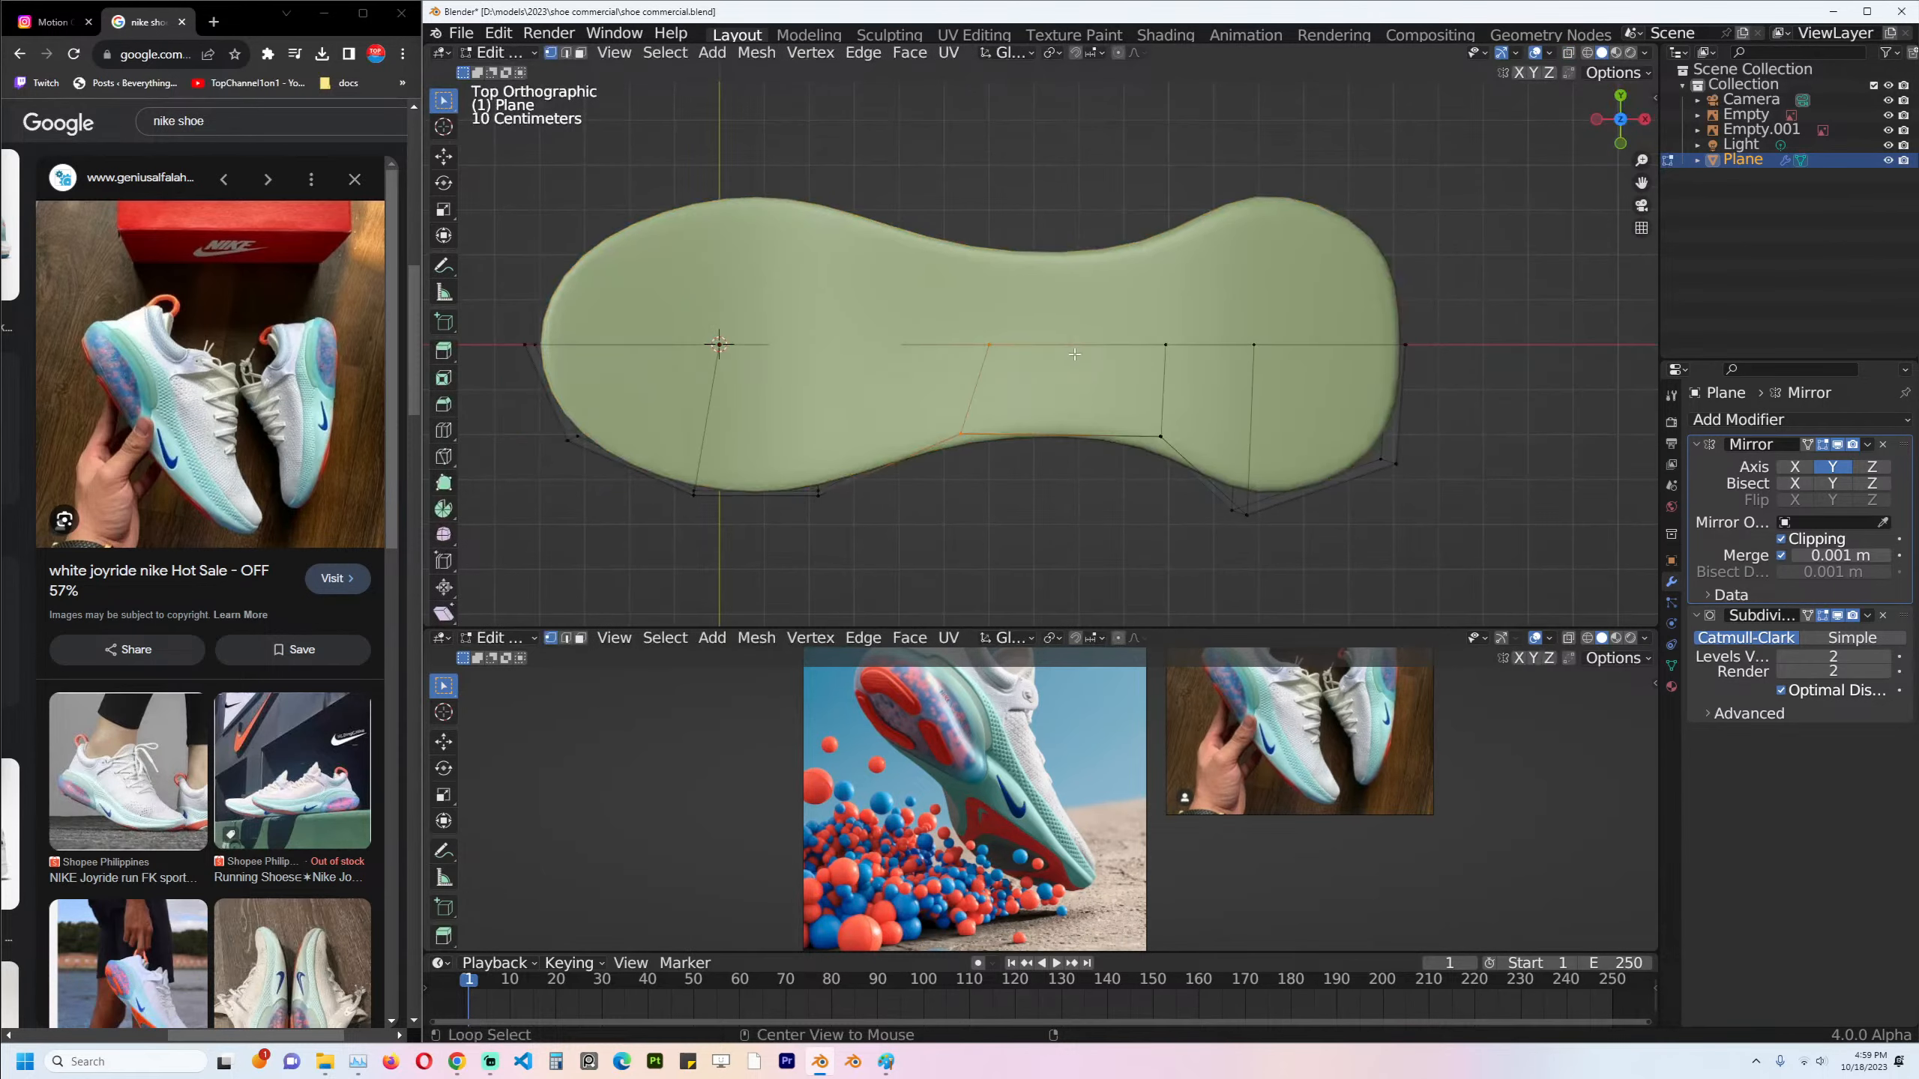
pyautogui.hotkey('alt', 'z')
pyautogui.moveTo(1326, 322); pyautogui.dragTo(1420, 359)
pyautogui.press('g')
pyautogui.press('x')
pyautogui.click(1472, 371)
# Add a lengthwise loop cut to the sole and pull the heel-end vertices outward to round the heel.
pyautogui.hotkey('ctrl', 'r')
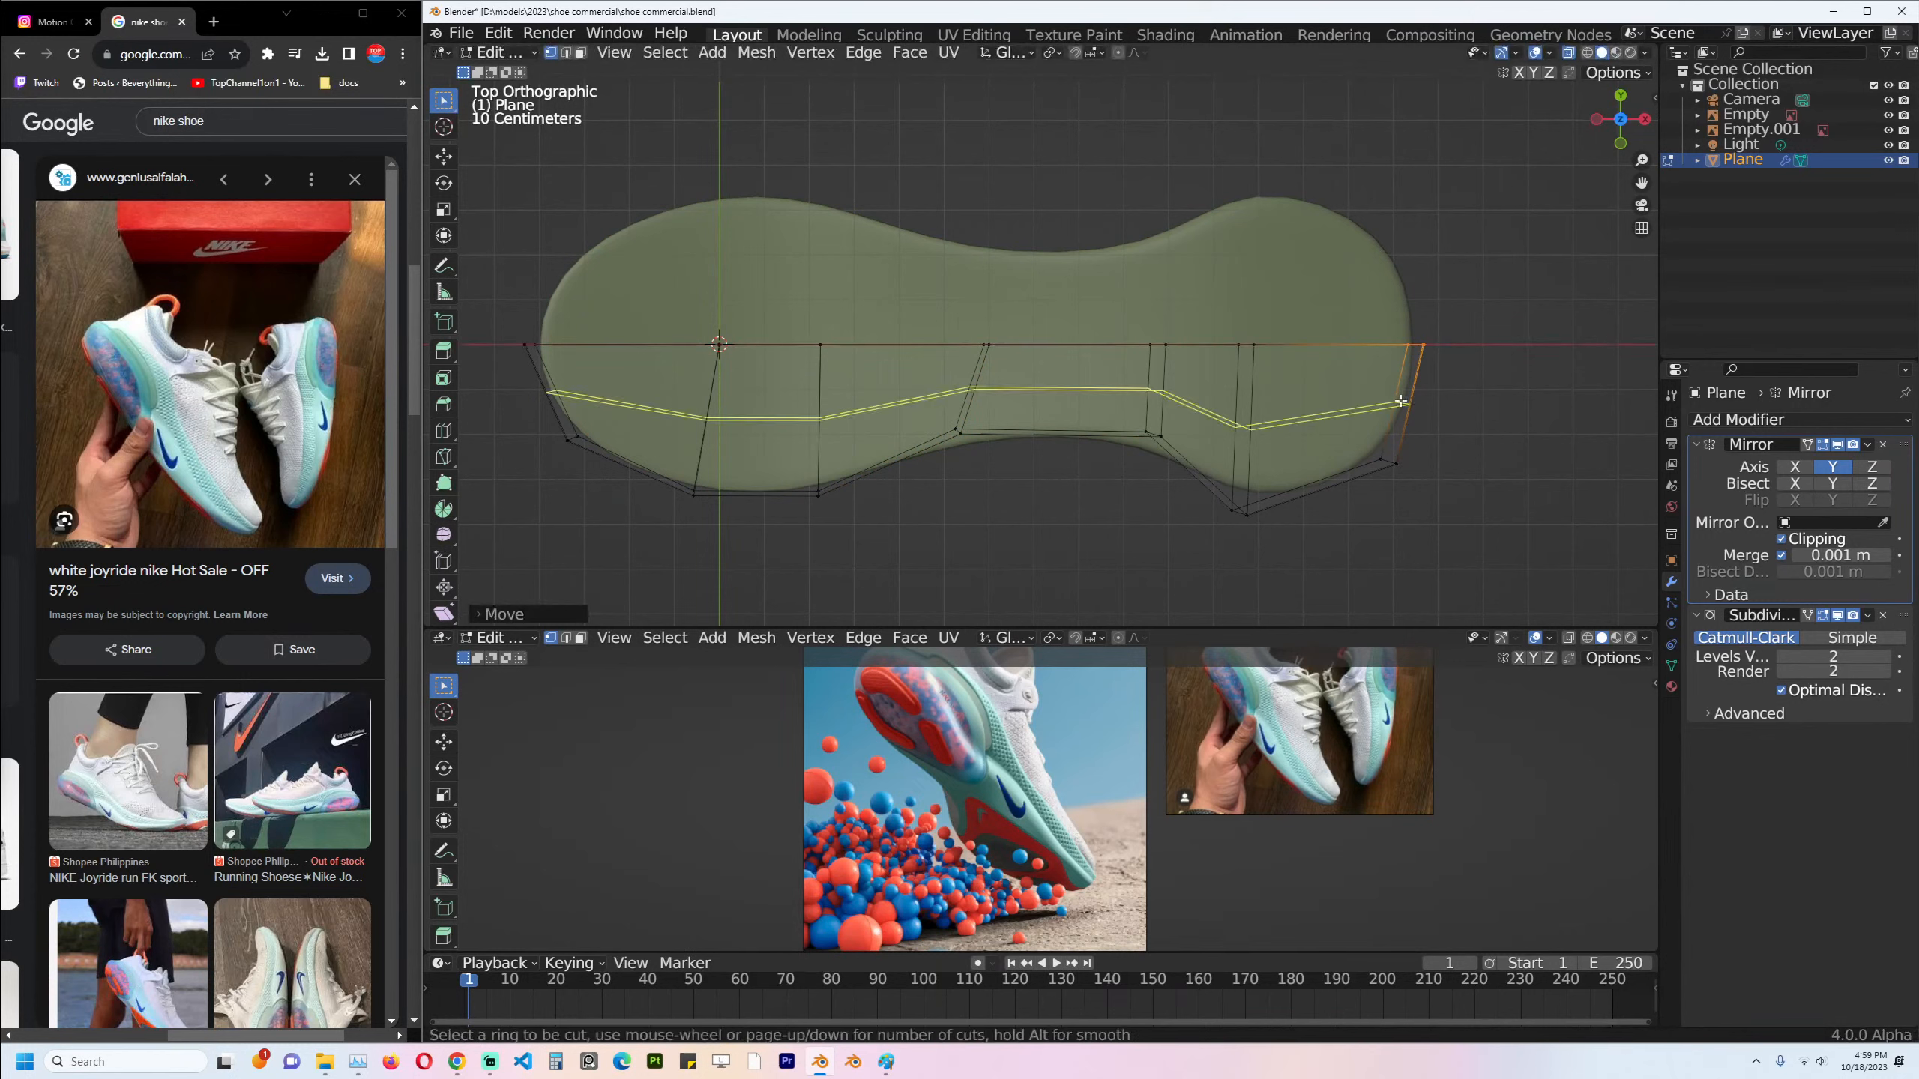
pyautogui.click(1412, 408)
pyautogui.click(1416, 412)
pyautogui.click(1434, 412)
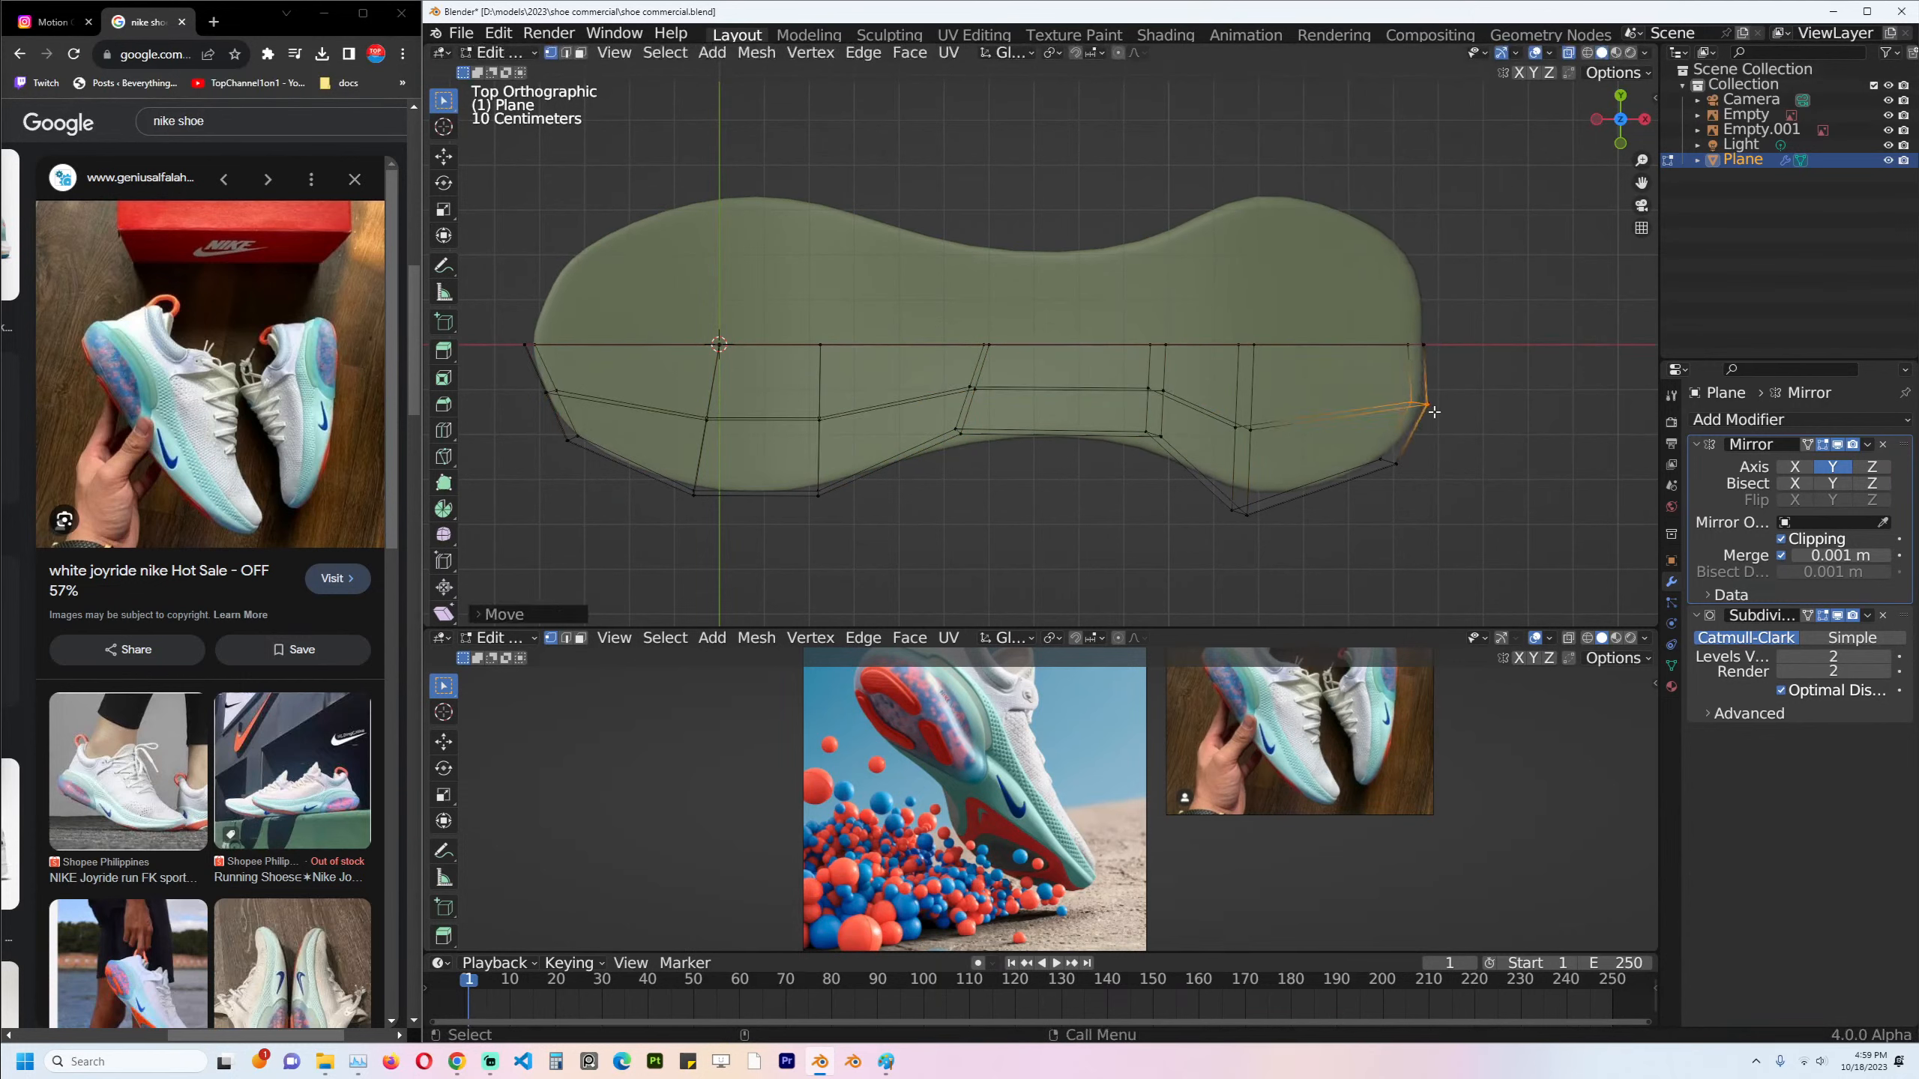
pyautogui.click(1423, 345)
pyautogui.press('g')
pyautogui.press('x')
pyautogui.click(1404, 332)
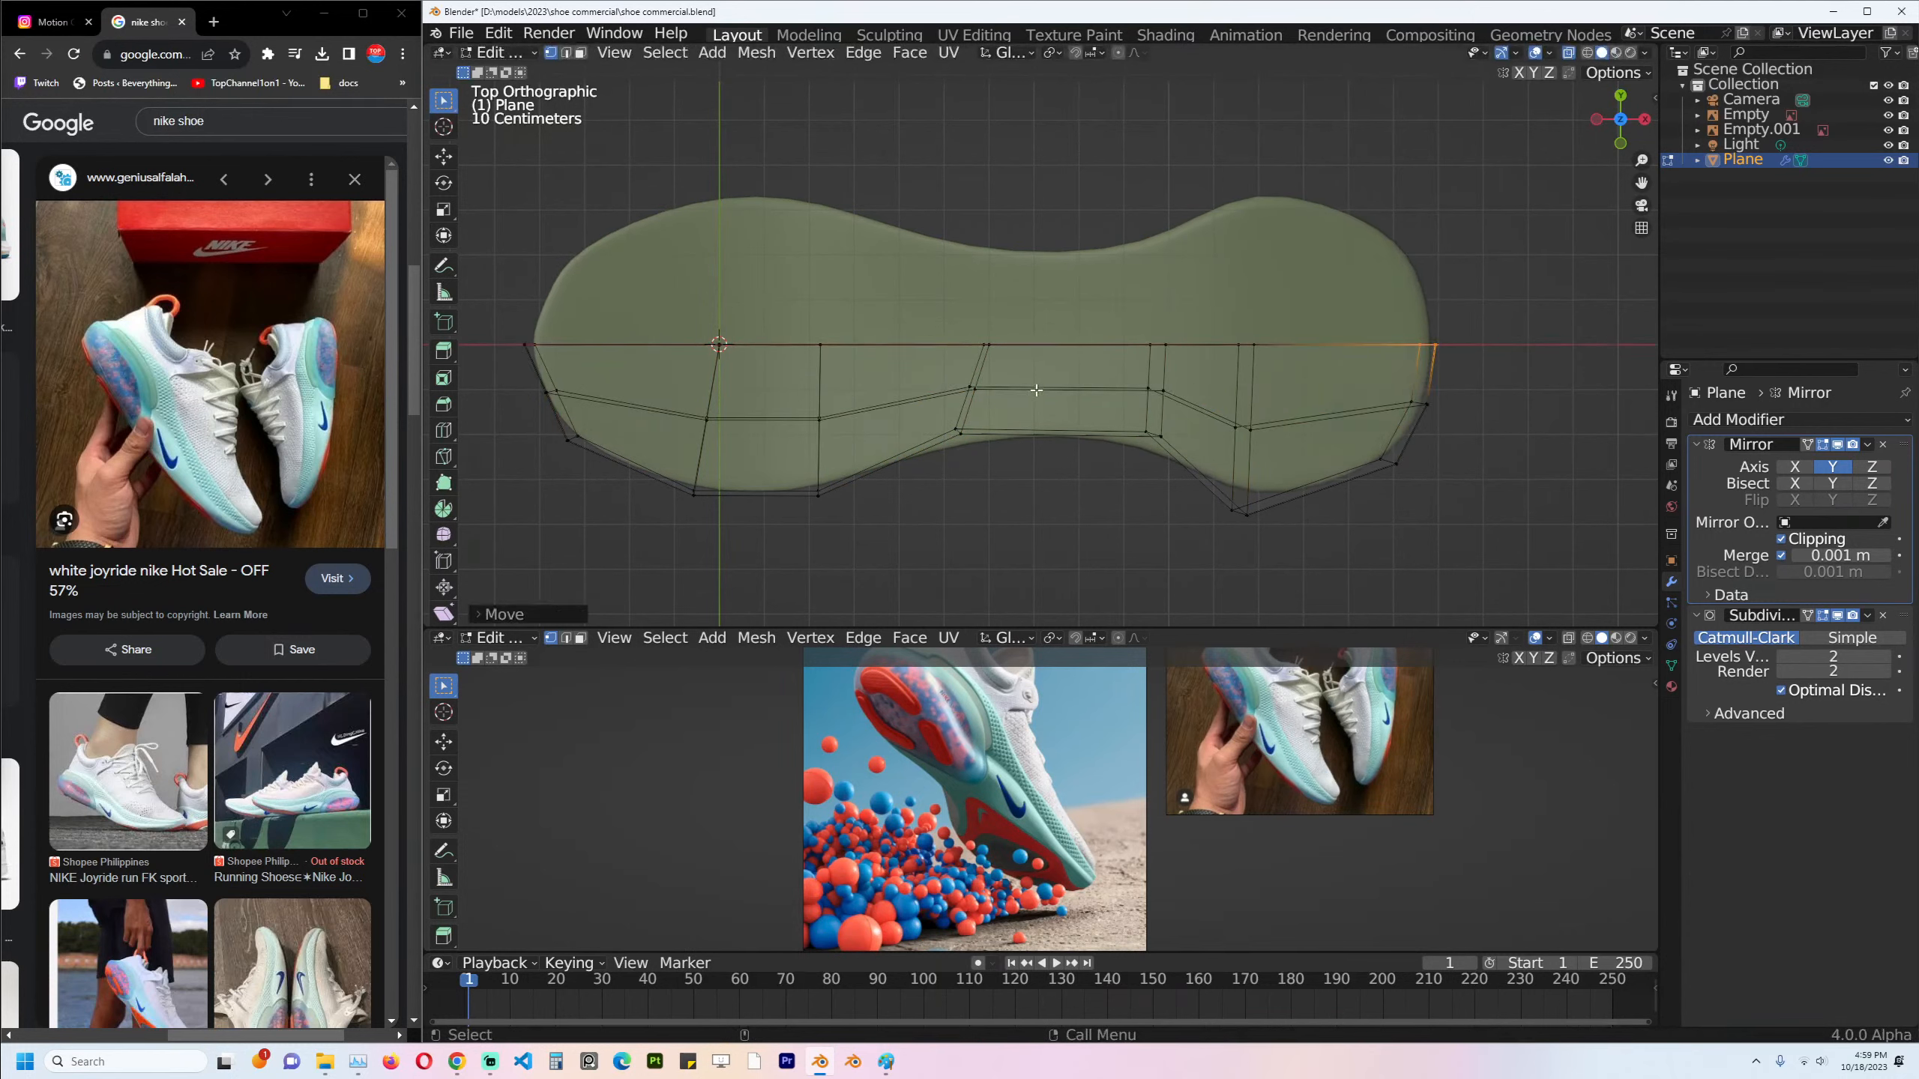
# Nudge the outer waist vertices and reposition the outer toe and ball vertices to round the sole's front outline.
pyautogui.moveTo(920, 423); pyautogui.dragTo(978, 464)
pyautogui.press('g')
pyautogui.click(978, 469)
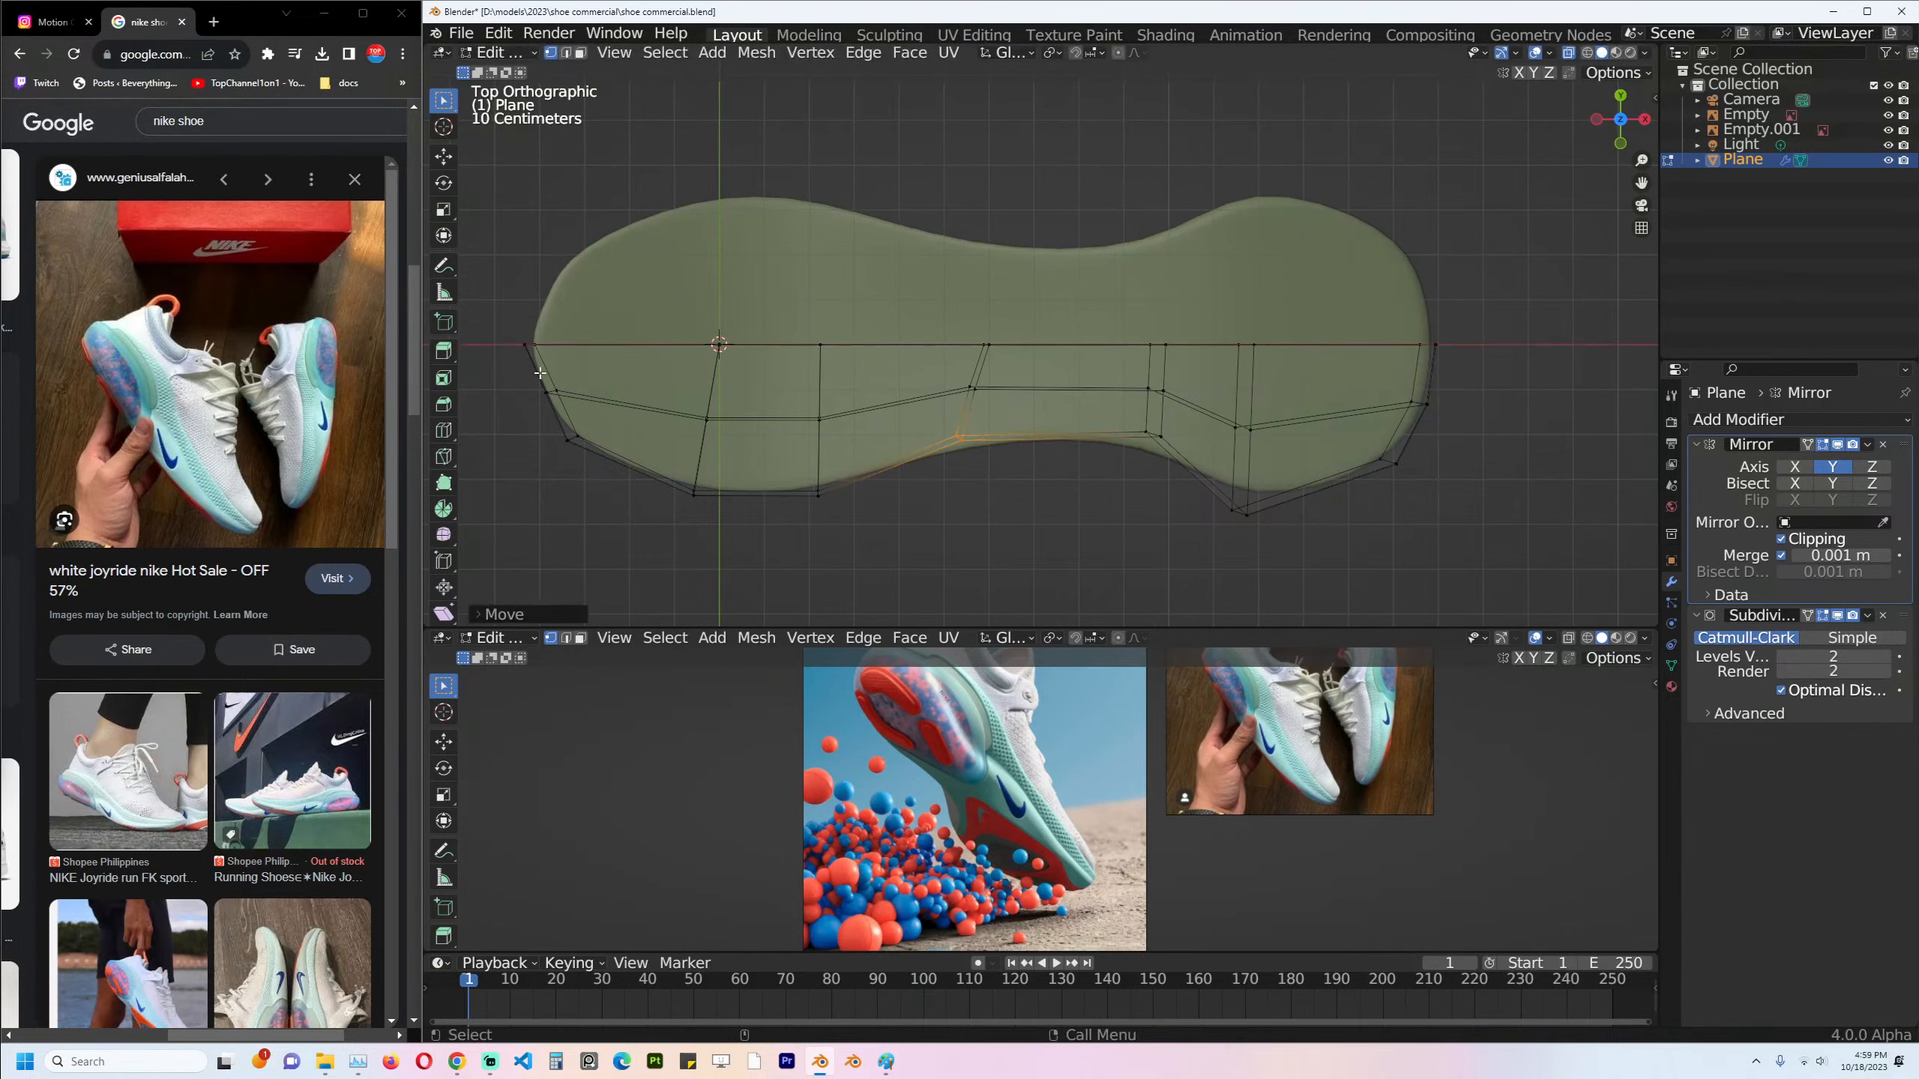
pyautogui.moveTo(517, 377); pyautogui.dragTo(737, 530)
pyautogui.press('g')
pyautogui.press('x')
pyautogui.click(592, 415)
pyautogui.press('g')
pyautogui.click(631, 474)
pyautogui.press('g')
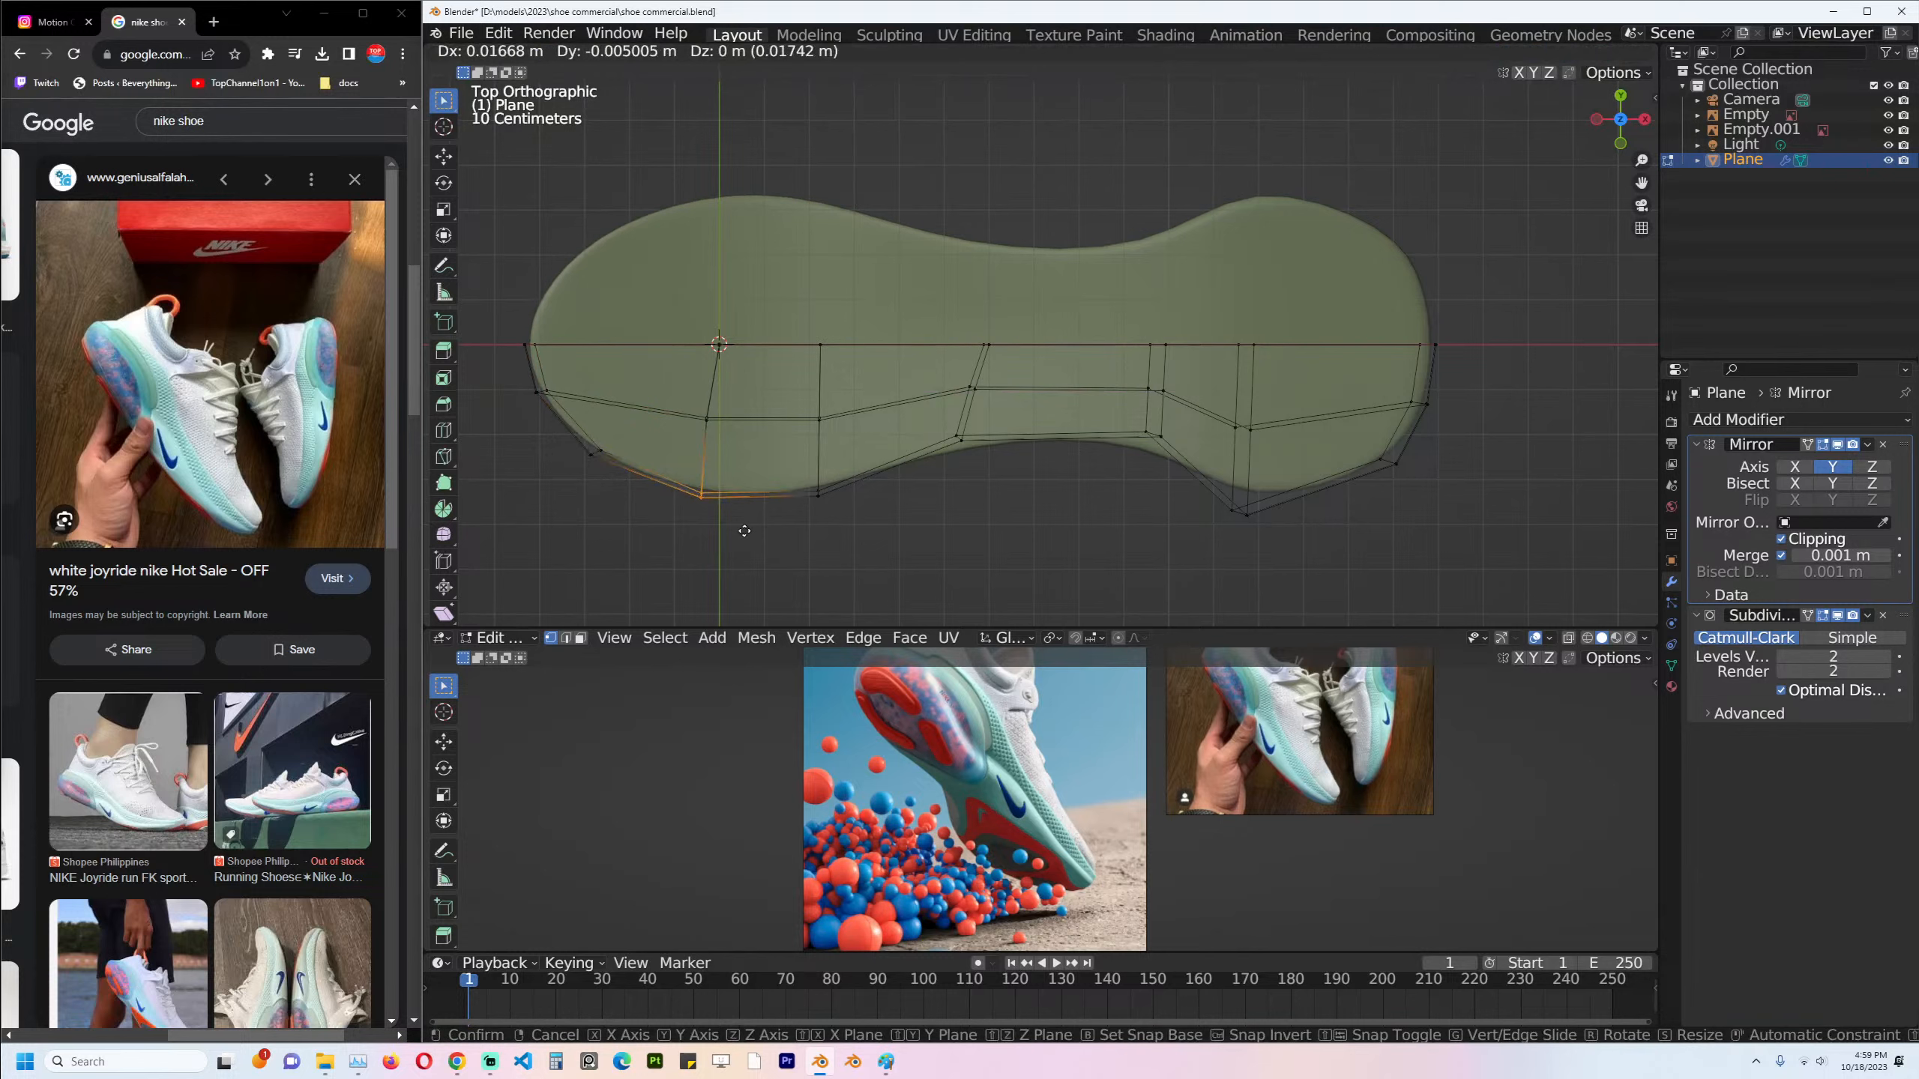
pyautogui.click(745, 531)
# Shift the lengthwise cut's forefoot and waist vertices slightly to even out the edge flow.
pyautogui.moveTo(664, 374)
pyautogui.mouseDown()
pyautogui.moveTo(748, 428)
pyautogui.moveTo(843, 433)
pyautogui.mouseUp()
pyautogui.press('g')
pyautogui.click(759, 422)
pyautogui.moveTo(943, 375); pyautogui.dragTo(1029, 428)
pyautogui.press('g')
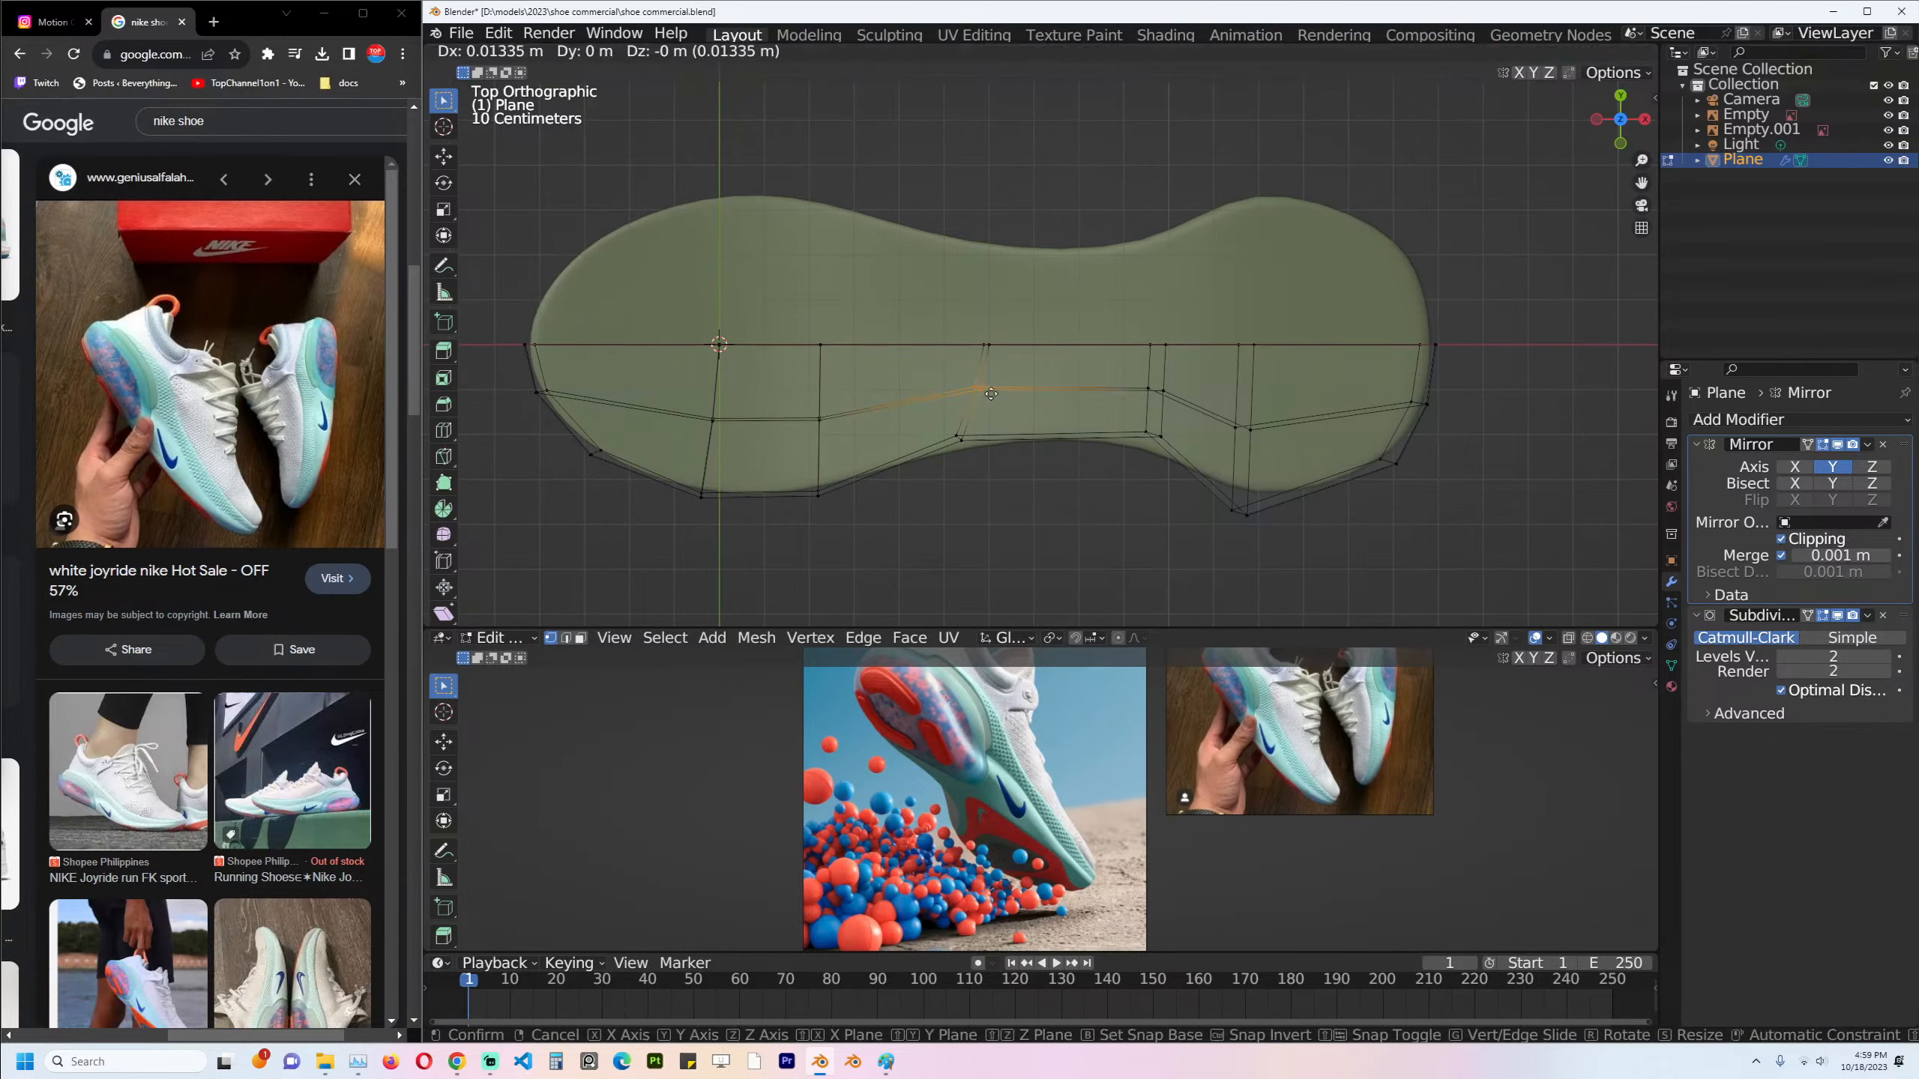
pyautogui.click(1035, 428)
pyautogui.hotkey('alt', 'z')
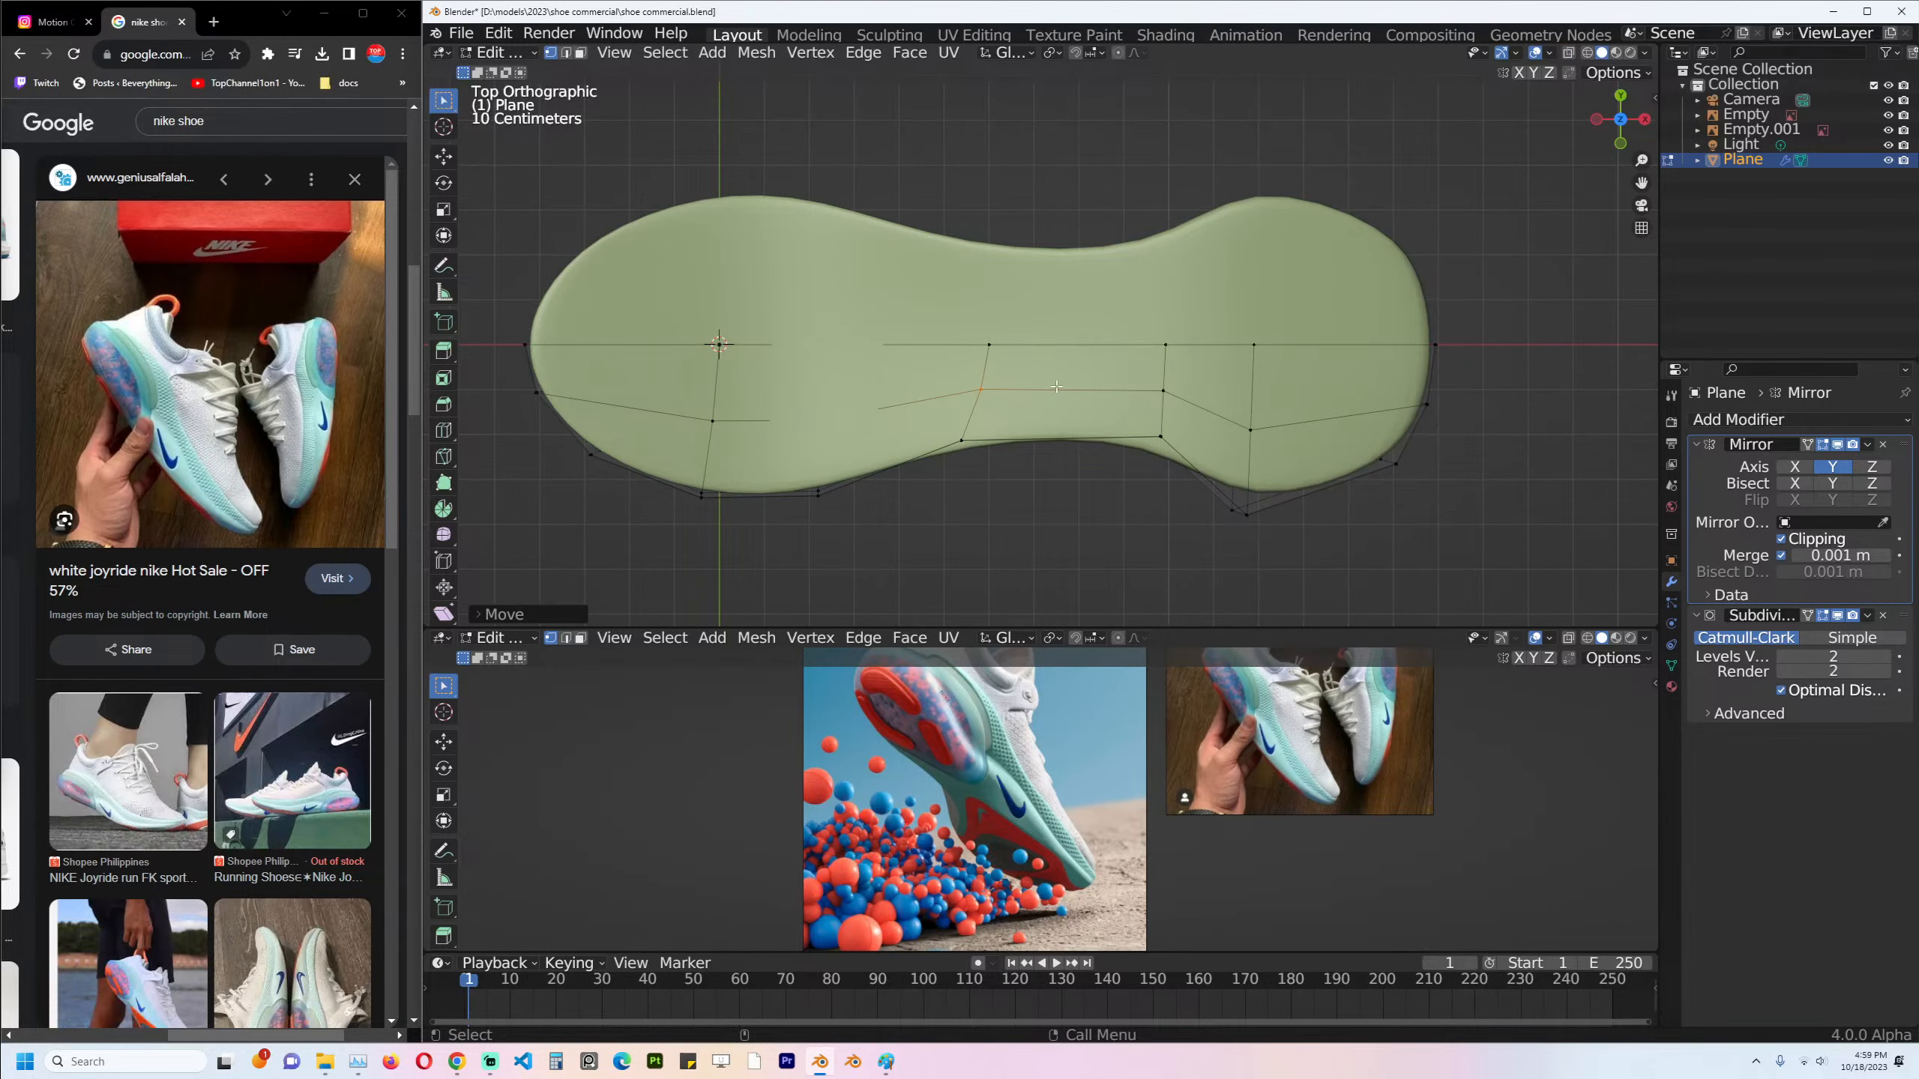
# From the right view, move the top vertices of the sole's heel half outward along Y to flare the upper edge.
pyautogui.press('KP_1')
pyautogui.keyDown('shift'); pyautogui.moveTo(1143, 385); pyautogui.dragTo(1118, 395, button='middle'); pyautogui.keyUp('shift')
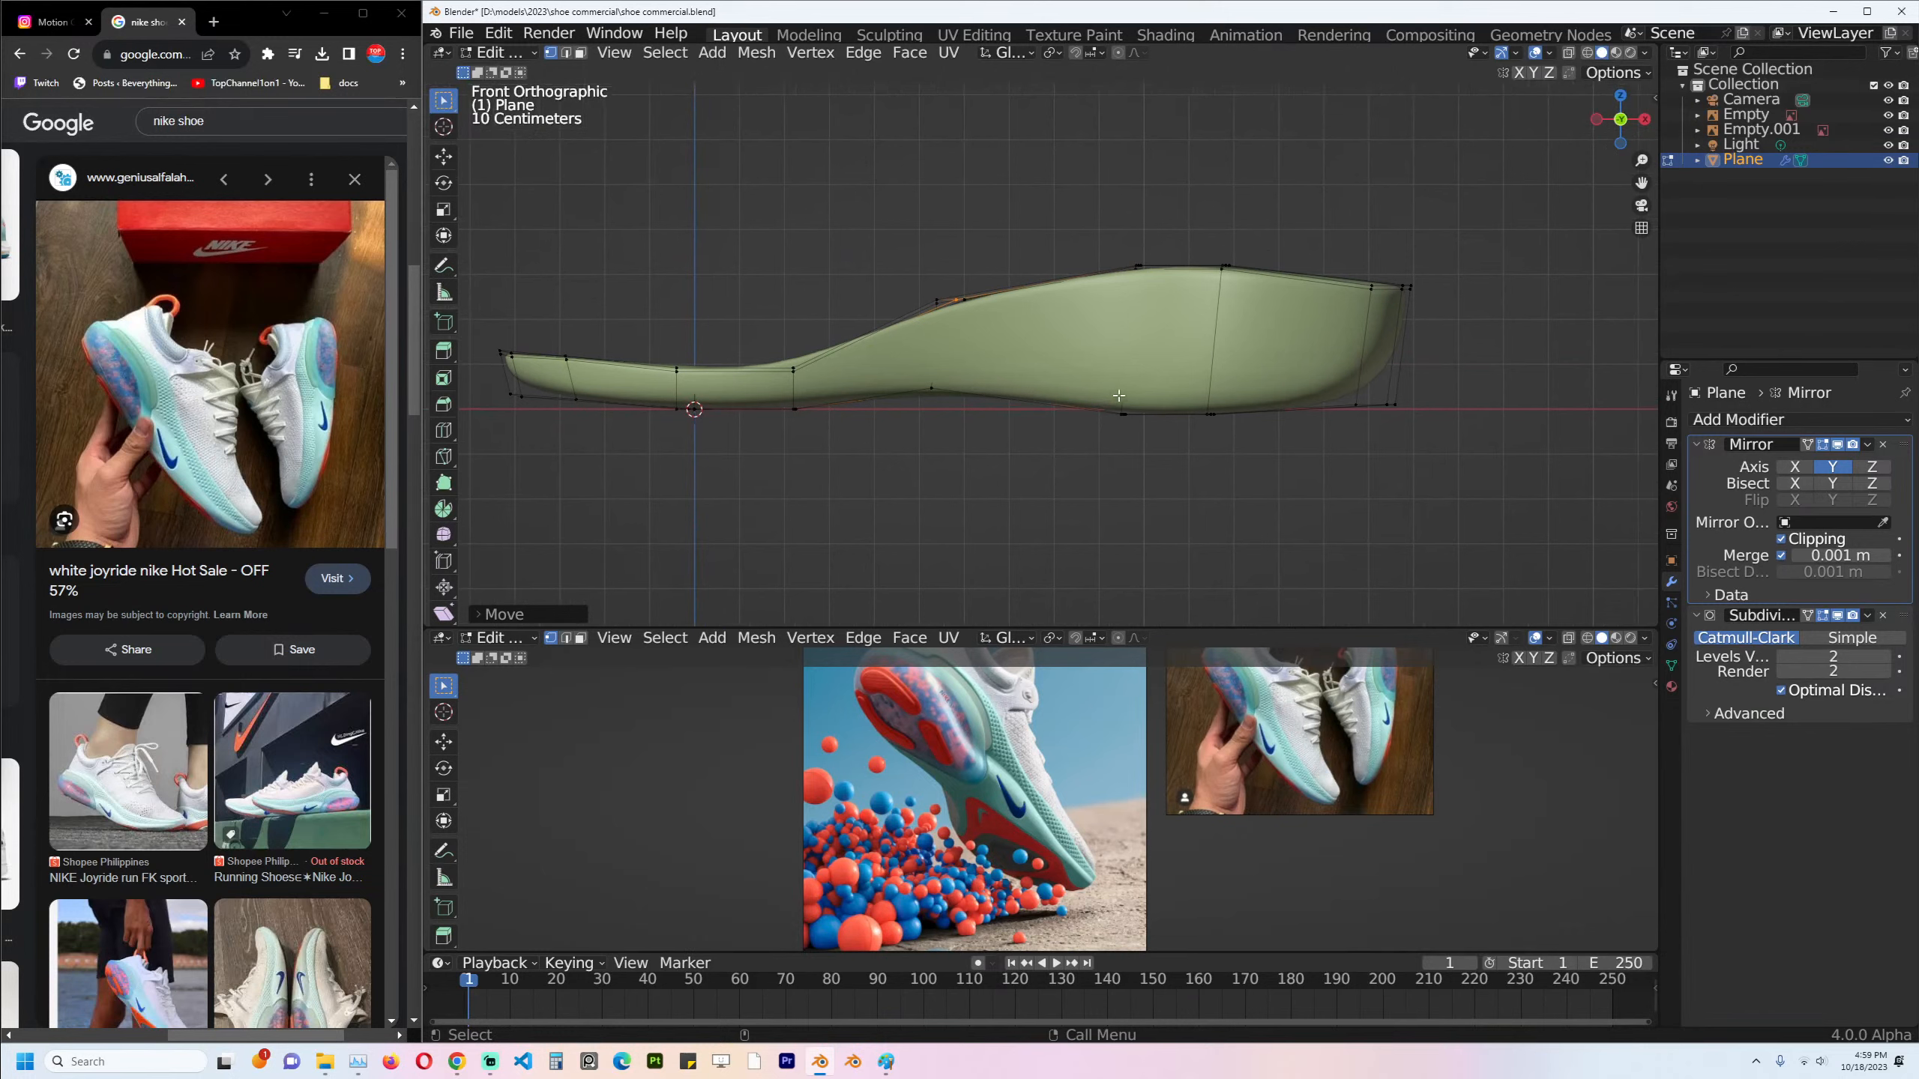
pyautogui.press('KP_3')
pyautogui.hotkey('alt', 'z')
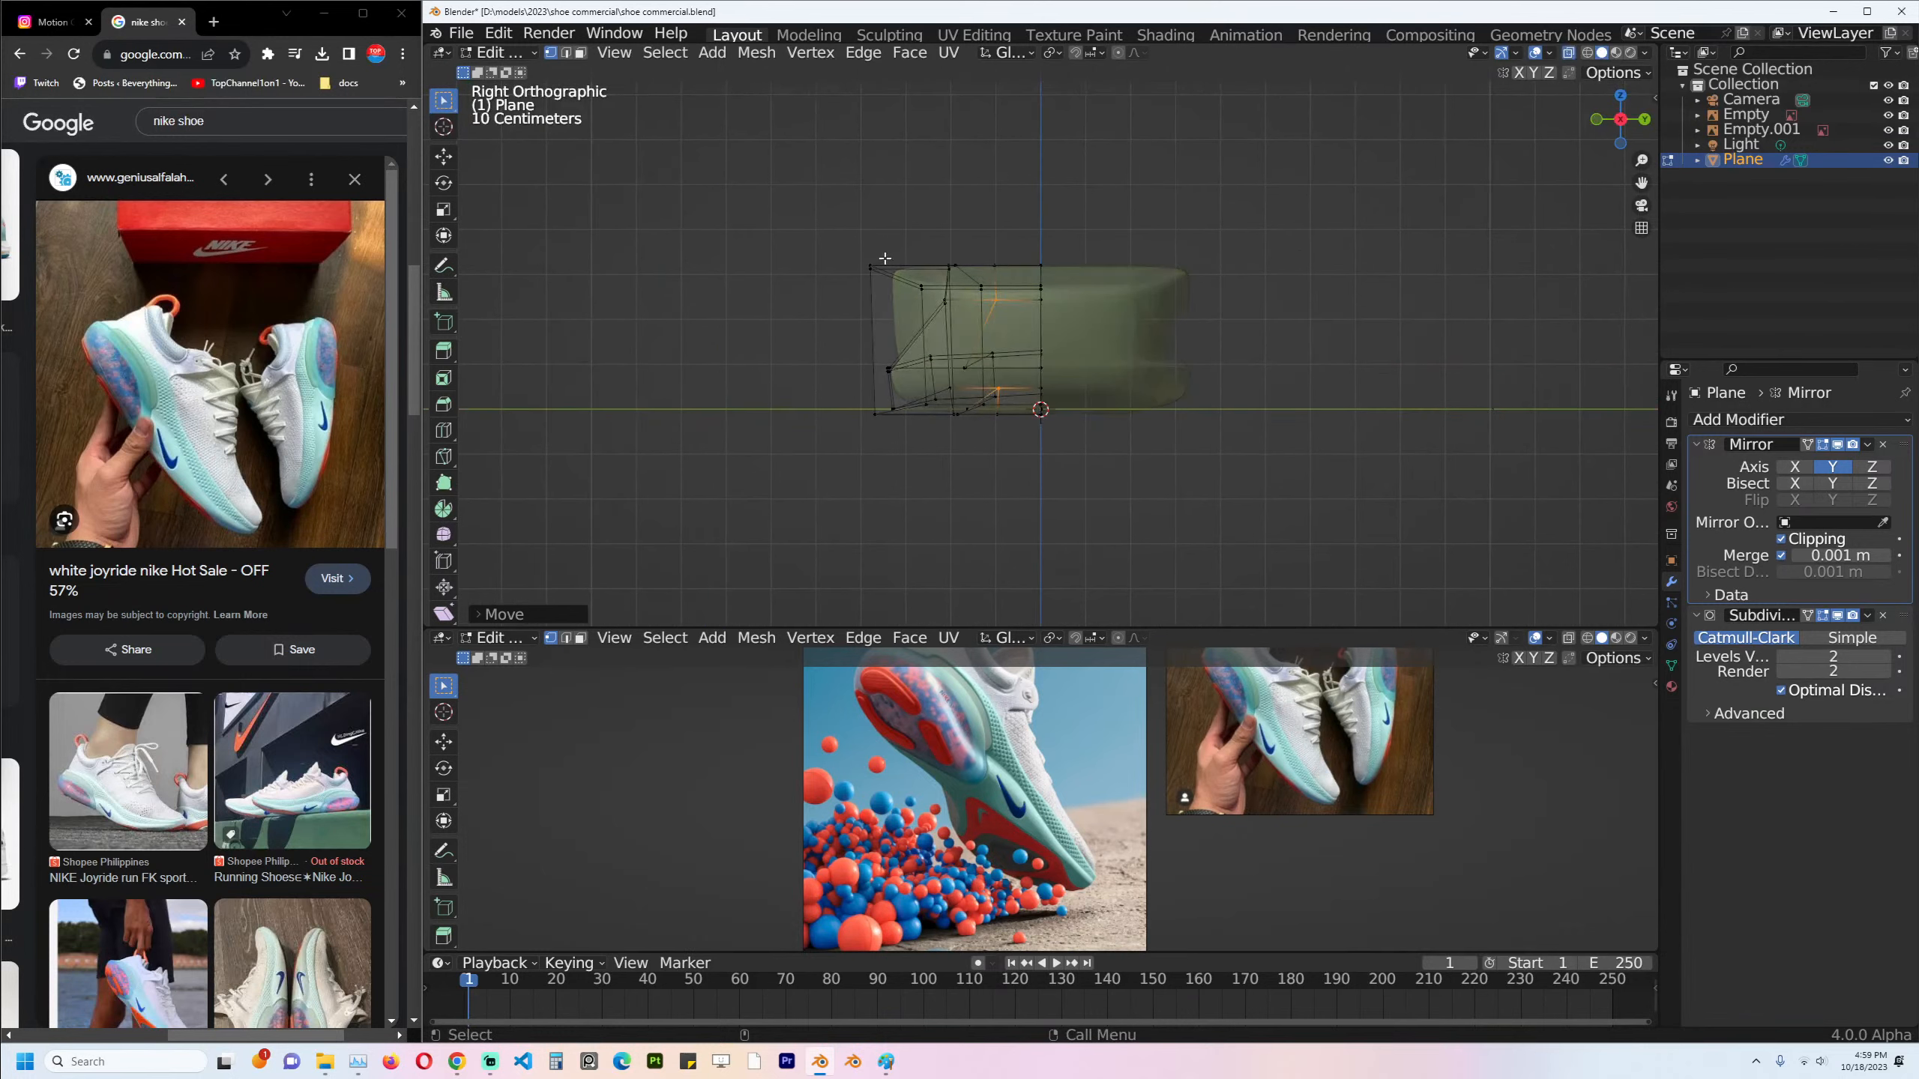
pyautogui.moveTo(803, 214); pyautogui.dragTo(1004, 314)
pyautogui.press('g')
pyautogui.press('y')
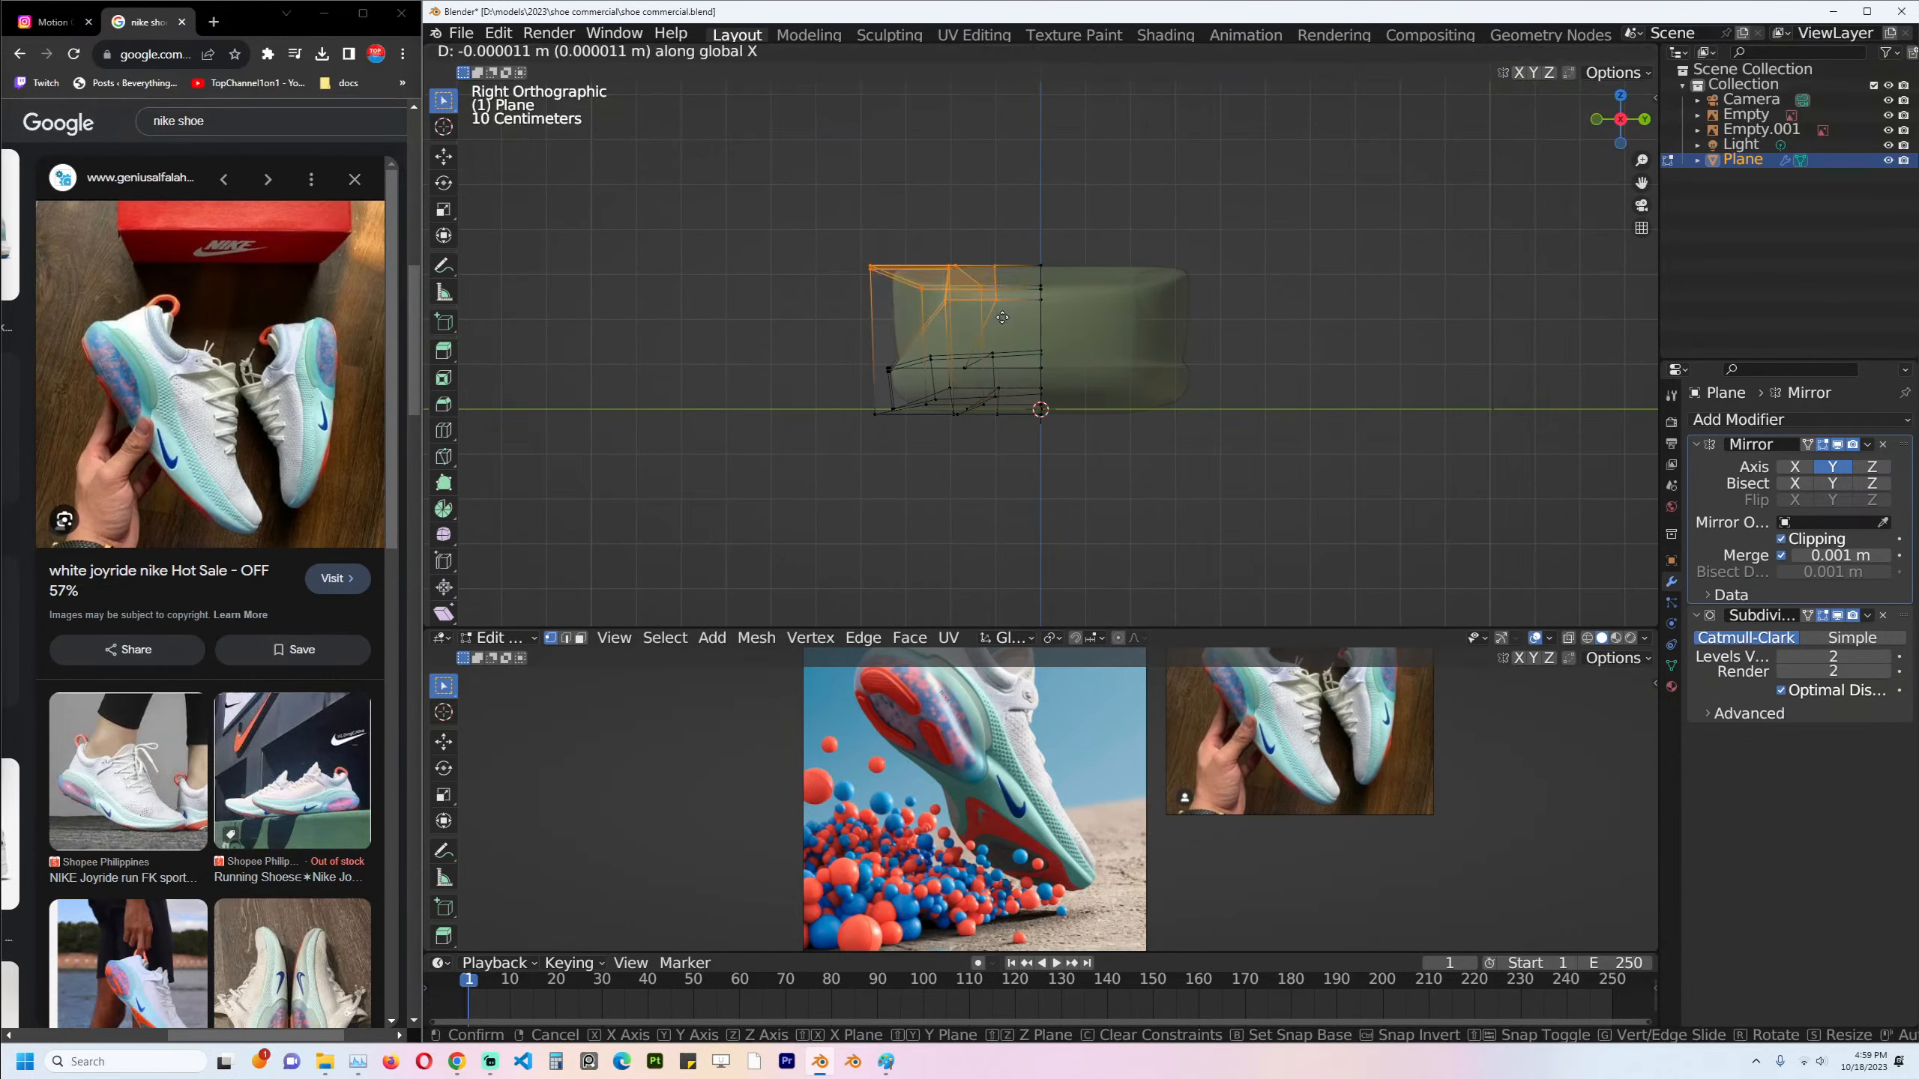
pyautogui.click(996, 313)
pyautogui.hotkey('alt', 'z')
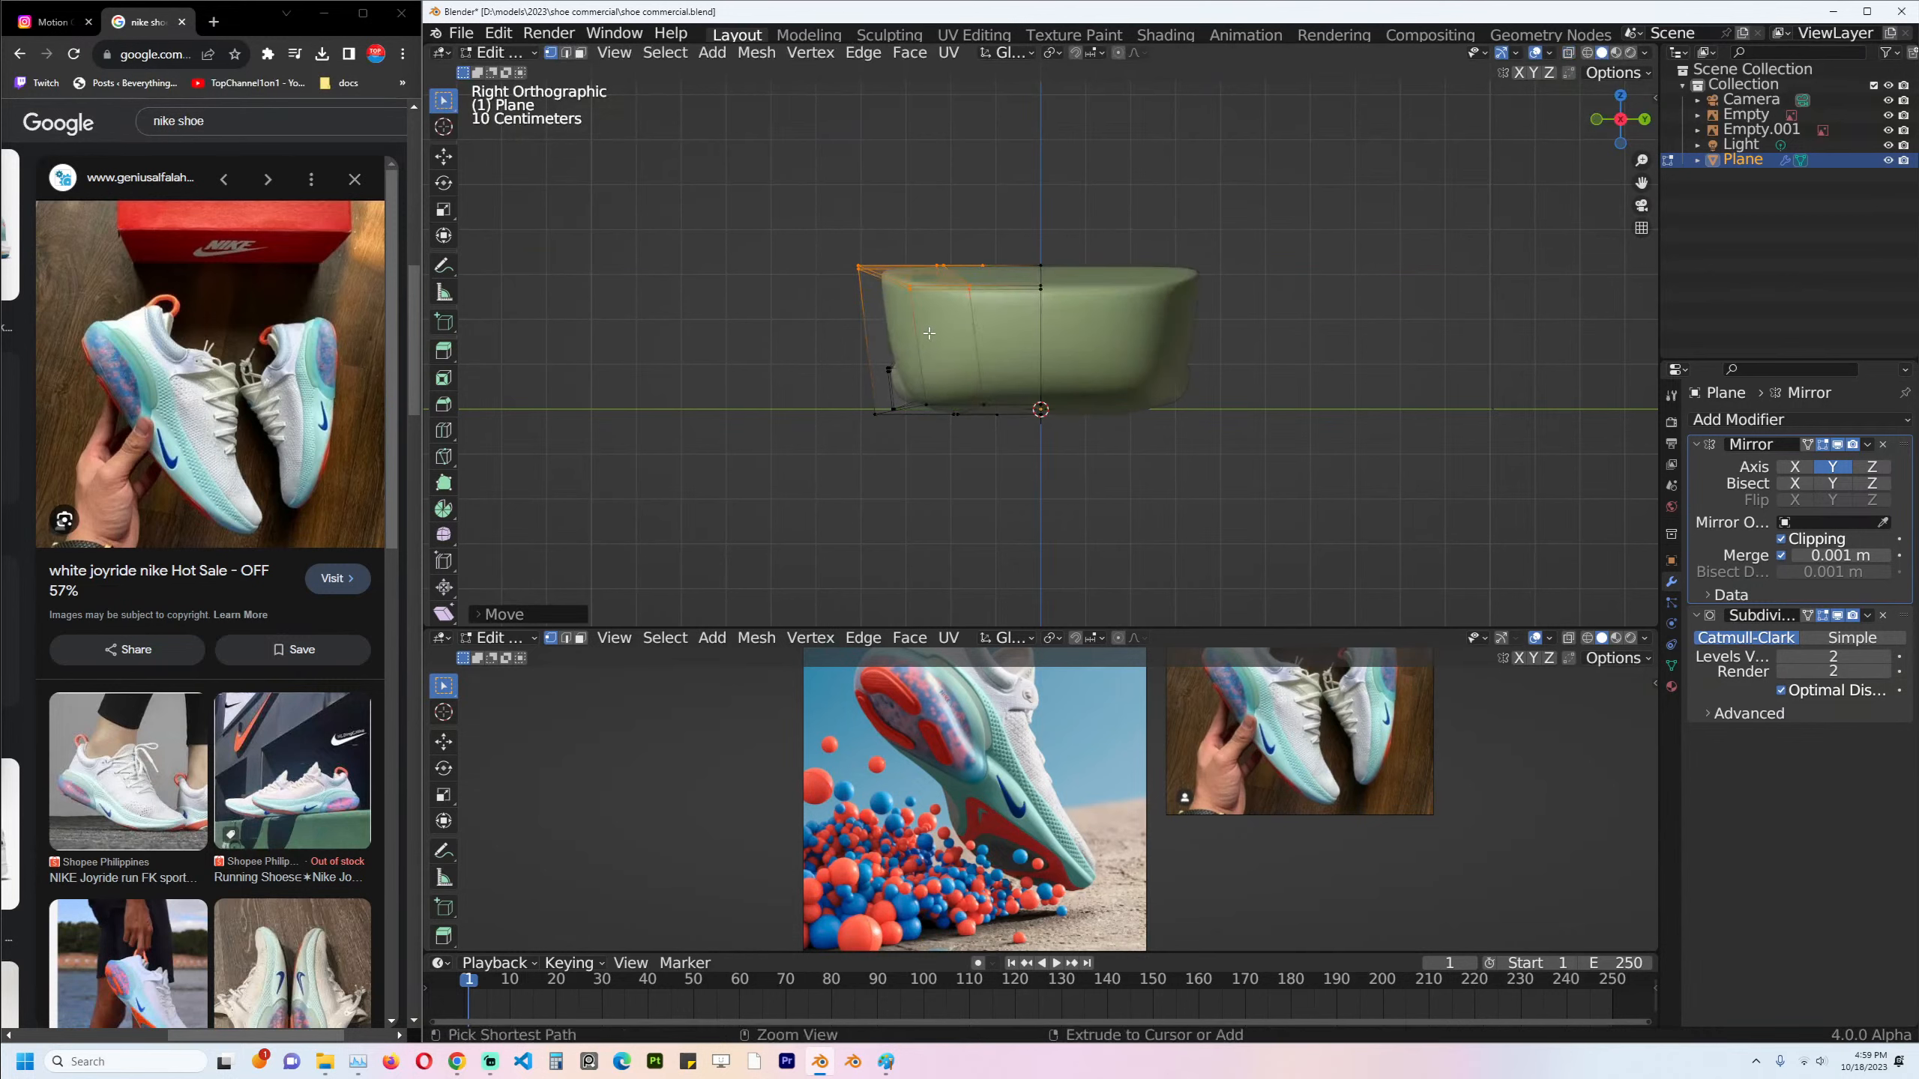
# Add a centred horizontal loop cut around the sole's side wall.
pyautogui.hotkey('ctrl', 'r')
pyautogui.click(891, 373)
pyautogui.rightClick(891, 374)
pyautogui.hotkey('alt', 'z')
pyautogui.hotkey('alt', 'z')
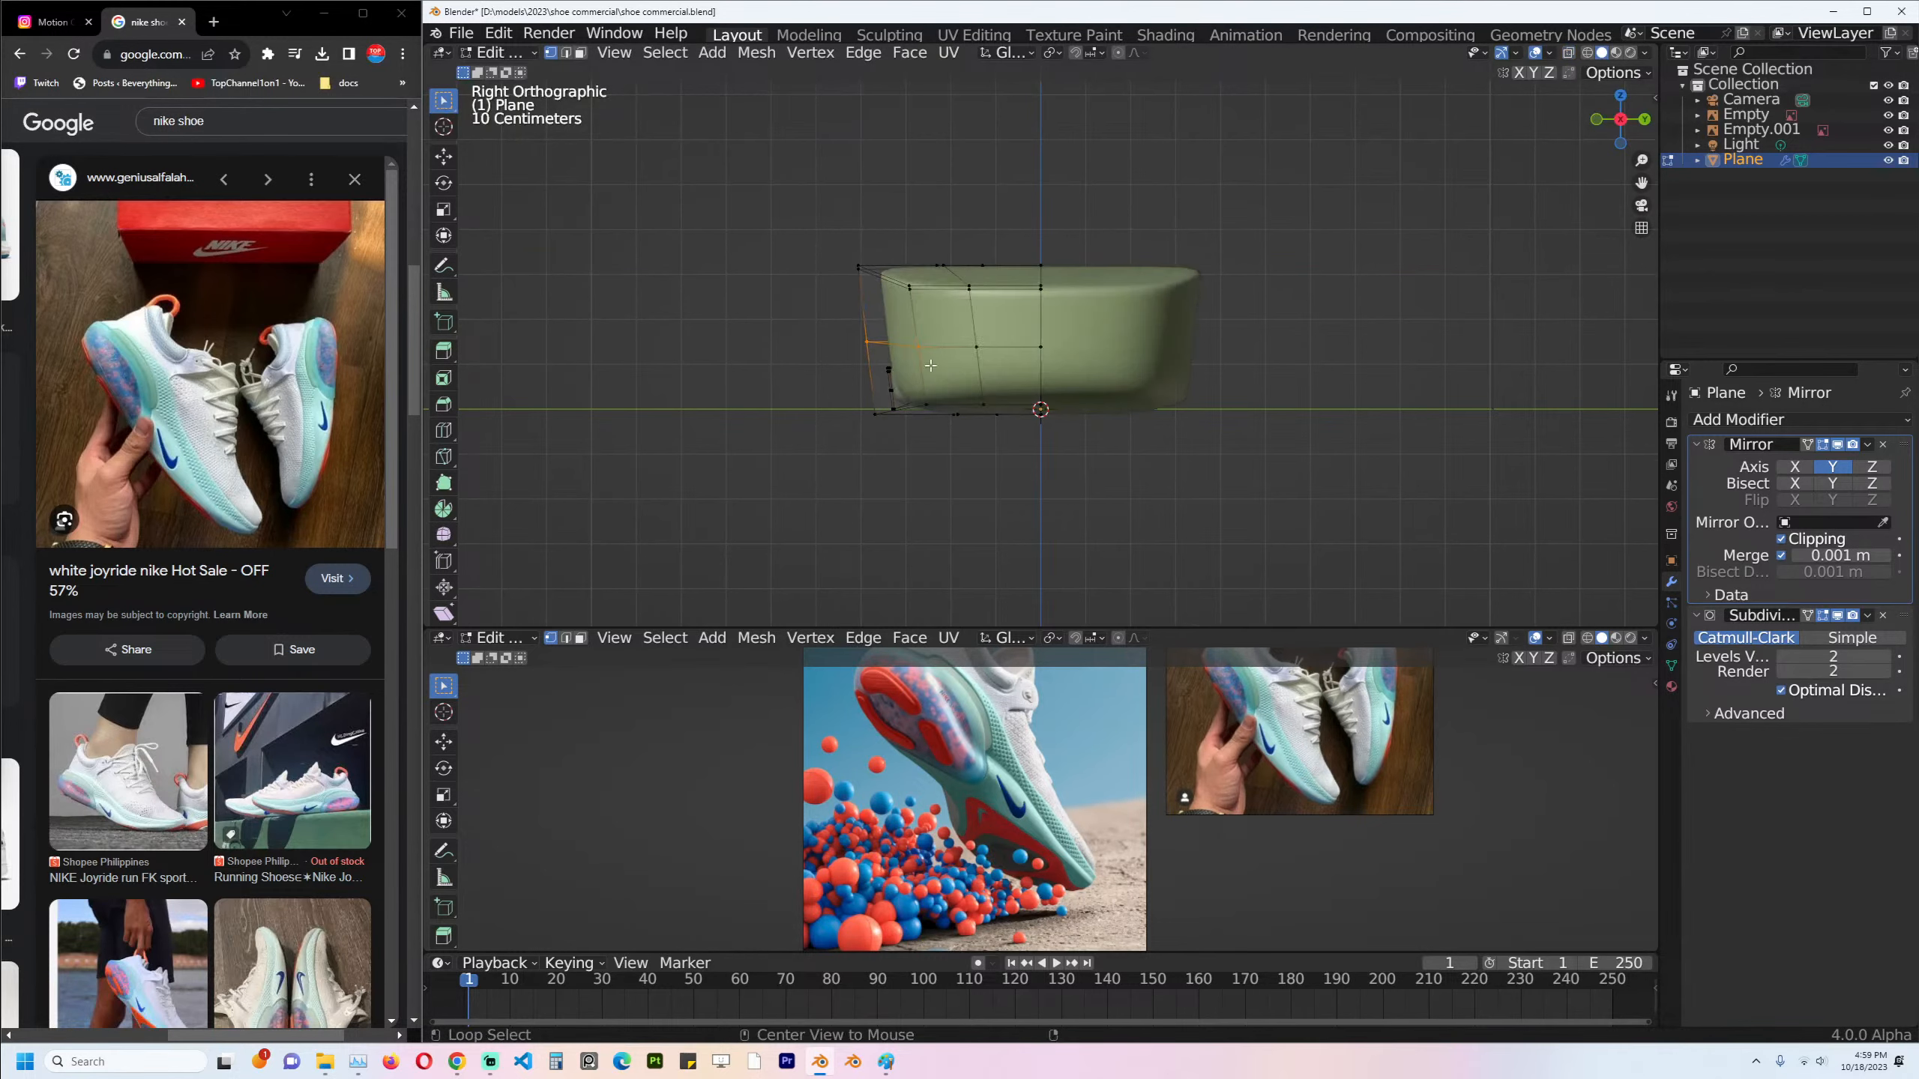
# Pull the horizontal cut's vertices on the heel's side outward along Y with the Move tool.
pyautogui.moveTo(944, 355); pyautogui.dragTo(881, 338, button='middle')
pyautogui.keyDown('ctrl'); pyautogui.click(881, 338); pyautogui.keyUp('ctrl')
pyautogui.click(443, 155)
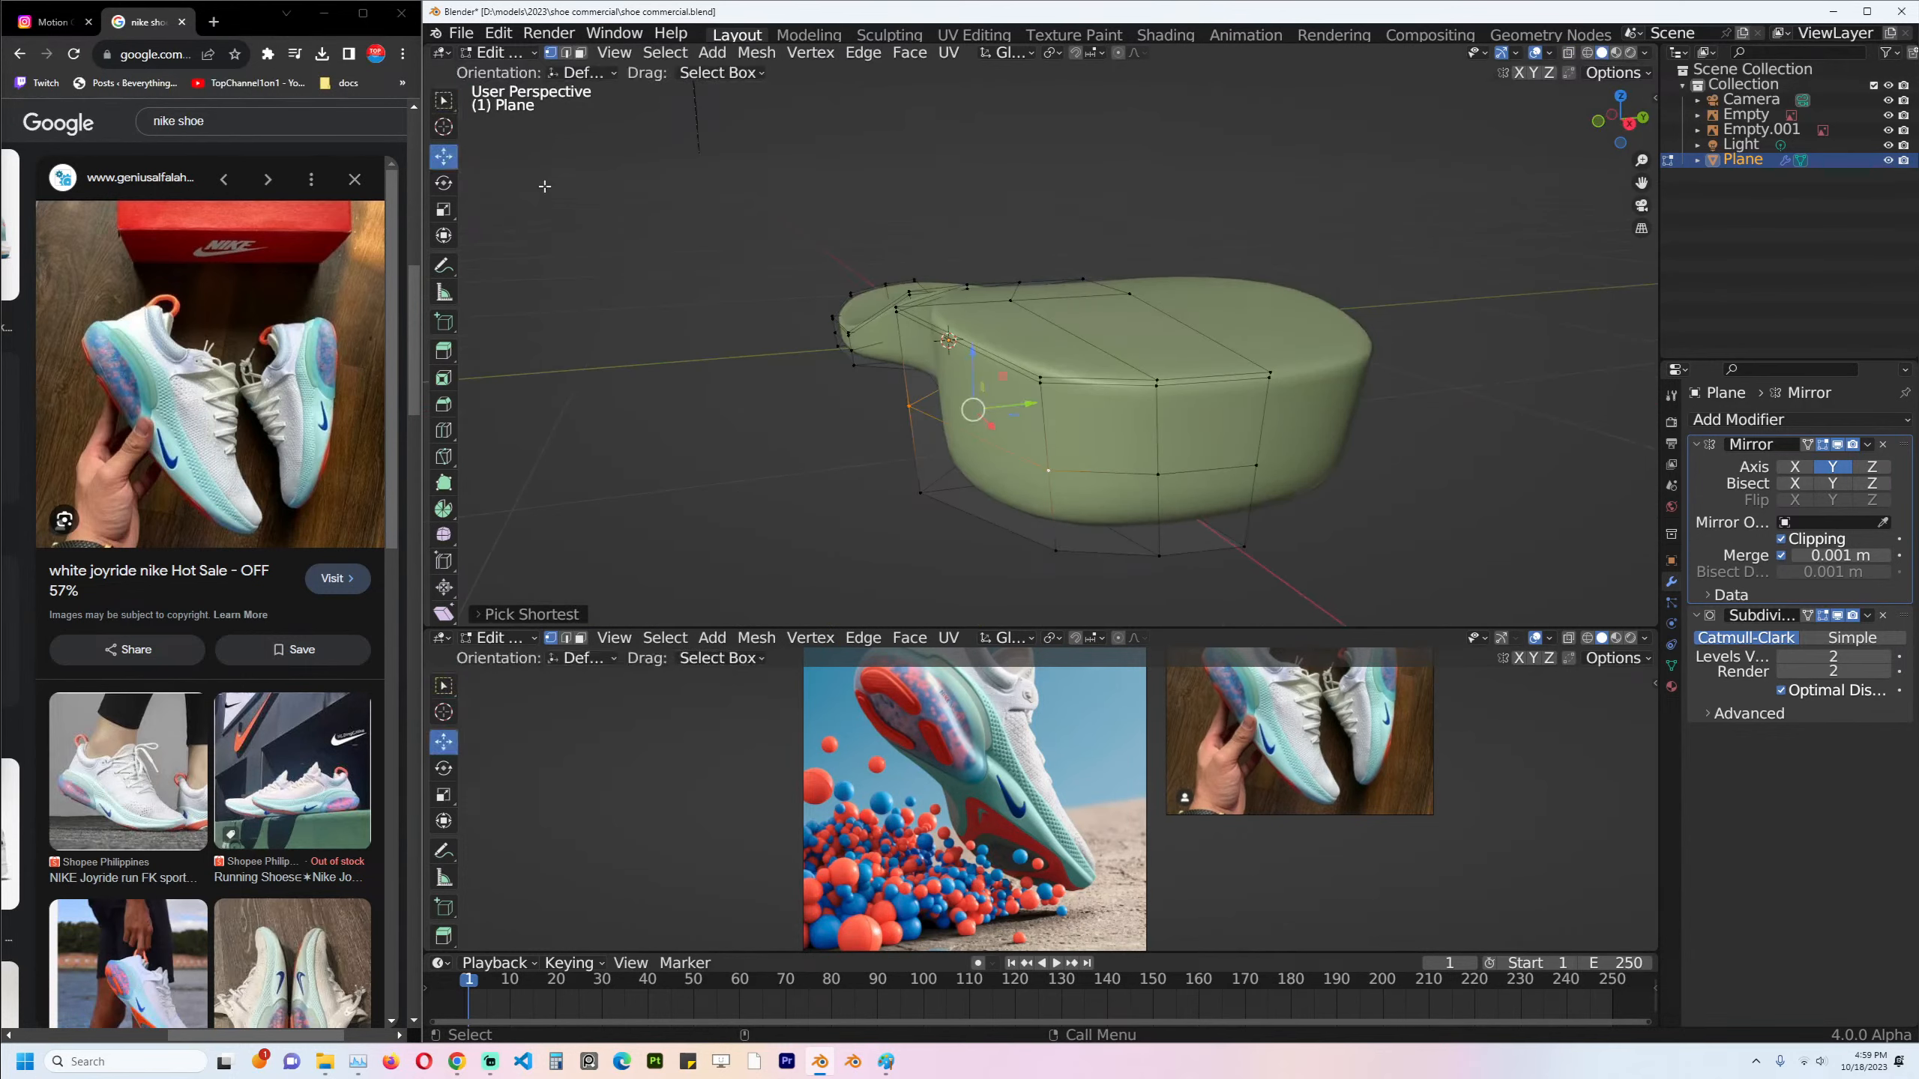
pyautogui.moveTo(1048, 409); pyautogui.dragTo(1004, 404)
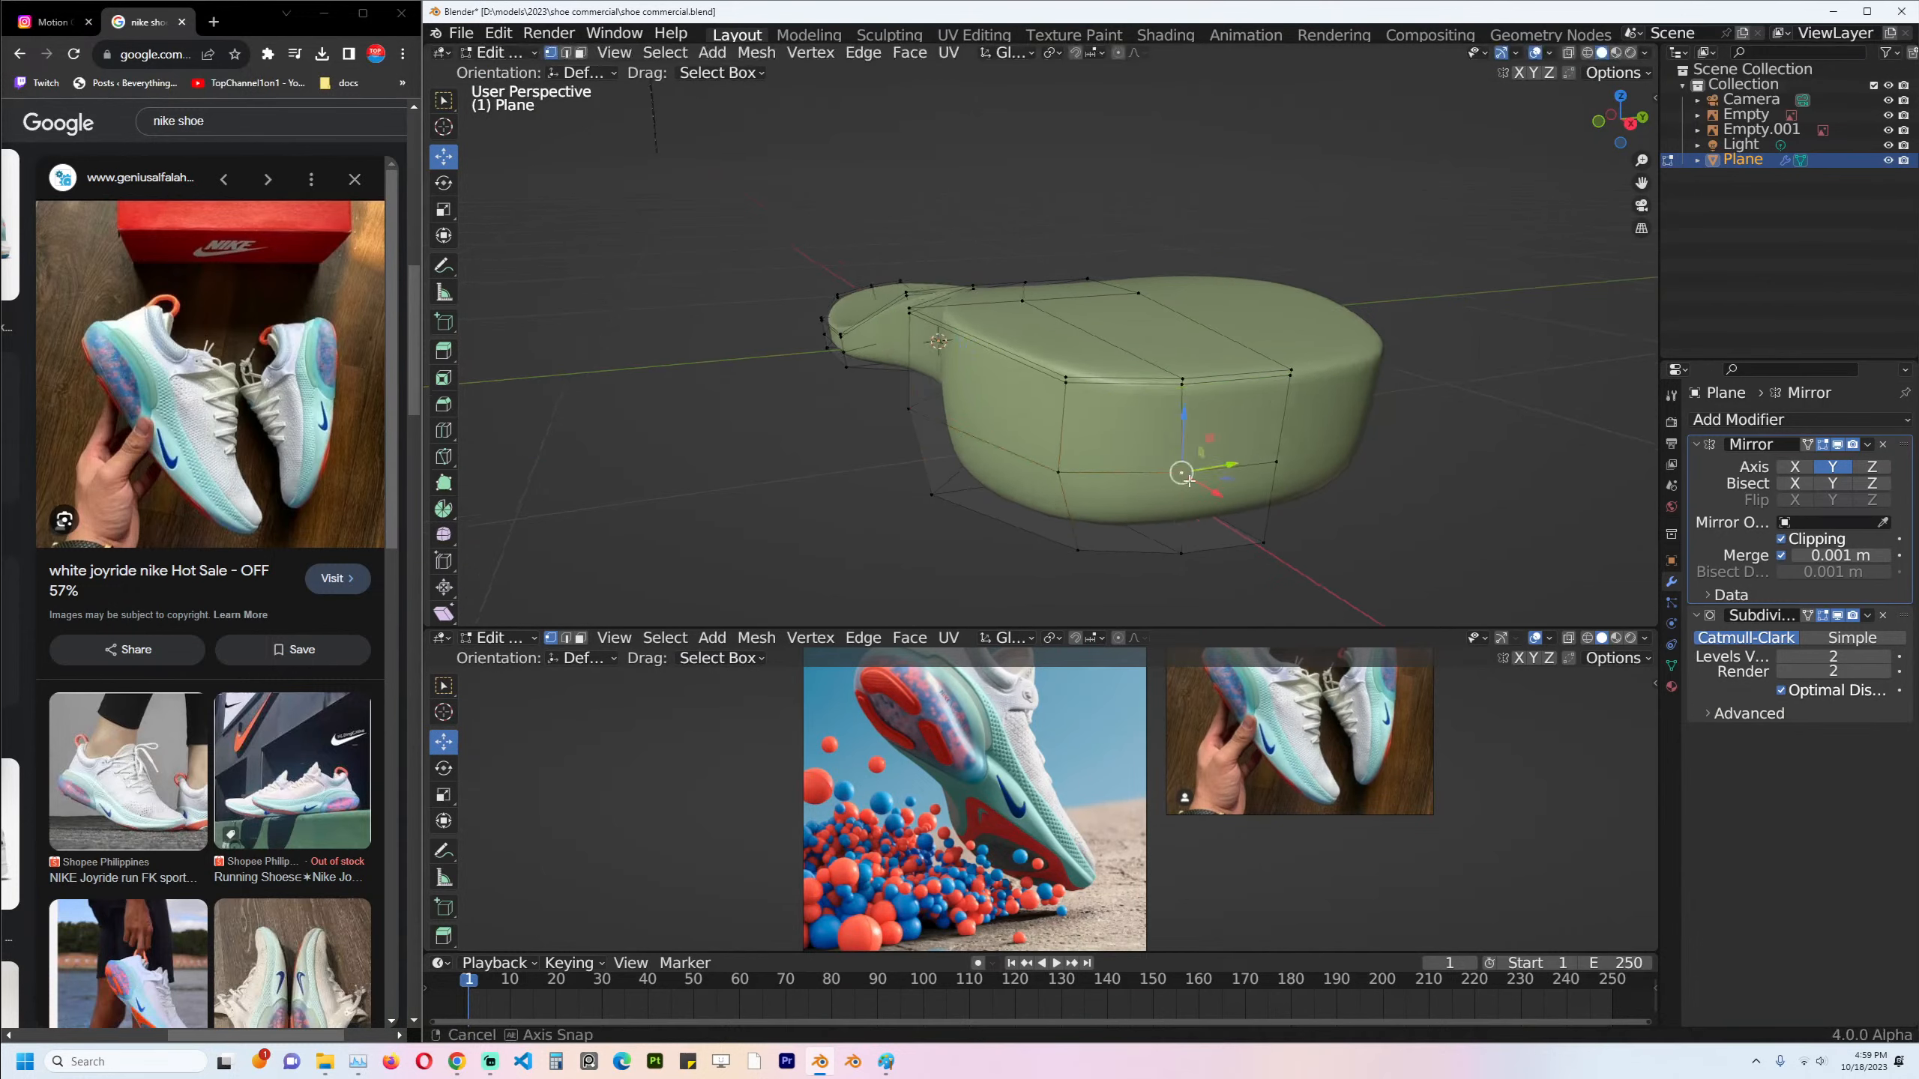
pyautogui.moveTo(1005, 404); pyautogui.dragTo(960, 412, button='middle')
# Examine the subdivided sole's shape from the right, from the front and in perspective.
pyautogui.press('Tab')
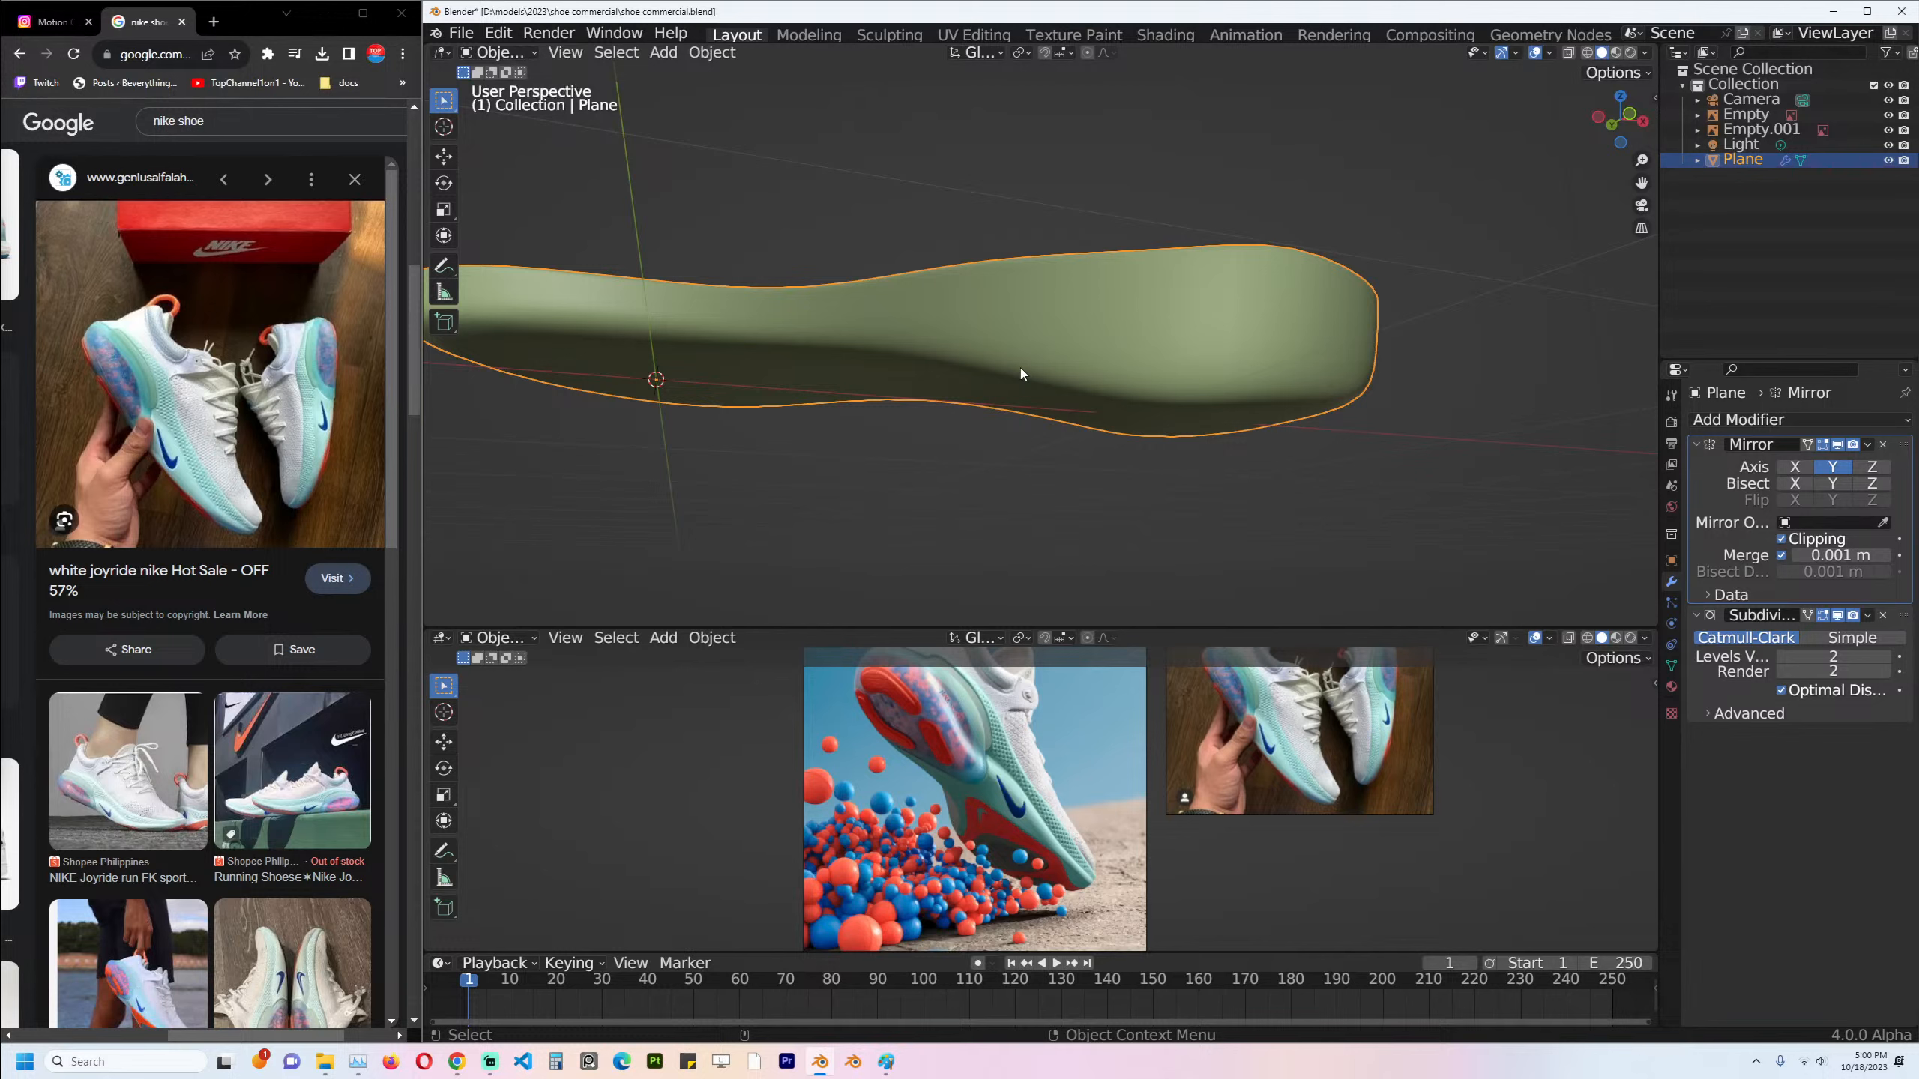
pyautogui.press('KP_3')
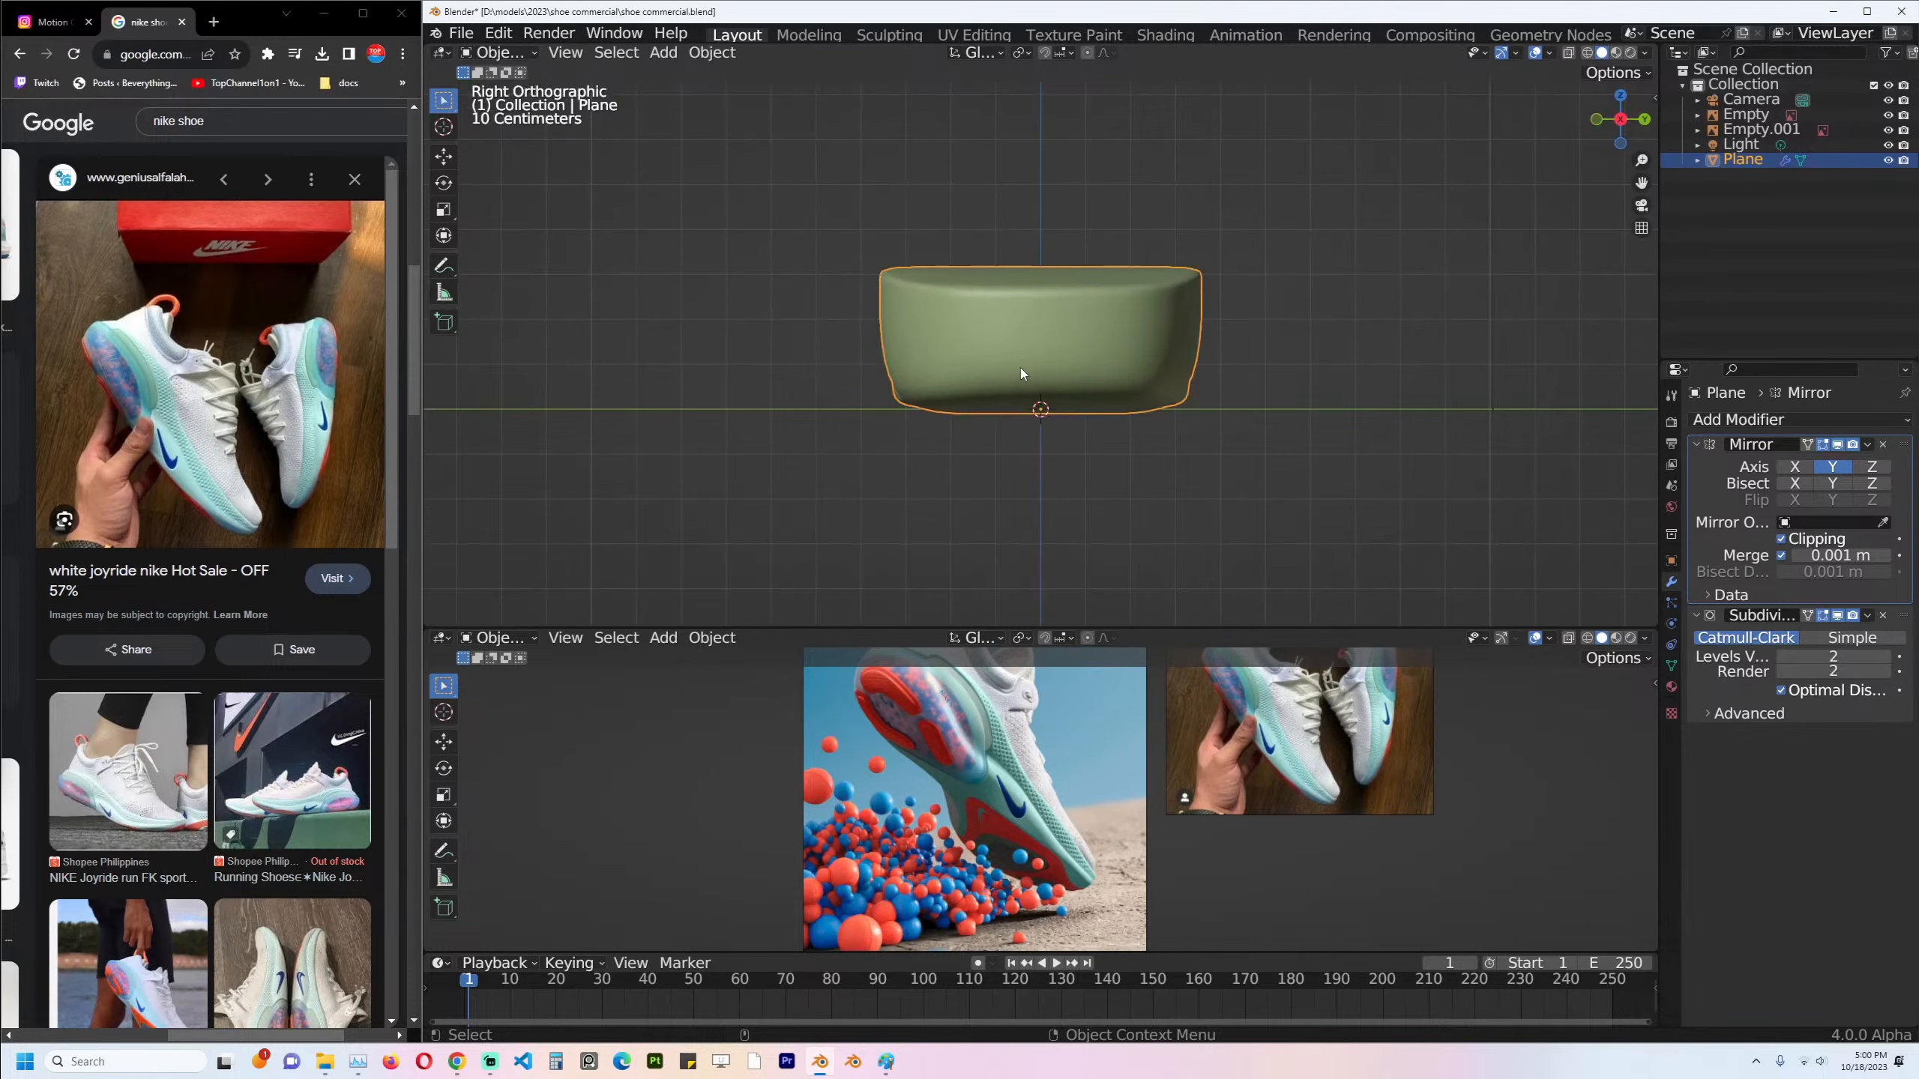
pyautogui.press('Tab')
pyautogui.press('KP_1')
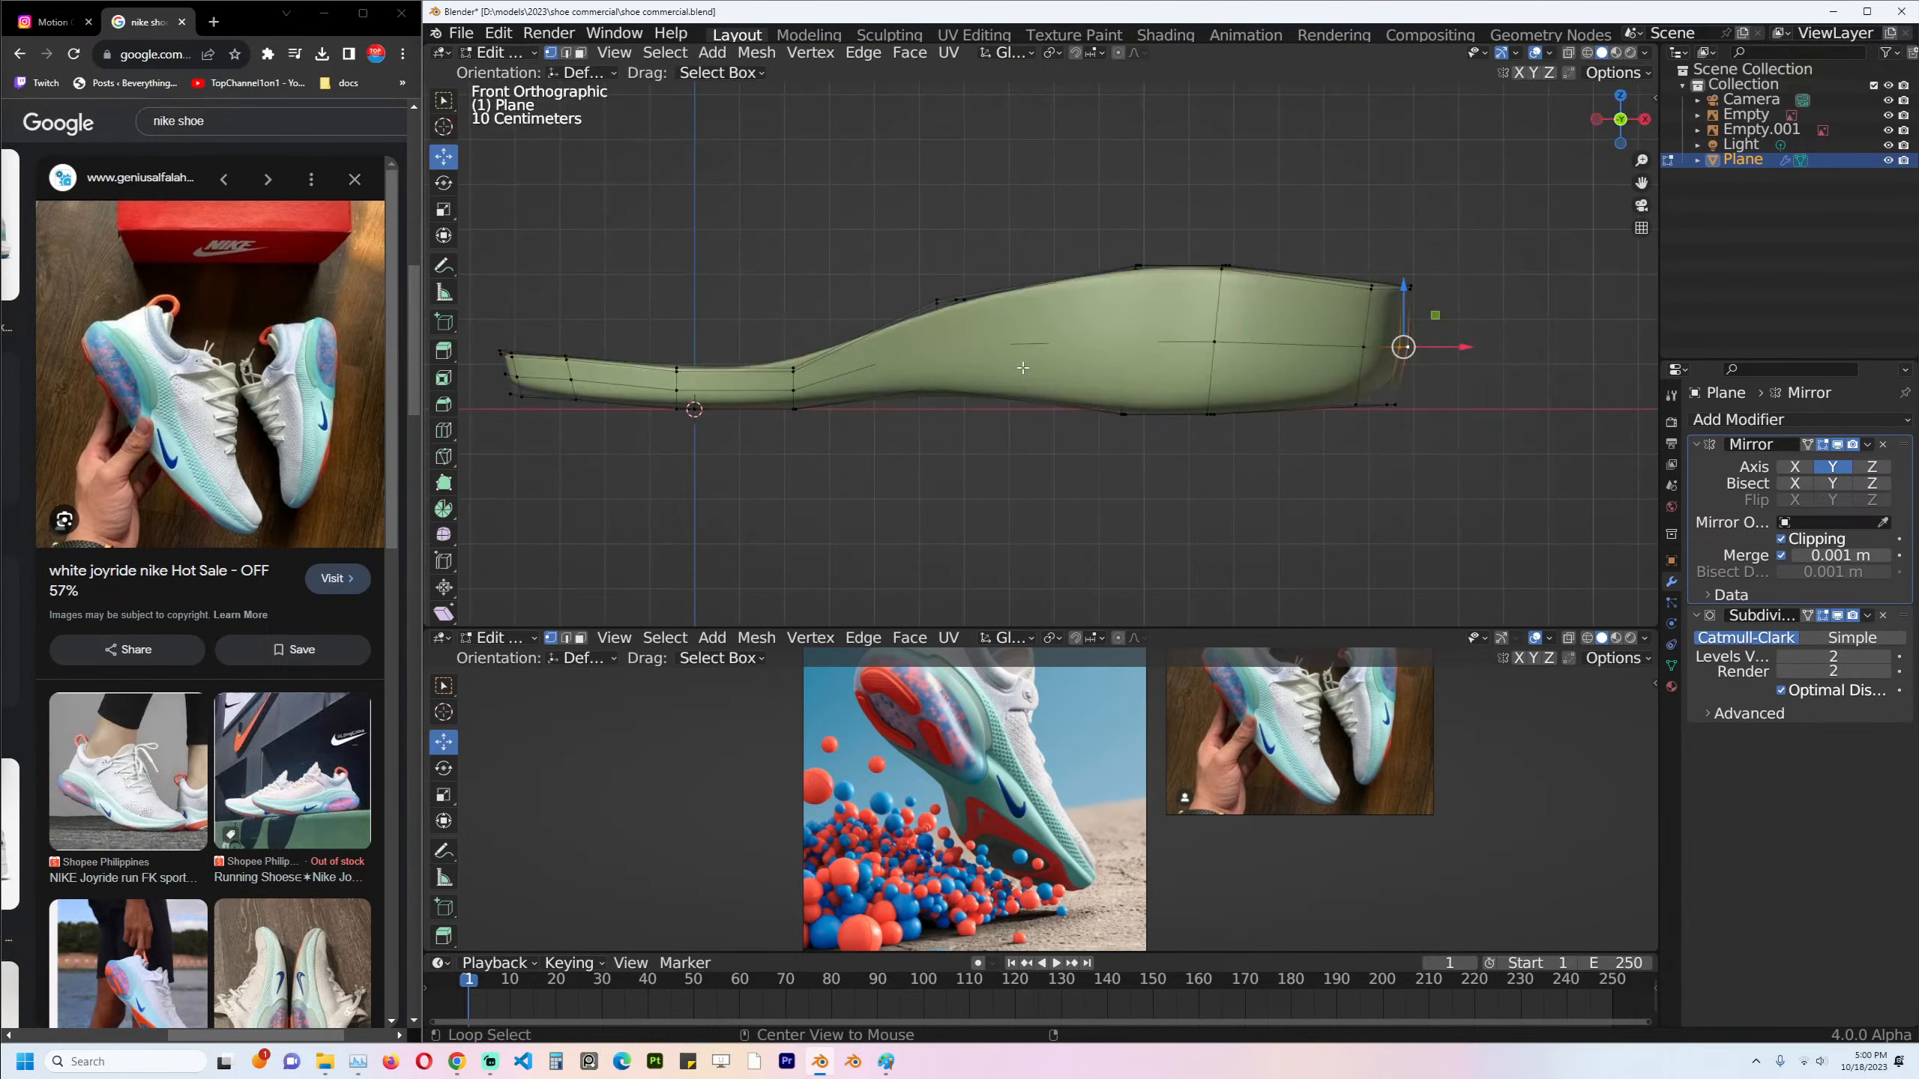
pyautogui.press('Tab')
pyautogui.moveTo(1169, 320); pyautogui.dragTo(1235, 381, button='middle')
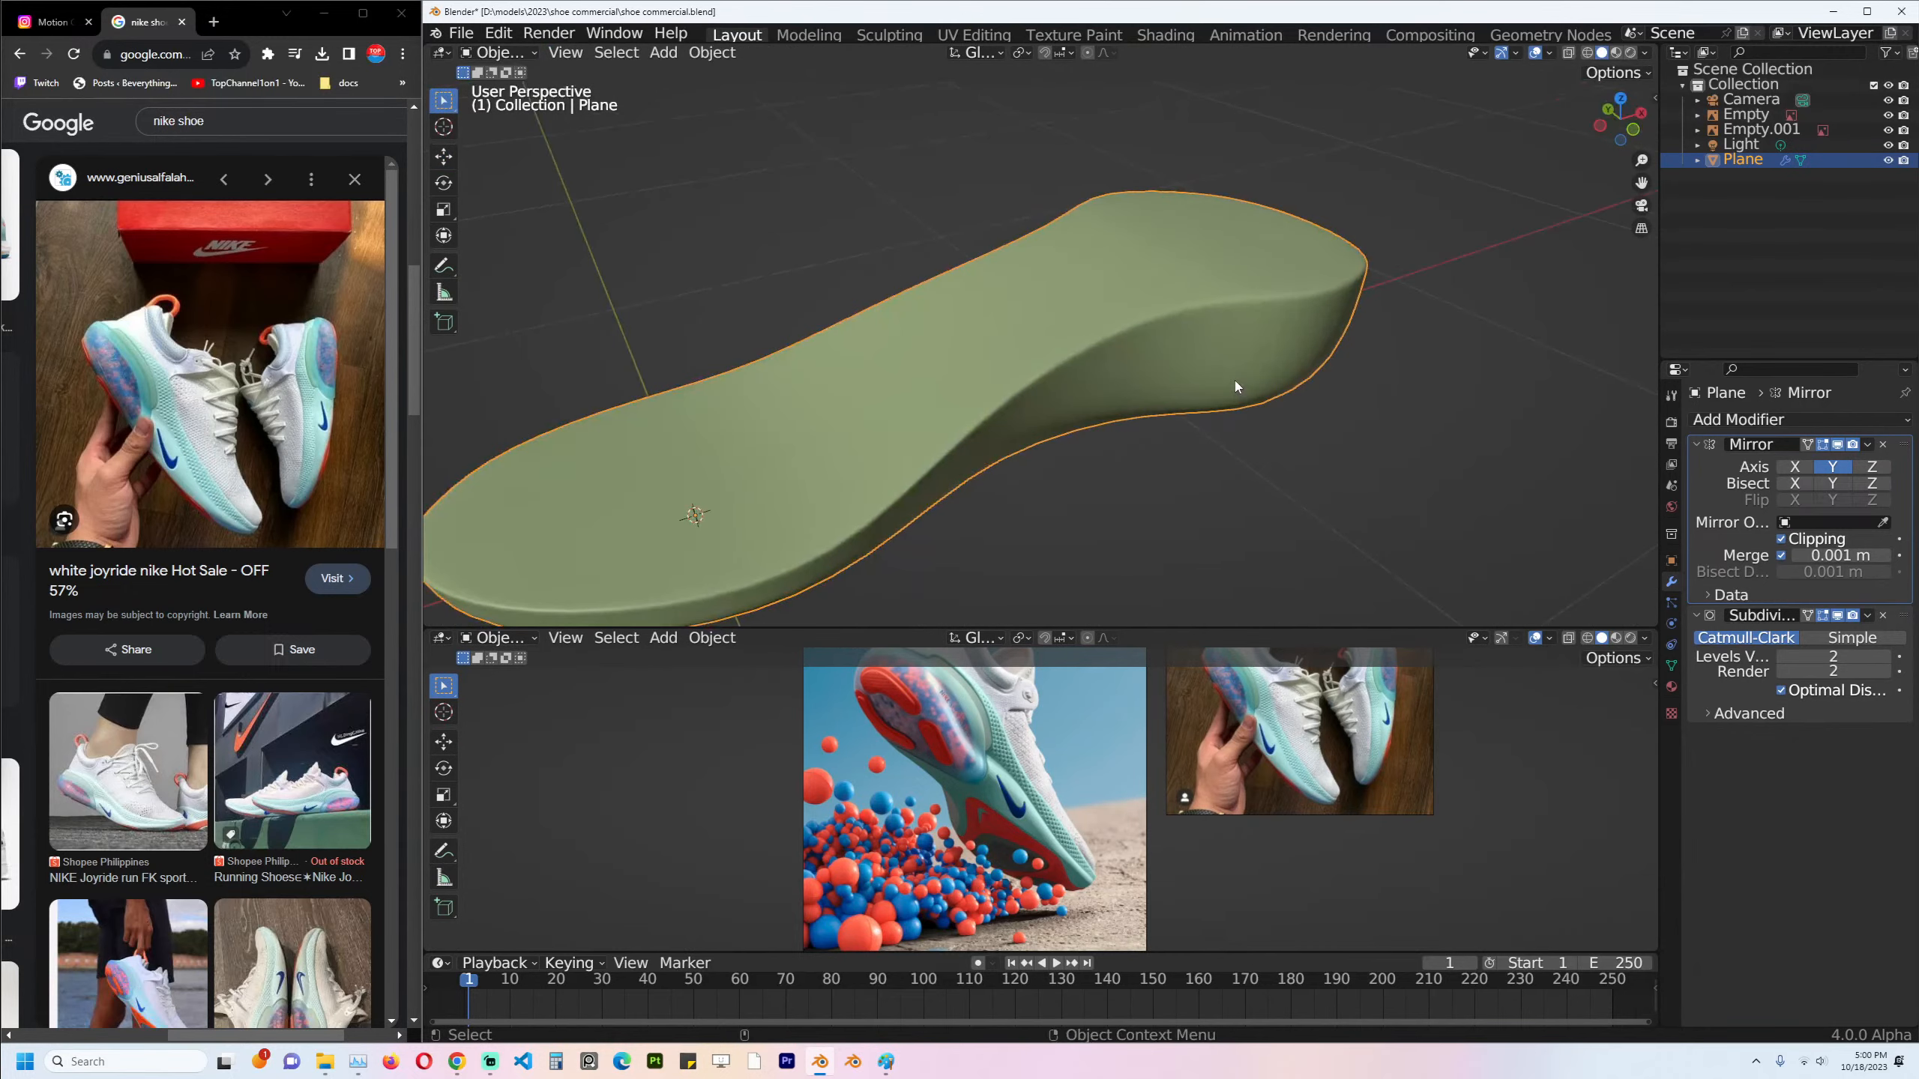
pyautogui.press('KP_1')
# Duplicate all of the sole's top faces from toe to heel in place.
pyautogui.press('Tab')
pyautogui.hotkey('alt', 'a')
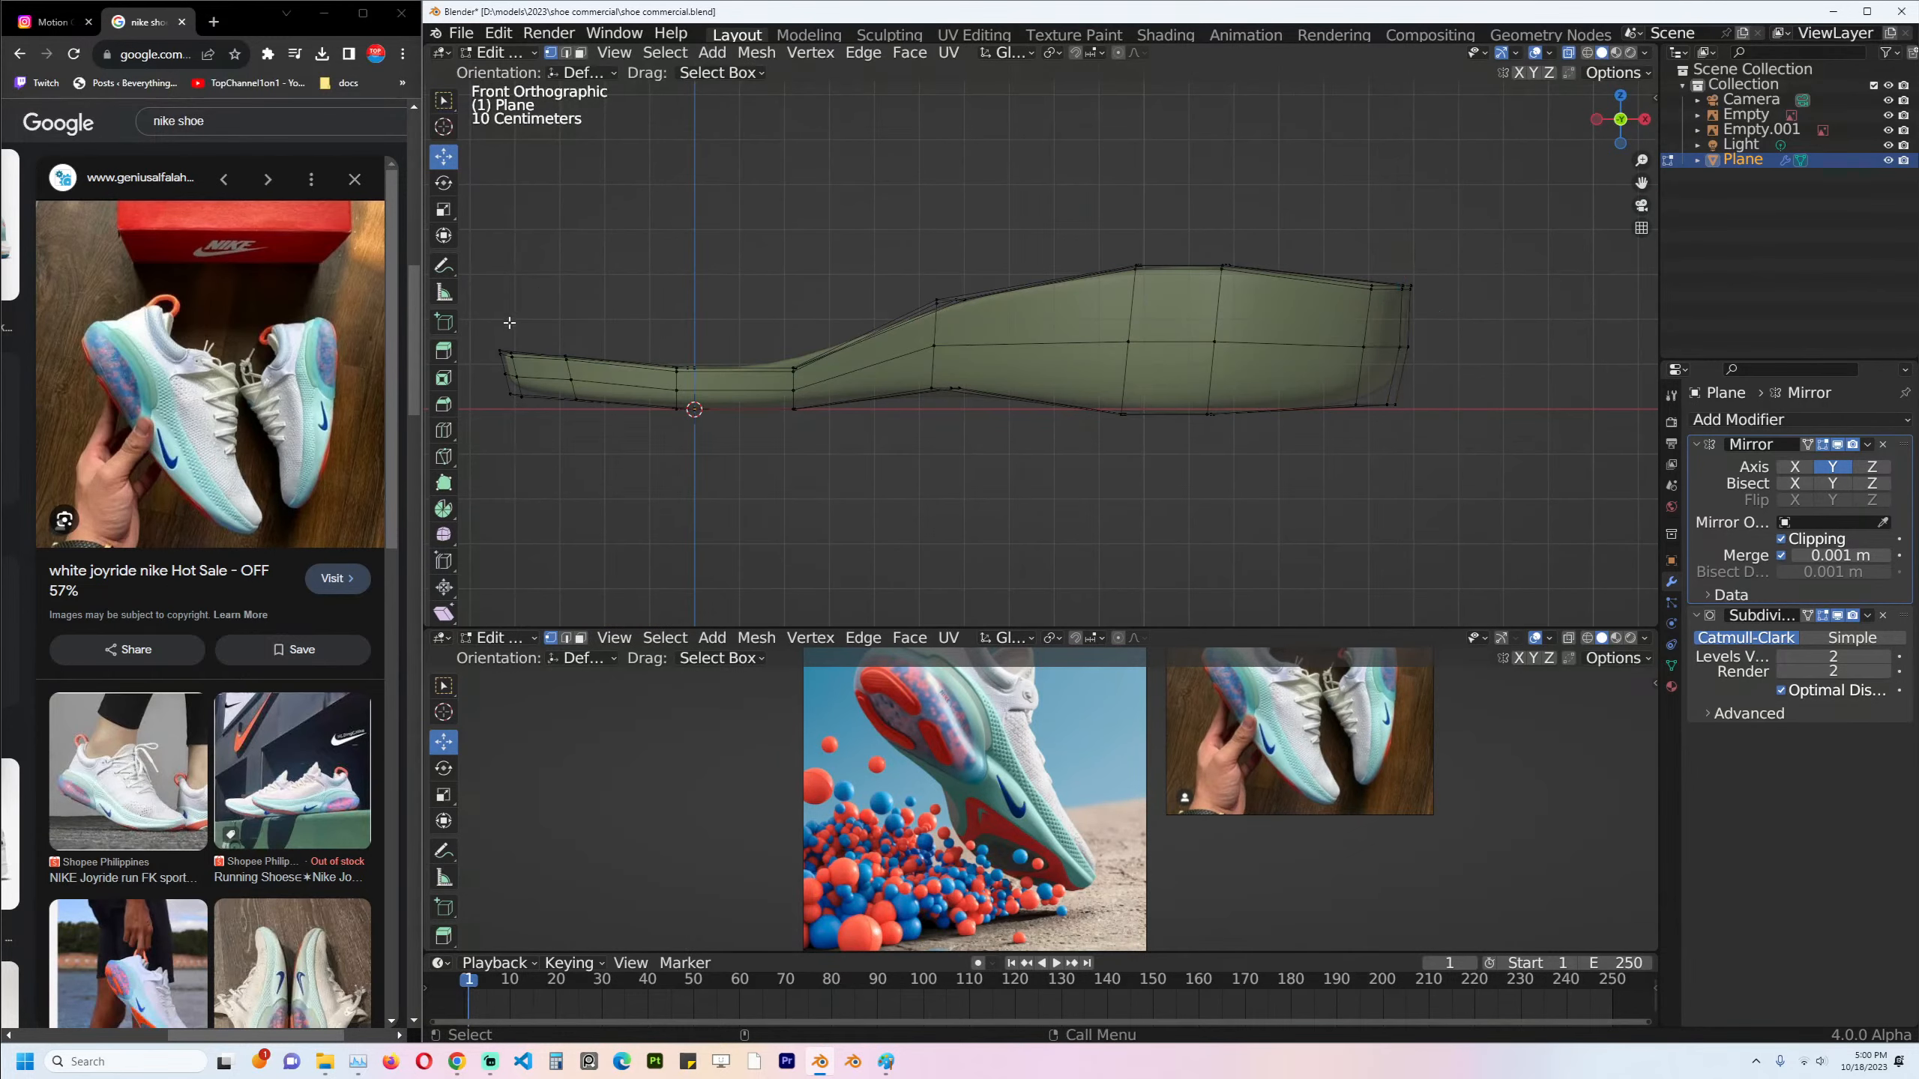
pyautogui.moveTo(546, 355); pyautogui.dragTo(557, 479, button='middle')
pyautogui.click(541, 440)
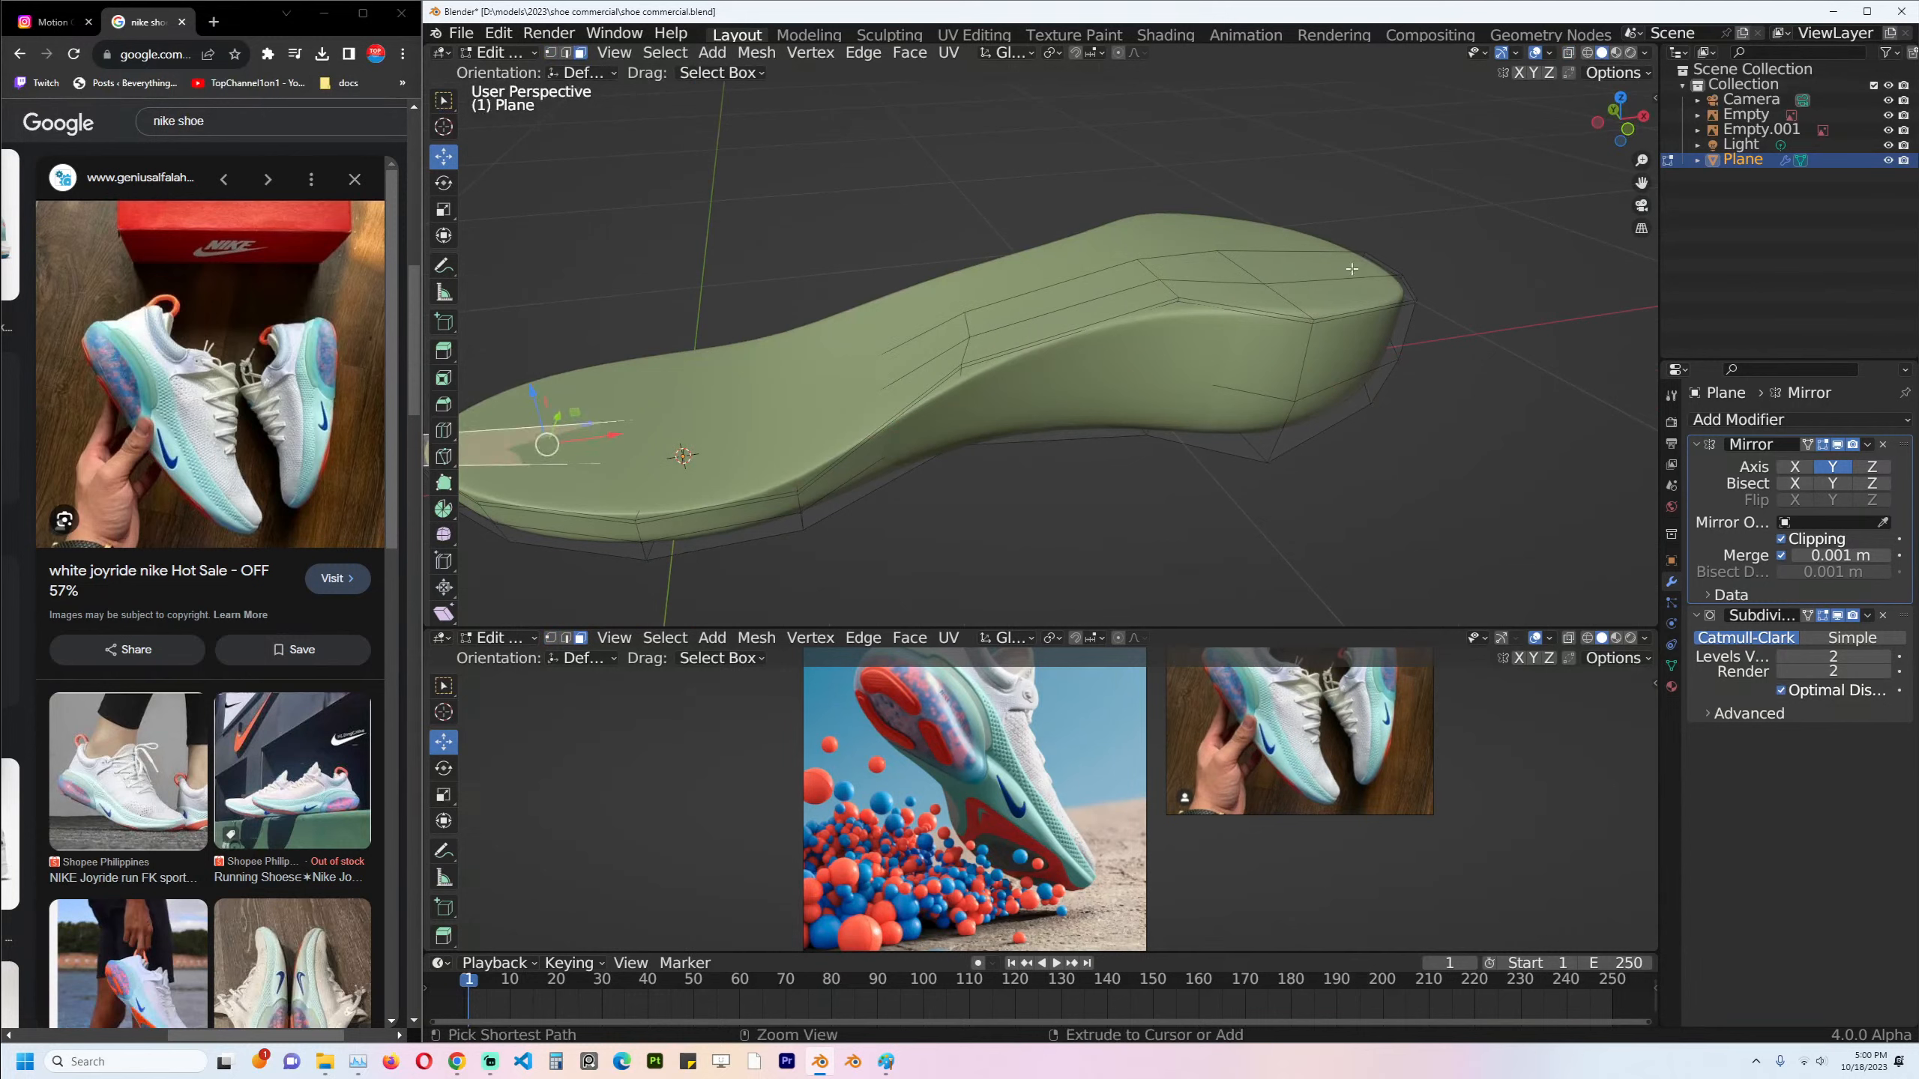
pyautogui.keyDown('ctrl'); pyautogui.click(1218, 265); pyautogui.keyUp('ctrl')
pyautogui.keyDown('ctrl'); pyautogui.click(1372, 294); pyautogui.keyUp('ctrl')
pyautogui.scroll(-4, 873, 334)
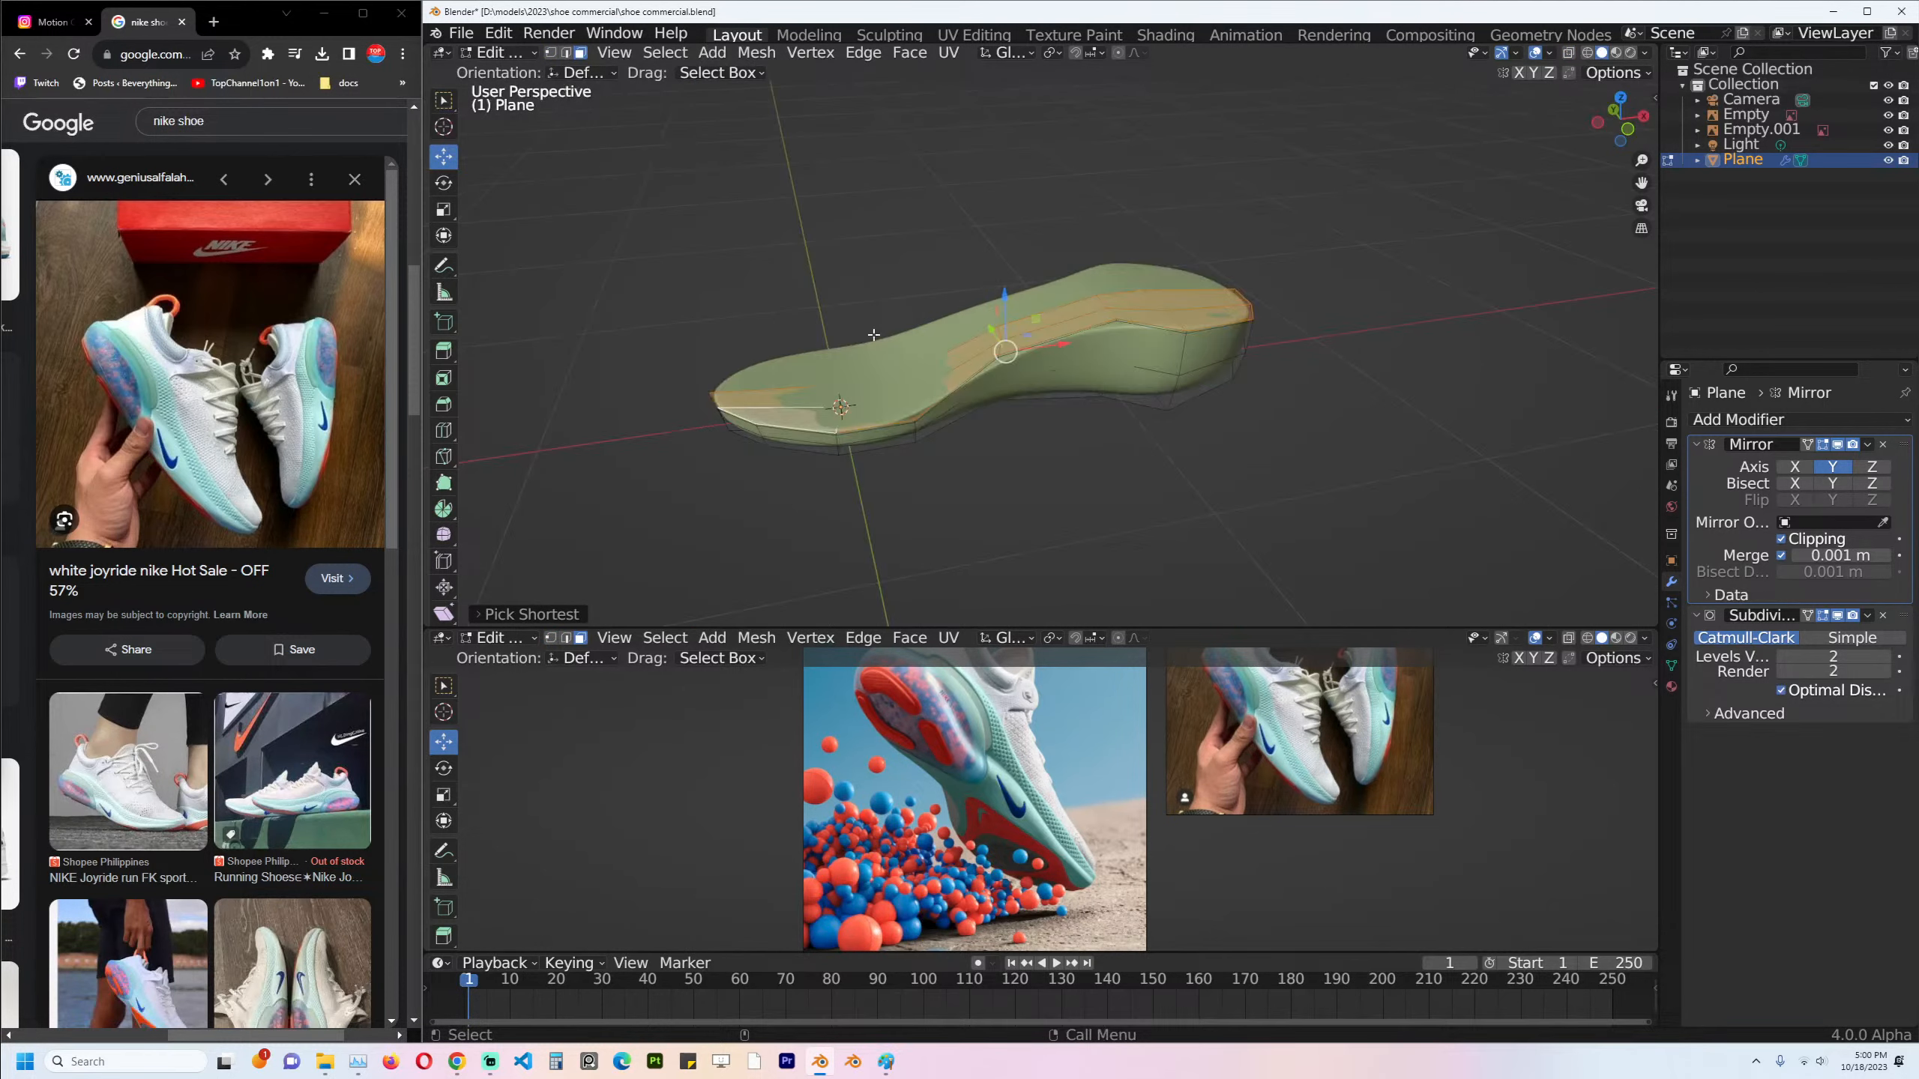
pyautogui.press('KP_1')
pyautogui.scroll(3, 982, 302)
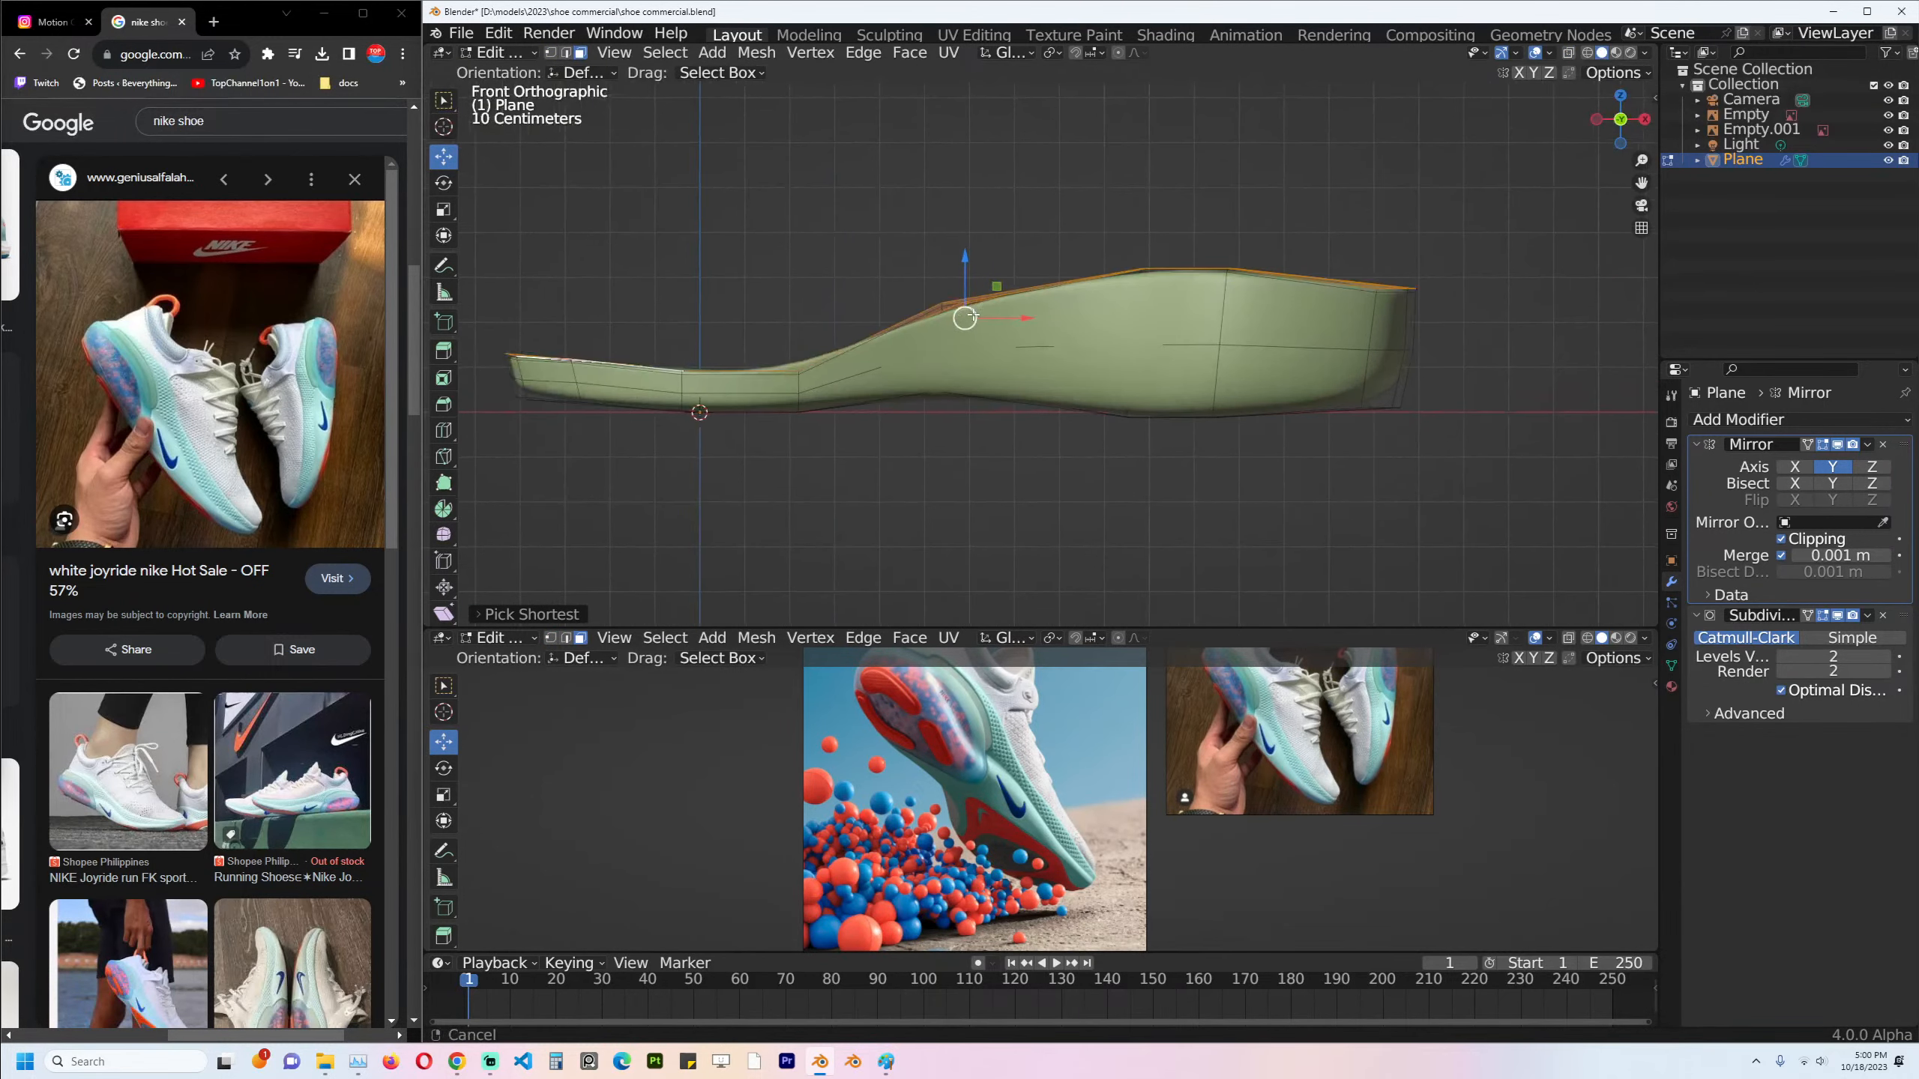
pyautogui.hotkey('shift', 'd')
pyautogui.rightClick(1013, 270)
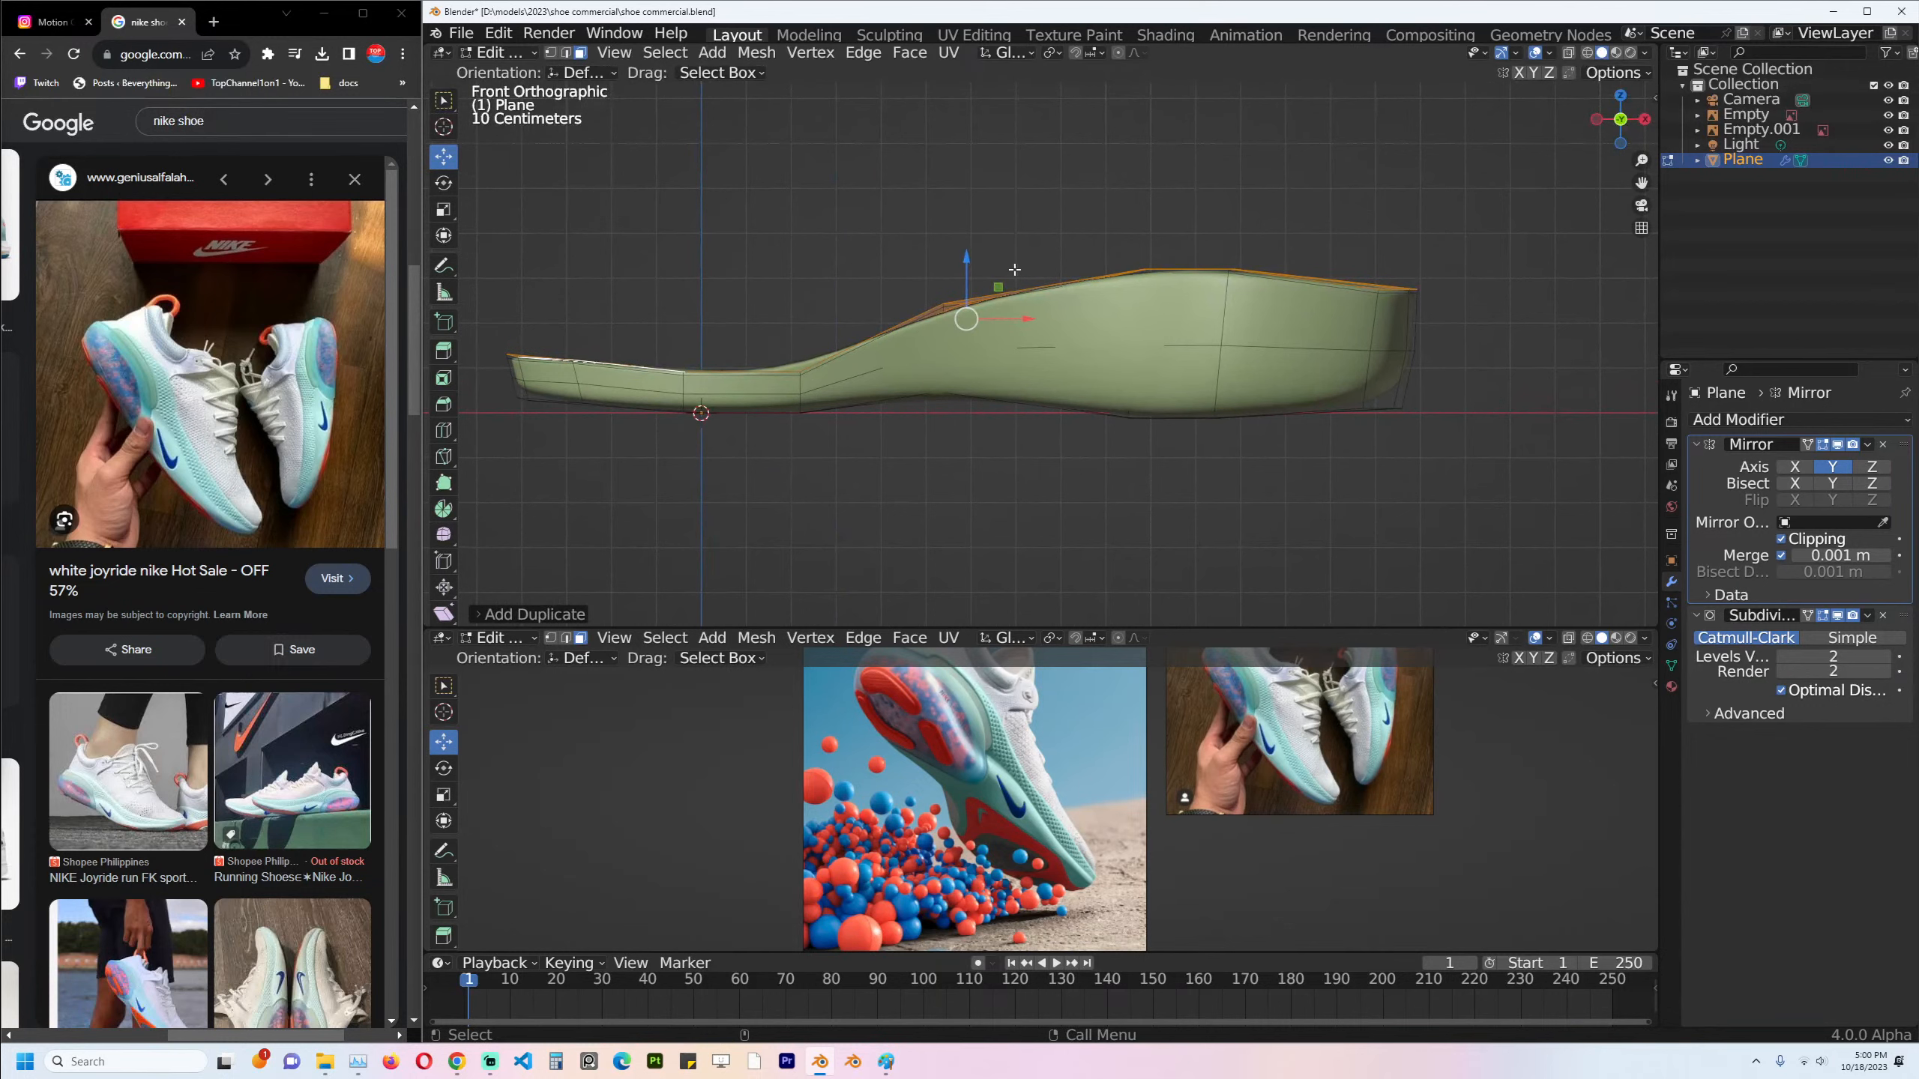
# Separate the duplicated top faces into their own object and make it the active one.
pyautogui.press('p')
pyautogui.click(1013, 270)
pyautogui.press('Tab')
pyautogui.click(1040, 288)
# Extrude all faces of the separated object upward by about 0.25 m to start the upper.
pyautogui.press('Tab')
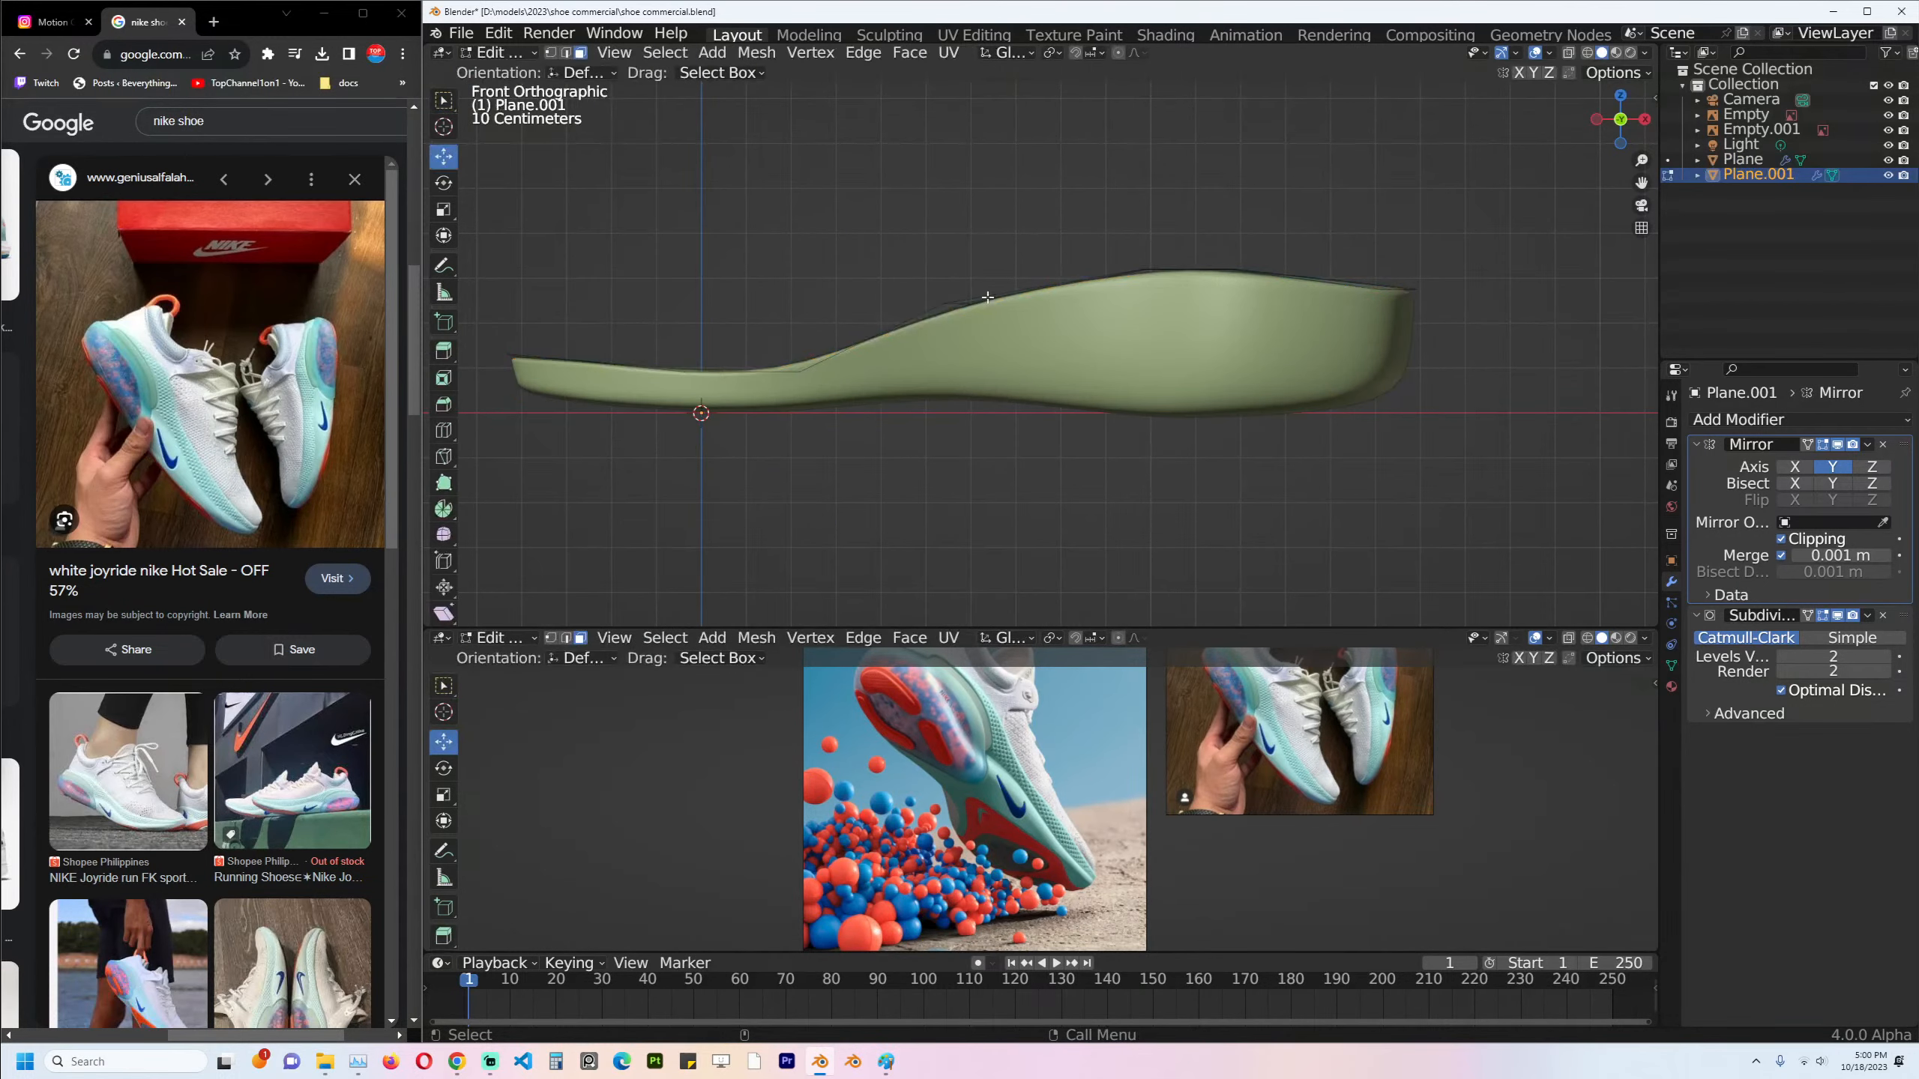
pyautogui.press('a')
pyautogui.keyDown('shift'); pyautogui.moveTo(981, 266); pyautogui.dragTo(959, 326, button='middle'); pyautogui.keyUp('shift')
pyautogui.press('e')
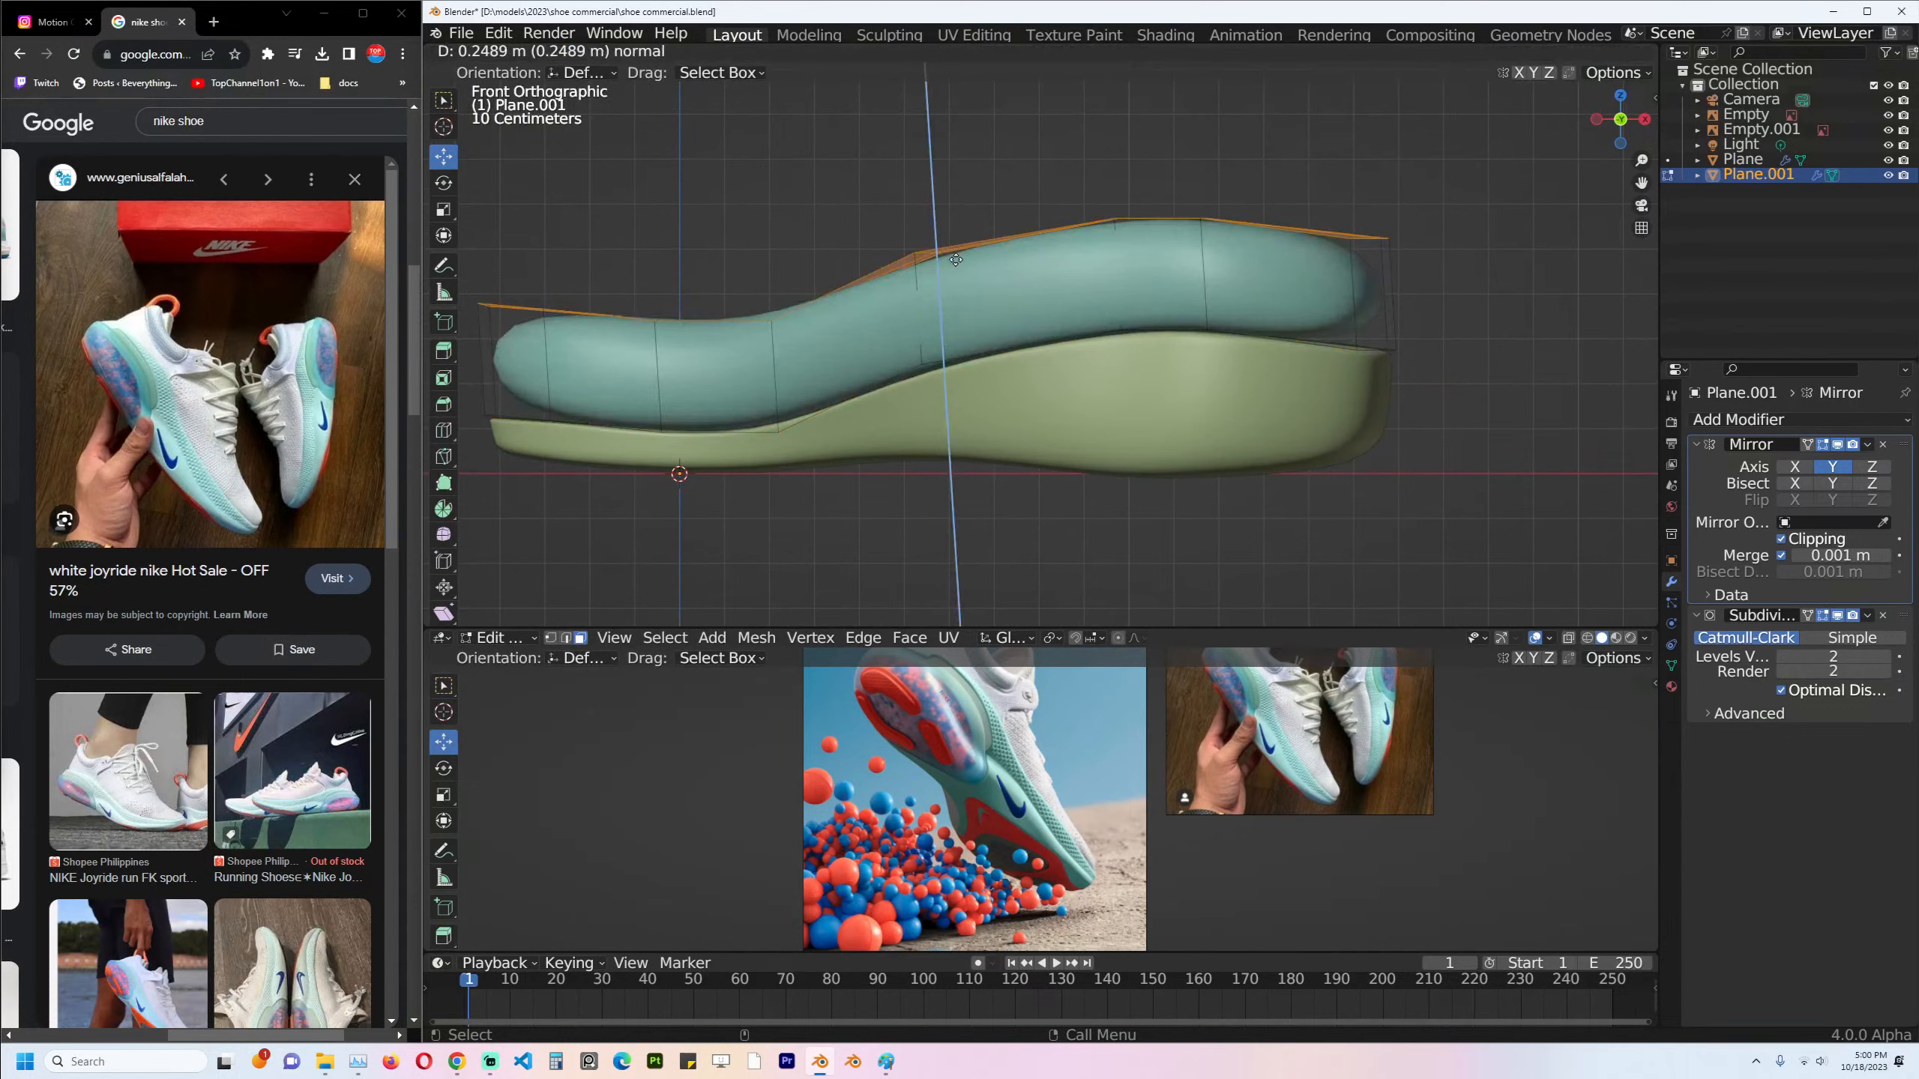
pyautogui.click(956, 259)
# Lower the upper's top vertices at the toe end to taper the front.
pyautogui.hotkey('alt', 'z')
pyautogui.keyDown('shift'); pyautogui.moveTo(525, 277); pyautogui.dragTo(674, 250, button='middle'); pyautogui.keyUp('shift')
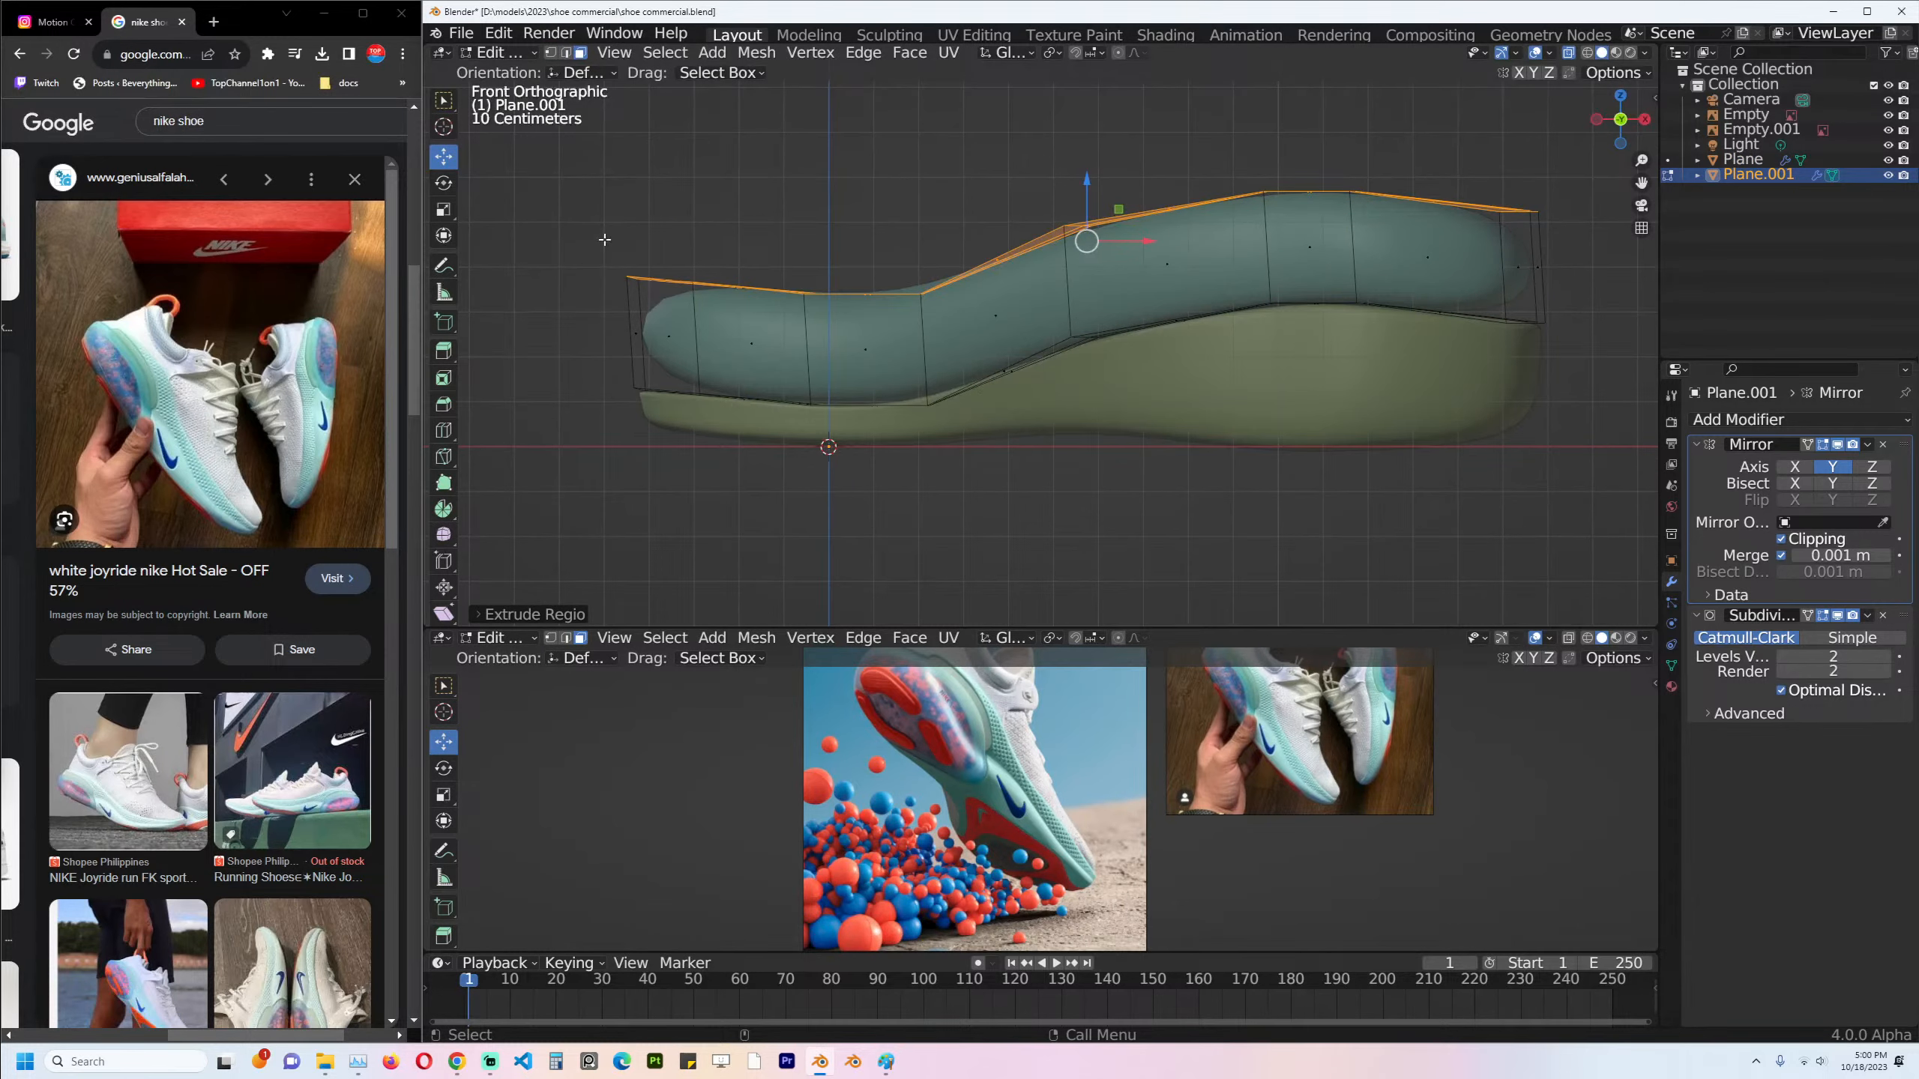
pyautogui.press('1')
pyautogui.moveTo(612, 242); pyautogui.dragTo(737, 346)
pyautogui.press('g')
pyautogui.click(740, 420)
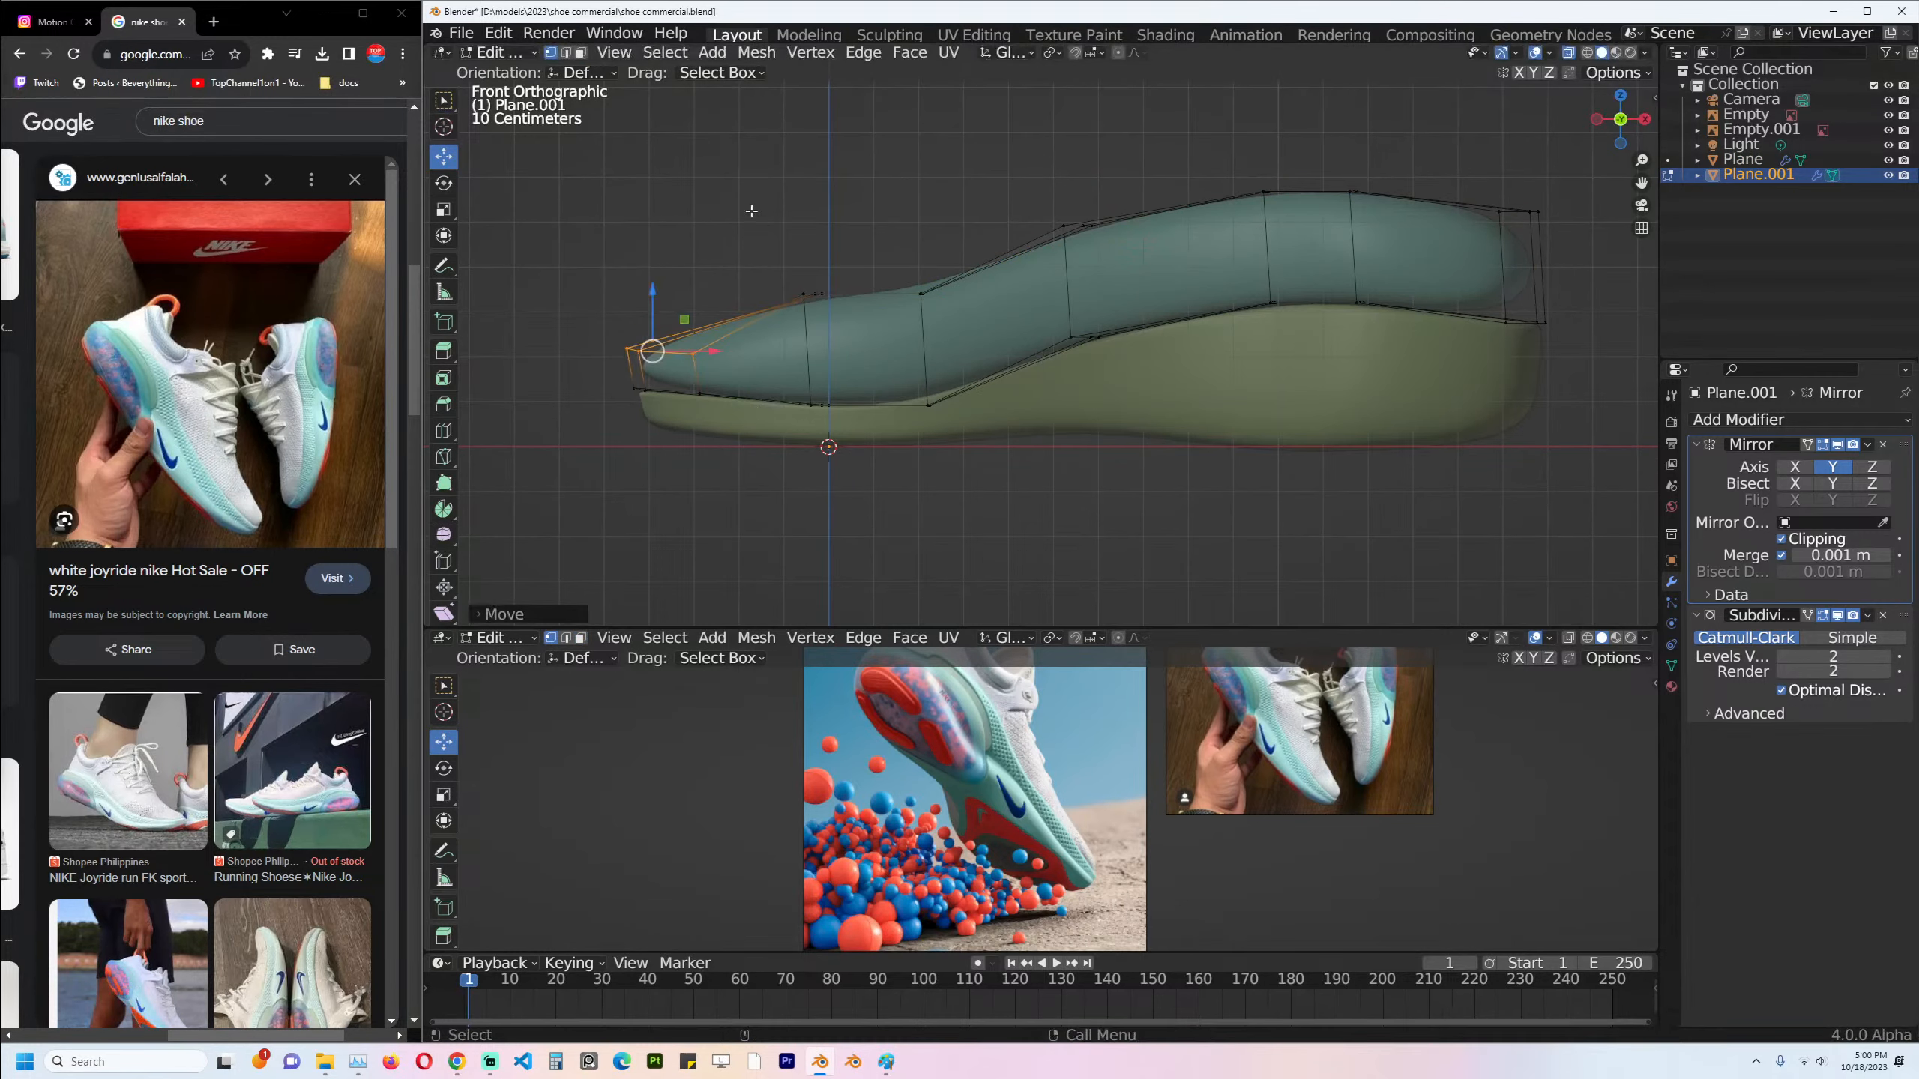
# Lower the top vertices of the forefoot cut slightly and raise those of the two midfoot cuts.
pyautogui.moveTo(753, 212); pyautogui.dragTo(861, 330)
pyautogui.press('g')
pyautogui.click(860, 343)
pyautogui.moveTo(918, 186); pyautogui.dragTo(1139, 305)
pyautogui.press('g')
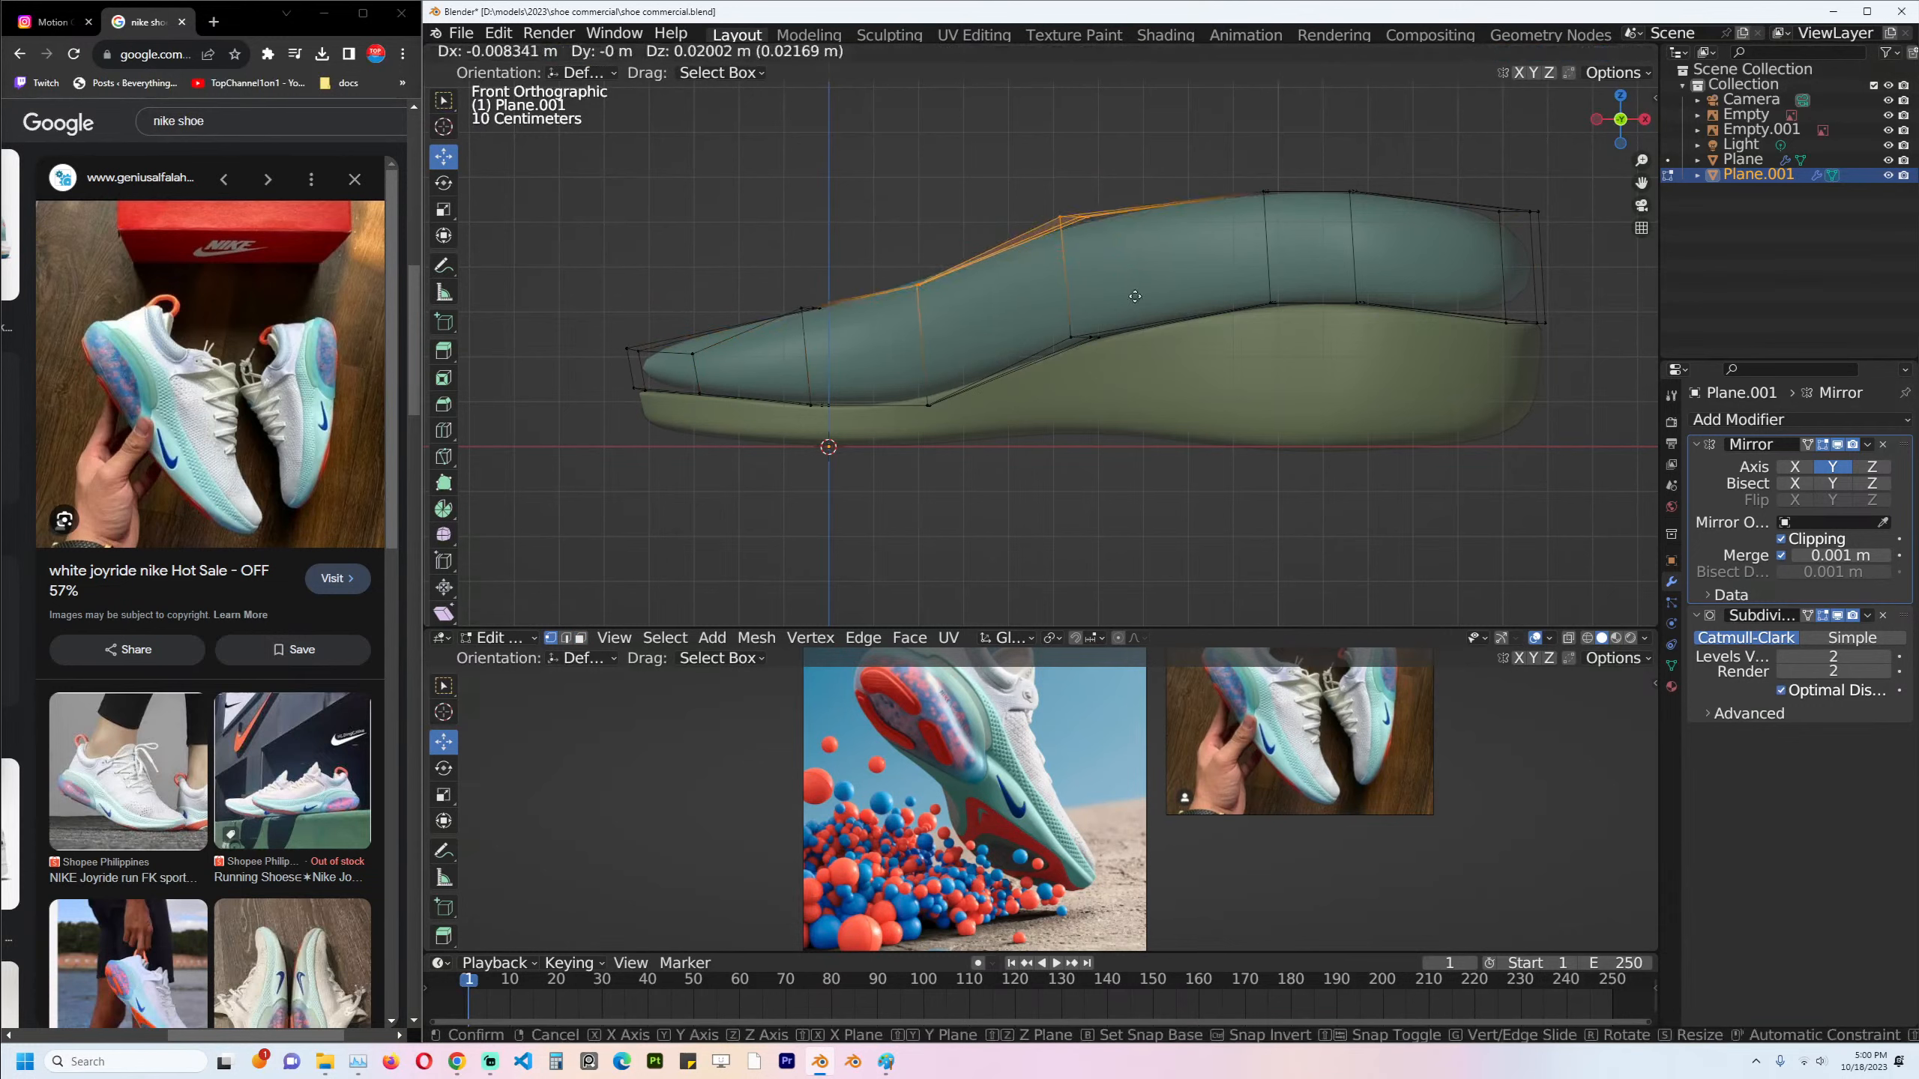
pyautogui.click(1137, 273)
# Raise the upper's top vertices across the heel section, finishing with a further lift along Z.
pyautogui.keyDown('shift'); pyautogui.moveTo(1136, 273); pyautogui.dragTo(1057, 341, button='middle'); pyautogui.keyUp('shift')
pyautogui.moveTo(1085, 162); pyautogui.dragTo(1461, 280)
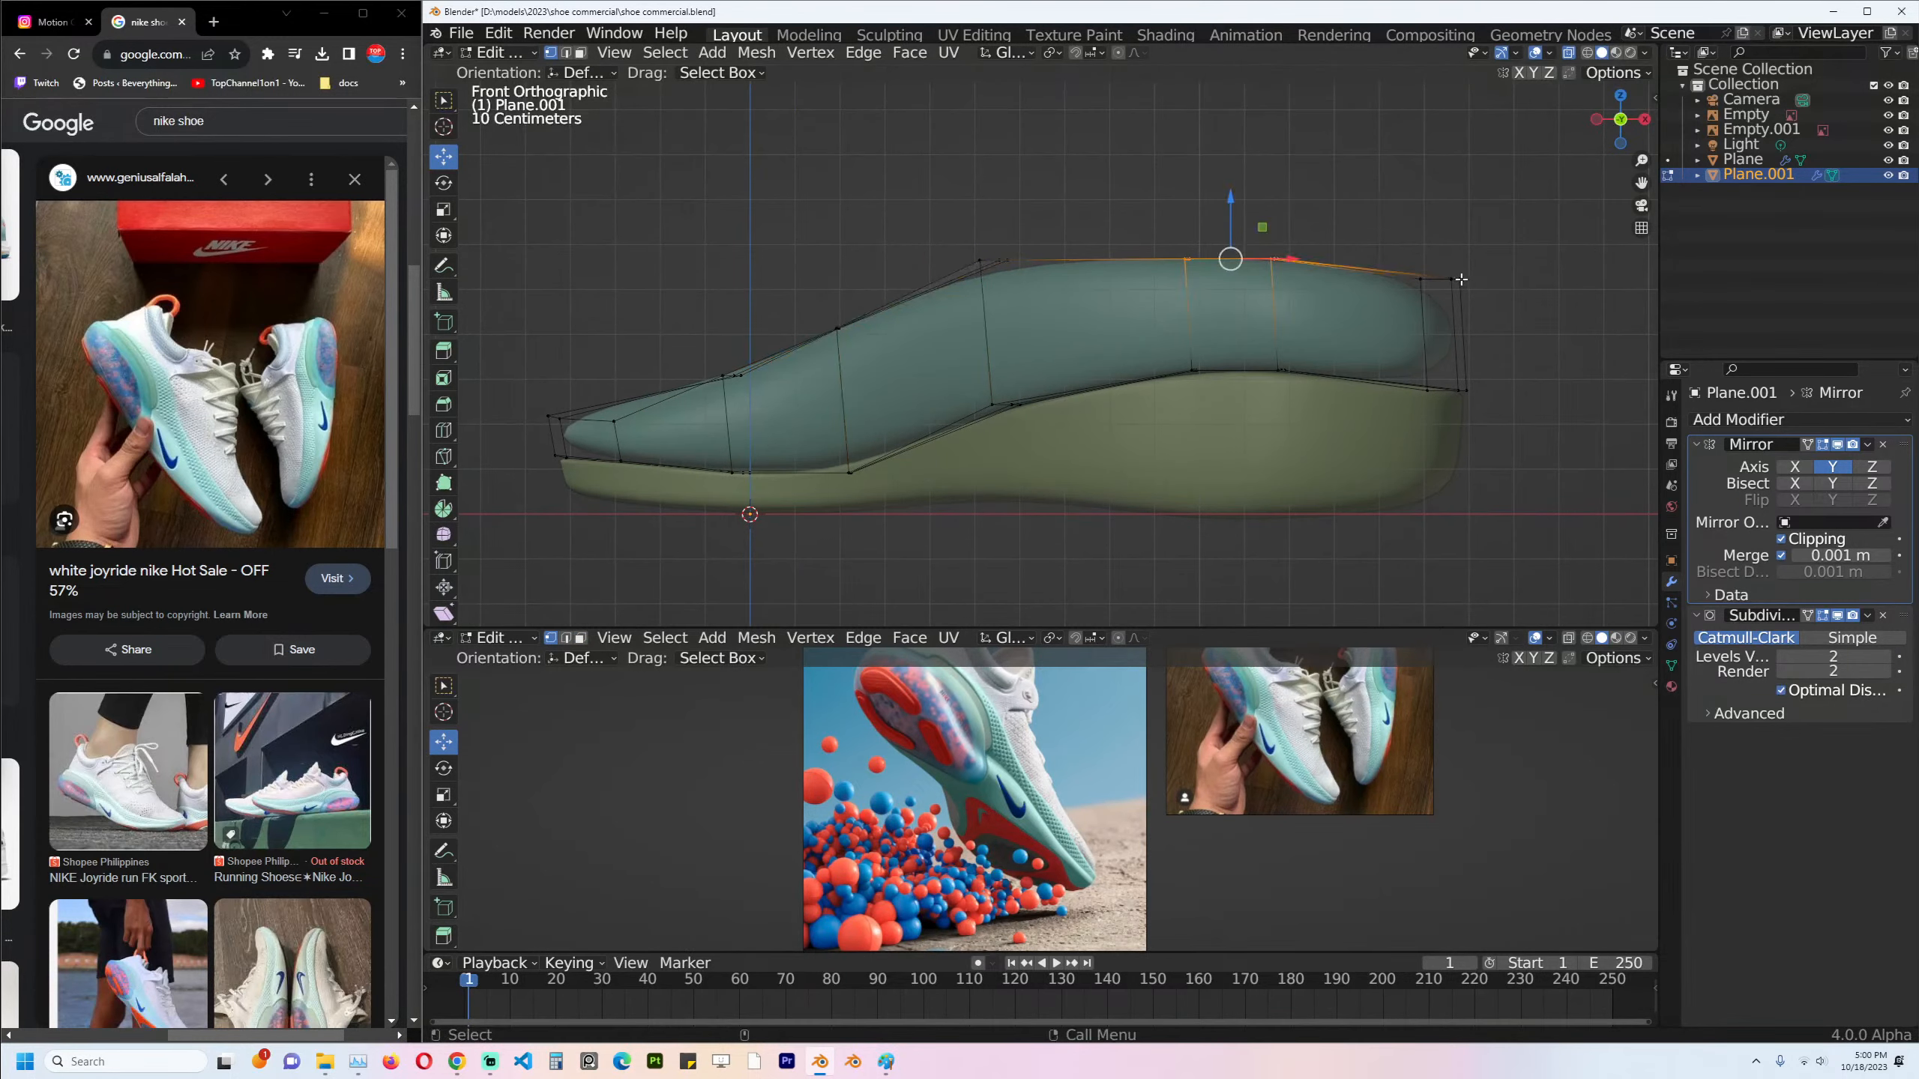
pyautogui.moveTo(1133, 204); pyautogui.dragTo(1500, 321)
pyautogui.press('g')
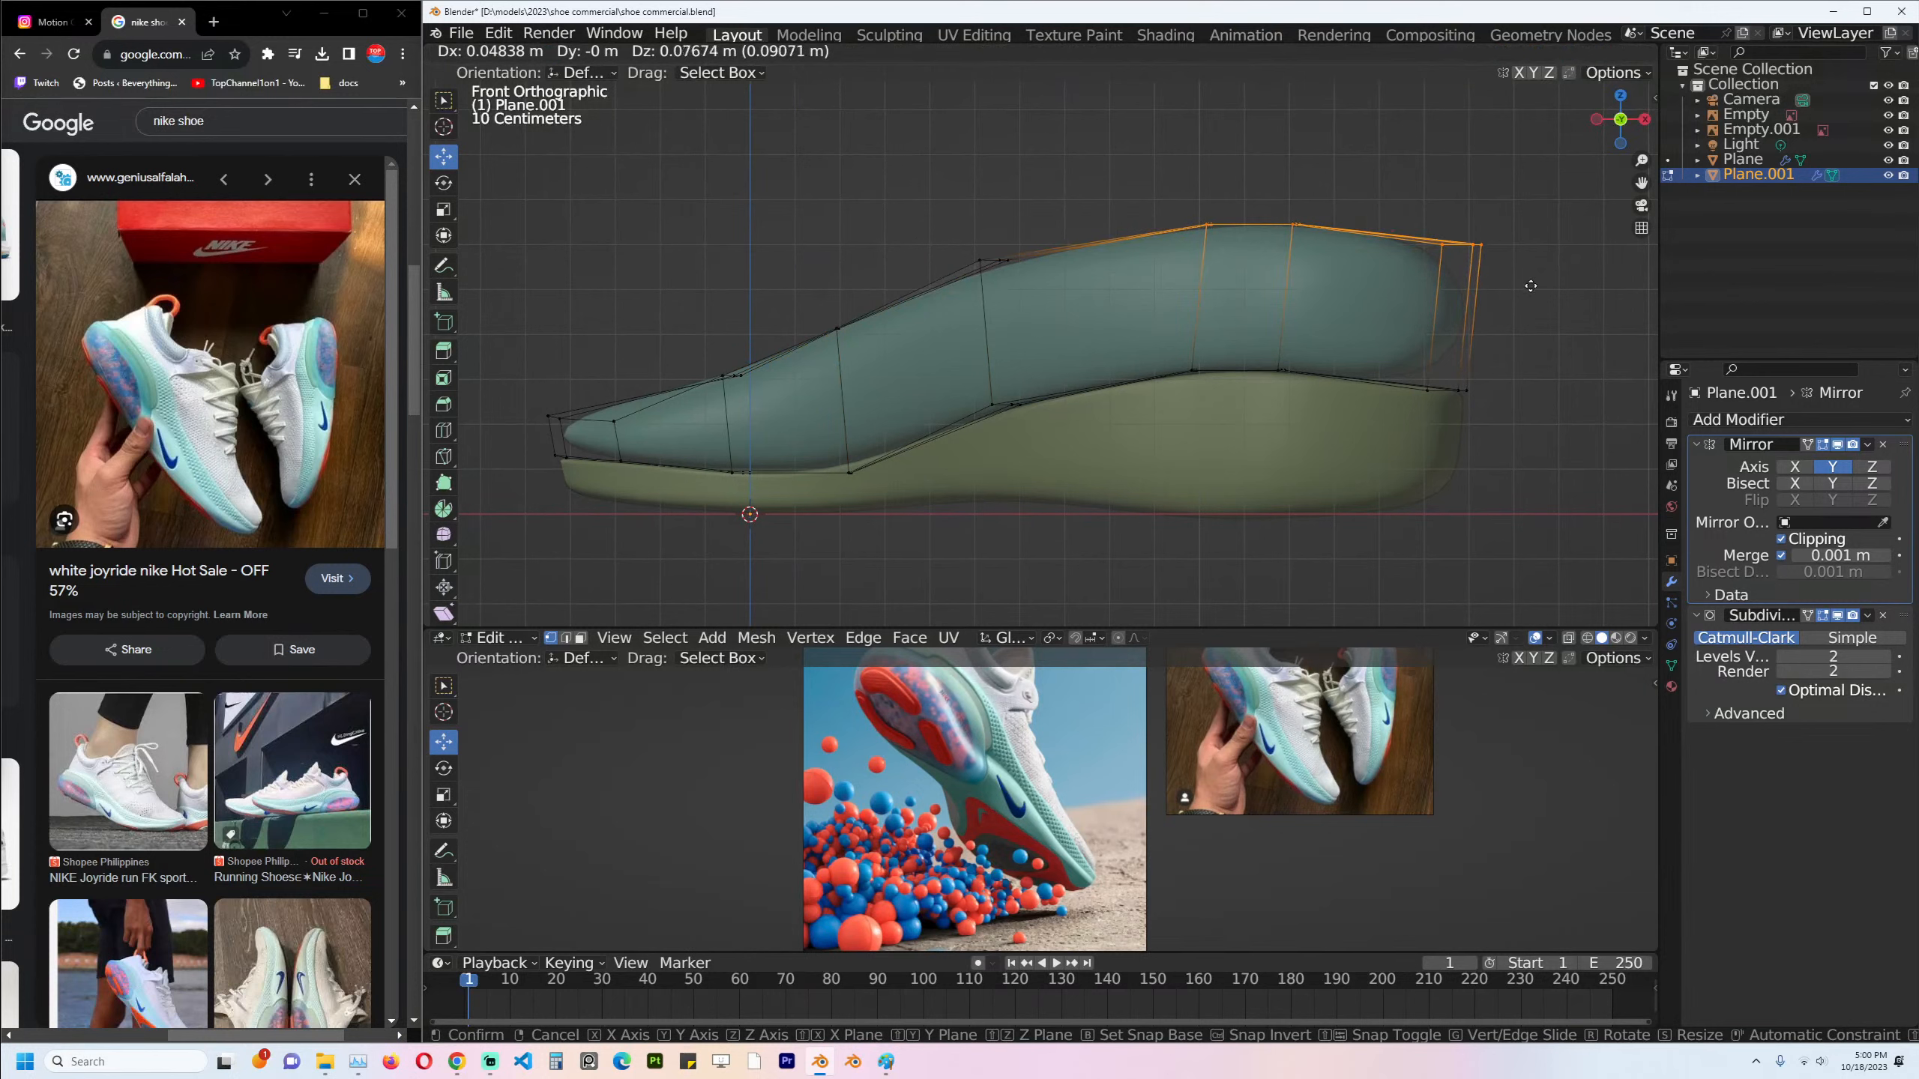
pyautogui.click(1511, 289)
pyautogui.press('g')
pyautogui.press('z')
pyautogui.click(951, 245)
# Pull the rear midfoot cut's top vertices up and toward the toe, and raise the toe end's top vertices.
pyautogui.click(980, 260)
pyautogui.press('g')
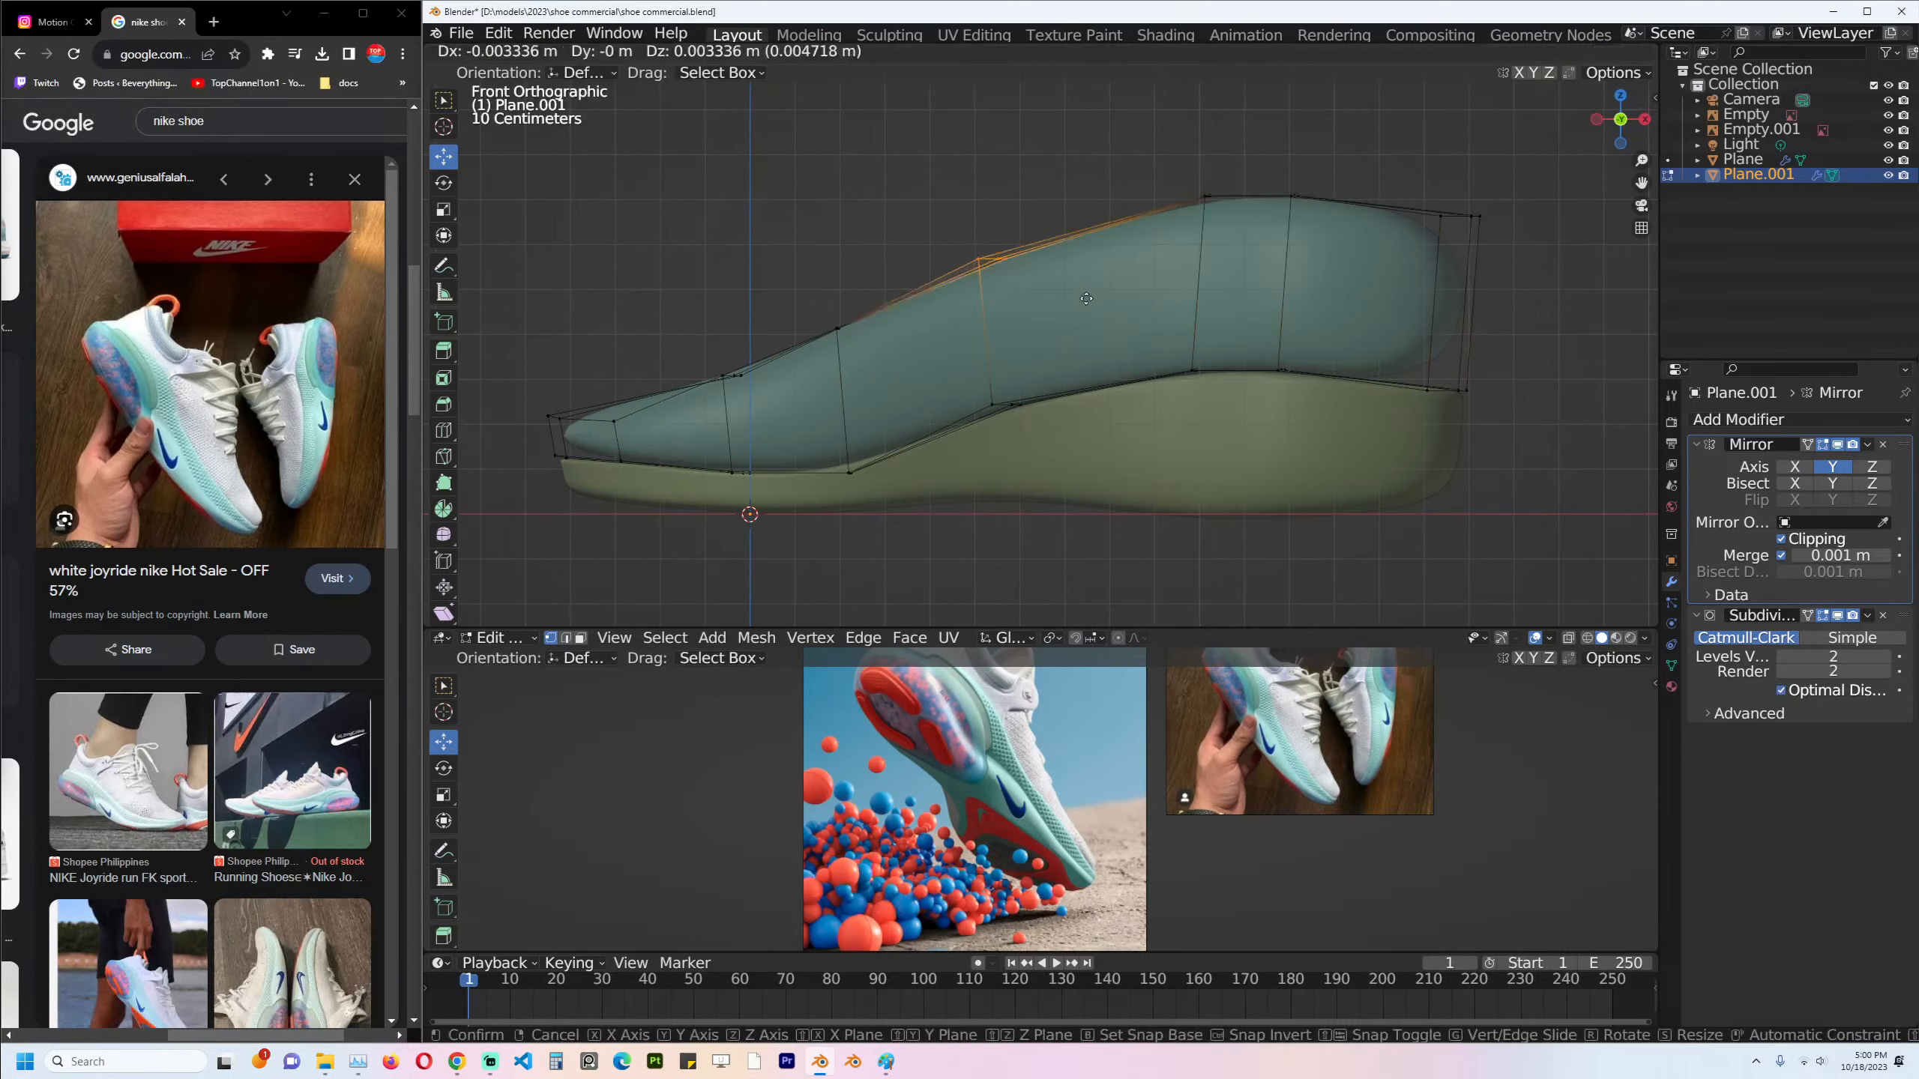
pyautogui.click(1058, 271)
pyautogui.click(584, 351)
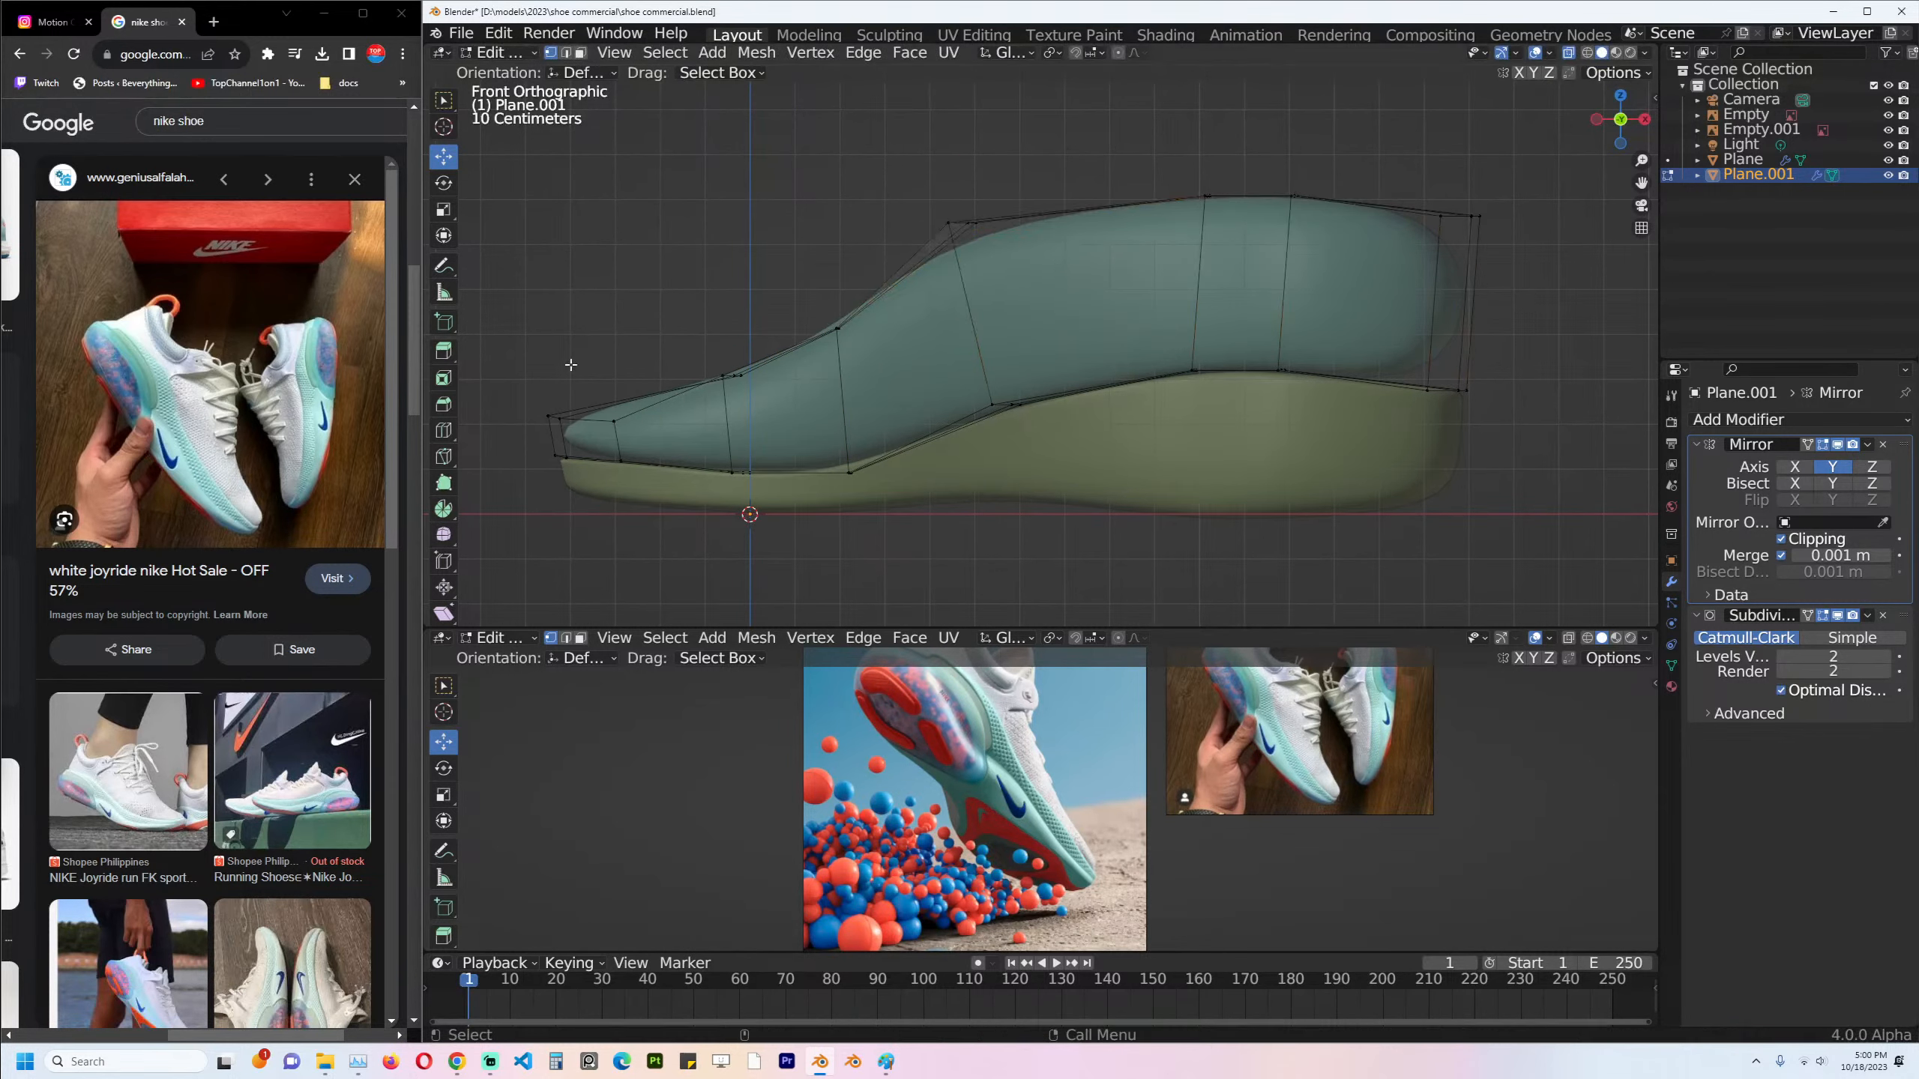
pyautogui.moveTo(514, 386); pyautogui.dragTo(675, 456)
# Add a centred horizontal loop cut around the upper and push its toe vertices slightly forward.
pyautogui.hotkey('ctrl', 'r')
pyautogui.click(845, 400)
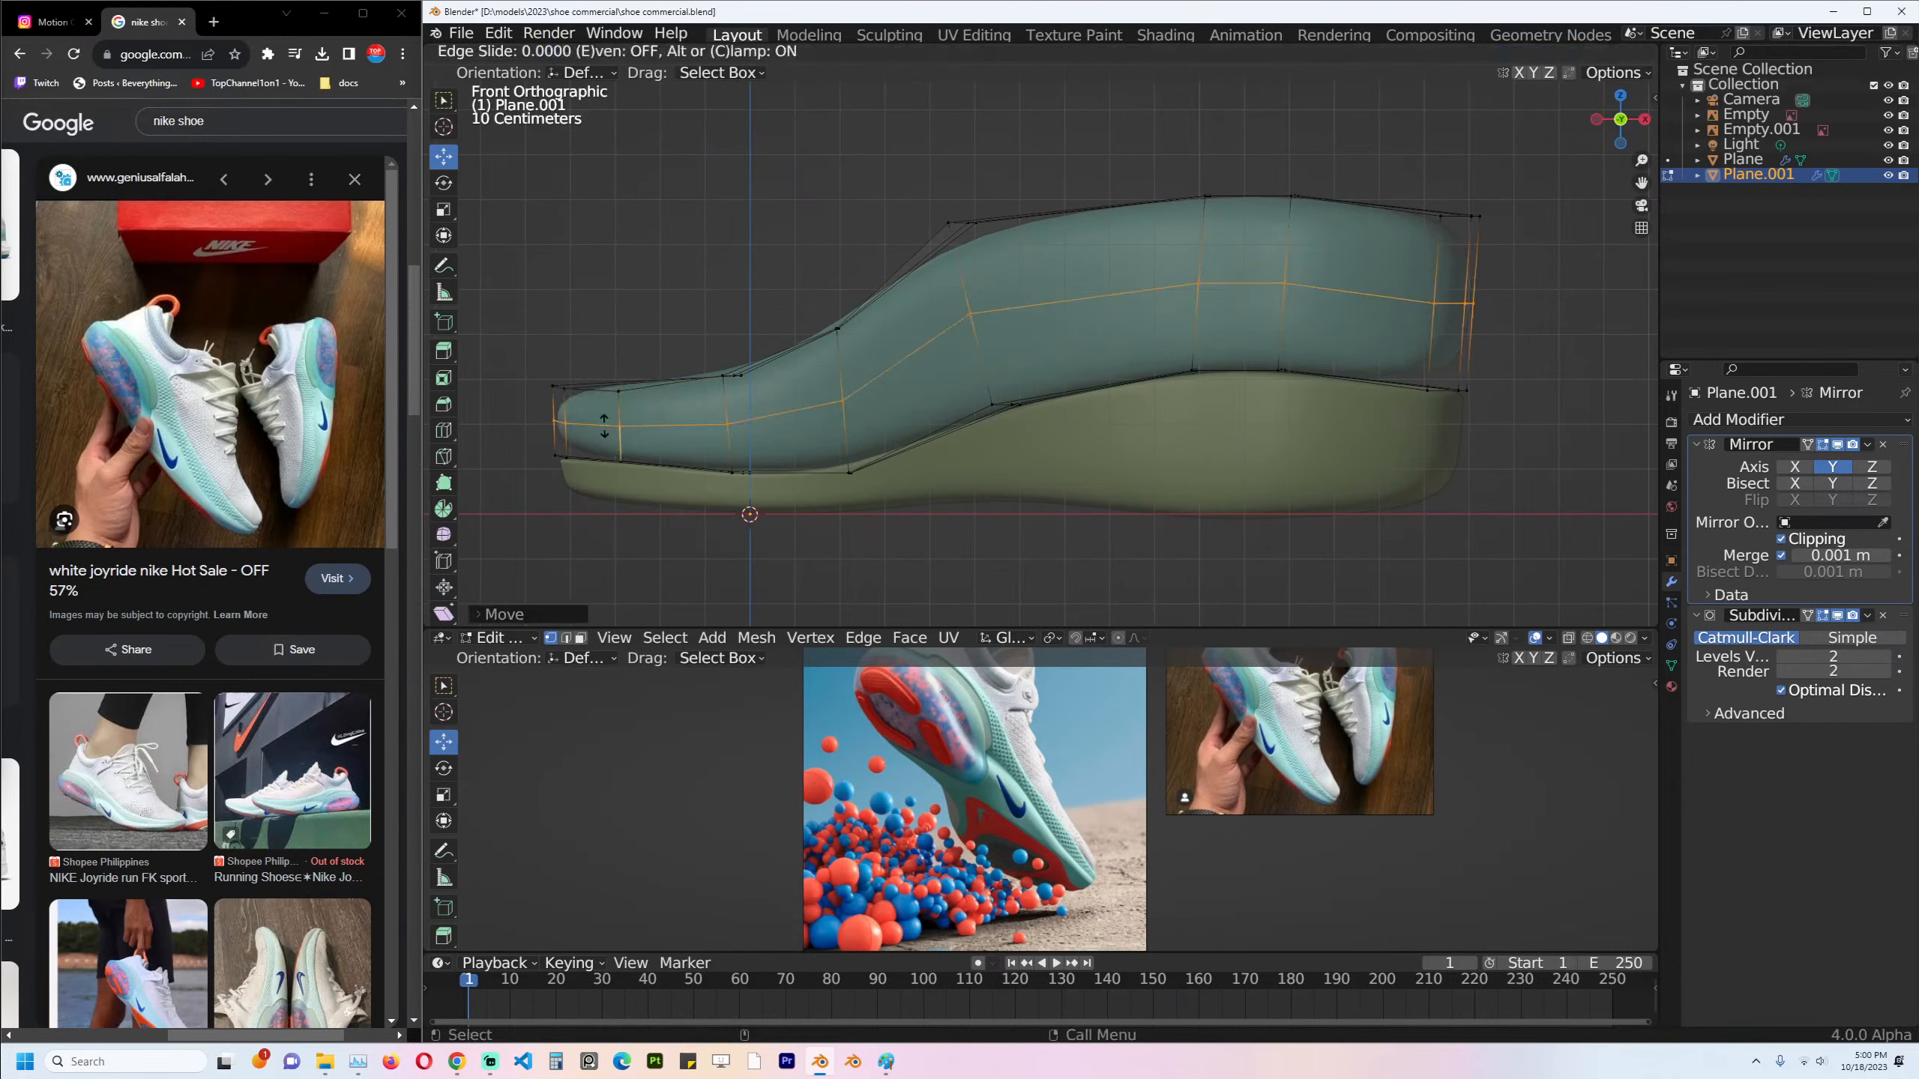
pyautogui.rightClick(845, 400)
pyautogui.moveTo(516, 409); pyautogui.dragTo(662, 453)
pyautogui.press('g')
pyautogui.click(632, 444)
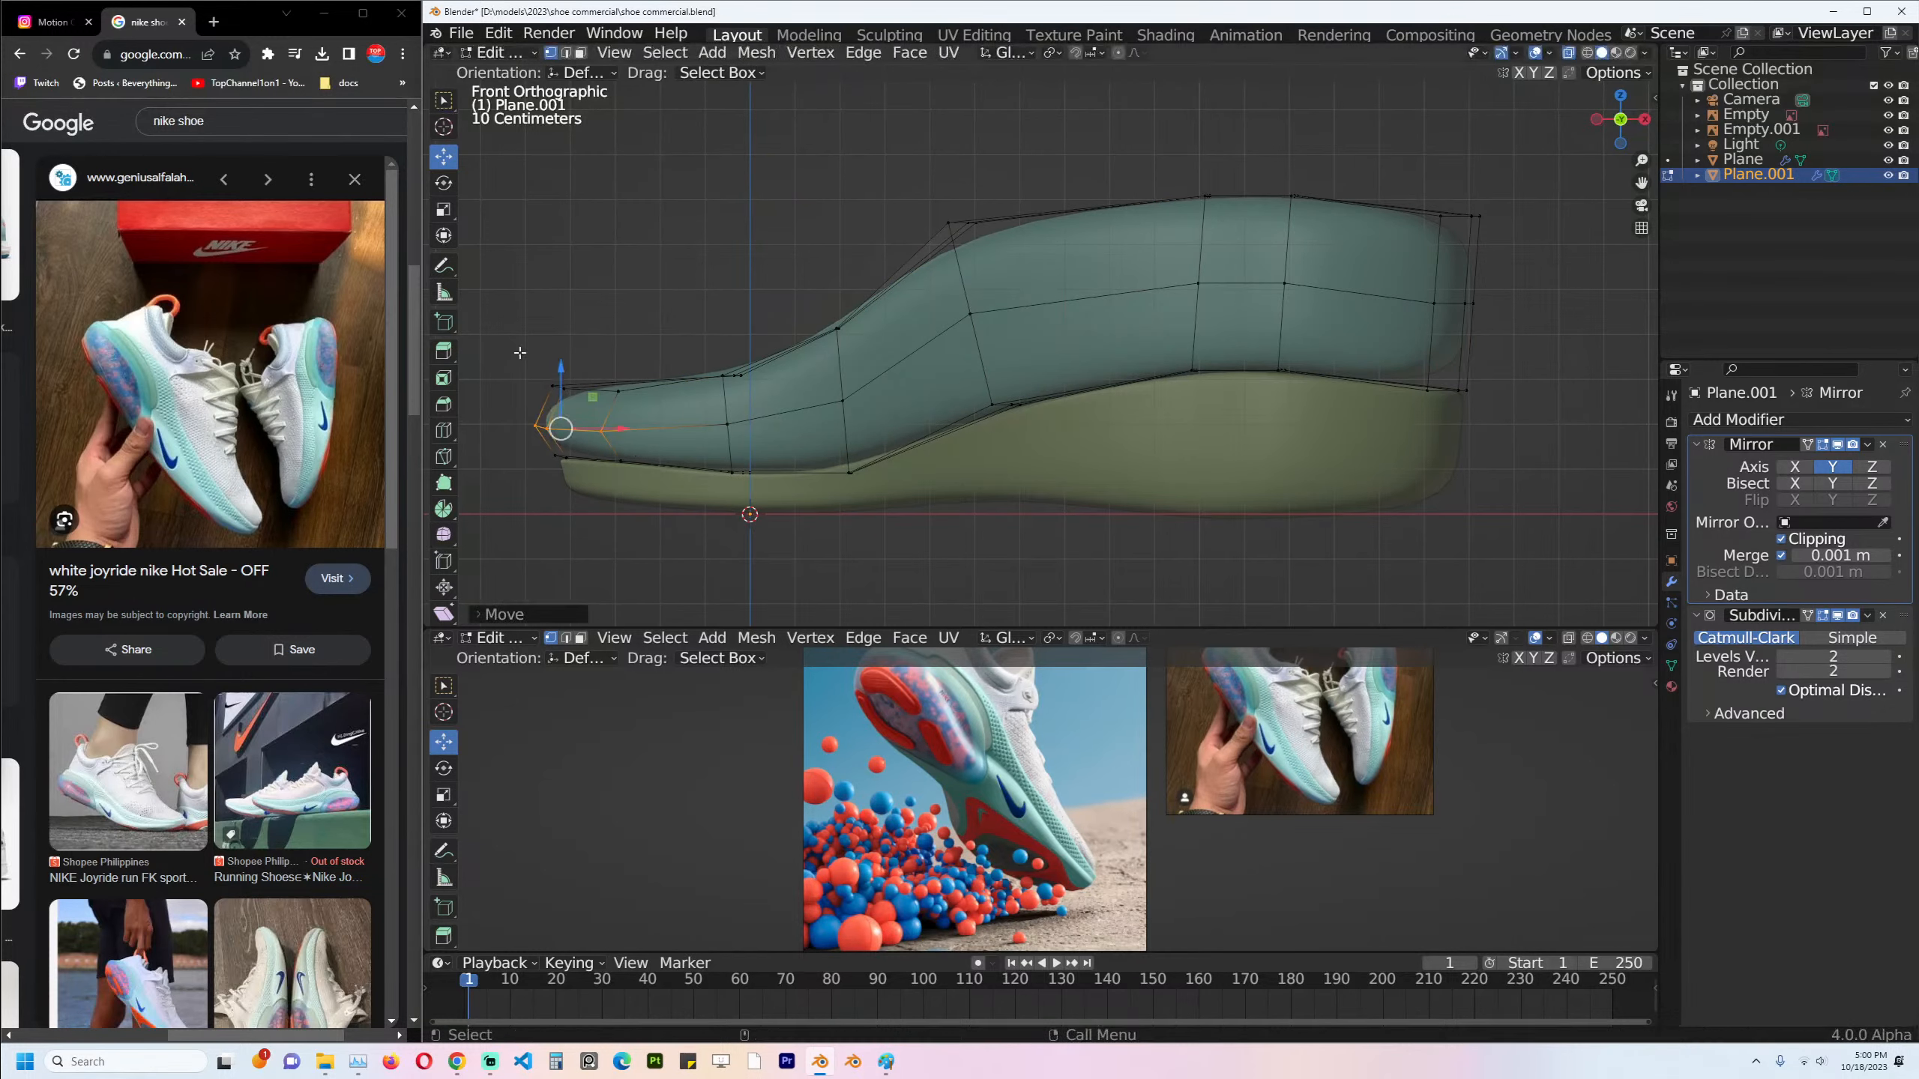
# Add a horizontal loop cut around the upper and slide it down close to the sole seam.
pyautogui.moveTo(522, 351); pyautogui.dragTo(644, 416)
pyautogui.hotkey('ctrl', 'r')
pyautogui.click(617, 457)
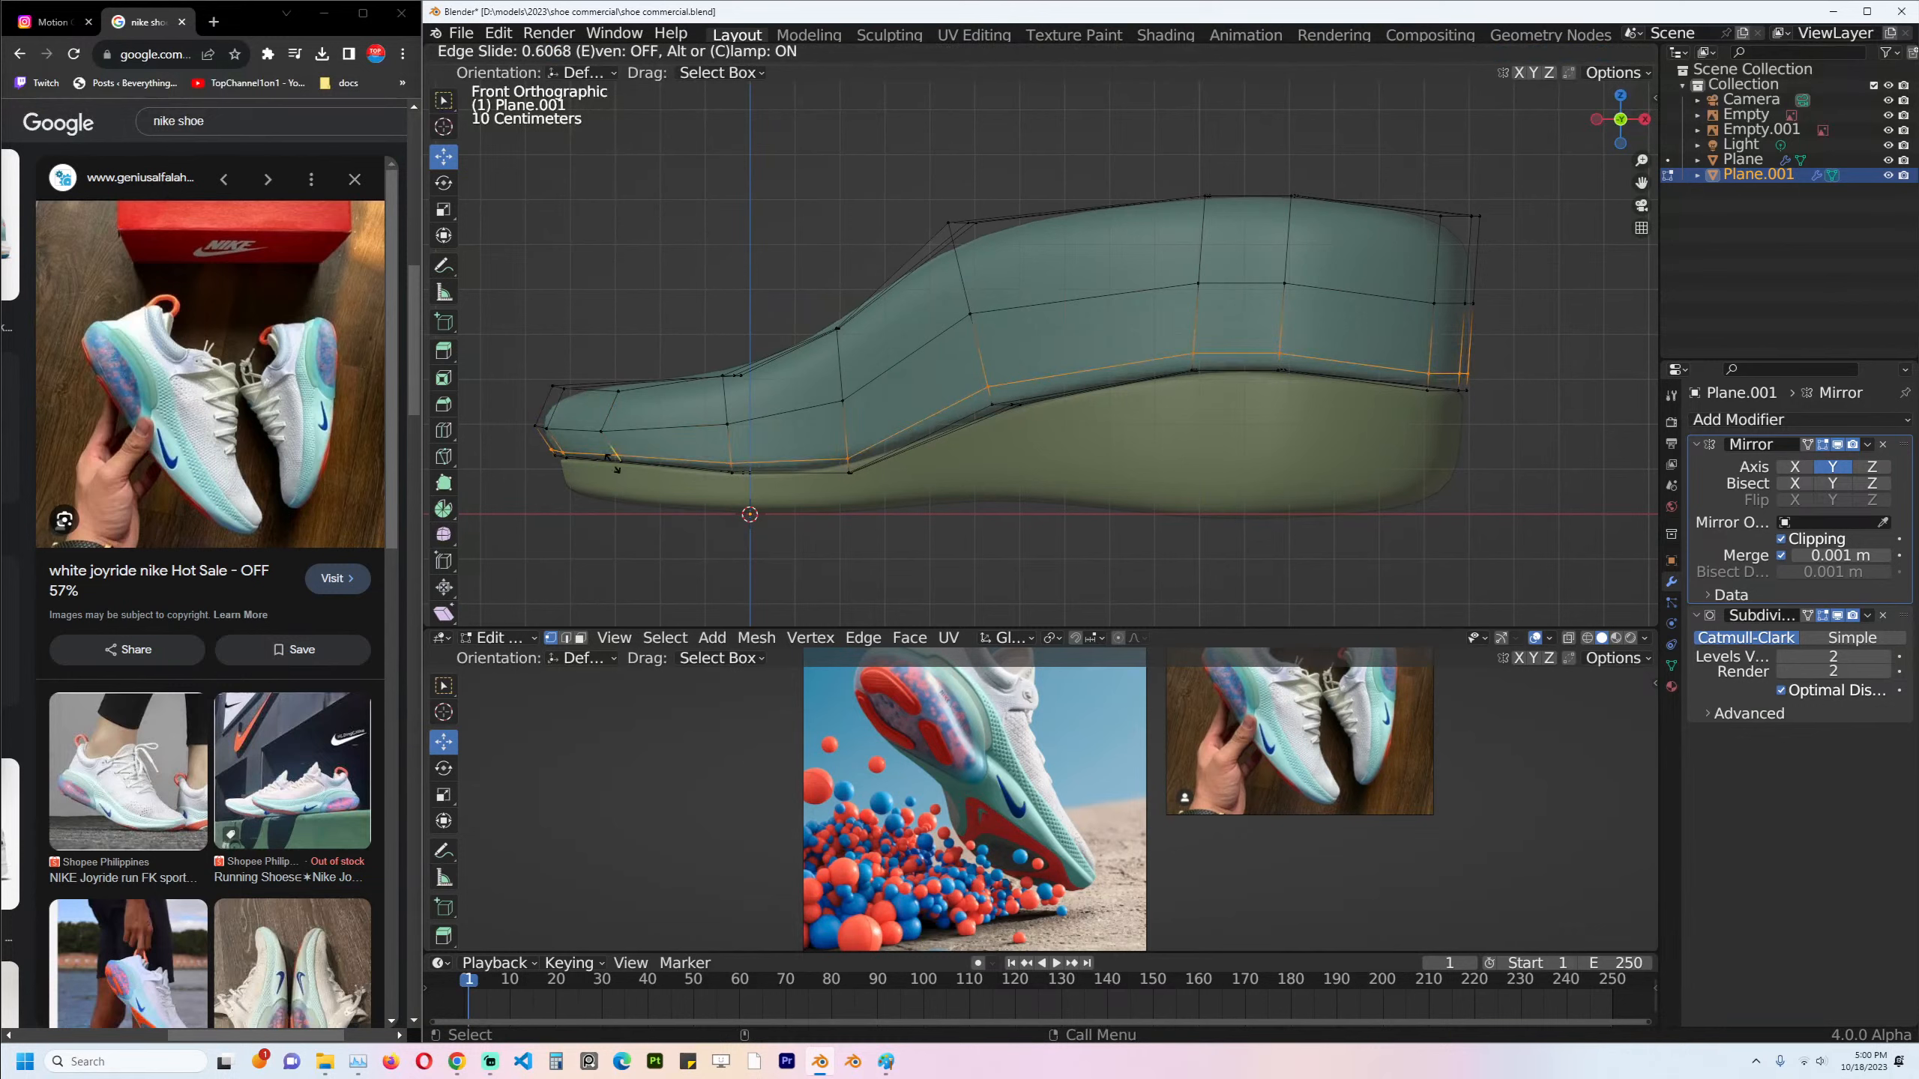
pyautogui.click(616, 468)
# Examine the upper's outline from the top and front views, both with and without the mesh cage.
pyautogui.press('Tab')
pyautogui.moveTo(616, 468); pyautogui.dragTo(1050, 488, button='middle')
pyautogui.press('KP_1')
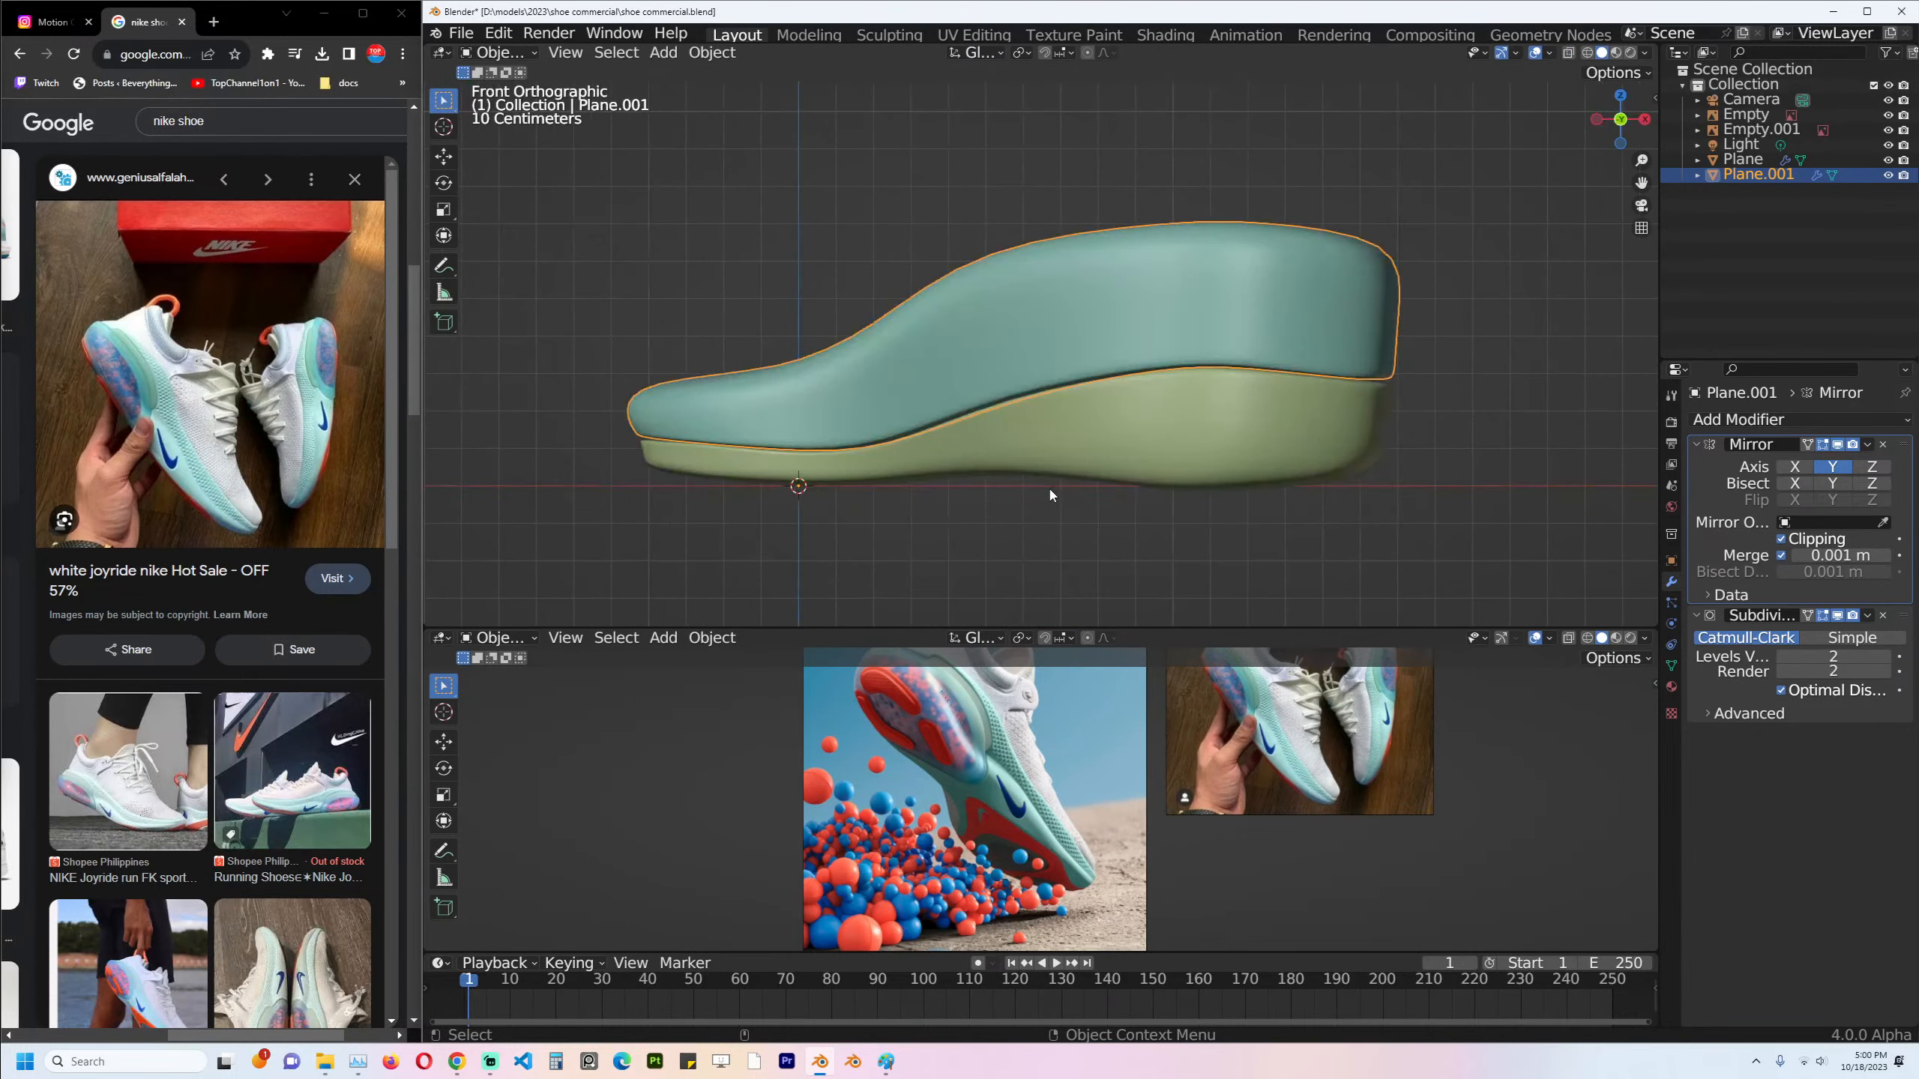
pyautogui.press('KP_7')
pyautogui.press('Tab')
pyautogui.hotkey('alt', 'z')
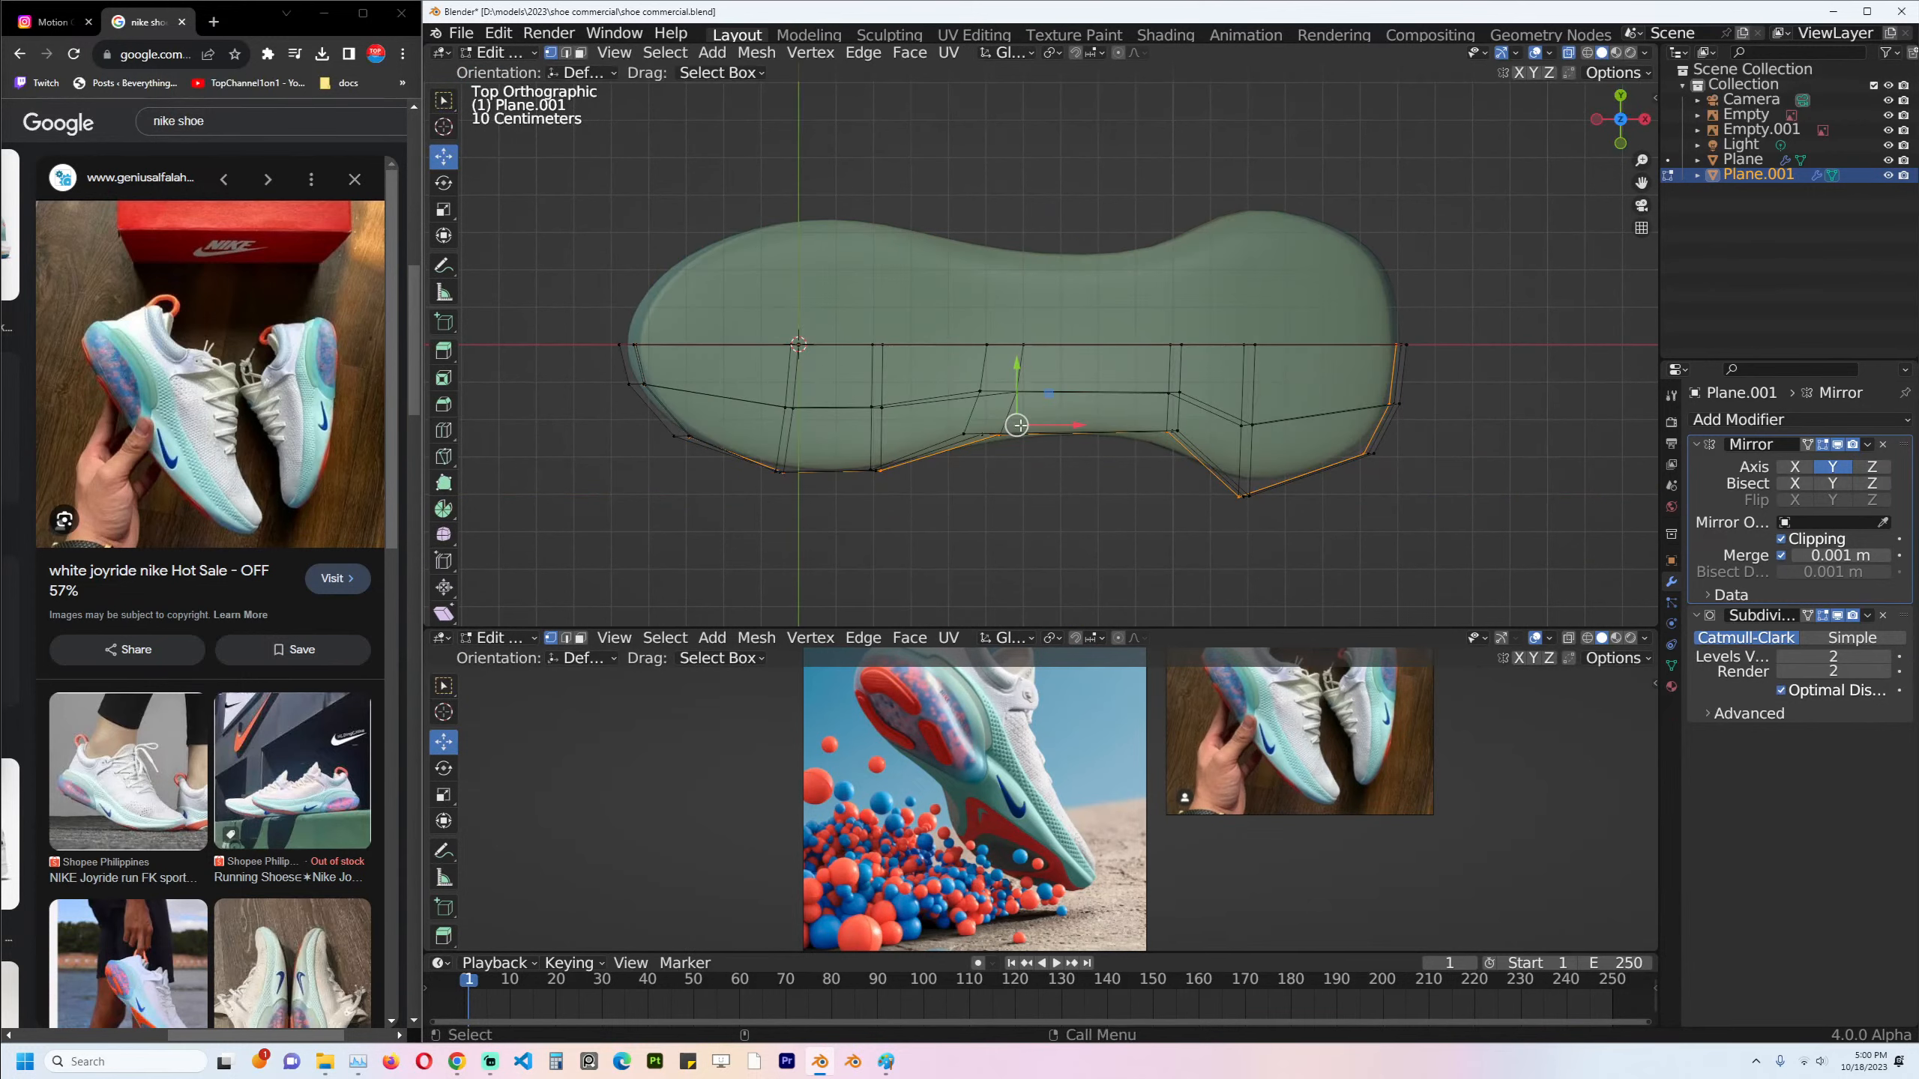
pyautogui.press('Tab')
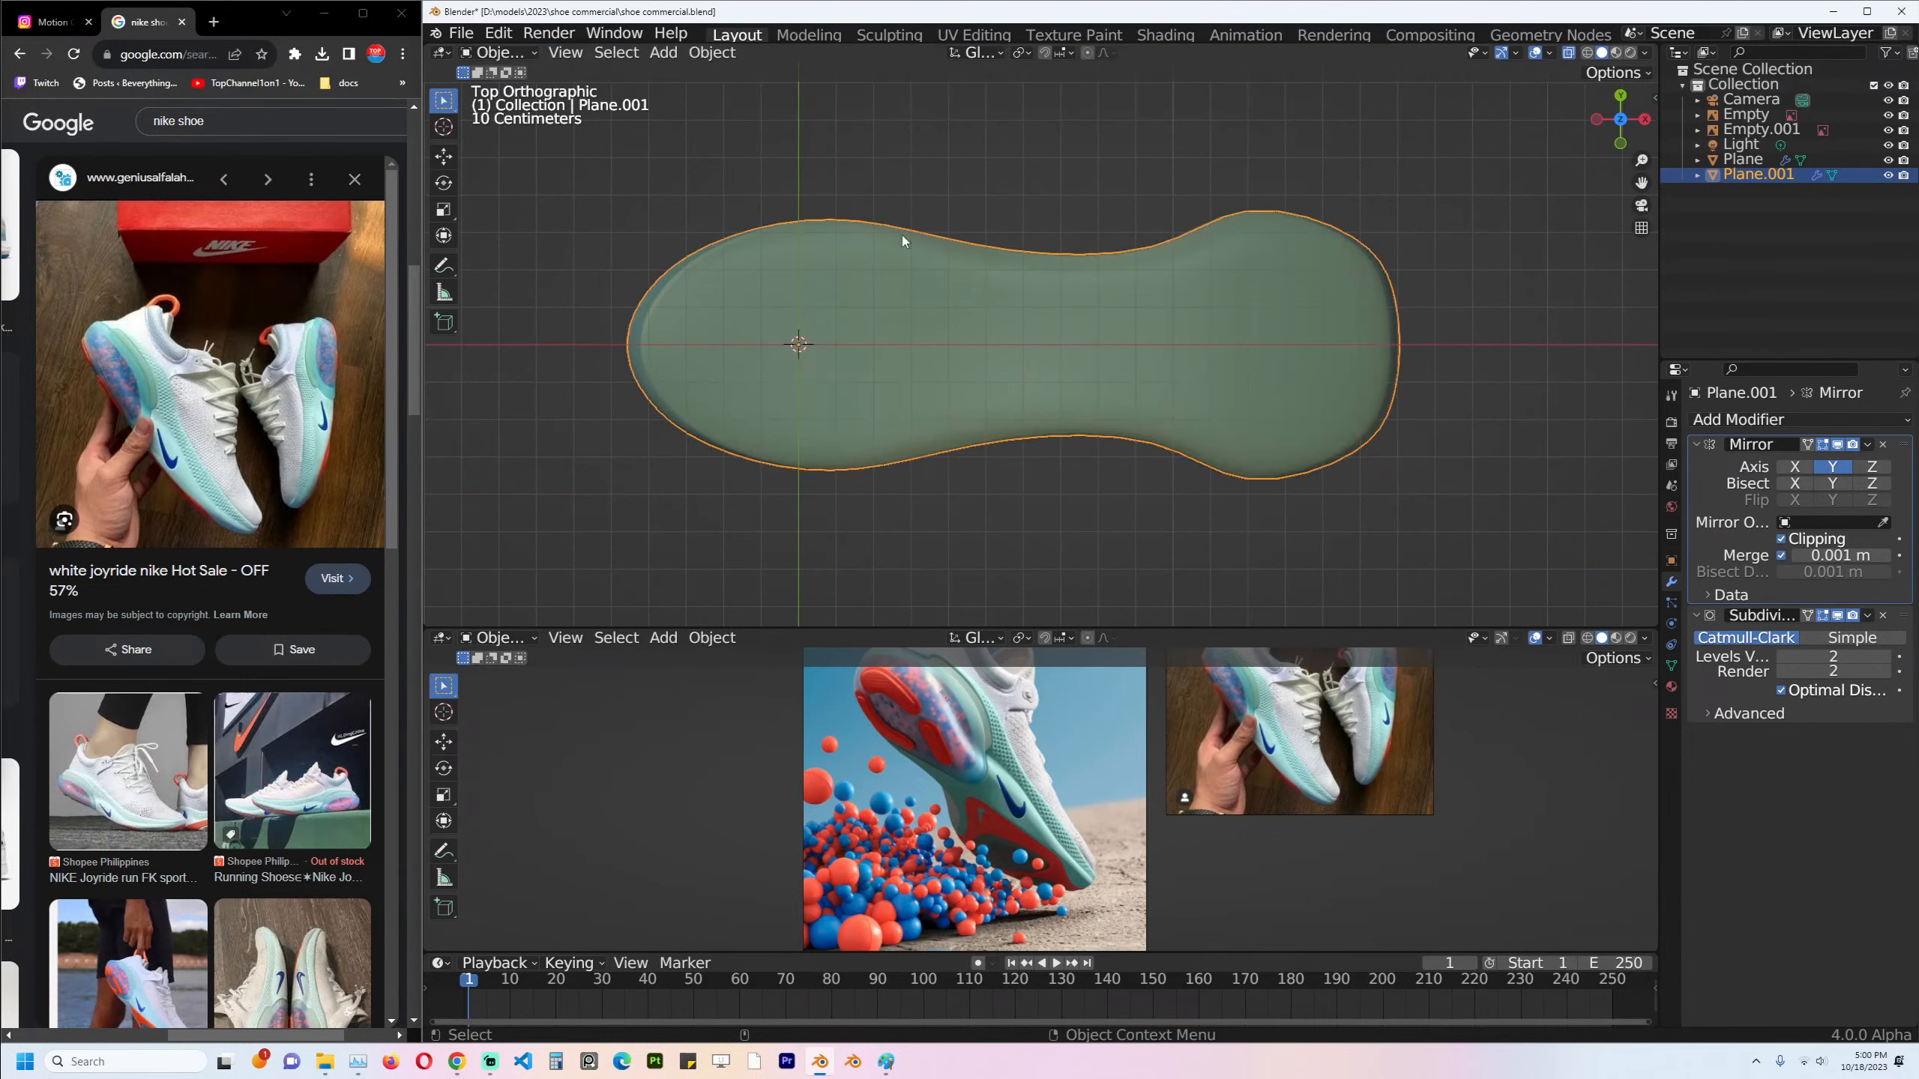
pyautogui.press('KP_1')
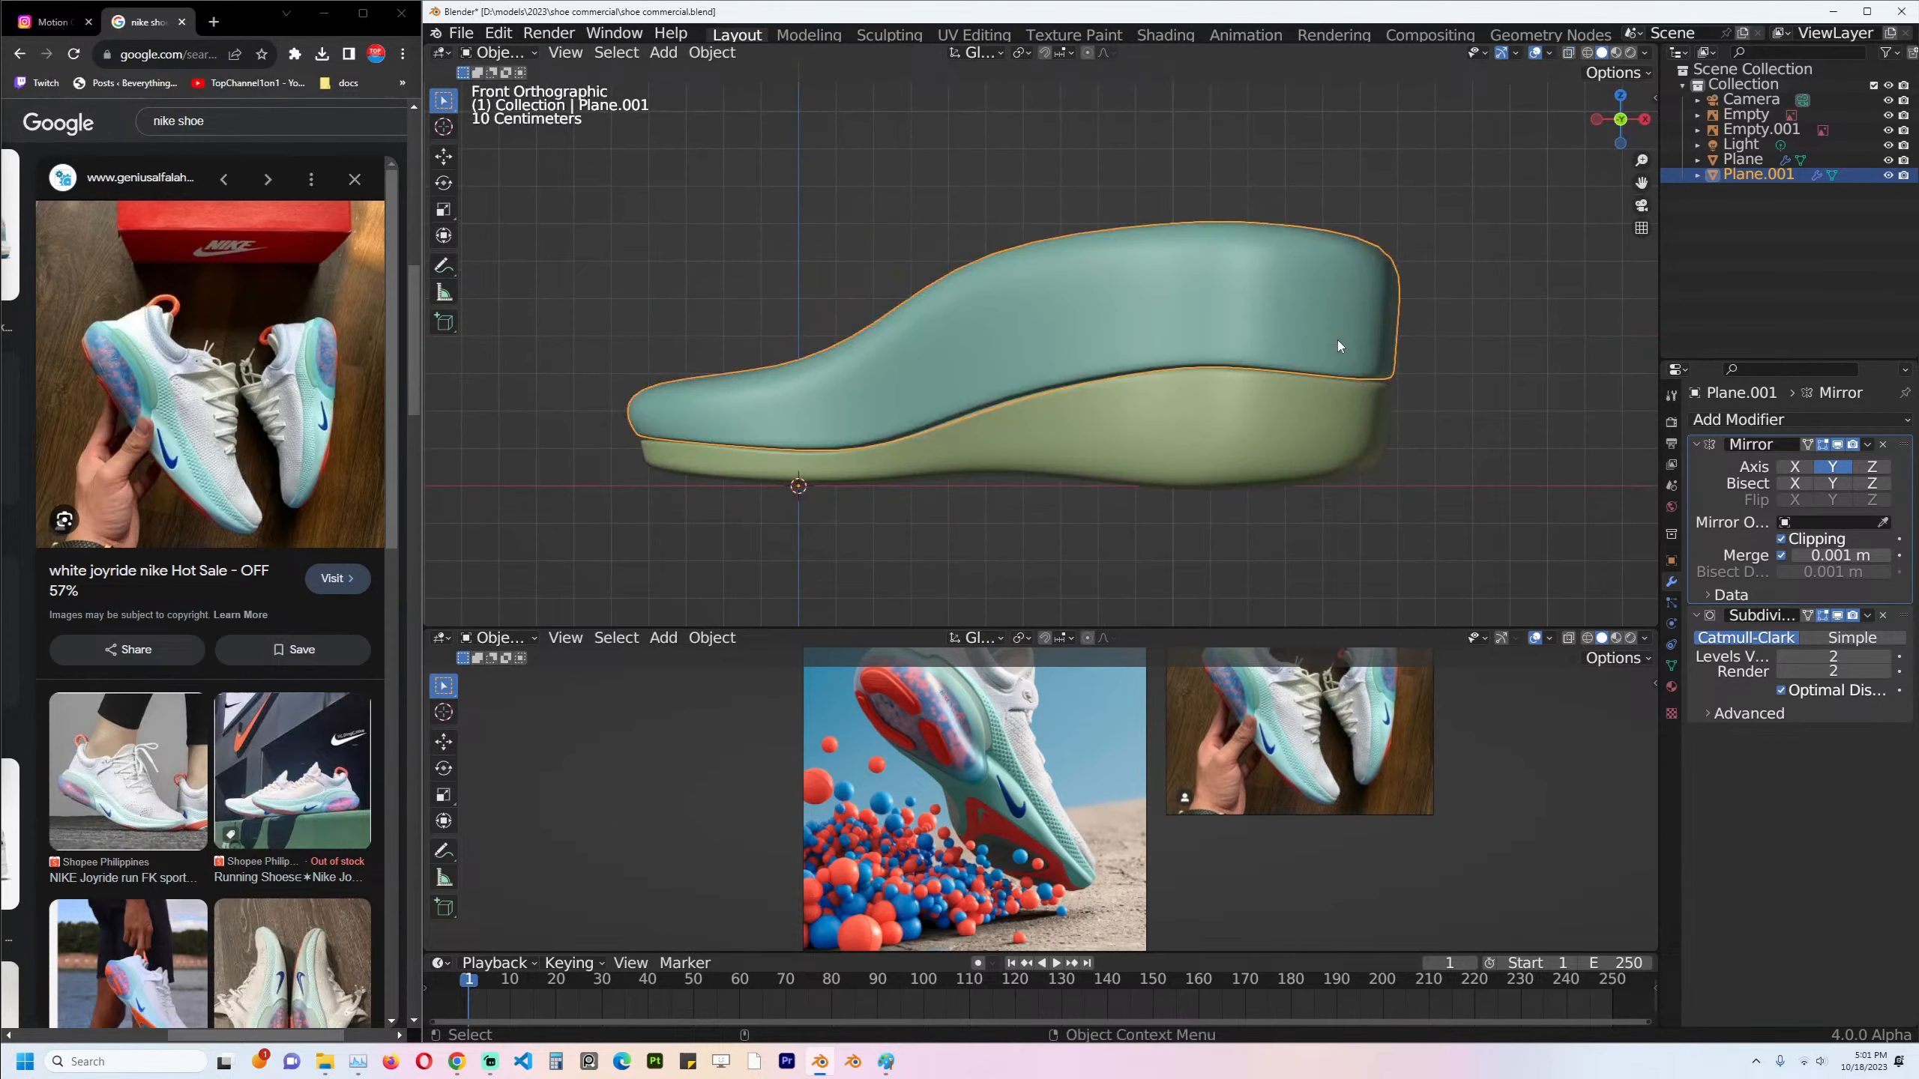
pyautogui.press('Tab')
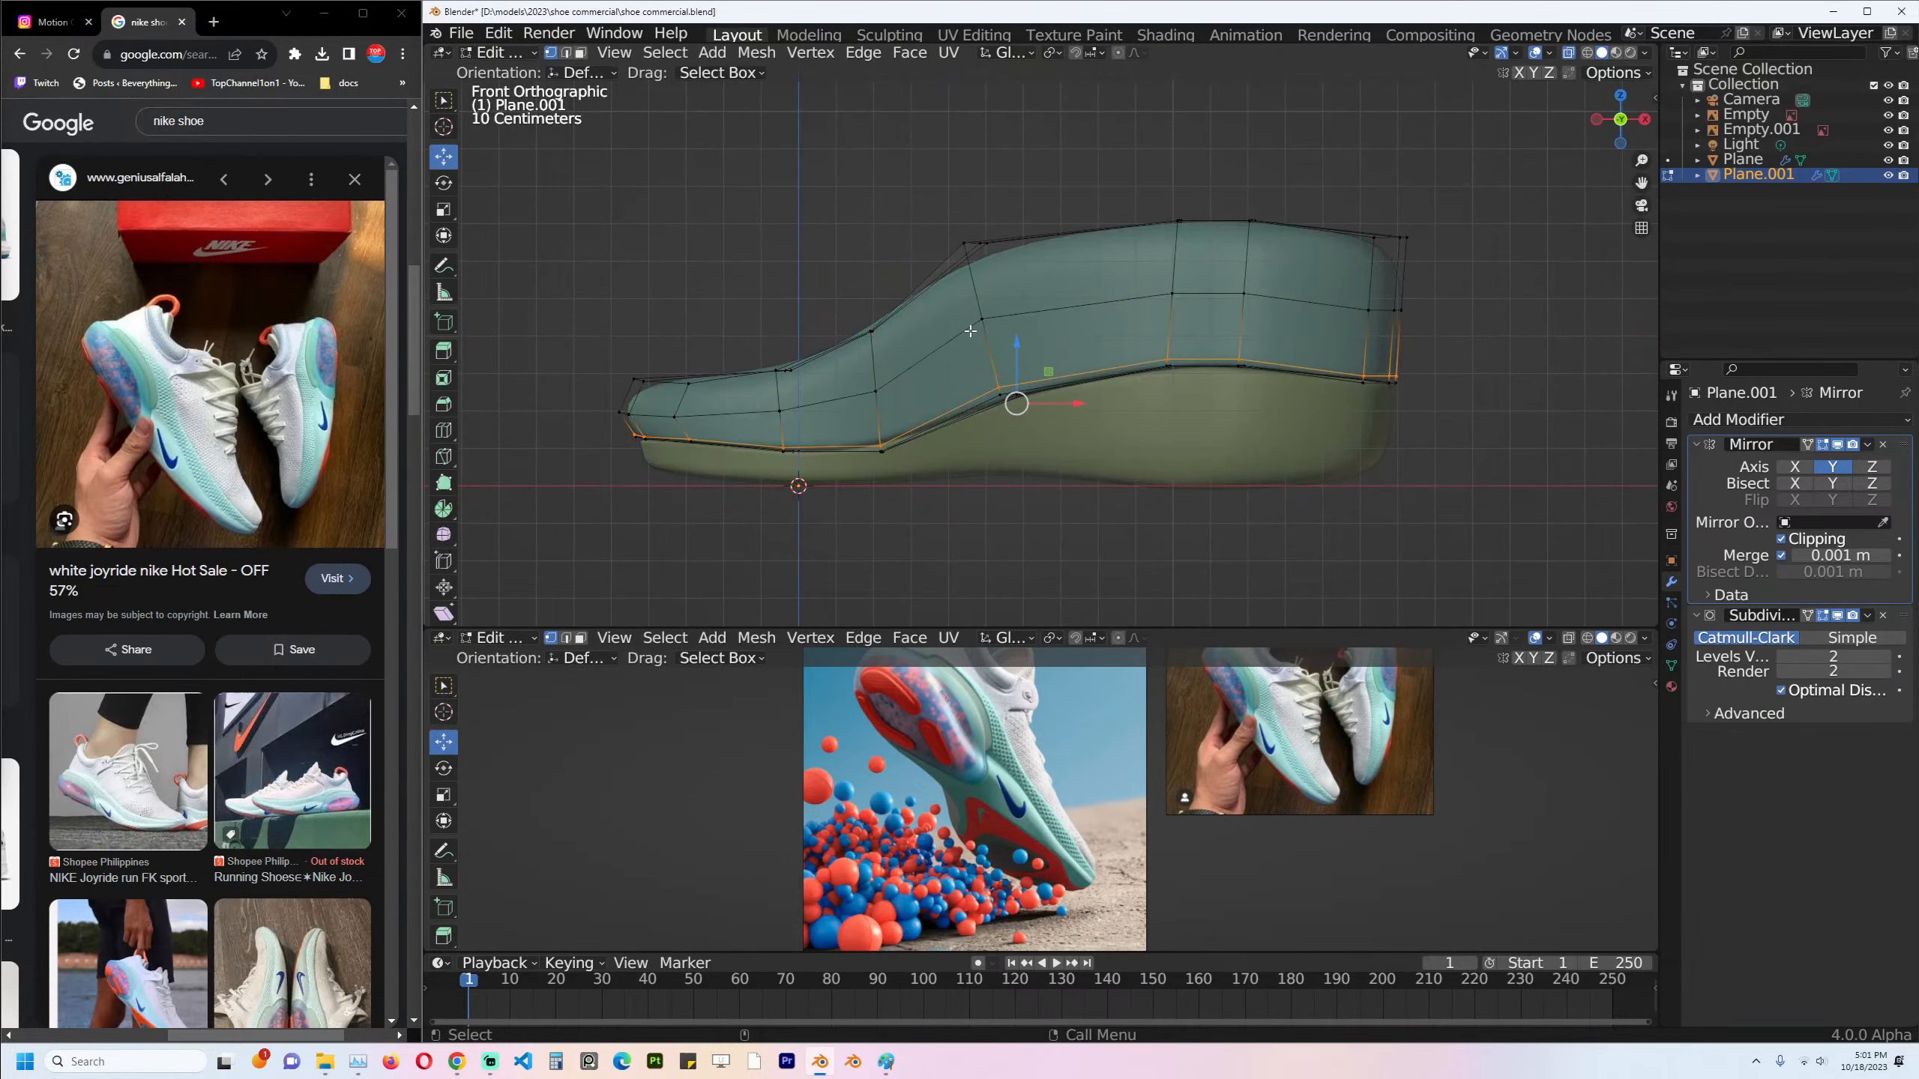
pyautogui.scroll(2, 969, 331)
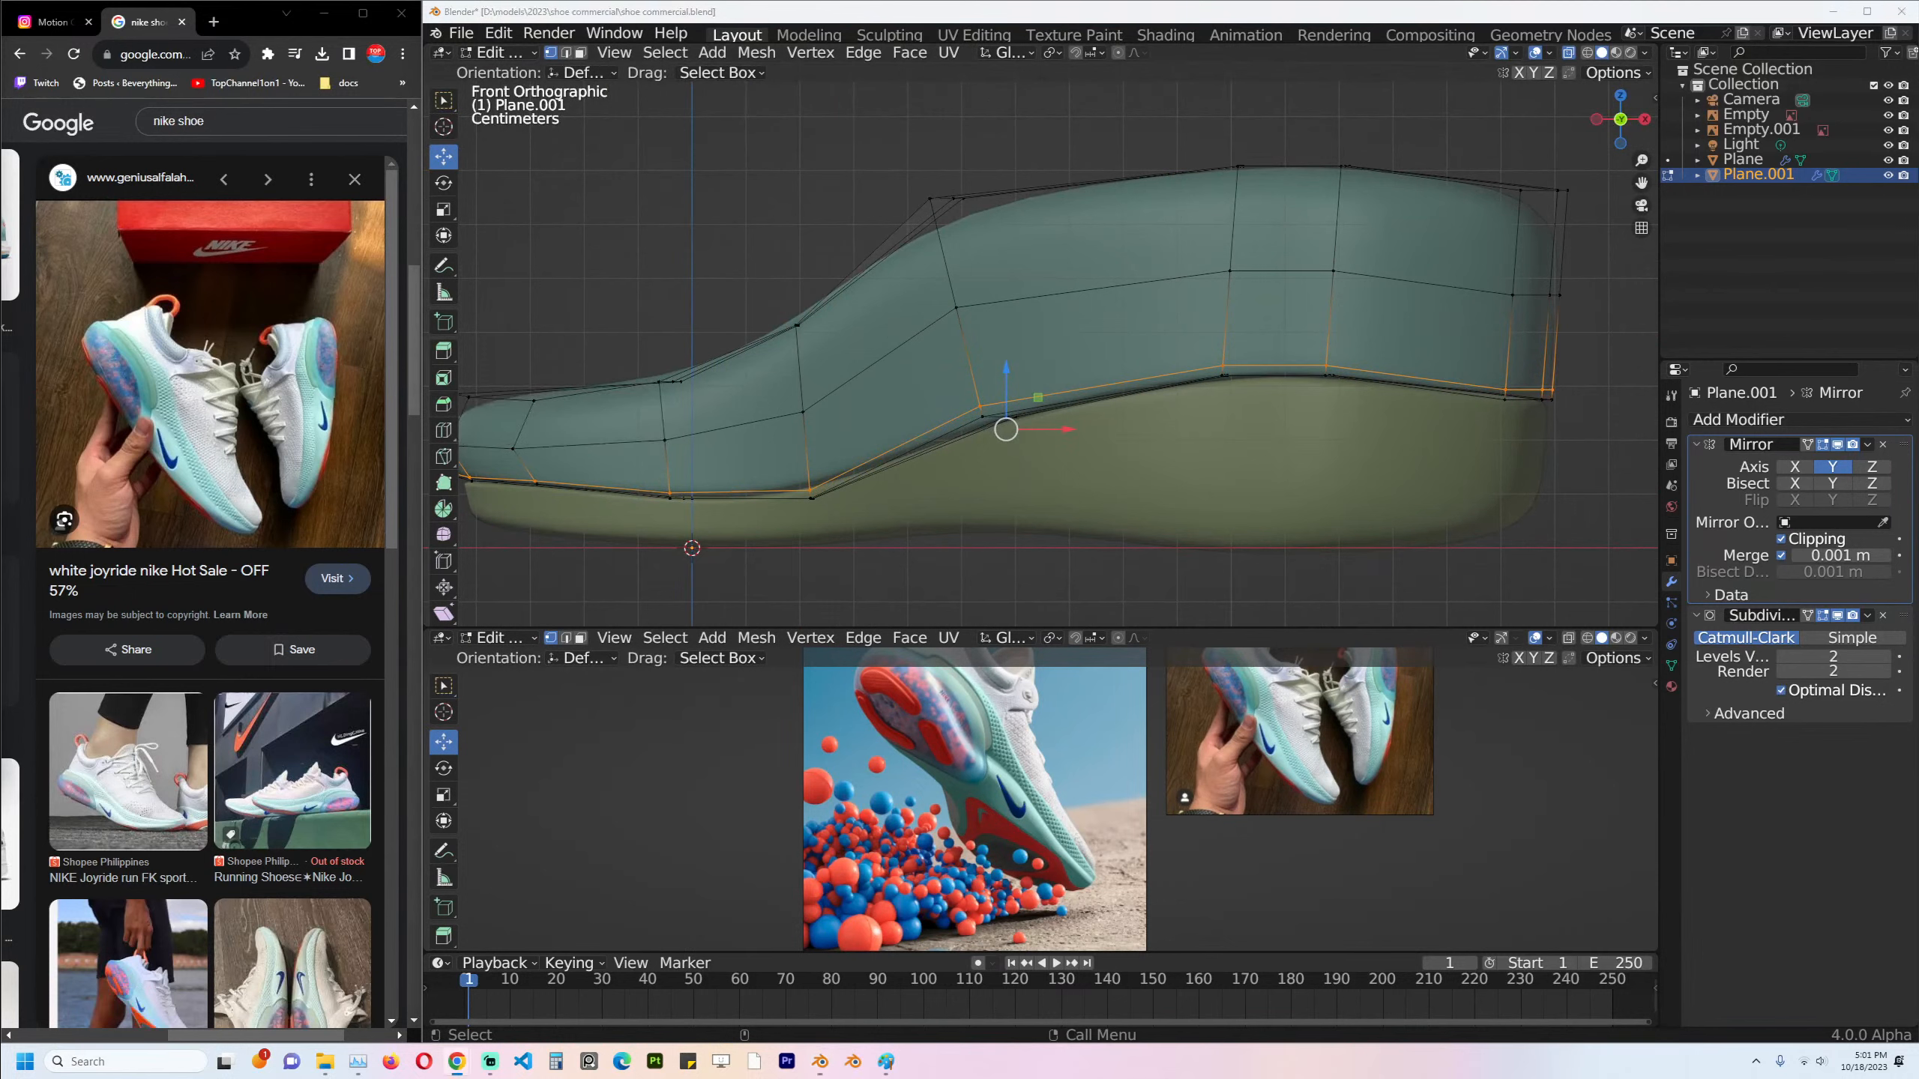
pyautogui.hotkey('alt', 'a')
pyautogui.keyDown('shift'); pyautogui.moveTo(889, 292); pyautogui.dragTo(917, 277, button='middle'); pyautogui.keyUp('shift')
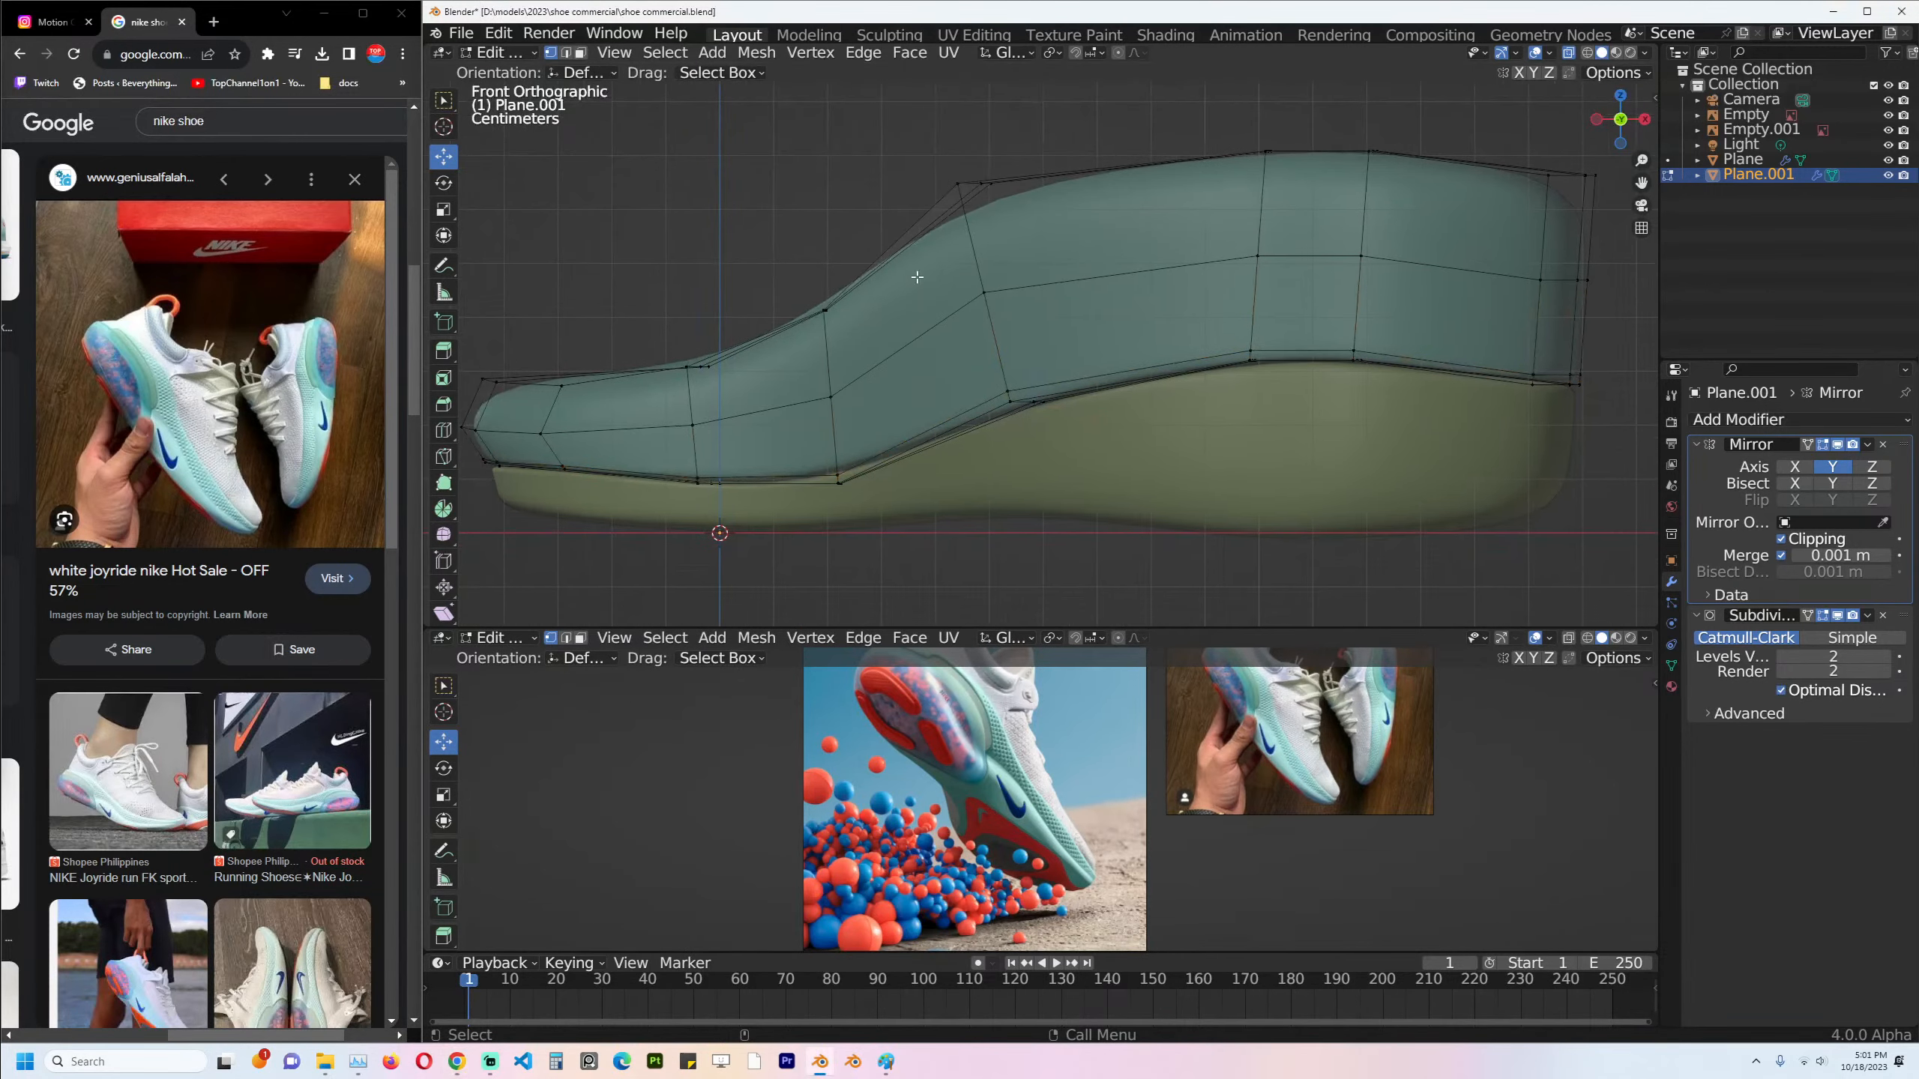
pyautogui.scroll(-2, 949, 299)
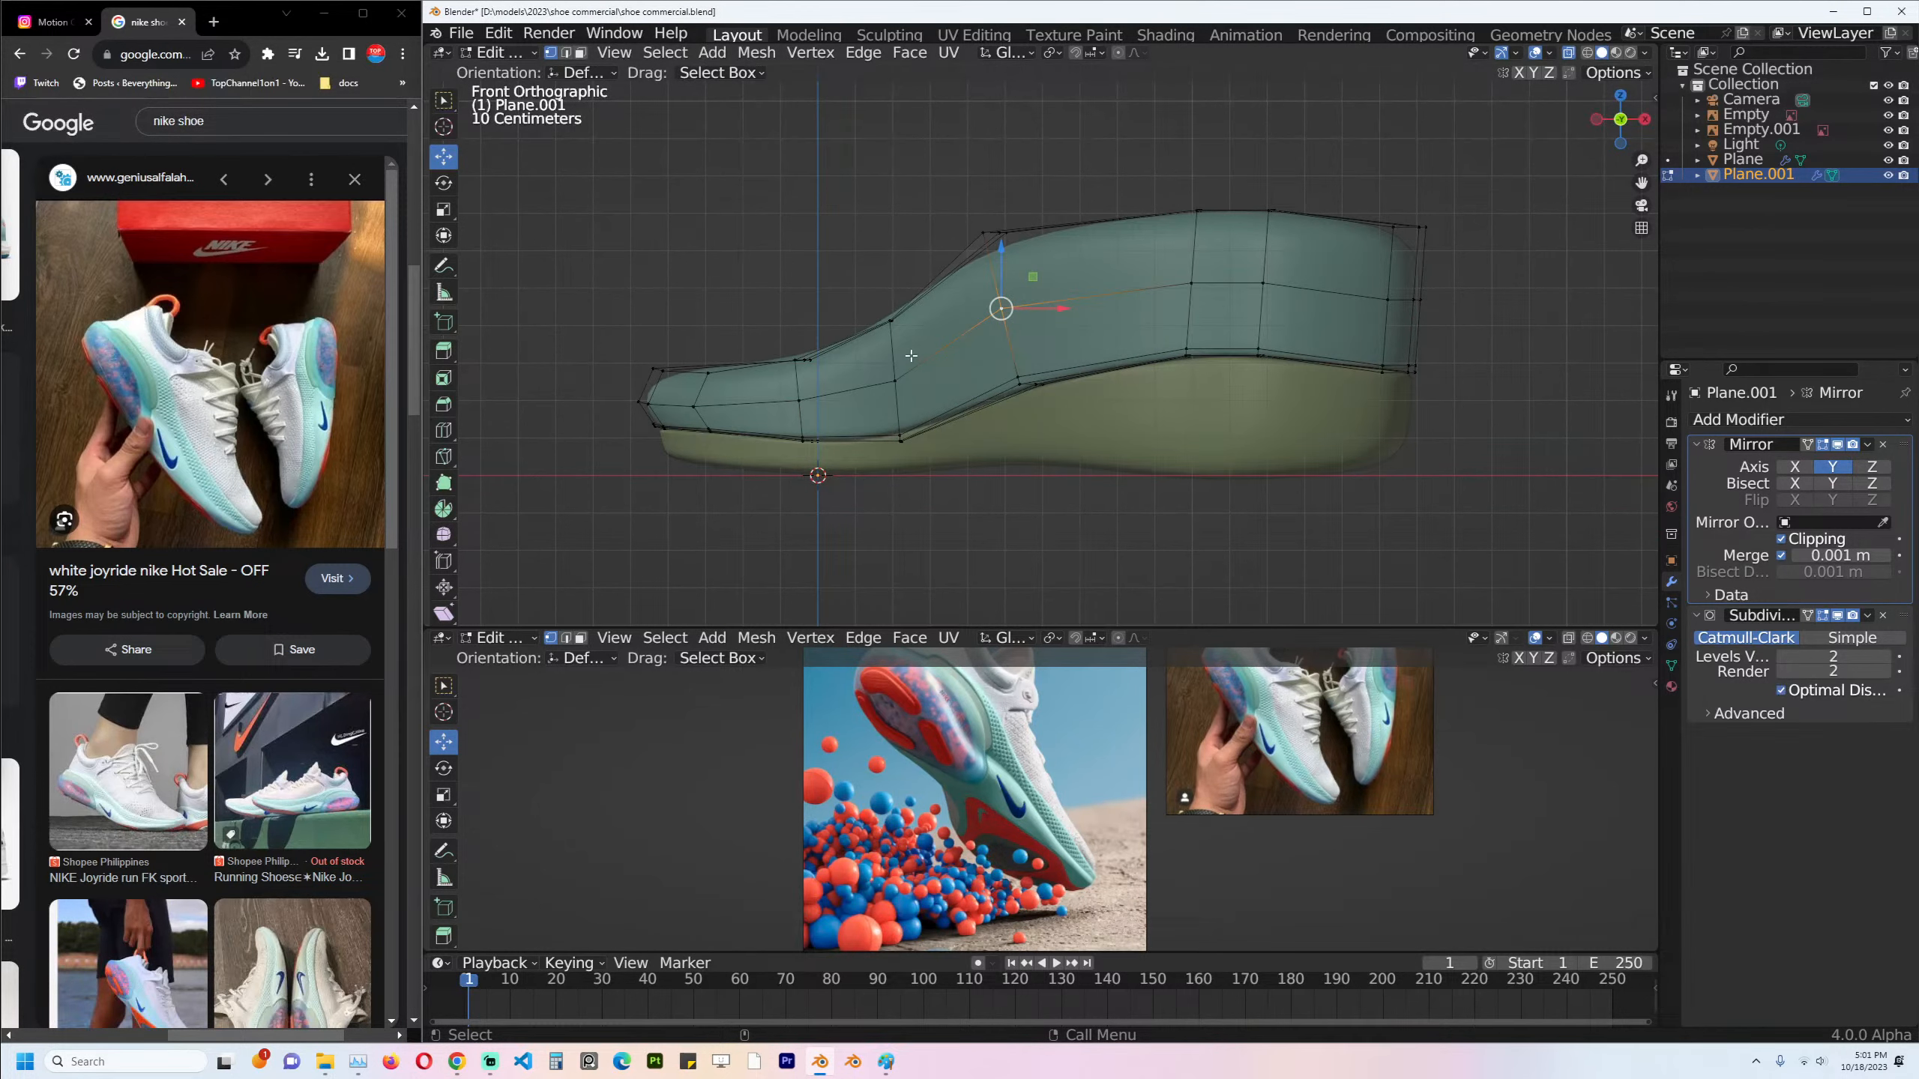
# Adjust the upper's middle-loop vertices at the forefoot and move its toe vertices about 0.014 m along X.
pyautogui.moveTo(895, 328); pyautogui.dragTo(934, 532, button='middle')
pyautogui.keyDown('alt'); pyautogui.click(934, 532); pyautogui.keyUp('alt')
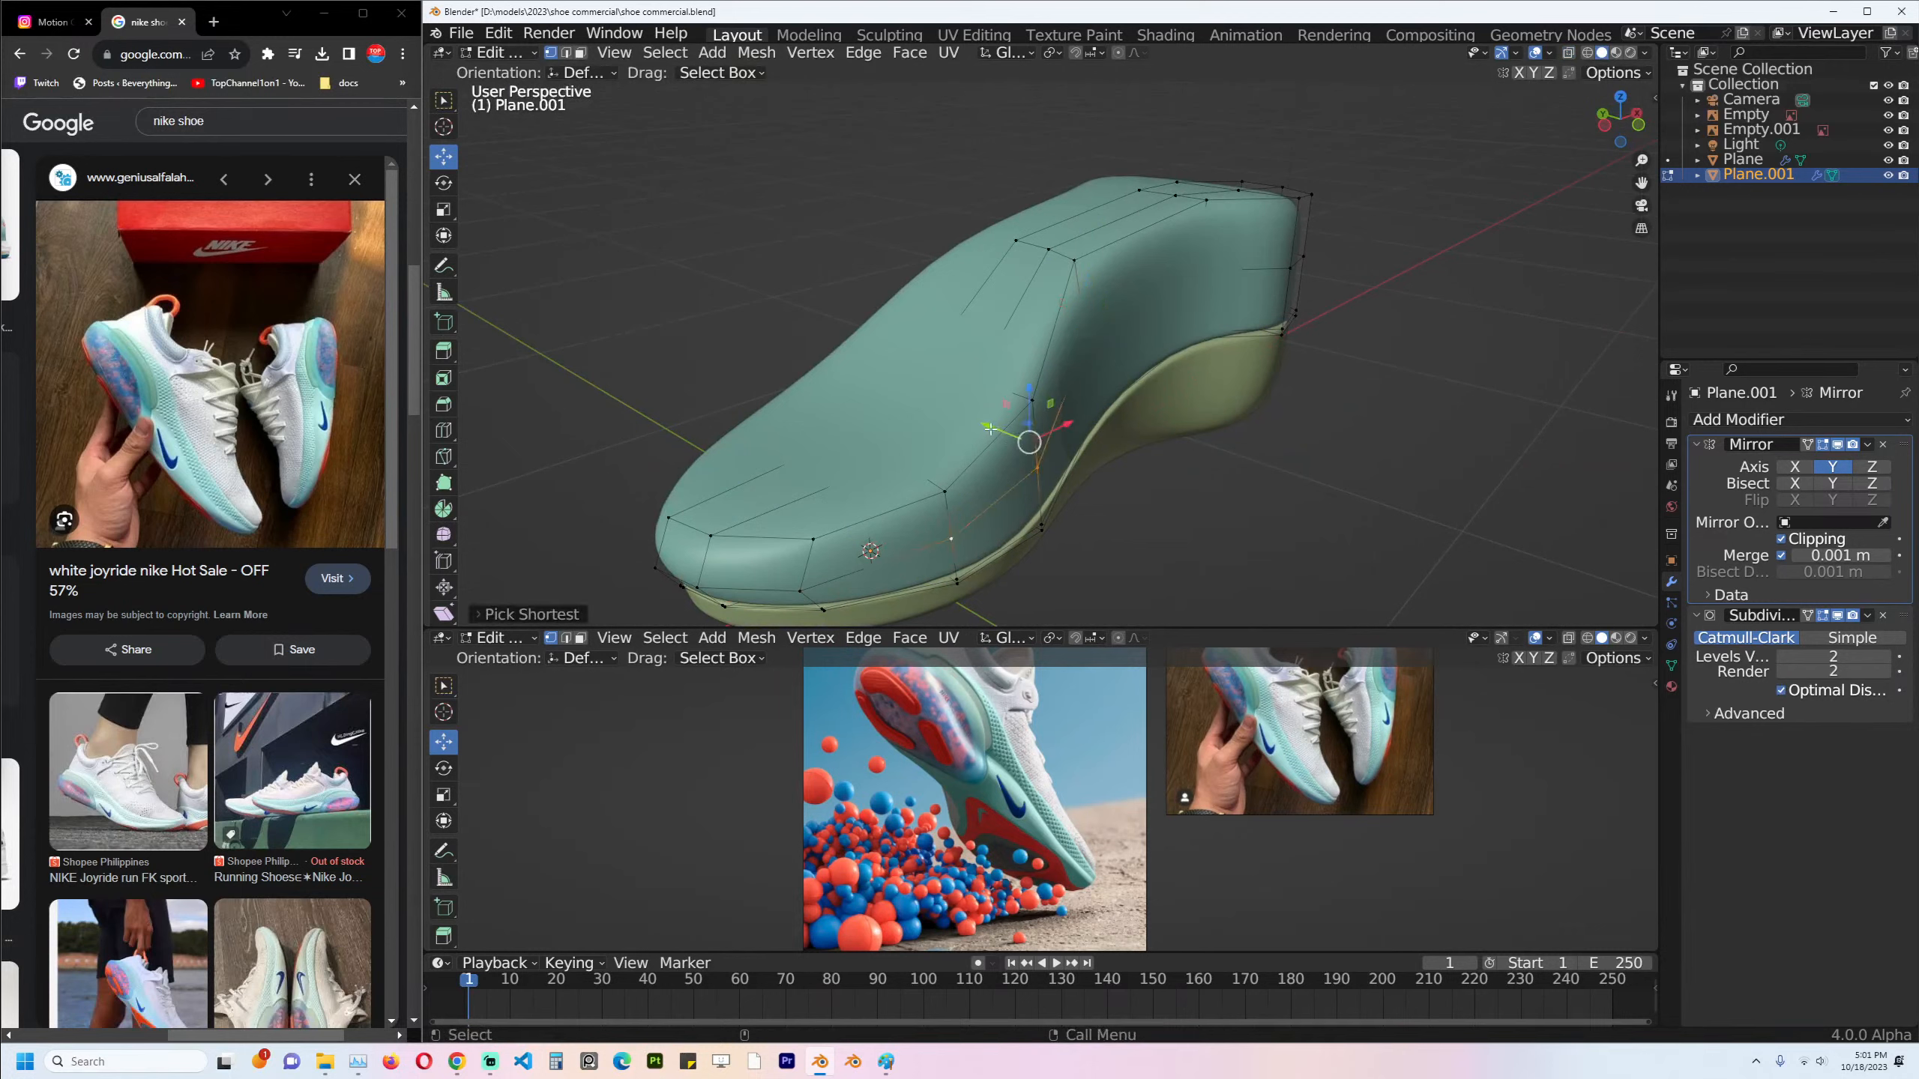
pyautogui.press('g')
pyautogui.click(805, 587)
pyautogui.moveTo(800, 588); pyautogui.dragTo(683, 453, button='middle')
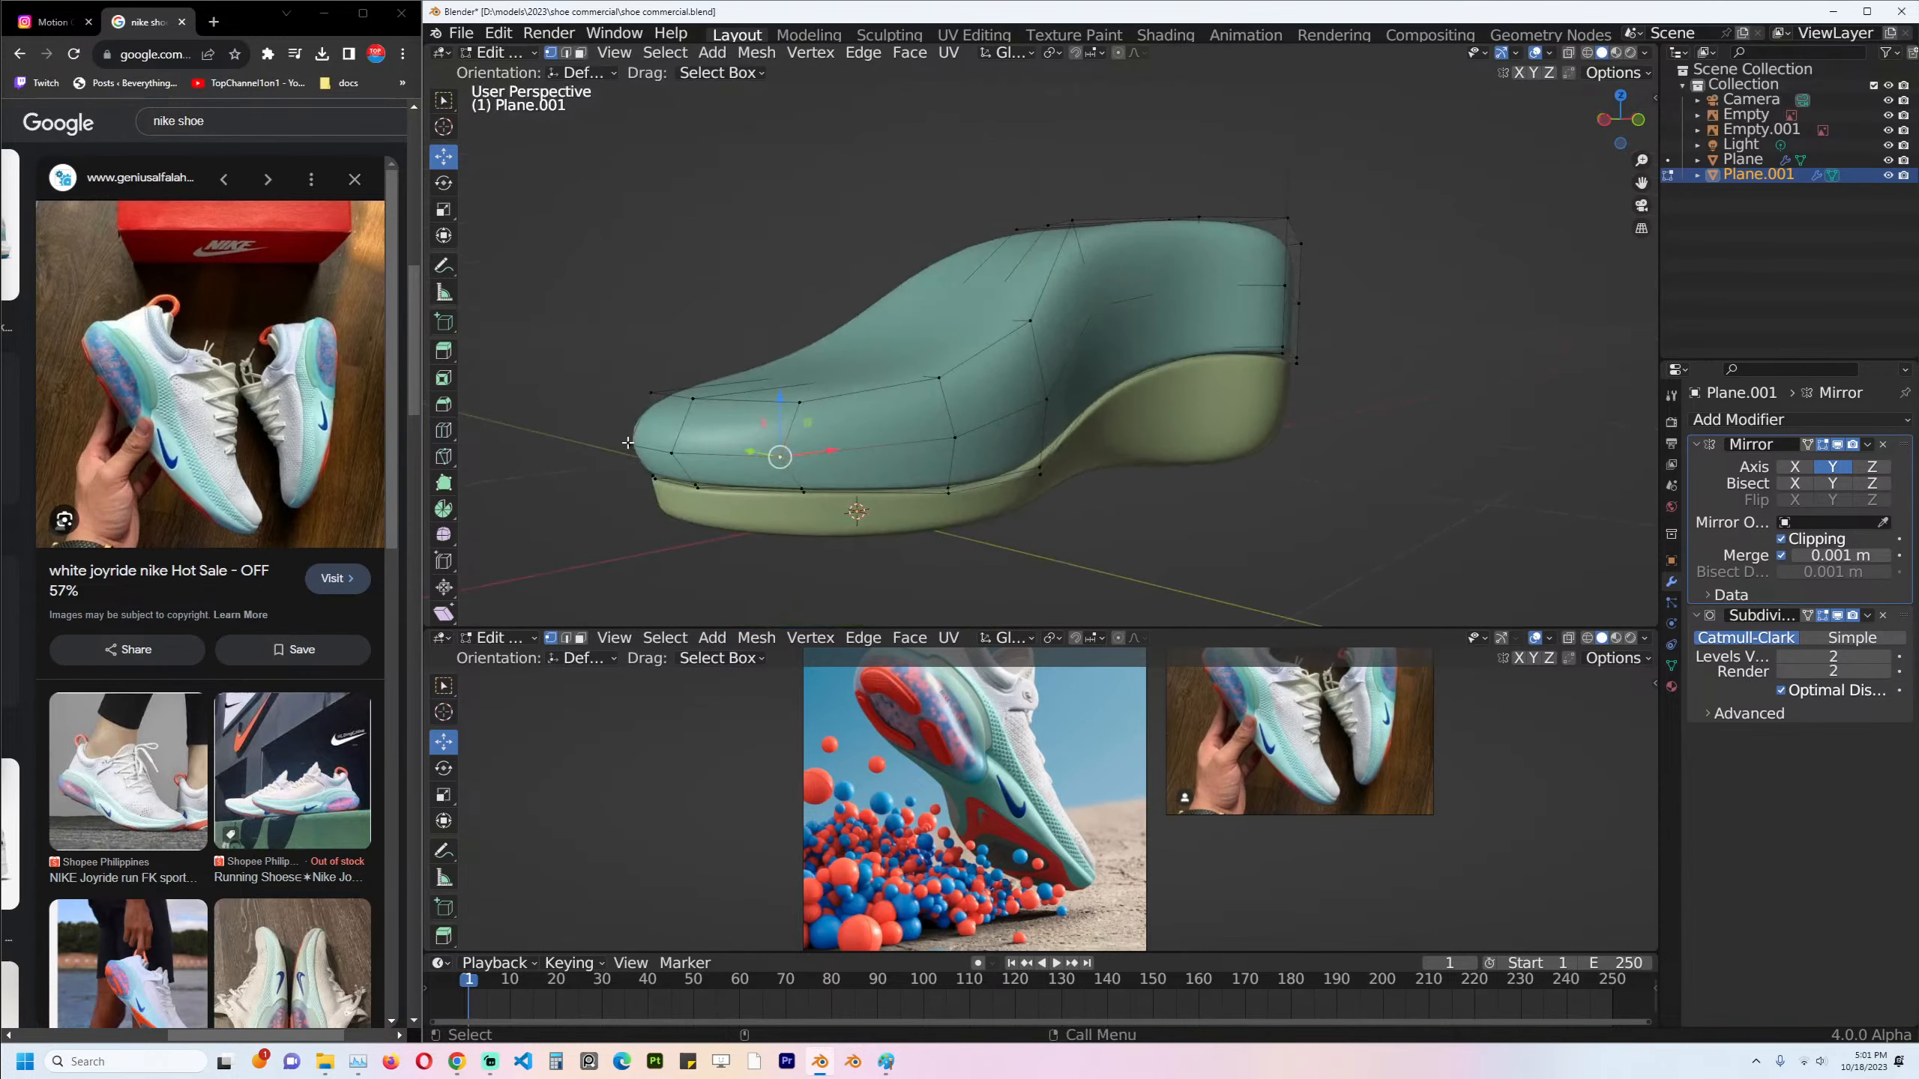
pyautogui.keyDown('ctrl'); pyautogui.click(679, 447); pyautogui.keyUp('ctrl')
pyautogui.press('g')
pyautogui.press('x')
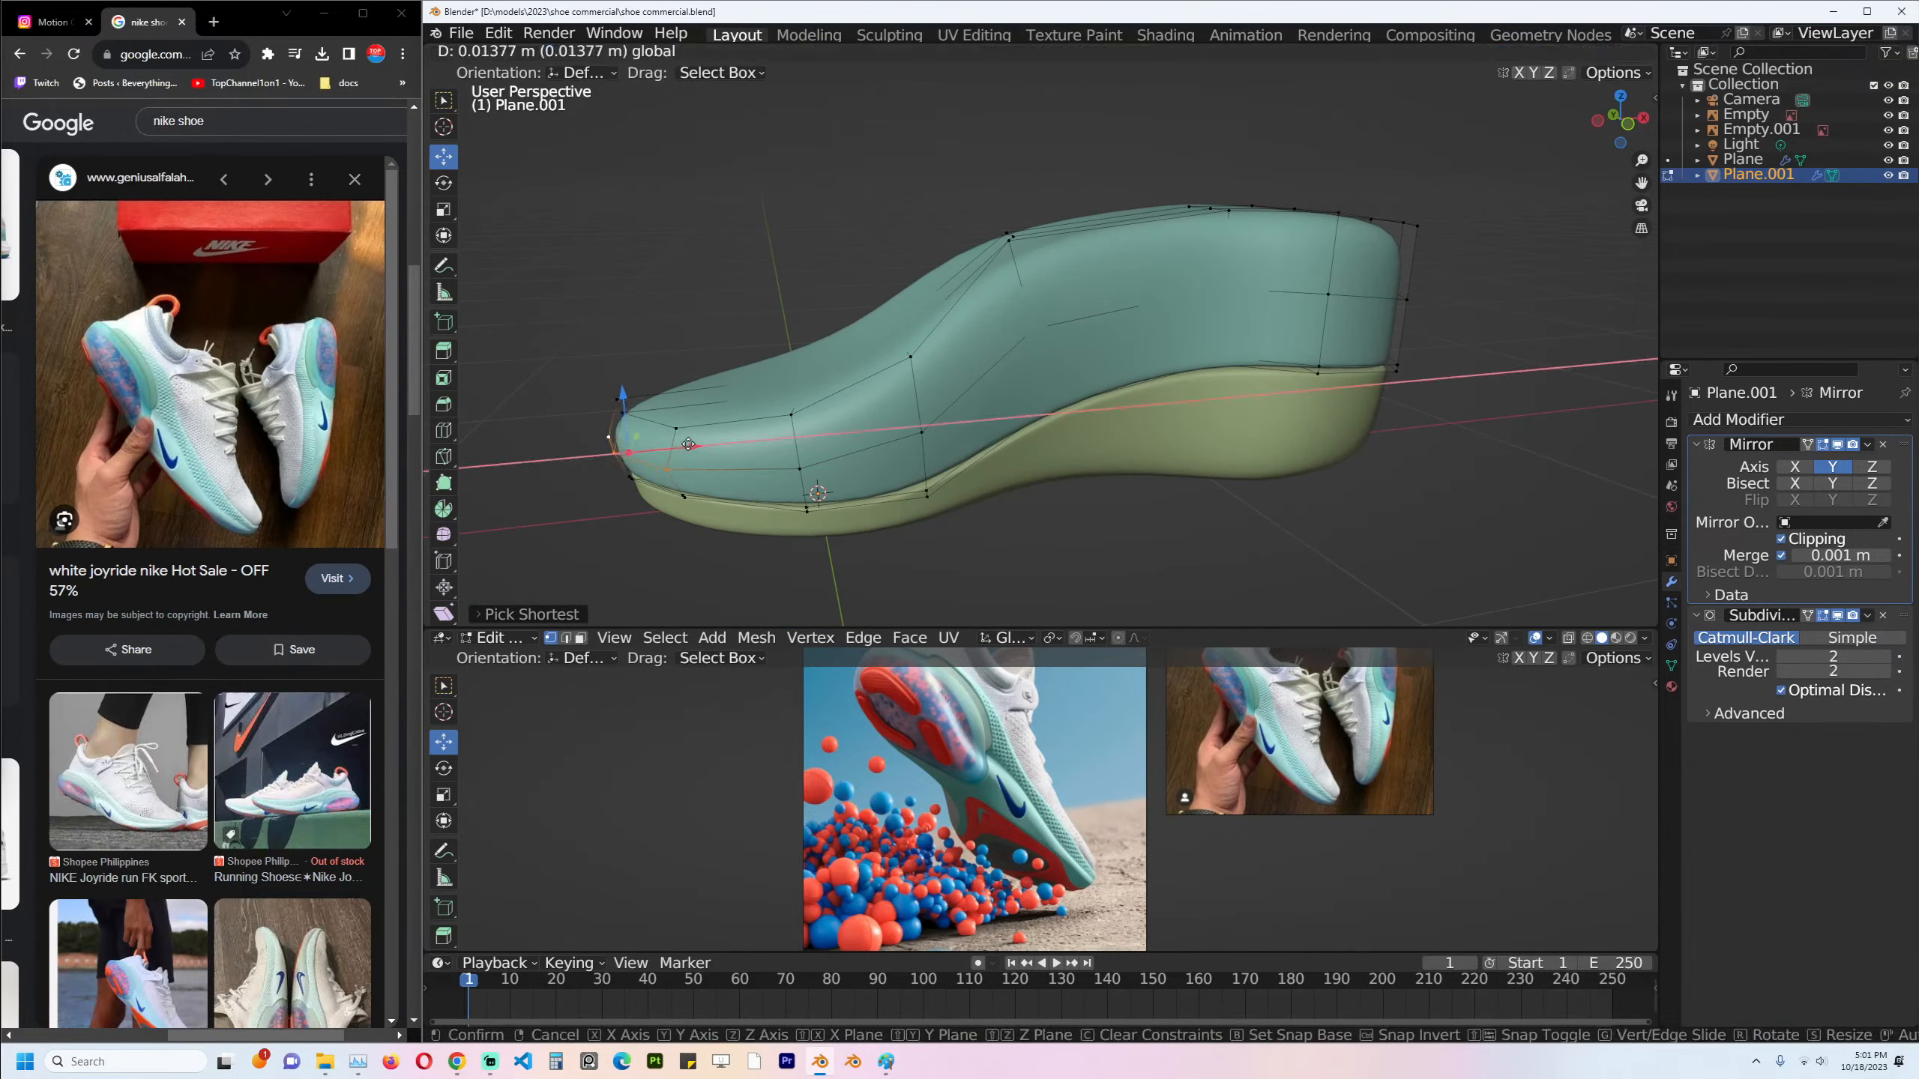
pyautogui.click(688, 444)
# Raise the top centre vertices of the upper's forefoot about 0.055 m along Z.
pyautogui.moveTo(688, 444); pyautogui.dragTo(852, 446, button='middle')
pyautogui.hotkey('alt', 'z')
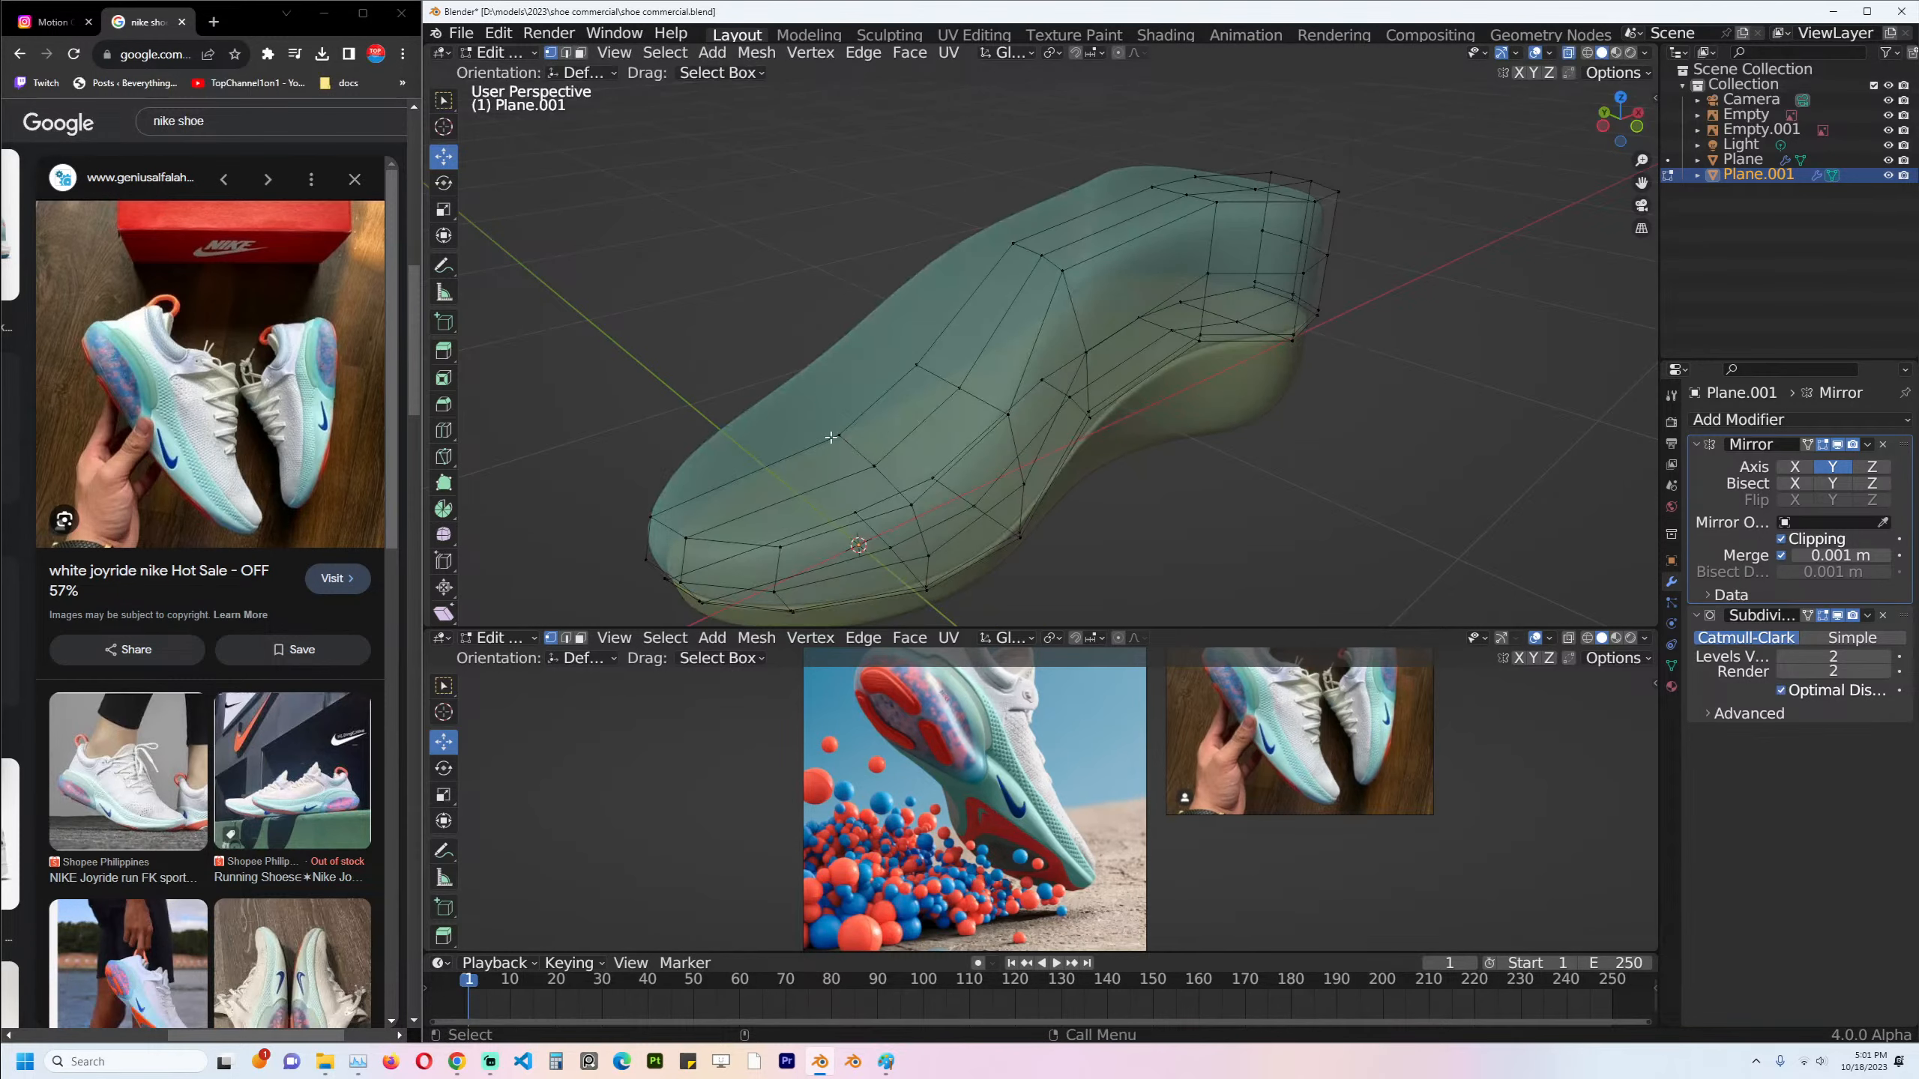
pyautogui.keyDown('ctrl'); pyautogui.click(831, 437); pyautogui.keyUp('ctrl')
pyautogui.hotkey('alt', 'z')
pyautogui.press('g')
pyautogui.press('z')
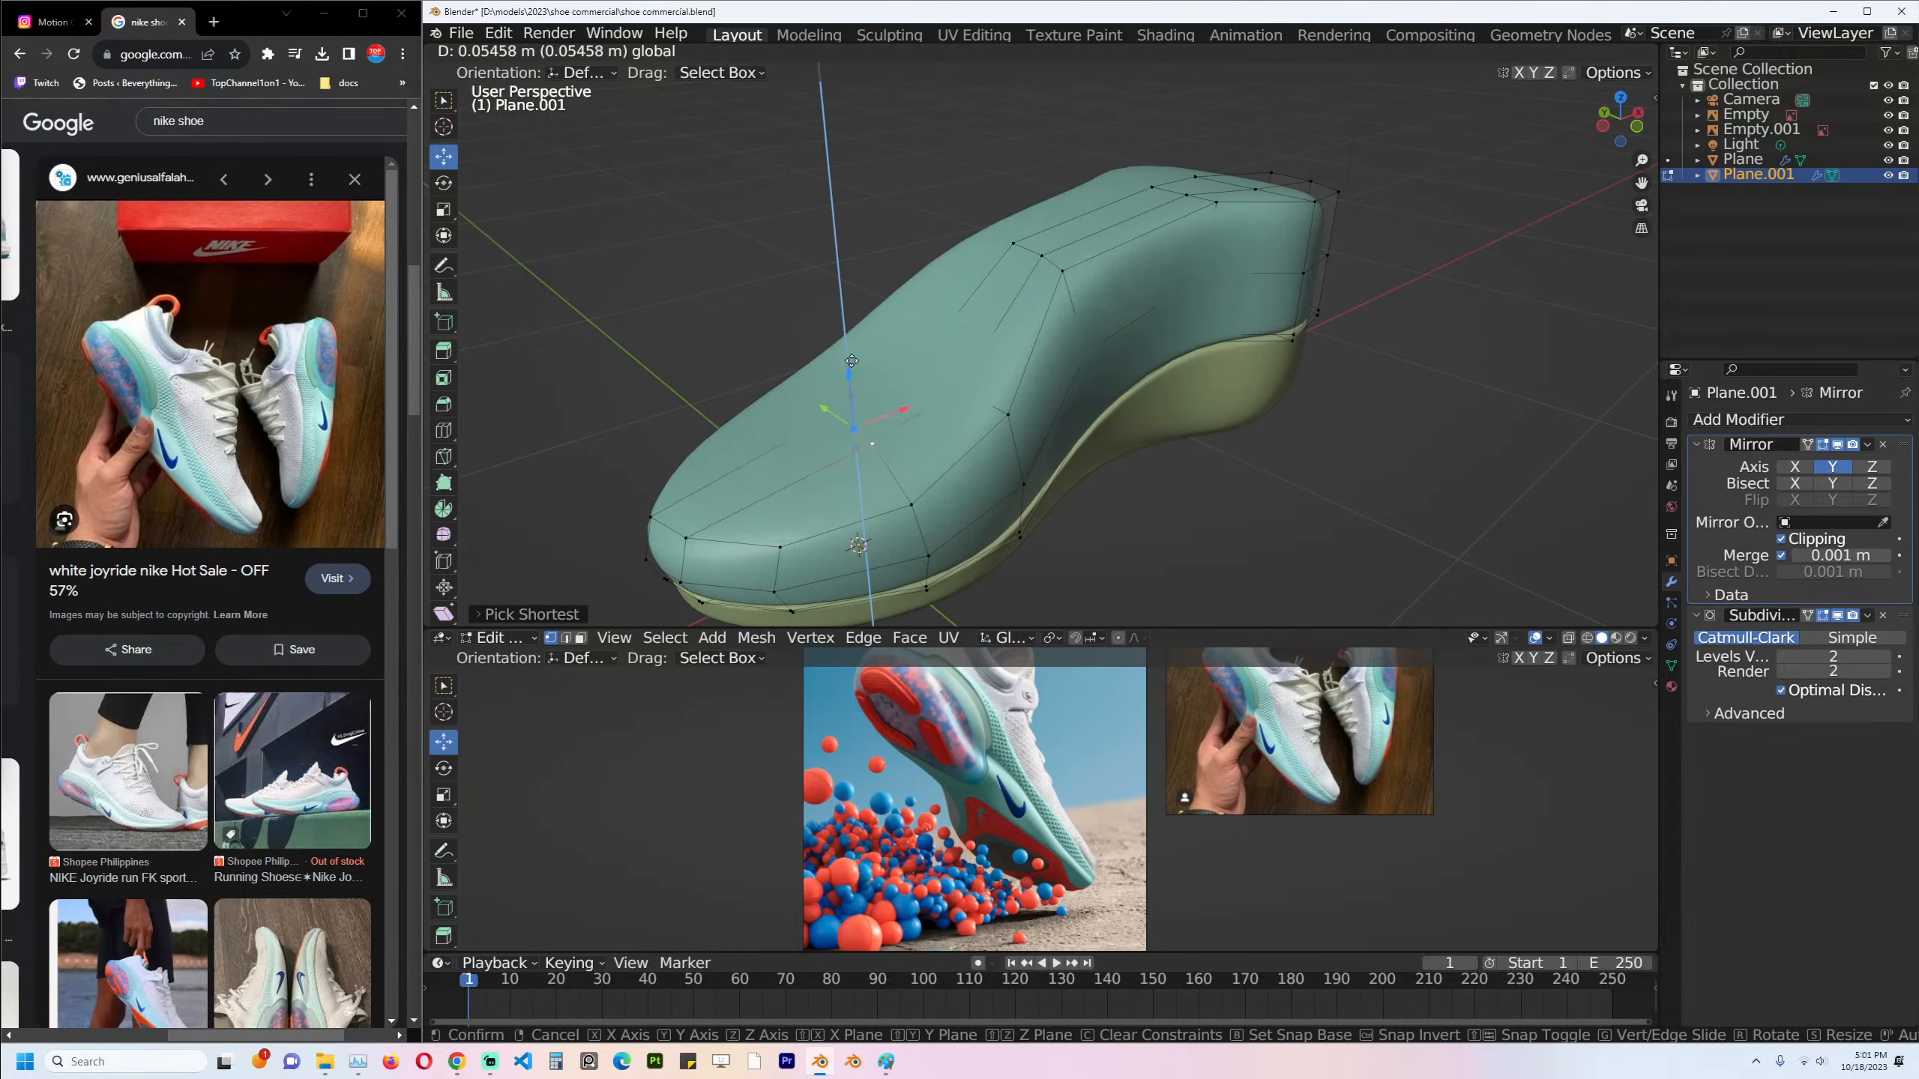
pyautogui.click(852, 361)
# Raise the next row of forefoot top vertices nearer the toe slightly along Z and check the smoothed shape.
pyautogui.moveTo(851, 361); pyautogui.dragTo(766, 443, button='middle')
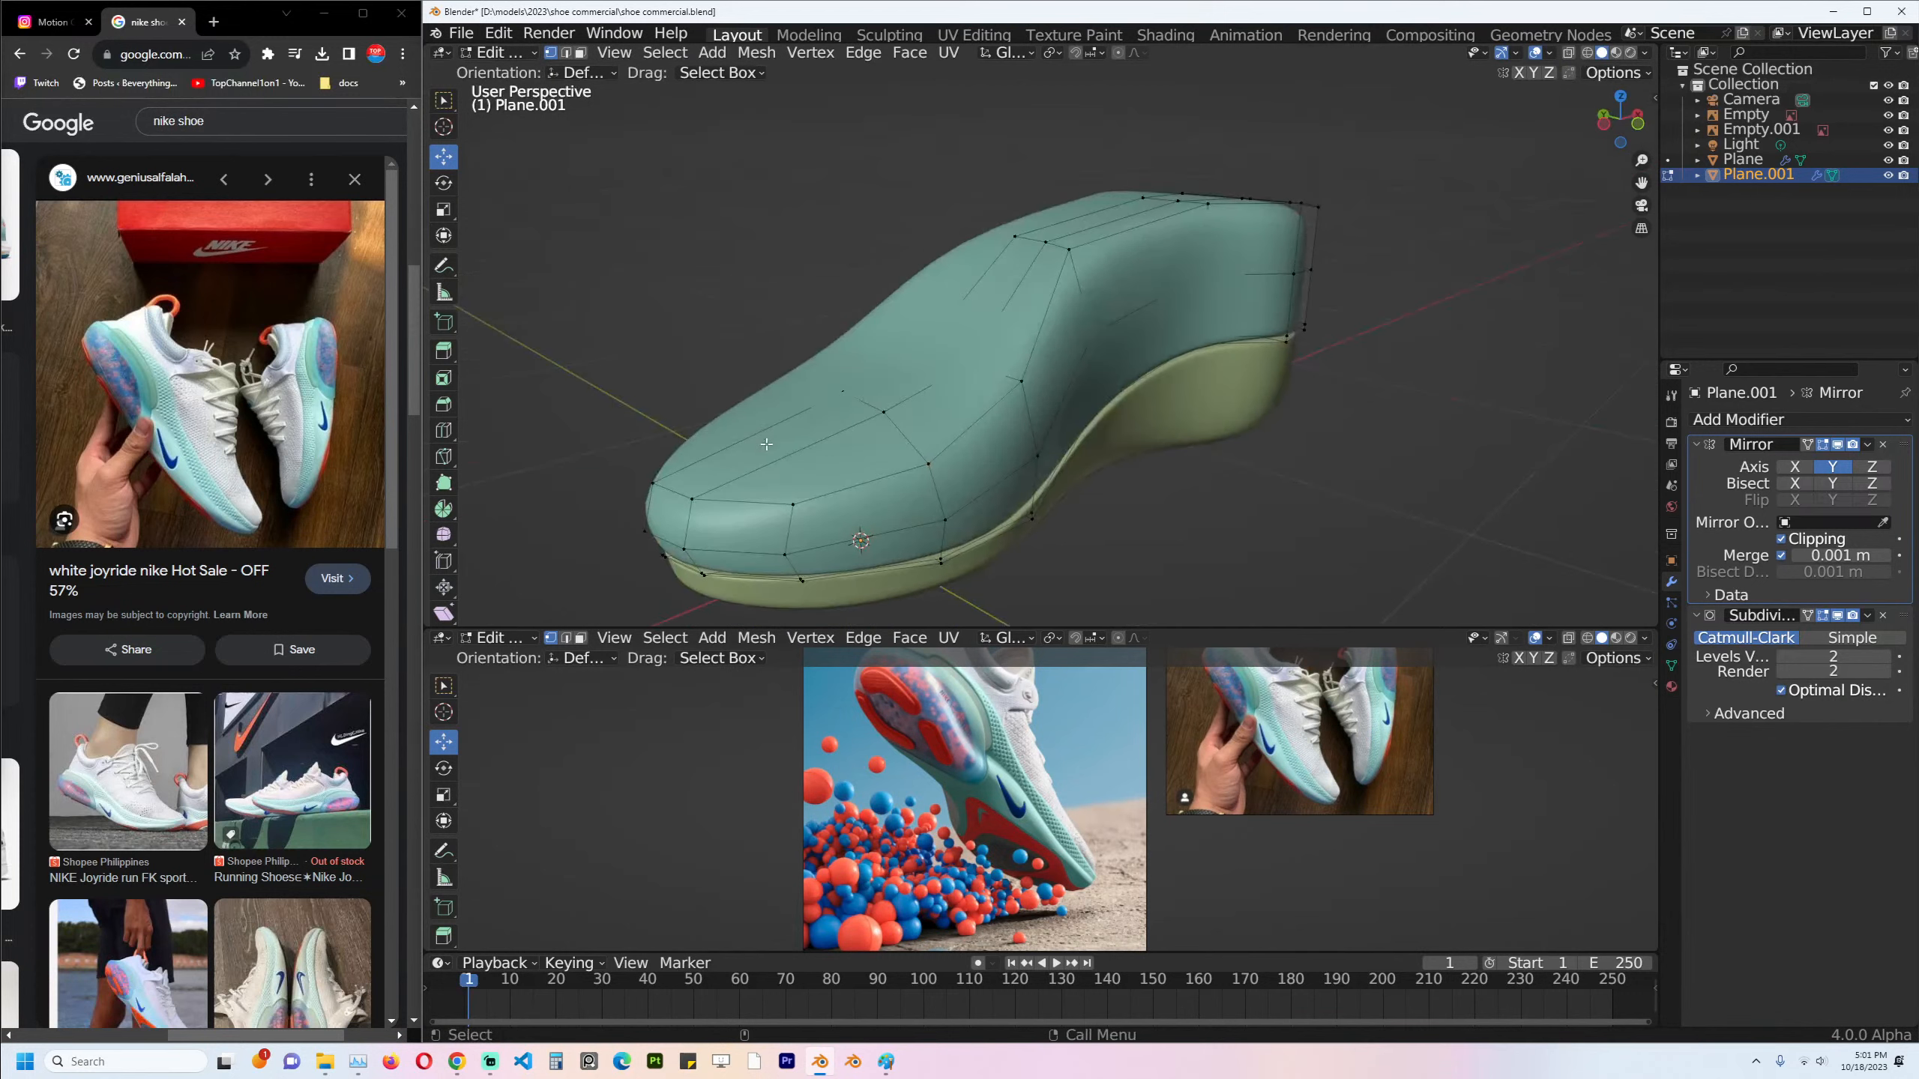
pyautogui.rightClick(766, 444)
pyautogui.press('Escape')
pyautogui.press('1')
pyautogui.keyDown('alt'); pyautogui.click(786, 440); pyautogui.keyUp('alt')
pyautogui.press('g')
pyautogui.press('z')
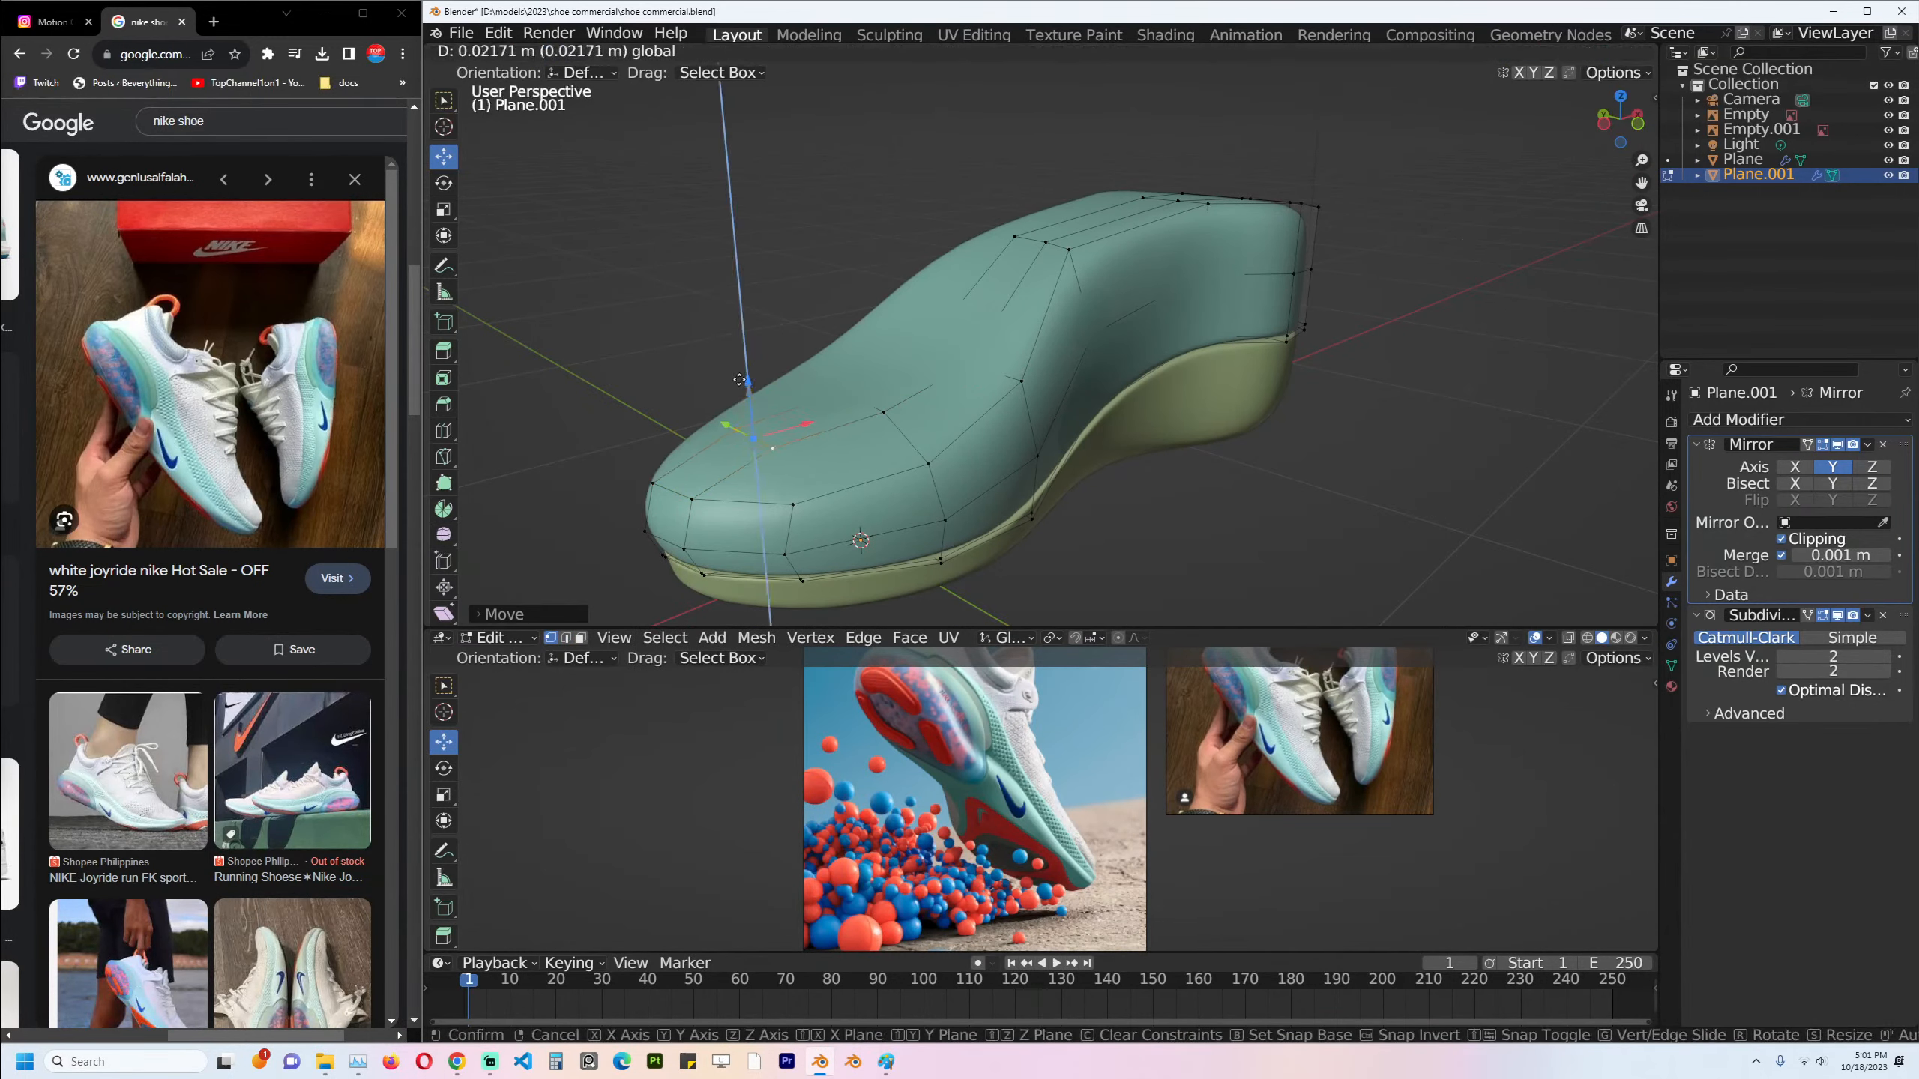
pyautogui.keyDown('shift'); pyautogui.click(802, 490); pyautogui.keyUp('shift')
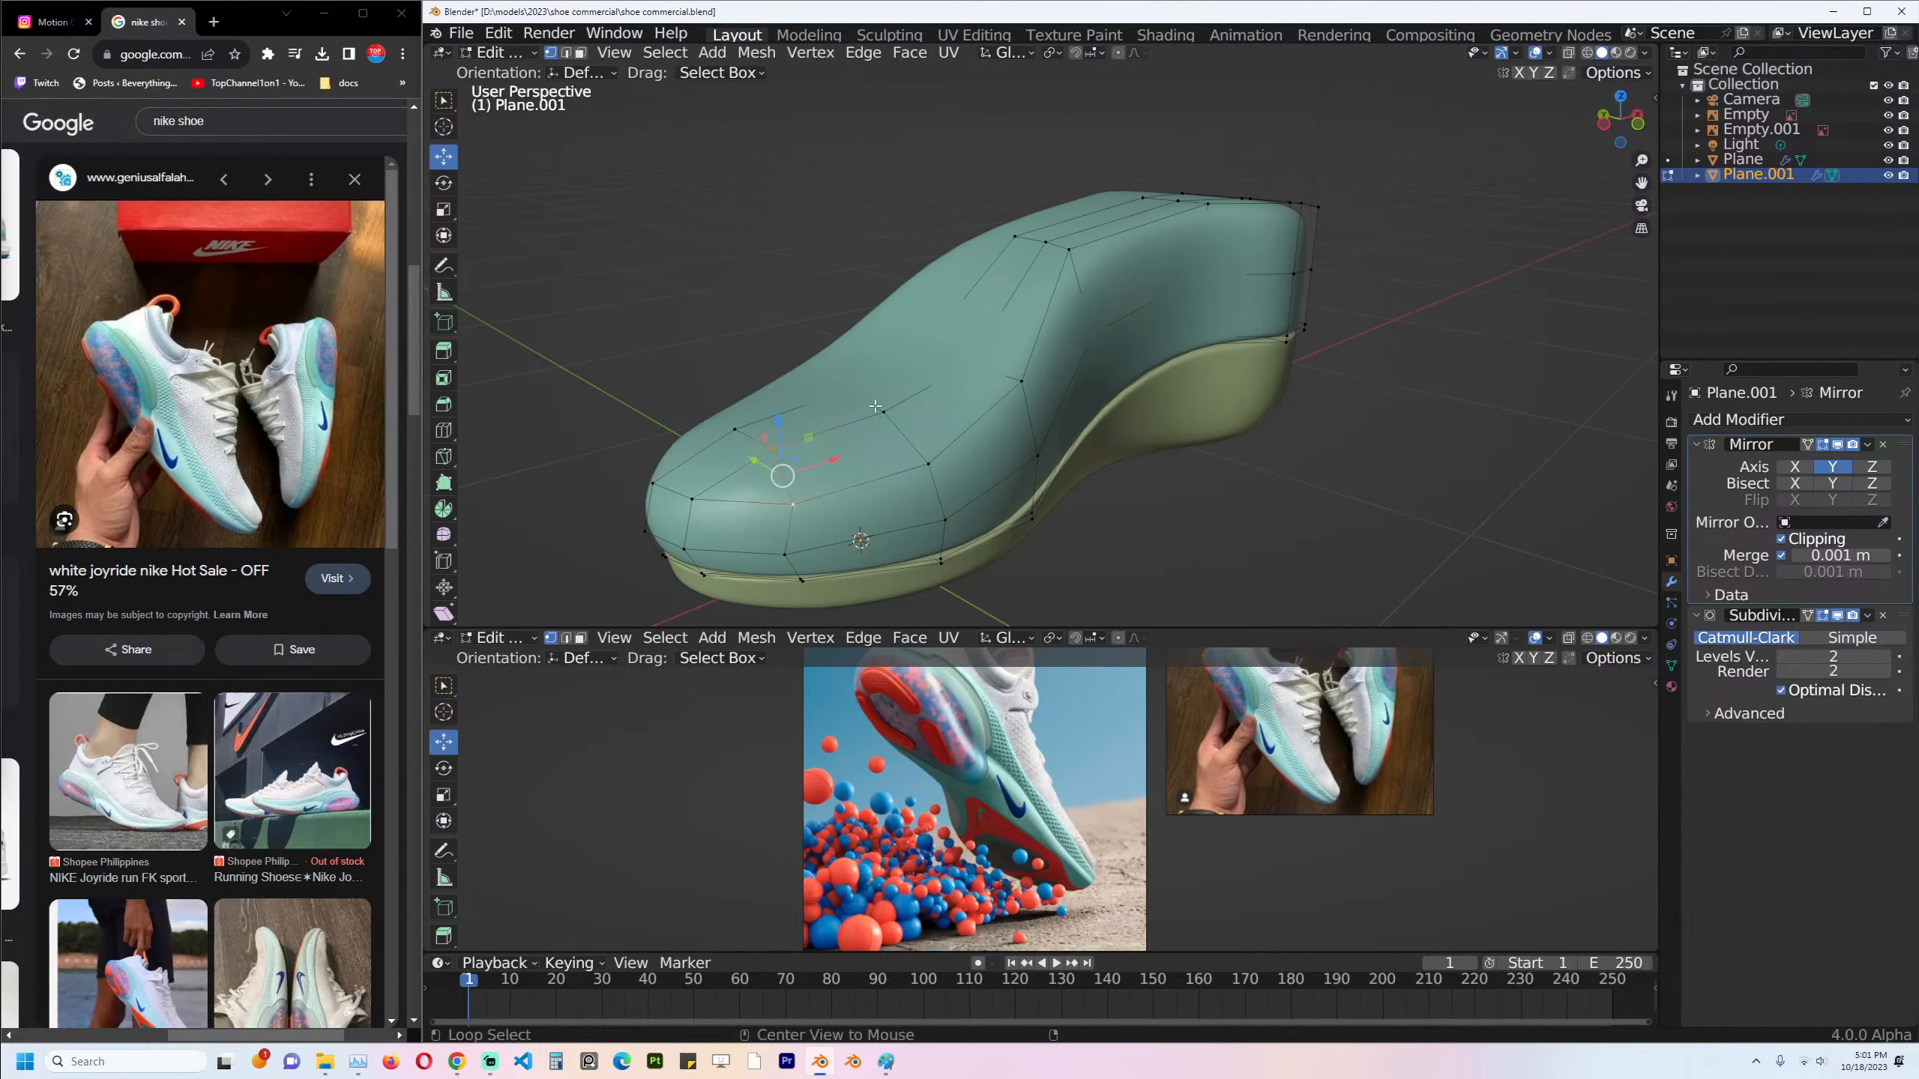
pyautogui.press('Tab')
pyautogui.moveTo(947, 420); pyautogui.dragTo(1130, 330, button='middle')
# Push the middle-height side vertices from midfoot to heel slightly outward along Y.
pyautogui.press('Tab')
pyautogui.moveTo(1114, 257); pyautogui.dragTo(1381, 320, button='middle')
pyautogui.keyDown('ctrl'); pyautogui.click(1396, 304); pyautogui.keyUp('ctrl')
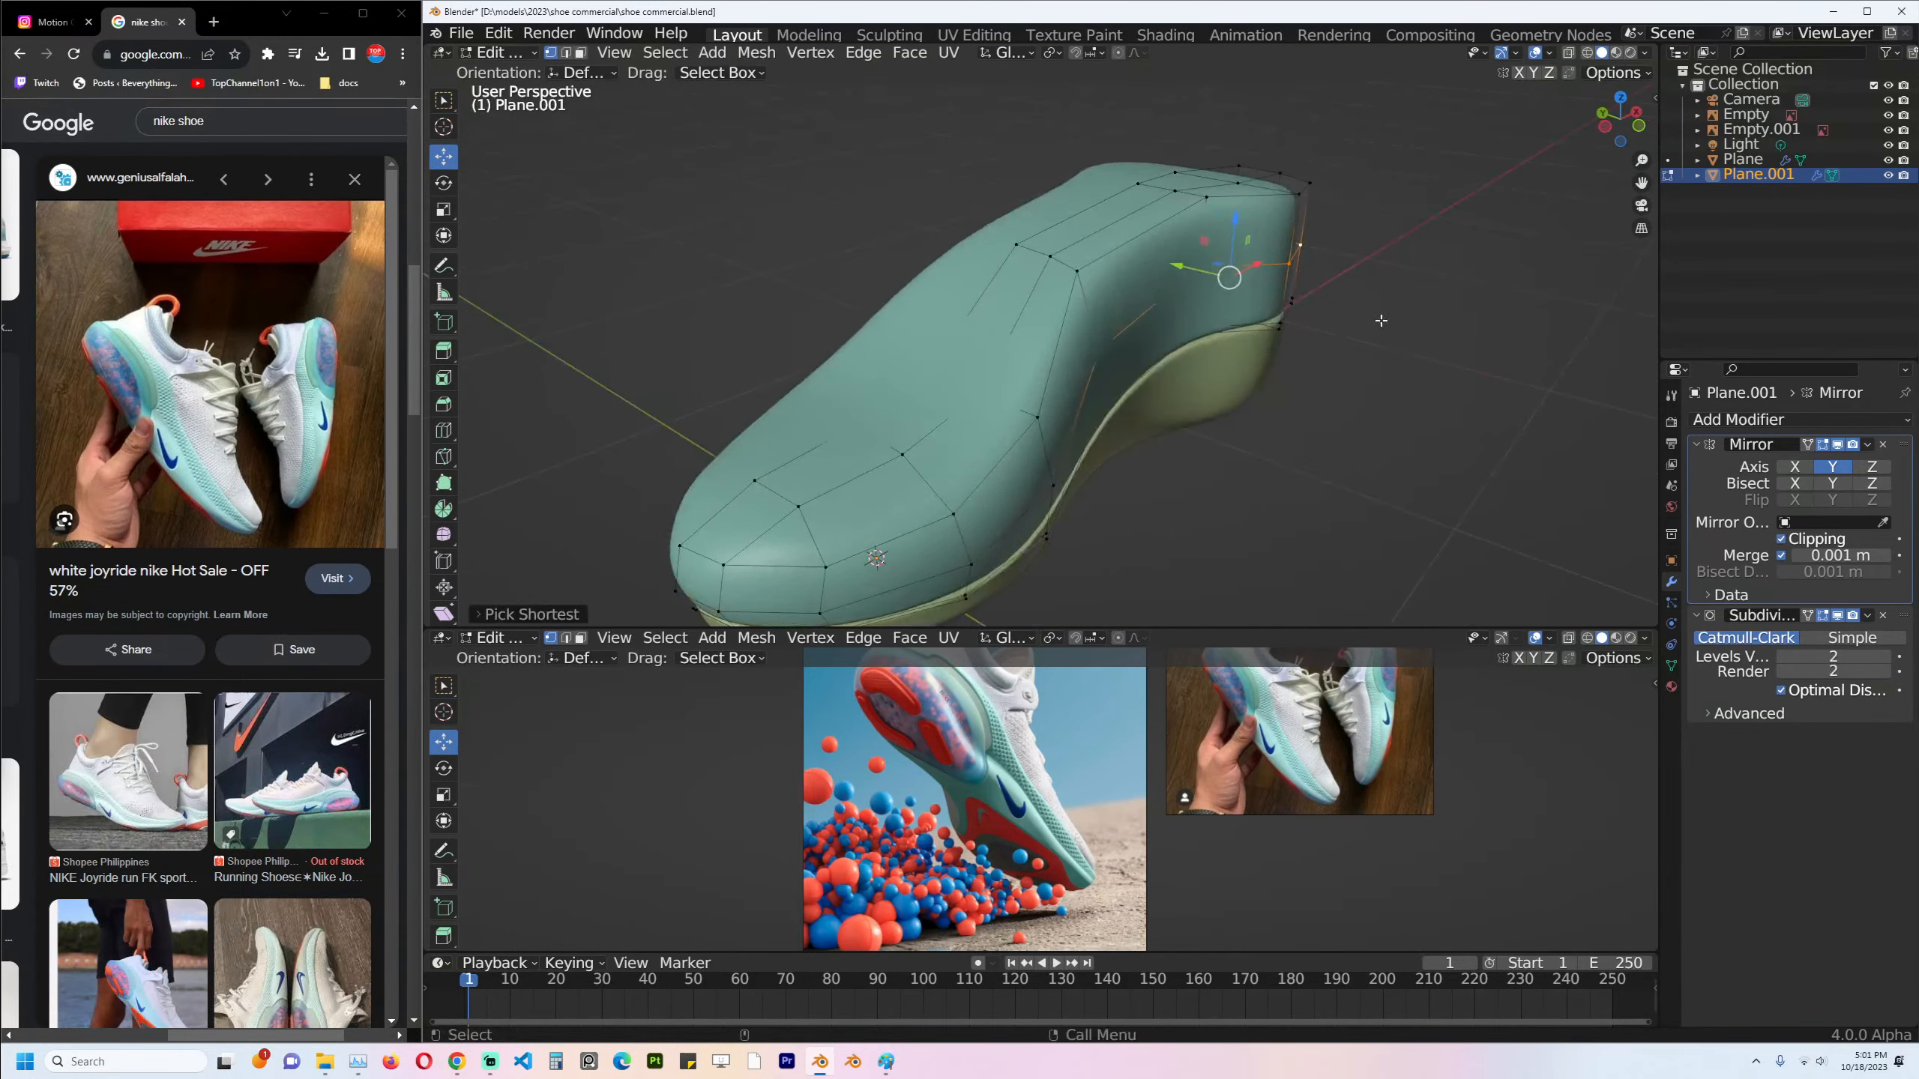
pyautogui.moveTo(1192, 264); pyautogui.dragTo(1183, 266)
pyautogui.moveTo(1182, 266); pyautogui.dragTo(1114, 309, button='middle')
pyautogui.press('KP_1')
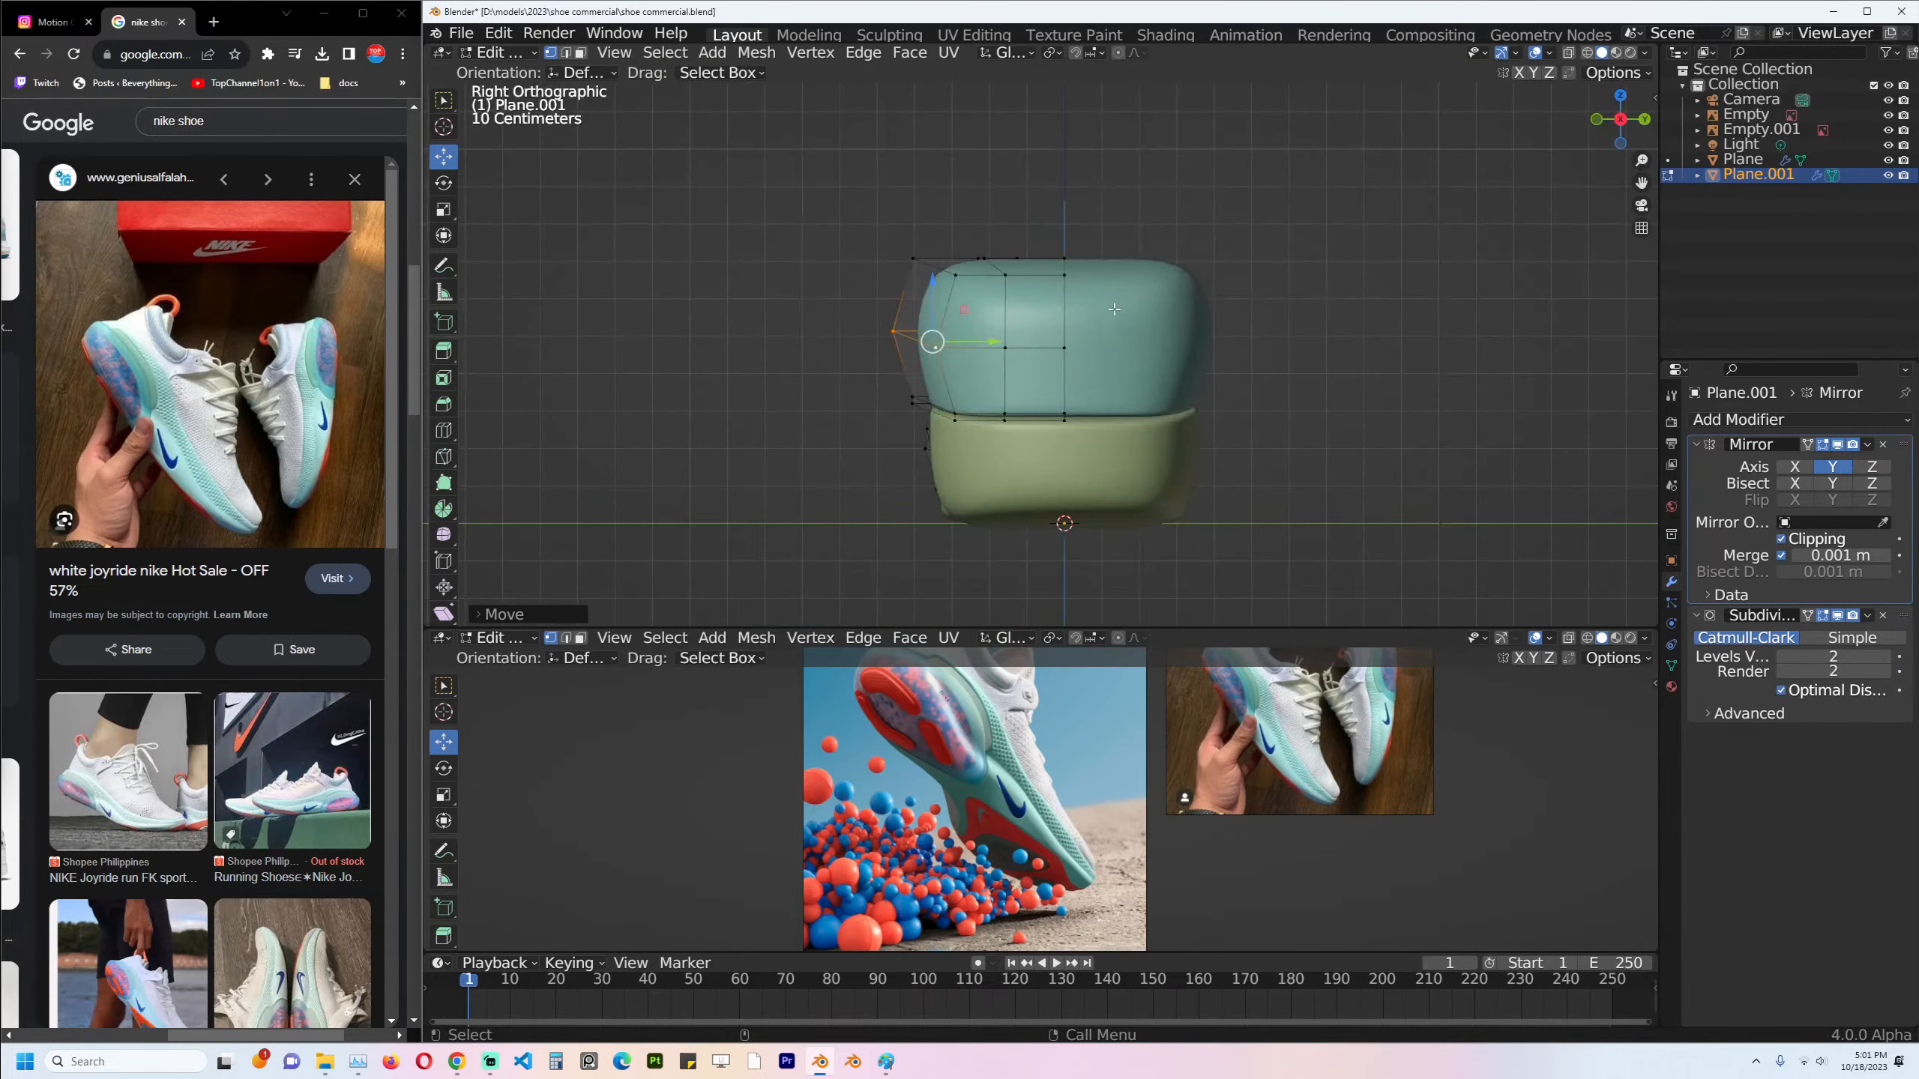
# Raise the heel end's top vertices and pull them backward, and shift its middle-height vertices slightly back.
pyautogui.keyDown('shift'); pyautogui.moveTo(1085, 261); pyautogui.dragTo(1044, 344, button='middle'); pyautogui.keyUp('shift')
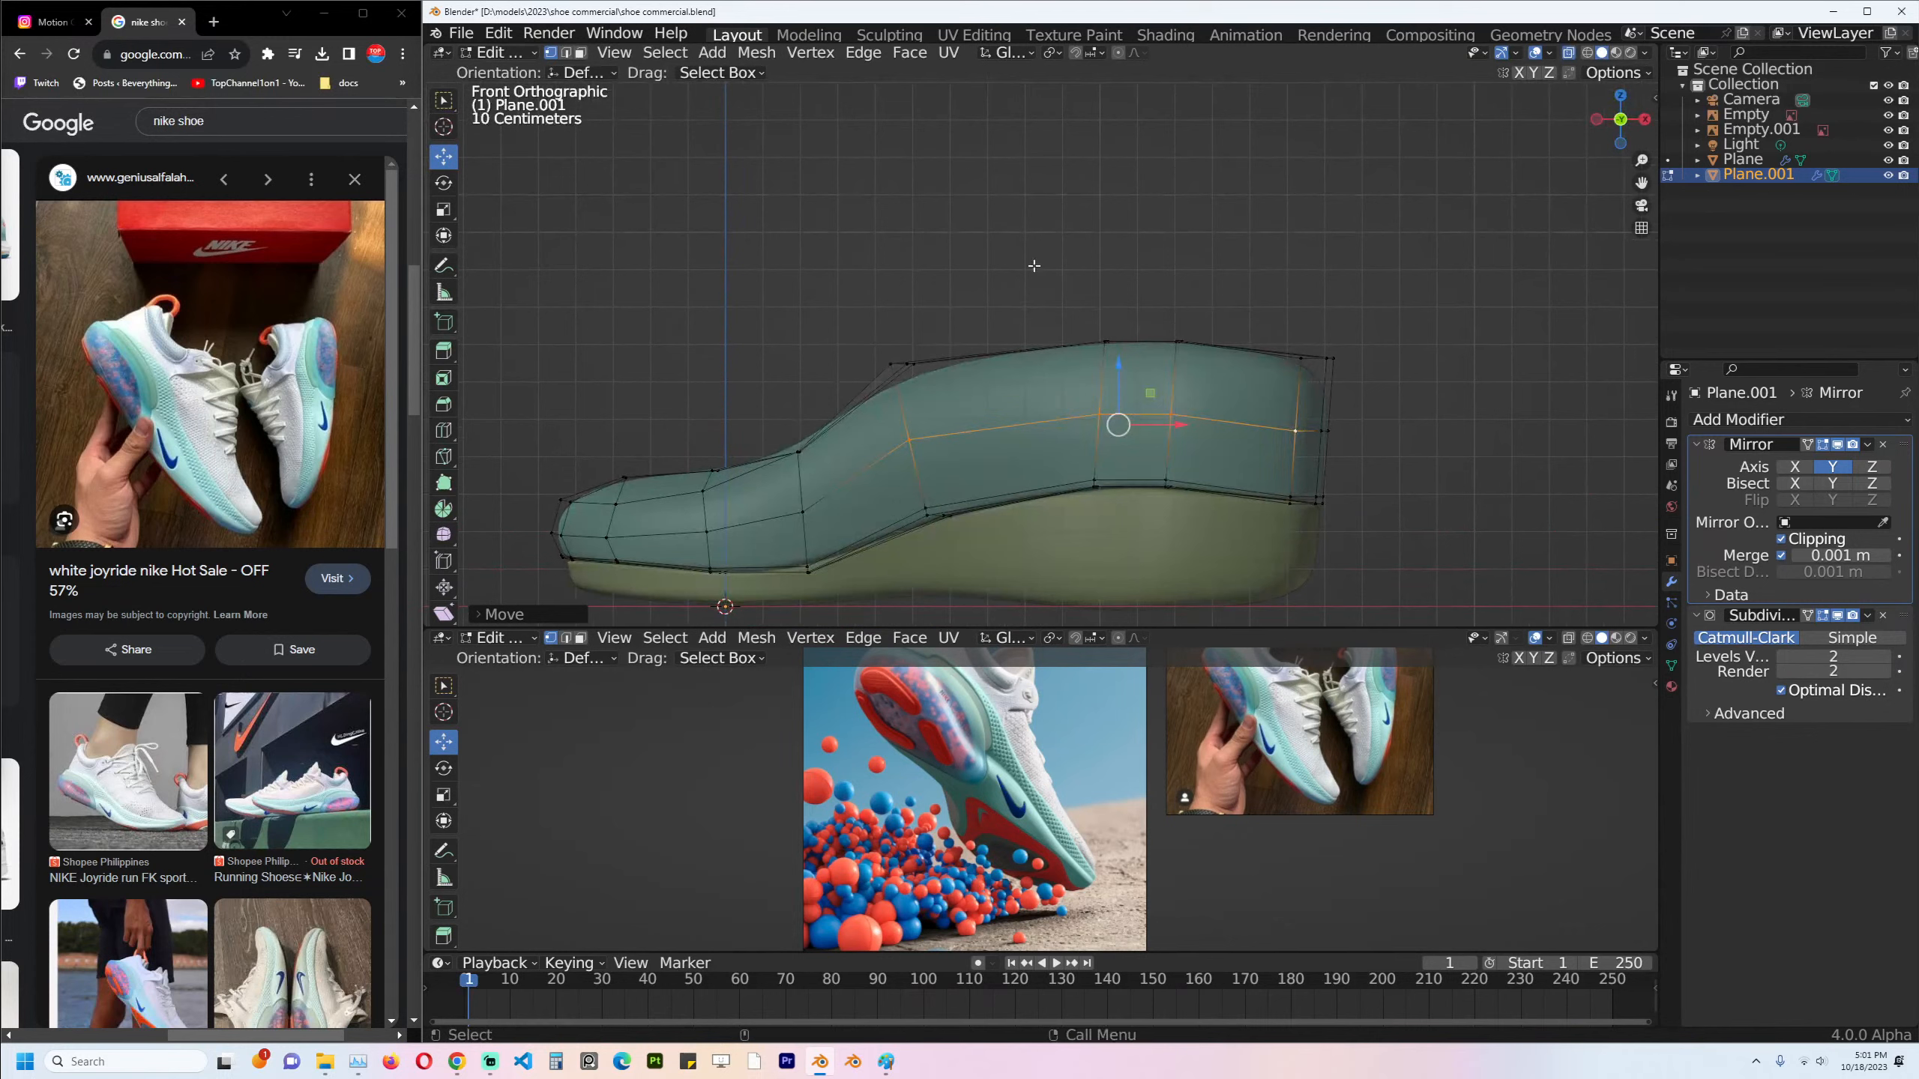
pyautogui.moveTo(975, 250); pyautogui.dragTo(1356, 394)
pyautogui.moveTo(1267, 299); pyautogui.dragTo(1333, 275)
pyautogui.moveTo(1252, 386); pyautogui.dragTo(1404, 431)
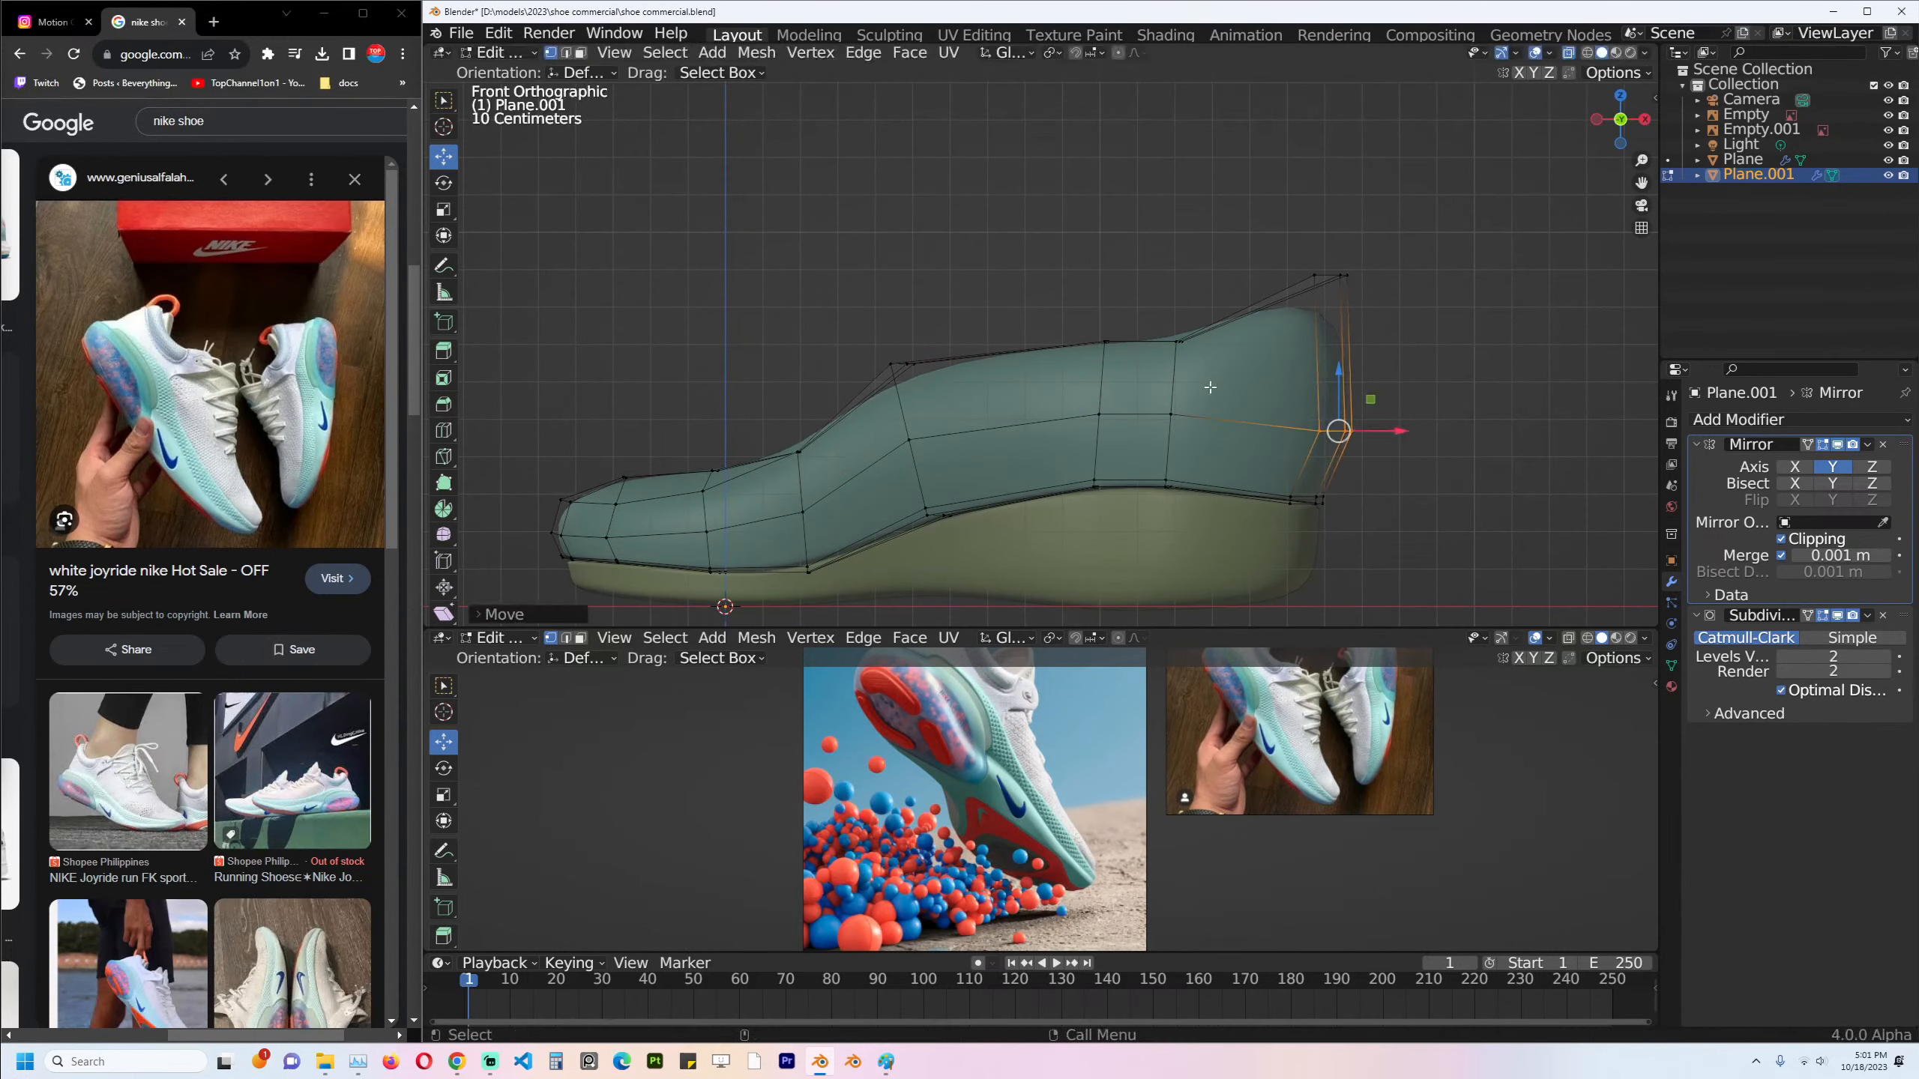
pyautogui.click(1004, 322)
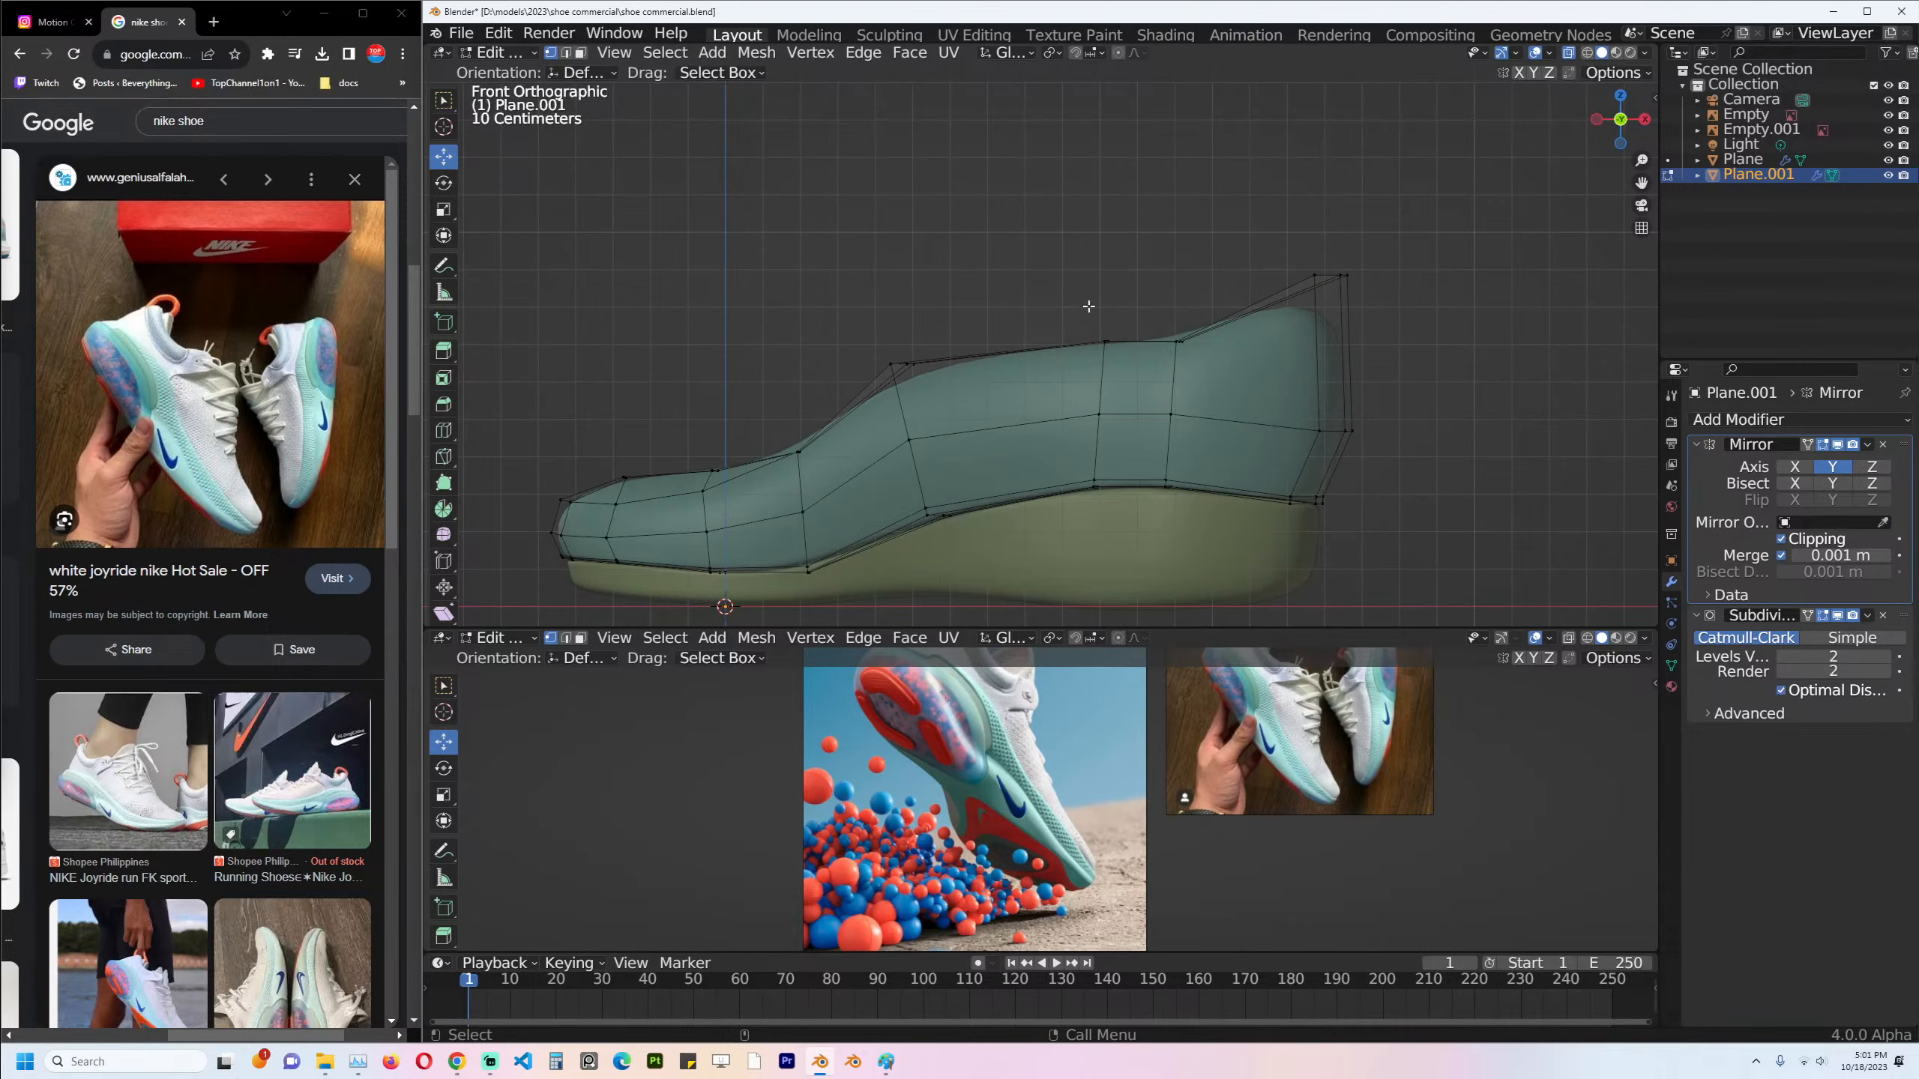
# Lower the top vertices of the two cuts ahead of the heel to form a dipped collar line.
pyautogui.press('g')
pyautogui.moveTo(1088, 306); pyautogui.dragTo(1213, 359)
pyautogui.click(1110, 387)
pyautogui.press('g')
pyautogui.click(1209, 369)
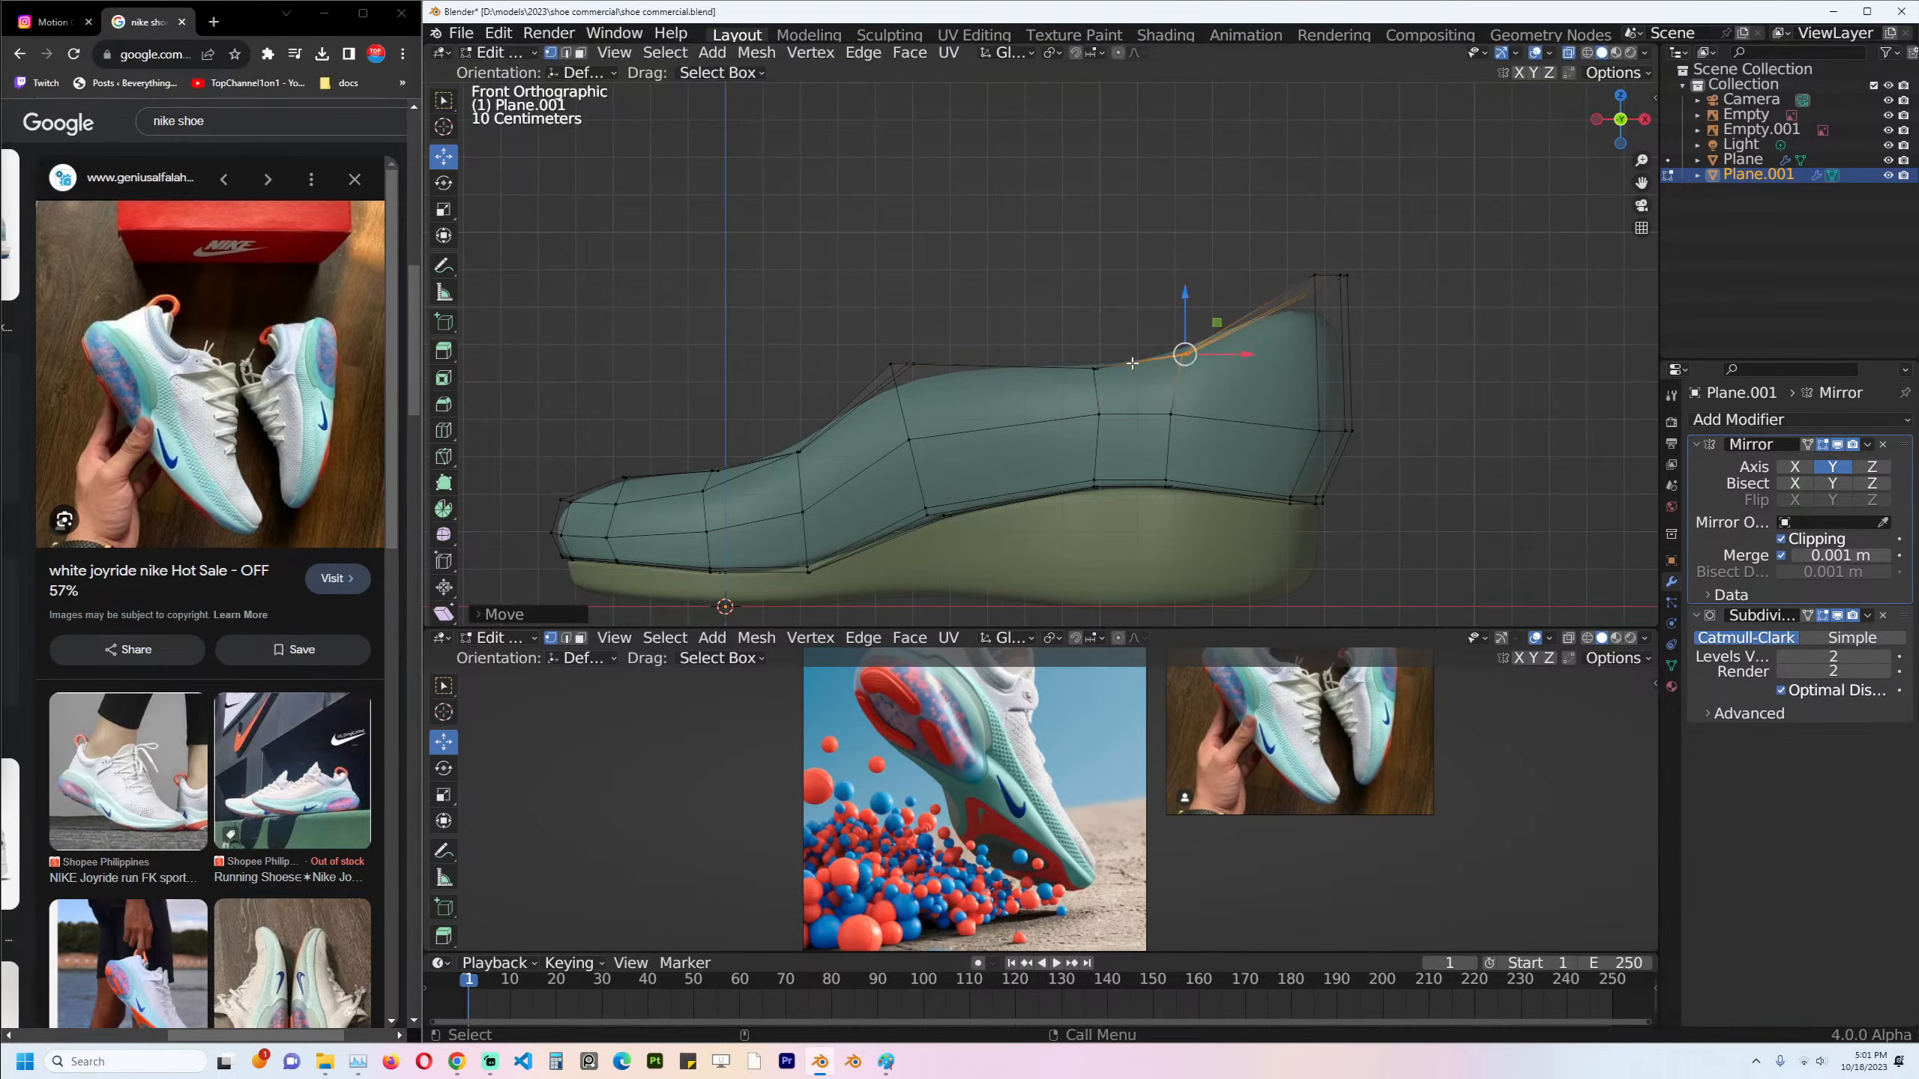
# Delete the upper's top faces from the instep to the heel to create the foot opening.
pyautogui.moveTo(1132, 363); pyautogui.dragTo(1109, 380, button='middle')
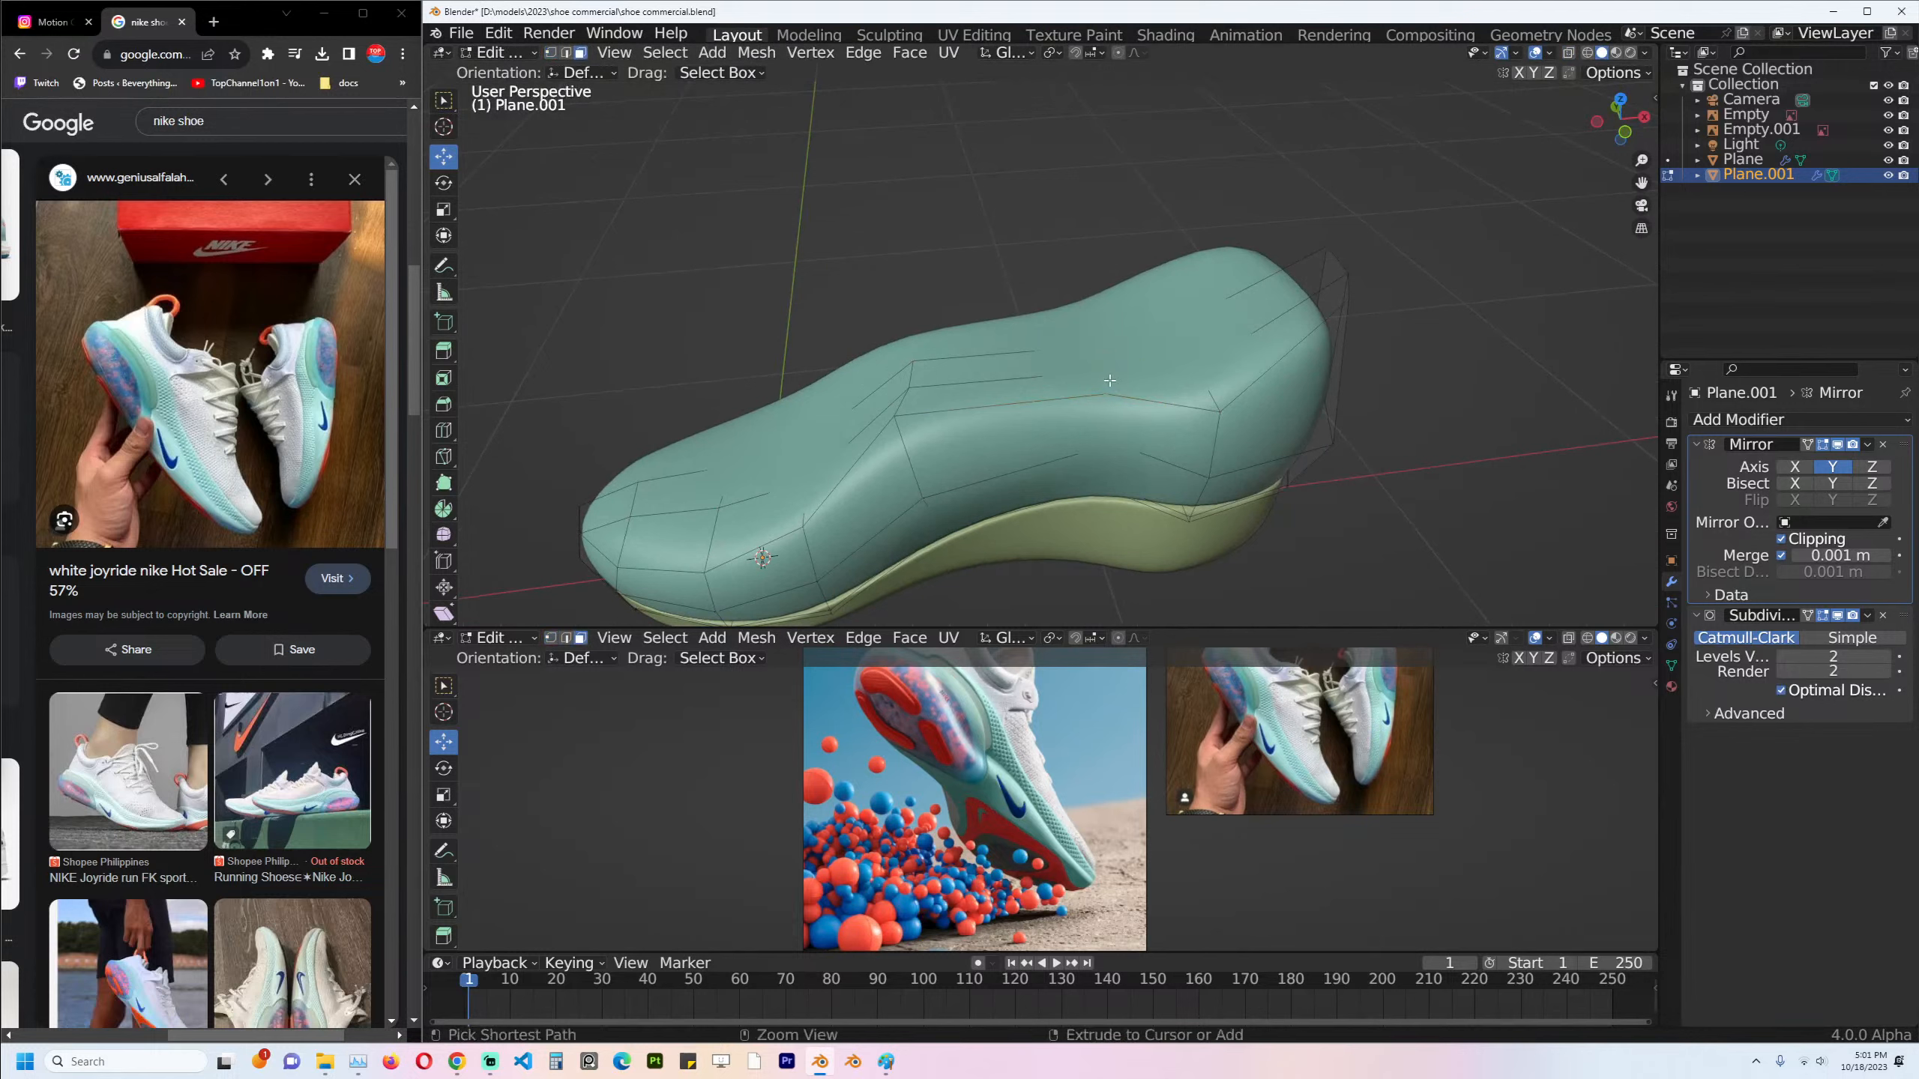
pyautogui.click(1001, 383)
pyautogui.keyDown('ctrl'); pyautogui.click(998, 367); pyautogui.keyUp('ctrl')
pyautogui.keyDown('ctrl'); pyautogui.click(1156, 390); pyautogui.keyUp('ctrl')
pyautogui.keyDown('ctrl'); pyautogui.click(1254, 358); pyautogui.keyUp('ctrl')
pyautogui.keyDown('ctrl'); pyautogui.click(1259, 326); pyautogui.keyUp('ctrl')
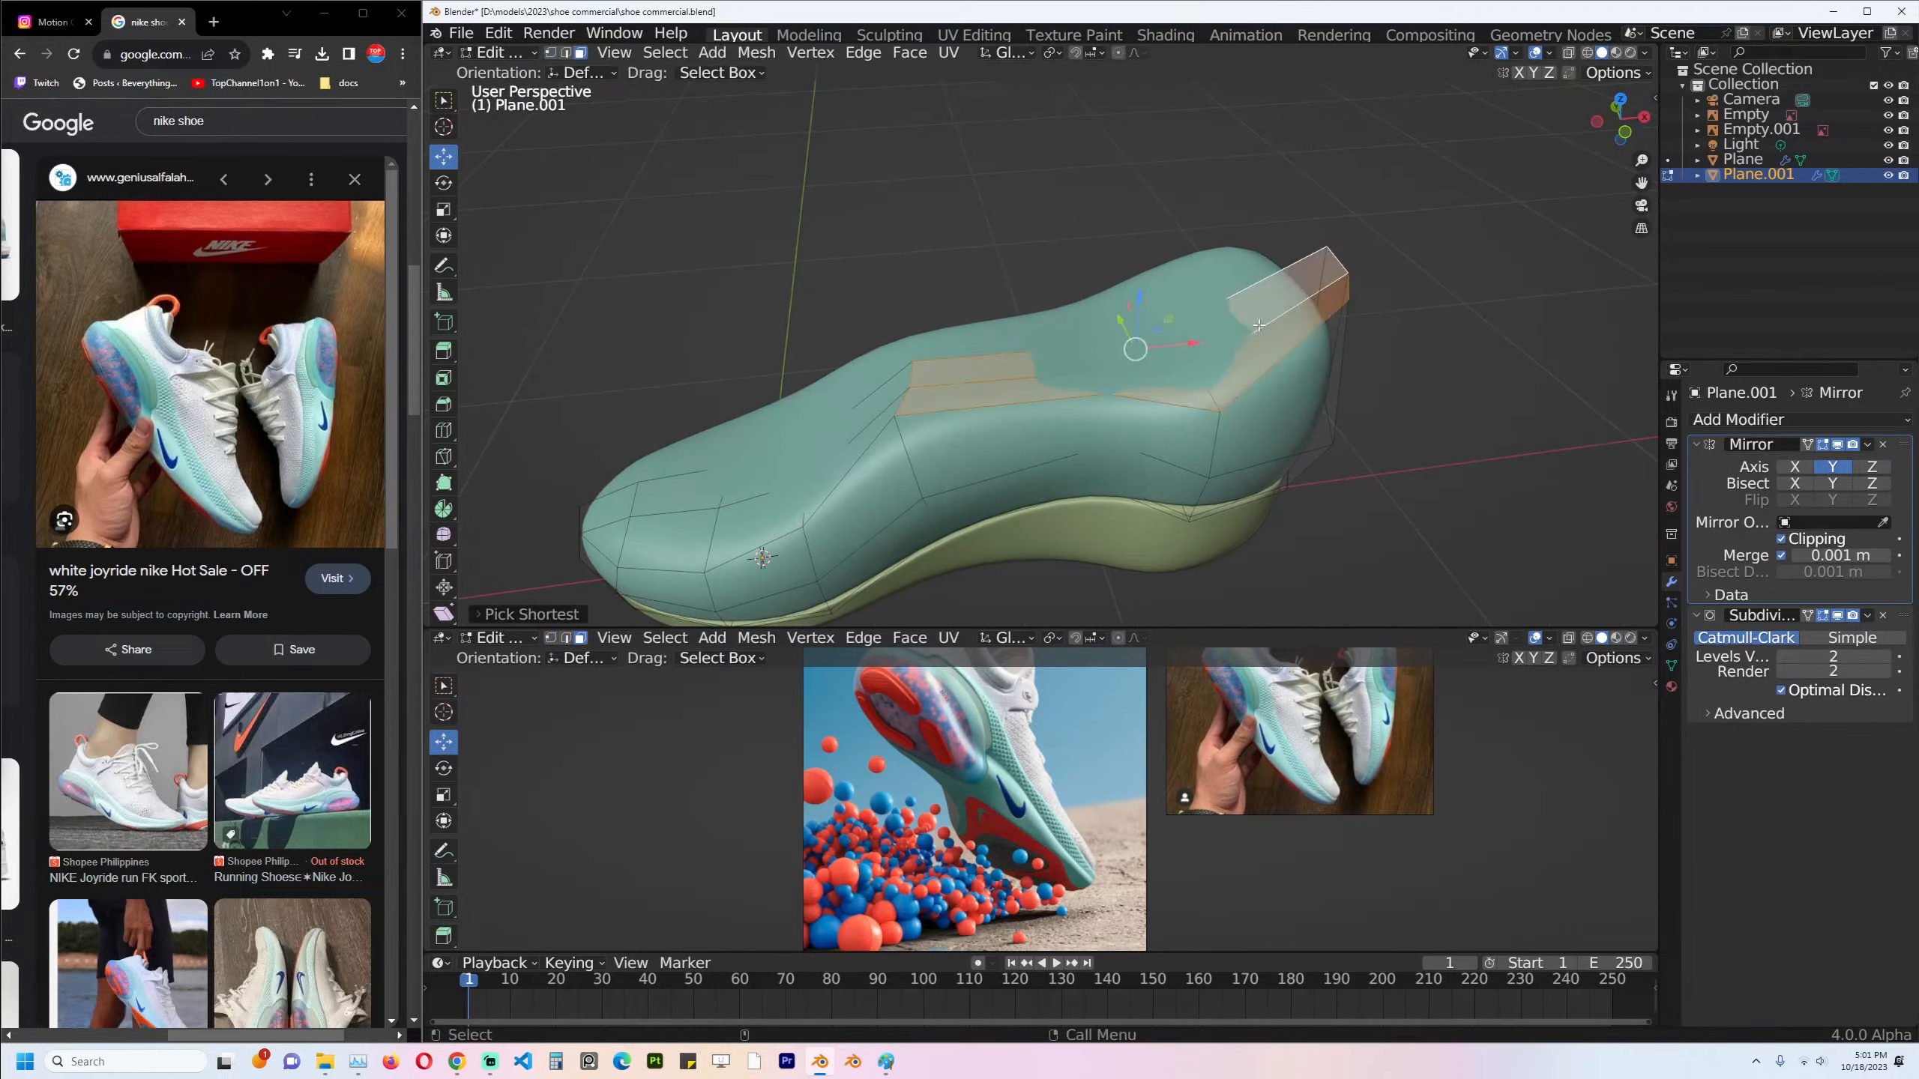
pyautogui.press('x')
pyautogui.click(1209, 364)
# Adjust the vertices along the side edge of the foot opening and check the resulting shape.
pyautogui.scroll(3, 1209, 378)
pyautogui.moveTo(1209, 378)
pyautogui.mouseDown(button='middle')
pyautogui.moveTo(1206, 411)
pyautogui.moveTo(1171, 371)
pyautogui.mouseUp(button='middle')
pyautogui.moveTo(1063, 345); pyautogui.dragTo(1093, 350)
pyautogui.click(1136, 391)
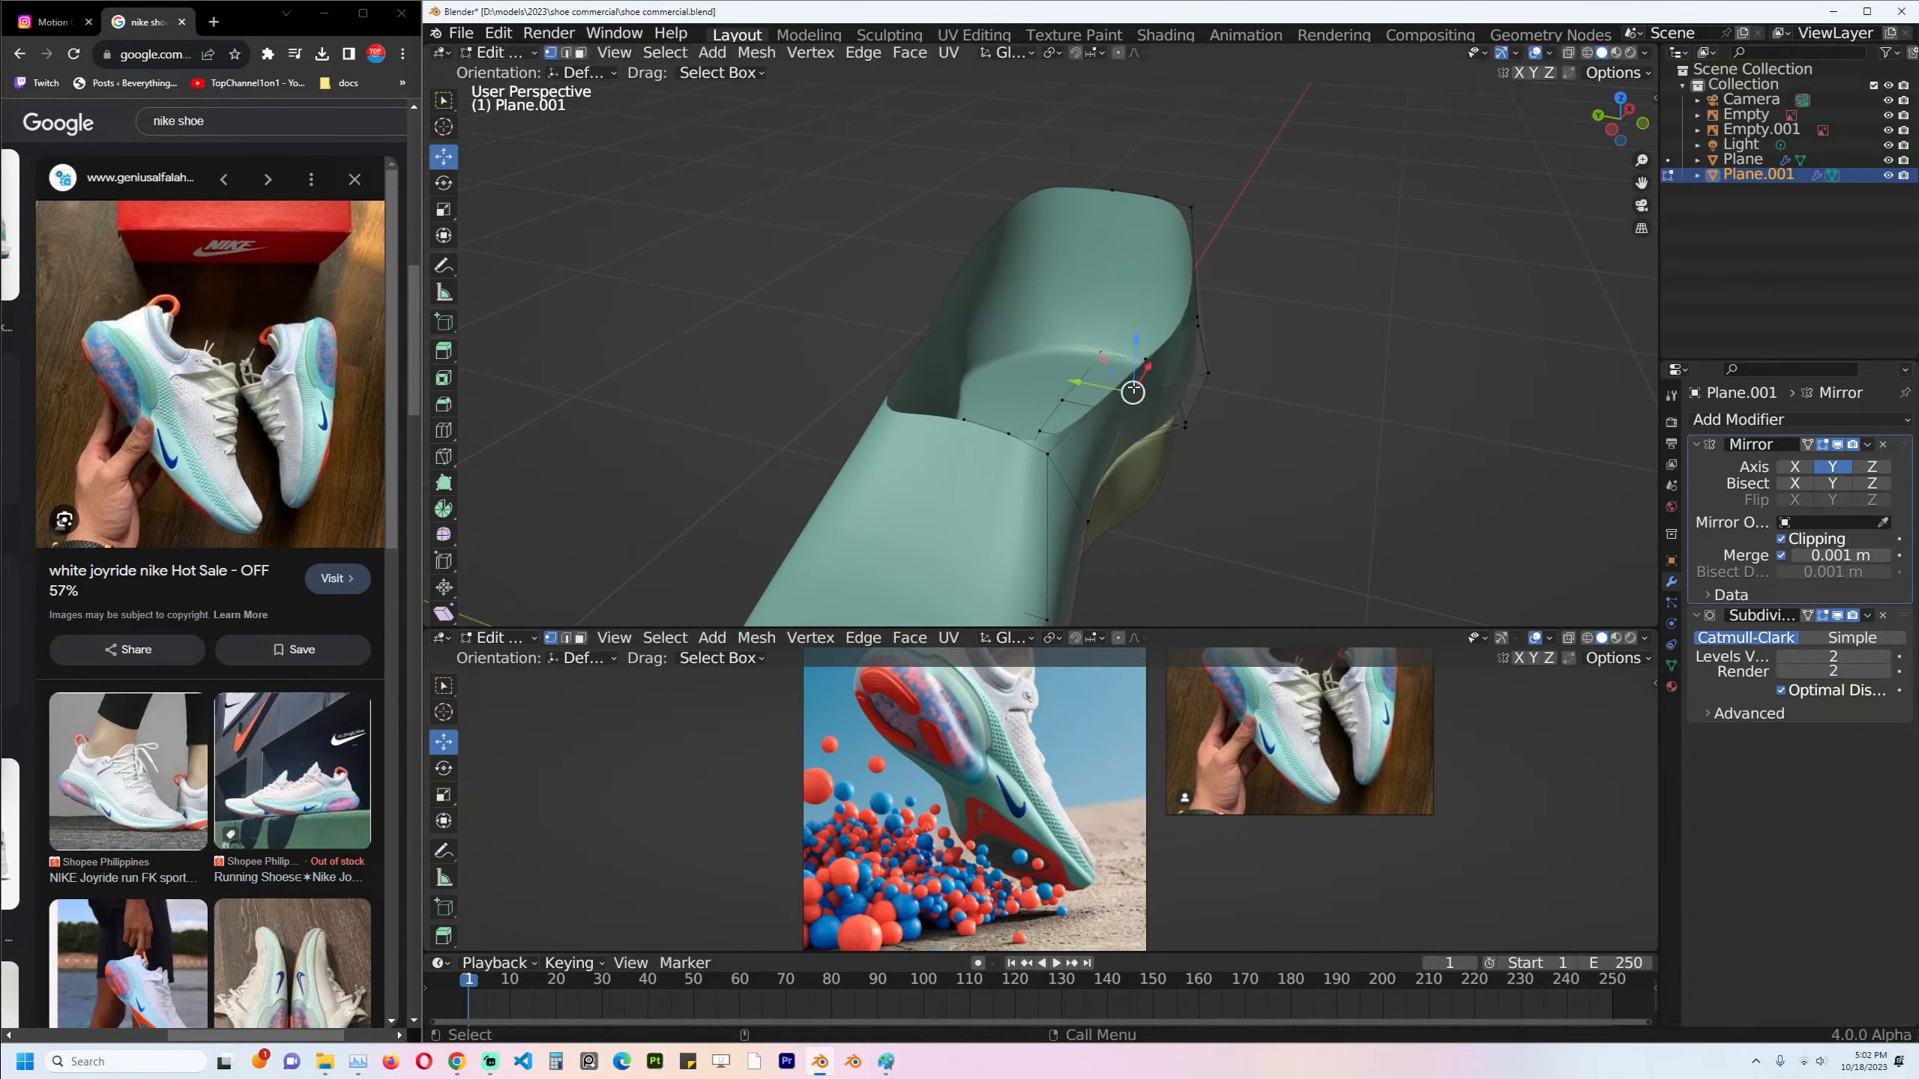
pyautogui.press('Tab')
pyautogui.scroll(-4, 939, 360)
pyautogui.moveTo(939, 360)
pyautogui.mouseDown(button='middle')
pyautogui.moveTo(872, 450)
pyautogui.moveTo(930, 329)
pyautogui.mouseUp(button='middle')
pyautogui.press('Tab')
pyautogui.hotkey('alt', 'z')
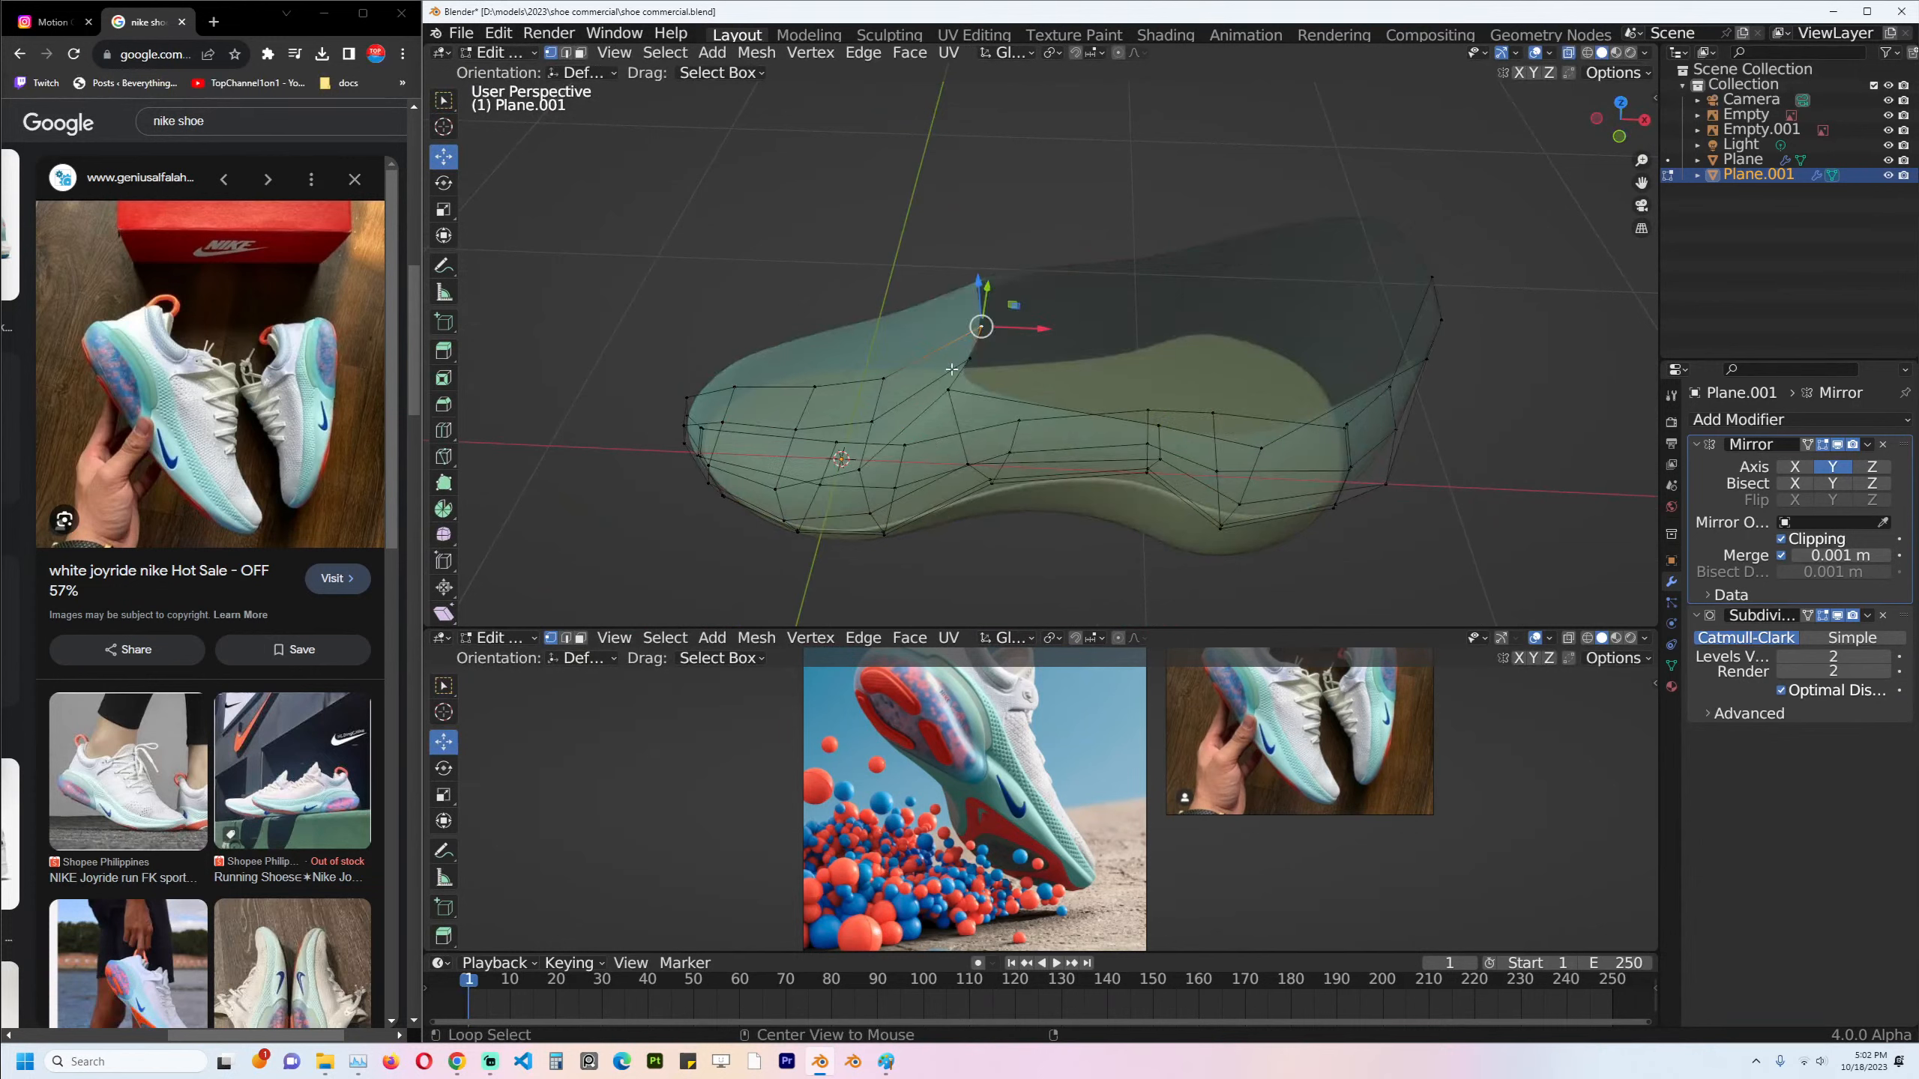
# Move the top vertex rows in front of the opening toward the toe, shifting the forefoot row -0.044 m along X.
pyautogui.hotkey('alt', 'a')
pyautogui.click(909, 394)
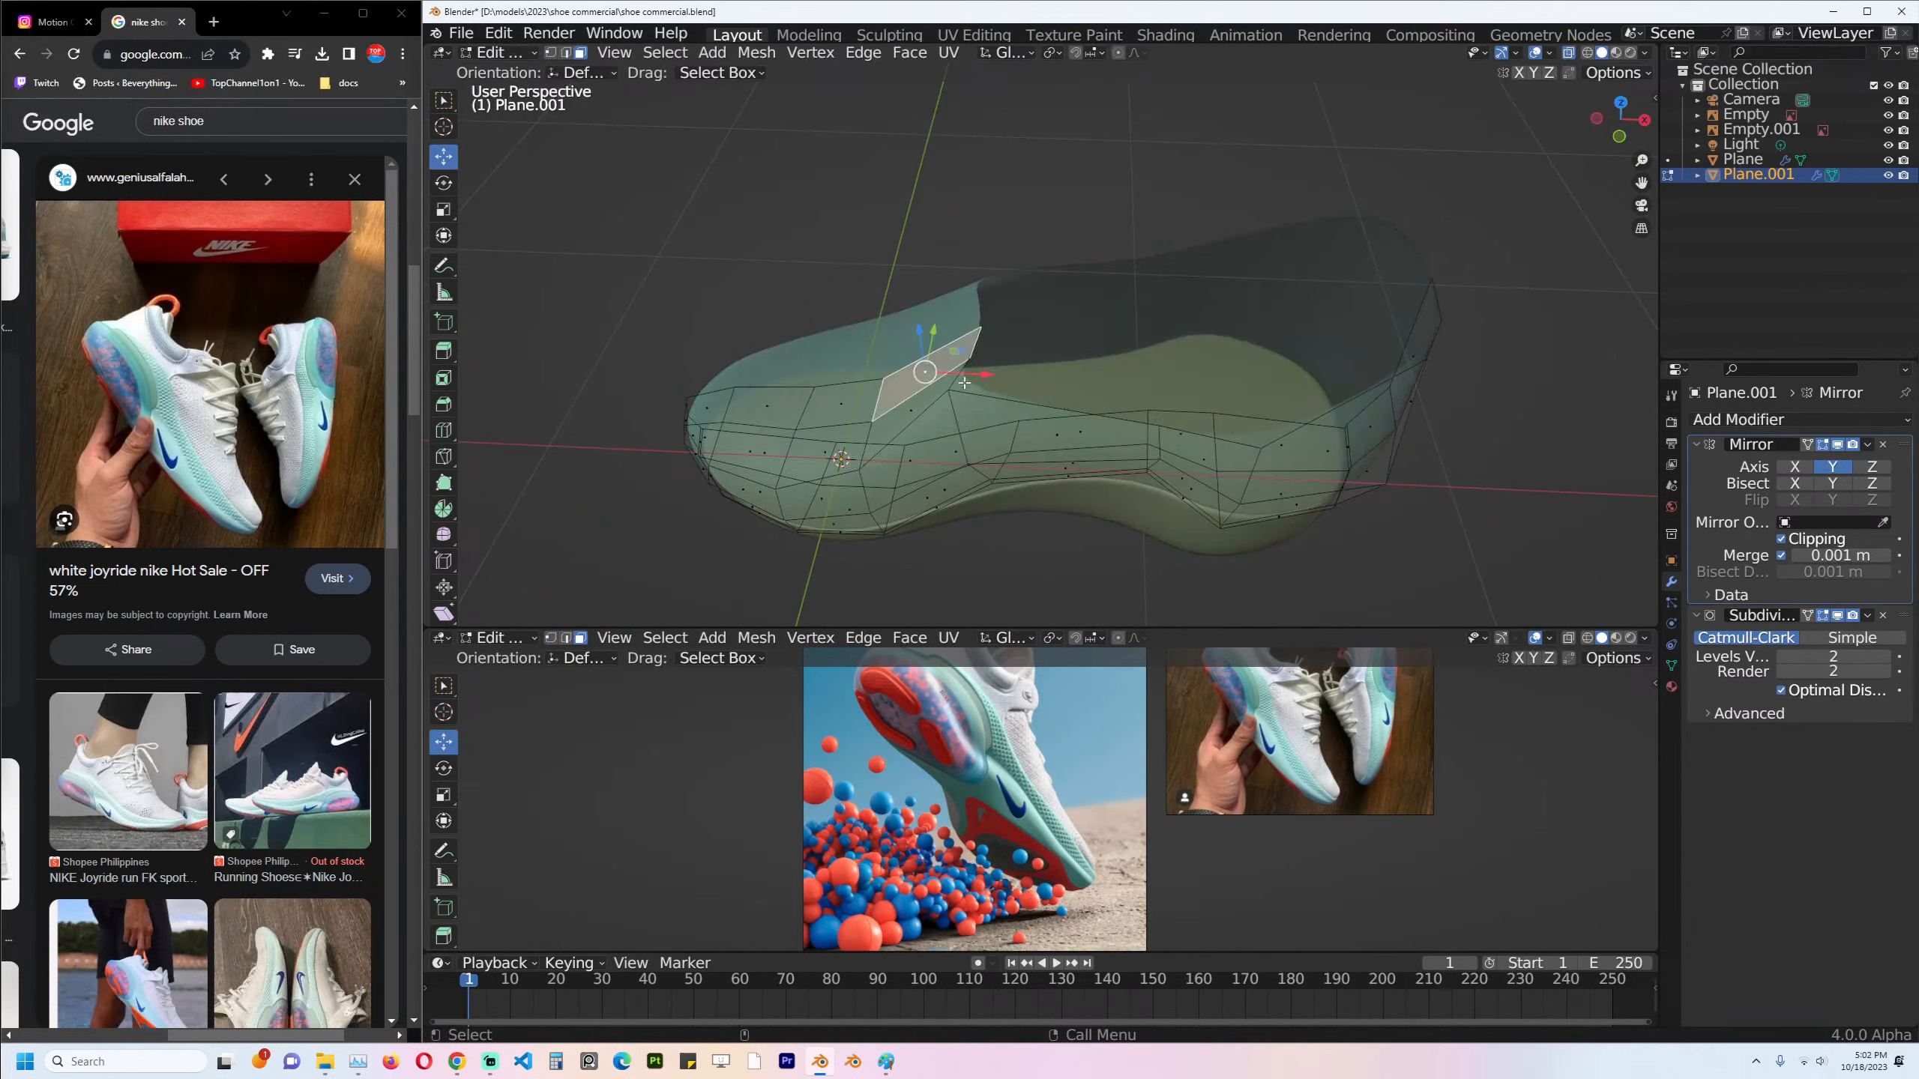
pyautogui.press('g')
pyautogui.press('x')
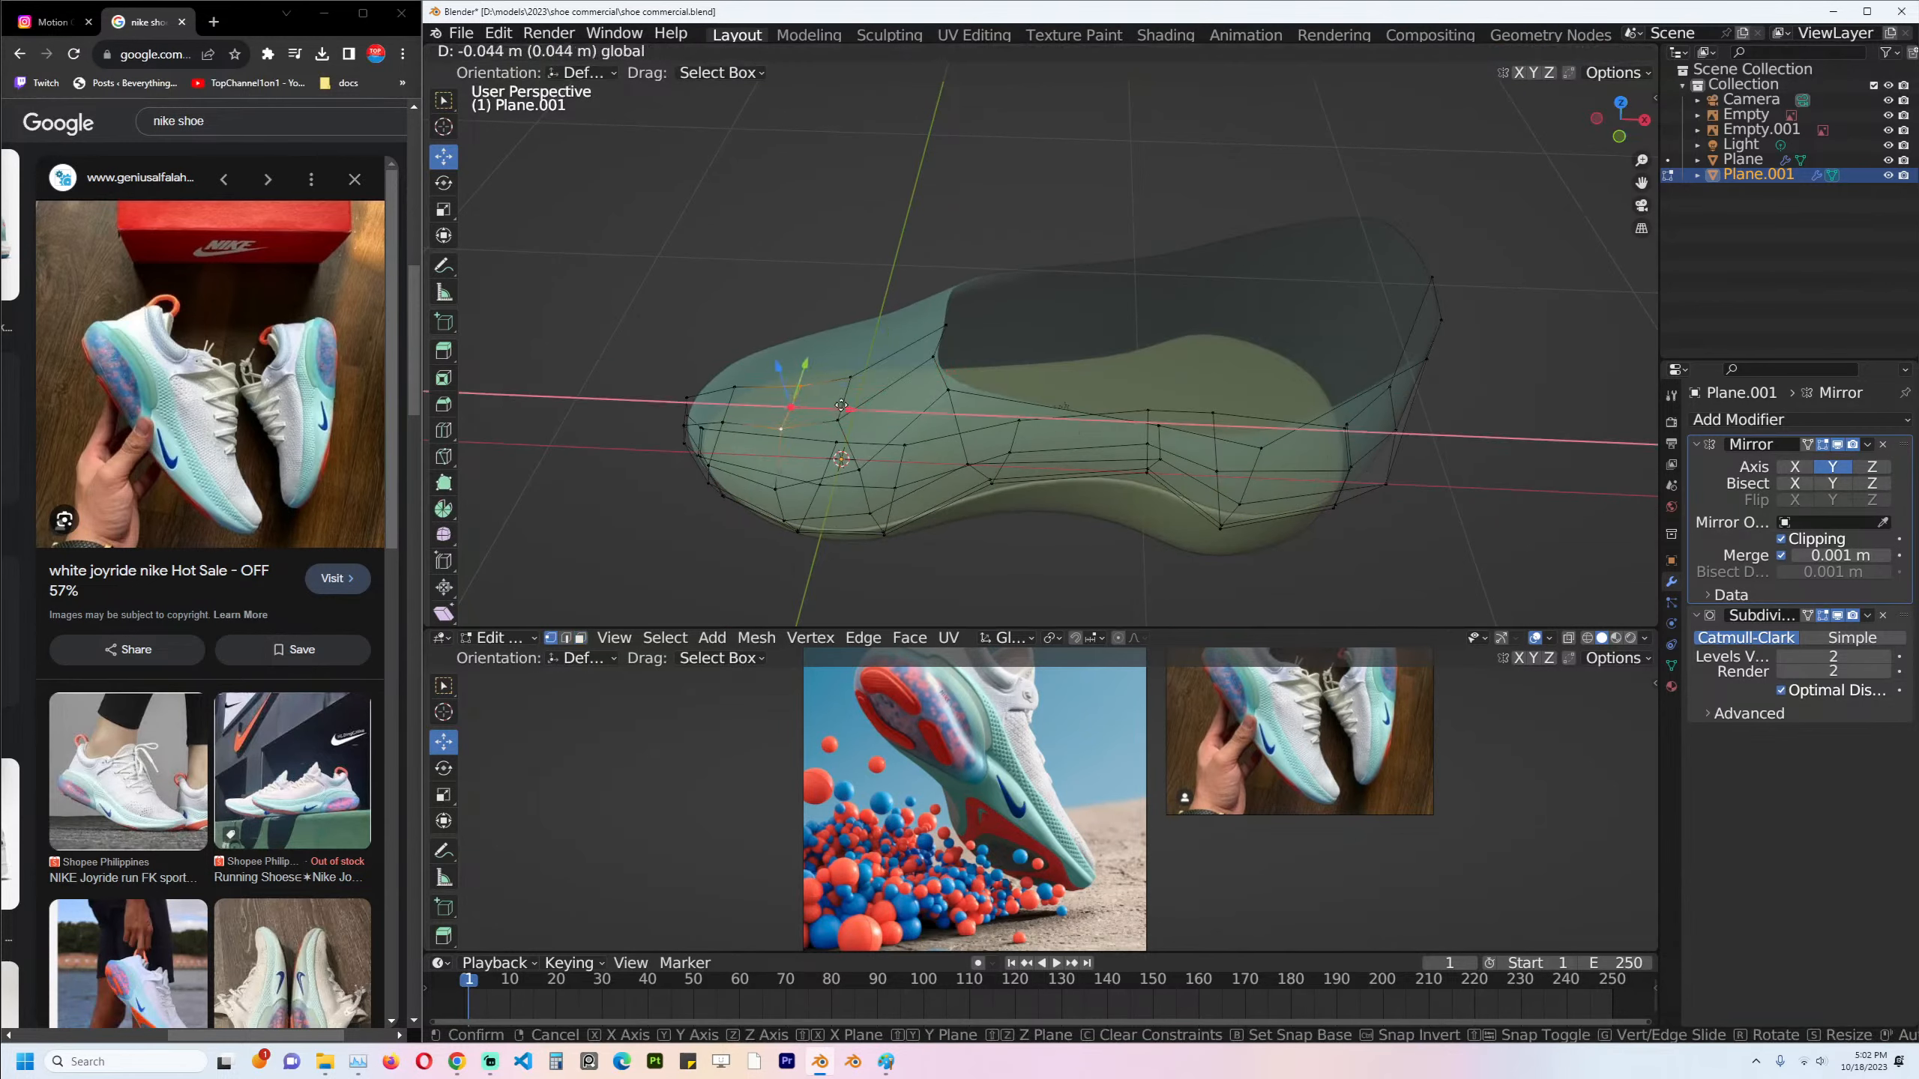
pyautogui.click(841, 406)
pyautogui.press('KP_7')
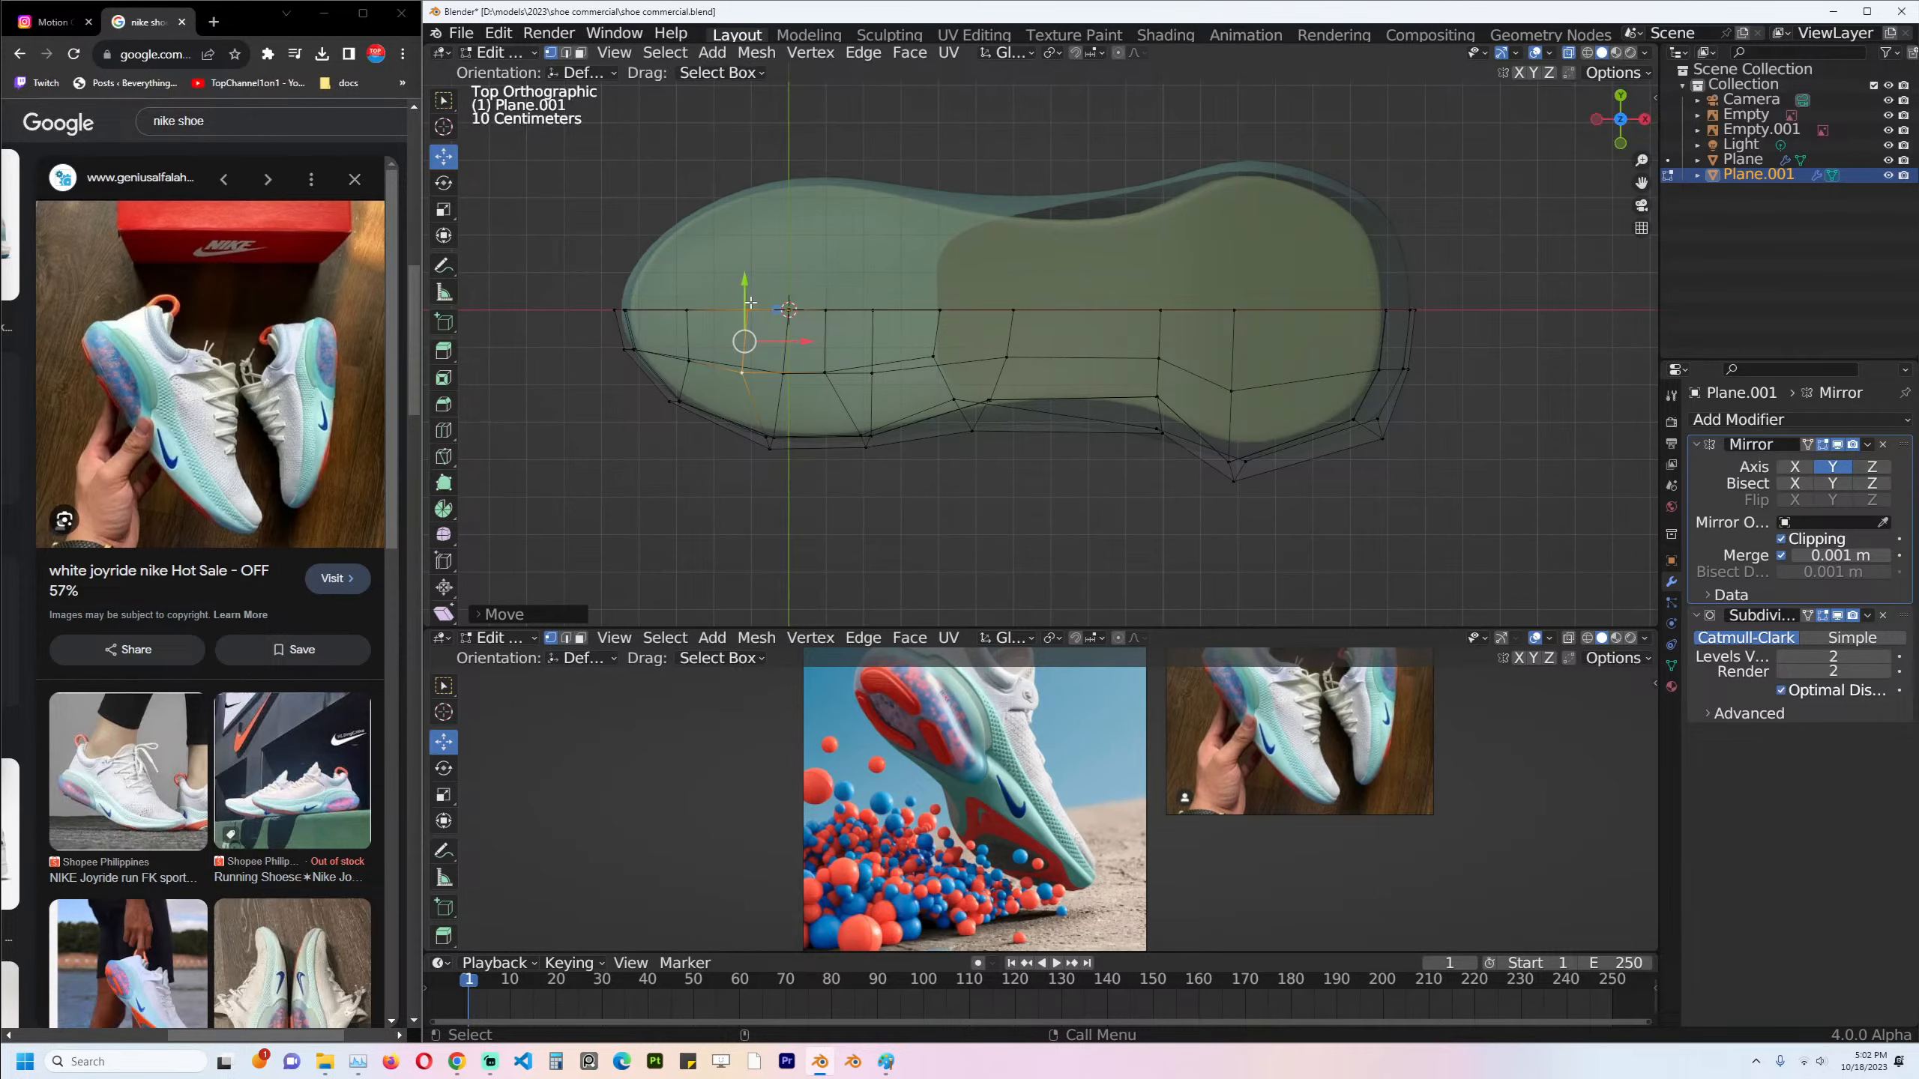
pyautogui.moveTo(750, 304); pyautogui.dragTo(853, 249, button='middle')
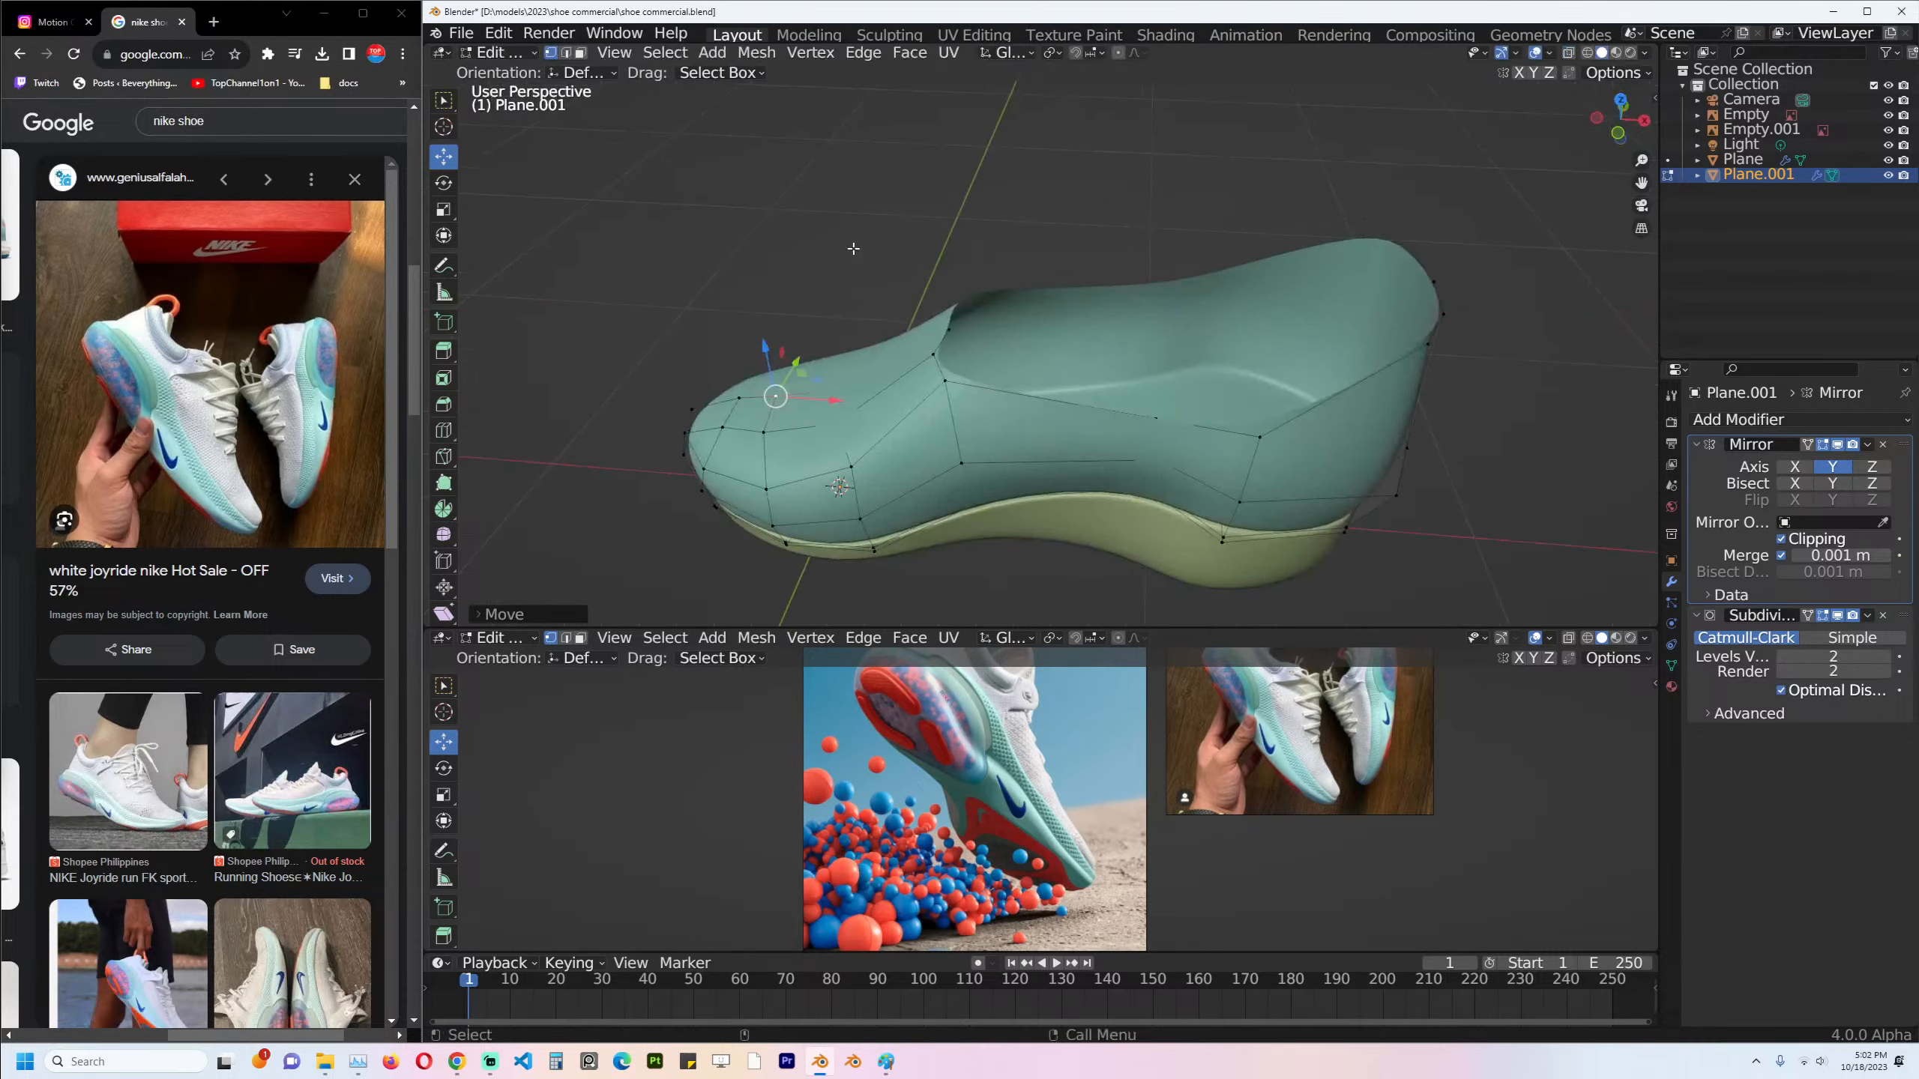
# Pull the centre vertex at the front of the foot opening toward the toe along X.
pyautogui.click(854, 389)
pyautogui.moveTo(1000, 333); pyautogui.dragTo(973, 327)
pyautogui.press('KP_1')
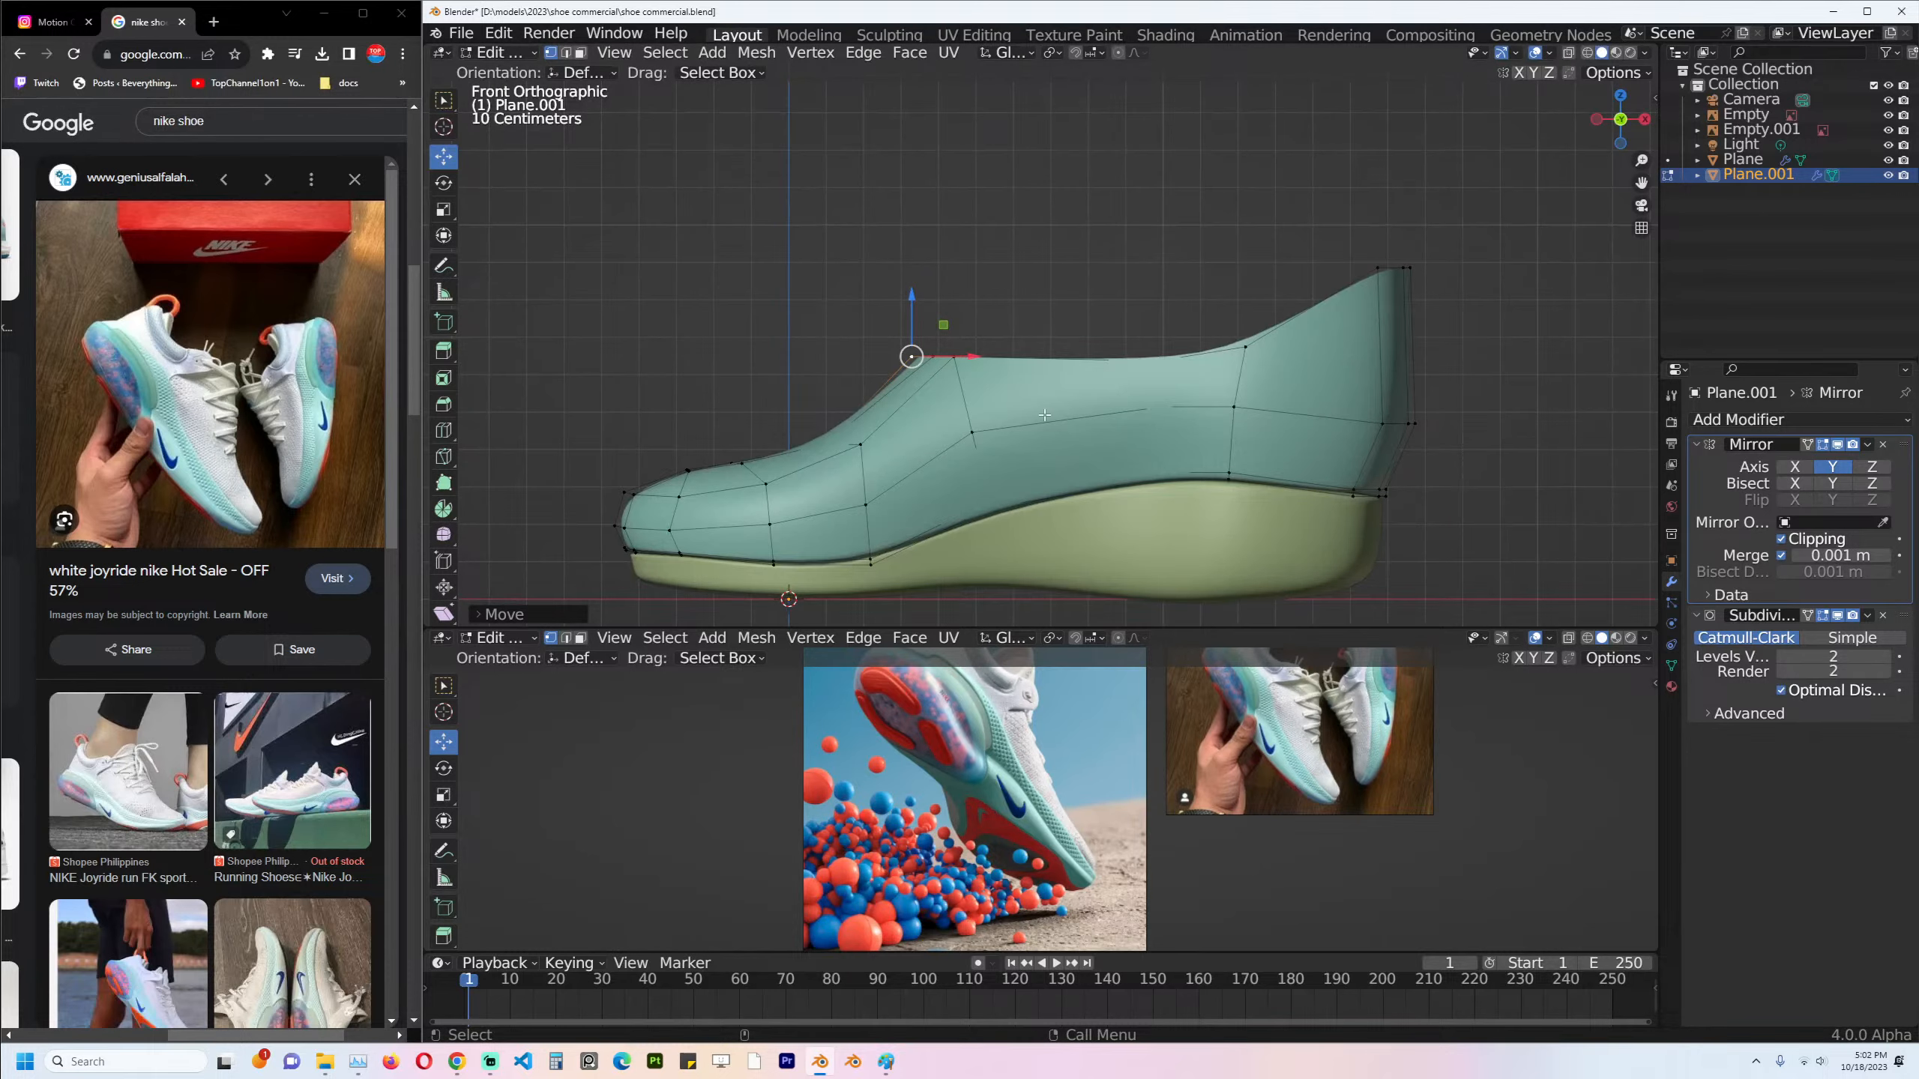
pyautogui.keyDown('shift'); pyautogui.moveTo(1045, 416); pyautogui.dragTo(1033, 404, button='middle'); pyautogui.keyUp('shift')
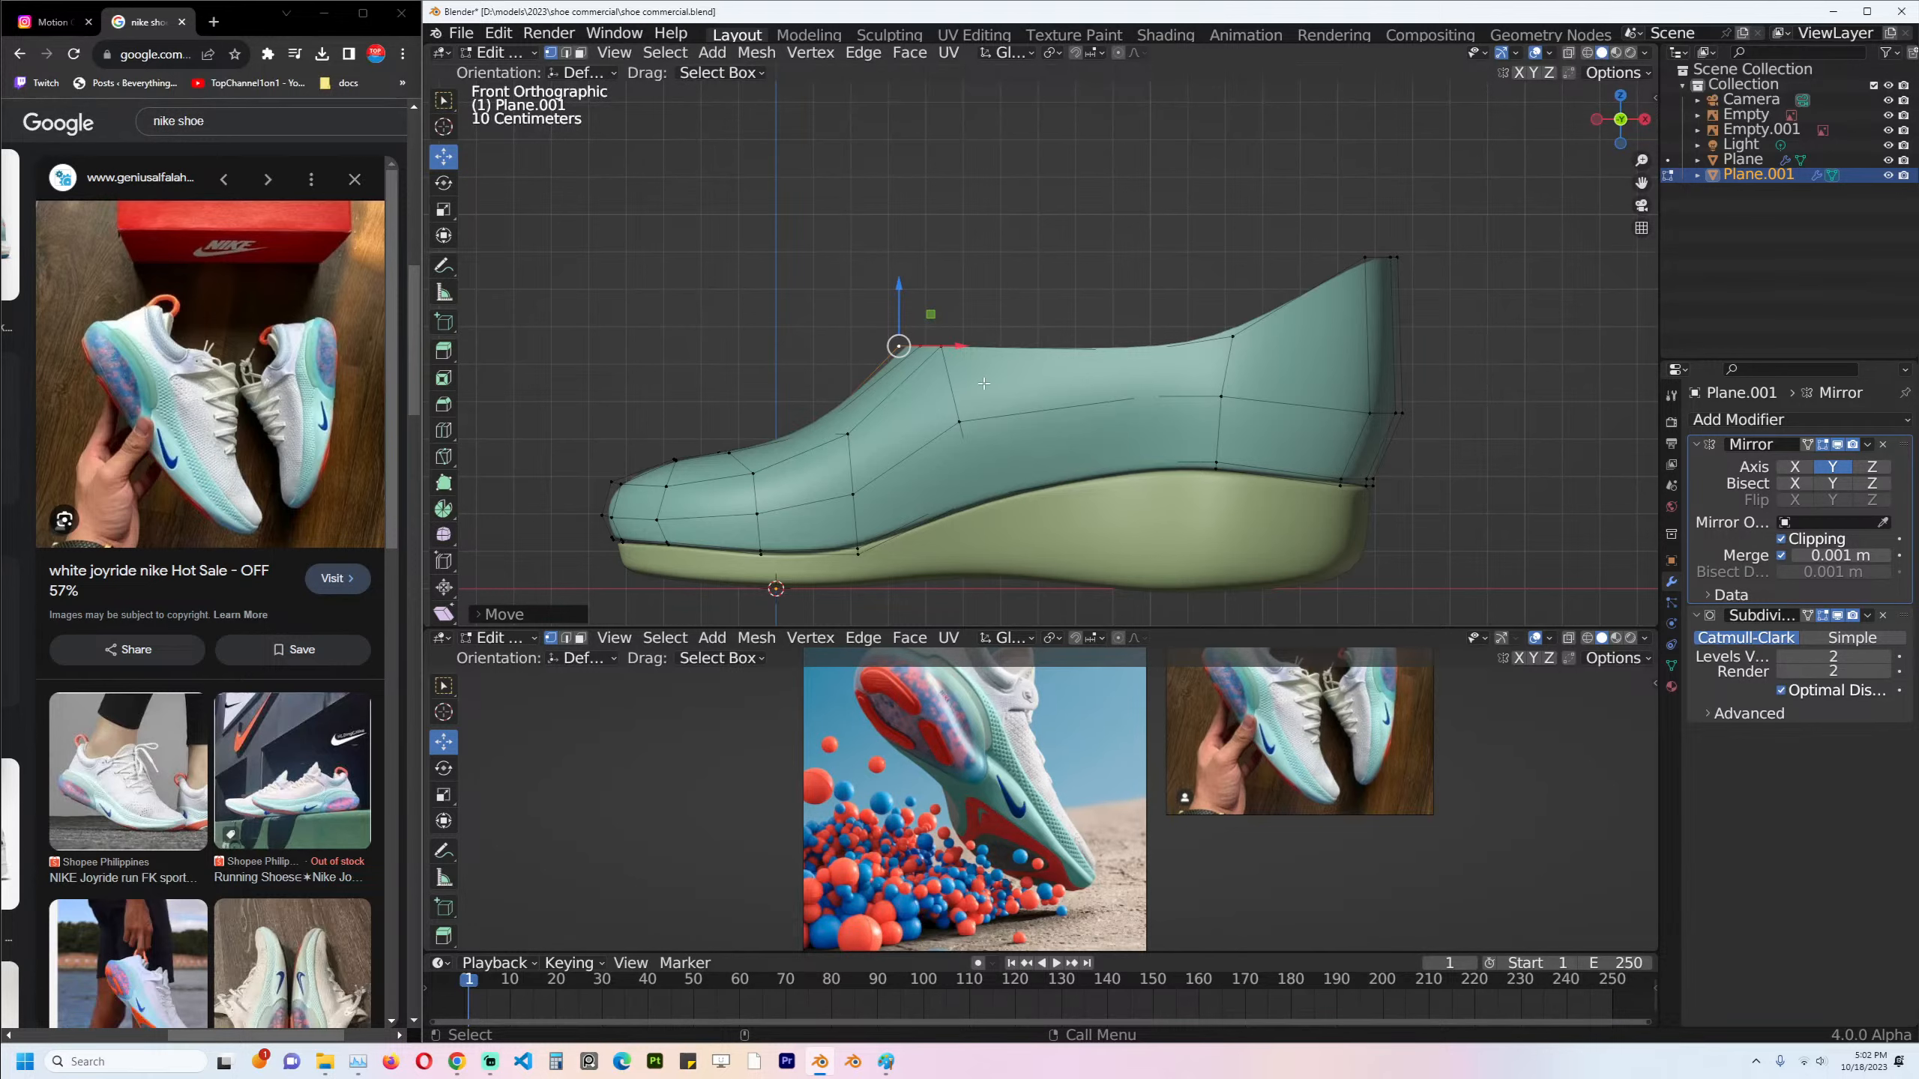
# Add a centred vertical loop cut through the upper's side between the instep and the heel section.
pyautogui.keyDown('shift'); pyautogui.moveTo(1135, 413); pyautogui.dragTo(1048, 439, button='middle'); pyautogui.keyUp('shift')
pyautogui.hotkey('ctrl', 'r')
pyautogui.click(1046, 389)
pyautogui.rightClick(1046, 388)
# Move the new cut's collar-edge vertex along Y to smooth the side of the opening.
pyautogui.click(1036, 361)
pyautogui.press('g')
pyautogui.press('y')
pyautogui.click(1056, 367)
pyautogui.press('KP_5')
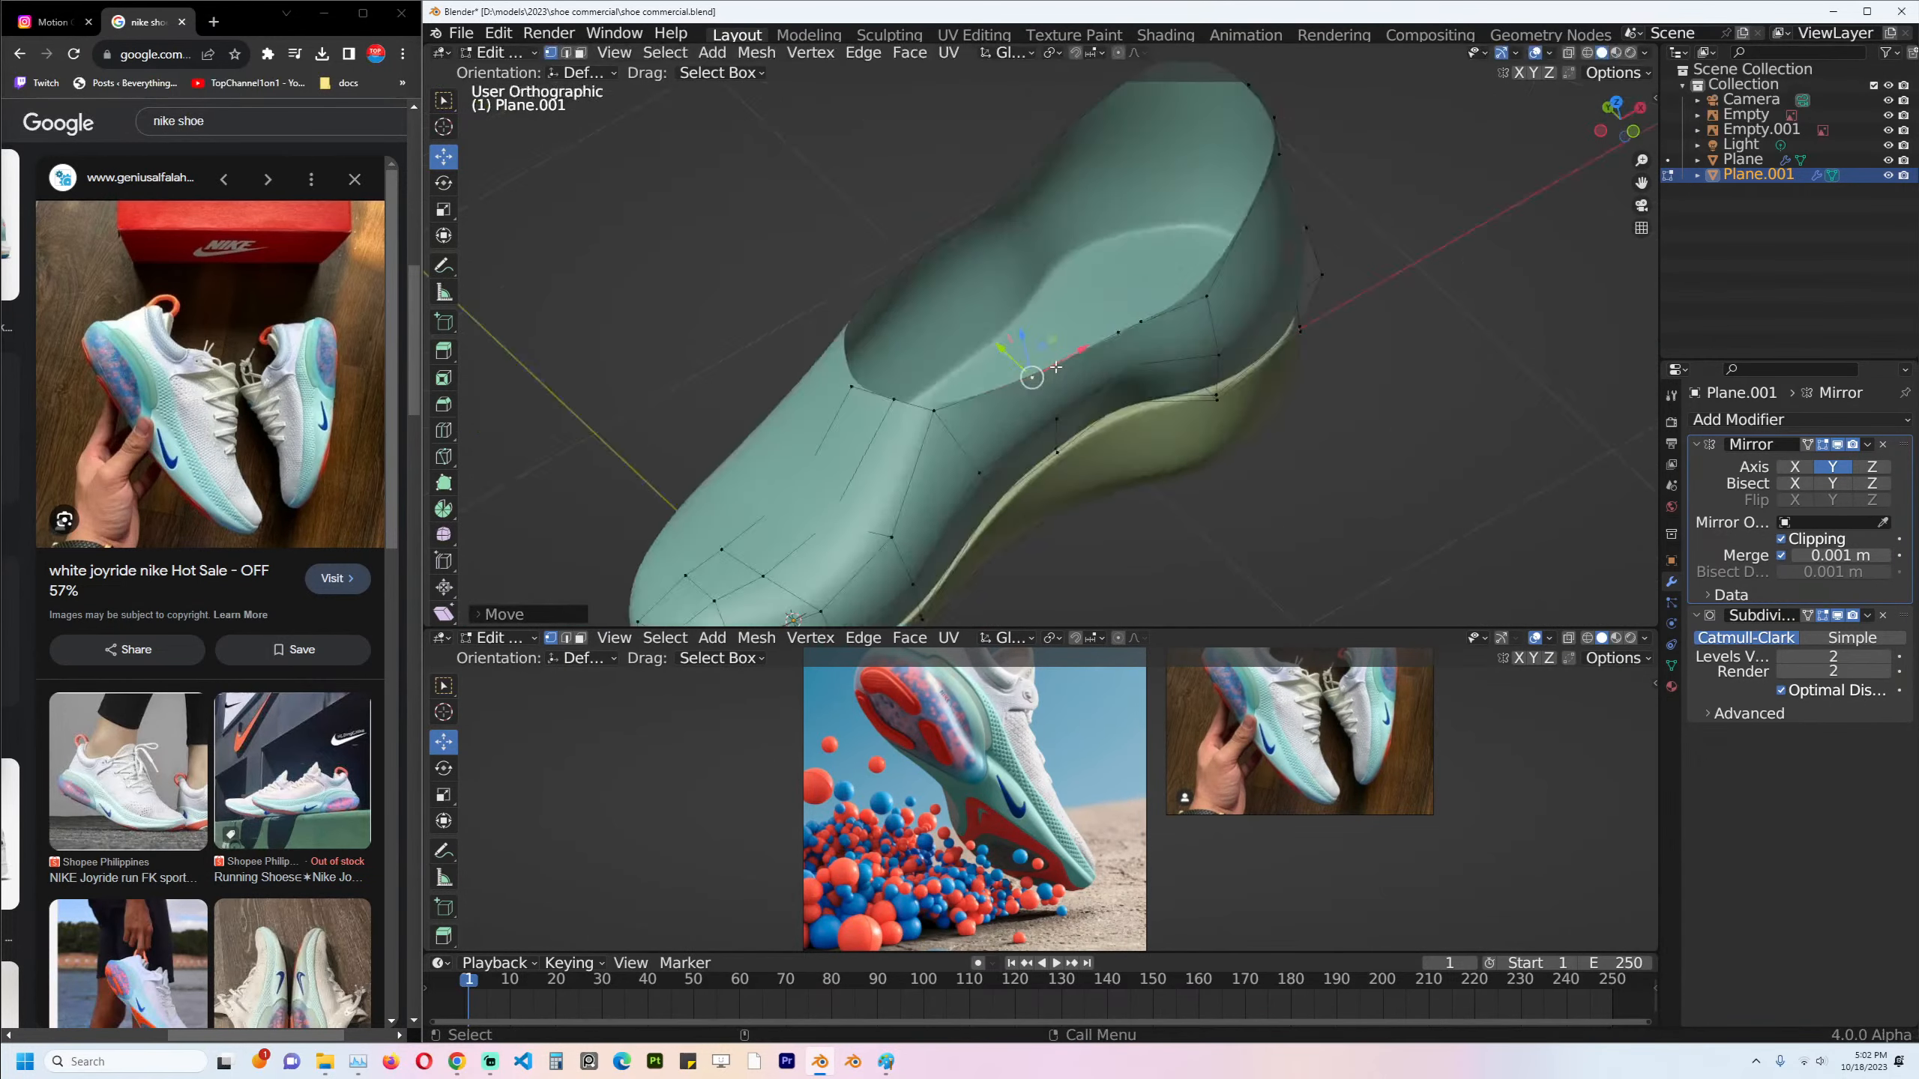
# Reposition the new cut's collar-edge vertex on the upper's side in the front view with see-through shading.
pyautogui.press('KP_1')
pyautogui.hotkey('alt', 'z')
pyautogui.click(859, 300)
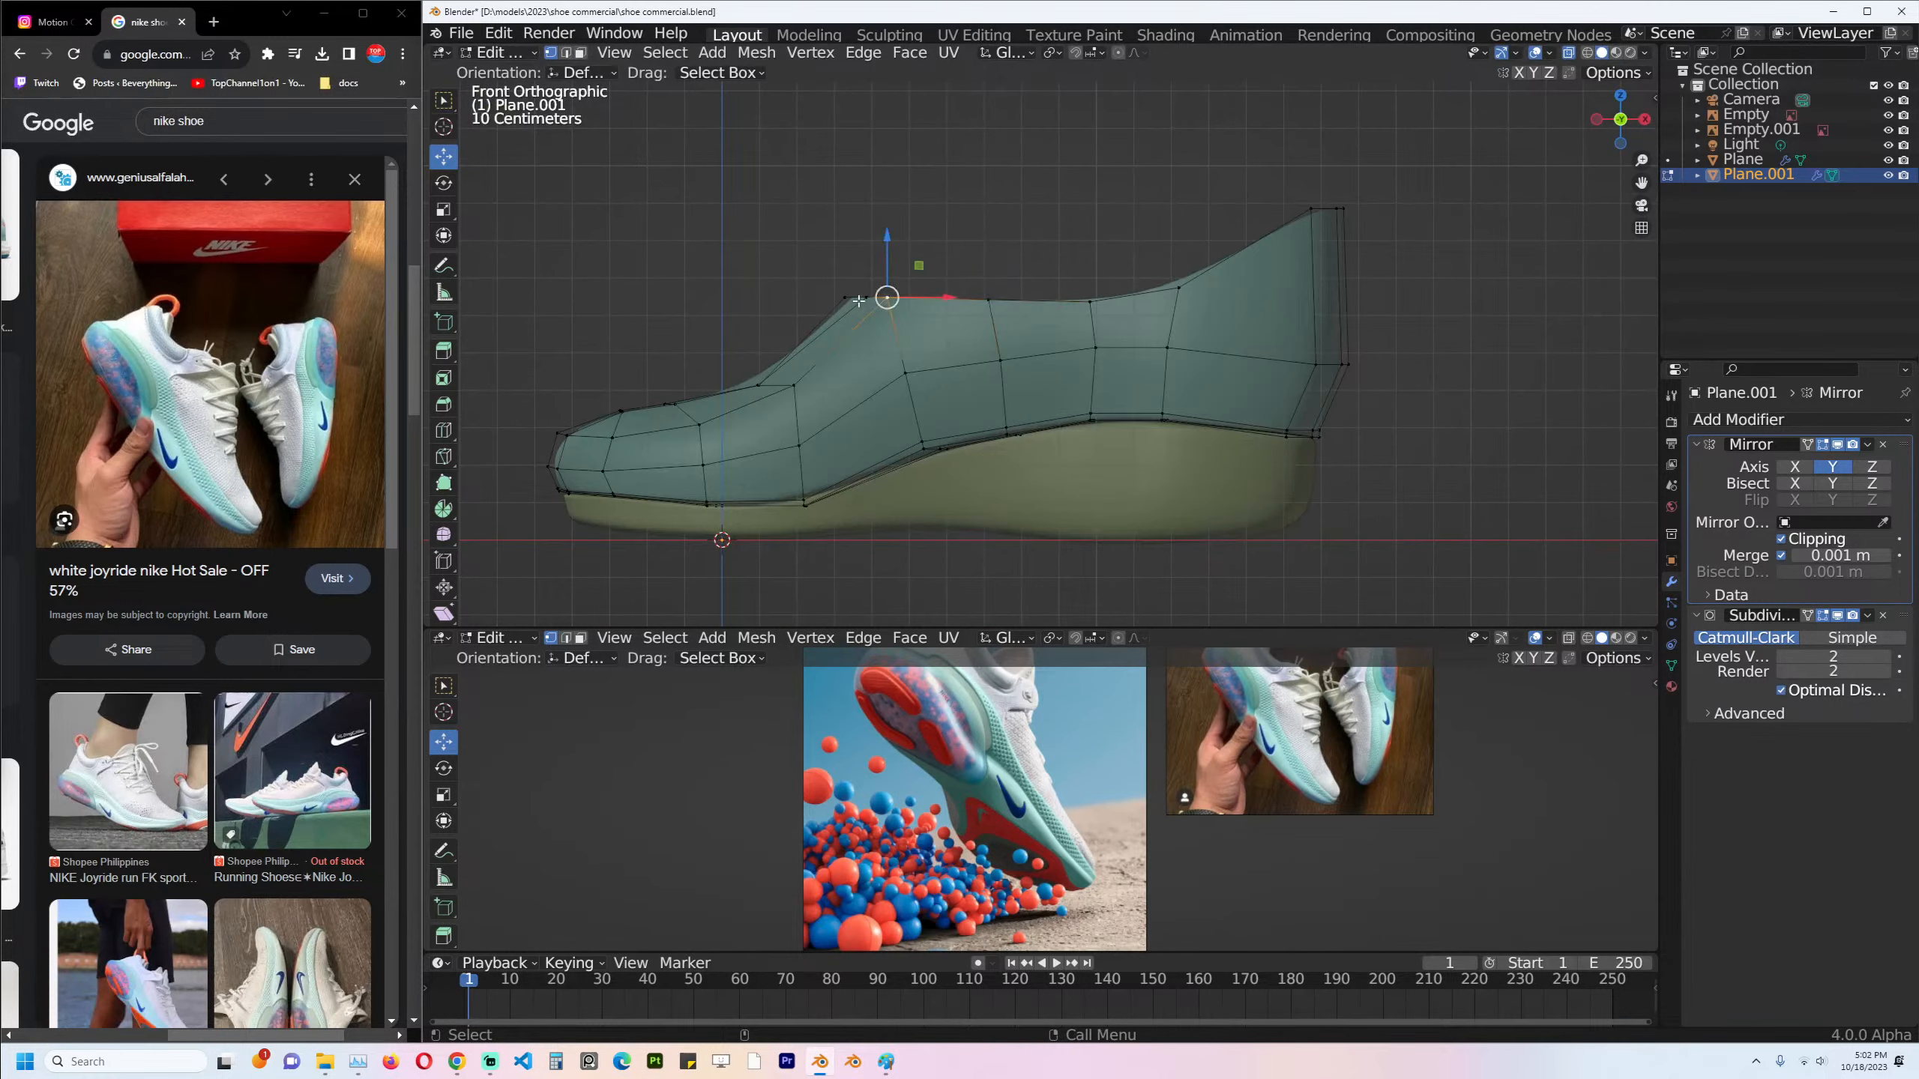
pyautogui.scroll(3, 859, 301)
pyautogui.press('g')
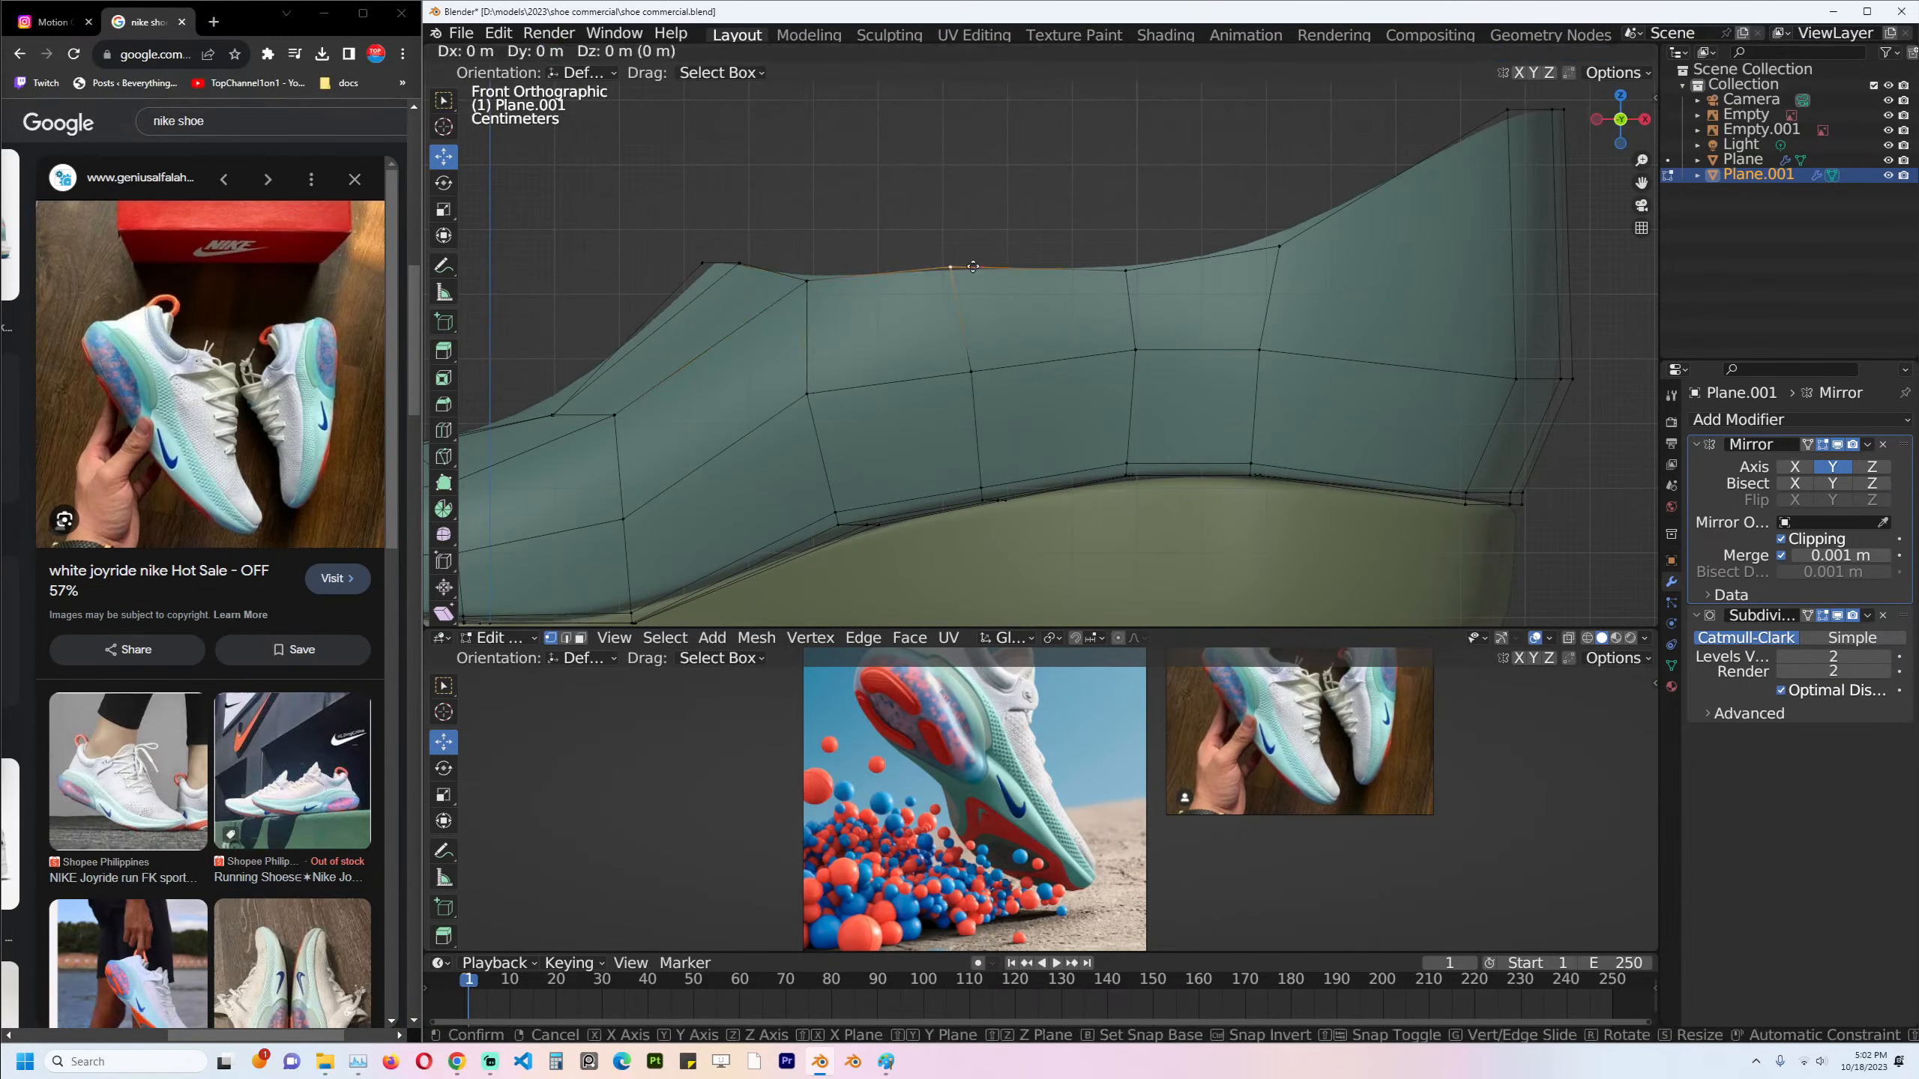
pyautogui.click(973, 267)
# Extrude the instep vertices at the front of the opening about 0.32 m along X and 0.25 m along Z into a tongue strip.
pyautogui.scroll(-5, 977, 320)
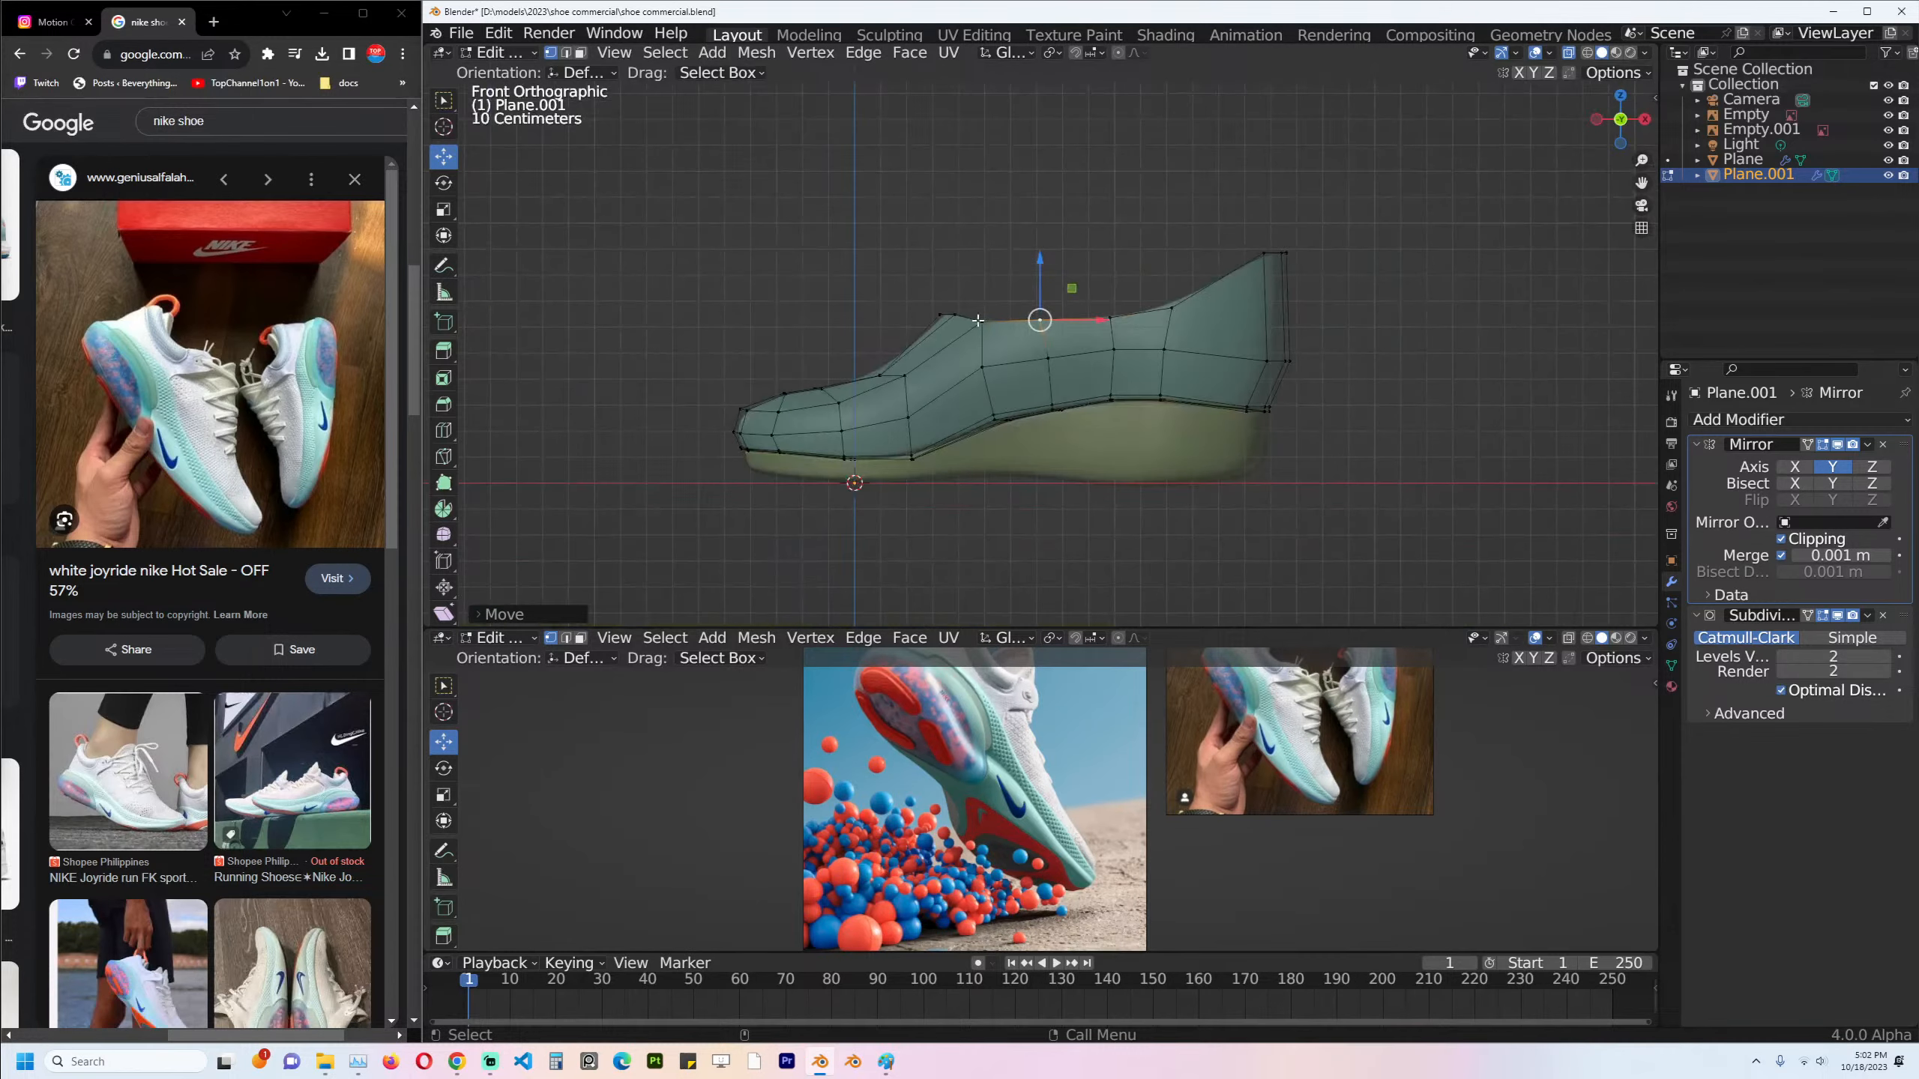
pyautogui.scroll(2, 978, 321)
pyautogui.moveTo(817, 273); pyautogui.dragTo(959, 331)
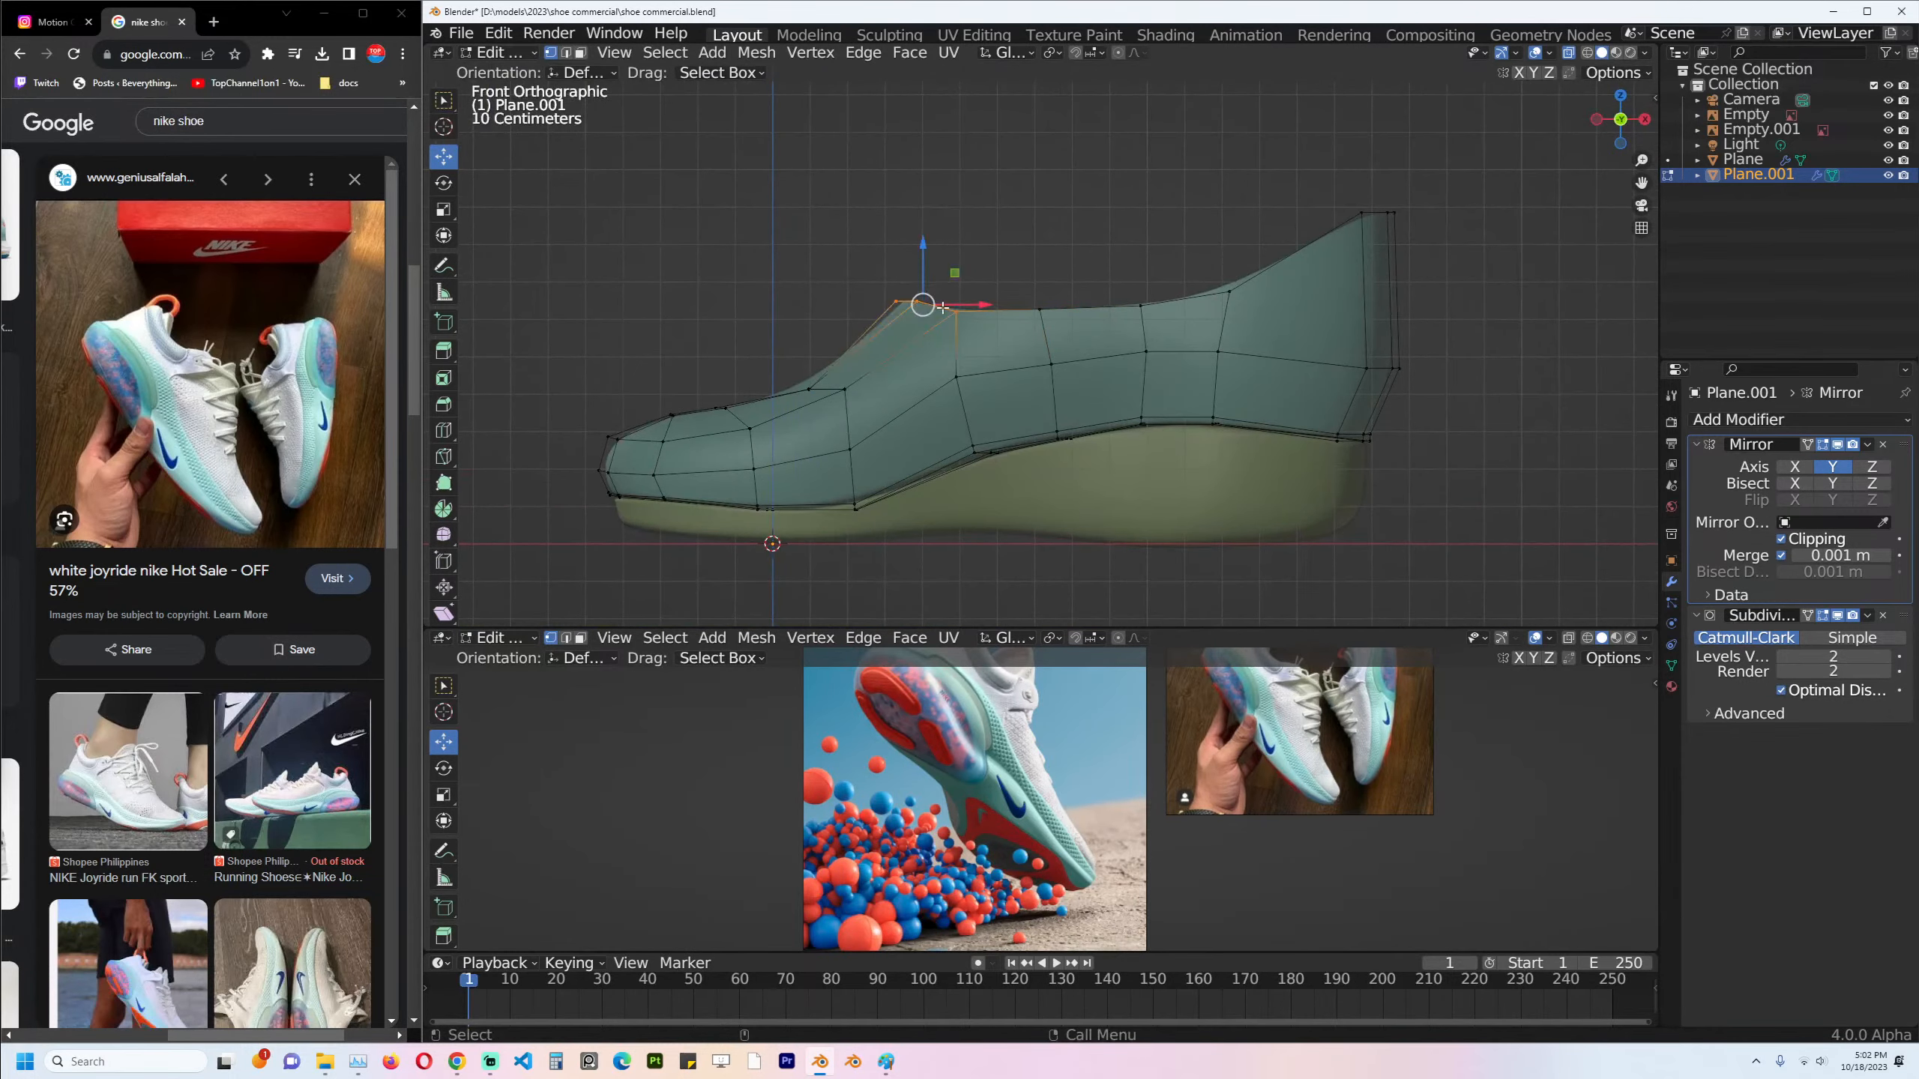
pyautogui.press('g')
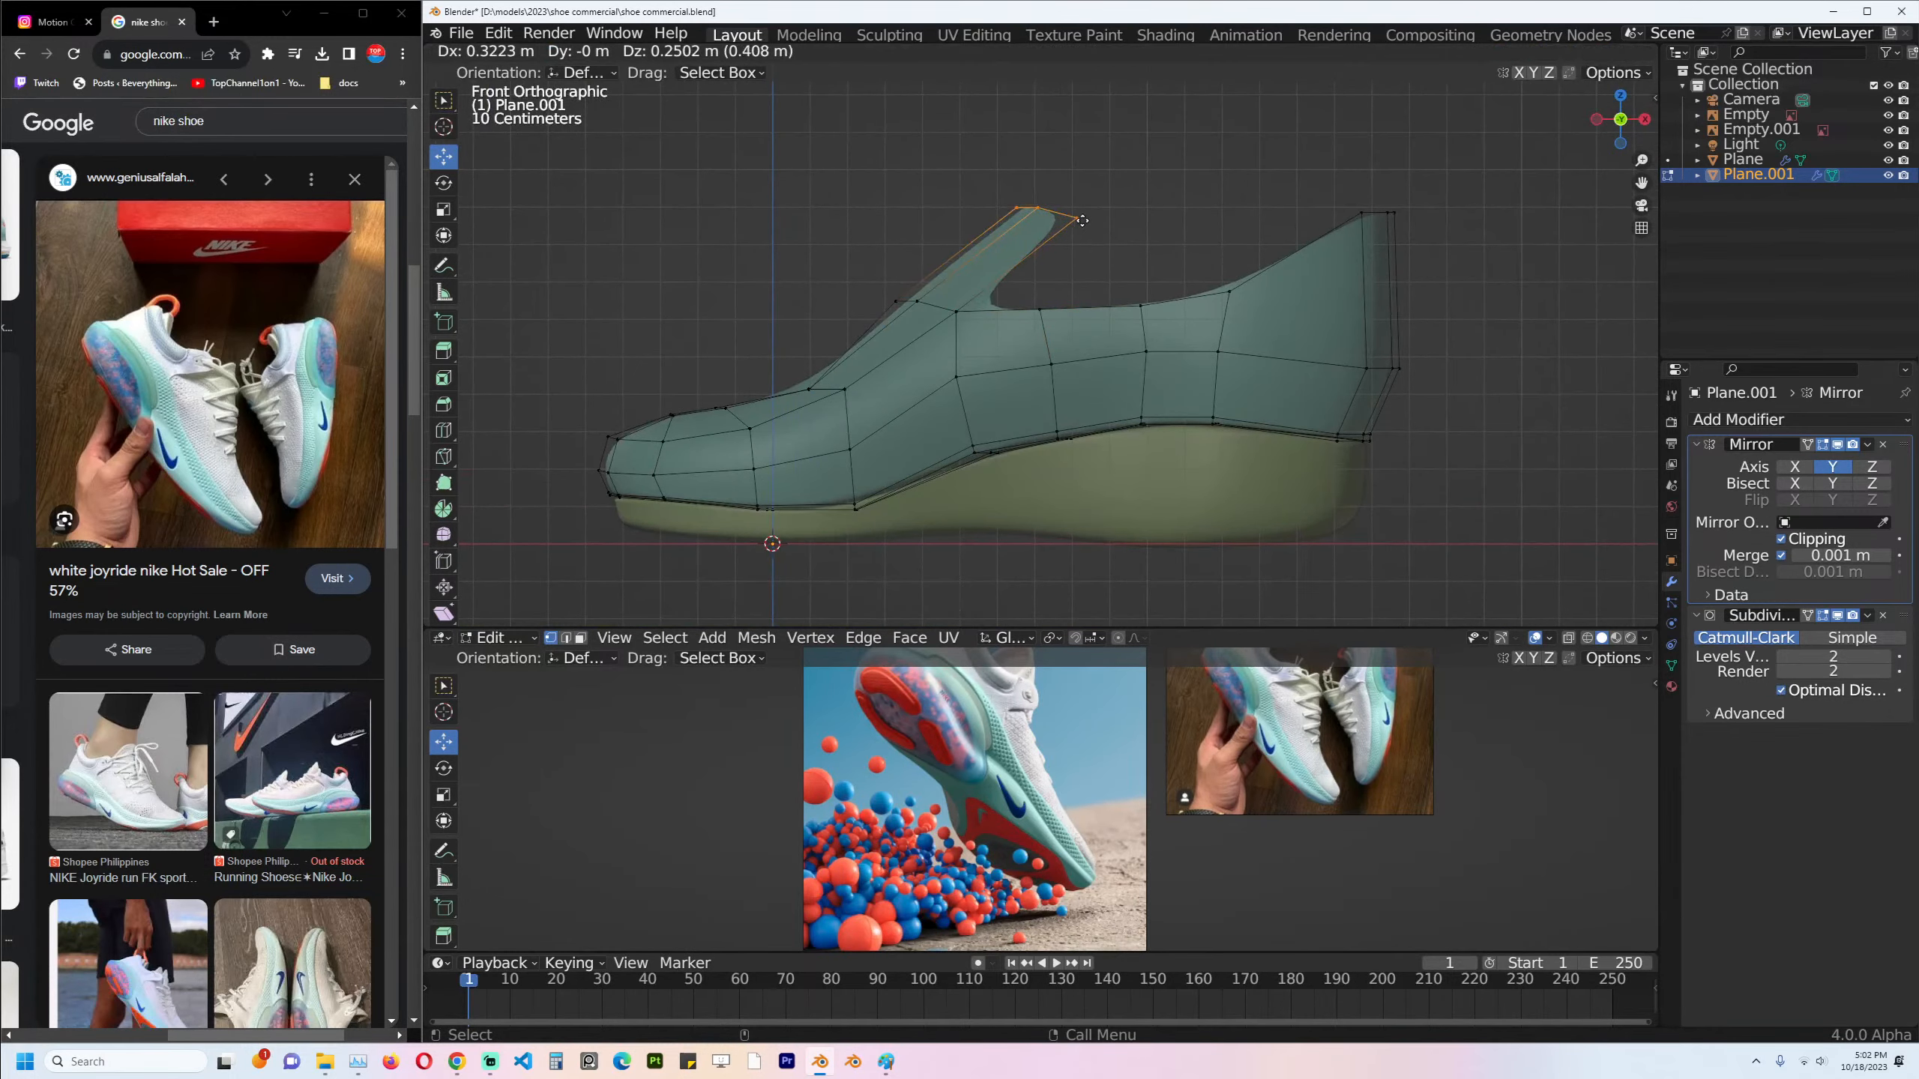
pyautogui.click(1082, 219)
# Adjust the height of the vertex row at the foot of the instep to smooth the slope.
pyautogui.click(830, 407)
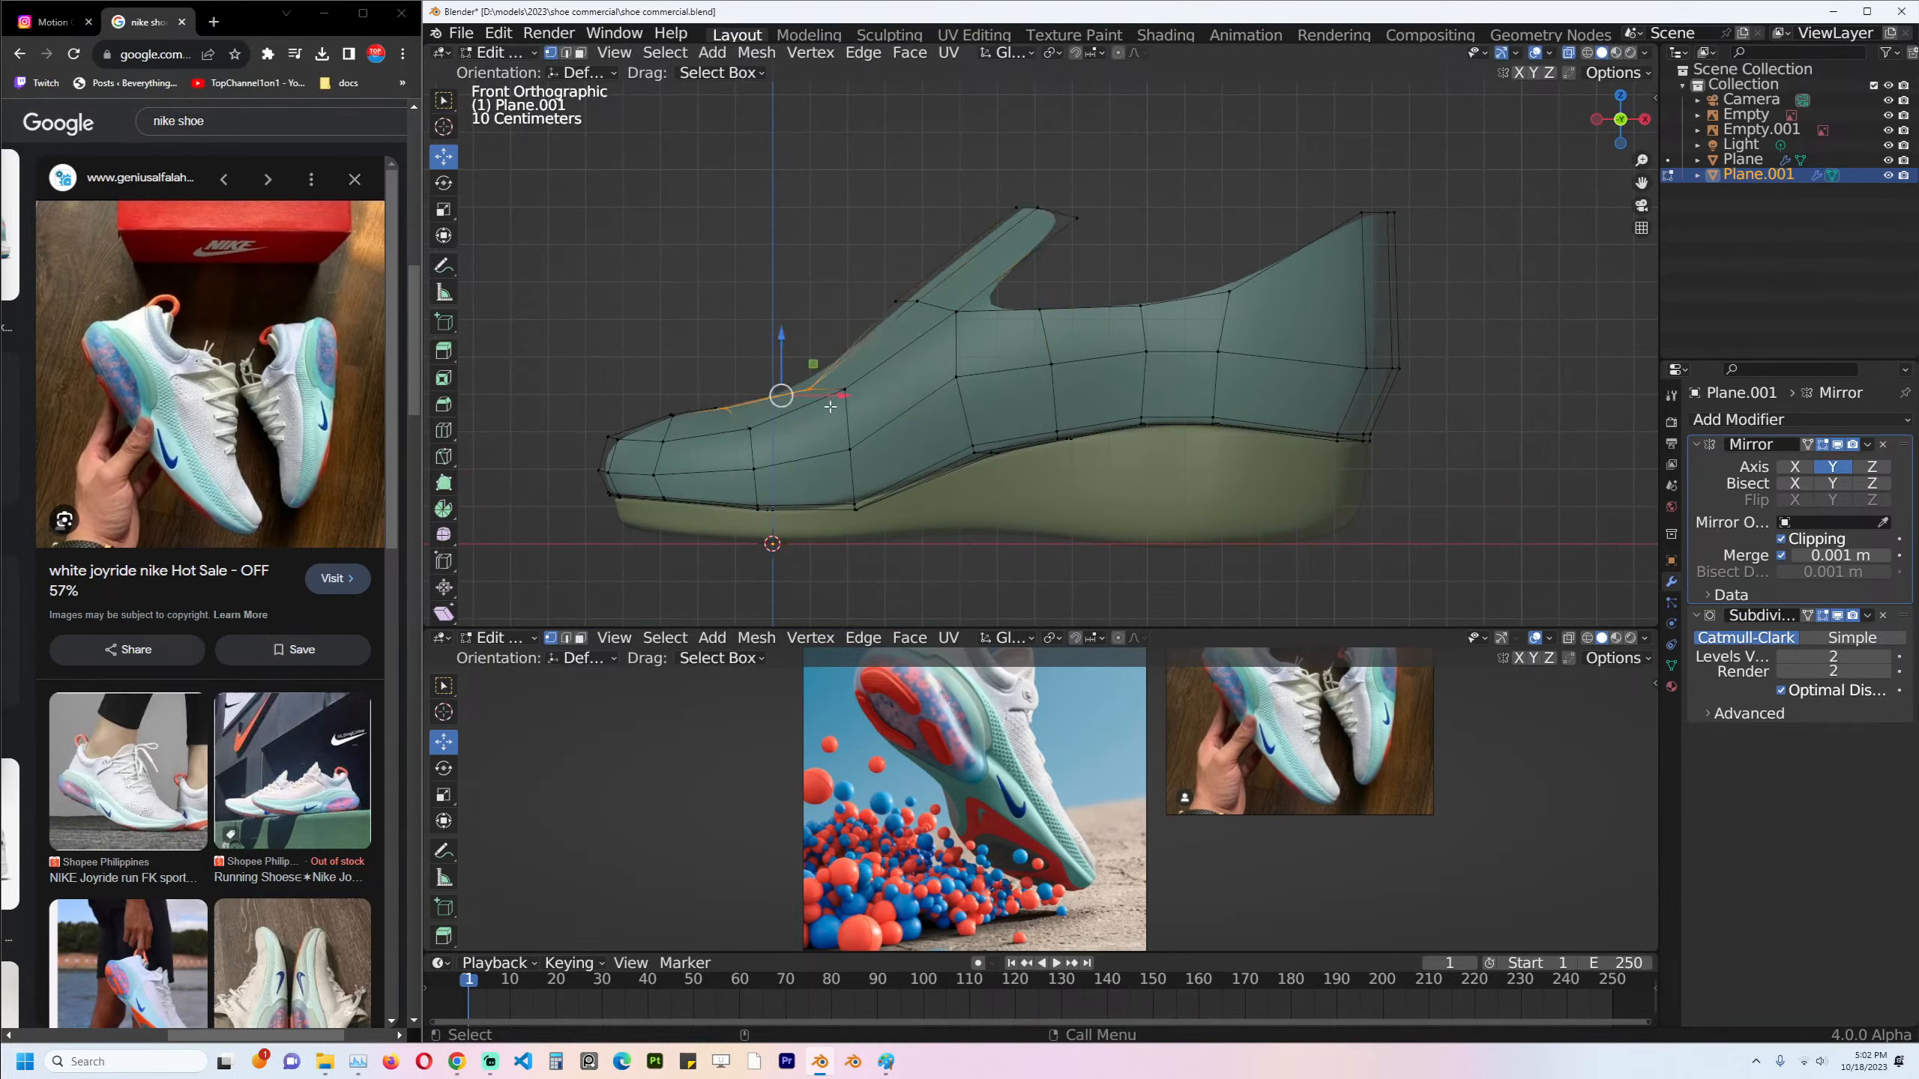
pyautogui.hotkey('alt', 'a')
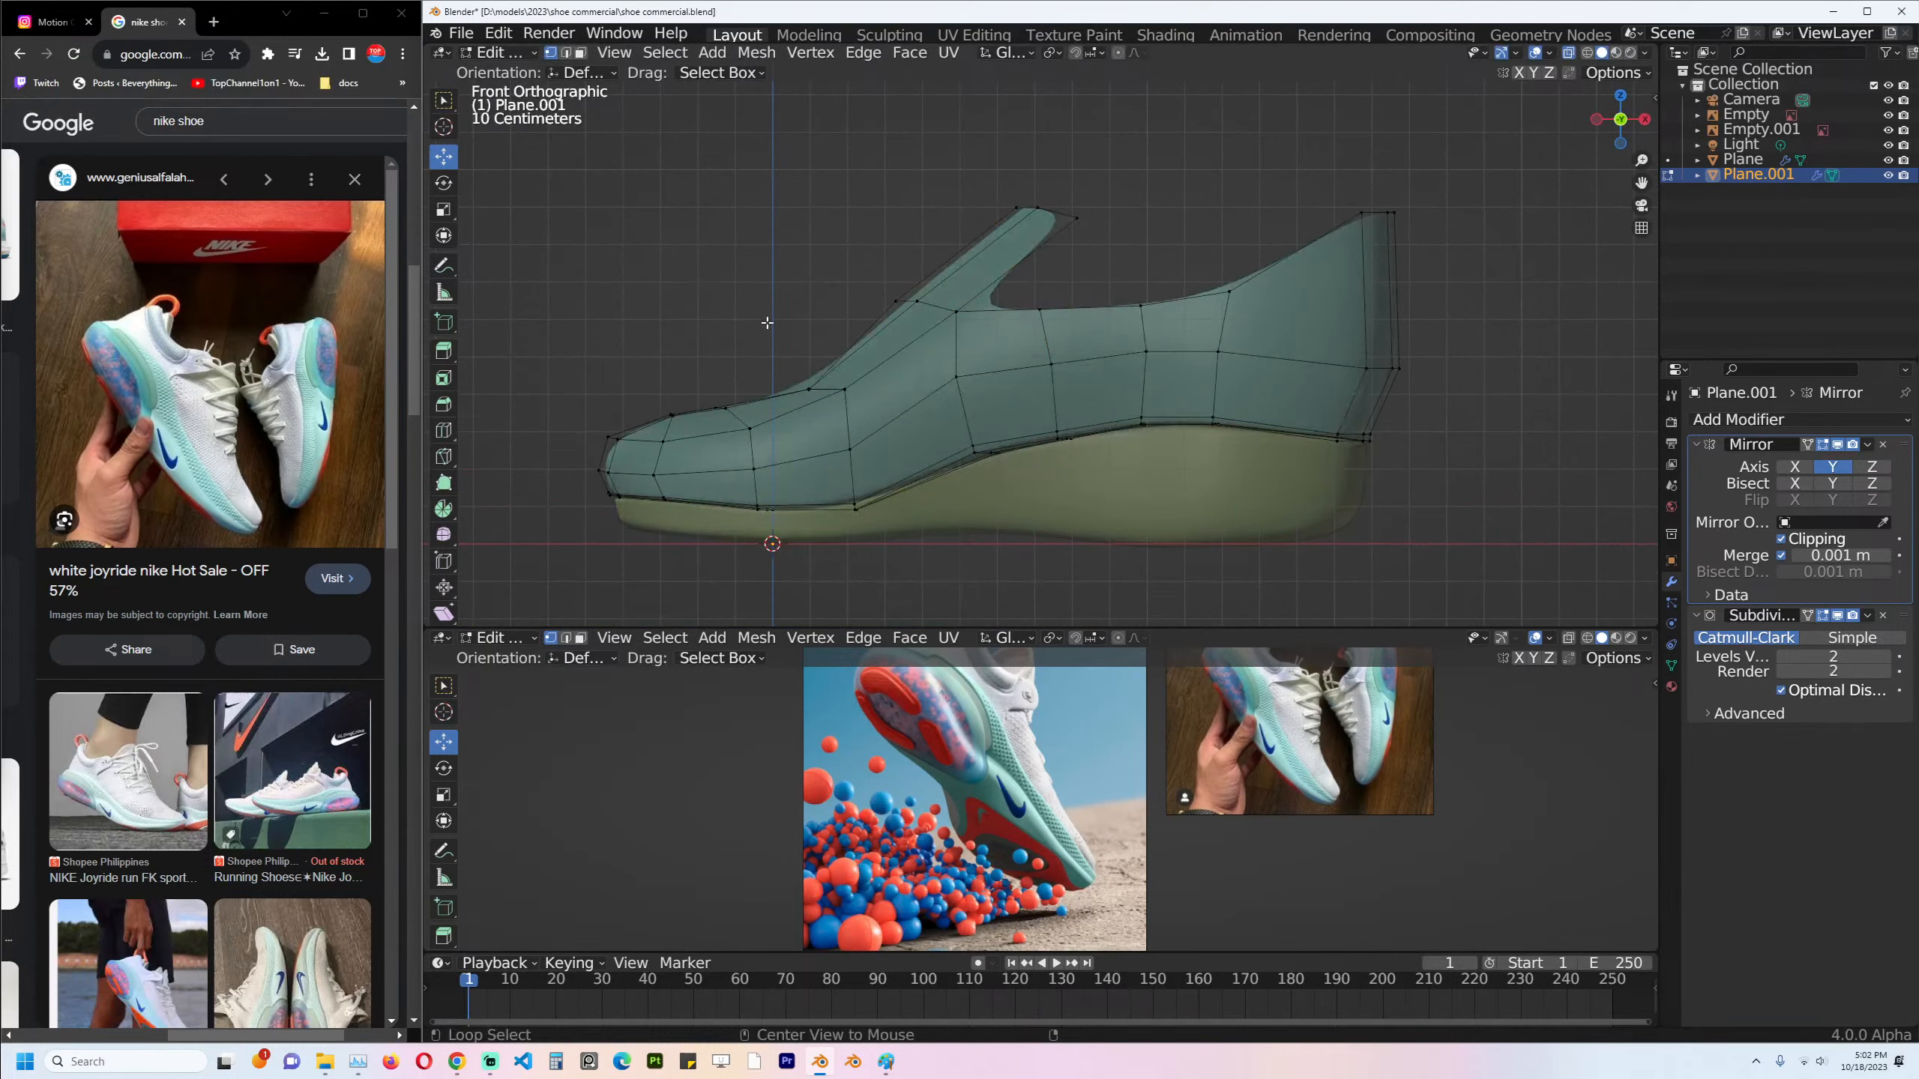
pyautogui.moveTo(765, 328); pyautogui.dragTo(826, 401)
pyautogui.press('g')
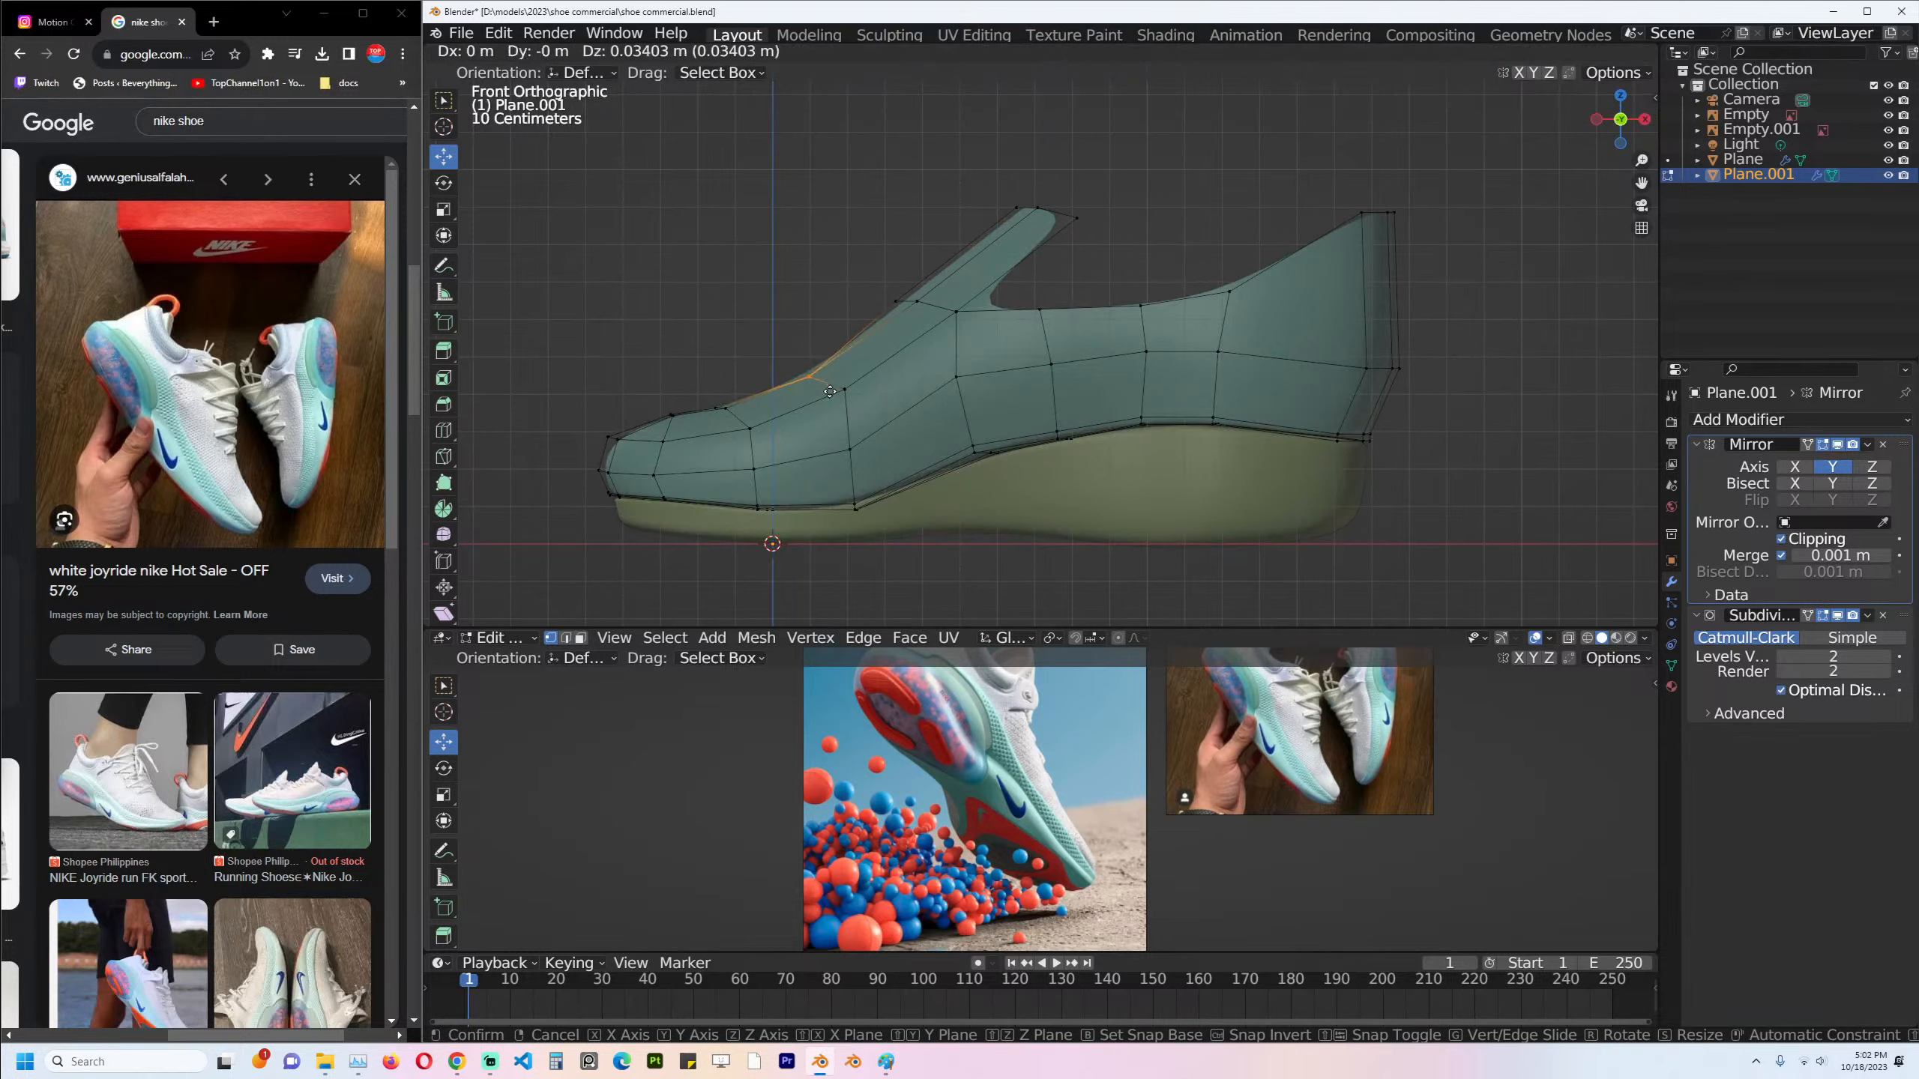
pyautogui.click(870, 413)
# Reposition the vertices at the base of the extruded tongue strip to smooth its join with the instep.
pyautogui.moveTo(879, 249); pyautogui.dragTo(959, 345)
pyautogui.press('g')
pyautogui.click(973, 362)
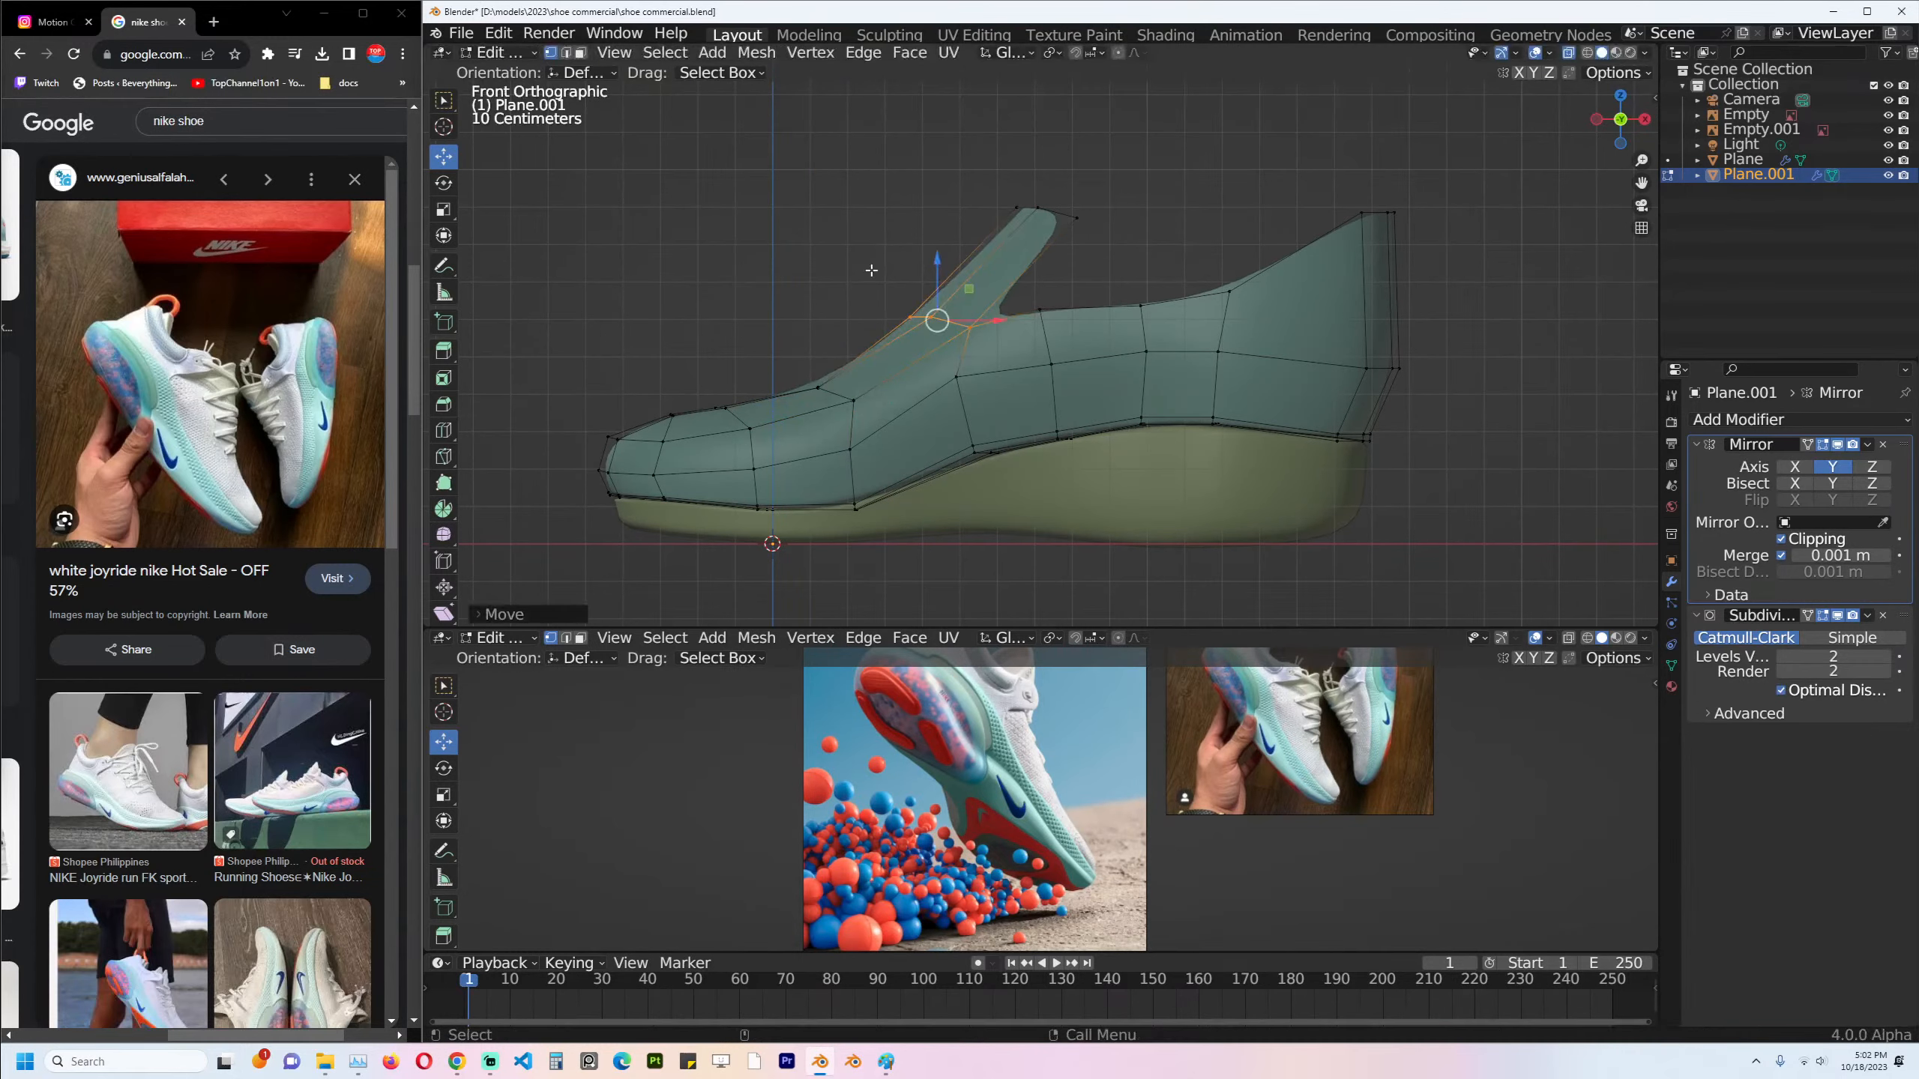
pyautogui.press('g')
pyautogui.click(1047, 249)
pyautogui.keyDown('shift'); pyautogui.moveTo(1050, 247); pyautogui.dragTo(1009, 279, button='middle'); pyautogui.keyUp('shift')
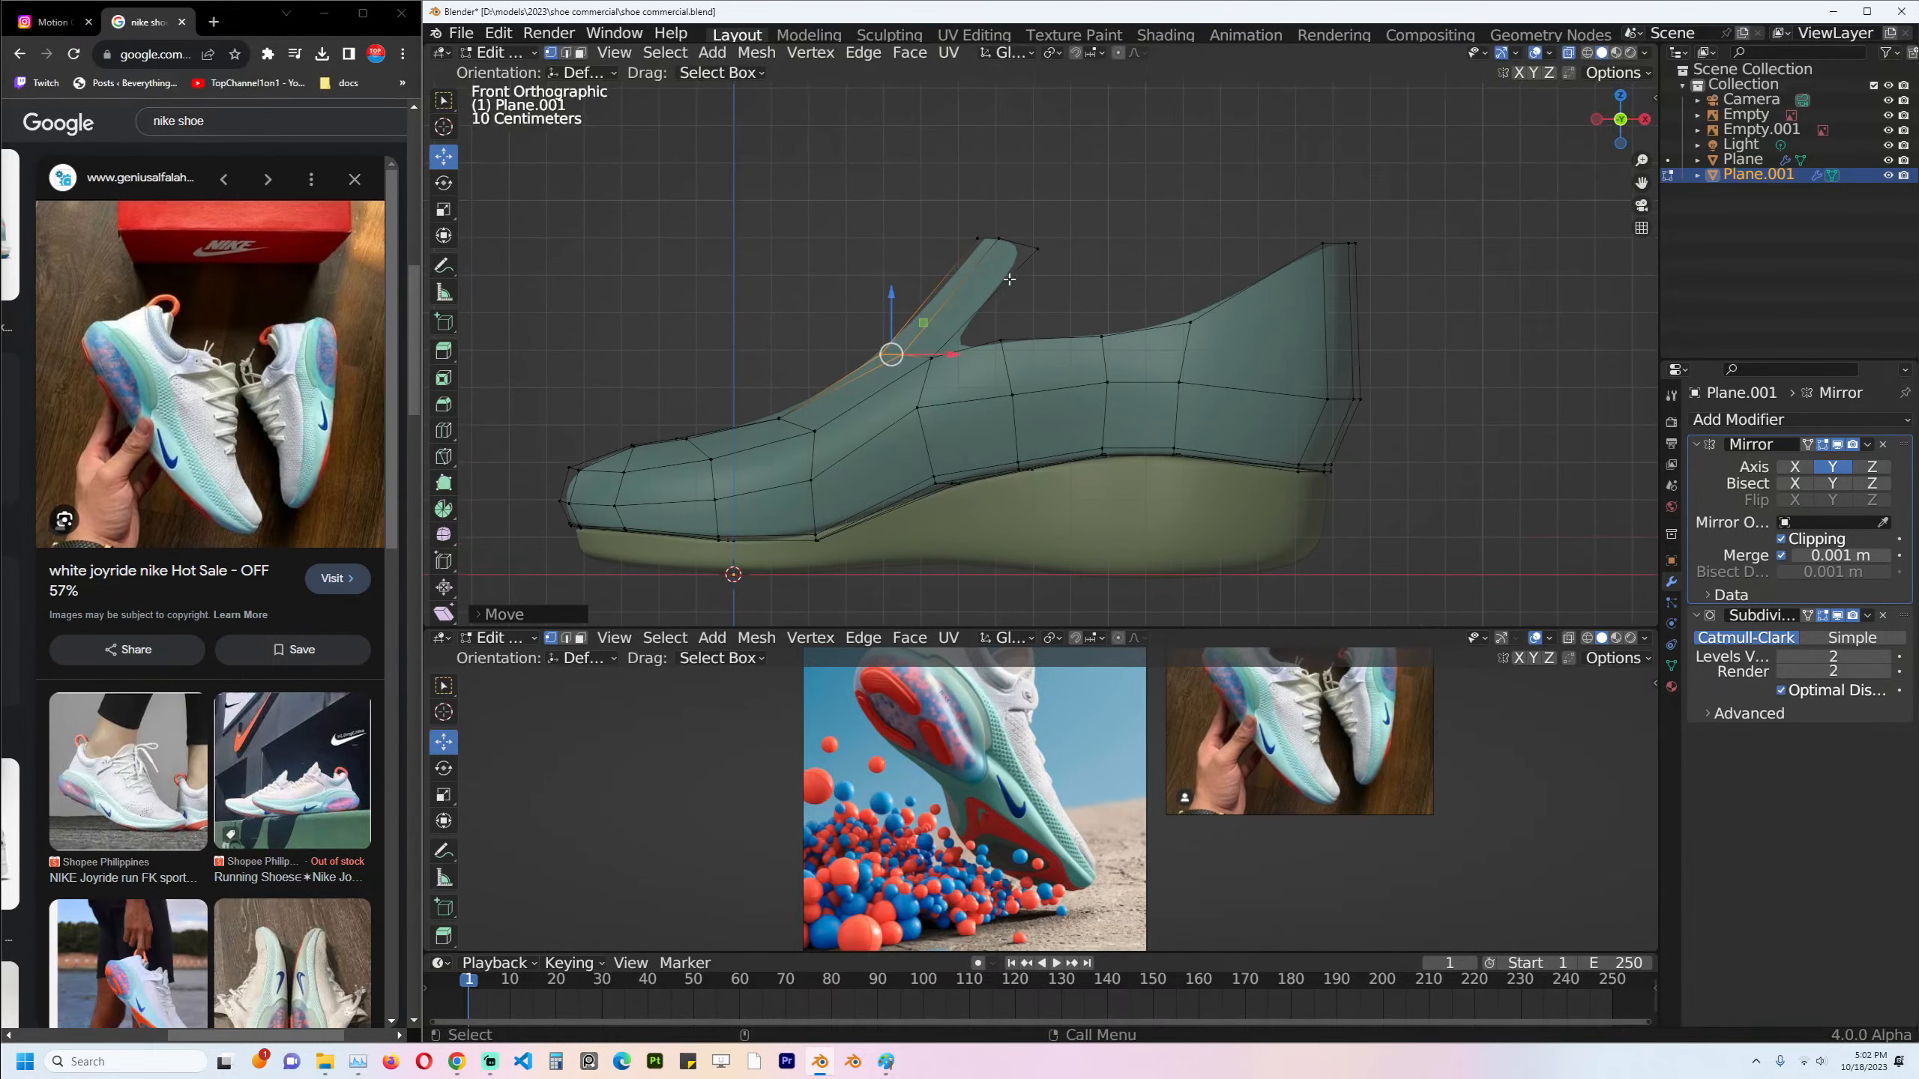
# Add a loop cut across the tongue strip and shift it to curve the strip.
pyautogui.hotkey('ctrl', 'r')
pyautogui.click(1001, 285)
pyautogui.click(996, 290)
pyautogui.moveTo(878, 263); pyautogui.dragTo(986, 316)
pyautogui.press('g')
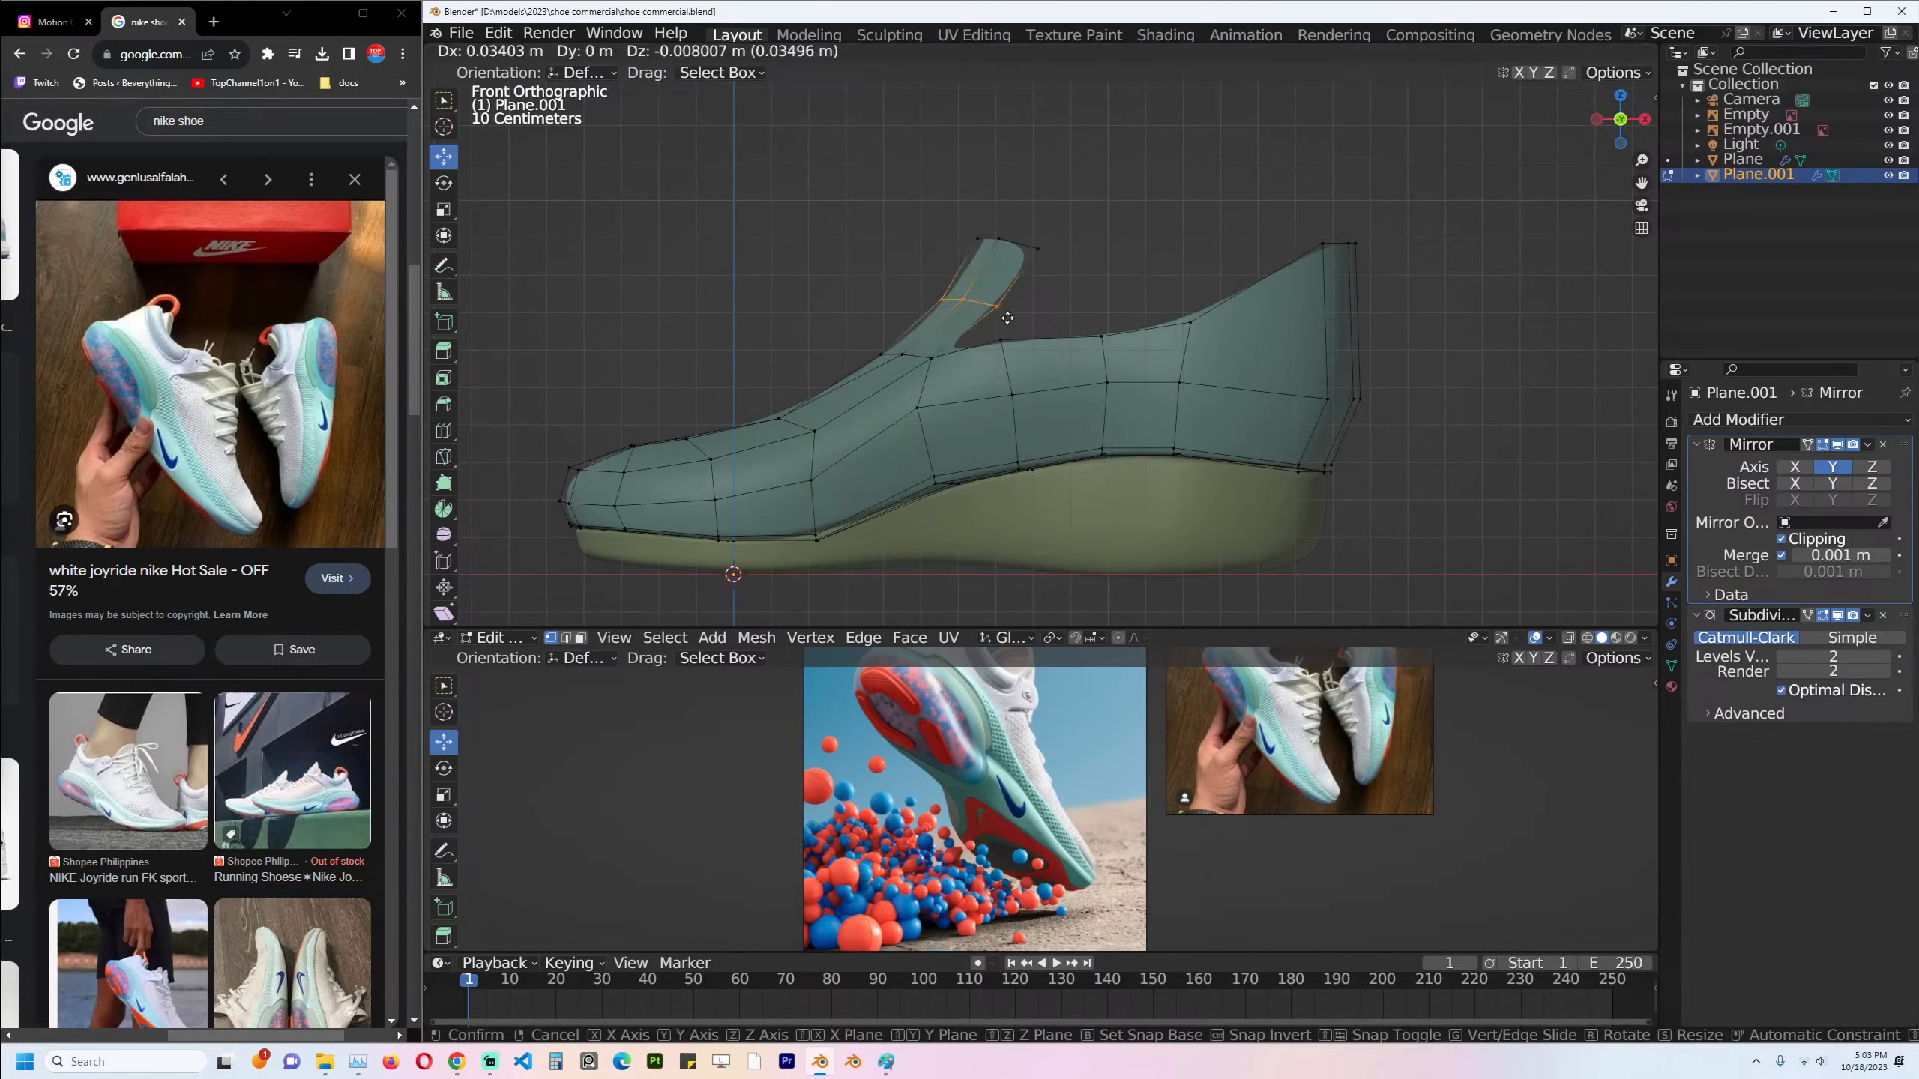
pyautogui.click(1058, 248)
# Fill a face between the tongue strip's rear edge and the sloping collar edge at the heel.
pyautogui.press('3')
pyautogui.click(1002, 301)
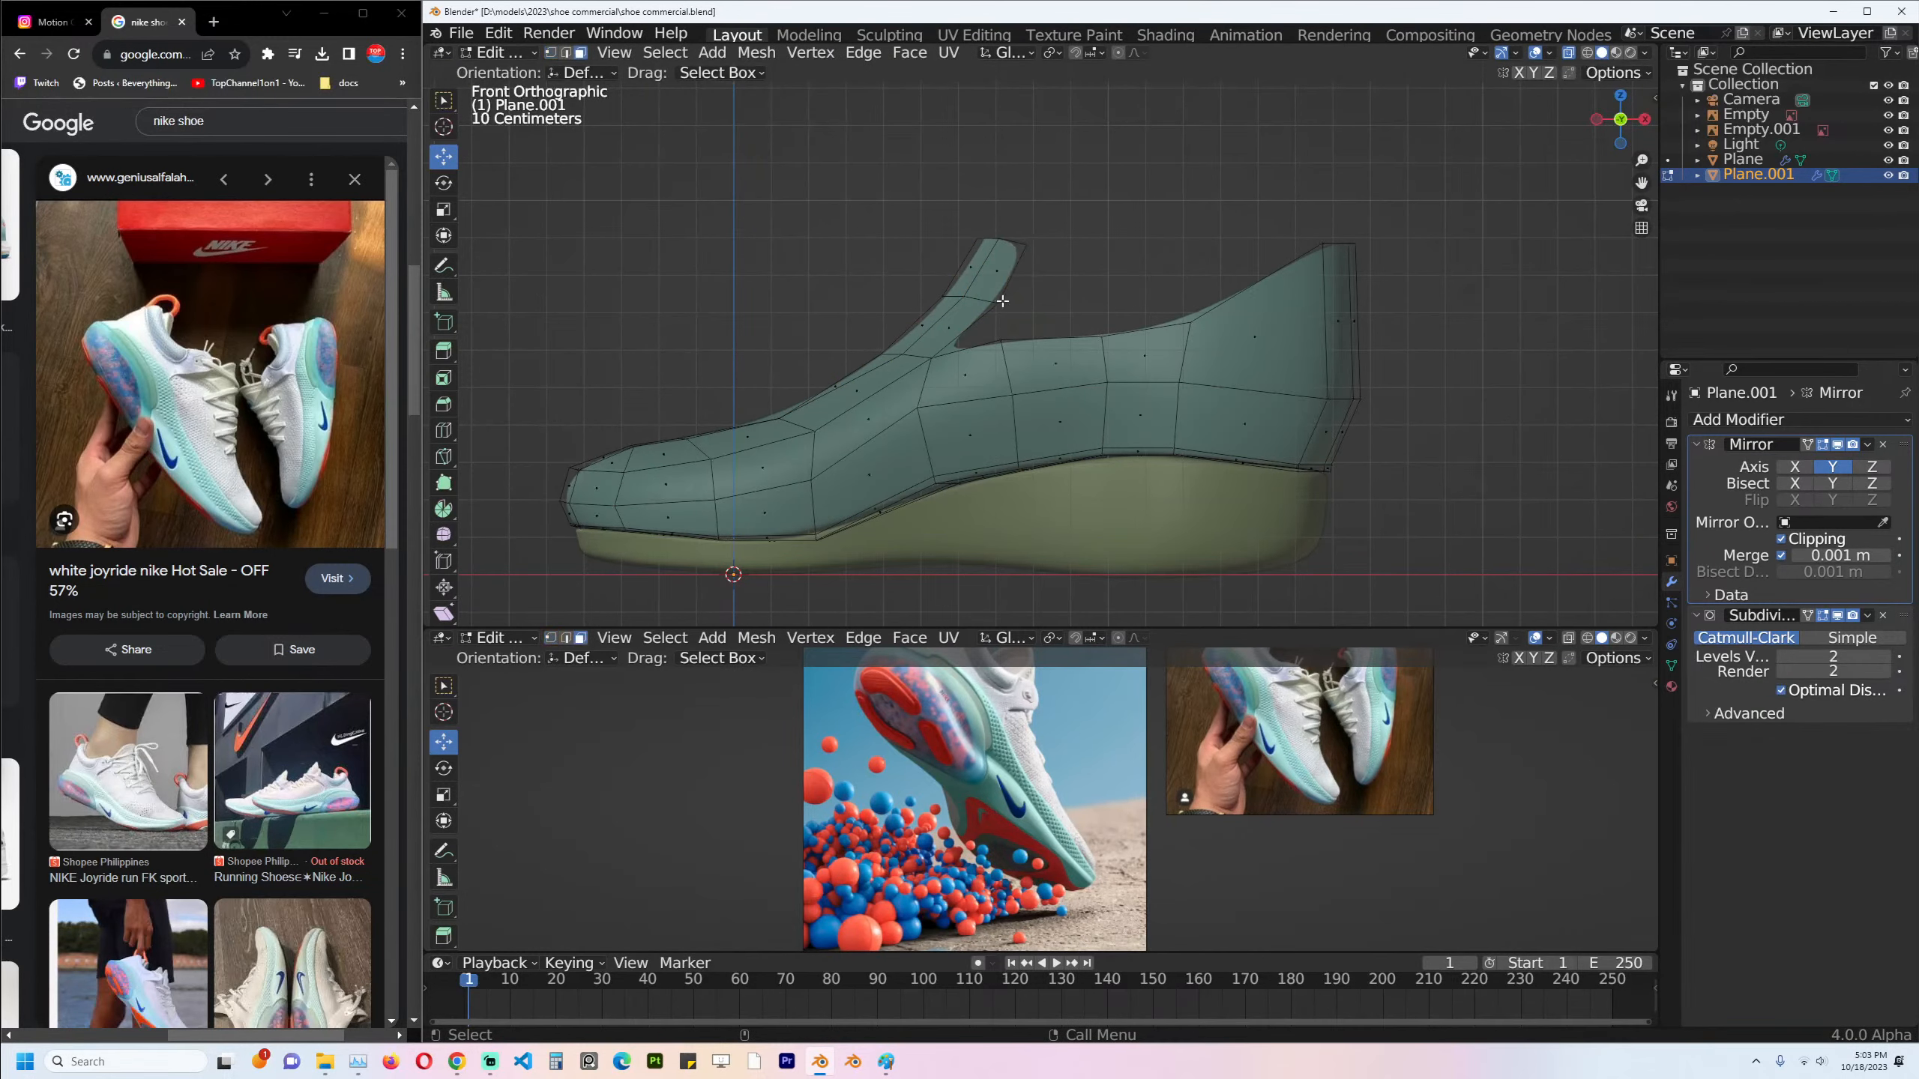
pyautogui.keyDown('shift'); pyautogui.click(1247, 287); pyautogui.keyUp('shift')
pyautogui.press('f')
pyautogui.hotkey('alt', 'z')
pyautogui.moveTo(1143, 290); pyautogui.dragTo(1291, 355, button='middle')
# Add a centred loop cut through the new collar face and move its top vertex outward to round the opening.
pyautogui.hotkey('ctrl', 'r')
pyautogui.click(1125, 228)
pyautogui.rightClick(1125, 227)
pyautogui.moveTo(1122, 227); pyautogui.dragTo(1128, 212, button='middle')
pyautogui.press('1')
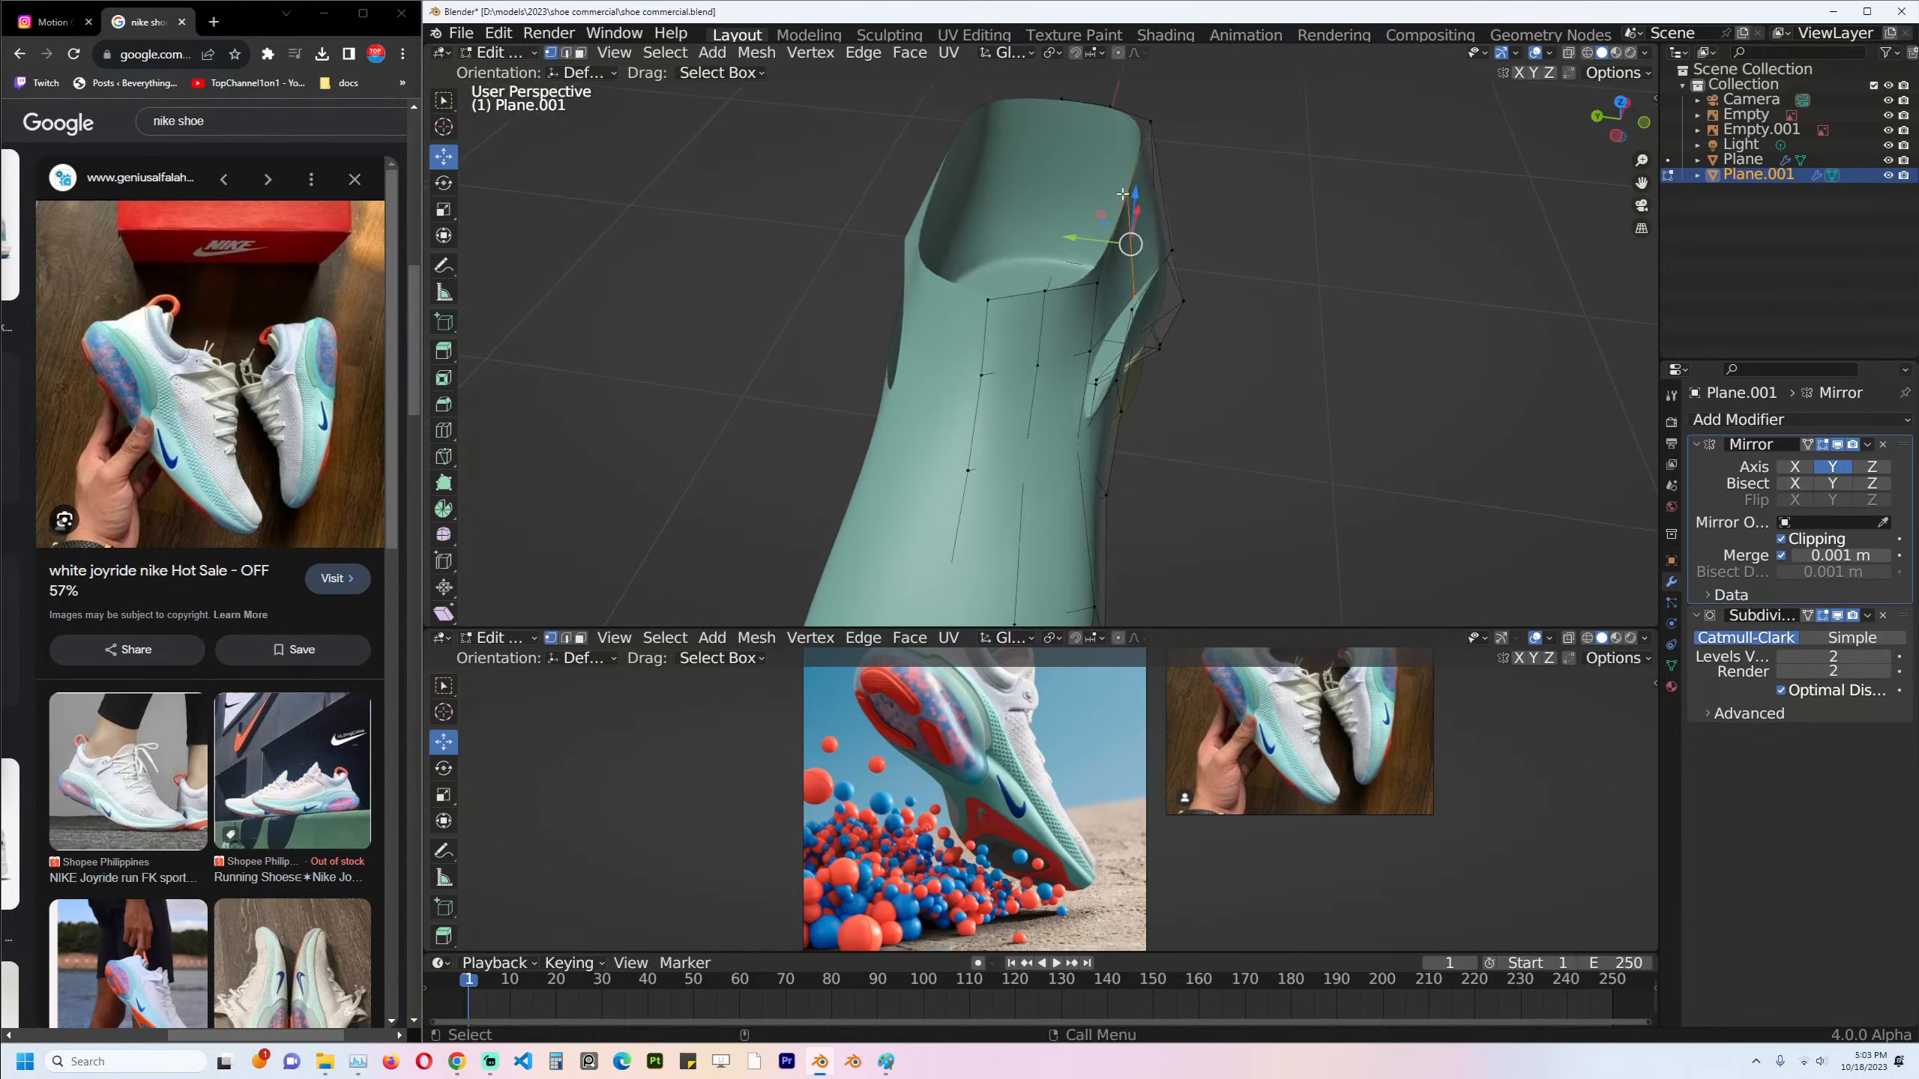
pyautogui.moveTo(1080, 189); pyautogui.dragTo(1113, 228)
# Fill the remaining gap in the upper's side beneath the new collar face and inspect the smoothed shoe.
pyautogui.moveTo(1128, 290); pyautogui.dragTo(1054, 210, button='middle')
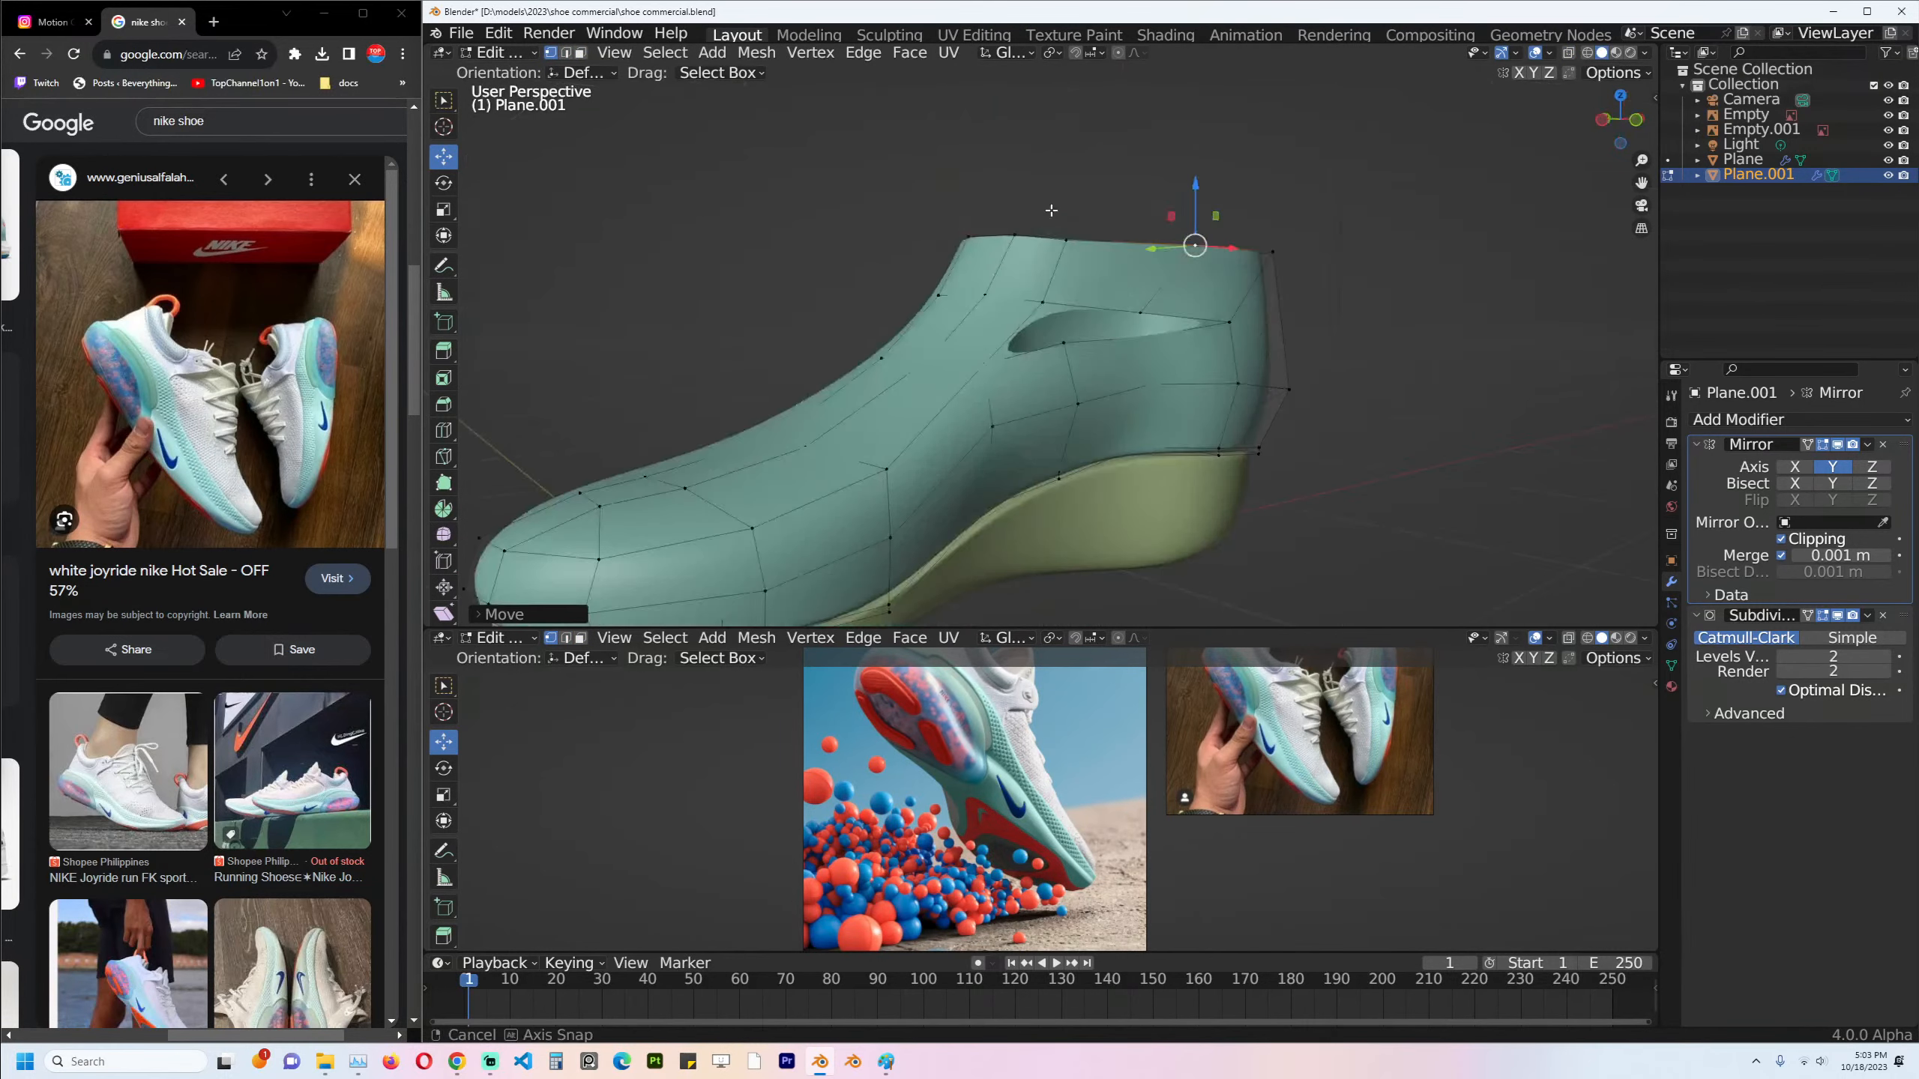
pyautogui.scroll(3, 1054, 210)
pyautogui.press('2')
pyautogui.click(1291, 298)
pyautogui.keyDown('shift'); pyautogui.click(1276, 322); pyautogui.keyUp('shift')
pyautogui.press('f')
pyautogui.press('f')
pyautogui.press('f')
pyautogui.press('f')
pyautogui.press('f')
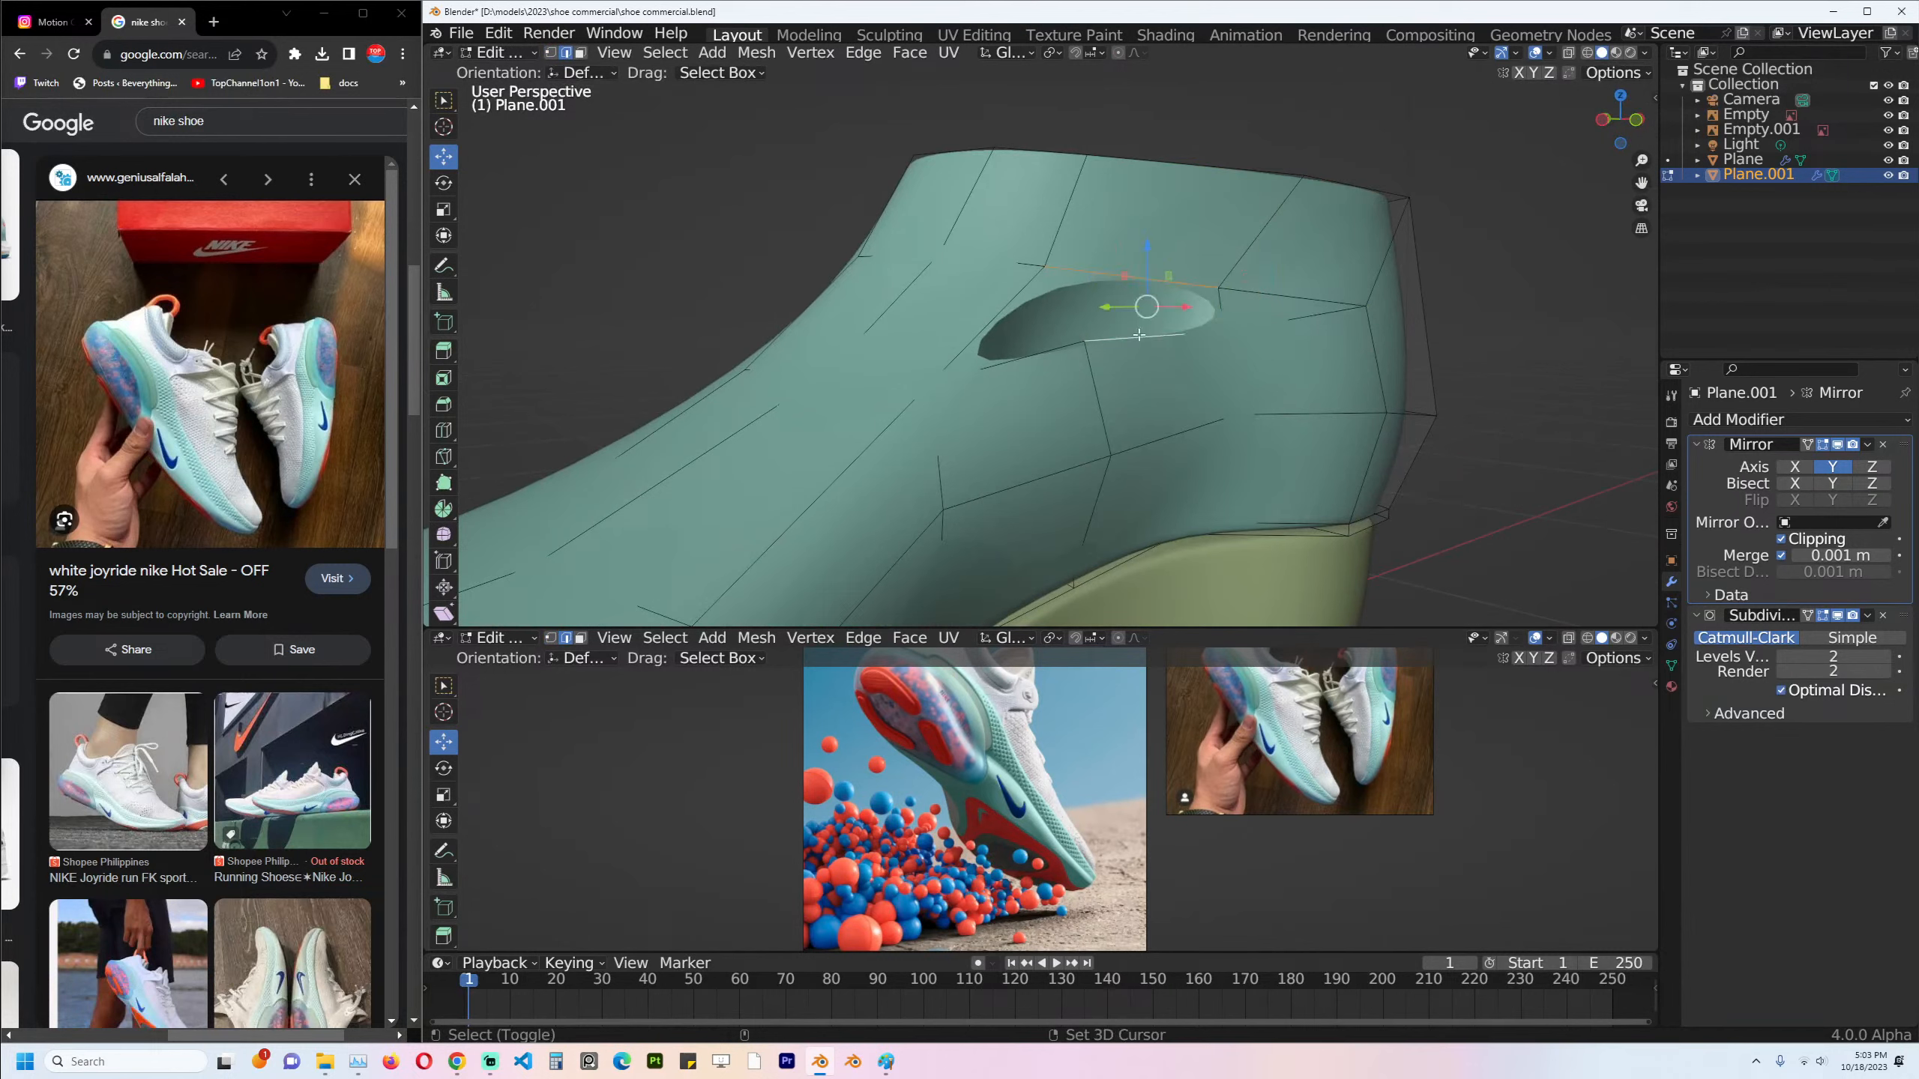
pyautogui.press('Tab')
pyautogui.scroll(-5, 1125, 336)
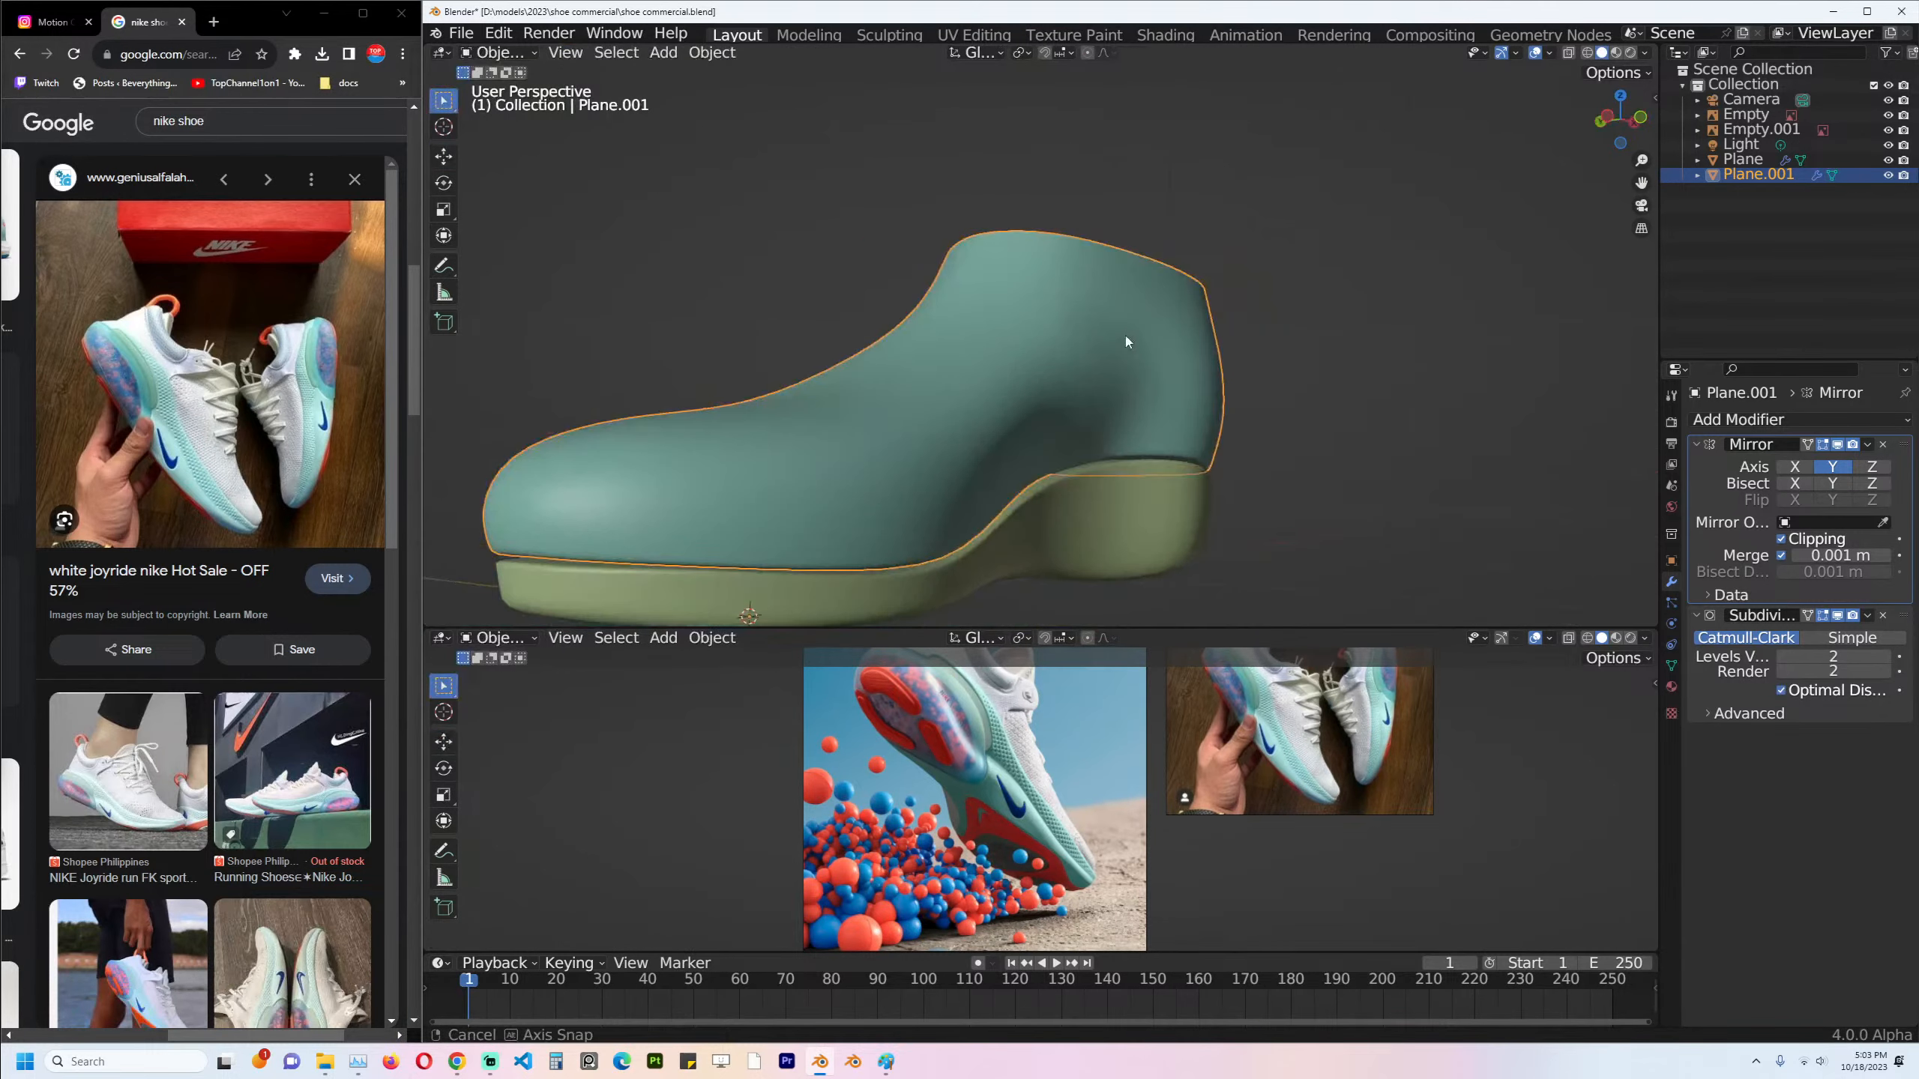
pyautogui.press('KP_3')
pyautogui.press('KP_4')
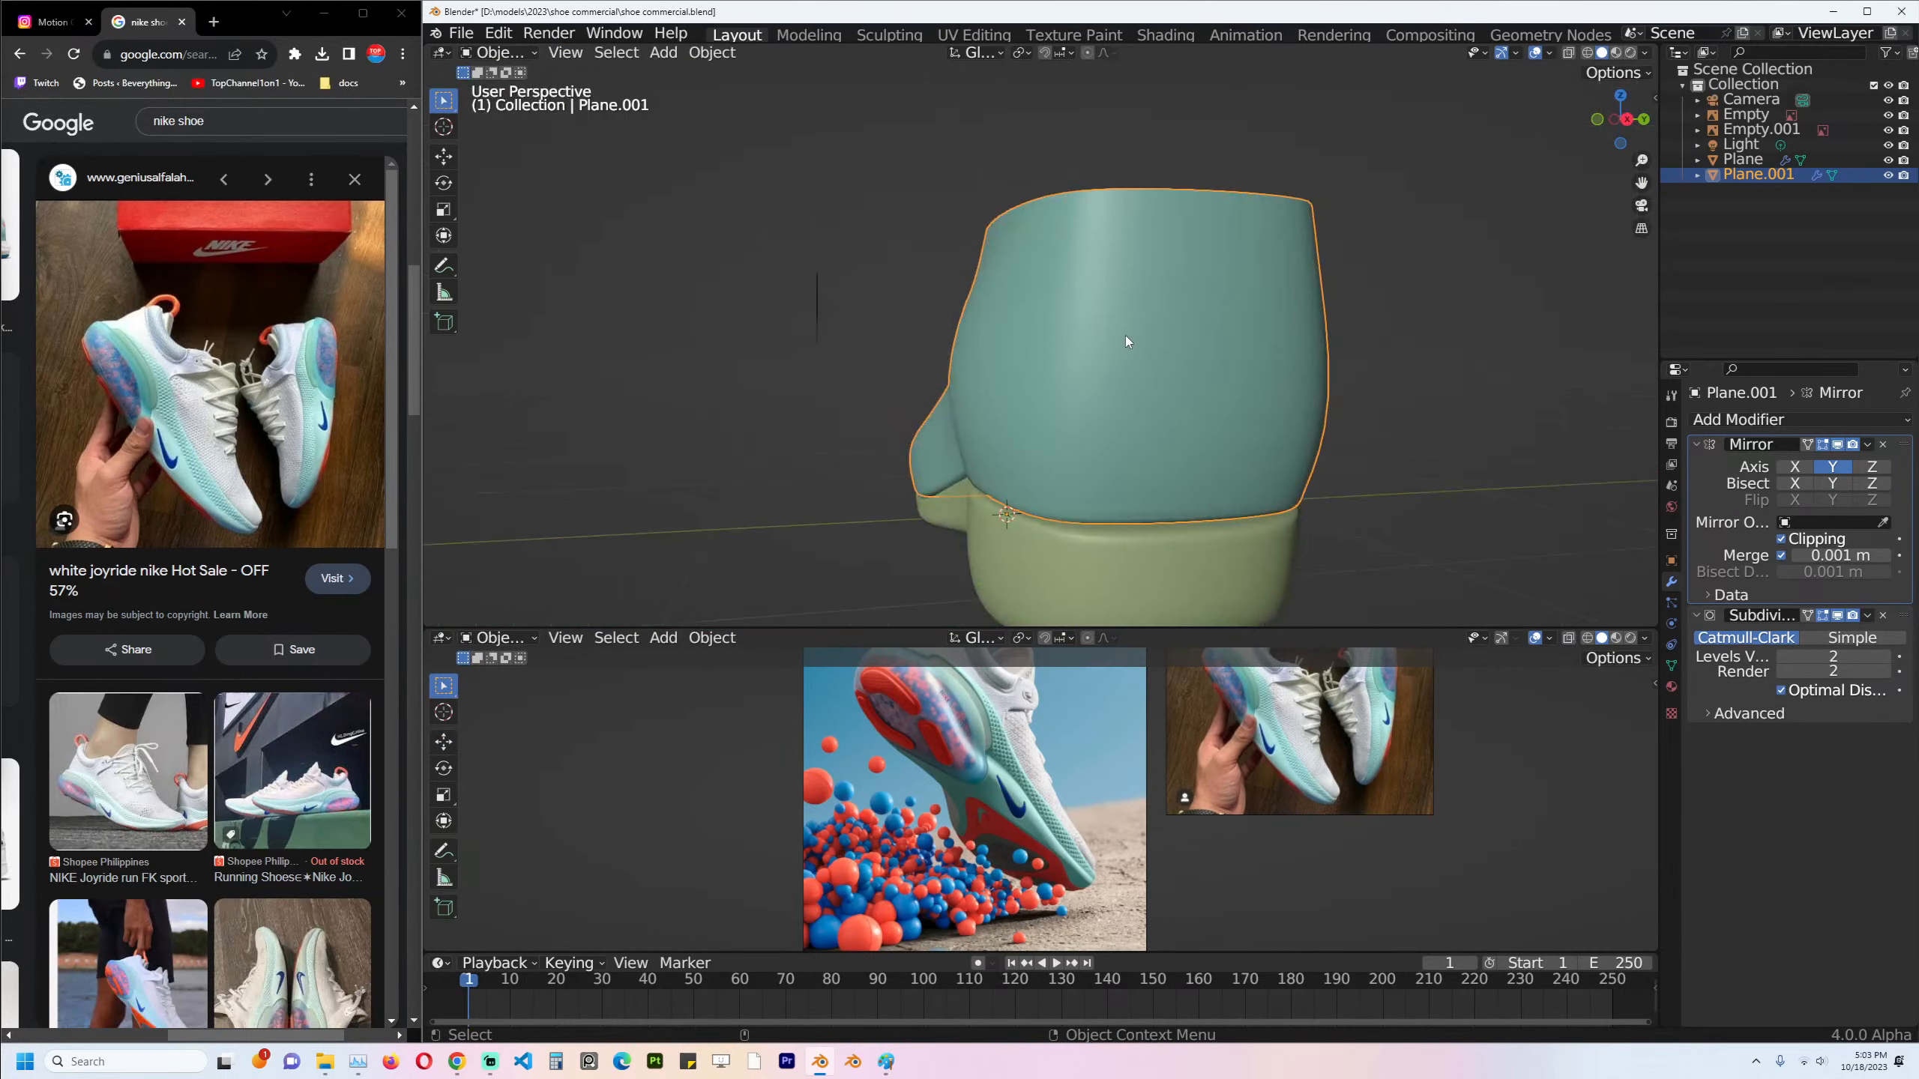
# Raise the collar's front vertices toward the heel and shift the mid-collar vertex about -0.11 m along X and -0.044 m along Z.
pyautogui.press('KP_1')
pyautogui.press('Tab')
pyautogui.hotkey('alt', 'z')
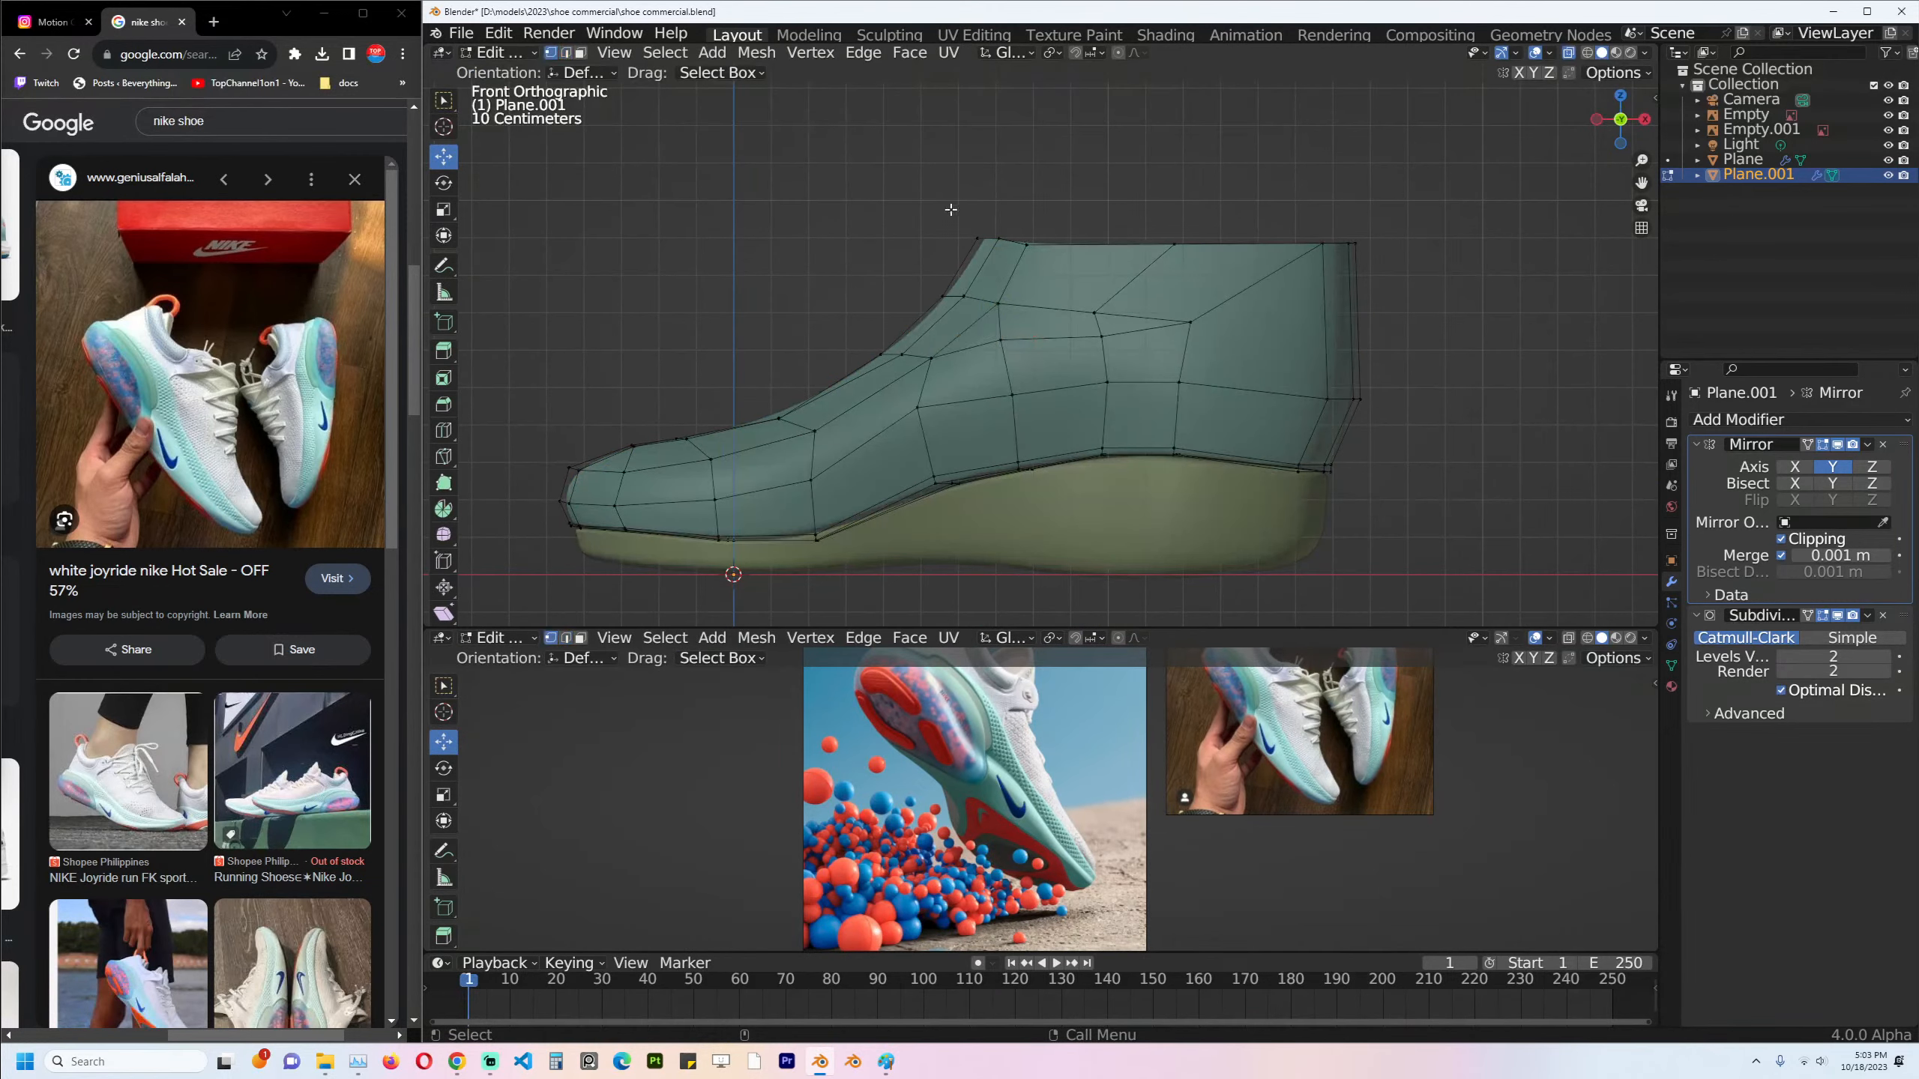
pyautogui.moveTo(951, 209); pyautogui.dragTo(1068, 270)
pyautogui.press('g')
pyautogui.click(1106, 236)
pyautogui.moveTo(1152, 218); pyautogui.dragTo(1246, 283)
pyautogui.press('g')
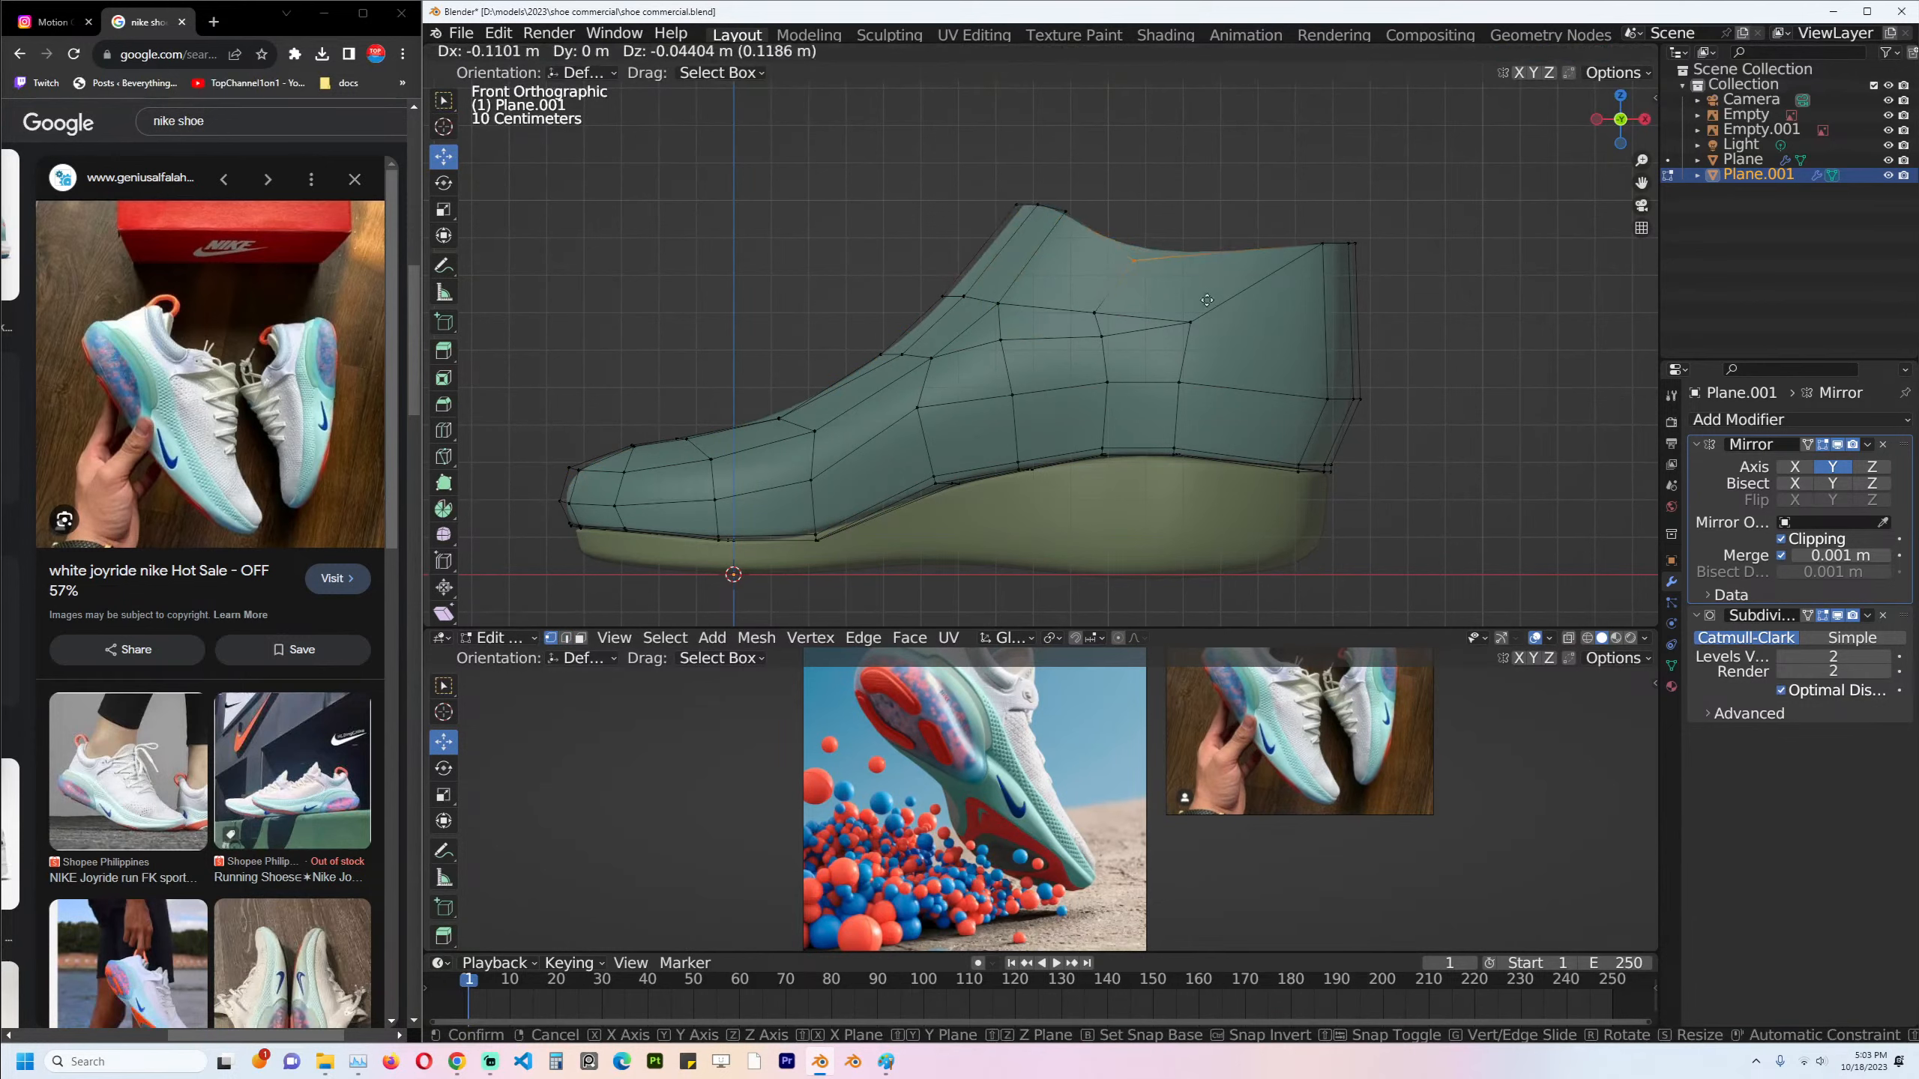
pyautogui.click(1208, 300)
# Rotate and raise the top heel vertices to tilt the rear of the collar upward.
pyautogui.moveTo(1270, 214); pyautogui.dragTo(1495, 341)
pyautogui.press('r')
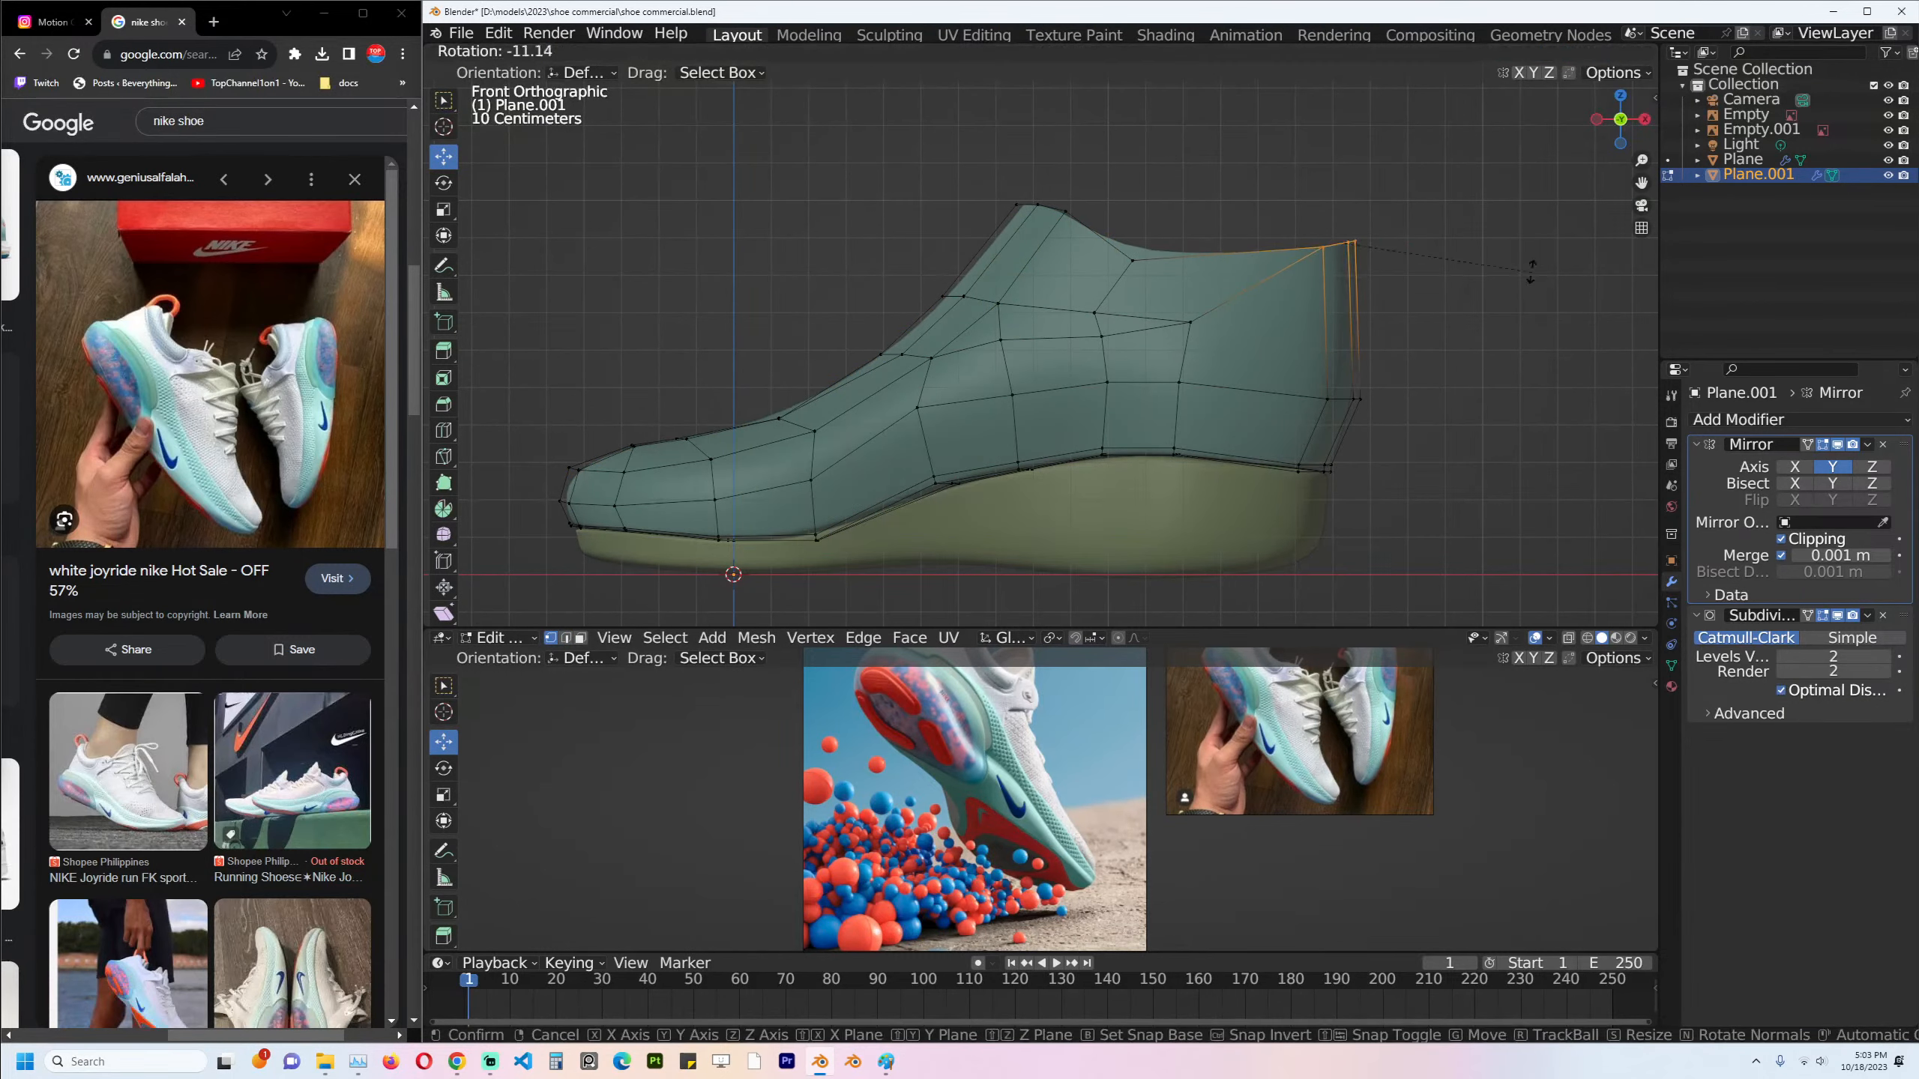
pyautogui.click(1507, 242)
pyautogui.press('g')
pyautogui.click(1486, 219)
pyautogui.scroll(1, 1088, 221)
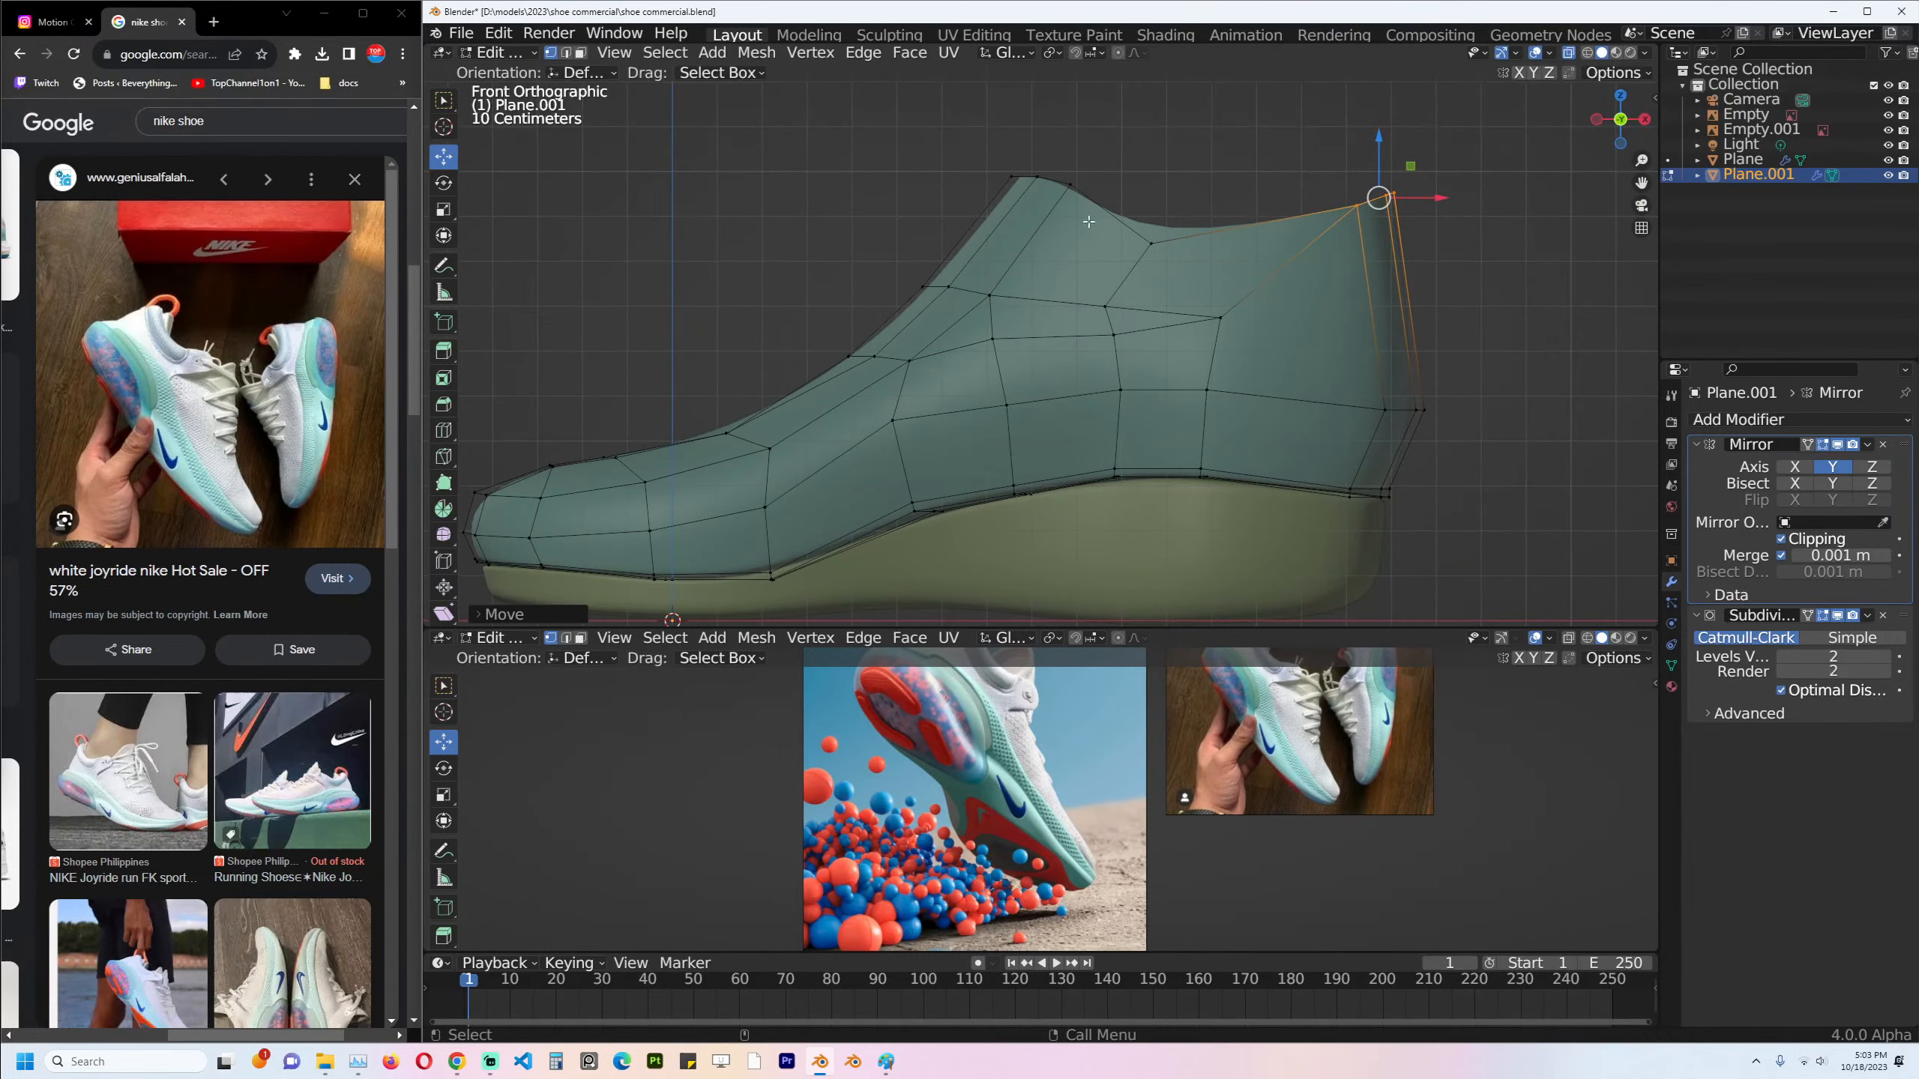
# Fine-tune the individual vertices at the collar's front peak to smooth its outline.
pyautogui.press('g')
pyautogui.rightClick(1084, 179)
pyautogui.click(1072, 182)
pyautogui.press('g')
pyautogui.click(1066, 196)
pyautogui.click(1041, 178)
pyautogui.press('g')
pyautogui.click(1035, 189)
pyautogui.click(1063, 196)
pyautogui.press('g')
pyautogui.click(1055, 204)
# Add an edge loop just below the collar's front edge, running back and down through the heel side.
pyautogui.hotkey('ctrl', 'r')
pyautogui.click(1013, 235)
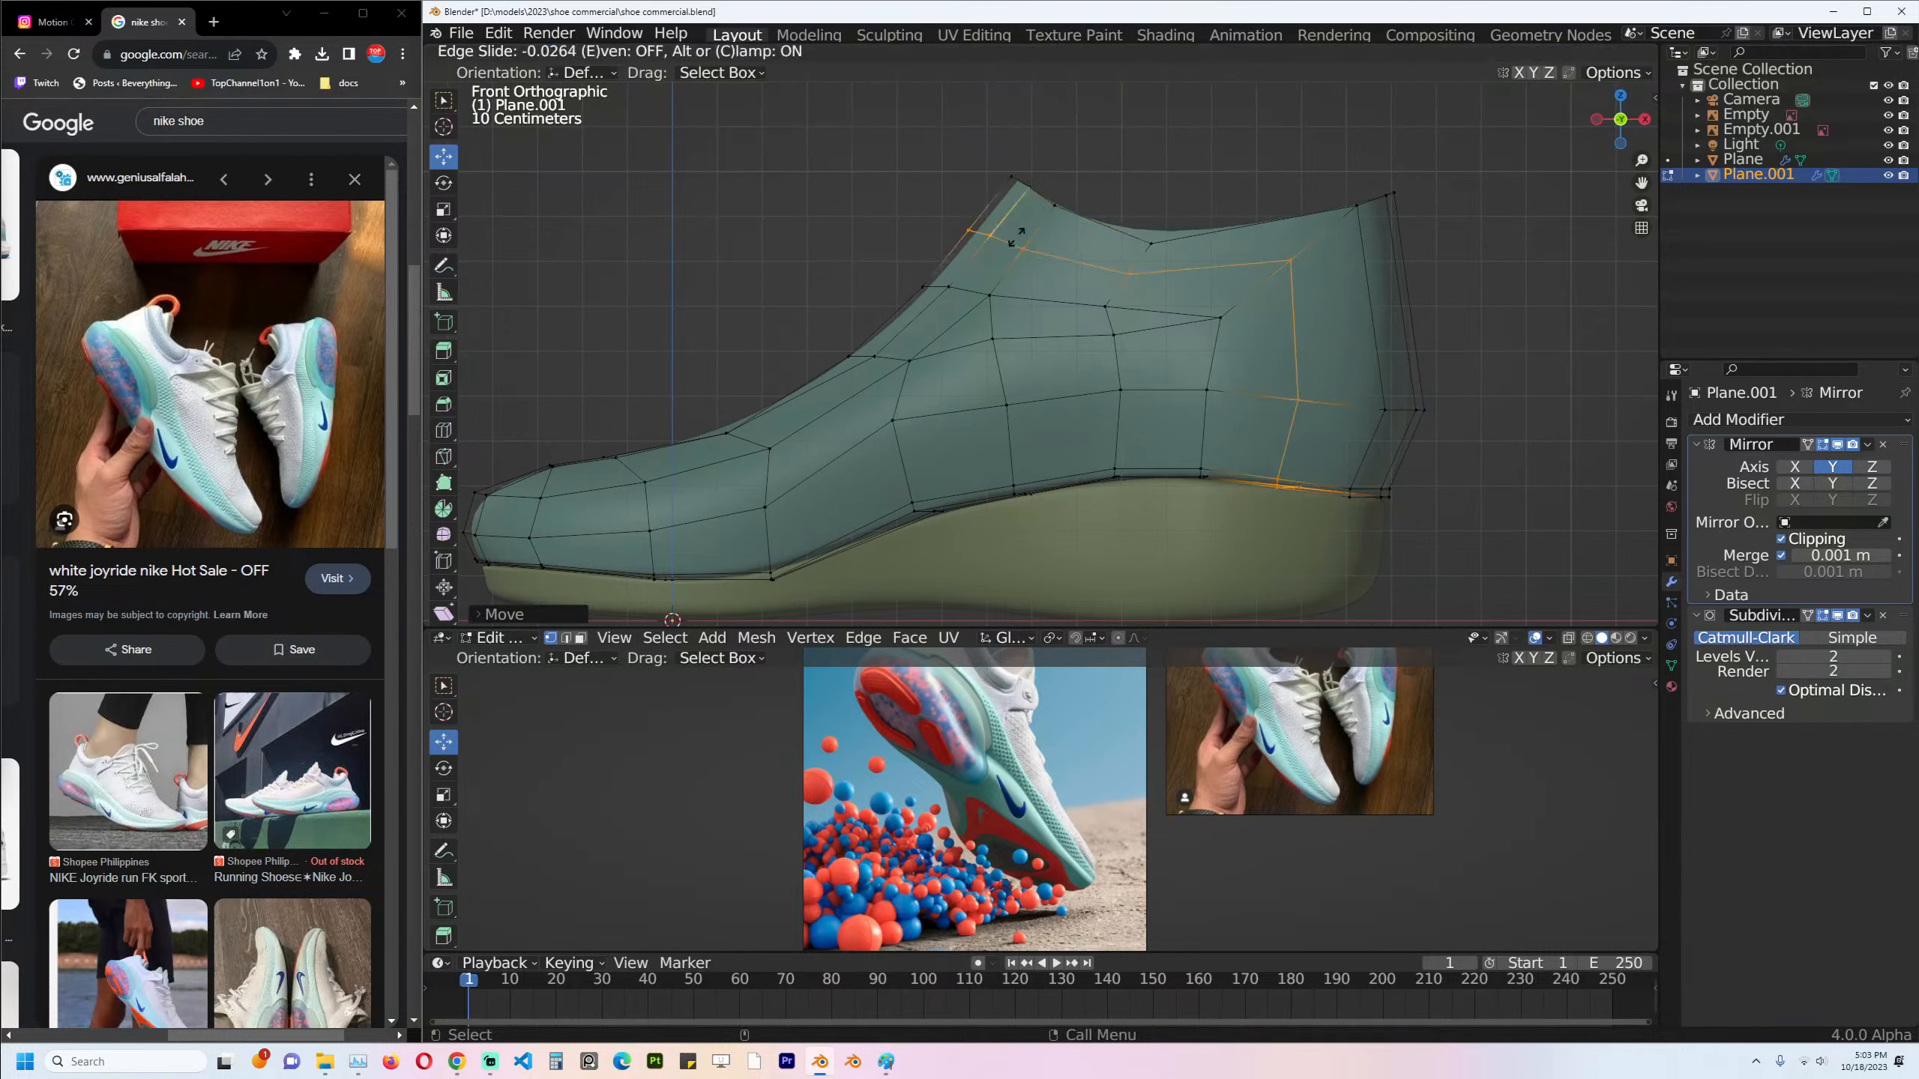
pyautogui.click(1032, 238)
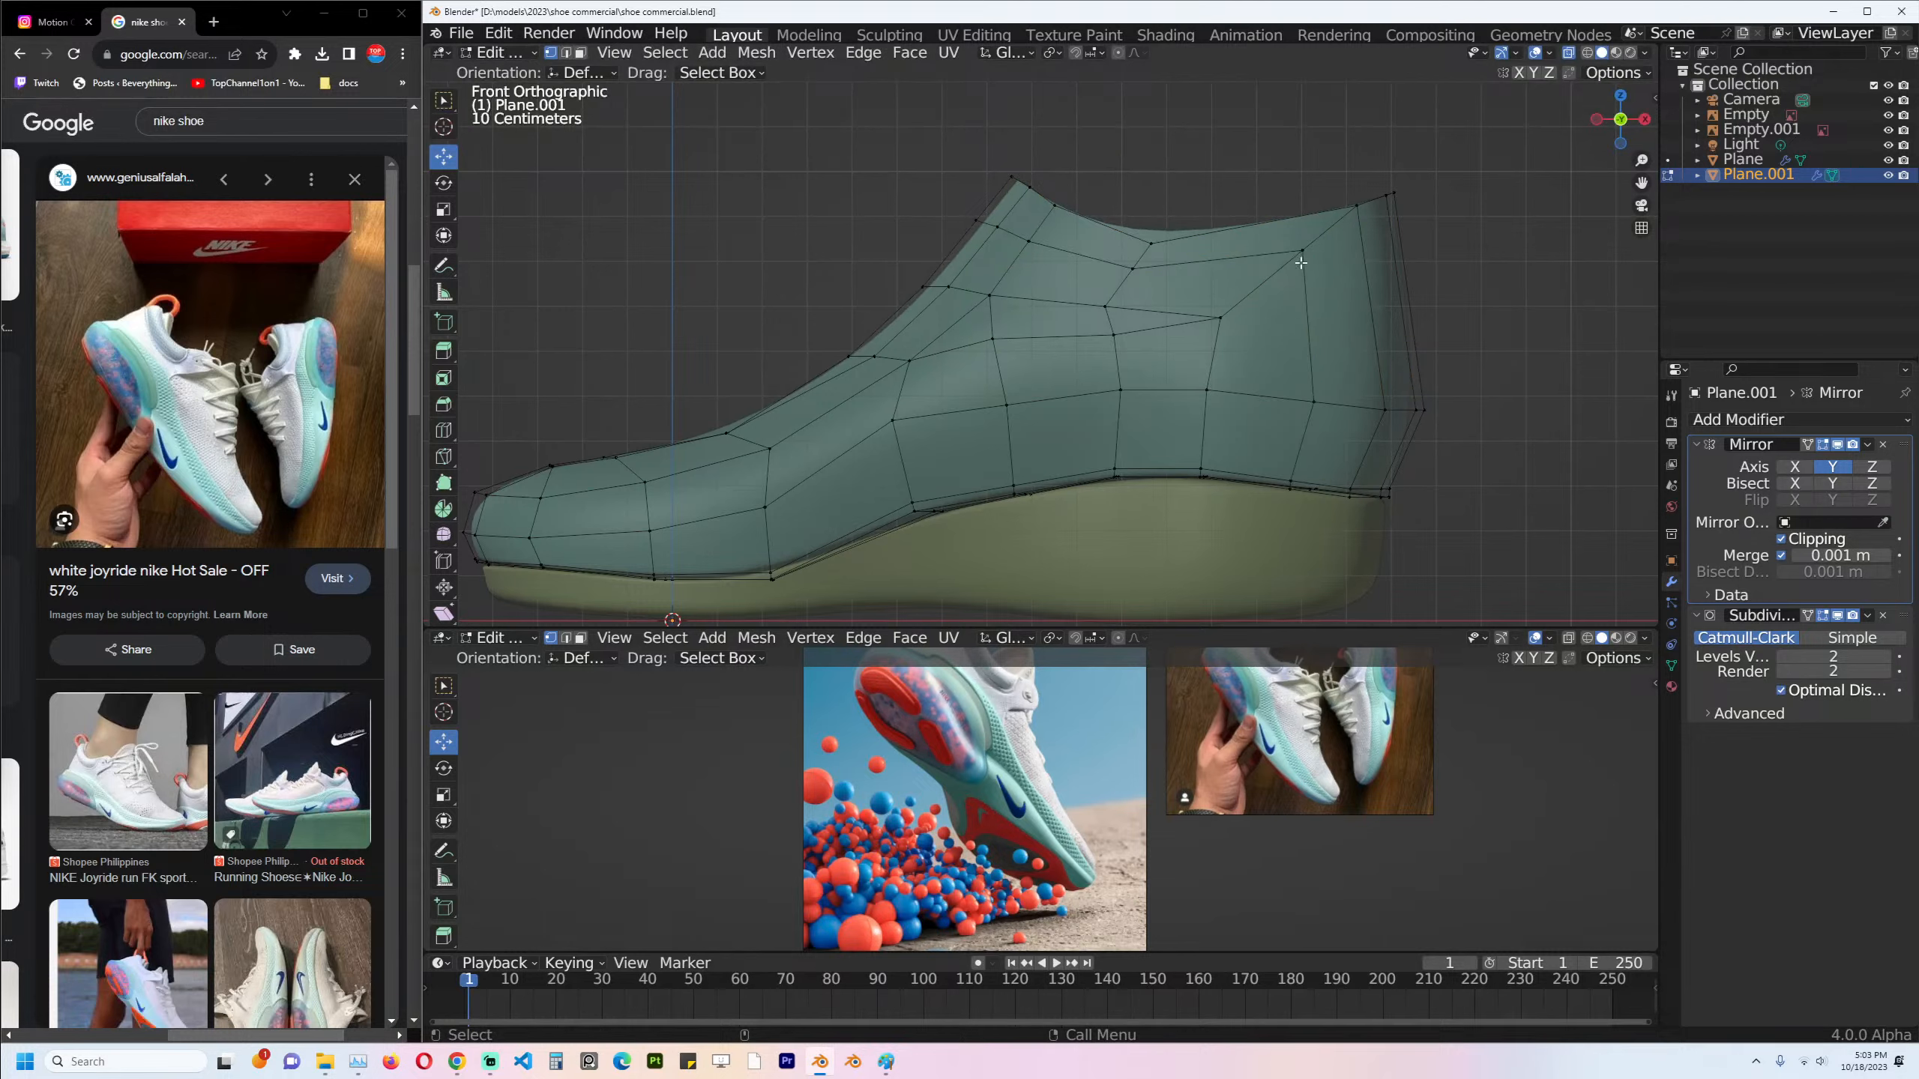
# Knife-cut the below-collar edge through to the heel's back, dissolve the vertical heel edges and lower the corner vertex.
pyautogui.press('k')
pyautogui.click(1428, 217)
pyautogui.press('Return')
pyautogui.keyDown('alt'); pyautogui.click(1310, 349); pyautogui.keyUp('alt')
pyautogui.hotkey('ctrl', 'x')
pyautogui.press('1')
pyautogui.moveTo(1302, 251); pyautogui.dragTo(1303, 273)
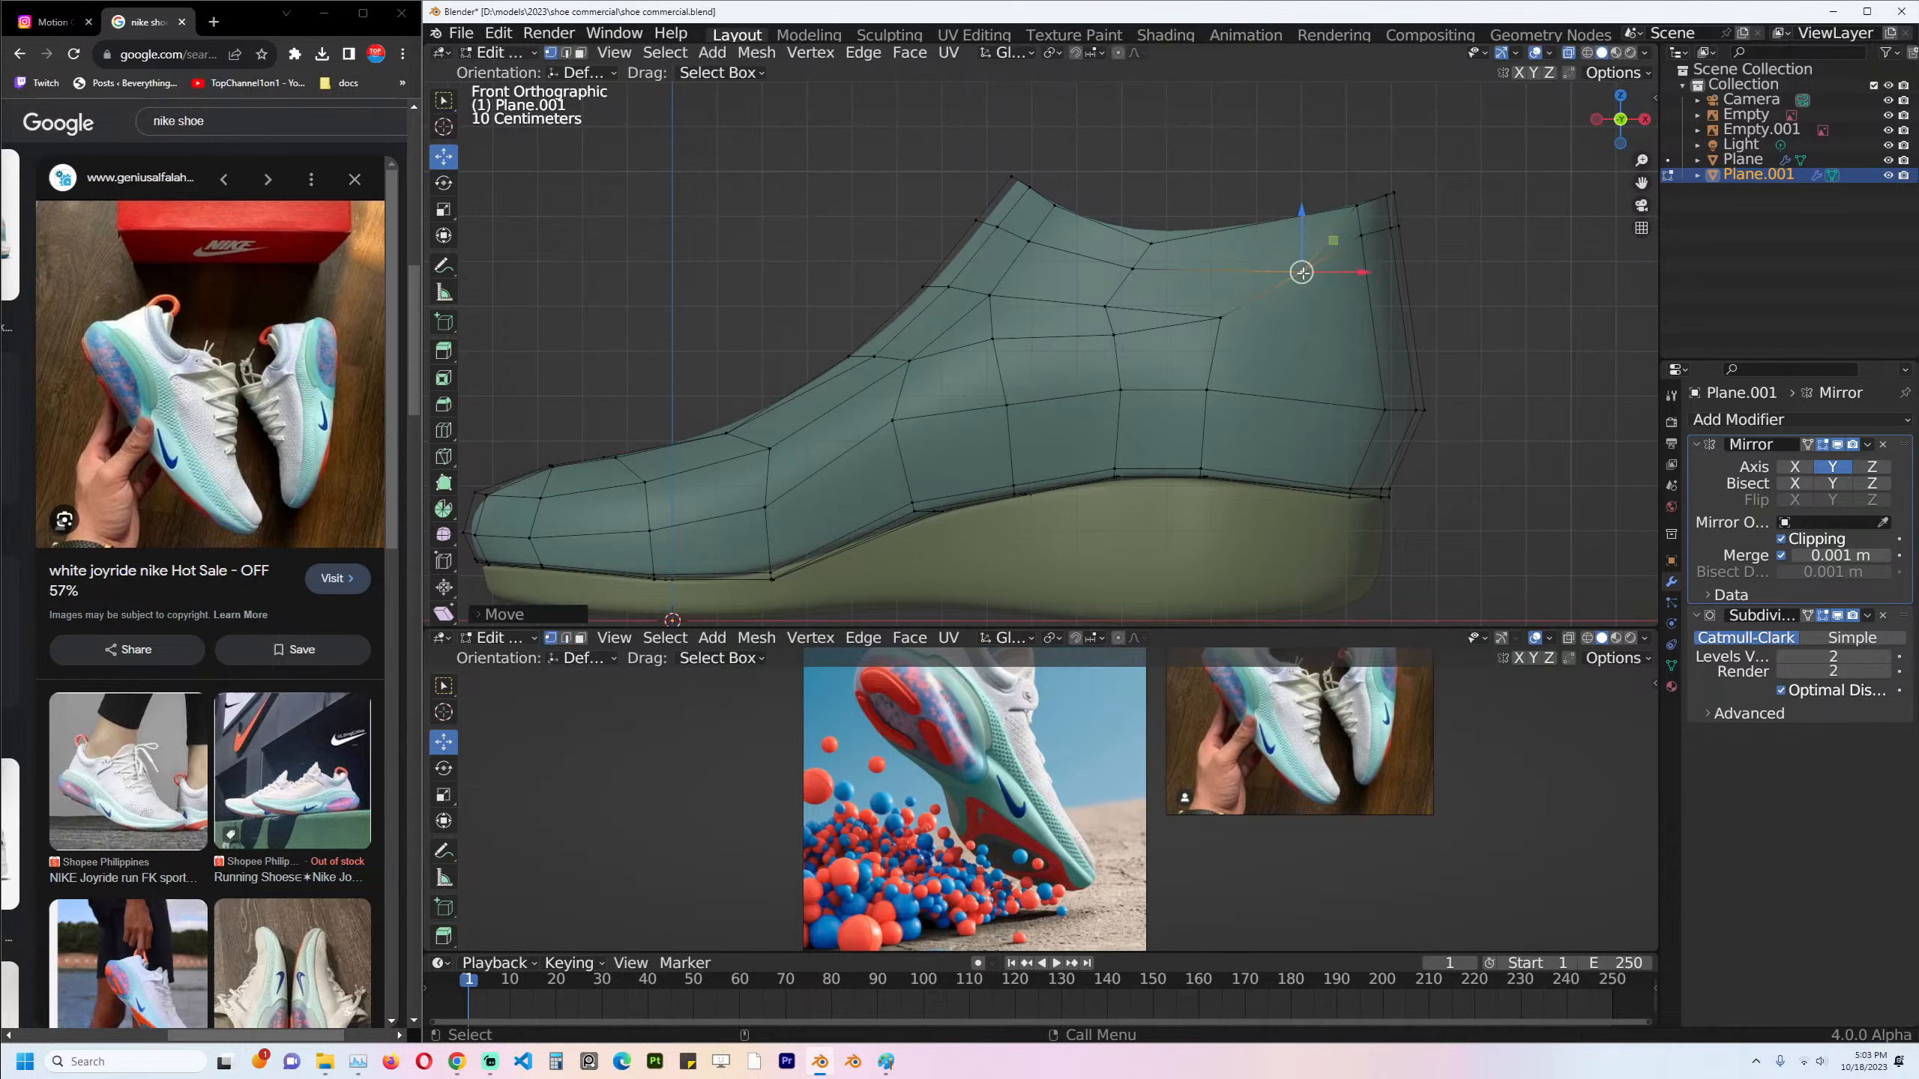
# Add a horizontal loop cut around the back of the heel and move it outward to round the heel.
pyautogui.hotkey('ctrl', 'r')
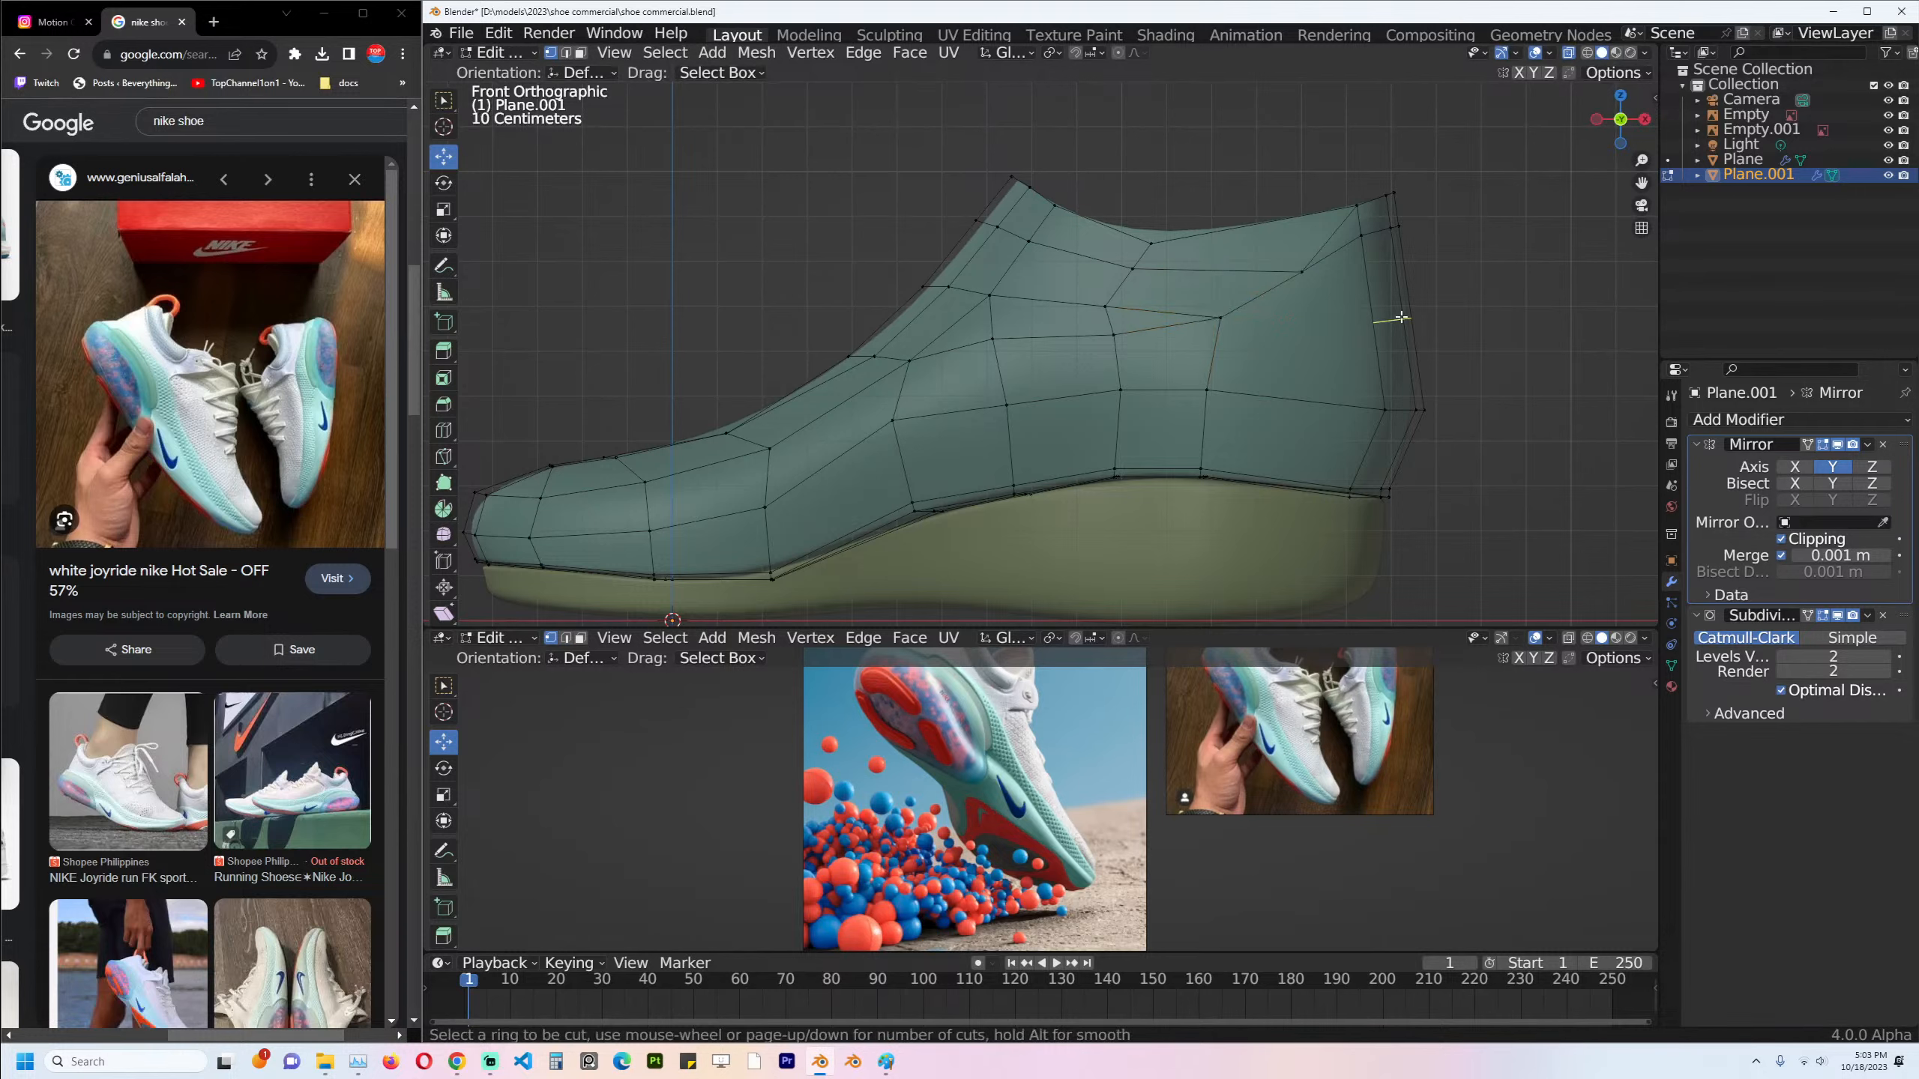
pyautogui.click(1398, 313)
pyautogui.press('g')
pyautogui.click(1458, 303)
# Add a vertical loop cut through the lower heel side and reposition it under the below-collar corner vertex.
pyautogui.hotkey('ctrl', 'r')
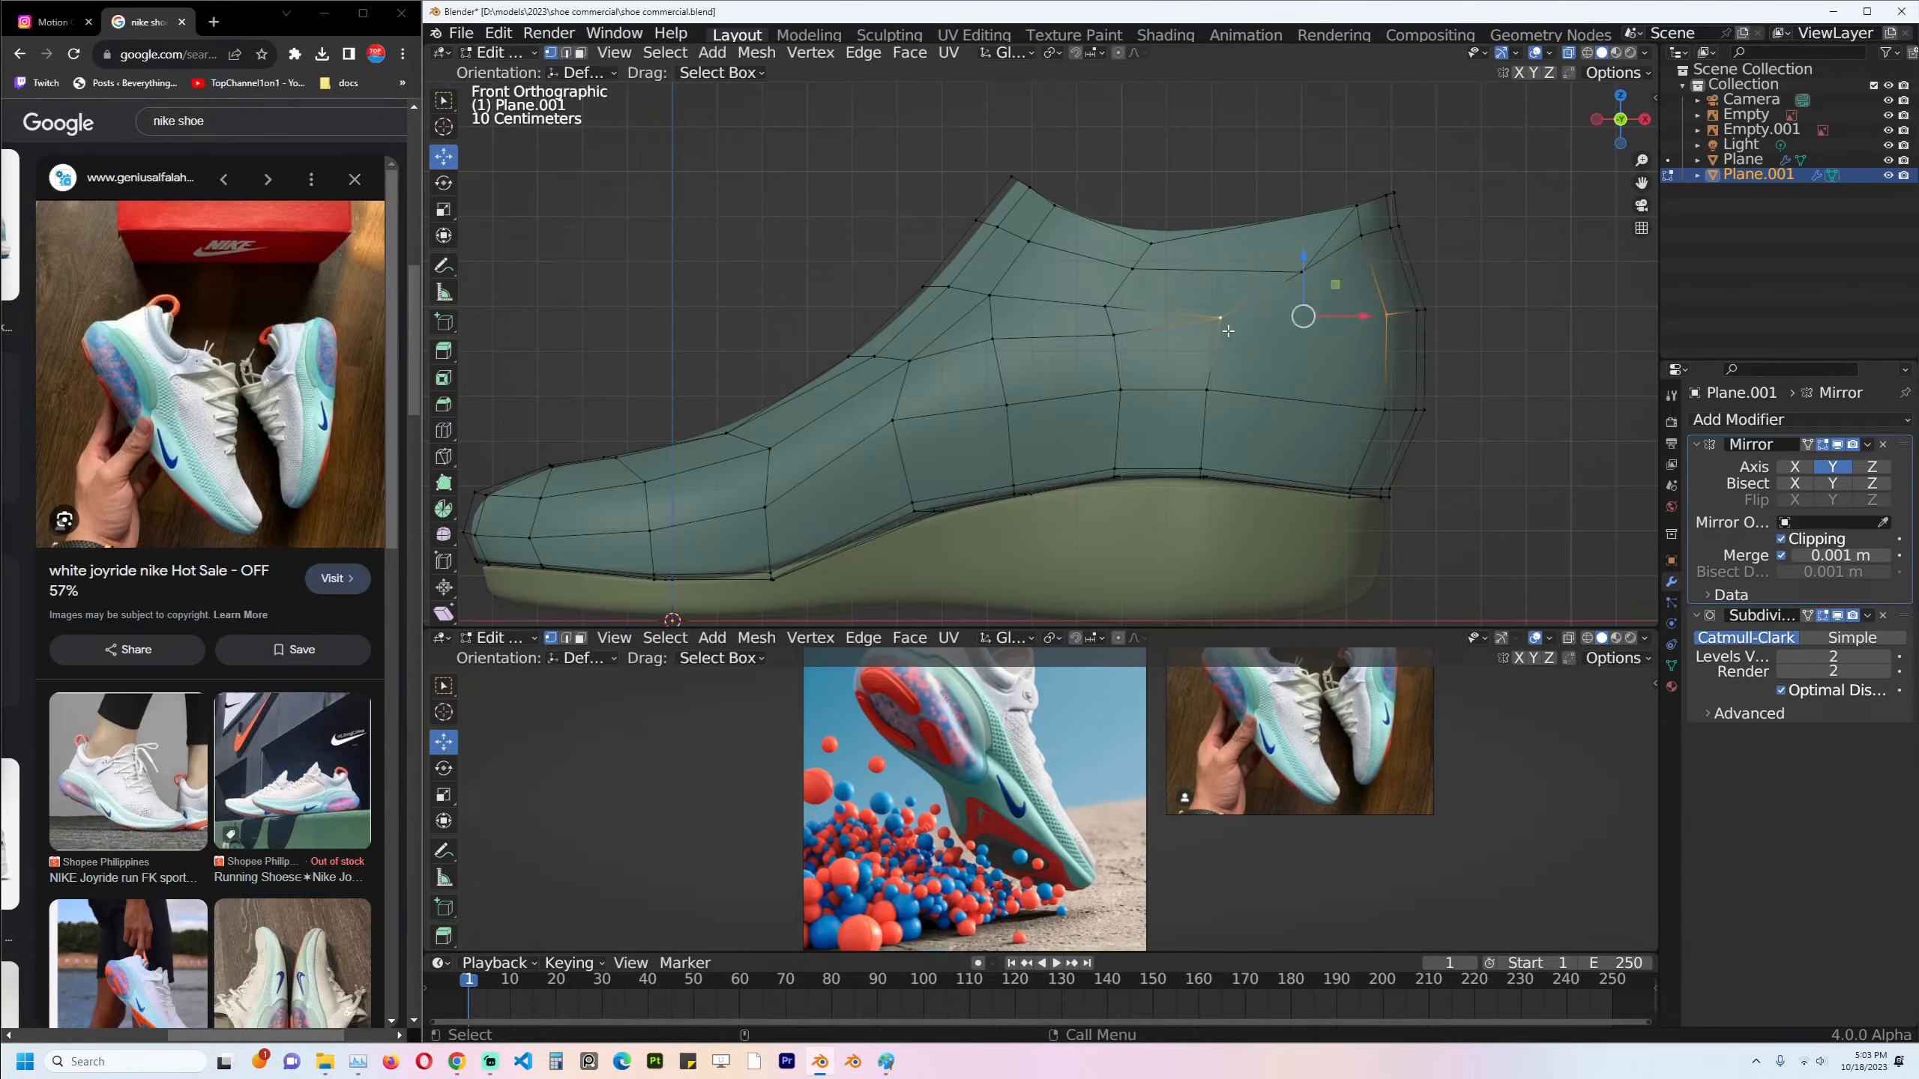
pyautogui.click(1293, 425)
pyautogui.click(1299, 392)
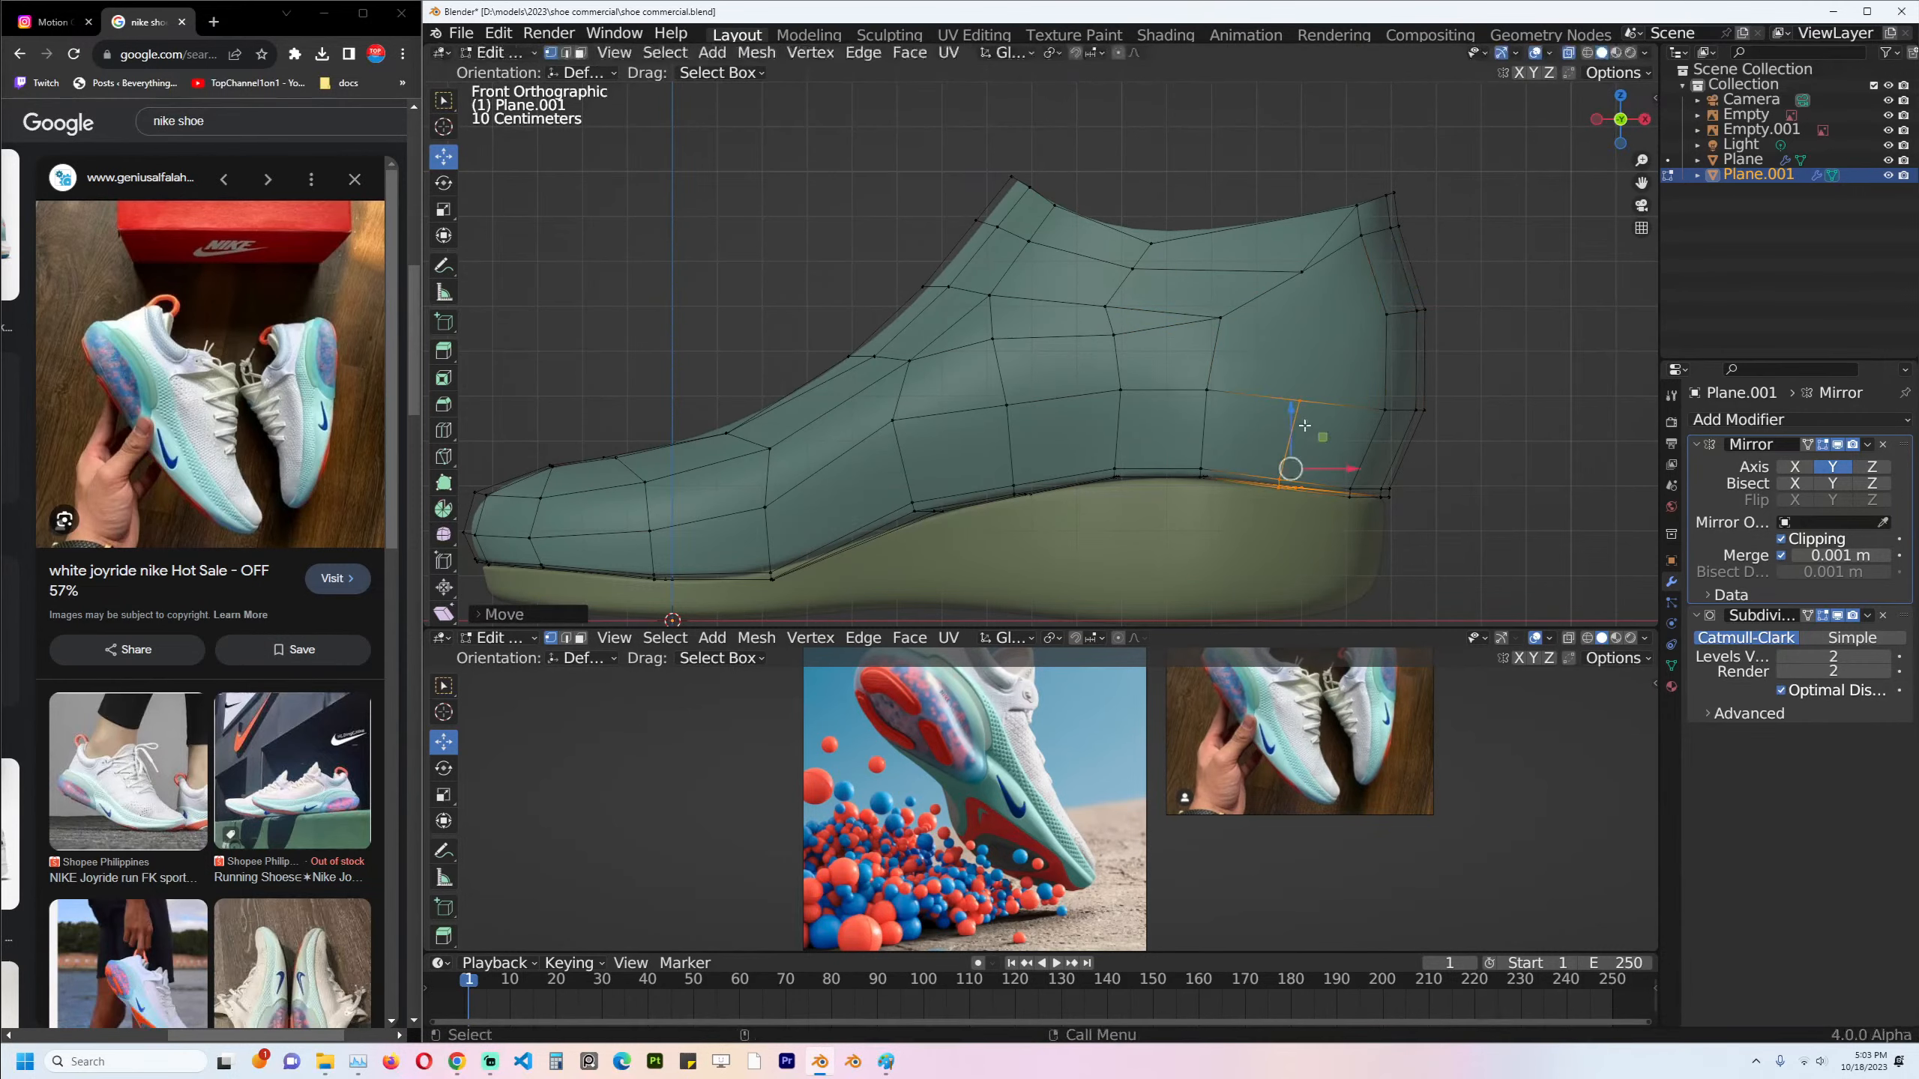
pyautogui.press('g')
pyautogui.click(1300, 374)
# Knife-cut an edge from the below-collar corner vertex up to the rear collar edge.
pyautogui.hotkey('alt', 'a')
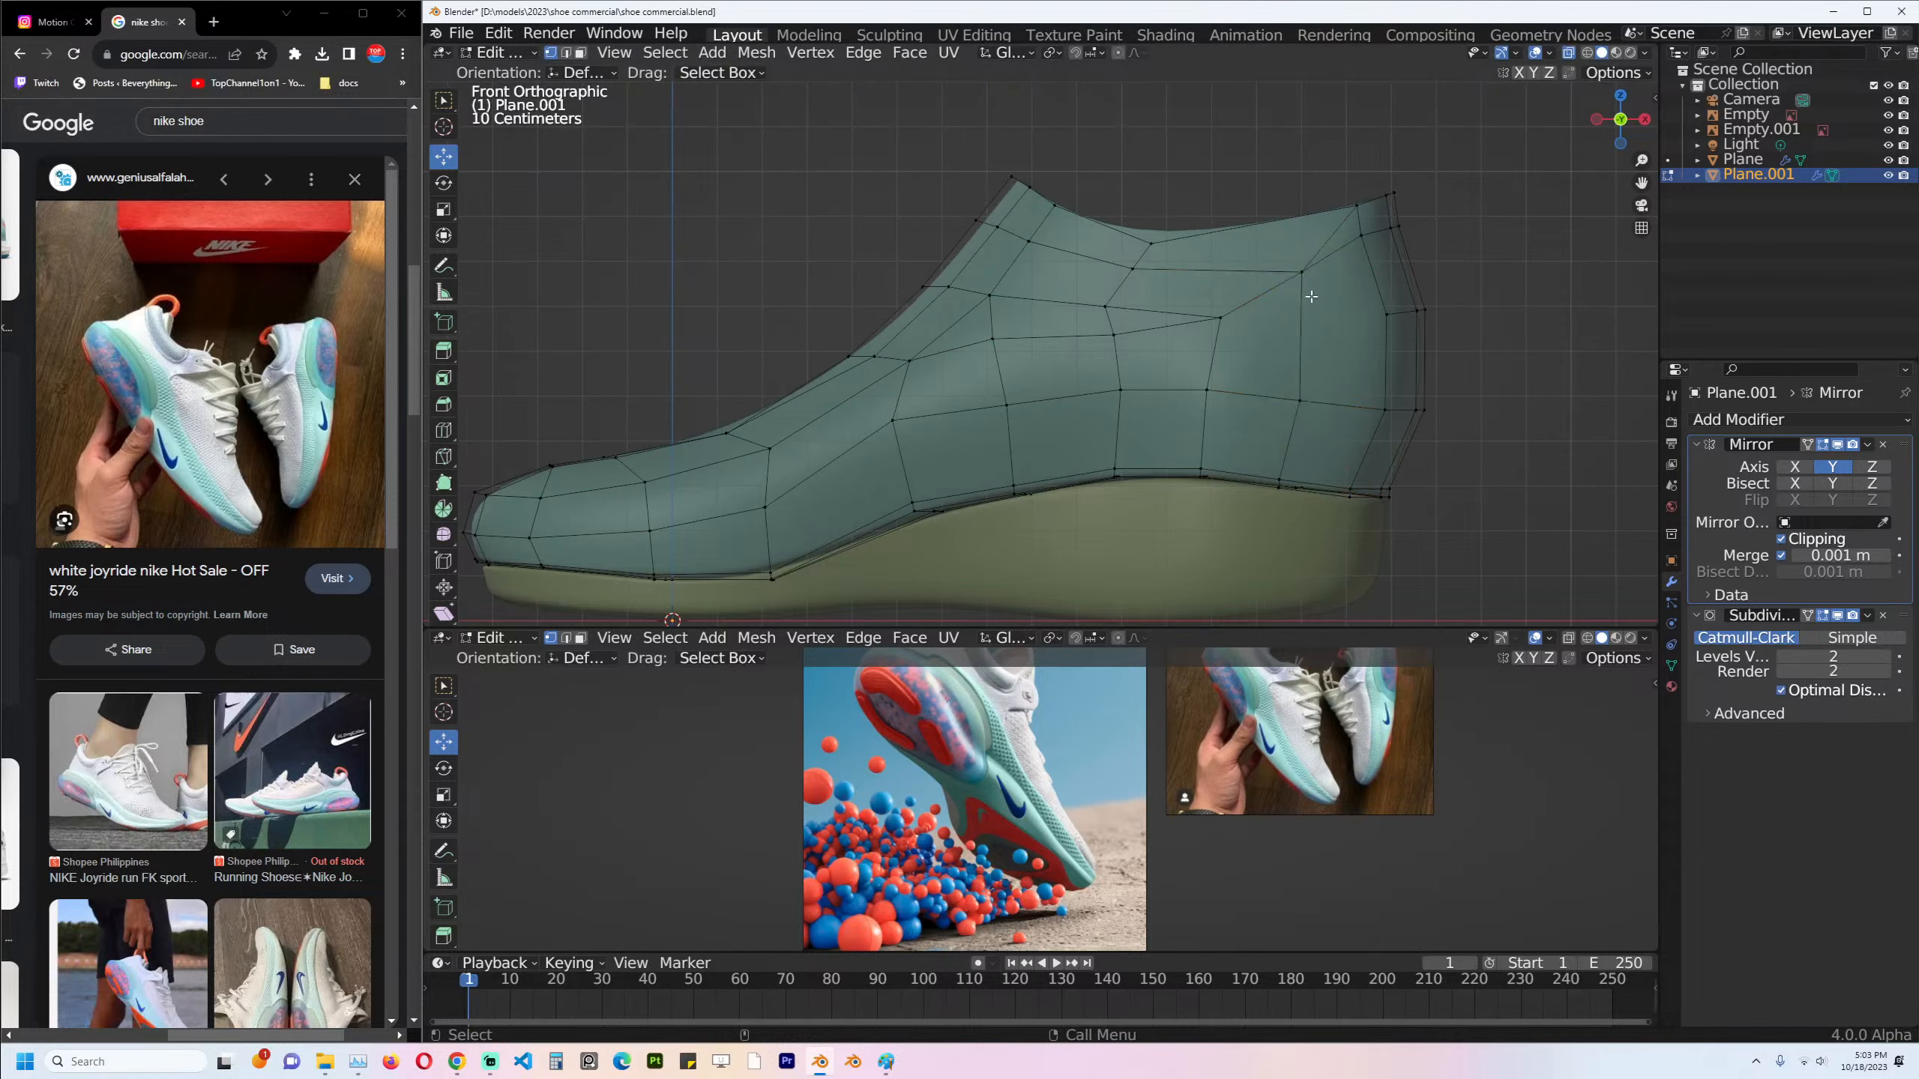
pyautogui.click(1302, 249)
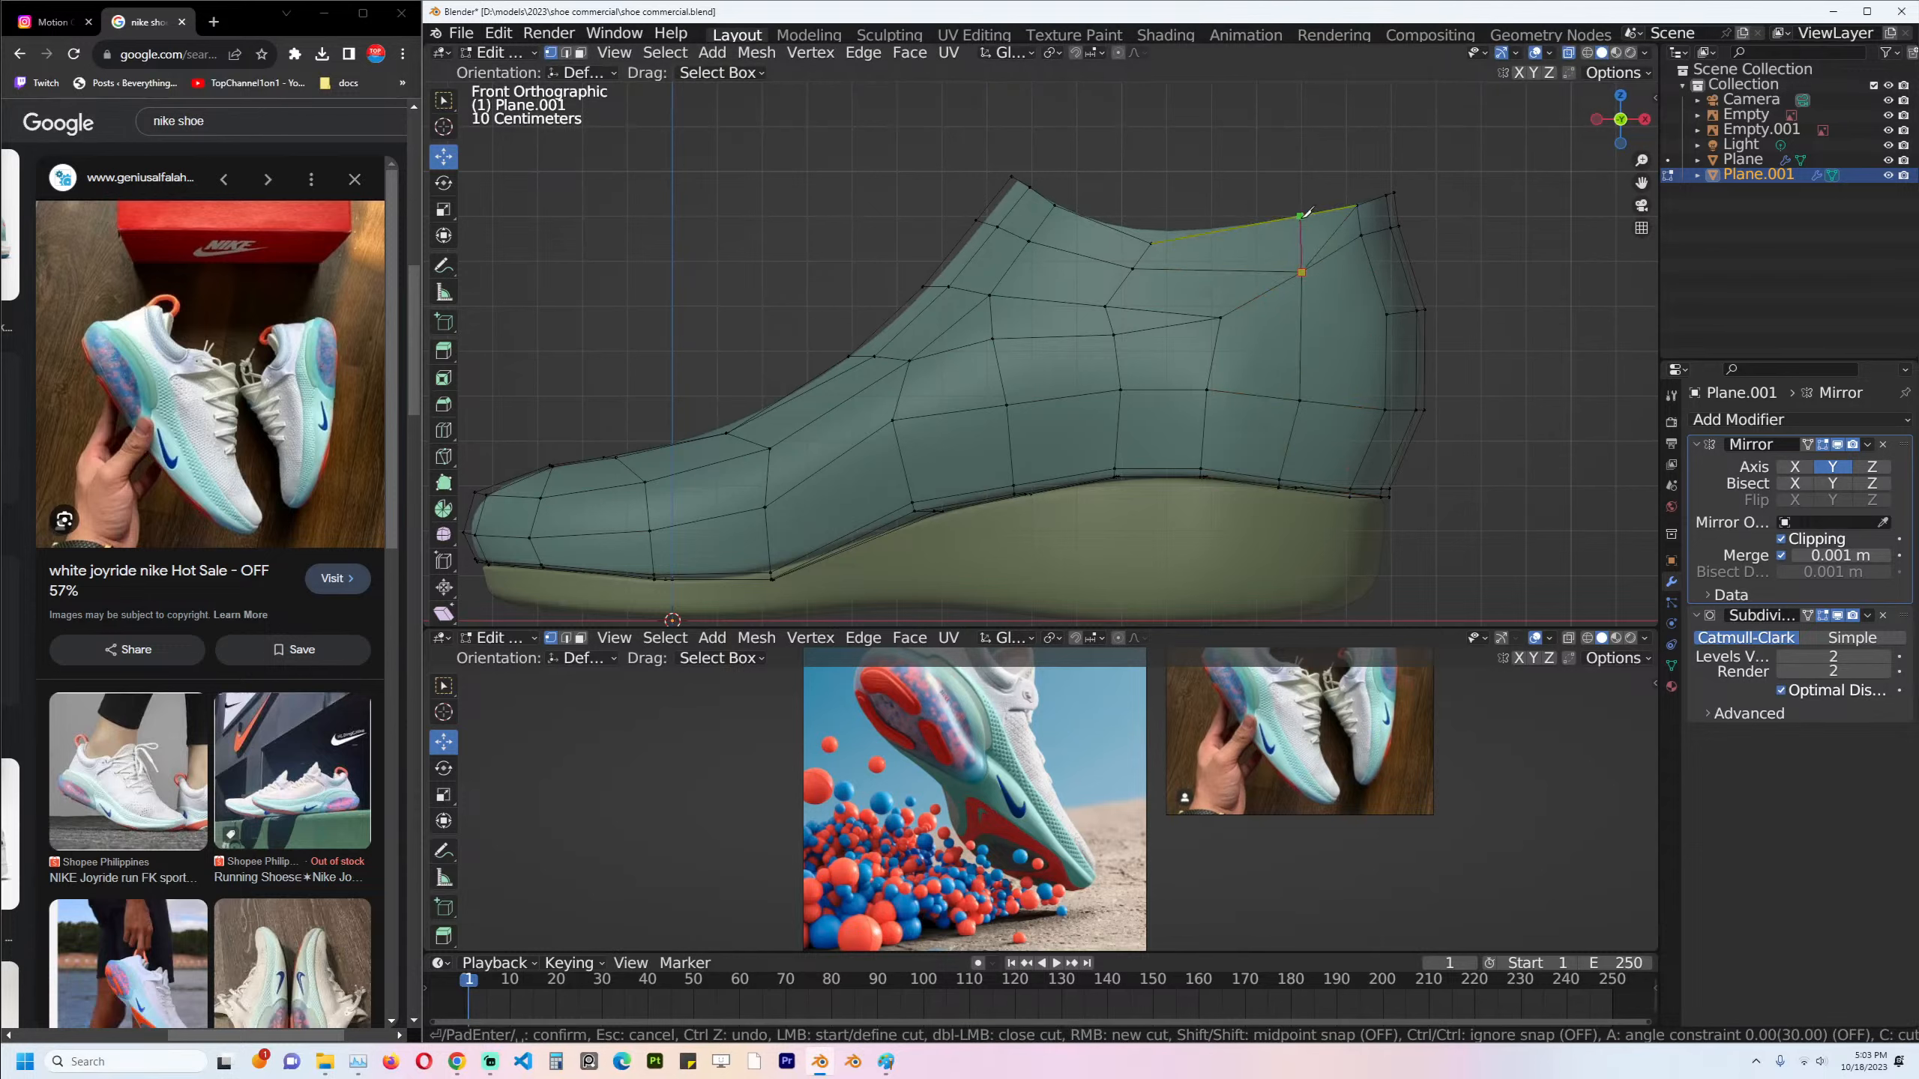
# Select the vertical vertex column on the side ahead of the heel and shift it slightly toward the heel.
pyautogui.click(1210, 341)
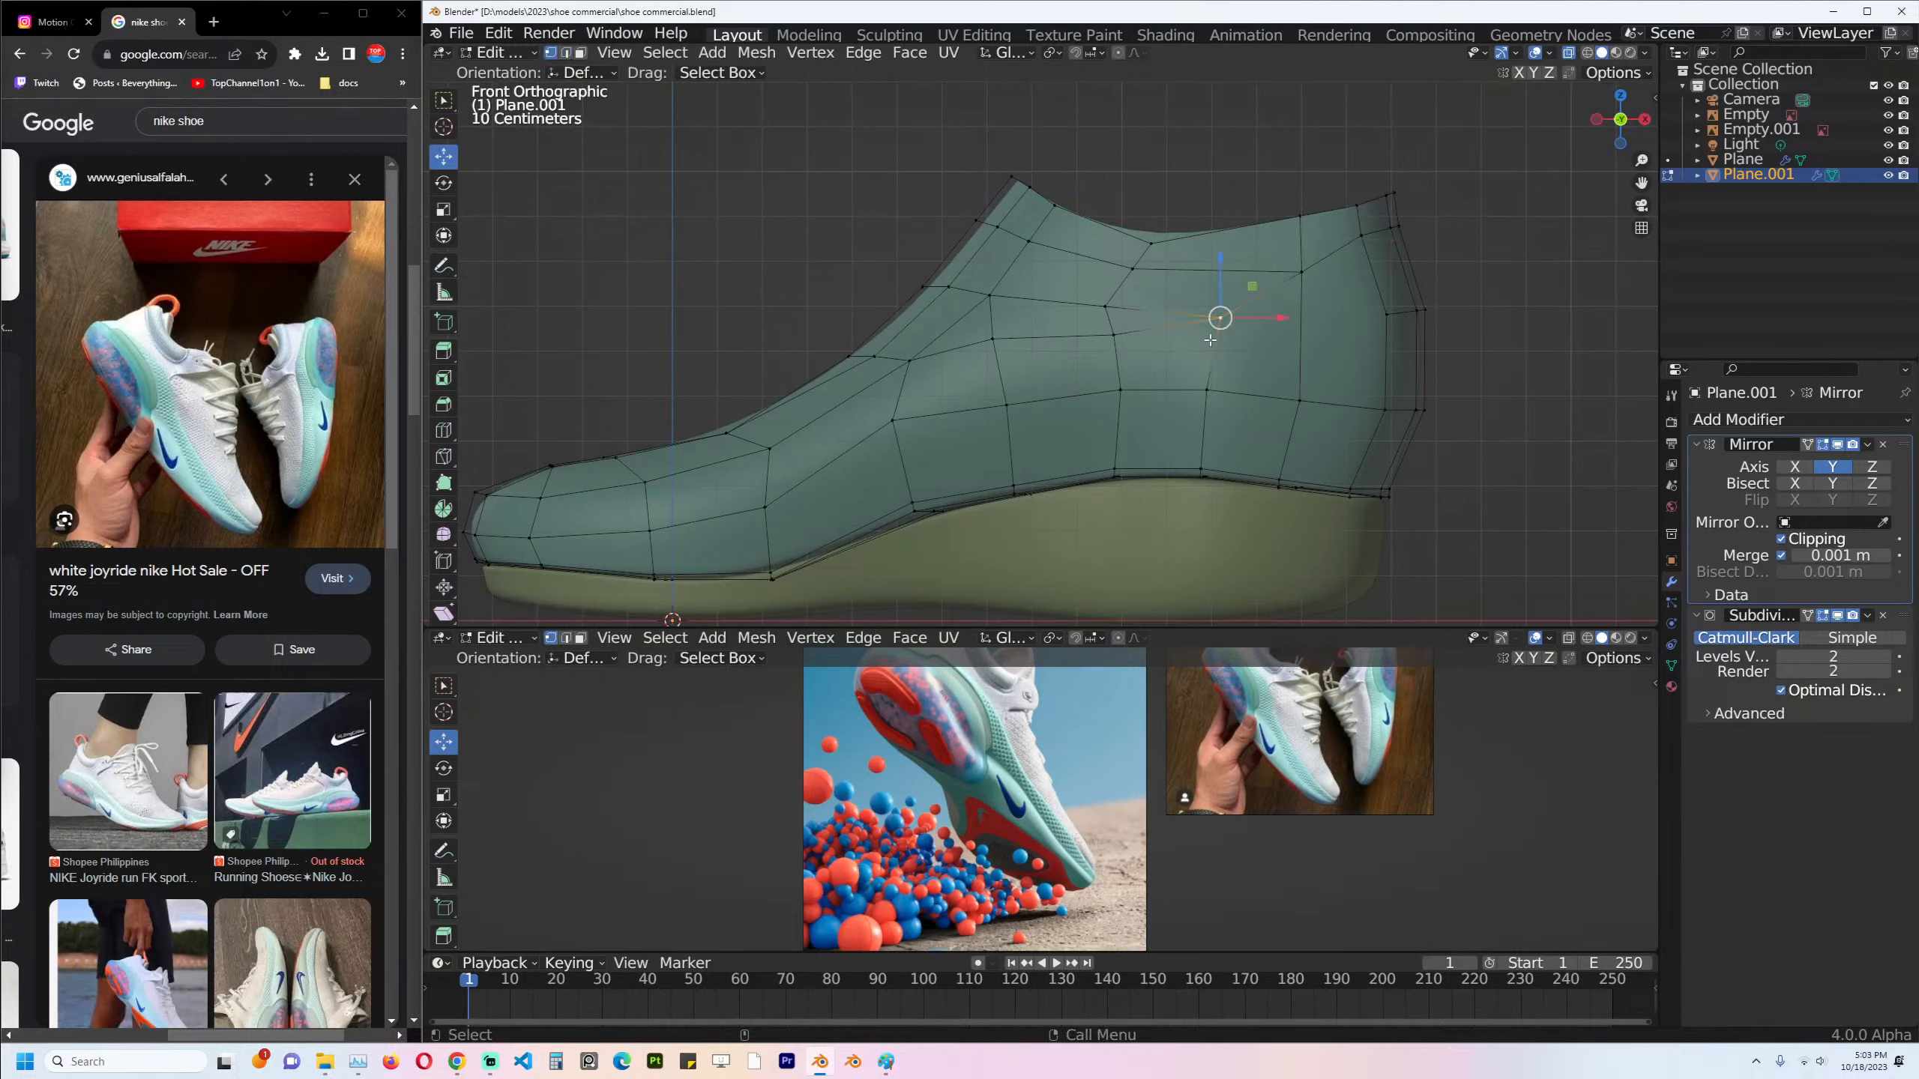
pyautogui.keyDown('ctrl'); pyautogui.click(1203, 475); pyautogui.keyUp('ctrl')
pyautogui.press('g')
pyautogui.click(1212, 474)
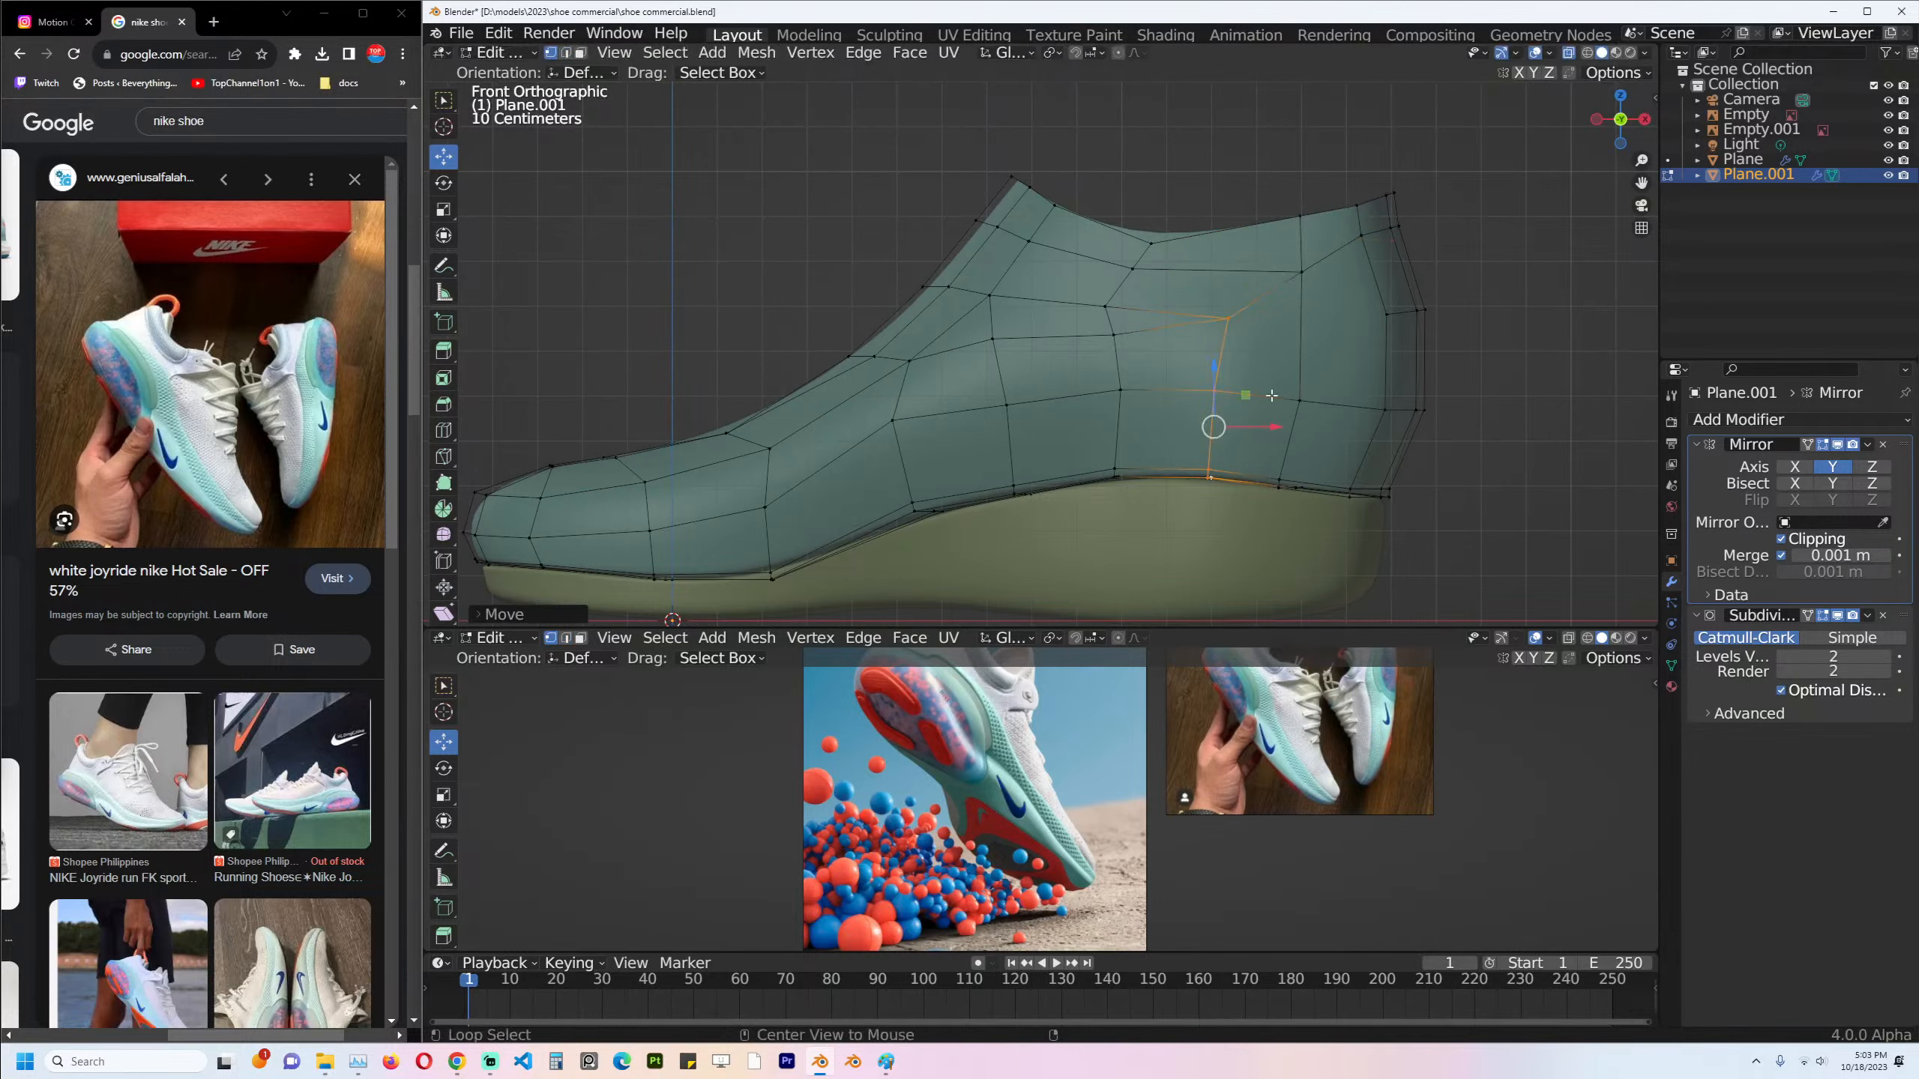
# Knife-cut an edge from the top vertex of that side column across to the heel's horizontal loop.
pyautogui.hotkey('alt', 'a')
pyautogui.click(1230, 319)
pyautogui.click(1362, 326)
pyautogui.keyDown('shift'); pyautogui.click(1230, 330); pyautogui.keyUp('shift')
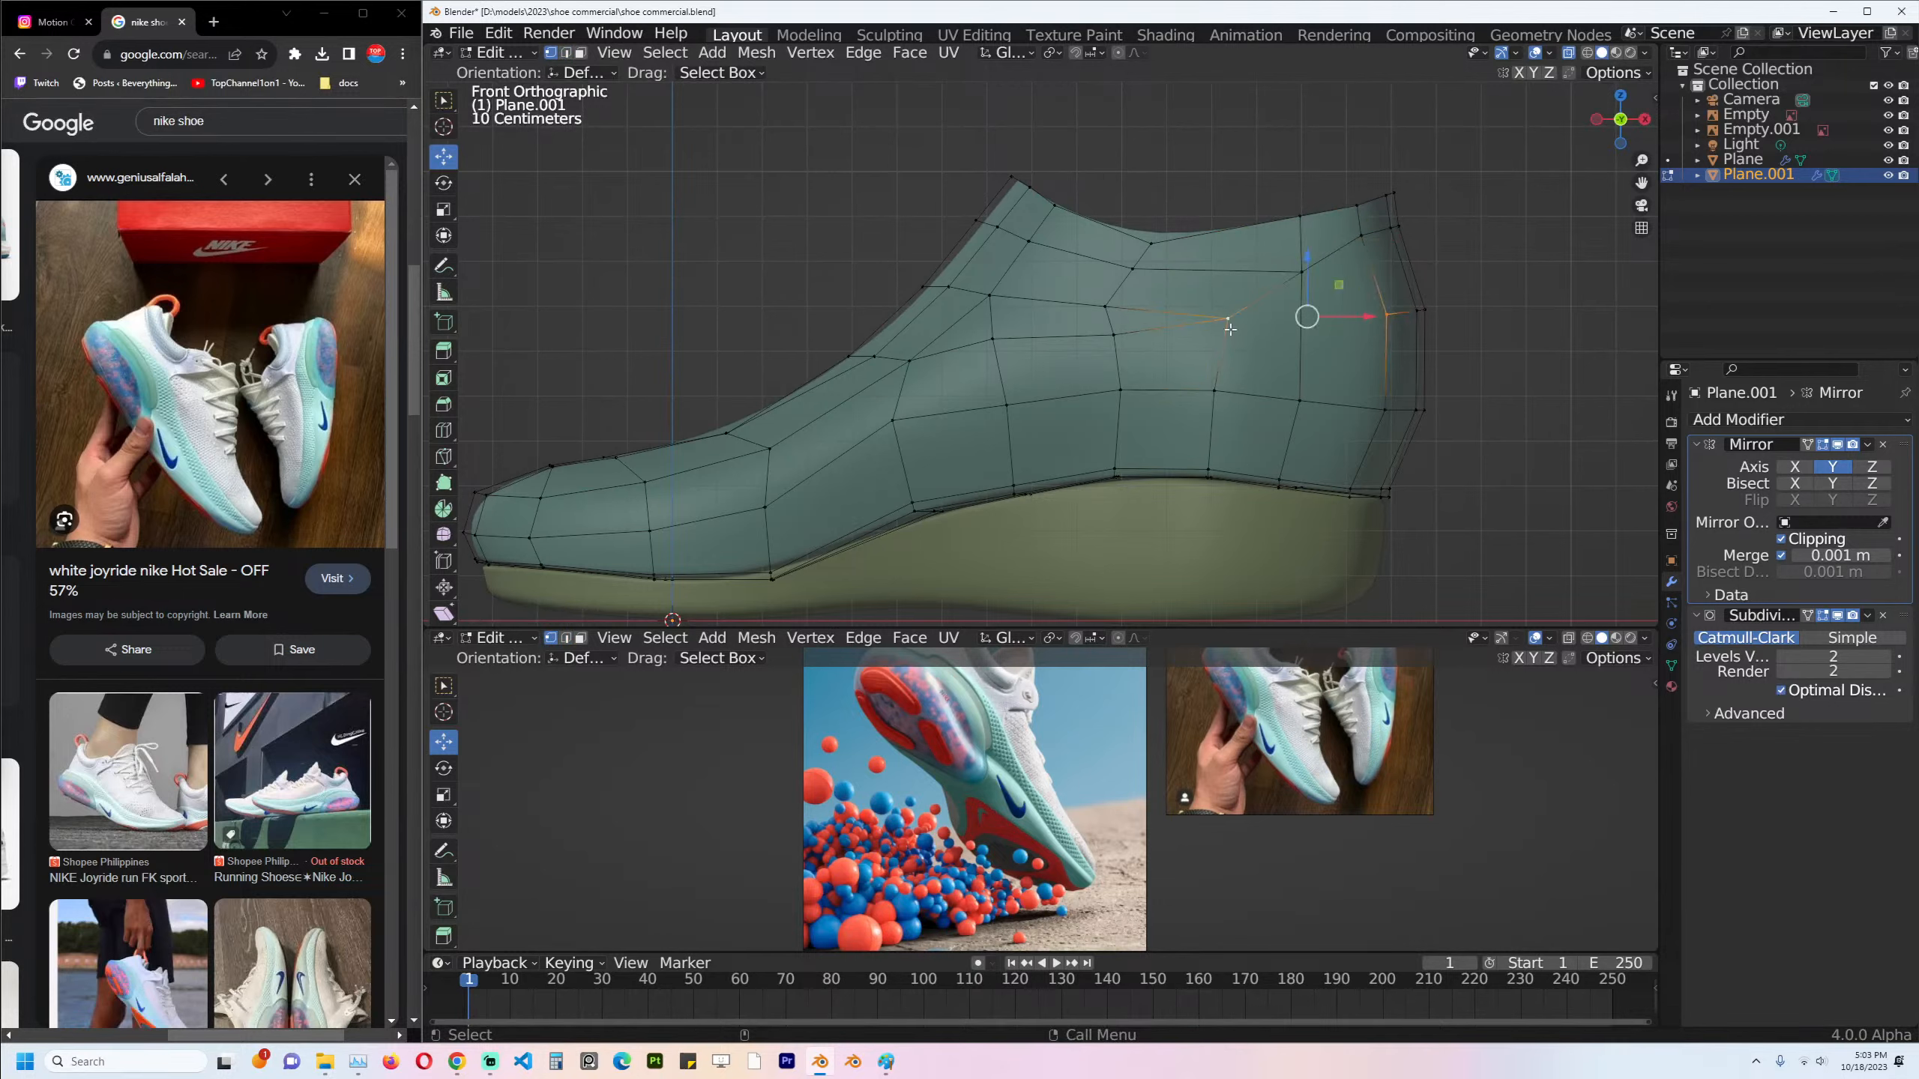
pyautogui.keyDown('alt'); pyautogui.click(1294, 274); pyautogui.keyUp('alt')
pyautogui.hotkey('alt', 'a')
pyautogui.press('k')
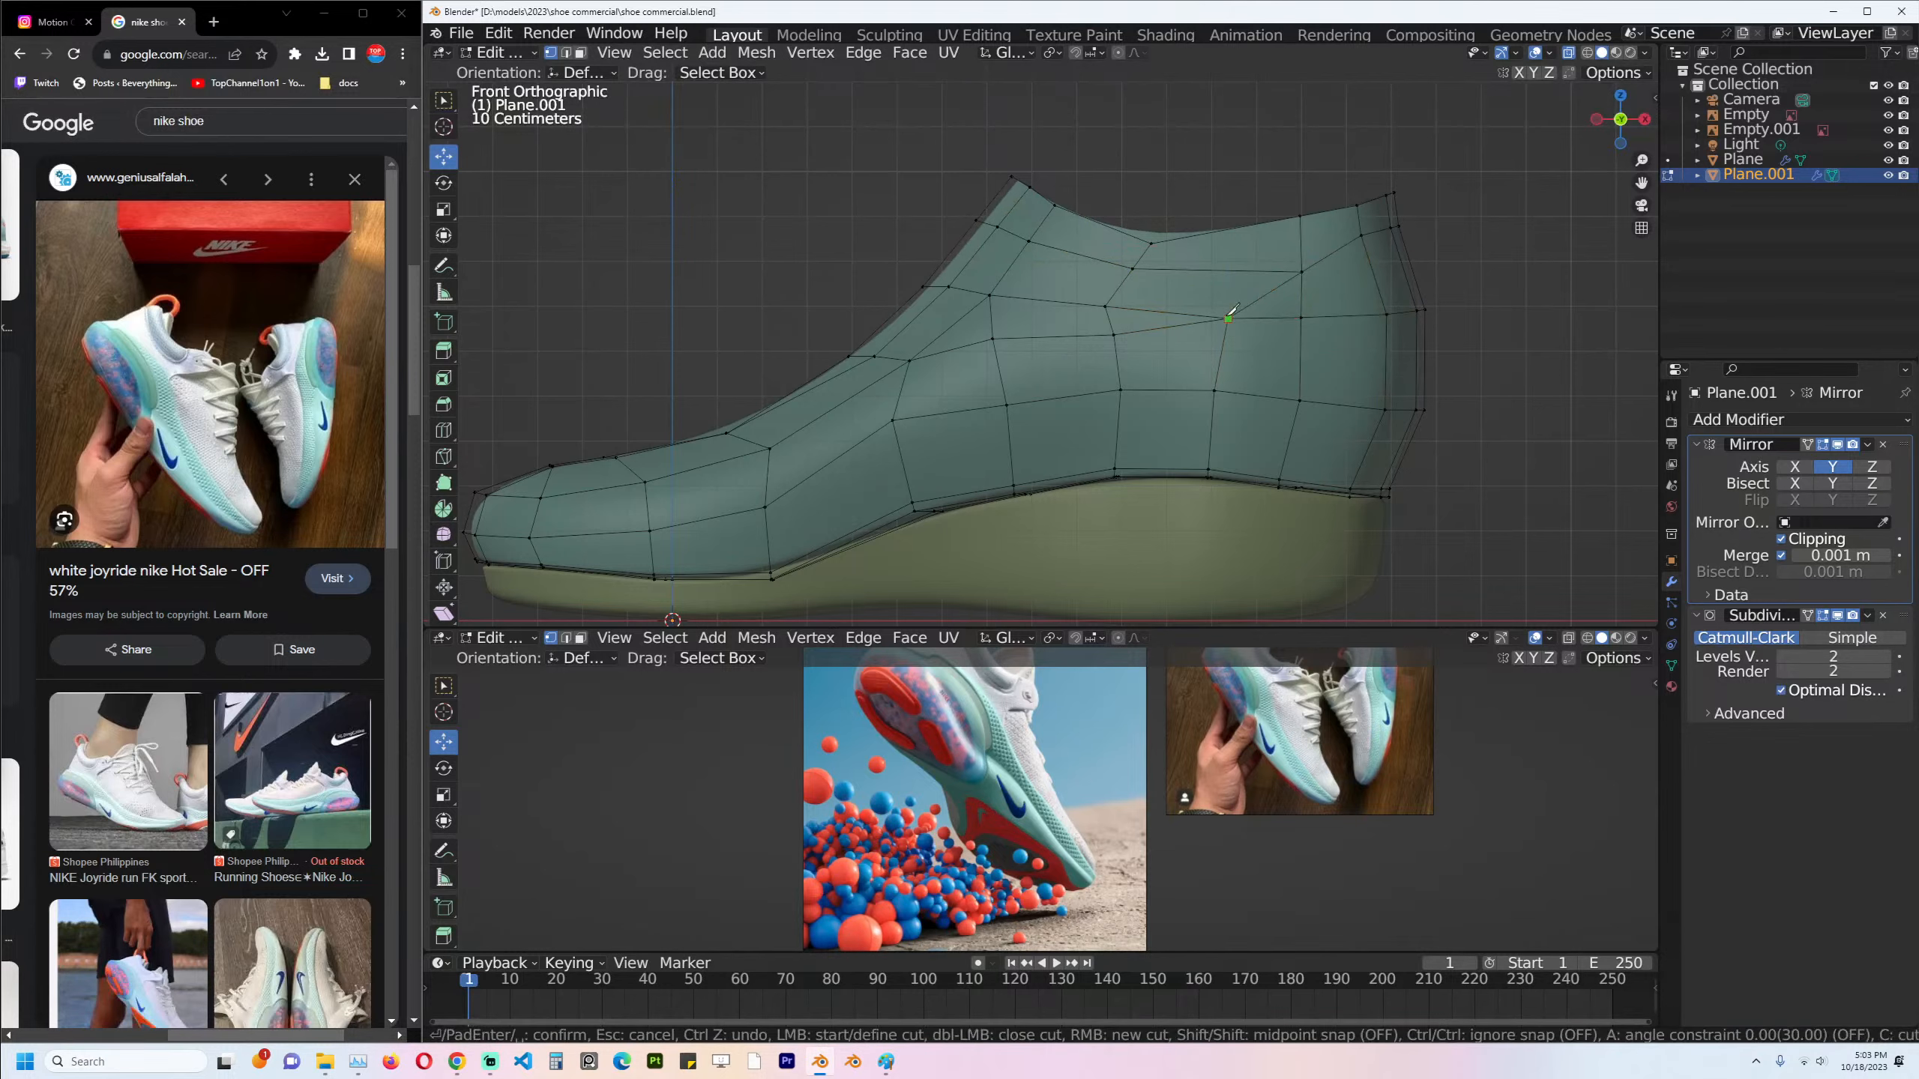
pyautogui.press('Return')
# Shift the heel-side vertices just below the ankle collar sideways across the shoe's width to round the heel.
pyautogui.moveTo(1227, 240); pyautogui.dragTo(1275, 291, button='middle')
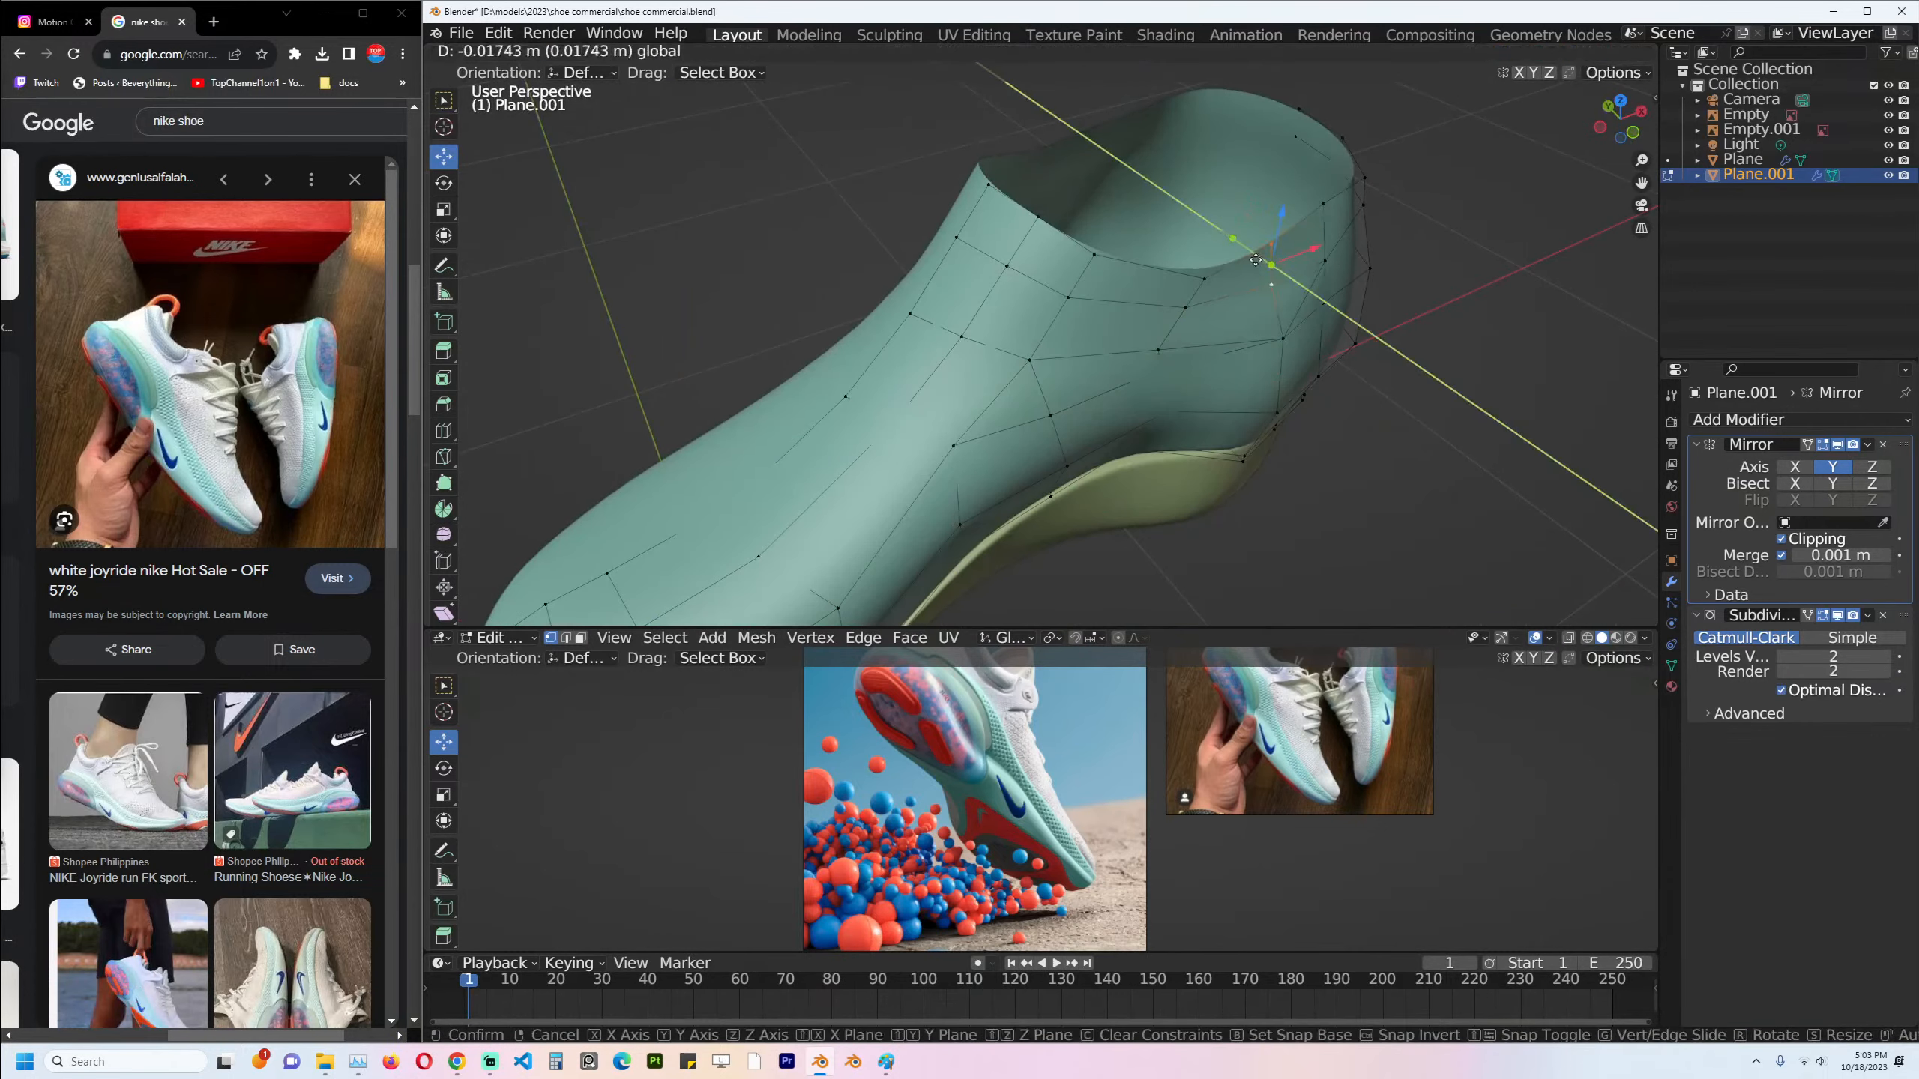
pyautogui.keyDown('shift'); pyautogui.click(1338, 270); pyautogui.keyUp('shift')
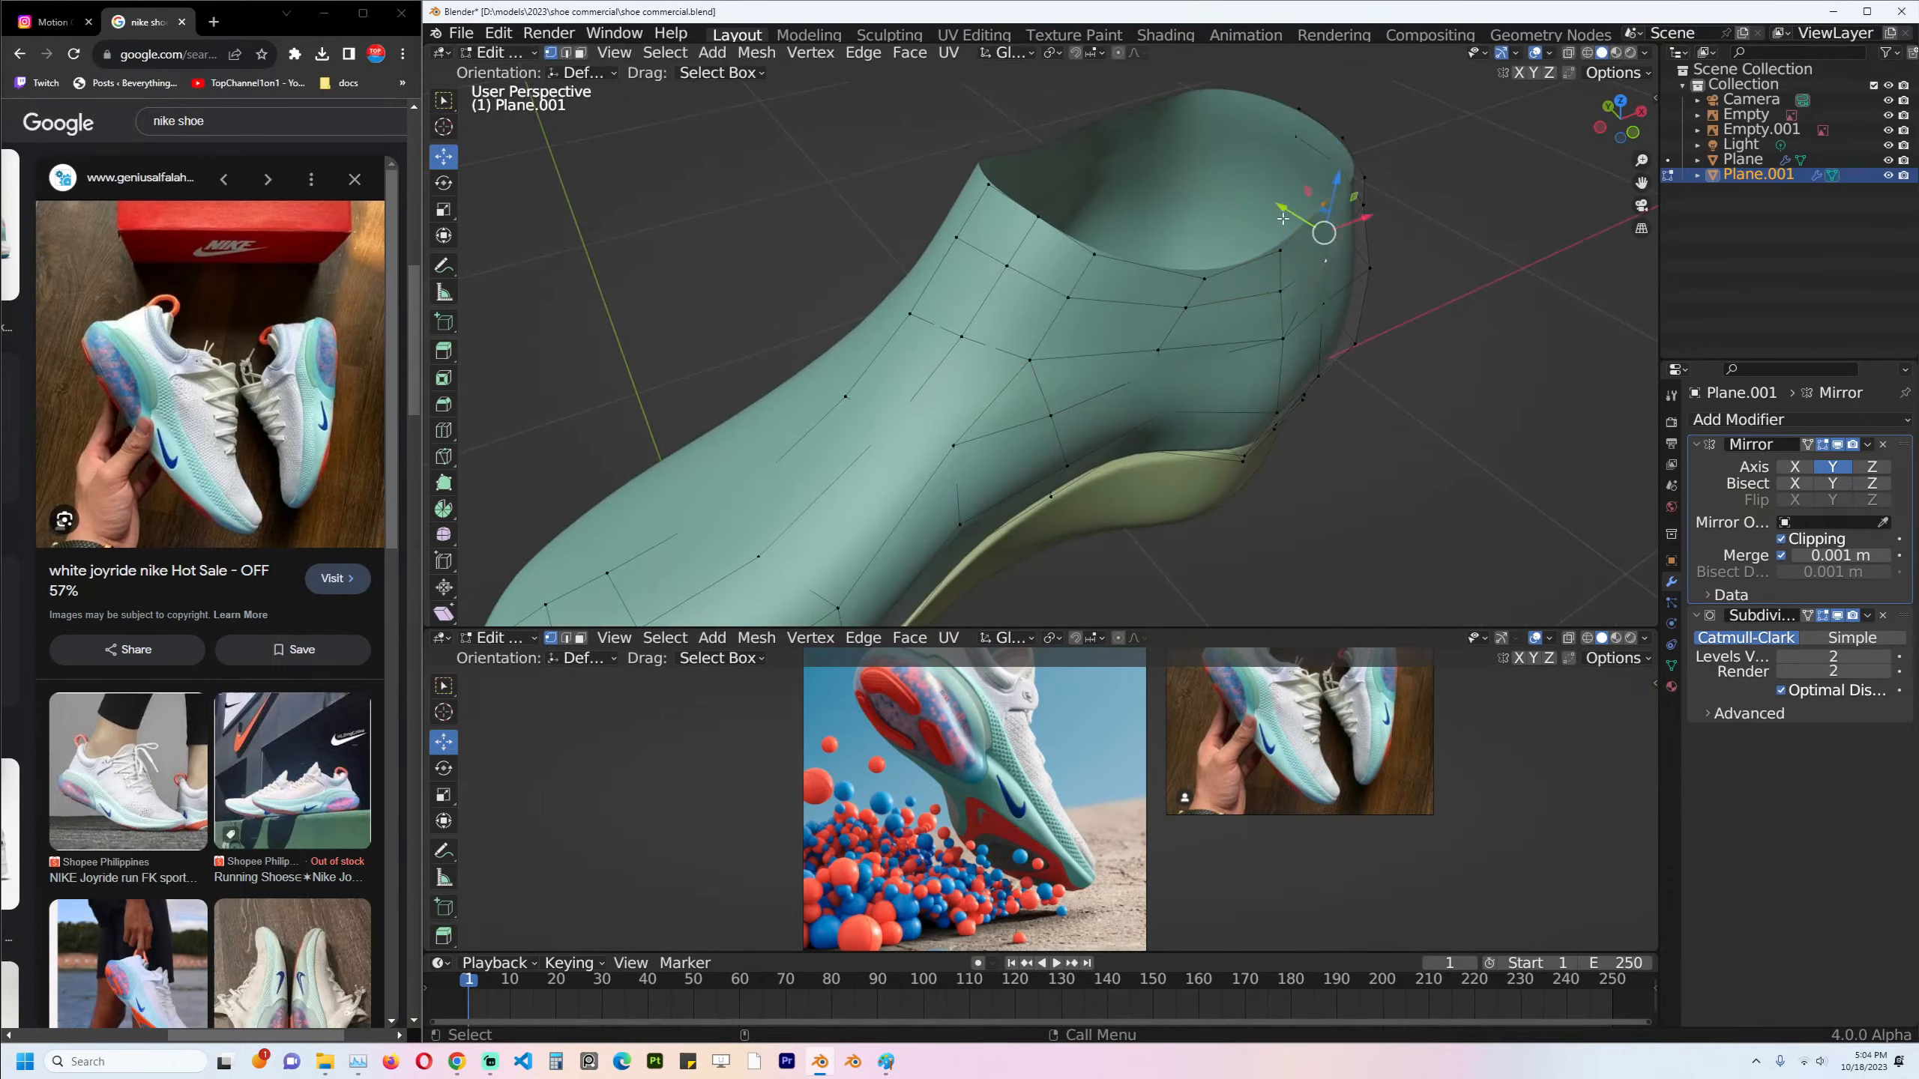
pyautogui.press('g')
pyautogui.click(1294, 222)
pyautogui.press('Tab')
pyautogui.press('KP_1')
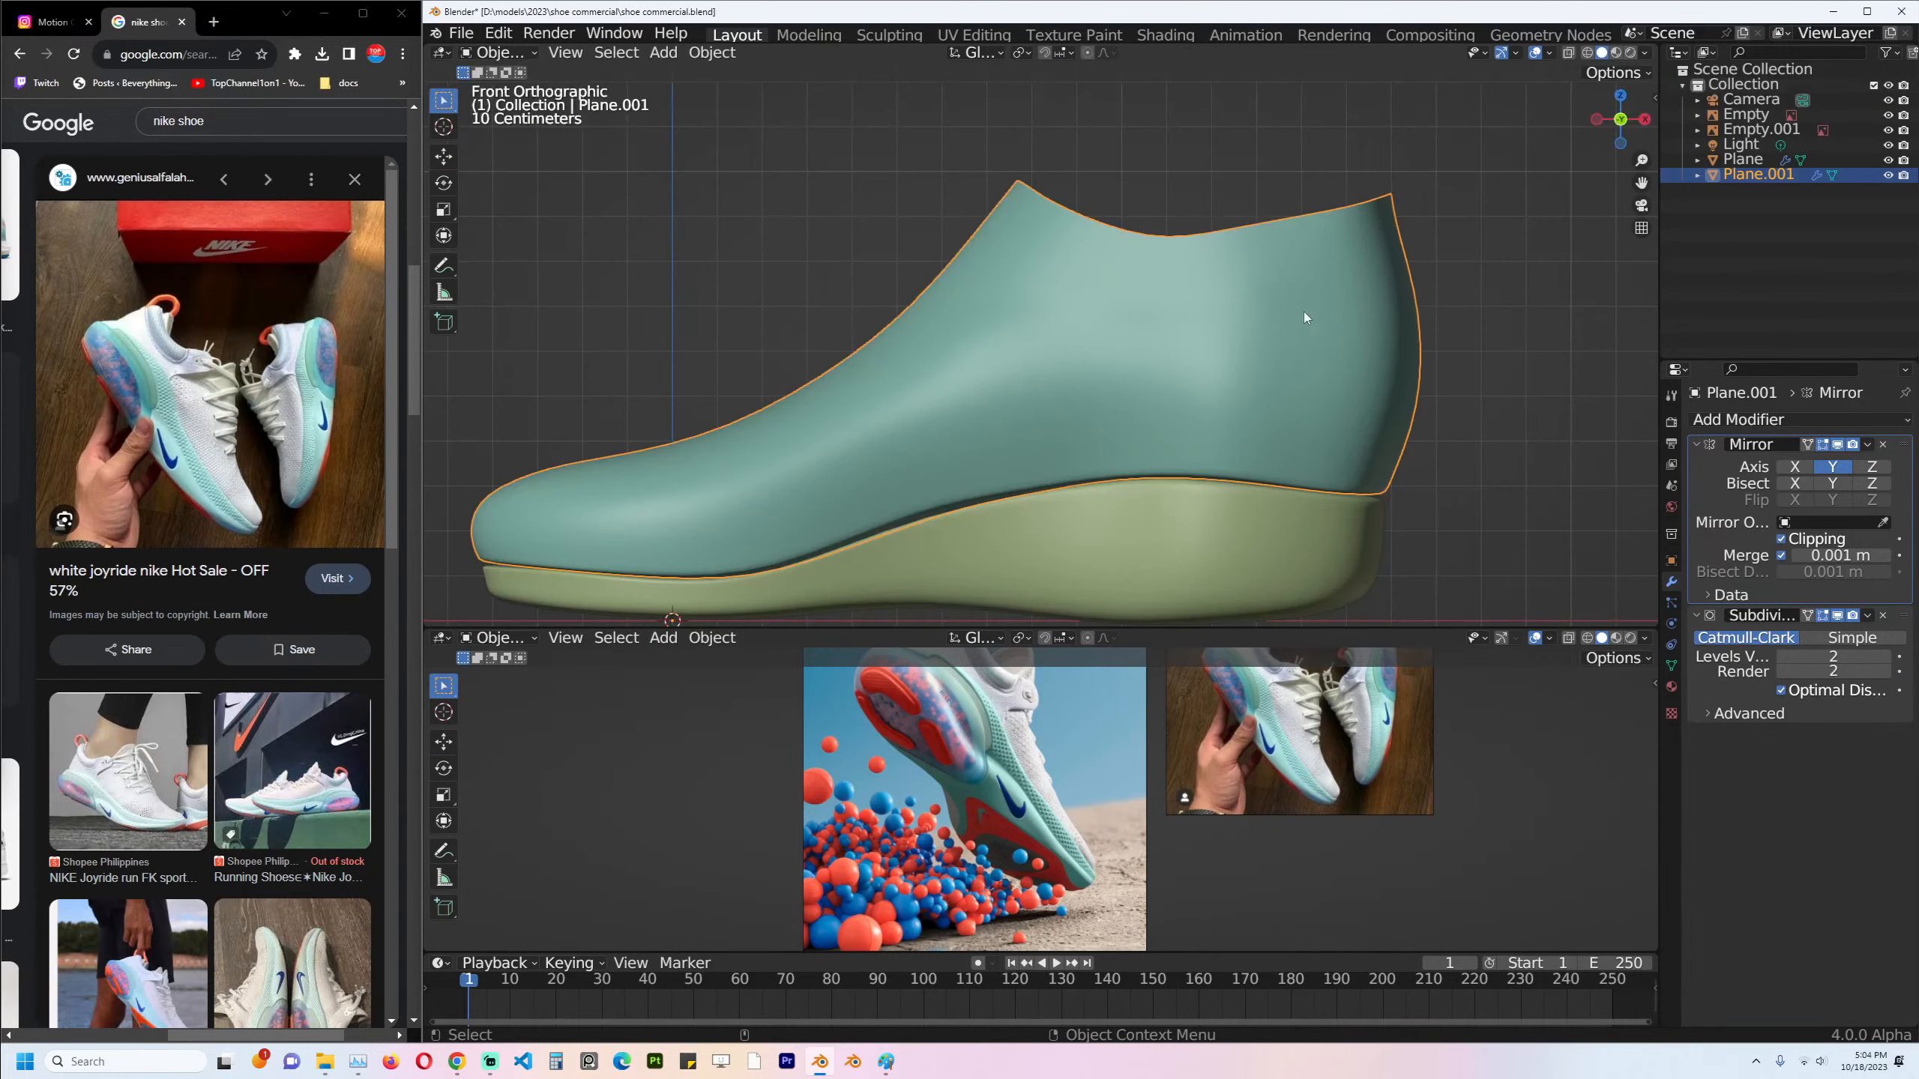
# Select the top rows of vertices over the upper's toe and instep and raise them slightly.
pyautogui.scroll(-2, 1284, 355)
pyautogui.keyDown('shift'); pyautogui.moveTo(1097, 417); pyautogui.dragTo(1143, 396, button='middle'); pyautogui.keyUp('shift')
pyautogui.scroll(1, 1022, 378)
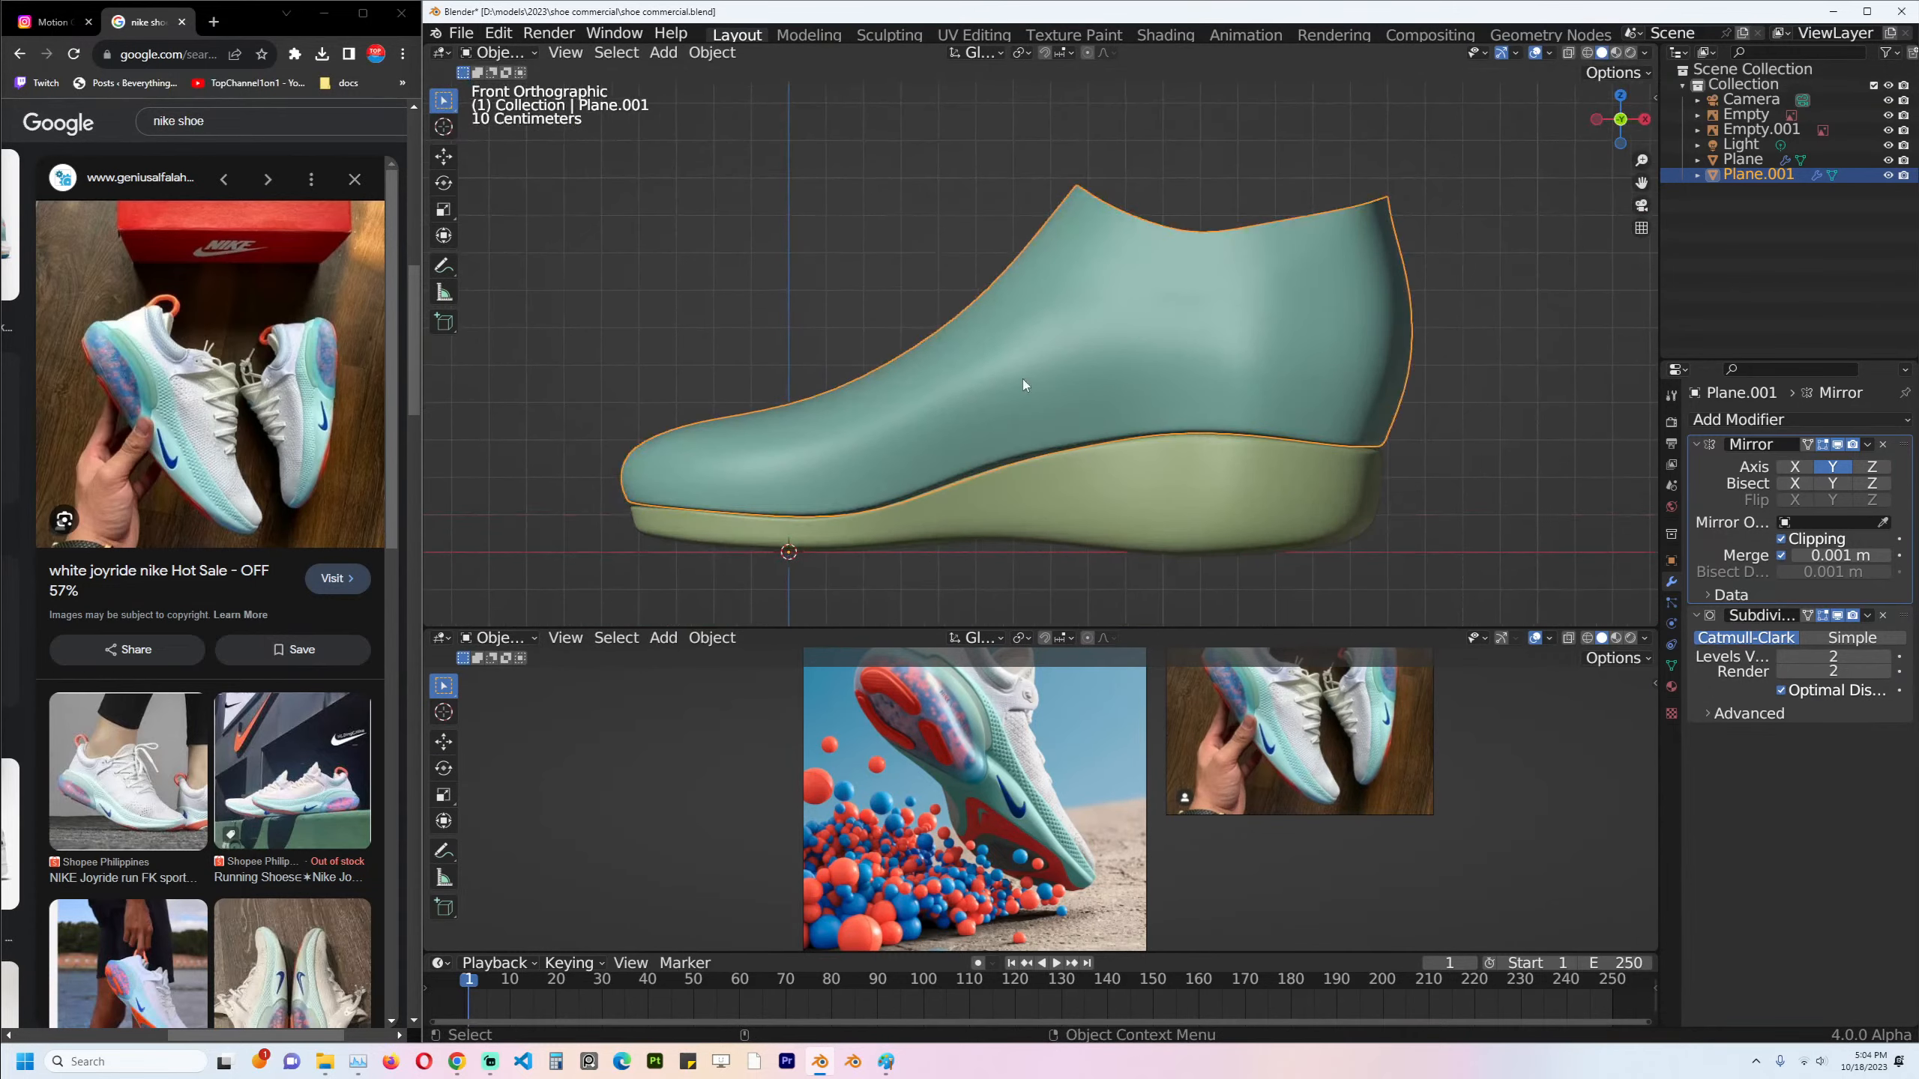
pyautogui.press('Tab')
pyautogui.hotkey('alt', 'a')
pyautogui.press('c')
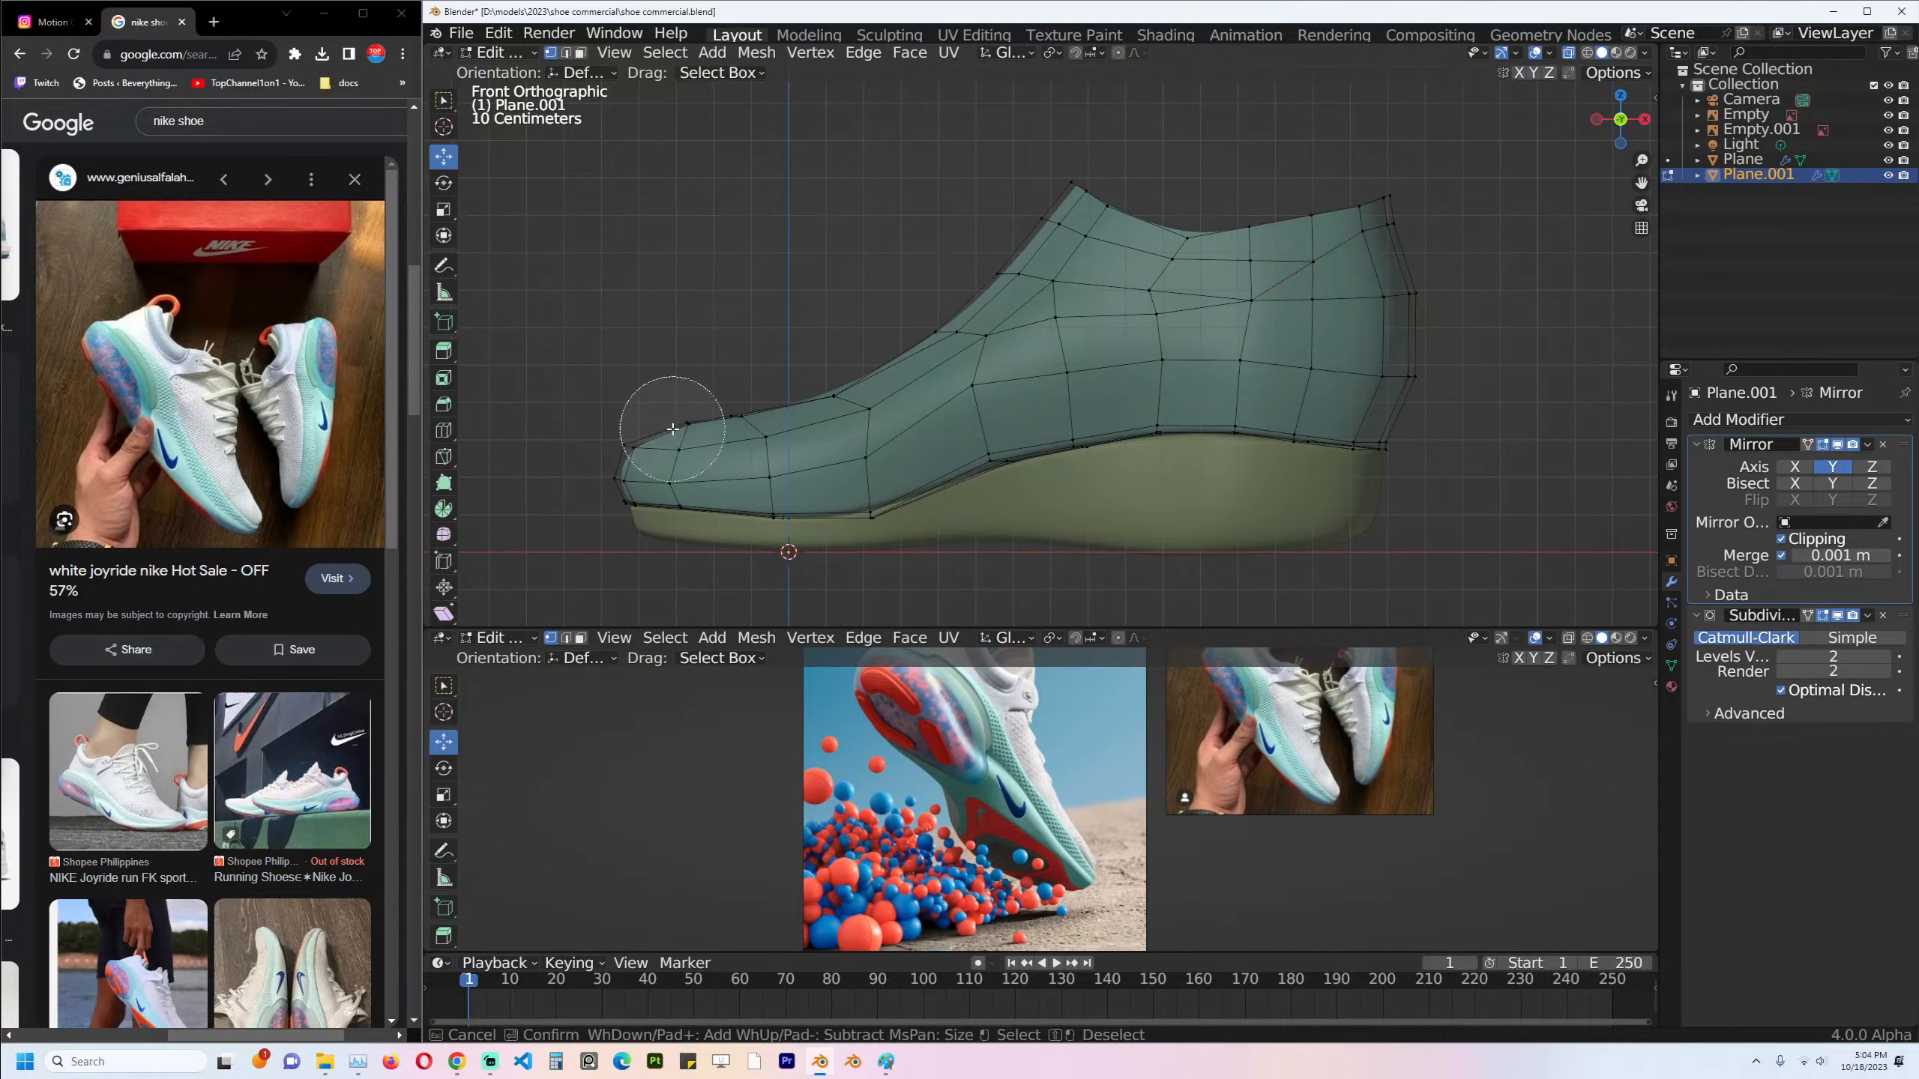
pyautogui.moveTo(664, 429)
pyautogui.mouseDown()
pyautogui.moveTo(642, 394)
pyautogui.moveTo(929, 321)
pyautogui.mouseUp()
pyautogui.rightClick(853, 398)
pyautogui.press('g')
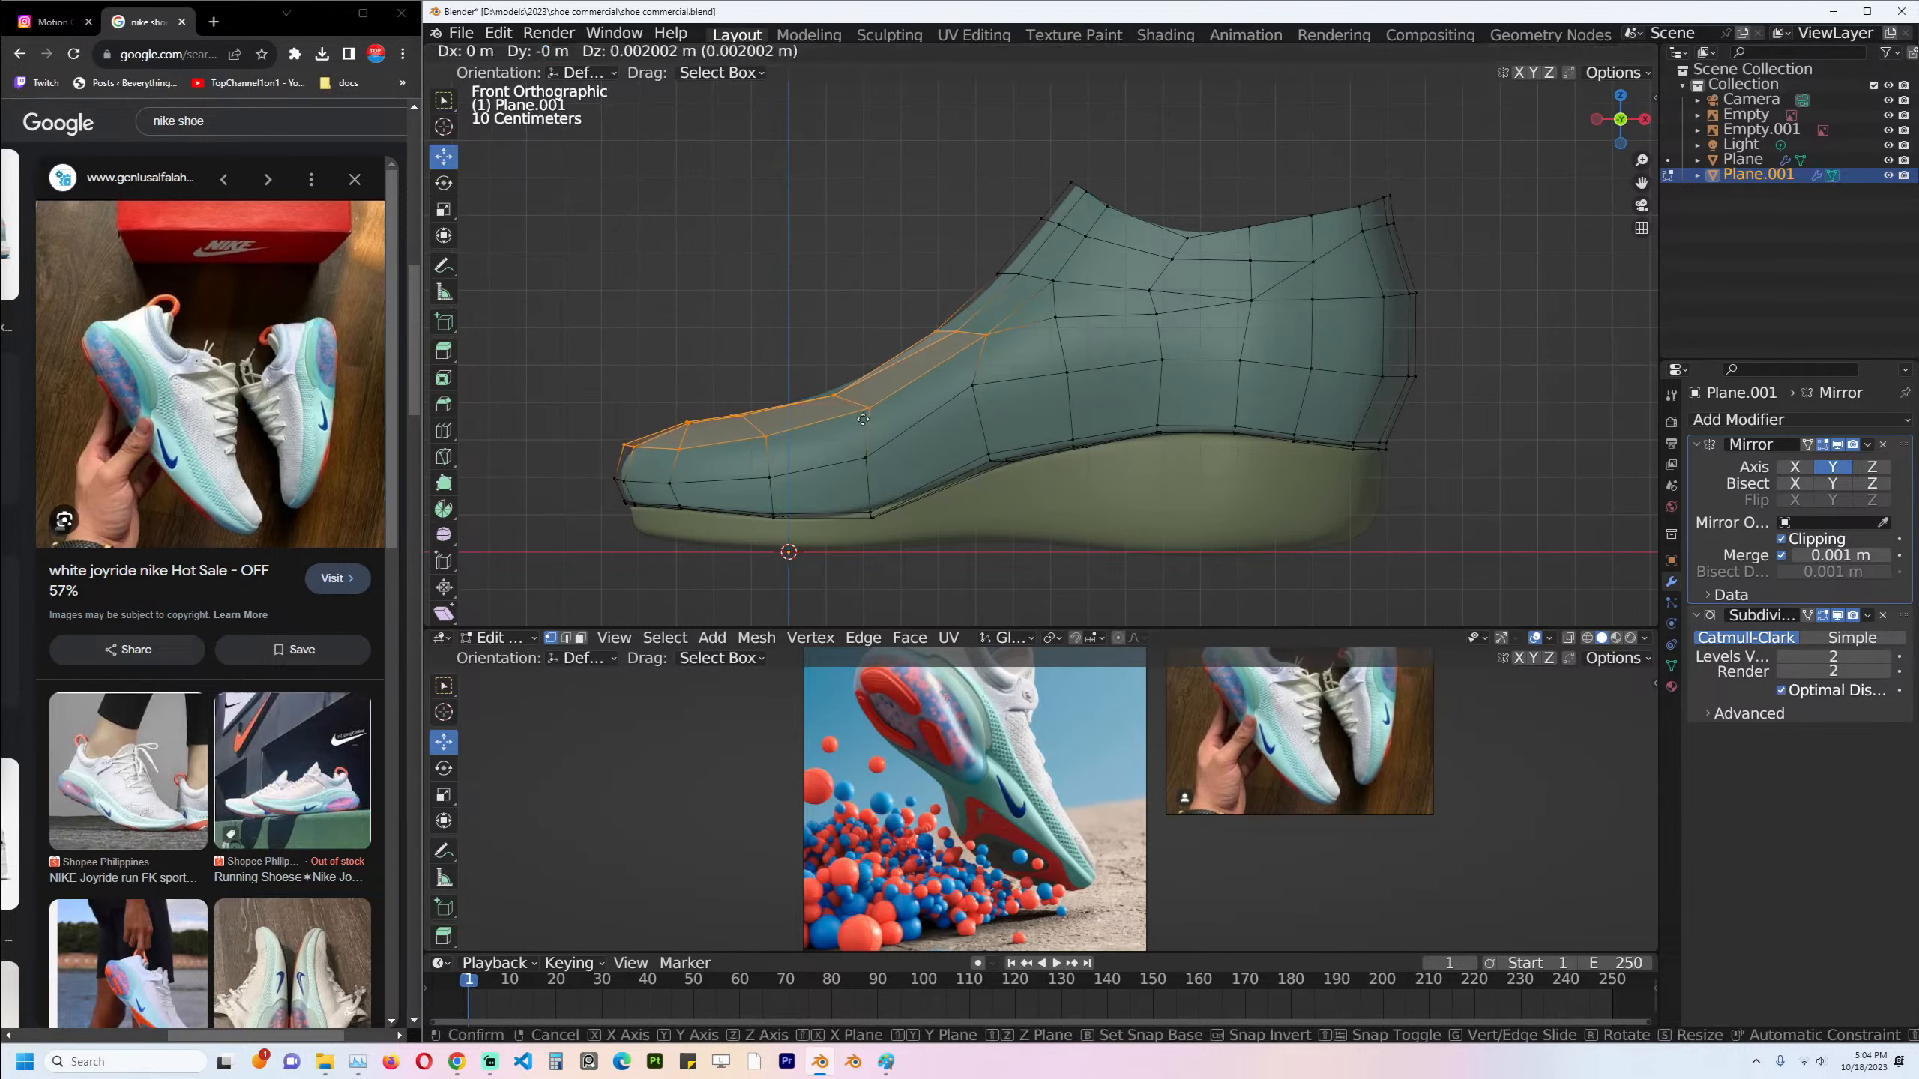
pyautogui.click(867, 407)
# Nudge the vertices on the upper instep and ankle side to even out the edge flow, and save the file.
pyautogui.moveTo(962, 205); pyautogui.dragTo(982, 237)
pyautogui.click(1006, 260)
pyautogui.press('g')
pyautogui.click(1054, 284)
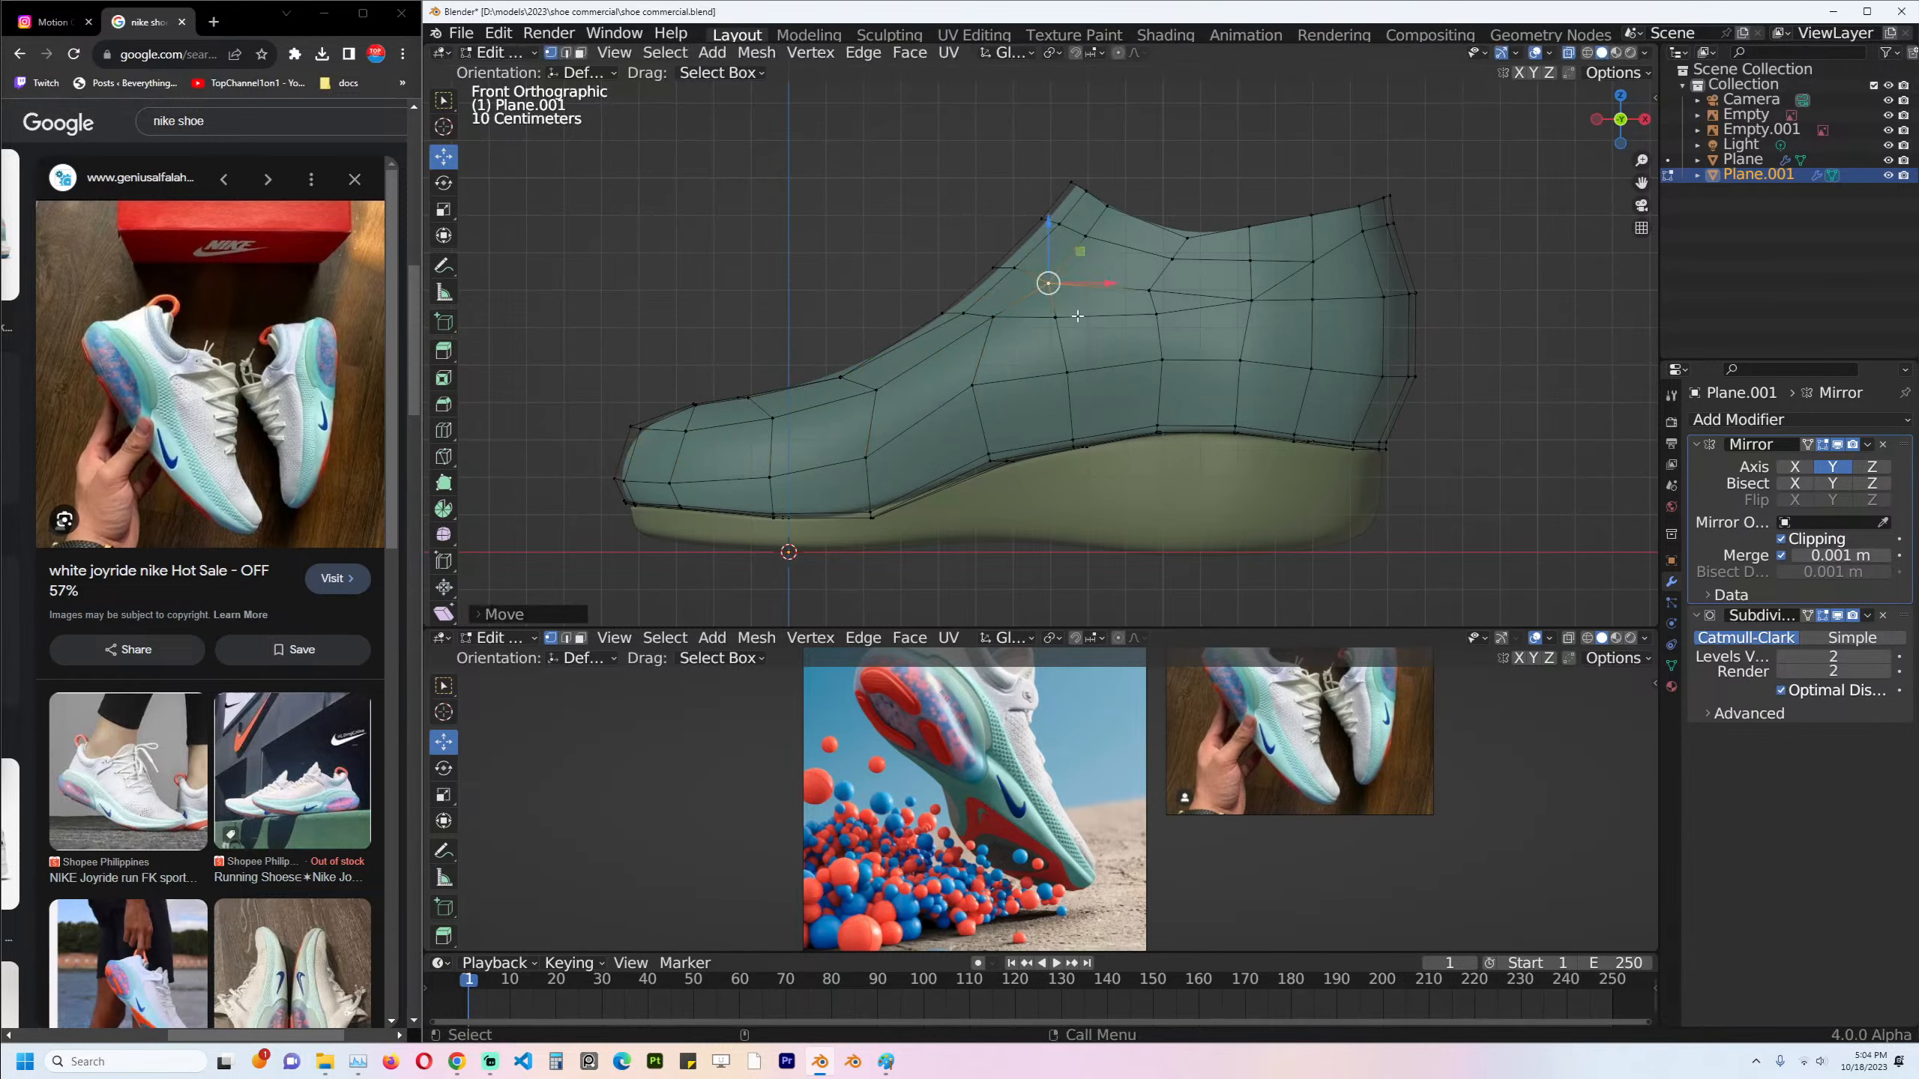
pyautogui.click(1100, 340)
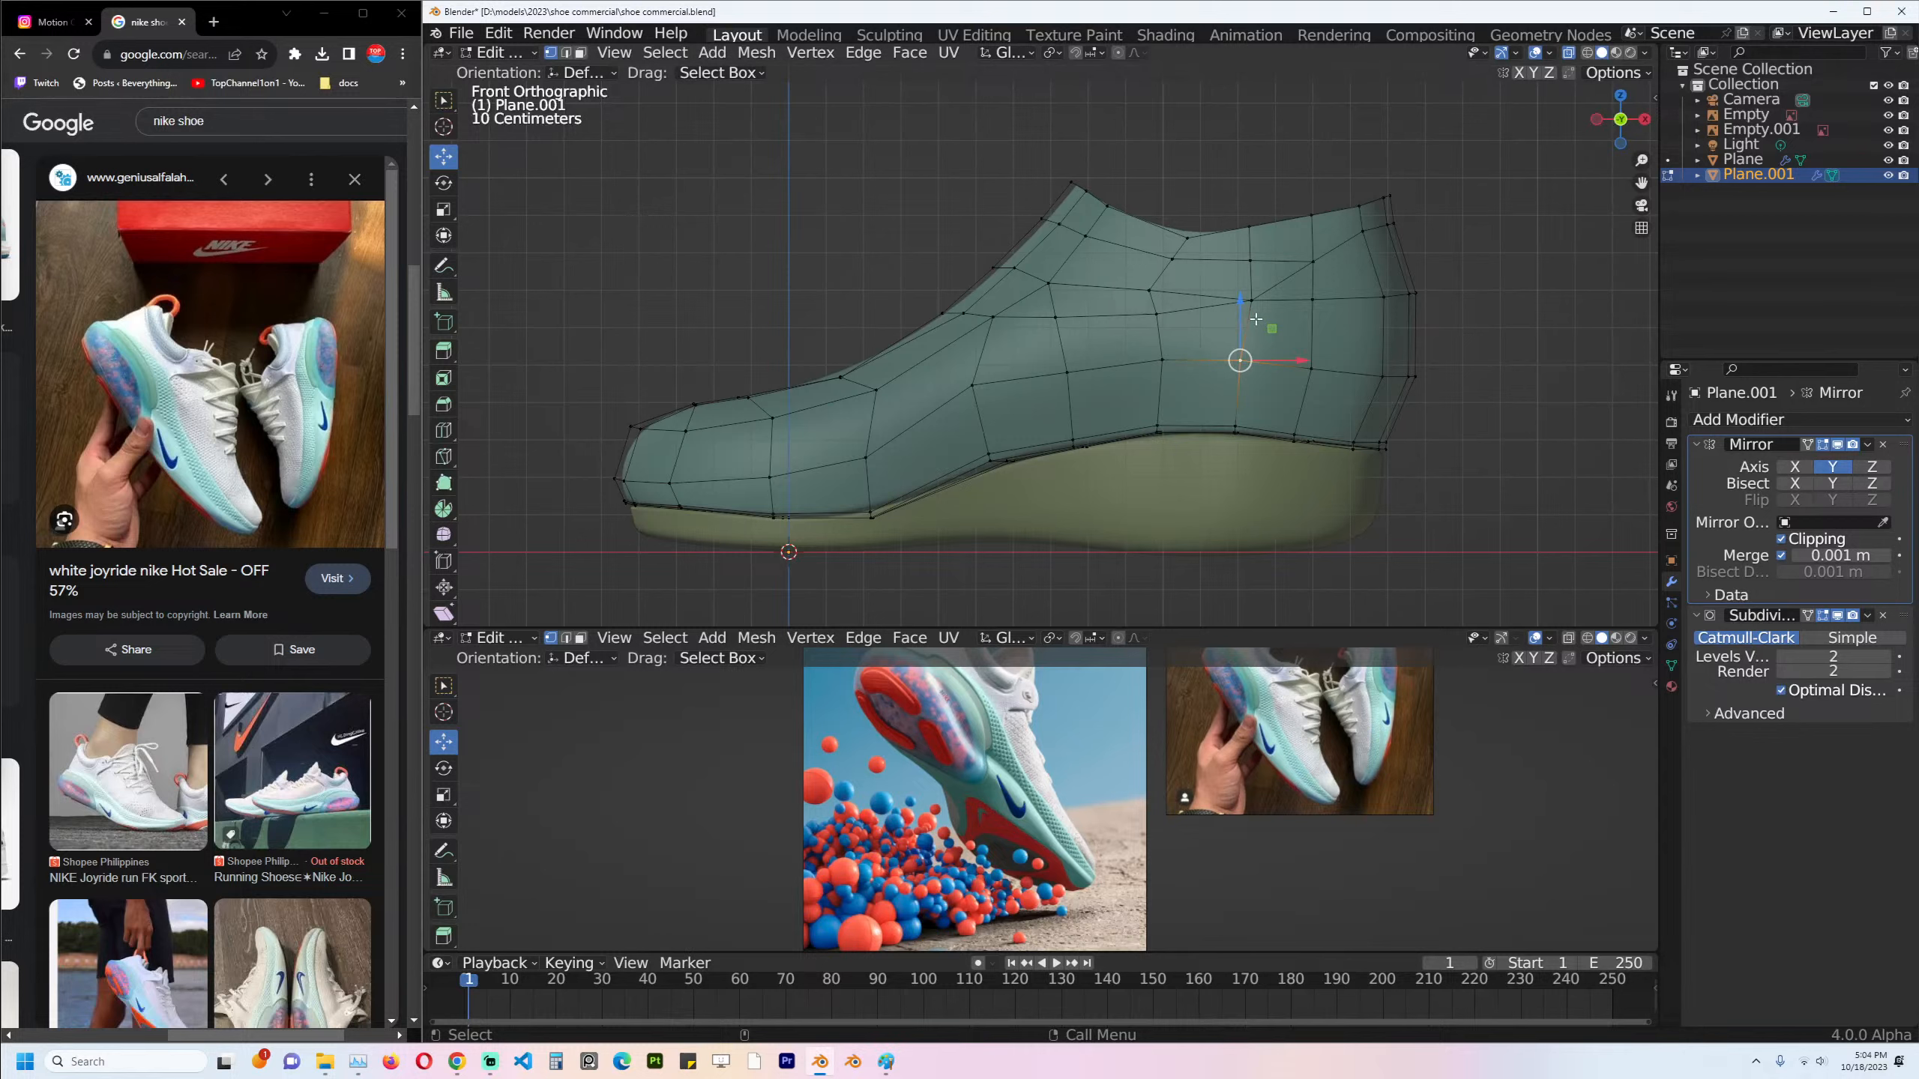
pyautogui.click(1147, 292)
pyautogui.hotkey('ctrl', 's')
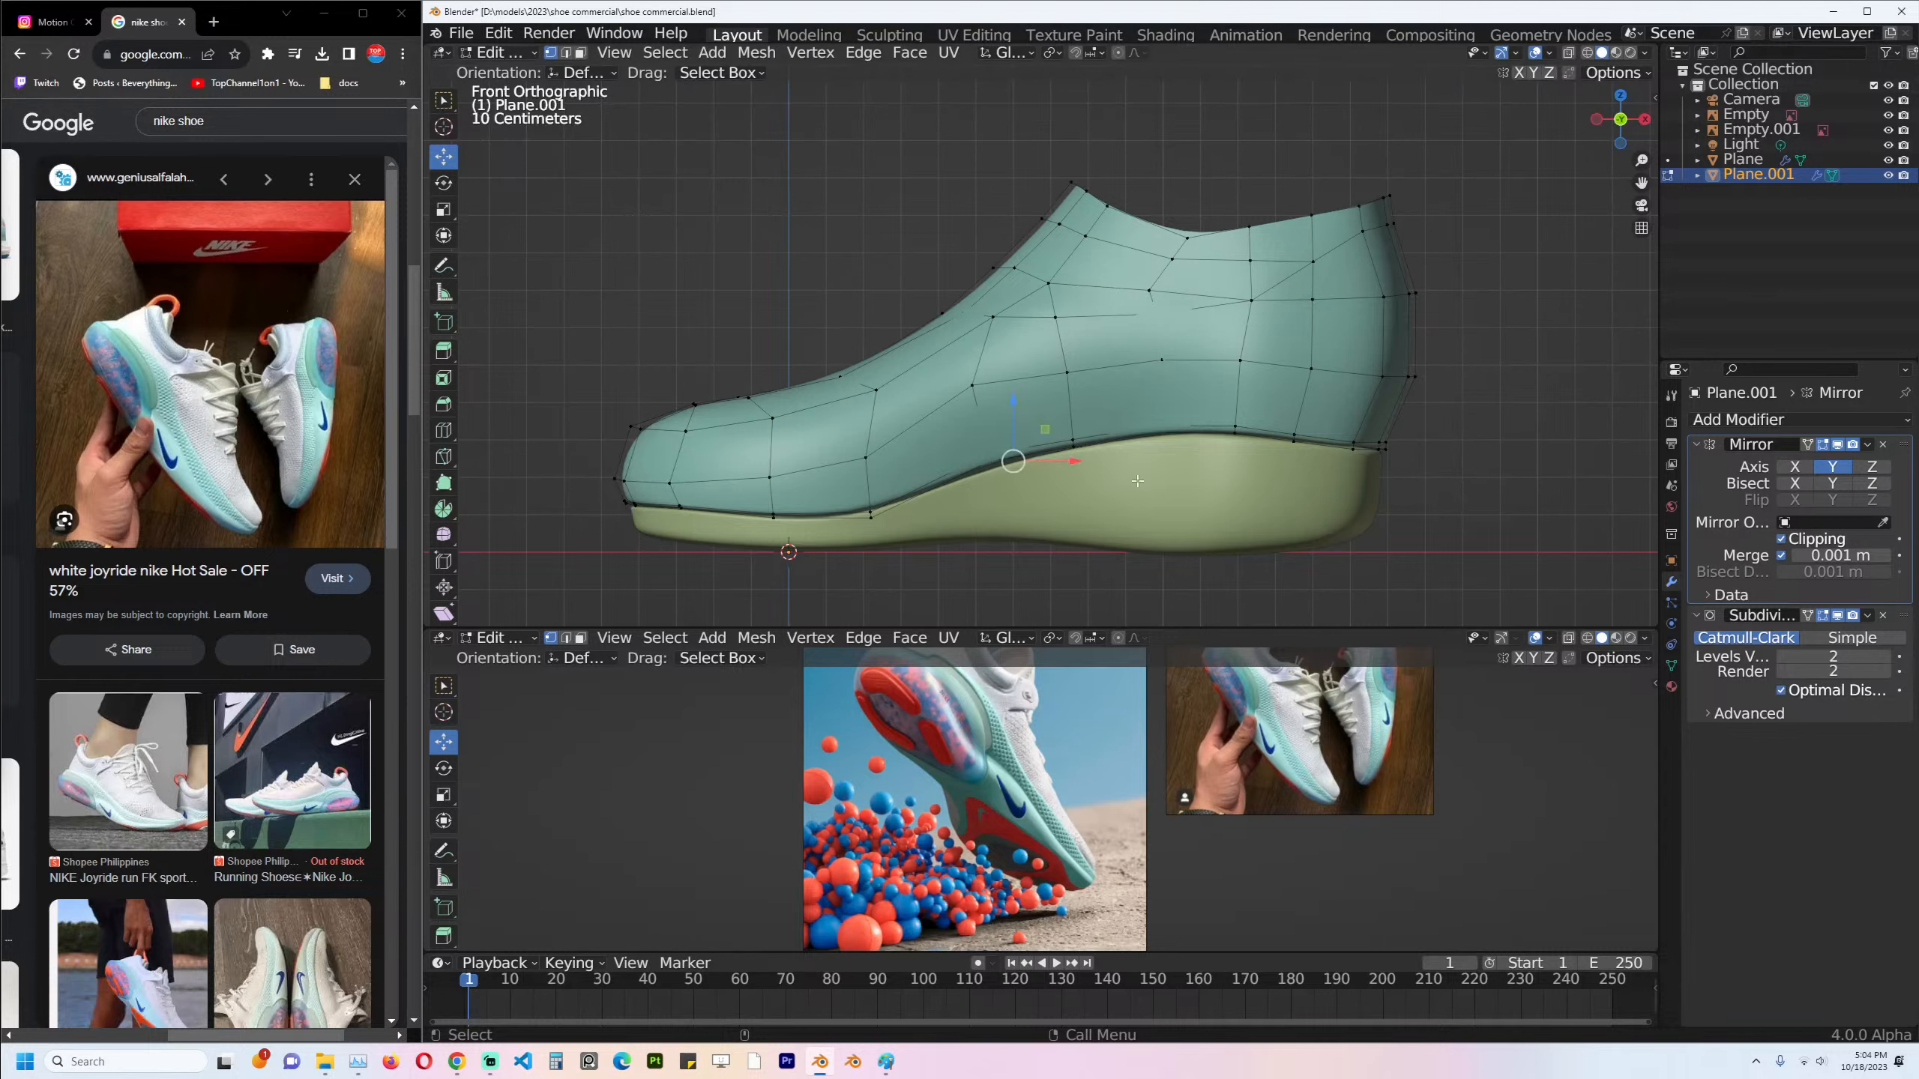
# Annotate crossing guide curves from the collar, instep and heel across the shoe's side, and erase the stray strokes above the instep.
pyautogui.press('Tab')
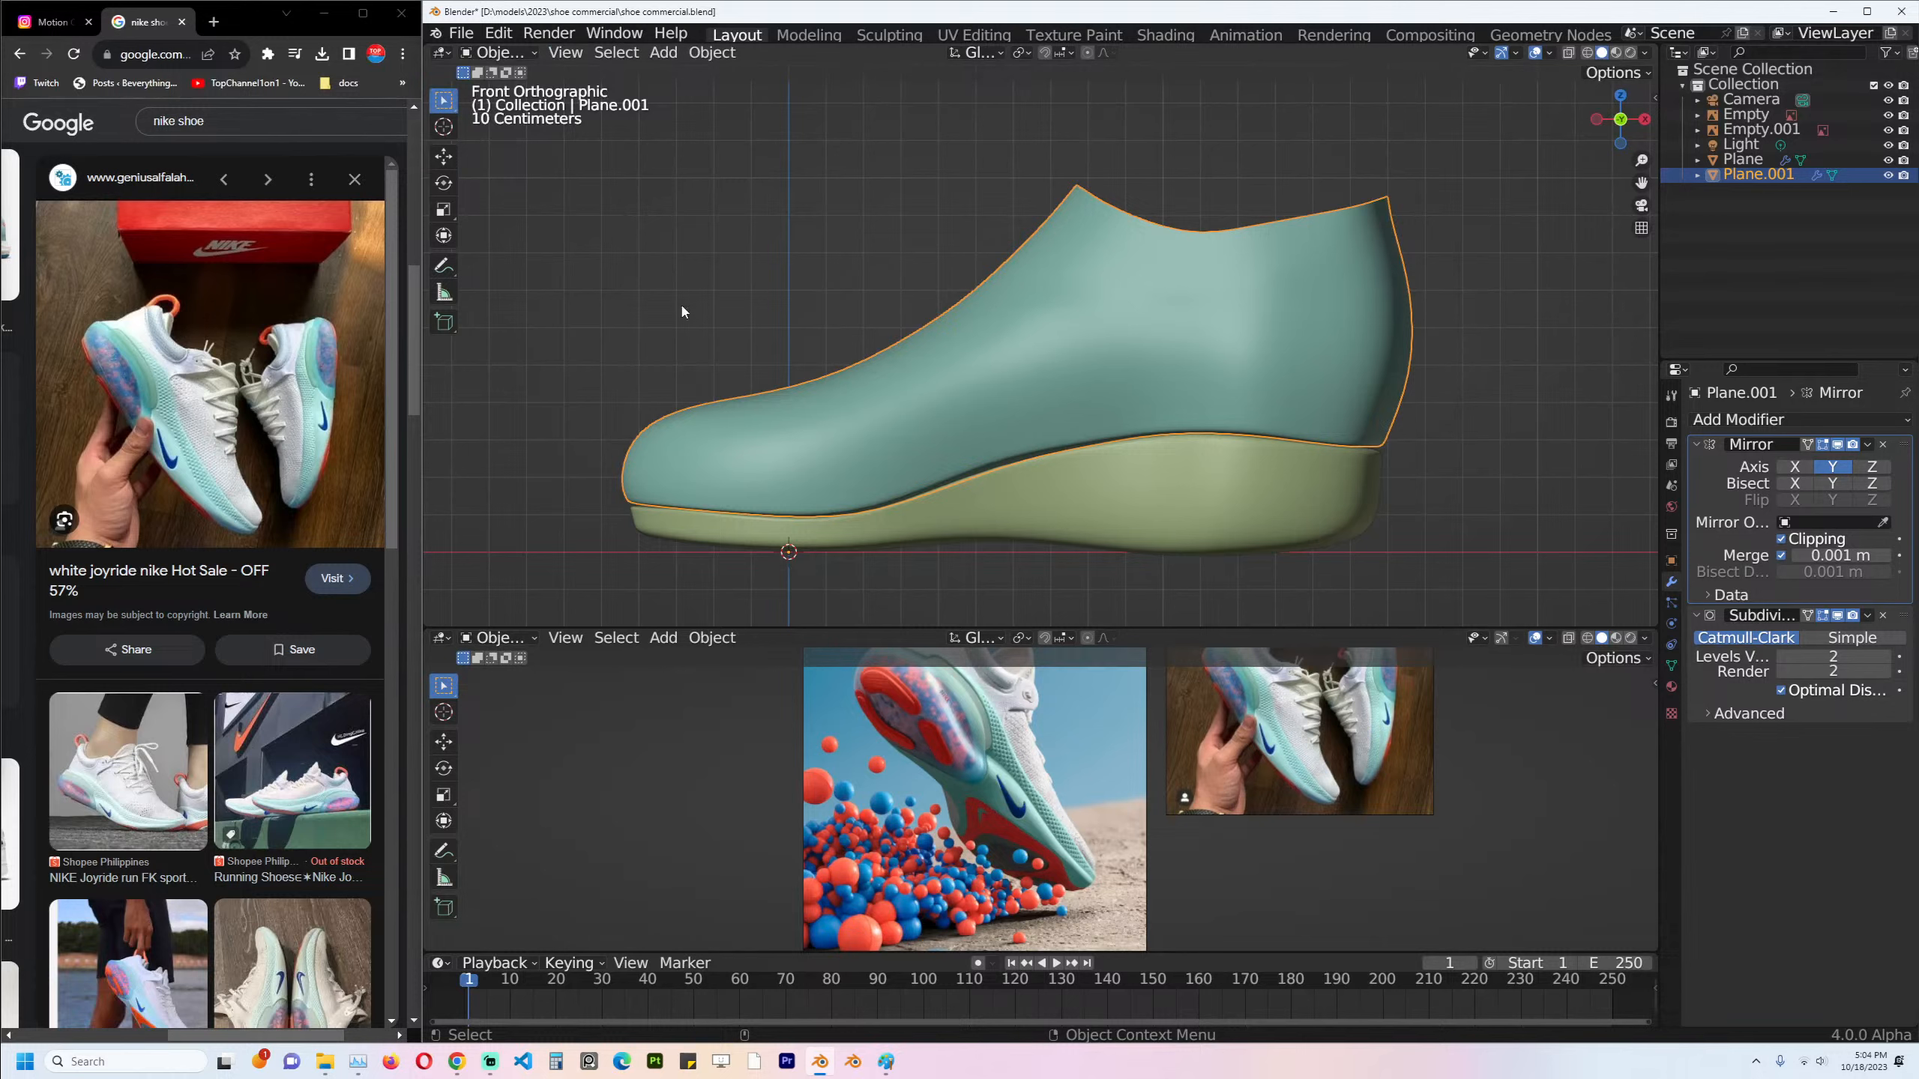
pyautogui.click(444, 265)
pyautogui.moveTo(850, 356); pyautogui.dragTo(1071, 311)
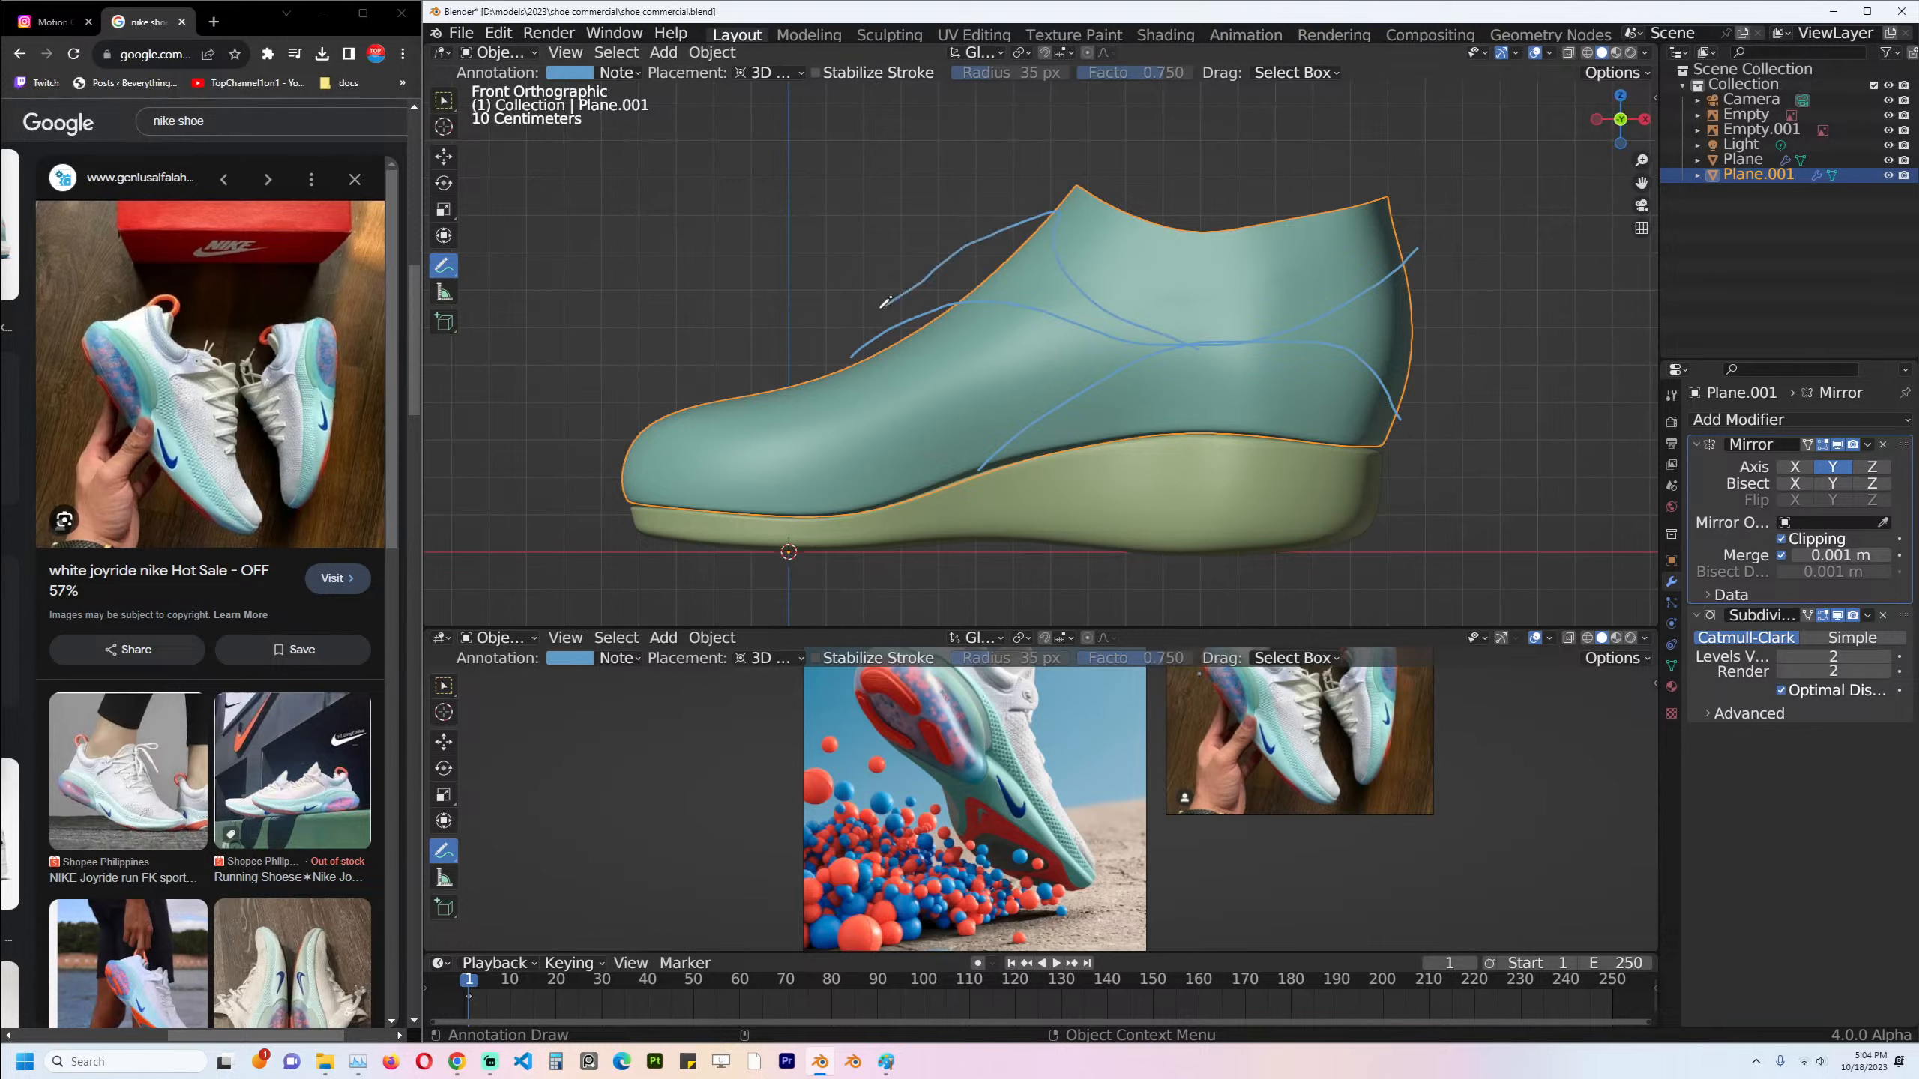
pyautogui.keyDown('ctrl'); pyautogui.moveTo(703, 404); pyautogui.dragTo(969, 219); pyautogui.keyUp('ctrl')
pyautogui.keyDown('ctrl'); pyautogui.moveTo(941, 316); pyautogui.dragTo(846, 355); pyautogui.keyUp('ctrl')
pyautogui.click(443, 159)
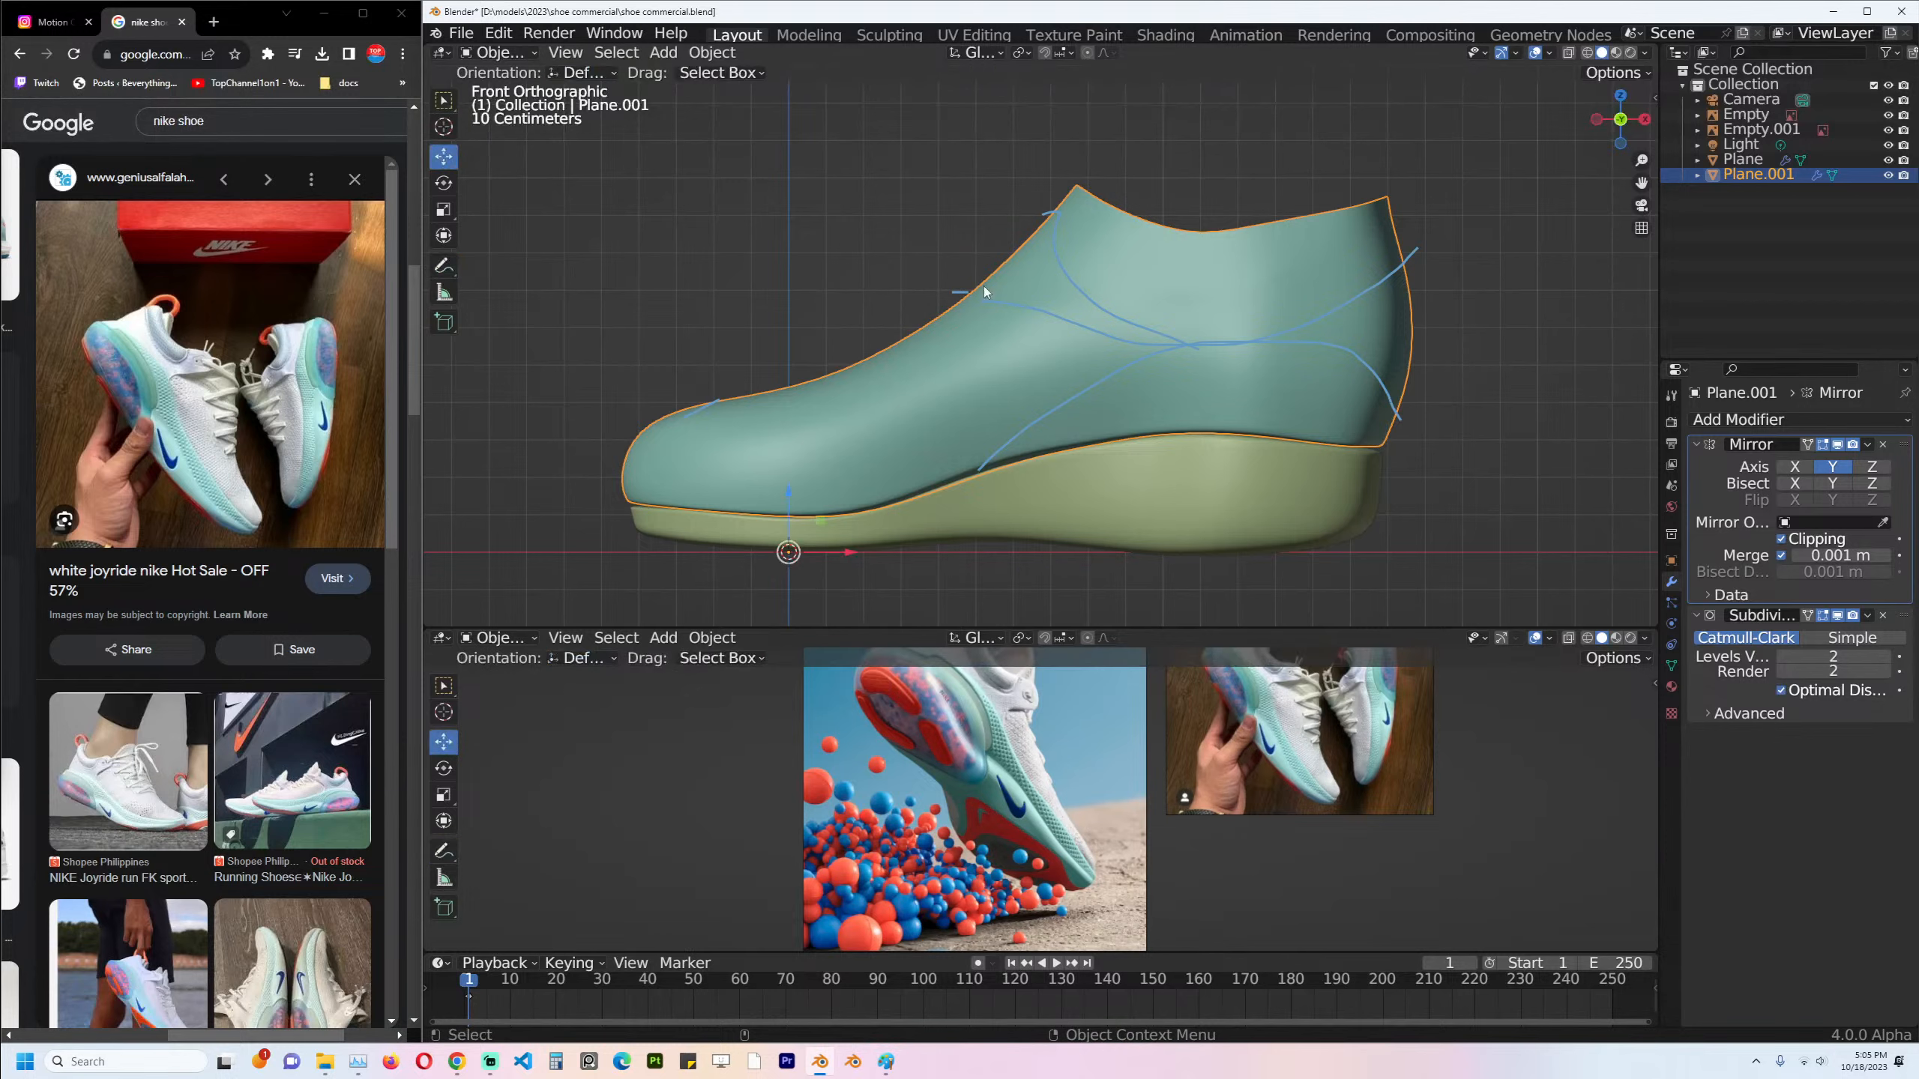
# Edit the sole and upper together and raise their shared heel seam by about 0.09 m toward the annotated curve.
pyautogui.press('Tab')
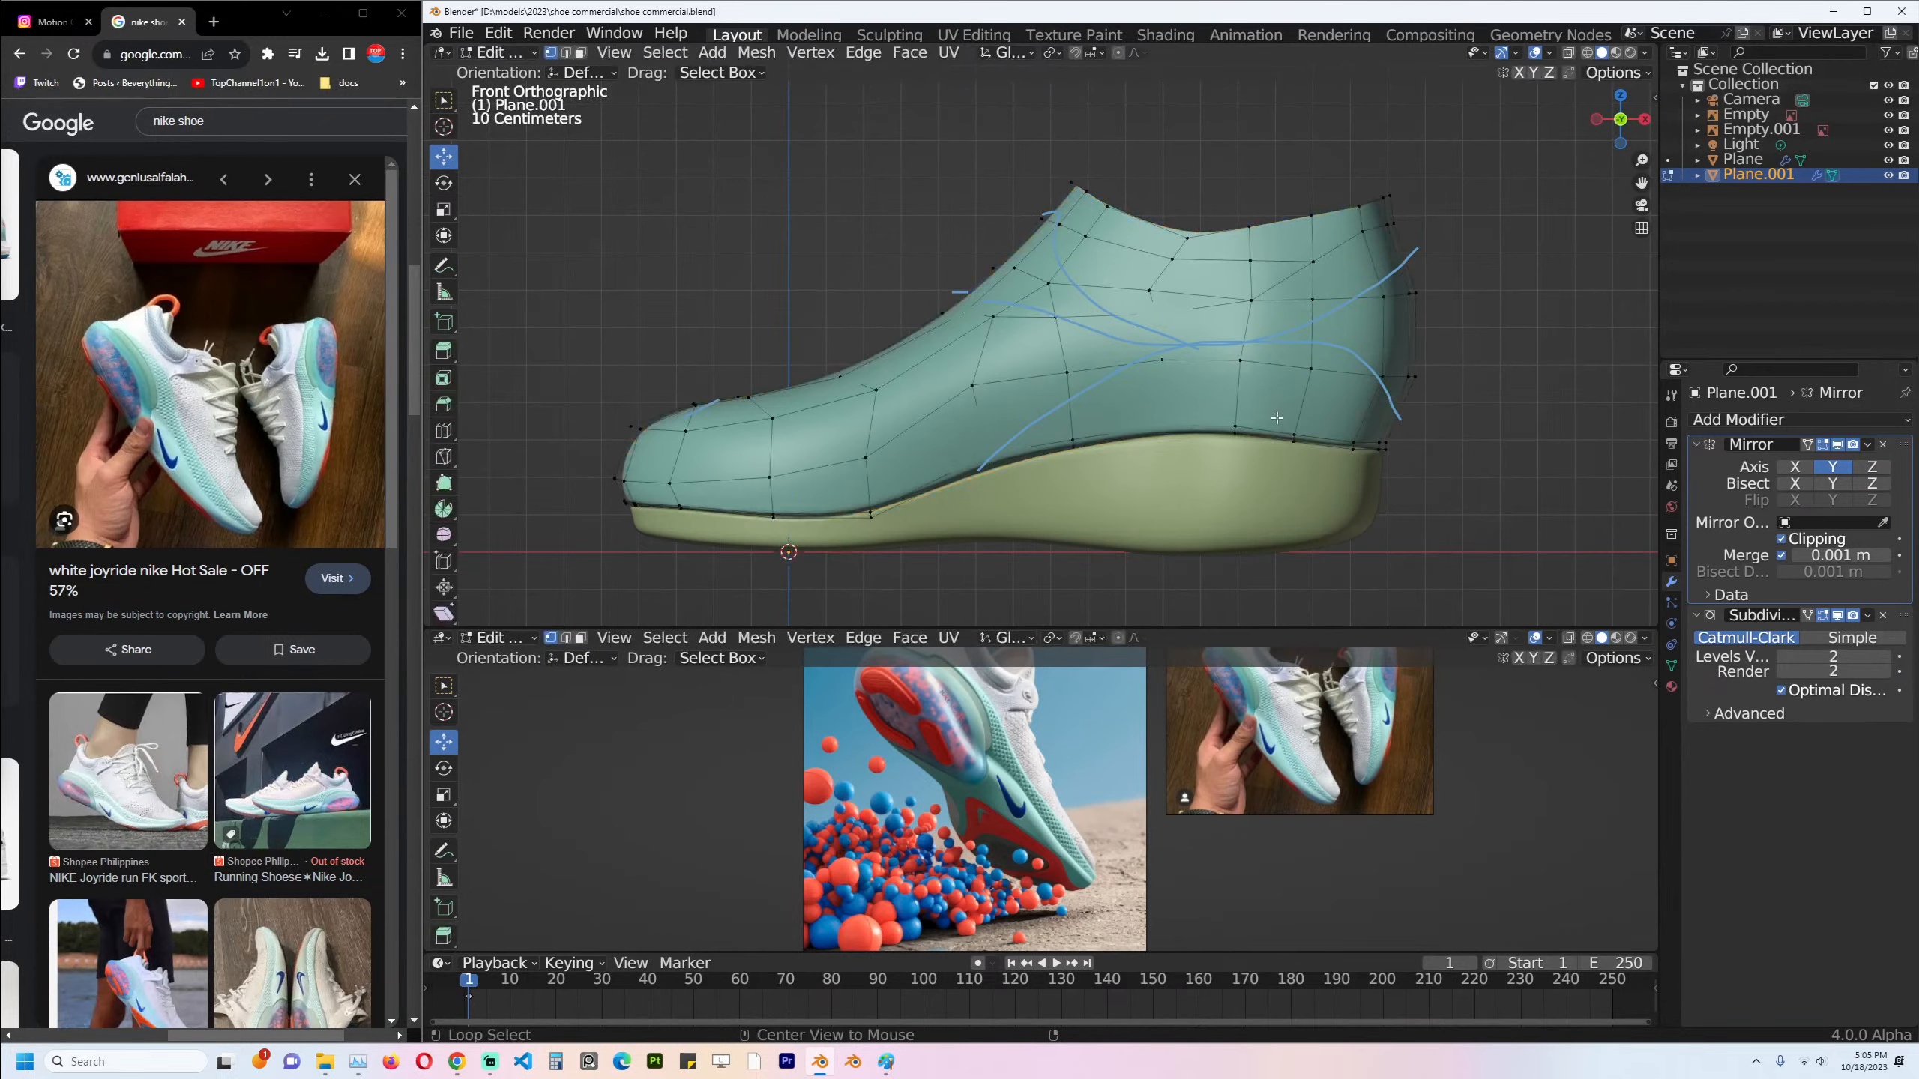
pyautogui.press('Tab')
pyautogui.hotkey('alt', 'a')
pyautogui.click(1319, 467)
pyautogui.keyDown('shift'); pyautogui.click(1224, 355); pyautogui.keyUp('shift')
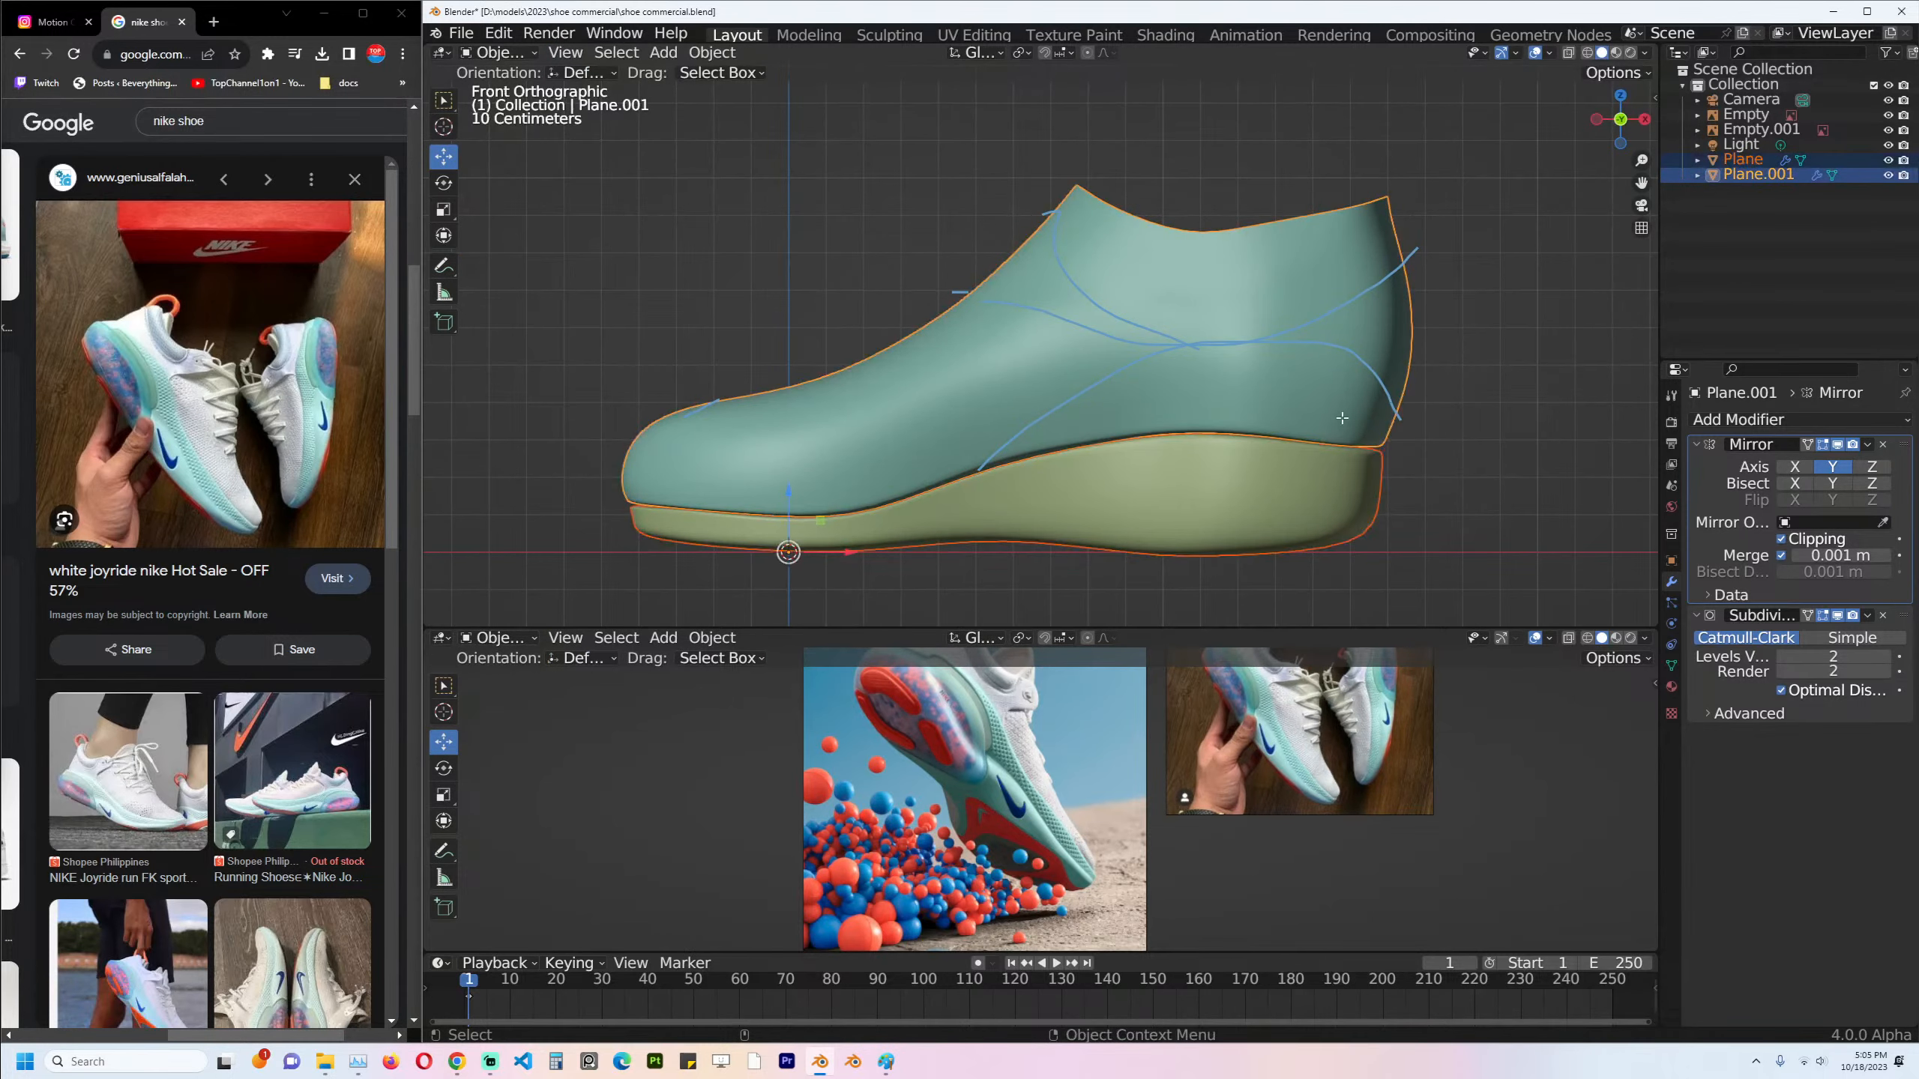
pyautogui.press('Tab')
pyautogui.press('c')
pyautogui.moveTo(1081, 425)
pyautogui.mouseDown()
pyautogui.moveTo(1073, 439)
pyautogui.moveTo(1418, 420)
pyautogui.mouseUp()
pyautogui.press('Escape')
pyautogui.press('g')
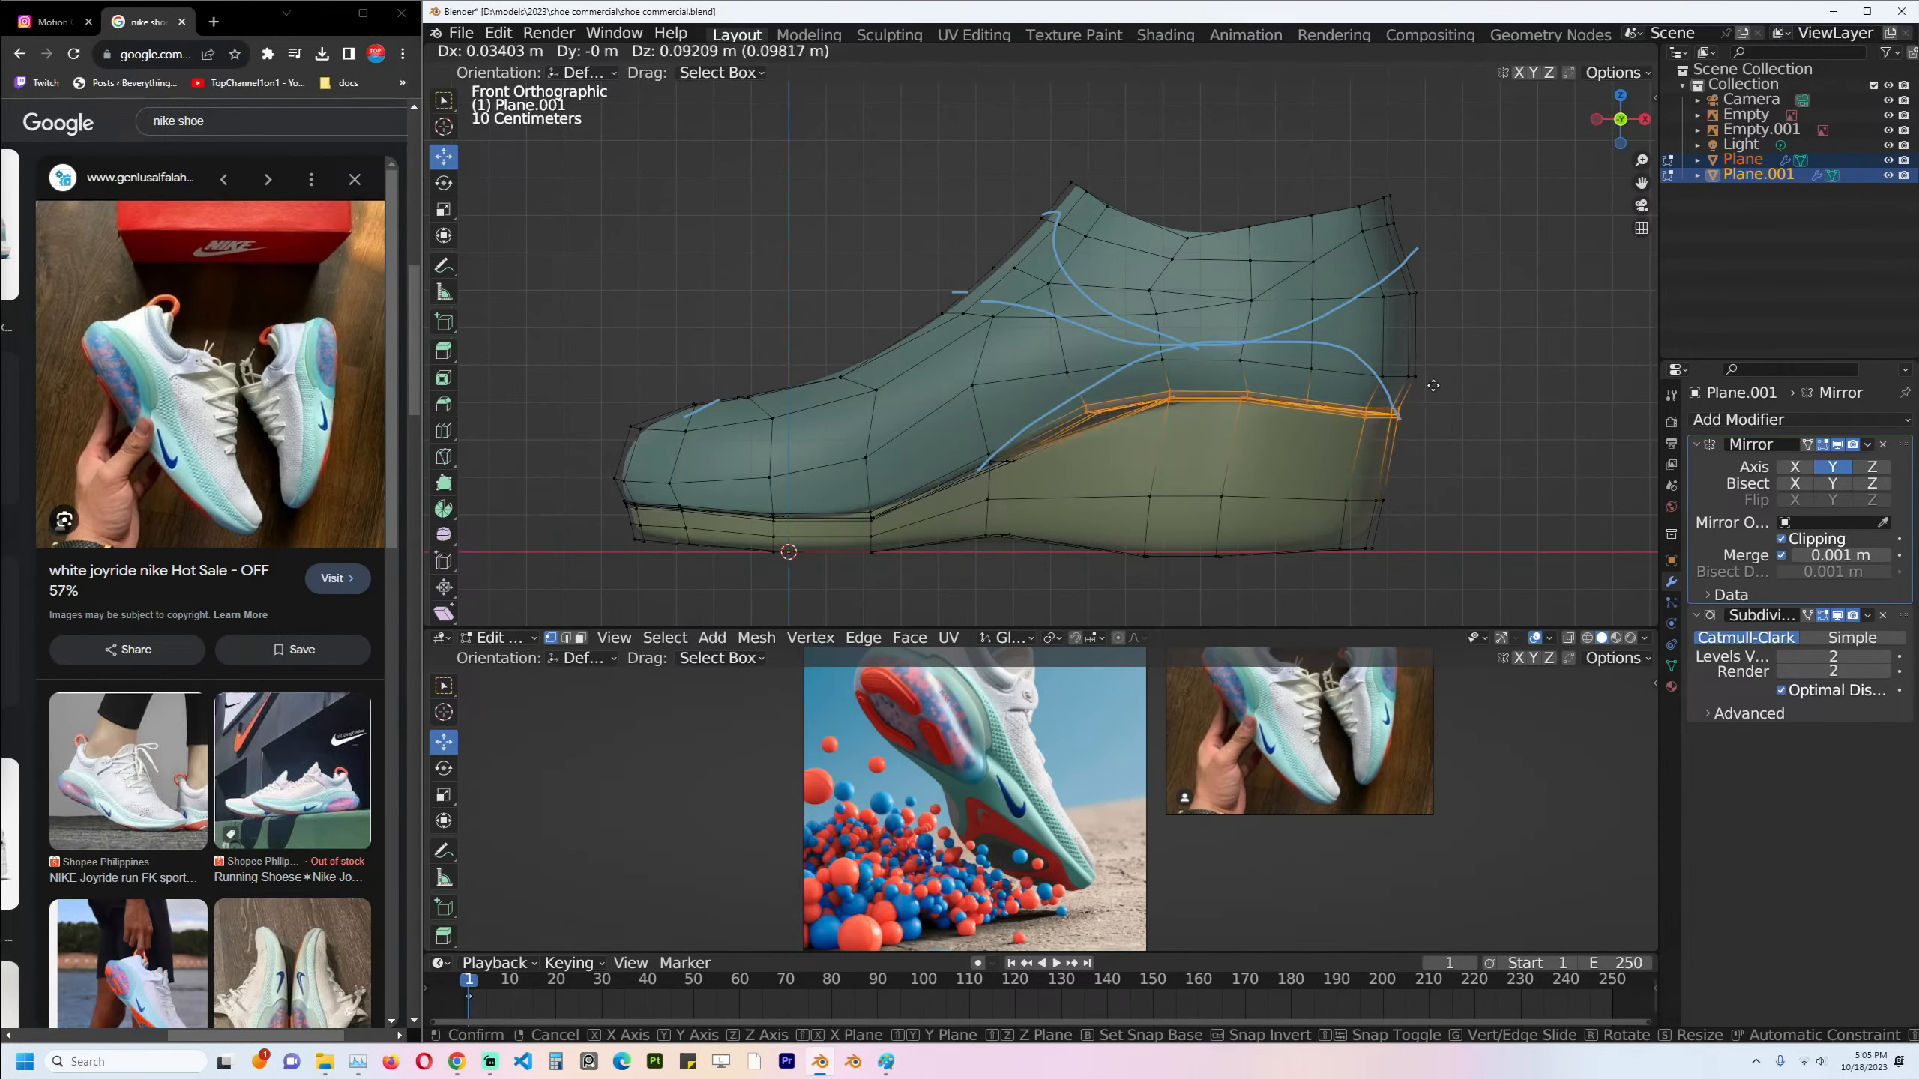
pyautogui.click(1436, 385)
pyautogui.hotkey('alt', 'a')
pyautogui.press('b')
pyautogui.moveTo(1217, 372); pyautogui.dragTo(1218, 369)
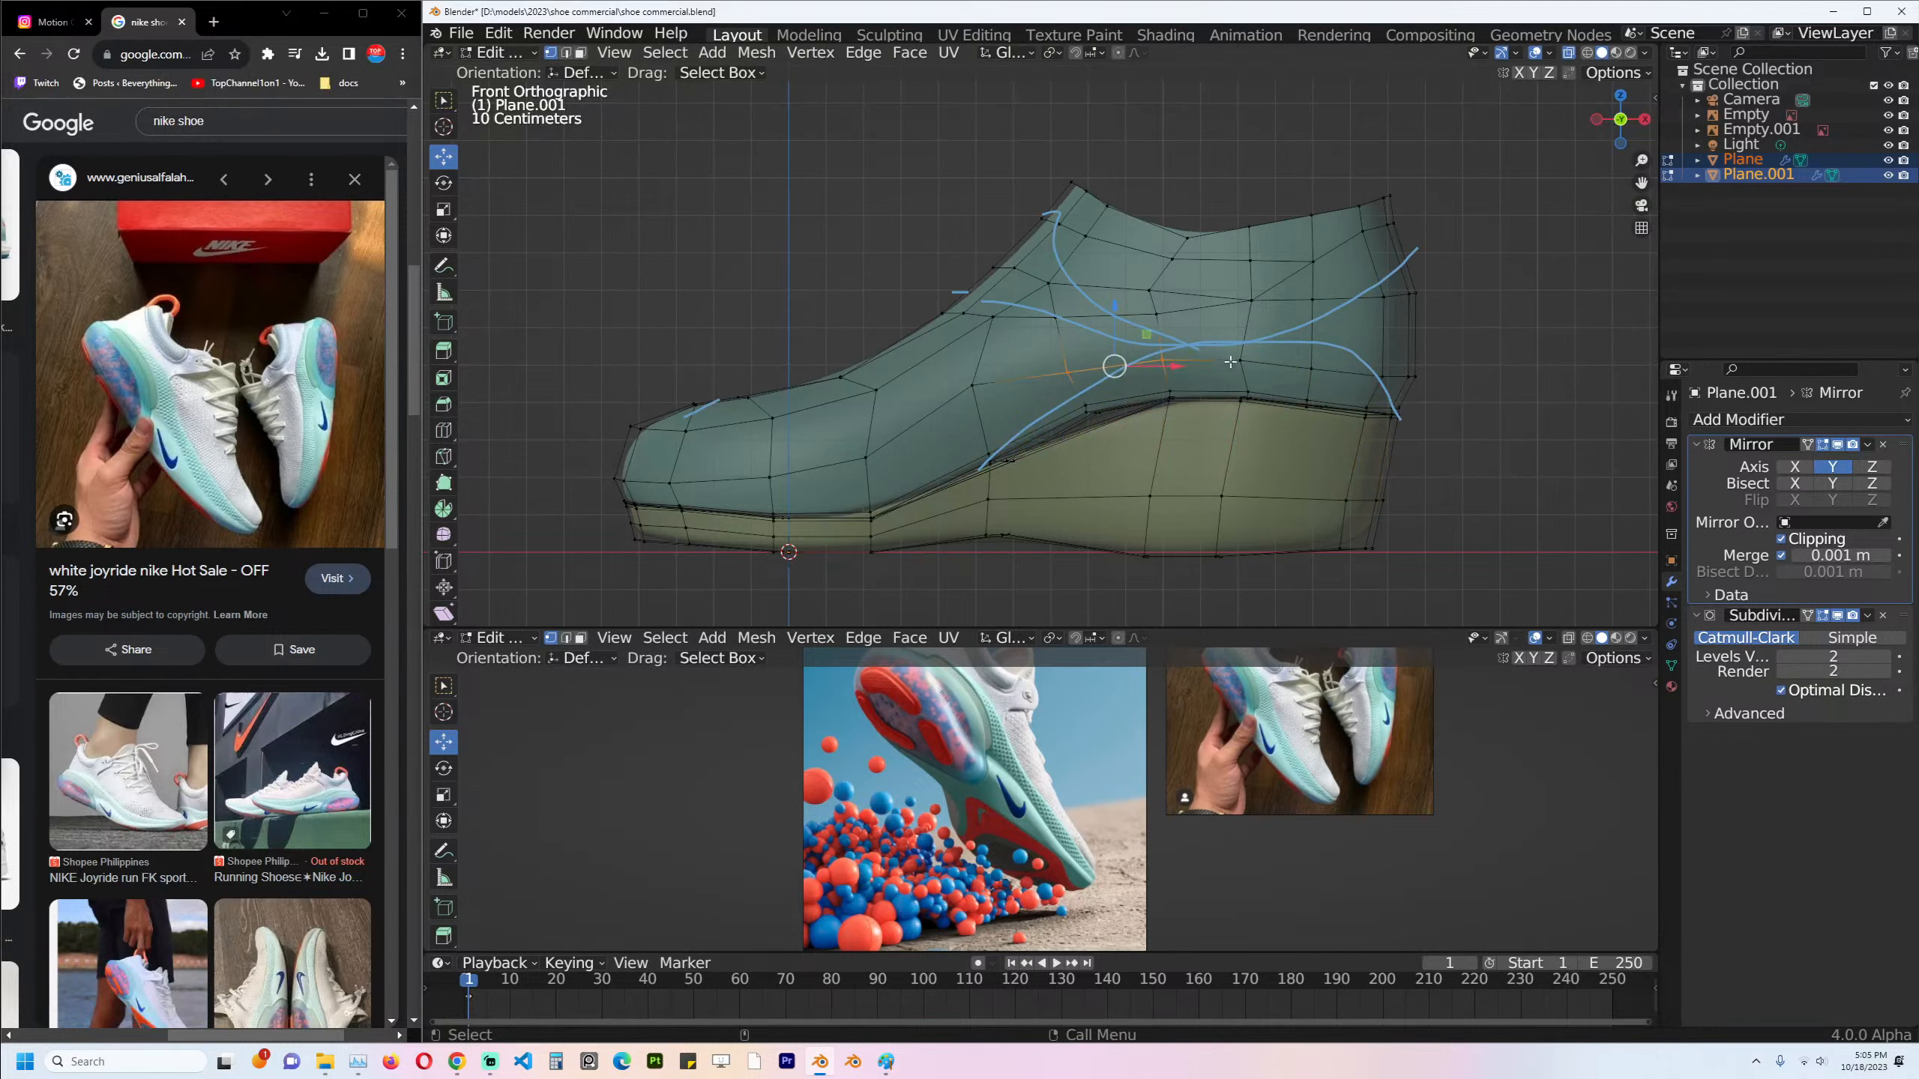
# Delete the topmost vertex loop around the upper's ankle collar.
pyautogui.scroll(2, 1236, 292)
pyautogui.scroll(1, 1236, 292)
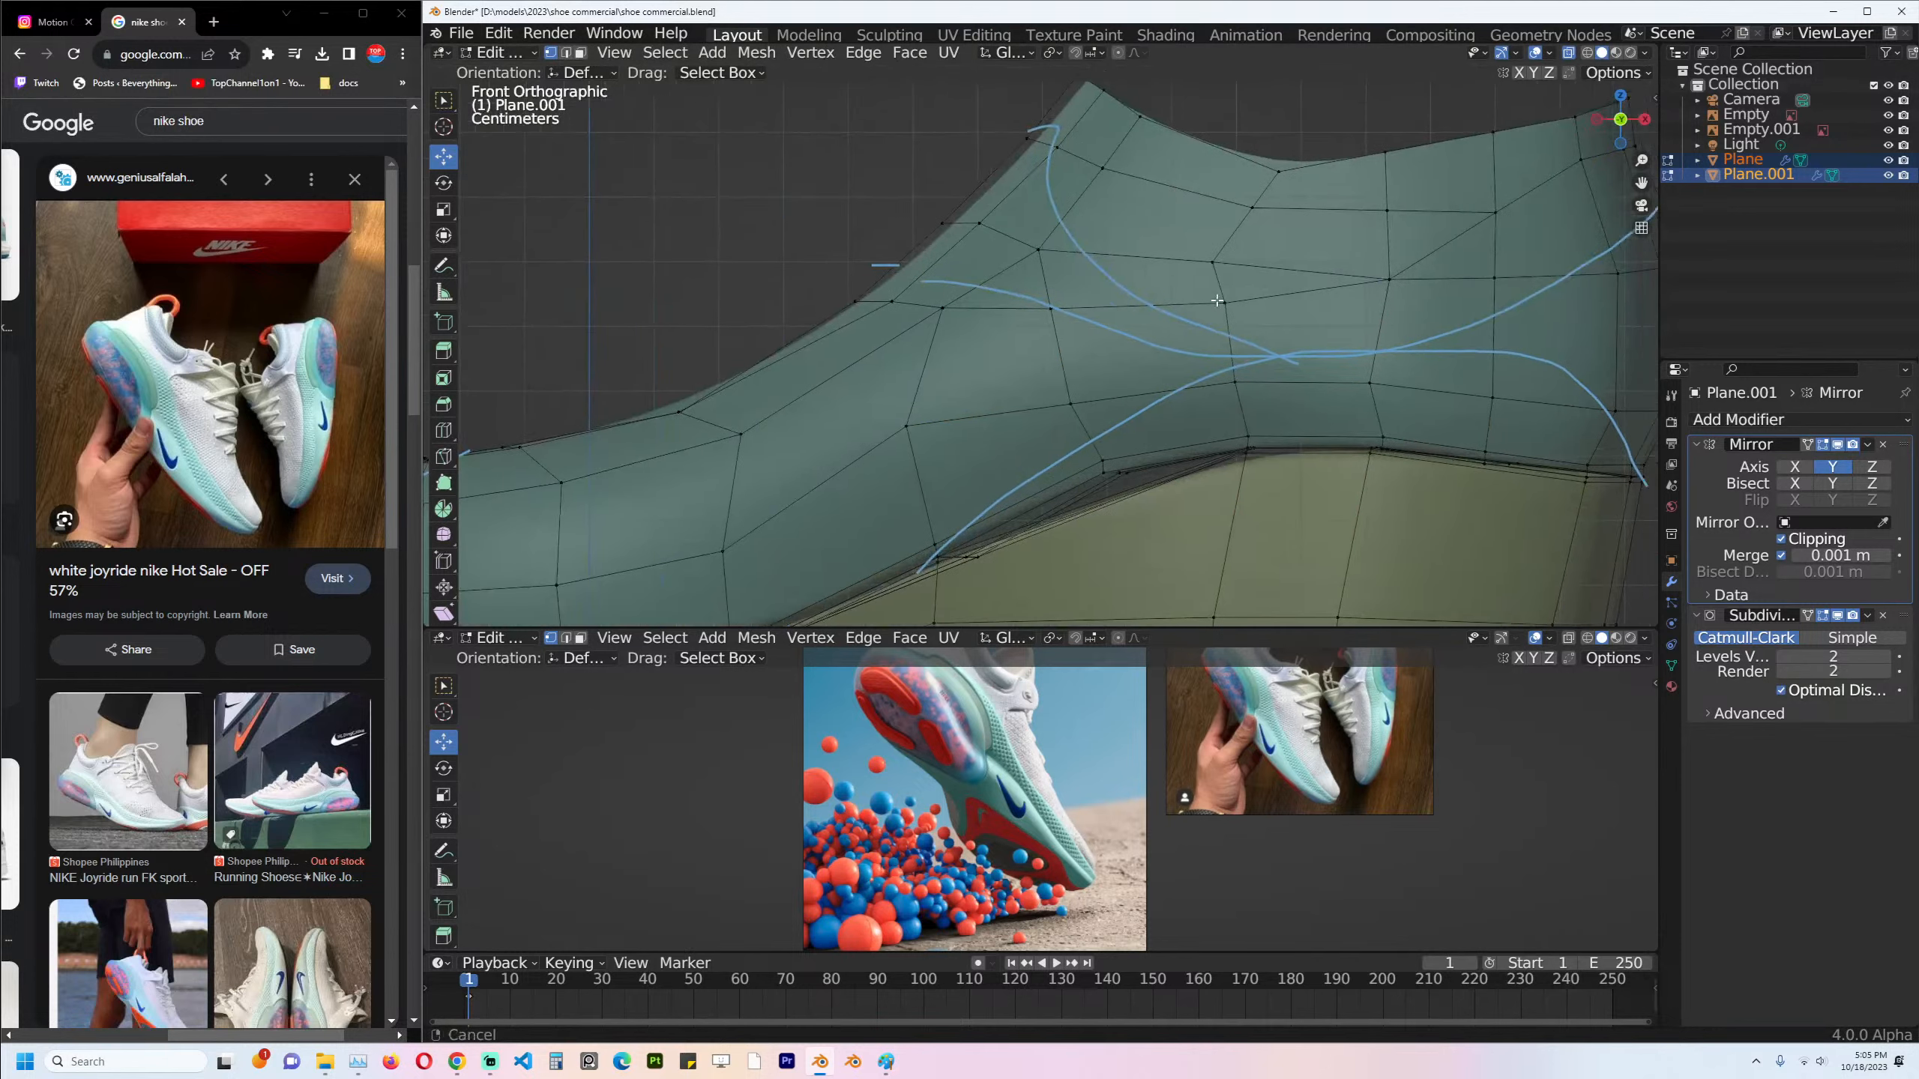
pyautogui.scroll(-1, 1228, 257)
pyautogui.keyDown('shift'); pyautogui.moveTo(1223, 240); pyautogui.dragTo(1114, 304, button='middle'); pyautogui.keyUp('shift')
pyautogui.keyDown('alt'); pyautogui.click(1237, 265); pyautogui.keyUp('alt')
pyautogui.keyDown('alt'); pyautogui.click(1197, 244); pyautogui.keyUp('alt')
pyautogui.press('x')
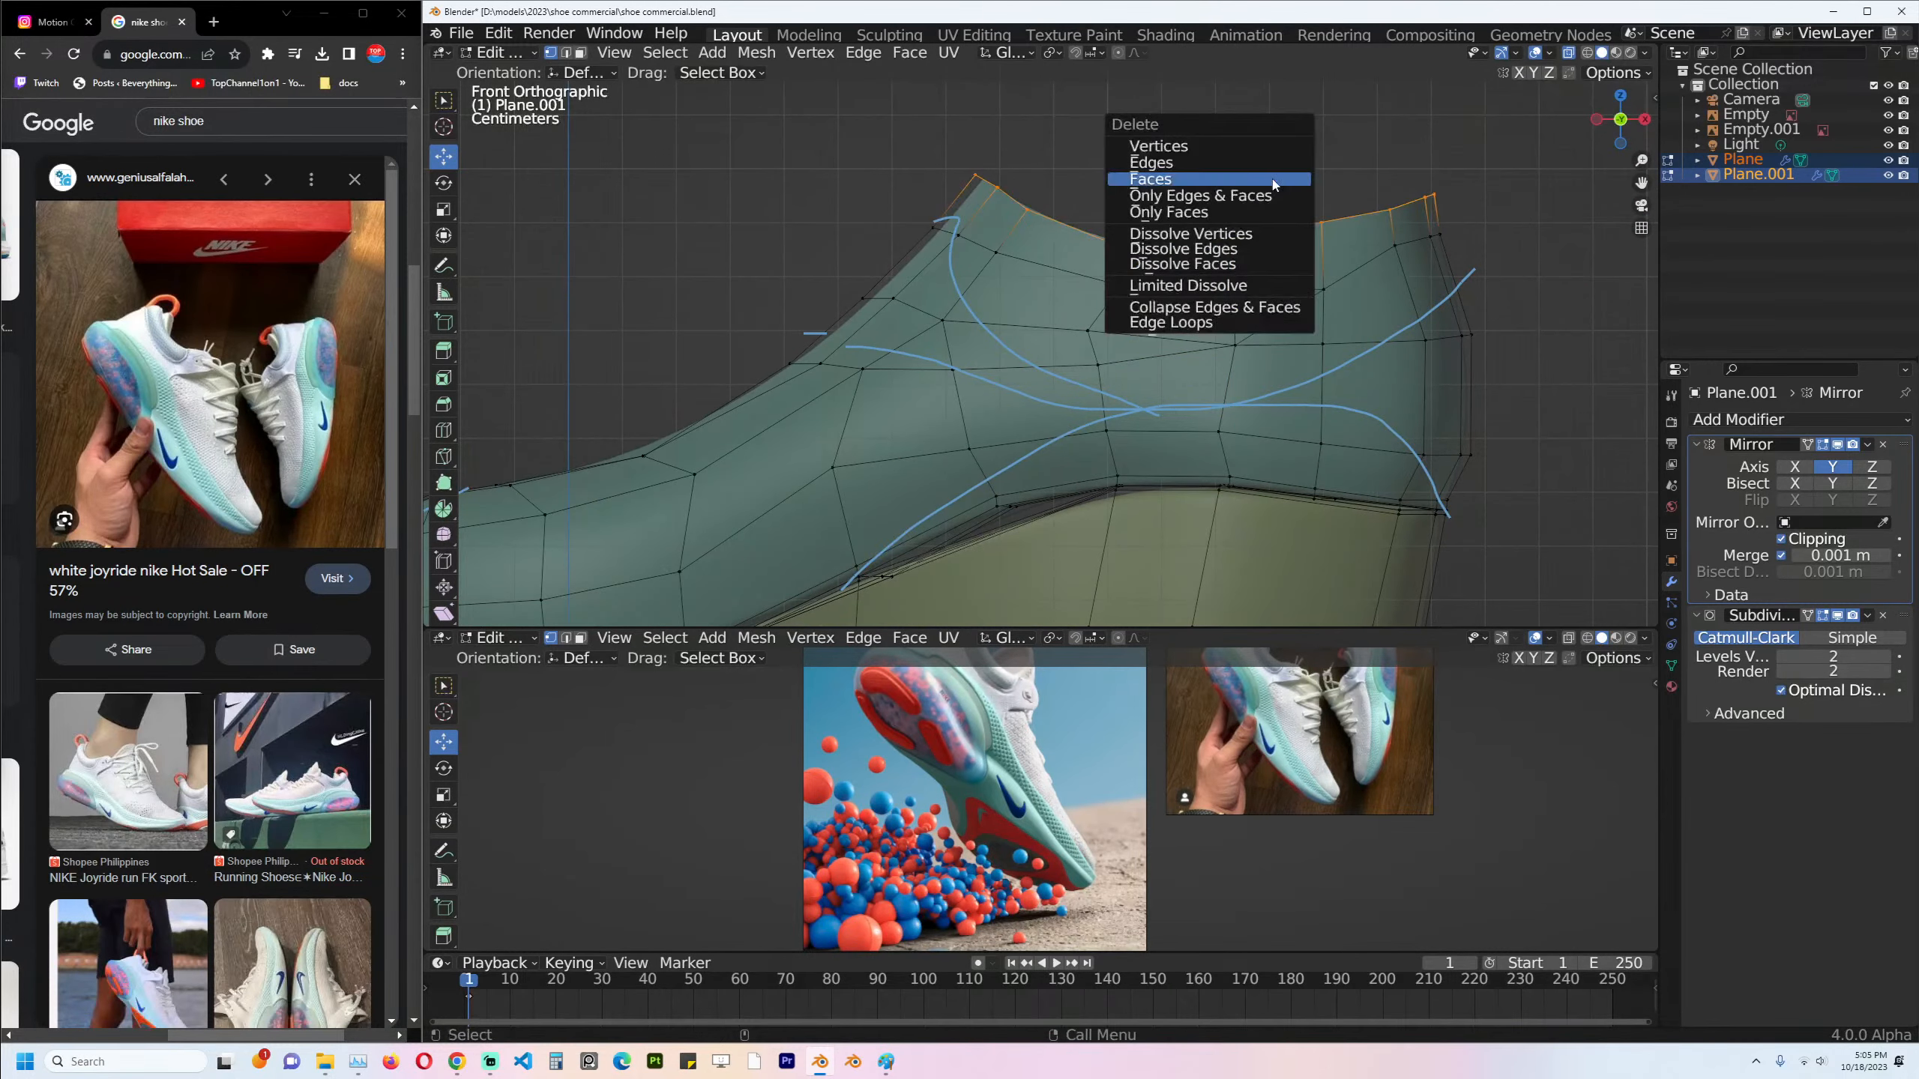
pyautogui.click(1276, 148)
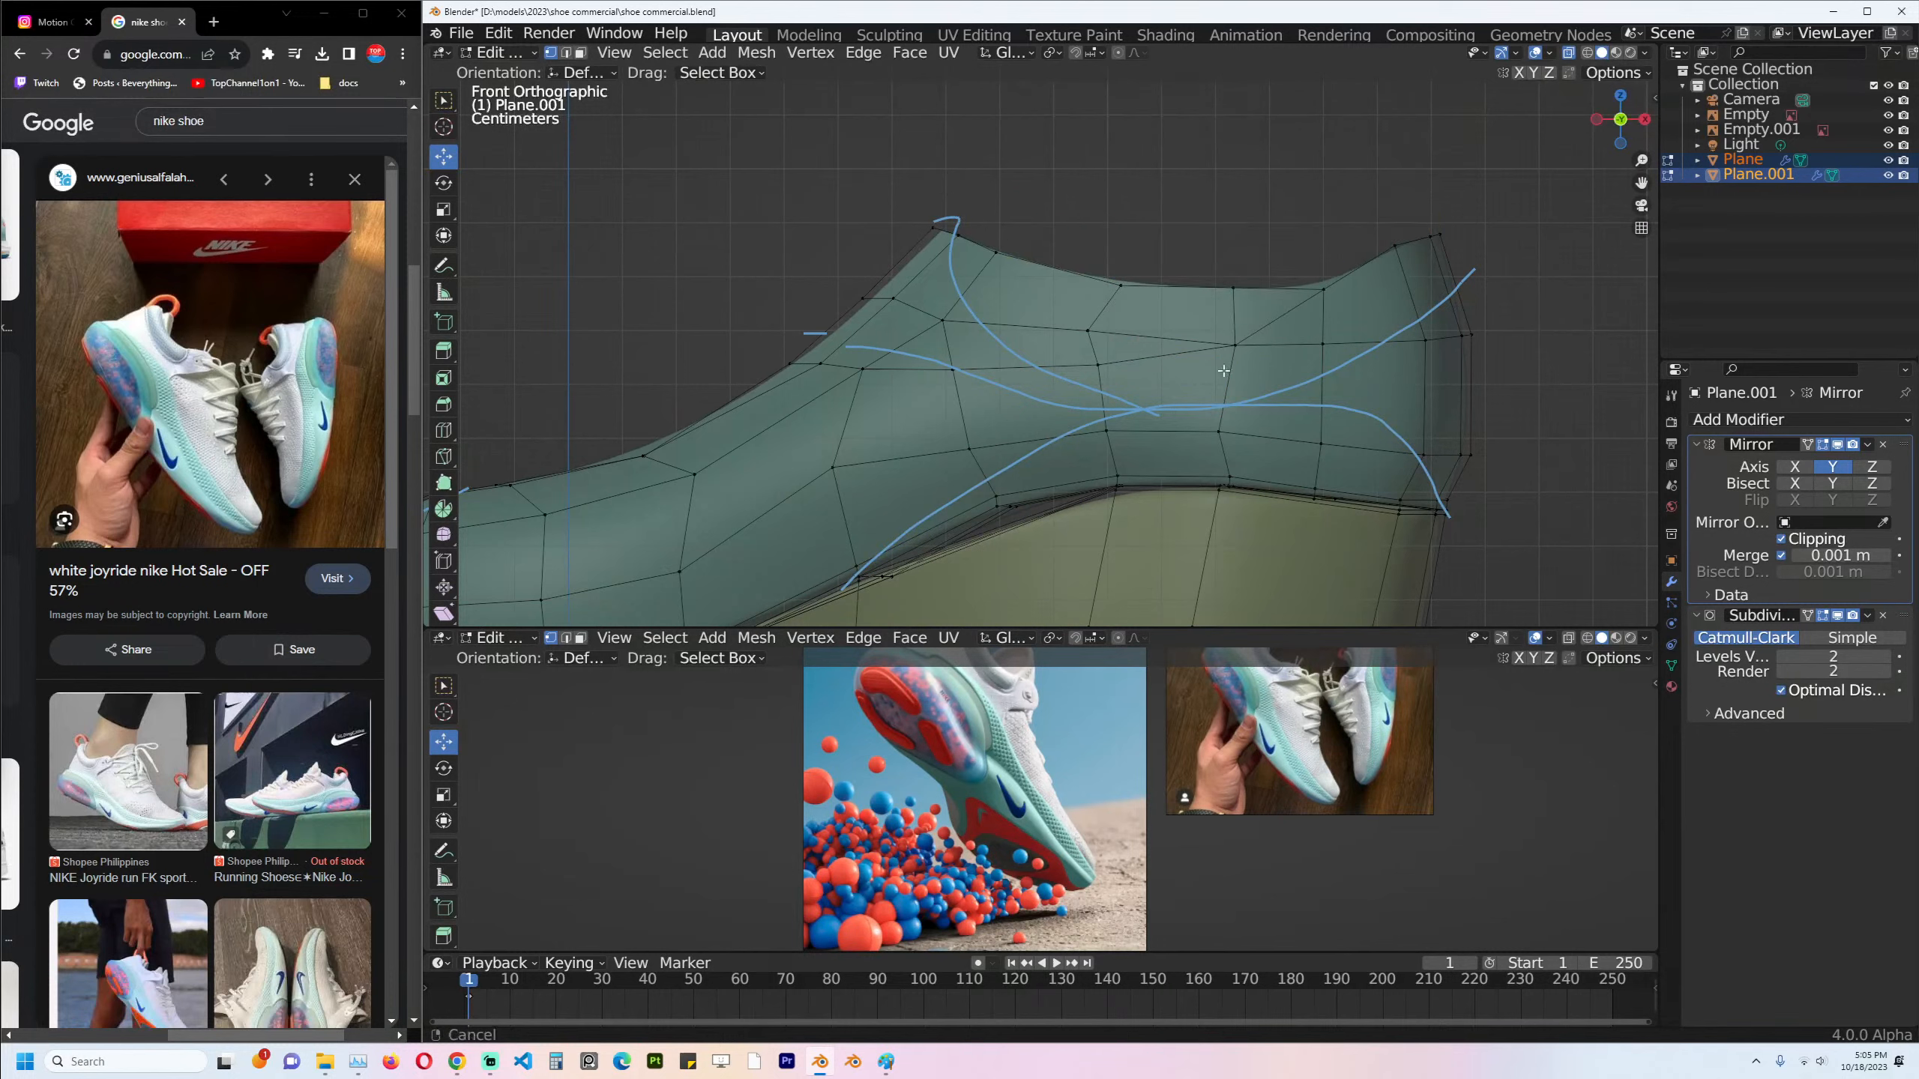
# Adjust the side vertices between the lowered collar and the heel seam to even out their spacing.
pyautogui.keyDown('shift'); pyautogui.moveTo(1226, 368); pyautogui.dragTo(1224, 351, button='middle'); pyautogui.keyUp('shift')
pyautogui.click(1224, 325)
pyautogui.click(1162, 419)
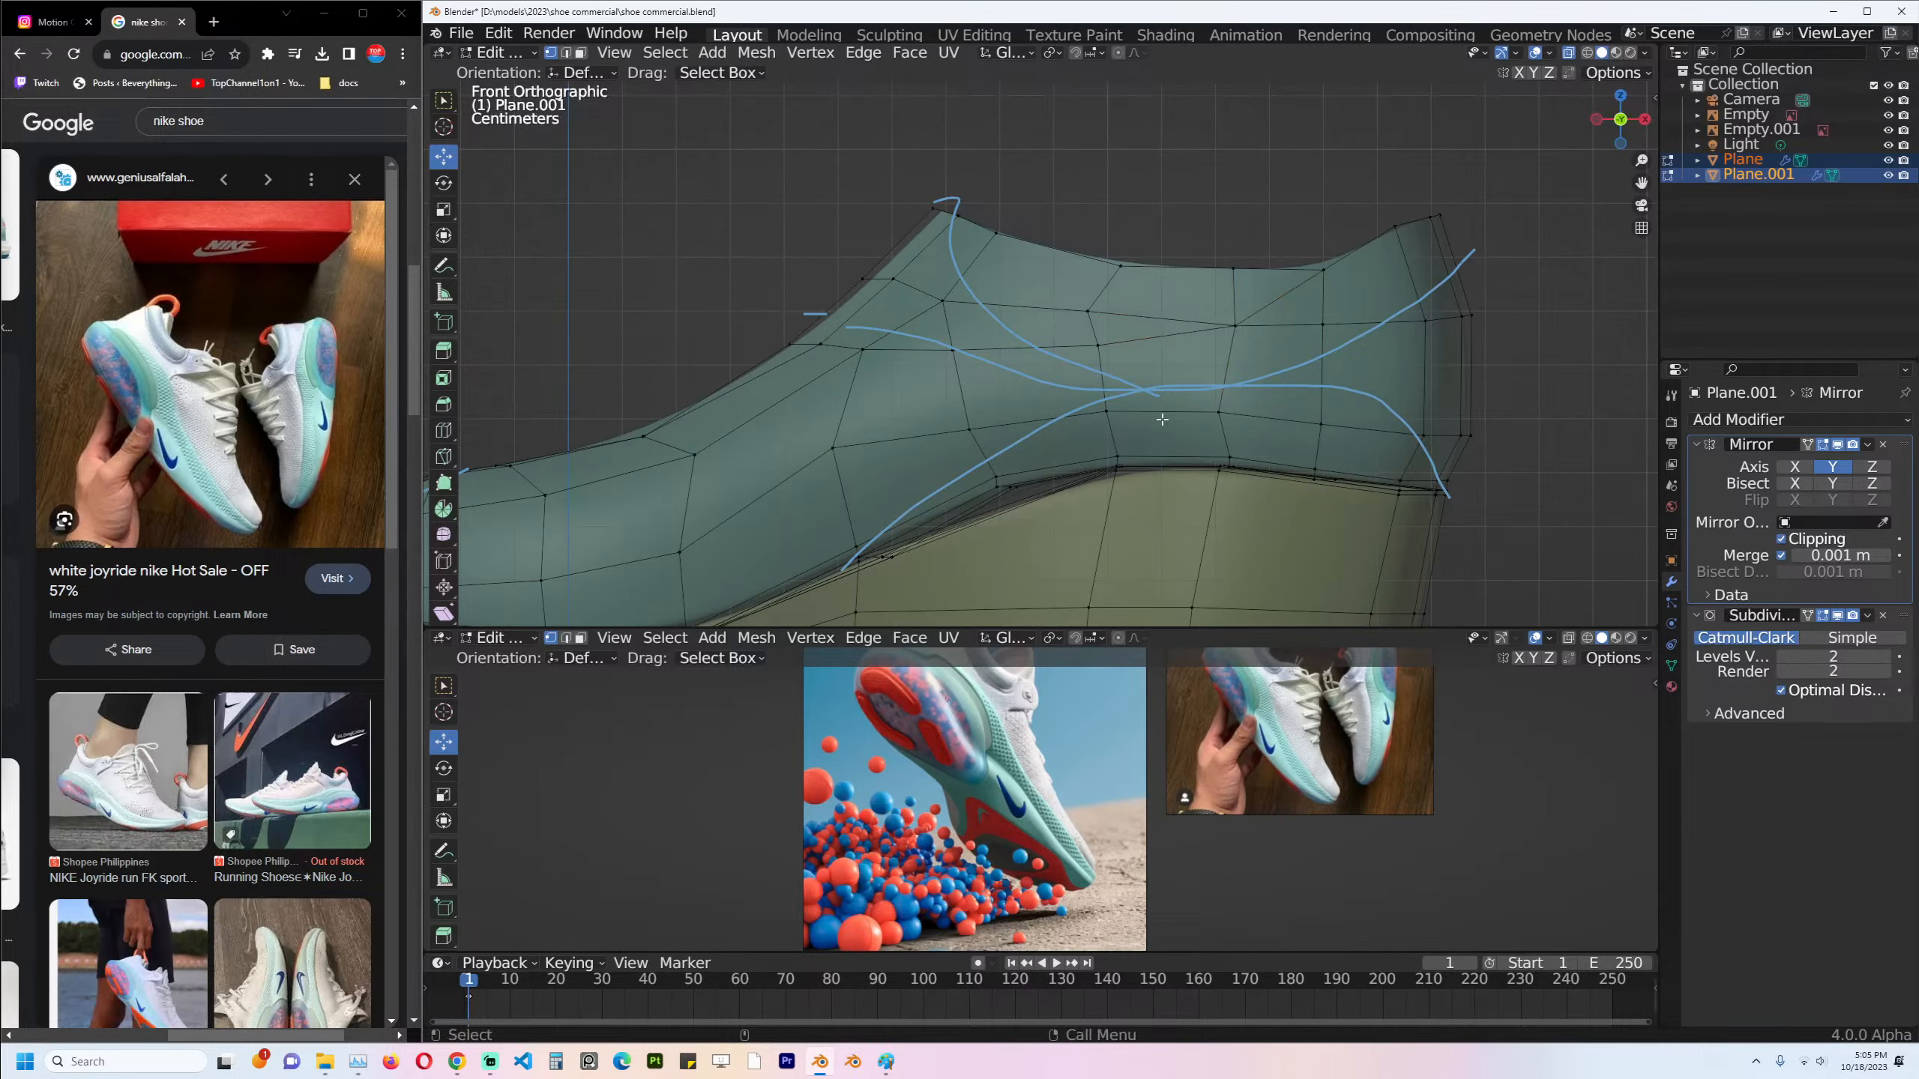
pyautogui.click(1122, 346)
pyautogui.click(953, 351)
pyautogui.click(1088, 310)
pyautogui.click(1118, 375)
# Reposition the overlapping seam vertices of the upper and sole where the sole rises toward the heel.
pyautogui.keyDown('shift'); pyautogui.moveTo(1056, 497); pyautogui.dragTo(1067, 386, button='middle'); pyautogui.keyUp('shift')
pyautogui.moveTo(963, 394); pyautogui.dragTo(1036, 413)
pyautogui.press('g')
pyautogui.click(1057, 381)
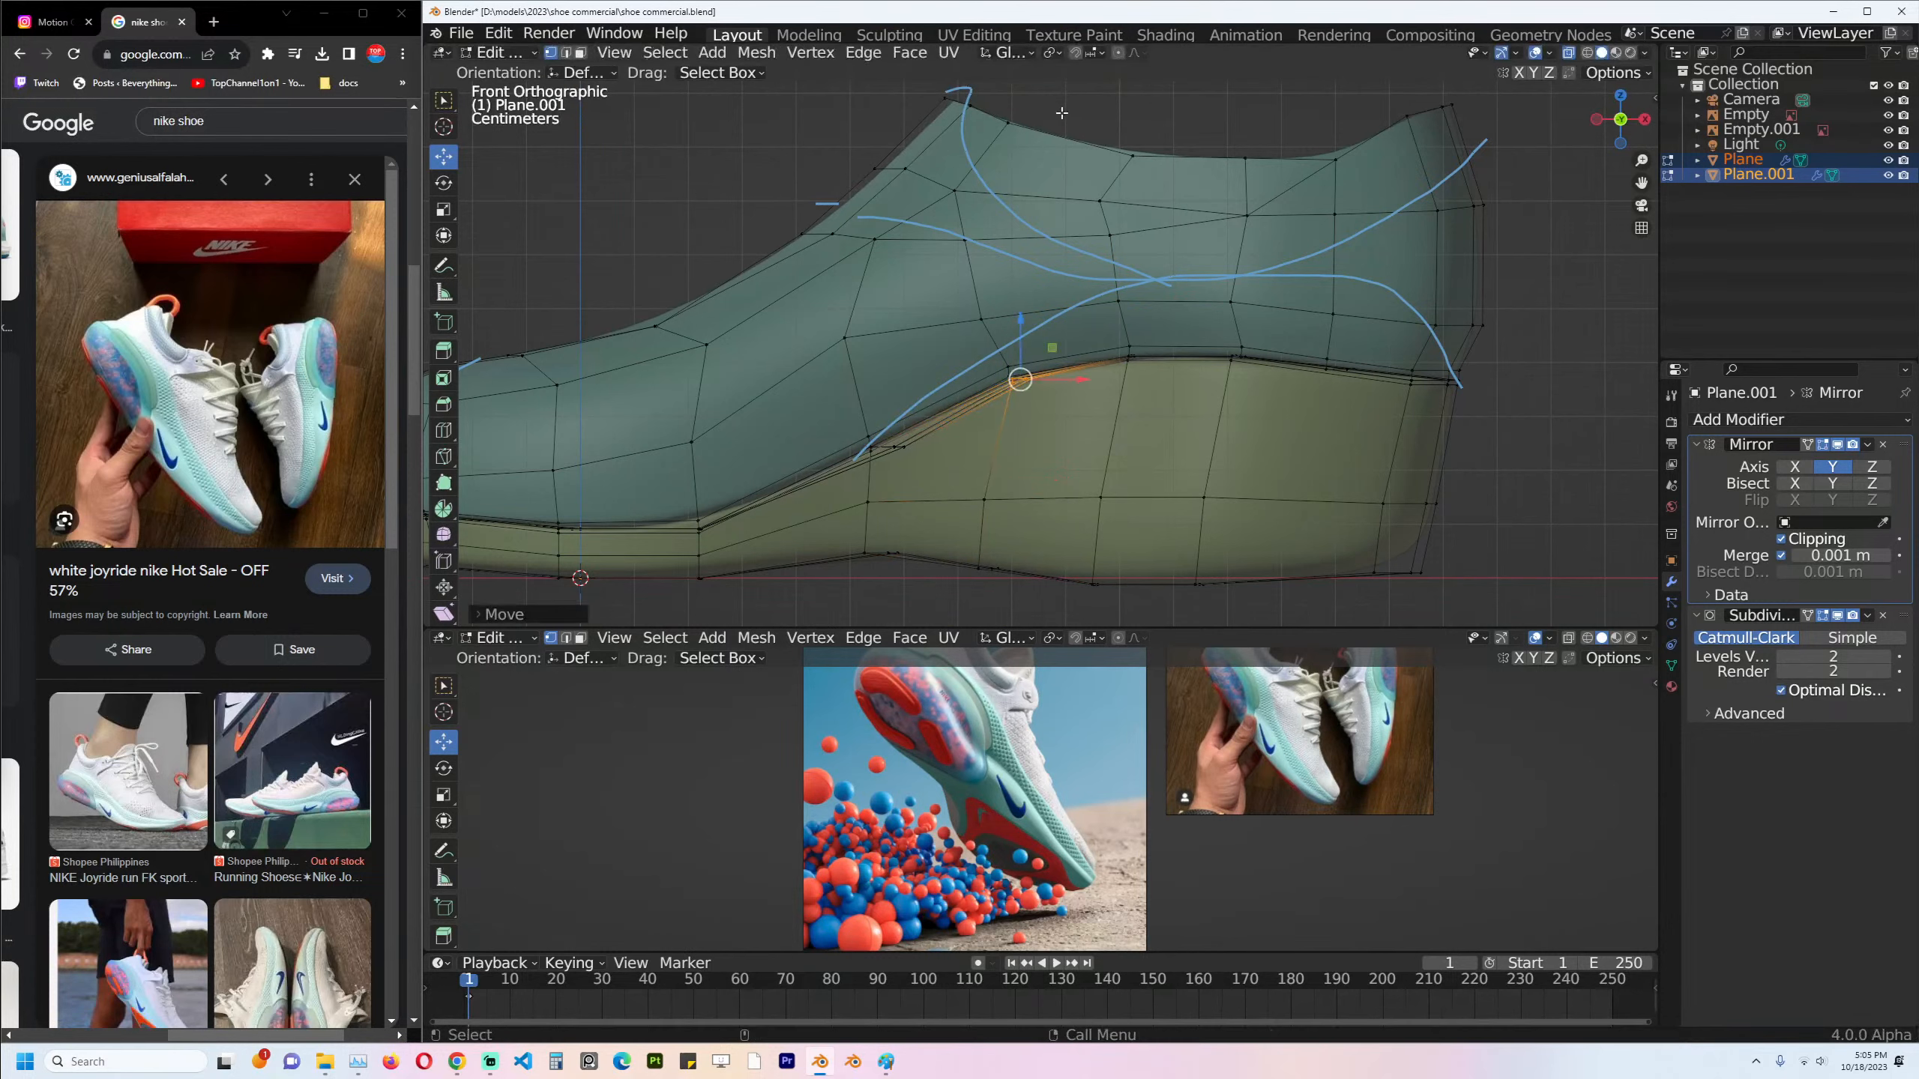
# Leave the combined editing of both objects and open only the sole mesh for editing.
pyautogui.press('Tab')
pyautogui.scroll(-5, 1178, 400)
pyautogui.scroll(2, 1179, 401)
pyautogui.click(1179, 400)
pyautogui.moveTo(1178, 400); pyautogui.dragTo(1029, 377, button='middle')
pyautogui.press('Tab')
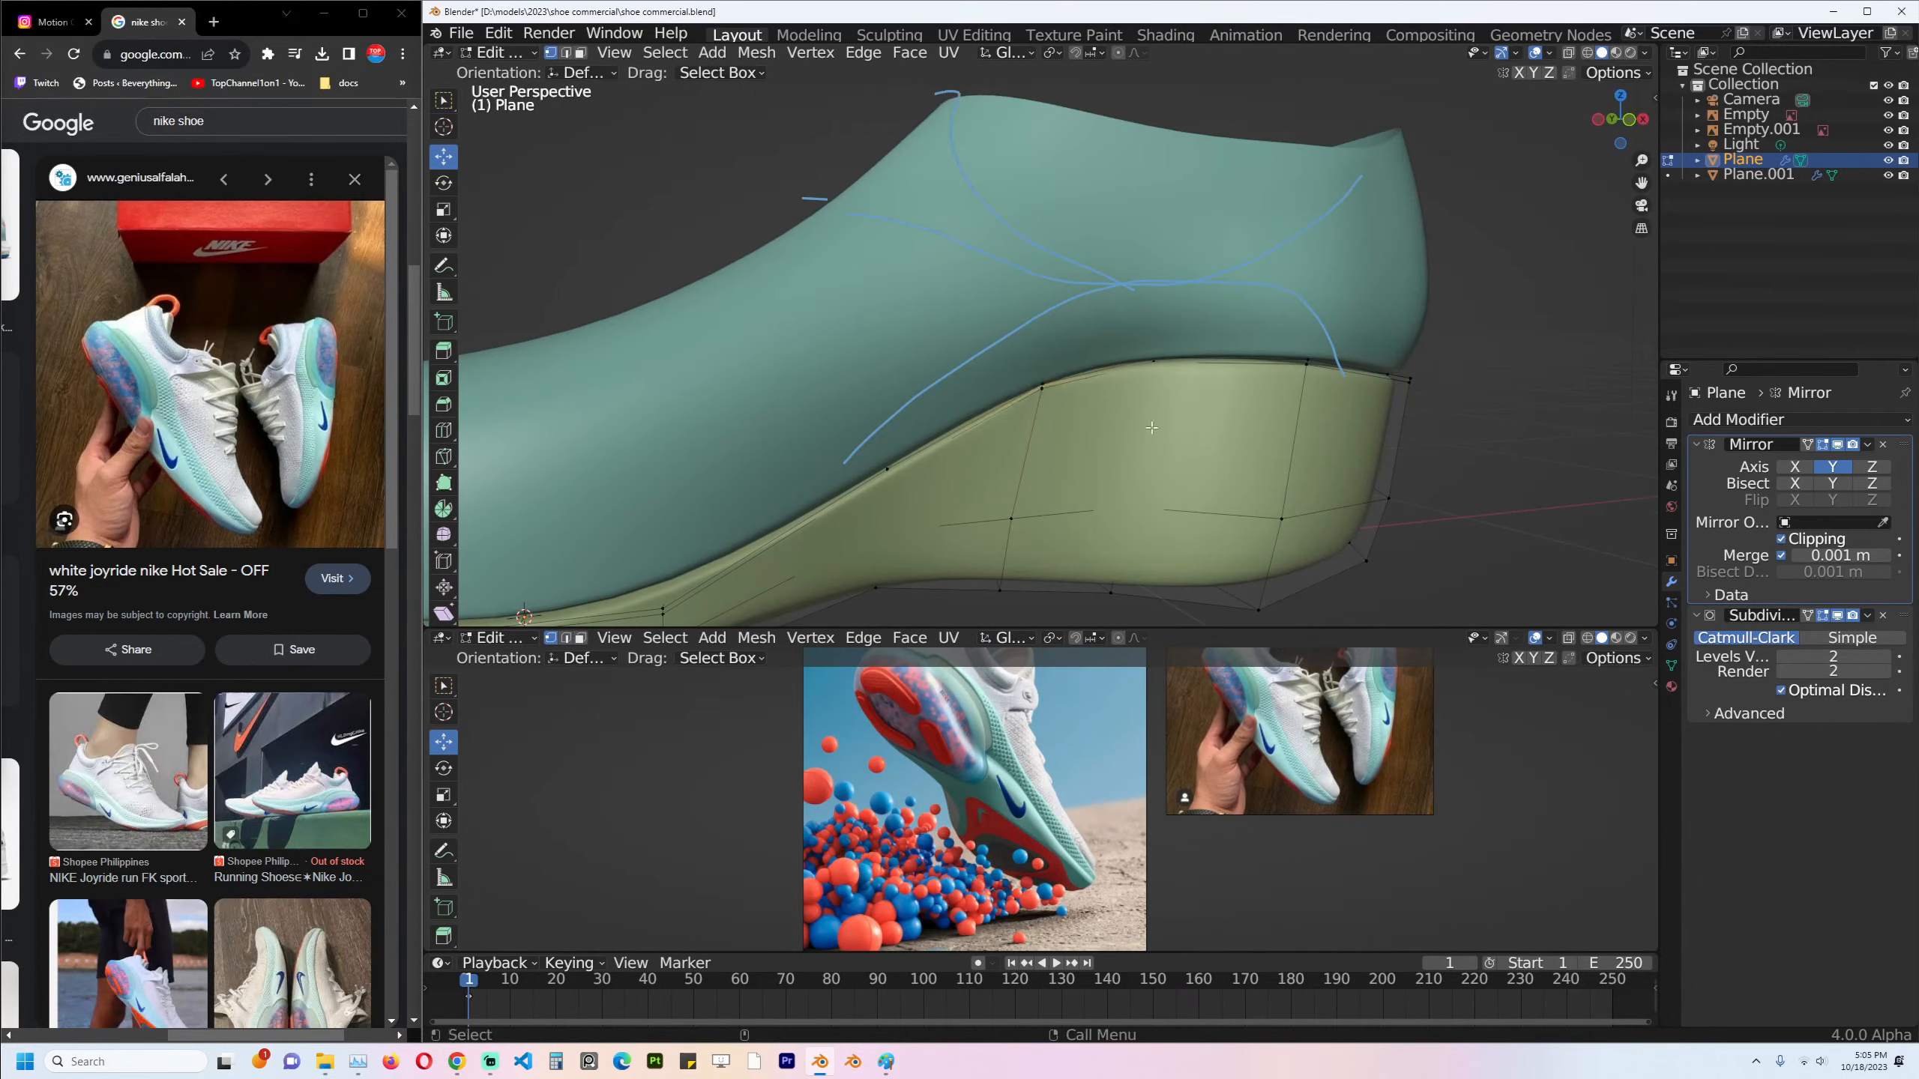
# Examine the sole's heel shape and vertex layout from the side and the rear.
pyautogui.scroll(-3, 1151, 428)
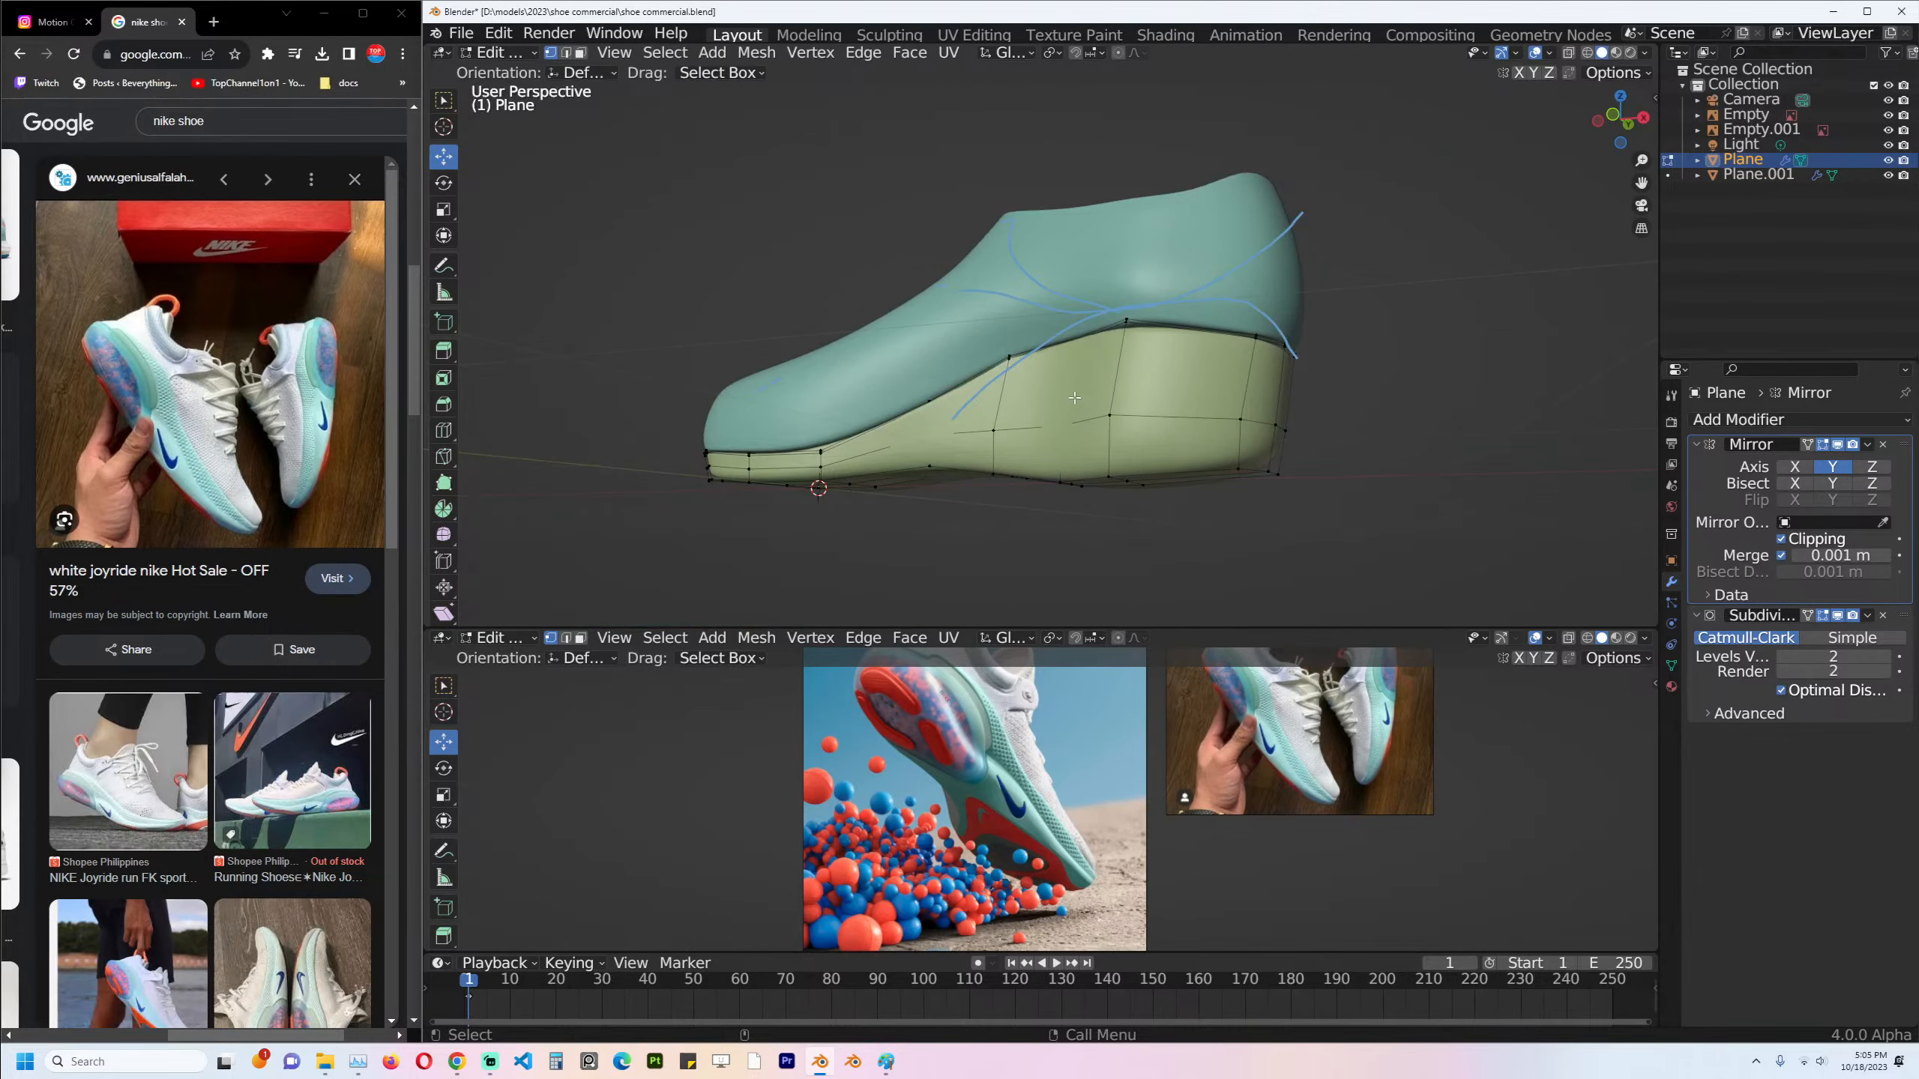
pyautogui.press('KP_3')
pyautogui.press('KP_1')
pyautogui.scroll(1, 1074, 397)
pyautogui.press('KP_3')
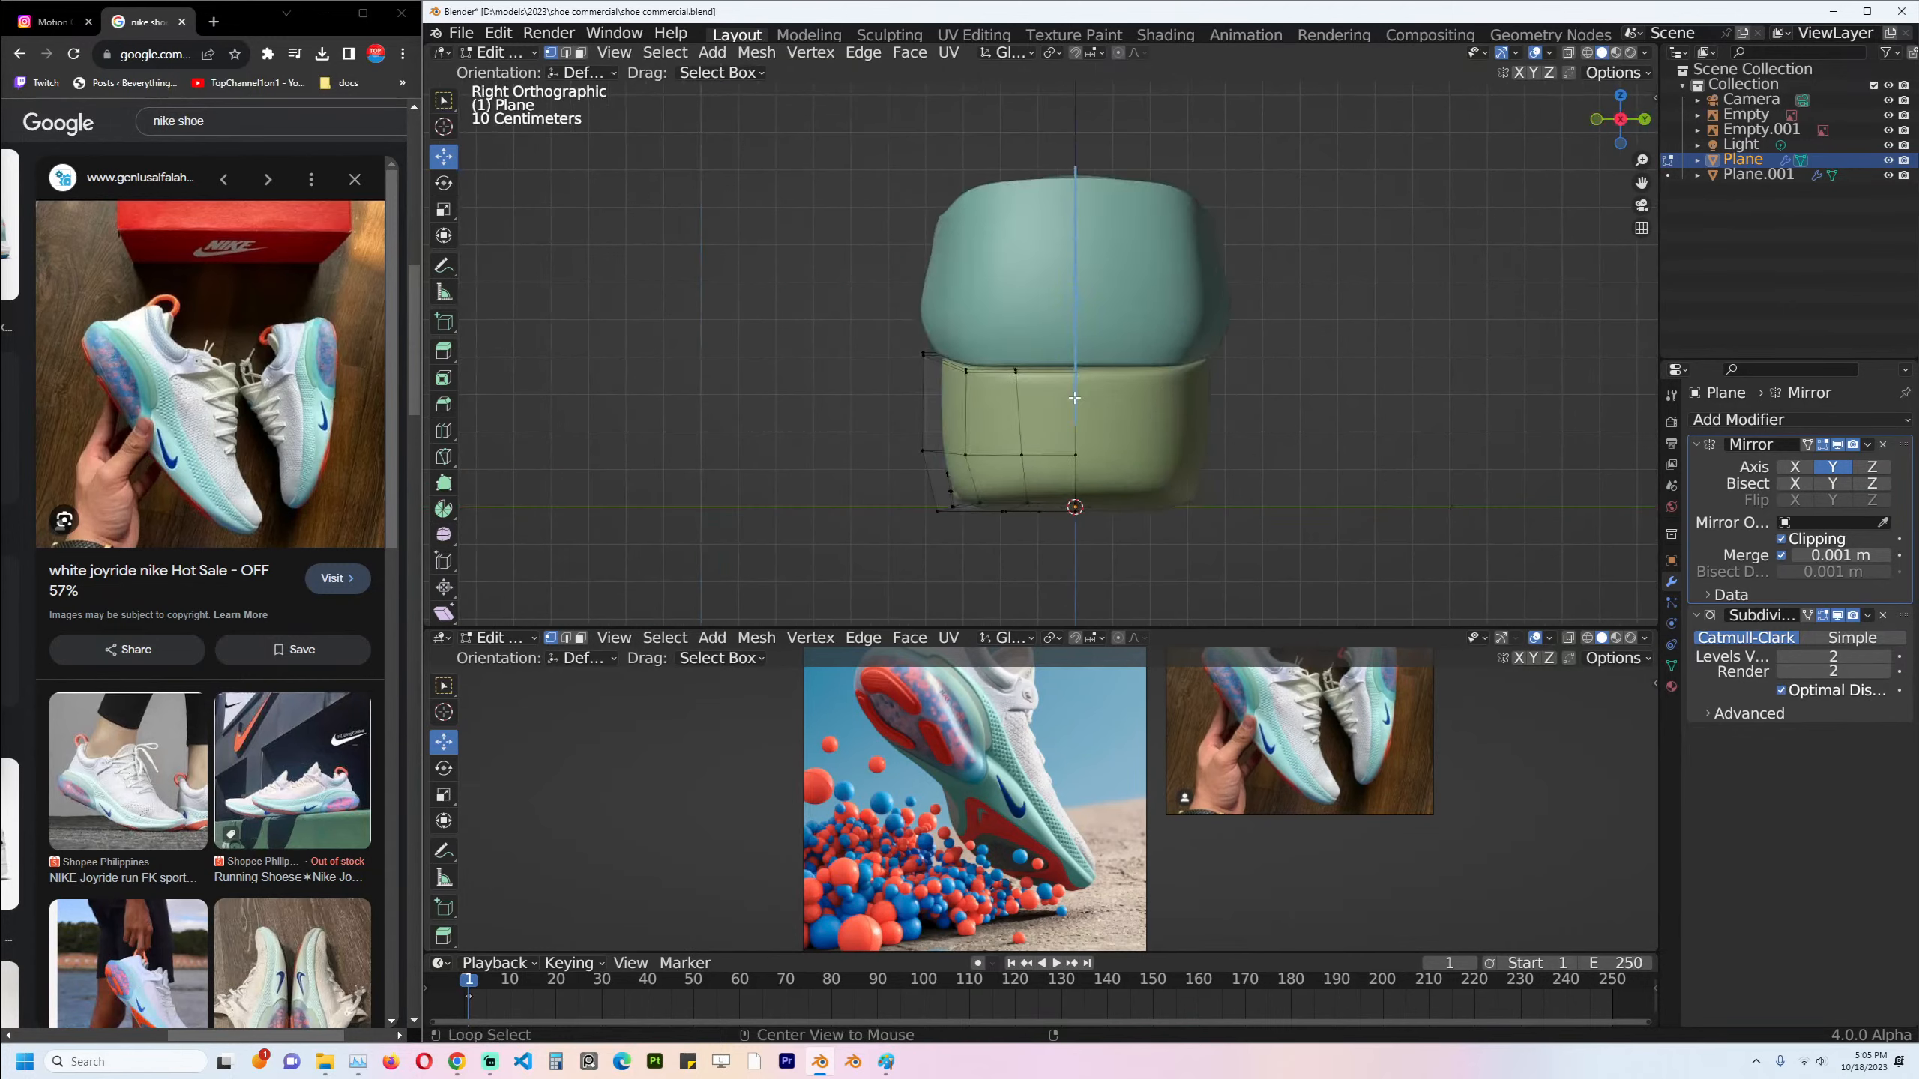
pyautogui.hotkey('alt', 'z')
pyautogui.hotkey('alt', 'z')
pyautogui.moveTo(1048, 461); pyautogui.dragTo(1201, 484, button='middle')
pyautogui.click(999, 463)
pyautogui.keyDown('ctrl'); pyautogui.click(1240, 466); pyautogui.keyUp('ctrl')
pyautogui.moveTo(1063, 487); pyautogui.dragTo(1051, 488)
pyautogui.click(1052, 489)
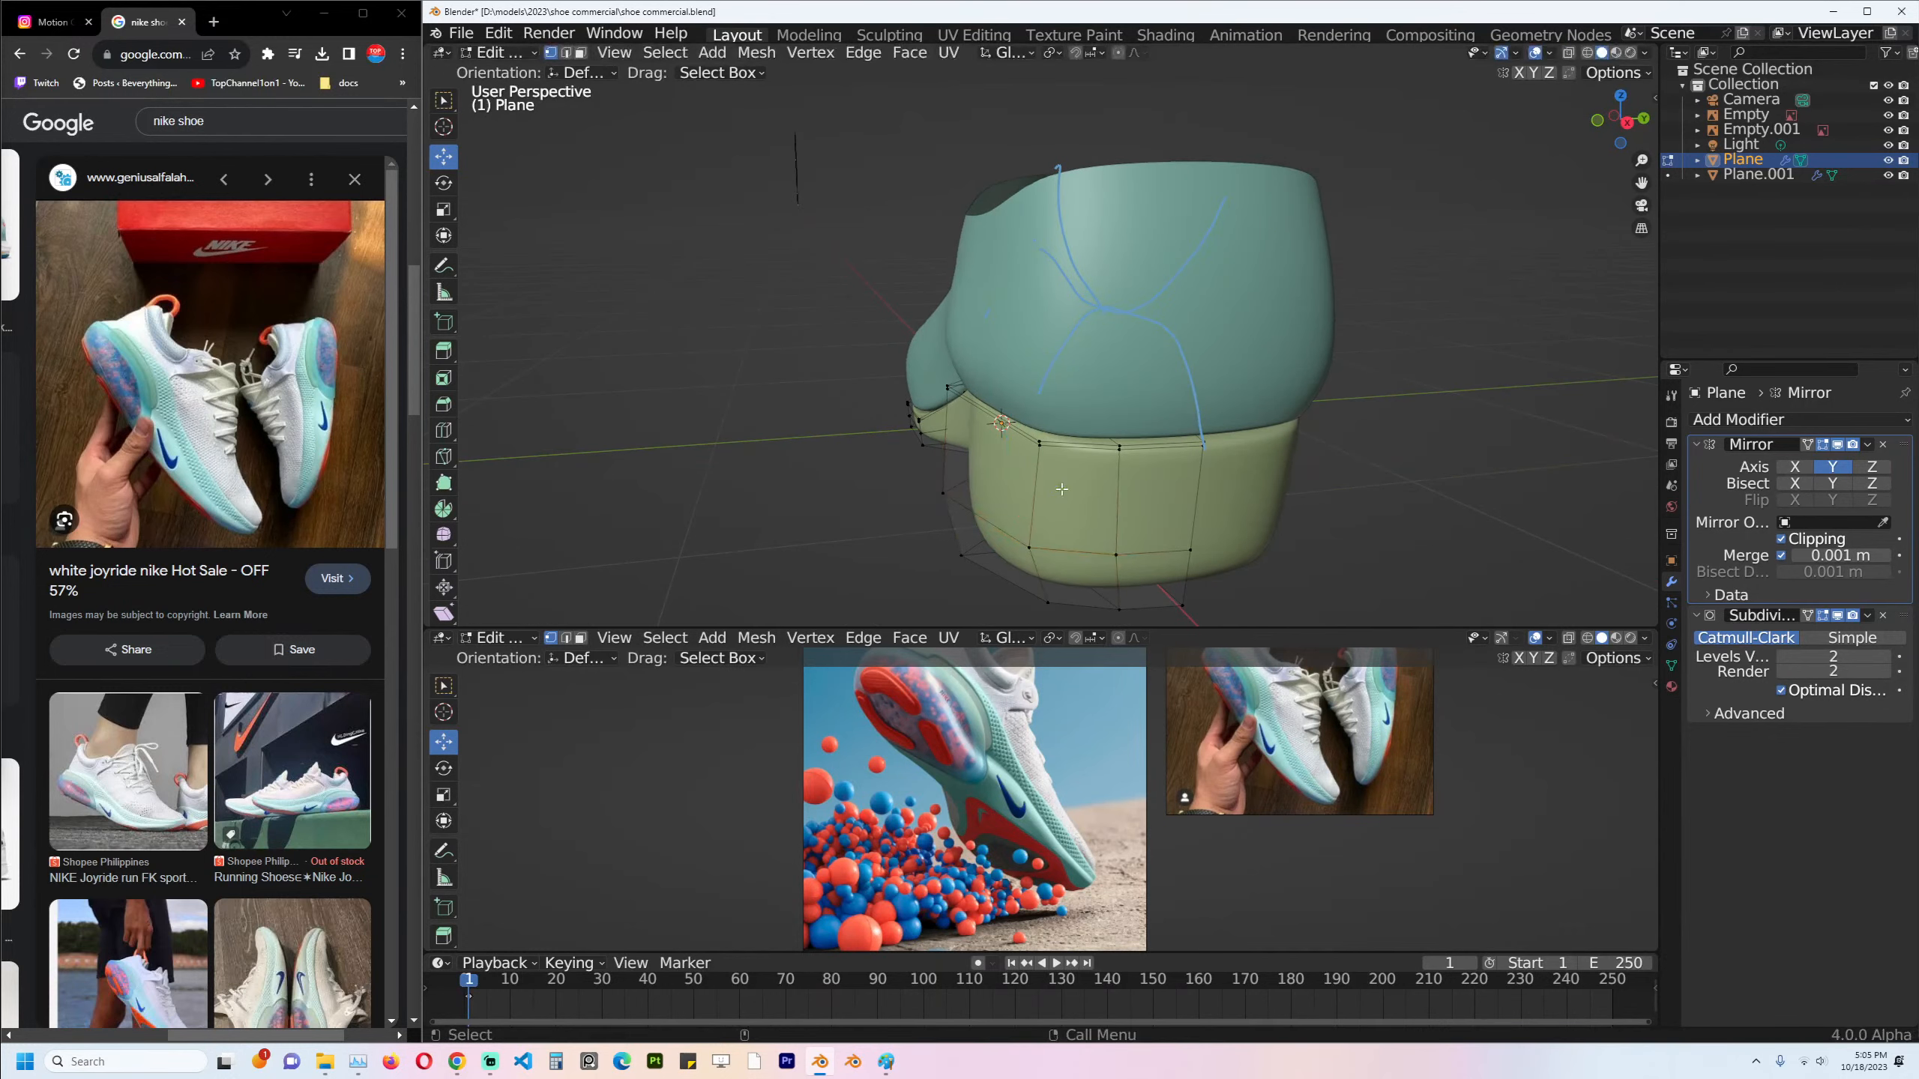
pyautogui.press('Tab')
pyautogui.press('KP_1')
pyautogui.keyDown('shift'); pyautogui.moveTo(1115, 436); pyautogui.dragTo(1168, 353, button='middle'); pyautogui.keyUp('shift')
pyautogui.press('KP_1')
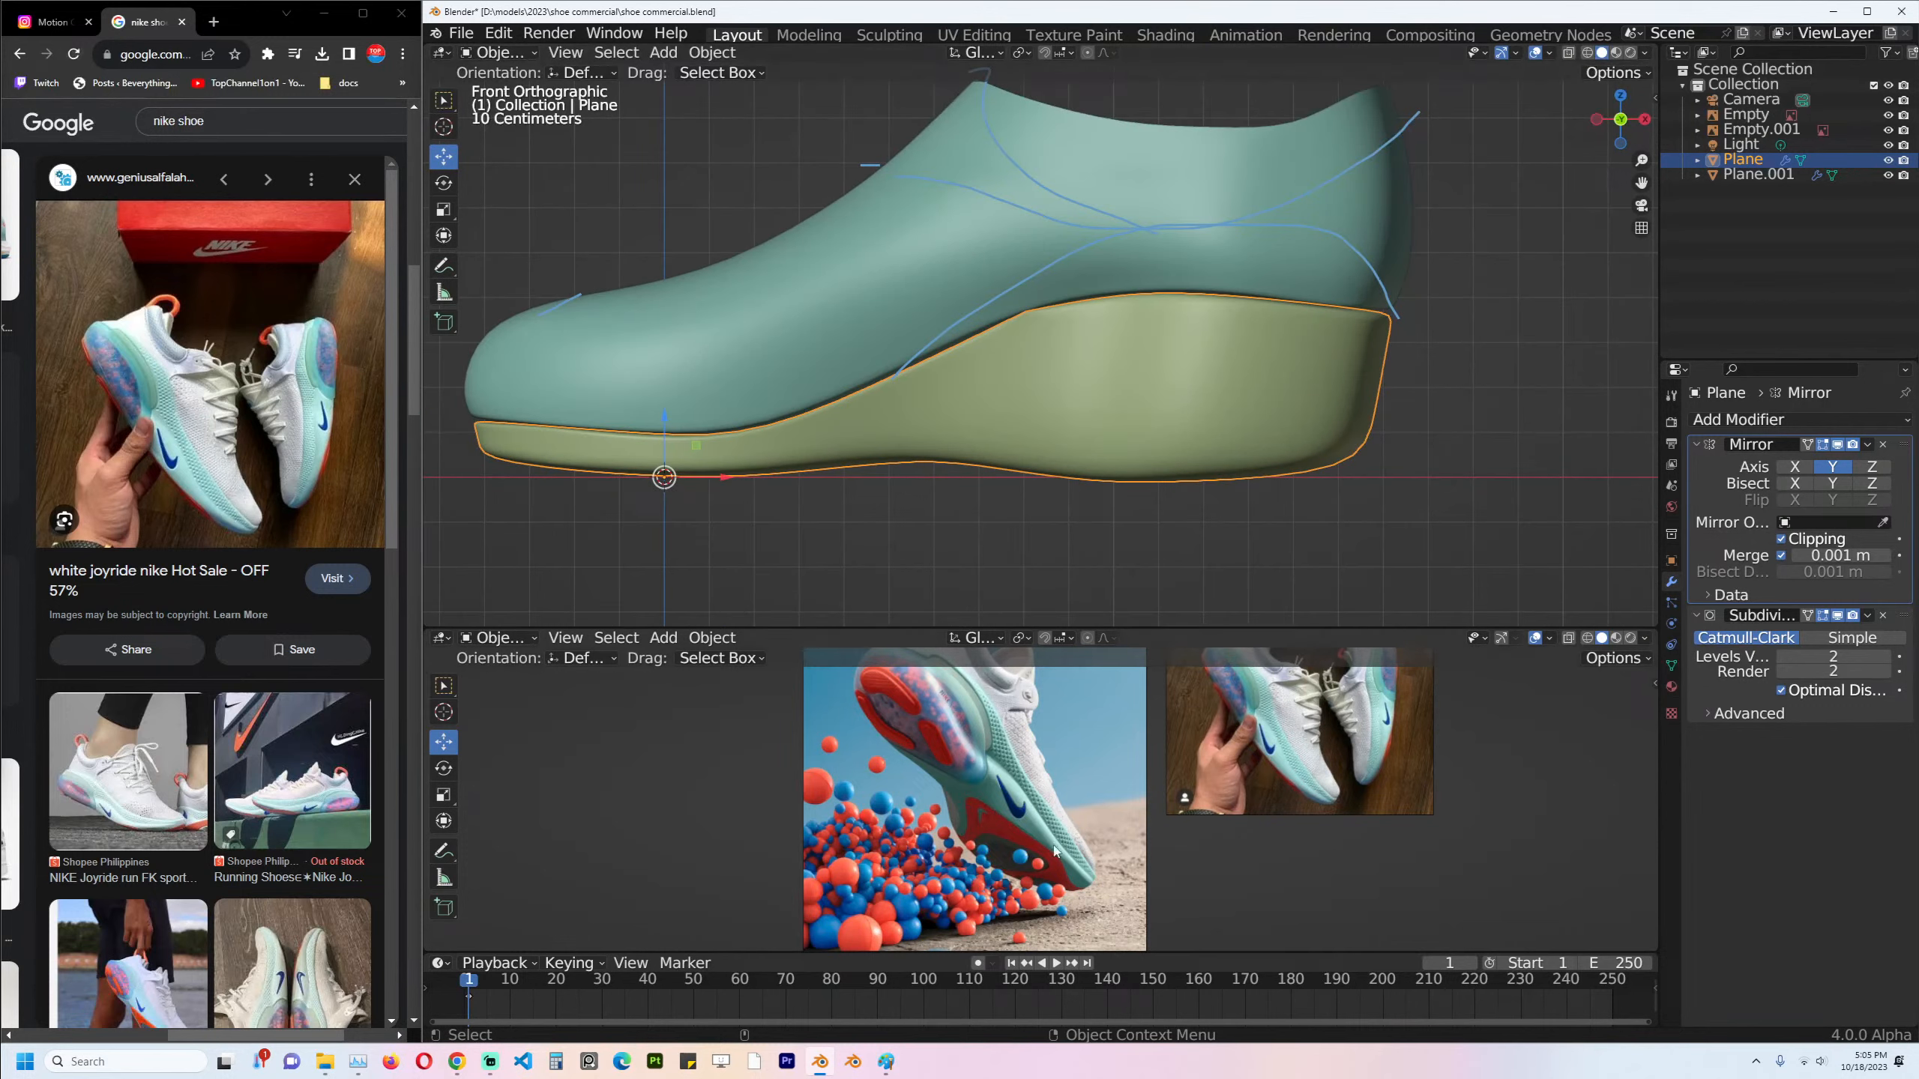
# Compare the sole's side profile and topology with the heel in the sneaker reference photo.
pyautogui.scroll(1, 1025, 789)
pyautogui.keyDown('shift'); pyautogui.moveTo(1025, 790); pyautogui.dragTo(903, 893, button='middle'); pyautogui.keyUp('shift')
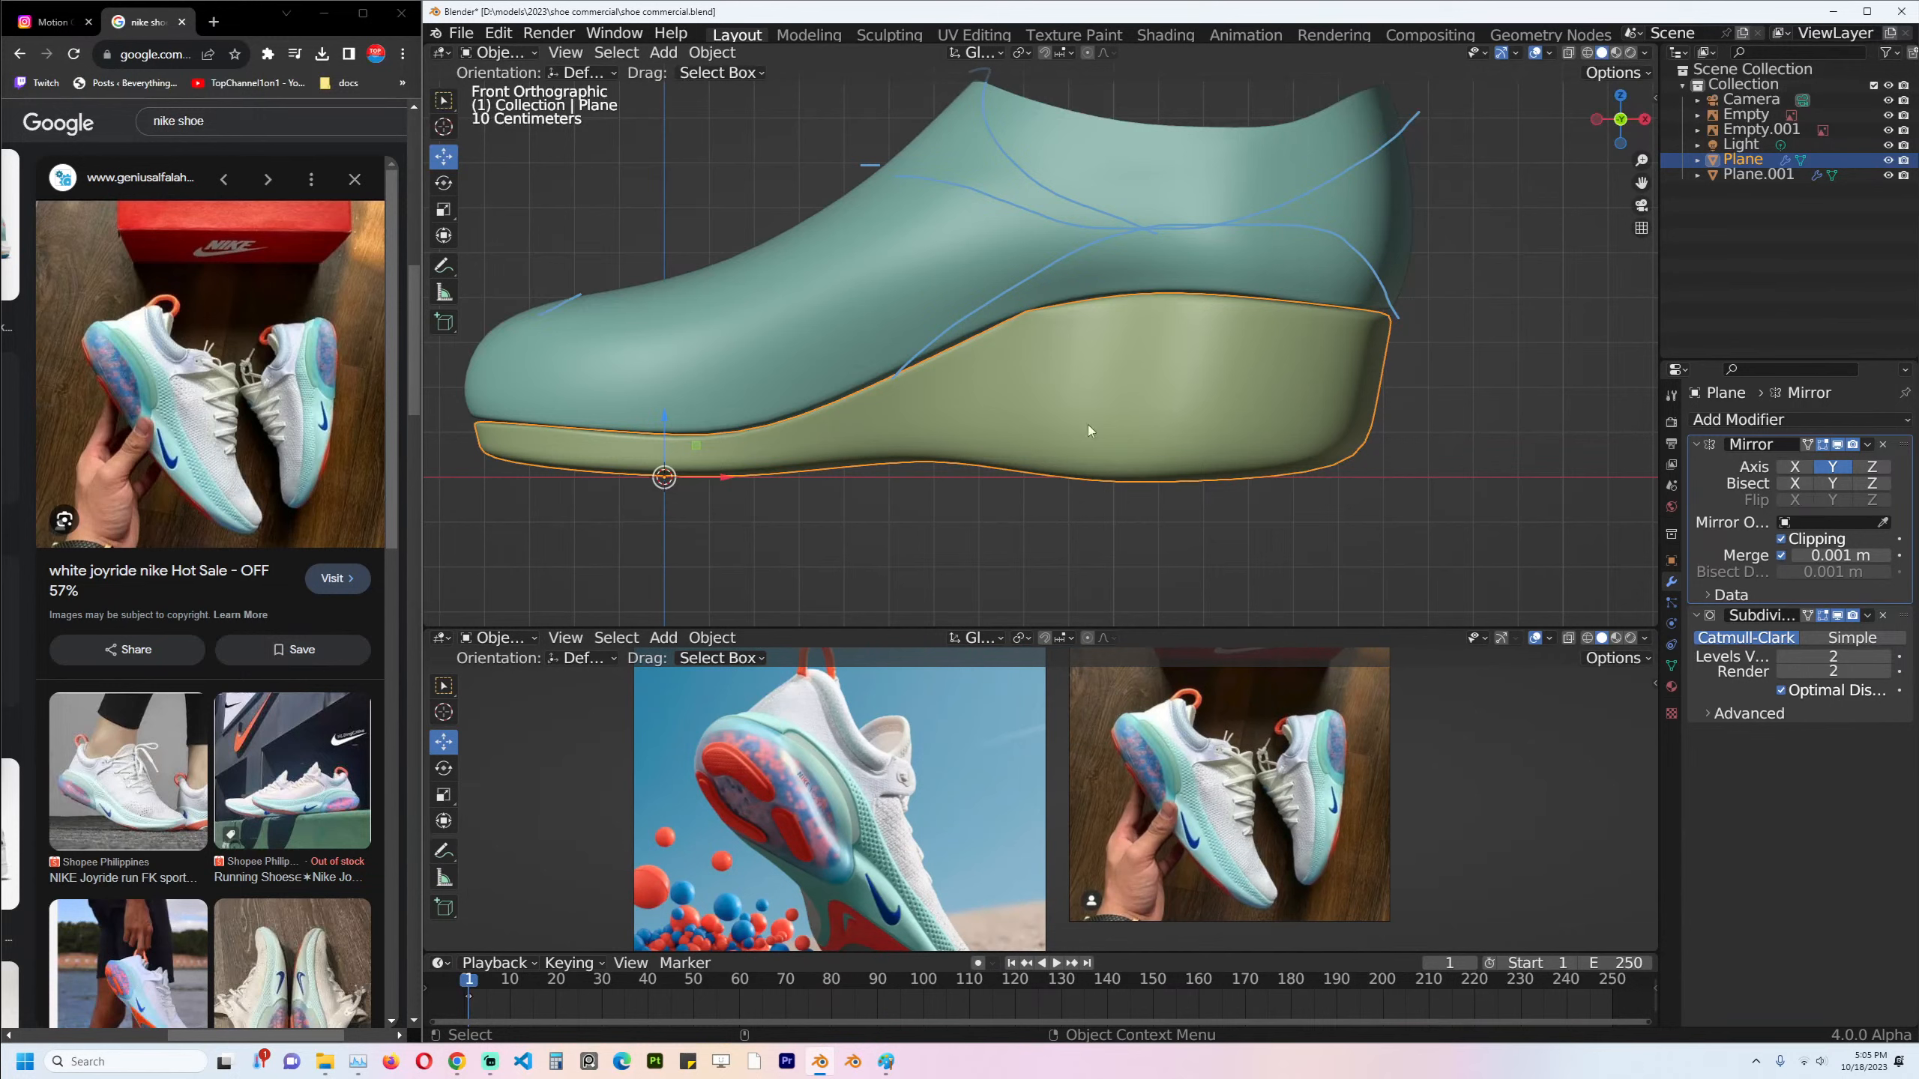
pyautogui.press('Tab')
pyautogui.hotkey('alt', 'z')
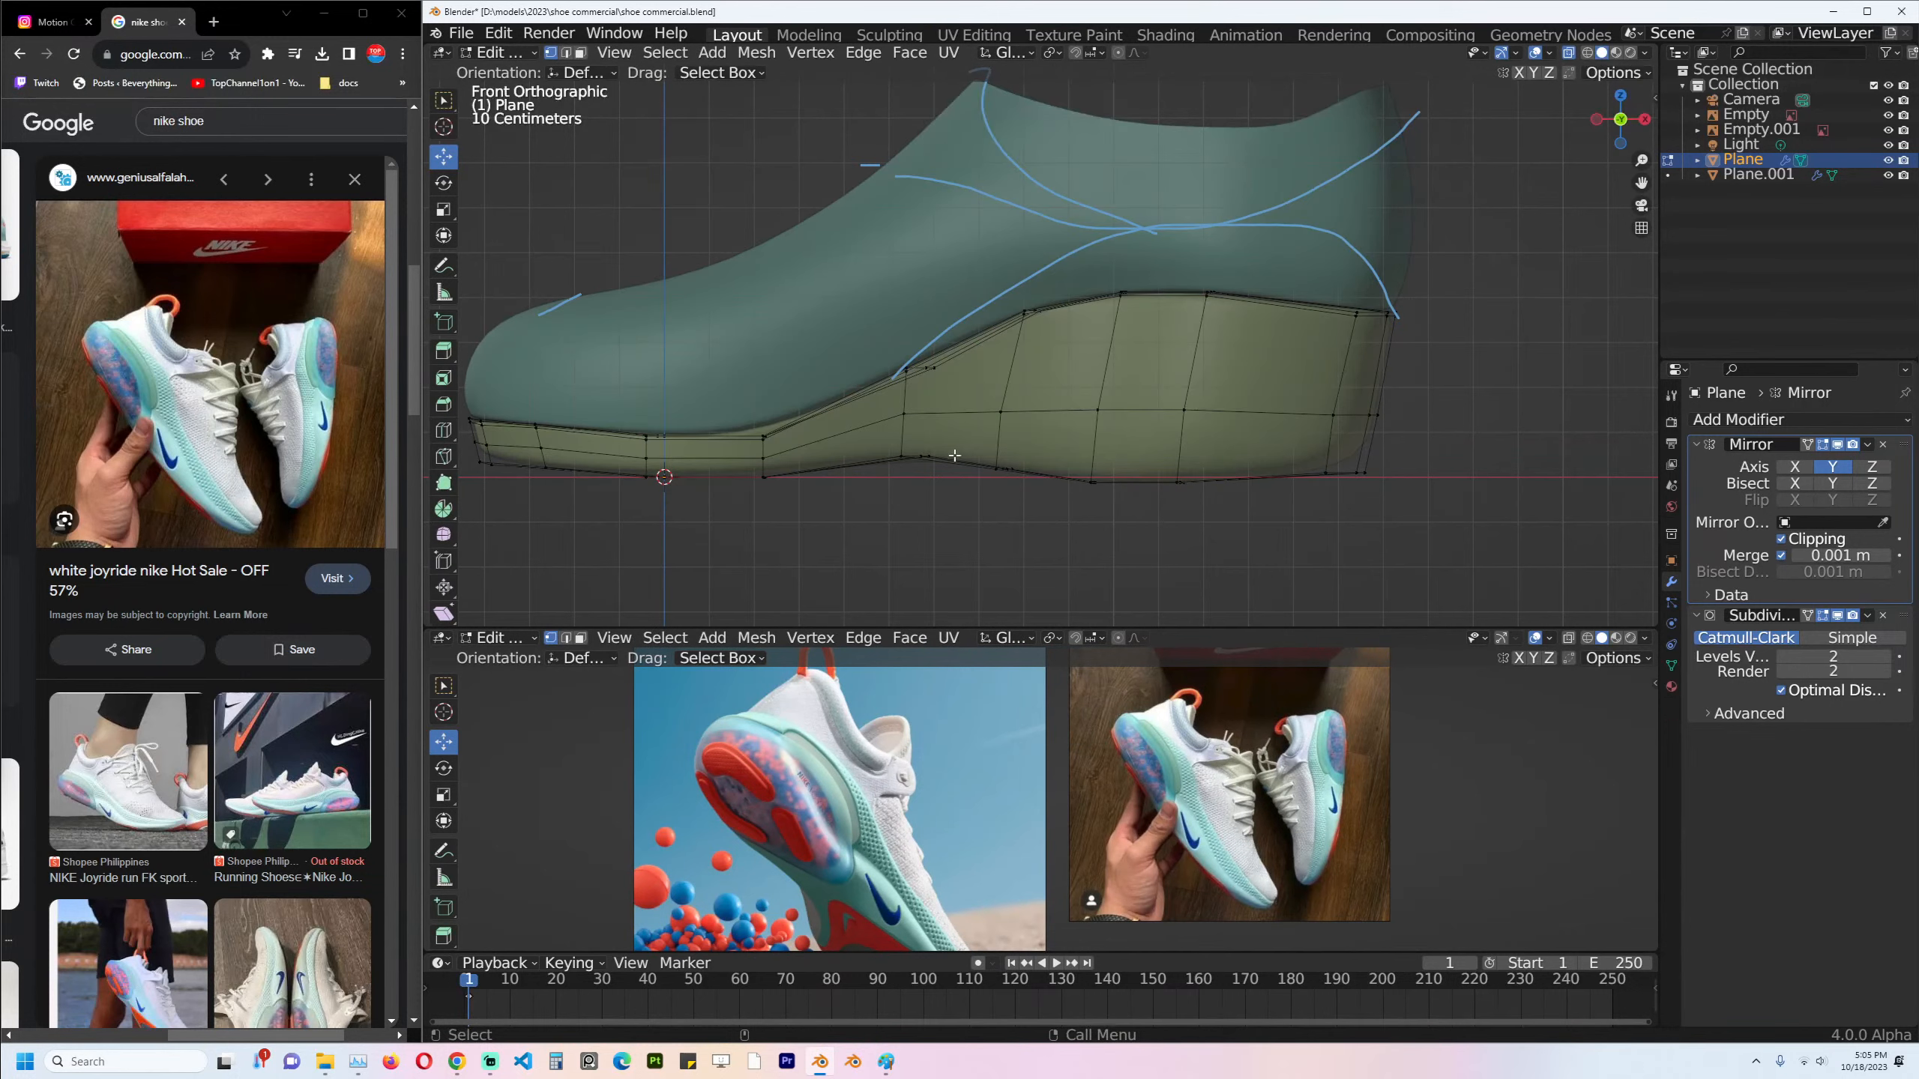
pyautogui.moveTo(954, 455); pyautogui.dragTo(936, 425, button='middle')
pyautogui.press('KP_1')
pyautogui.press('Tab')
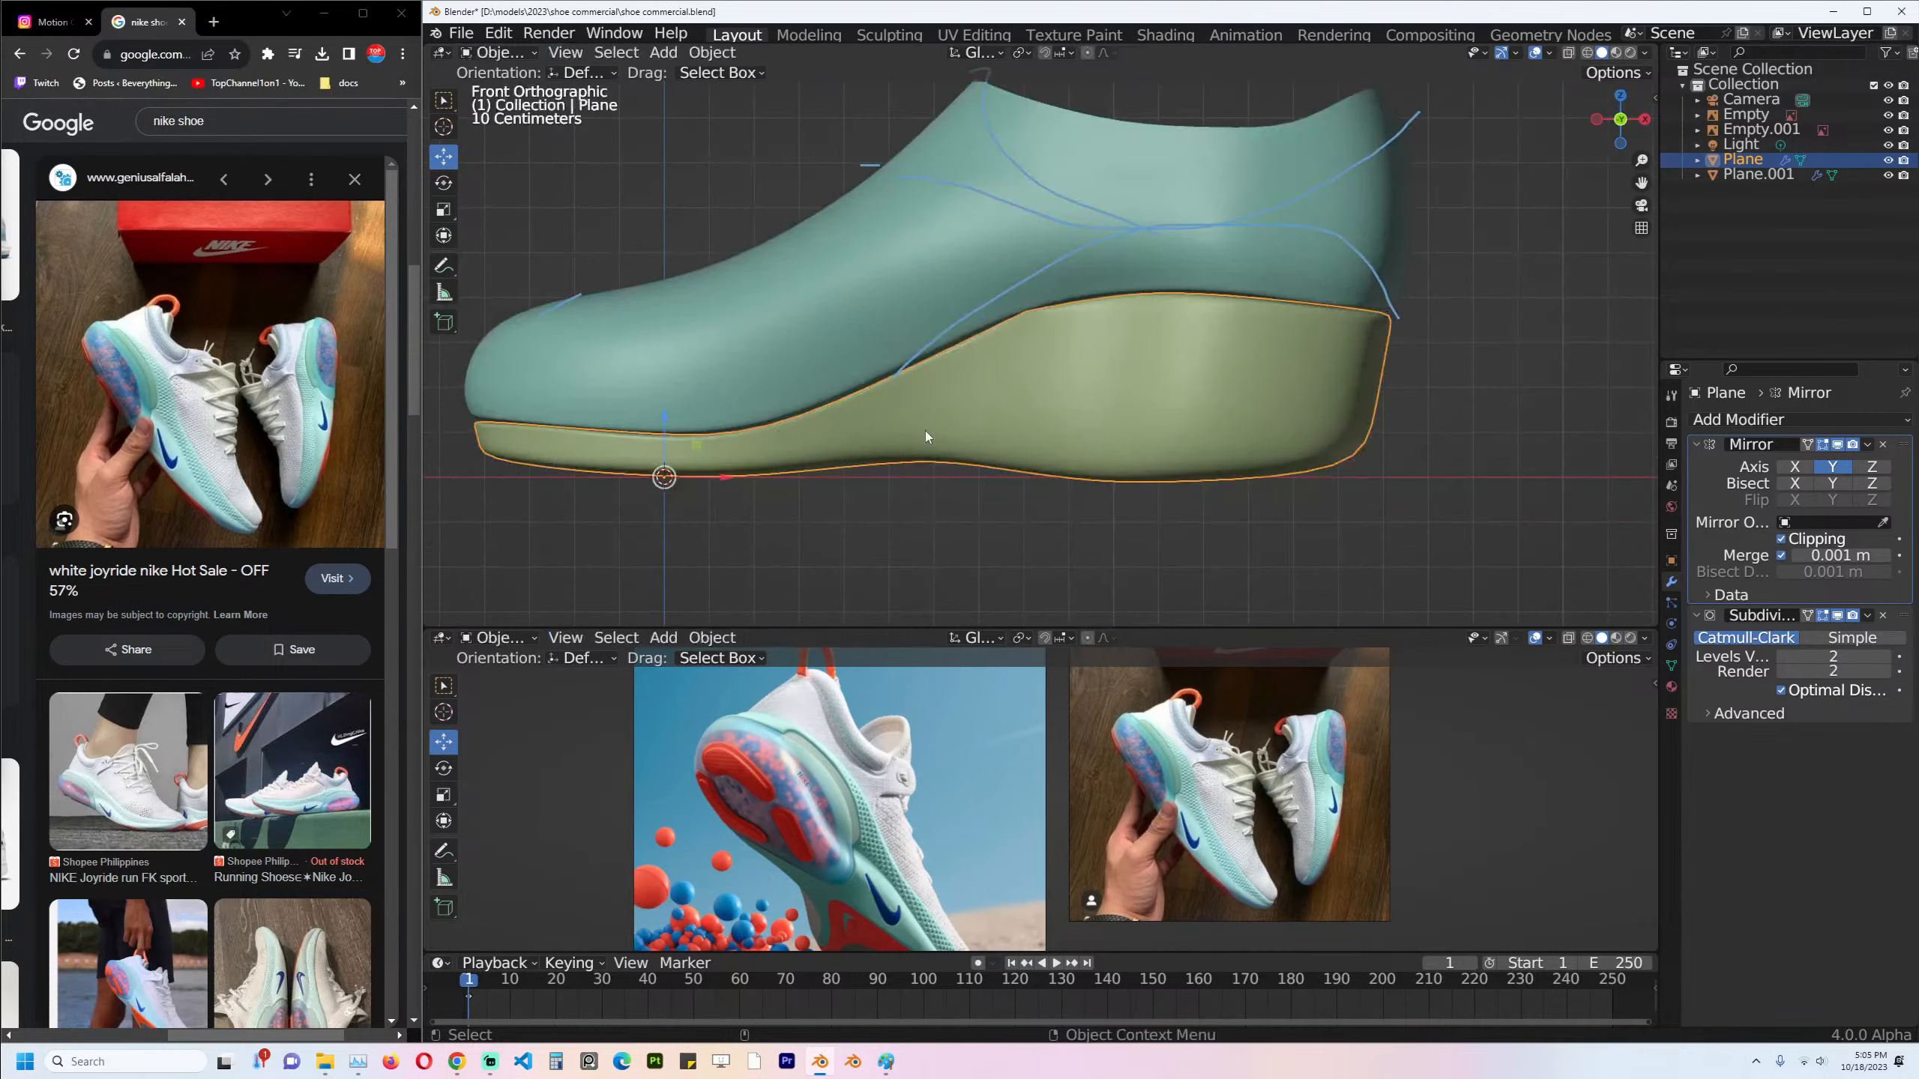
# Push the middle vertex on the side of the sole's heel slightly outward with Shrink/Fatten.
pyautogui.press('Tab')
pyautogui.moveTo(1128, 384); pyautogui.dragTo(1222, 333, button='middle')
pyautogui.click(1050, 452)
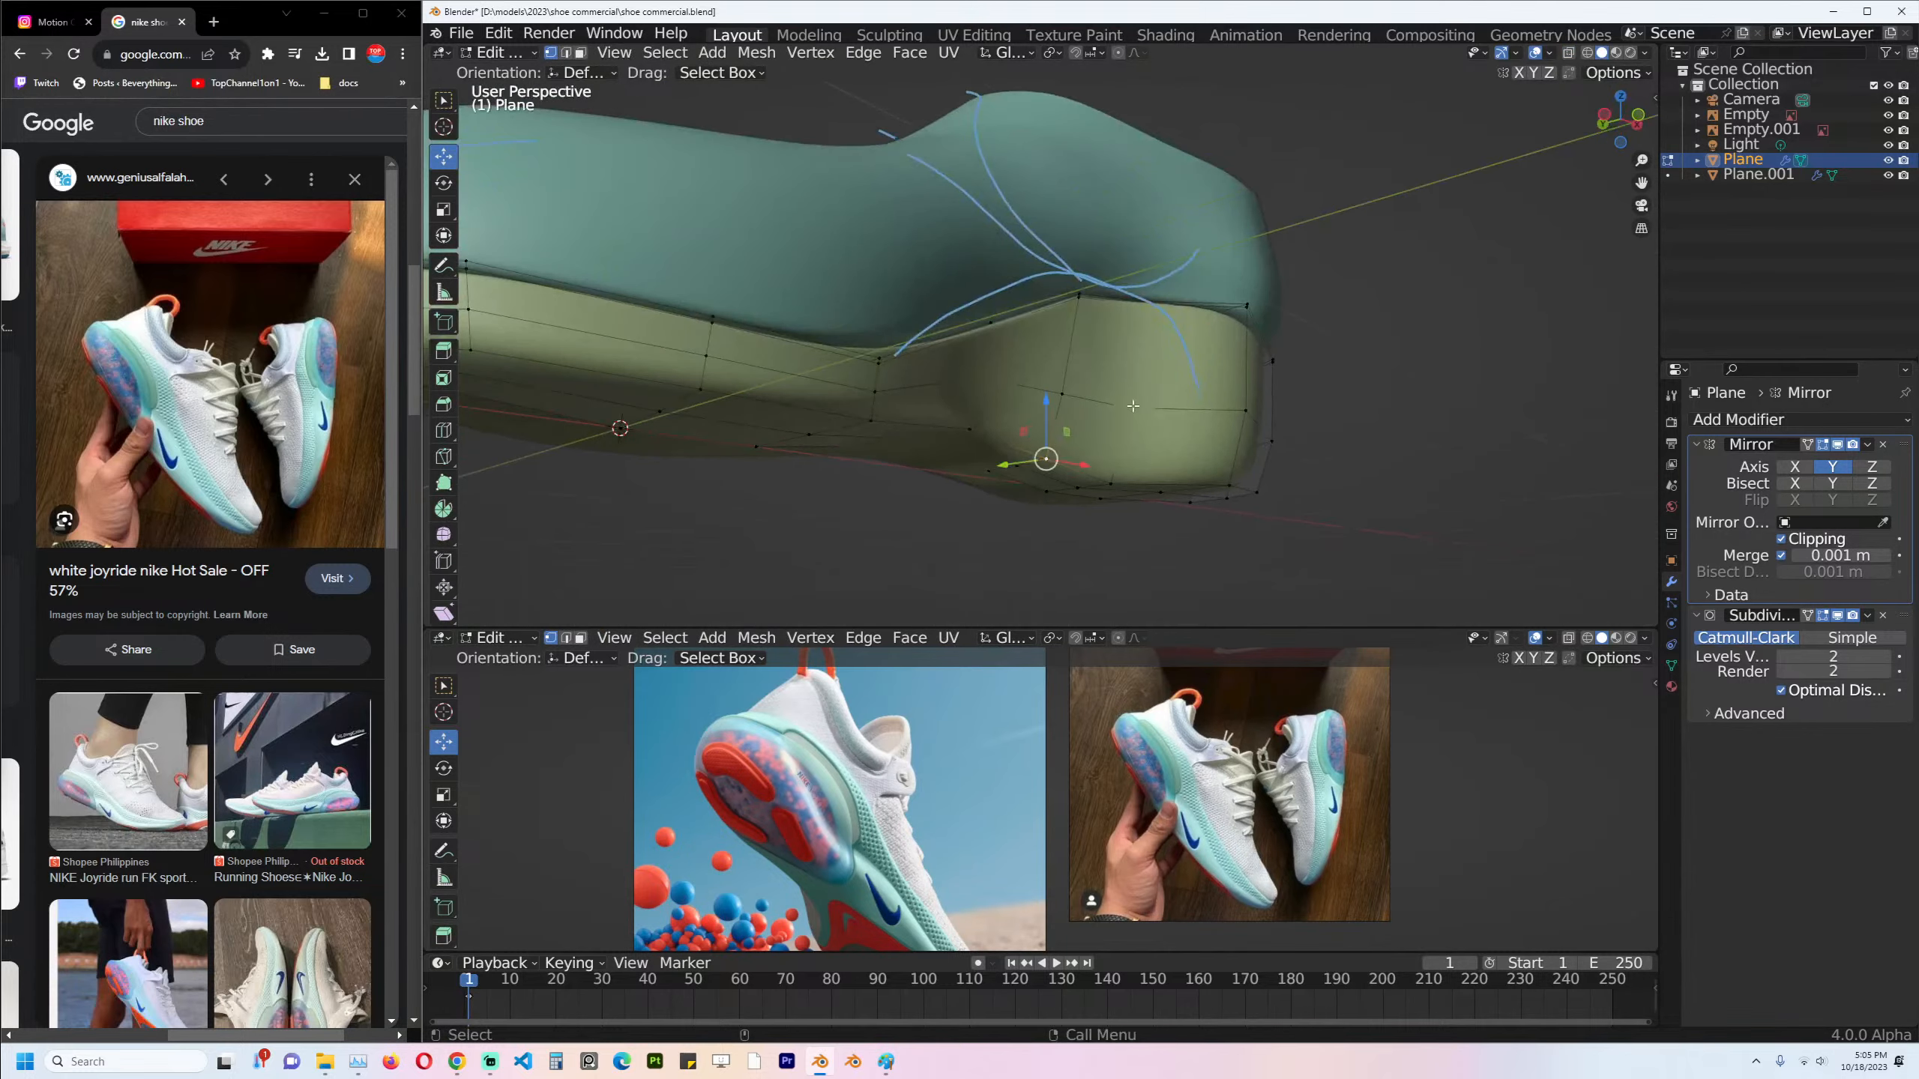
pyautogui.click(1127, 409)
pyautogui.hotkey('alt', 'z')
pyautogui.hotkey('alt', 's')
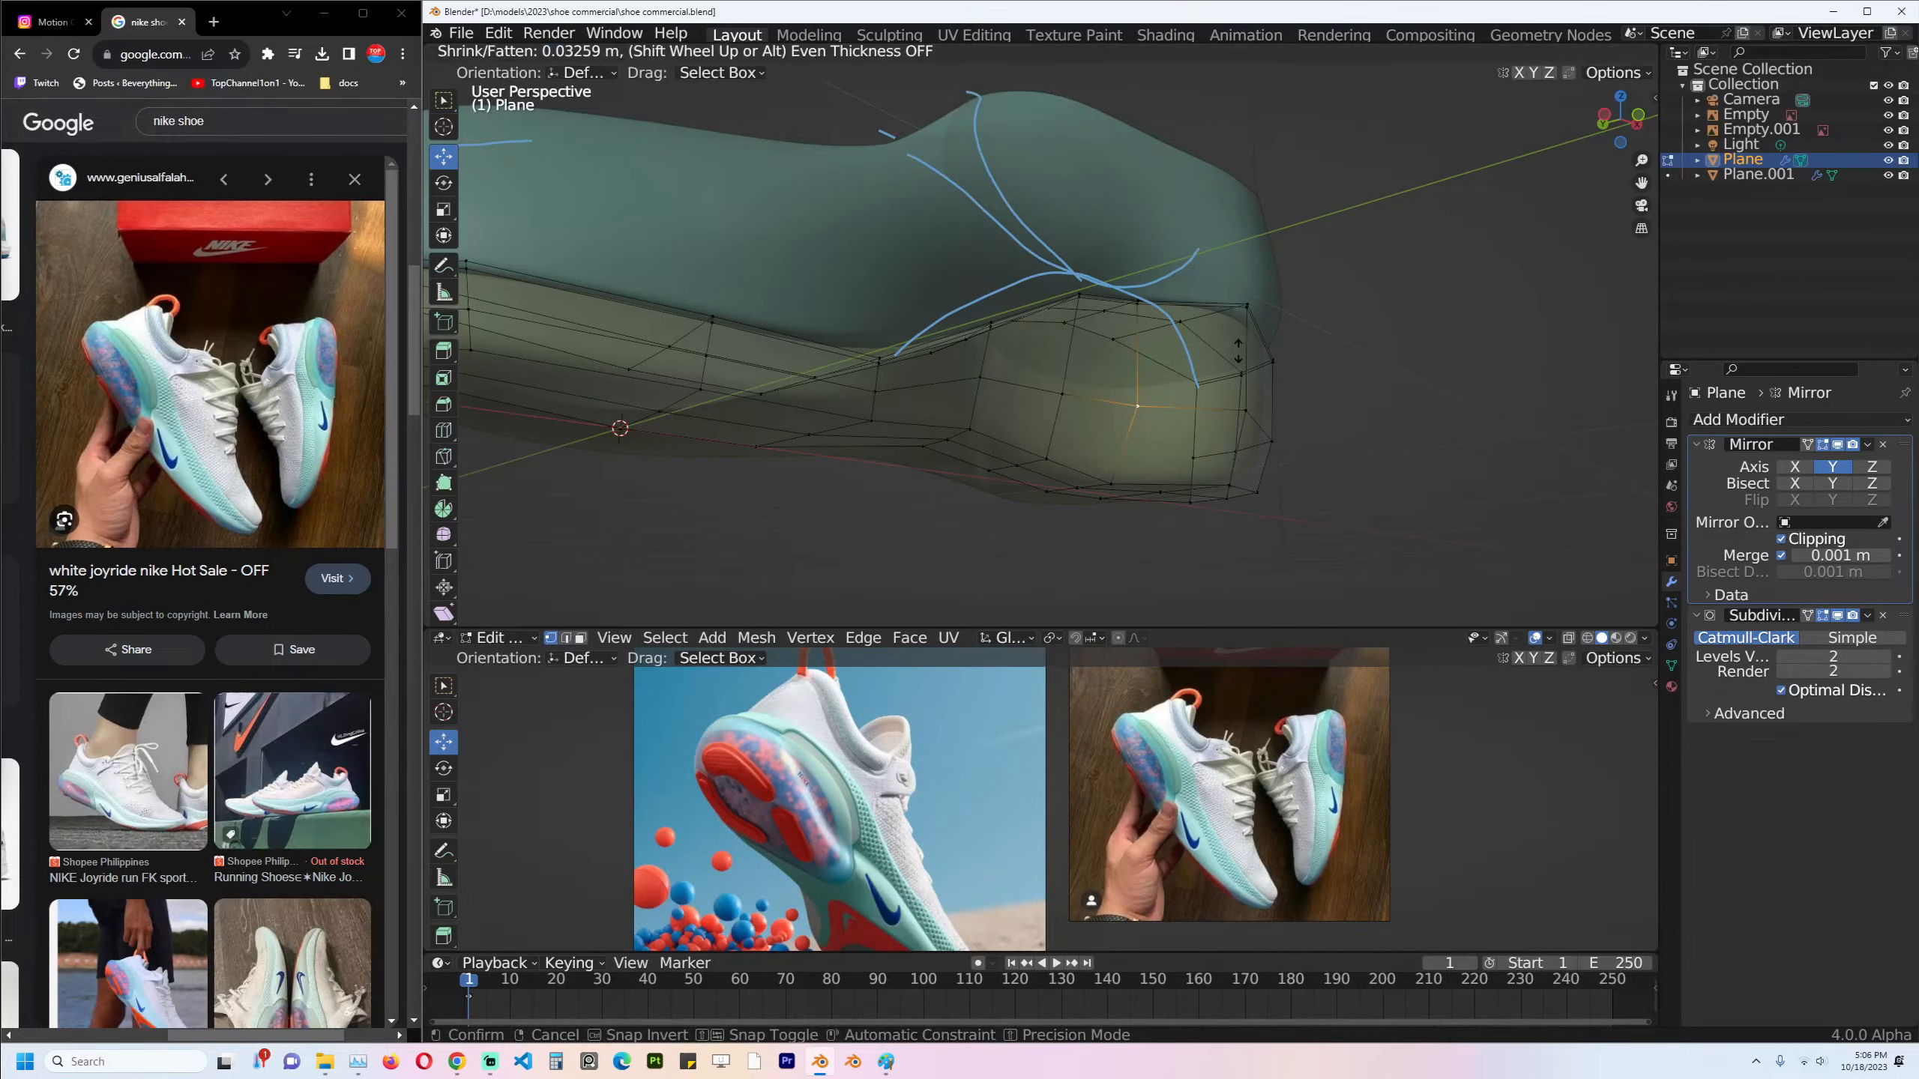
pyautogui.click(1254, 325)
pyautogui.hotkey('alt', 'z')
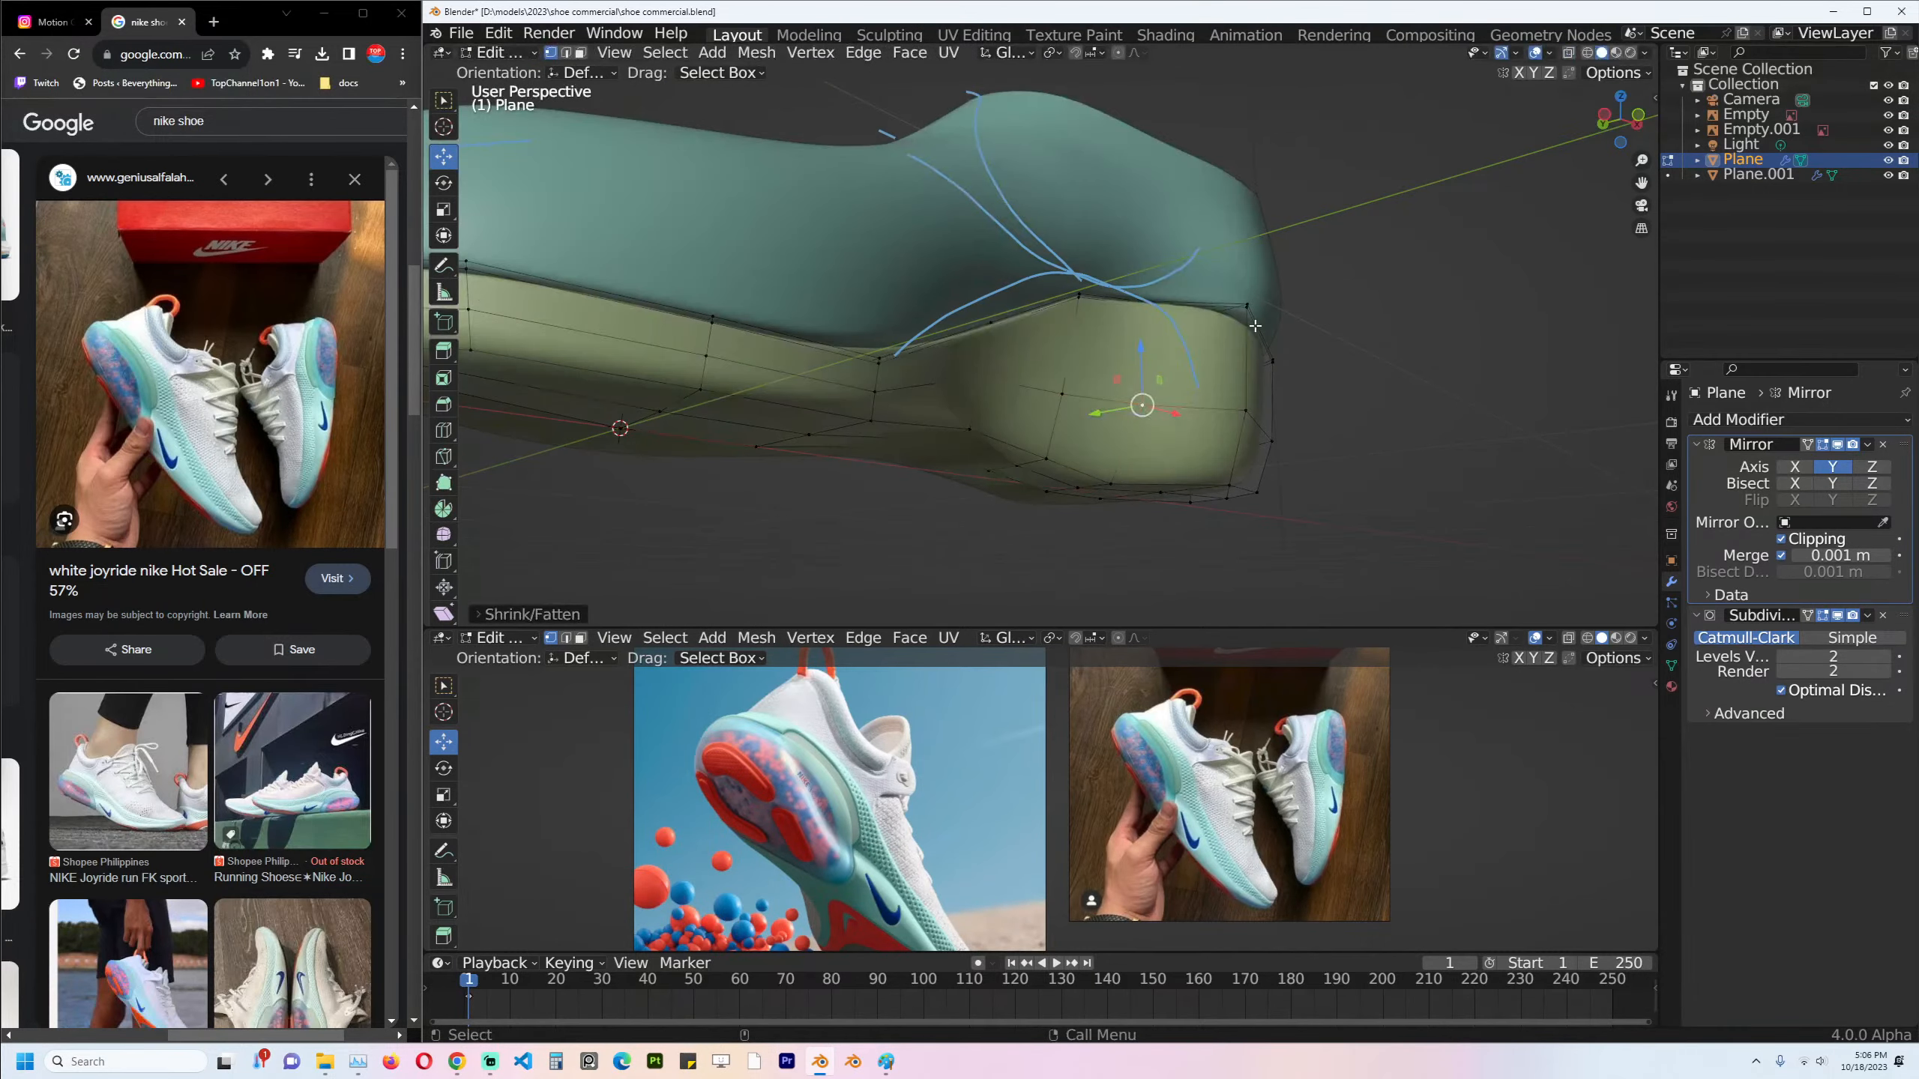
pyautogui.press('KP_1')
pyautogui.hotkey('alt', 'a')
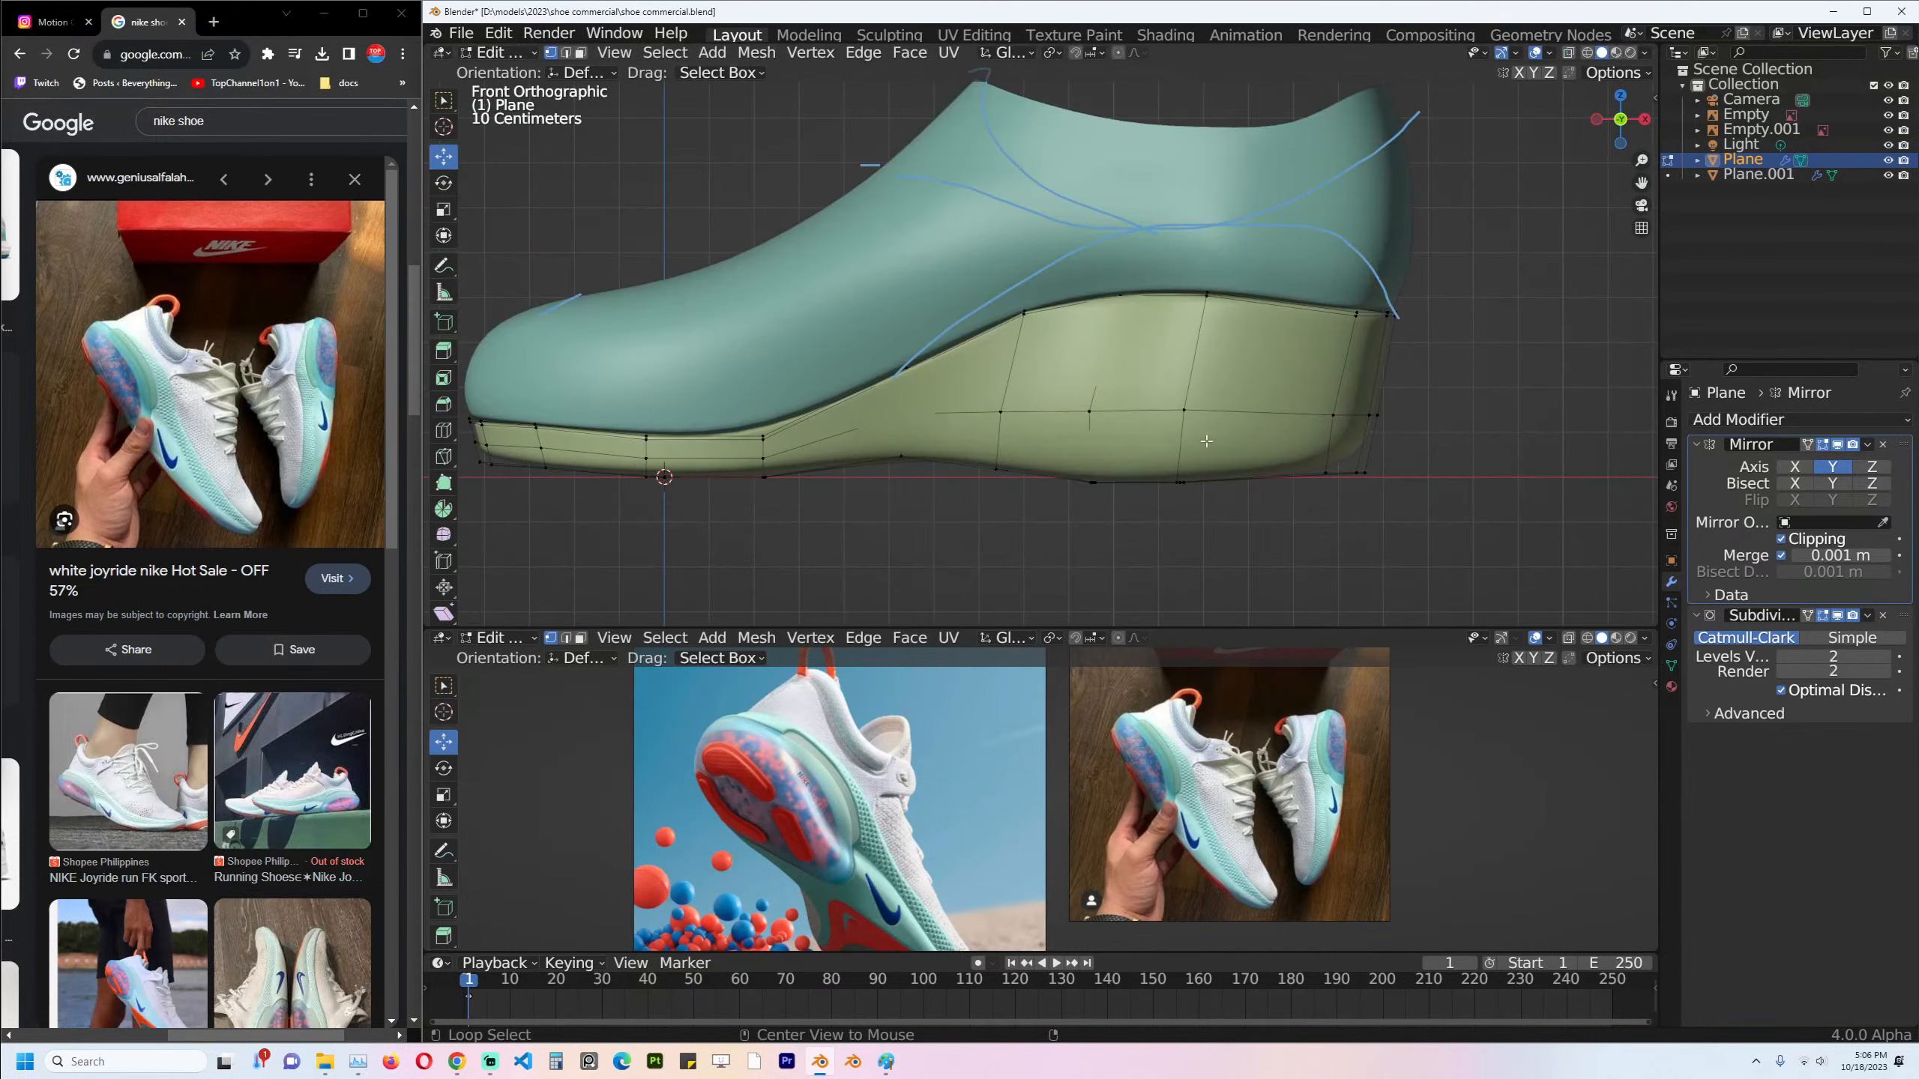
# Turn off the viewport display of the Subdivision modifier on both the sole and the upper.
pyautogui.click(1836, 617)
pyautogui.press('Tab')
pyautogui.click(1314, 243)
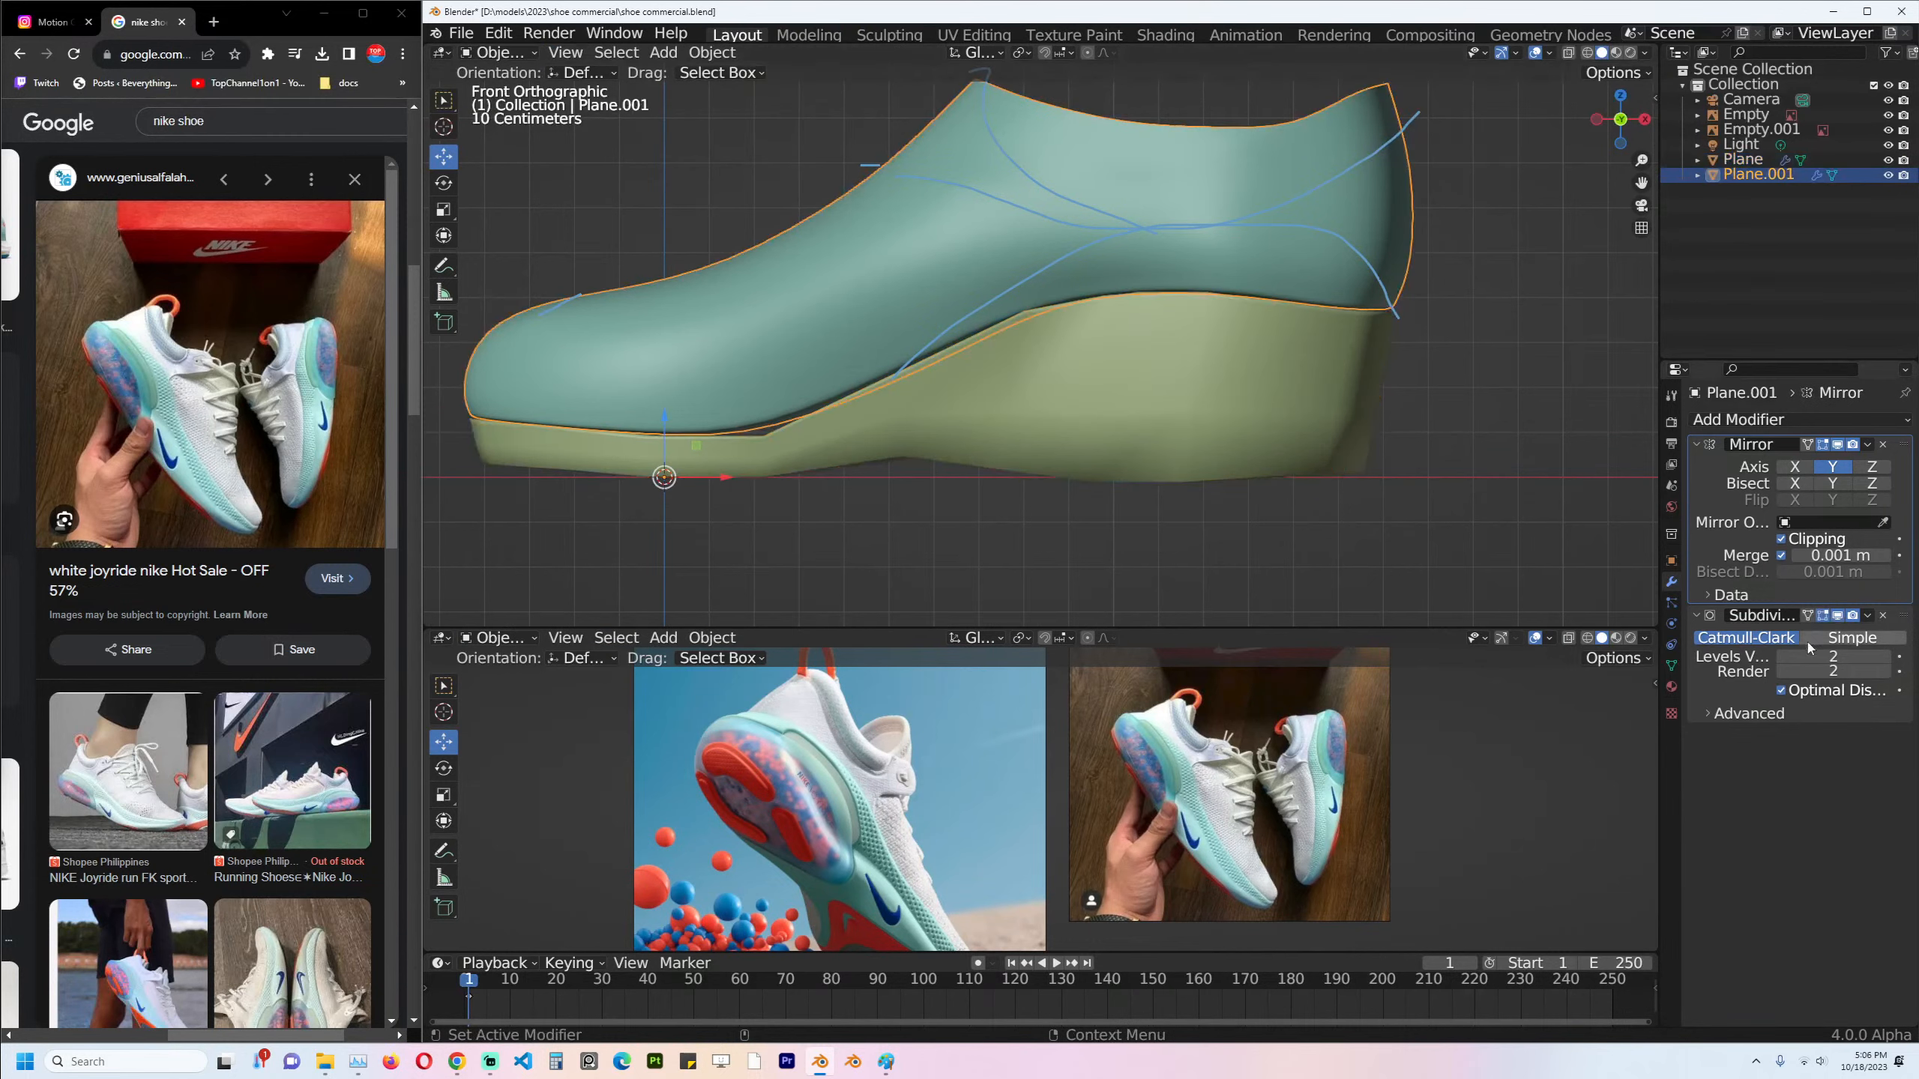
pyautogui.click(1838, 616)
pyautogui.press('Tab')
pyautogui.press('Tab')
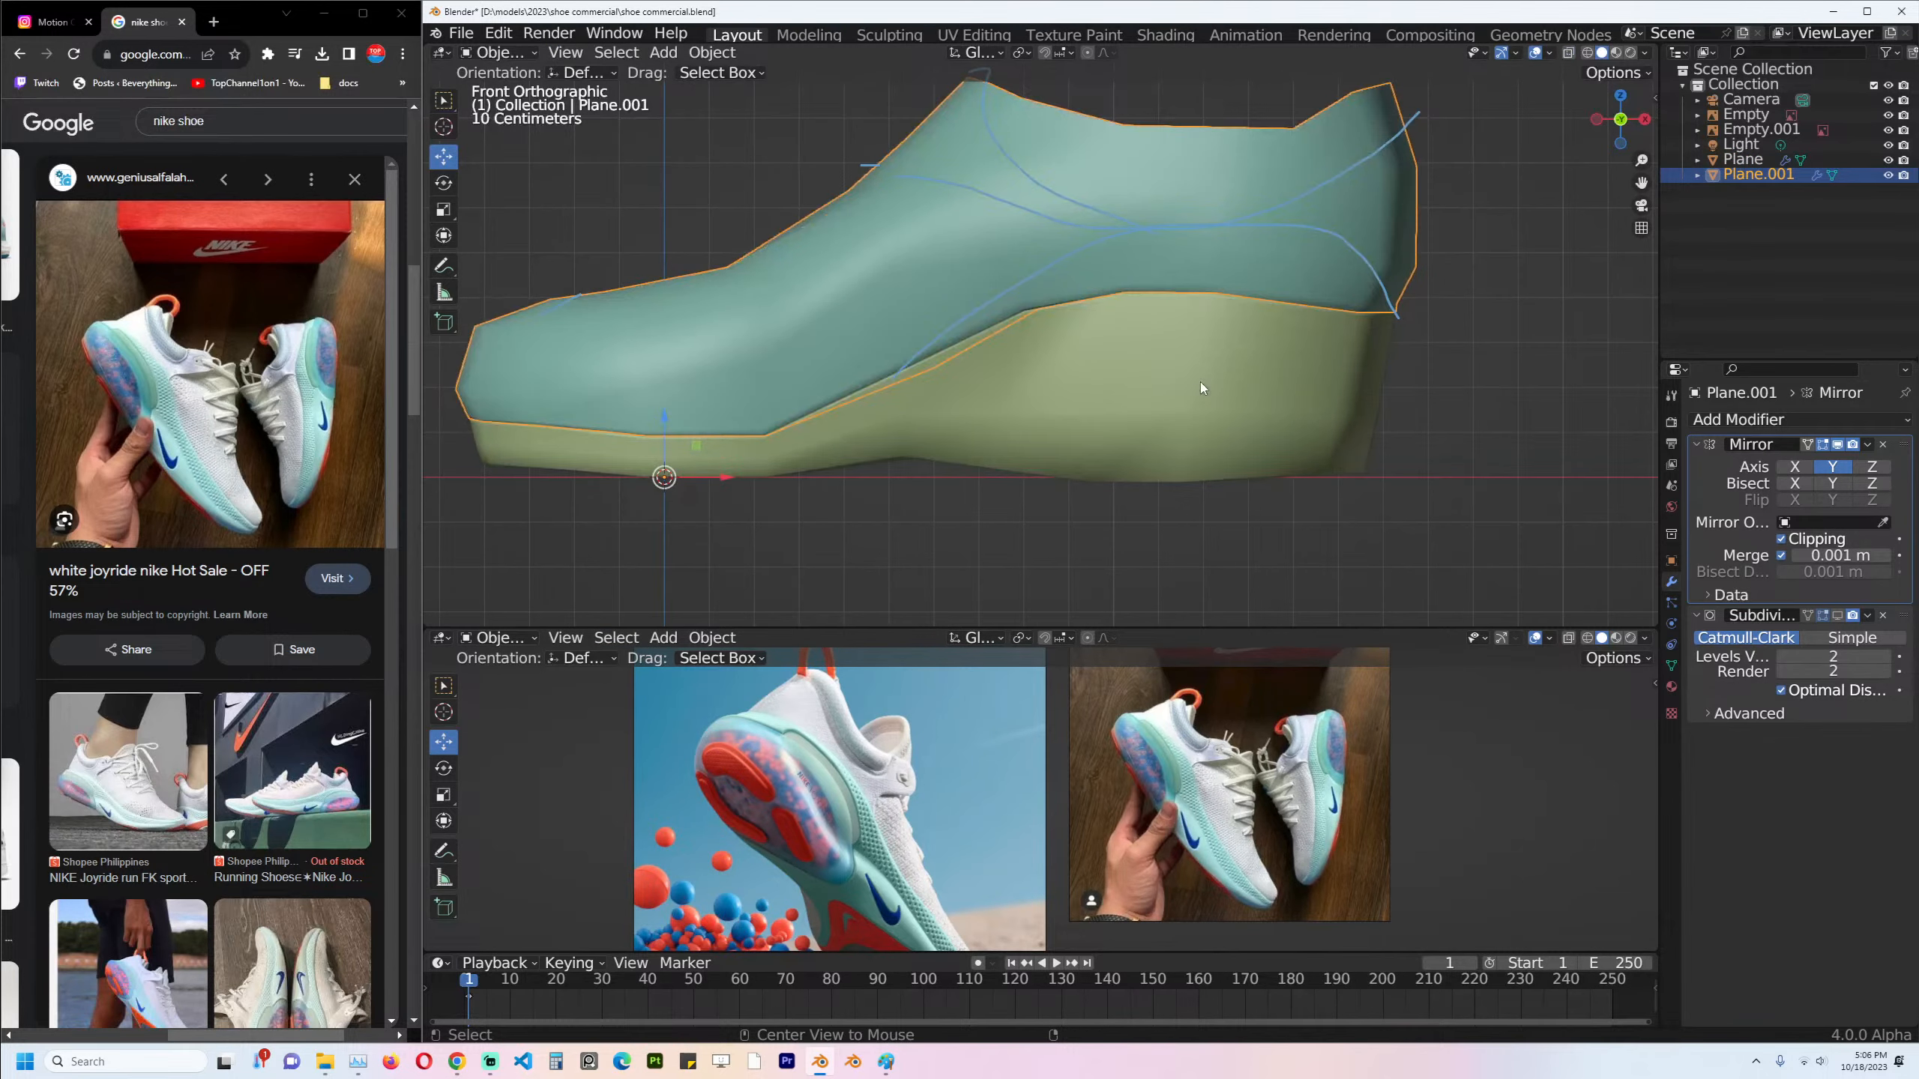
# Raise the sole's bottom vertex just behind the arch slightly.
pyautogui.hotkey('alt', 'a')
pyautogui.click(1202, 387)
pyautogui.press('Tab')
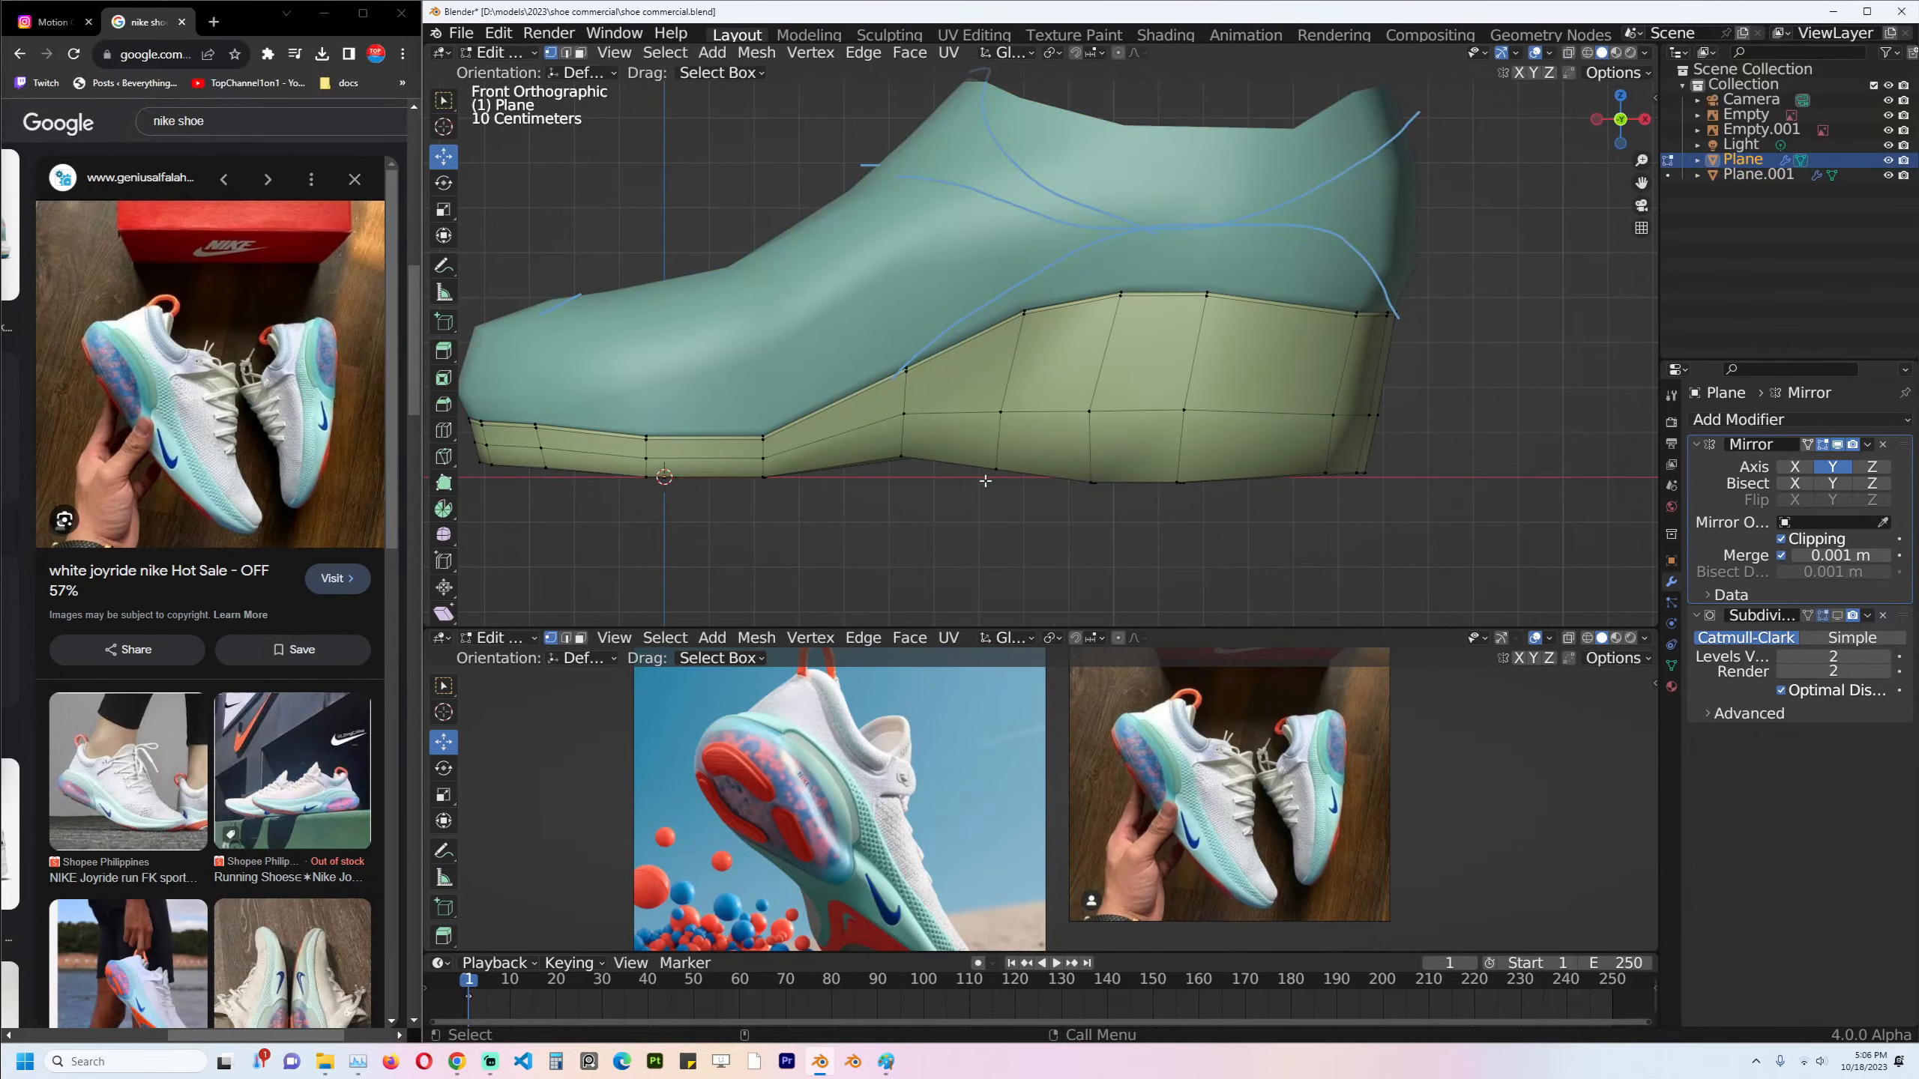
pyautogui.hotkey('alt', 'z')
pyautogui.moveTo(968, 453); pyautogui.dragTo(1019, 494)
pyautogui.press('g')
pyautogui.click(1014, 471)
pyautogui.hotkey('alt', 'a')
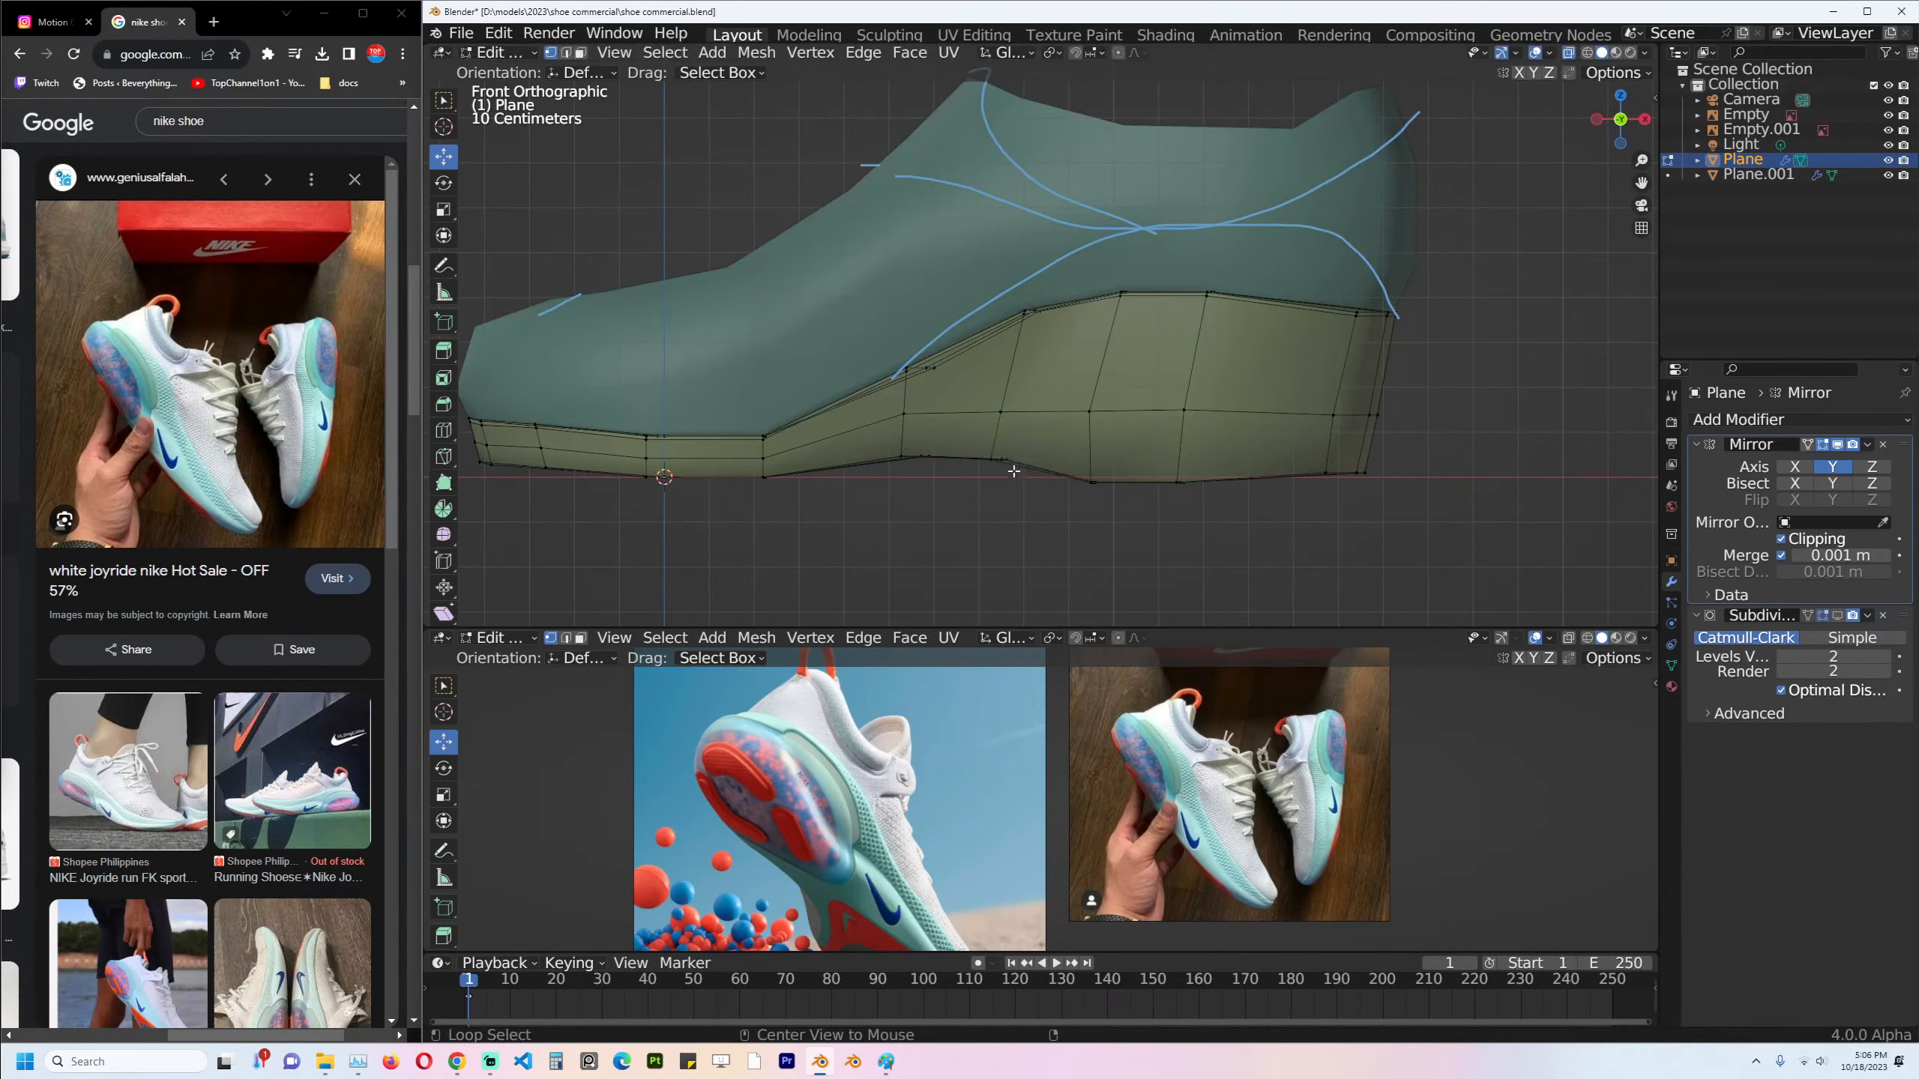
# Lower the sole's bottom arch vertices to the ground line to flatten the underside.
pyautogui.hotkey('alt', 'z')
pyautogui.hotkey('alt', 'z')
pyautogui.moveTo(879, 445); pyautogui.dragTo(1017, 488)
pyautogui.press('g')
pyautogui.click(1012, 500)
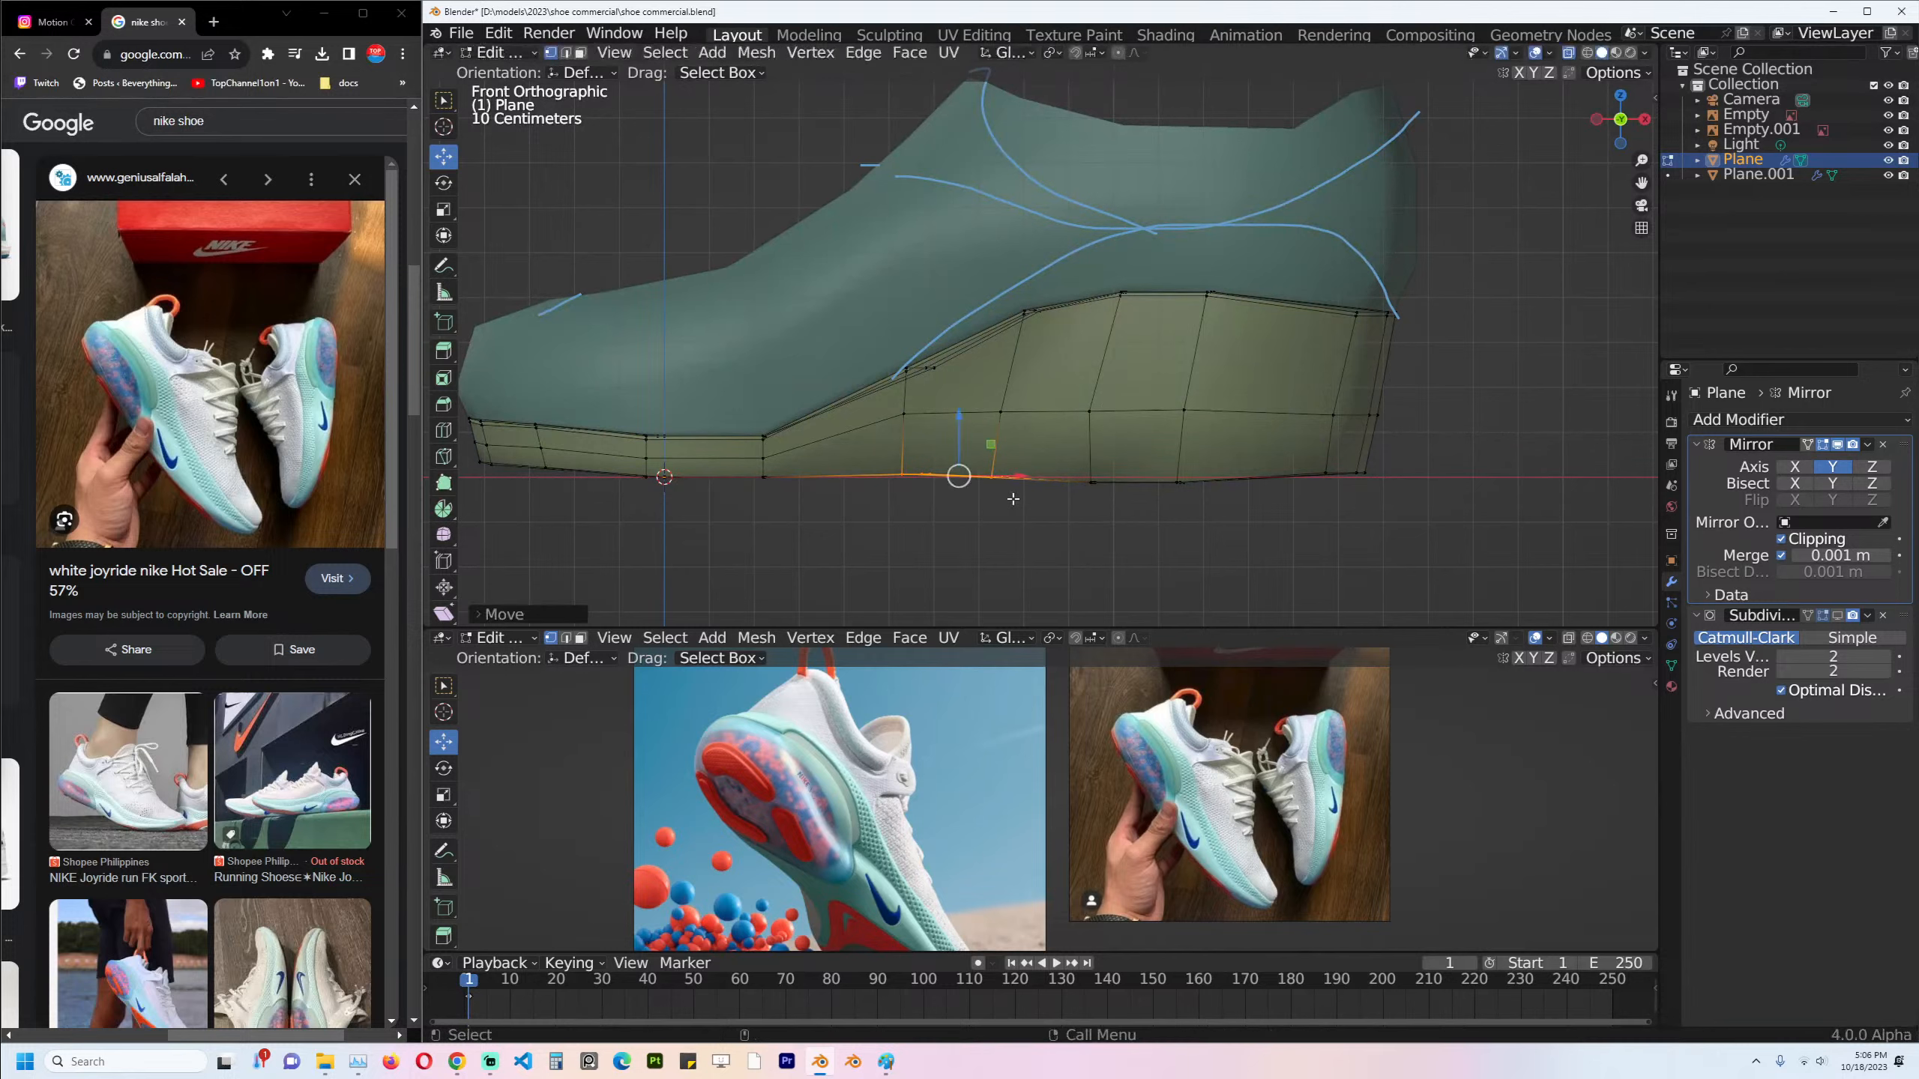
pyautogui.hotkey('alt', 'a')
pyautogui.hotkey('alt', 'z')
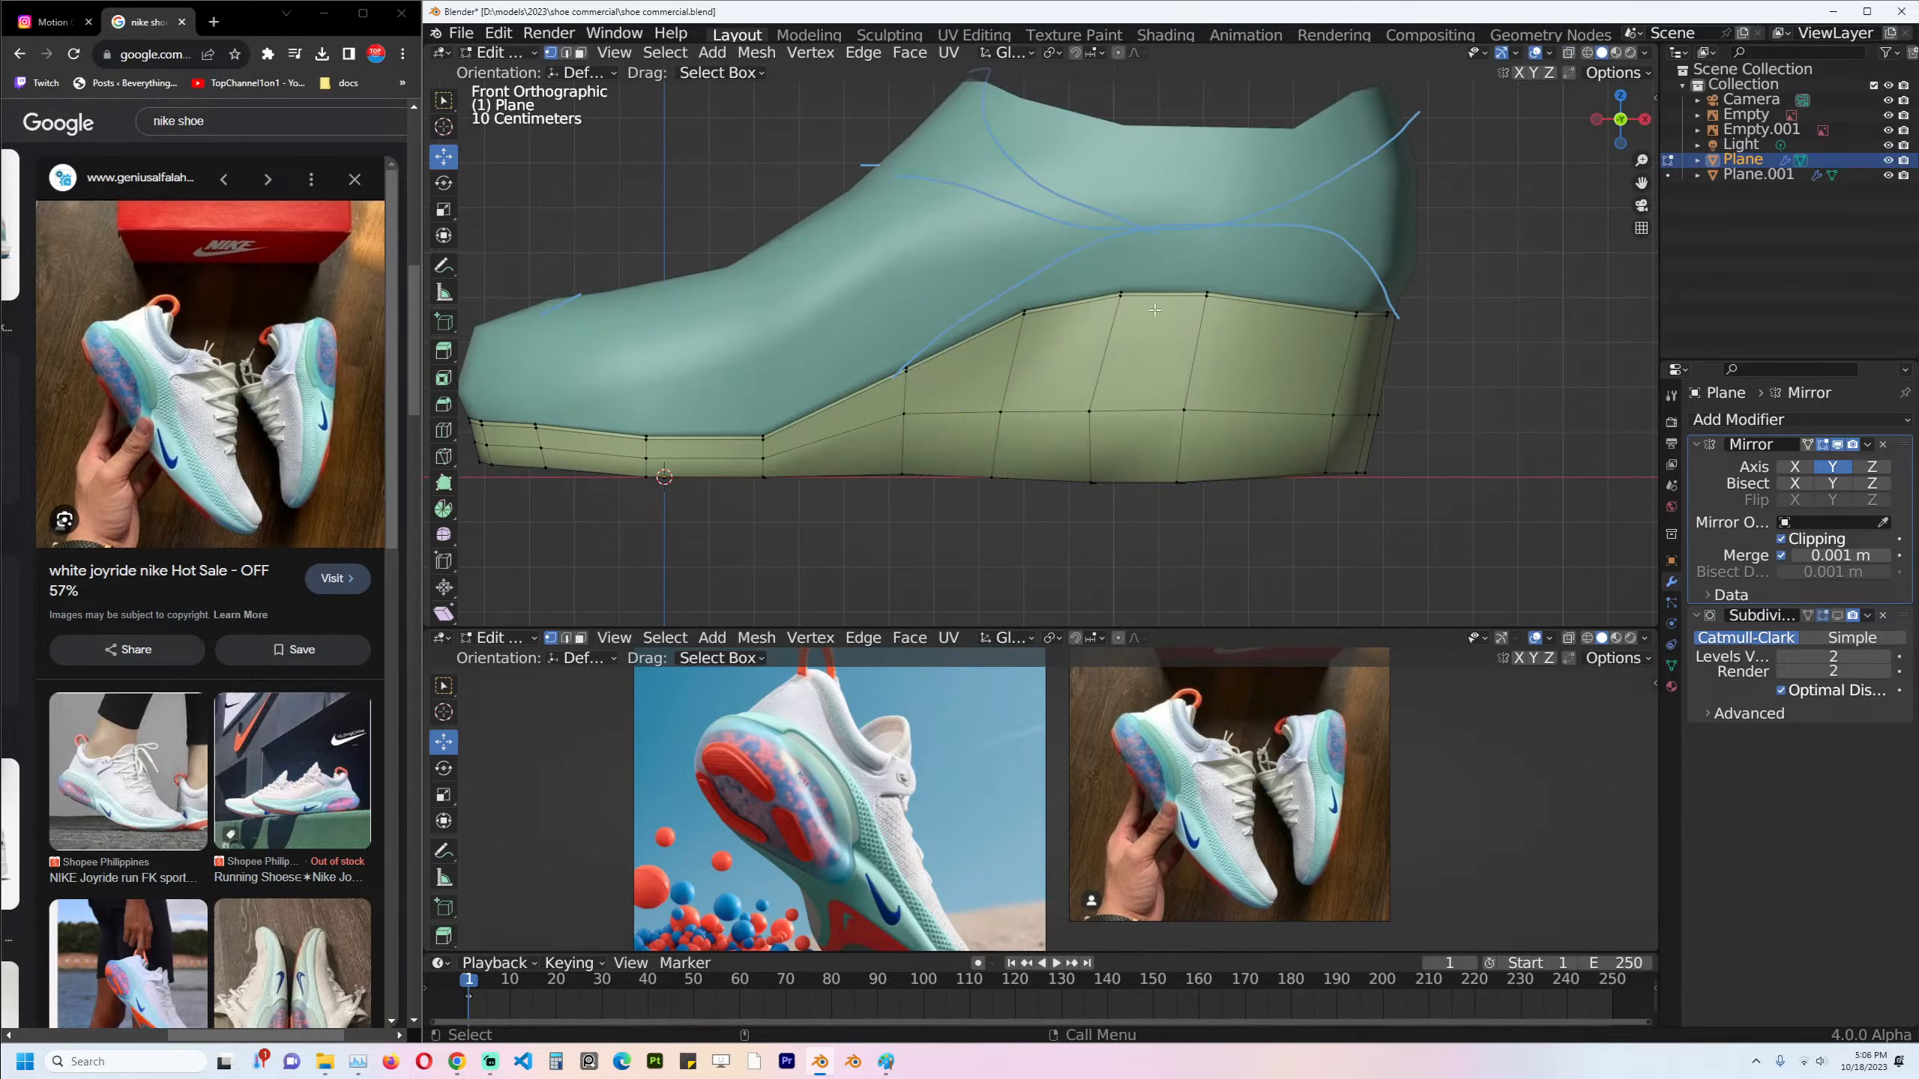
# Save the file and open the upper's mesh for editing.
pyautogui.keyDown('shift'); pyautogui.moveTo(1211, 243); pyautogui.dragTo(1173, 290, button='middle'); pyautogui.keyUp('shift')
pyautogui.press('Tab')
pyautogui.click(1176, 287)
pyautogui.hotkey('ctrl', 's')
pyautogui.press('Tab')
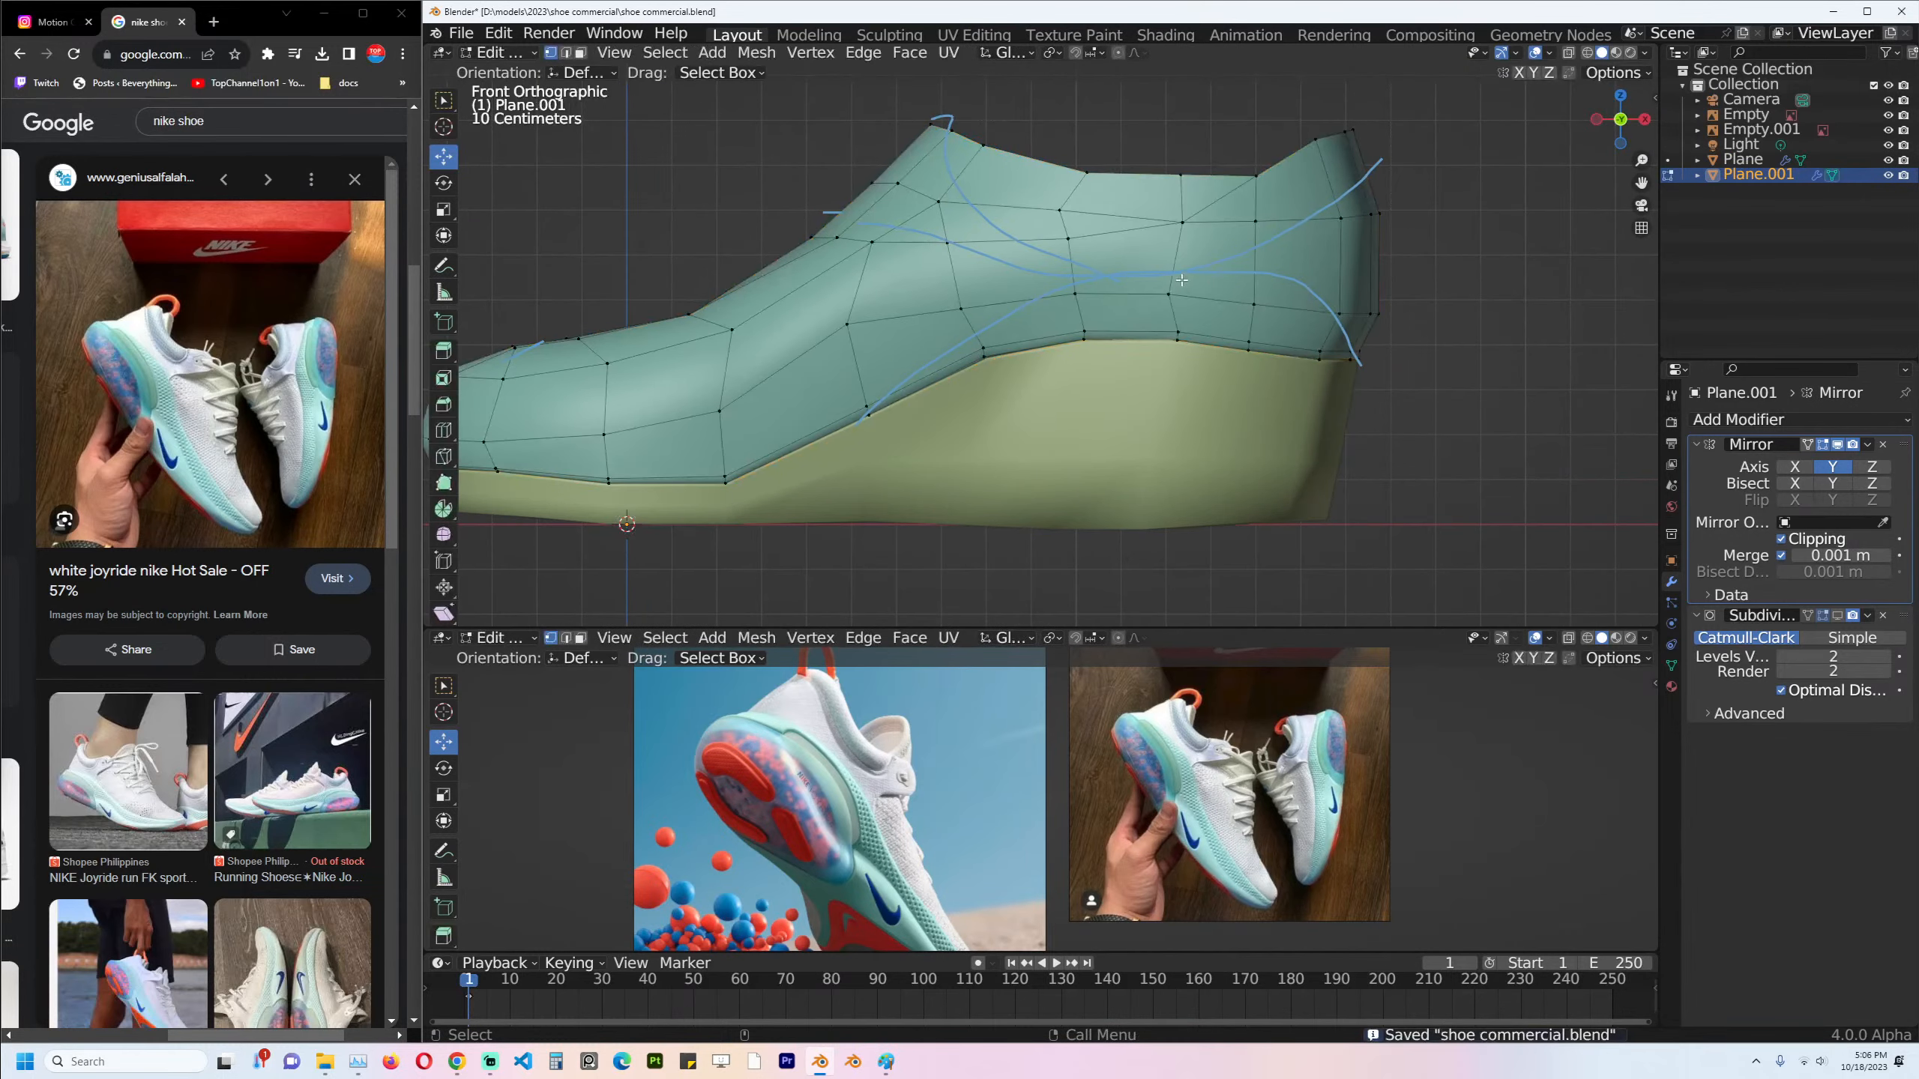
# Lower the upper's centerline vertices on top of the toe box to straighten the front slope.
pyautogui.scroll(2, 1019, 251)
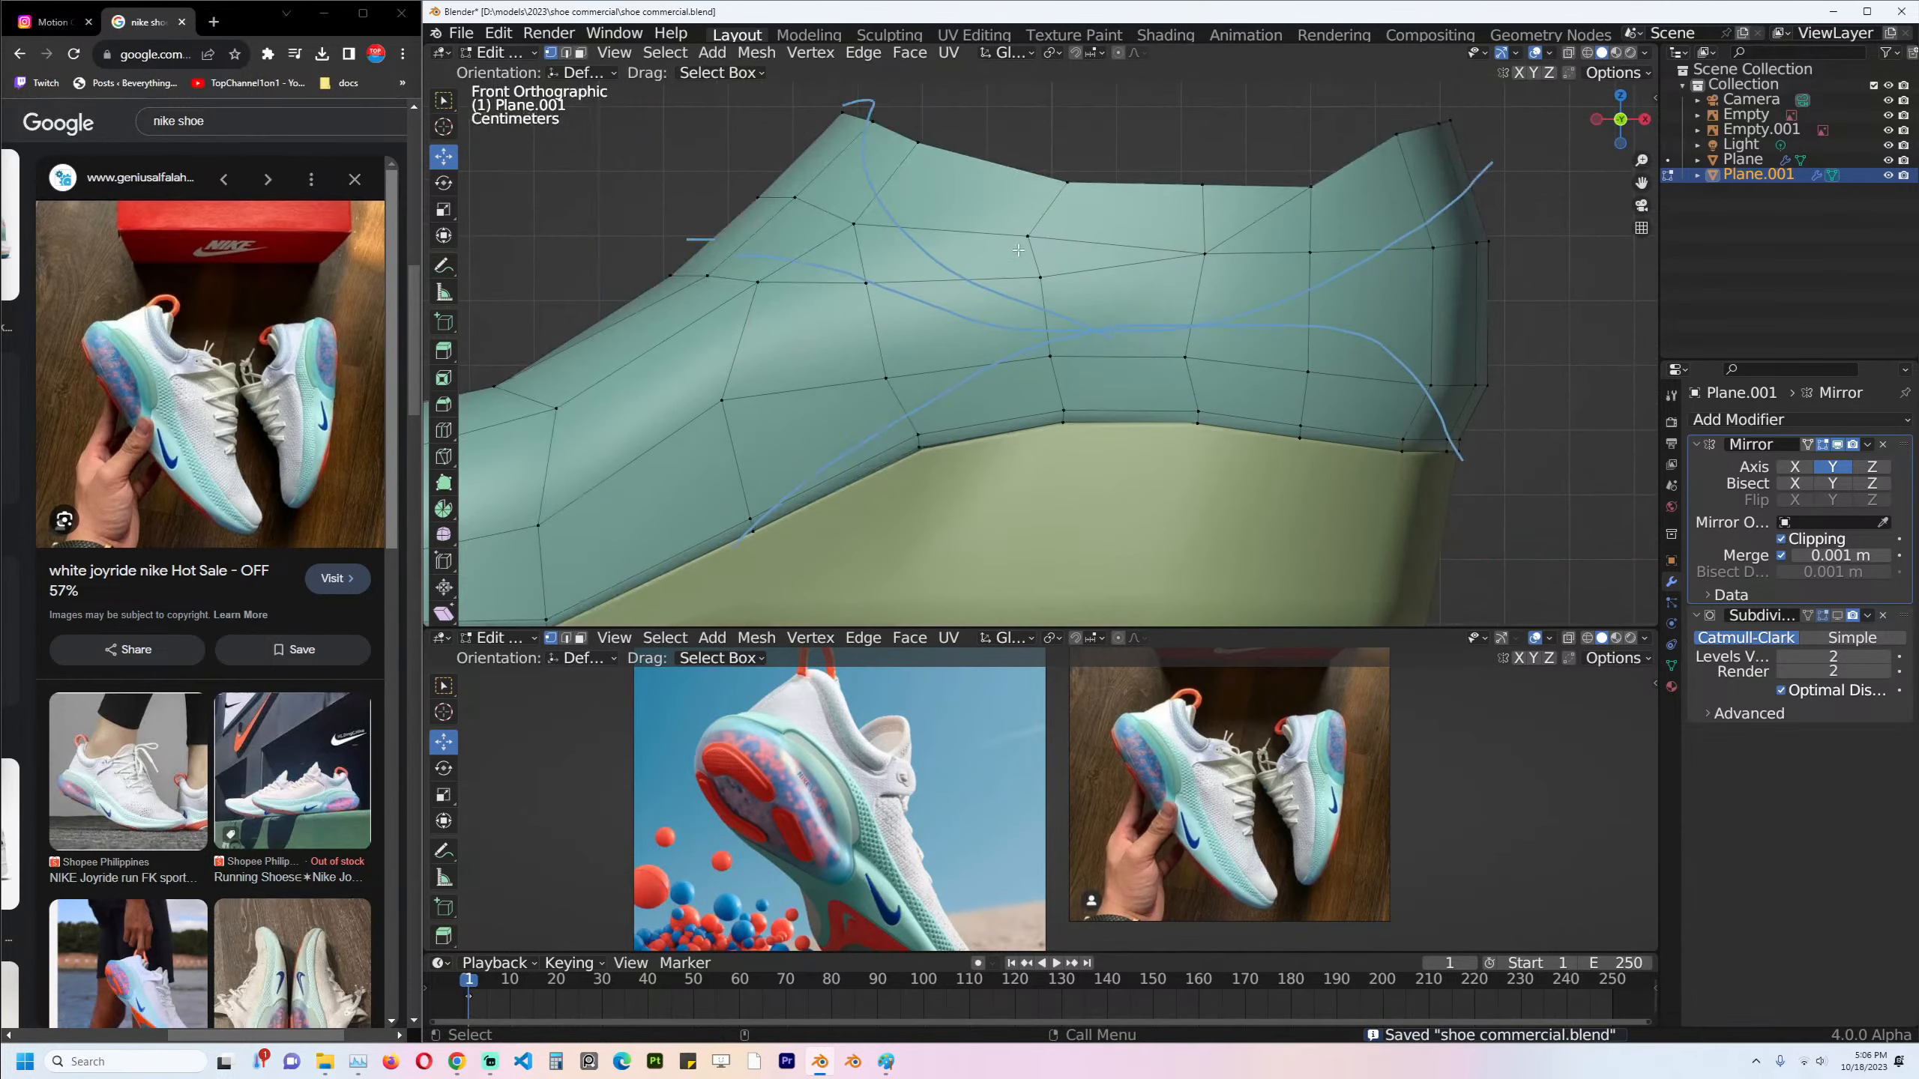
pyautogui.scroll(-3, 992, 243)
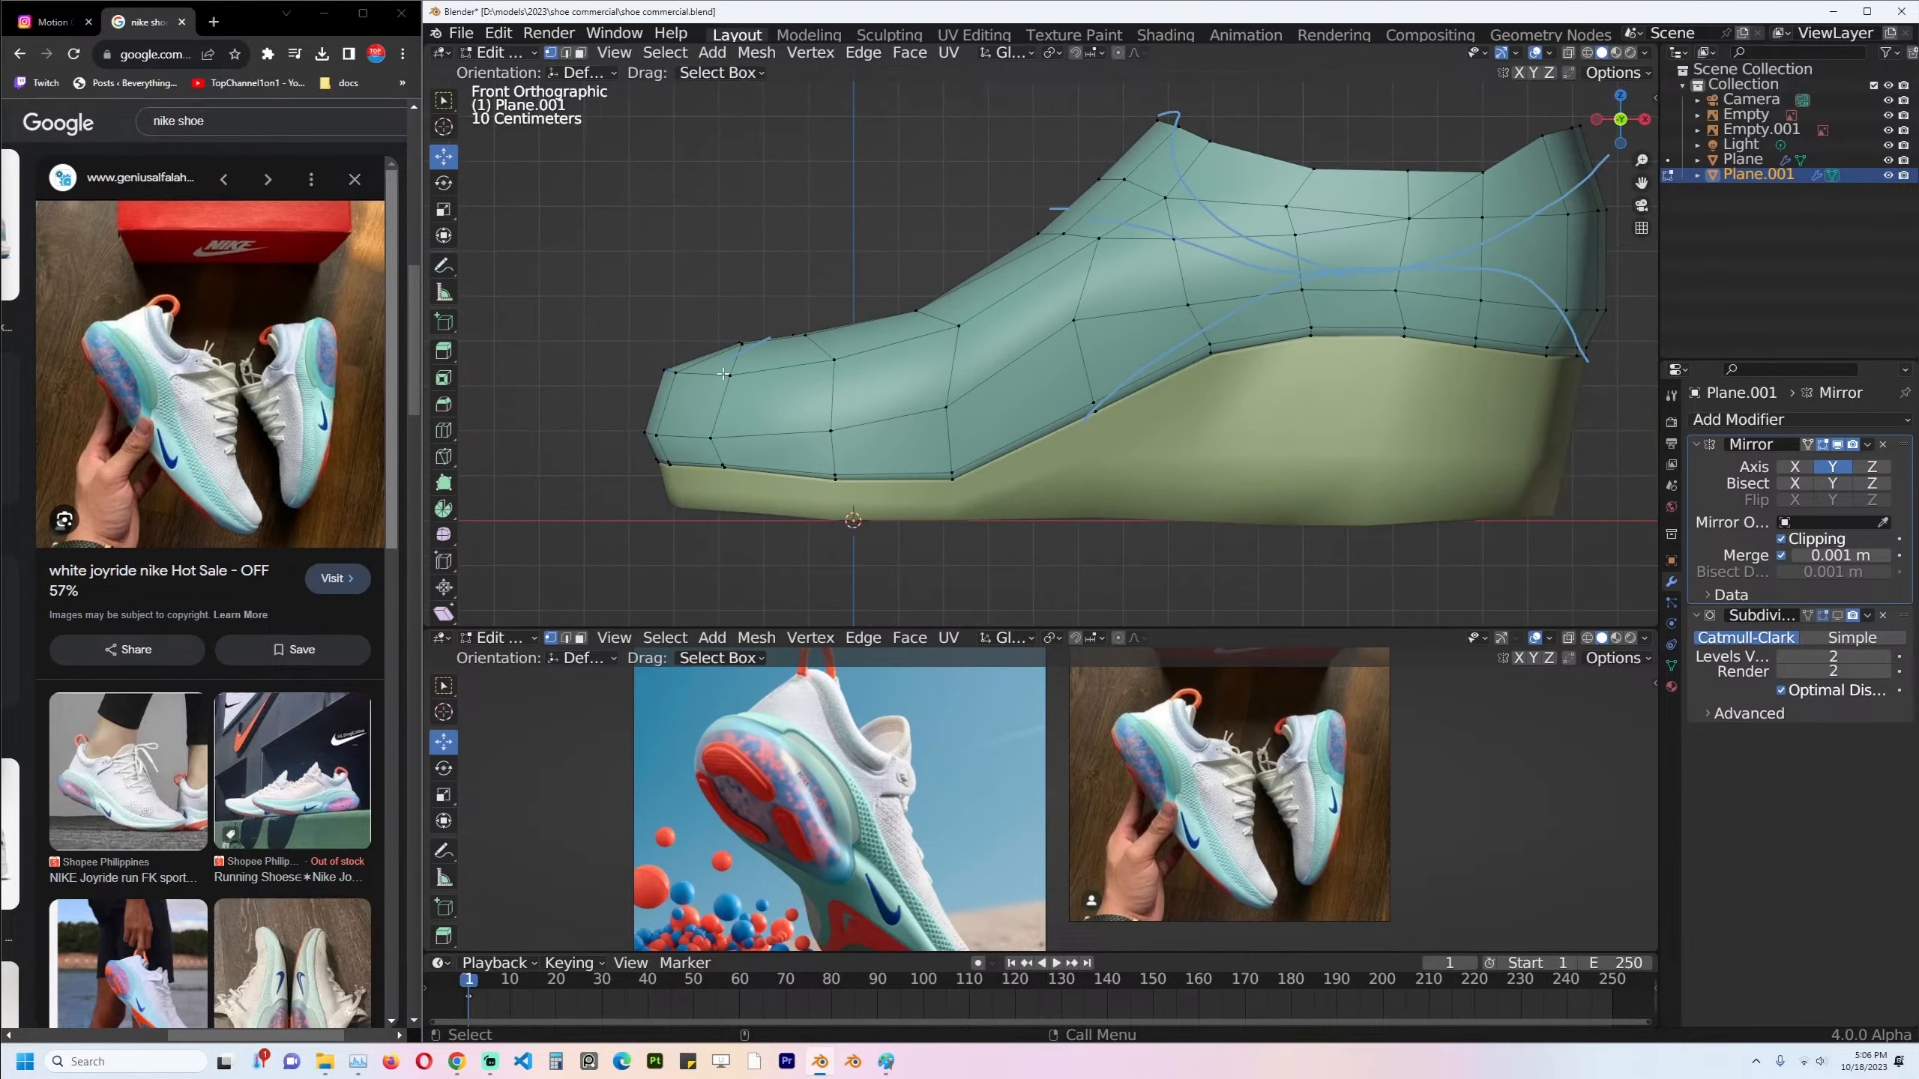
pyautogui.scroll(1, 574, 287)
pyautogui.moveTo(588, 293); pyautogui.dragTo(640, 398)
pyautogui.moveTo(705, 264); pyautogui.dragTo(788, 349)
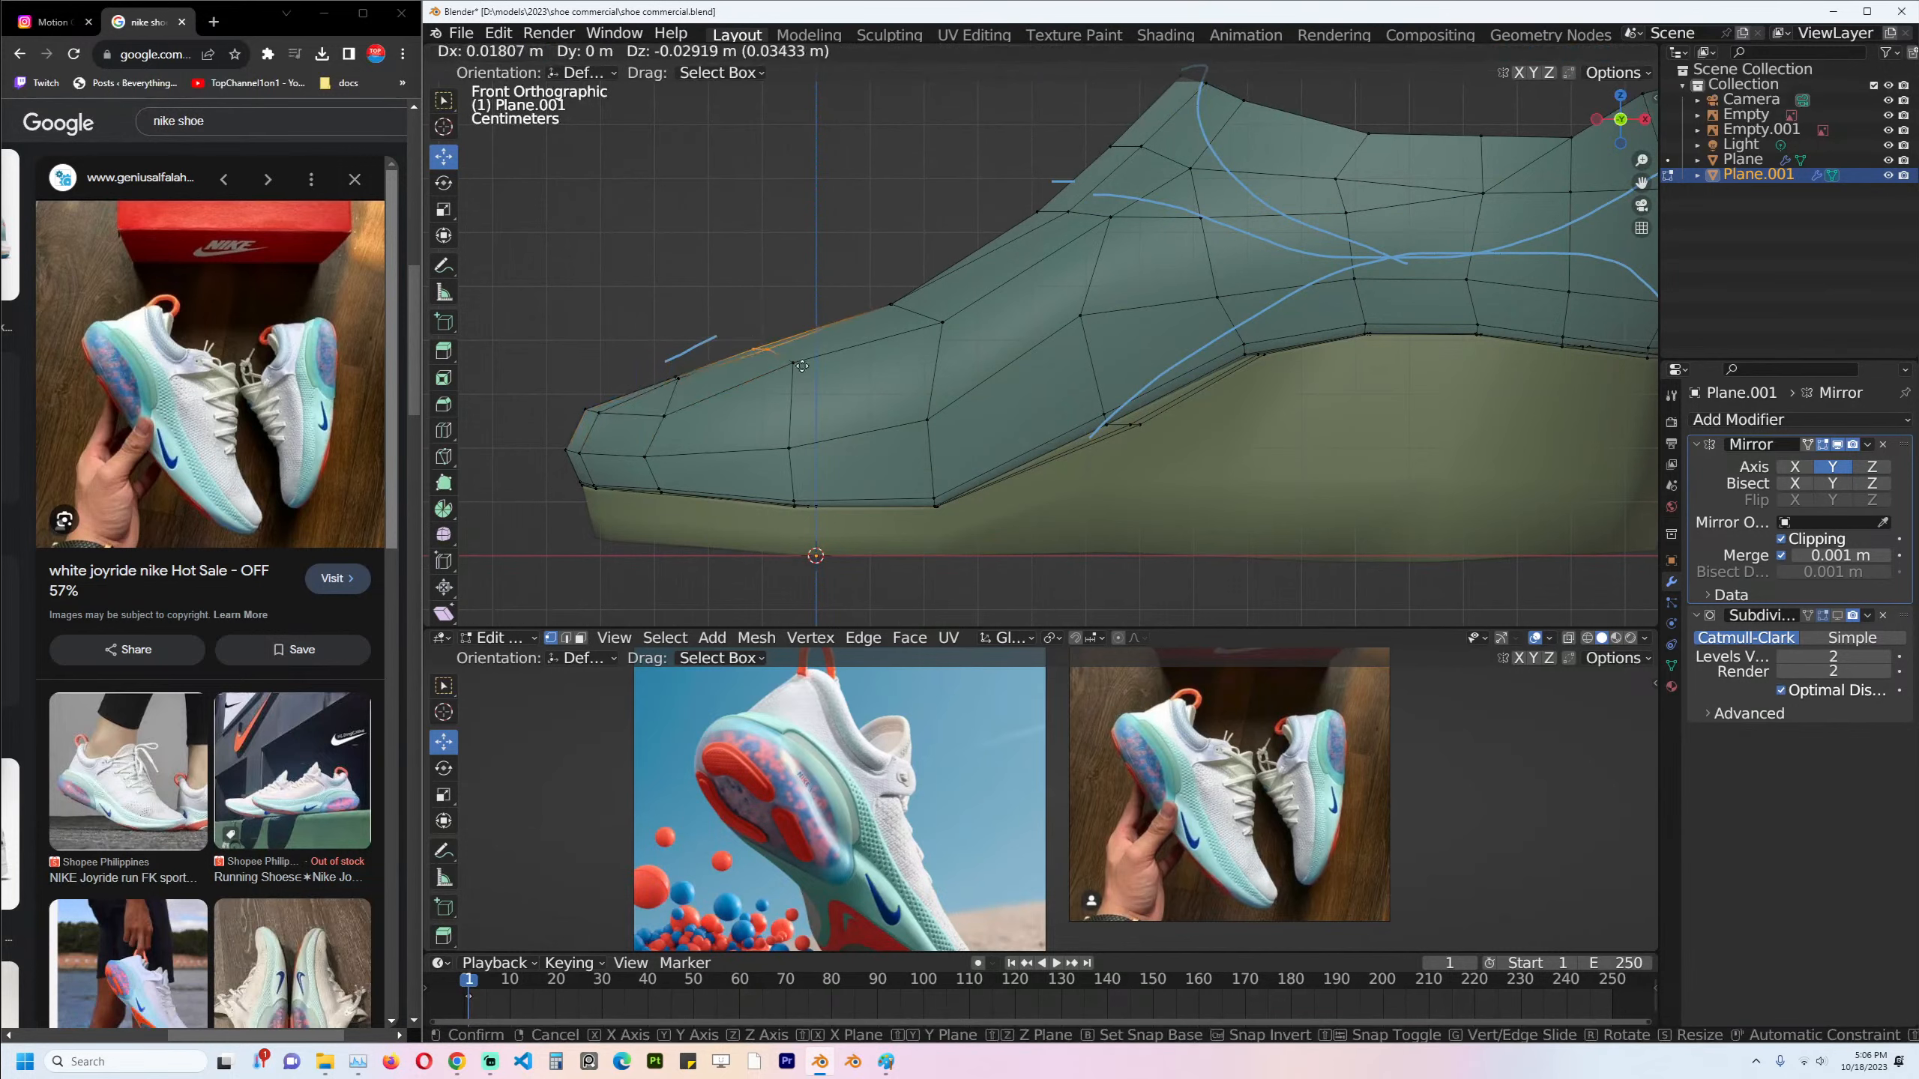
pyautogui.press('g')
pyautogui.press('g')
pyautogui.click(792, 378)
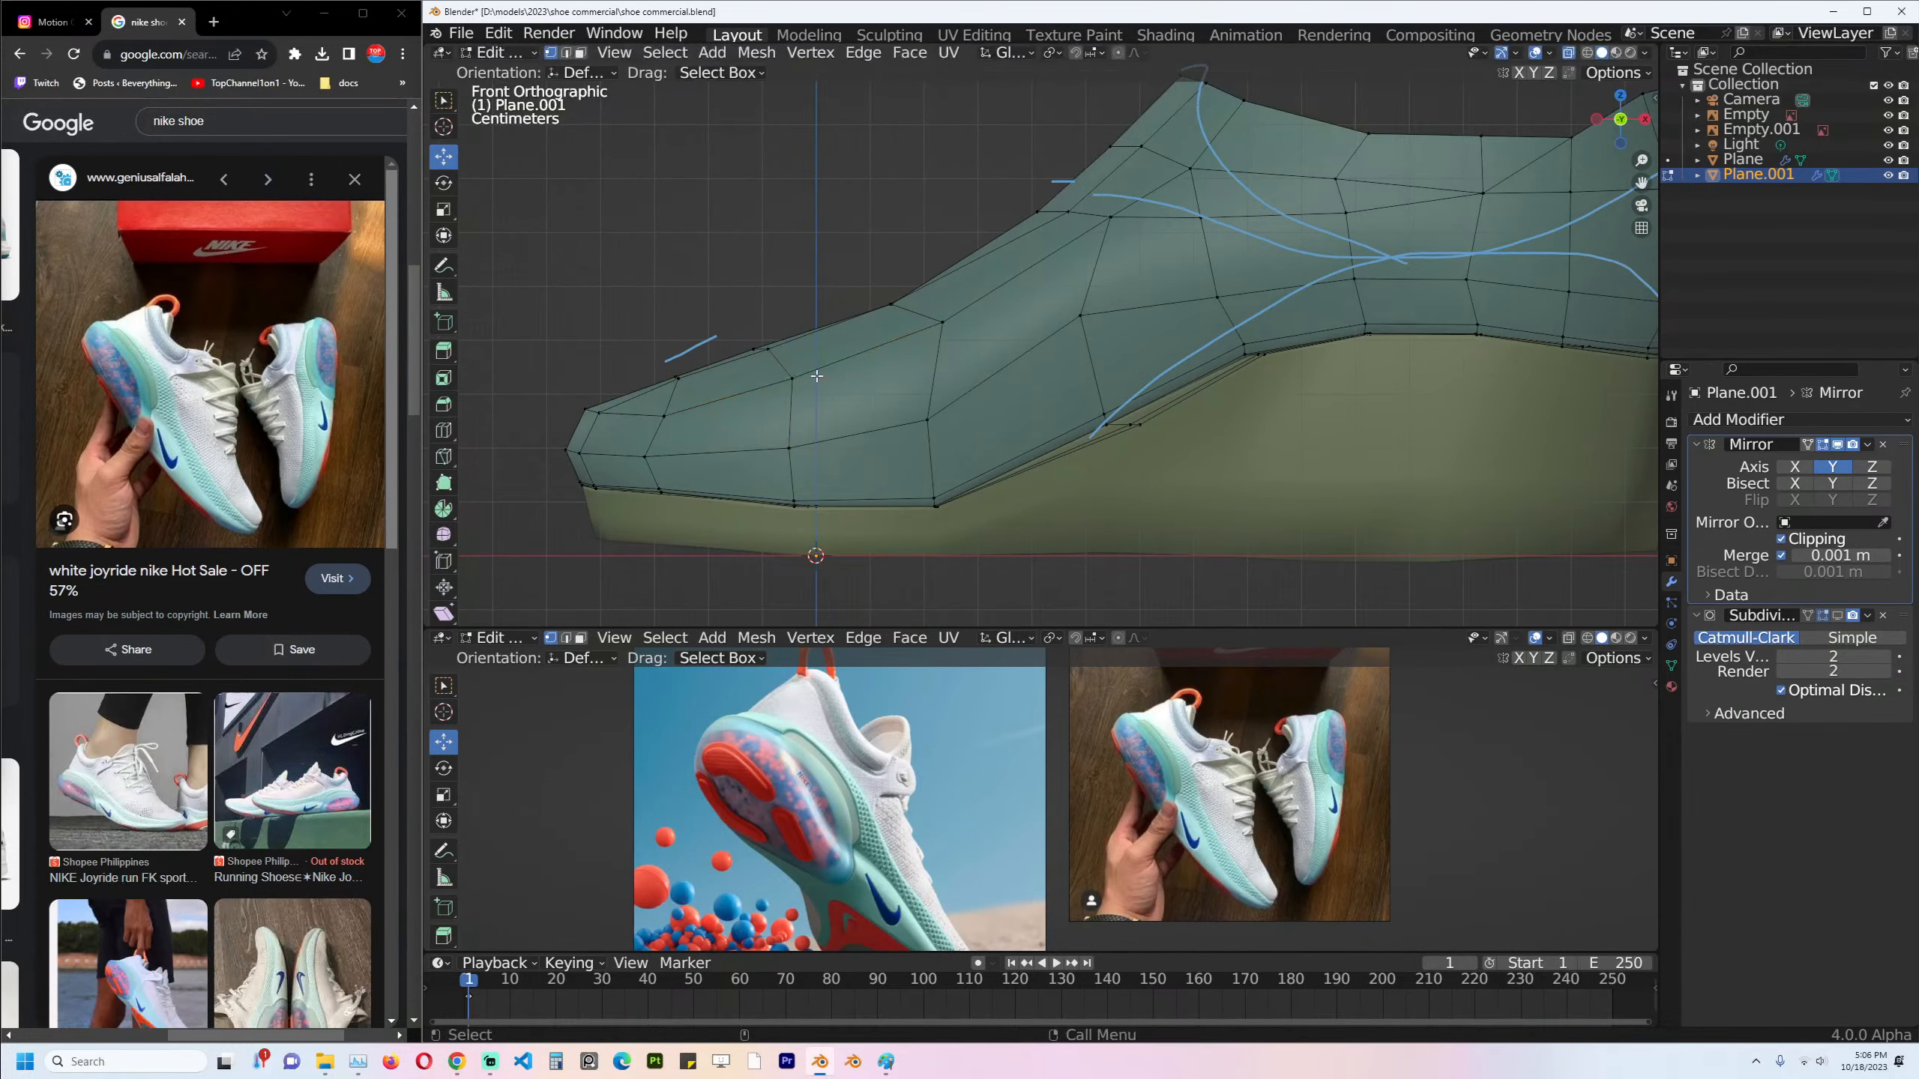
pyautogui.press('Tab')
pyautogui.moveTo(979, 363); pyautogui.dragTo(849, 425, button='middle')
pyautogui.press('KP_1')
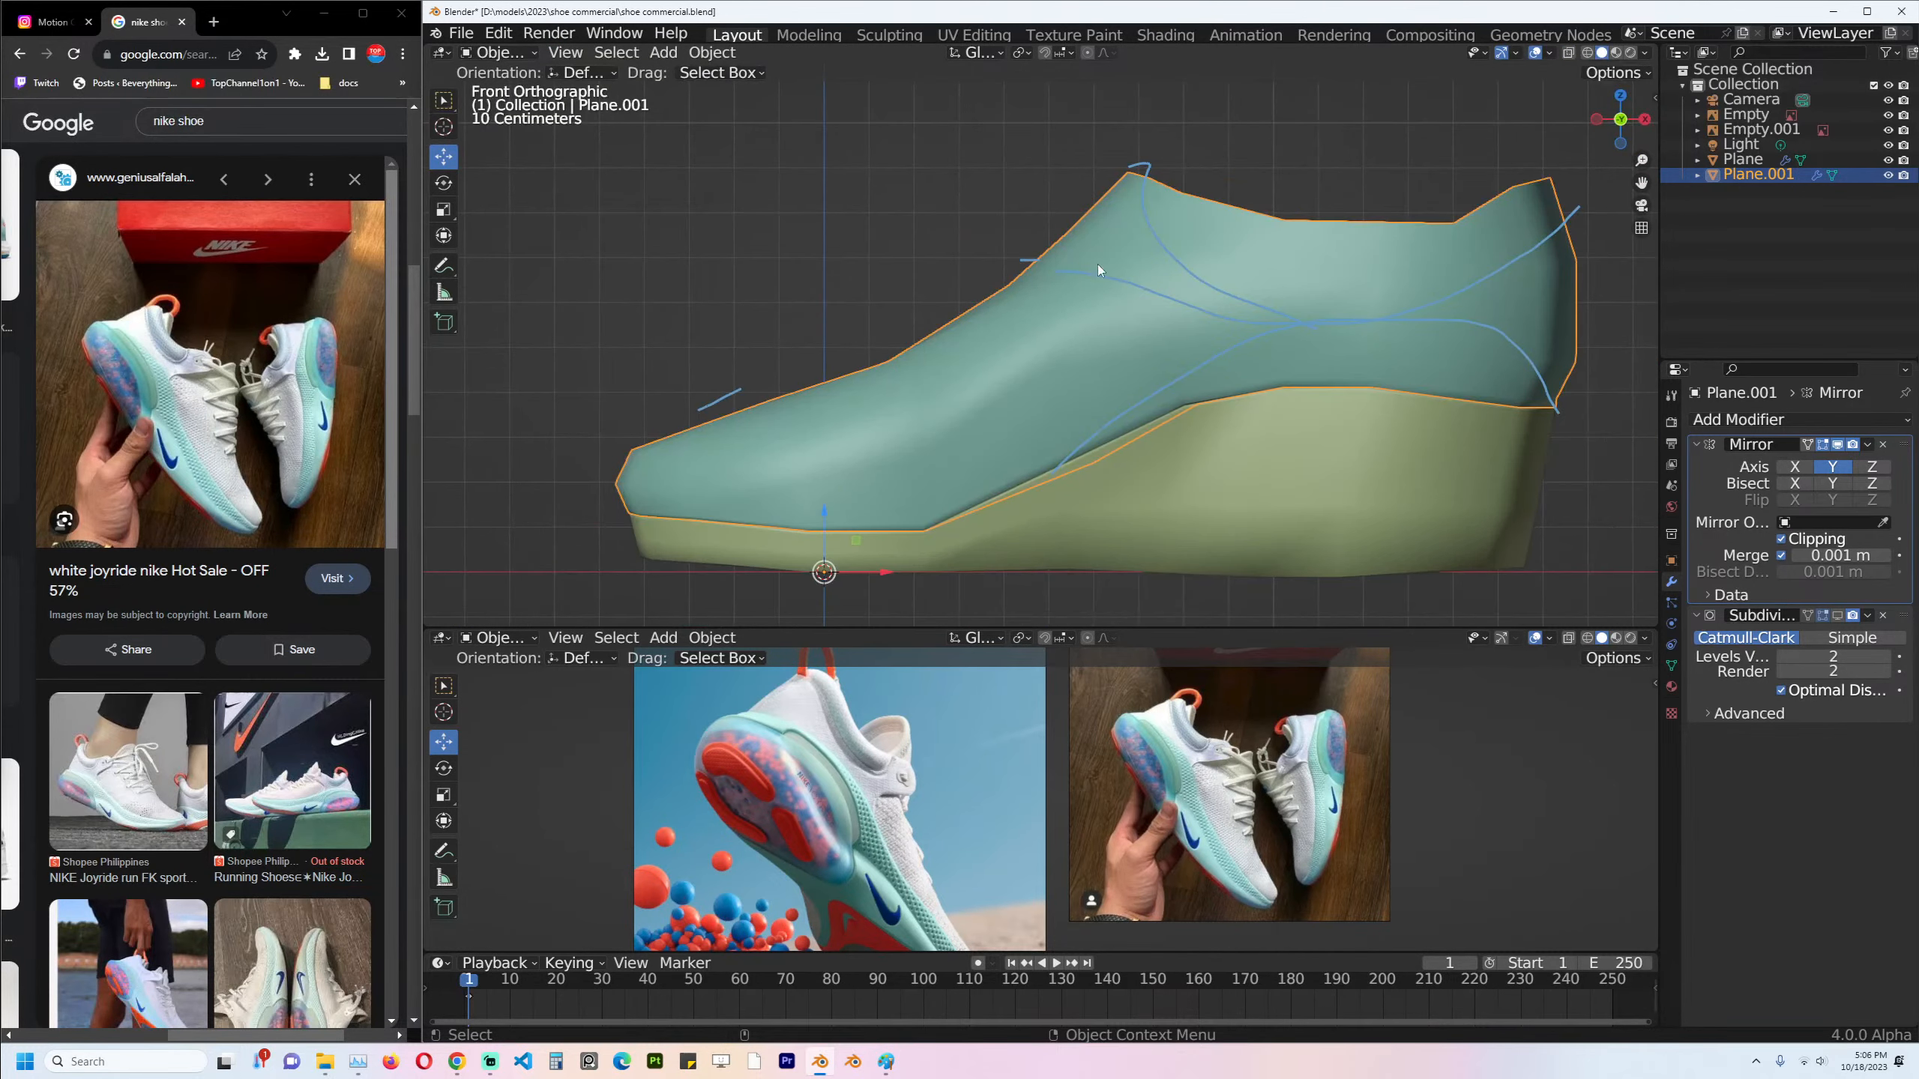
# Shift the vertices around the upper's front collar peak about 0.07 m back toward the heel.
pyautogui.keyDown('shift'); pyautogui.moveTo(1188, 286); pyautogui.dragTo(1120, 300, button='middle'); pyautogui.keyUp('shift')
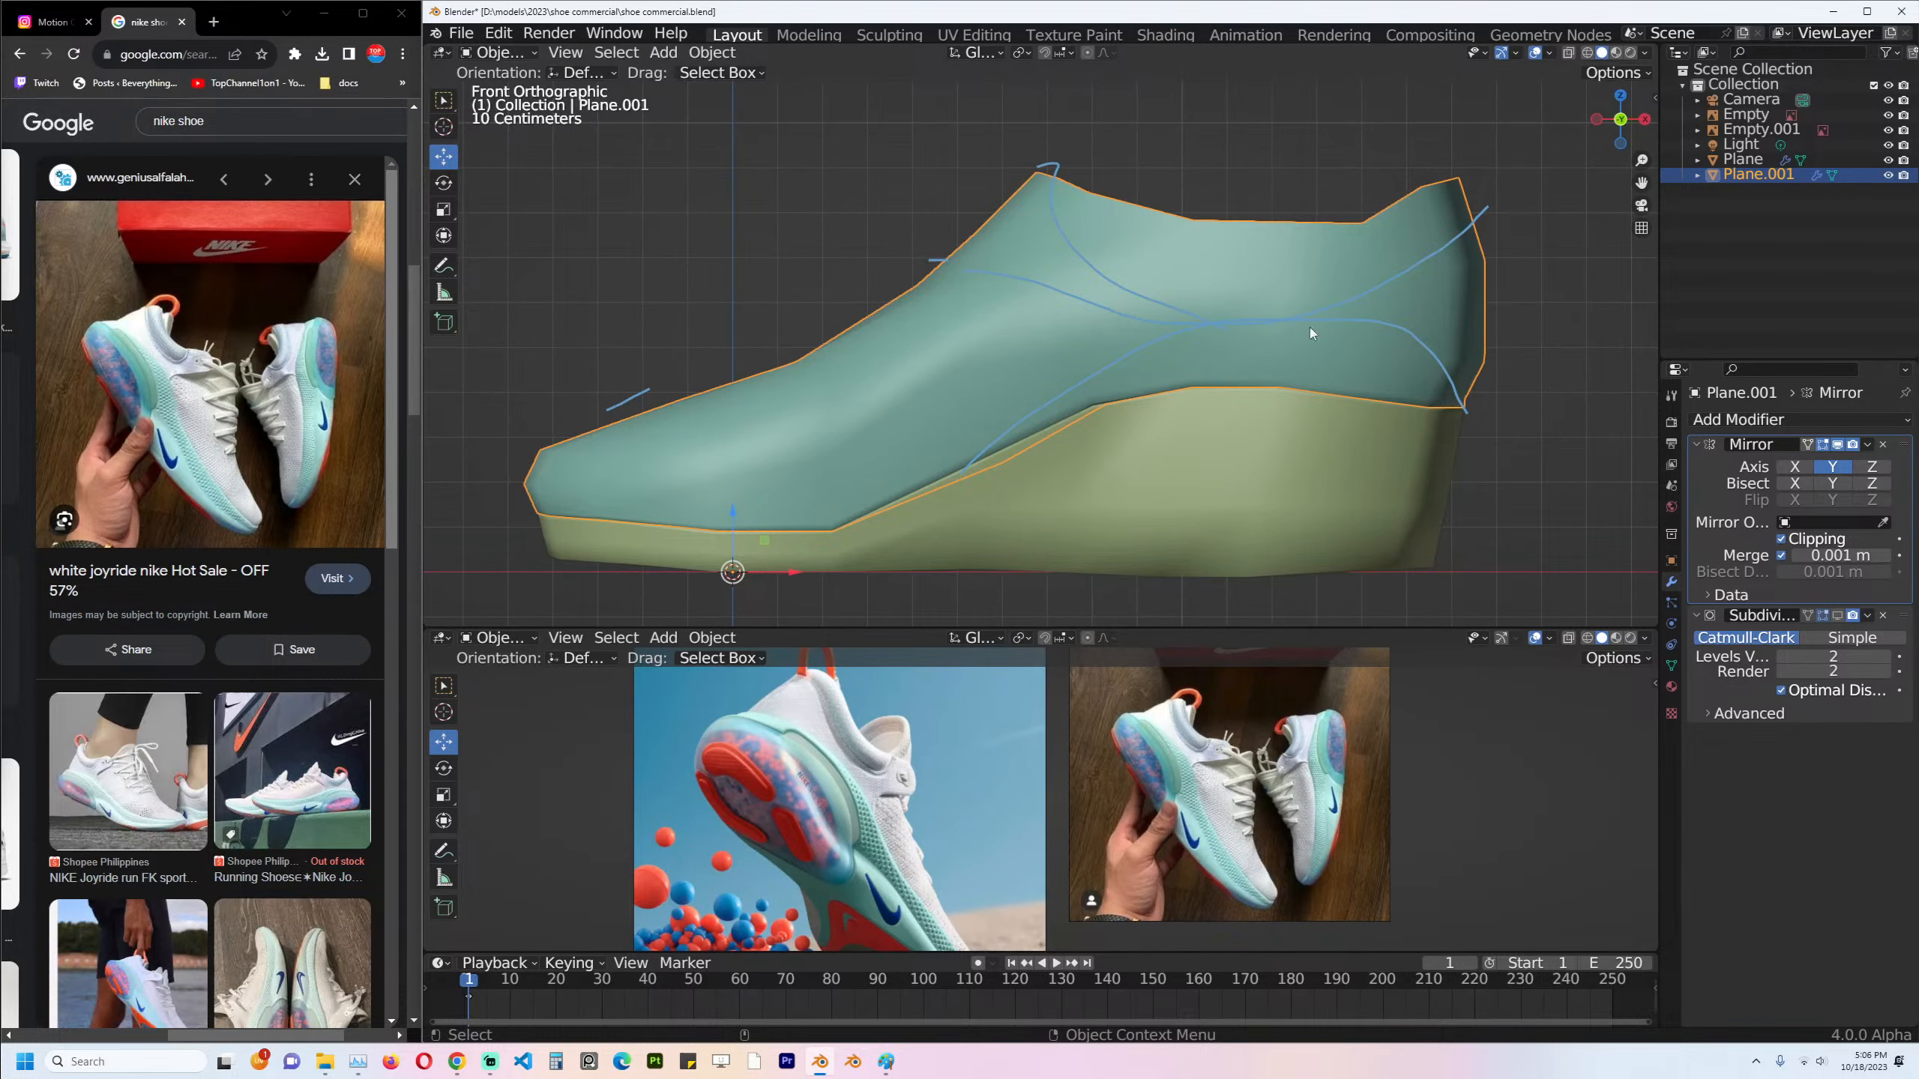
pyautogui.press('Tab')
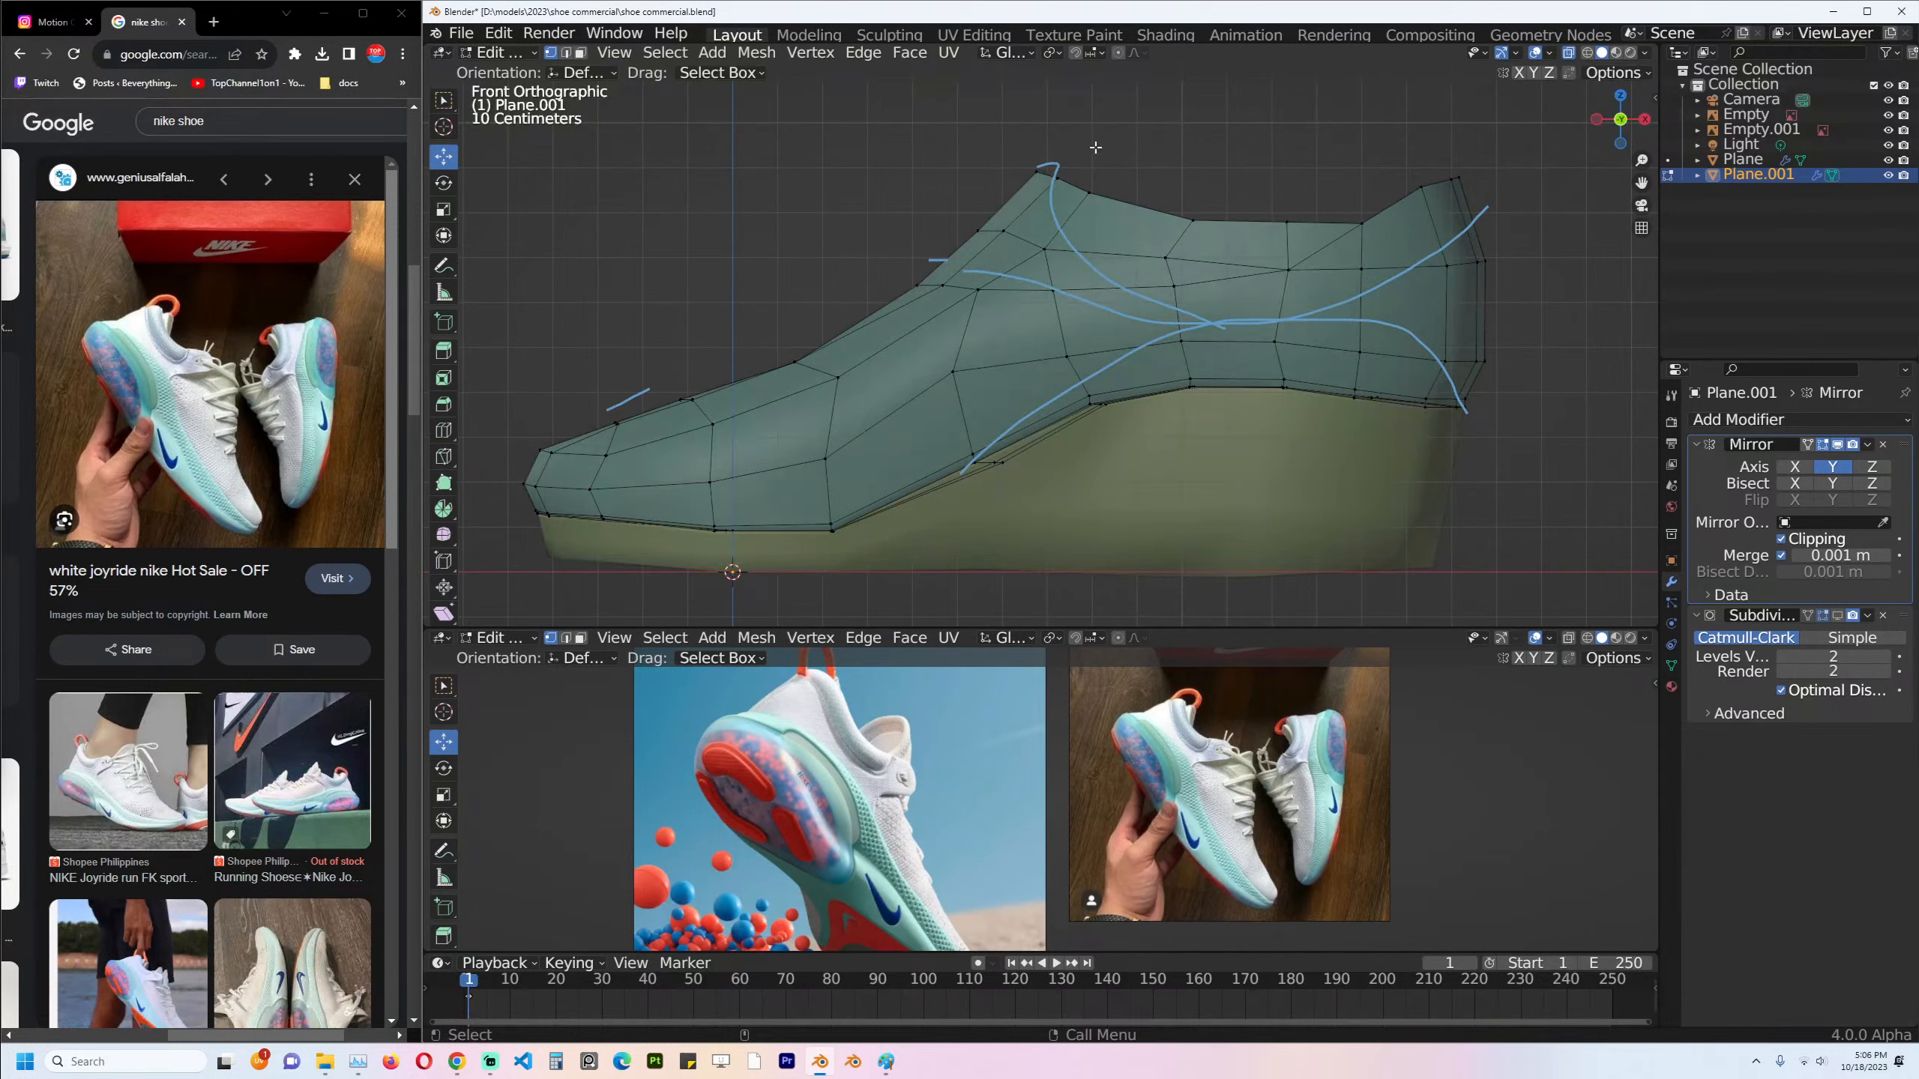
pyautogui.moveTo(1095, 148); pyautogui.dragTo(1361, 294)
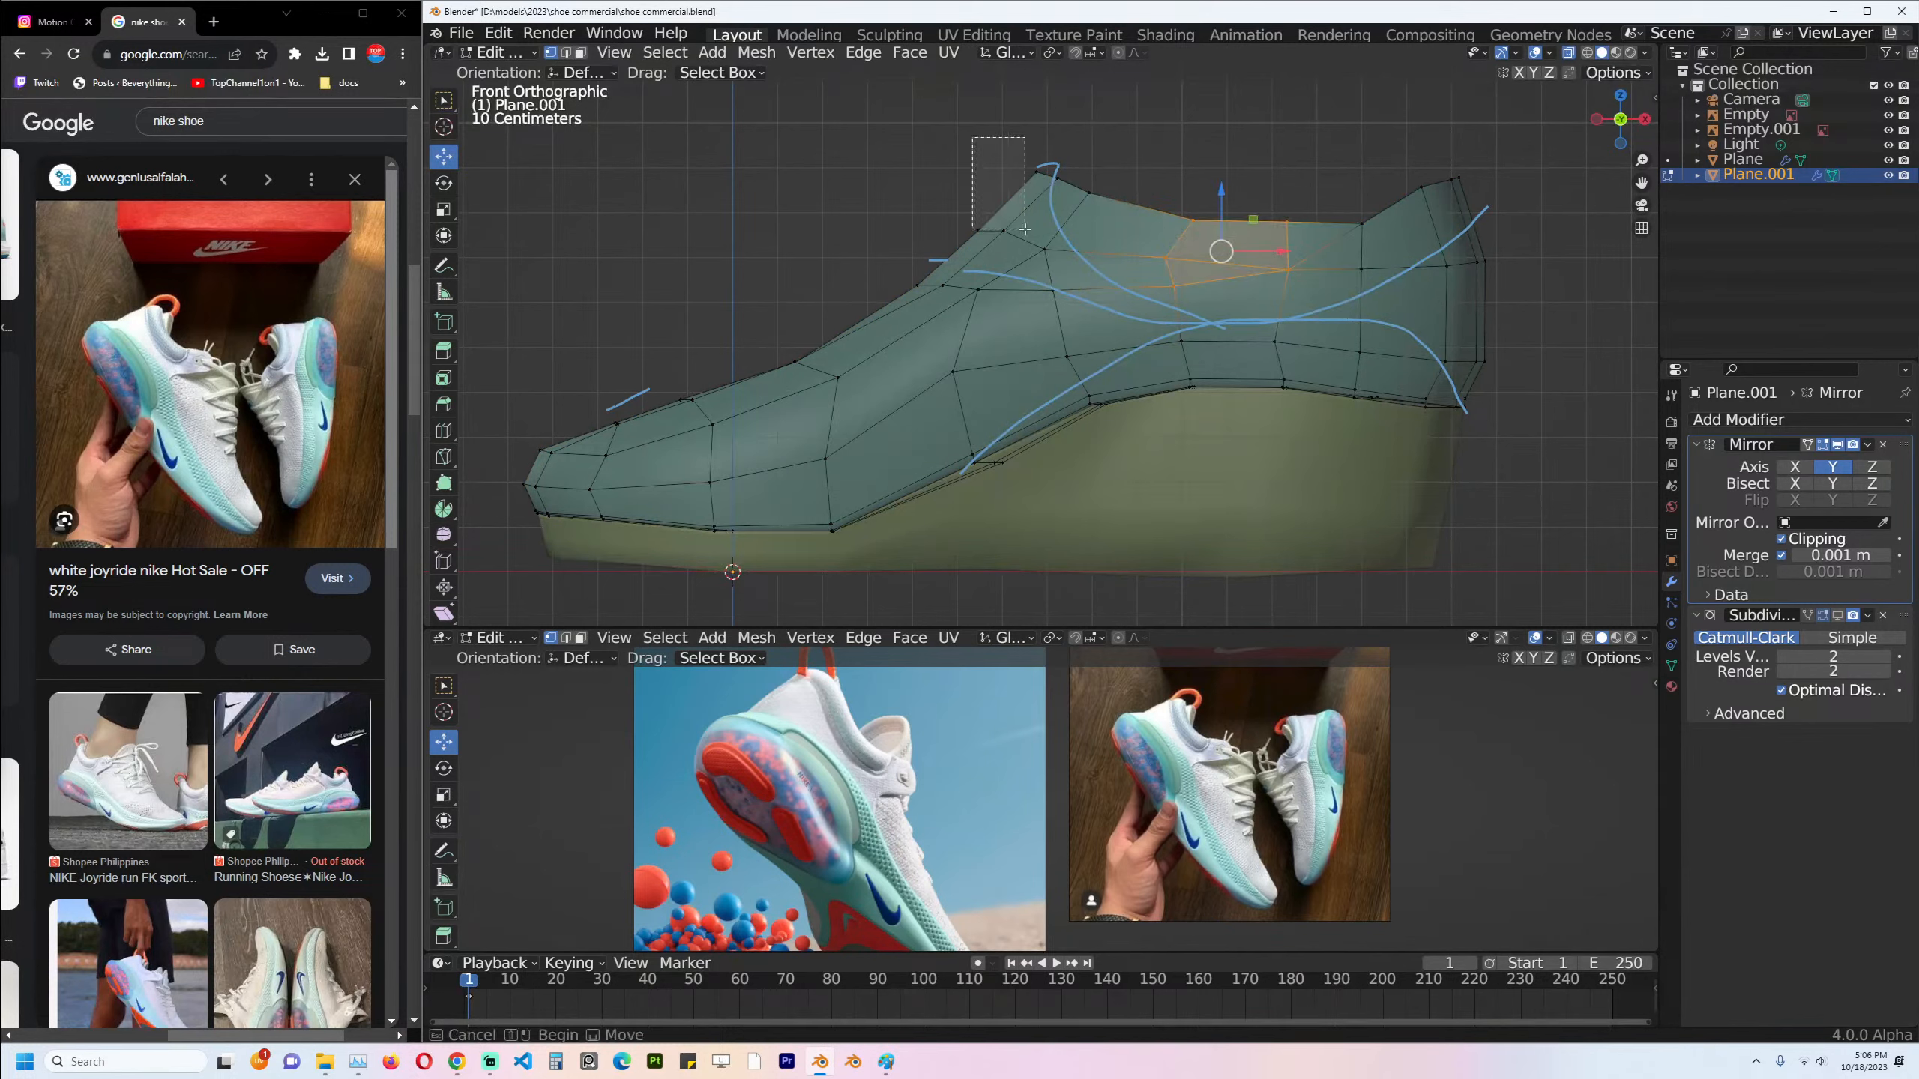
pyautogui.moveTo(819, 108); pyautogui.dragTo(1193, 285)
pyautogui.moveTo(796, 145); pyautogui.dragTo(1207, 324)
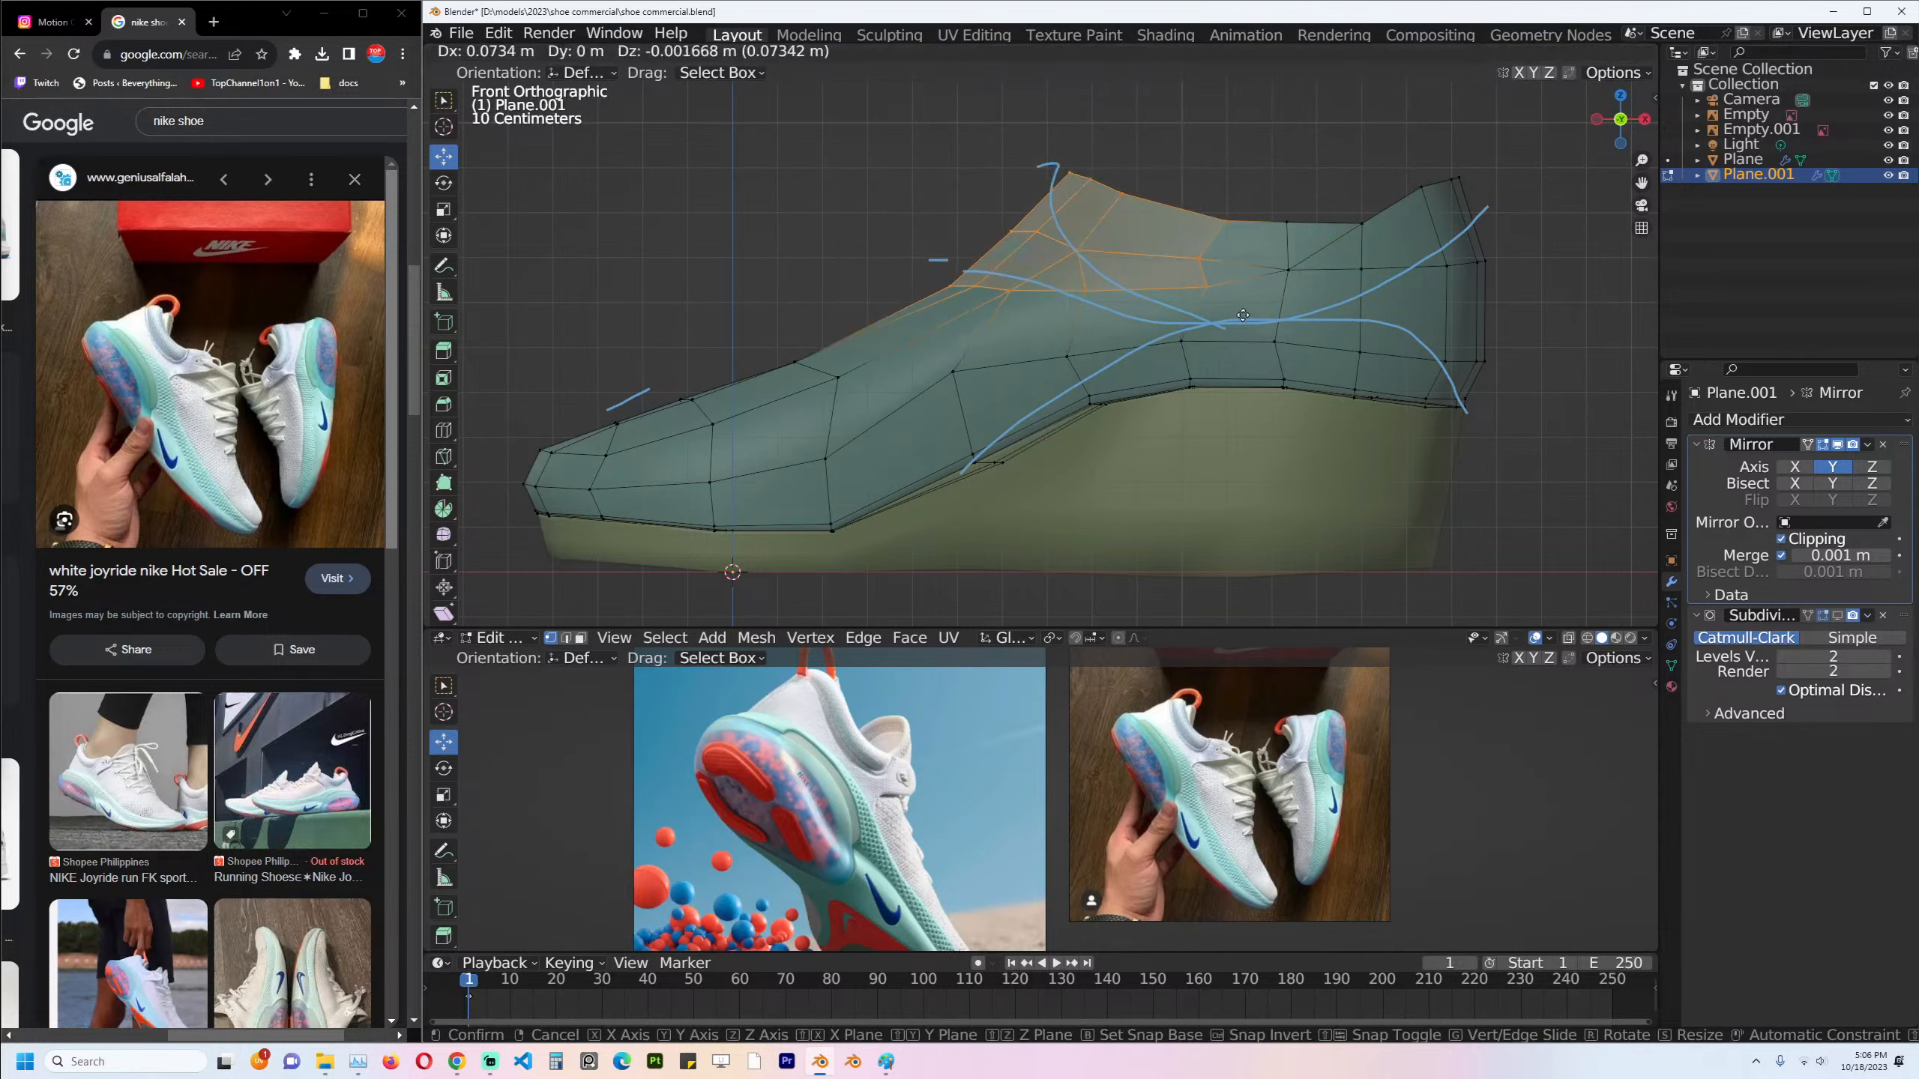
# Lower the upper's rear collar vertices along Z and reposition the mid-side collar vertices to smooth the rim curve.
pyautogui.moveTo(1310, 117); pyautogui.dragTo(1594, 306)
pyautogui.moveTo(1256, 139); pyautogui.dragTo(1487, 281)
pyautogui.press('g')
pyautogui.press('z')
pyautogui.click(1478, 307)
pyautogui.moveTo(1149, 171); pyautogui.dragTo(1274, 293)
pyautogui.press('g')
pyautogui.click(1264, 309)
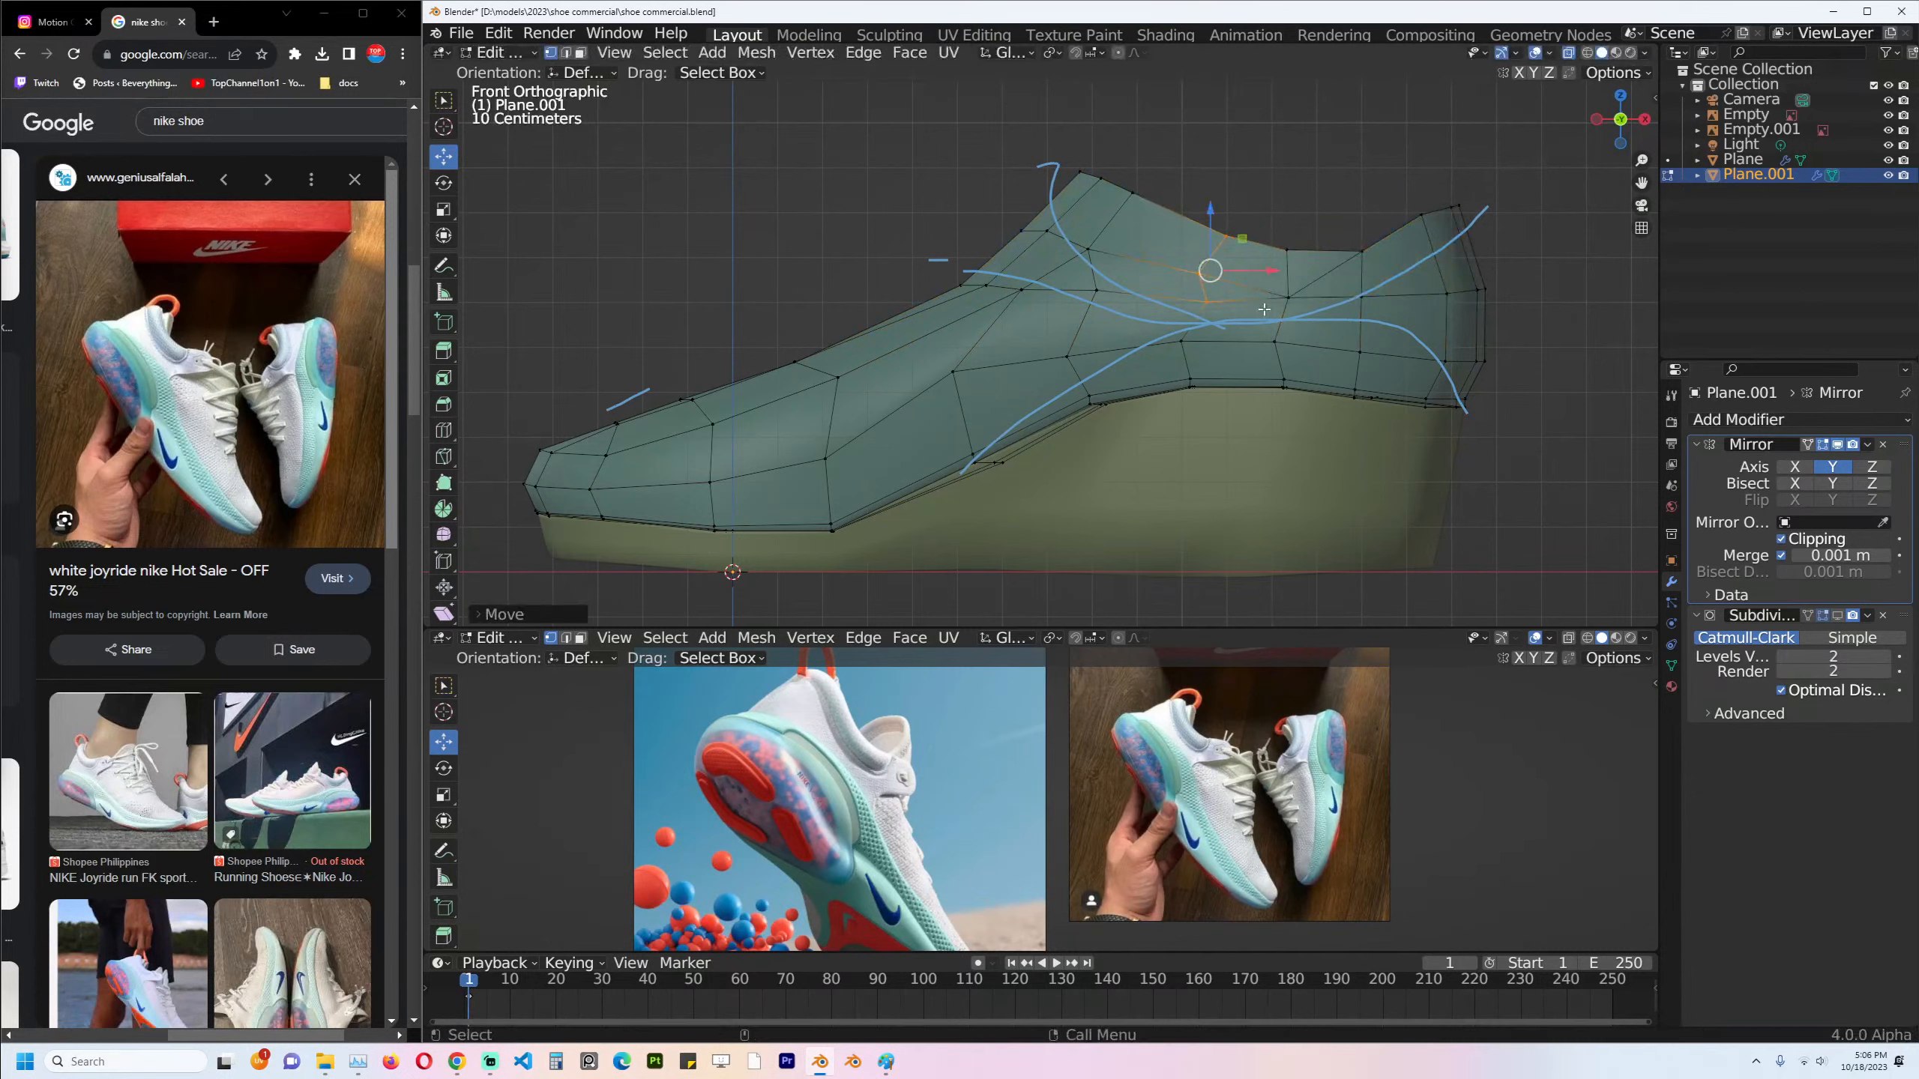
# Examine the upper's collar opening and heel width from an angled view and from above.
pyautogui.press('a')
pyautogui.press('Tab')
pyautogui.moveTo(1169, 393); pyautogui.dragTo(779, 368, button='middle')
pyautogui.scroll(-5, 732, 300)
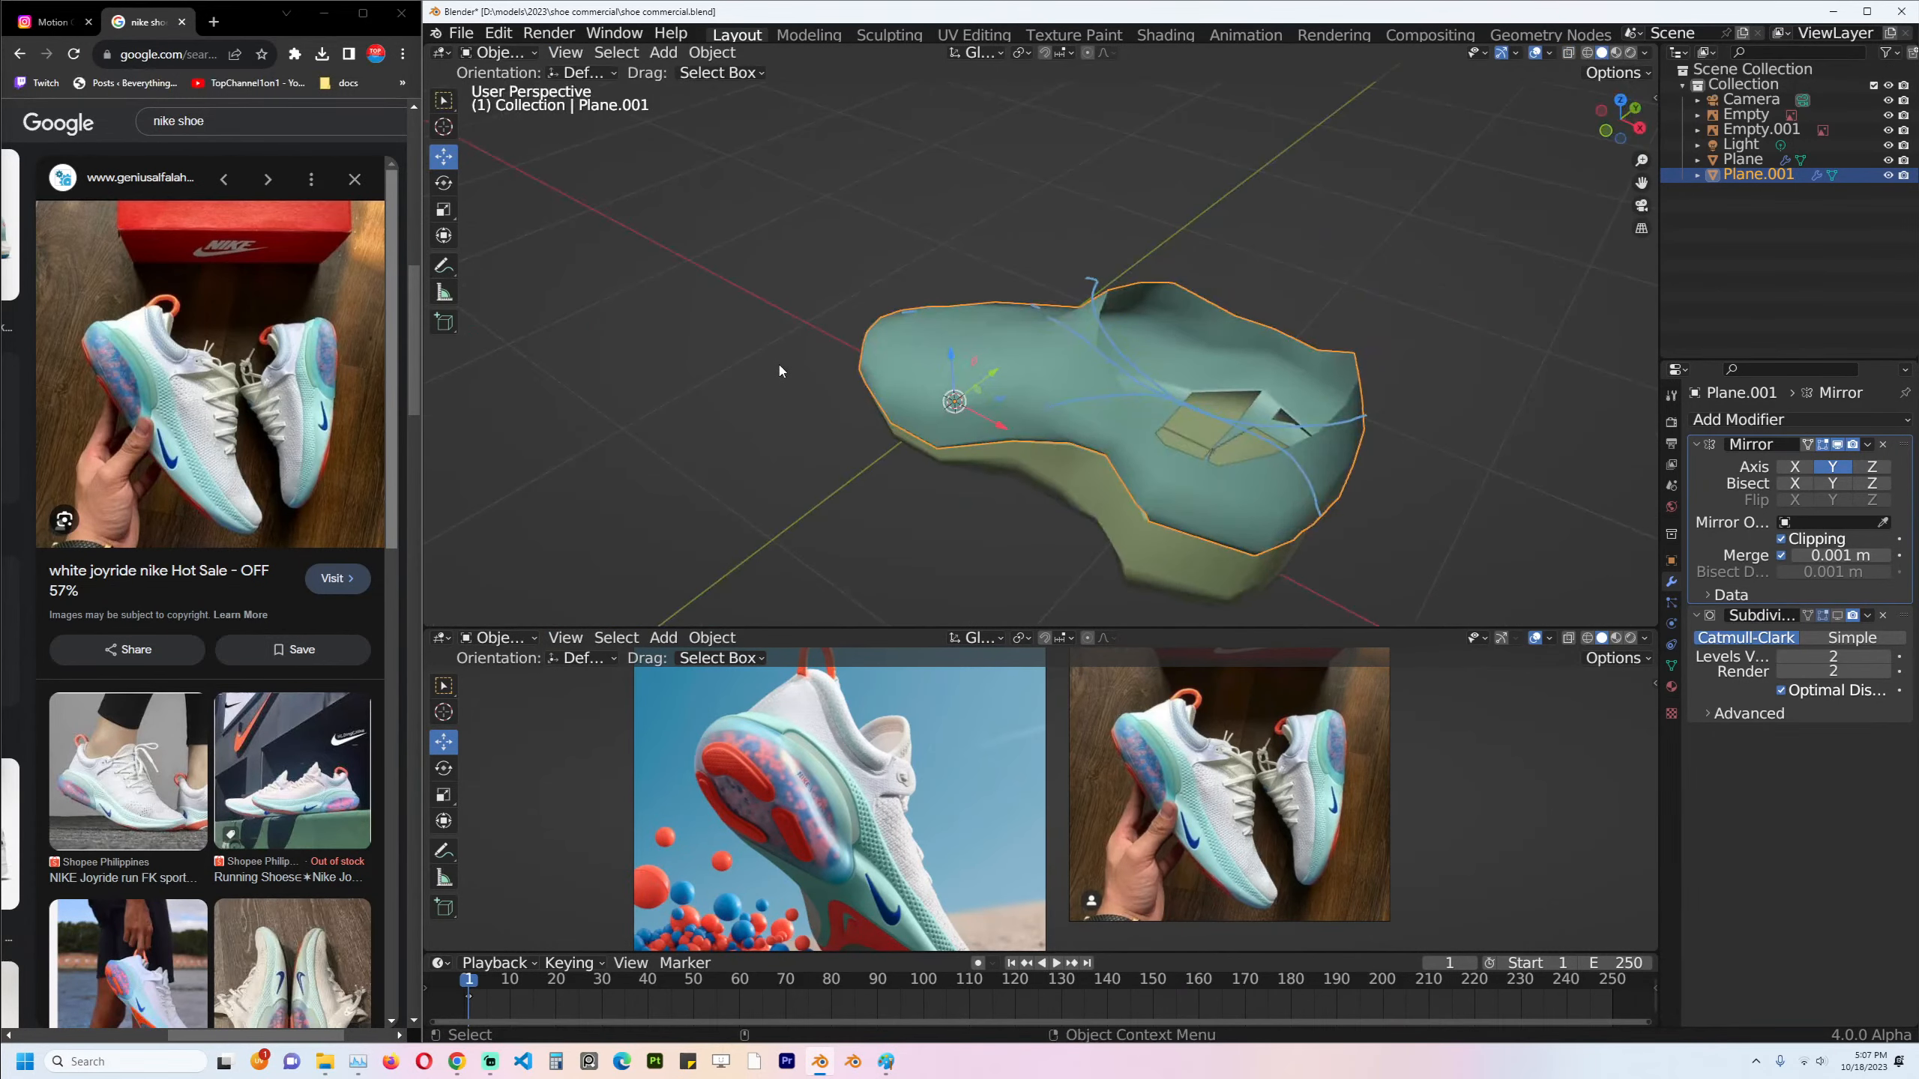
pyautogui.press('KP_7')
pyautogui.press('Tab')
pyautogui.press('Tab')
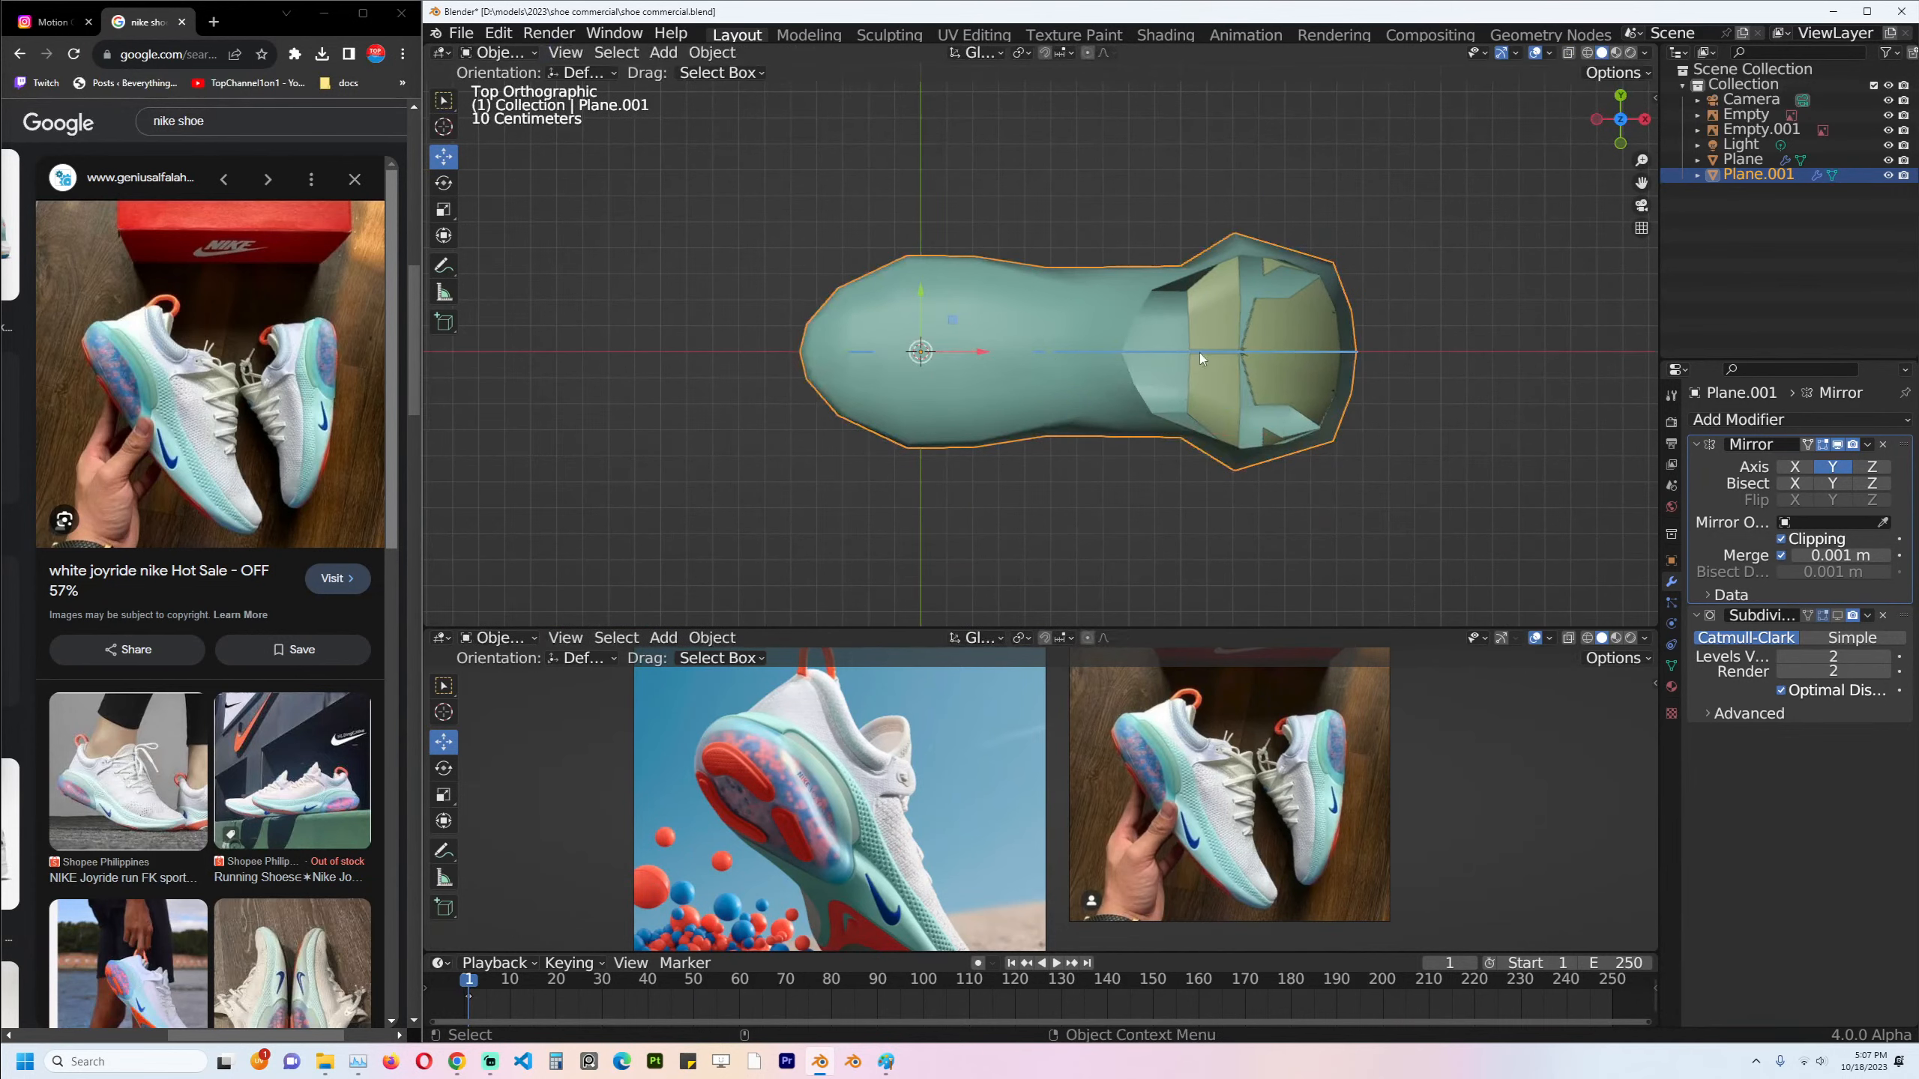
# Edit the sole and upper together and pull their bulging heel-side vertices inward along Y.
pyautogui.hotkey('alt', 'a')
pyautogui.press('Tab')
pyautogui.press('Tab')
pyautogui.click(1232, 378)
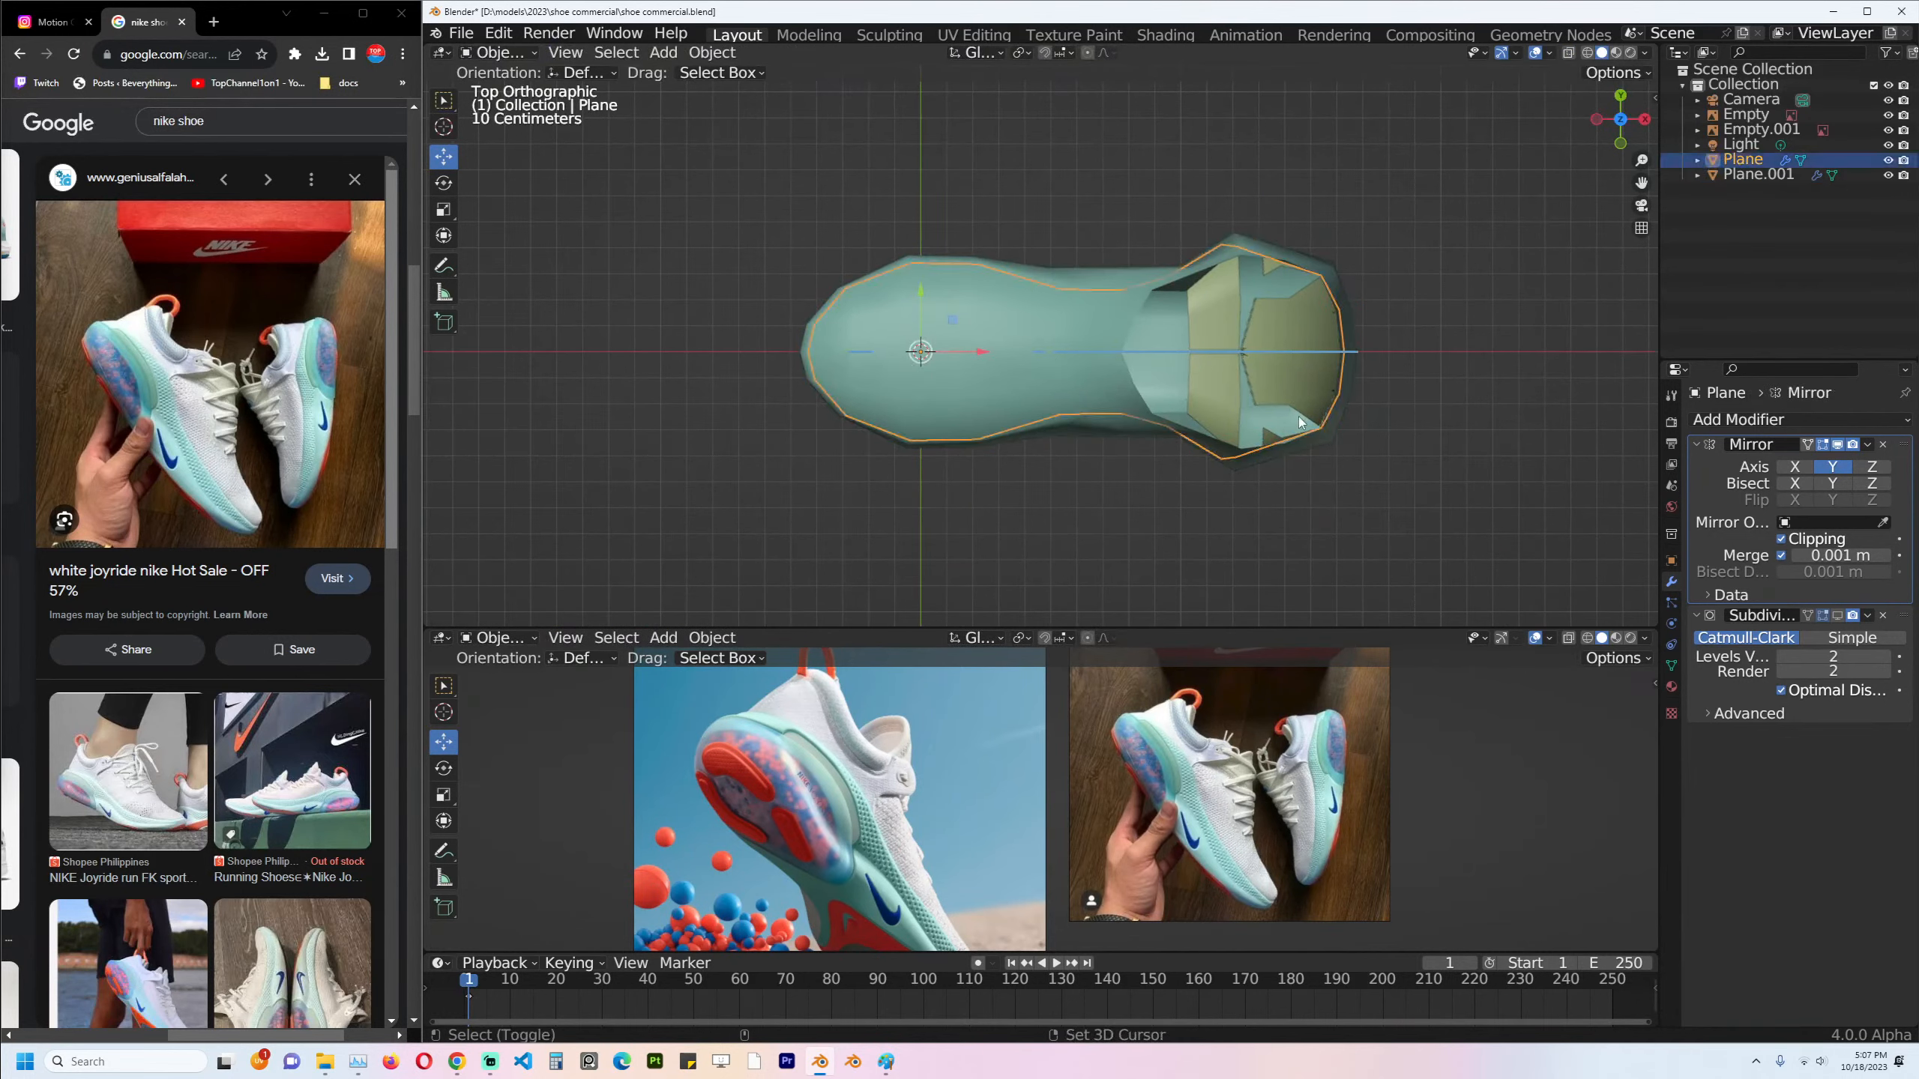
pyautogui.keyDown('shift'); pyautogui.click(1171, 393); pyautogui.keyUp('shift')
pyautogui.press('Tab')
pyautogui.hotkey('alt', 'z')
pyautogui.hotkey('alt', 'a')
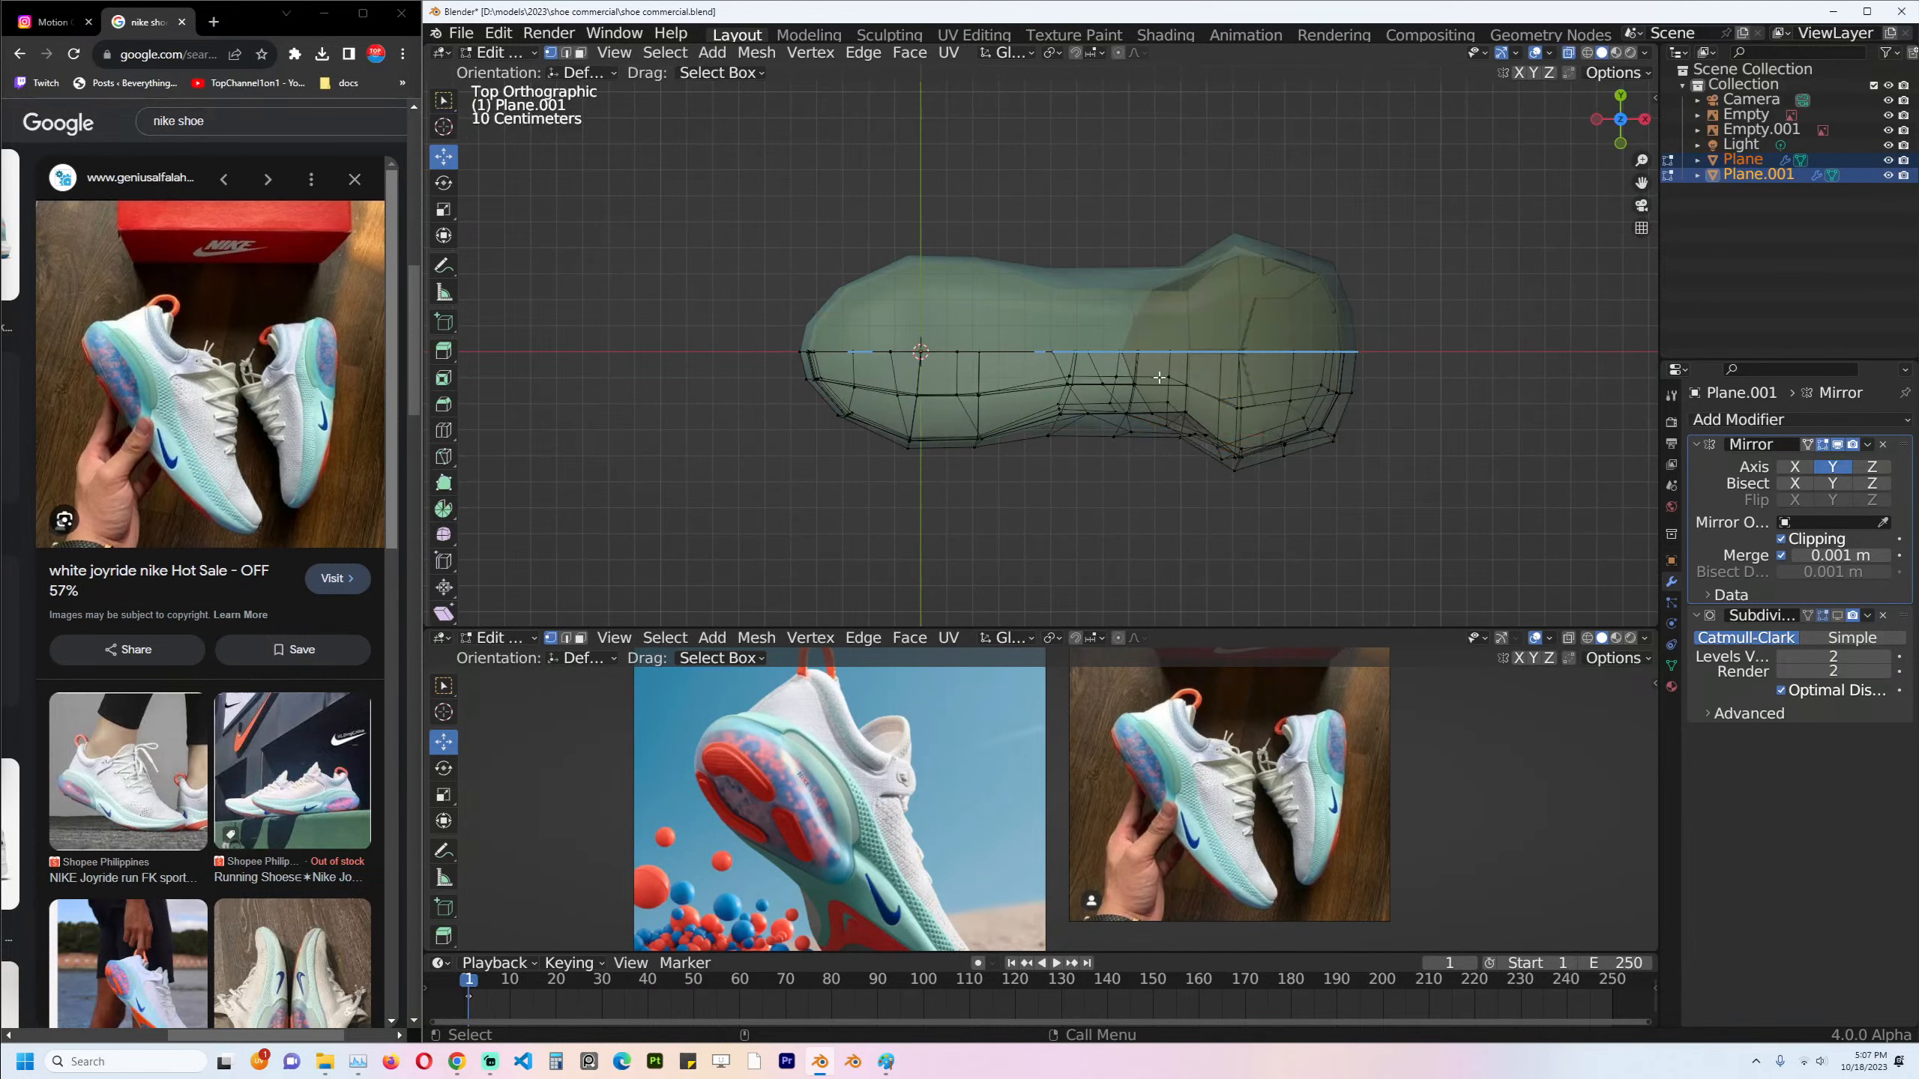
pyautogui.moveTo(1207, 386); pyautogui.dragTo(1421, 487)
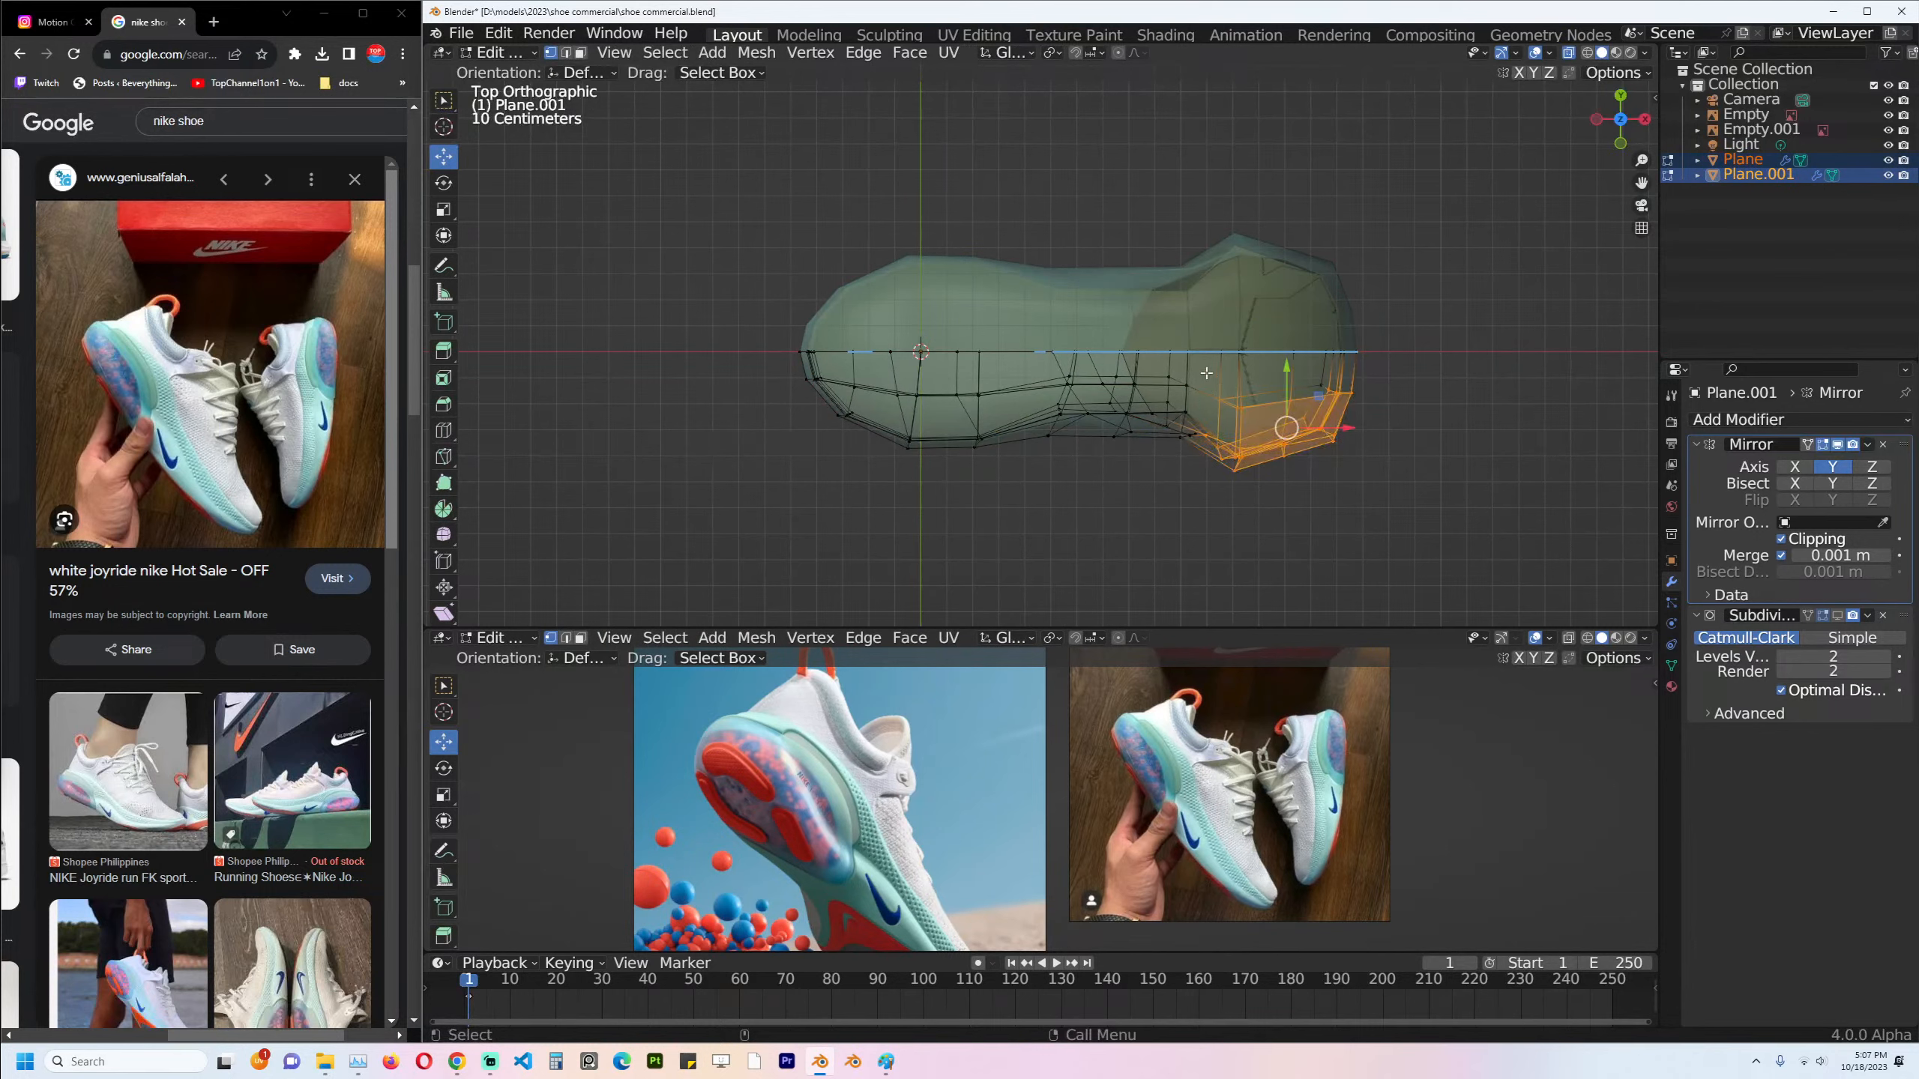
pyautogui.moveTo(1206, 373); pyautogui.dragTo(1276, 492)
pyautogui.press('g')
pyautogui.press('y')
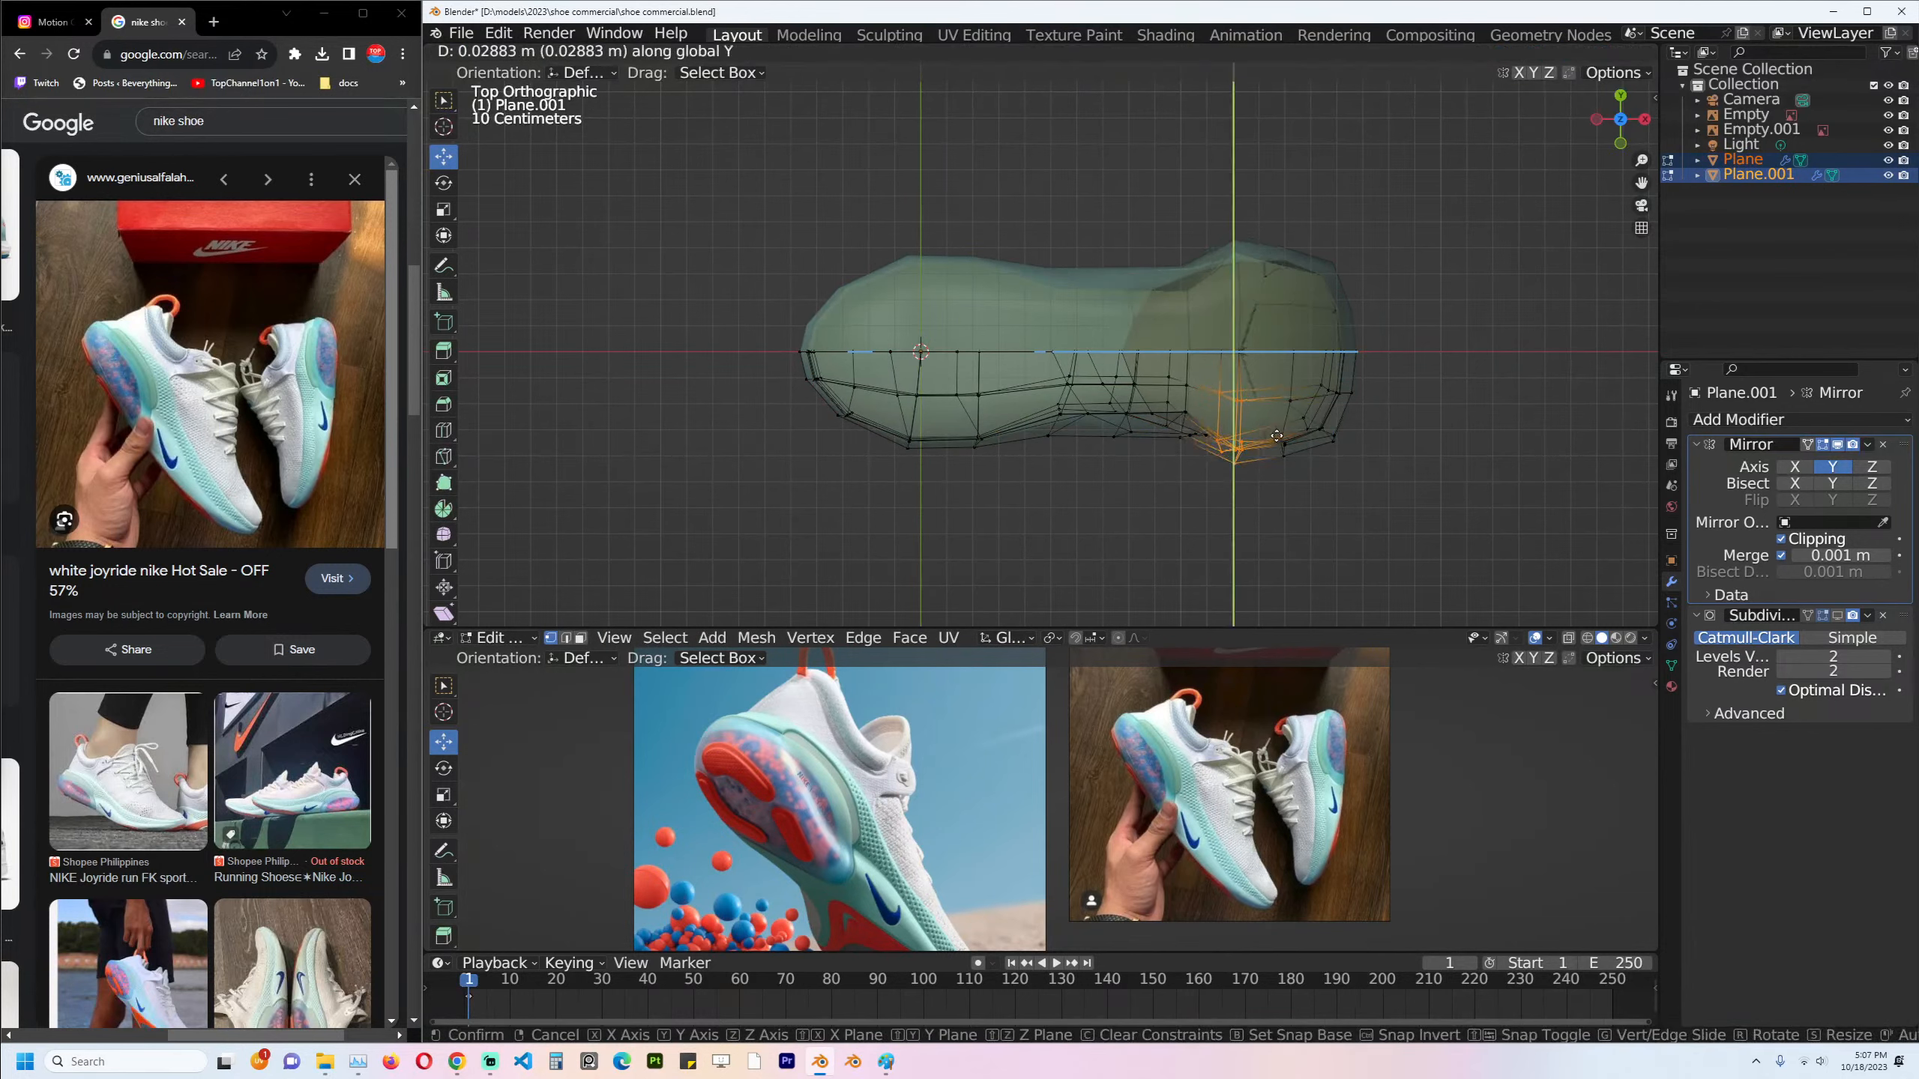
pyautogui.click(1278, 428)
# Leave mesh editing, select only the upper in the front view and save the file.
pyautogui.press('Tab')
pyautogui.press('KP_1')
pyautogui.hotkey('alt', 'z')
pyautogui.hotkey('alt', 'a')
pyautogui.keyDown('shift'); pyautogui.moveTo(1192, 382); pyautogui.dragTo(1042, 404, button='middle'); pyautogui.keyUp('shift')
pyautogui.click(1115, 360)
pyautogui.scroll(3, 1116, 360)
pyautogui.hotkey('ctrl', 's')
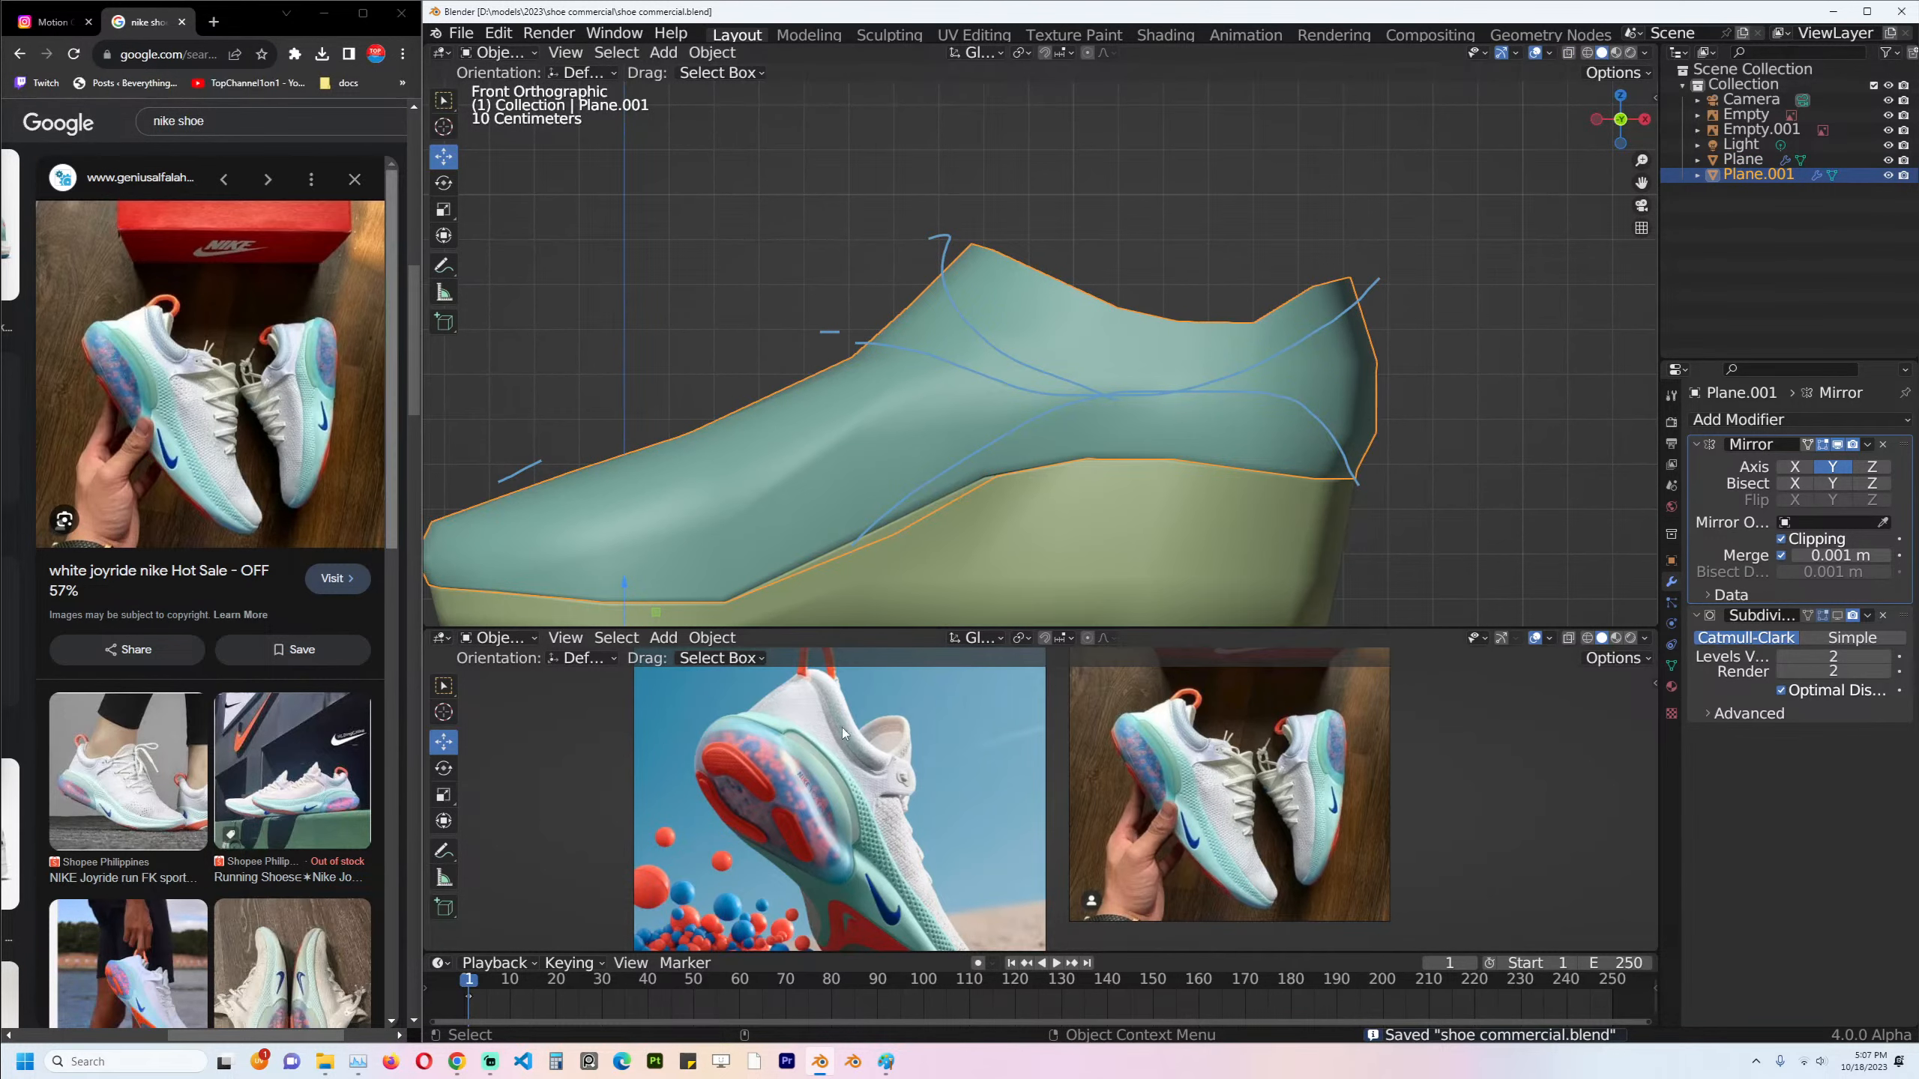
pyautogui.scroll(2, 1277, 302)
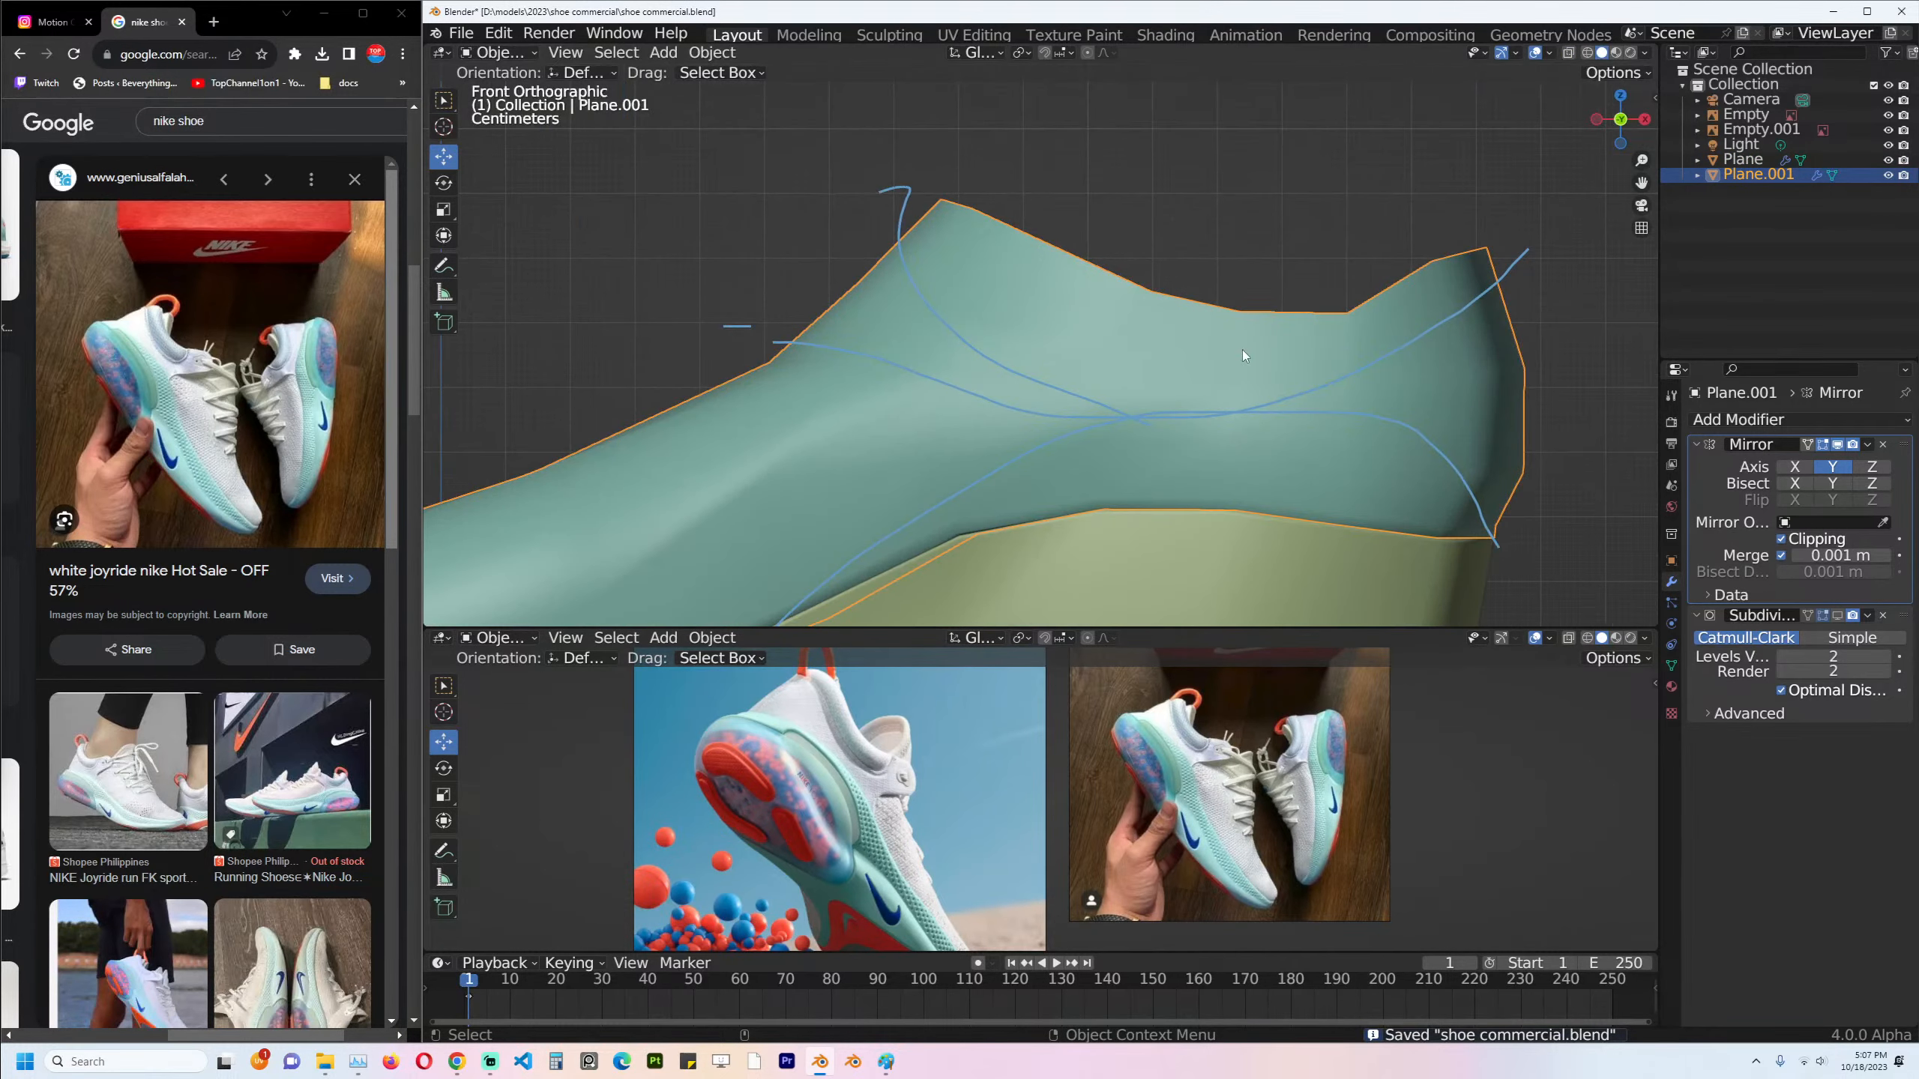
# Add an edge loop just below the upper's collar rim and slide part of it along the mesh.
pyautogui.press('Tab')
pyautogui.scroll(2, 1114, 346)
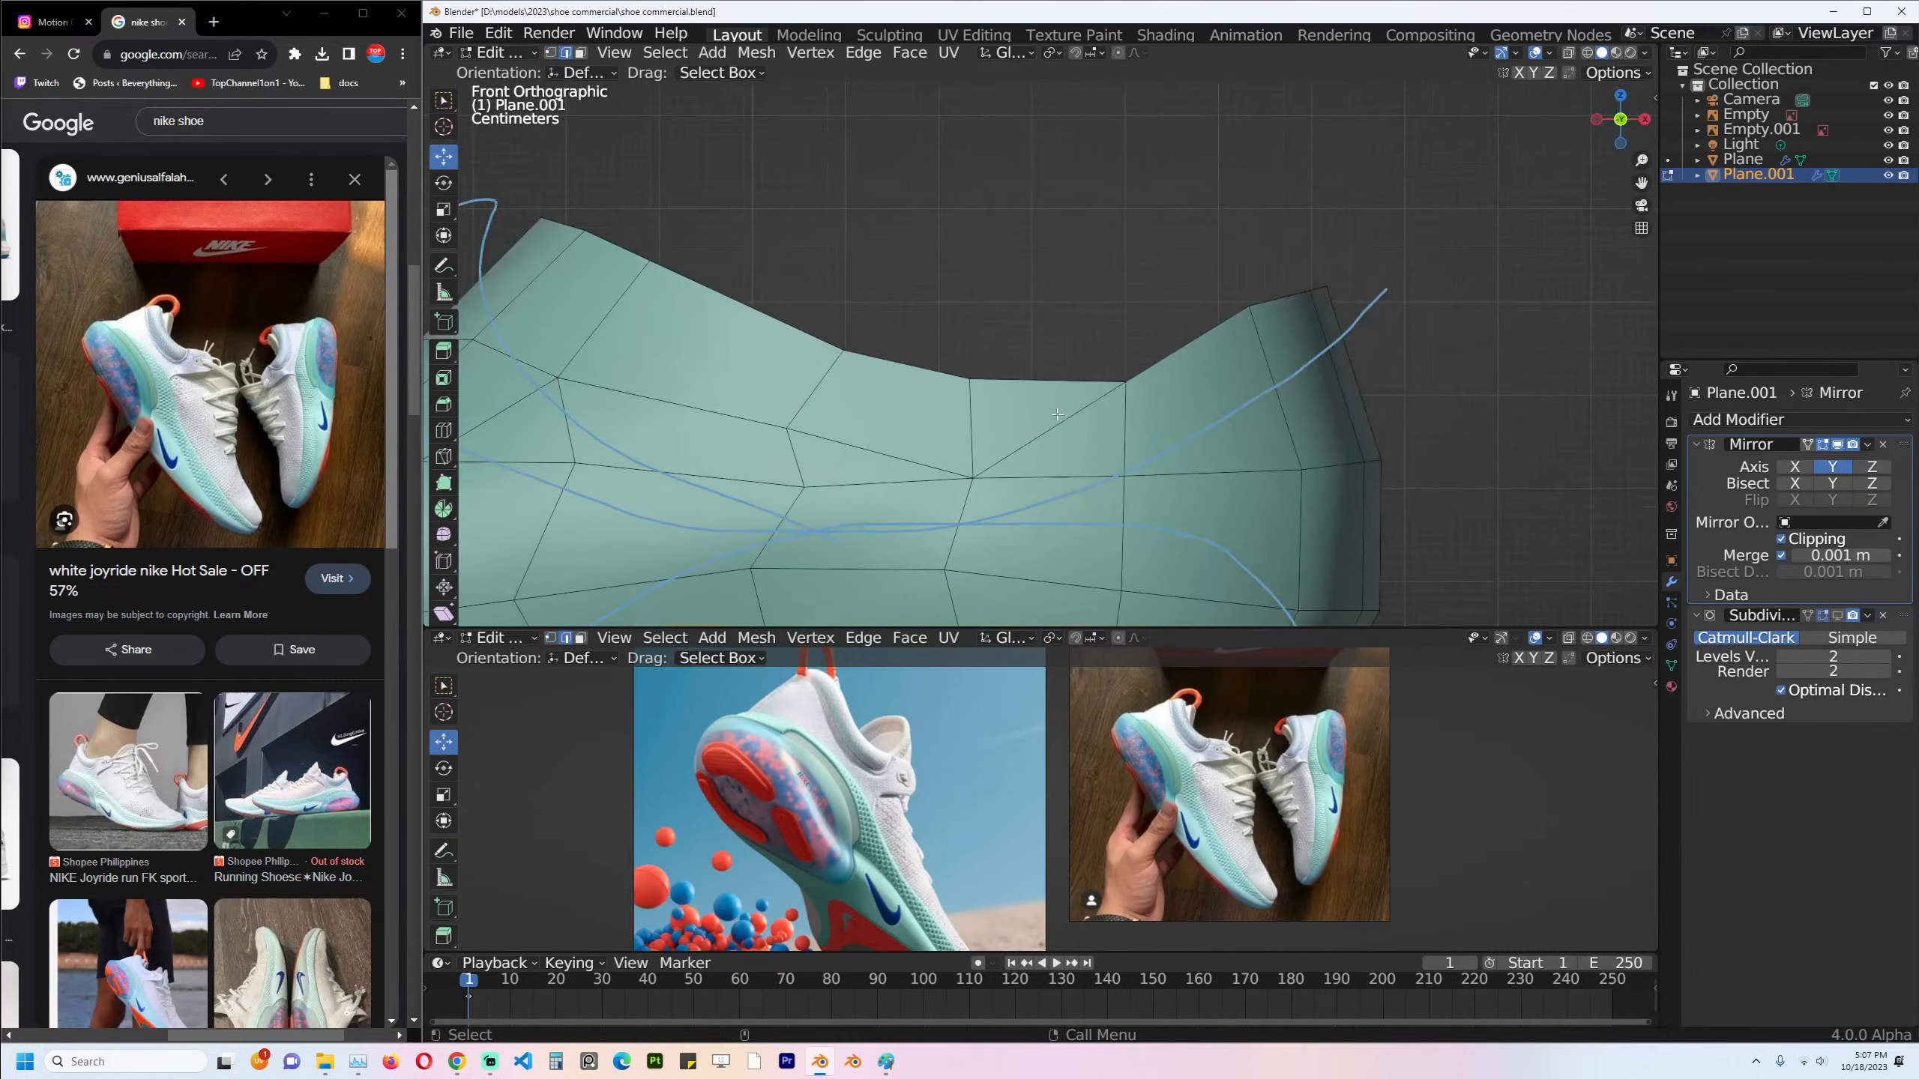
pyautogui.hotkey('ctrl', 'z')
pyautogui.hotkey('ctrl', 'r')
pyautogui.keyDown('alt'); pyautogui.click(1328, 395); pyautogui.keyUp('alt')
pyautogui.press('g')
pyautogui.press('g')
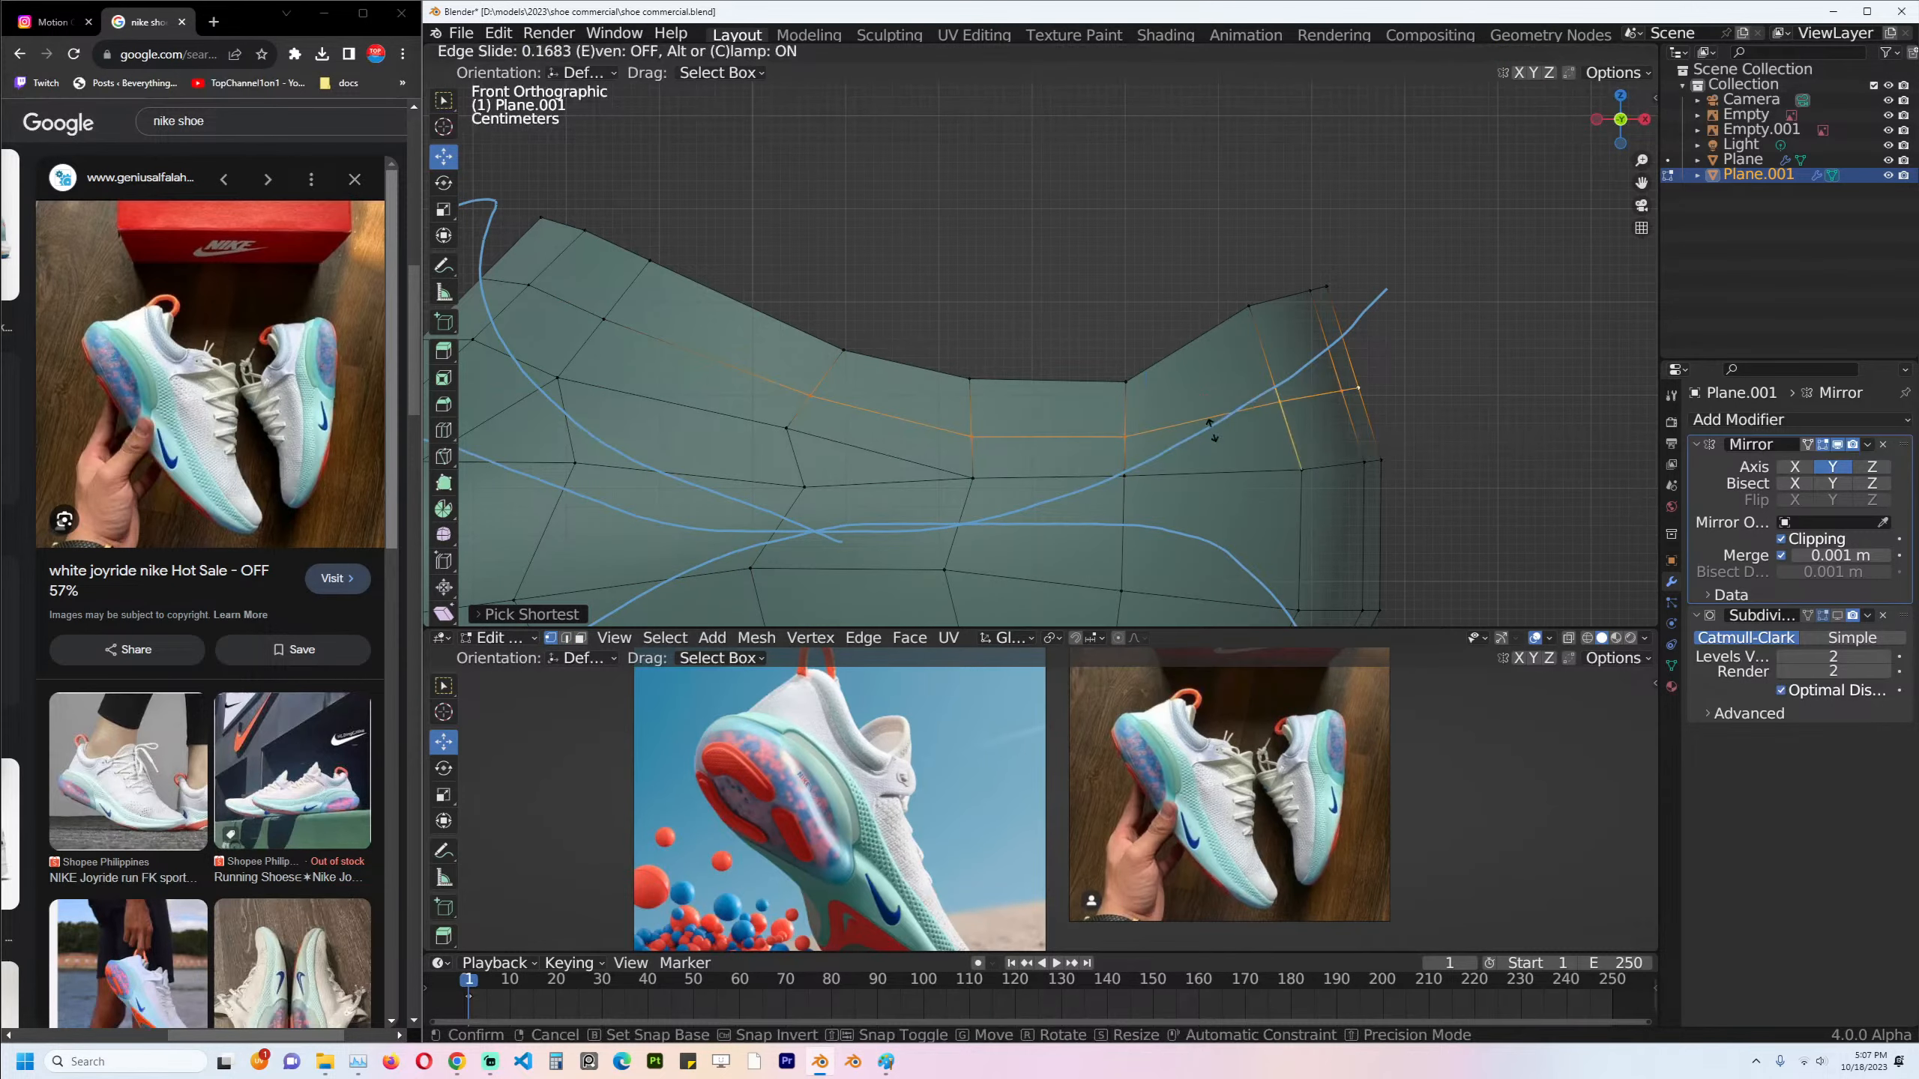
pyautogui.click(1203, 433)
# Knife a short edge from the new loop to the collar rim and slide the neighbouring front vertex along its edge.
pyautogui.press('k')
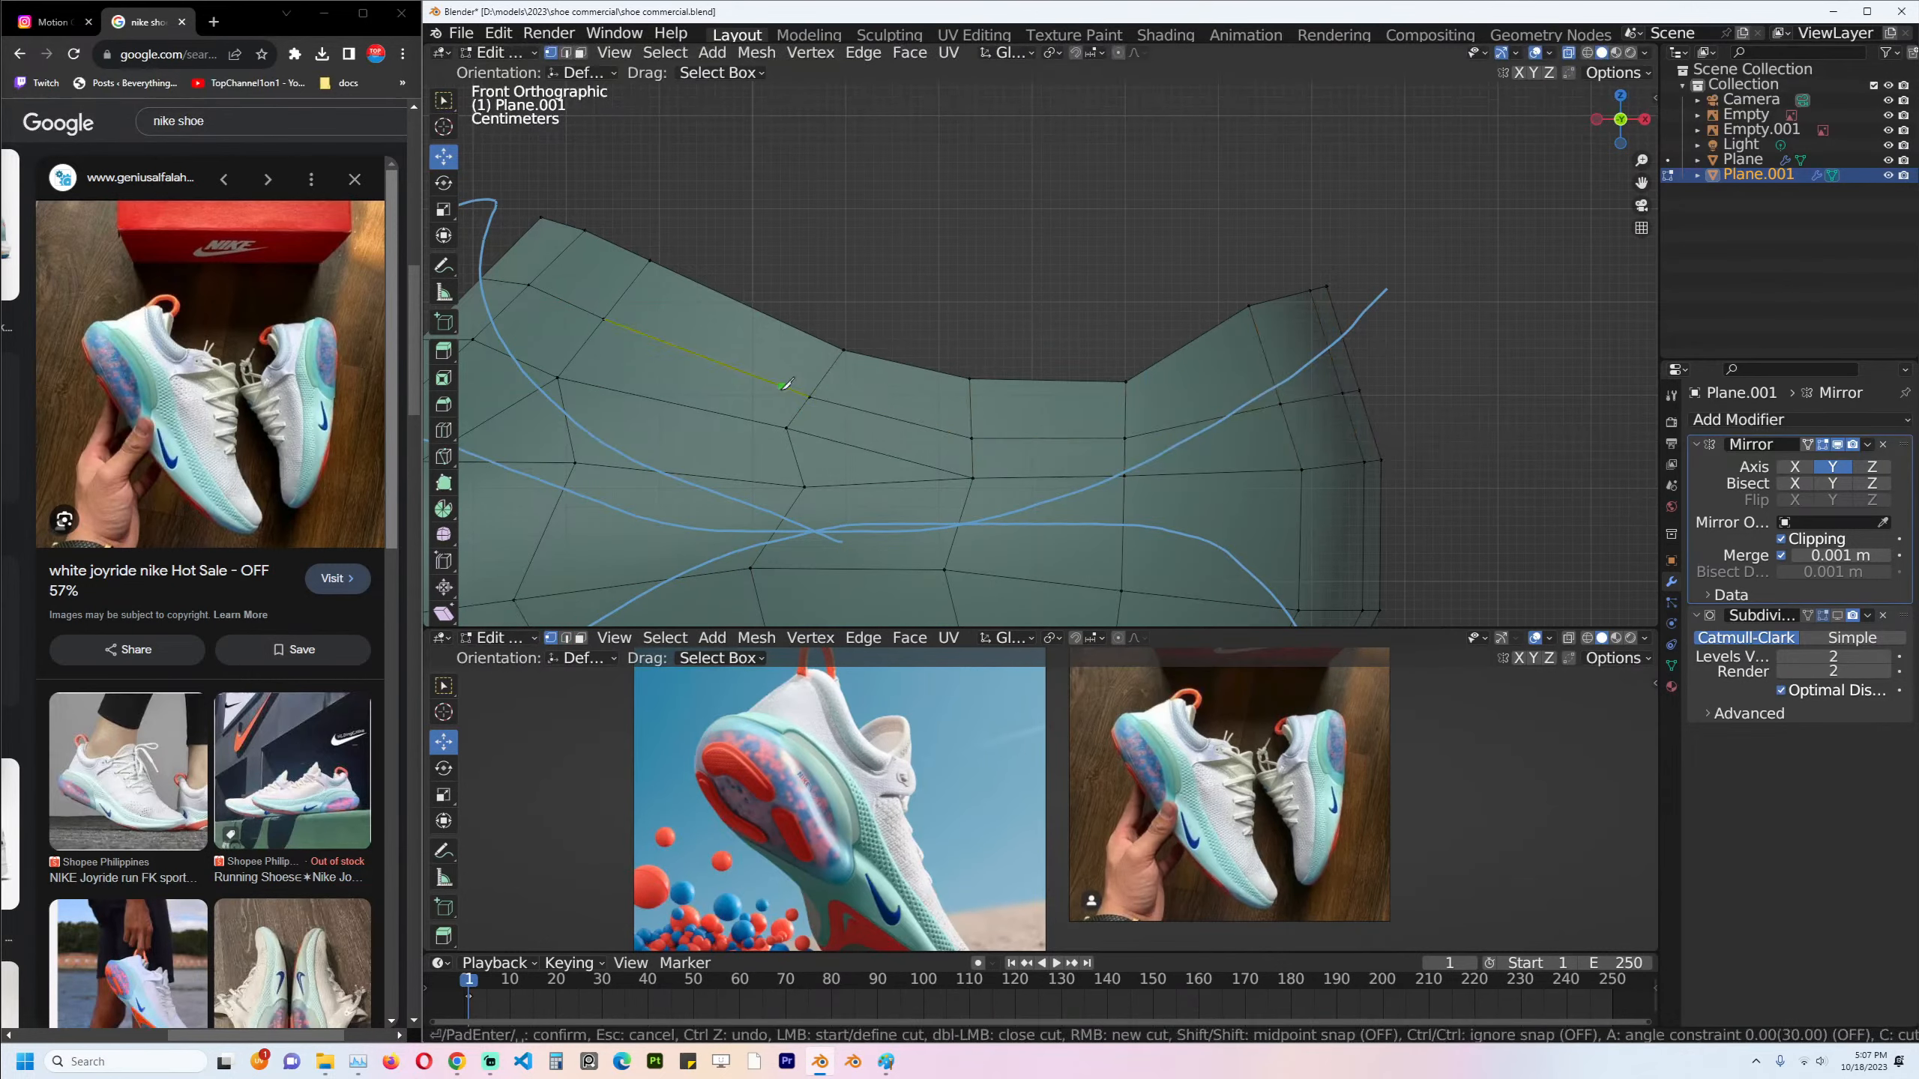
pyautogui.click(784, 318)
pyautogui.press('Return')
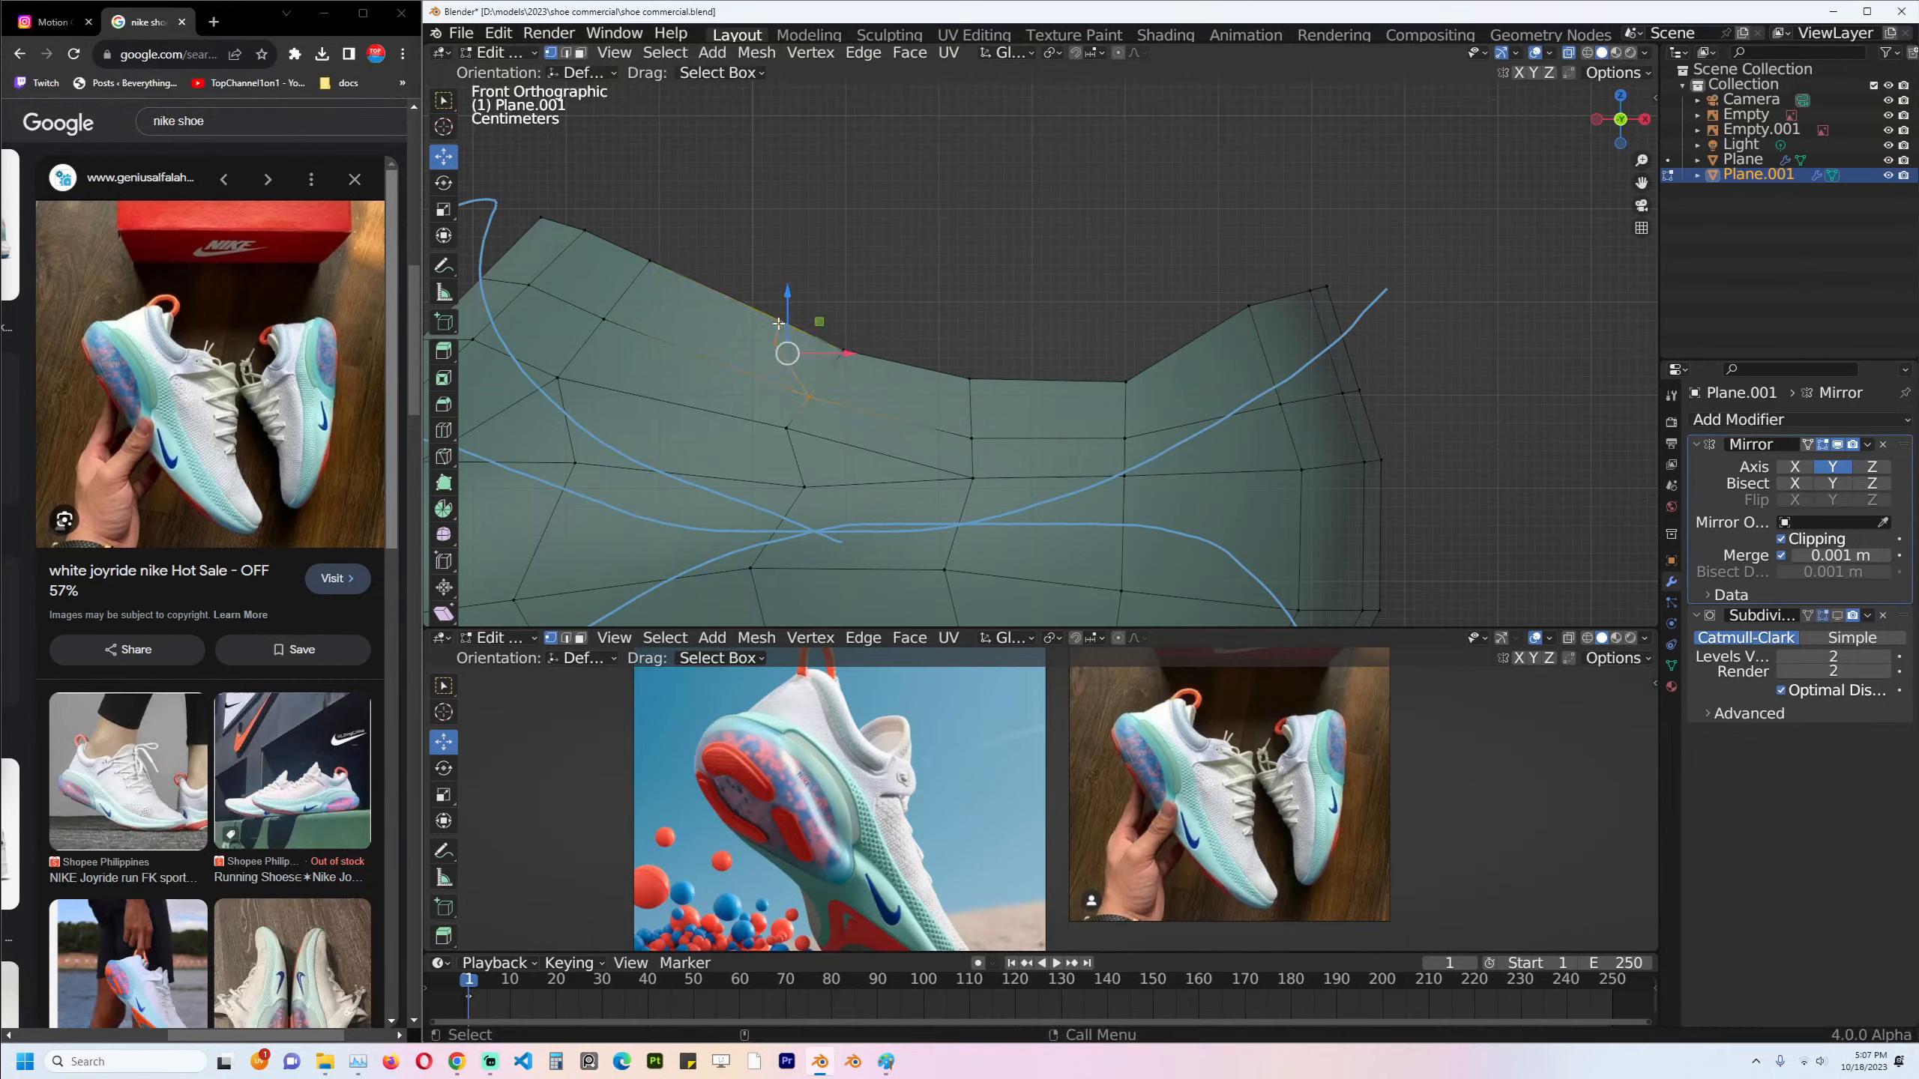
pyautogui.click(596, 276)
pyautogui.press('g')
pyautogui.press('g')
pyautogui.click(650, 309)
# Separate the strip of rim faces between the knife cut and the back of the heel into its own object.
pyautogui.press('3')
pyautogui.click(801, 348)
pyautogui.keyDown('ctrl'); pyautogui.click(1347, 358); pyautogui.keyUp('ctrl')
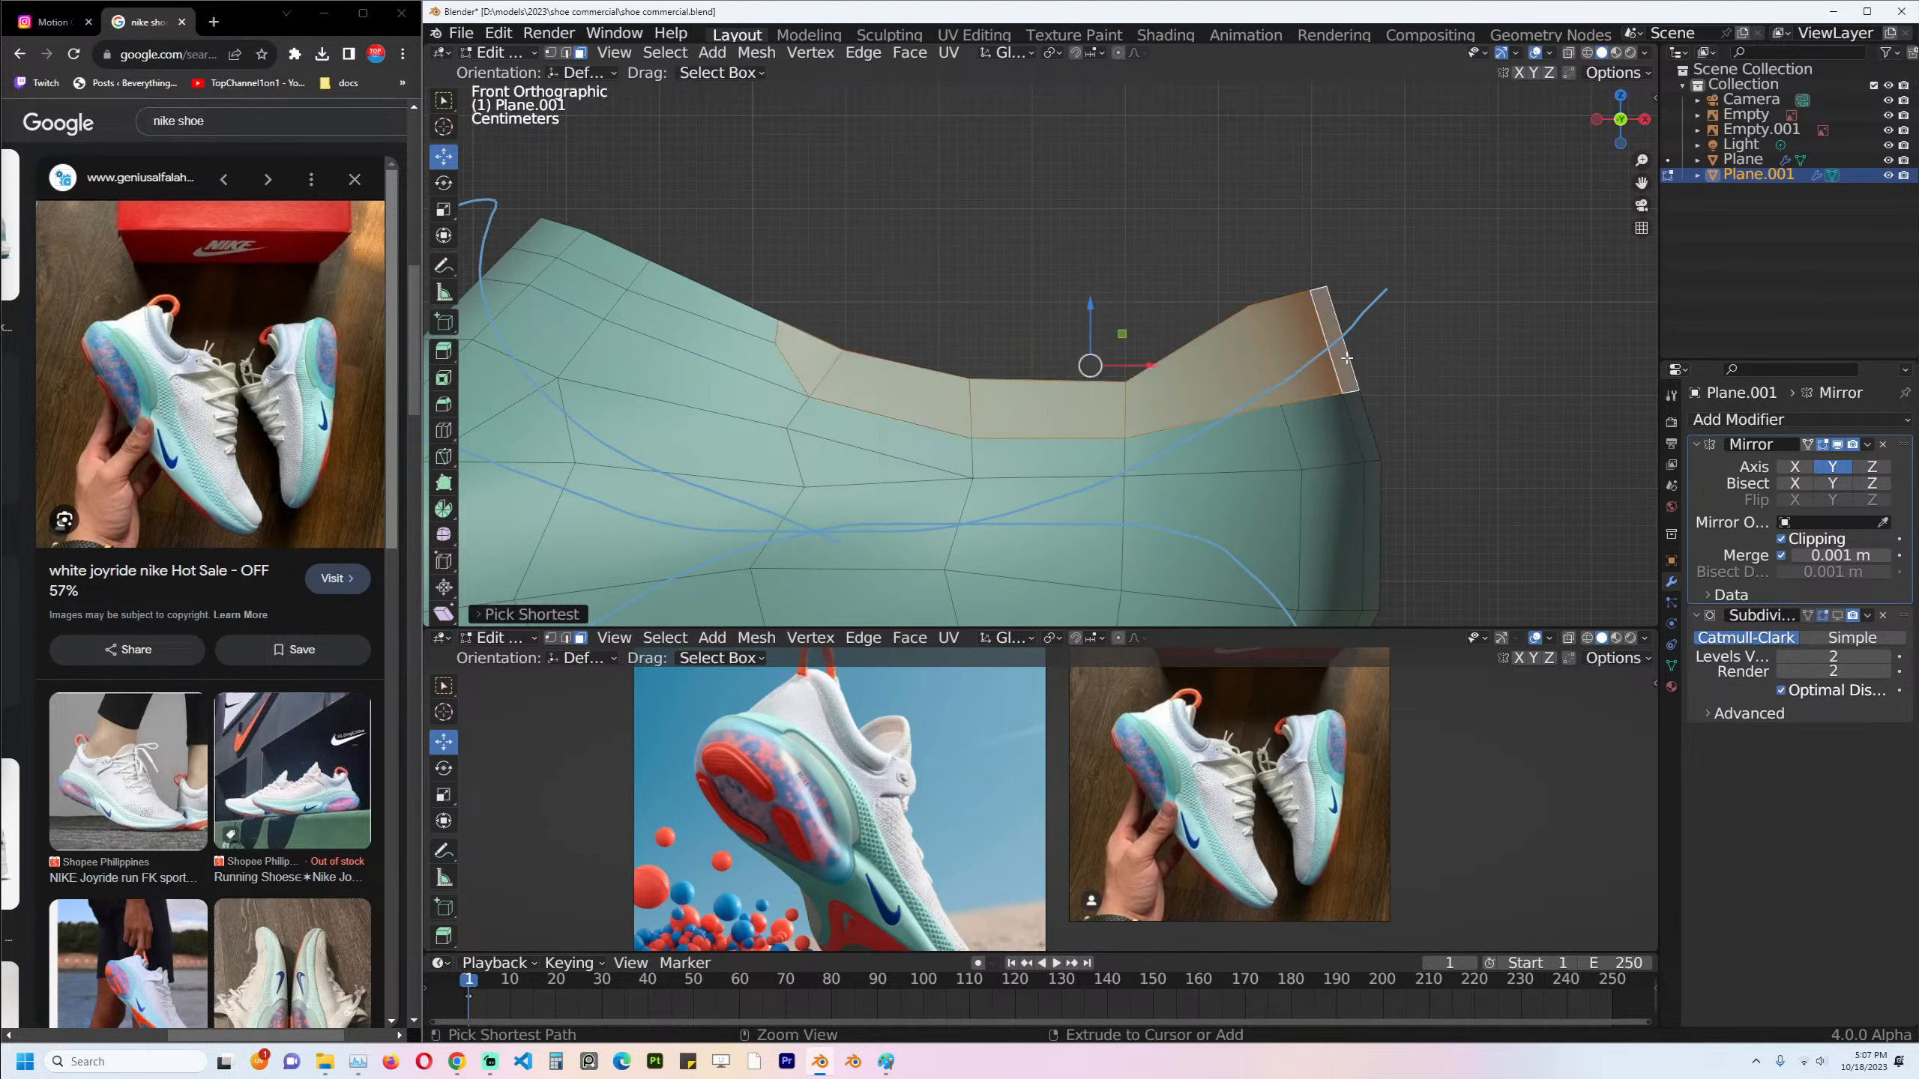
pyautogui.moveTo(1347, 358); pyautogui.dragTo(1260, 413, button='middle')
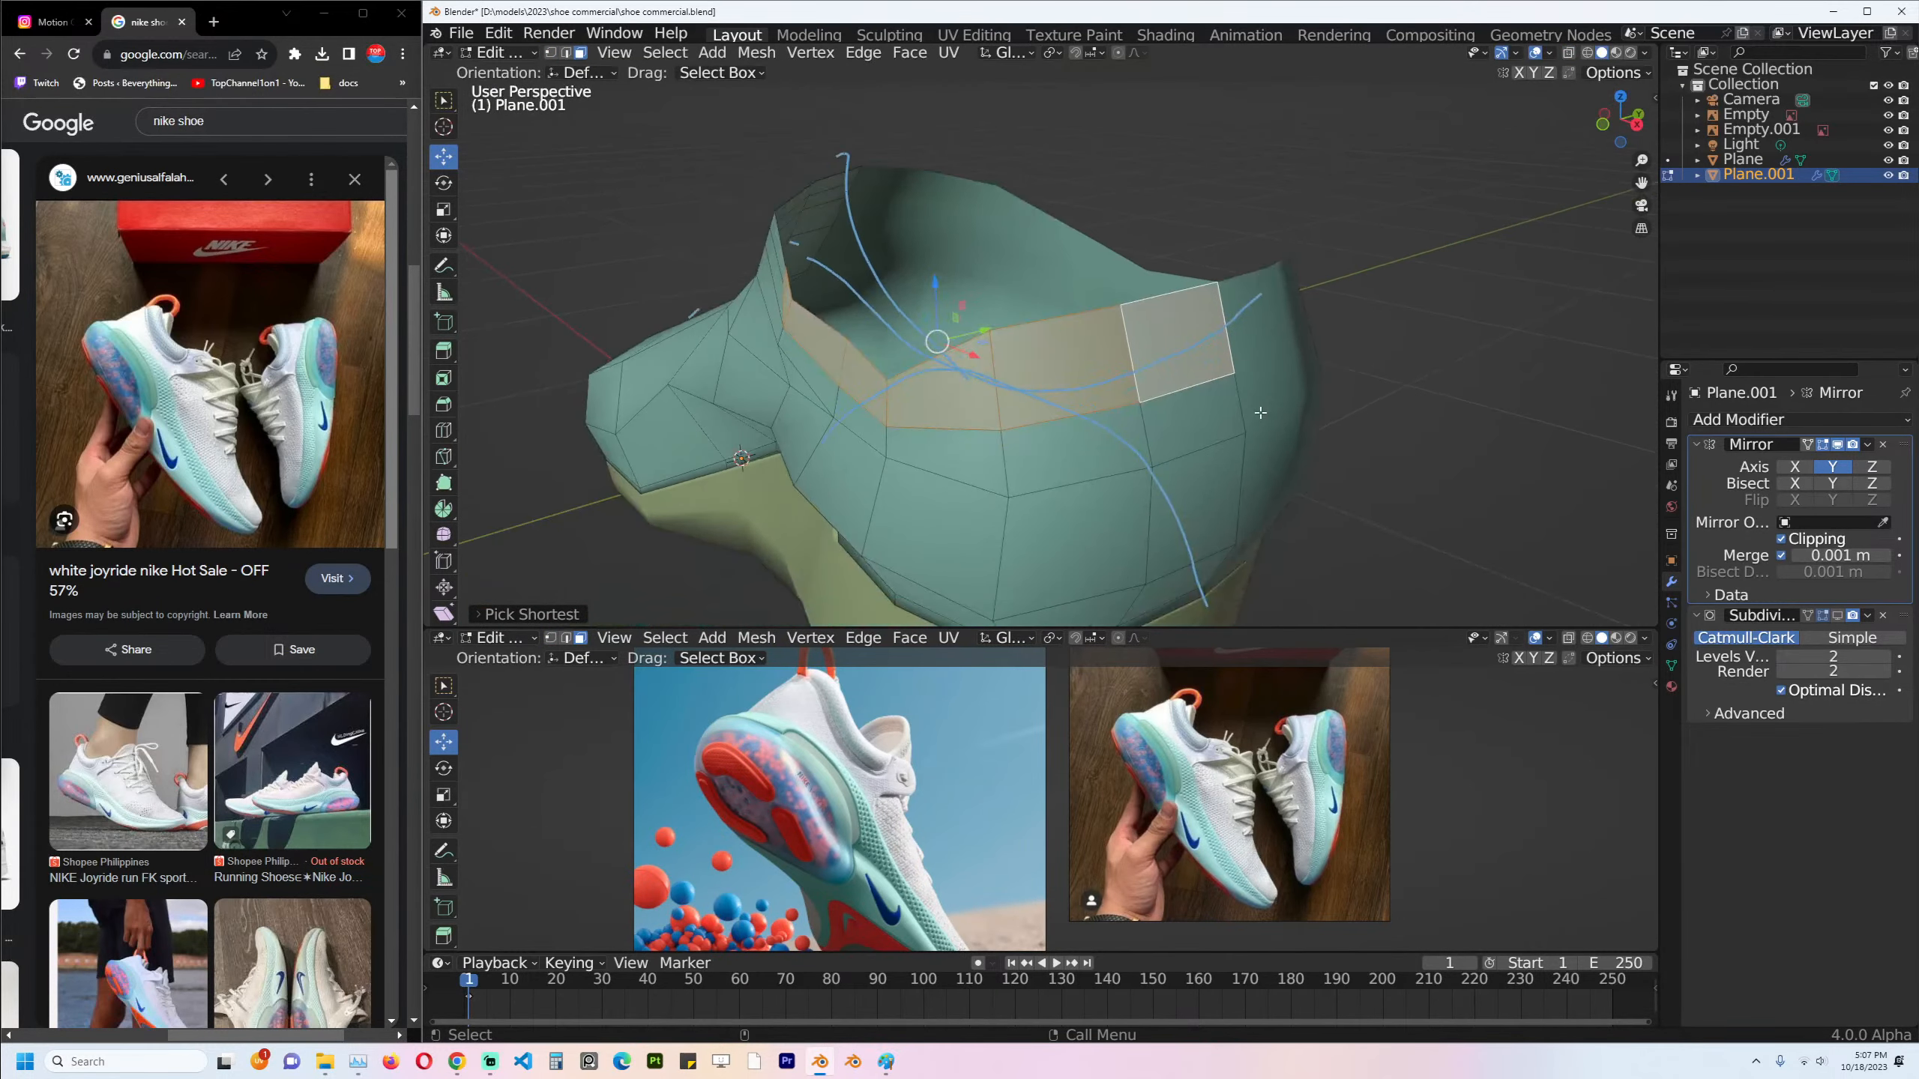
pyautogui.press('p')
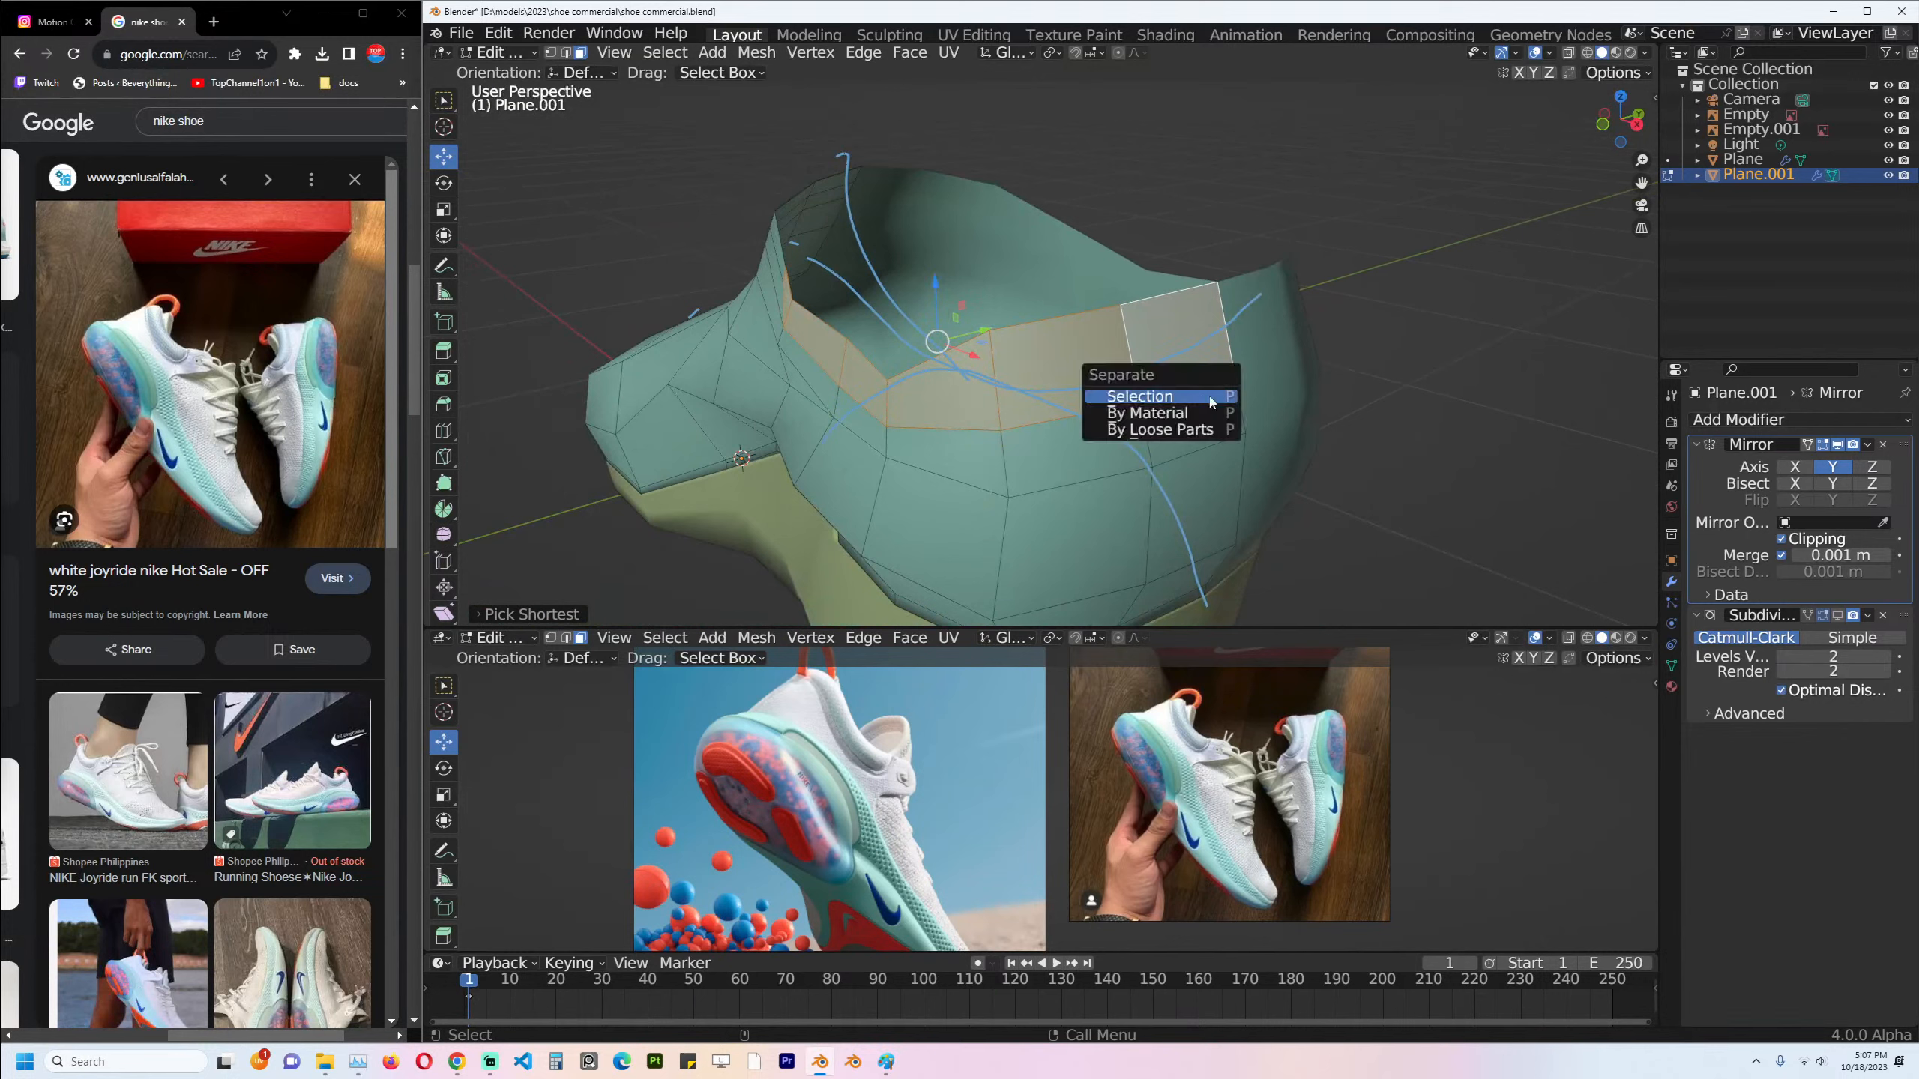
pyautogui.click(1178, 394)
# Extrude the separated collar strip outward along its normals by about 0.03 m.
pyautogui.press('Tab')
pyautogui.click(1046, 366)
pyautogui.moveTo(1047, 365); pyautogui.dragTo(1264, 331, button='middle')
pyautogui.press('Tab')
pyautogui.hotkey('alt', 'e')
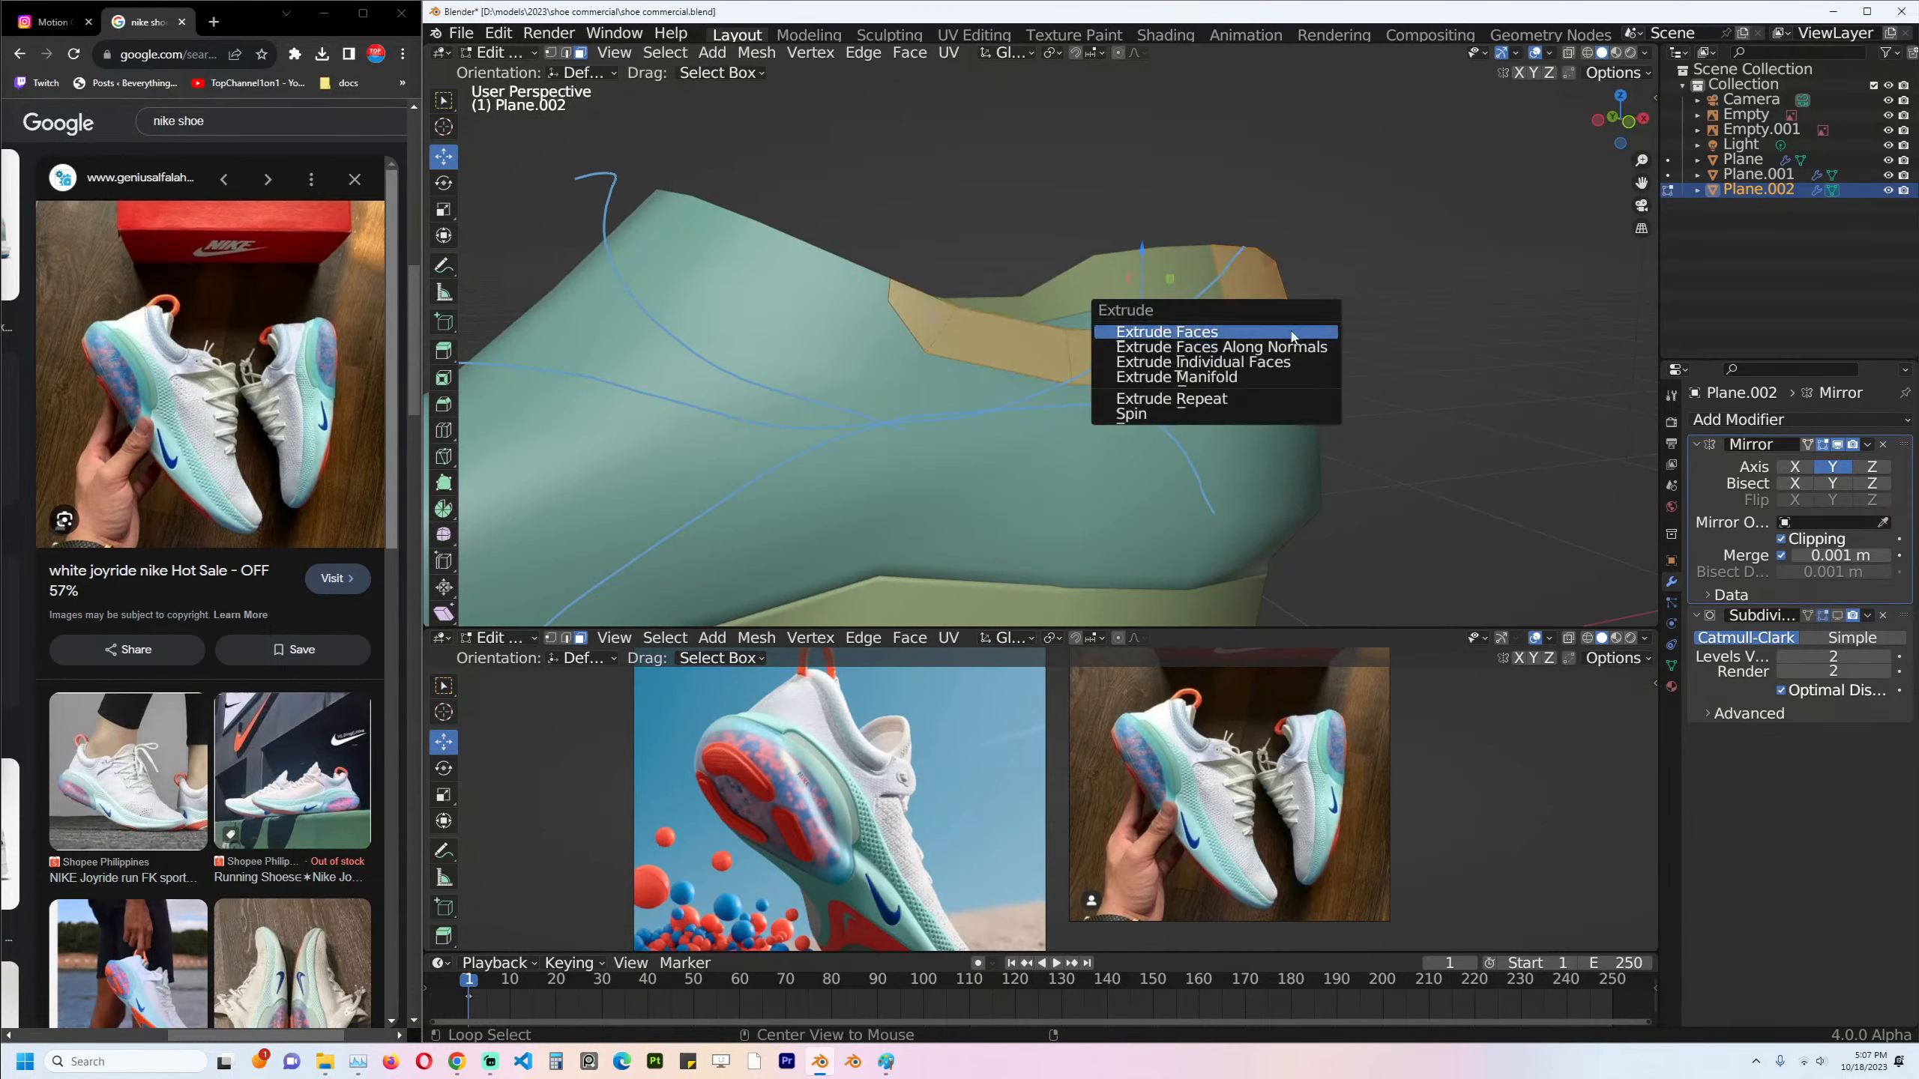
pyautogui.click(1255, 344)
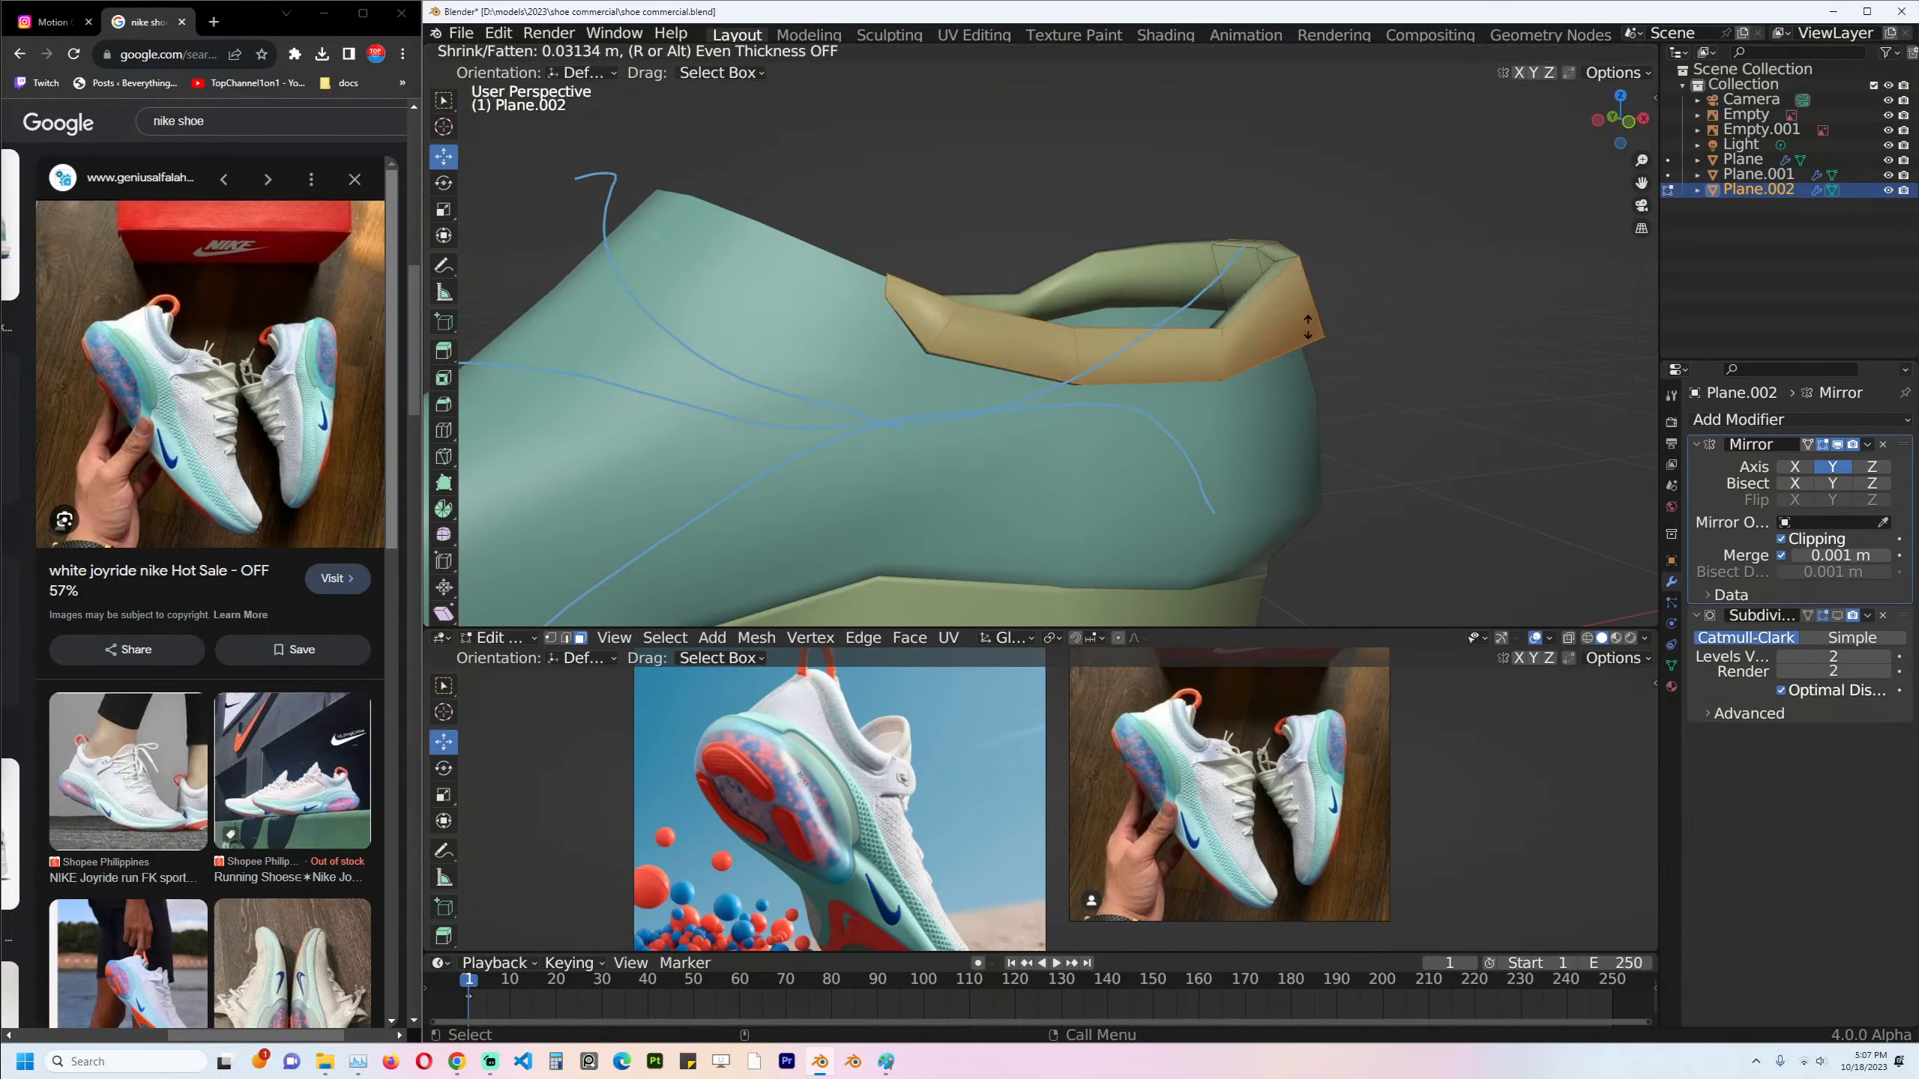
pyautogui.click(1315, 332)
# Smooth the collar strip with Subdivision at level 2 and show the smoothing in the viewport.
pyautogui.press('Tab')
pyautogui.hotkey('ctrl', '2')
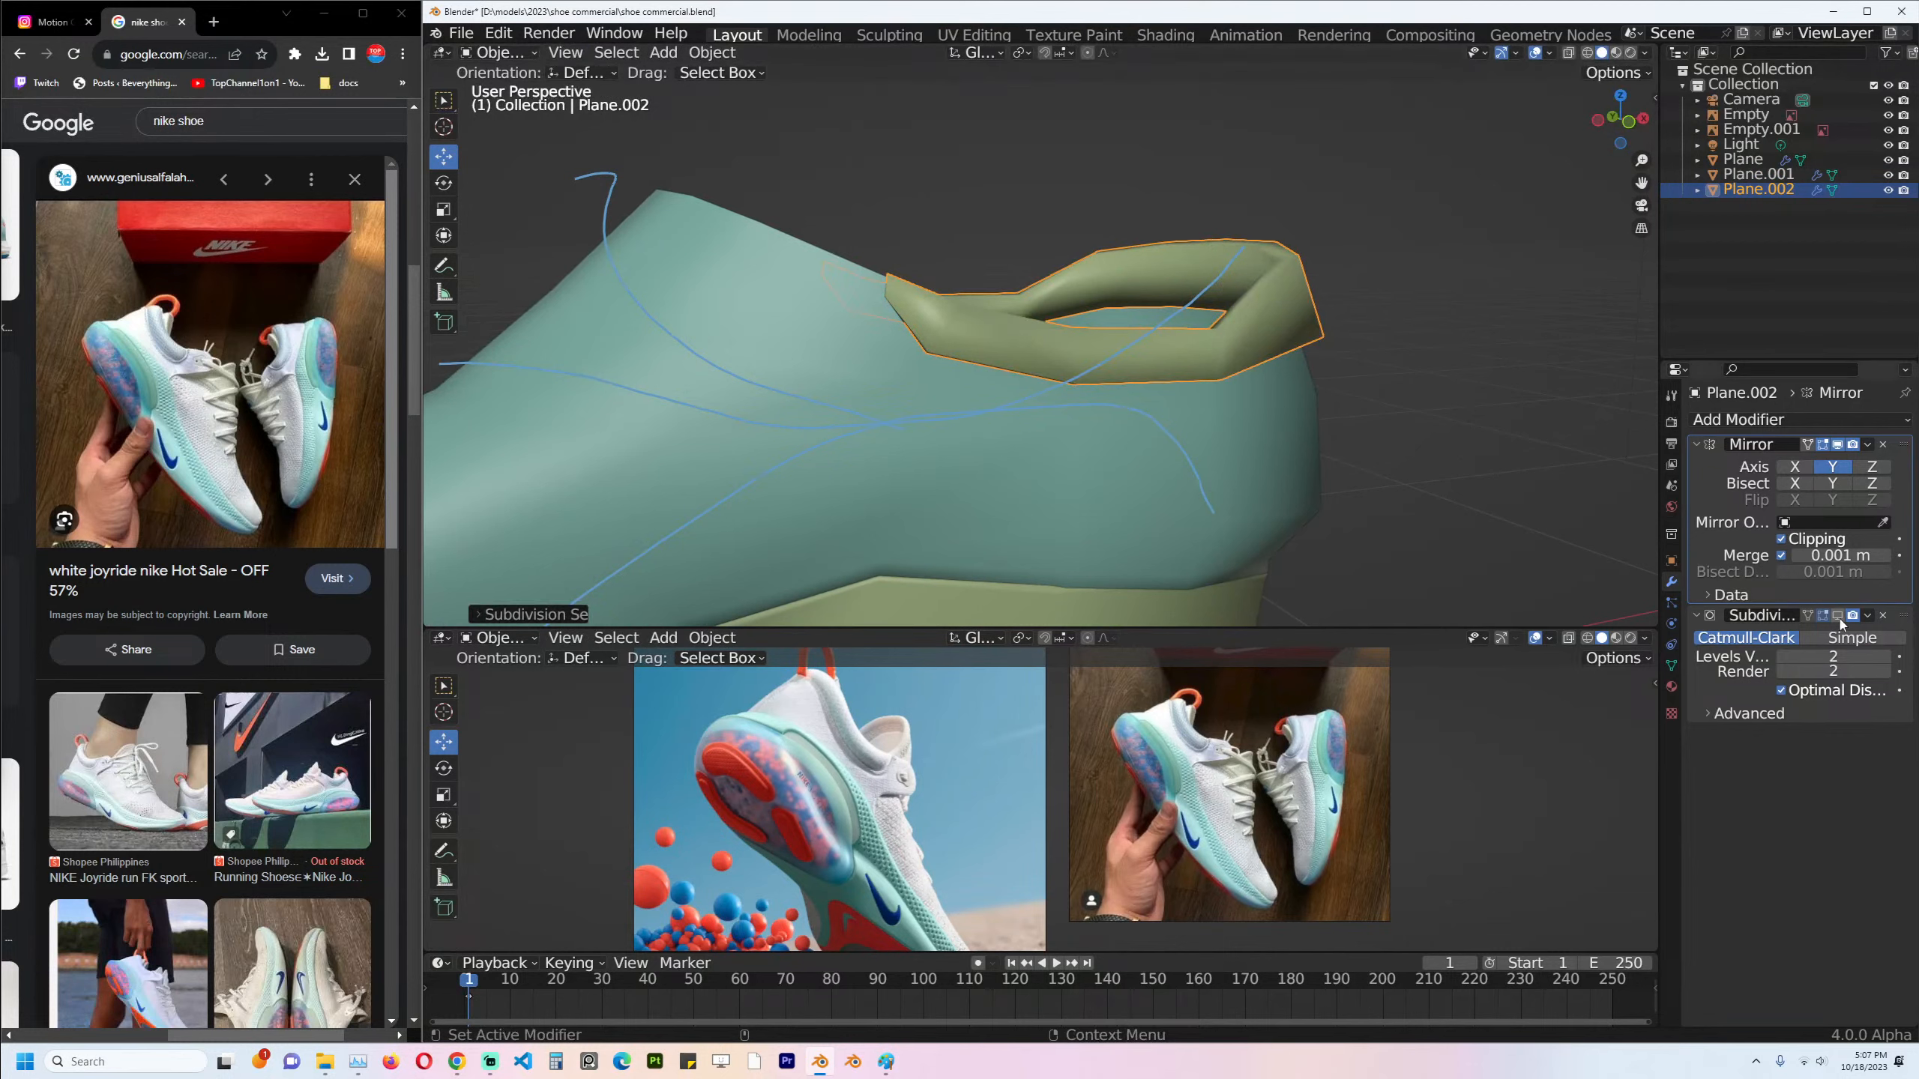
pyautogui.moveTo(1131, 405); pyautogui.dragTo(1059, 366, button='middle')
pyautogui.click(1058, 366)
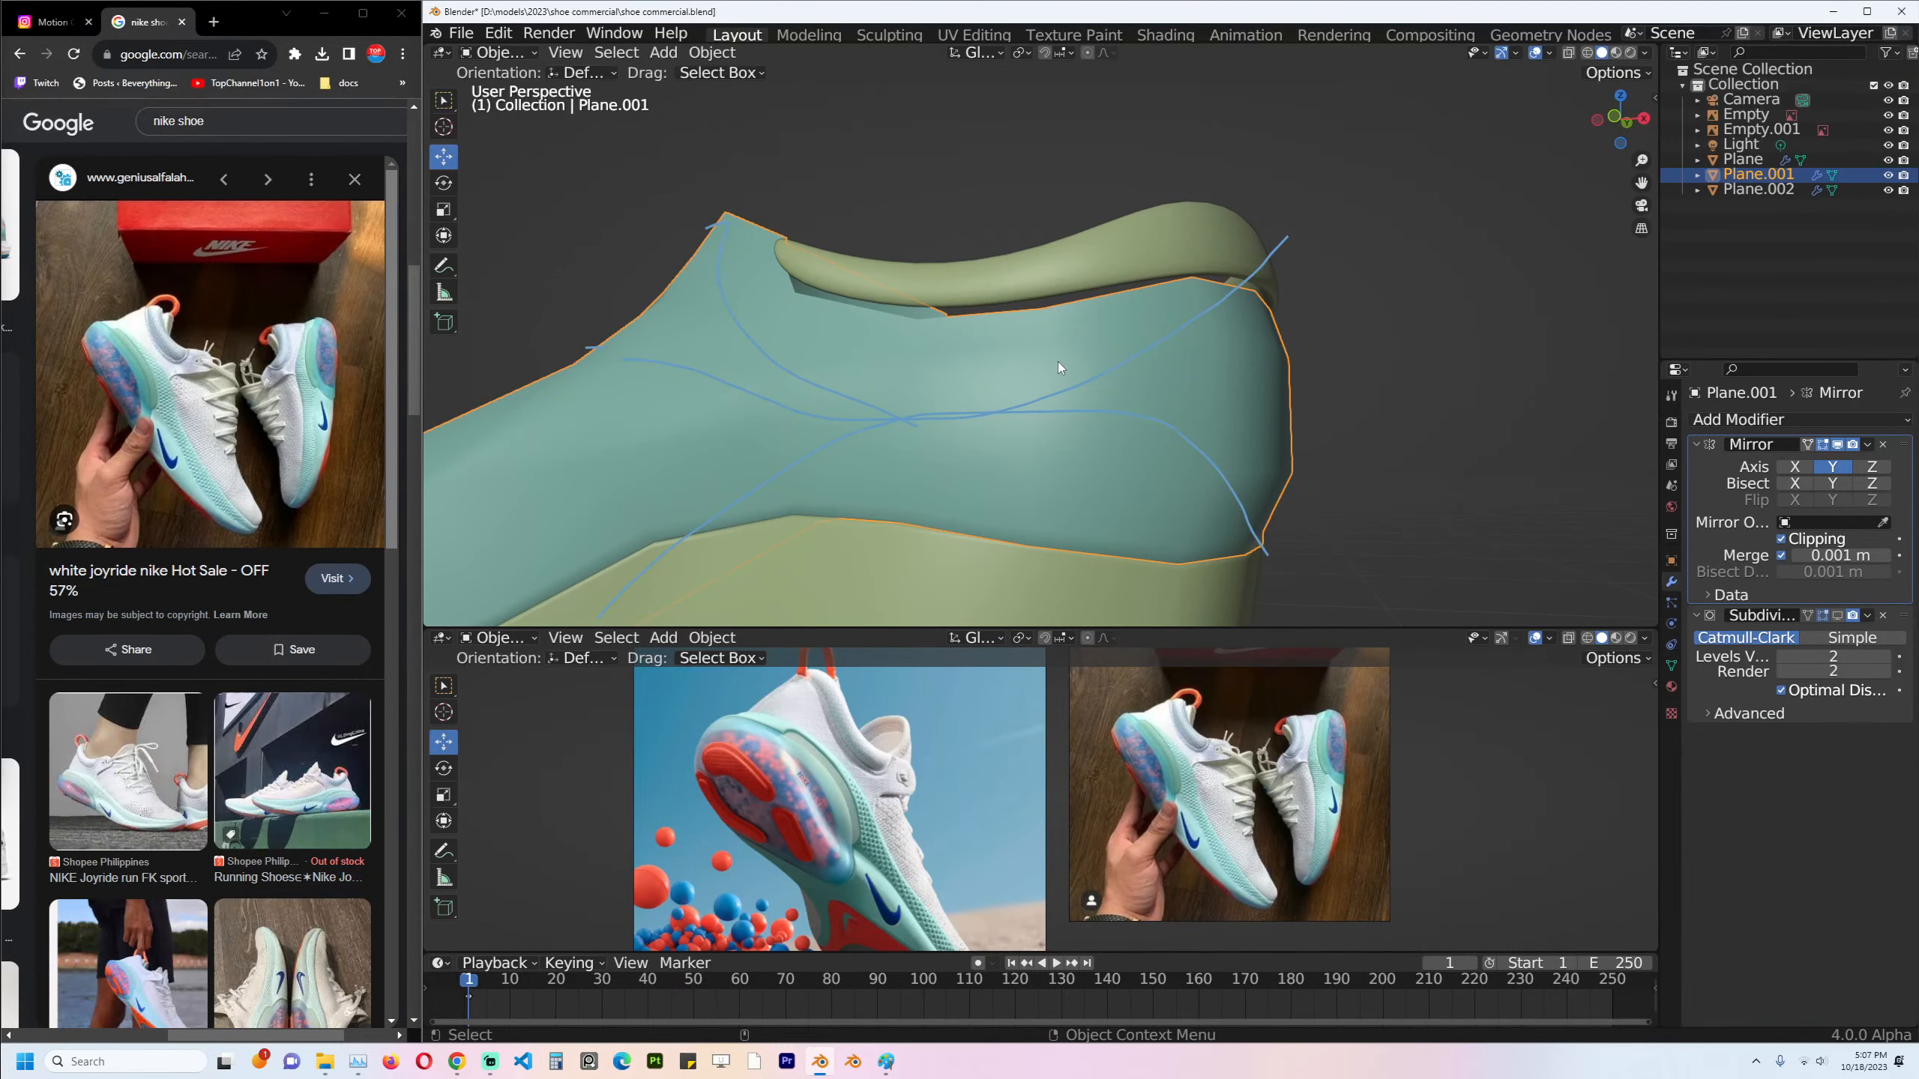
pyautogui.press('KP_1')
pyautogui.press('Tab')
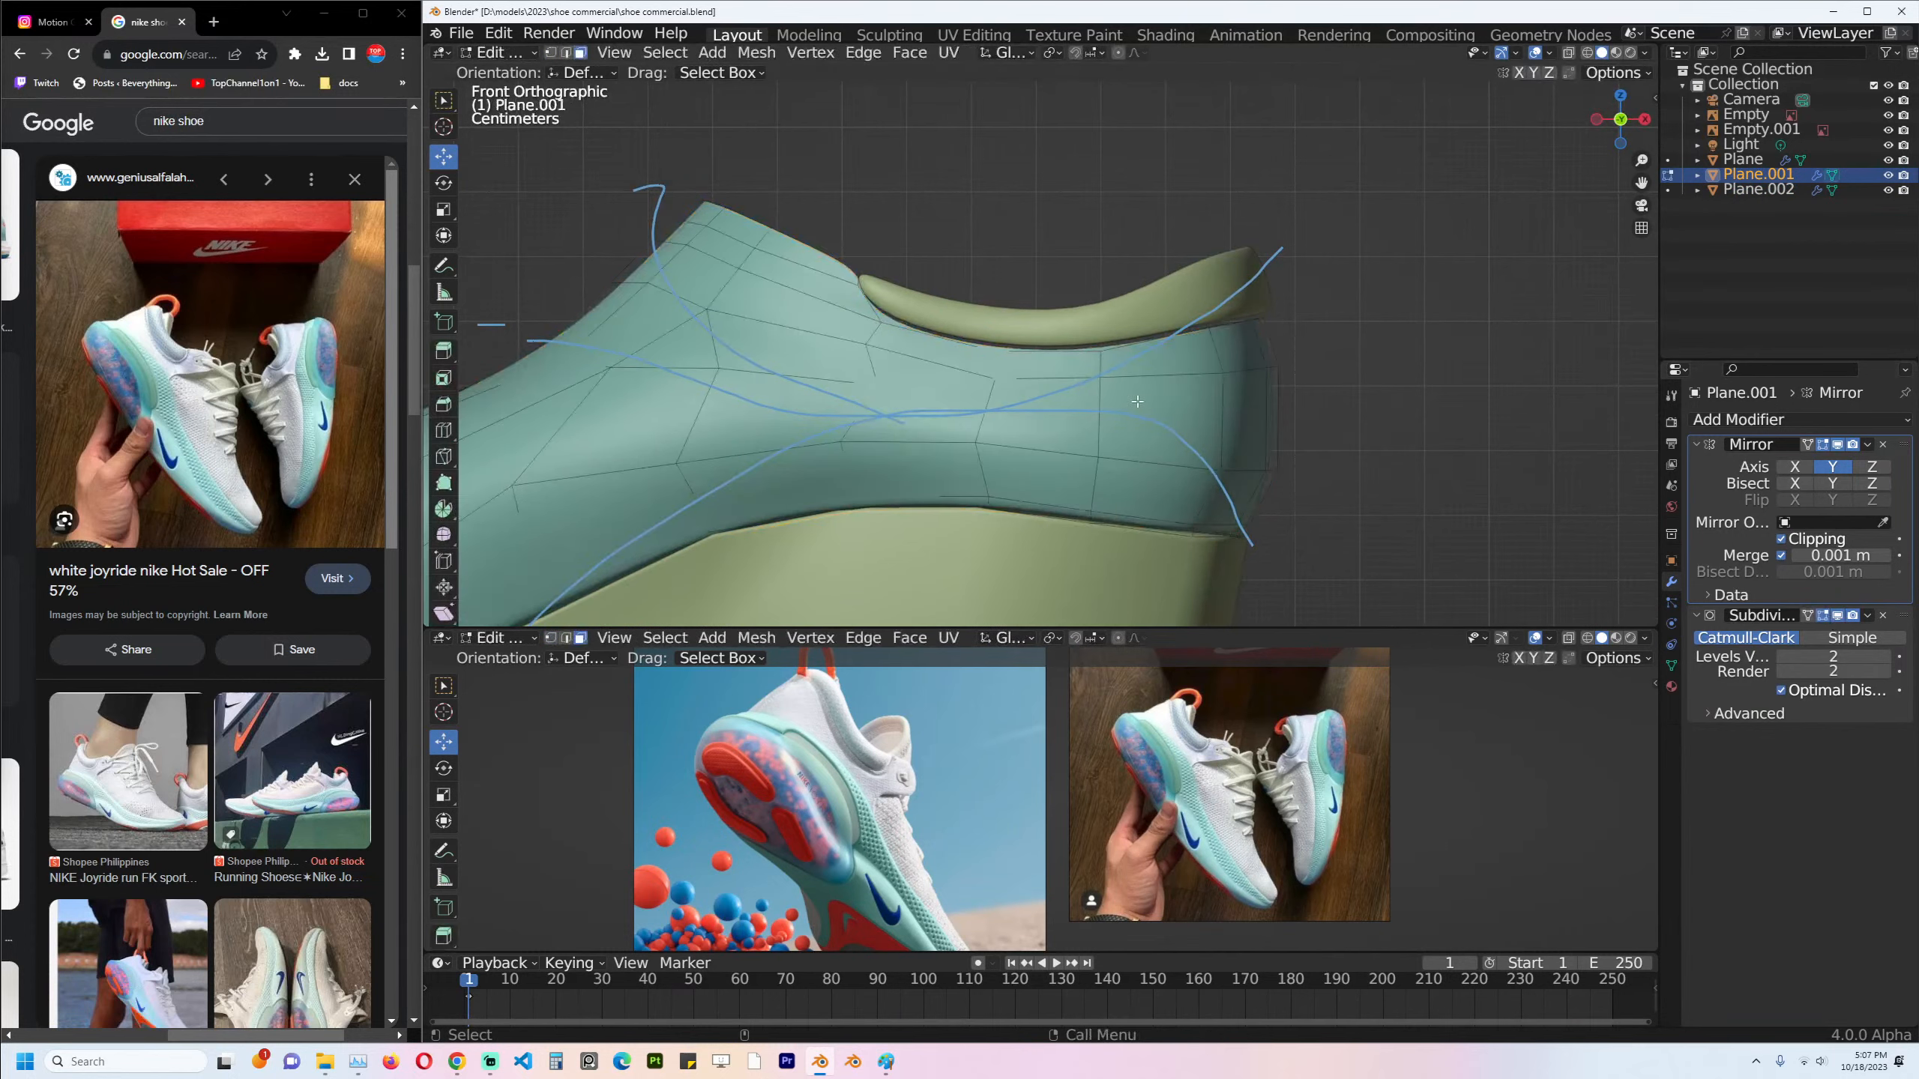
pyautogui.click(881, 322)
pyautogui.keyDown('ctrl'); pyautogui.click(1263, 319); pyautogui.keyUp('ctrl')
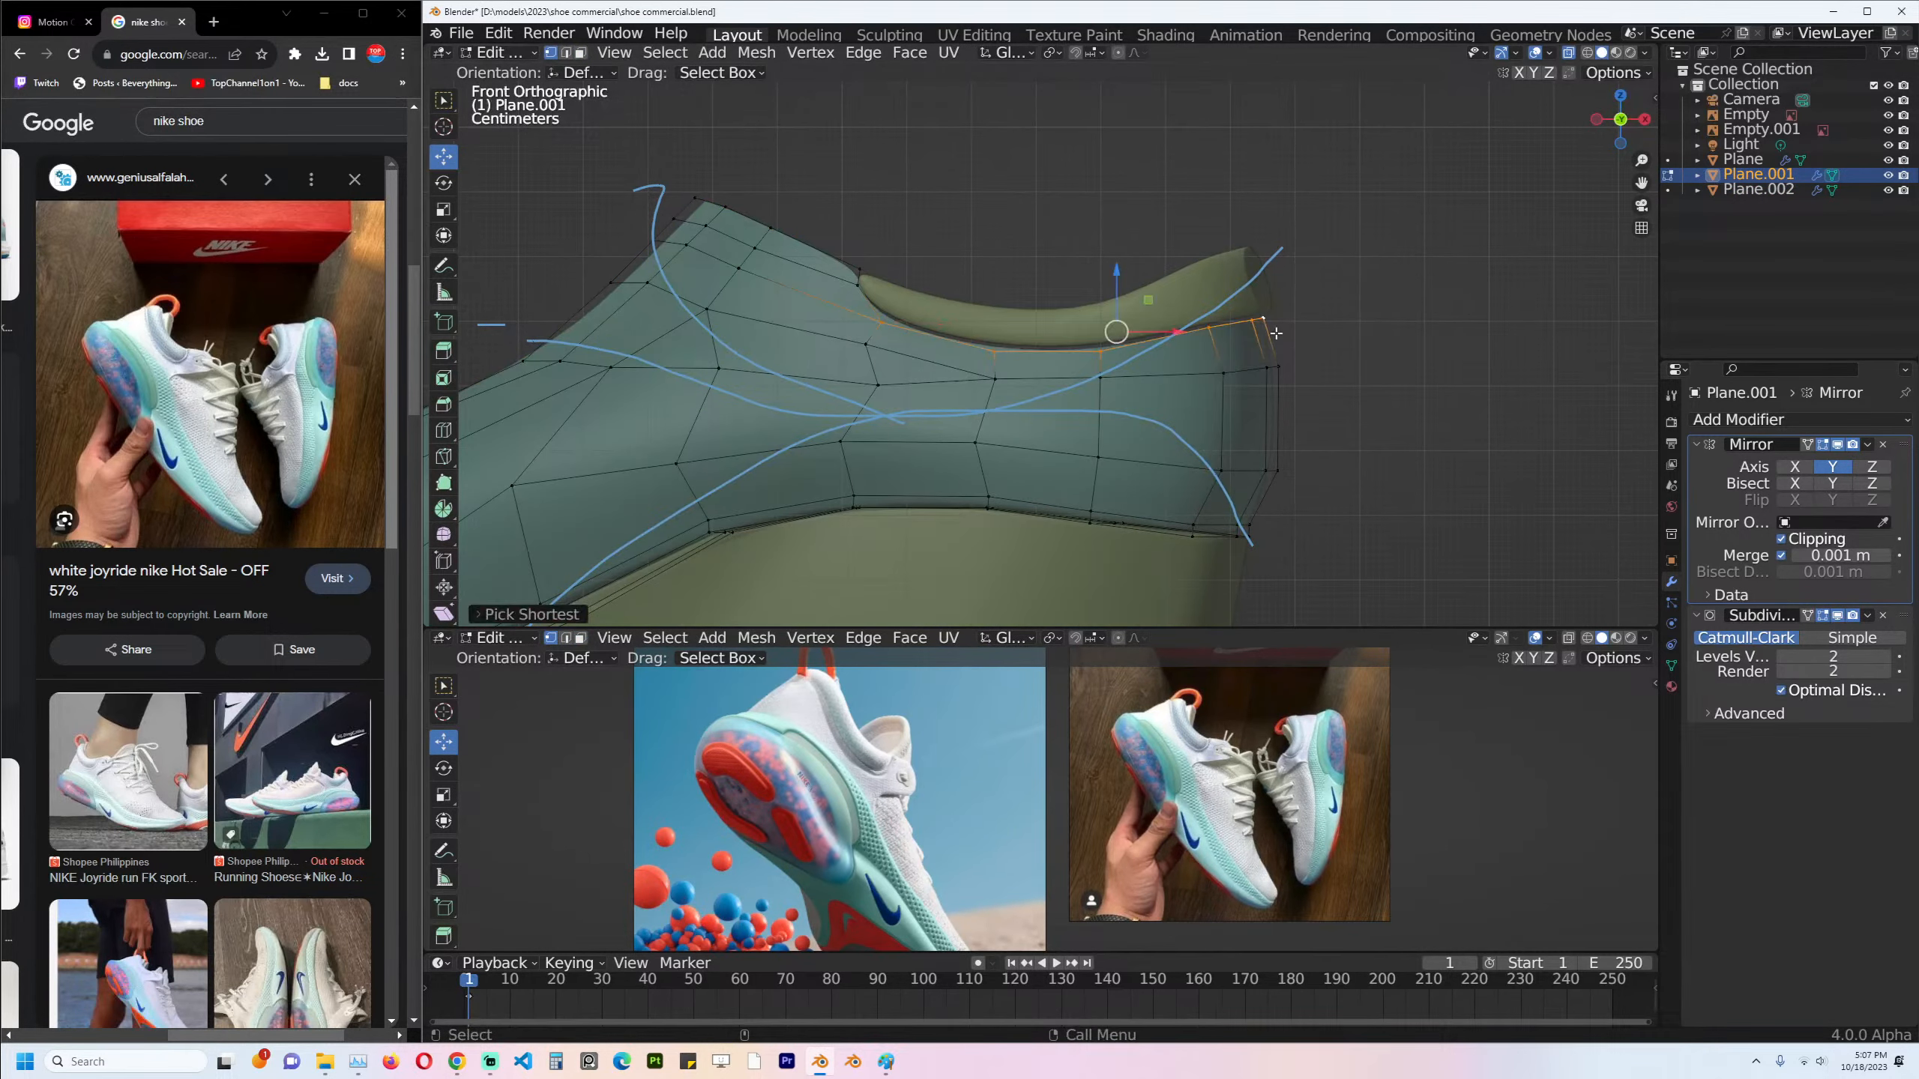
pyautogui.press('g')
pyautogui.rightClick(1275, 335)
pyautogui.press('Tab')
pyautogui.scroll(-2, 1097, 409)
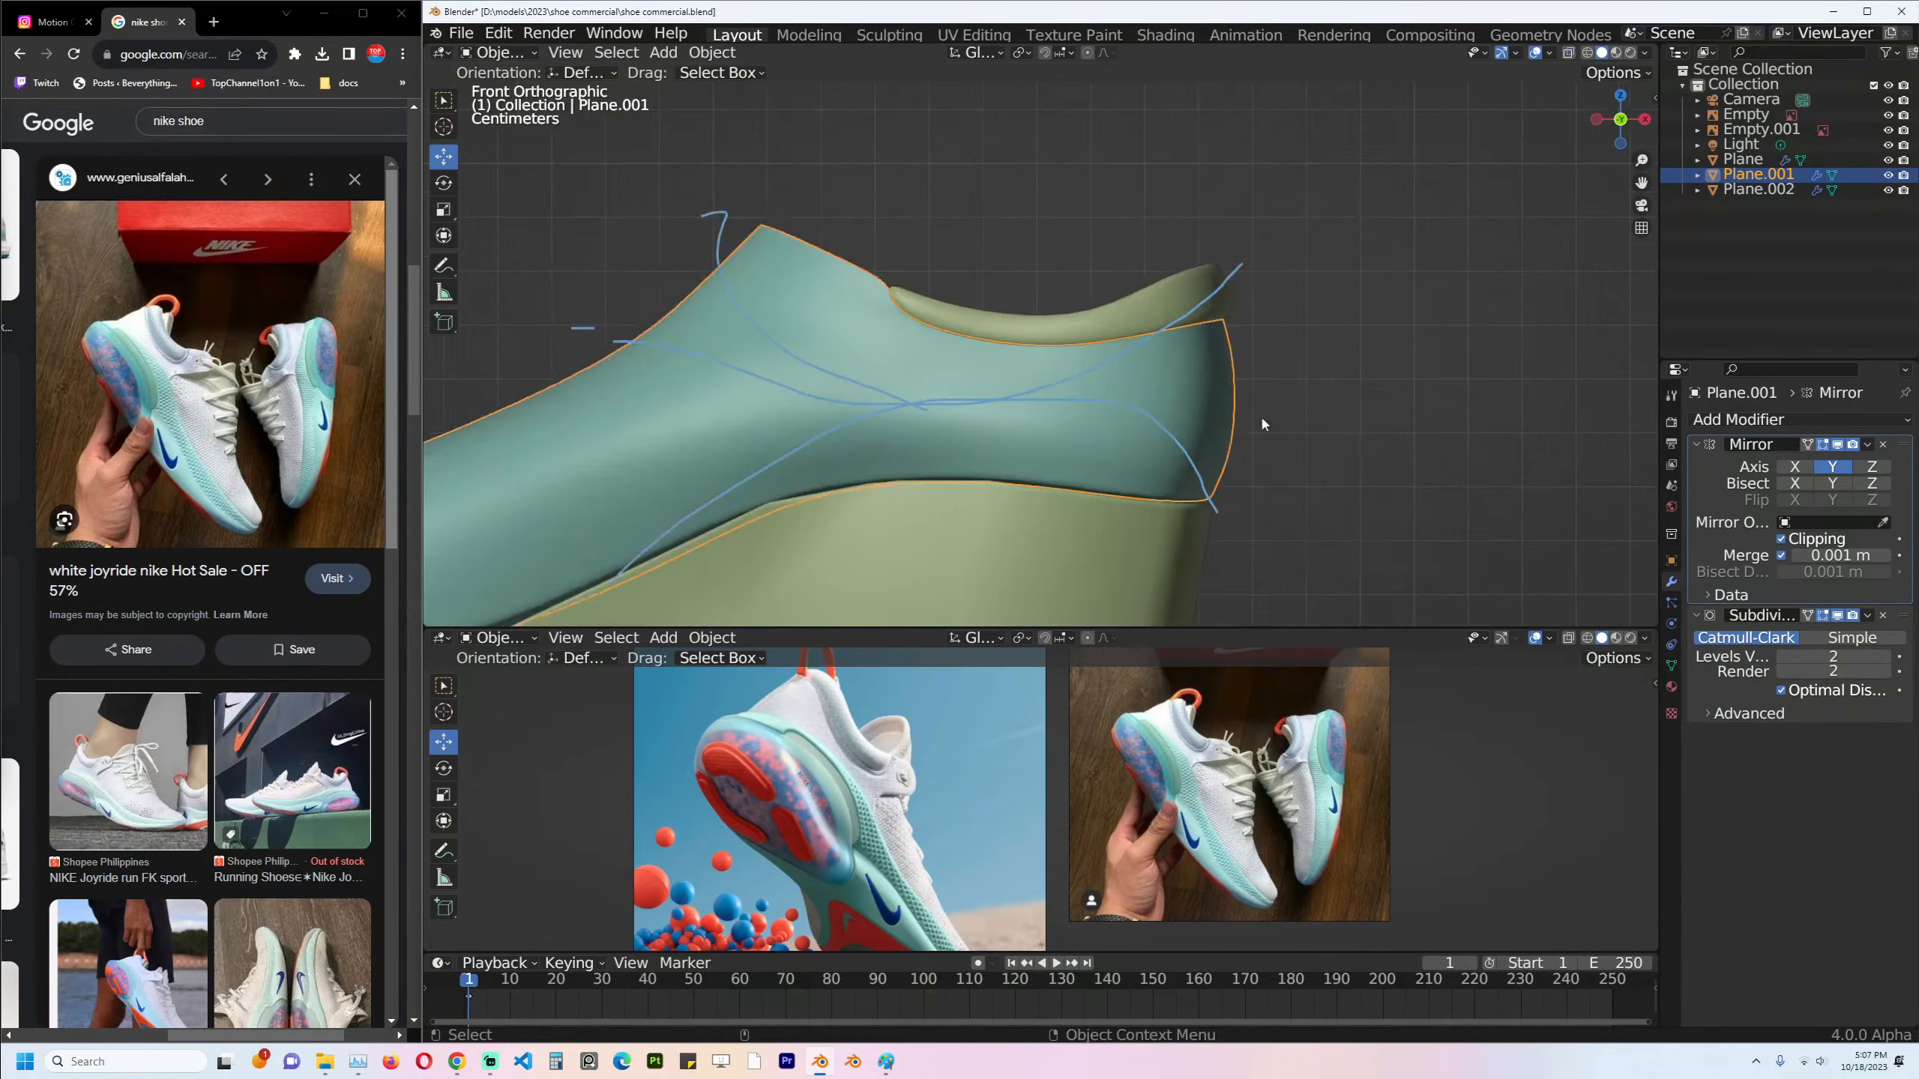
# Save the shoe commercial file.
pyautogui.scroll(2, 1098, 408)
pyautogui.hotkey('ctrl', 's')
pyautogui.scroll(-2, 1036, 416)
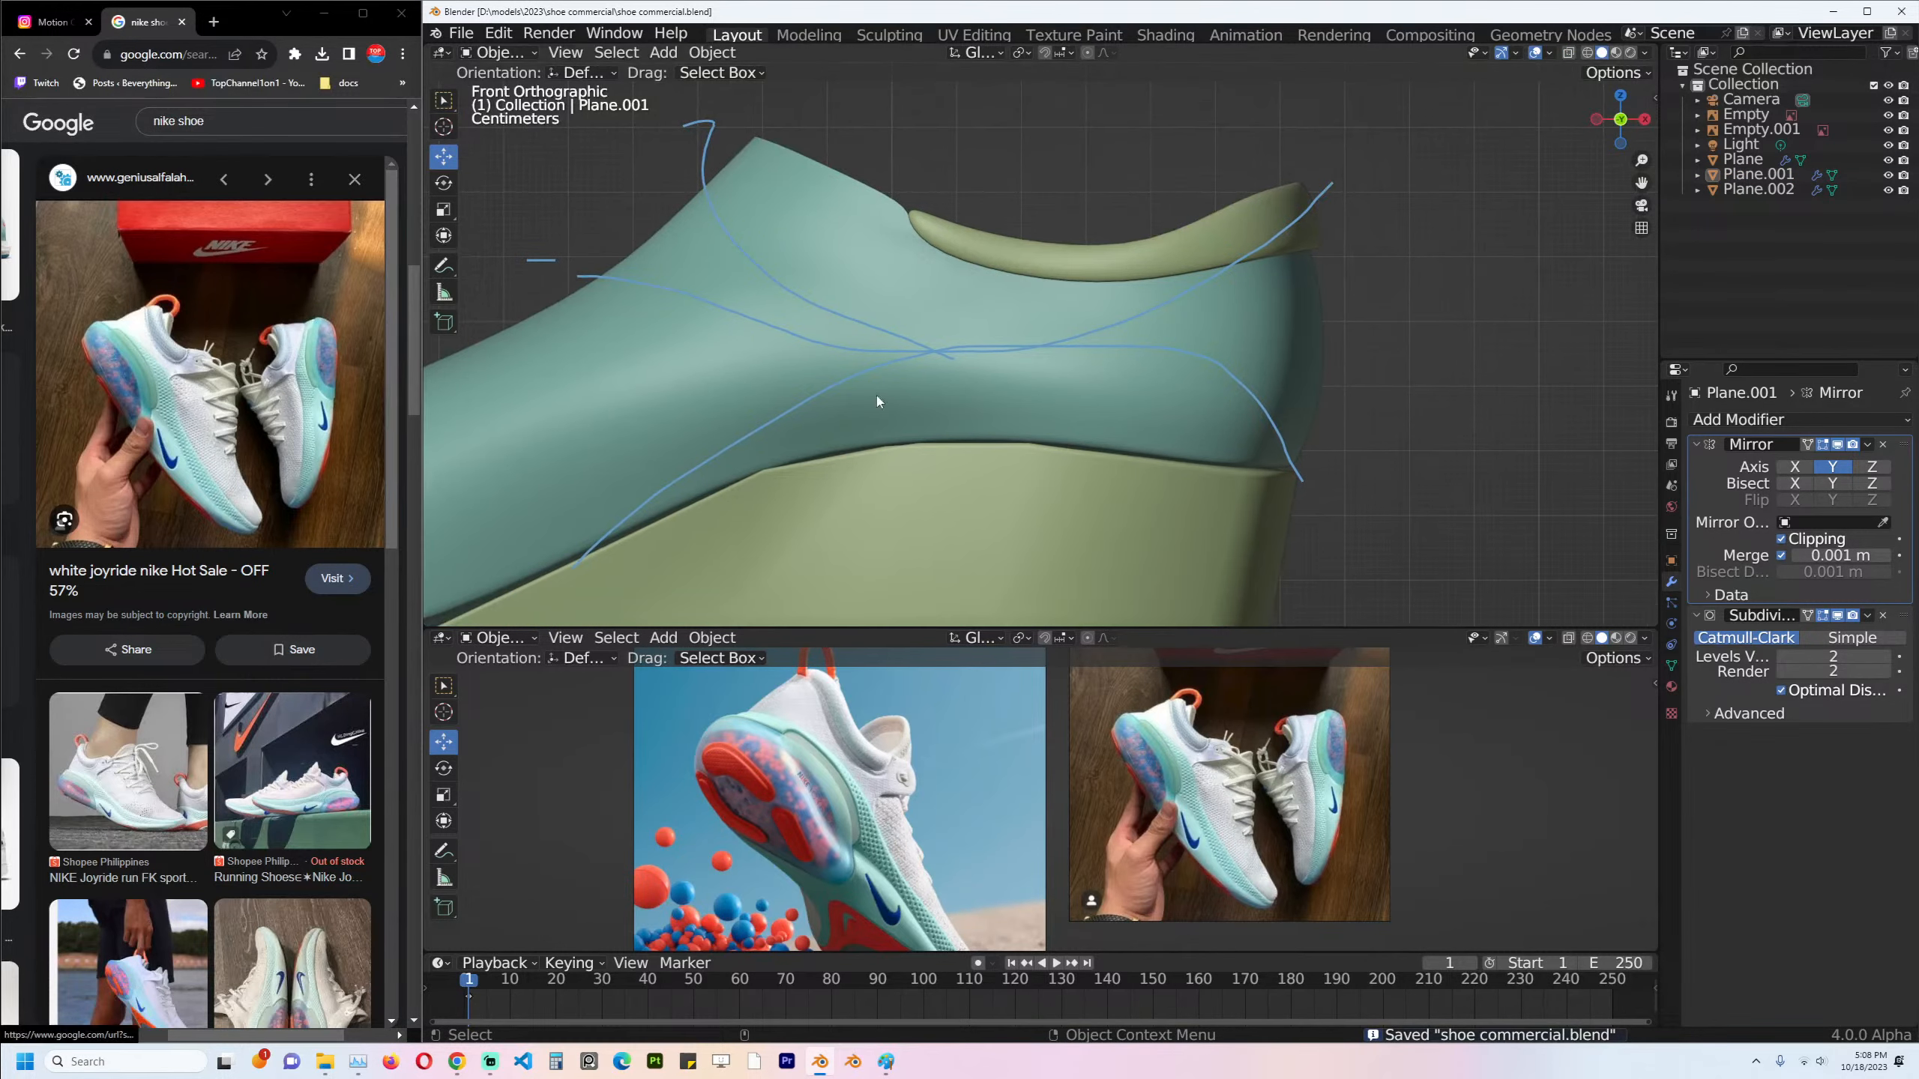
# Separate the lowest band of faces around the upper, including the faces along its bottom edge, into its own object.
pyautogui.click(865, 351)
pyautogui.press('Tab')
pyautogui.scroll(-3, 1041, 345)
pyautogui.scroll(1, 722, 437)
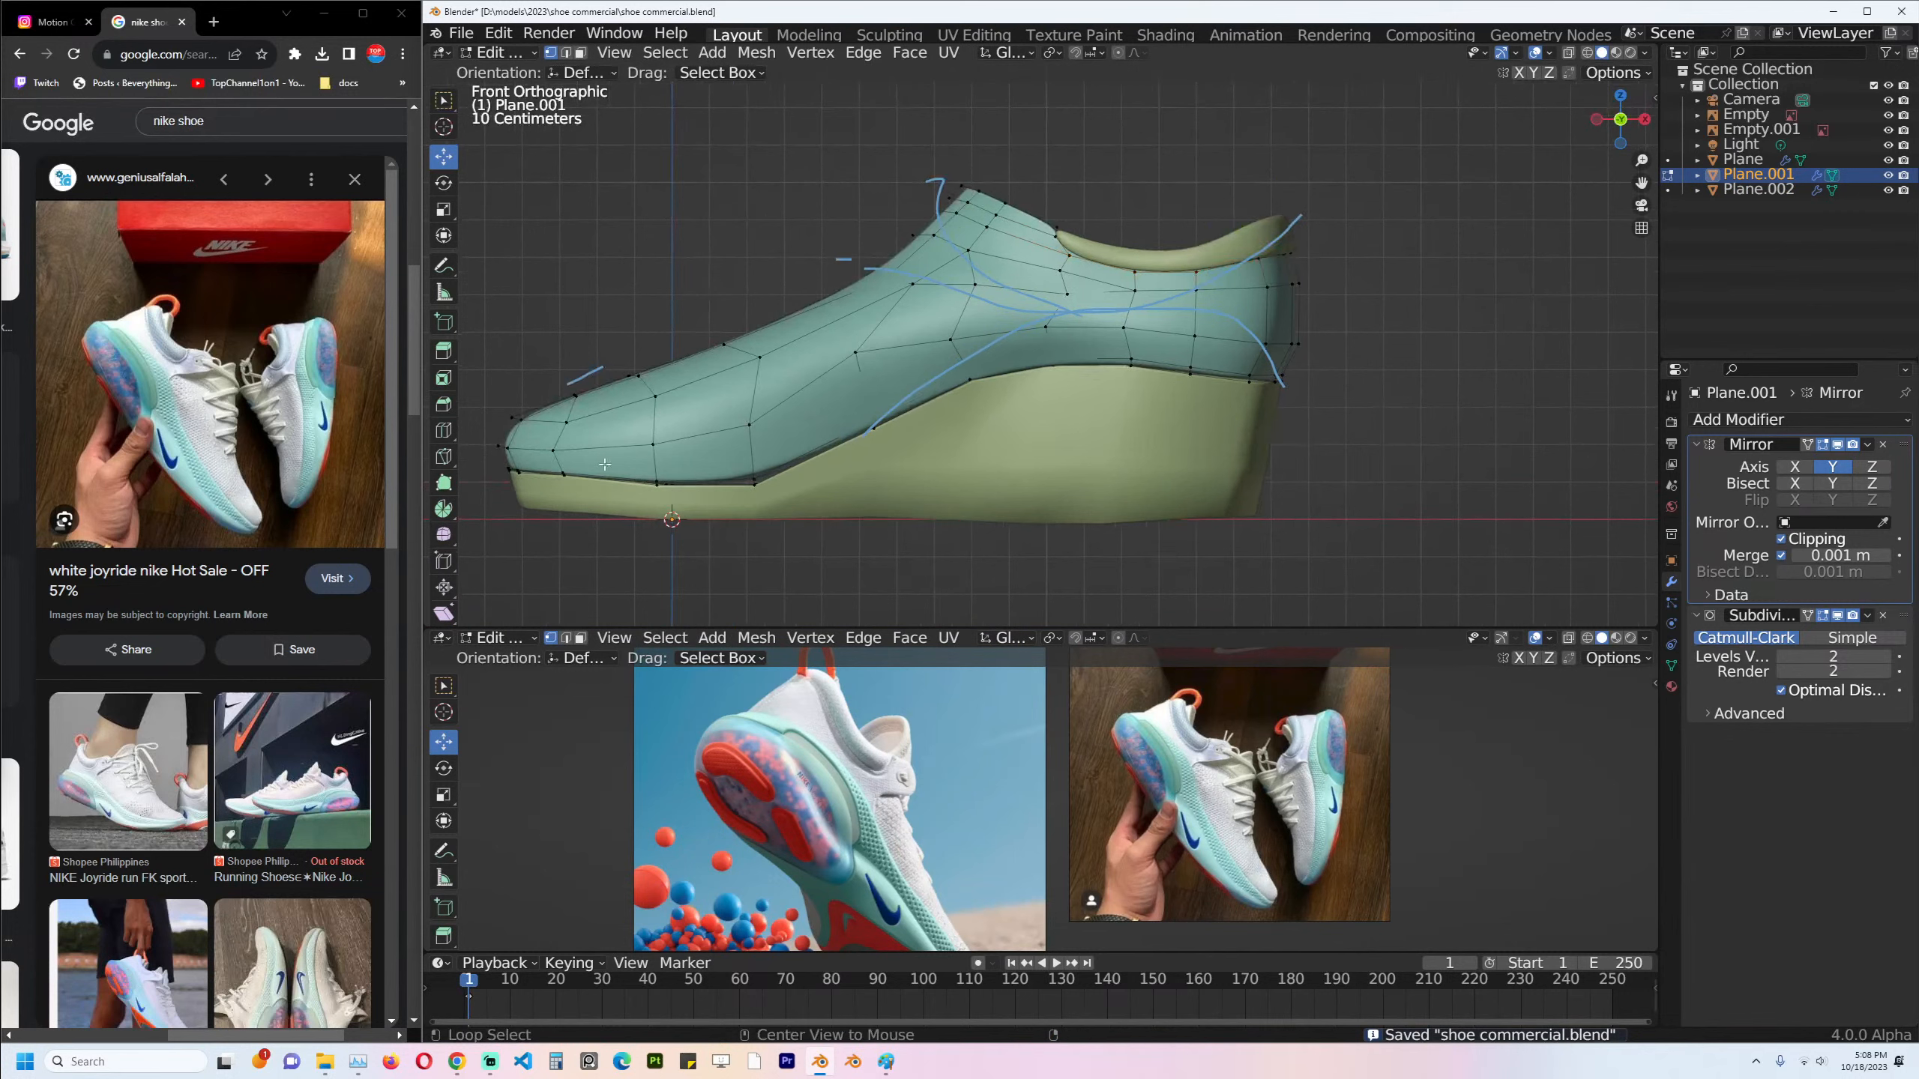
pyautogui.press('3')
pyautogui.keyDown('alt'); pyautogui.click(725, 448); pyautogui.keyUp('alt')
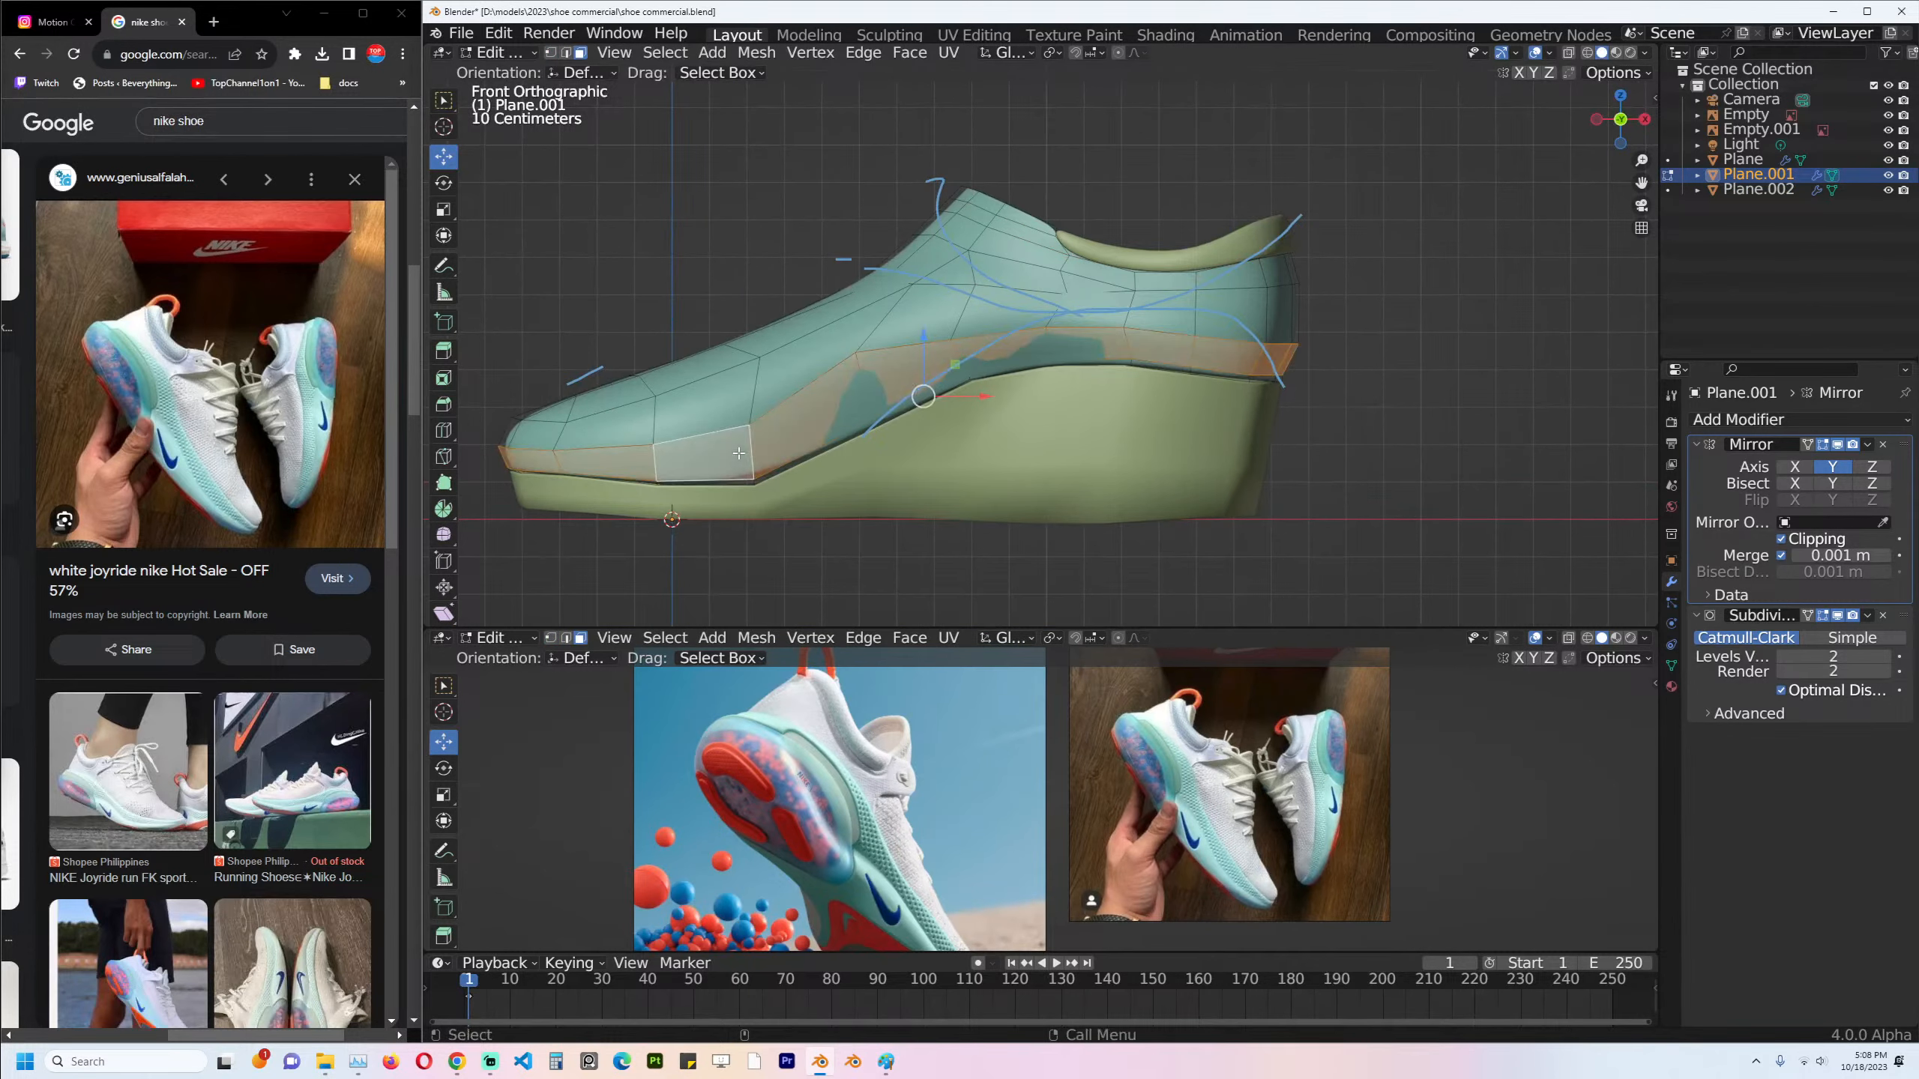
pyautogui.moveTo(726, 447); pyautogui.dragTo(818, 342, button='middle')
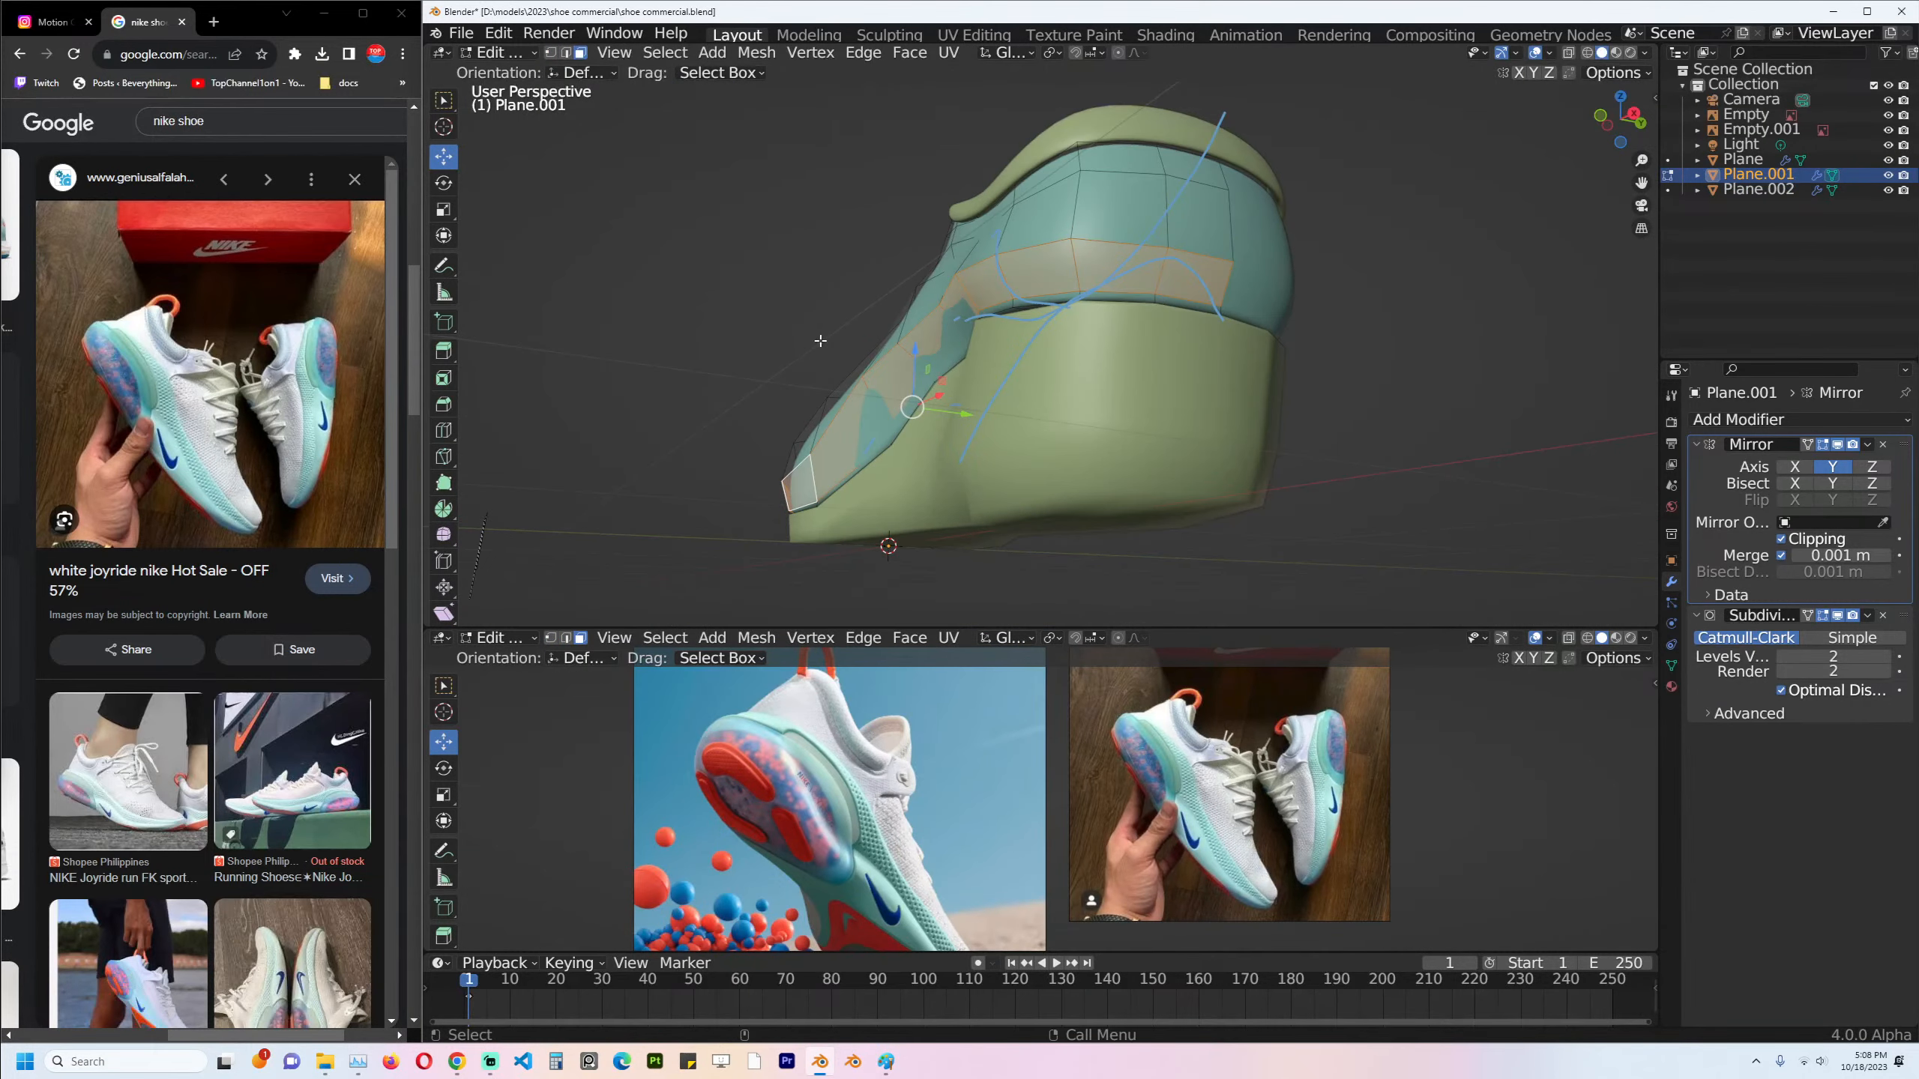
pyautogui.press('KP_1')
pyautogui.press('c')
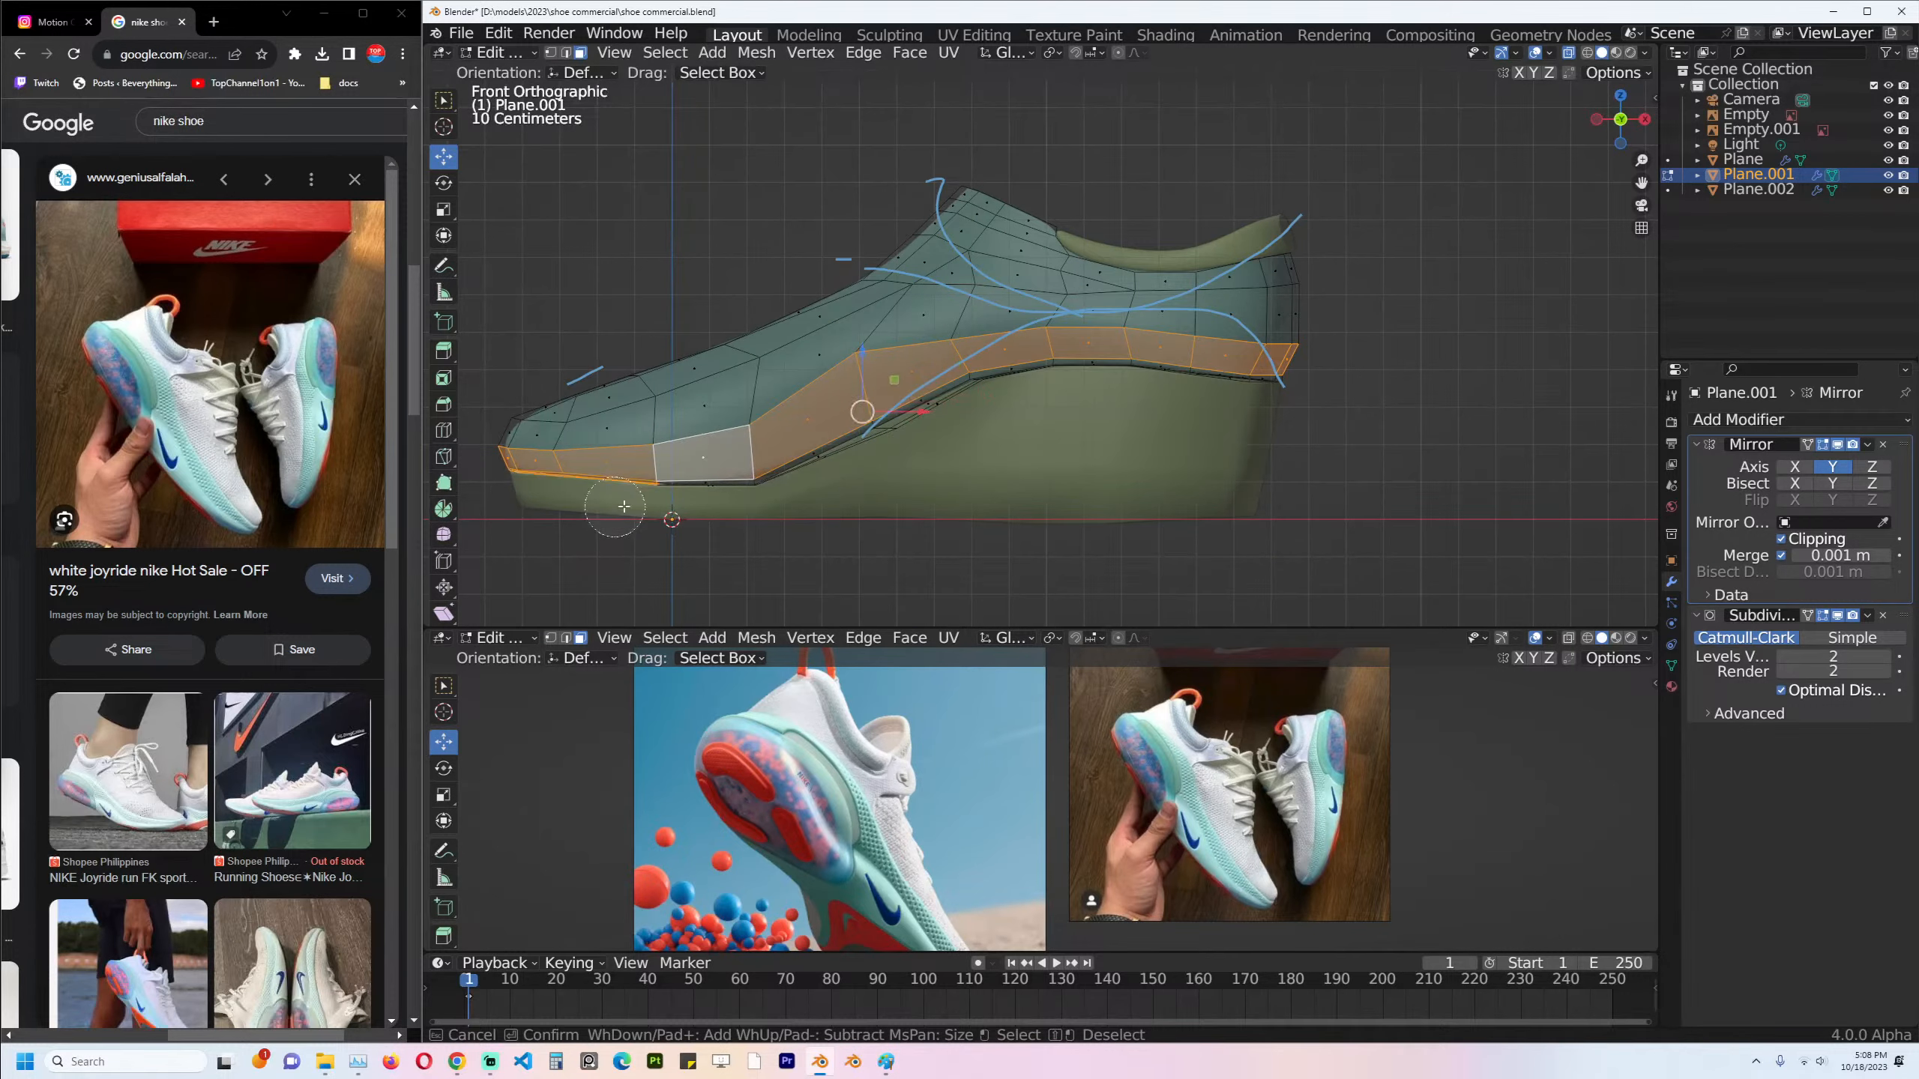
pyautogui.moveTo(625, 507)
pyautogui.mouseDown()
pyautogui.moveTo(1043, 370)
pyautogui.moveTo(1293, 381)
pyautogui.mouseUp()
pyautogui.rightClick(1294, 380)
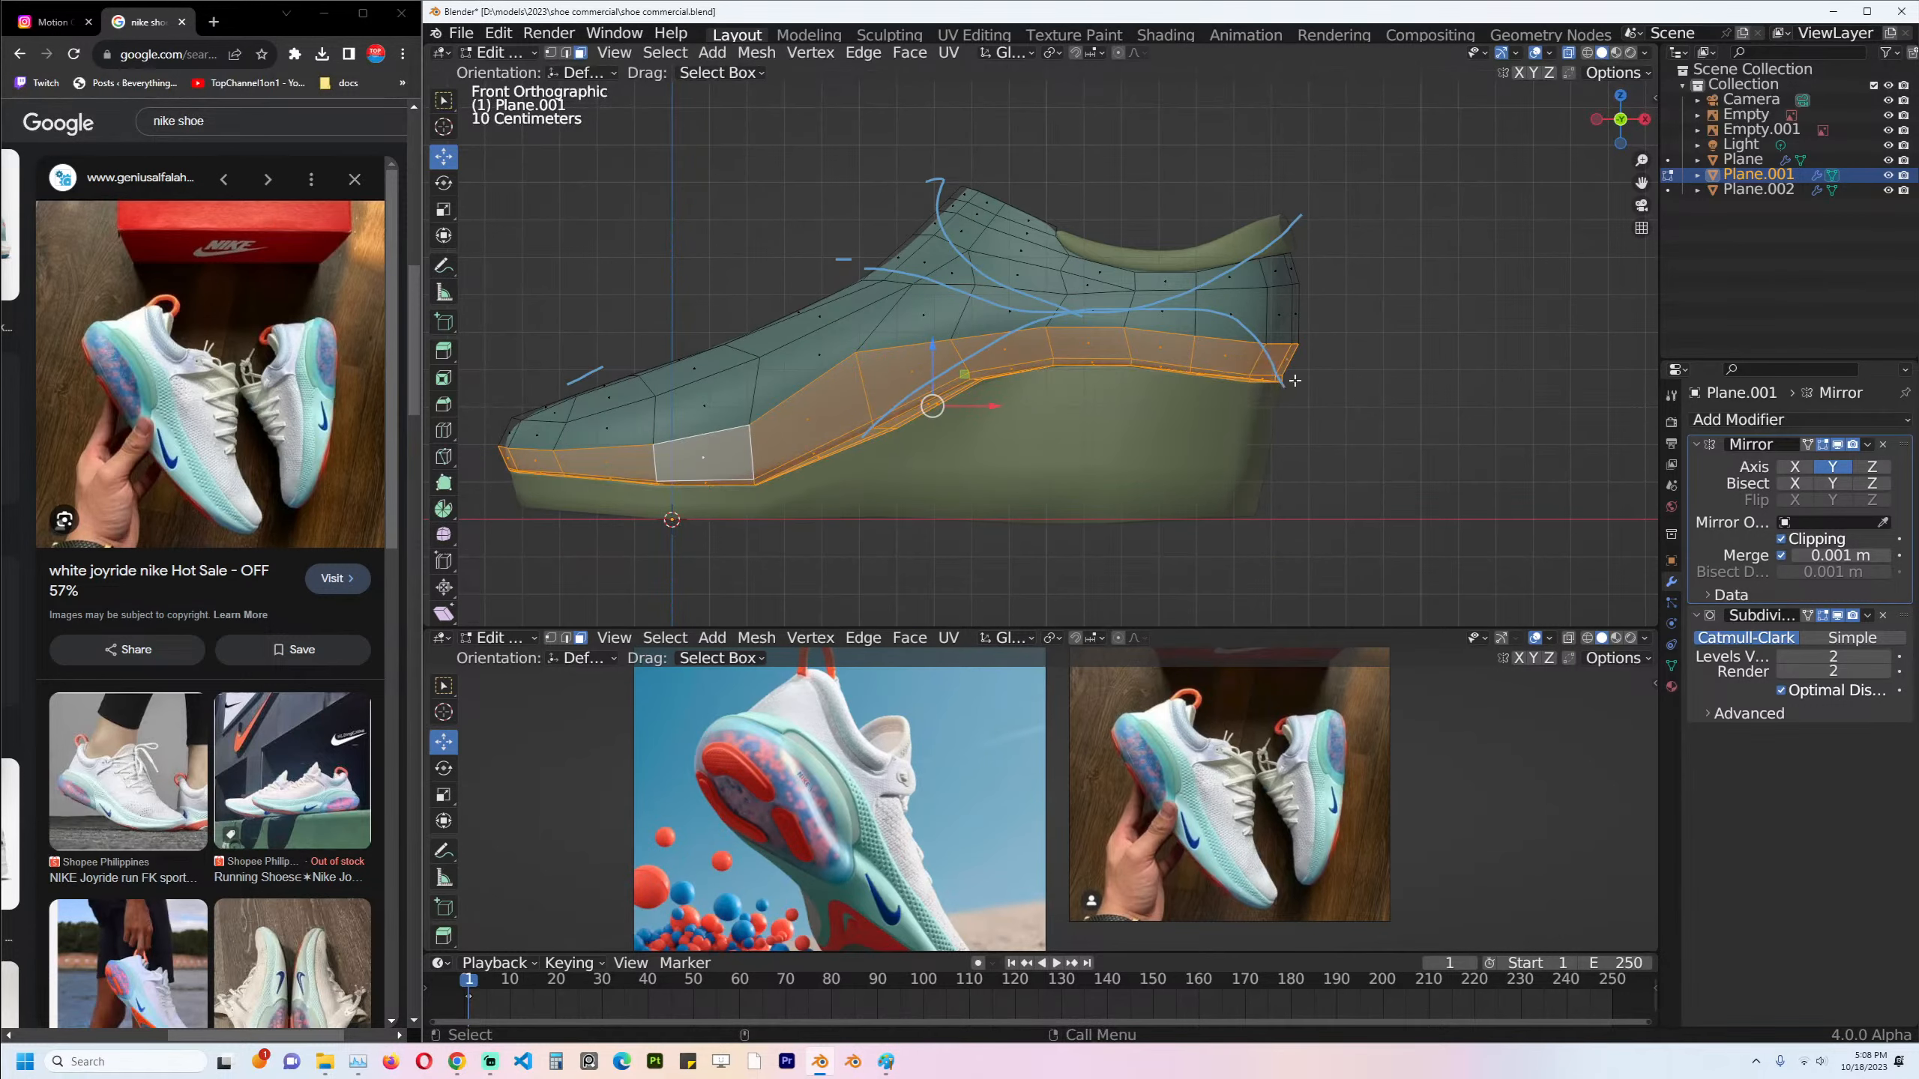
pyautogui.press('p')
pyautogui.click(1294, 380)
pyautogui.press('Tab')
# Delete the Note annotation layer holding the blue guide strokes and return to the Move tool.
pyautogui.moveTo(1046, 366); pyautogui.dragTo(436, 168, button='middle')
pyautogui.click(444, 267)
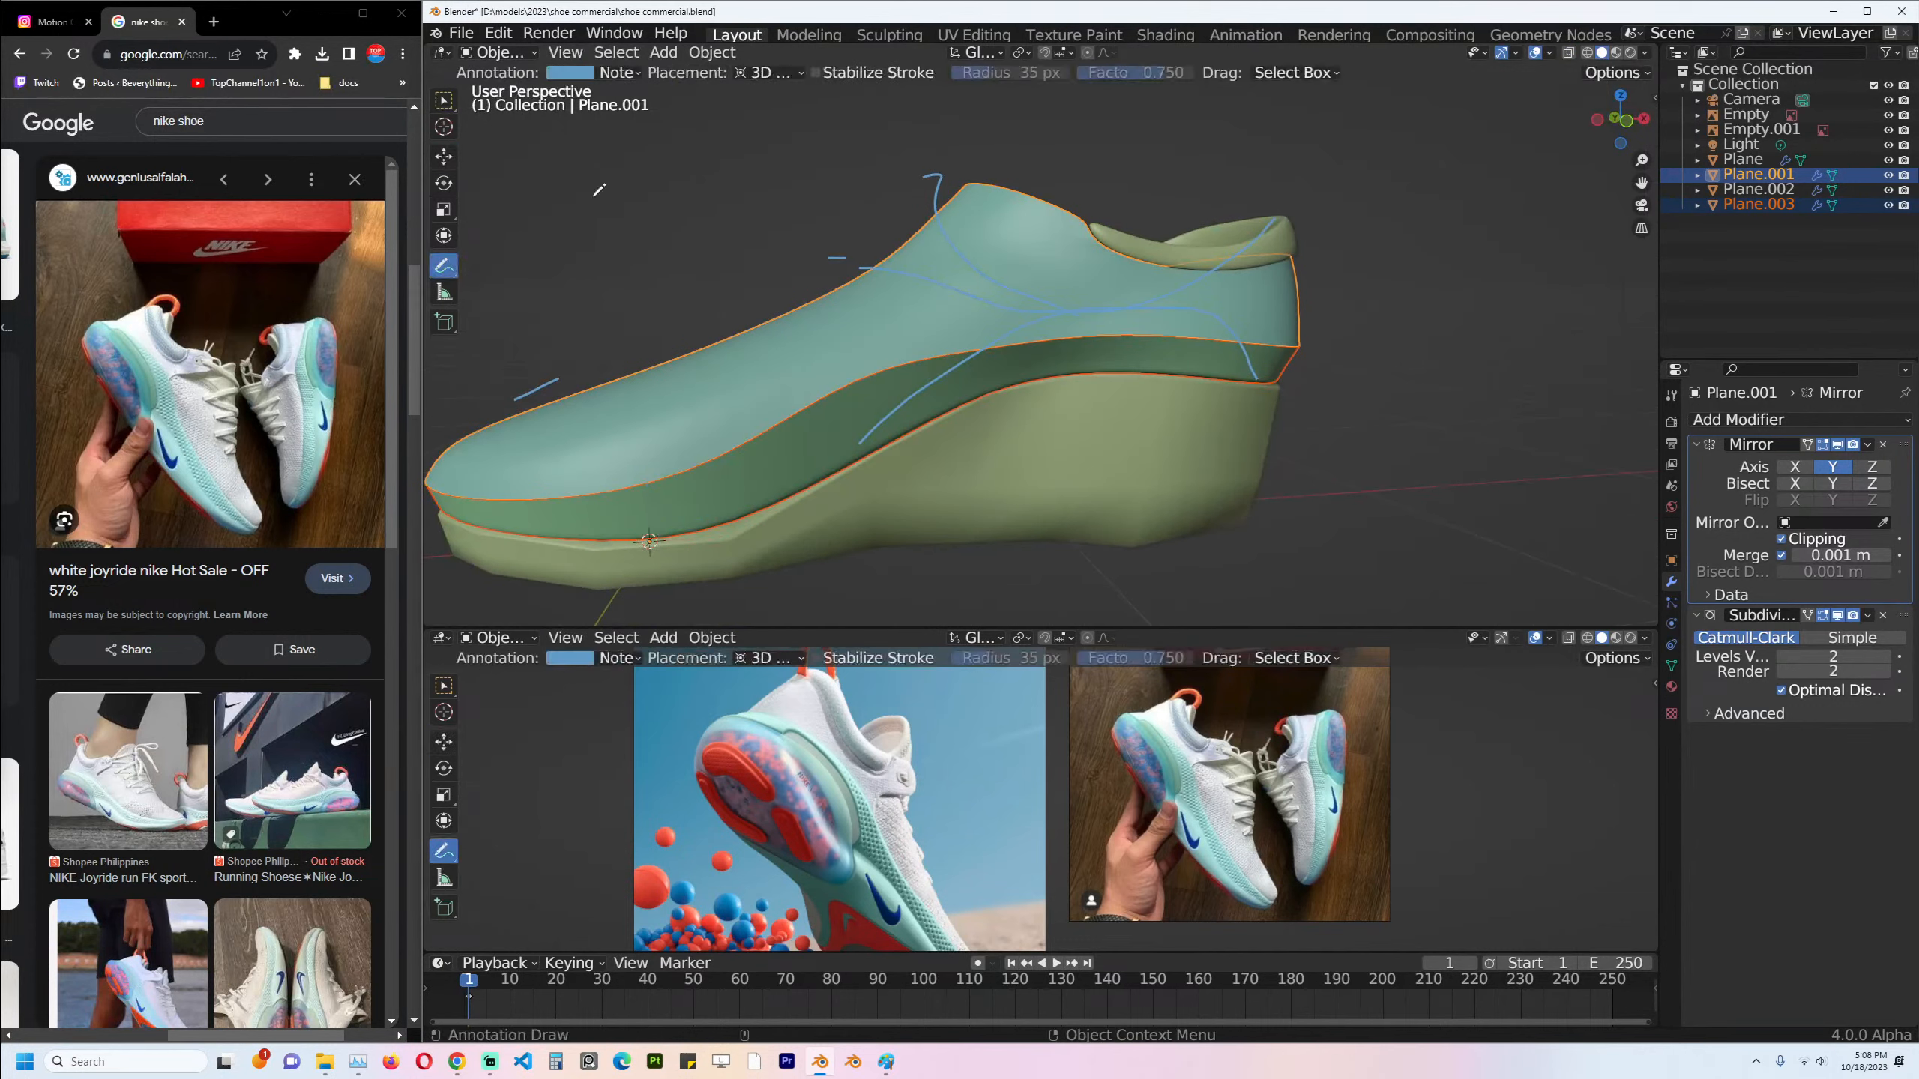
pyautogui.click(633, 73)
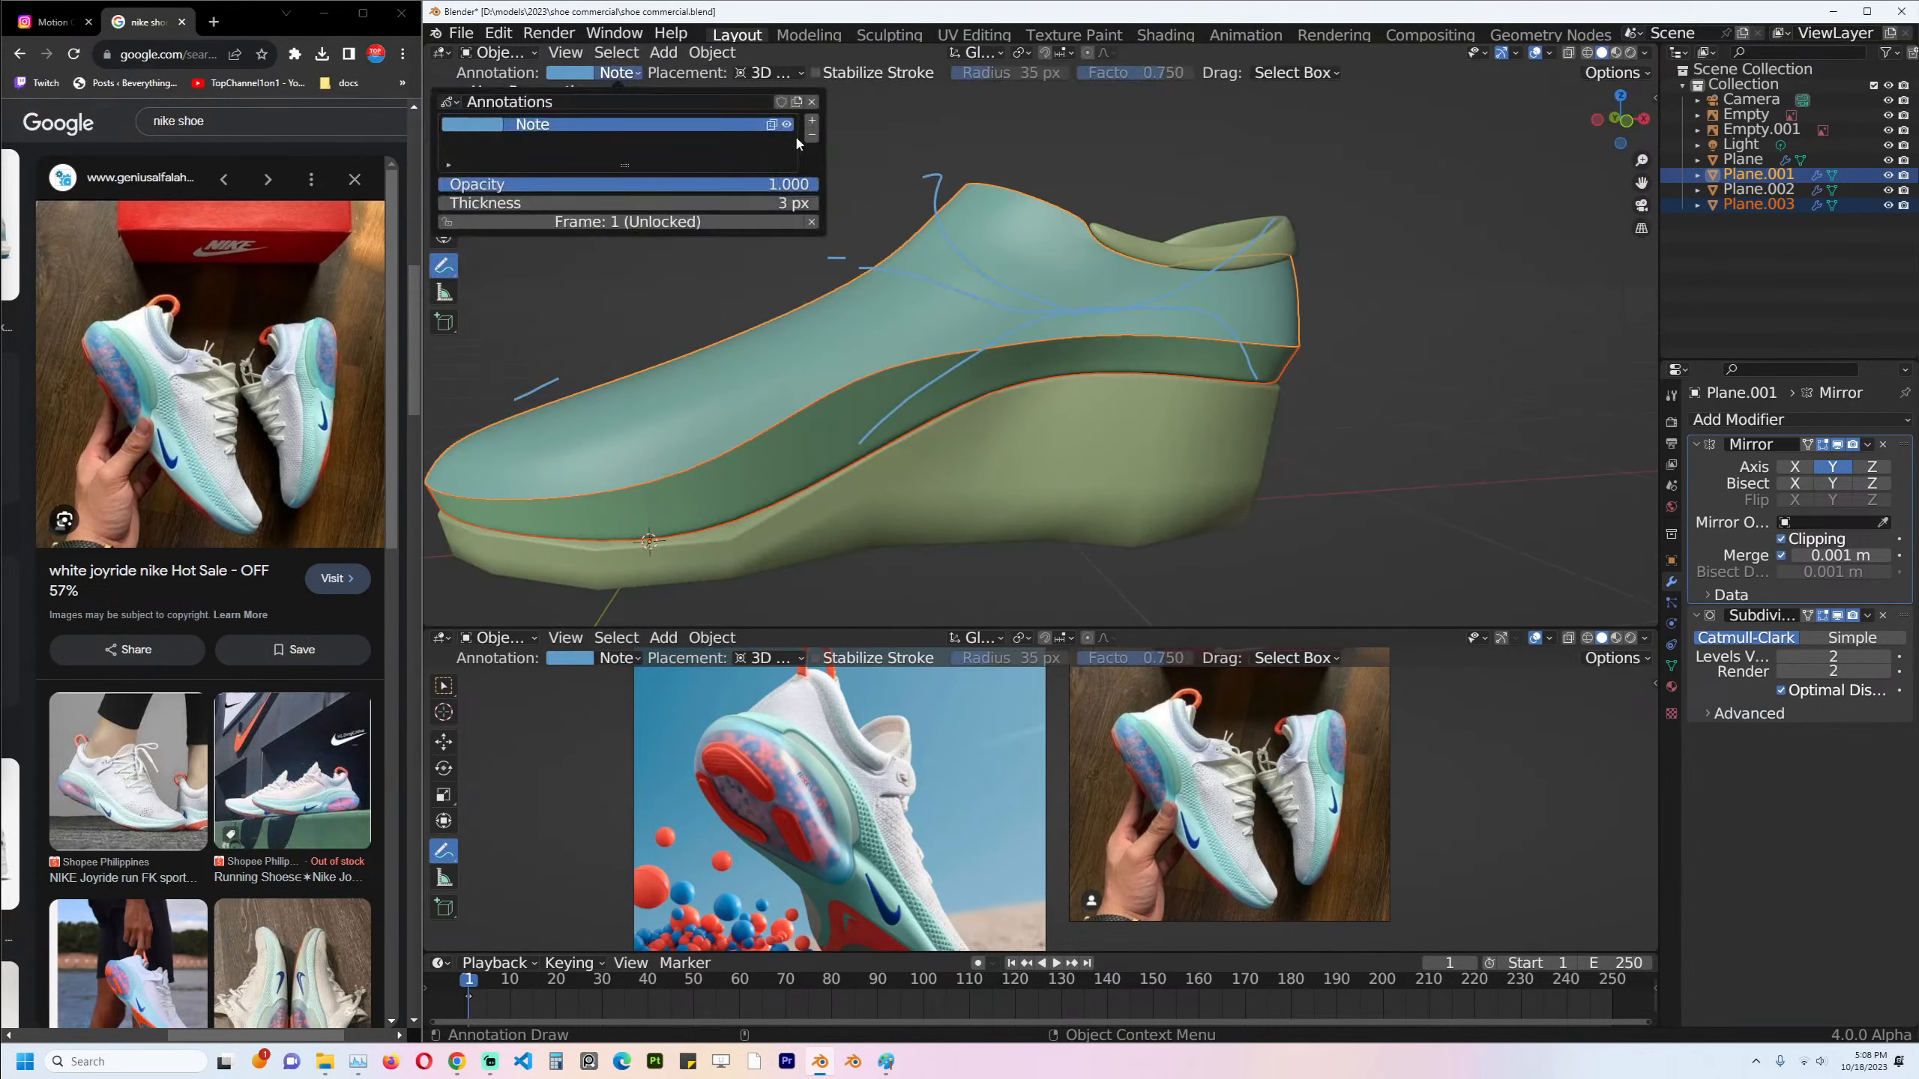
pyautogui.click(795, 133)
pyautogui.click(444, 157)
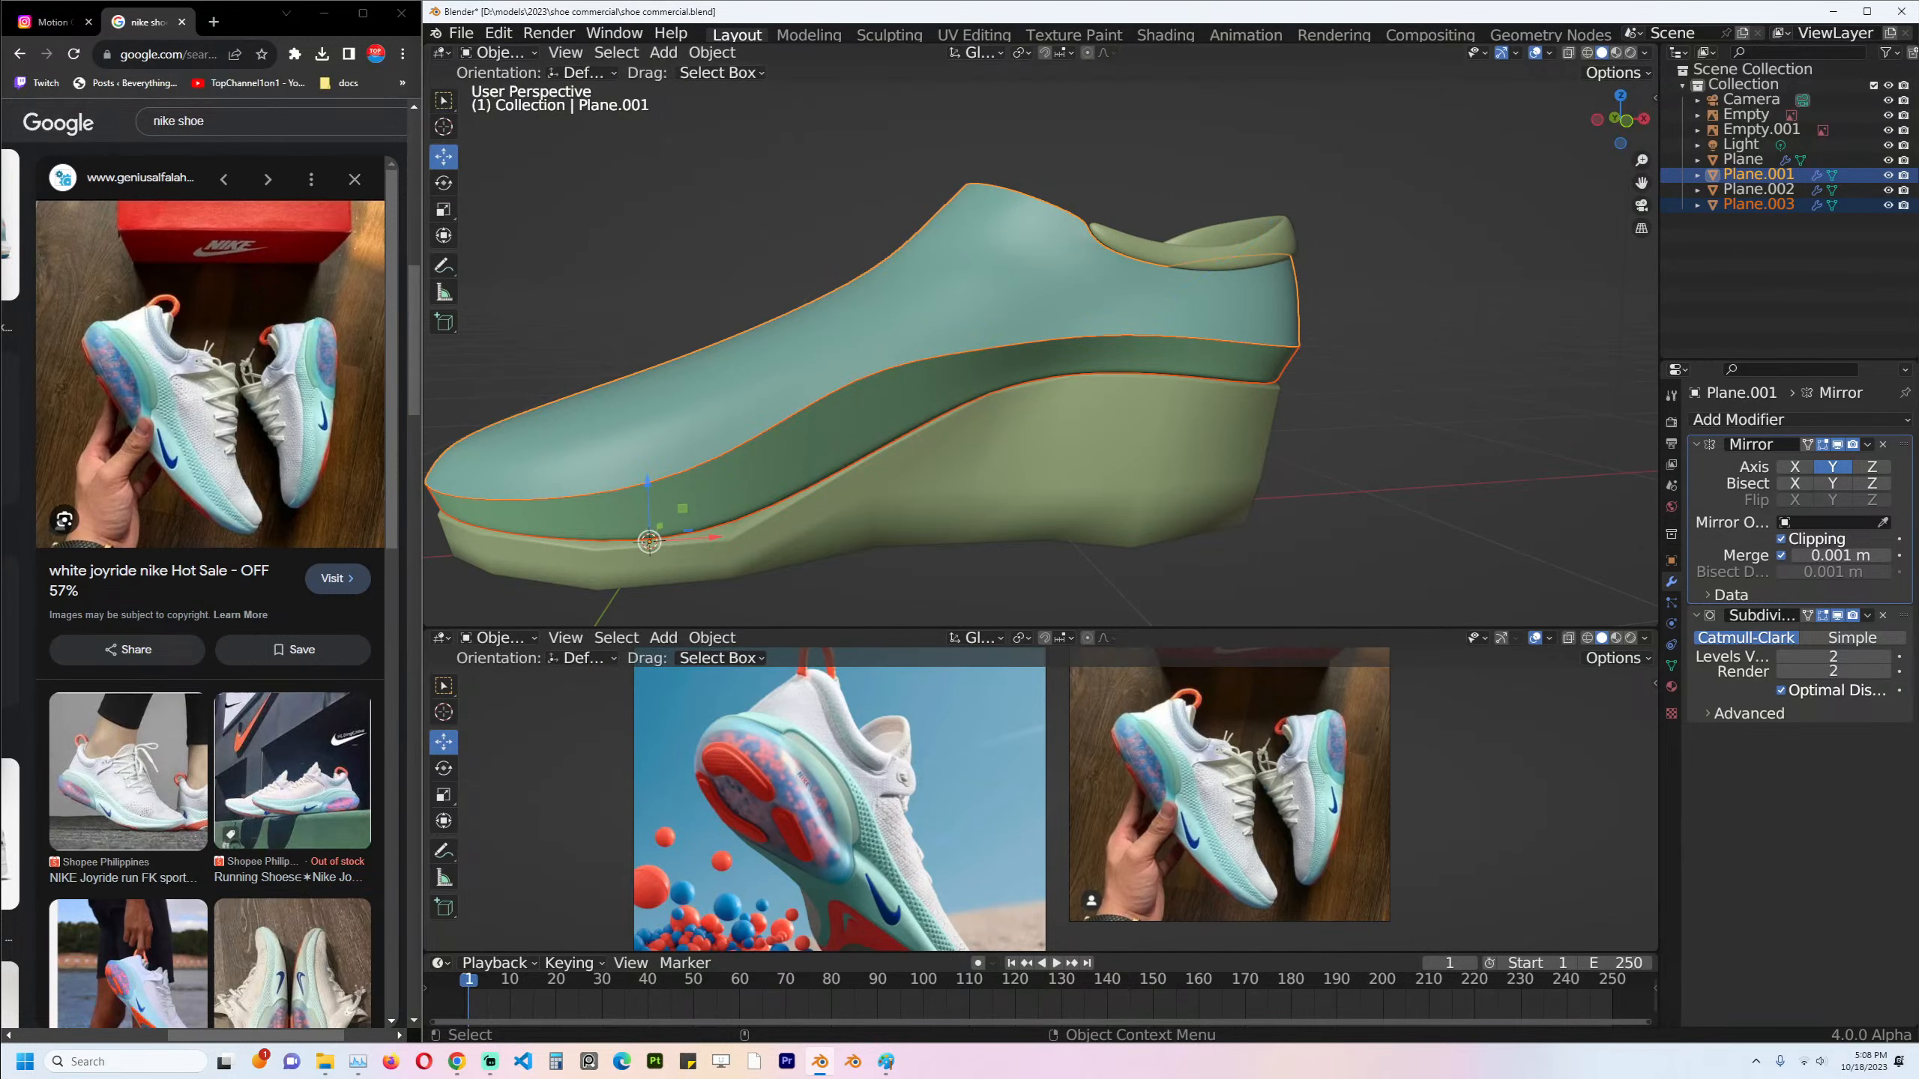
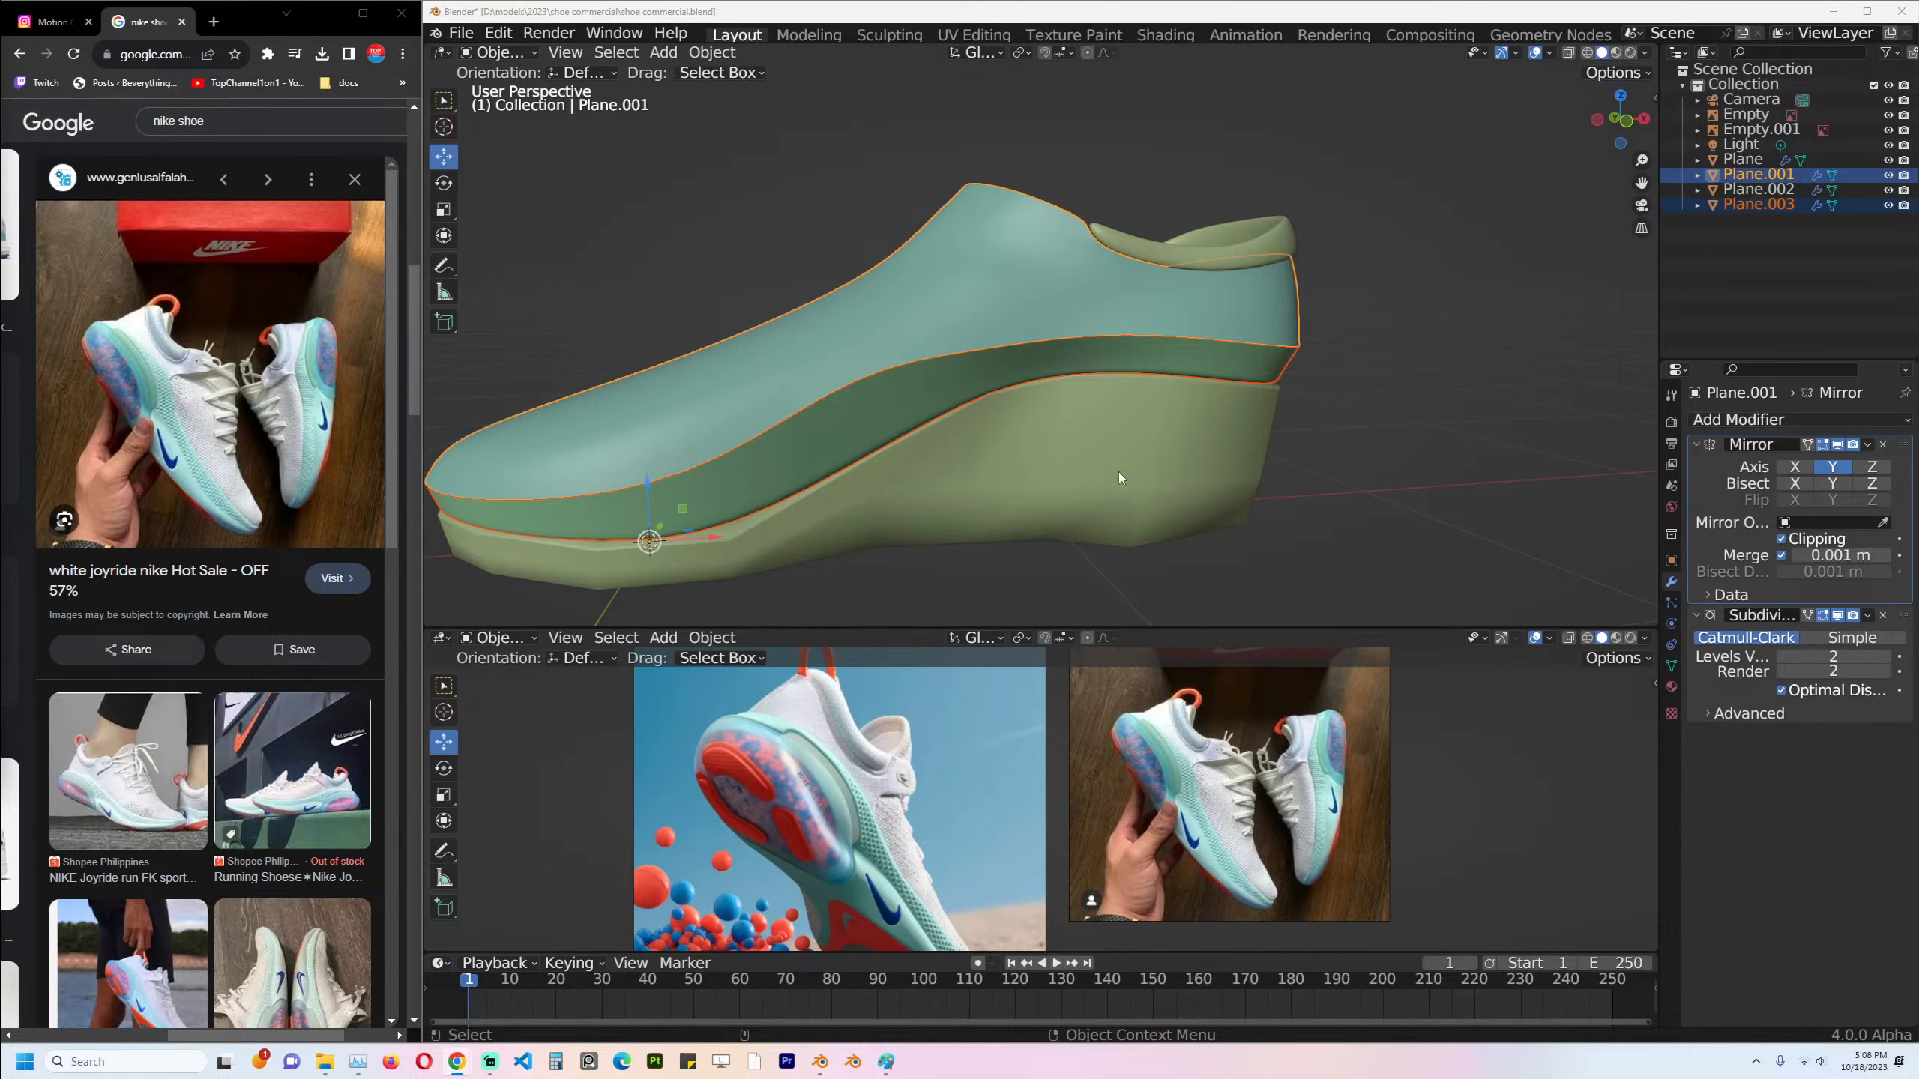
# Edit the separated band and the upper together, lowering their shared midfoot seam vertices toward the sole.
pyautogui.click(1137, 378)
pyautogui.click(1175, 349)
pyautogui.press('KP_1')
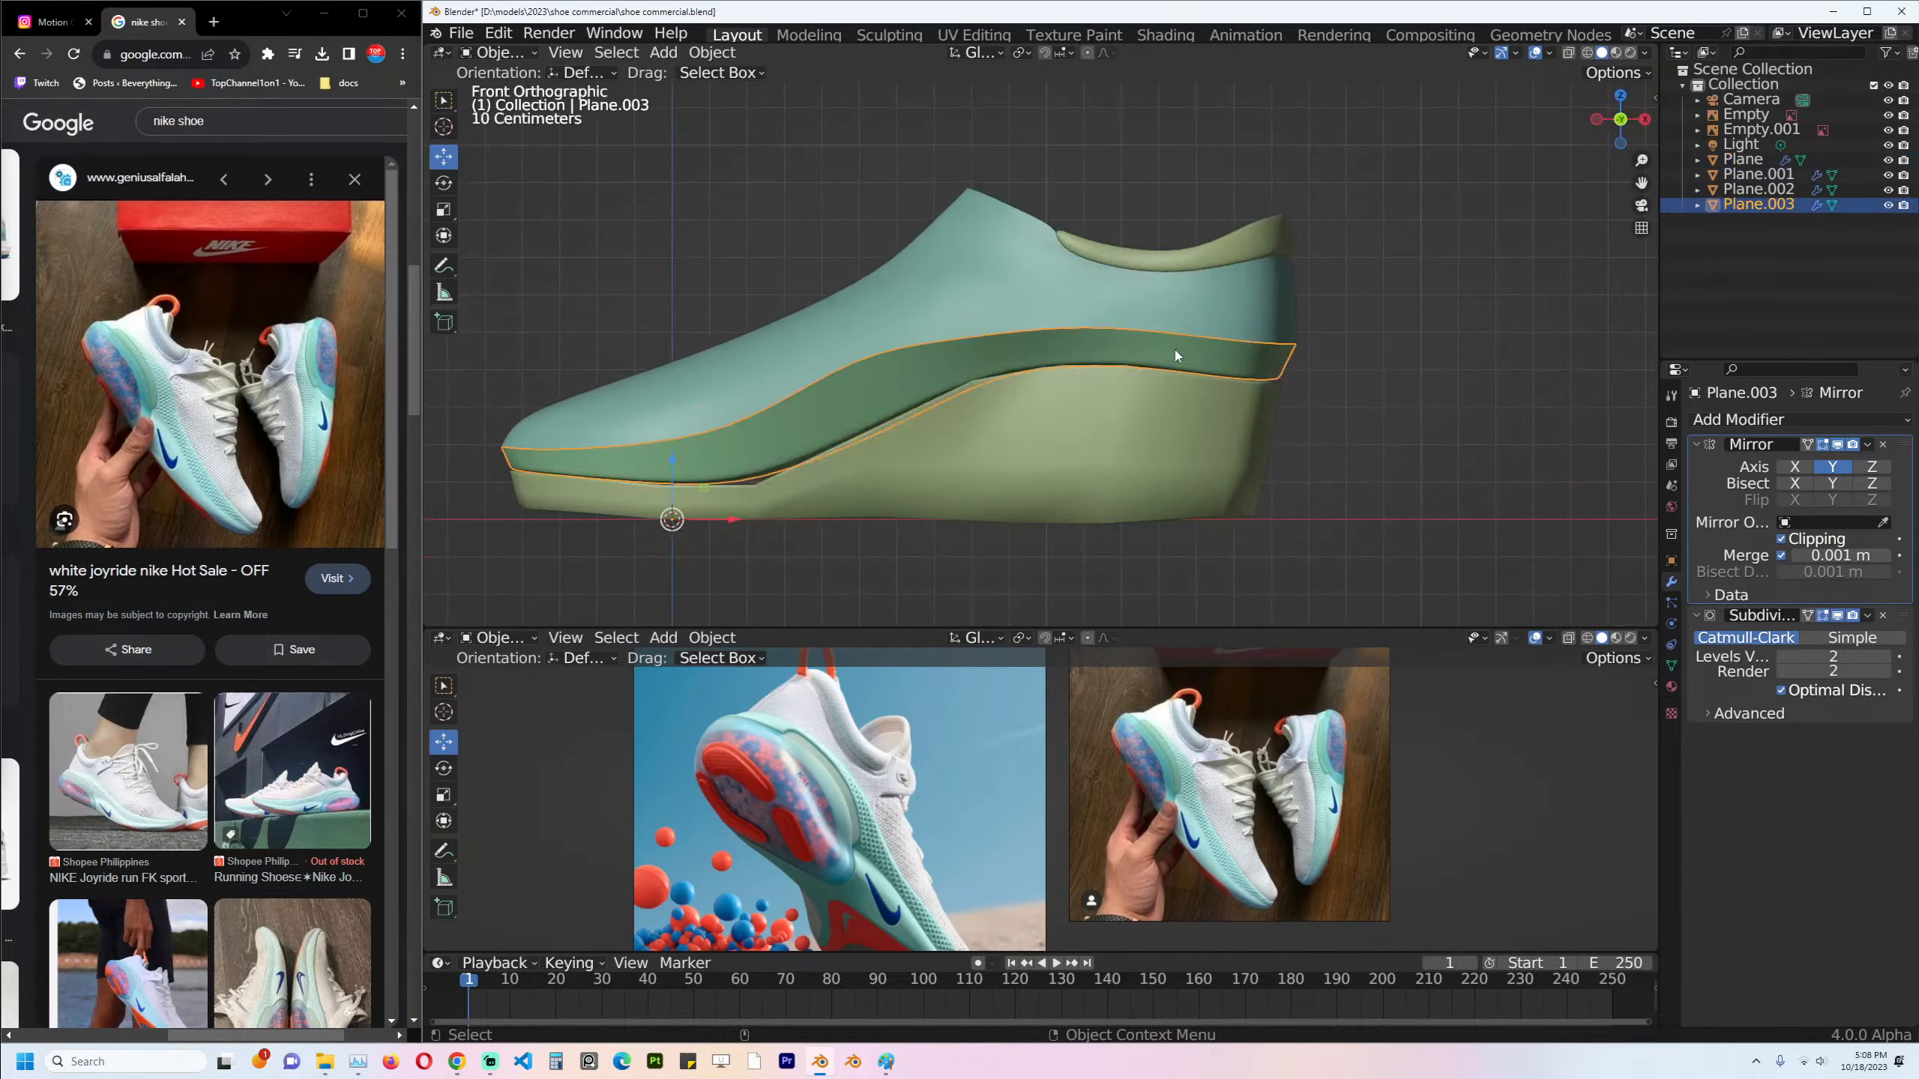
pyautogui.scroll(2, 1175, 349)
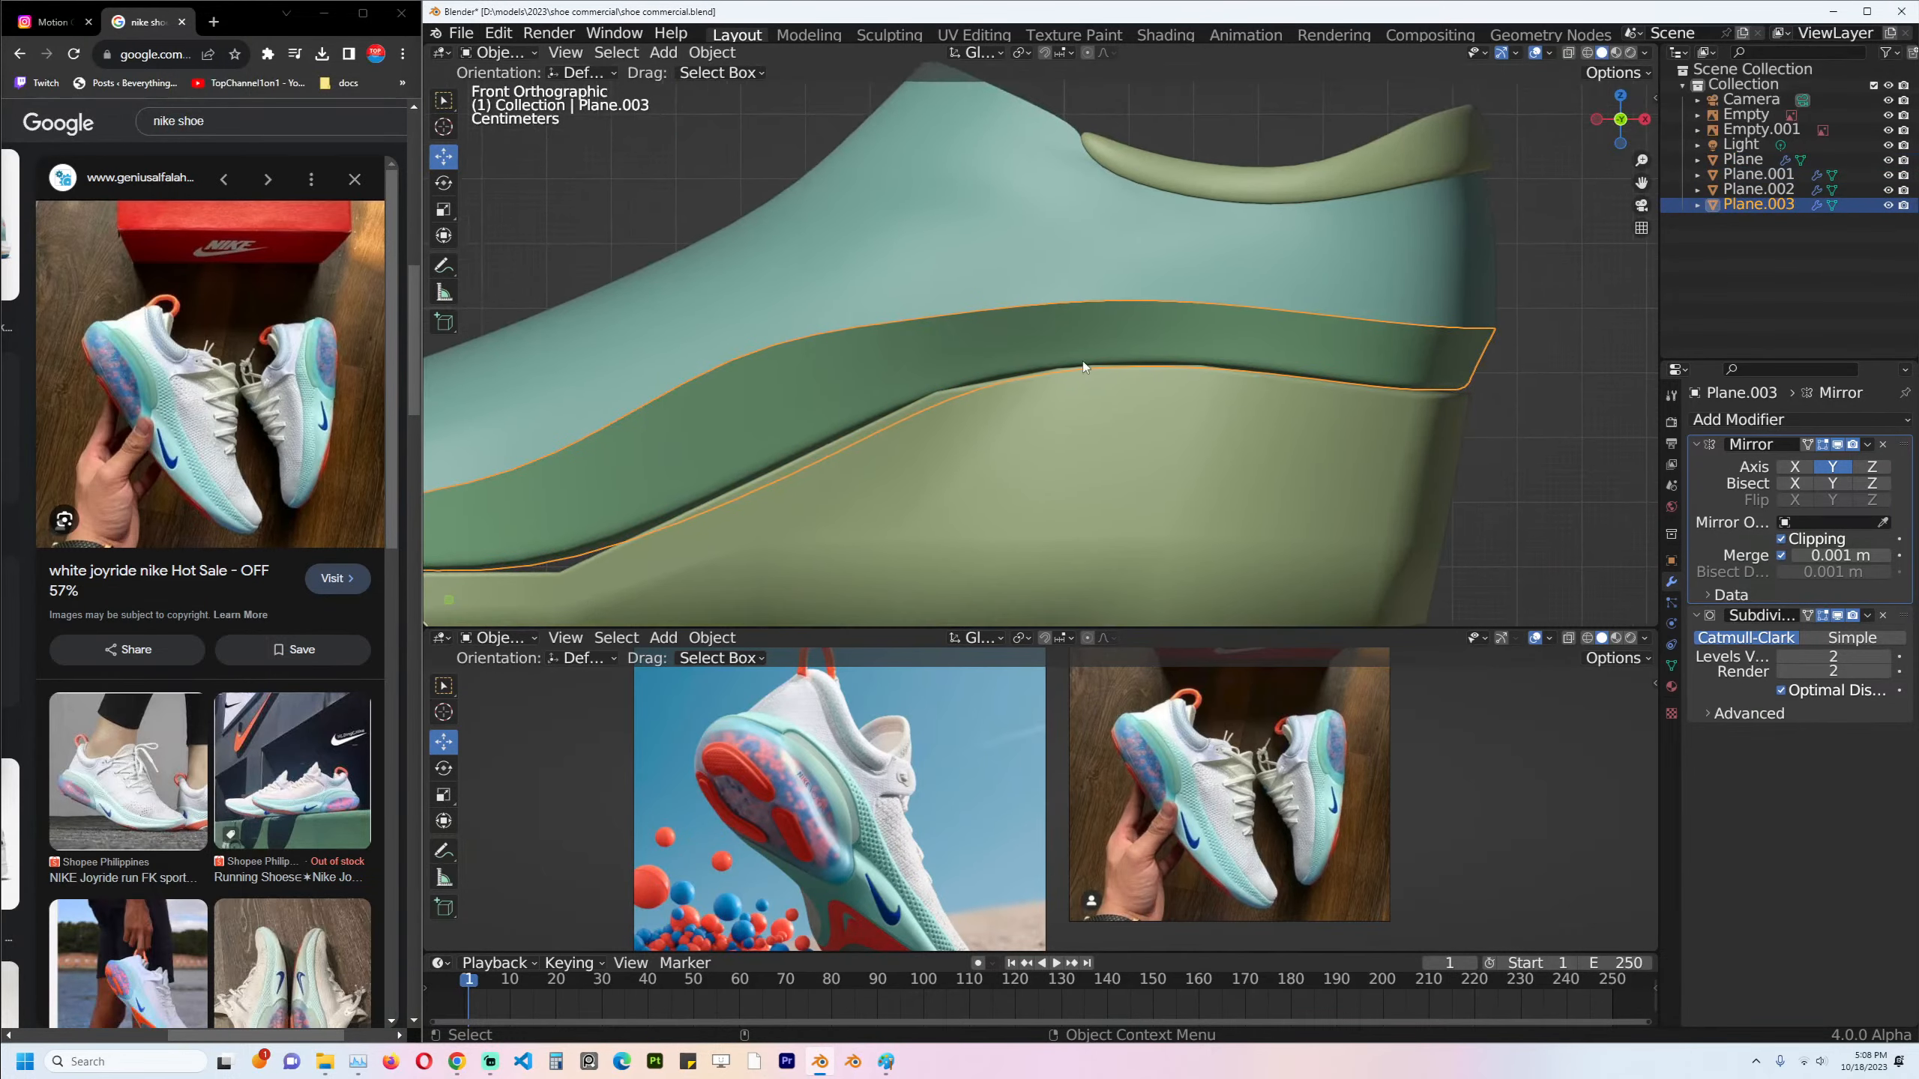
pyautogui.press('Tab')
pyautogui.press('Tab')
pyautogui.keyDown('shift'); pyautogui.click(951, 294); pyautogui.keyUp('shift')
pyautogui.press('Tab')
pyautogui.press('1')
pyautogui.moveTo(830, 345); pyautogui.dragTo(861, 404)
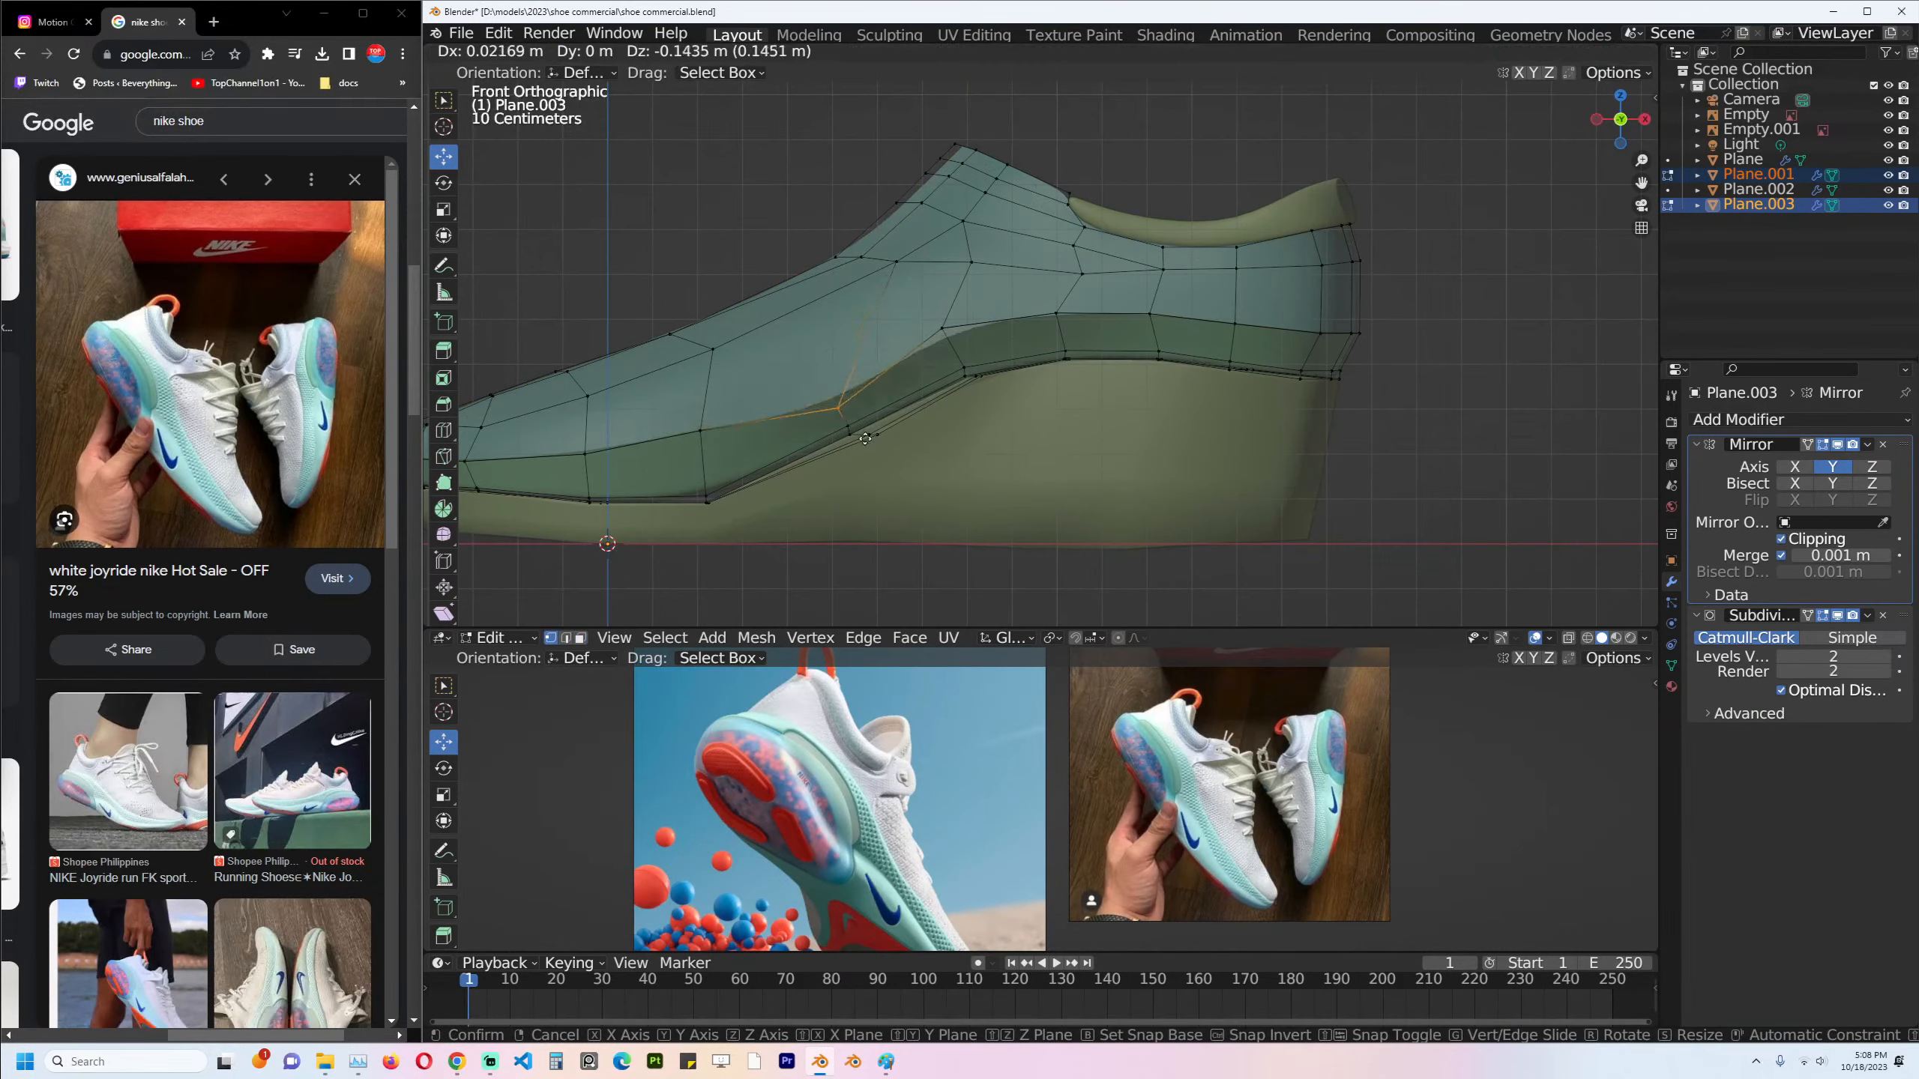
pyautogui.click(862, 455)
# Nudge the toe-tip vertices on the seam and just above it on the upper, and save the file.
pyautogui.keyDown('shift'); pyautogui.moveTo(658, 441); pyautogui.dragTo(992, 360, button='middle'); pyautogui.keyUp('shift')
pyautogui.scroll(1, 992, 360)
pyautogui.click(714, 389)
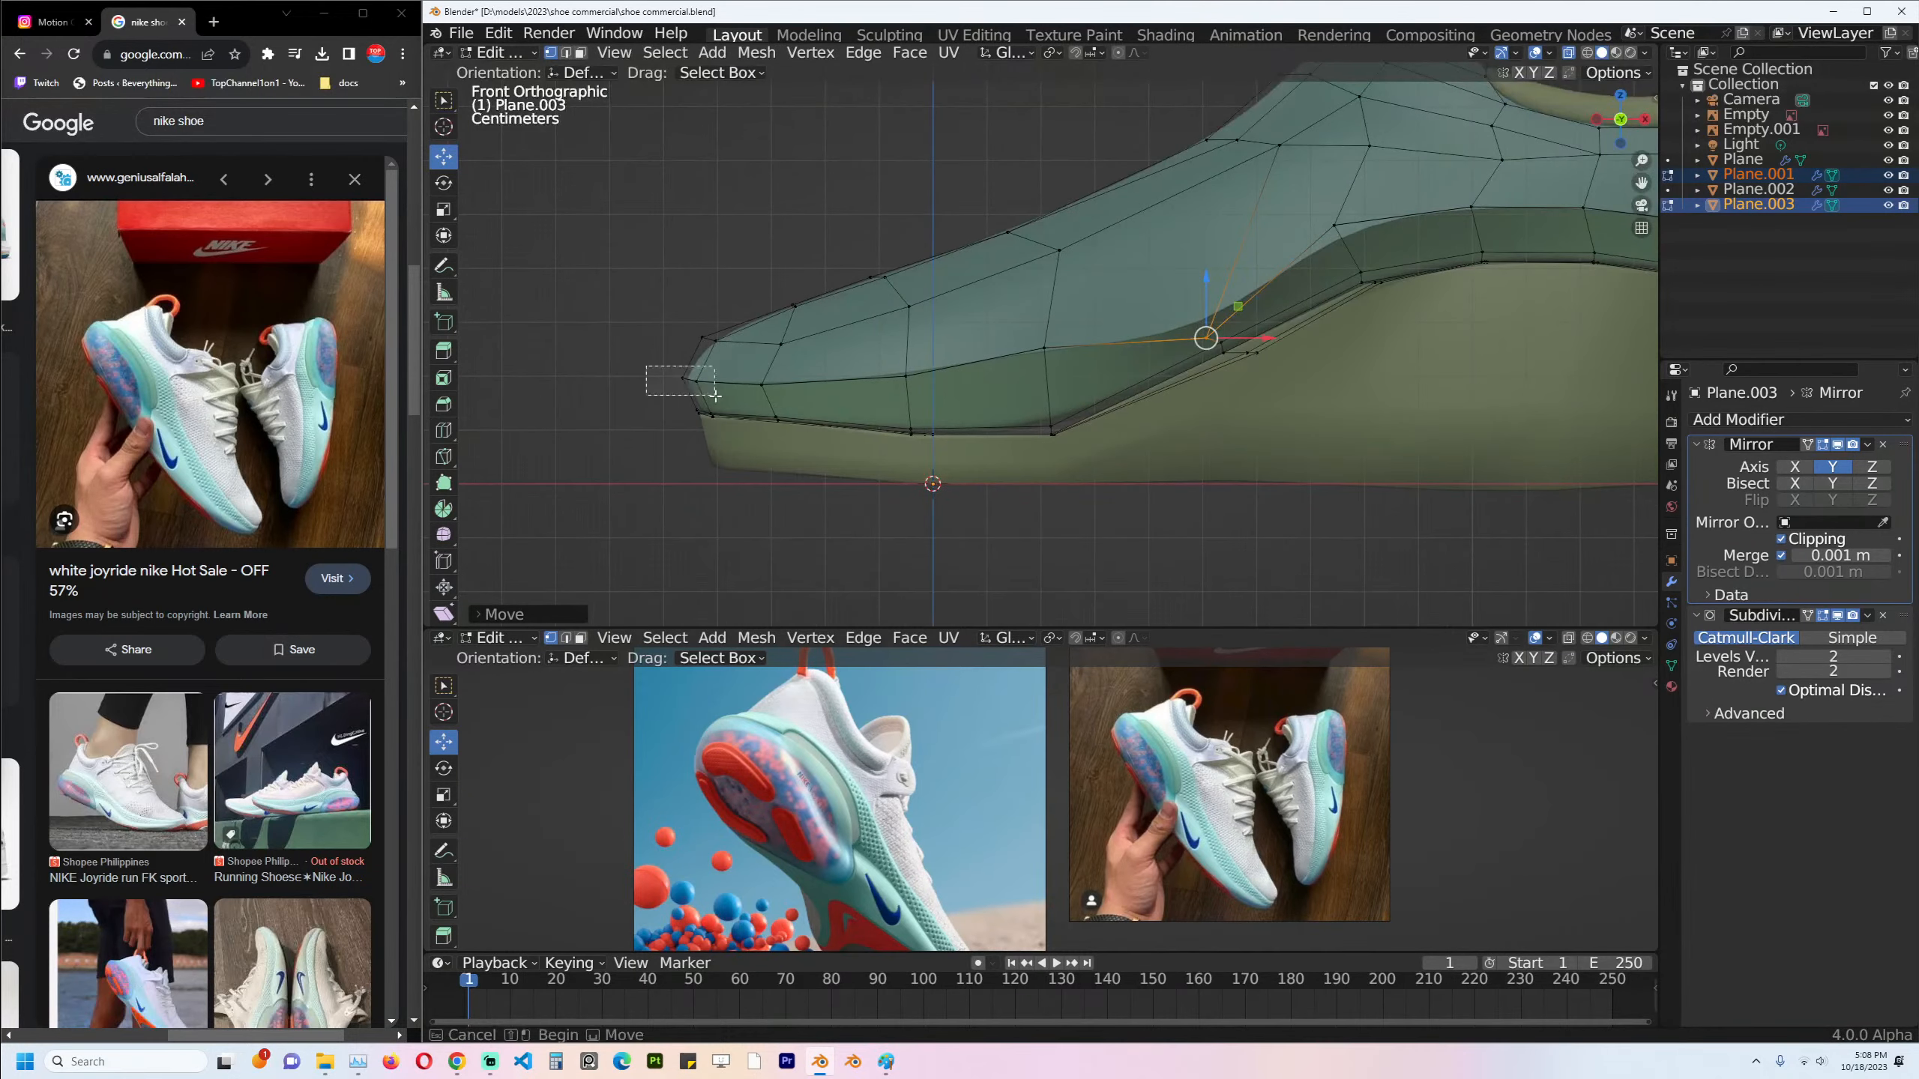
pyautogui.press('g')
pyautogui.click(728, 404)
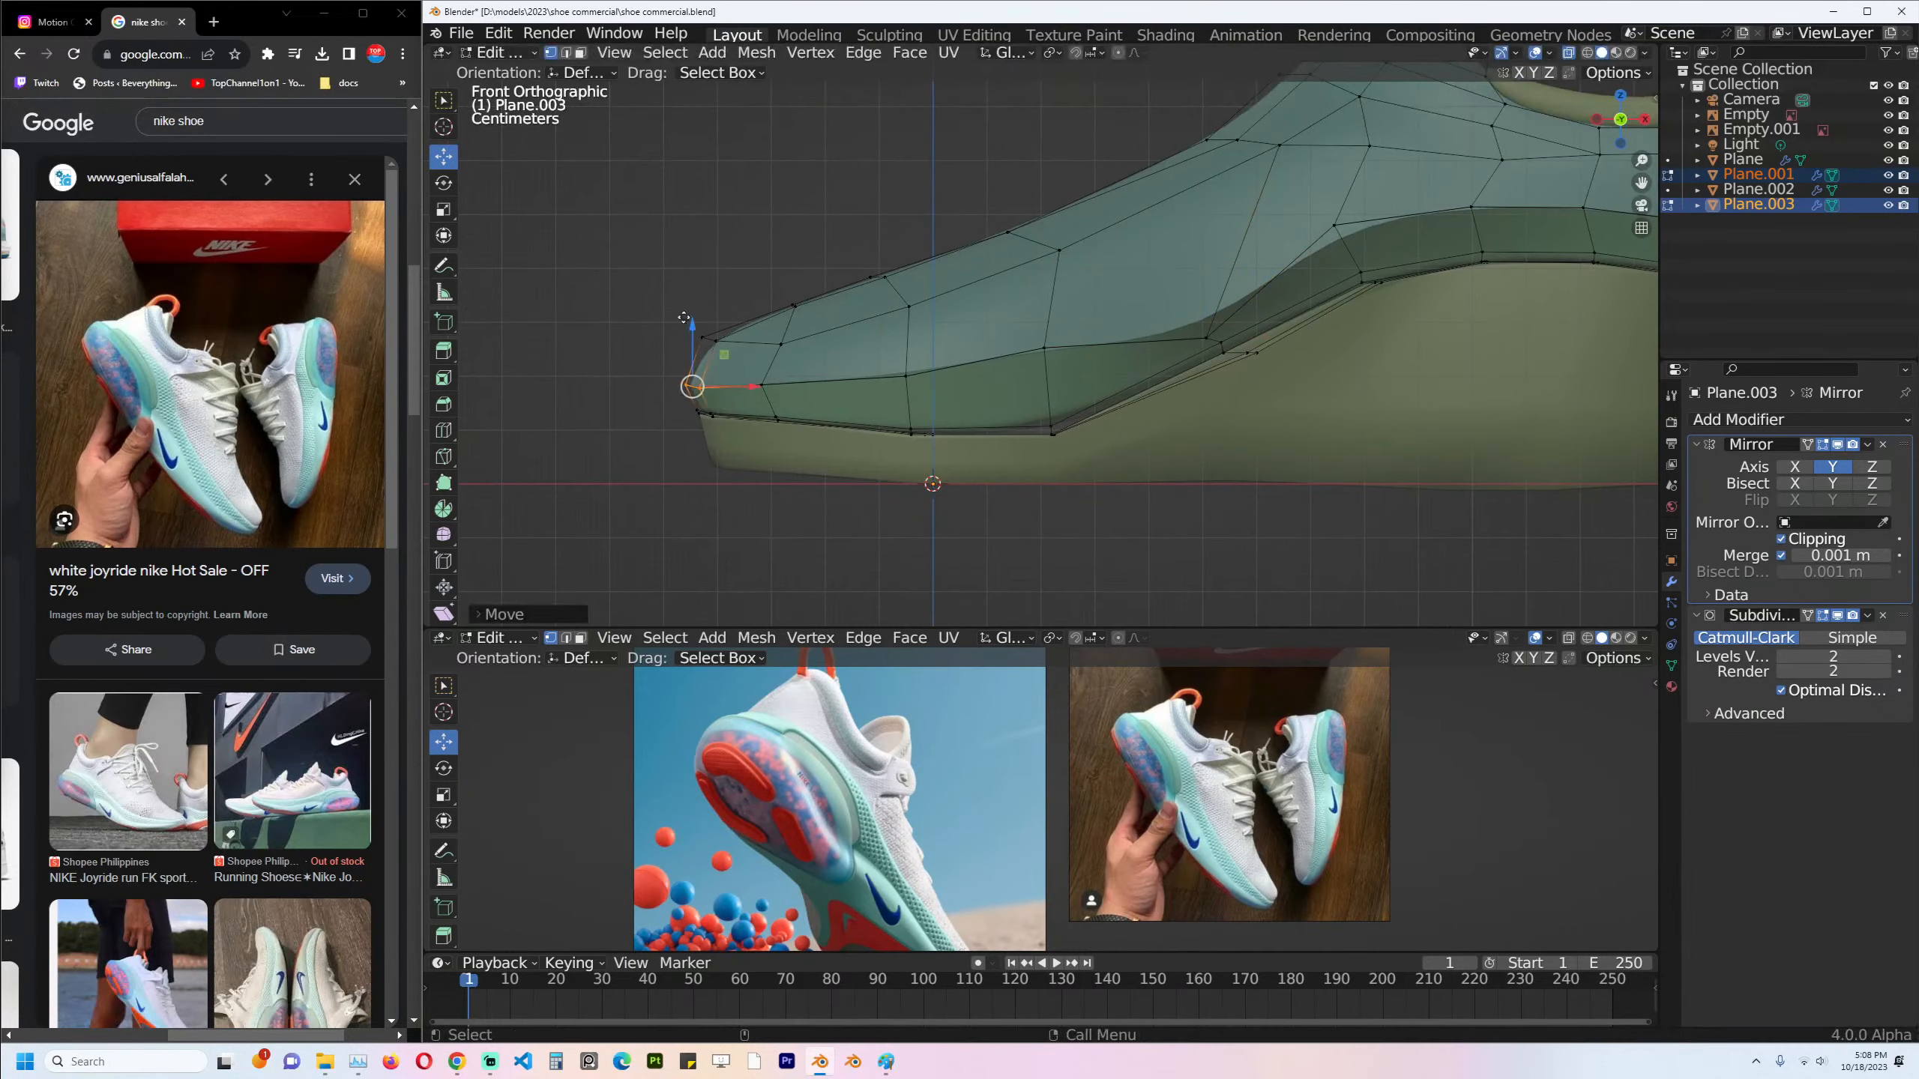
pyautogui.moveTo(645, 281); pyautogui.dragTo(738, 355)
pyautogui.press('g')
pyautogui.click(871, 365)
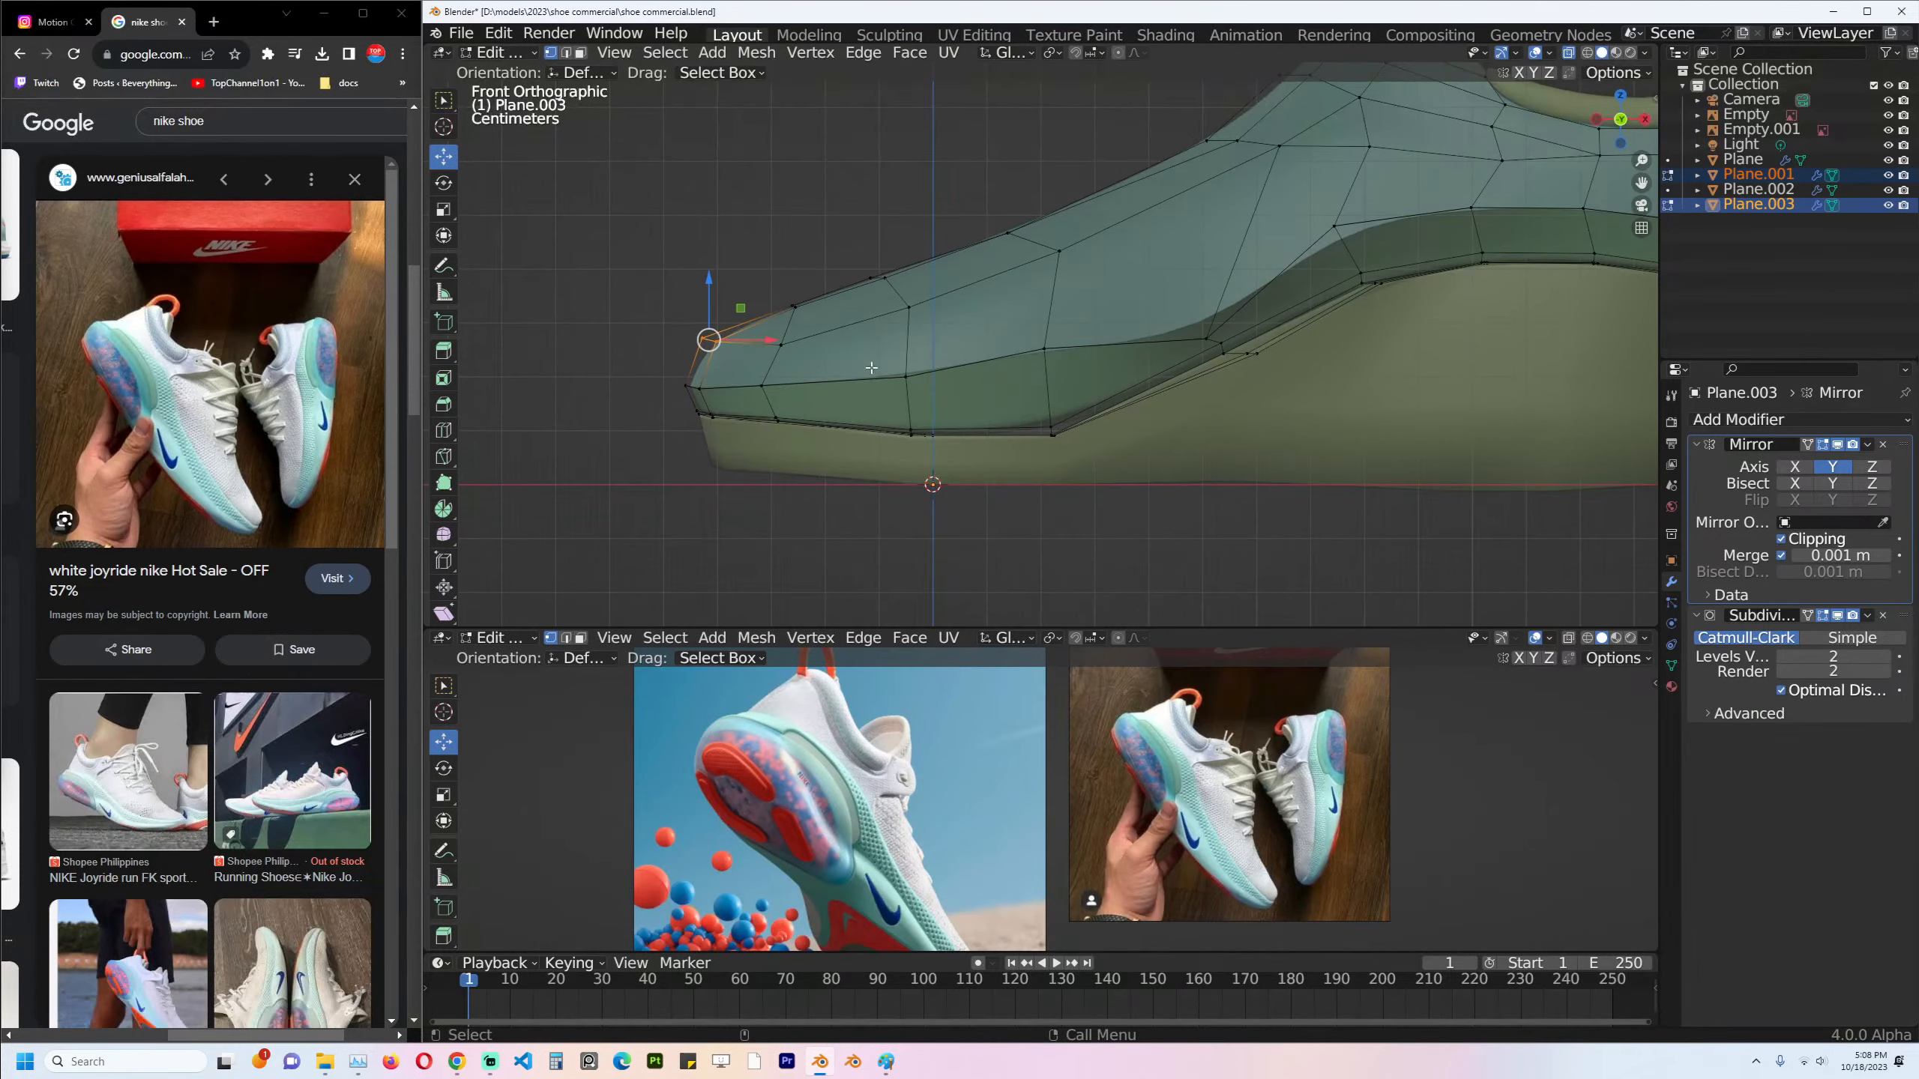
pyautogui.click(871, 367)
pyautogui.hotkey('ctrl', 's')
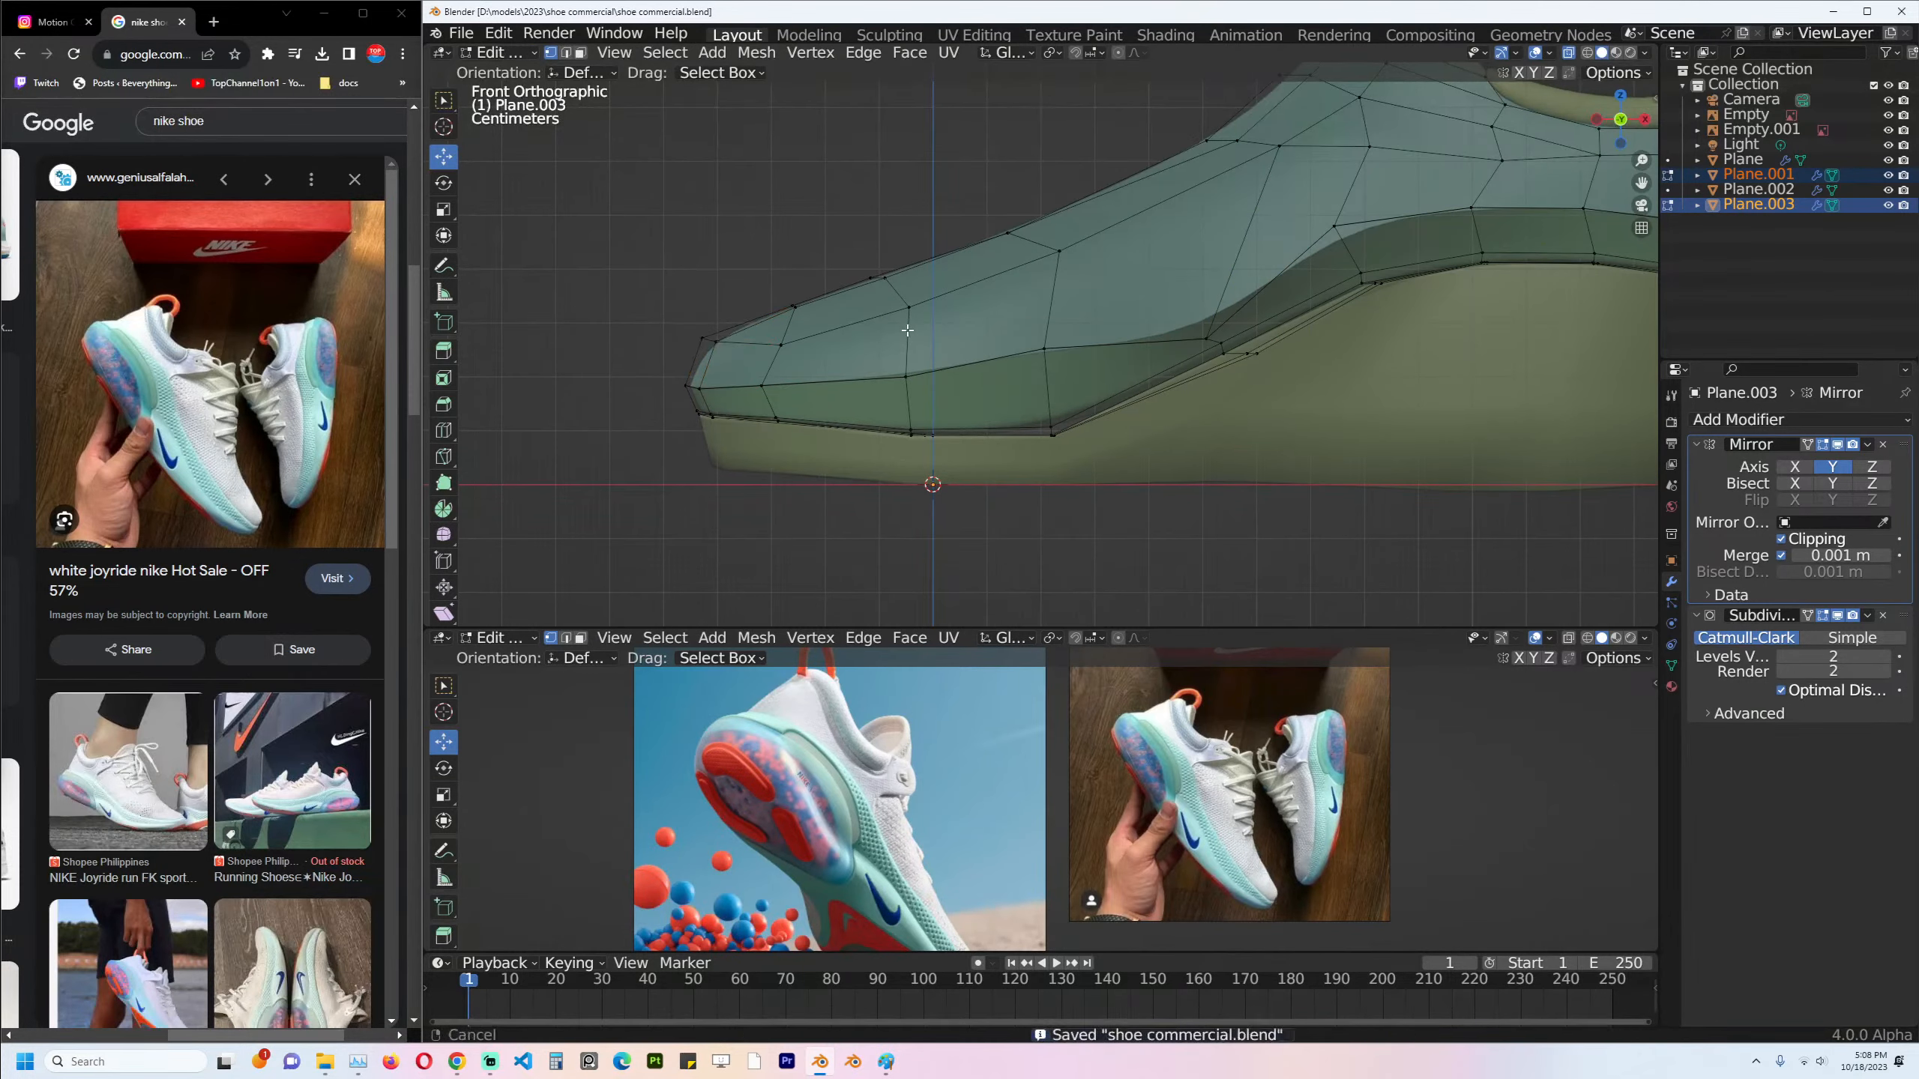
# Fine-tune the frontmost vertices of the seam between the upper and the band at the toe.
pyautogui.scroll(2, 907, 333)
pyautogui.moveTo(615, 372); pyautogui.dragTo(656, 427)
pyautogui.moveTo(493, 377); pyautogui.dragTo(567, 422)
pyautogui.press('g')
pyautogui.click(576, 428)
pyautogui.moveTo(546, 319); pyautogui.dragTo(565, 425)
pyautogui.press('g')
pyautogui.click(586, 378)
pyautogui.press('g')
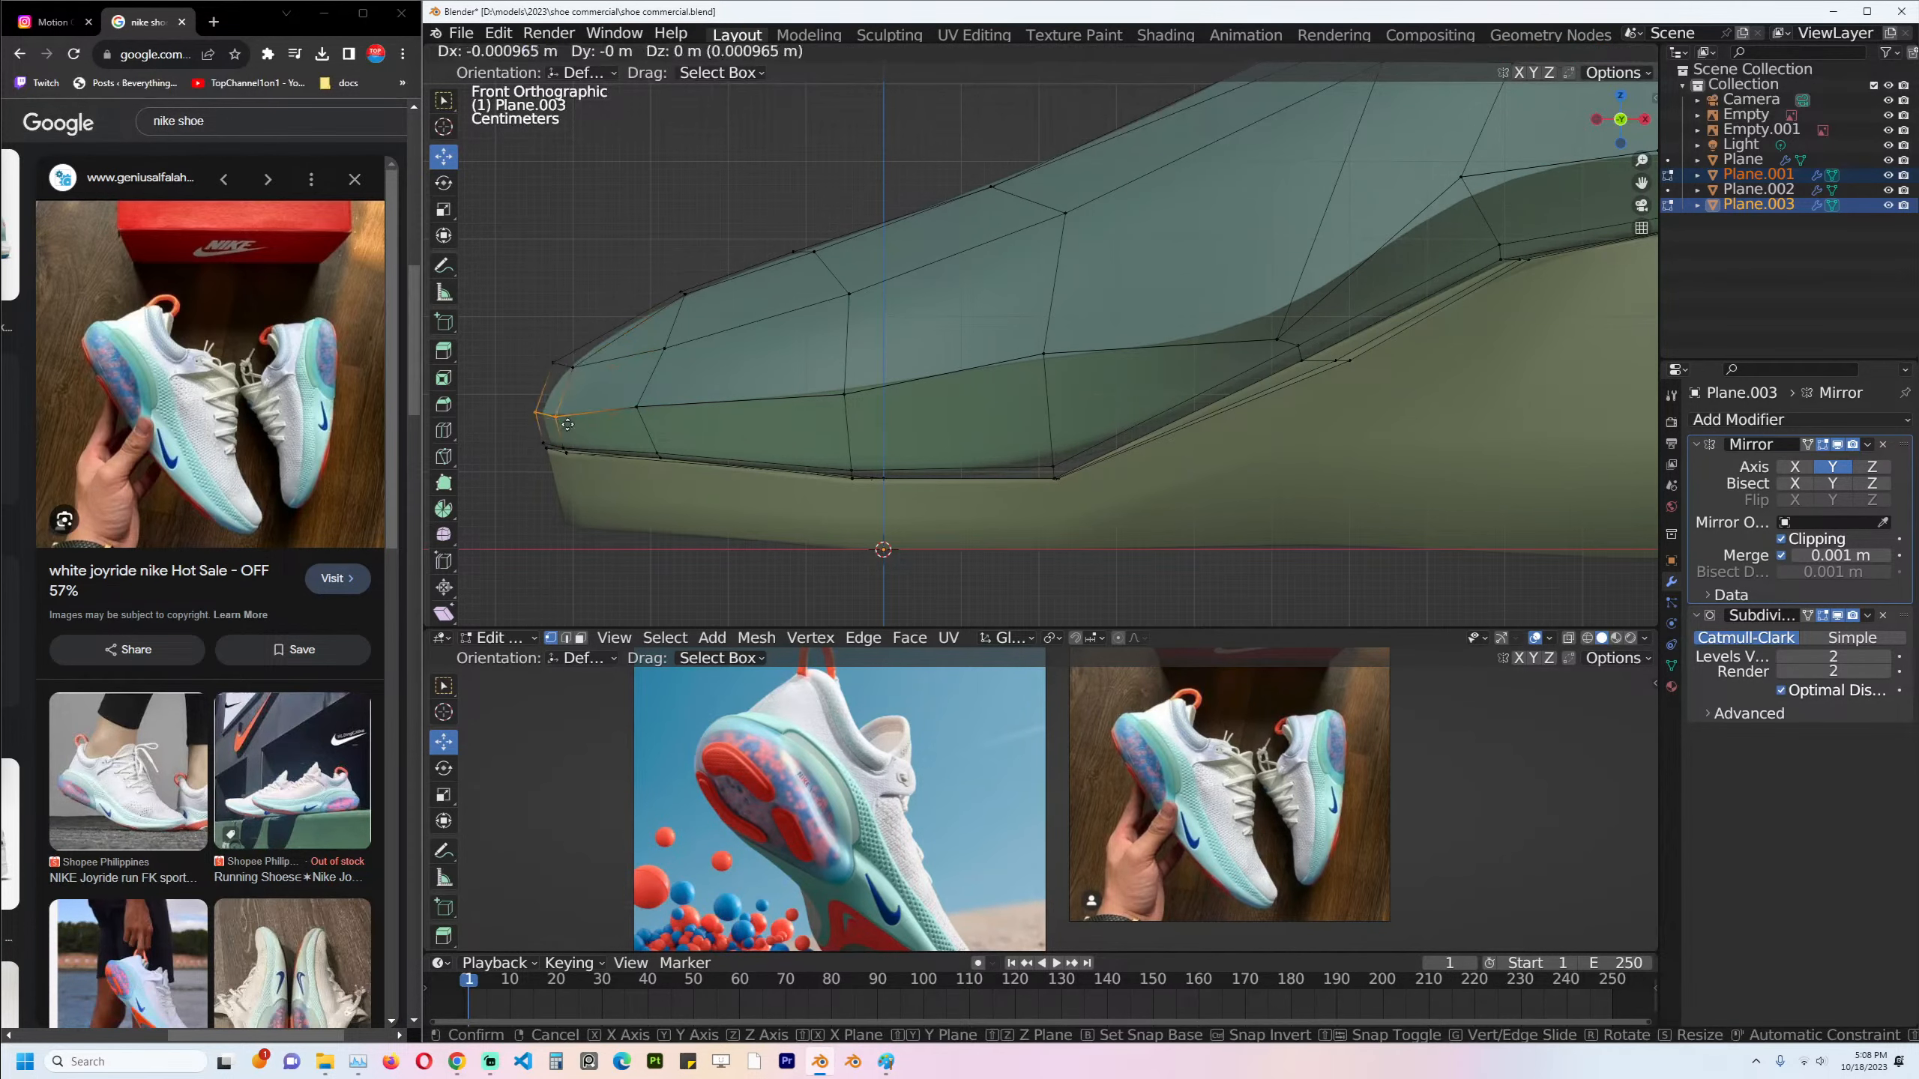
pyautogui.click(563, 425)
pyautogui.hotkey('alt', 'a')
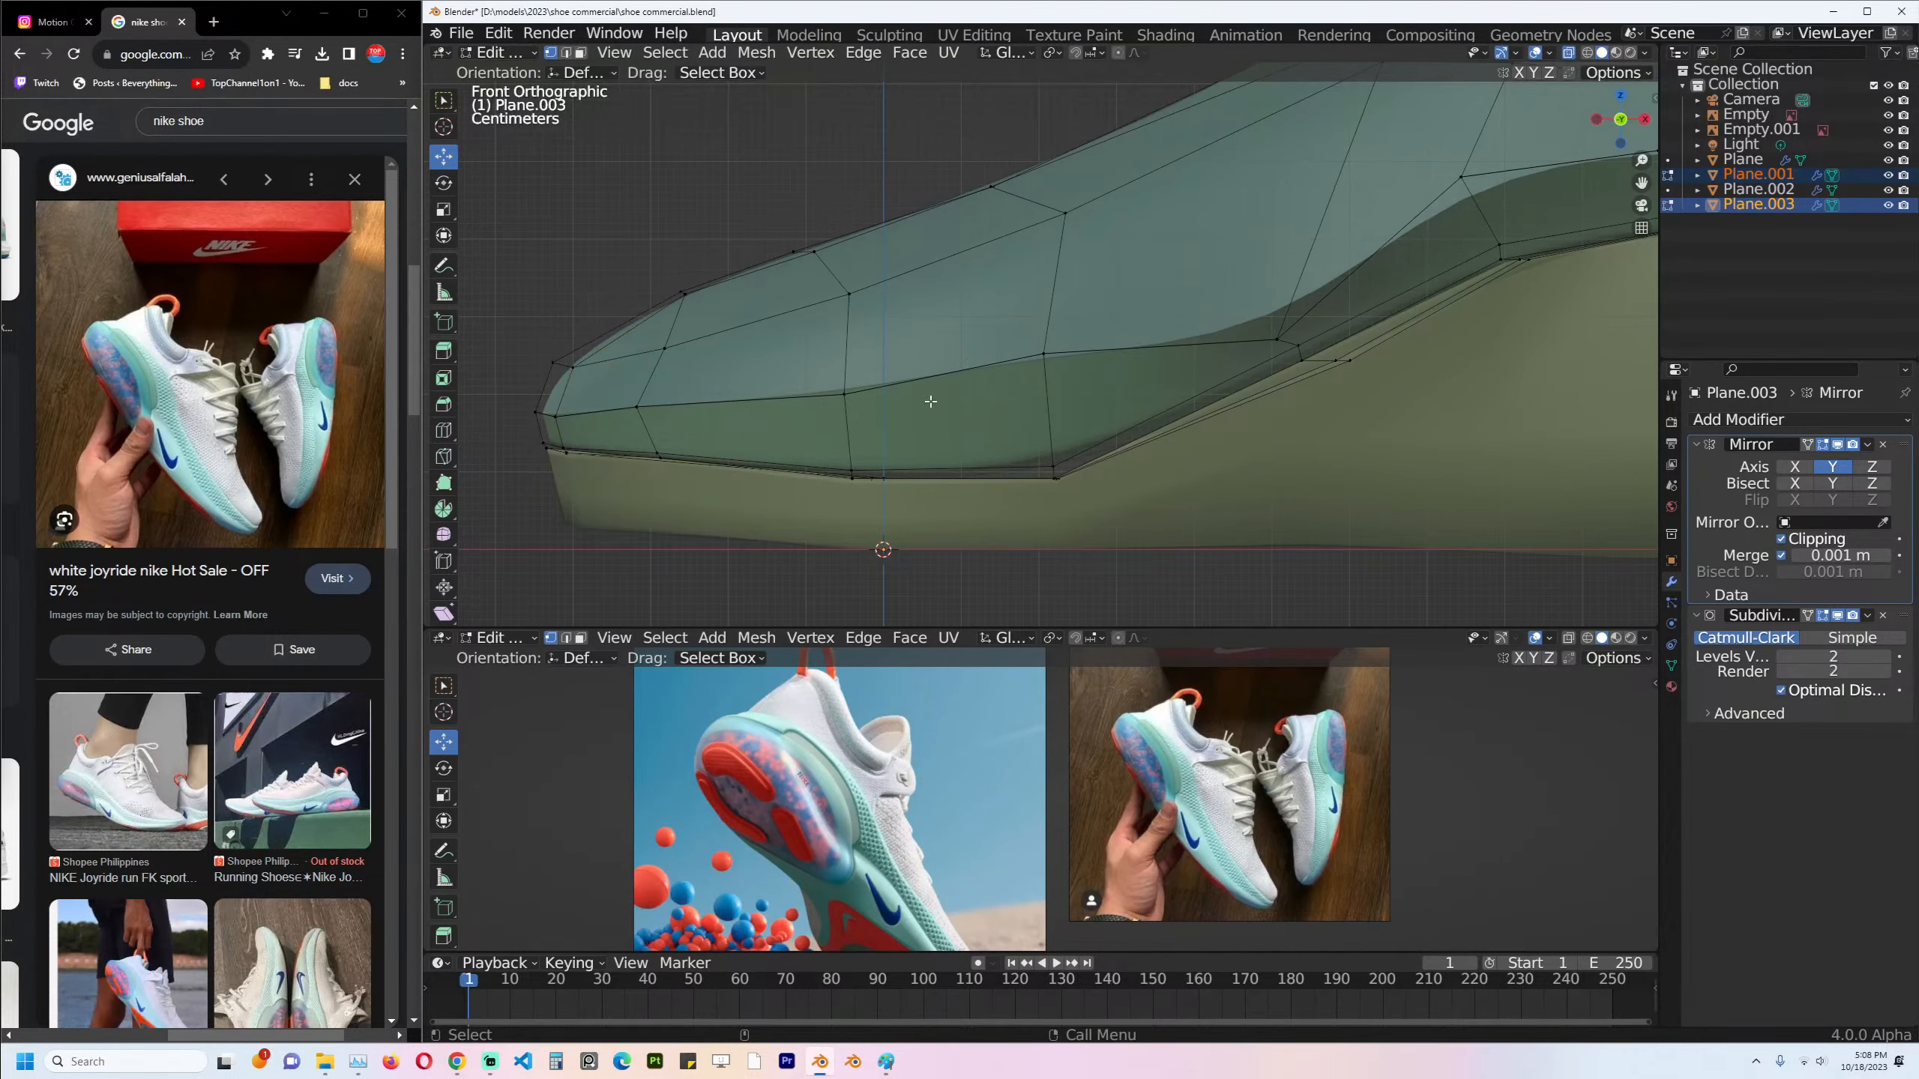
# Thicken the lower band by extruding its faces inward along their normals by about 0.1 m.
pyautogui.scroll(-3, 931, 401)
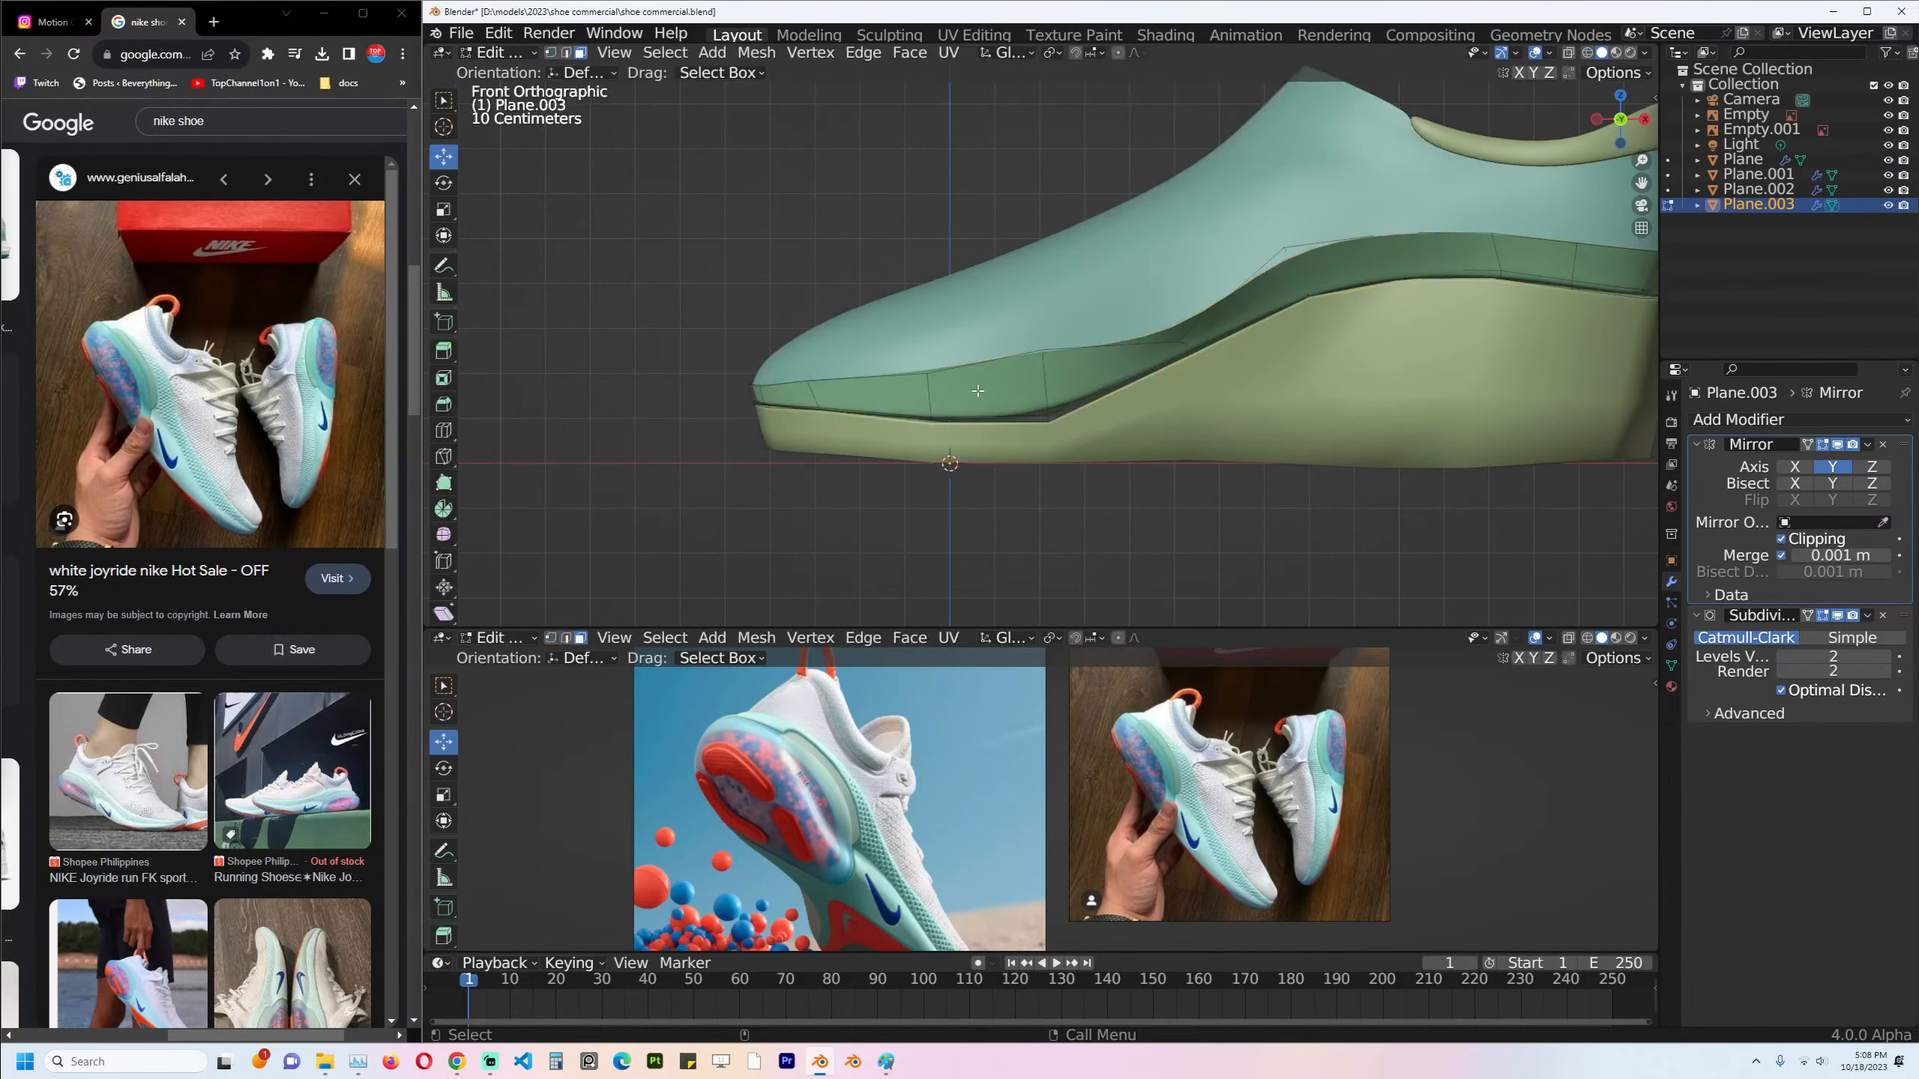
pyautogui.keyDown('alt'); pyautogui.click(1032, 385); pyautogui.keyUp('alt')
pyautogui.moveTo(1033, 385); pyautogui.dragTo(1248, 376, button='middle')
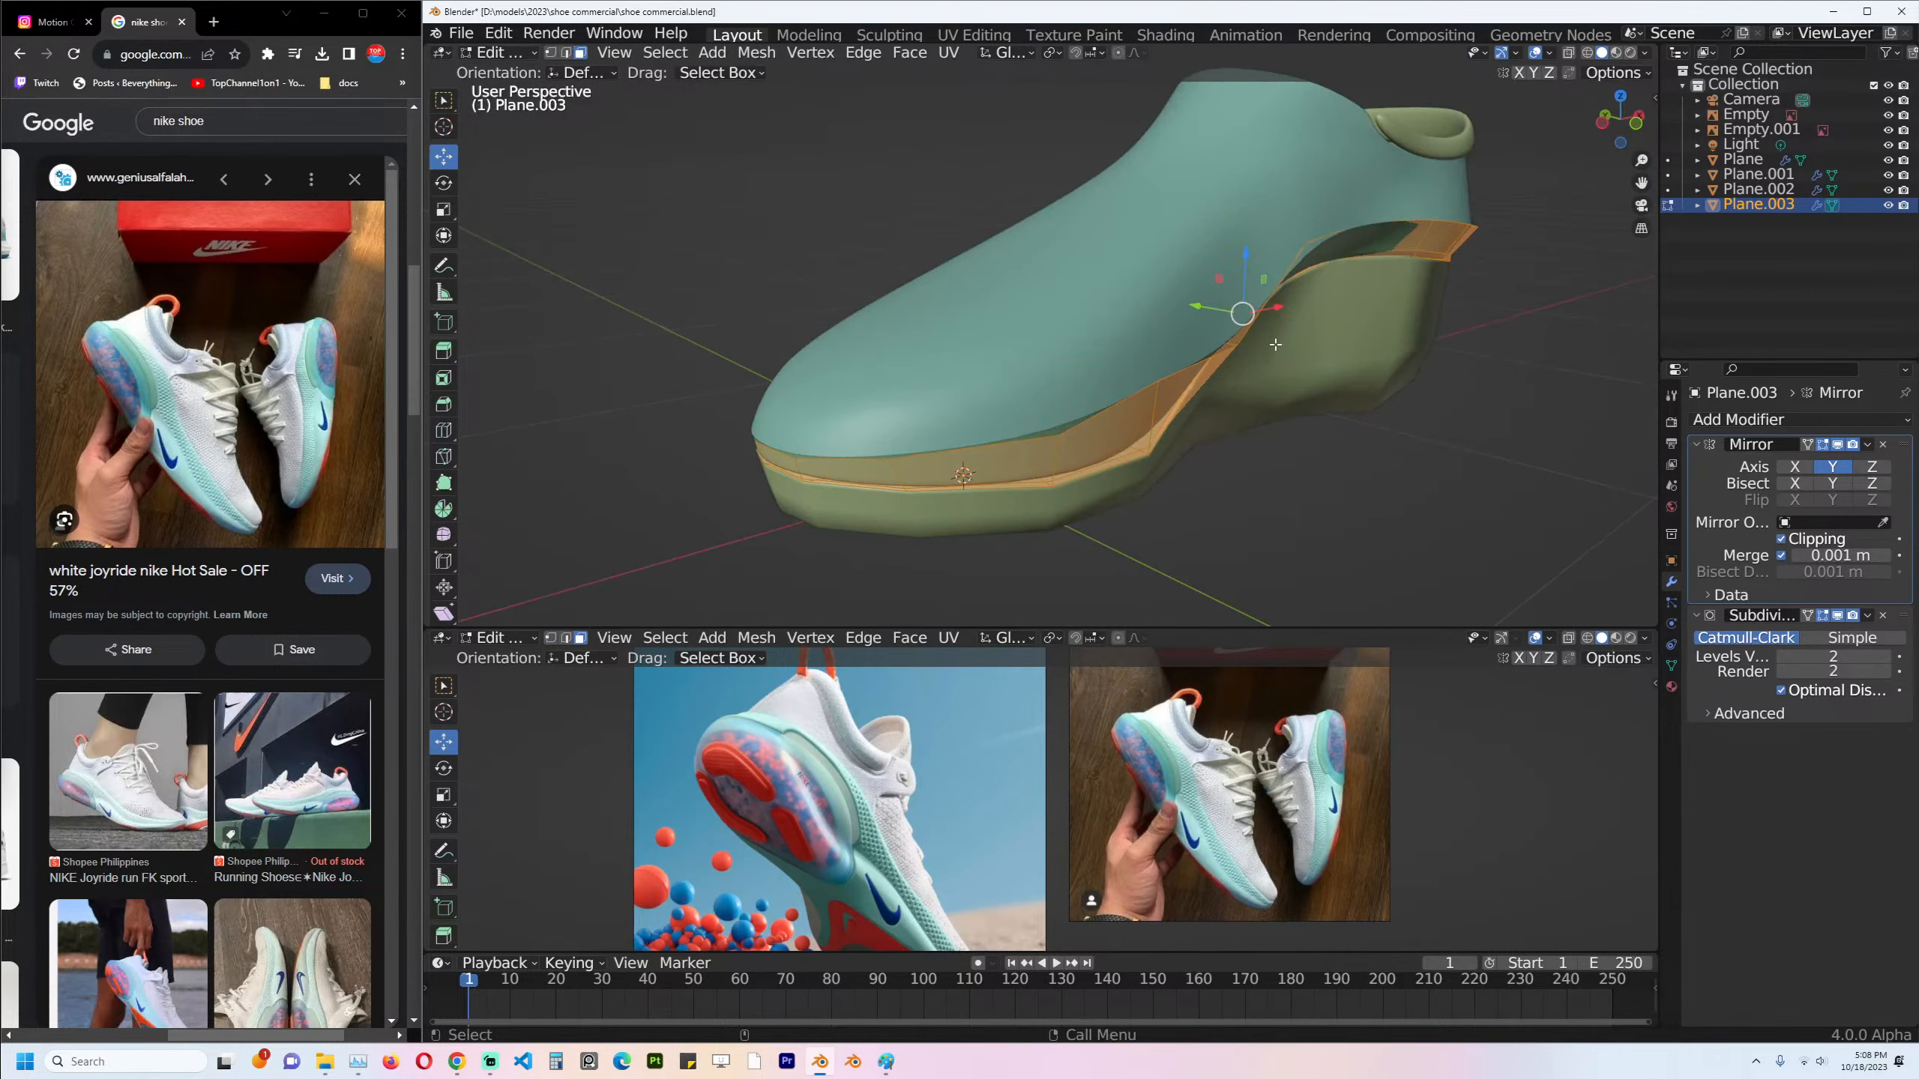
pyautogui.hotkey('alt', 's')
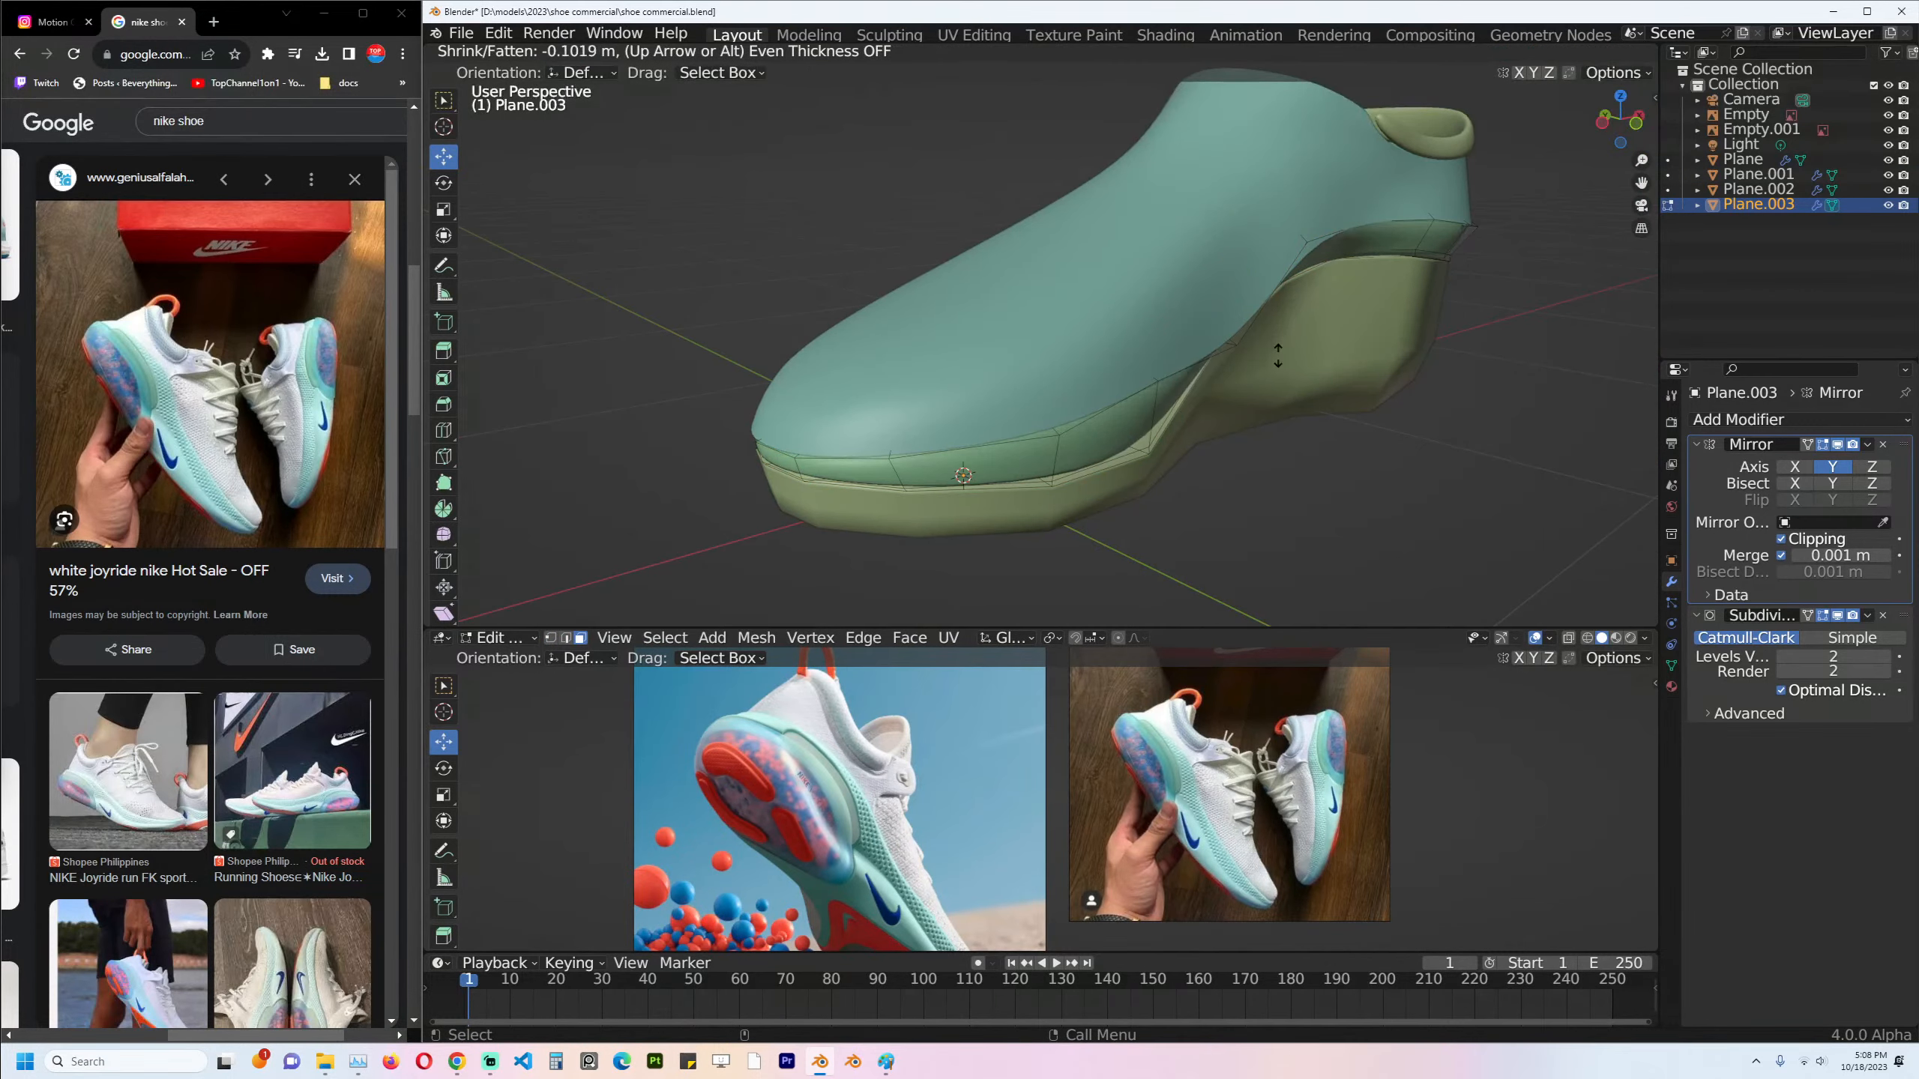
pyautogui.click(1279, 300)
pyautogui.press('Tab')
# Thicken the upper by extruding all its faces inward along their normals by about 0.07 m.
pyautogui.moveTo(1279, 300); pyautogui.dragTo(1226, 259, button='middle')
pyautogui.scroll(3, 1143, 279)
pyautogui.click(1189, 285)
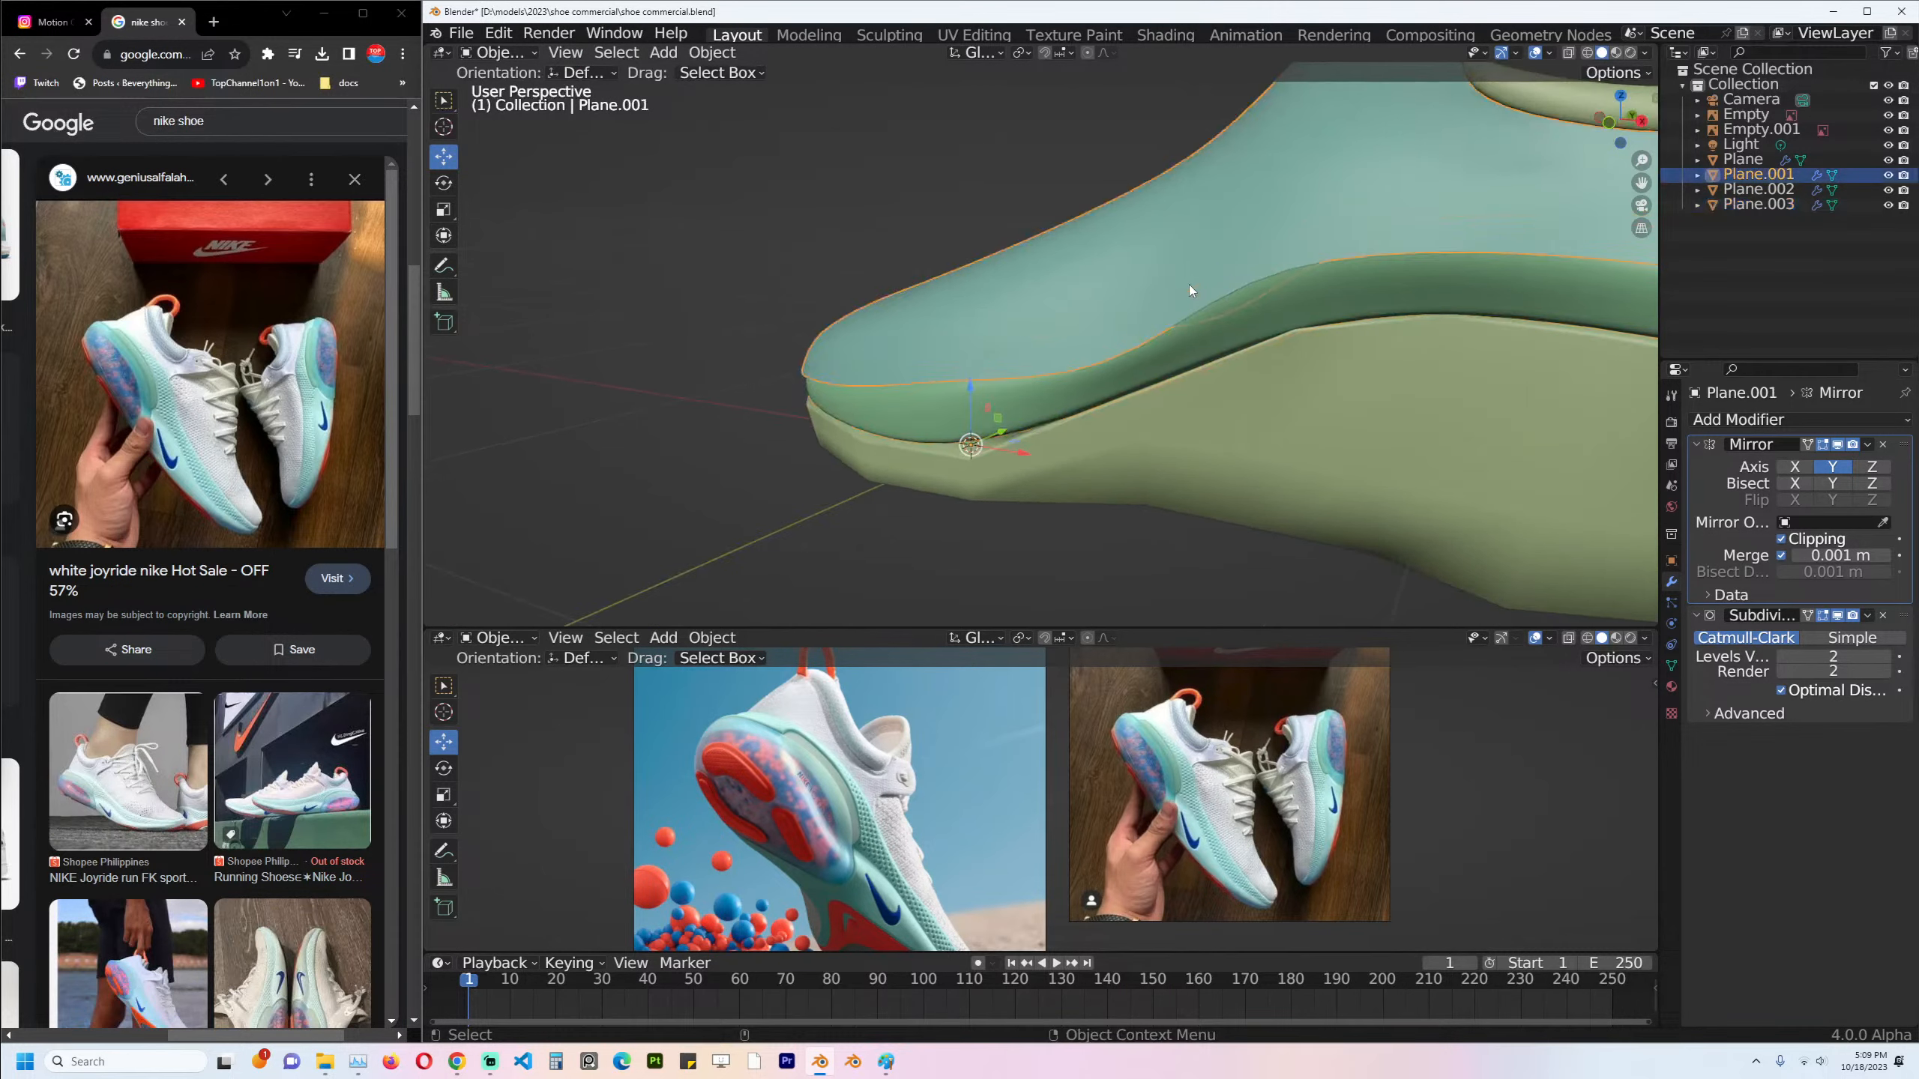
pyautogui.scroll(-4, 1302, 279)
pyautogui.press('Tab')
pyautogui.scroll(3, 1360, 246)
pyautogui.press('a')
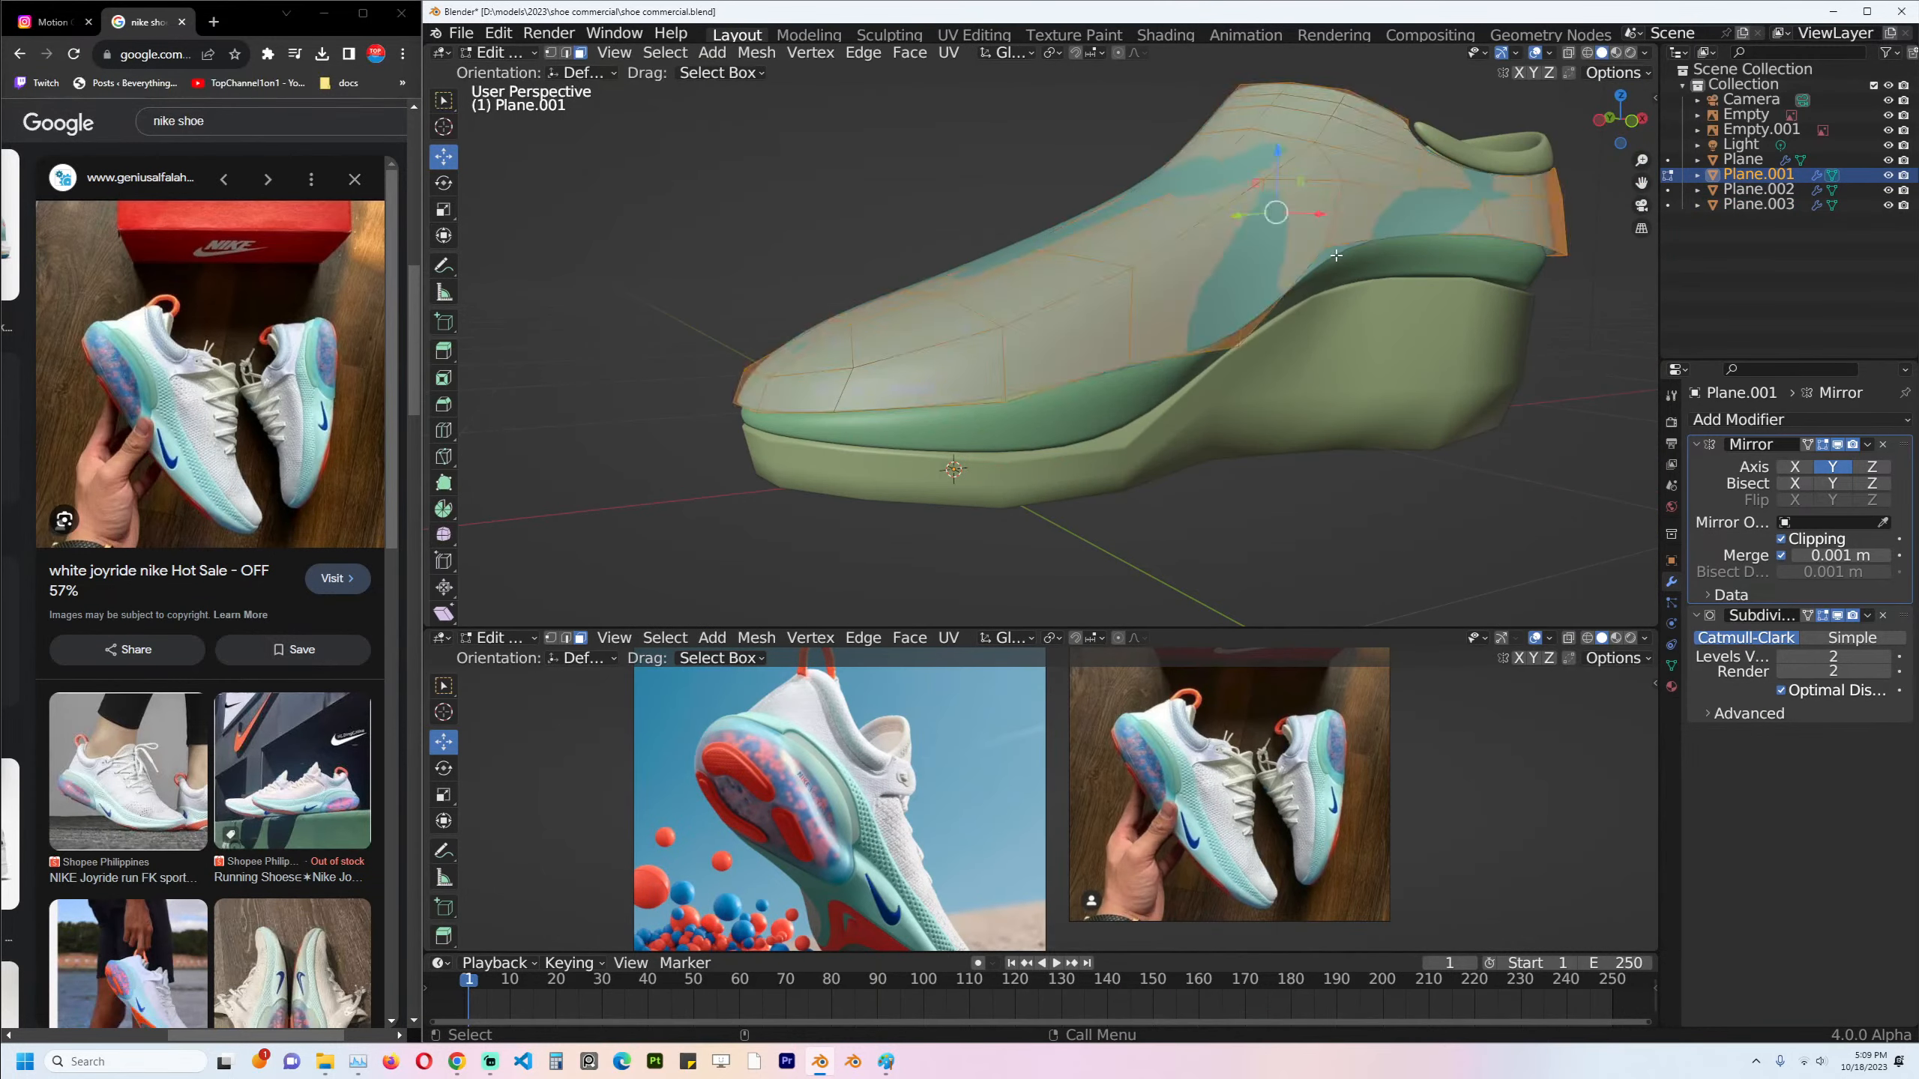
pyautogui.keyDown('shift'); pyautogui.moveTo(1345, 259); pyautogui.dragTo(1268, 311, button='middle'); pyautogui.keyUp('shift')
pyautogui.hotkey('alt', 'e')
pyautogui.click(1272, 312)
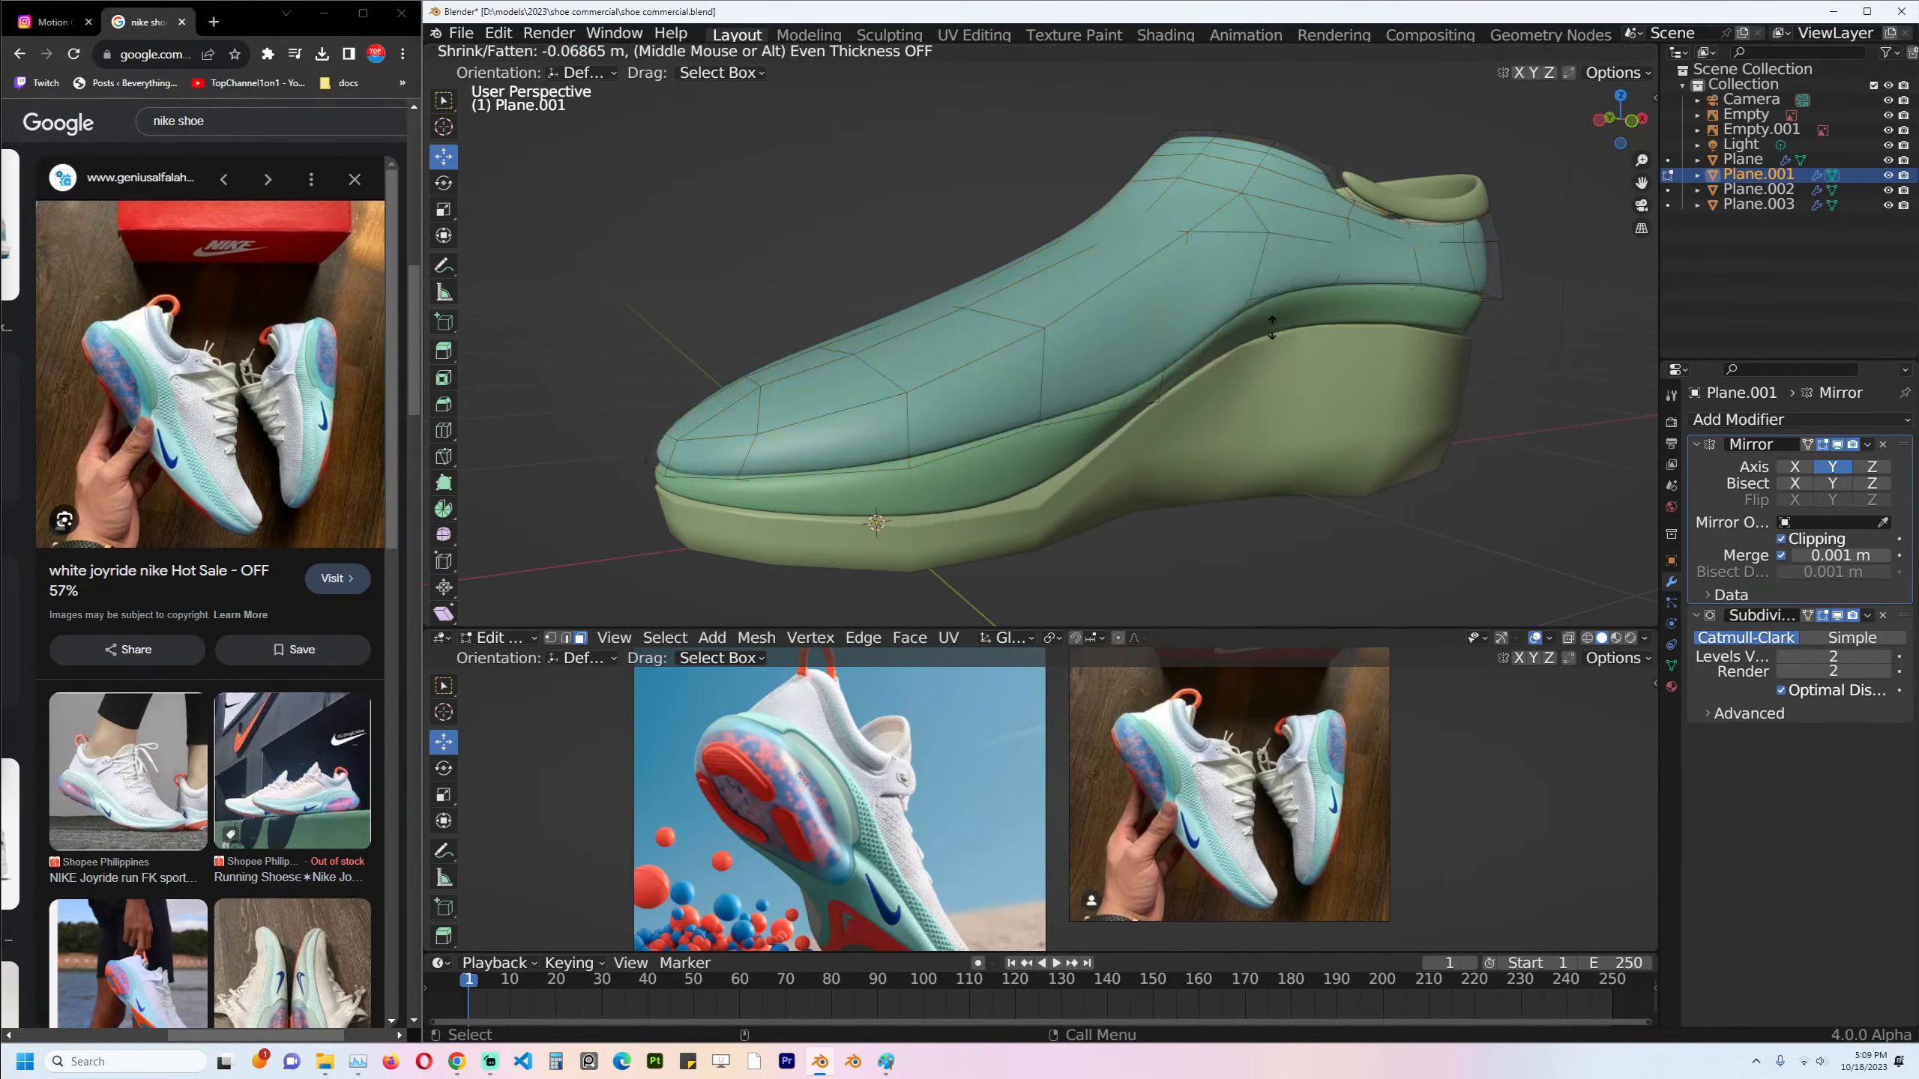
pyautogui.click(1272, 330)
pyautogui.press('Tab')
# Show the sole's Subdivision smoothing in the viewport and check the shoe through the camera.
pyautogui.scroll(-5, 1209, 327)
pyautogui.hotkey('alt', 'a')
pyautogui.press('KP_0')
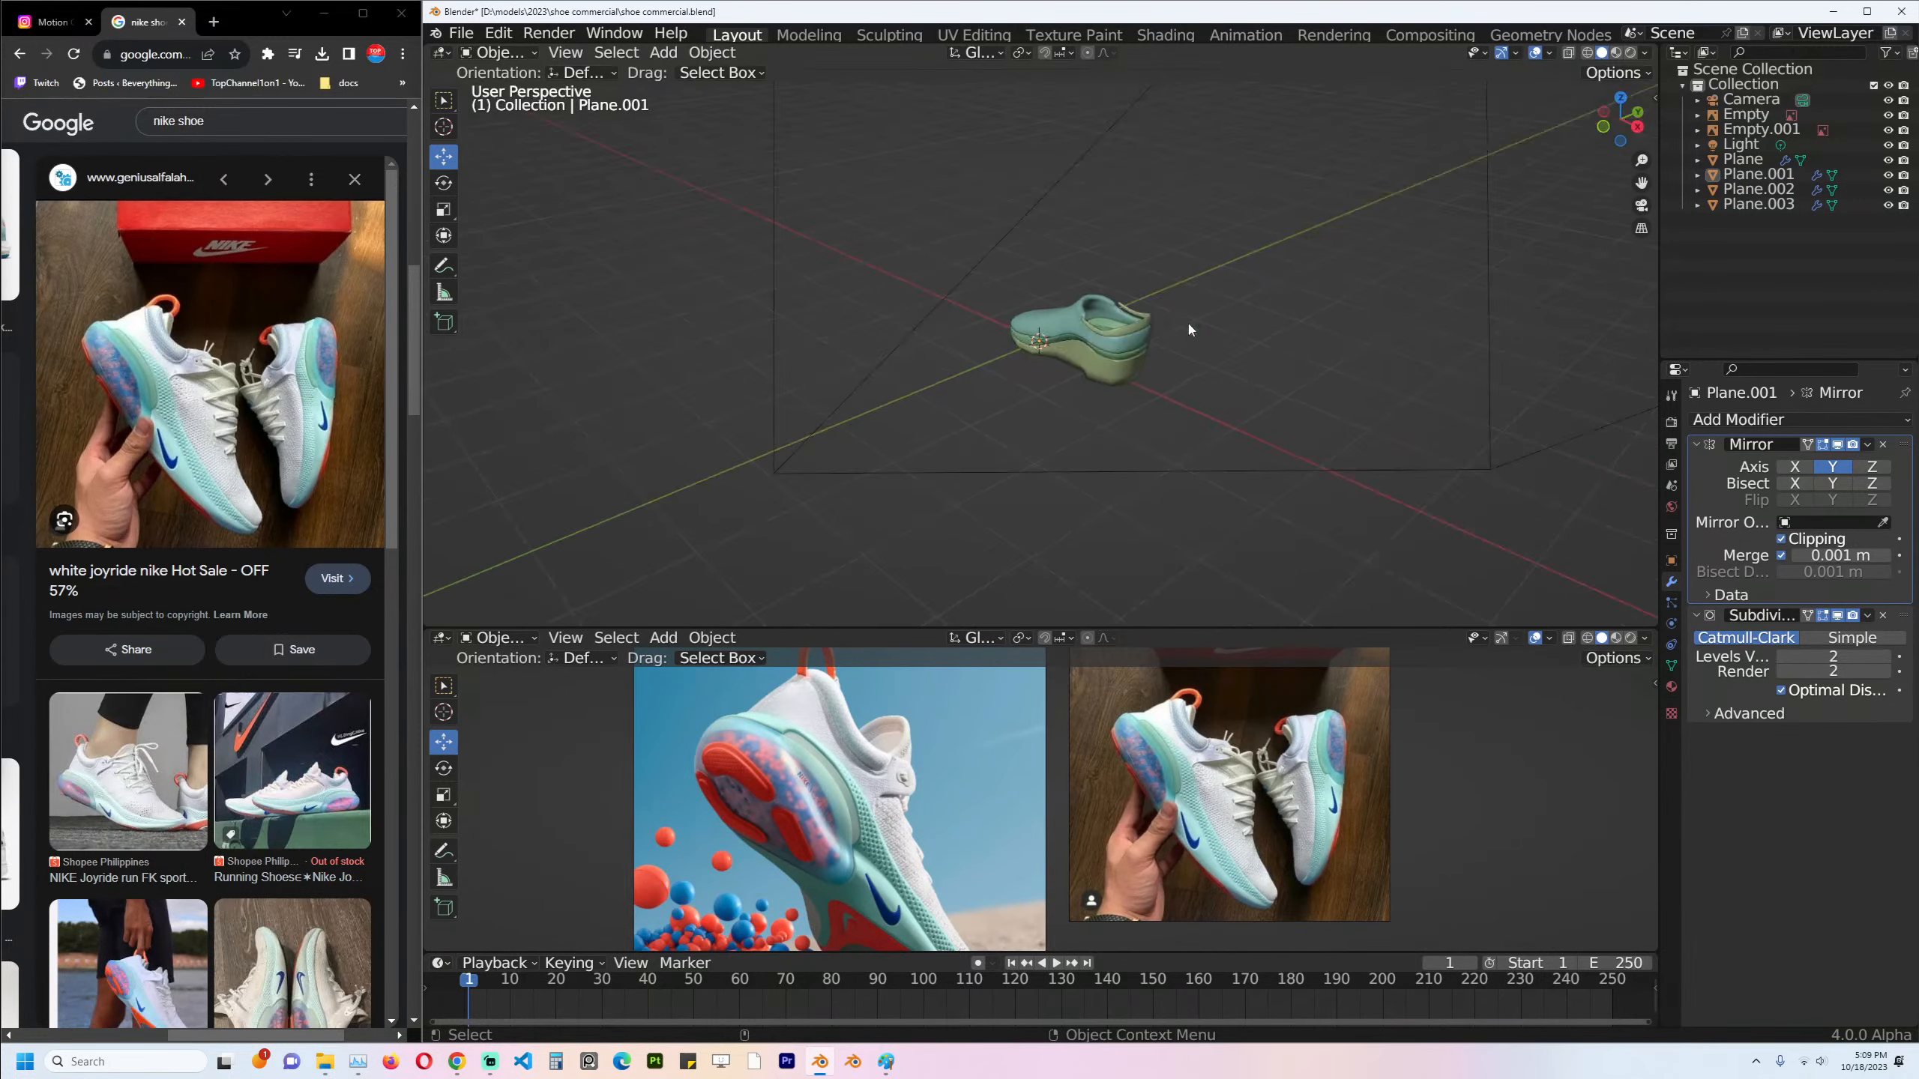
pyautogui.press('KP_0')
pyautogui.scroll(1, 1188, 325)
pyautogui.keyDown('shift'); pyautogui.moveTo(1187, 325); pyautogui.dragTo(1175, 334, button='middle'); pyautogui.keyUp('shift')
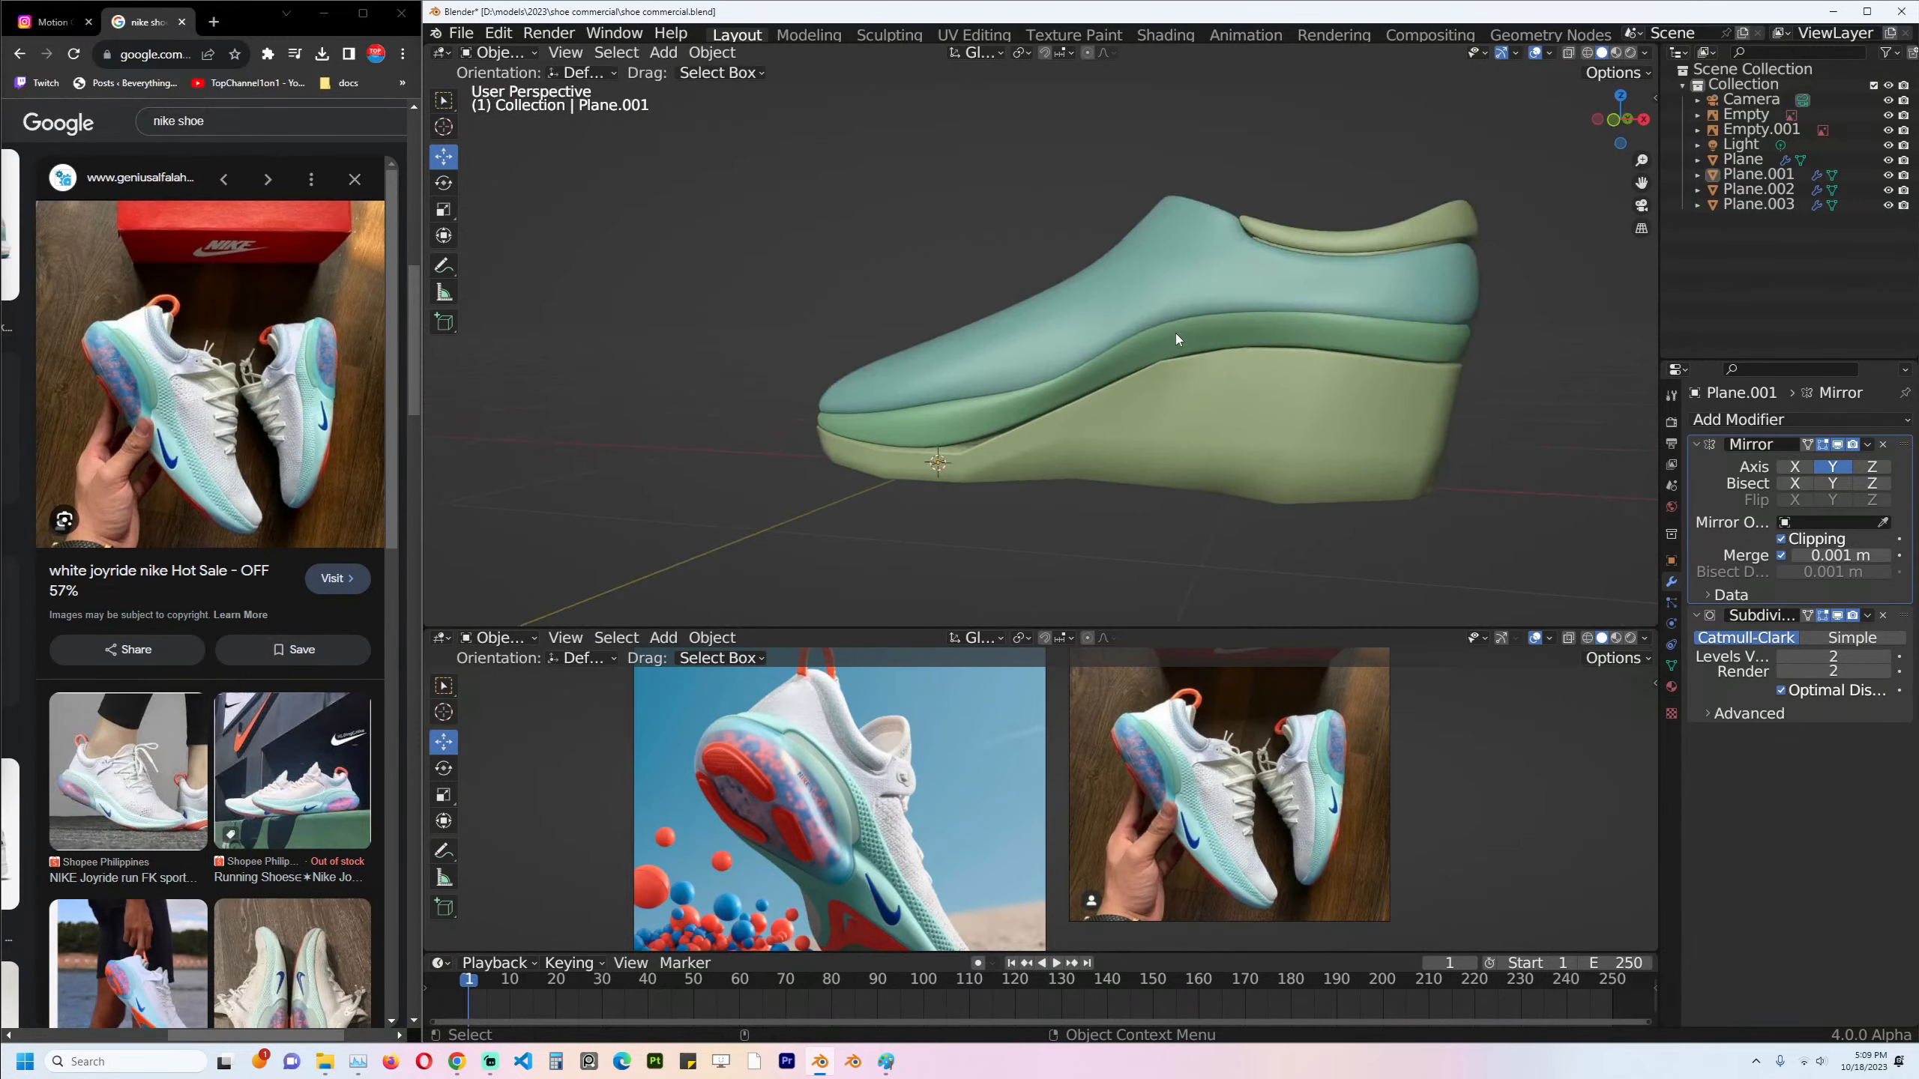
pyautogui.click(1155, 368)
pyautogui.scroll(2, 1155, 367)
pyautogui.scroll(-3, 1154, 367)
pyautogui.click(1288, 462)
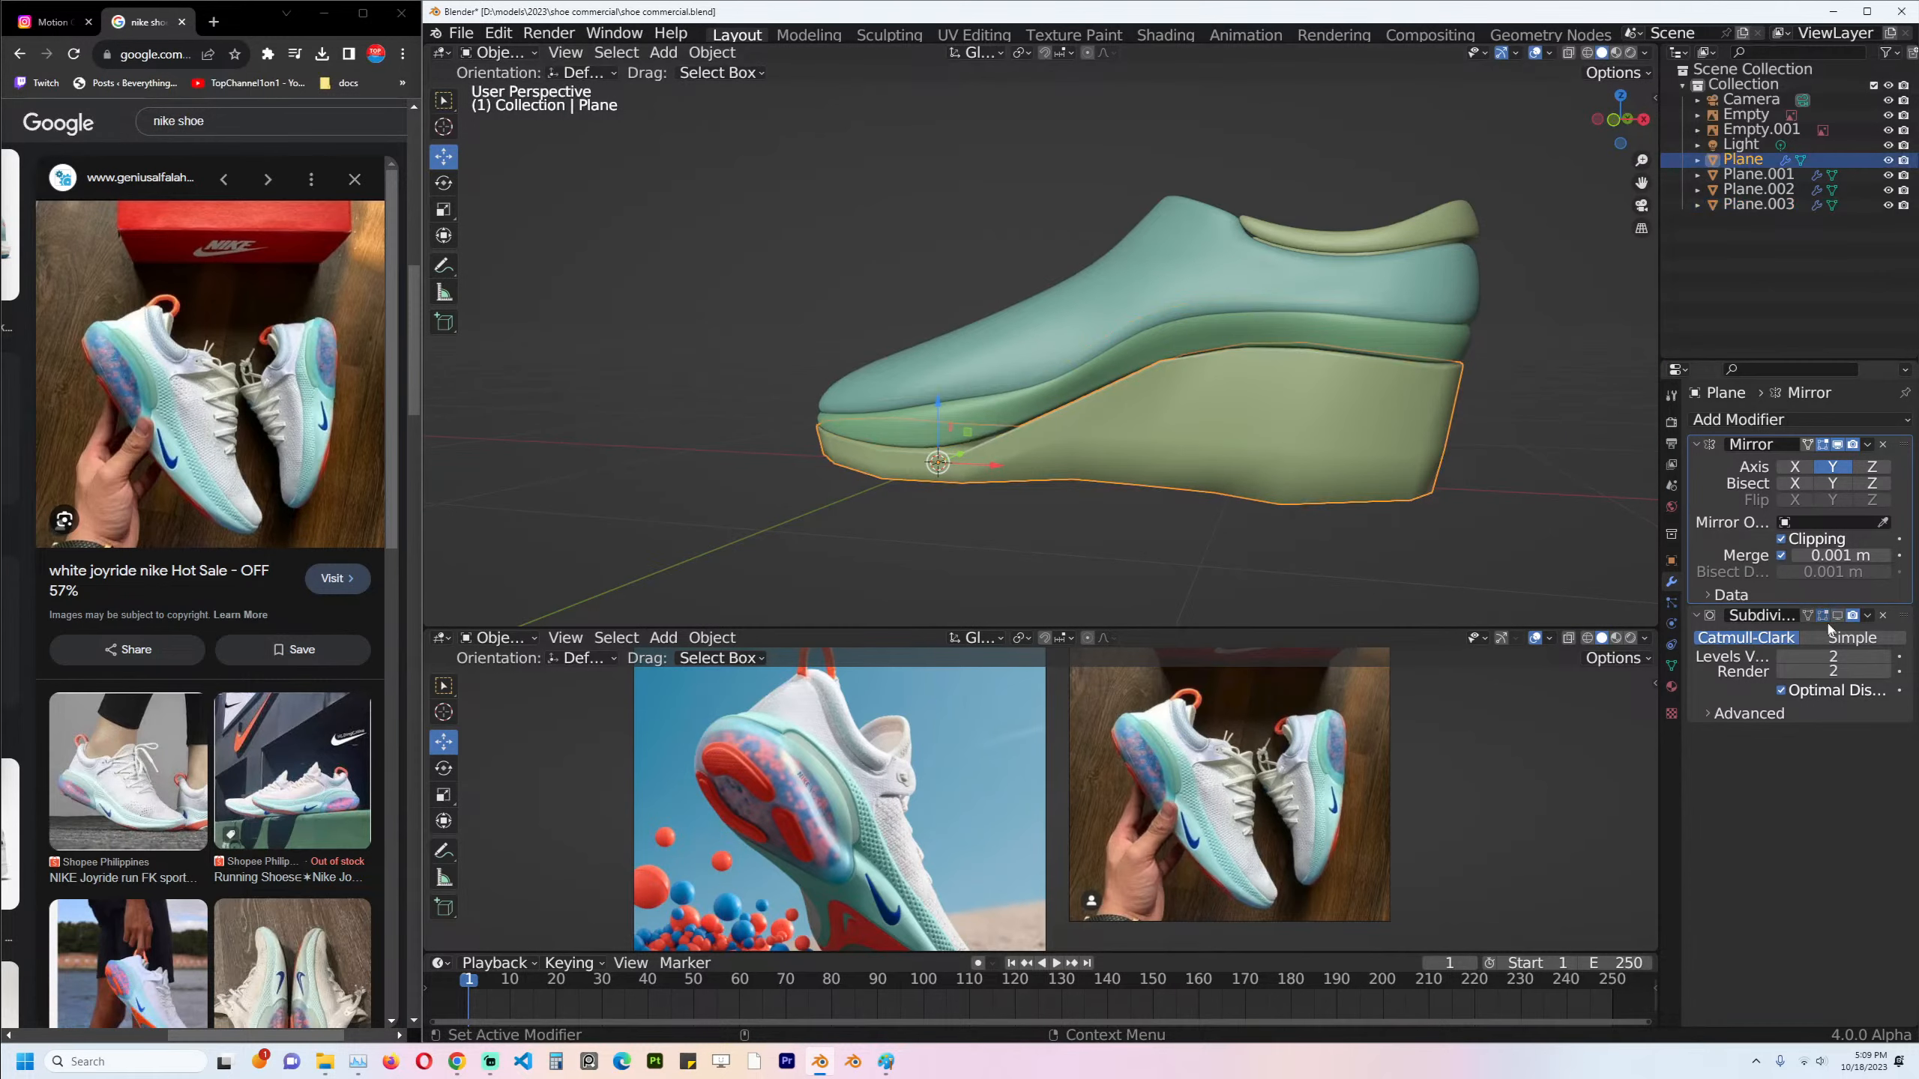
pyautogui.hotkey('alt', 'a')
pyautogui.press('KP_0')
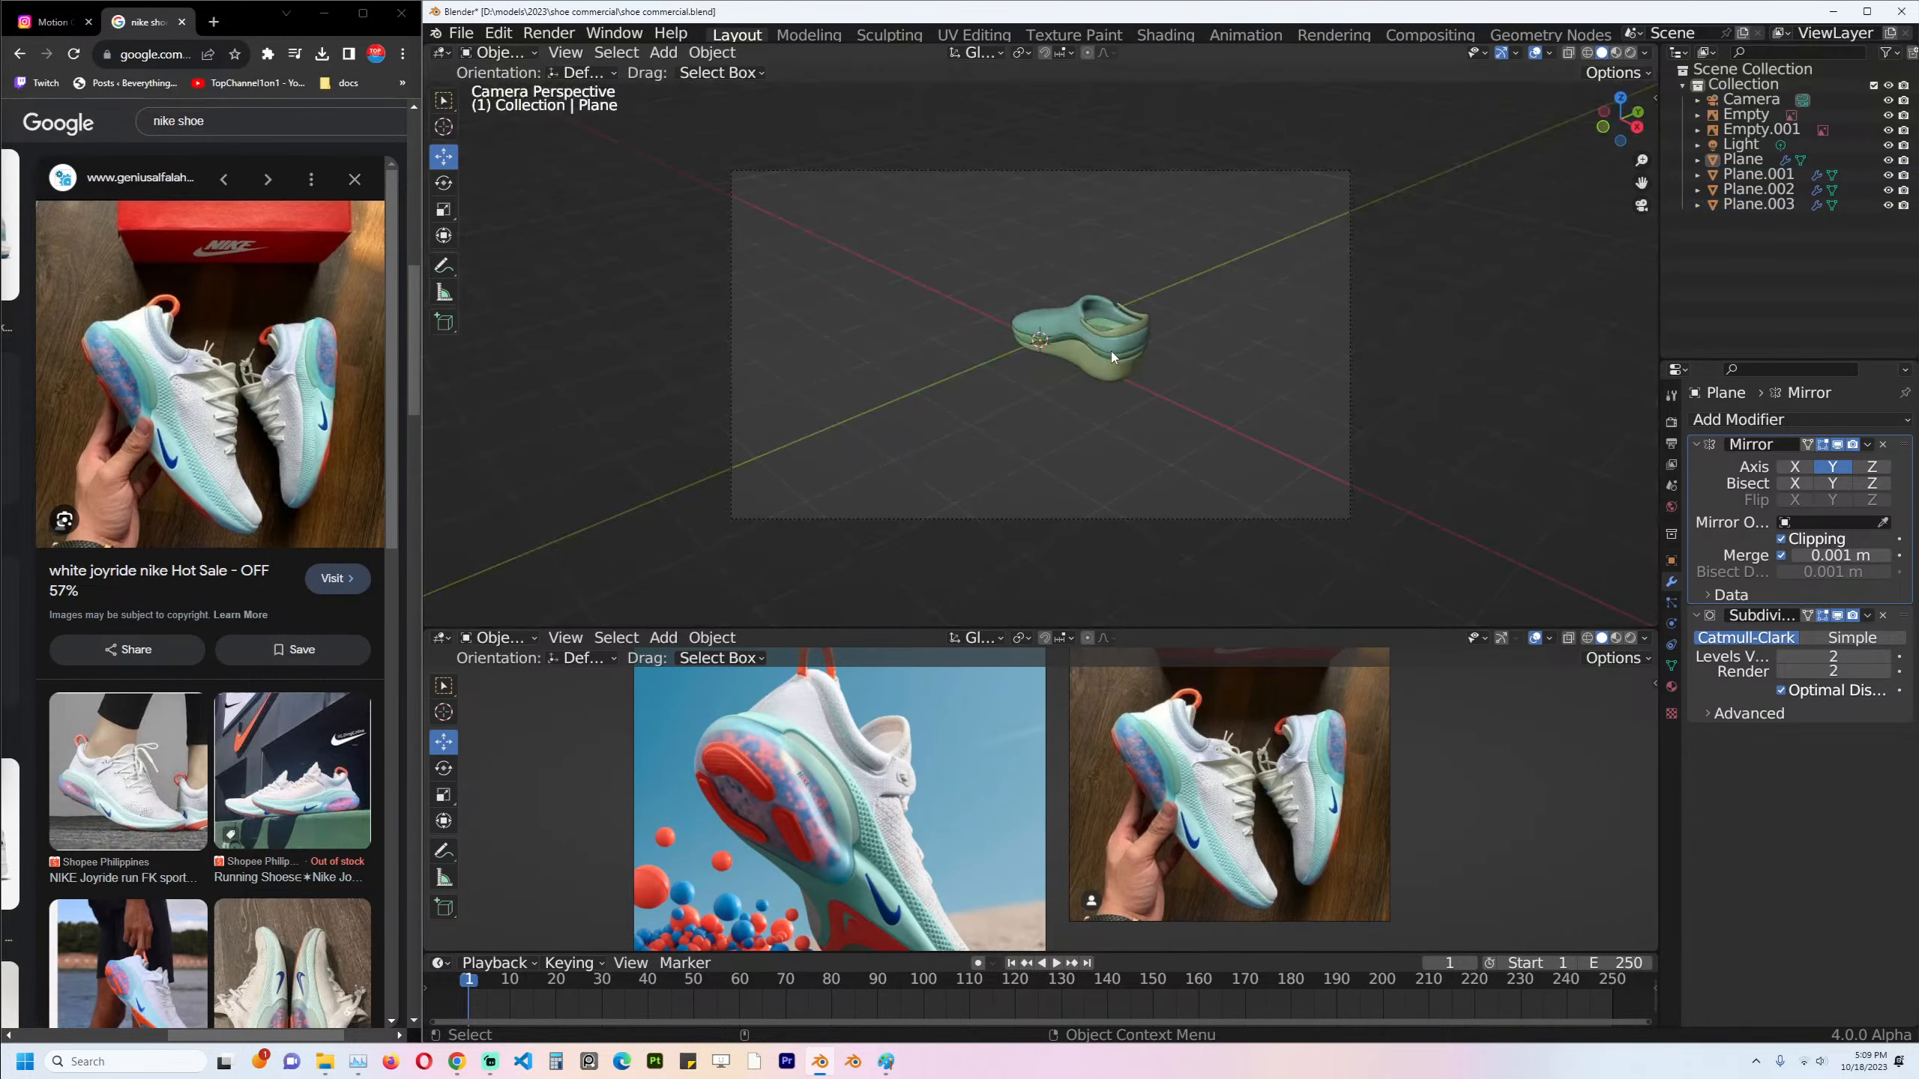
# Nudge the sole's upper-edge vertices where the front slope meets the raised heel section slightly toward the toe.
pyautogui.press('KP_1')
pyautogui.scroll(3, 1111, 351)
pyautogui.click(1085, 358)
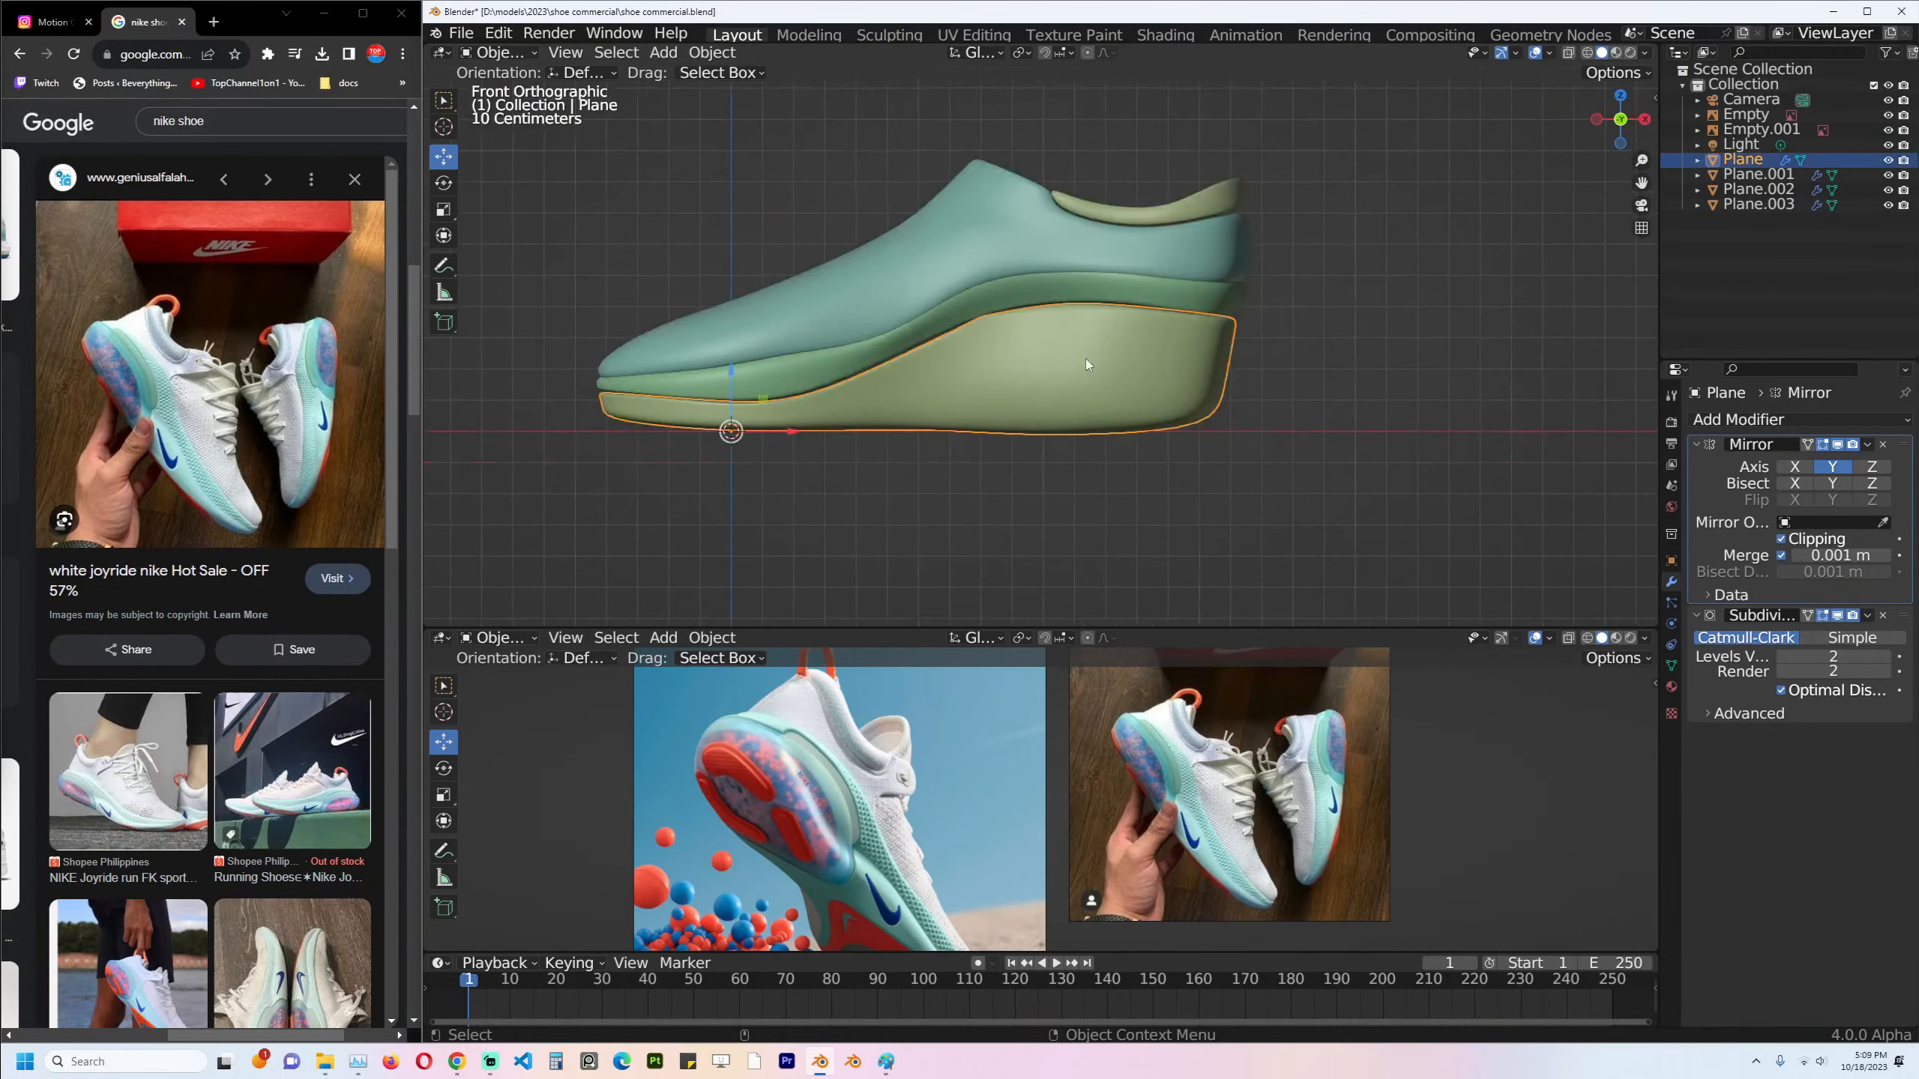
pyautogui.scroll(3, 1085, 358)
pyautogui.hotkey('alt', 'z')
pyautogui.press('Tab')
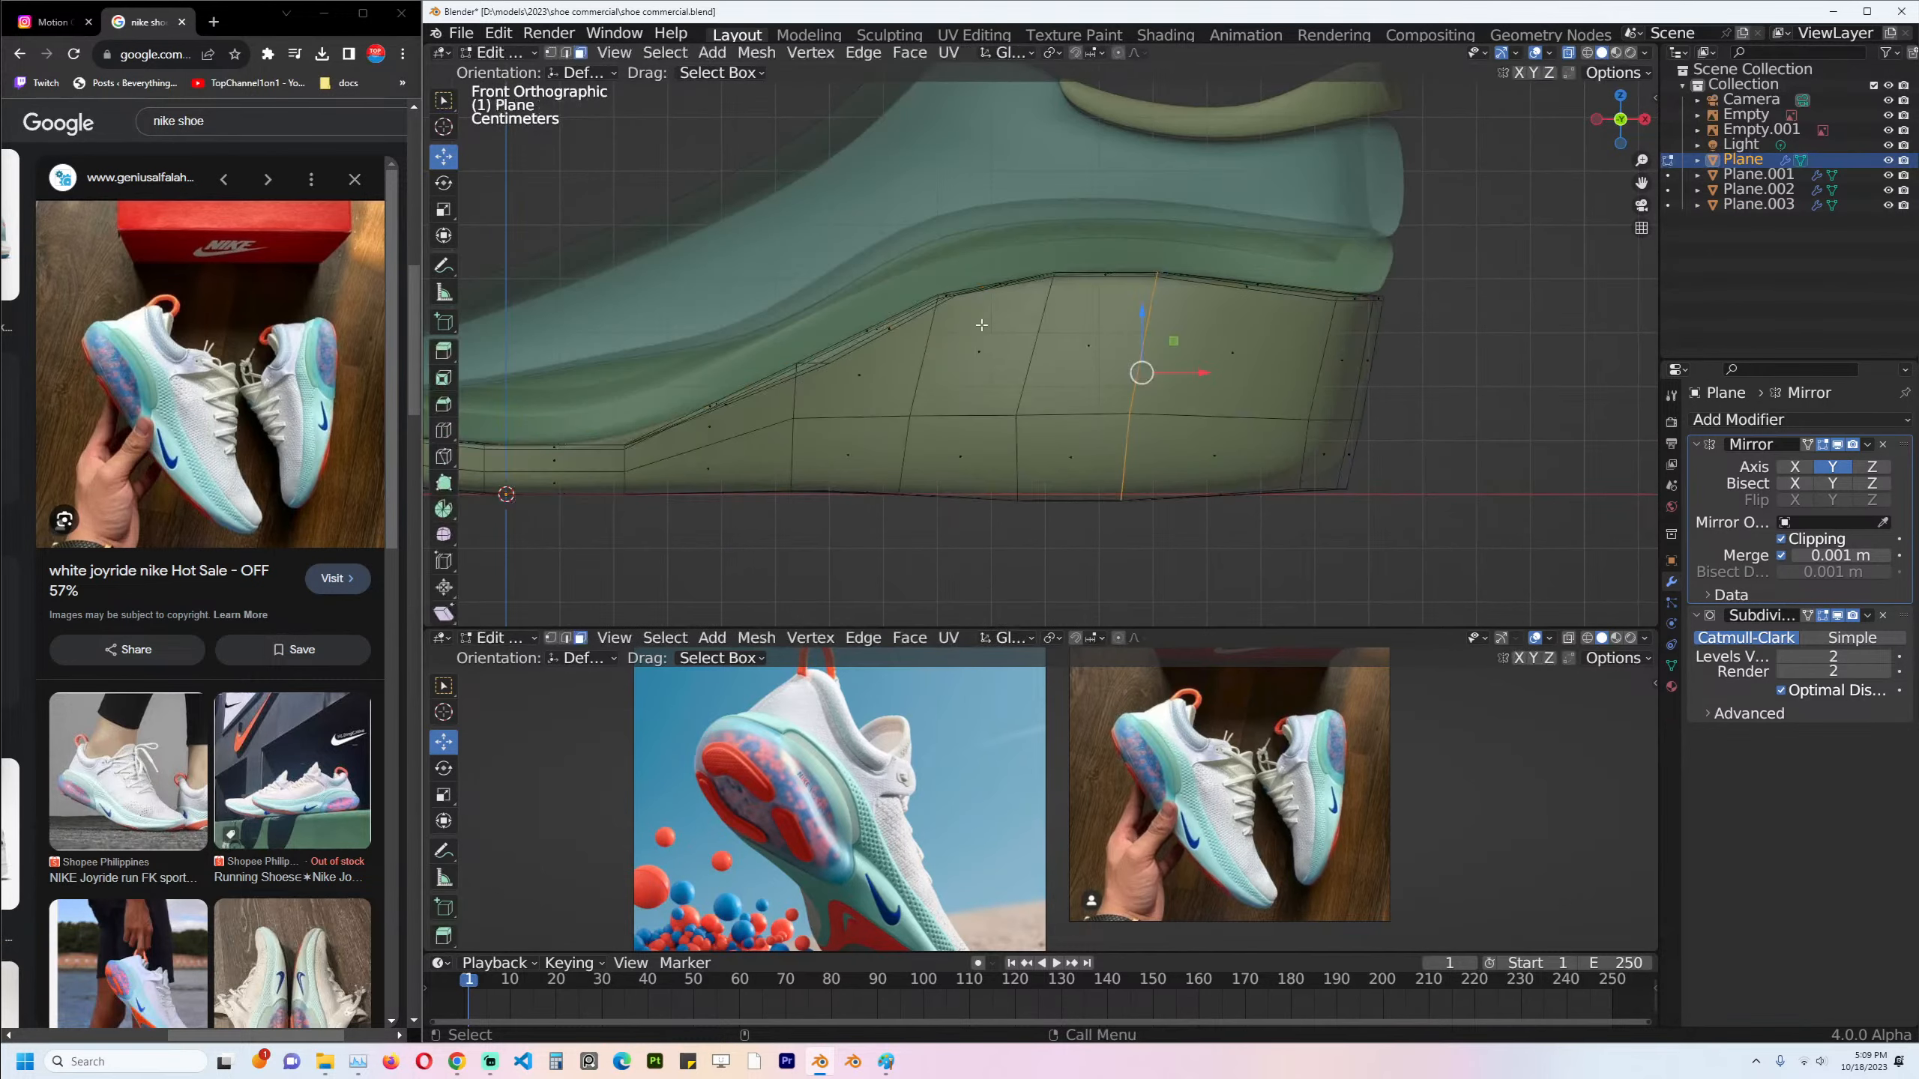
pyautogui.press('1')
pyautogui.moveTo(894, 264); pyautogui.dragTo(976, 330)
pyautogui.press('g')
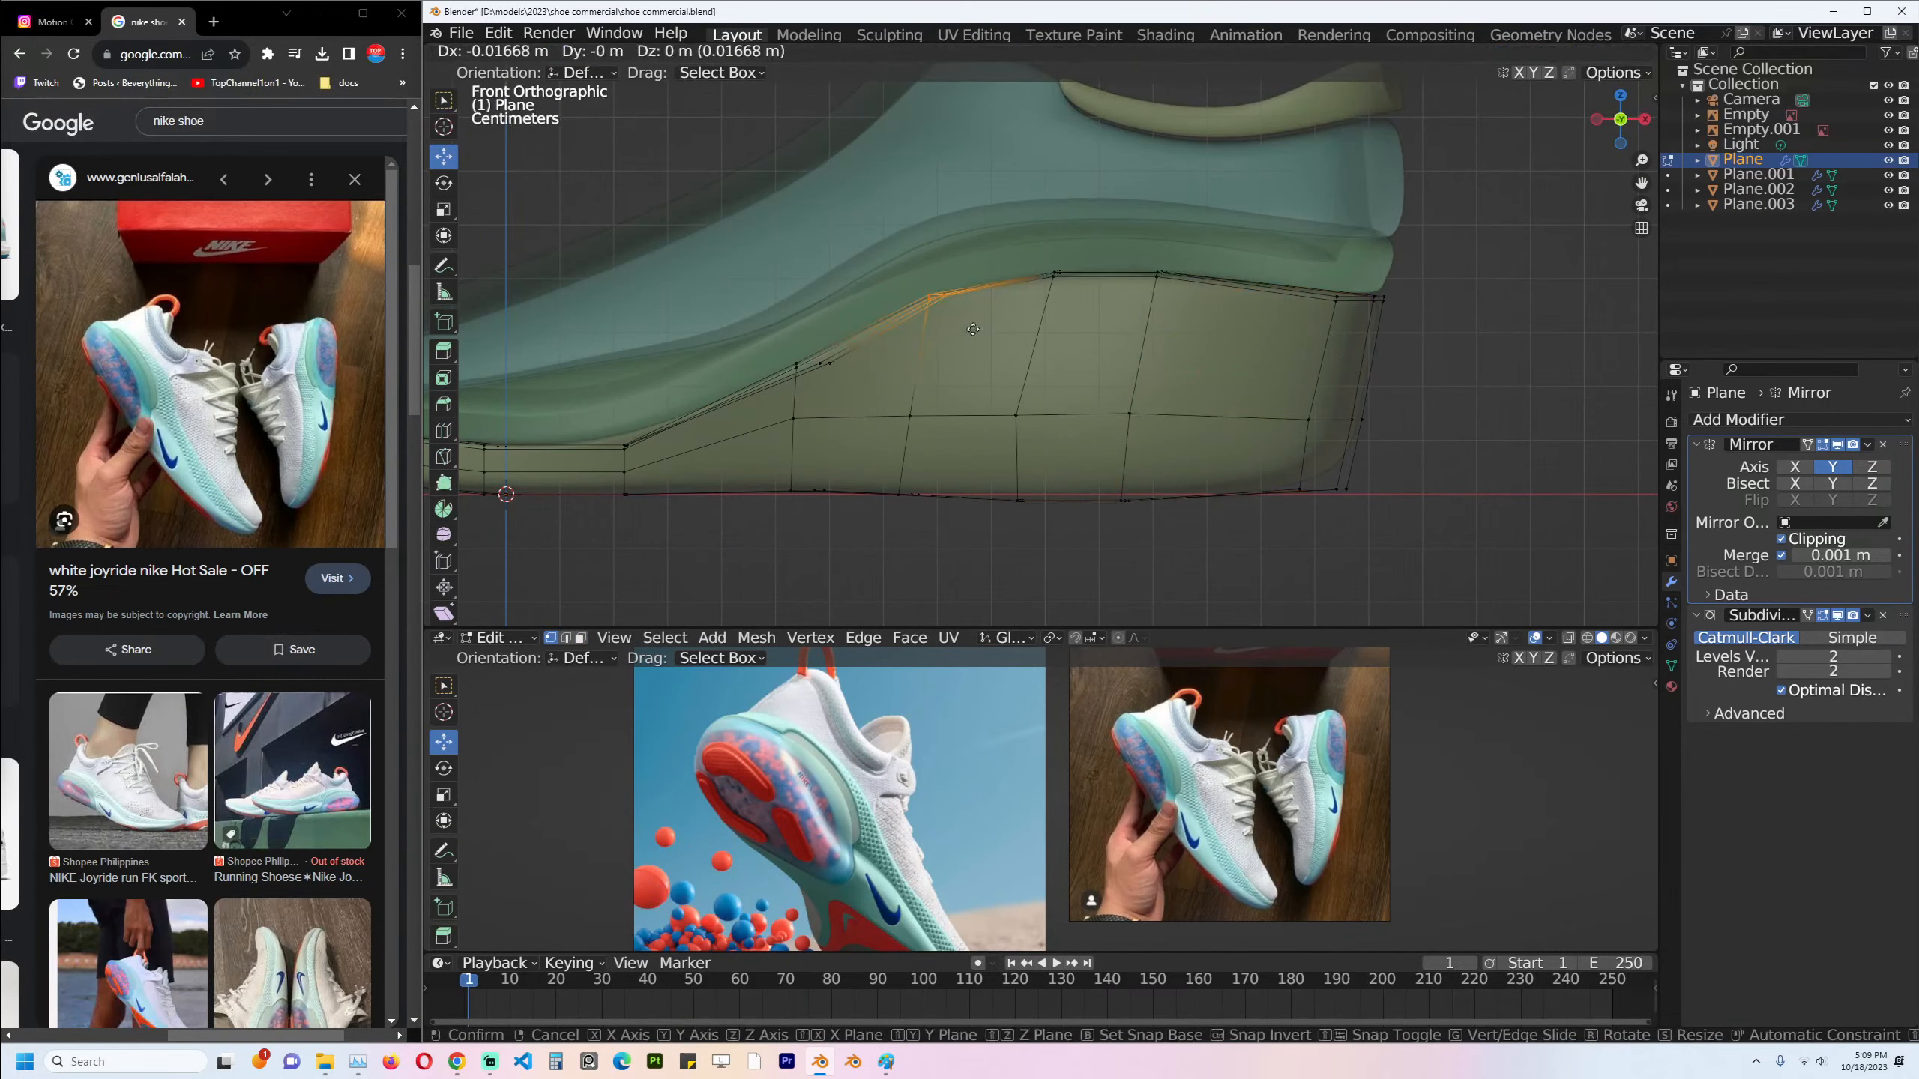
pyautogui.click(970, 331)
pyautogui.hotkey('alt', 'z')
pyautogui.press('Tab')
# Inspect how the upper, lower band and collar fit together and save the shoe commercial.blend file.
pyautogui.moveTo(913, 386); pyautogui.dragTo(1139, 317, button='middle')
pyautogui.click(1239, 355)
pyautogui.moveTo(1239, 356); pyautogui.dragTo(1382, 403, button='middle')
pyautogui.moveTo(932, 332)
pyautogui.mouseDown(button='middle')
pyautogui.moveTo(972, 333)
pyautogui.moveTo(940, 365)
pyautogui.moveTo(719, 369)
pyautogui.moveTo(933, 325)
pyautogui.mouseUp(button='middle')
pyautogui.click(968, 334)
pyautogui.hotkey('alt', 'a')
pyautogui.scroll(5, 932, 324)
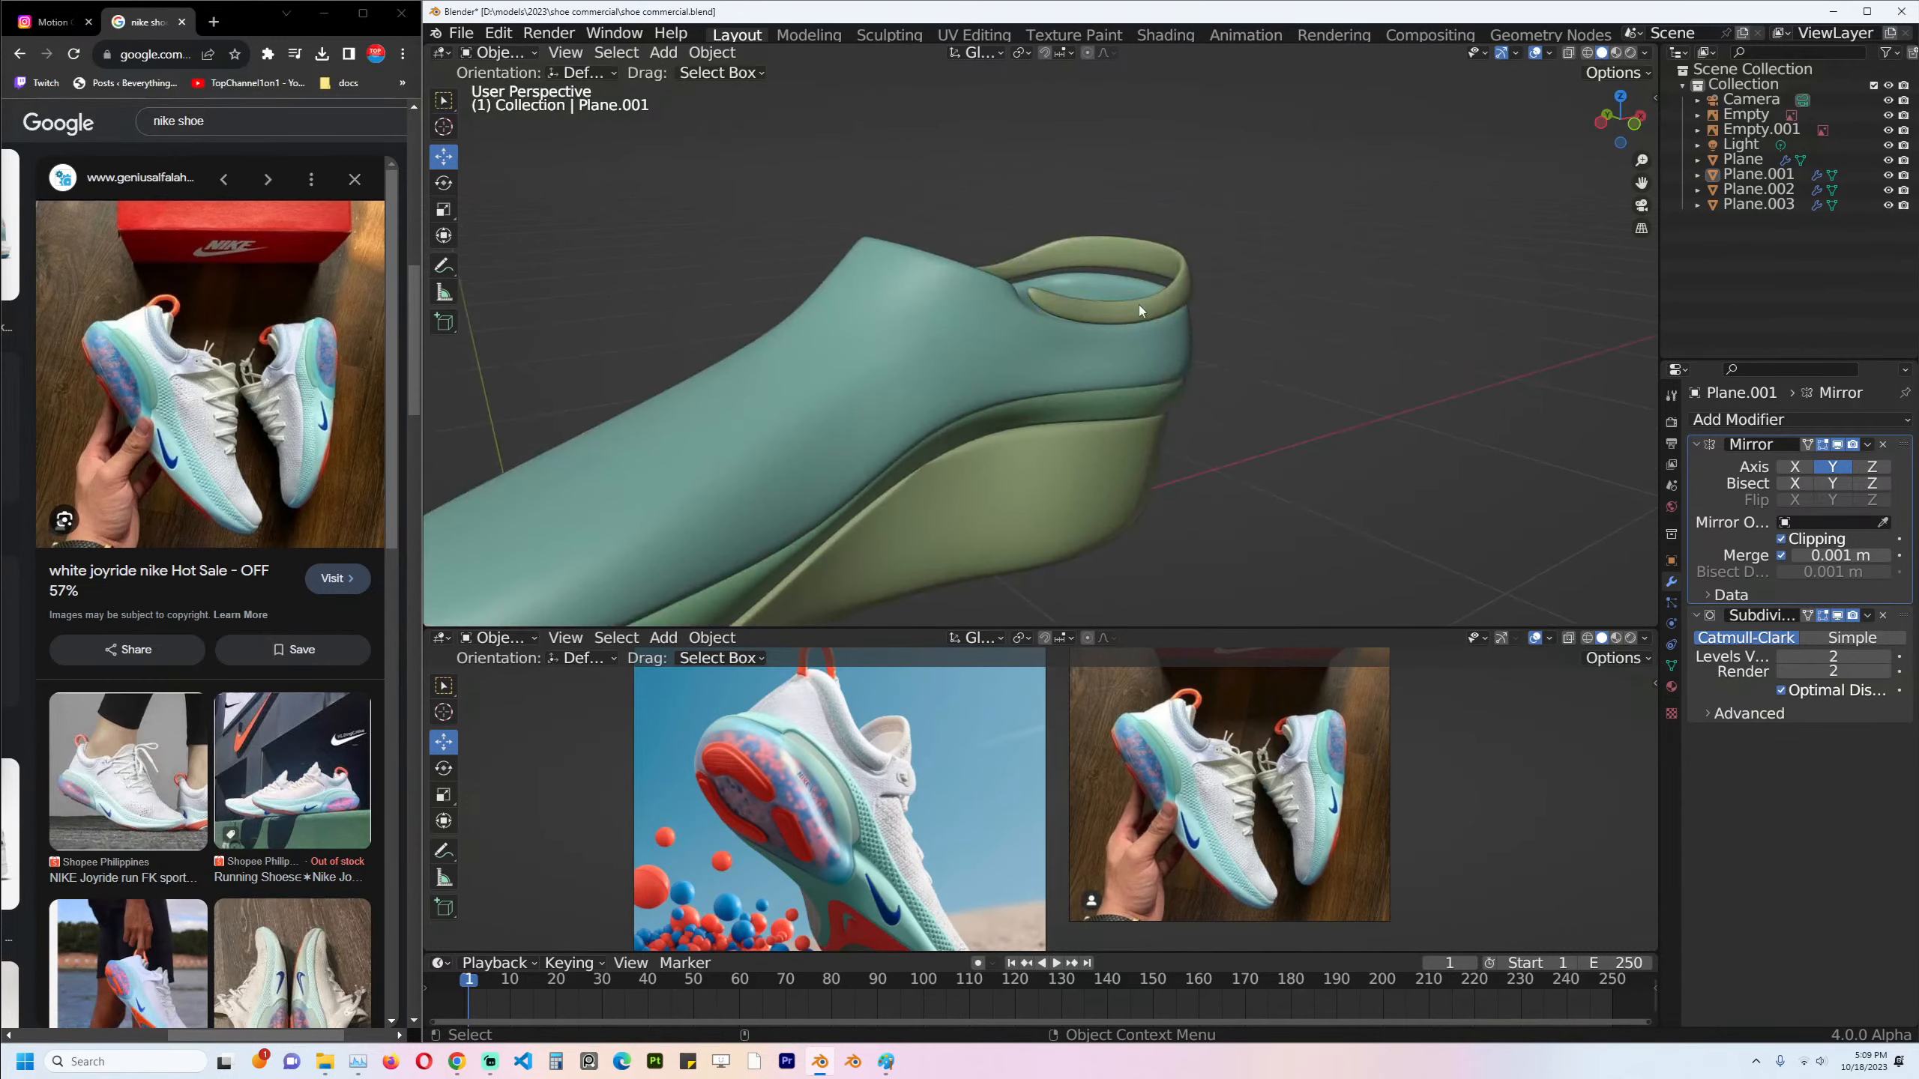
pyautogui.click(1139, 309)
pyautogui.scroll(2, 1139, 305)
pyautogui.moveTo(1139, 304); pyautogui.dragTo(1109, 339, button='middle')
pyautogui.scroll(1, 1110, 348)
pyautogui.hotkey('ctrl', 's')
# Select the front-end vertices of the collar and shift them slightly where the collar meets the upper.
pyautogui.press('Tab')
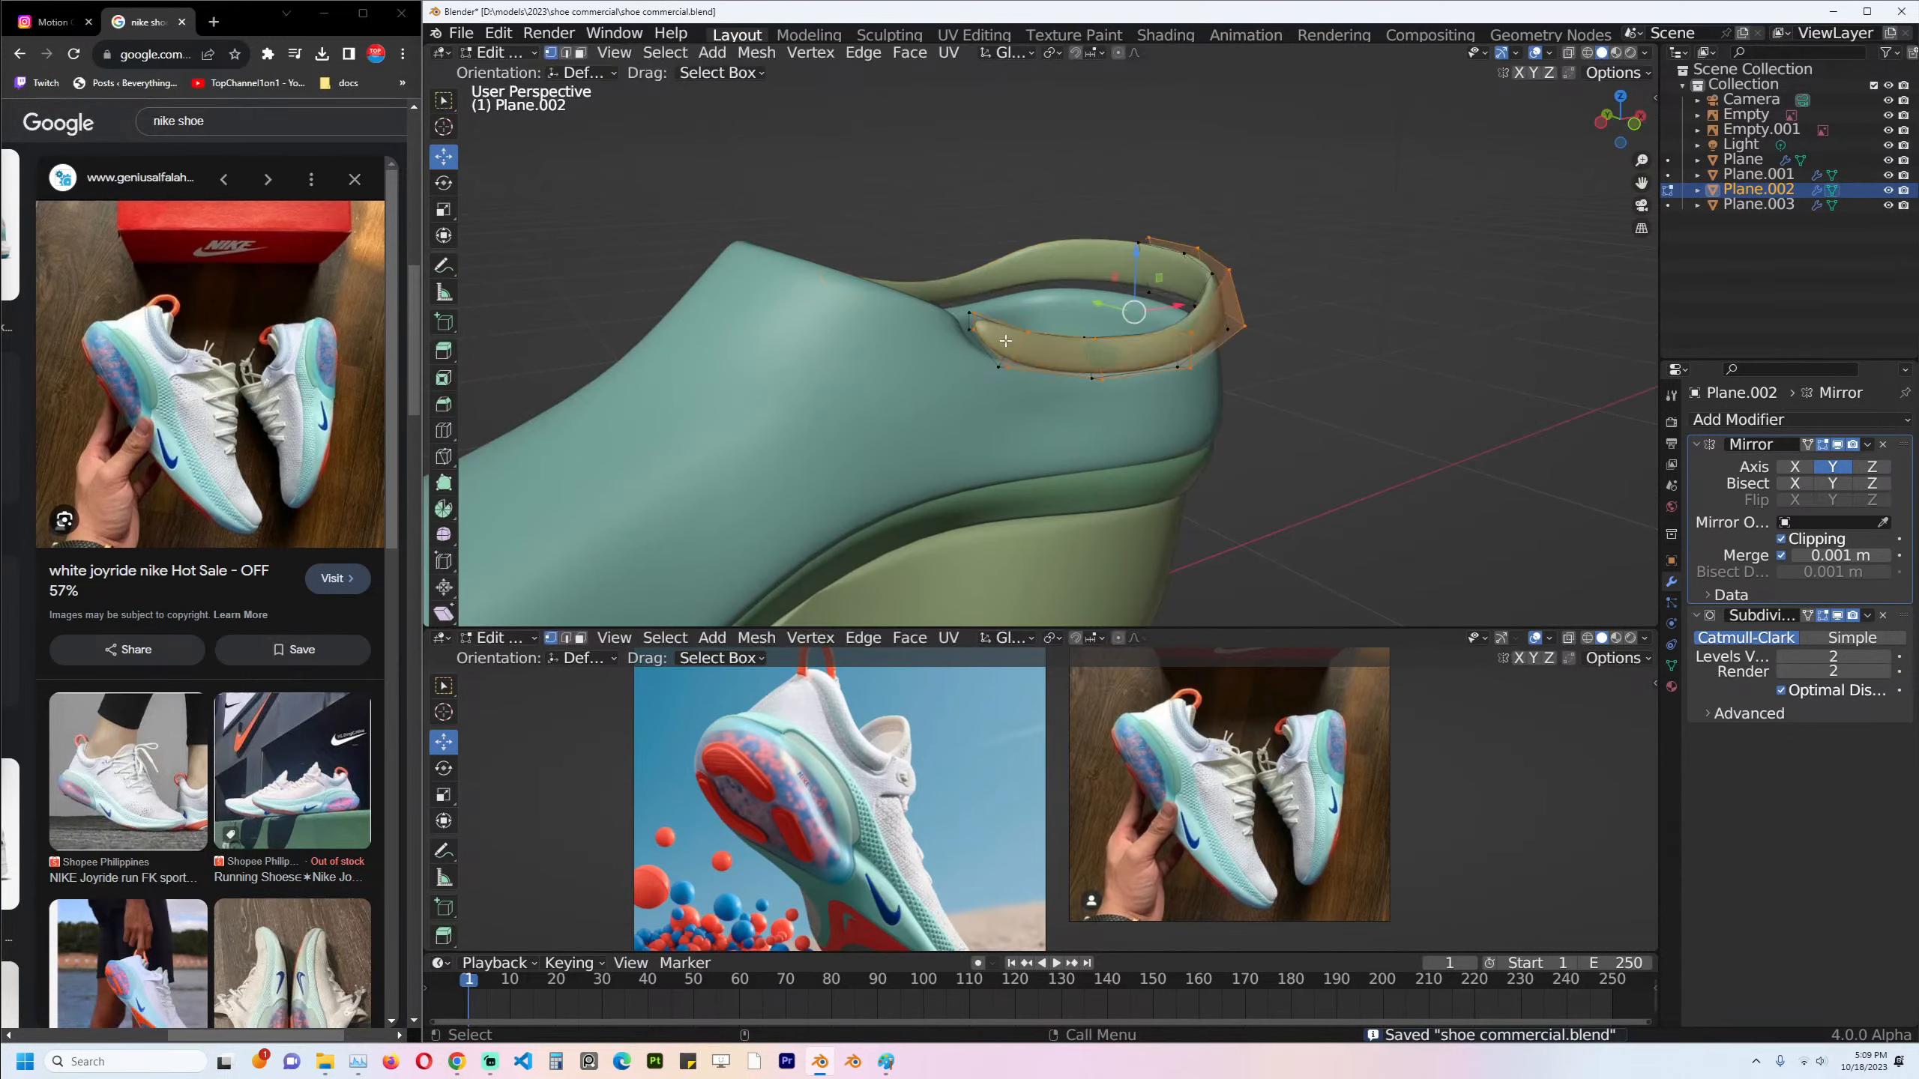
pyautogui.hotkey('alt', 'a')
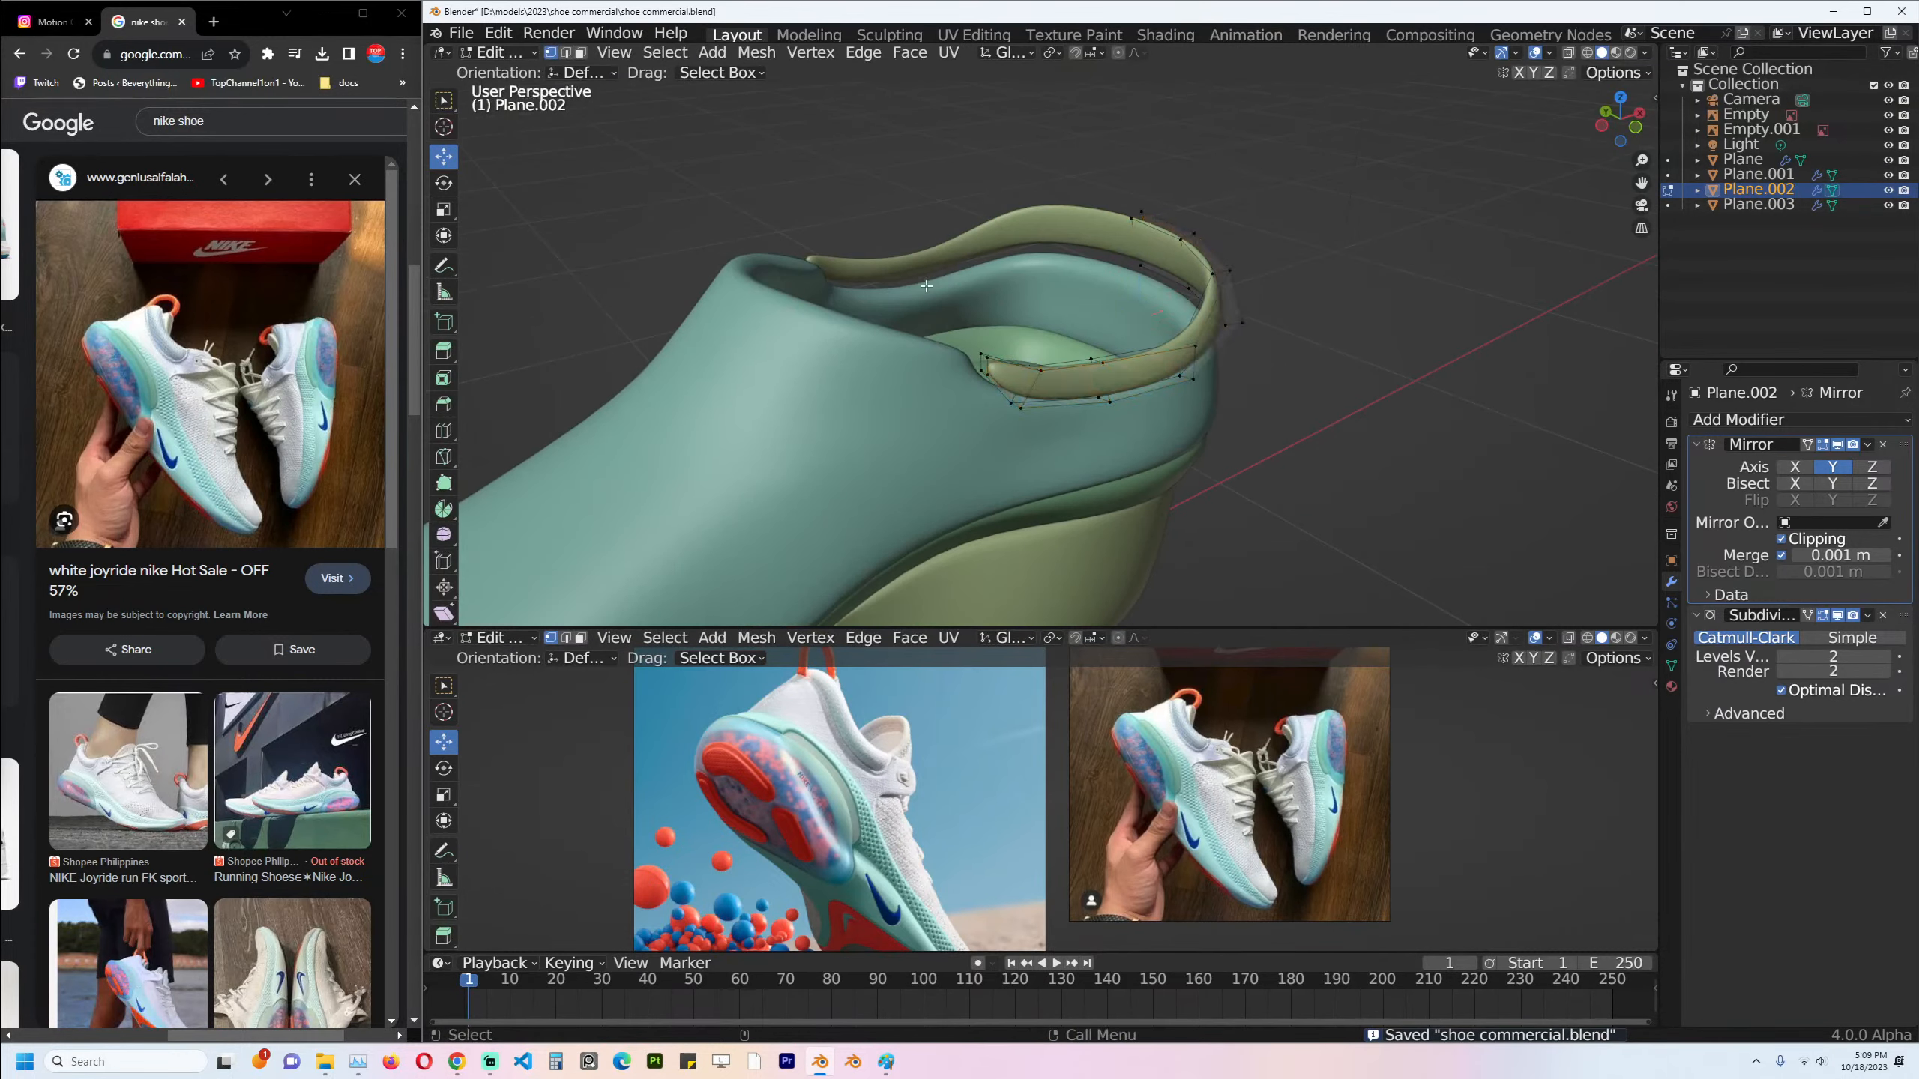
pyautogui.moveTo(926, 285); pyautogui.dragTo(1068, 455)
pyautogui.hotkey('alt', 'z')
pyautogui.hotkey('alt', 'z')
pyautogui.moveTo(1037, 392); pyautogui.dragTo(1088, 404, button='middle')
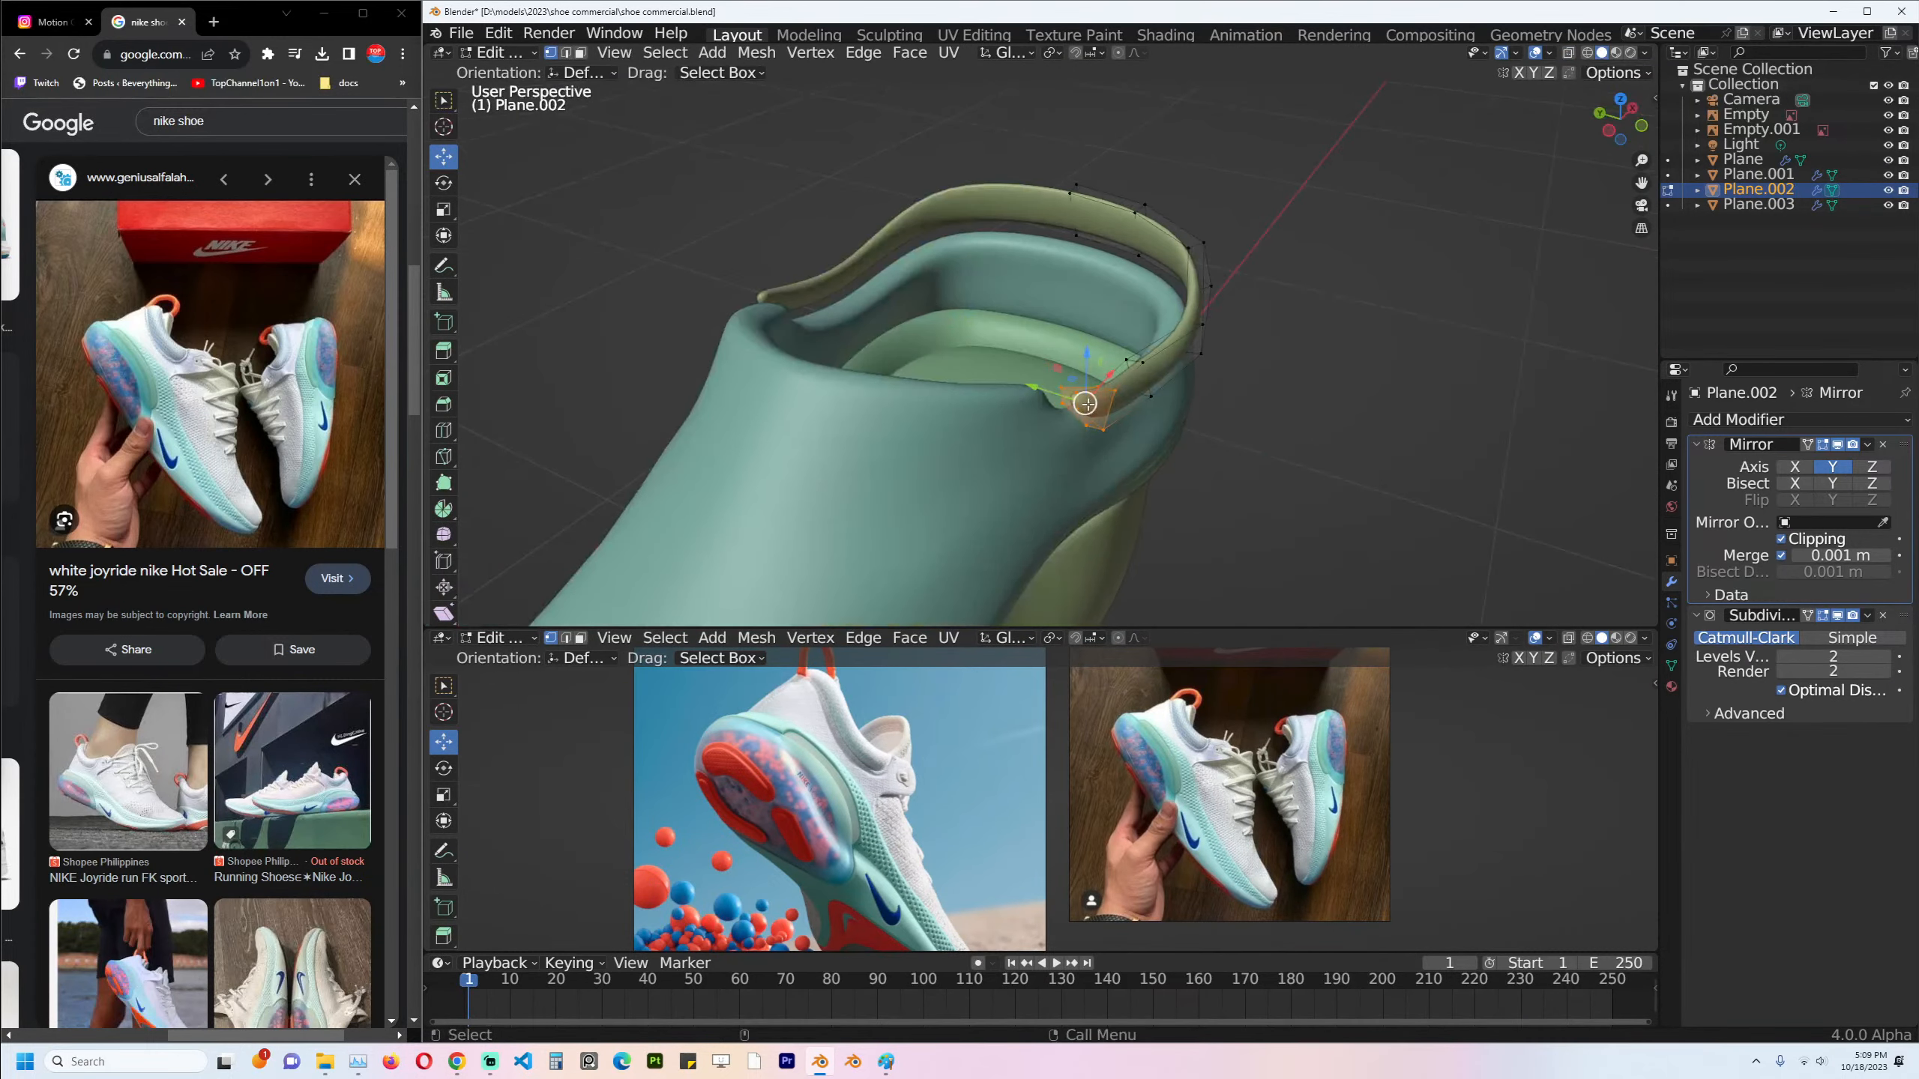
pyautogui.moveTo(1030, 394); pyautogui.dragTo(1009, 393)
pyautogui.moveTo(1009, 393); pyautogui.dragTo(949, 326, button='middle')
# Add an edge loop across the collar and slide it close to its front tip.
pyautogui.hotkey('alt', 'a')
pyautogui.hotkey('ctrl', 'r')
pyautogui.click(959, 378)
pyautogui.click(941, 370)
pyautogui.press('Tab')
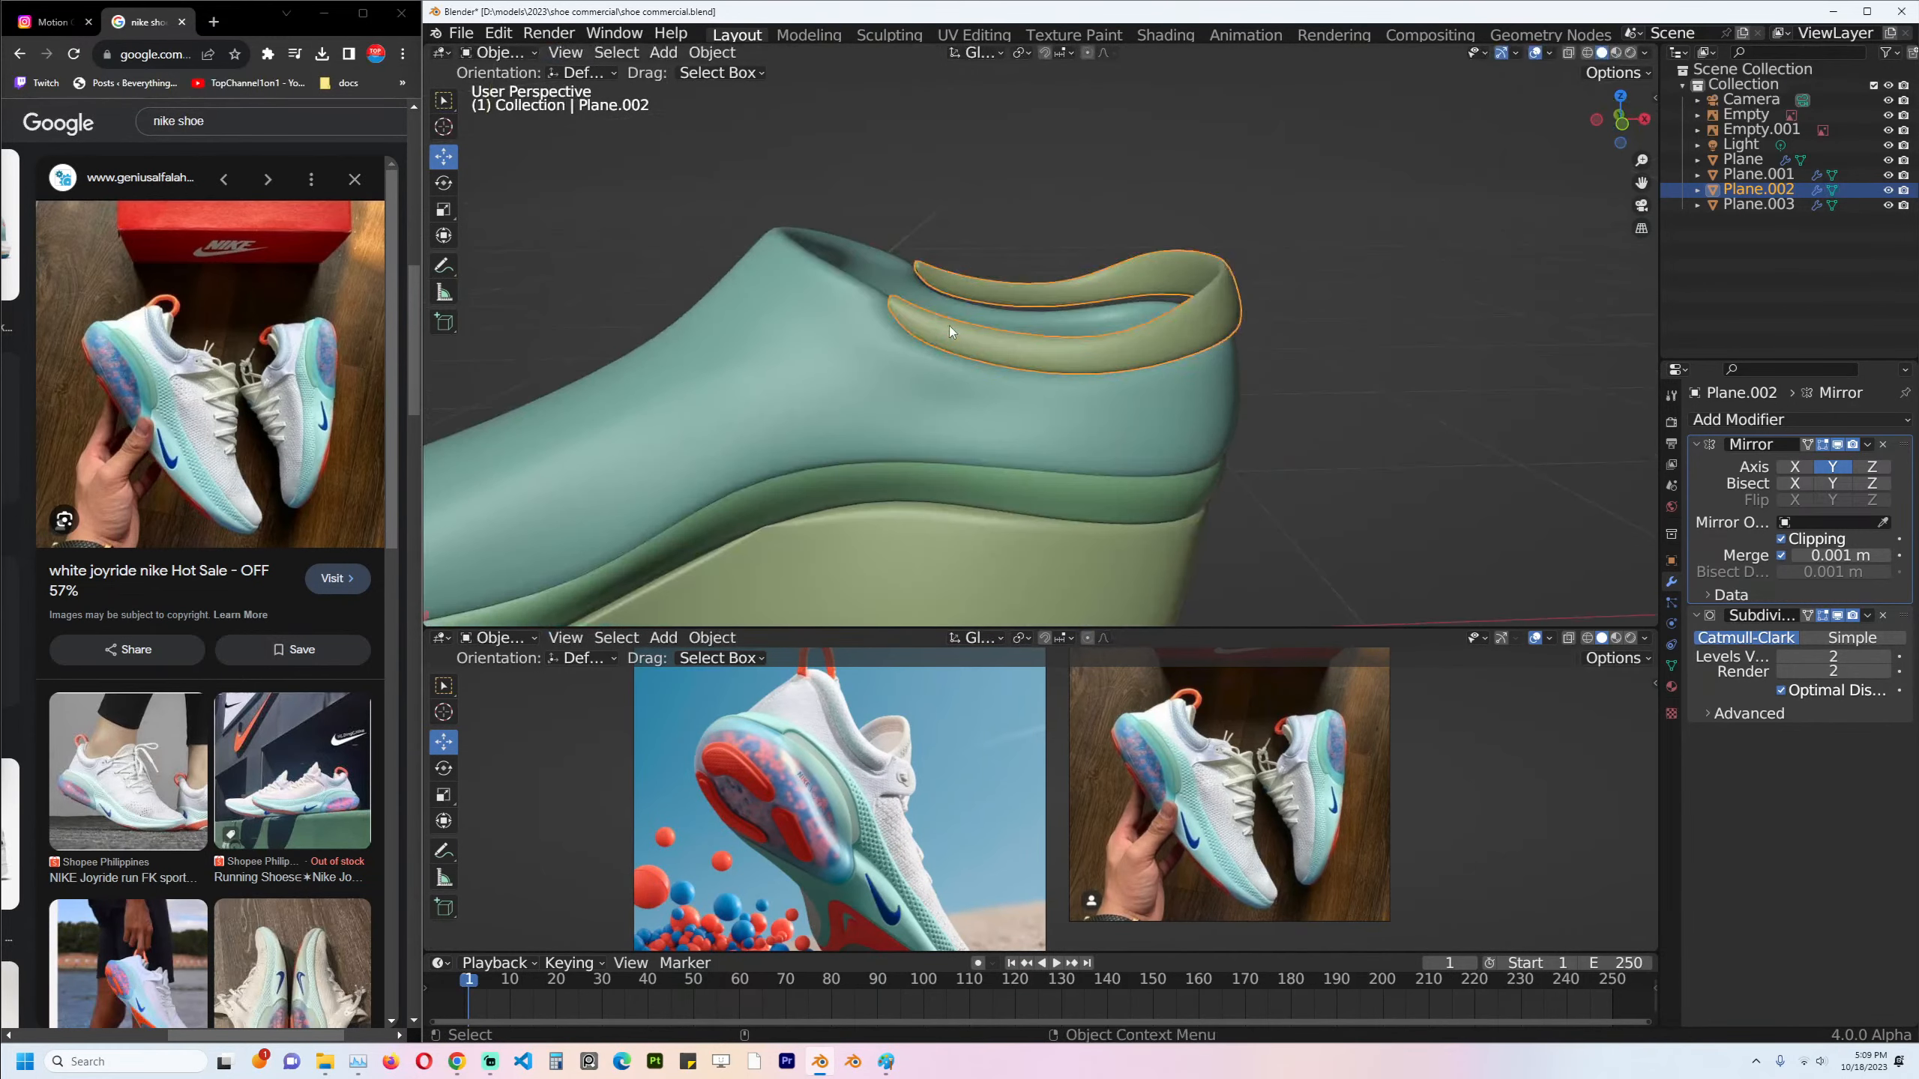
# Add an edge loop running lengthwise along the collar and slide it toward the collar's lower edge.
pyautogui.moveTo(1146, 325); pyautogui.dragTo(1024, 309, button='middle')
pyautogui.press('KP_1')
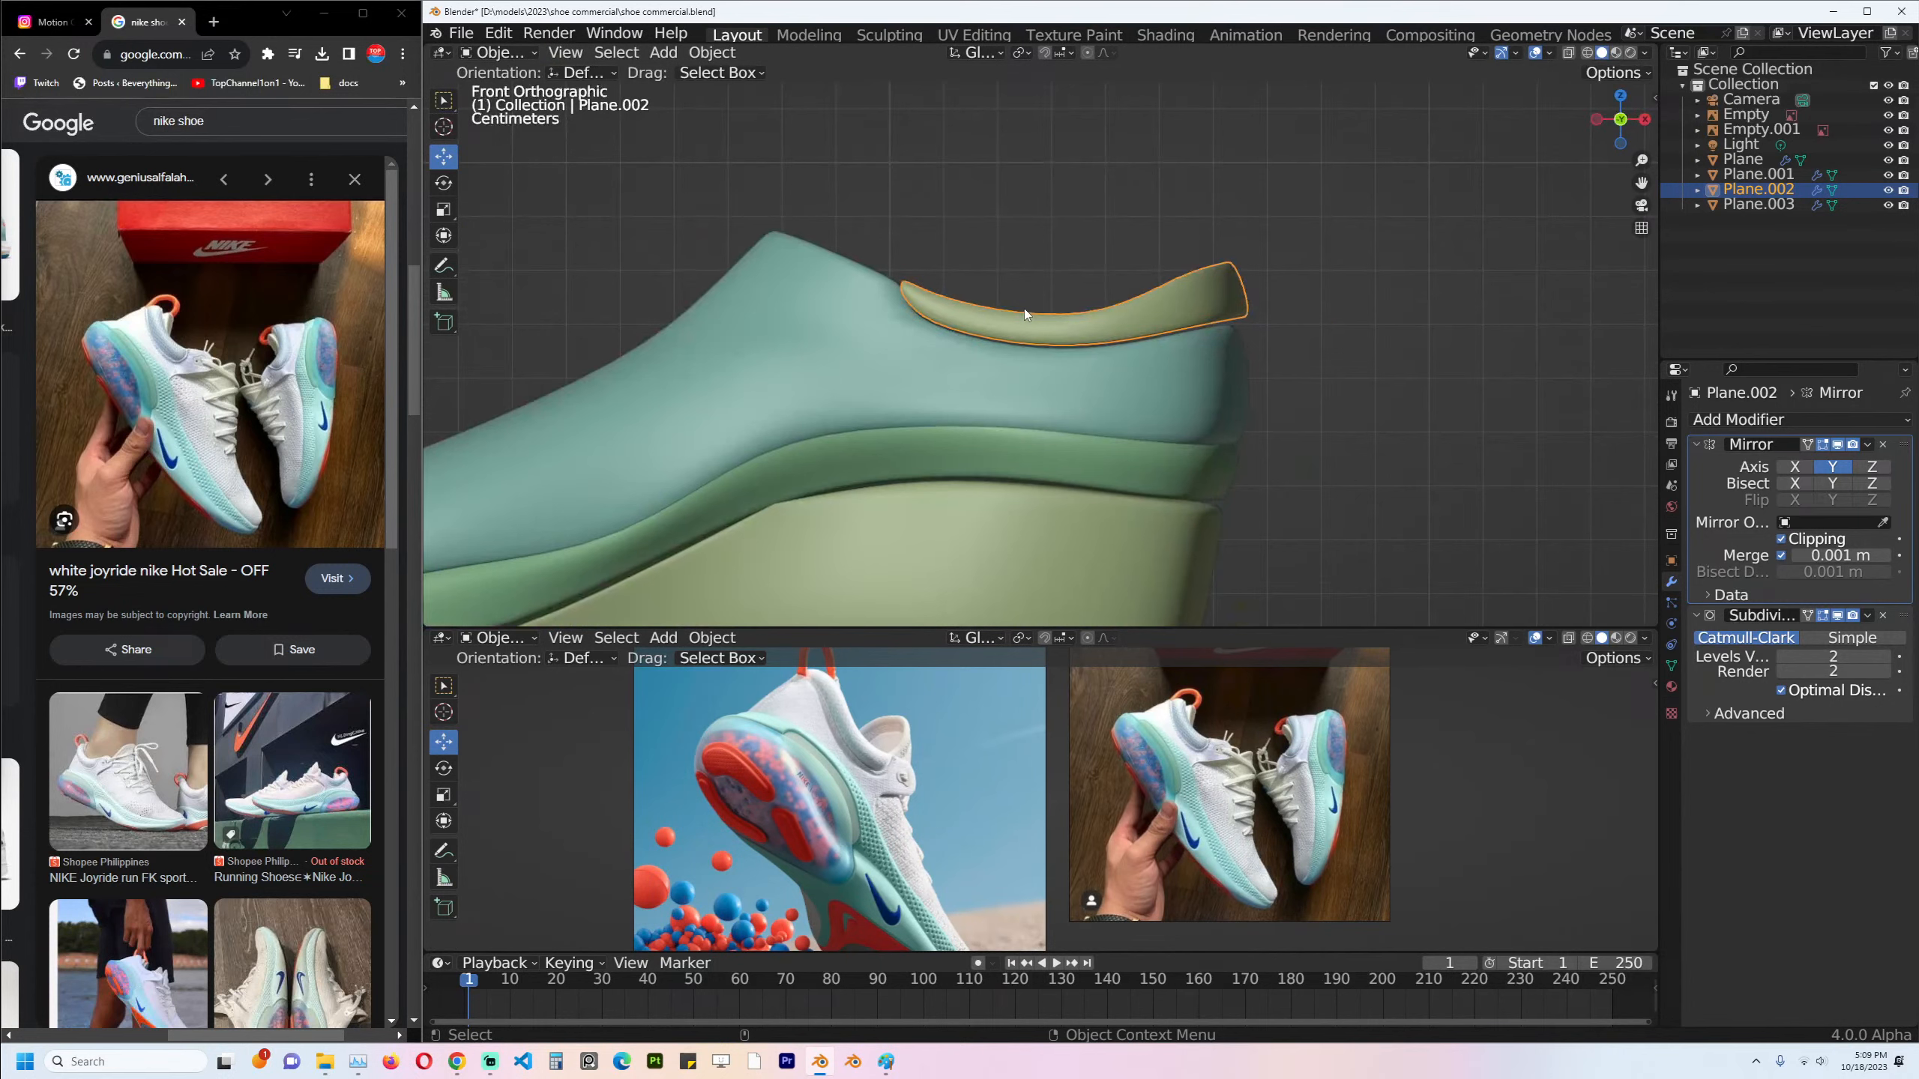
pyautogui.press('Tab')
pyautogui.hotkey('alt', 'z')
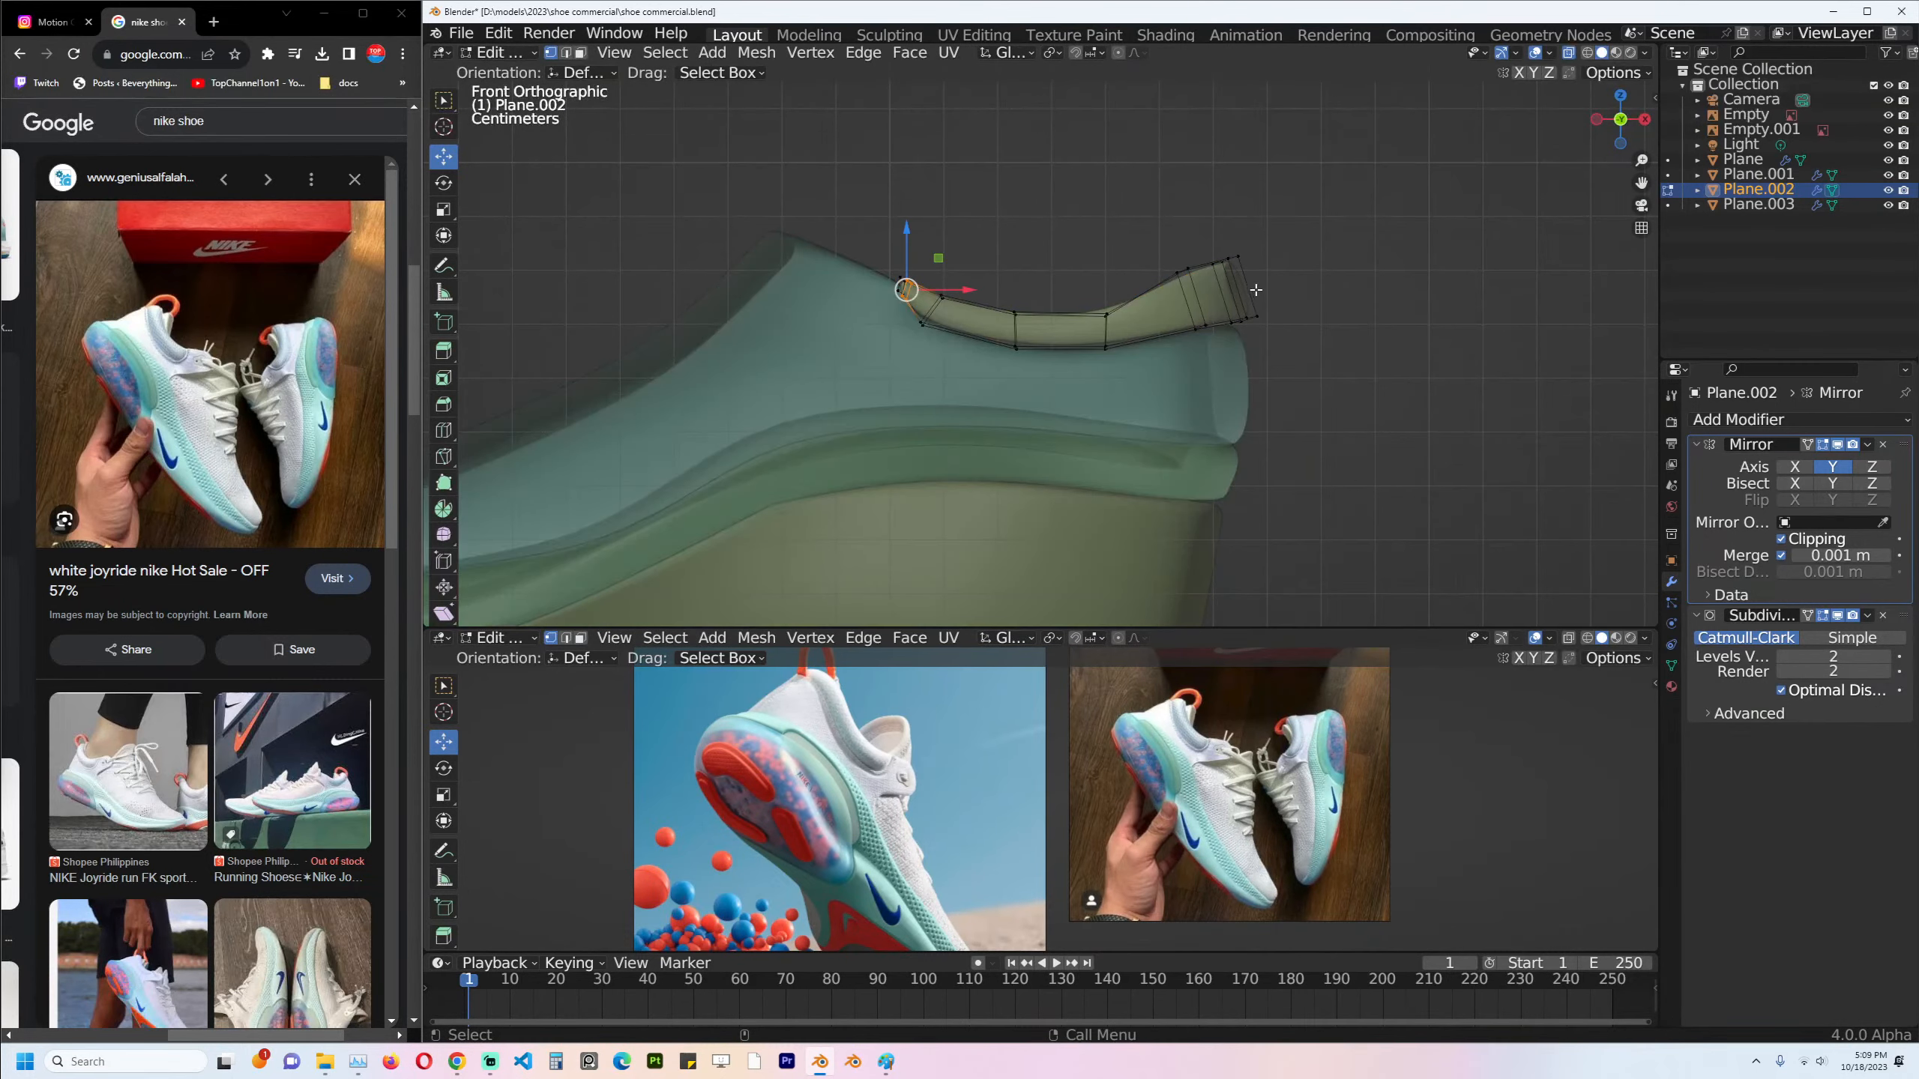
pyautogui.rightClick(1255, 290)
pyautogui.press('Escape')
pyautogui.hotkey('alt', 'a')
pyautogui.hotkey('ctrl', 'r')
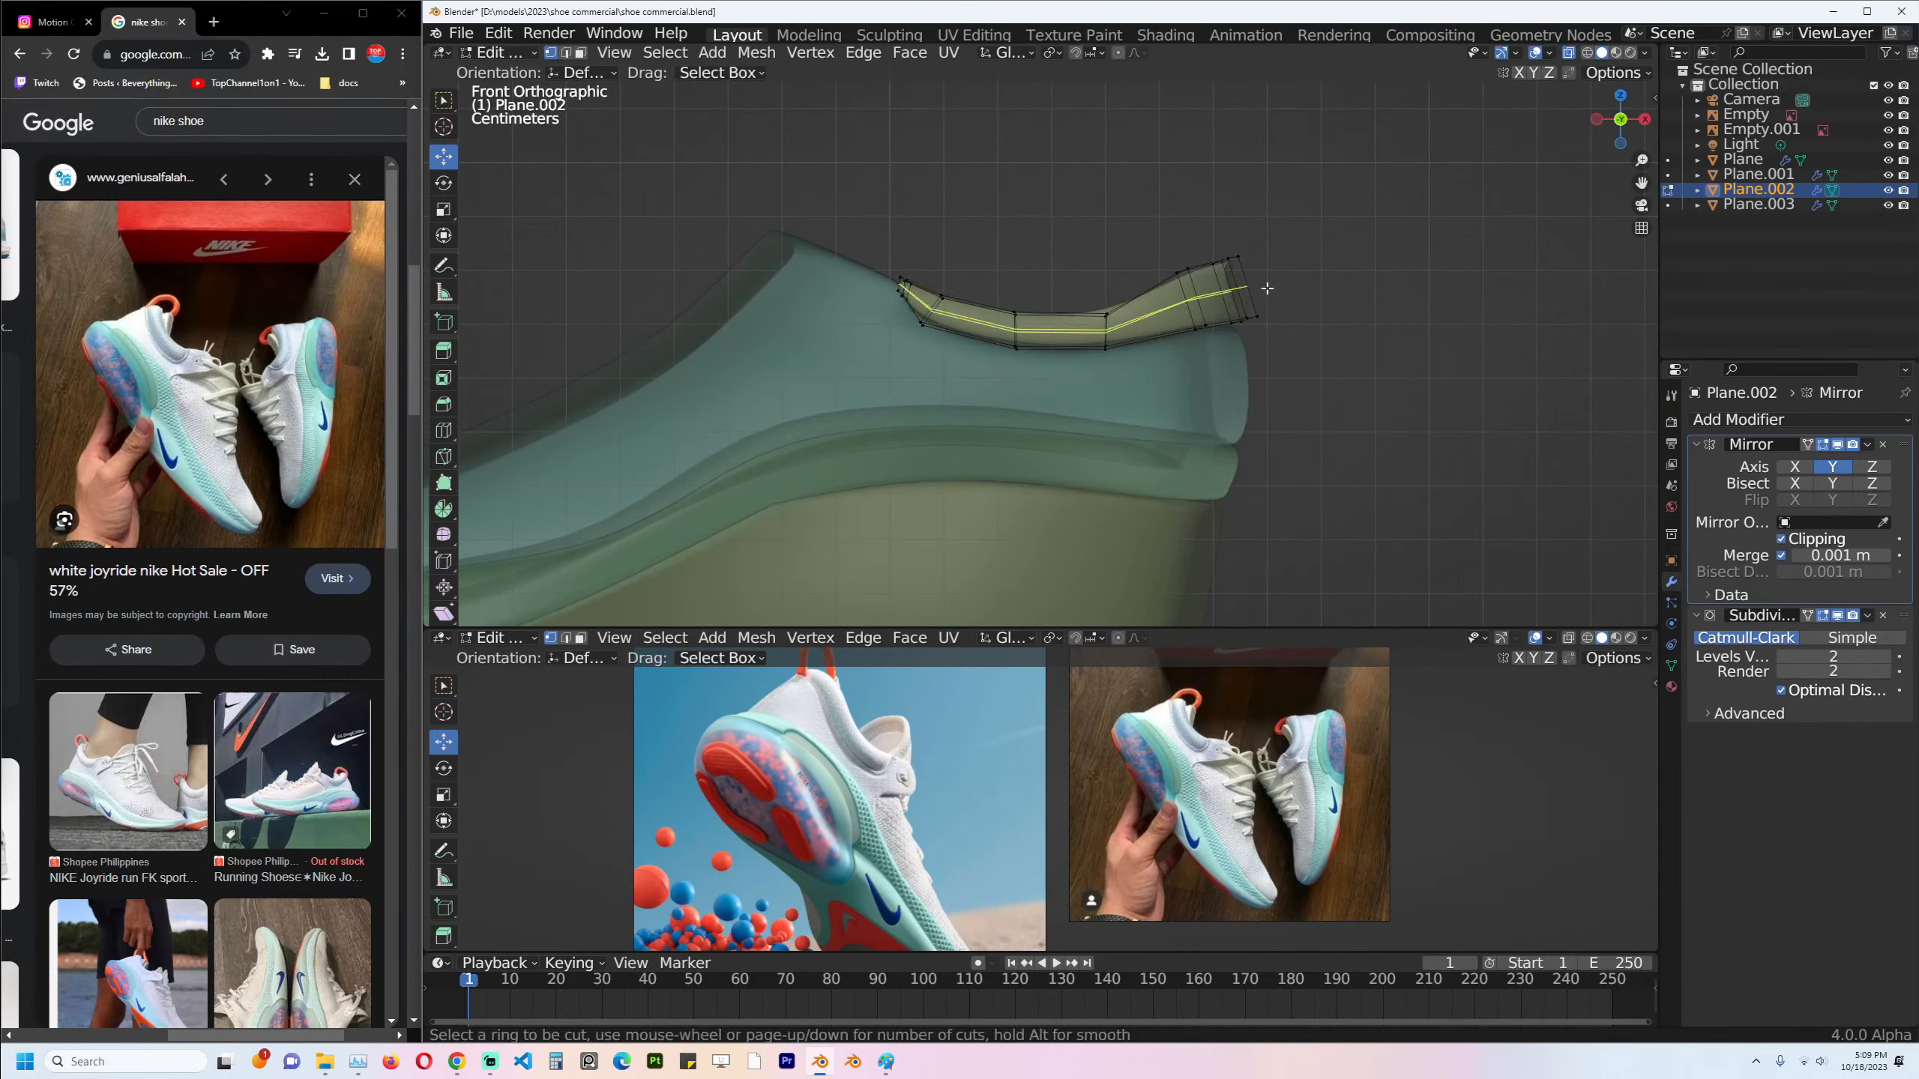
pyautogui.click(1267, 288)
pyautogui.click(1266, 306)
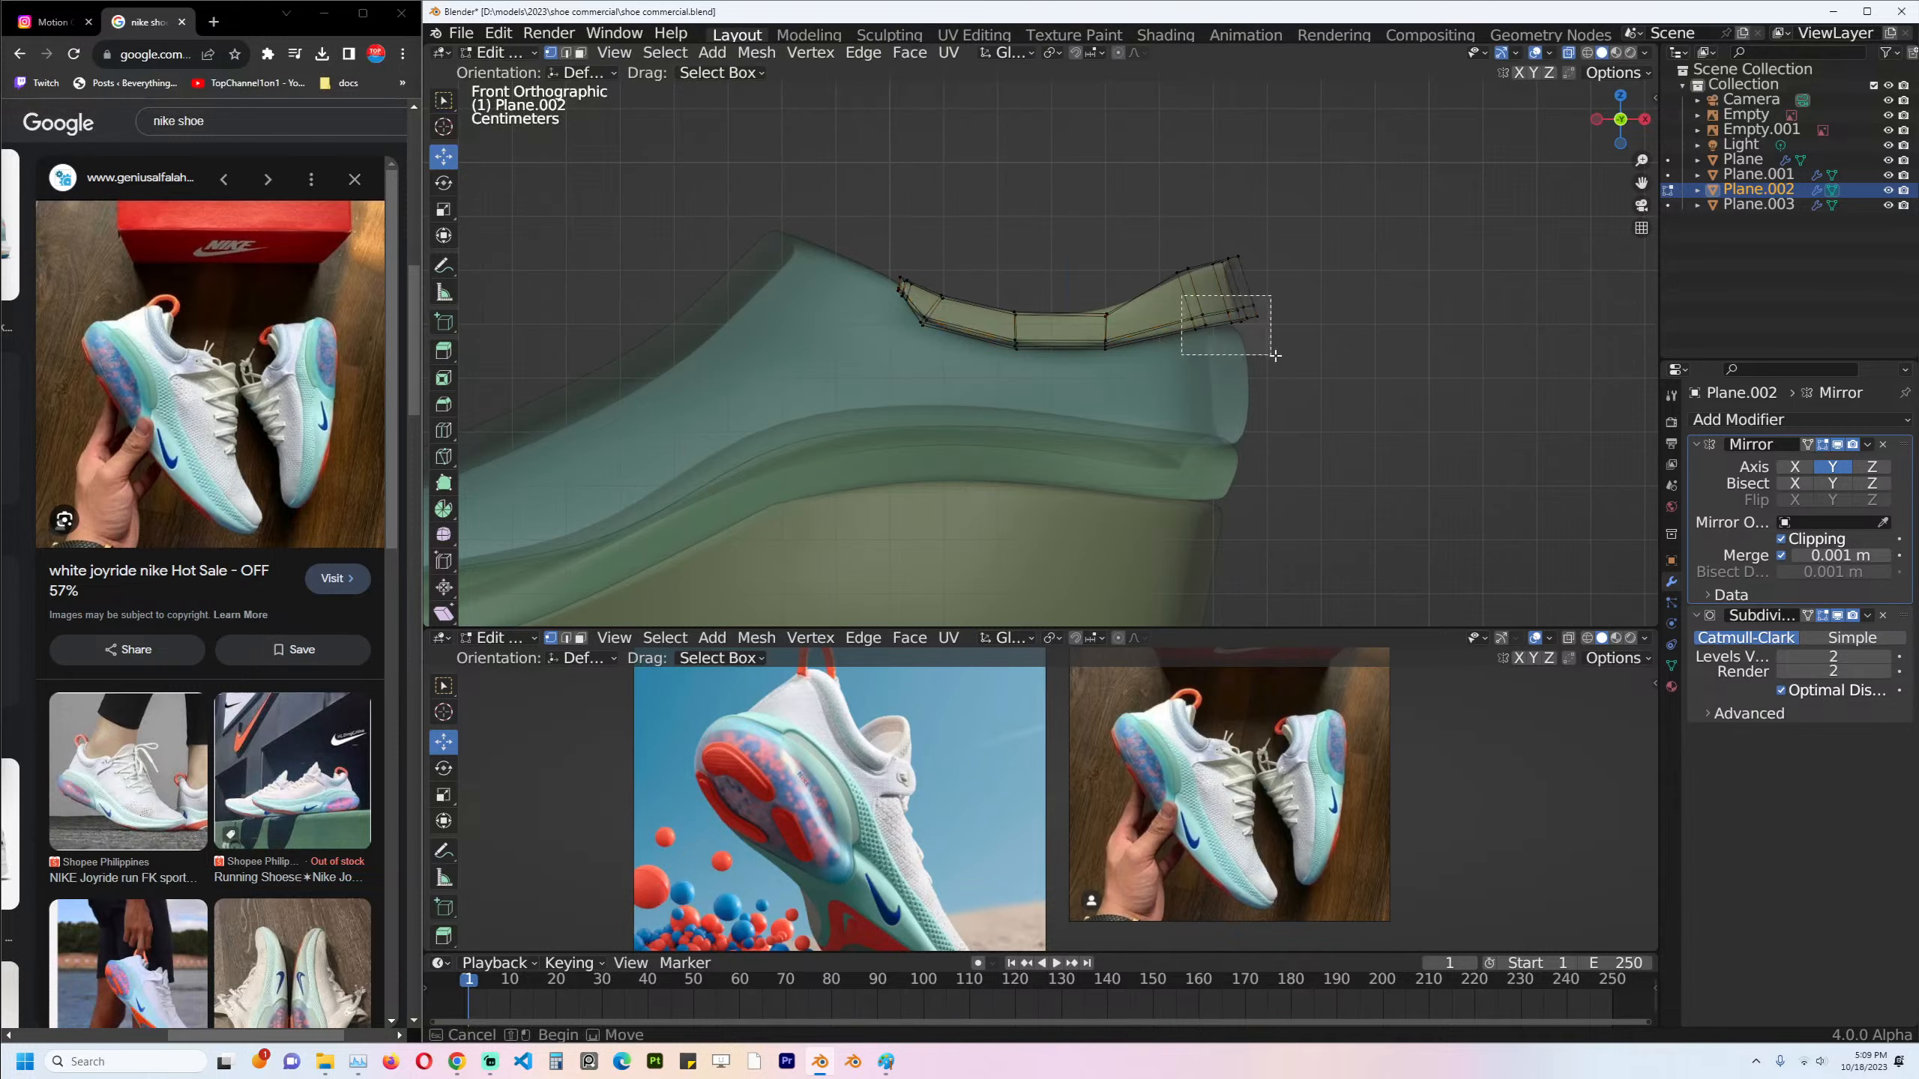
# Move and rotate the lower vertices at the collar's heel so they follow the rim of the upper.
pyautogui.press('g')
pyautogui.click(1285, 362)
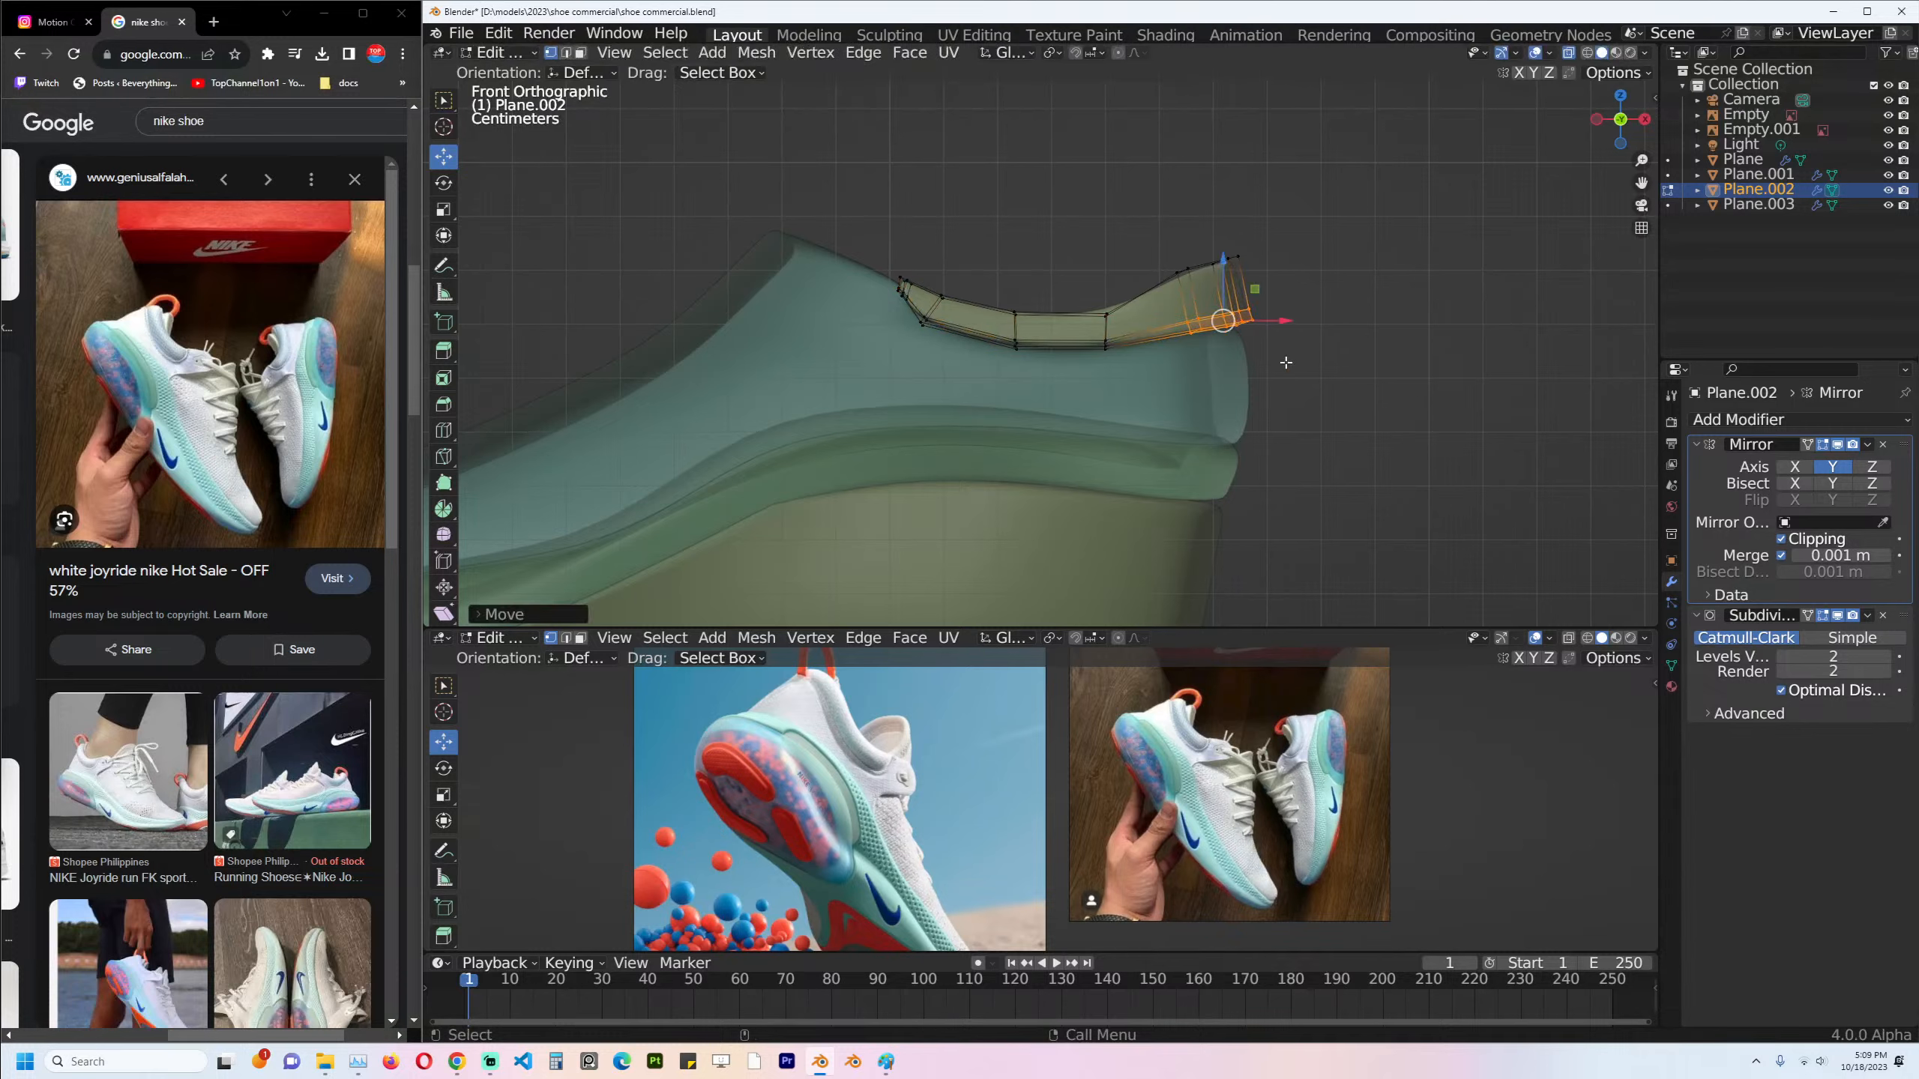
pyautogui.press('r')
pyautogui.click(1306, 329)
pyautogui.press('g')
pyautogui.click(1302, 334)
pyautogui.hotkey('alt', 'z')
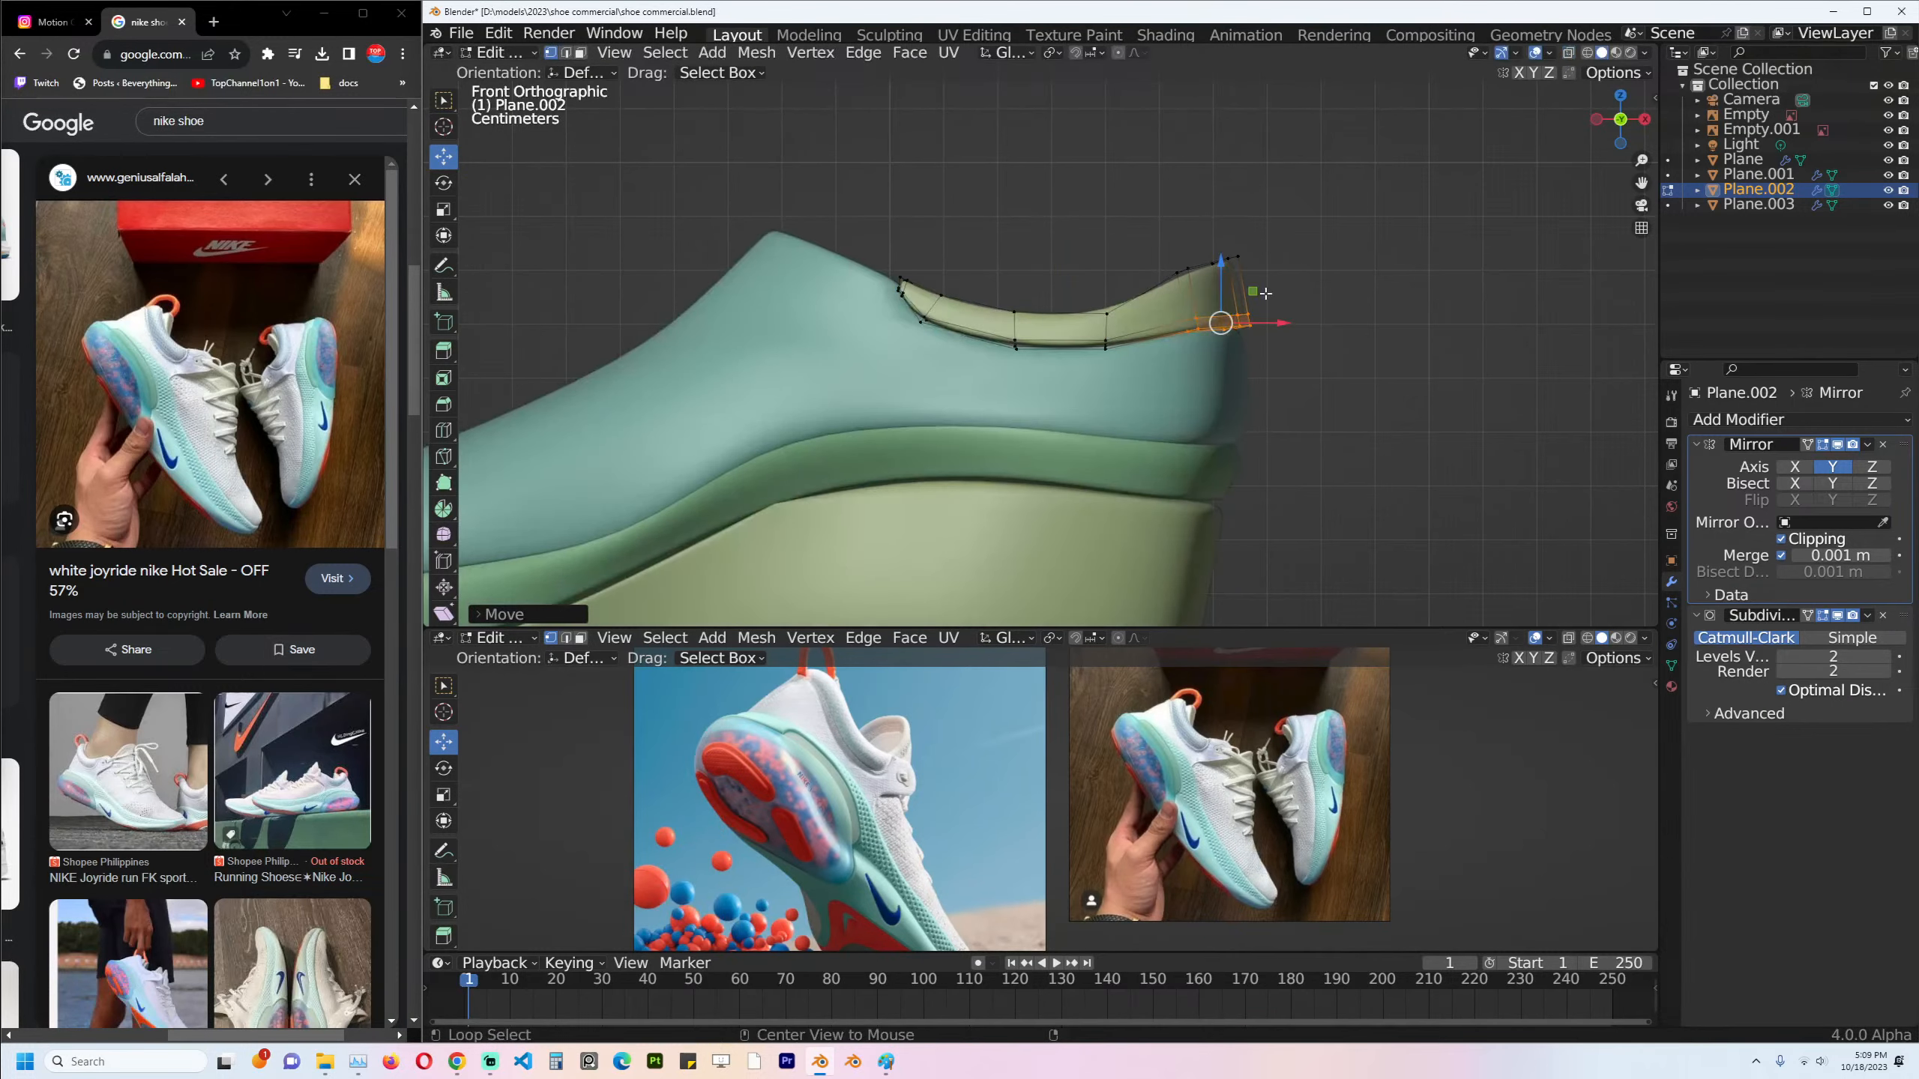
pyautogui.press('Tab')
# Edit all four shoe pieces together from the top and move their heel-corner vertices outward to reshape the heel curve.
pyautogui.moveTo(1267, 291); pyautogui.dragTo(1059, 366, button='middle')
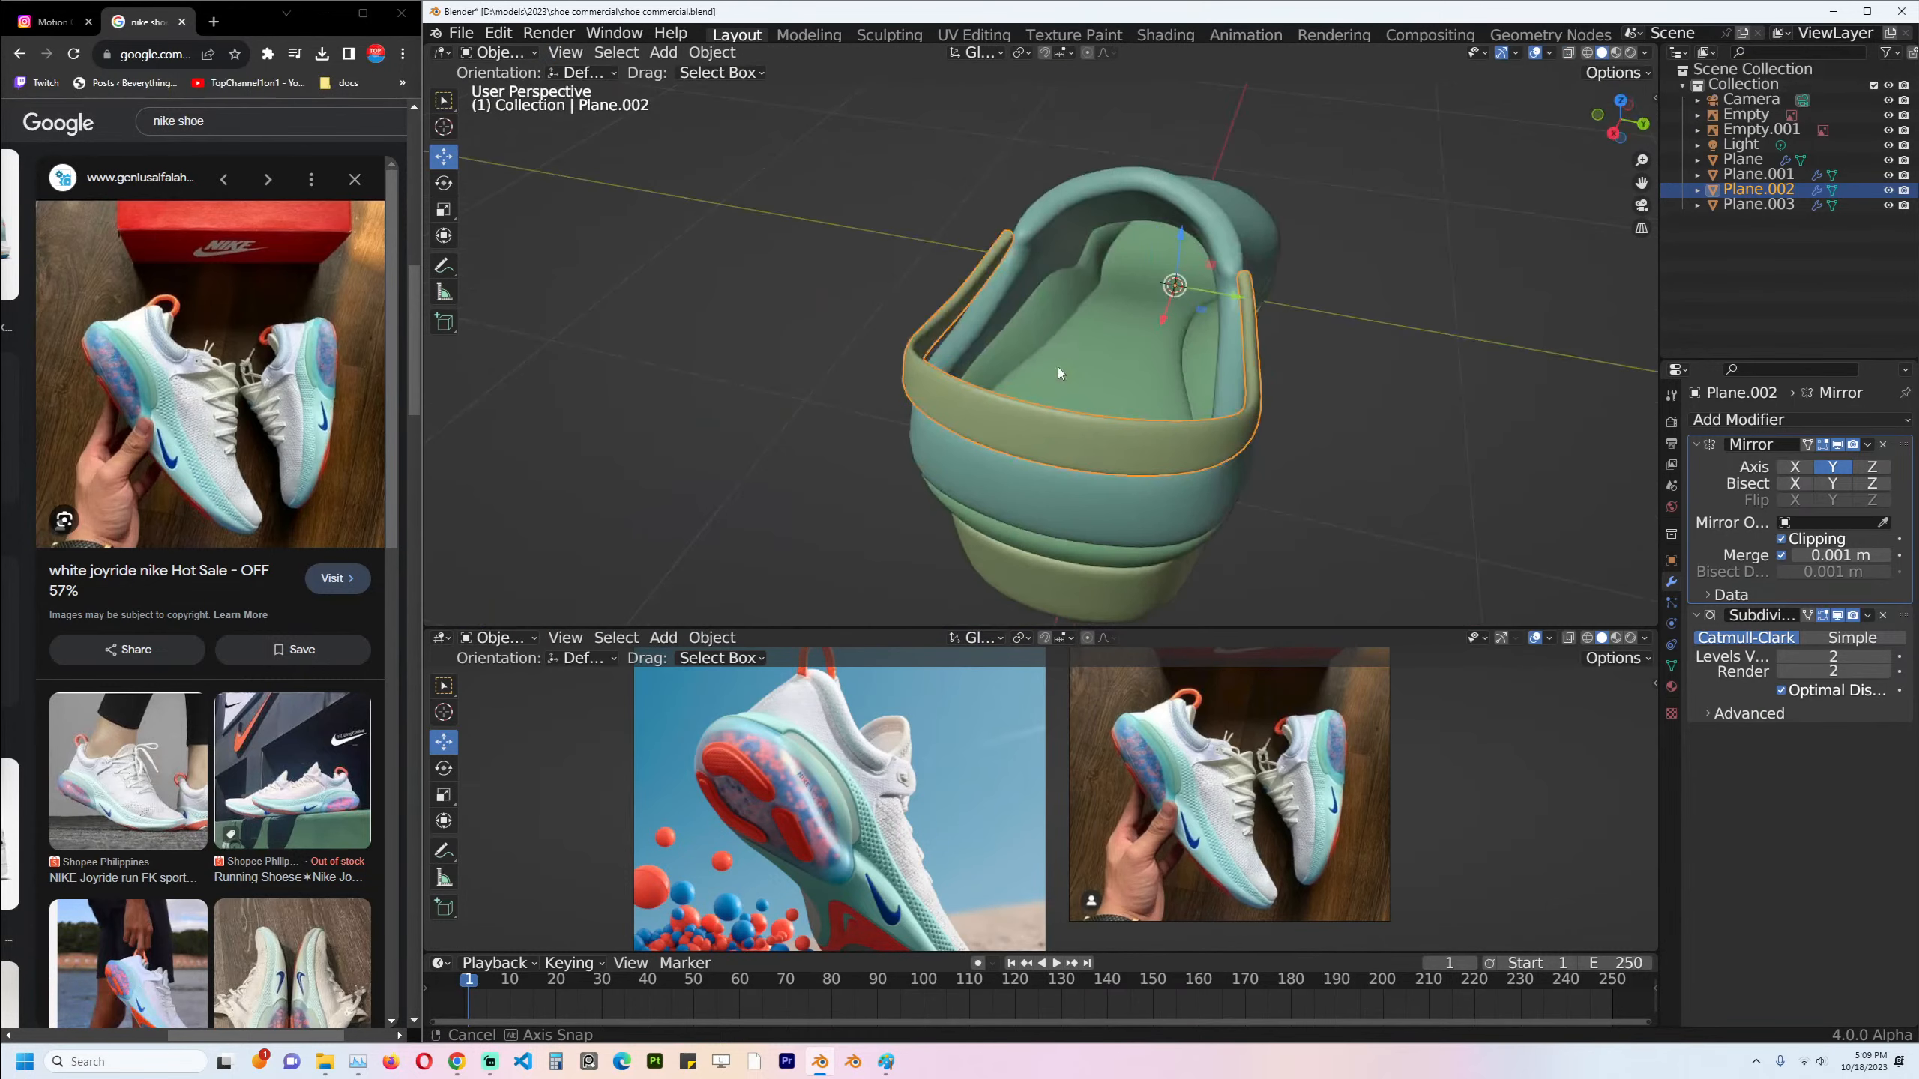
pyautogui.press('KP_4')
pyautogui.press('KP_7')
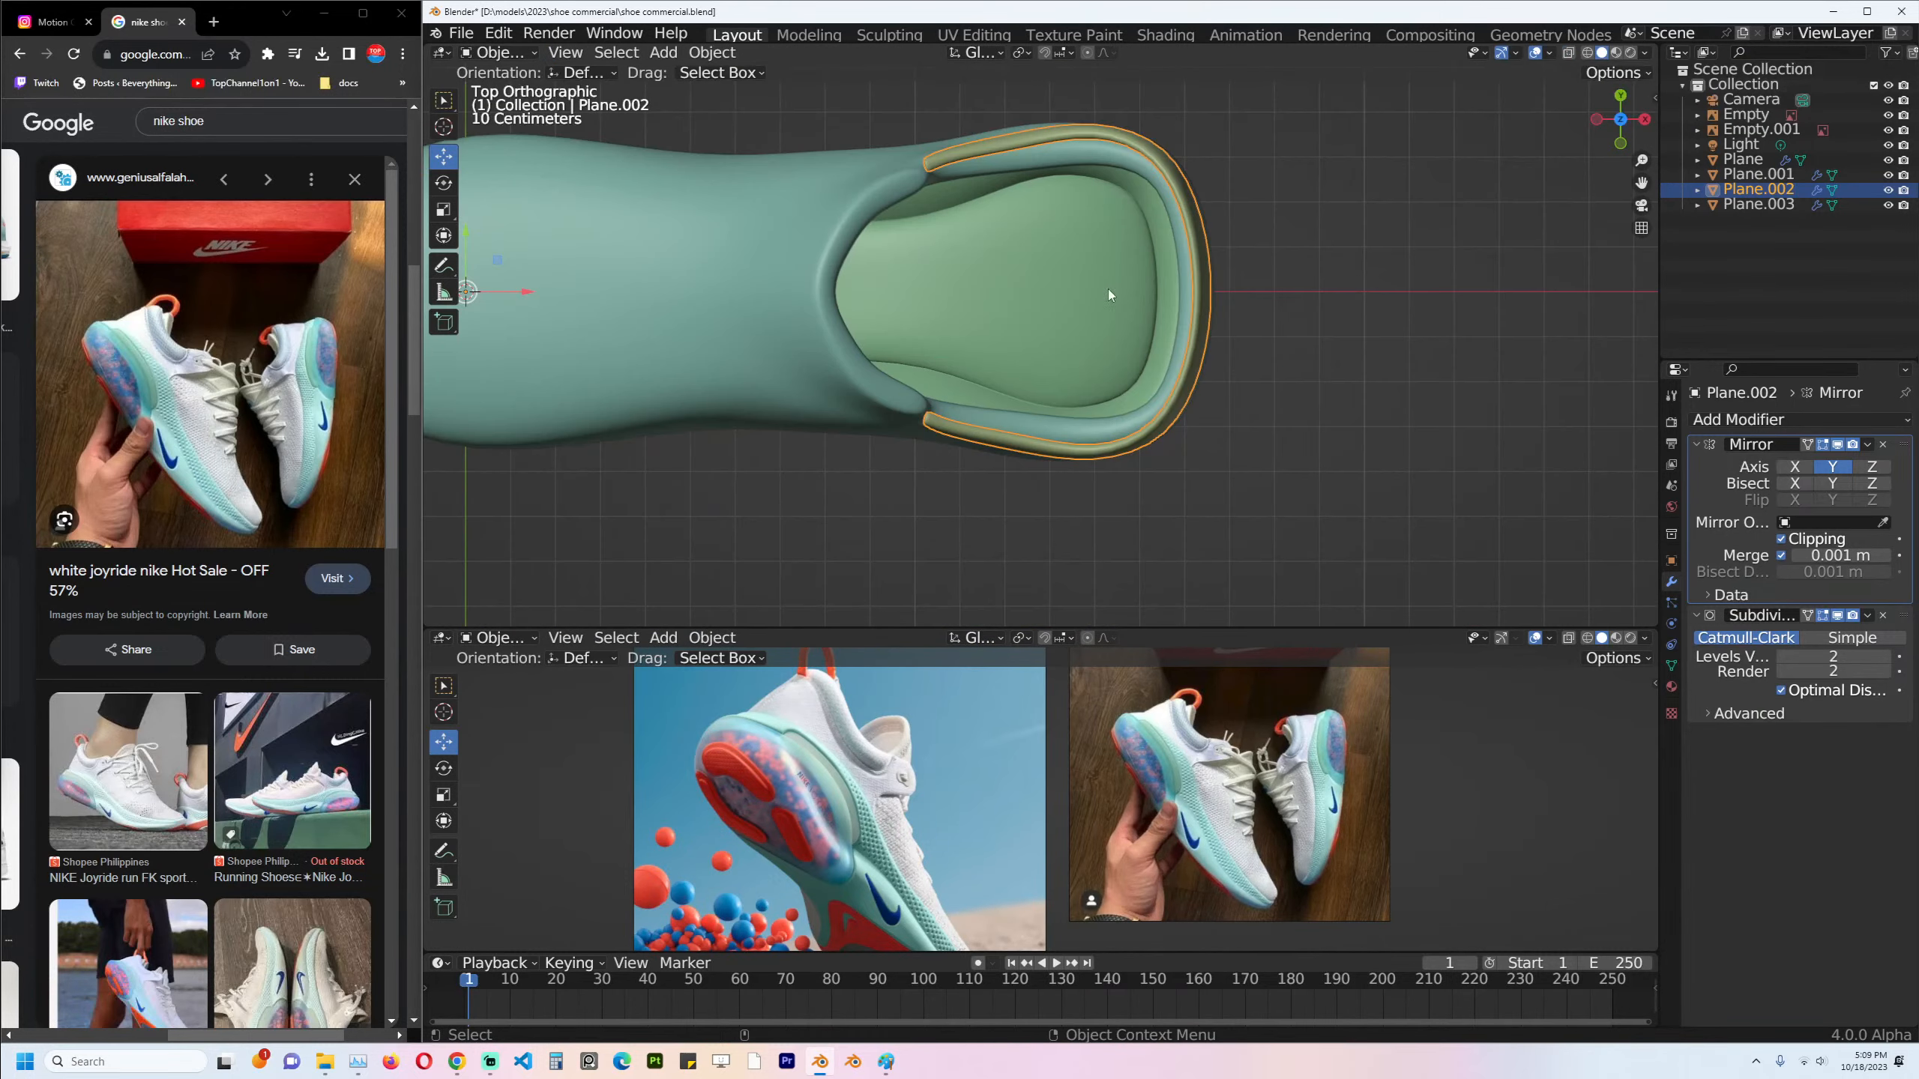
pyautogui.moveTo(1281, 255); pyautogui.dragTo(1259, 480)
pyautogui.press('Tab')
pyautogui.hotkey('alt', 'z')
pyautogui.hotkey('alt', 'a')
pyautogui.press('g')
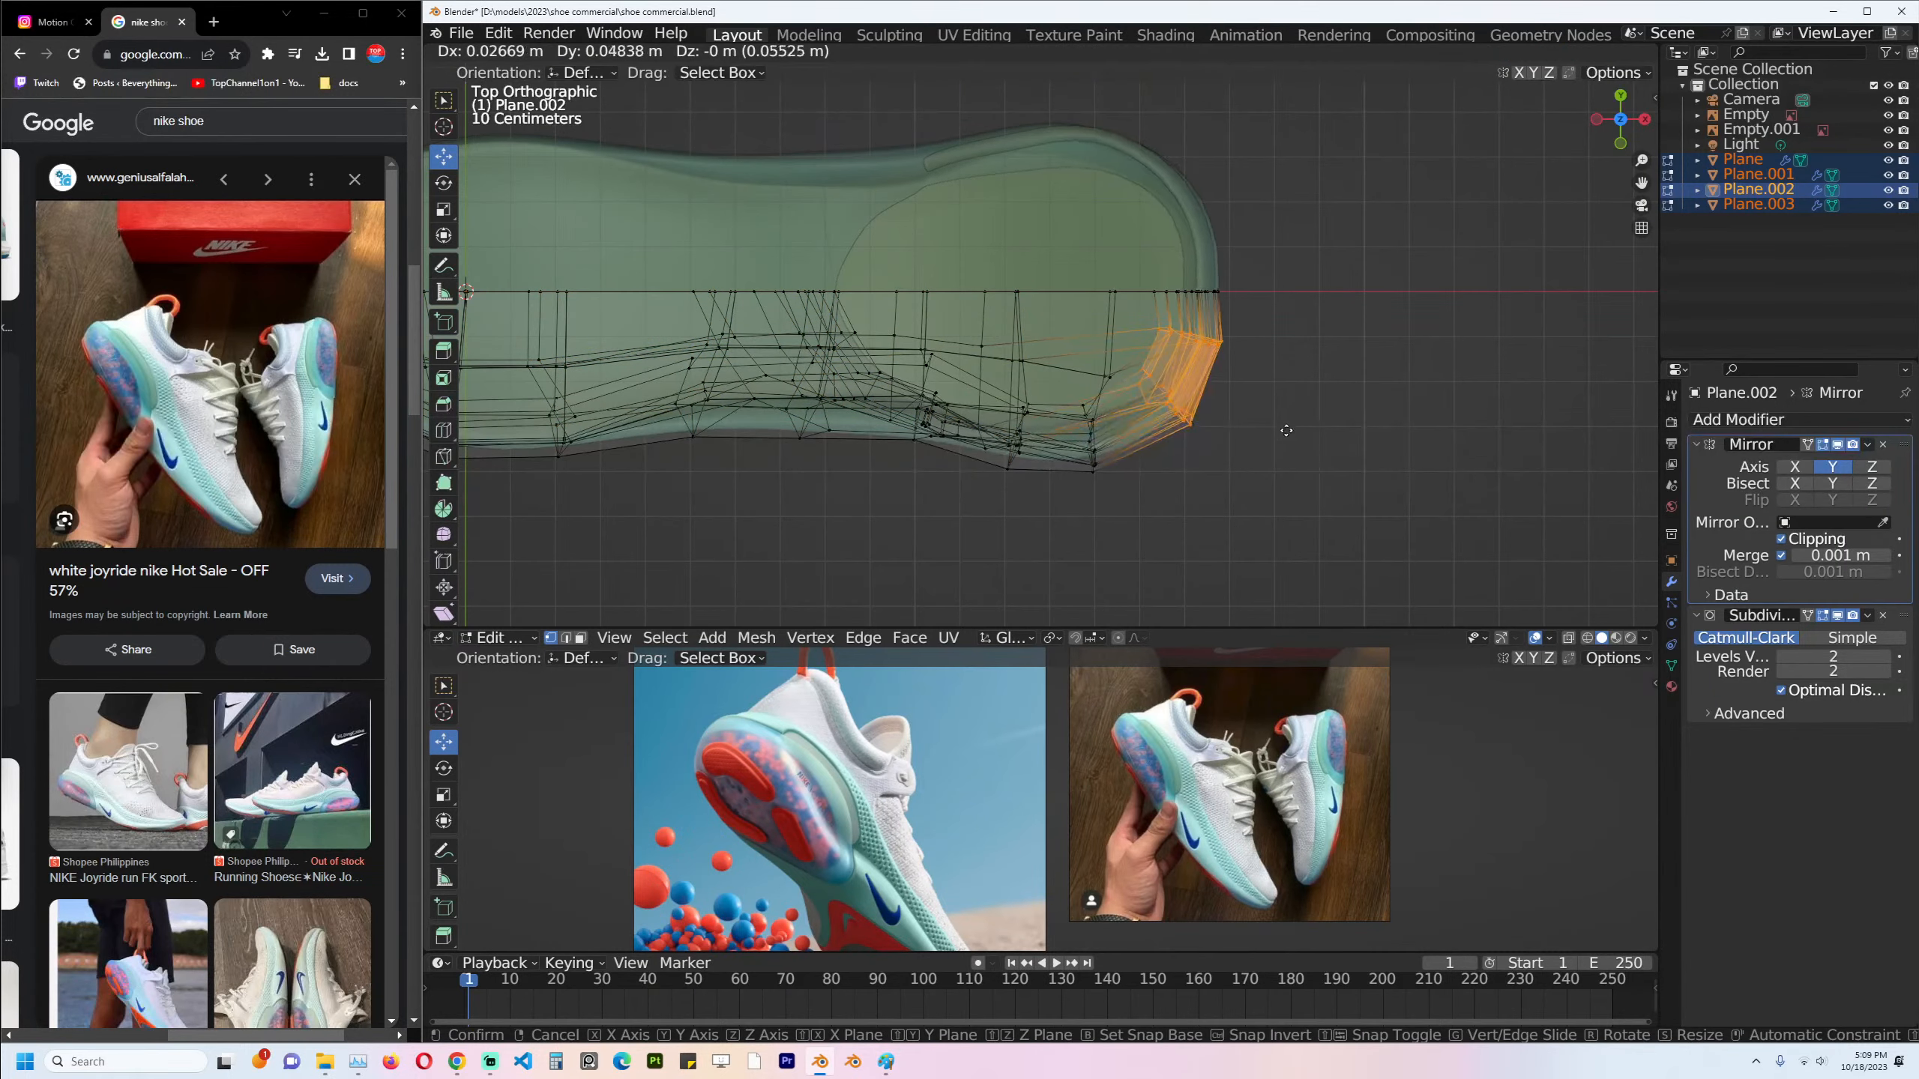
pyautogui.click(1275, 415)
pyautogui.hotkey('alt', 'a')
pyautogui.press('Tab')
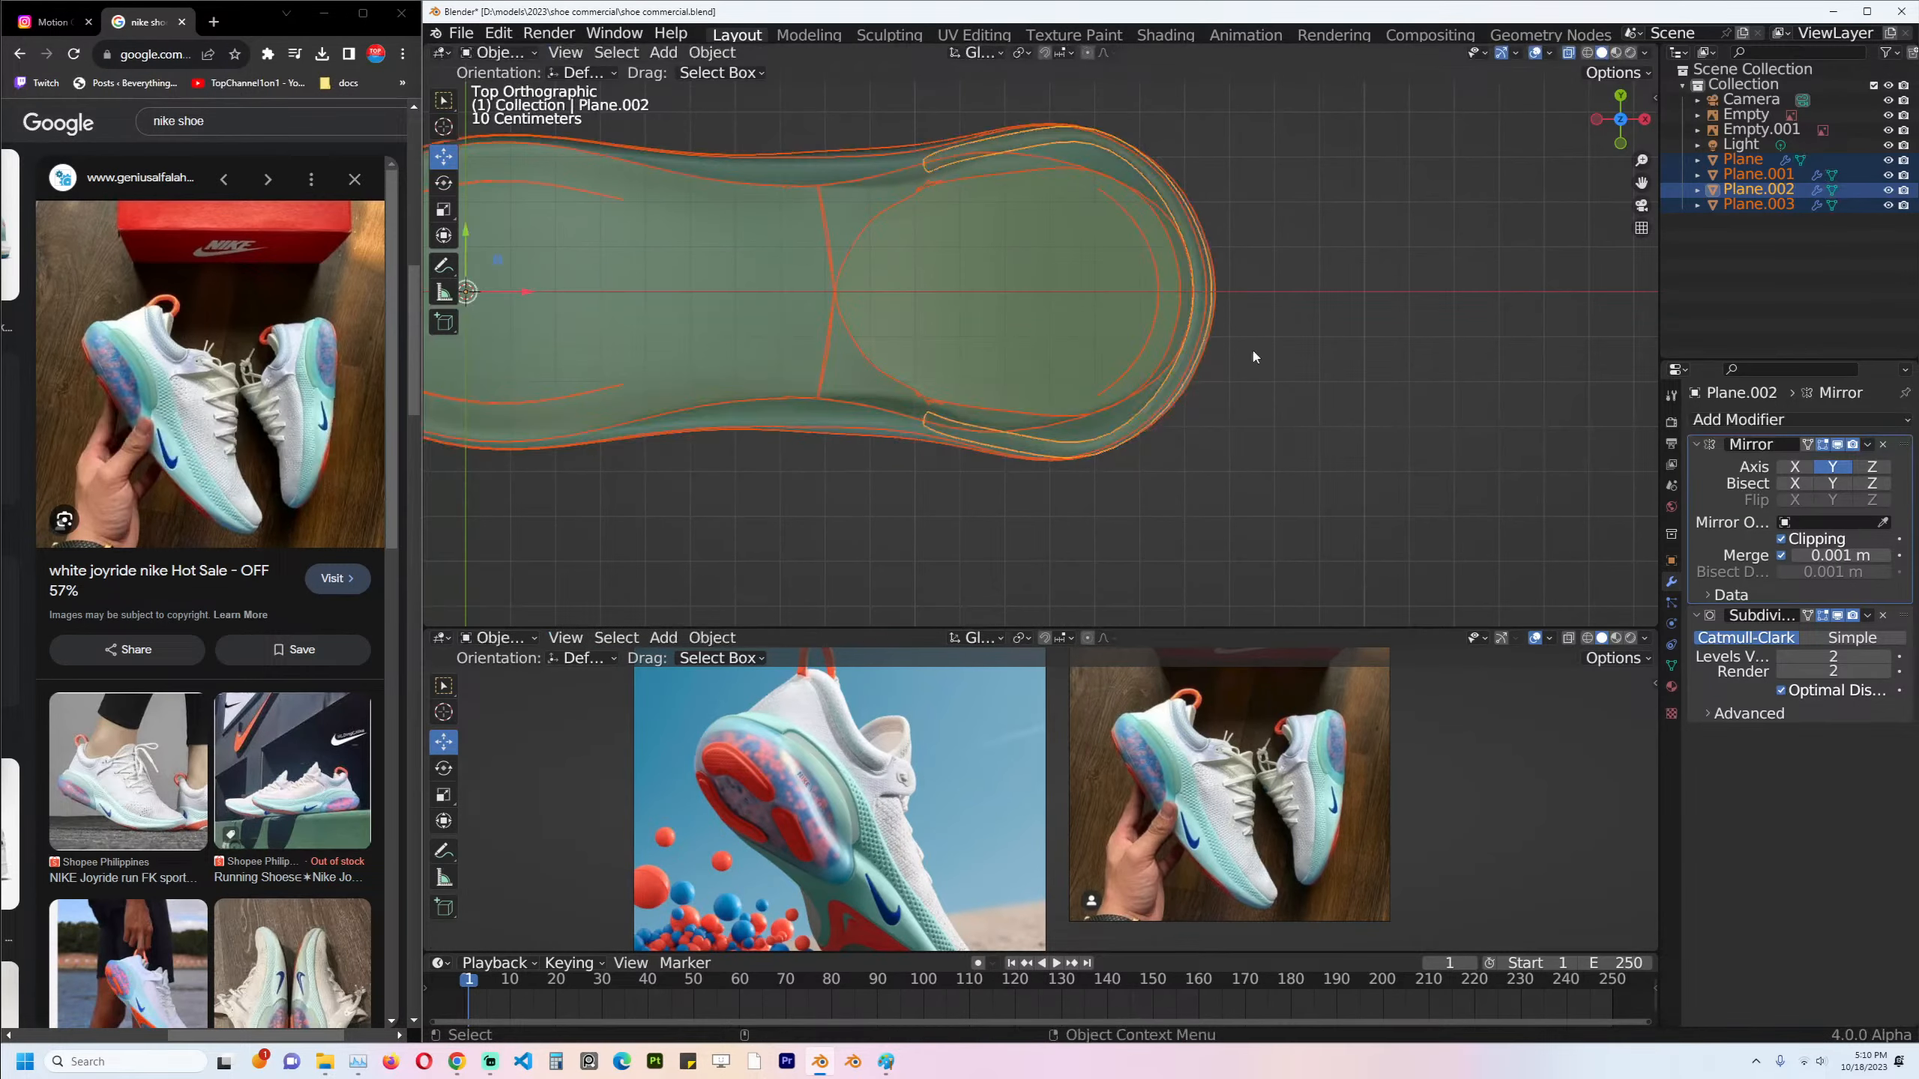
pyautogui.hotkey('alt', 'z')
pyautogui.moveTo(1255, 446); pyautogui.dragTo(1306, 266, button='middle')
# Select a path of faces around the collar's heel and fatten them along their normals.
pyautogui.hotkey('alt', 'a')
pyautogui.press('KP_1')
pyautogui.click(1311, 268)
pyautogui.press('Tab')
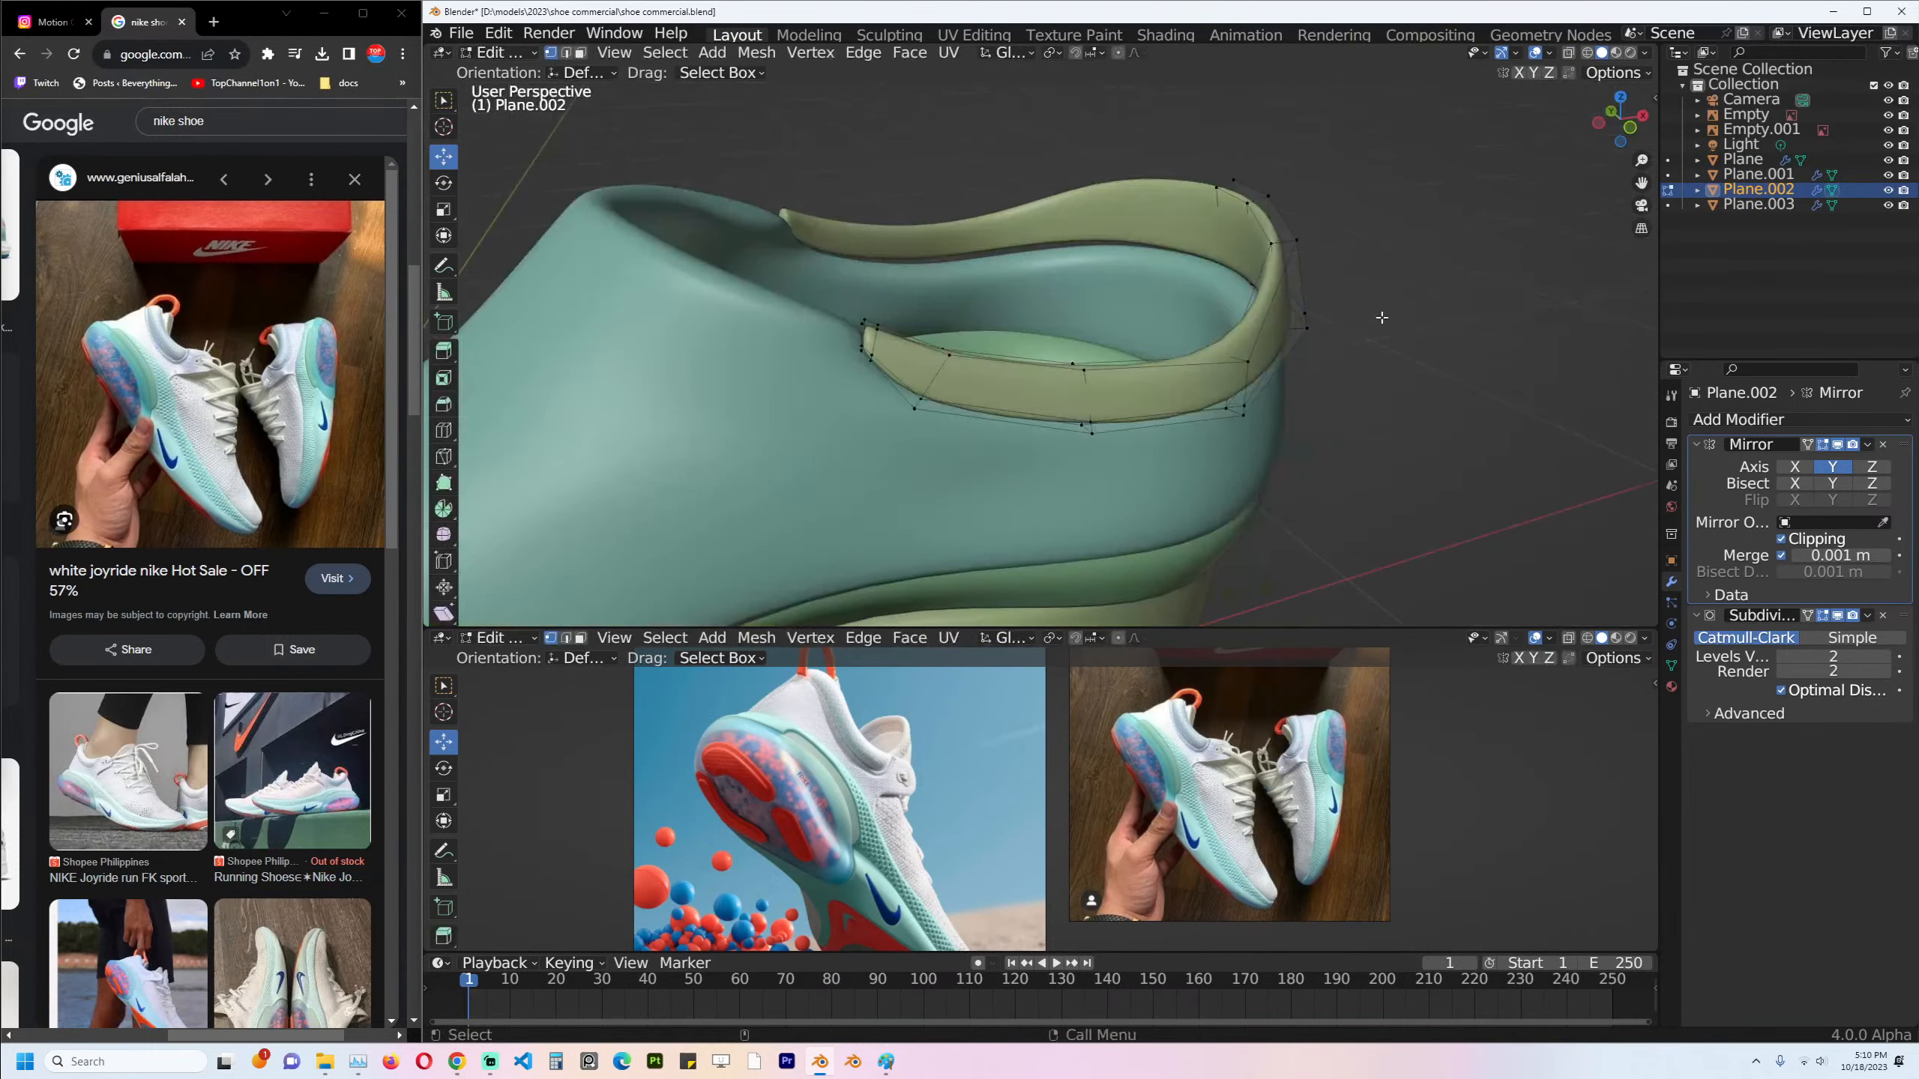
pyautogui.click(1221, 210)
pyautogui.moveTo(1221, 211)
pyautogui.mouseDown(button='middle')
pyautogui.moveTo(1311, 240)
pyautogui.moveTo(1191, 216)
pyautogui.mouseUp(button='middle')
pyautogui.keyDown('ctrl'); pyautogui.click(1141, 196); pyautogui.keyUp('ctrl')
pyautogui.hotkey('alt', 's')
pyautogui.click(1268, 223)
pyautogui.press('Tab')
# Move the upper vertices at the collar's front tip and the neighbouring edge up and toward the heel.
pyautogui.click(1259, 405)
pyautogui.press('KP_1')
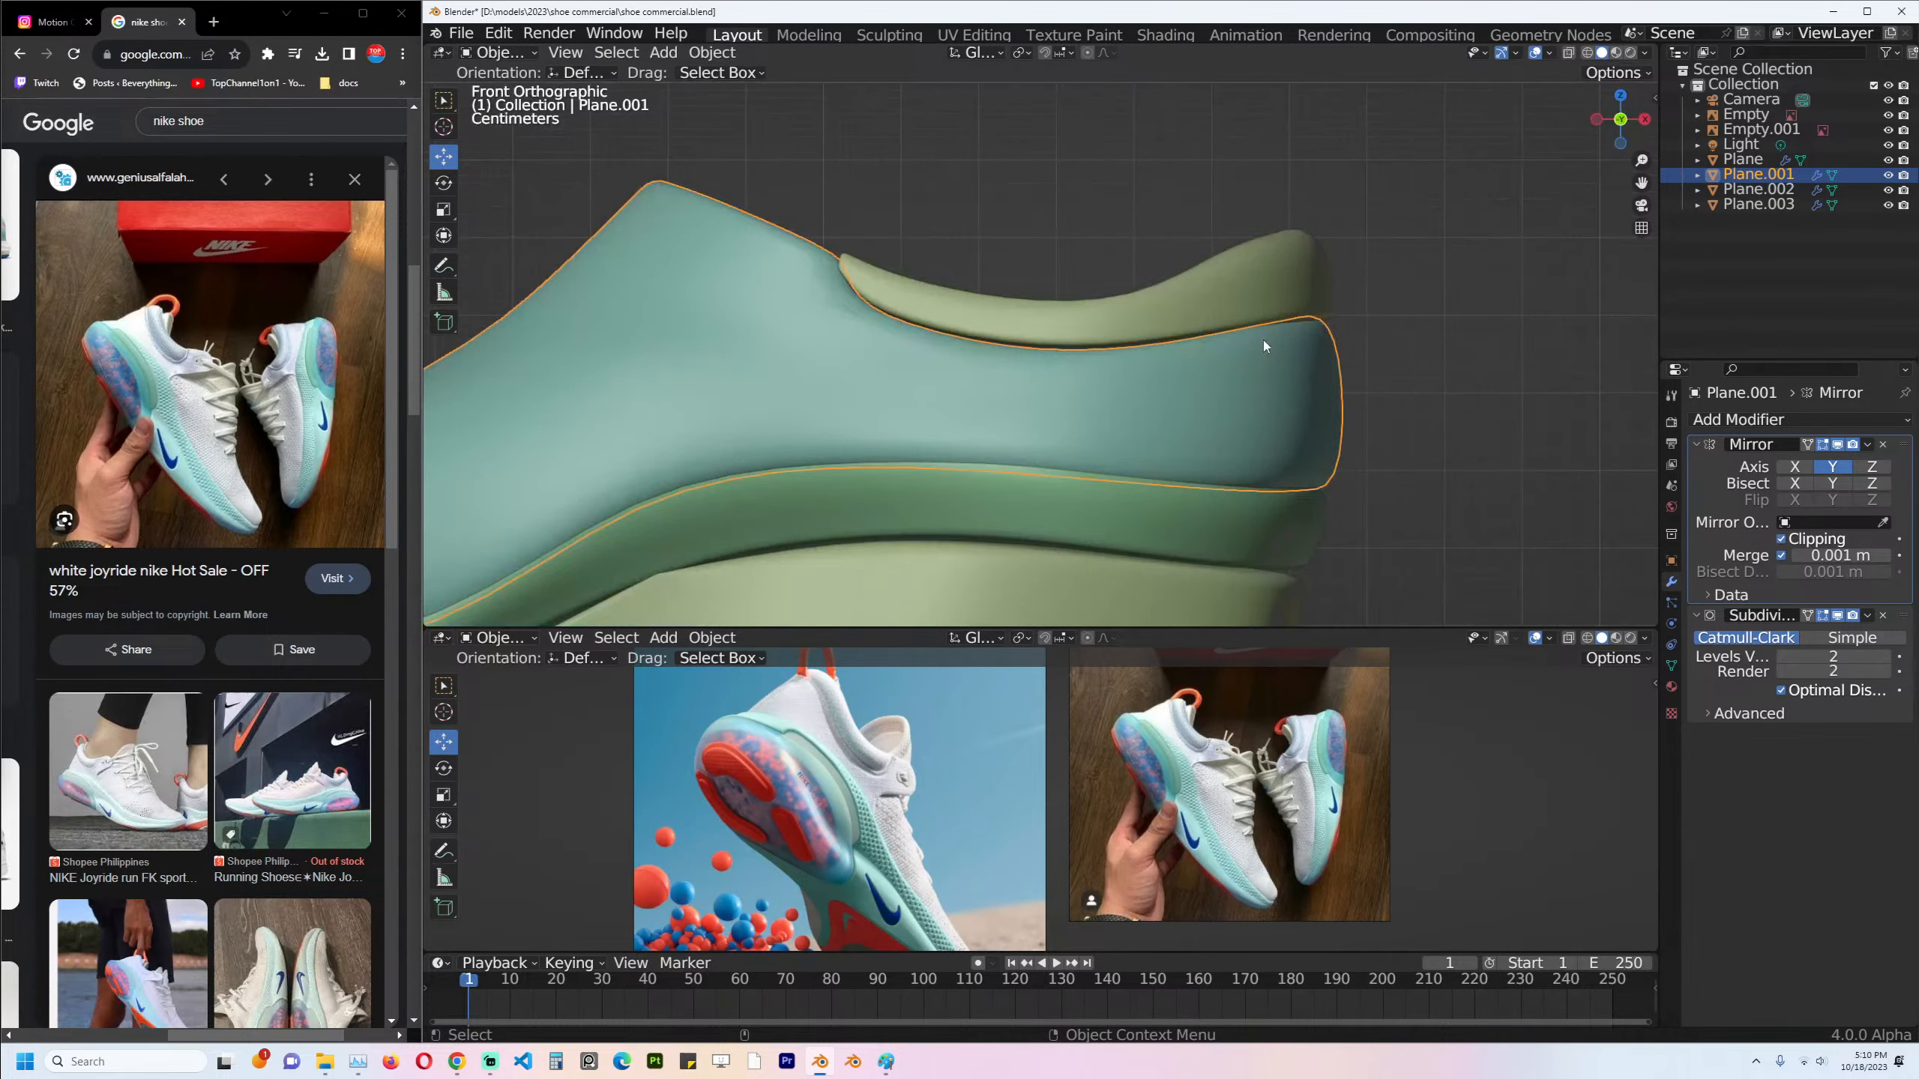
pyautogui.keyDown('shift'); pyautogui.moveTo(1312, 324); pyautogui.dragTo(1236, 383, button='middle'); pyautogui.keyUp('shift')
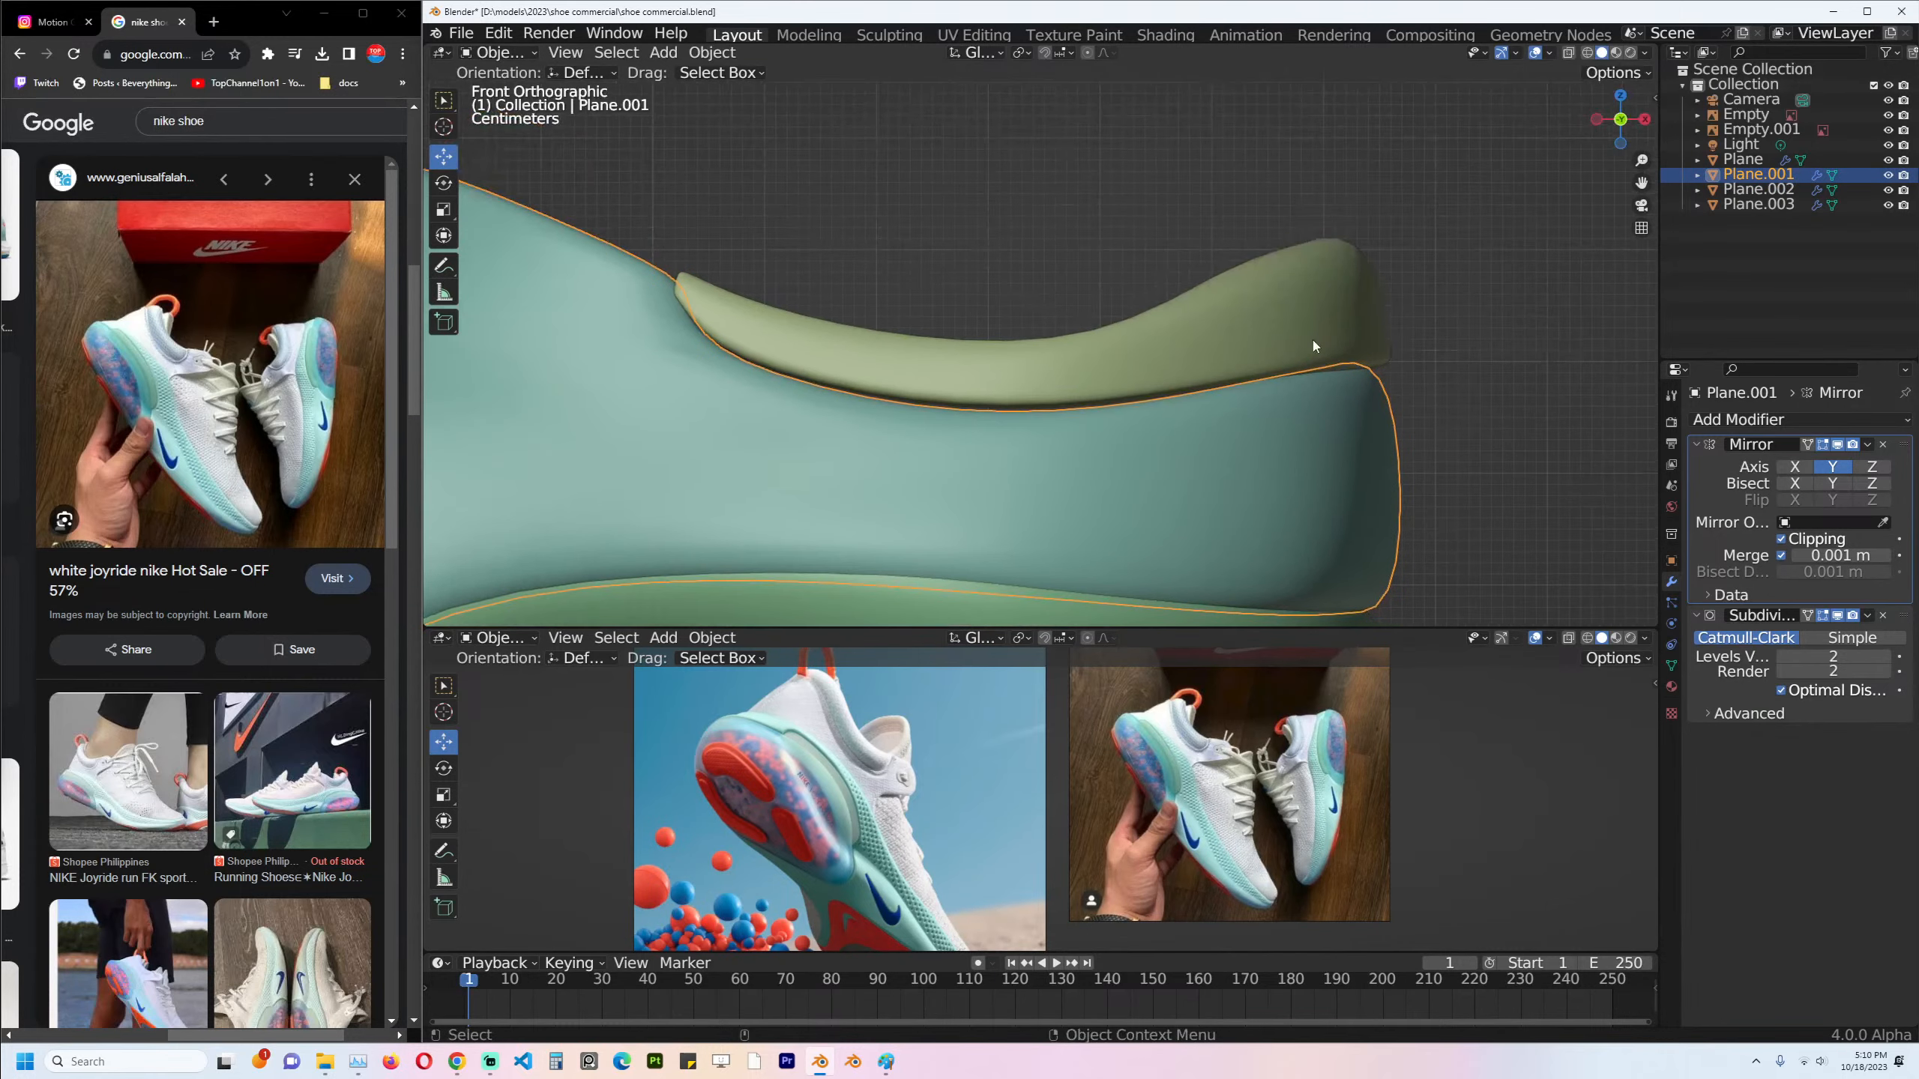
pyautogui.click(1288, 314)
pyautogui.press('Tab')
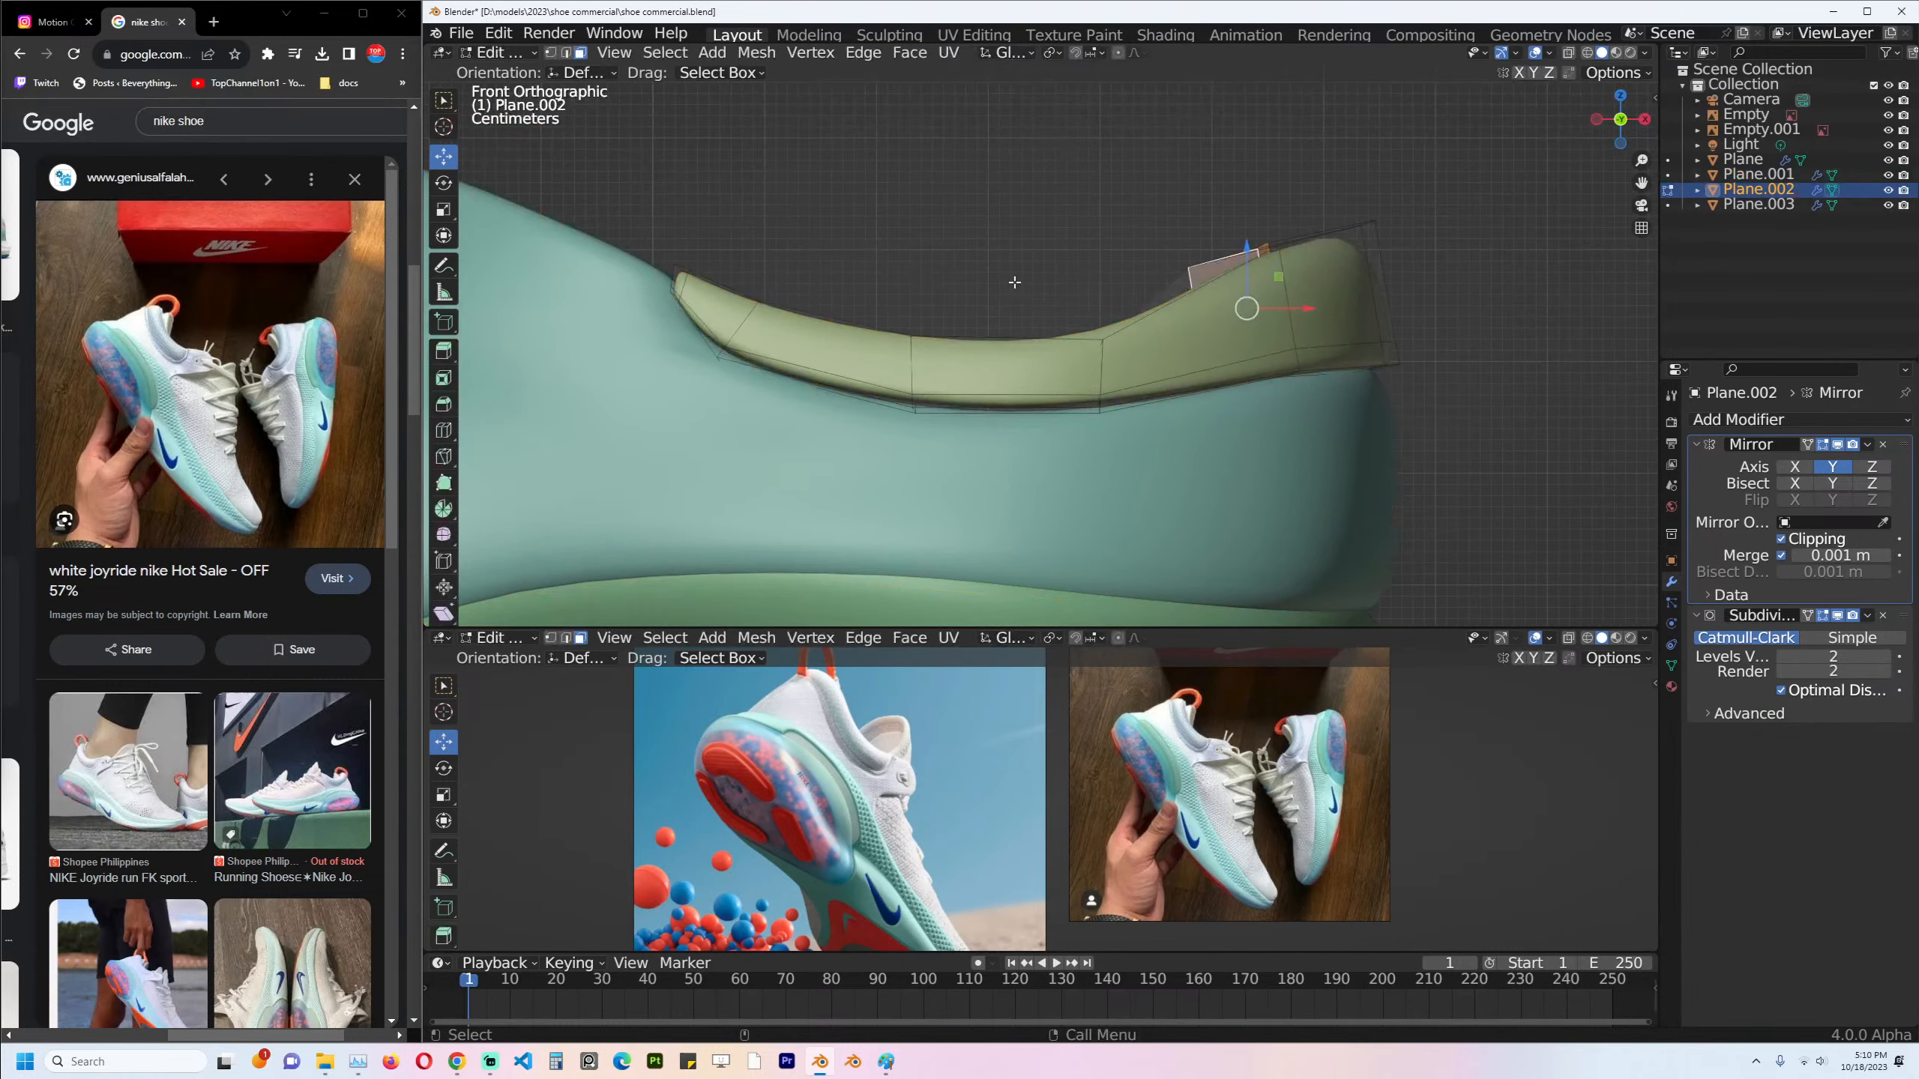
pyautogui.hotkey('alt', 'z')
pyautogui.keyDown('alt'); pyautogui.click(699, 252); pyautogui.keyUp('alt')
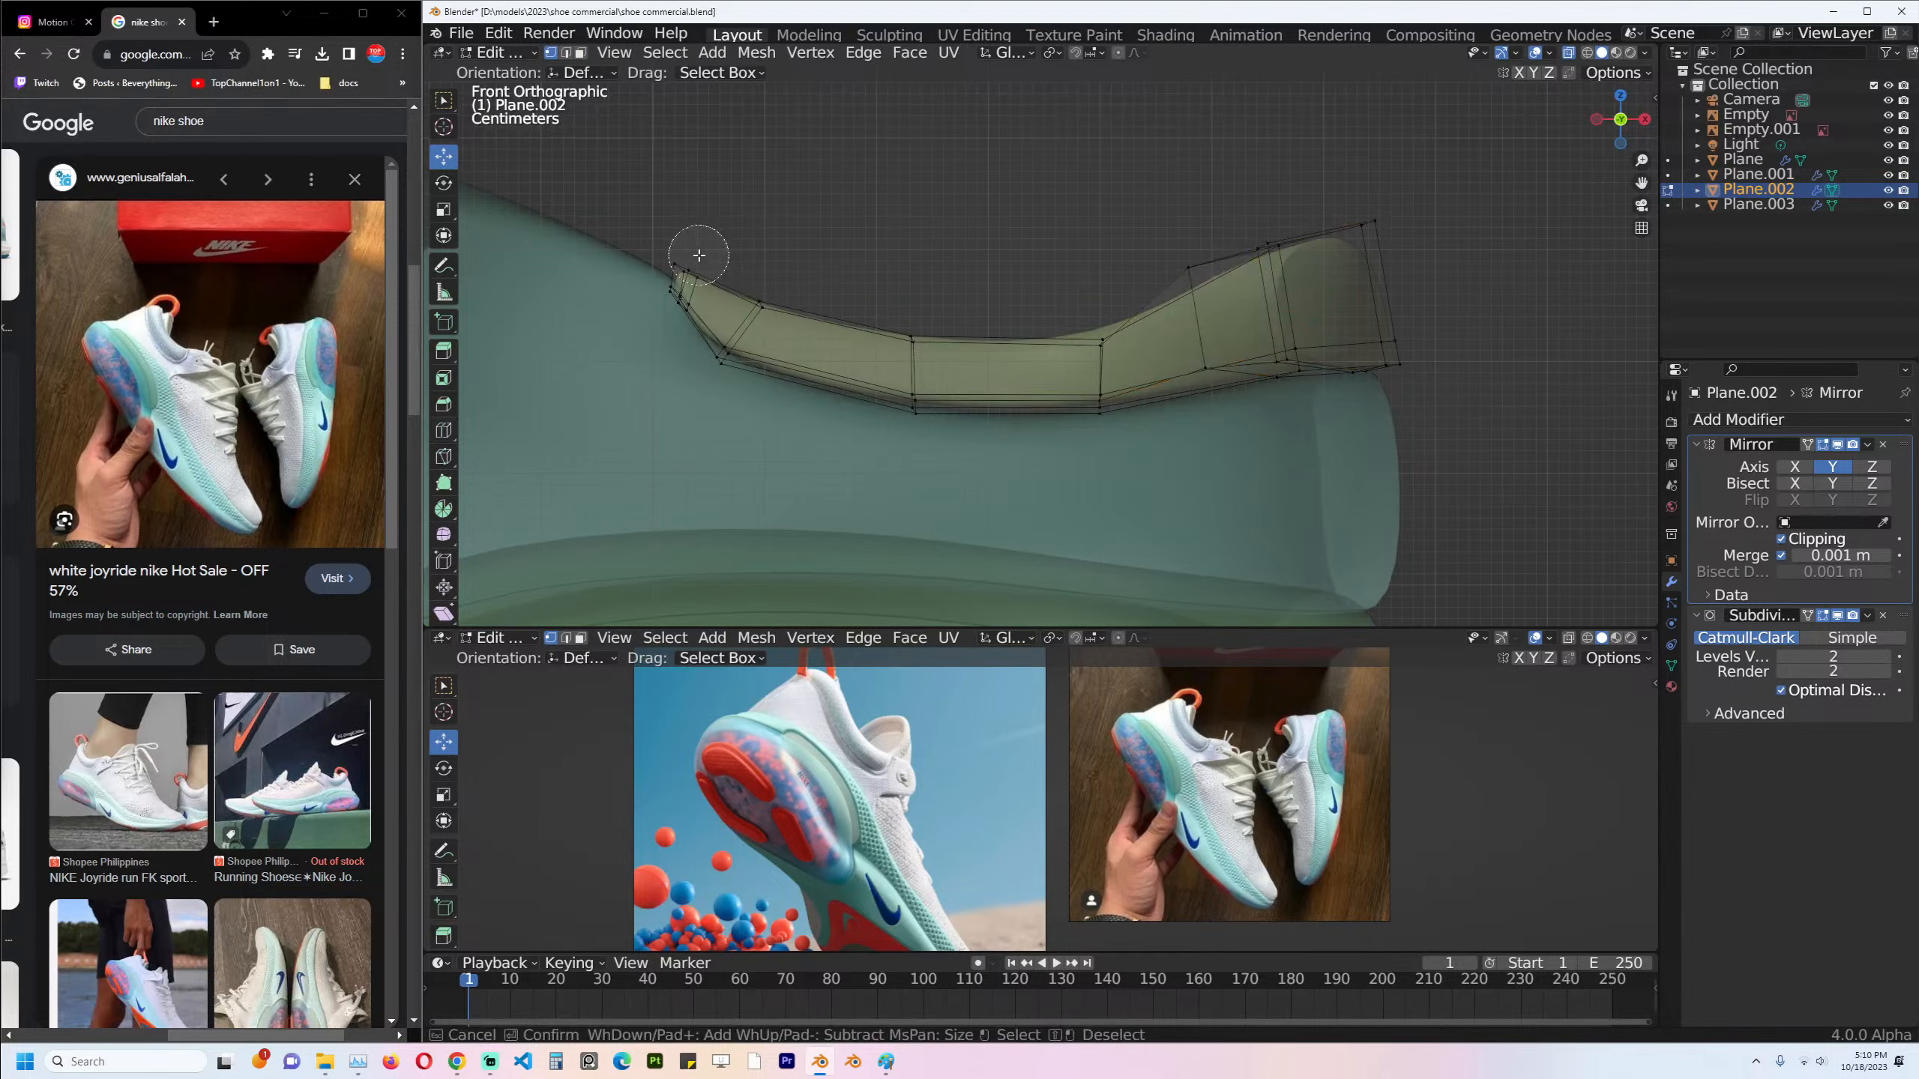
pyautogui.press('g')
pyautogui.click(769, 255)
pyautogui.press('c')
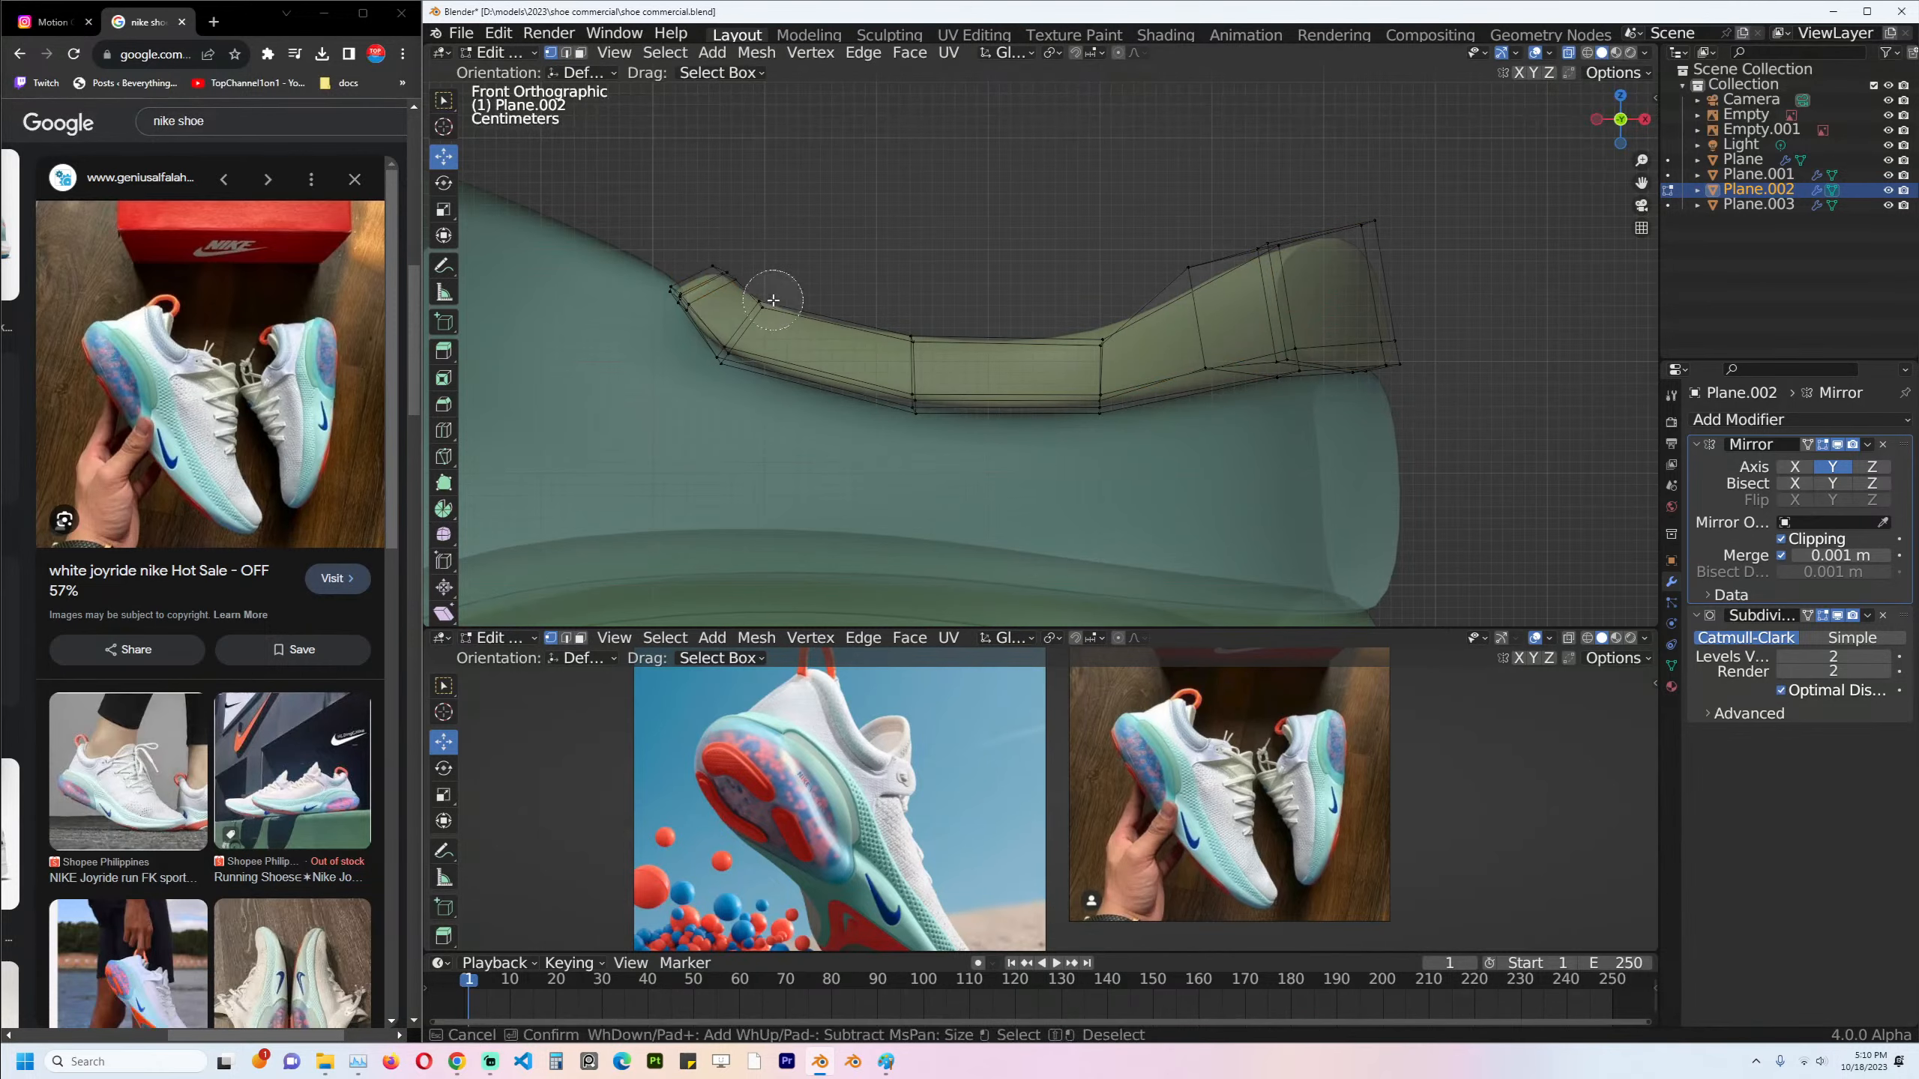
pyautogui.rightClick(793, 280)
pyautogui.press('g')
pyautogui.click(882, 259)
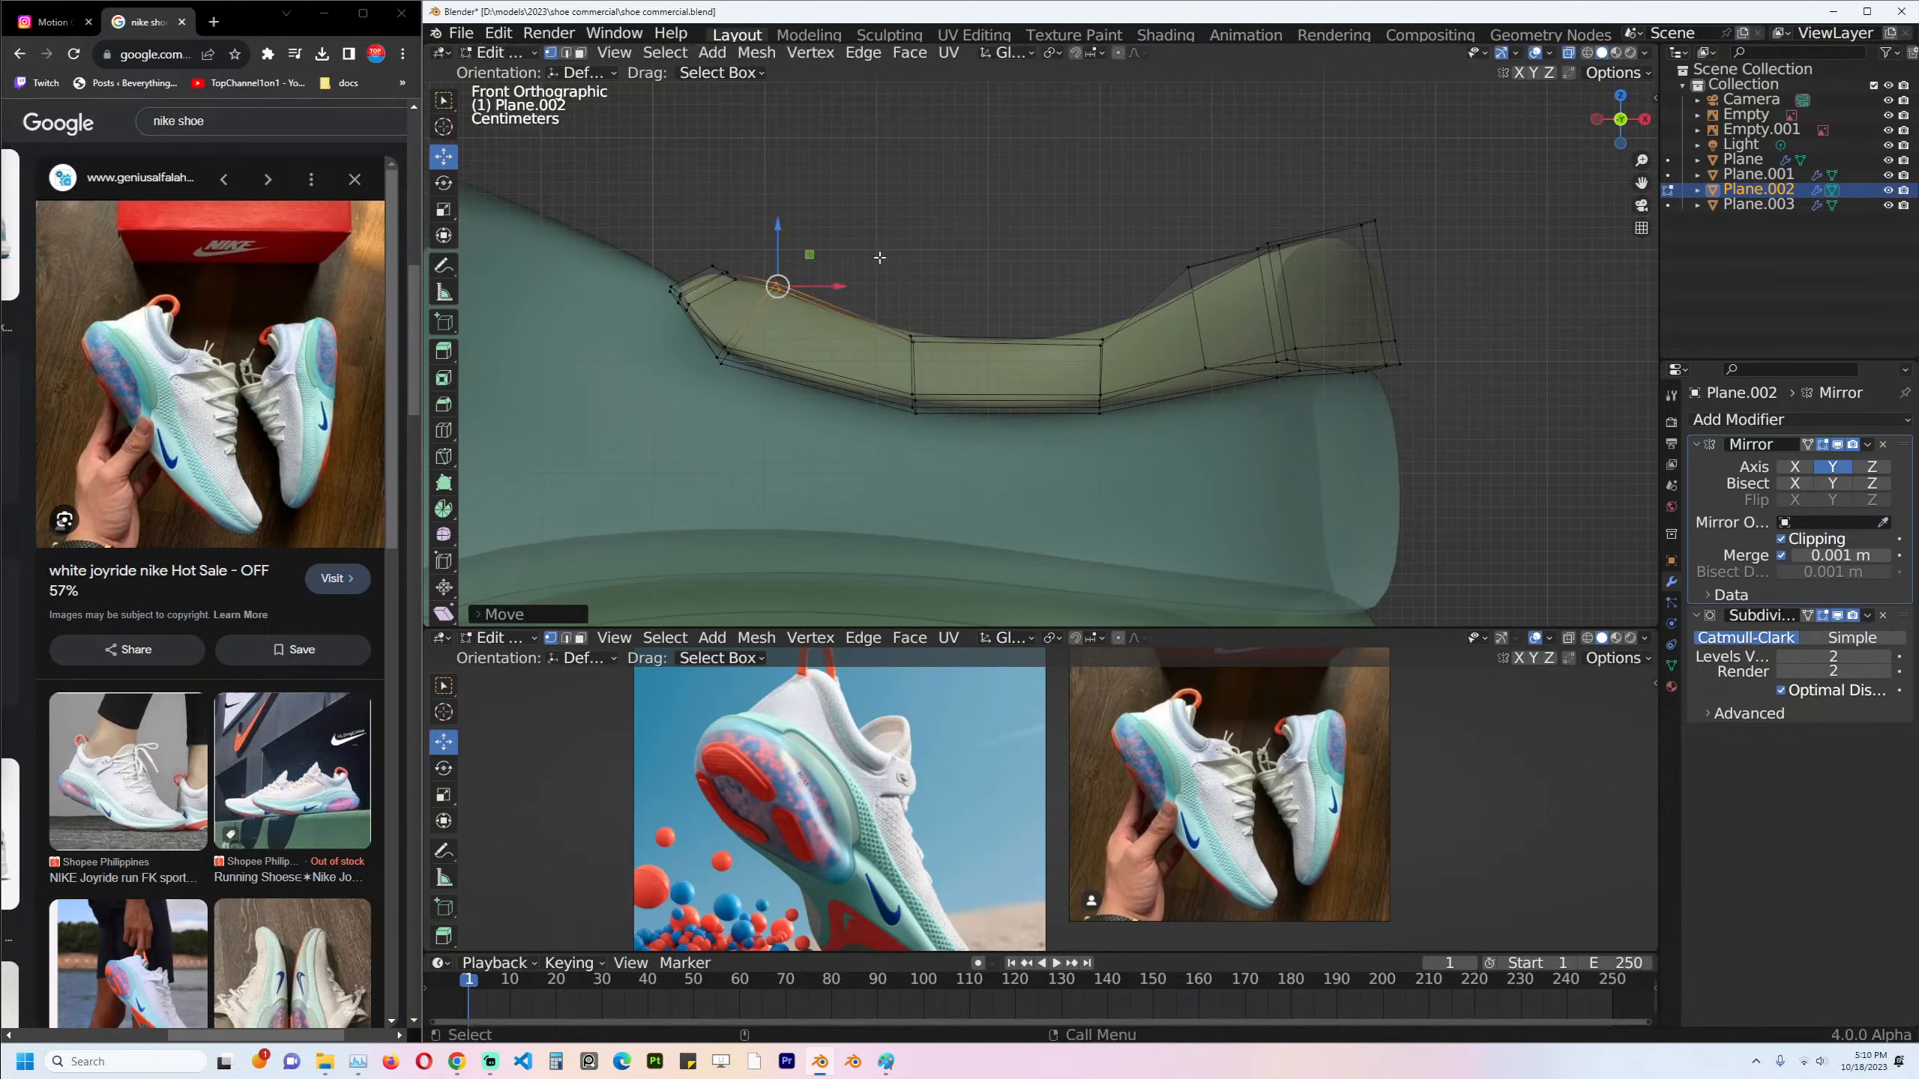
# Raise the two upper-edge vertex groups along the middle of the collar to make the side taller.
pyautogui.click(895, 283)
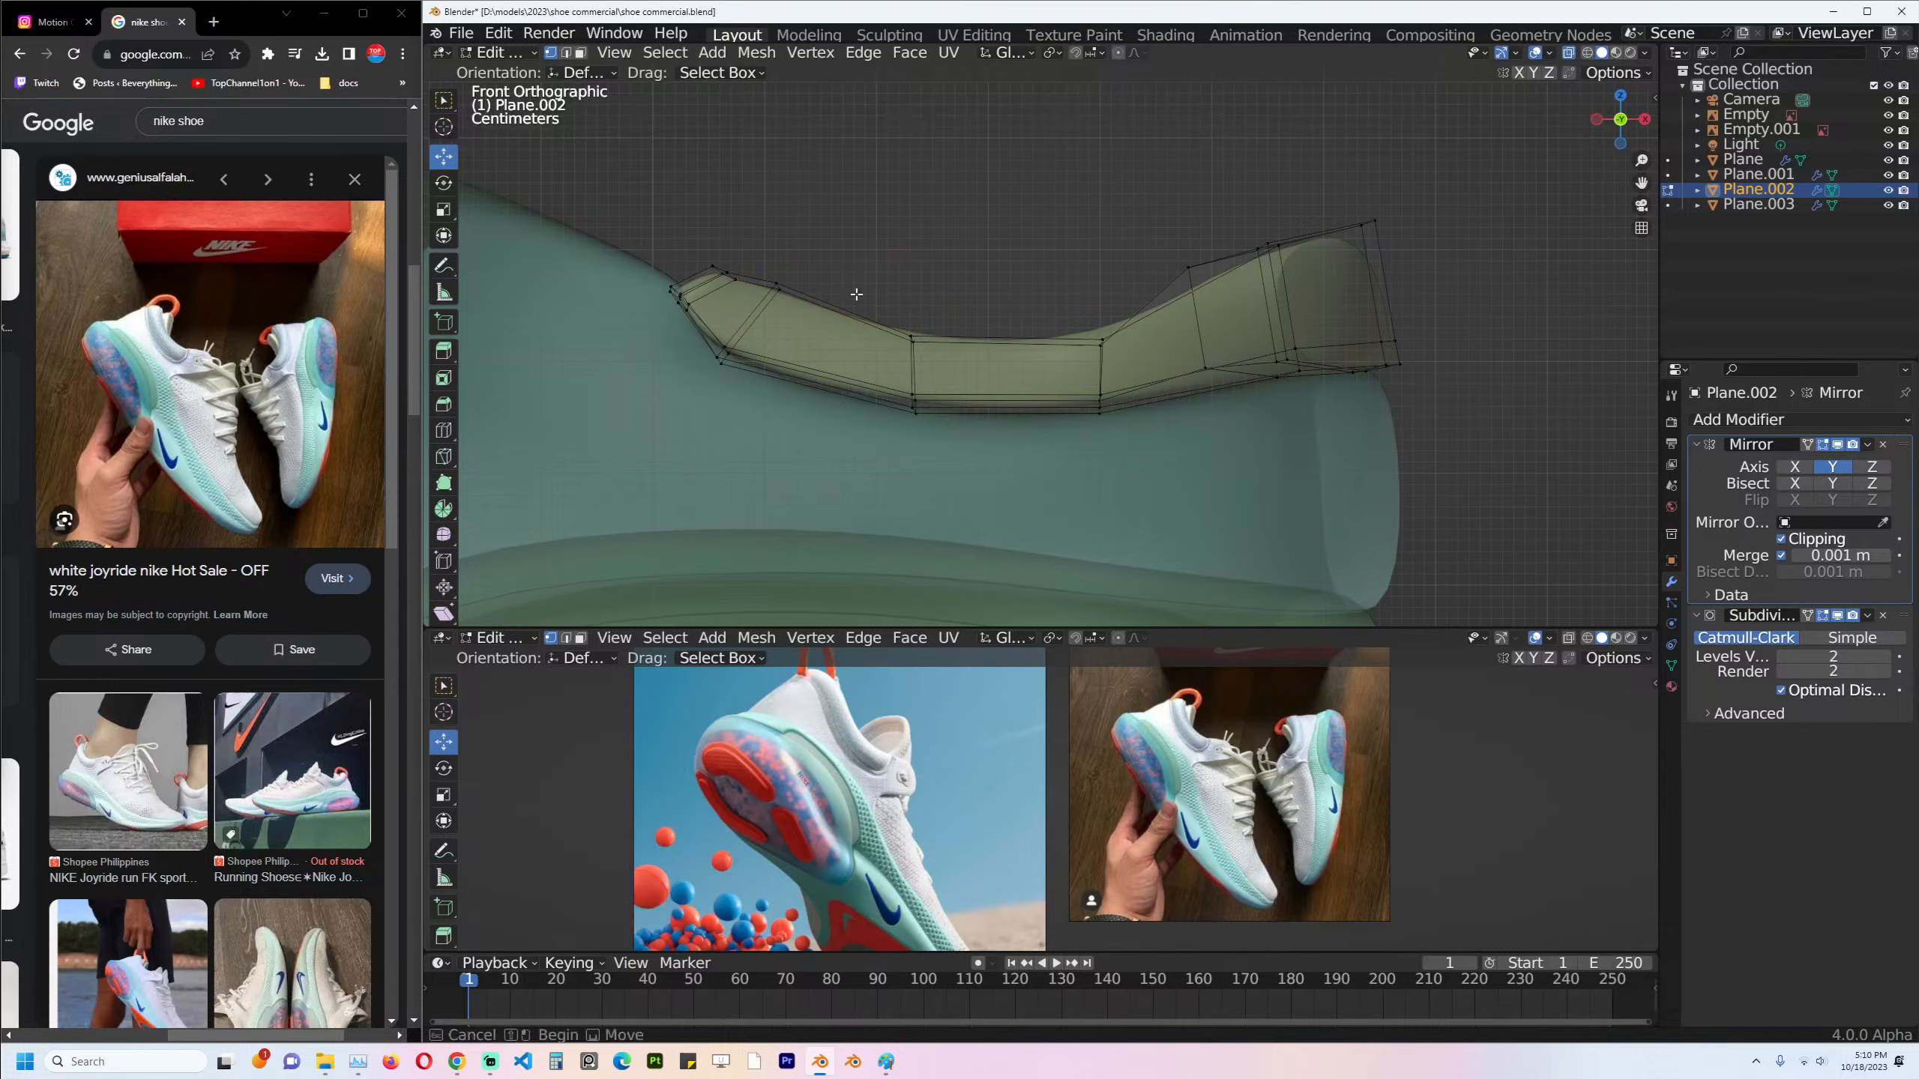
pyautogui.click(914, 338)
pyautogui.press('g')
pyautogui.click(913, 313)
pyautogui.click(1103, 341)
pyautogui.press('g')
pyautogui.click(1128, 351)
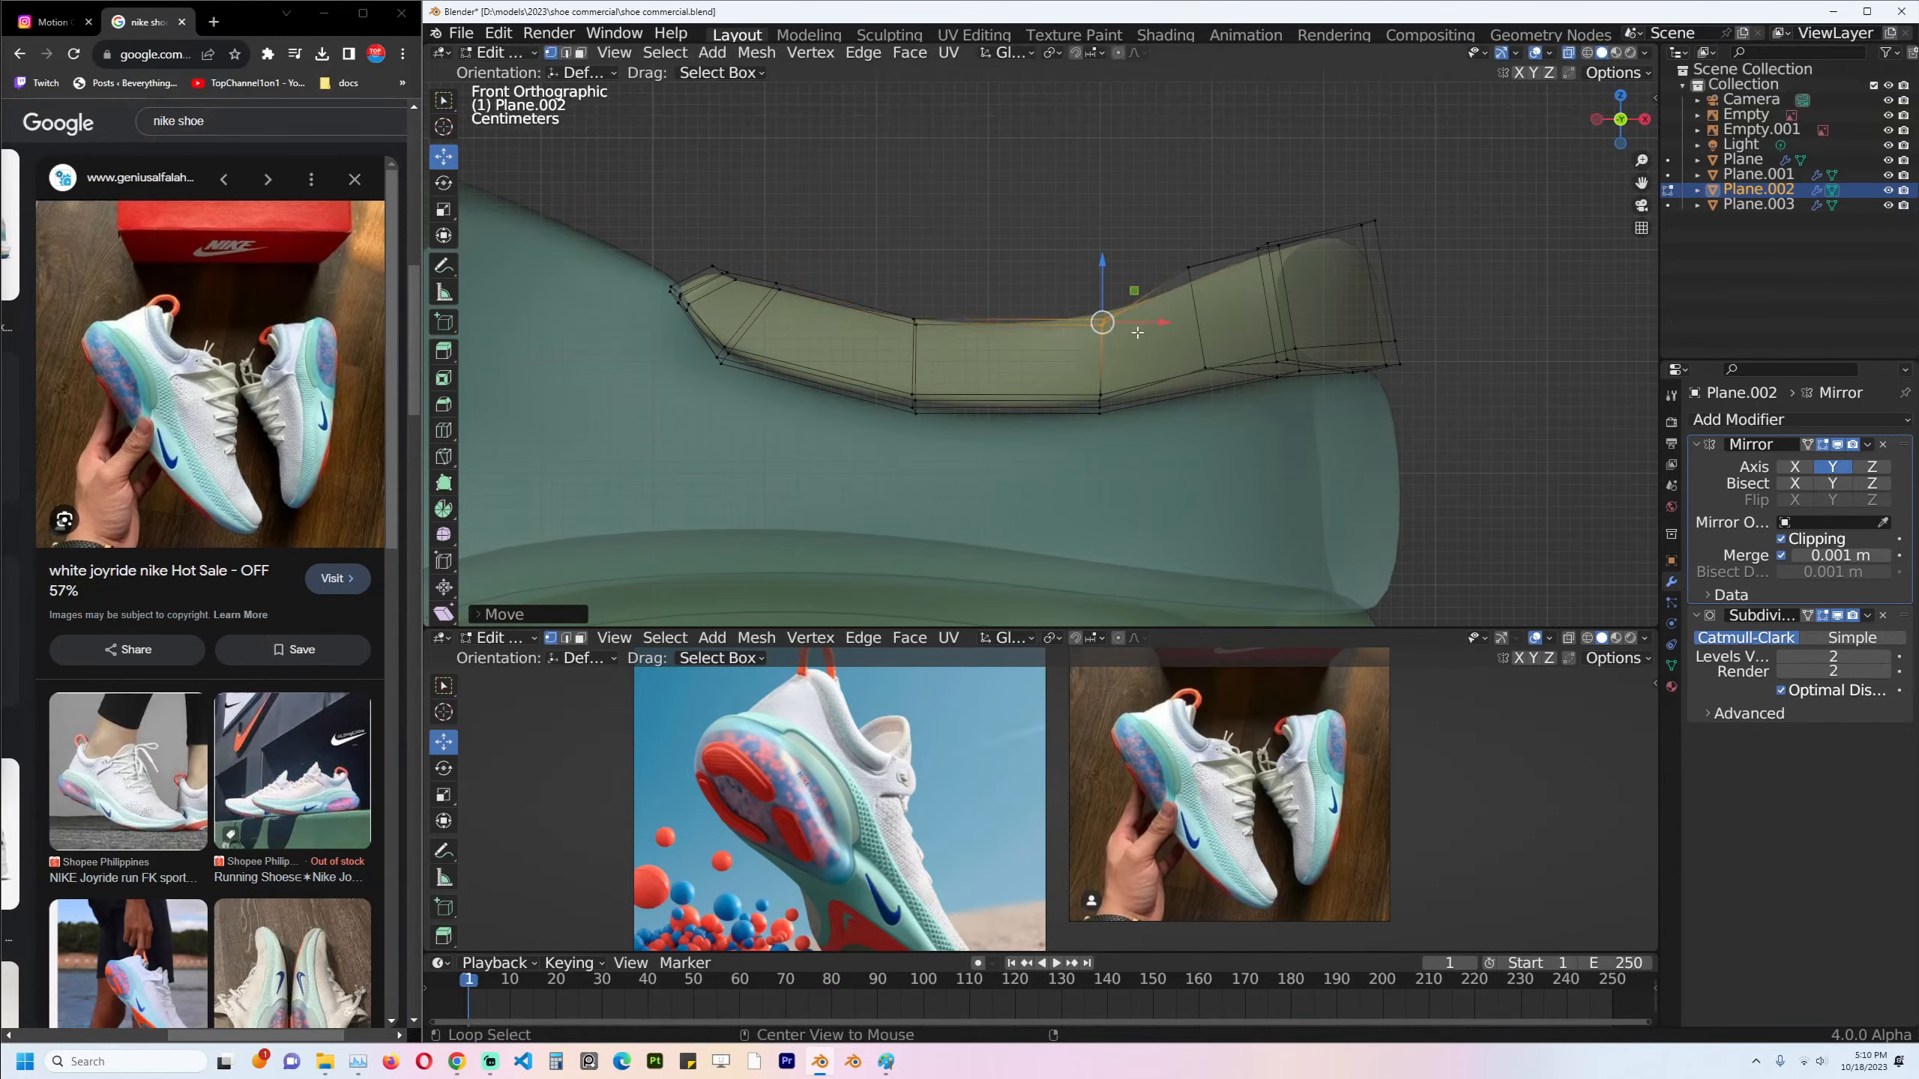
# Select an edge loop running lengthwise around the collar and adjust it along its normals with Shrink/Fatten.
pyautogui.hotkey('alt', 'z')
pyautogui.keyDown('alt'); pyautogui.click(1113, 349); pyautogui.keyUp('alt')
pyautogui.press('g')
pyautogui.press('g')
pyautogui.rightClick(1113, 344)
pyautogui.moveTo(1113, 344); pyautogui.dragTo(1284, 284, button='middle')
pyautogui.hotkey('alt', 's')
pyautogui.click(1257, 316)
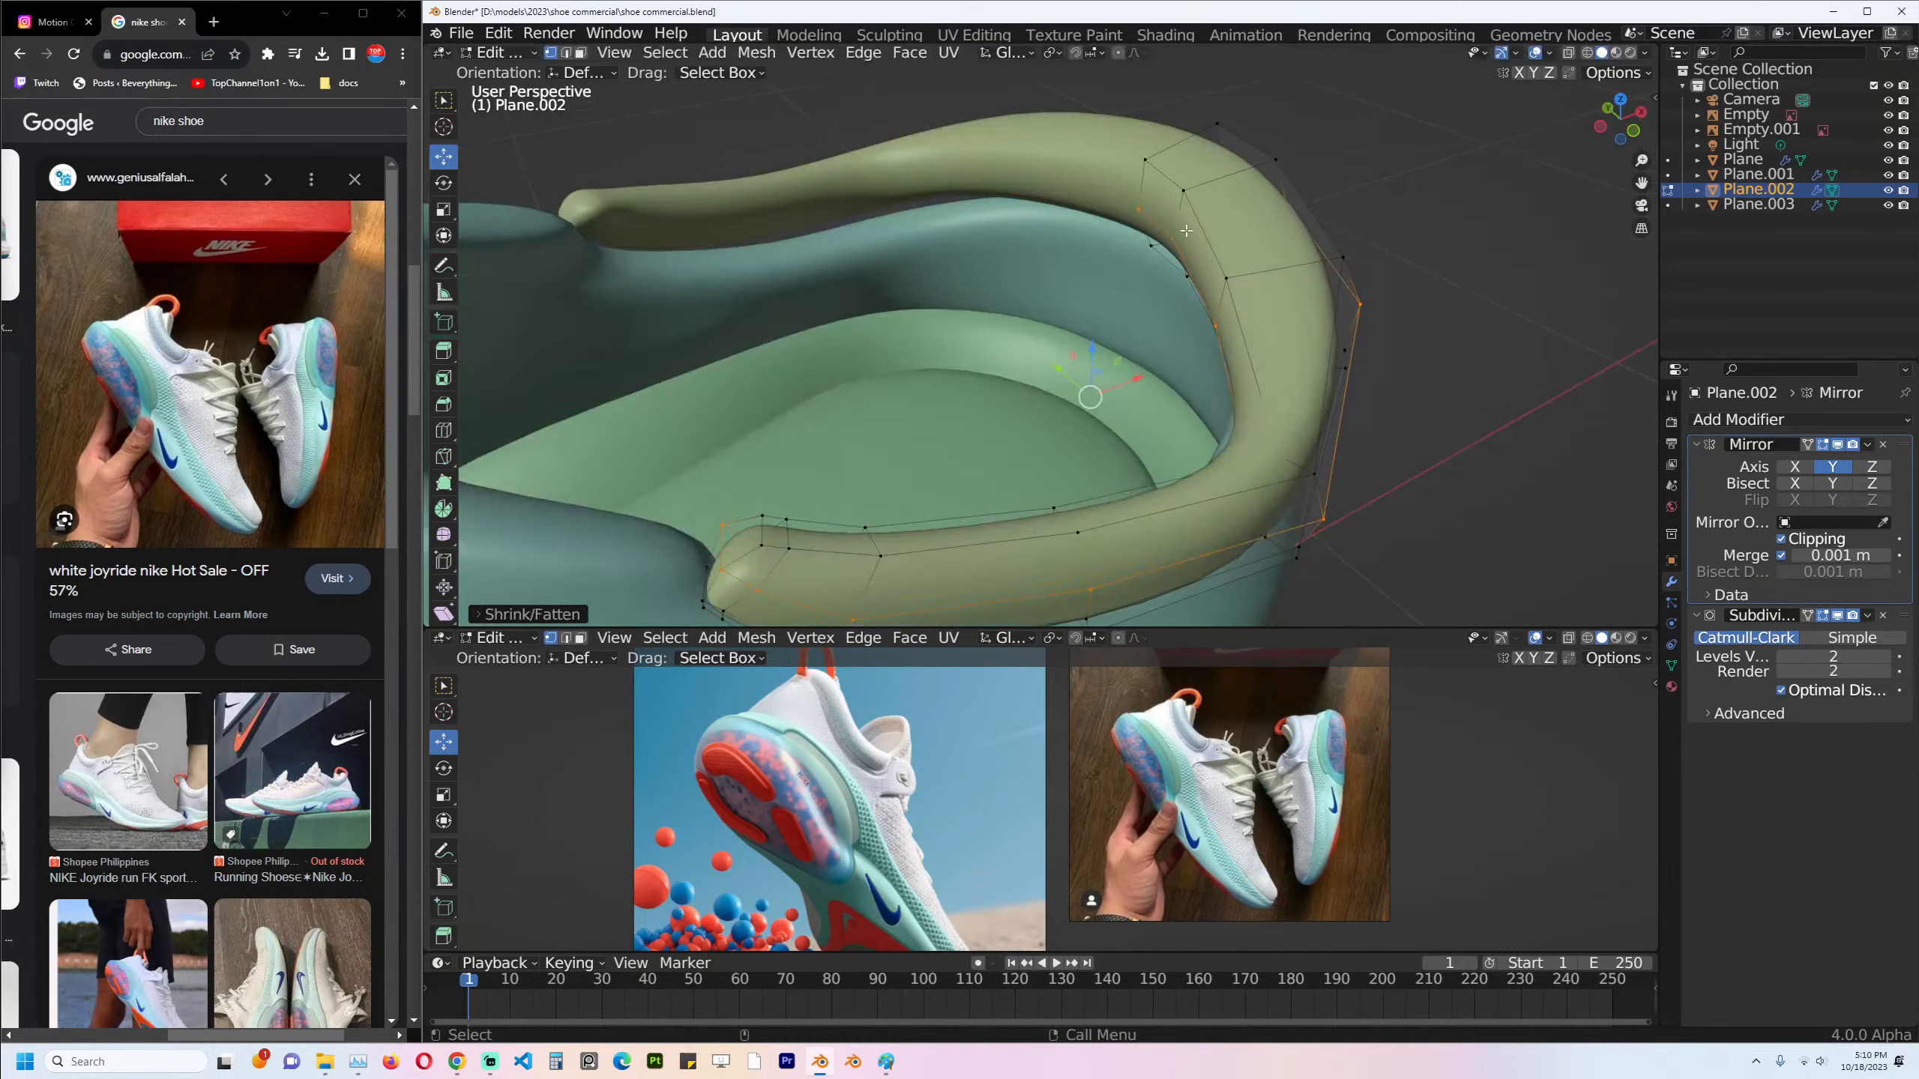
pyautogui.click(1284, 281)
pyautogui.press('g')
pyautogui.rightClick(1290, 279)
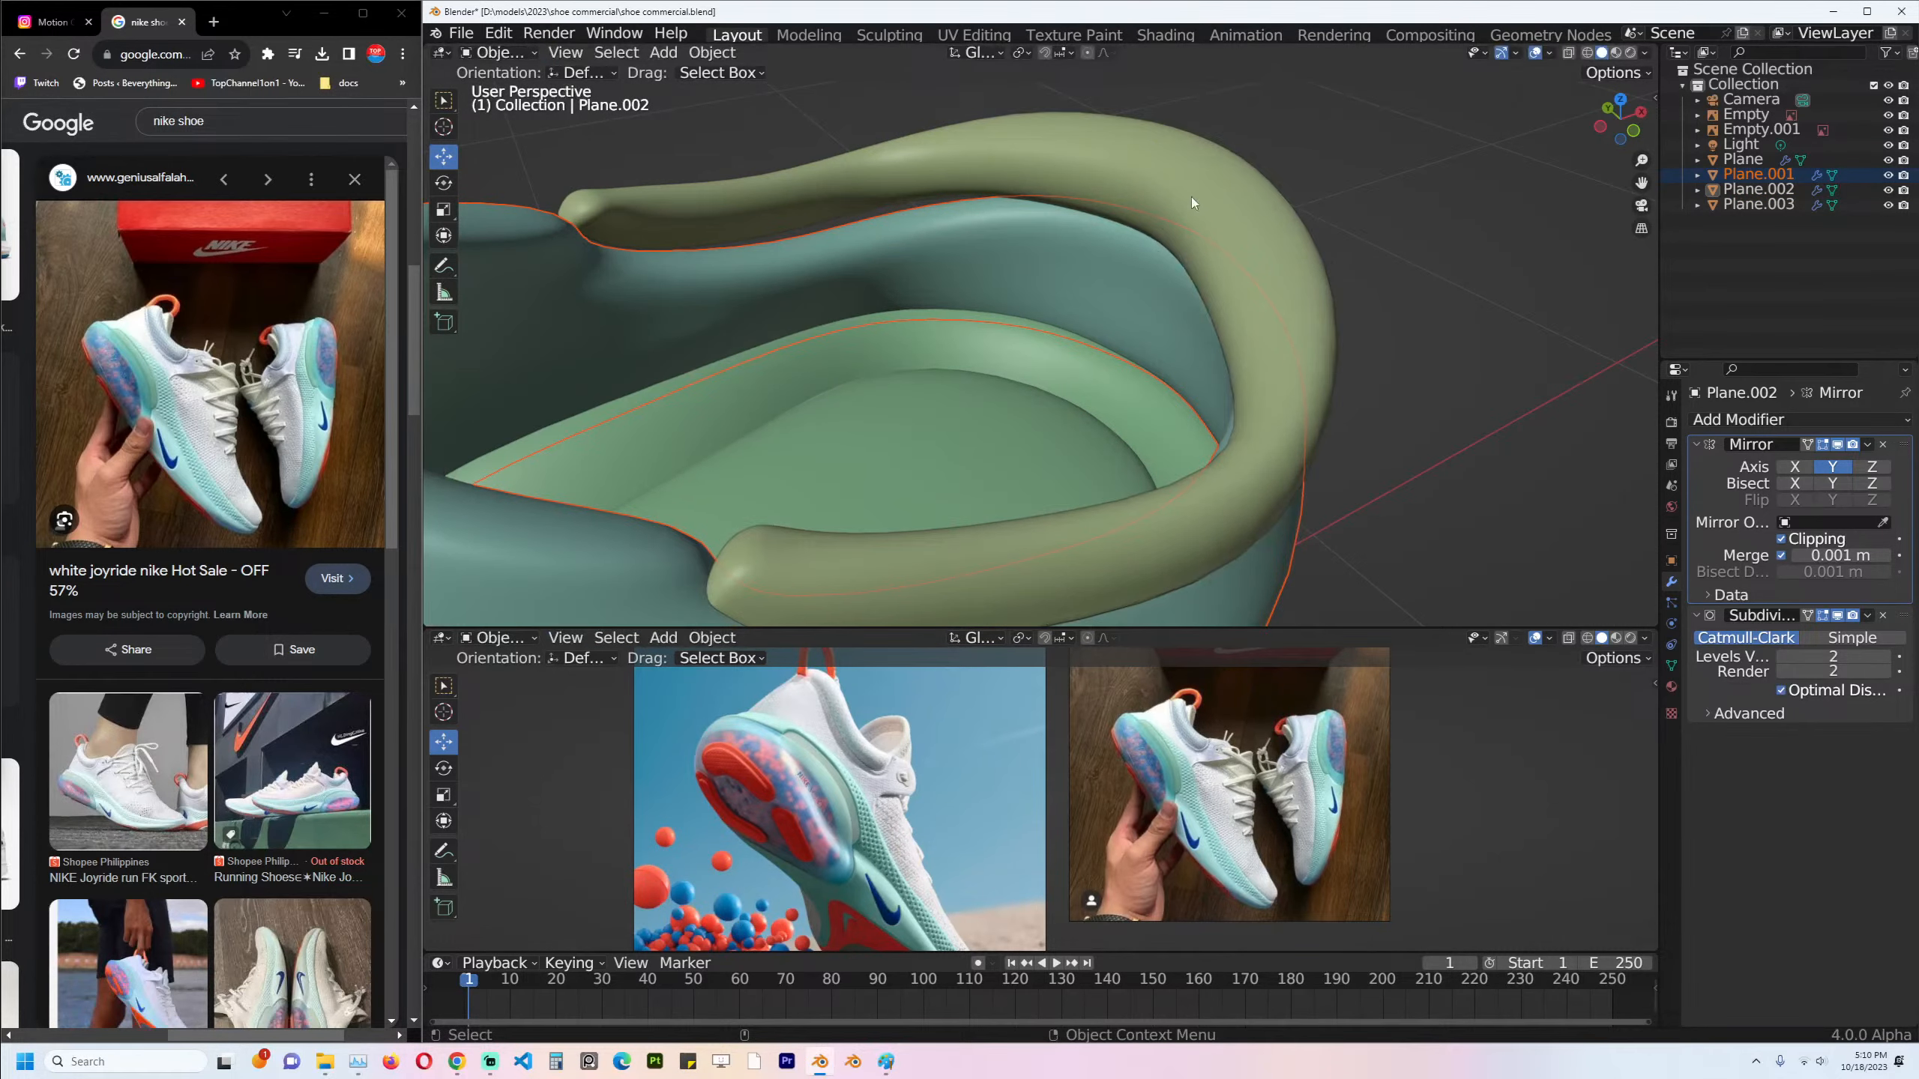
pyautogui.click(1175, 173)
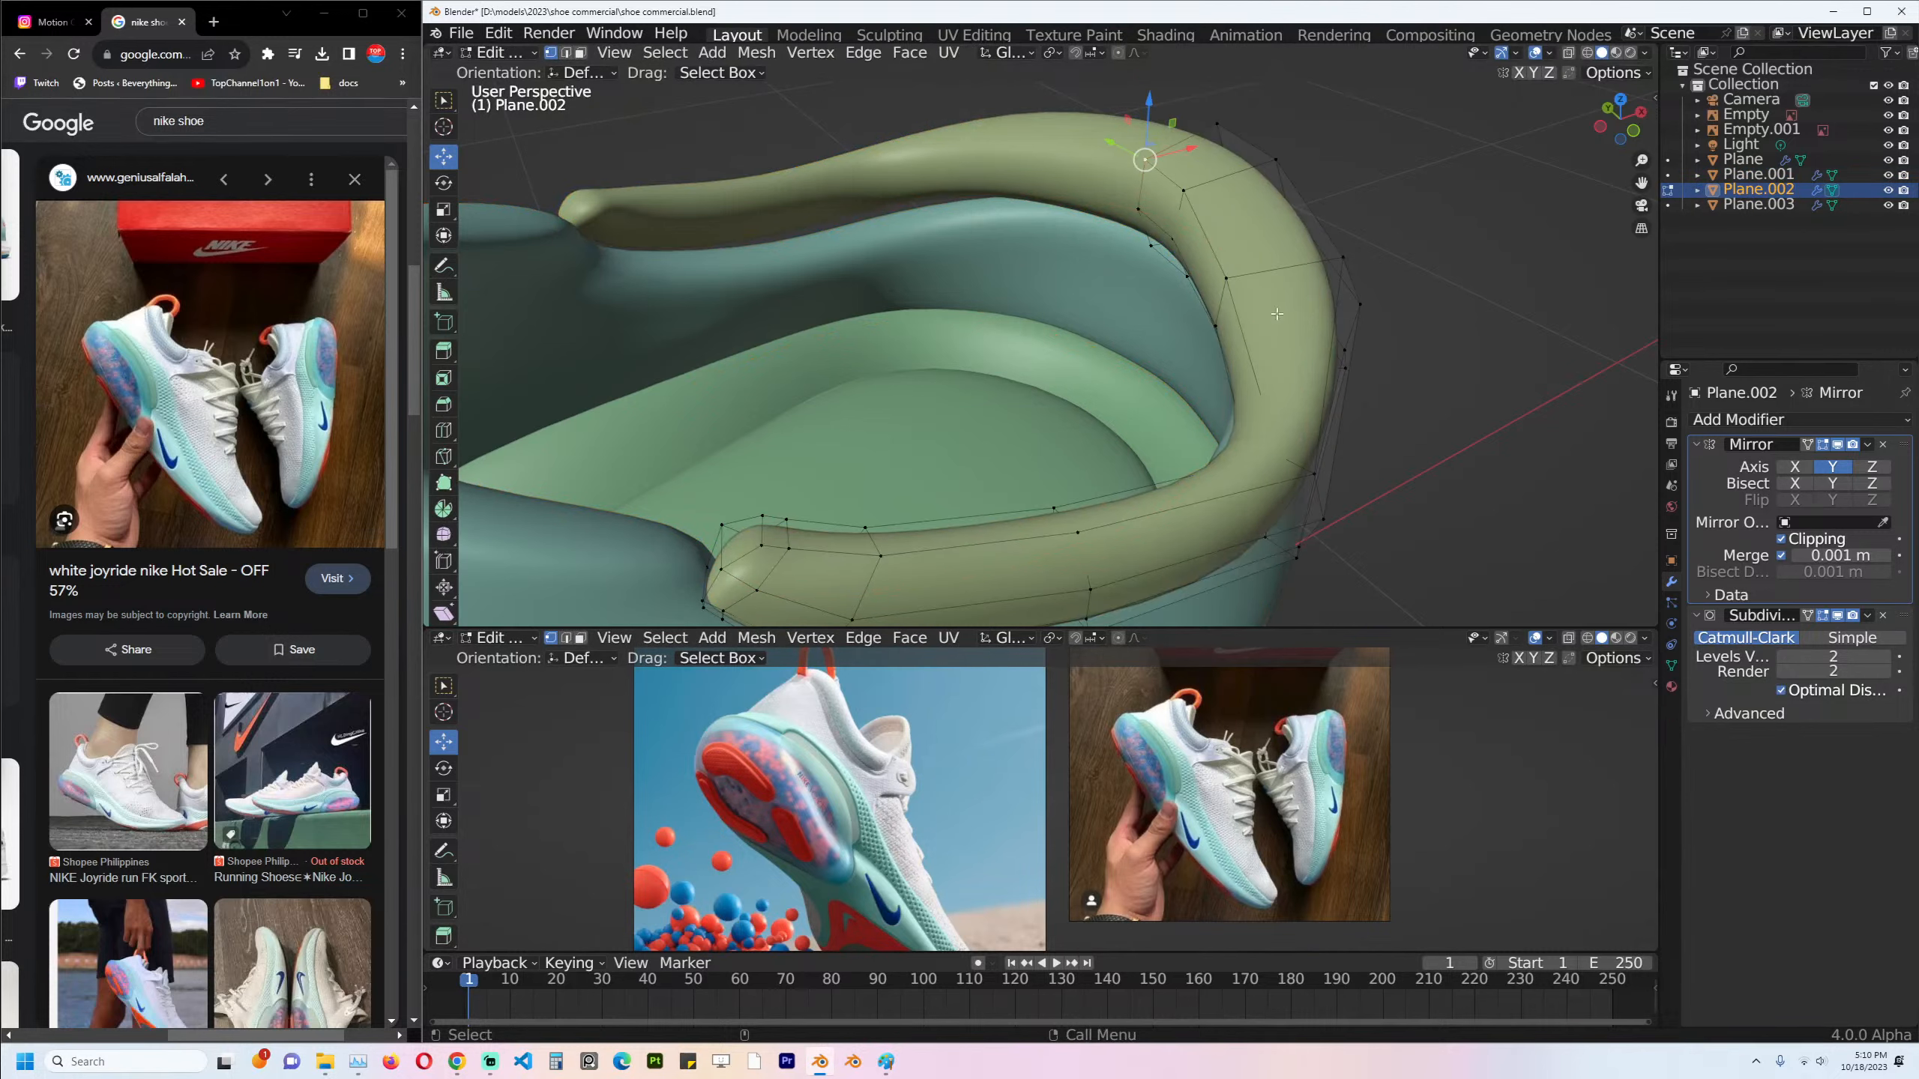
pyautogui.click(1148, 164)
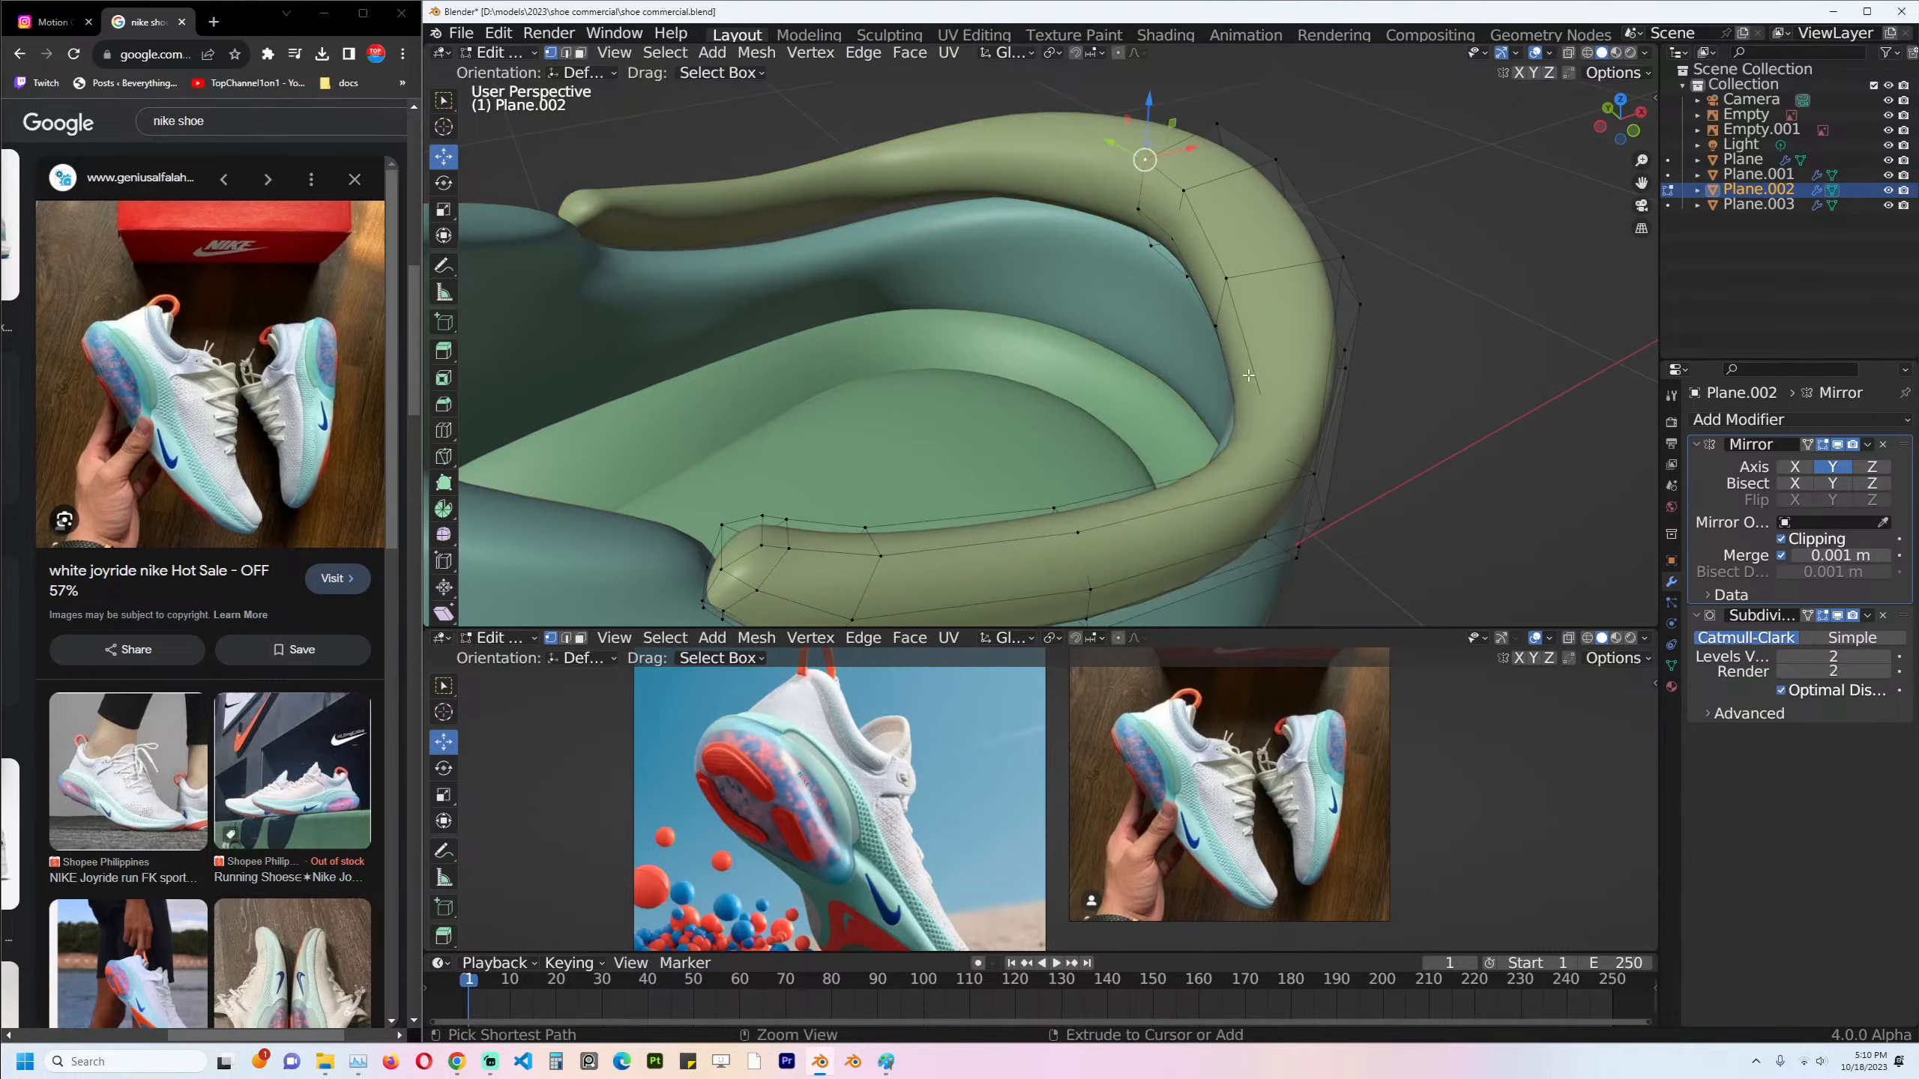
pyautogui.press('Tab')
pyautogui.keyDown('shift'); pyautogui.click(1283, 276); pyautogui.keyUp('shift')
pyautogui.press('Tab')
pyautogui.click(1276, 162)
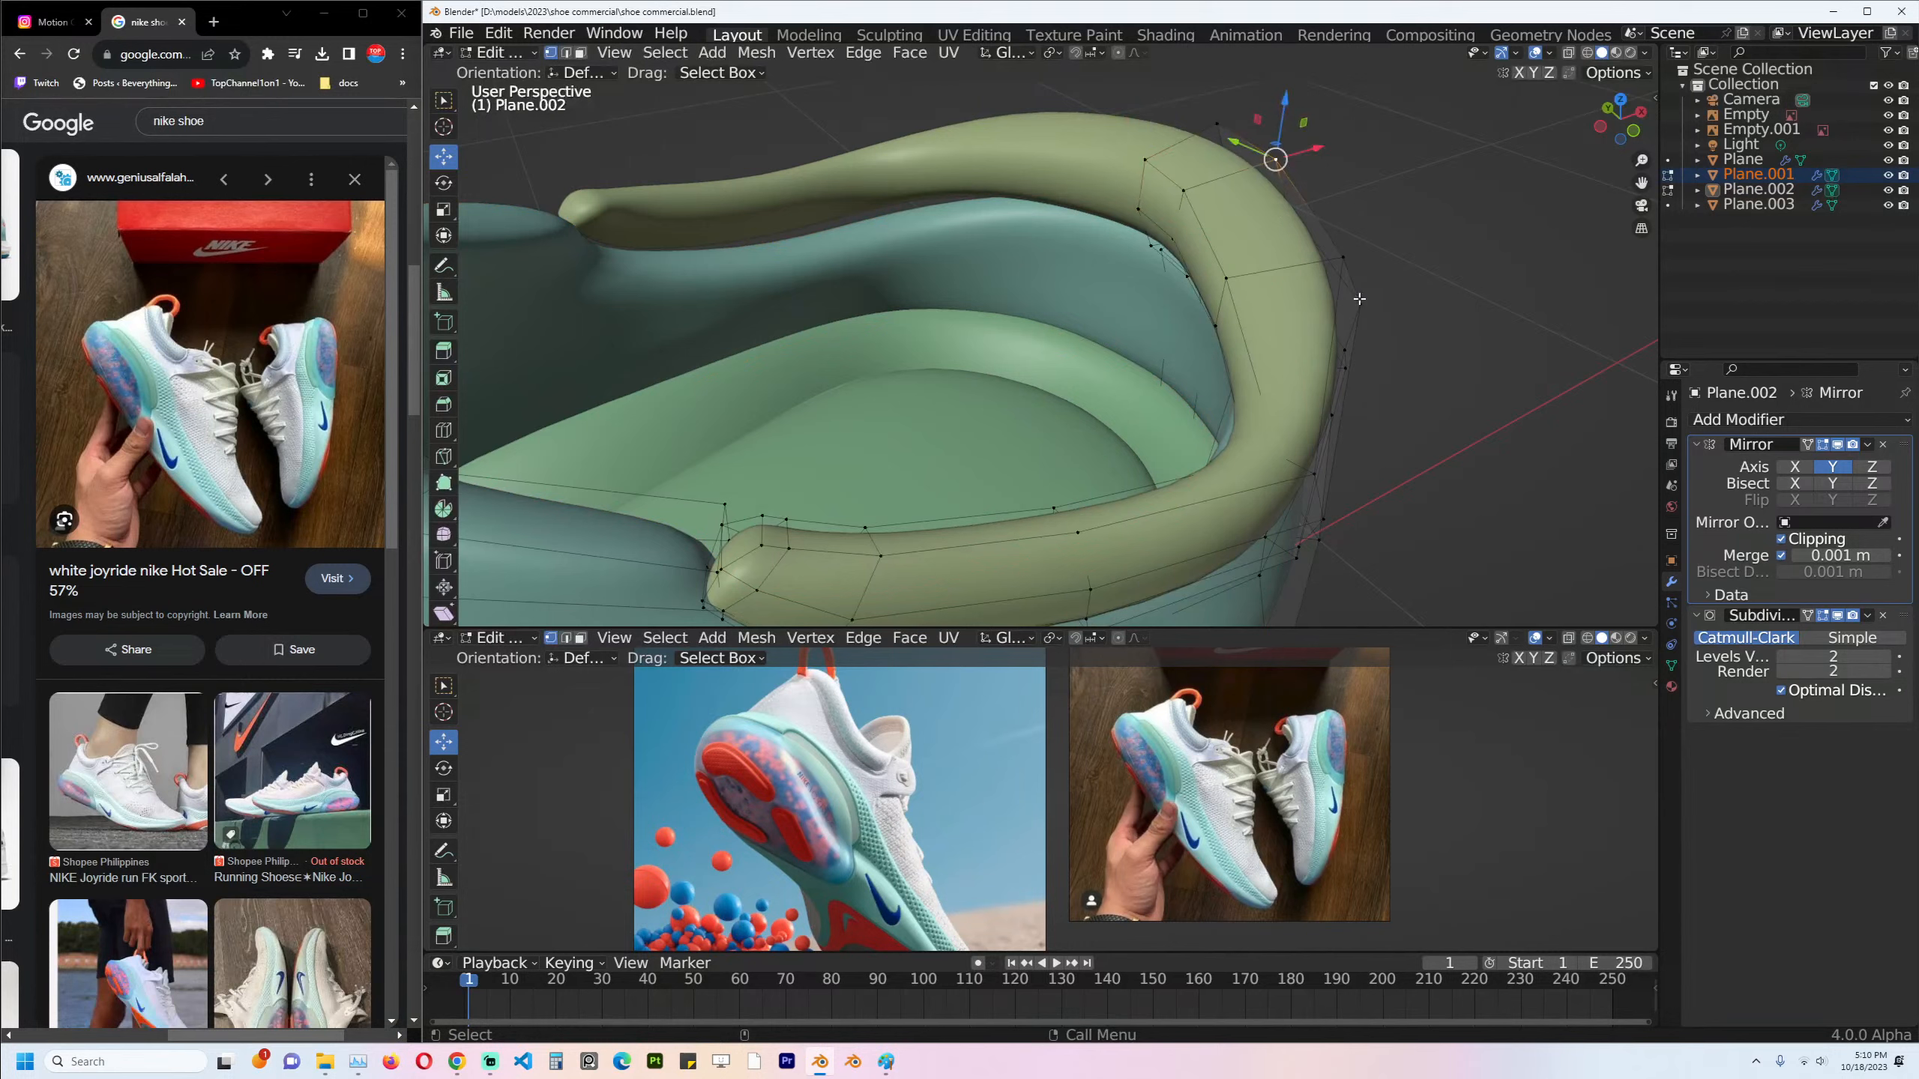
pyautogui.hotkey('alt', 'z')
pyautogui.moveTo(1157, 162); pyautogui.dragTo(1289, 346, button='middle')
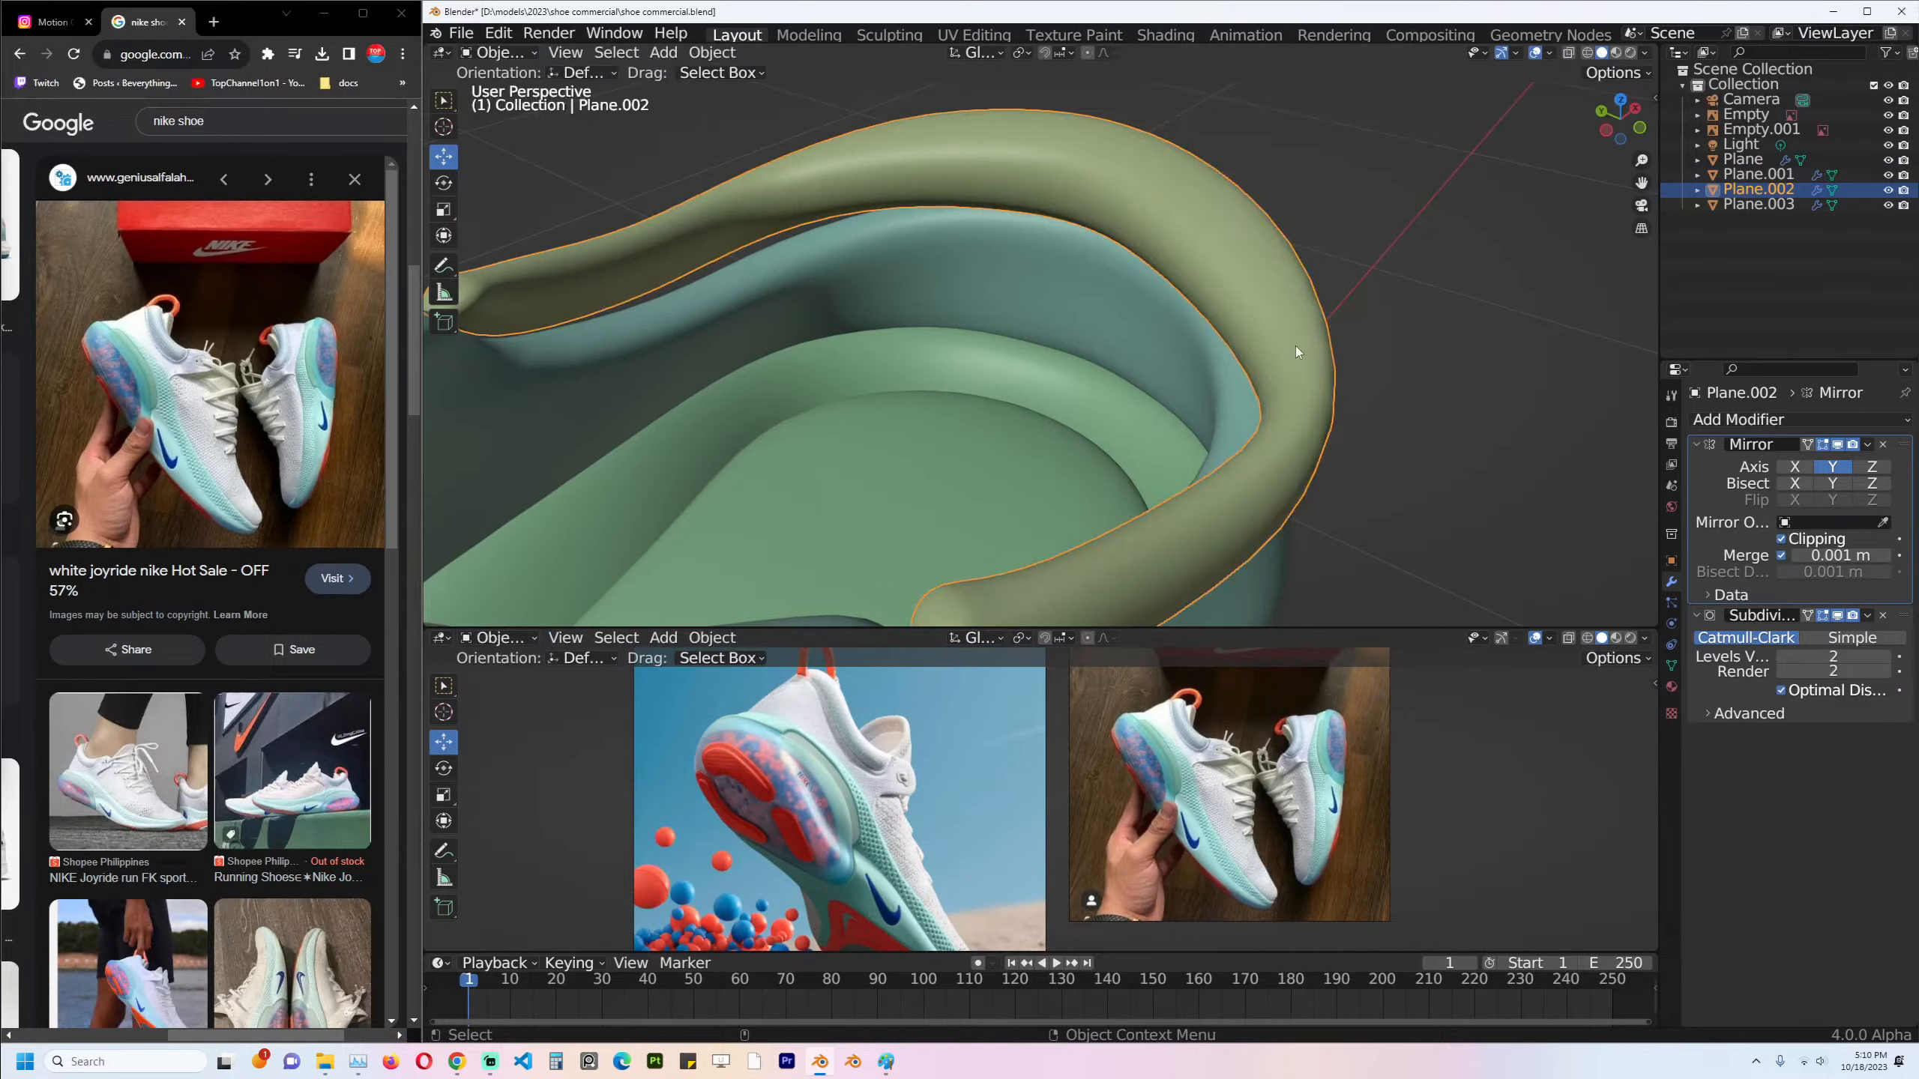
# Isolate the collar and edge-slide a path of vertices running along its side to the heel.
pyautogui.scroll(-3, 1310, 414)
pyautogui.press('Tab')
pyautogui.press('KP_Divide')
pyautogui.press('Tab')
pyautogui.scroll(3, 1298, 407)
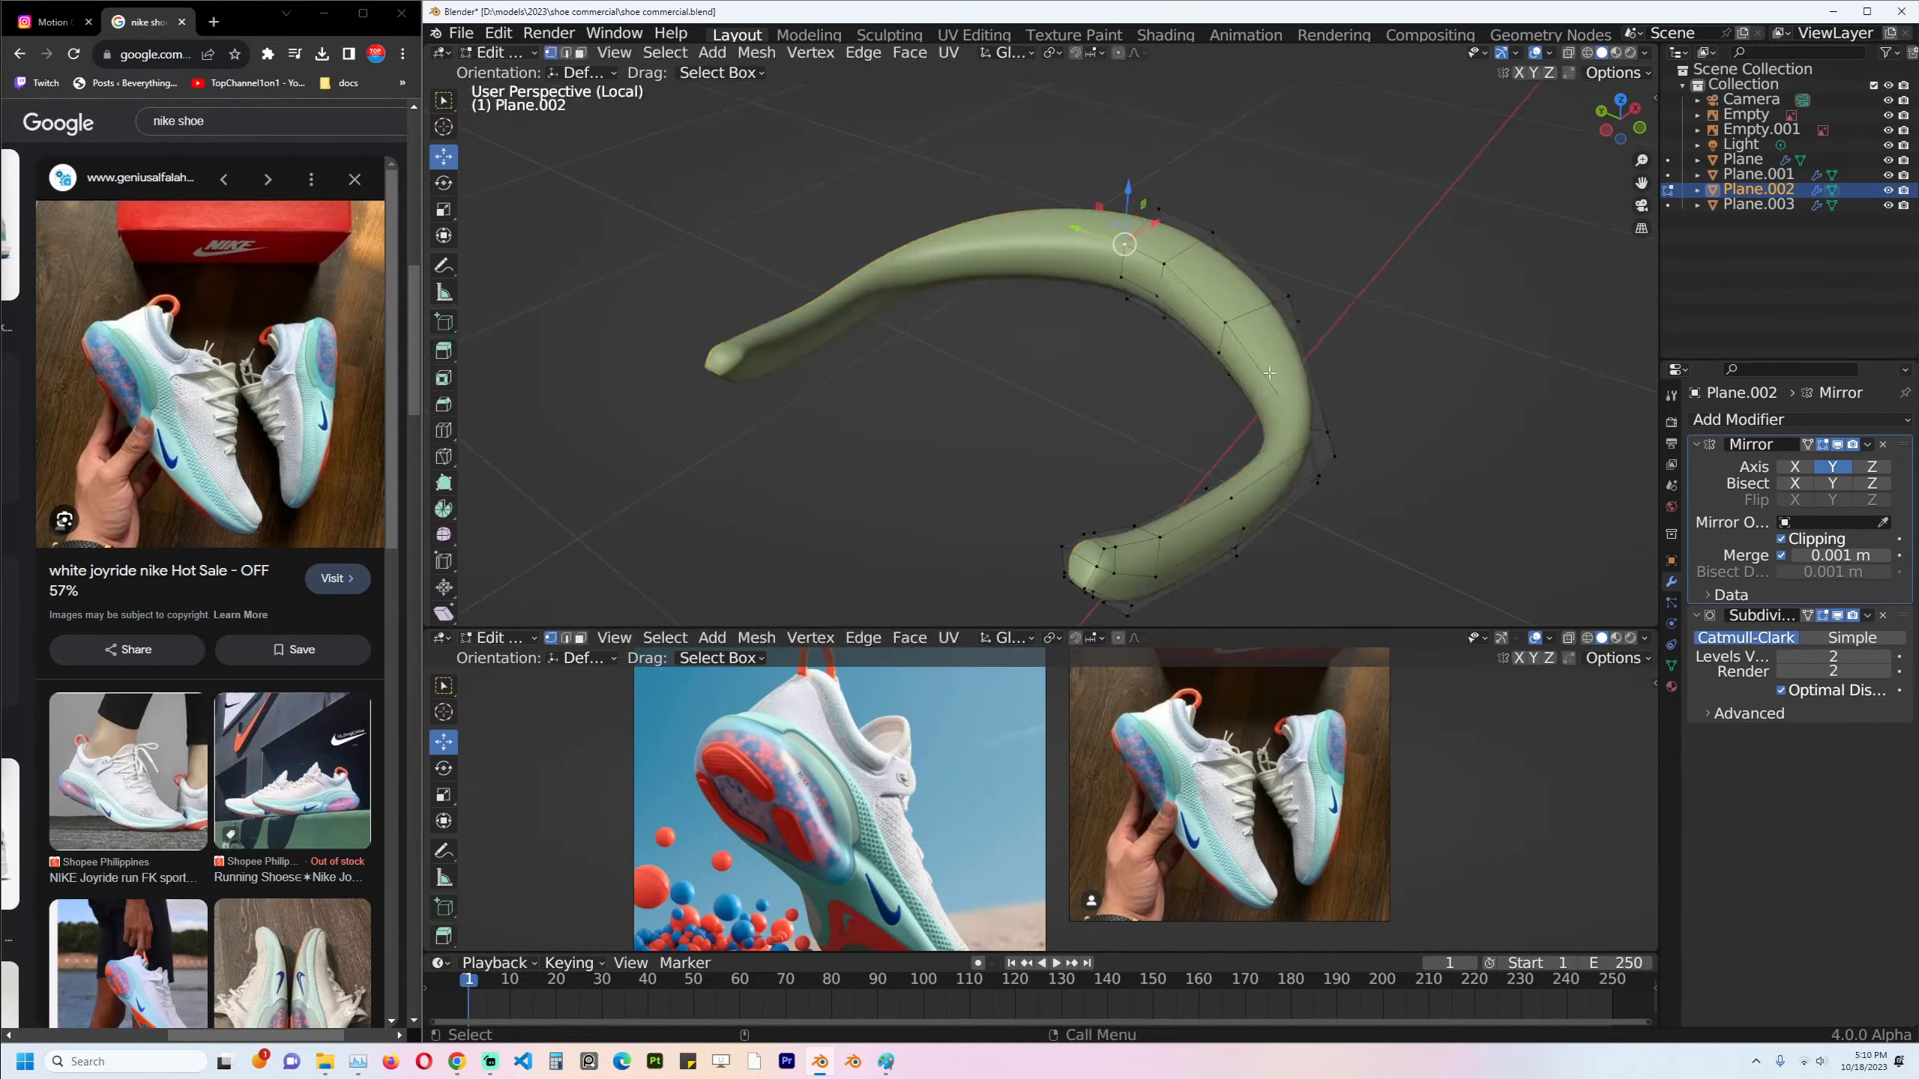
pyautogui.keyDown('ctrl'); pyautogui.click(1370, 419); pyautogui.keyUp('ctrl')
pyautogui.press('g')
pyautogui.press('g')
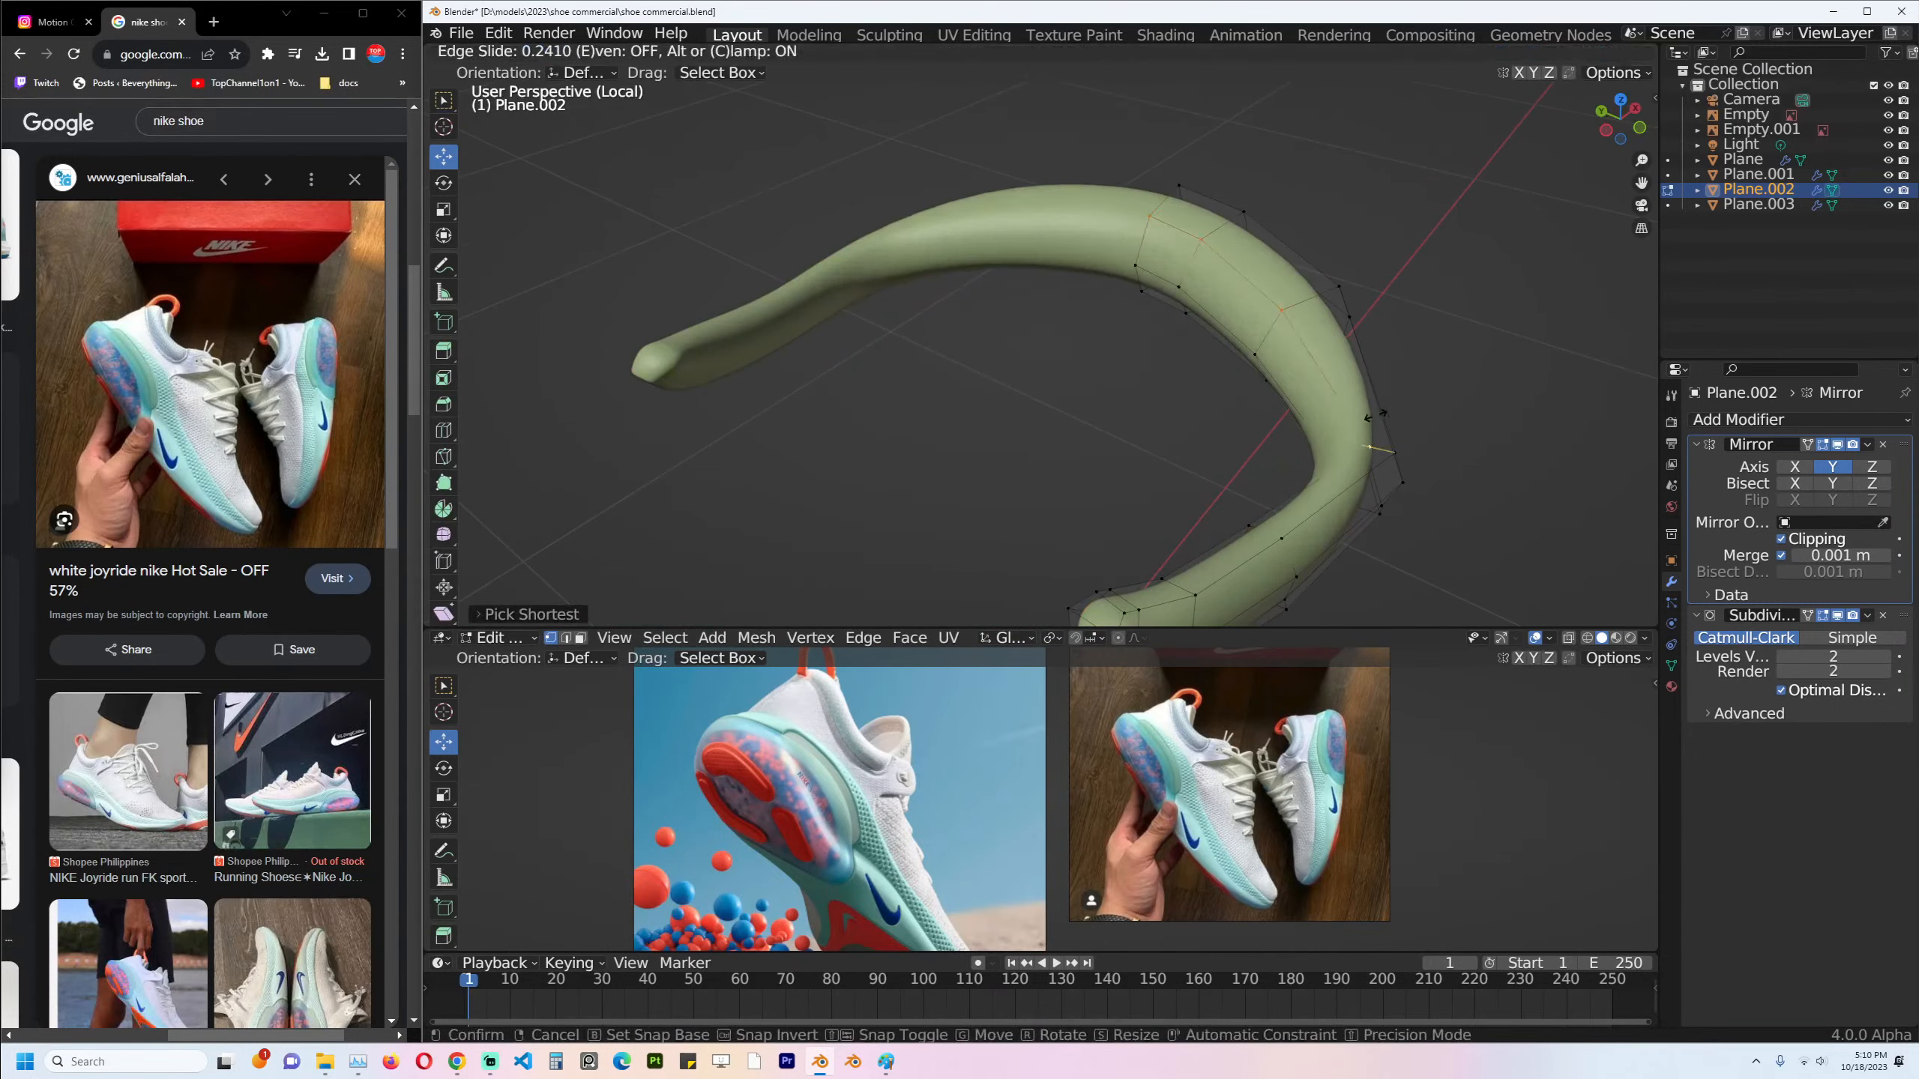
pyautogui.click(1371, 416)
pyautogui.press('Tab')
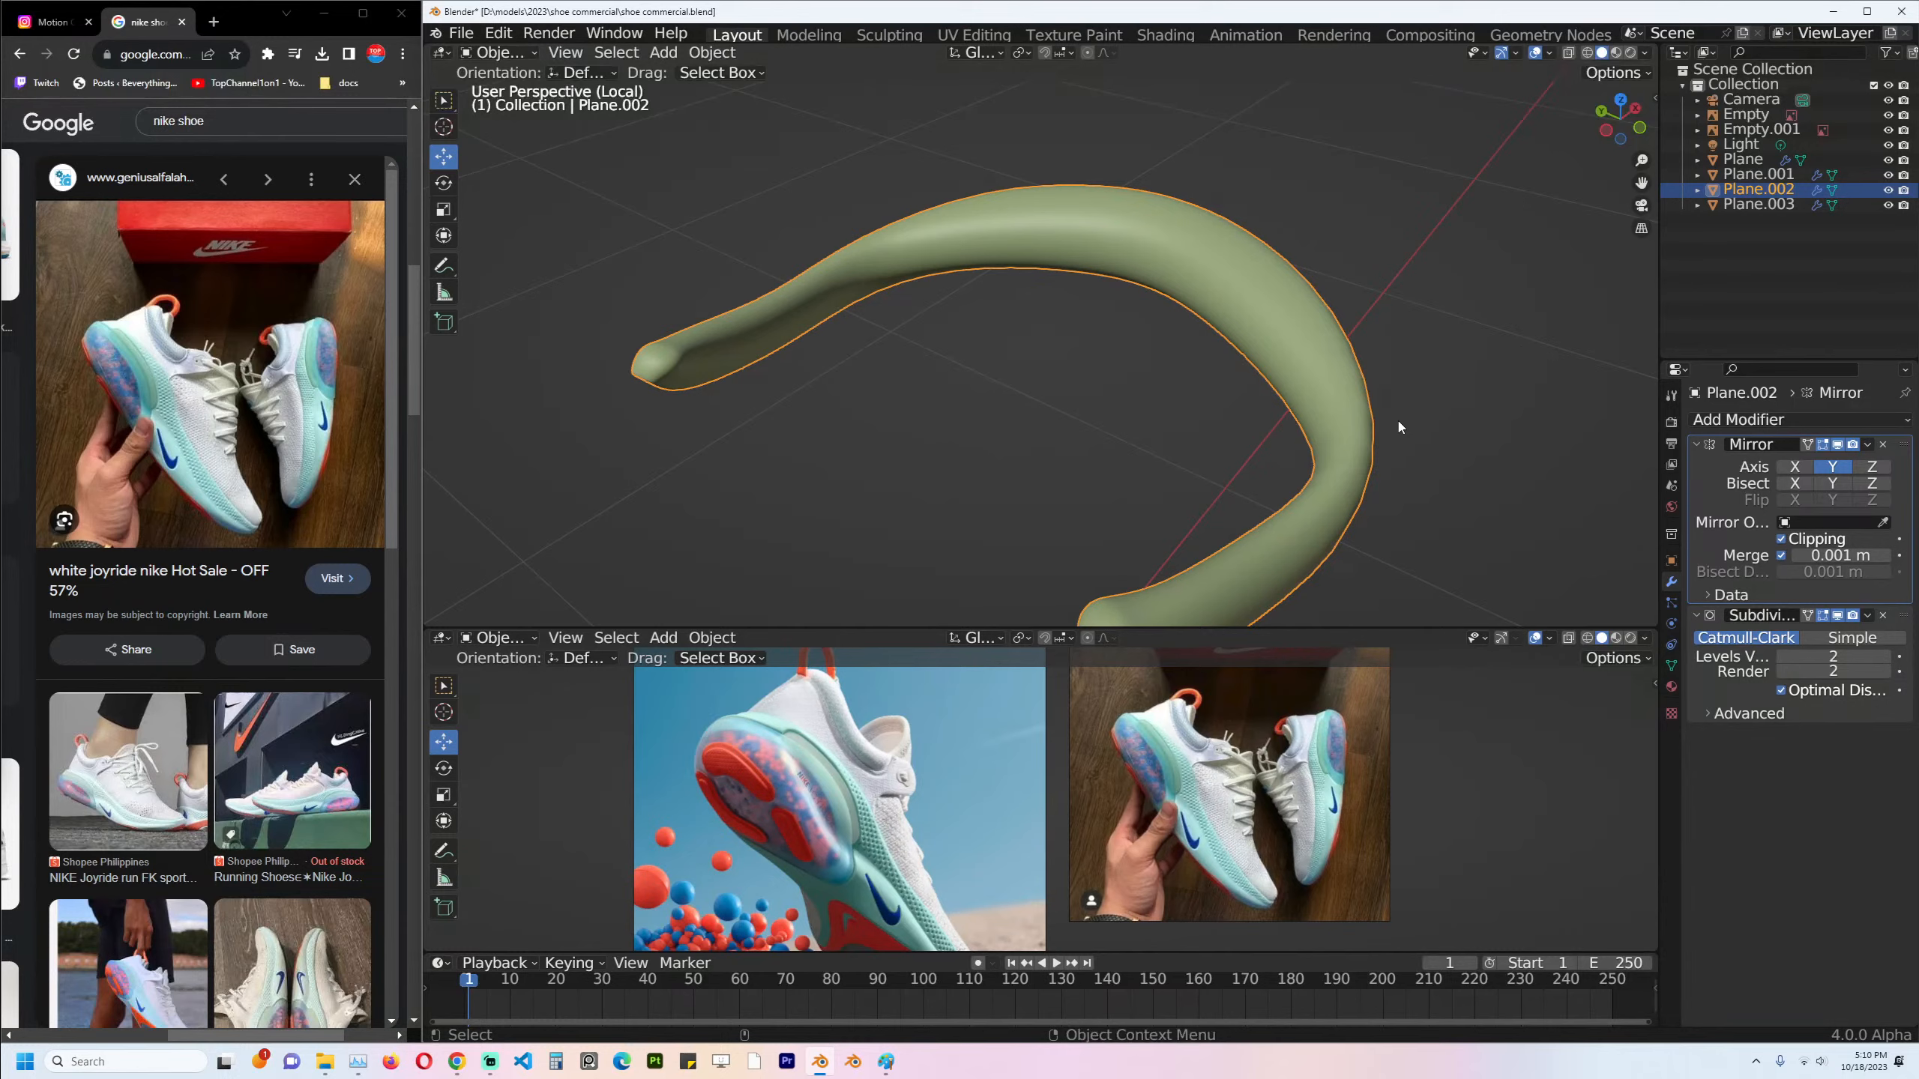
# Bring the rest of the shoe back into view, clear the object selection and save the file.
pyautogui.press('KP_Divide')
pyautogui.click(1343, 428)
pyautogui.hotkey('ctrl', 's')
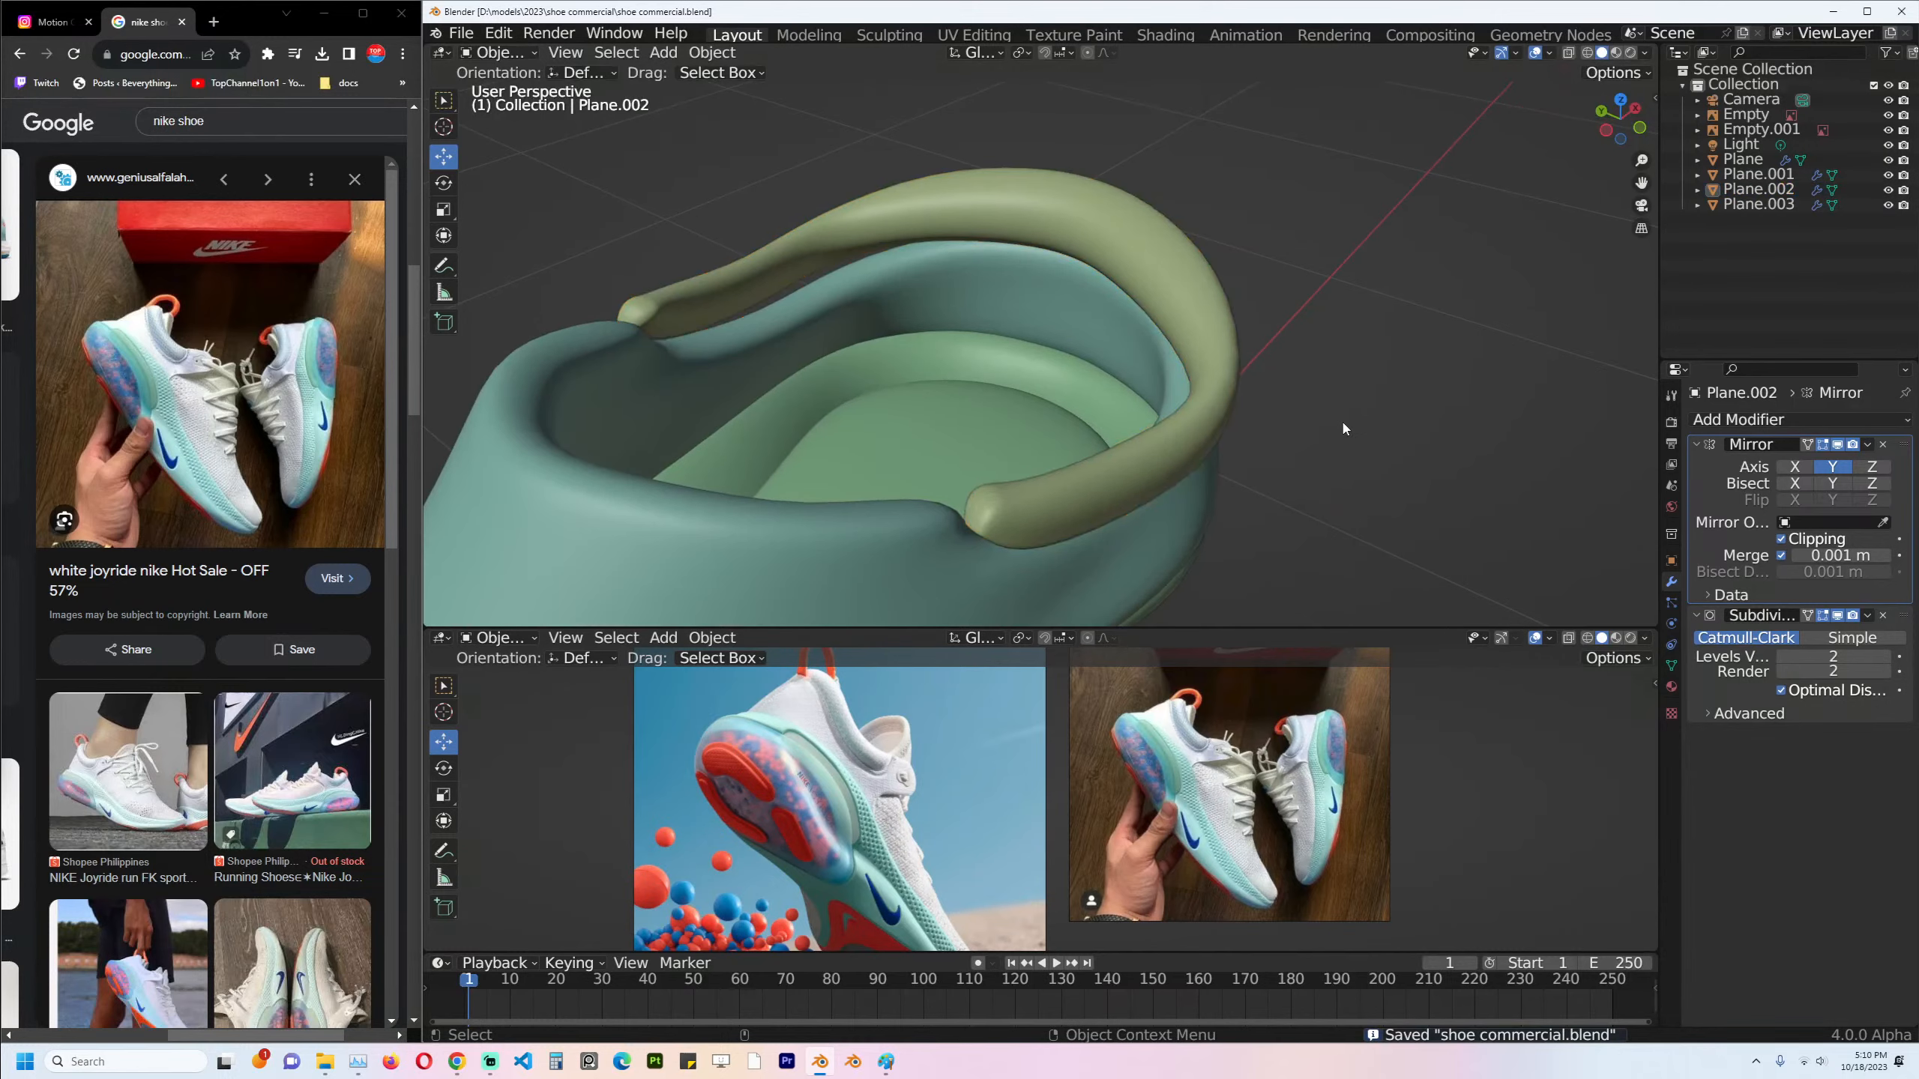
# In front view, annotate a curved guide line on the upper's side from its peak down to the lower band.
pyautogui.press('KP_1')
pyautogui.click(1214, 458)
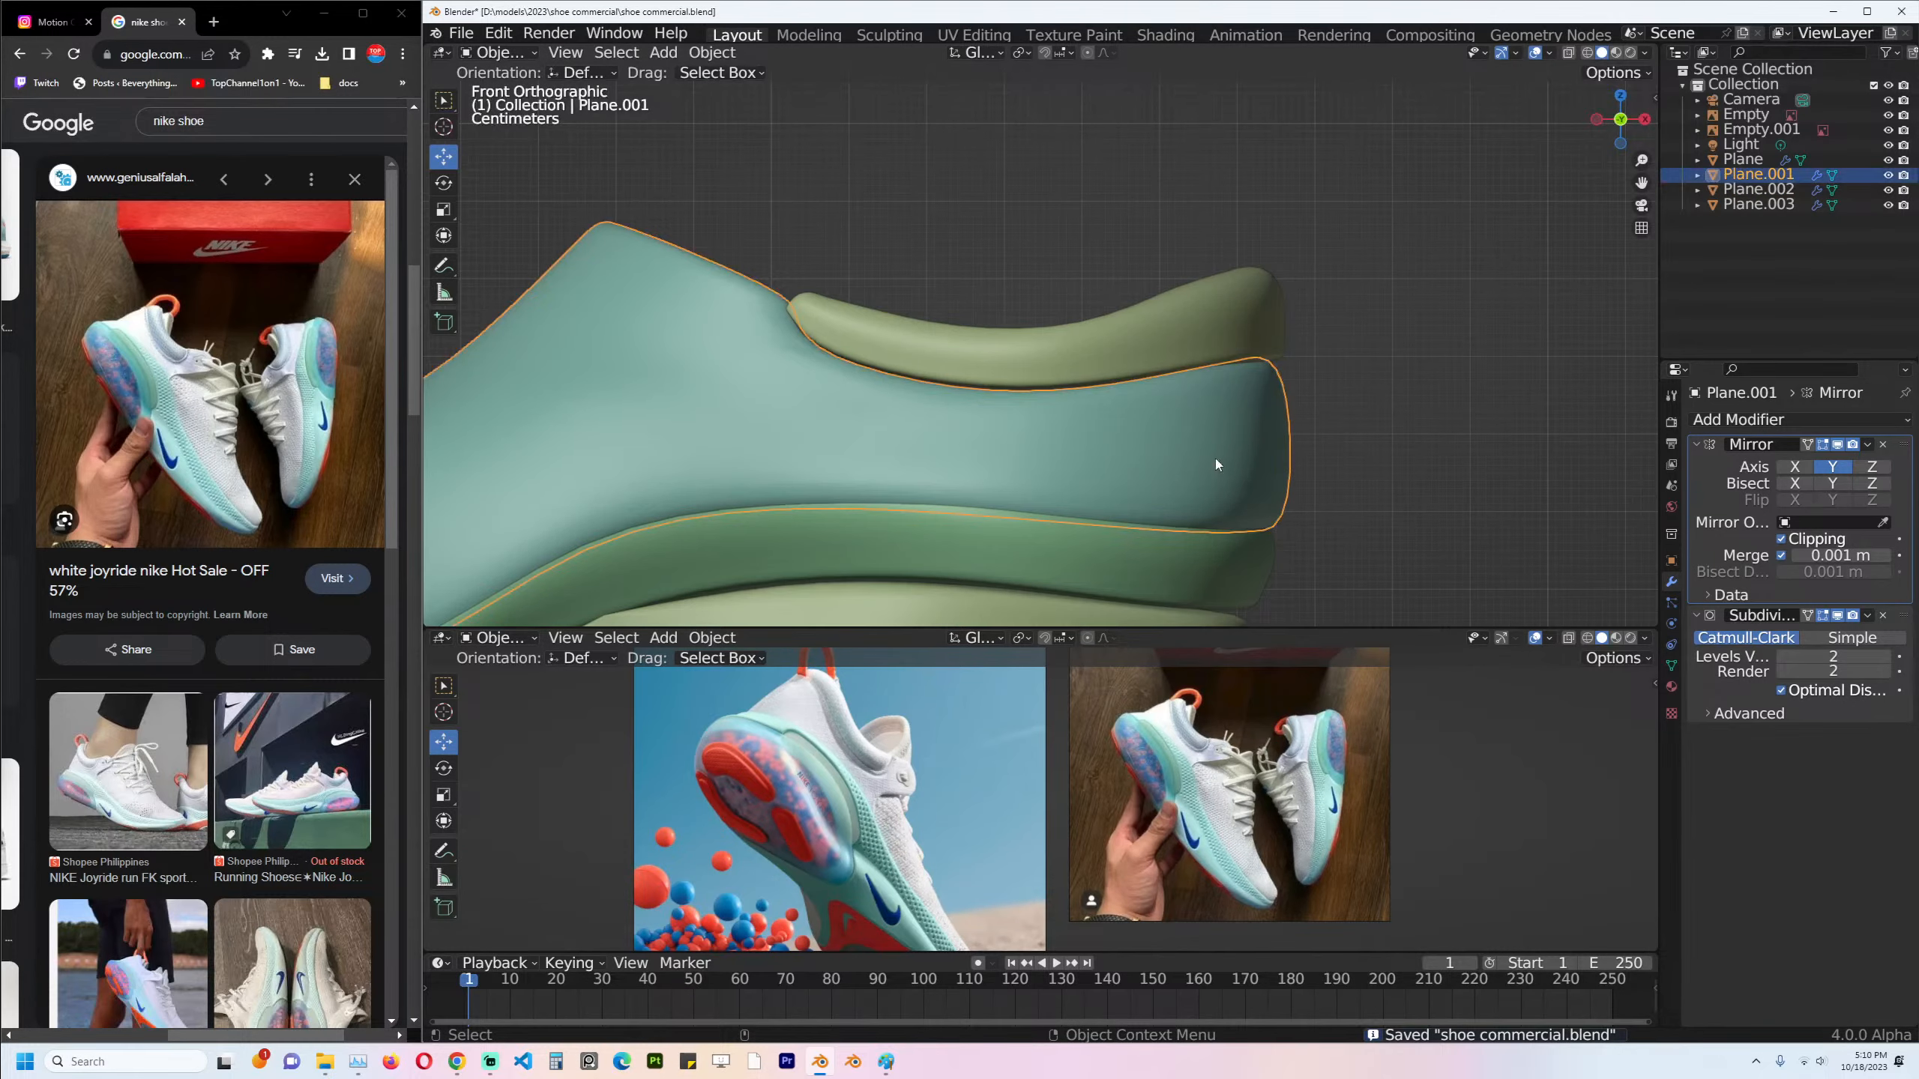
pyautogui.scroll(2, 926, 459)
pyautogui.scroll(-3, 826, 413)
pyautogui.scroll(3, 826, 406)
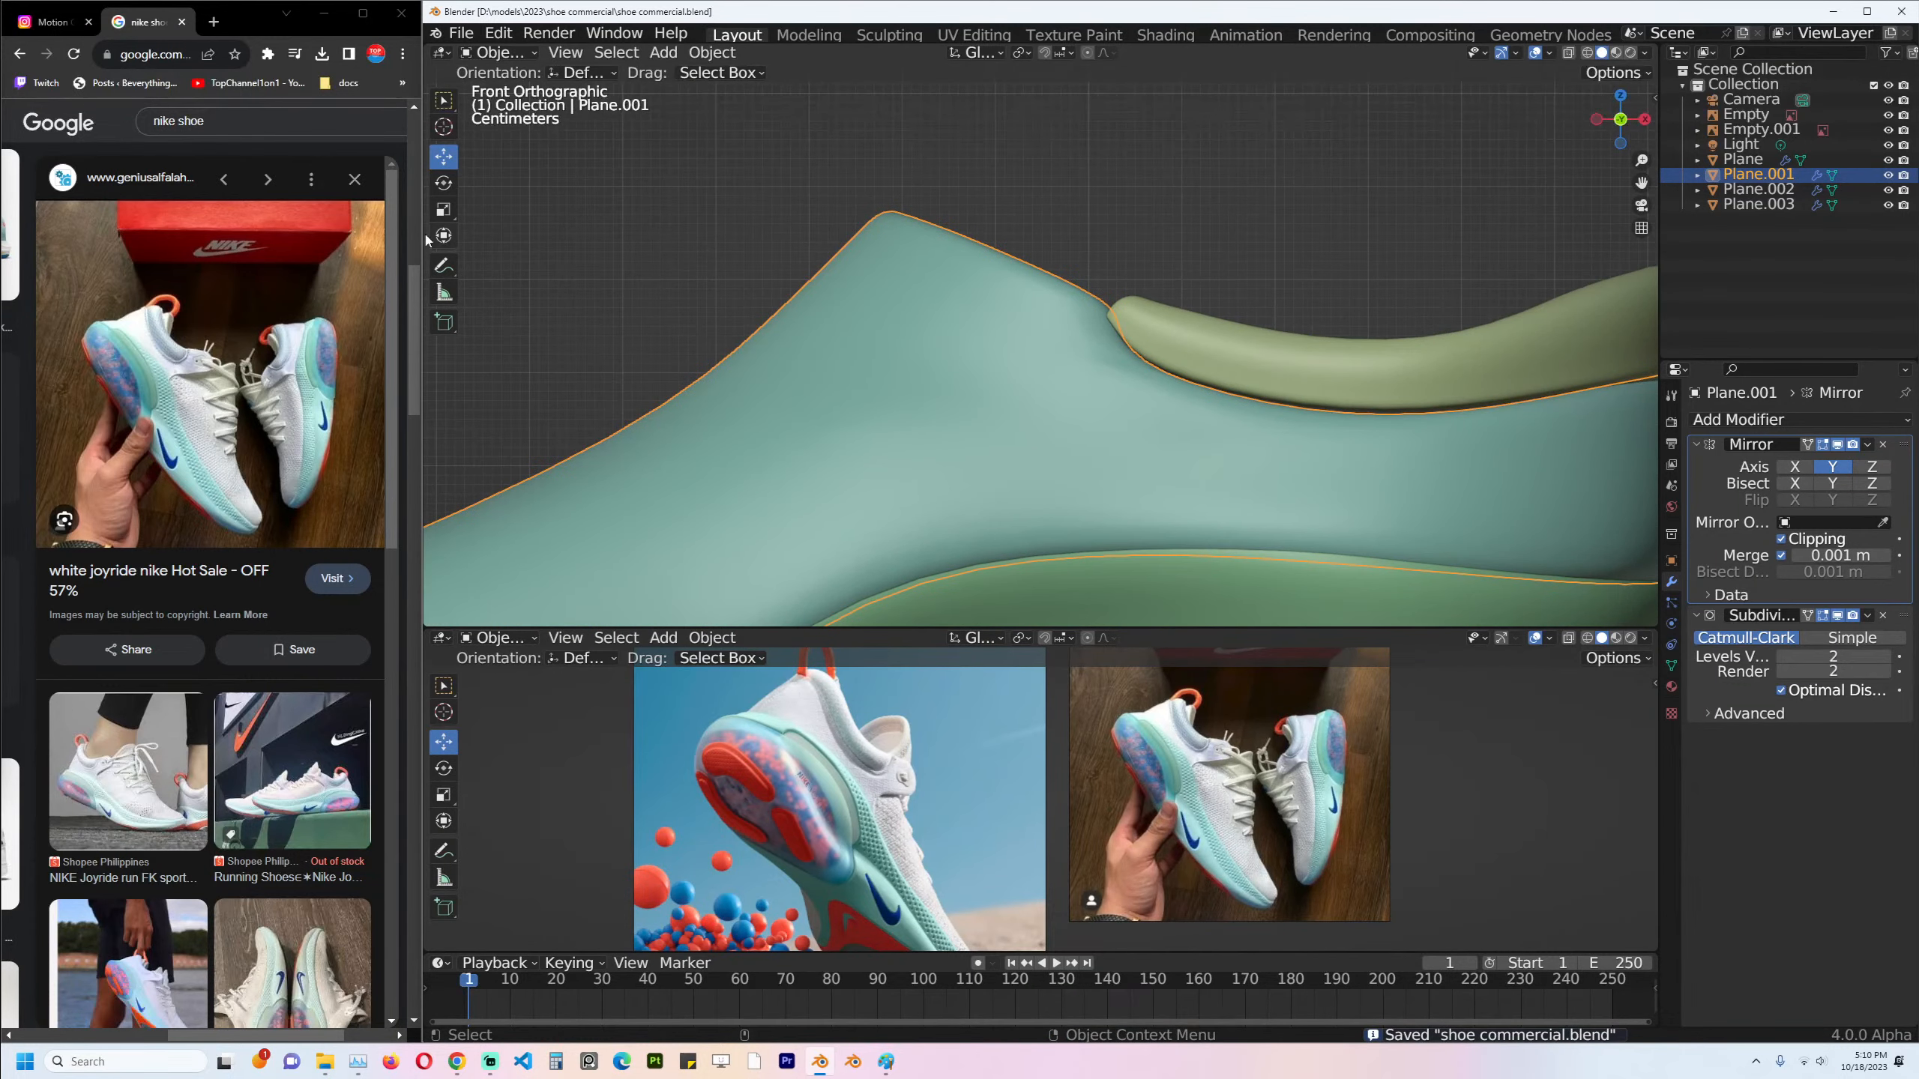
pyautogui.click(443, 266)
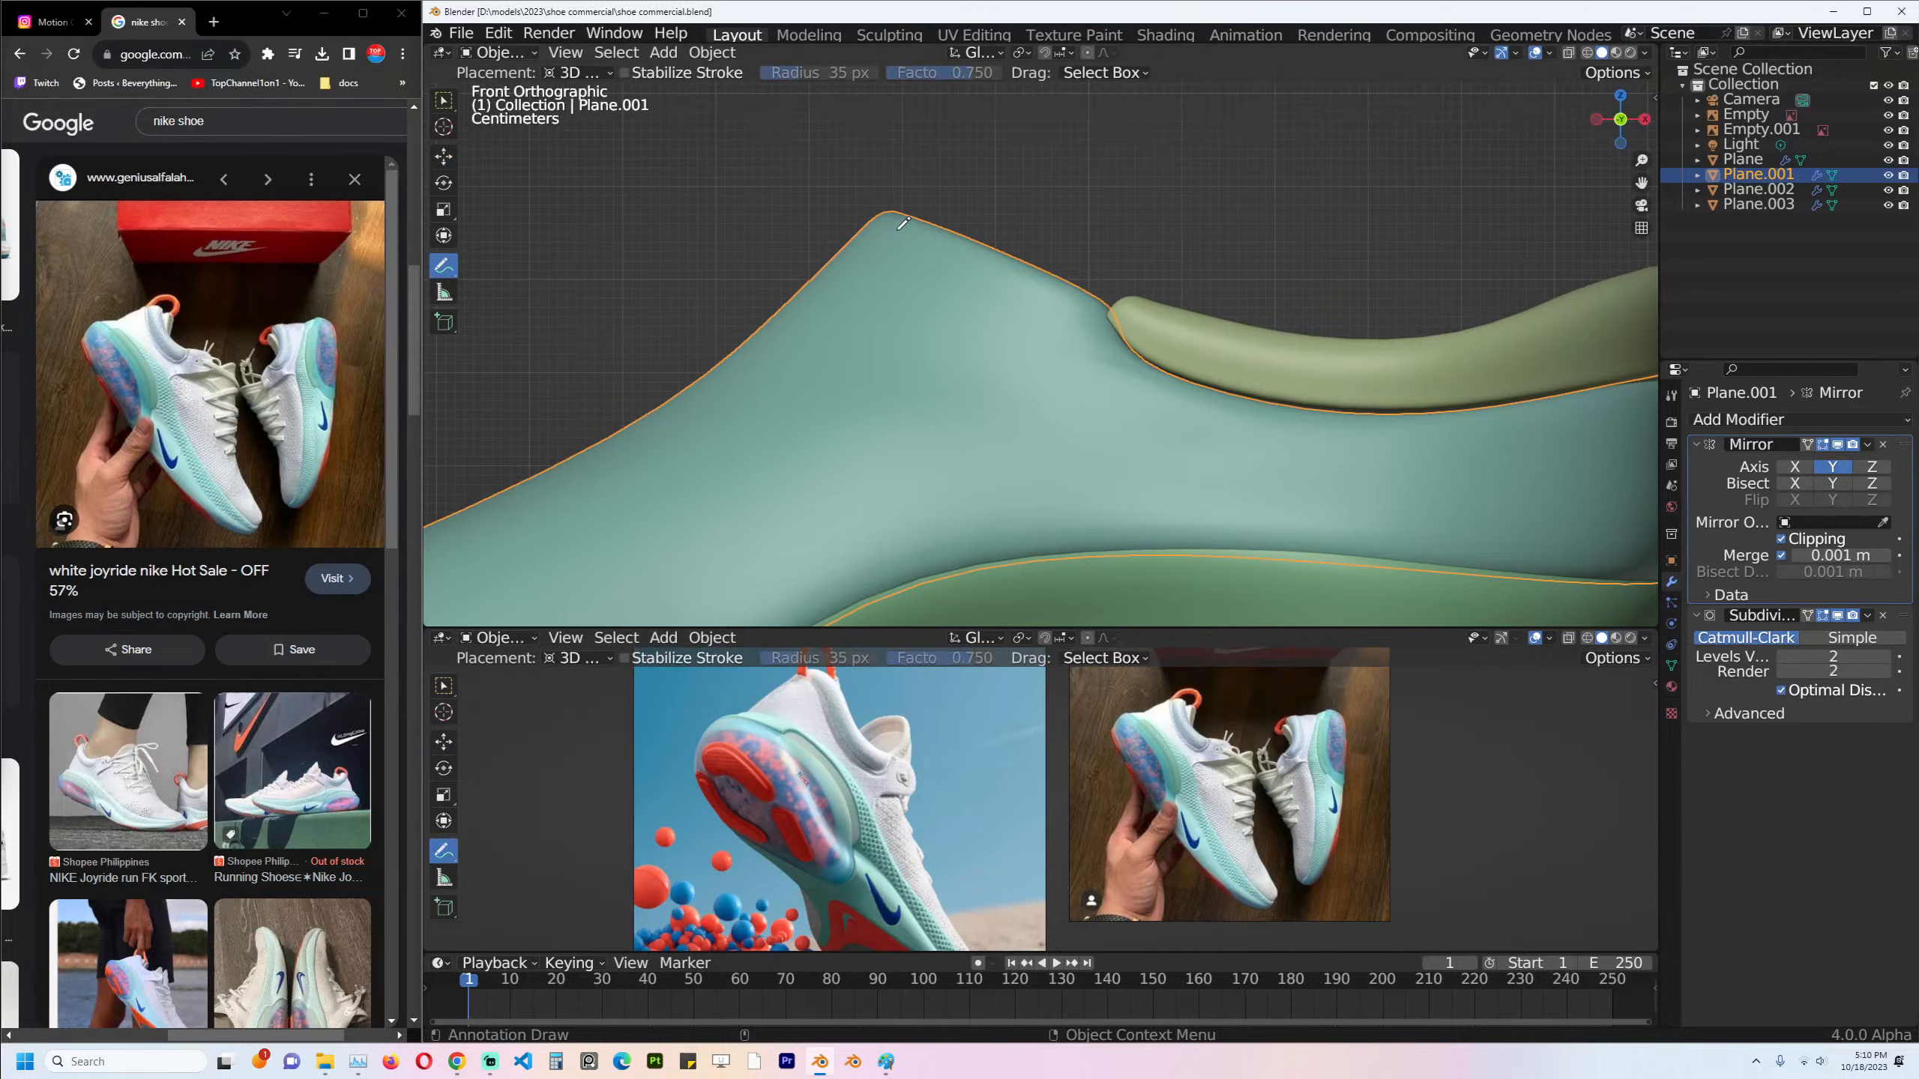
pyautogui.moveTo(909, 215); pyautogui.dragTo(844, 248)
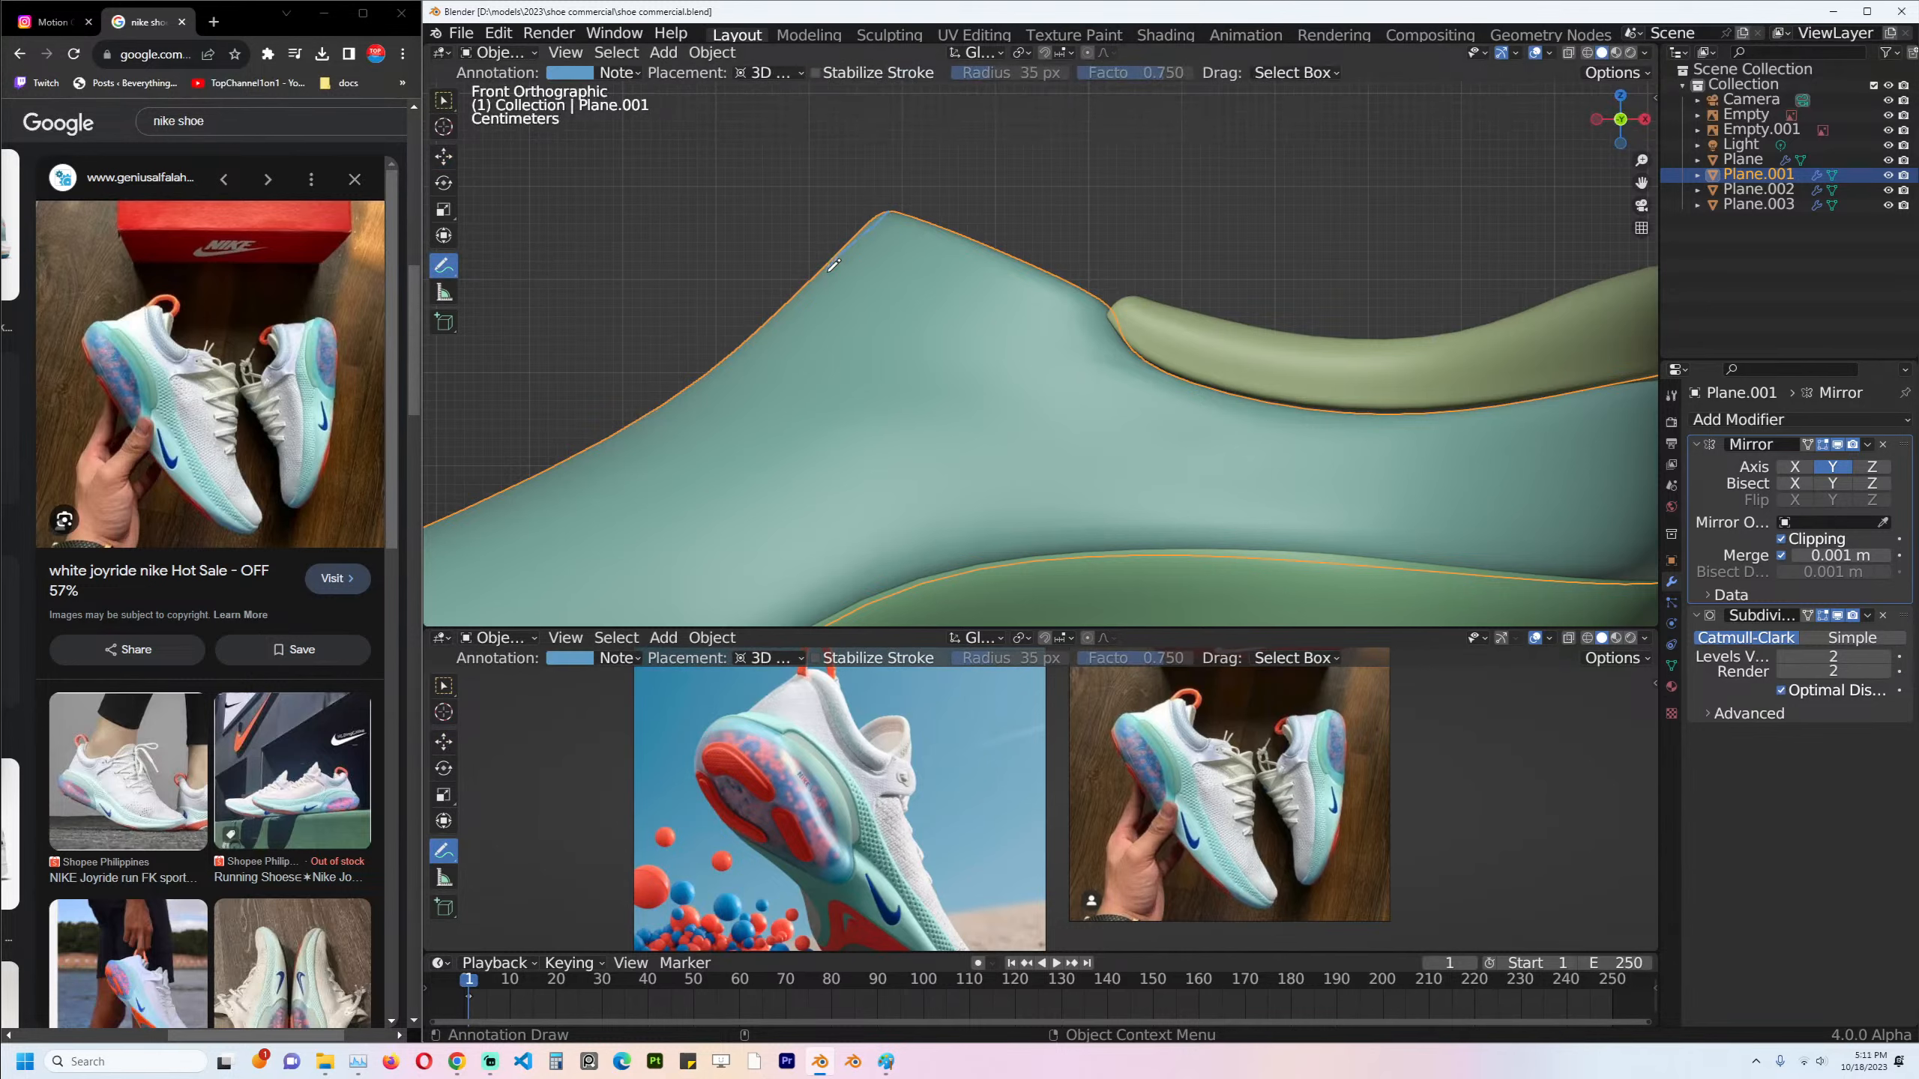
pyautogui.moveTo(904, 542); pyautogui.dragTo(906, 541)
pyautogui.scroll(-4, 562, 198)
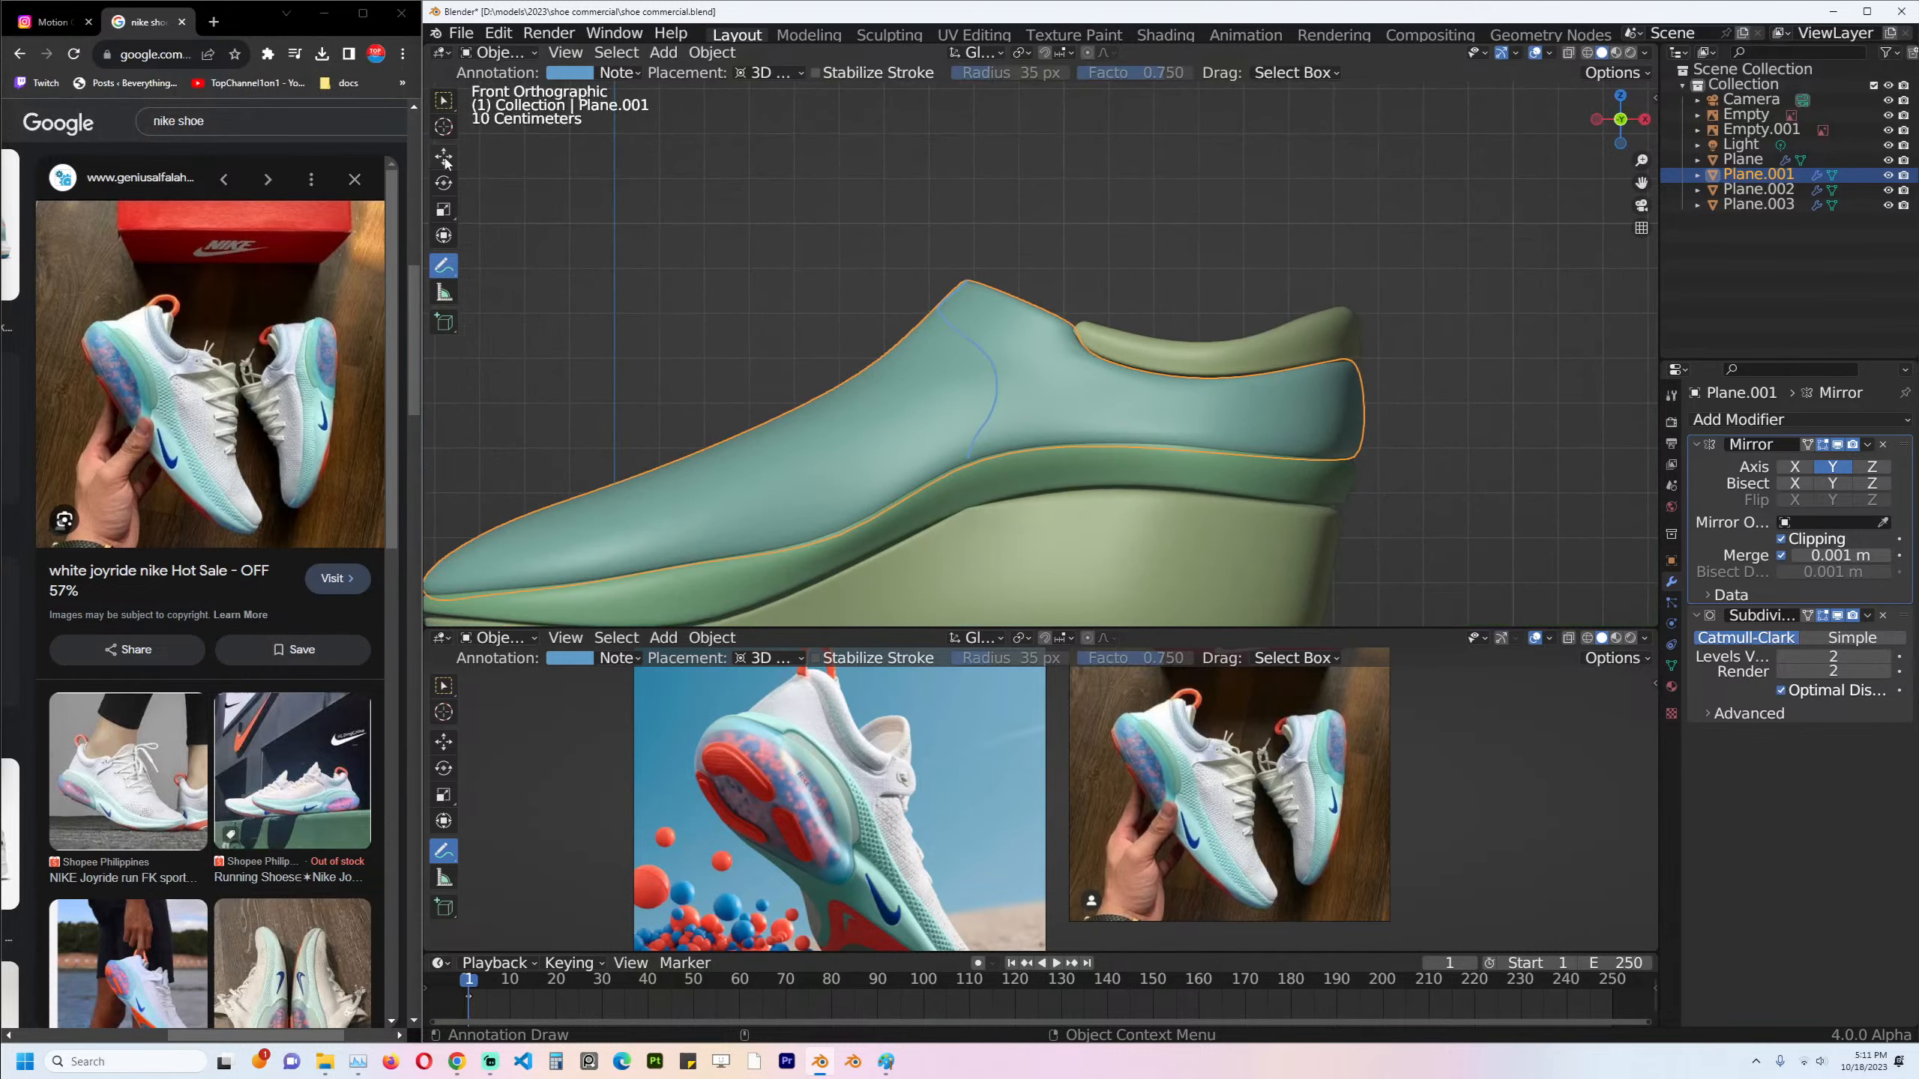
pyautogui.click(445, 158)
# Isolate the upper and open its mesh for face editing.
pyautogui.scroll(3, 982, 285)
pyautogui.press('Tab')
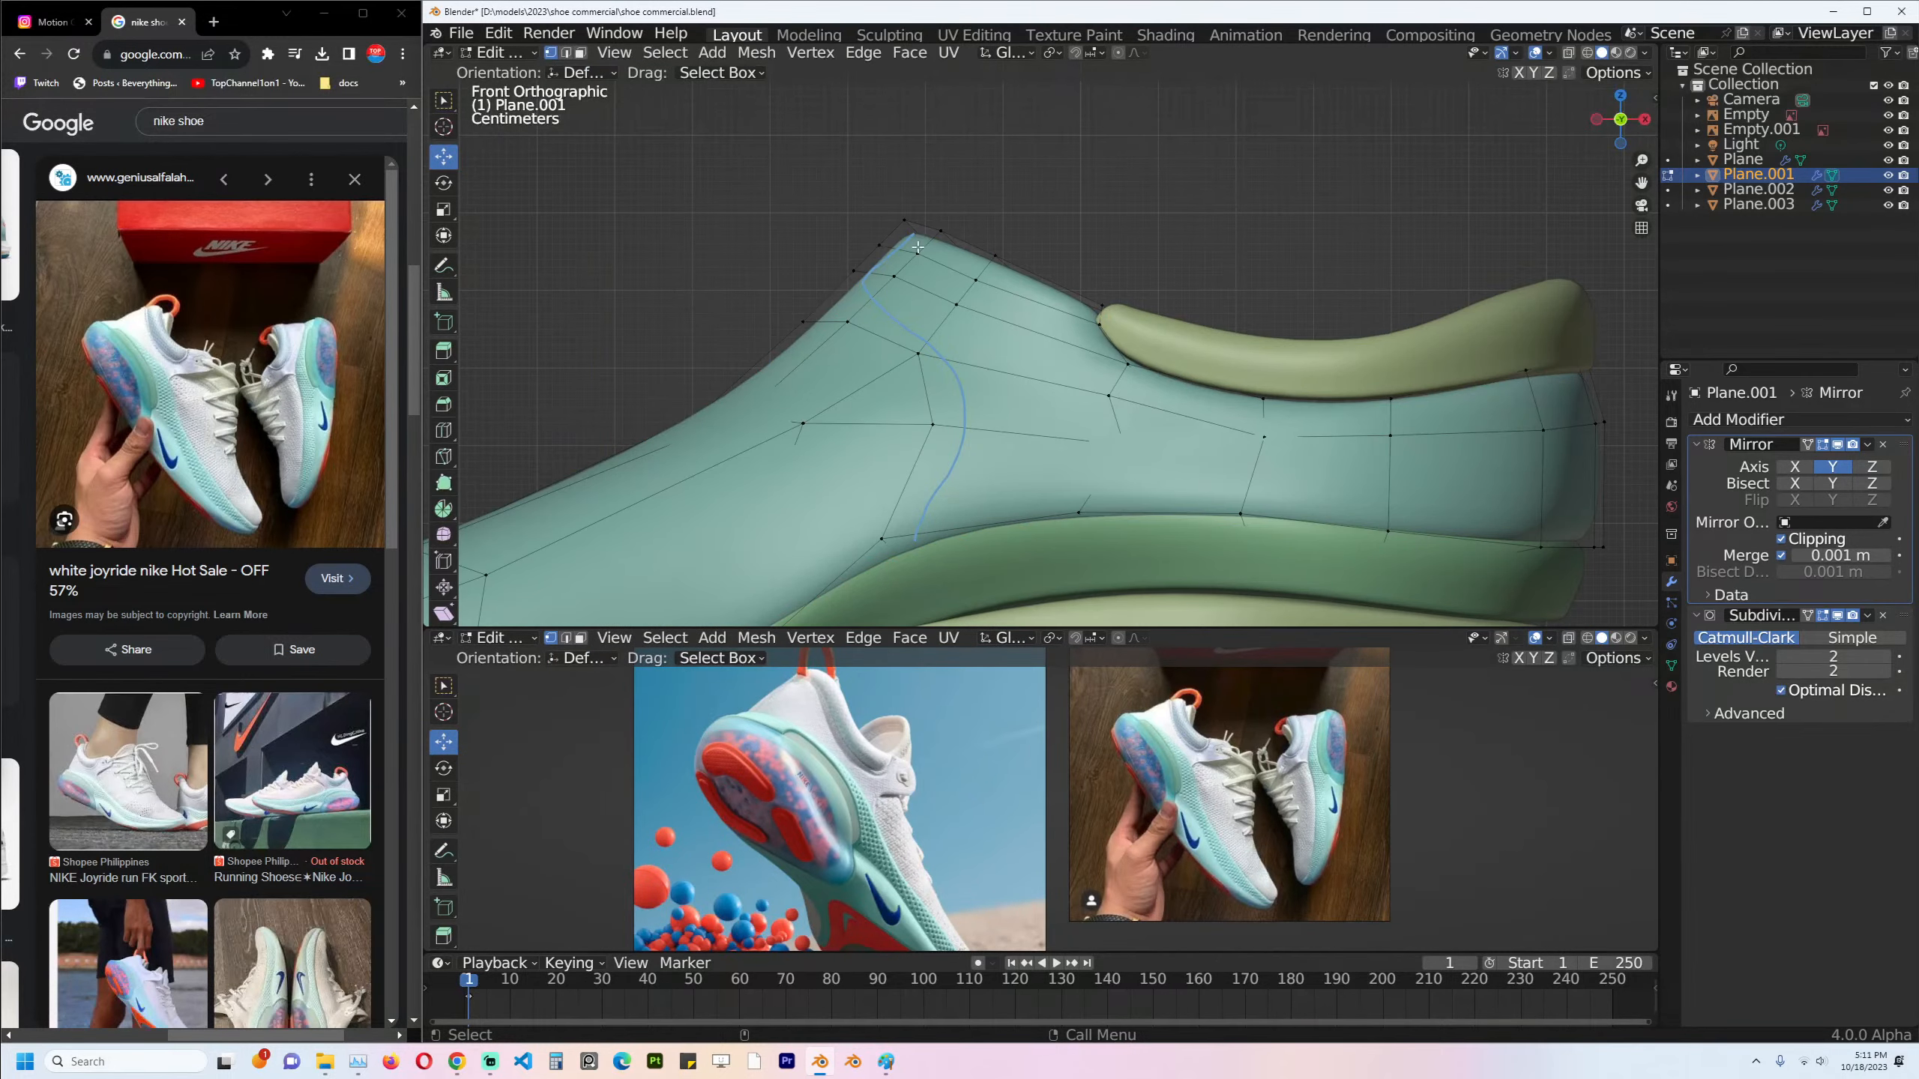
pyautogui.moveTo(892, 289); pyautogui.dragTo(1111, 185, button='middle')
pyautogui.press('Tab')
pyautogui.press('KP_Divide')
pyautogui.press('Tab')
pyautogui.scroll(-3, 1044, 143)
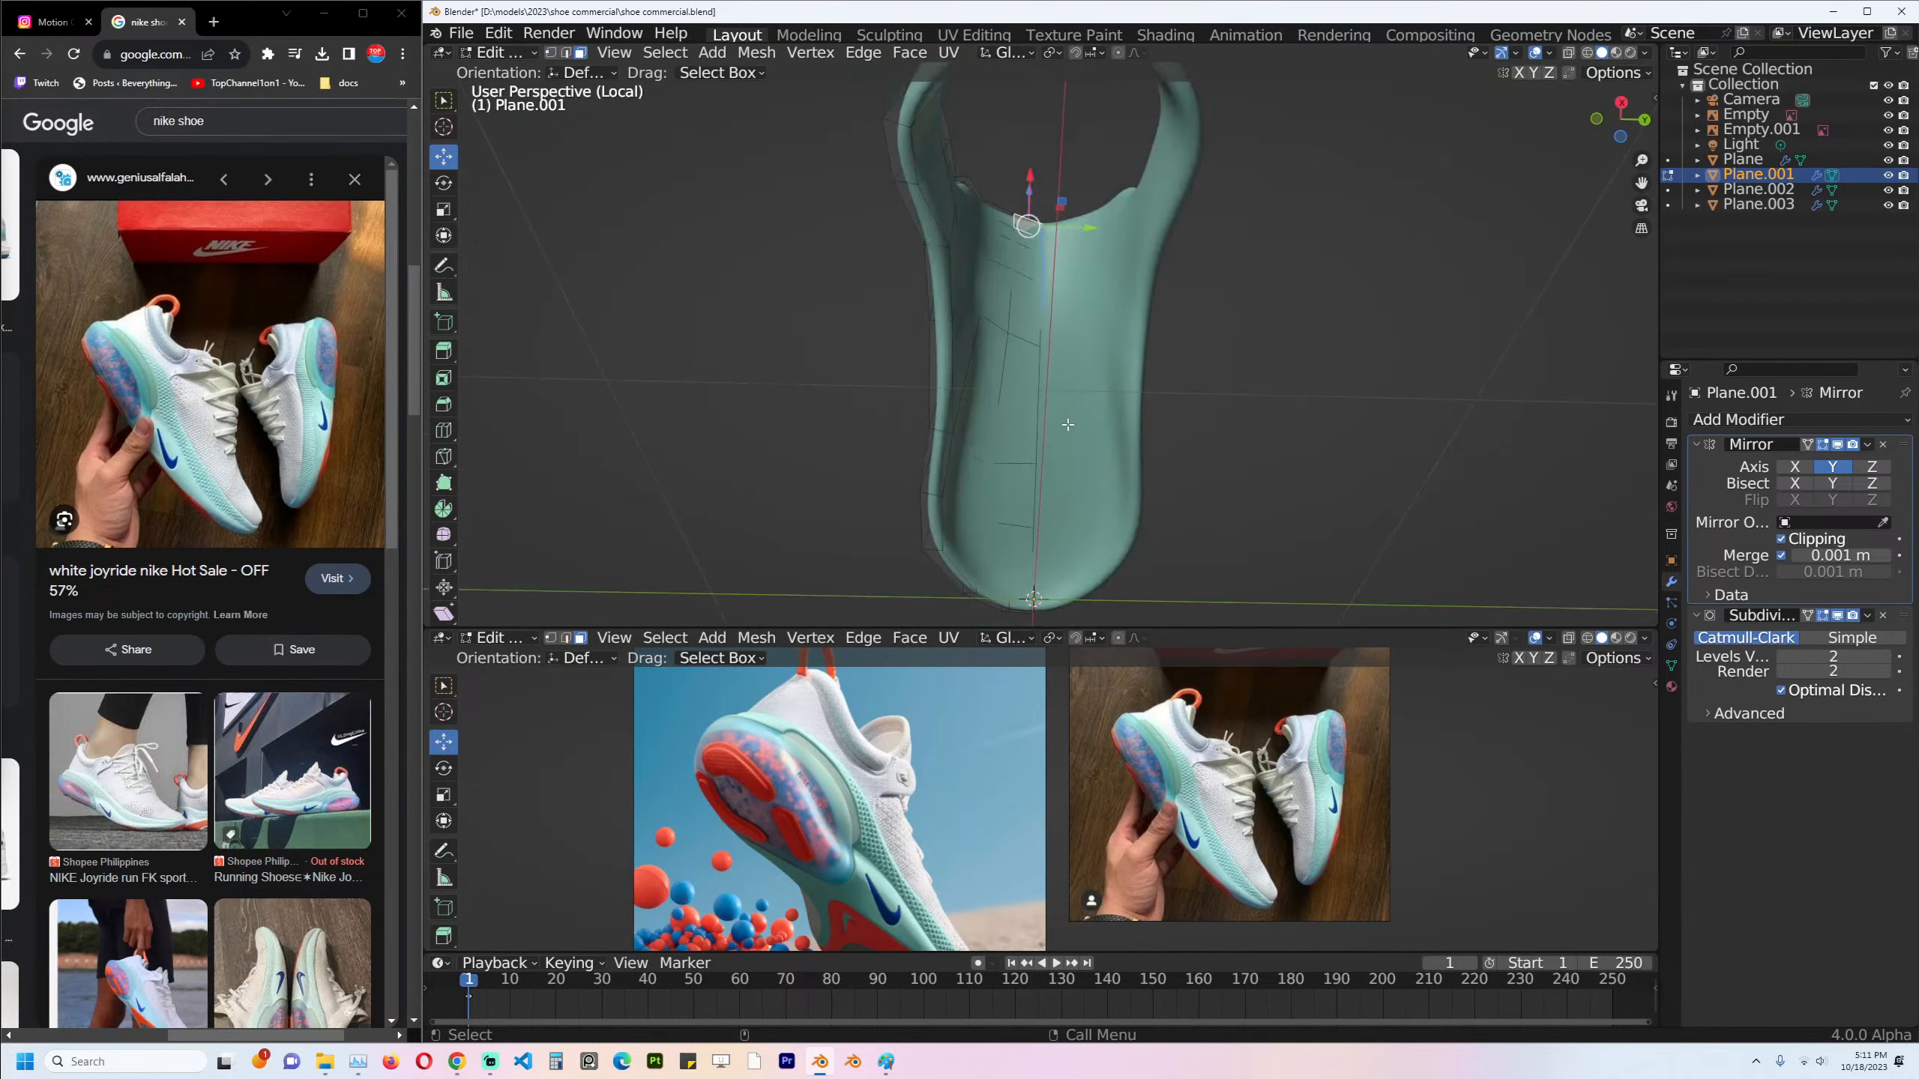
# Select the faces of the upper's inner layer and rim and delete them, leaving only the single-layer outer shell.
pyautogui.keyDown('ctrl'); pyautogui.click(1050, 529); pyautogui.keyUp('ctrl')
pyautogui.moveTo(1050, 529); pyautogui.dragTo(946, 396, button='middle')
pyautogui.keyDown('ctrl'); pyautogui.click(1001, 425); pyautogui.keyUp('ctrl')
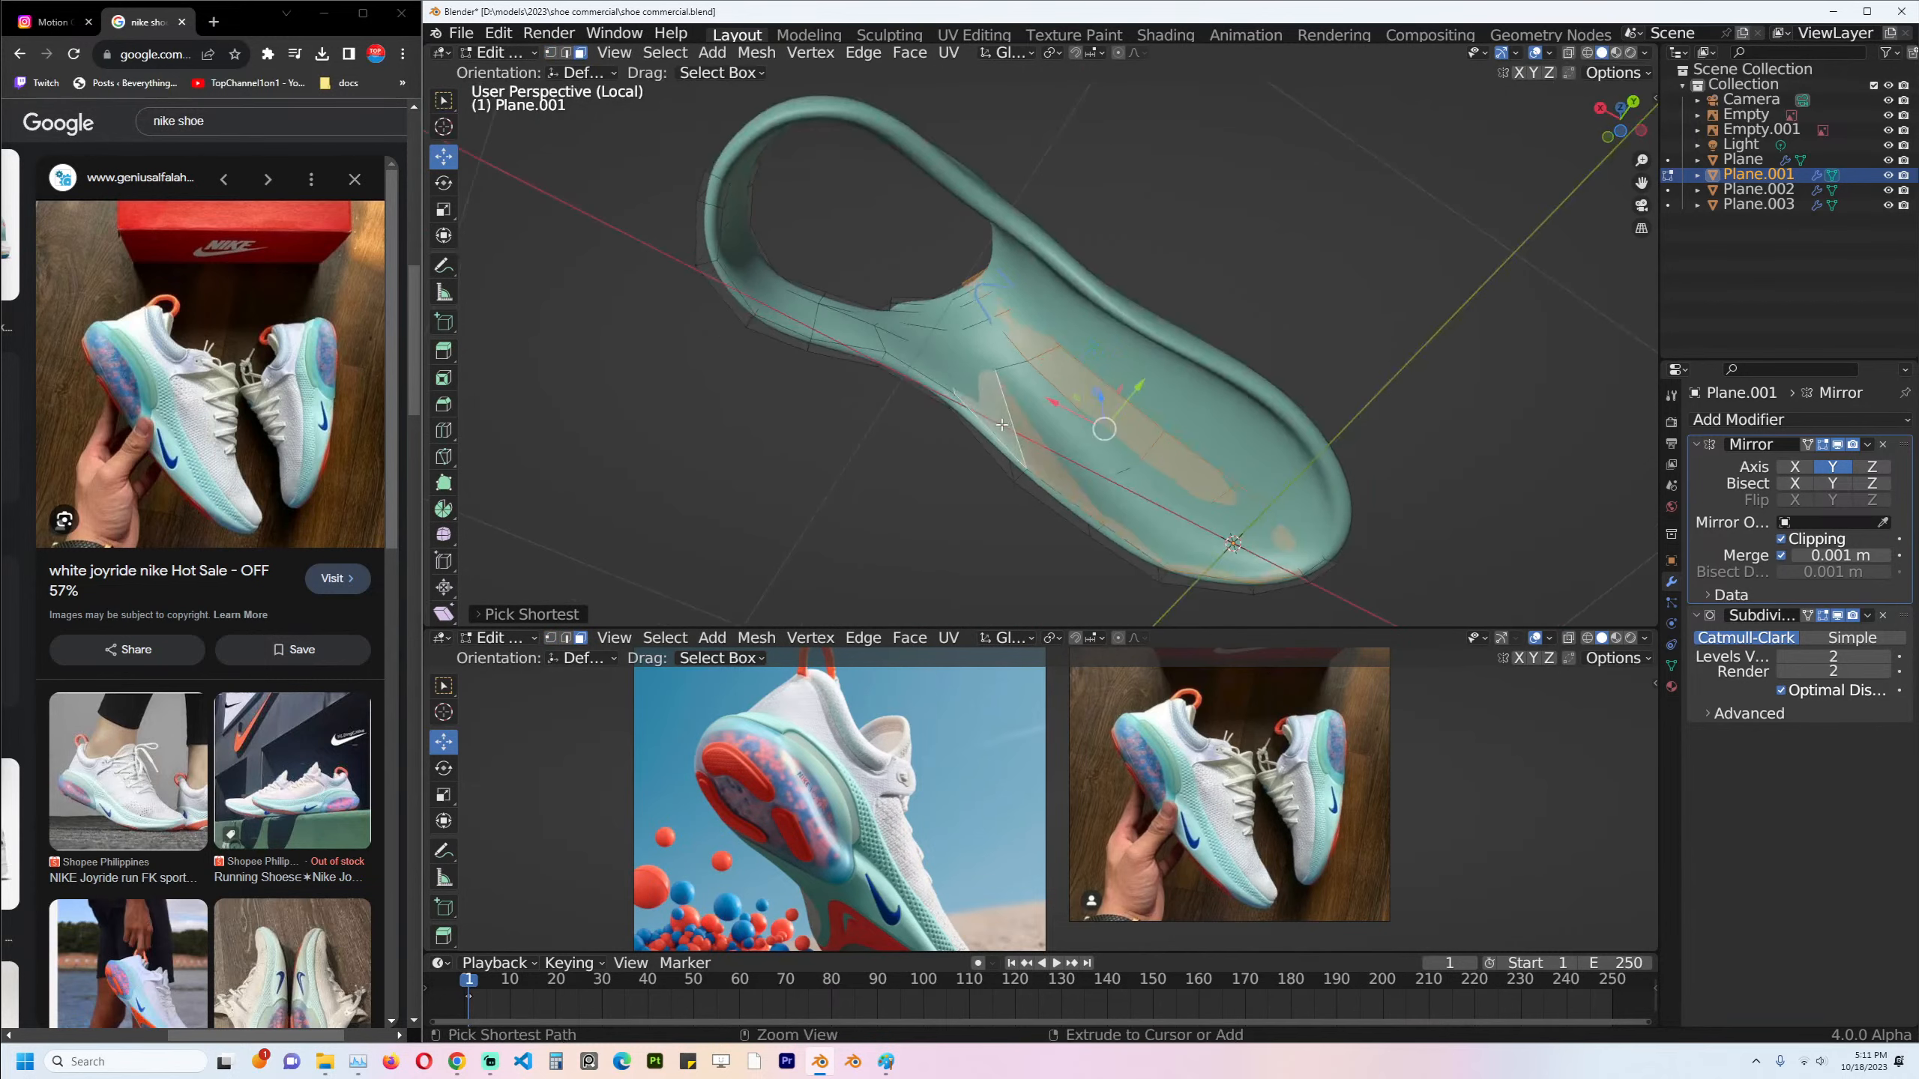
pyautogui.keyDown('ctrl'); pyautogui.click(815, 316); pyautogui.keyUp('ctrl')
pyautogui.keyDown('ctrl'); pyautogui.click(746, 181); pyautogui.keyUp('ctrl')
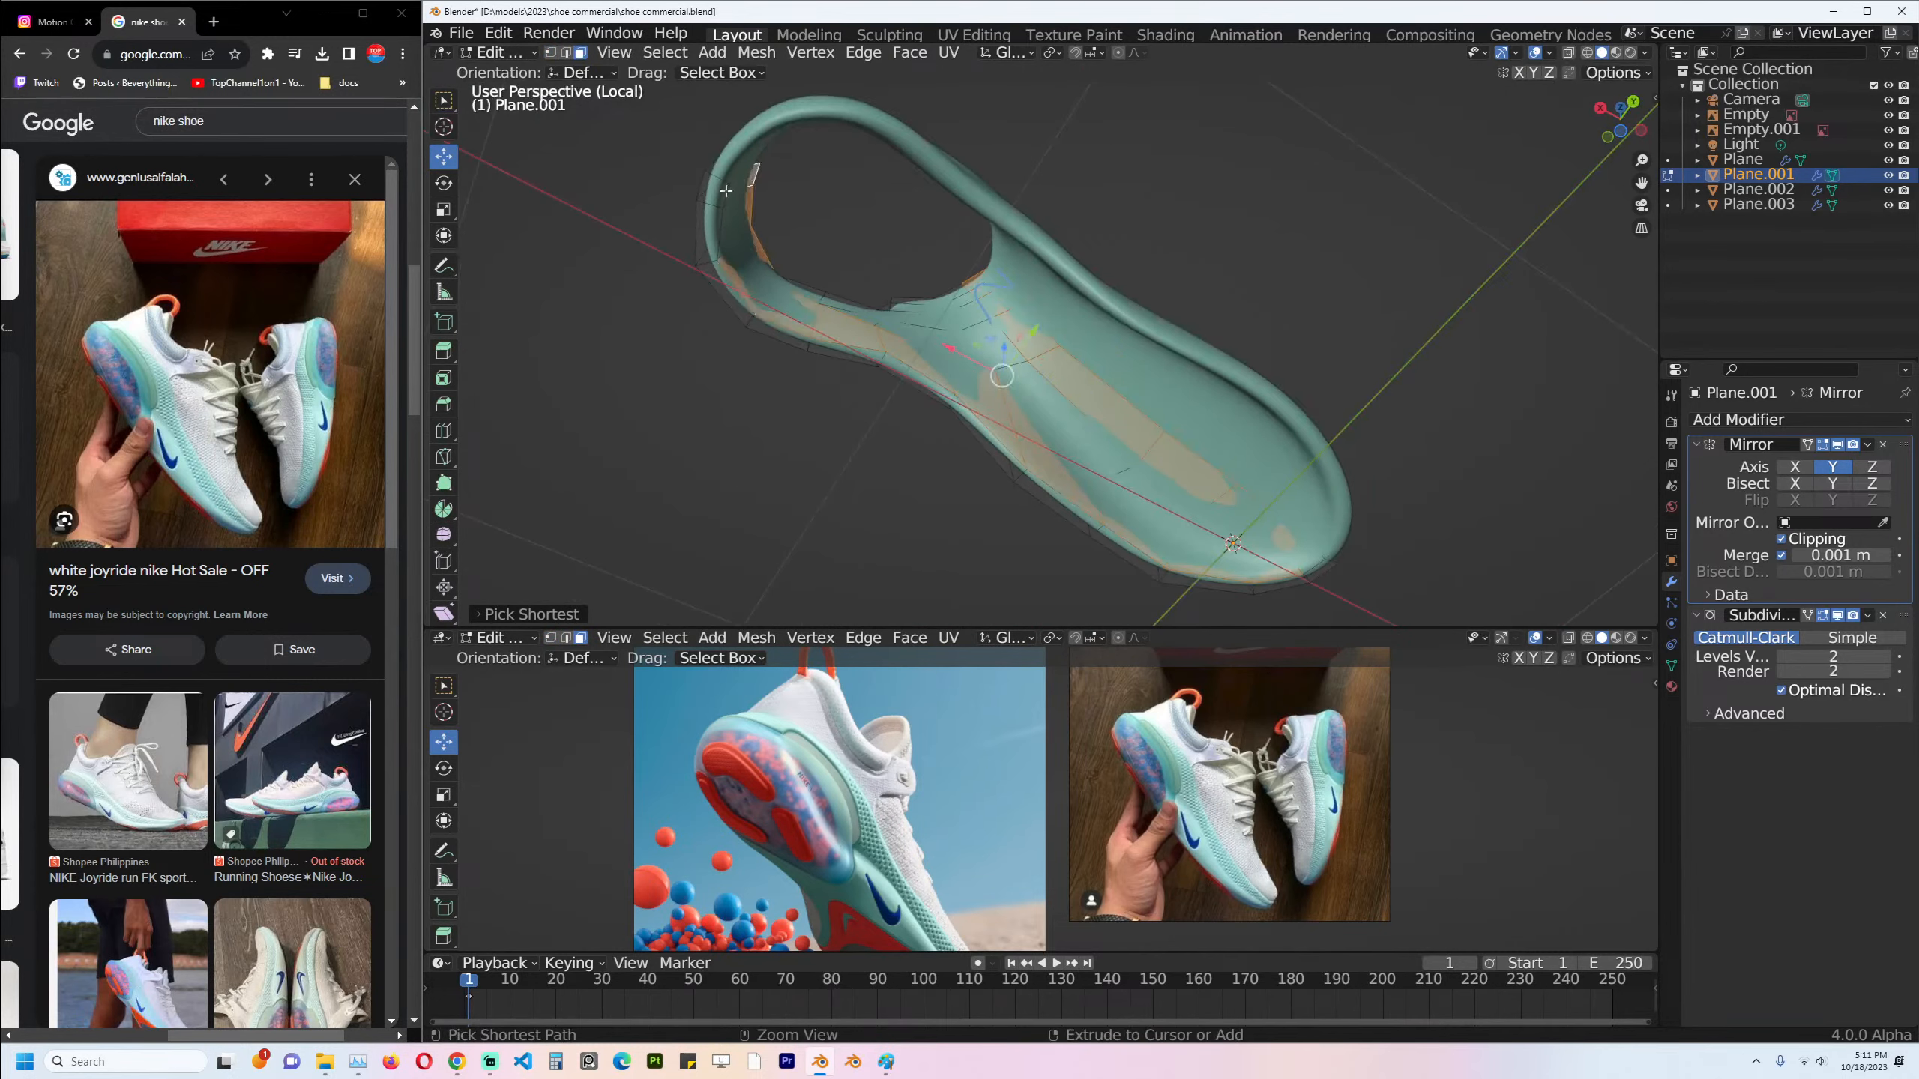
pyautogui.keyDown('ctrl'); pyautogui.click(735, 196); pyautogui.keyUp('ctrl')
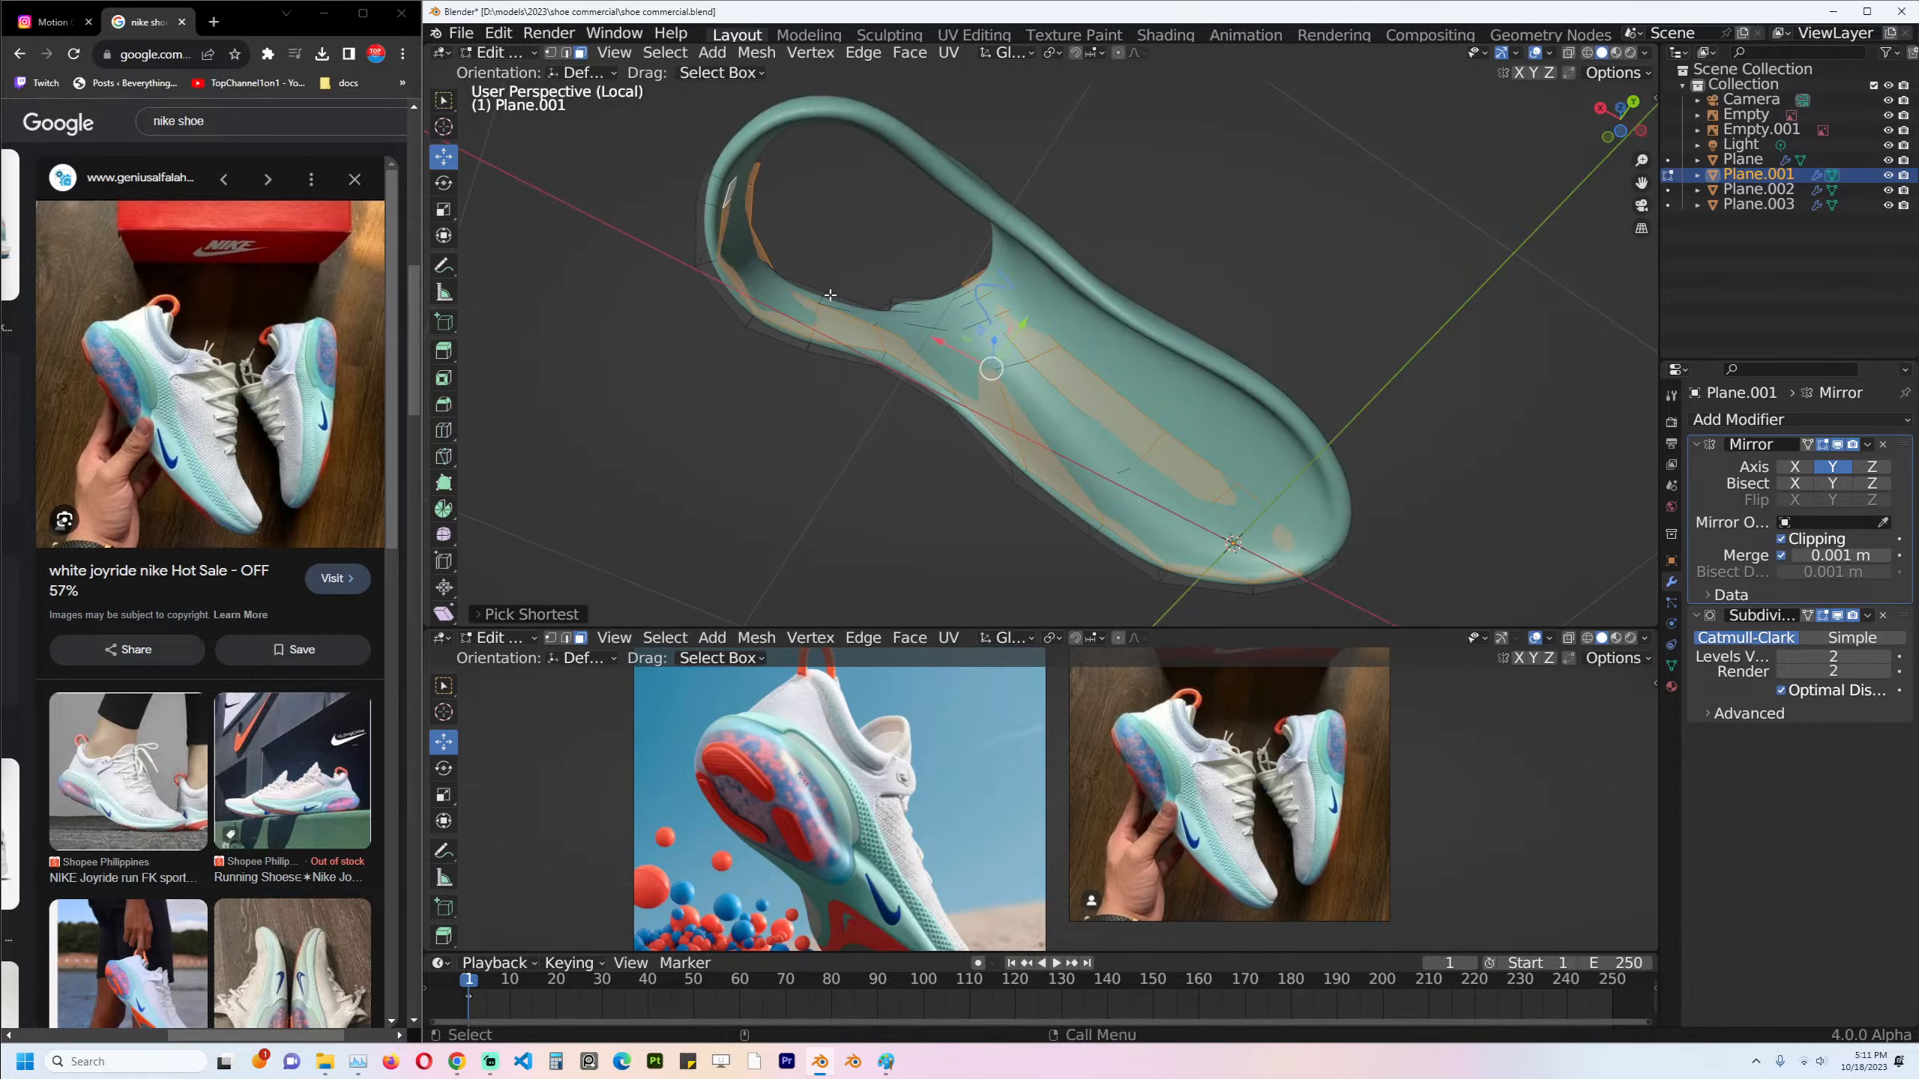
pyautogui.moveTo(734, 196); pyautogui.dragTo(981, 412, button='middle')
pyautogui.keyDown('ctrl'); pyautogui.click(1024, 356); pyautogui.keyUp('ctrl')
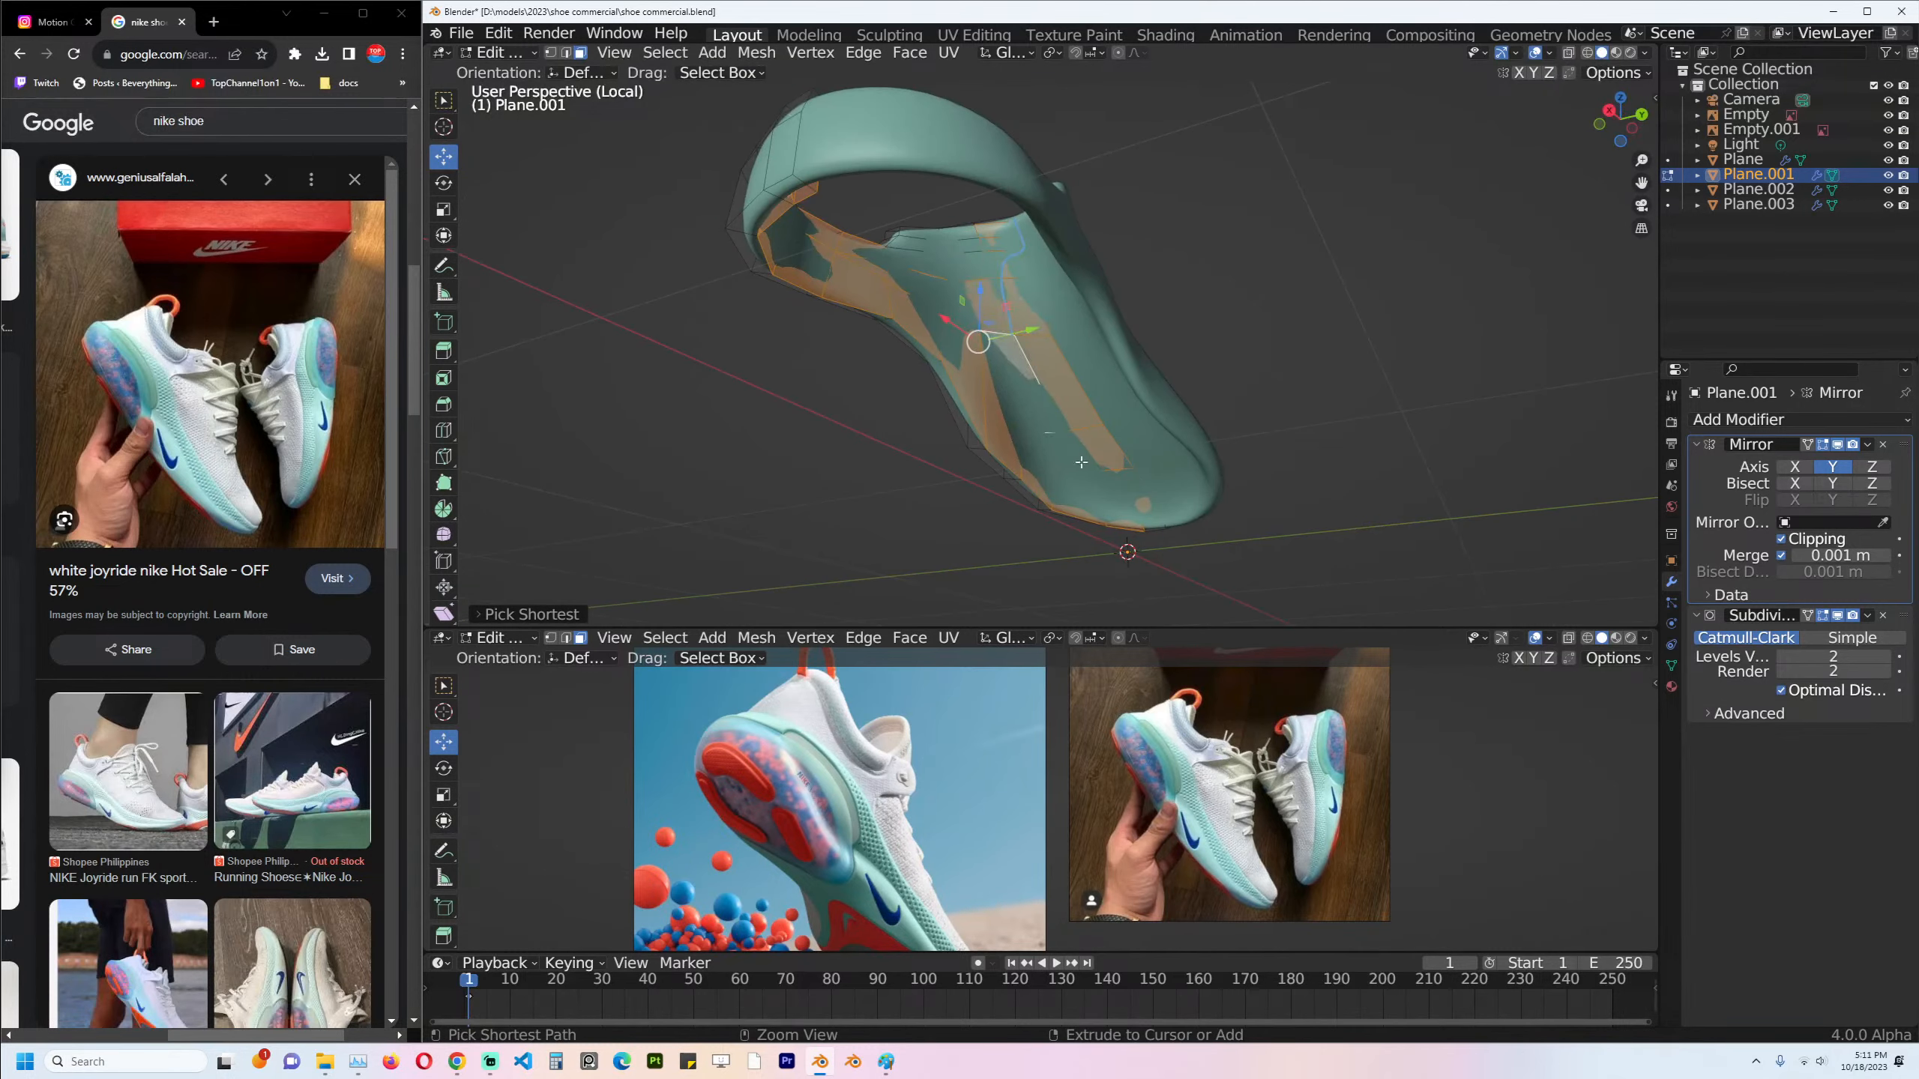
pyautogui.keyDown('ctrl'); pyautogui.click(910, 243); pyautogui.keyUp('ctrl')
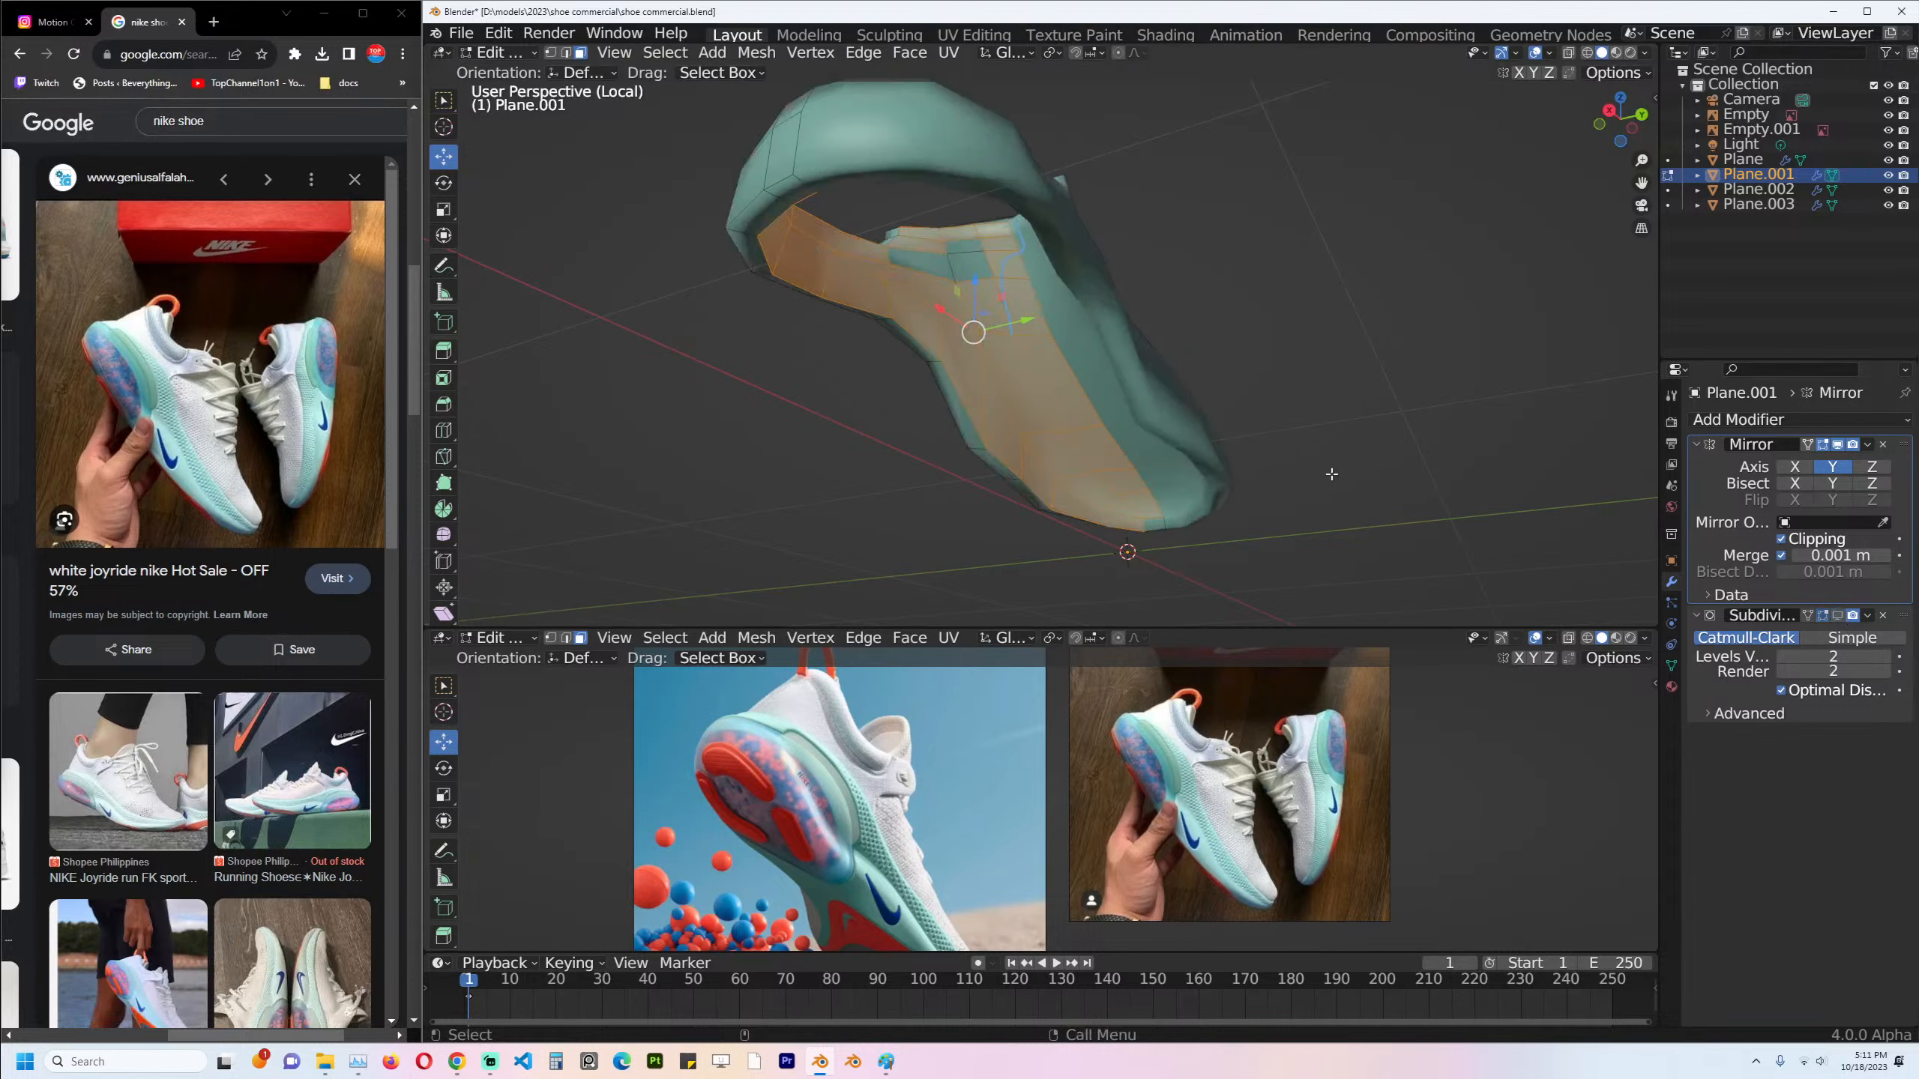
pyautogui.press('x')
pyautogui.click(977, 257)
pyautogui.moveTo(977, 257); pyautogui.dragTo(1241, 375, button='middle')
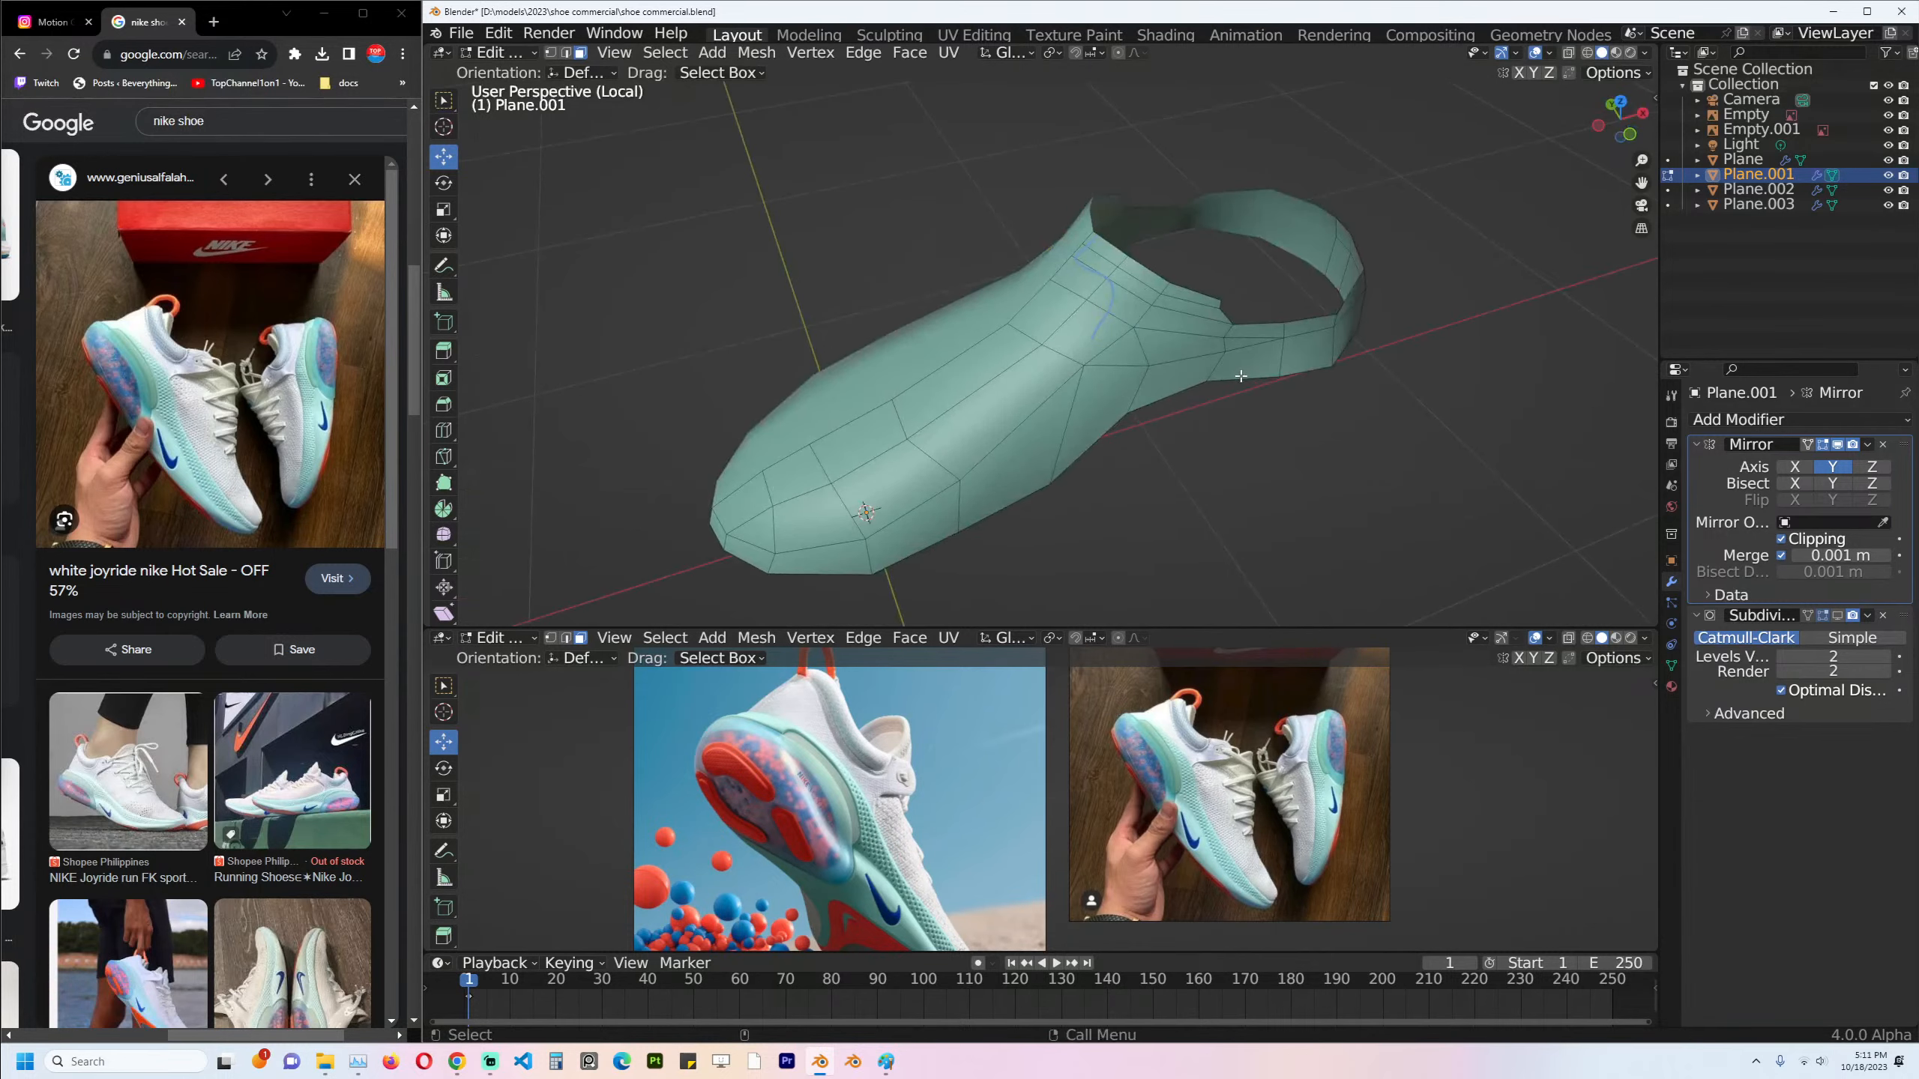
# Show the whole shoe in front view again and add a Solidify modifier to the upper.
pyautogui.press('KP_Divide')
pyautogui.press('KP_1')
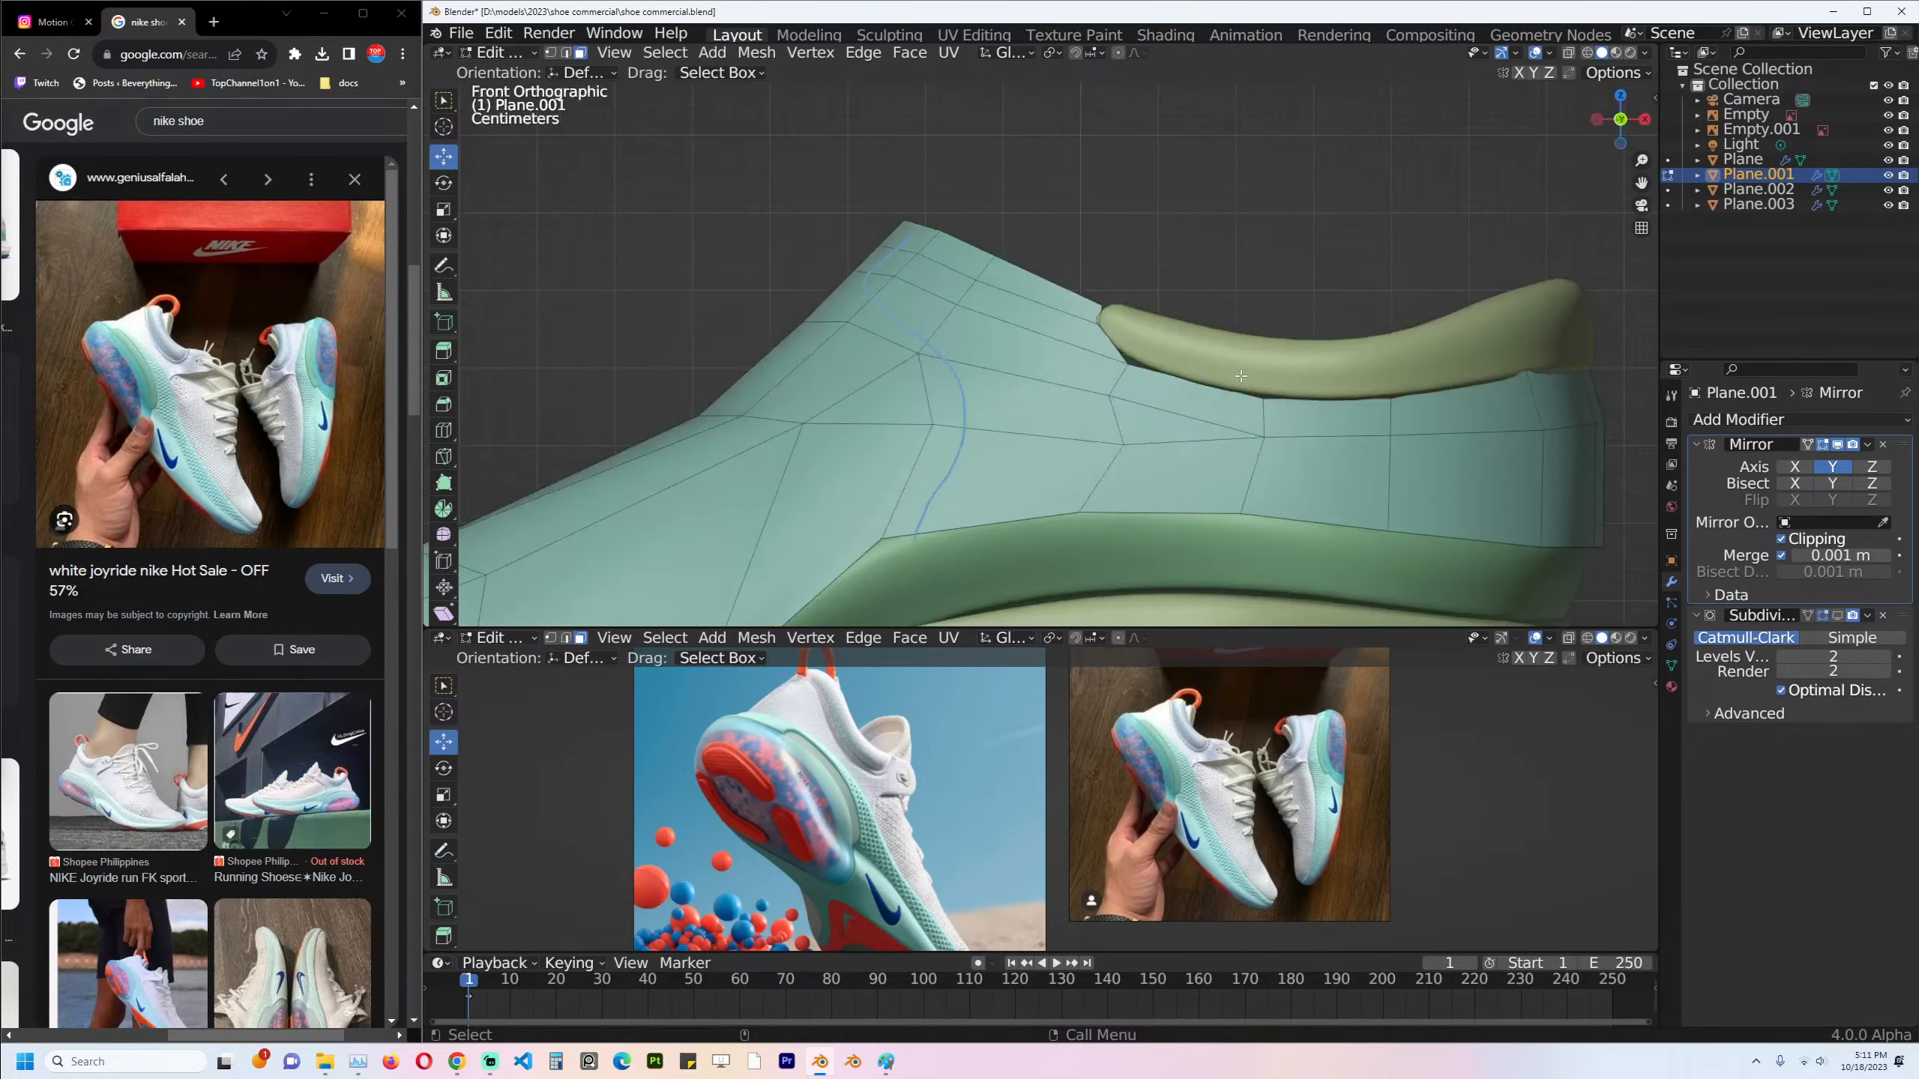
pyautogui.press('Tab')
pyautogui.click(1737, 420)
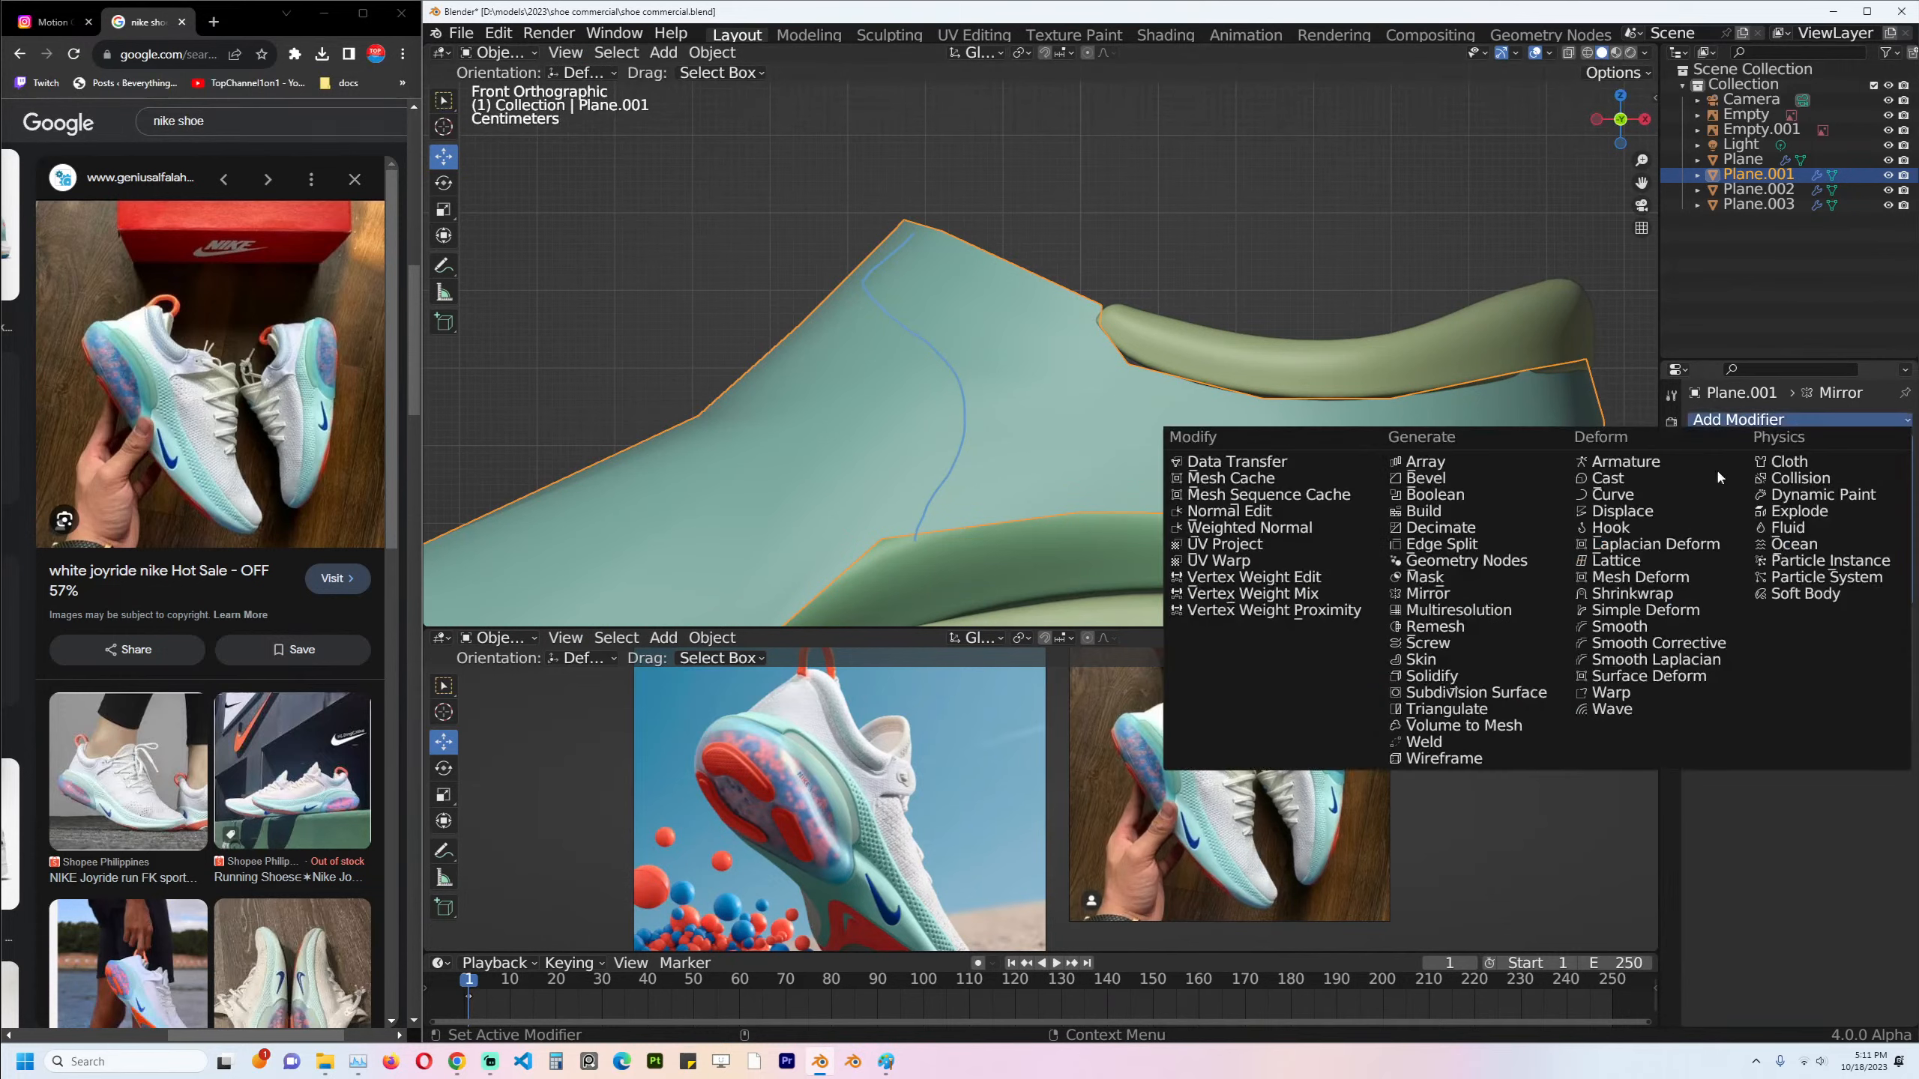
pyautogui.click(1470, 676)
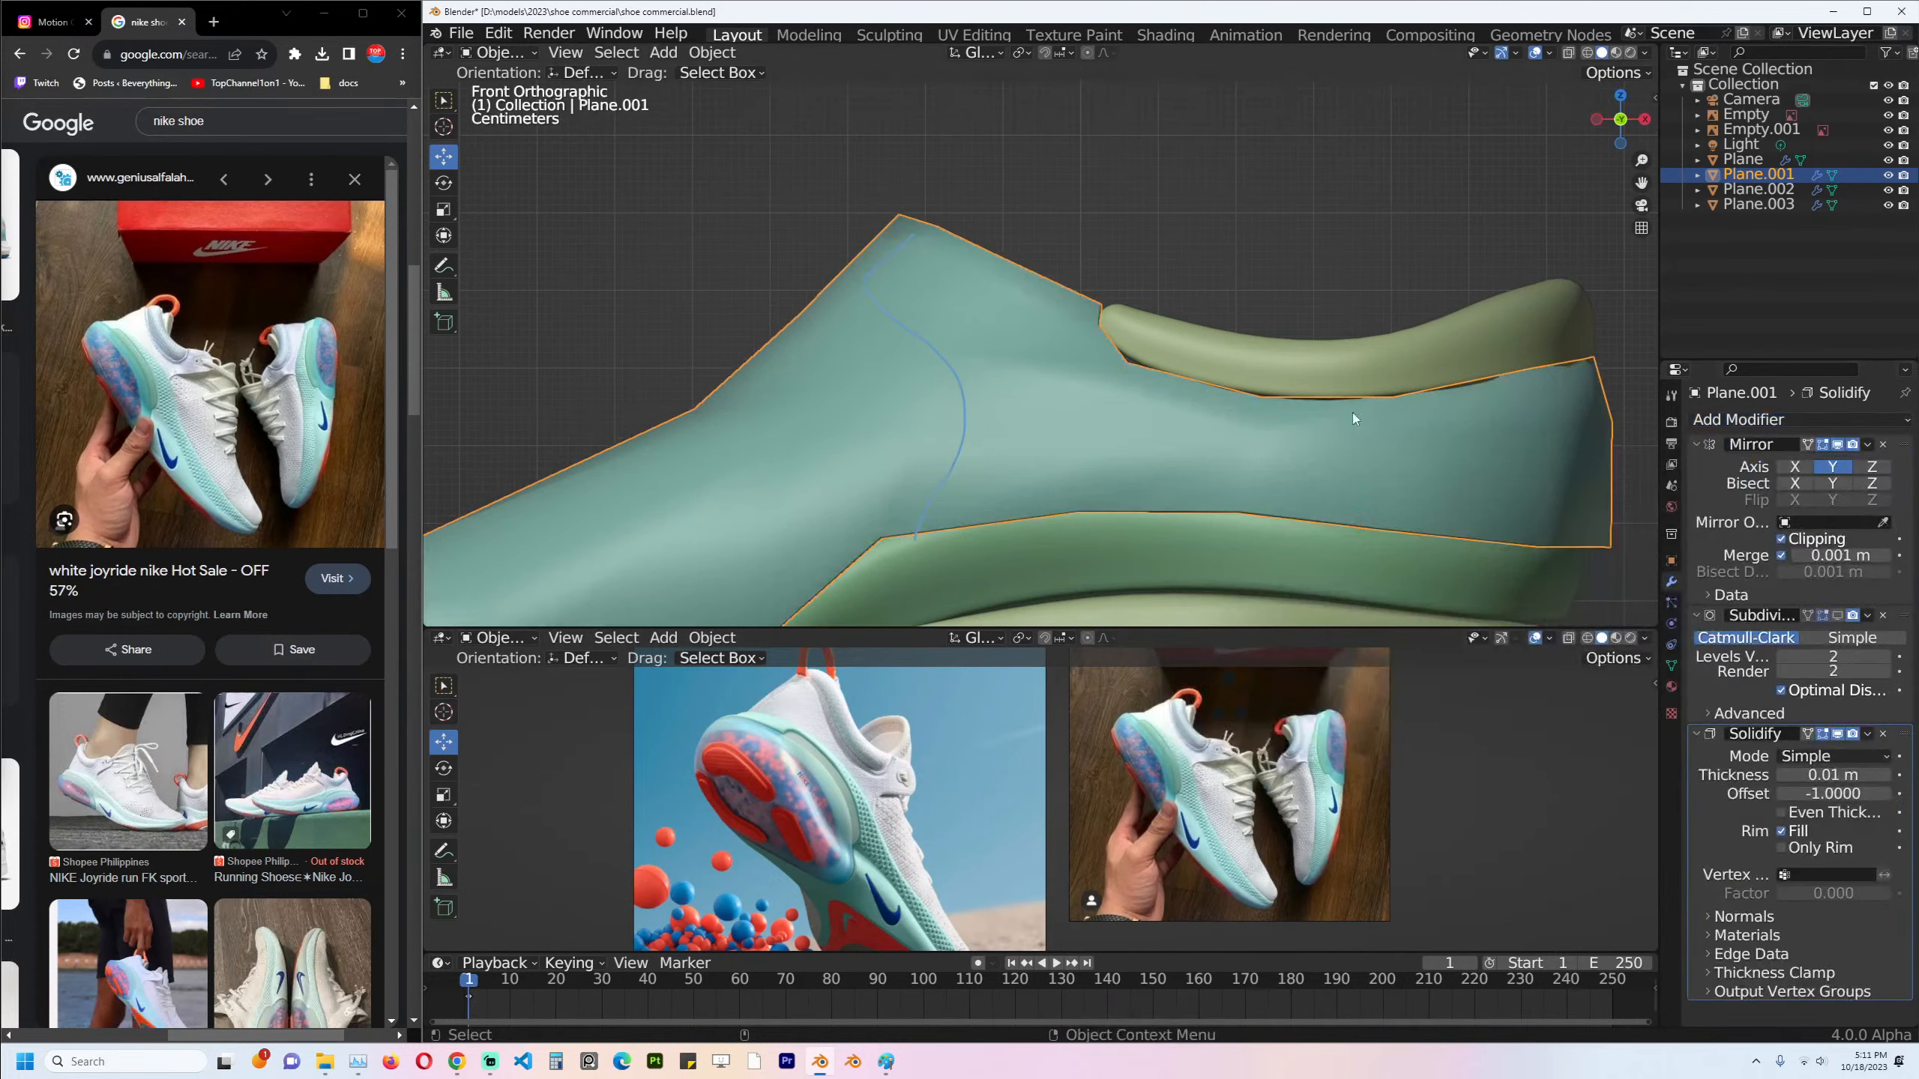
# Set the upper's Solidify thickness to -0.028 m and place the modifier before the Subdivision modifier.
pyautogui.moveTo(1352, 413); pyautogui.dragTo(1246, 363, button='middle')
pyautogui.moveTo(1832, 775); pyautogui.dragTo(1798, 775)
pyautogui.moveTo(1907, 734); pyautogui.dragTo(1904, 616)
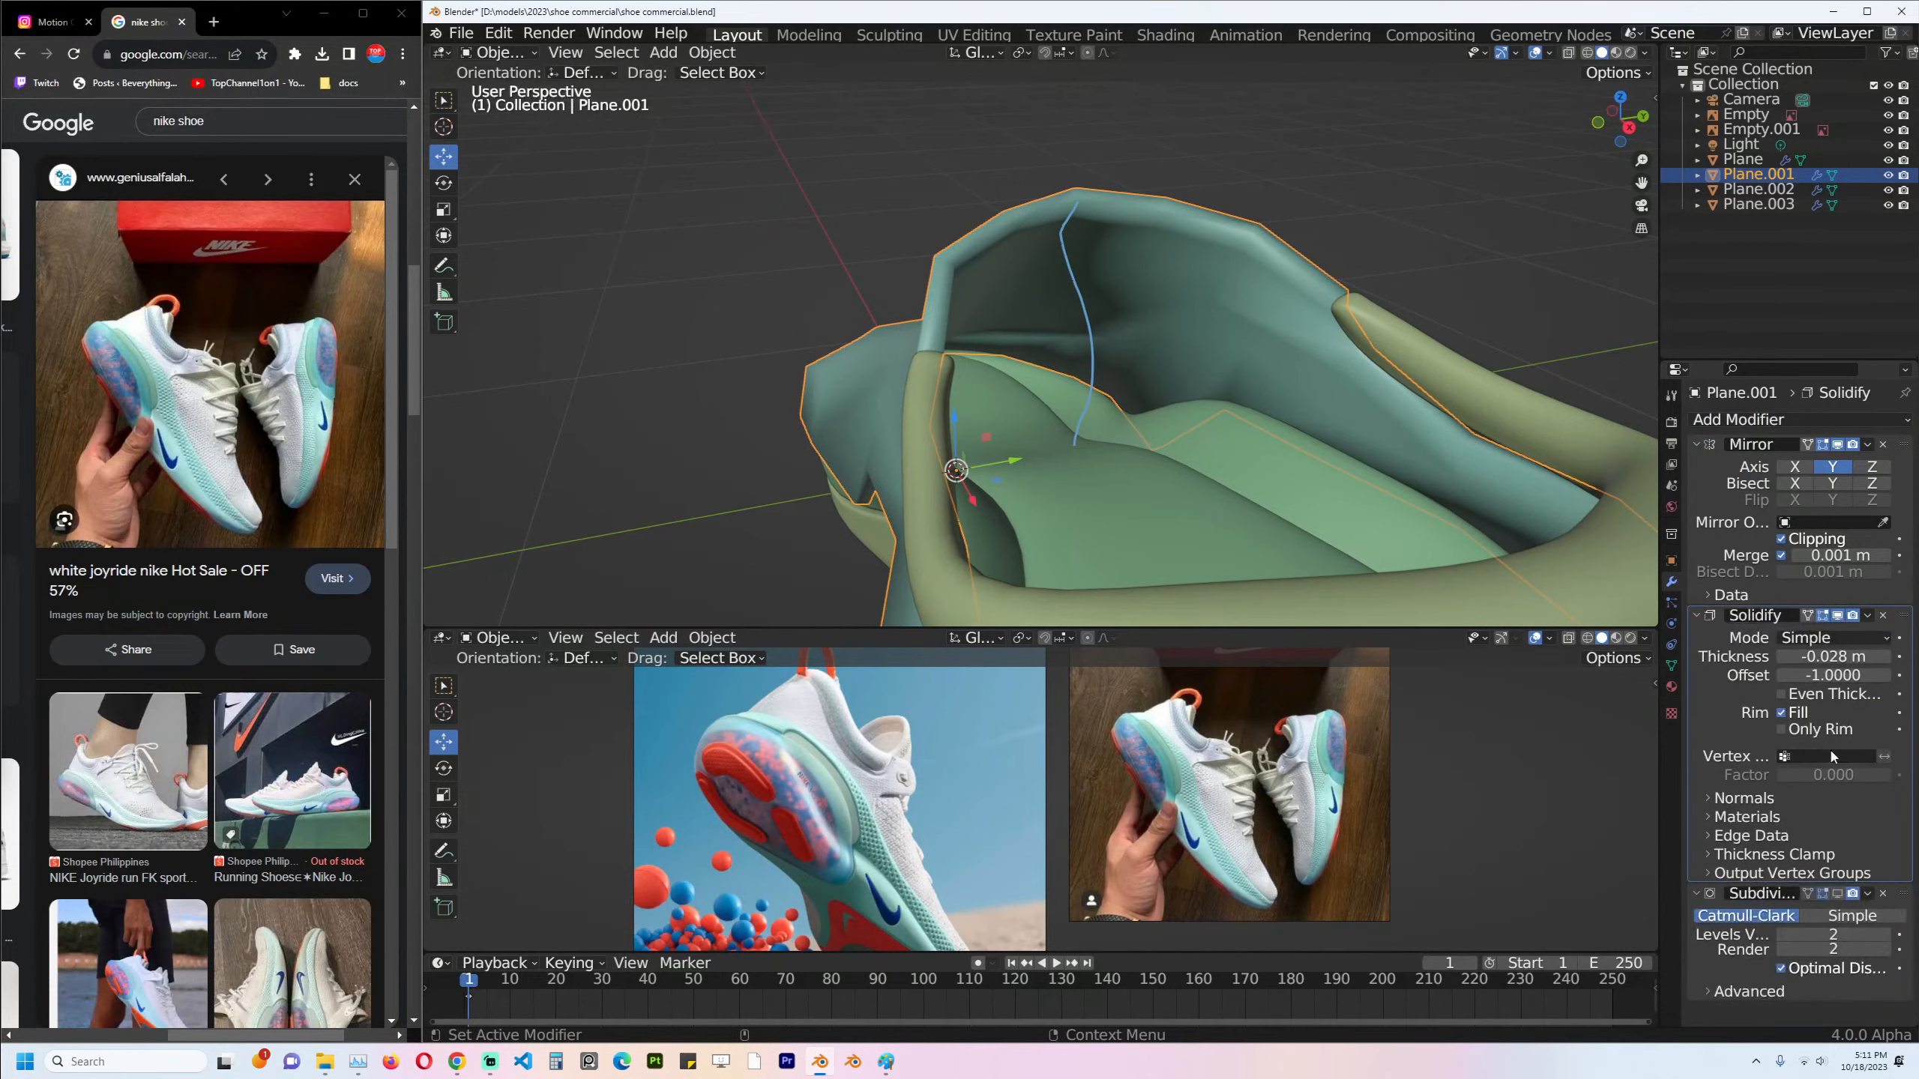
# Knife-cut a new edge line along the blue guide curve on the shoe upper, from its lower edge up towards the ankle peak.
pyautogui.press('KP_1')
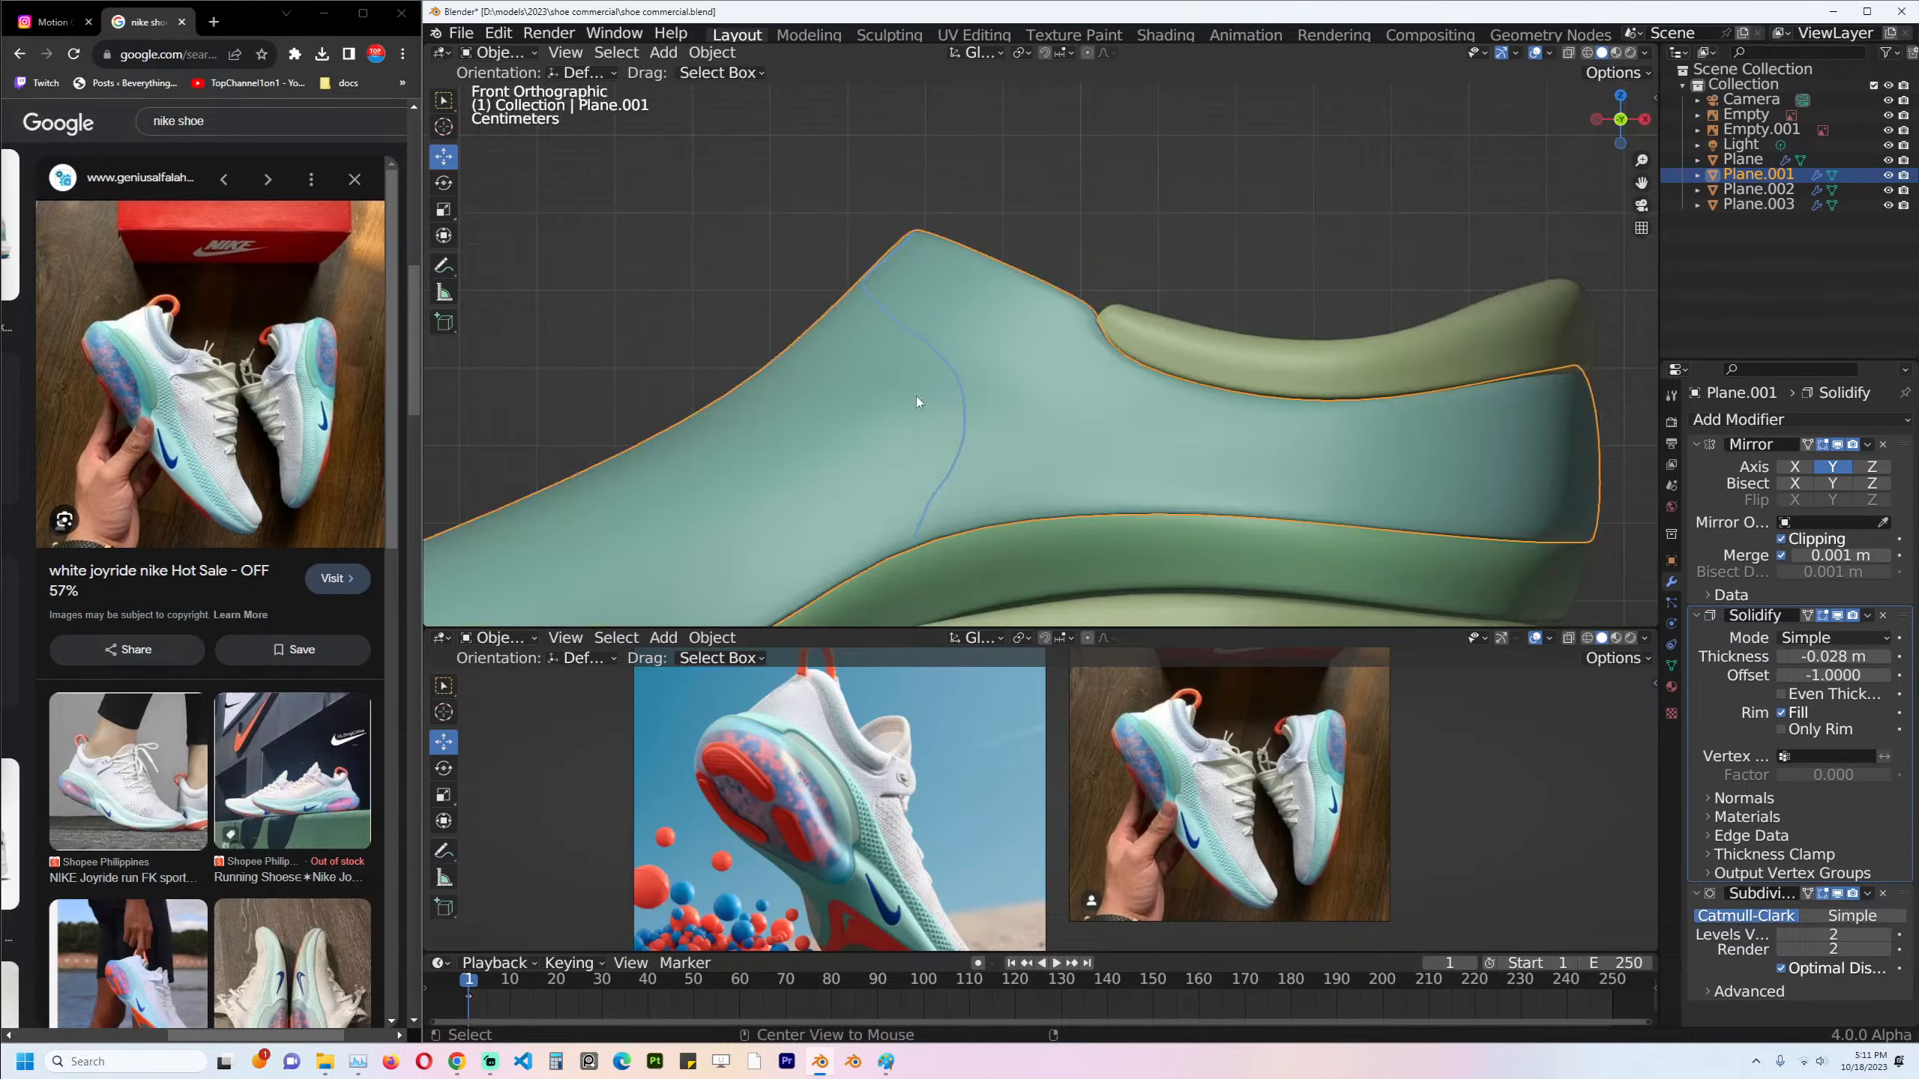
pyautogui.hotkey('alt', 'a')
pyautogui.click(977, 266)
pyautogui.press('Tab')
pyautogui.moveTo(977, 266); pyautogui.dragTo(955, 295, button='middle')
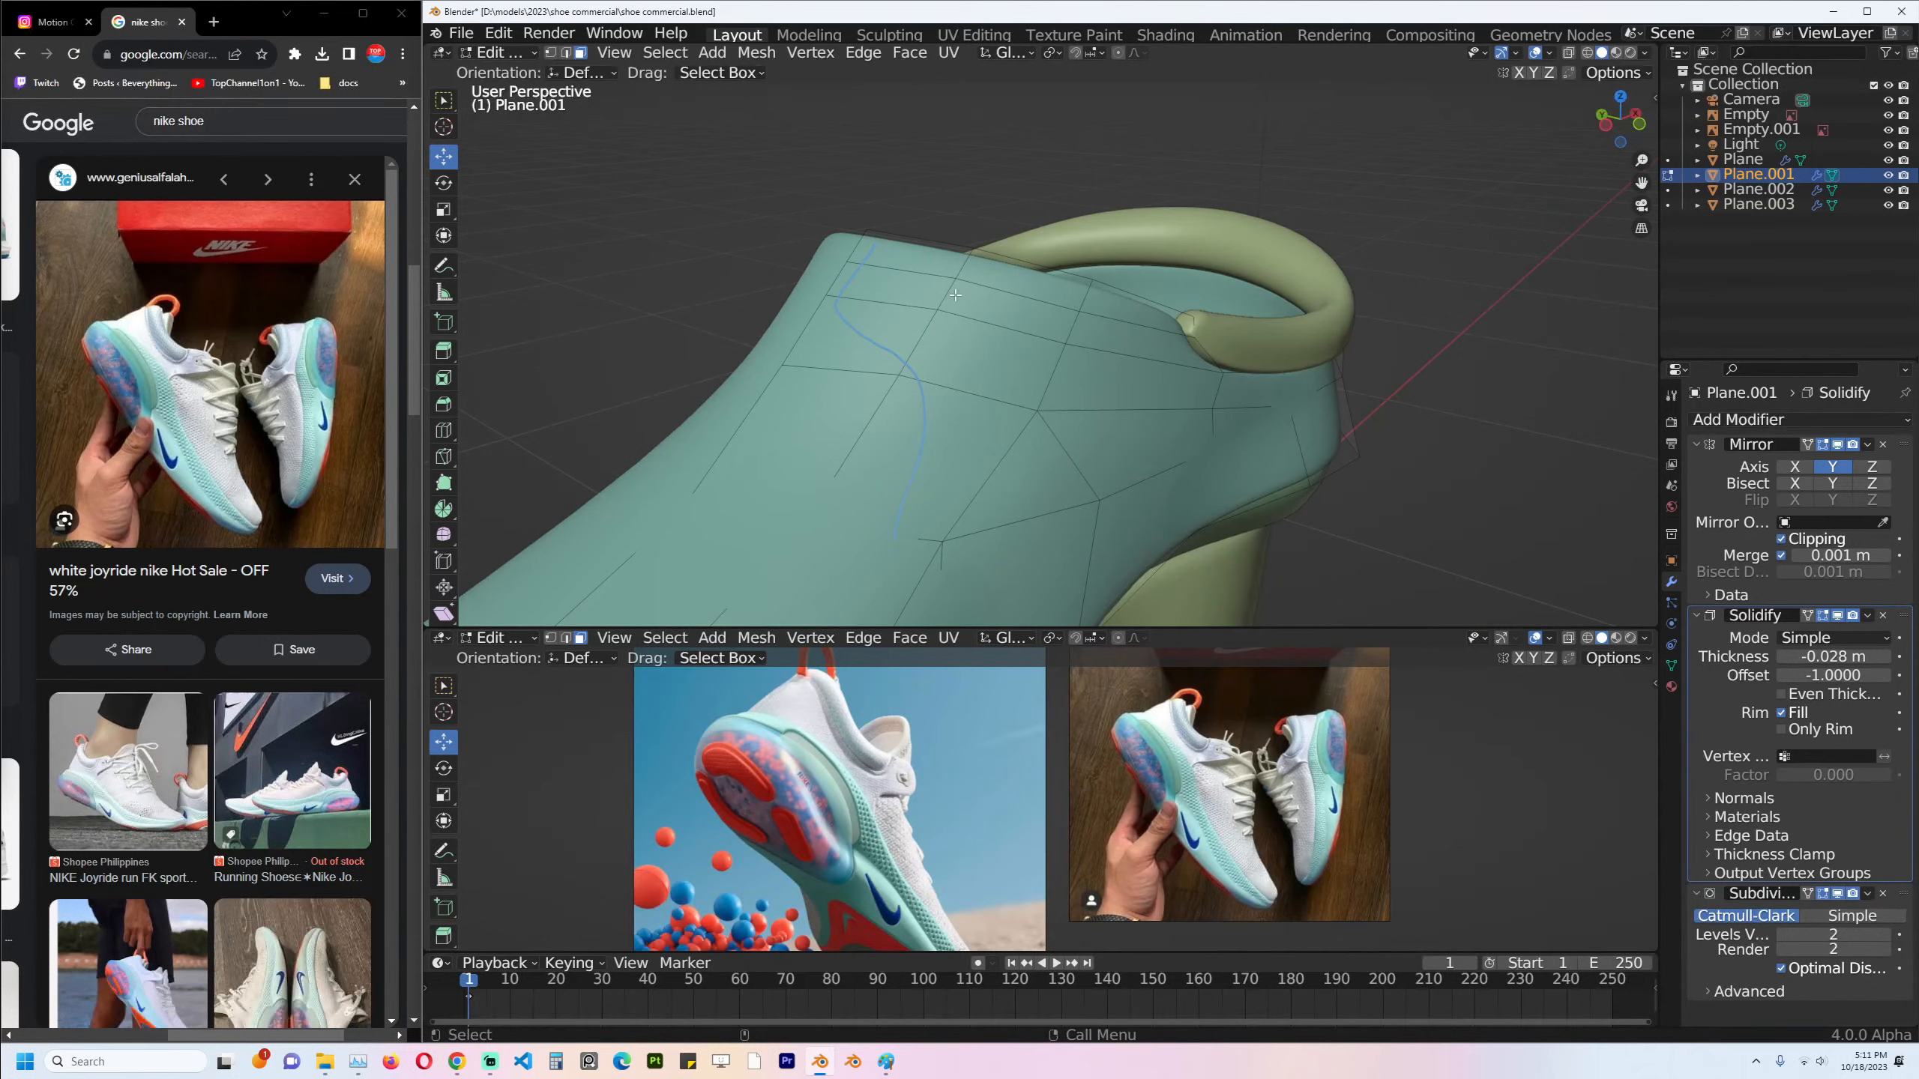
pyautogui.press('KP_1')
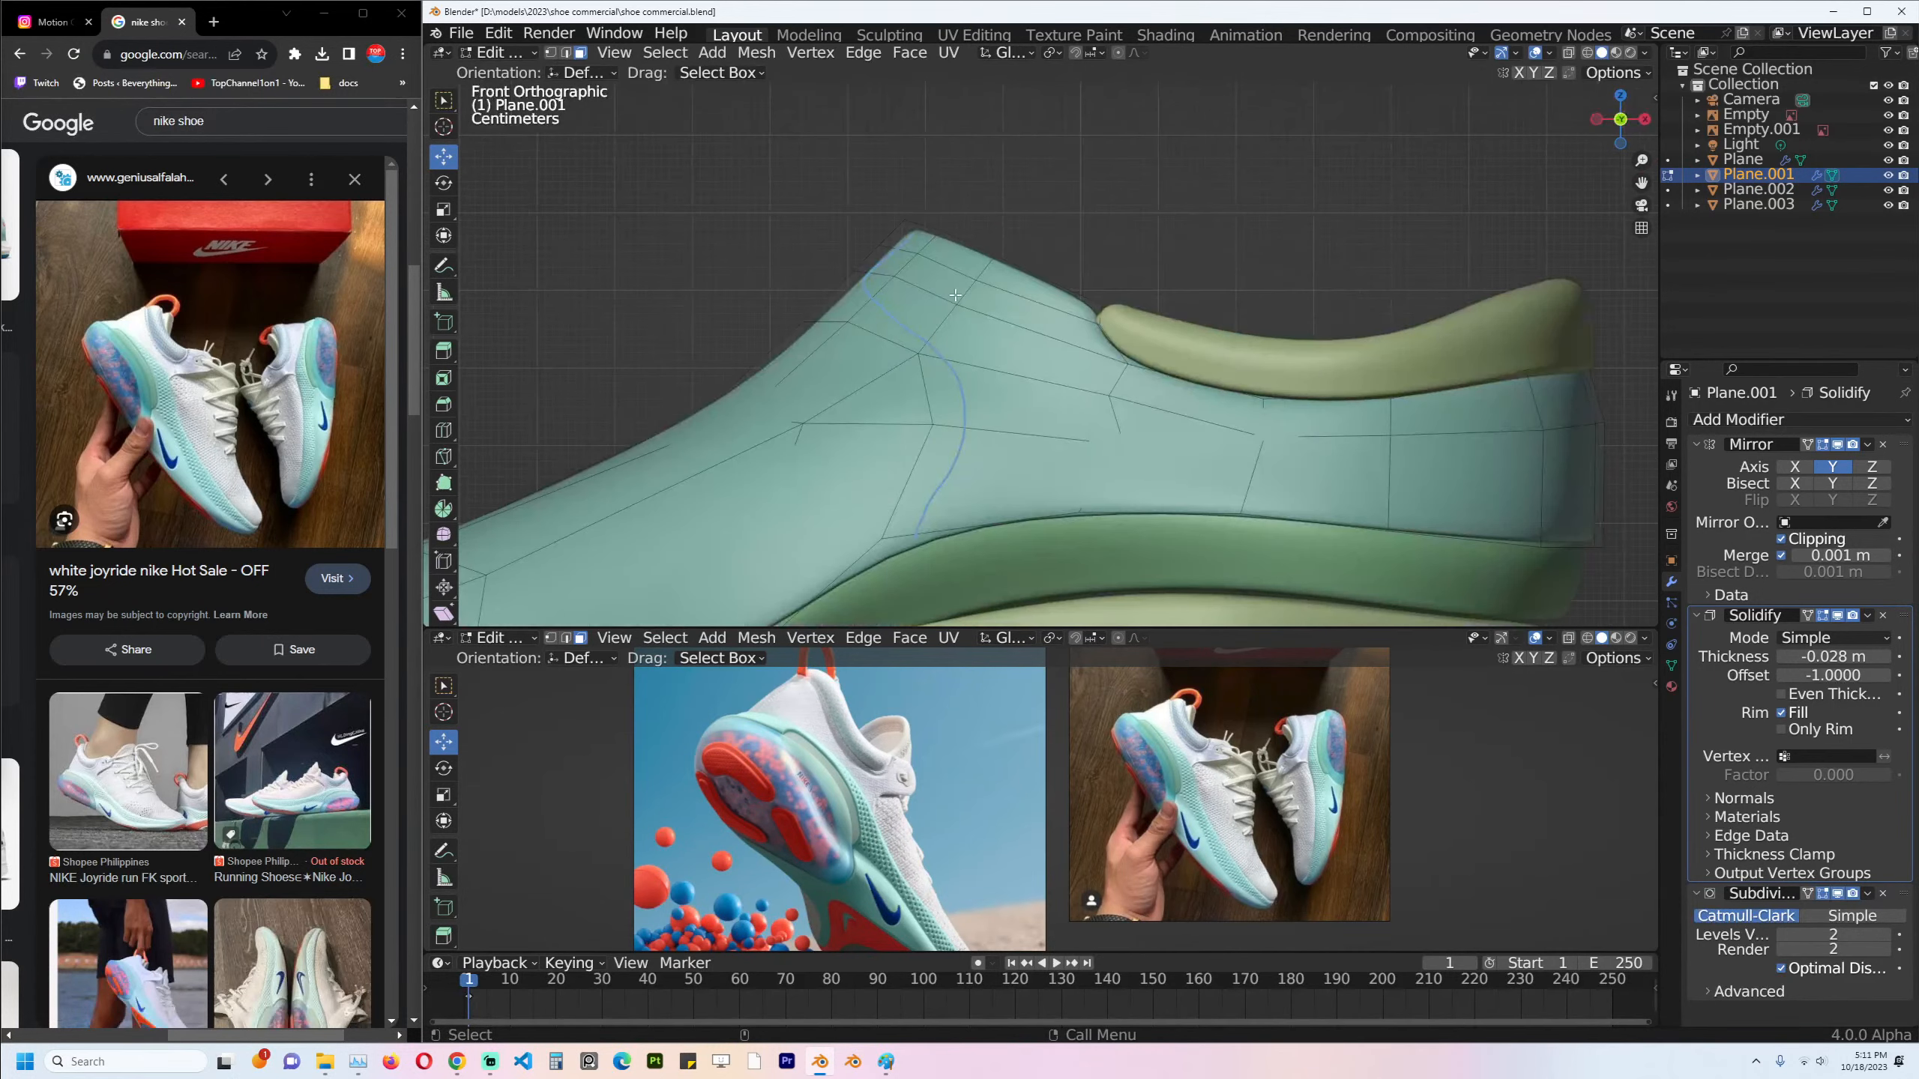
pyautogui.scroll(2, 935, 230)
pyautogui.press('KP_5')
pyautogui.press('1')
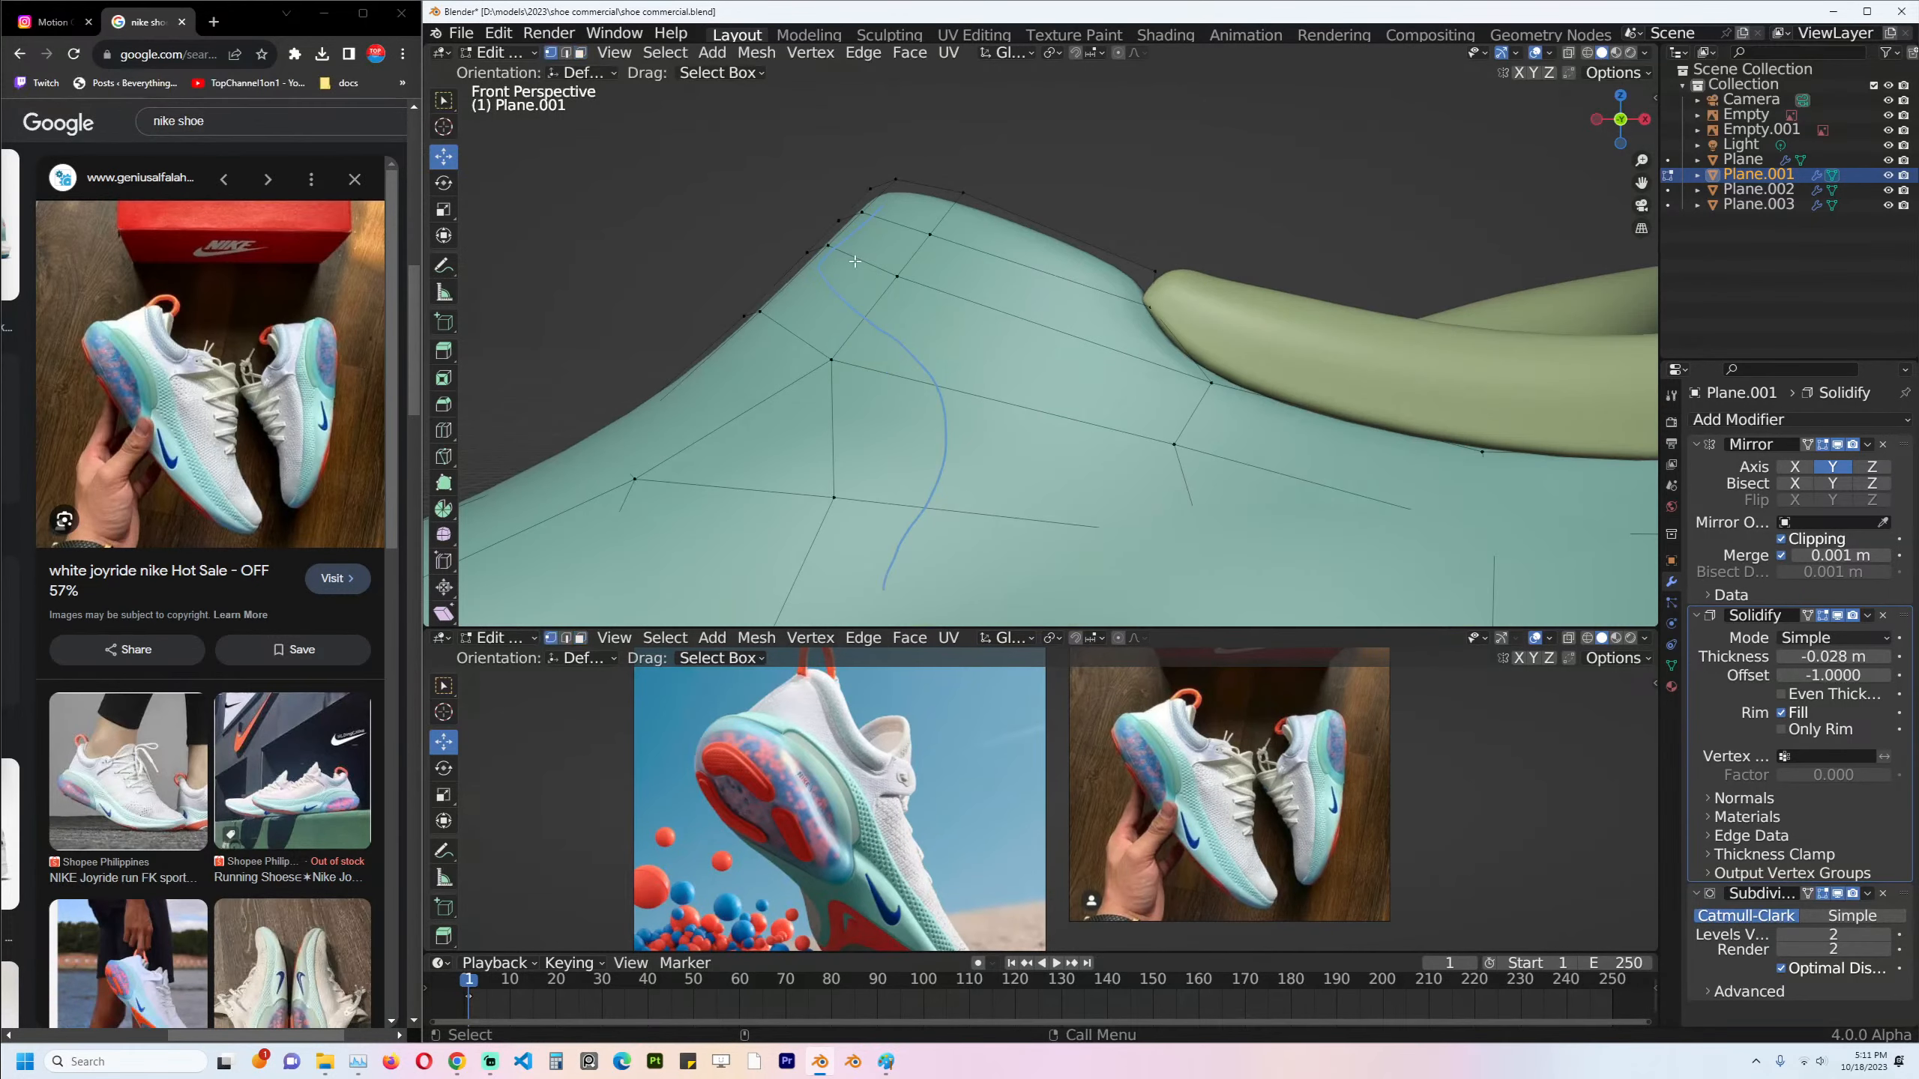
pyautogui.press('KP_5')
pyautogui.scroll(-2, 854, 261)
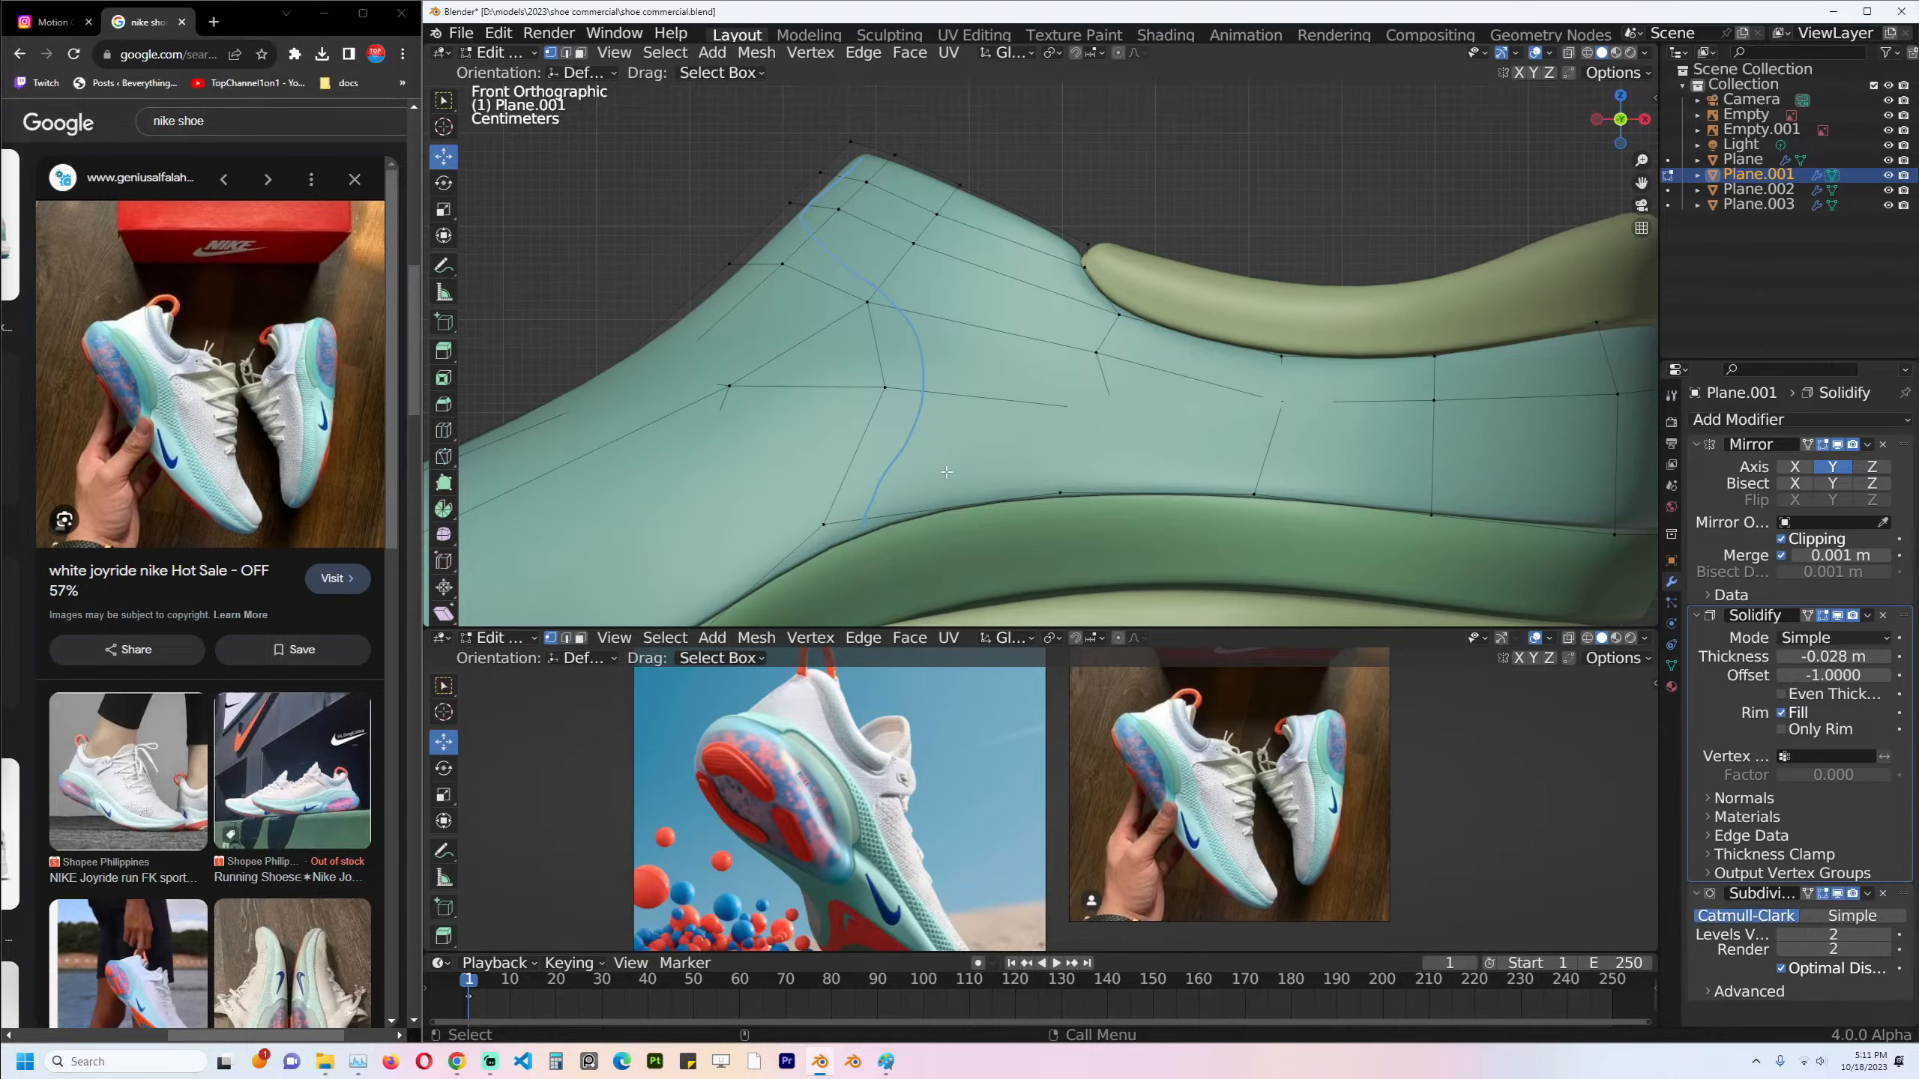
pyautogui.press('k')
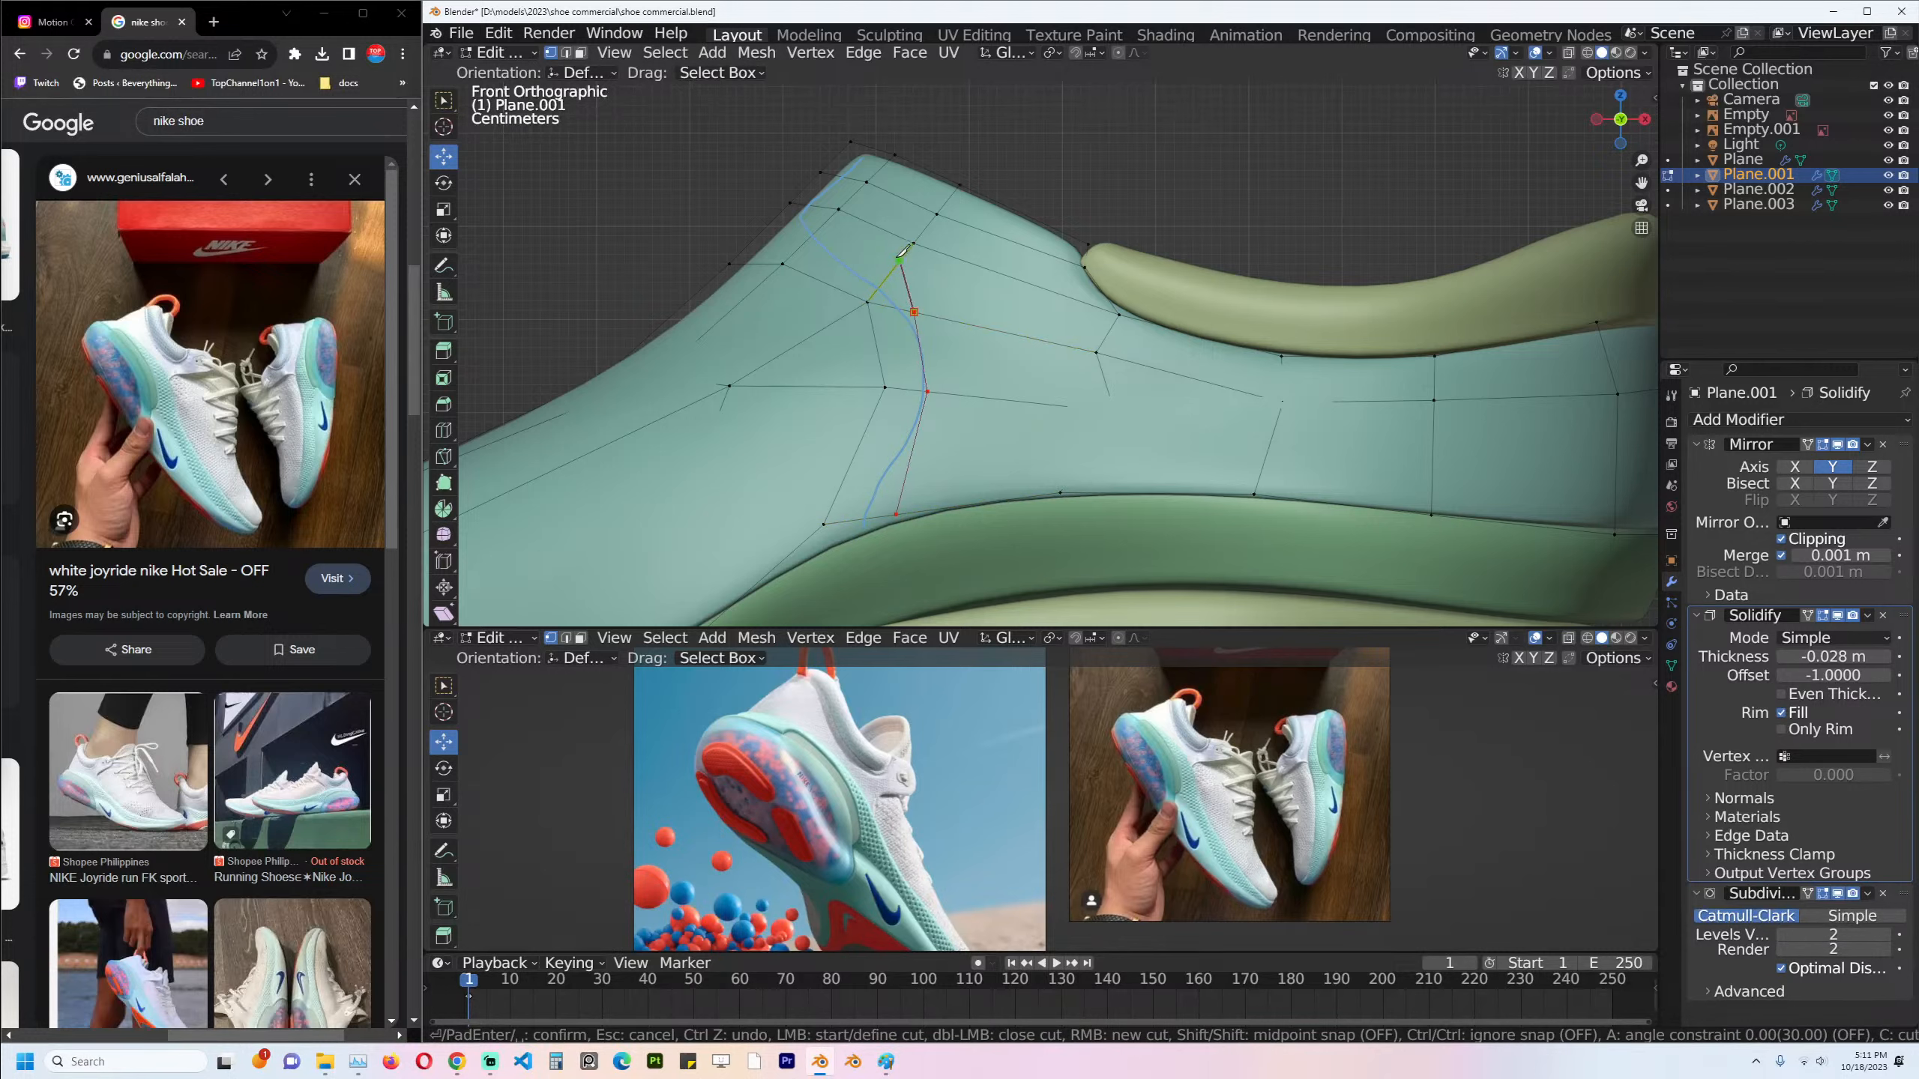
pyautogui.press('Return')
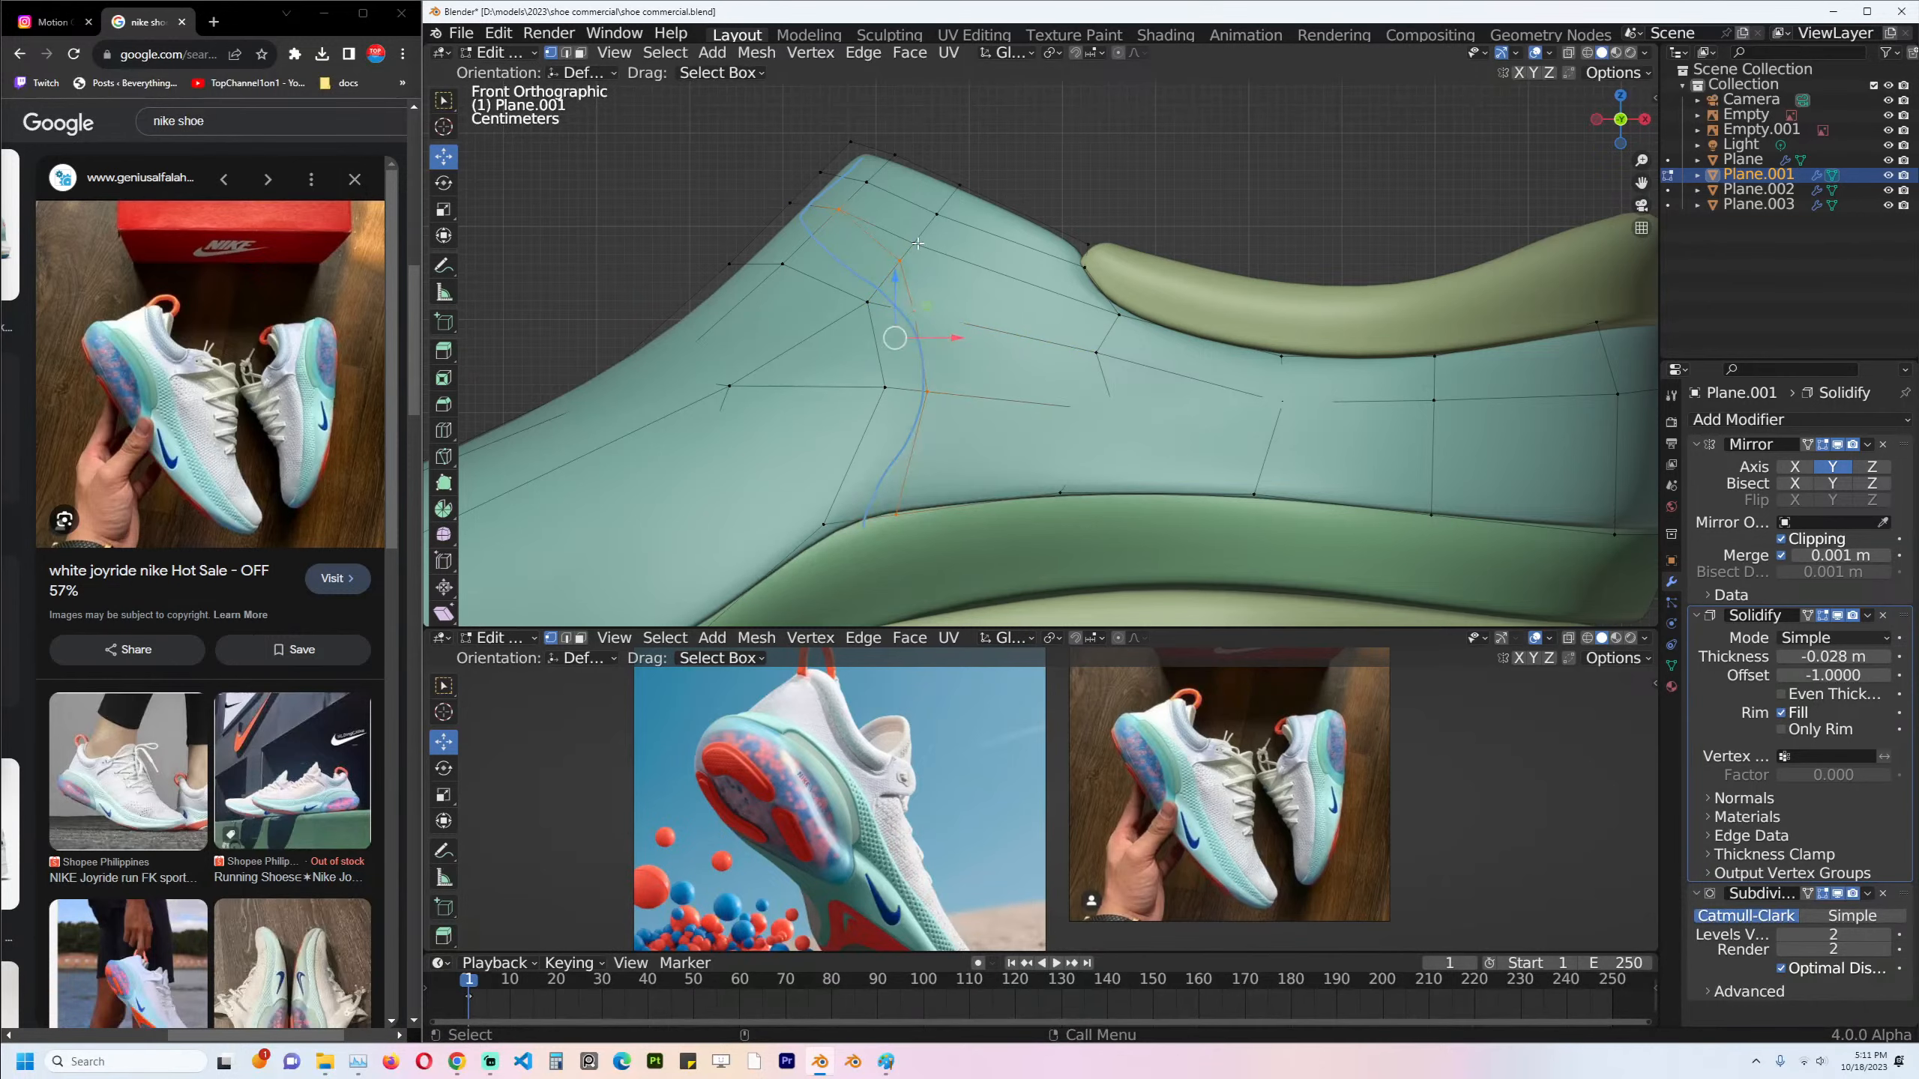
# Isolate the shoe upper in local view and dissolve the old vertical edges next to the new cut.
pyautogui.press('KP_Divide')
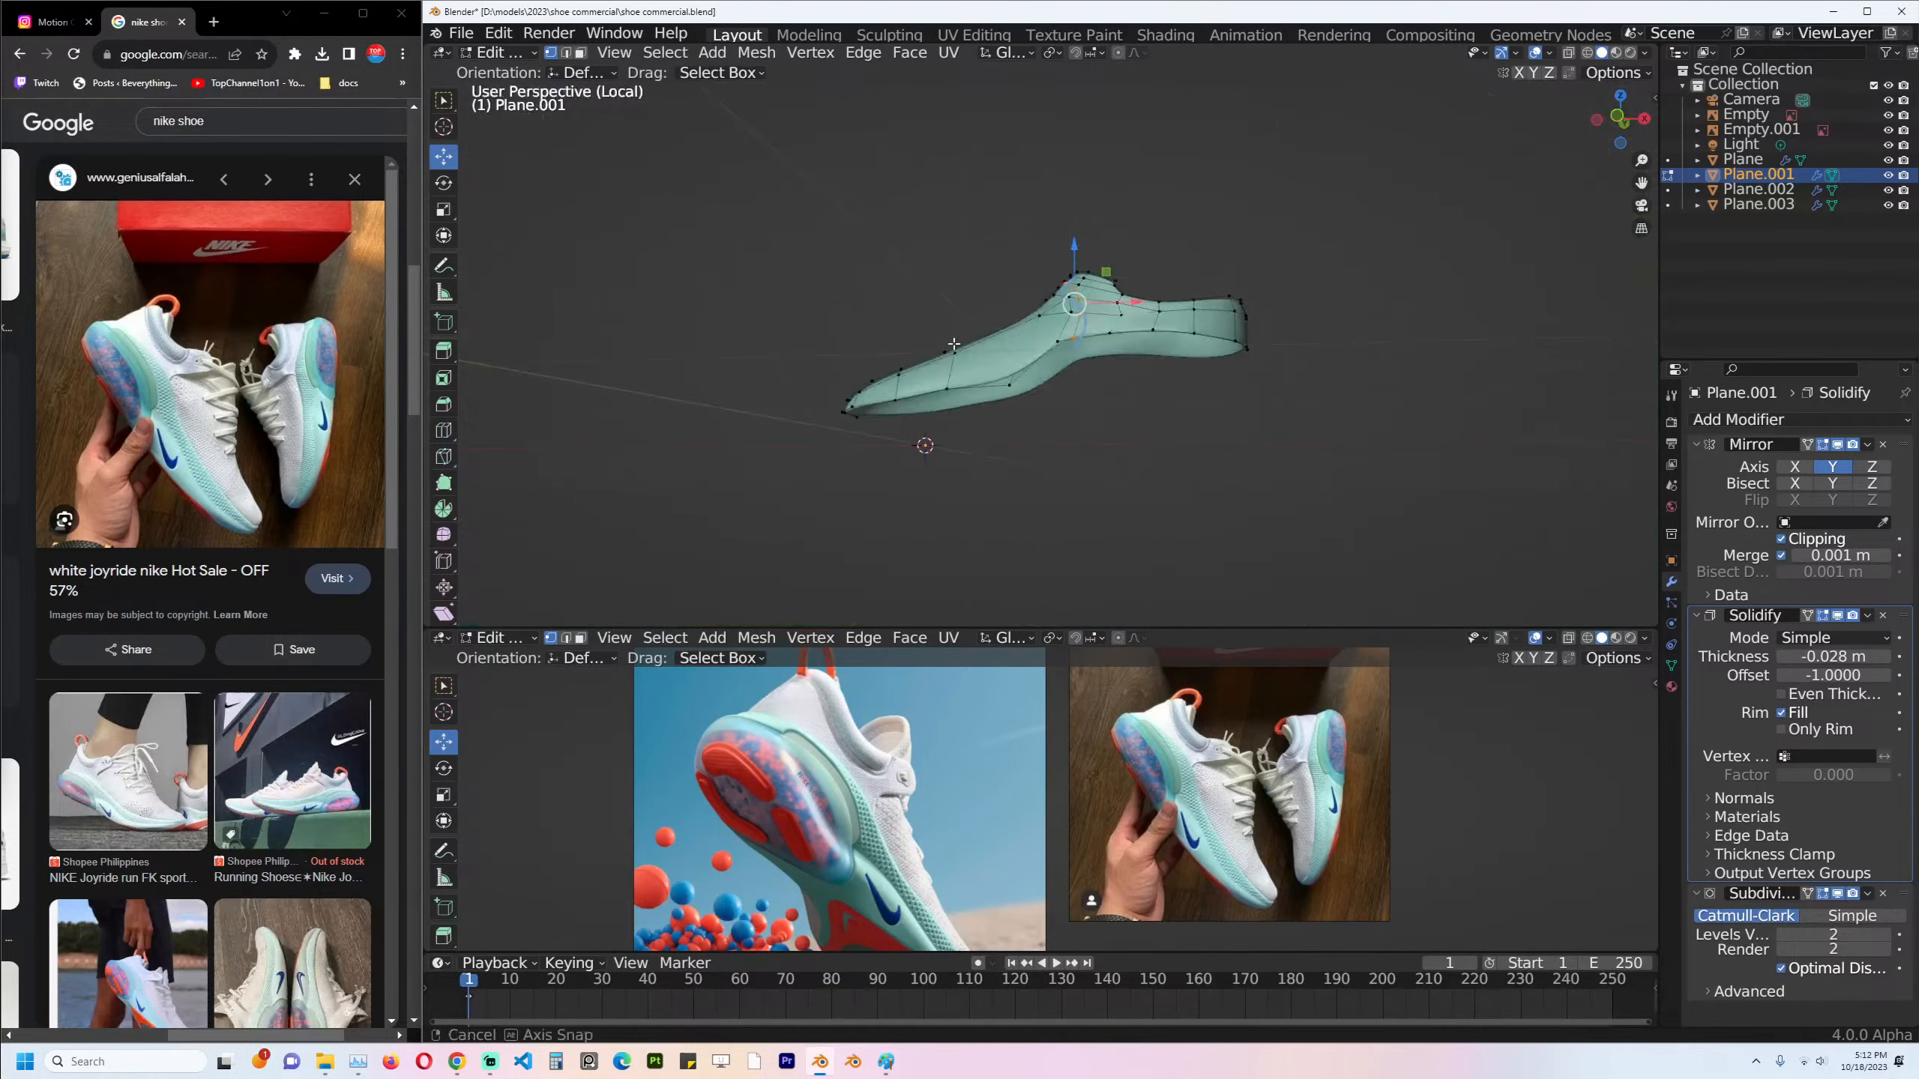
pyautogui.moveTo(958, 413); pyautogui.dragTo(1032, 358, button='middle')
pyautogui.press('KP_1')
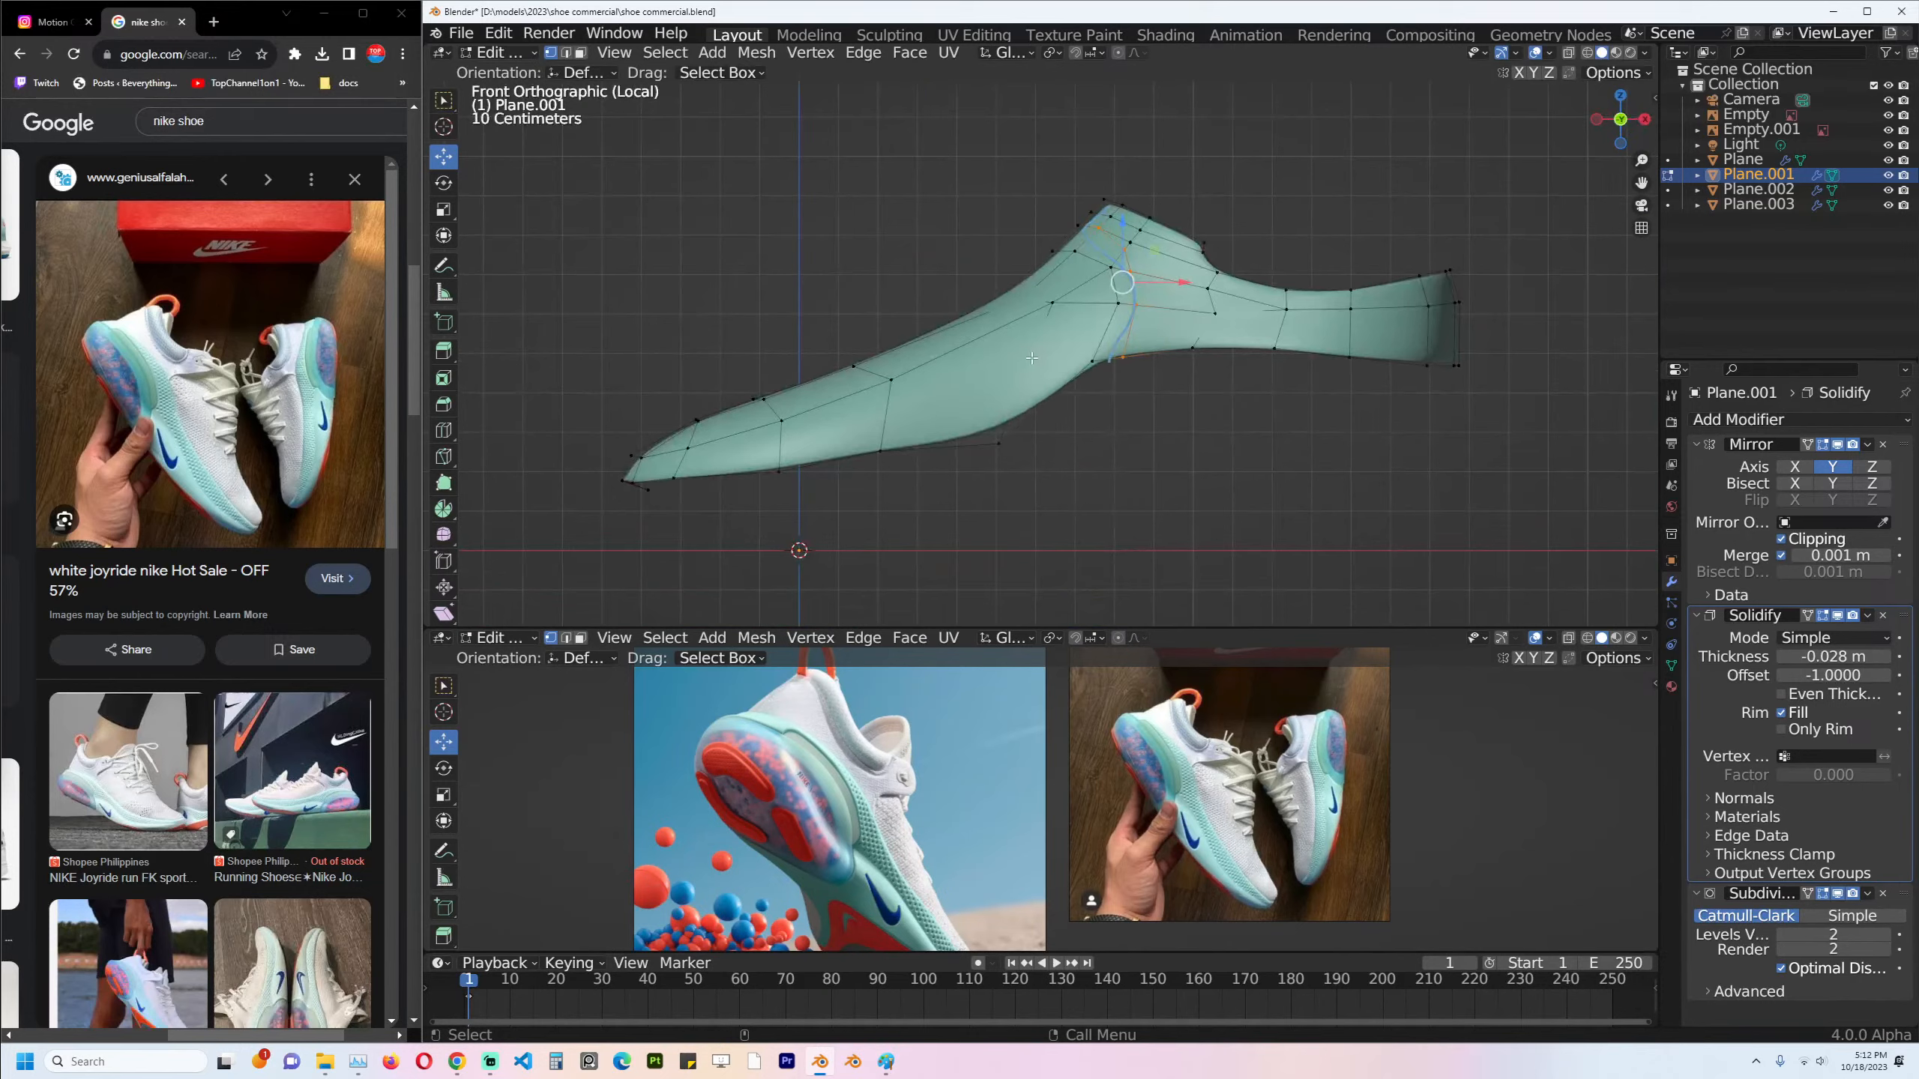
pyautogui.scroll(5, 1156, 291)
pyautogui.press('2')
pyautogui.scroll(3, 1203, 273)
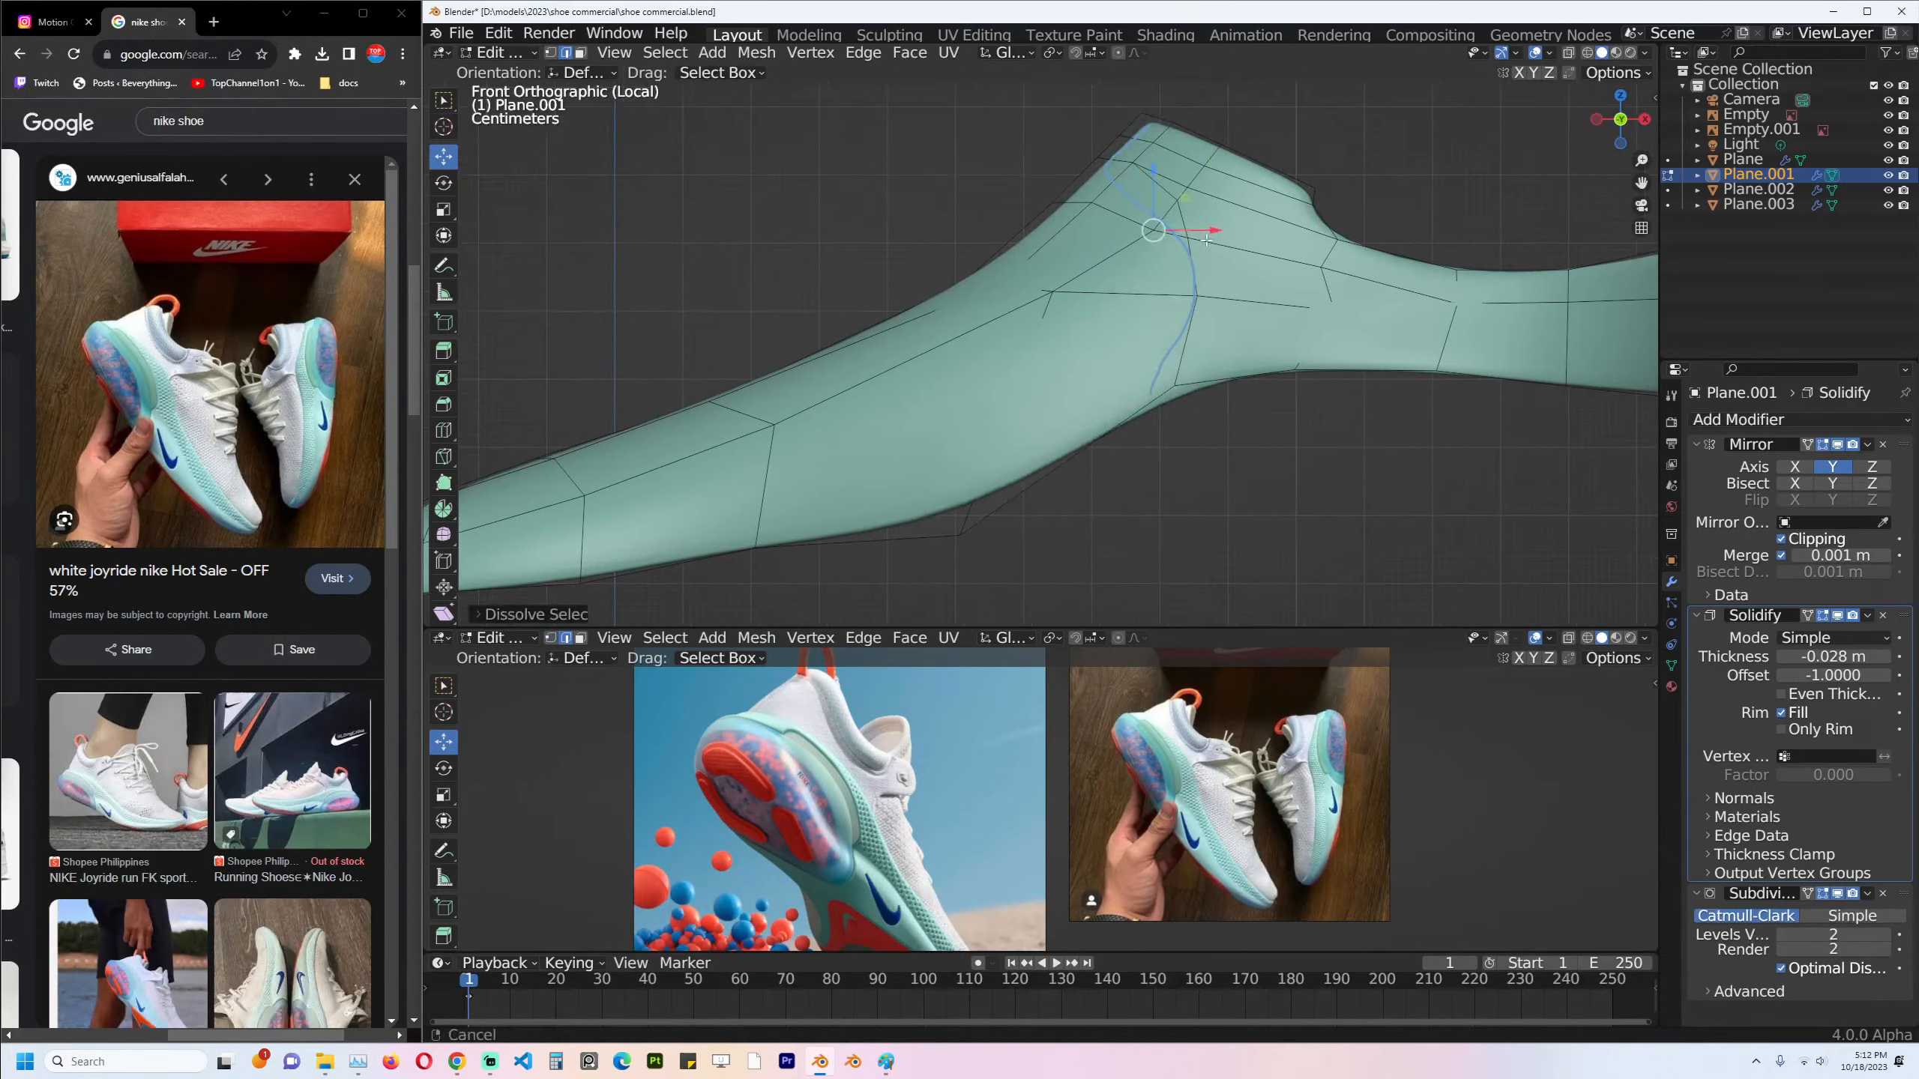
# Turn off the viewport display of the upper's Subdivision modifier to expose the base mesh around the ankle peak.
pyautogui.press('1')
pyautogui.scroll(1, 1083, 280)
pyautogui.keyDown('shift'); pyautogui.click(1160, 283); pyautogui.keyUp('shift')
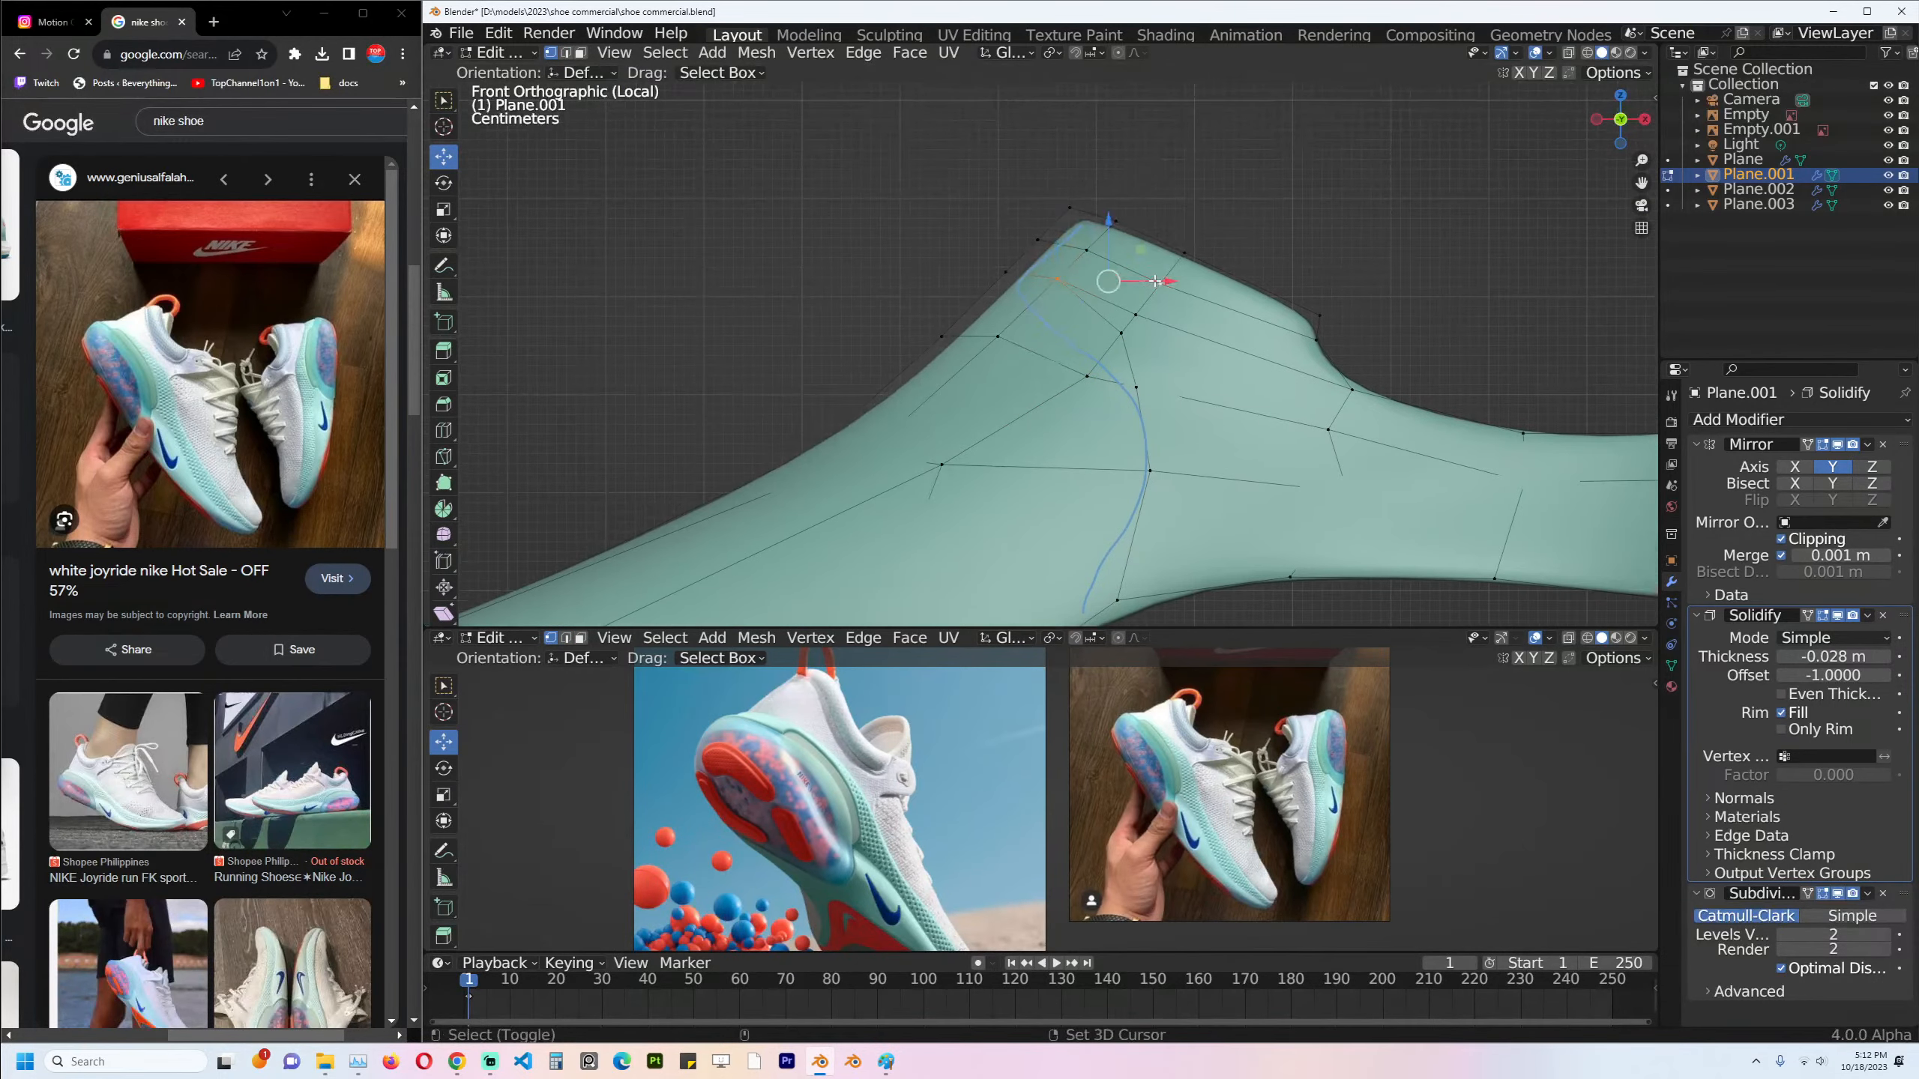
pyautogui.keyDown('shift'); pyautogui.moveTo(1144, 342); pyautogui.dragTo(1152, 360, button='middle'); pyautogui.keyUp('shift')
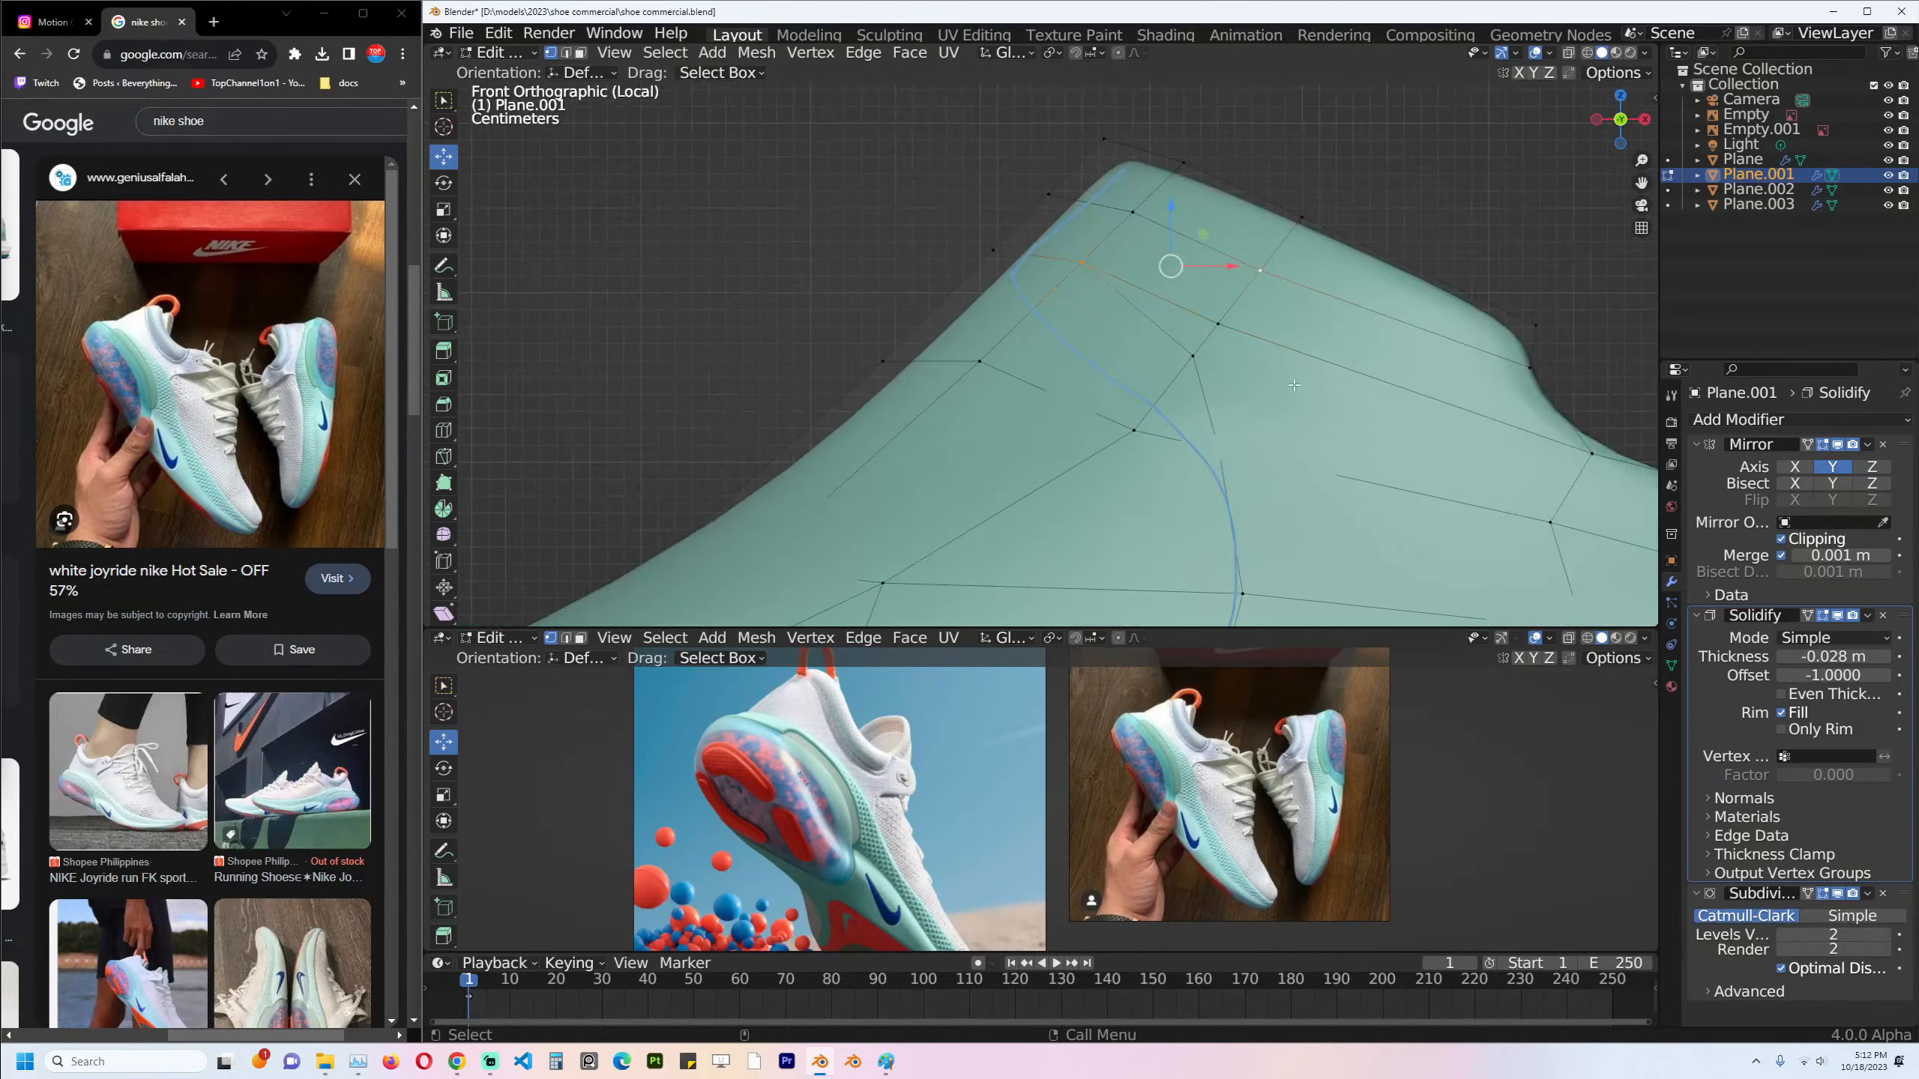
pyautogui.click(1825, 896)
pyautogui.keyDown('shift'); pyautogui.moveTo(1142, 481); pyautogui.dragTo(1103, 429, button='middle'); pyautogui.keyUp('shift')
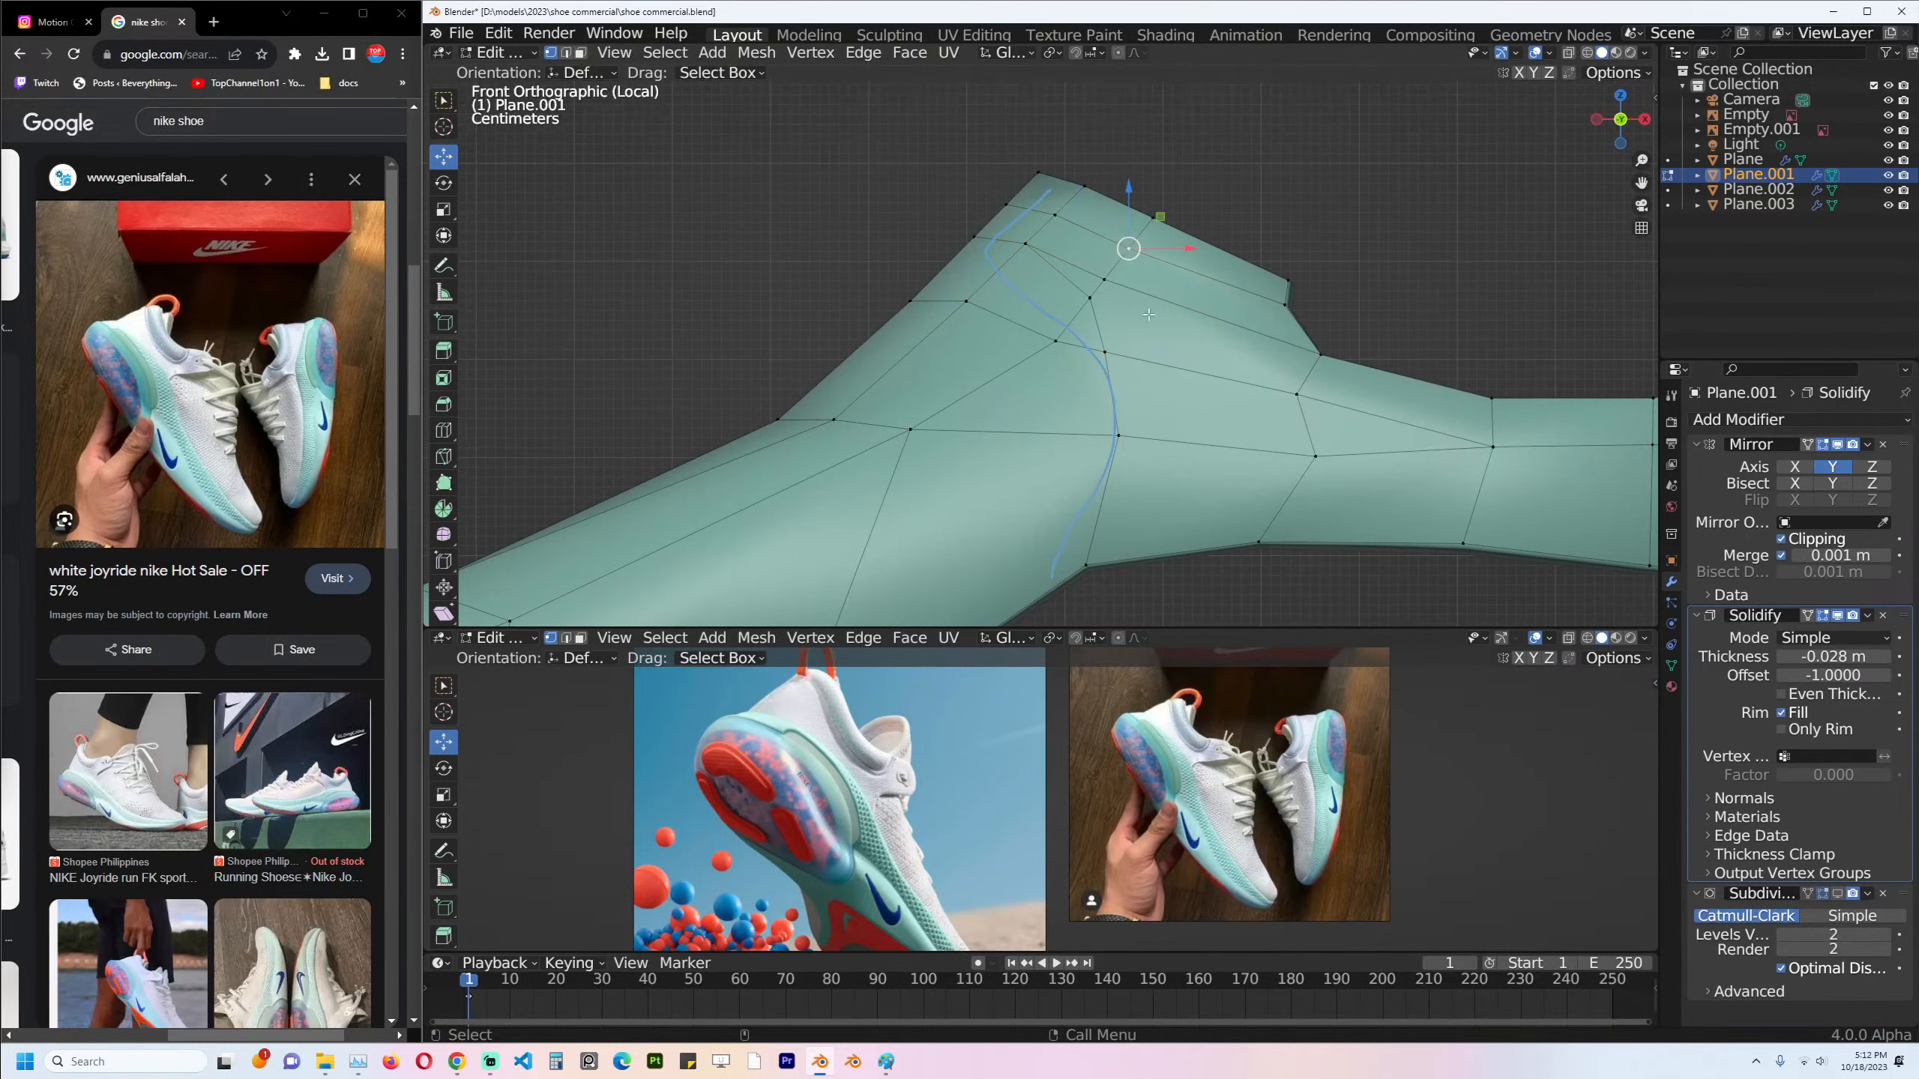
# Knife-cut a second edge line on the heel side of the guide curve, running from the ankle area down to the lower edge.
pyautogui.press('k')
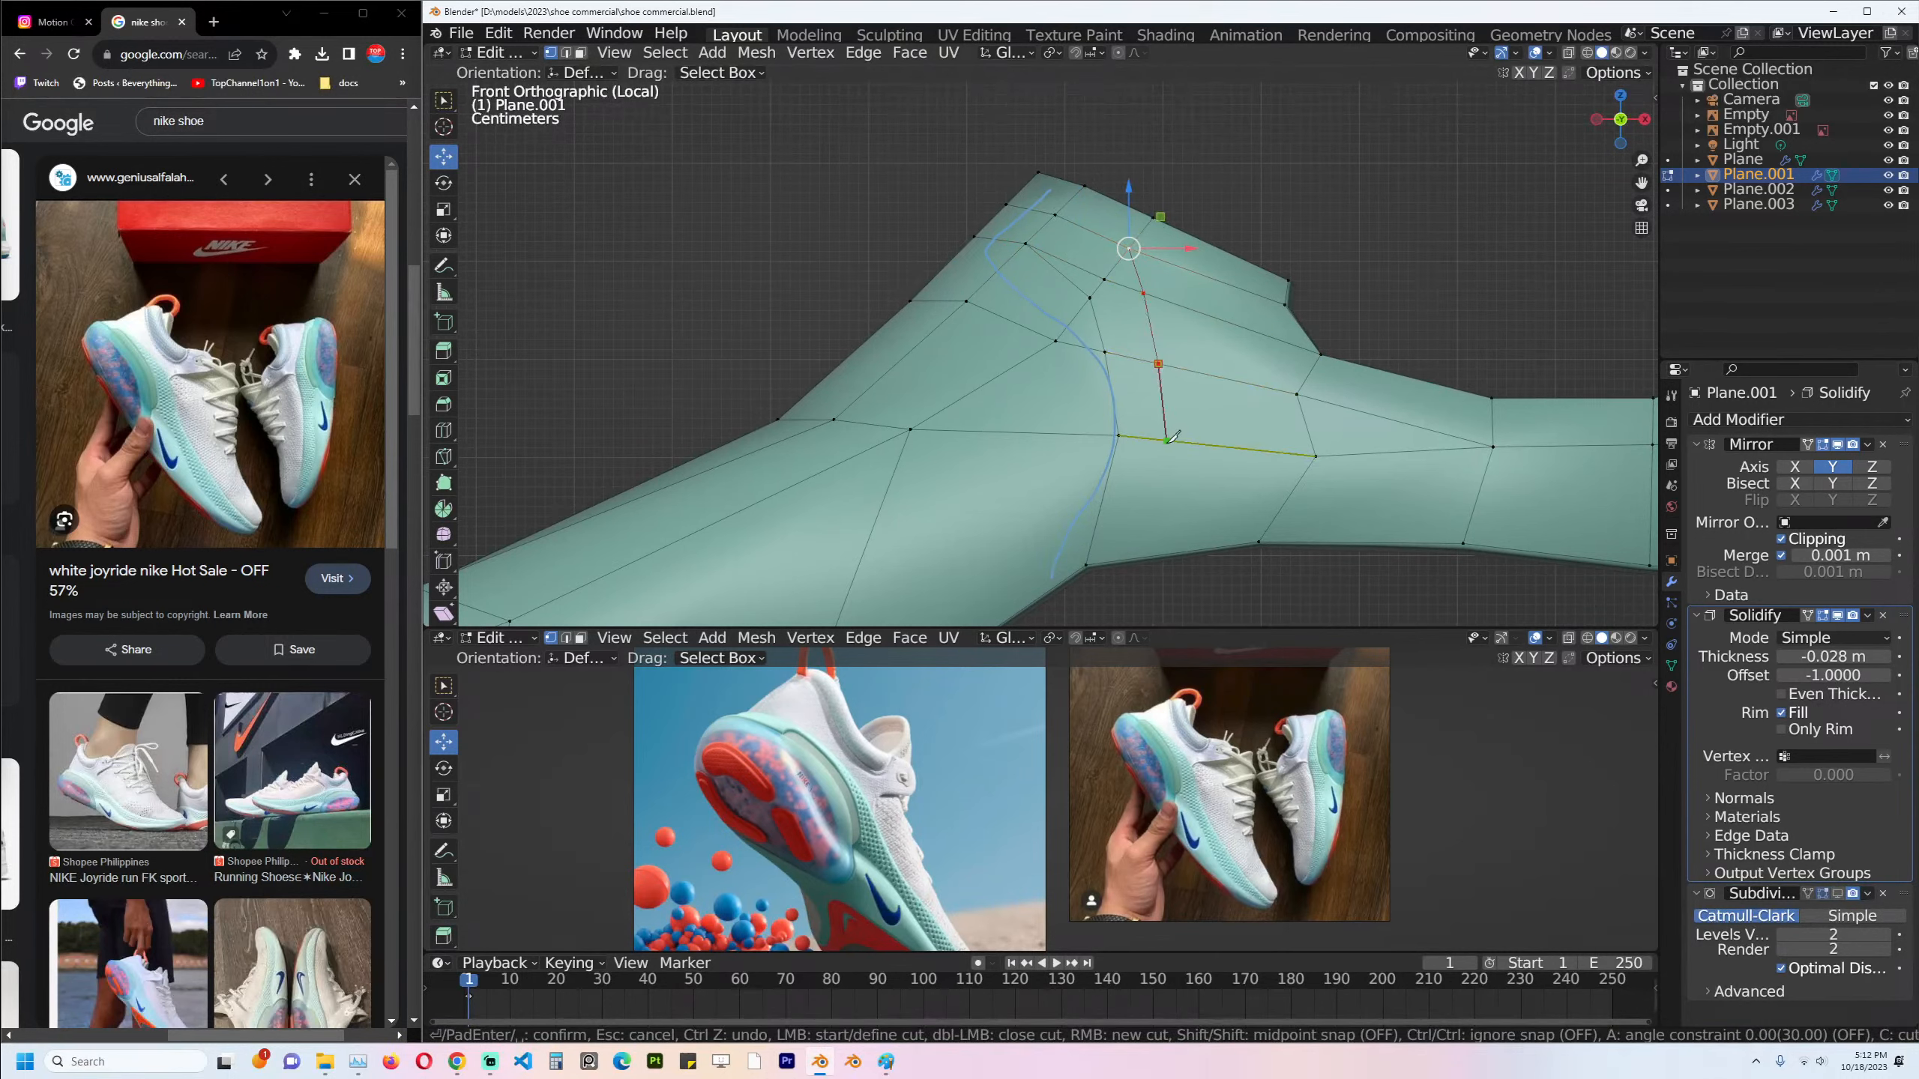
pyautogui.click(1154, 556)
pyautogui.press('Return')
pyautogui.press('3')
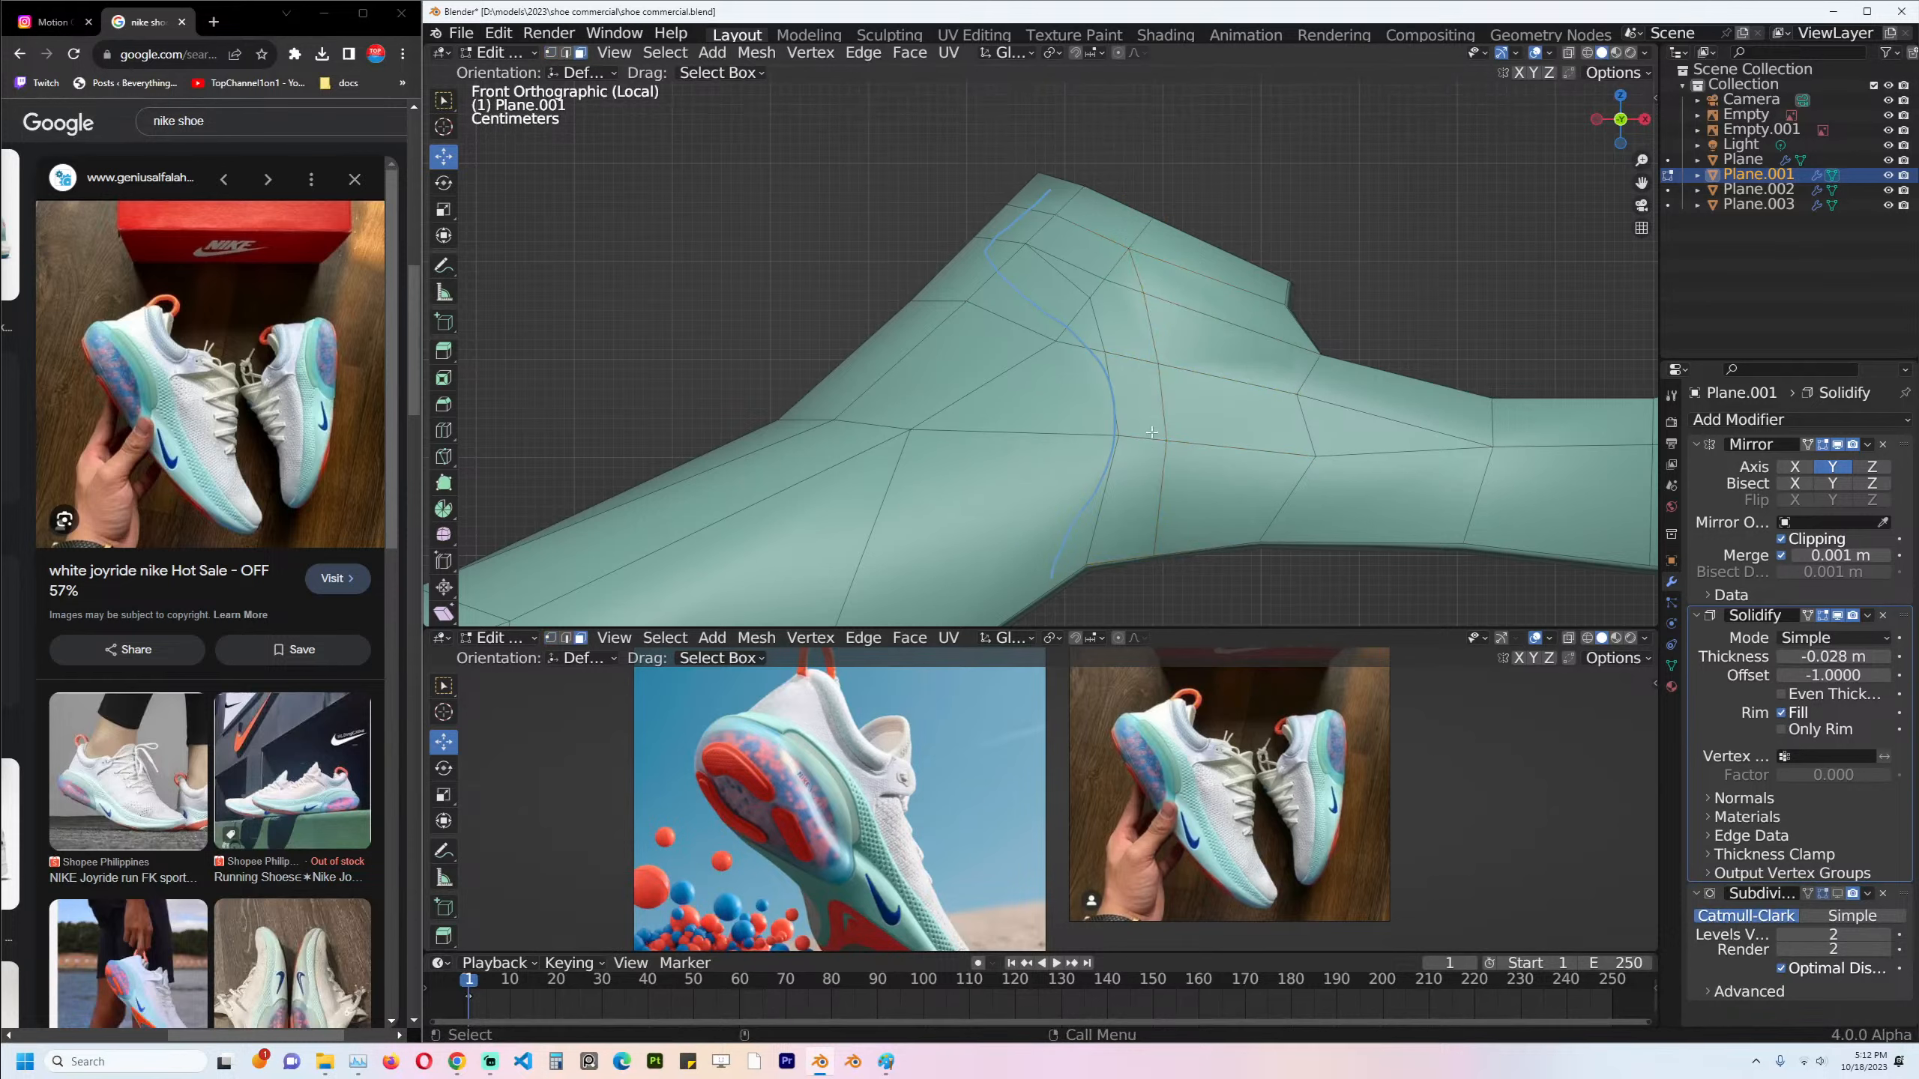
pyautogui.click(1130, 499)
pyautogui.keyDown('shift'); pyautogui.click(1135, 400); pyautogui.keyUp('shift')
pyautogui.scroll(2, 1003, 180)
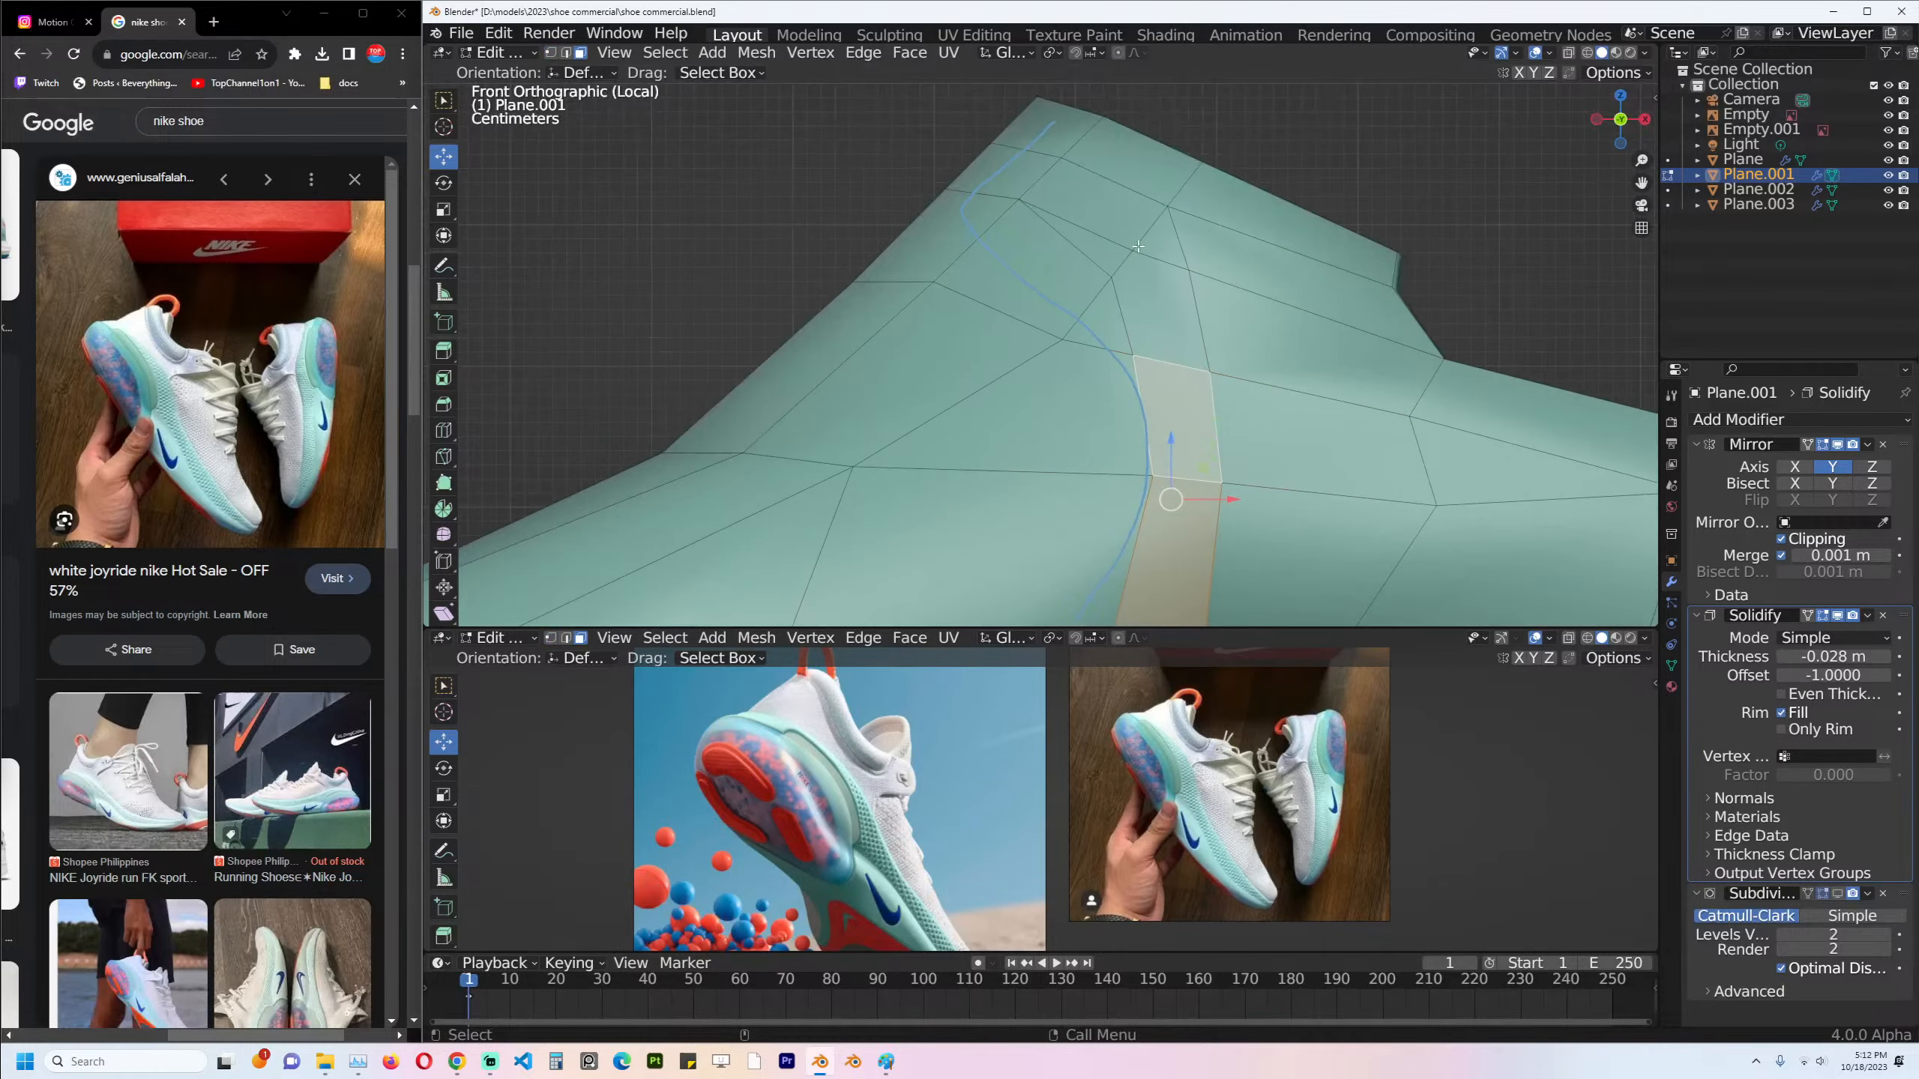
# Dissolve the short cross edges near the upper end of the two cut lines.
pyautogui.press('2')
pyautogui.press('1')
pyautogui.click(1167, 206)
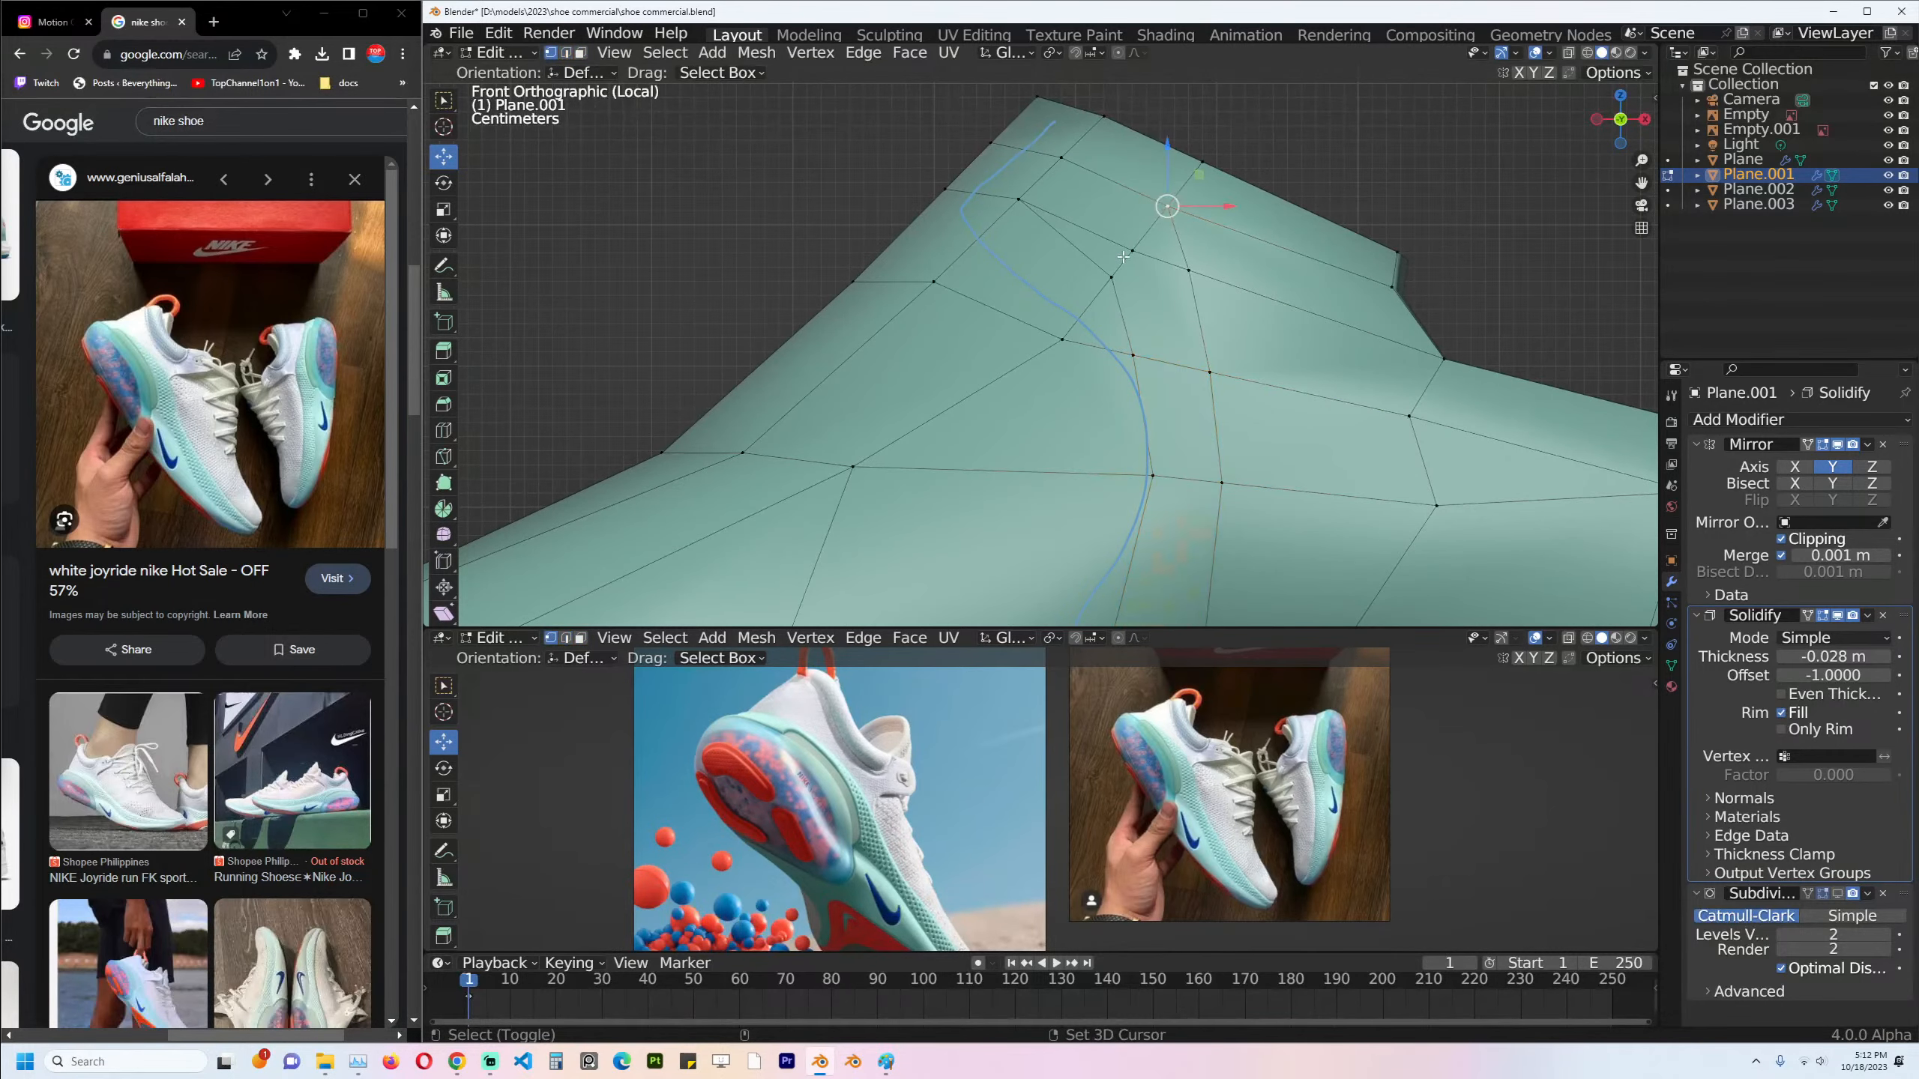
pyautogui.keyDown('shift'); pyautogui.click(1133, 250); pyautogui.keyUp('shift')
pyautogui.press('2')
pyautogui.click(1126, 245)
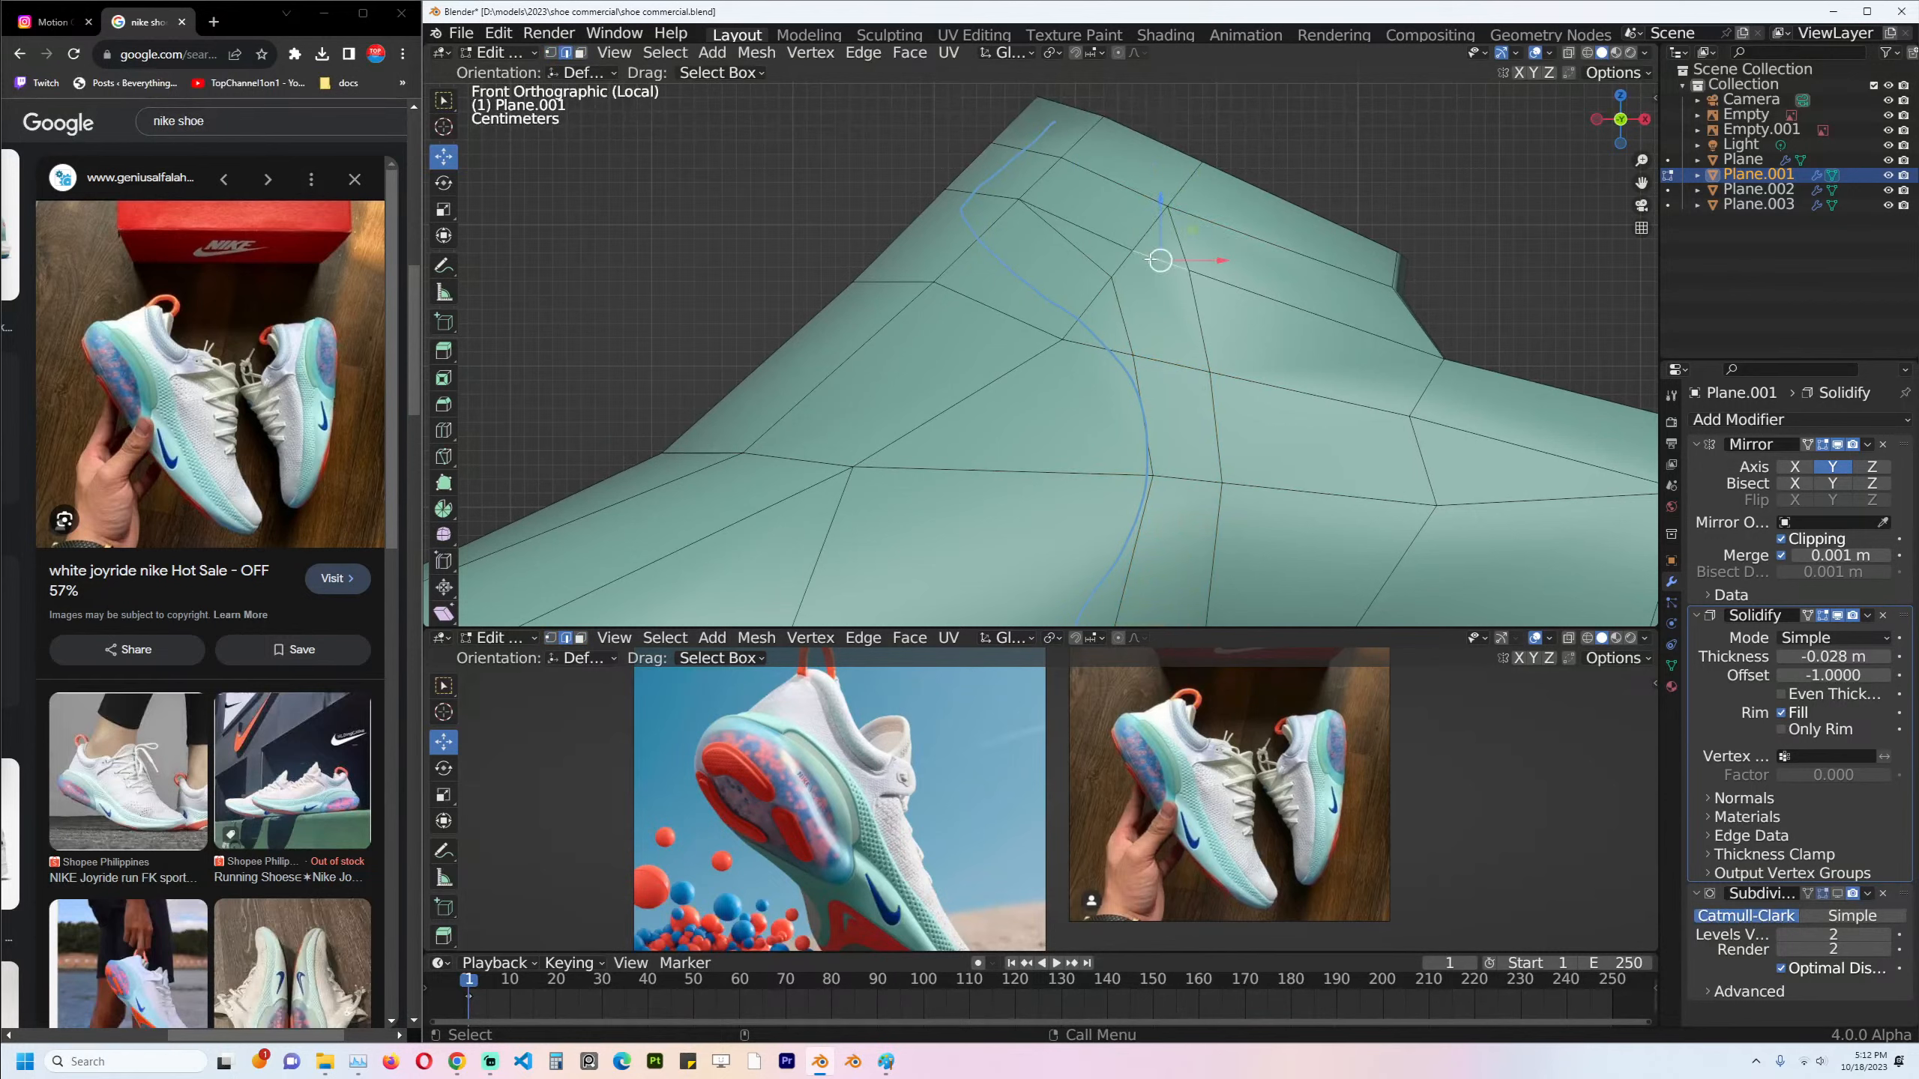
pyautogui.keyDown('shift'); pyautogui.click(1119, 243); pyautogui.keyUp('shift')
pyautogui.hotkey('ctrl', 'x')
pyautogui.press('1')
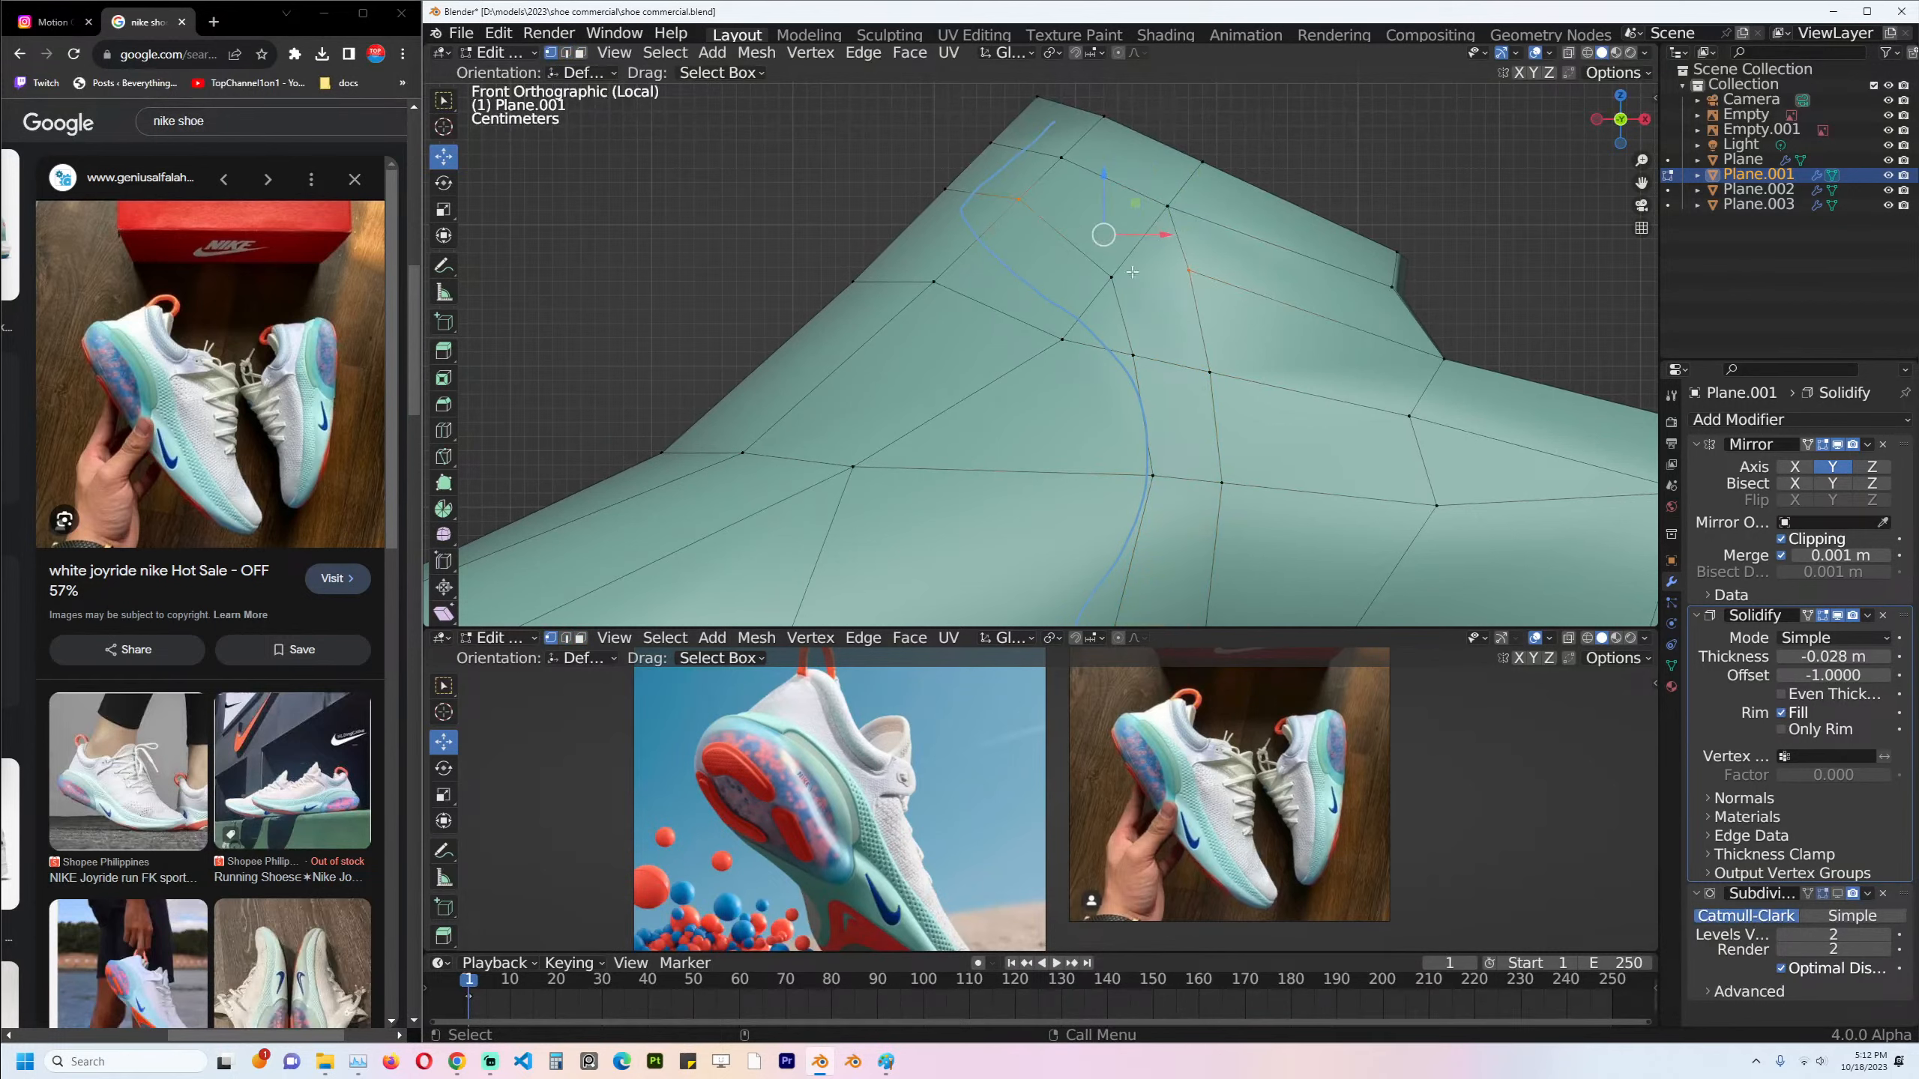
# Slide the vertex at the first cut line's upper bend along its edge towards the ankle peak.
pyautogui.click(1114, 277)
pyautogui.press('g')
pyautogui.press('g')
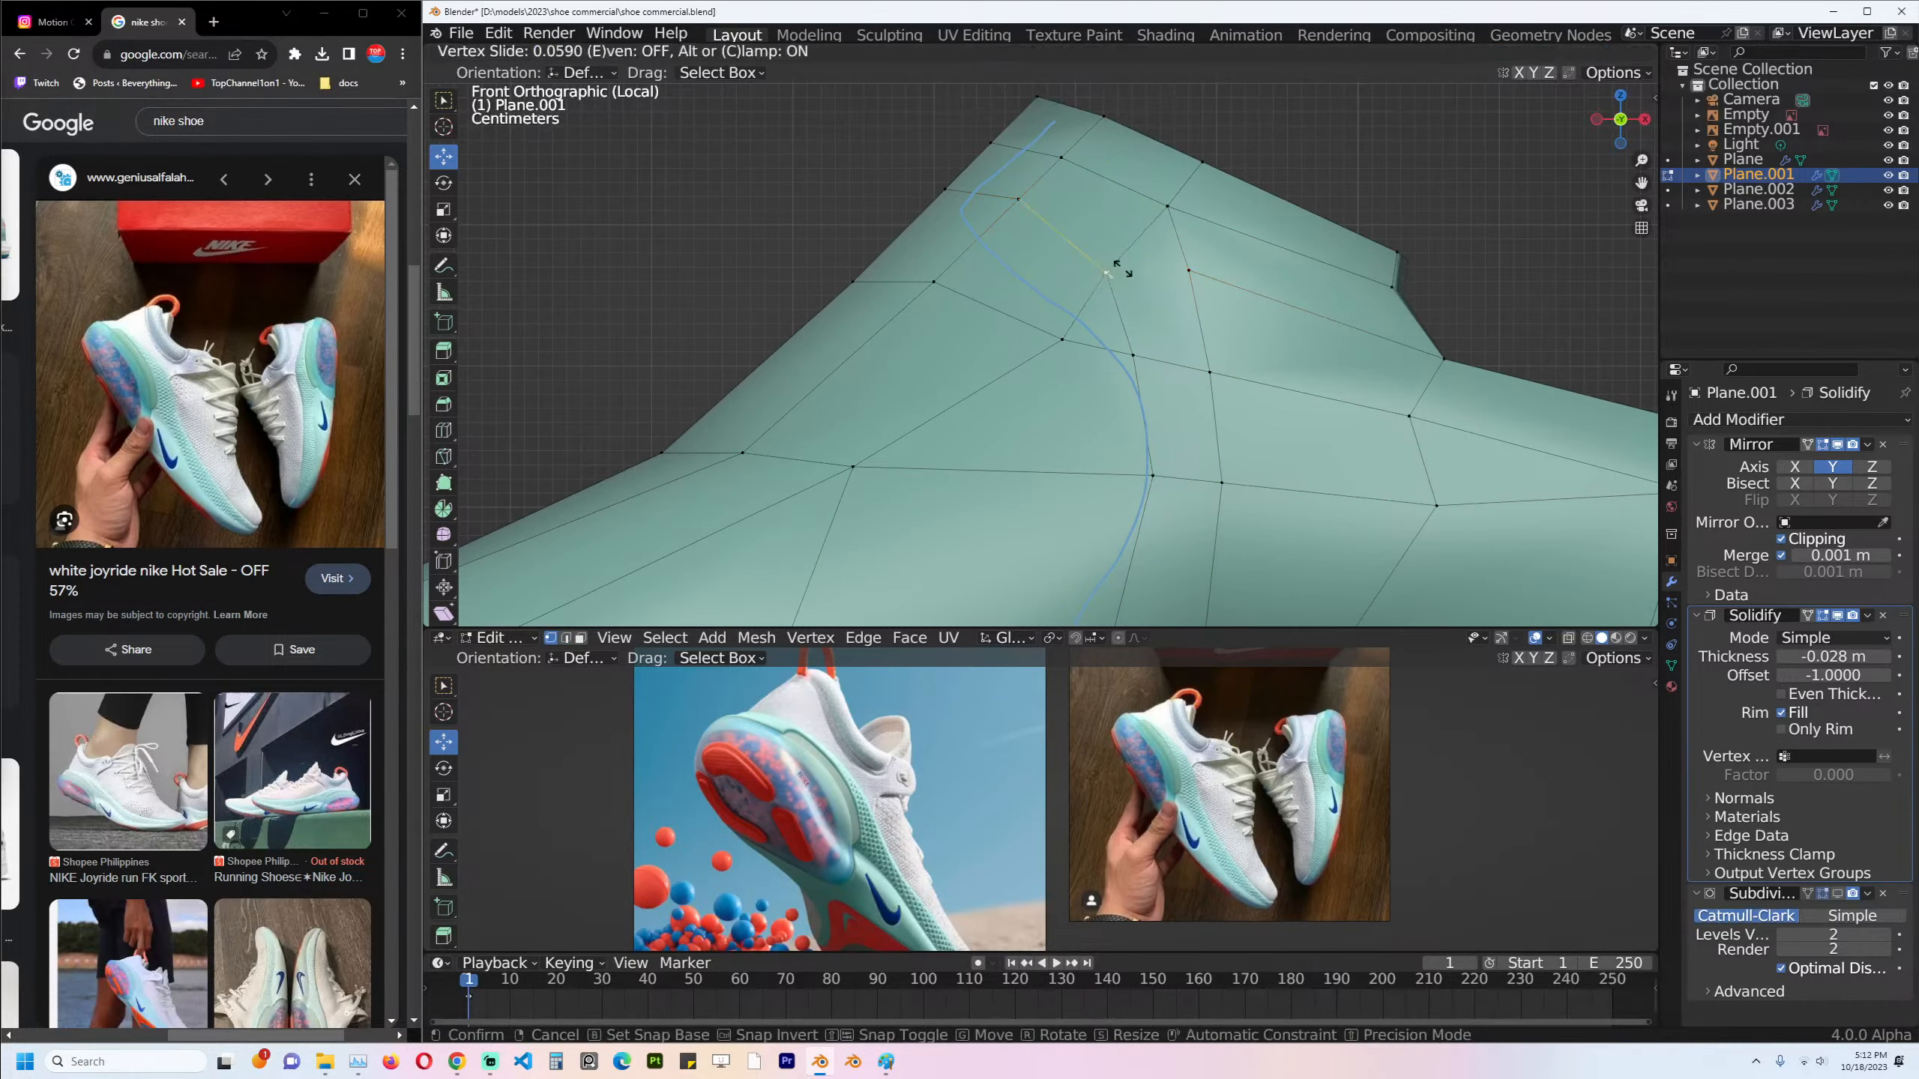
pyautogui.click(1095, 260)
pyautogui.hotkey('alt', 'a')
pyautogui.scroll(-2, 1102, 352)
# Slide the cut-line vertex on the guide curve slightly heelward and the neighbouring vertex towards the toe.
pyautogui.click(1102, 354)
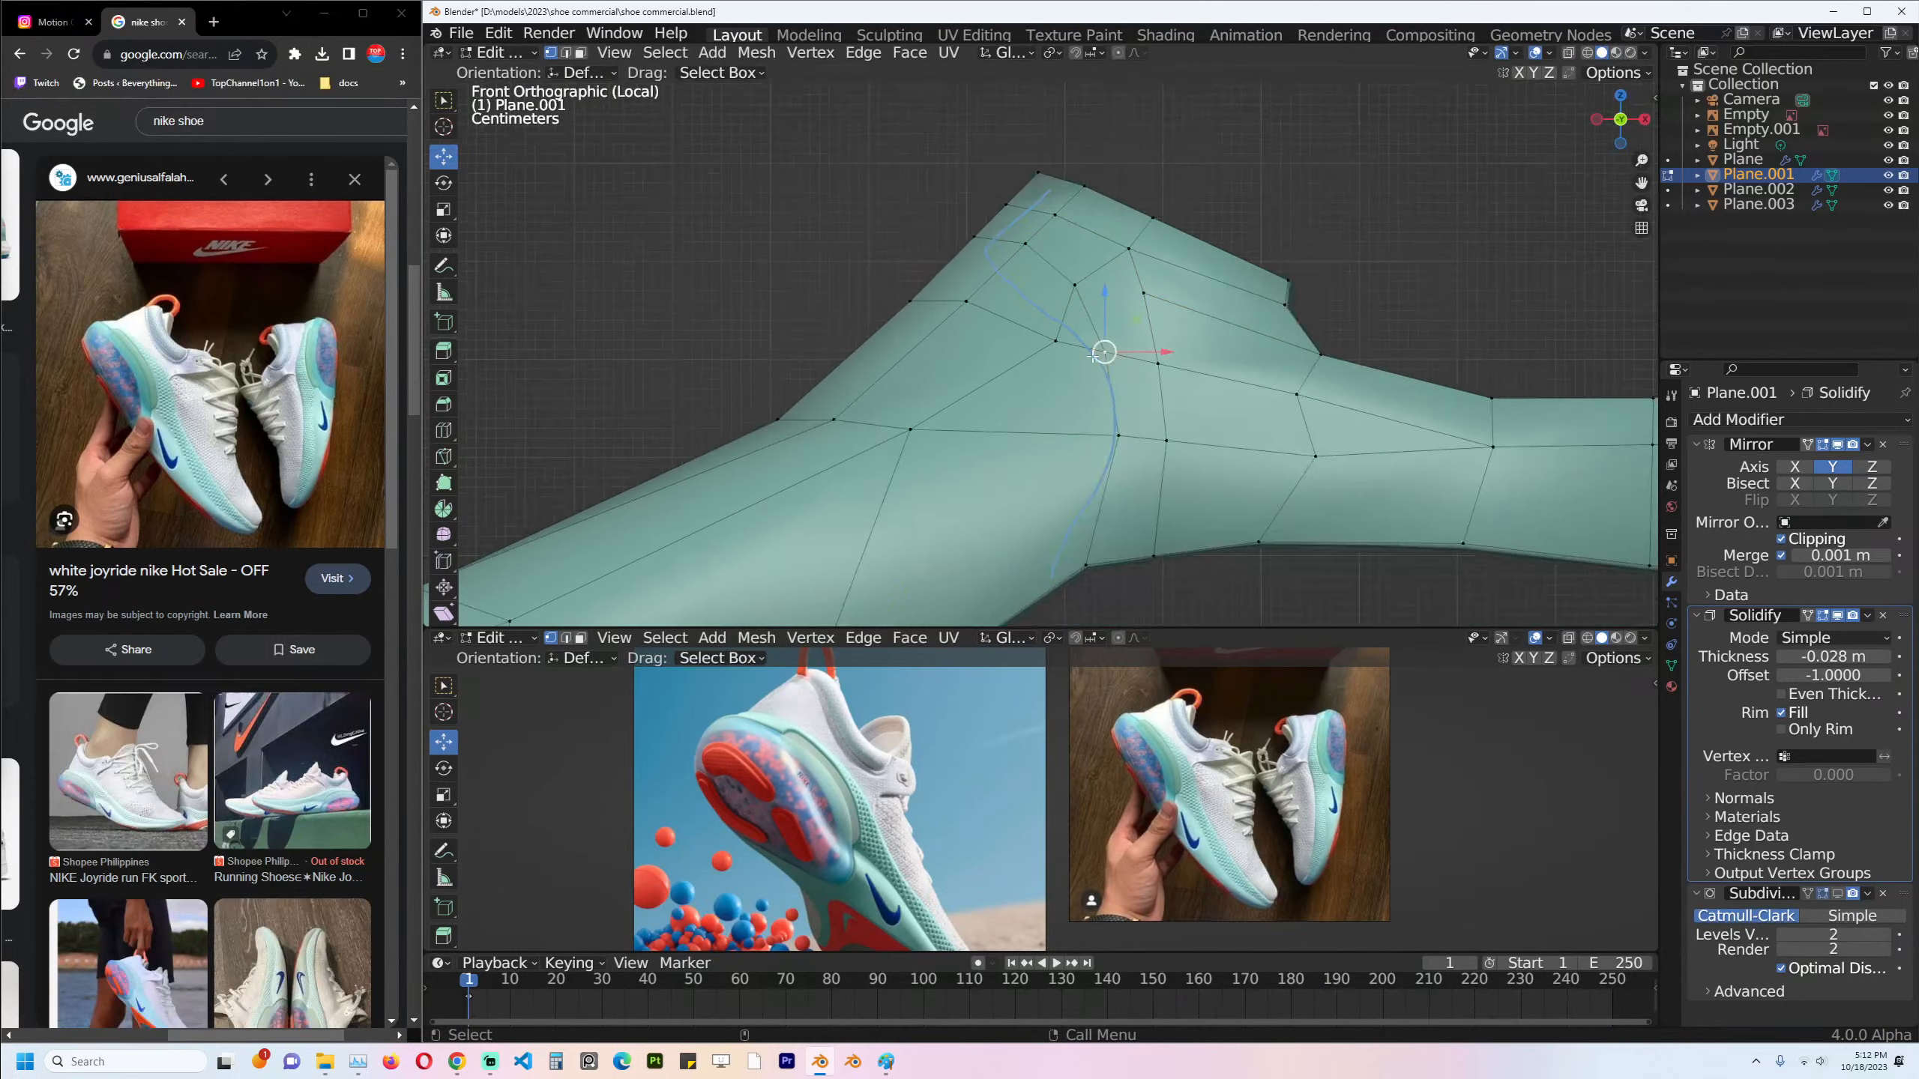
pyautogui.press('g')
pyautogui.press('g')
pyautogui.click(1099, 367)
pyautogui.click(1055, 341)
pyautogui.press('g')
pyautogui.press('g')
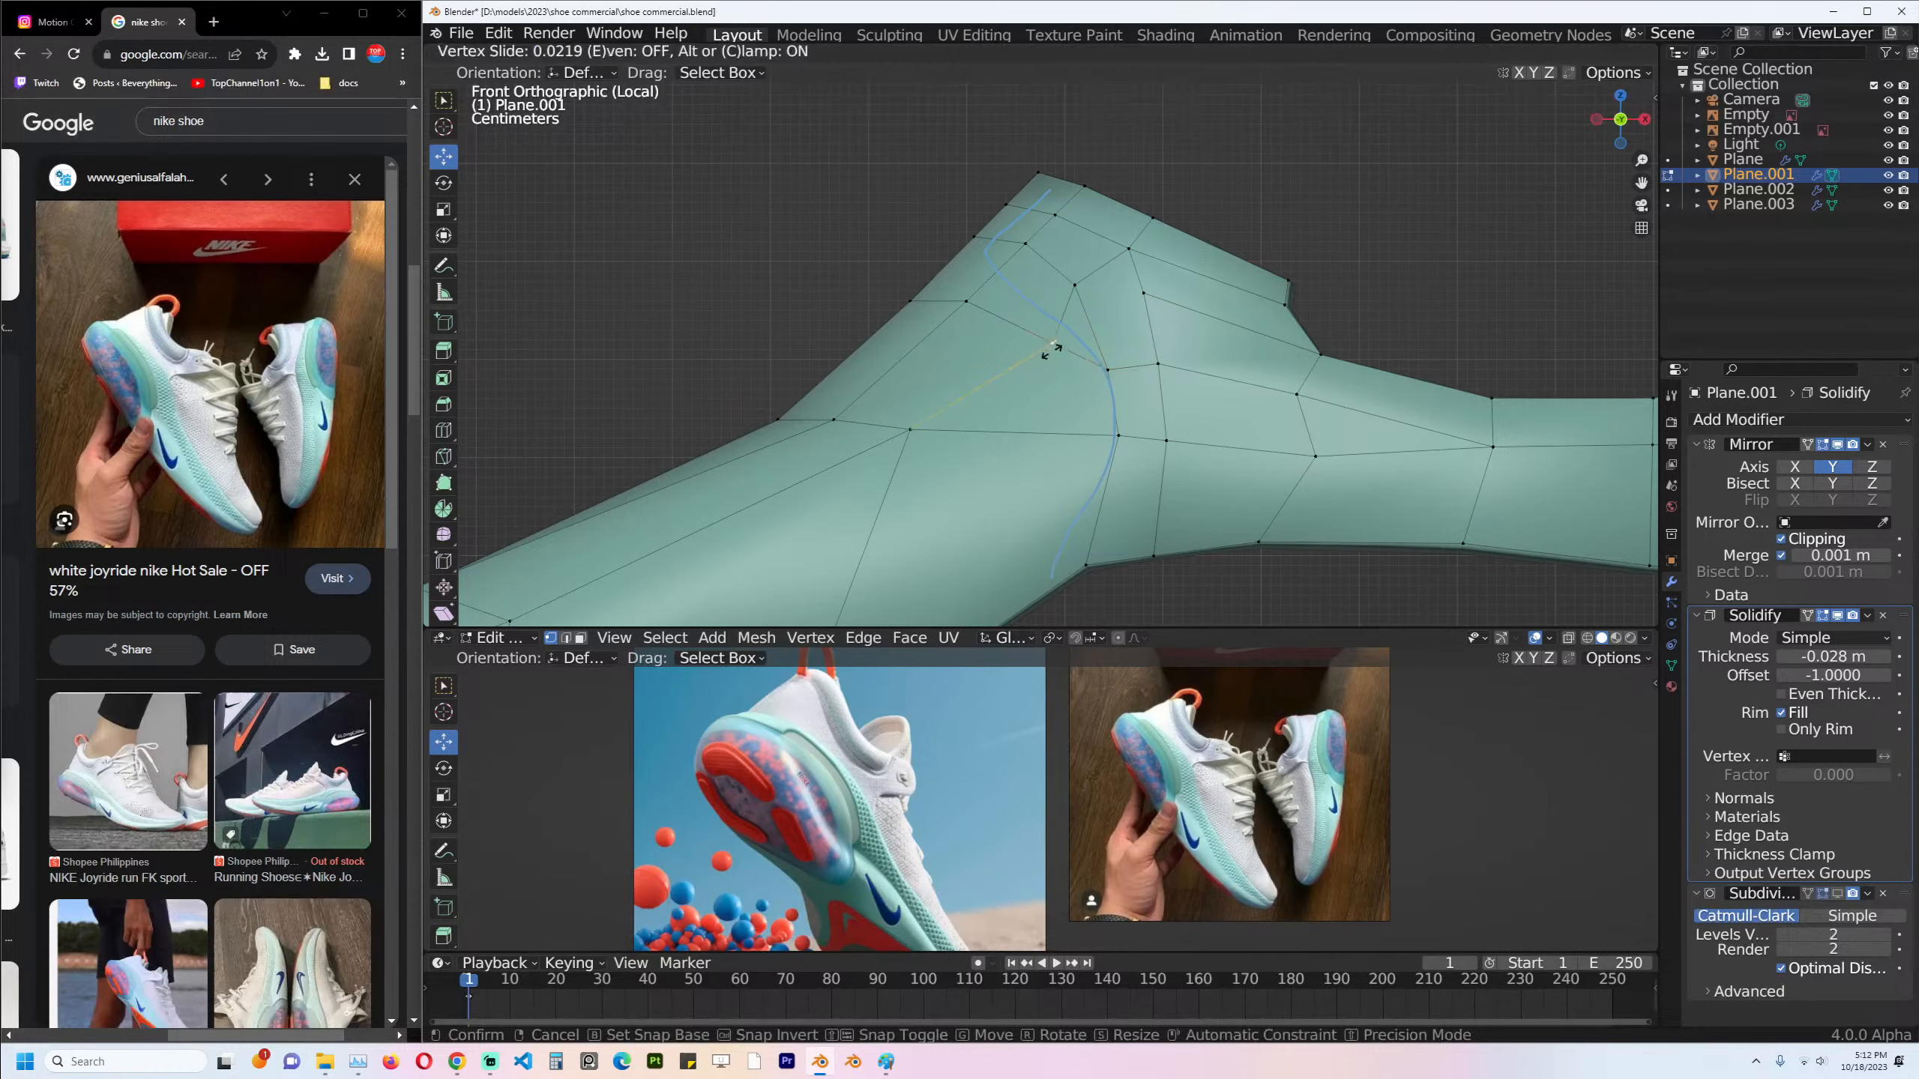
pyautogui.click(1031, 353)
pyautogui.hotkey('alt', 'a')
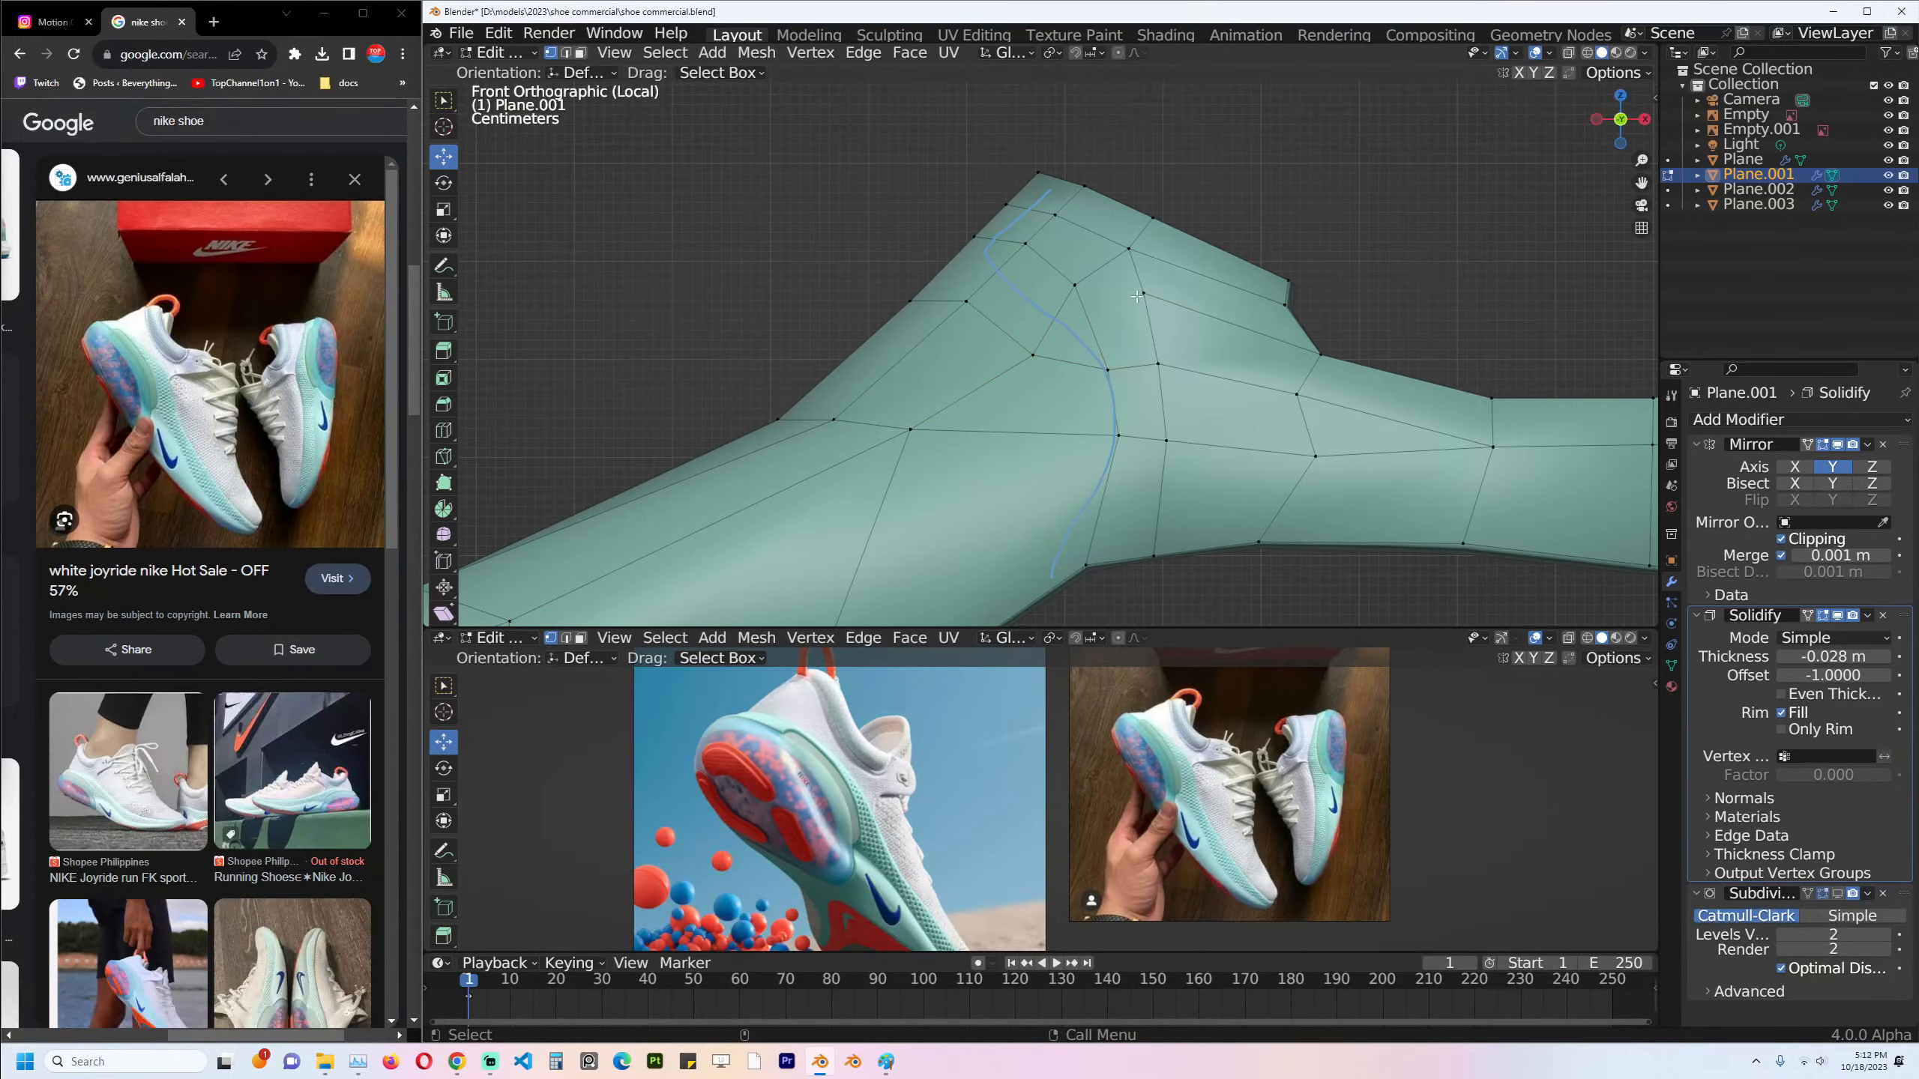
# Knife-cut a cross edge between the two cut lines below their upper bend, and slide its new vertex into place.
pyautogui.press('k')
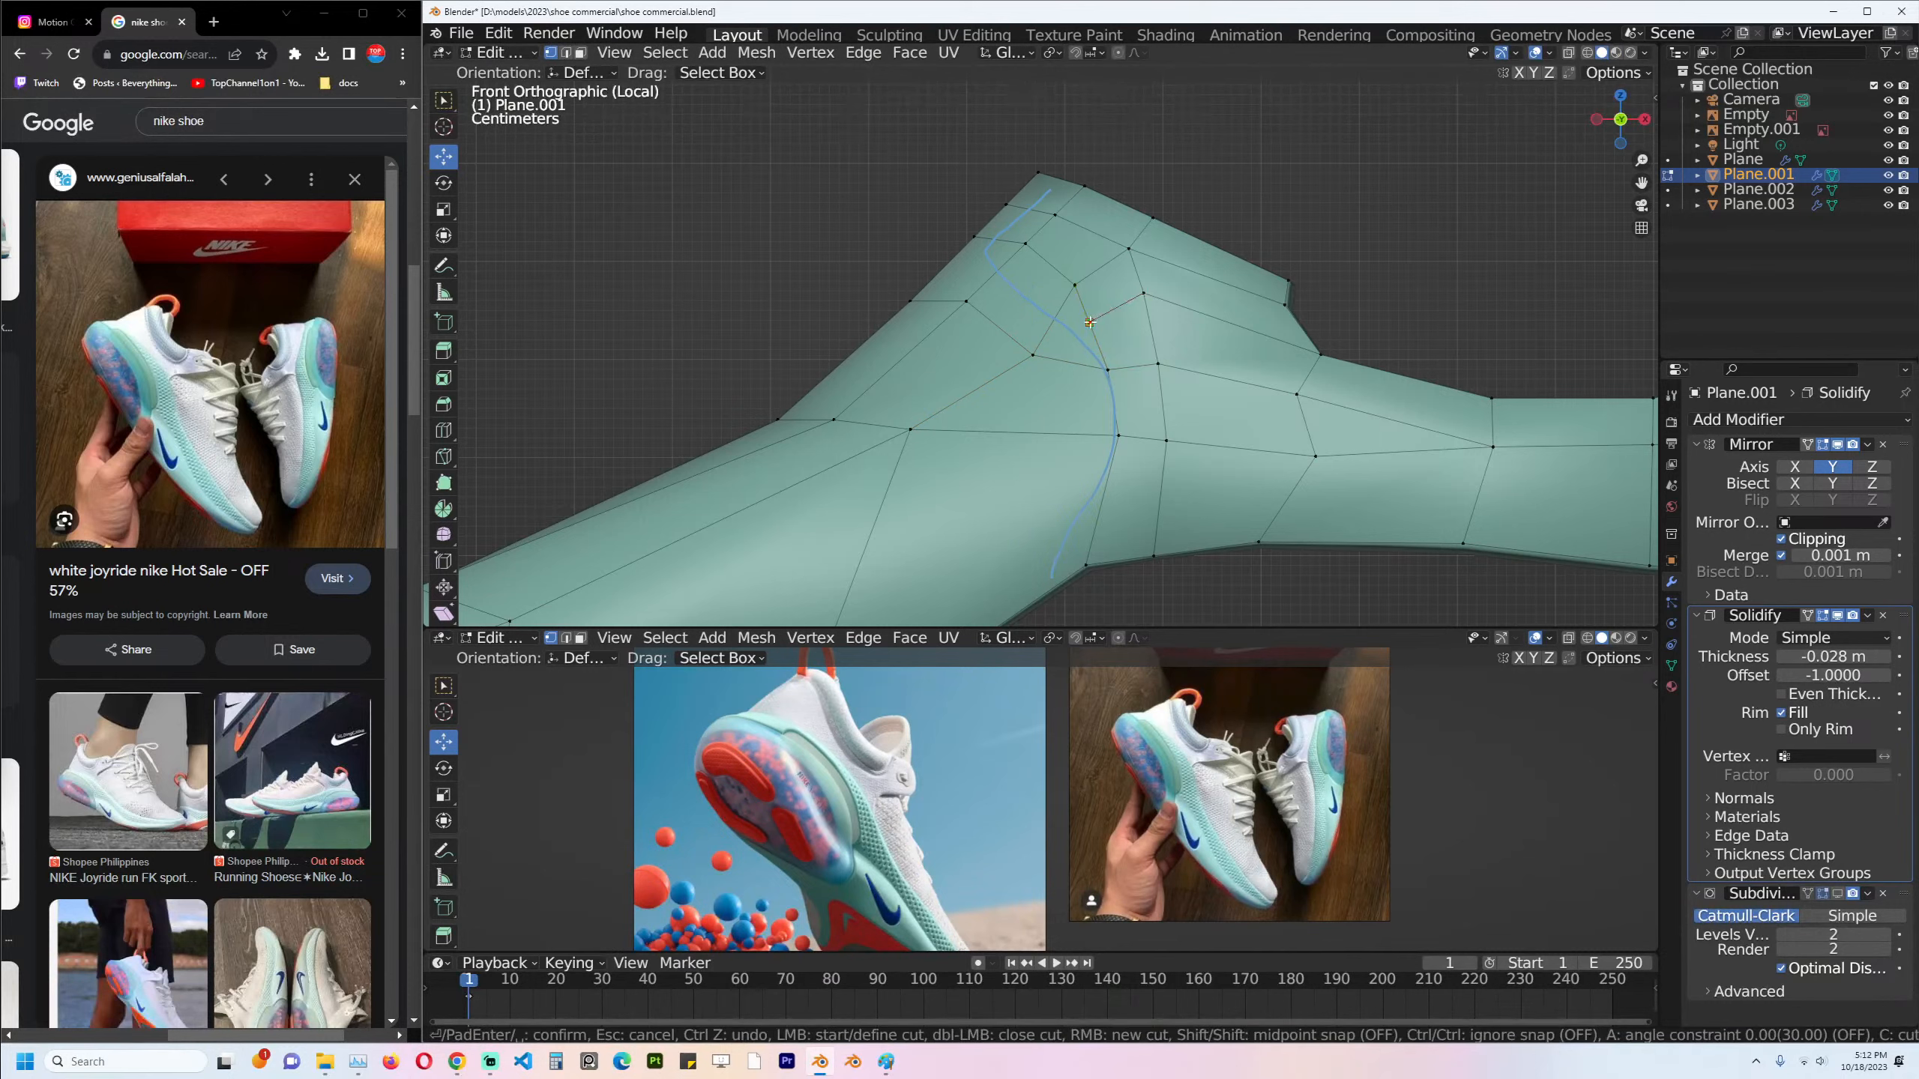
pyautogui.click(1090, 322)
pyautogui.press('Return')
pyautogui.click(1090, 323)
pyautogui.press('g')
pyautogui.press('g')
pyautogui.click(1114, 312)
# Slide the second cut line's upper vertex down along its edge towards the heel.
pyautogui.click(1150, 290)
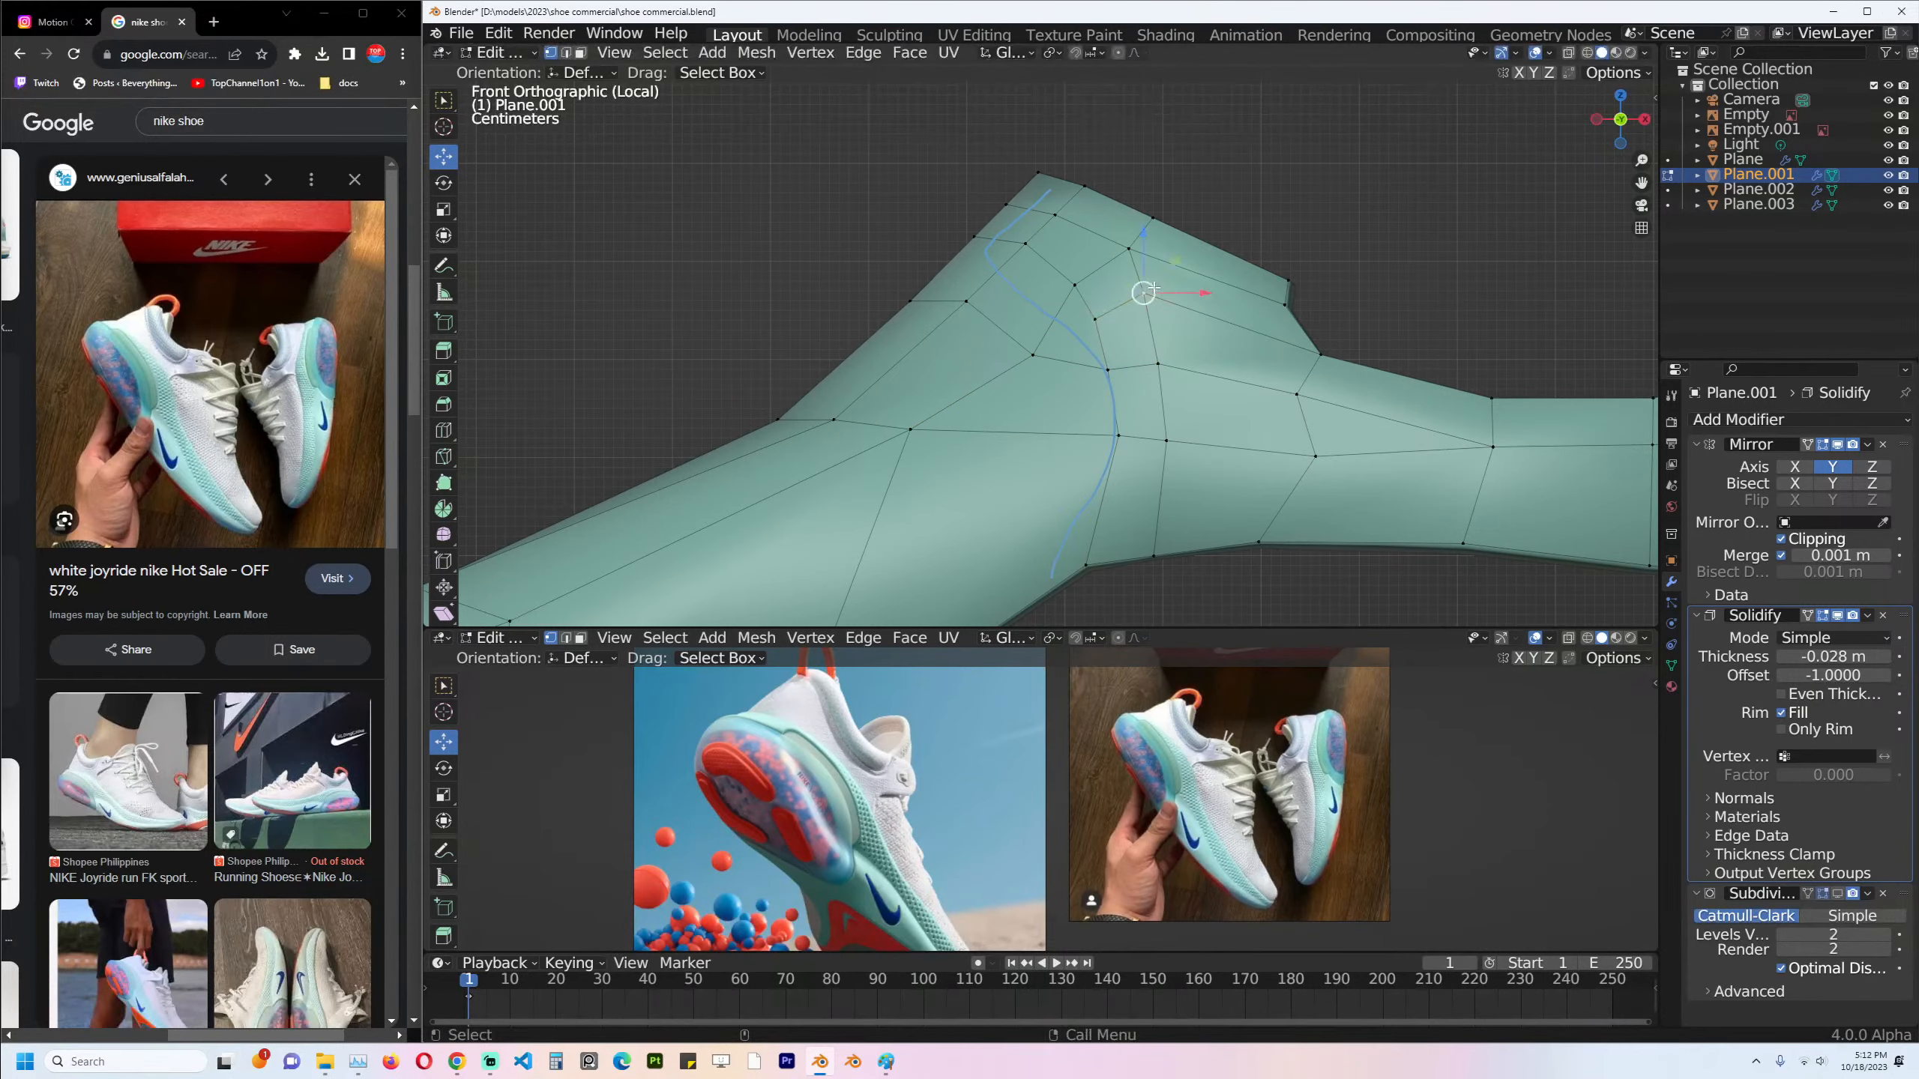
pyautogui.press('g')
pyautogui.press('g')
pyautogui.click(1156, 332)
pyautogui.press('g')
pyautogui.press('g')
pyautogui.click(1158, 372)
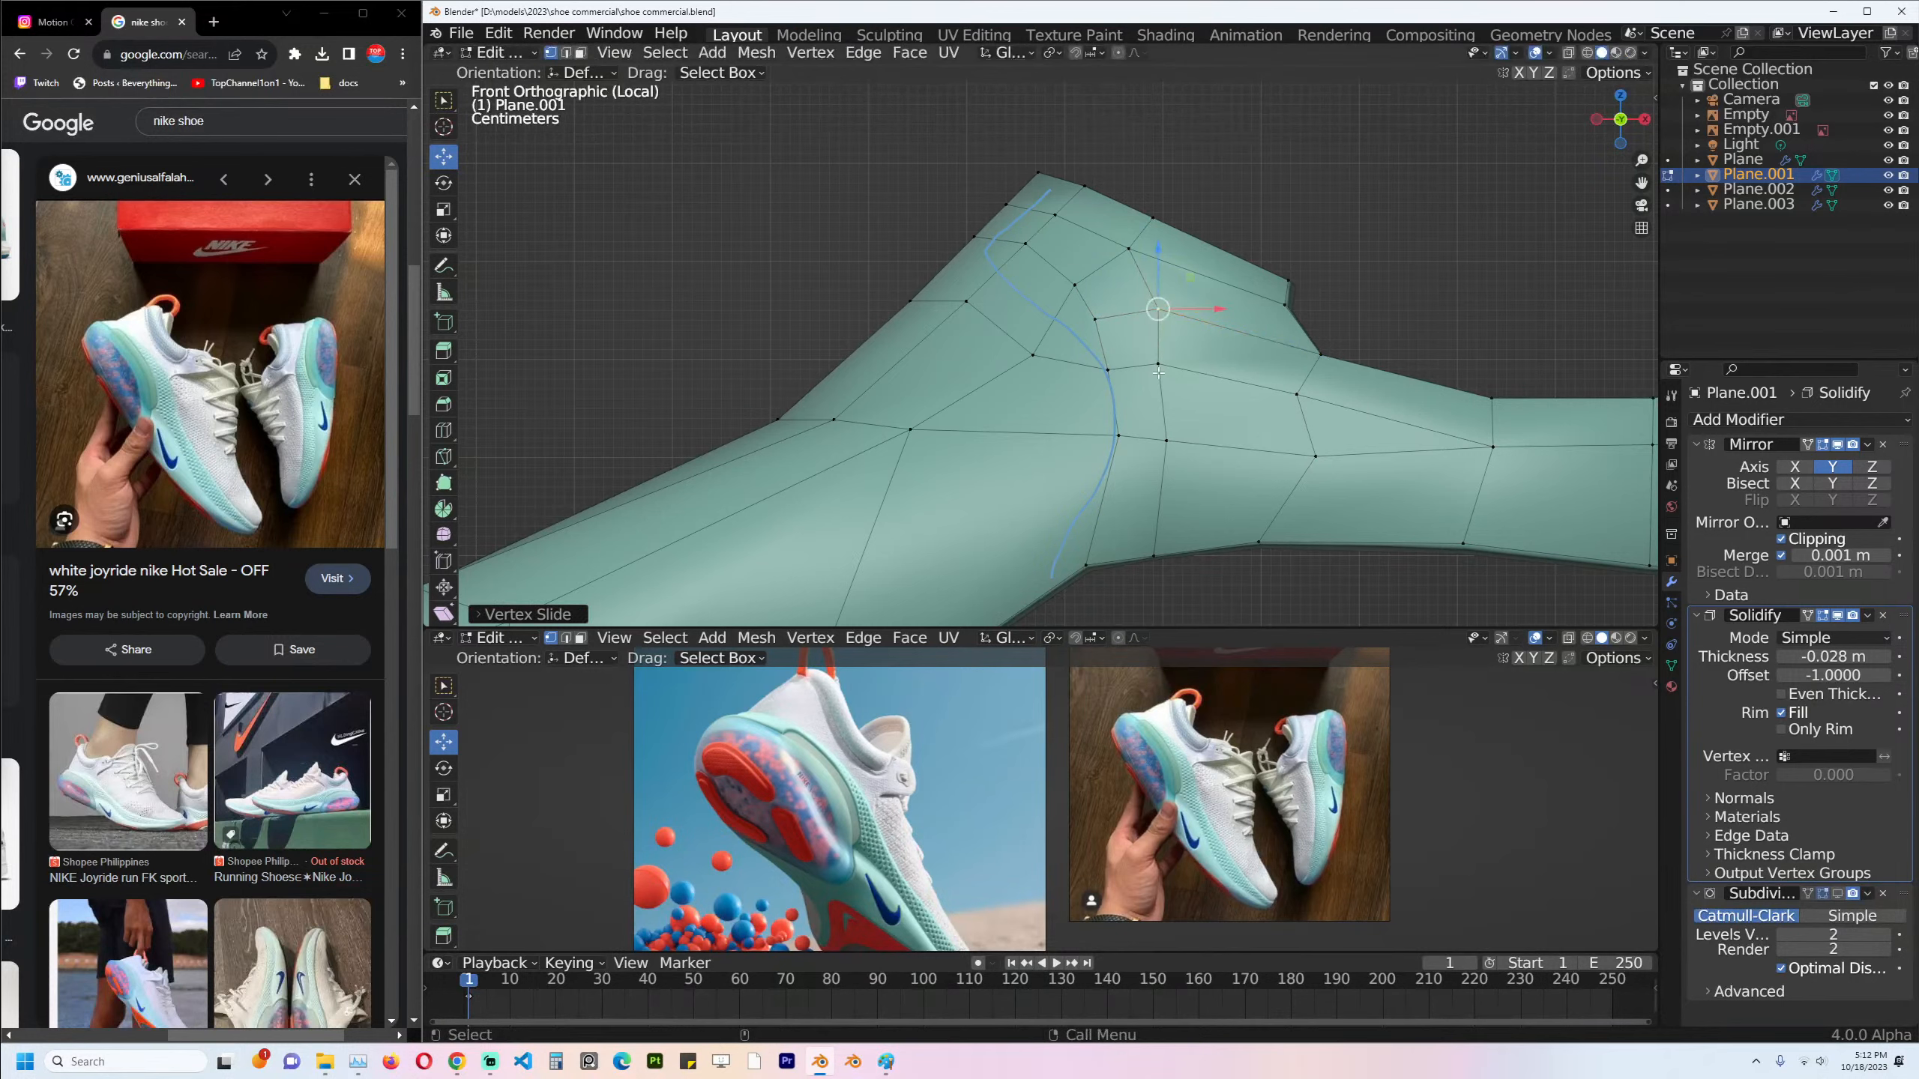
# Slide the second cut line's two middle vertices heelward to widen the strip beside the guide curve.
pyautogui.click(1158, 373)
pyautogui.press('g')
pyautogui.press('g')
pyautogui.click(1173, 375)
pyautogui.click(1166, 440)
pyautogui.press('g')
pyautogui.press('g')
pyautogui.click(1176, 433)
# Check the flow of the face strip along the guide curve by selecting its face loop.
pyautogui.click(1038, 354)
pyautogui.scroll(-2, 1042, 347)
pyautogui.press('3')
pyautogui.keyDown('alt'); pyautogui.click(1098, 318); pyautogui.keyUp('alt')
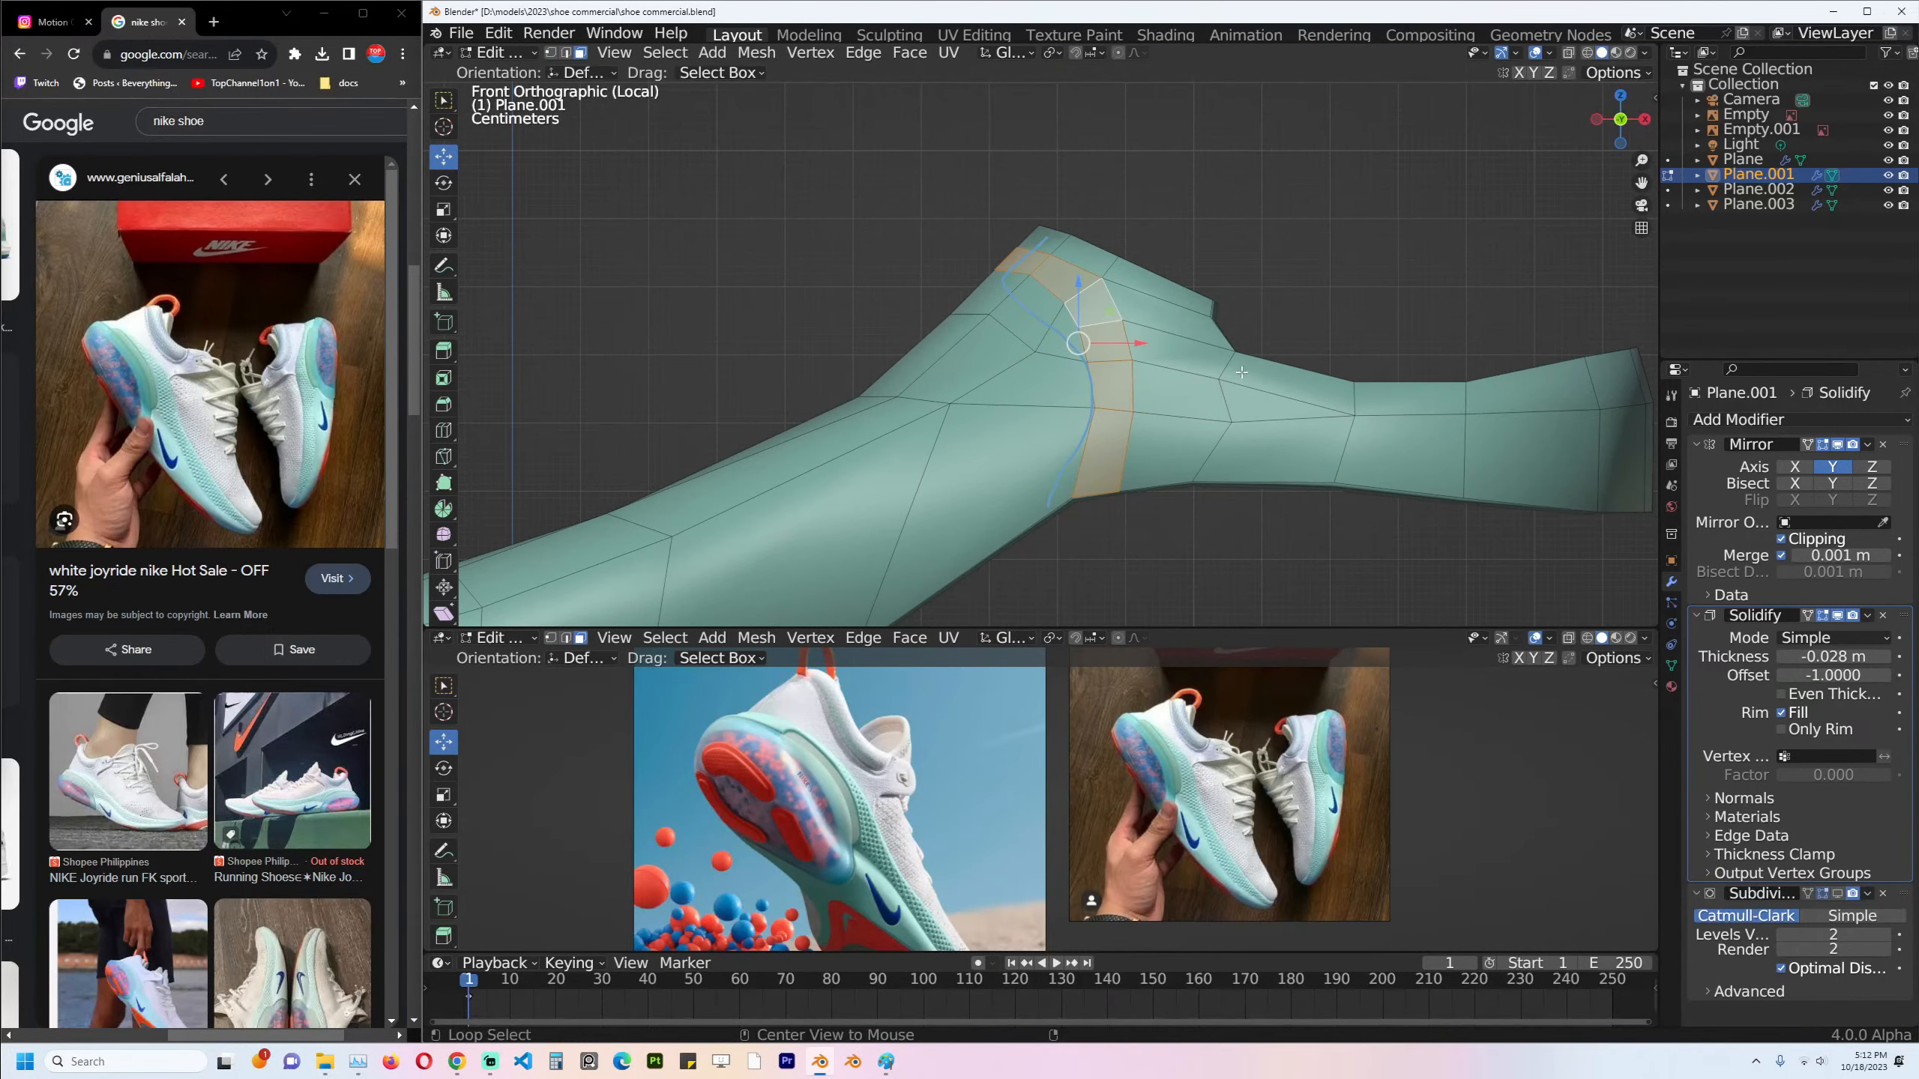
pyautogui.hotkey('alt', 'a')
# Knife-cut an edge line around the collar notch, from the collar's top edge down to the vertex below the notch.
pyautogui.scroll(2, 1235, 370)
pyautogui.keyDown('shift'); pyautogui.moveTo(1235, 369); pyautogui.dragTo(1092, 369, button='middle'); pyautogui.keyUp('shift')
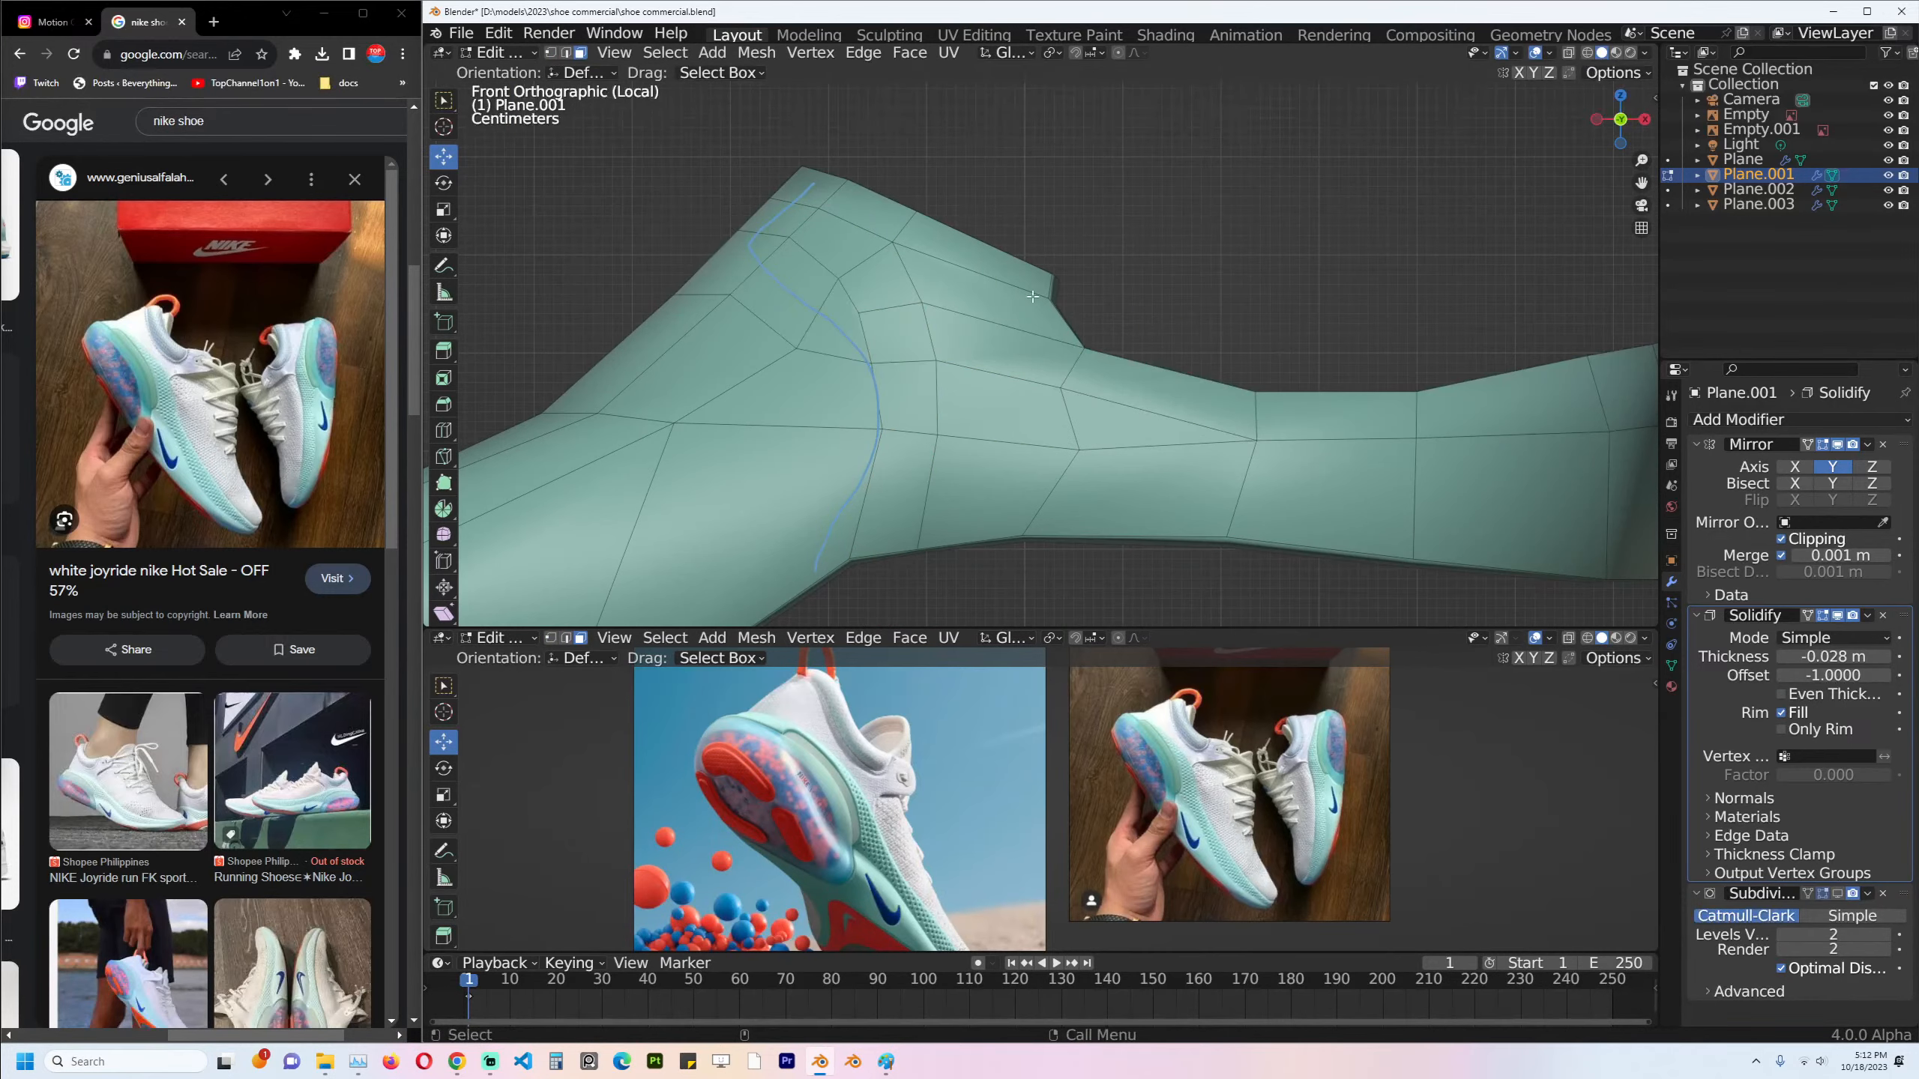
pyautogui.press('2')
pyautogui.press('k')
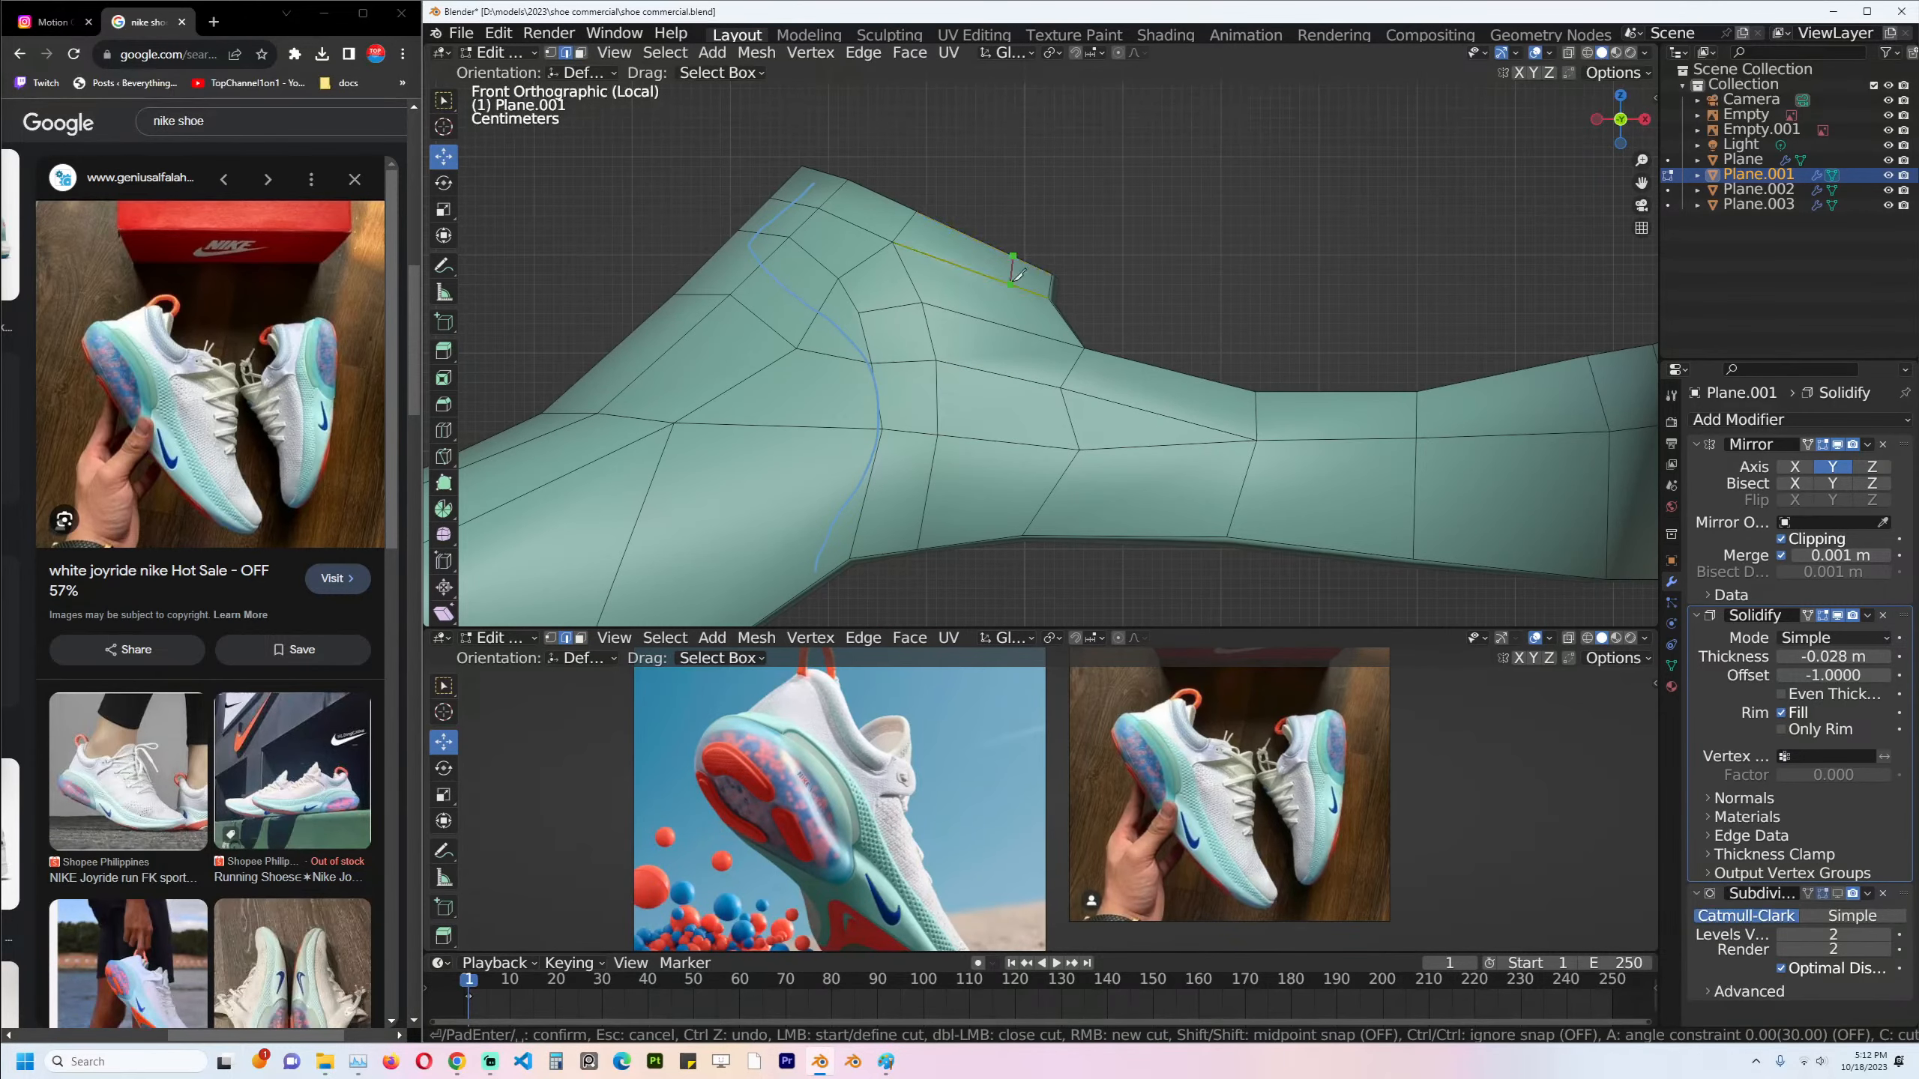
pyautogui.click(1059, 387)
pyautogui.press('Return')
# Merge the selected vertices below the collar notch at their center and check the face loop along the collar.
pyautogui.press('m')
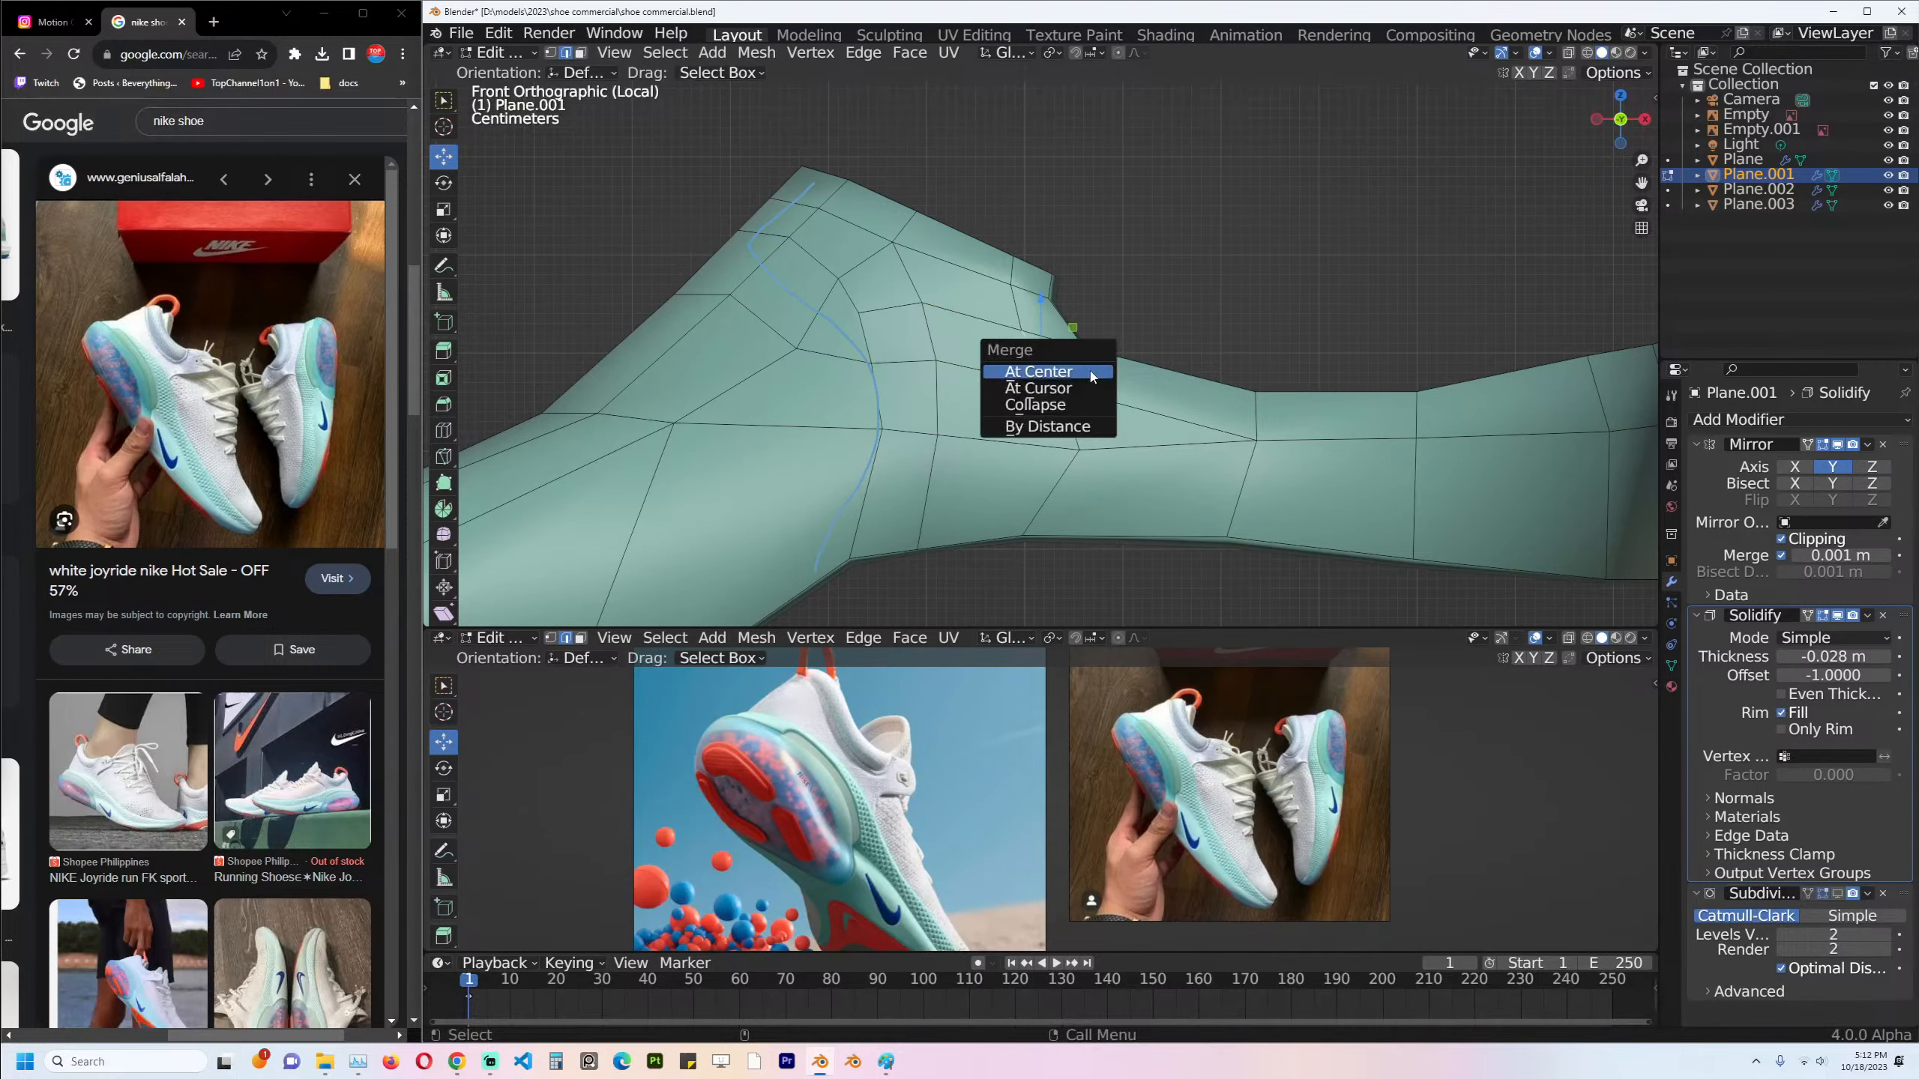
pyautogui.click(1090, 371)
pyautogui.press('3')
pyautogui.keyDown('alt'); pyautogui.click(1065, 356); pyautogui.keyUp('alt')
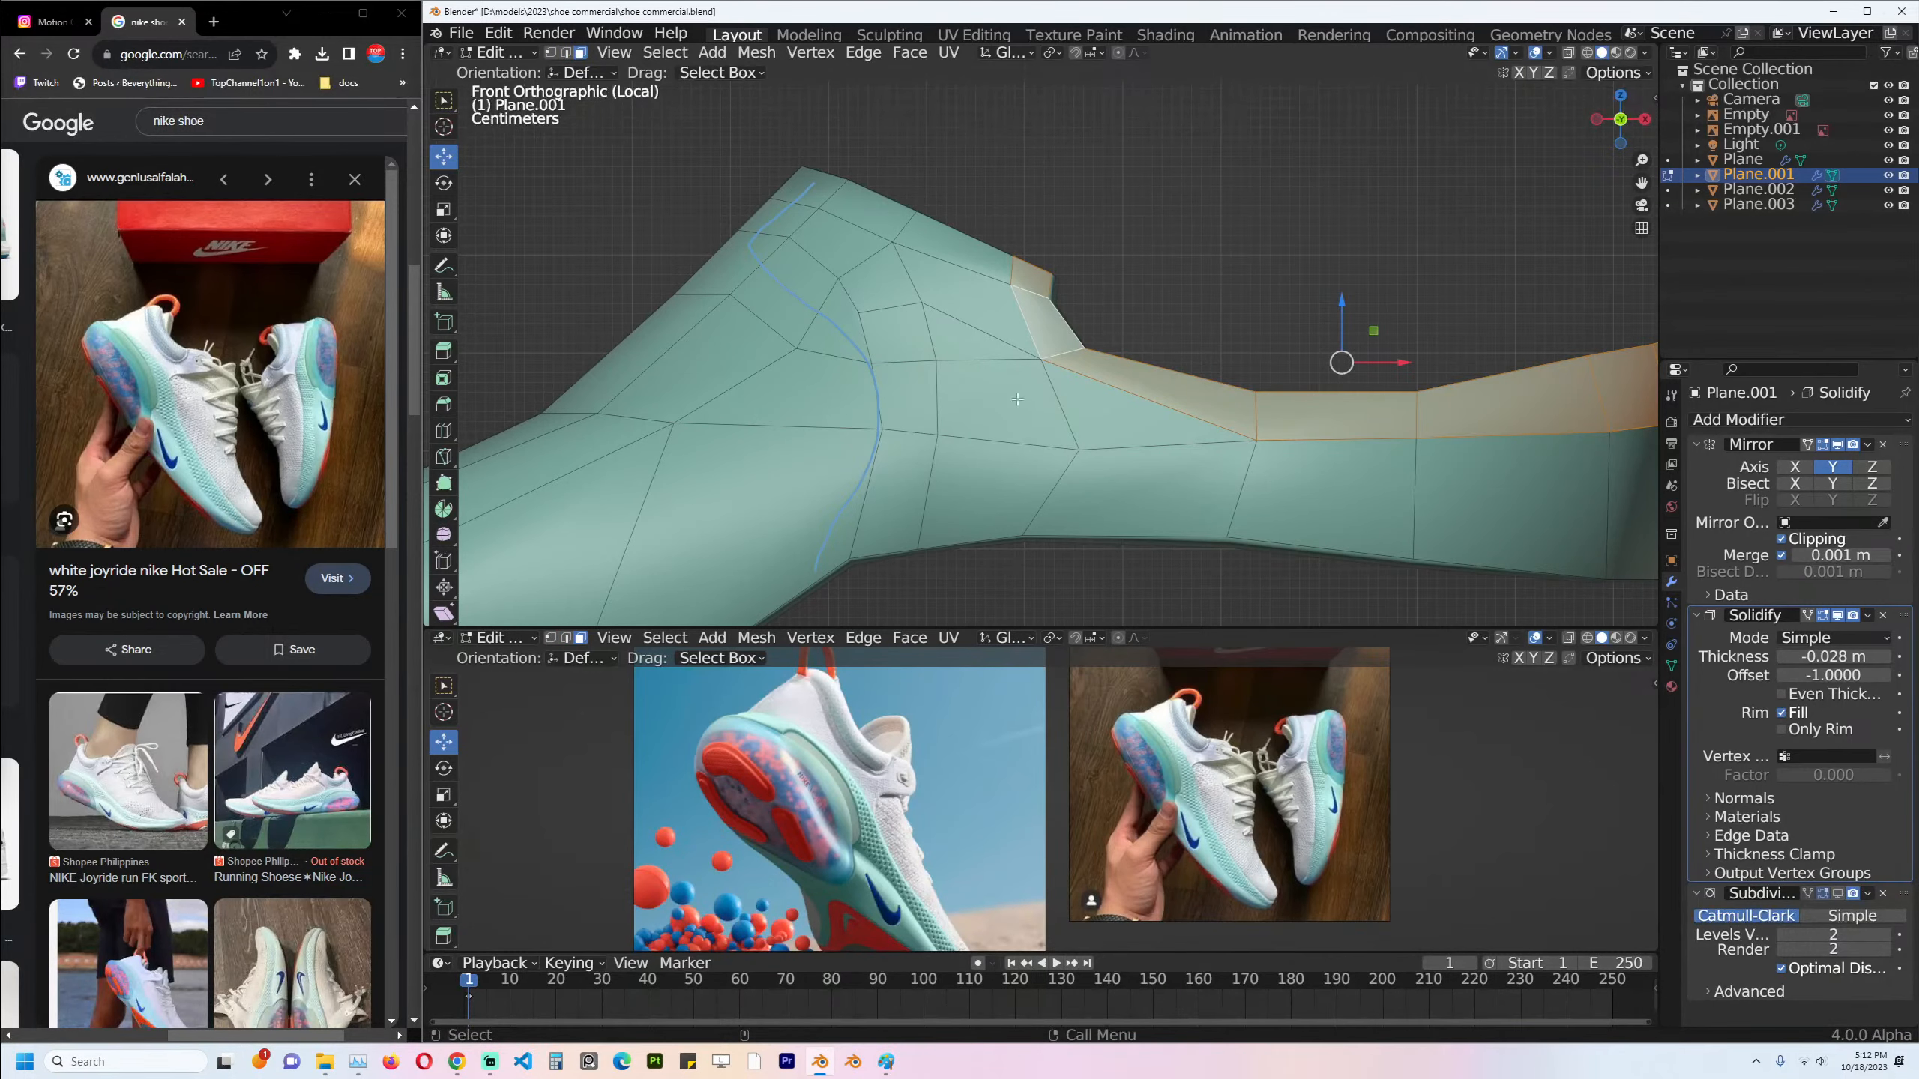
# Join the new vertex in front of the collar notch to the second cut line's upper vertex with an edge.
pyautogui.keyDown('shift'); pyautogui.moveTo(1018, 398); pyautogui.dragTo(992, 357, button='middle'); pyautogui.keyUp('shift')
pyautogui.press('1')
pyautogui.click(985, 243)
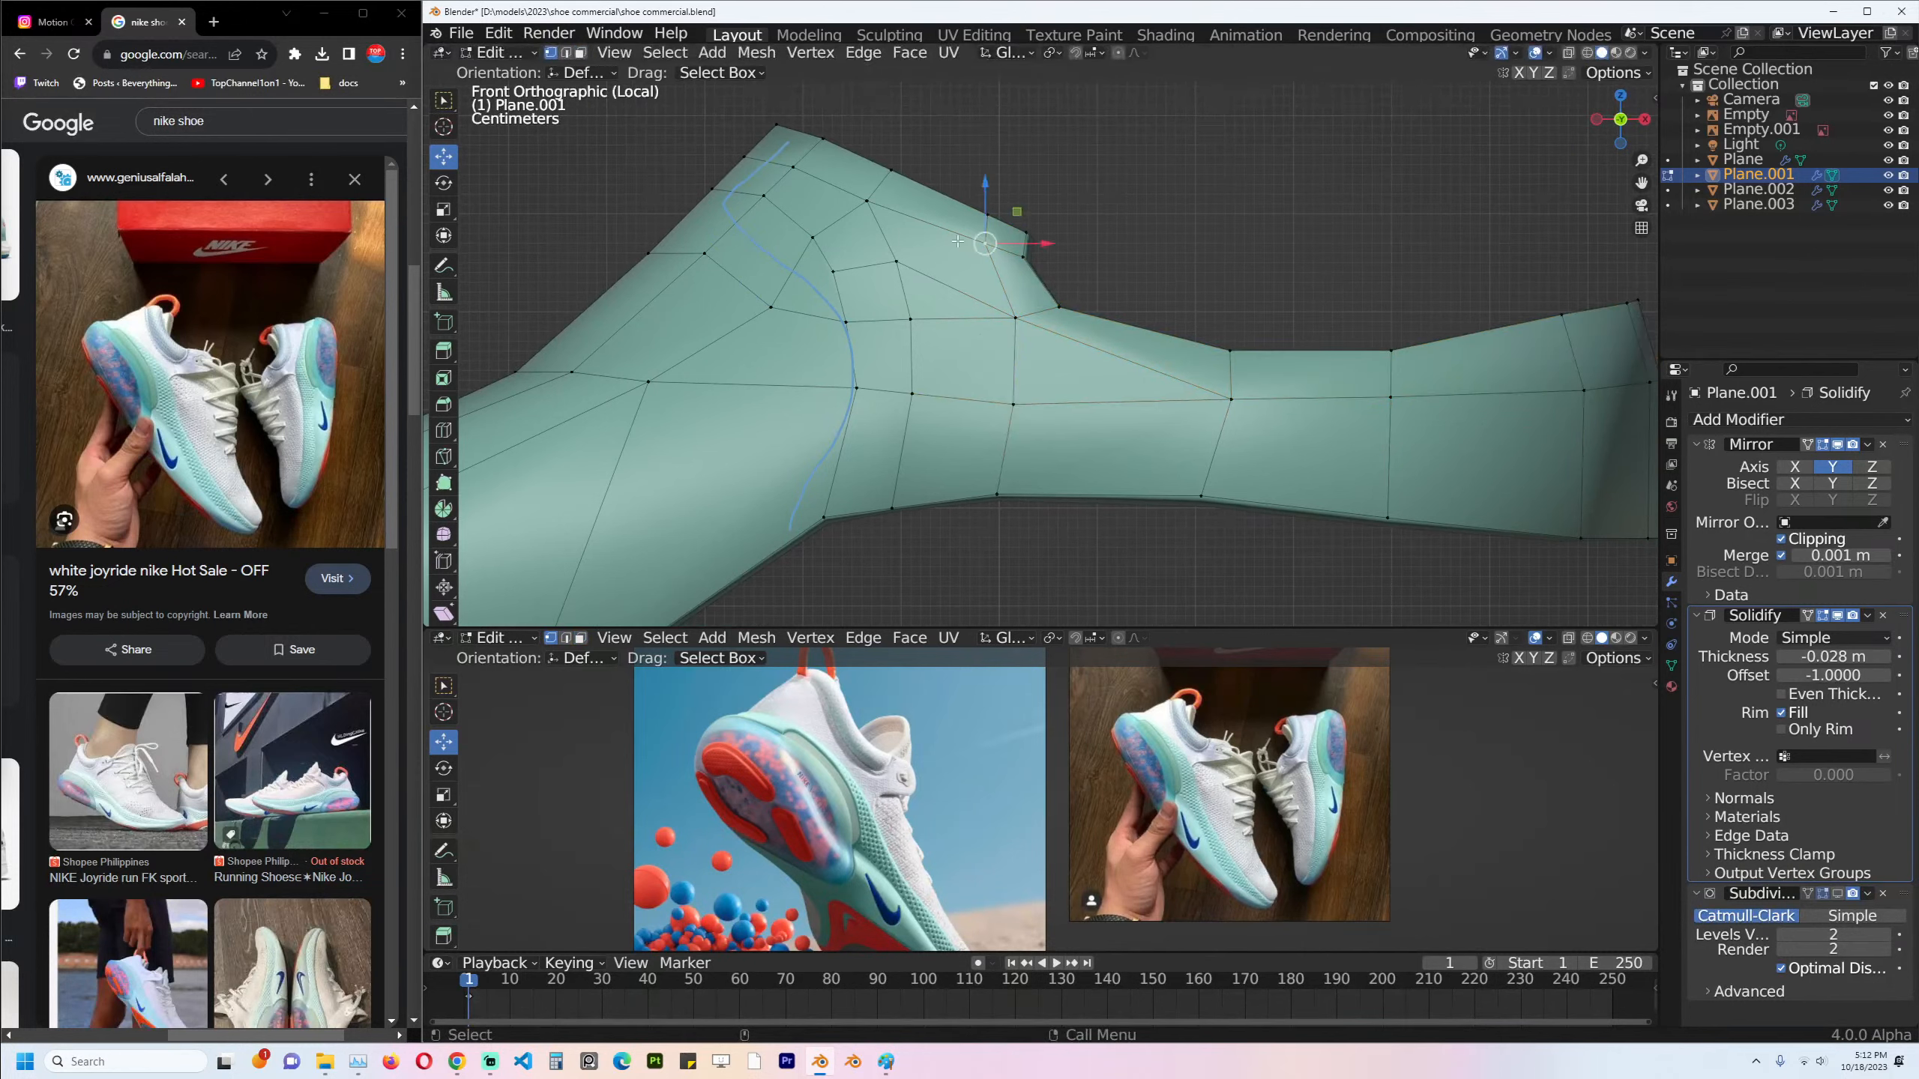
pyautogui.keyDown('shift'); pyautogui.click(930, 253); pyautogui.keyUp('shift')
pyautogui.click(868, 273)
pyautogui.click(893, 261)
pyautogui.keyDown('shift'); pyautogui.click(982, 246); pyautogui.keyUp('shift')
pyautogui.press('2')
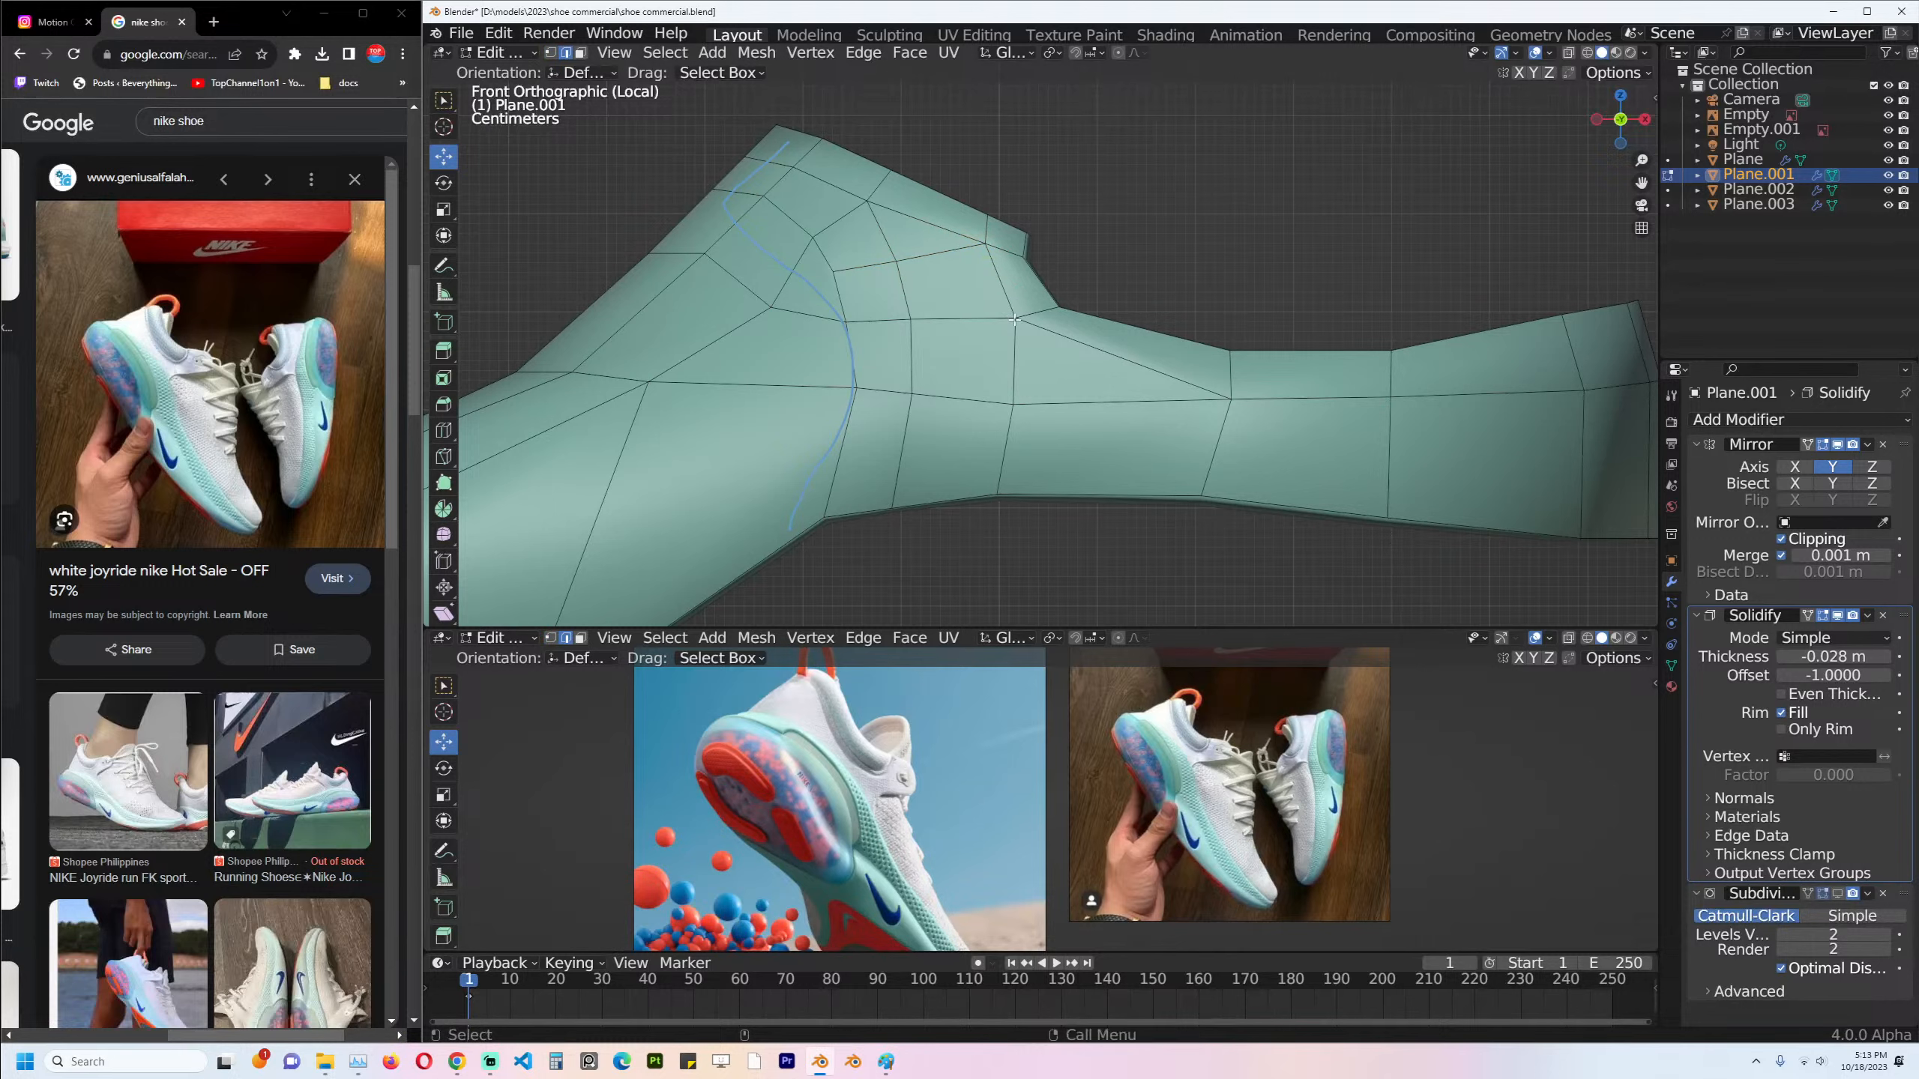
# Save the file, bring the other shoe parts back out of local view, and resume editing the upper's mesh.
pyautogui.press('1')
pyautogui.press('Tab')
pyautogui.hotkey('ctrl', 's')
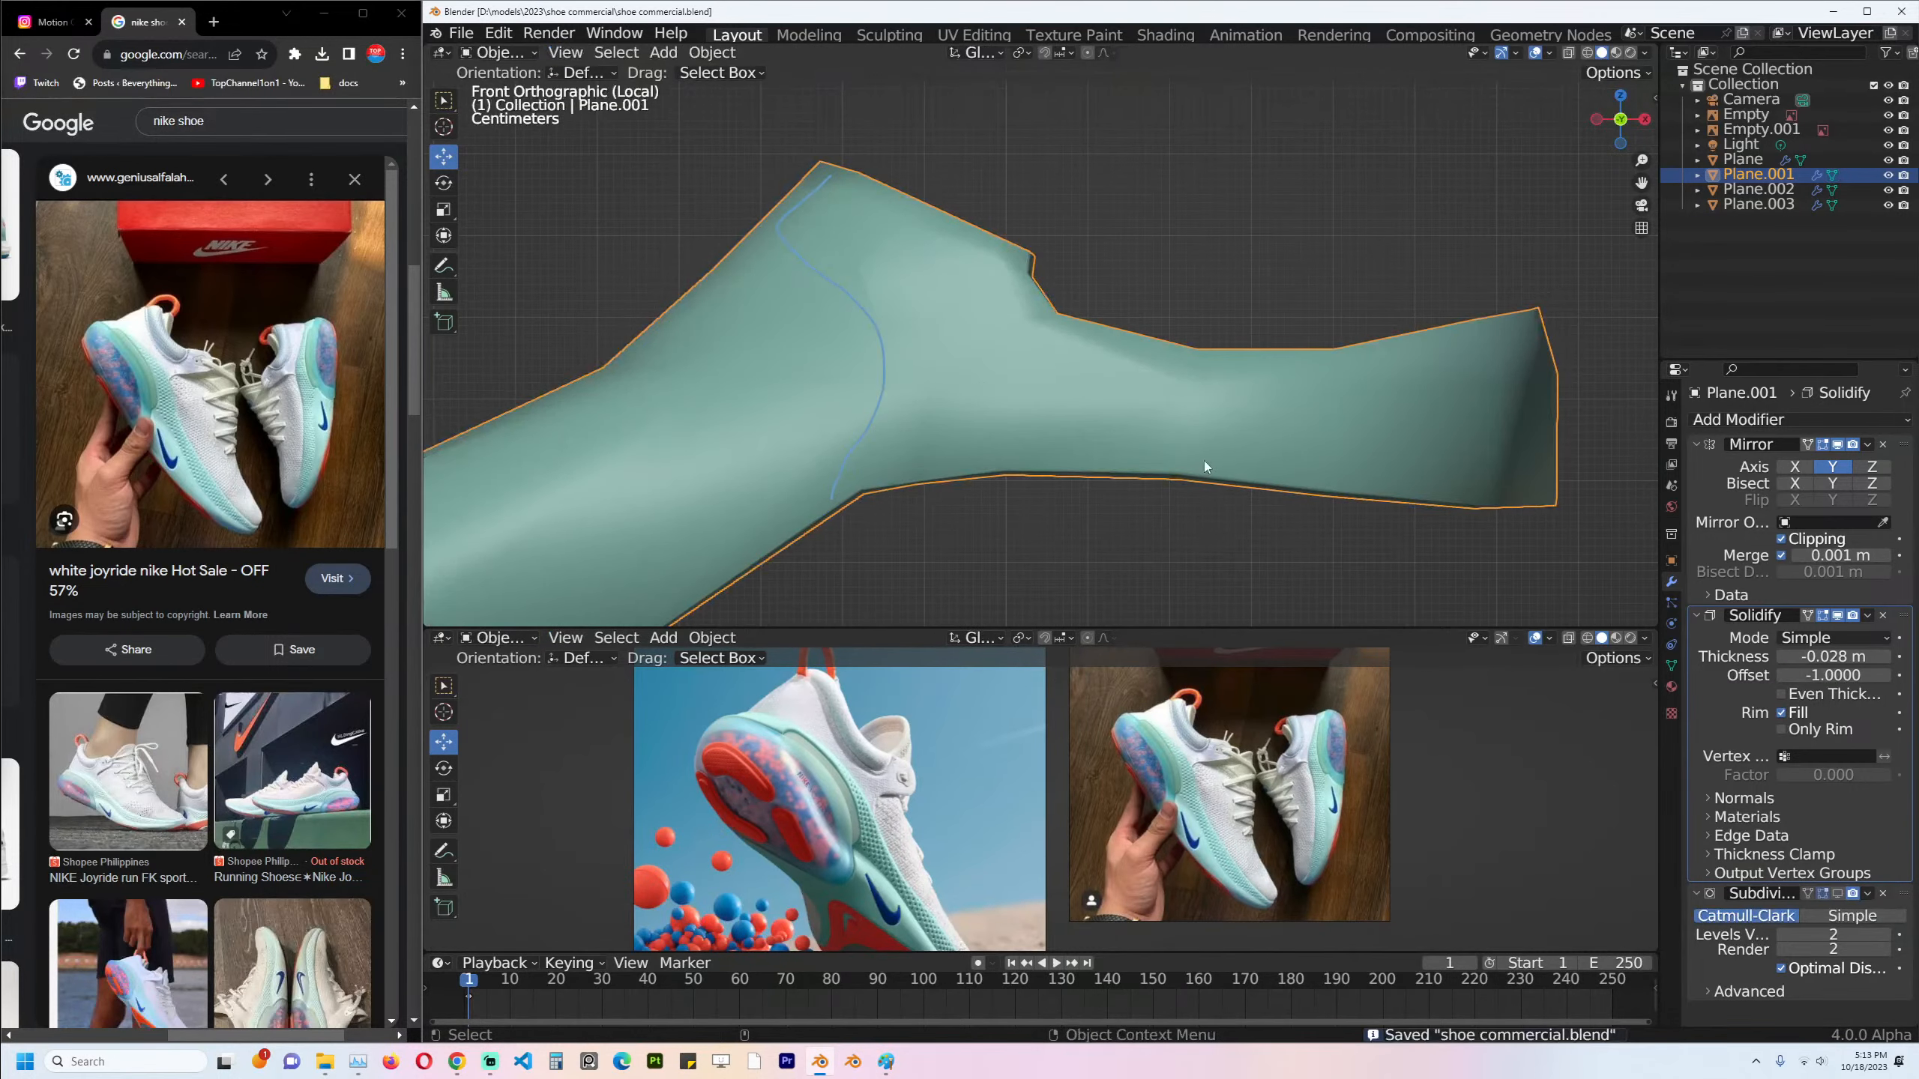
pyautogui.press('KP_Divide')
pyautogui.press('Tab')
pyautogui.scroll(-2, 926, 283)
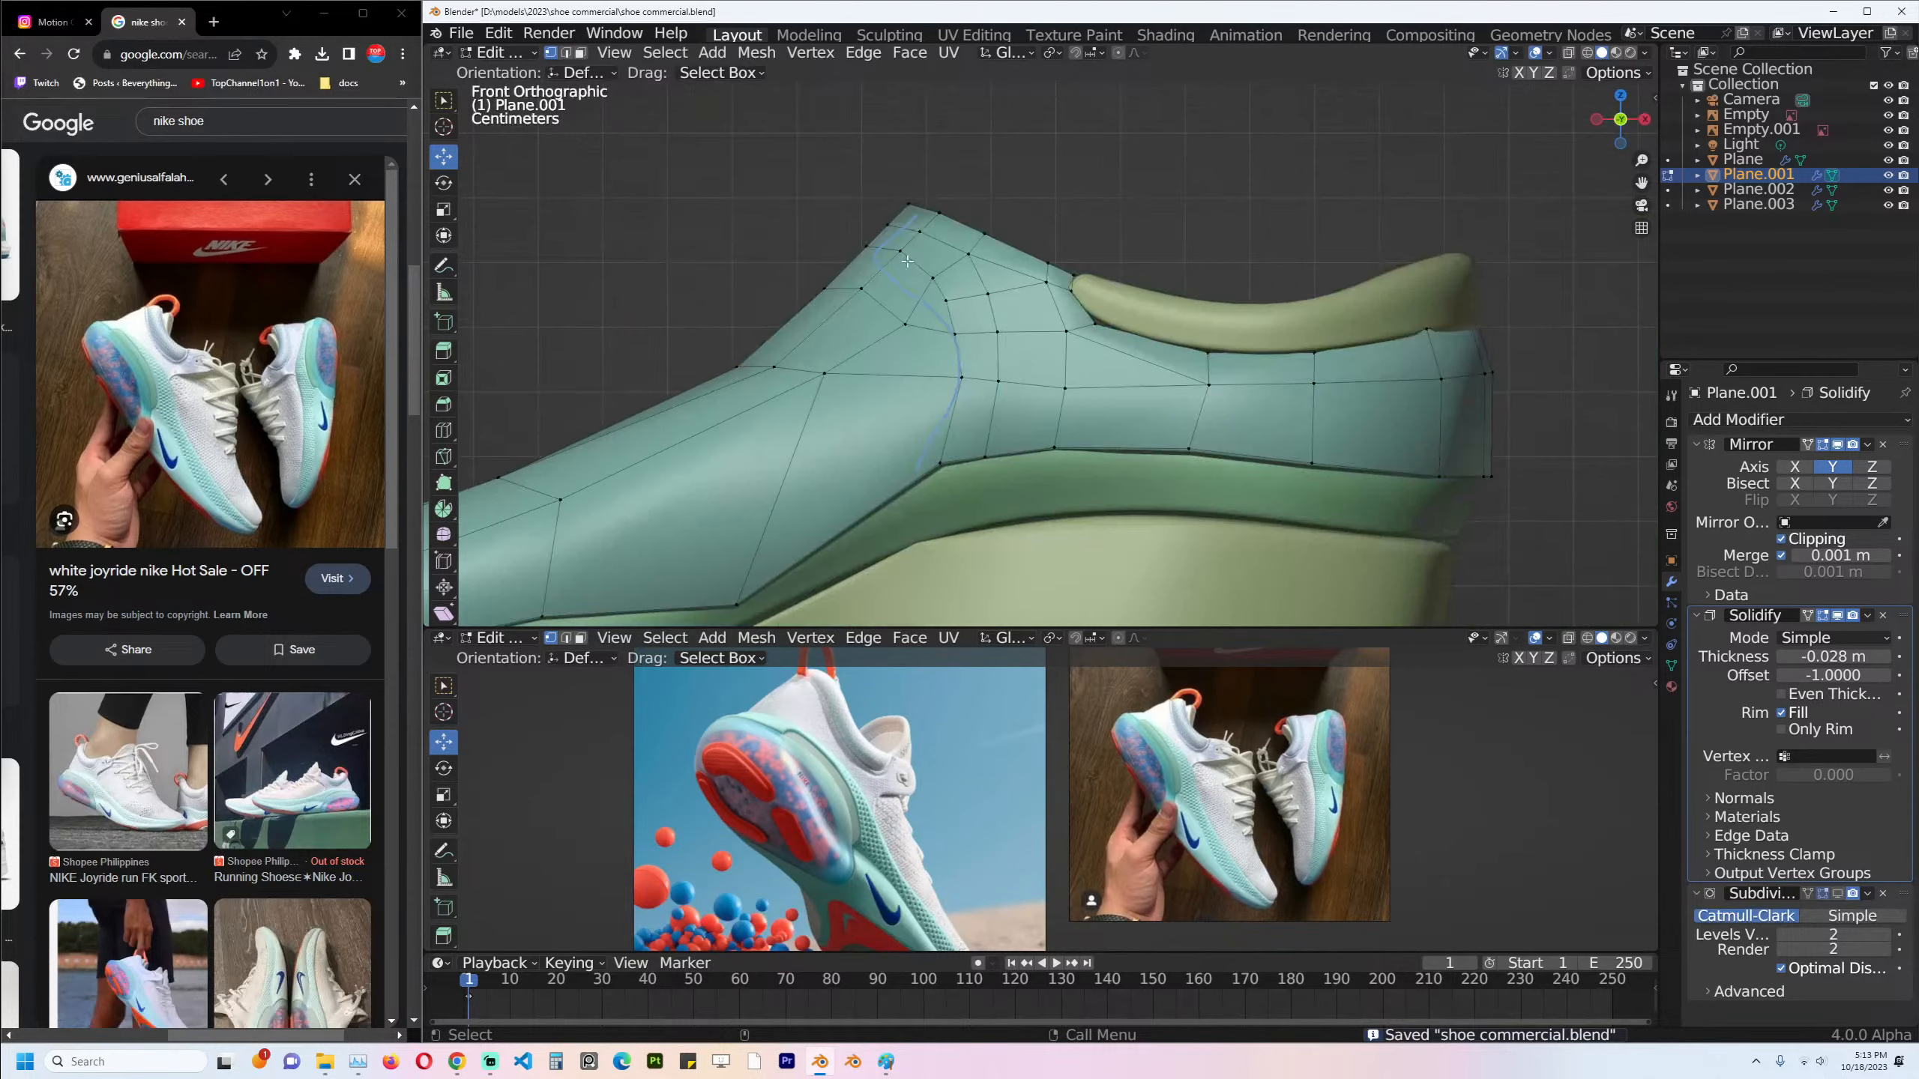
# Separate the upper's faces behind the guide curve, from the front of the collar back to the heel, into their own object.
pyautogui.scroll(2, 907, 261)
pyautogui.press('3')
pyautogui.click(903, 170)
pyautogui.keyDown('ctrl'); pyautogui.click(940, 453); pyautogui.keyUp('ctrl')
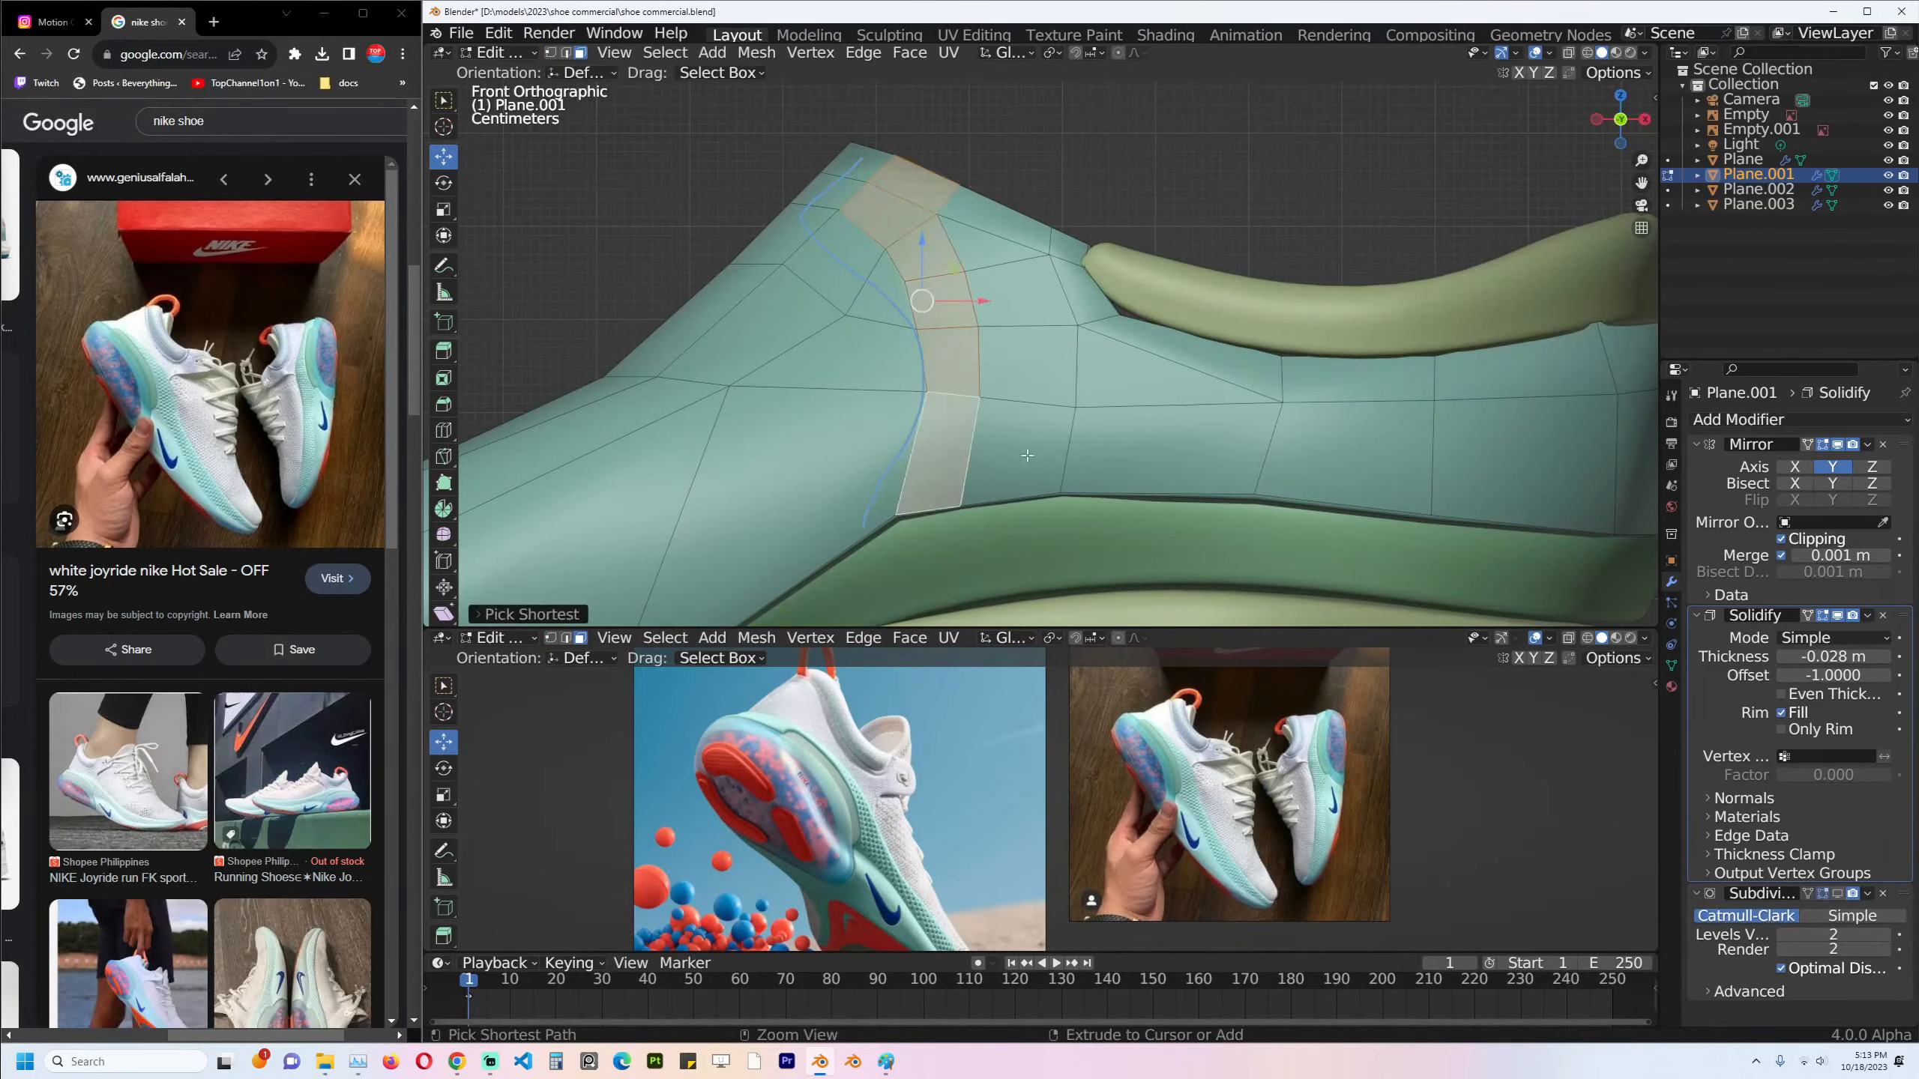
pyautogui.keyDown('shift'); pyautogui.moveTo(1459, 465); pyautogui.dragTo(1234, 421, button='middle'); pyautogui.keyUp('shift')
pyautogui.keyDown('ctrl'); pyautogui.click(1269, 437); pyautogui.keyUp('ctrl')
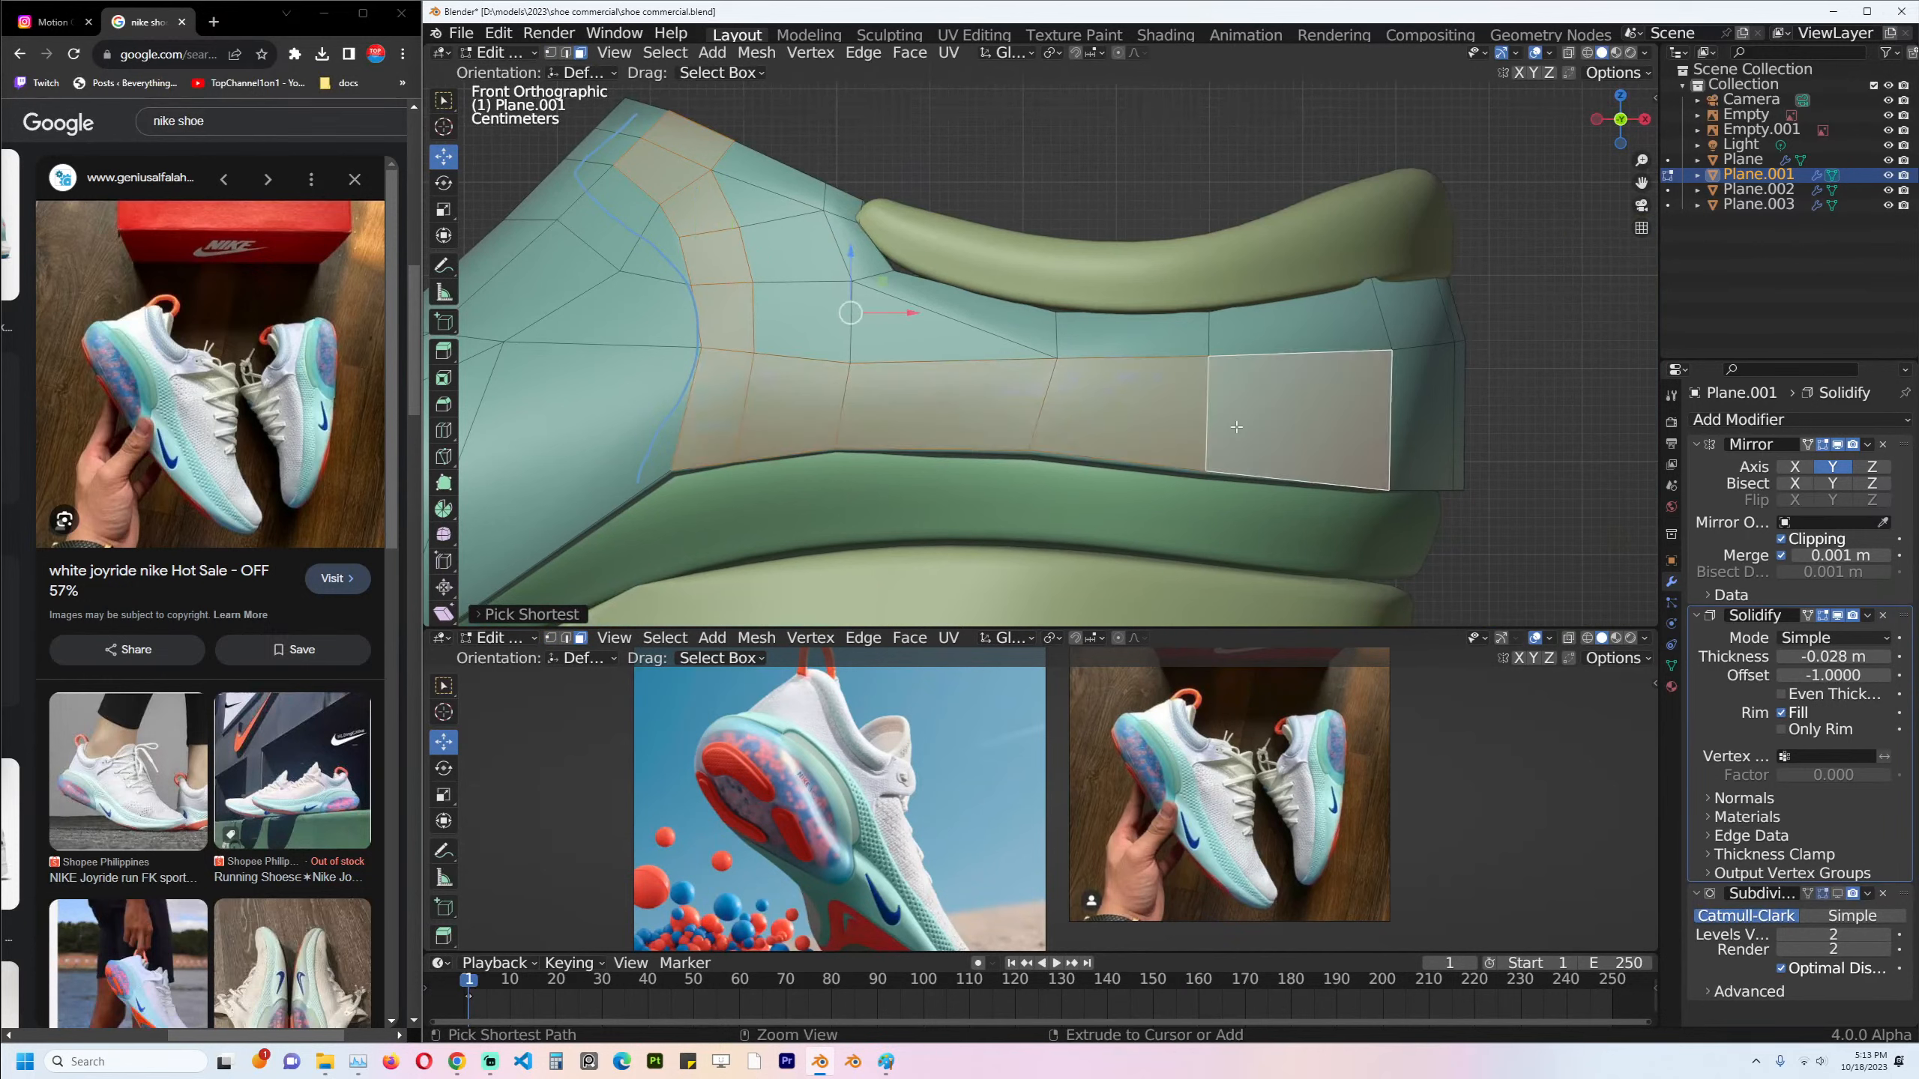
pyautogui.press('c')
pyautogui.scroll(-12, 814, 163)
pyautogui.moveTo(813, 136)
pyautogui.mouseDown()
pyautogui.moveTo(814, 108)
pyautogui.moveTo(1358, 372)
pyautogui.mouseUp()
pyautogui.press('Escape')
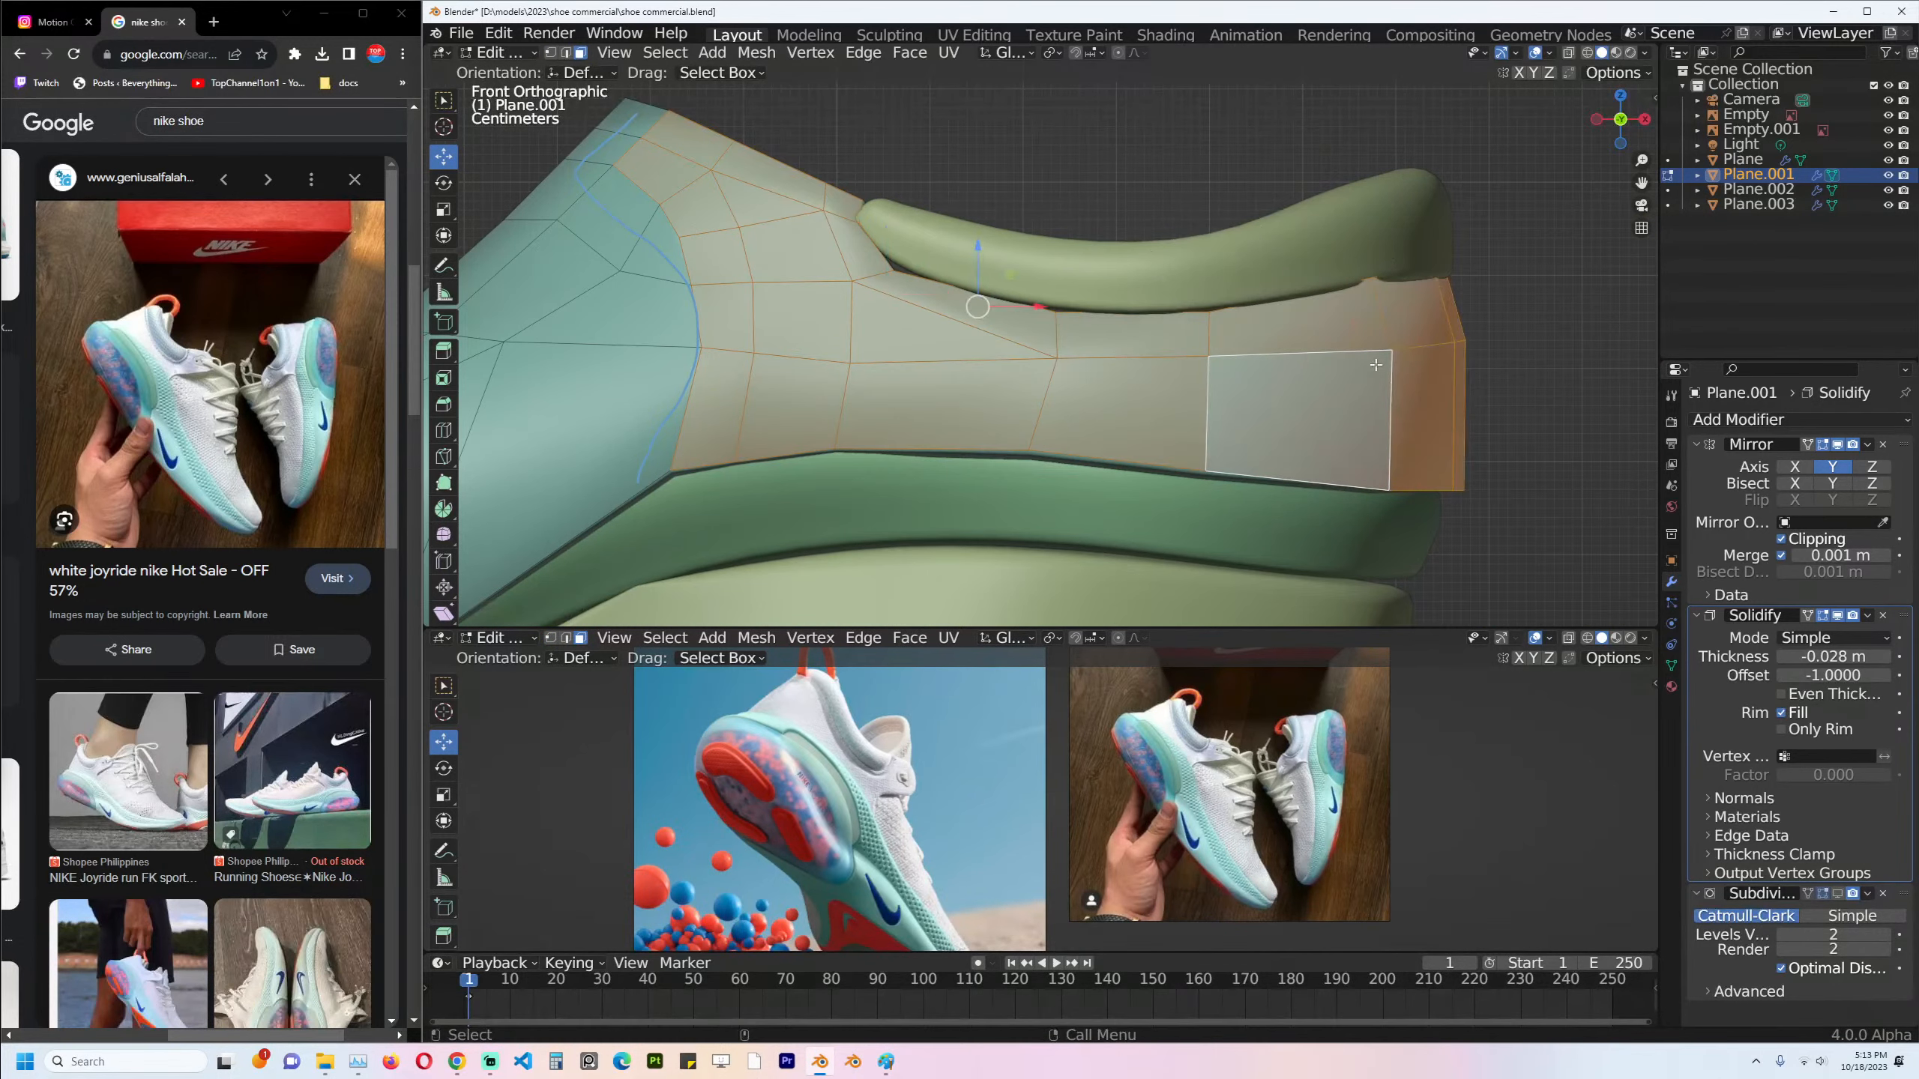
pyautogui.scroll(-4, 1375, 365)
pyautogui.moveTo(1374, 364); pyautogui.dragTo(1263, 359, button='middle')
pyautogui.press('p')
pyautogui.click(1263, 359)
pyautogui.press('Tab')
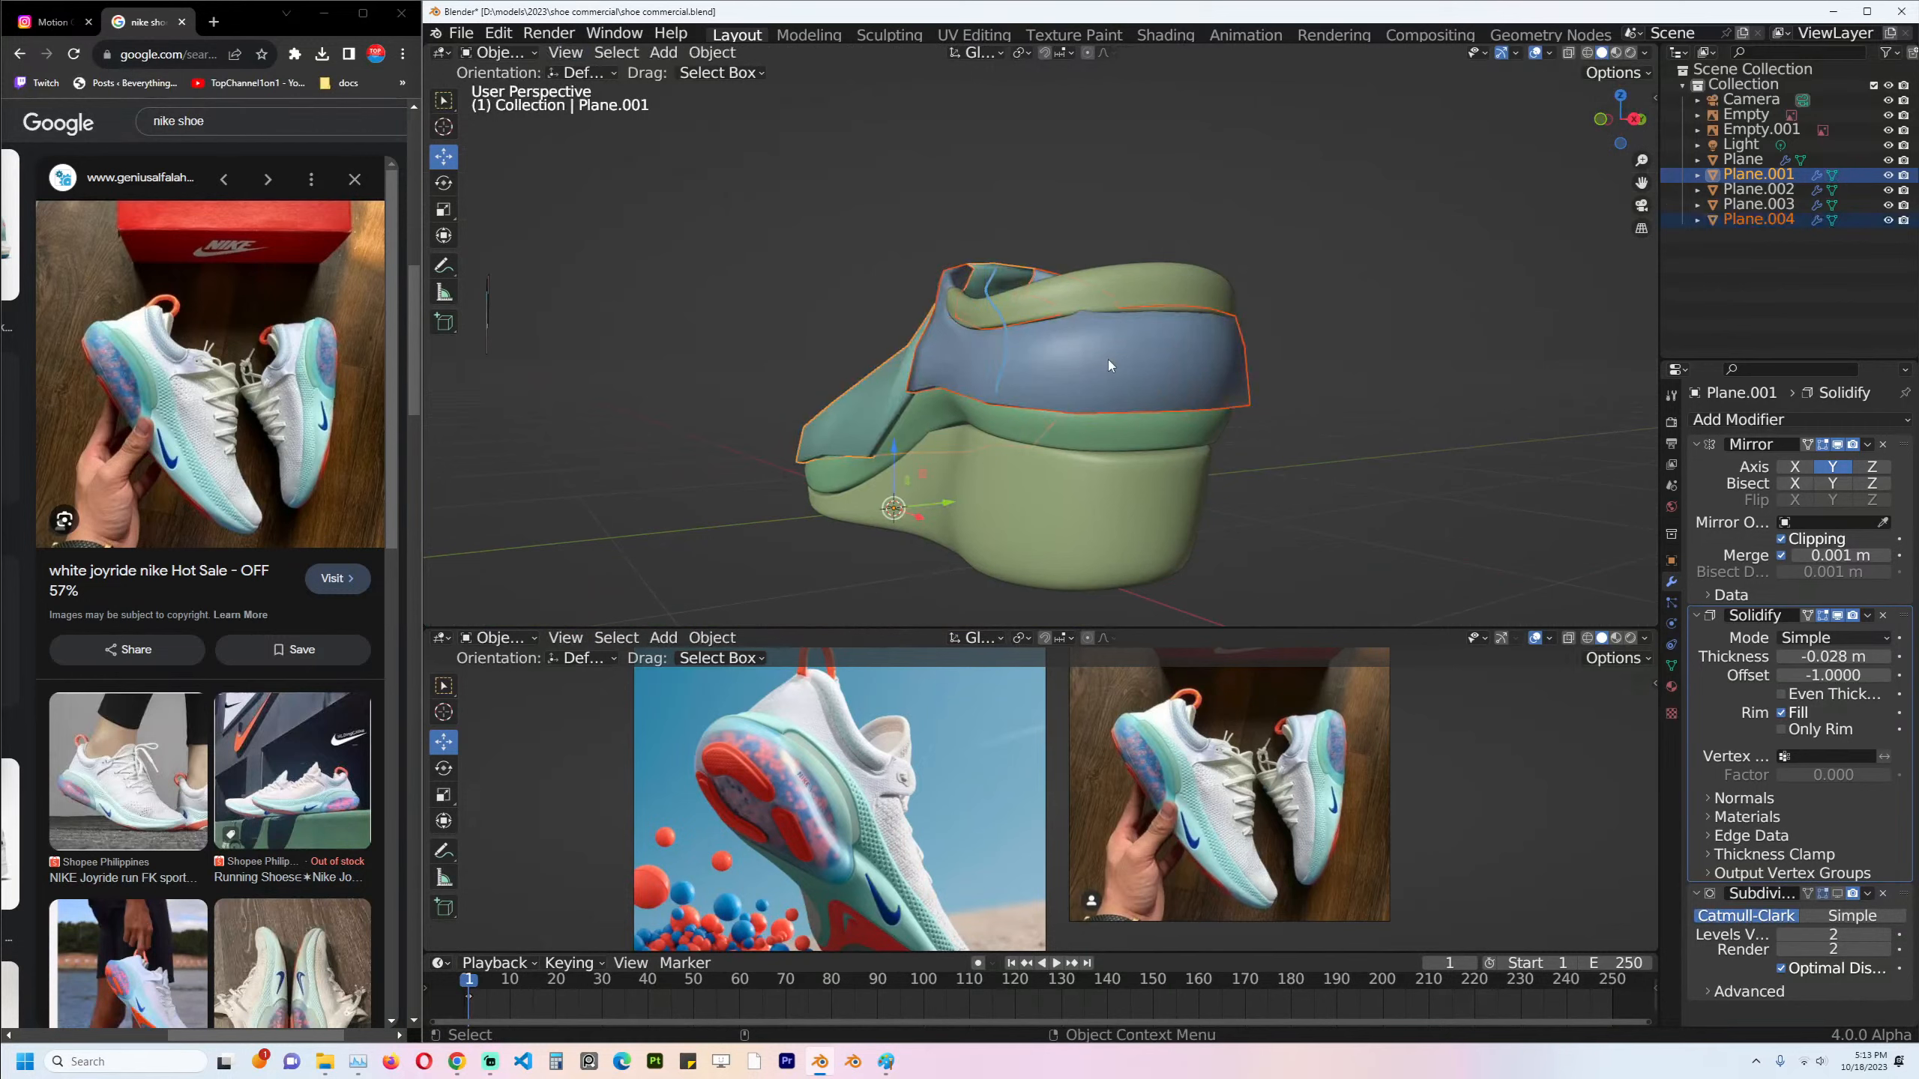
# Turn on subdivision smoothing in the viewport for the separated heel panel and for the front upper.
pyautogui.click(1108, 360)
pyautogui.press('KP_1')
pyautogui.hotkey('alt', 'a')
pyautogui.scroll(2, 1118, 375)
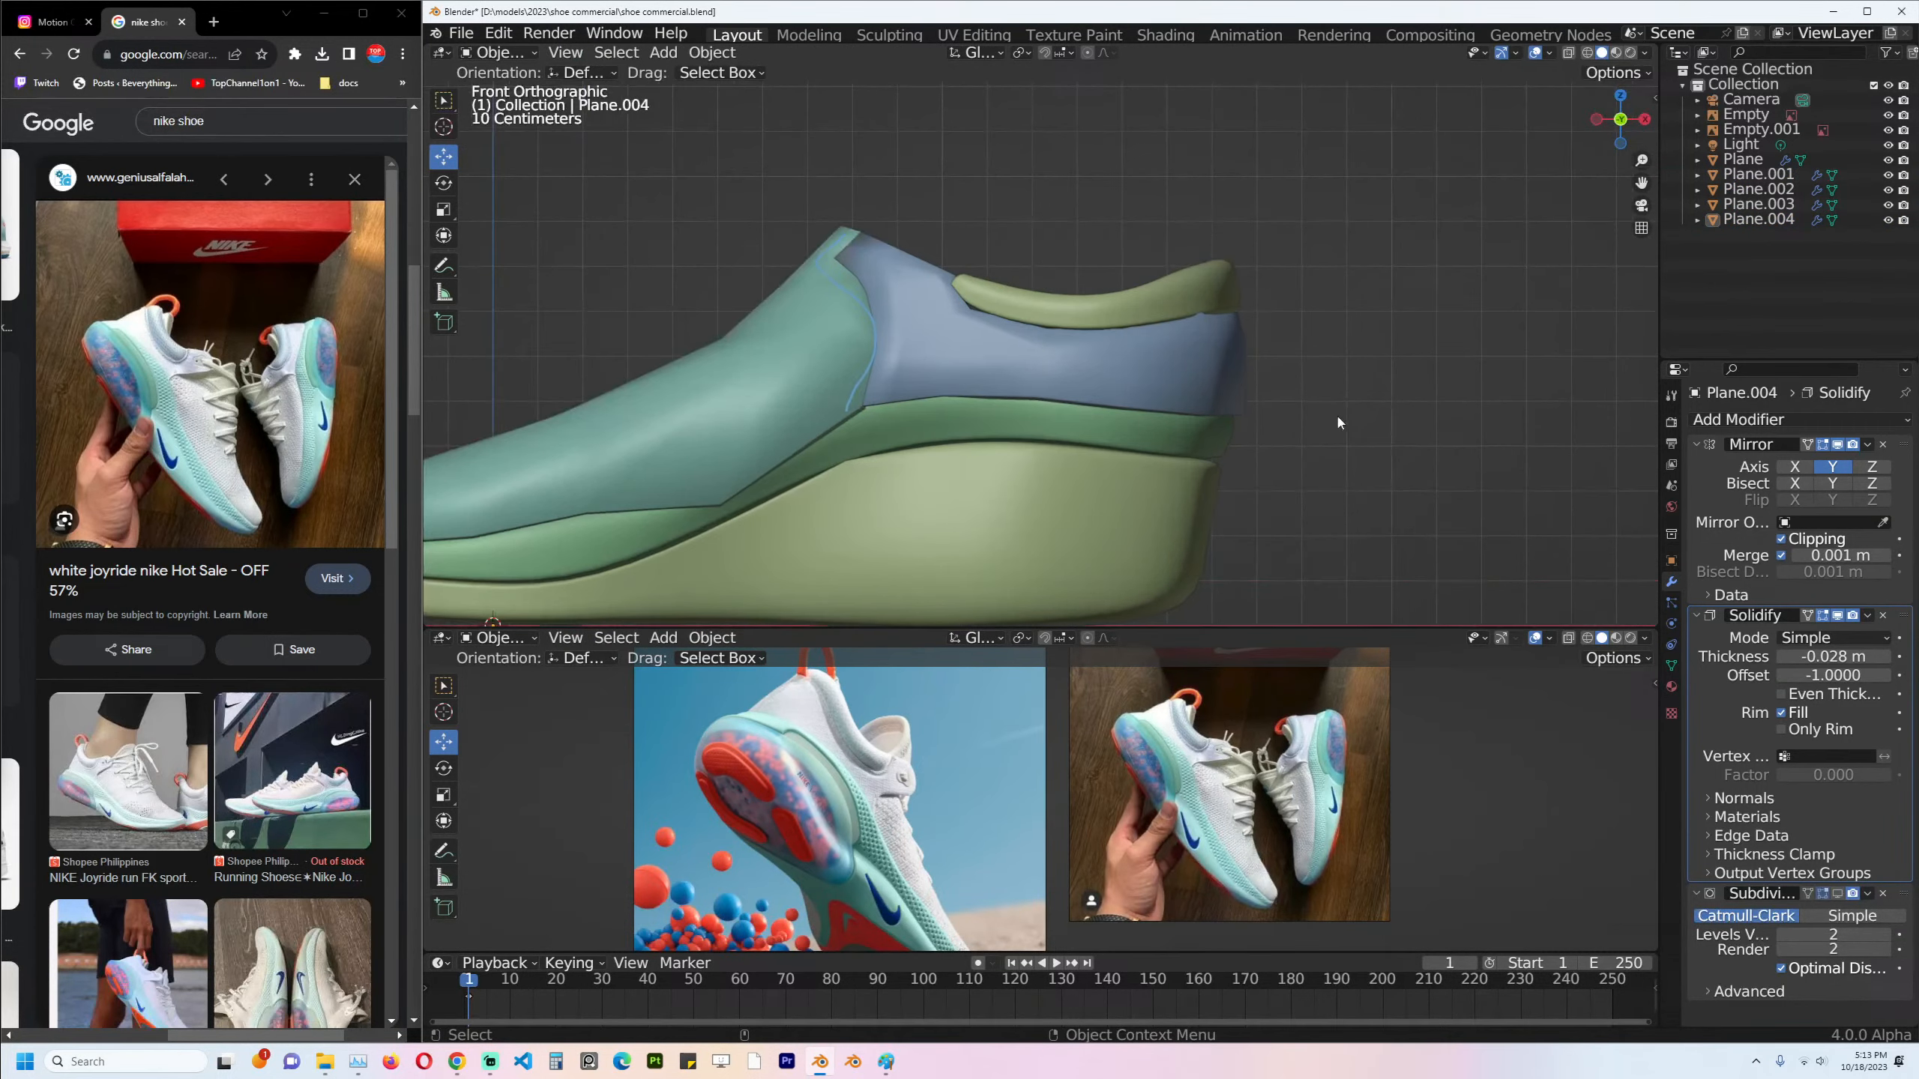
pyautogui.click(1126, 378)
pyautogui.click(1169, 474)
pyautogui.hotkey('ctrl', 'z')
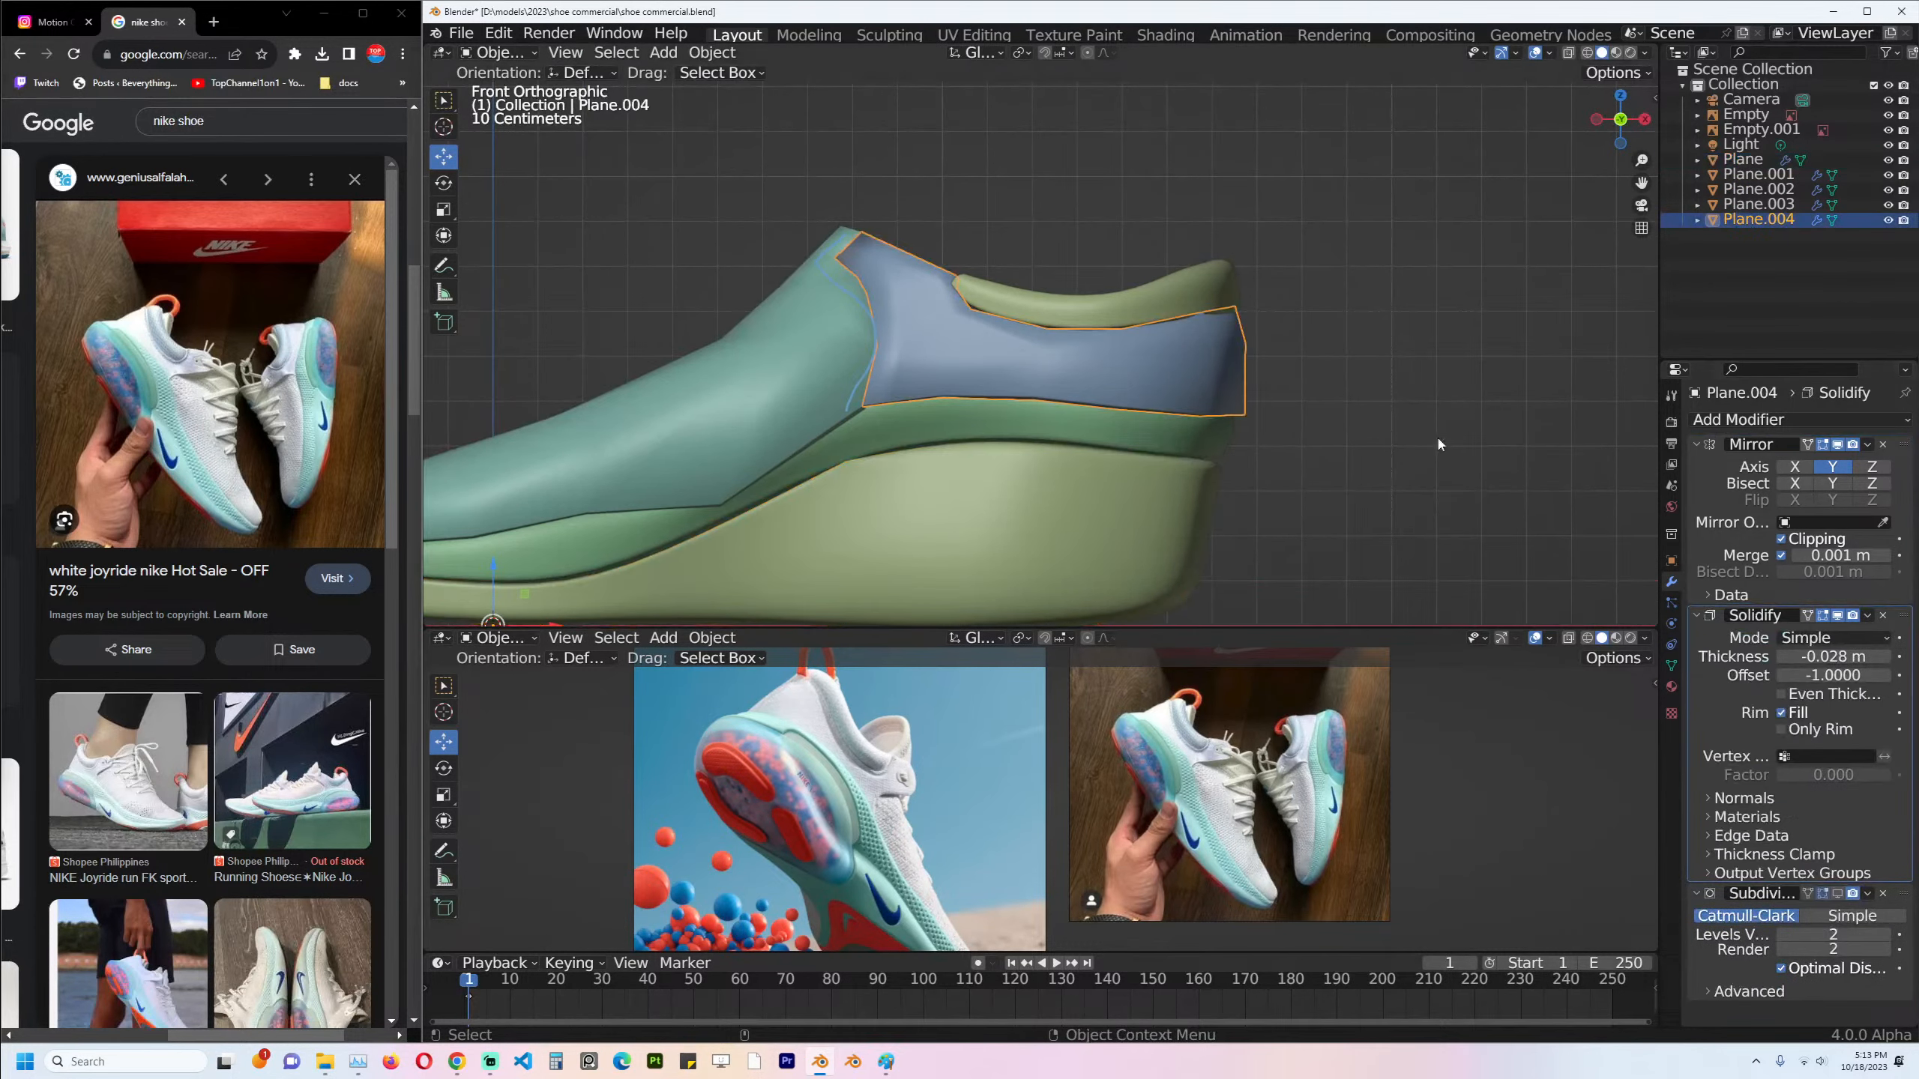
pyautogui.hotkey('ctrl', 'z')
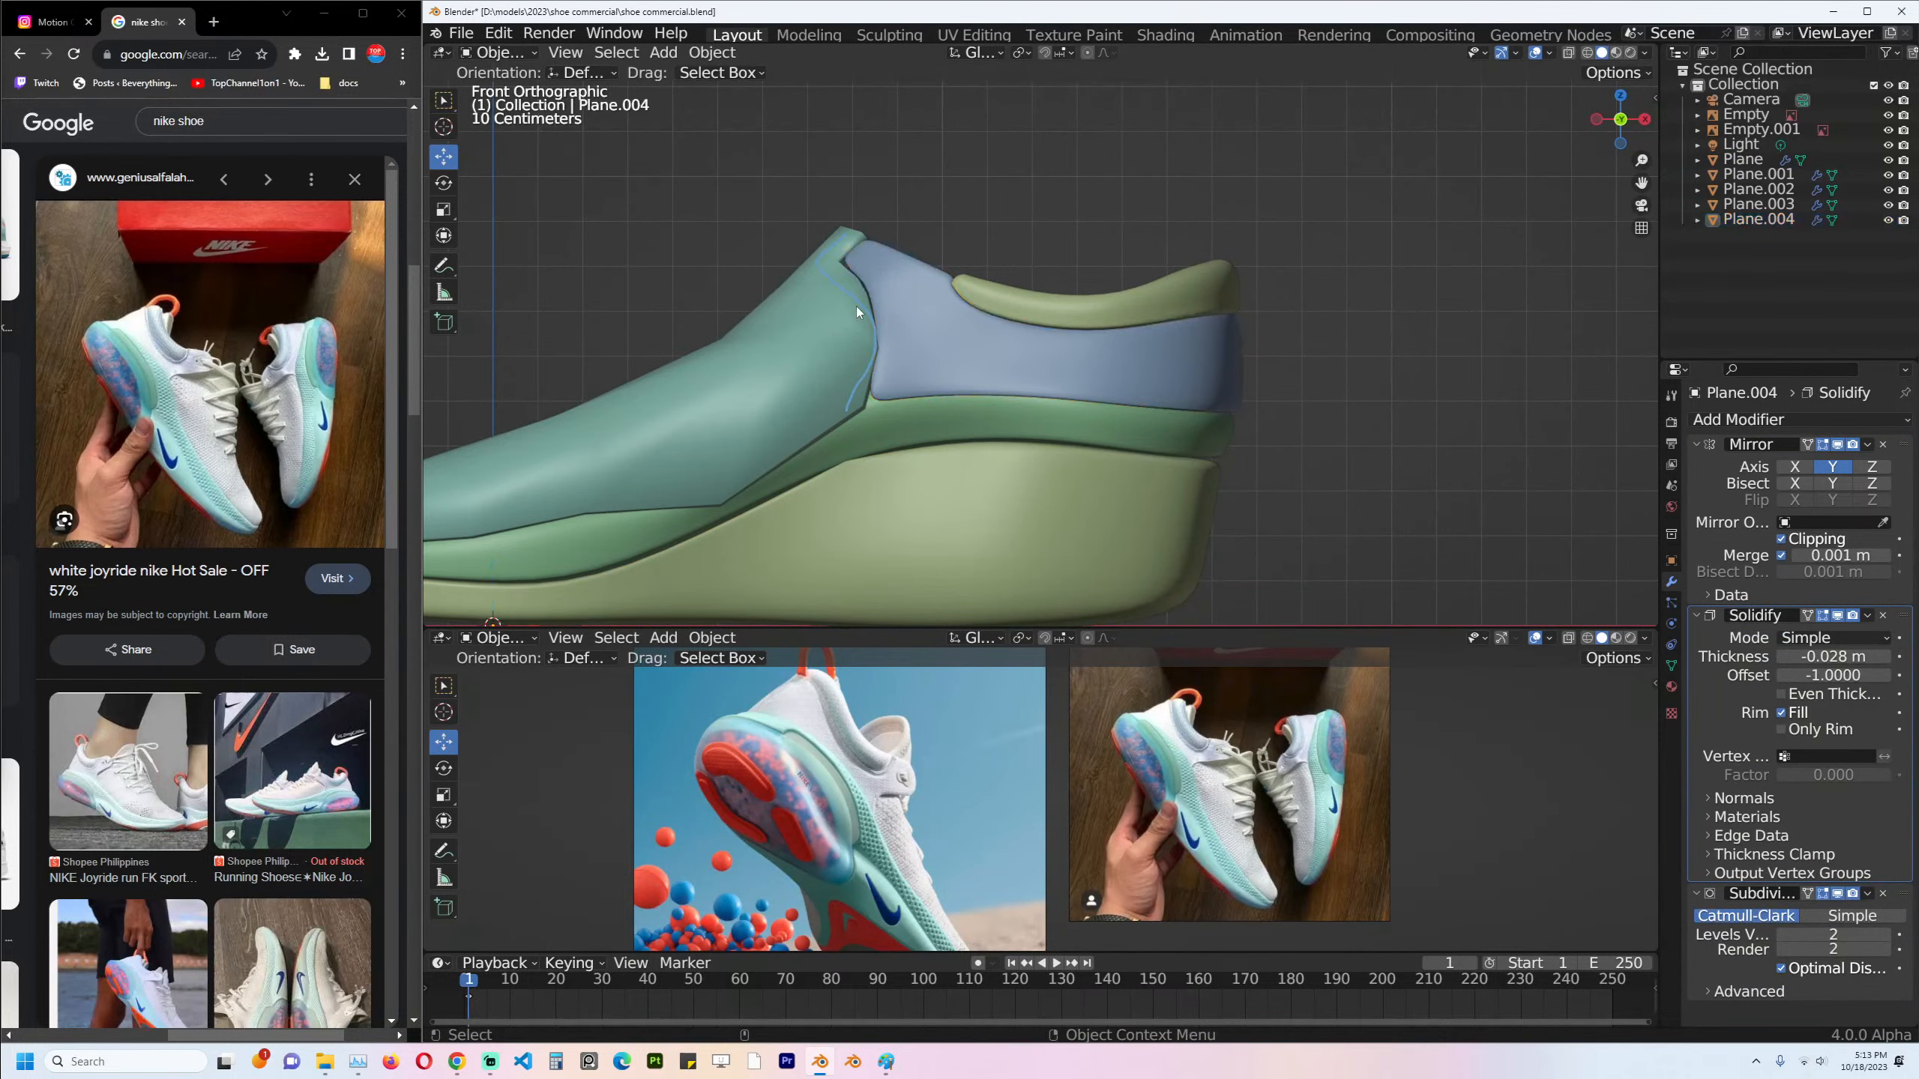
pyautogui.click(856, 306)
pyautogui.hotkey('ctrl', 'z')
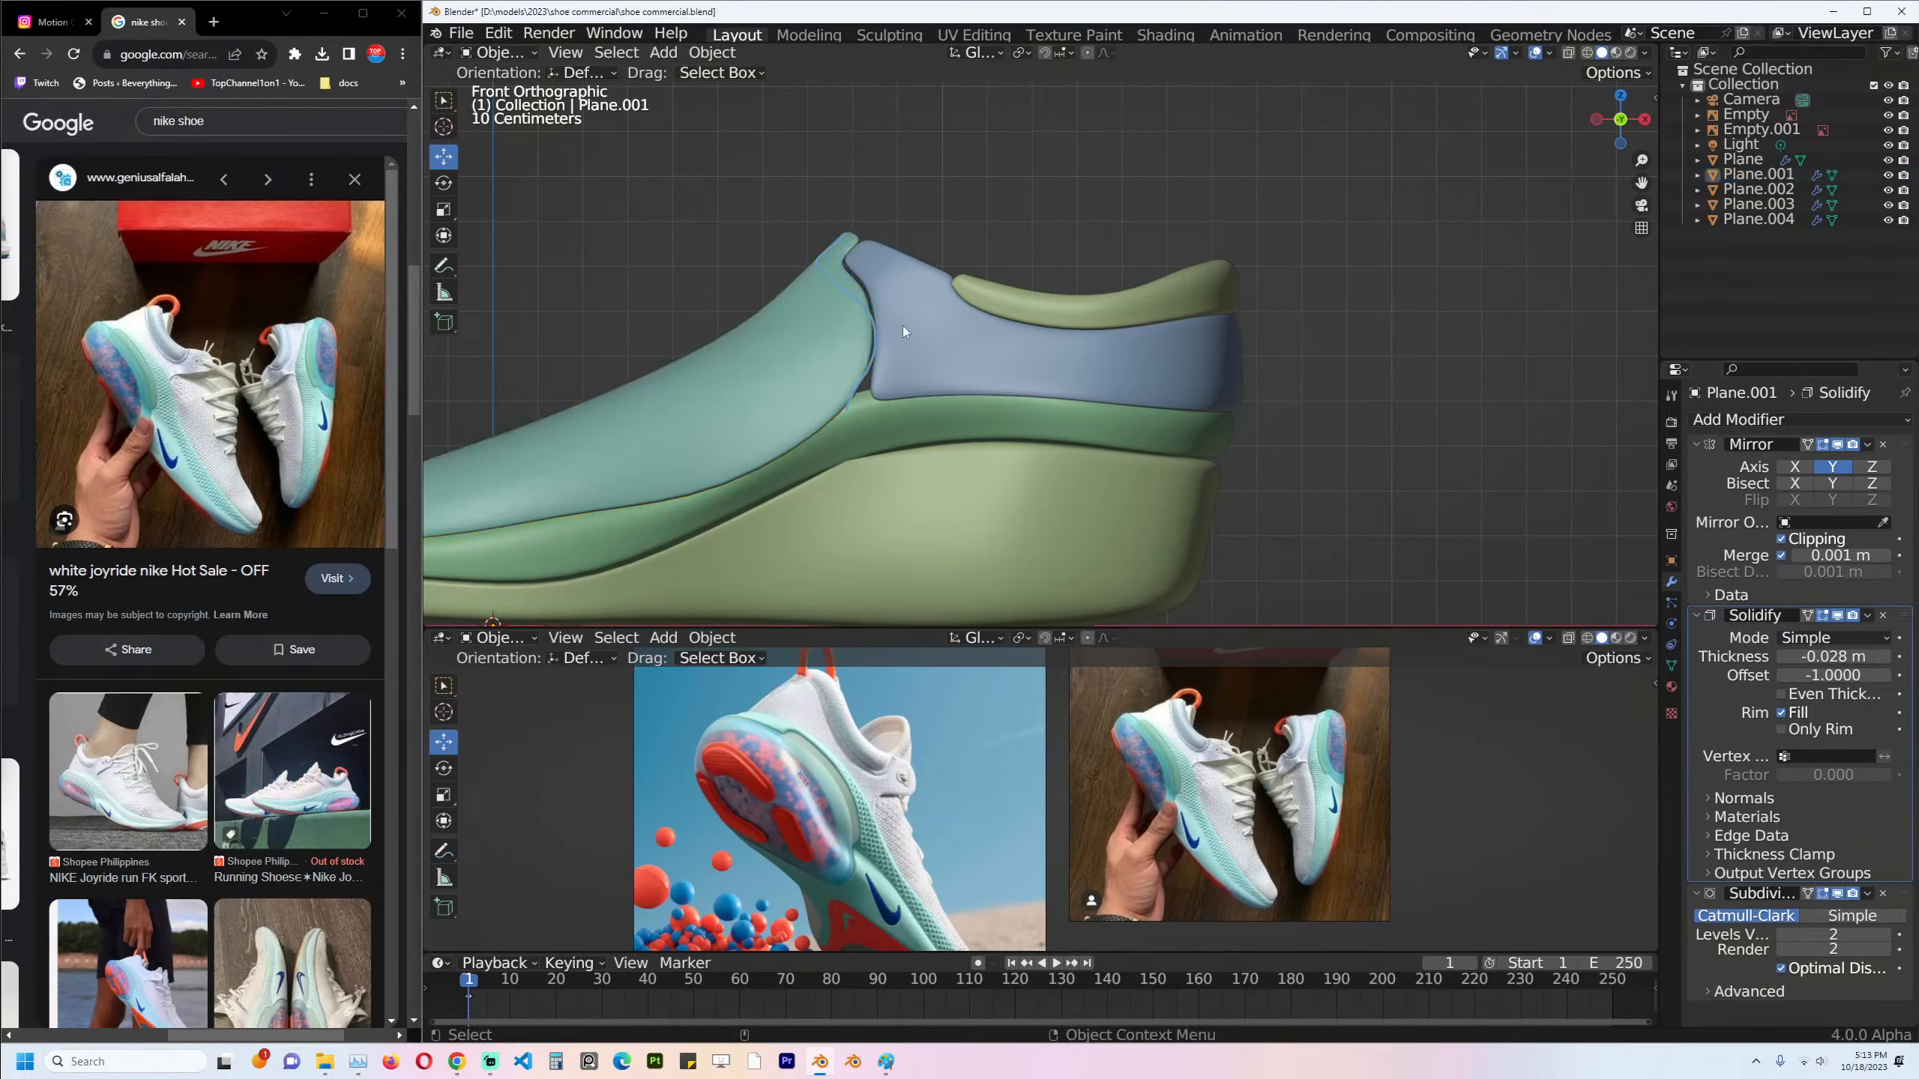
# Save the file and move the heel panel's front top corner vertices outward along the Y axis.
pyautogui.scroll(5, 945, 325)
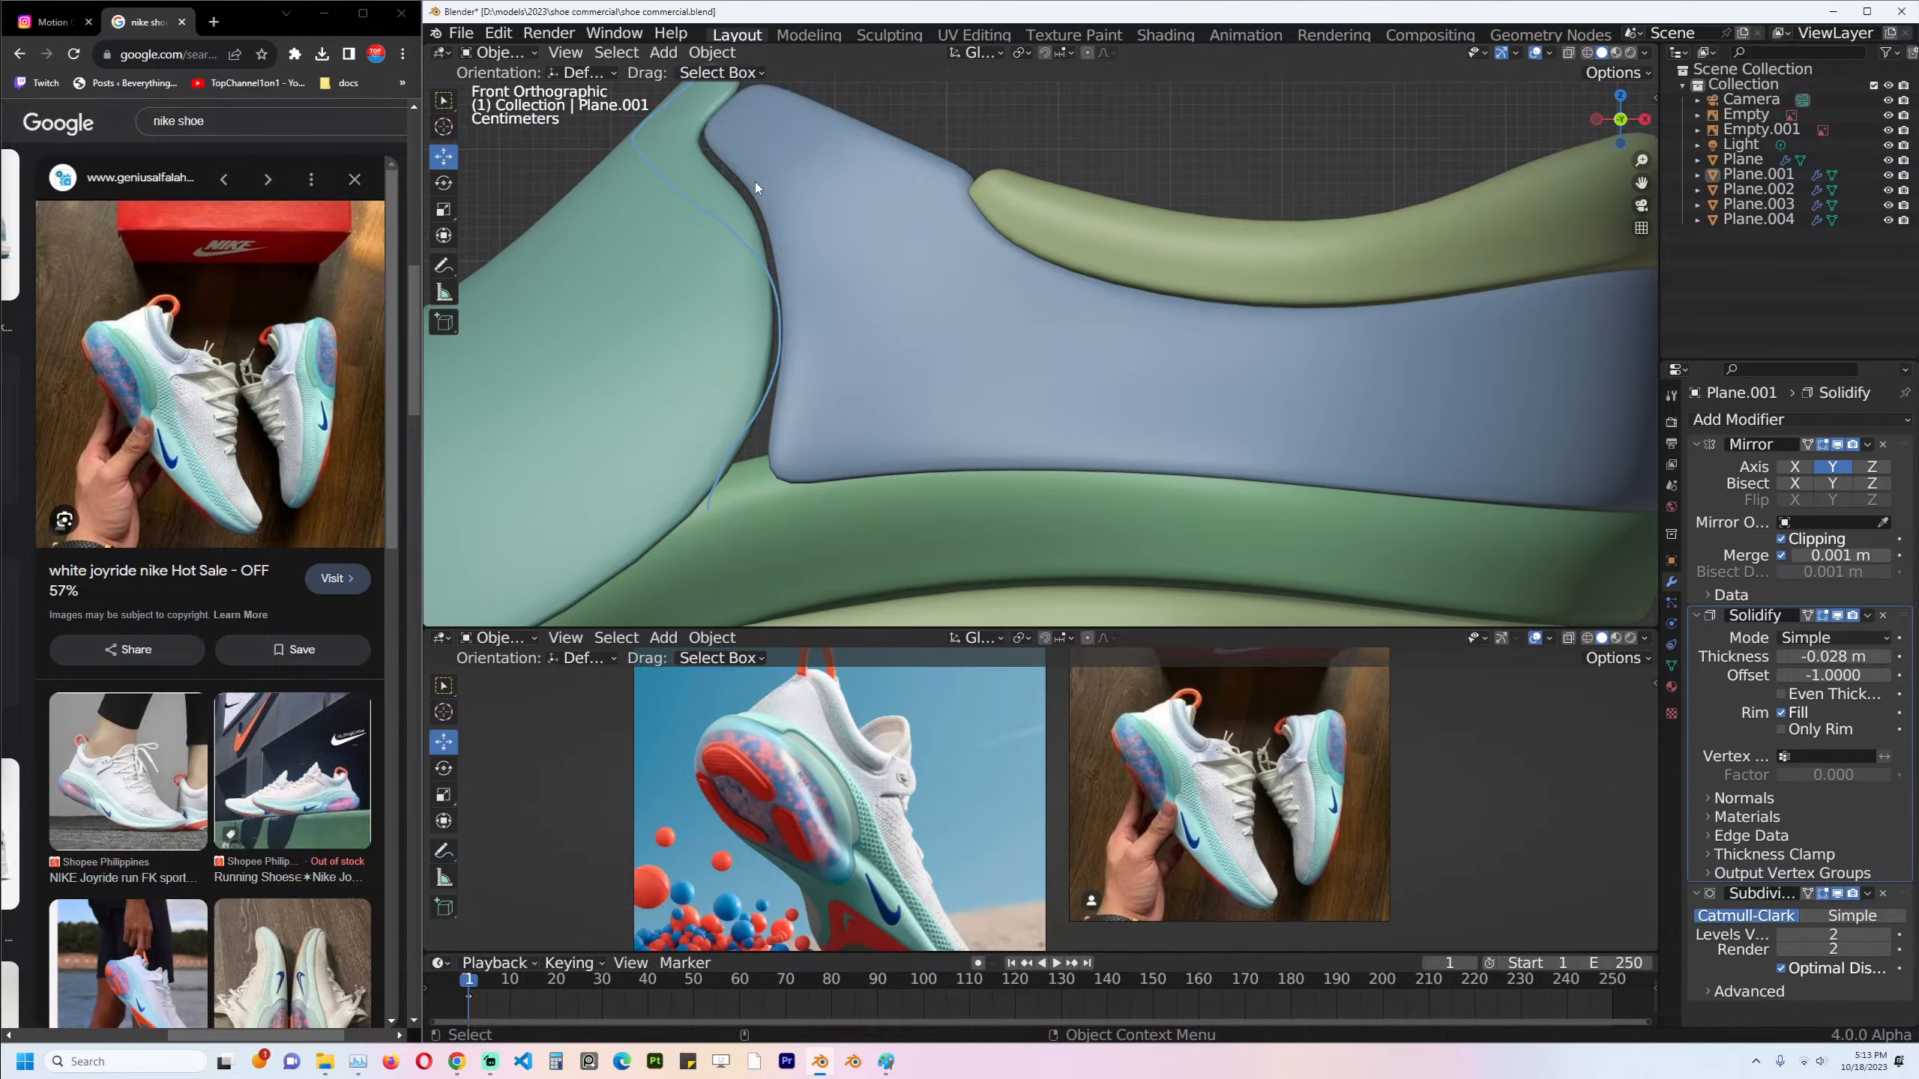
pyautogui.hotkey('ctrl', 's')
pyautogui.click(755, 181)
pyautogui.click(727, 219)
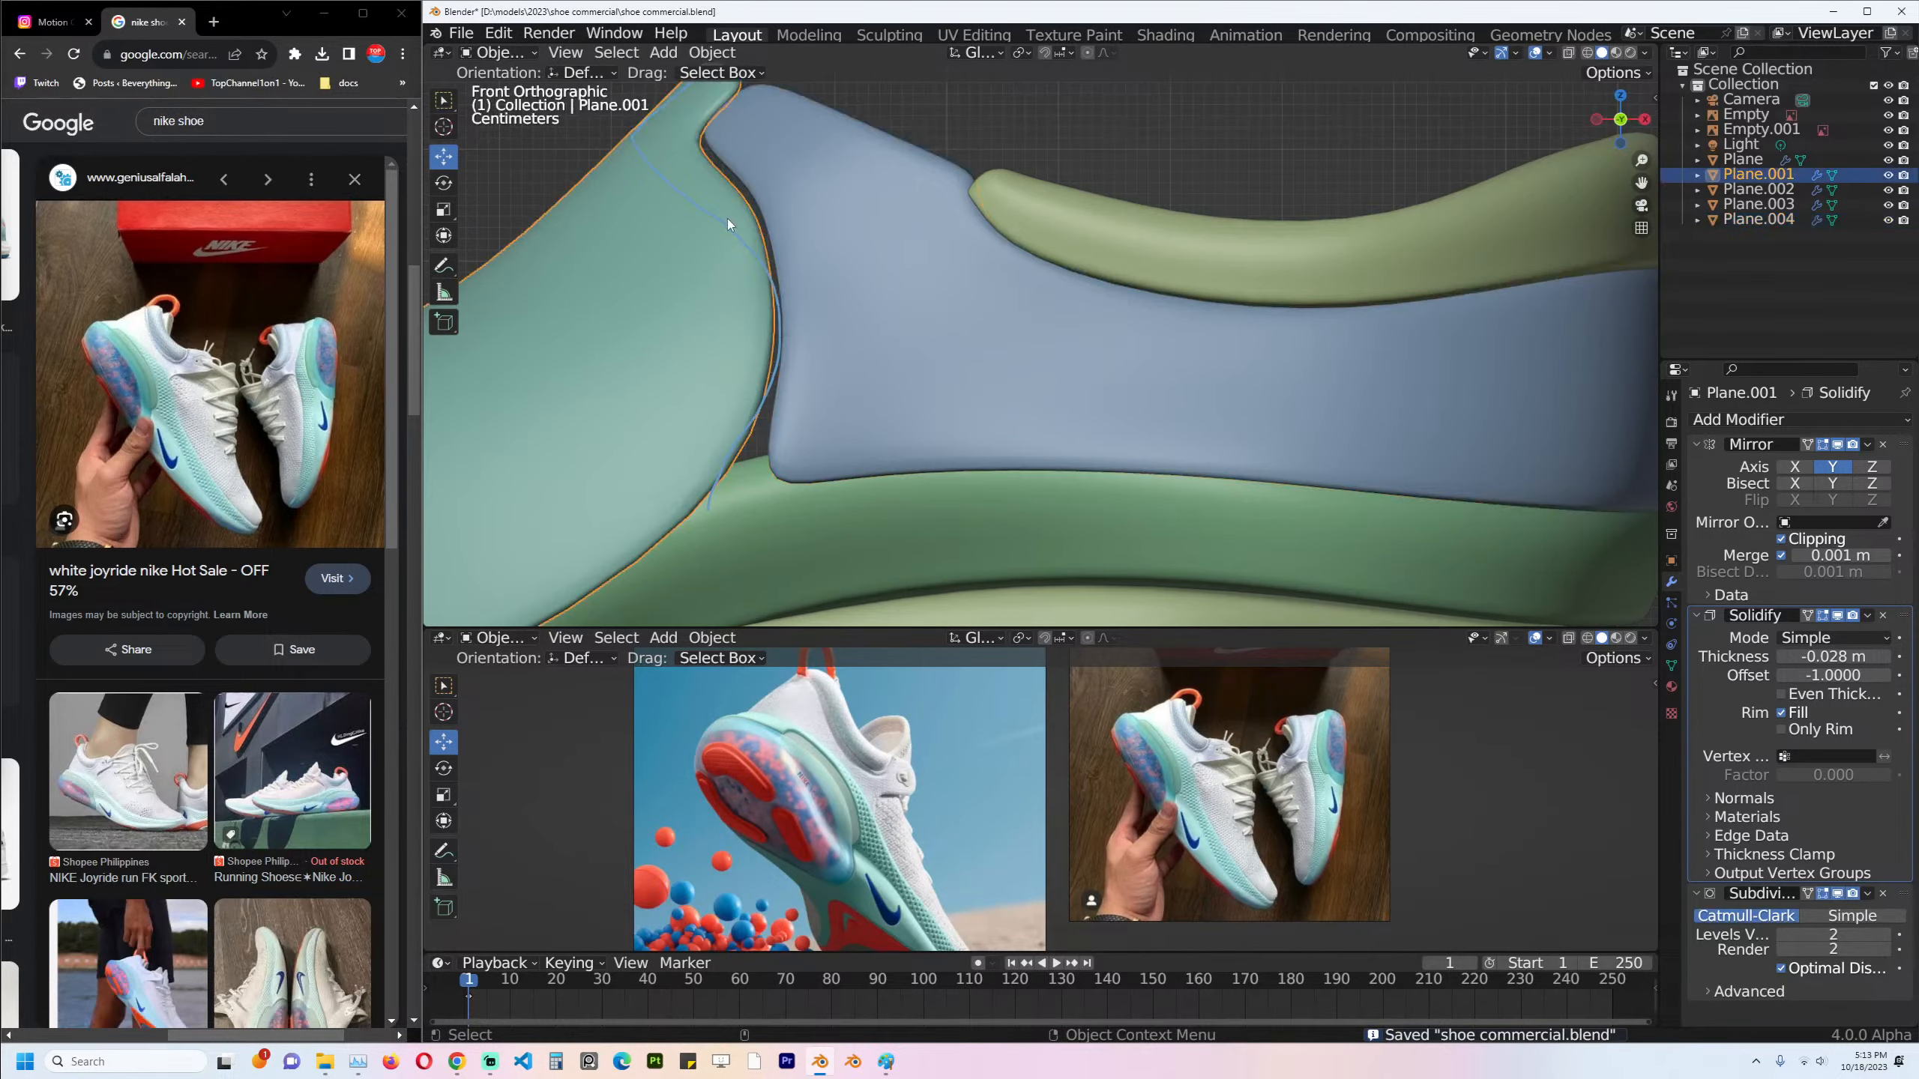
pyautogui.click(727, 219)
pyautogui.scroll(-2, 793, 202)
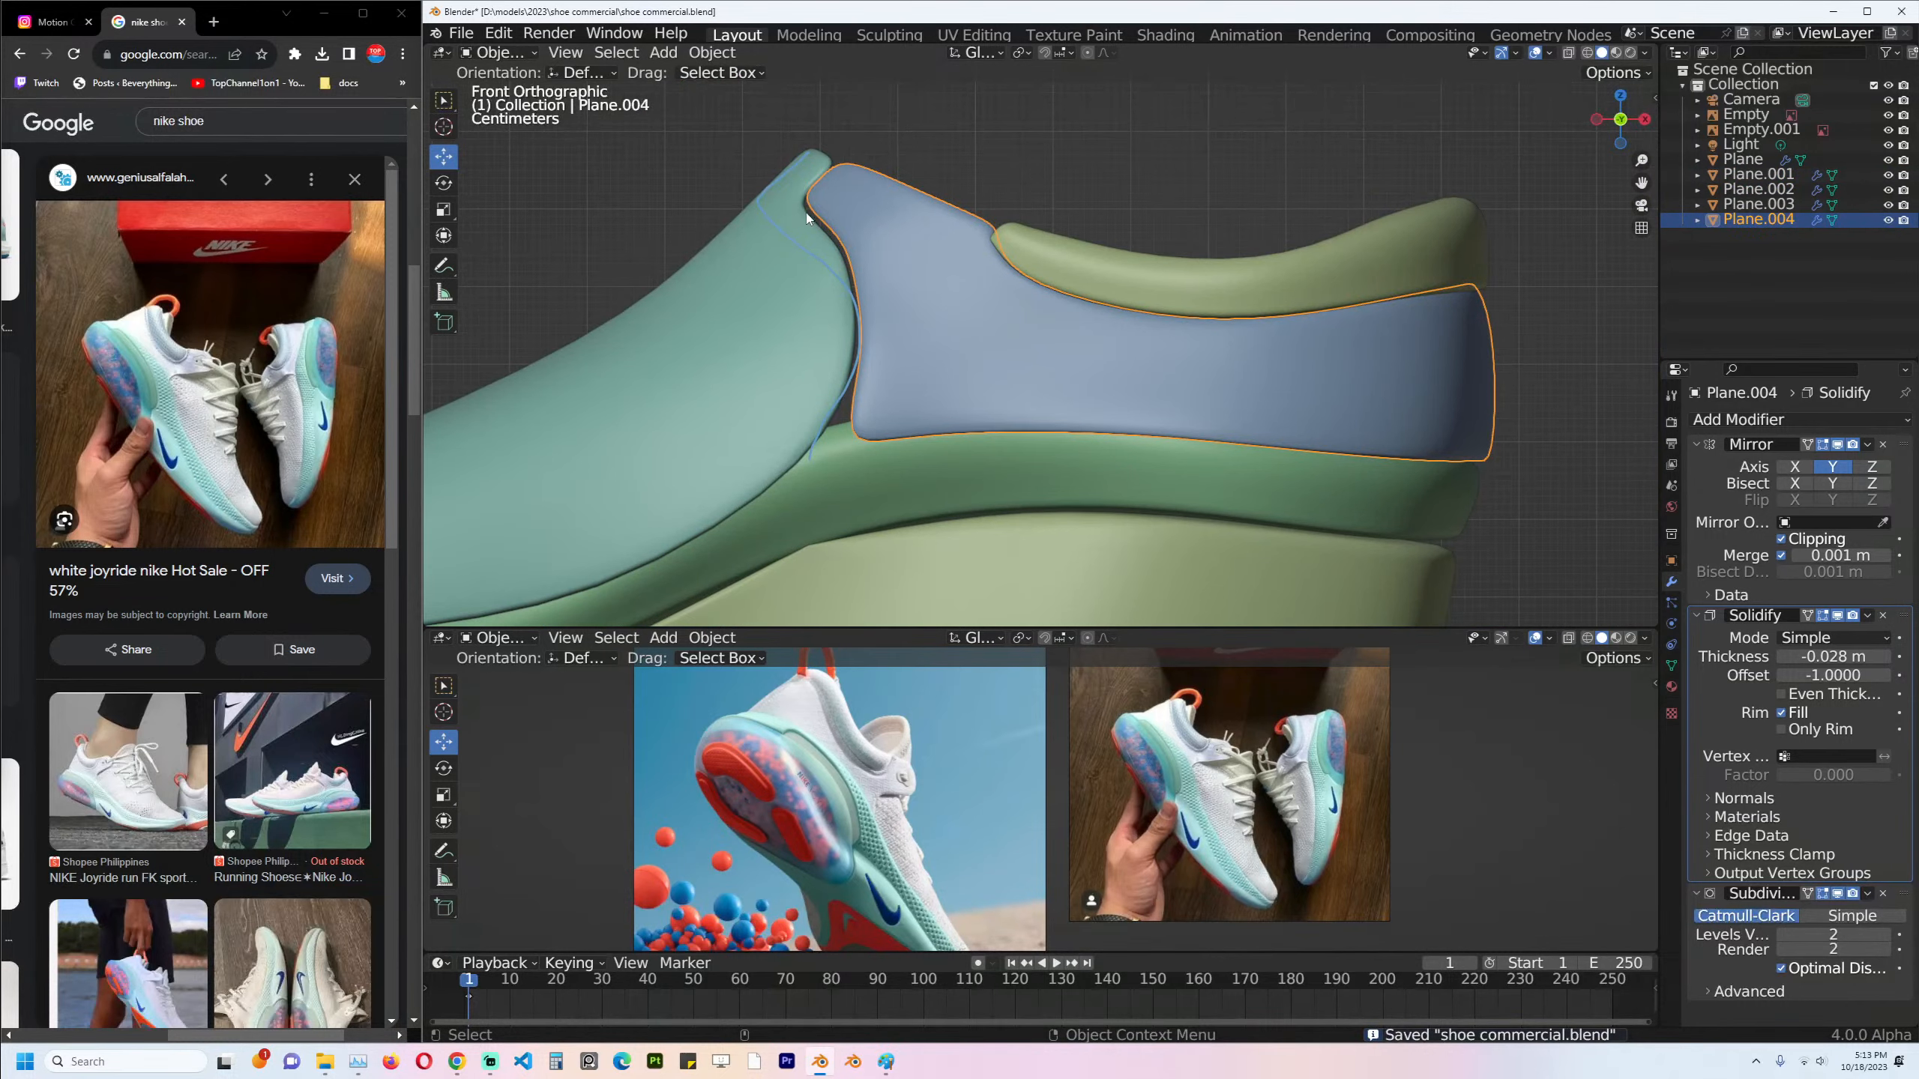
pyautogui.press('Tab')
pyautogui.click(790, 192)
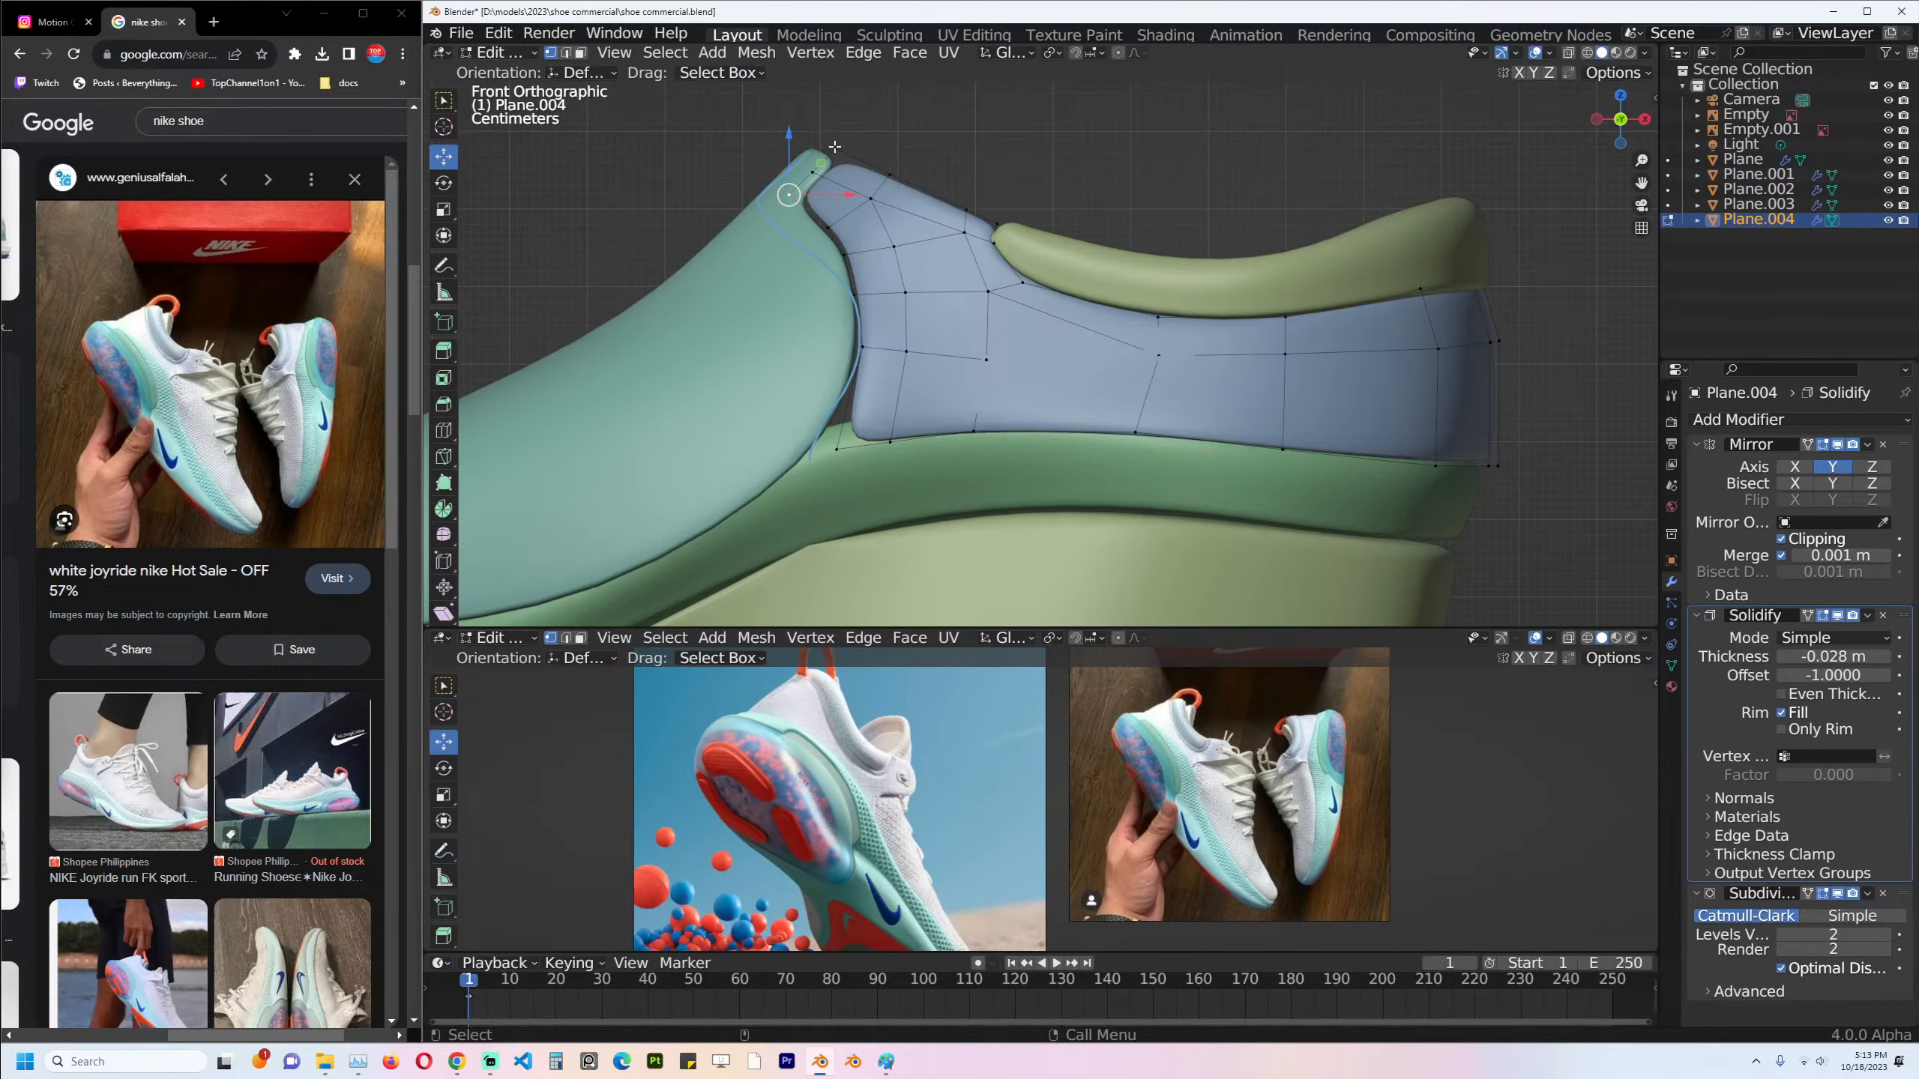
pyautogui.keyDown('ctrl'); pyautogui.click(835, 147); pyautogui.keyUp('ctrl')
pyautogui.moveTo(835, 147); pyautogui.dragTo(989, 198, button='middle')
pyautogui.moveTo(986, 261); pyautogui.dragTo(1038, 260)
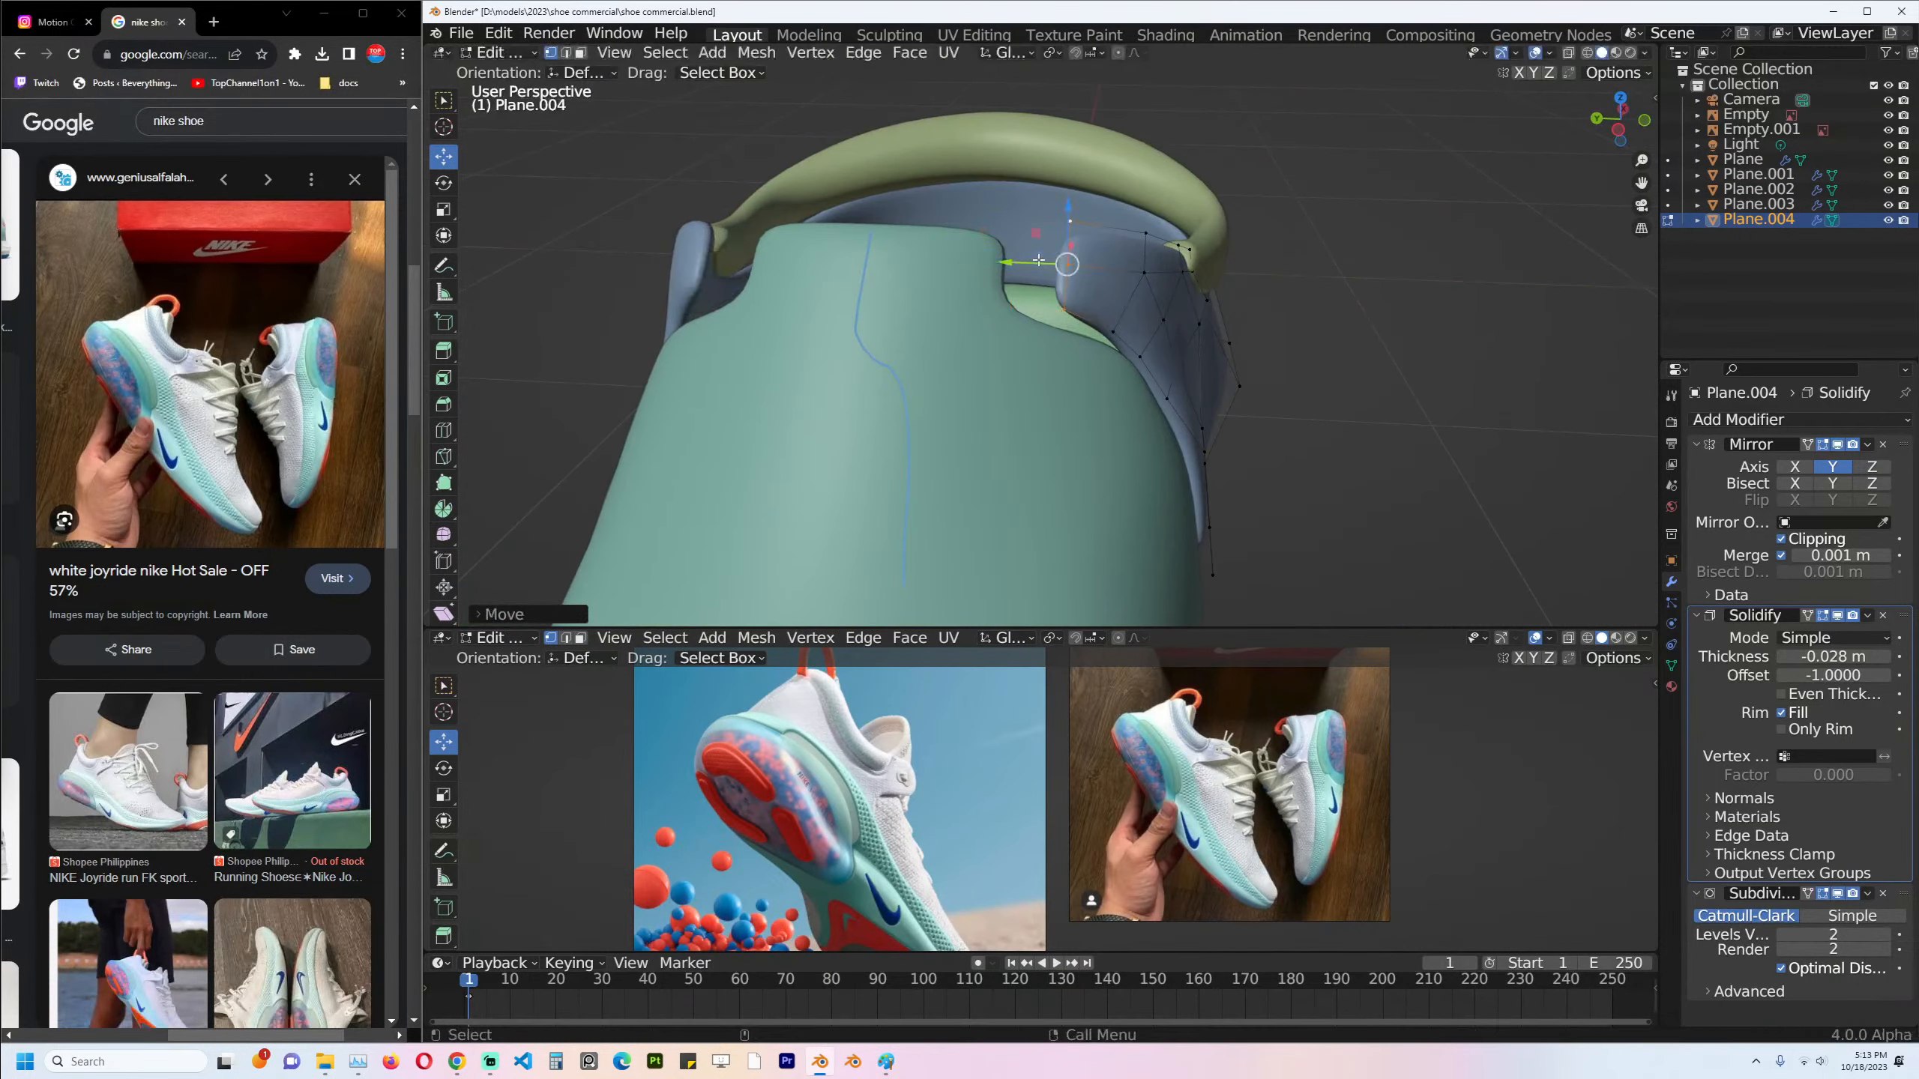
# Trackball-rotate the heel panel's front top corner vertices and move them about -0.018 m along the Y axis.
pyautogui.moveTo(1038, 260); pyautogui.dragTo(1133, 261, button='middle')
pyautogui.press('r')
pyautogui.press('r')
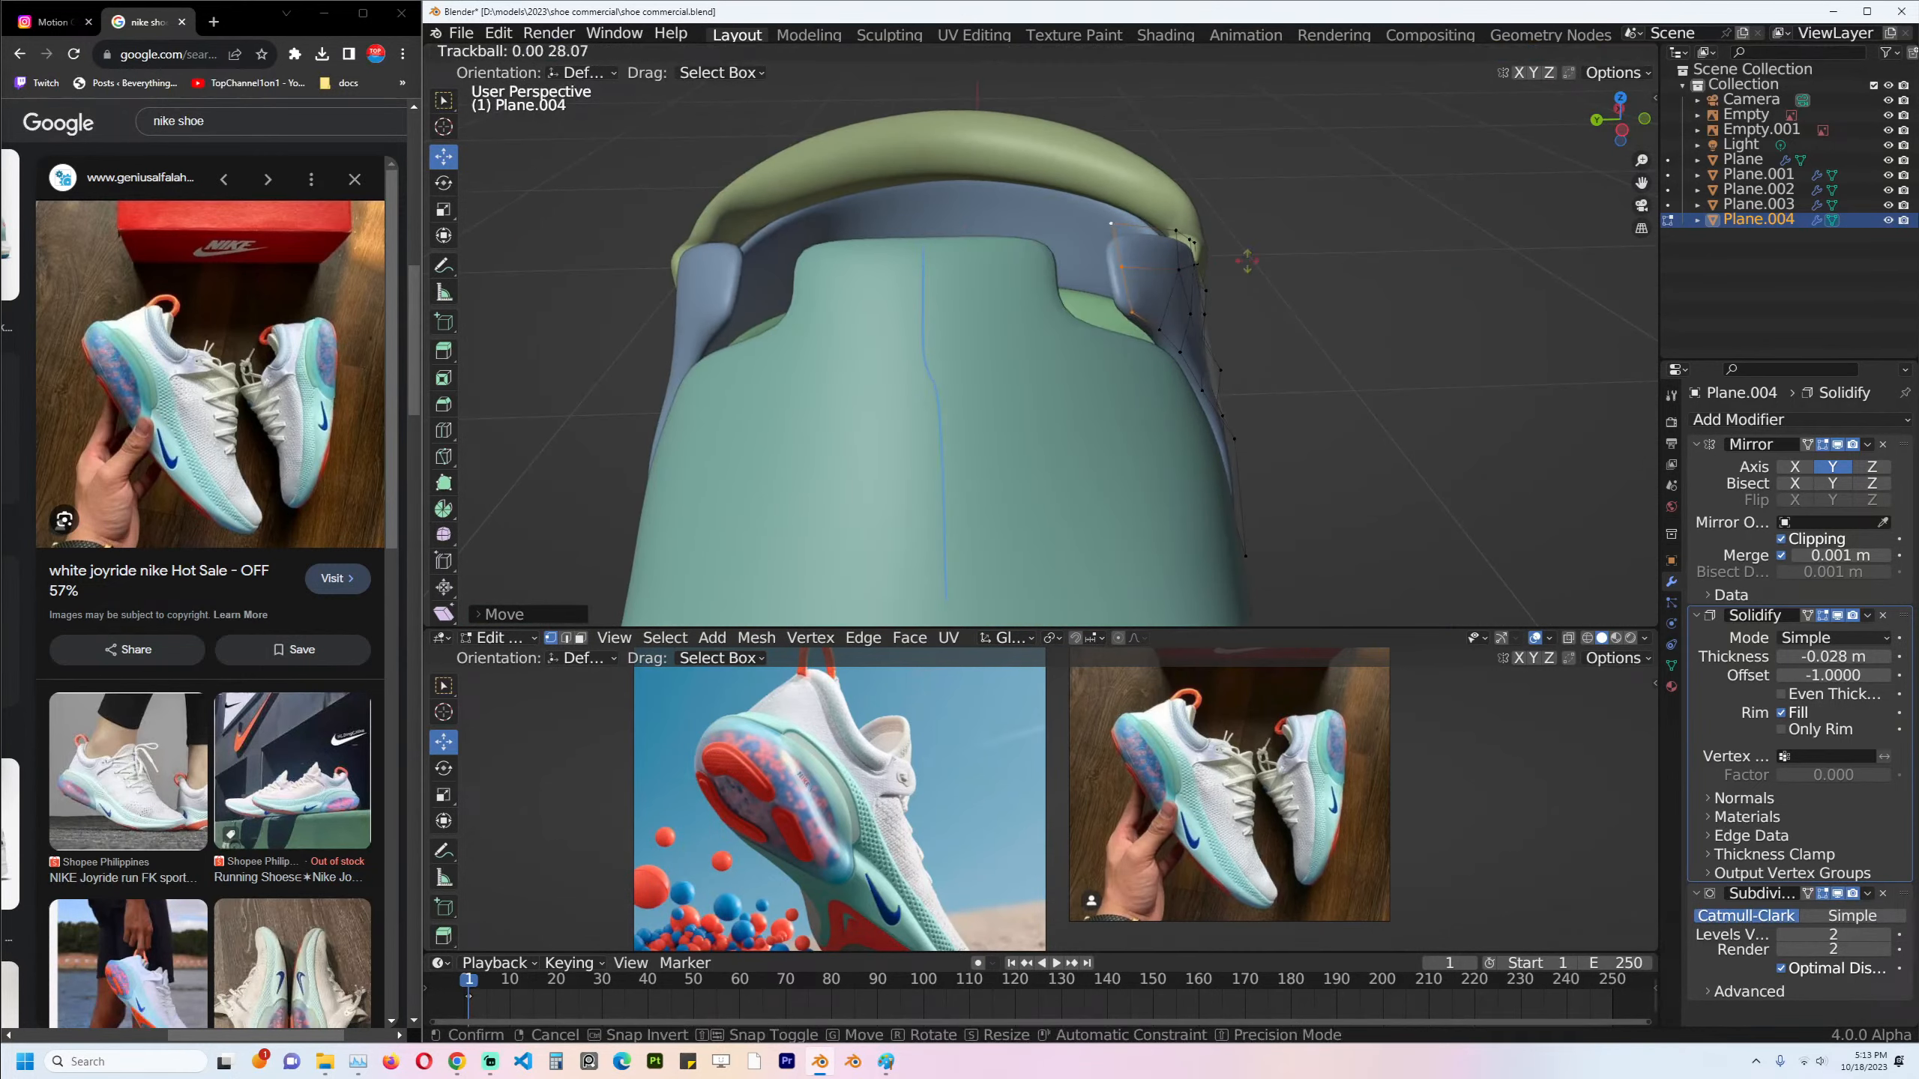
pyautogui.click(1247, 261)
pyautogui.press('g')
pyautogui.press('y')
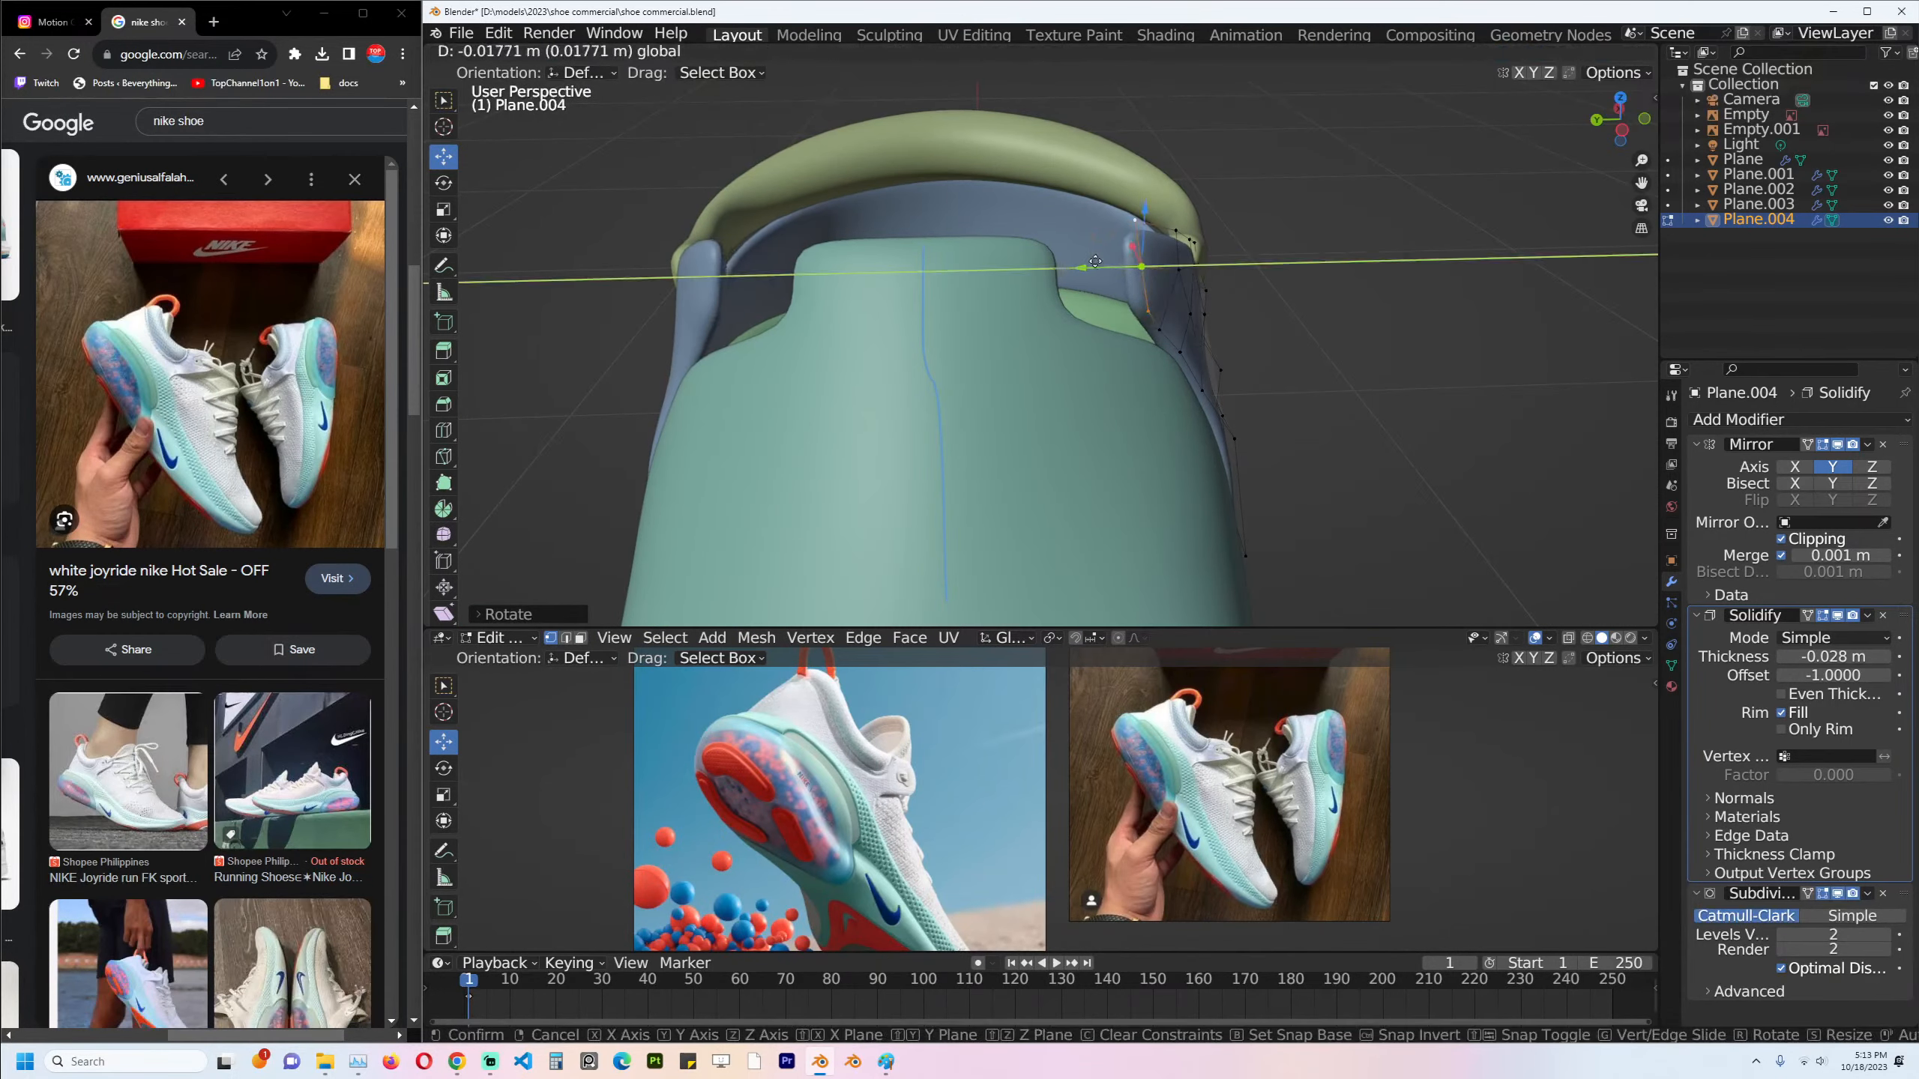
pyautogui.click(1095, 261)
# Trackball-rotate the vertex path down the heel panel's front edge and shift it along the Y axis.
pyautogui.moveTo(1095, 261); pyautogui.dragTo(1149, 393, button='middle')
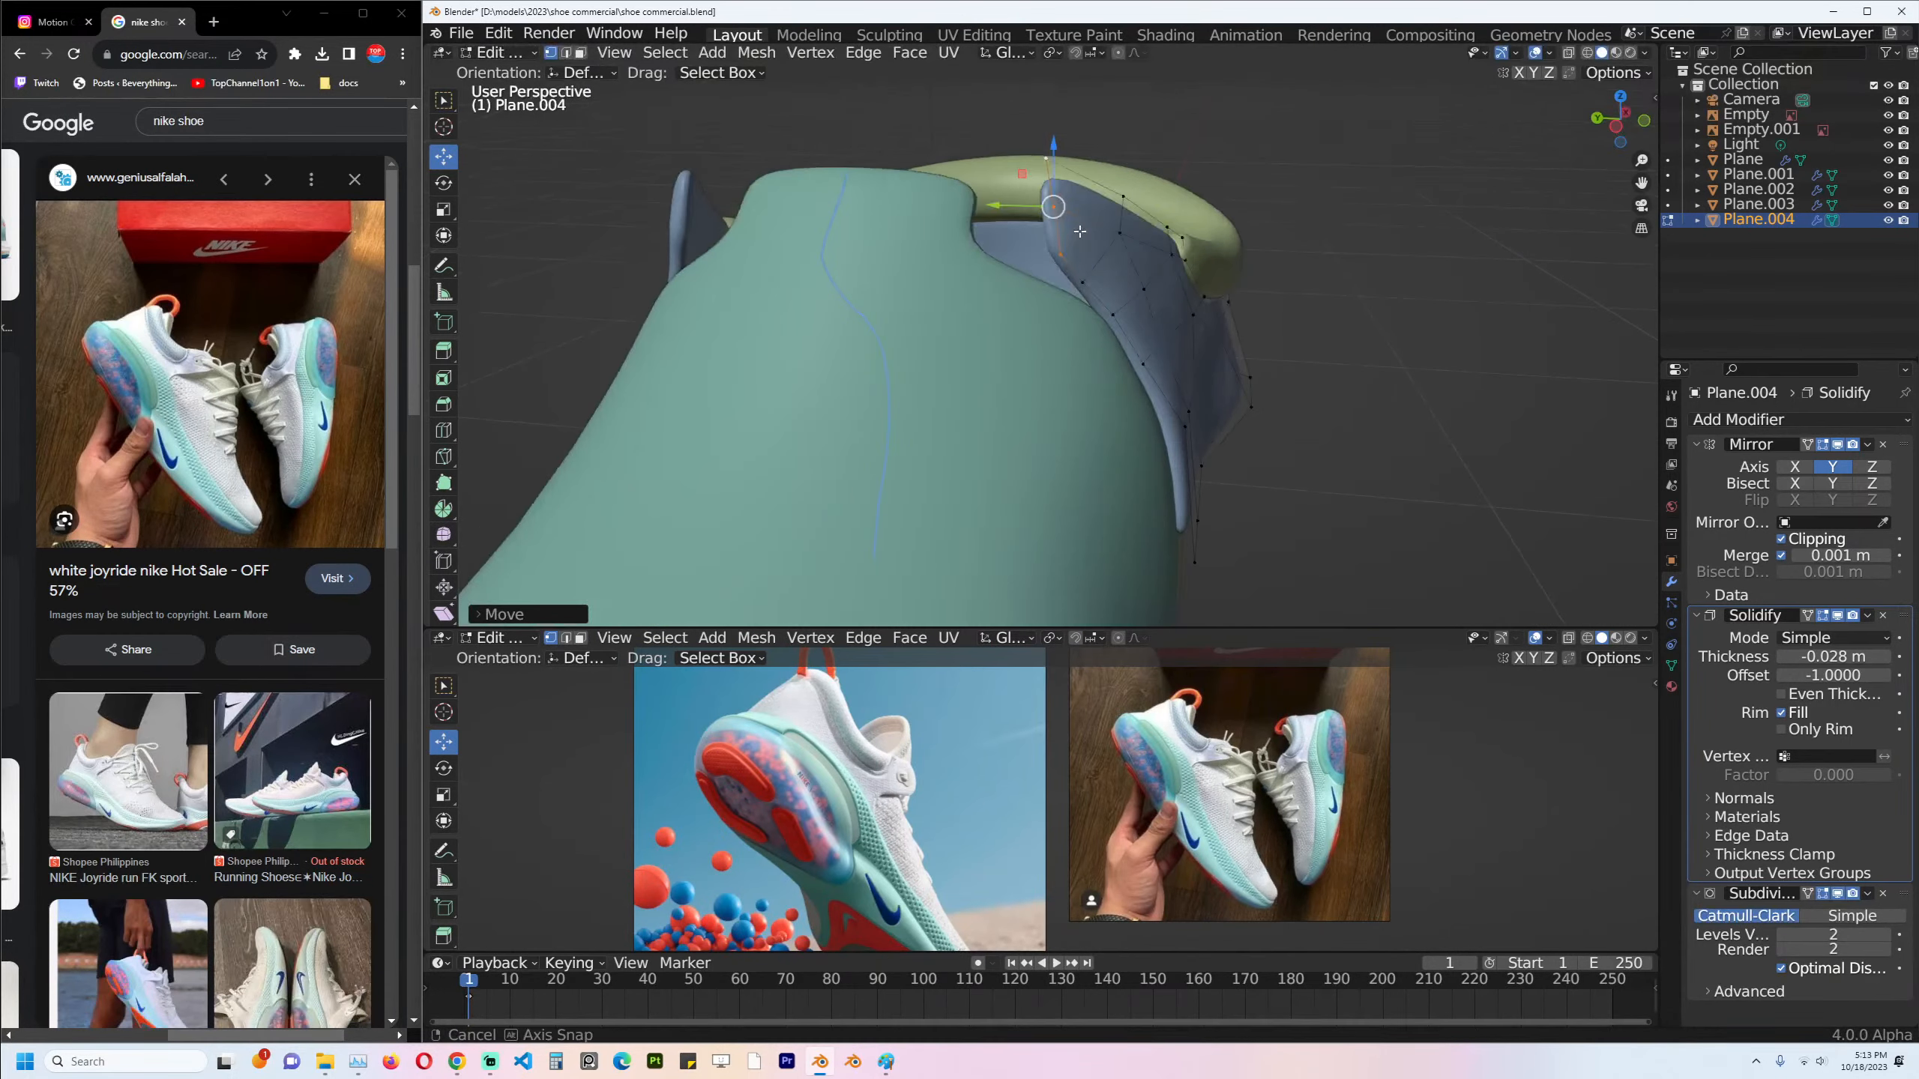
pyautogui.keyDown('ctrl'); pyautogui.click(1184, 426); pyautogui.keyUp('ctrl')
pyautogui.press('r')
pyautogui.press('r')
pyautogui.press('Escape')
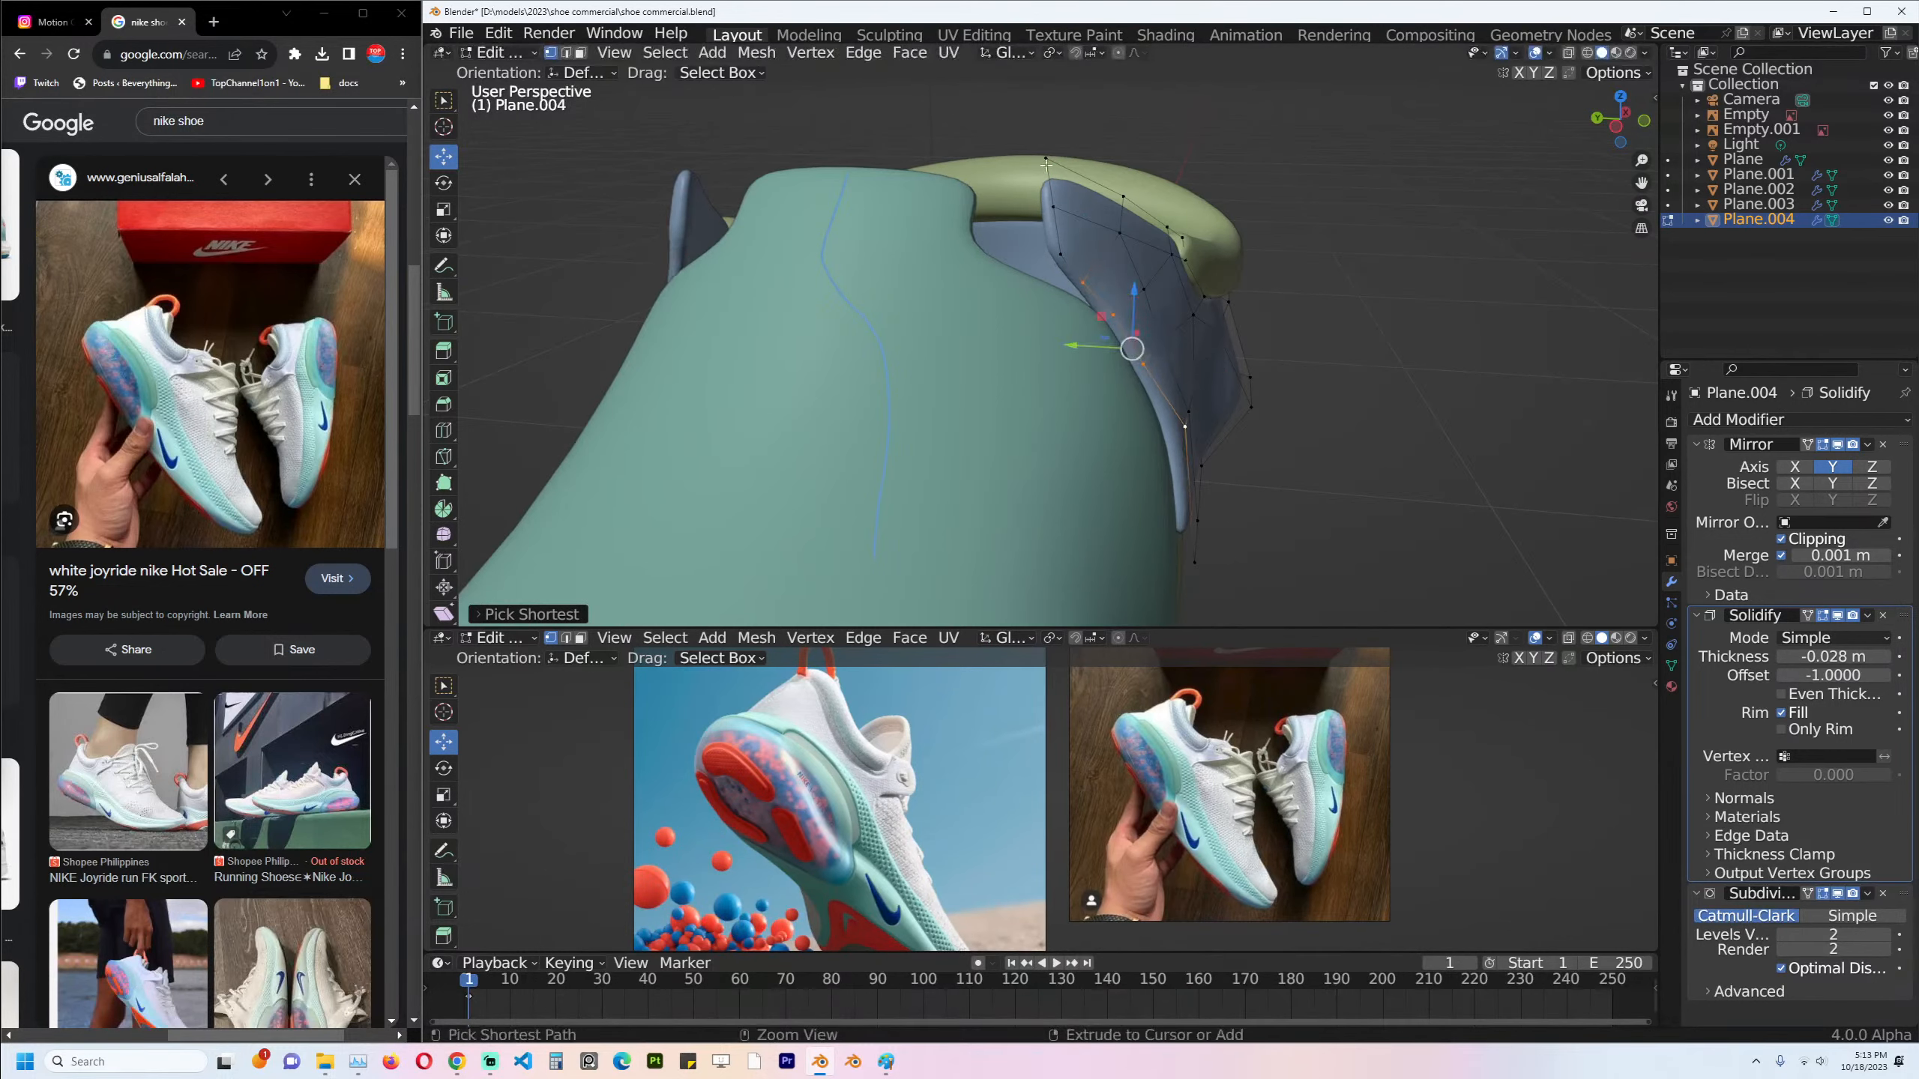
pyautogui.press('r')
pyautogui.press('r')
pyautogui.click(1065, 291)
pyautogui.press('g')
pyautogui.press('y')
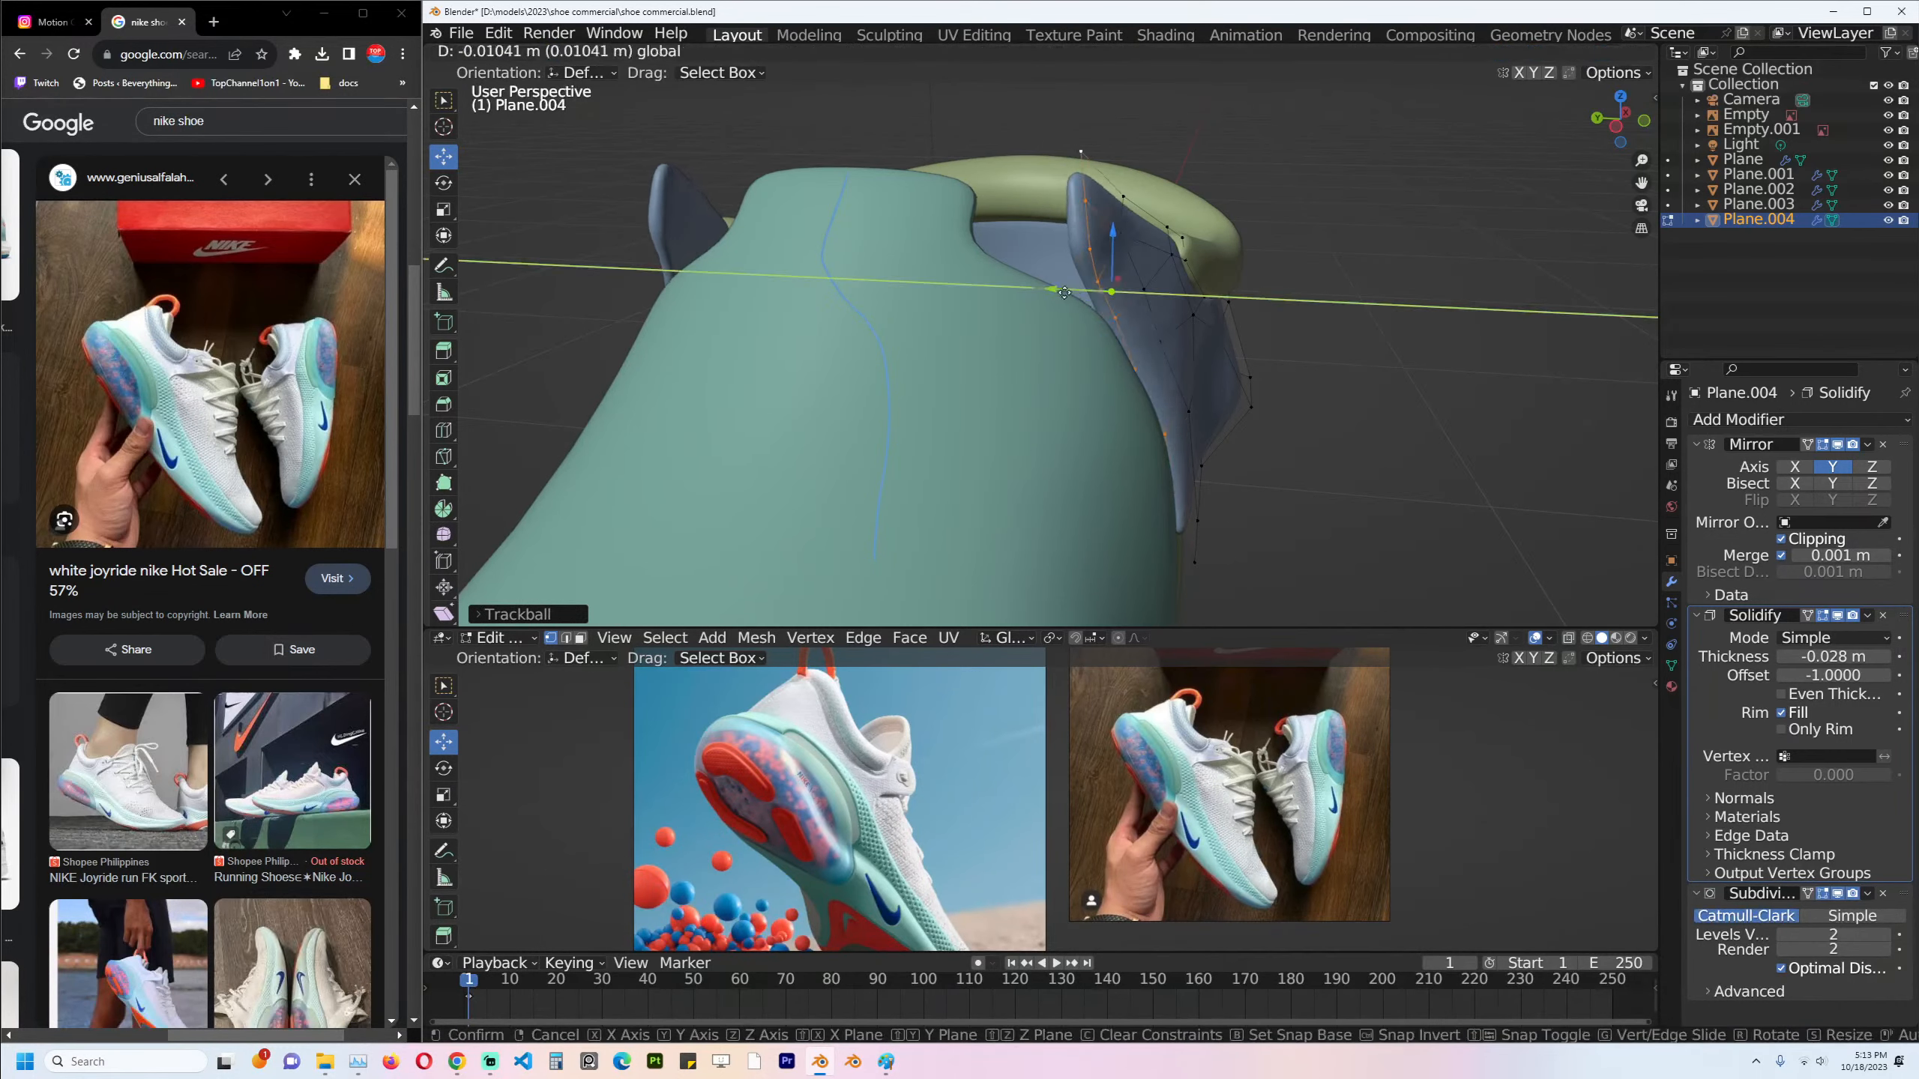
pyautogui.click(1206, 342)
pyautogui.press('Tab')
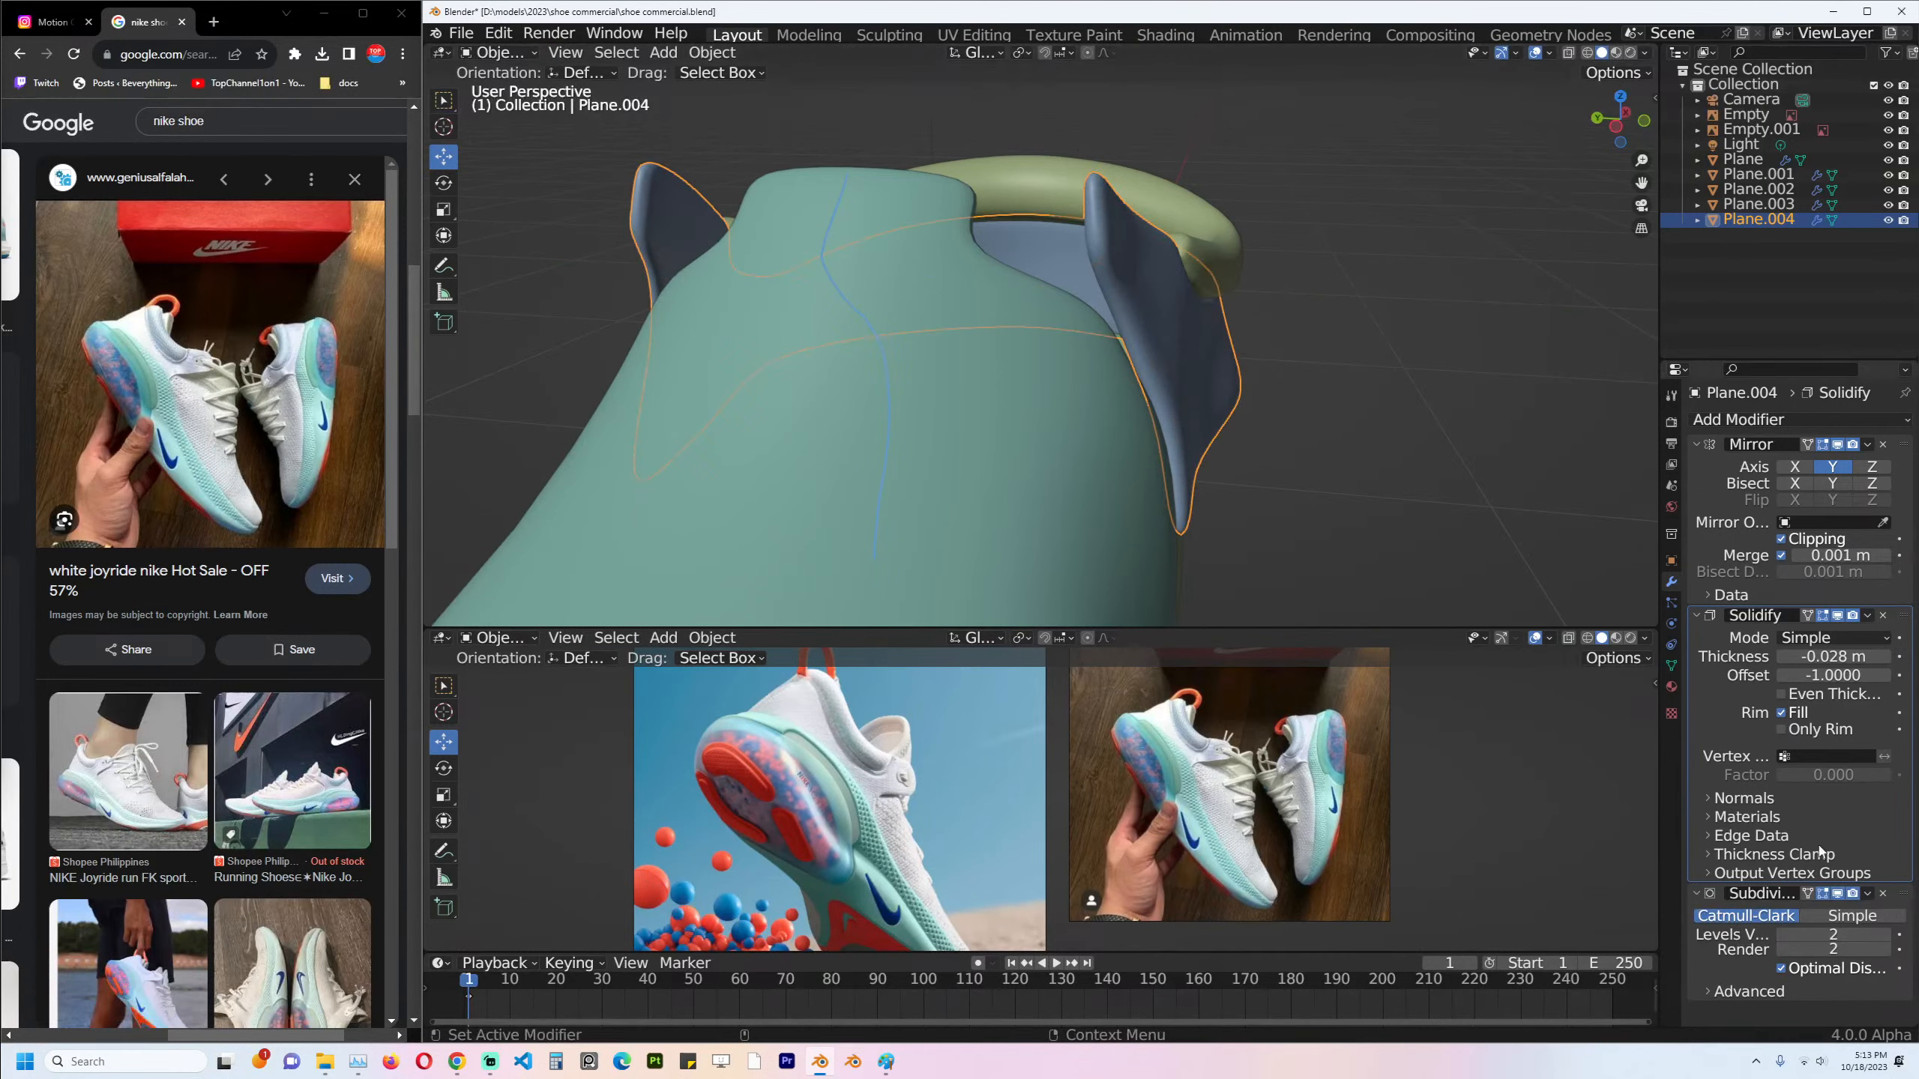
# Set the heel panel's Solidify thickness to -0.02 m and save the file.
pyautogui.moveTo(1844, 649); pyautogui.dragTo(1867, 648)
pyautogui.hotkey('alt', 'a')
pyautogui.moveTo(1307, 251); pyautogui.dragTo(1158, 225, button='middle')
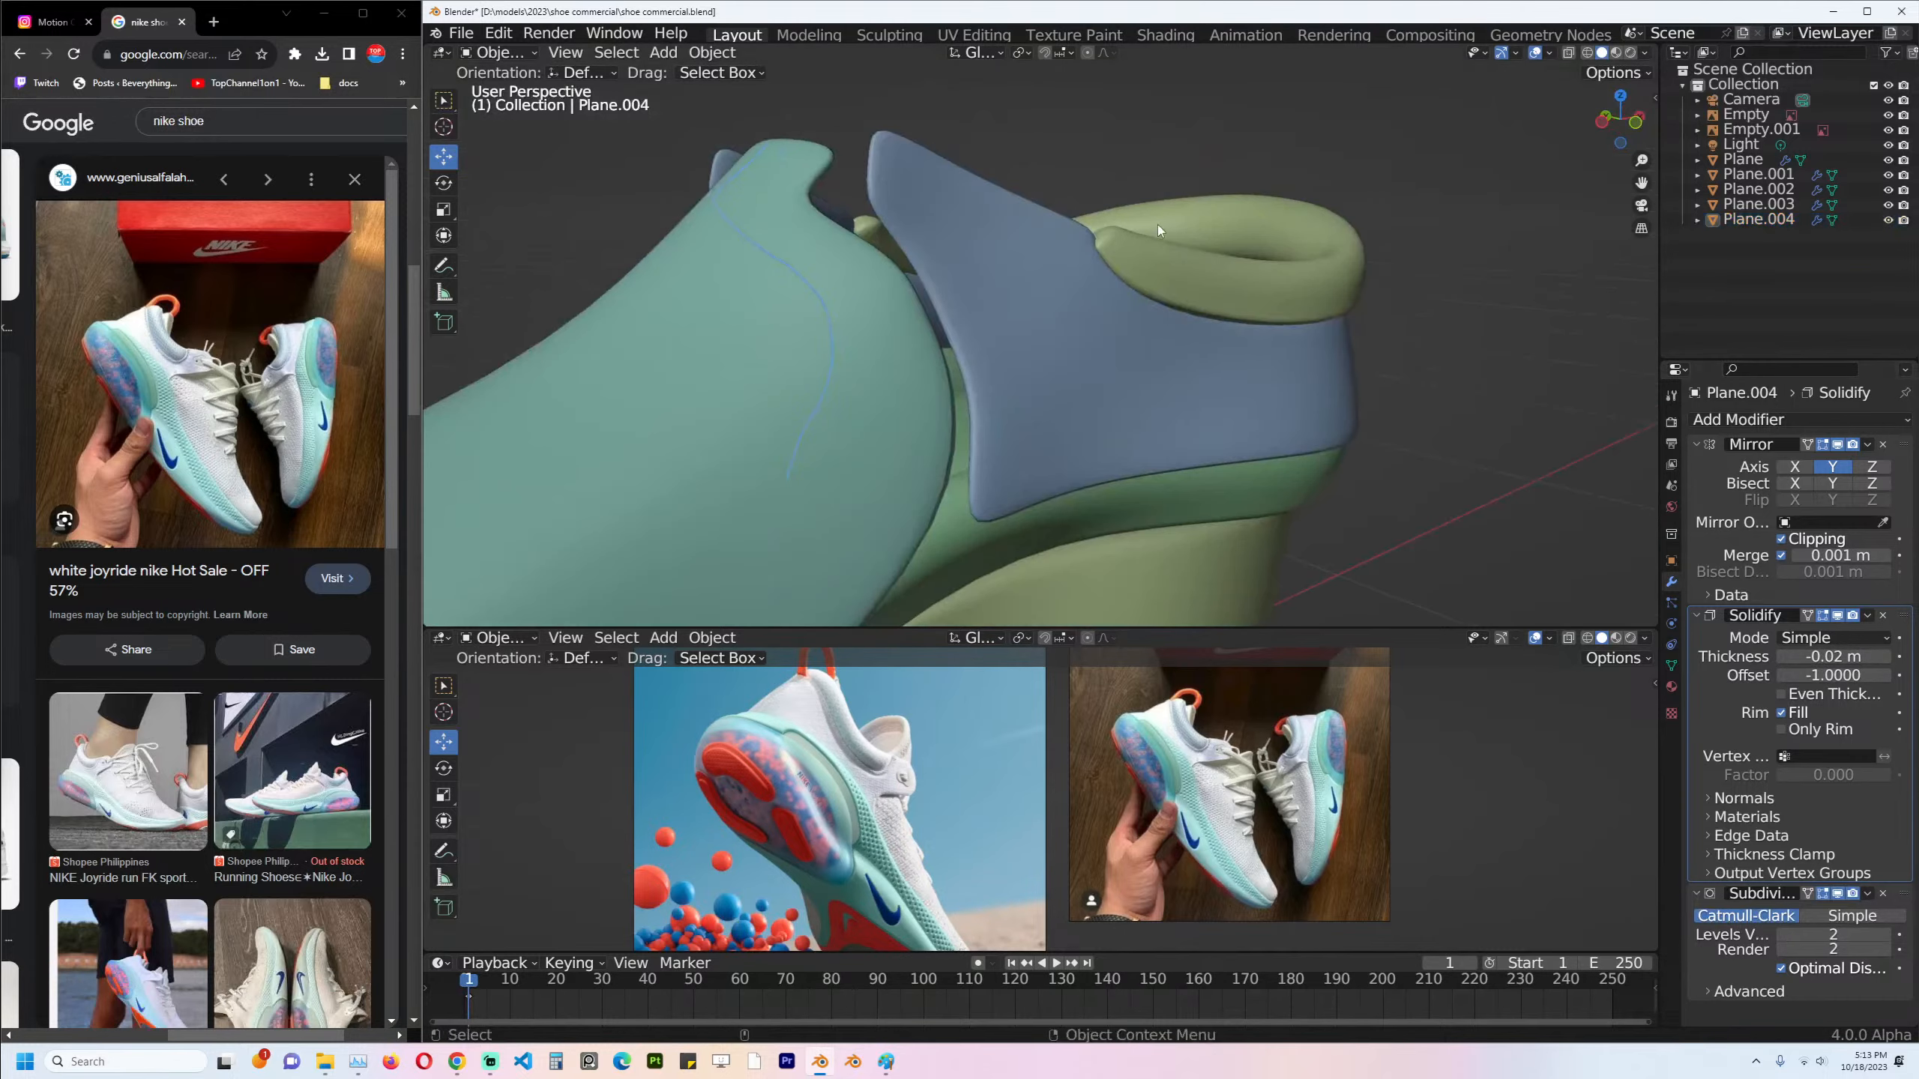
pyautogui.hotkey('ctrl', 's')
# Crease the edges along the heel panel's front border with a value of 1.
pyautogui.press('Tab')
pyautogui.press('2')
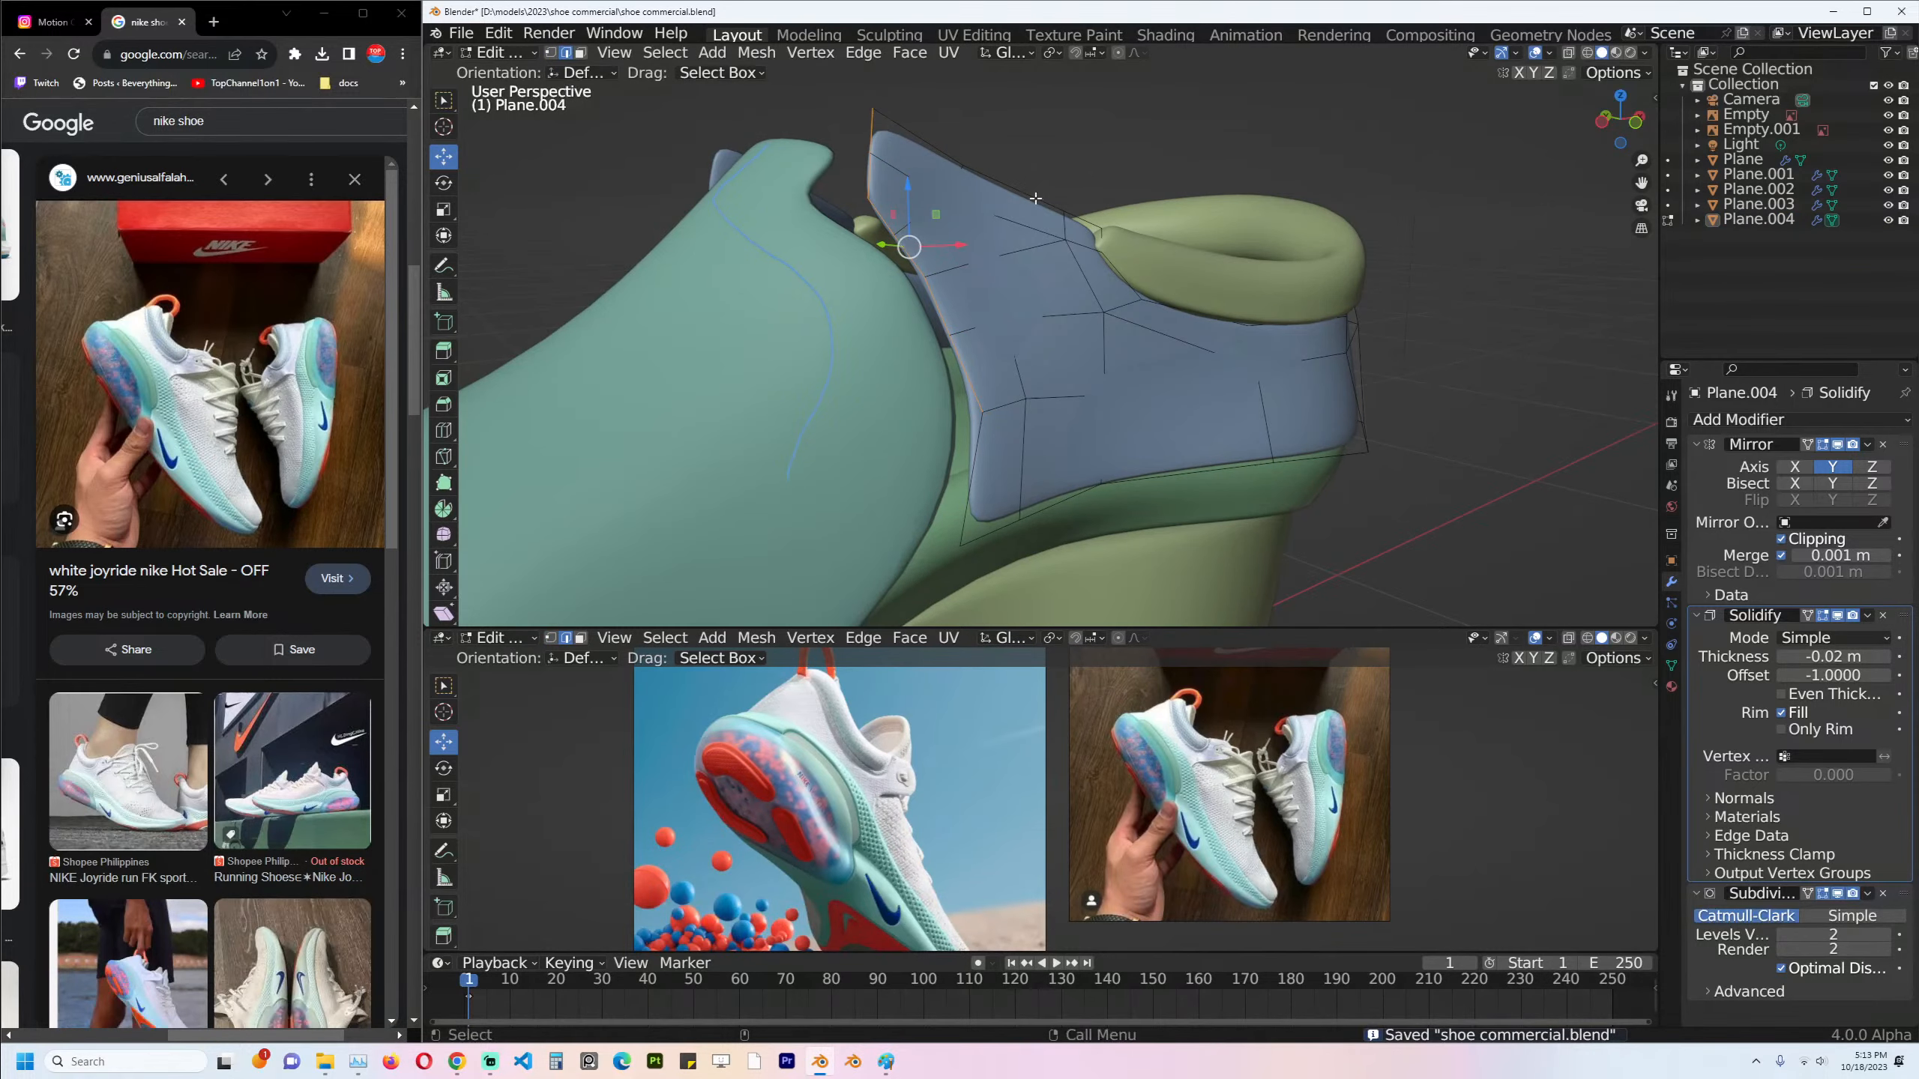
pyautogui.hotkey('shift', 'e')
pyautogui.write('1')
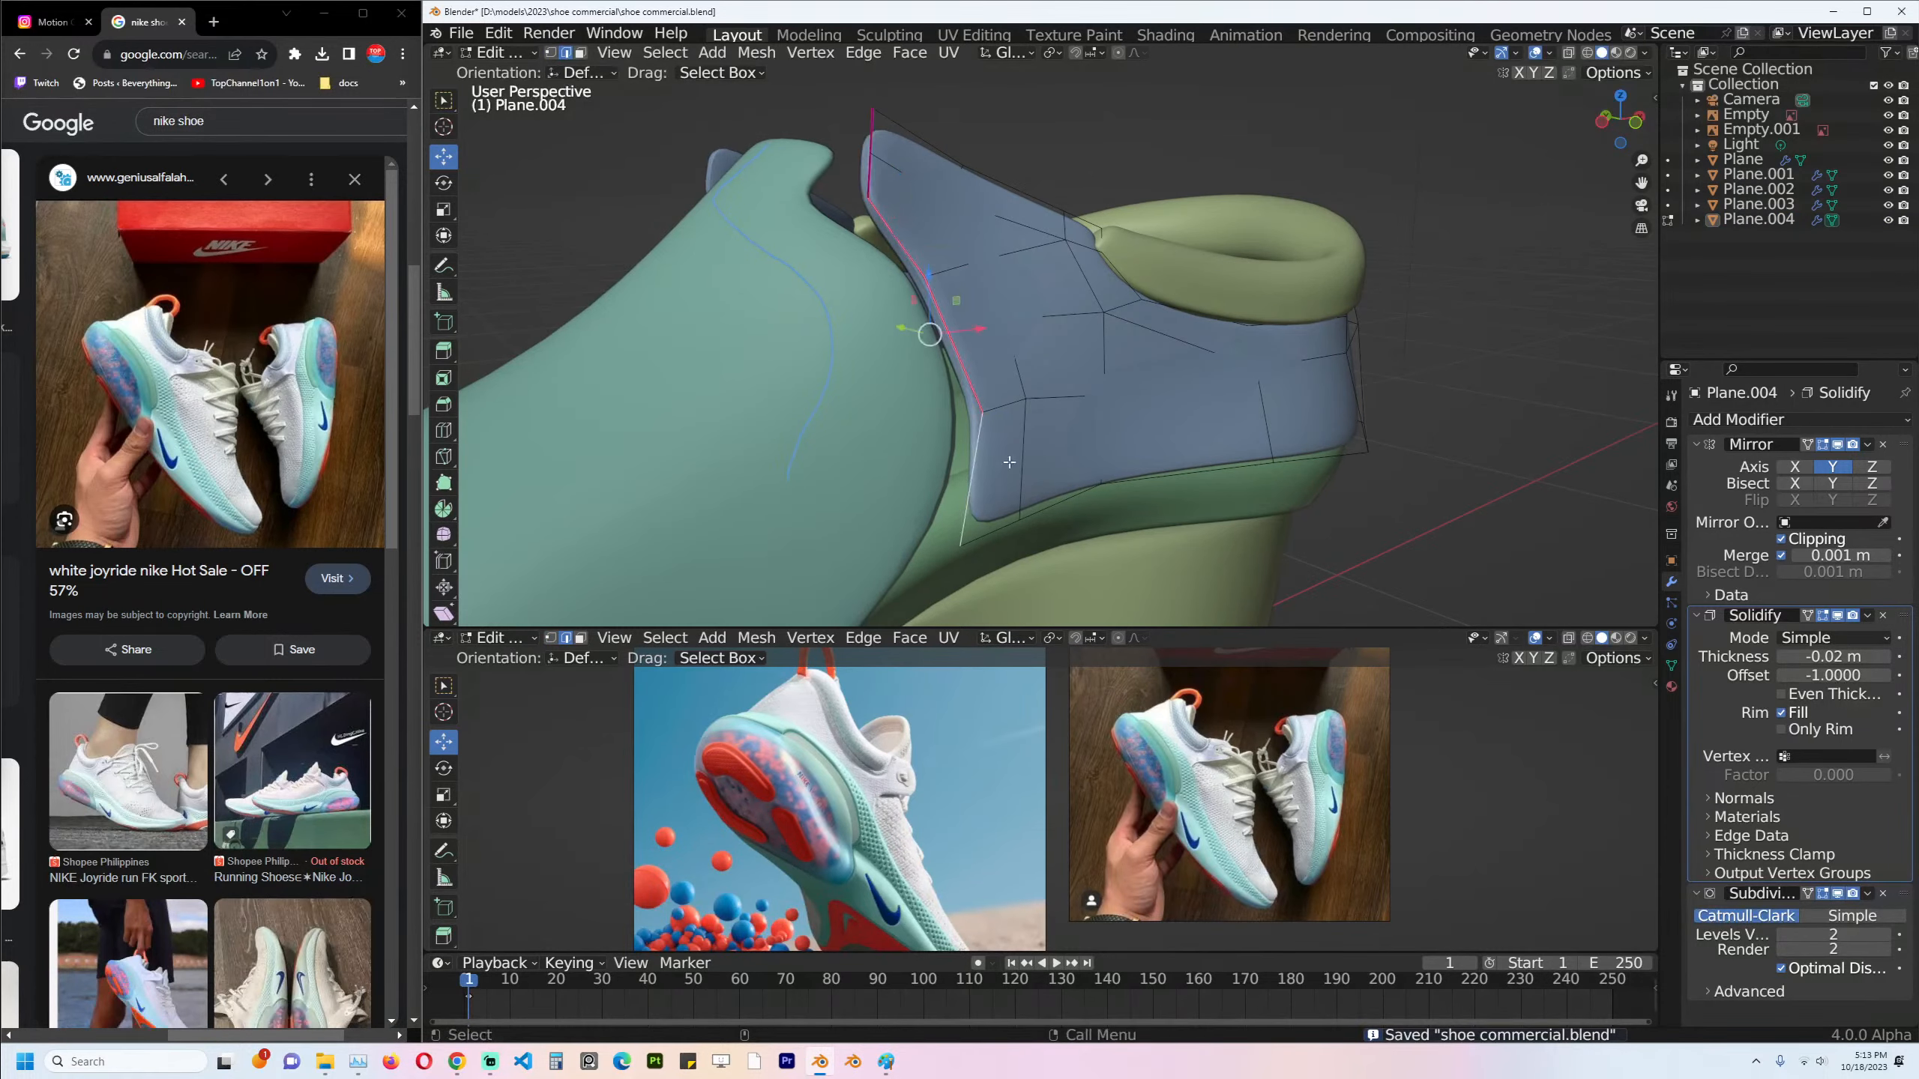
pyautogui.press('Tab')
# Move the front upper's side rear edge slightly inward in the top view to tuck it under the heel panel, and save.
pyautogui.moveTo(1068, 429); pyautogui.dragTo(1056, 357, button='middle')
pyautogui.click(850, 364)
pyautogui.press('Tab')
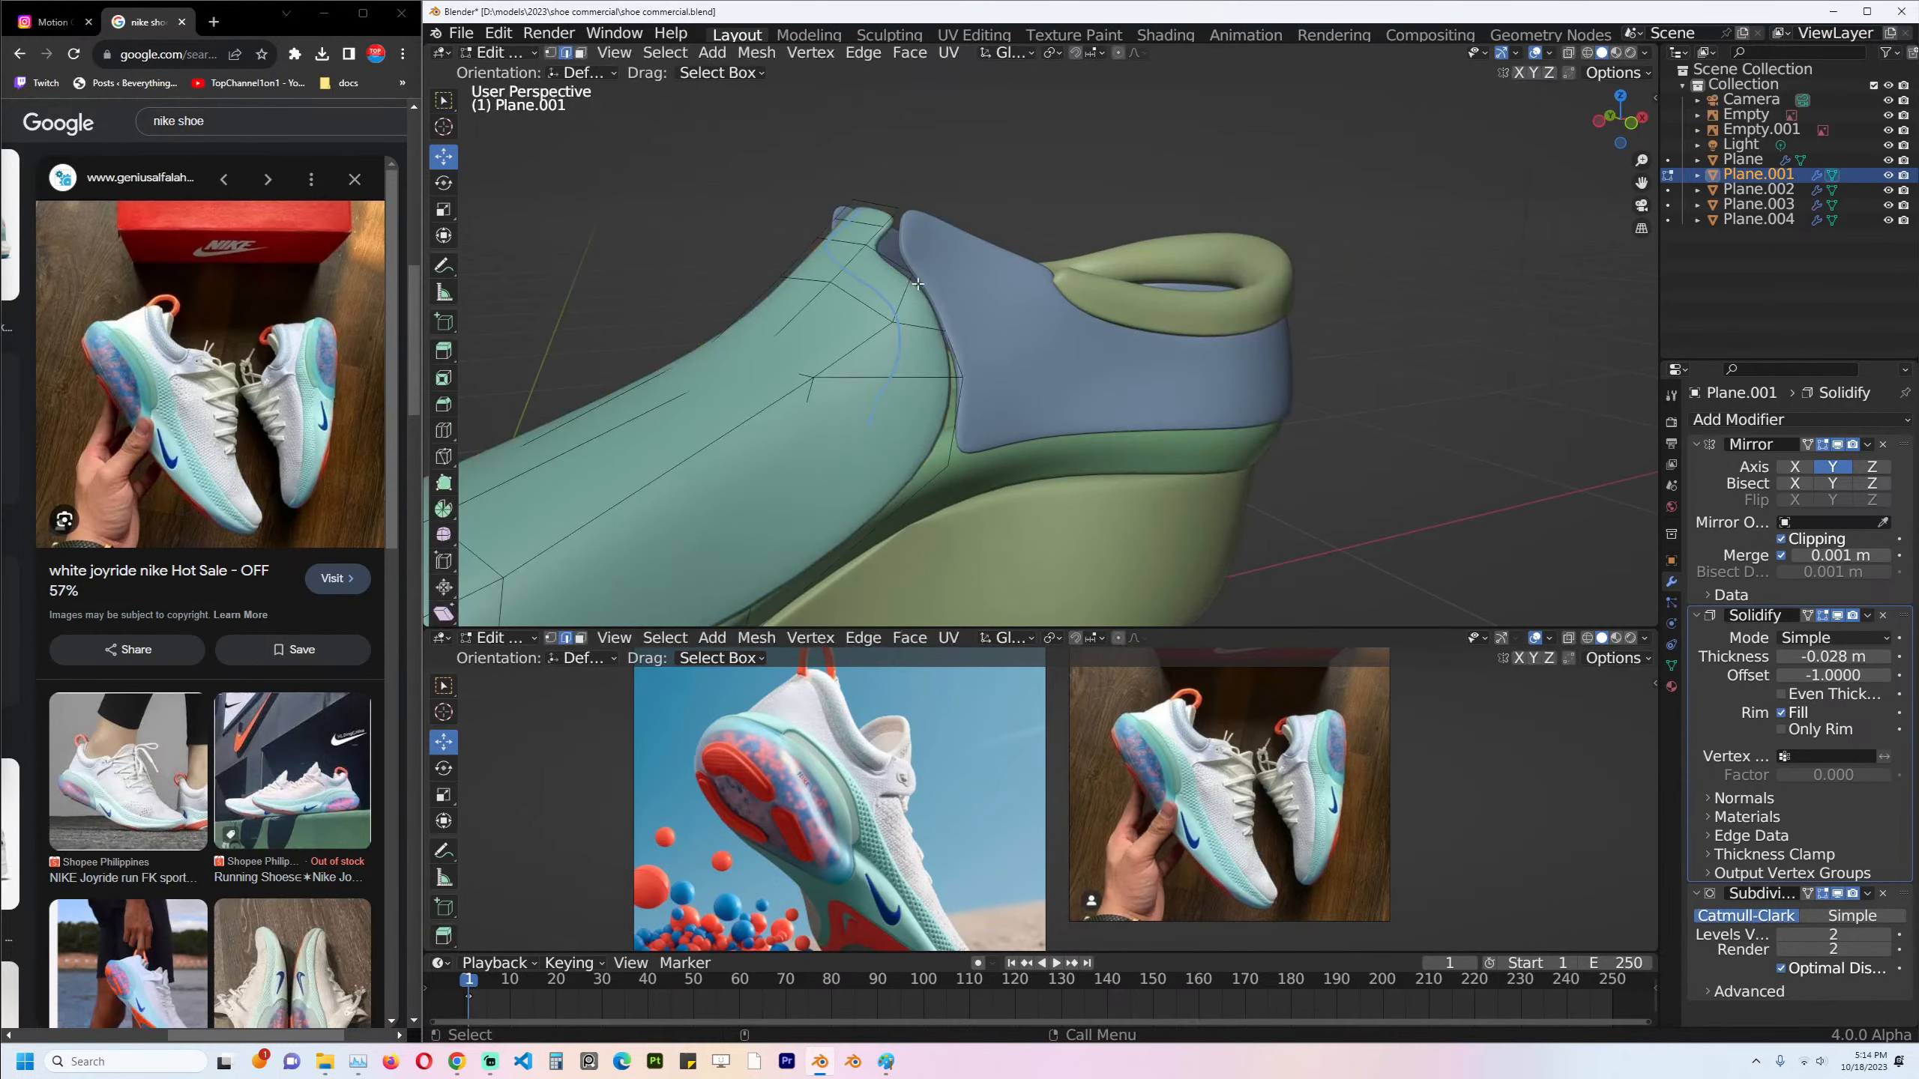
pyautogui.click(922, 285)
pyautogui.keyDown('ctrl'); pyautogui.click(947, 452); pyautogui.keyUp('ctrl')
pyautogui.press('KP_7')
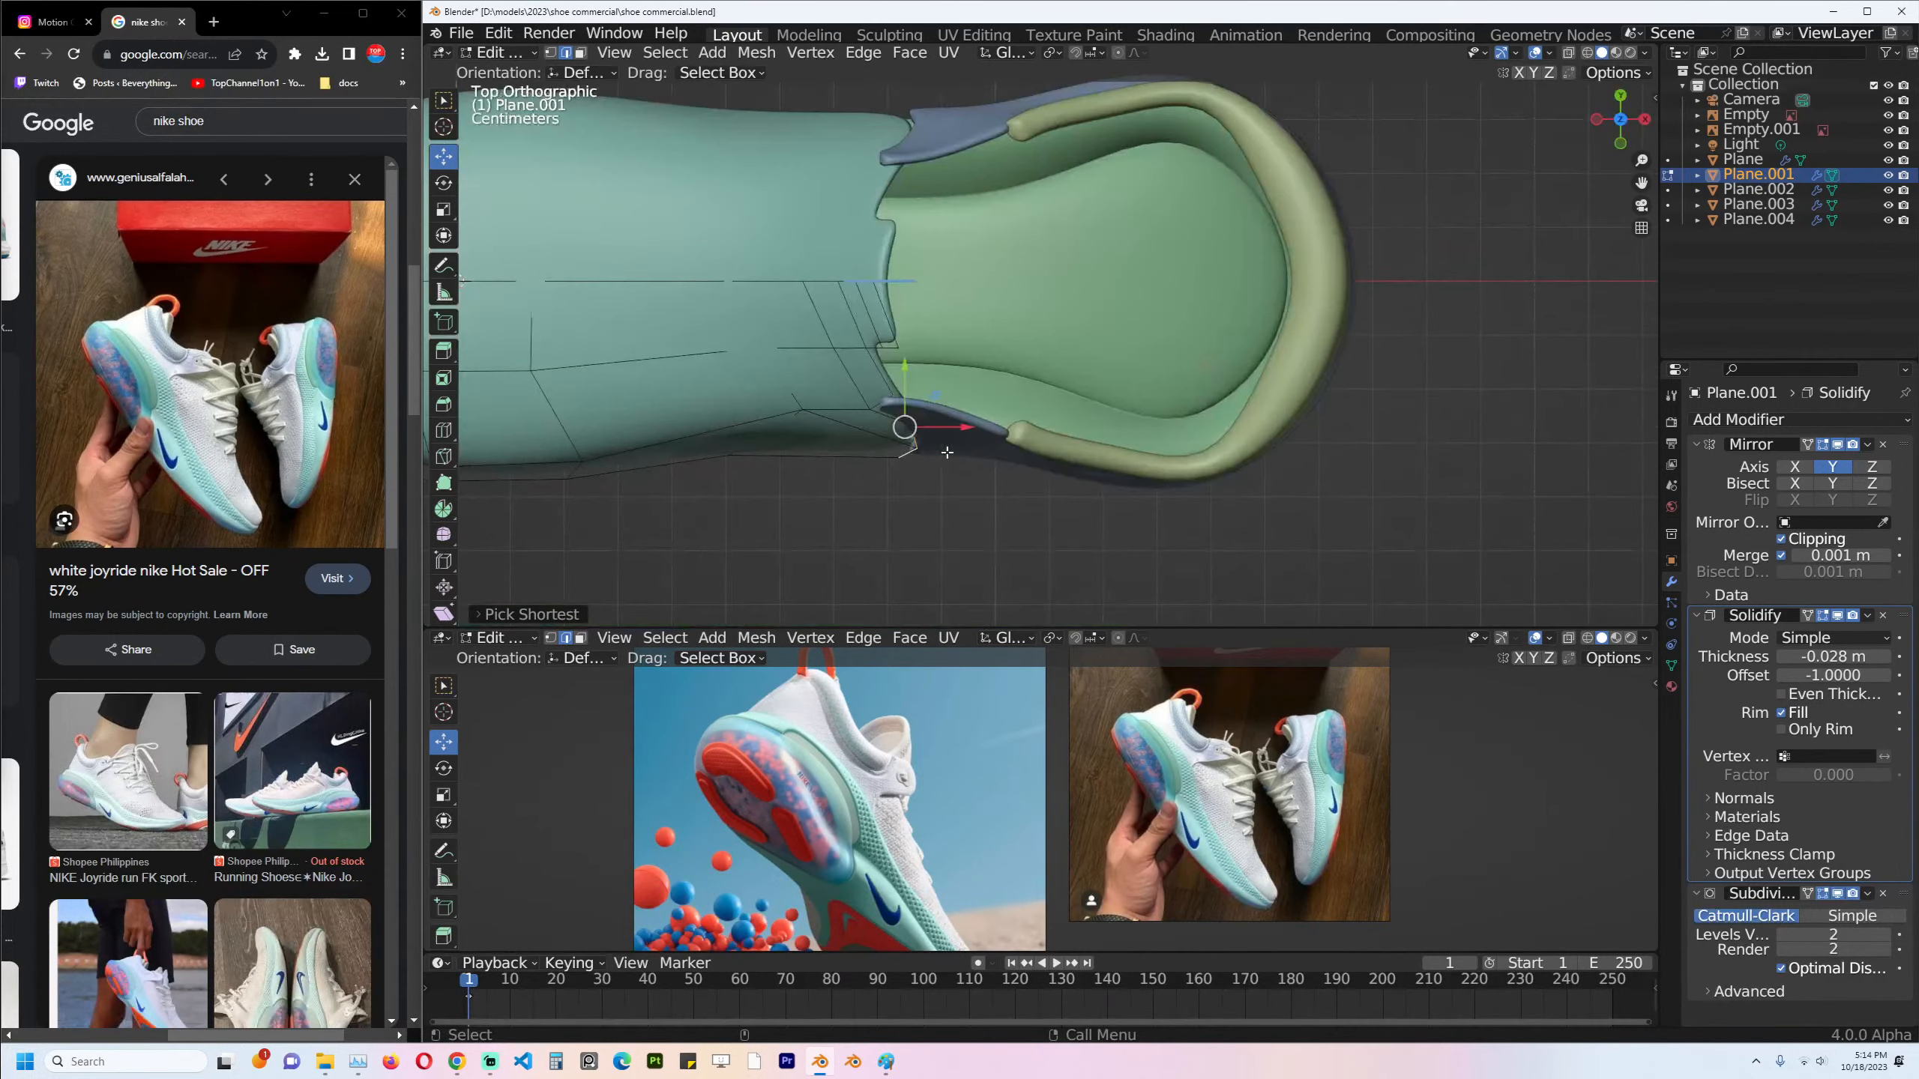
pyautogui.press('g')
pyautogui.click(977, 417)
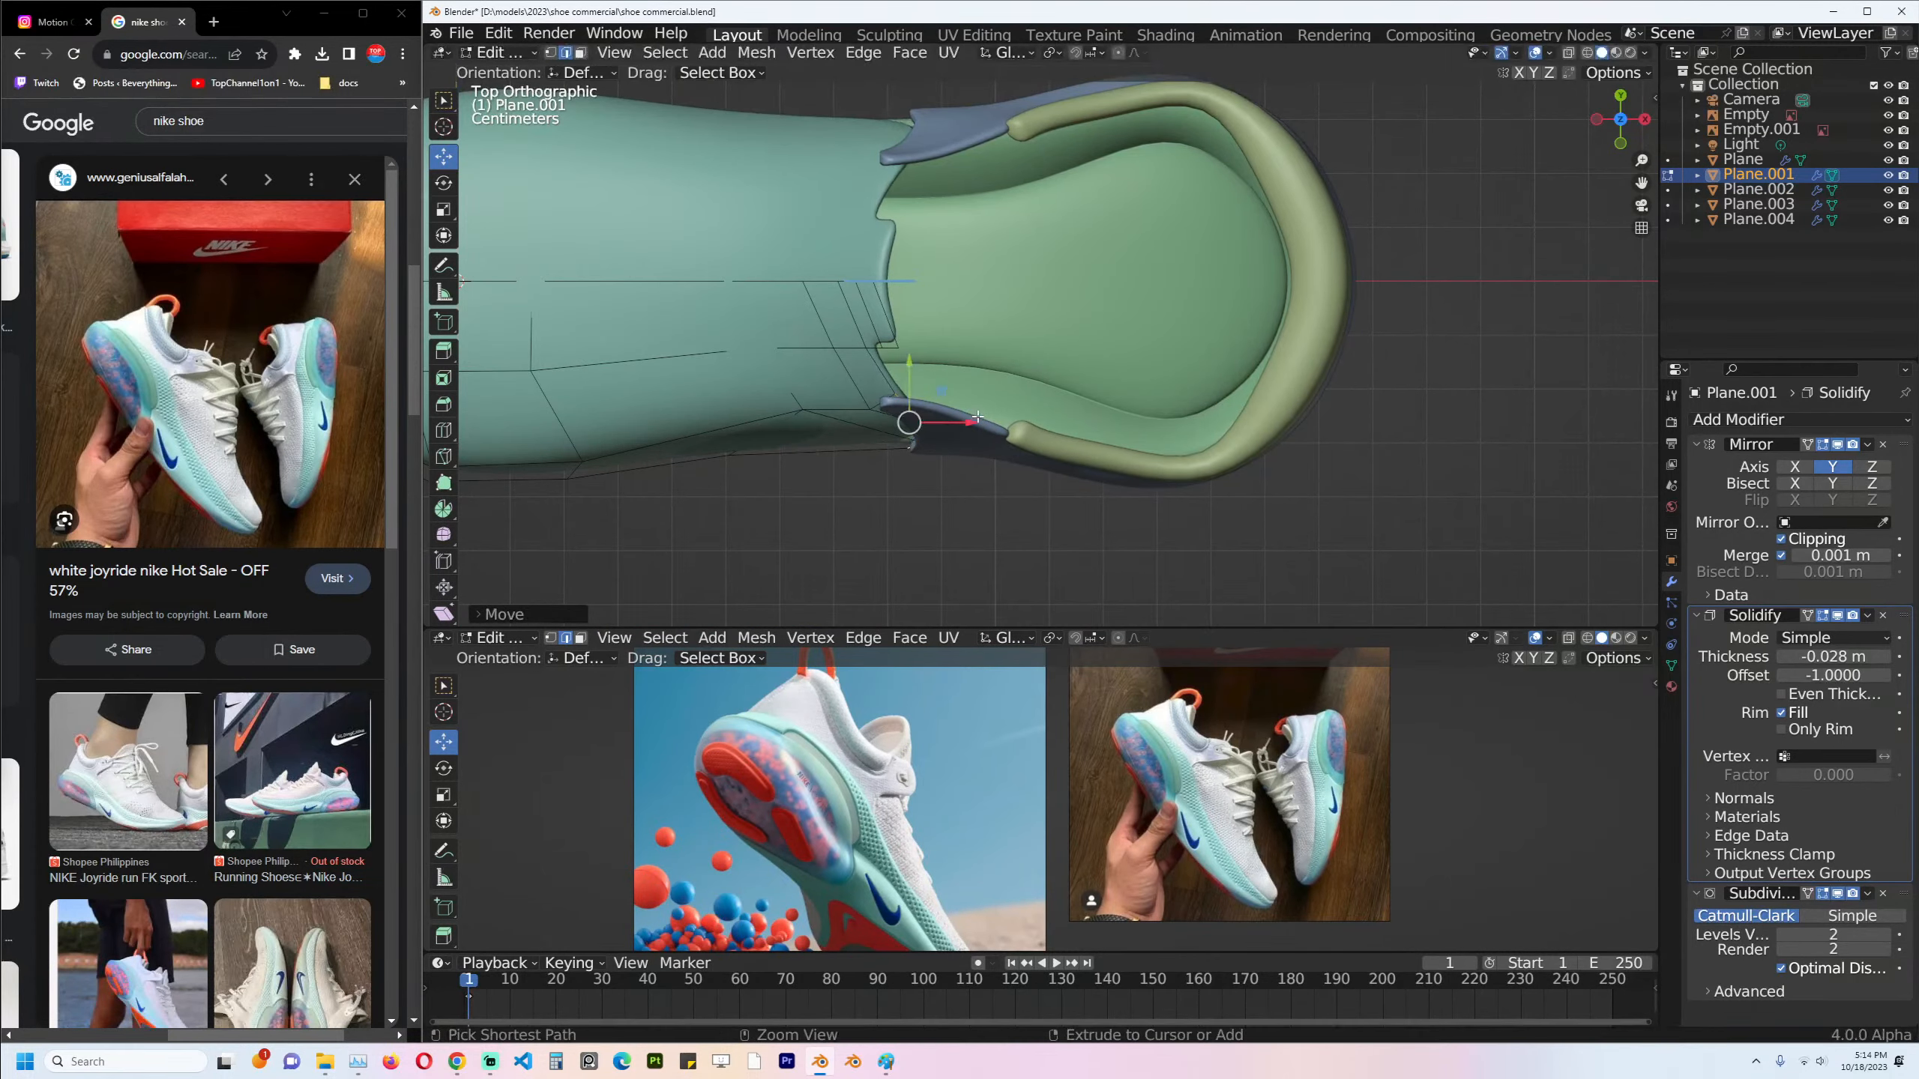
pyautogui.hotkey('ctrl', 's')
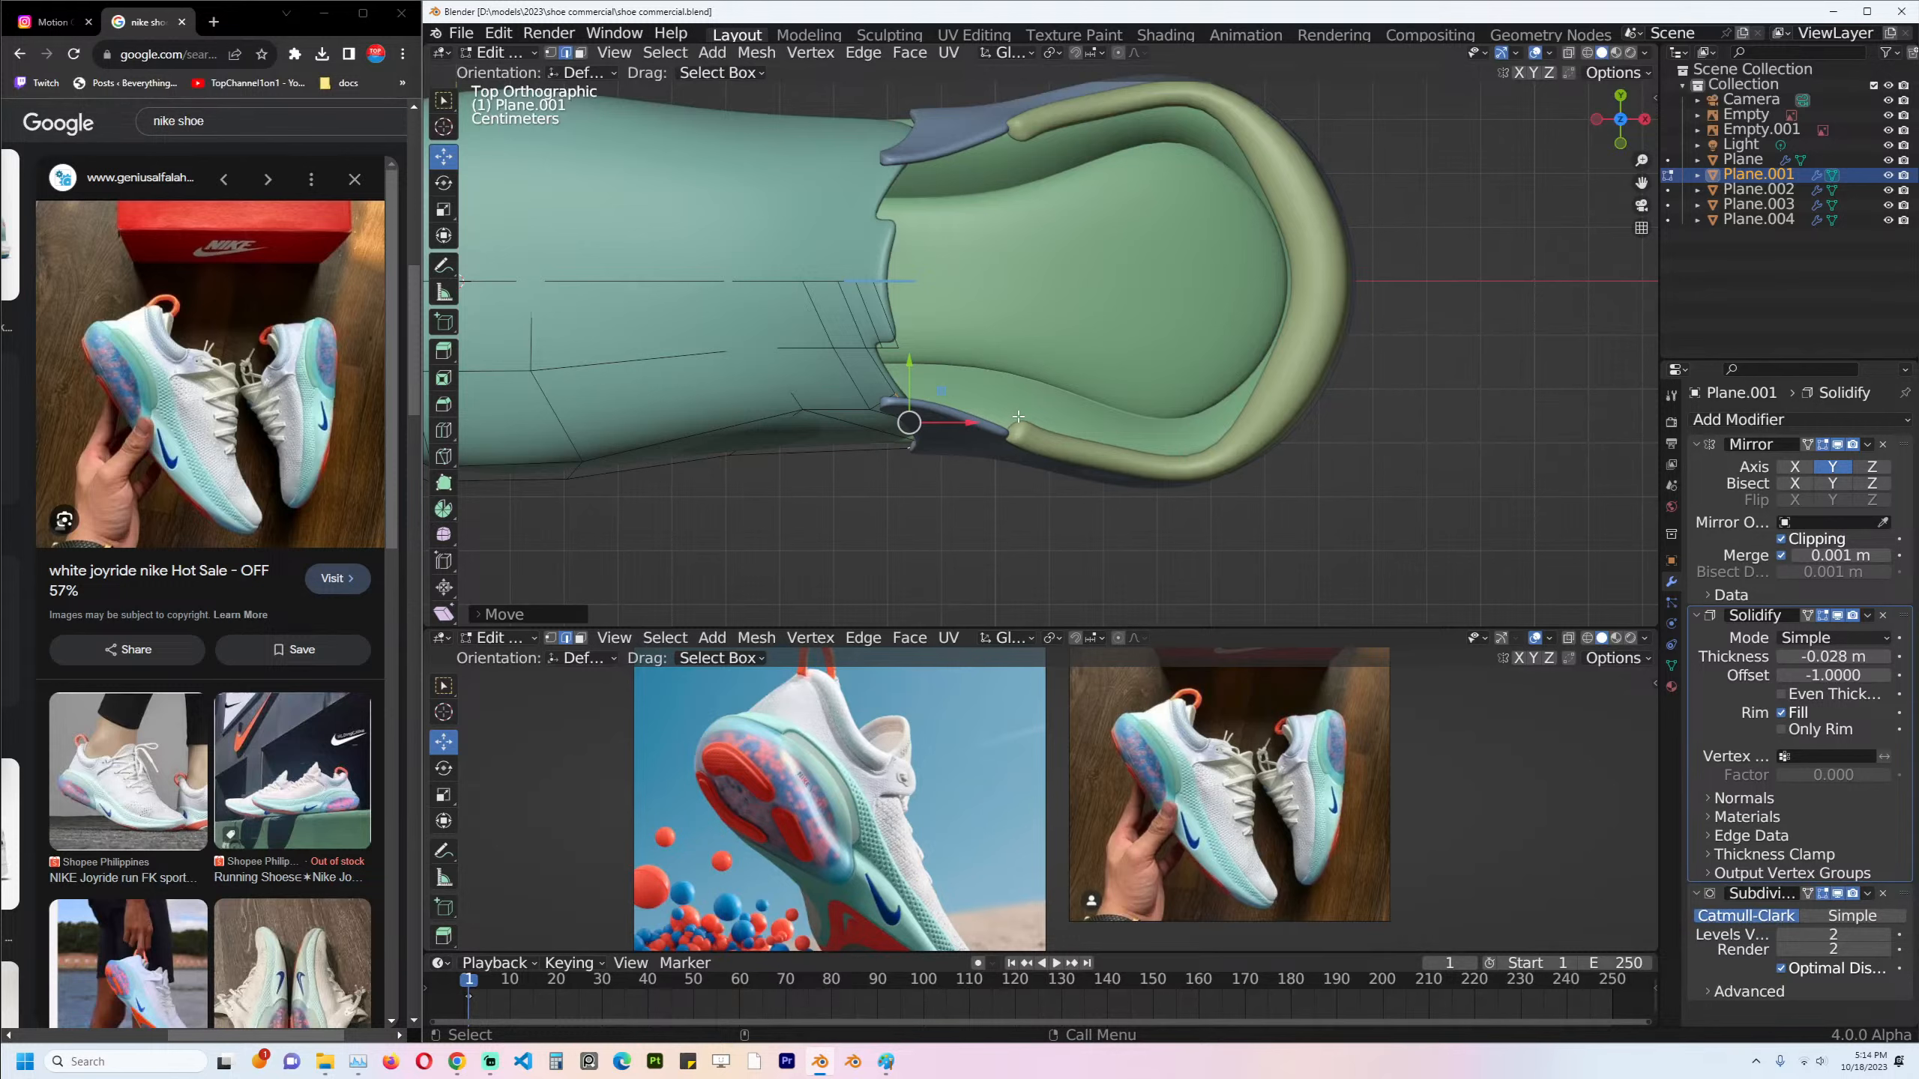
# Extrude the front upper's side rear edge toward the heel beneath the heel panel and rotate it to follow the panel's curve.
pyautogui.press('e')
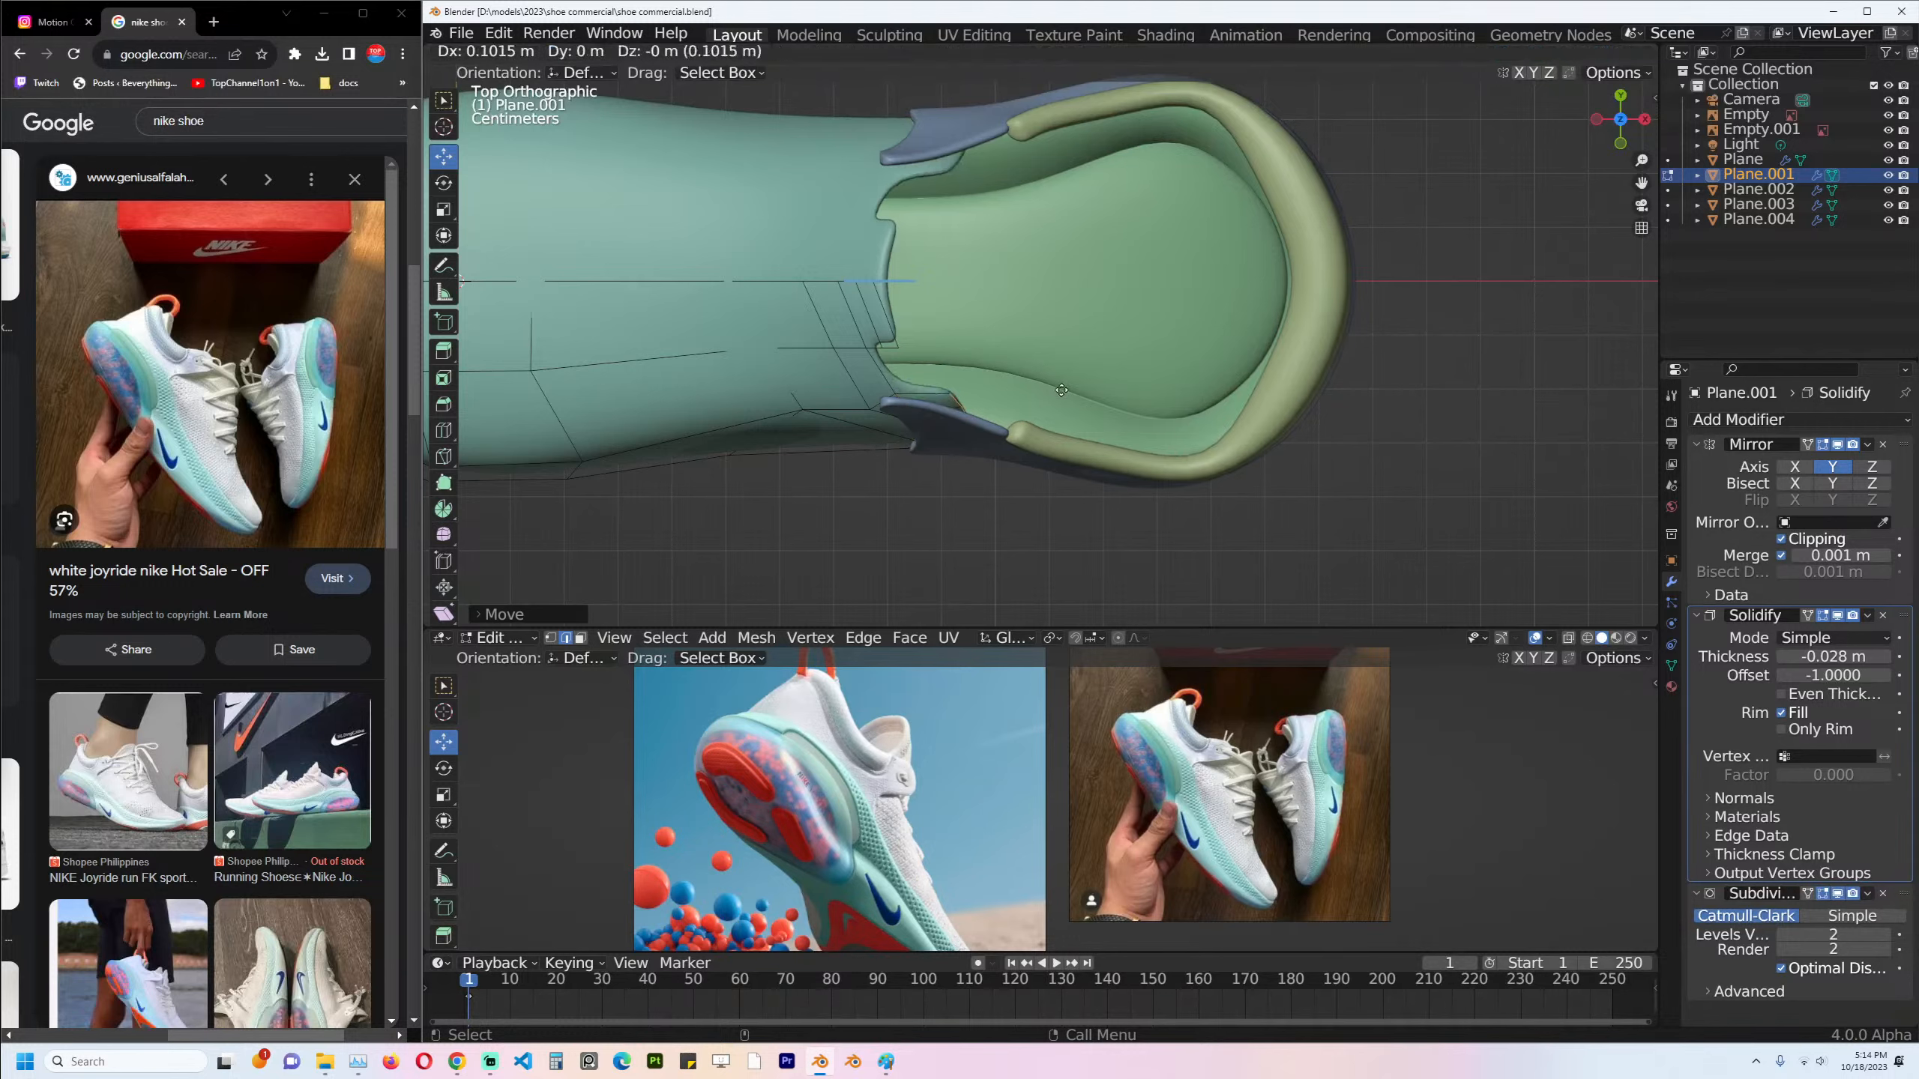
pyautogui.press('r')
pyautogui.press('r')
pyautogui.click(1035, 420)
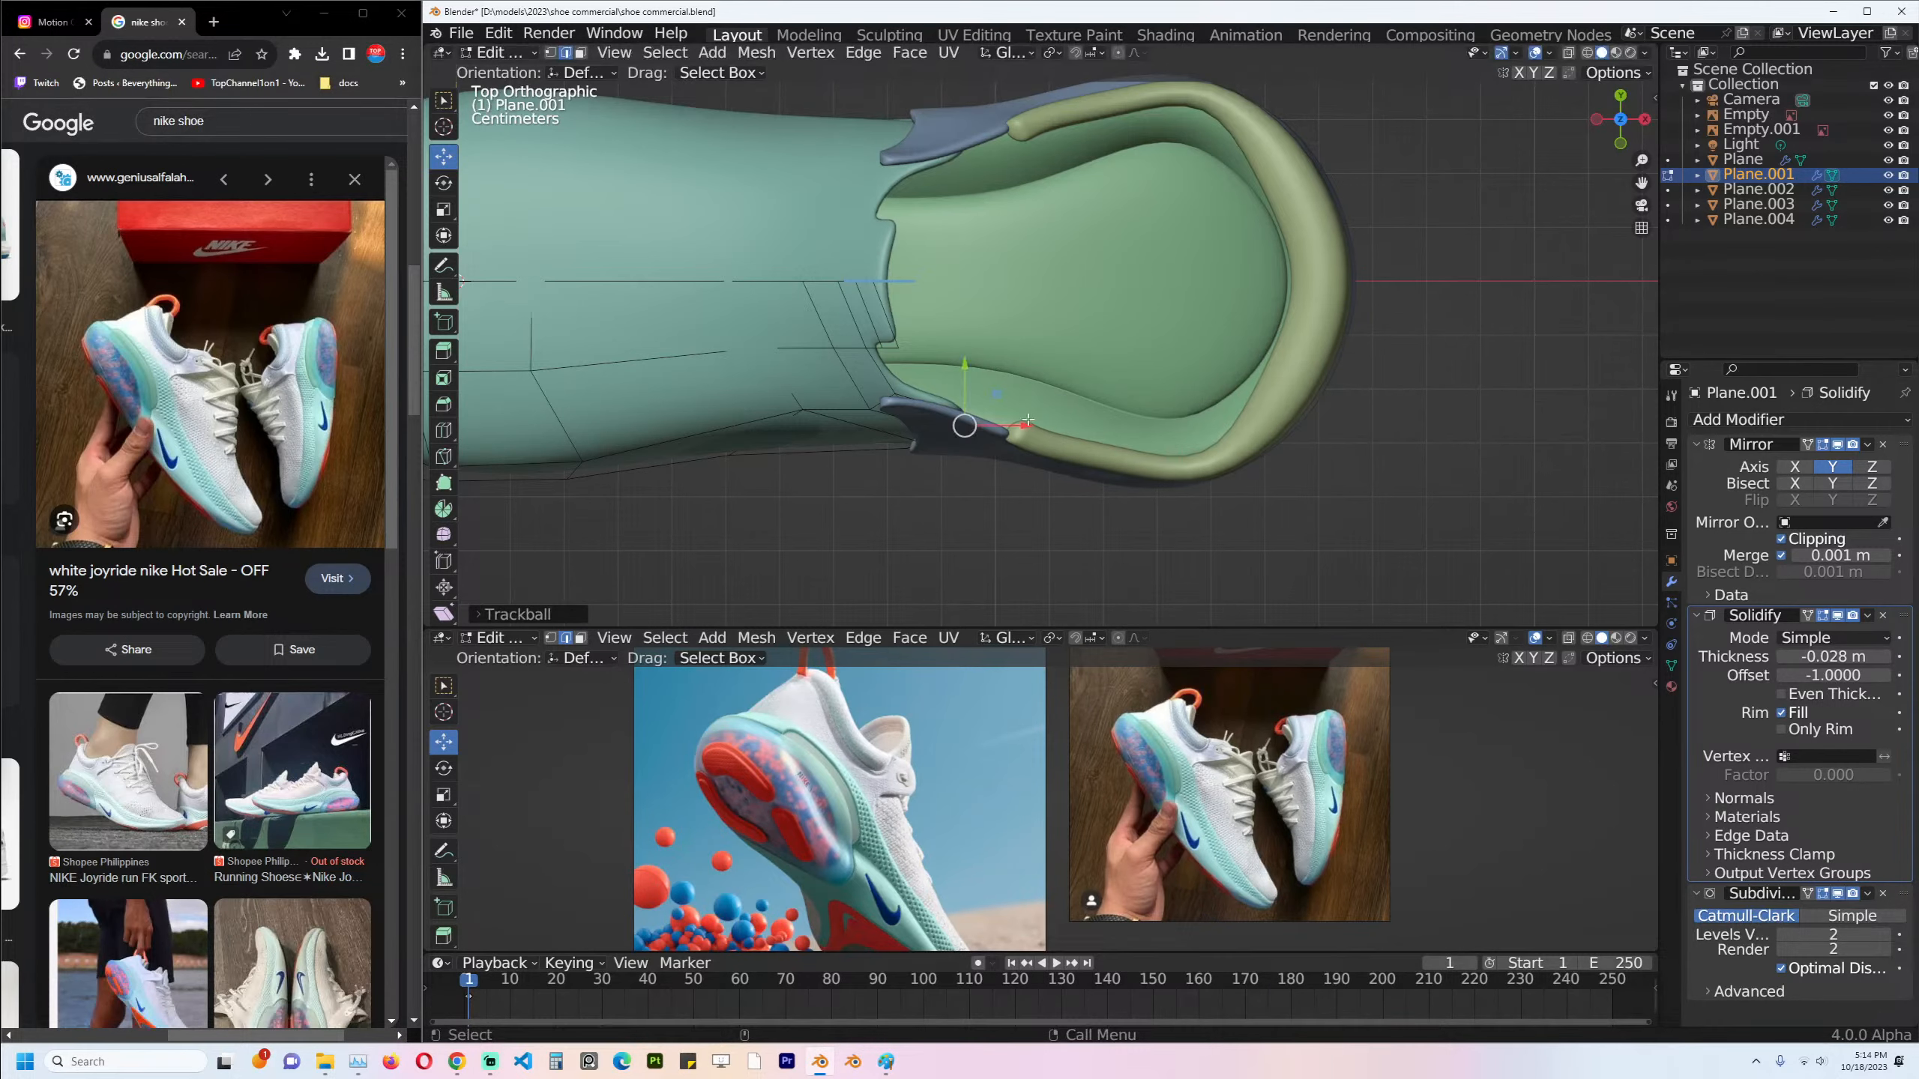
pyautogui.press('g')
pyautogui.press('Escape')
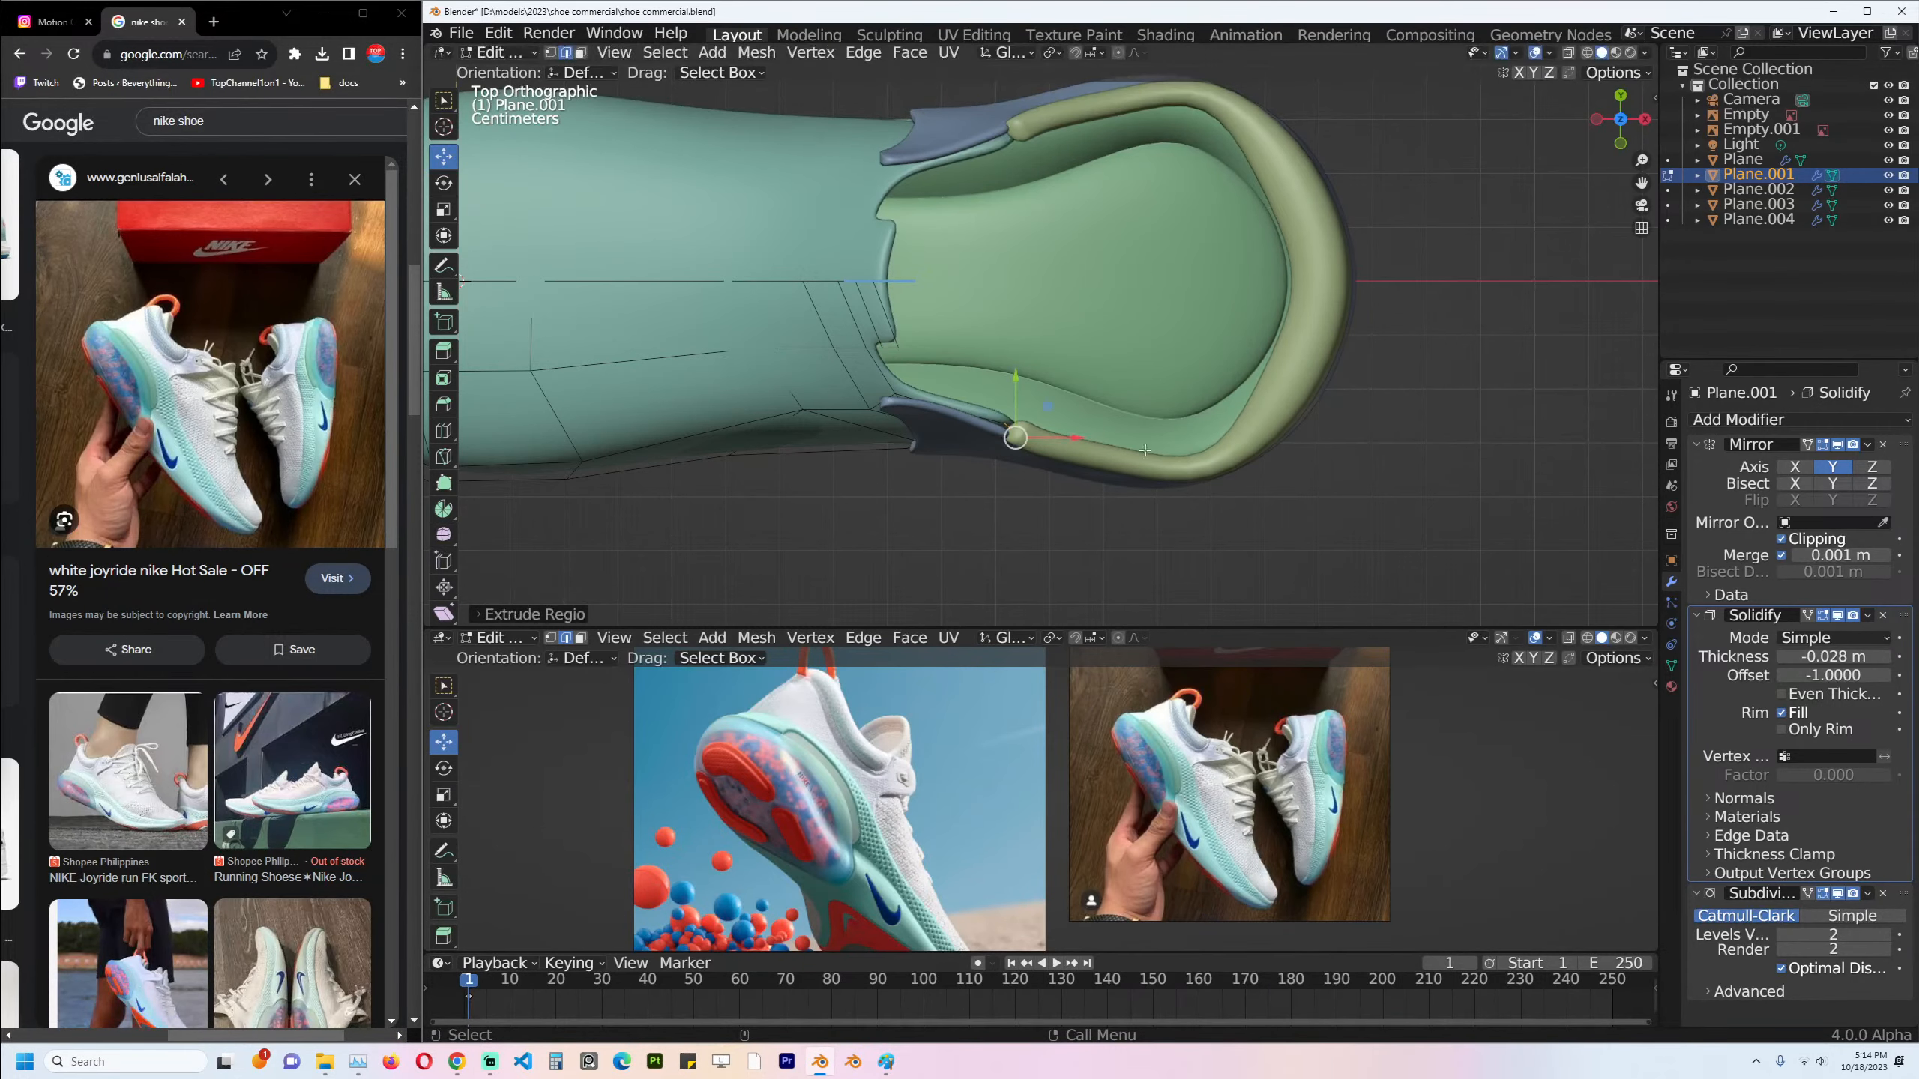
pyautogui.press('s')
pyautogui.press('Escape')
pyautogui.press('Tab')
pyautogui.moveTo(1011, 428)
pyautogui.mouseDown(button='middle')
pyautogui.moveTo(982, 412)
pyautogui.moveTo(1097, 416)
pyautogui.moveTo(1024, 408)
pyautogui.moveTo(1021, 428)
pyautogui.mouseUp(button='middle')
pyautogui.press('Tab')
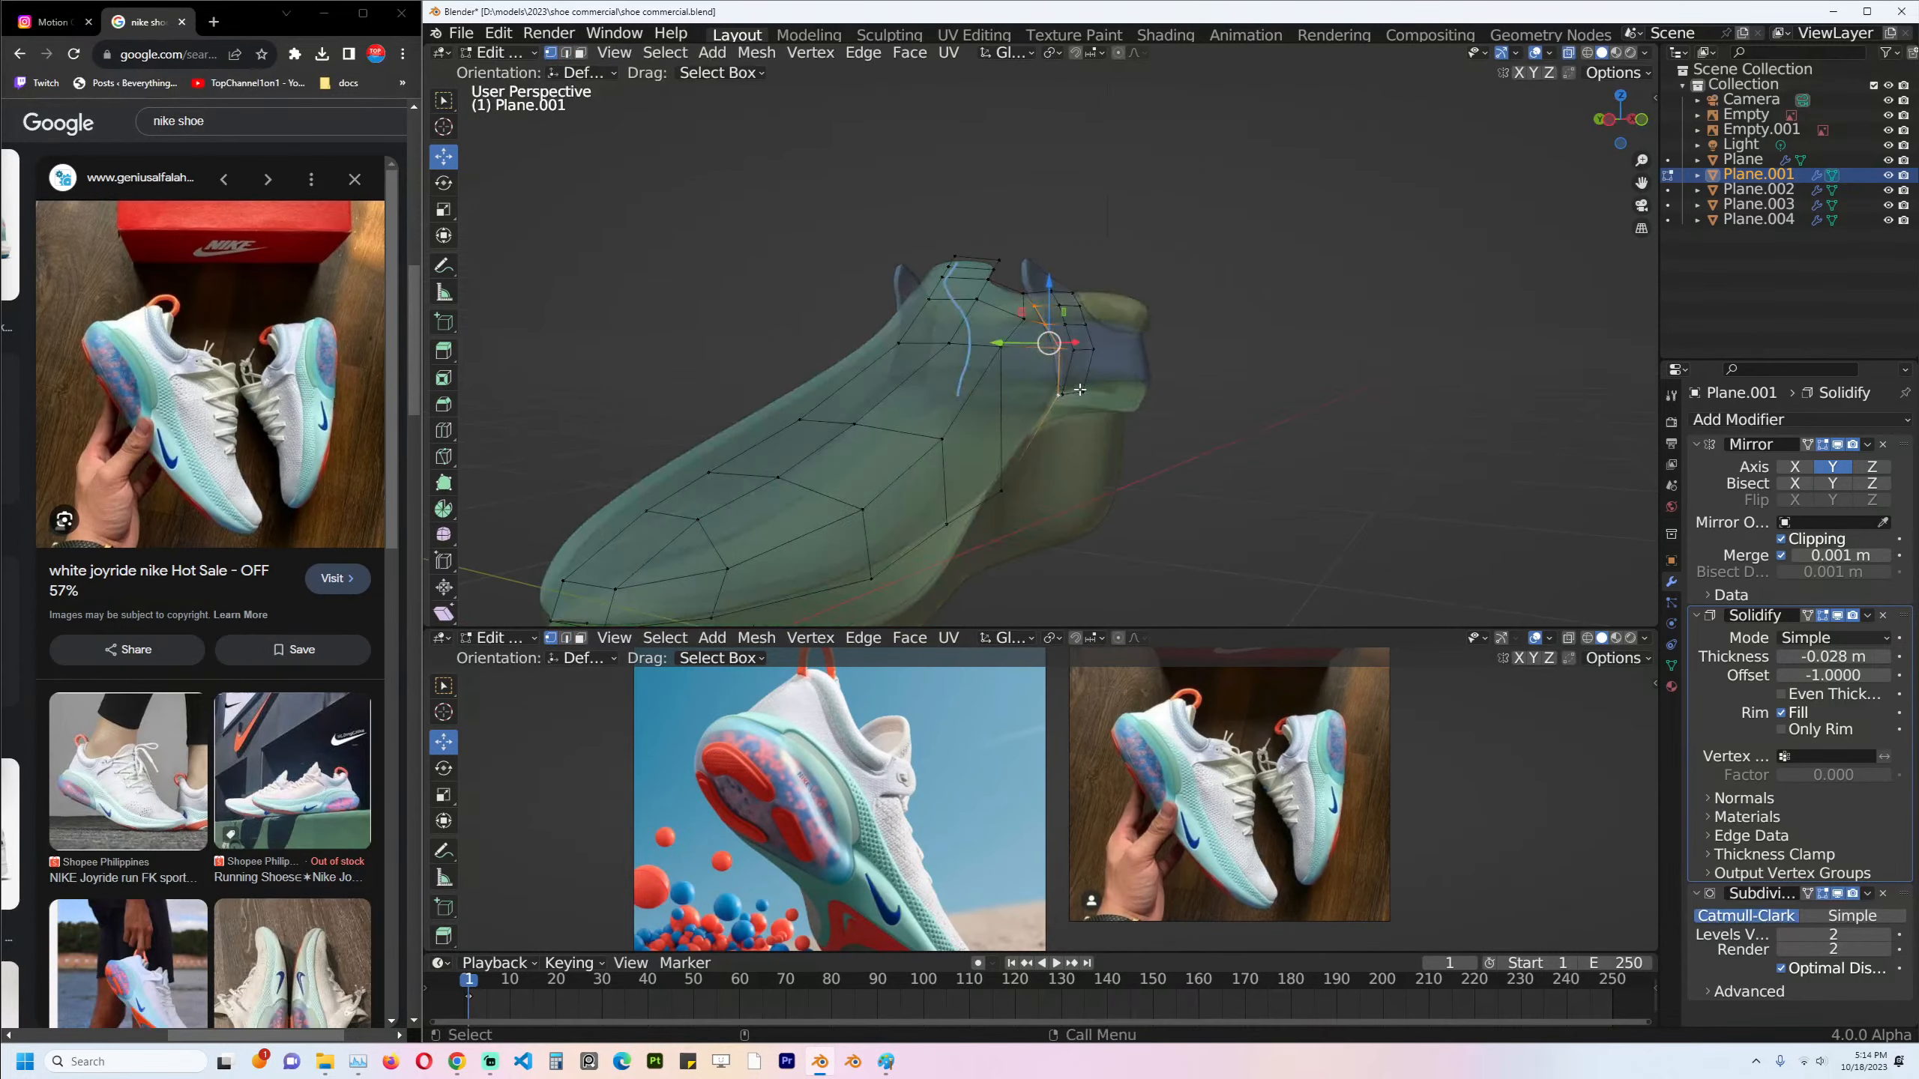
pyautogui.keyDown('ctrl'); pyautogui.click(1023, 431); pyautogui.keyUp('ctrl')
pyautogui.press('g')
pyautogui.press('y')
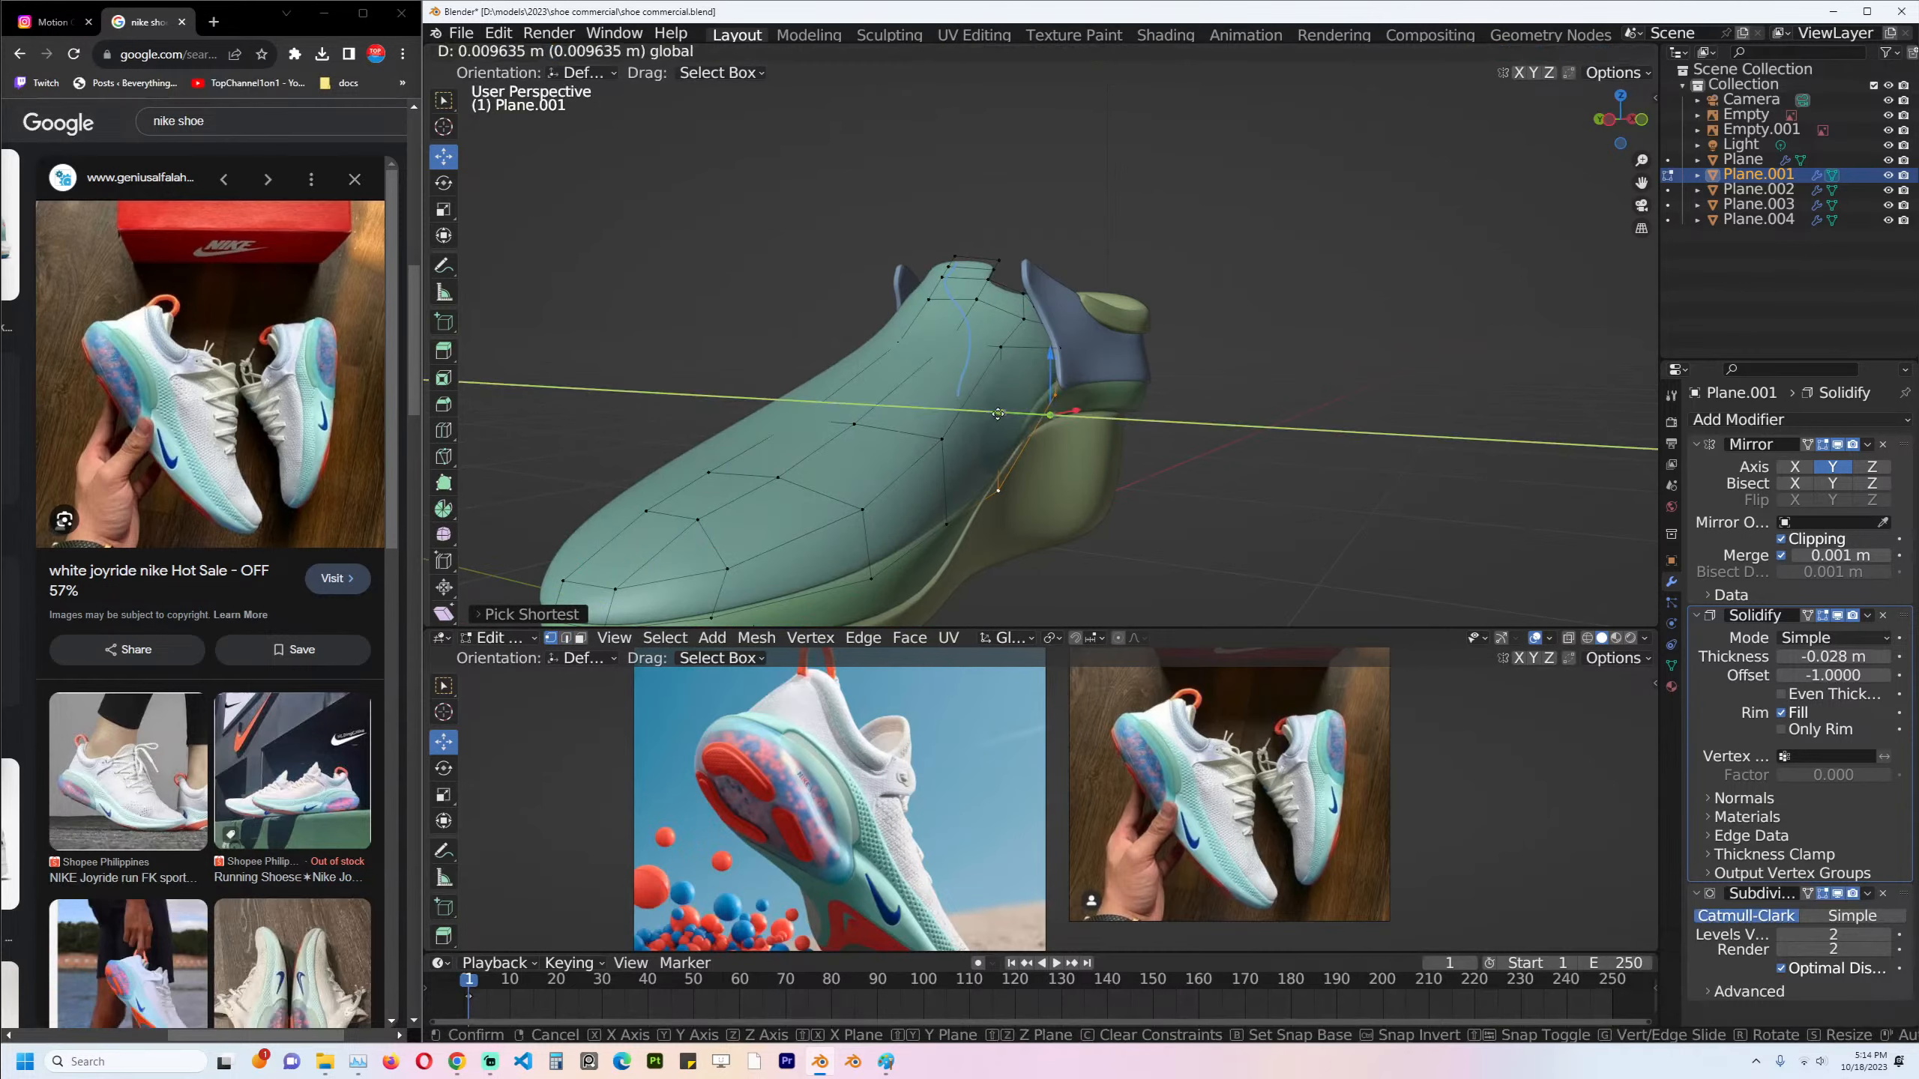
pyautogui.press('Escape')
pyautogui.press('Tab')
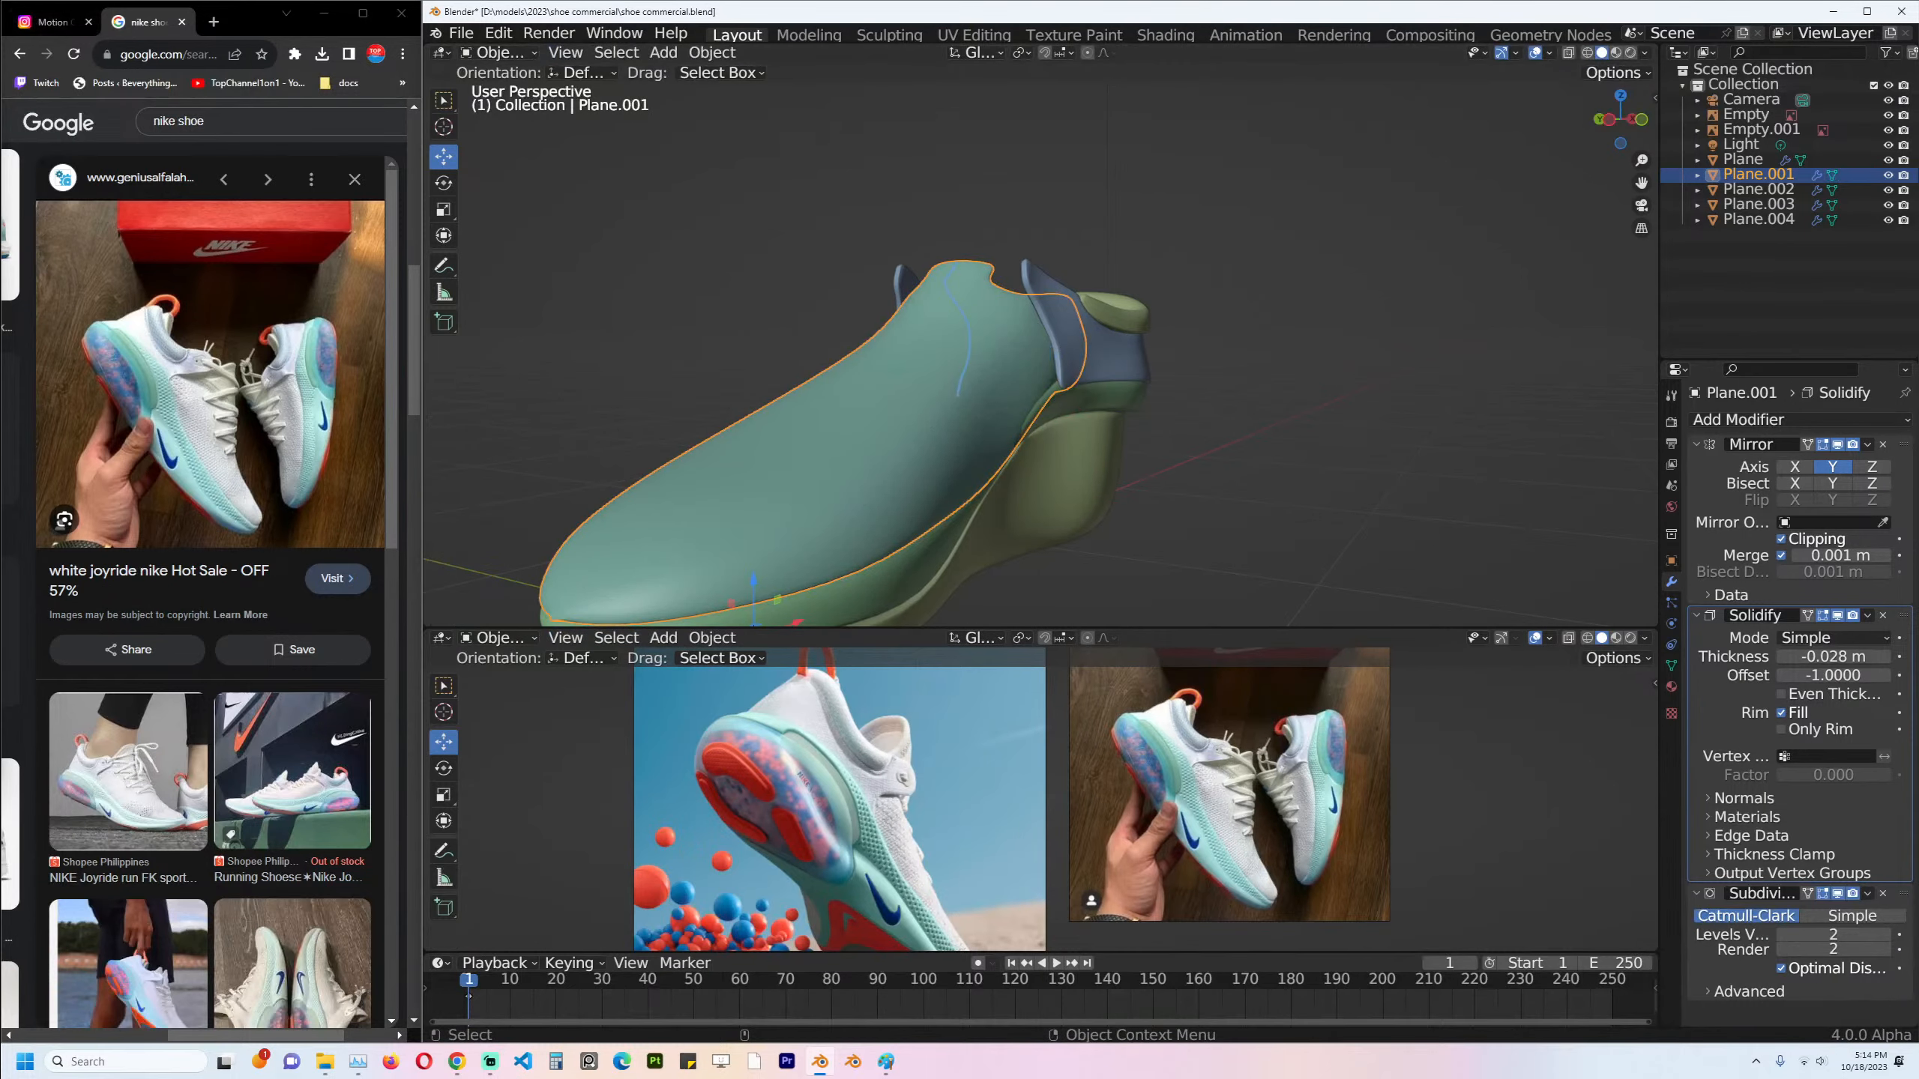
# Set the heel panel's Solidify thickness to -0.007 m.
pyautogui.click(1060, 389)
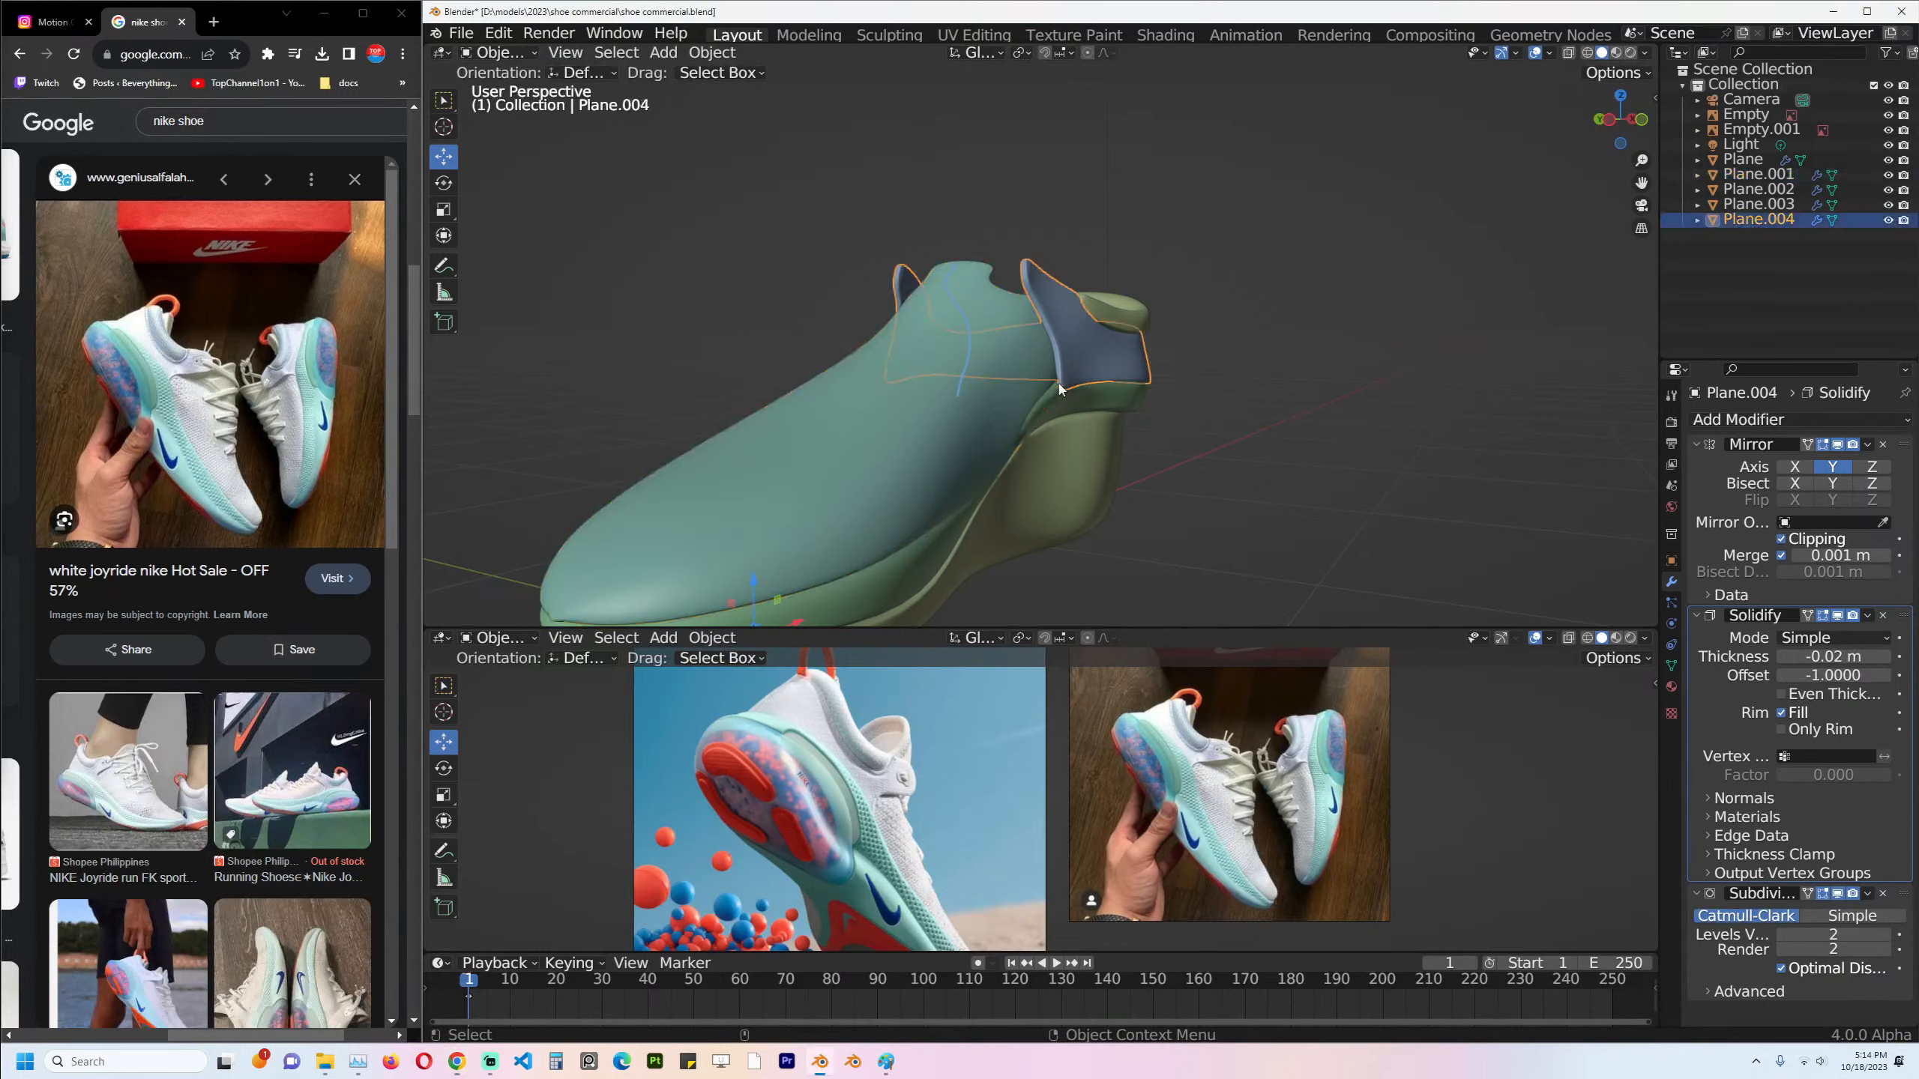
pyautogui.hotkey('alt', 'a')
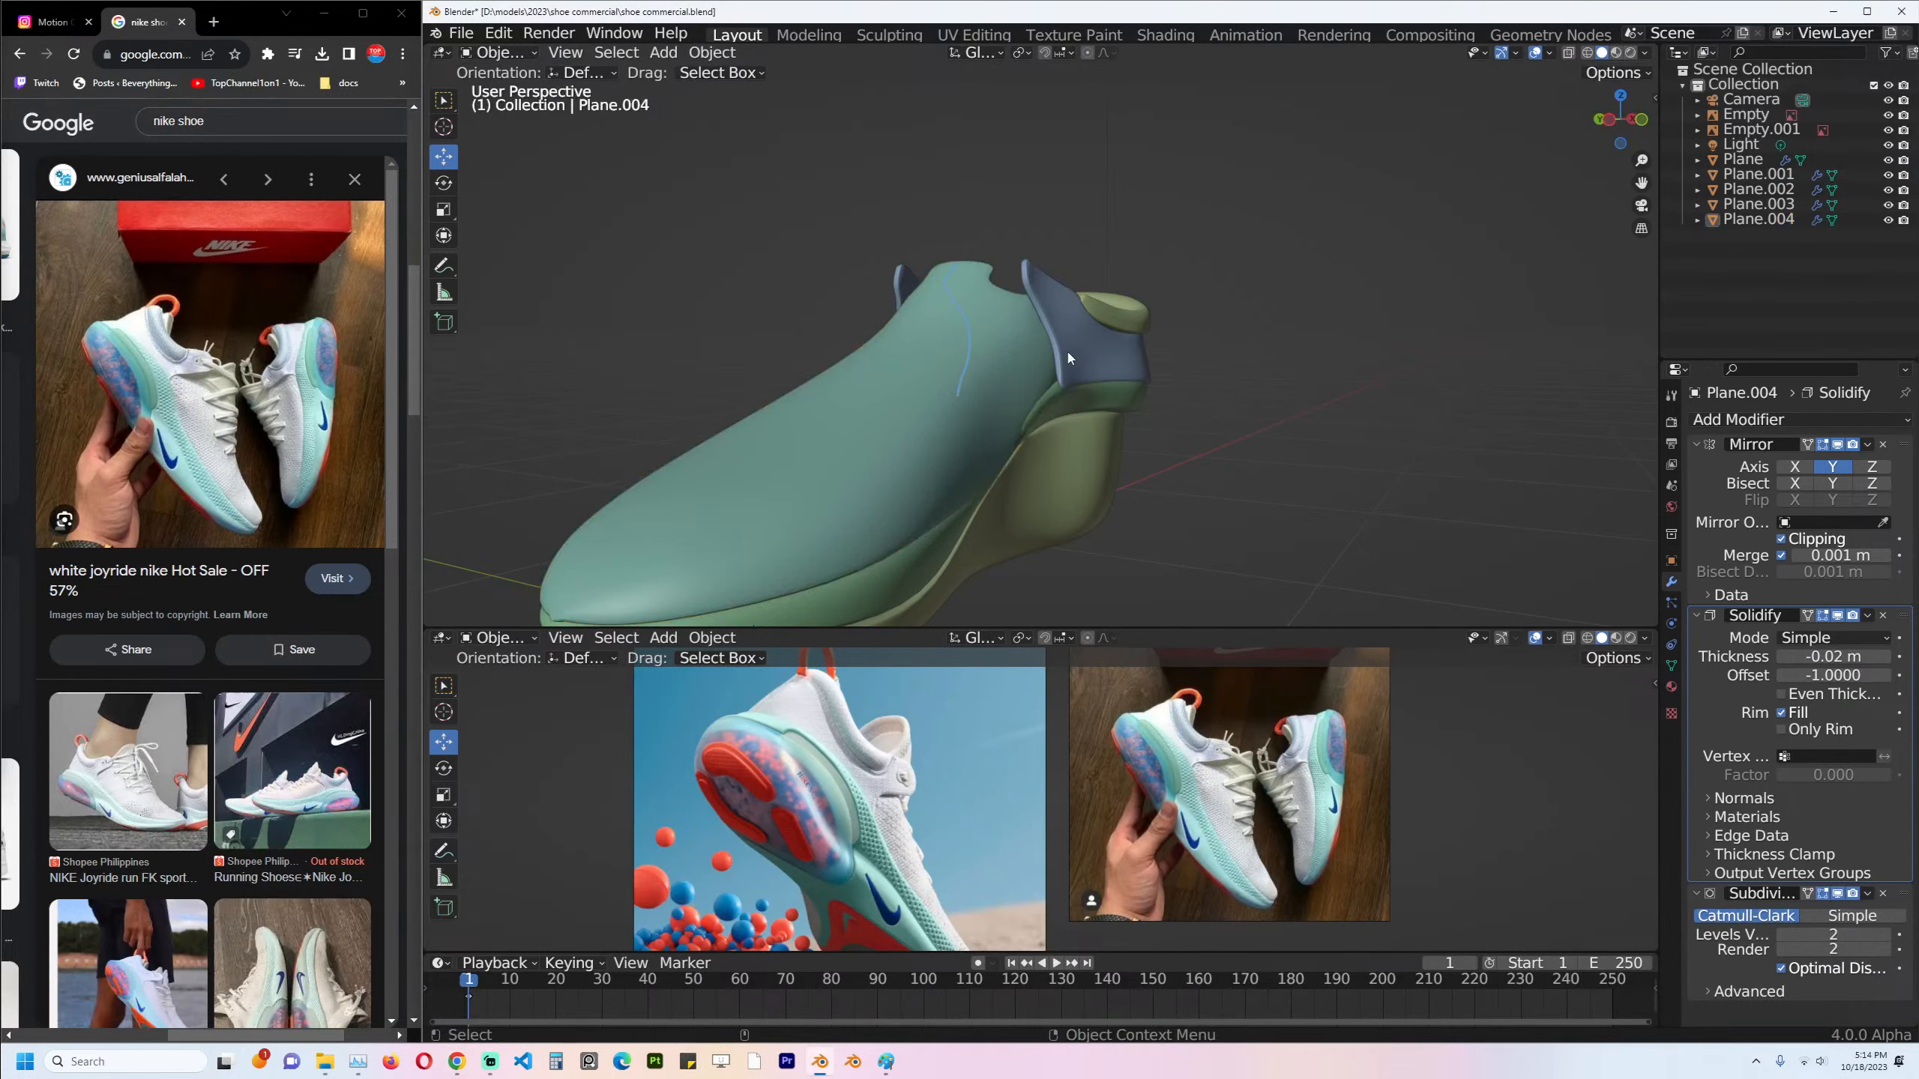
pyautogui.click(1069, 358)
pyautogui.moveTo(1068, 358); pyautogui.dragTo(1370, 506, button='middle')
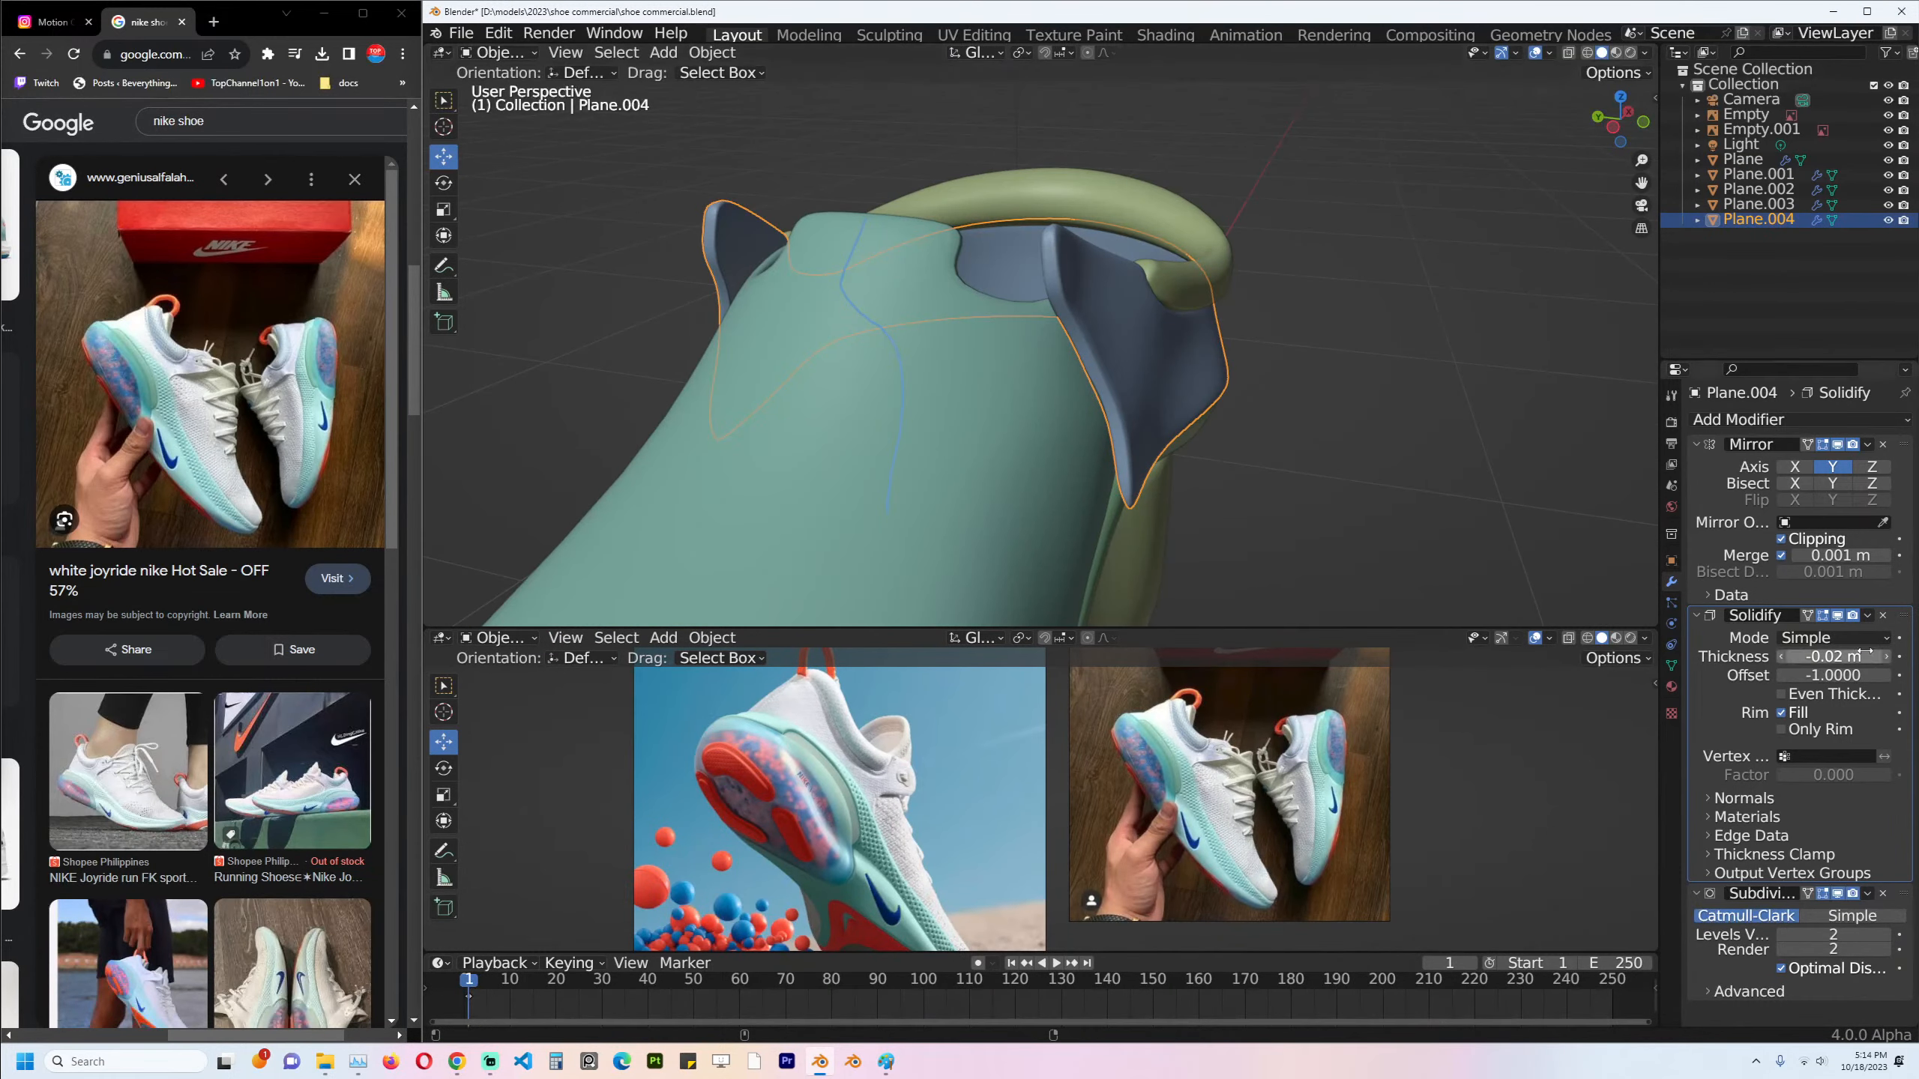
pyautogui.moveTo(1865, 651); pyautogui.dragTo(1889, 652)
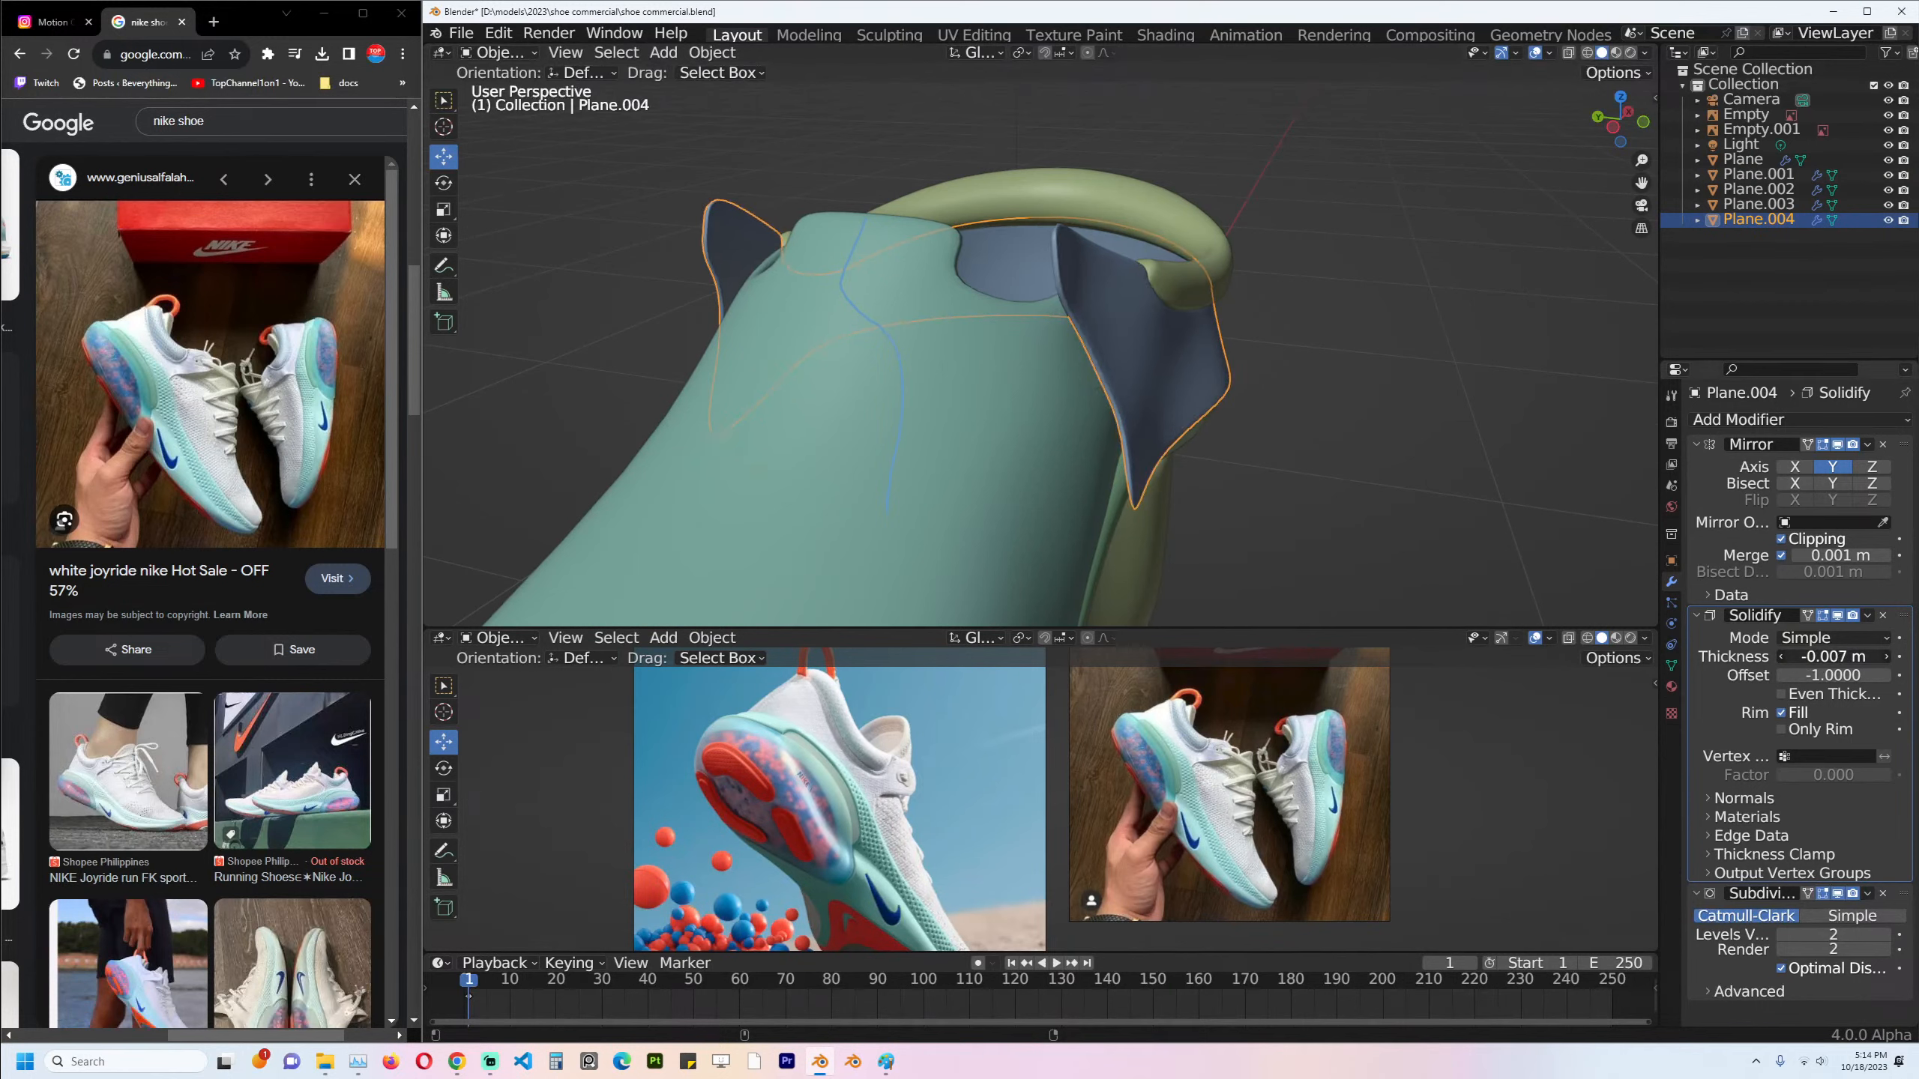
pyautogui.moveTo(1242, 321); pyautogui.dragTo(1117, 296, button='middle')
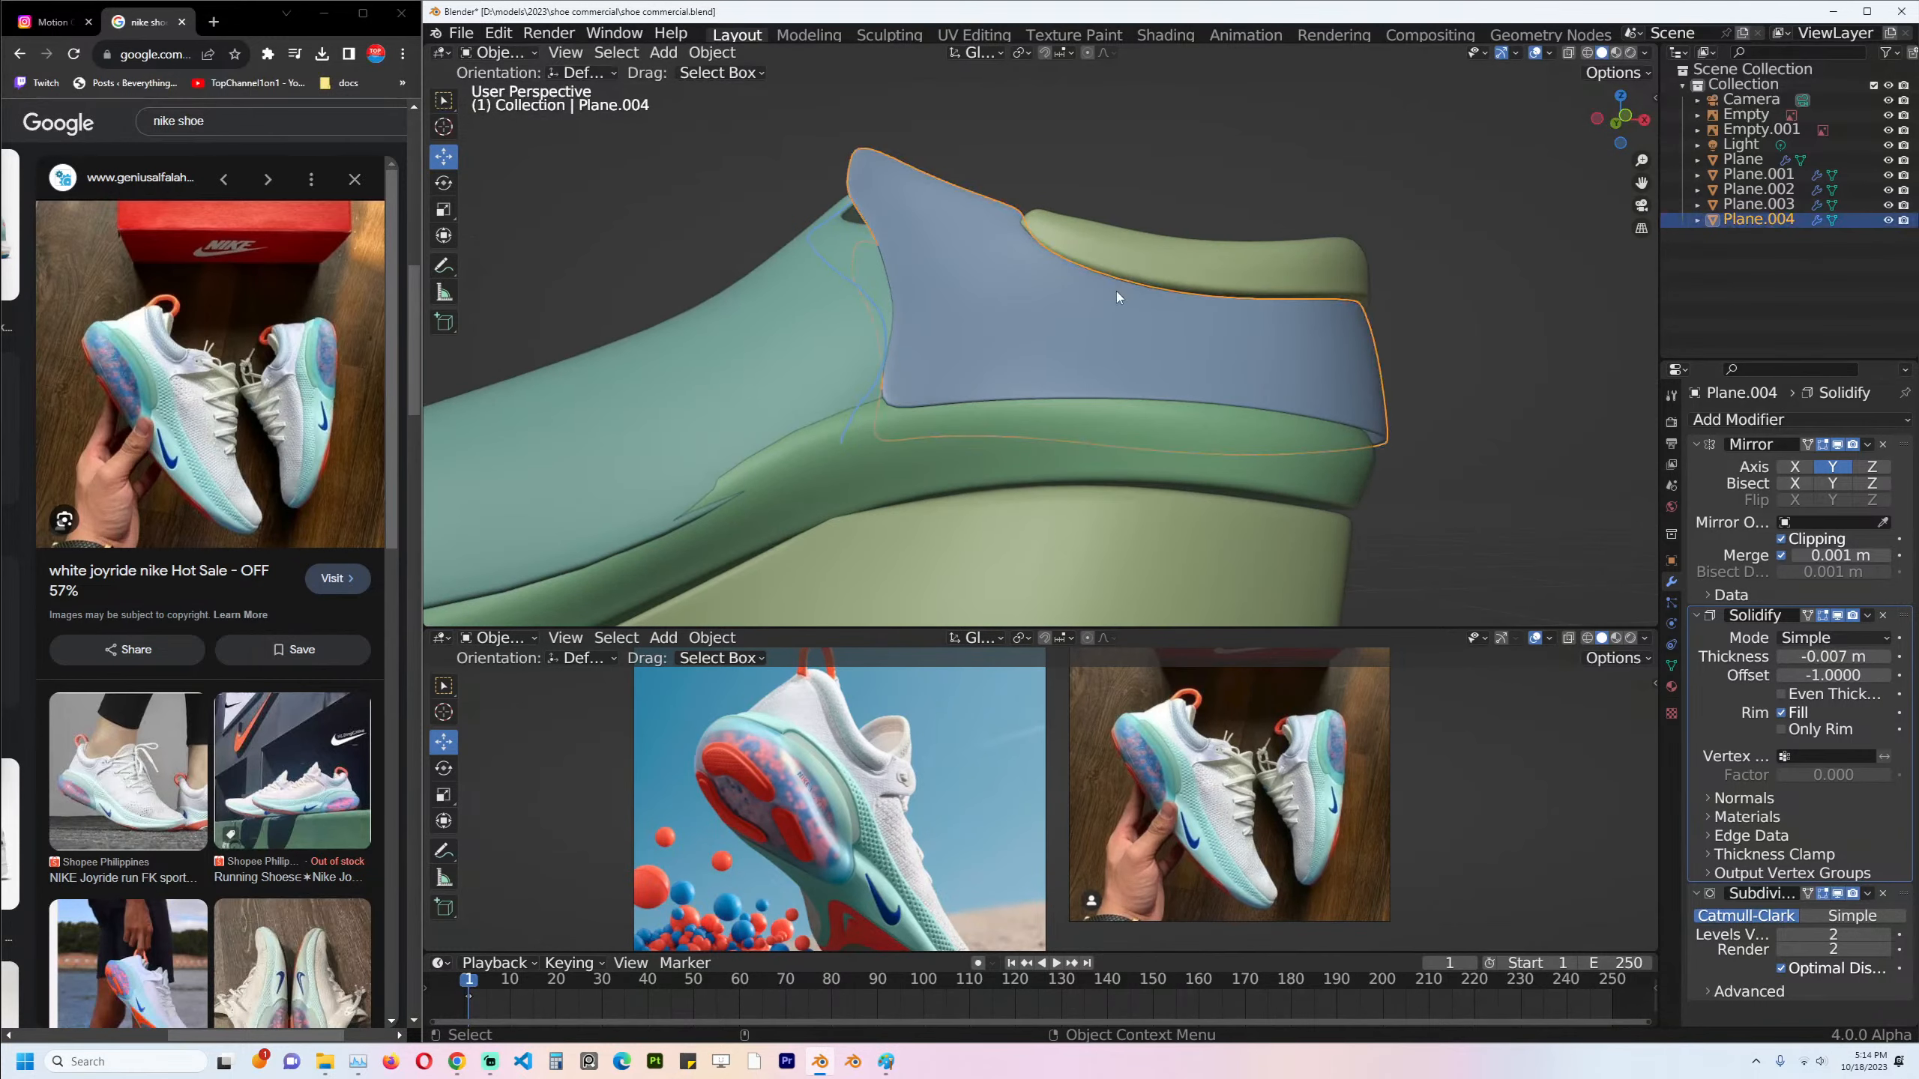
# Add a lengthwise loop cut to the heel panel close to its lower edge to tighten that border.
pyautogui.press('KP_1')
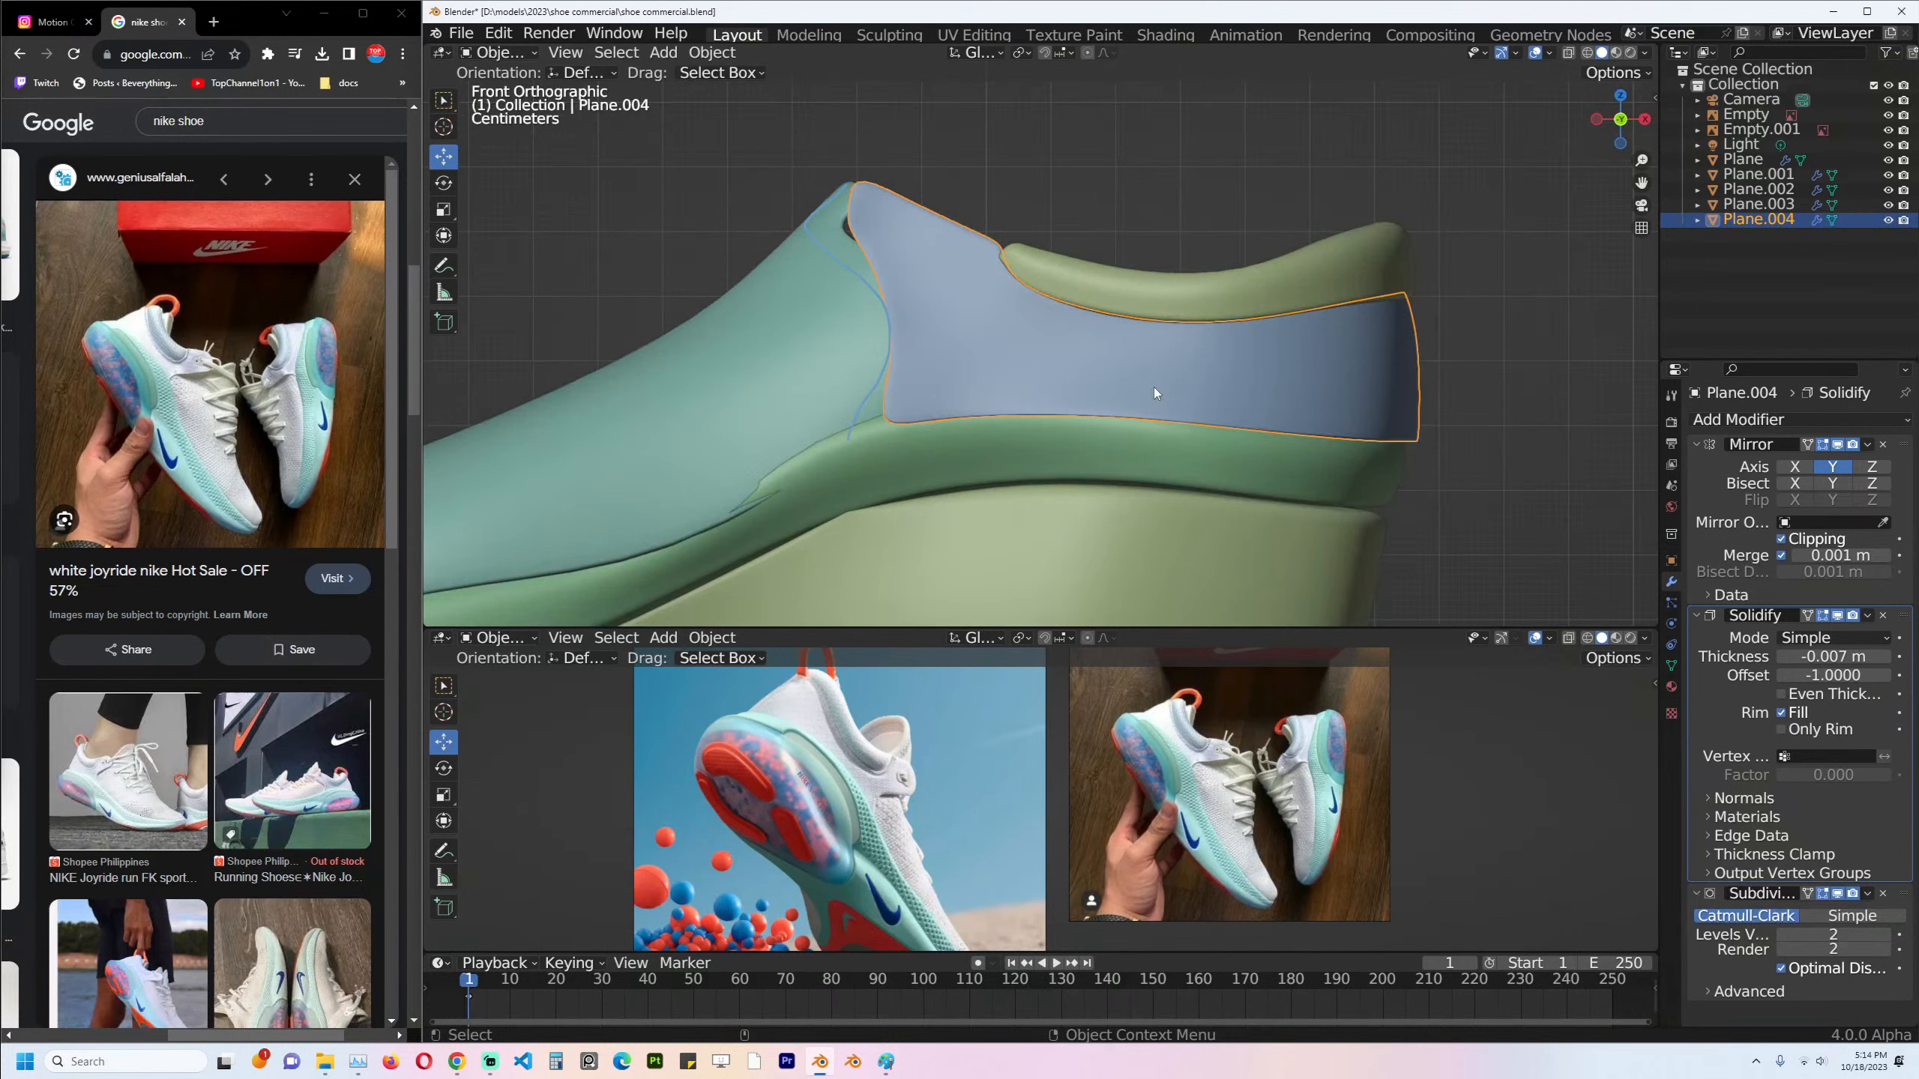
pyautogui.press('Tab')
pyautogui.moveTo(1154, 393); pyautogui.dragTo(1144, 404, button='middle')
pyautogui.hotkey('ctrl', 'r')
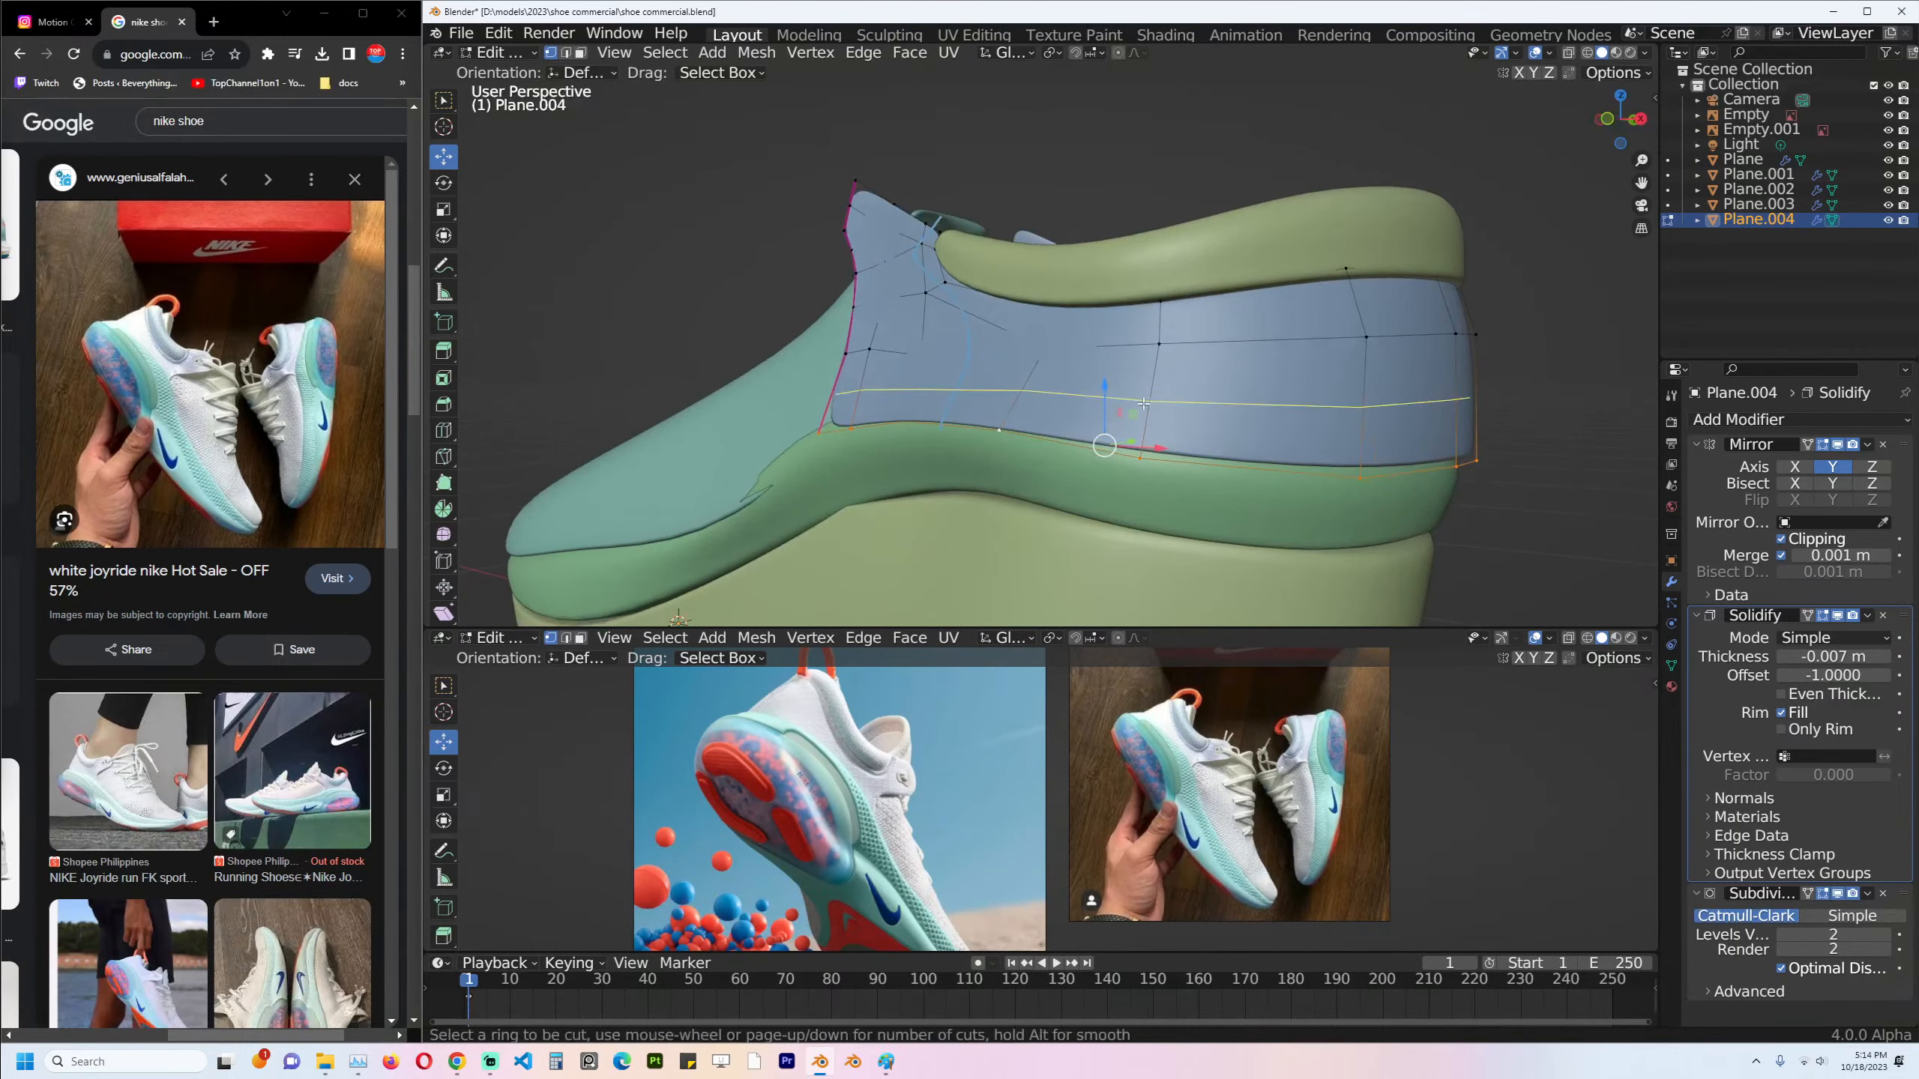
pyautogui.click(1144, 404)
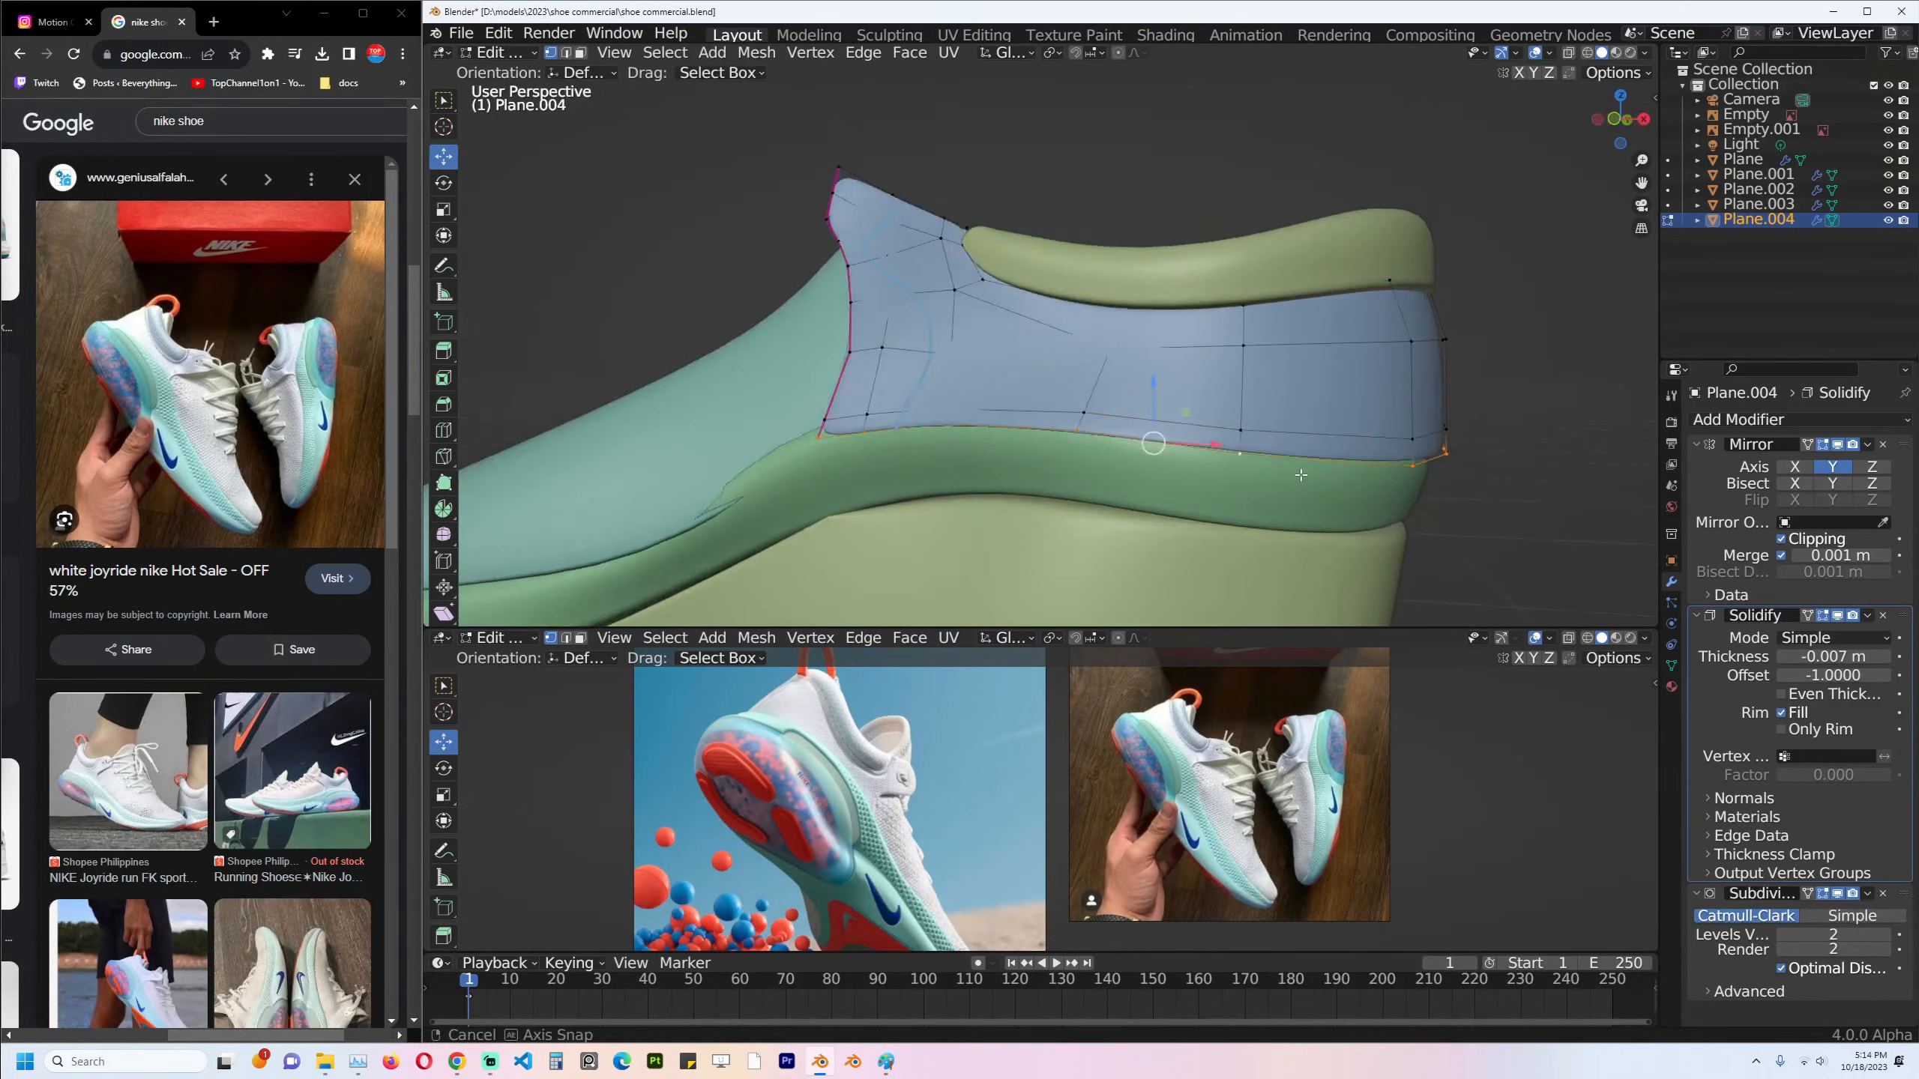
pyautogui.click(1349, 459)
pyautogui.press('Tab')
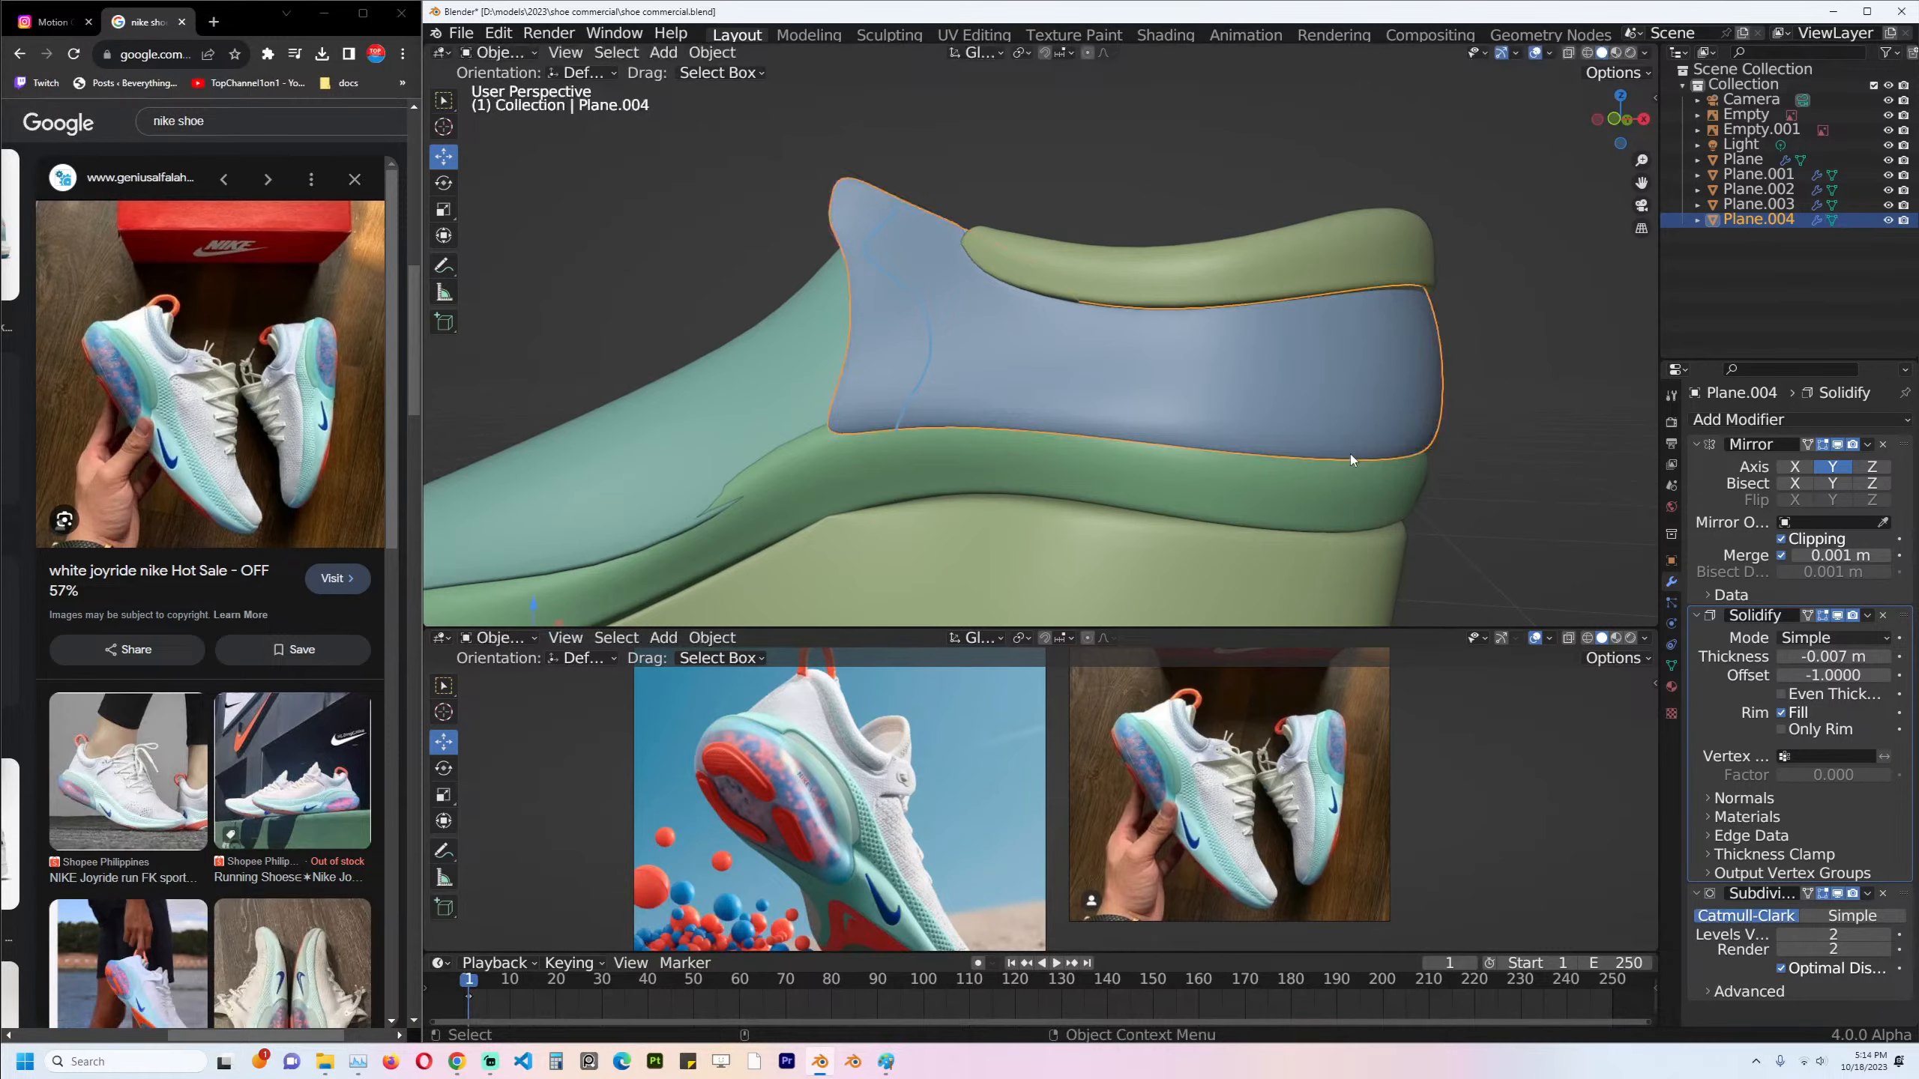
pyautogui.moveTo(1351, 456); pyautogui.dragTo(1178, 468, button='middle')
pyautogui.click(1252, 426)
pyautogui.press('Tab')
pyautogui.hotkey('alt', 'z')
pyautogui.hotkey('alt', 'z')
pyautogui.press('3')
pyautogui.keyDown('alt'); pyautogui.click(928, 320); pyautogui.keyUp('alt')
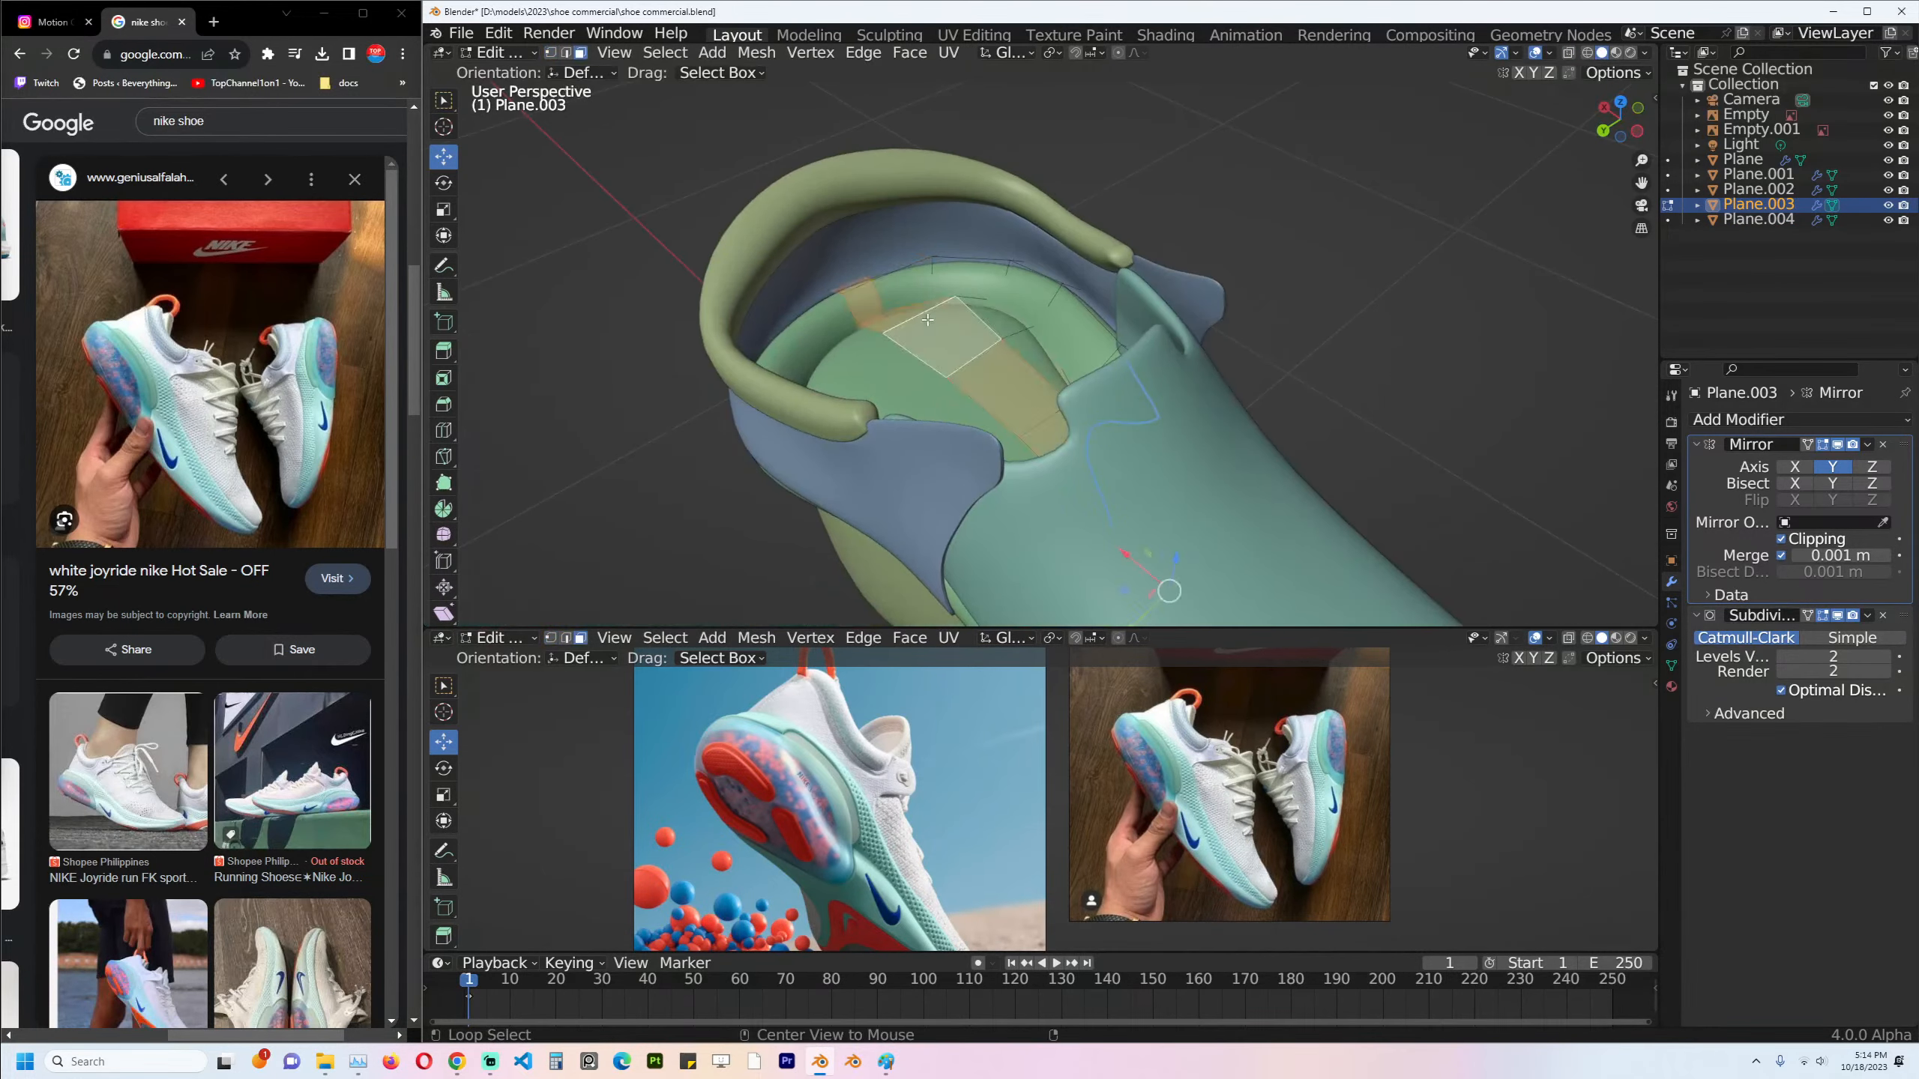
pyautogui.press('Tab')
pyautogui.moveTo(950, 376); pyautogui.dragTo(1217, 337, button='middle')
pyautogui.click(1217, 338)
pyautogui.press('Tab')
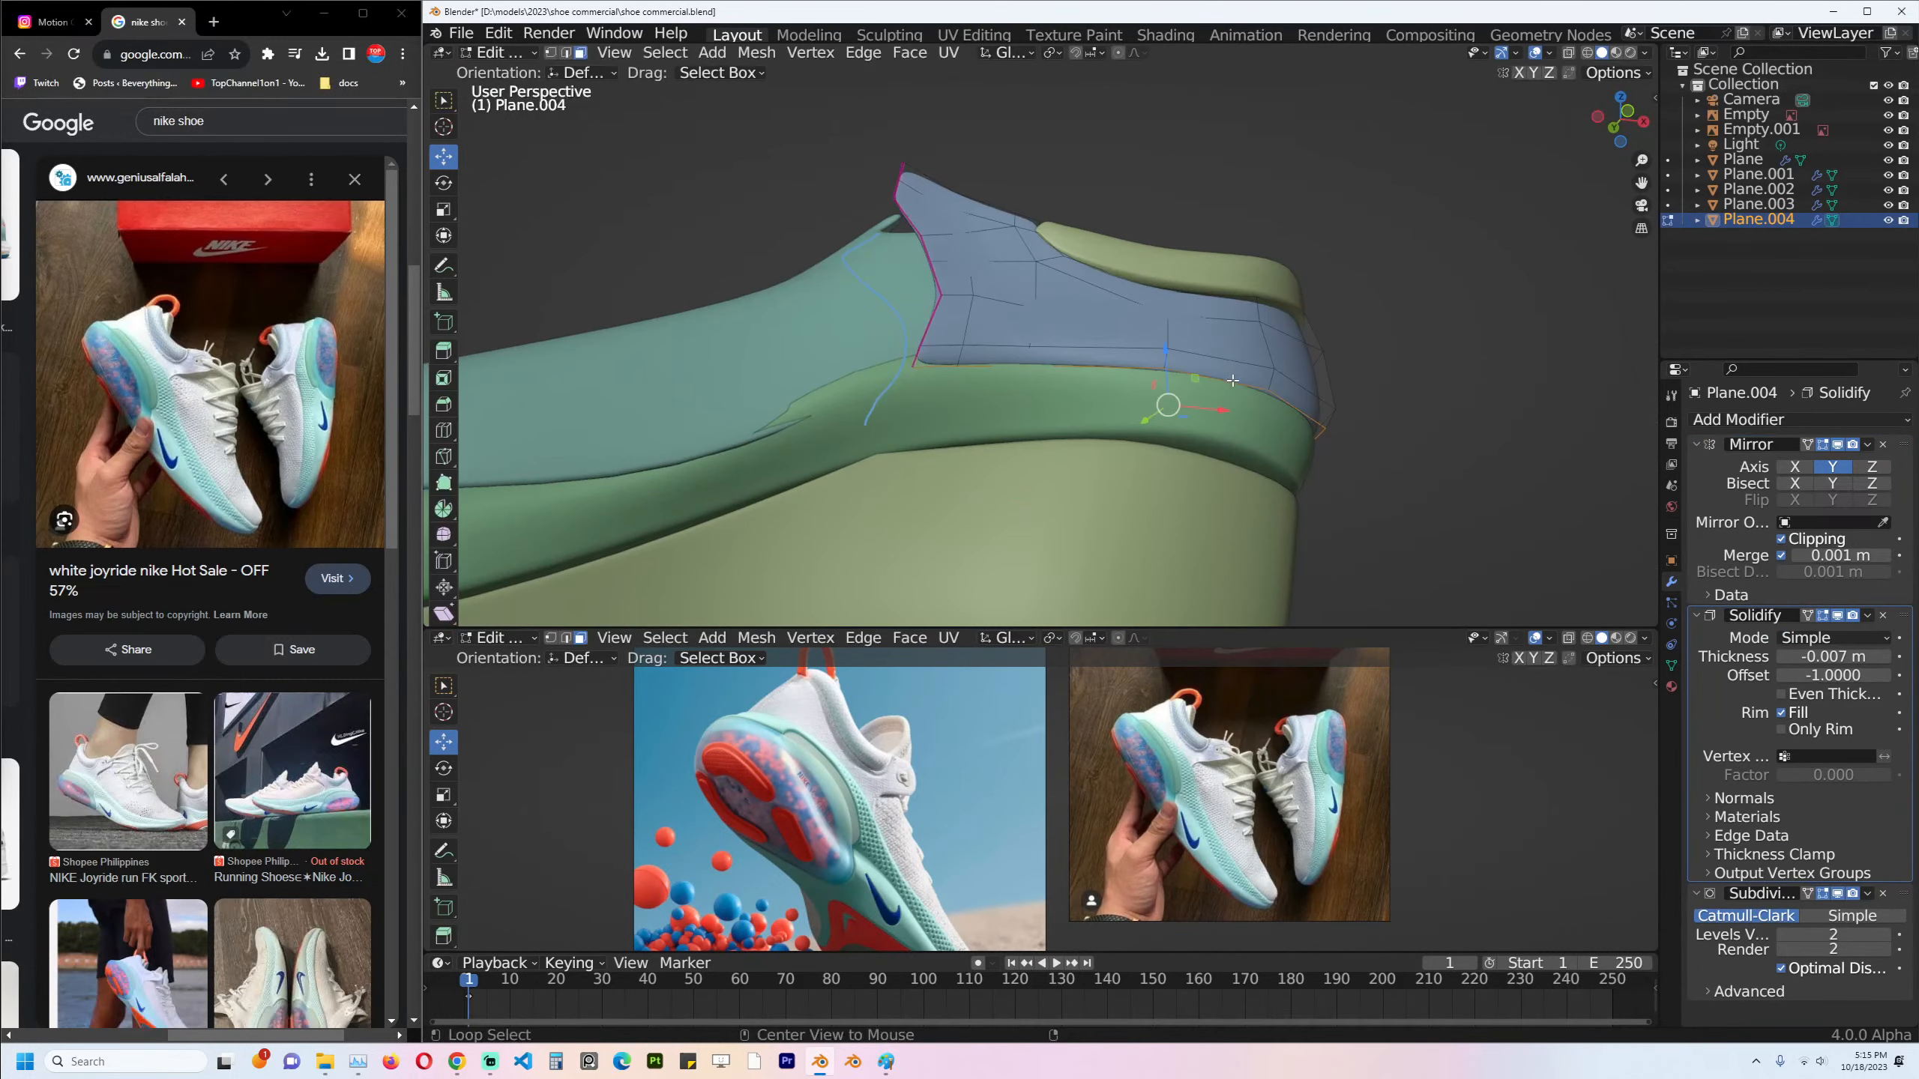
pyautogui.press('Tab')
# Isolate the midsole, delete the recessed inner faces and inner rim on its top side, and bring the other shoe parts back into view.
pyautogui.click(1255, 434)
pyautogui.press('KP_Divide')
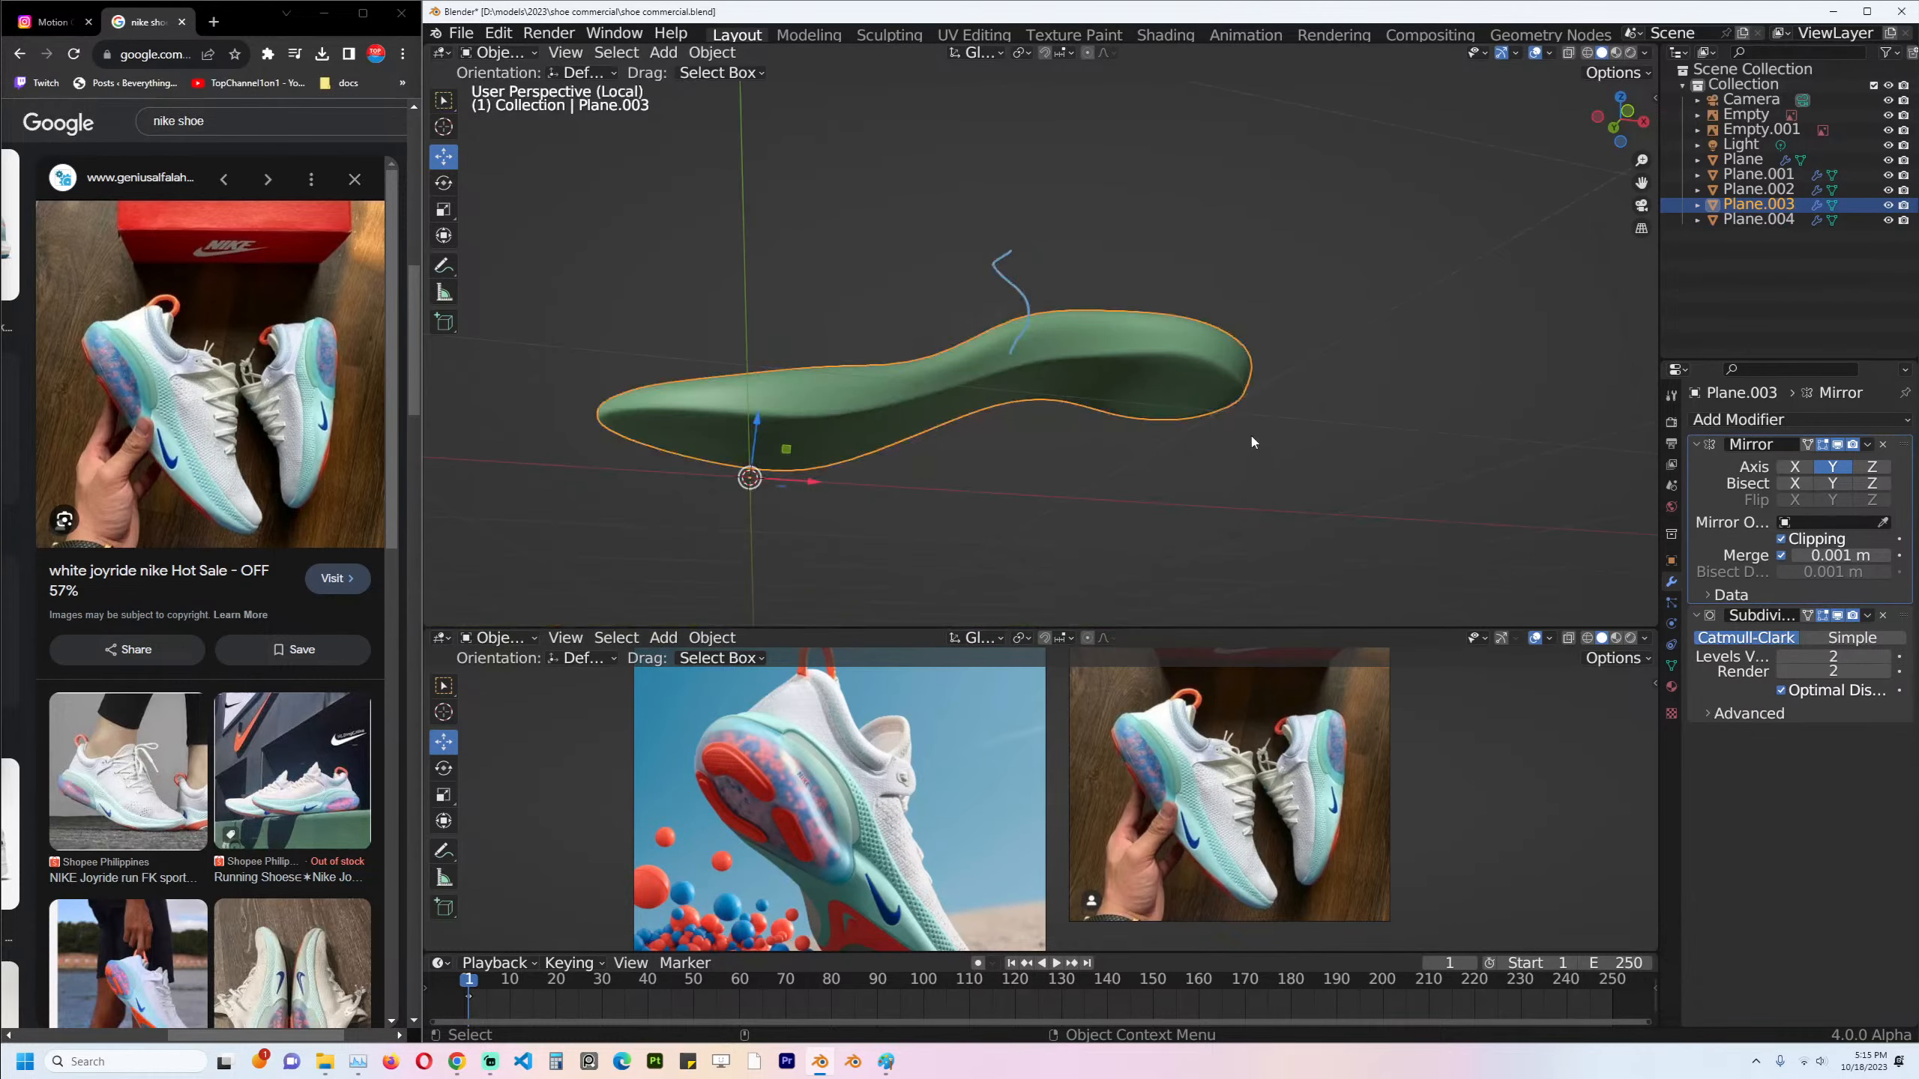
pyautogui.moveTo(1250, 435); pyautogui.dragTo(1167, 426, button='middle')
pyautogui.press('Tab')
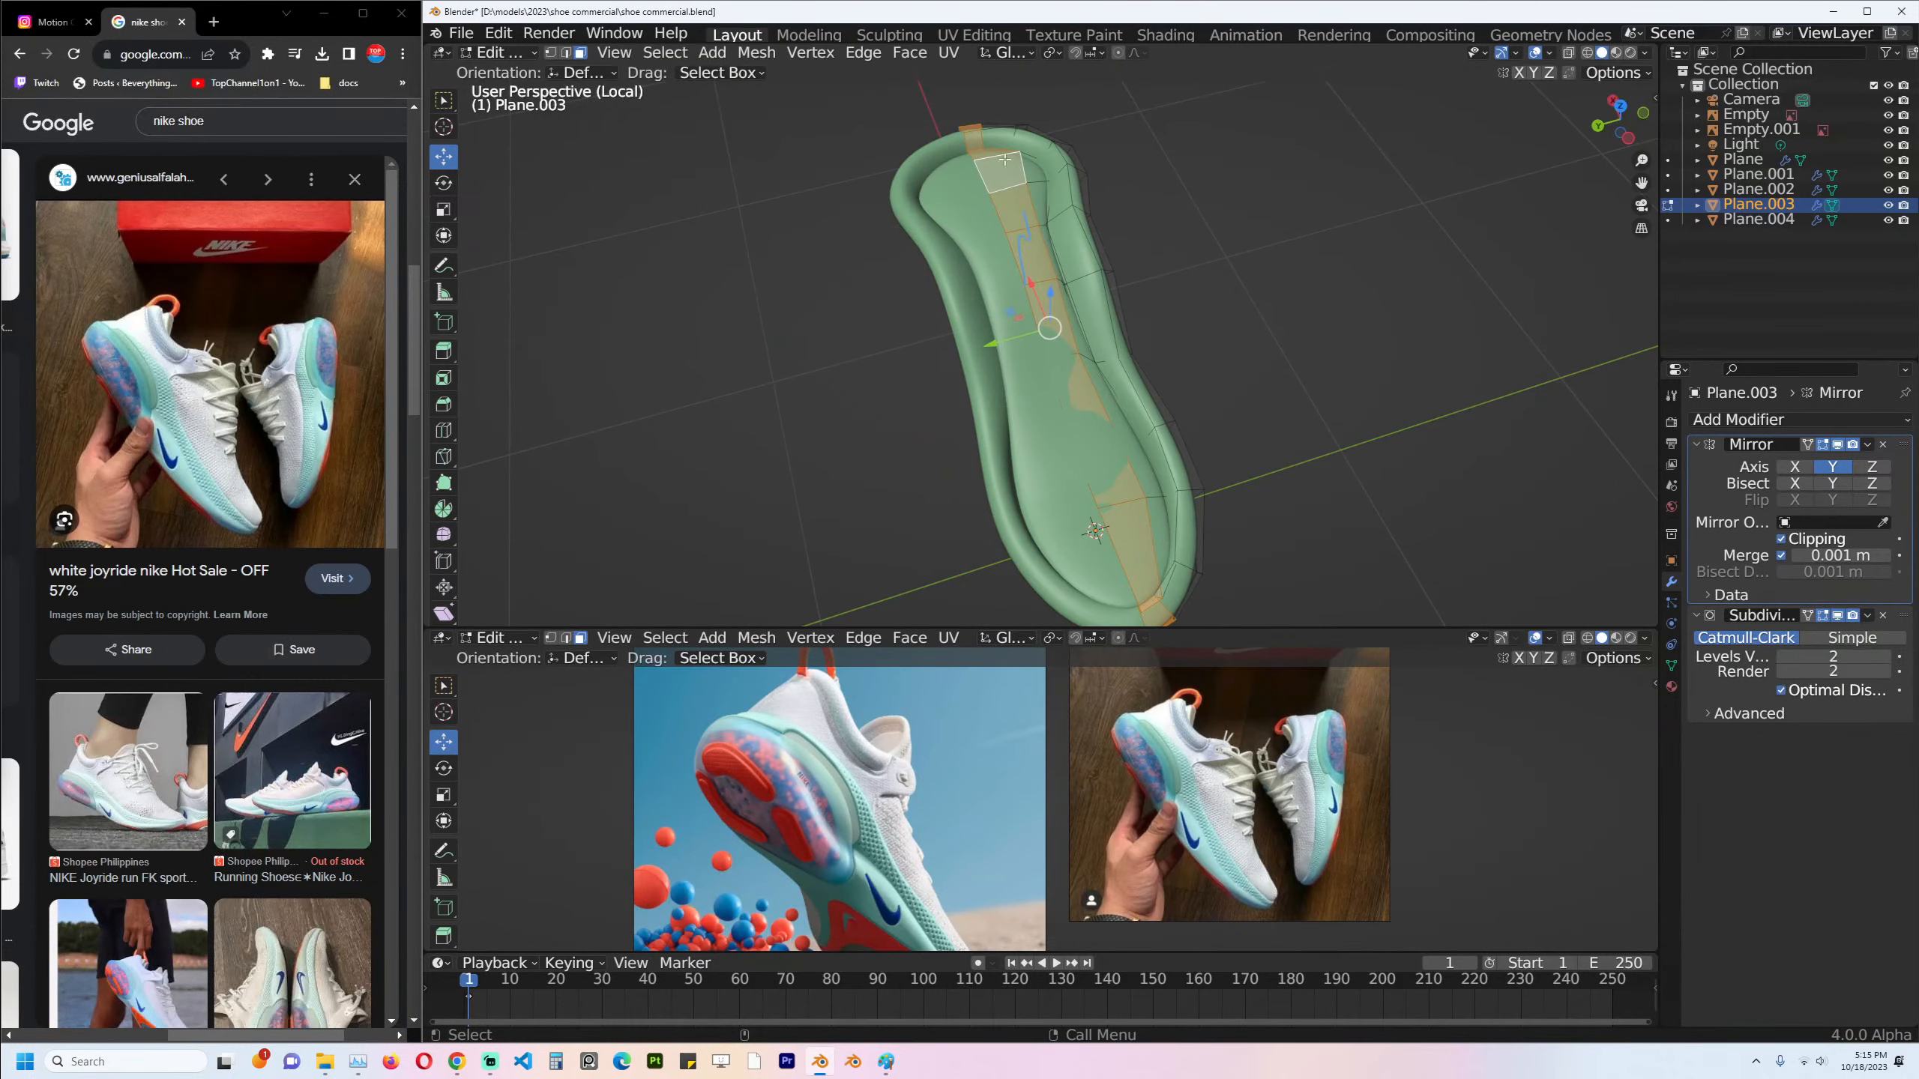
pyautogui.click(992, 141)
pyautogui.keyDown('ctrl'); pyautogui.click(1131, 554); pyautogui.keyUp('ctrl')
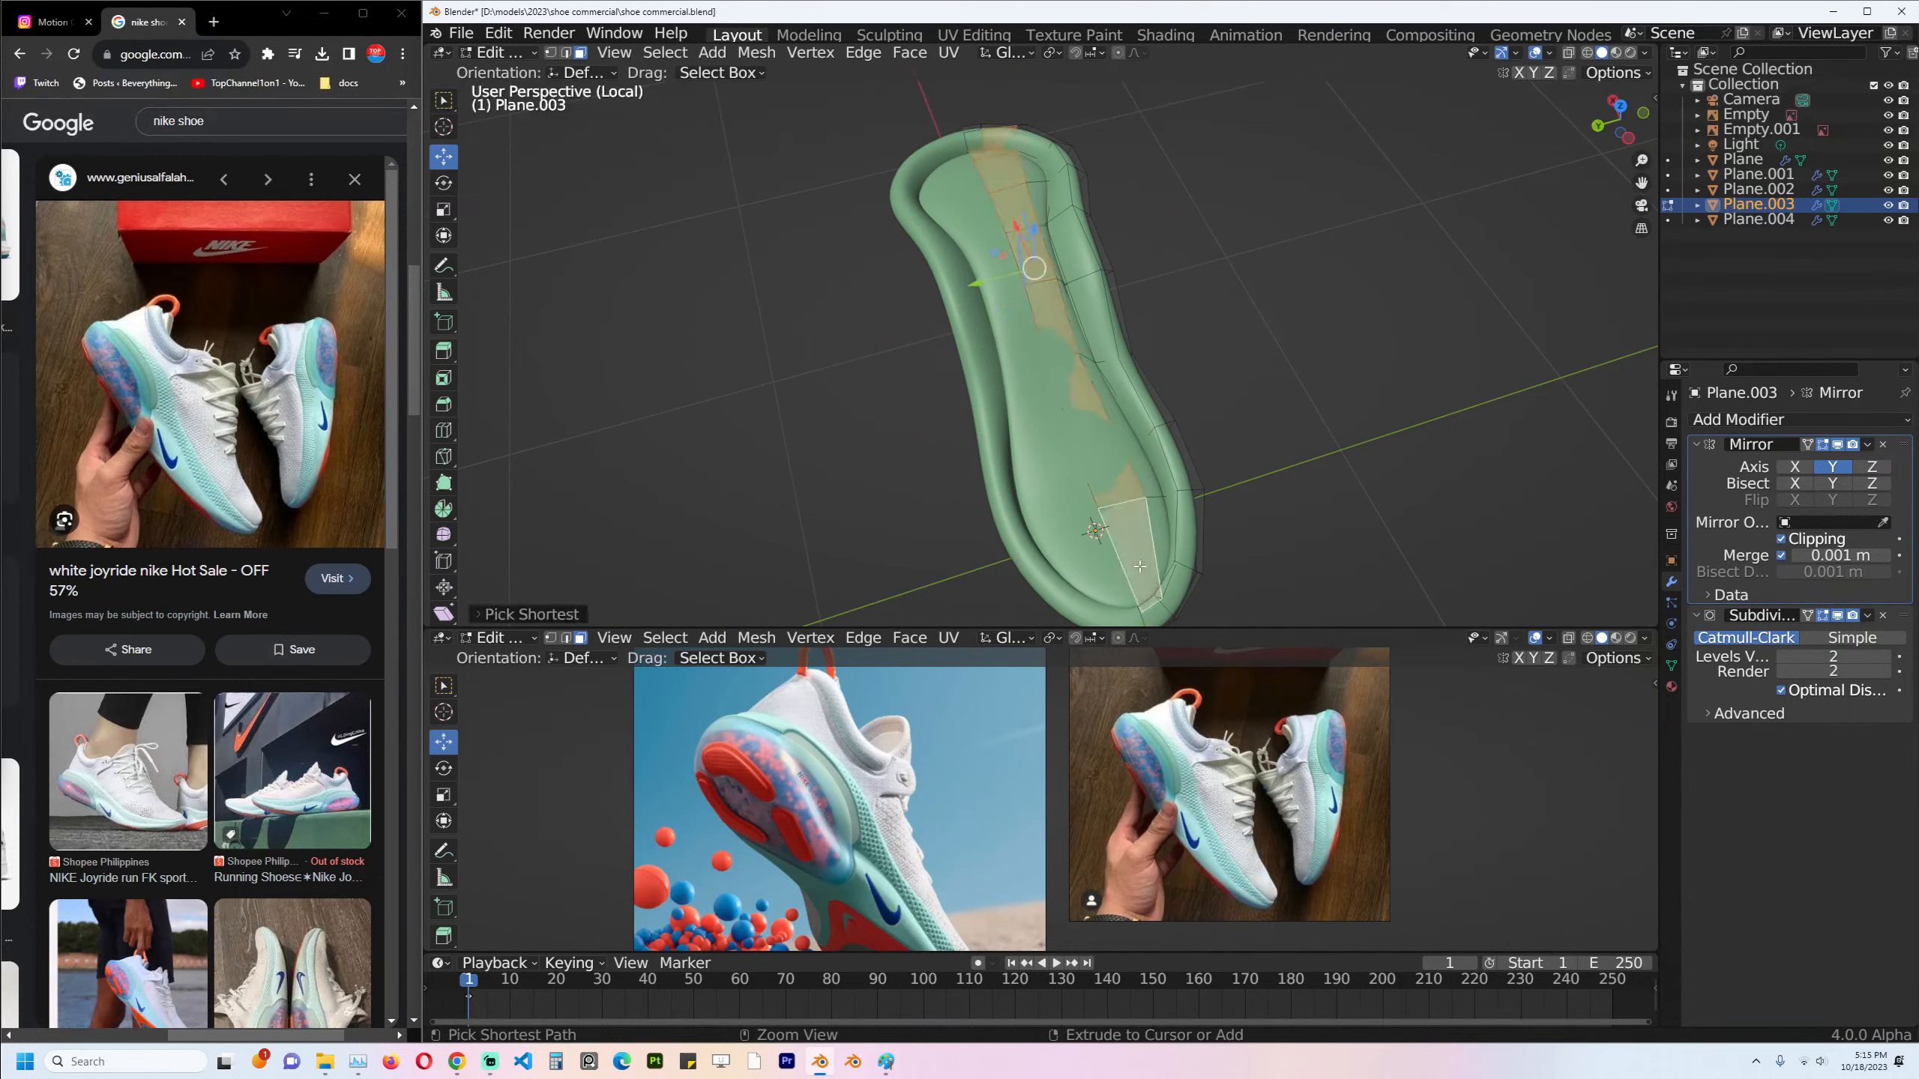
pyautogui.click(982, 154)
pyautogui.keyDown('ctrl'); pyautogui.click(1130, 554); pyautogui.keyUp('ctrl')
pyautogui.press('ctrl+KP_Add')
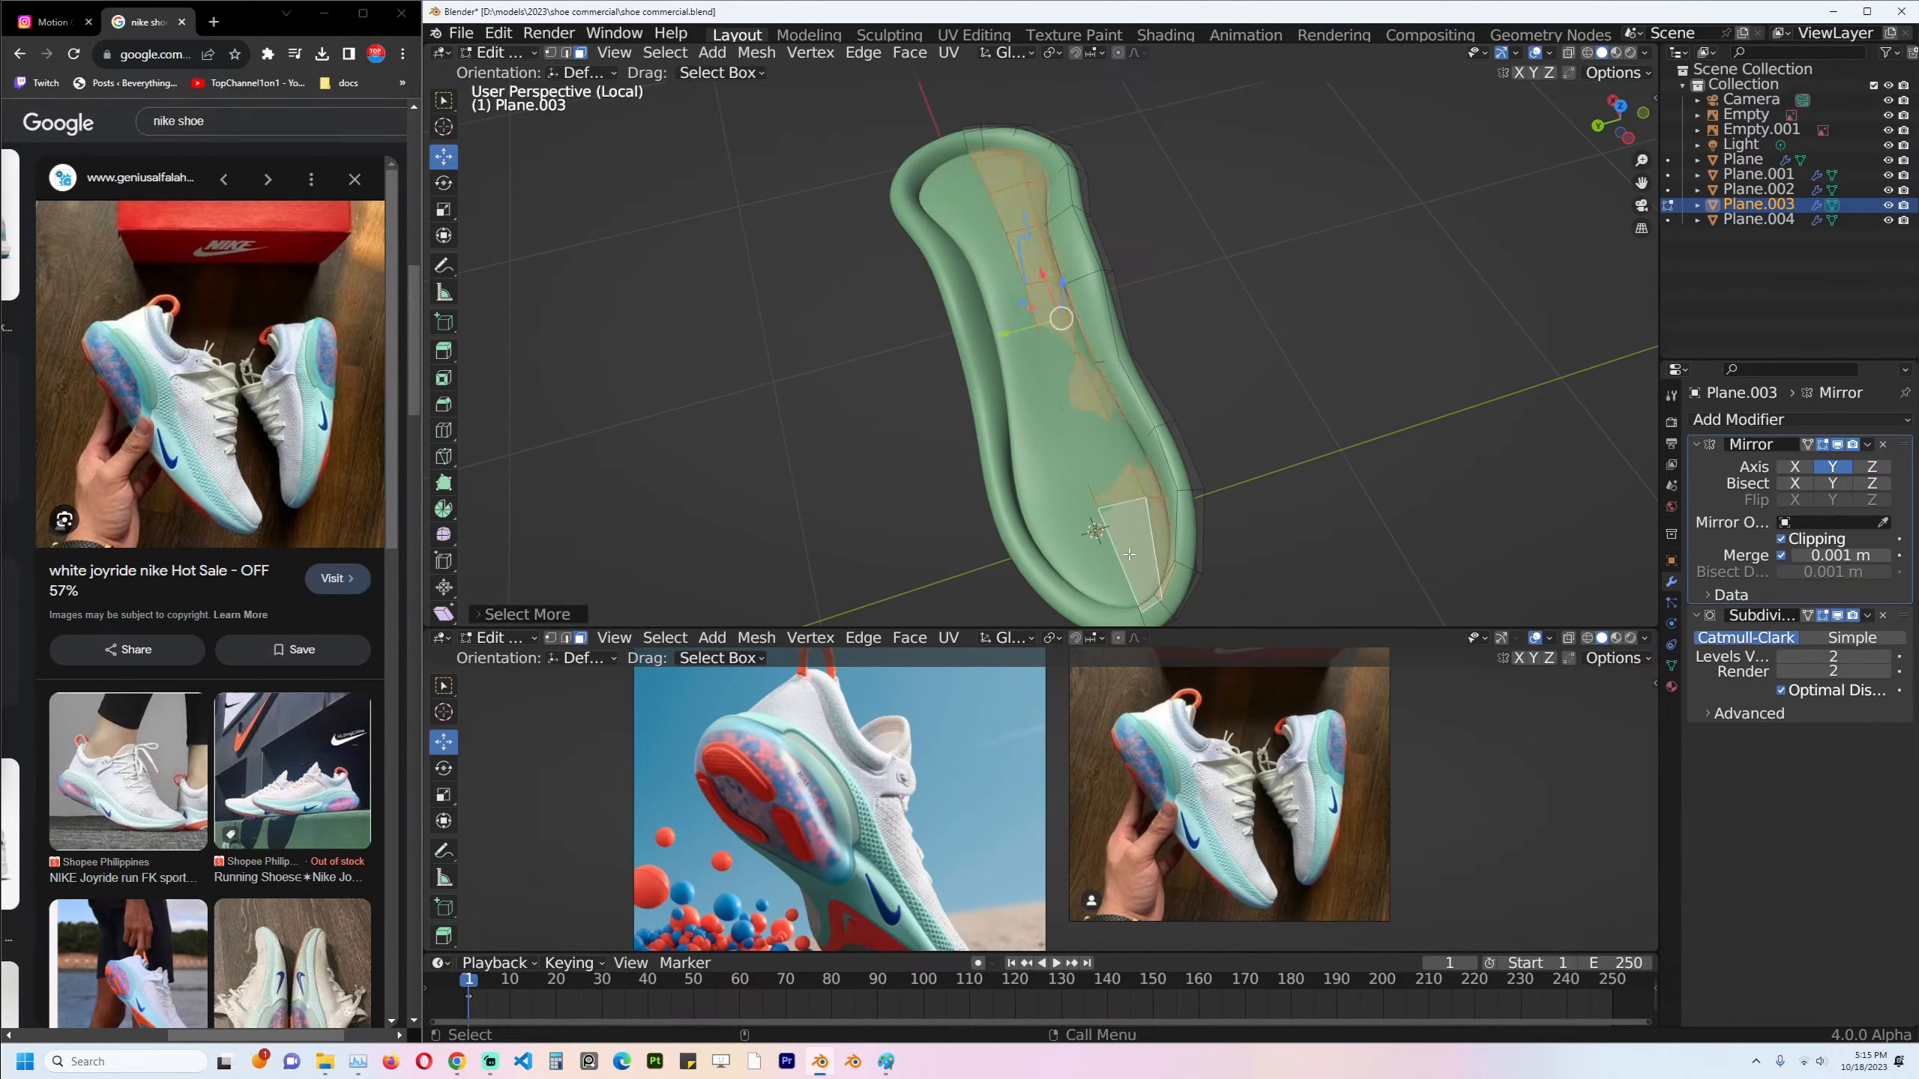
pyautogui.hotkey('alt', 'z')
pyautogui.hotkey('alt', 'z')
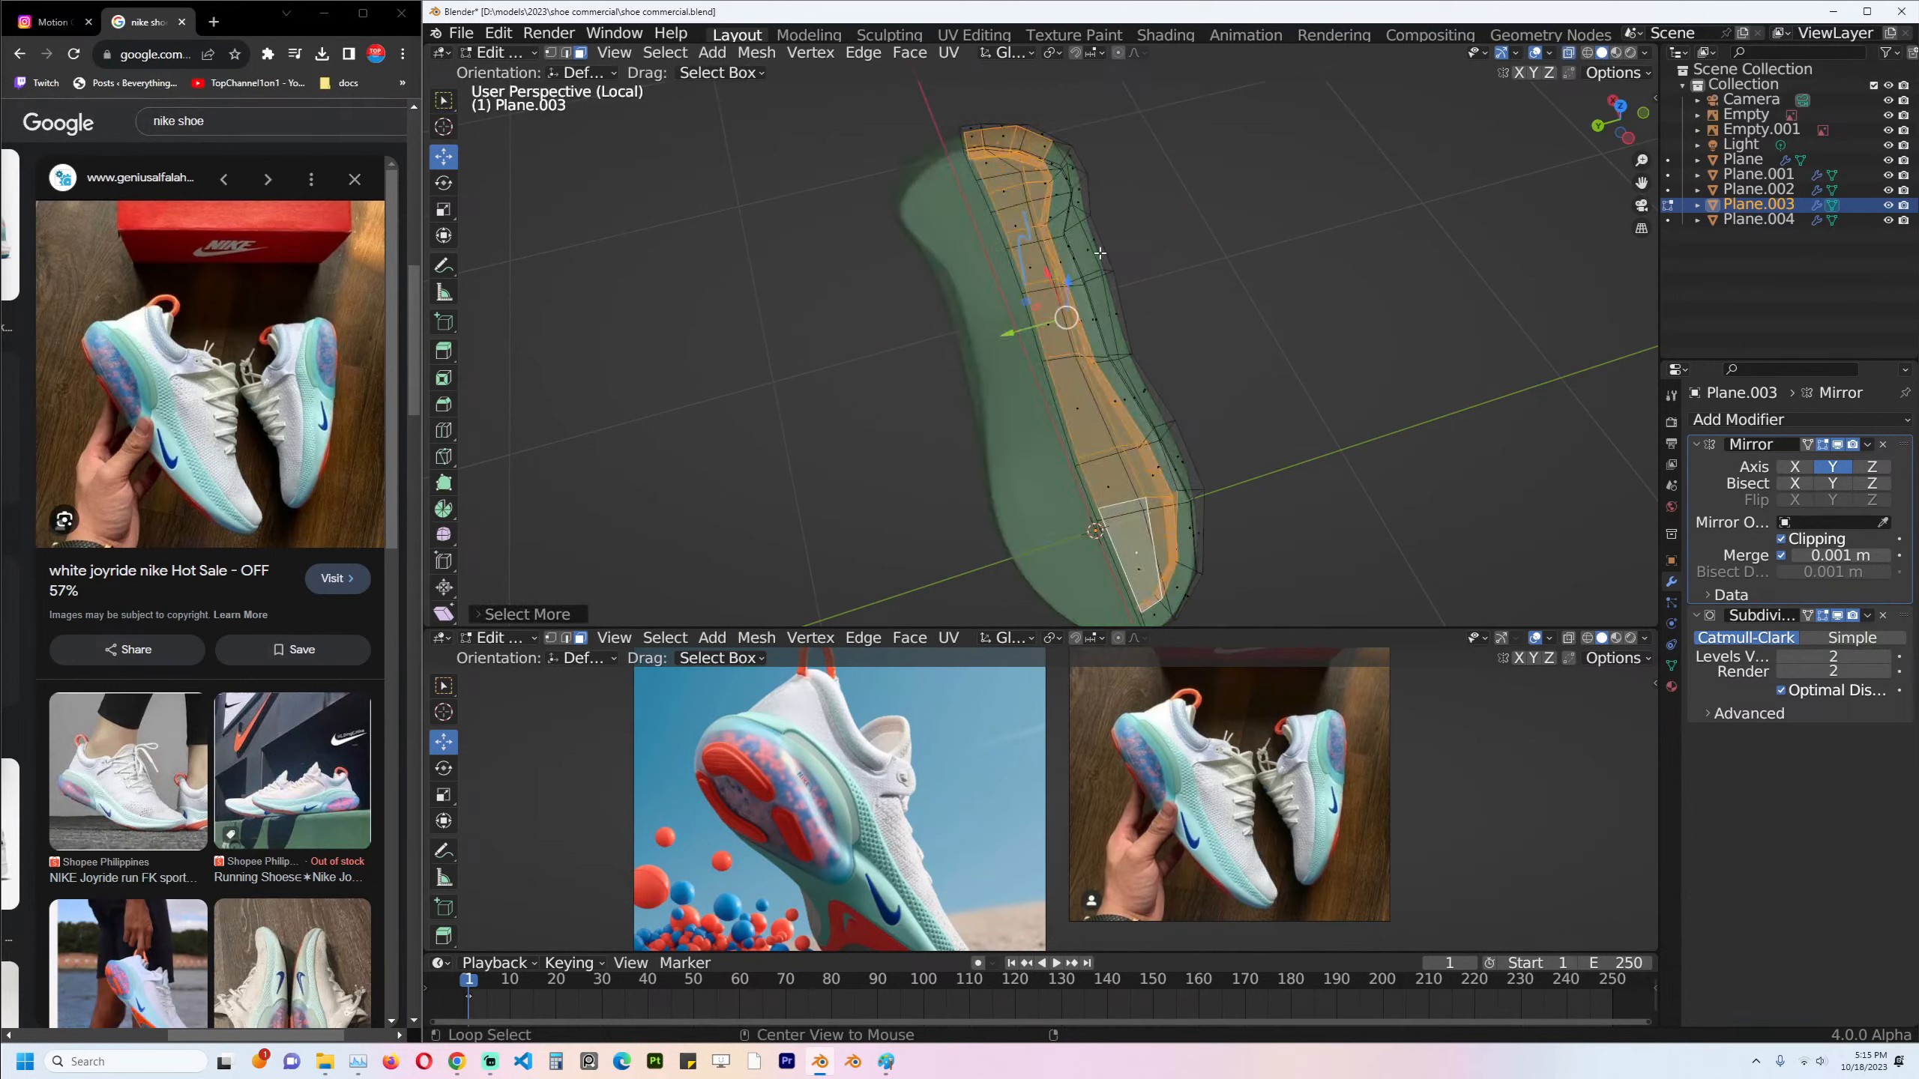
pyautogui.keyDown('alt'); pyautogui.keyDown('shift'); pyautogui.click(1067, 226); pyautogui.keyUp('shift'); pyautogui.keyUp('alt')
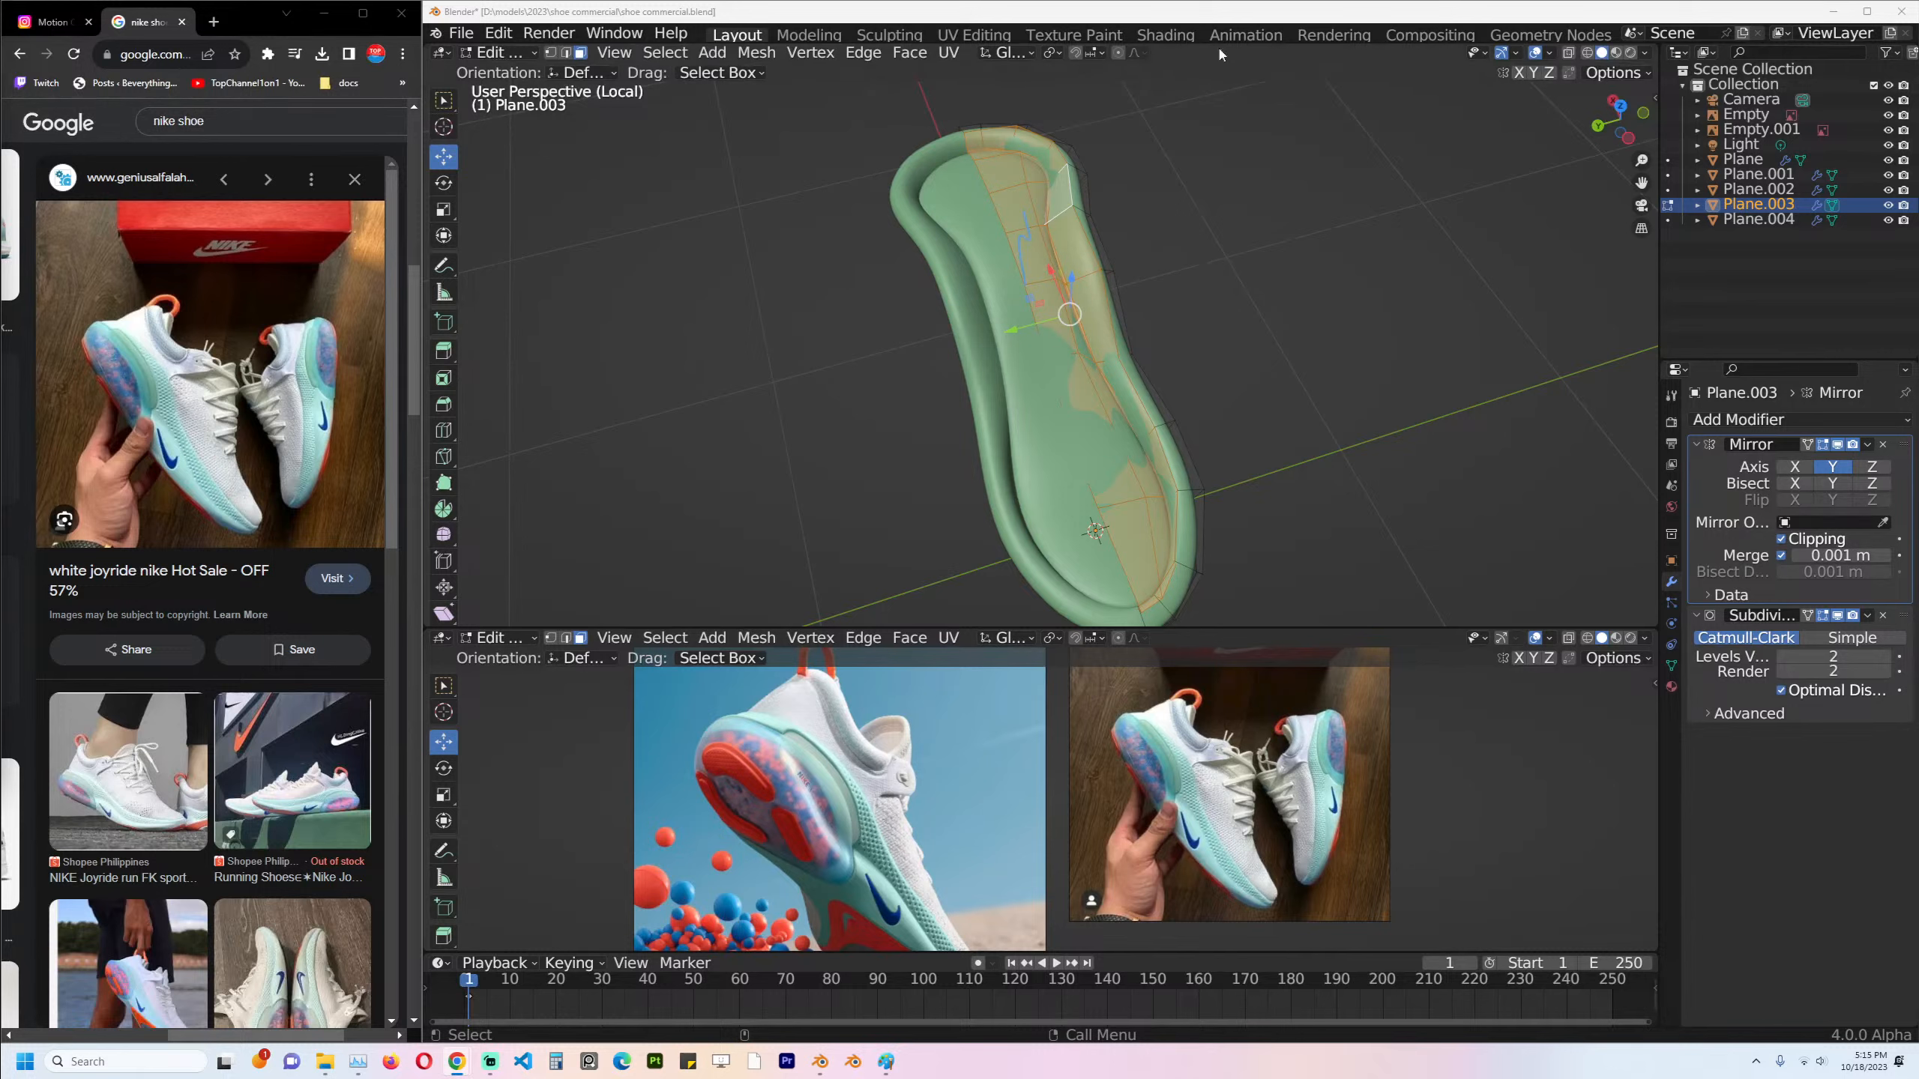
pyautogui.press('x')
pyautogui.click(1178, 142)
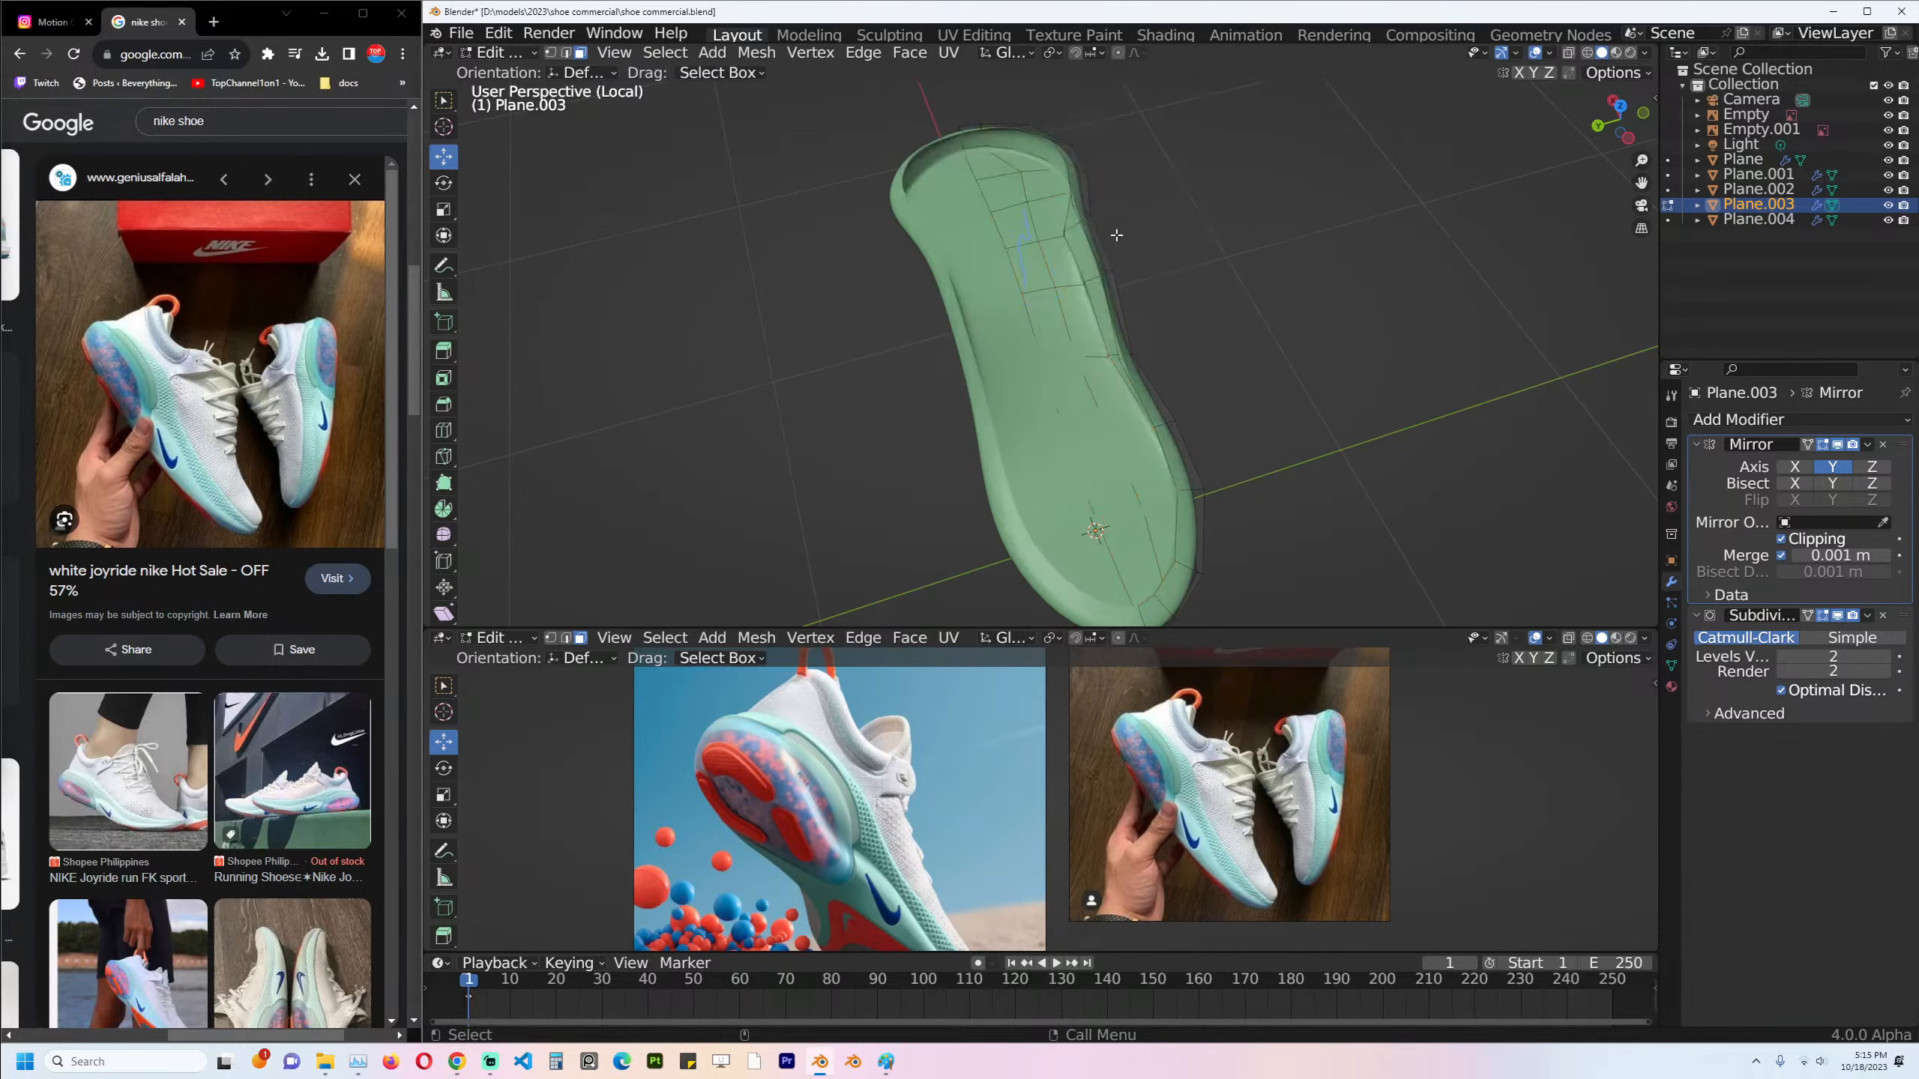
pyautogui.press('Tab')
pyautogui.press('/')
# Delete the face loop running around the midsole's upper rim.
pyautogui.scroll(-2, 1136, 296)
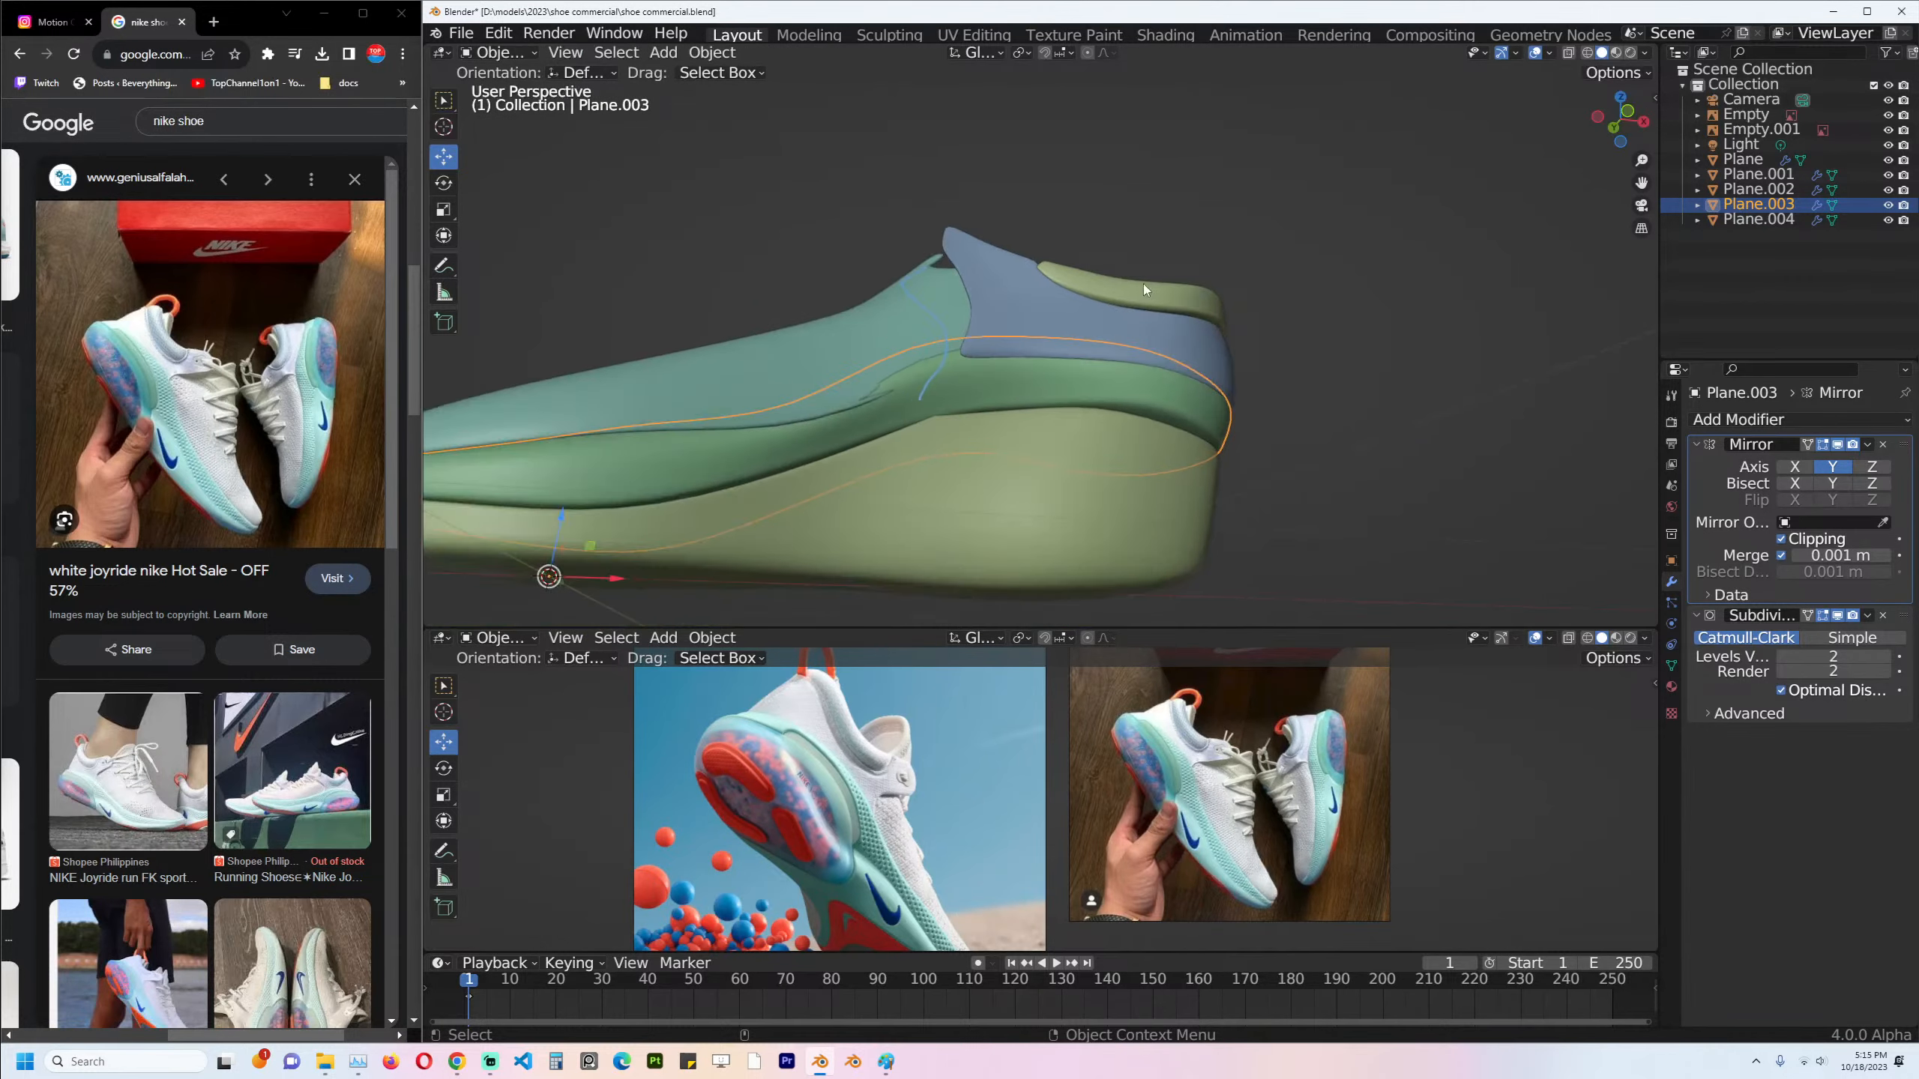
pyautogui.scroll(-2, 1110, 360)
pyautogui.press('KP_1')
pyautogui.press('Tab')
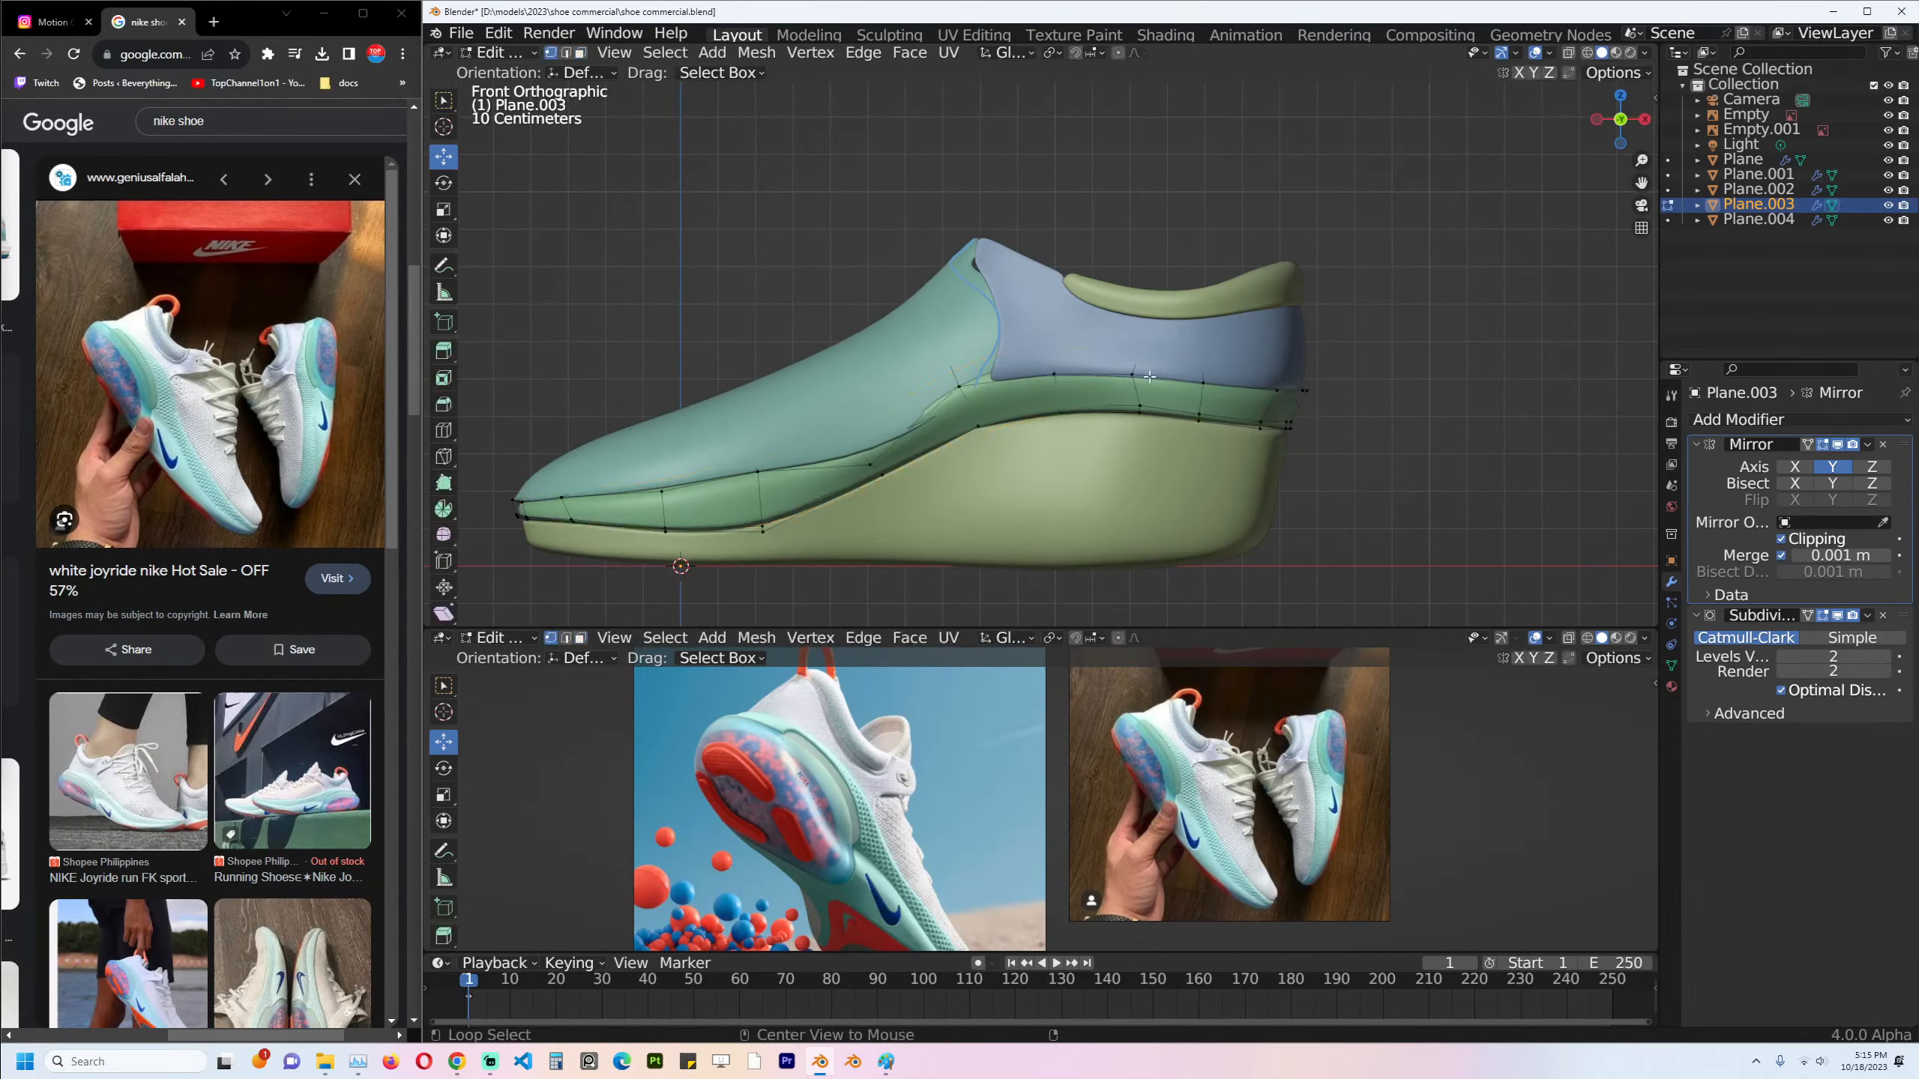
pyautogui.hotkey('alt', 'z')
pyautogui.press('3')
pyautogui.keyDown('alt'); pyautogui.click(1149, 375); pyautogui.keyUp('alt')
pyautogui.press('x')
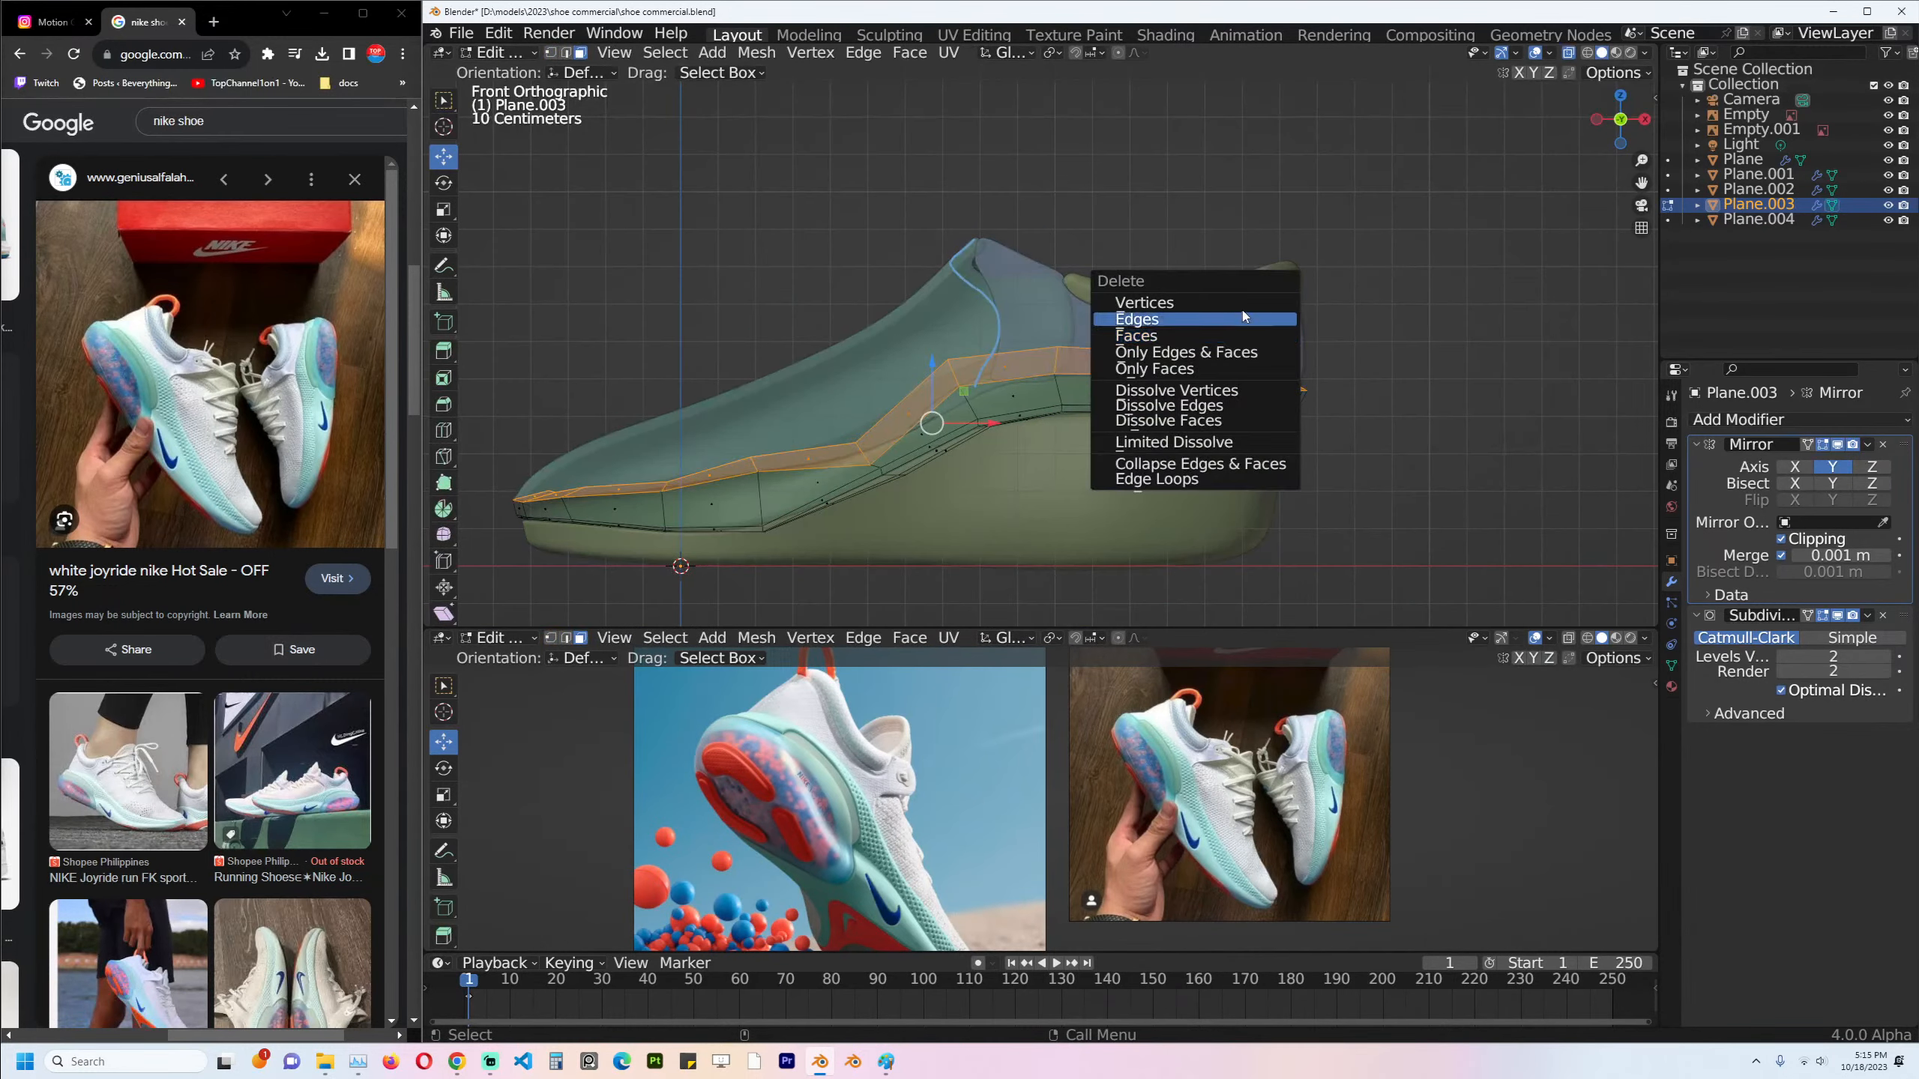
pyautogui.click(1239, 331)
pyautogui.press('Tab')
pyautogui.hotkey('alt', 'z')
pyautogui.hotkey('ctrl', 'z')
pyautogui.hotkey('ctrl', 'z')
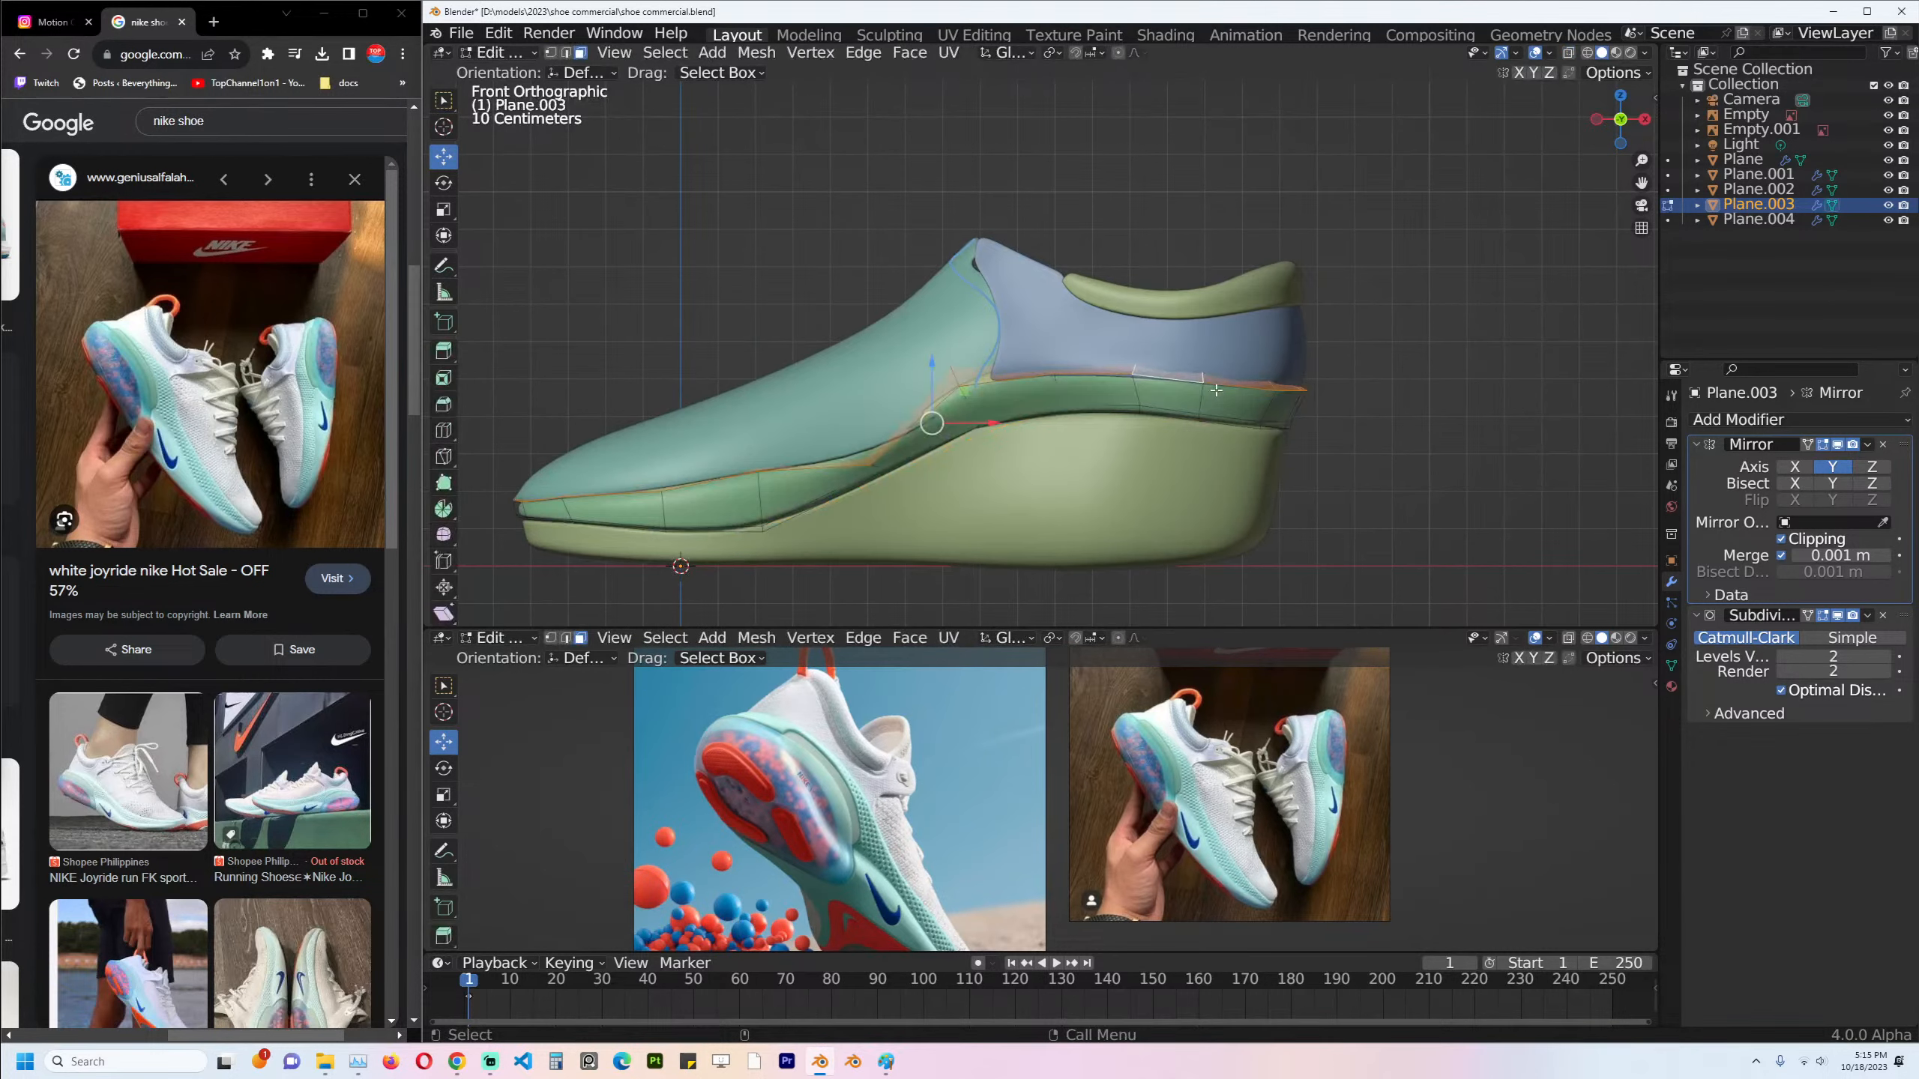
pyautogui.press('x')
pyautogui.click(1214, 399)
pyautogui.moveTo(1214, 399); pyautogui.dragTo(1311, 364, button='middle')
pyautogui.keyDown('alt'); pyautogui.click(1254, 377); pyautogui.keyUp('alt')
pyautogui.press('s')
pyautogui.rightClick(1303, 364)
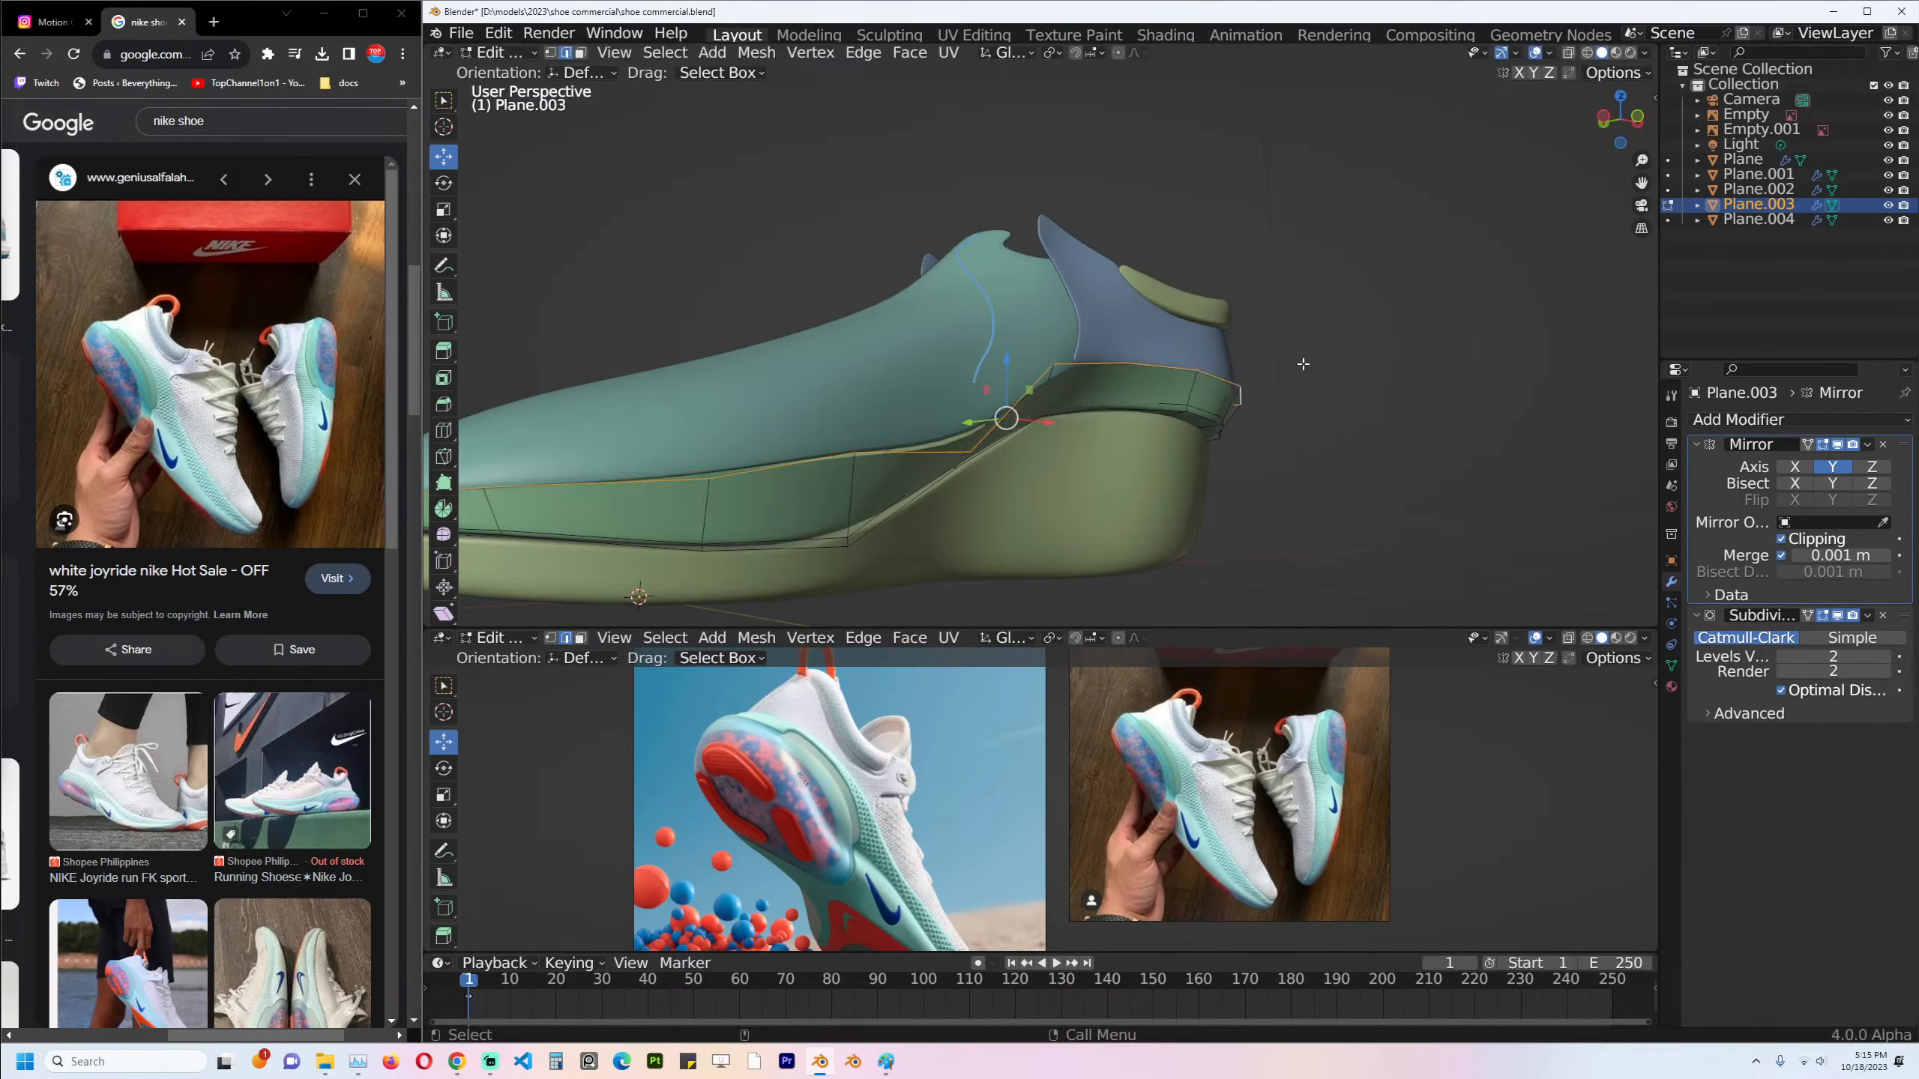
pyautogui.press('Tab')
pyautogui.press('Tab')
# Move the midfoot vertex on the midsole's upper edge slightly inward along Y, and save the file.
pyautogui.press('1')
pyautogui.moveTo(1226, 338); pyautogui.dragTo(1276, 366, button='middle')
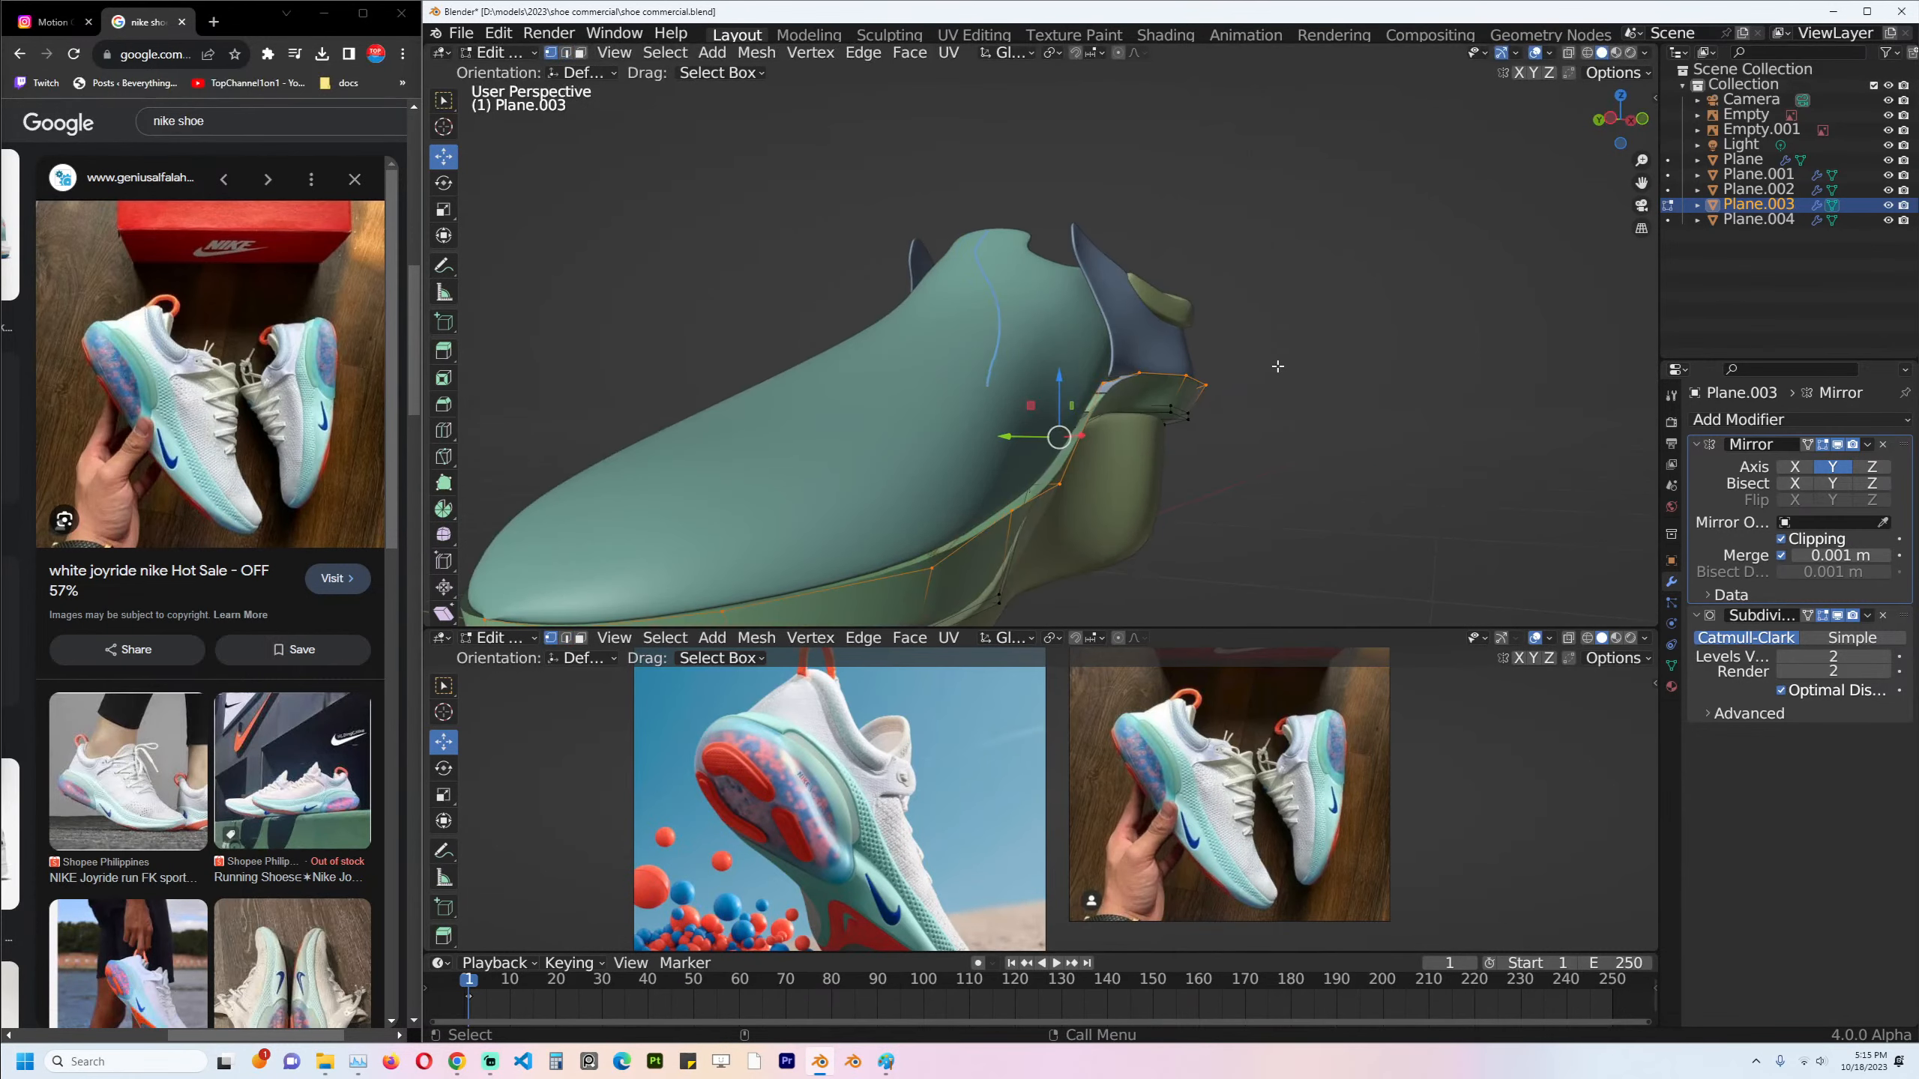
pyautogui.click(1055, 486)
pyautogui.moveTo(1022, 478); pyautogui.dragTo(998, 478)
pyautogui.keyDown('alt'); pyautogui.moveTo(969, 472); pyautogui.dragTo(993, 468, button='middle'); pyautogui.keyUp('alt')
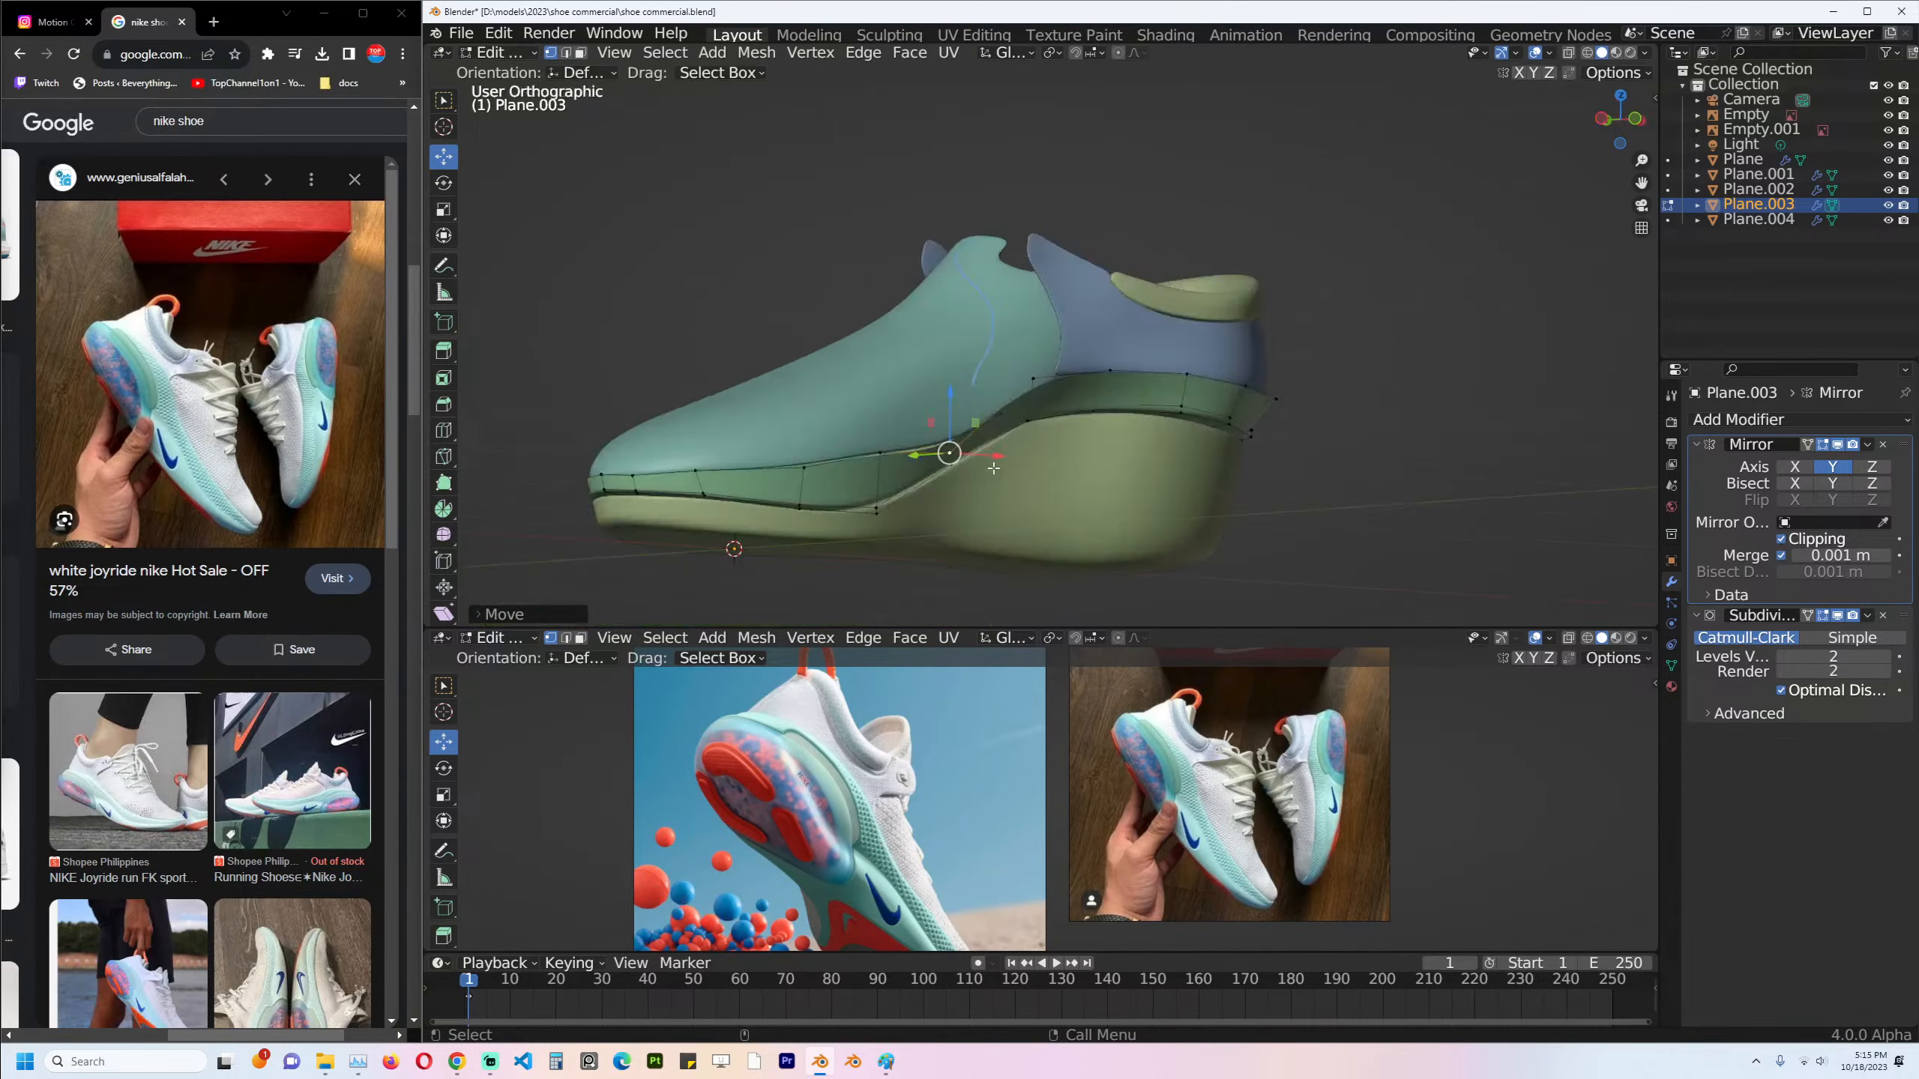
pyautogui.press('Tab')
pyautogui.press('KP_3')
pyautogui.hotkey('ctrl', 's')
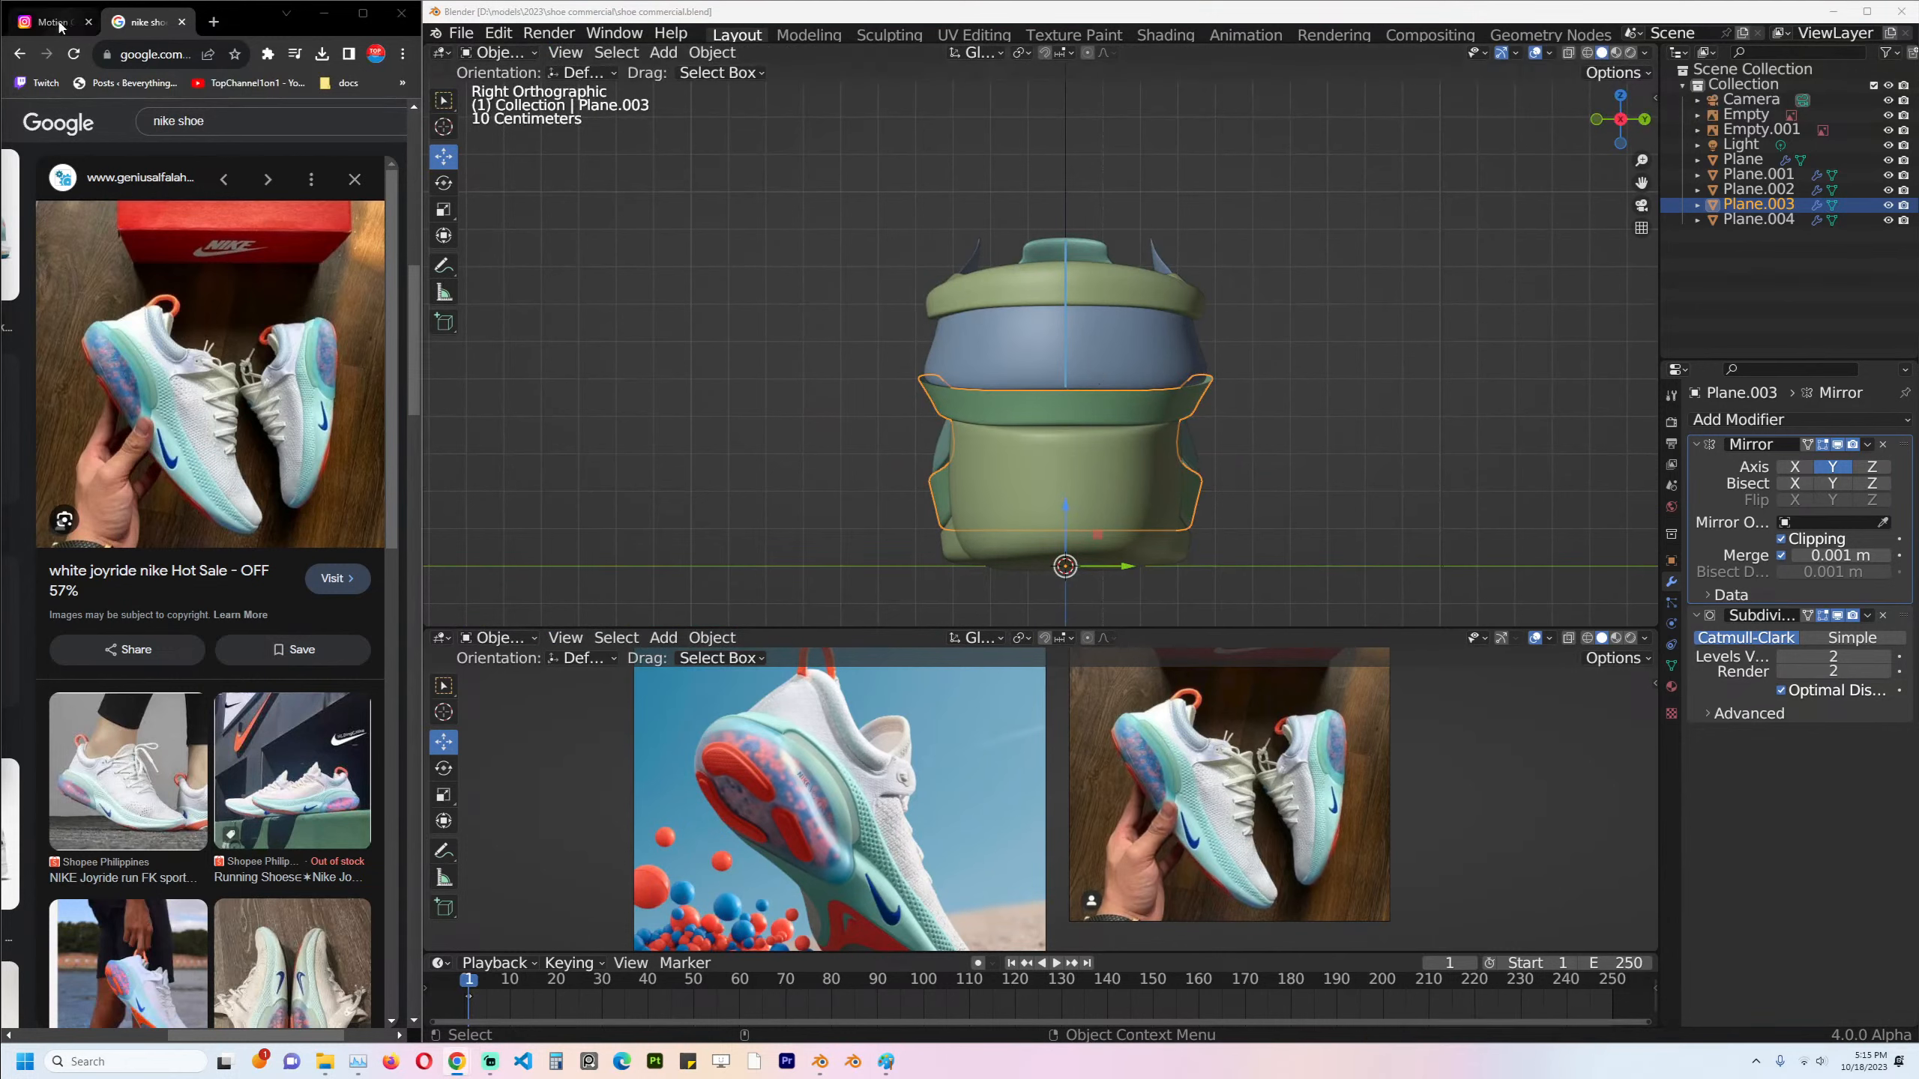
pyautogui.click(213, 25)
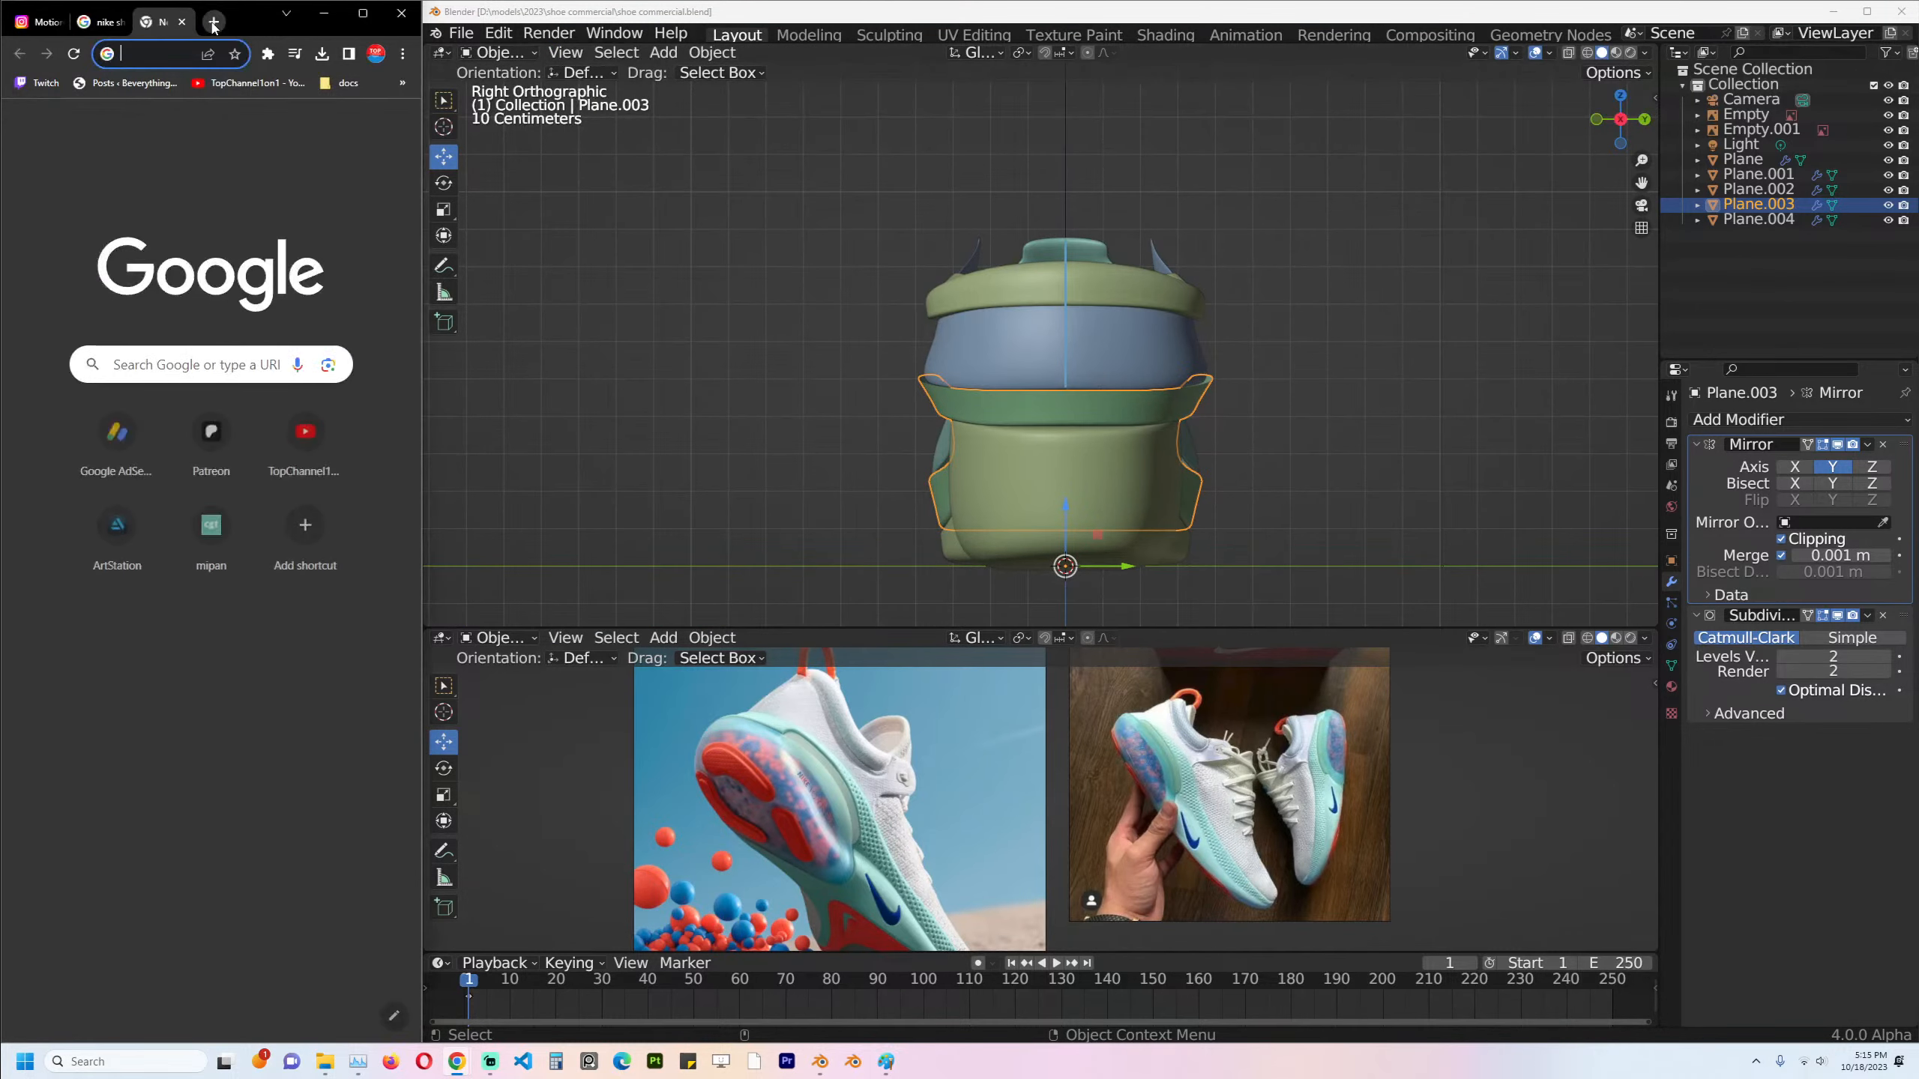
pyautogui.hotkey('ctrl', 'w')
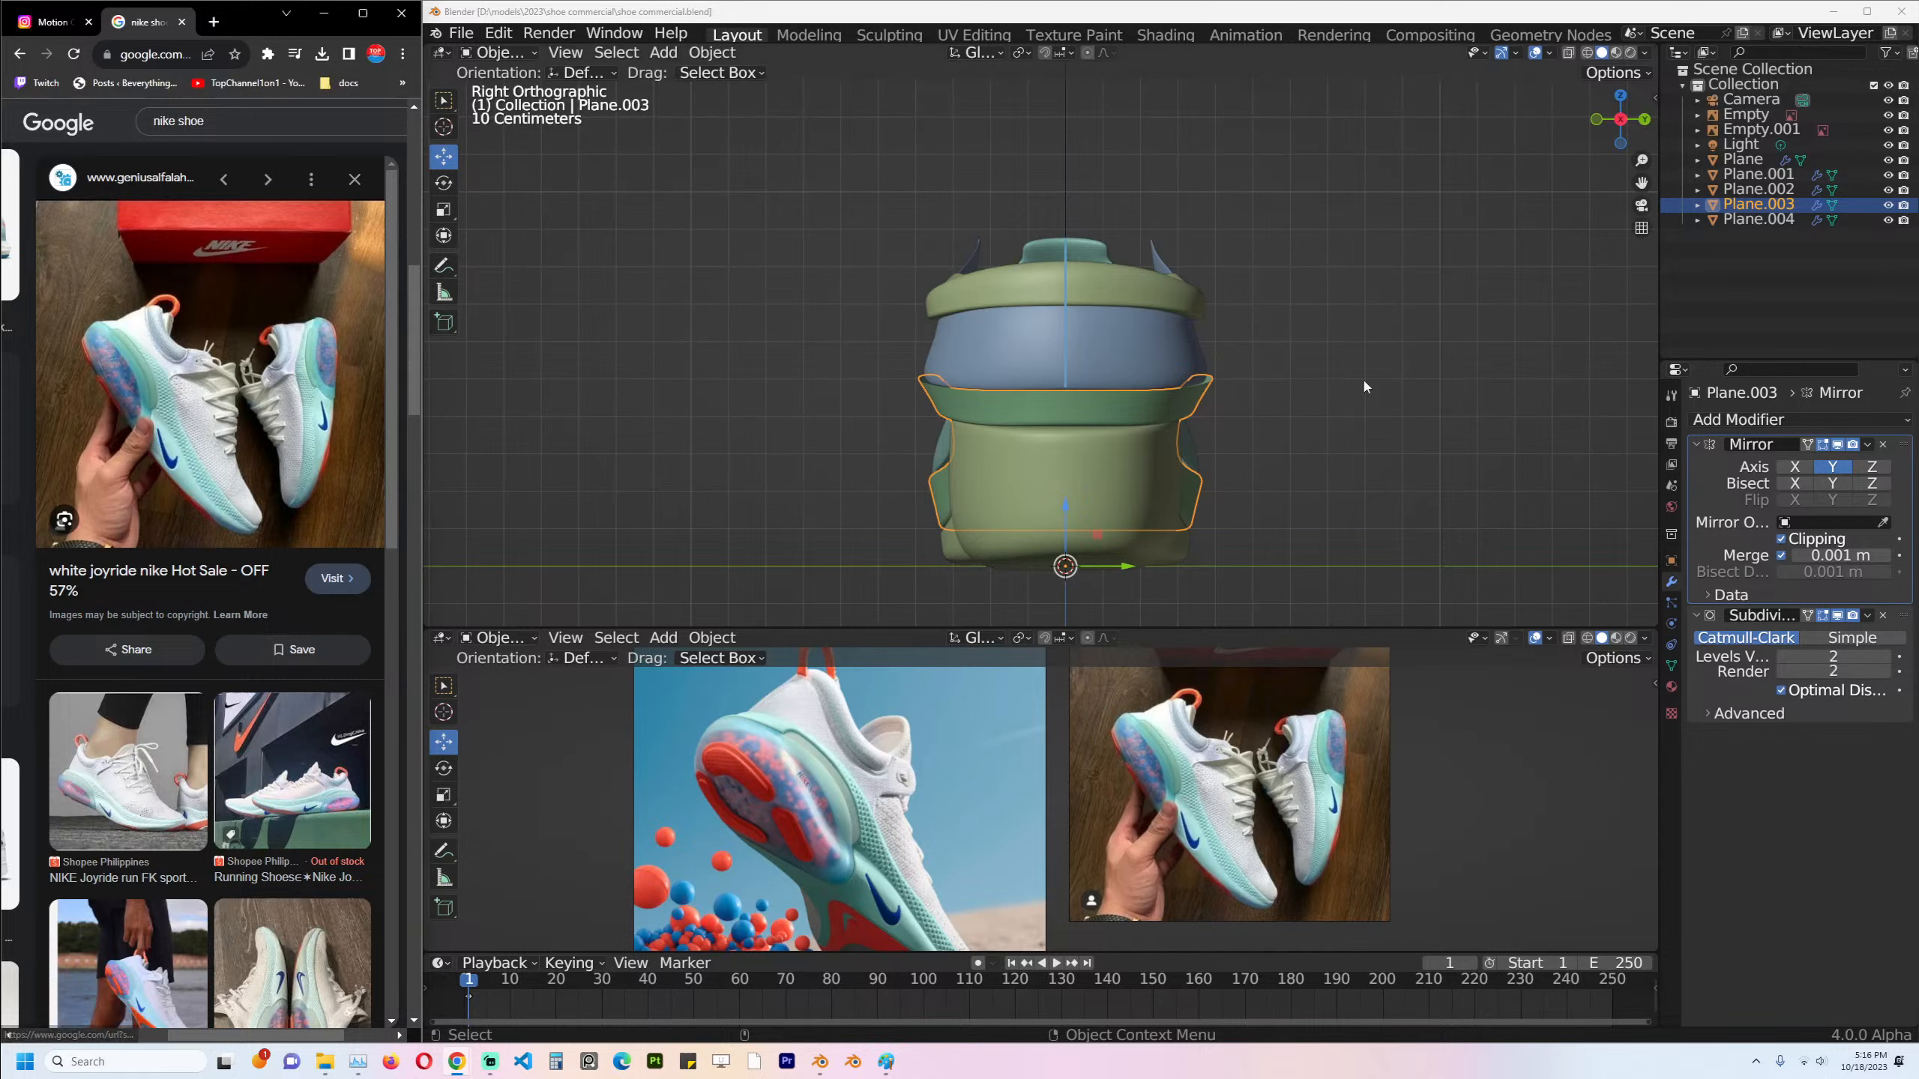
pyautogui.click(1103, 349)
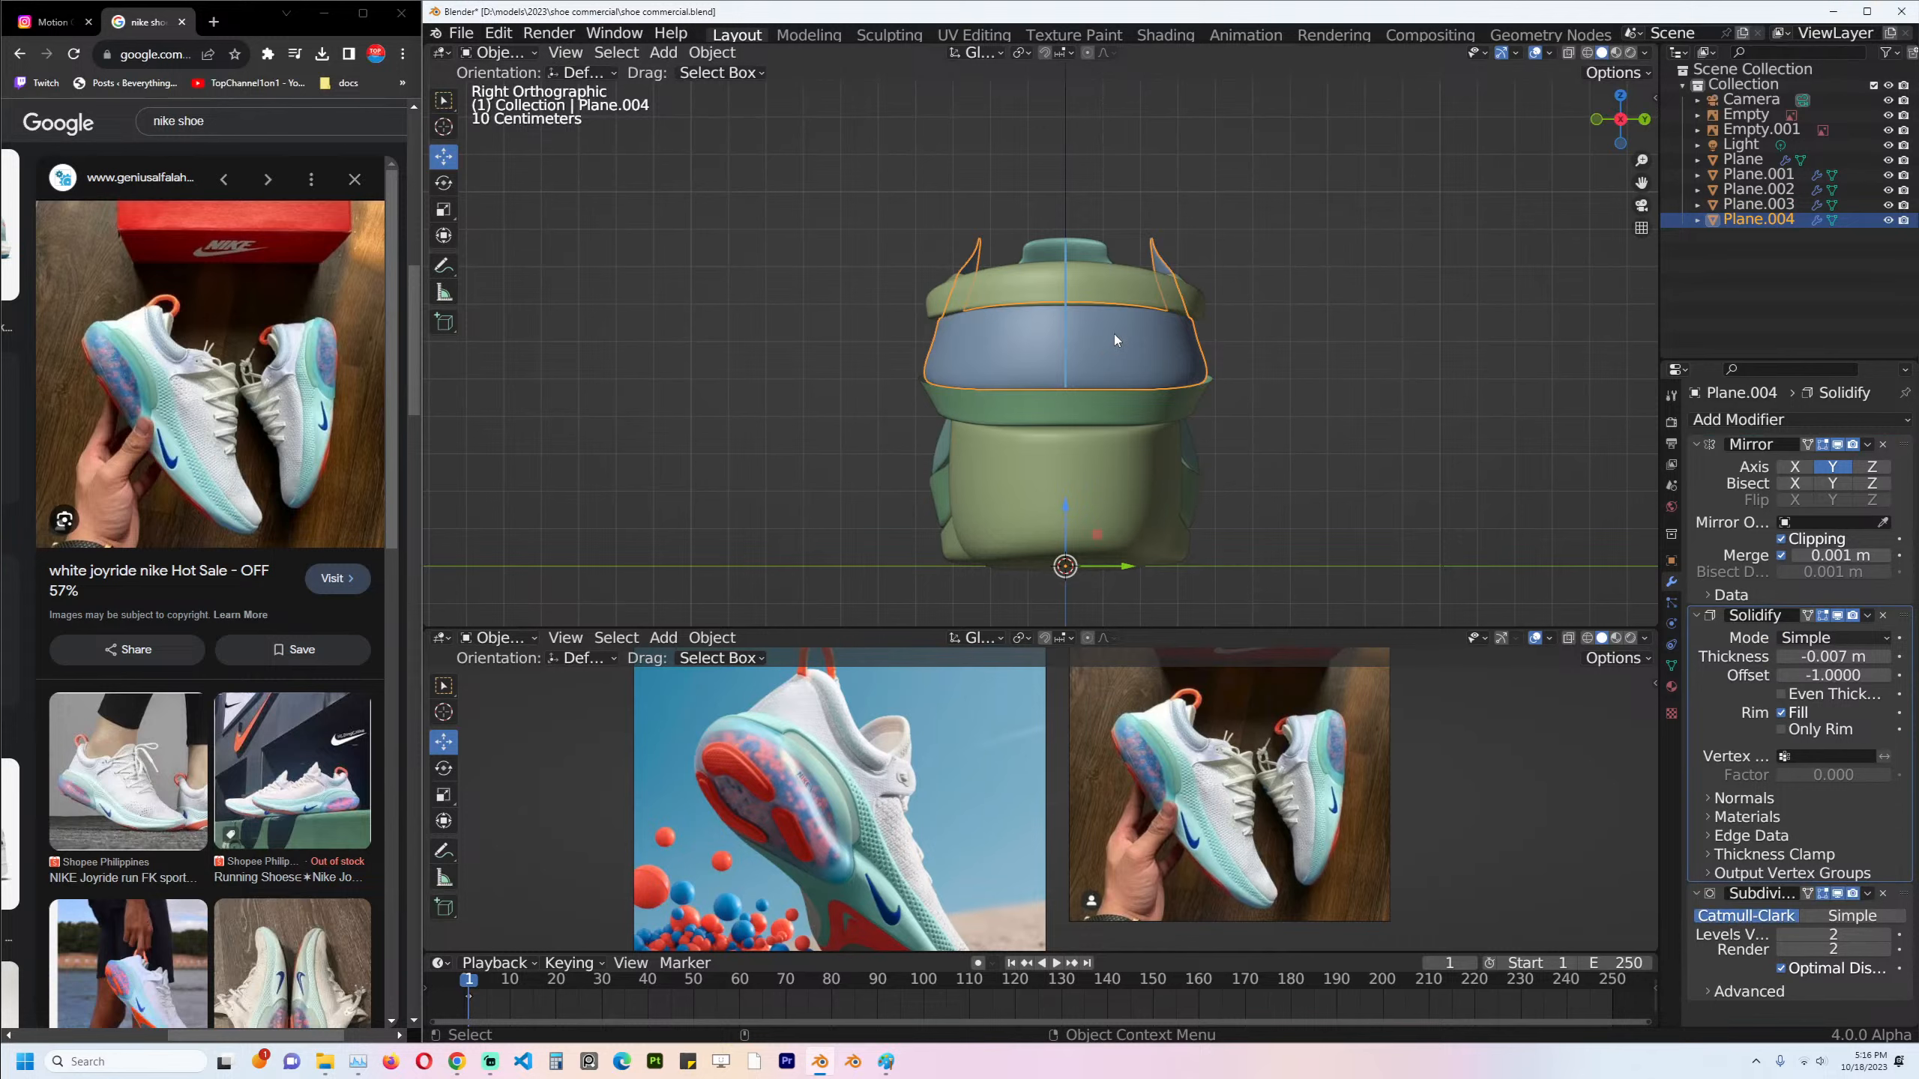
pyautogui.press('KP_1')
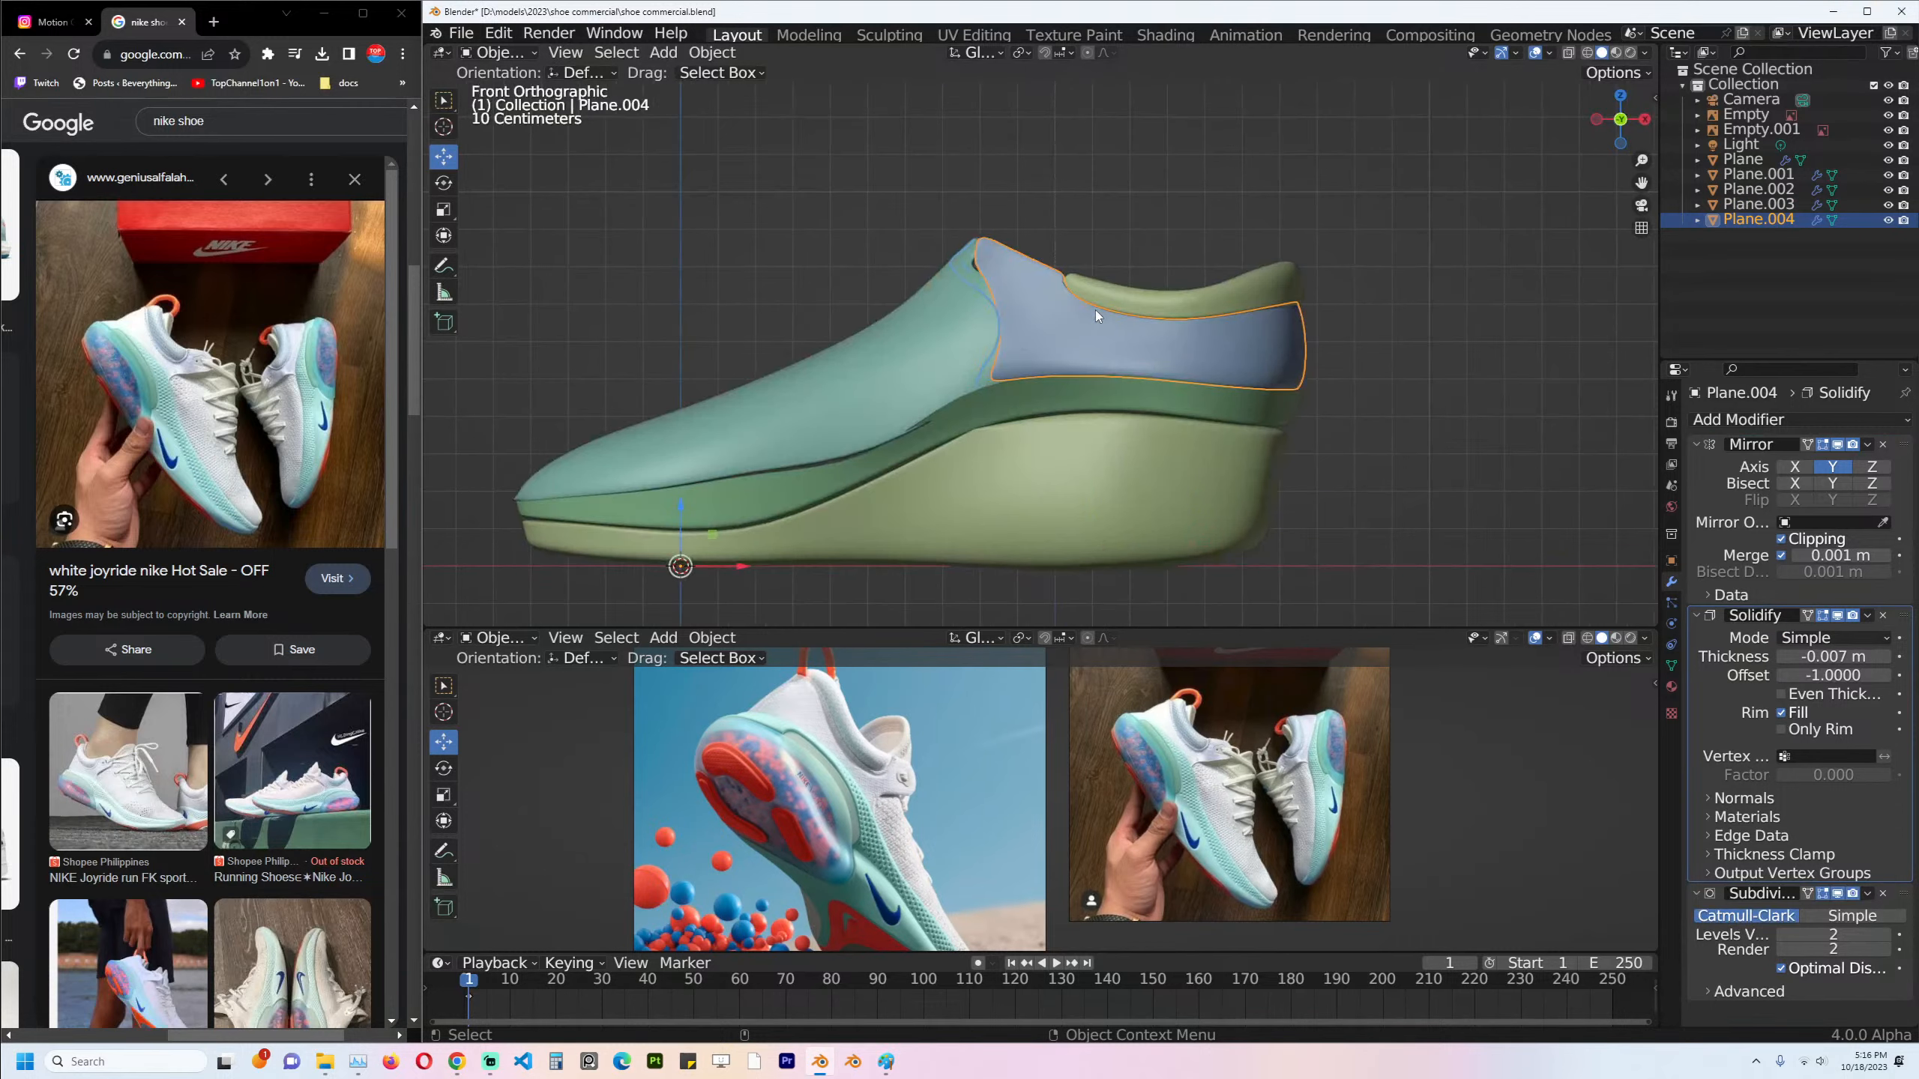
pyautogui.click(1140, 306)
pyautogui.click(1350, 314)
pyautogui.moveTo(1349, 314); pyautogui.dragTo(1232, 420, button='middle')
pyautogui.click(1166, 412)
pyautogui.hotkey('alt', 'a')
pyautogui.click(1256, 444)
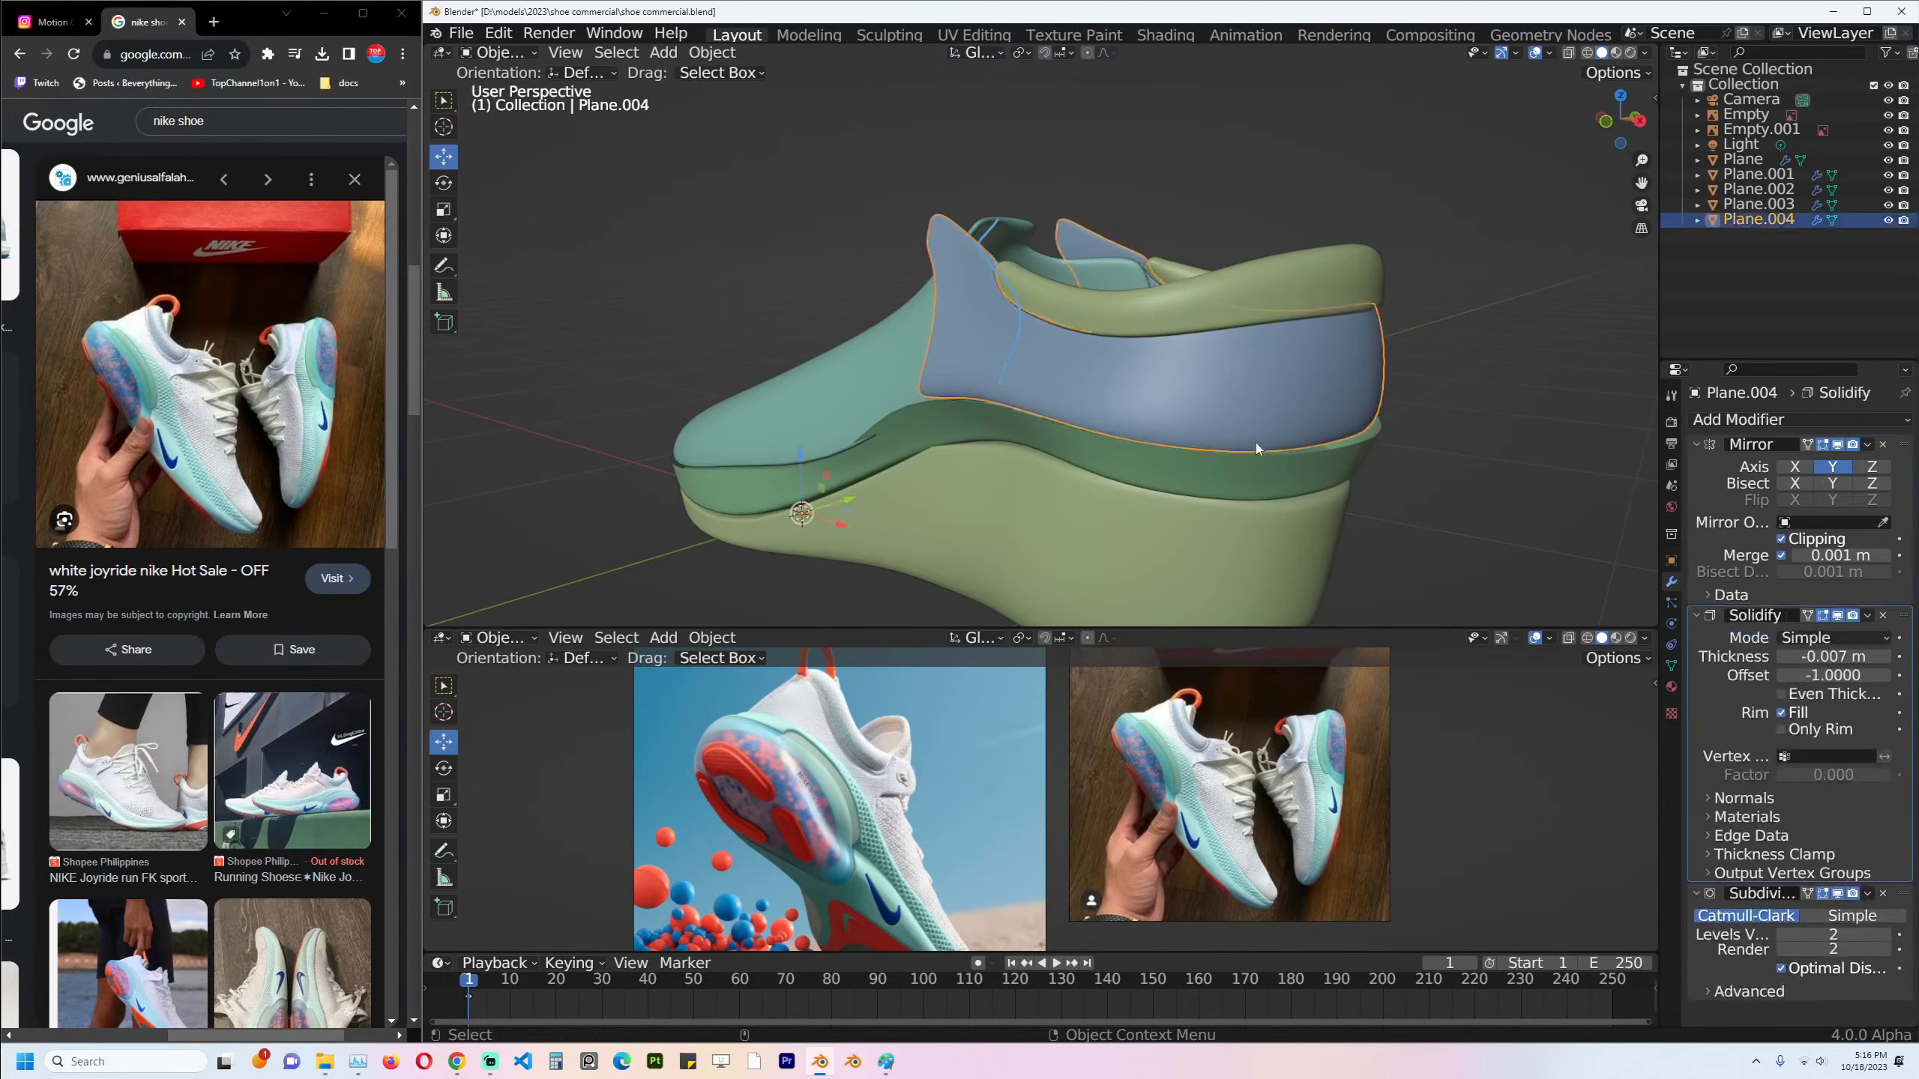
# Isolate the midsole and delete the faces along its underside from heel to toe.
pyautogui.click(1349, 479)
pyautogui.moveTo(1349, 479); pyautogui.dragTo(1373, 384, button='middle')
pyautogui.press('KP_Divide')
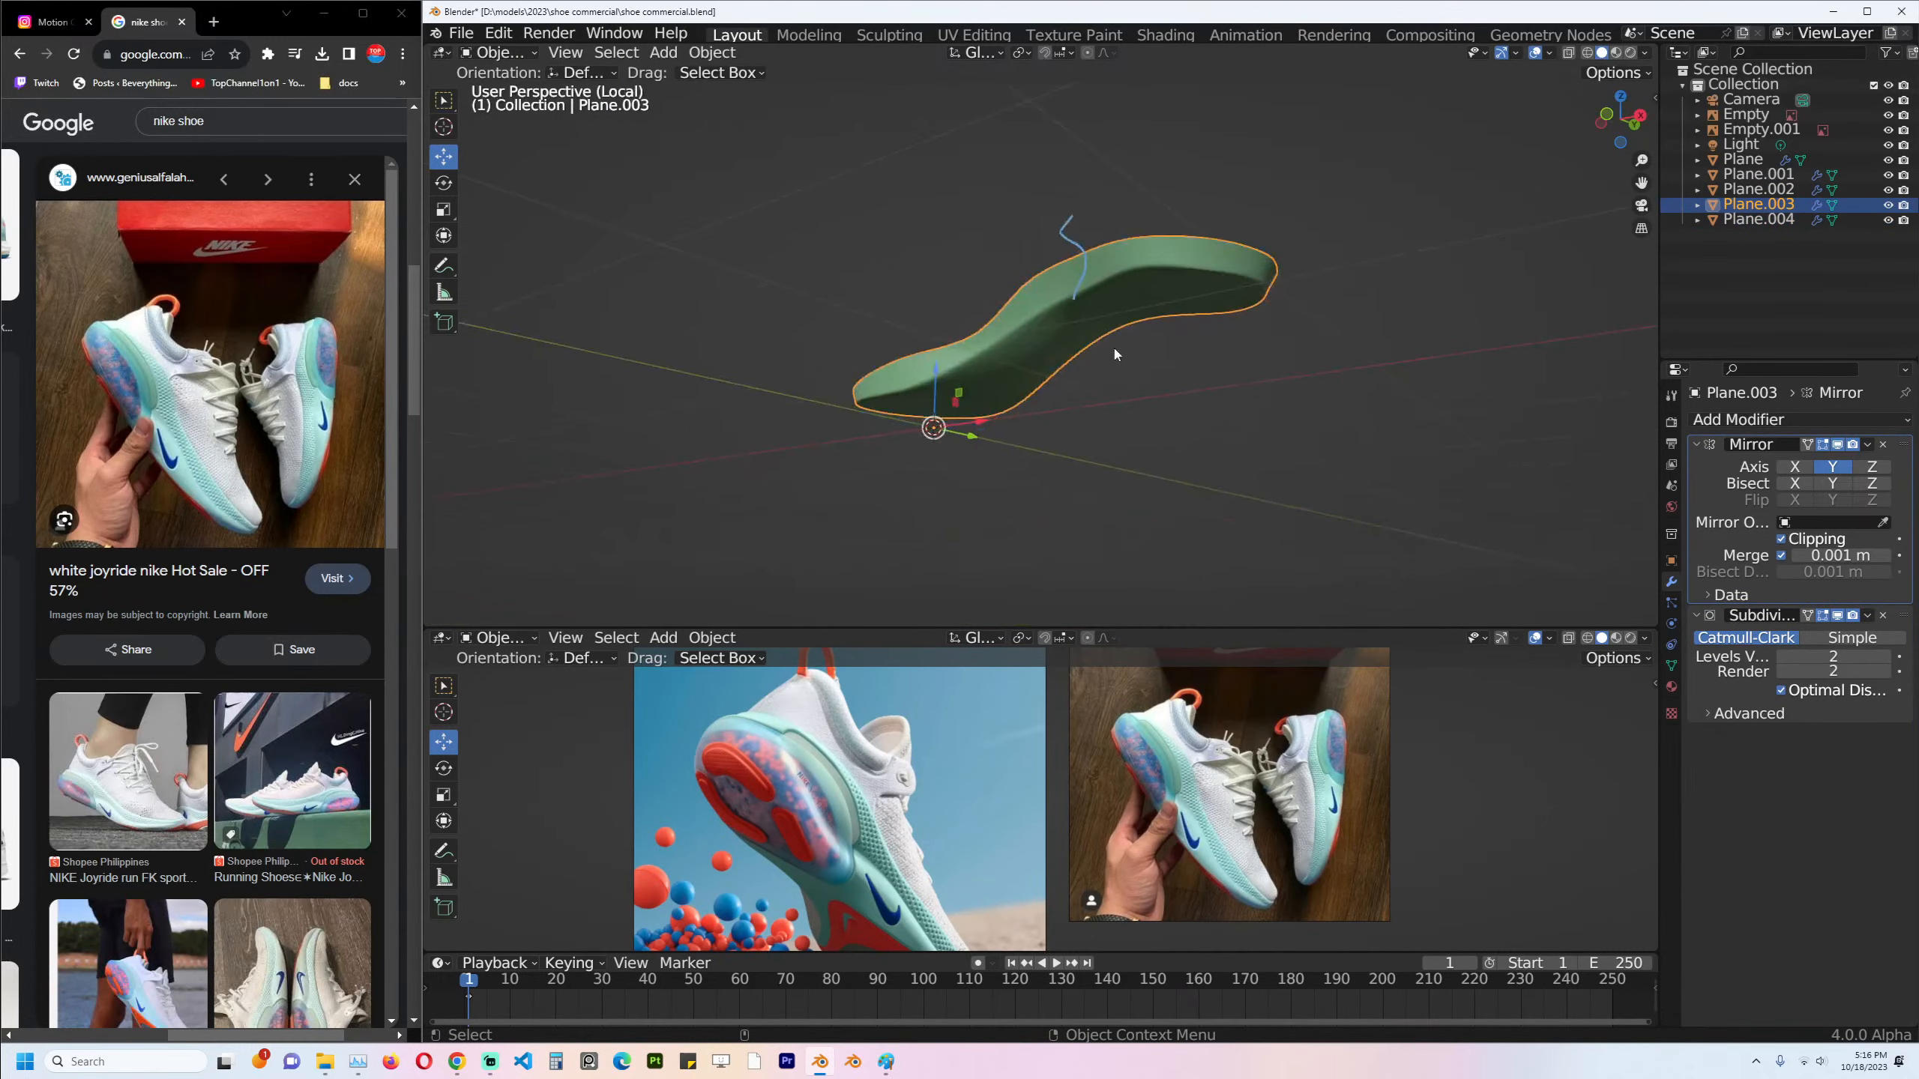
pyautogui.press('Tab')
pyautogui.moveTo(1114, 353); pyautogui.dragTo(863, 488, button='middle')
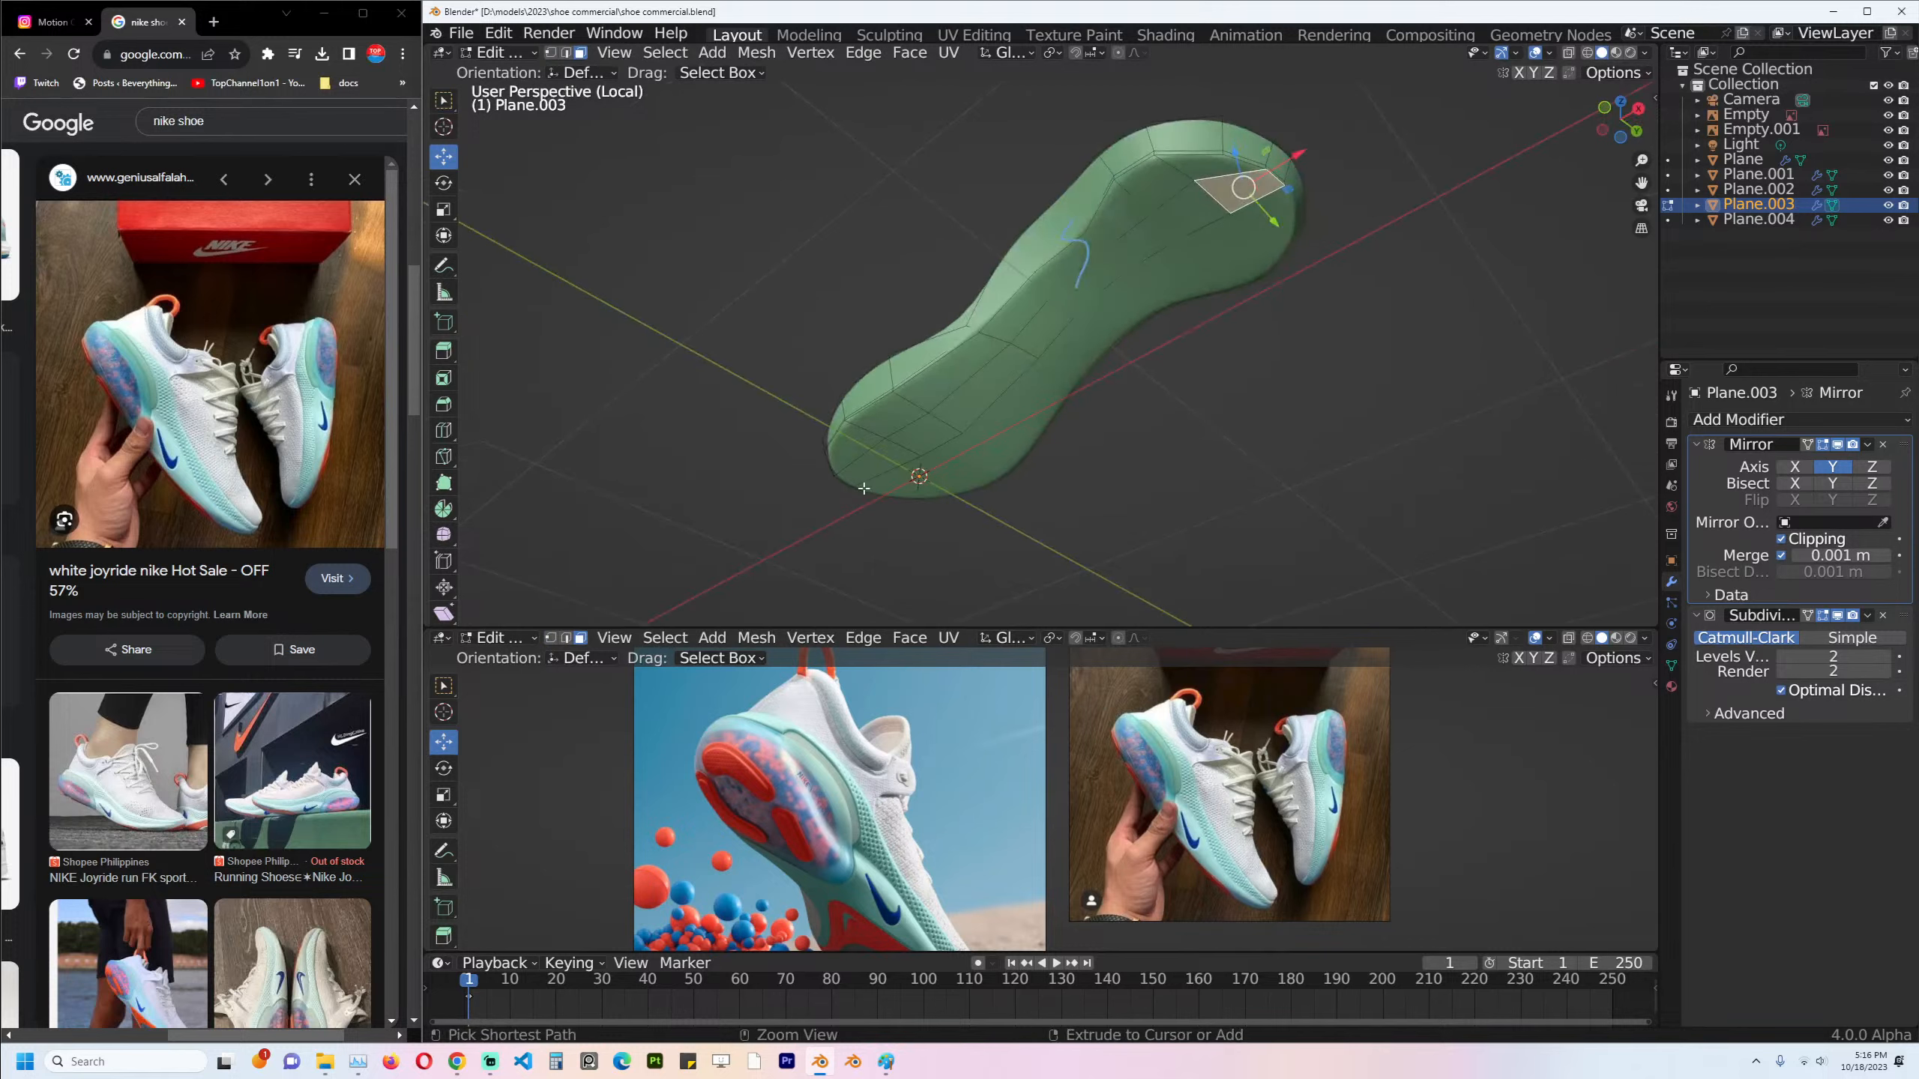
pyautogui.keyDown('ctrl'); pyautogui.click(864, 488); pyautogui.keyUp('ctrl')
pyautogui.press('x')
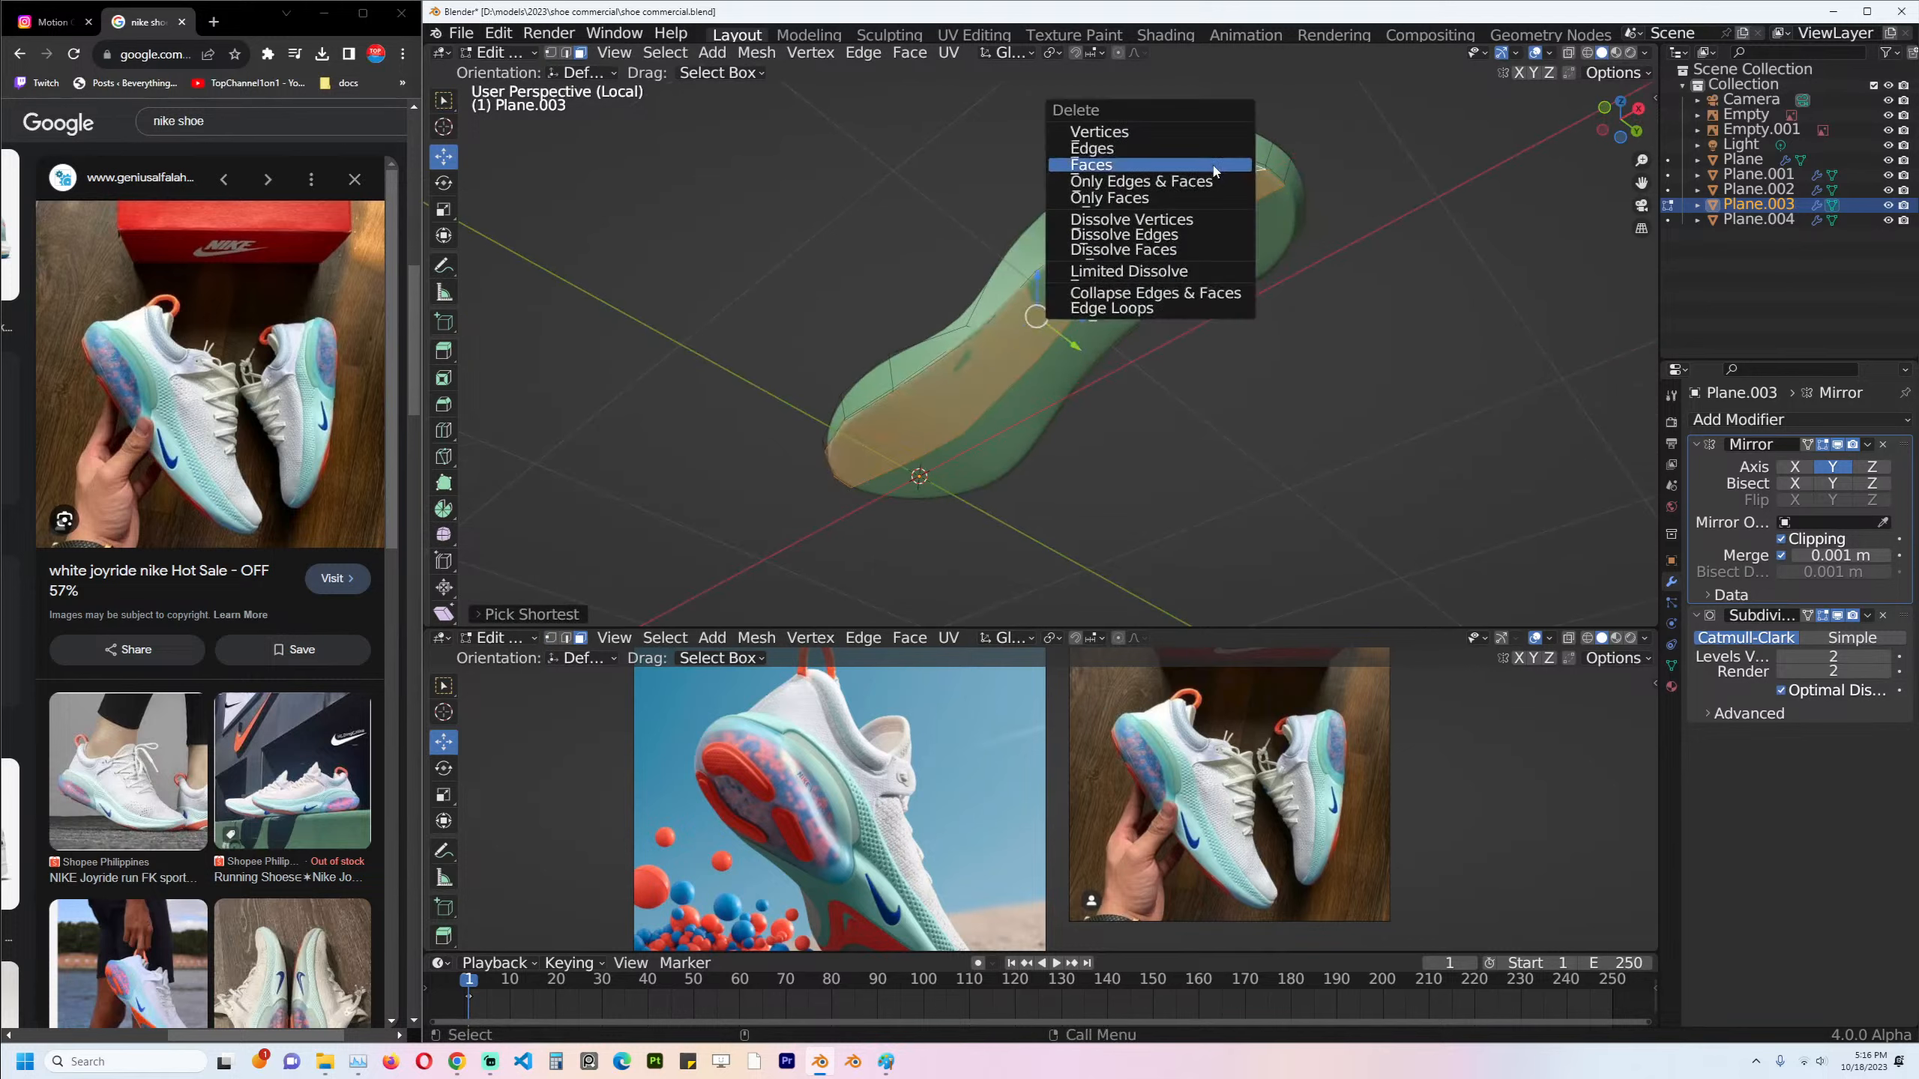
pyautogui.click(1214, 171)
pyautogui.hotkey('alt', 'h')
pyautogui.press('KP_1')
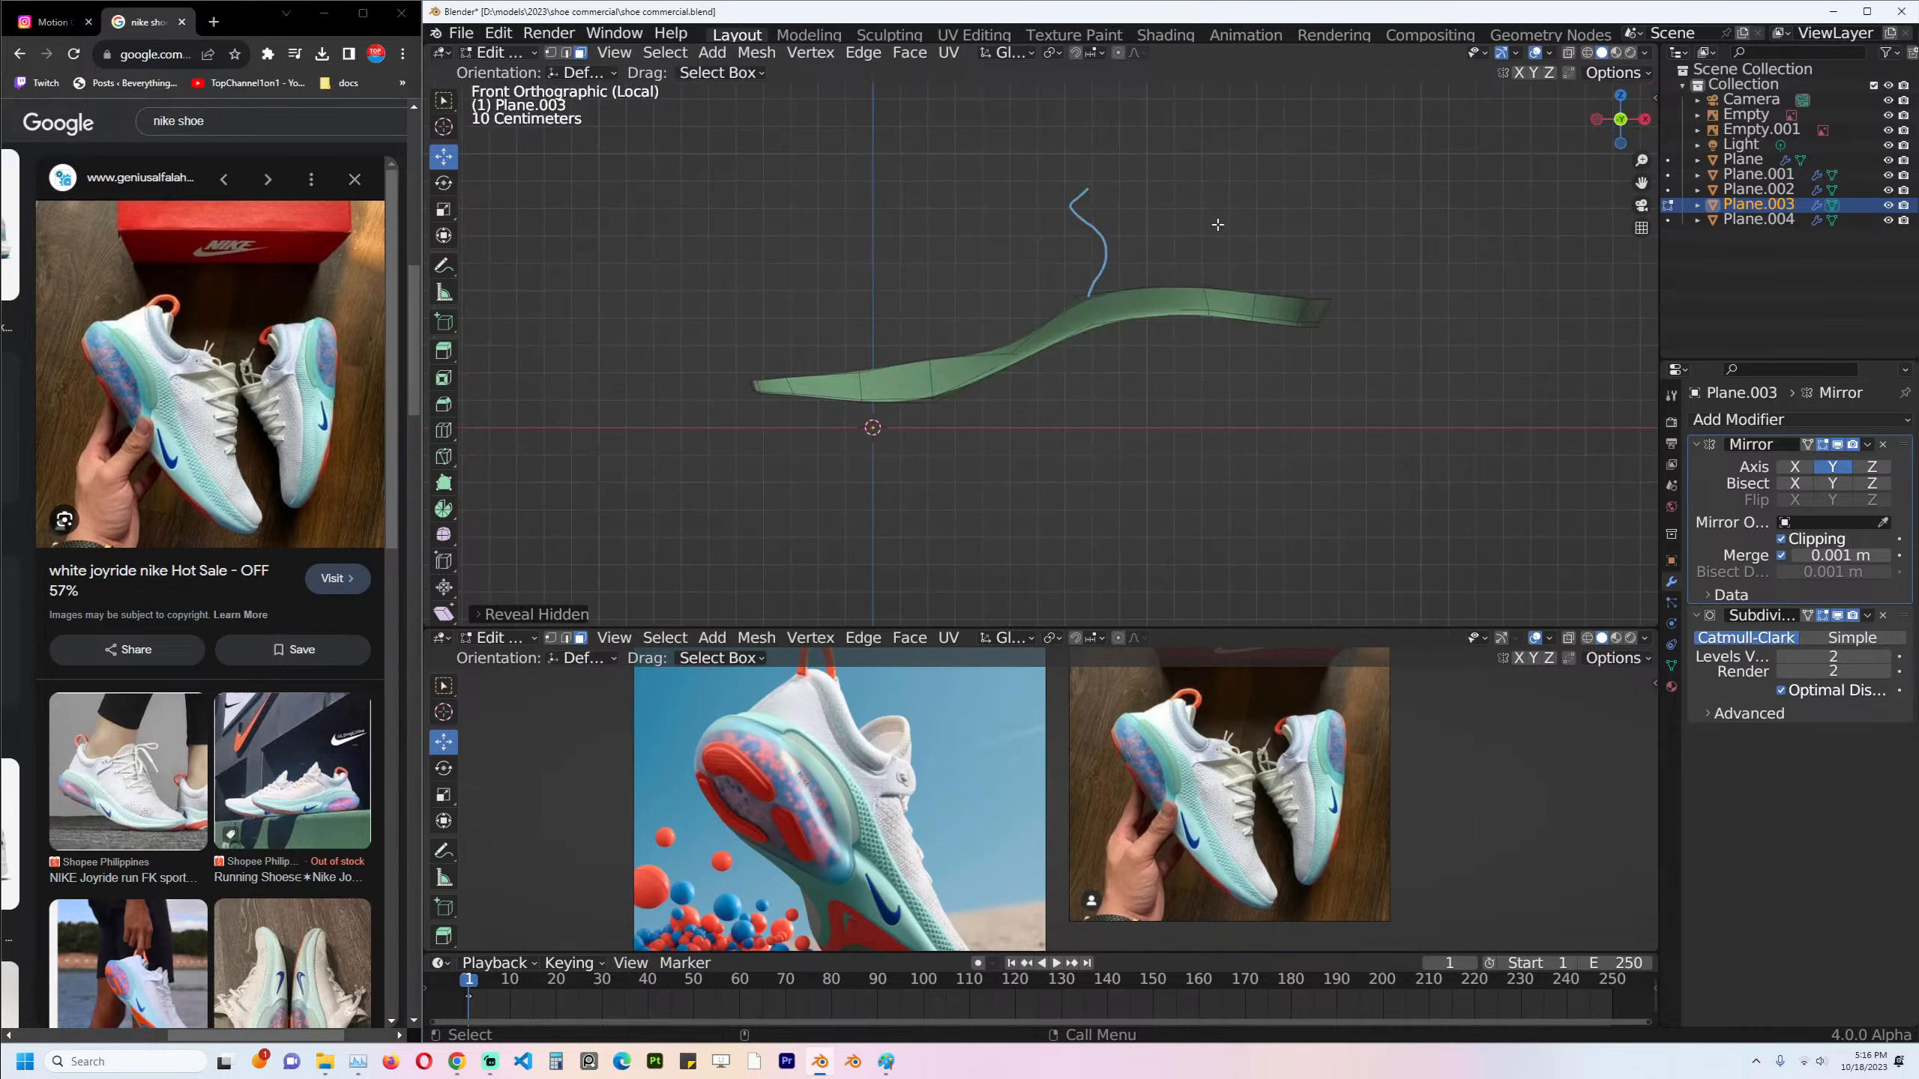
# Bring the other shoe parts back into view and offset the midsole band slightly with Shrink/Fatten.
pyautogui.press('Tab')
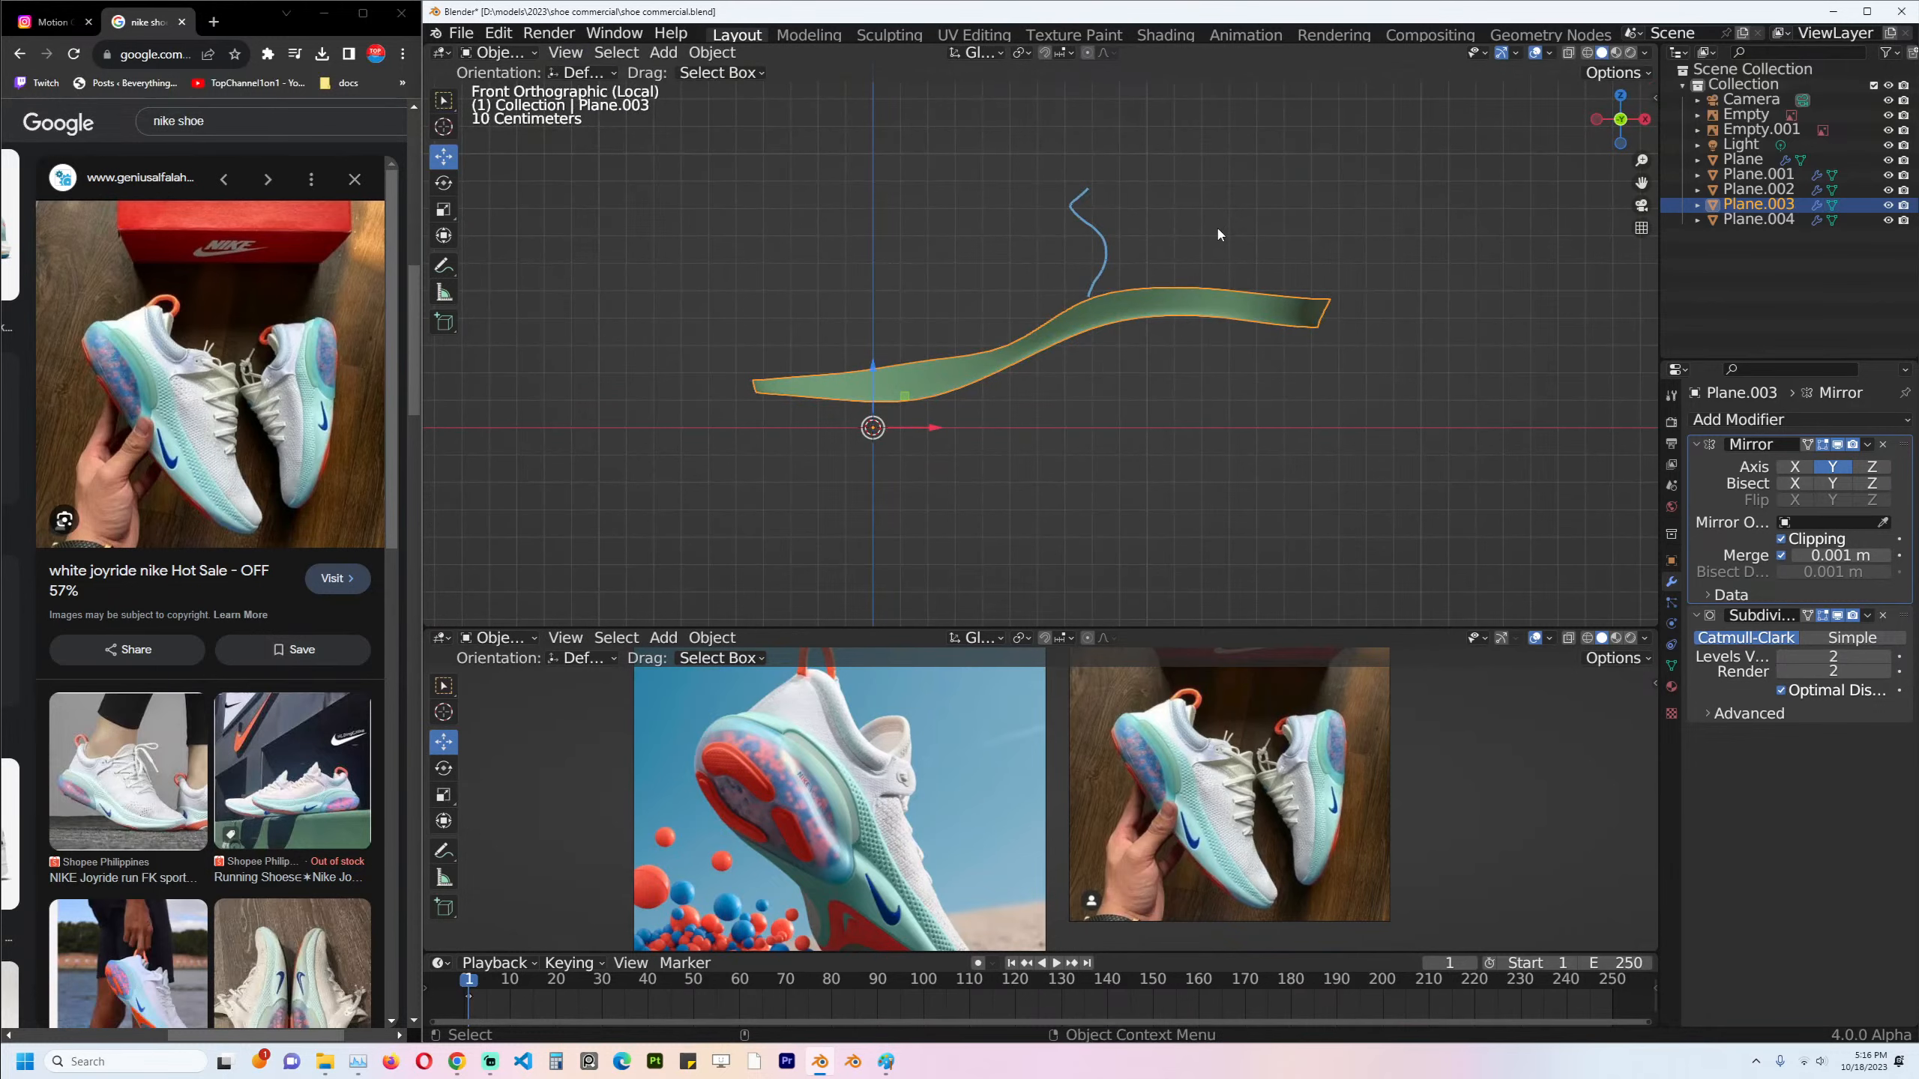
pyautogui.press('KP_Divide')
pyautogui.press('Tab')
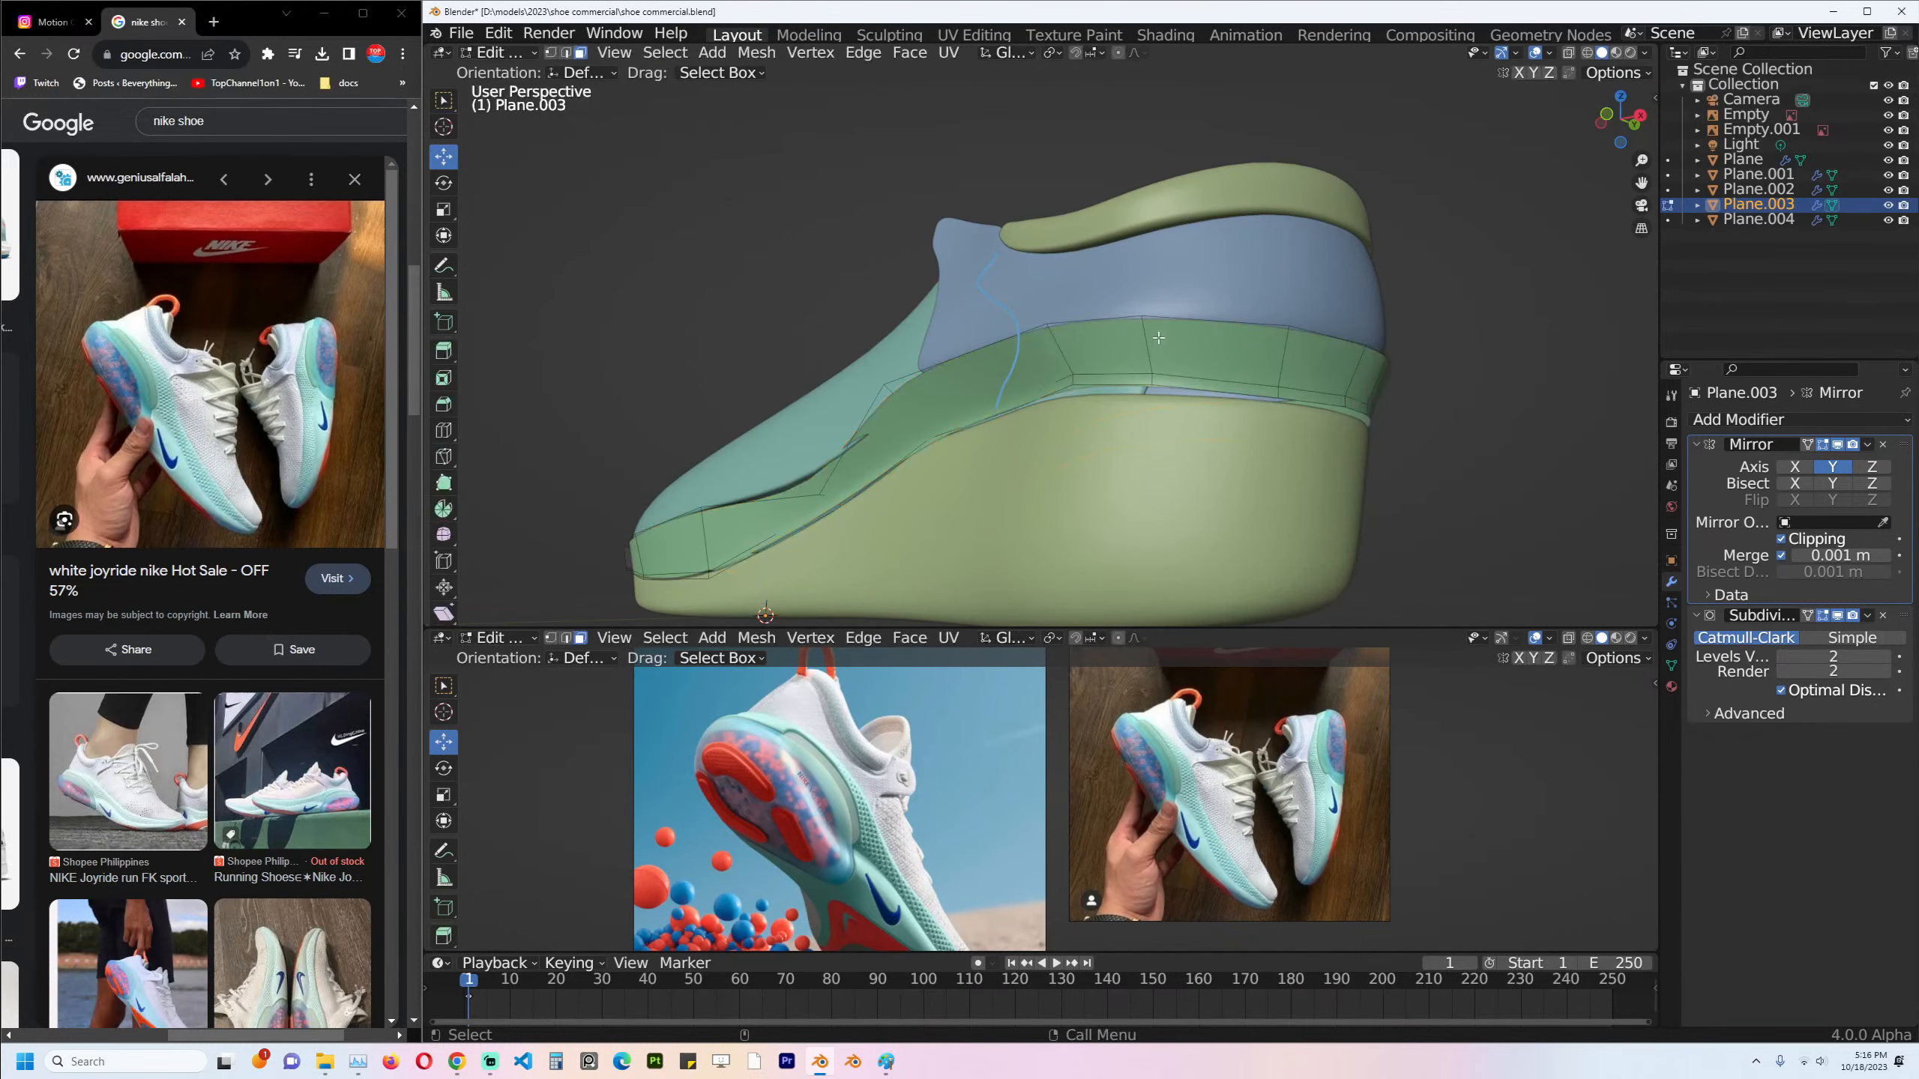
pyautogui.hotkey('alt', 's')
pyautogui.click(1185, 334)
pyautogui.press('Tab')
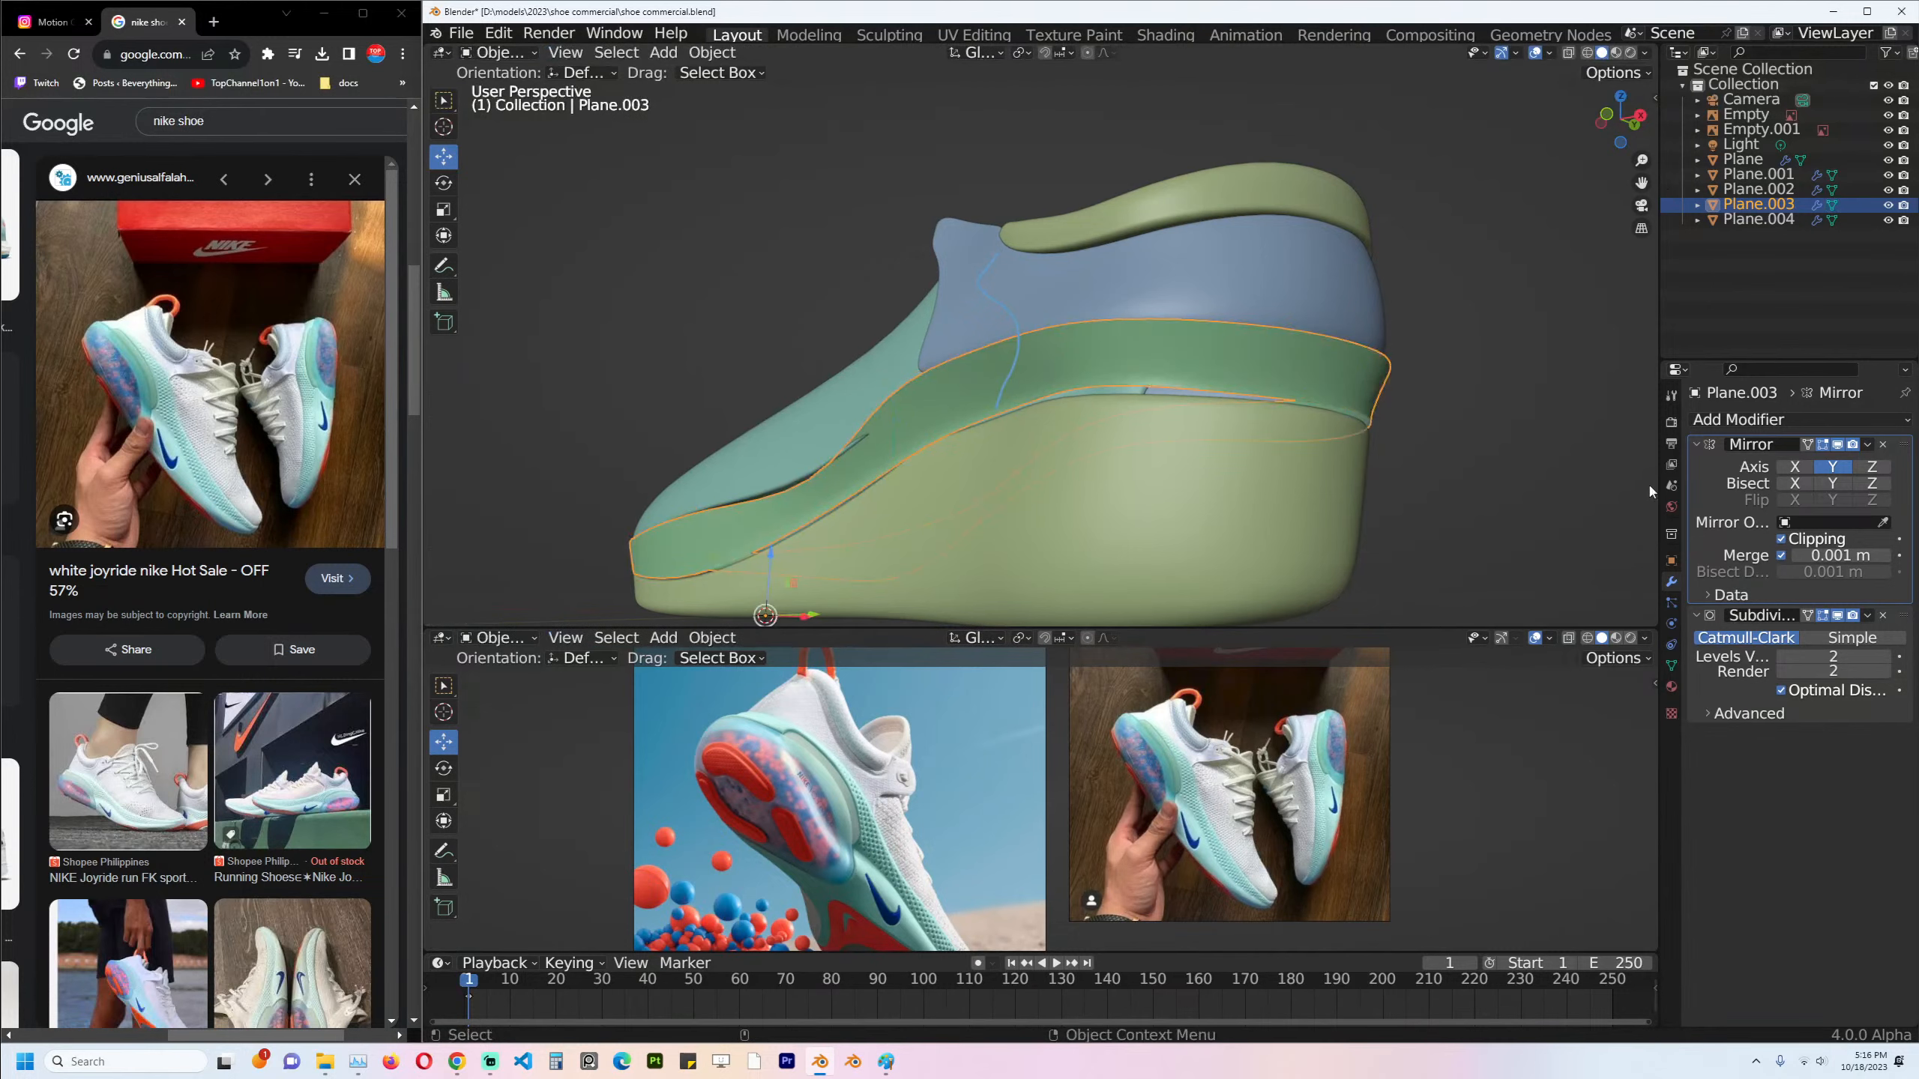
# Pull the midsole's upper edge loop inward against the heel panel using Shrink/Fatten, and save the file.
pyautogui.moveTo(1161, 367); pyautogui.dragTo(468, 483, button='middle')
pyautogui.press('Tab')
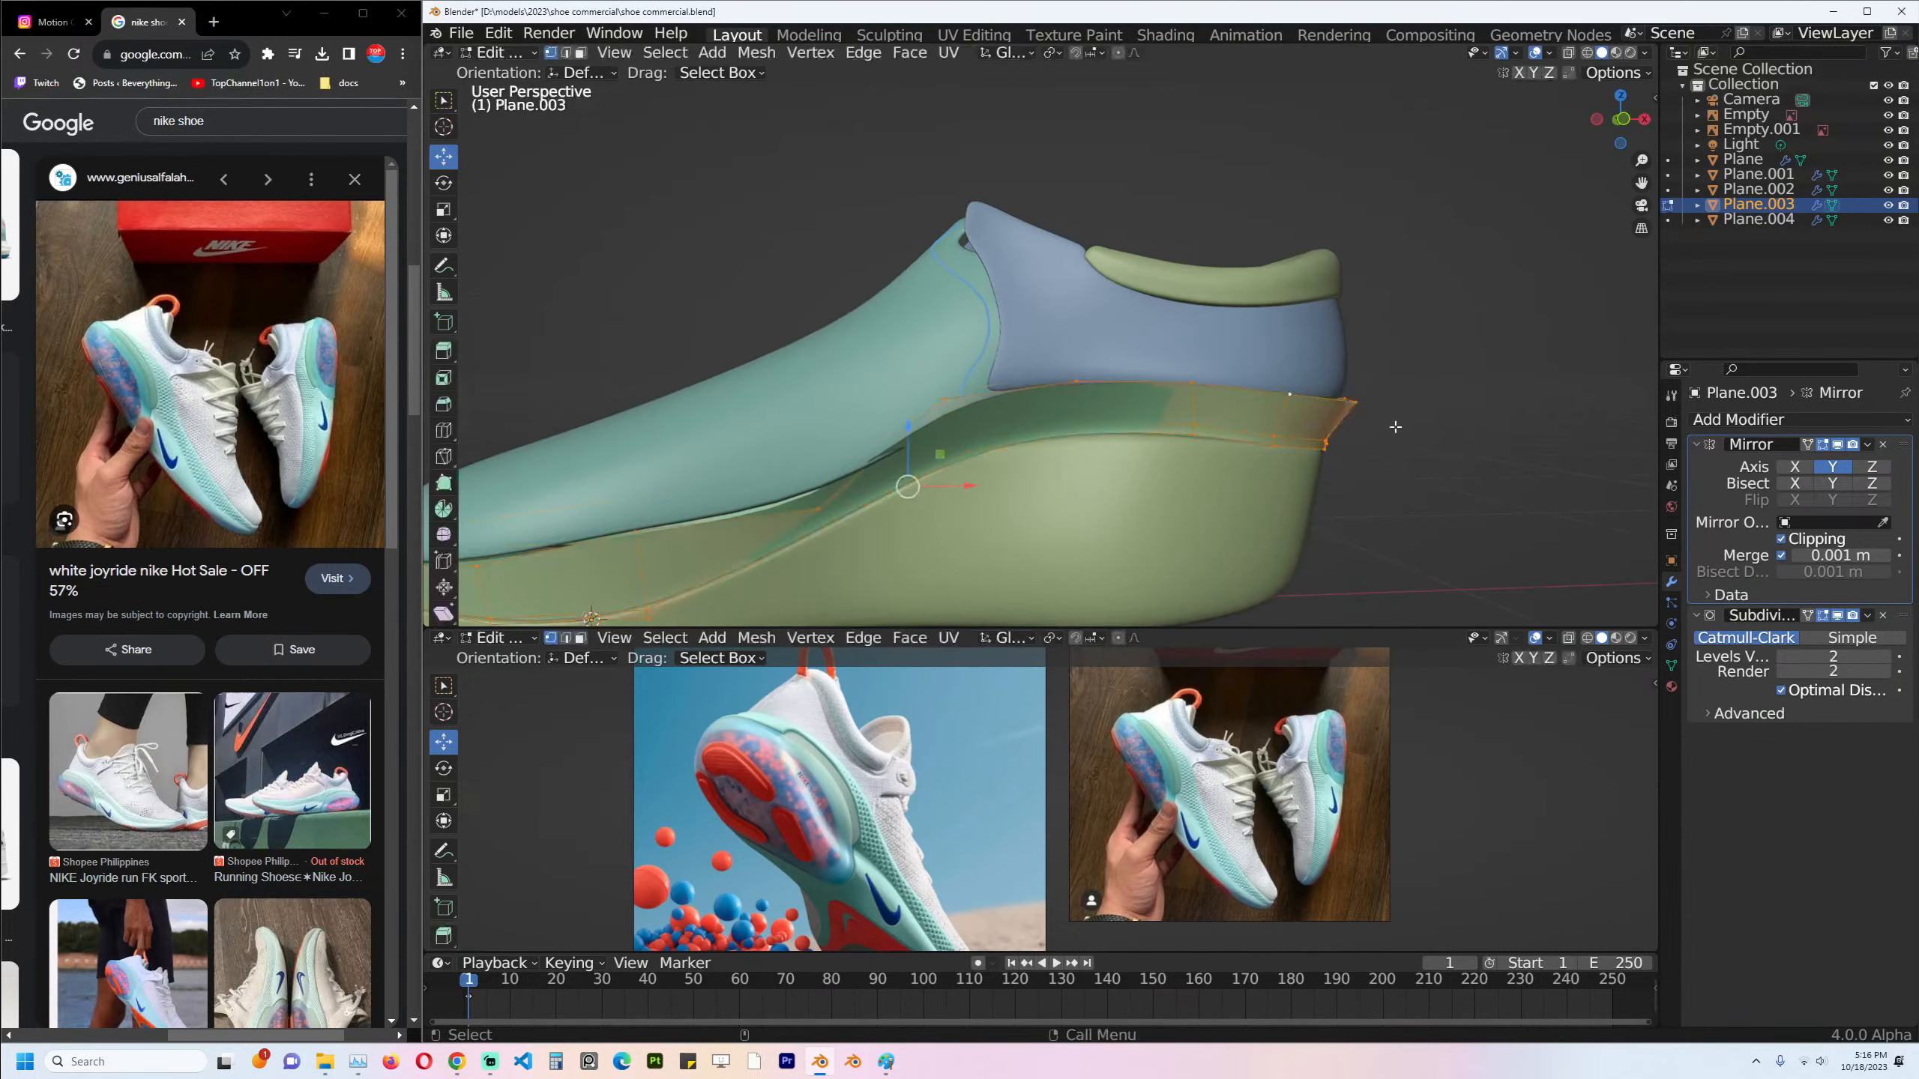
pyautogui.press('g')
pyautogui.press('g')
pyautogui.click(1284, 397)
pyautogui.hotkey('alt', 's')
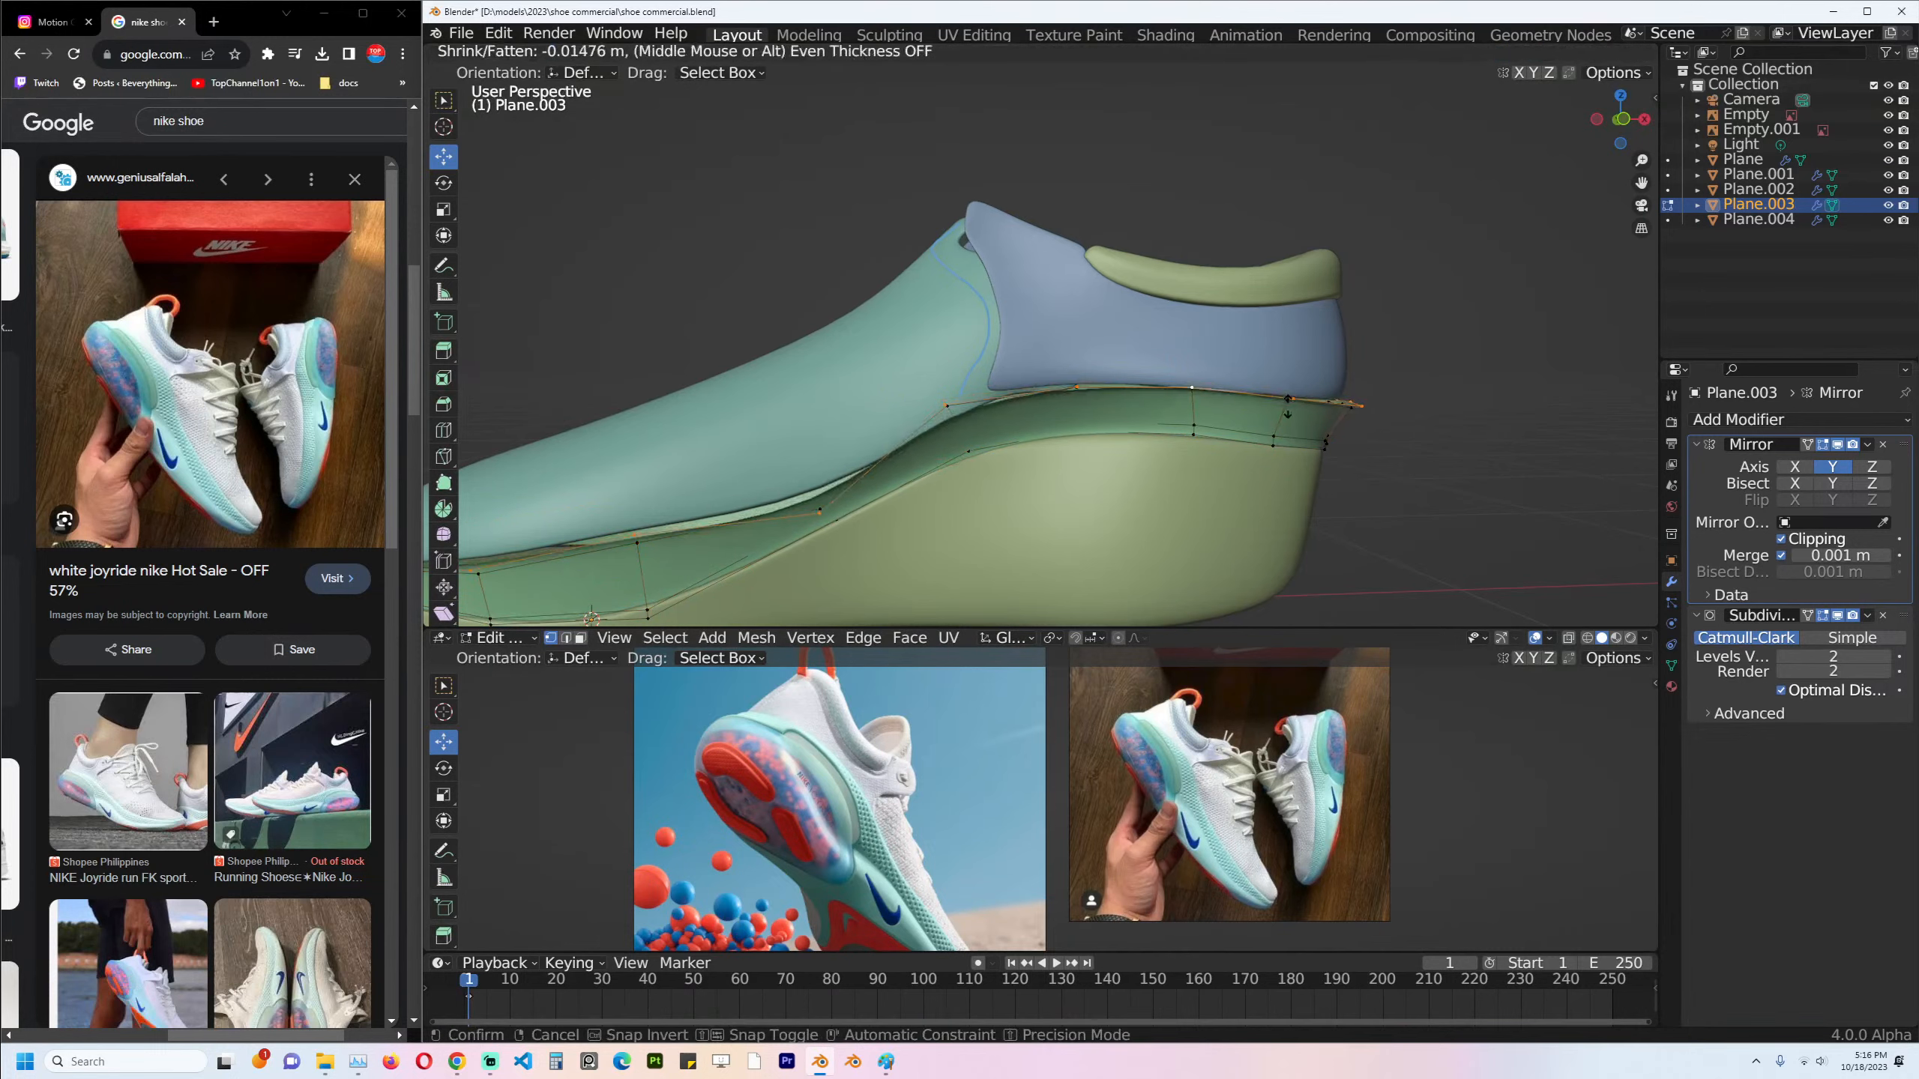
pyautogui.click(1287, 393)
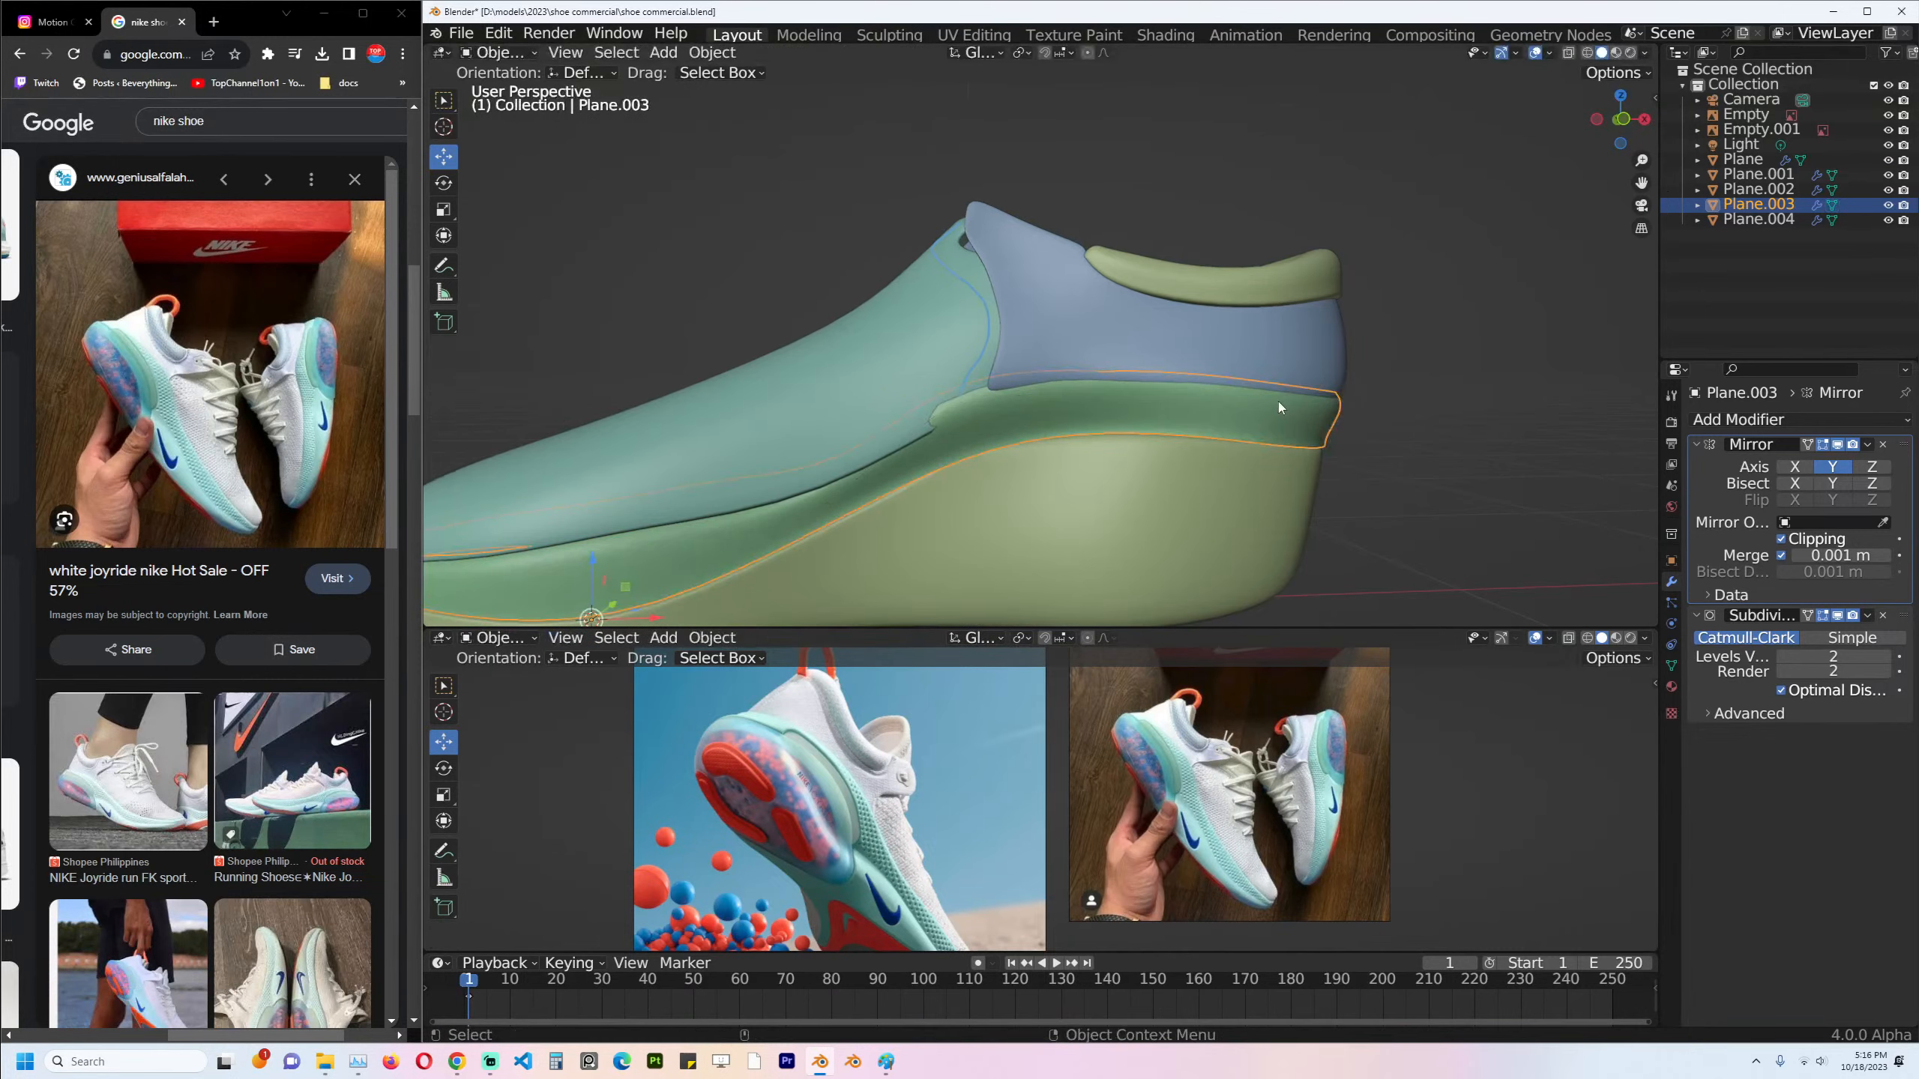
pyautogui.press('Tab')
pyautogui.press('KP_1')
pyautogui.hotkey('alt', 'a')
pyautogui.hotkey('ctrl', 's')
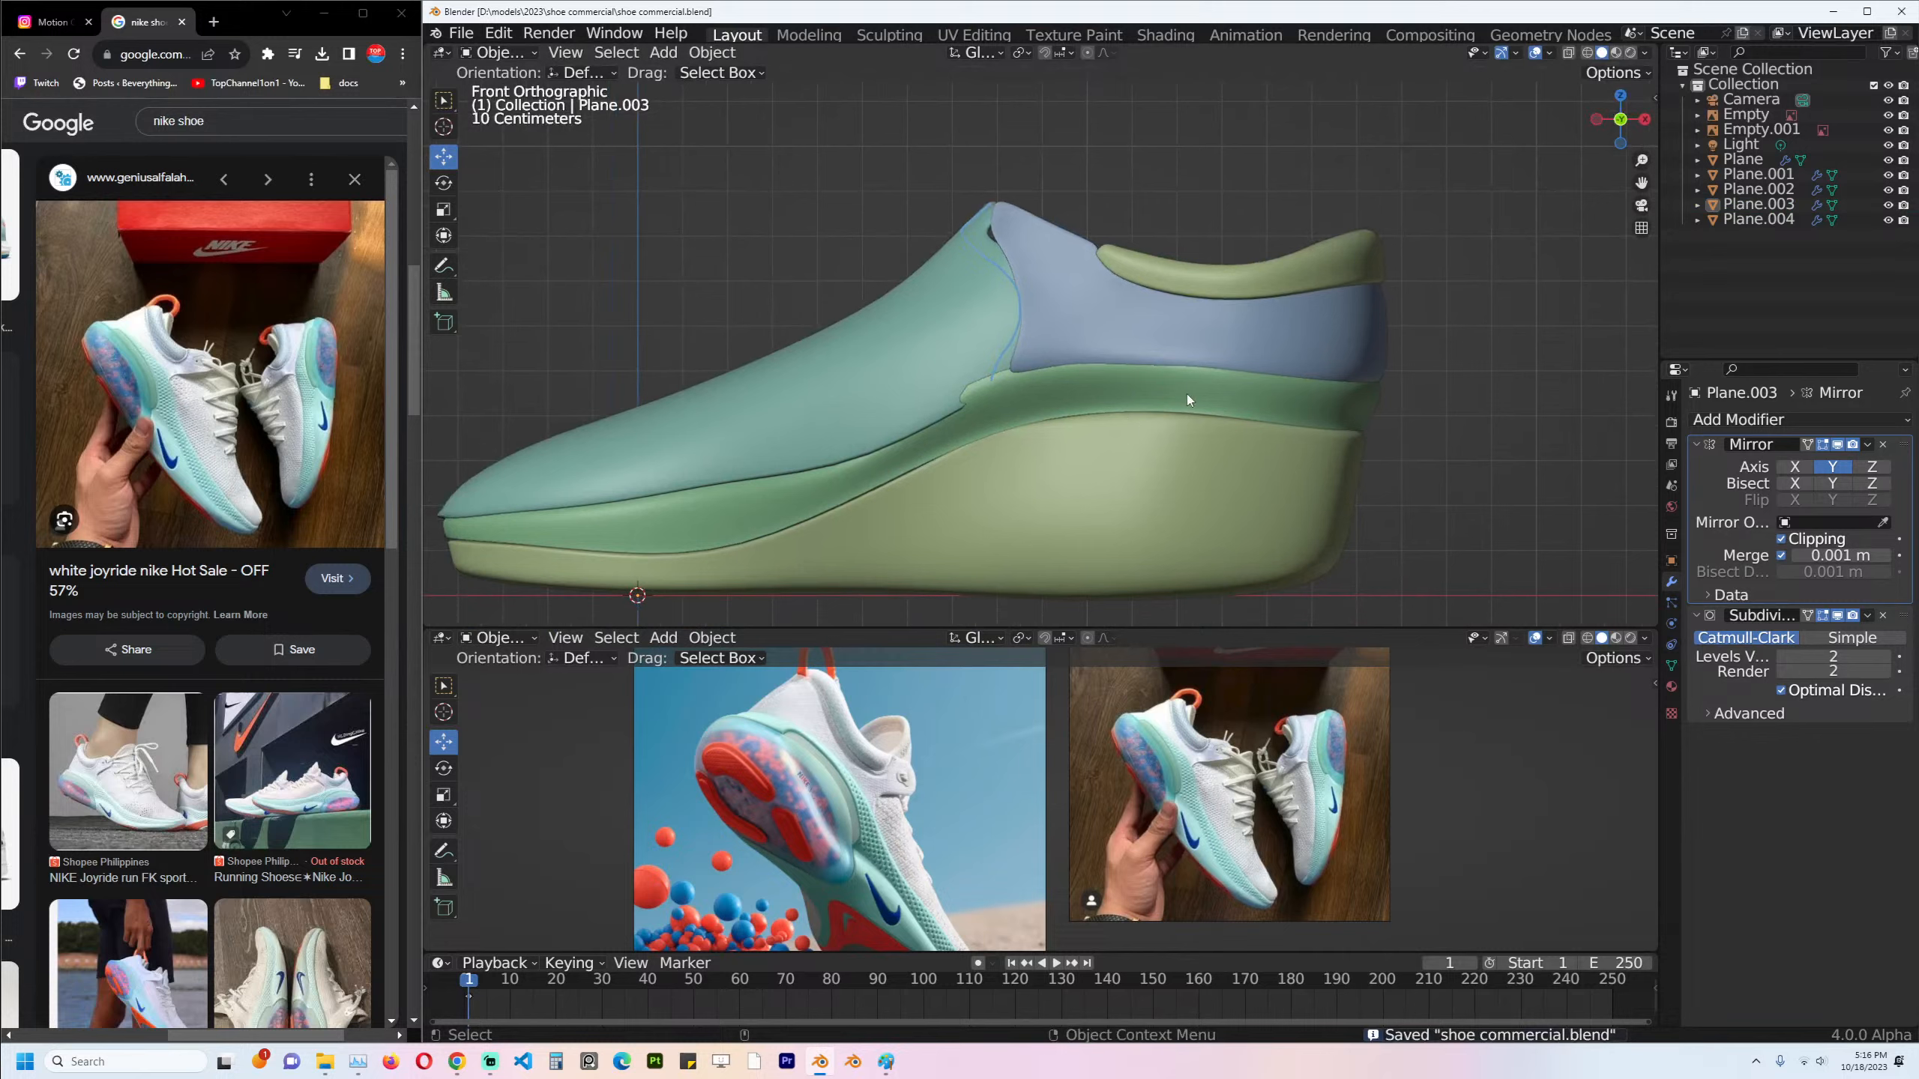
# Shrink the midsole's lower edge loop inward by about 0.01 m with Shrink/Fatten.
pyautogui.keyDown('shift'); pyautogui.moveTo(1088, 395); pyautogui.dragTo(1130, 364, button='middle'); pyautogui.keyUp('shift')
pyautogui.click(1114, 395)
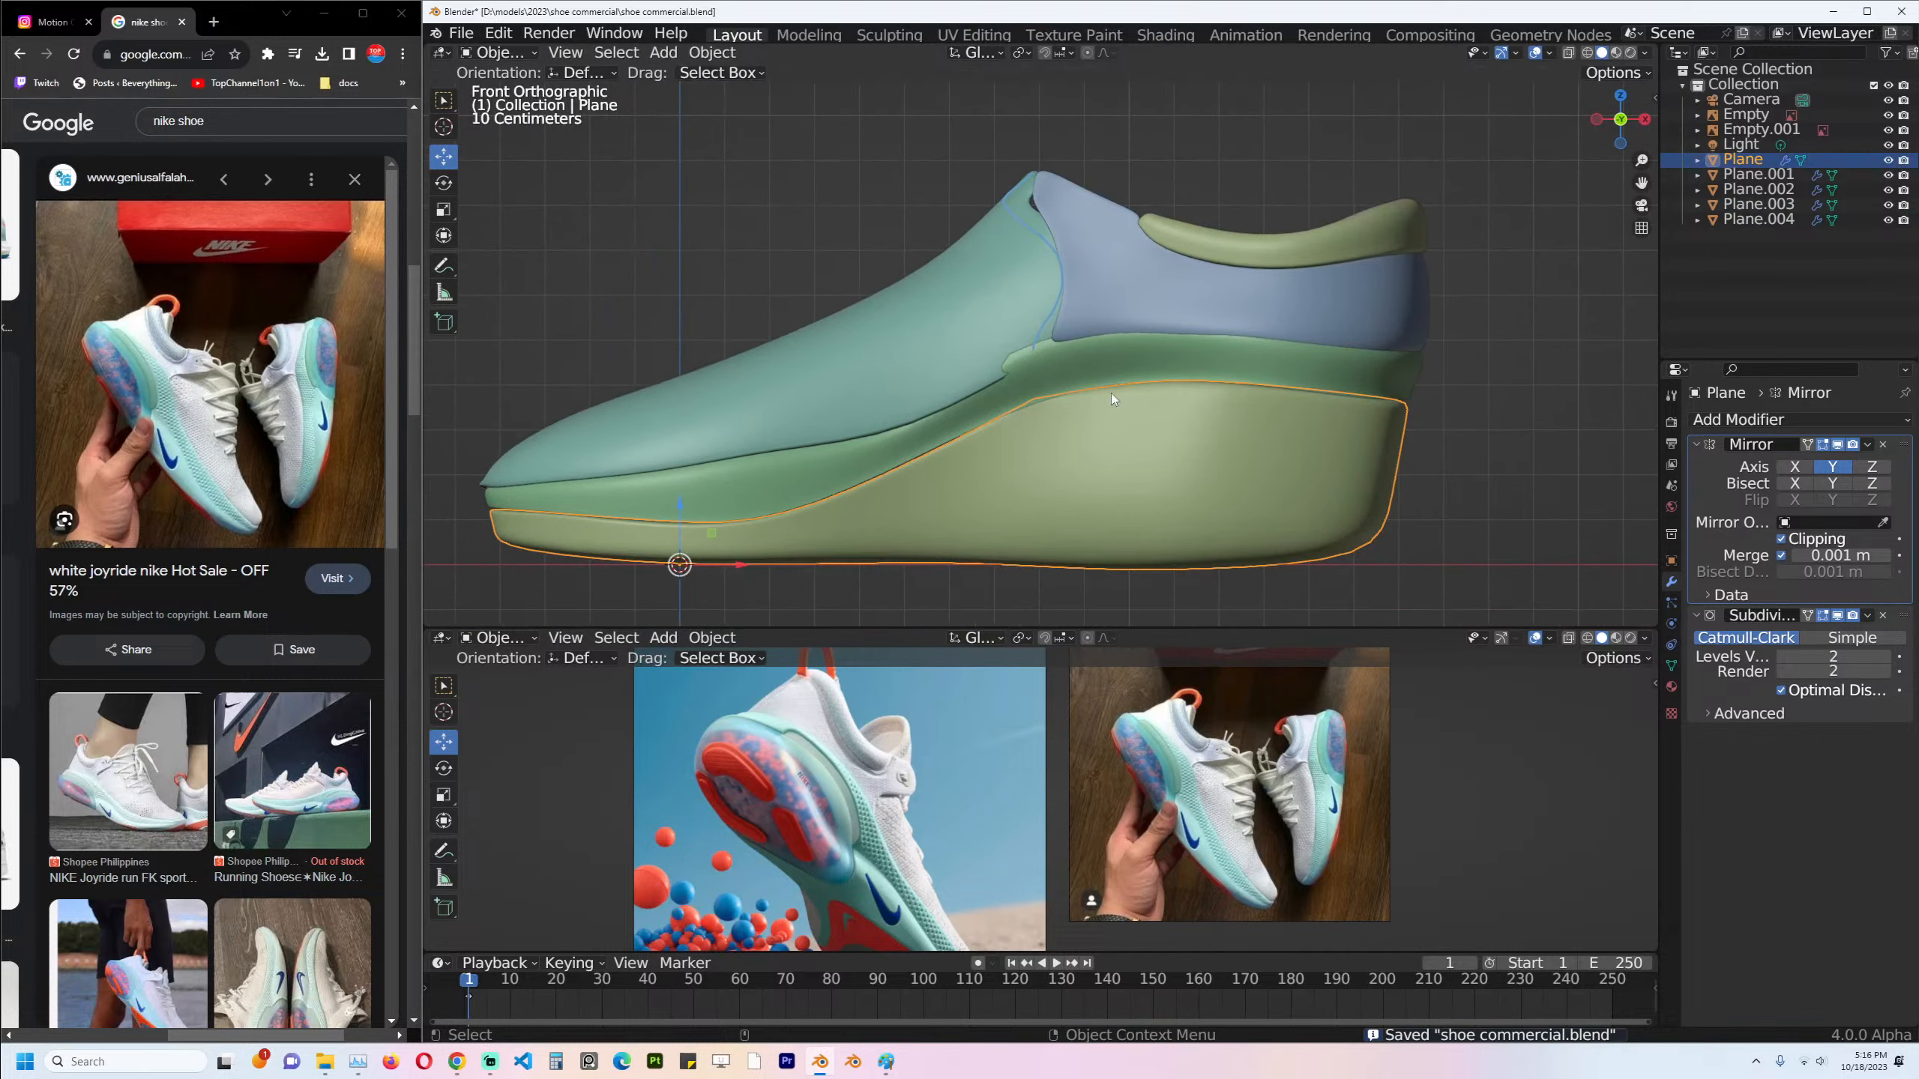
pyautogui.click(1202, 374)
pyautogui.press('Tab')
pyautogui.scroll(3, 1304, 385)
pyautogui.keyDown('alt'); pyautogui.click(1370, 402); pyautogui.keyUp('alt')
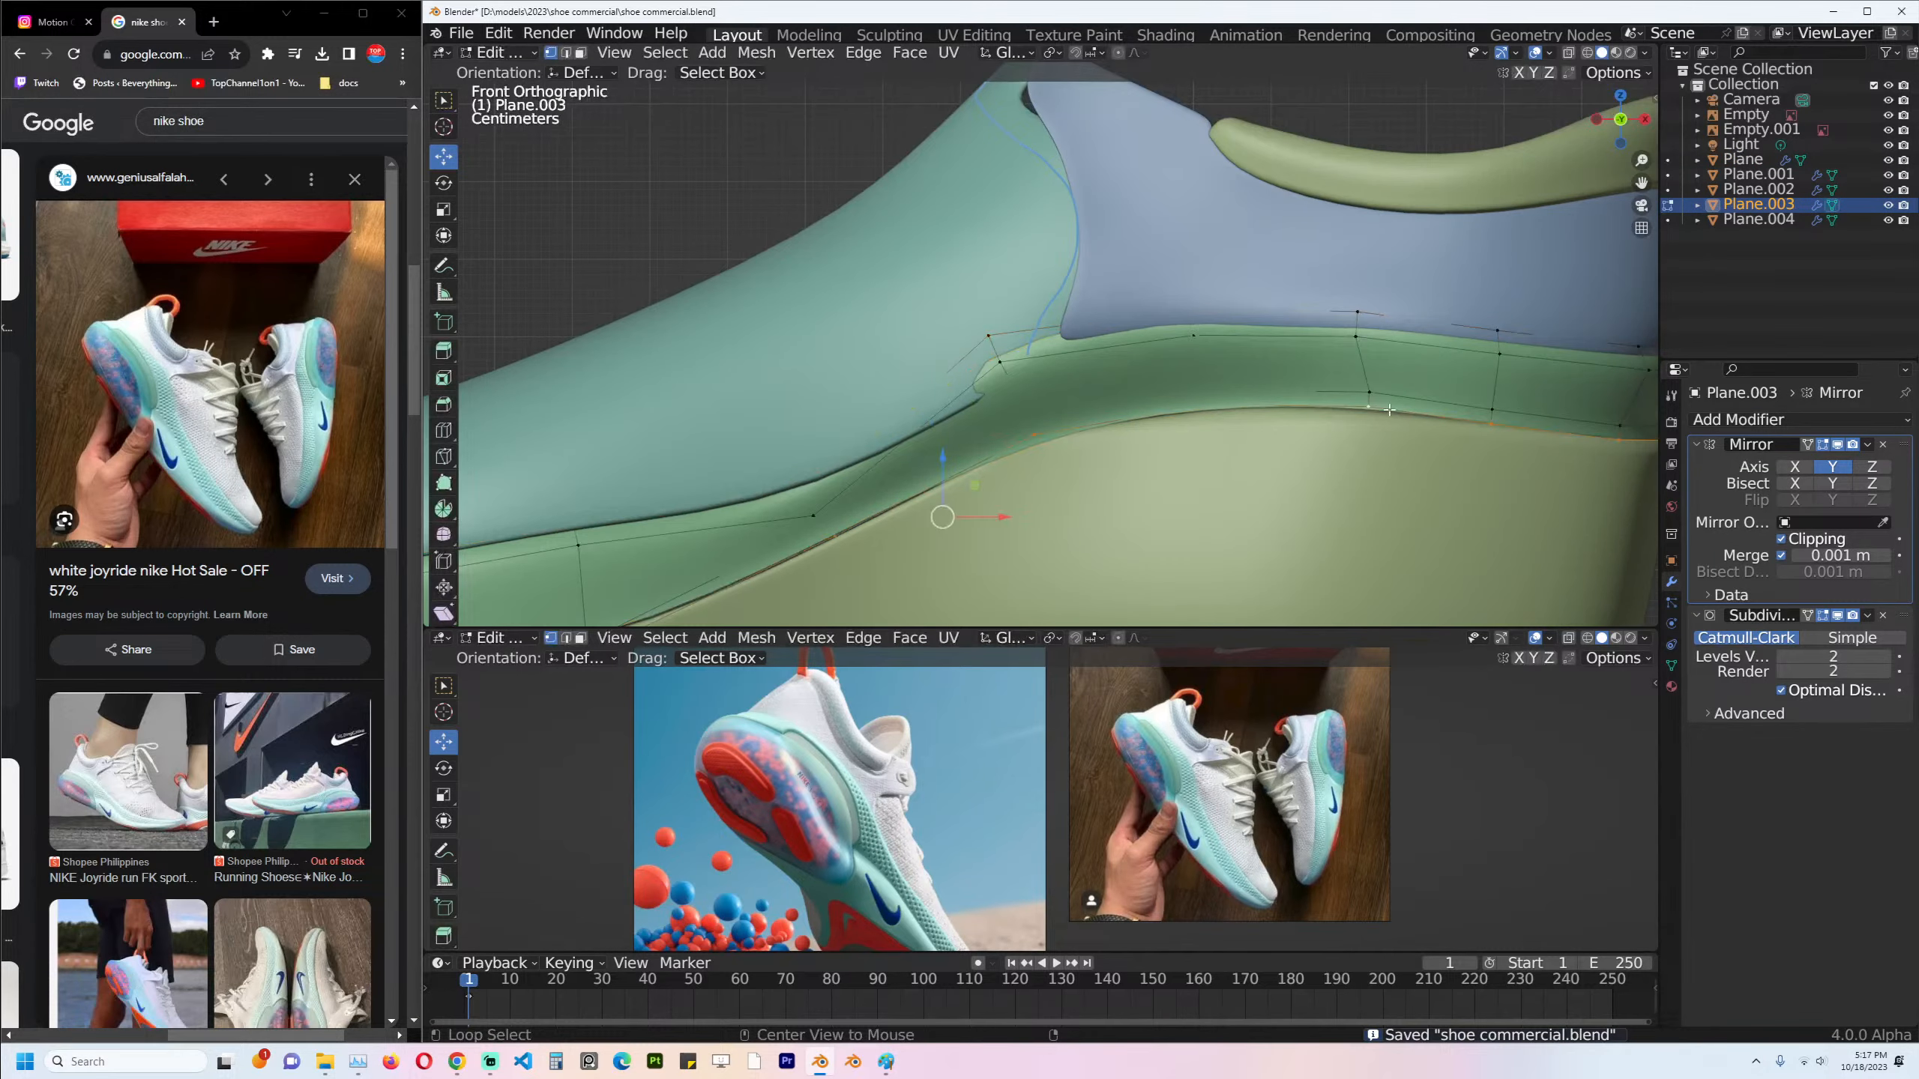
pyautogui.hotkey('alt', 's')
pyautogui.click(1447, 404)
pyautogui.keyDown('alt'); pyautogui.click(1447, 405); pyautogui.keyUp('alt')
pyautogui.hotkey('alt', 's')
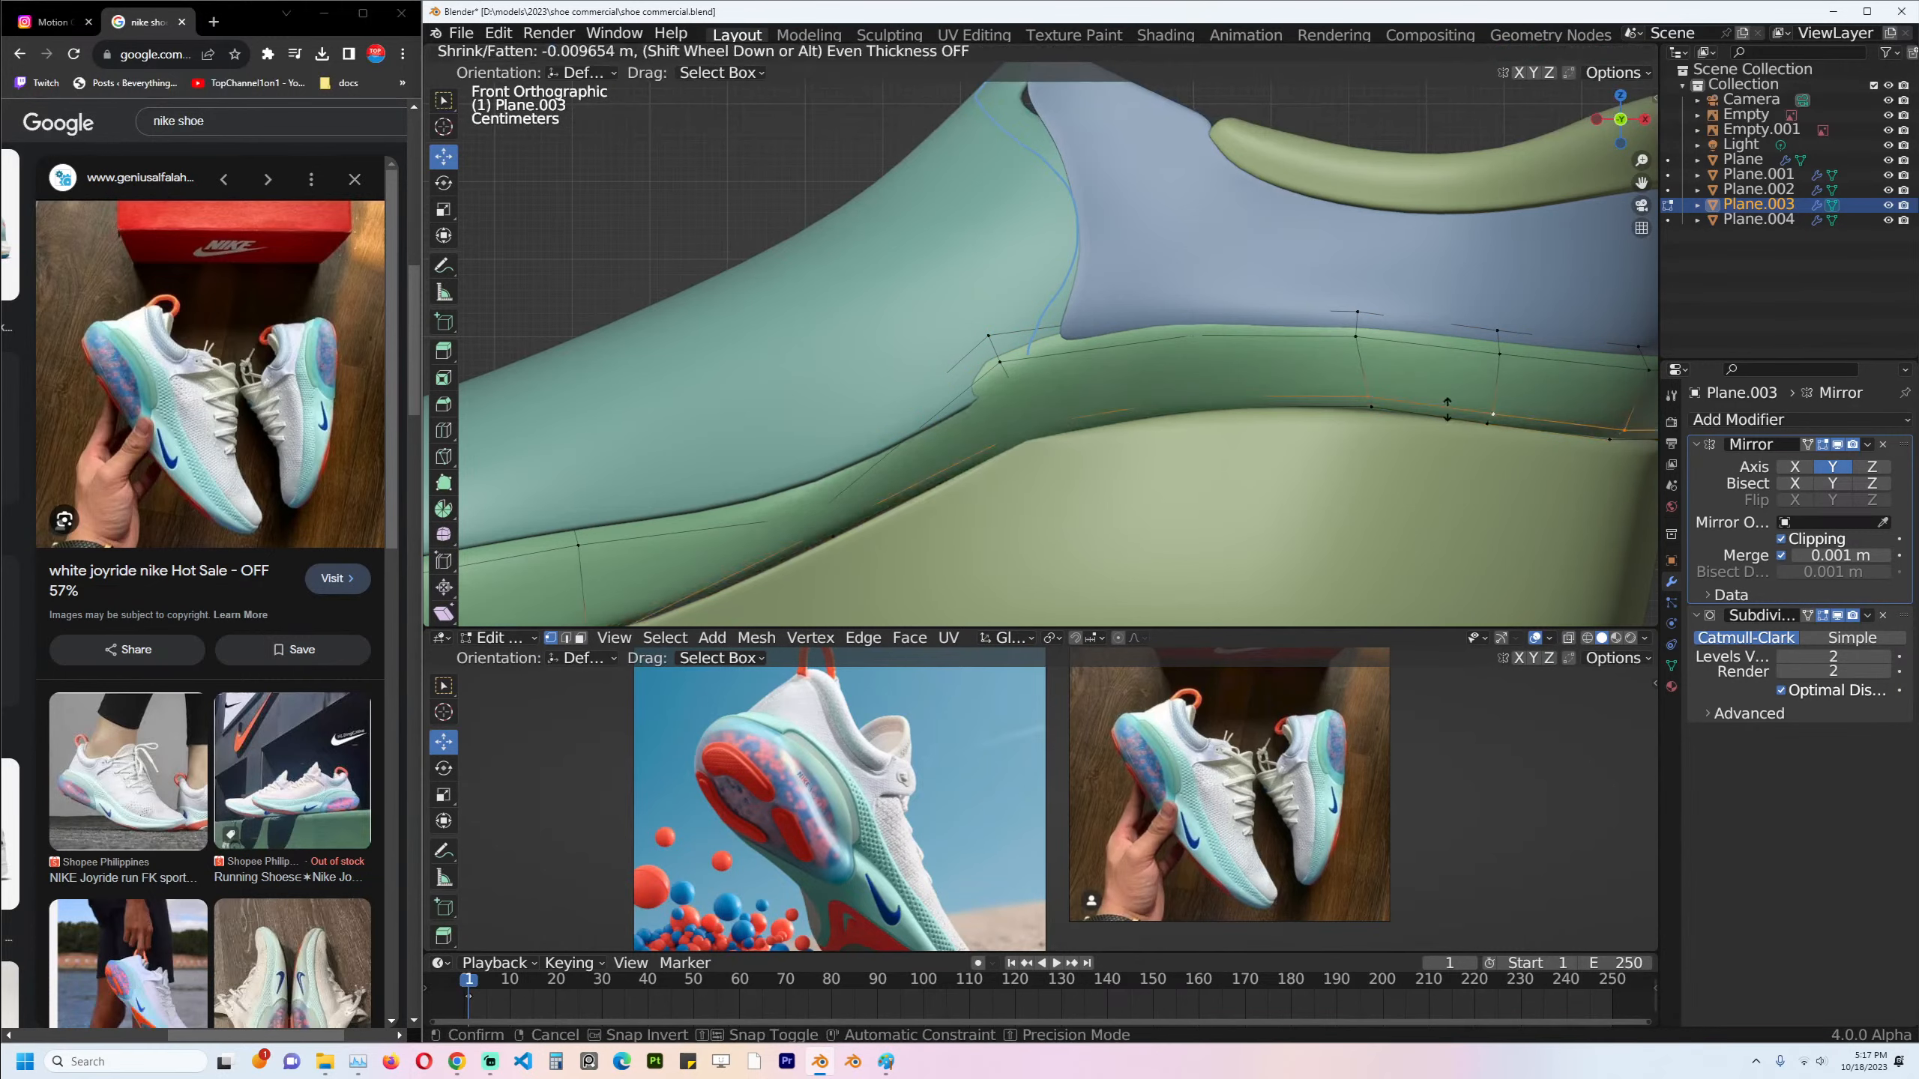
pyautogui.click(1446, 404)
# Lower the midsole's bottom edge loop slightly along Z to meet the sole, and save the file.
pyautogui.press('g')
pyautogui.press('z')
pyautogui.click(1446, 413)
pyautogui.press('Tab')
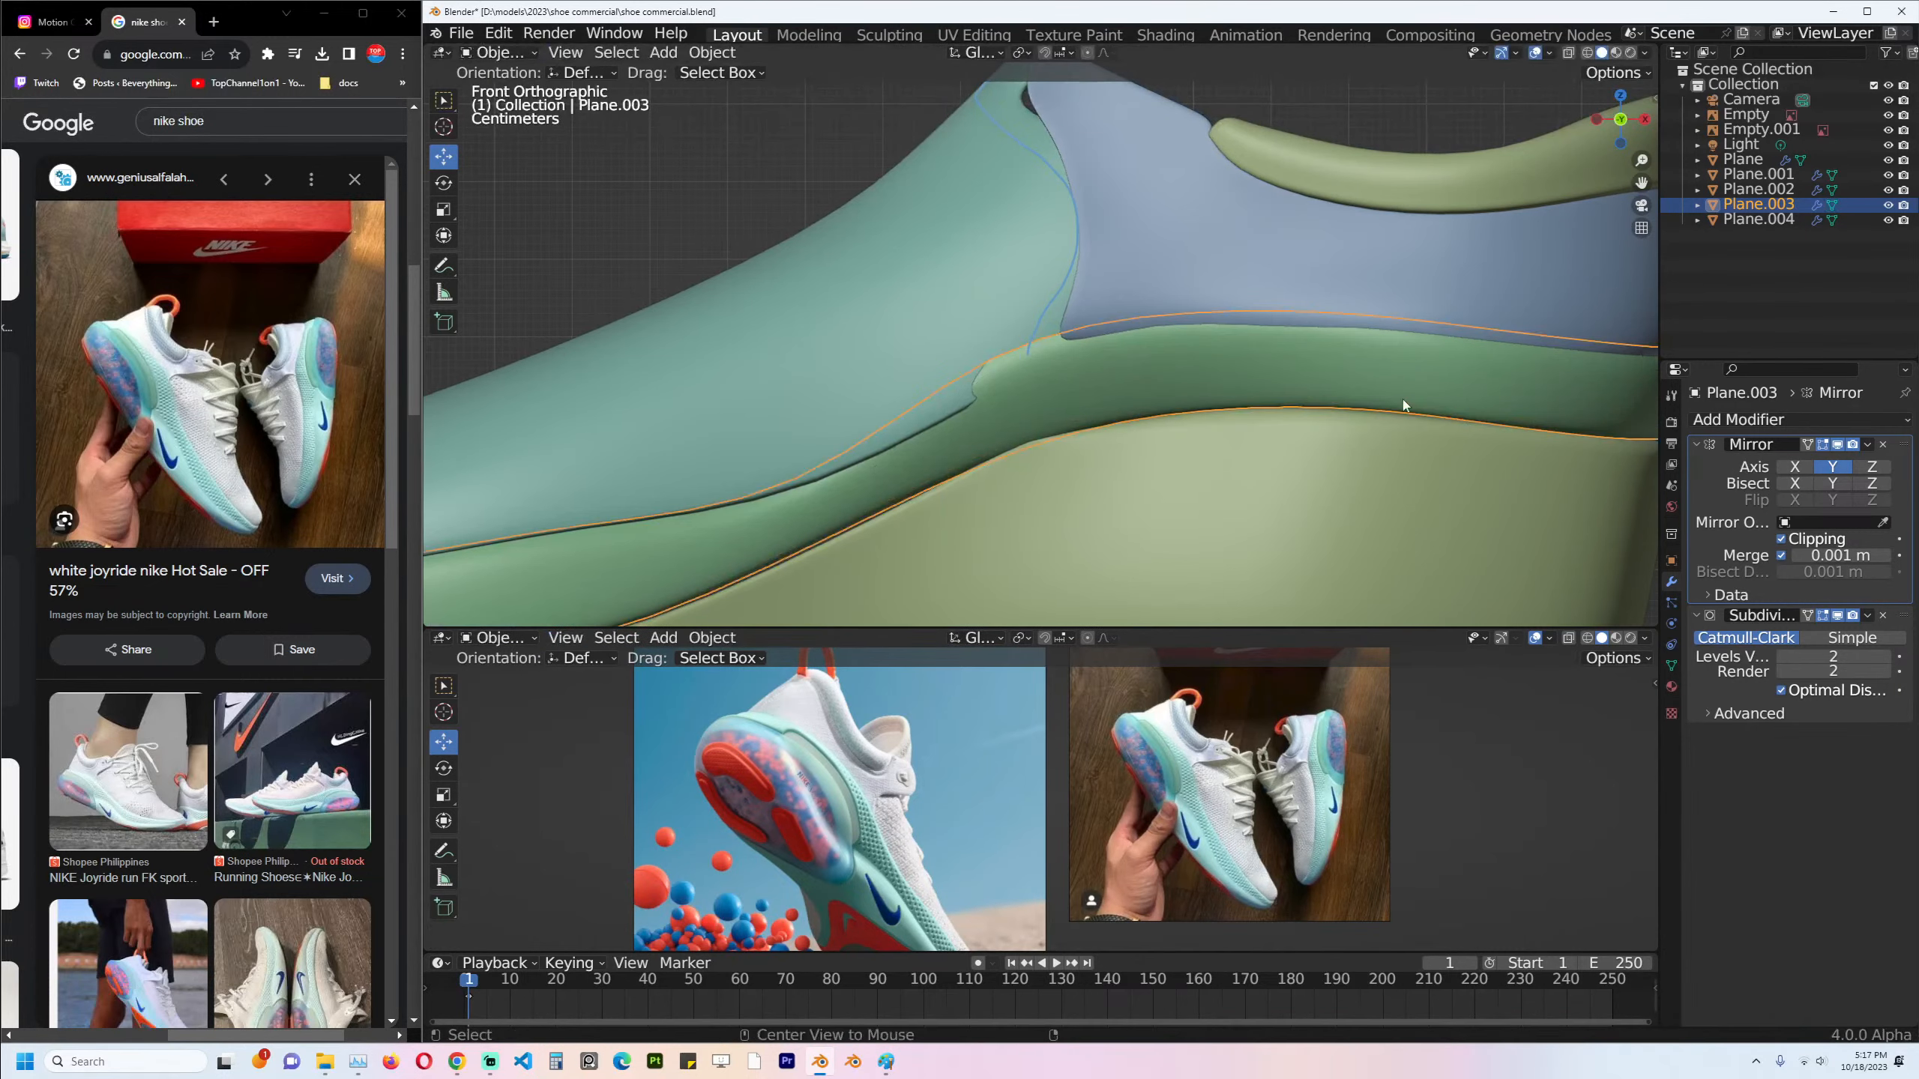
pyautogui.keyDown('alt'); pyautogui.scroll(-1, 1405, 408); pyautogui.keyUp('alt')
pyautogui.scroll(-3, 1262, 357)
pyautogui.hotkey('alt', 'a')
pyautogui.scroll(-3, 1305, 356)
pyautogui.scroll(2, 1304, 357)
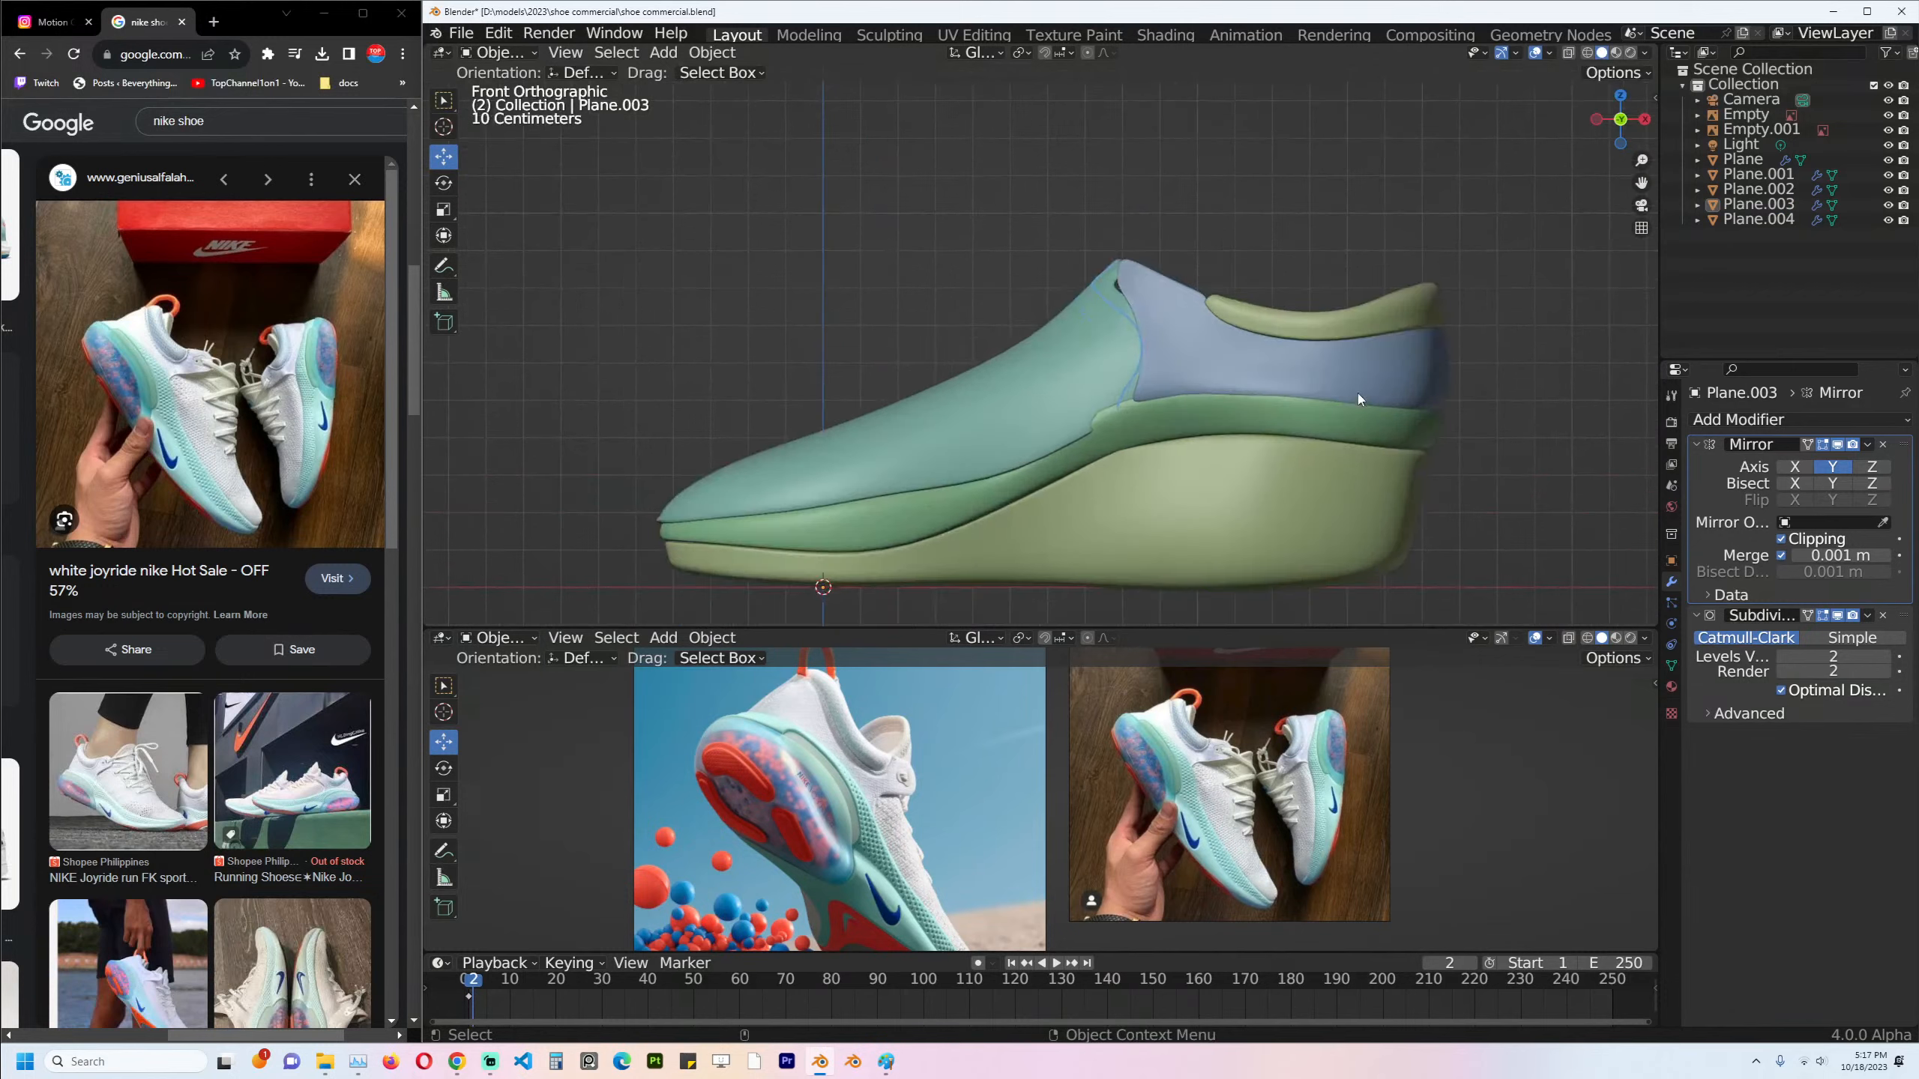
pyautogui.hotkey('ctrl', 's')
pyautogui.click(1088, 388)
pyautogui.scroll(3, 1165, 354)
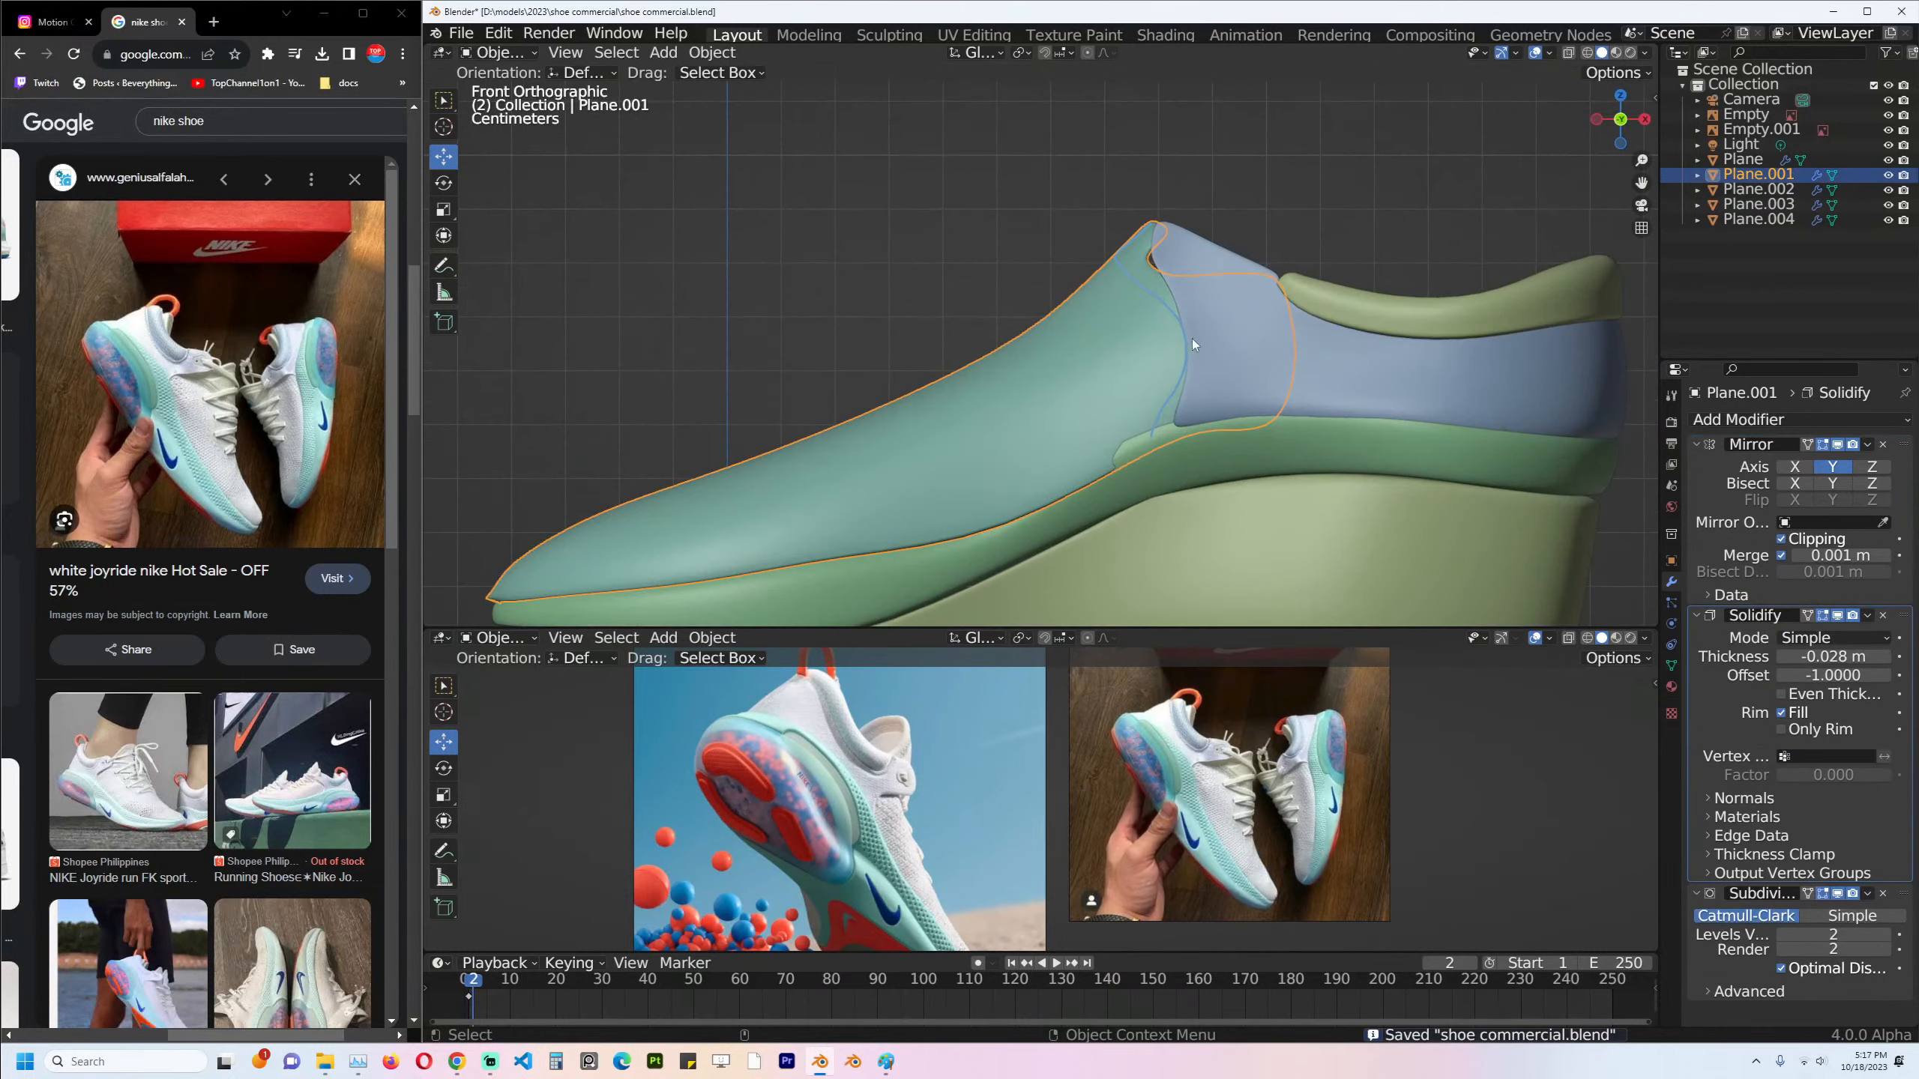
pyautogui.click(1192, 339)
pyautogui.hotkey('alt', 'a')
pyautogui.scroll(1, 1157, 311)
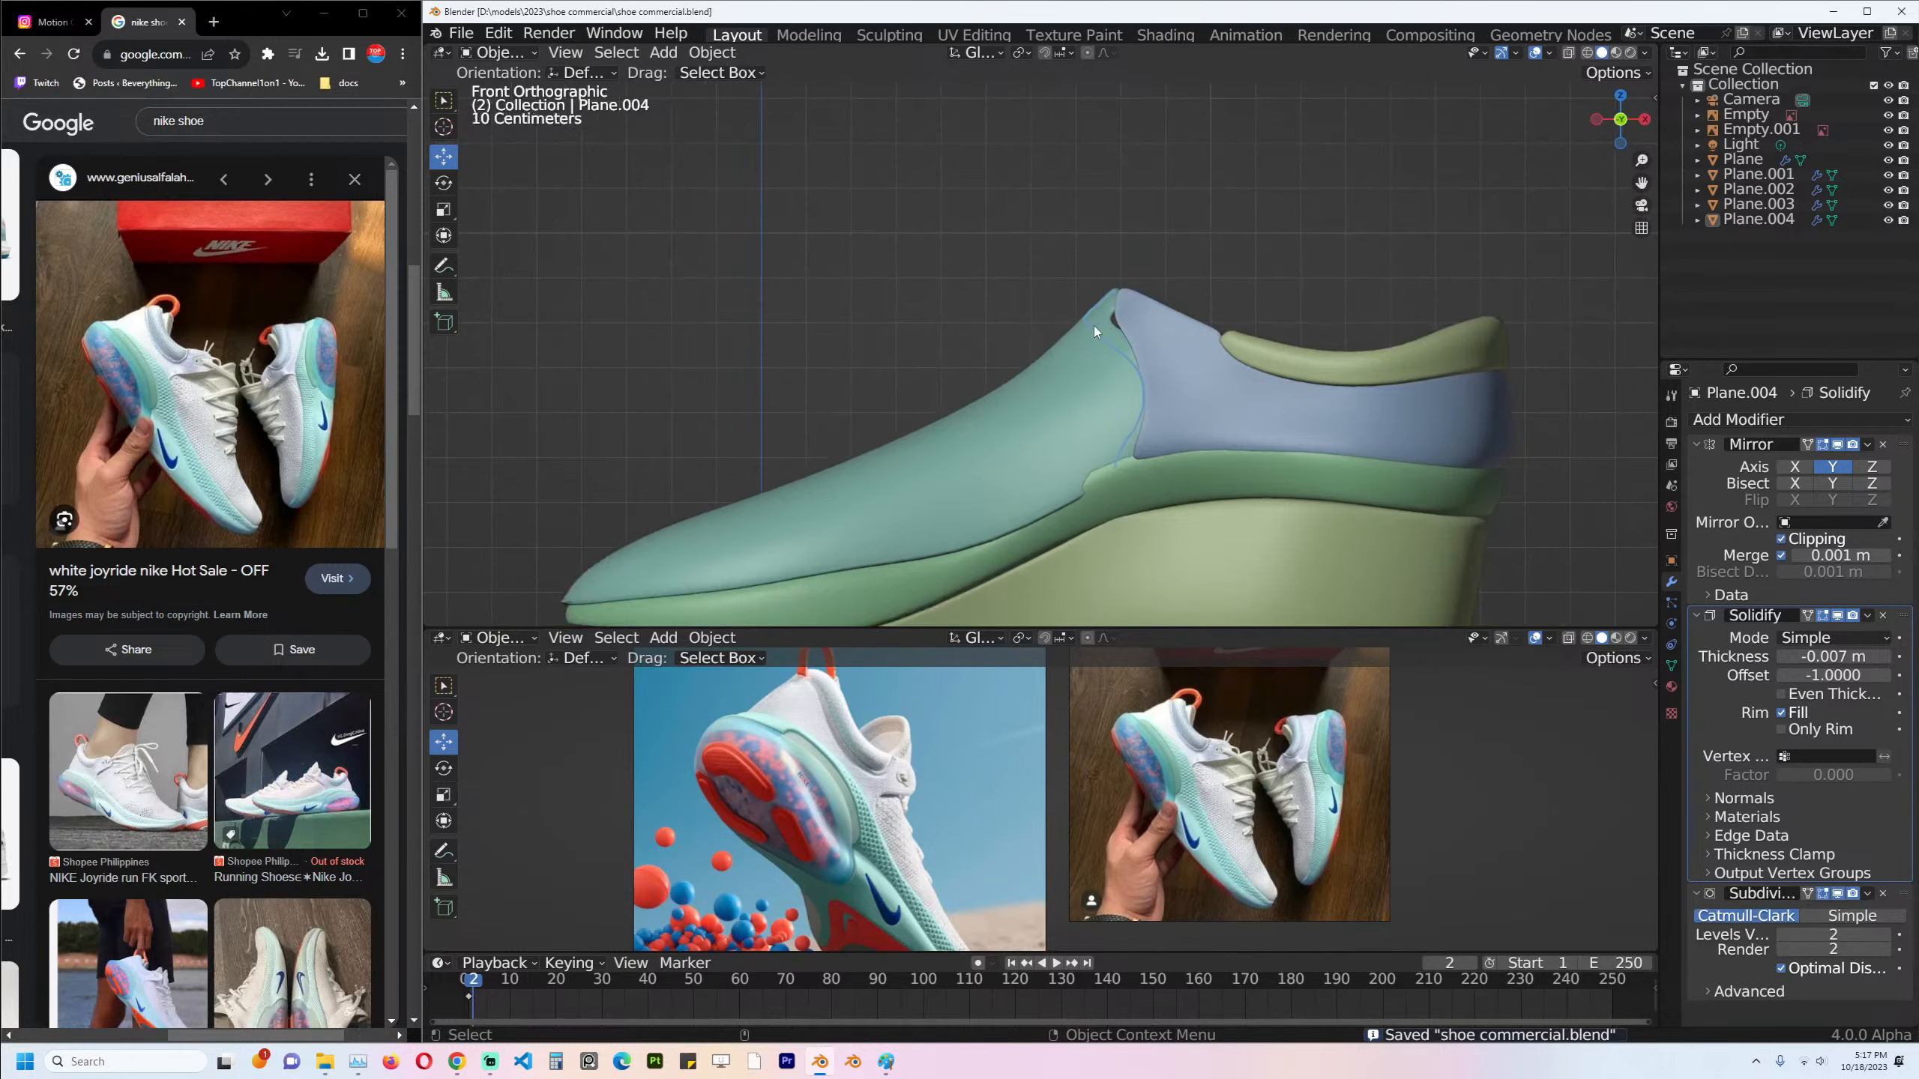
# Knife-cut a new edge on the front upper from the ankle opening's rim down across the instep.
pyautogui.moveTo(1095, 326)
pyautogui.mouseDown(button='middle')
pyautogui.moveTo(1148, 335)
pyautogui.moveTo(1072, 314)
pyautogui.moveTo(1088, 345)
pyautogui.mouseUp(button='middle')
pyautogui.click(1088, 345)
pyautogui.press('Tab')
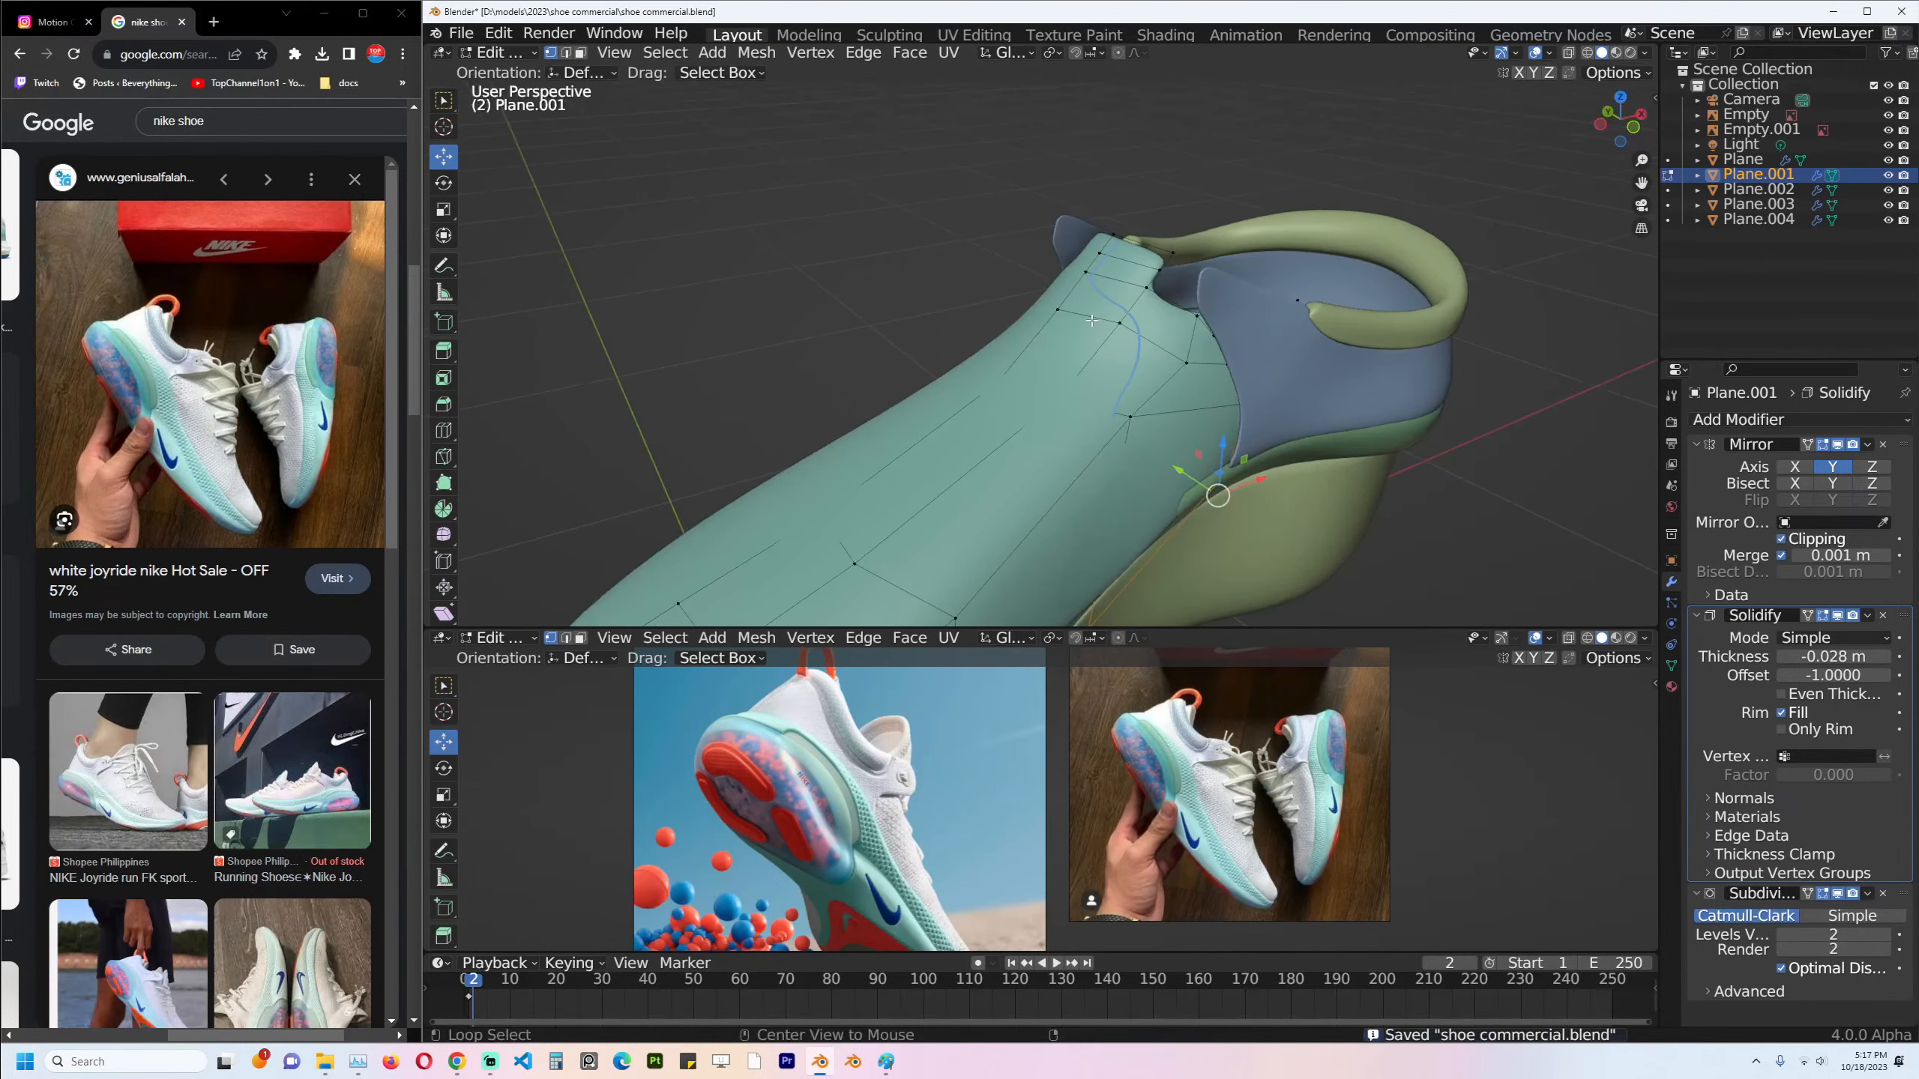
pyautogui.hotkey('alt', 'a')
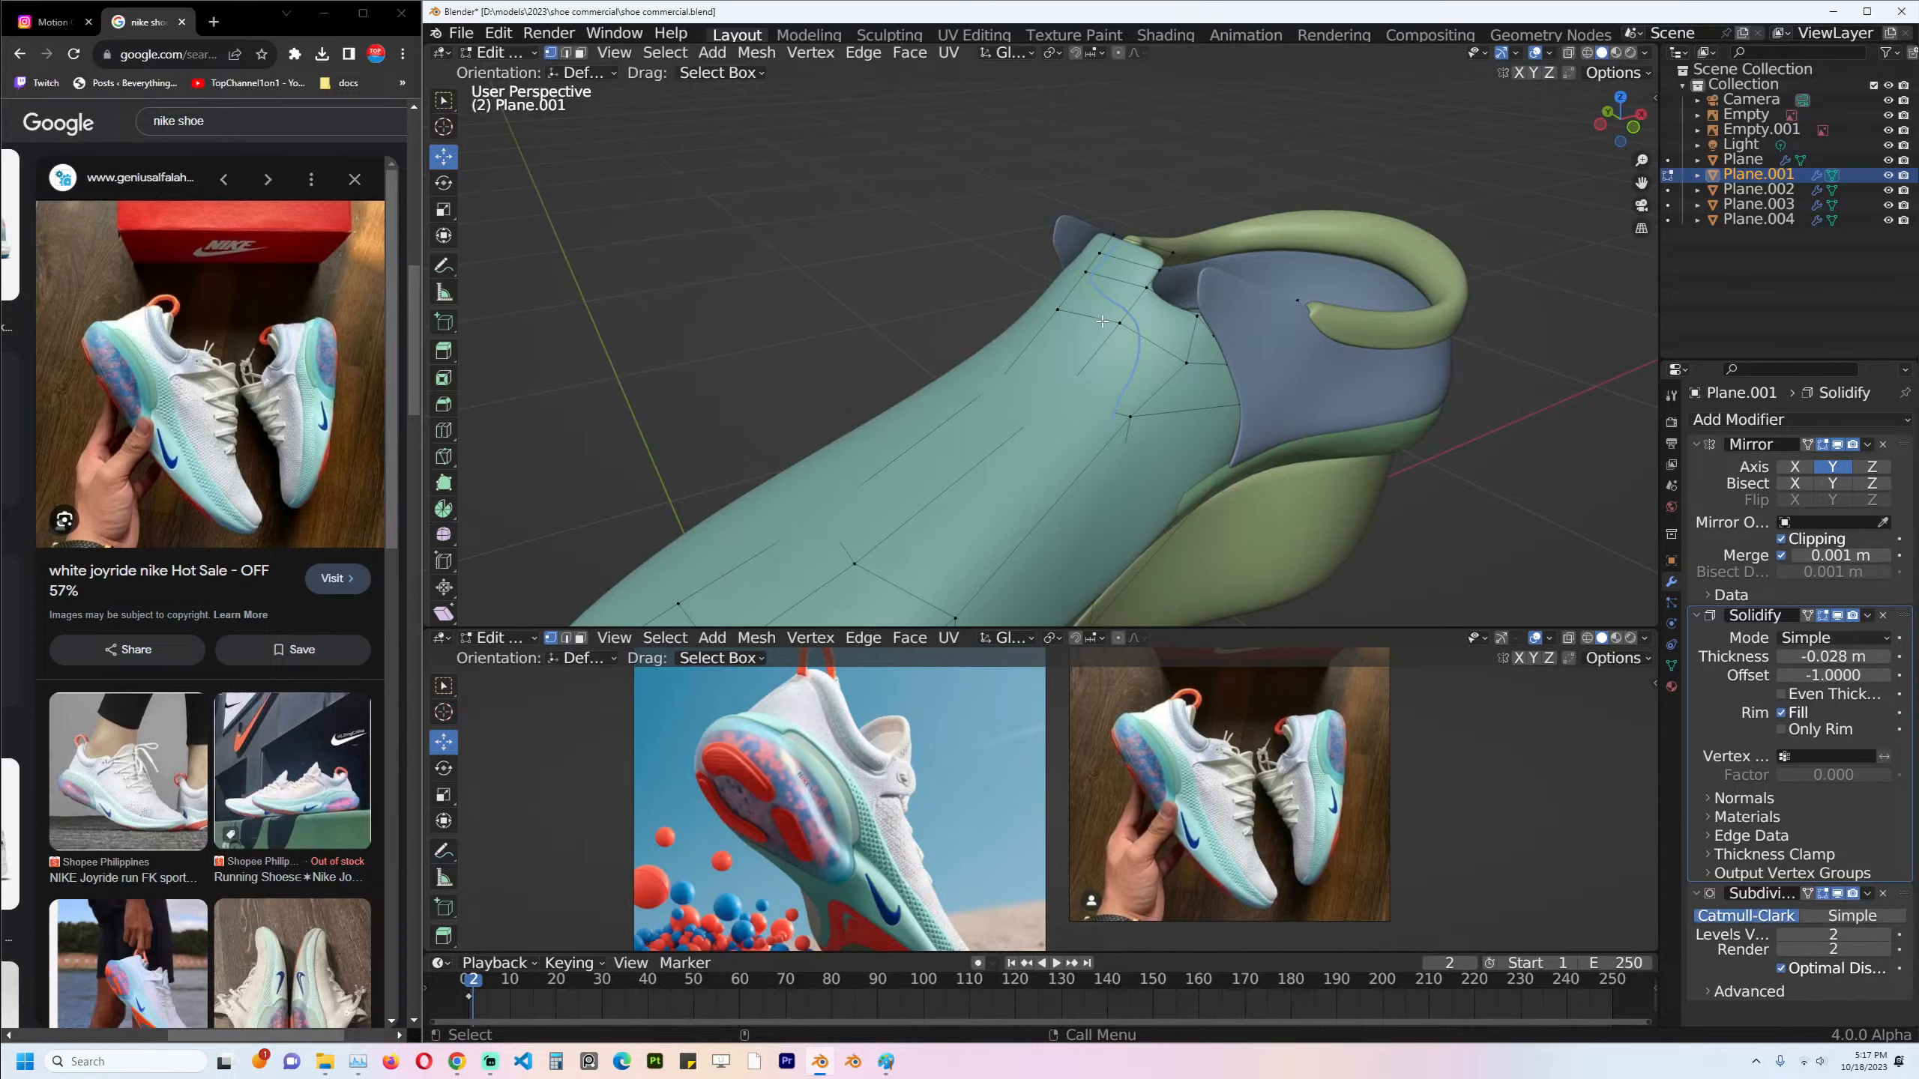
pyautogui.moveTo(1126, 317); pyautogui.dragTo(1173, 312, button='middle')
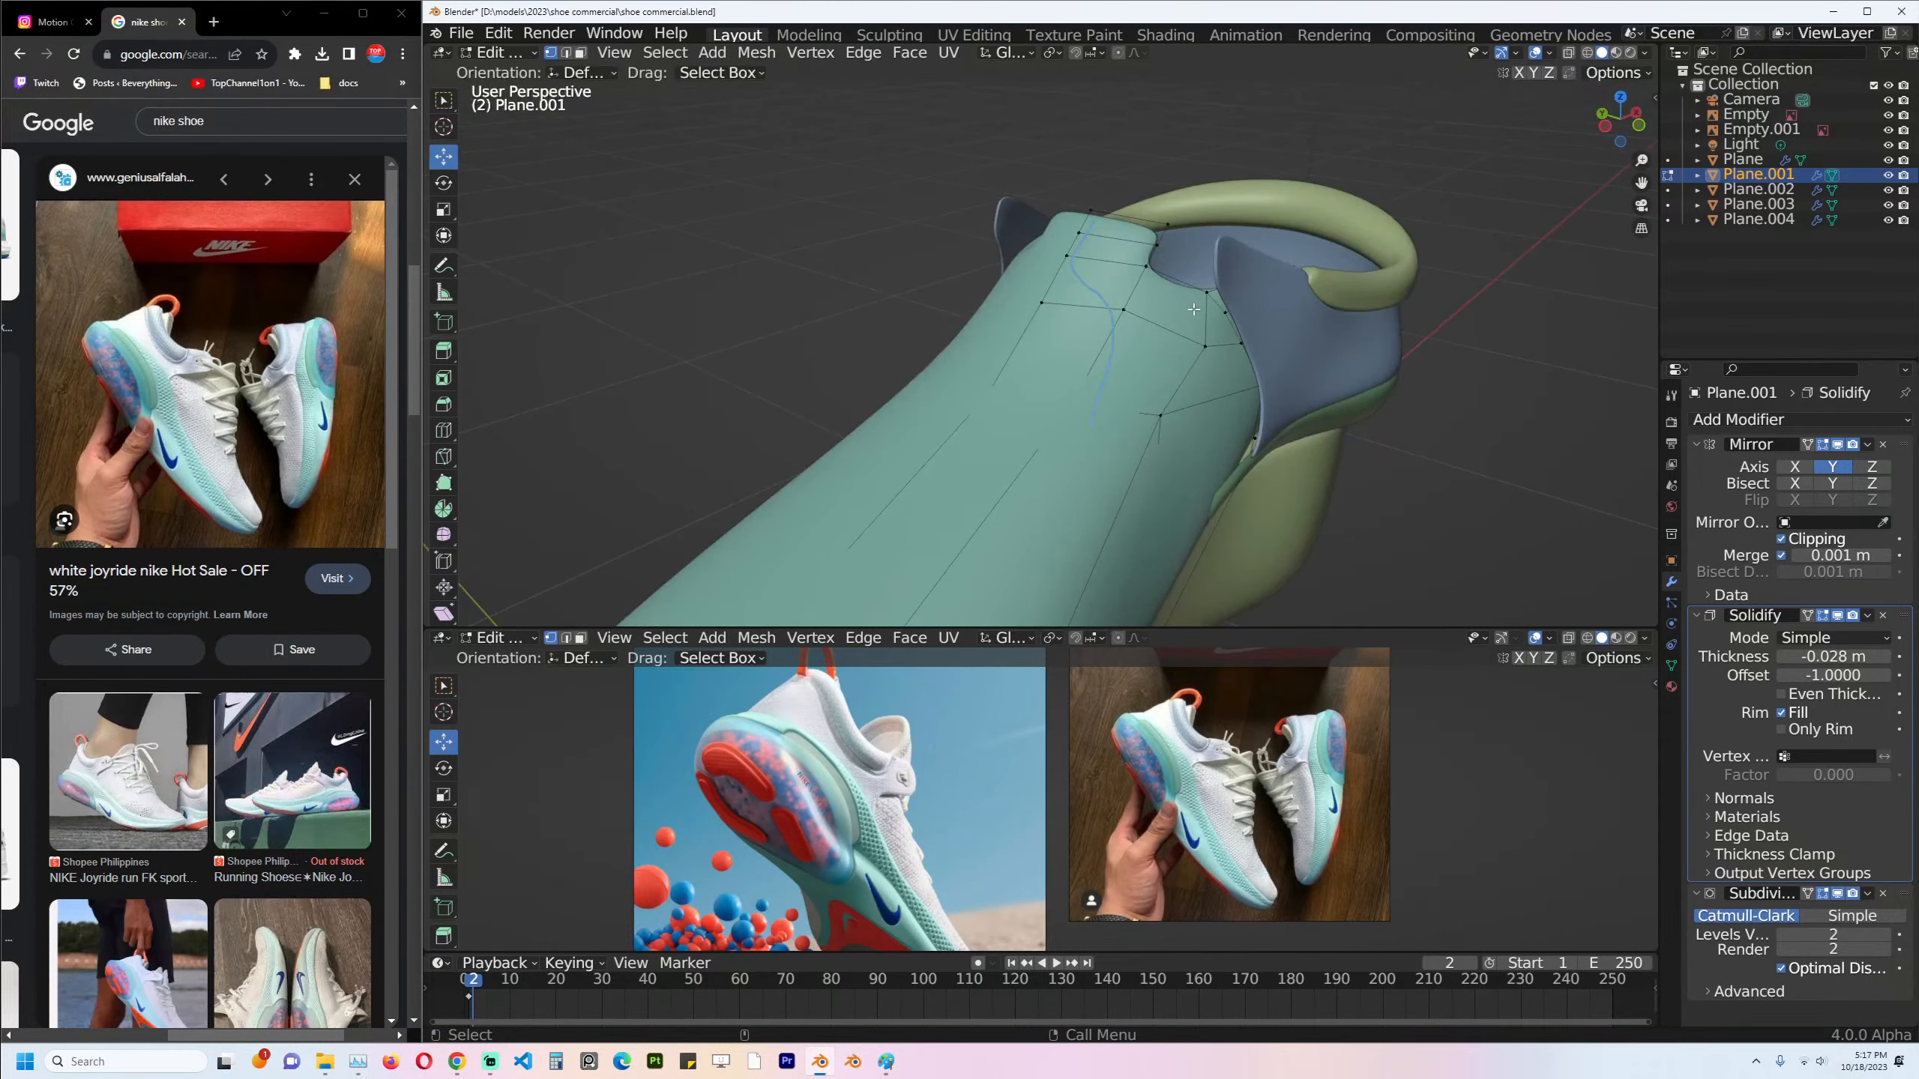
pyautogui.press('KP_3')
pyautogui.press('KP_1')
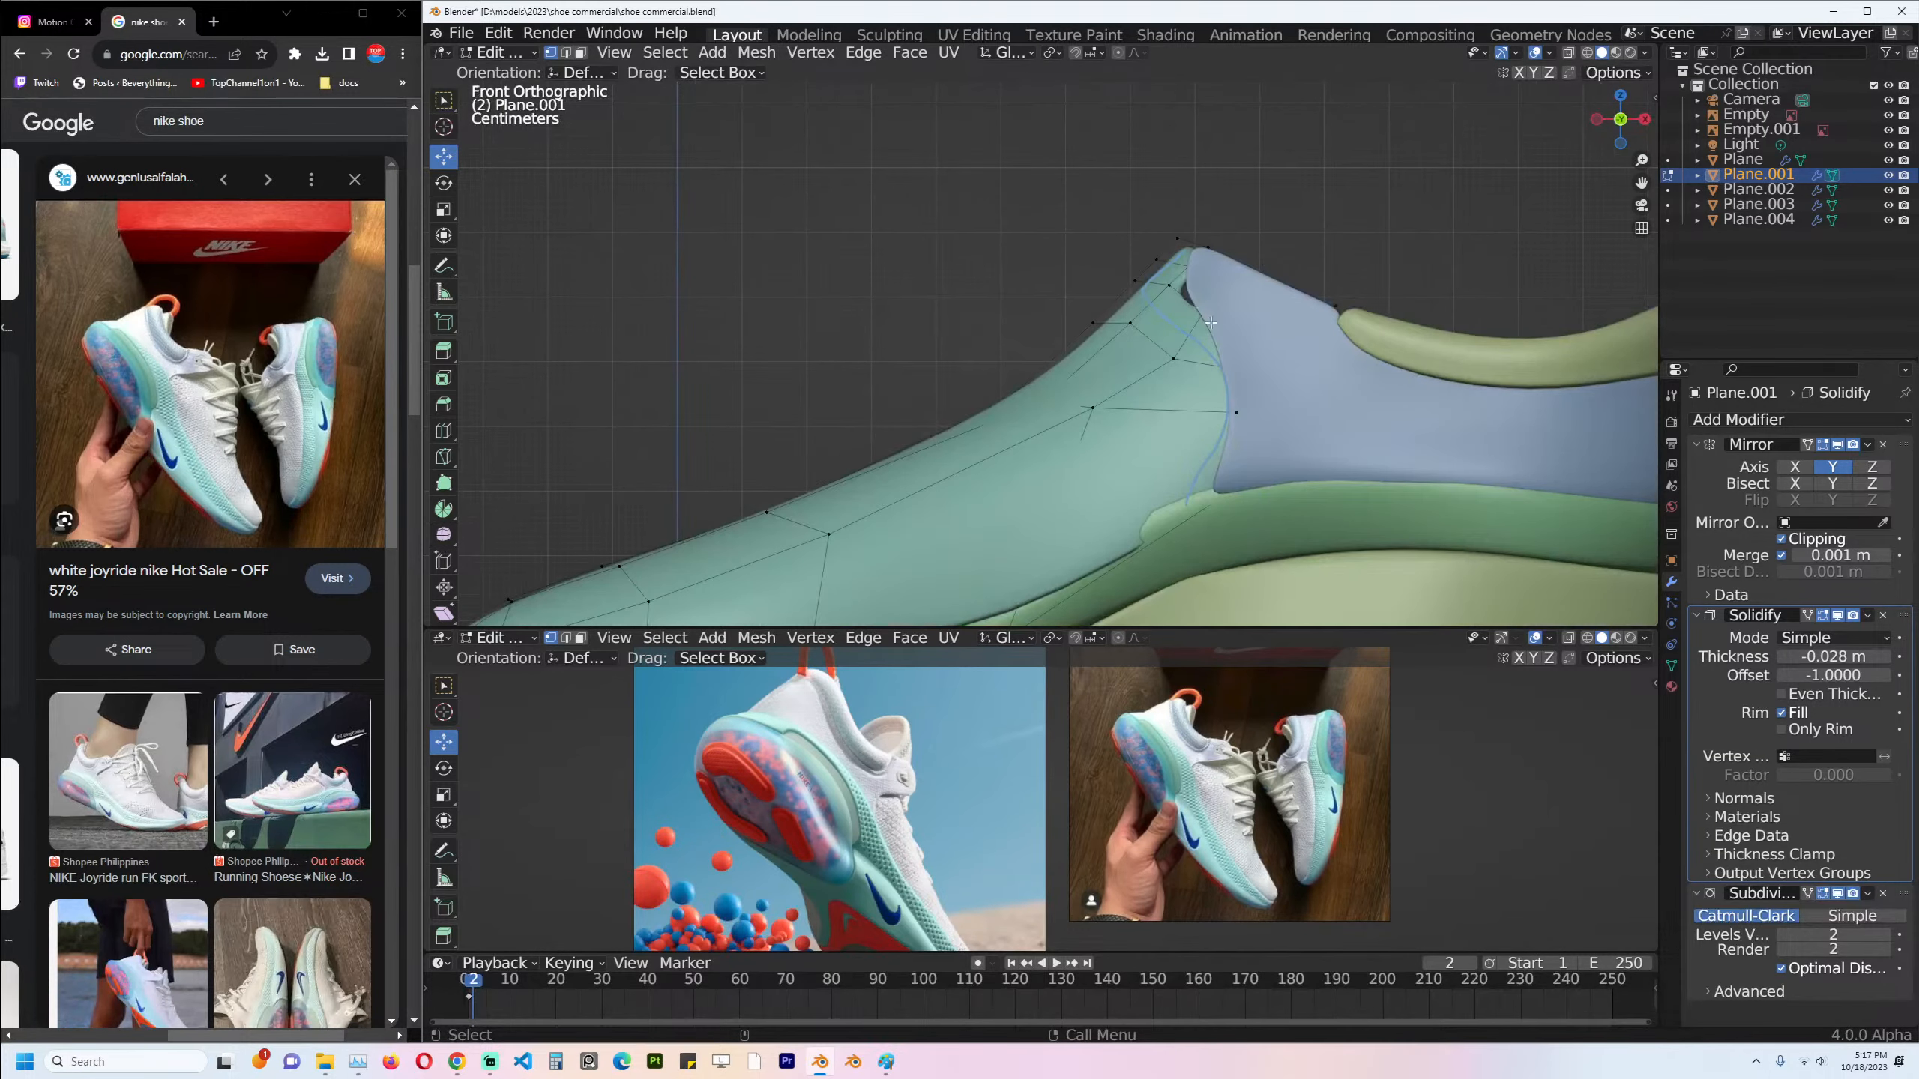
pyautogui.scroll(-2, 1211, 323)
pyautogui.scroll(2, 1239, 355)
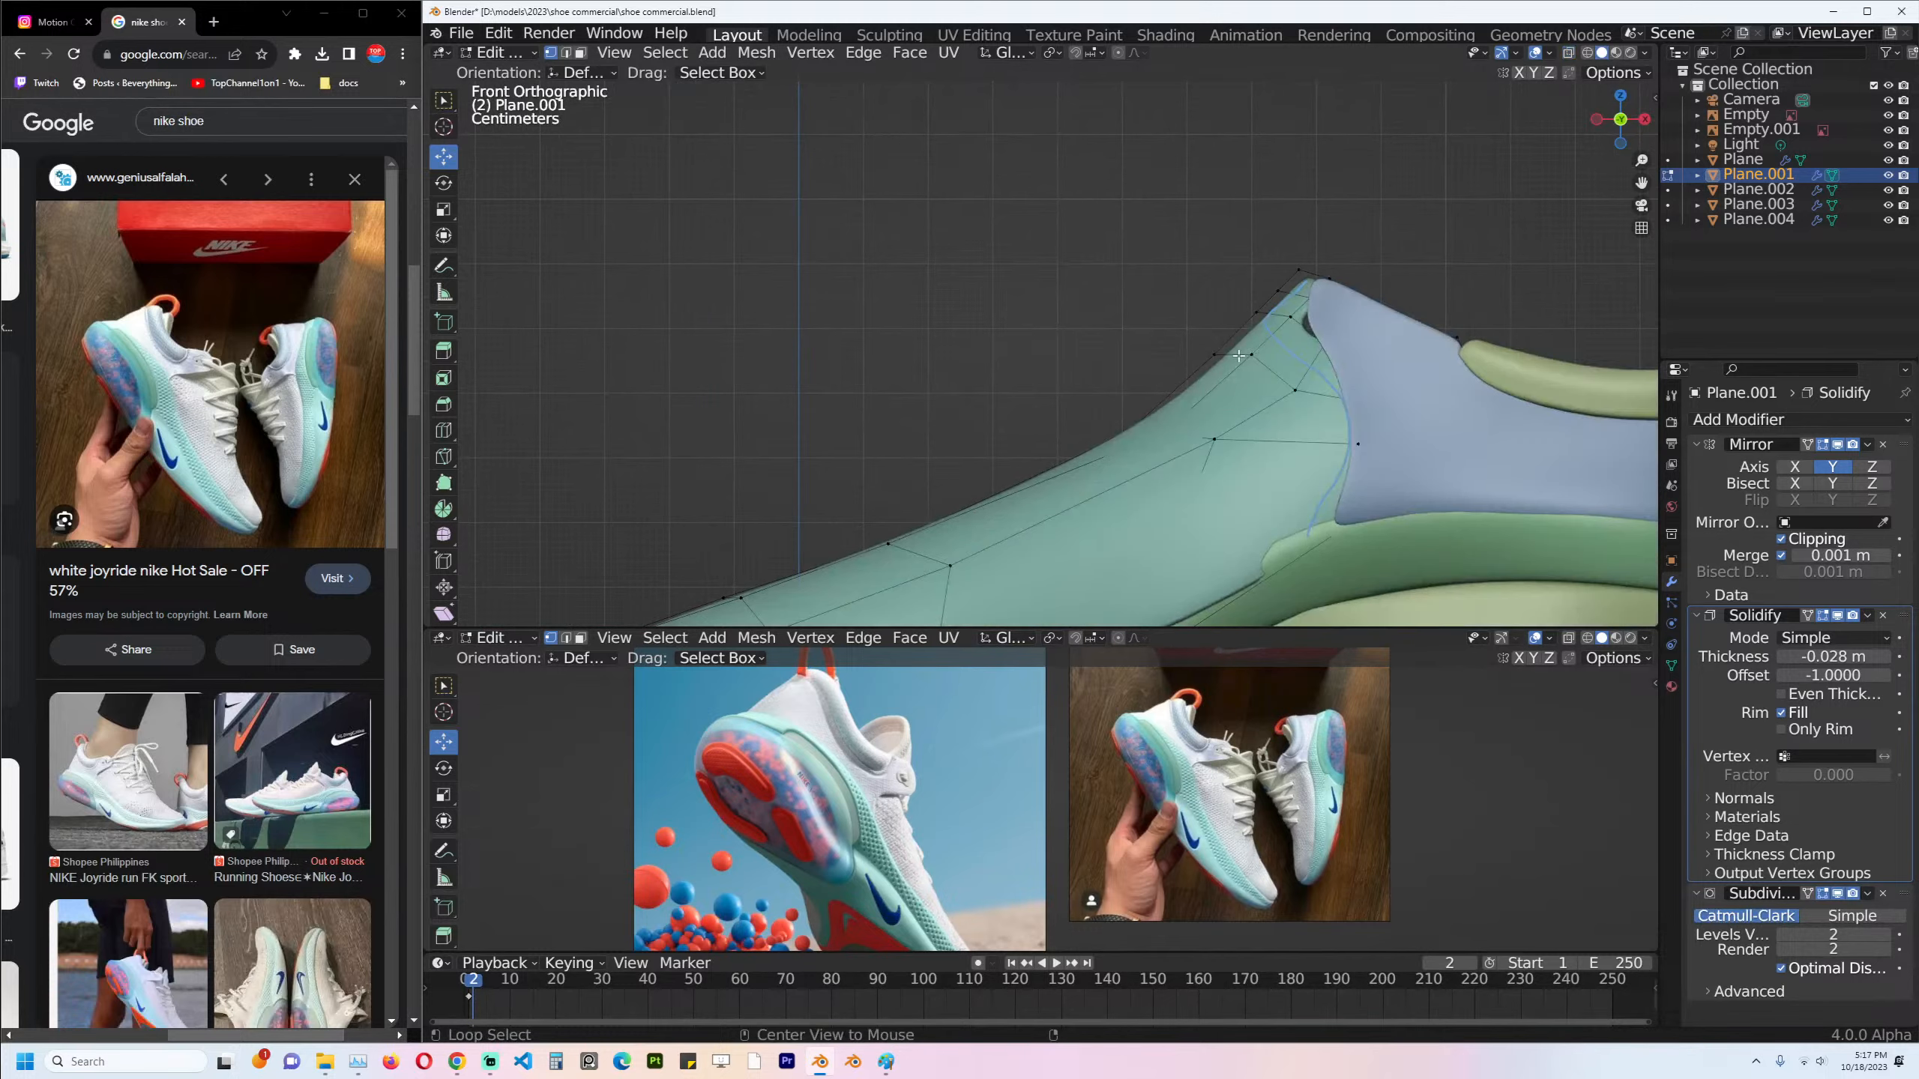
pyautogui.moveTo(1239, 355)
pyautogui.mouseDown(button='middle')
pyautogui.moveTo(1274, 395)
pyautogui.moveTo(1244, 338)
pyautogui.mouseUp(button='middle')
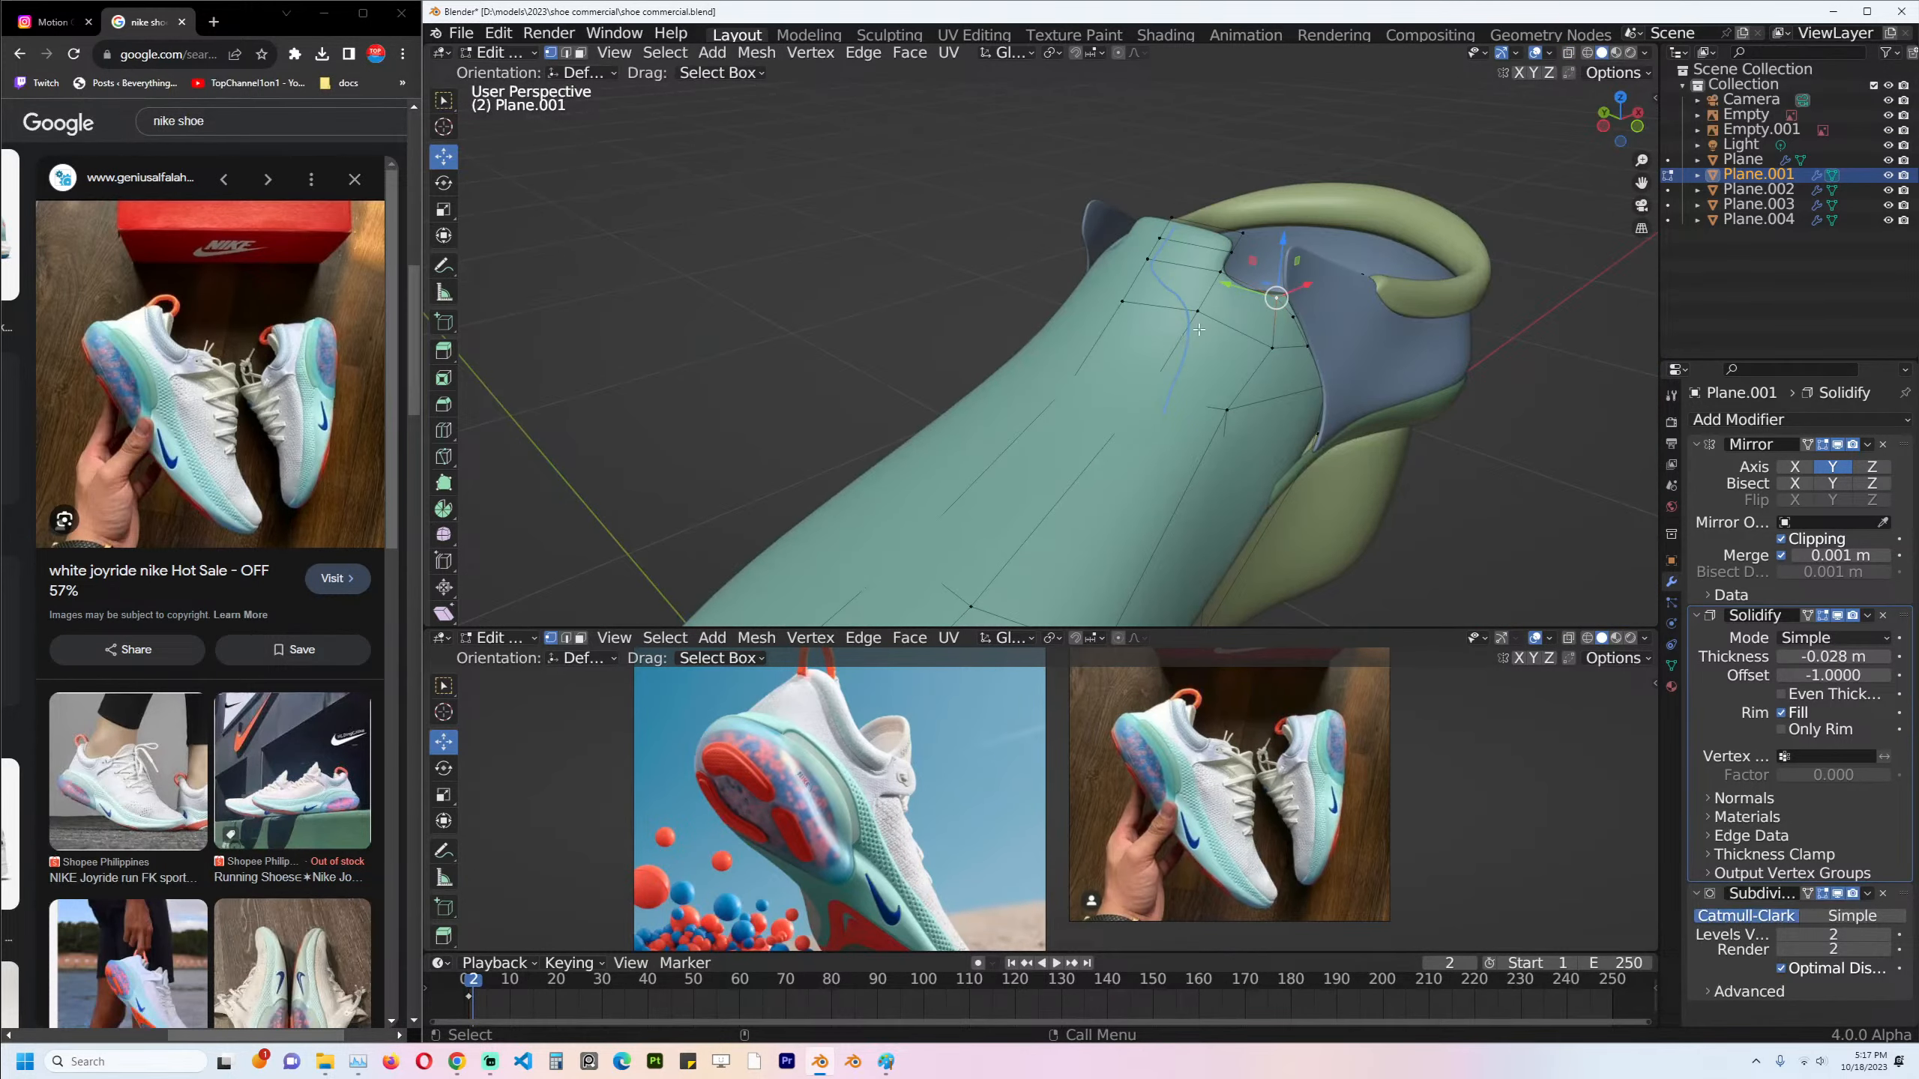
pyautogui.click(1274, 300)
pyautogui.press('k')
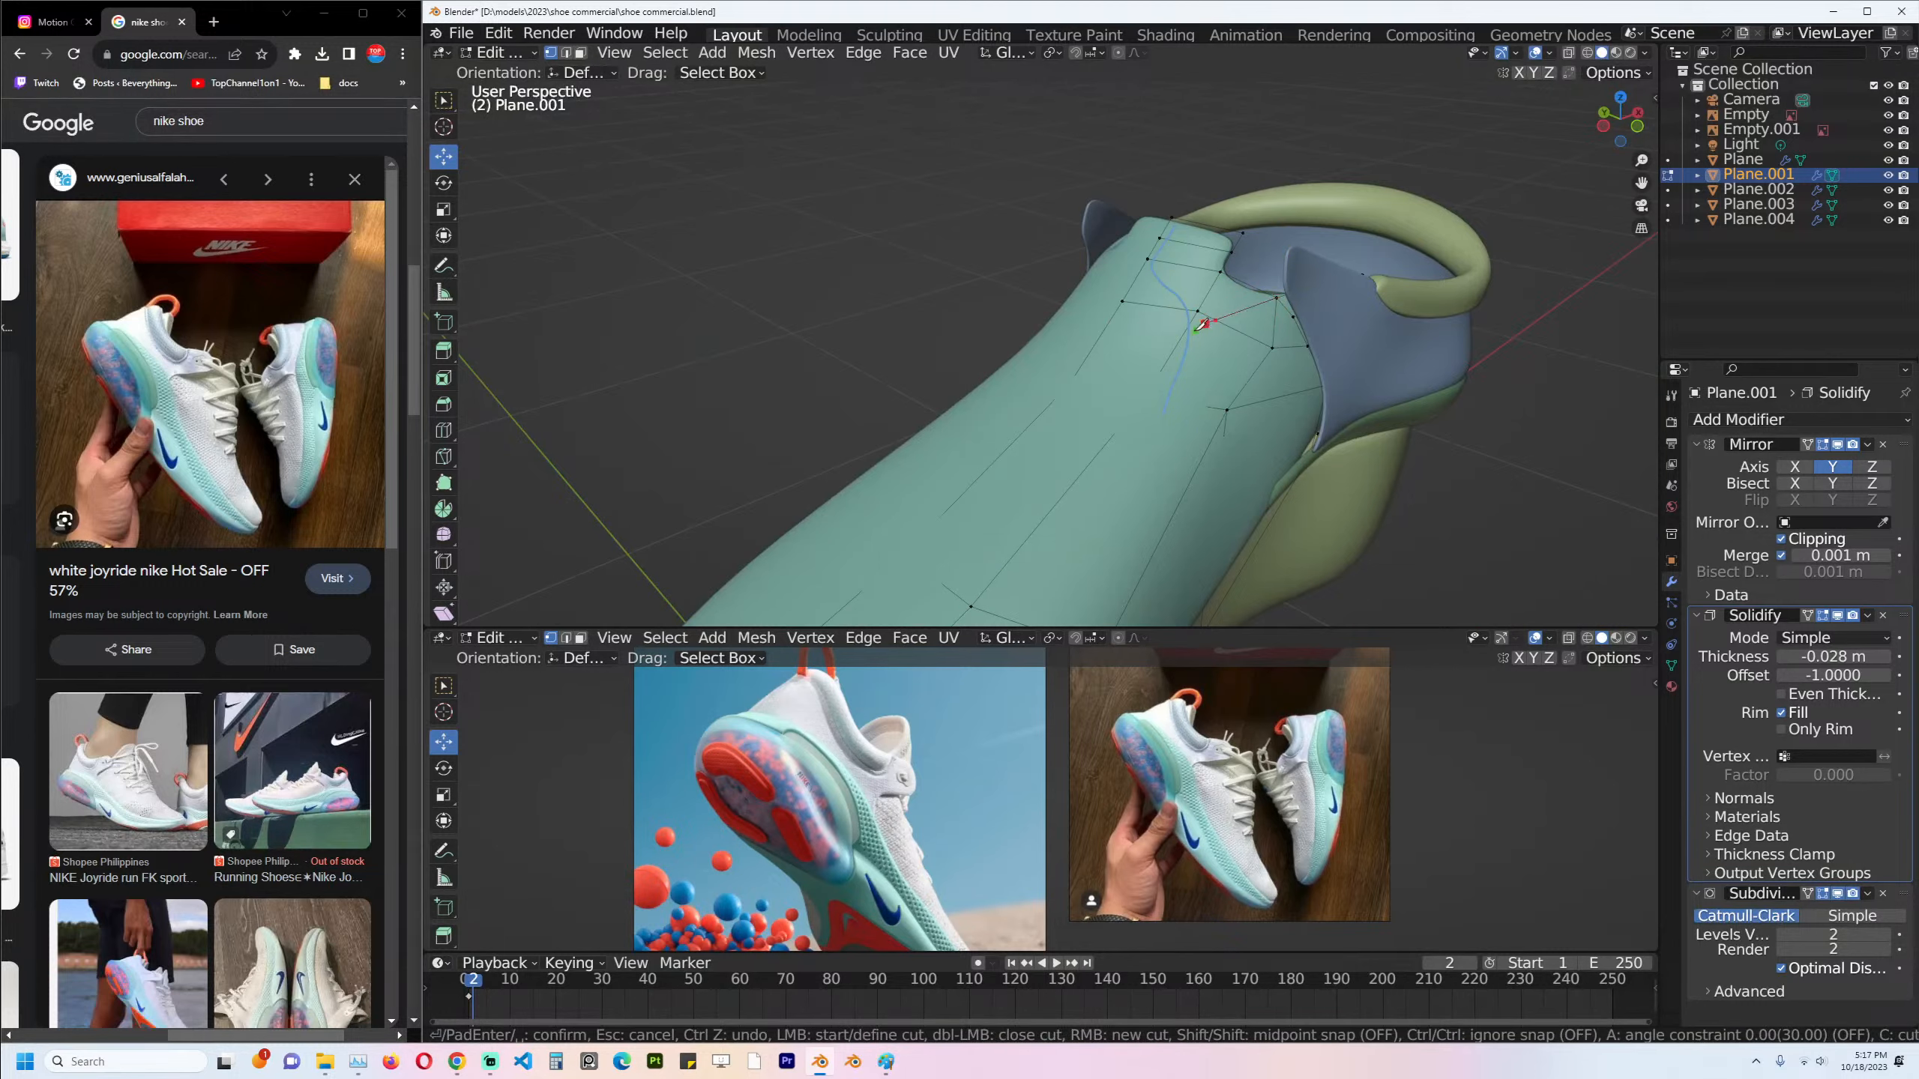
pyautogui.click(1169, 358)
pyautogui.press('Return')
# Delete the strip of faces along the middle of the front upper's instep to extend the ankle opening.
pyautogui.keyDown('shift'); pyautogui.click(1137, 319); pyautogui.keyUp('shift')
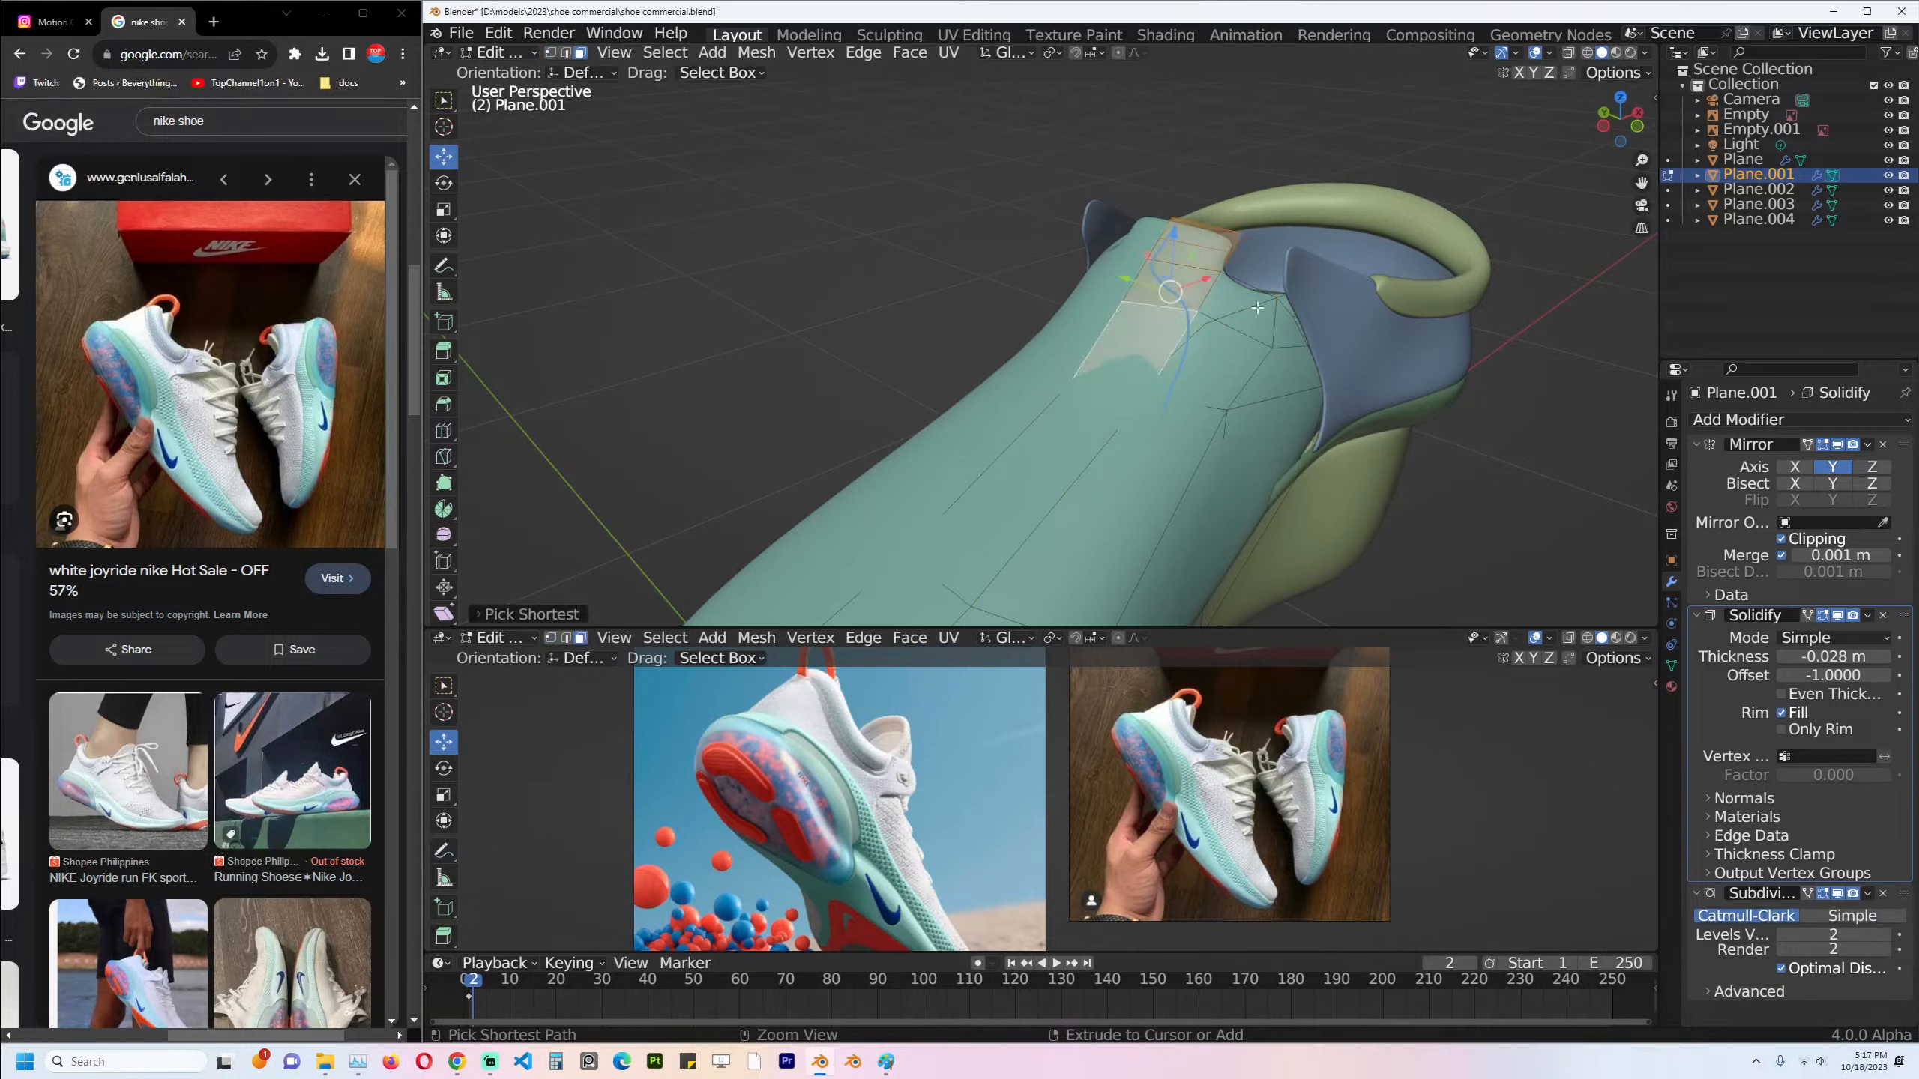
pyautogui.press('x')
pyautogui.click(1251, 297)
pyautogui.press('Tab')
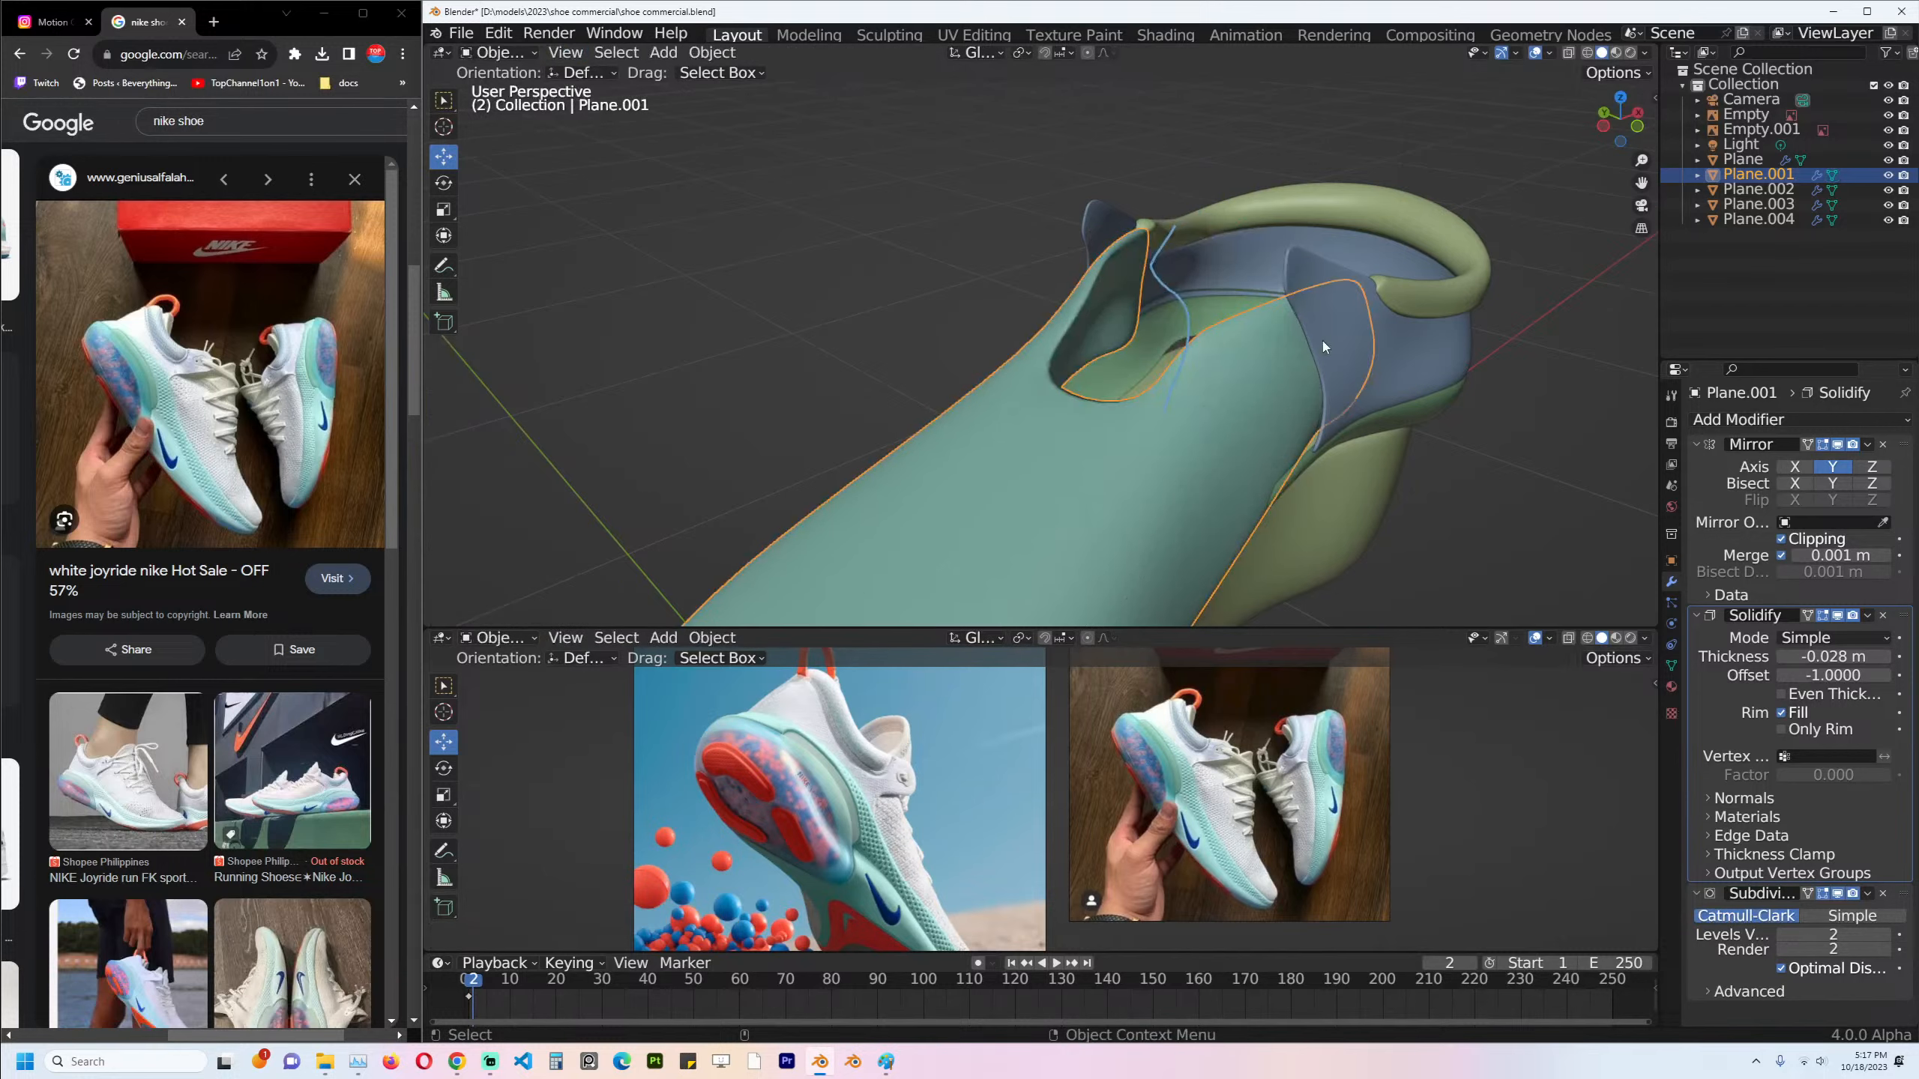
# Add a loop cut across the front upper's midfoot, running from the instep to its lower edge.
pyautogui.press('KP_1')
pyautogui.scroll(-3, 1322, 342)
pyautogui.scroll(2, 1269, 371)
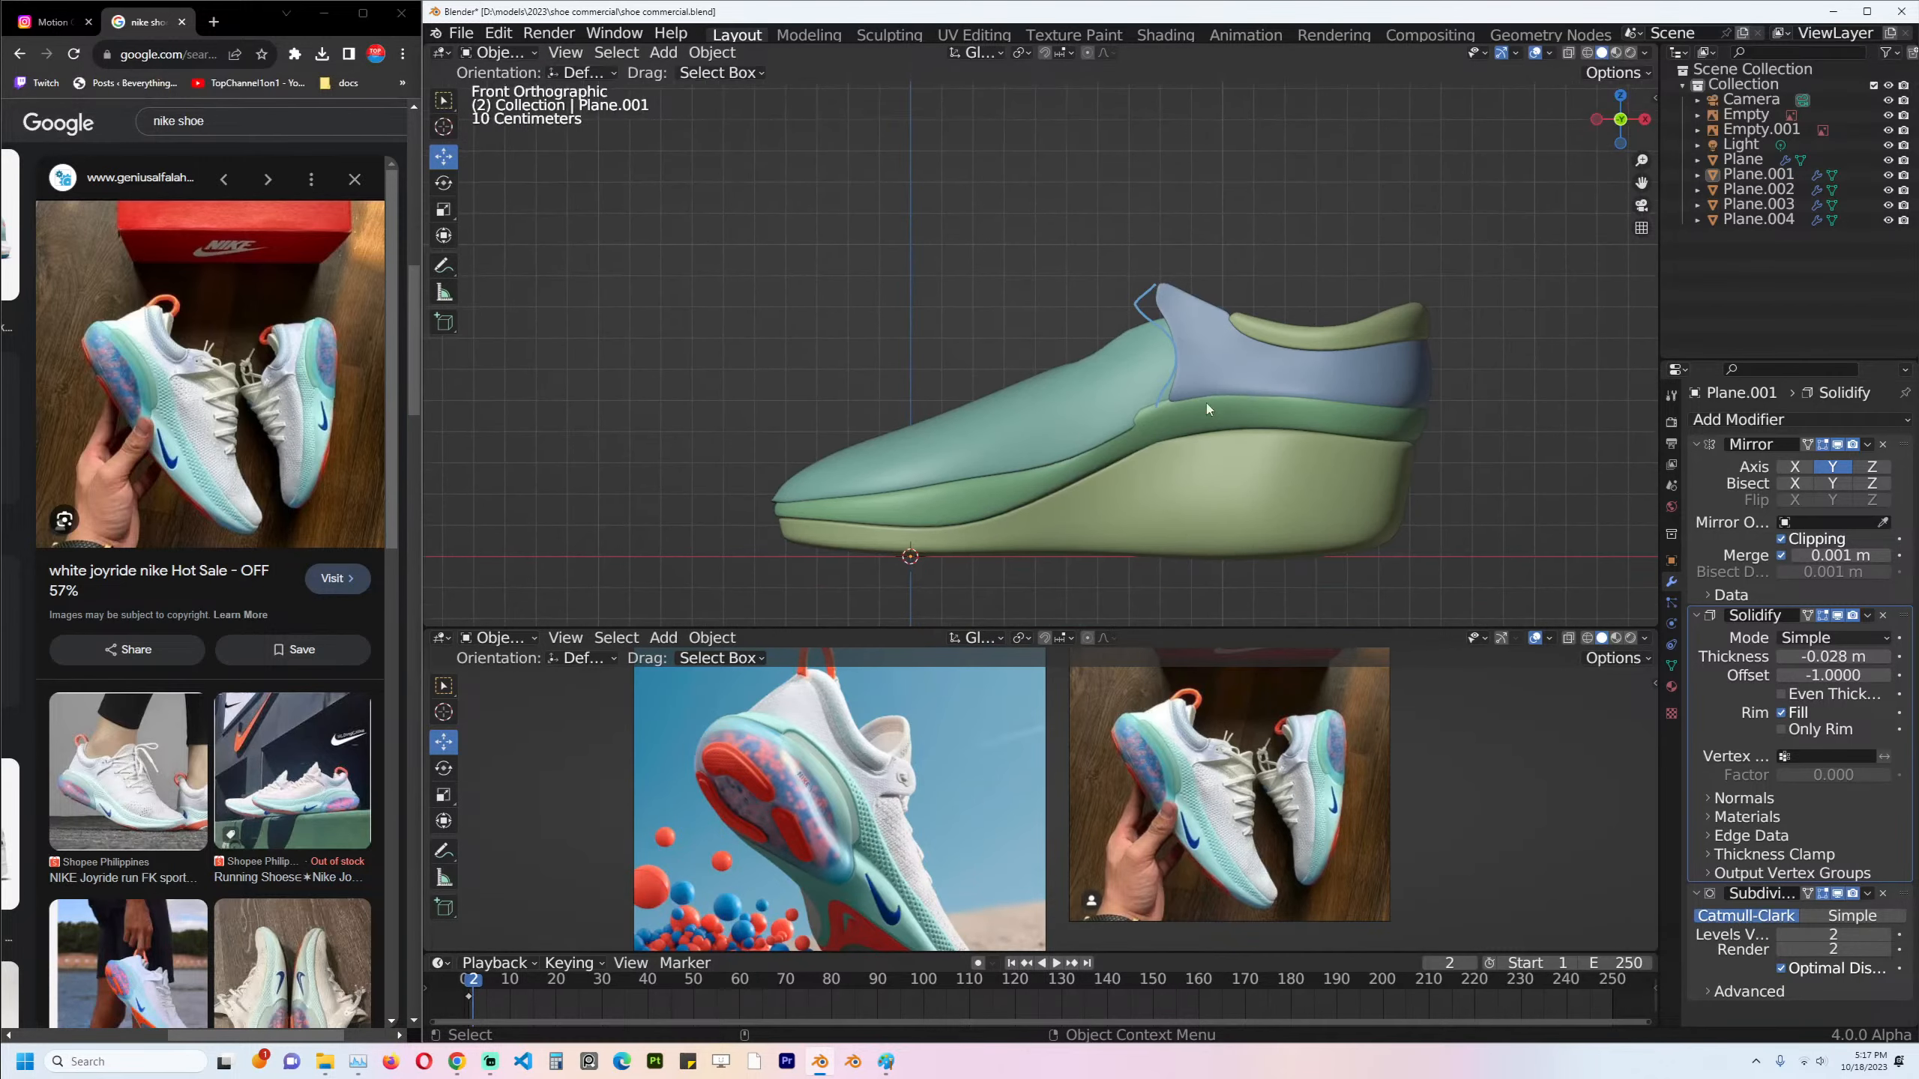
pyautogui.press('Tab')
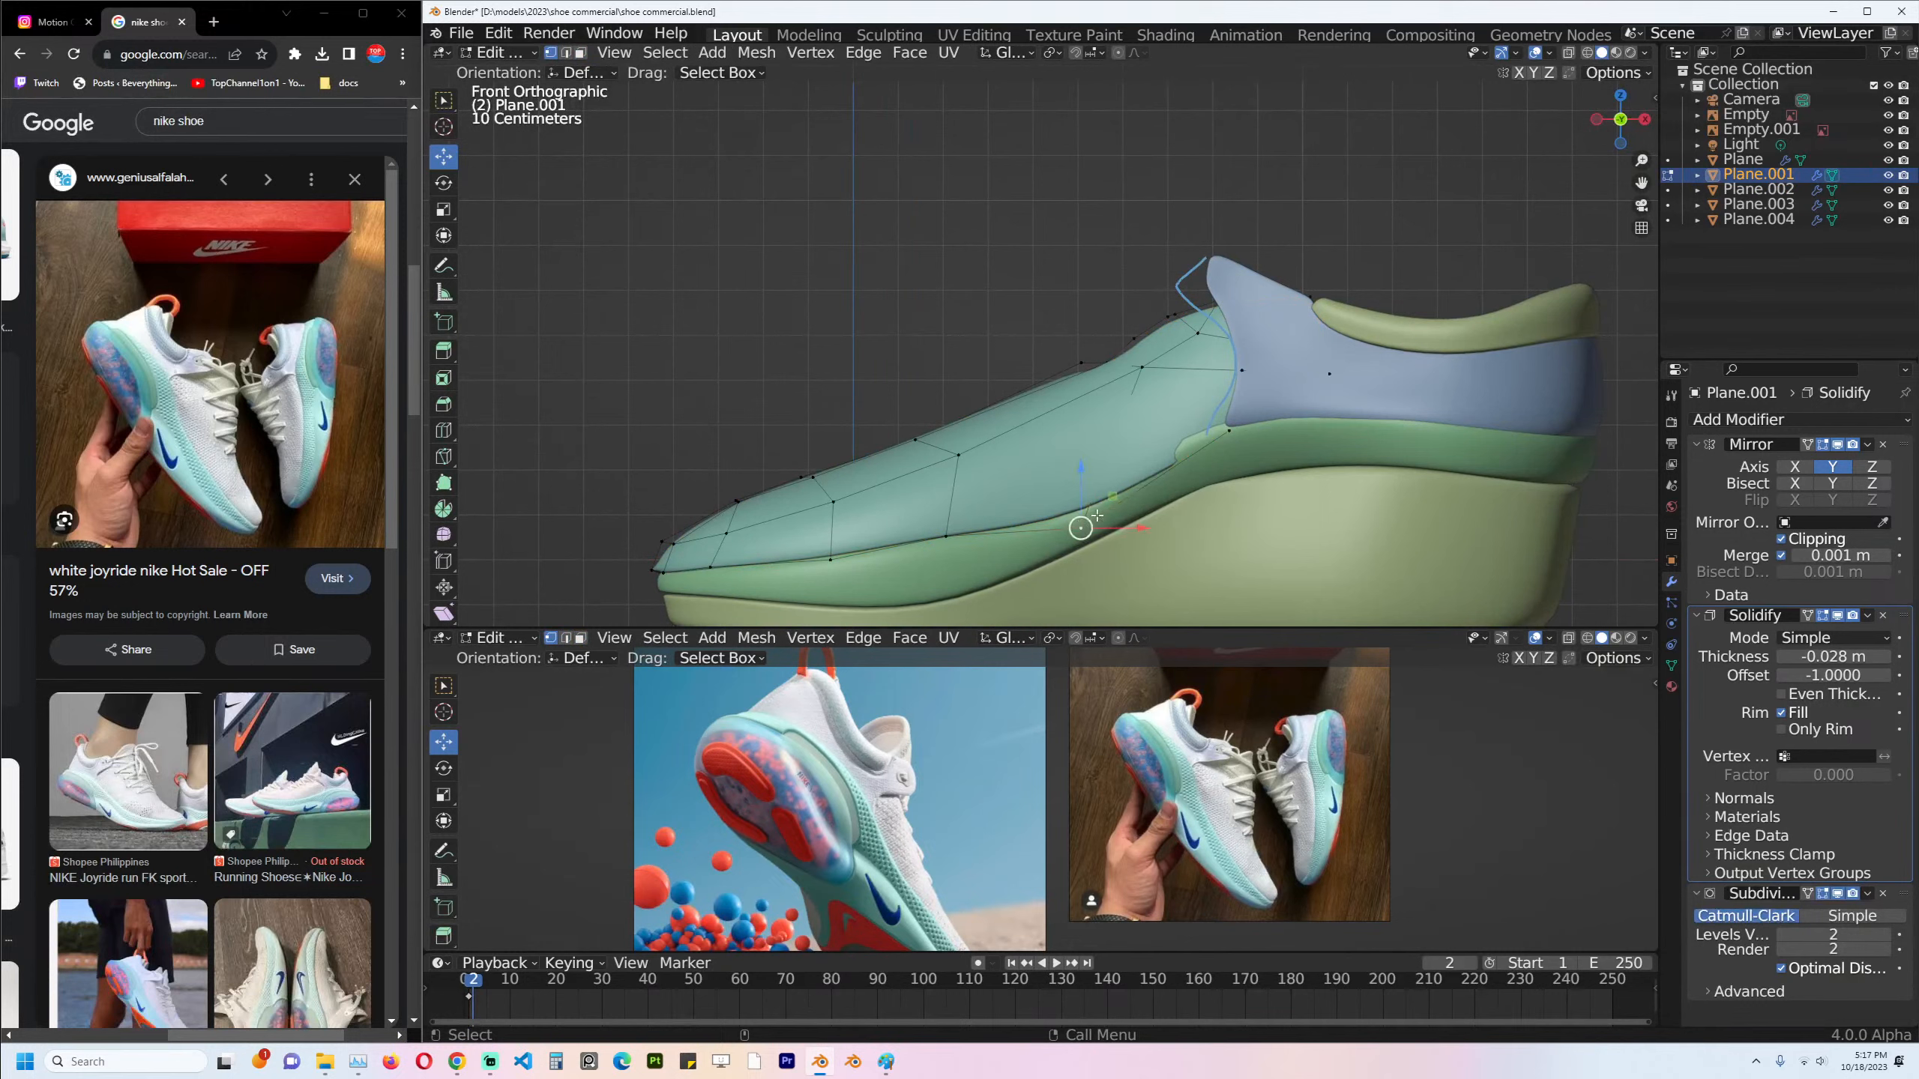
pyautogui.hotkey('ctrl', 'r')
pyautogui.click(1047, 400)
pyautogui.click(1050, 409)
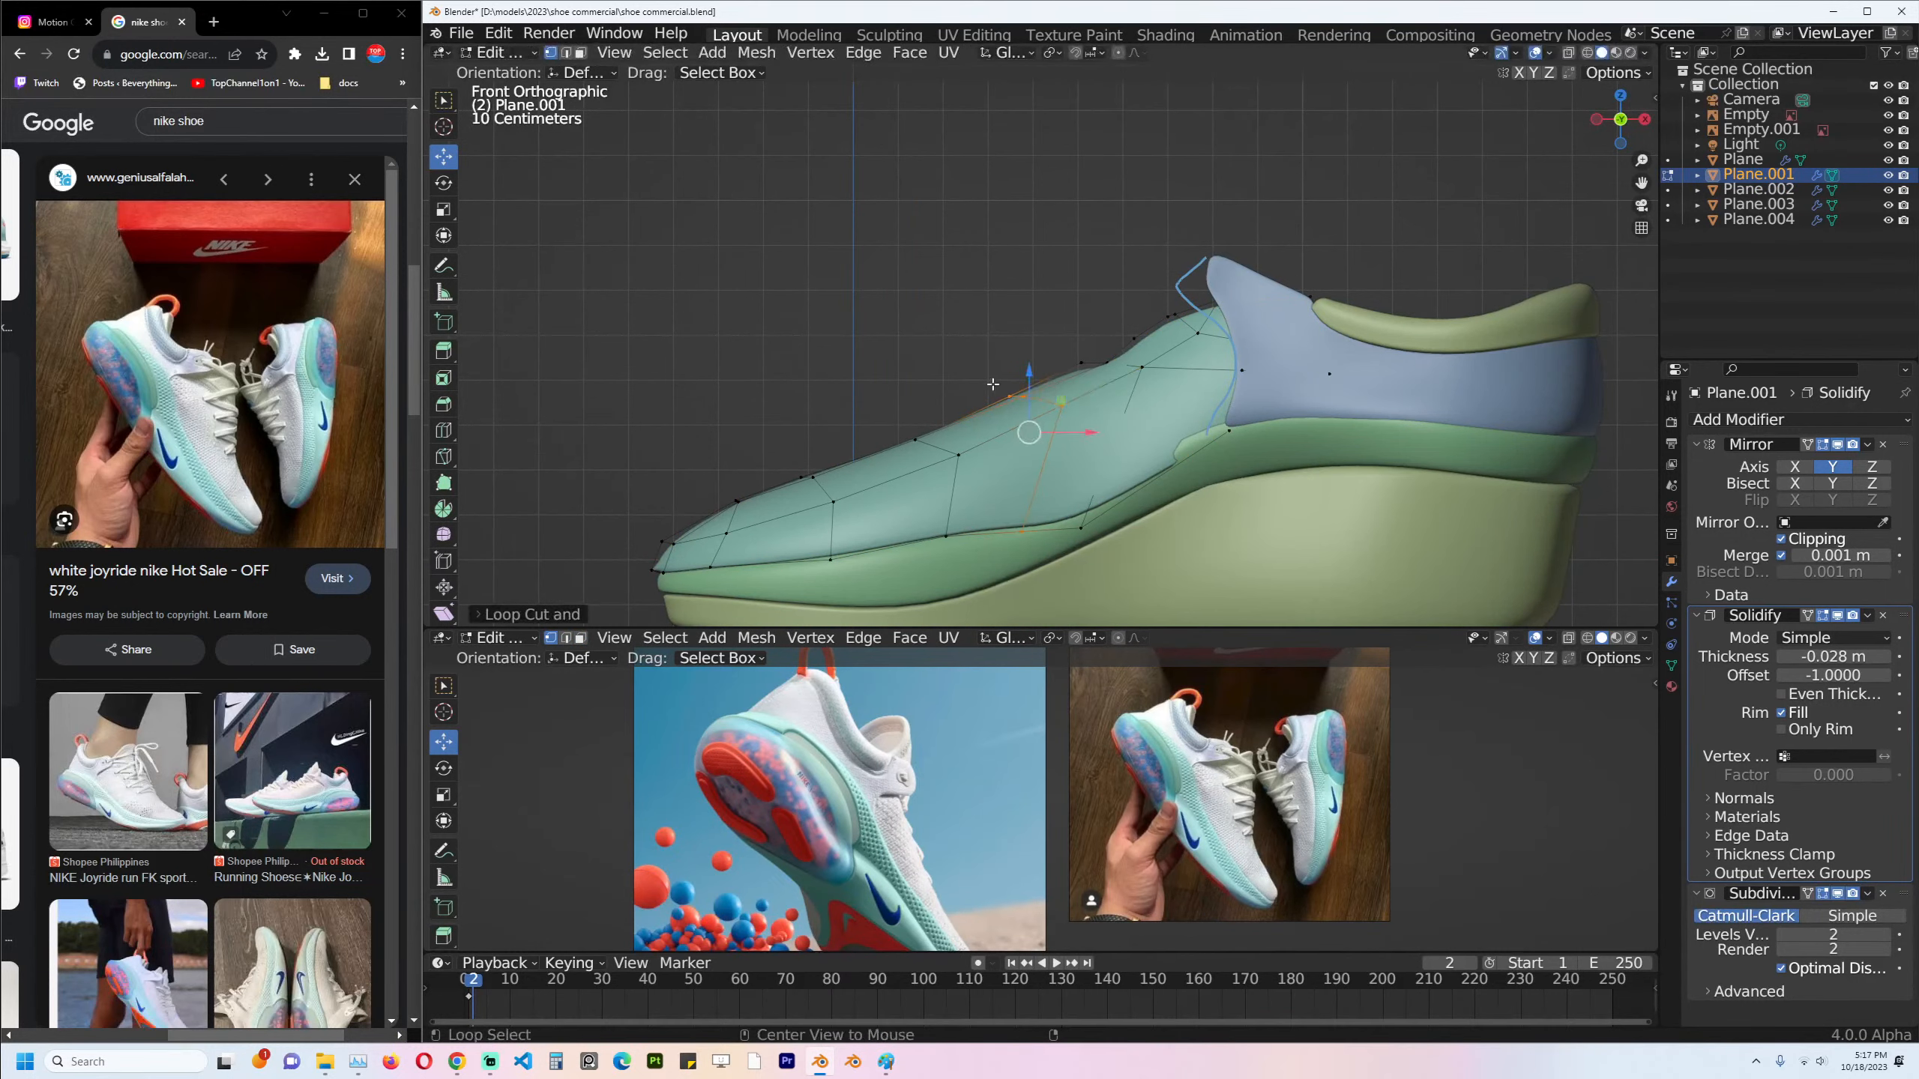
# Move the front upper's lower-edge vertices at the midfoot so the edge follows the midsole curve.
pyautogui.hotkey('alt', 'z')
pyautogui.moveTo(983, 381); pyautogui.dragTo(1106, 481)
pyautogui.click(1023, 509)
pyautogui.press('g')
pyautogui.click(1040, 521)
pyautogui.click(1106, 481)
pyautogui.press('g')
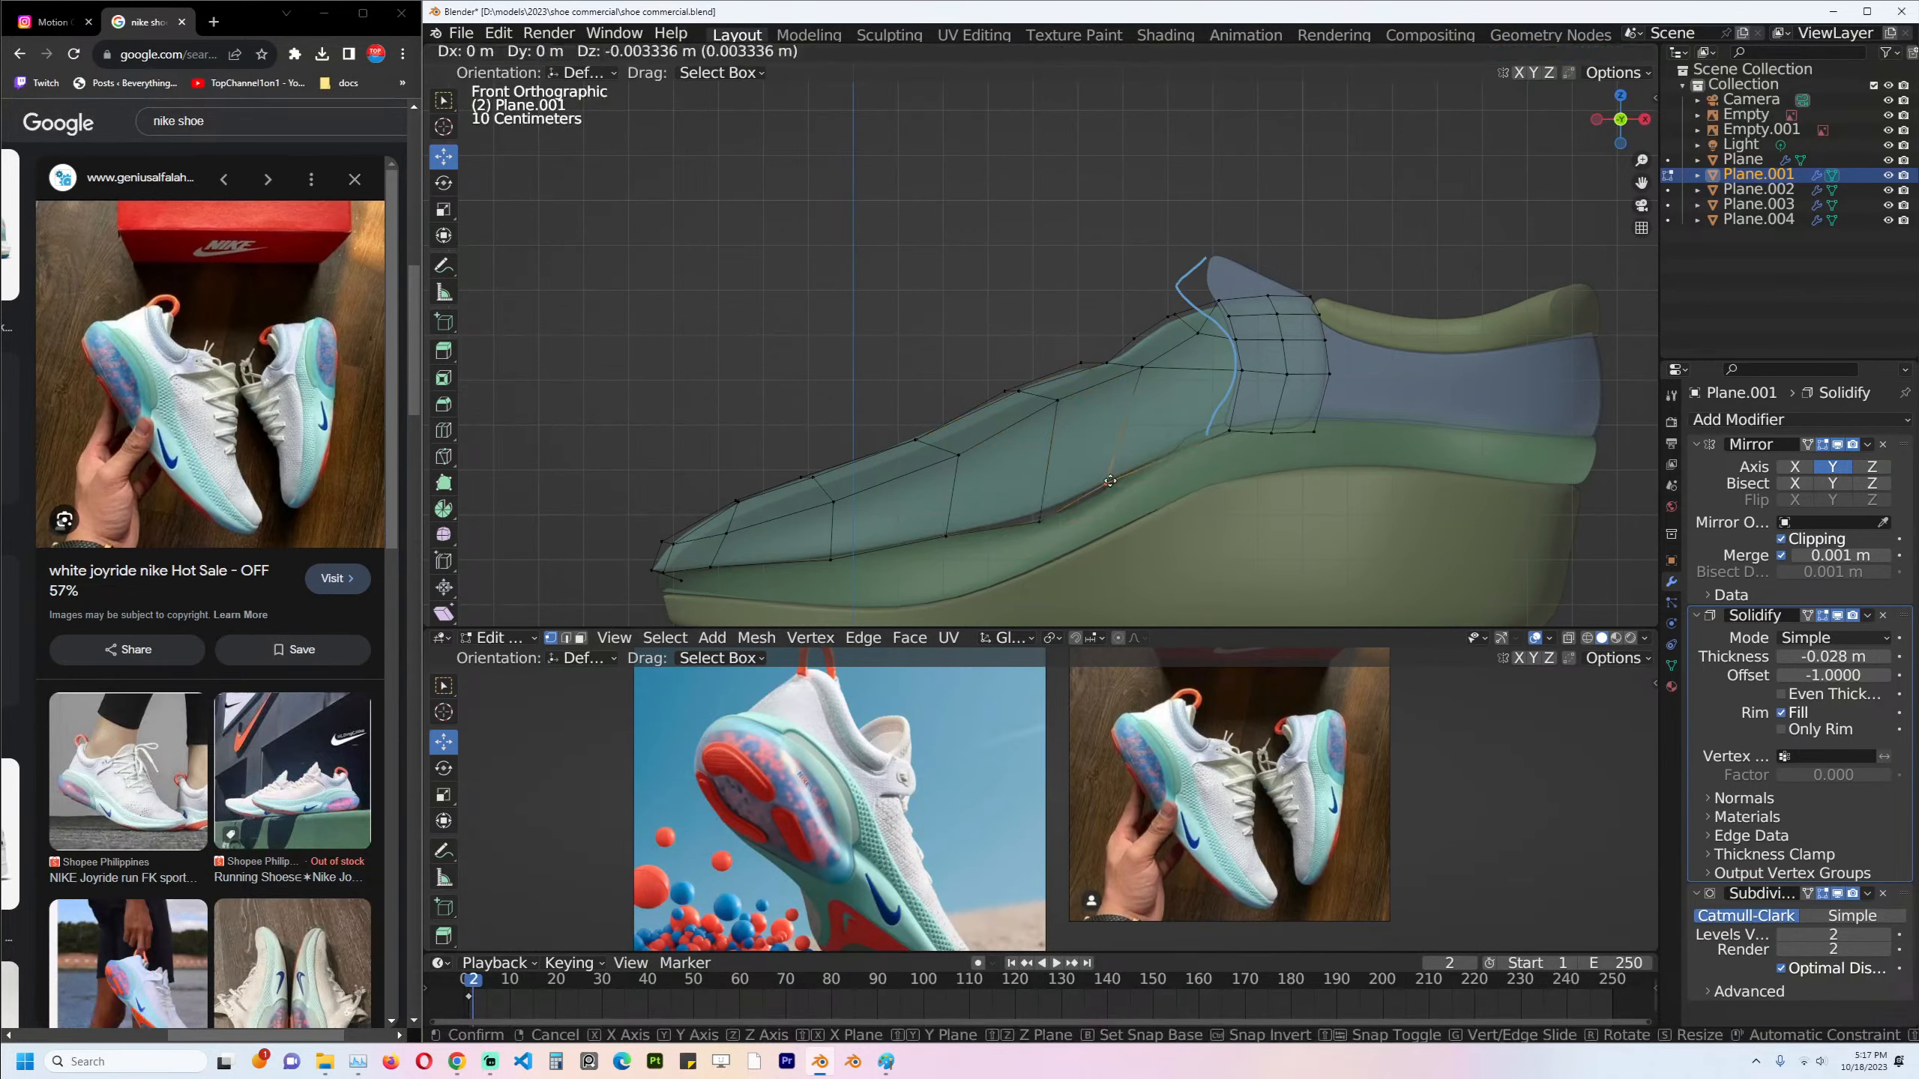
pyautogui.click(1112, 486)
# Move the vertices on top of the front upper's forefoot slightly to smooth its profile.
pyautogui.moveTo(876, 418); pyautogui.dragTo(975, 483)
pyautogui.press('g')
pyautogui.click(970, 478)
pyautogui.press('x')
pyautogui.press('Escape')
pyautogui.press('Tab')
pyautogui.moveTo(1133, 468); pyautogui.dragTo(1231, 427, button='middle')
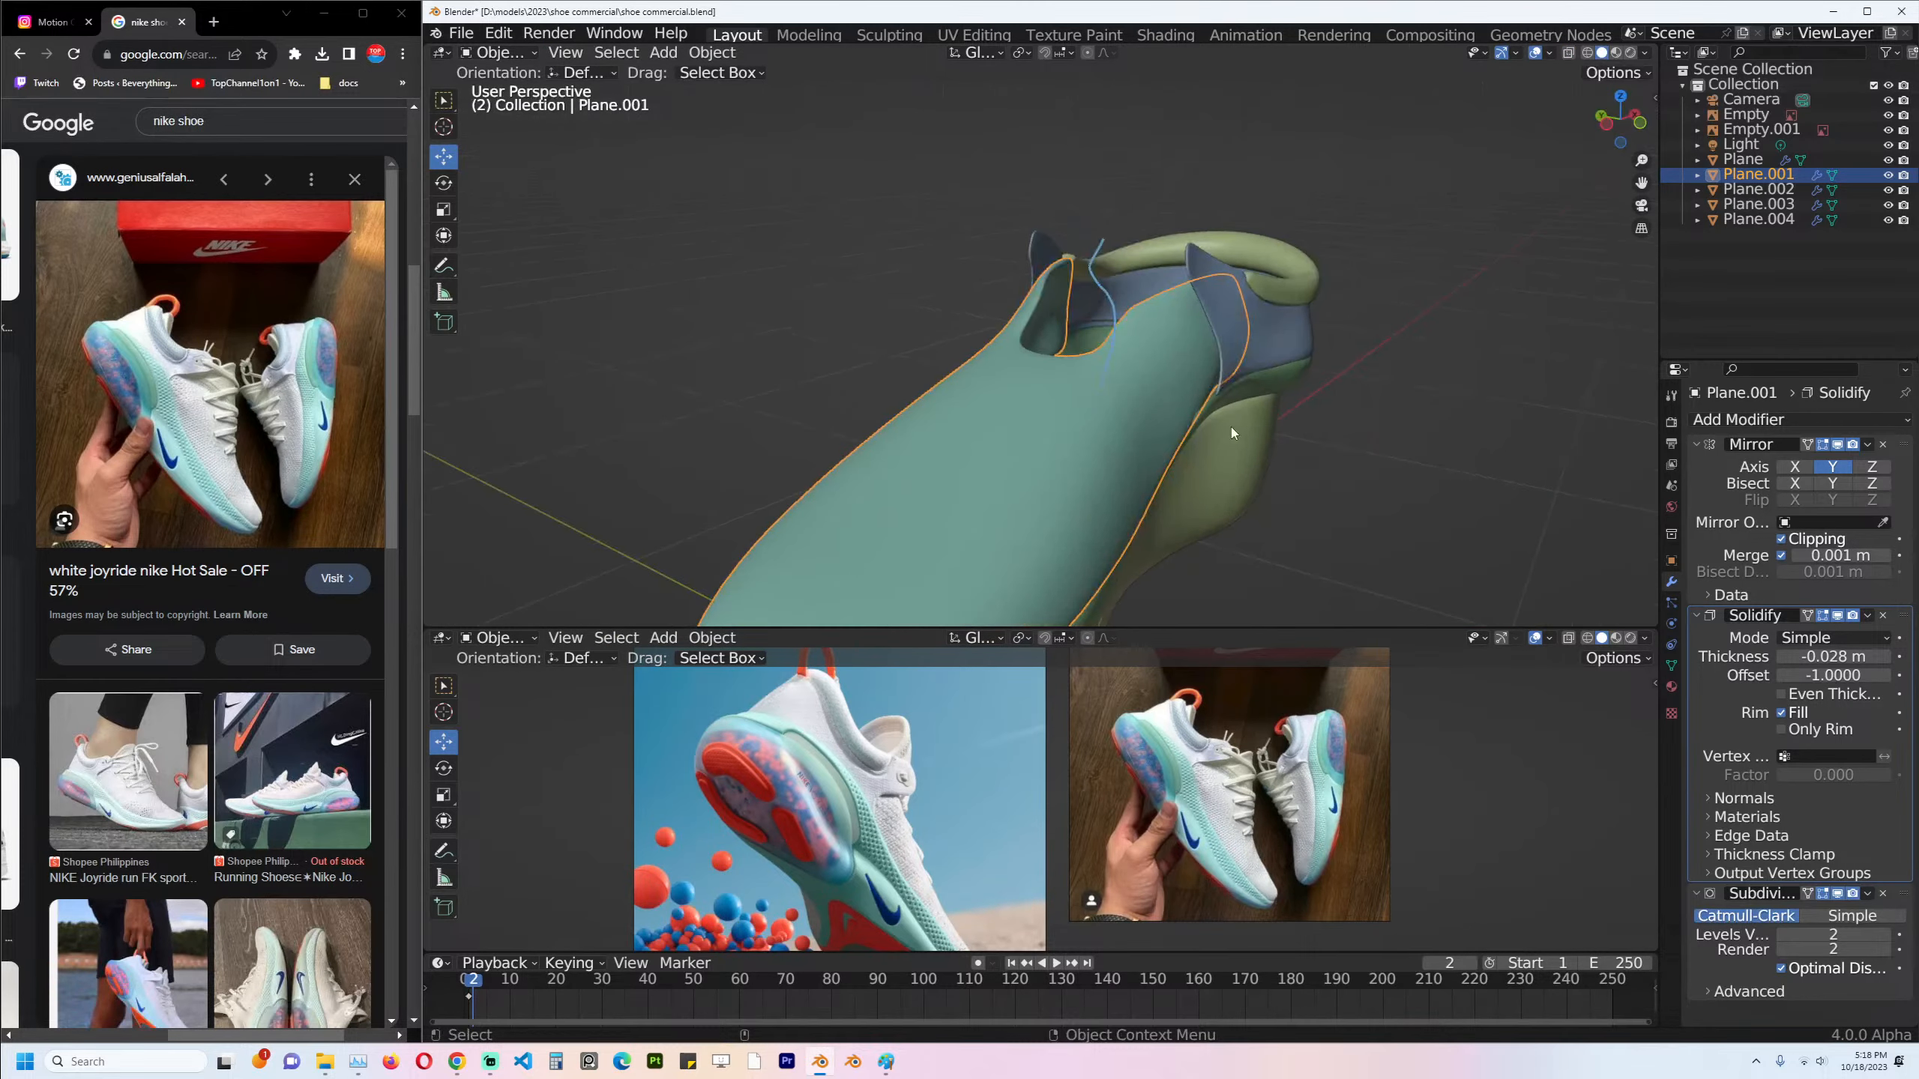
# Knife-cut a panel outline on the sole's heel side, rising from the midfoot underside and running back below the upper edge.
pyautogui.press('KP_1')
pyautogui.hotkey('alt', 'a')
pyautogui.click(1103, 423)
pyautogui.press('Tab')
pyautogui.scroll(5, 1105, 378)
pyautogui.press('k')
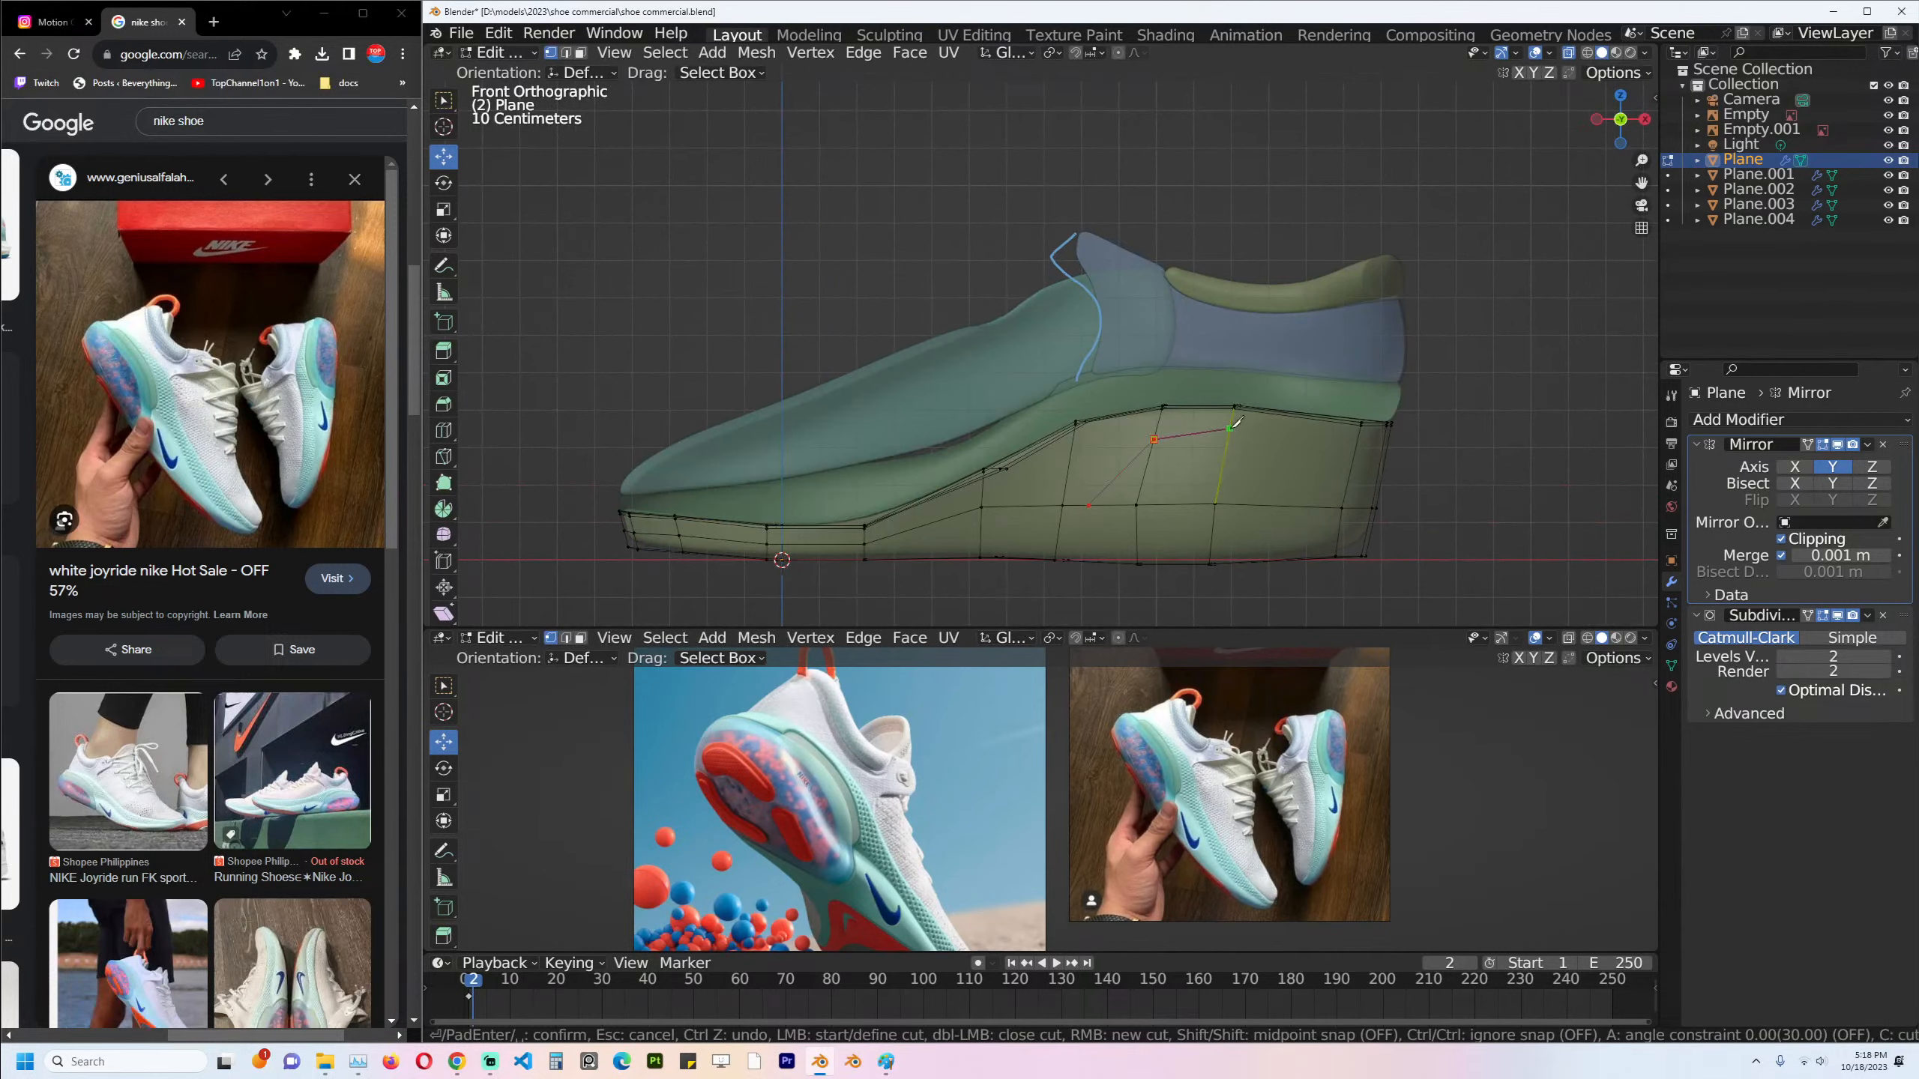
pyautogui.press('Return')
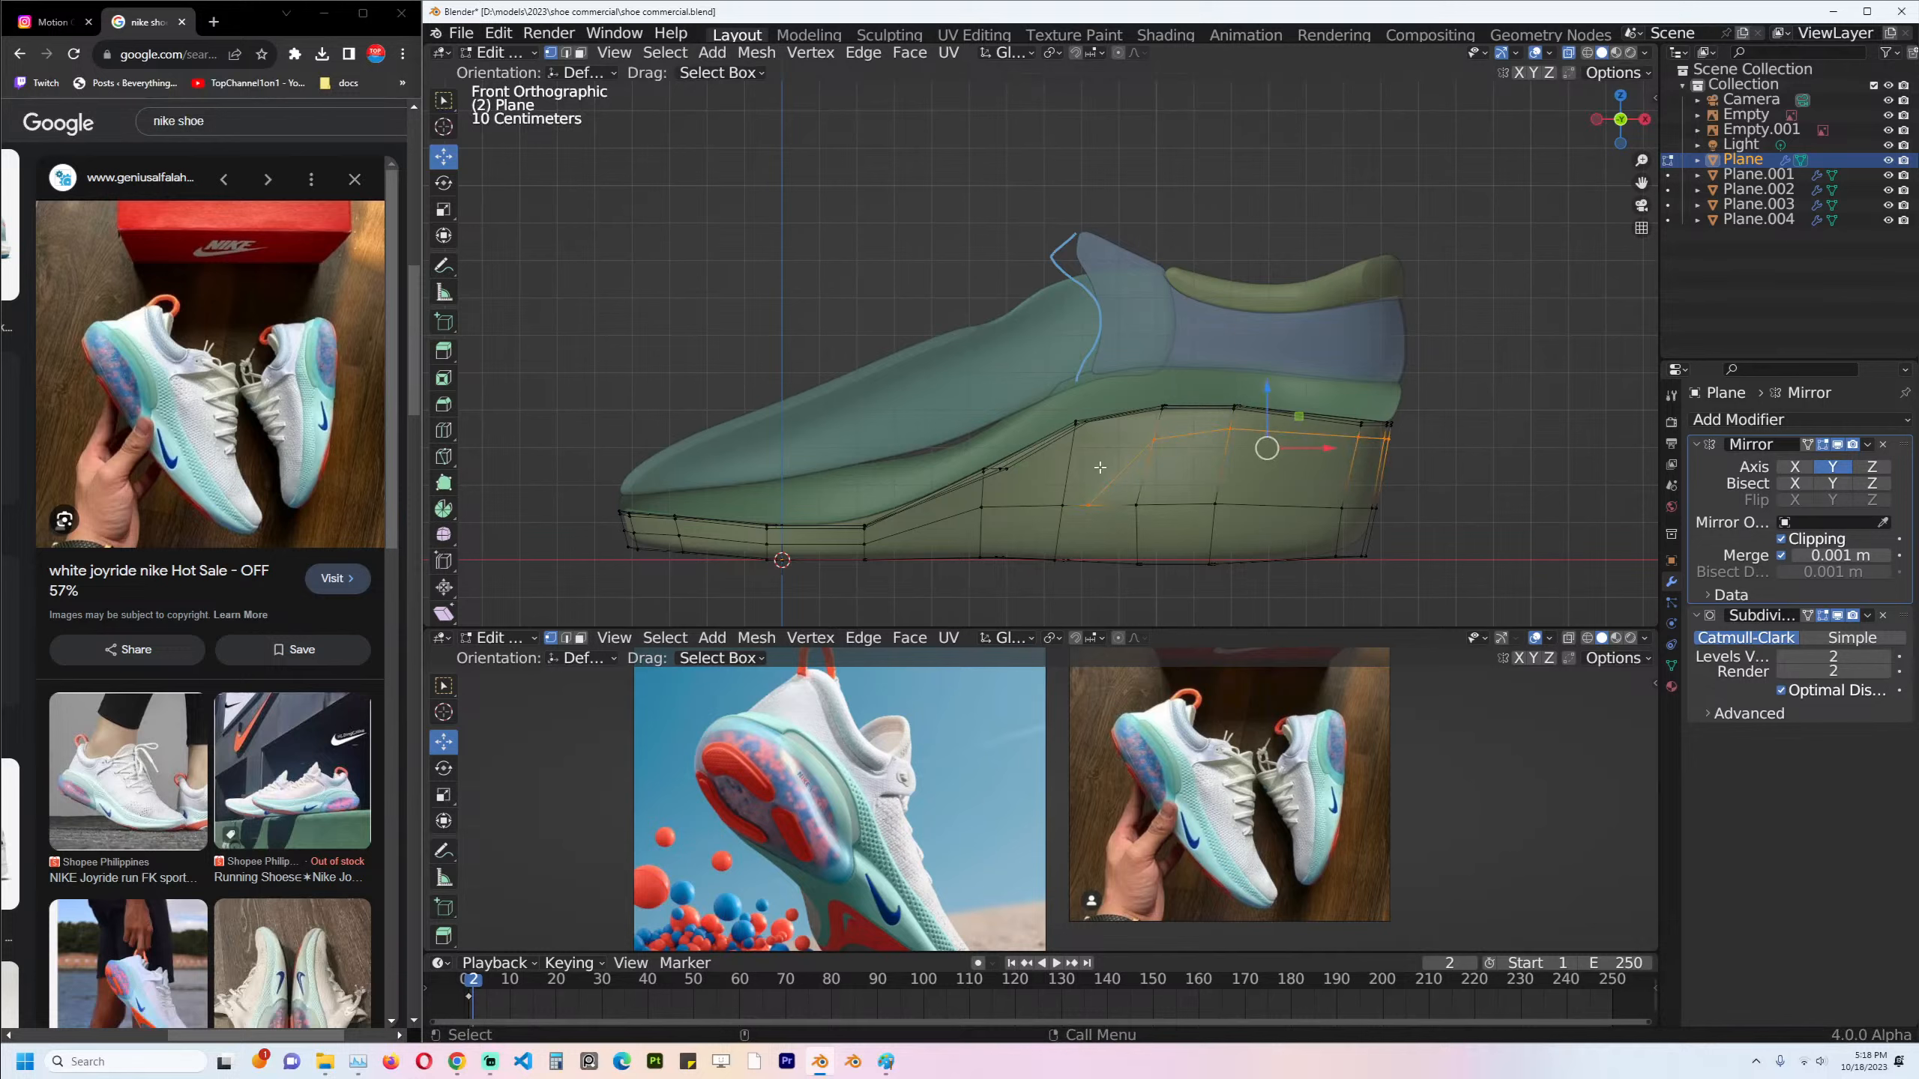
# Select the sole's heel faces enclosed by the new knife cut, from the midfoot to the back.
pyautogui.moveTo(1118, 392)
pyautogui.mouseDown(button='middle')
pyautogui.moveTo(1130, 356)
pyautogui.moveTo(1093, 378)
pyautogui.mouseUp(button='middle')
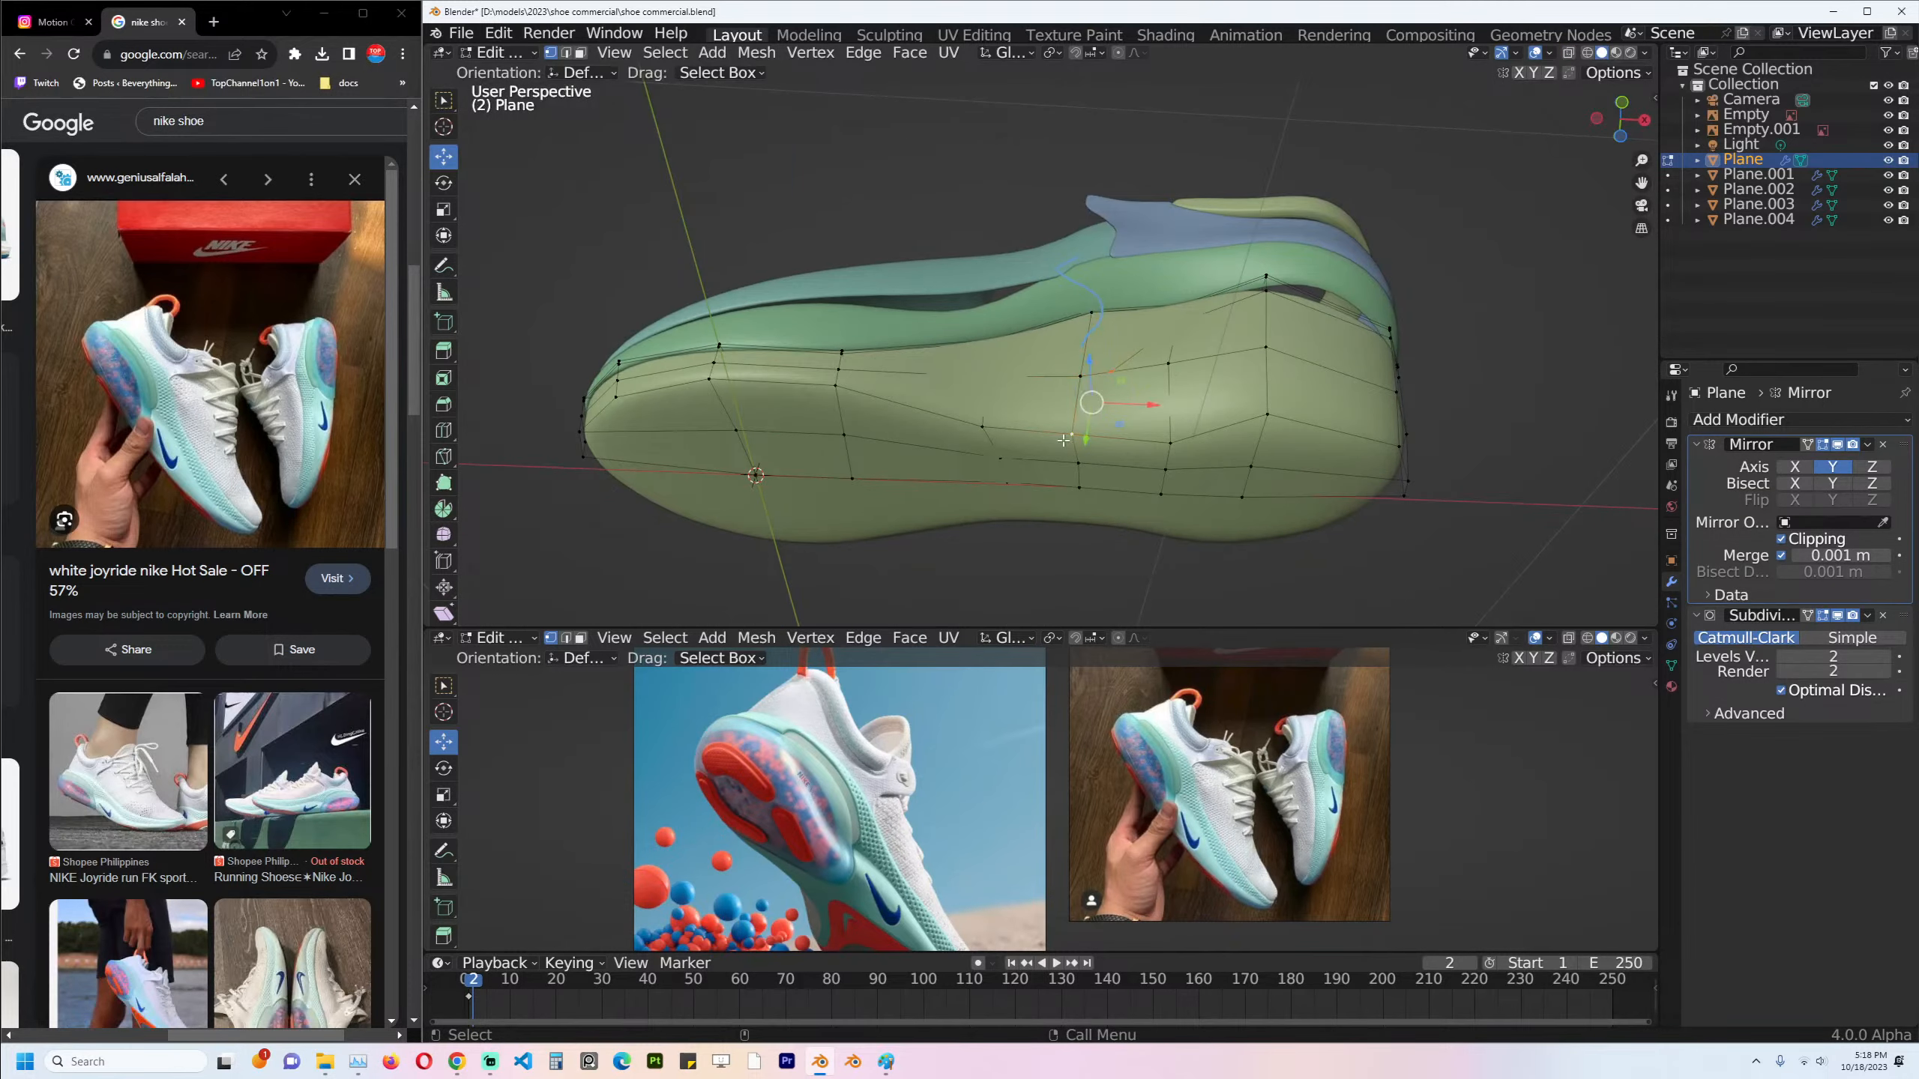
pyautogui.press('KP_1')
pyautogui.hotkey('alt', 'z')
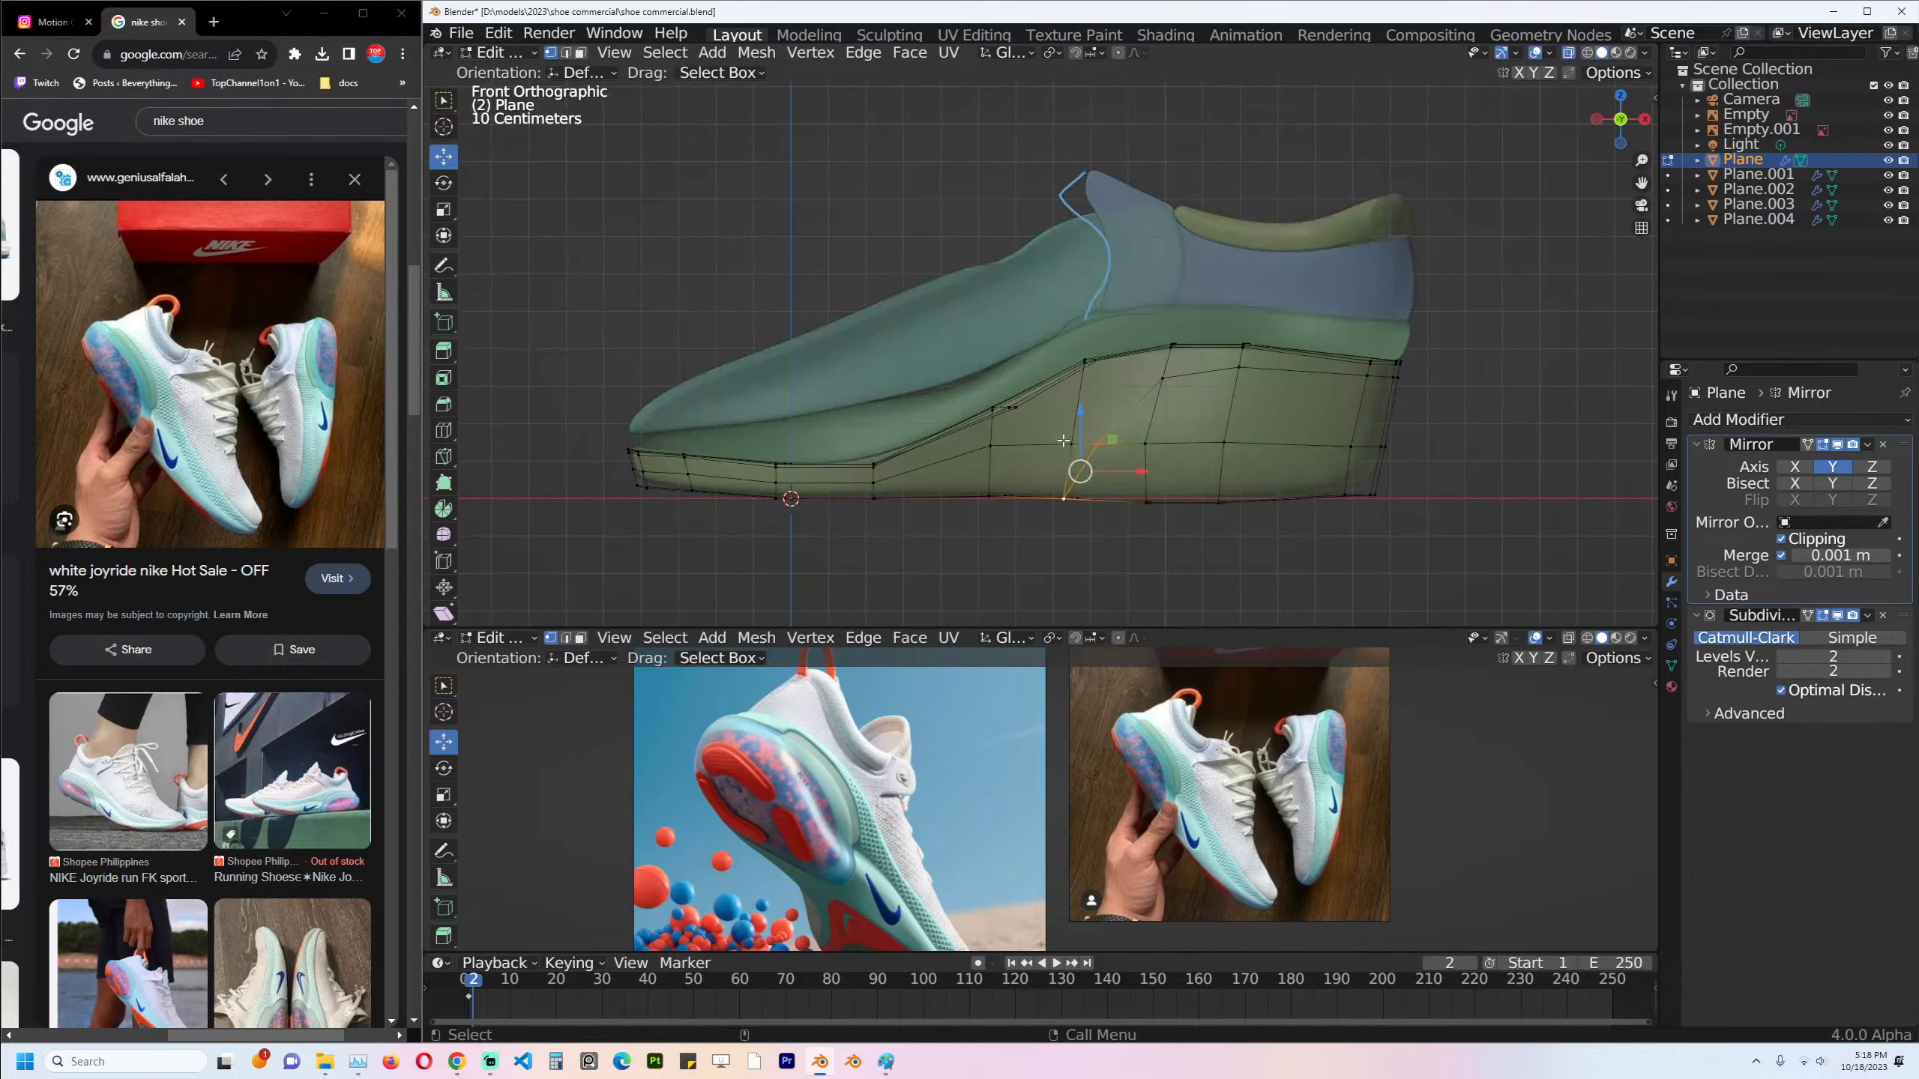
pyautogui.press('3')
pyautogui.press('c')
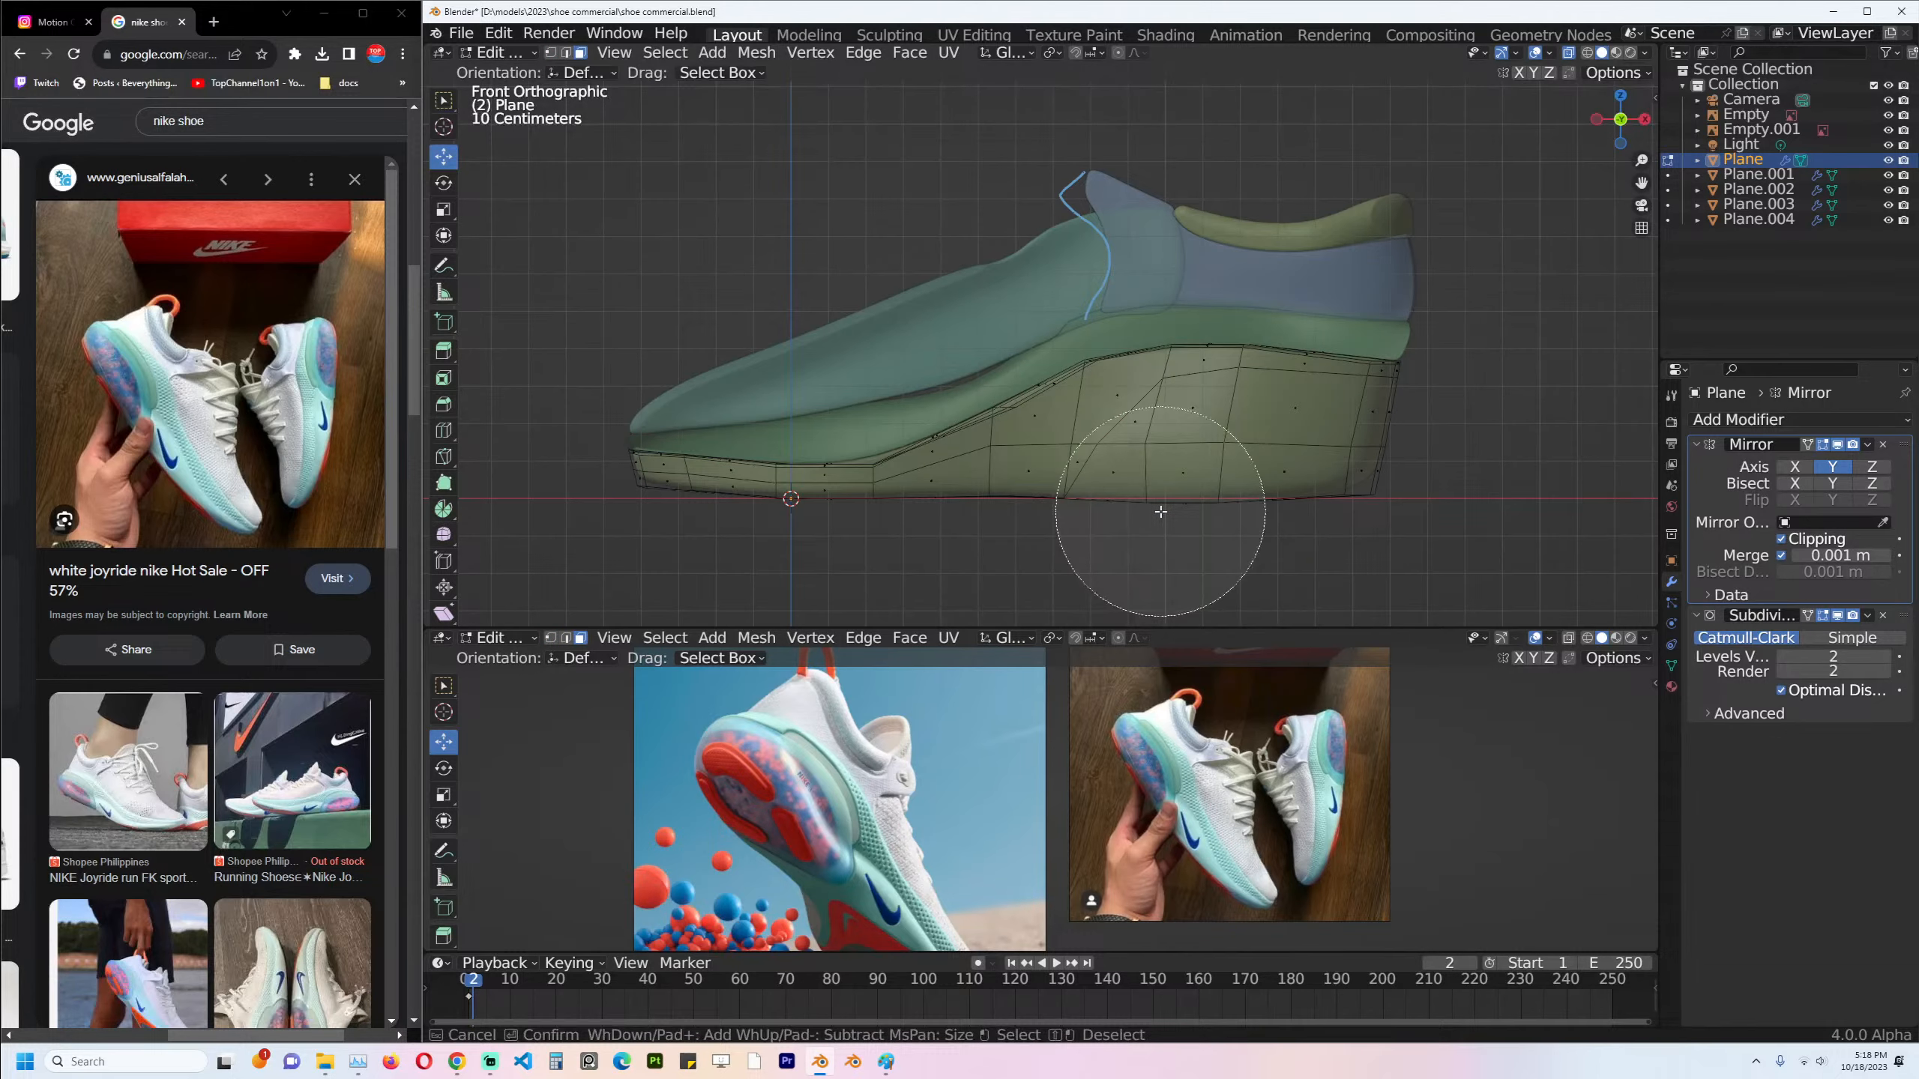
pyautogui.moveTo(1149, 480)
pyautogui.mouseDown()
pyautogui.moveTo(1216, 446)
pyautogui.moveTo(1374, 441)
pyautogui.moveTo(1373, 463)
pyautogui.mouseUp()
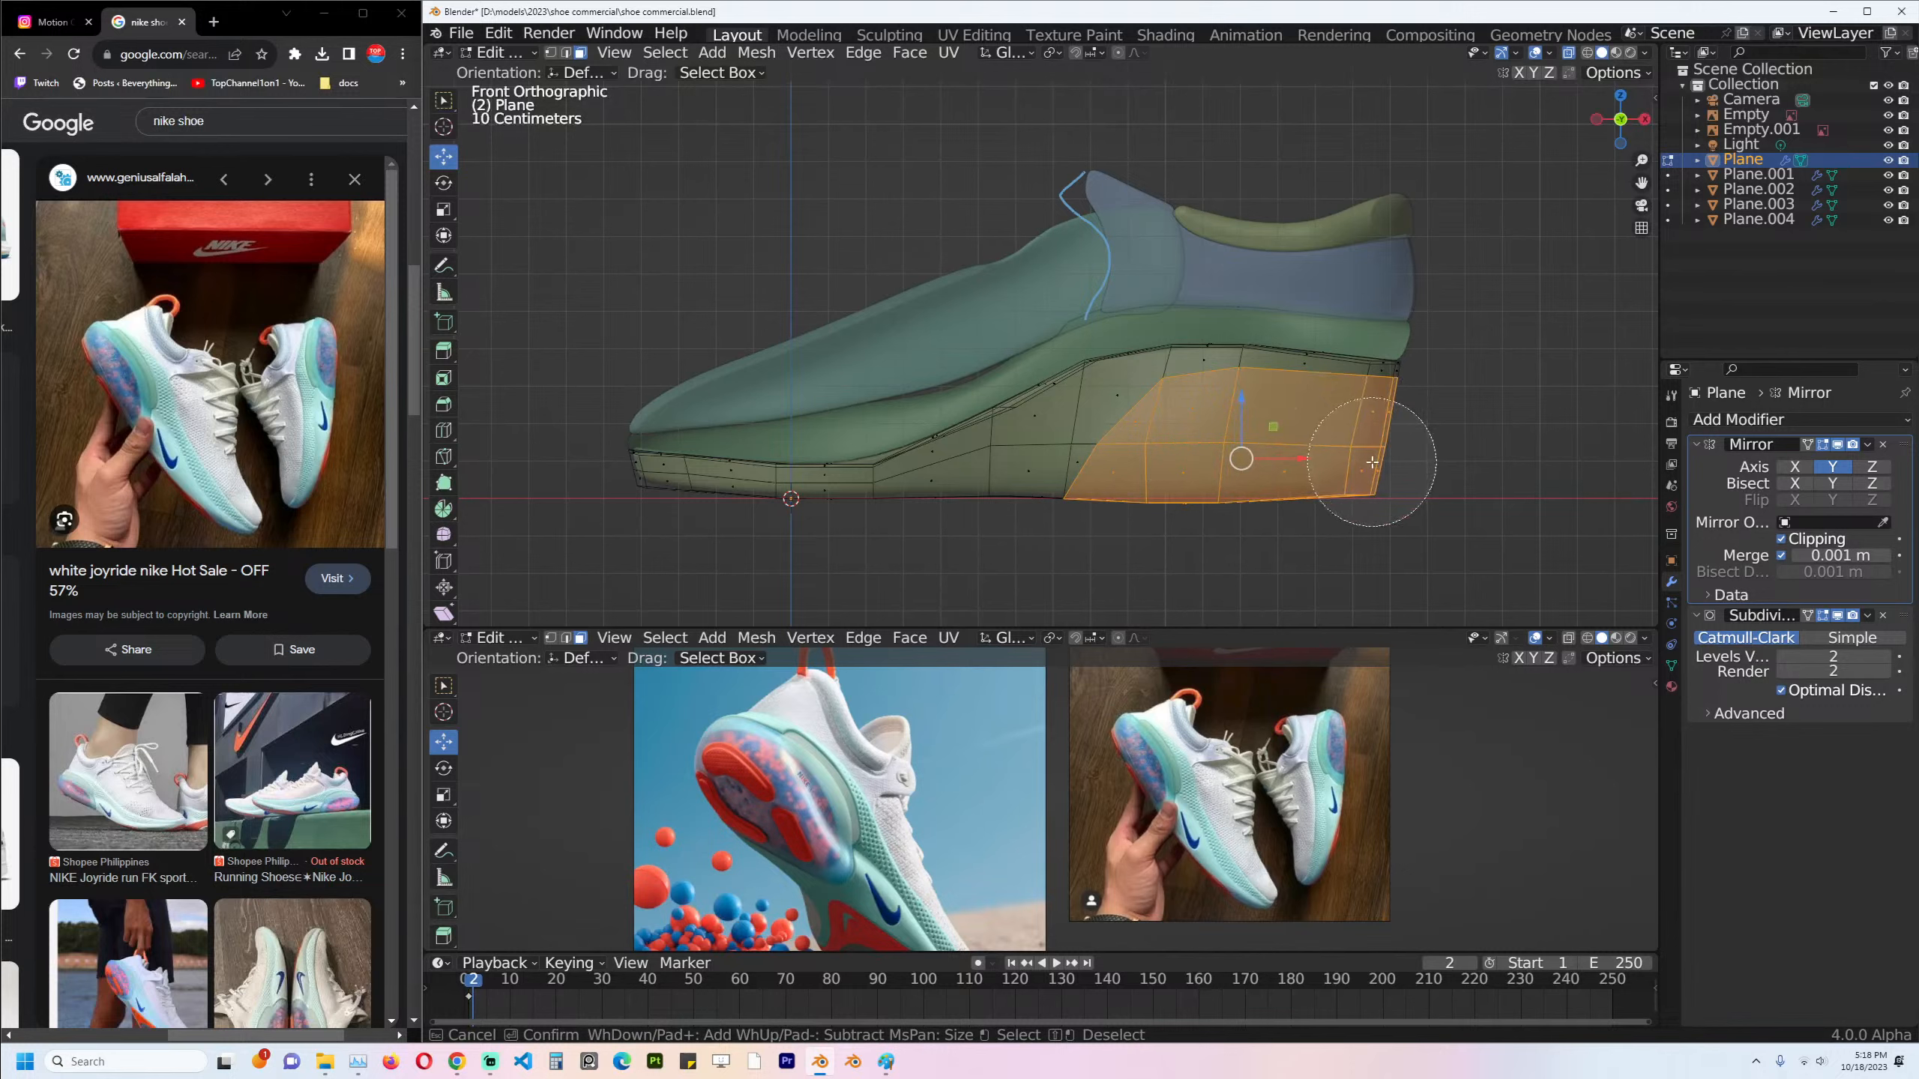
pyautogui.rightClick(1373, 463)
# Move the sole's bottom vertices under the heel up level with the rest of the underside.
pyautogui.press('1')
pyautogui.hotkey('alt', 'z')
pyautogui.hotkey('alt', 'z')
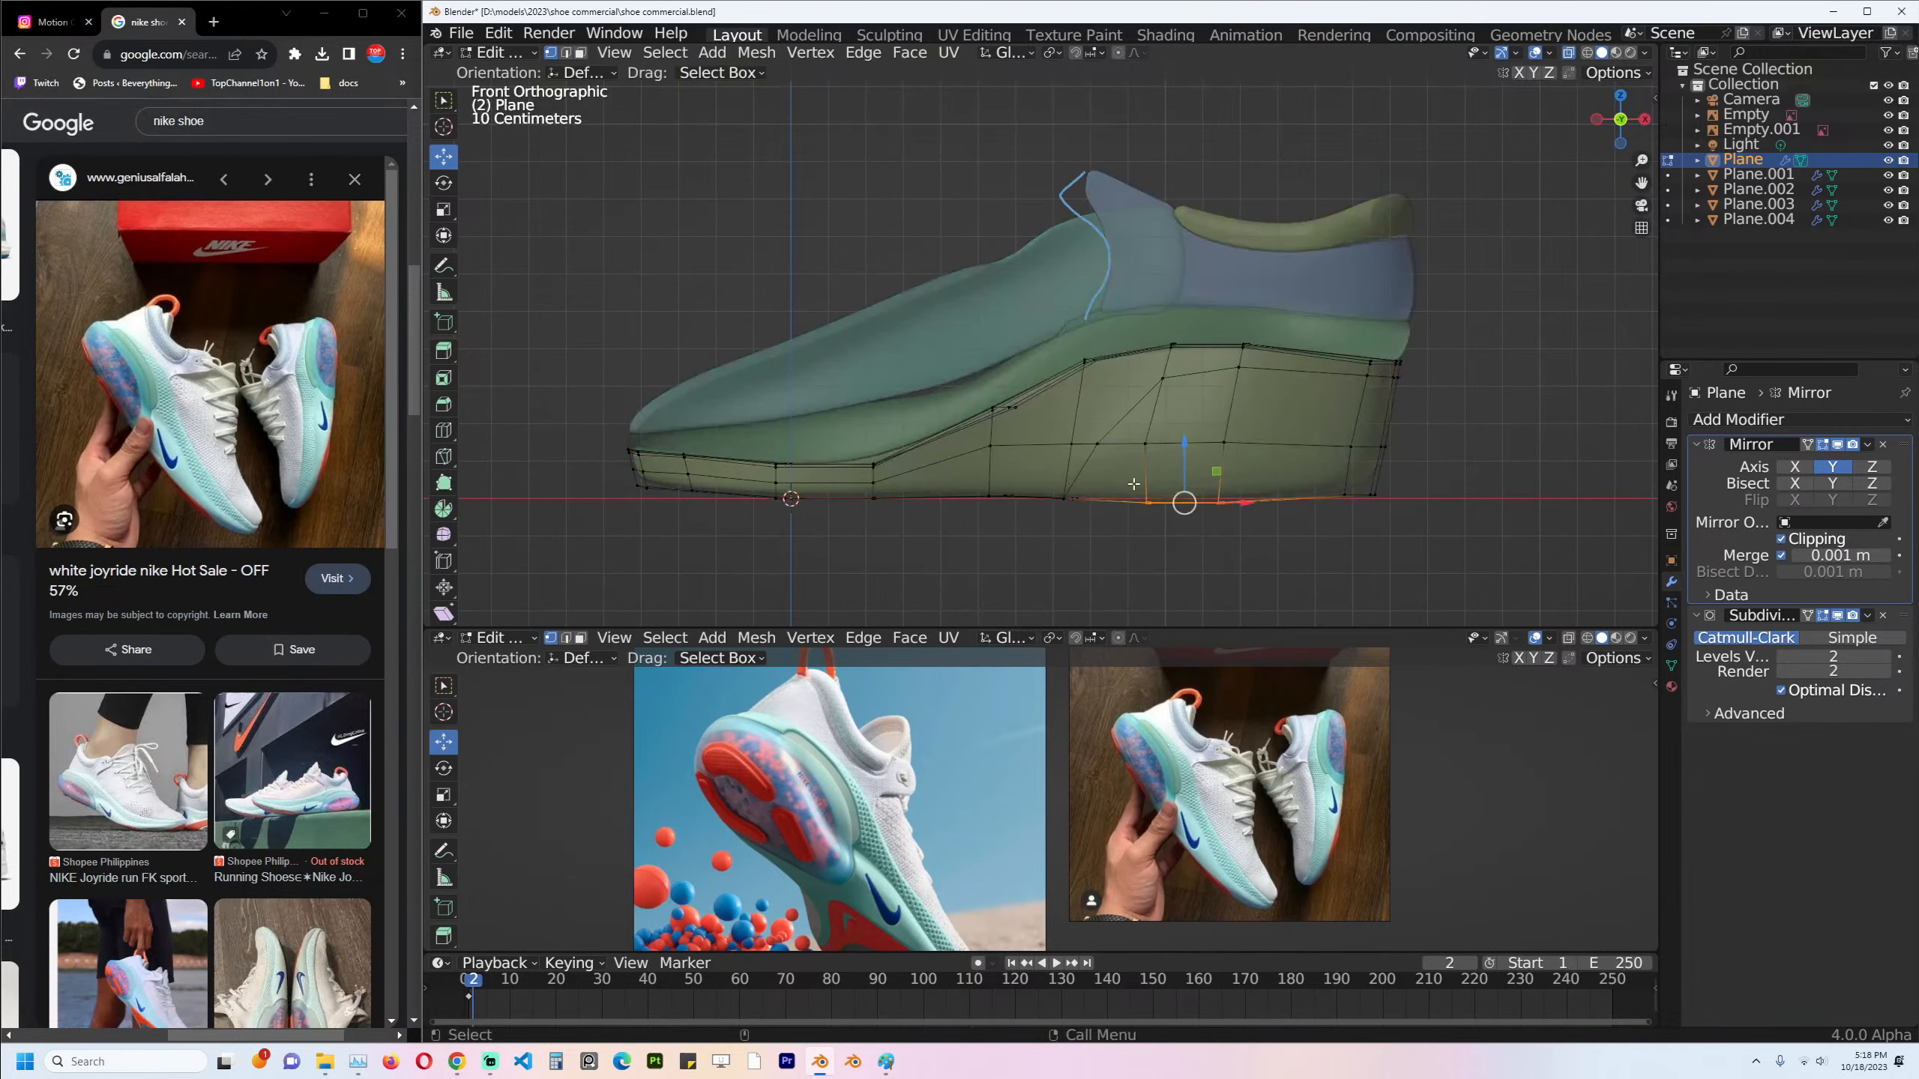
pyautogui.press('h')
pyautogui.keyDown('alt'); pyautogui.click(1246, 524); pyautogui.keyUp('alt')
pyautogui.press('g')
pyautogui.click(1251, 510)
pyautogui.hotkey('alt', 'a')
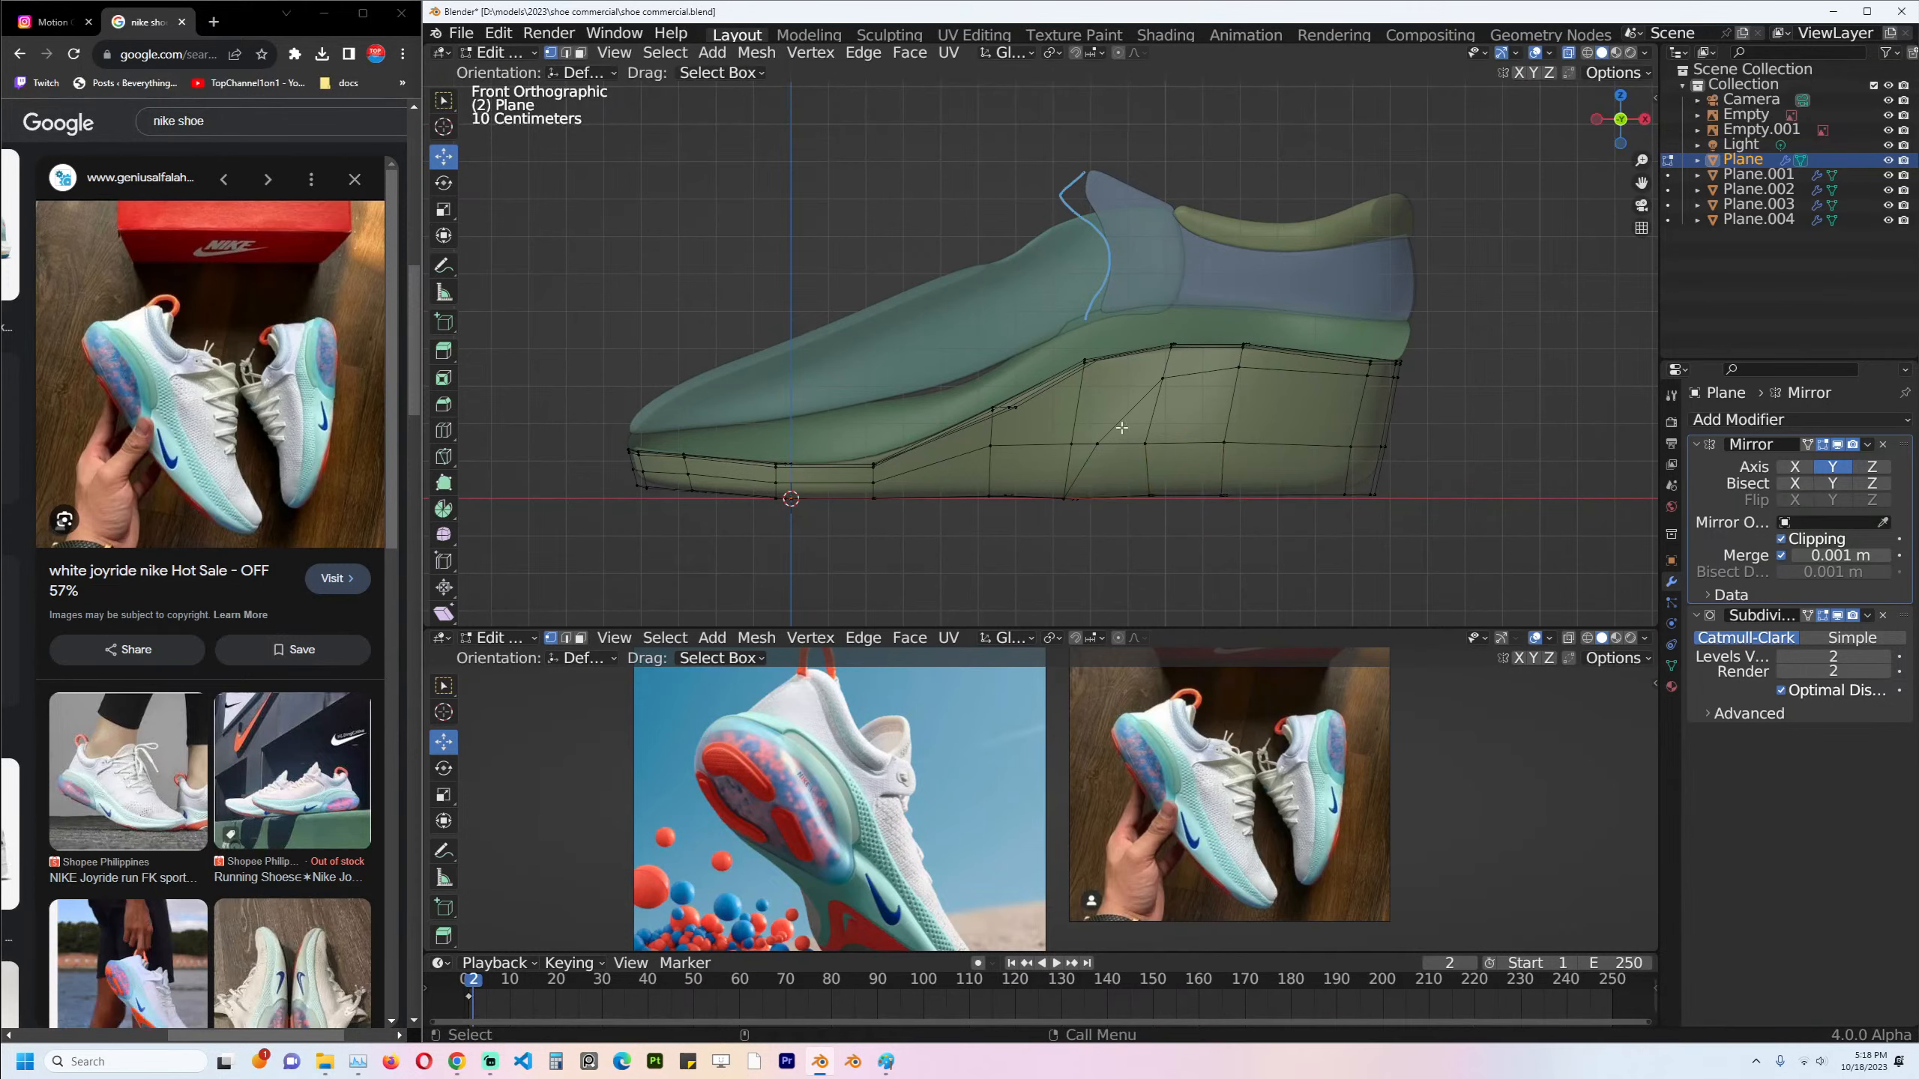
# Reselect the sole's heel panel faces inside the knife cut and save the file.
pyautogui.press('c')
pyautogui.moveTo(1124, 437); pyautogui.dragTo(1359, 446)
pyautogui.rightClick(1329, 448)
pyautogui.hotkey('ctrl', 's')
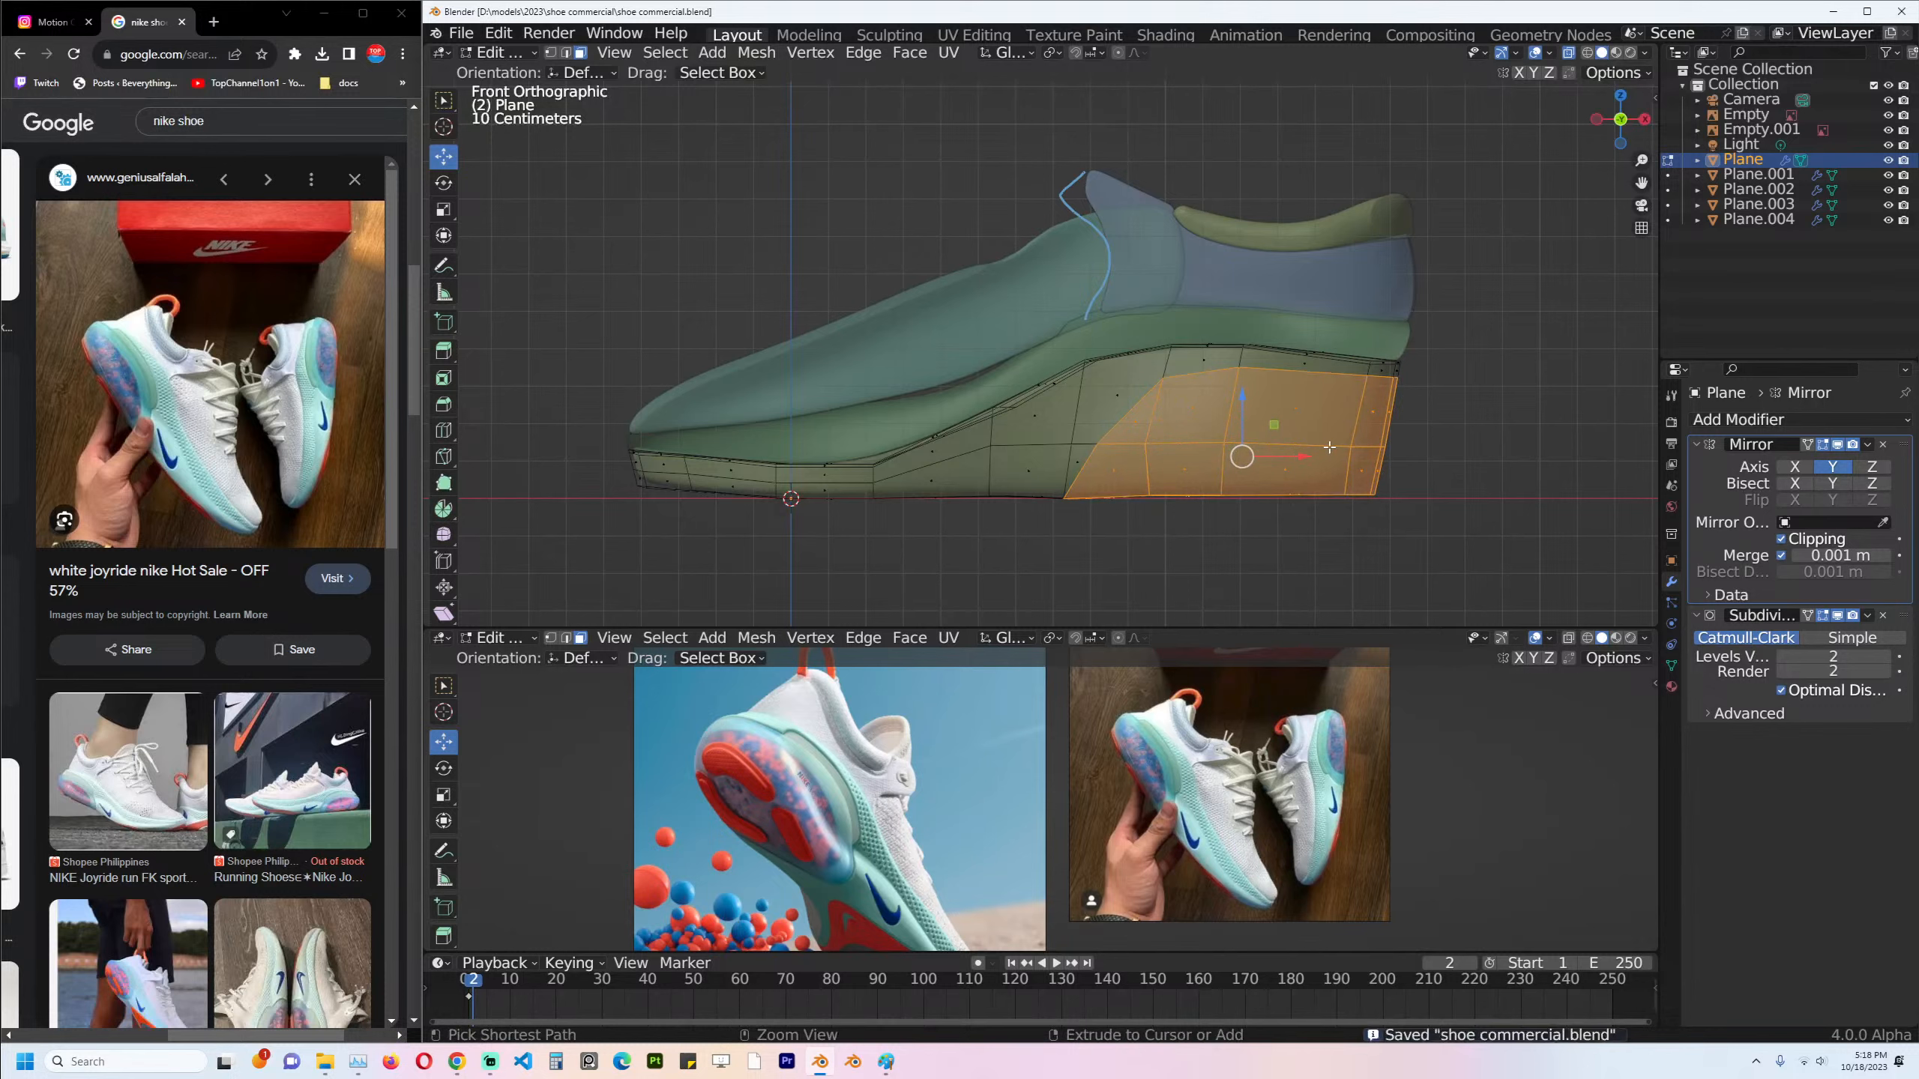
# Extrude the selected heel panel faces along their normals, adjusting the raised panel's position and scale slightly.
pyautogui.hotkey('alt', 'e')
pyautogui.click(1332, 412)
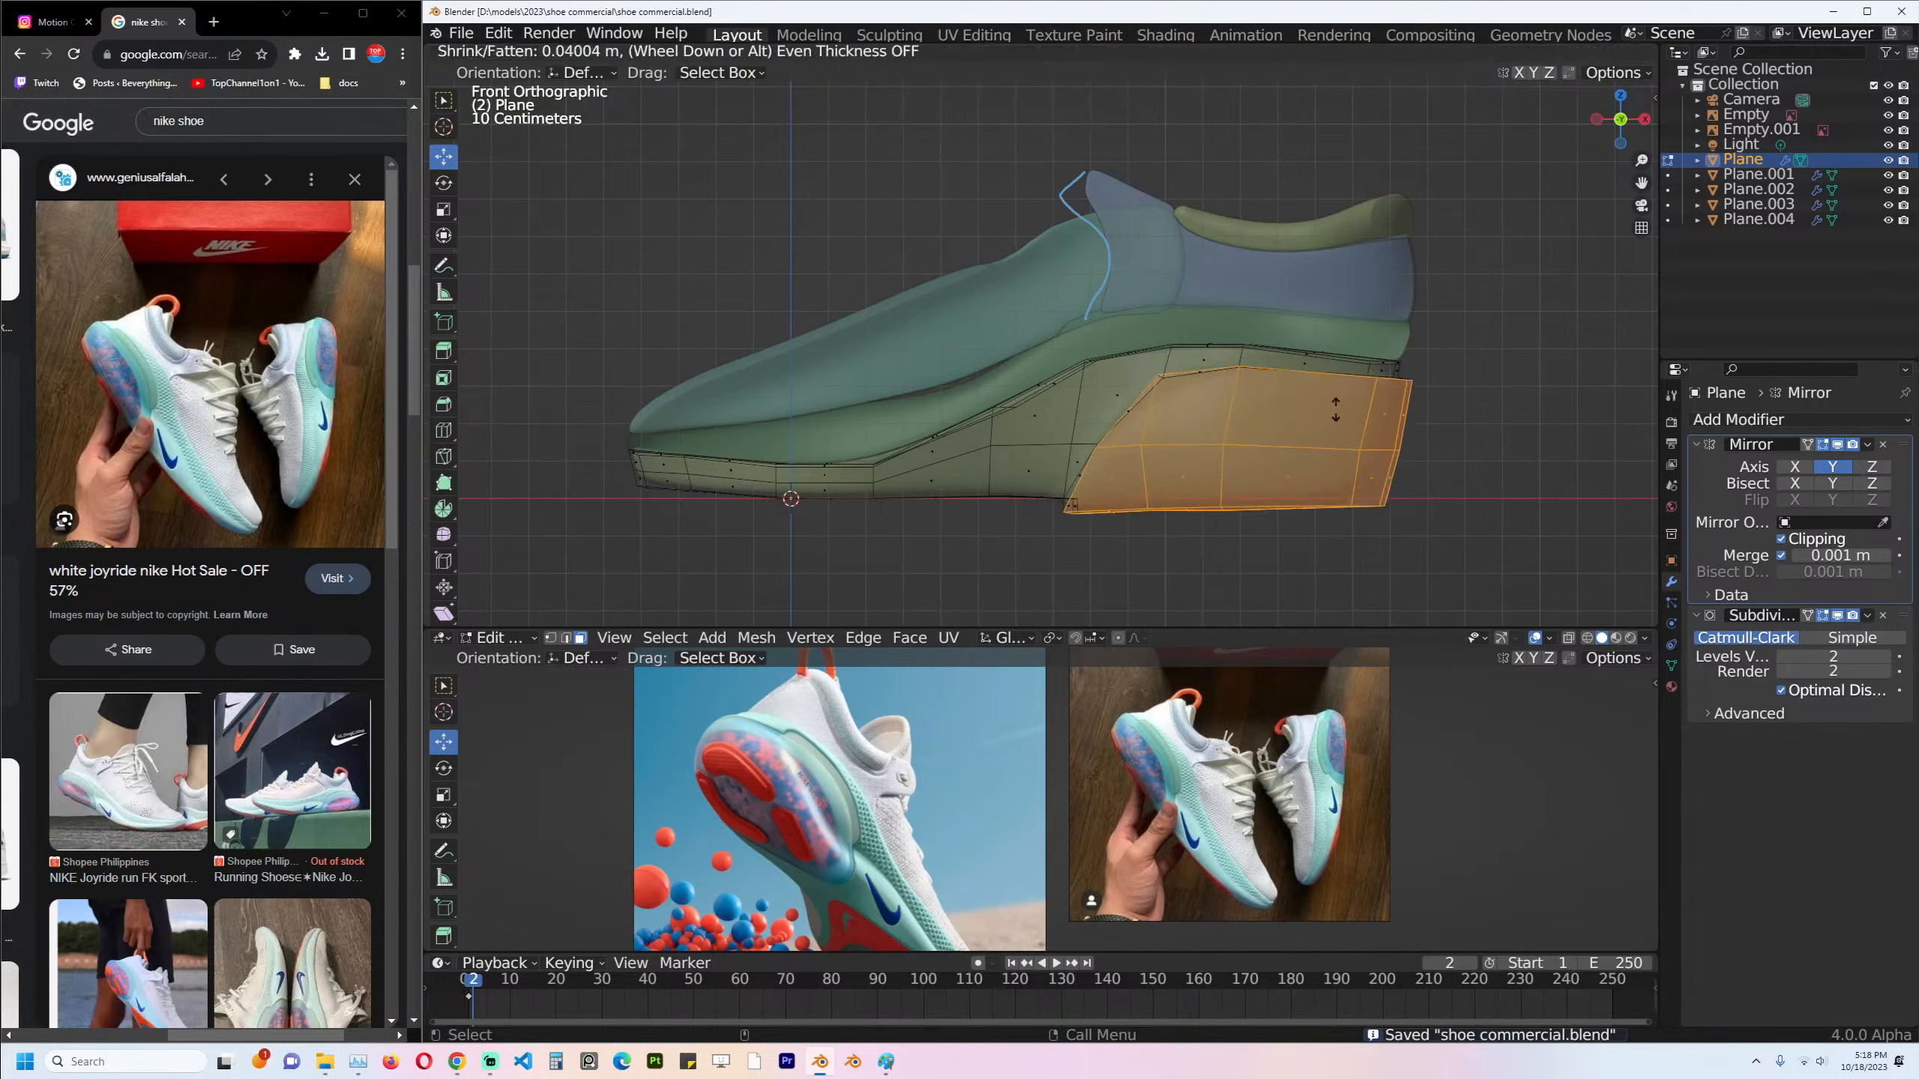
pyautogui.click(1336, 413)
pyautogui.press('s')
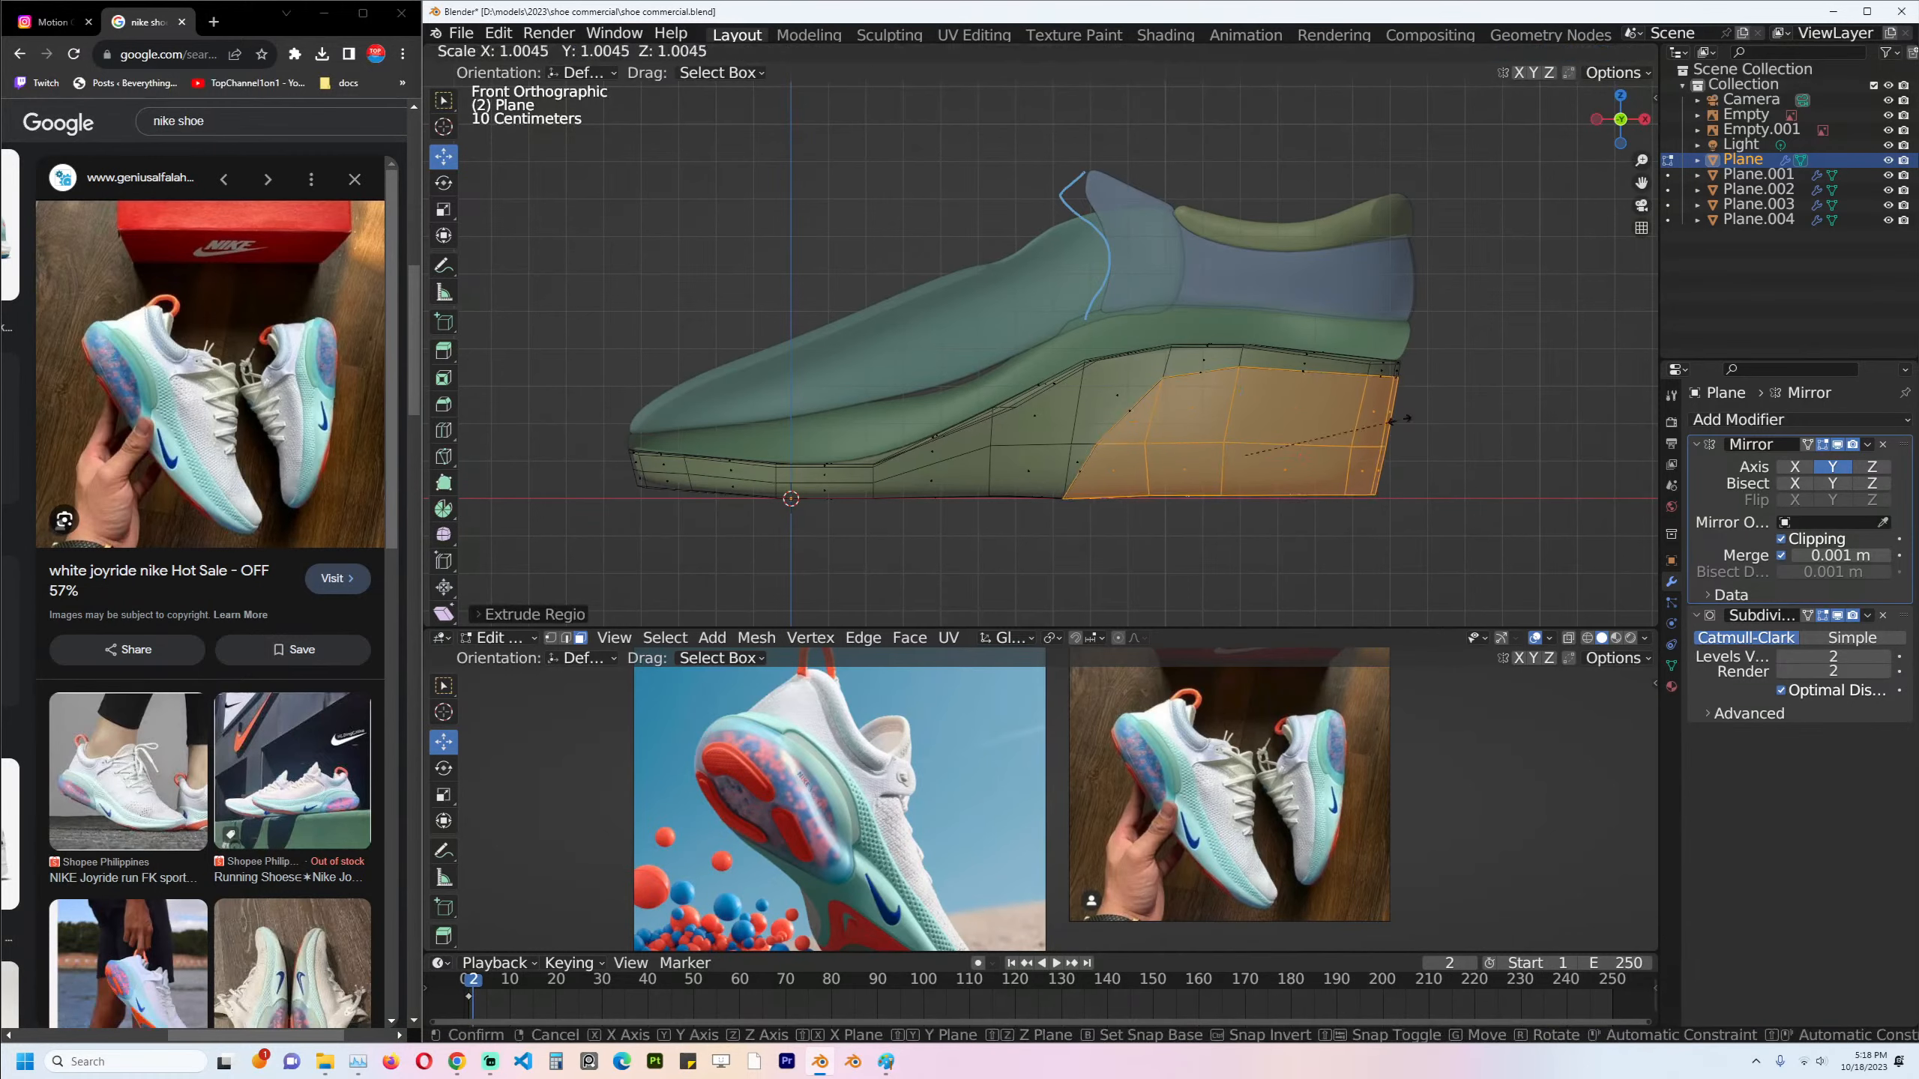
pyautogui.click(1410, 423)
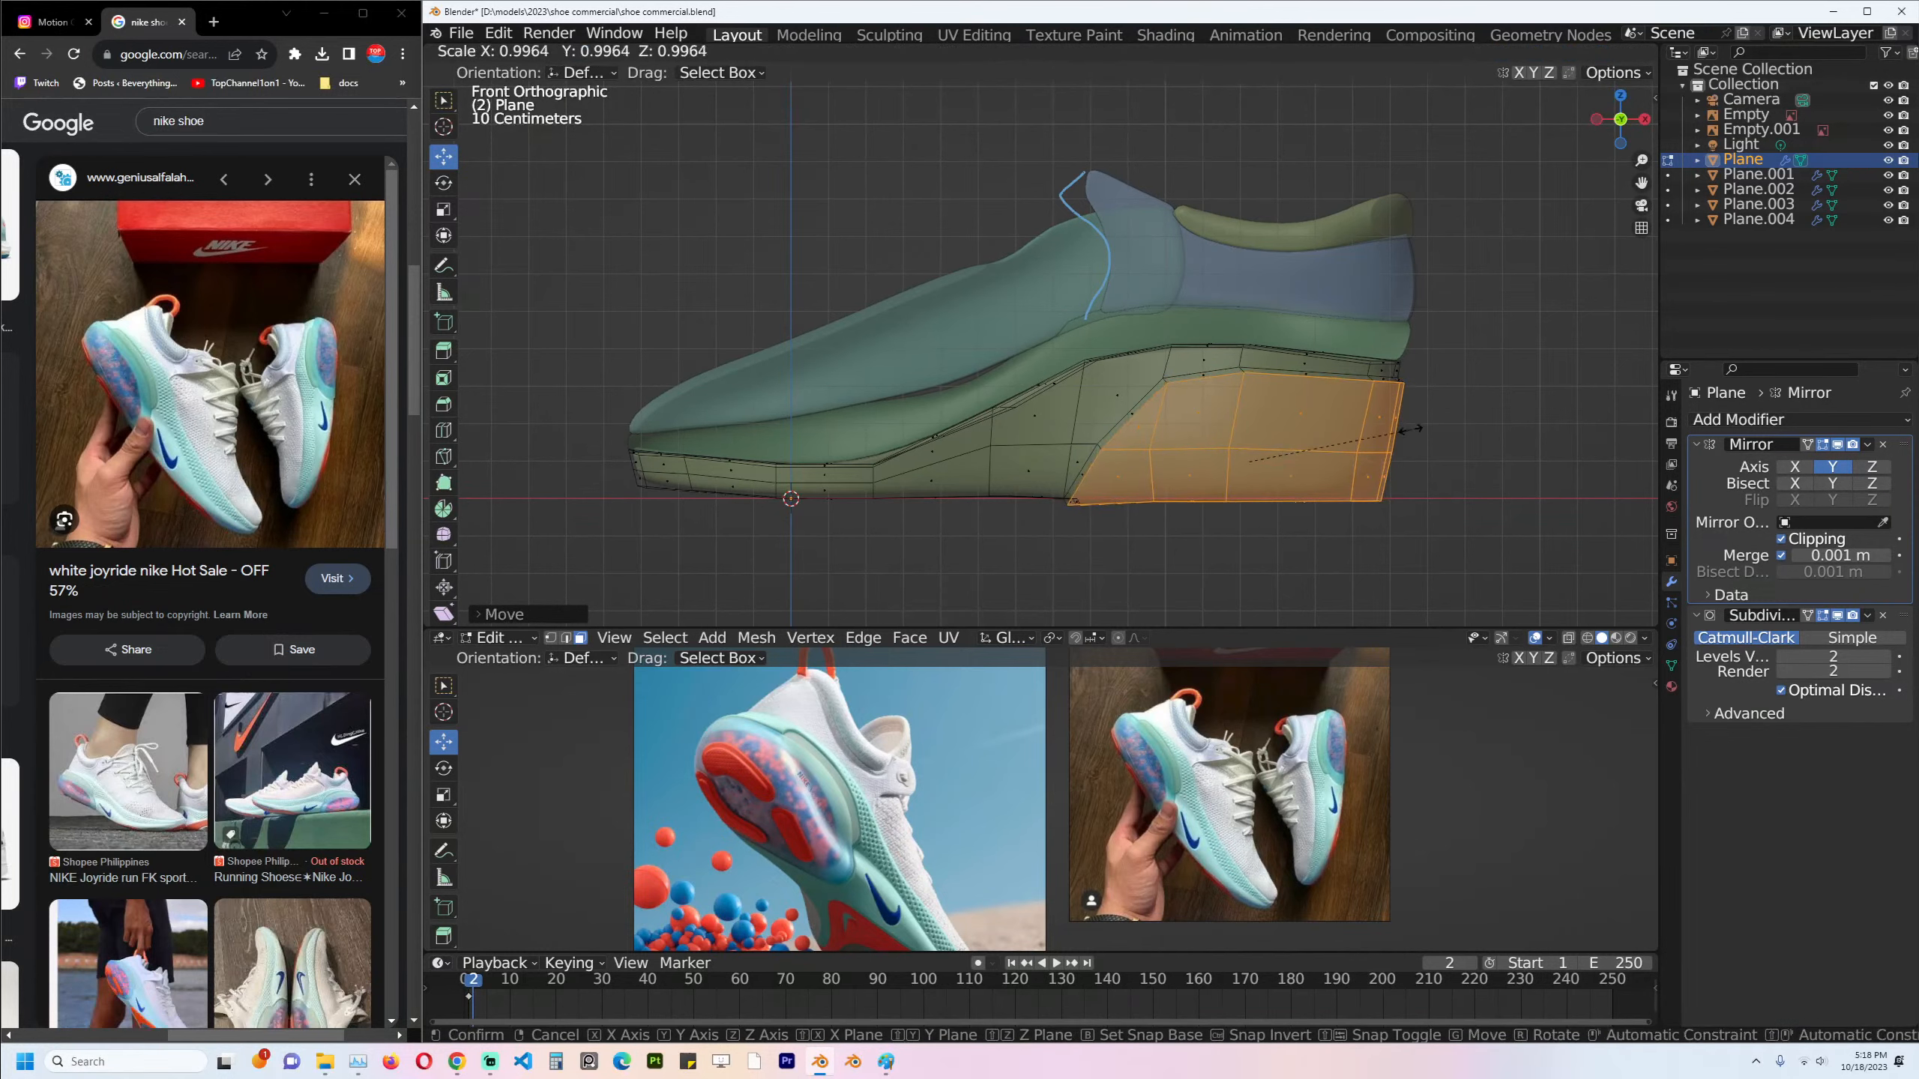
# Add a loop cut around the raised heel panel's rim and slide it toward the panel's edge.
pyautogui.press('Tab')
pyautogui.hotkey('alt', 'z')
pyautogui.scroll(1, 1338, 444)
pyautogui.moveTo(1313, 440); pyautogui.dragTo(1280, 390, button='middle')
pyautogui.press('Tab')
pyautogui.hotkey('ctrl', 'r')
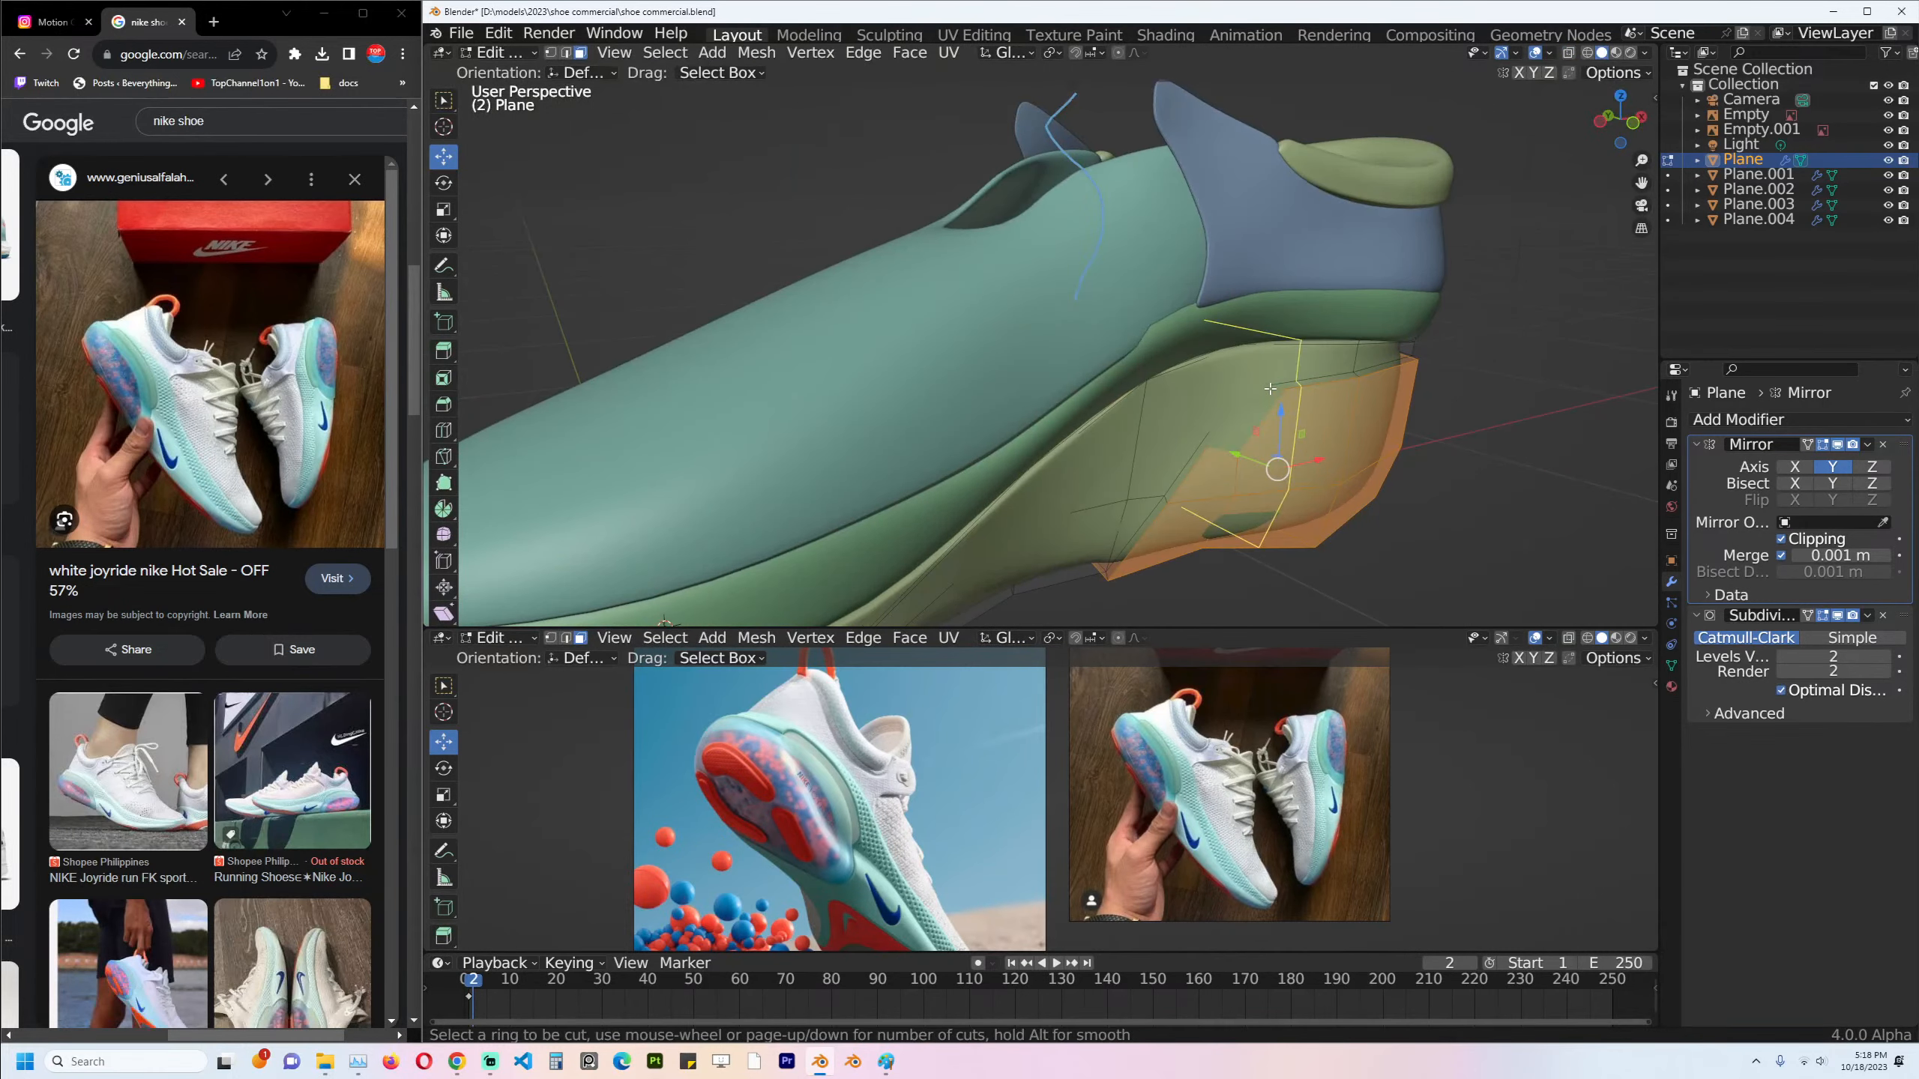
pyautogui.click(1347, 377)
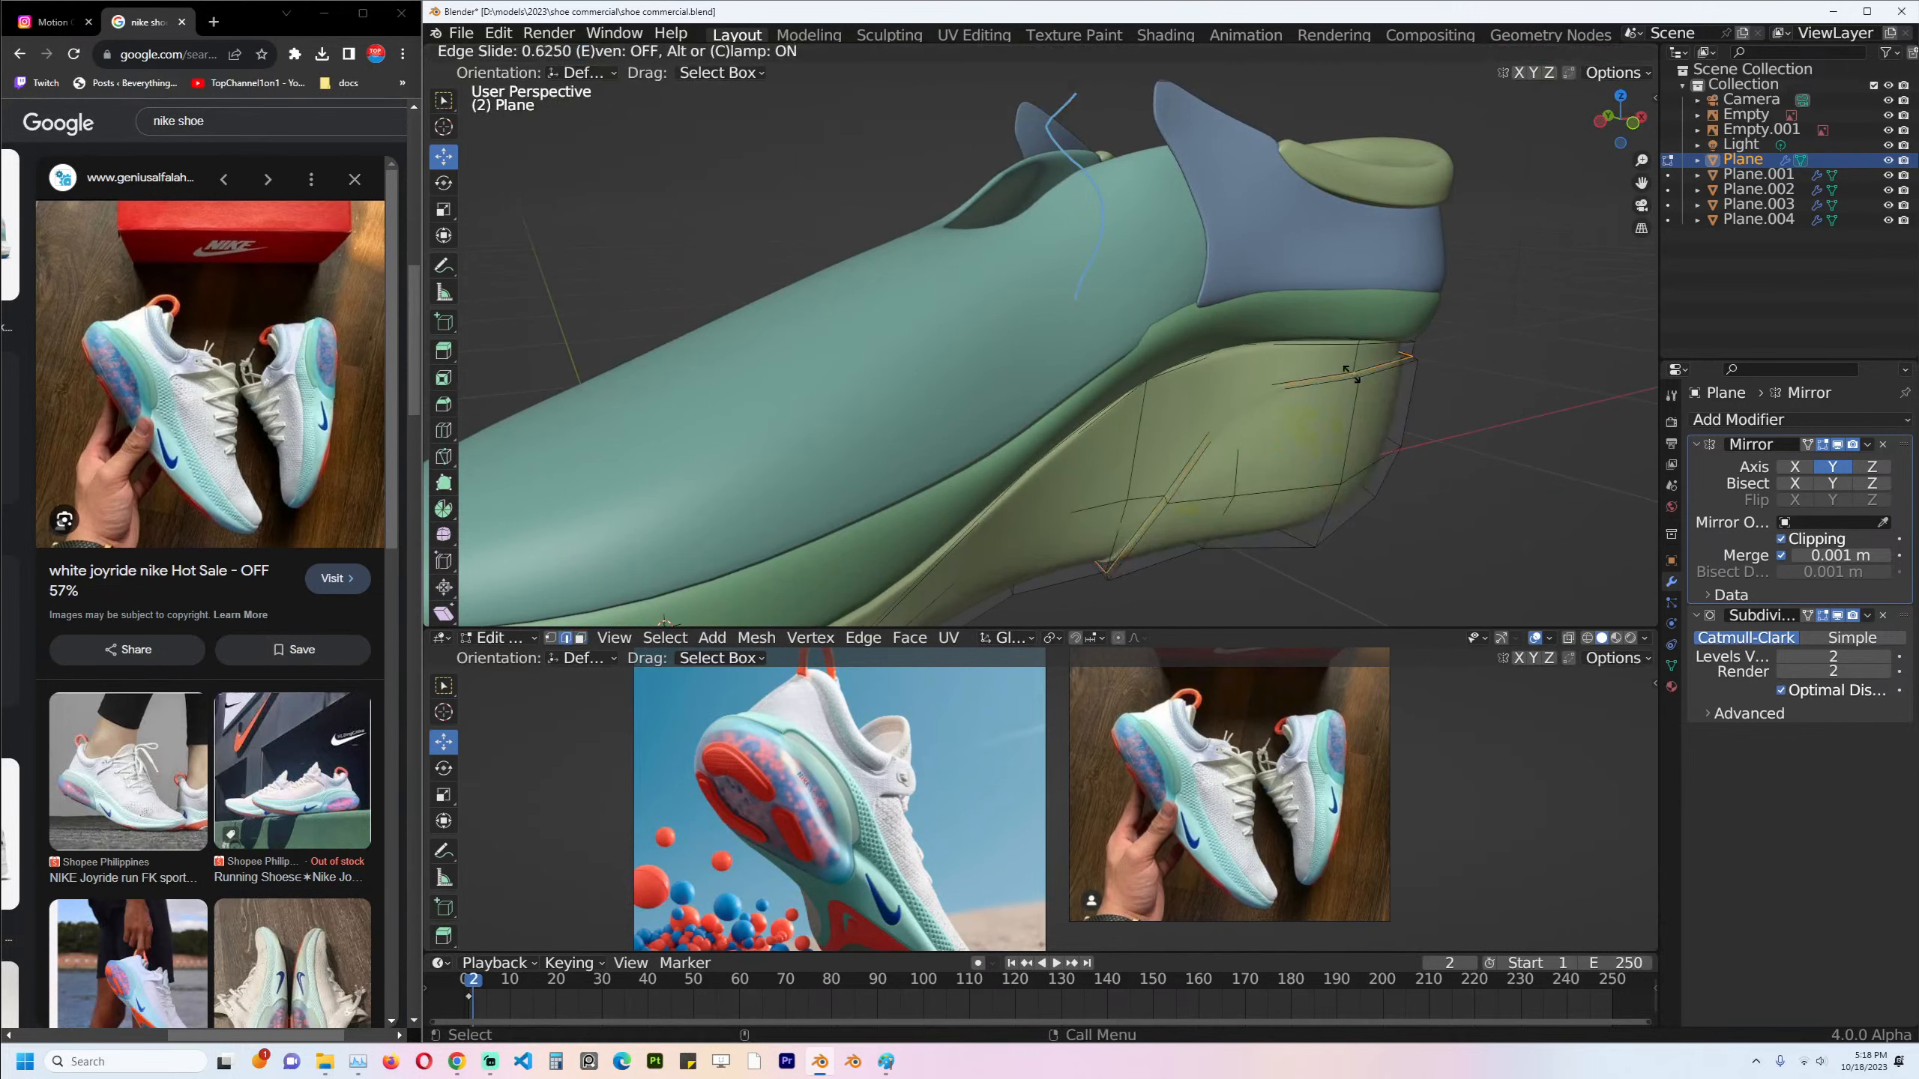
pyautogui.click(1349, 387)
# Slide the vertex at the heel panel's upper front corner to round its outline.
pyautogui.press('Tab')
pyautogui.moveTo(1350, 392); pyautogui.dragTo(1252, 397, button='middle')
pyautogui.press('Tab')
pyautogui.press('1')
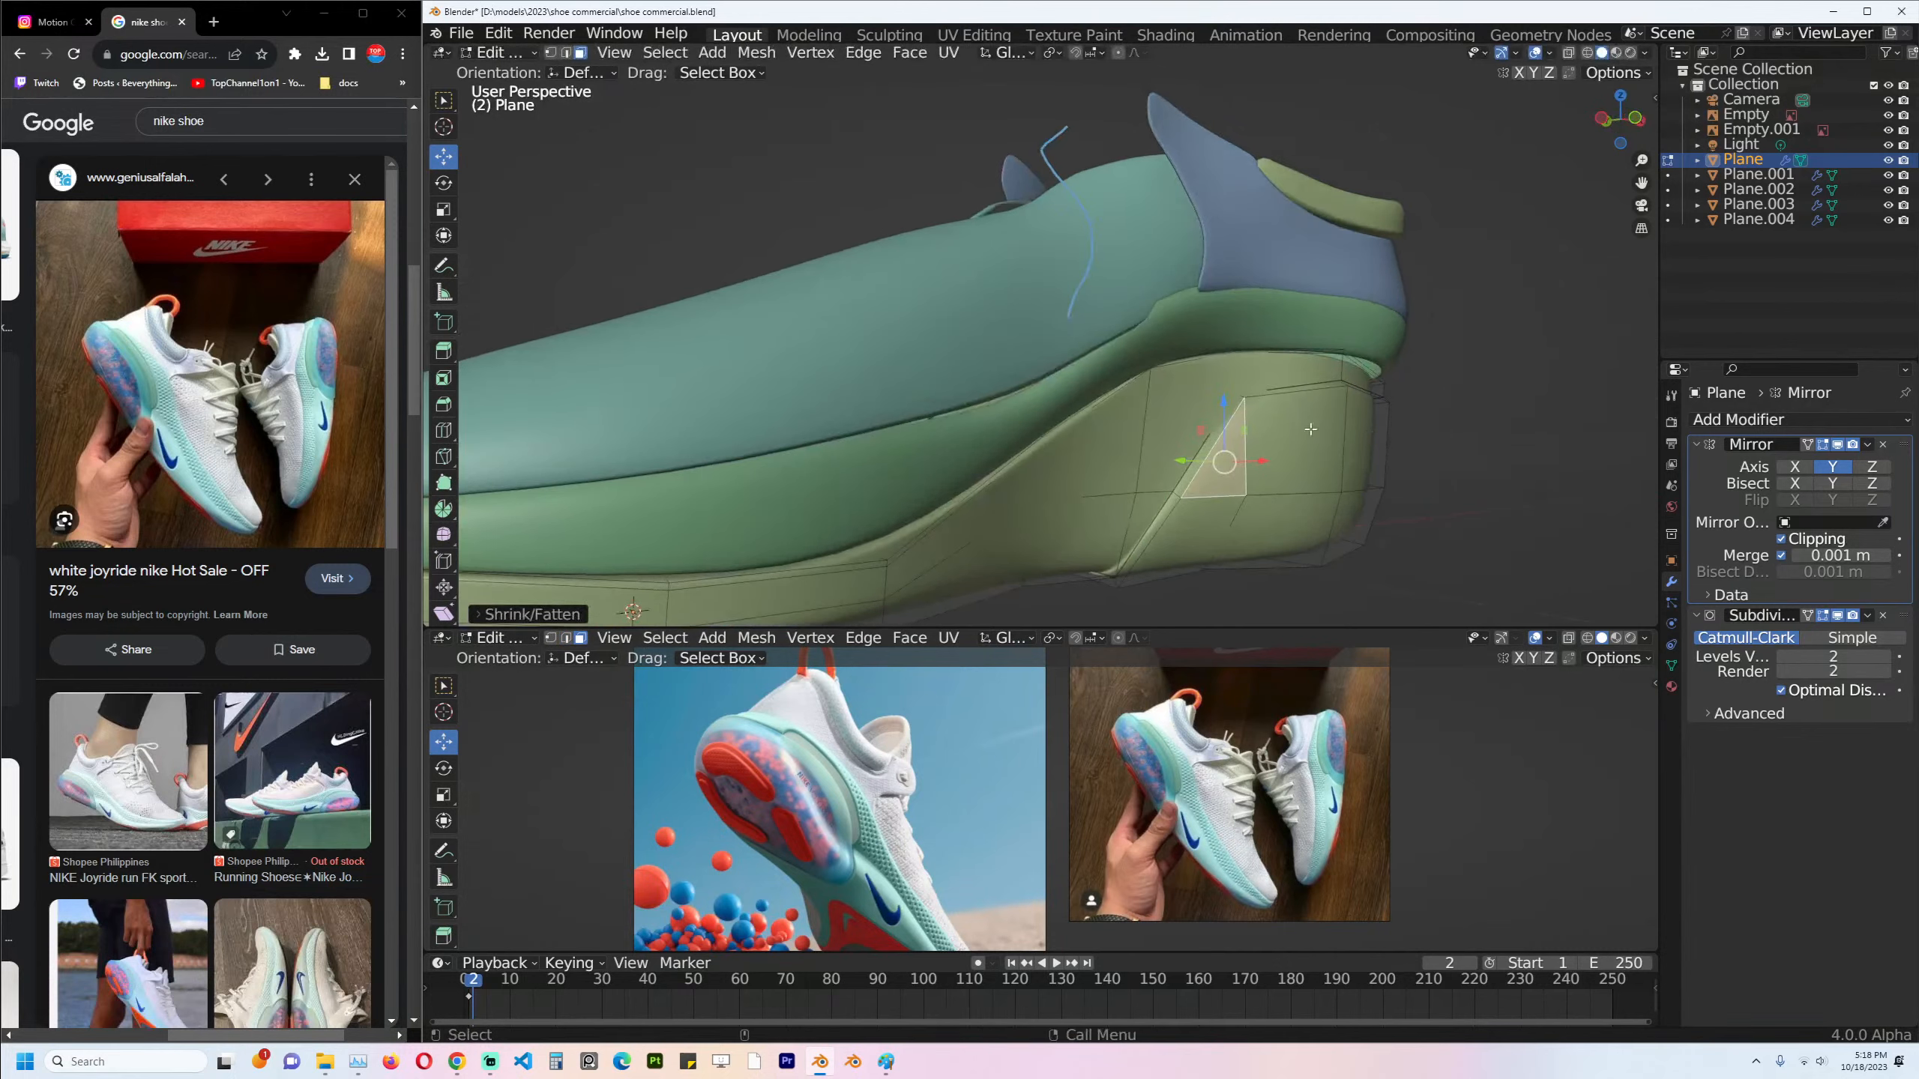
pyautogui.click(1253, 397)
pyautogui.press('g')
pyautogui.click(1261, 422)
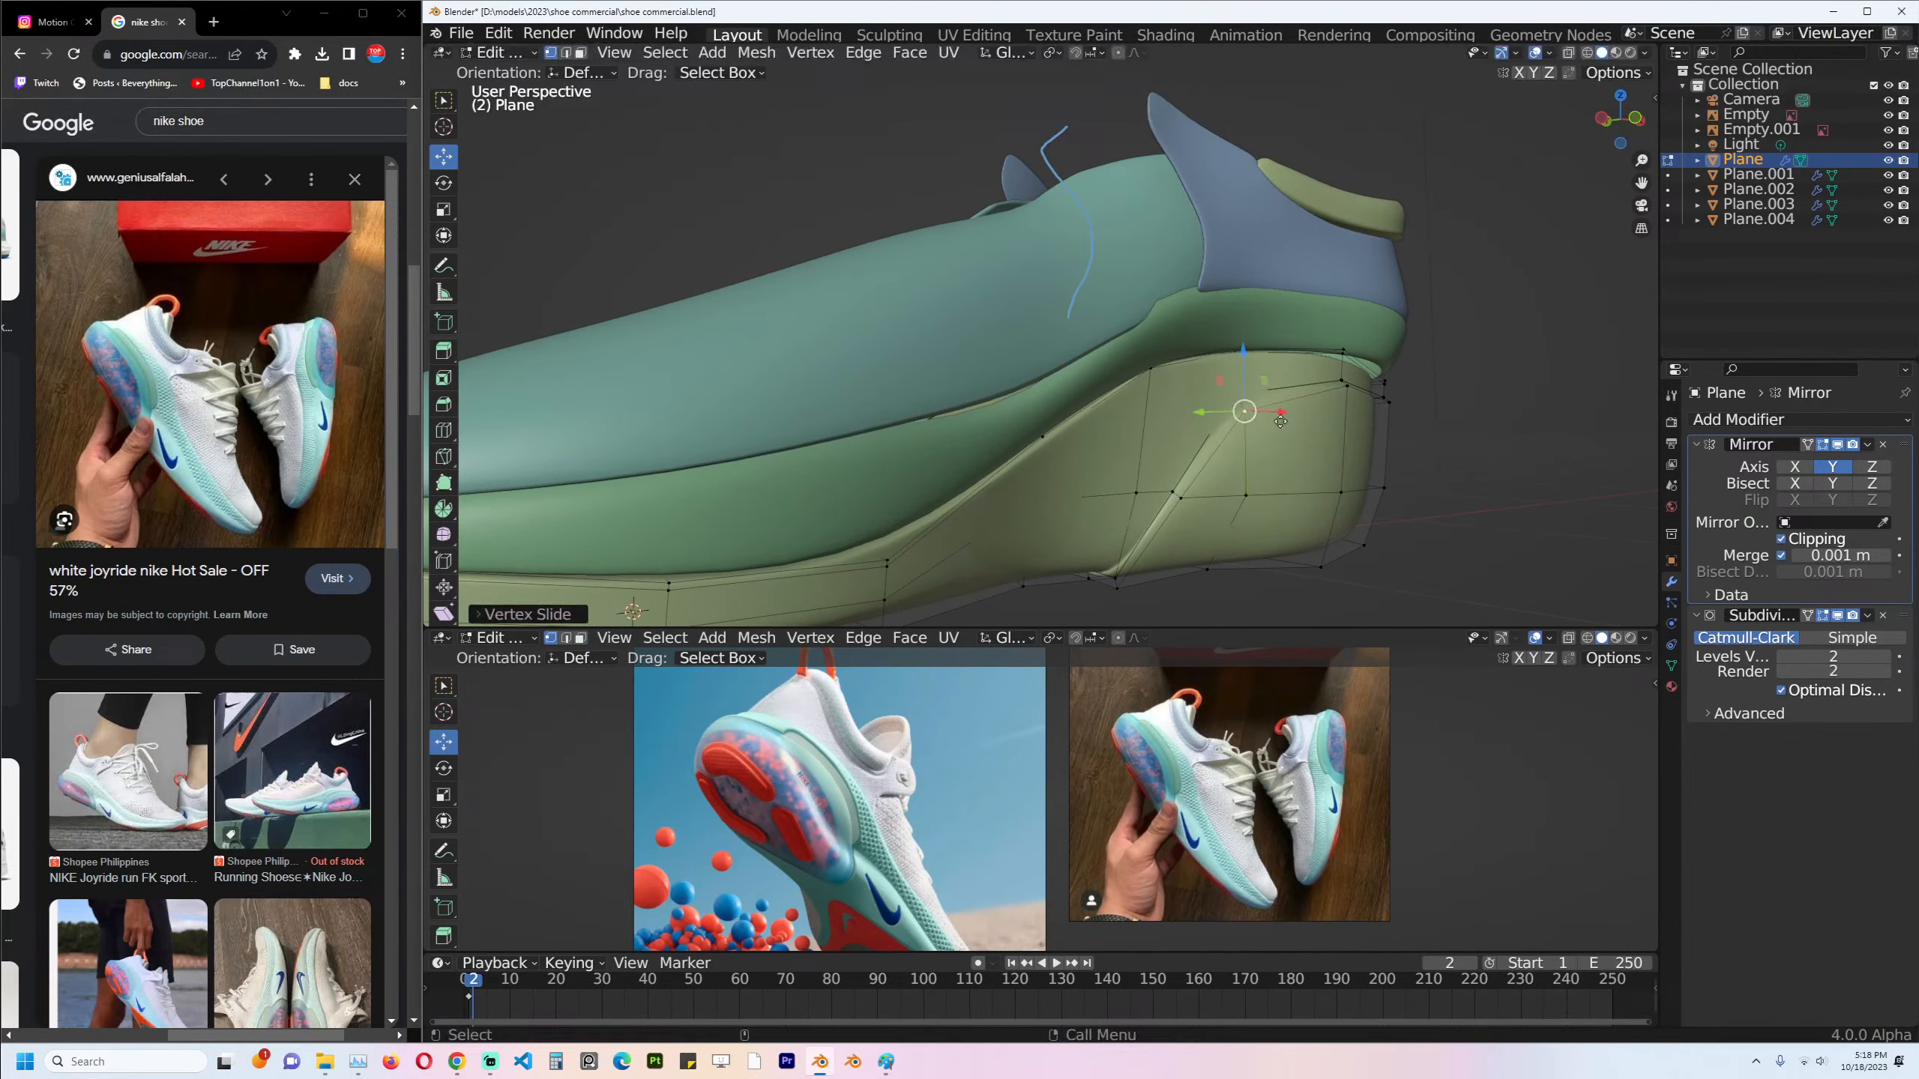
# Move the underside vertices along the heel panel's front edge to smooth its curve across the sole.
pyautogui.press('KP_1')
pyautogui.scroll(4, 1341, 503)
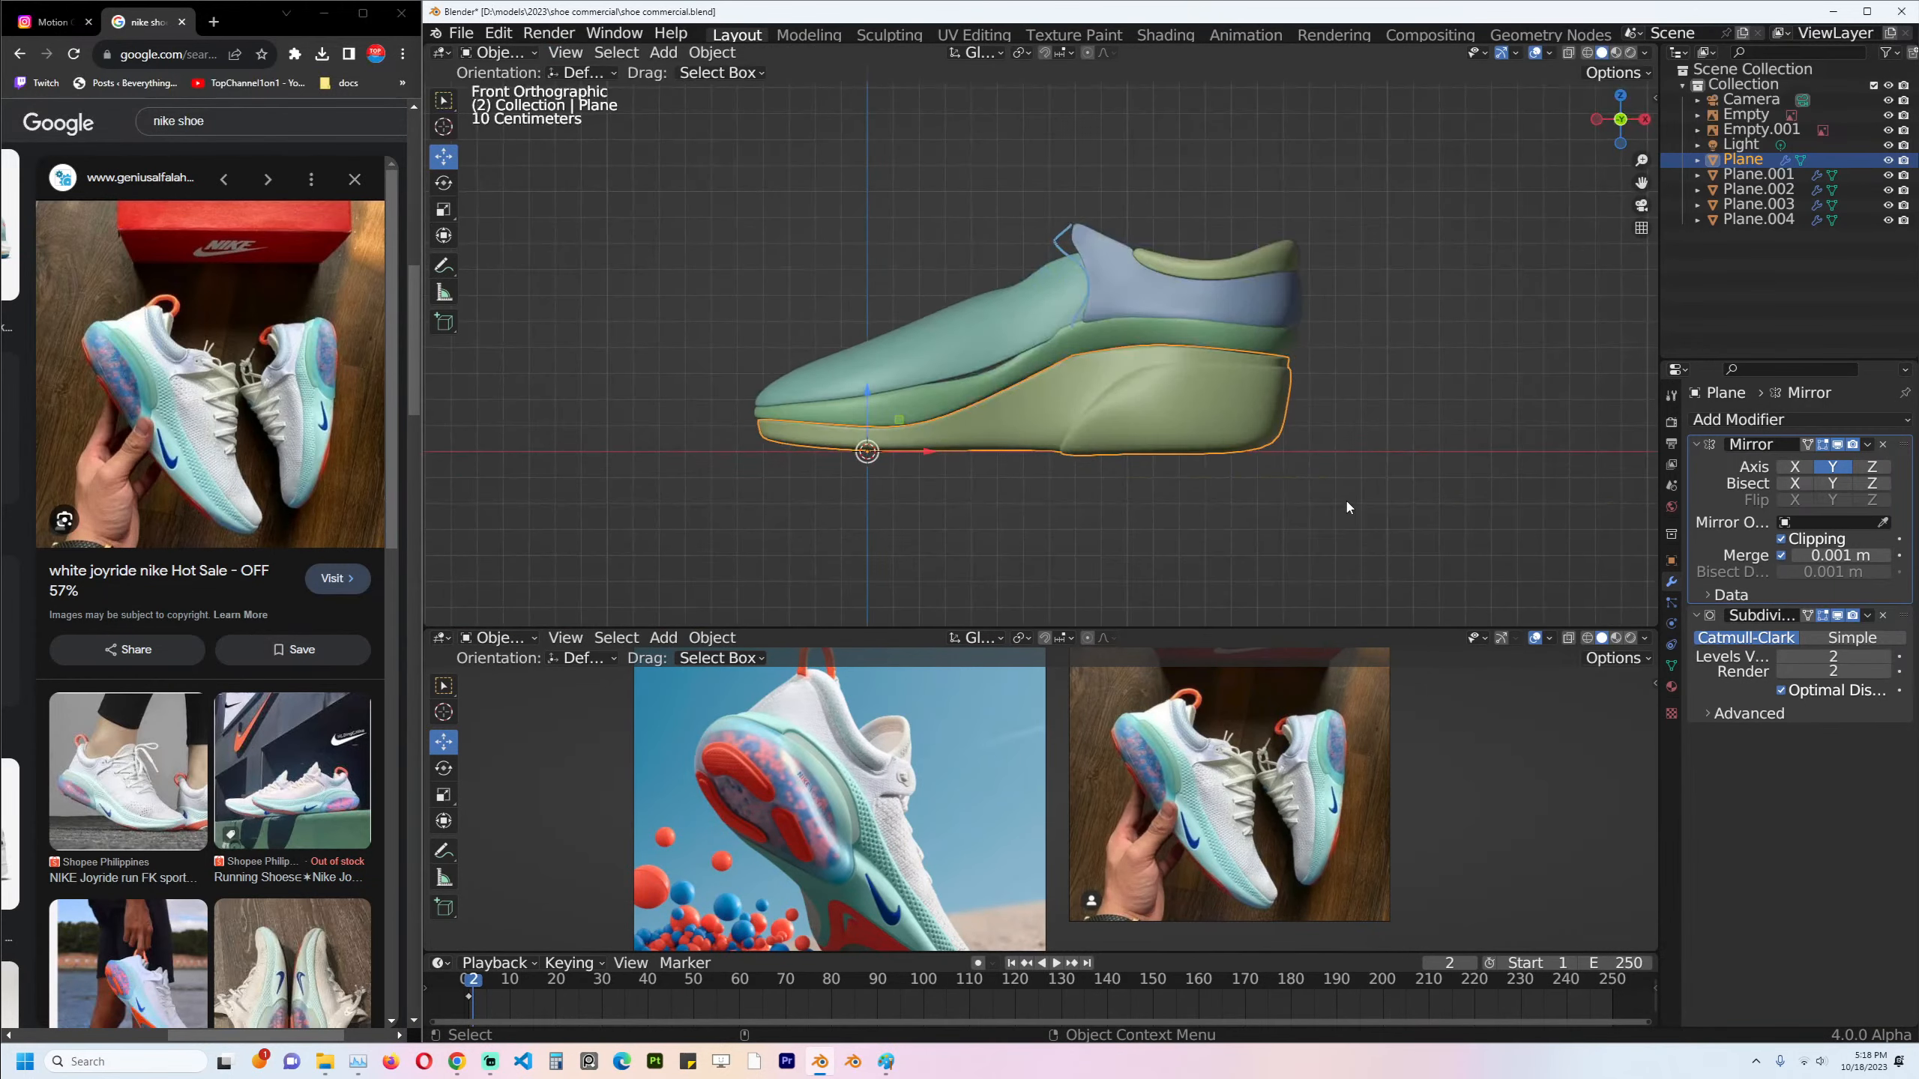
pyautogui.moveTo(1338, 503); pyautogui.dragTo(1104, 416, button='middle')
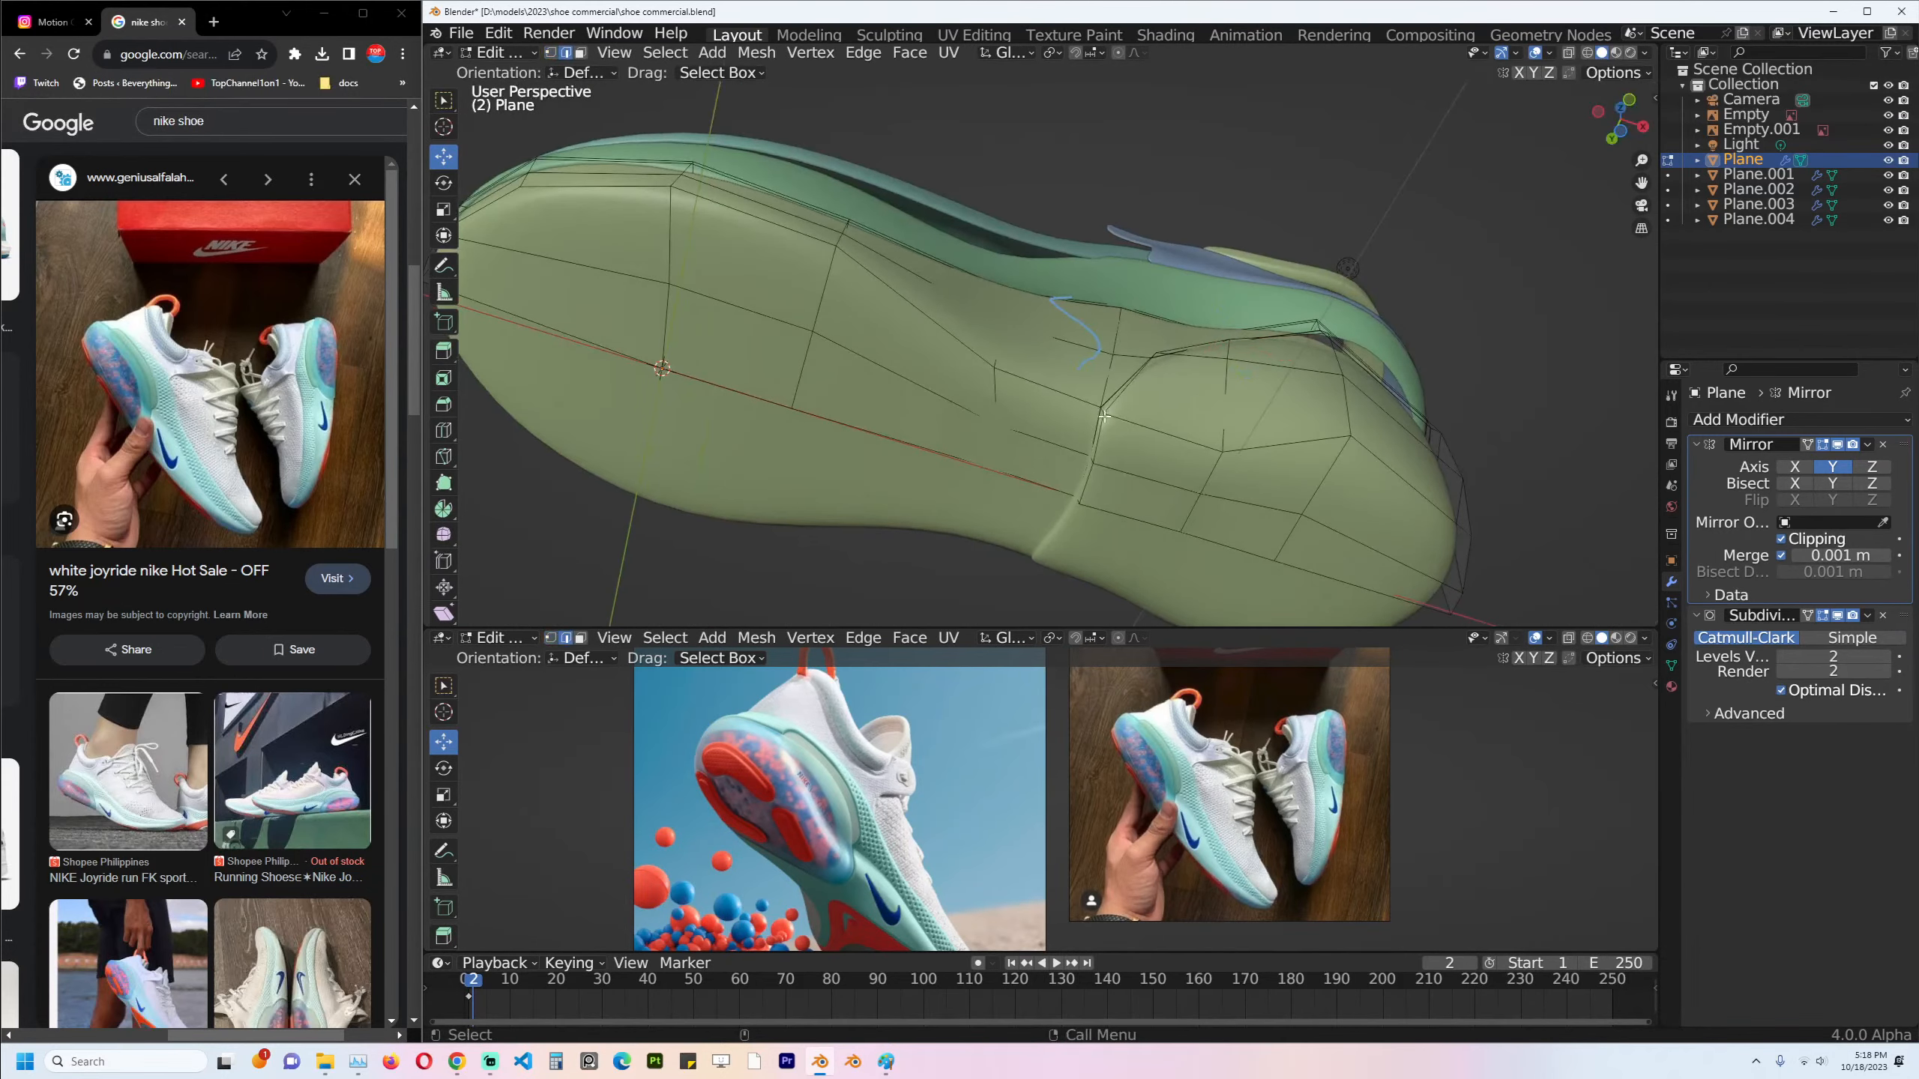
pyautogui.press('1')
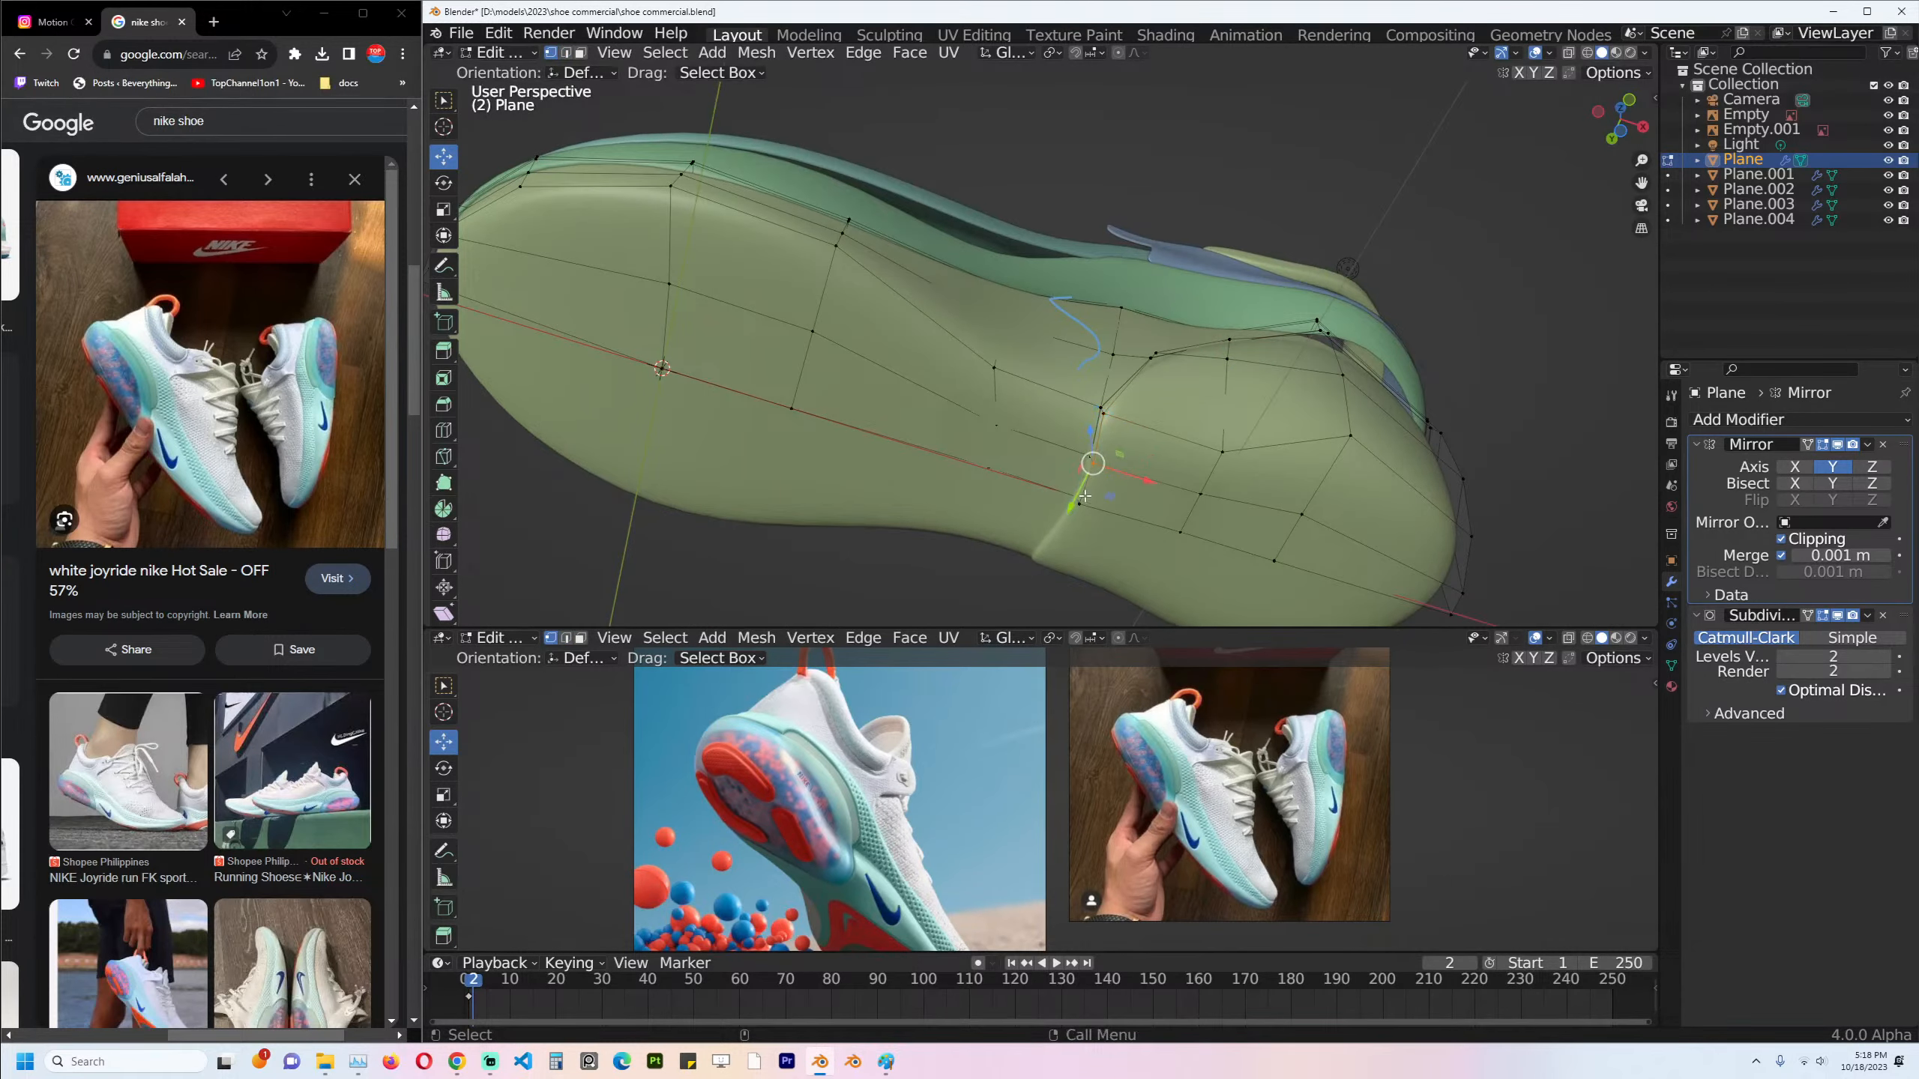
pyautogui.press('g')
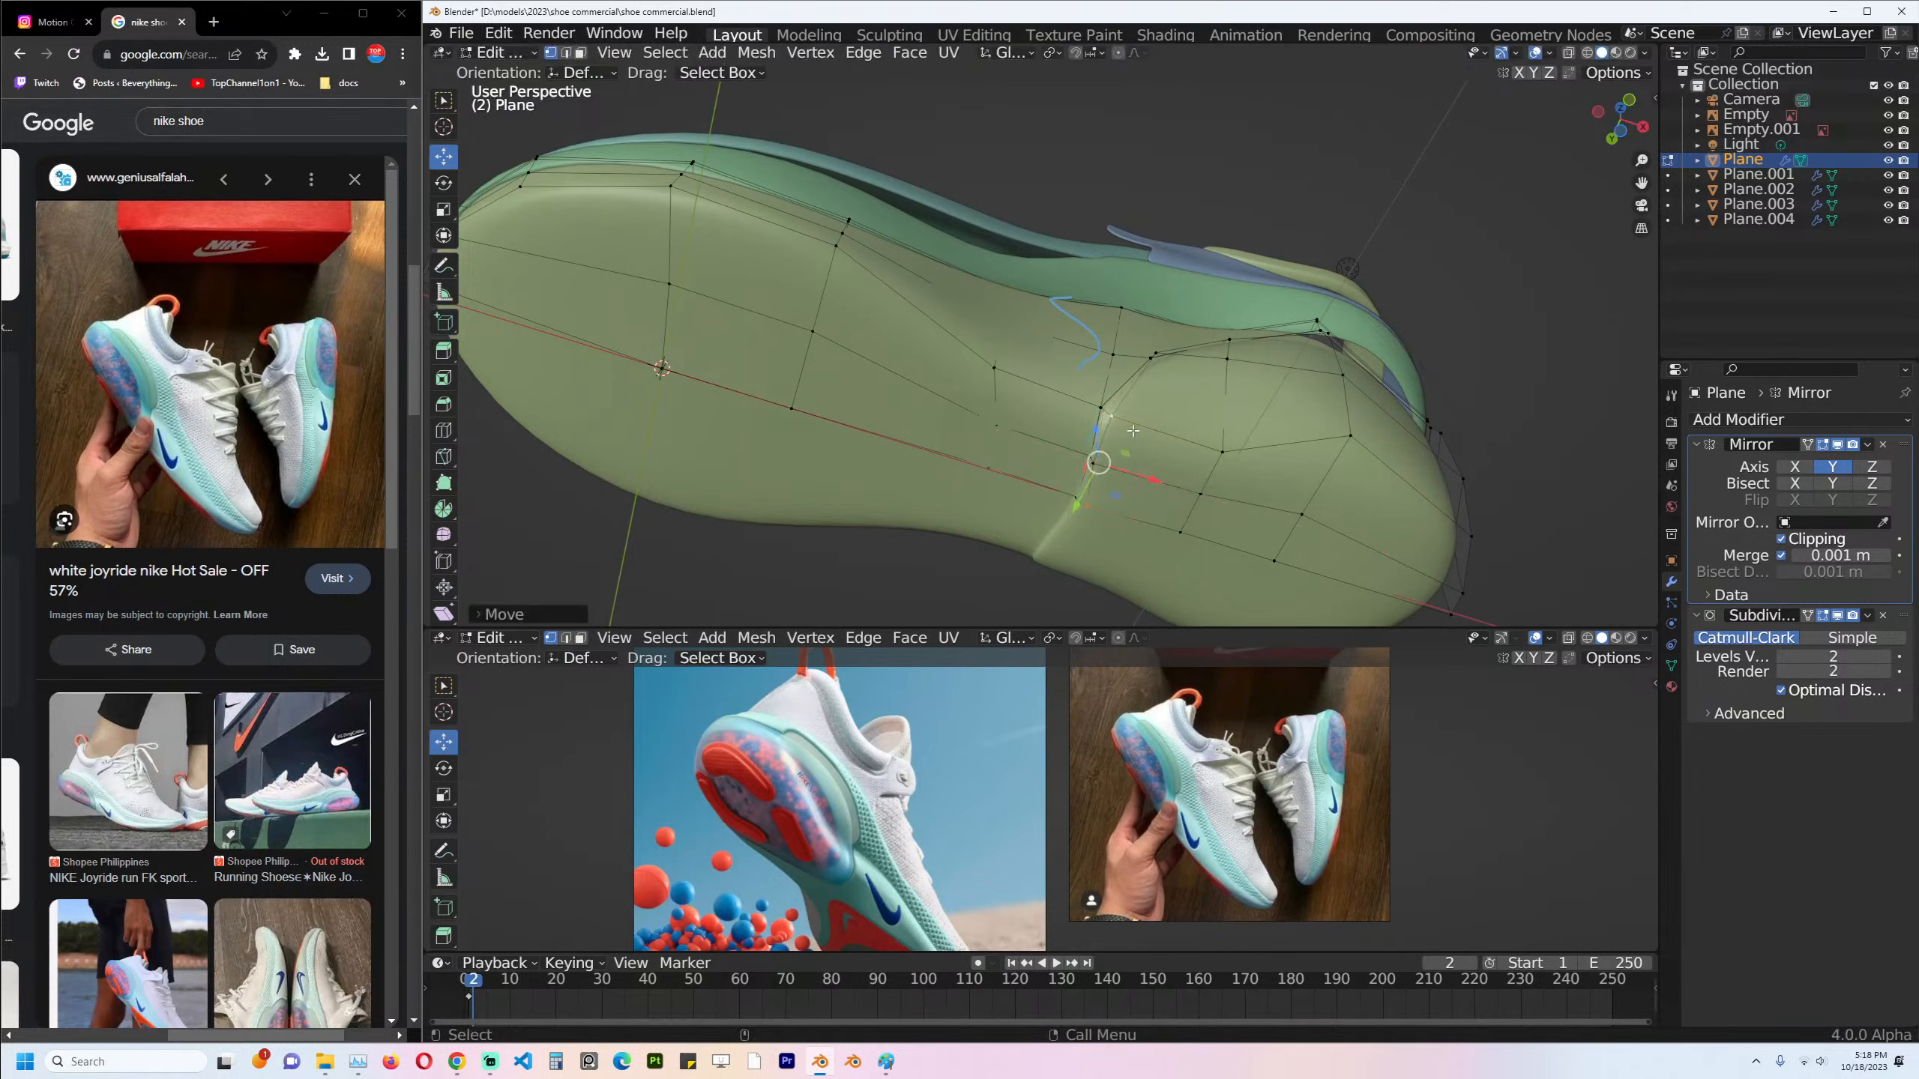
pyautogui.click(1125, 421)
pyautogui.click(1079, 455)
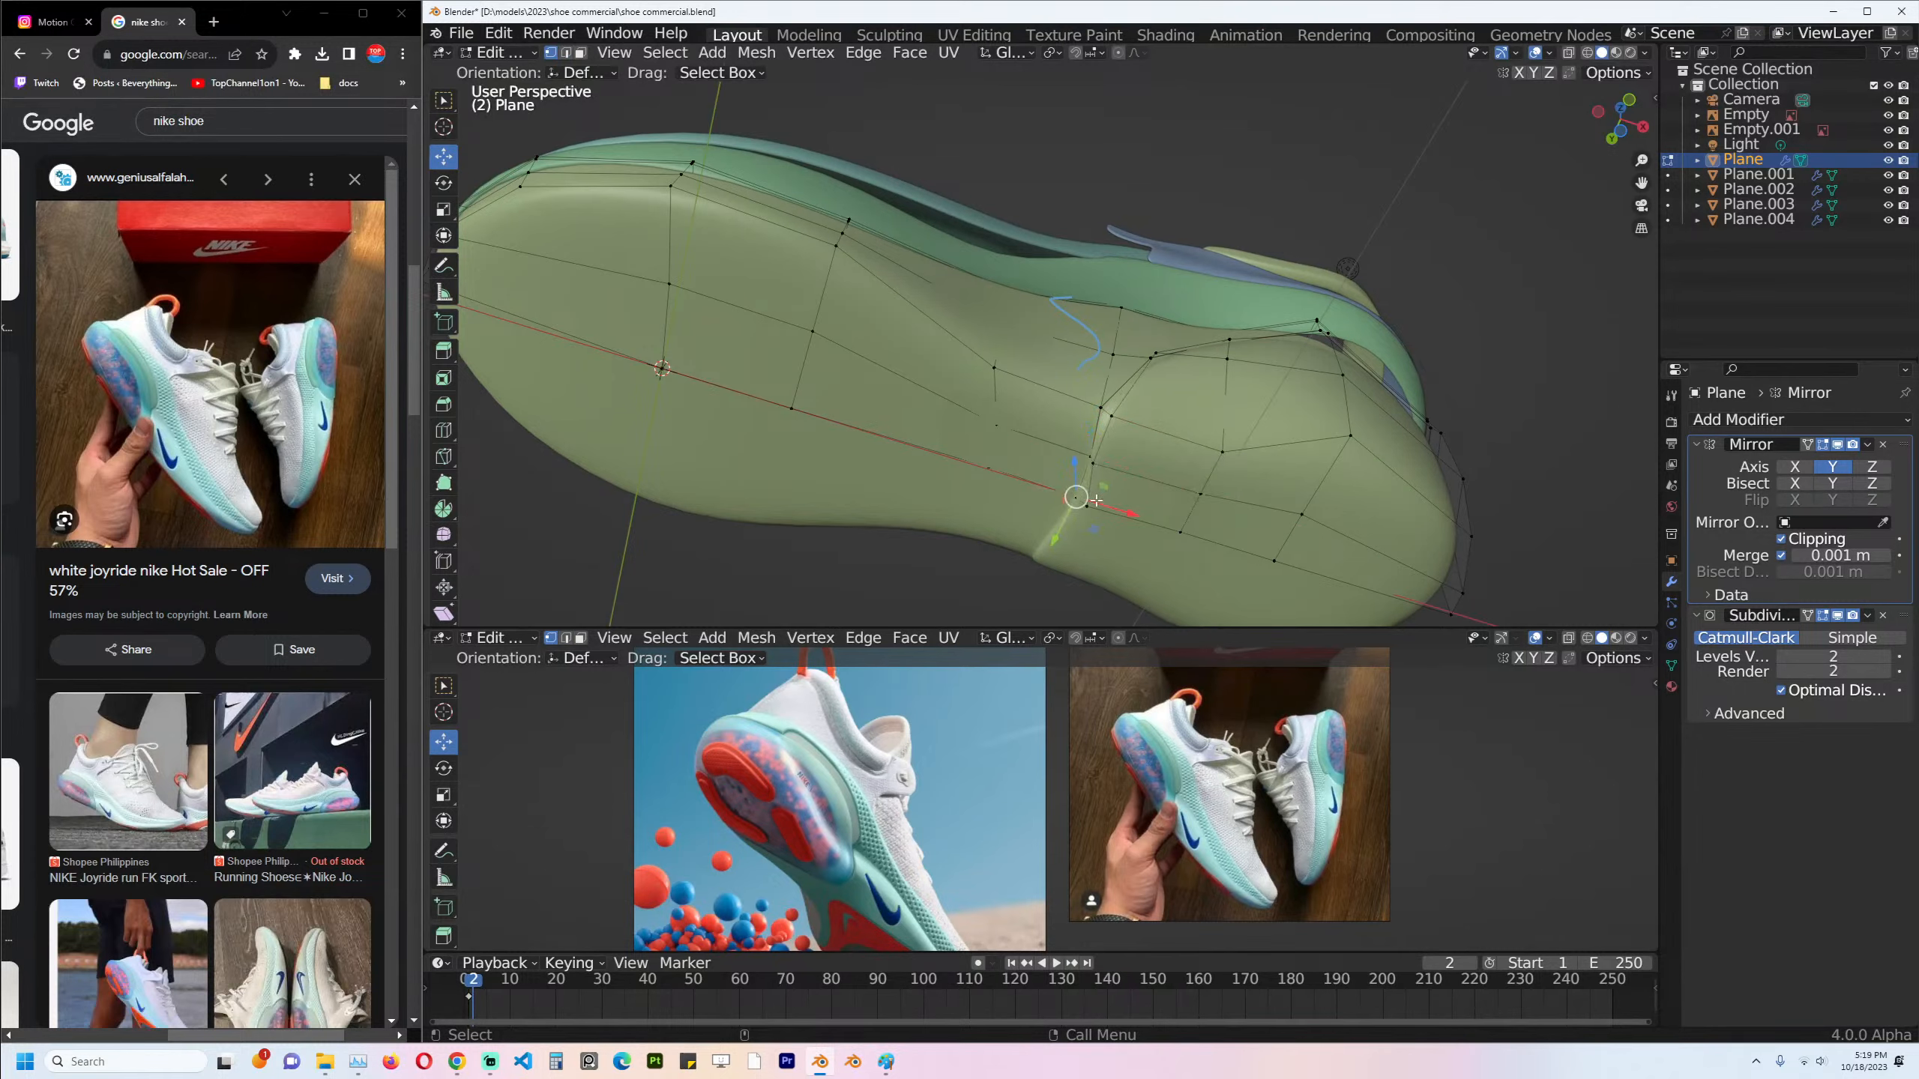
pyautogui.moveTo(1104, 476); pyautogui.dragTo(1106, 463)
# Move the lower side vertices on the heel panel's front edge to refine the rising curve in side view.
pyautogui.press('KP_1')
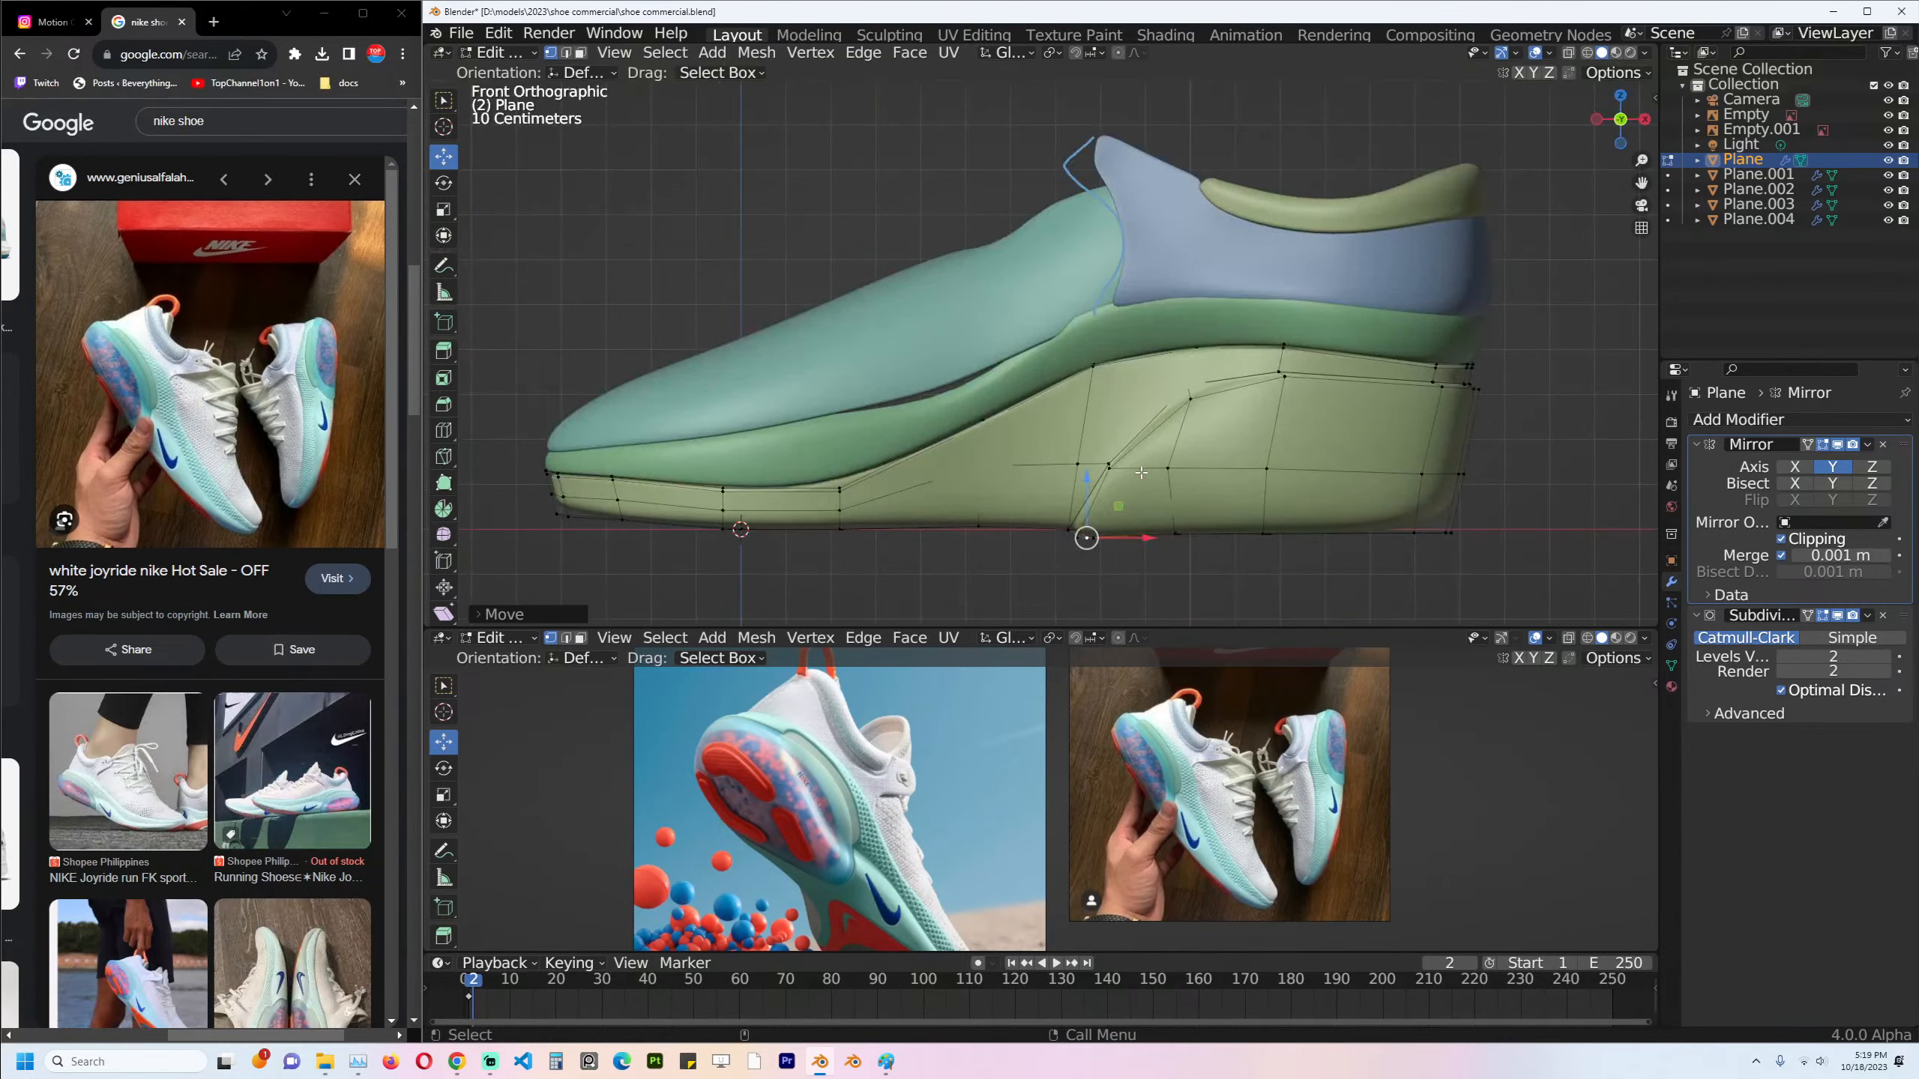
pyautogui.press('g')
pyautogui.click(1114, 467)
pyautogui.moveTo(1114, 467); pyautogui.dragTo(1141, 514, button='middle')
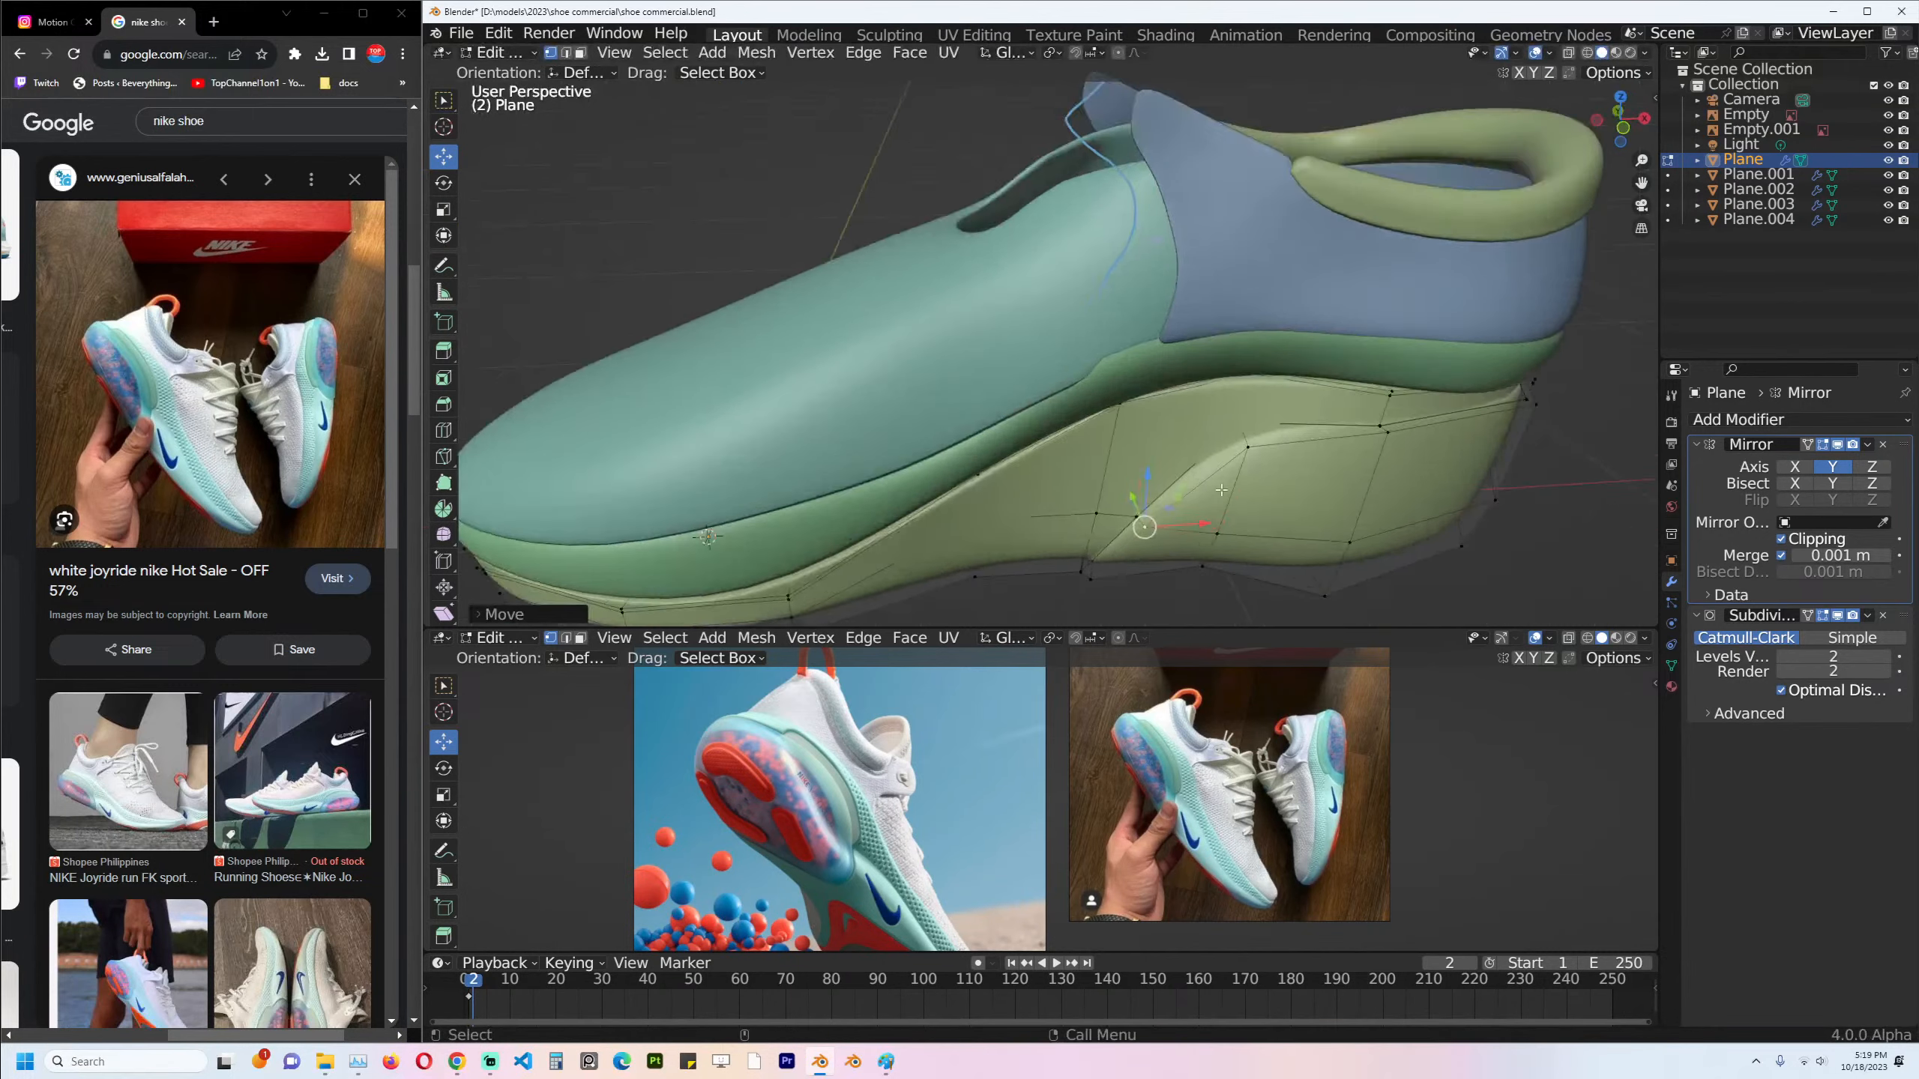
# Slide the edge loop on the side of the heel panel slightly to even out its surface.
pyautogui.scroll(3, 1144, 514)
pyautogui.keyDown('alt'); pyautogui.click(1358, 485); pyautogui.keyUp('alt')
pyautogui.press('g')
pyautogui.press('g')
pyautogui.click(1344, 498)
pyautogui.press('Tab')
pyautogui.scroll(-4, 1349, 505)
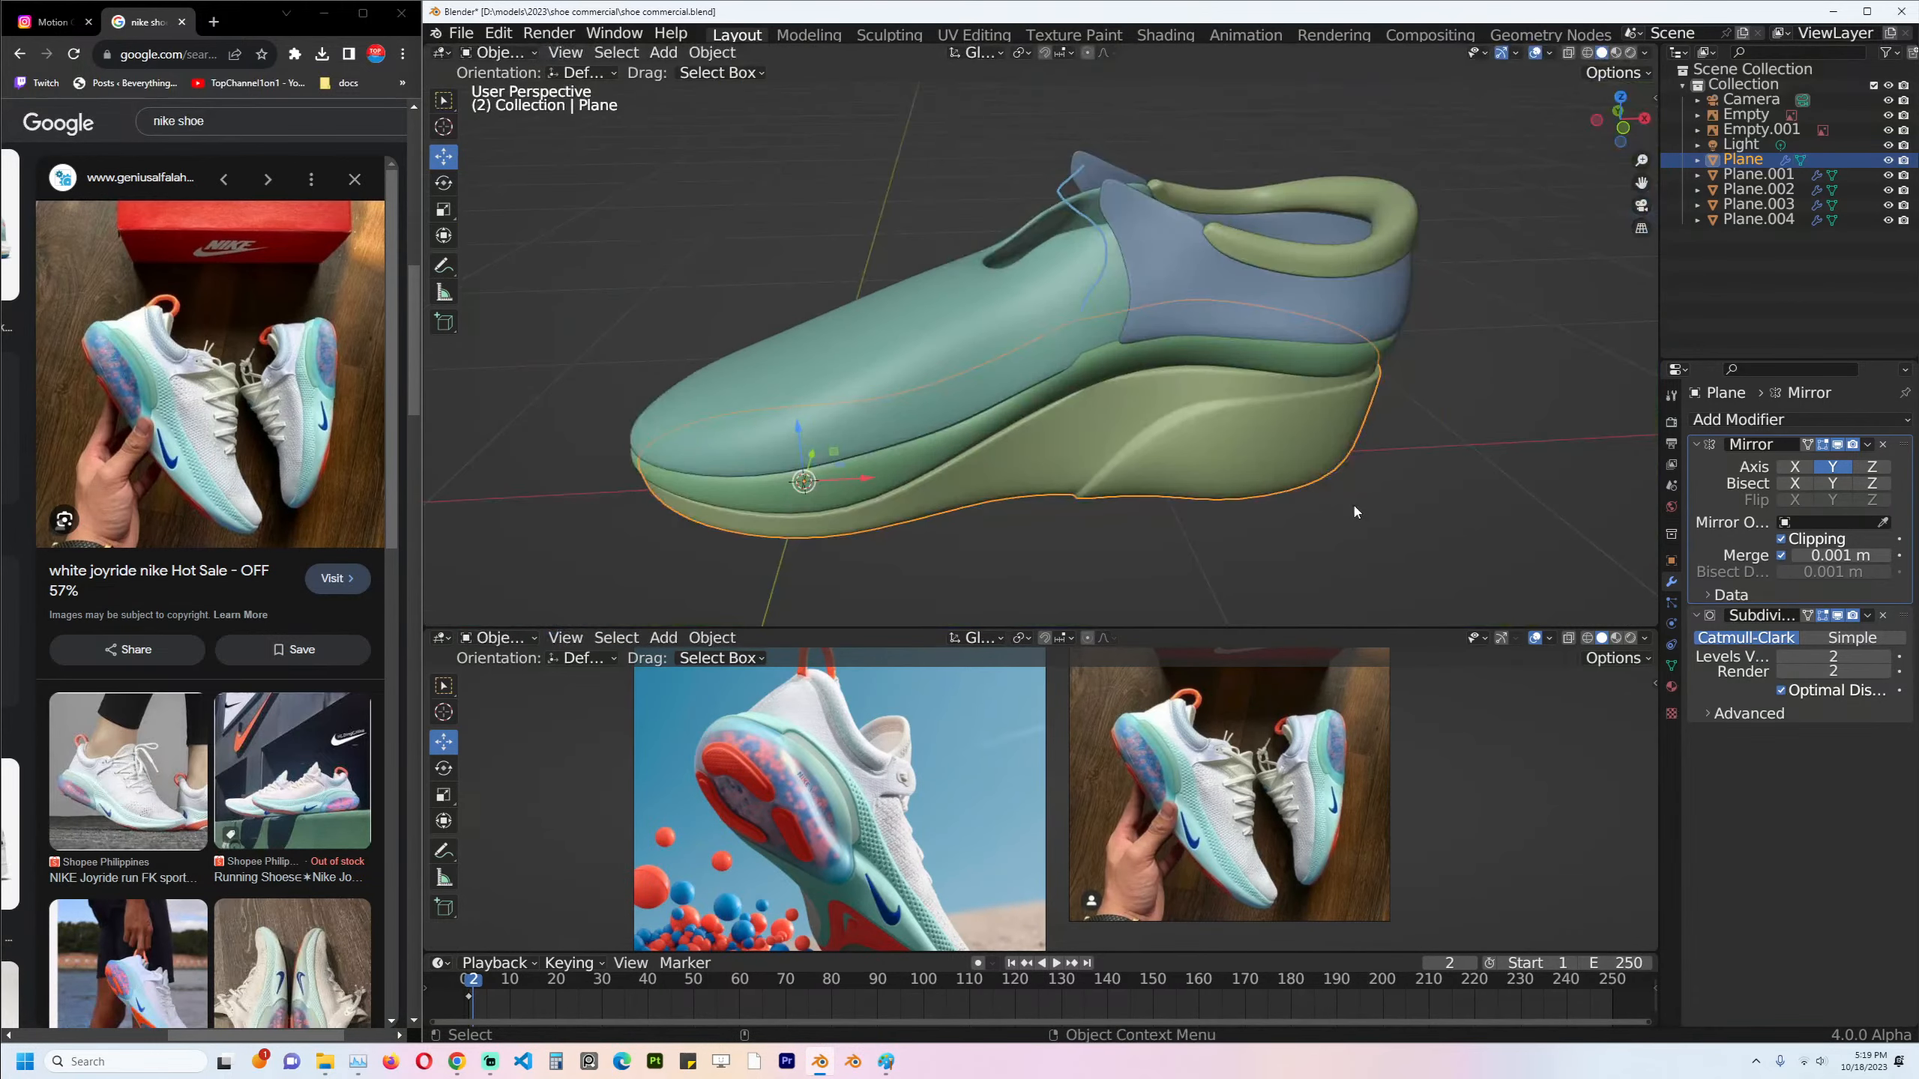
# Add a lengthwise loop cut to the front upper and slide it close to the lower edge.
pyautogui.press('KP_1')
pyautogui.scroll(-3, 1348, 508)
pyautogui.hotkey('alt', 'a')
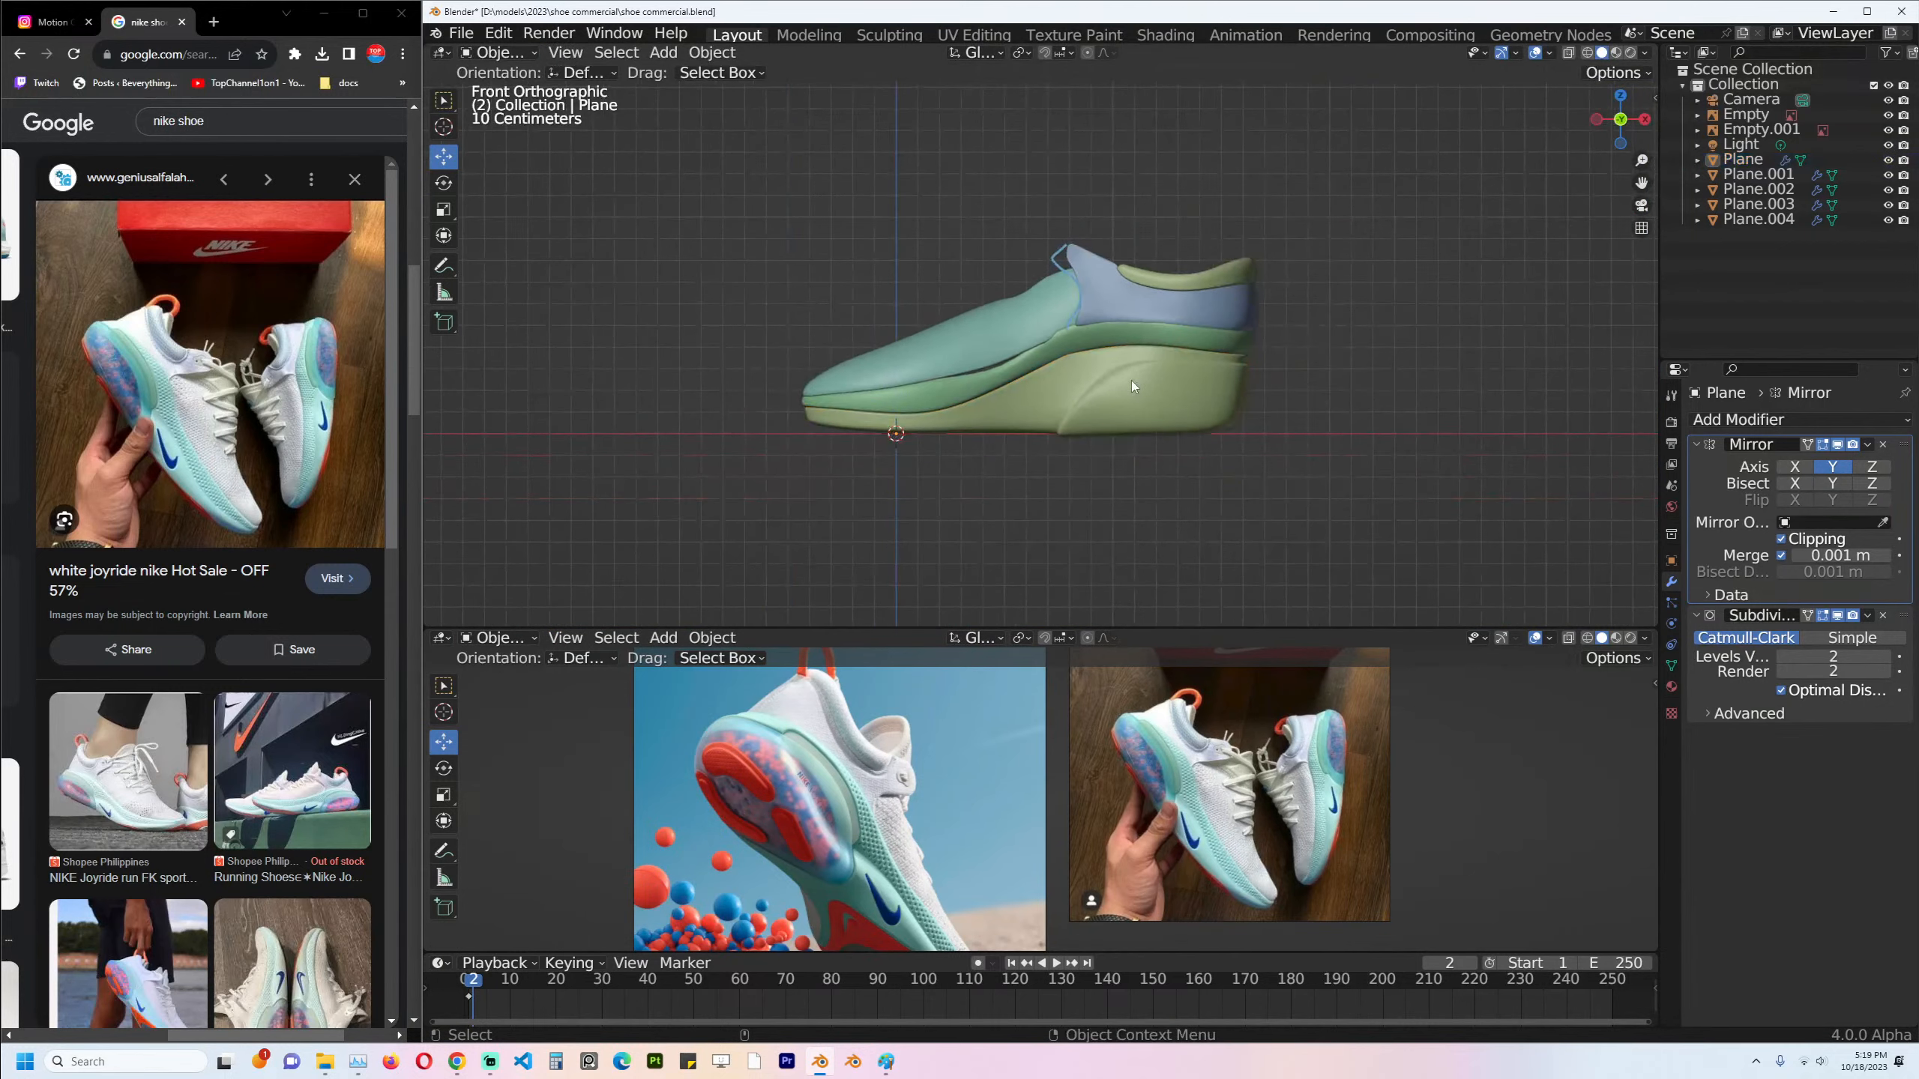
pyautogui.scroll(1, 1130, 380)
pyautogui.click(1009, 345)
pyautogui.press('Tab')
pyautogui.scroll(5, 1010, 333)
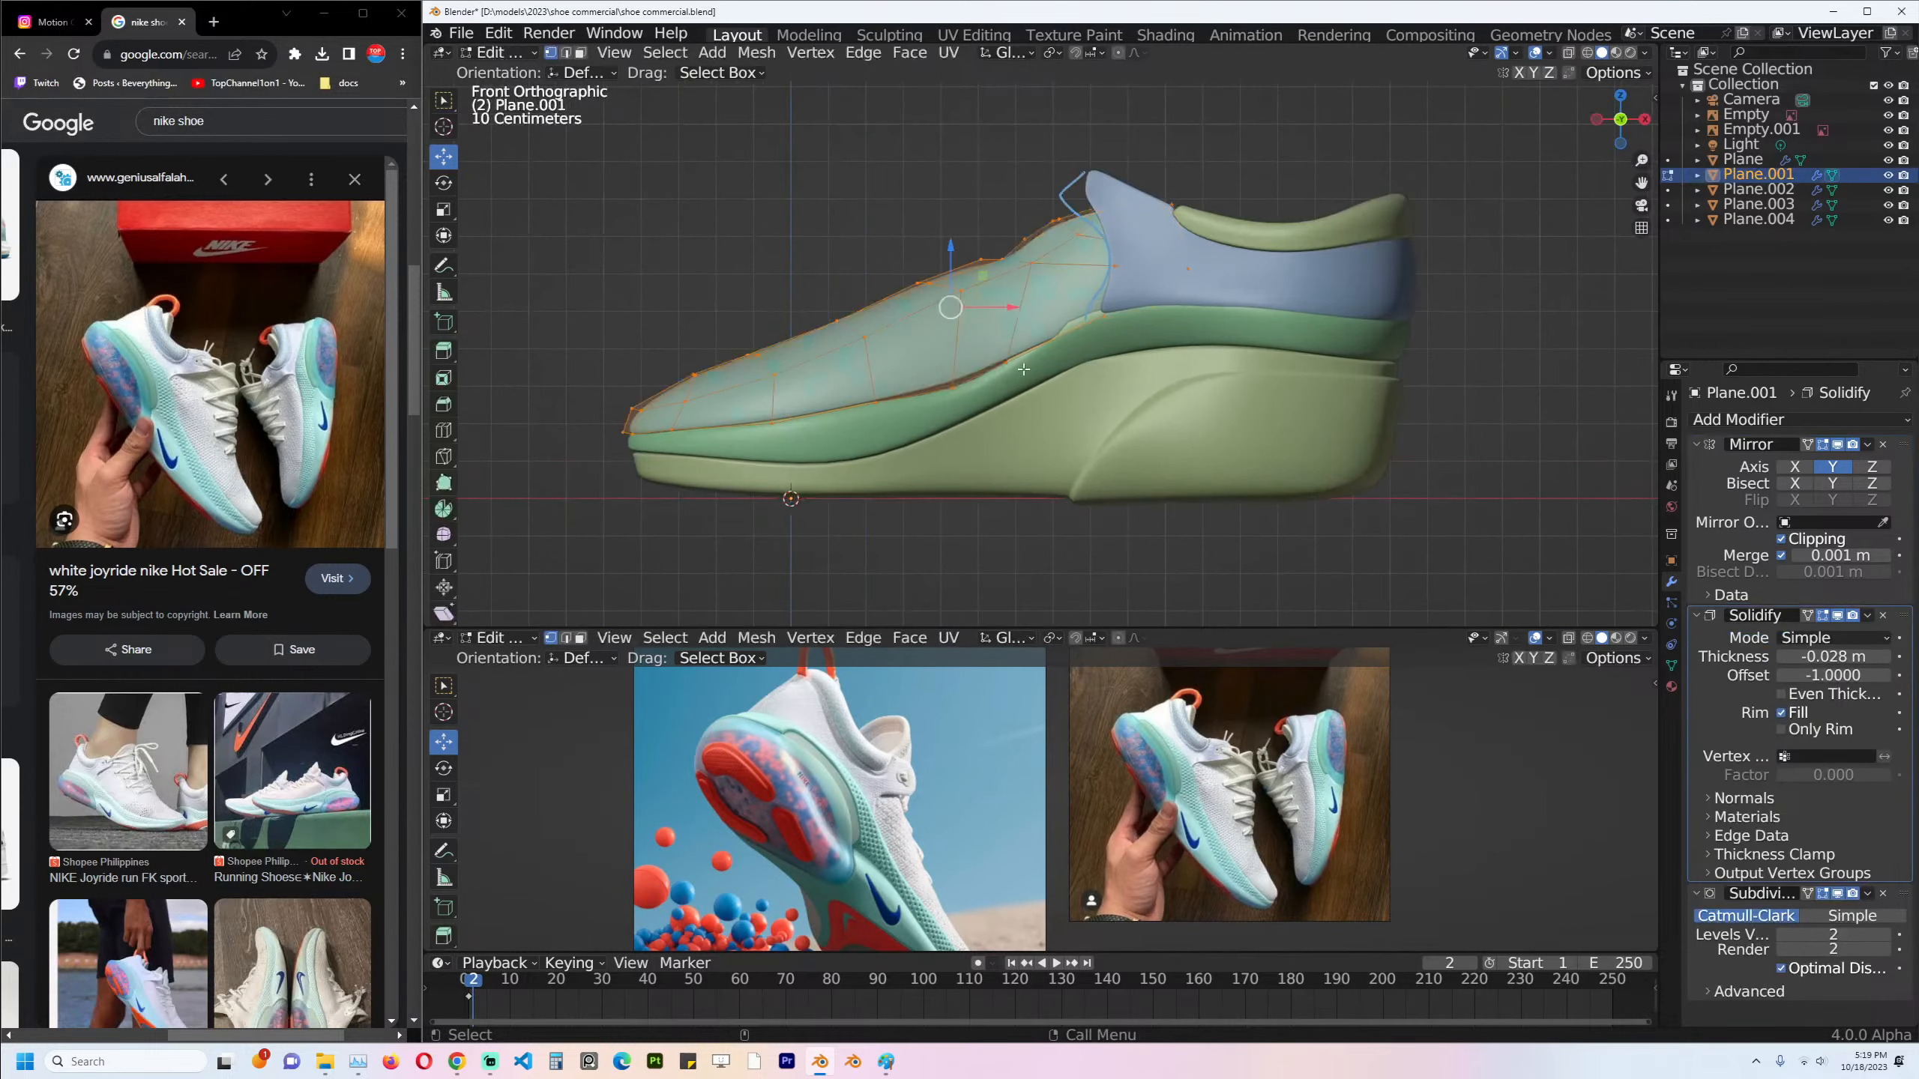
pyautogui.hotkey('ctrl', 'r')
pyautogui.click(1010, 327)
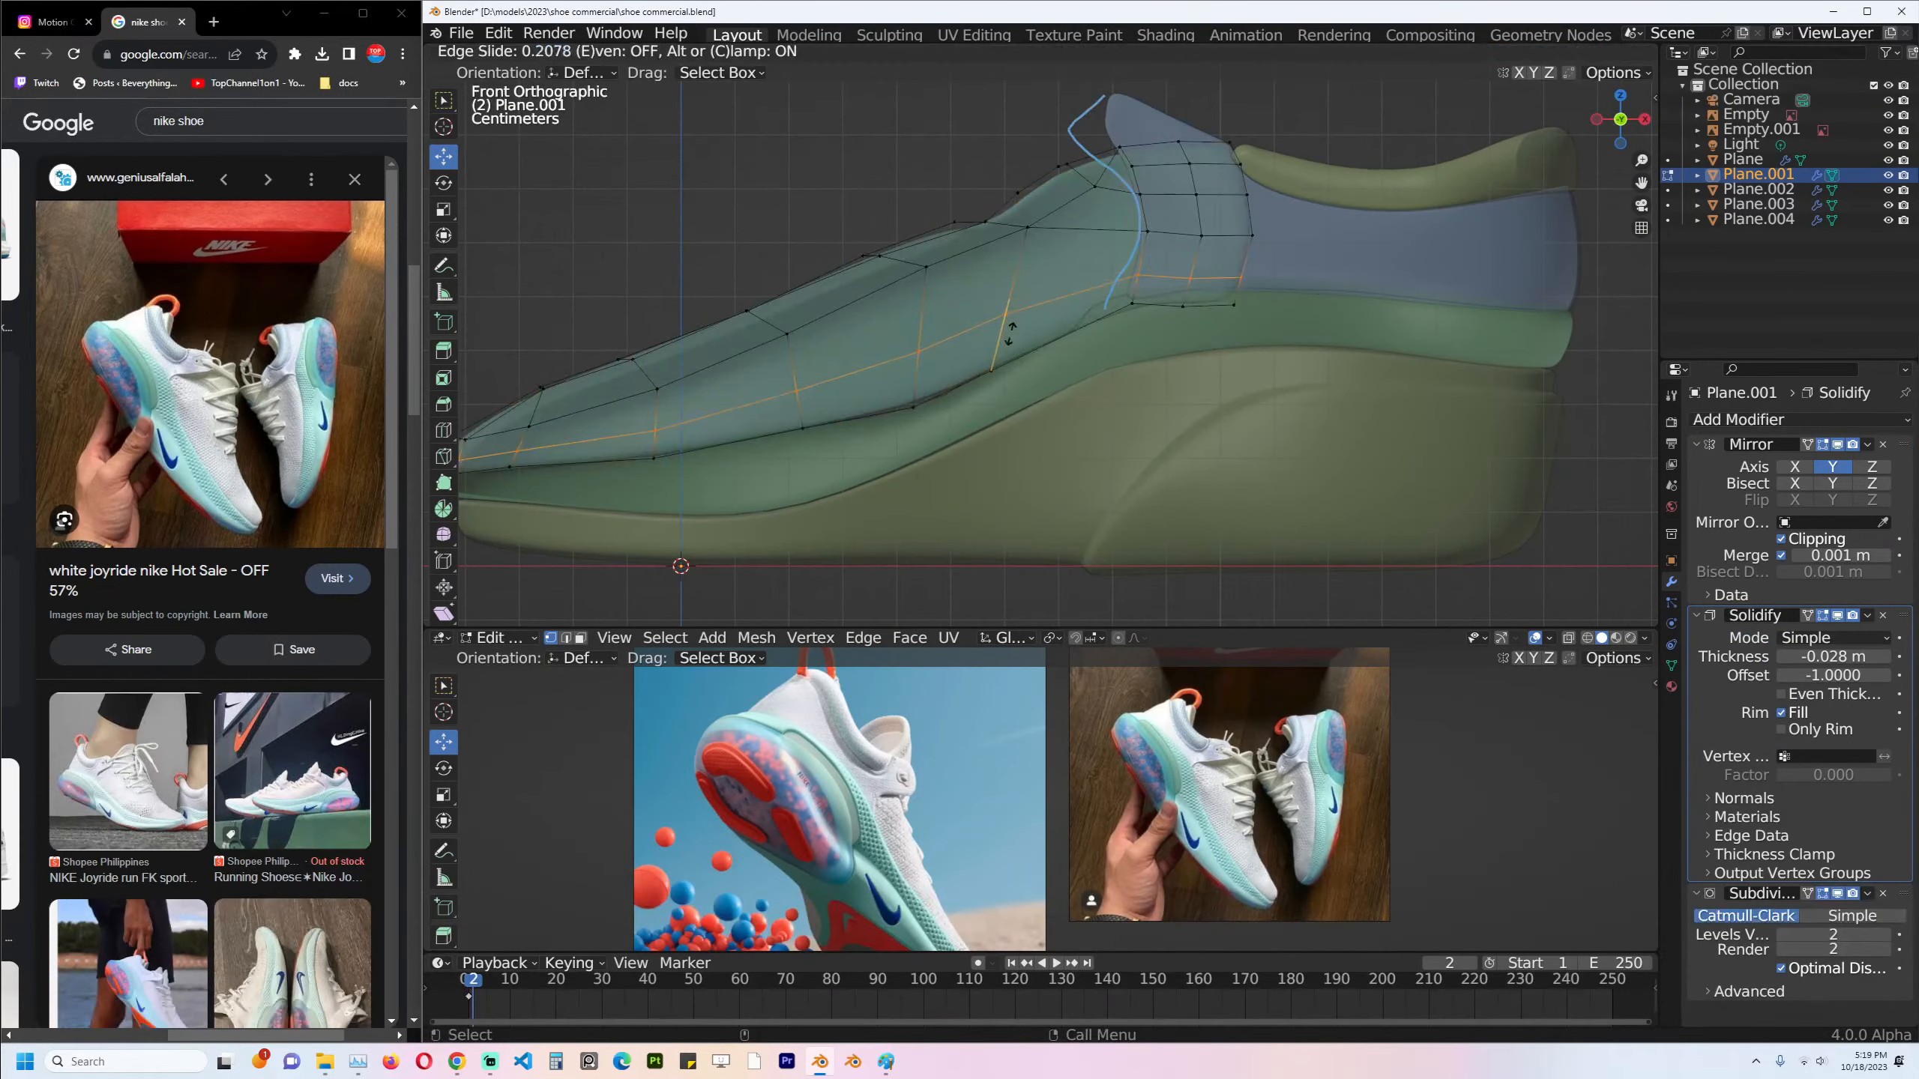
pyautogui.click(998, 376)
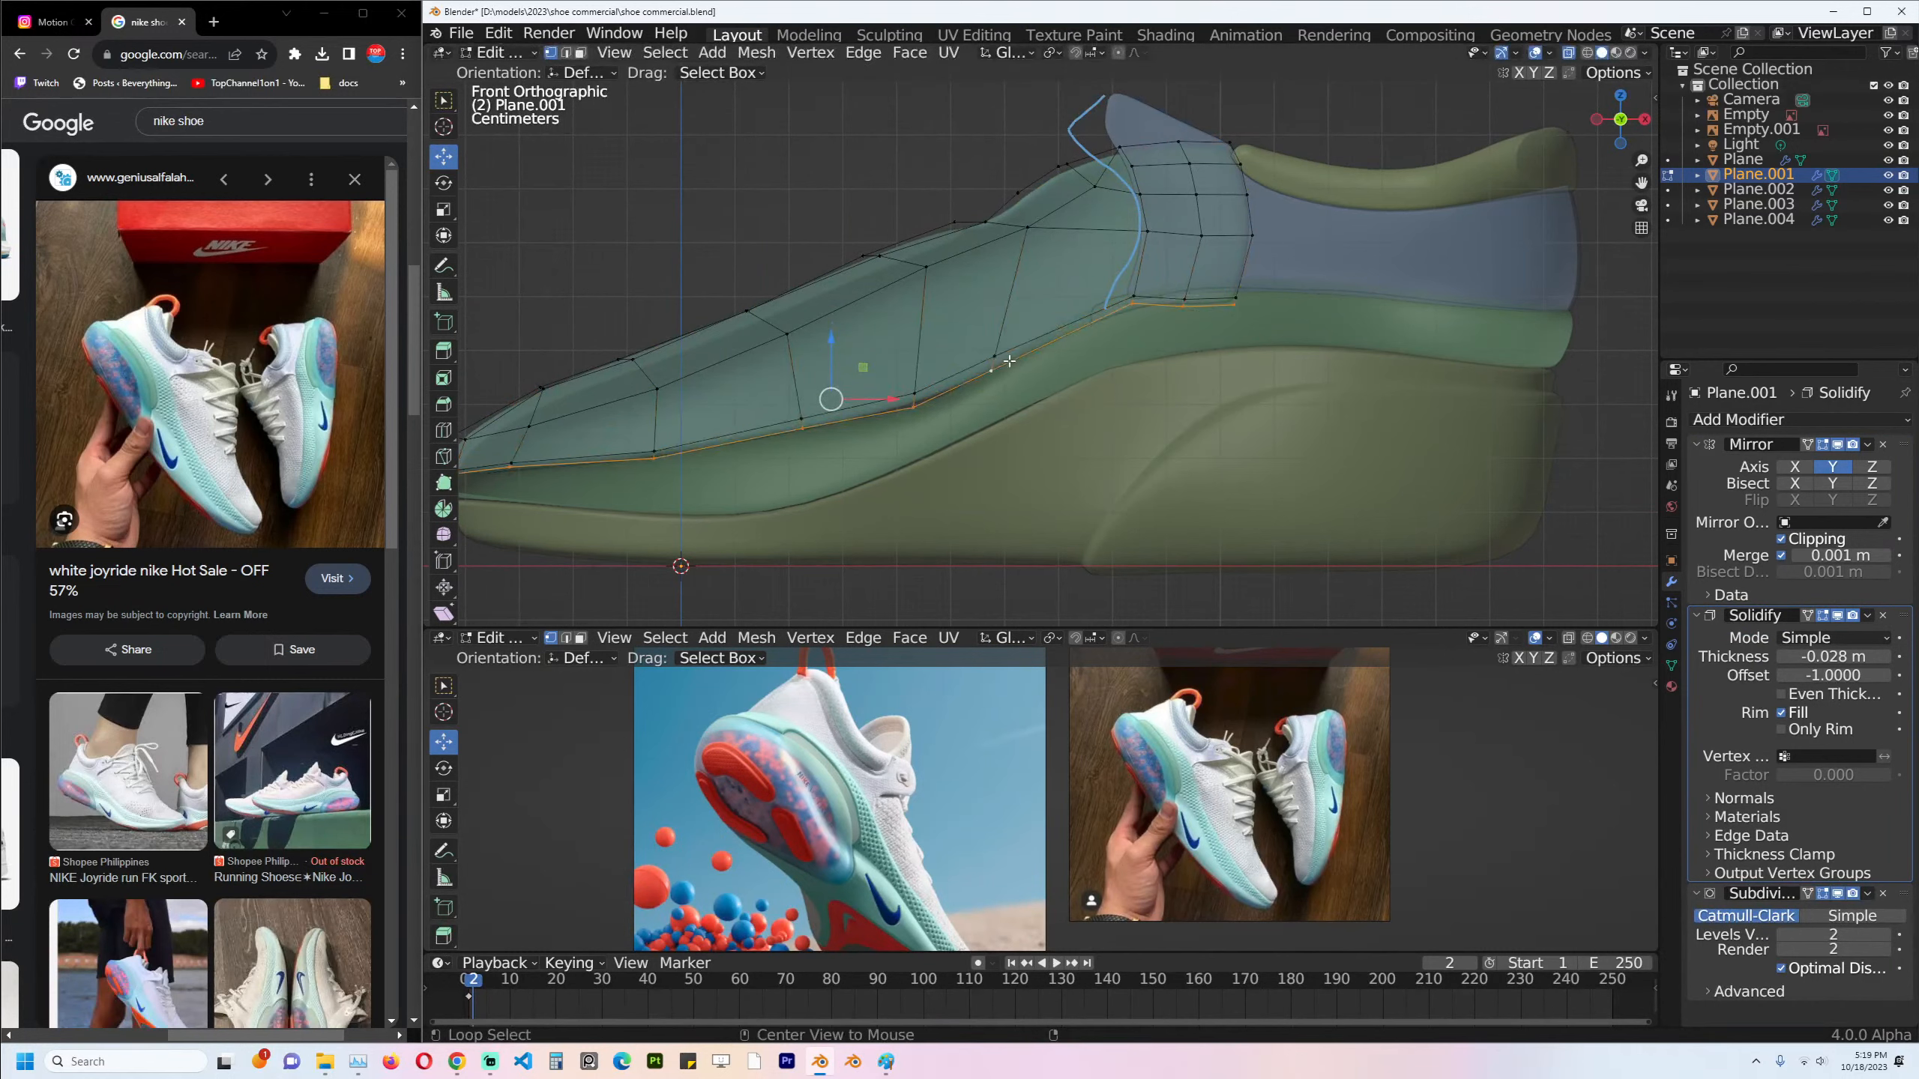
# Shrink/Fatten, scale and move the front upper's lower edge loop so it meets the midsole band.
pyautogui.hotkey('alt', 's')
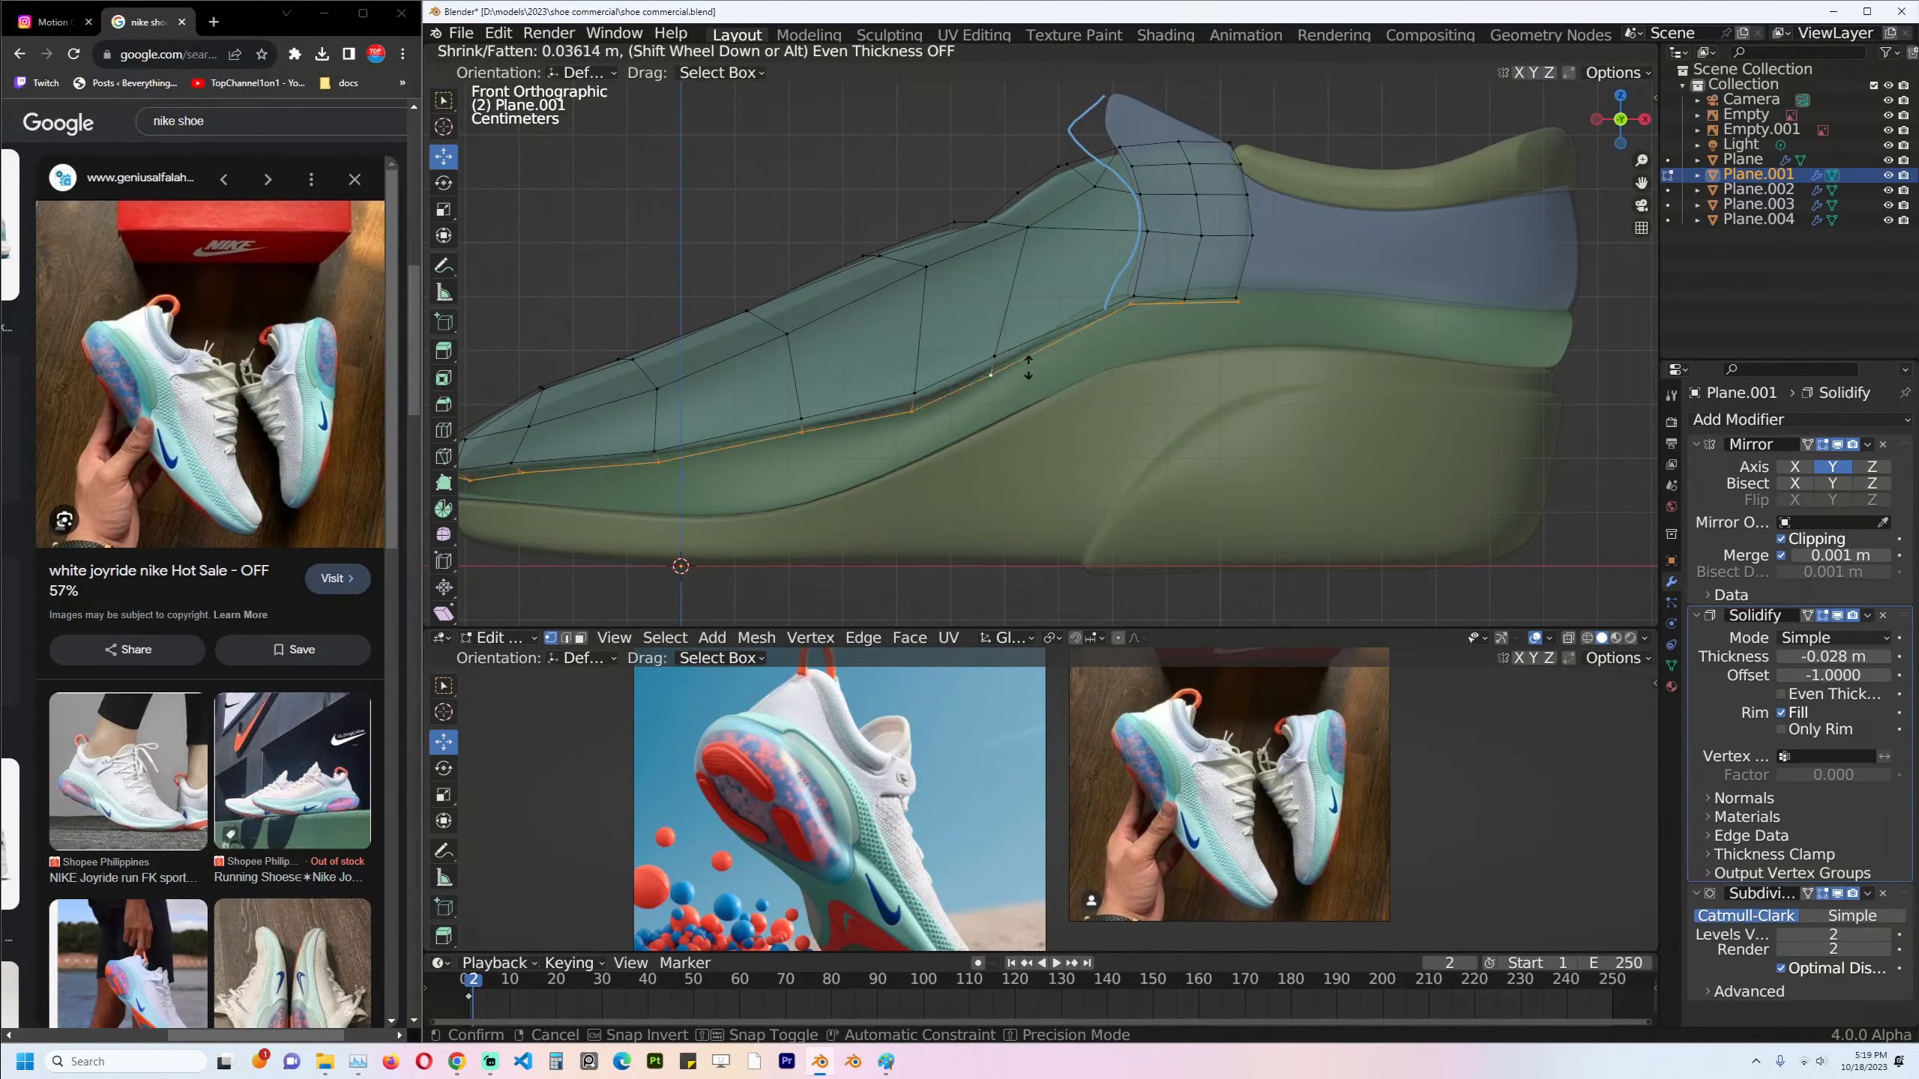
pyautogui.click(899, 391)
pyautogui.scroll(-2, 899, 391)
pyautogui.moveTo(898, 392); pyautogui.dragTo(1133, 393, button='middle')
pyautogui.hotkey('alt', 's')
pyautogui.click(1080, 356)
pyautogui.press('s')
pyautogui.click(1166, 406)
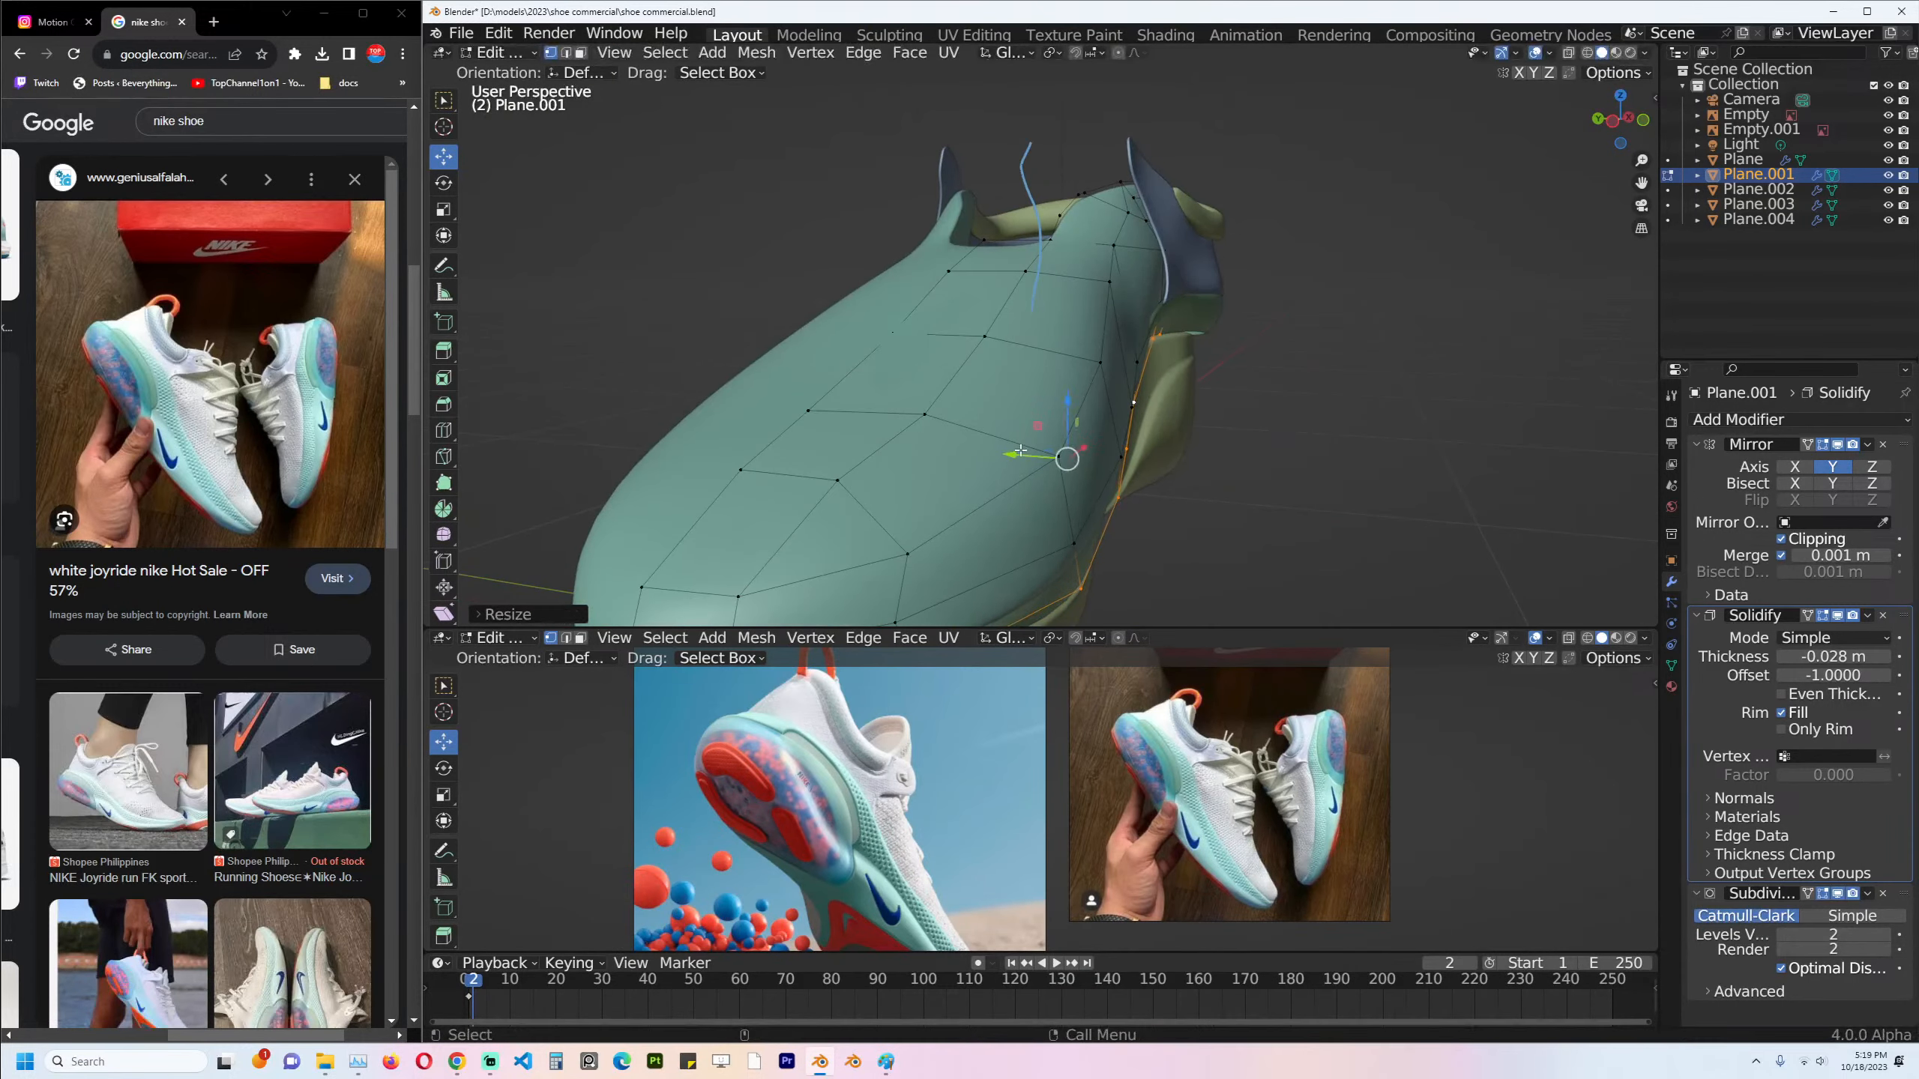
pyautogui.press('g')
pyautogui.click(1080, 412)
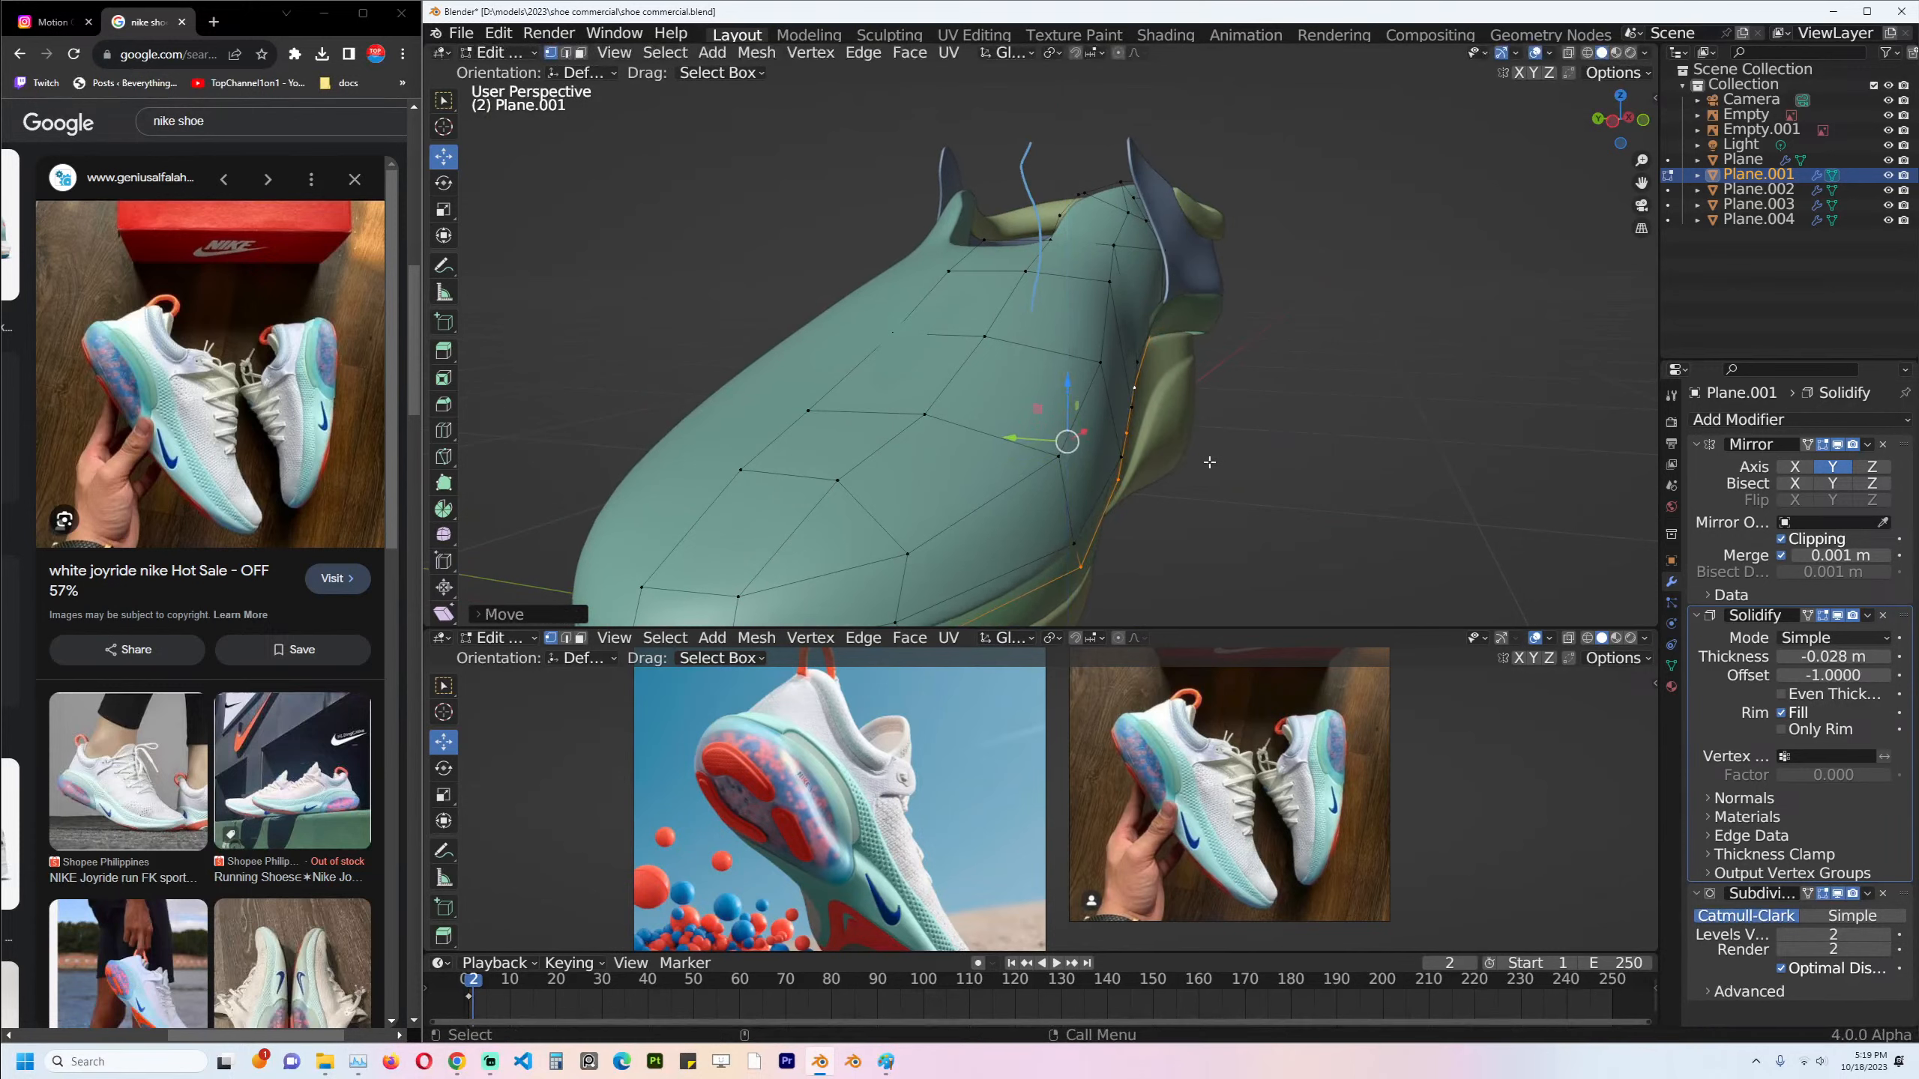
pyautogui.press('Tab')
pyautogui.press('KP_1')
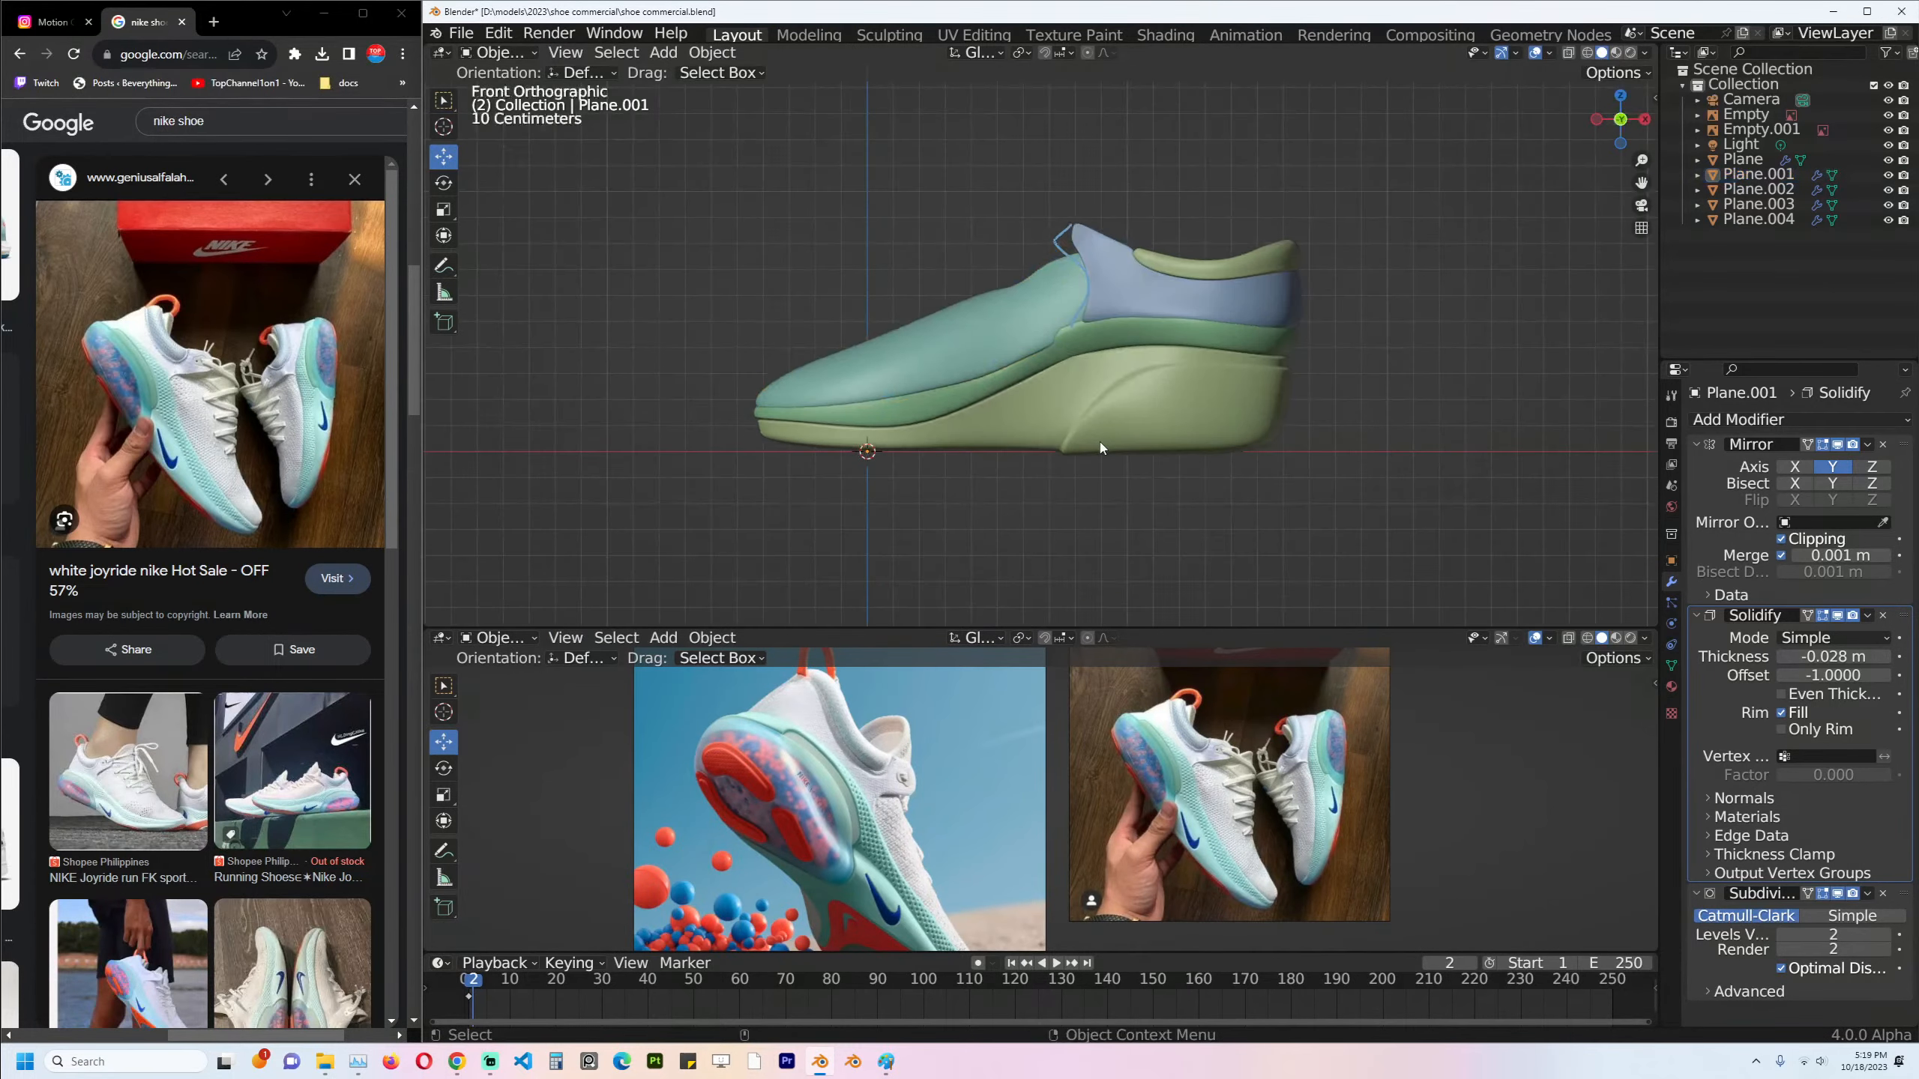
# Adjust the front upper's column of vertices at the instep in side view.
pyautogui.scroll(2, 1099, 448)
pyautogui.scroll(3, 1008, 350)
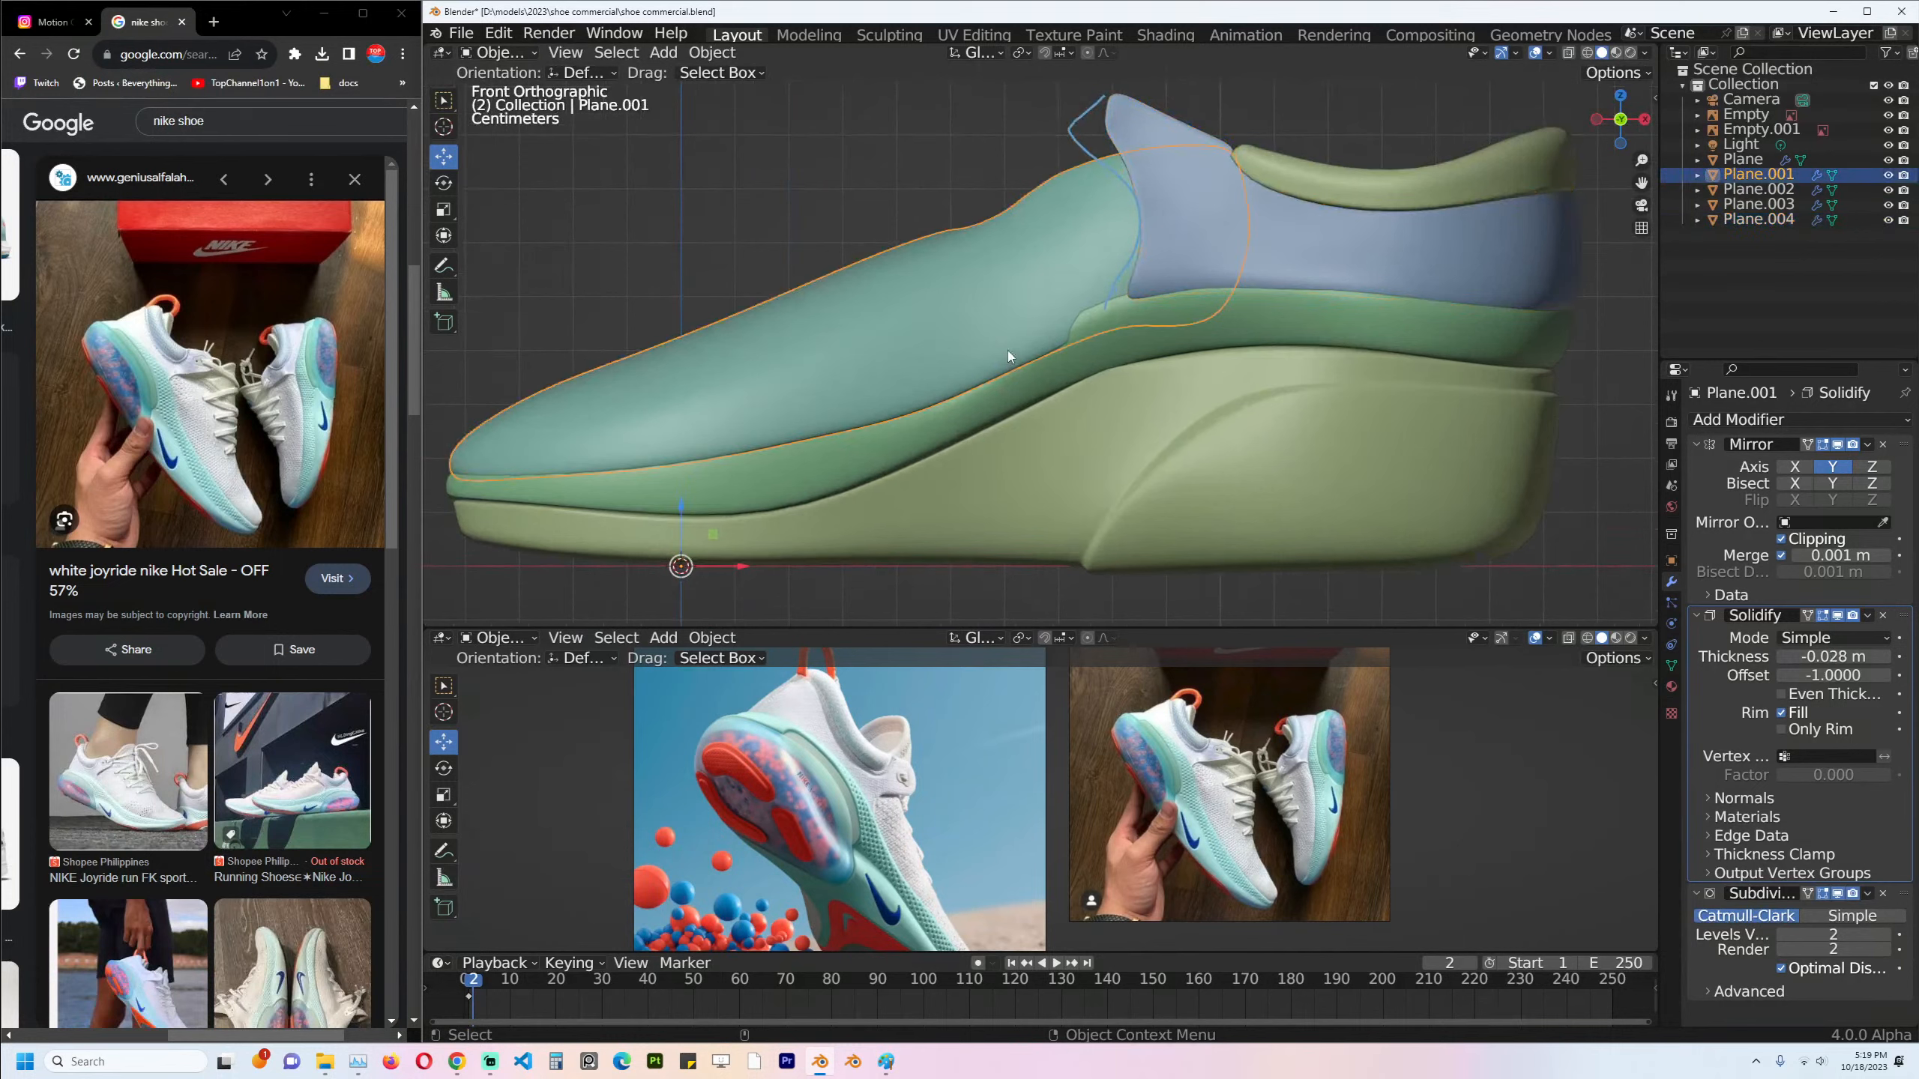
pyautogui.press('Tab')
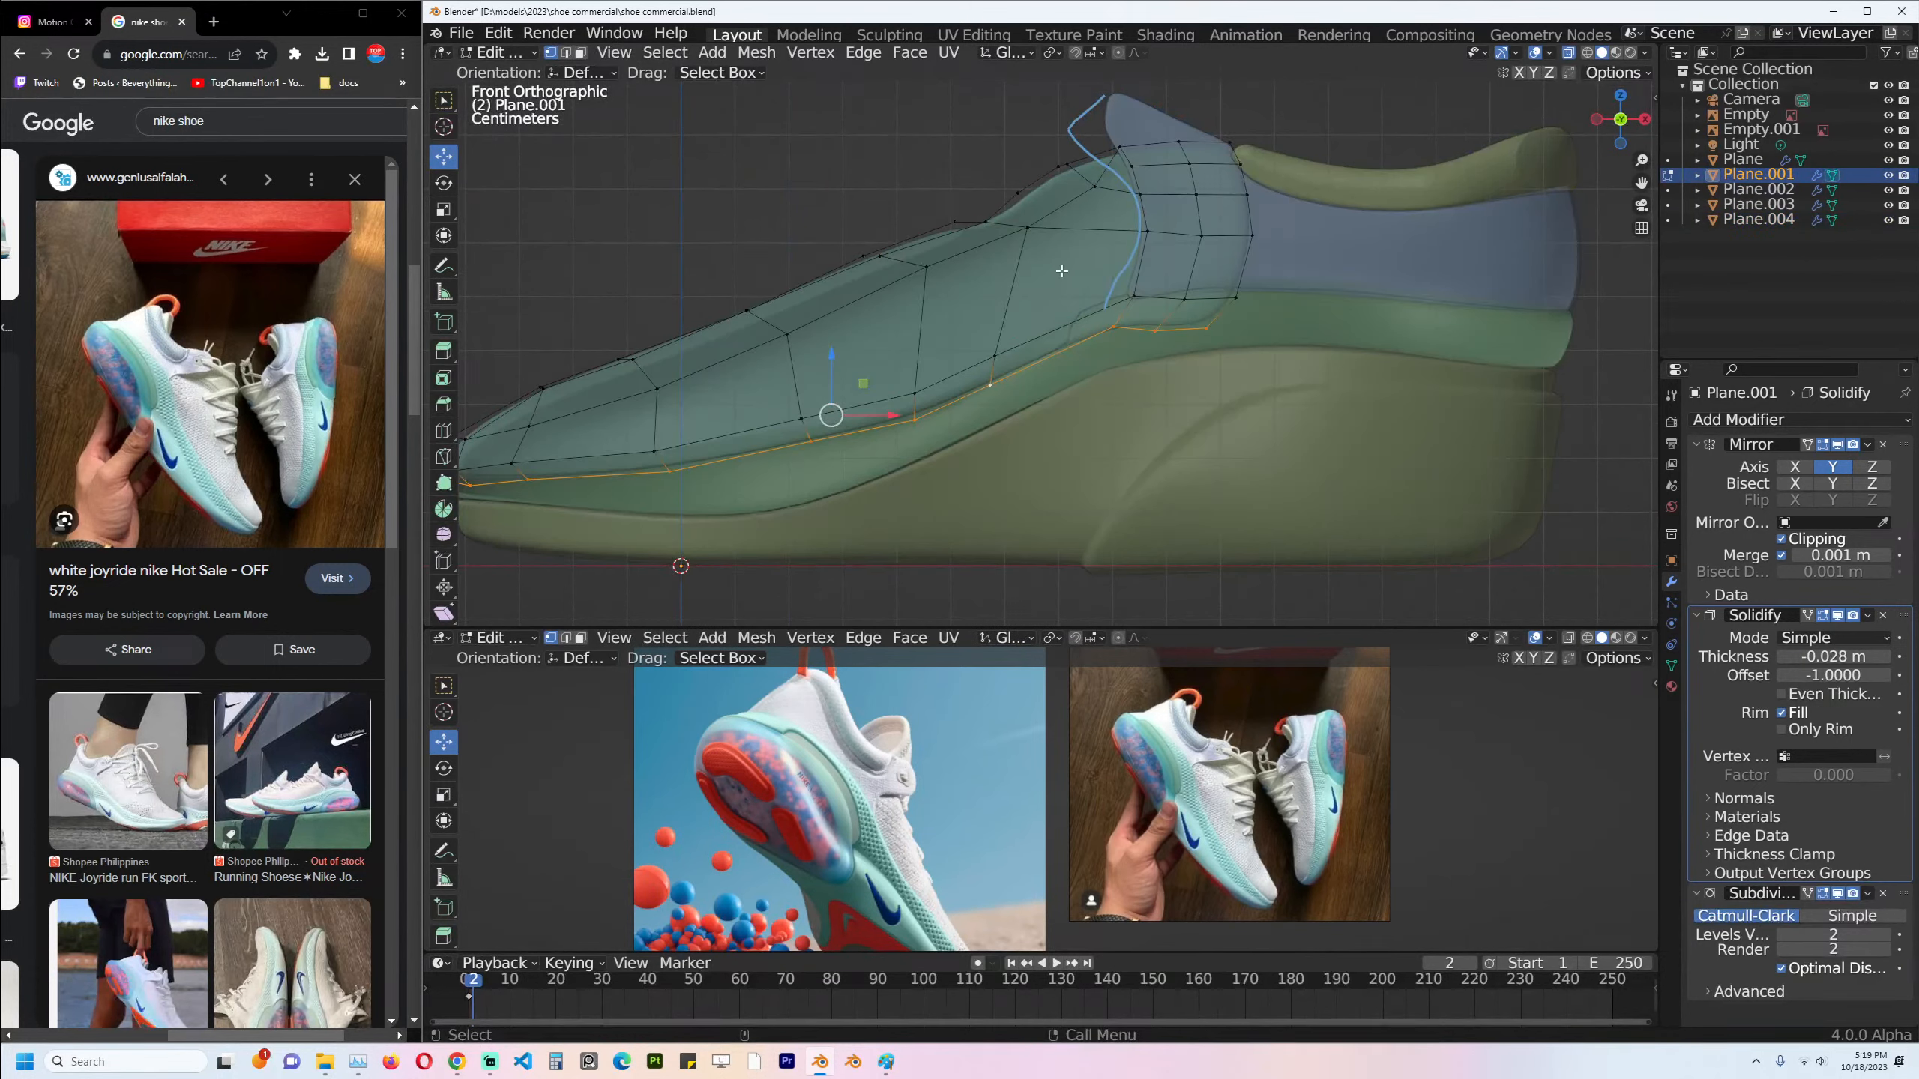
pyautogui.hotkey('alt', 'a')
pyautogui.moveTo(963, 204); pyautogui.dragTo(1052, 367)
pyautogui.press('g')
pyautogui.click(993, 236)
# Subdivide the front upper's lower band at the midfoot, then rotate and raise the added vertices along the midsole curve.
pyautogui.hotkey('alt', 'a')
pyautogui.rightClick(1092, 266)
pyautogui.click(1092, 266)
pyautogui.press('1')
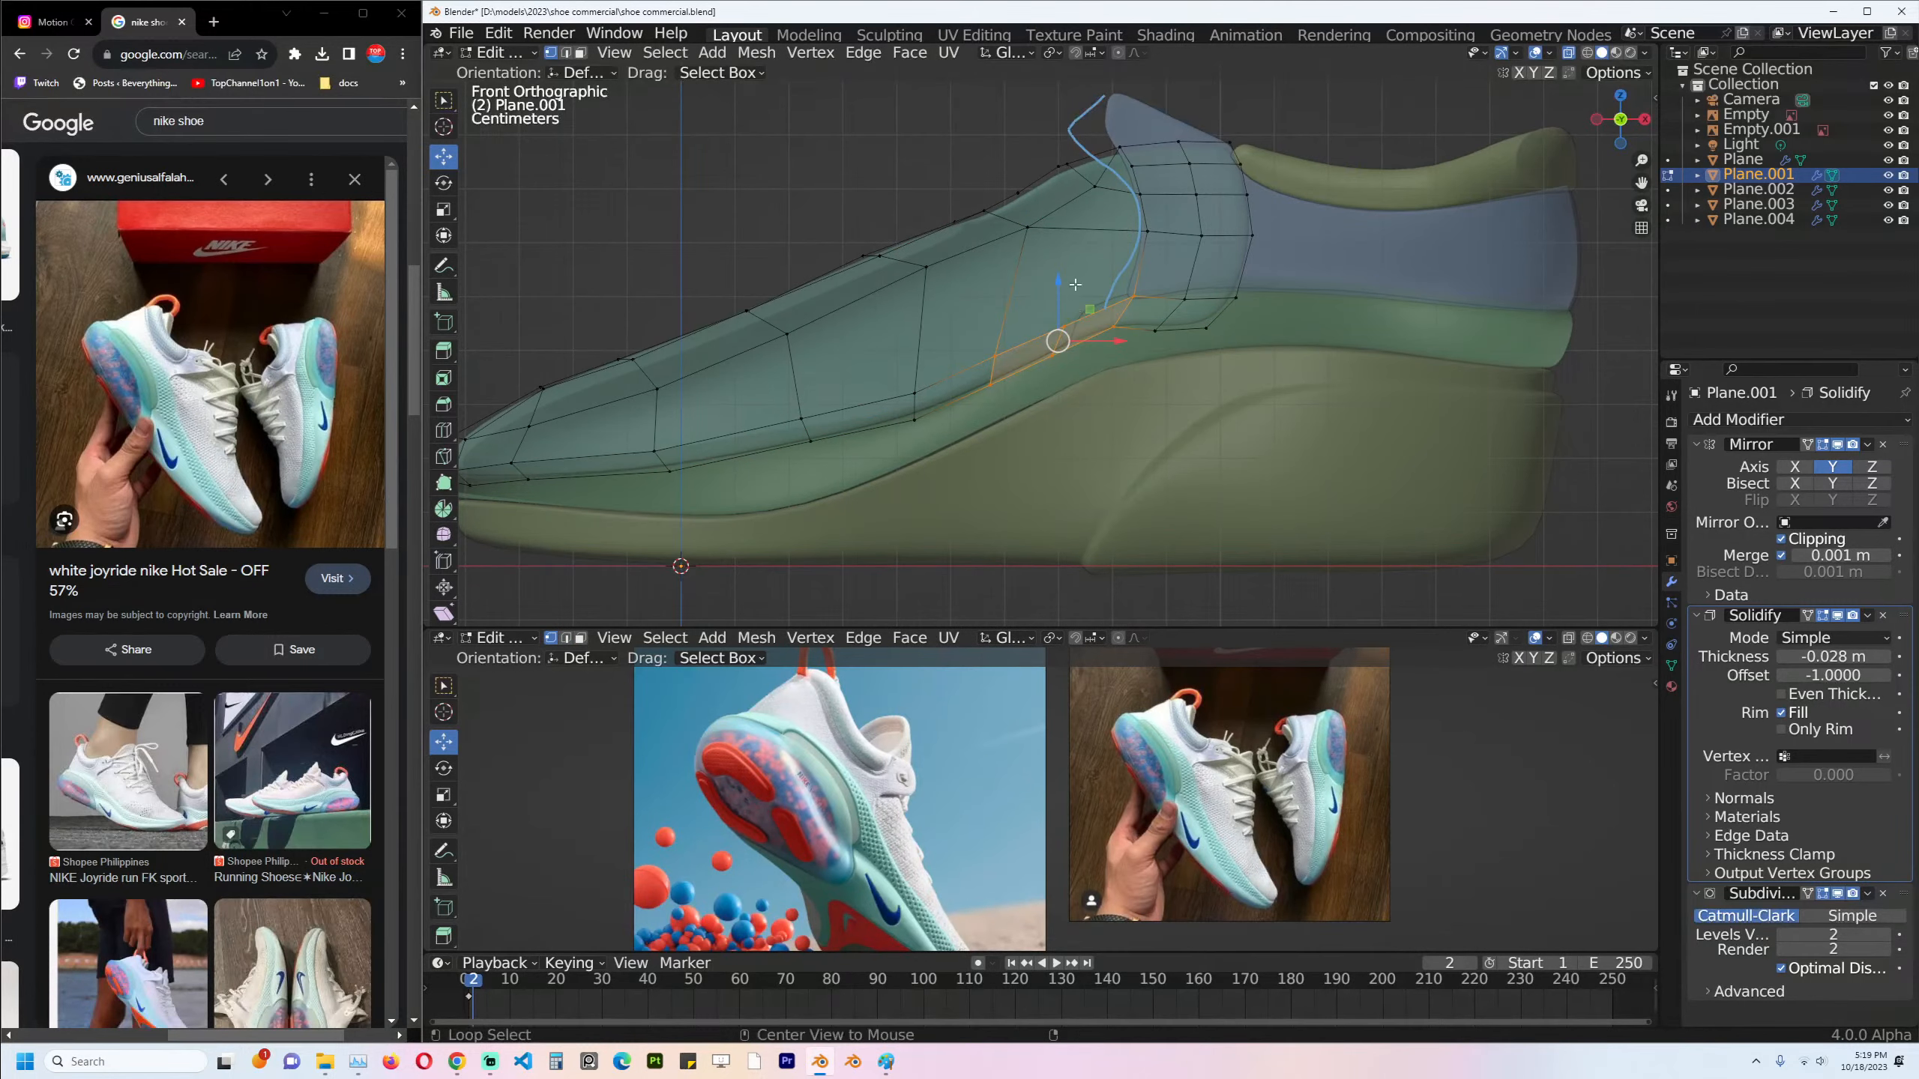
pyautogui.hotkey('alt', 'a')
pyautogui.moveTo(1028, 277); pyautogui.dragTo(1071, 371)
pyautogui.press('r')
pyautogui.click(1111, 348)
pyautogui.press('g')
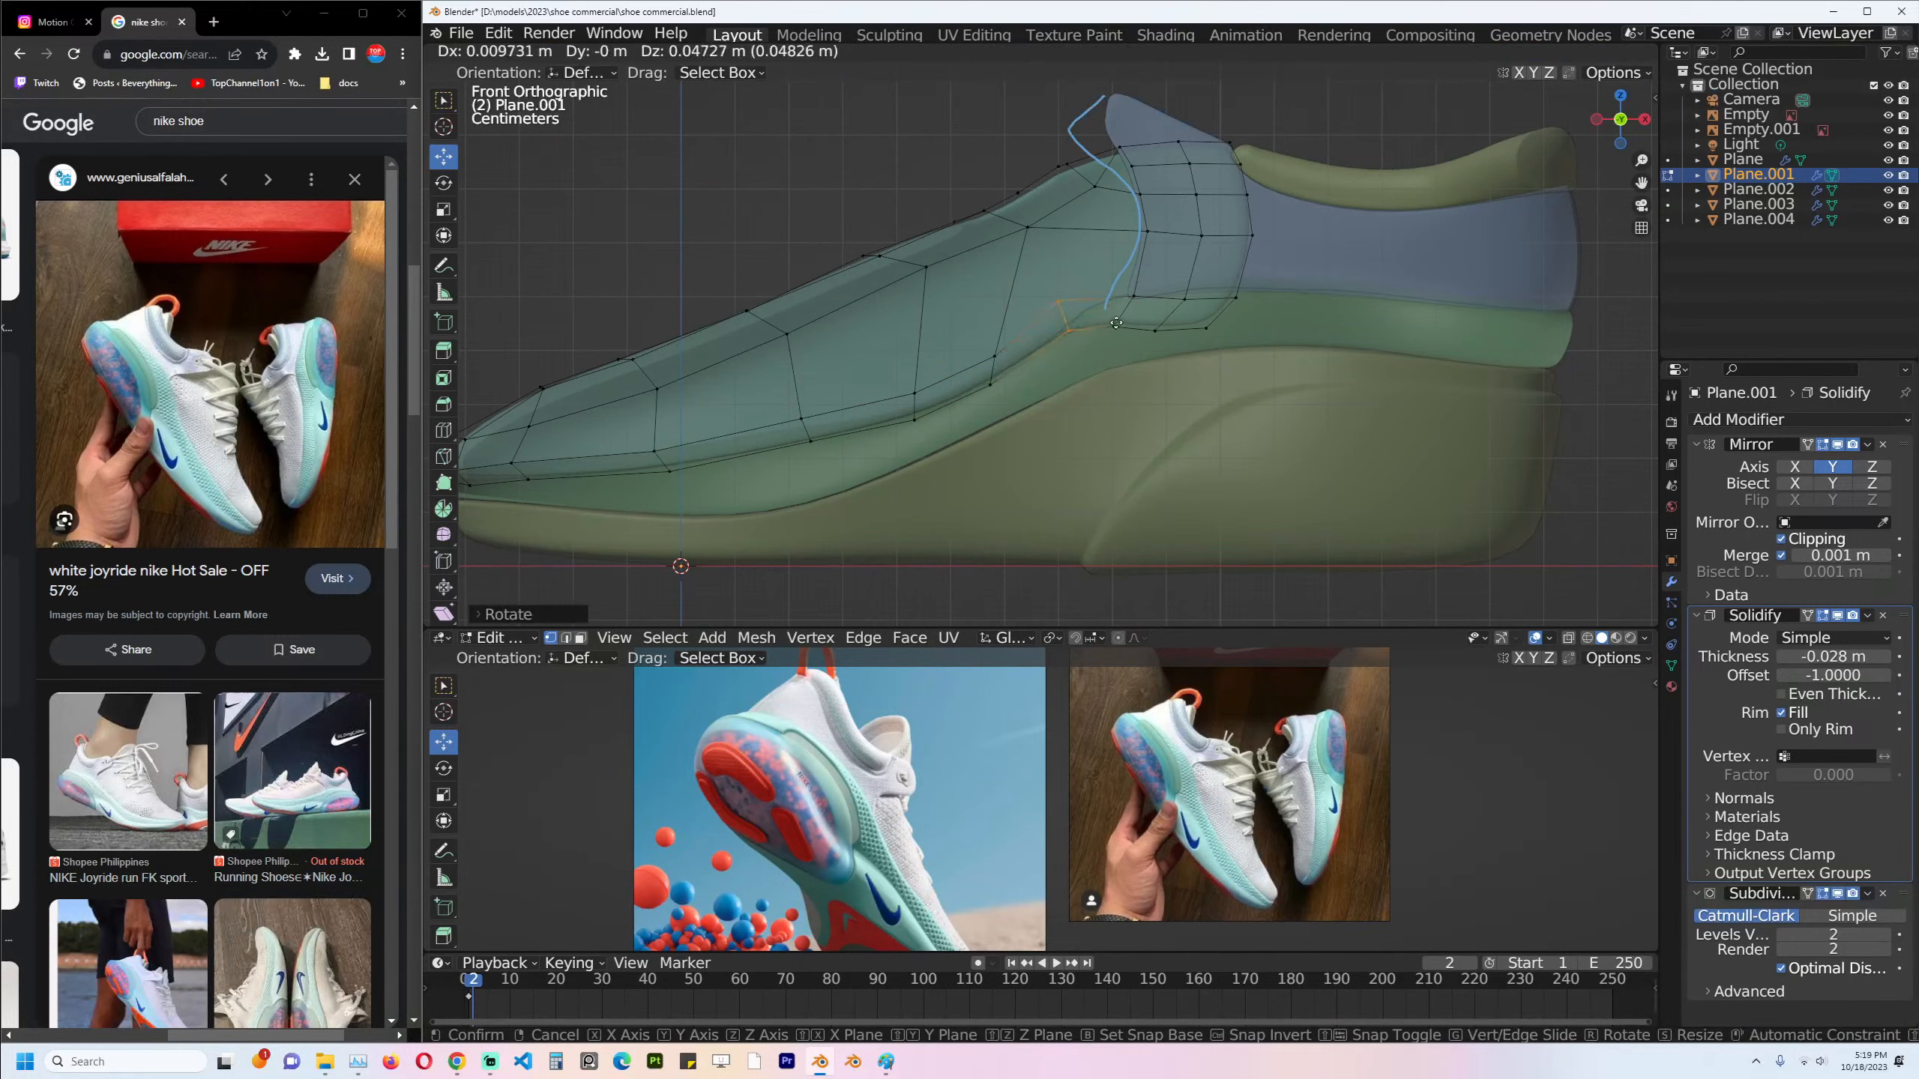
pyautogui.click(1108, 319)
# Raise the front upper's rear lower vertices above the midsole, then select two neighbouring midfoot vertices.
pyautogui.hotkey('alt', 'a')
pyautogui.moveTo(1095, 273); pyautogui.dragTo(1310, 400)
pyautogui.press('g')
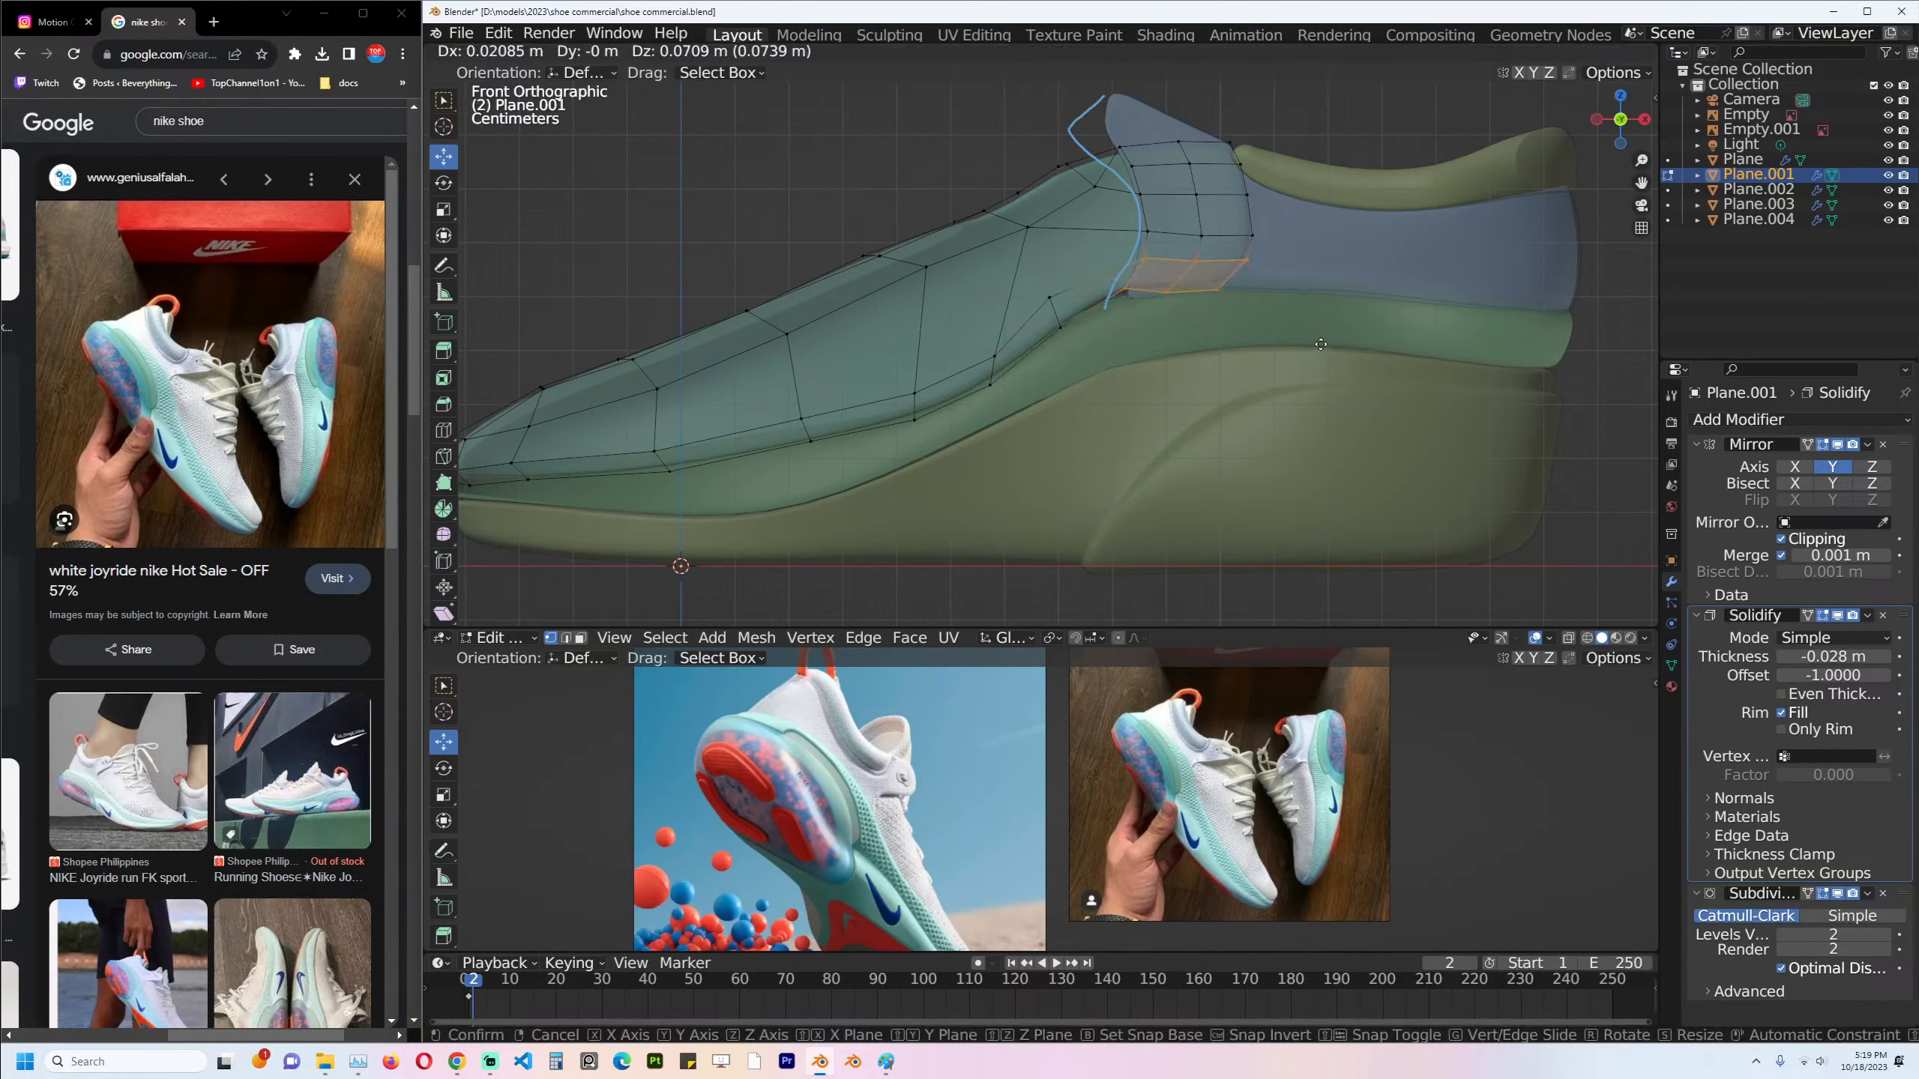
pyautogui.click(1336, 333)
pyautogui.click(1050, 297)
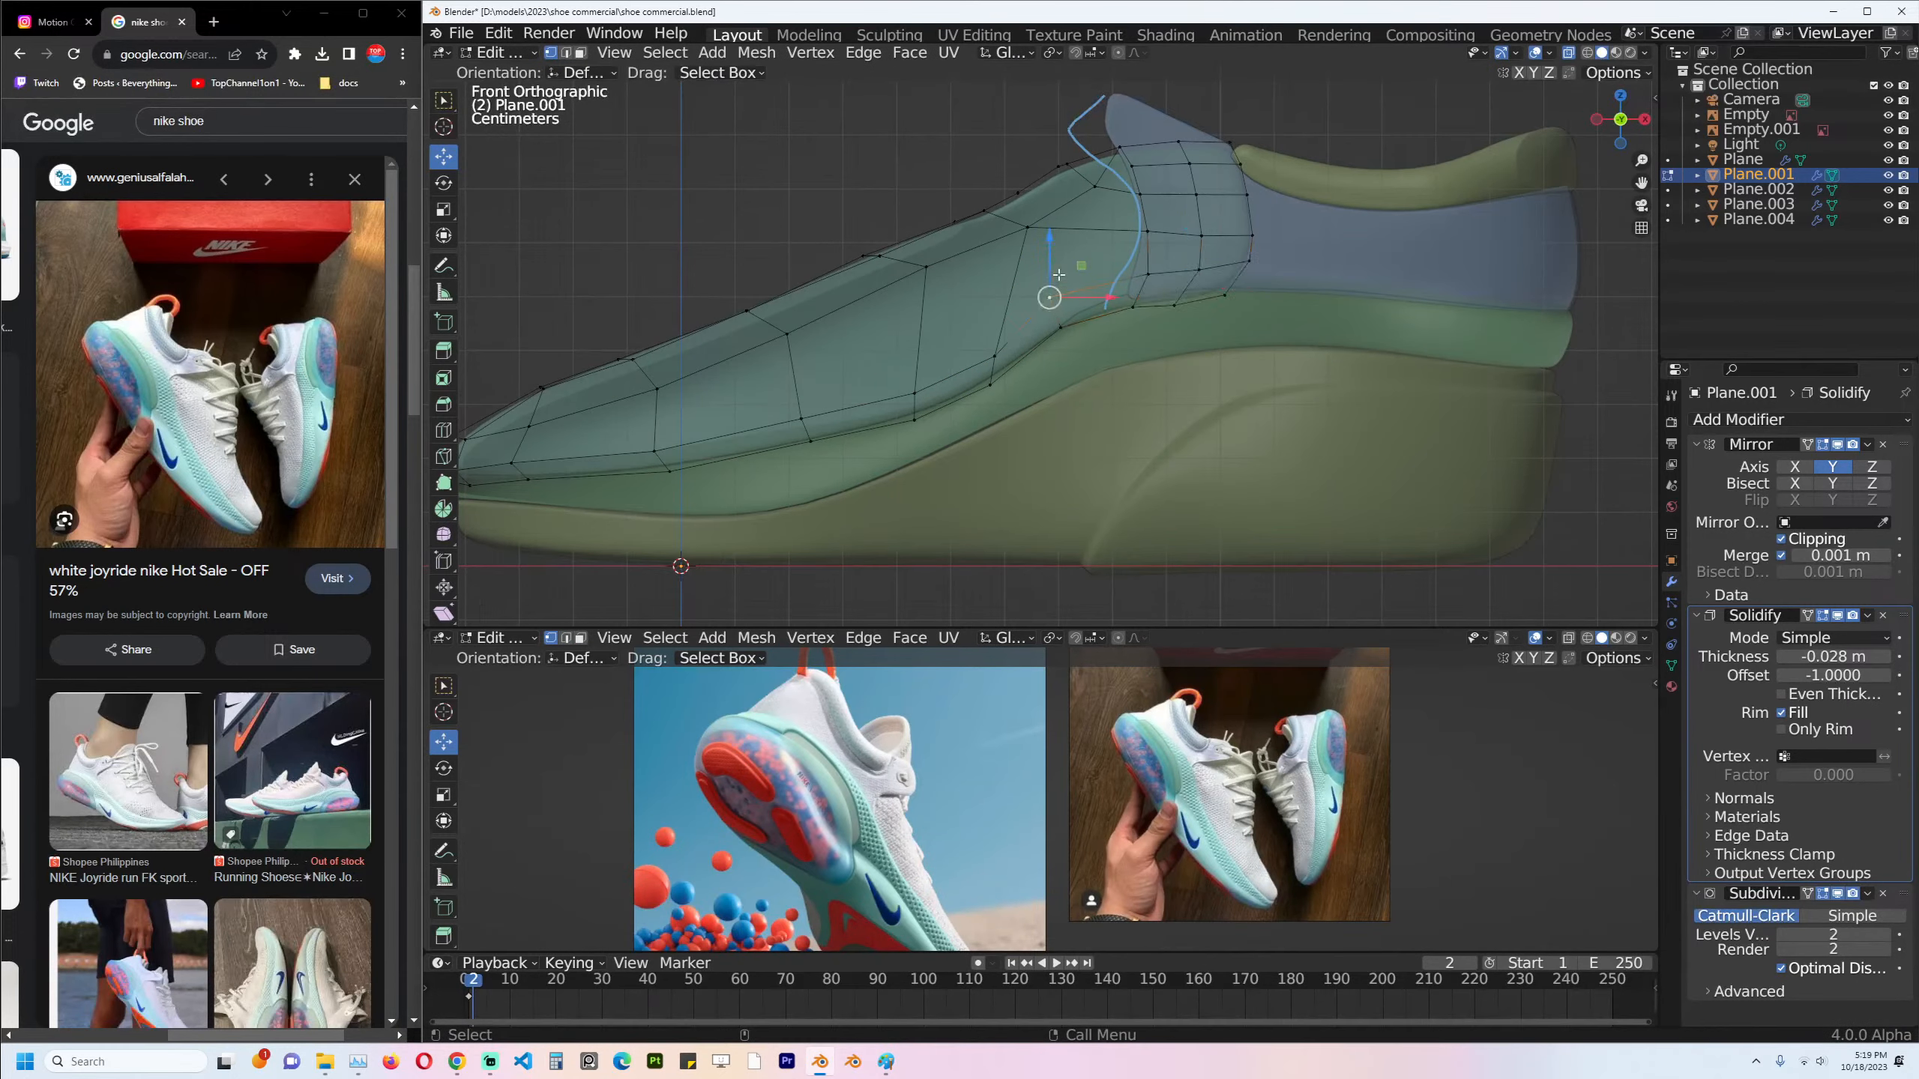
pyautogui.keyDown('shift'); pyautogui.click(1029, 240); pyautogui.keyUp('shift')
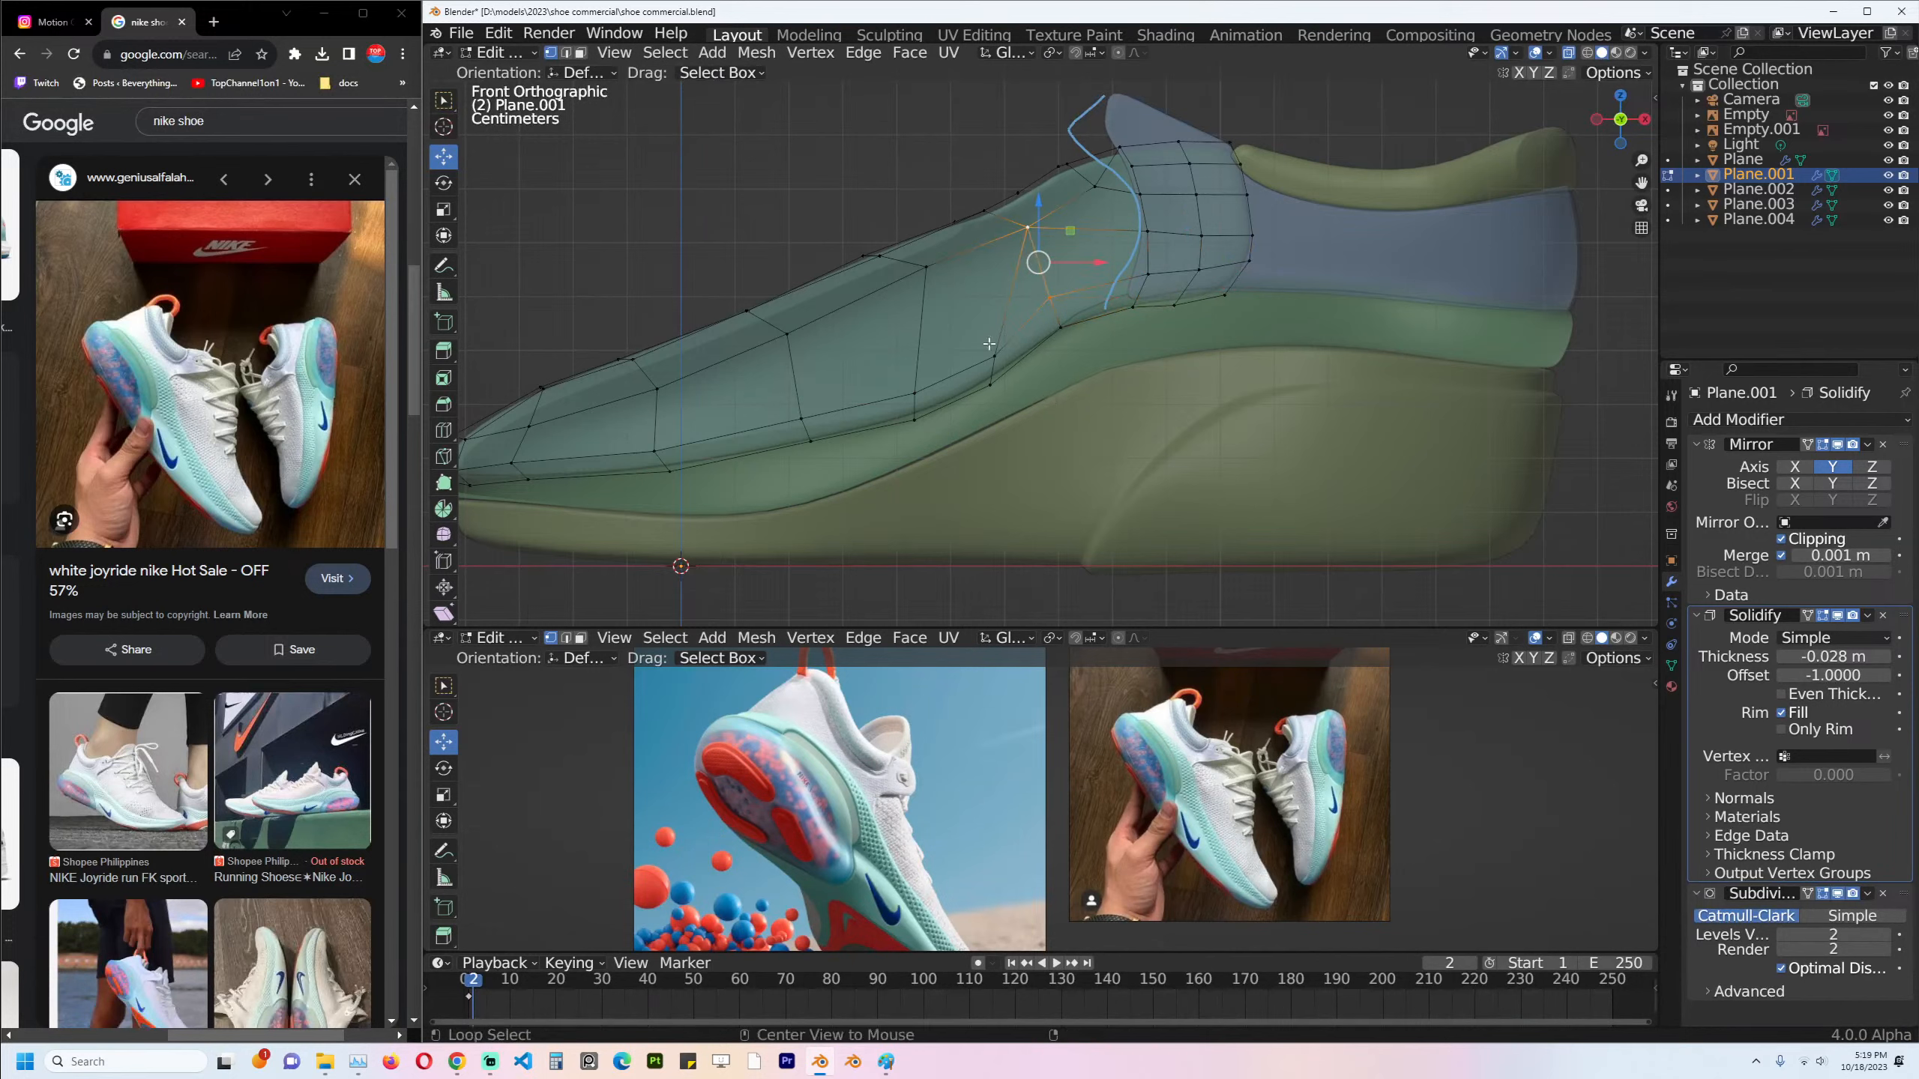
# Slide the front upper's top vertices ahead of the instep toward the toe and adjust the side vertex below them.
pyautogui.hotkey('alt', 'a')
pyautogui.moveTo(817, 200); pyautogui.dragTo(982, 325)
pyautogui.press('g')
pyautogui.press('g')
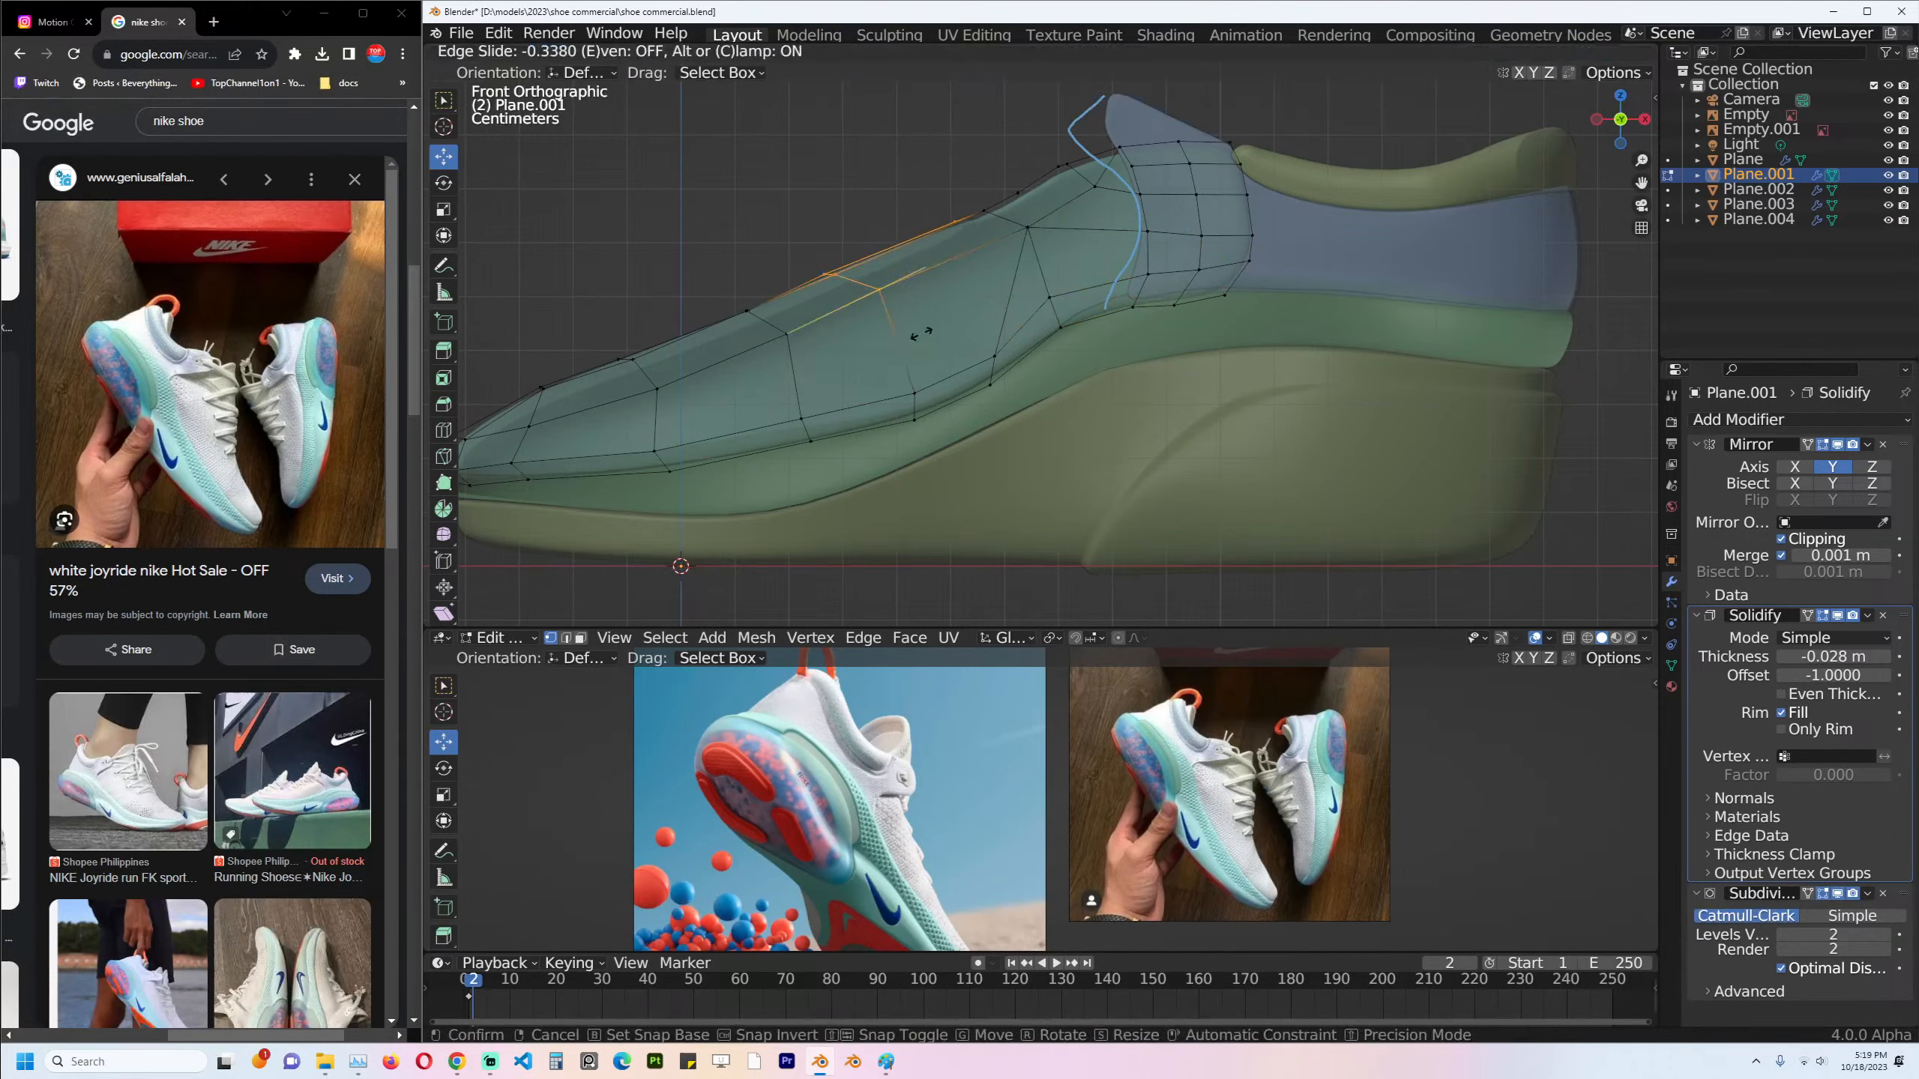
pyautogui.click(917, 335)
pyautogui.click(878, 291)
pyautogui.press('g')
pyautogui.click(867, 293)
pyautogui.hotkey('alt', 'a')
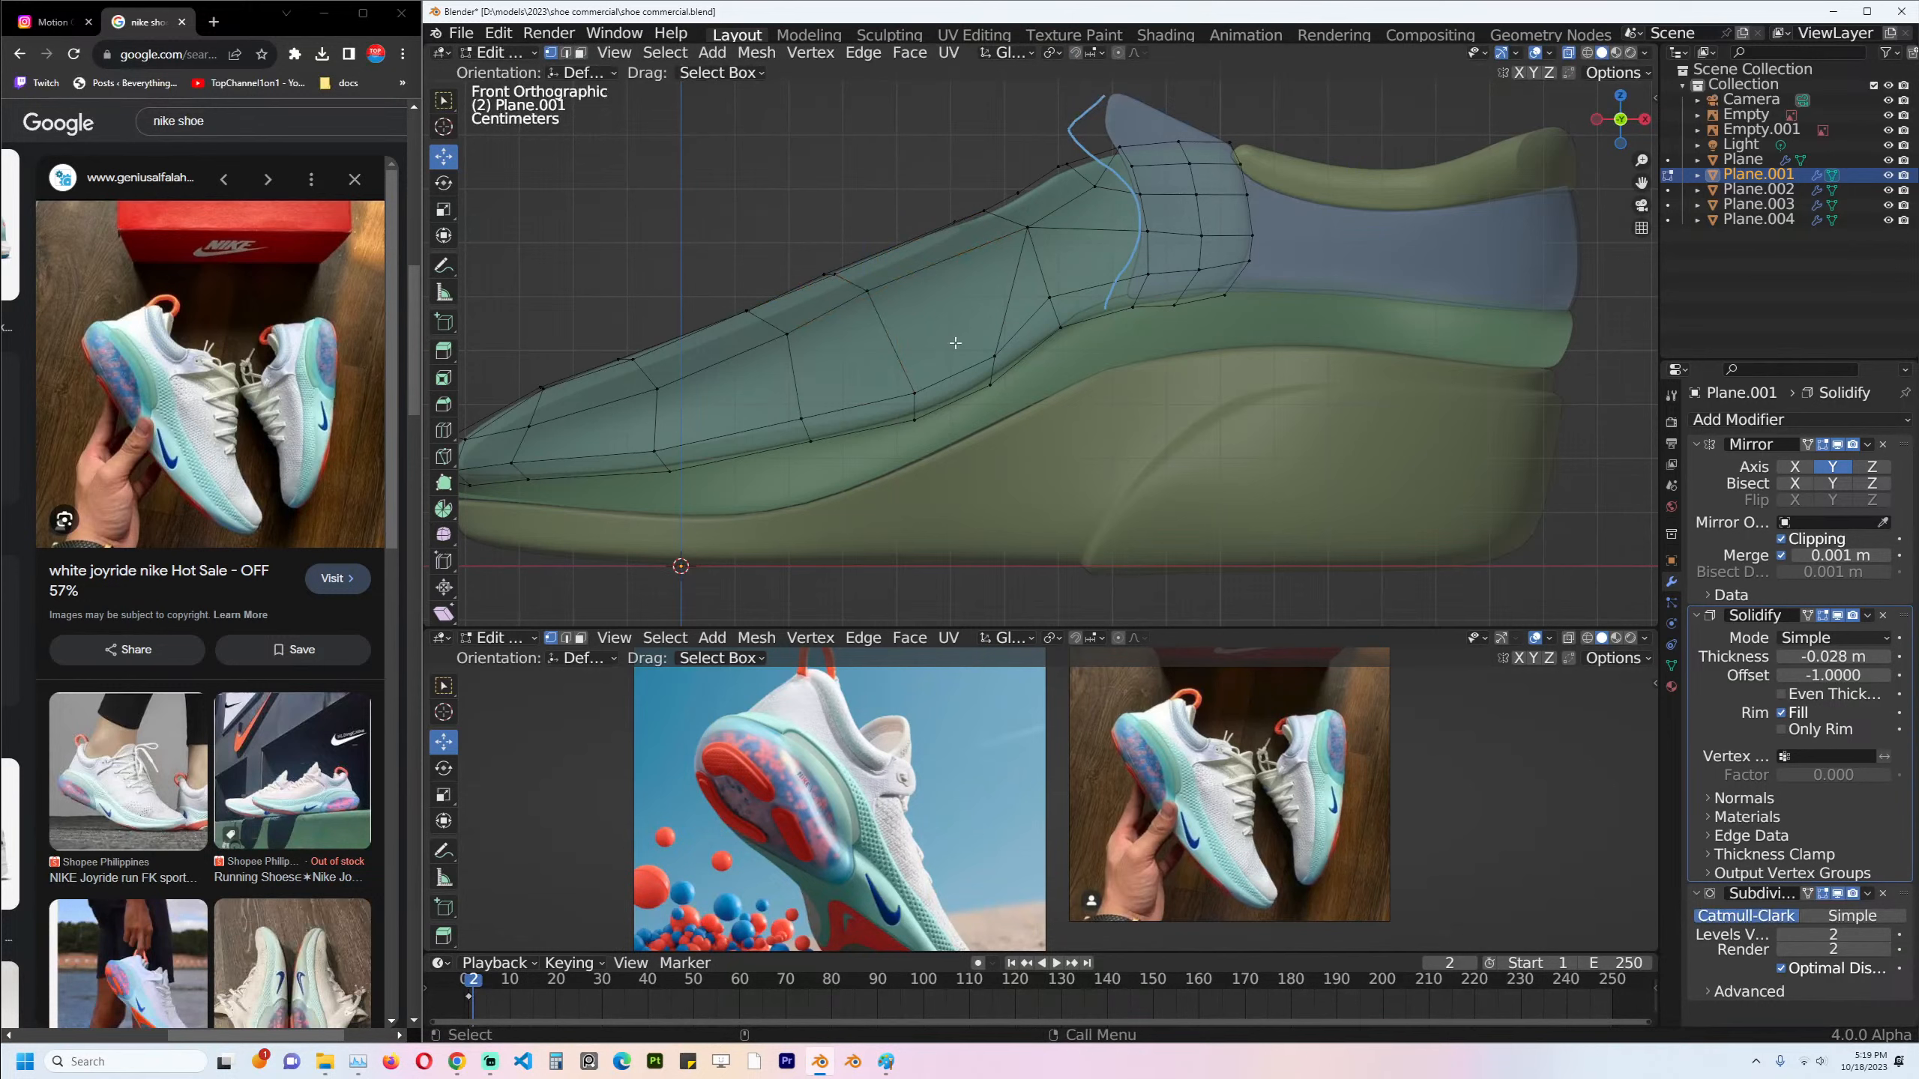
# Add a loop cut to the front upper between the midfoot and the instep, then save the file.
pyautogui.hotkey('ctrl', 'r')
pyautogui.click(910, 240)
pyautogui.rightClick(909, 240)
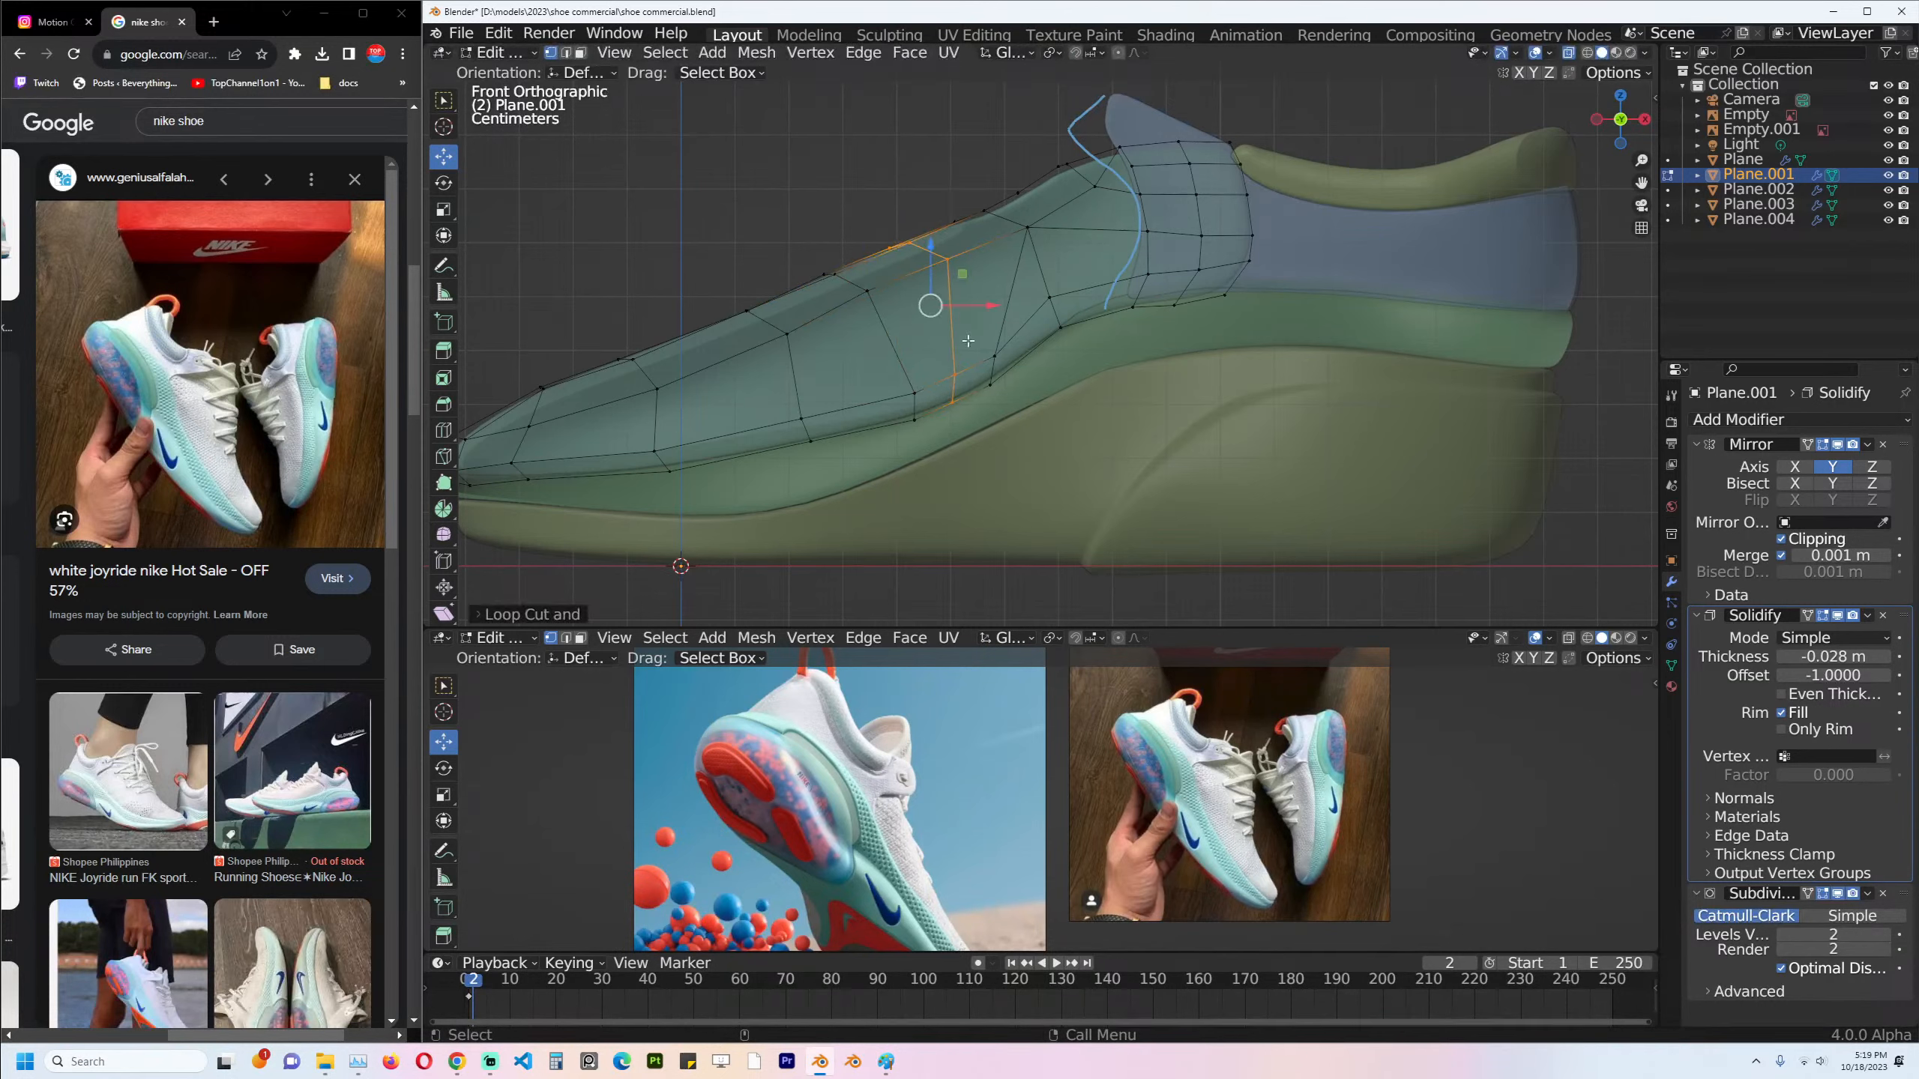
pyautogui.click(947, 260)
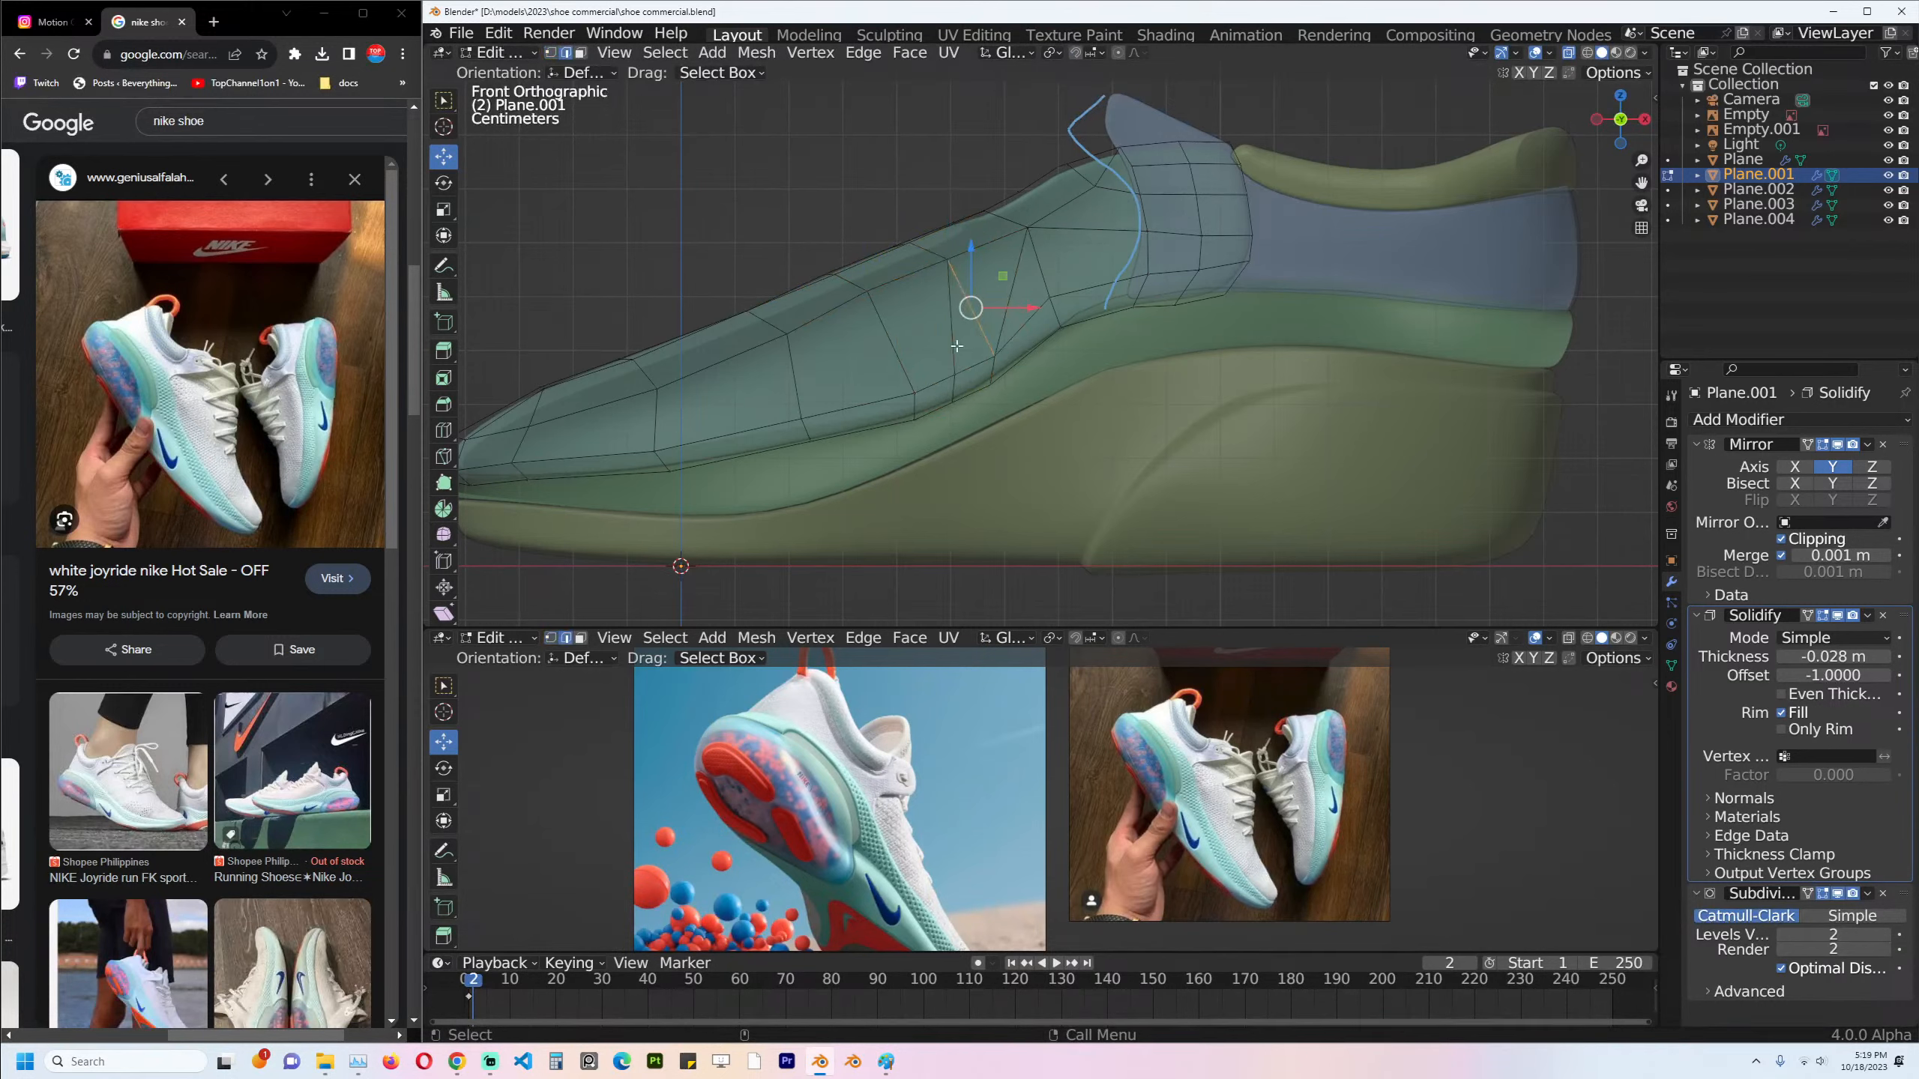
pyautogui.hotkey('alt', 'a')
pyautogui.hotkey('ctrl', 's')
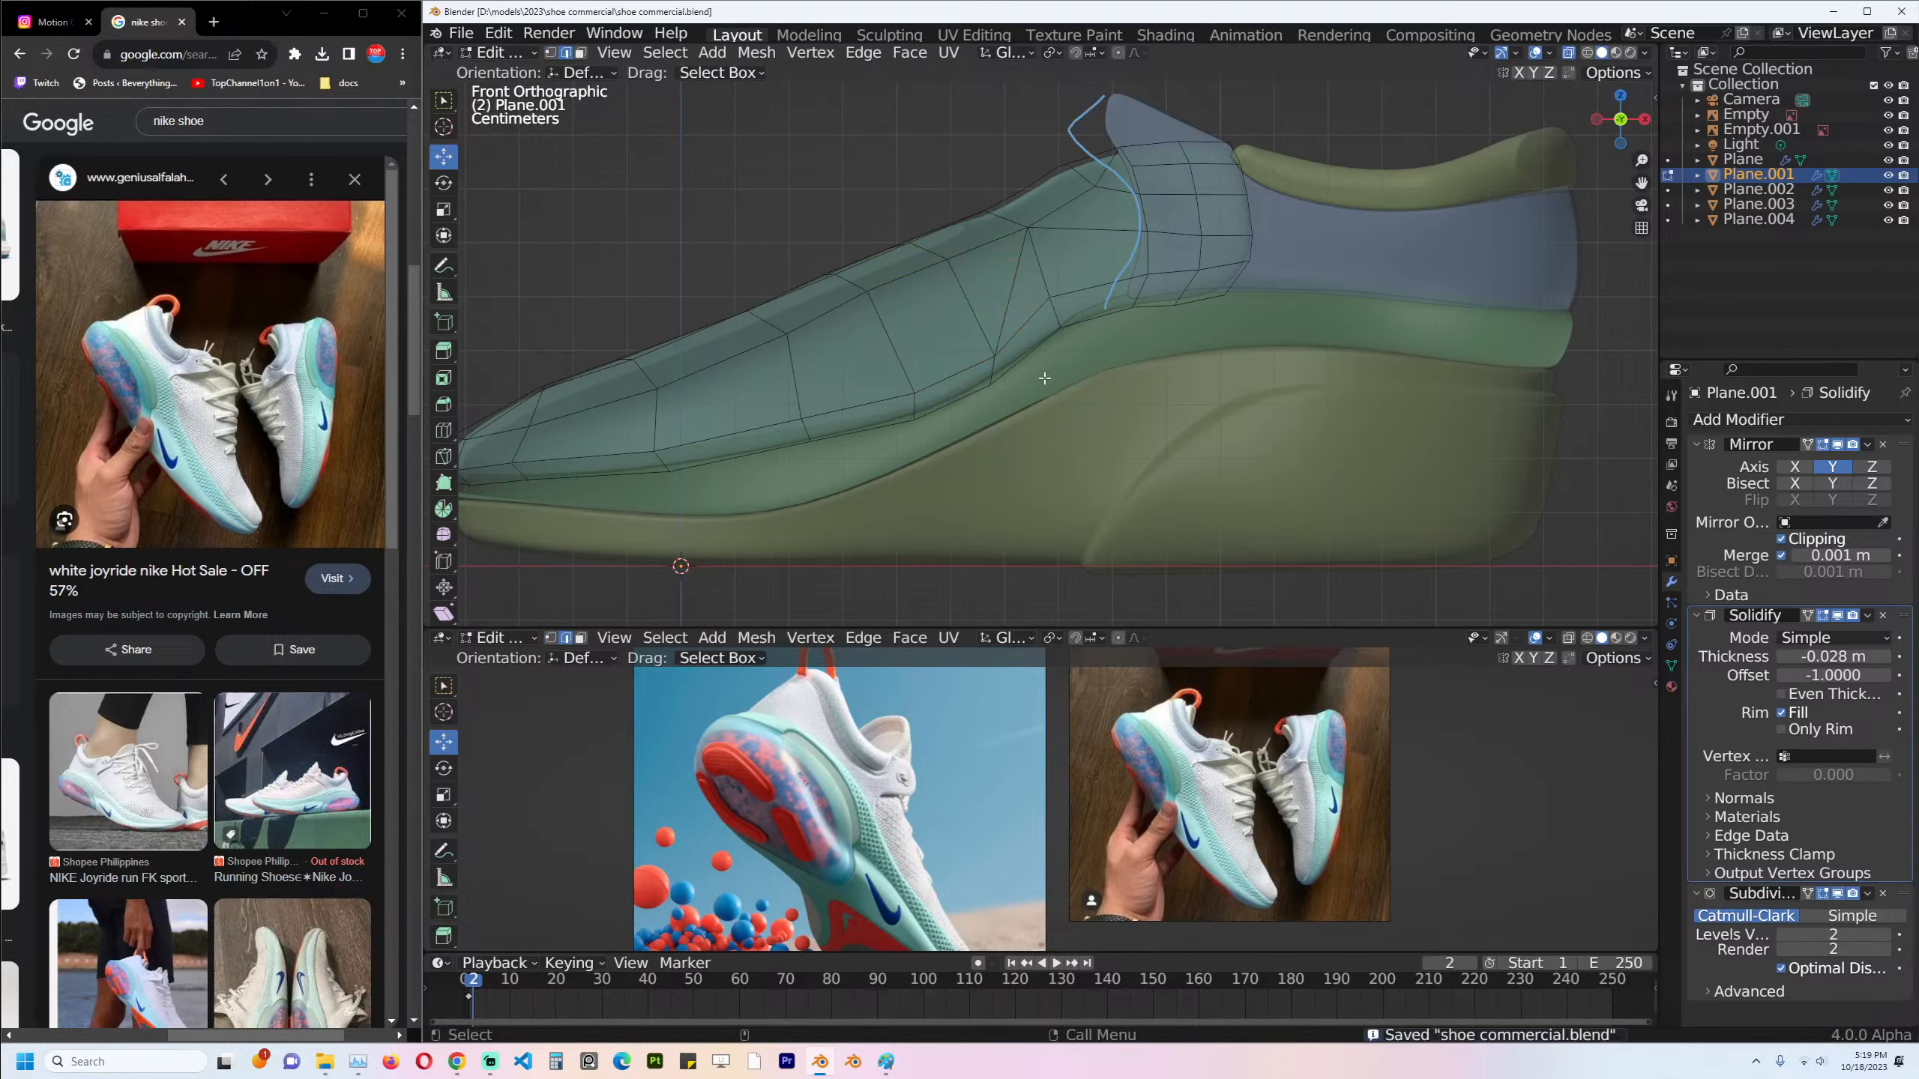
# Adjust the front upper's top vertices at the new midfoot cut, then check the solid shoe in front view.
pyautogui.press('1')
pyautogui.keyDown('shift'); pyautogui.scroll(1, 1046, 371); pyautogui.keyUp('shift')
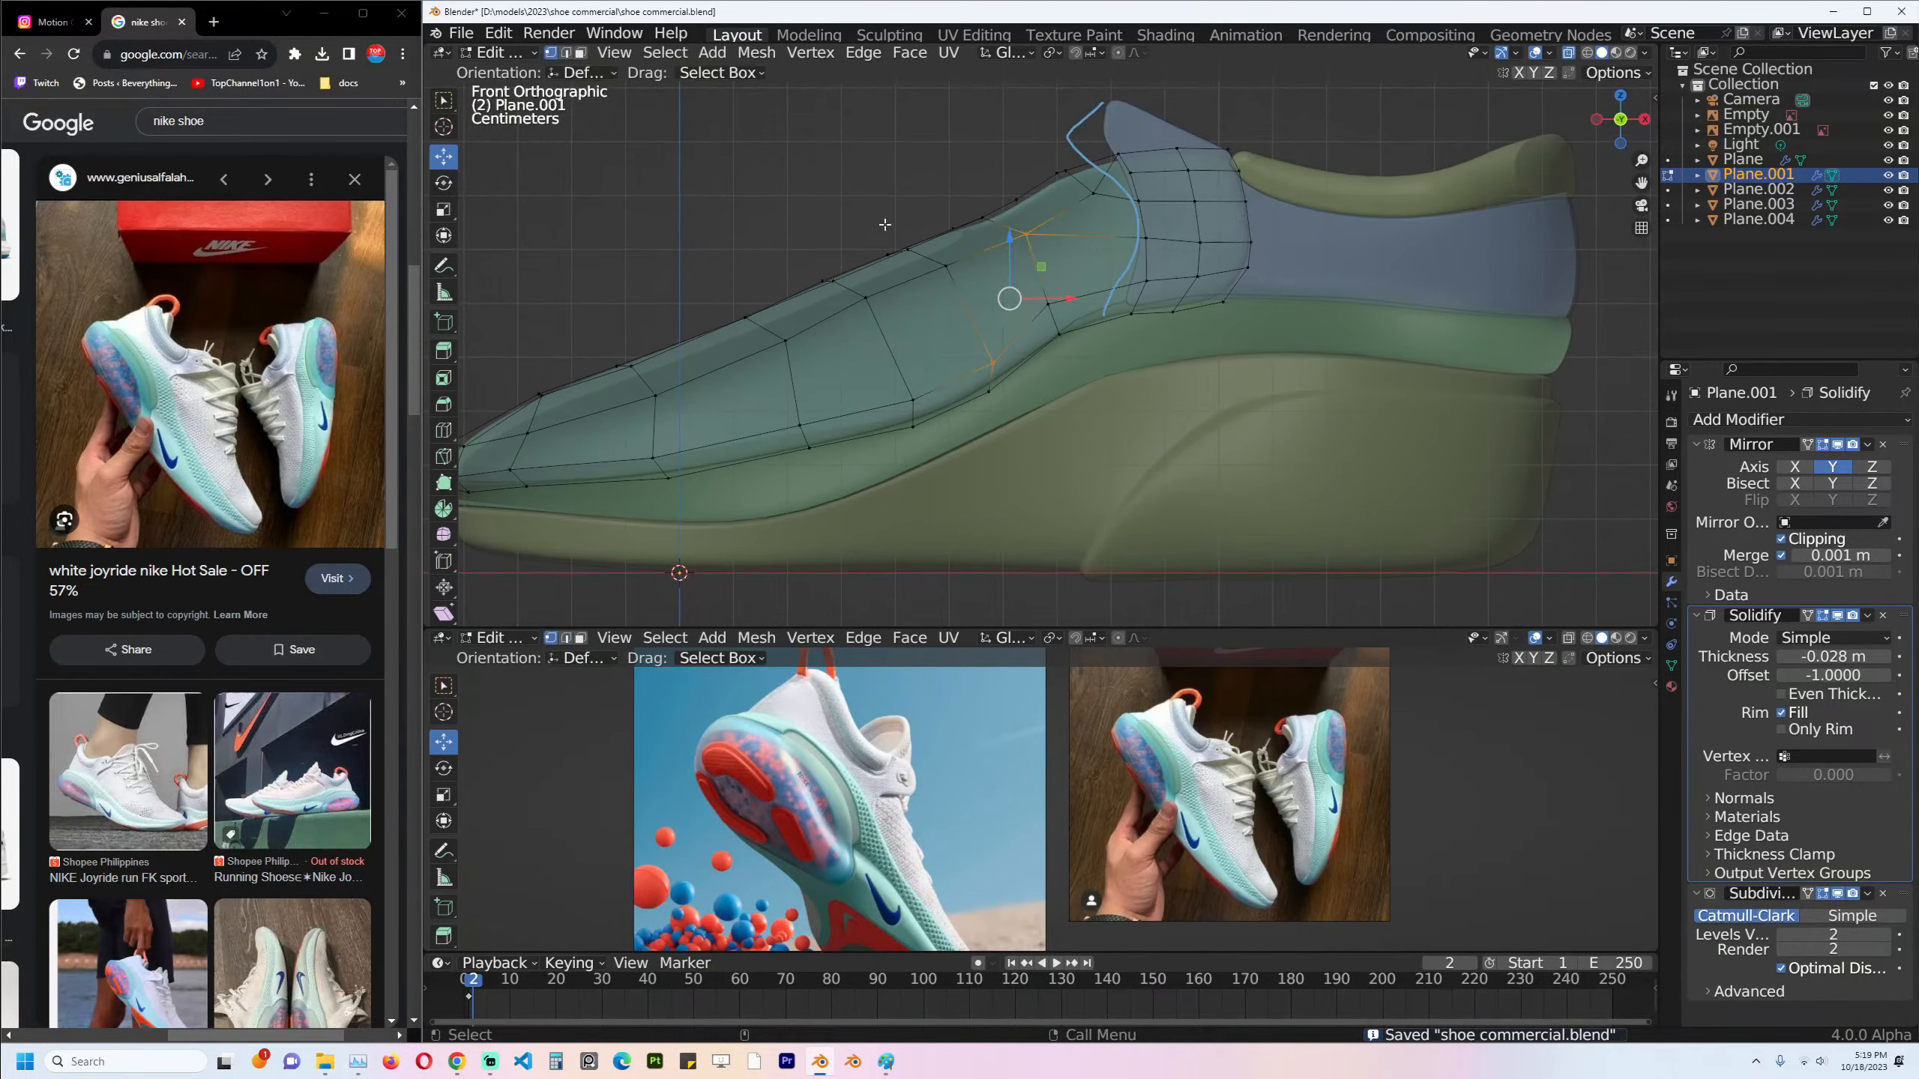
pyautogui.moveTo(883, 224); pyautogui.dragTo(951, 293)
pyautogui.keyDown('shift'); pyautogui.click(954, 274); pyautogui.keyUp('shift')
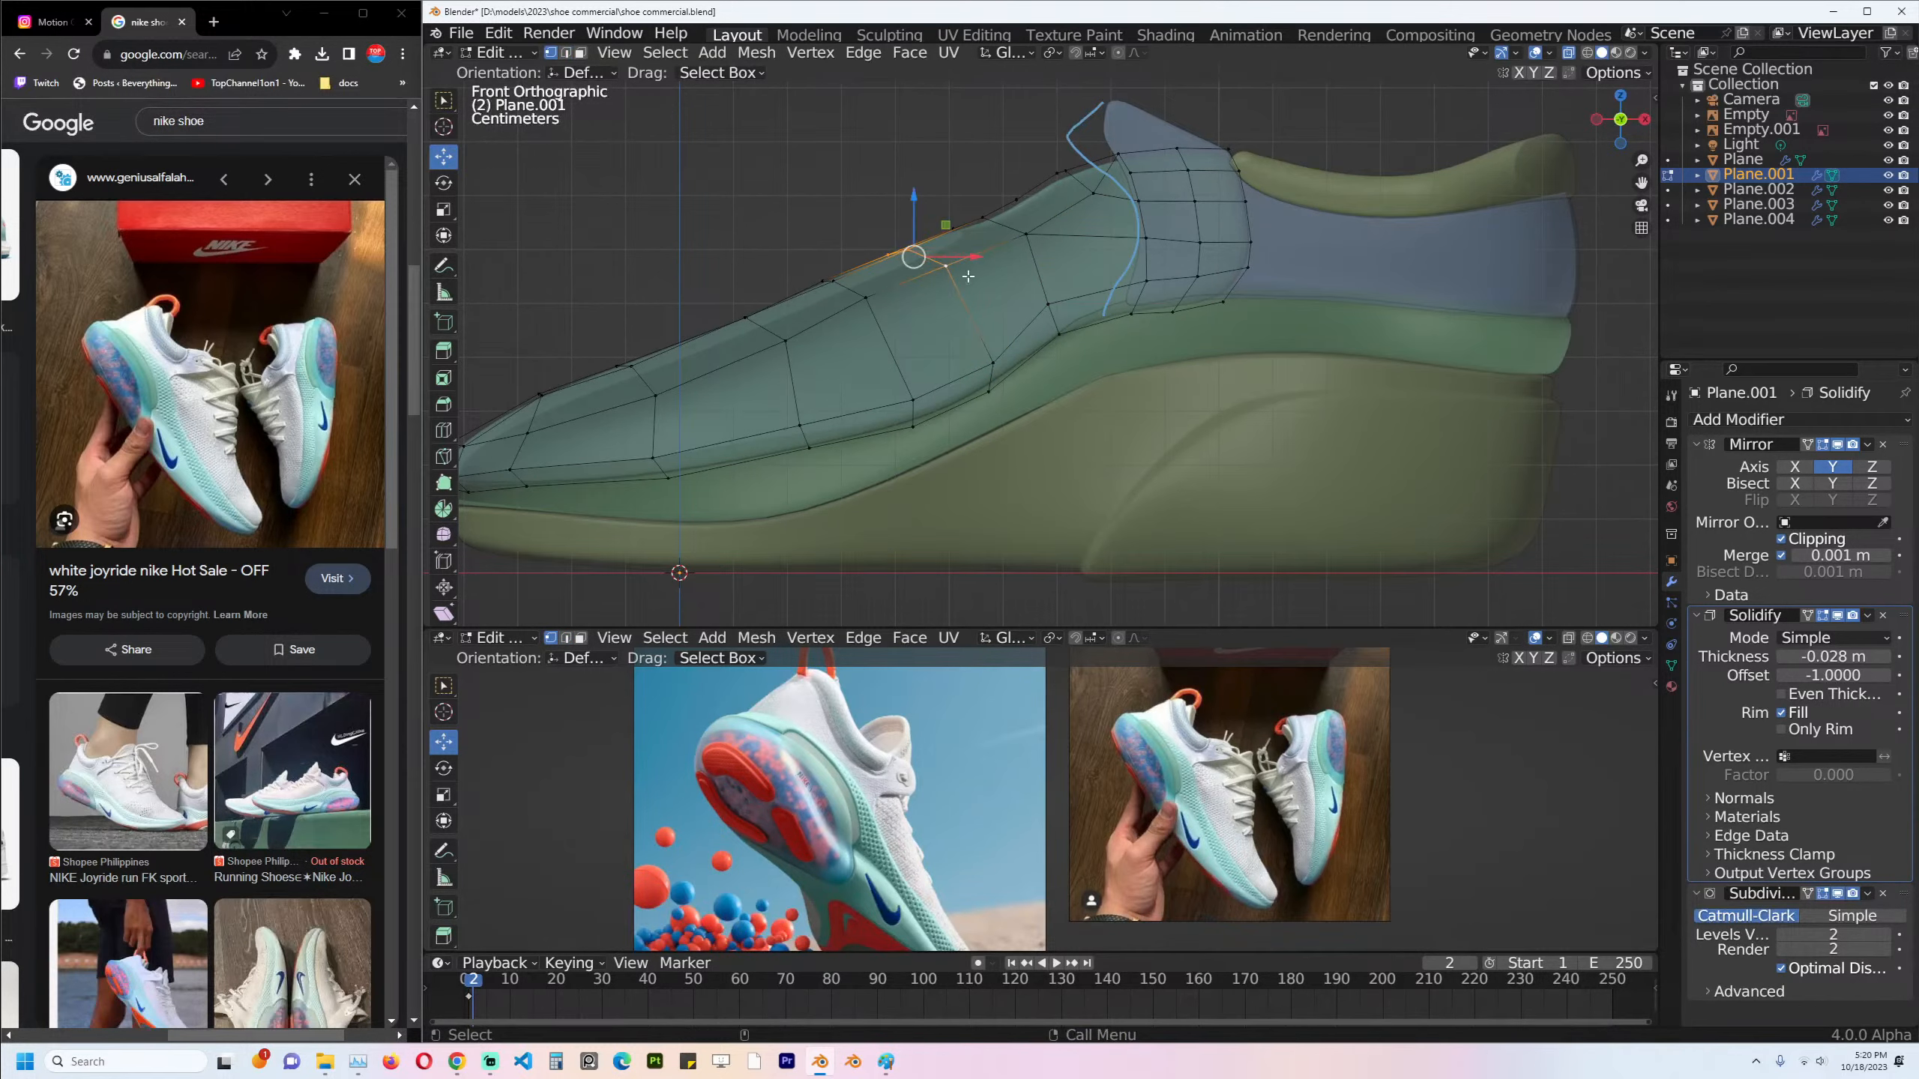
pyautogui.hotkey('alt', 'a')
pyautogui.hotkey('alt', 'z')
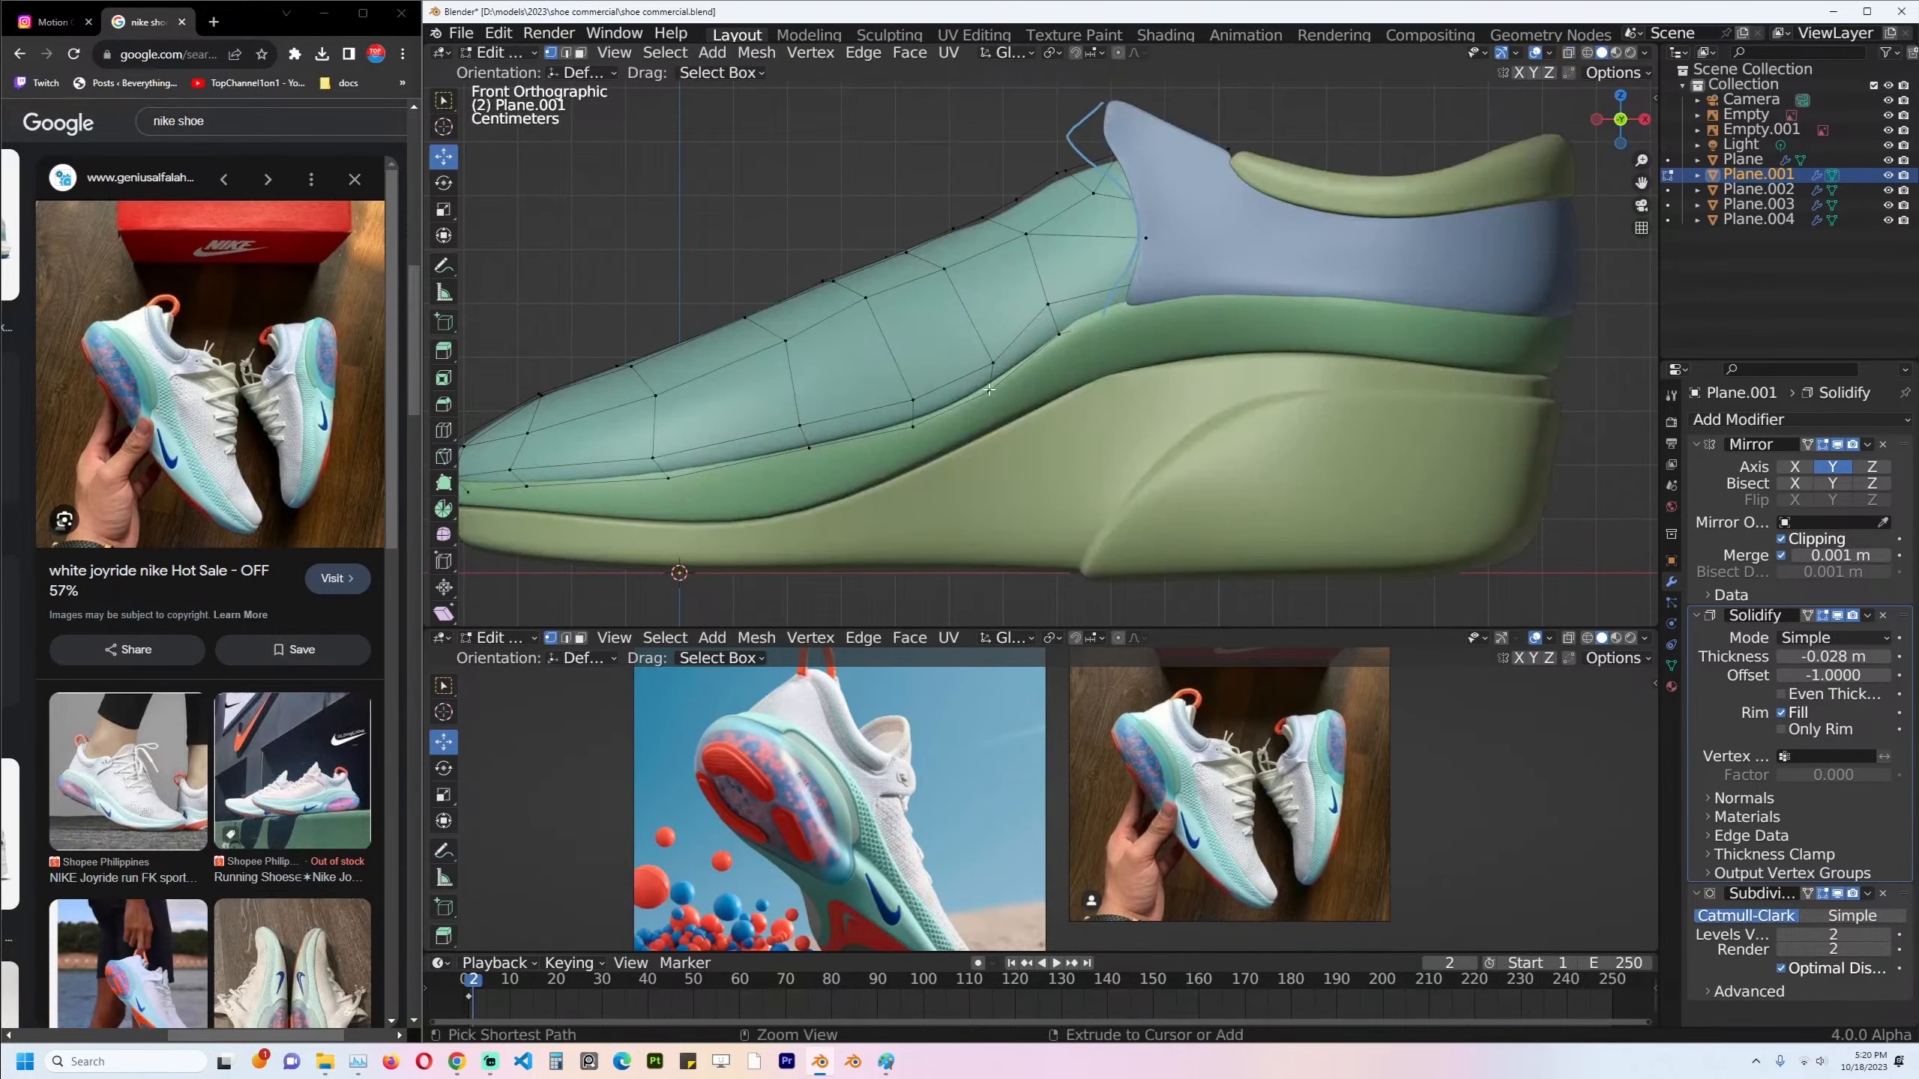
pyautogui.press('Tab')
pyautogui.moveTo(988, 389); pyautogui.dragTo(1085, 334, button='middle')
pyautogui.hotkey('alt', 'a')
pyautogui.press('KP_1')
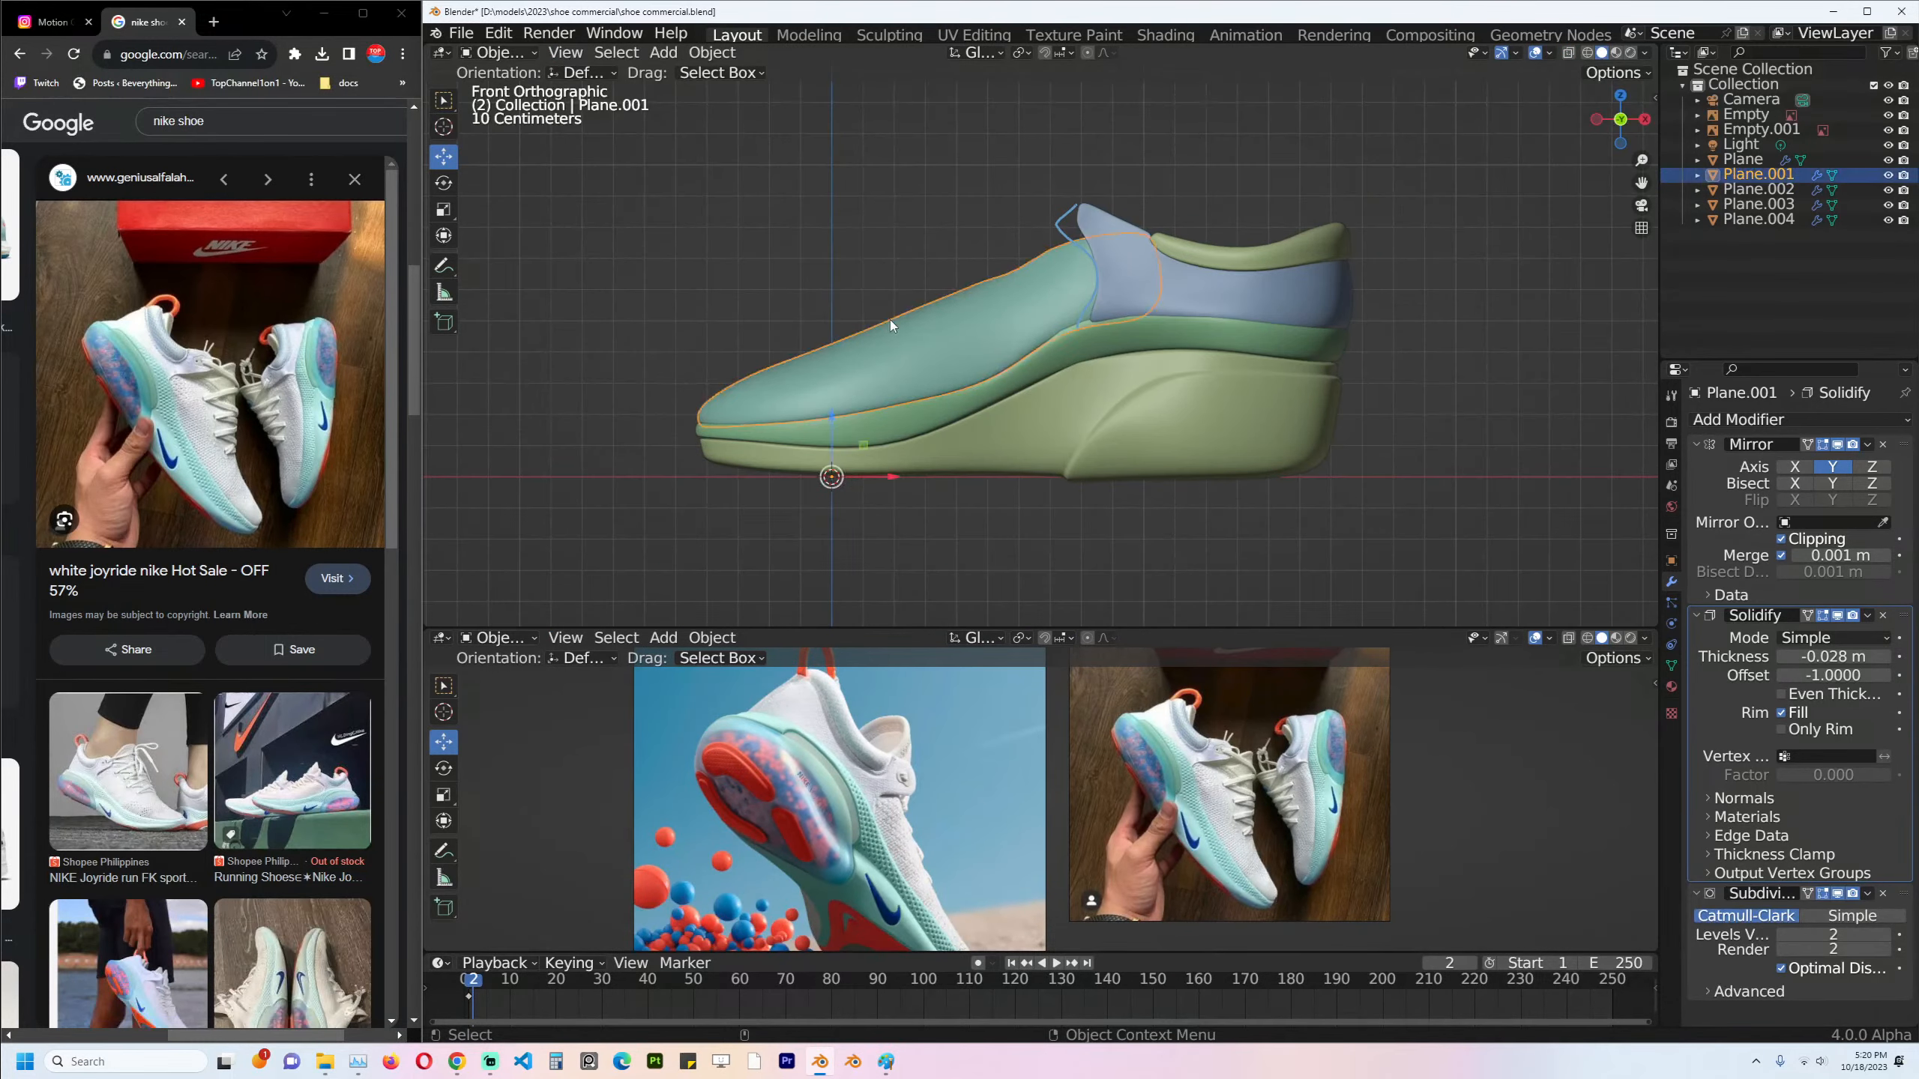
# Raise the sole's underside vertices at the arch, just ahead of the heel panel.
pyautogui.keyDown('shift'); pyautogui.moveTo(891, 320); pyautogui.dragTo(975, 360, button='middle'); pyautogui.keyUp('shift')
pyautogui.click(1180, 410)
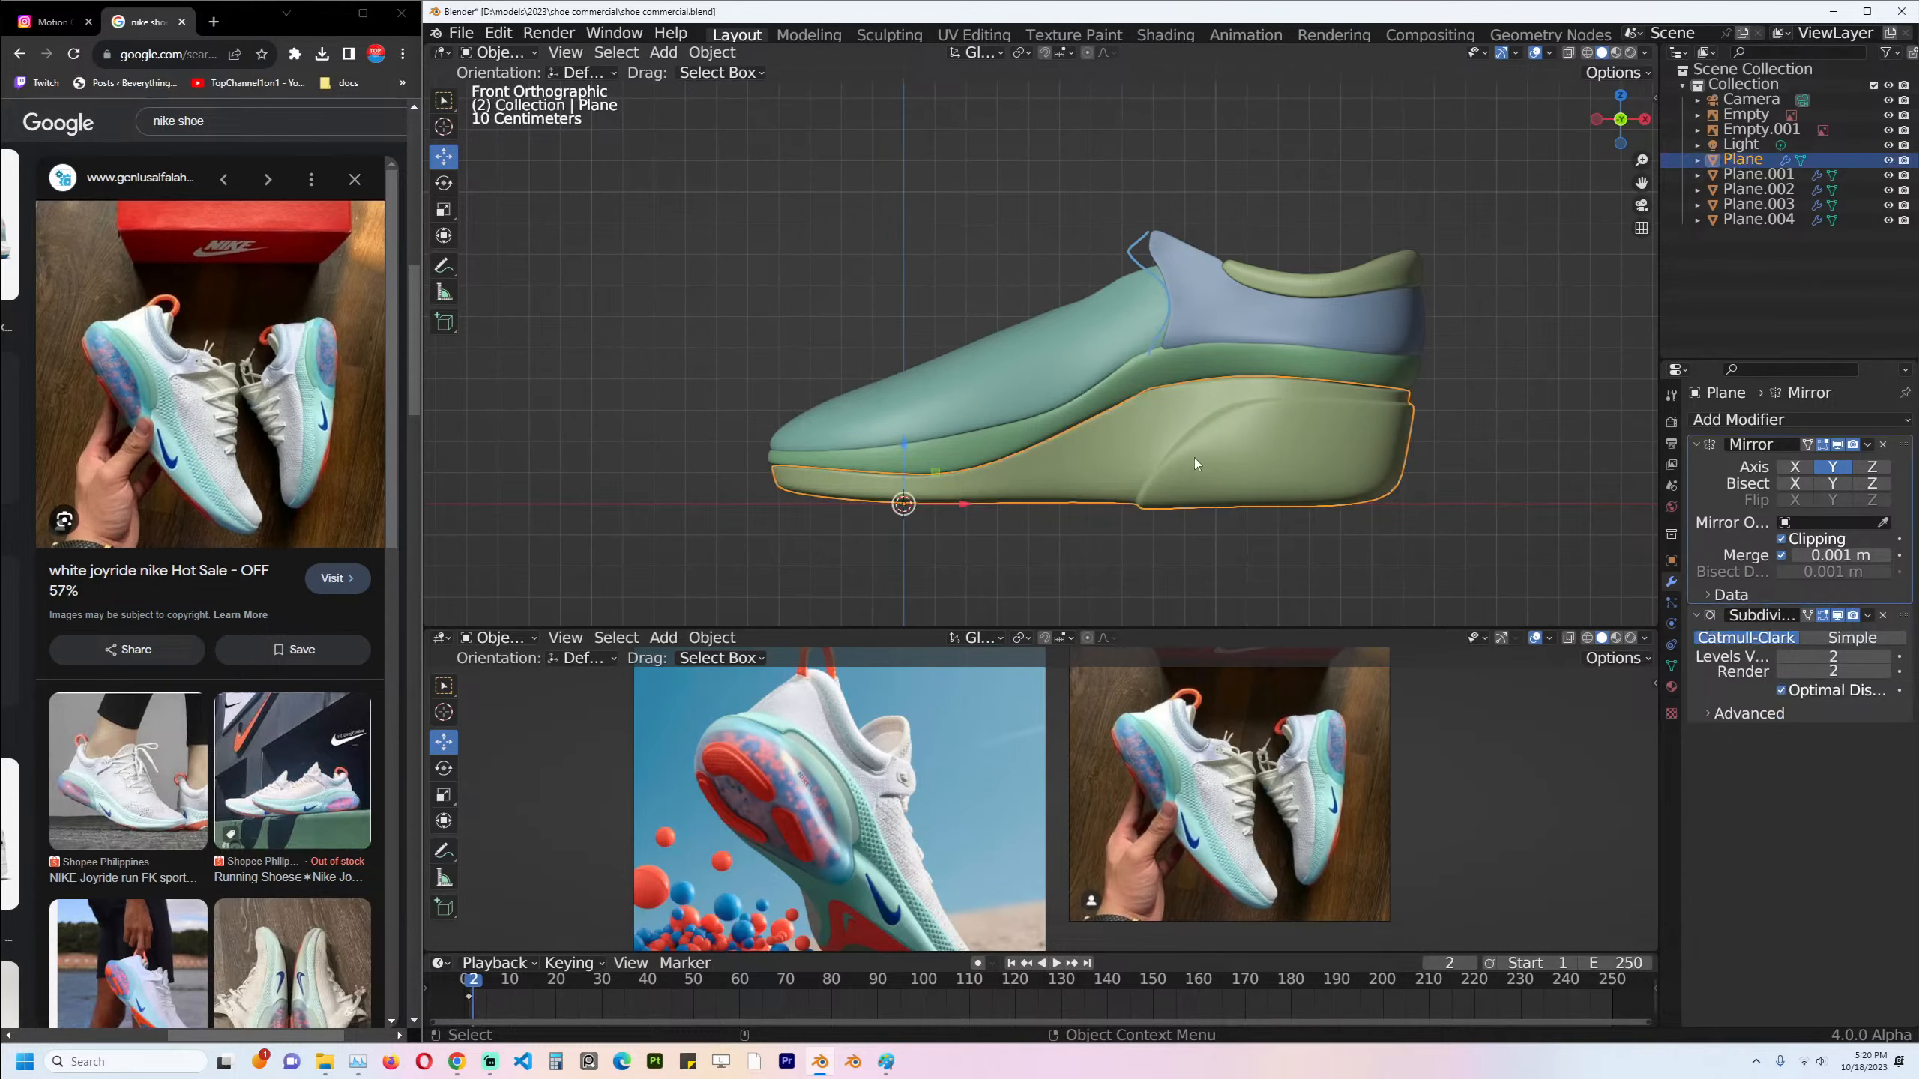
pyautogui.press('Tab')
pyautogui.hotkey('alt', 'a')
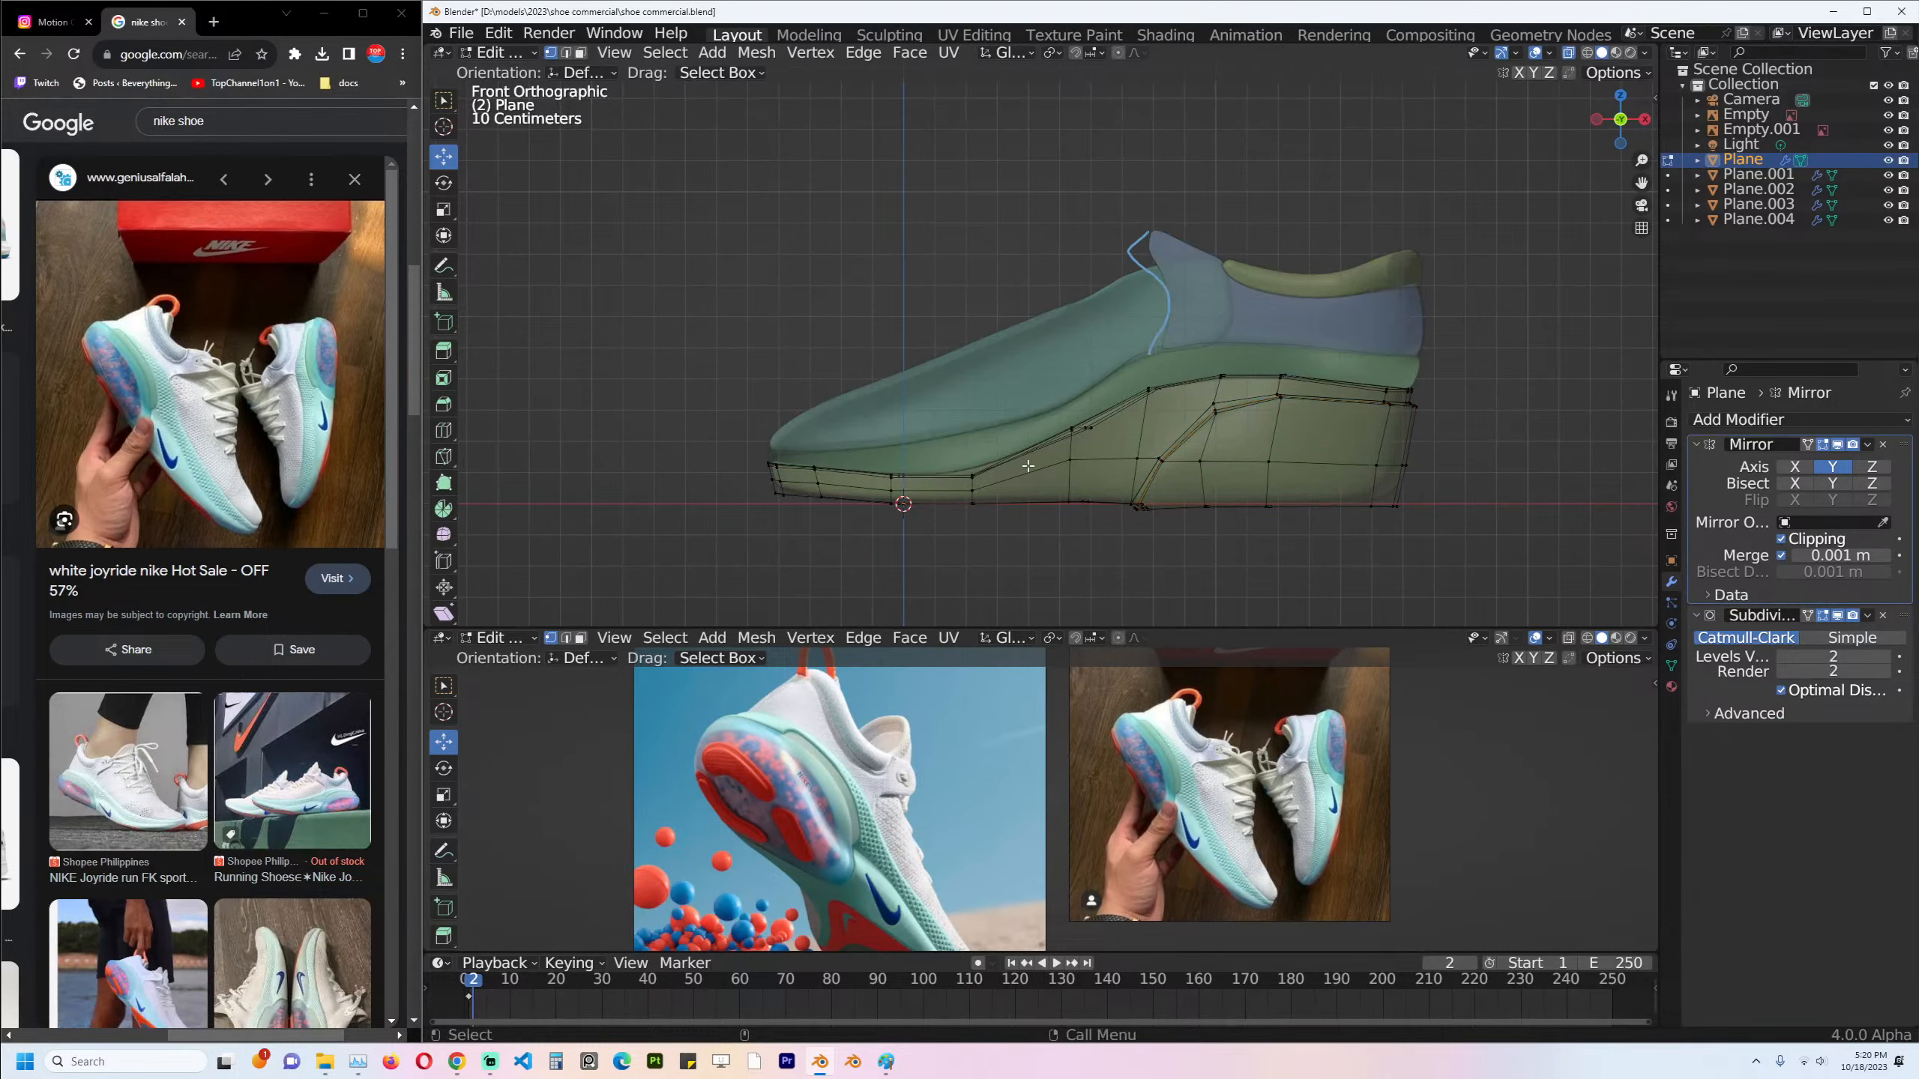
pyautogui.moveTo(1053, 454); pyautogui.dragTo(1171, 523)
pyautogui.press('g')
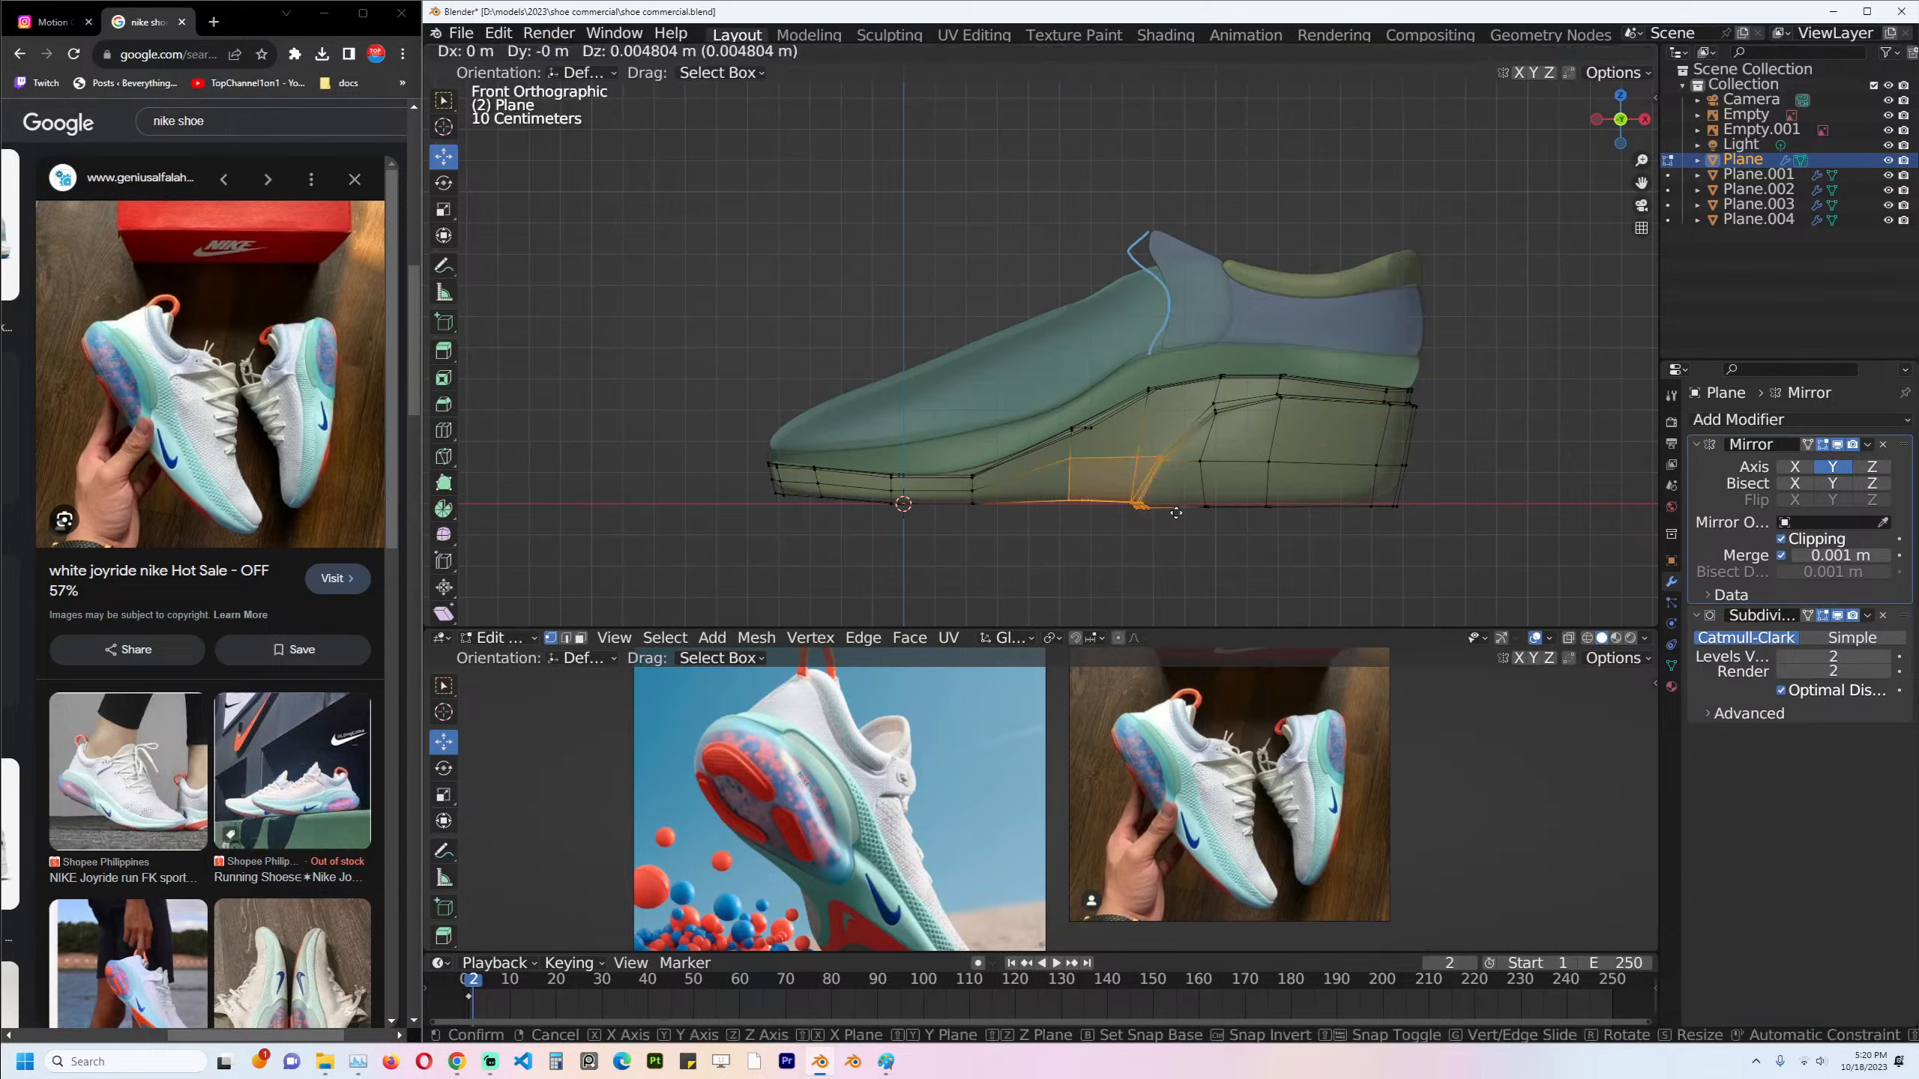
pyautogui.click(1183, 505)
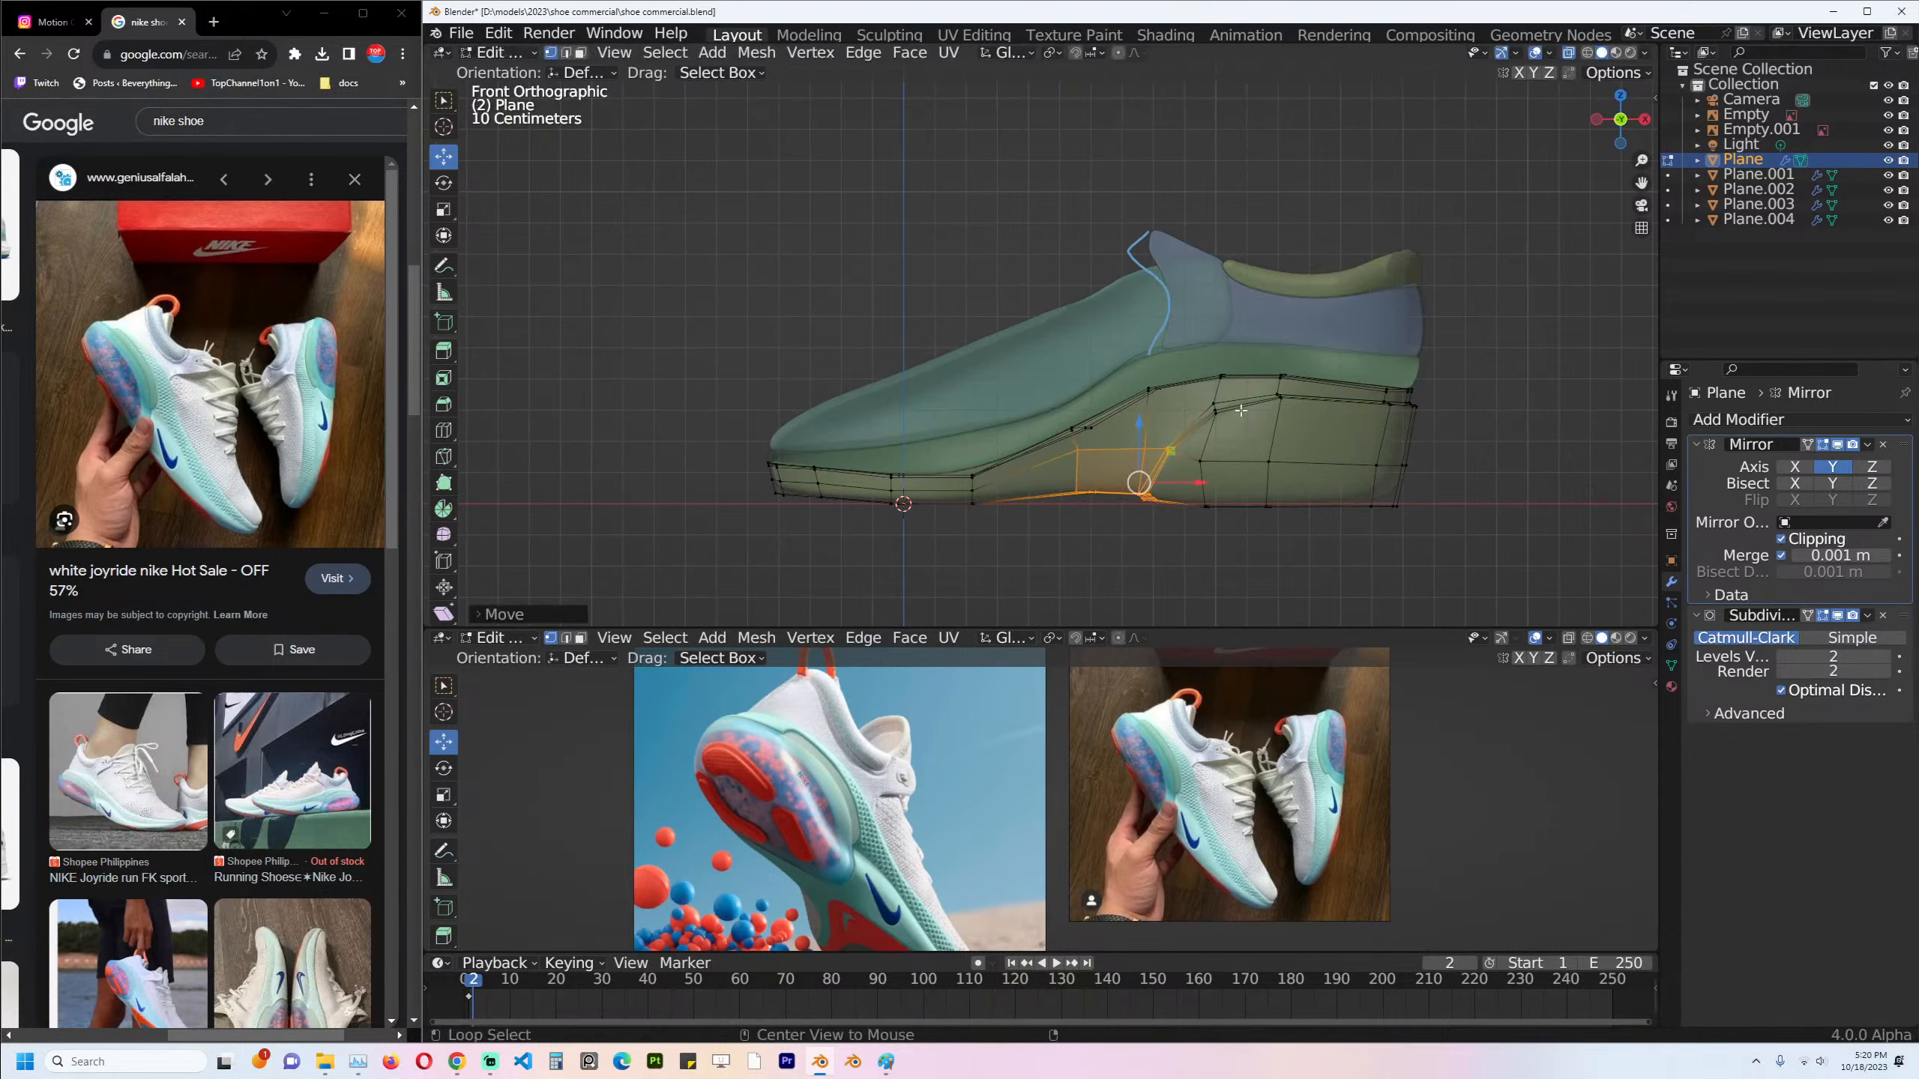
pyautogui.hotkey('alt', 'a')
pyautogui.press('Tab')
pyautogui.click(1343, 316)
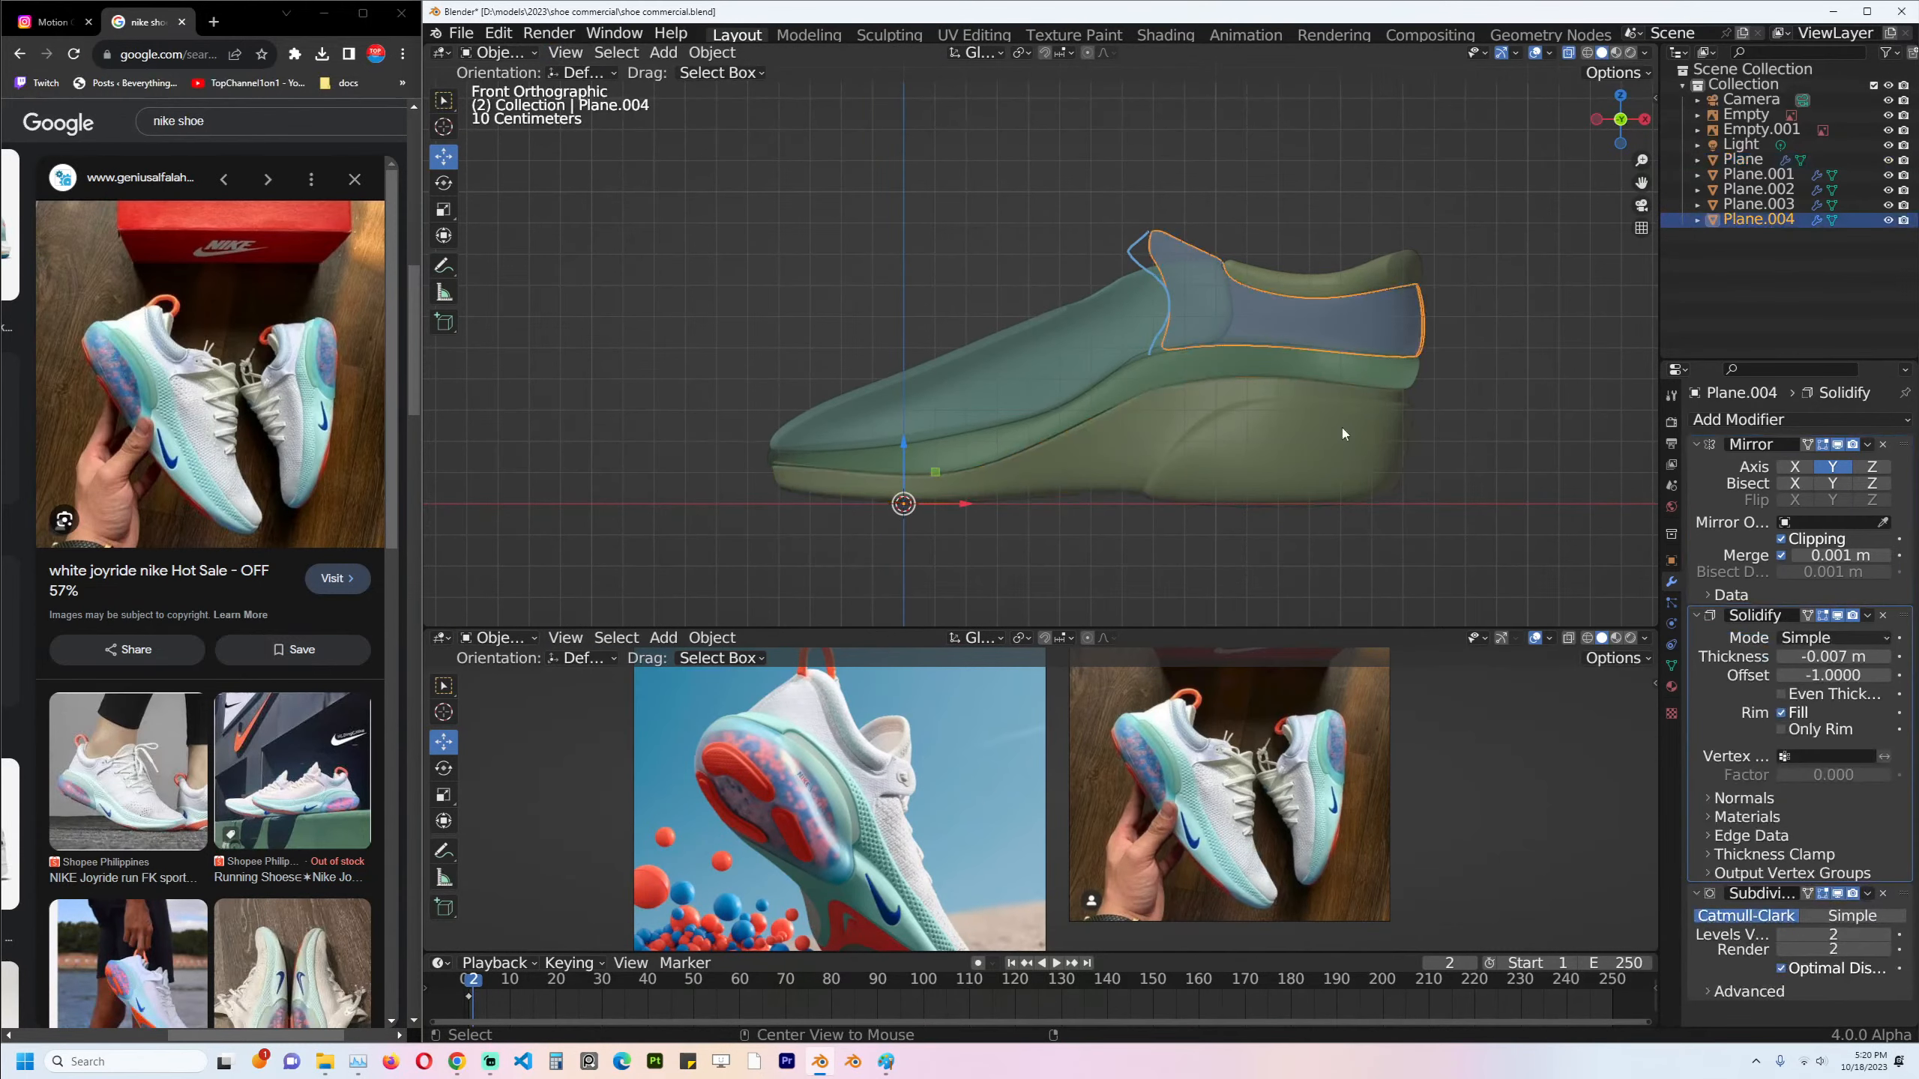
pyautogui.hotkey('alt', 'a')
# Raise and rotate the sole's bottom rear vertices so the heel's underside curves upward.
pyautogui.click(1335, 433)
pyautogui.press('Tab')
pyautogui.moveTo(1180, 454); pyautogui.dragTo(1280, 522)
pyautogui.hotkey('alt', 'a')
pyautogui.moveTo(1342, 445); pyautogui.dragTo(1498, 528)
pyautogui.press('g')
pyautogui.click(1425, 501)
pyautogui.scroll(1, 1426, 500)
pyautogui.press('r')
pyautogui.click(1523, 529)
pyautogui.press('g')
pyautogui.click(1465, 502)
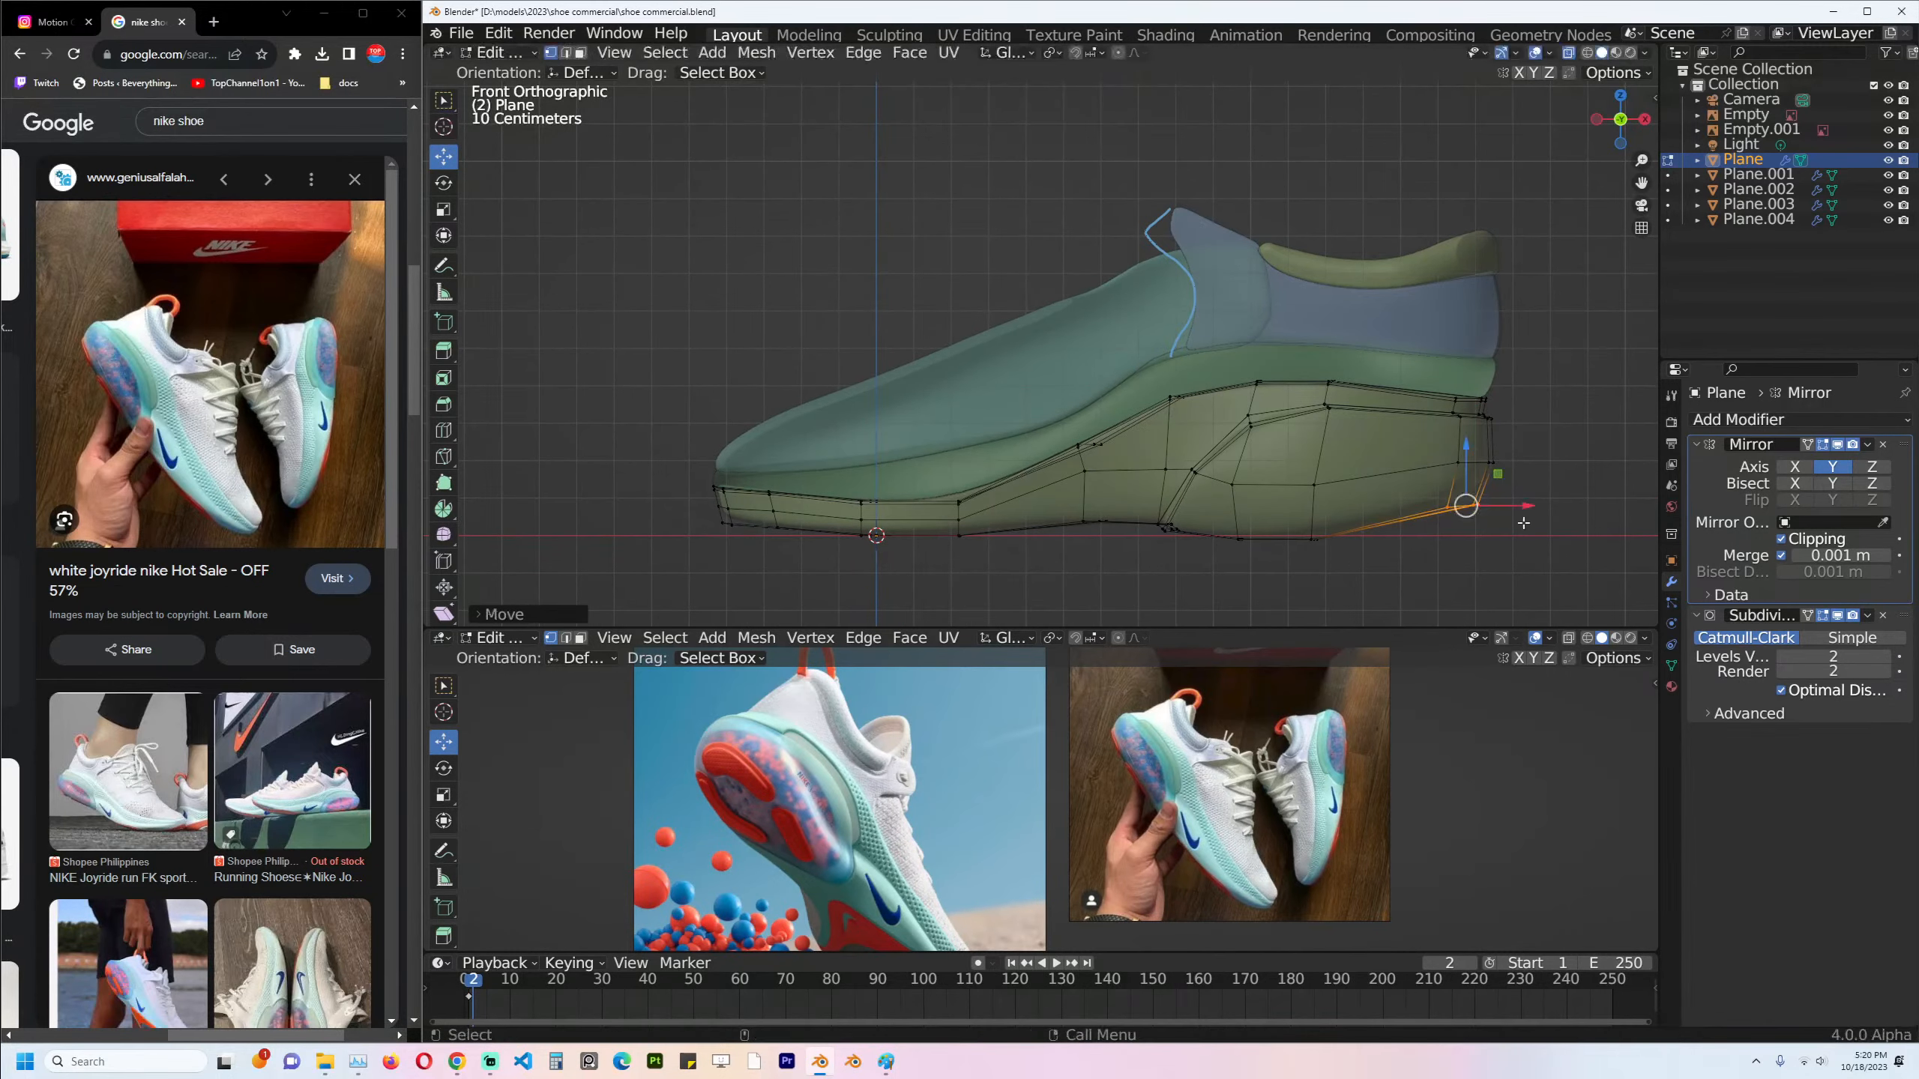
pyautogui.press('Tab')
pyautogui.keyDown('shift'); pyautogui.moveTo(1362, 527); pyautogui.dragTo(1214, 519, button='middle'); pyautogui.keyUp('shift')
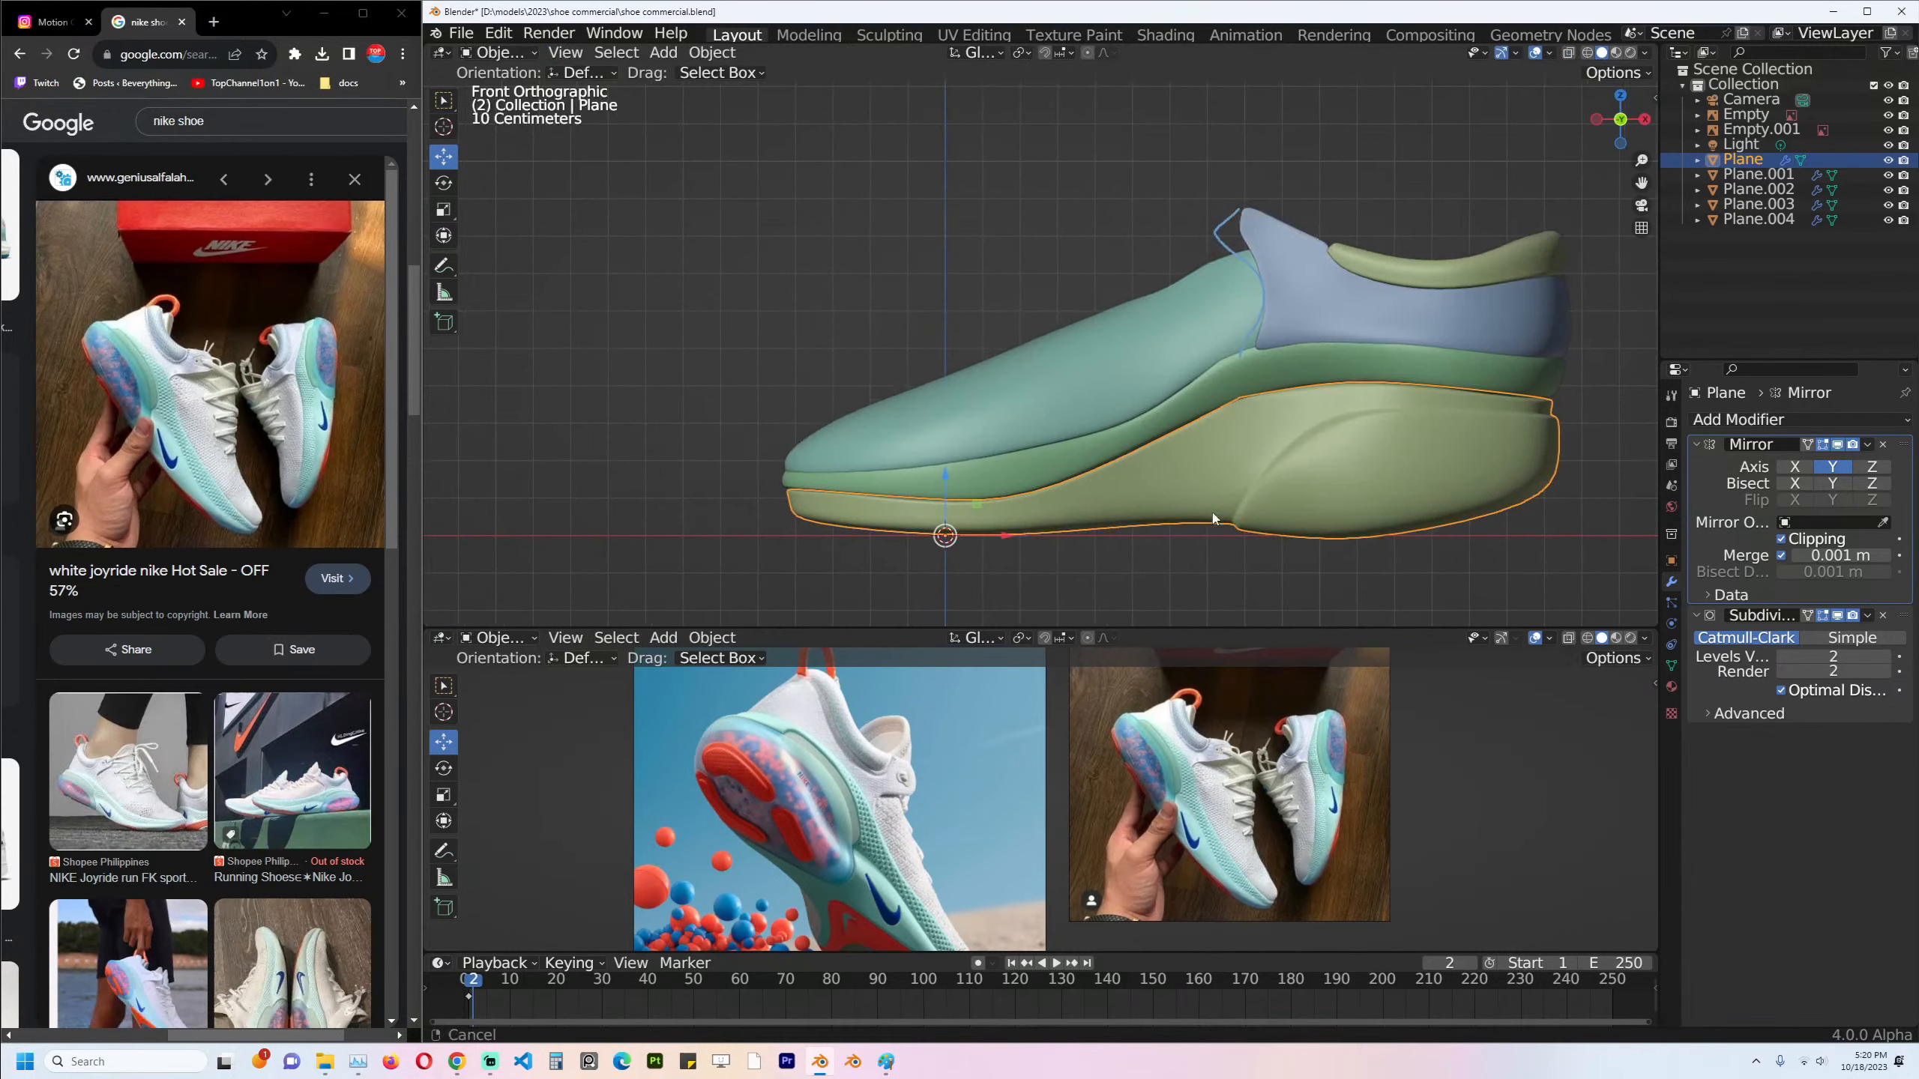
# Open the sole, midsole band and front upper together for mesh editing, with X-ray display and no vertices selected.
pyautogui.click(1070, 458)
pyautogui.moveTo(681, 367); pyautogui.dragTo(930, 510)
pyautogui.press('Tab')
pyautogui.hotkey('alt', 'z')
pyautogui.hotkey('alt', 'a')
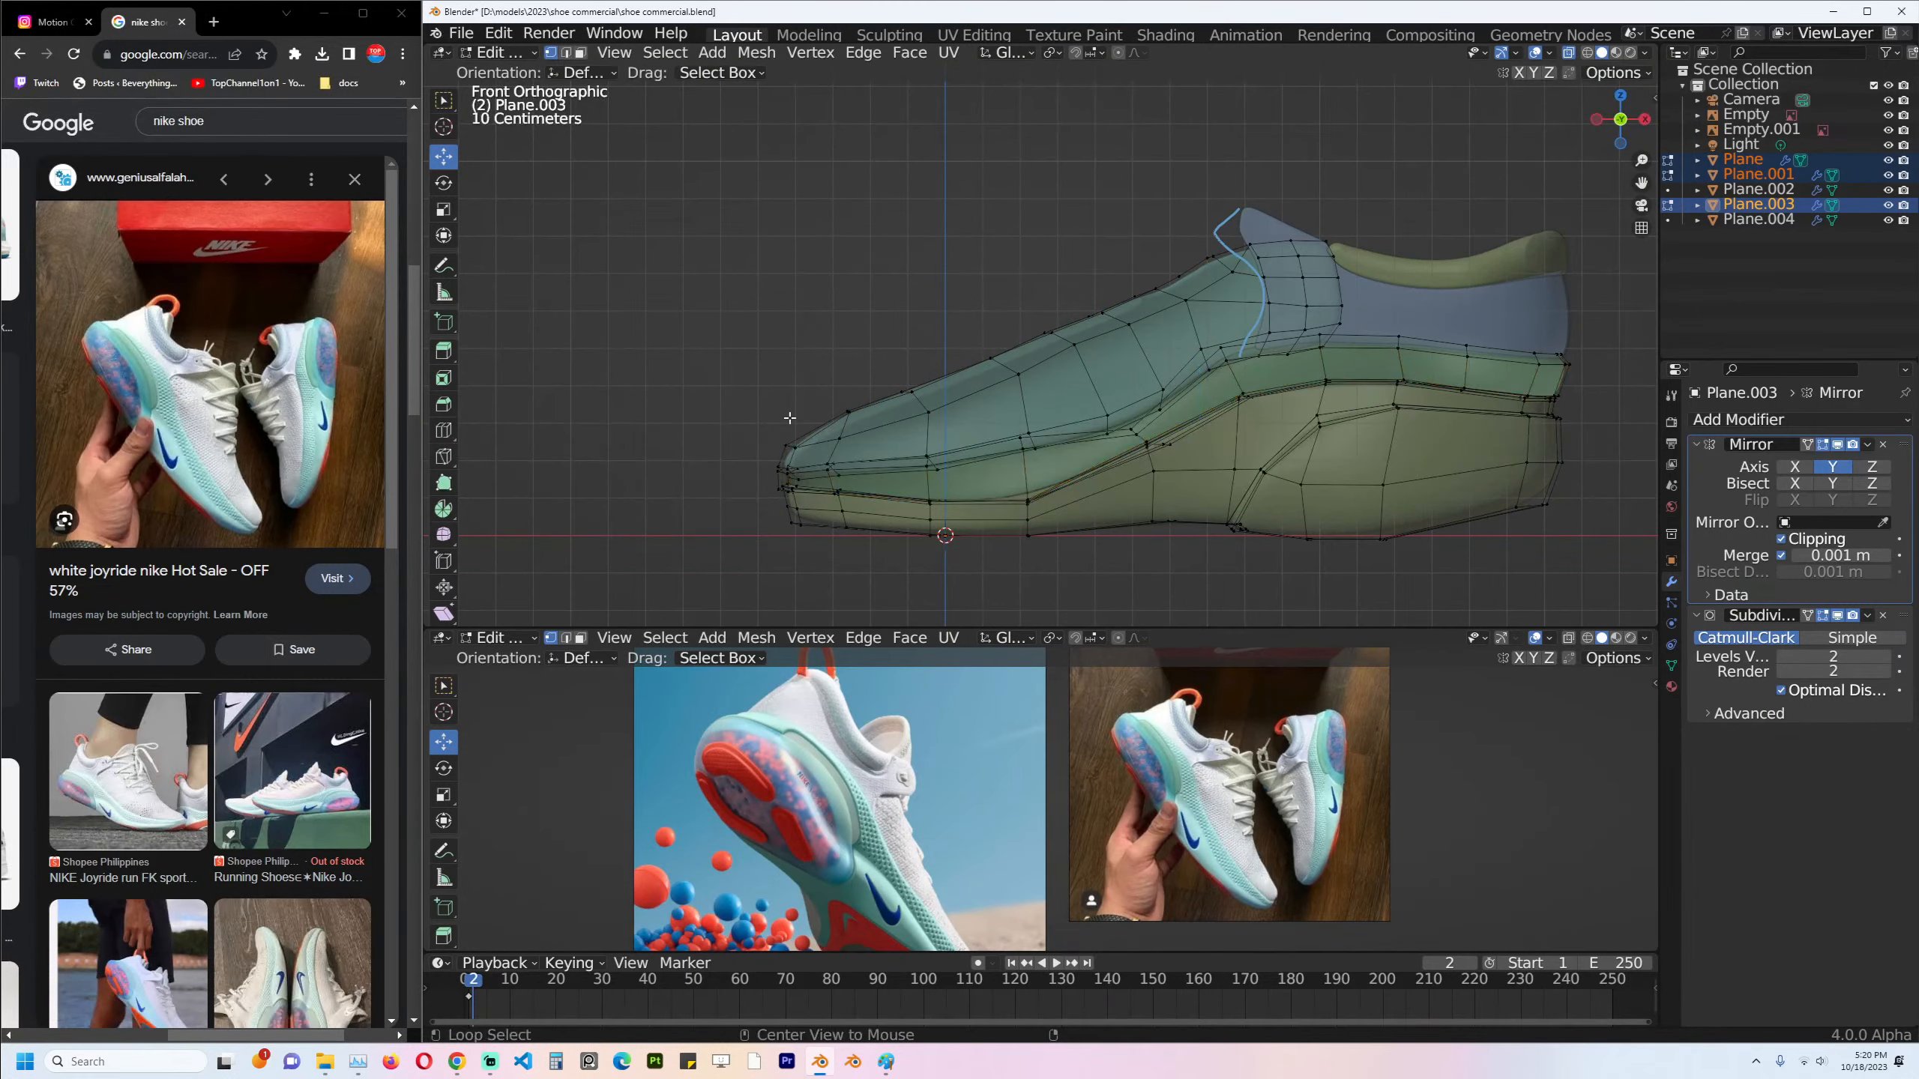
# Circle-select the vertices along the seams between upper, midsole and sole at the forefoot and raise them.
pyautogui.scroll(2, 766, 512)
pyautogui.scroll(-2, 766, 511)
pyautogui.press('c')
pyautogui.scroll(4, 766, 511)
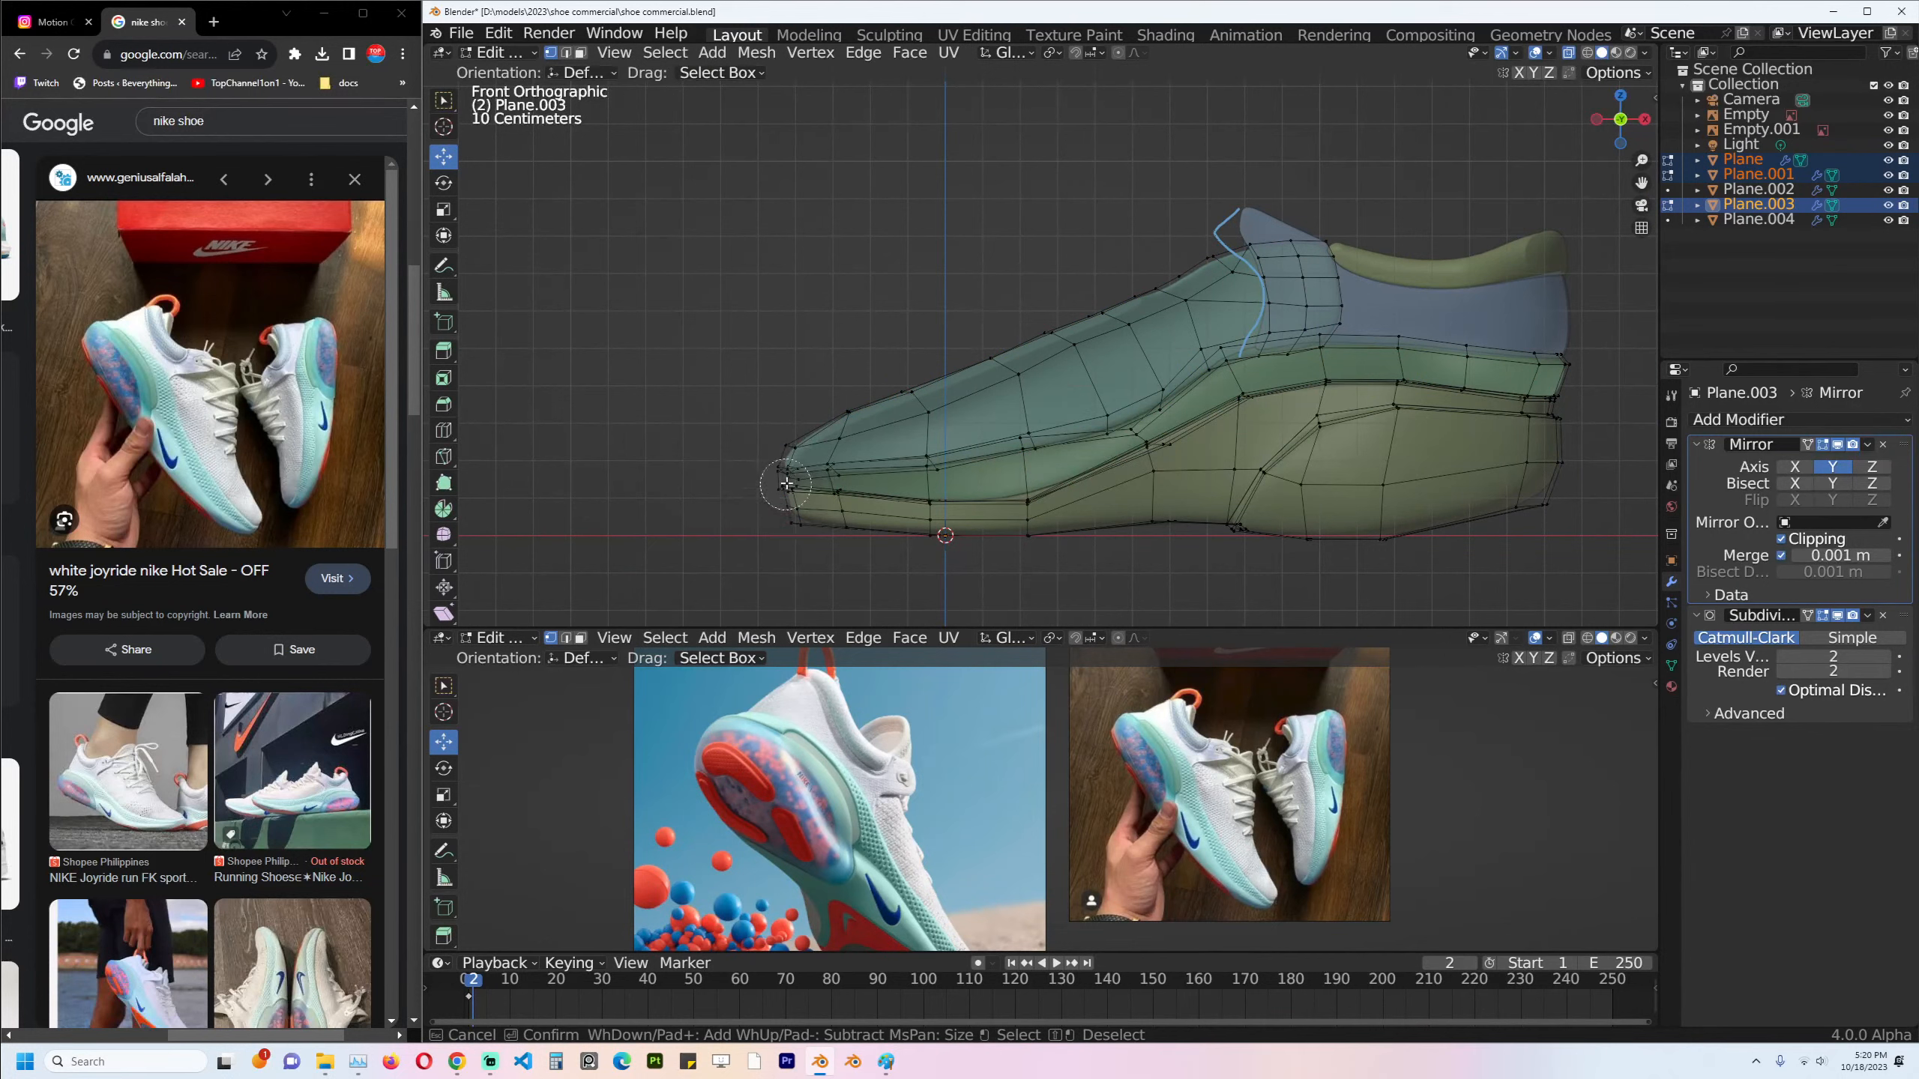
pyautogui.moveTo(786, 475)
pyautogui.mouseDown()
pyautogui.moveTo(1035, 491)
pyautogui.moveTo(1028, 443)
pyautogui.moveTo(954, 502)
pyautogui.mouseUp()
pyautogui.rightClick(954, 501)
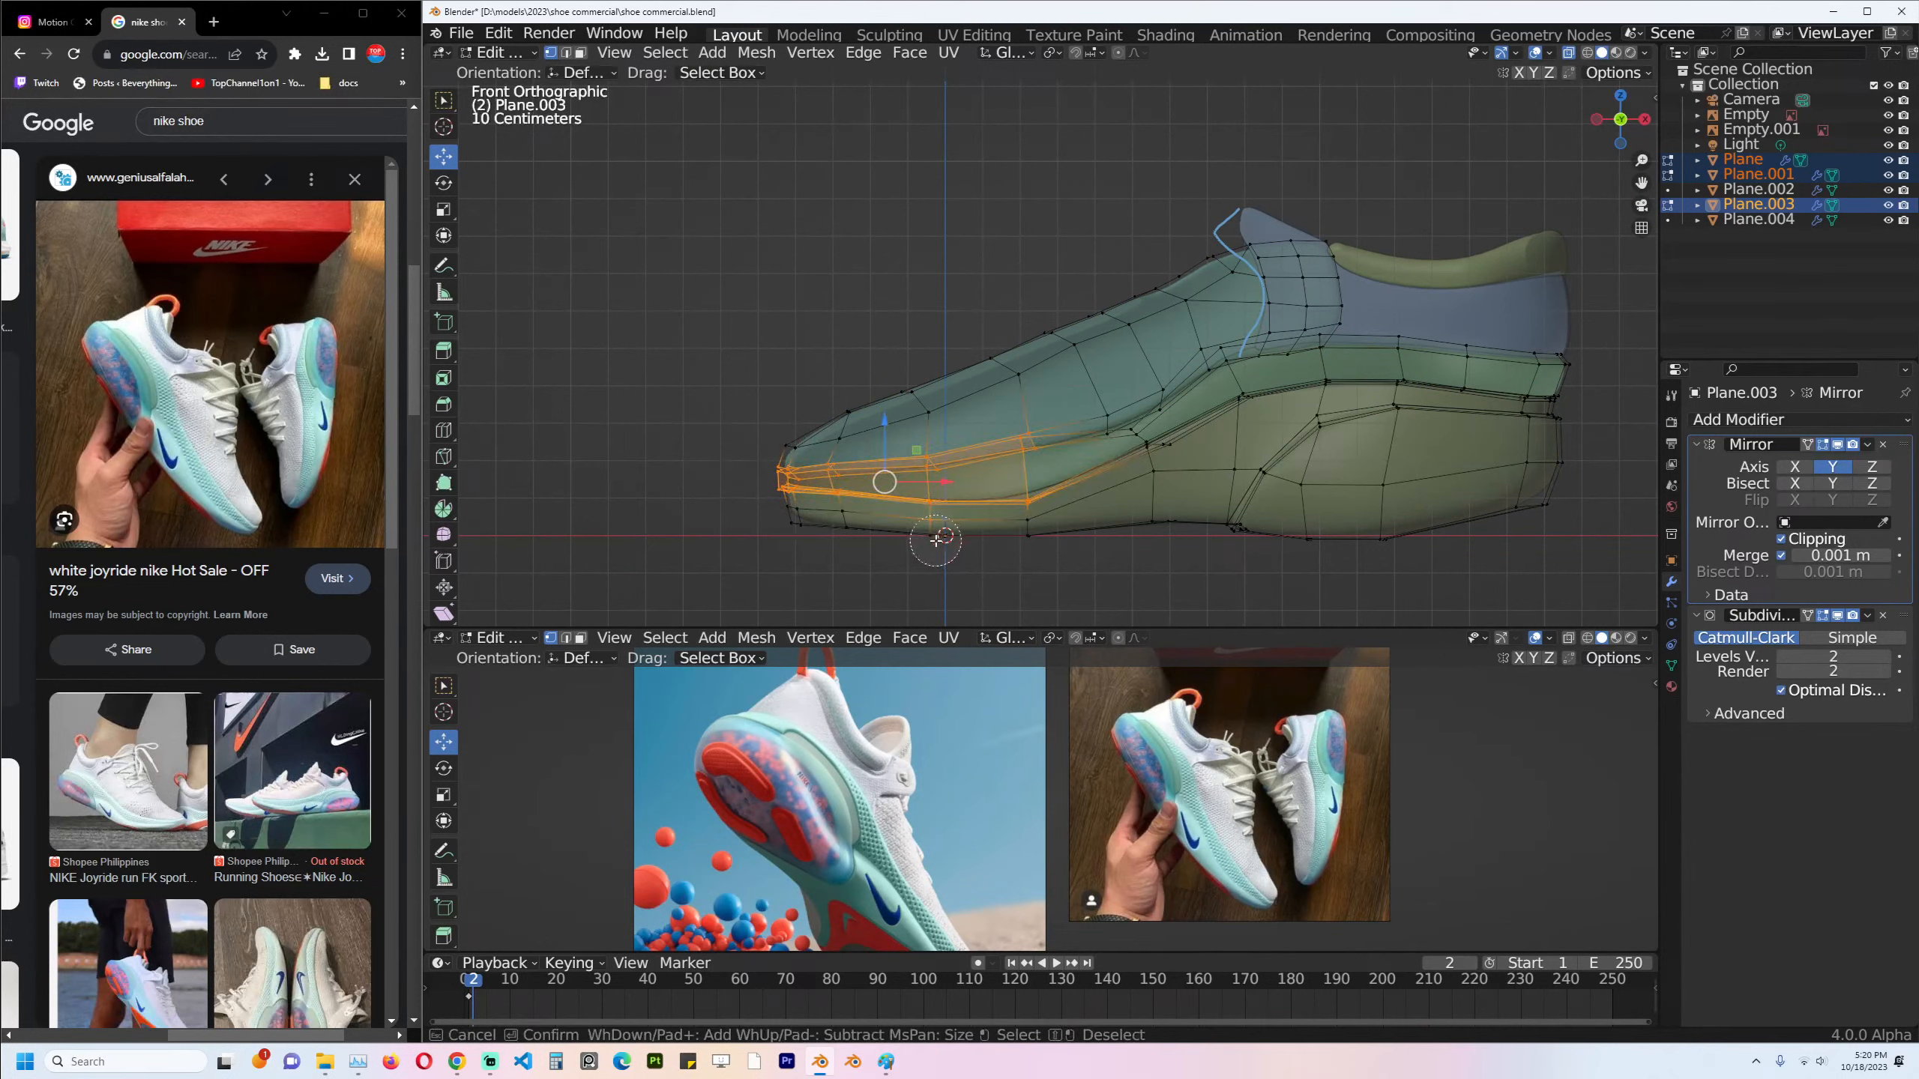
pyautogui.press('Escape')
pyautogui.press('g')
pyautogui.click(1009, 499)
# Adjust the seam vertices behind the ball of the foot and lower the sole's bottom vertices near the toe.
pyautogui.click(1028, 485)
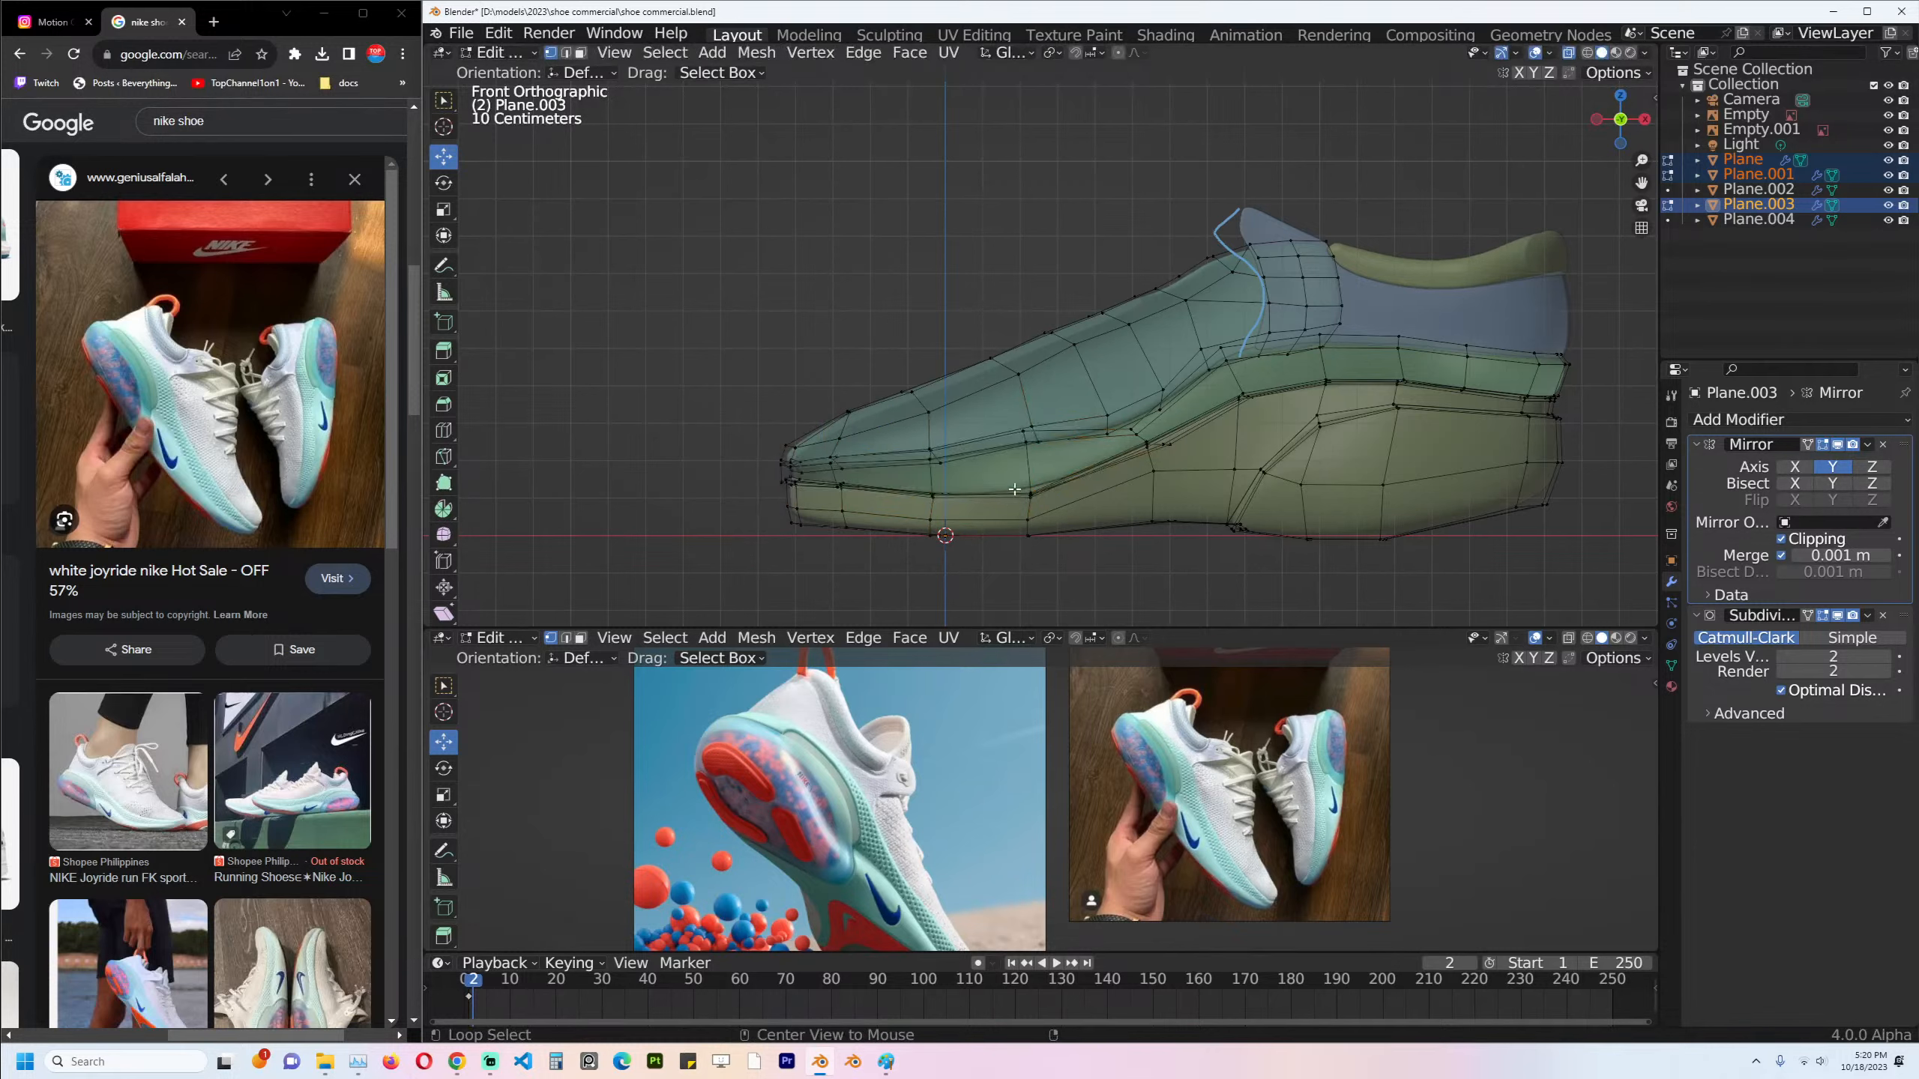
pyautogui.press('g')
pyautogui.click(1032, 489)
pyautogui.click(787, 512)
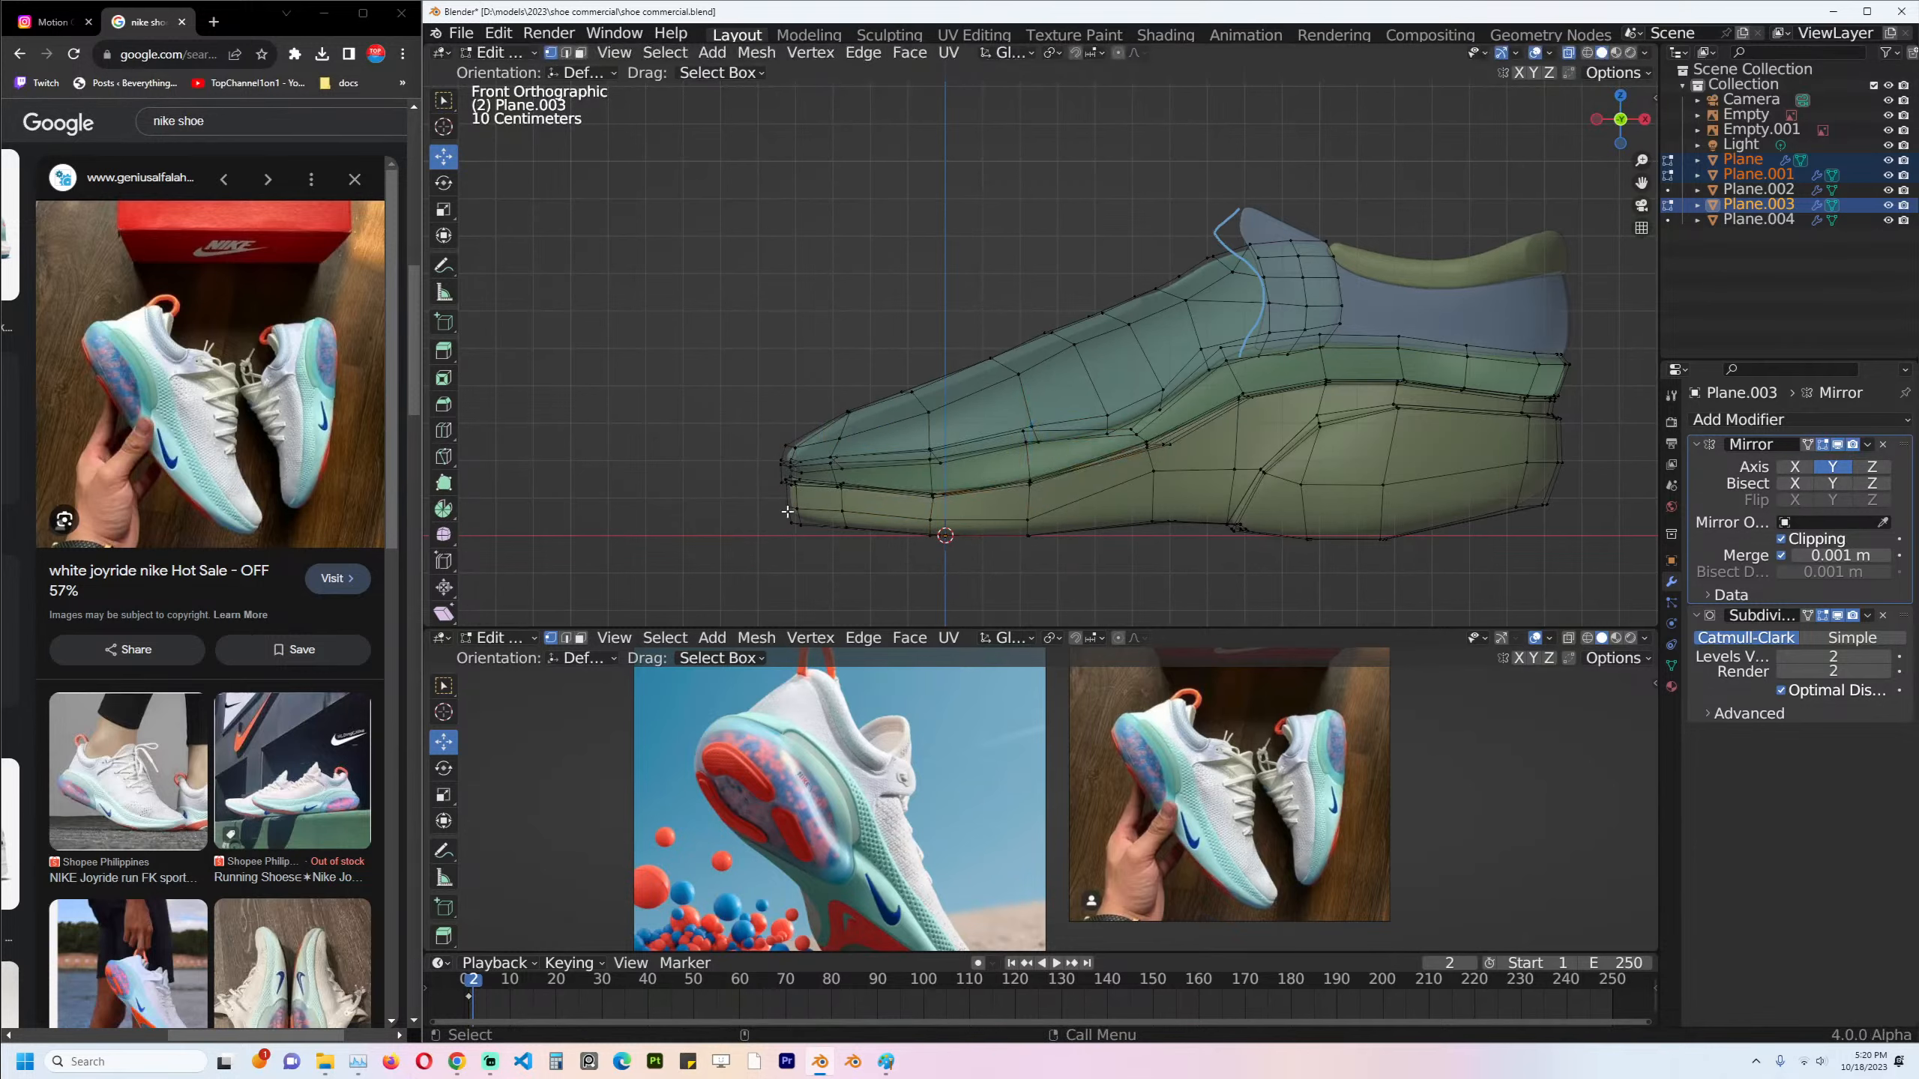
pyautogui.moveTo(846, 529); pyautogui.dragTo(846, 531)
pyautogui.press('Tab')
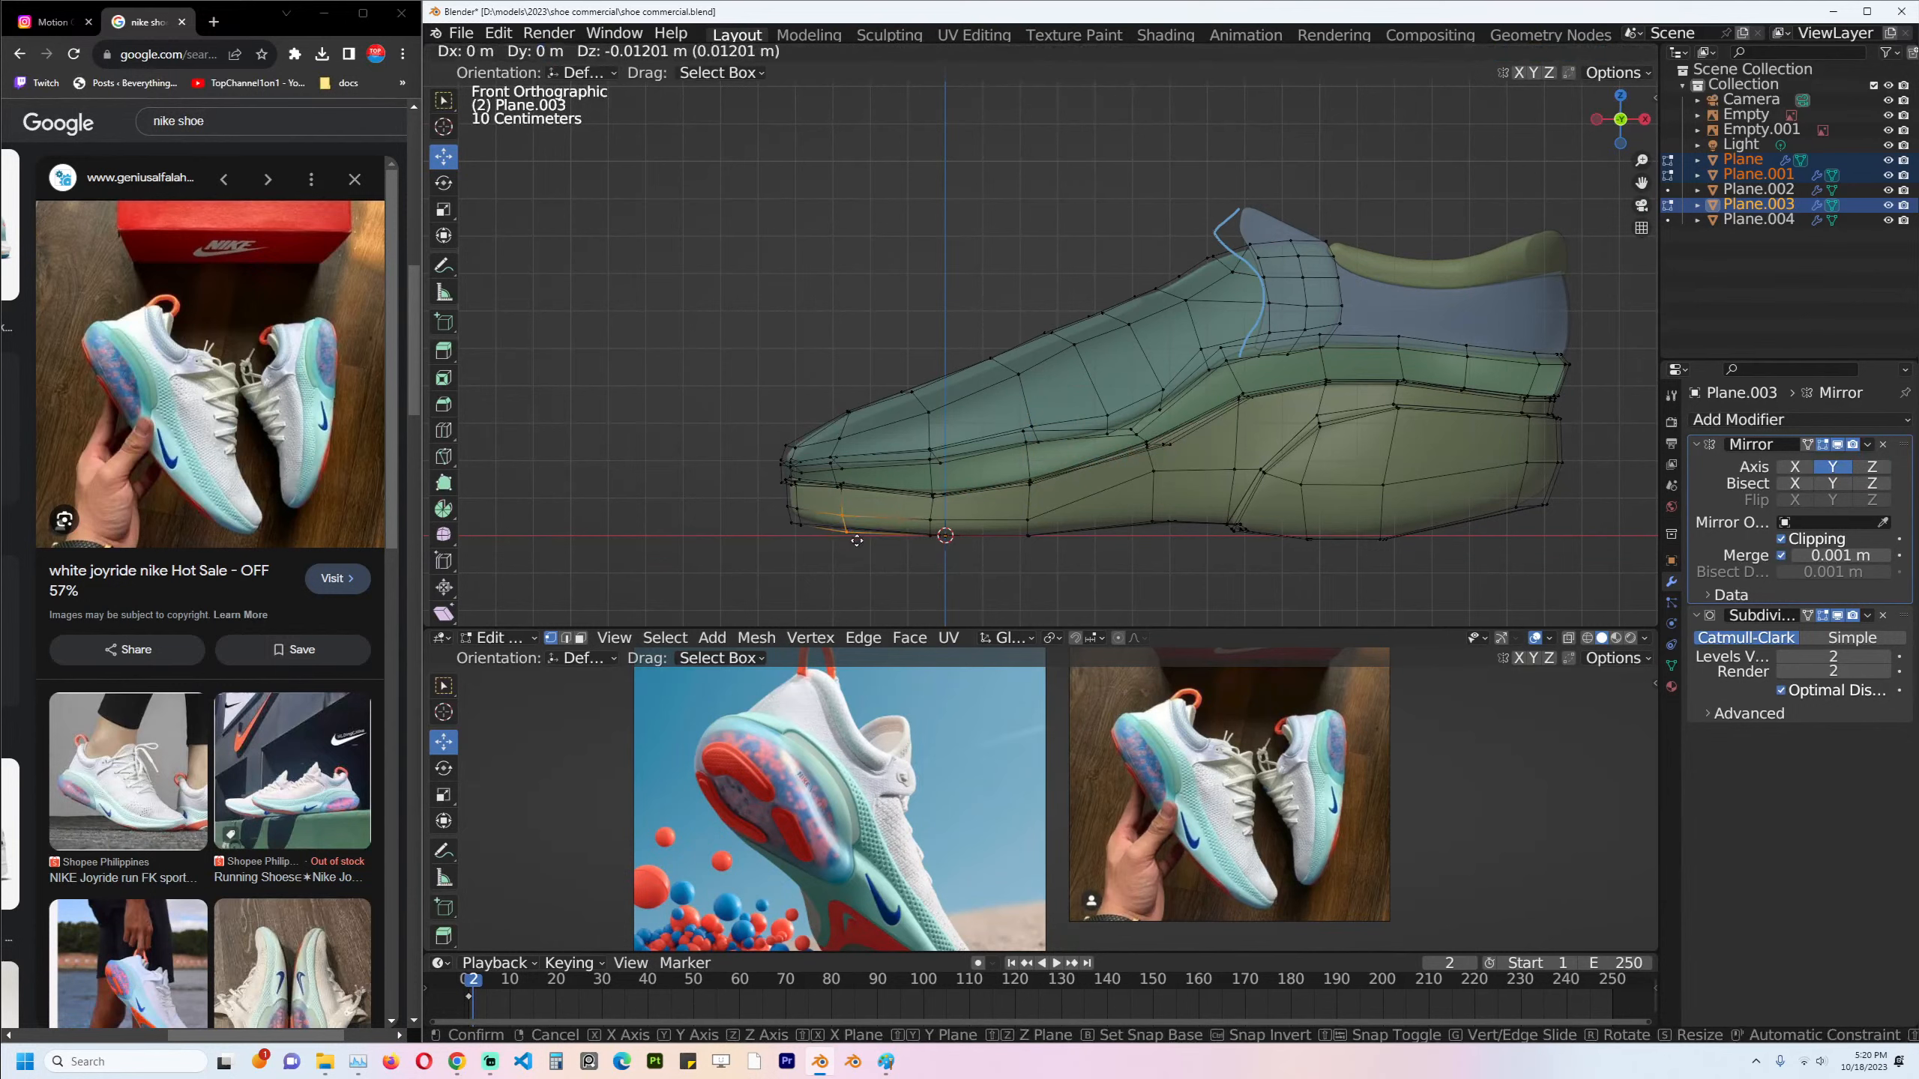
# Lower the front upper's top vertices at the midfoot to form a concave dip ahead of the instep.
pyautogui.scroll(2, 1028, 374)
pyautogui.click(1029, 374)
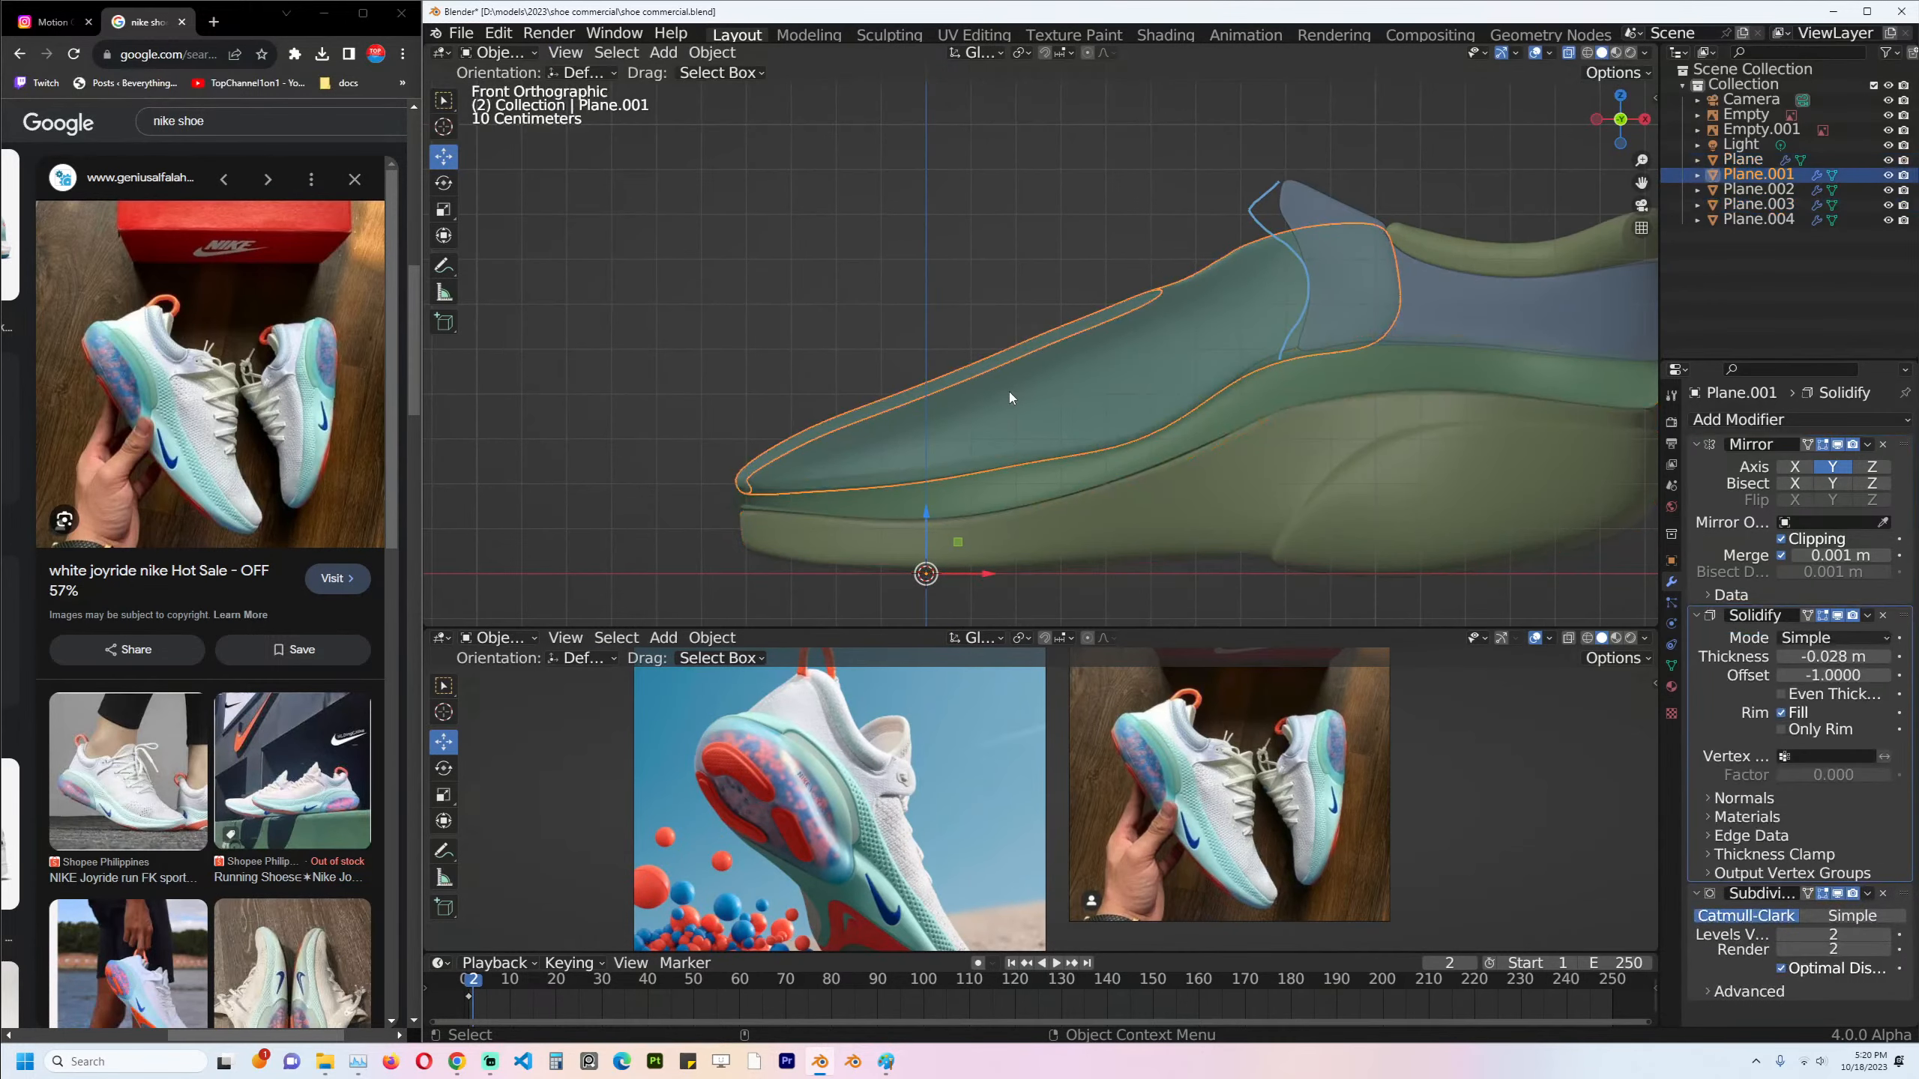
pyautogui.press('Tab')
pyautogui.moveTo(932, 267); pyautogui.dragTo(1077, 387)
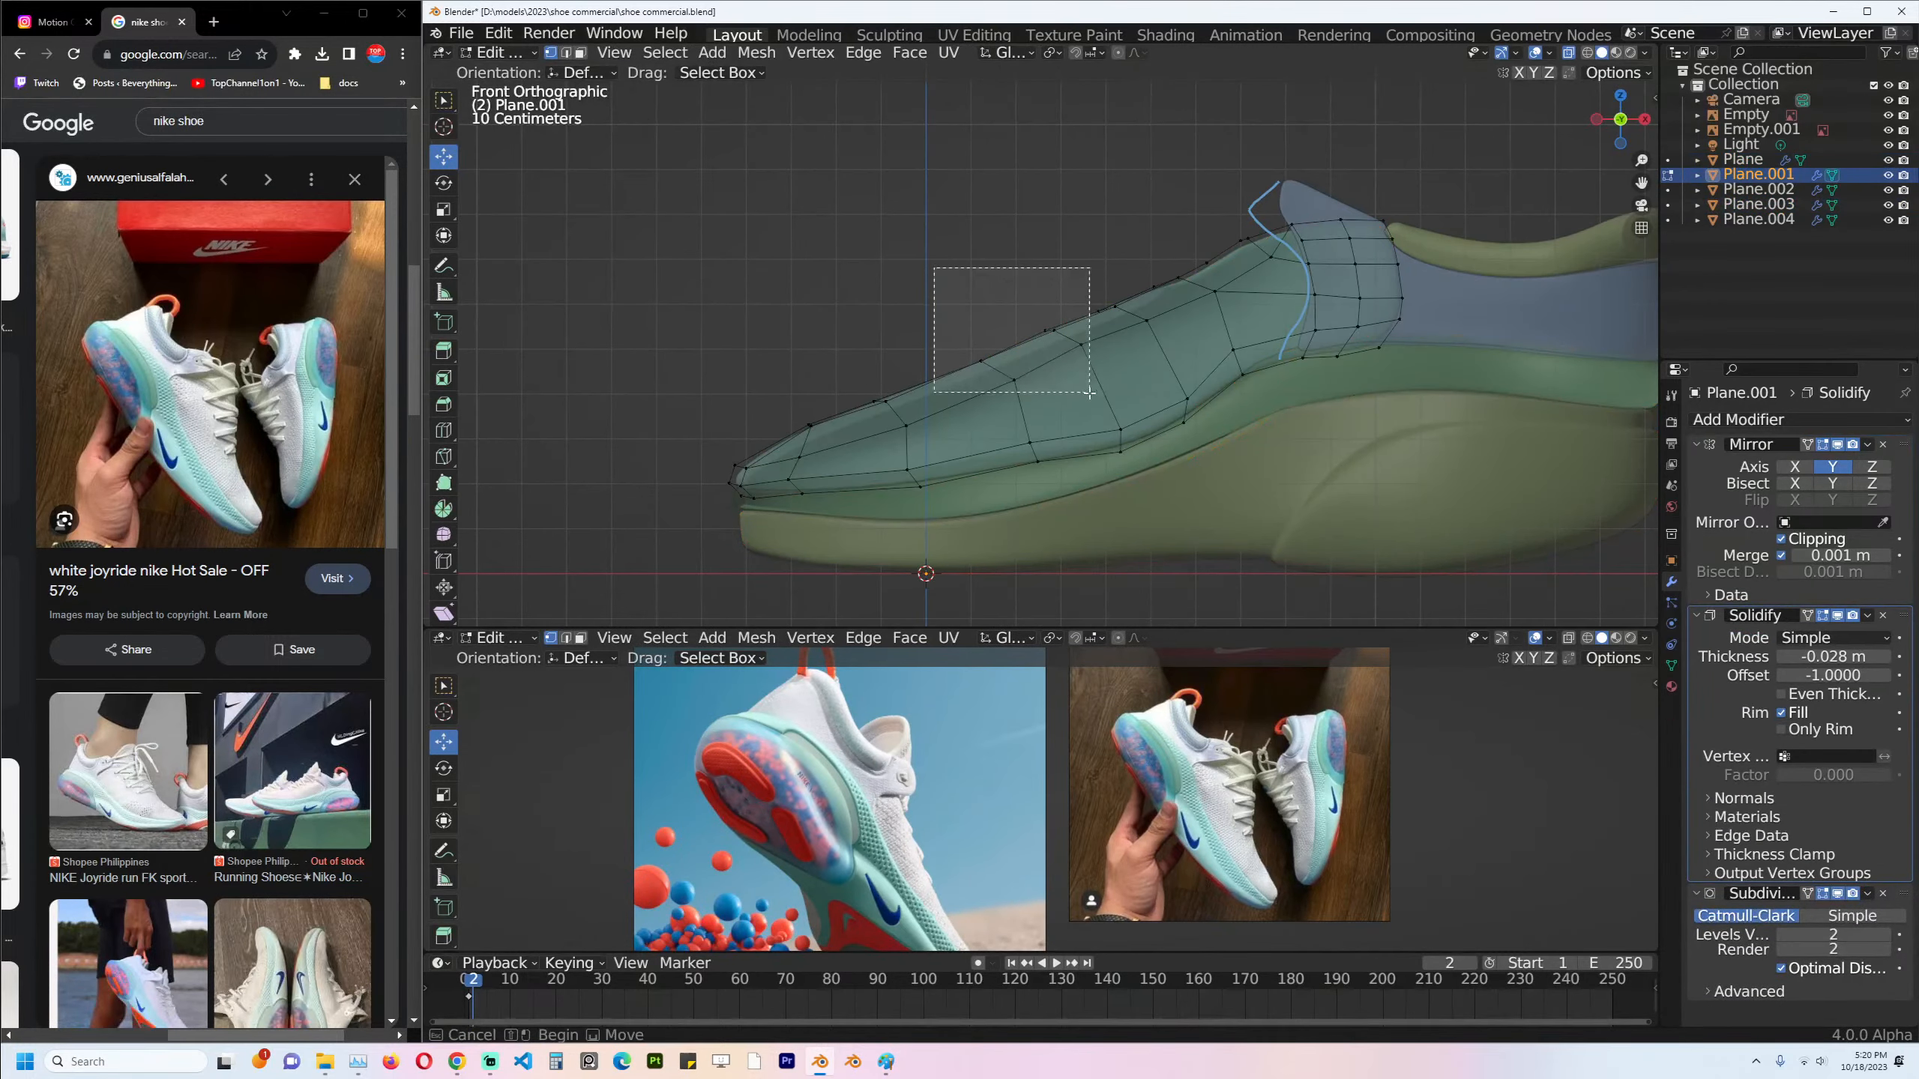
pyautogui.press('g')
pyautogui.click(1087, 403)
# Raise the front upper's toe-tip vertices and reposition the top vertex of the toe box for a rounder toe.
pyautogui.moveTo(713, 411); pyautogui.dragTo(831, 476)
pyautogui.press('g')
pyautogui.click(825, 448)
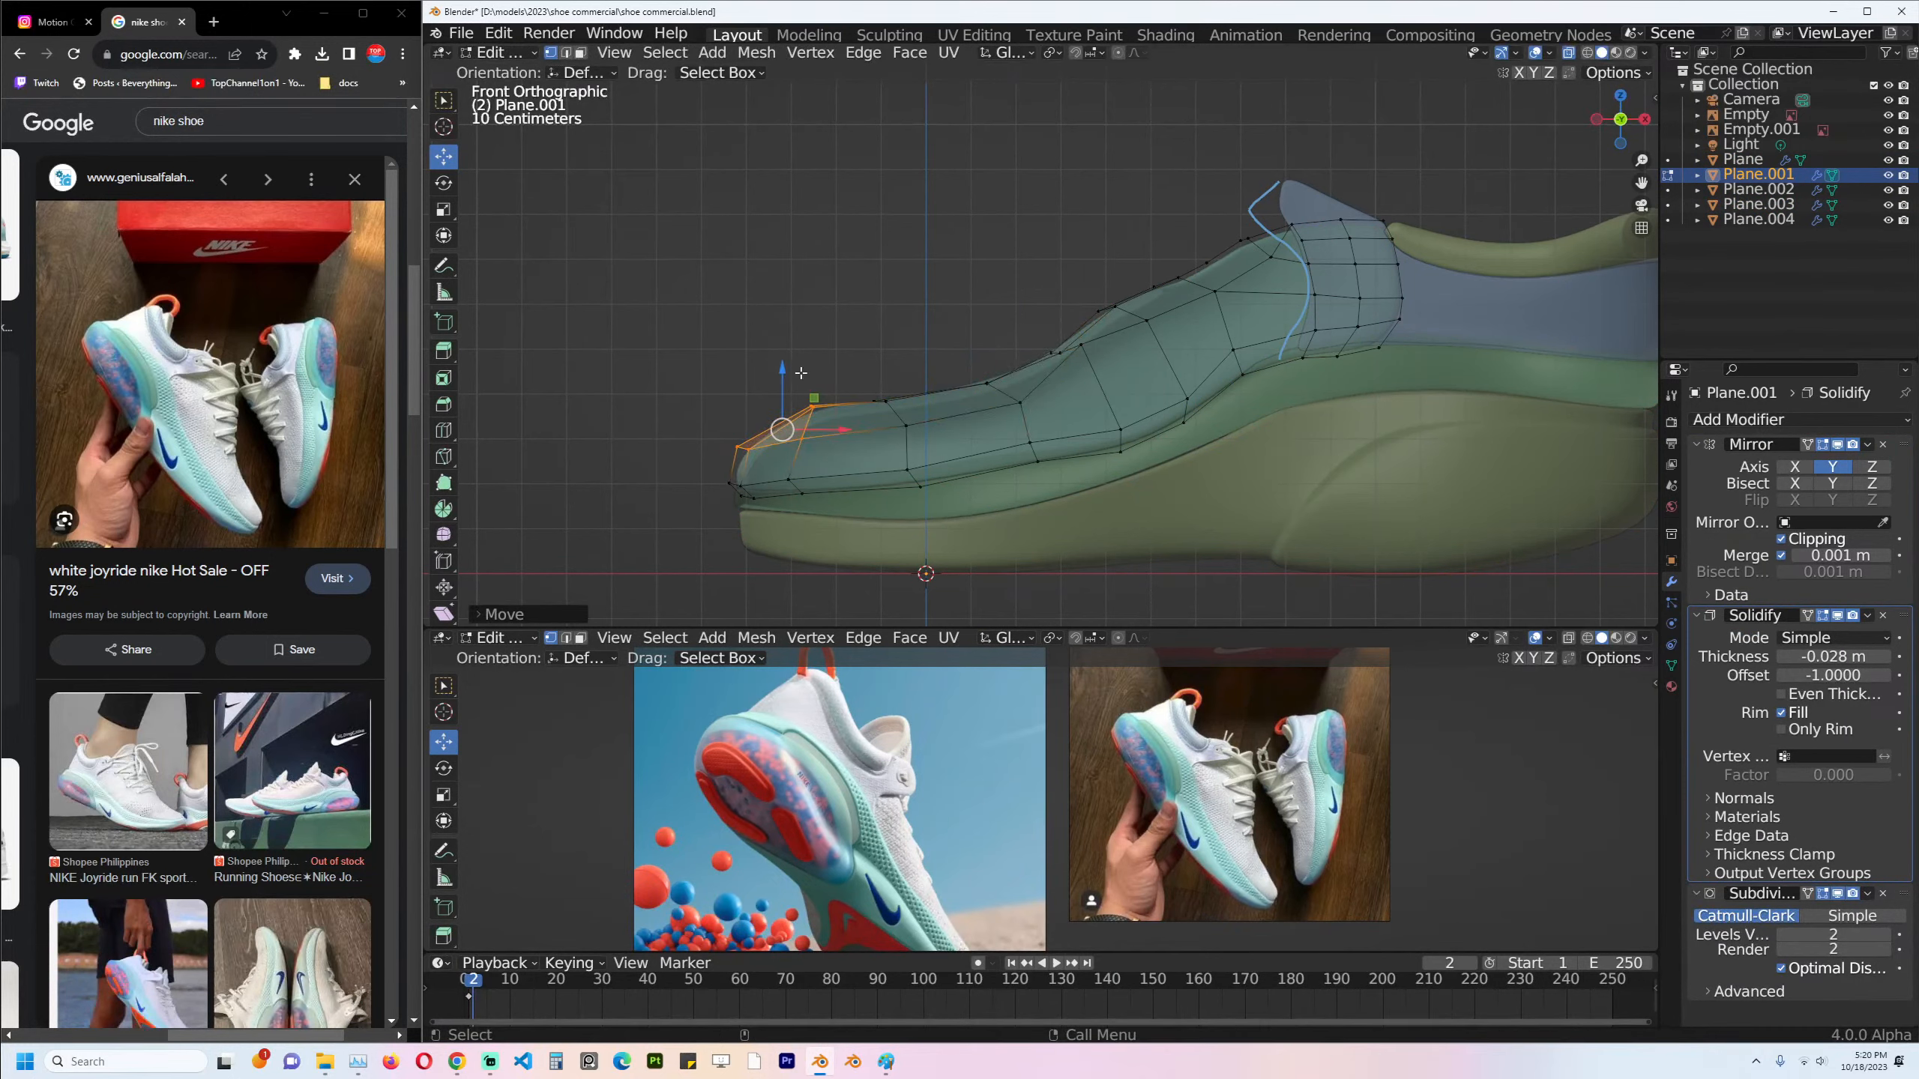
pyautogui.click(811, 407)
pyautogui.press('g')
pyautogui.click(1037, 334)
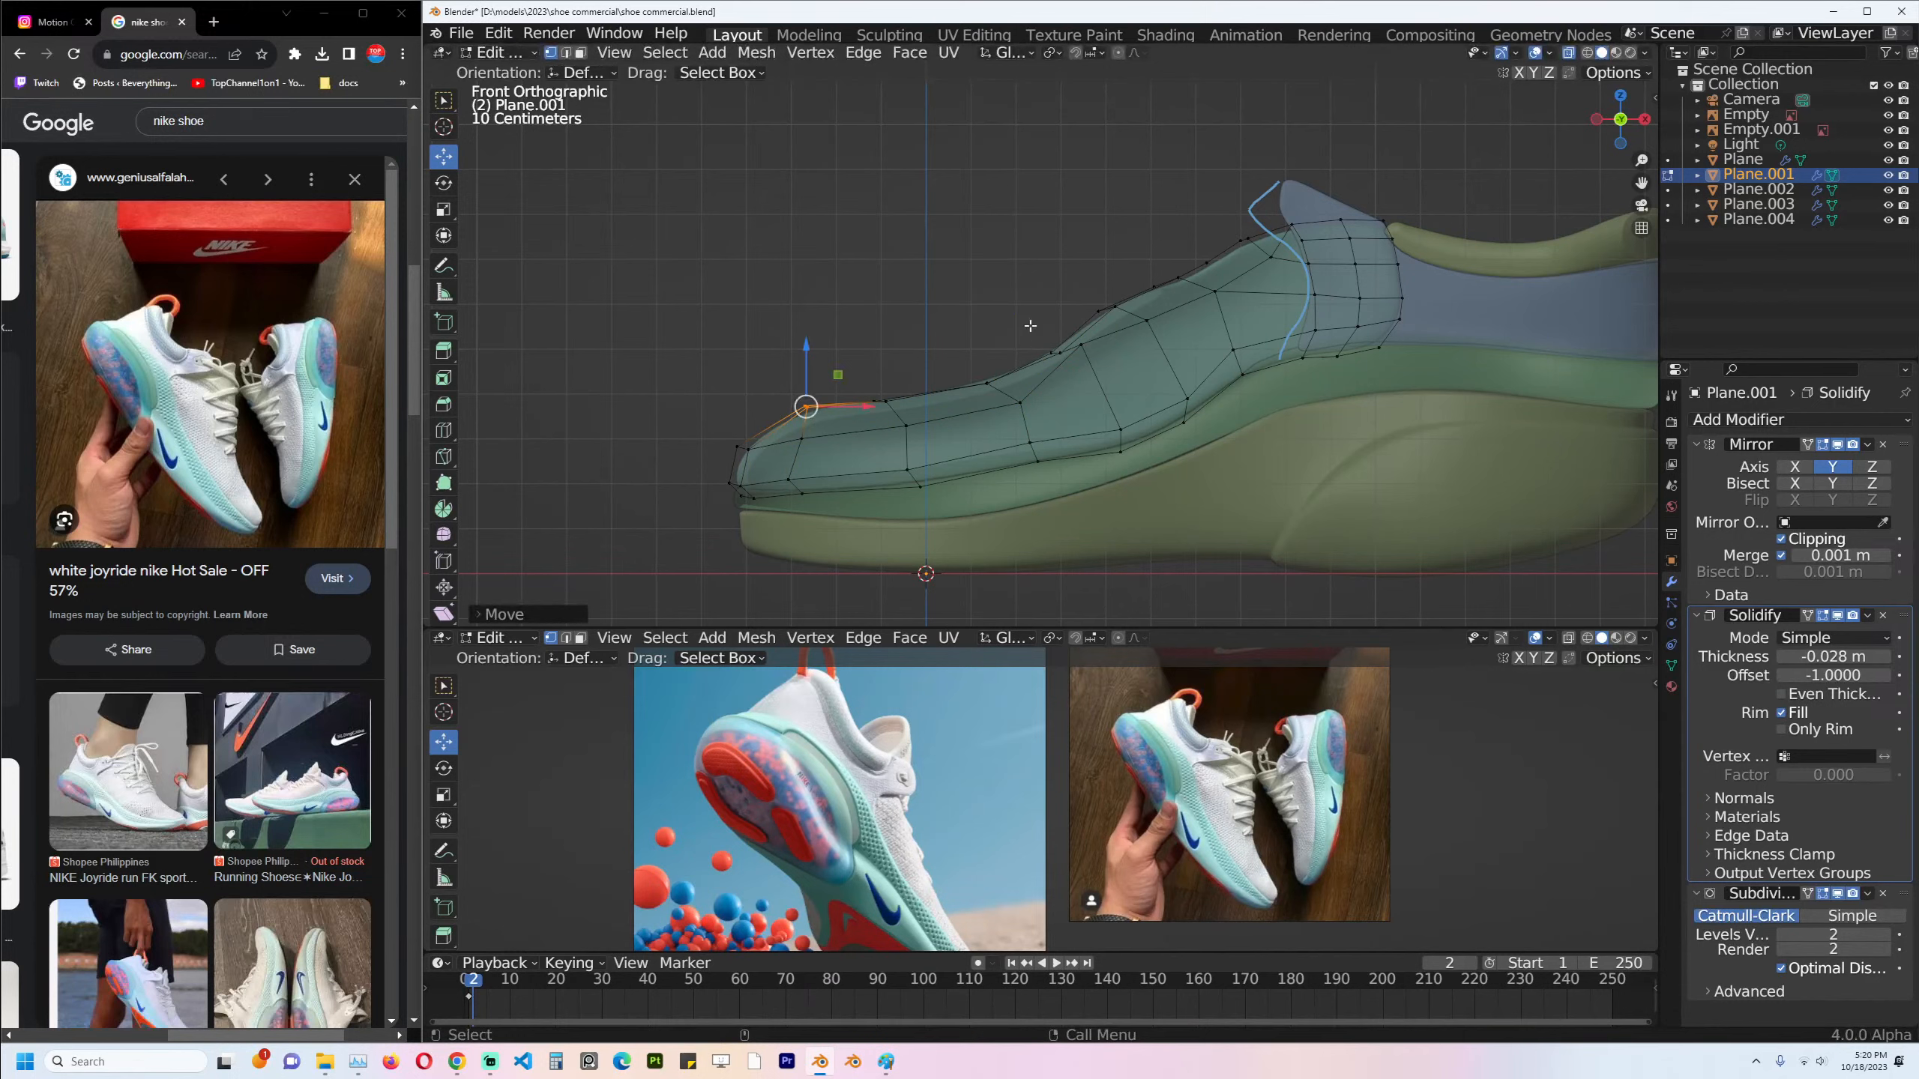
# Rotate and move the front upper's dip vertices to smooth the profile between toe box and instep.
pyautogui.click(1062, 363)
pyautogui.press('r')
pyautogui.click(907, 365)
pyautogui.press('g')
pyautogui.click(918, 374)
# Reposition the toe box vertices and the top vertices just behind them to even out the toe profile.
pyautogui.click(808, 415)
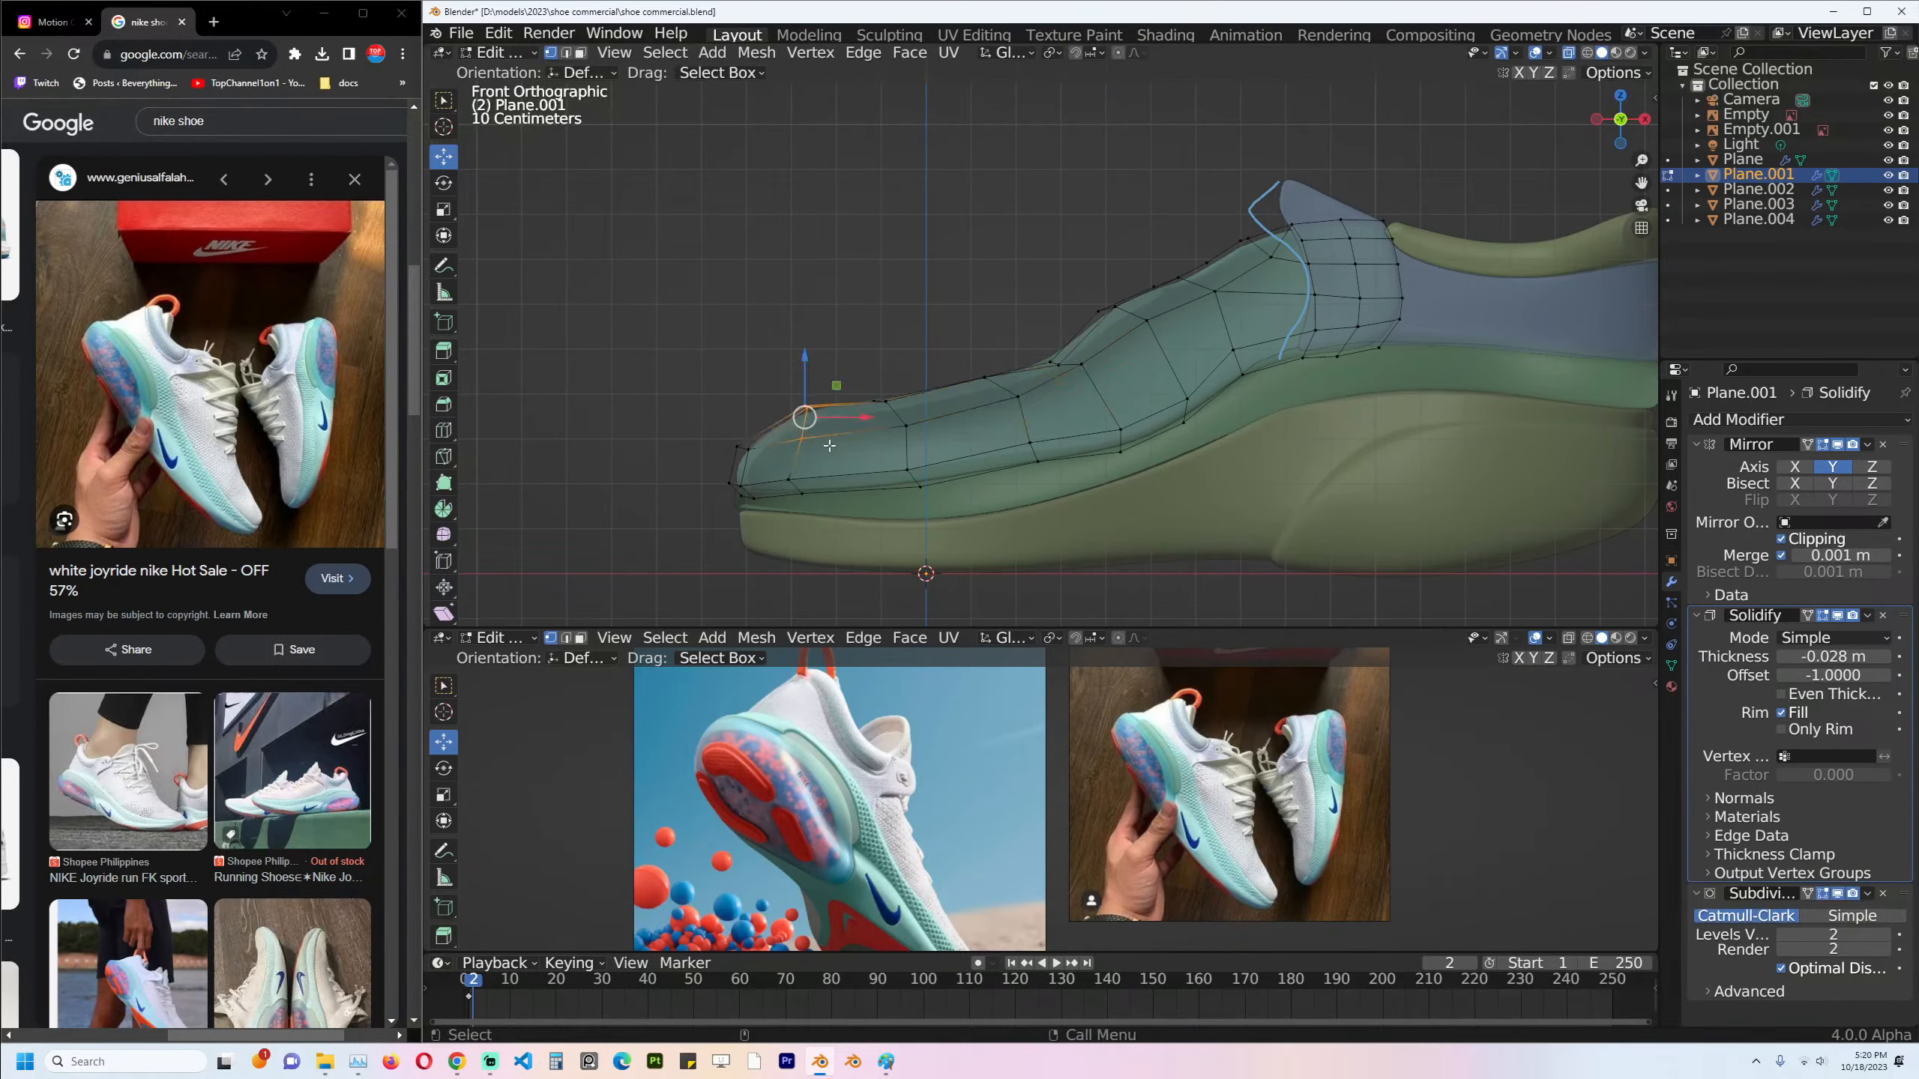
pyautogui.press('g')
pyautogui.click(830, 439)
pyautogui.moveTo(928, 440); pyautogui.dragTo(932, 437)
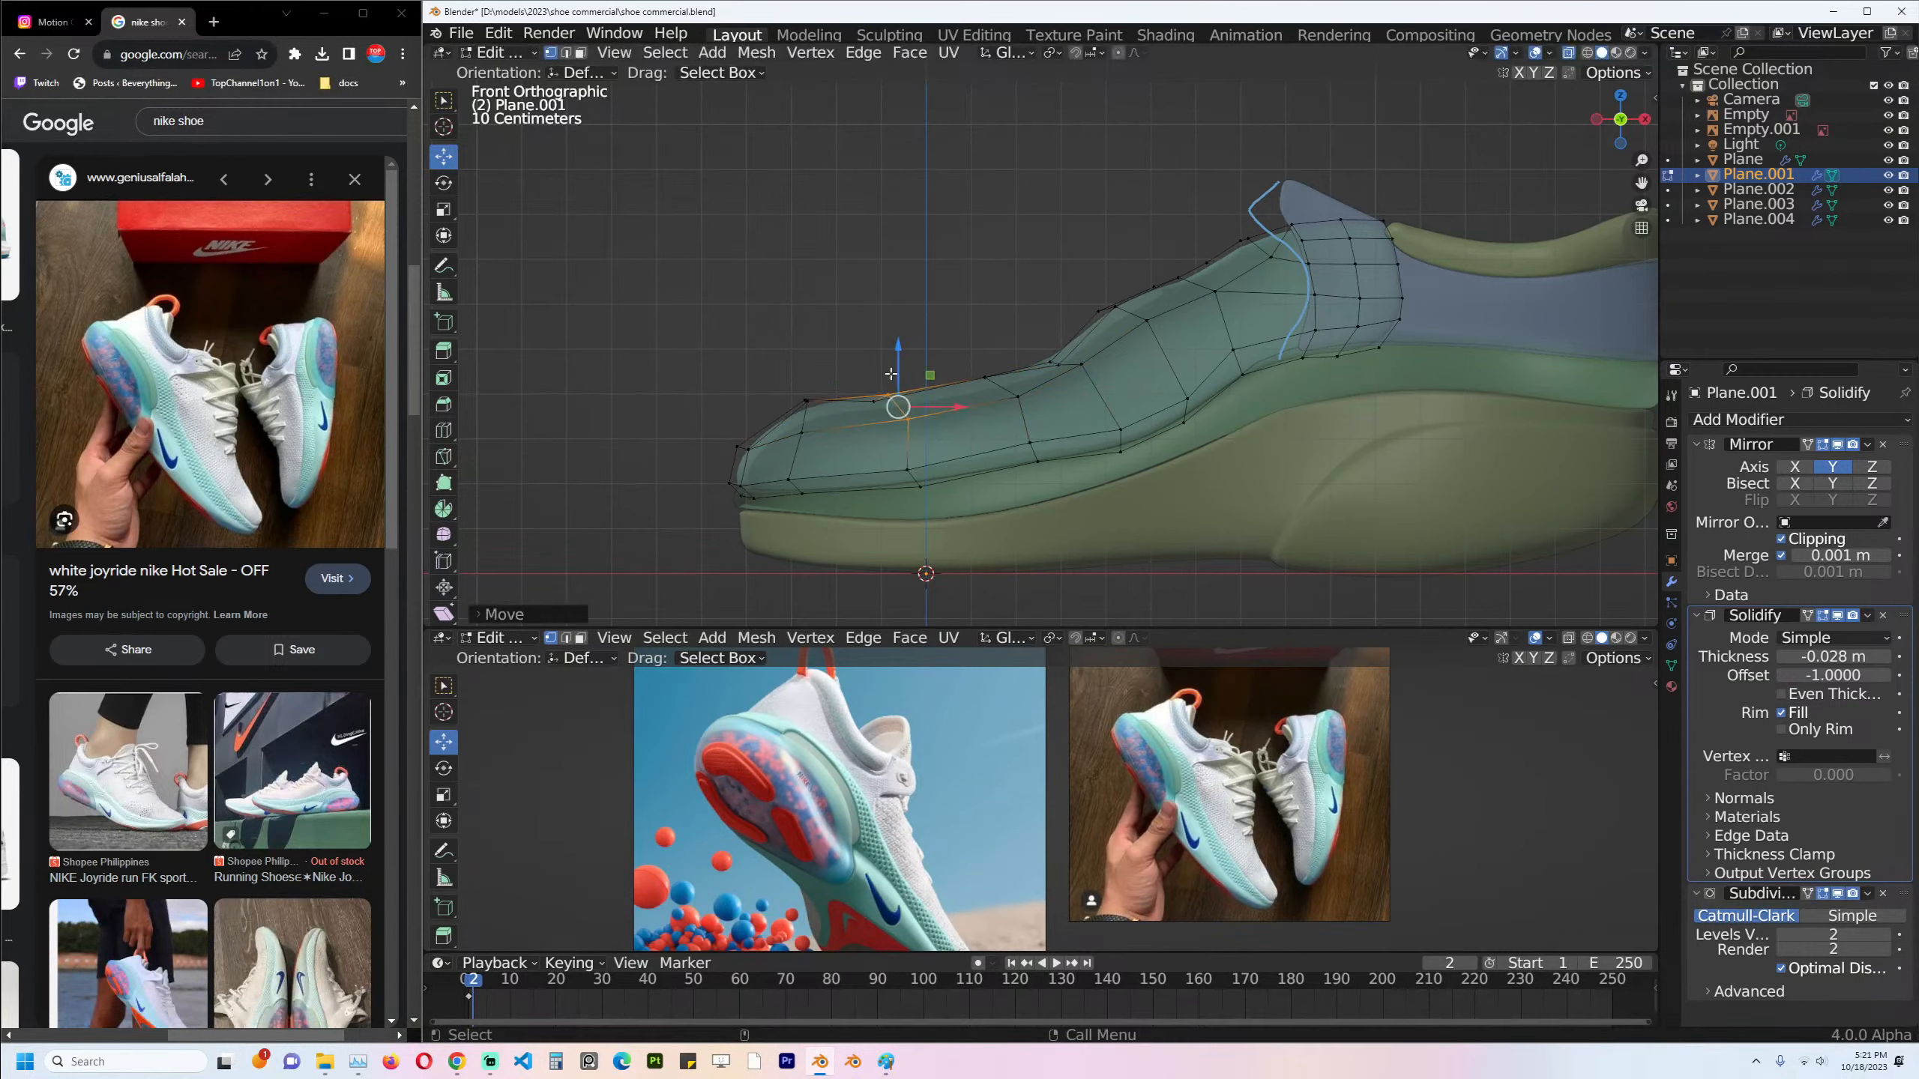
pyautogui.press('g')
pyautogui.click(890, 400)
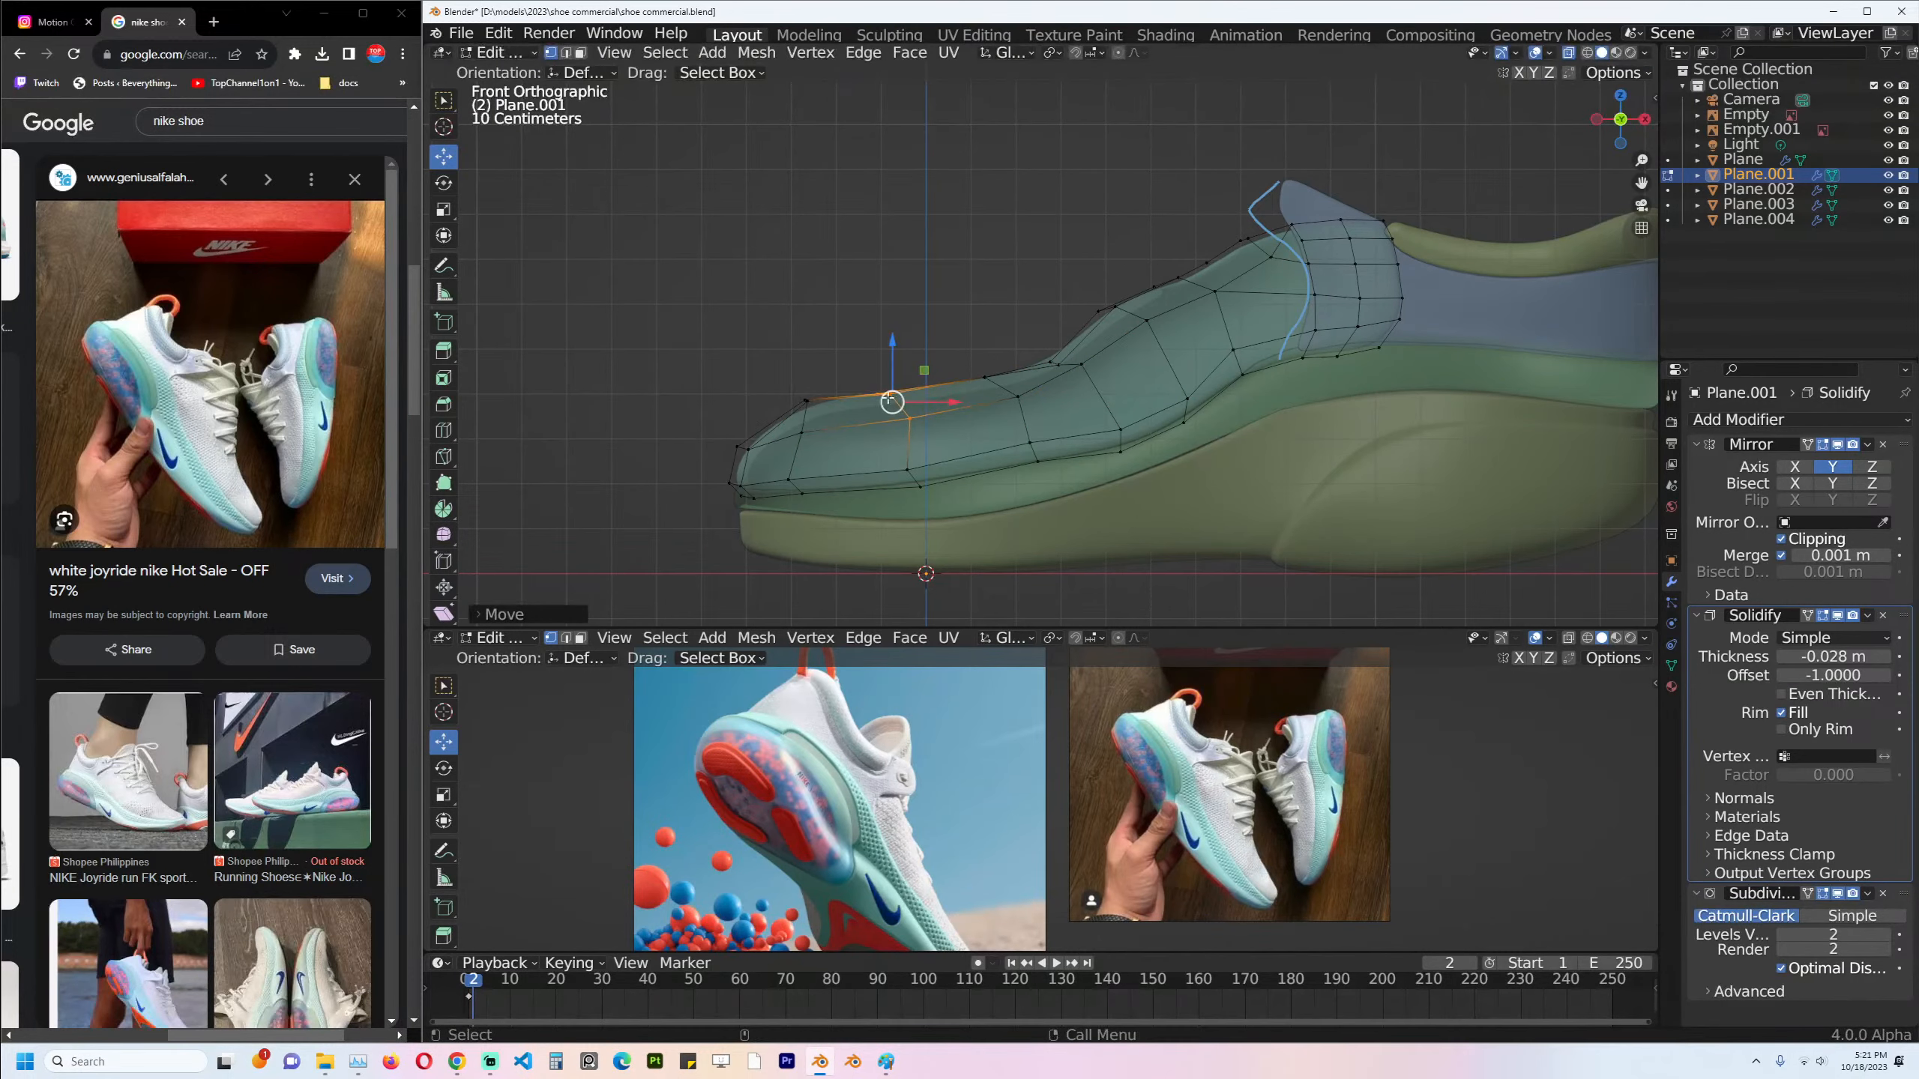
# Slide the toe box's top vertex and the vertex at the base of the instep slope along their edges.
pyautogui.click(796, 399)
pyautogui.press('g')
pyautogui.press('g')
pyautogui.click(825, 409)
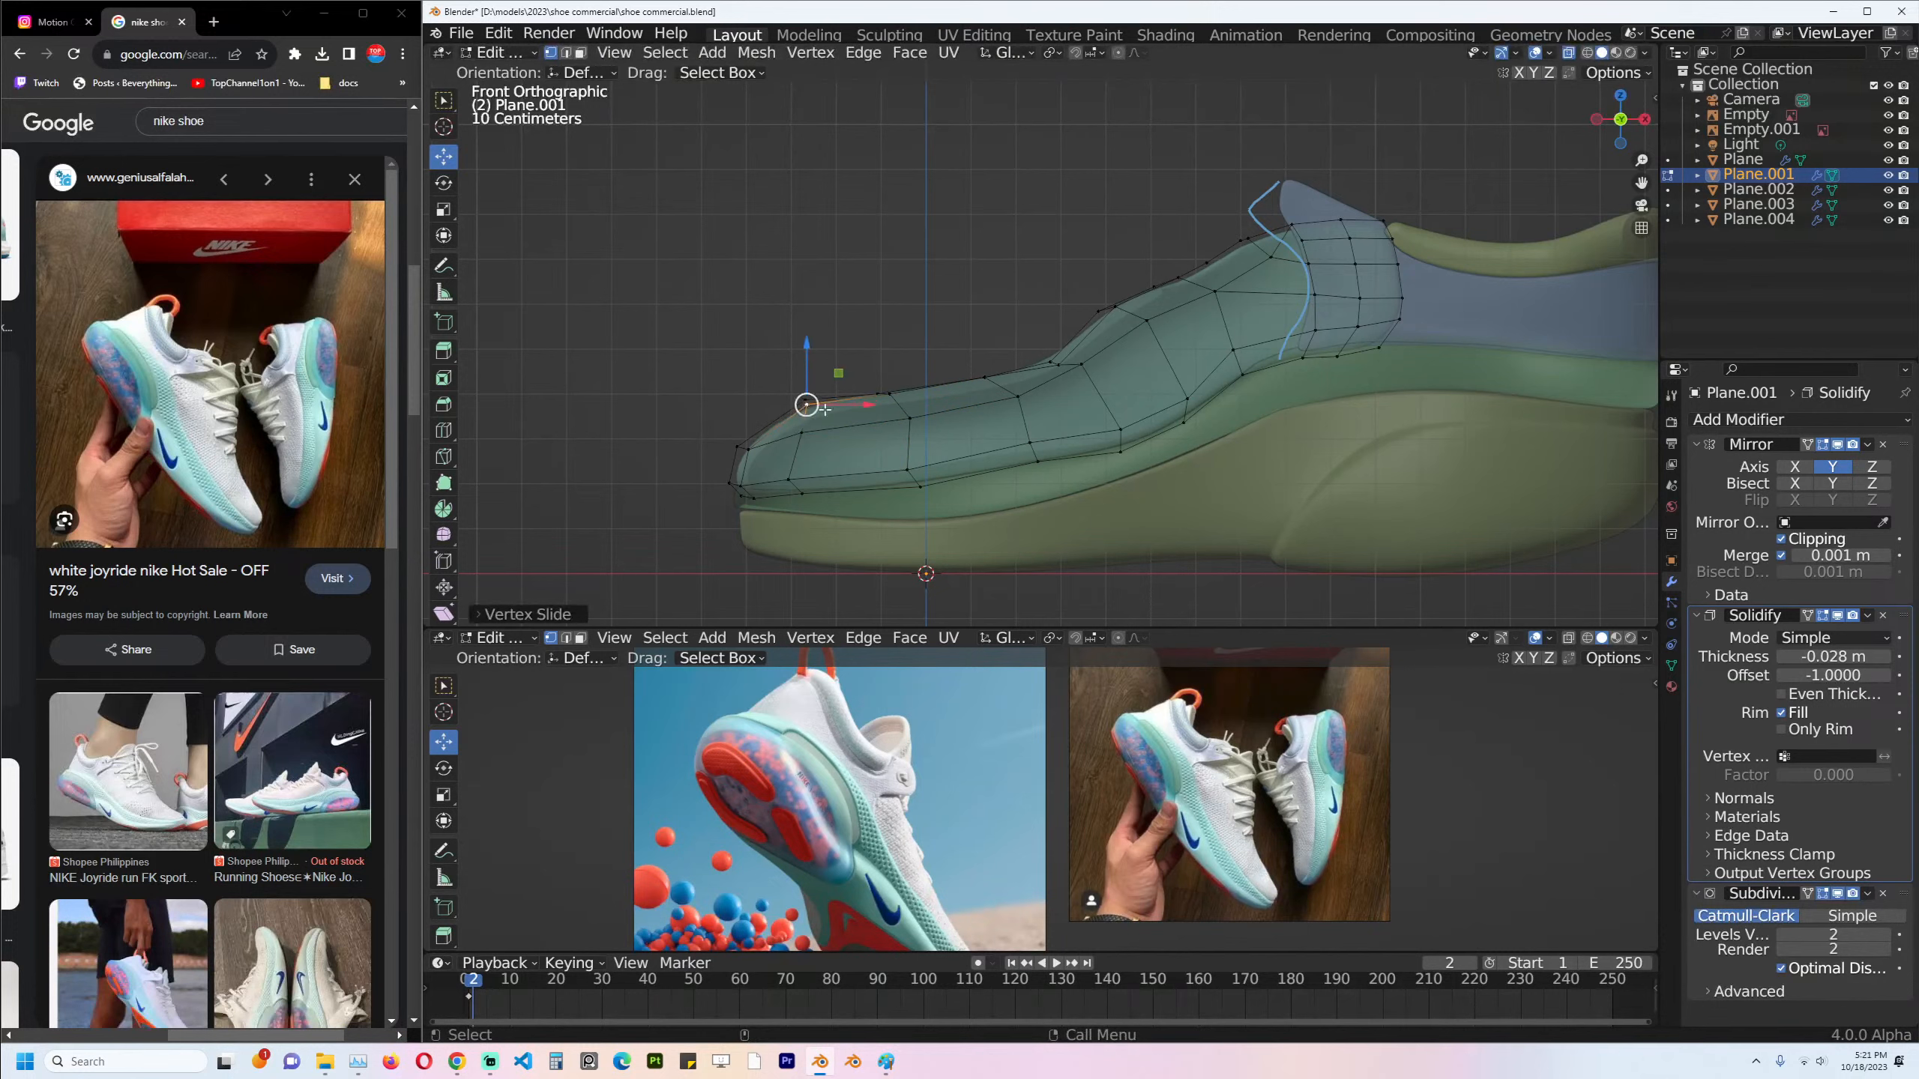
pyautogui.click(1080, 364)
pyautogui.press('g')
pyautogui.press('g')
pyautogui.click(1046, 363)
pyautogui.click(1049, 361)
# Move the front upper's top instep vertex up and back along the slope, then save the file.
pyautogui.click(1099, 308)
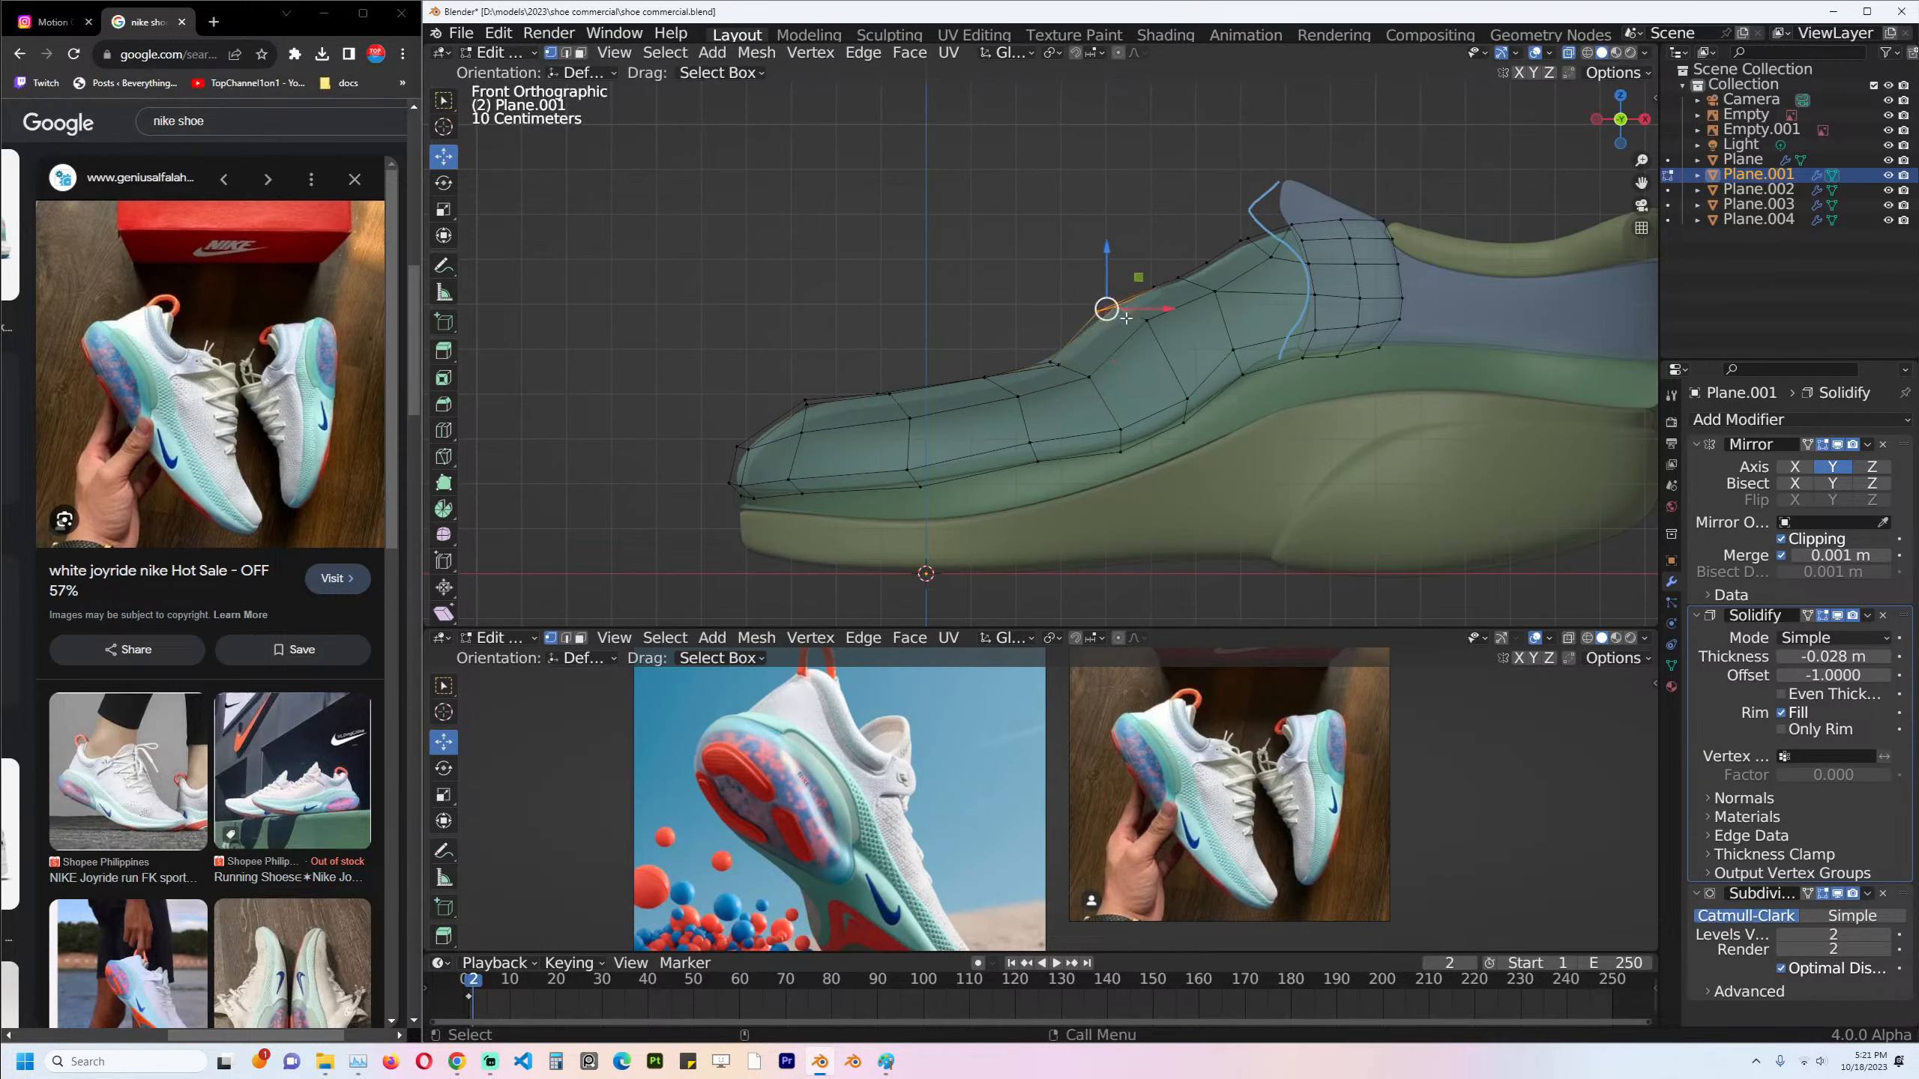
pyautogui.press('g')
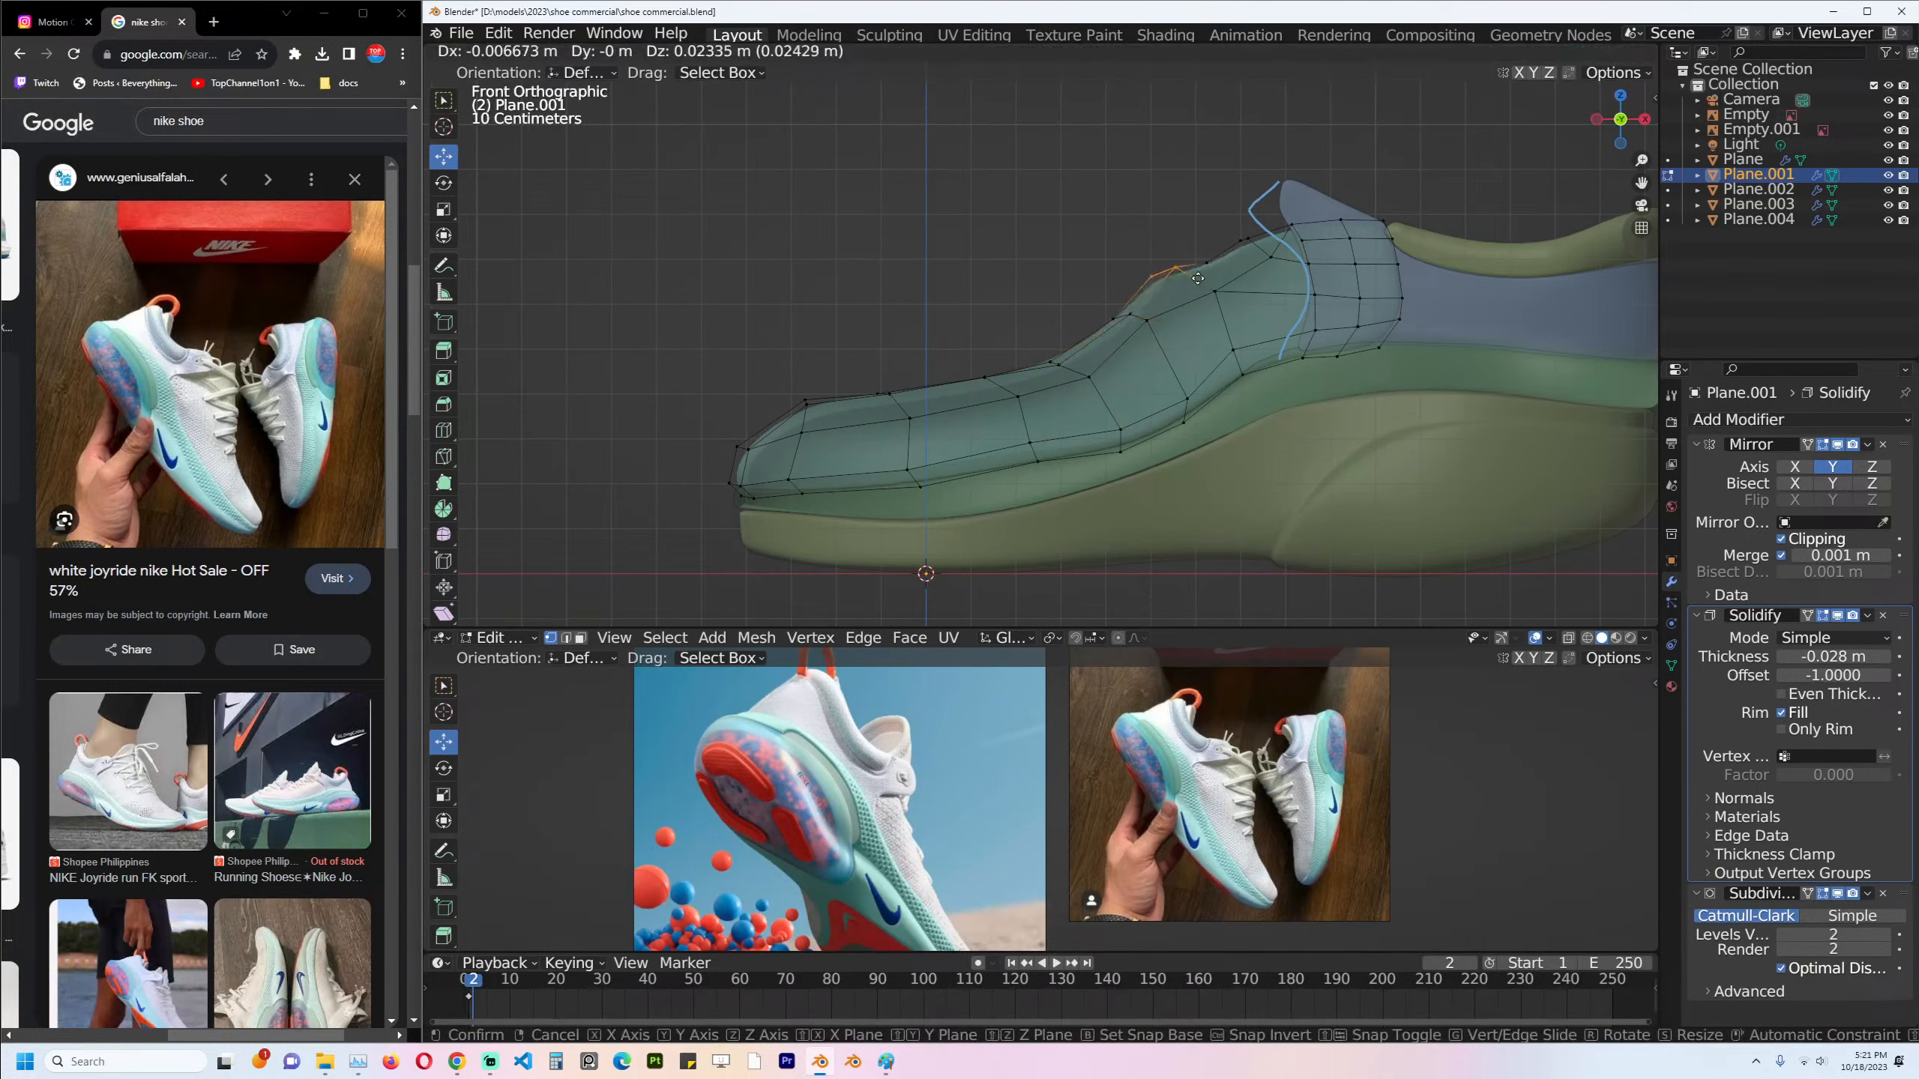
pyautogui.click(1186, 294)
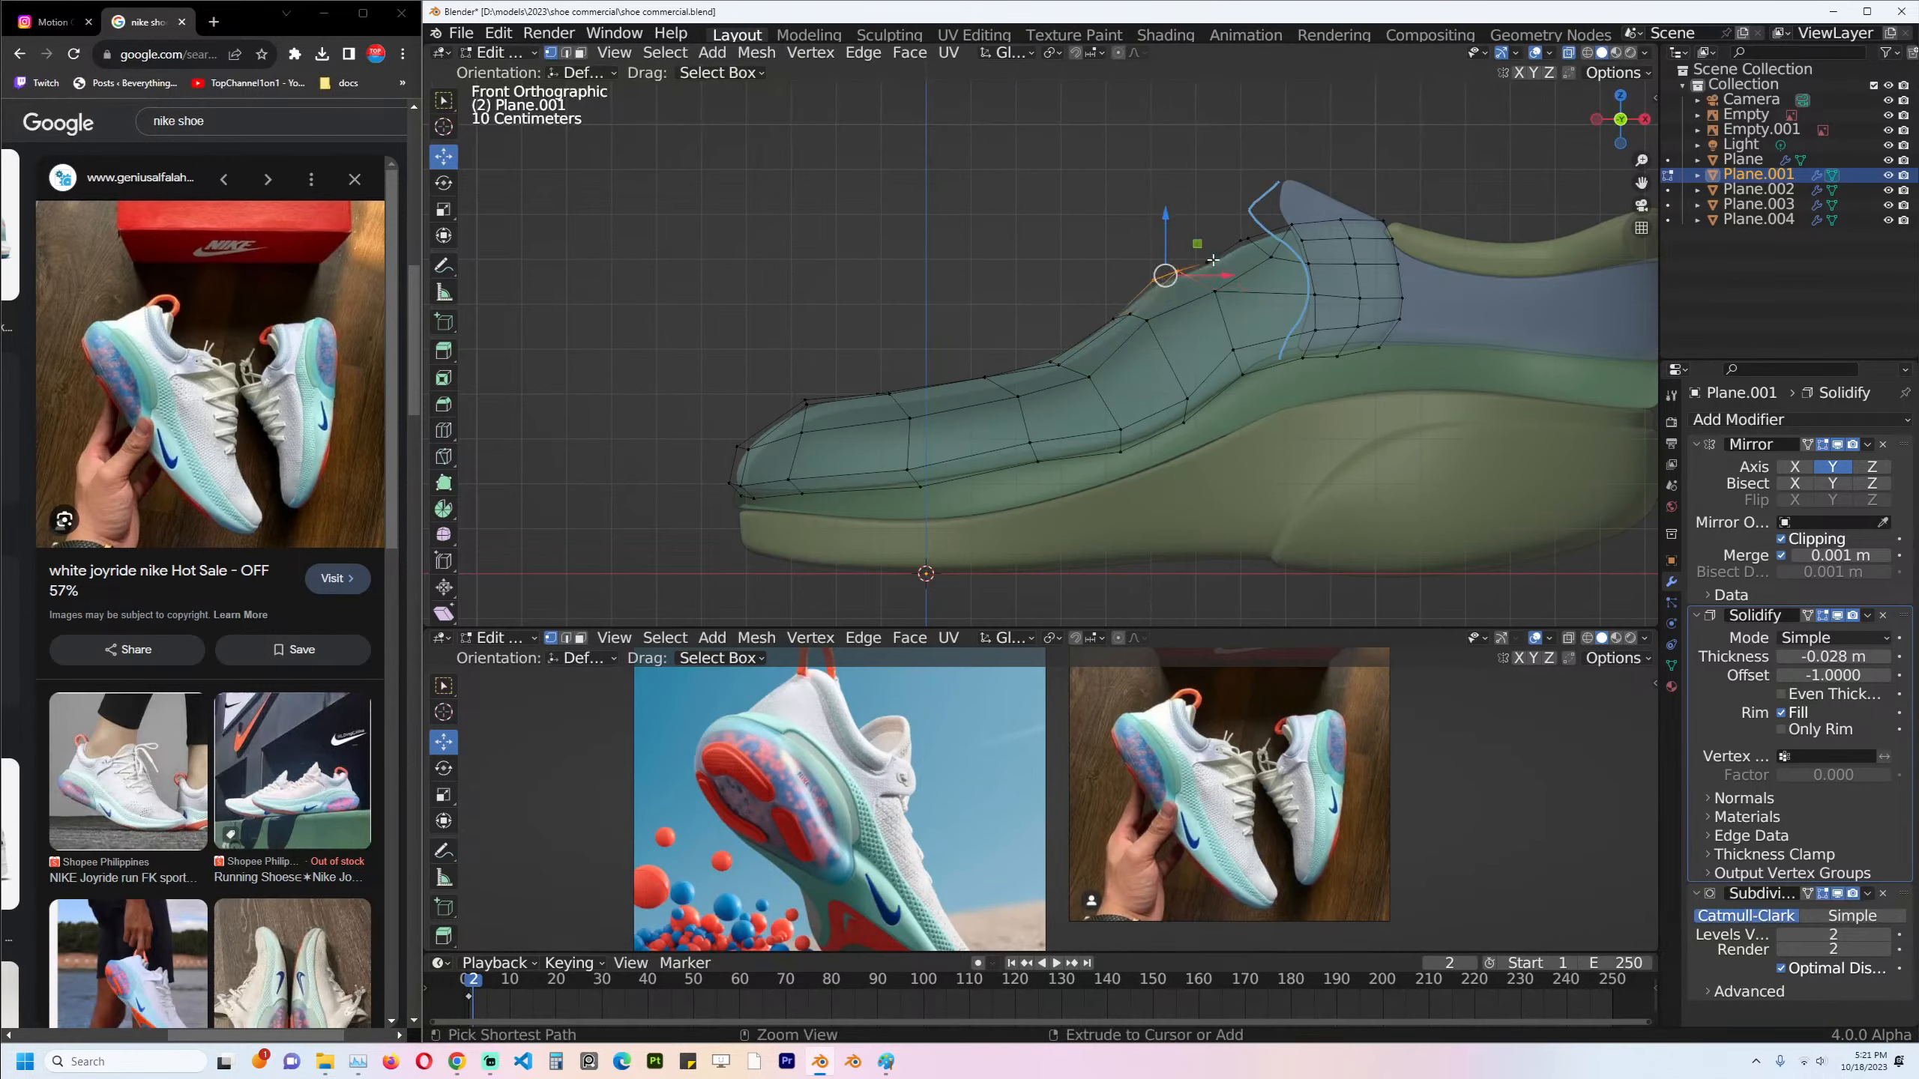
pyautogui.hotkey('ctrl', 's')
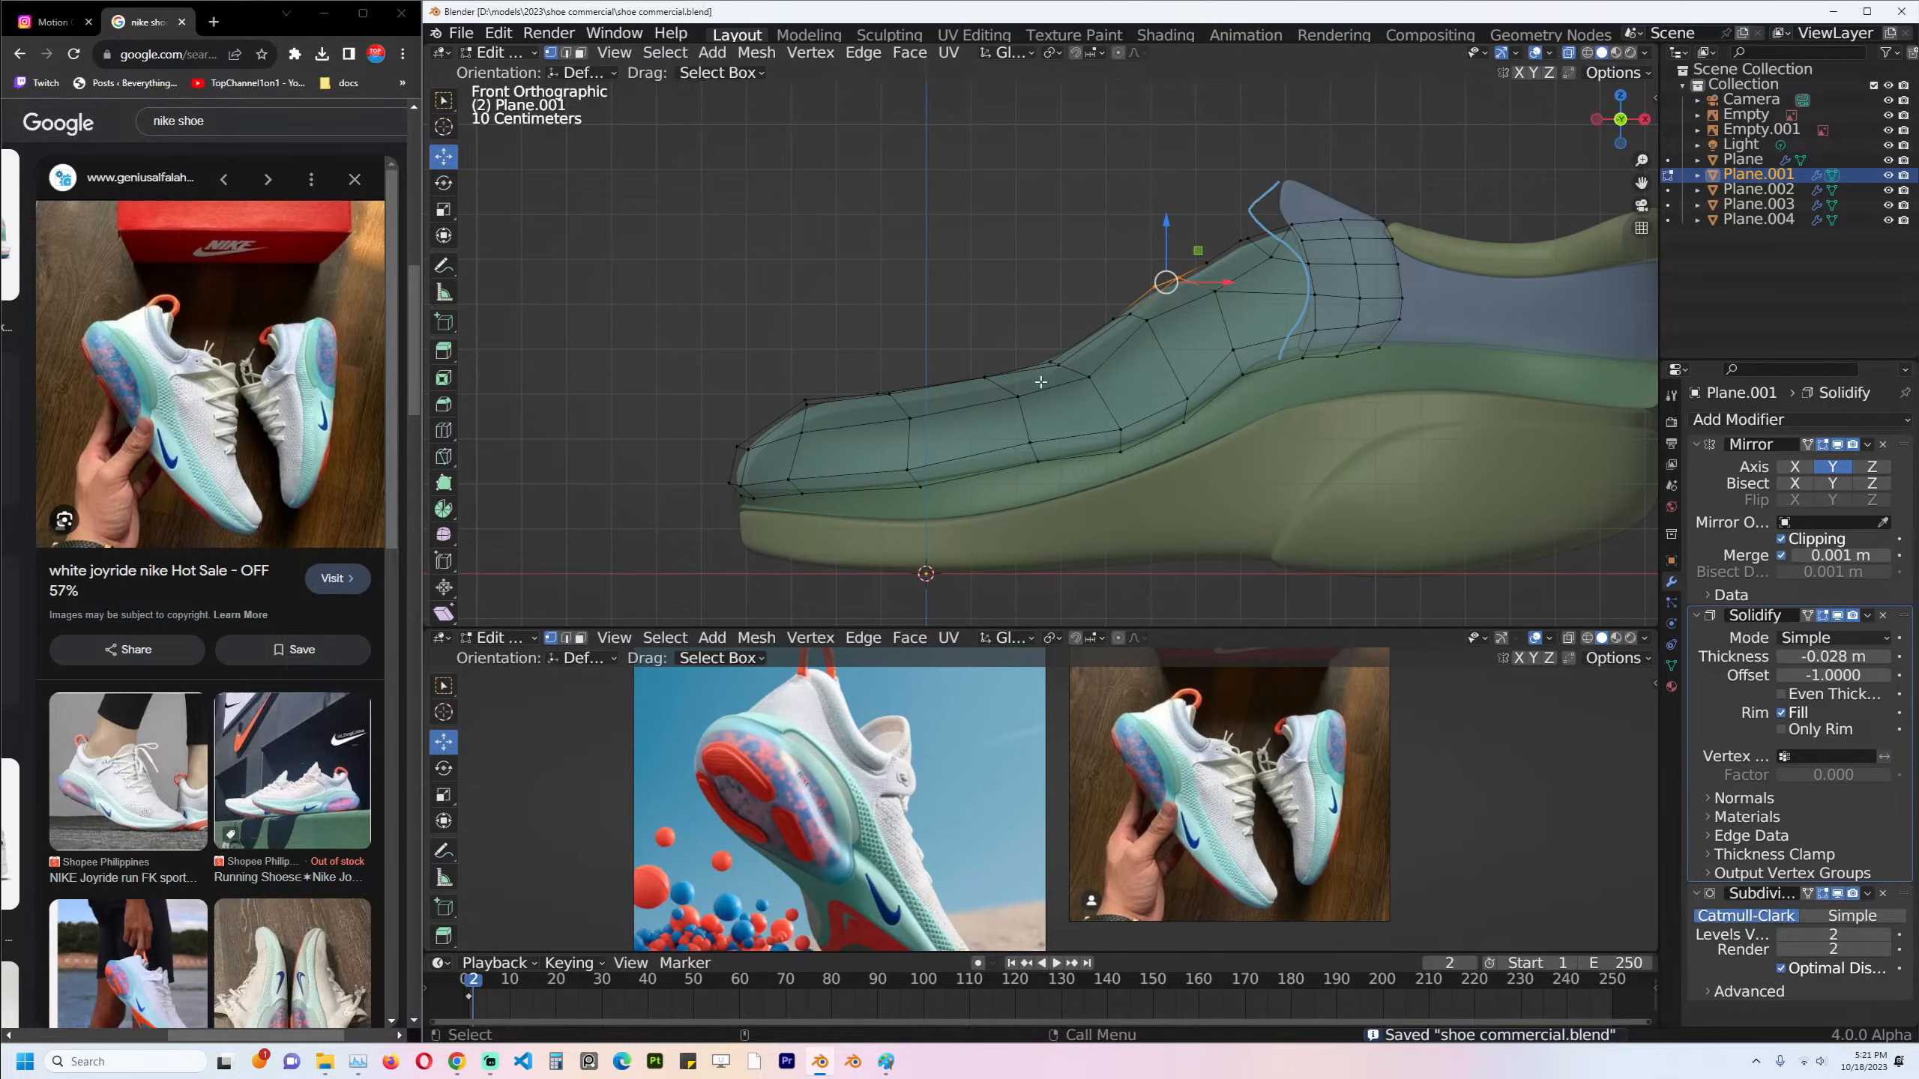
# Leave mesh editing and inspect the whole shoe from the right and top views.
pyautogui.scroll(-2, 1045, 497)
pyautogui.press('Tab')
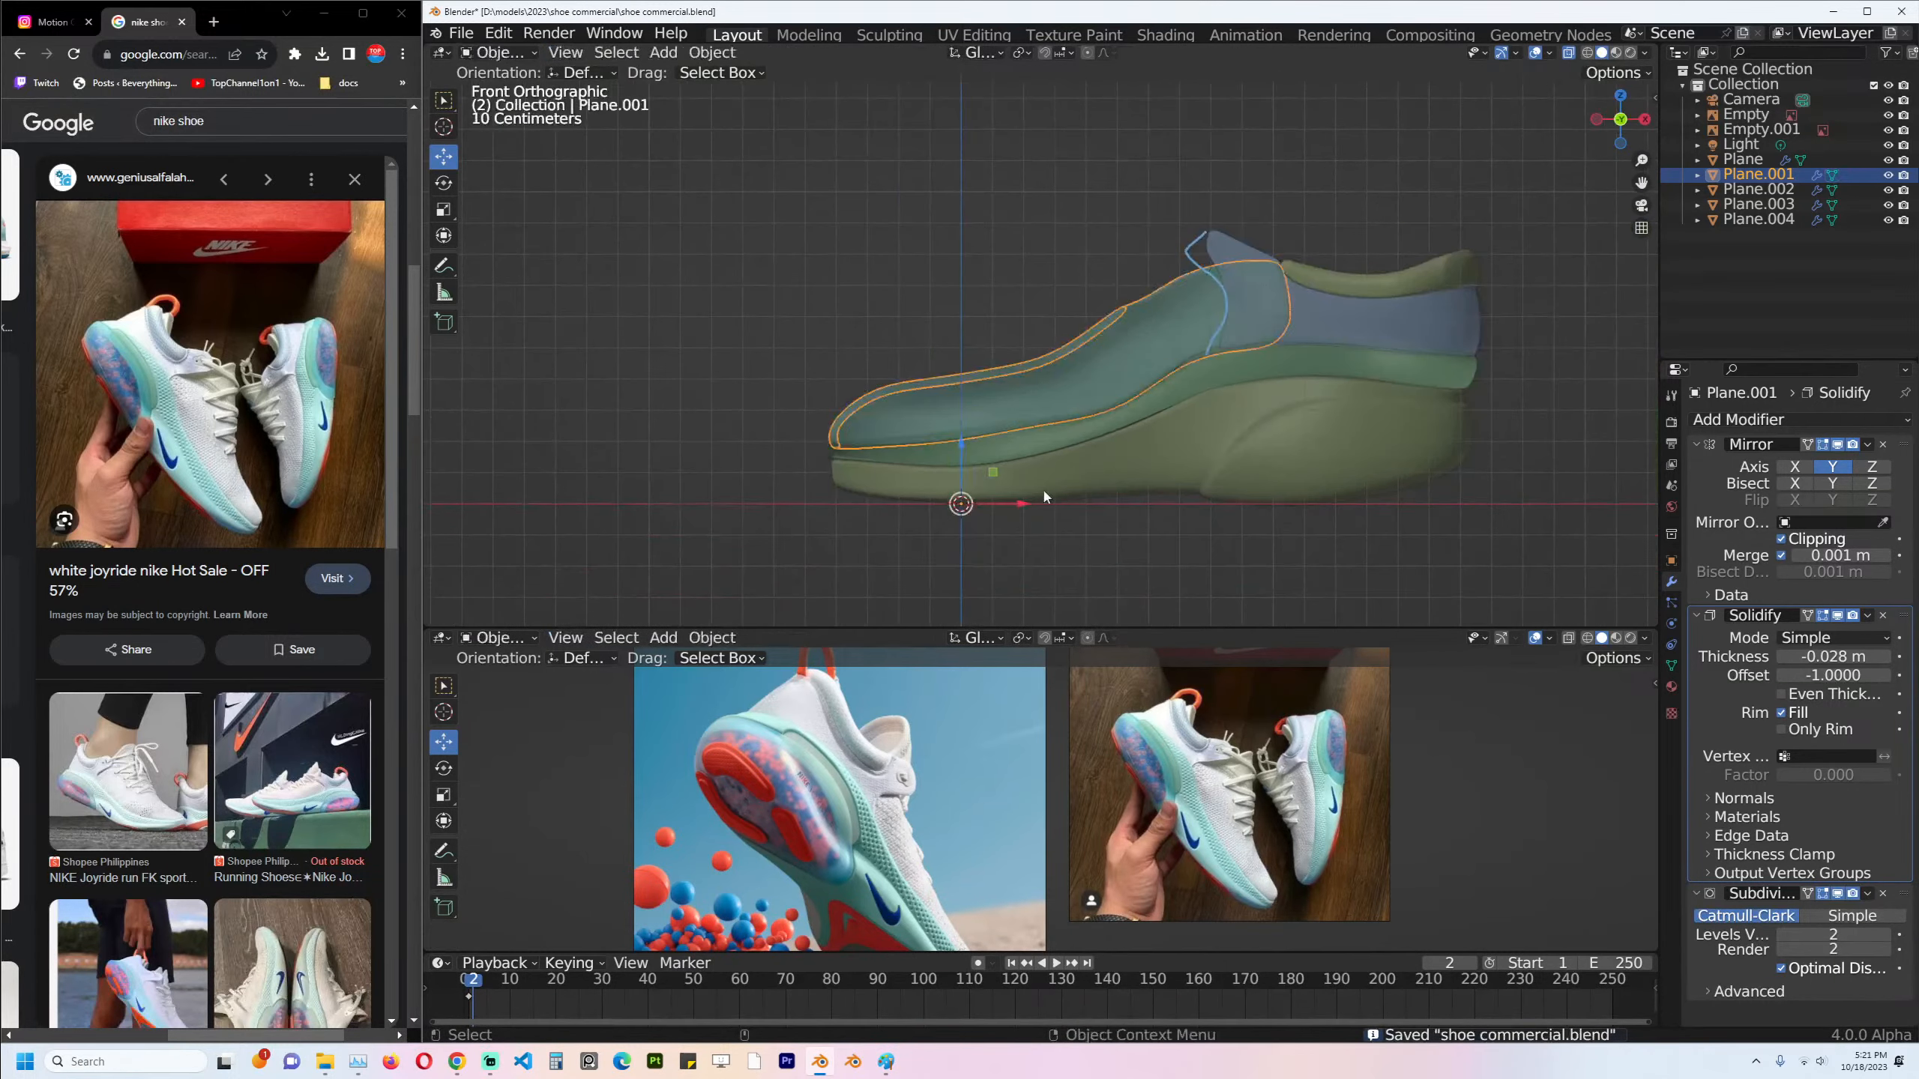
pyautogui.hotkey('alt', 'a')
pyautogui.moveTo(1094, 457); pyautogui.dragTo(1143, 465, button='middle')
pyautogui.press('KP_3')
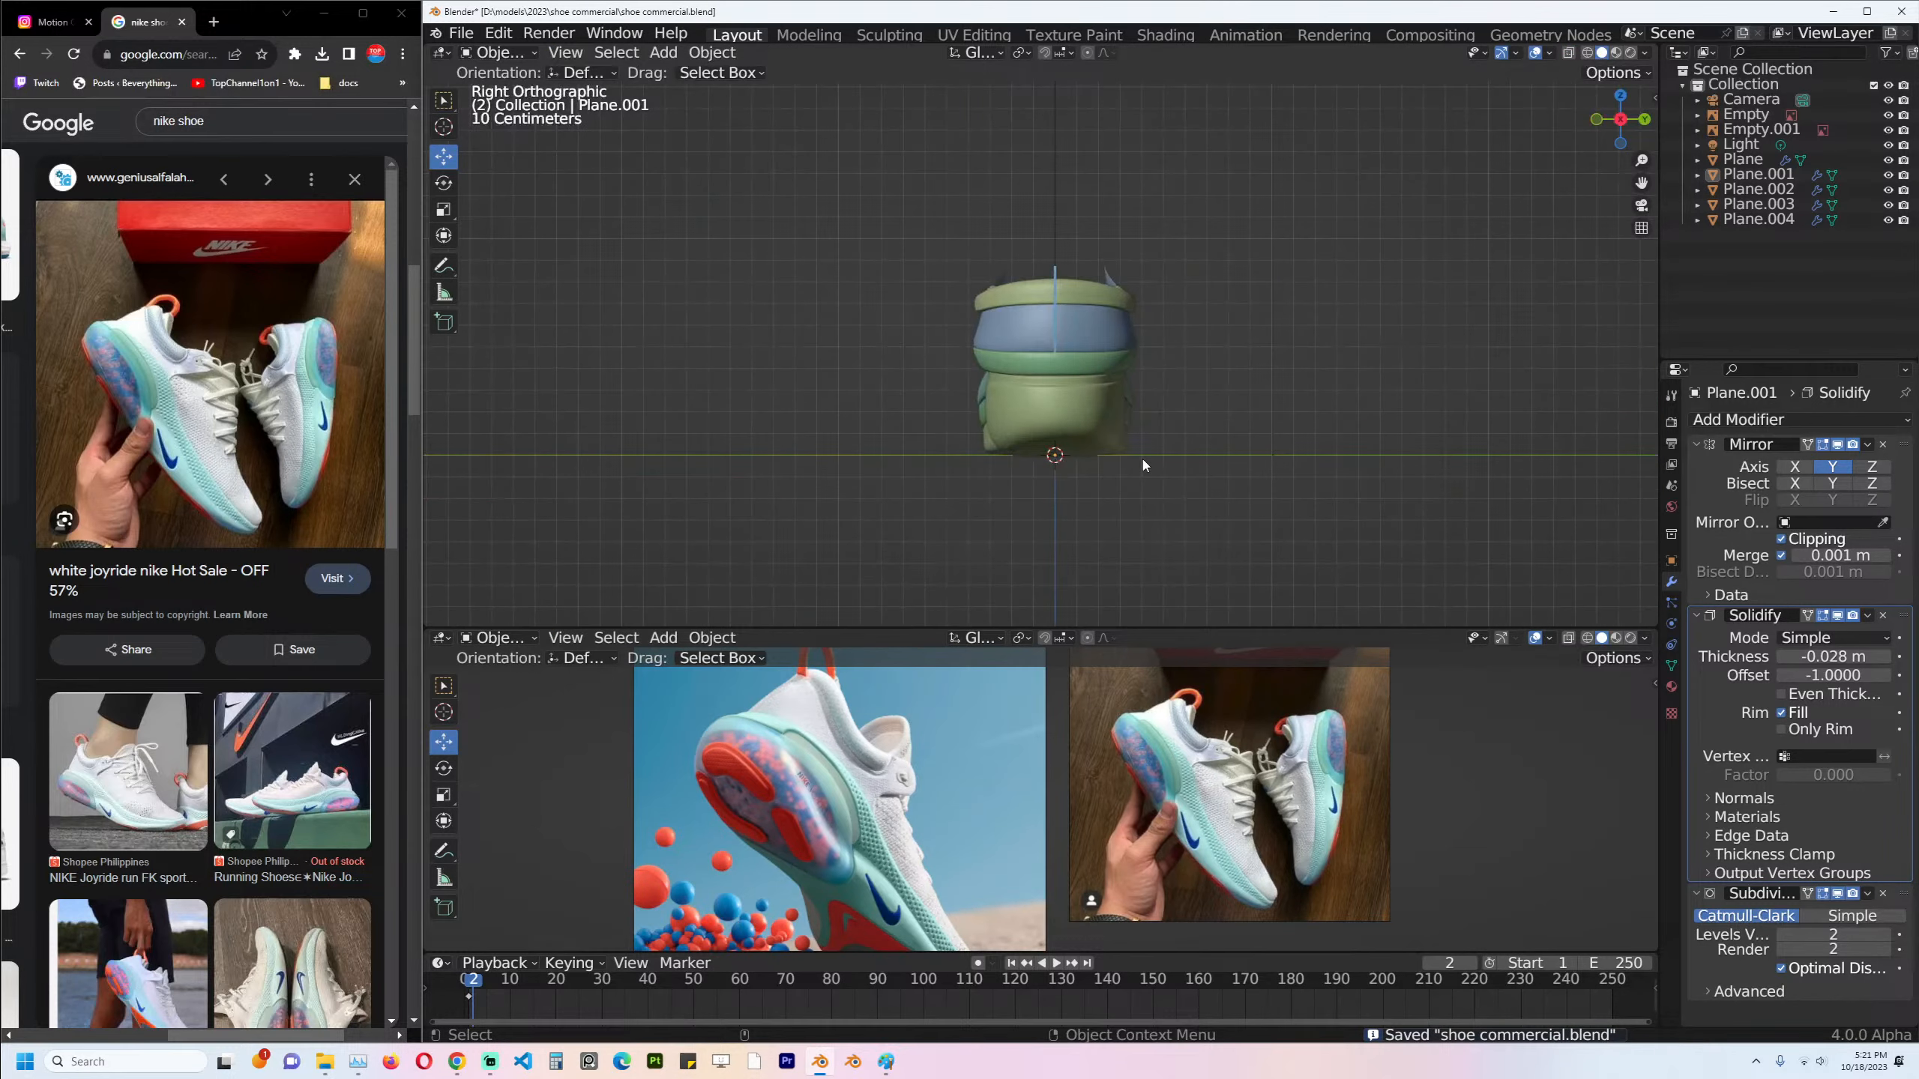
pyautogui.press('KP_7')
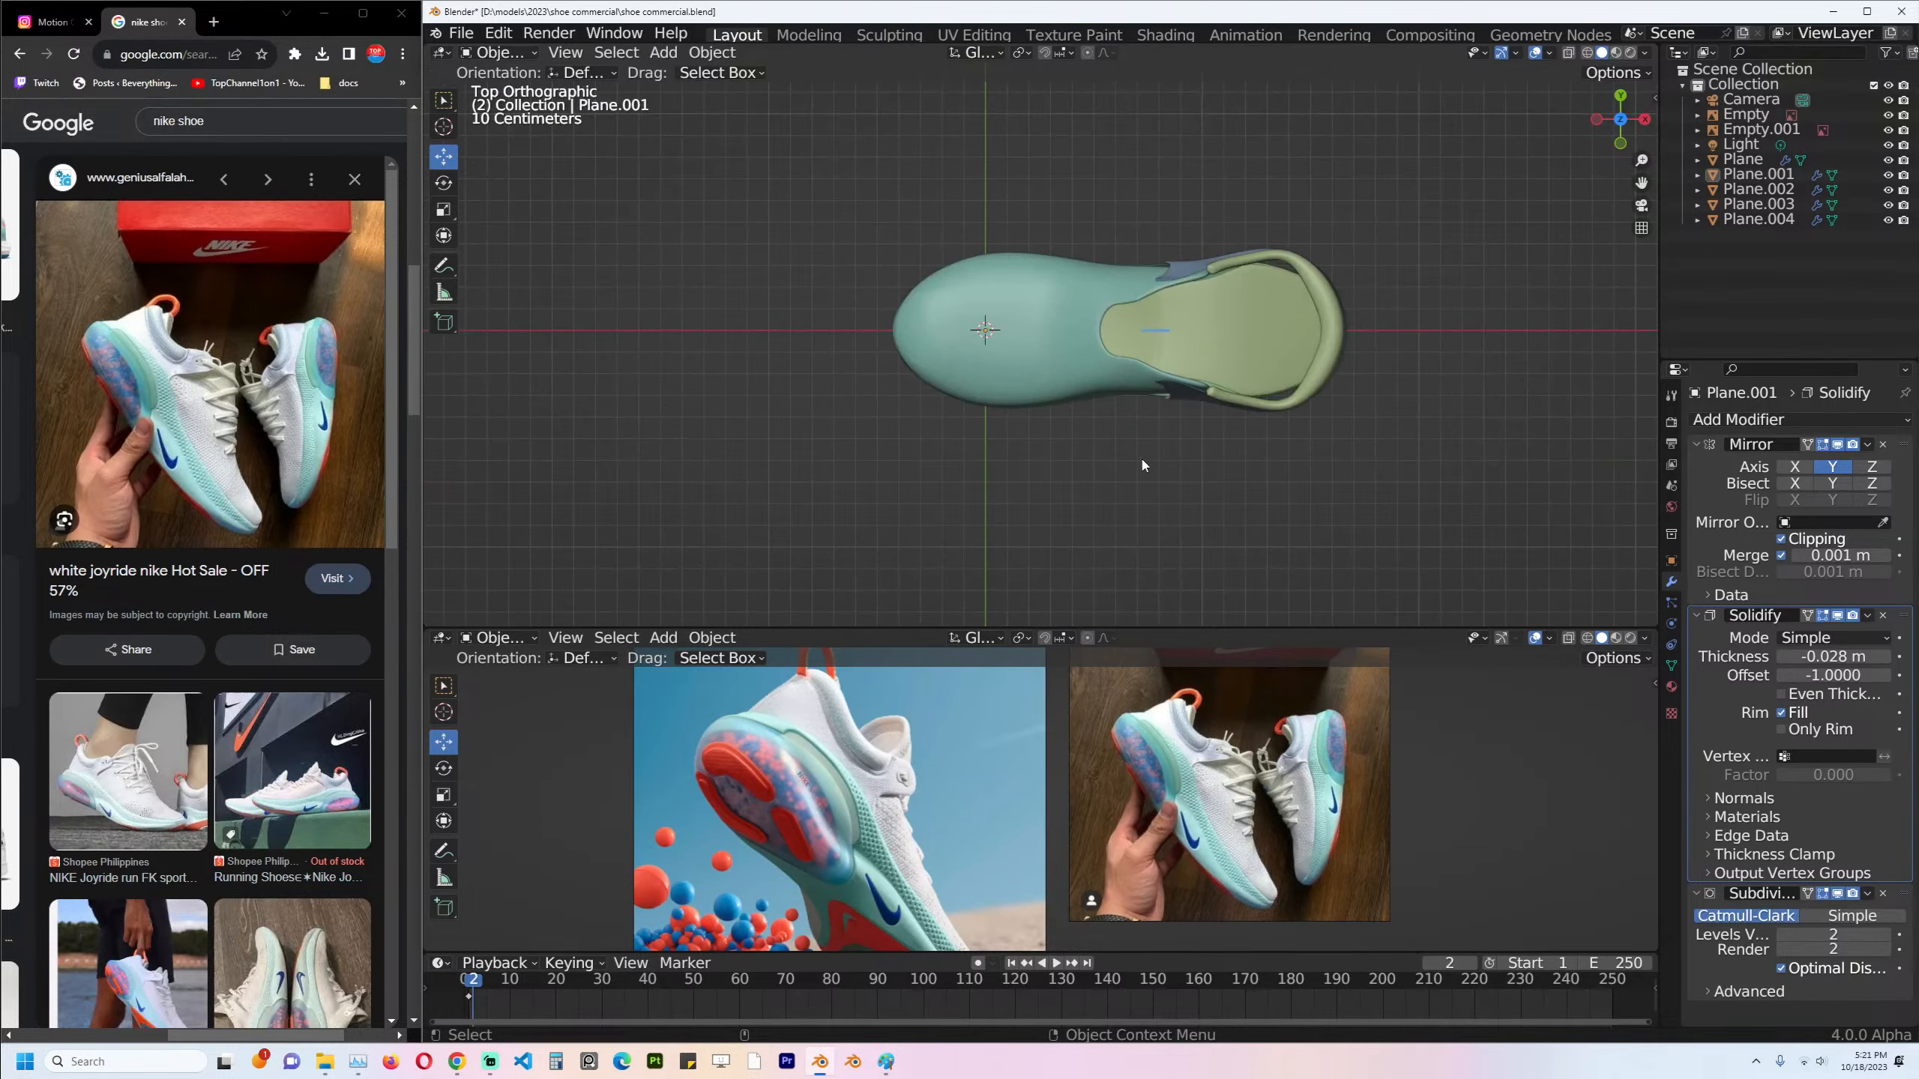
# Check the shoe's side profile from the front orthographic view and save the file.
pyautogui.keyDown('alt'); pyautogui.moveTo(1143, 465); pyautogui.dragTo(1069, 399, button='middle'); pyautogui.keyUp('alt')
pyautogui.scroll(2, 1069, 399)
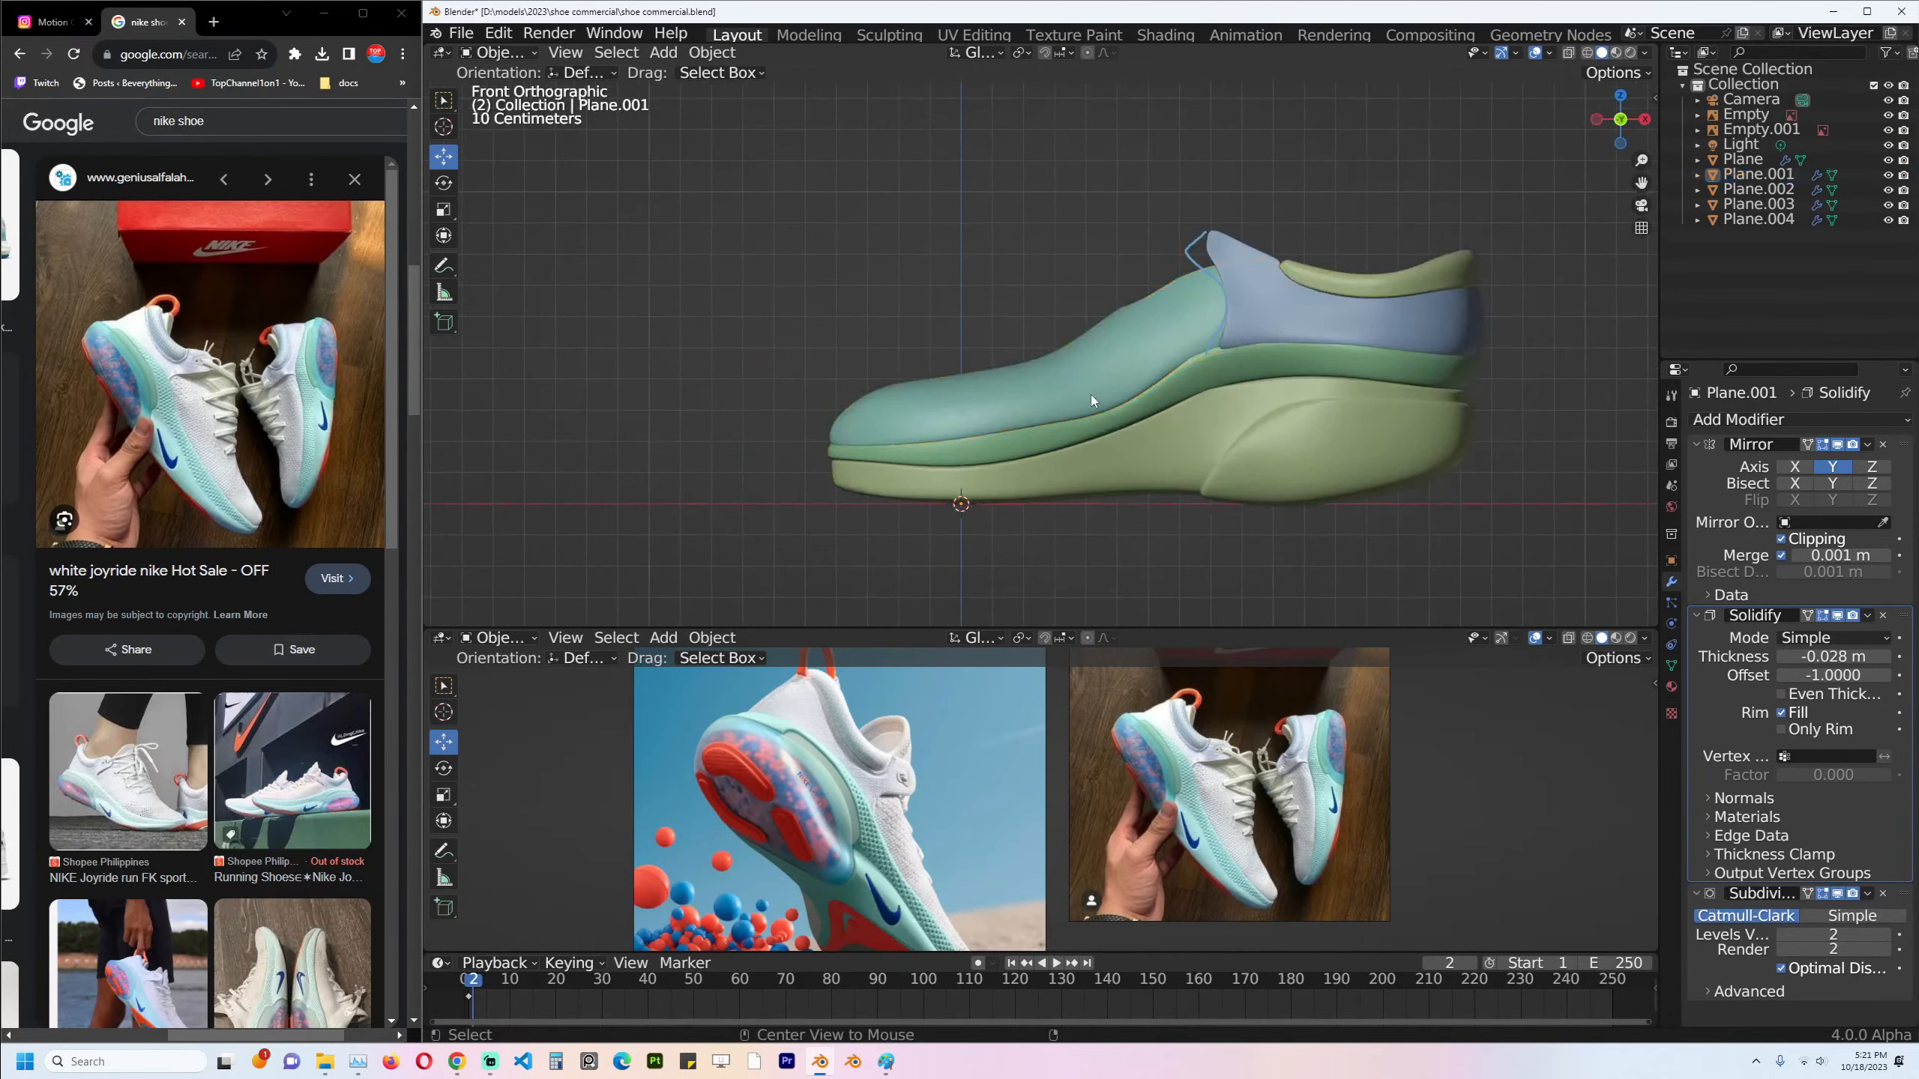
pyautogui.click(1091, 395)
pyautogui.hotkey('ctrl', 's')
pyautogui.hotkey('alt', 'a')
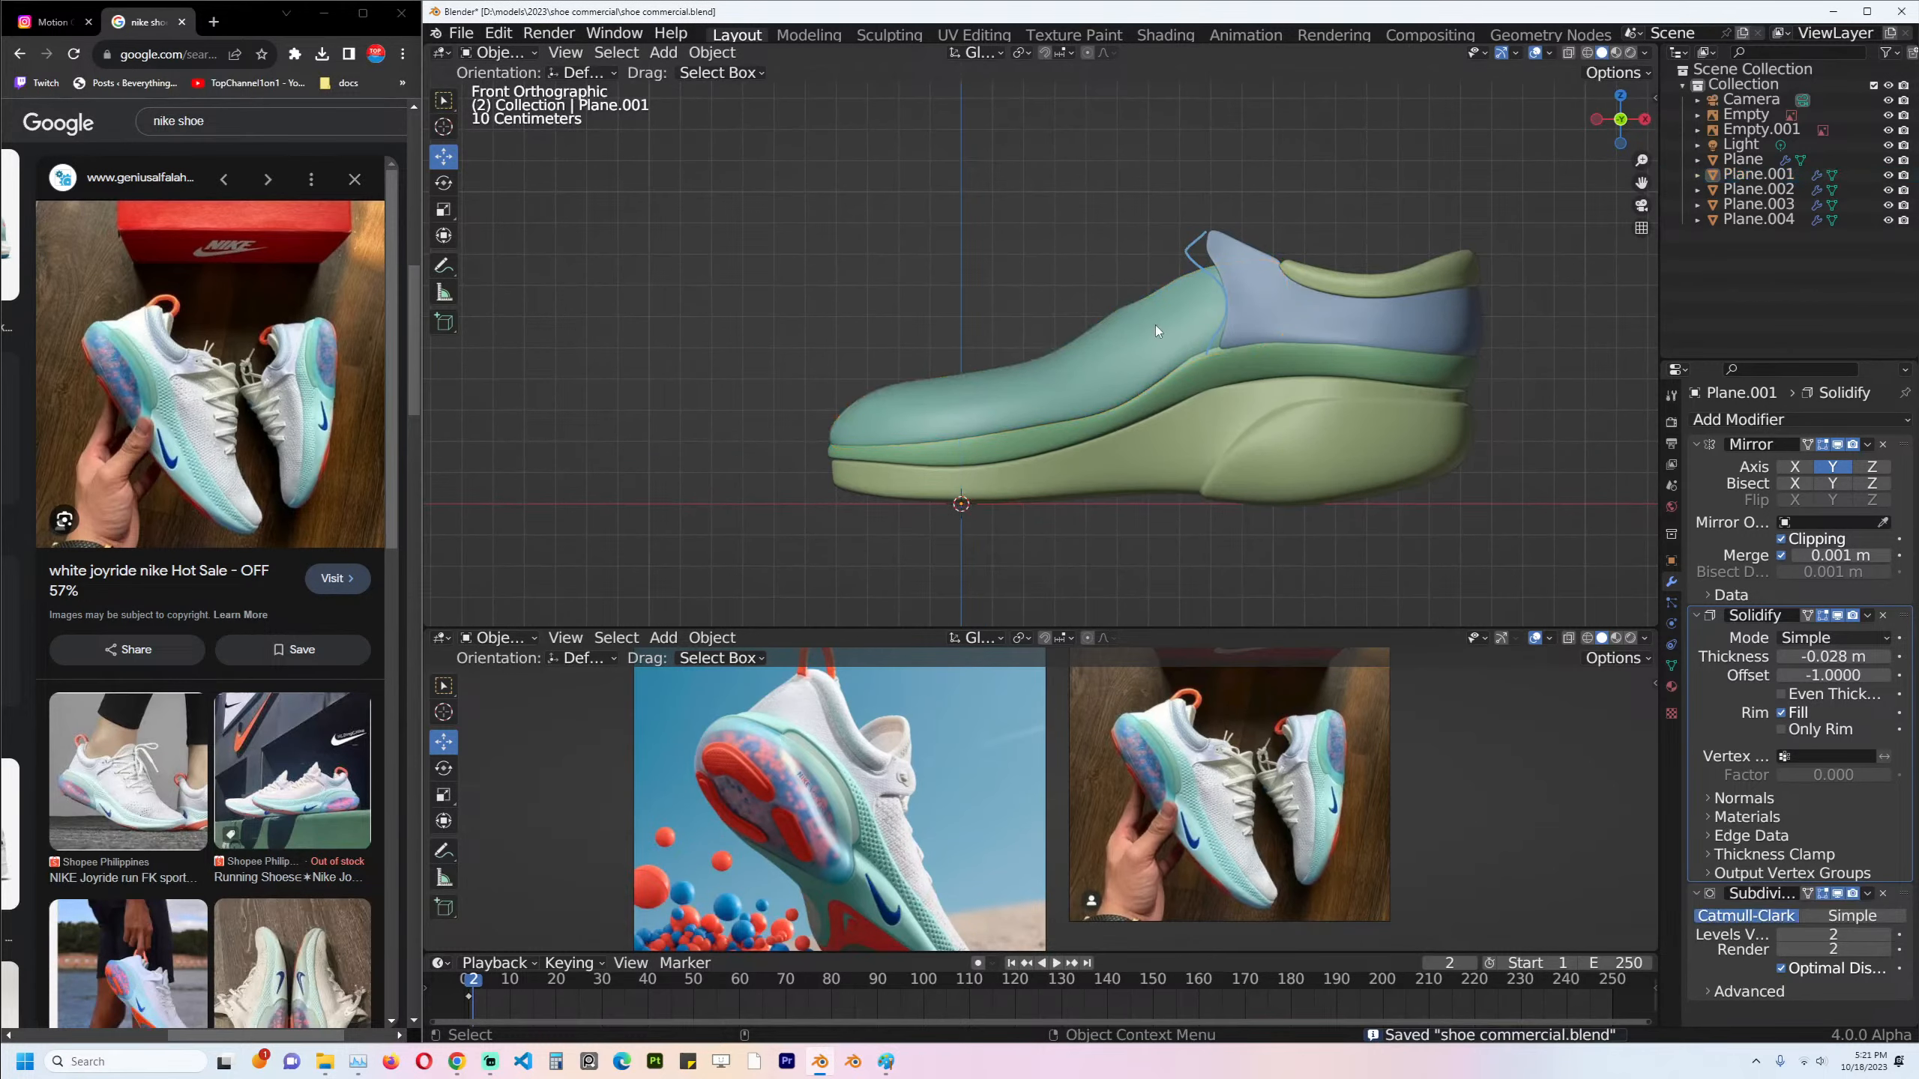
# Rotate and move the front upper's top instep vertices up and forward to steepen the slope below the ankle opening.
pyautogui.click(920, 401)
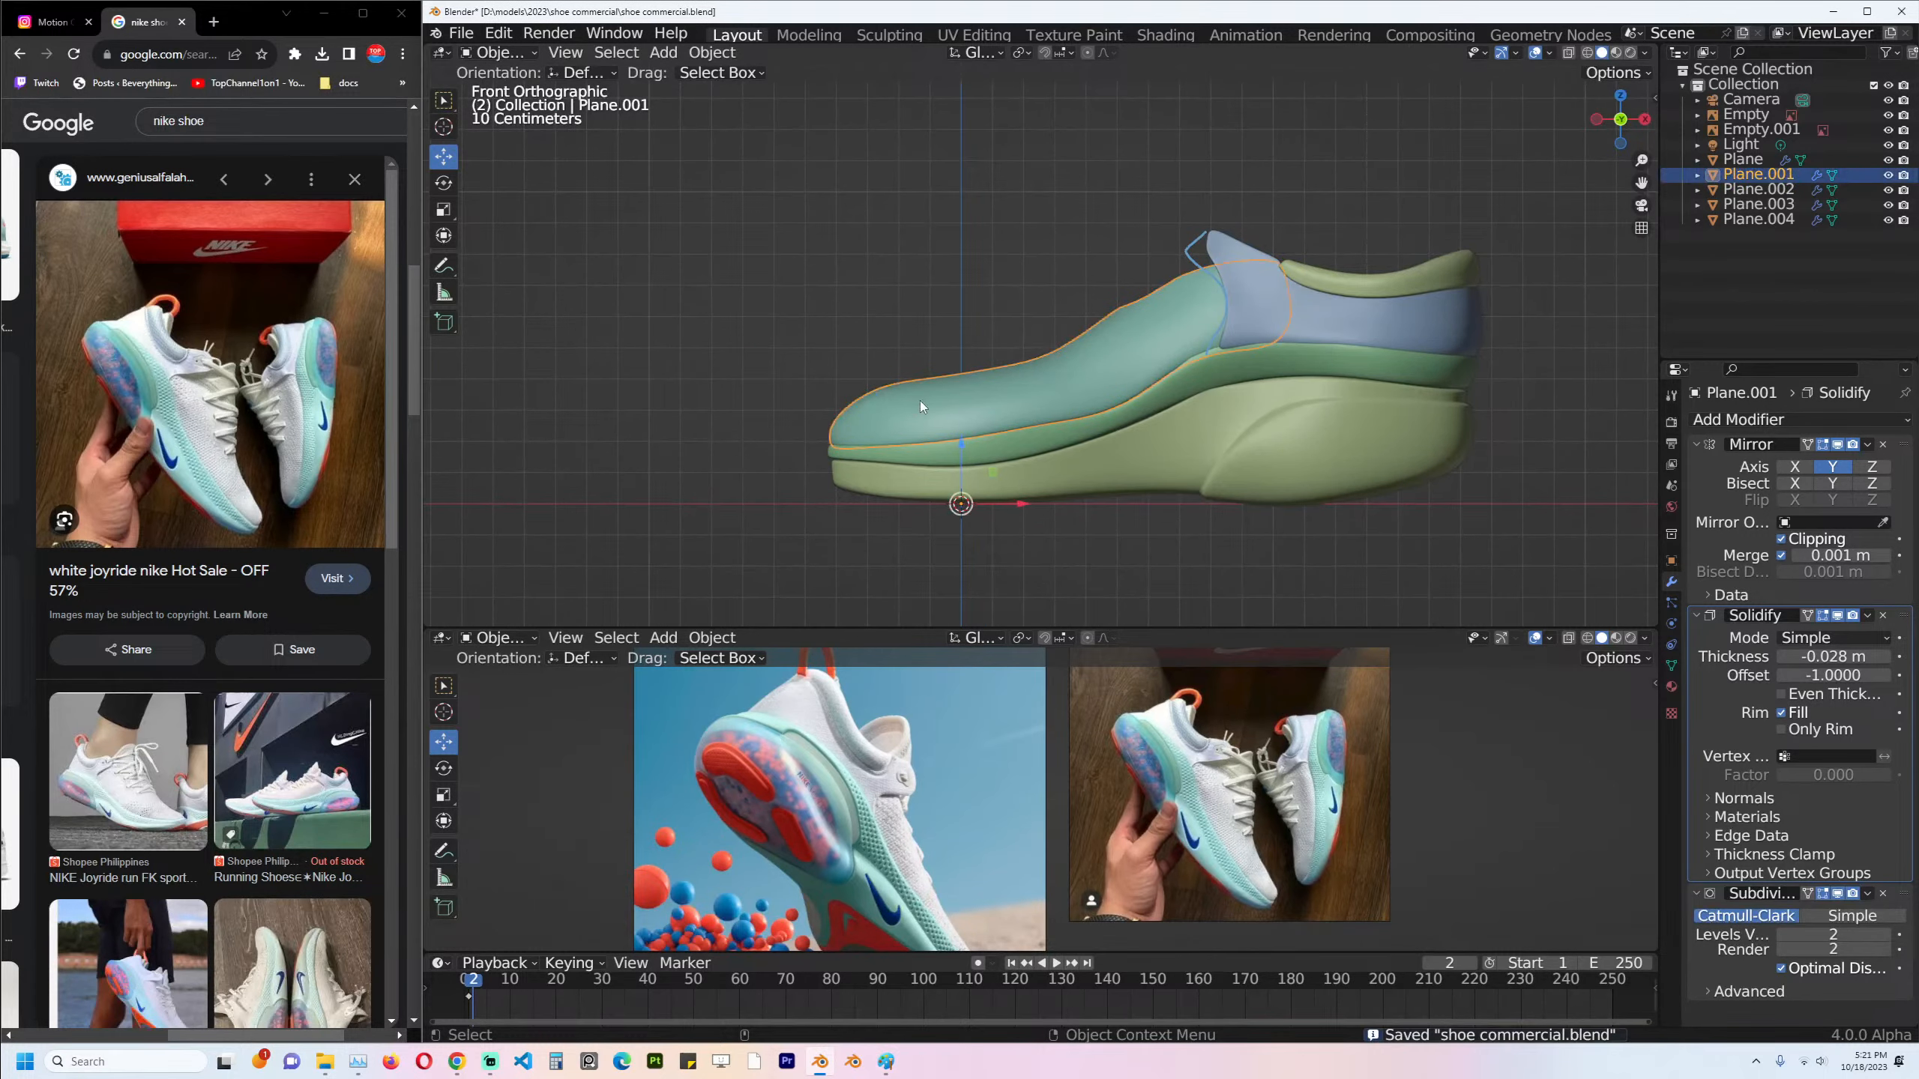
pyautogui.scroll(1, 1020, 378)
pyautogui.press('Tab')
pyautogui.hotkey('alt', 'z')
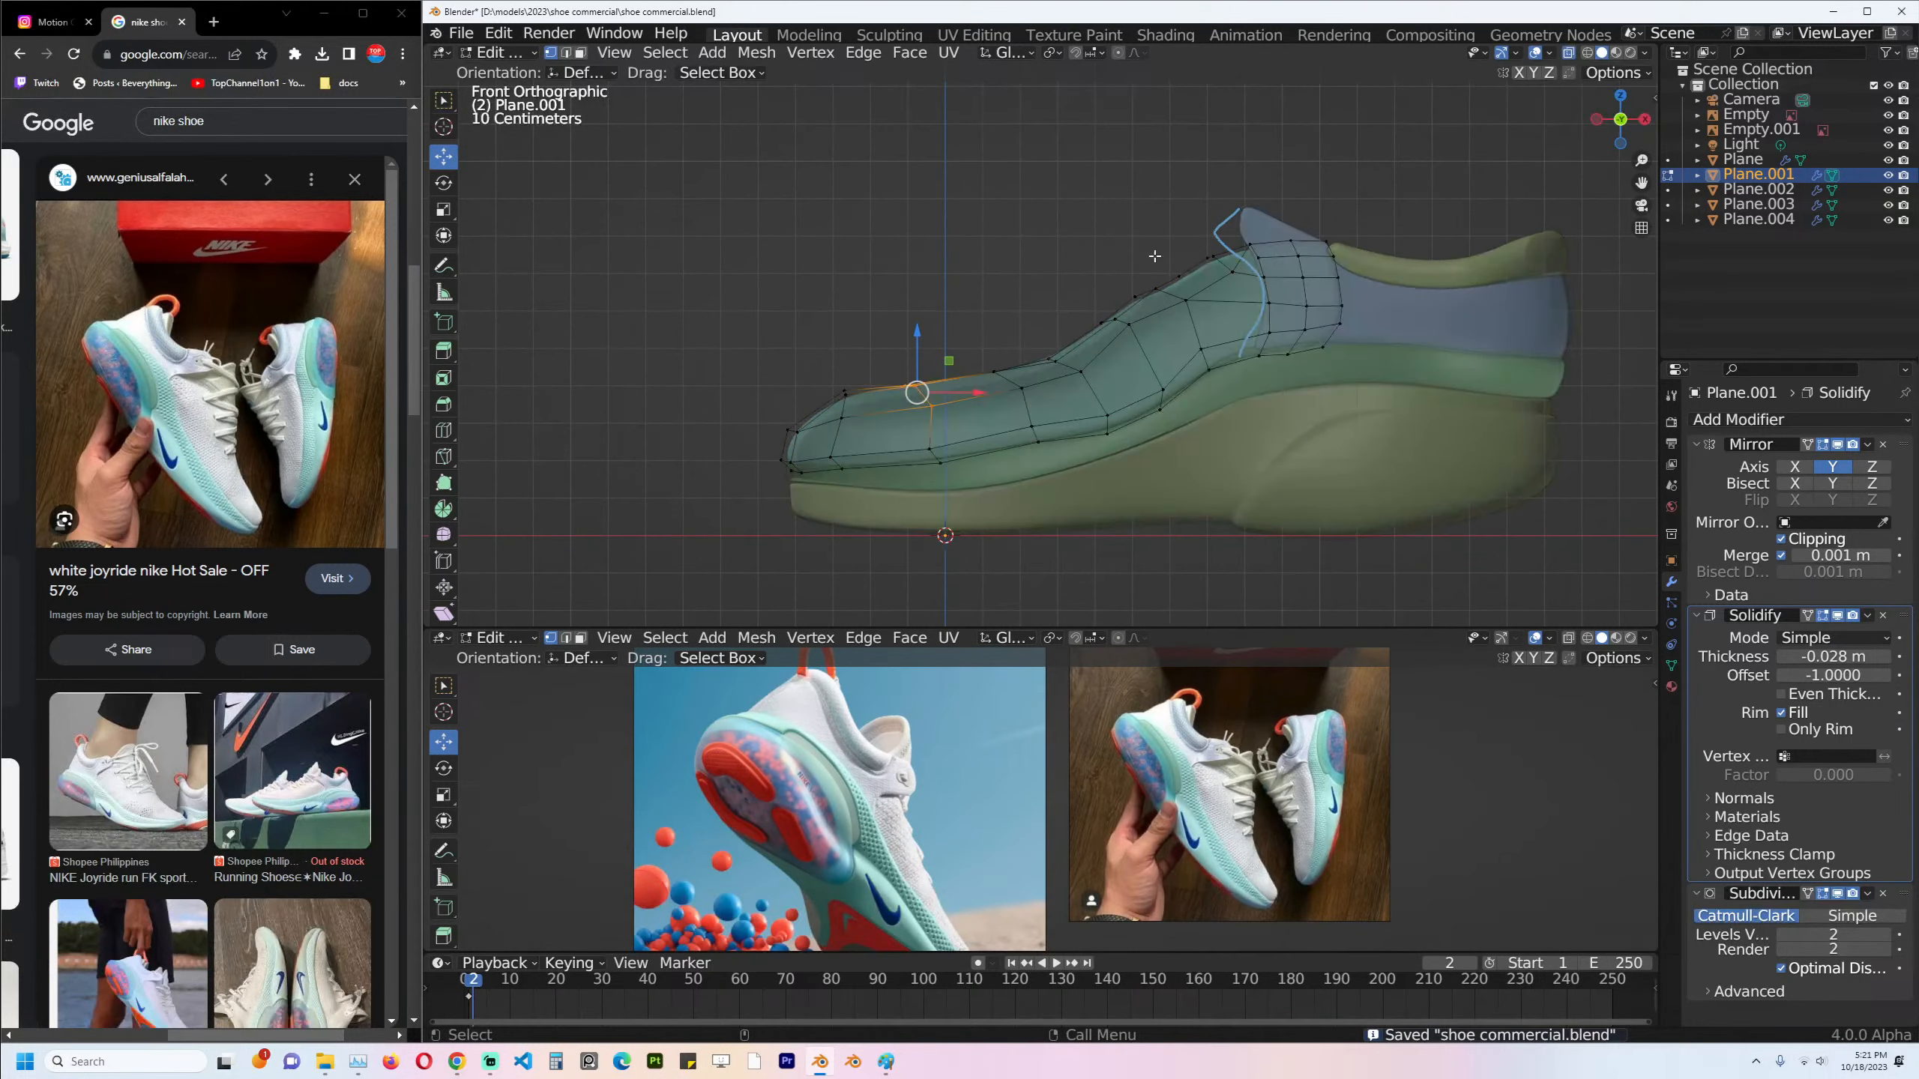
pyautogui.moveTo(1035, 193); pyautogui.dragTo(1238, 336)
pyautogui.press('r')
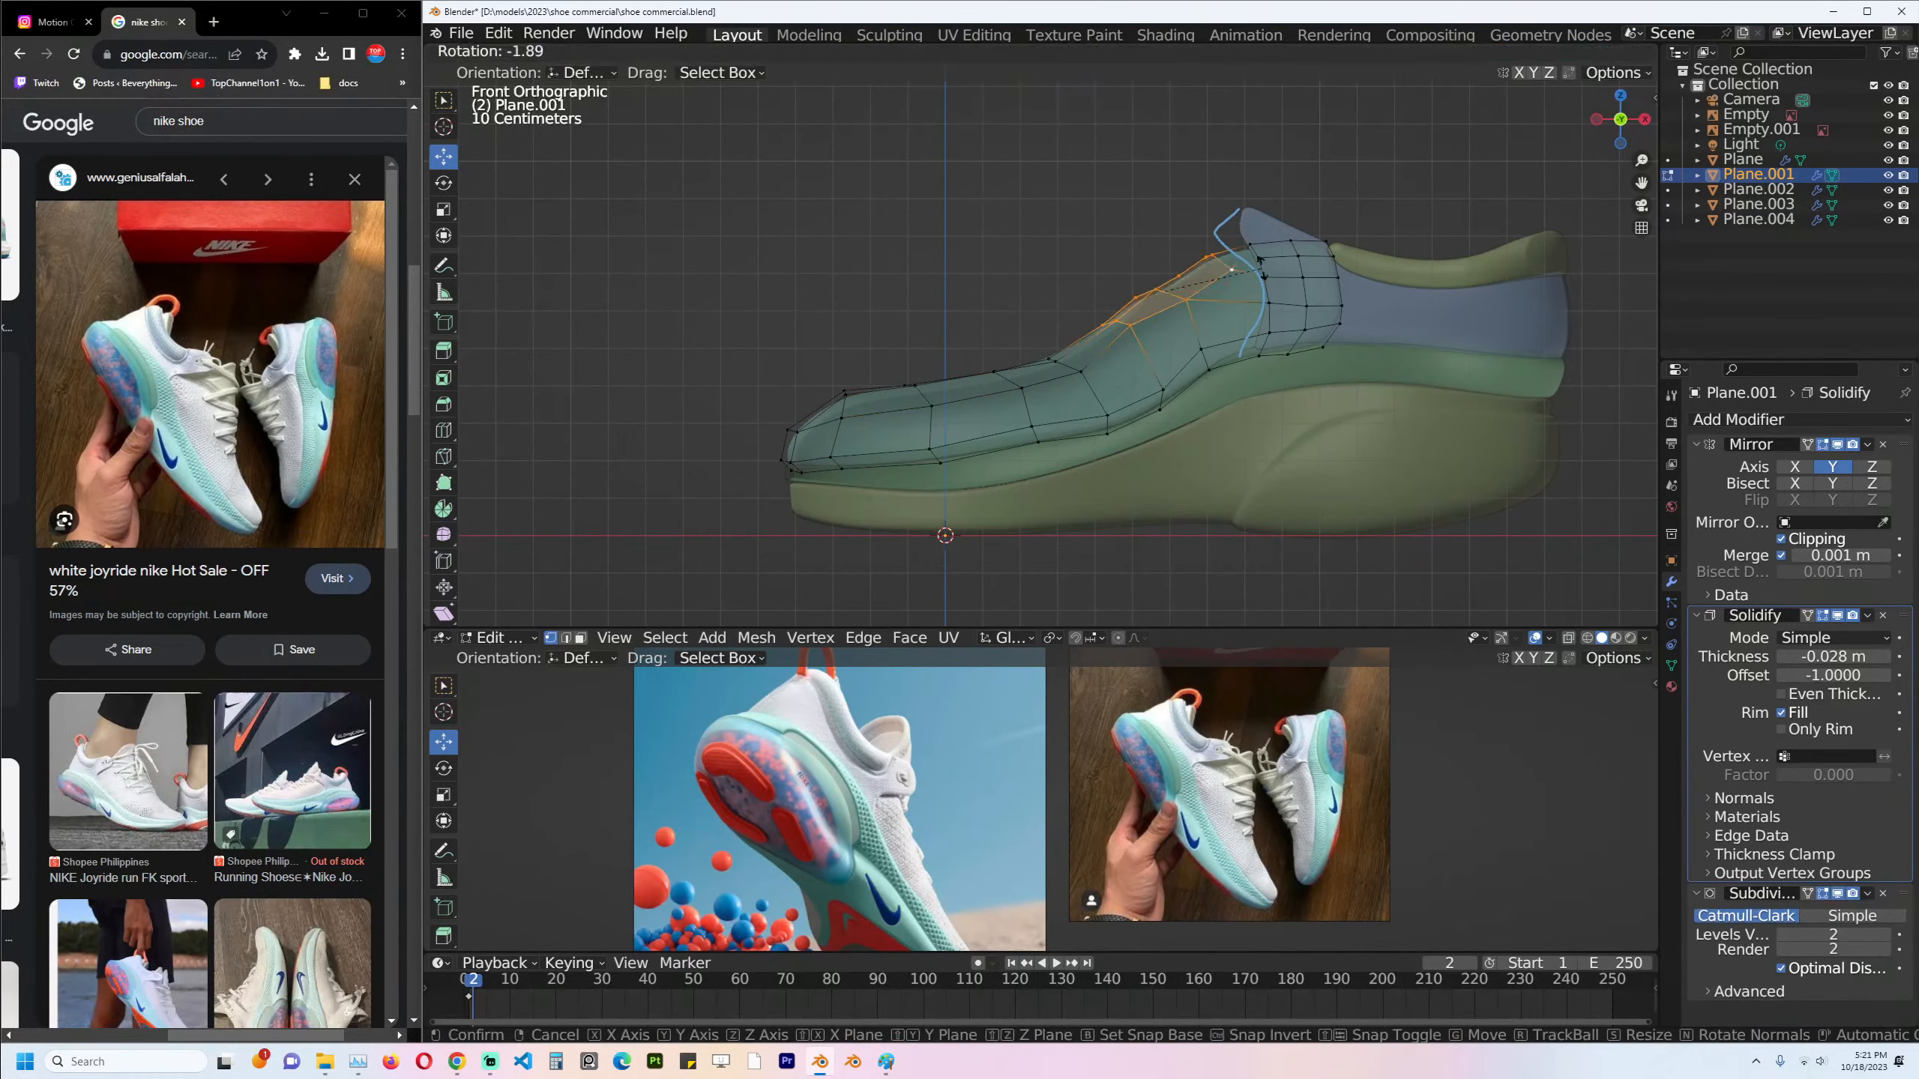
pyautogui.click(1239, 261)
pyautogui.press('g')
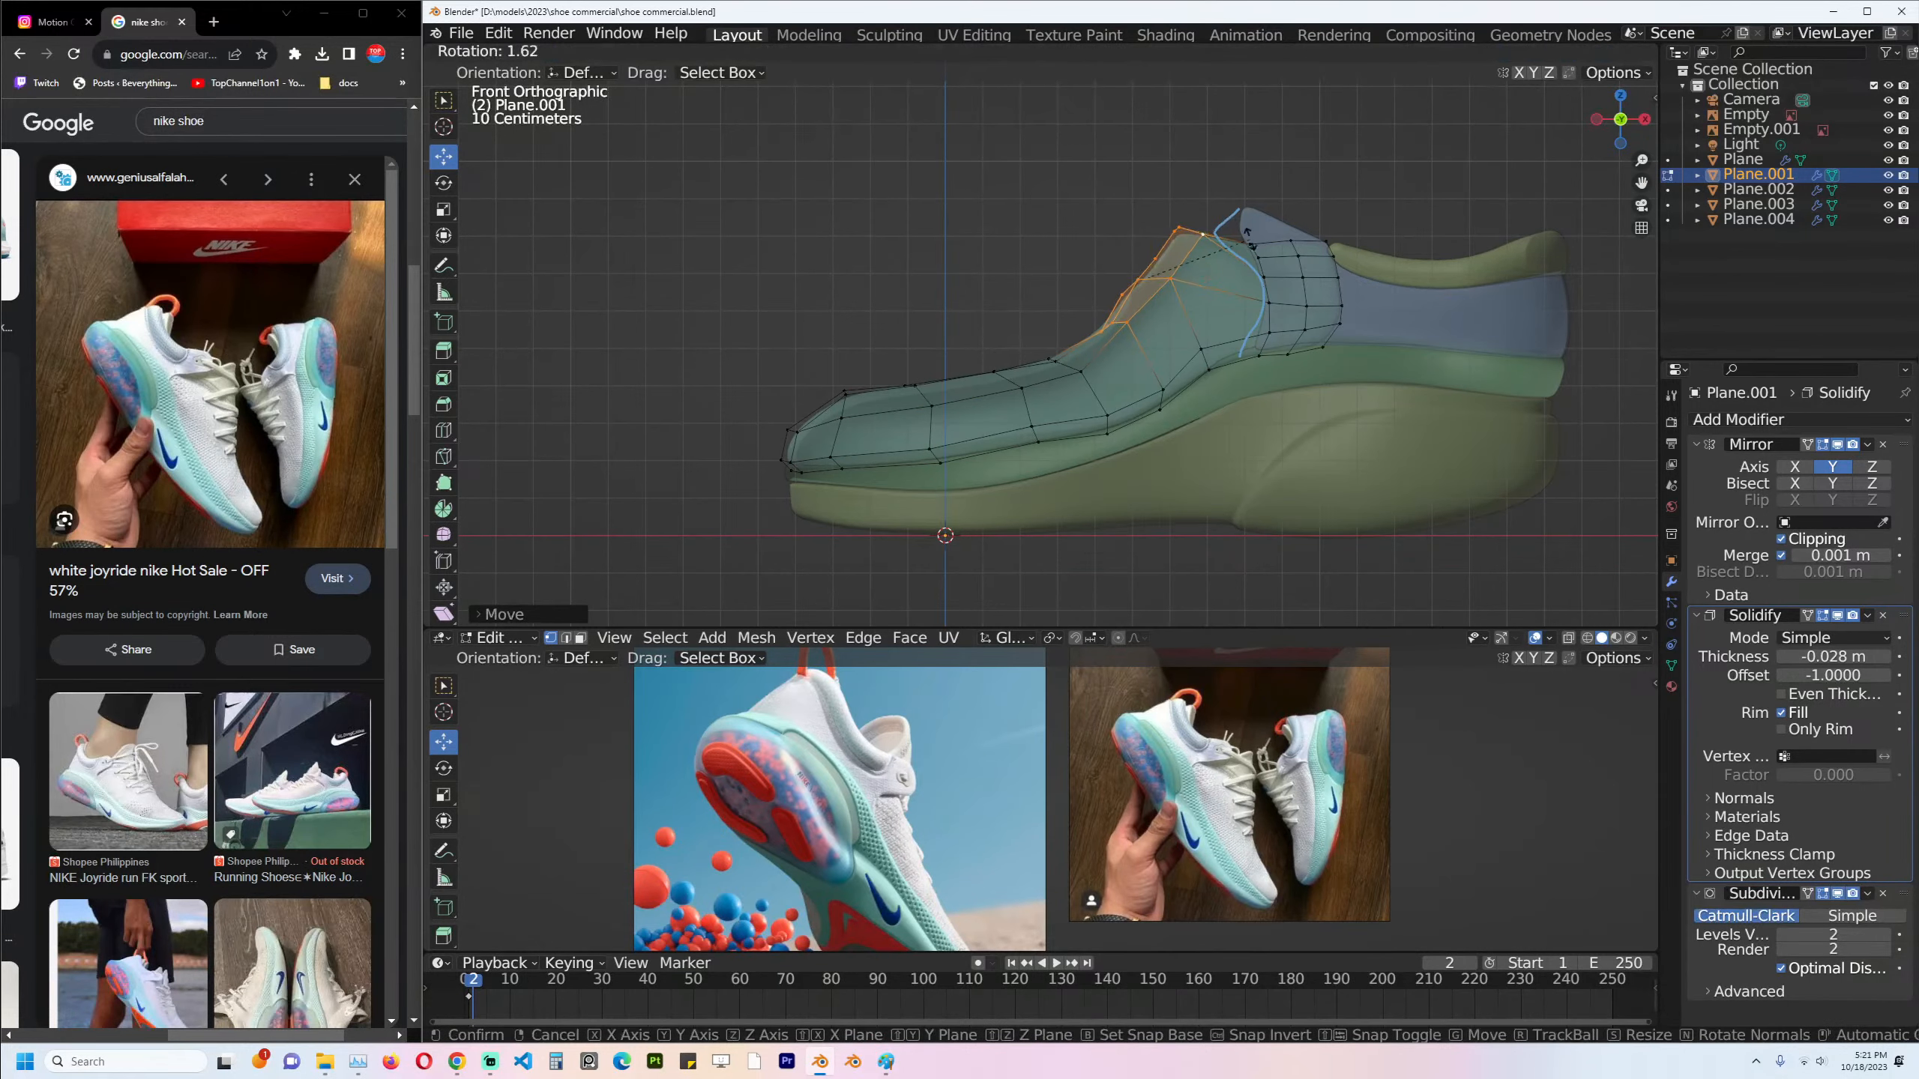
pyautogui.click(1228, 219)
# Reposition the front upper's vertices along the lower part of the instep slope to smooth its curve.
pyautogui.keyDown('shift'); pyautogui.moveTo(1031, 331); pyautogui.dragTo(1078, 316, button='middle'); pyautogui.keyUp('shift')
pyautogui.click(1078, 317)
pyautogui.press('g')
pyautogui.moveTo(1078, 316); pyautogui.dragTo(1107, 400)
pyautogui.click(1119, 341)
pyautogui.click(1128, 358)
pyautogui.press('g')
pyautogui.click(1122, 350)
pyautogui.press('g')
pyautogui.click(1103, 396)
# Adjust the top vertices of the toe box and leave mesh editing.
pyautogui.moveTo(913, 340); pyautogui.dragTo(997, 408)
pyautogui.press('g')
pyautogui.click(997, 406)
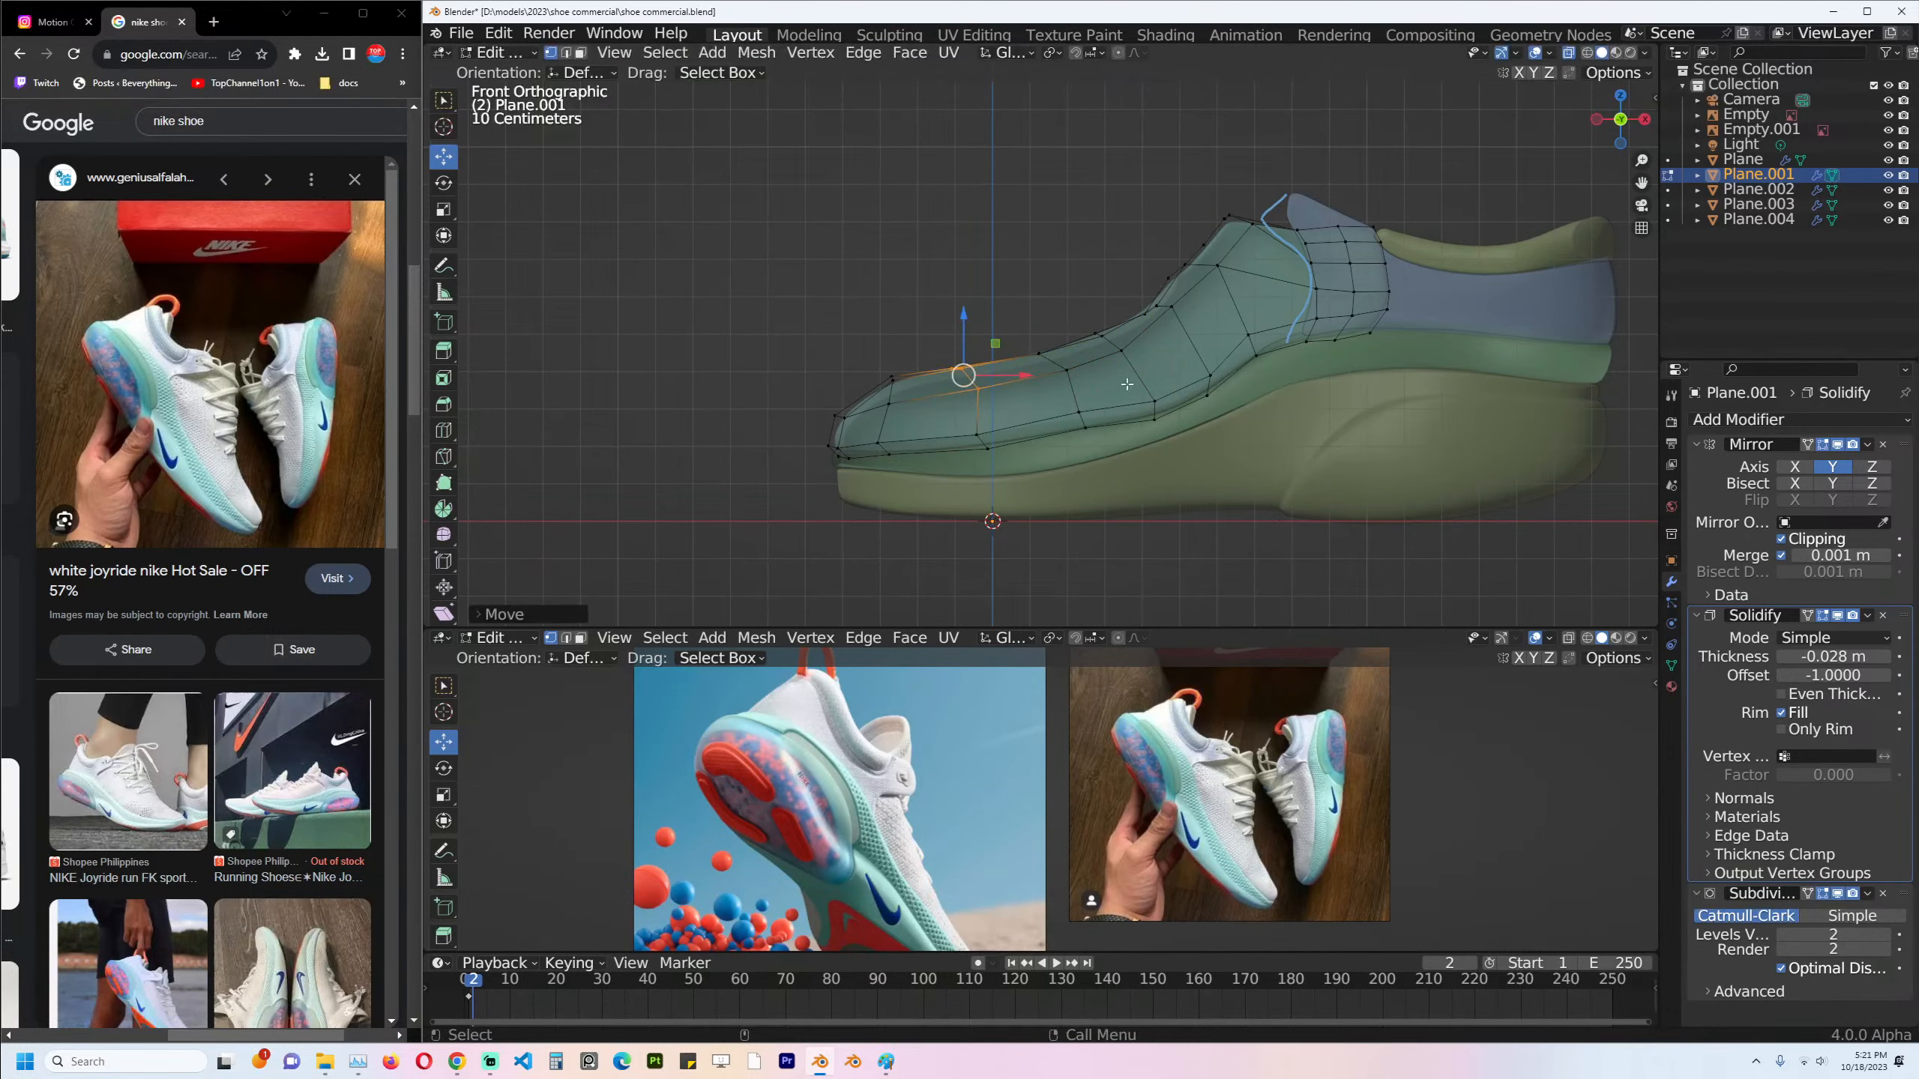
pyautogui.press('Tab')
# Inspect the shoe in perspective and from the side, with X-ray on and off.
pyautogui.moveTo(1268, 384)
pyautogui.mouseDown(button='middle')
pyautogui.moveTo(1291, 406)
pyautogui.moveTo(1246, 404)
pyautogui.mouseUp(button='middle')
pyautogui.click(1215, 400)
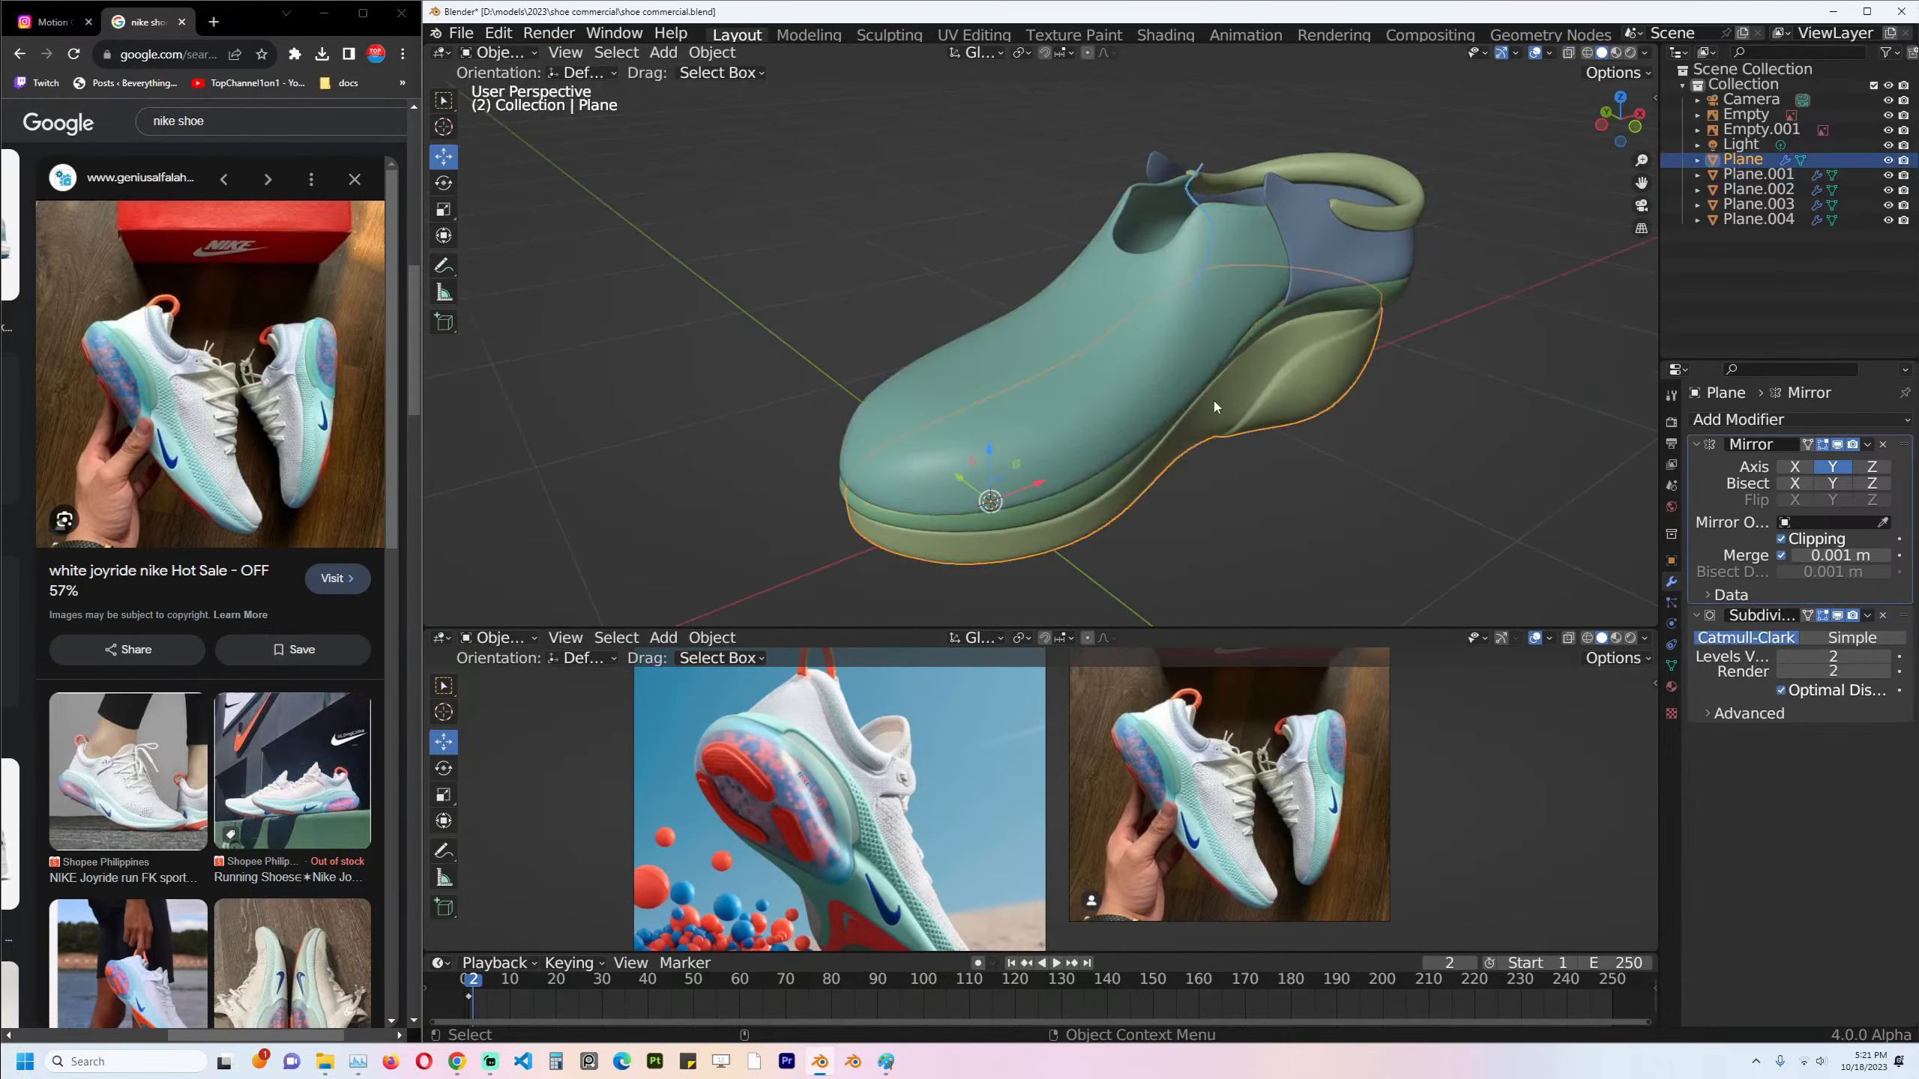
pyautogui.press('KP_7')
pyautogui.press('KP_1')
pyautogui.hotkey('alt', 'z')
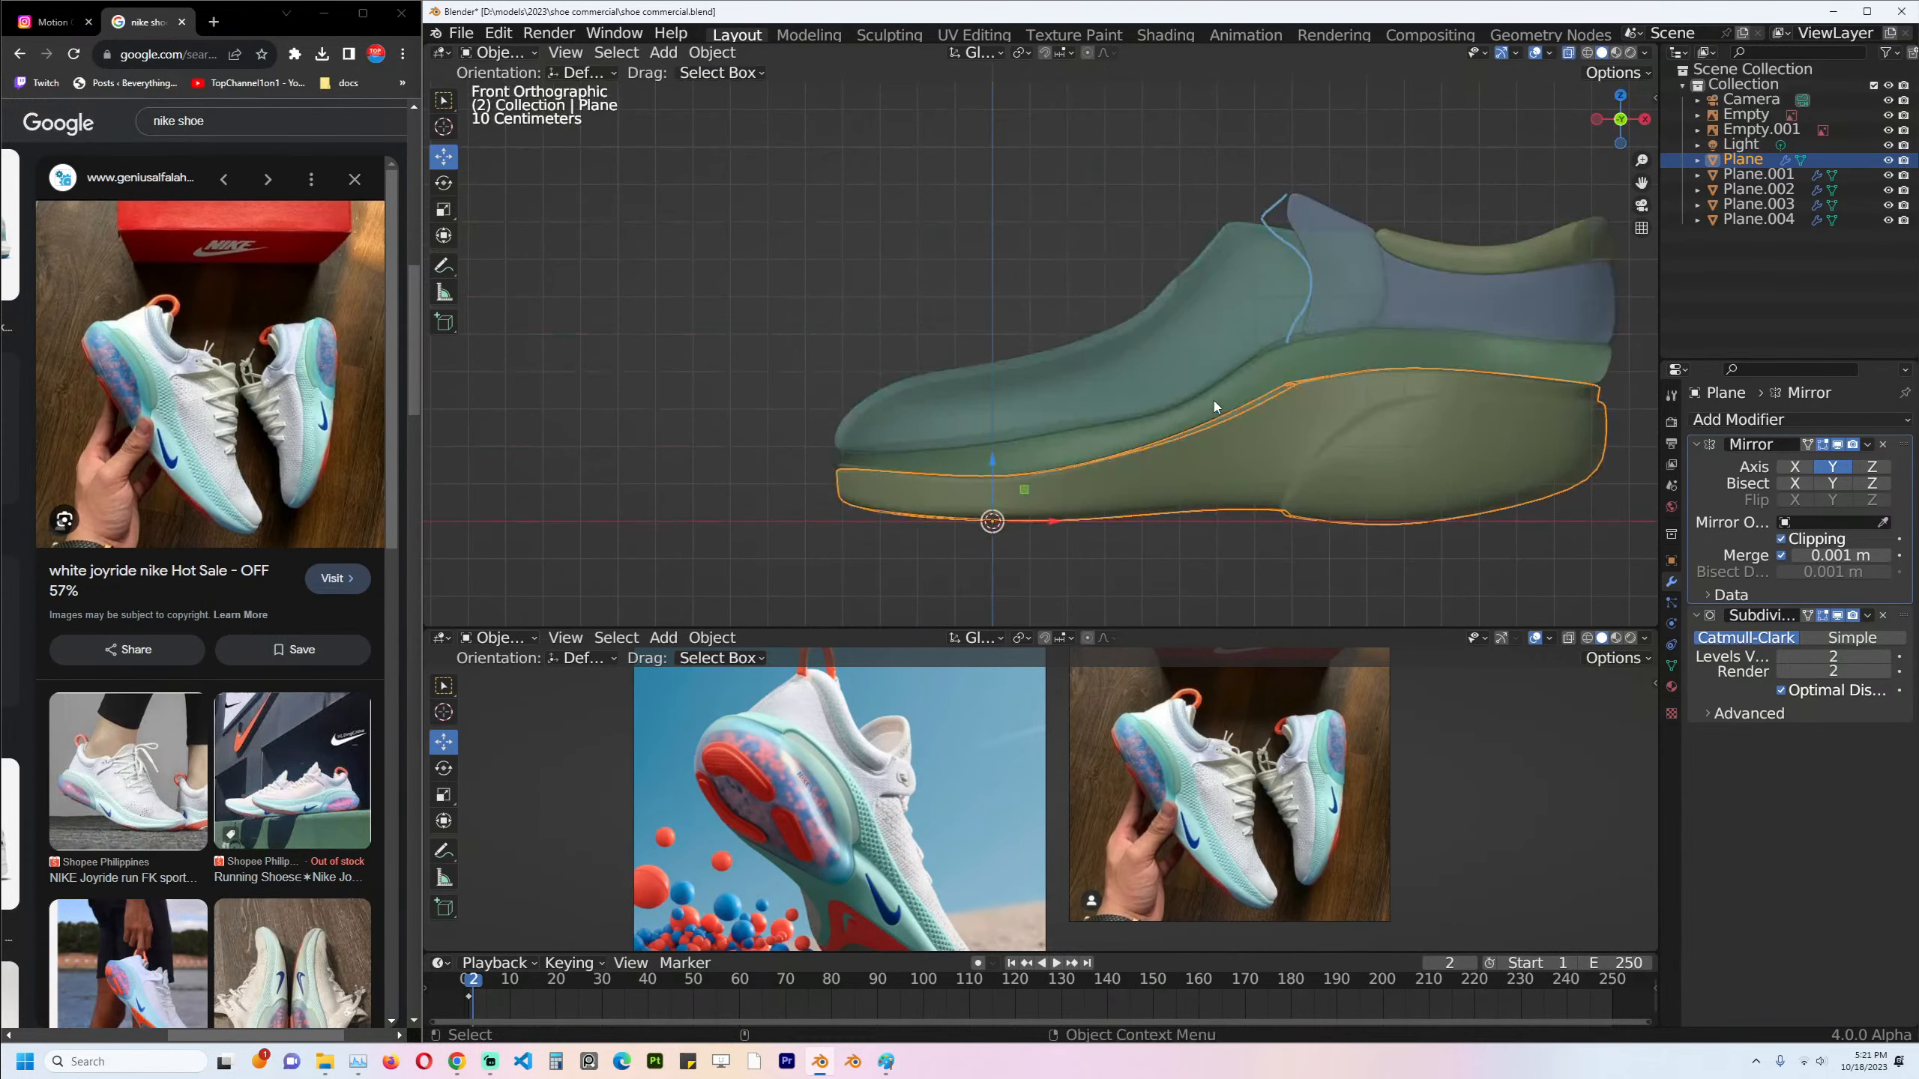
pyautogui.hotkey('alt', 'z')
pyautogui.hotkey('alt', 'a')
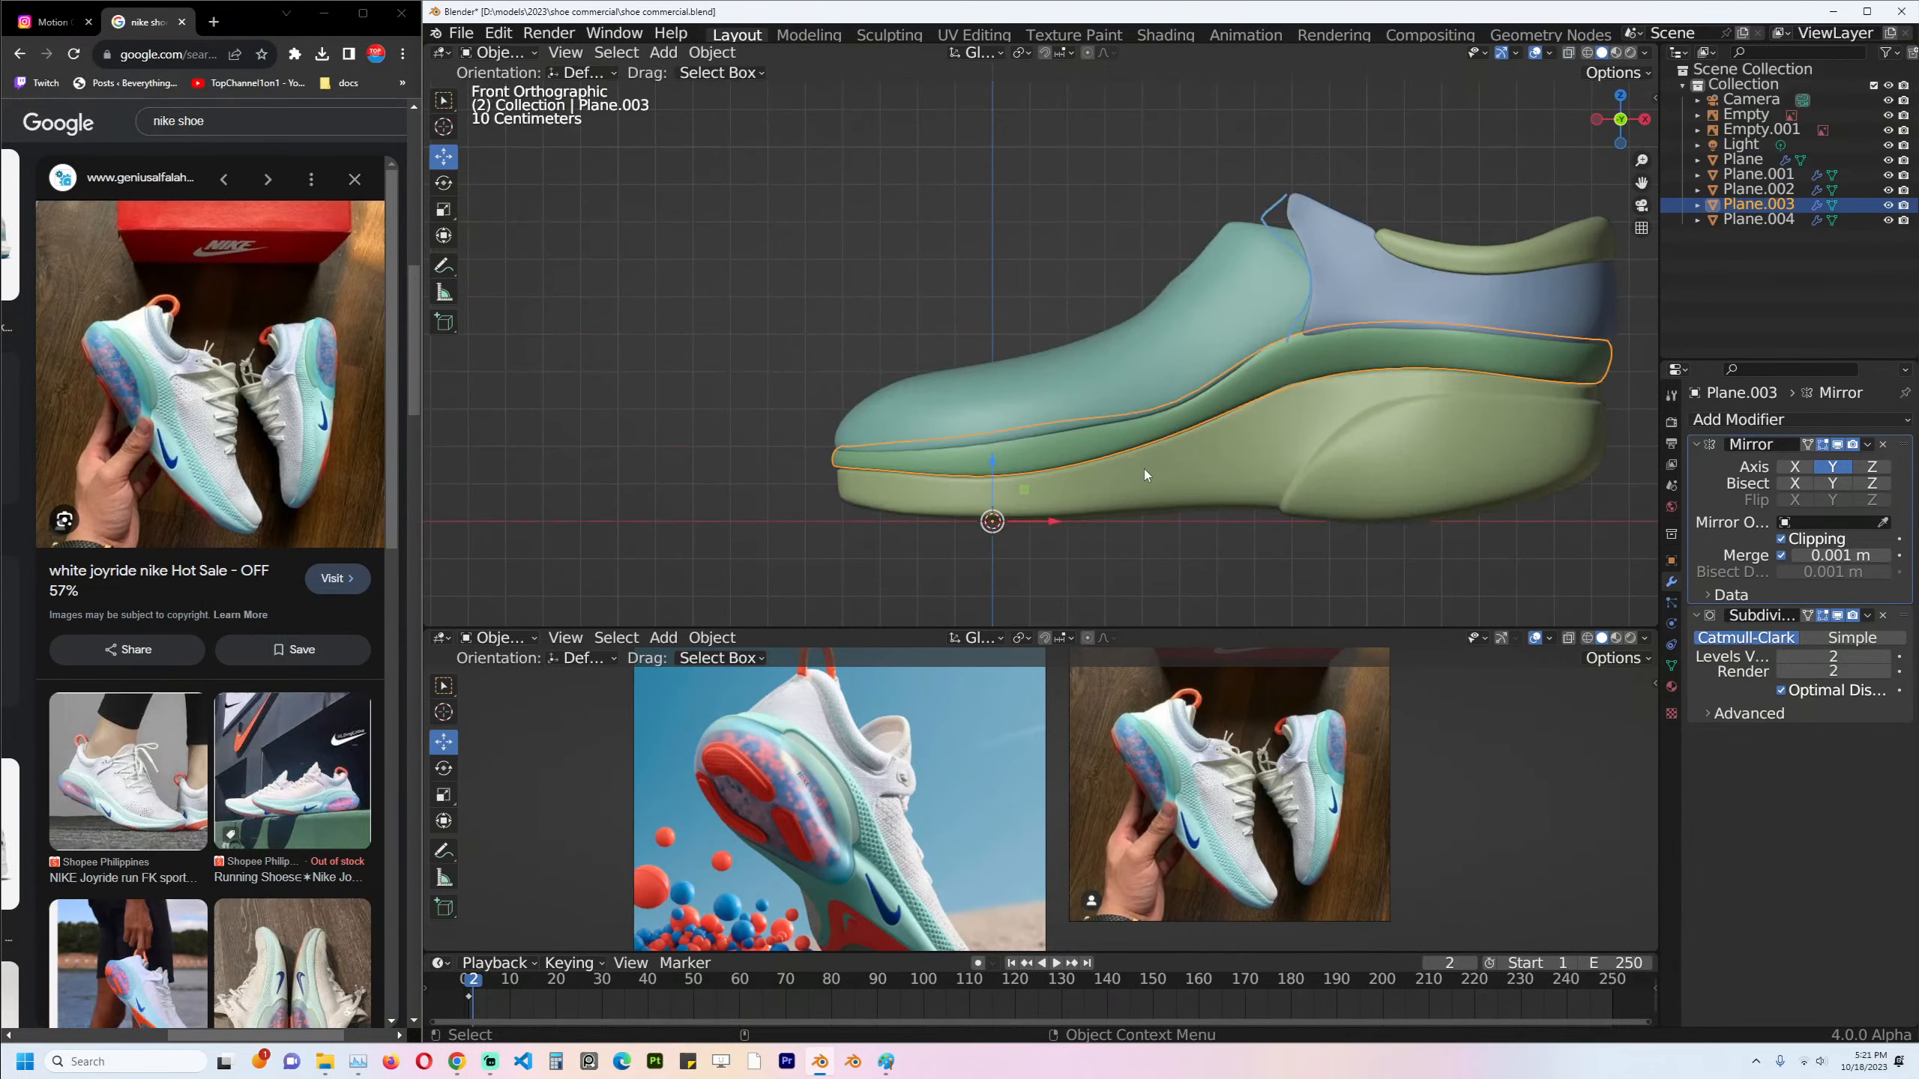
# Knife-cut the lower sole's forefoot side wall diagonally, from a vertex on its upper edge back and down to the next vertical edge.
pyautogui.click(1021, 498)
pyautogui.press('Tab')
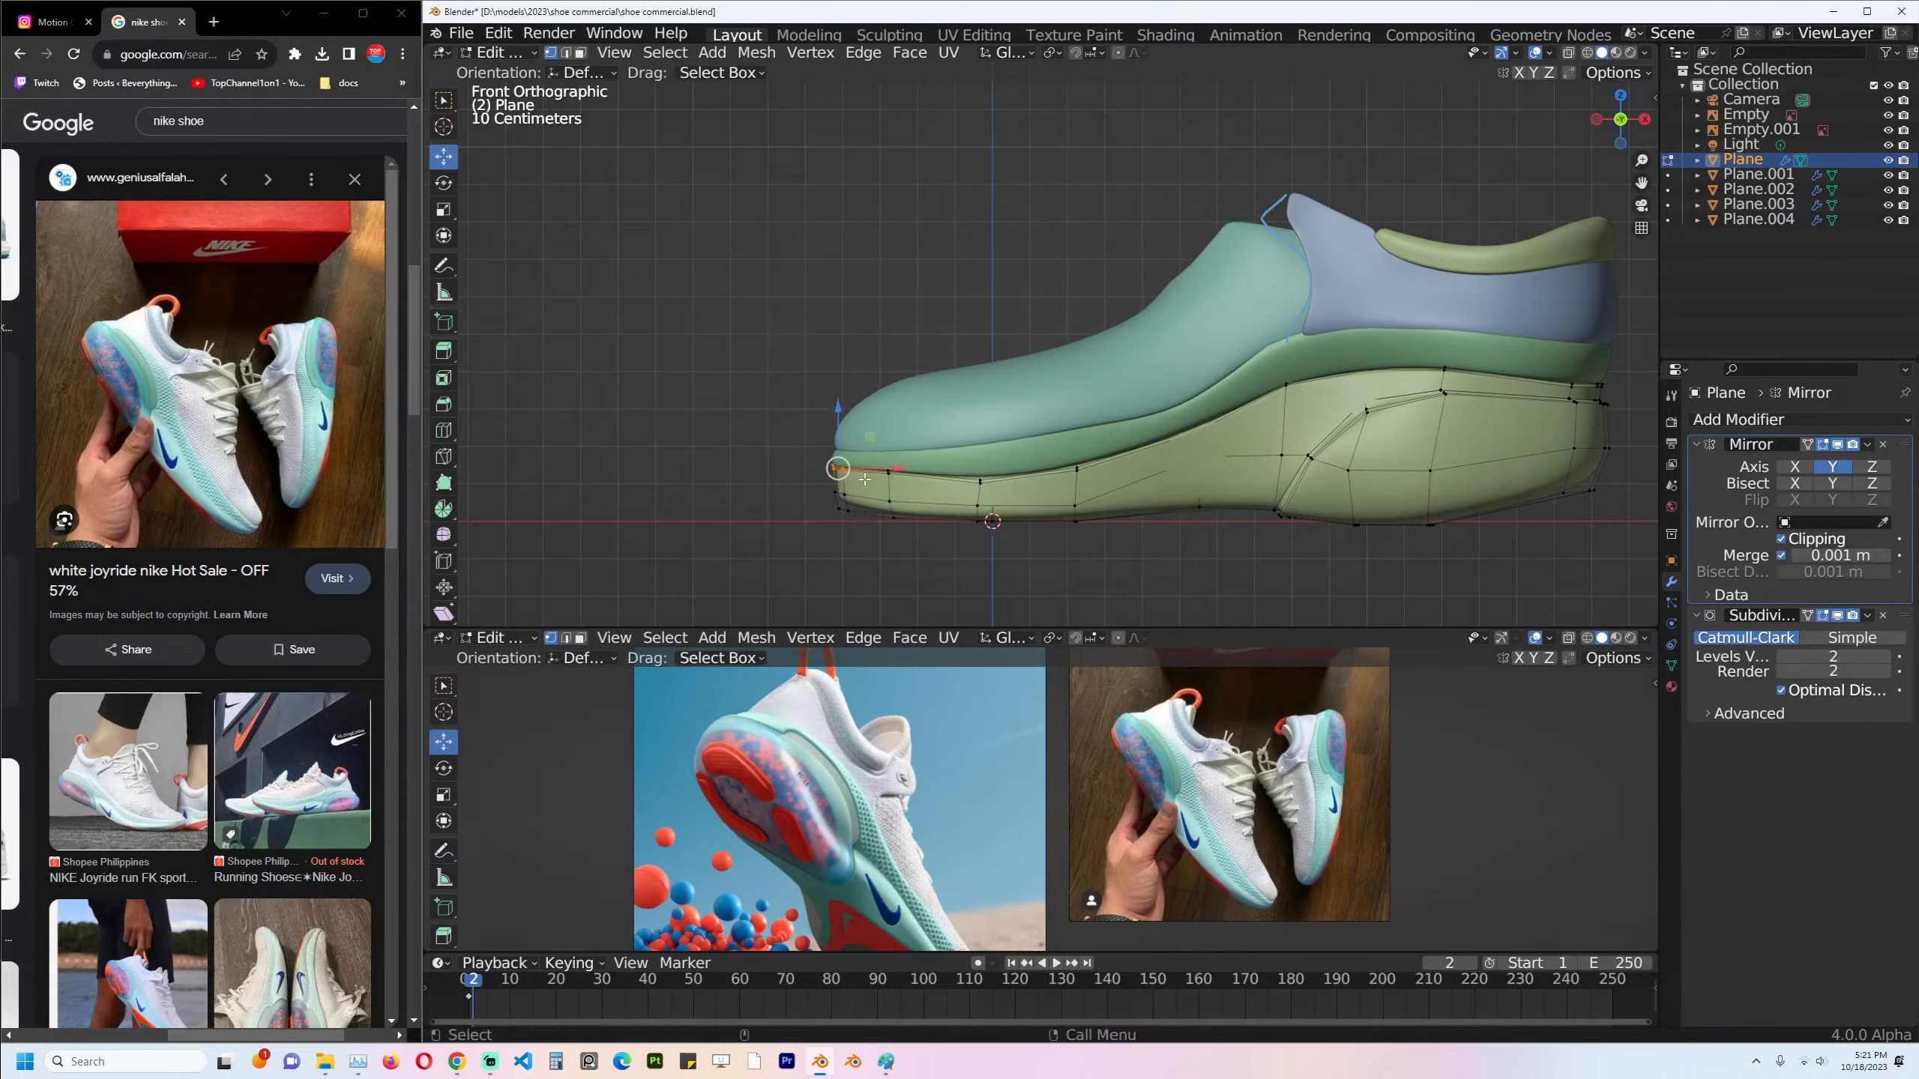
pyautogui.scroll(2, 1013, 515)
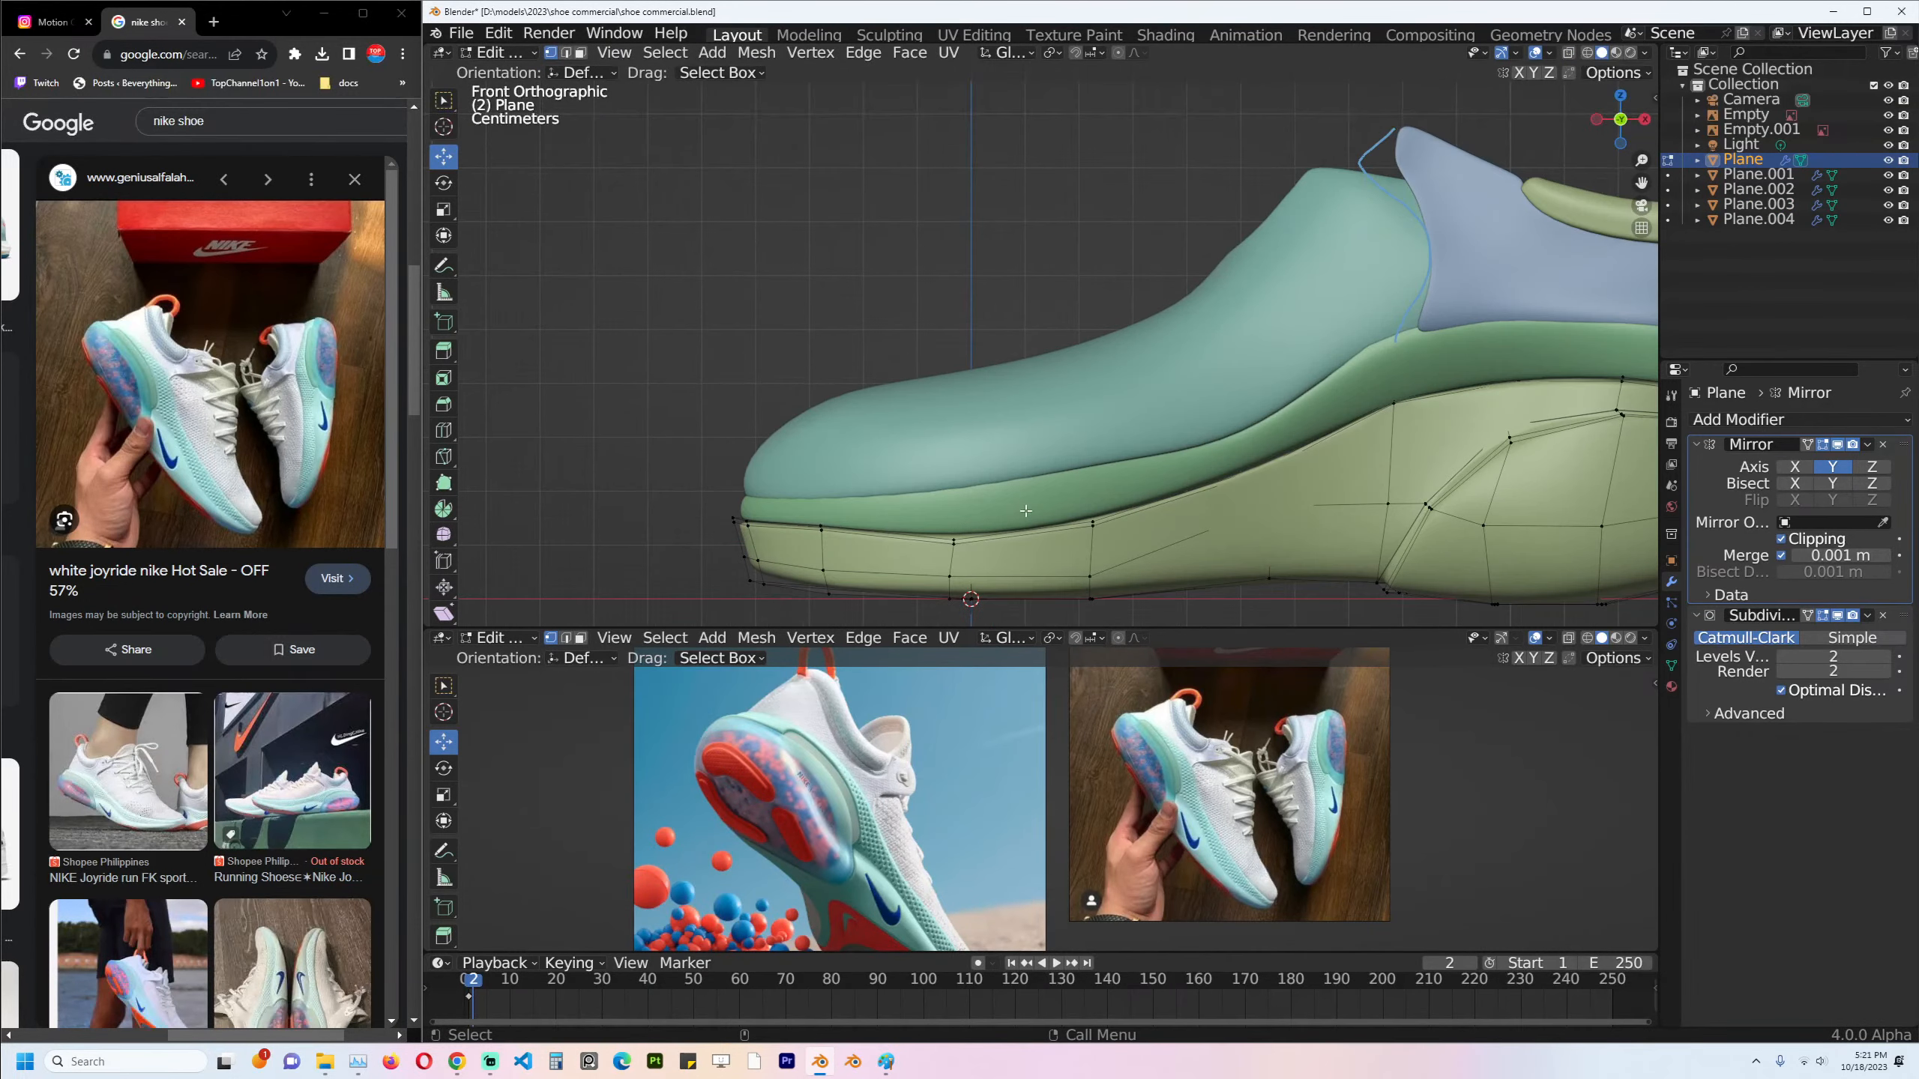
pyautogui.keyDown('shift'); pyautogui.moveTo(1026, 511); pyautogui.dragTo(913, 415, button='middle'); pyautogui.keyUp('shift')
pyautogui.scroll(1, 914, 415)
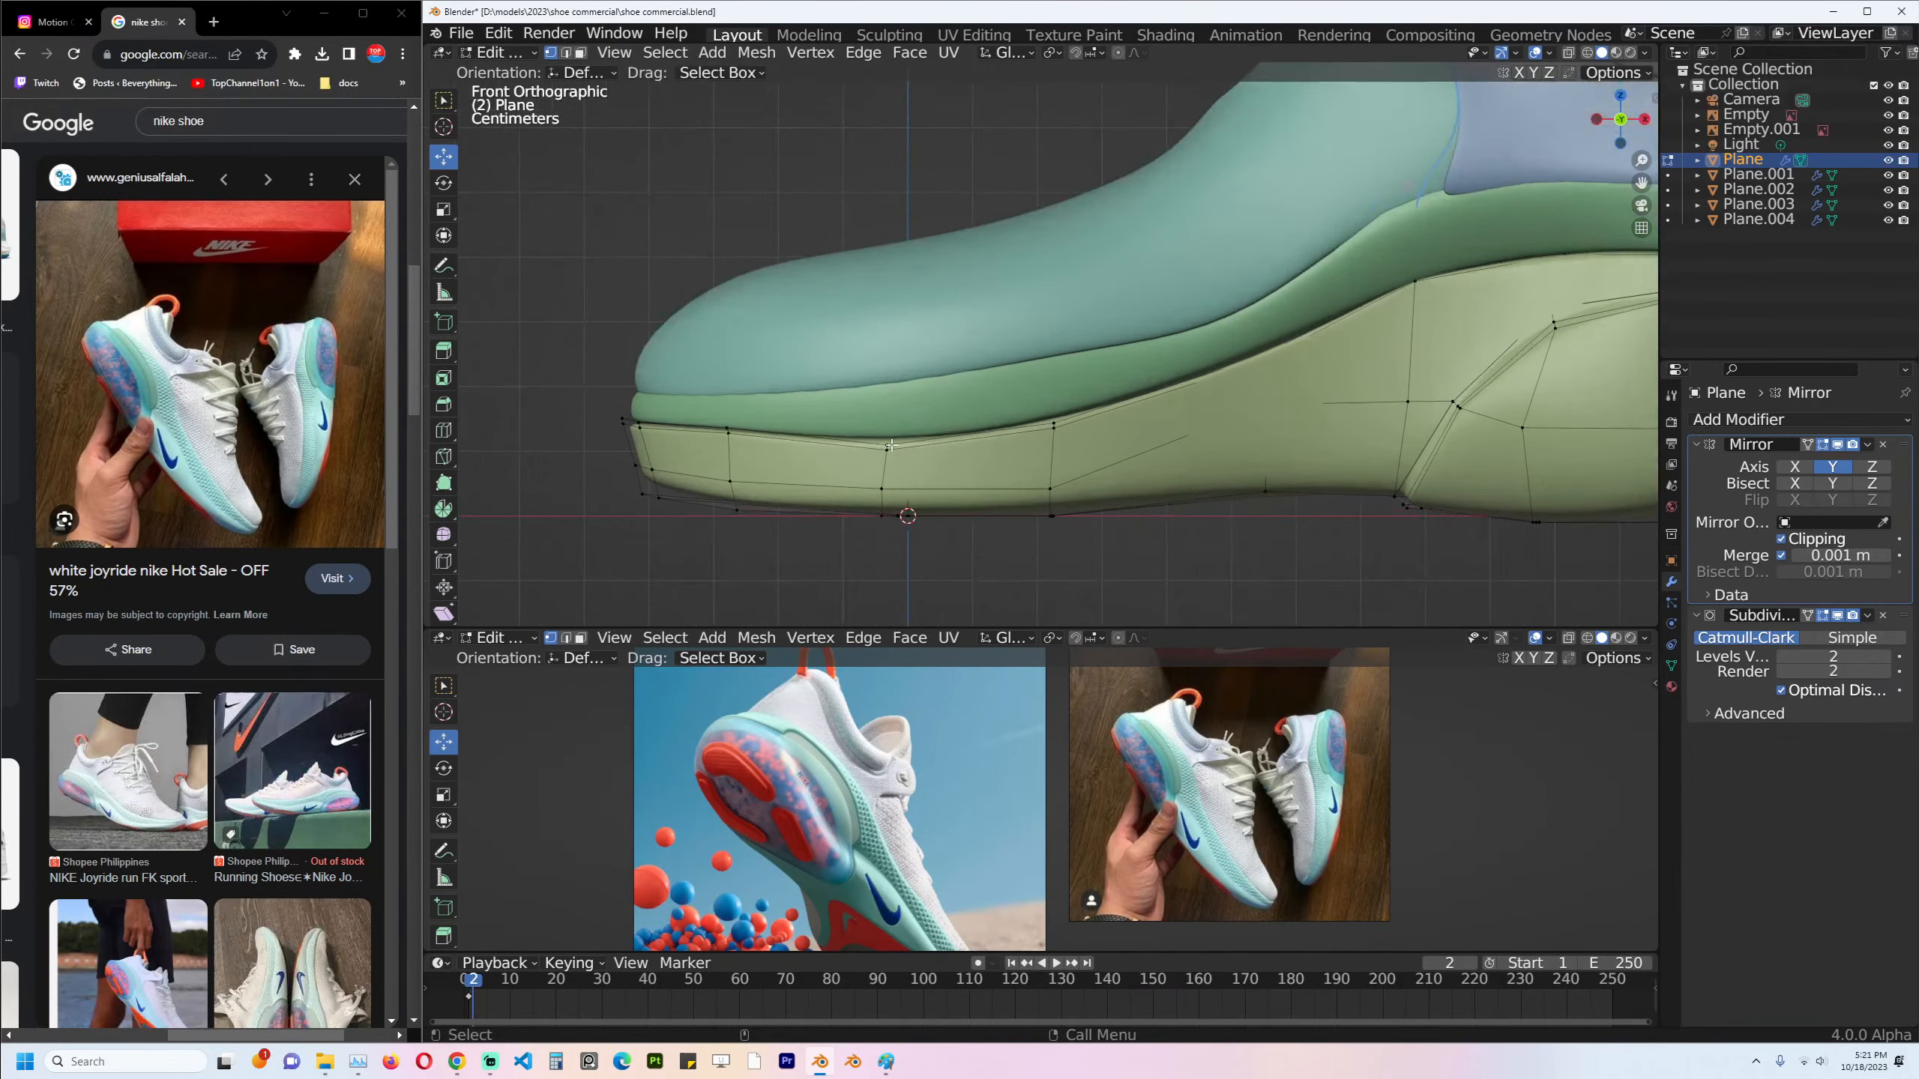
pyautogui.keyDown('shift'); pyautogui.moveTo(954, 478); pyautogui.dragTo(869, 361, button='middle'); pyautogui.keyUp('shift')
pyautogui.scroll(2, 869, 361)
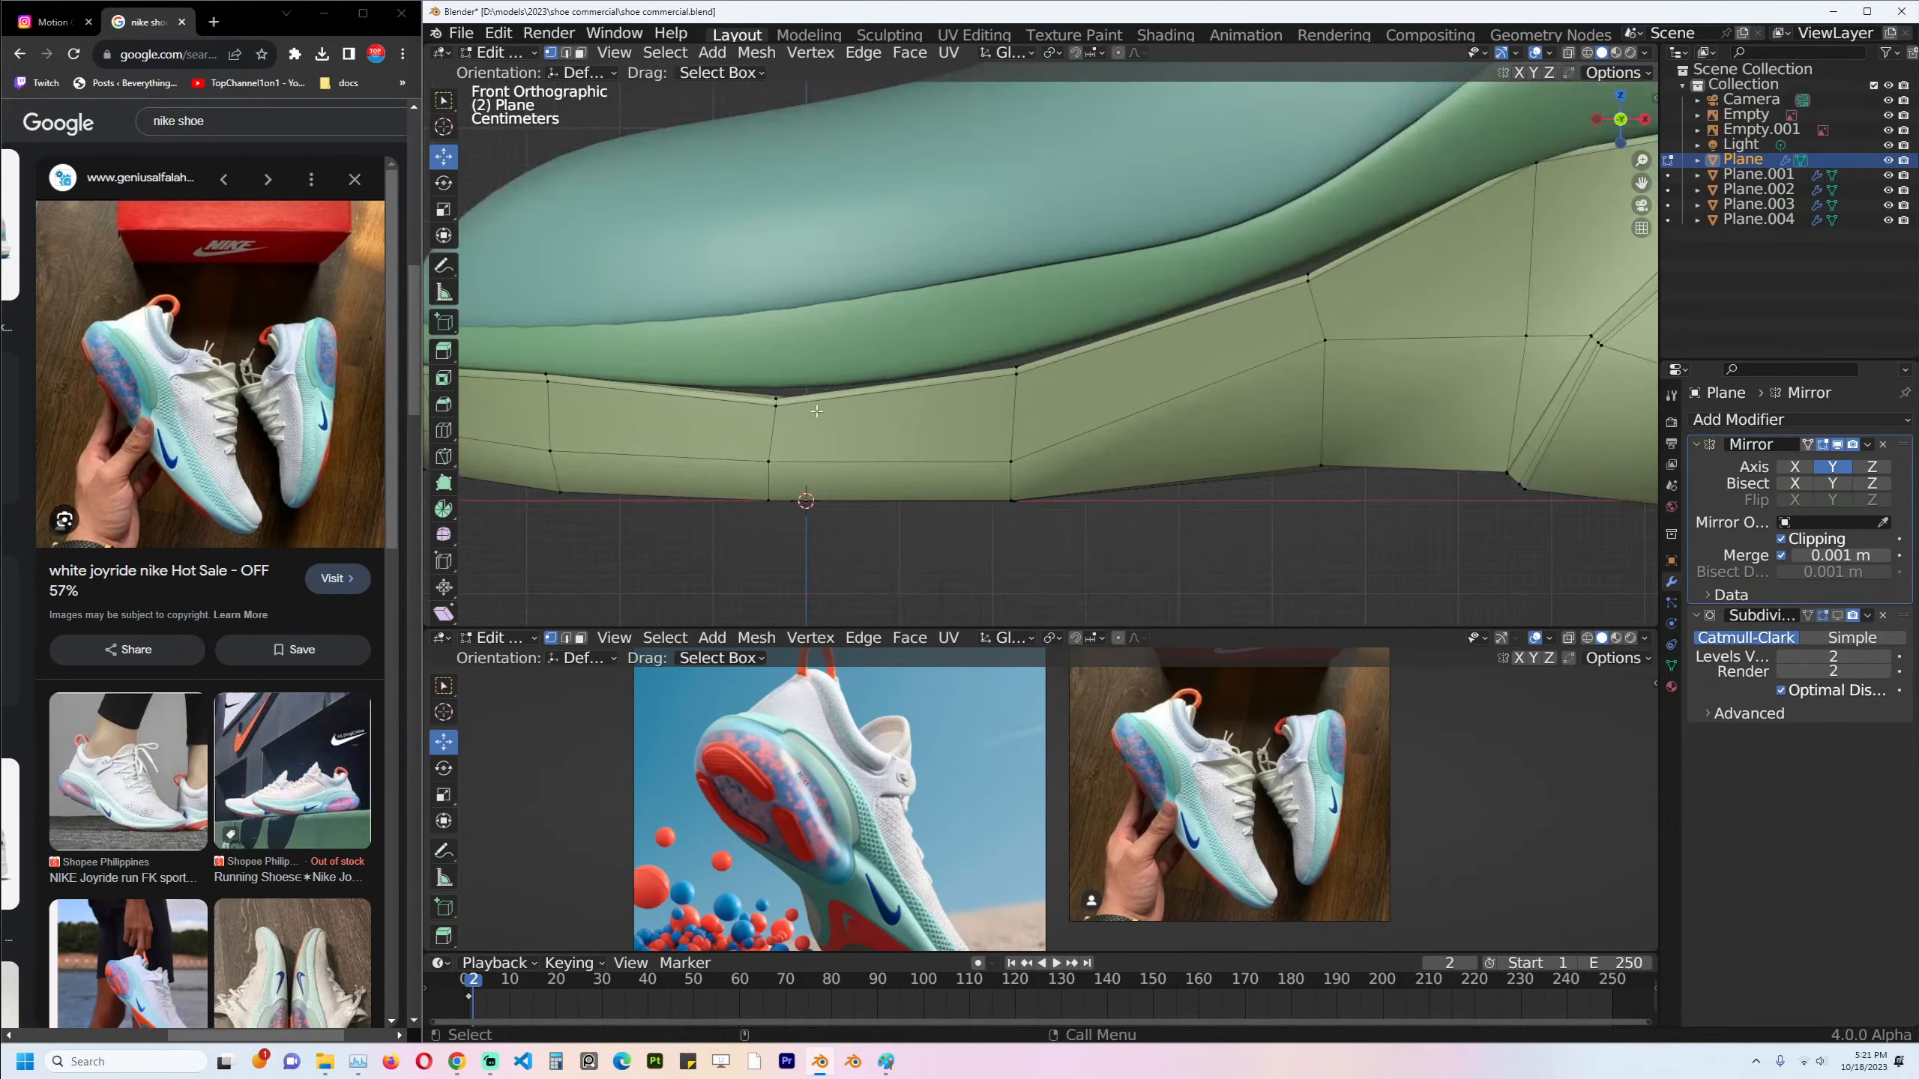
pyautogui.press('k')
pyautogui.click(777, 403)
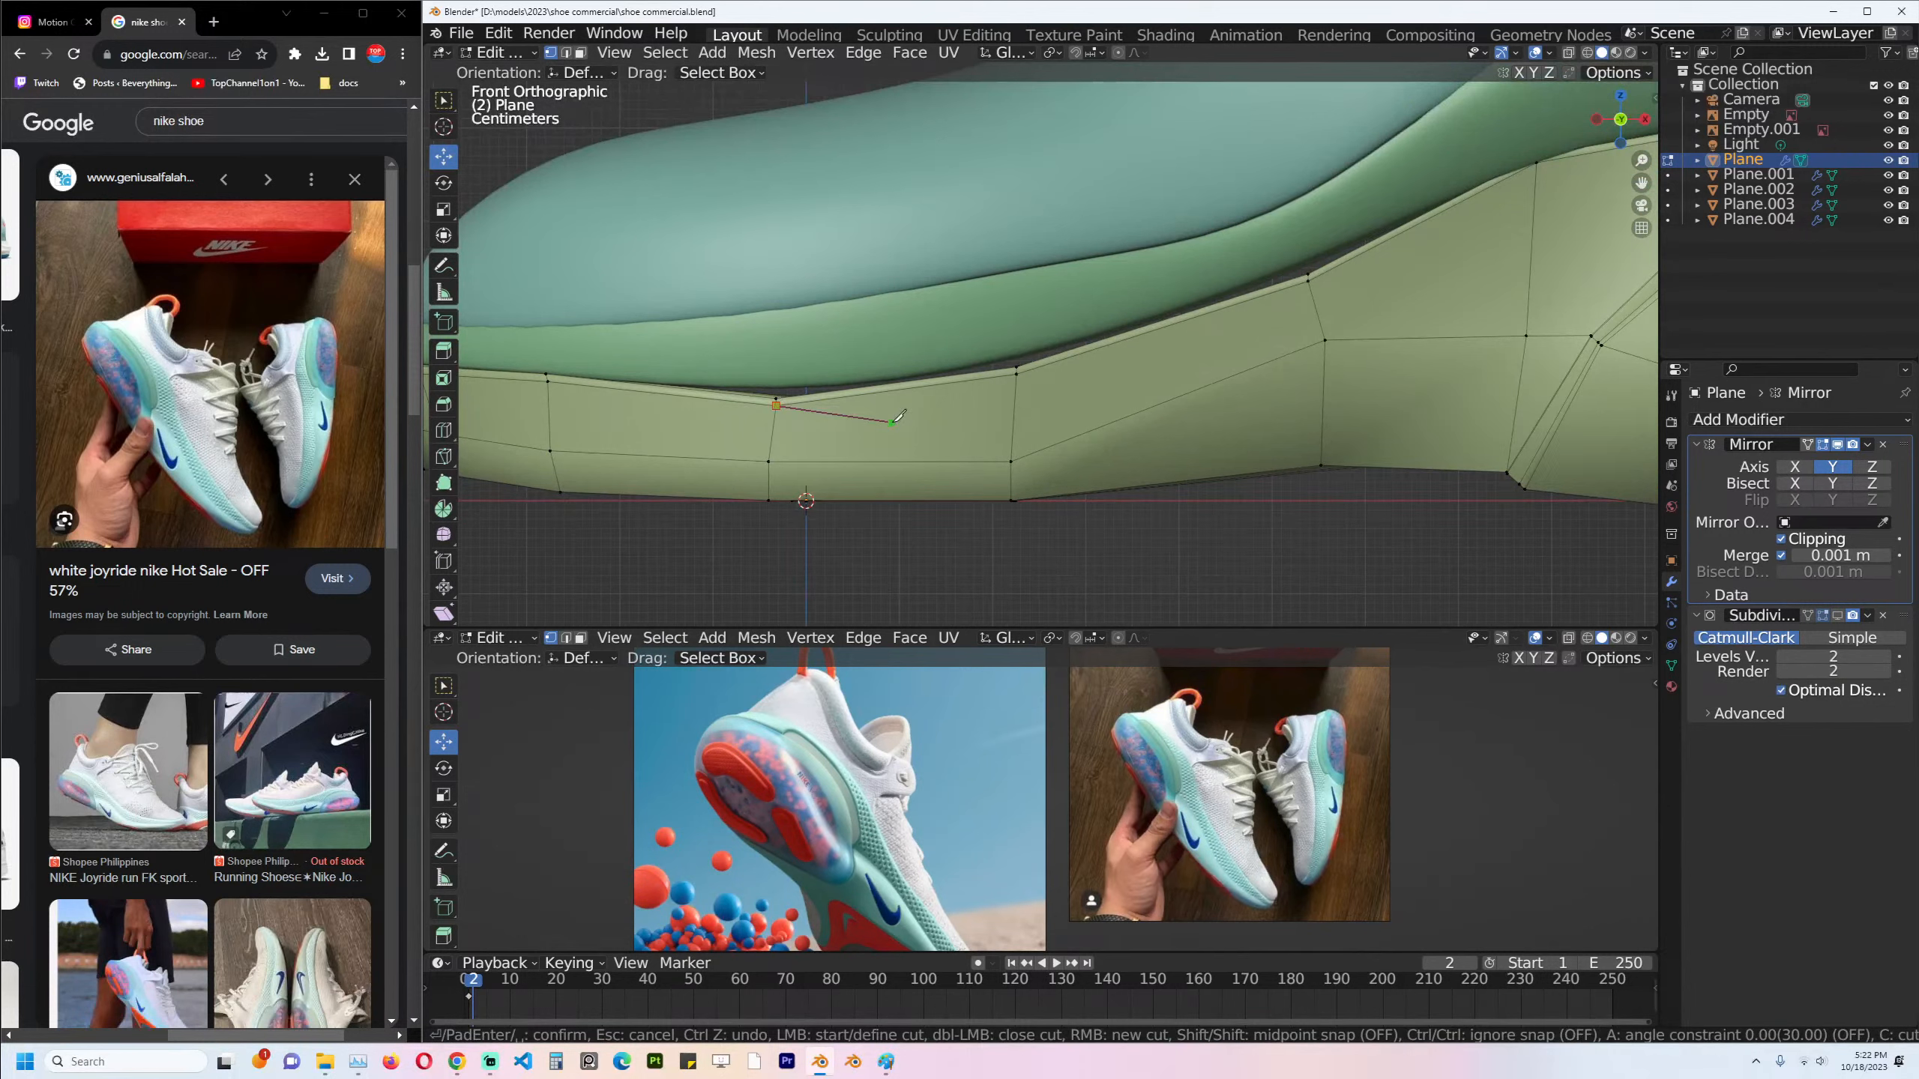
pyautogui.click(999, 451)
pyautogui.press('Return')
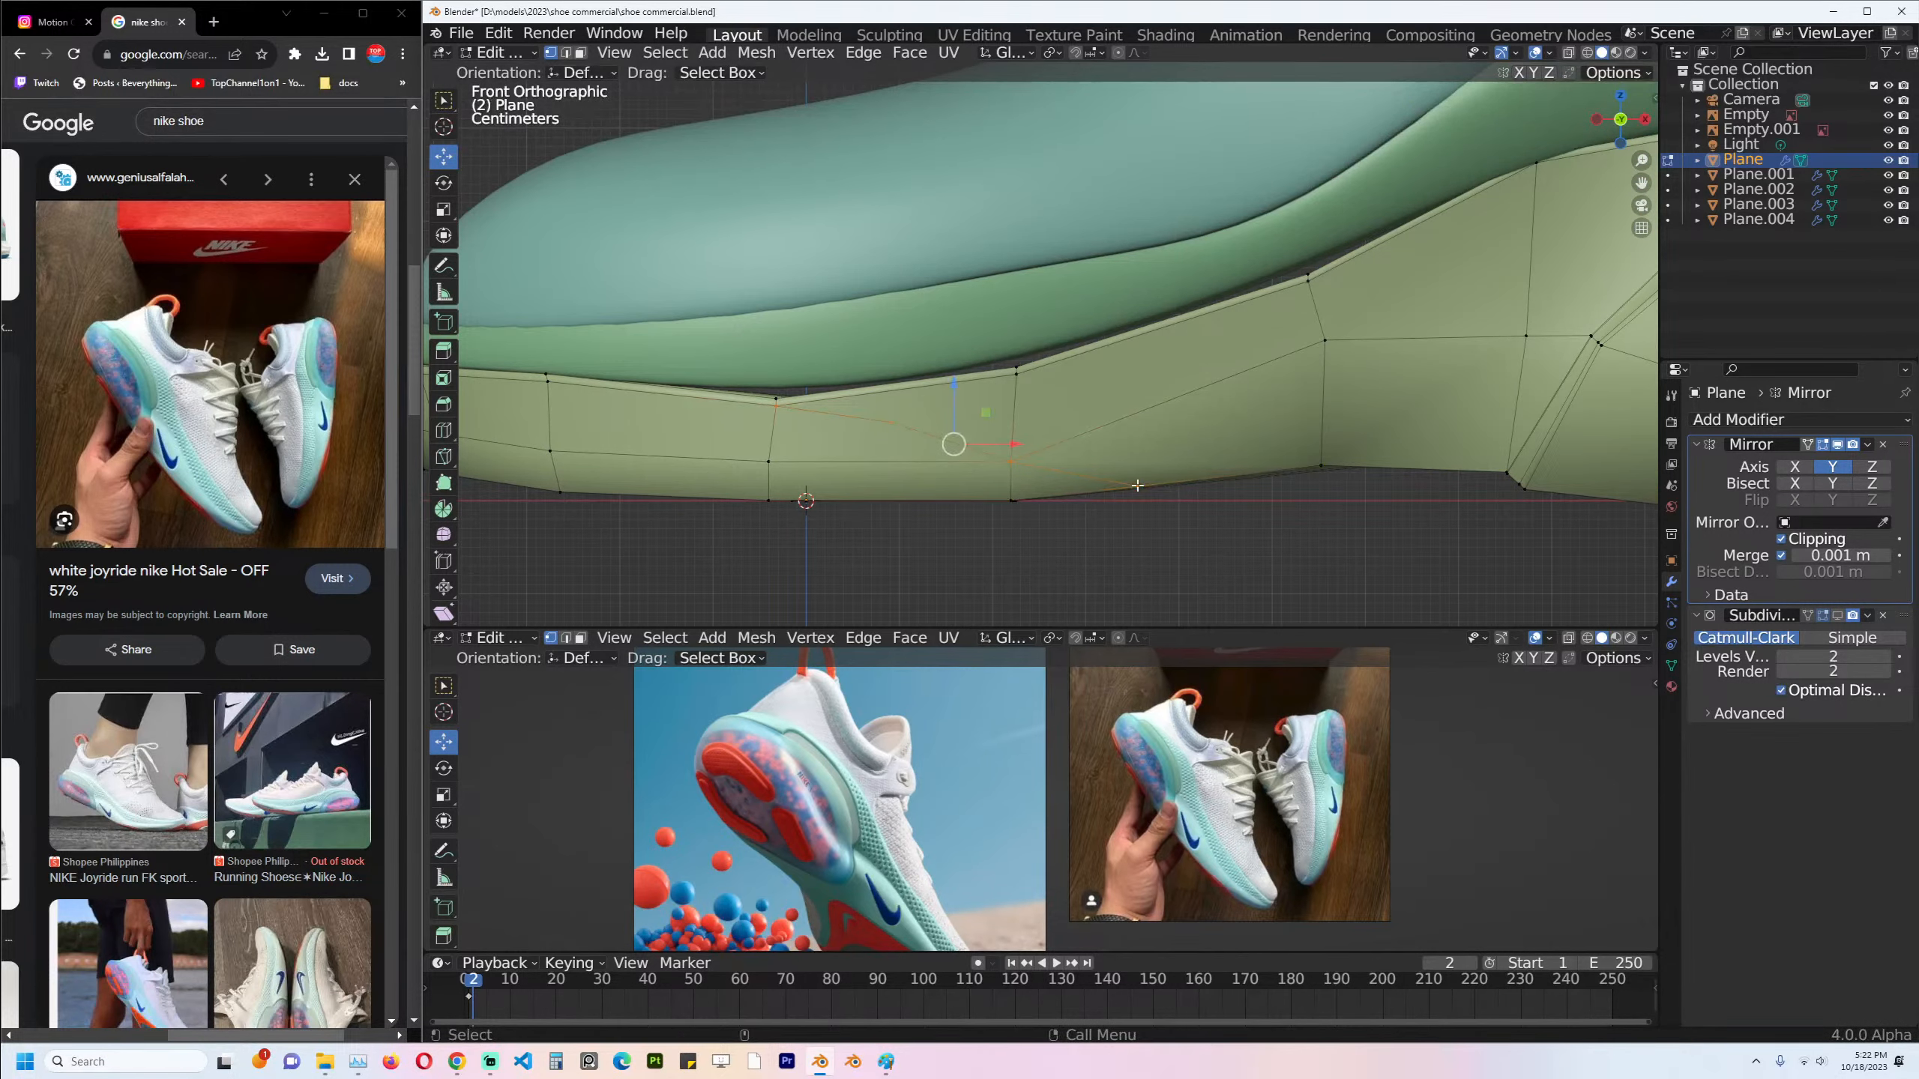
# Continue the knife cut across the forefoot's underside to the sole's centre line.
pyautogui.moveTo(1138, 486); pyautogui.dragTo(1125, 374, button='middle')
pyautogui.press('k')
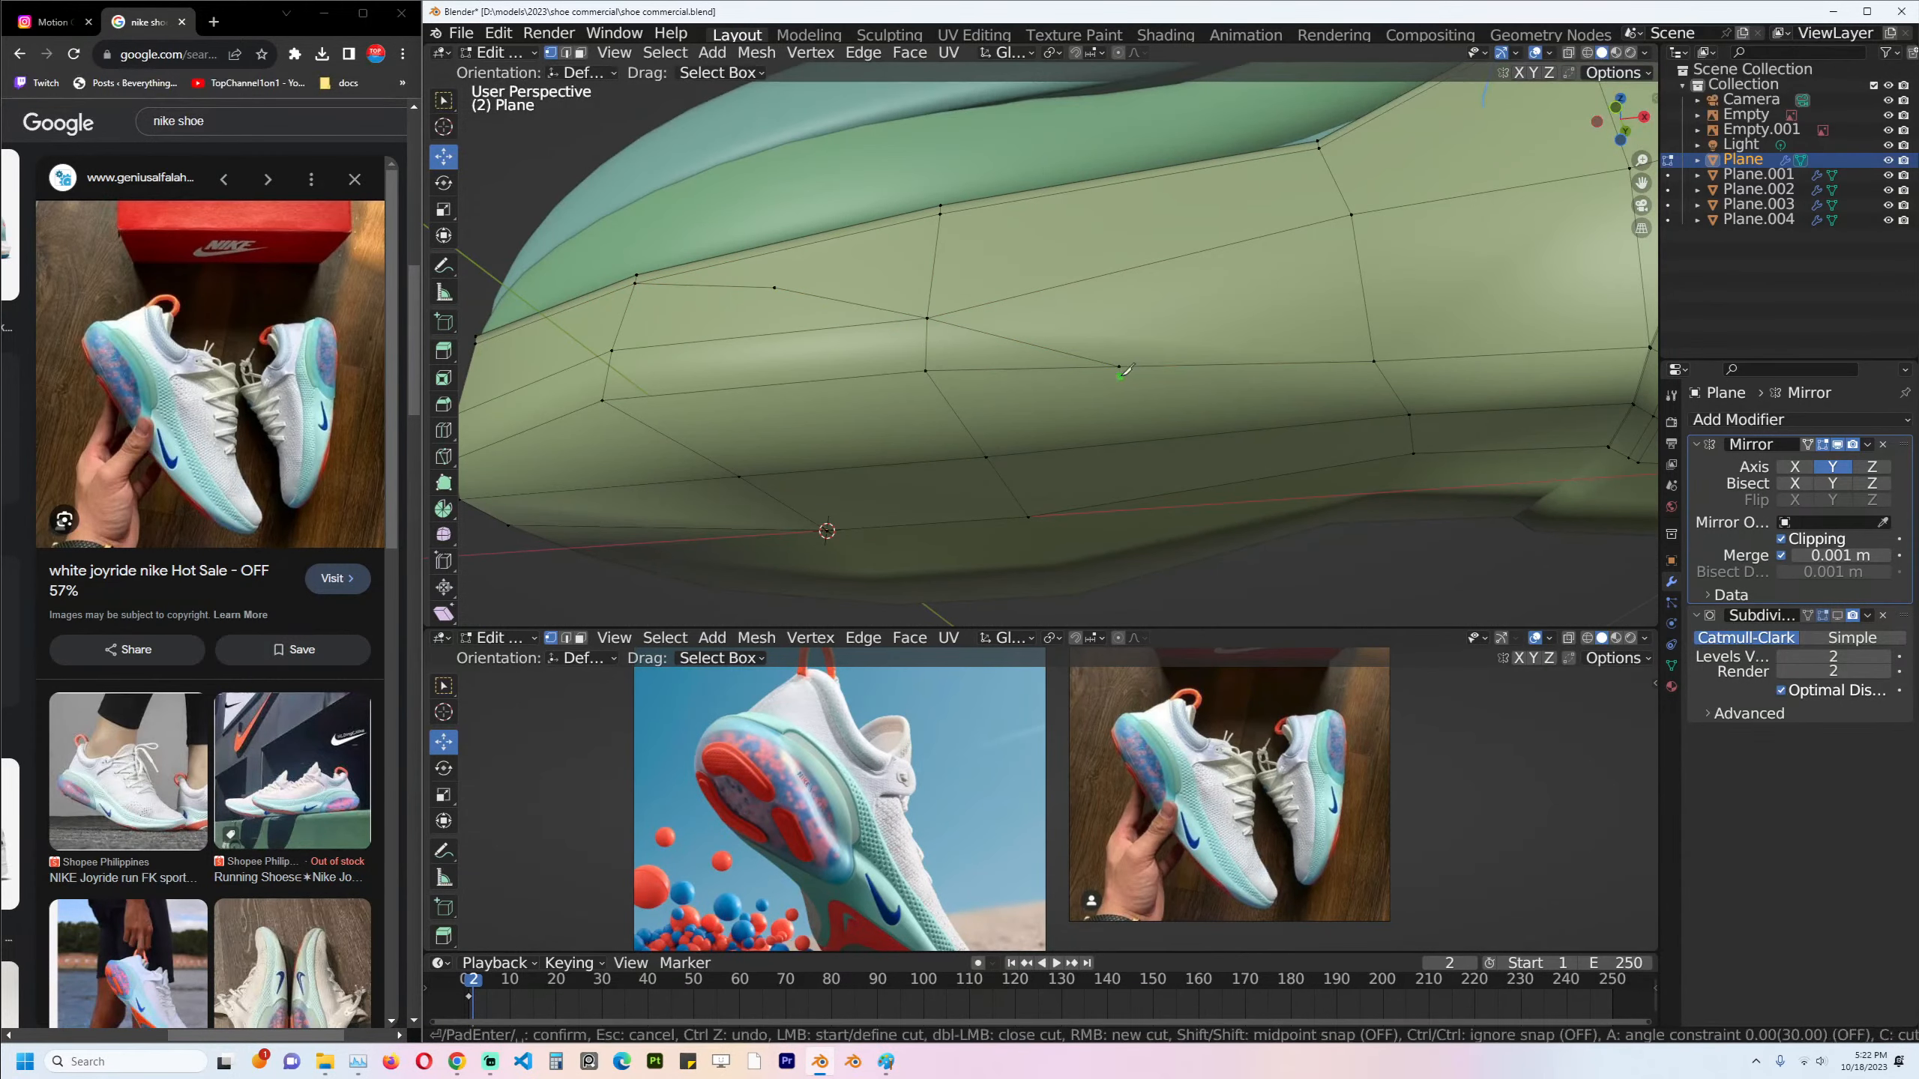
pyautogui.click(1229, 433)
pyautogui.press('Return')
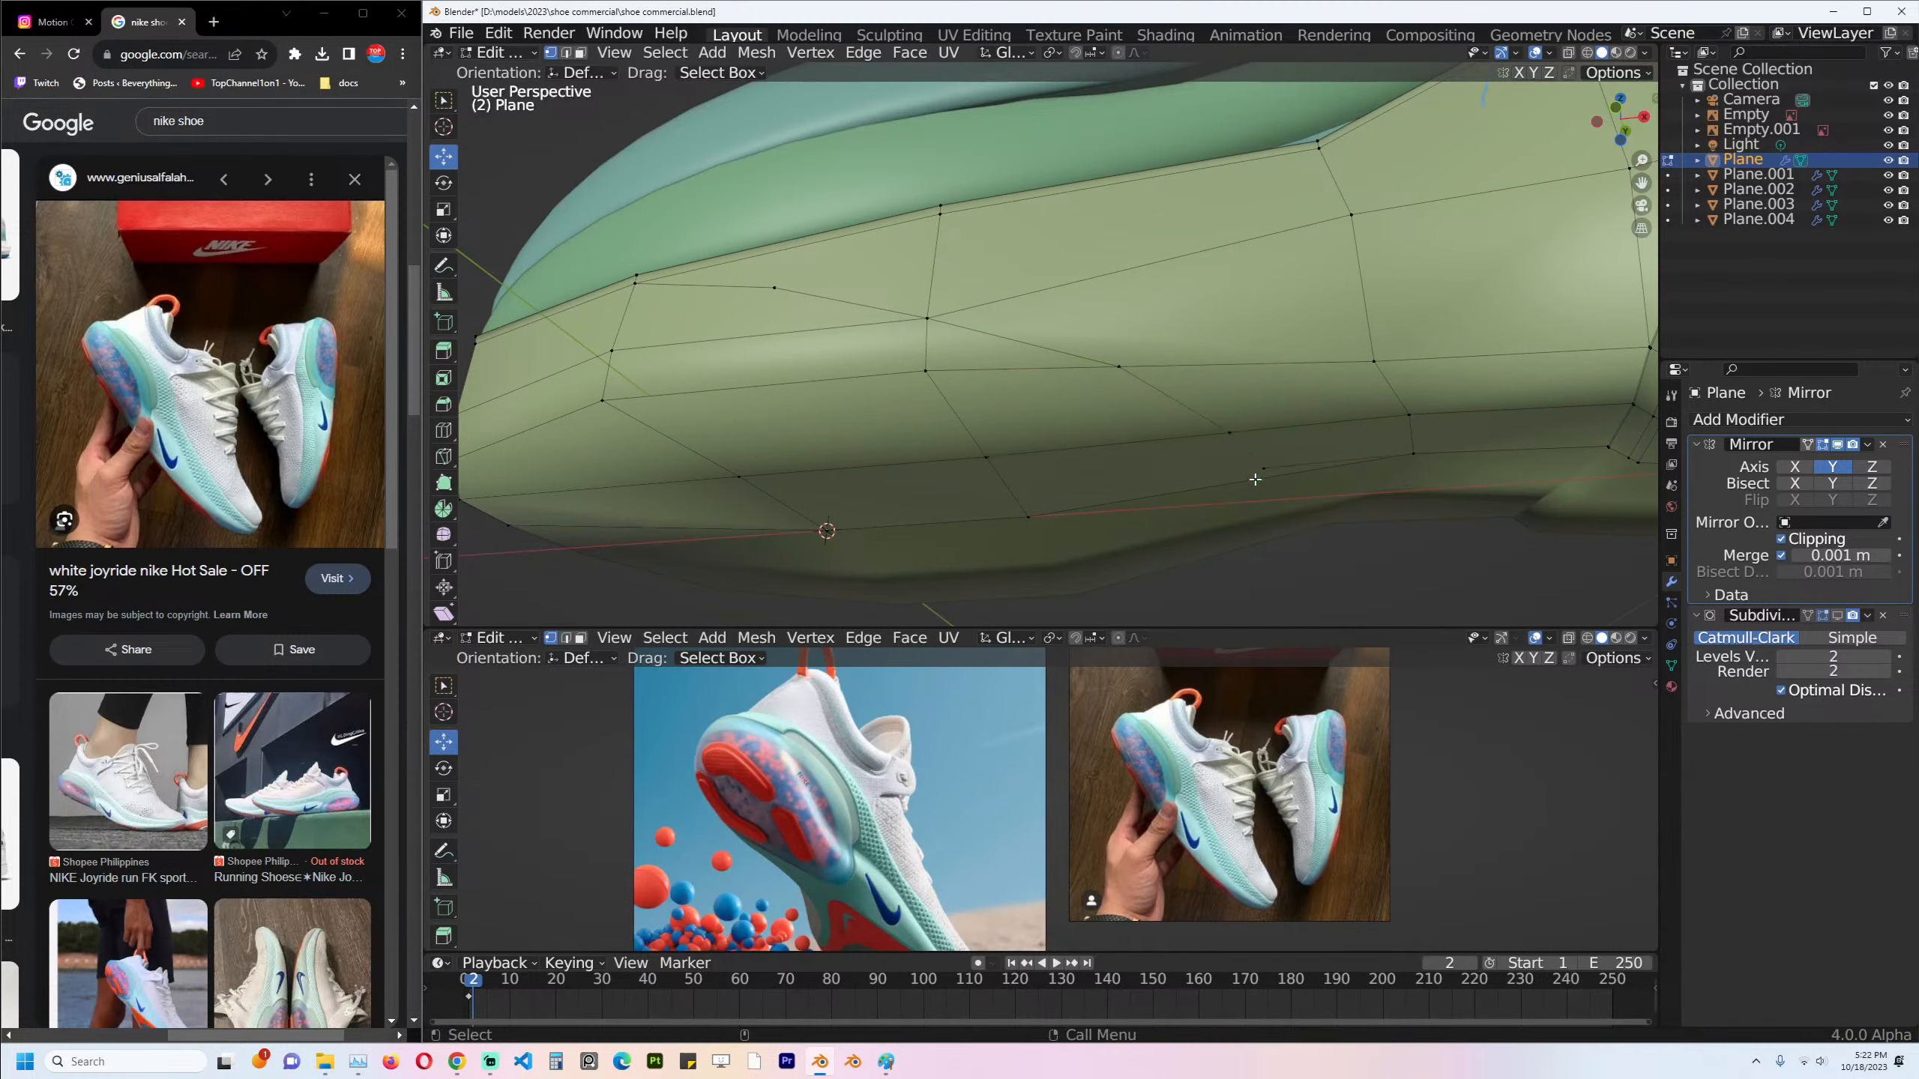
pyautogui.hotkey('ctrl', 'l')
pyautogui.press('k')
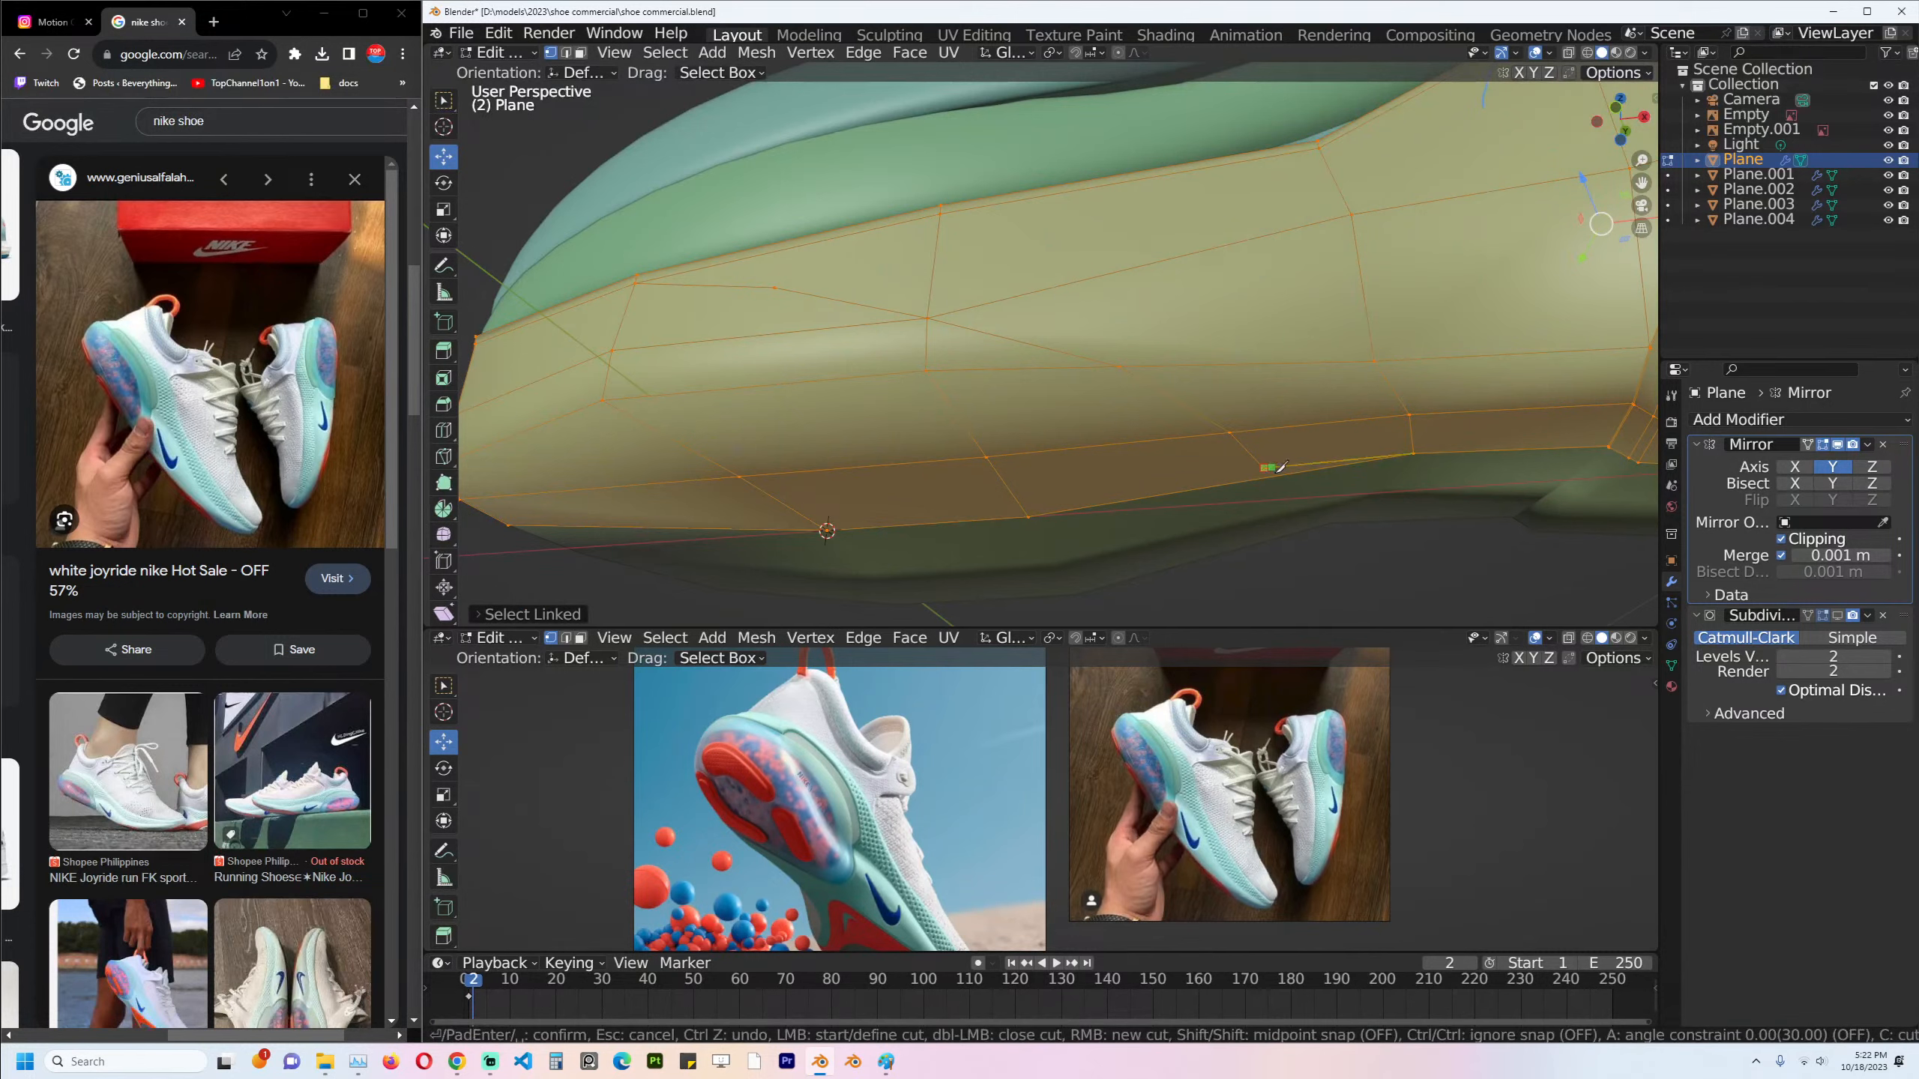
pyautogui.press('Return')
pyautogui.press('2')
pyautogui.hotkey('ctrl', 'x')
pyautogui.hotkey('ctrl', 'z')
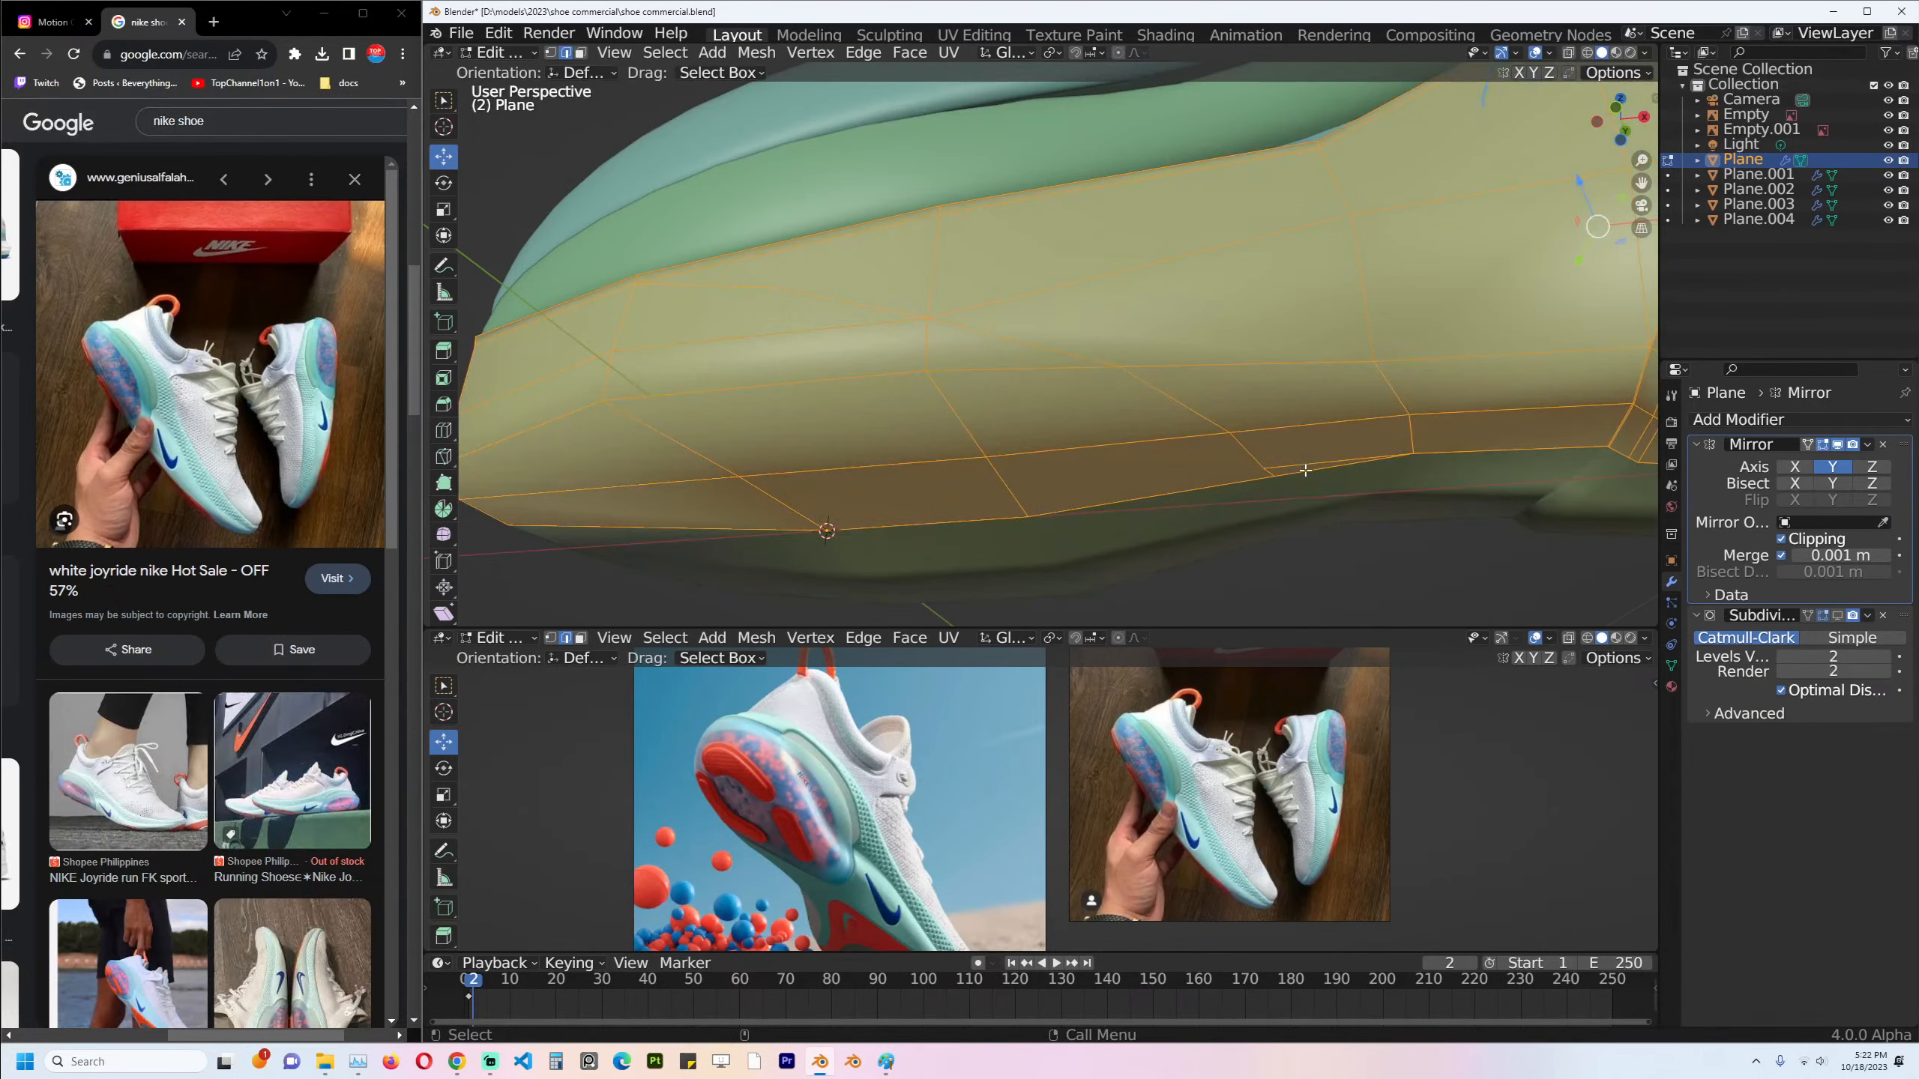
pyautogui.hotkey('alt', 'a')
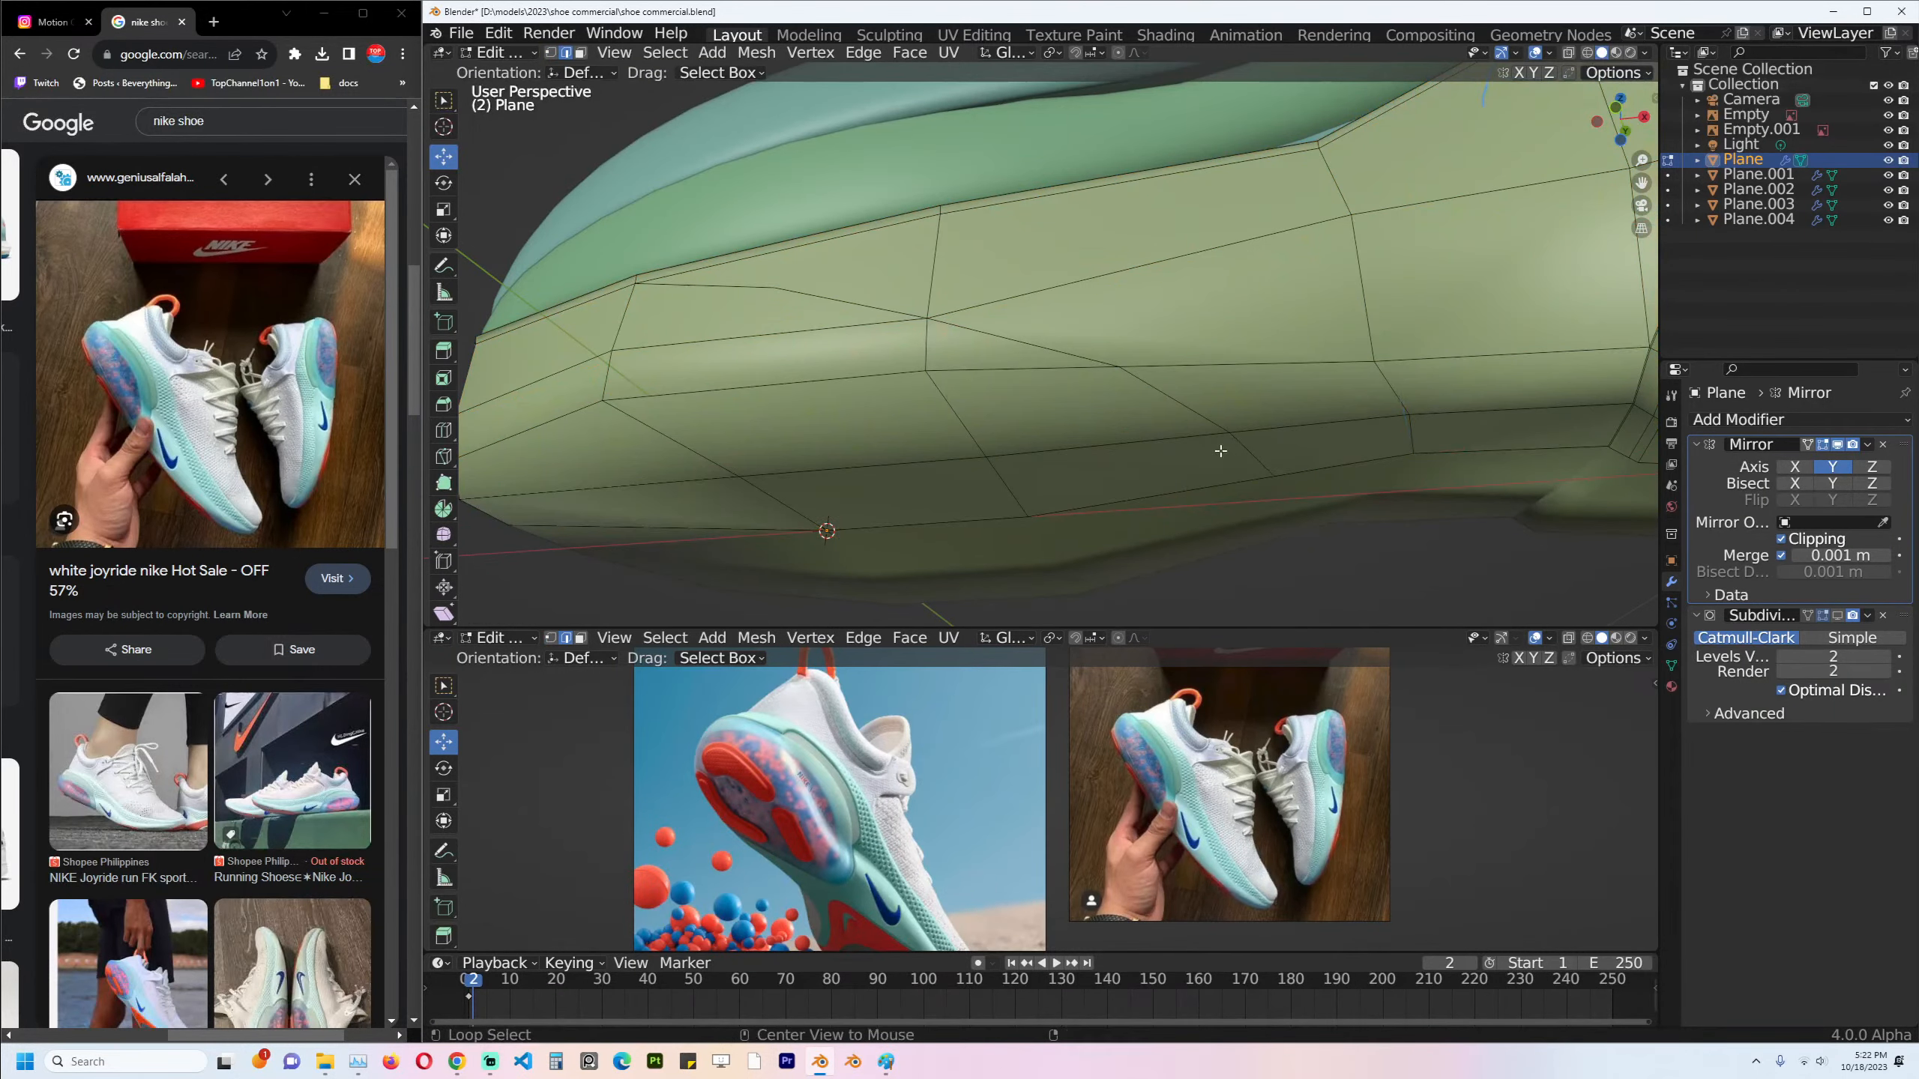
# Move the underside face beside the centre line in the middle of the forefoot along the Z axis.
pyautogui.press('KP_1')
pyautogui.scroll(-2, 957, 455)
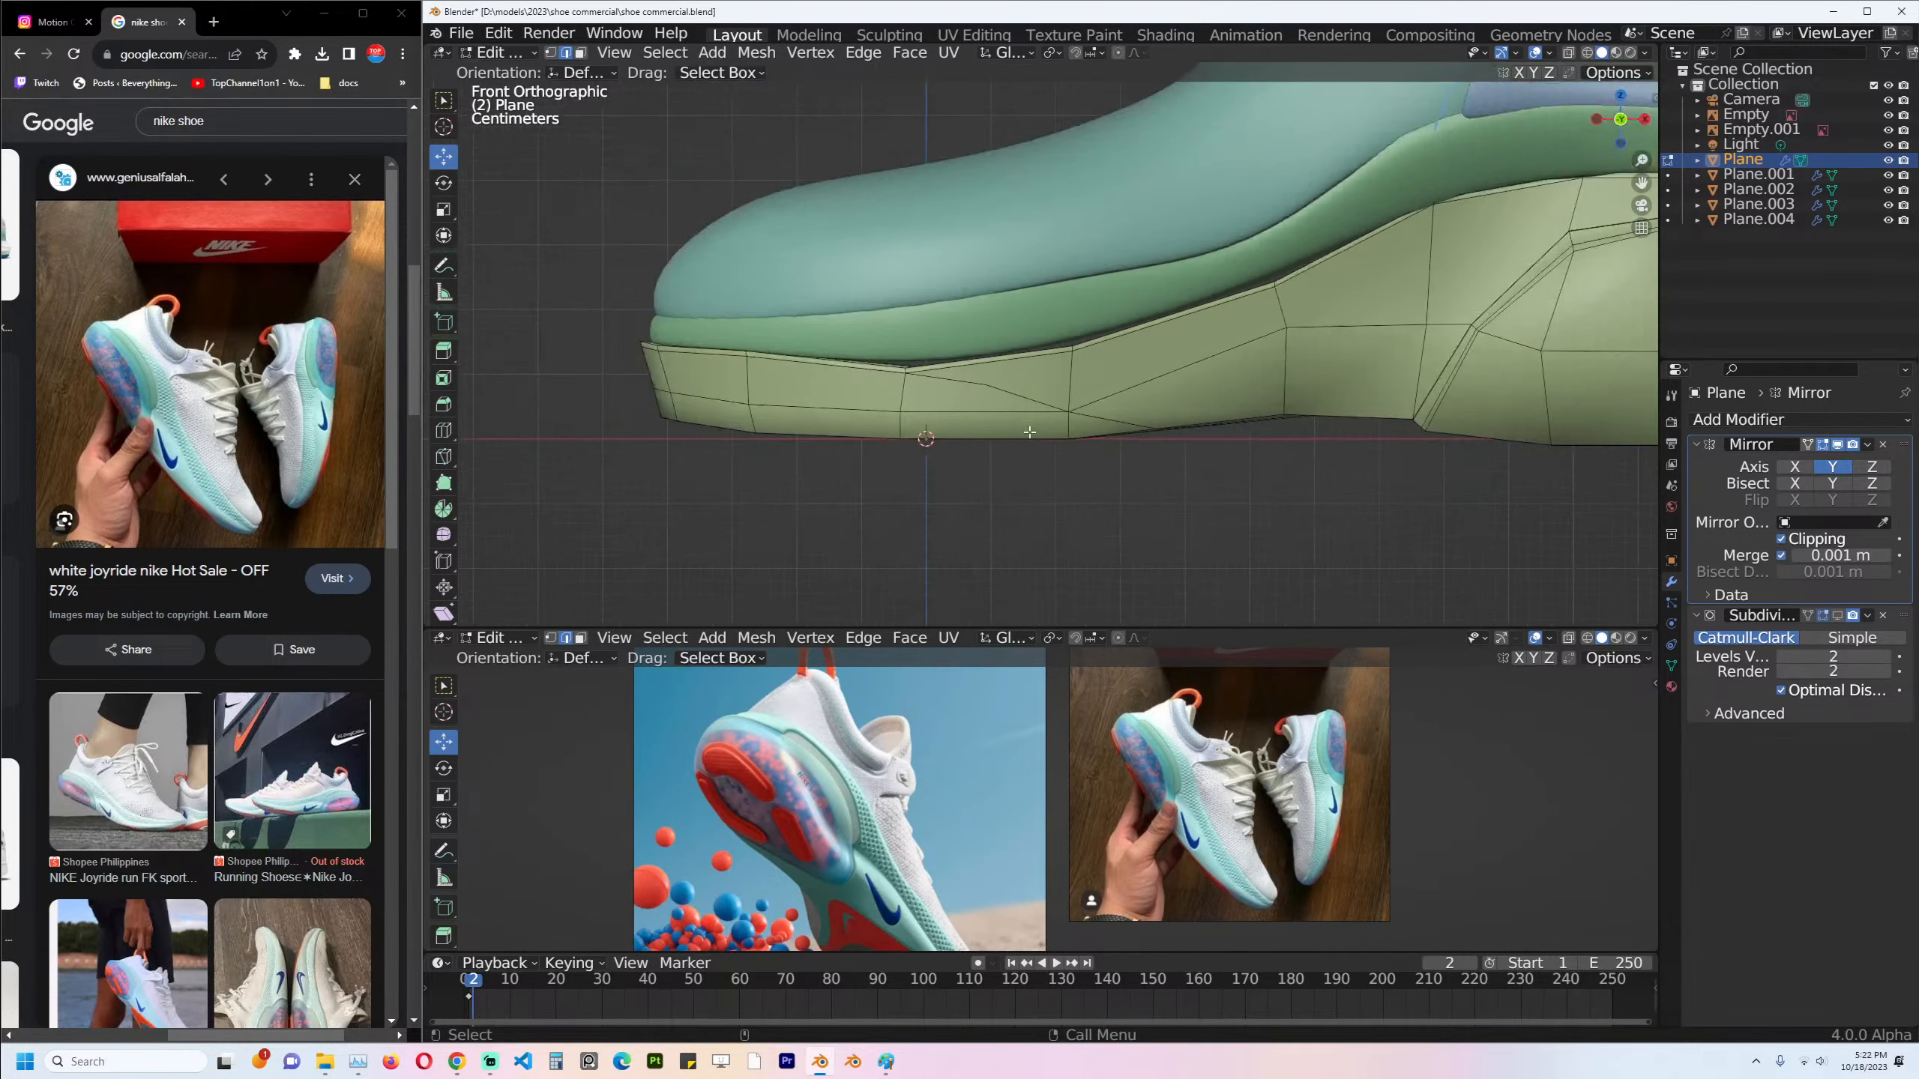
pyautogui.moveTo(886, 446); pyautogui.dragTo(1112, 313, button='middle')
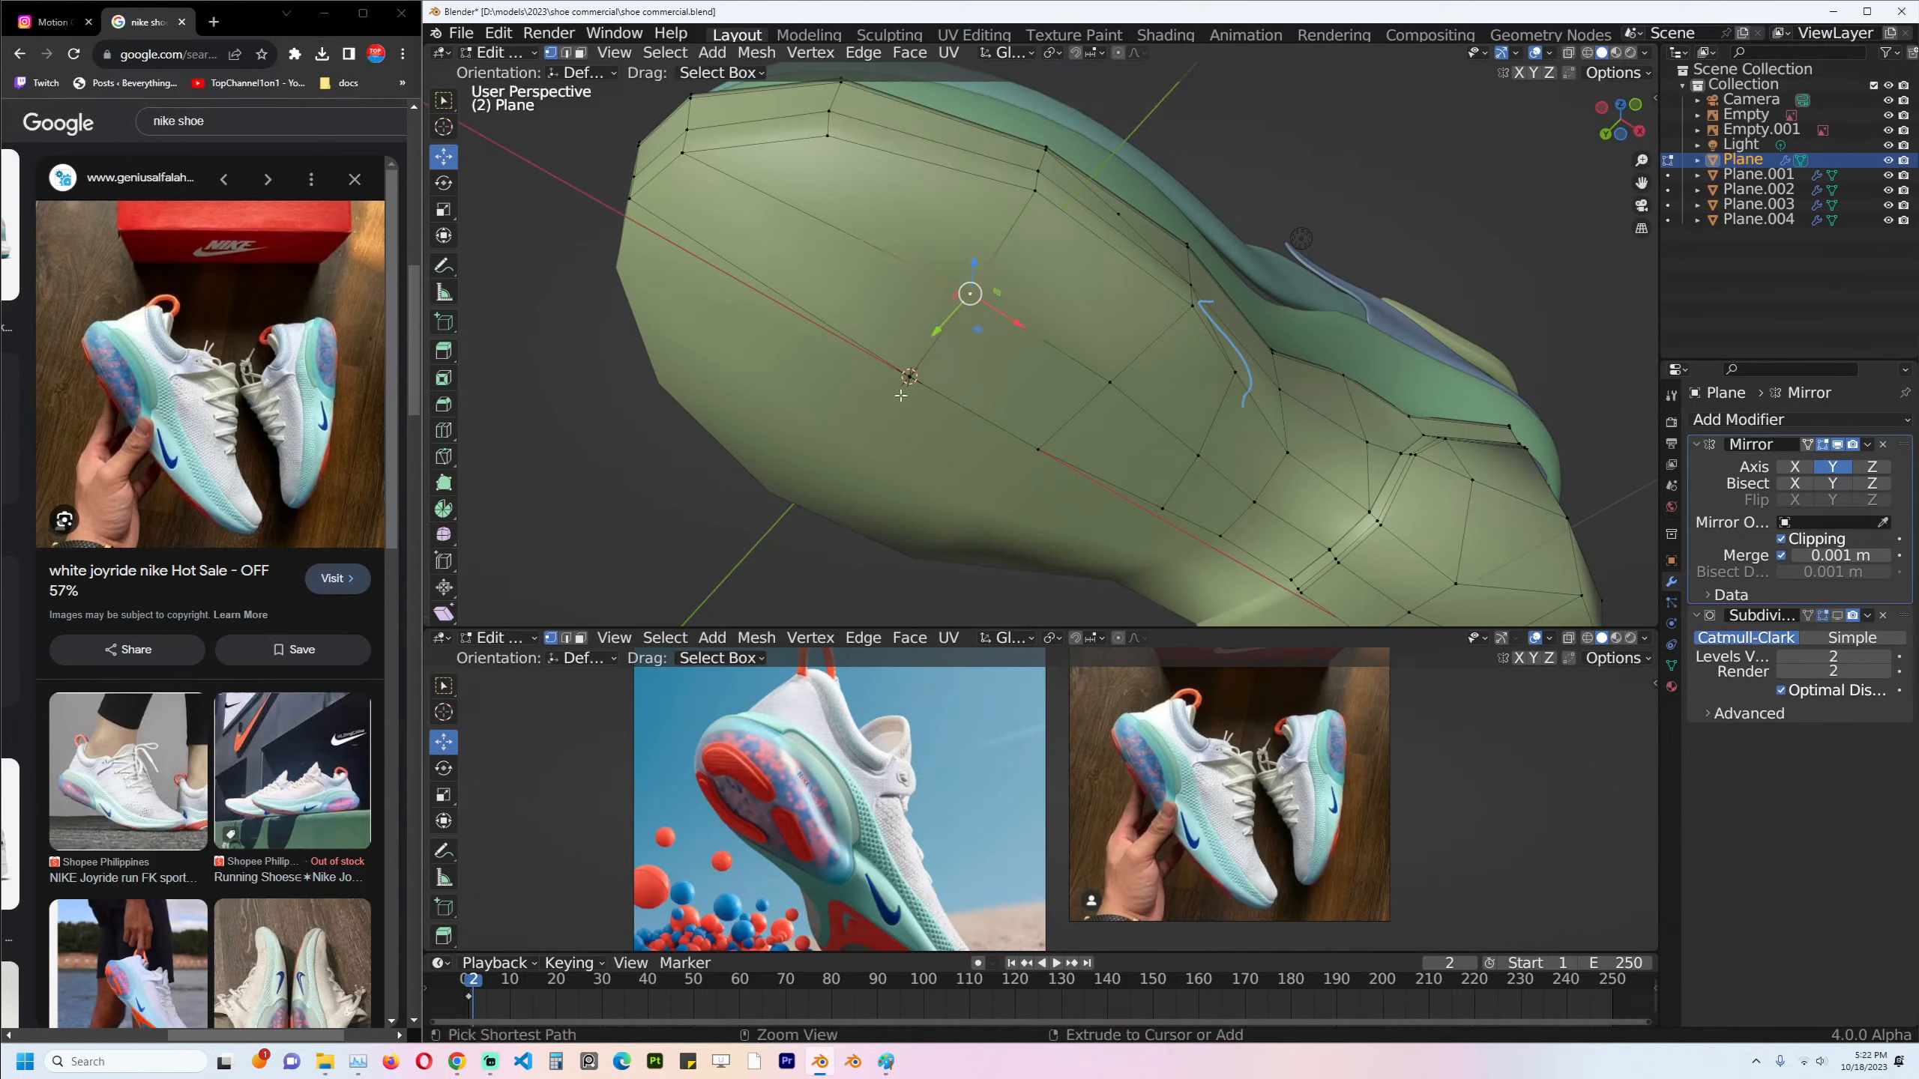
pyautogui.press('3')
pyautogui.click(895, 325)
pyautogui.click(997, 357)
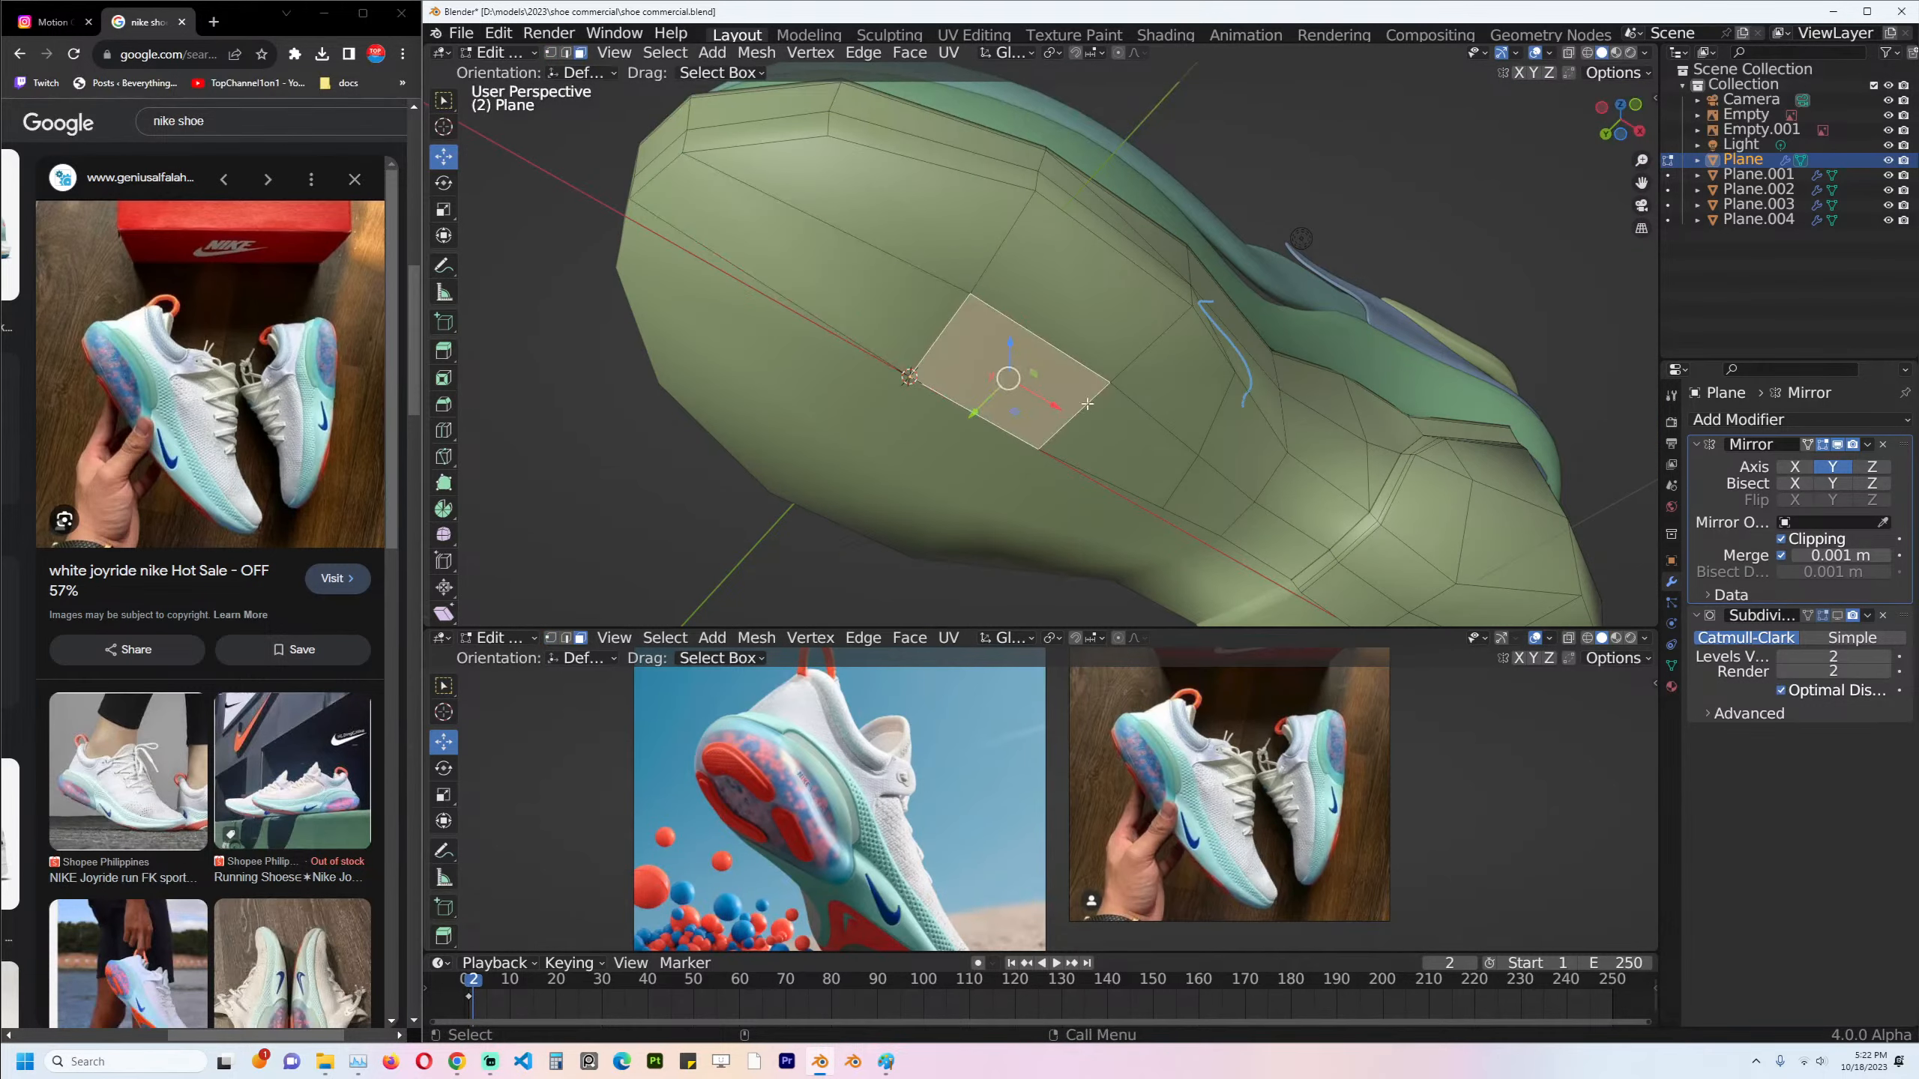
pyautogui.press('g')
pyautogui.press('z')
pyautogui.click(1000, 373)
# Select all forefoot faces below the diagonal cut, from the side wall to the underside's centre line.
pyautogui.moveTo(1000, 373); pyautogui.dragTo(1002, 455, button='middle')
pyautogui.hotkey('ctrl', 'r')
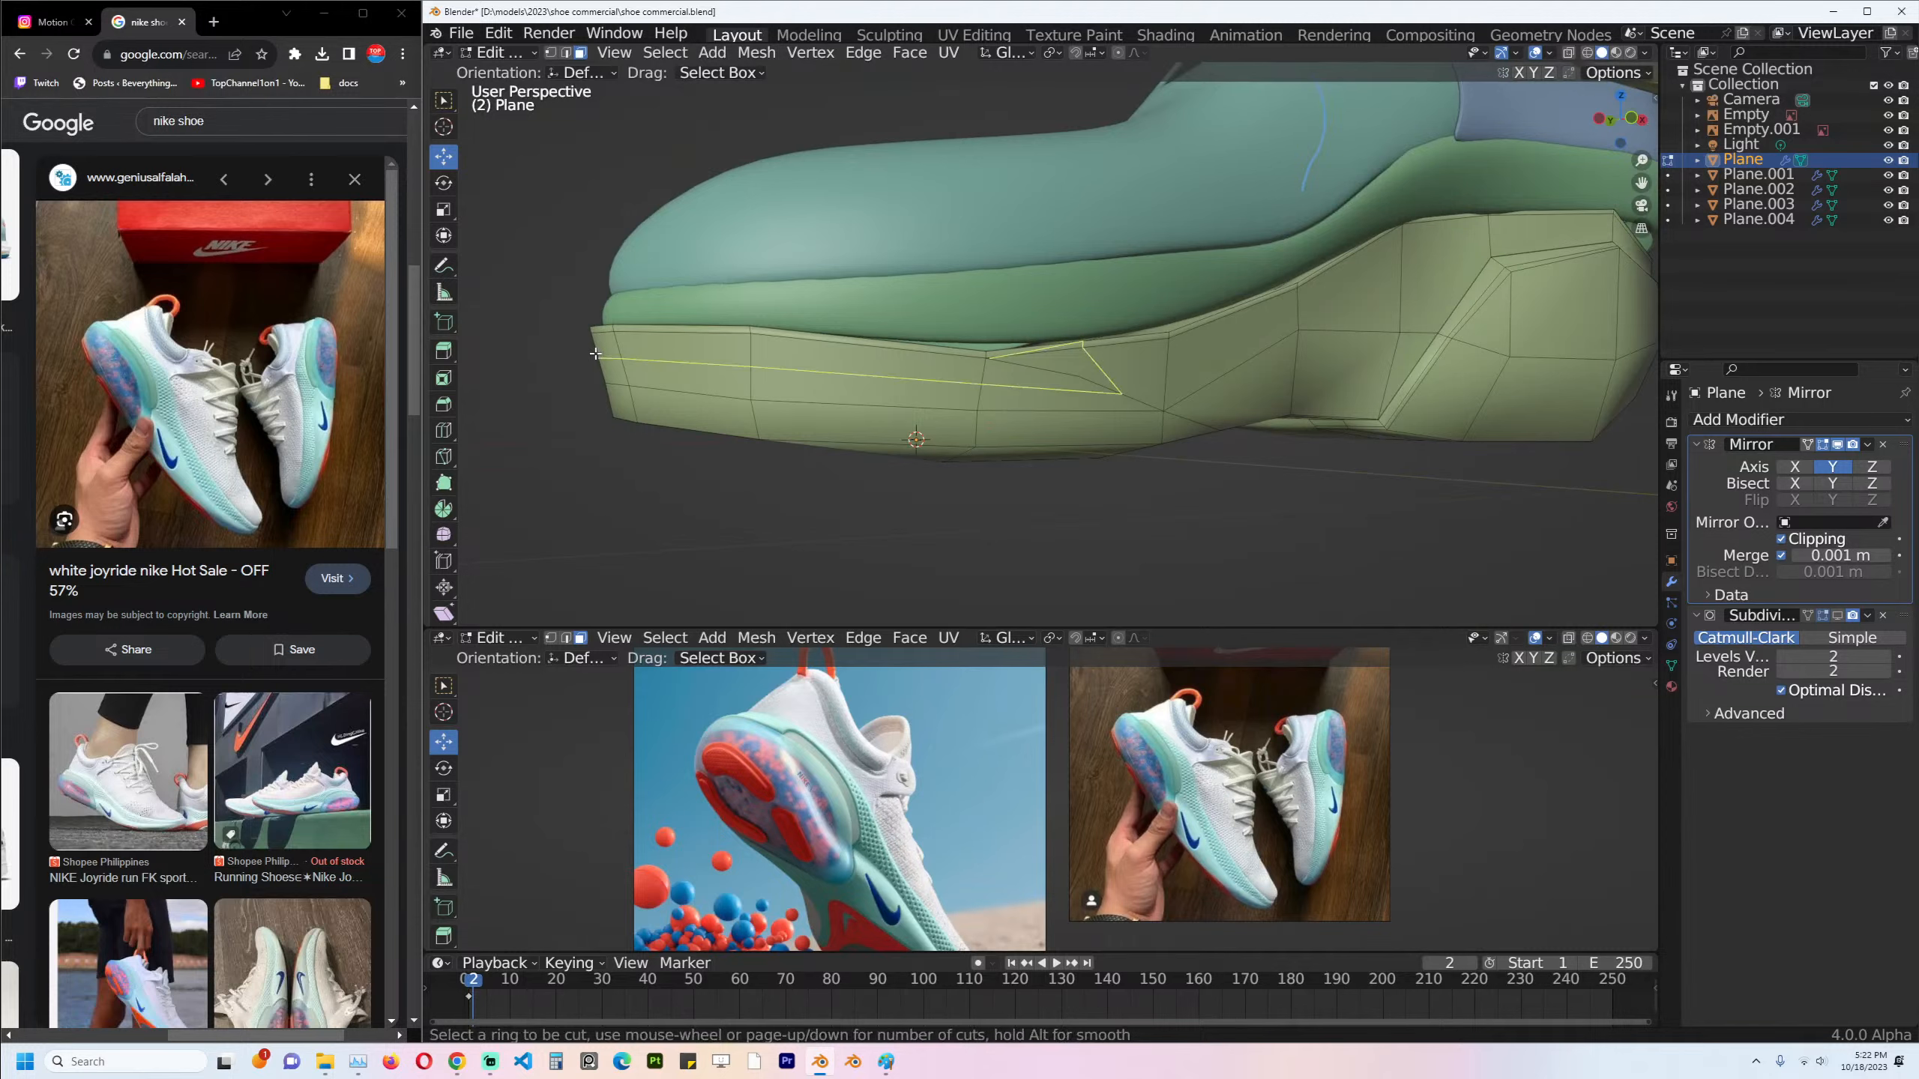
pyautogui.rightClick(595, 354)
pyautogui.moveTo(595, 354); pyautogui.dragTo(553, 356, button='middle')
pyautogui.click(991, 345)
pyautogui.moveTo(1135, 383); pyautogui.dragTo(1136, 367, button='middle')
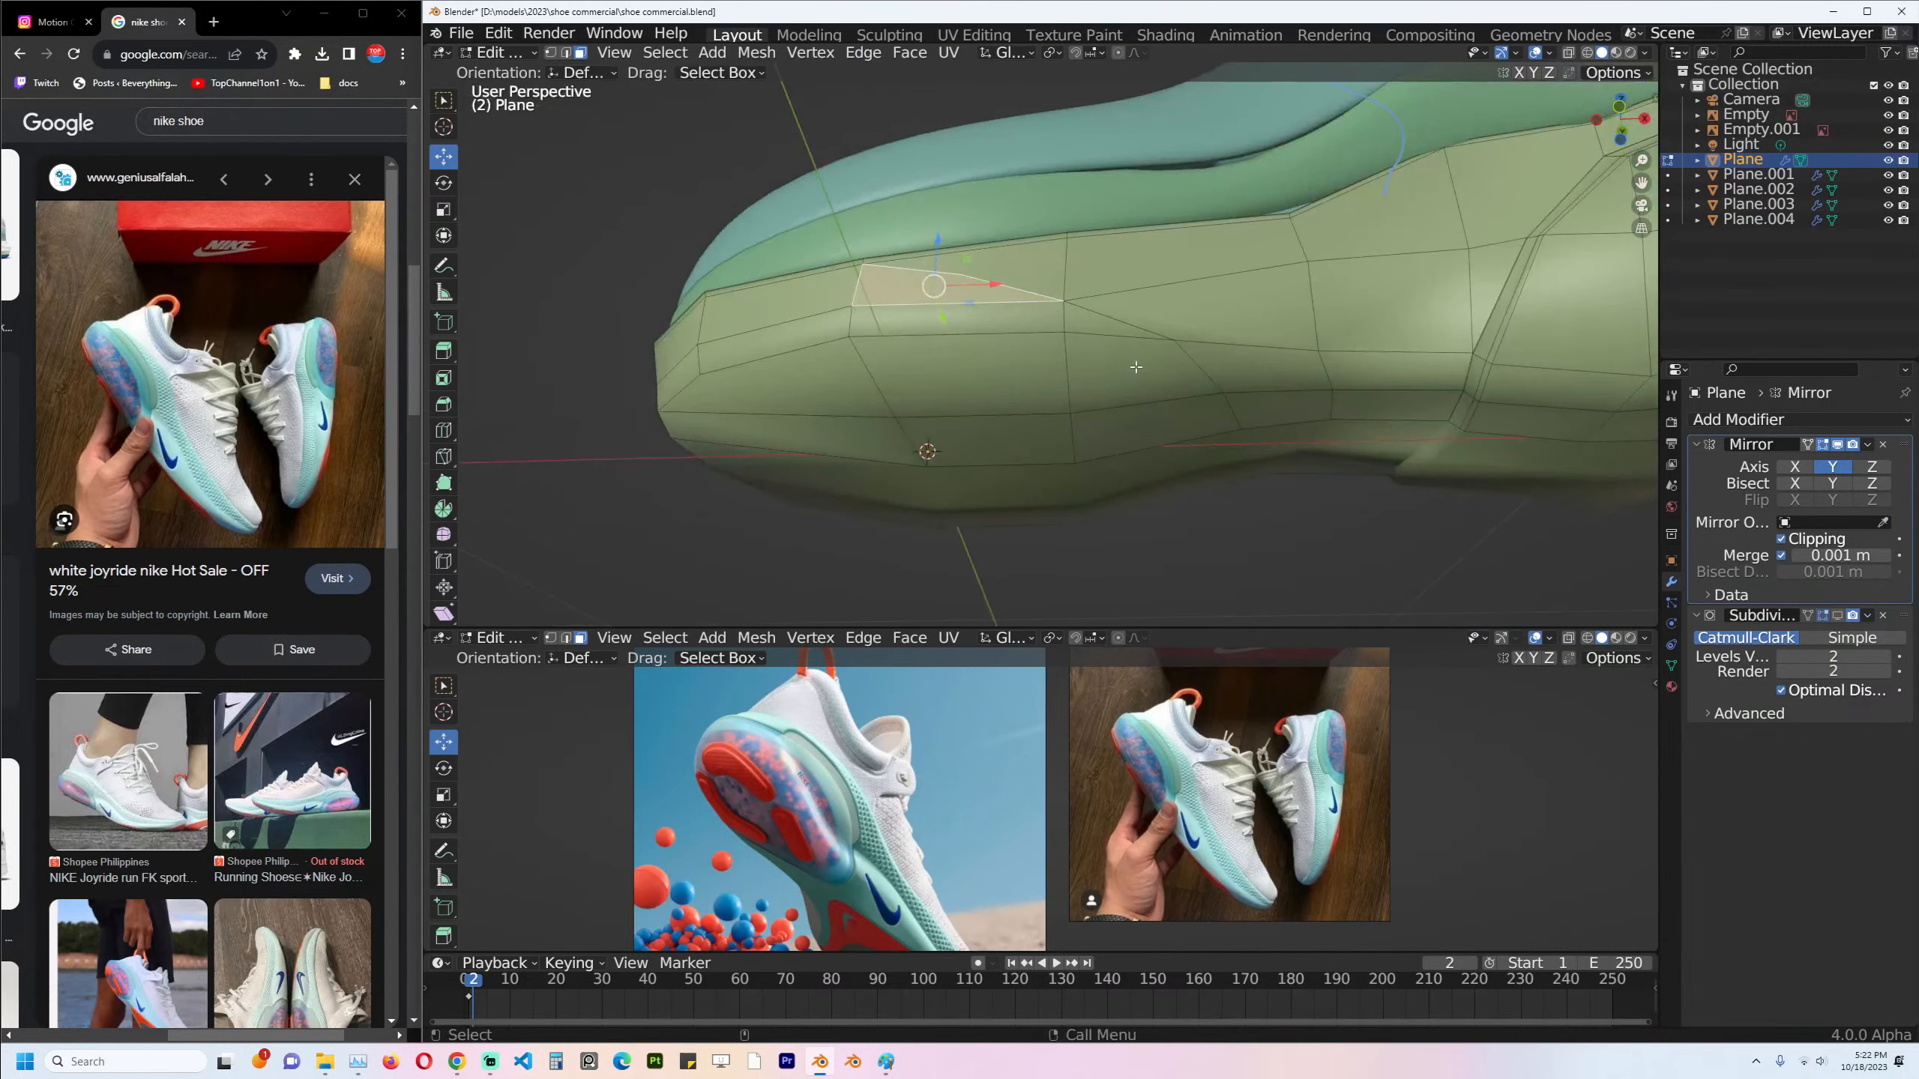
pyautogui.keyDown('ctrl'); pyautogui.click(1122, 429); pyautogui.keyUp('ctrl')
pyautogui.keyDown('ctrl'); pyautogui.click(1011, 441); pyautogui.keyUp('ctrl')
pyautogui.moveTo(1013, 409); pyautogui.dragTo(1128, 414, button='middle')
pyautogui.keyDown('ctrl'); pyautogui.click(757, 195); pyautogui.keyUp('ctrl')
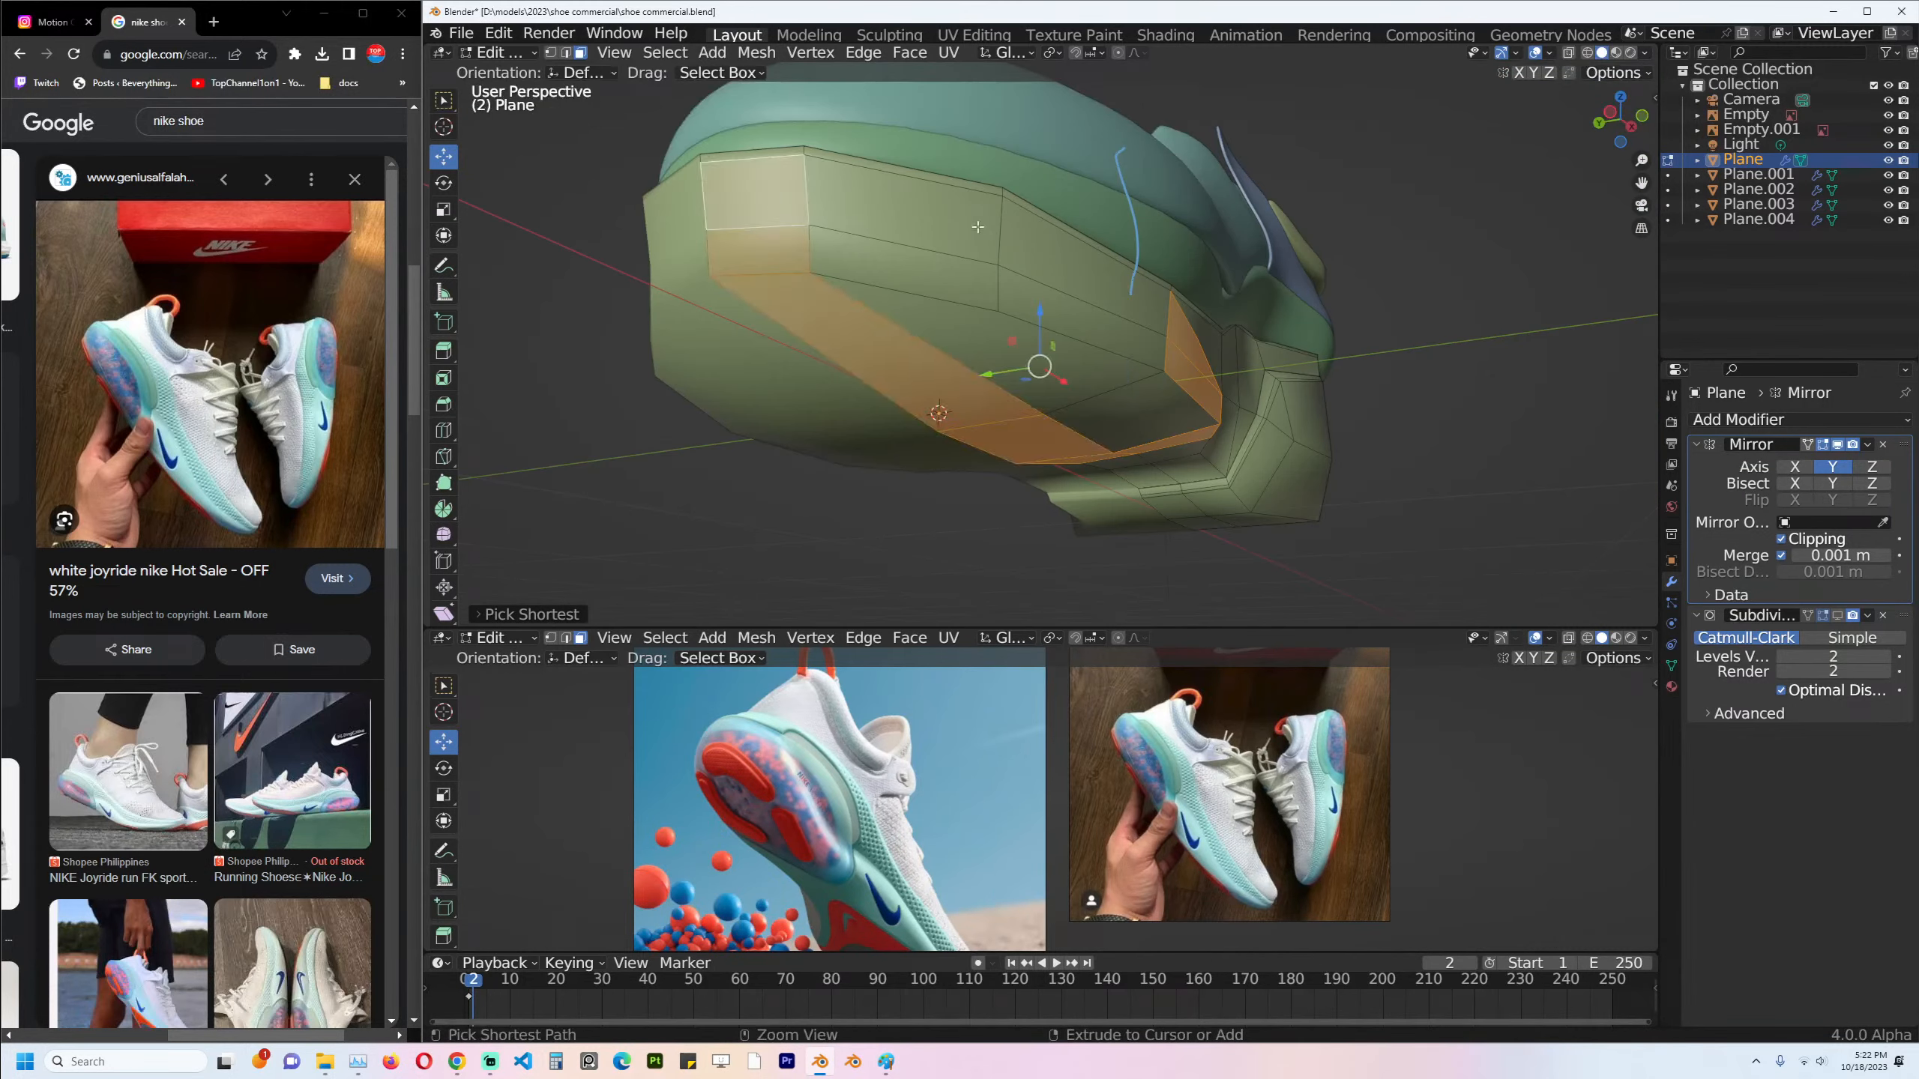
pyautogui.keyDown('ctrl'); pyautogui.click(977, 227); pyautogui.keyUp('ctrl')
pyautogui.keyDown('ctrl'); pyautogui.click(1117, 381); pyautogui.keyUp('ctrl')
pyautogui.keyDown('ctrl'); pyautogui.click(940, 284); pyautogui.keyUp('ctrl')
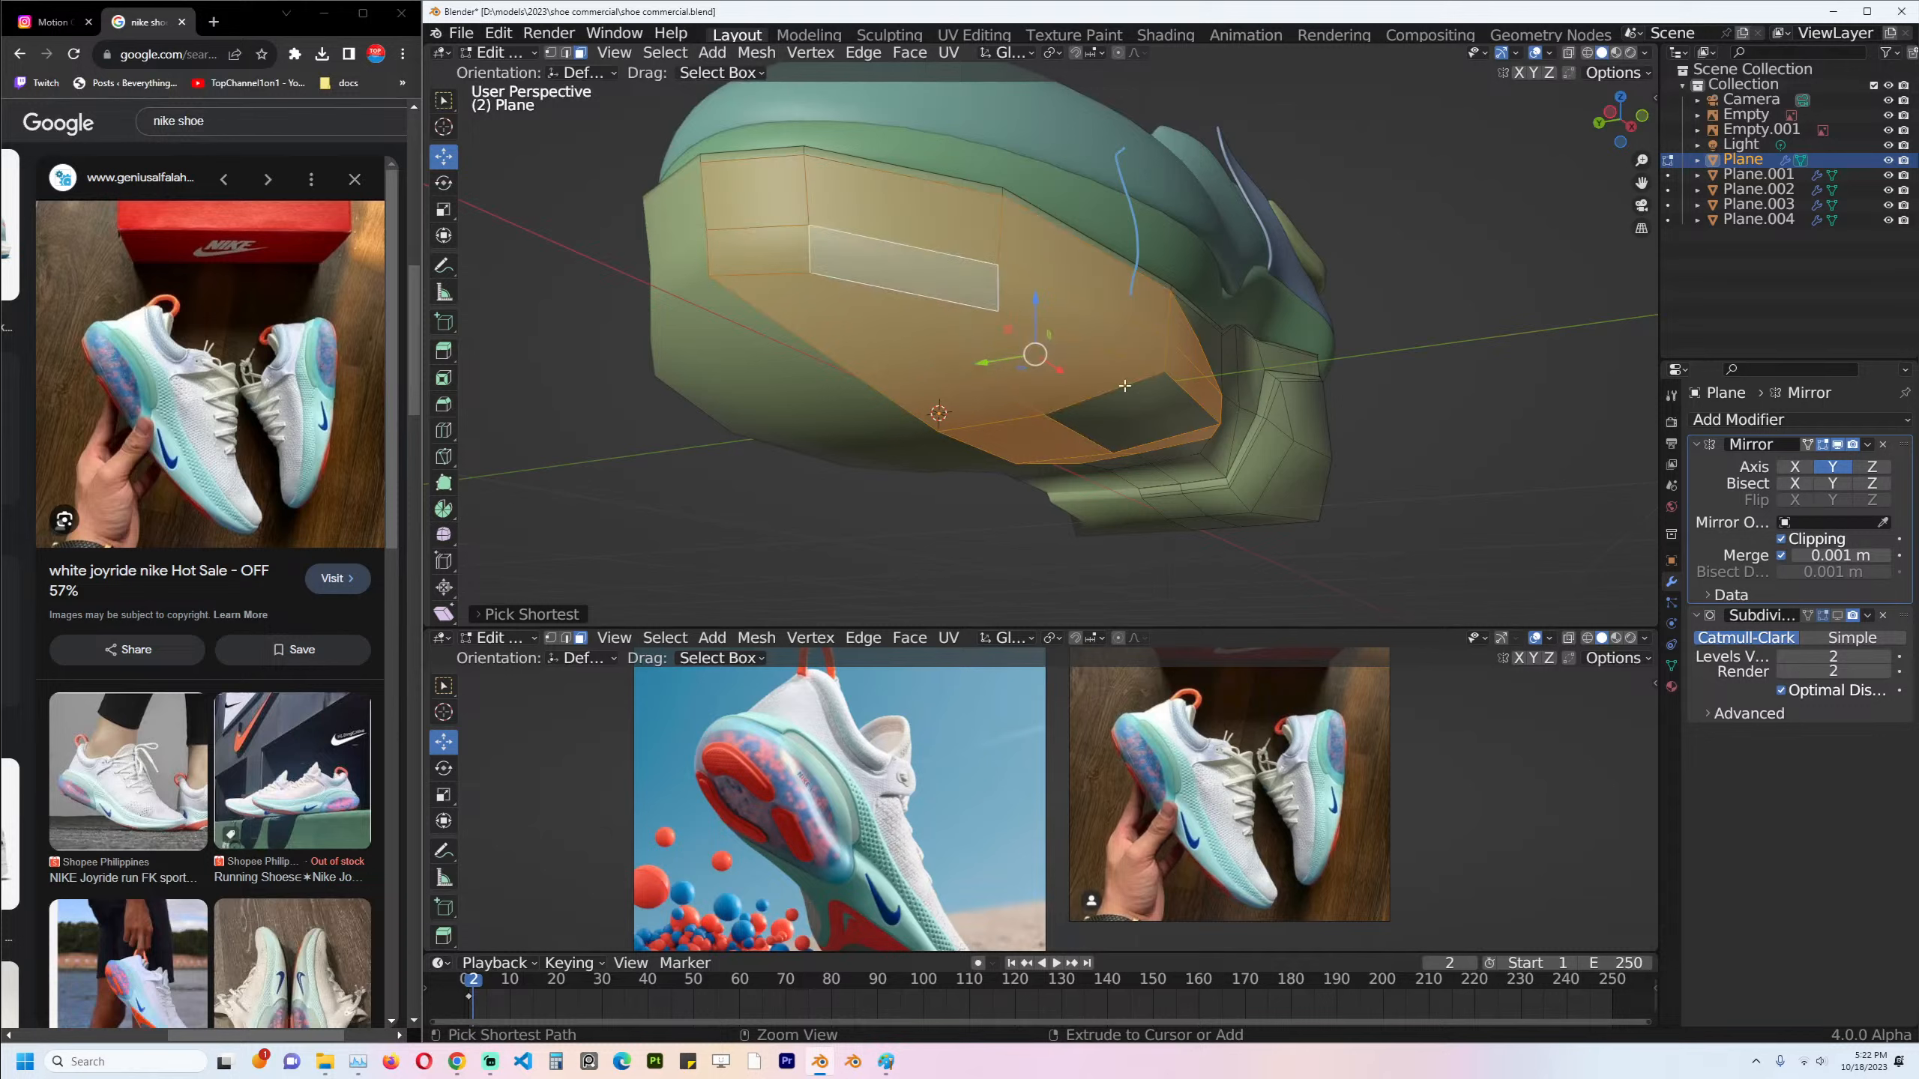
pyautogui.keyDown('ctrl'); pyautogui.click(1107, 378); pyautogui.keyUp('ctrl')
pyautogui.press('v')
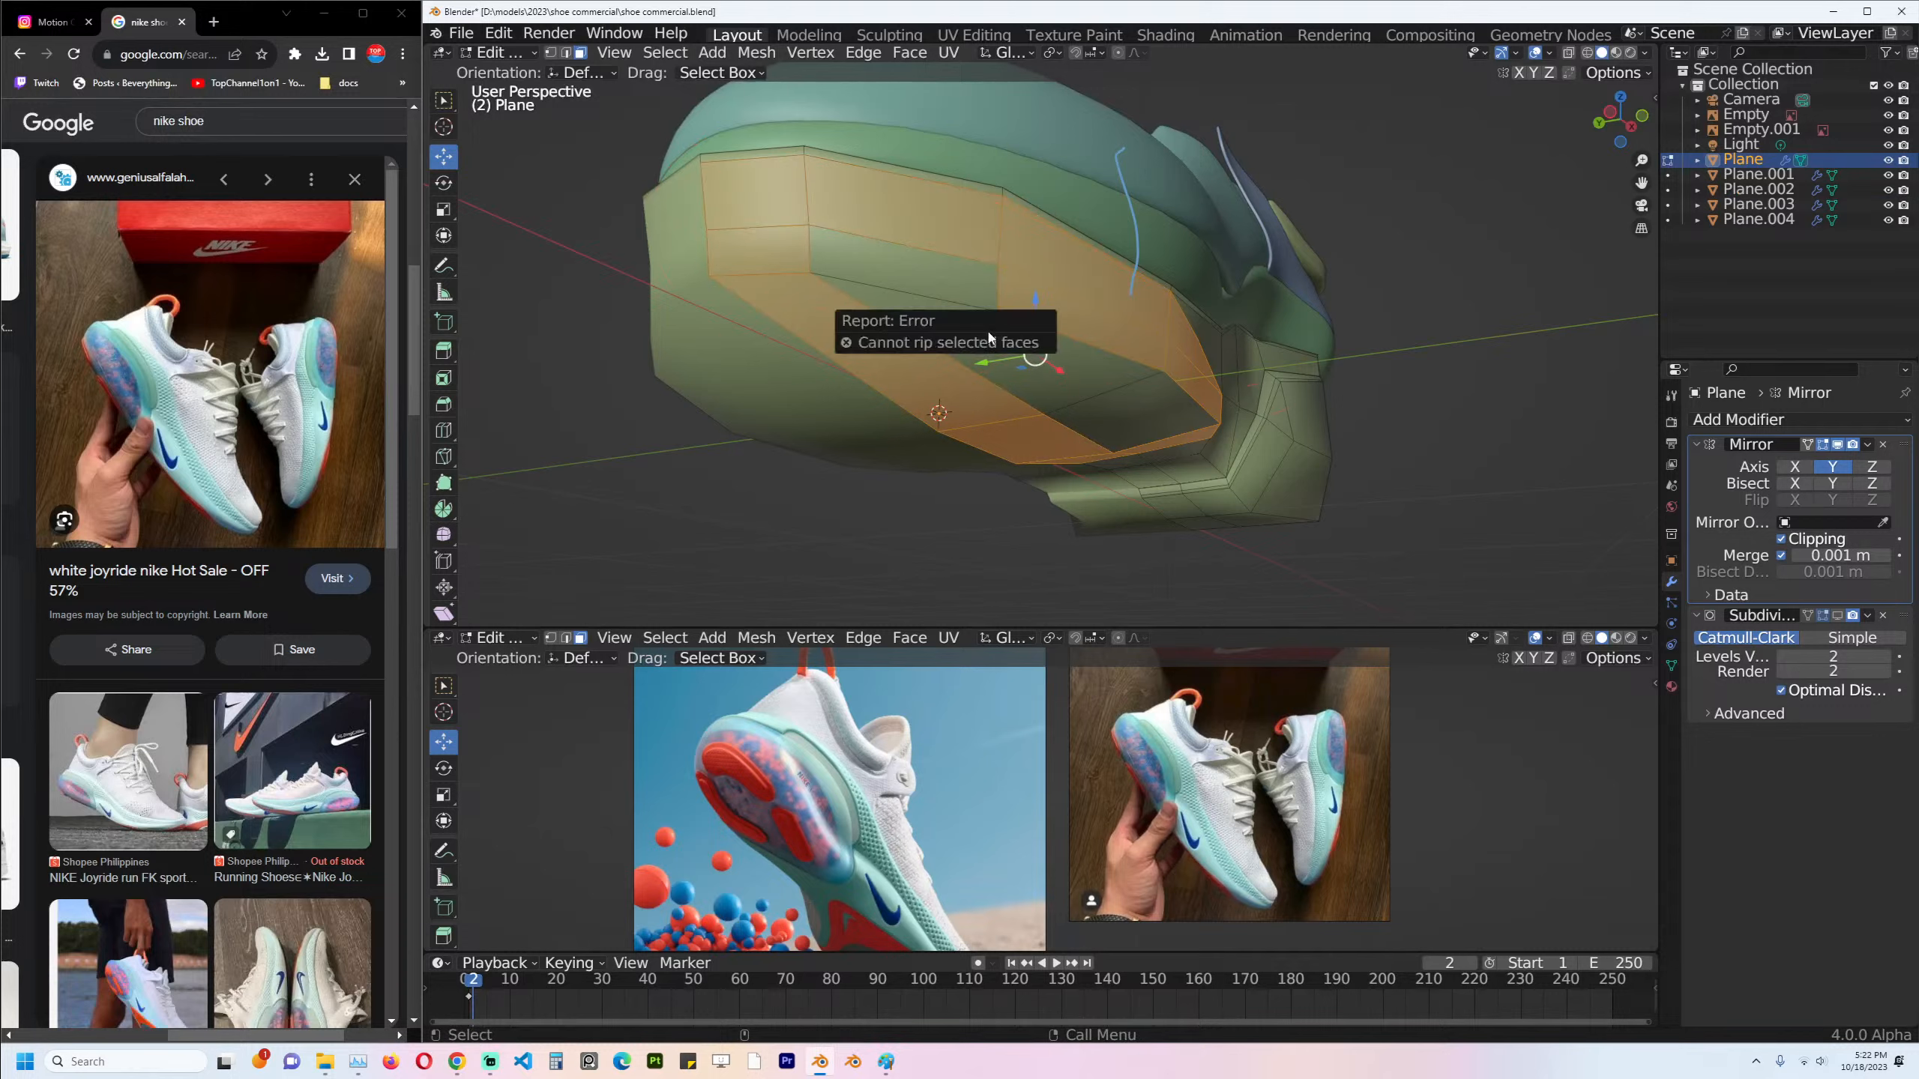
pyautogui.keyDown('shift'); pyautogui.click(958, 327); pyautogui.keyUp('shift')
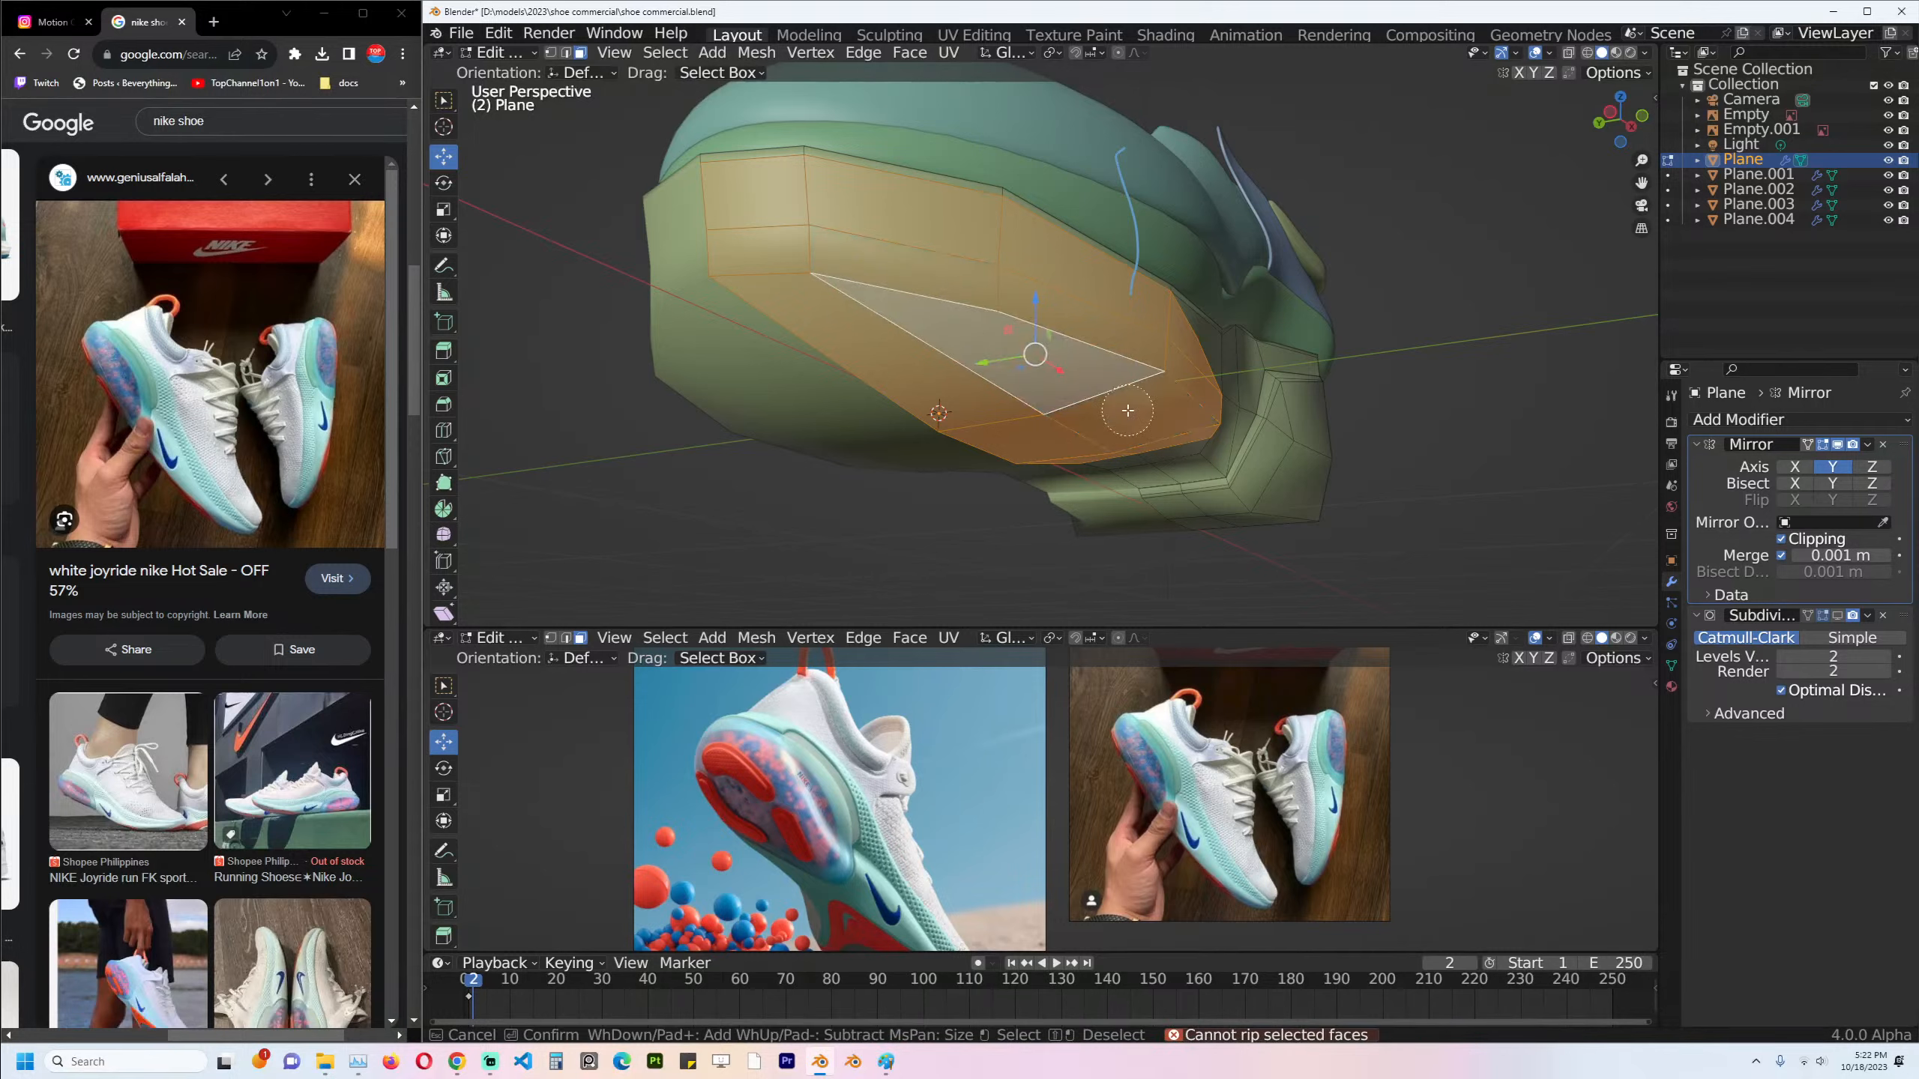
# Inset the selected forefoot panel by about 0.01 m and fatten it by about 0.0056 m.
pyautogui.moveTo(958, 327); pyautogui.dragTo(1260, 304, button='middle')
pyautogui.press('i')
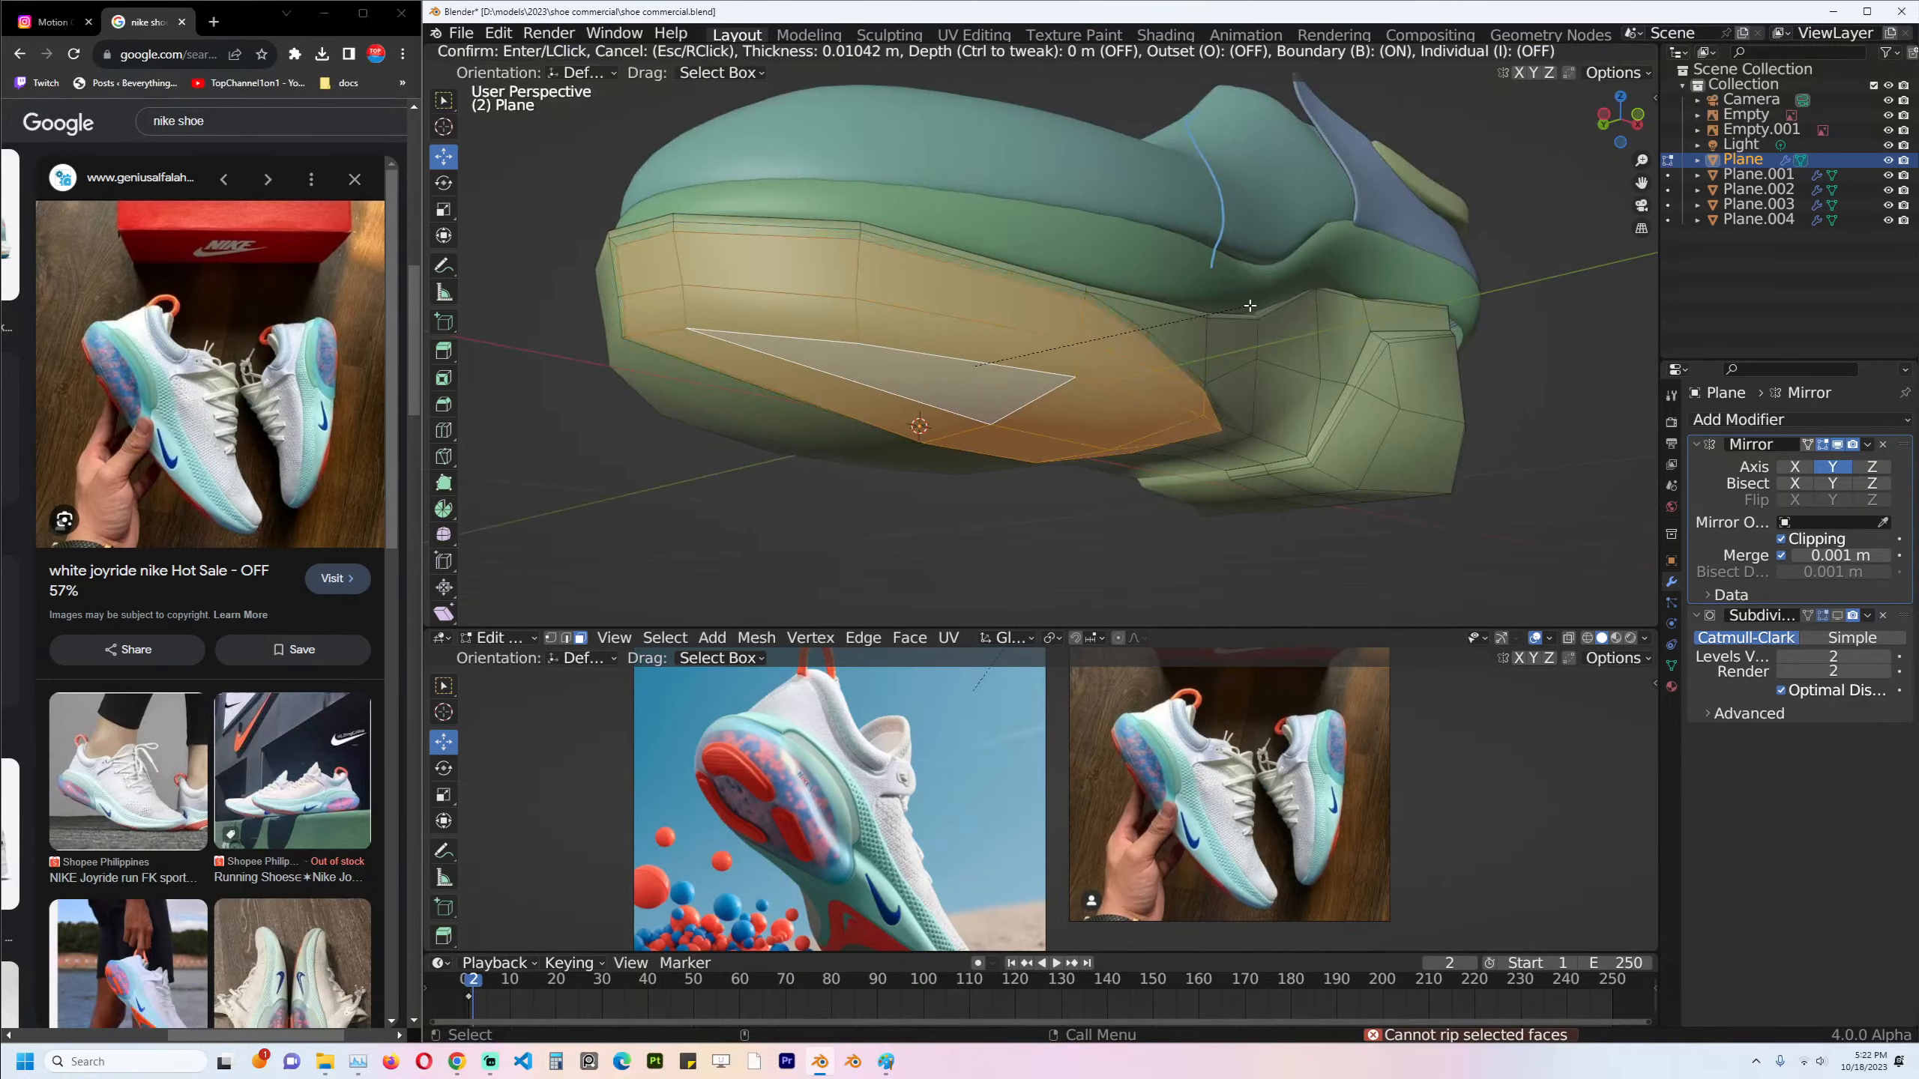
pyautogui.click(1250, 306)
pyautogui.hotkey('alt', 's')
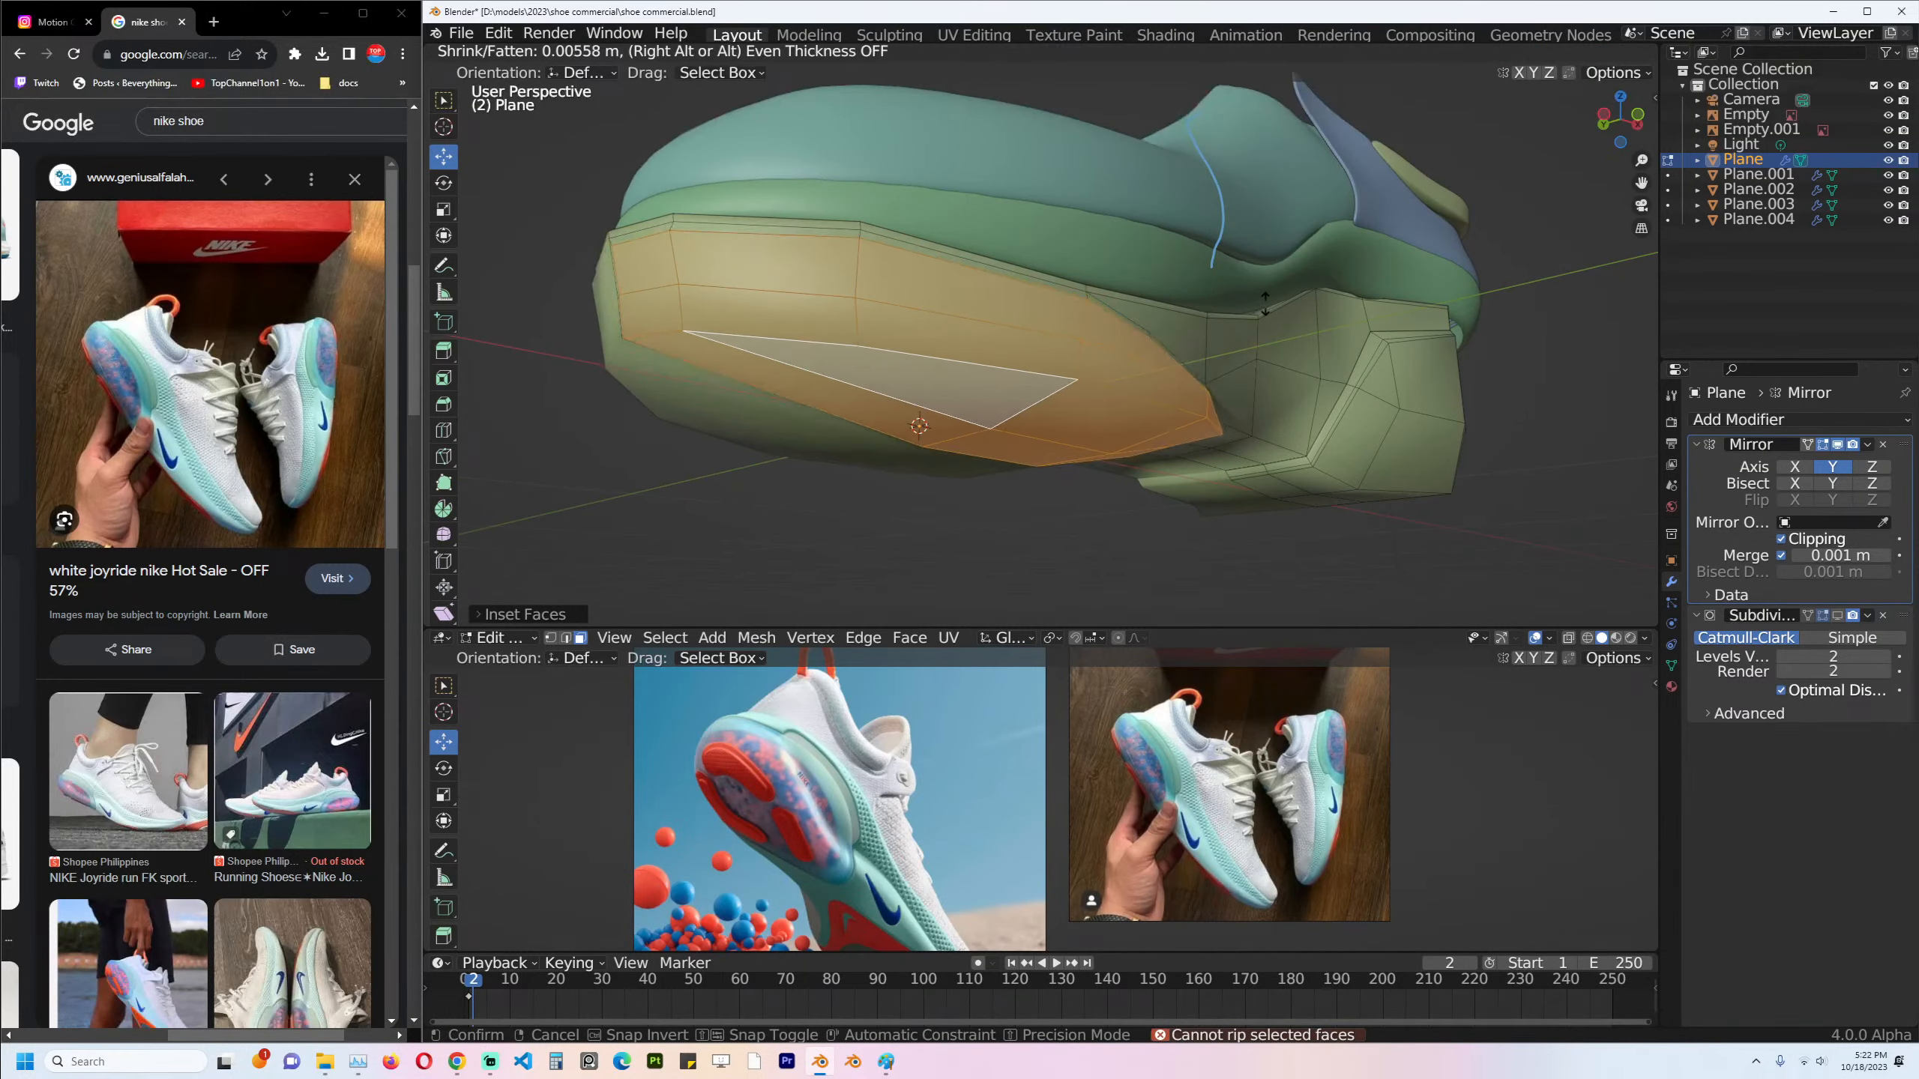
pyautogui.click(1264, 304)
# Delete the strip of faces the inset left along the sole's centre line under the forefoot.
pyautogui.moveTo(1264, 304); pyautogui.dragTo(1027, 381, button='middle')
pyautogui.keyDown('ctrl'); pyautogui.click(964, 470); pyautogui.keyUp('ctrl')
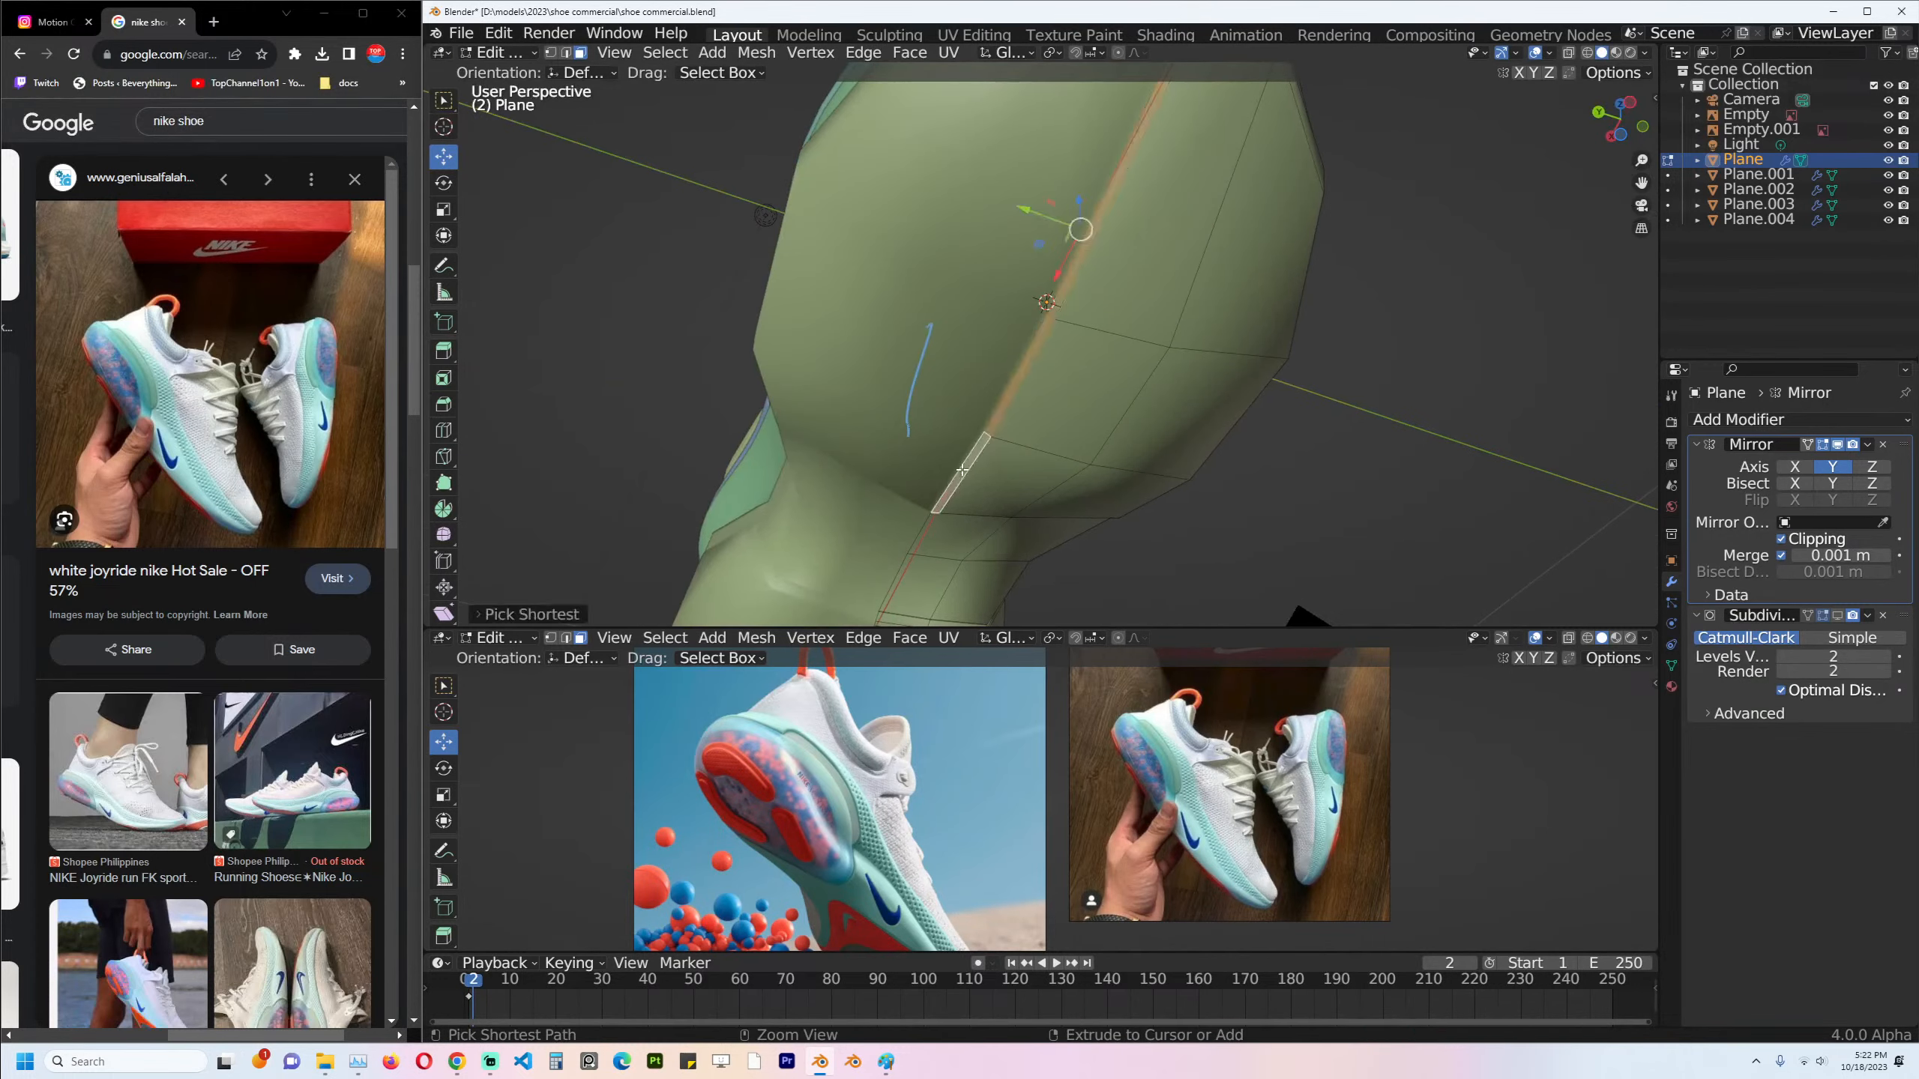
pyautogui.moveTo(1051, 222); pyautogui.dragTo(1003, 217)
pyautogui.press('x')
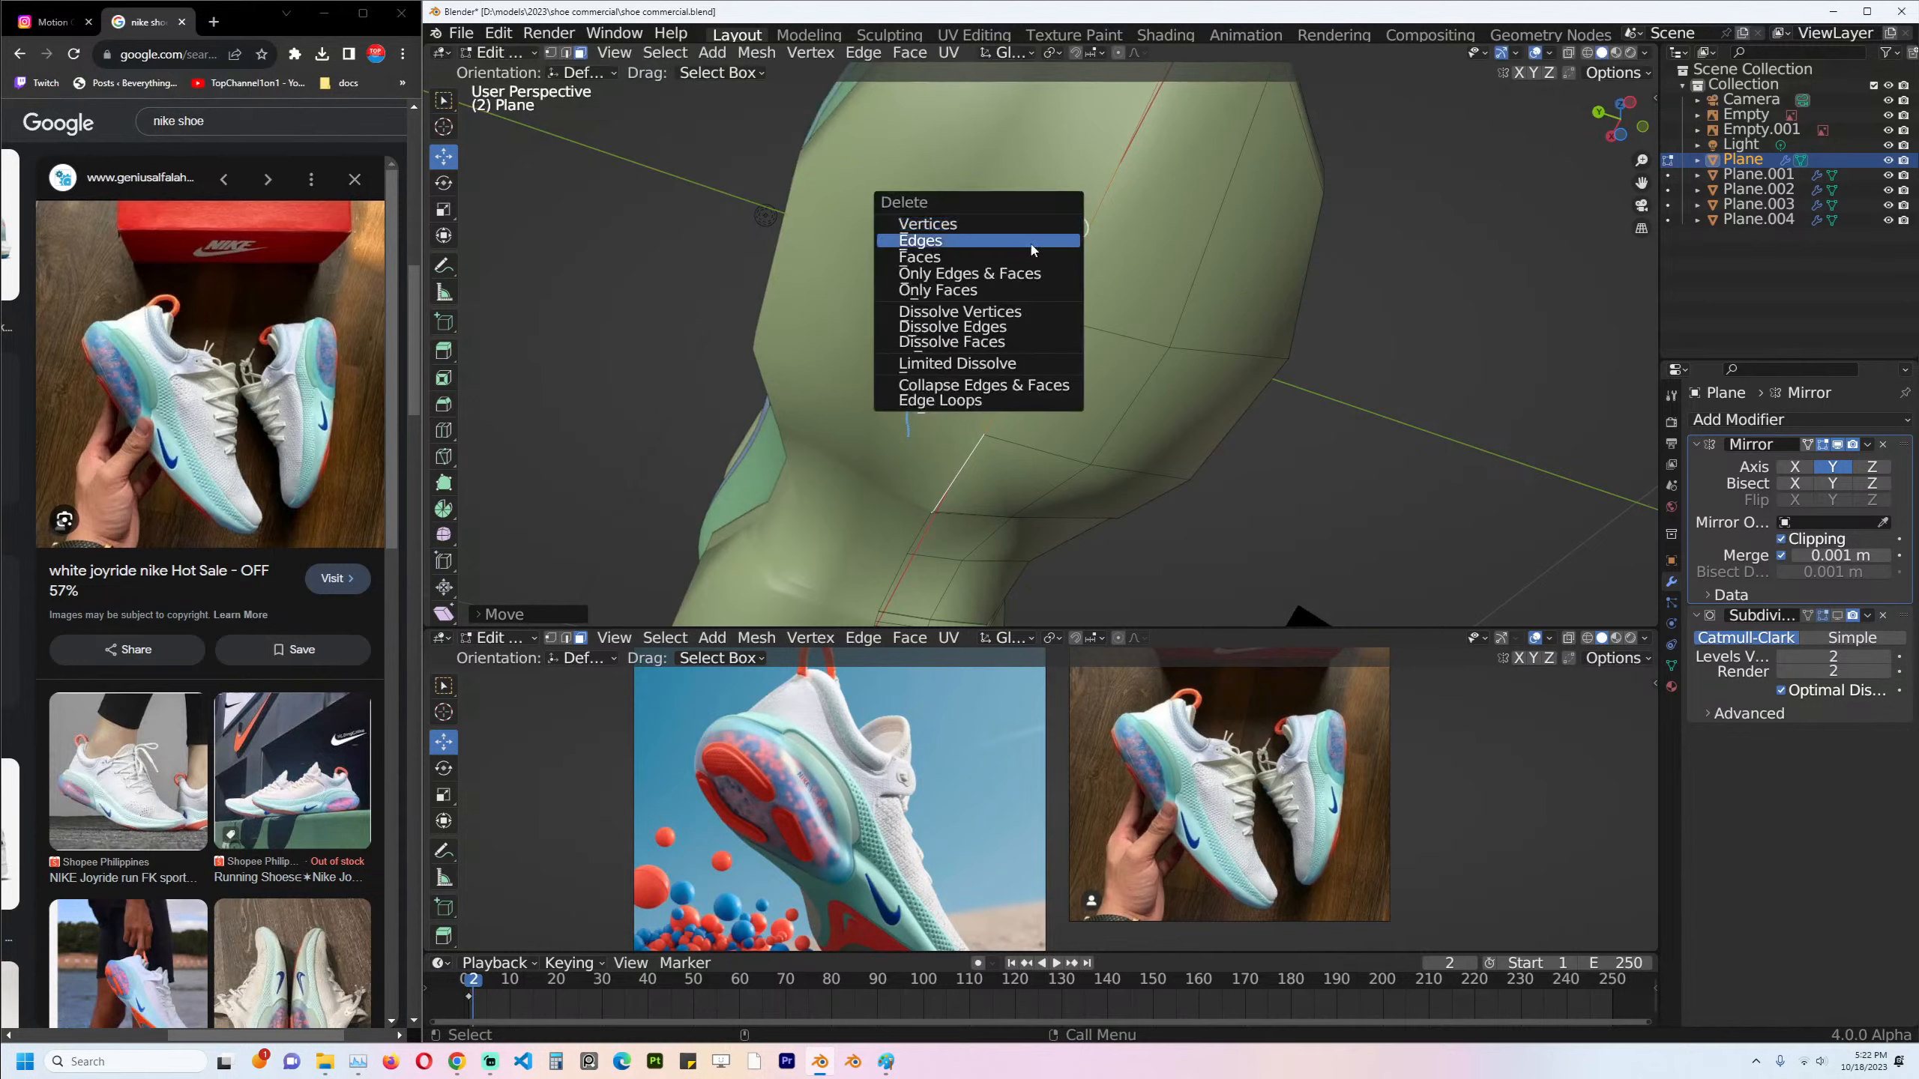
pyautogui.click(1032, 257)
# Show the sole's Subdivision modifier in Edit Mode and view the smoothed forefoot mesh from the side.
pyautogui.press('Tab')
pyautogui.moveTo(1239, 325); pyautogui.dragTo(1059, 419, button='middle')
pyautogui.click(1838, 616)
pyautogui.hotkey('alt', 'a')
pyautogui.press('Tab')
pyautogui.press('KP_1')
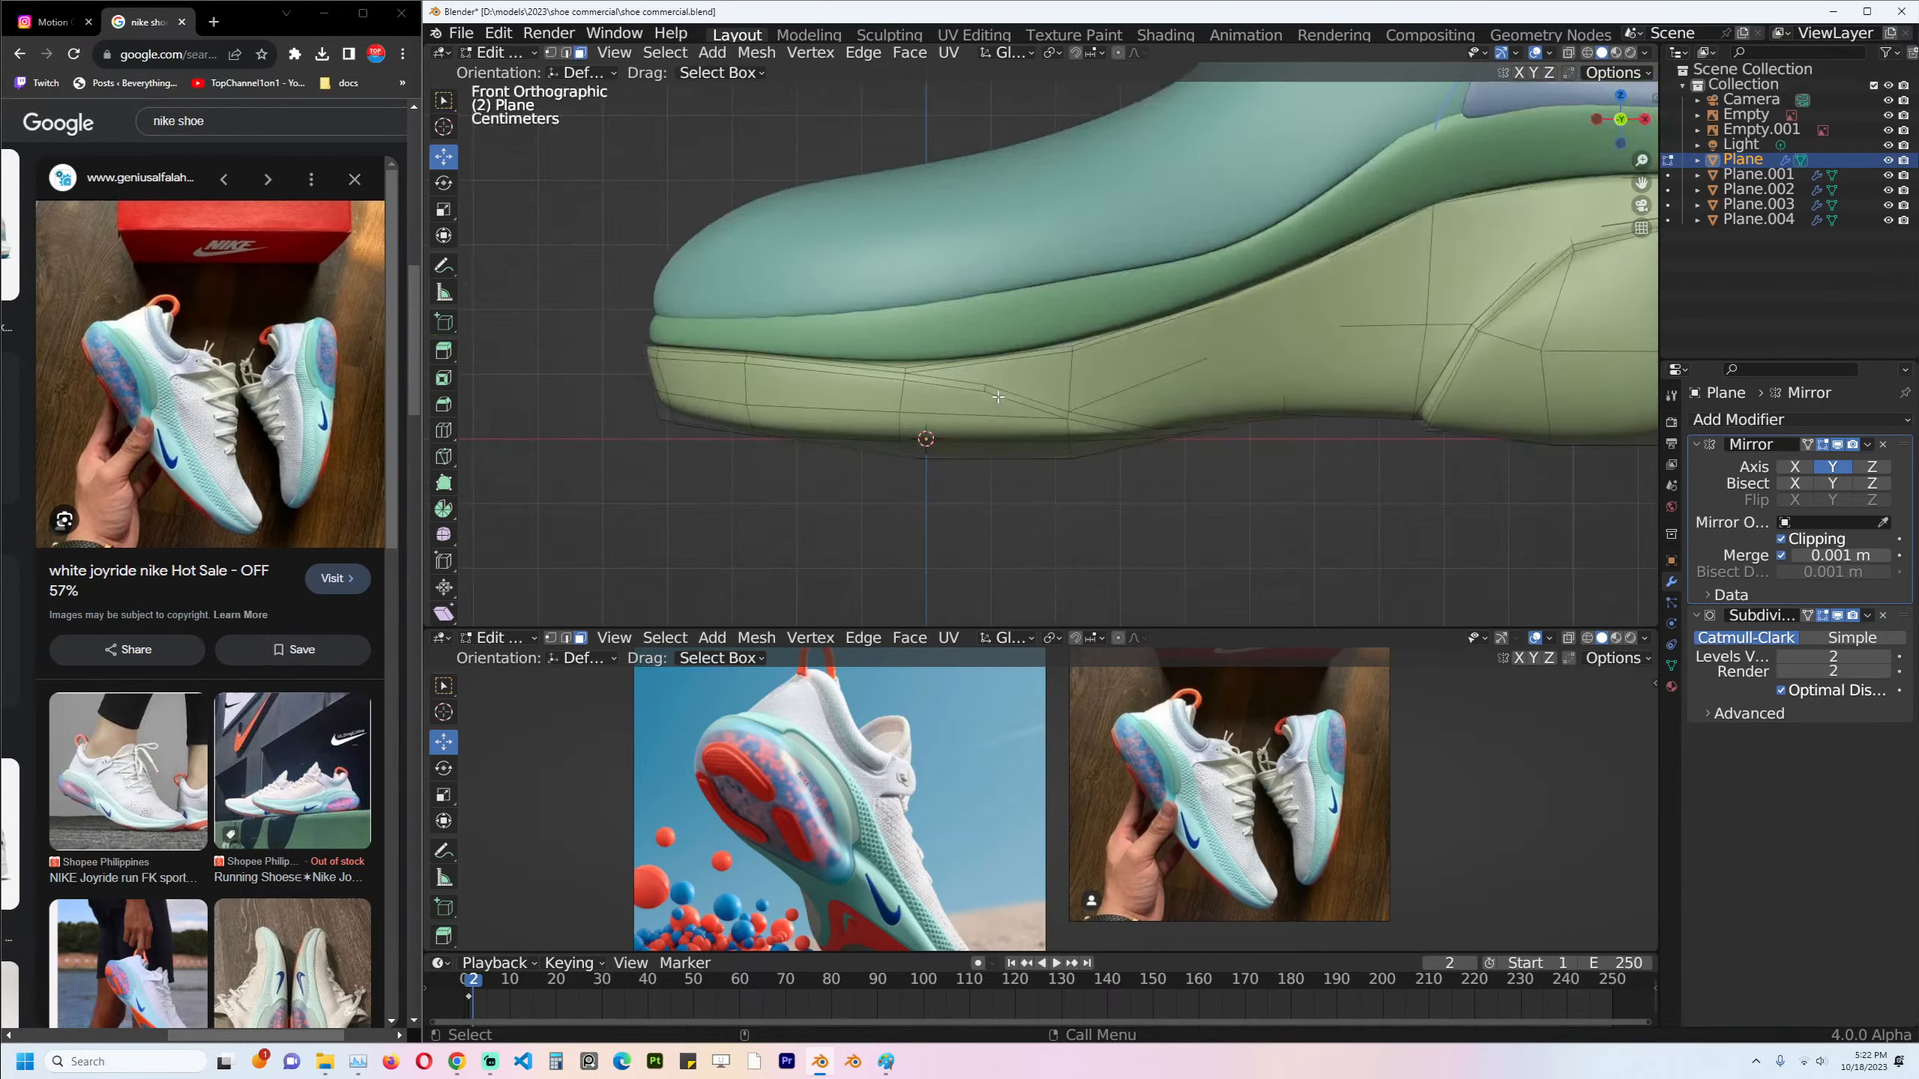
# Move the two vertex groups on the forefoot panel's diagonal seam slightly in side view to smooth its line.
pyautogui.scroll(2, 998, 397)
pyautogui.press('1')
pyautogui.hotkey('alt', 'z')
pyautogui.moveTo(1038, 430); pyautogui.dragTo(1115, 477)
pyautogui.press('g')
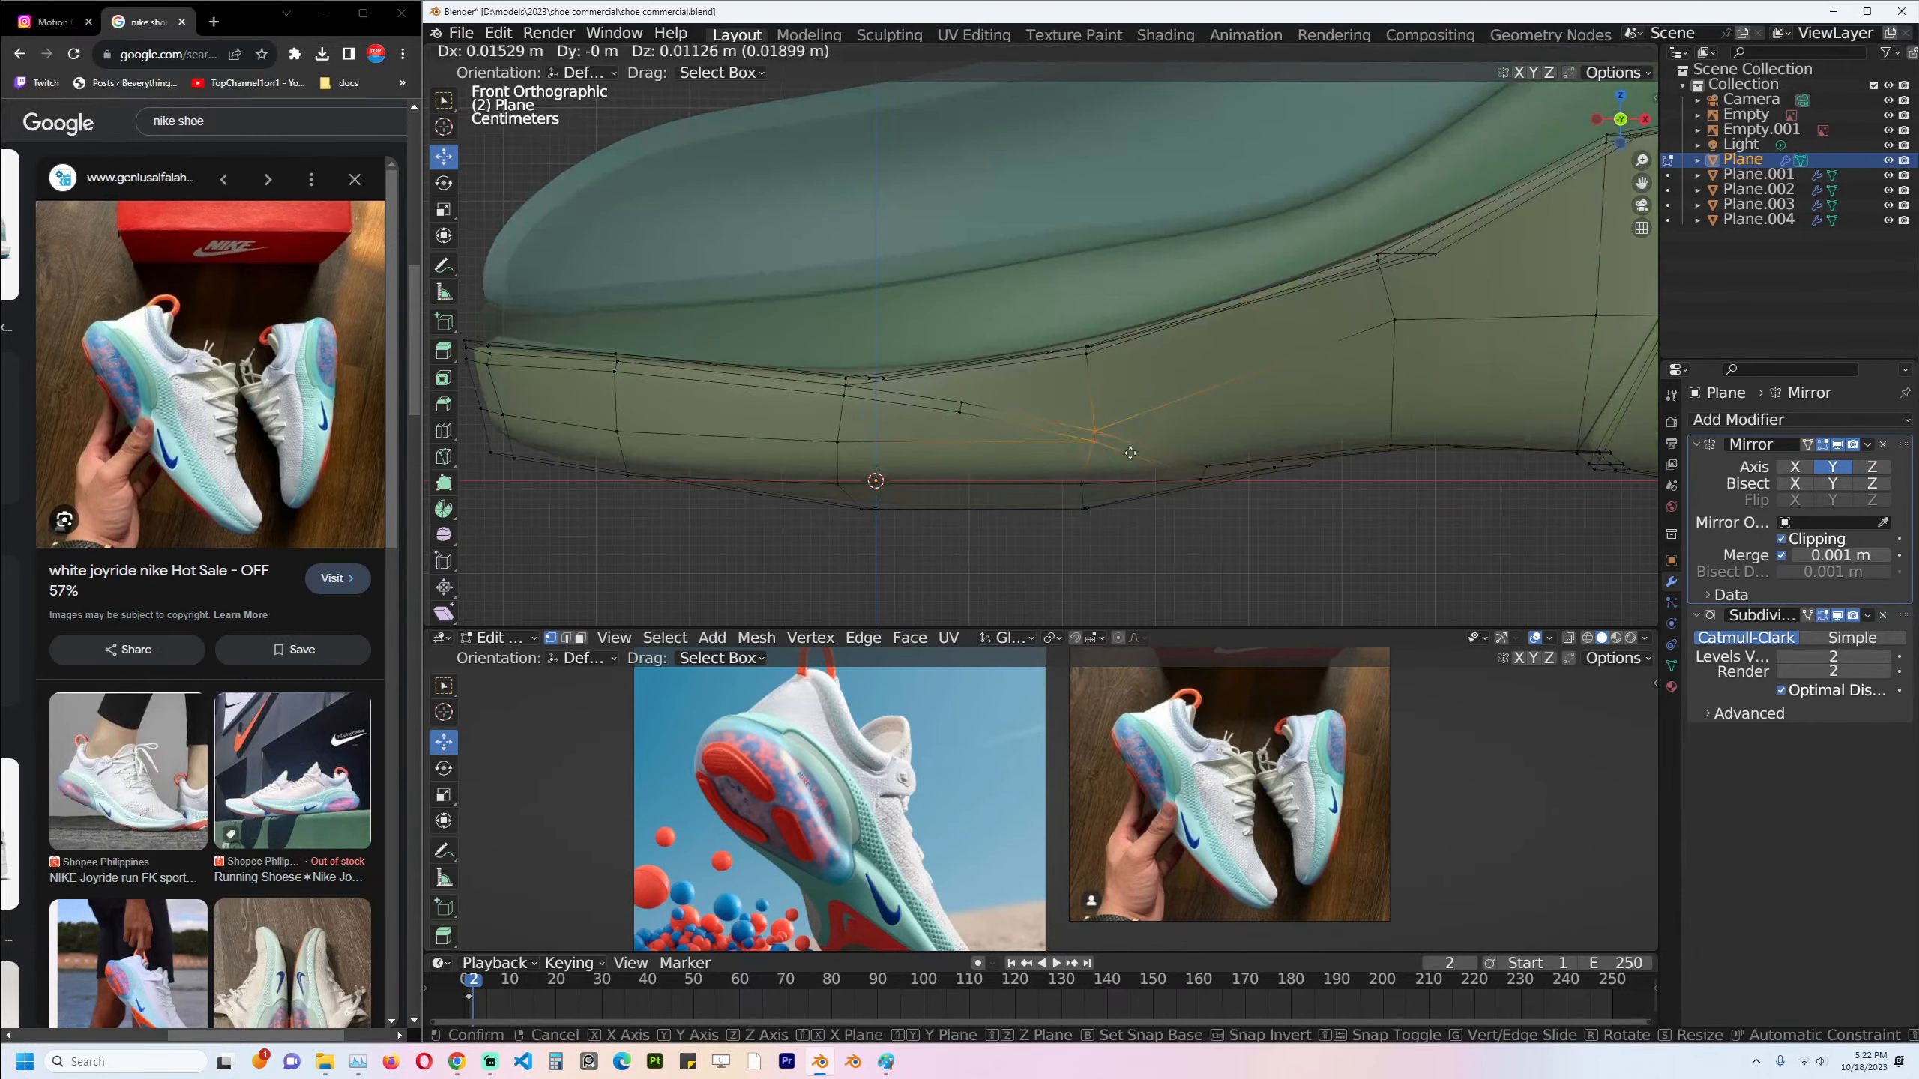
pyautogui.click(1134, 451)
pyautogui.click(959, 407)
pyautogui.press('g')
pyautogui.click(1011, 415)
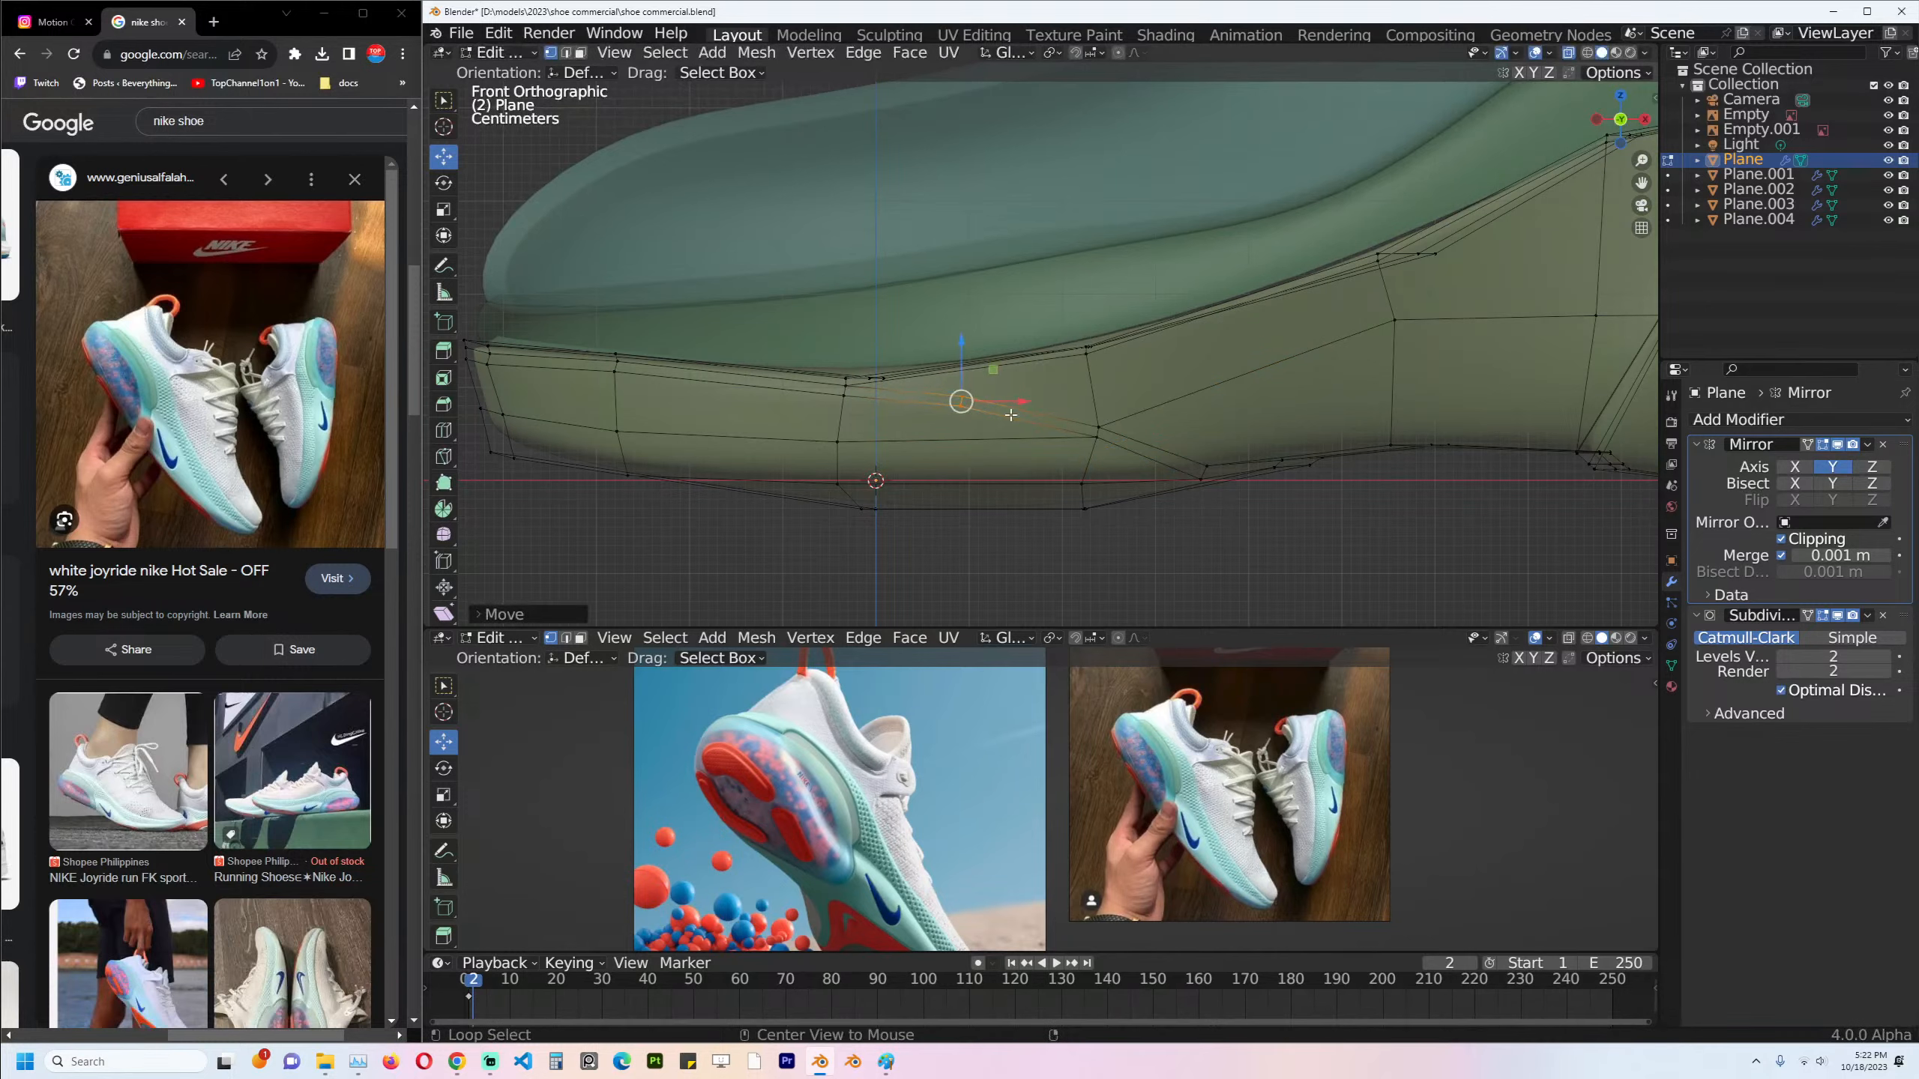
# Add an edge loop along the narrow strip at the forefoot panel's seam and check the smoothed sole in Object Mode.
pyautogui.hotkey('alt', 'z')
pyautogui.moveTo(1098, 425); pyautogui.dragTo(1005, 437, button='middle')
pyautogui.hotkey('ctrl', 'r')
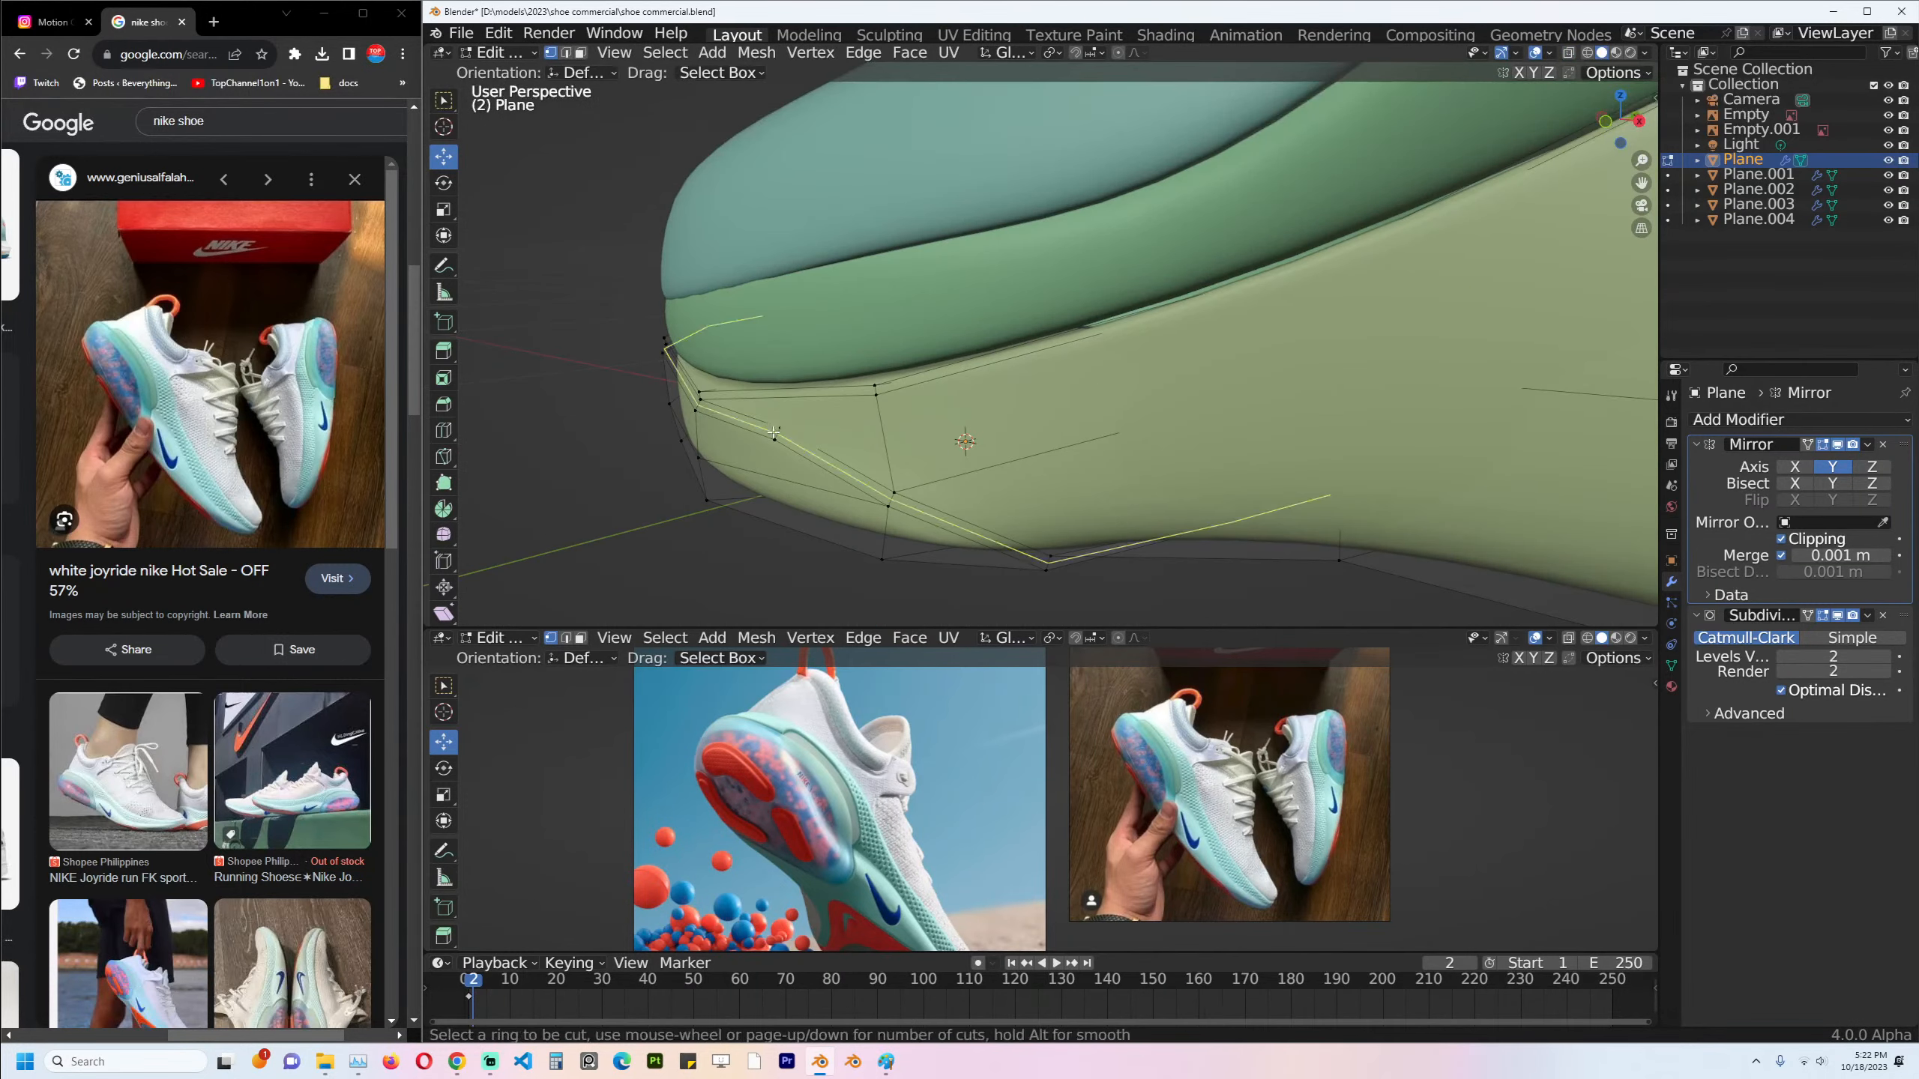
pyautogui.click(777, 433)
pyautogui.click(776, 436)
pyautogui.press('Tab')
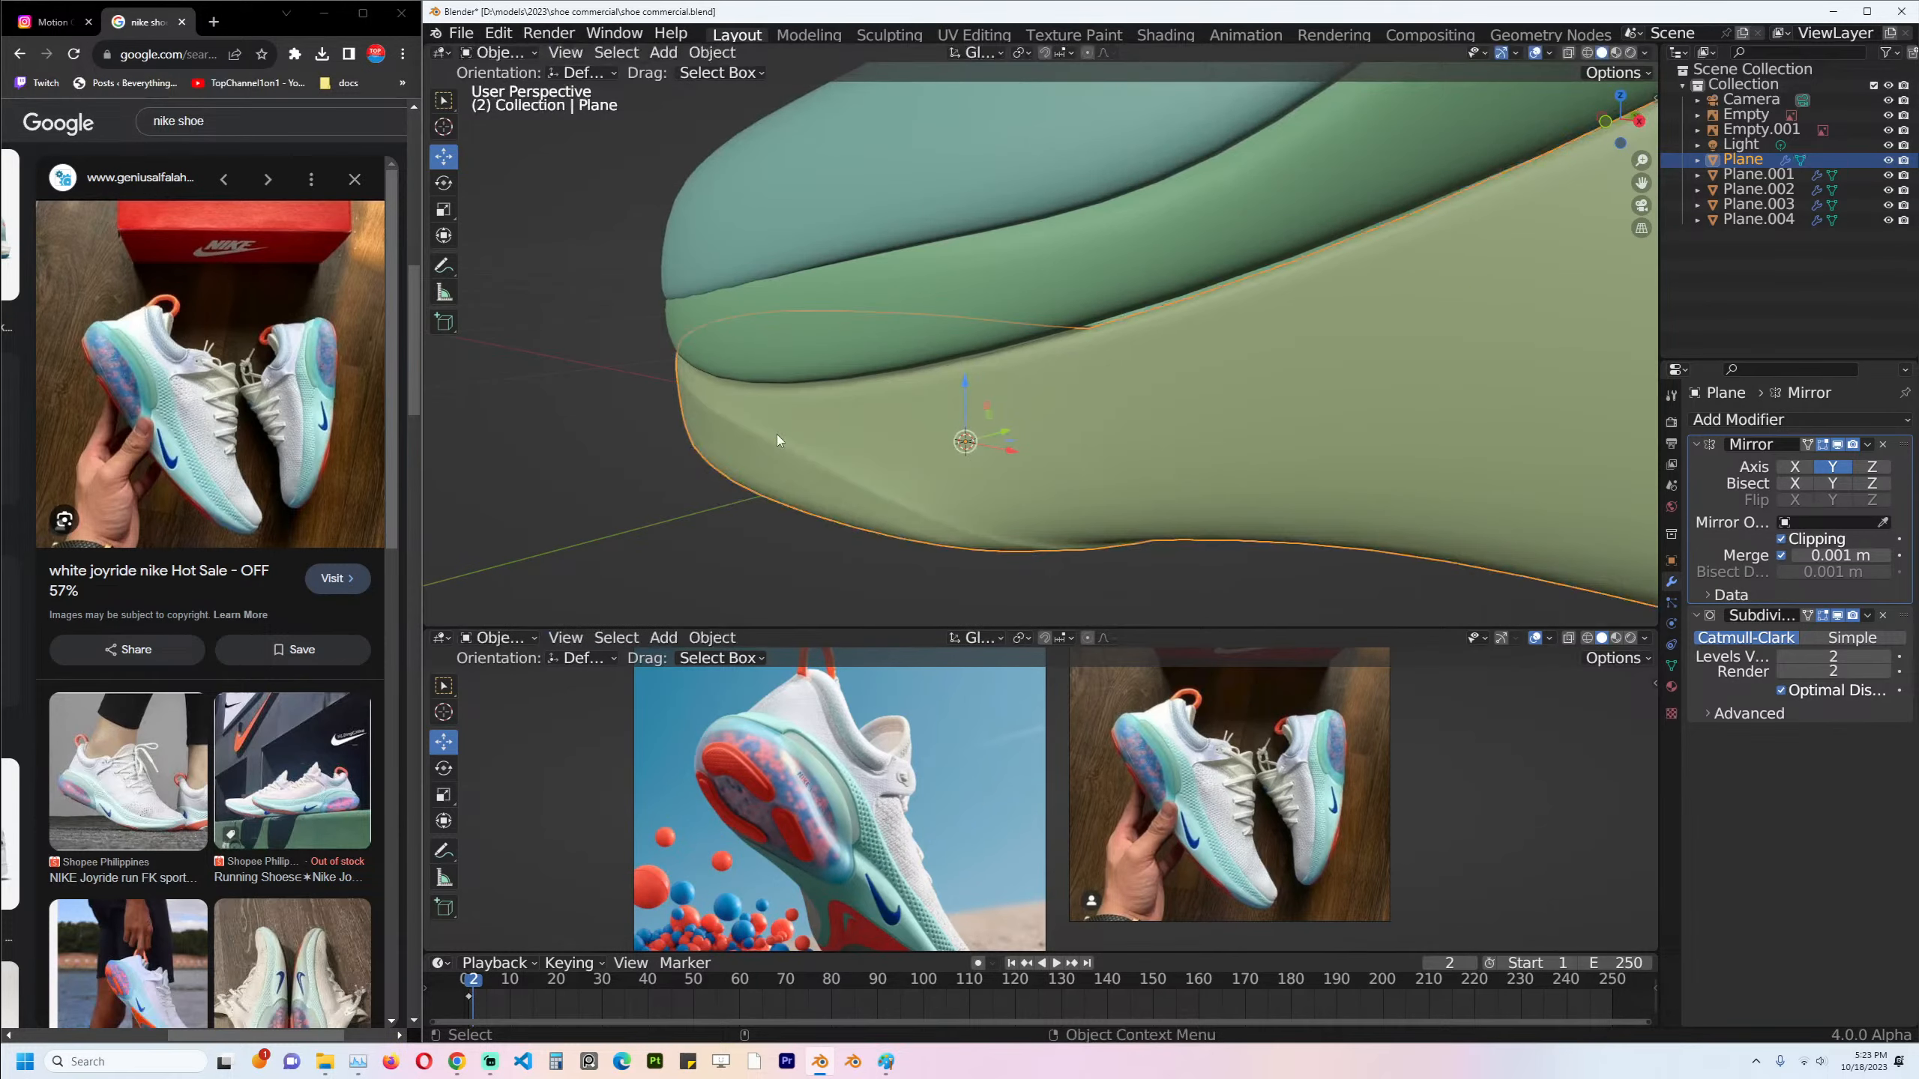
pyautogui.moveTo(776, 434); pyautogui.dragTo(1040, 409, button='middle')
pyautogui.scroll(-3, 1040, 412)
pyautogui.press('KP_1')
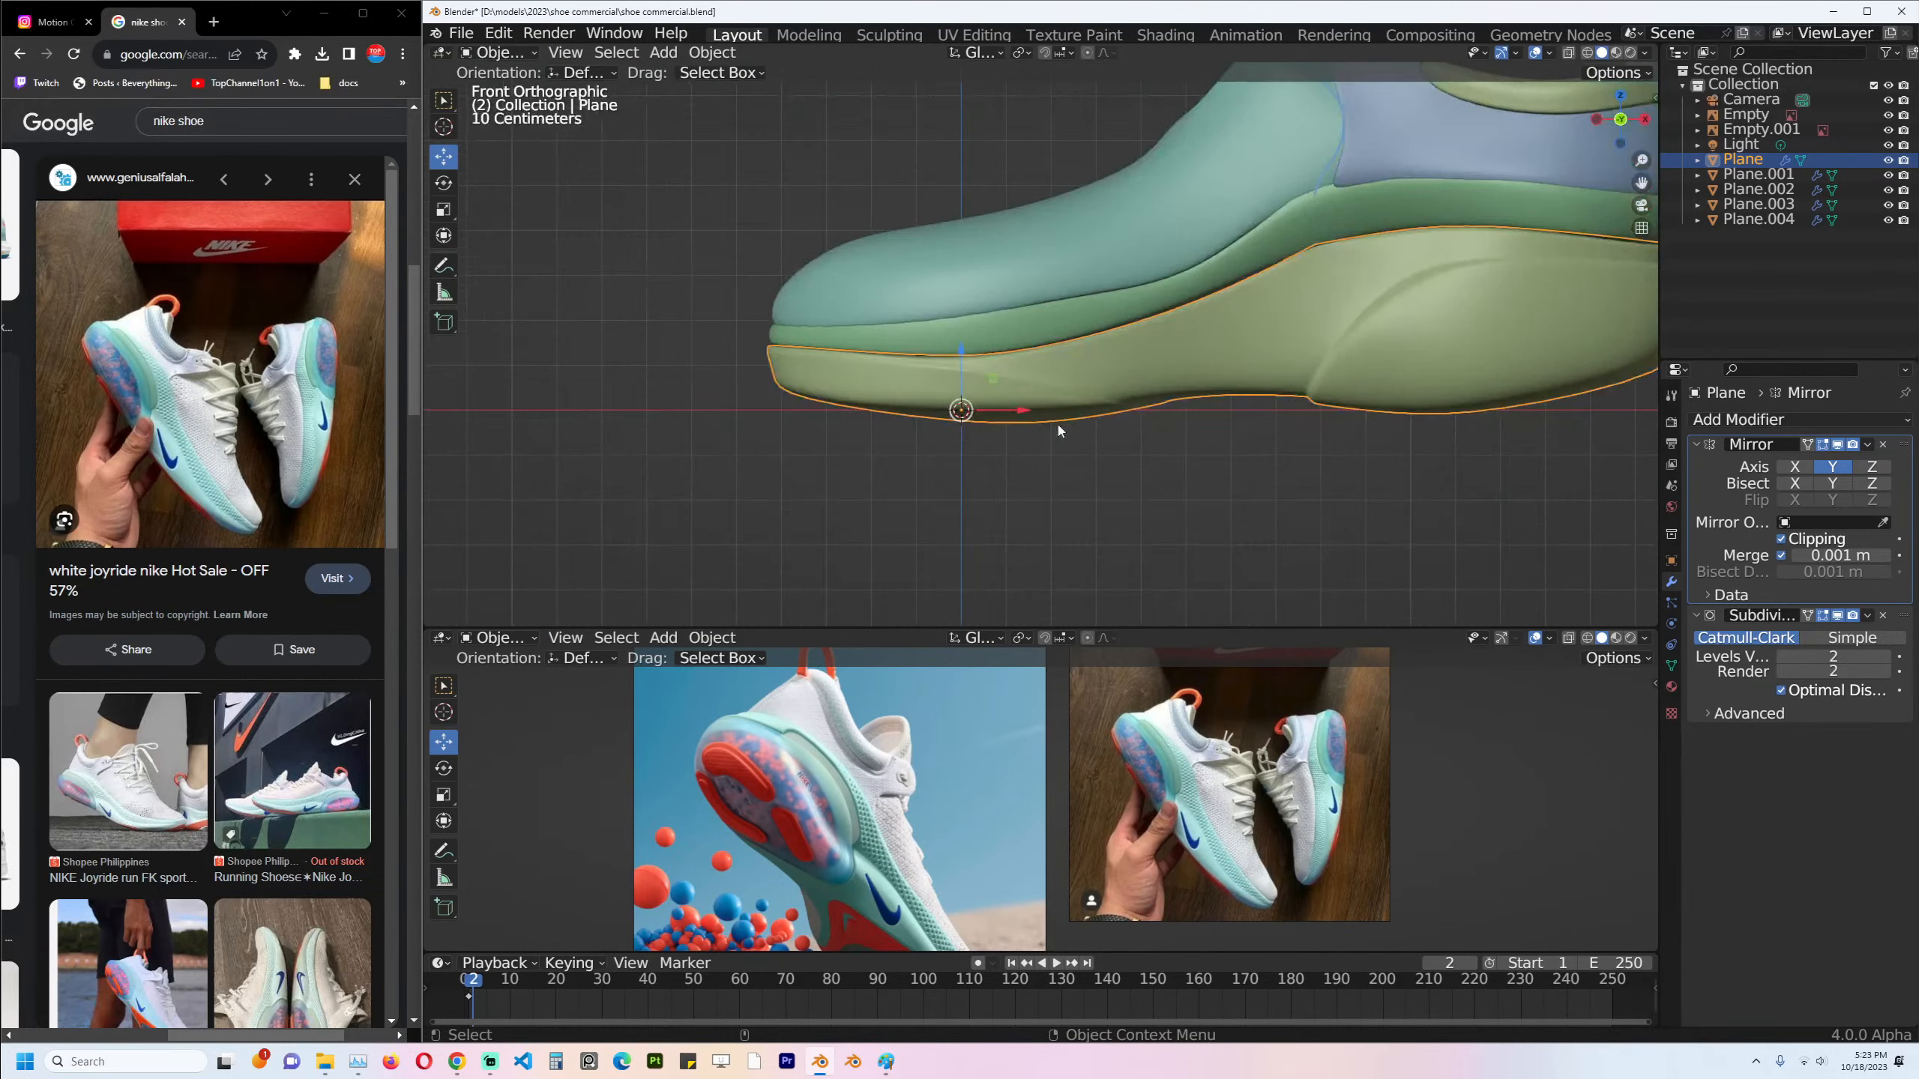
# Select the forefoot outsole panel's underside faces in Edit Mode, from its rear corner to the centre line at the toe.
pyautogui.hotkey('alt', 'a')
pyautogui.scroll(2, 1112, 402)
pyautogui.moveTo(1103, 418); pyautogui.dragTo(1141, 401, button='middle')
pyautogui.press('Tab')
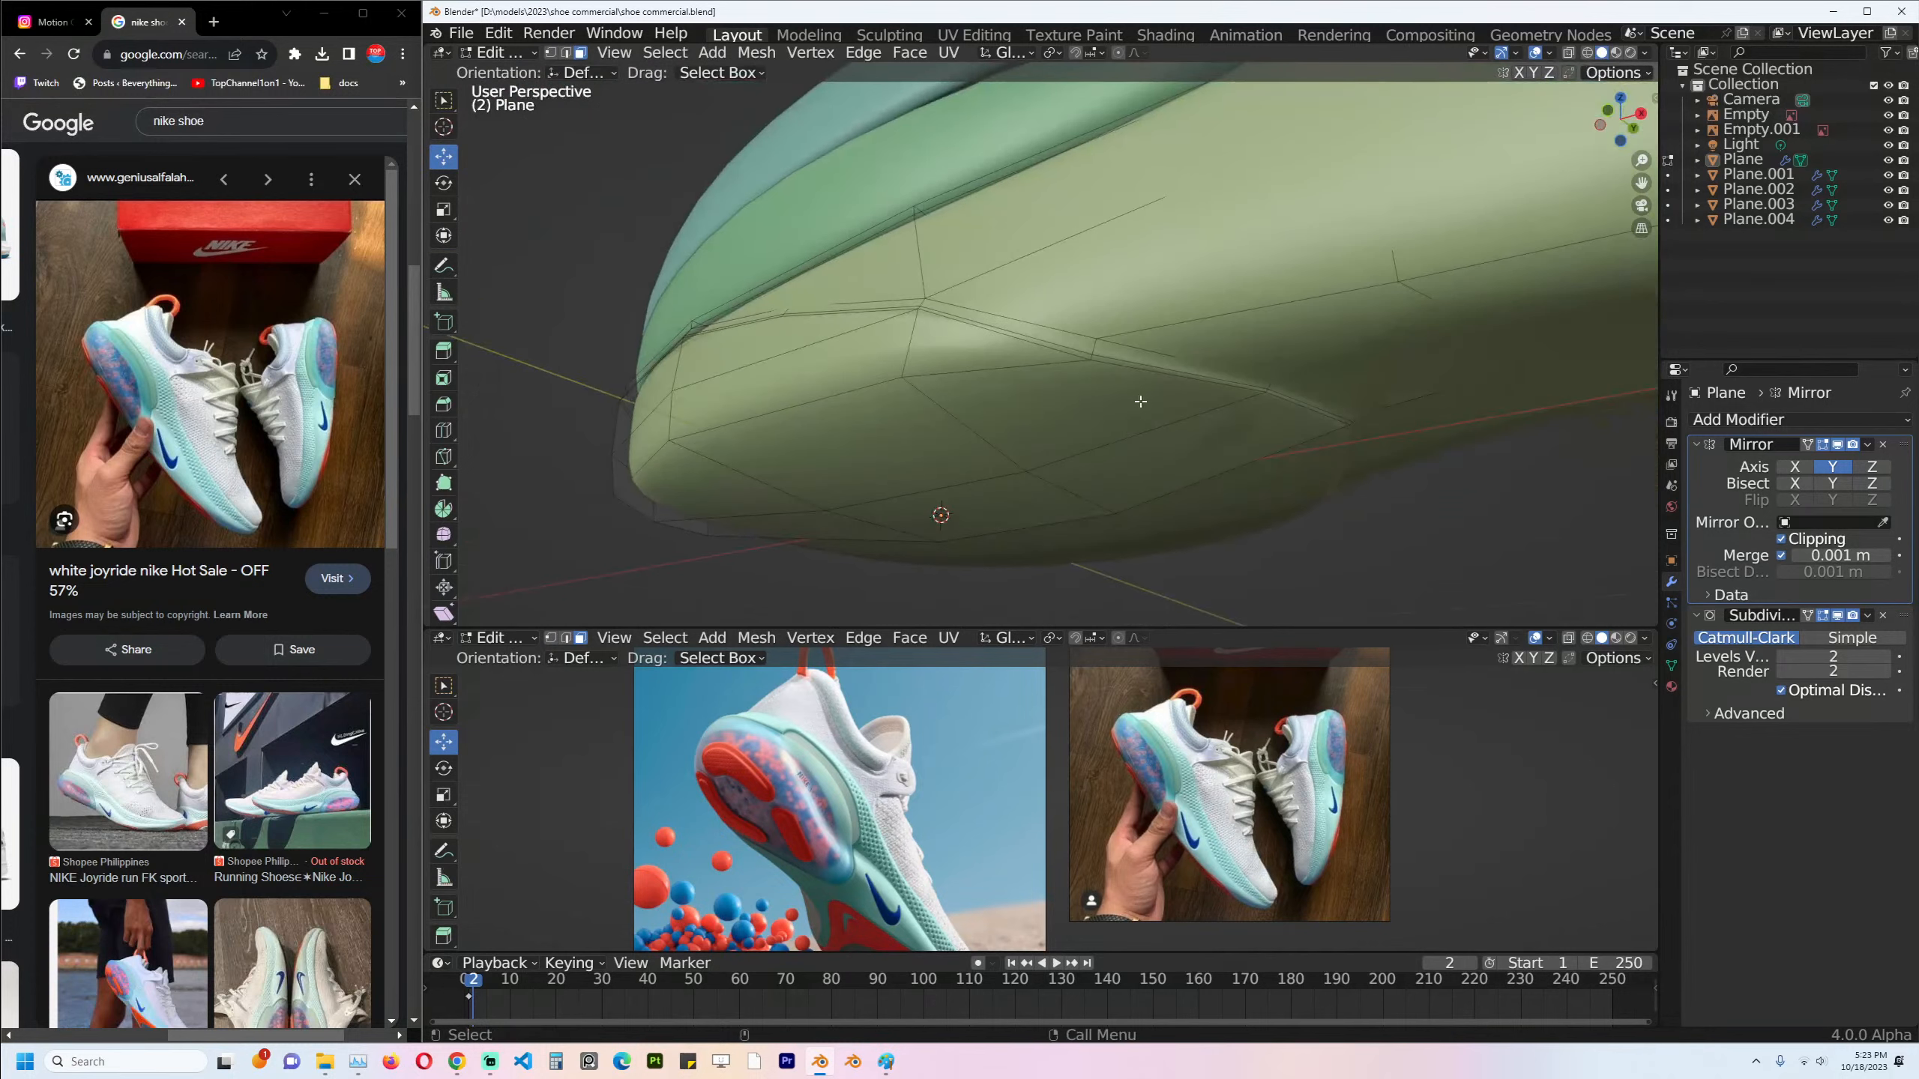
pyautogui.click(1141, 401)
pyautogui.keyDown('ctrl'); pyautogui.click(1178, 462); pyautogui.keyUp('ctrl')
pyautogui.moveTo(1178, 462); pyautogui.dragTo(982, 355, button='middle')
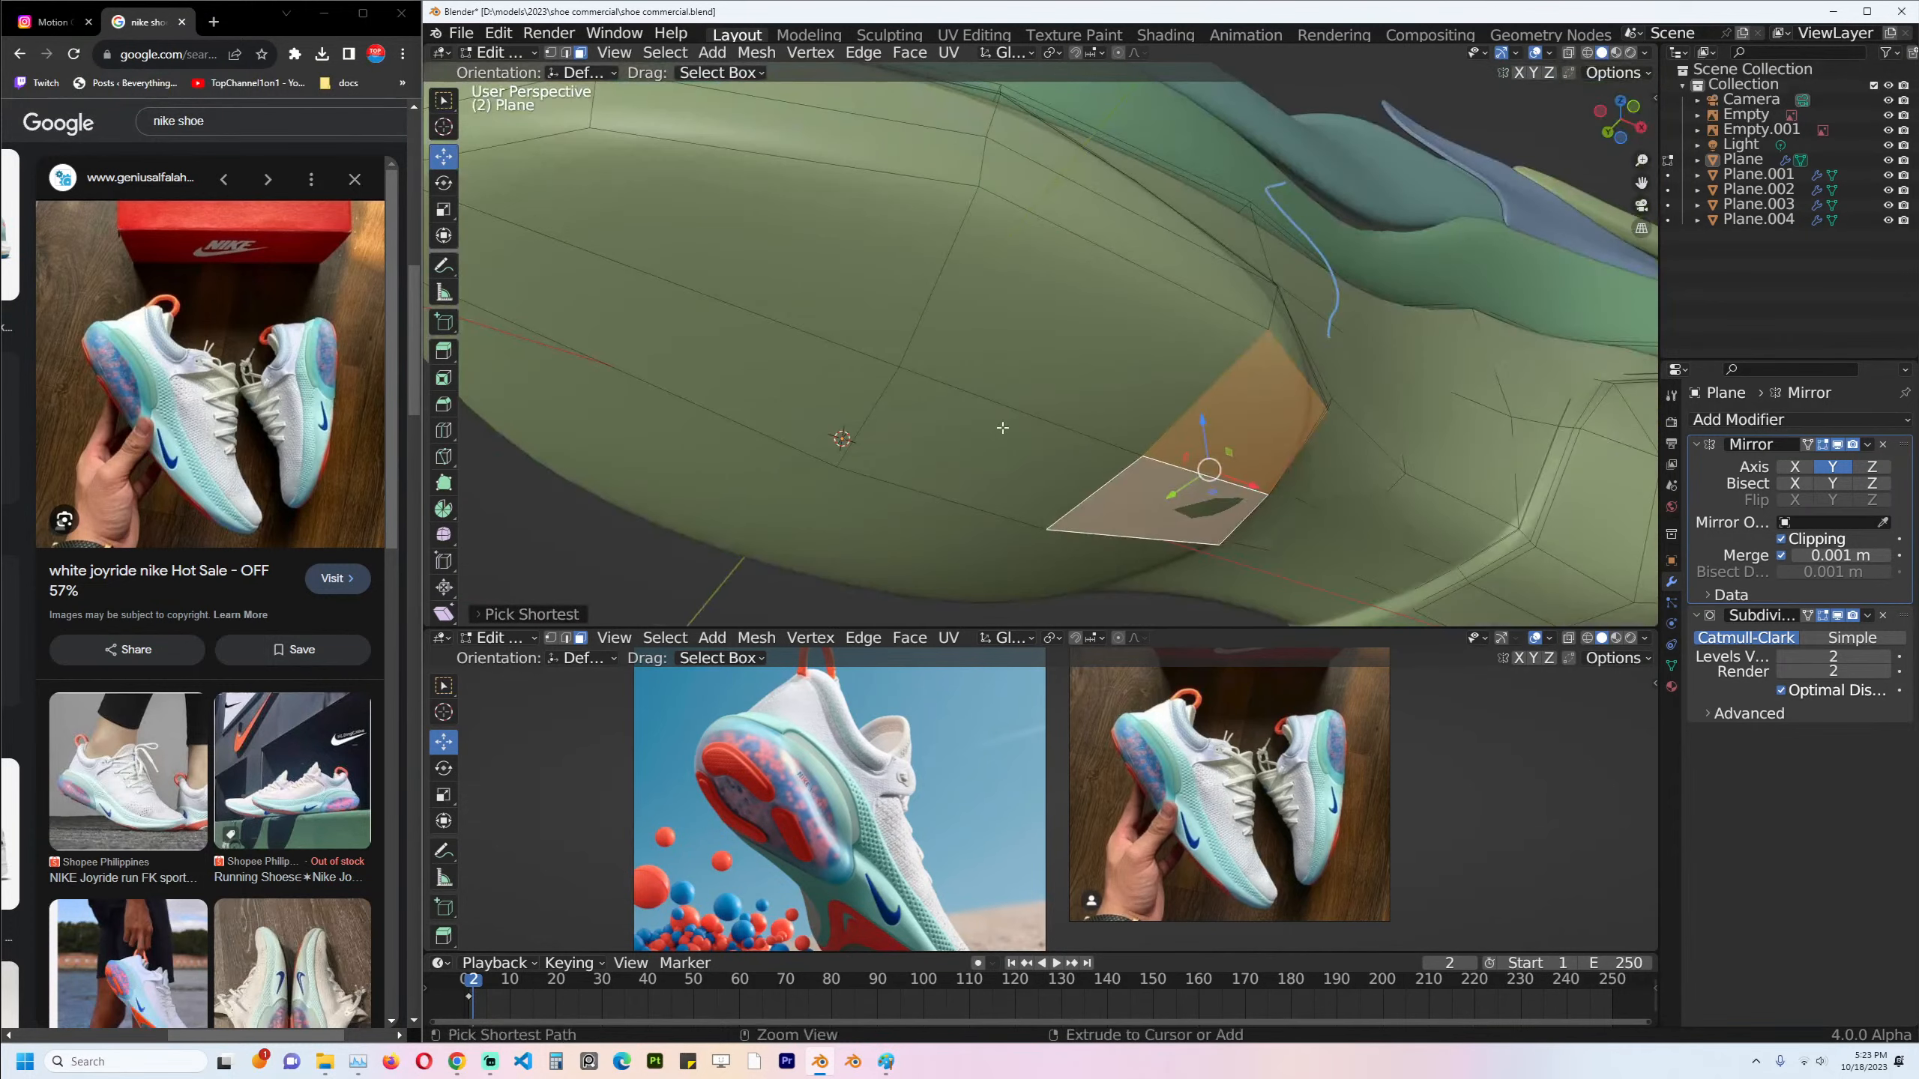
pyautogui.keyDown('ctrl'); pyautogui.click(968, 343); pyautogui.keyUp('ctrl')
pyautogui.keyDown('ctrl'); pyautogui.click(770, 280); pyautogui.keyUp('ctrl')
pyautogui.keyDown('ctrl'); pyautogui.click(686, 356); pyautogui.keyUp('ctrl')
# Lower the selected underside faces slightly along Z and return to Object Mode.
pyautogui.scroll(-1, 685, 355)
pyautogui.press('g')
pyautogui.press('z')
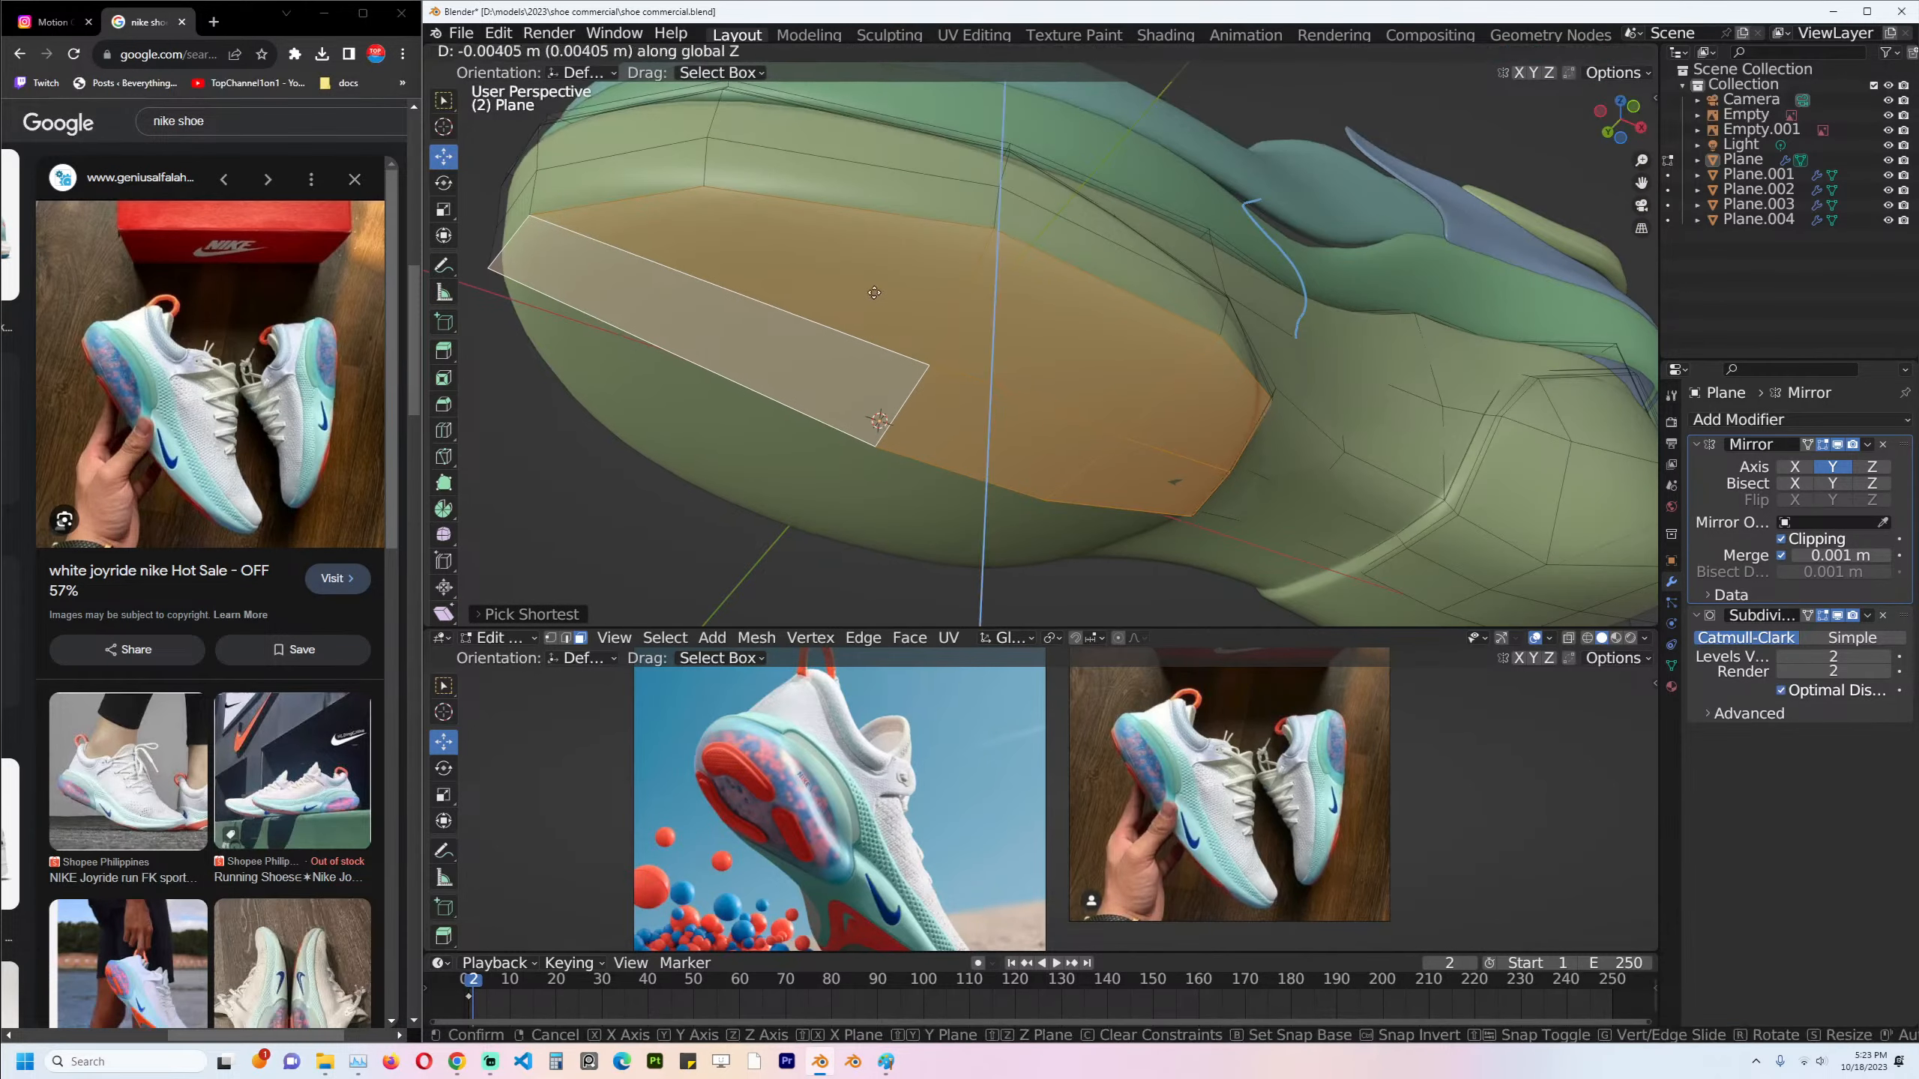
pyautogui.click(1122, 307)
pyautogui.moveTo(1123, 307); pyautogui.dragTo(1195, 370, button='middle')
pyautogui.press('Tab')
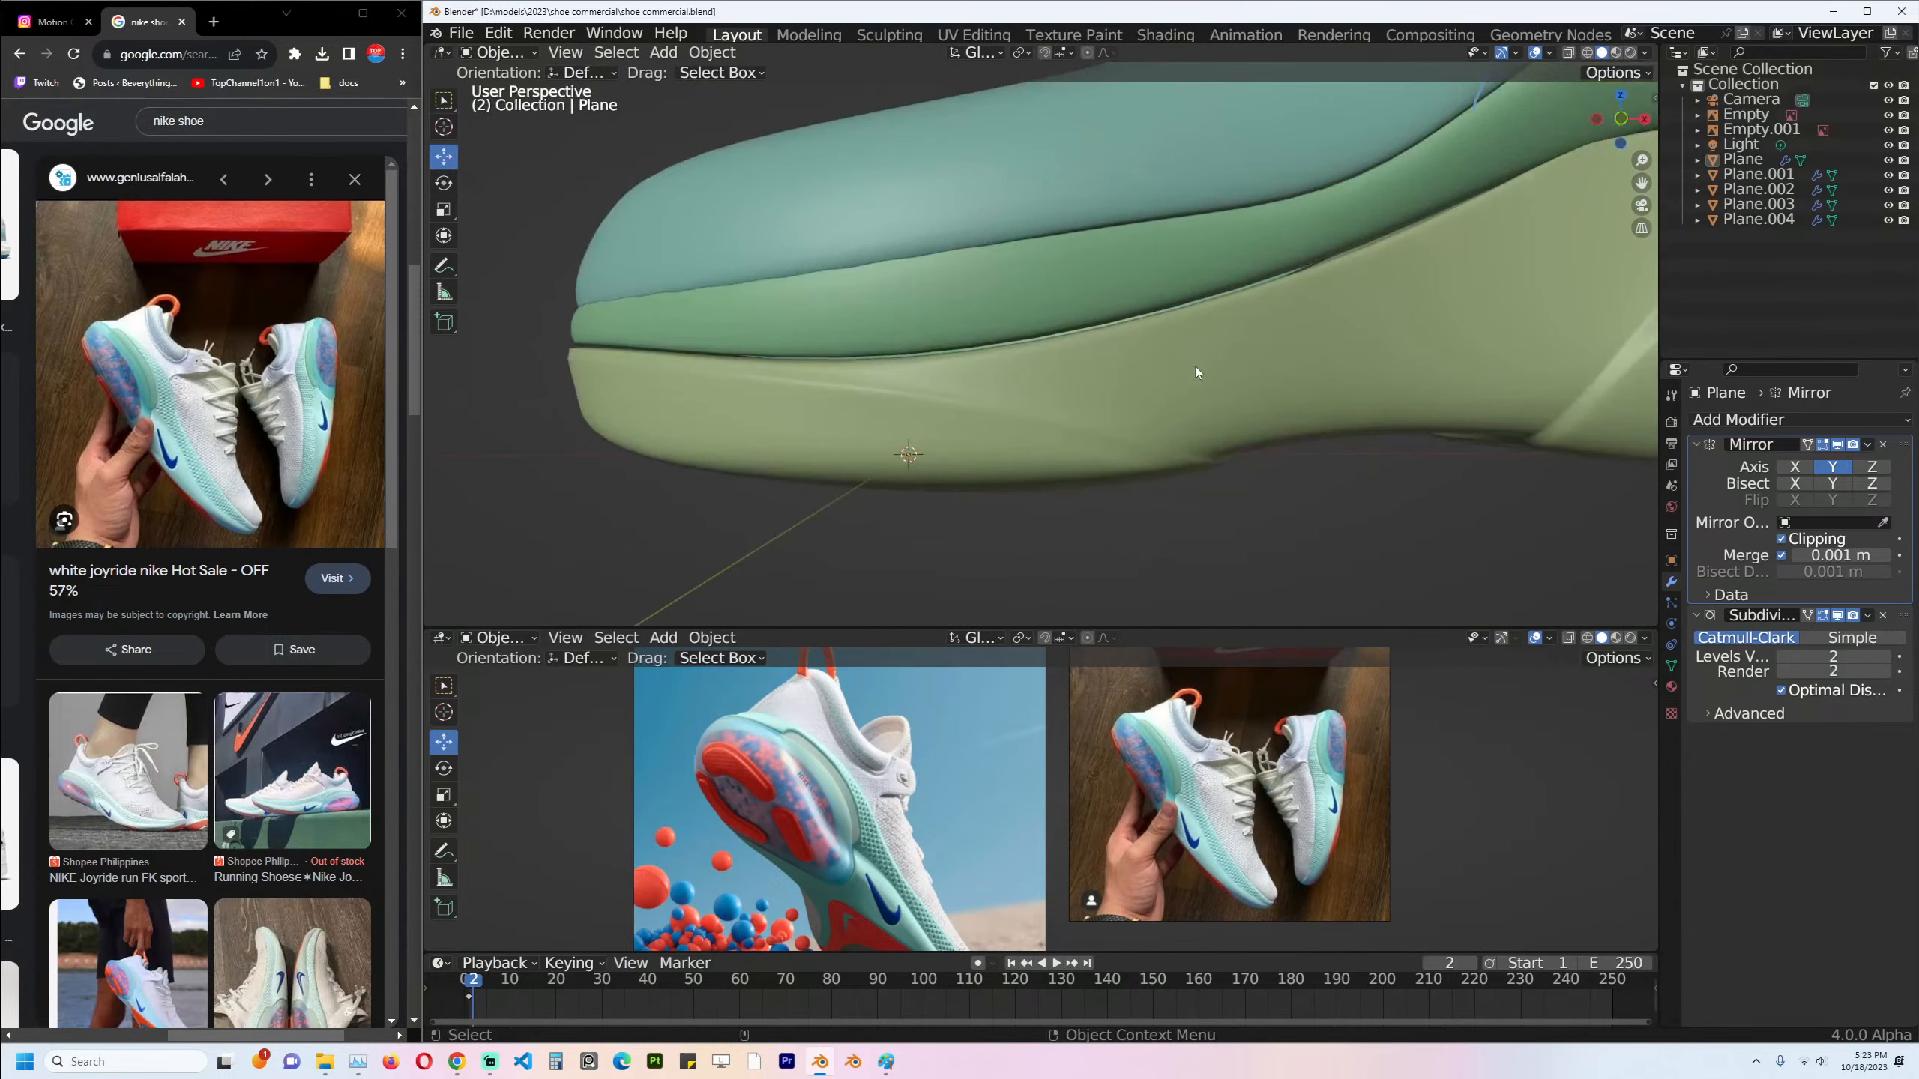
# Review the shoe's full side profile, select the sole and save the file.
pyautogui.press('KP_1')
pyautogui.scroll(-6, 1194, 366)
pyautogui.scroll(3, 1160, 374)
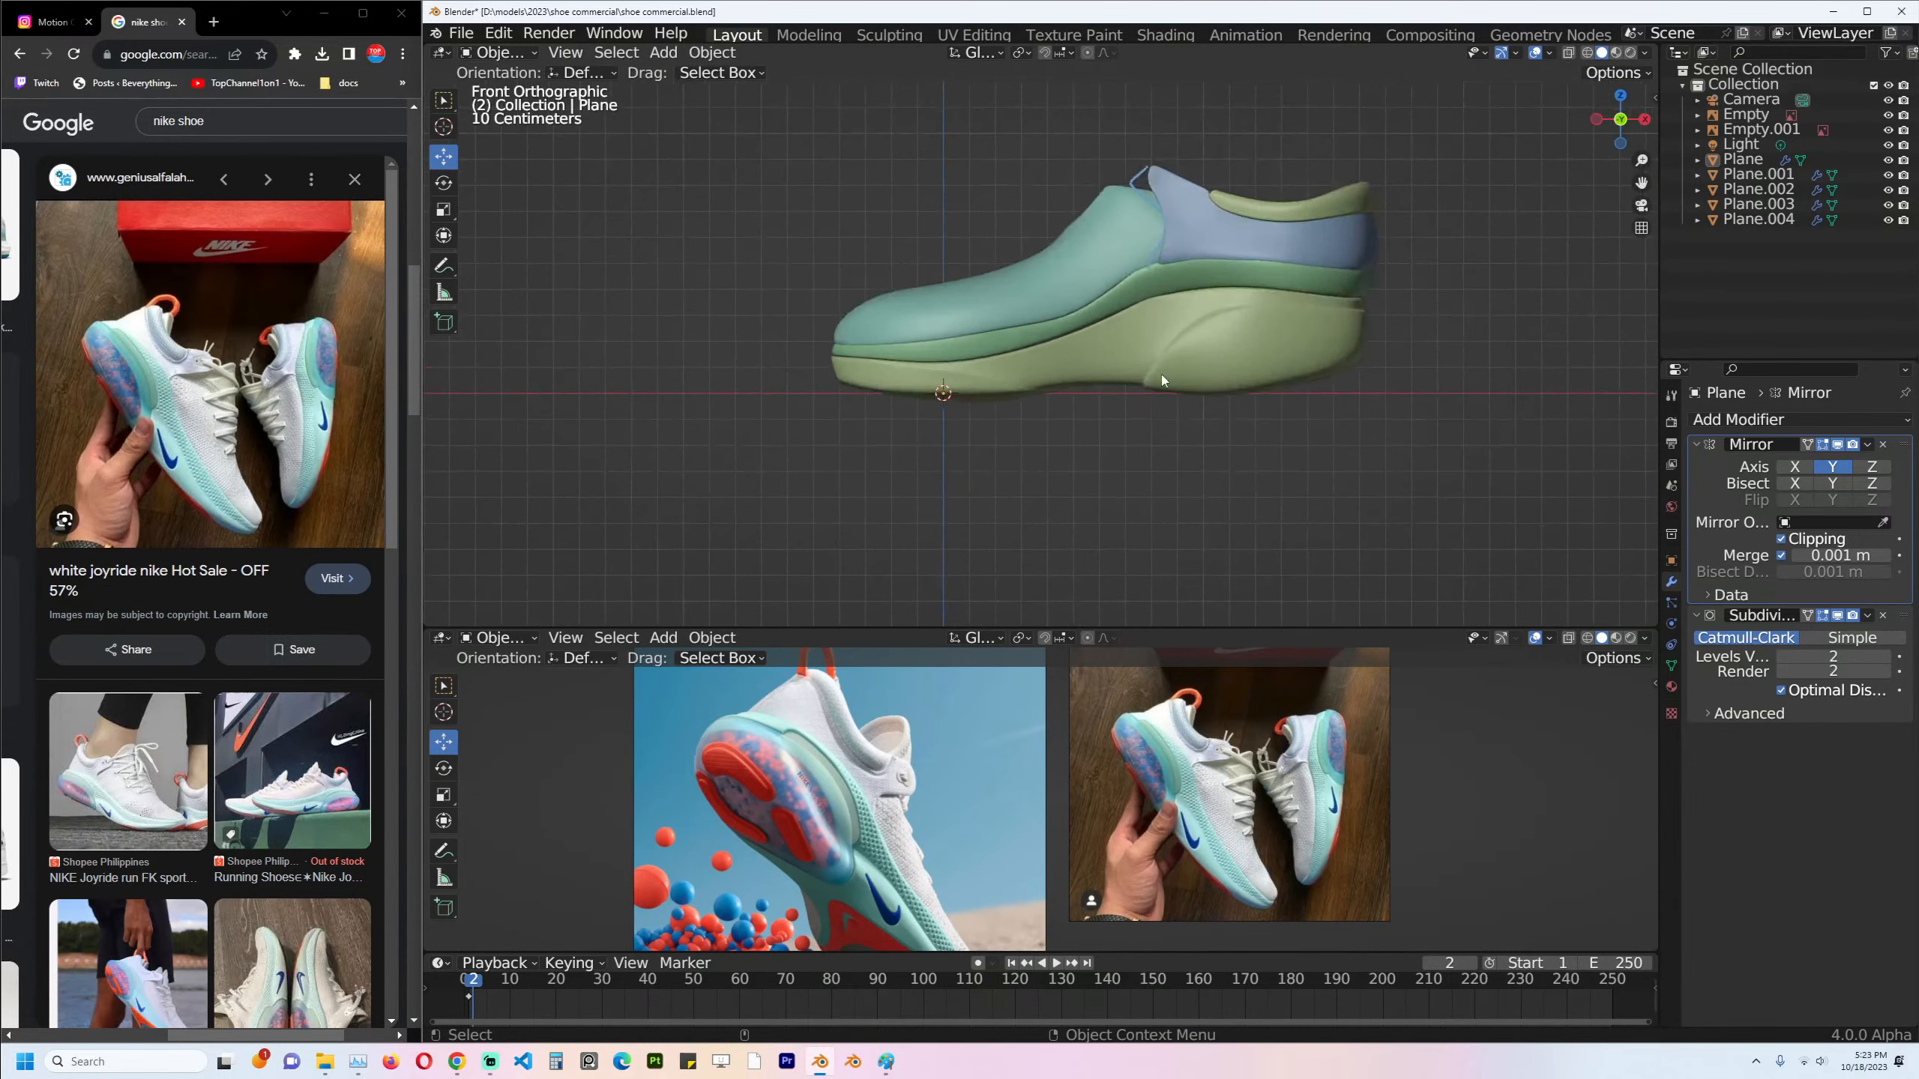
pyautogui.scroll(2, 1145, 368)
pyautogui.hotkey('ctrl', 's')
pyautogui.scroll(1, 1093, 392)
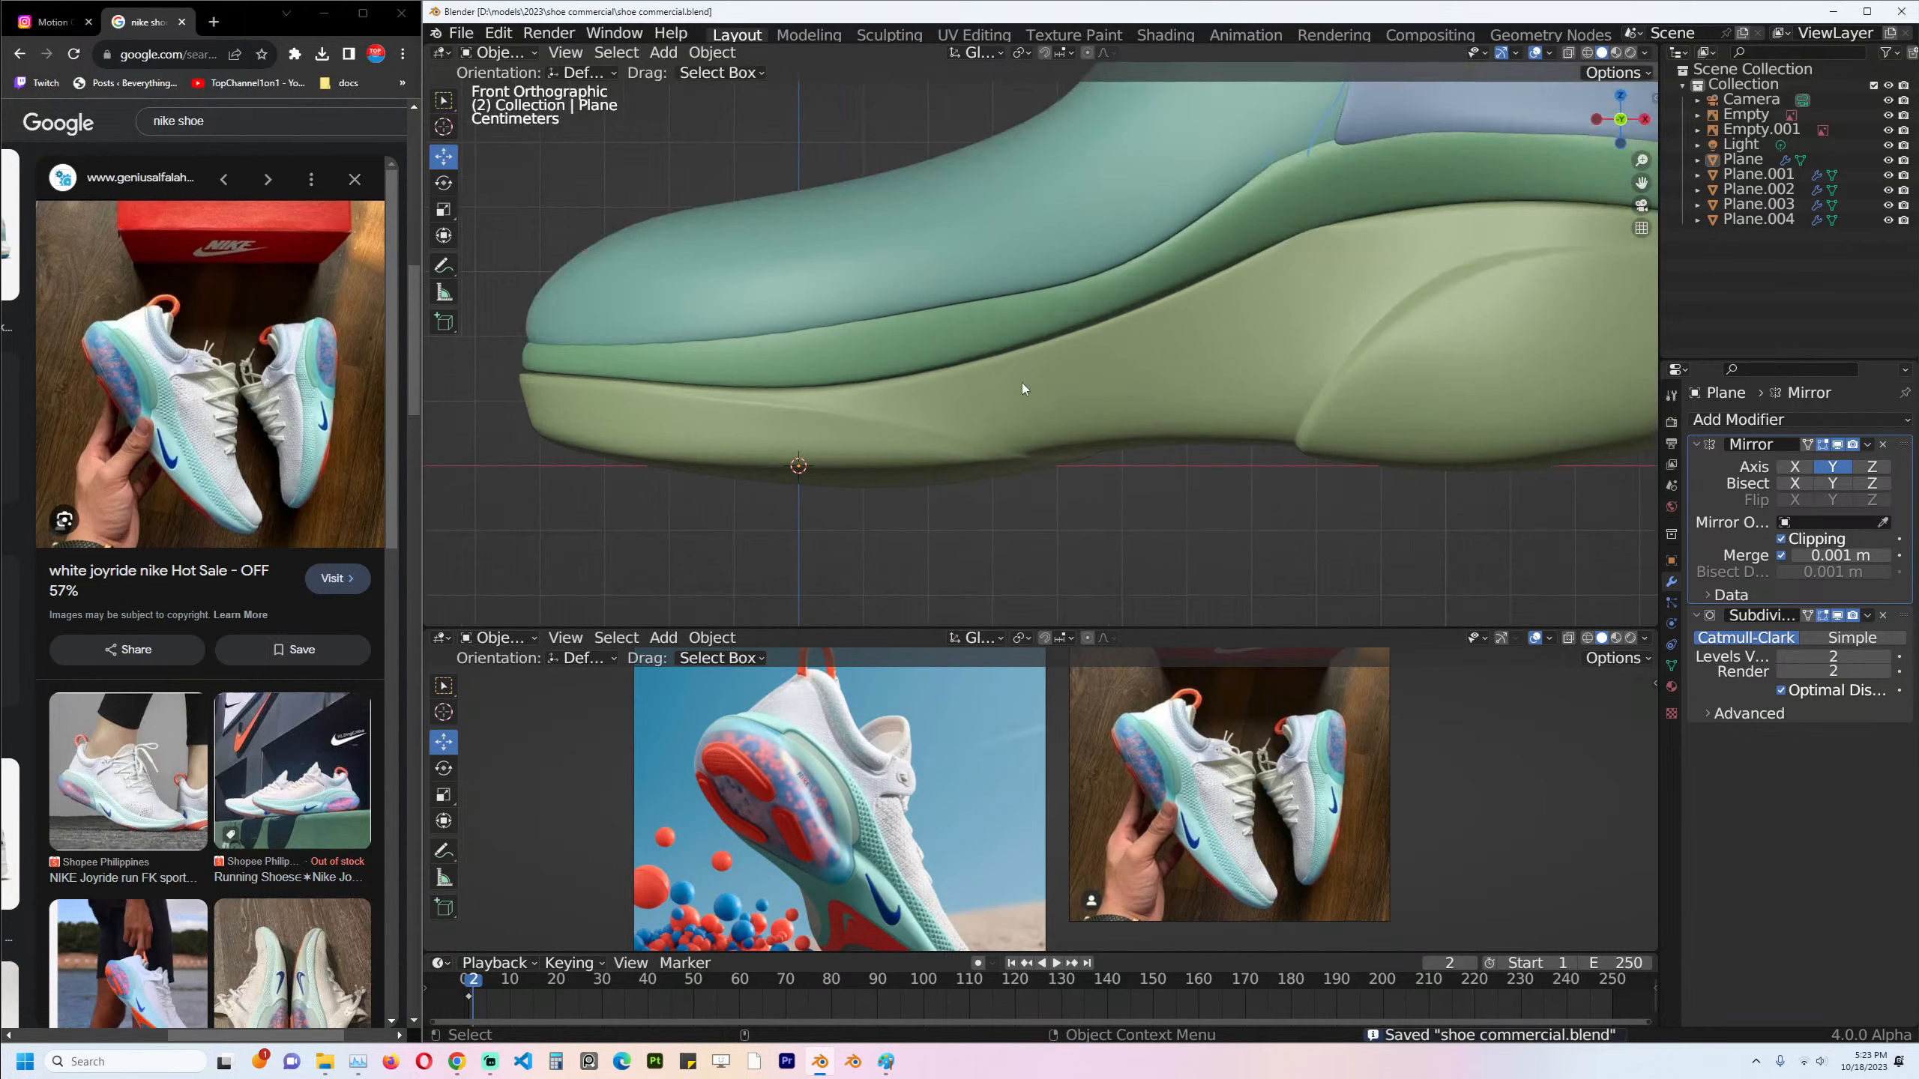
pyautogui.click(1020, 396)
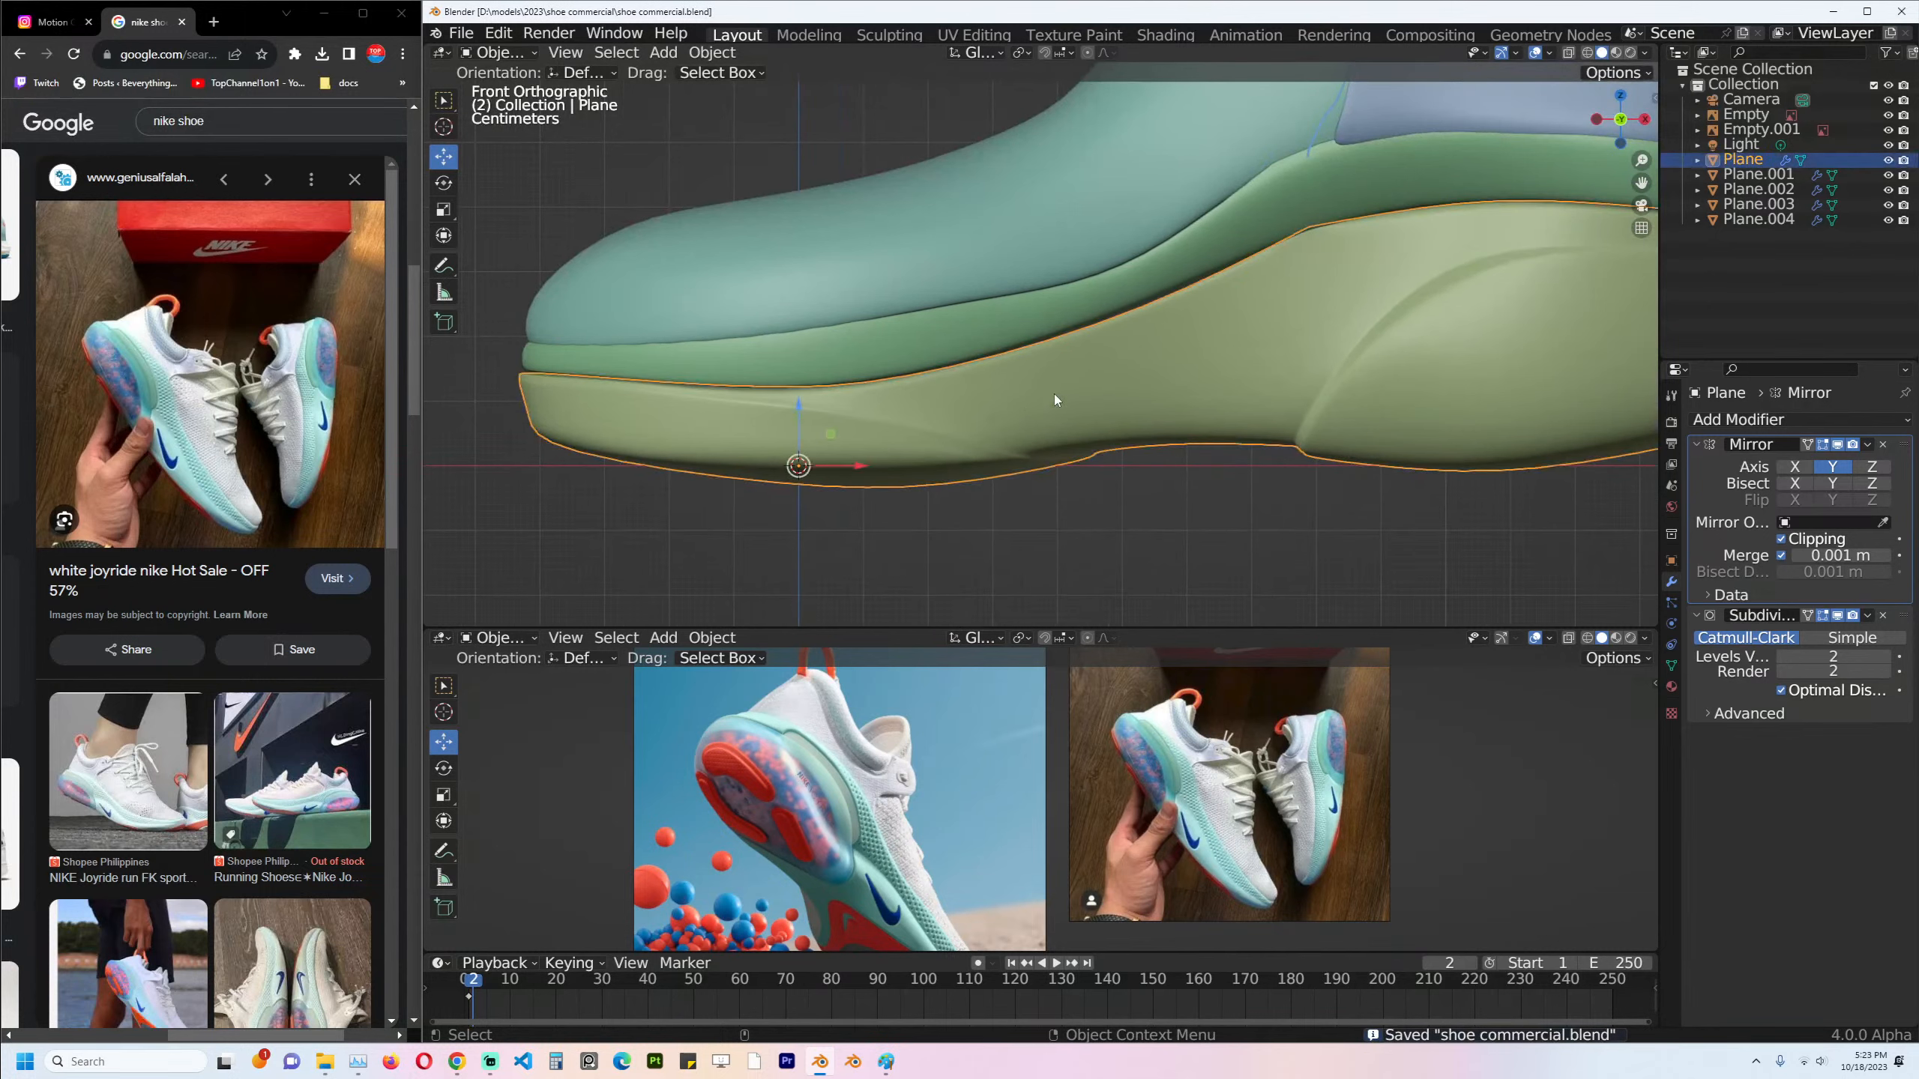
pyautogui.scroll(-3, 1054, 393)
pyautogui.keyDown('ctrl'); pyautogui.scroll(-1, 1125, 364); pyautogui.keyUp('ctrl')
pyautogui.hotkey('ctrl', 's')
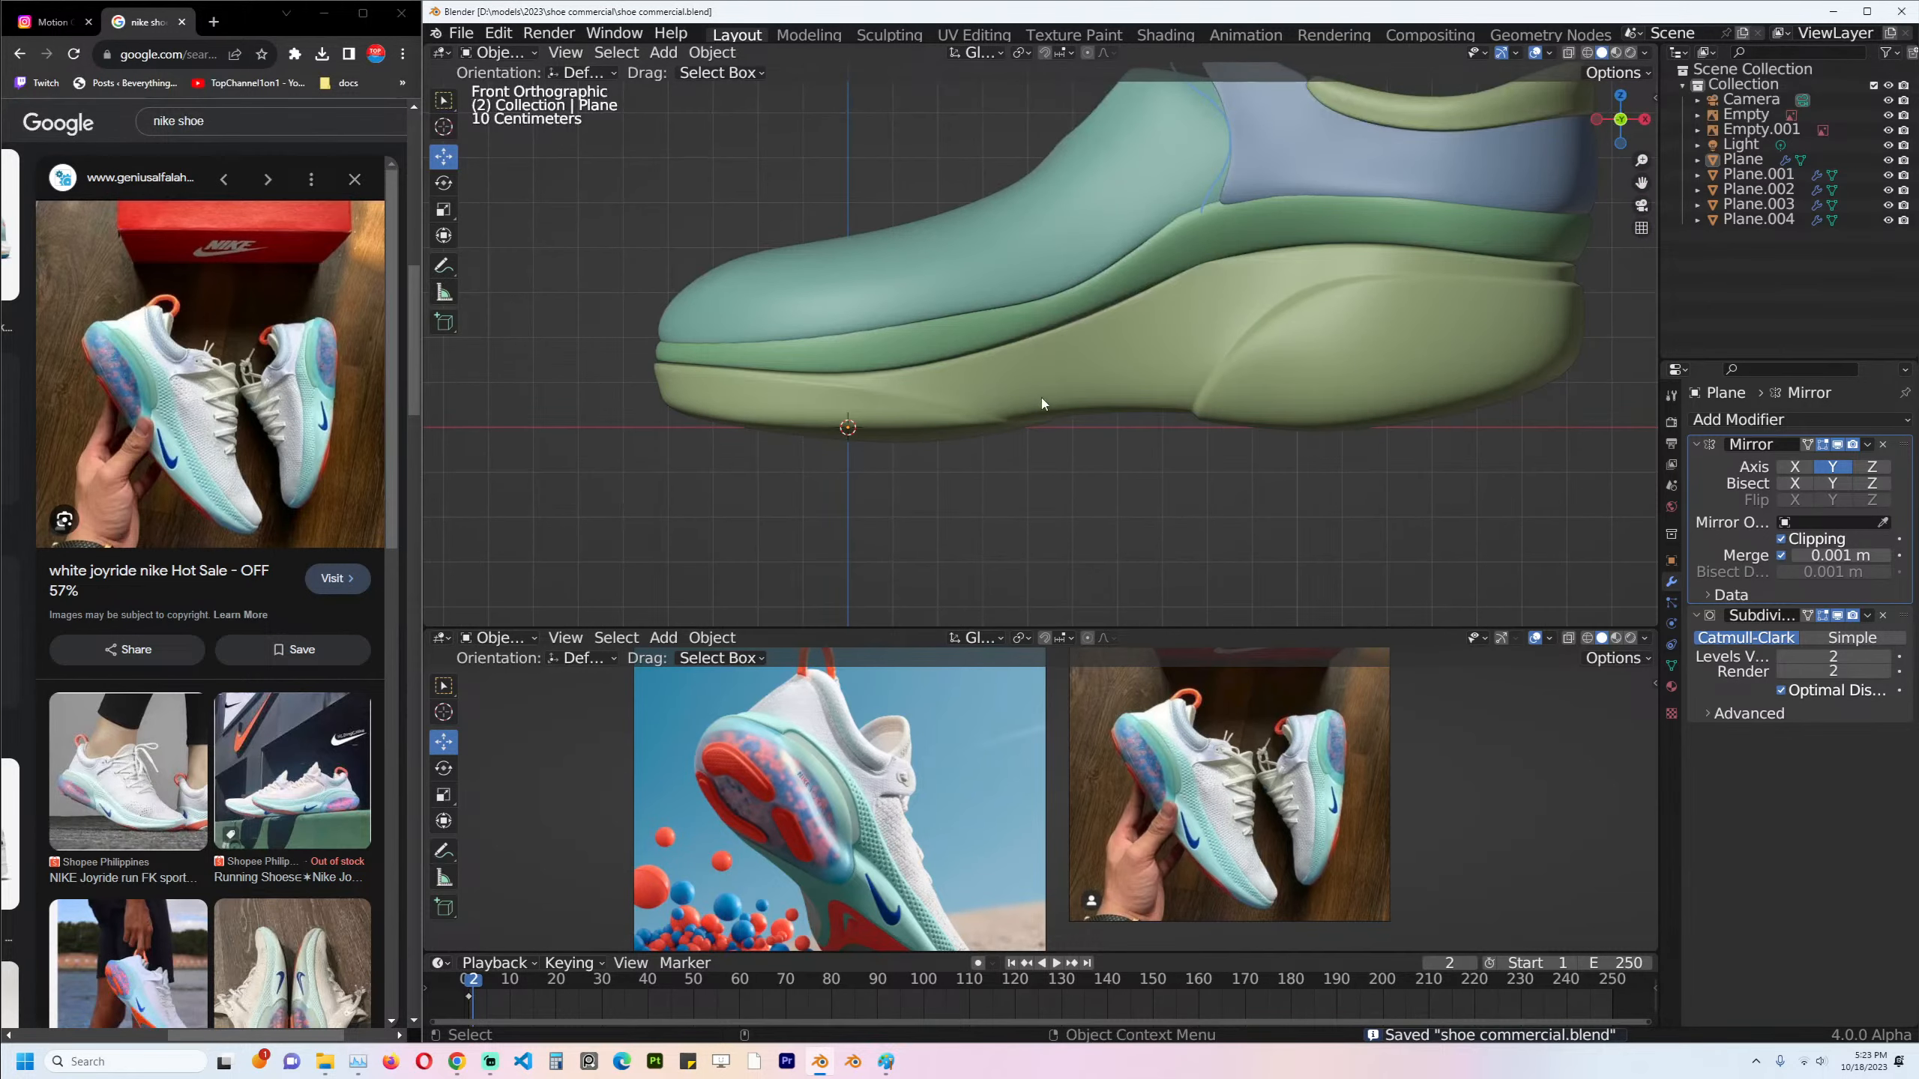
# Inspect the sole's unsmoothed mesh cage from the side against the reference photos.
pyautogui.click(1119, 382)
pyautogui.press('Tab')
pyautogui.scroll(1, 1054, 382)
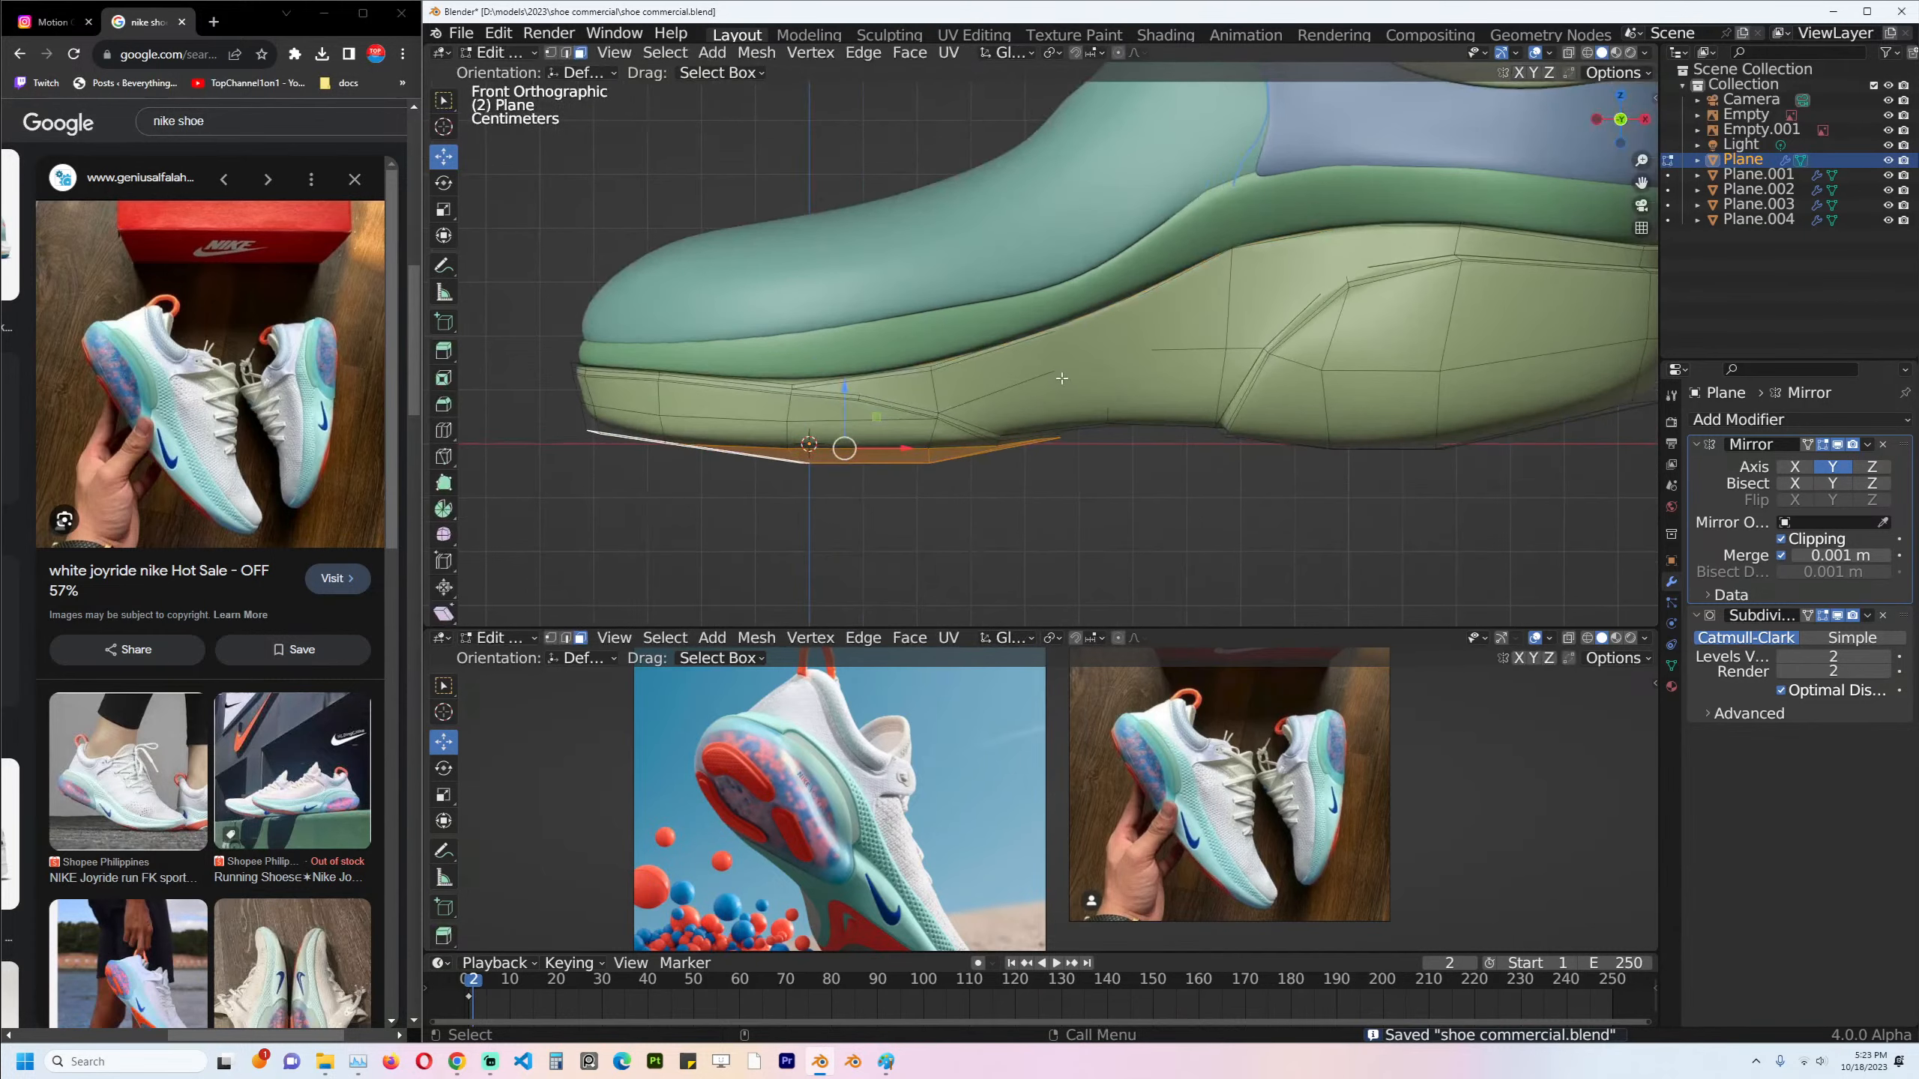
pyautogui.hotkey('alt', 'a')
pyautogui.scroll(2, 1133, 370)
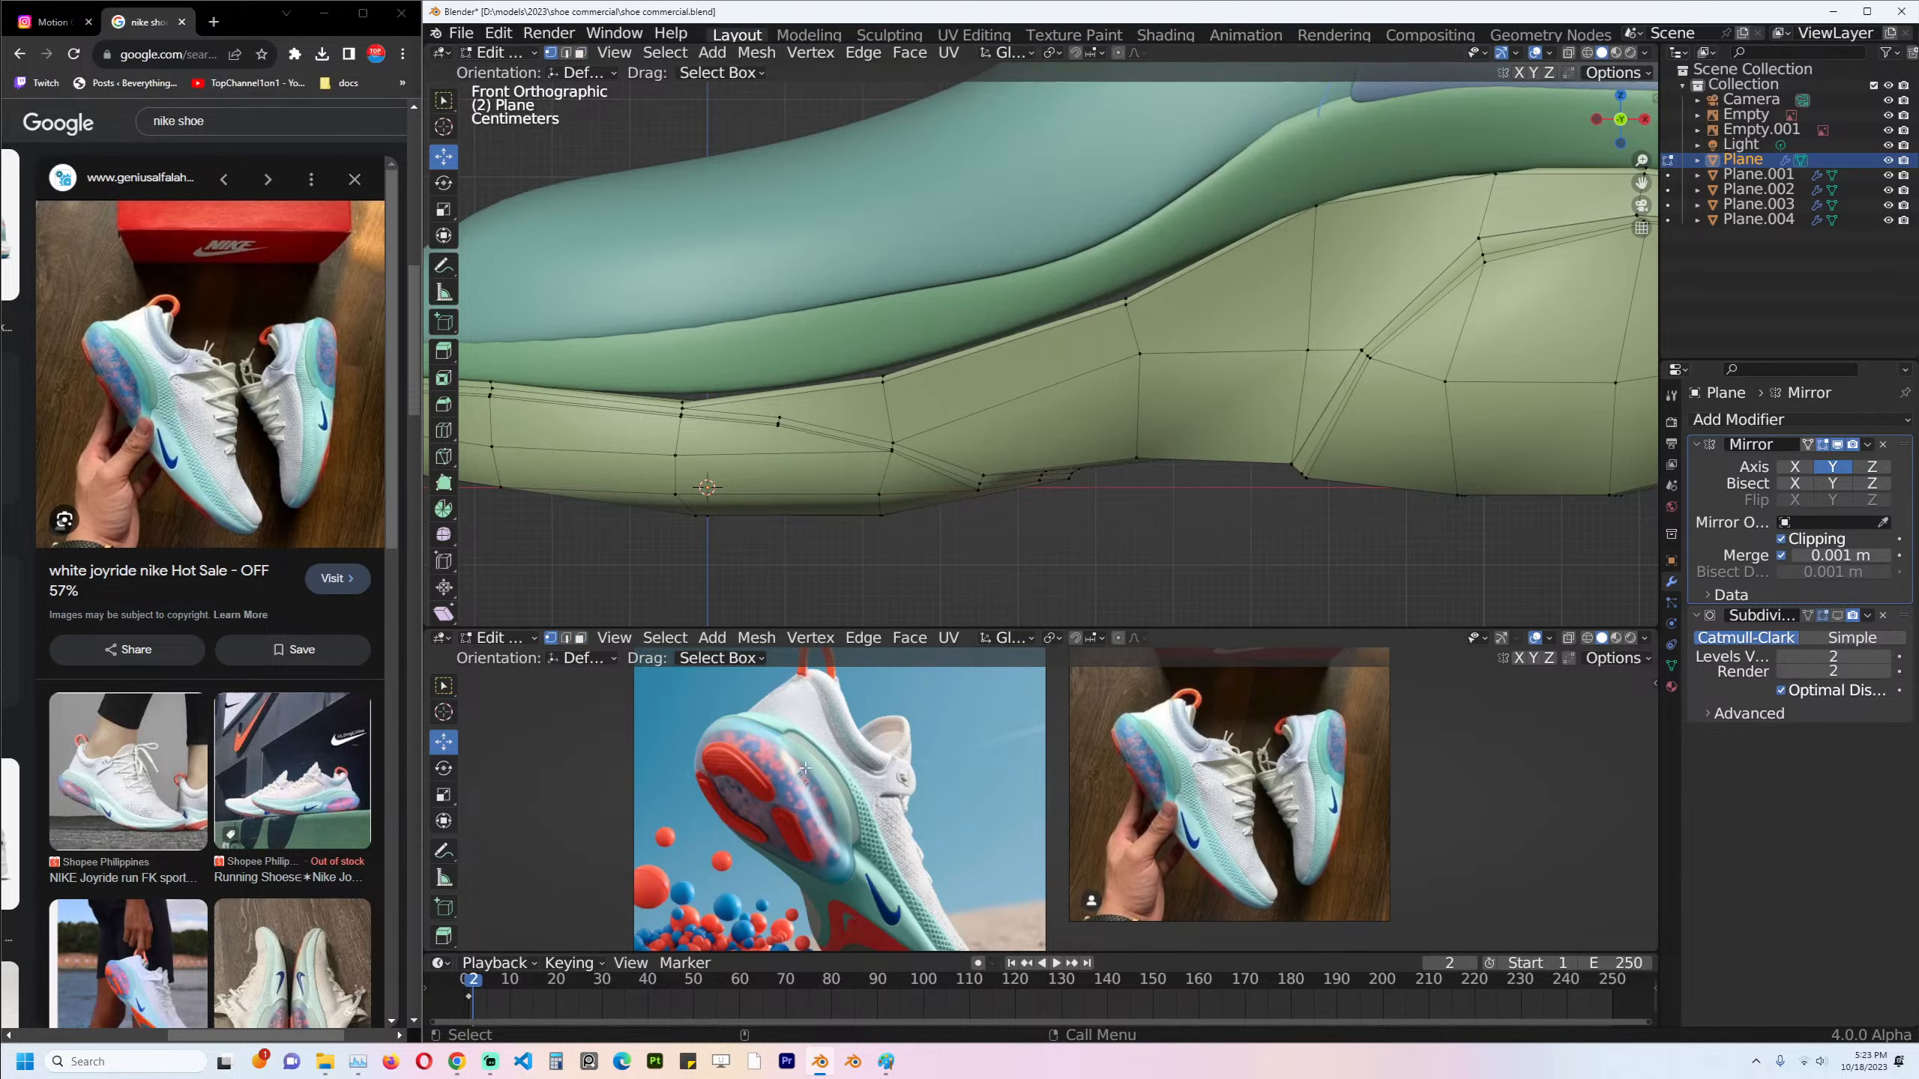
pyautogui.scroll(-1, 902, 786)
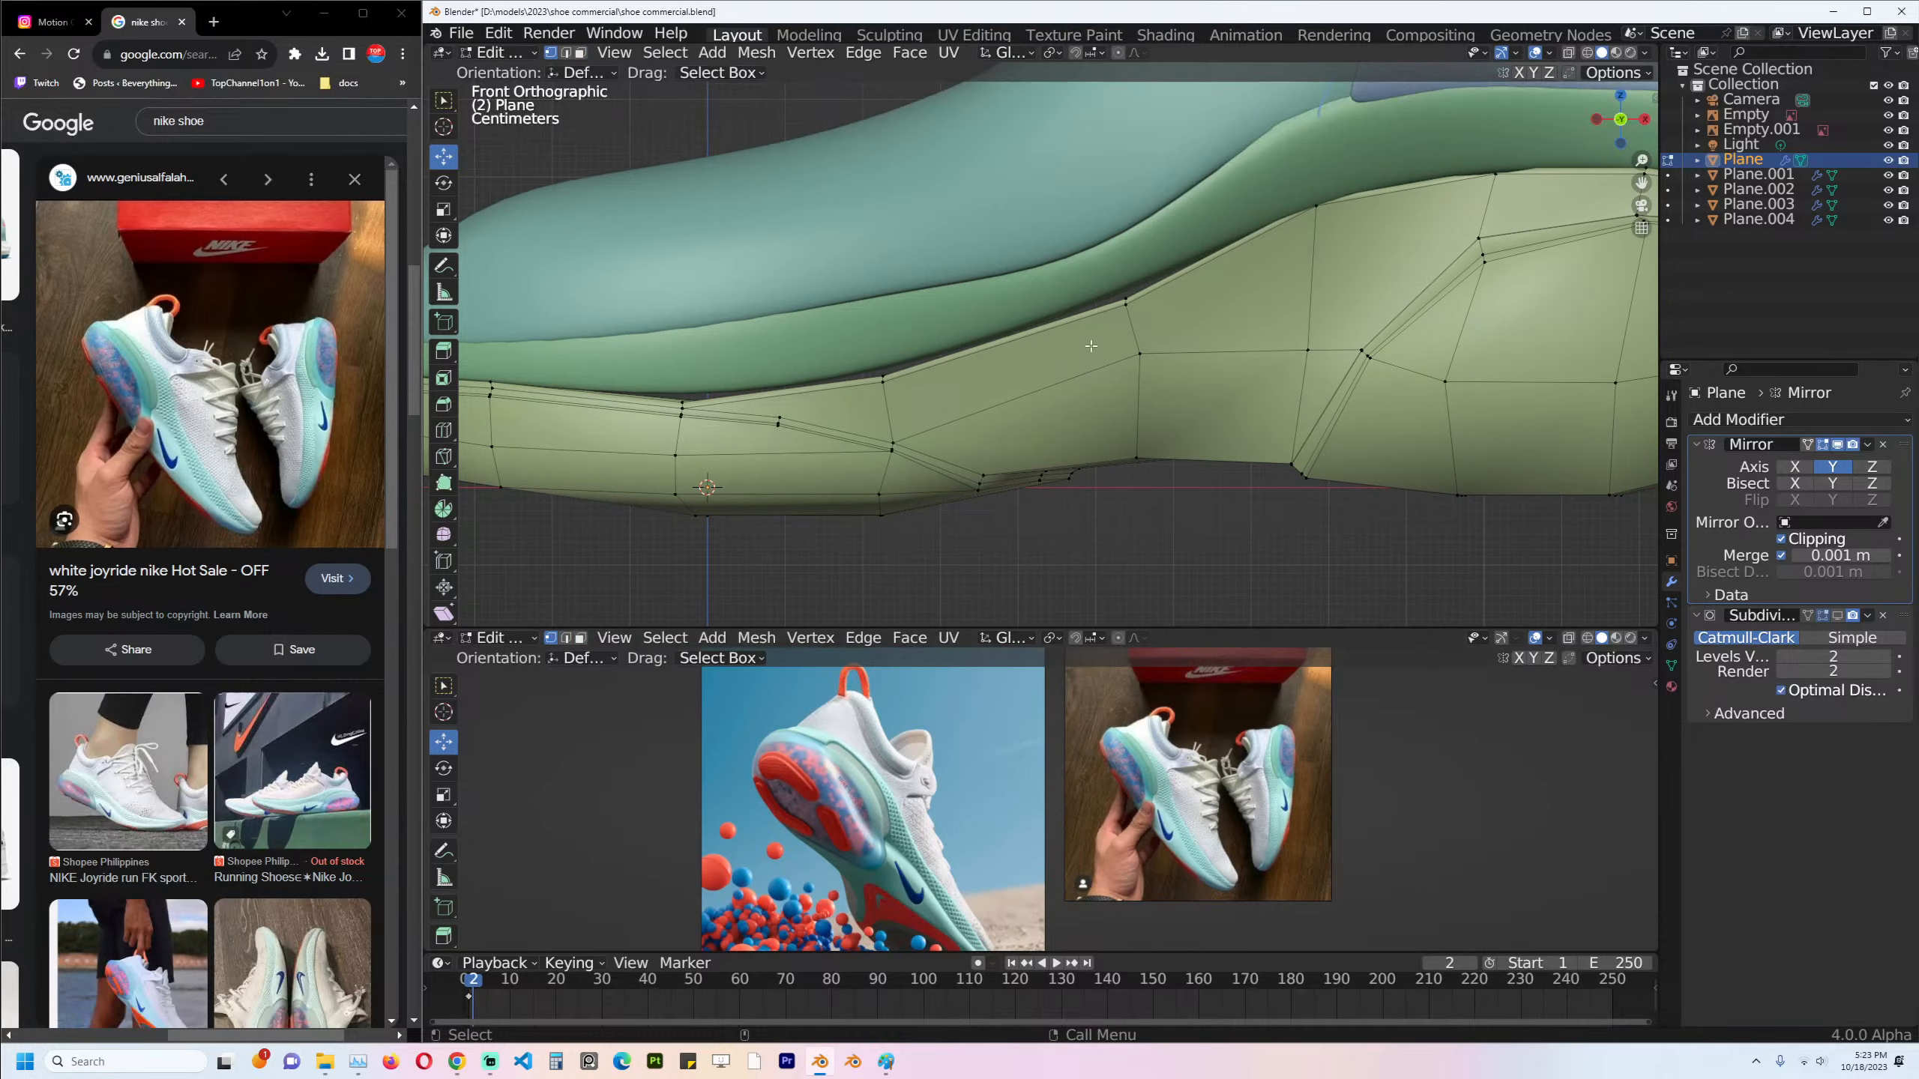
pyautogui.press('Tab')
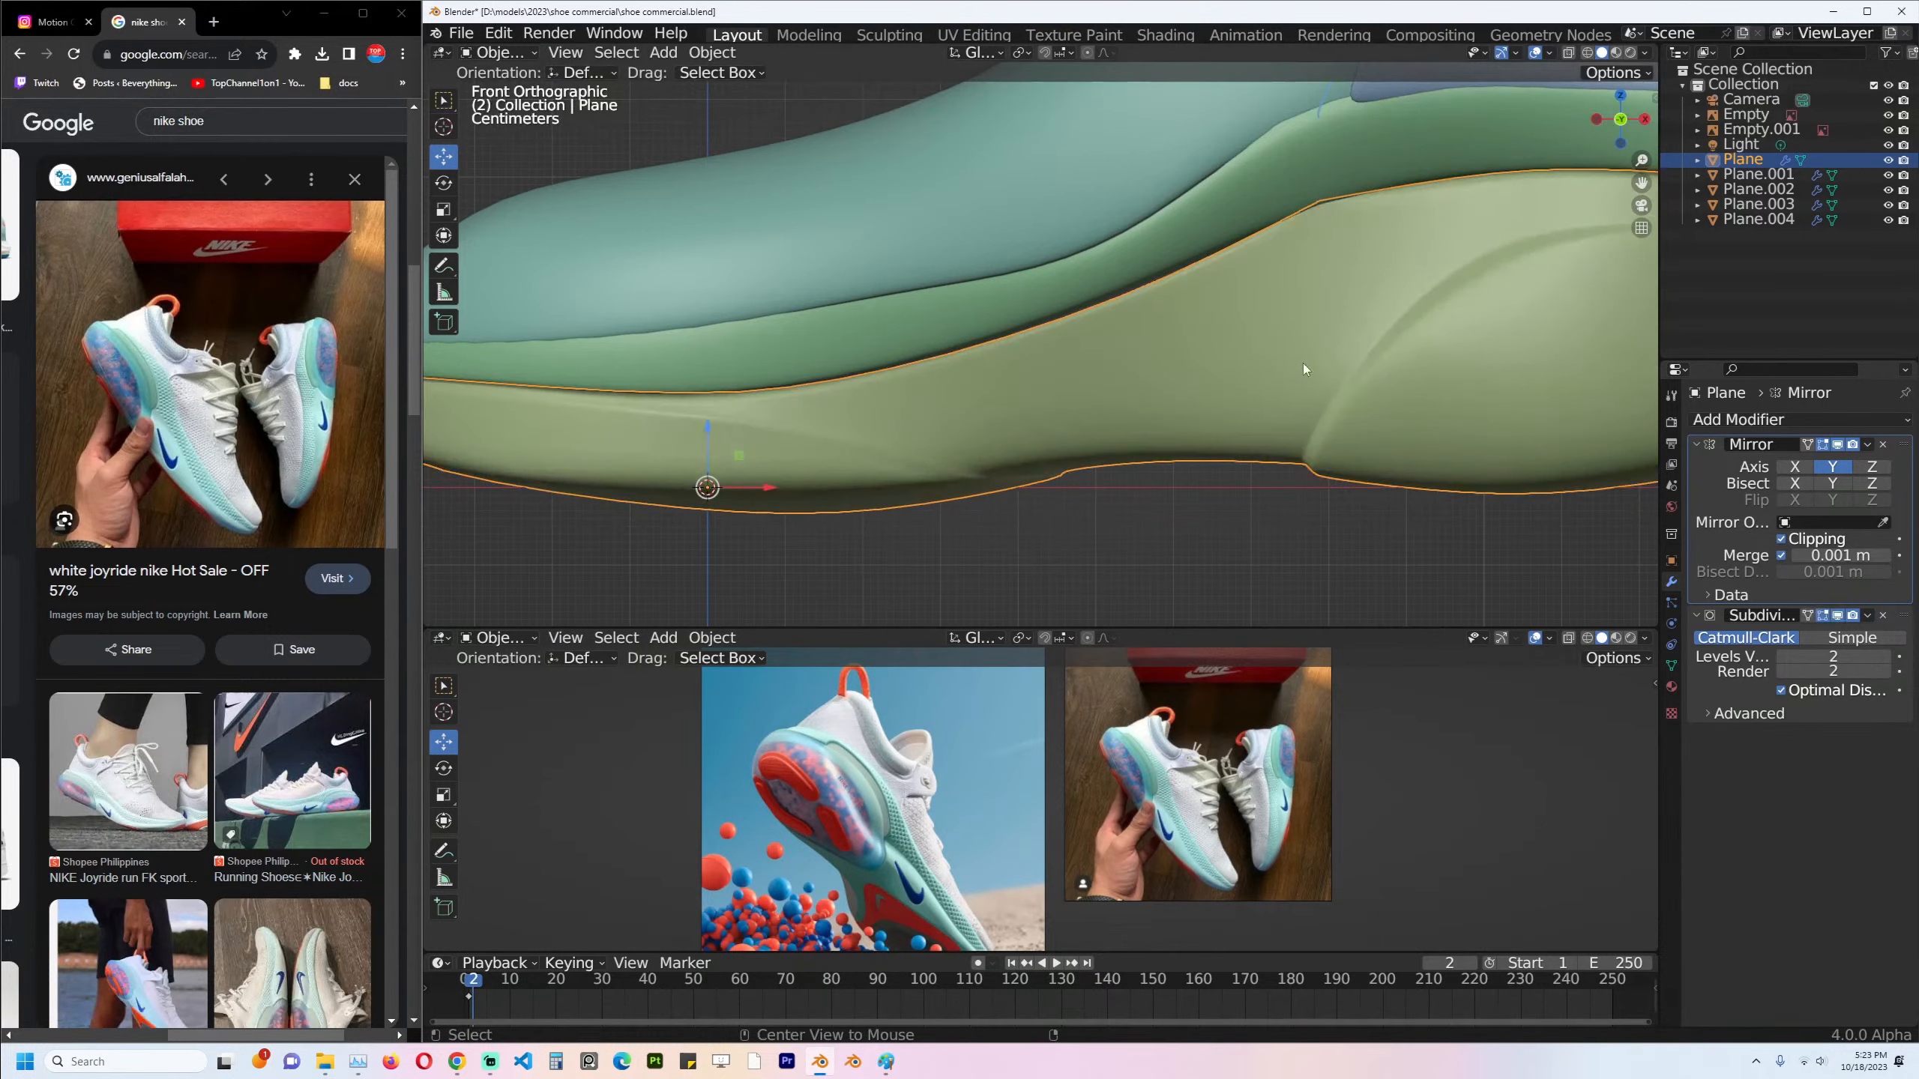
# Save the shoe commercial file again after checking the sole's smoothed side profile.
pyautogui.scroll(-4, 1303, 362)
pyautogui.scroll(1, 1213, 358)
pyautogui.scroll(-1, 1298, 353)
pyautogui.hotkey('ctrl', 's')
# Hide the sole's Subdivision in Edit Mode and slide the short lower edge behind the heel seam forward.
pyautogui.scroll(1, 1299, 347)
pyautogui.keyDown('shift'); pyautogui.moveTo(1298, 347); pyautogui.dragTo(1138, 354, button='middle'); pyautogui.keyUp('shift')
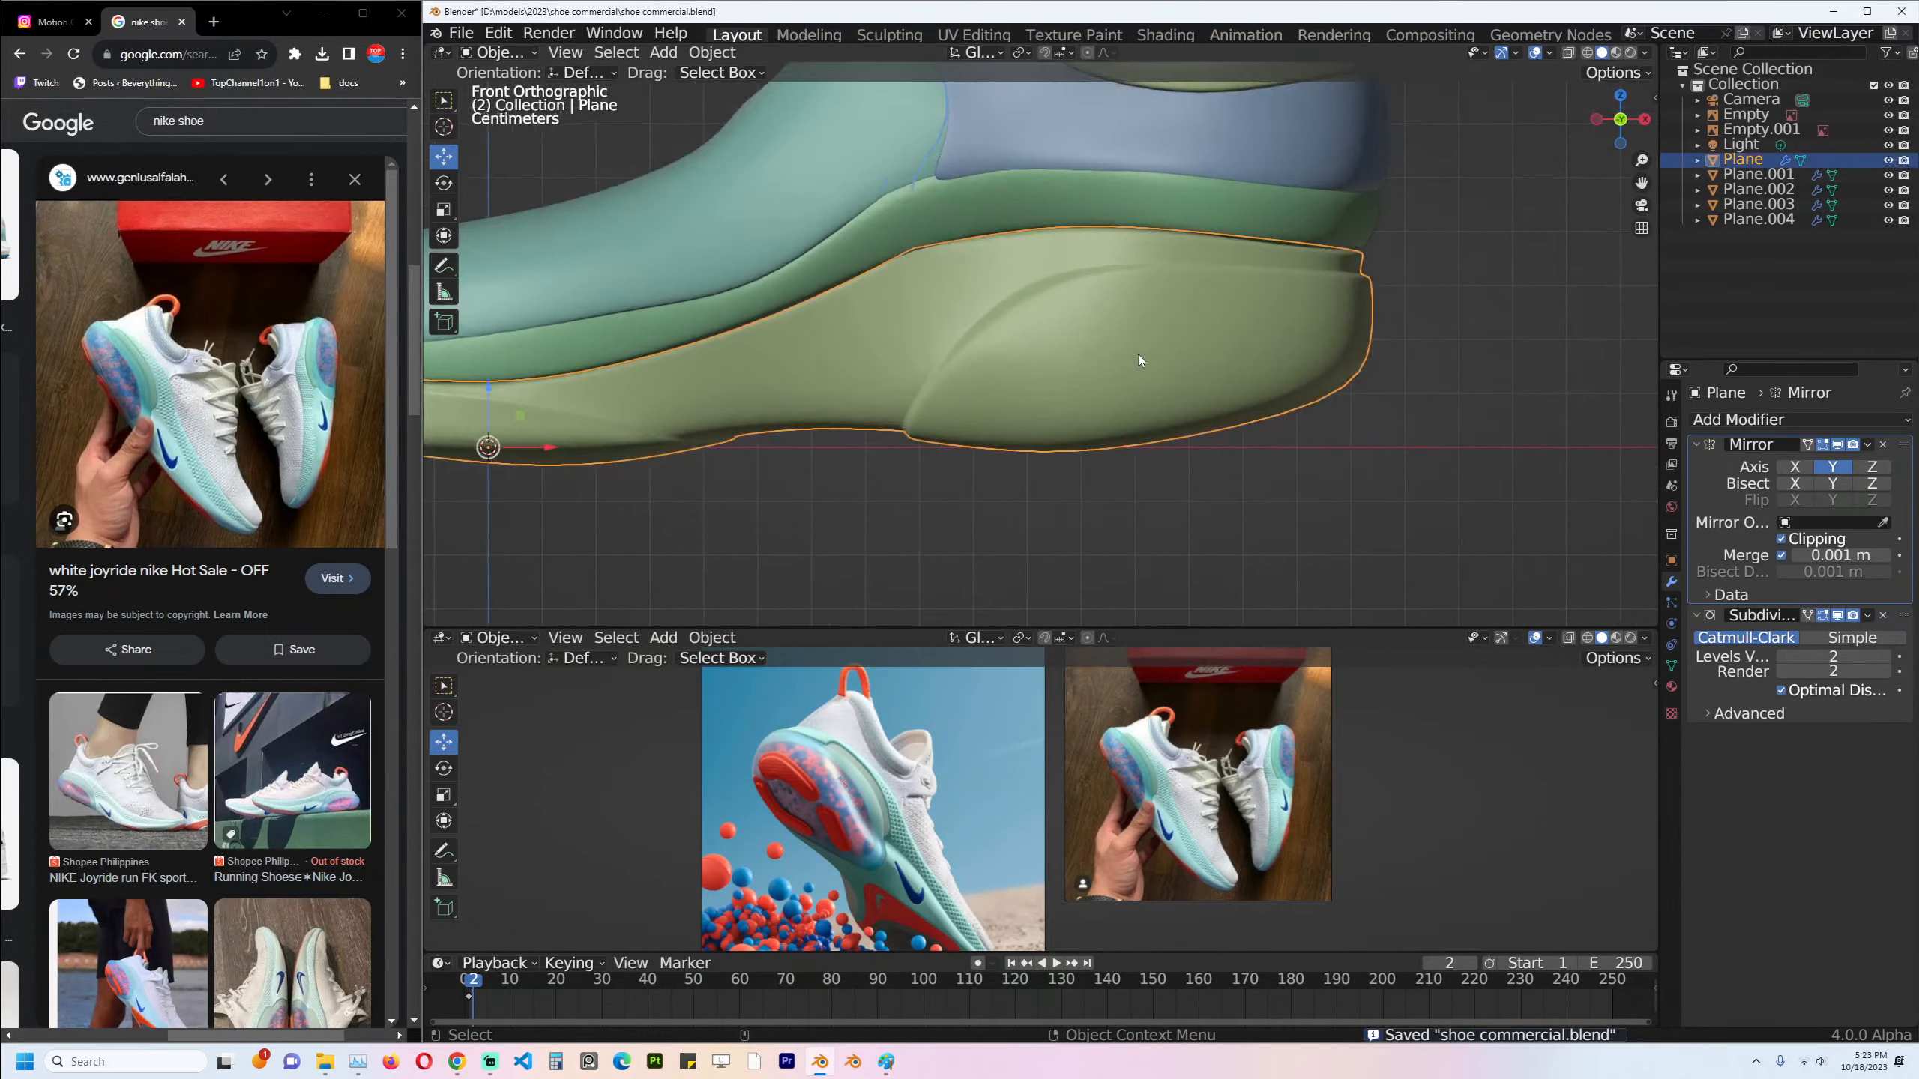
pyautogui.press('Tab')
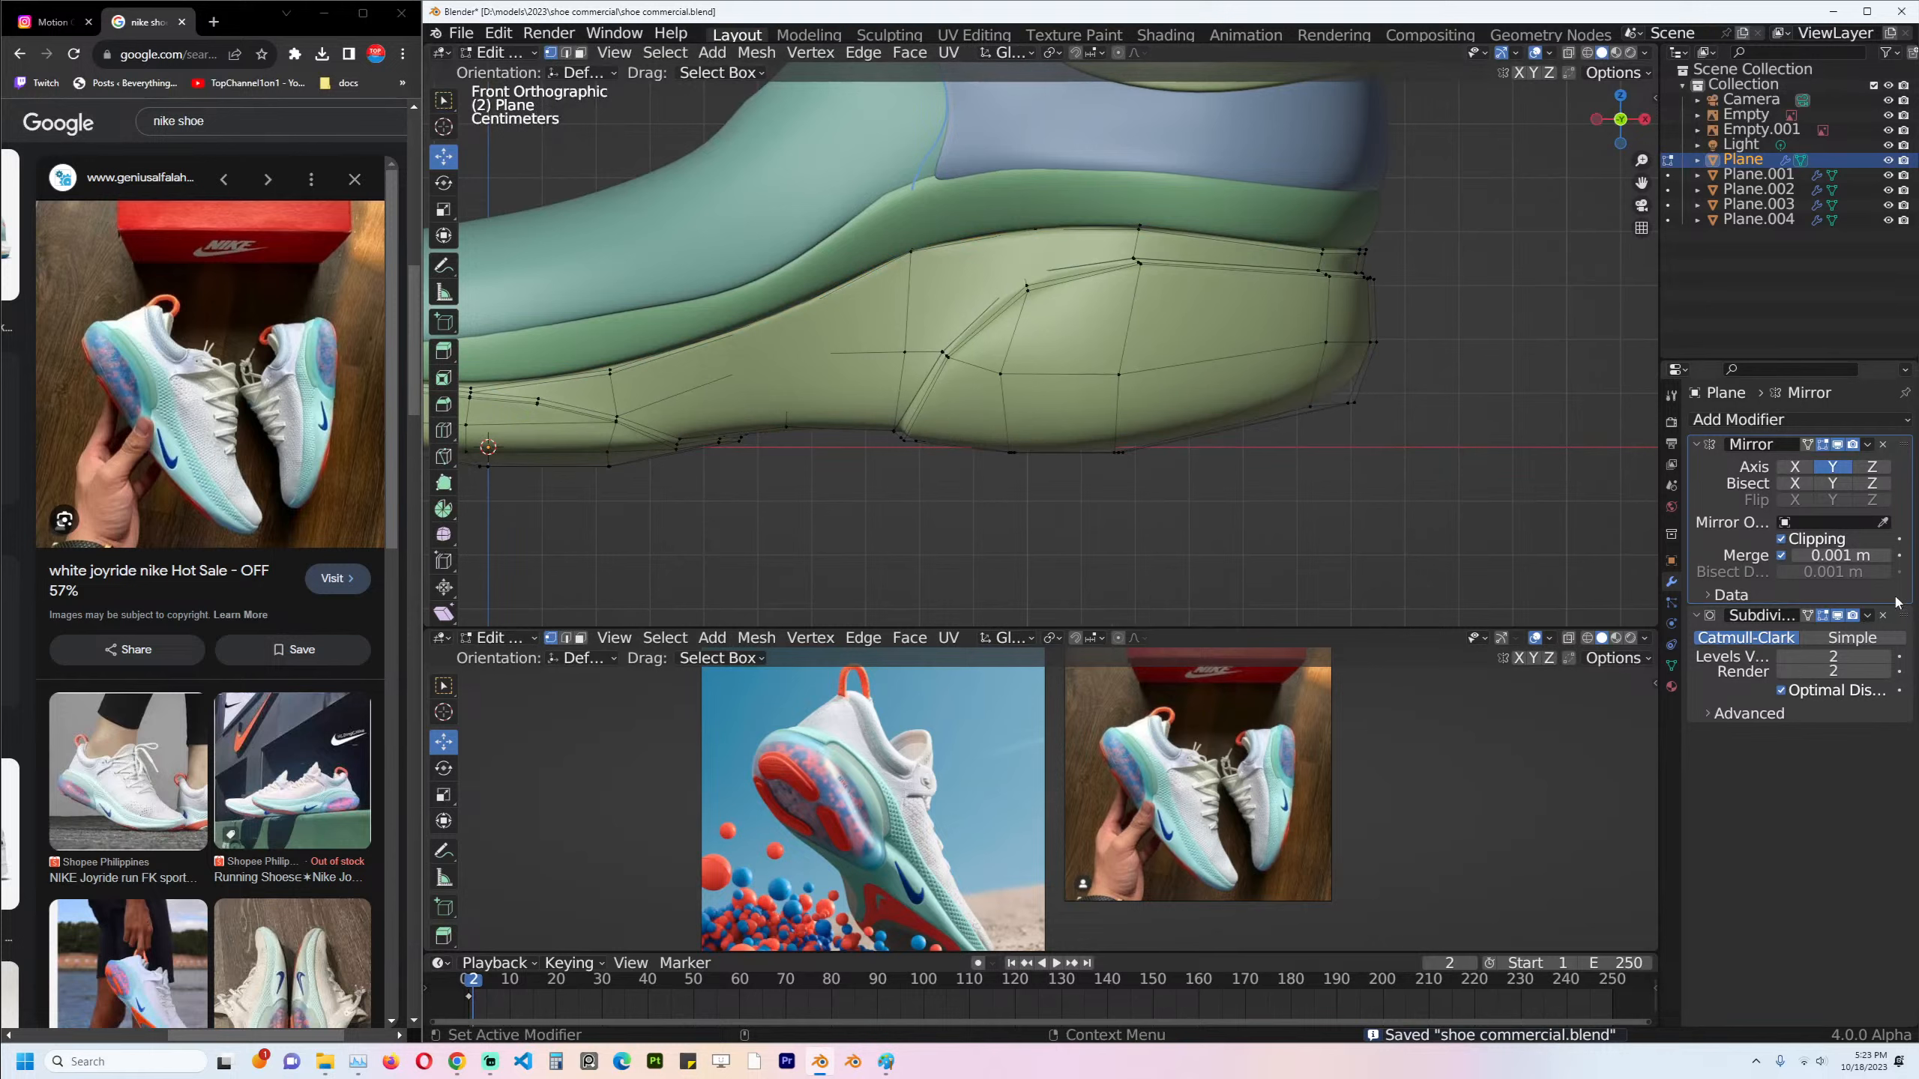
pyautogui.click(1837, 617)
pyautogui.moveTo(1133, 461); pyautogui.dragTo(1096, 390, button='middle')
pyautogui.click(1002, 391)
pyautogui.keyDown('ctrl'); pyautogui.click(1013, 456); pyautogui.keyUp('ctrl')
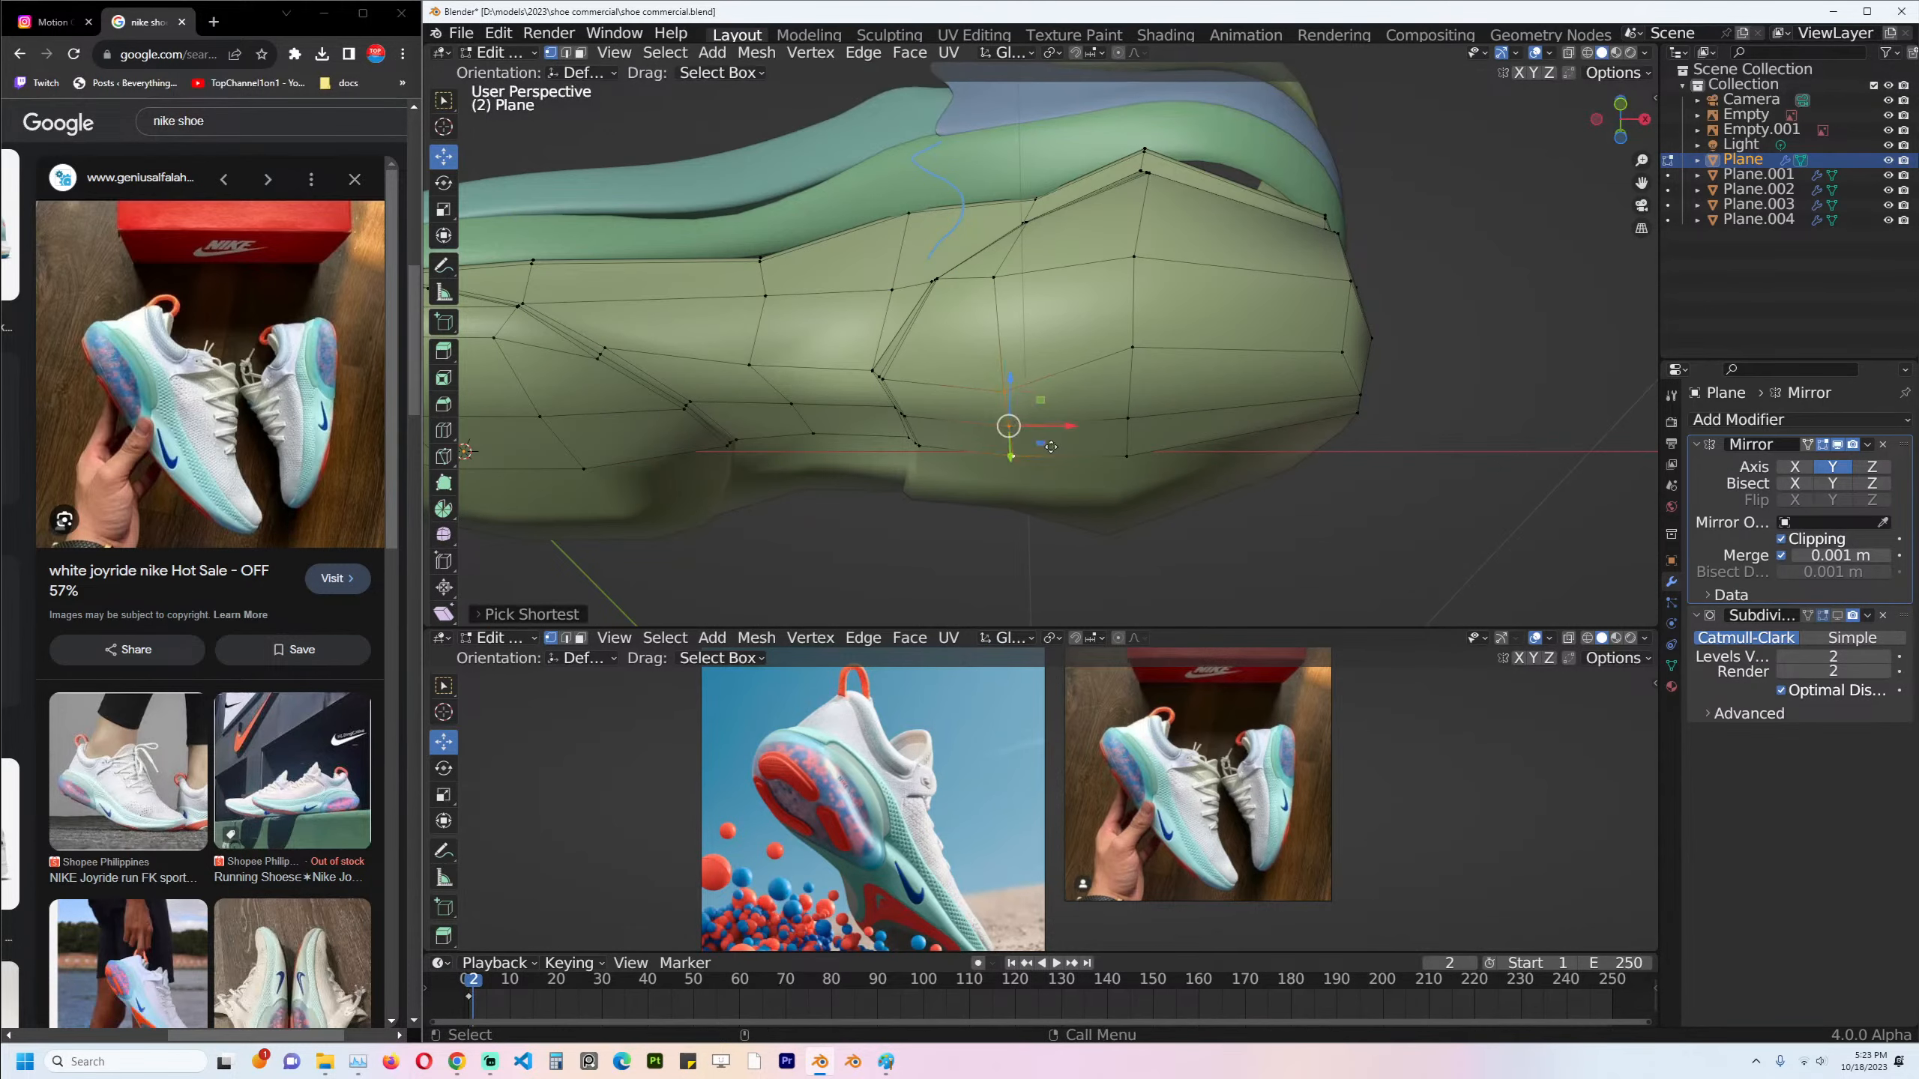
pyautogui.press('g')
pyautogui.press('g')
pyautogui.click(981, 437)
# Slide the single vertex just behind the heel seam along its edge and check it from the side.
pyautogui.click(935, 378)
pyautogui.press('g')
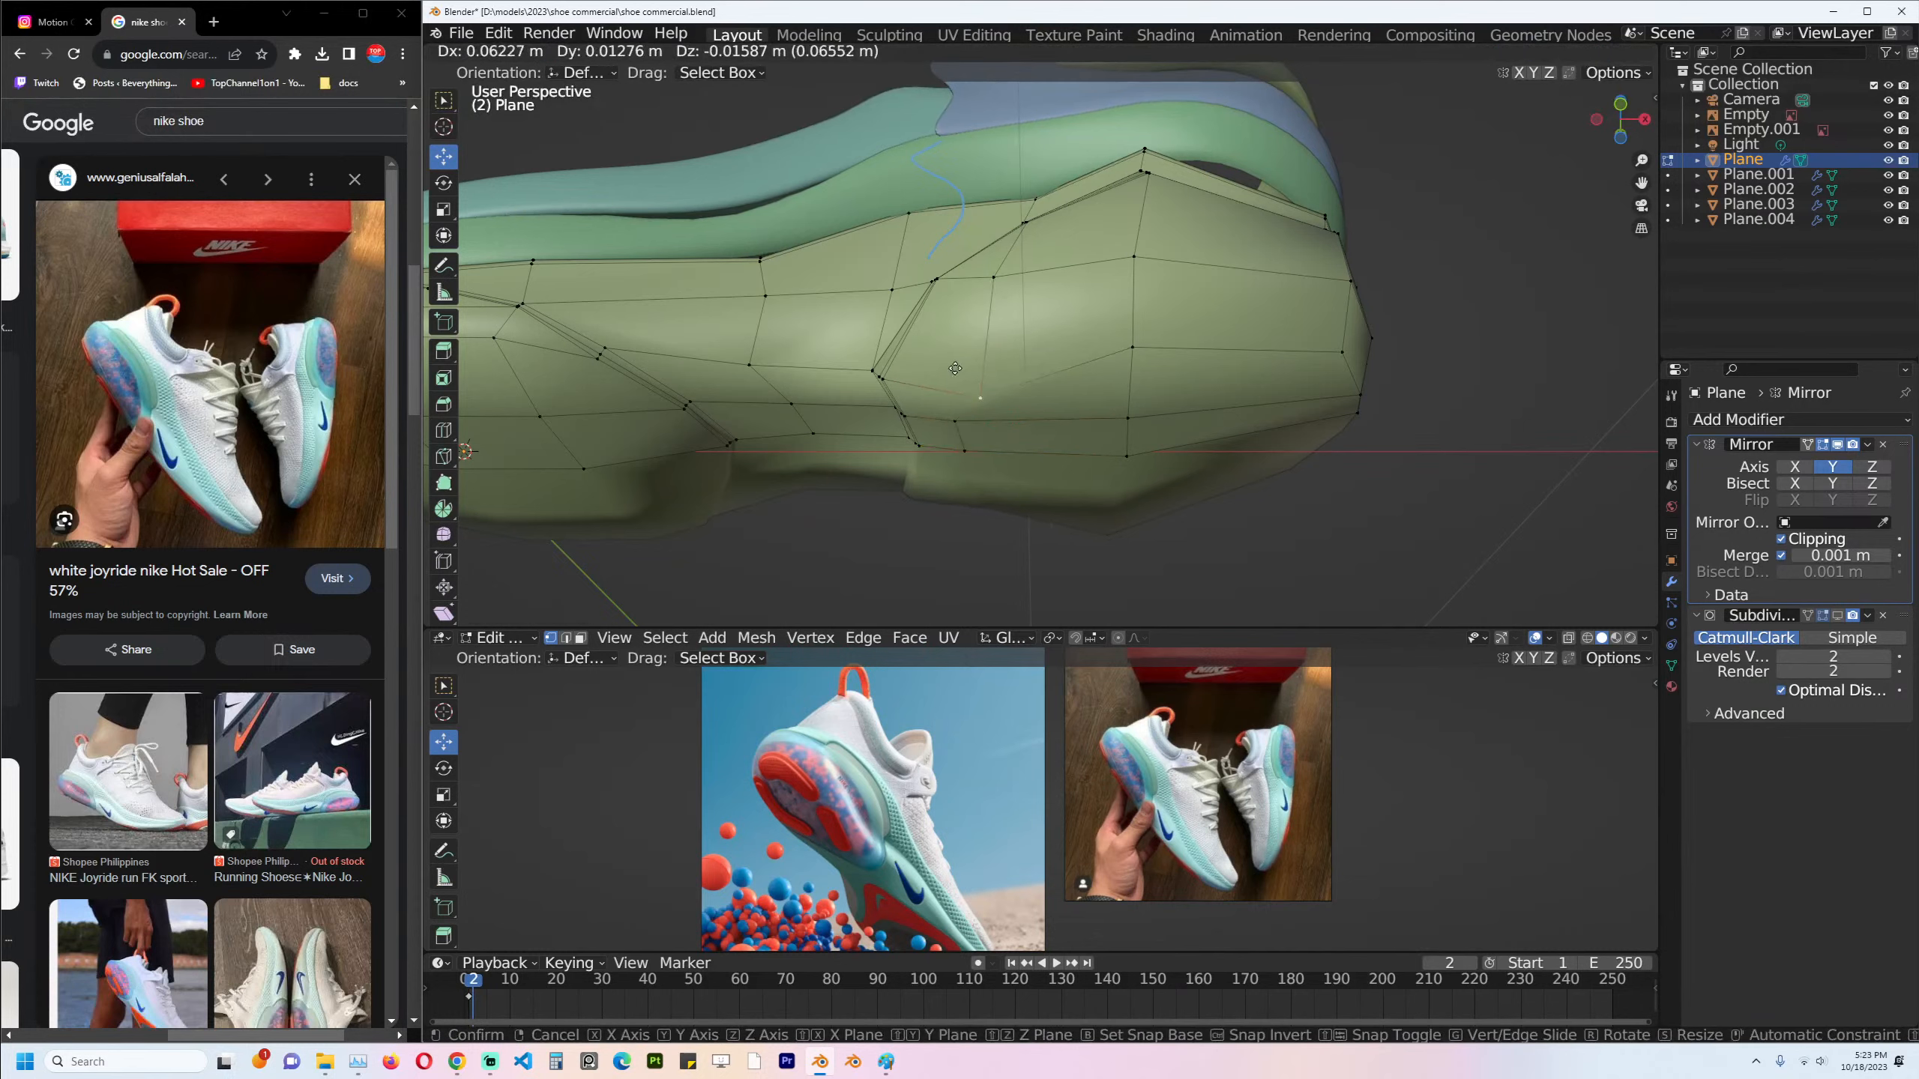
pyautogui.press('g')
pyautogui.click(958, 361)
pyautogui.press('KP_1')
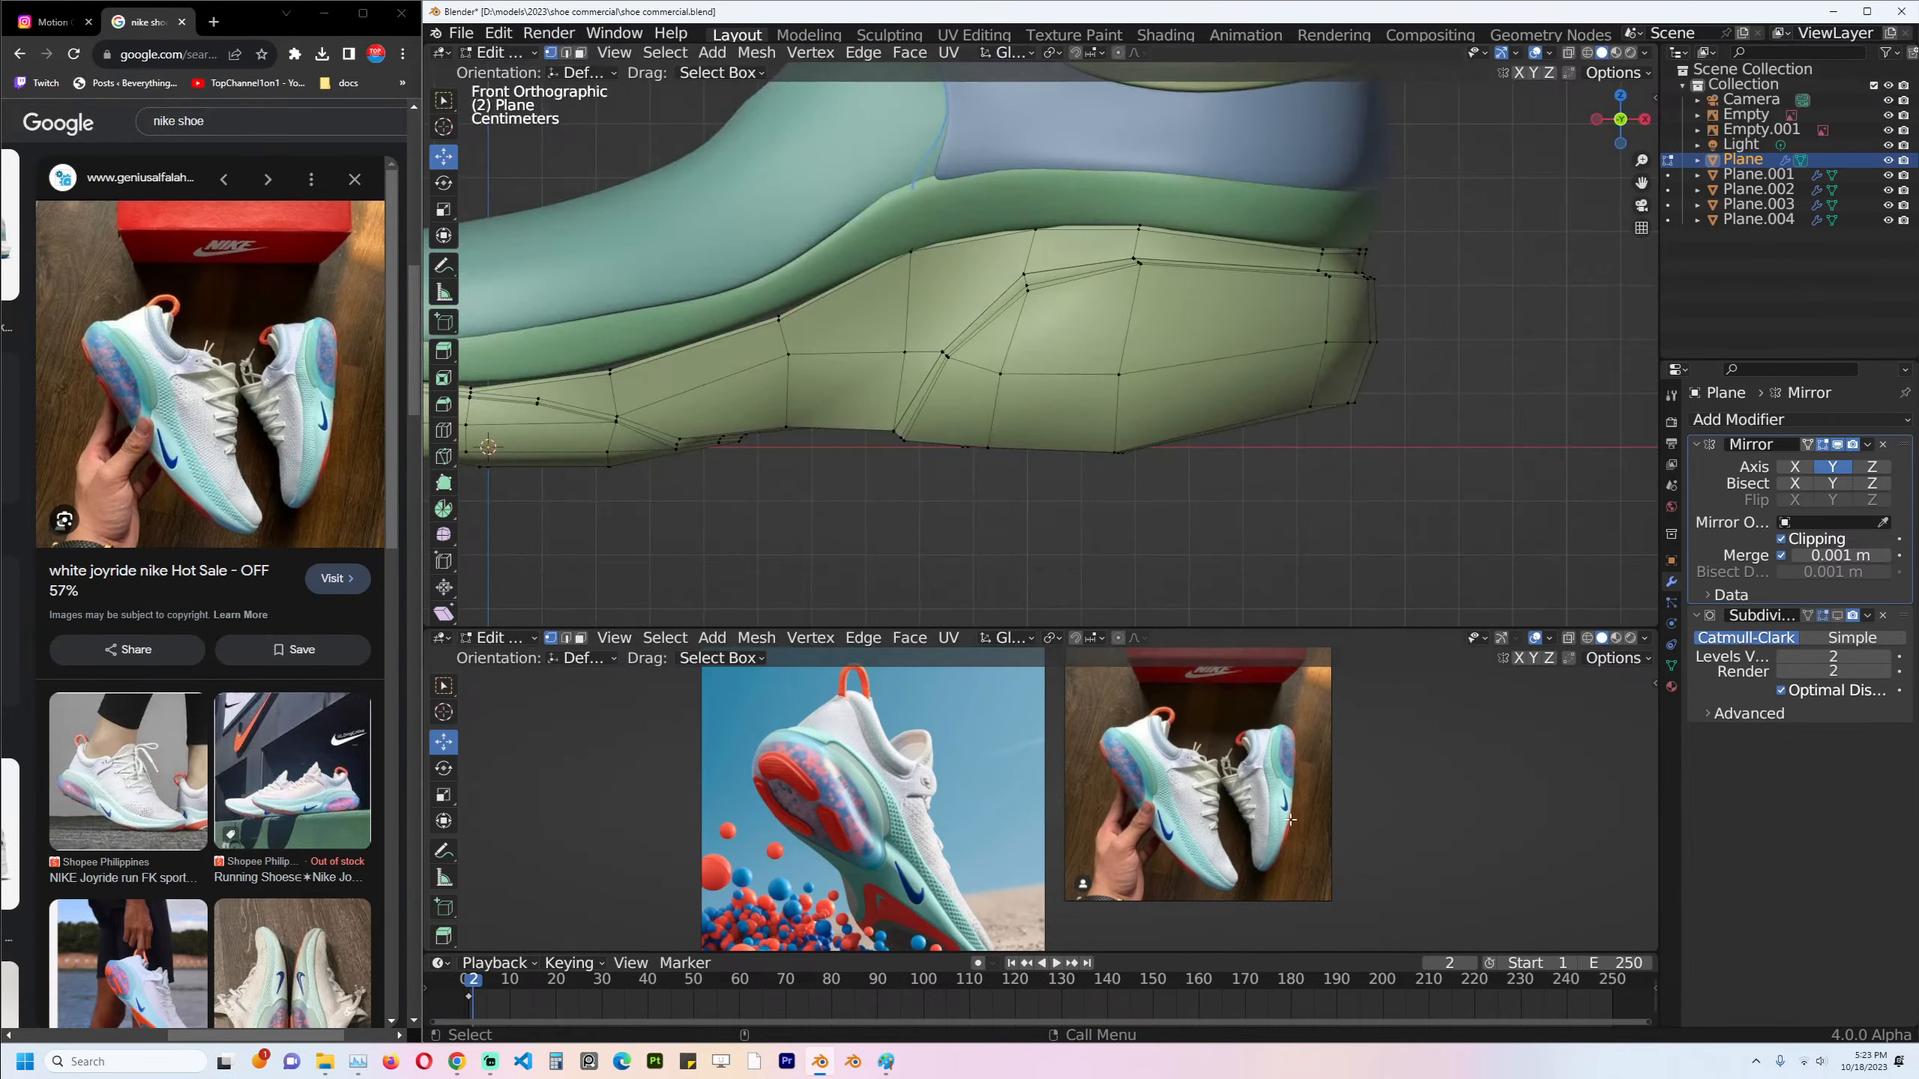
# Knife-cut the front heel side face from its lower front vertex to a new point inside the face, following the reference.
pyautogui.scroll(3, 1290, 820)
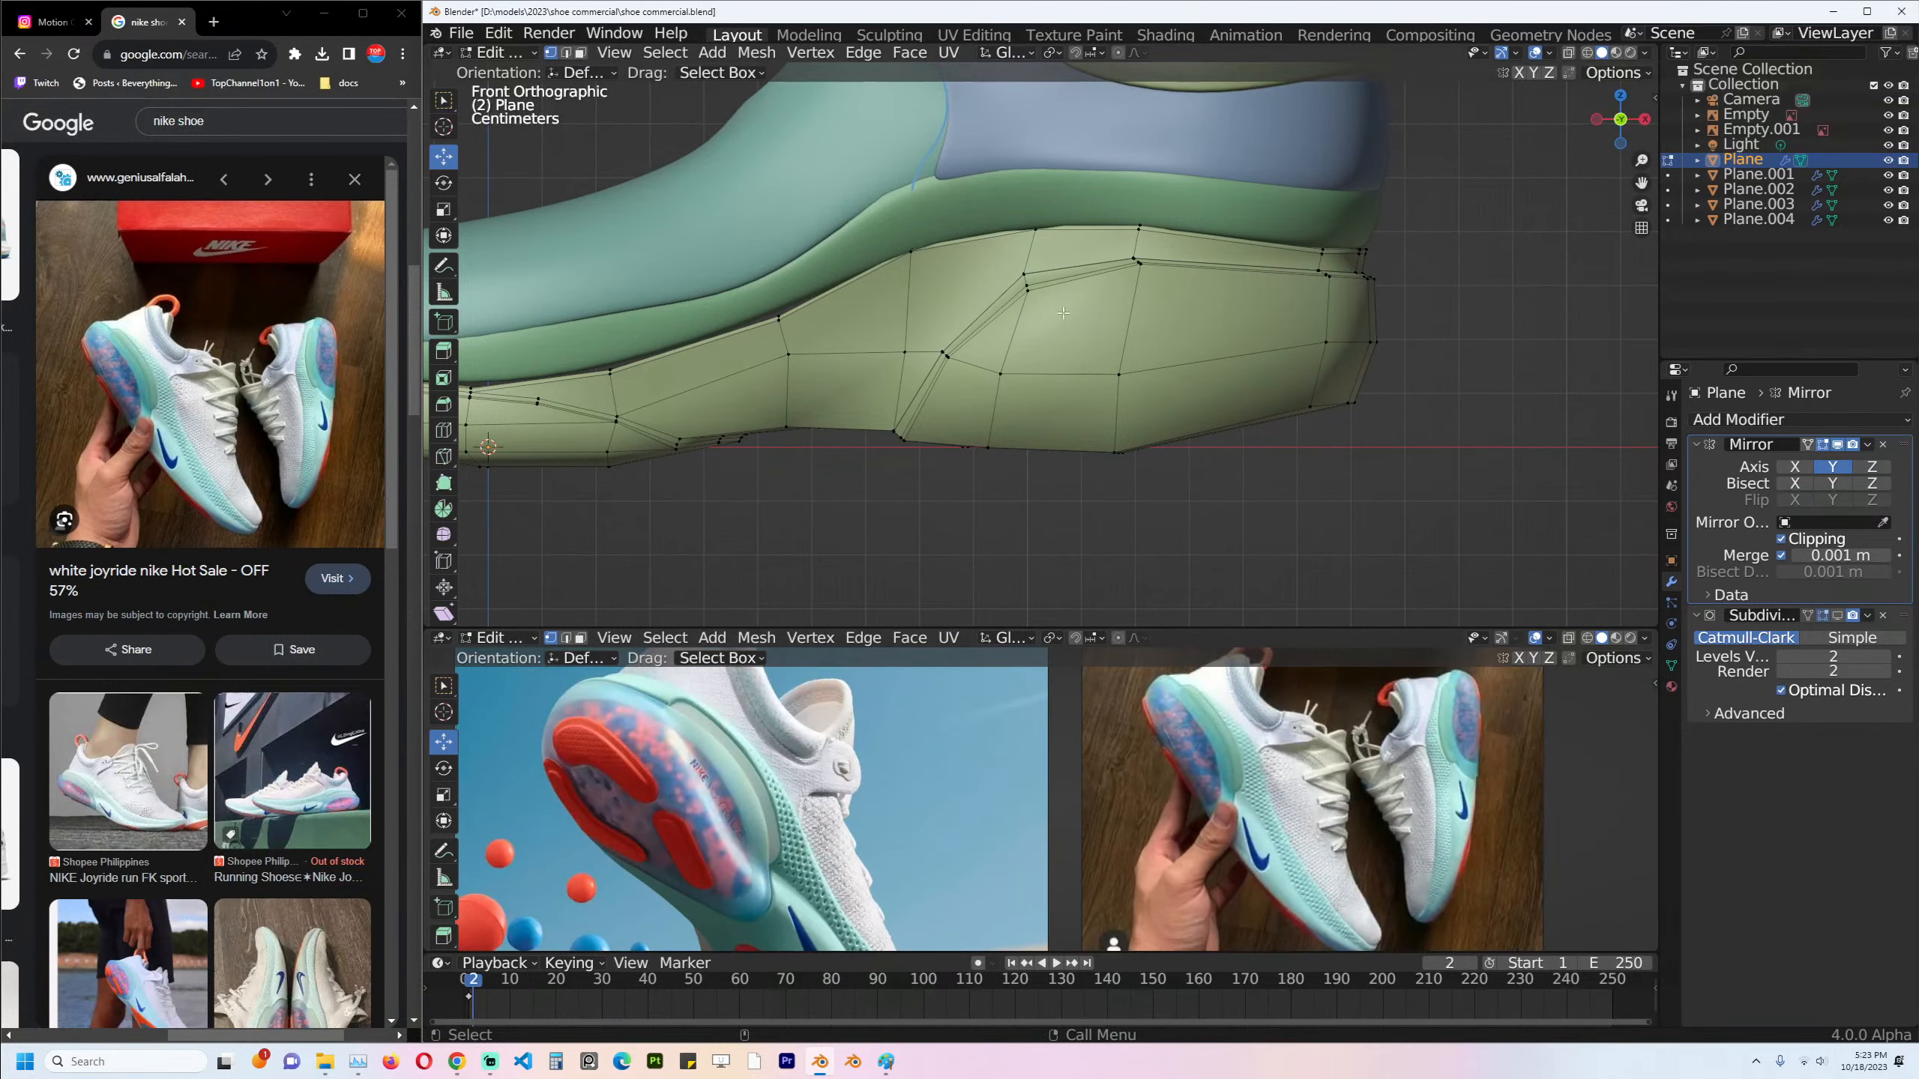
pyautogui.moveTo(1063, 311); pyautogui.dragTo(1011, 308, button='middle')
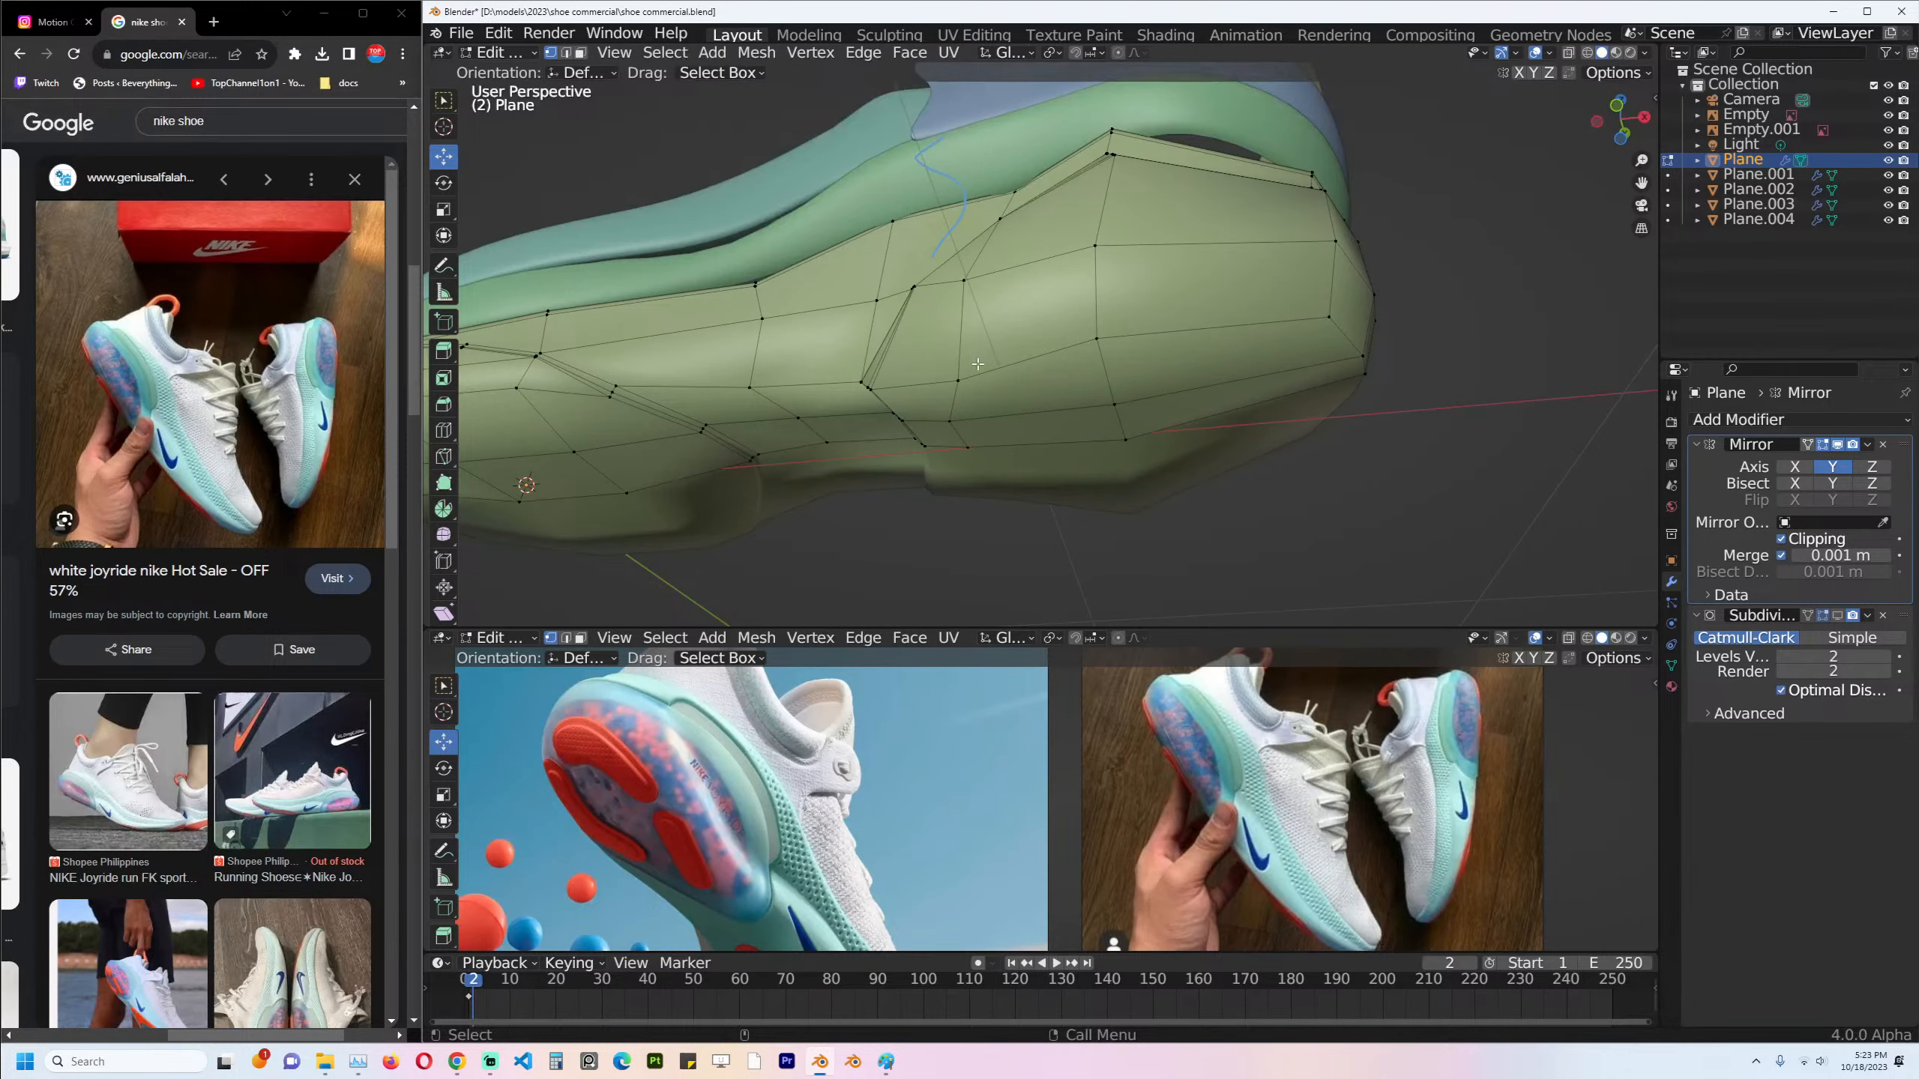
pyautogui.press('k')
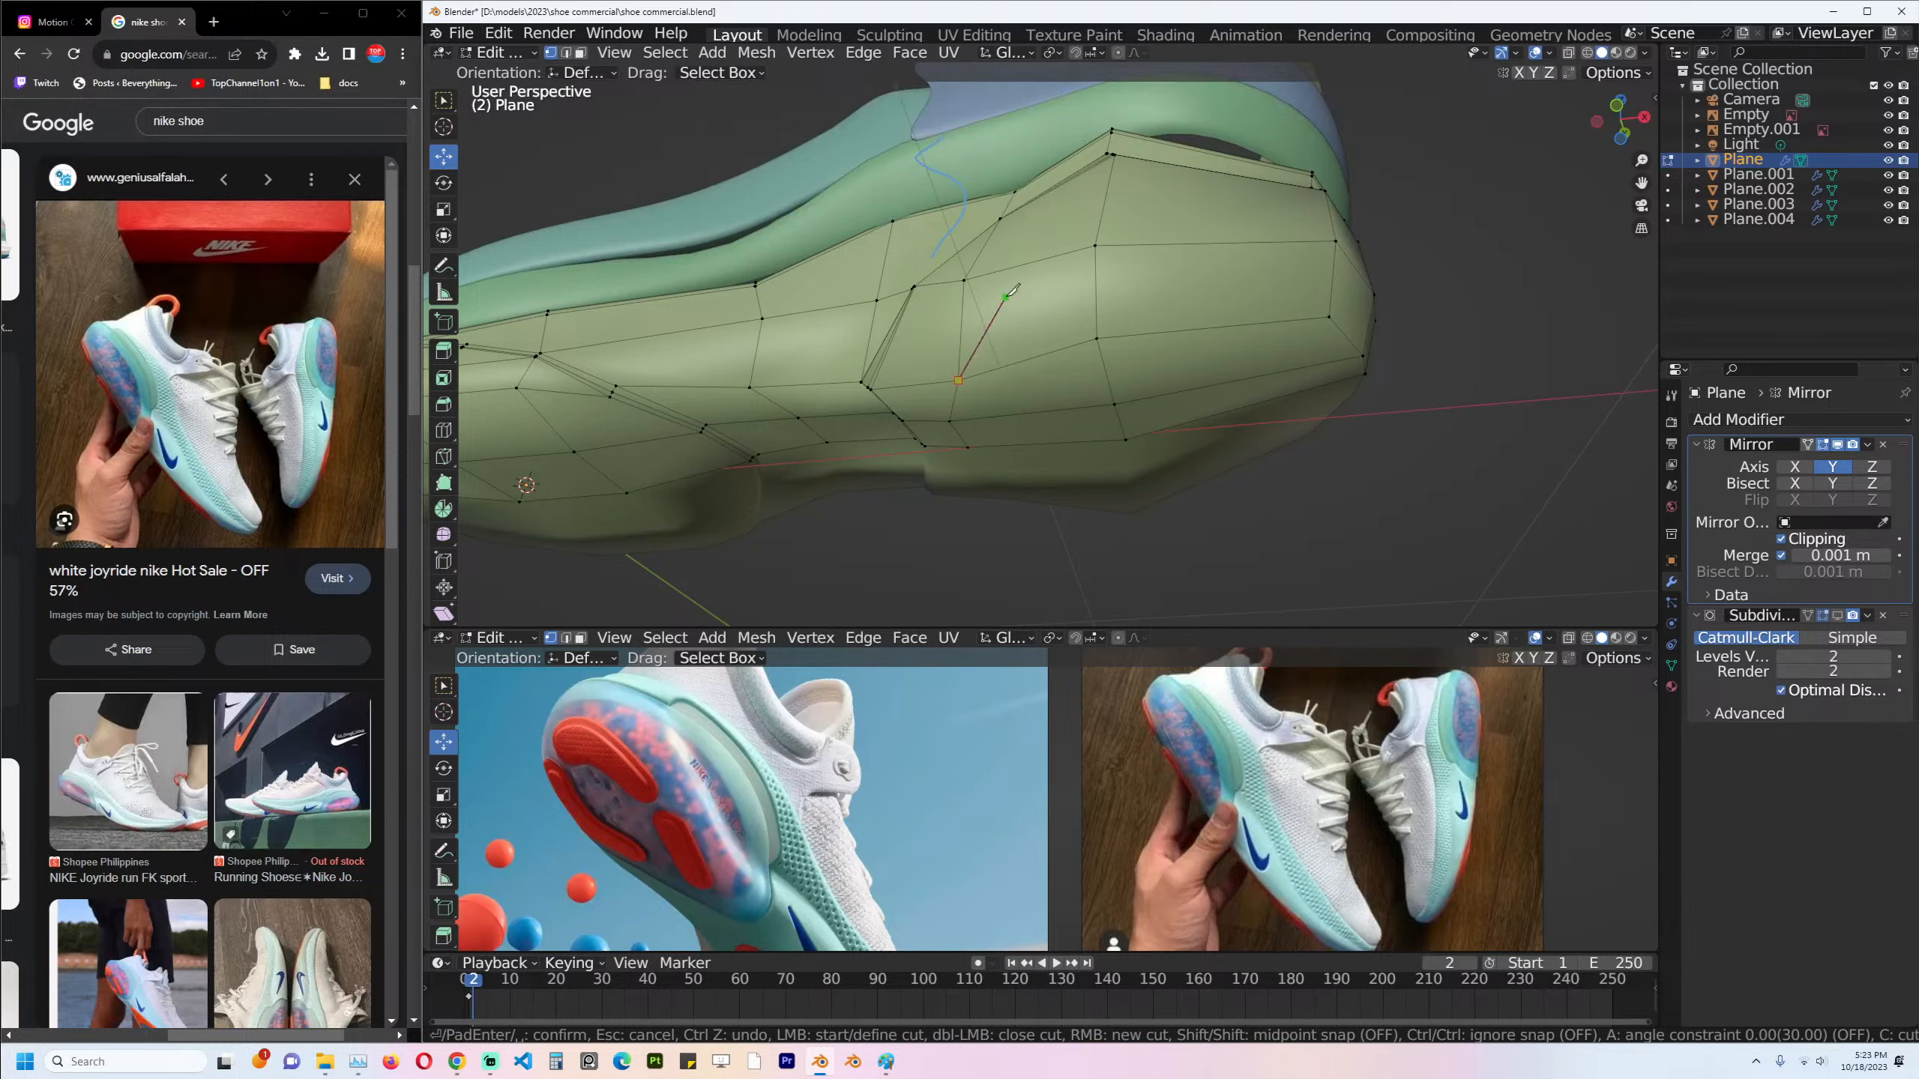
pyautogui.press('Return')
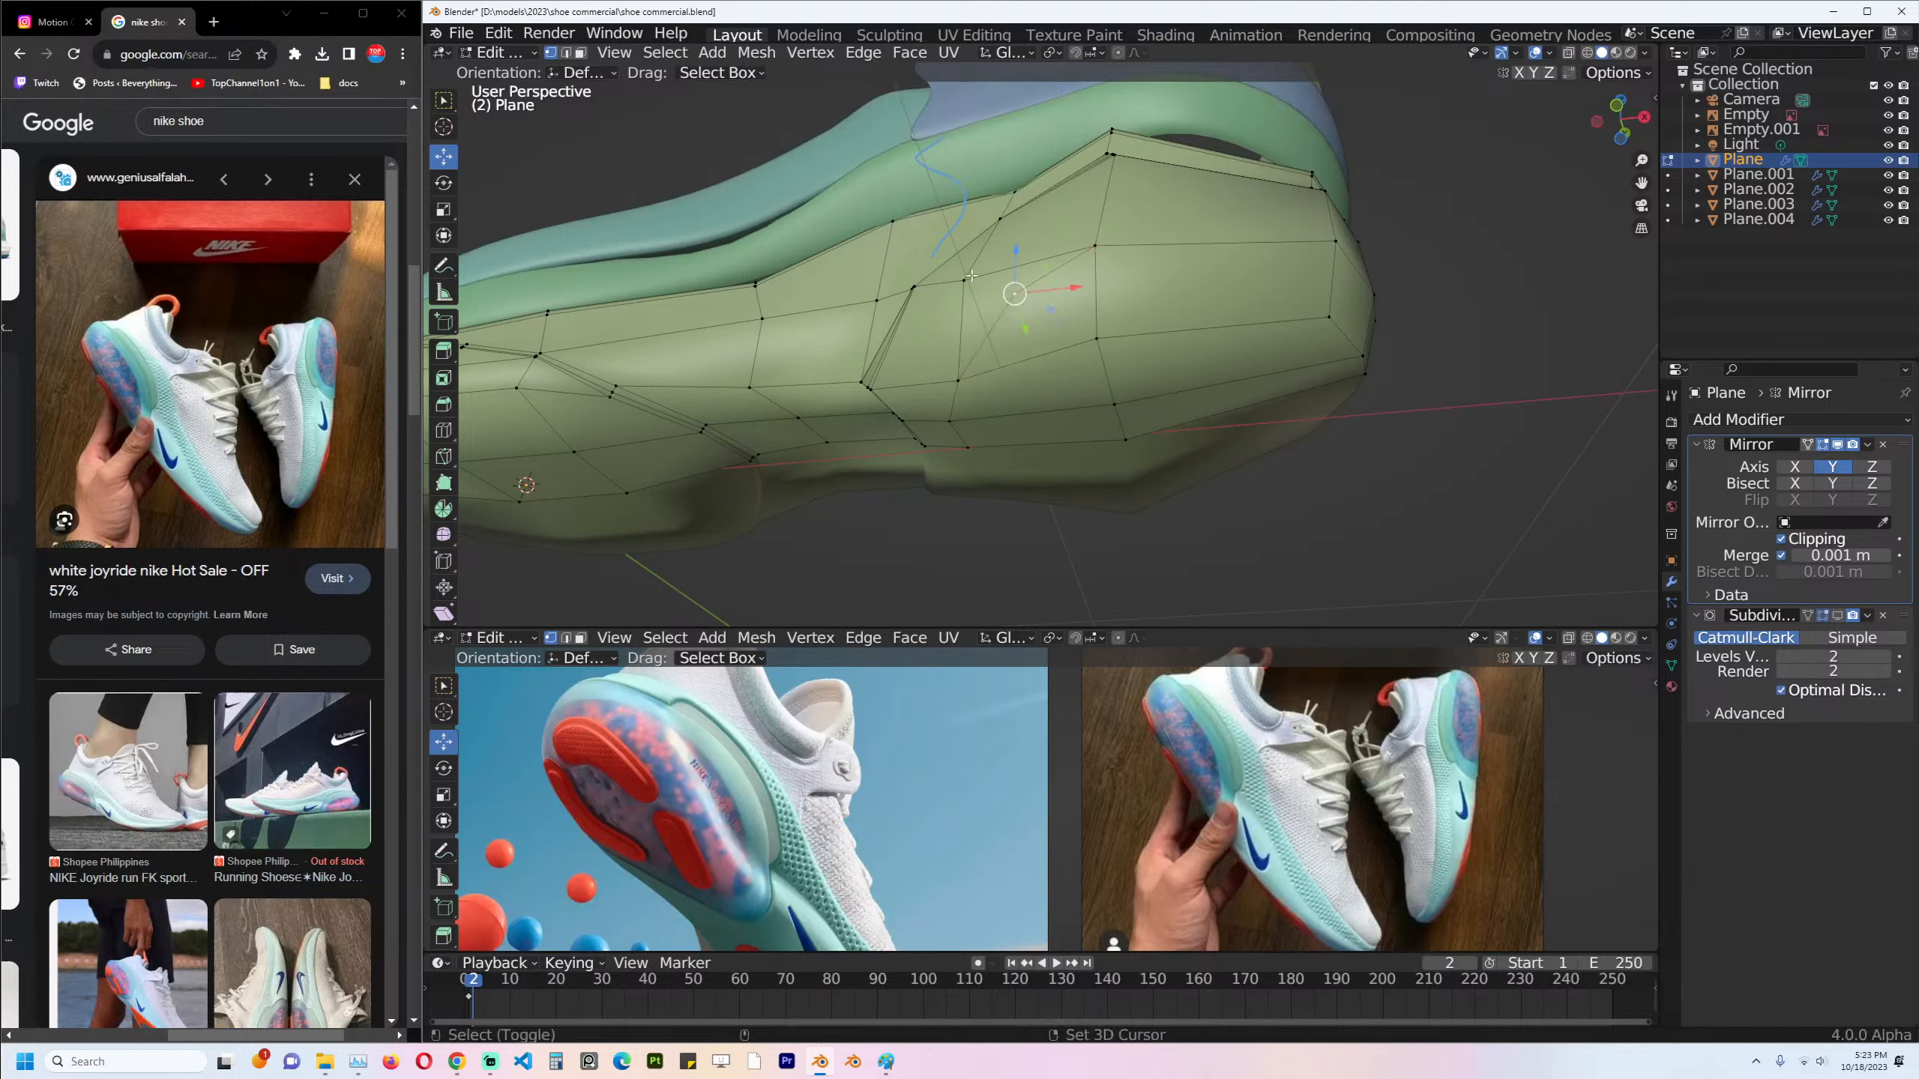
# Add a vertical loop cut across the rear of the heel and adjust its upper vertices along Z.
pyautogui.moveTo(1022, 299); pyautogui.dragTo(1248, 251, button='middle')
pyautogui.press('KP_1')
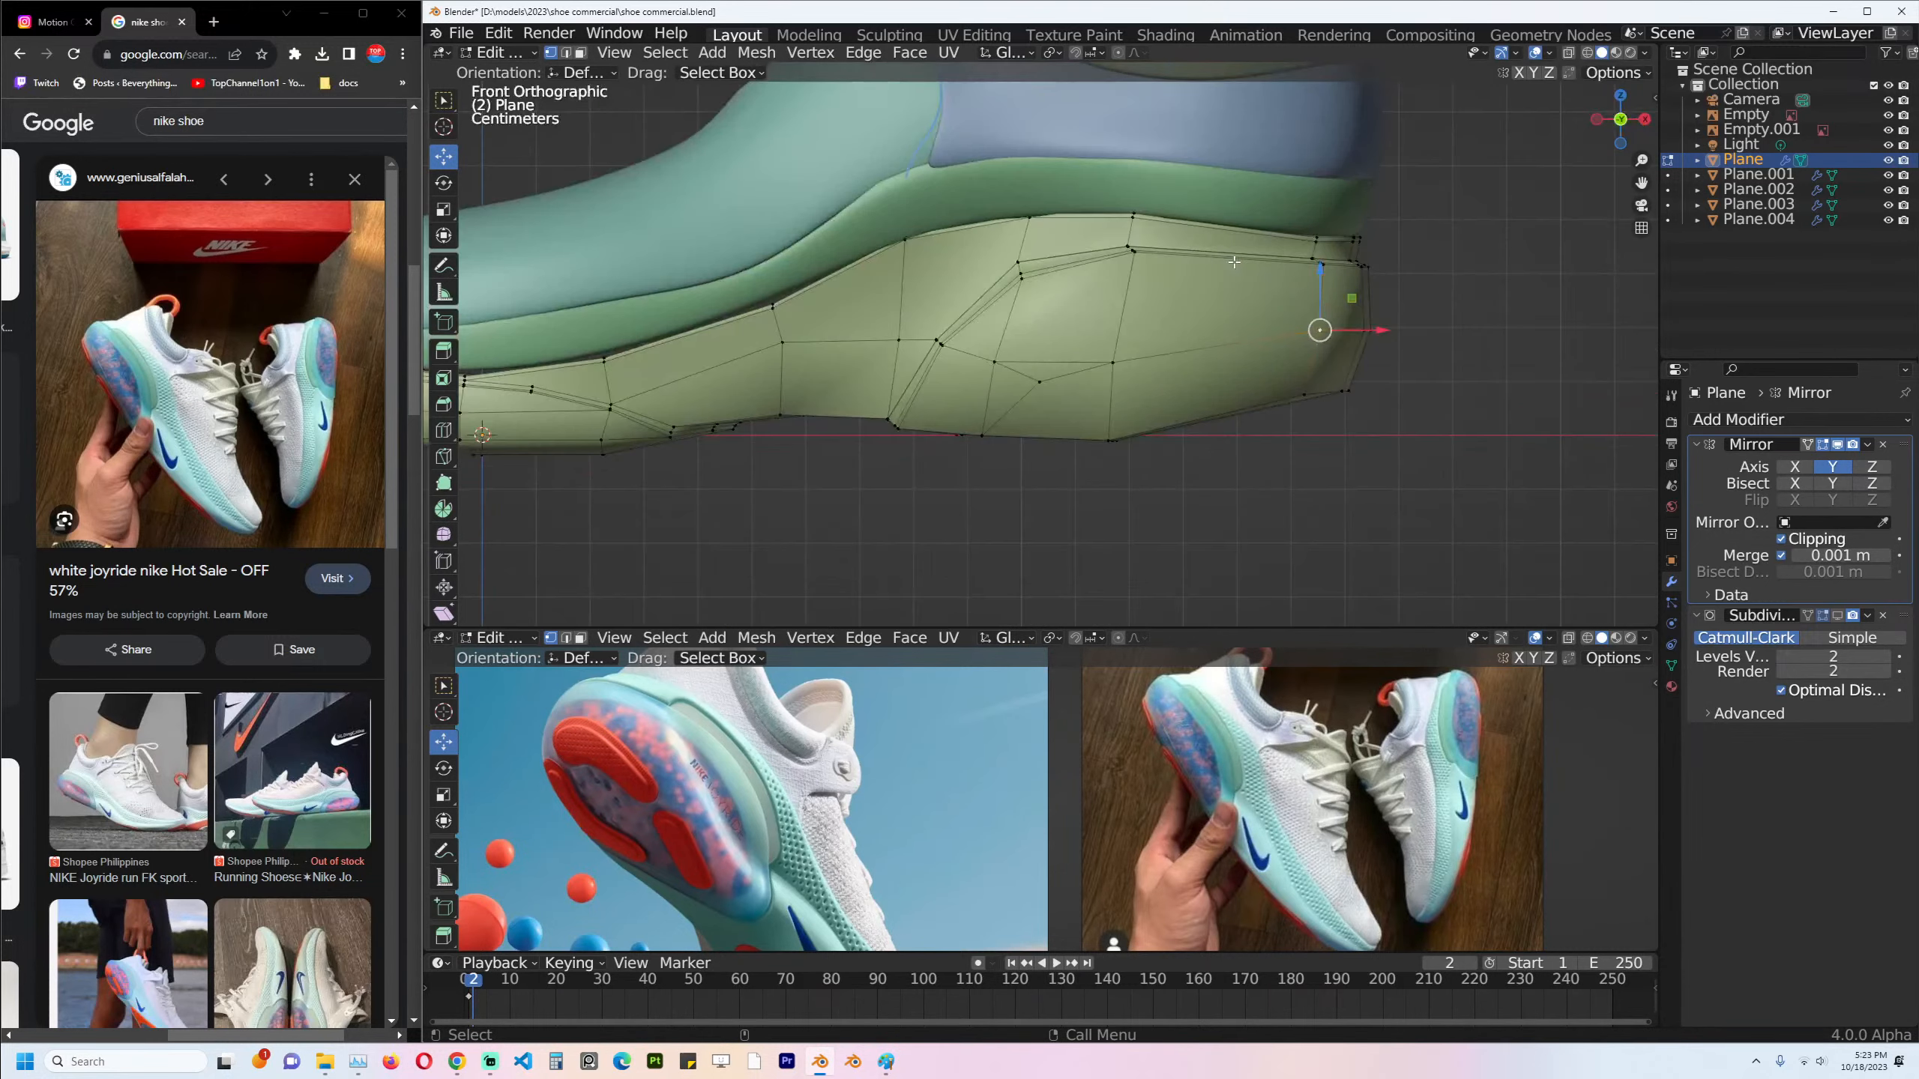
pyautogui.hotkey('ctrl', 'r')
pyautogui.click(1226, 258)
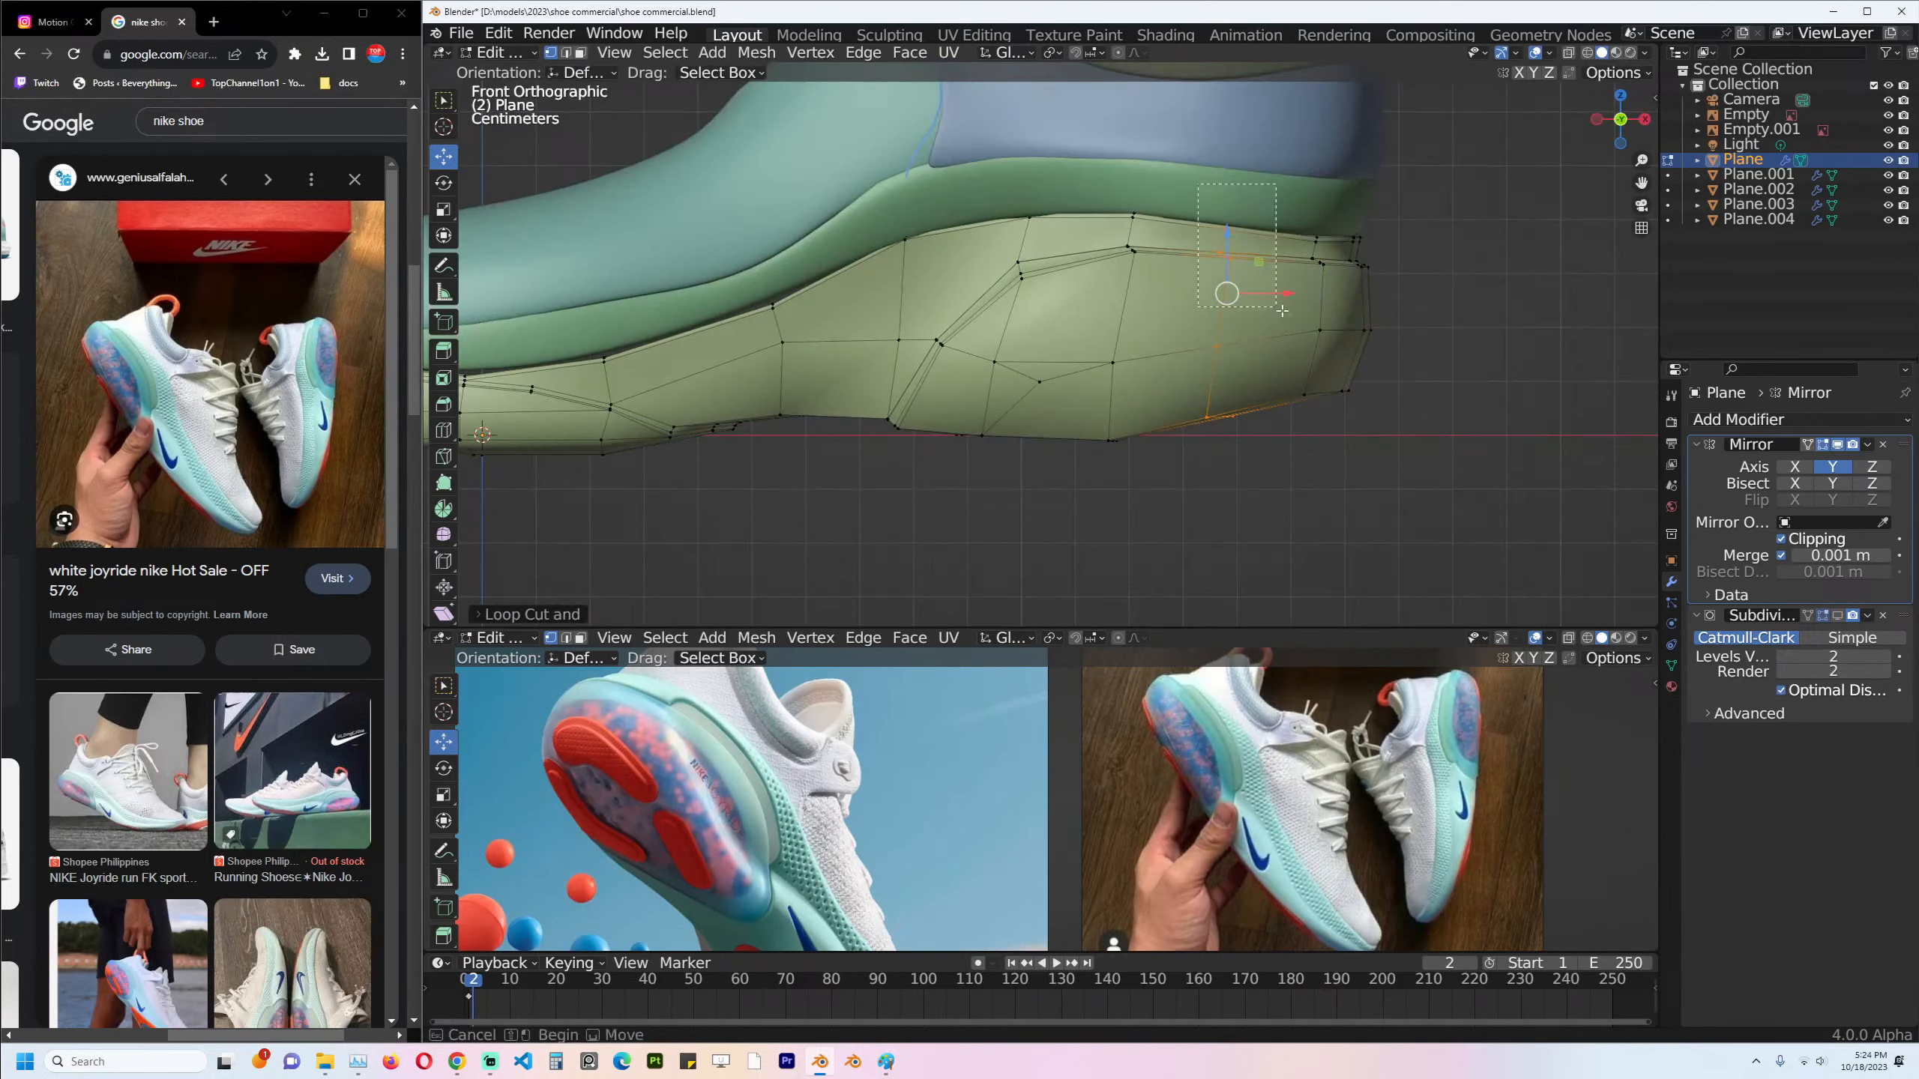
pyautogui.hotkey('alt', 'z')
pyautogui.press('g')
pyautogui.press('z')
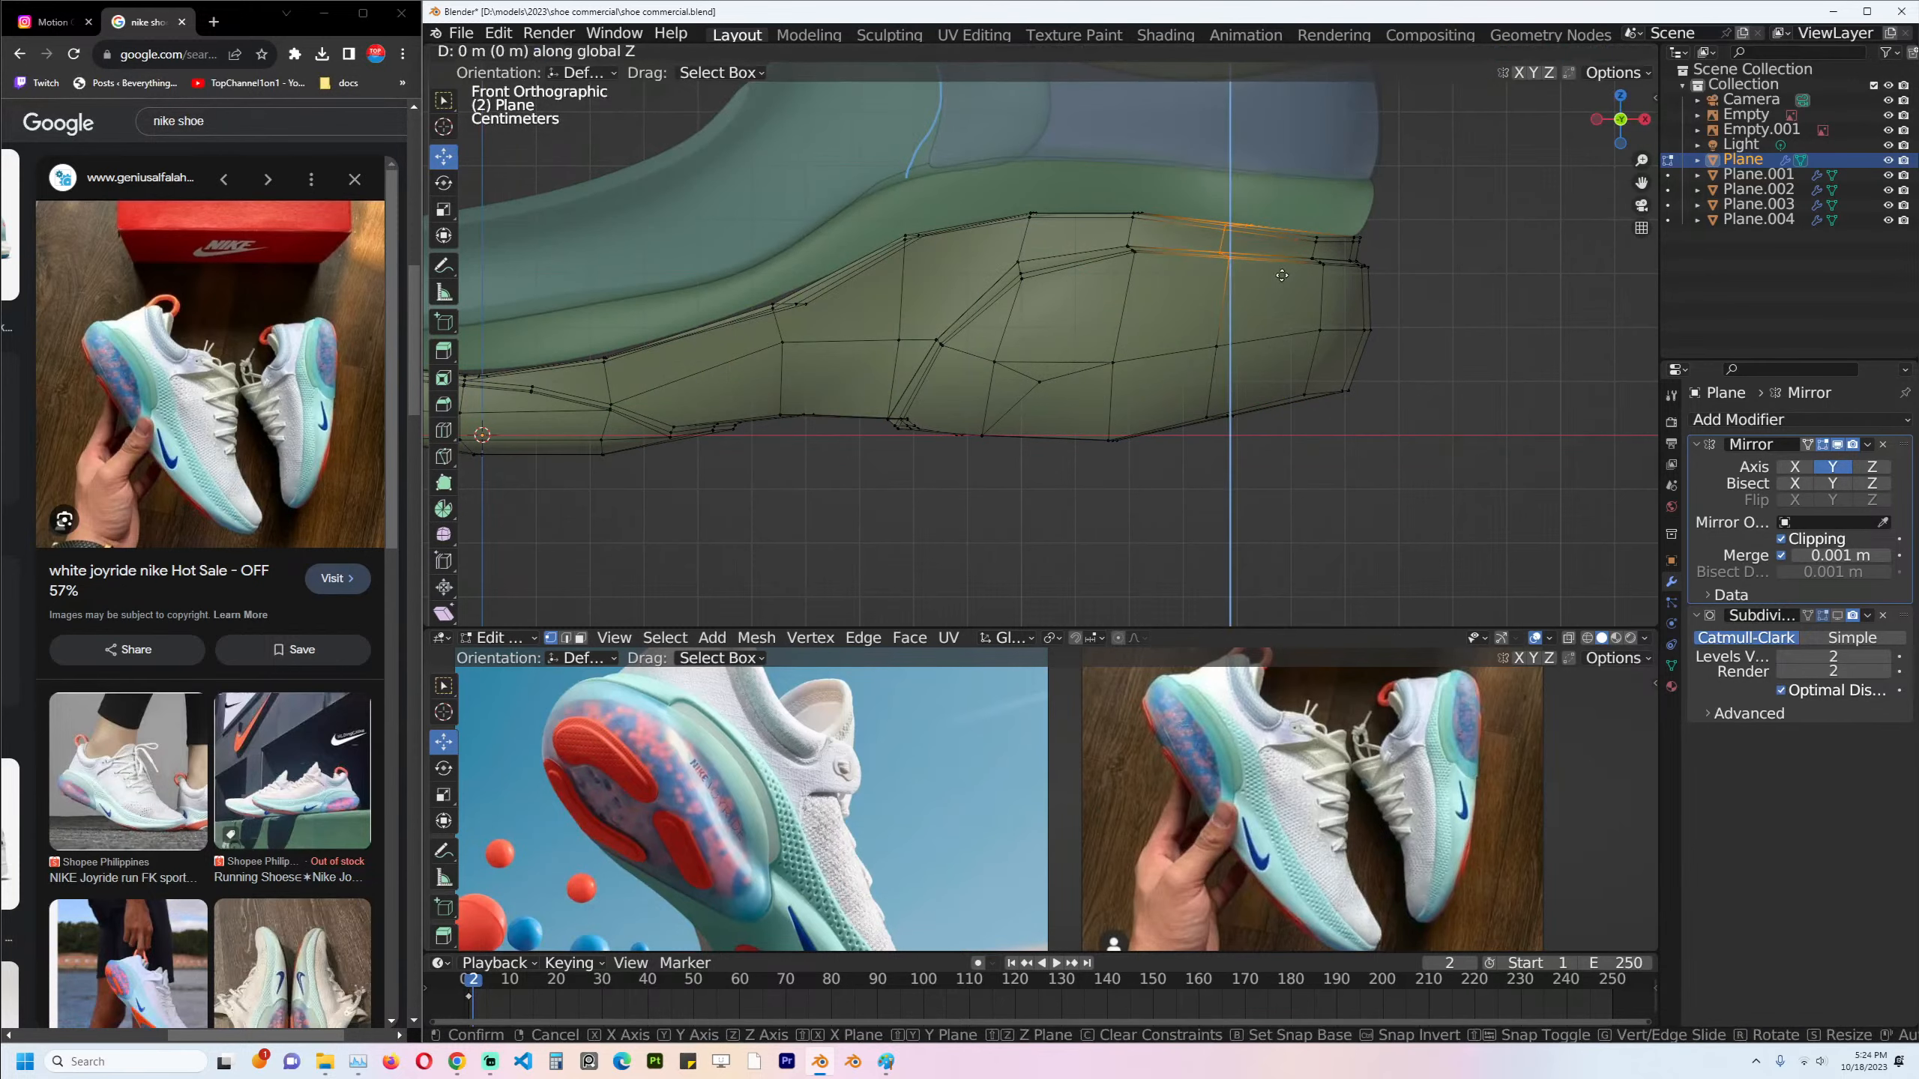
pyautogui.click(1284, 273)
# Move the new loop's bottom vertices slightly down to round the heel's lower profile.
pyautogui.click(1225, 425)
pyautogui.press('g')
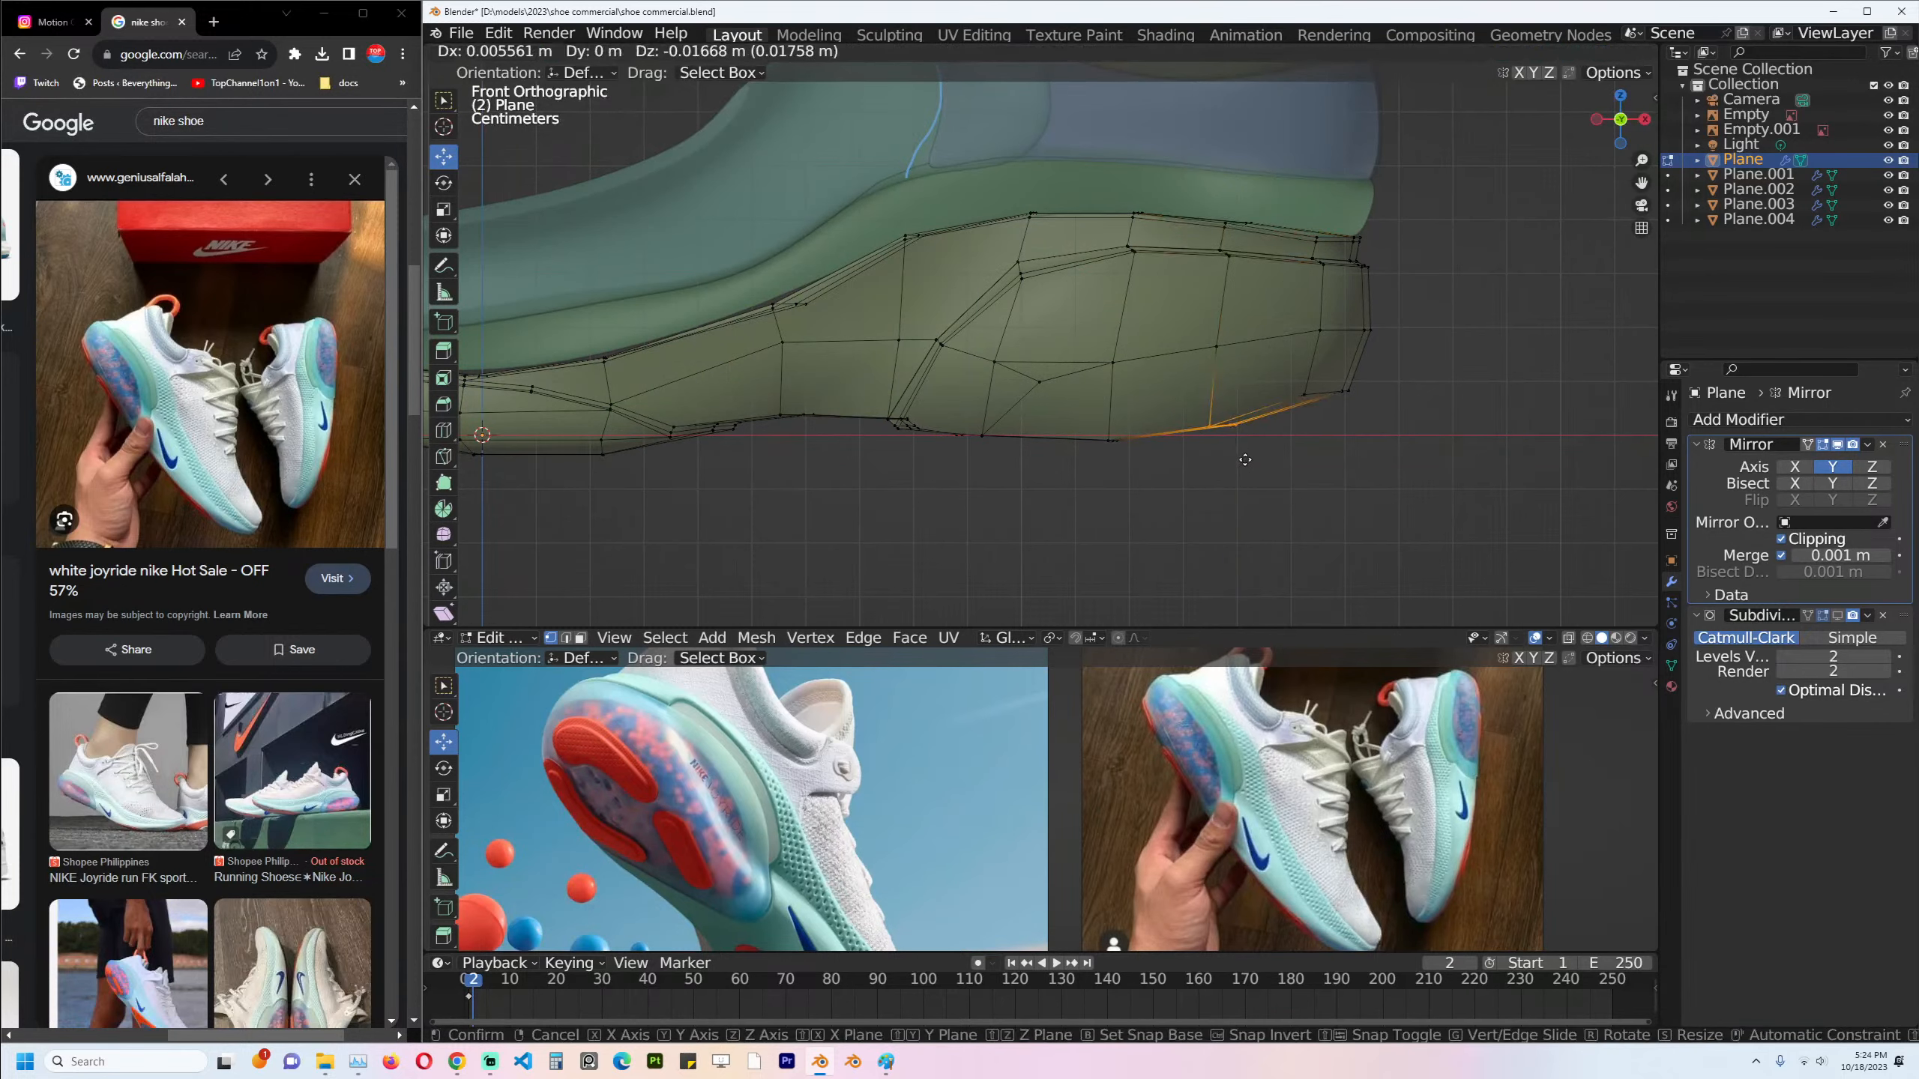
pyautogui.click(1226, 367)
pyautogui.hotkey('alt', 'z')
# Slide two neighbouring vertices on the heel's lower side wall upward along their edges.
pyautogui.moveTo(1226, 366); pyautogui.dragTo(1190, 260, button='middle')
pyautogui.click(1107, 348)
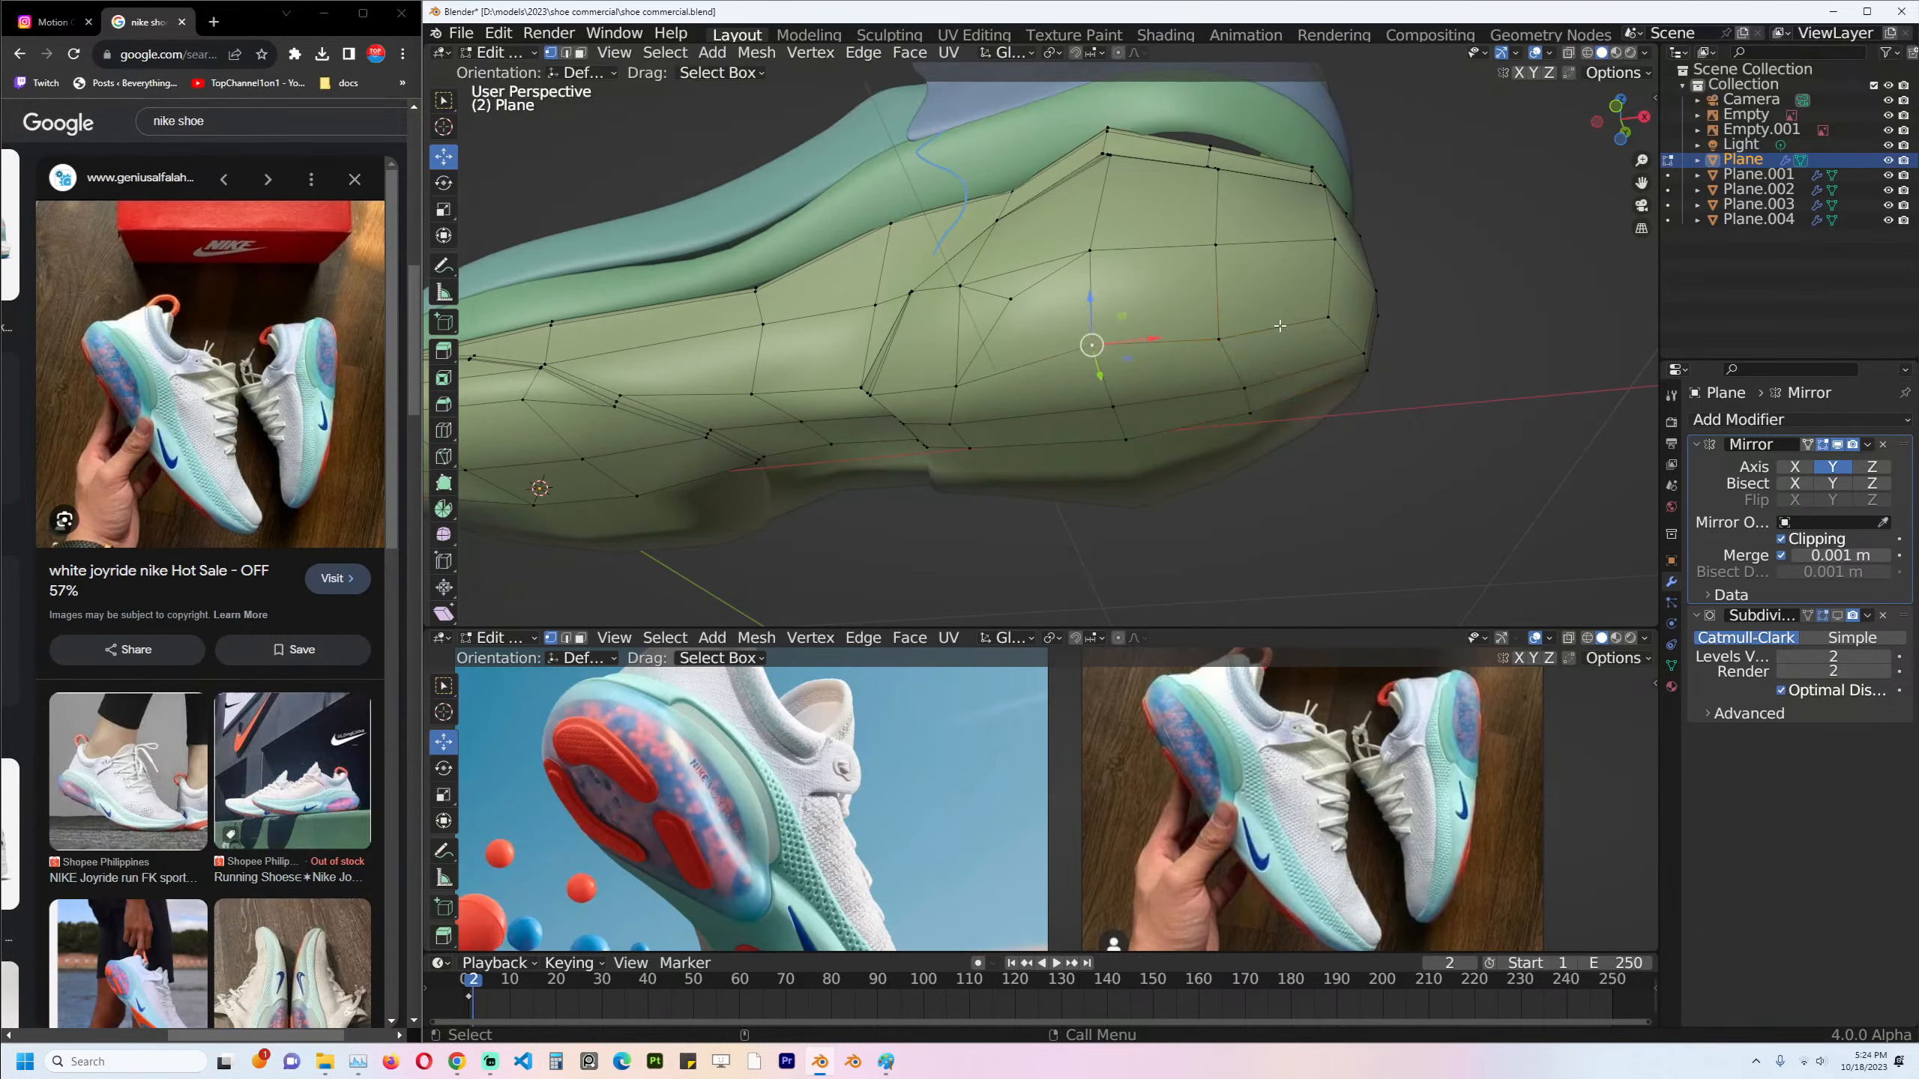
pyautogui.press('g')
pyautogui.press('g')
pyautogui.click(1205, 312)
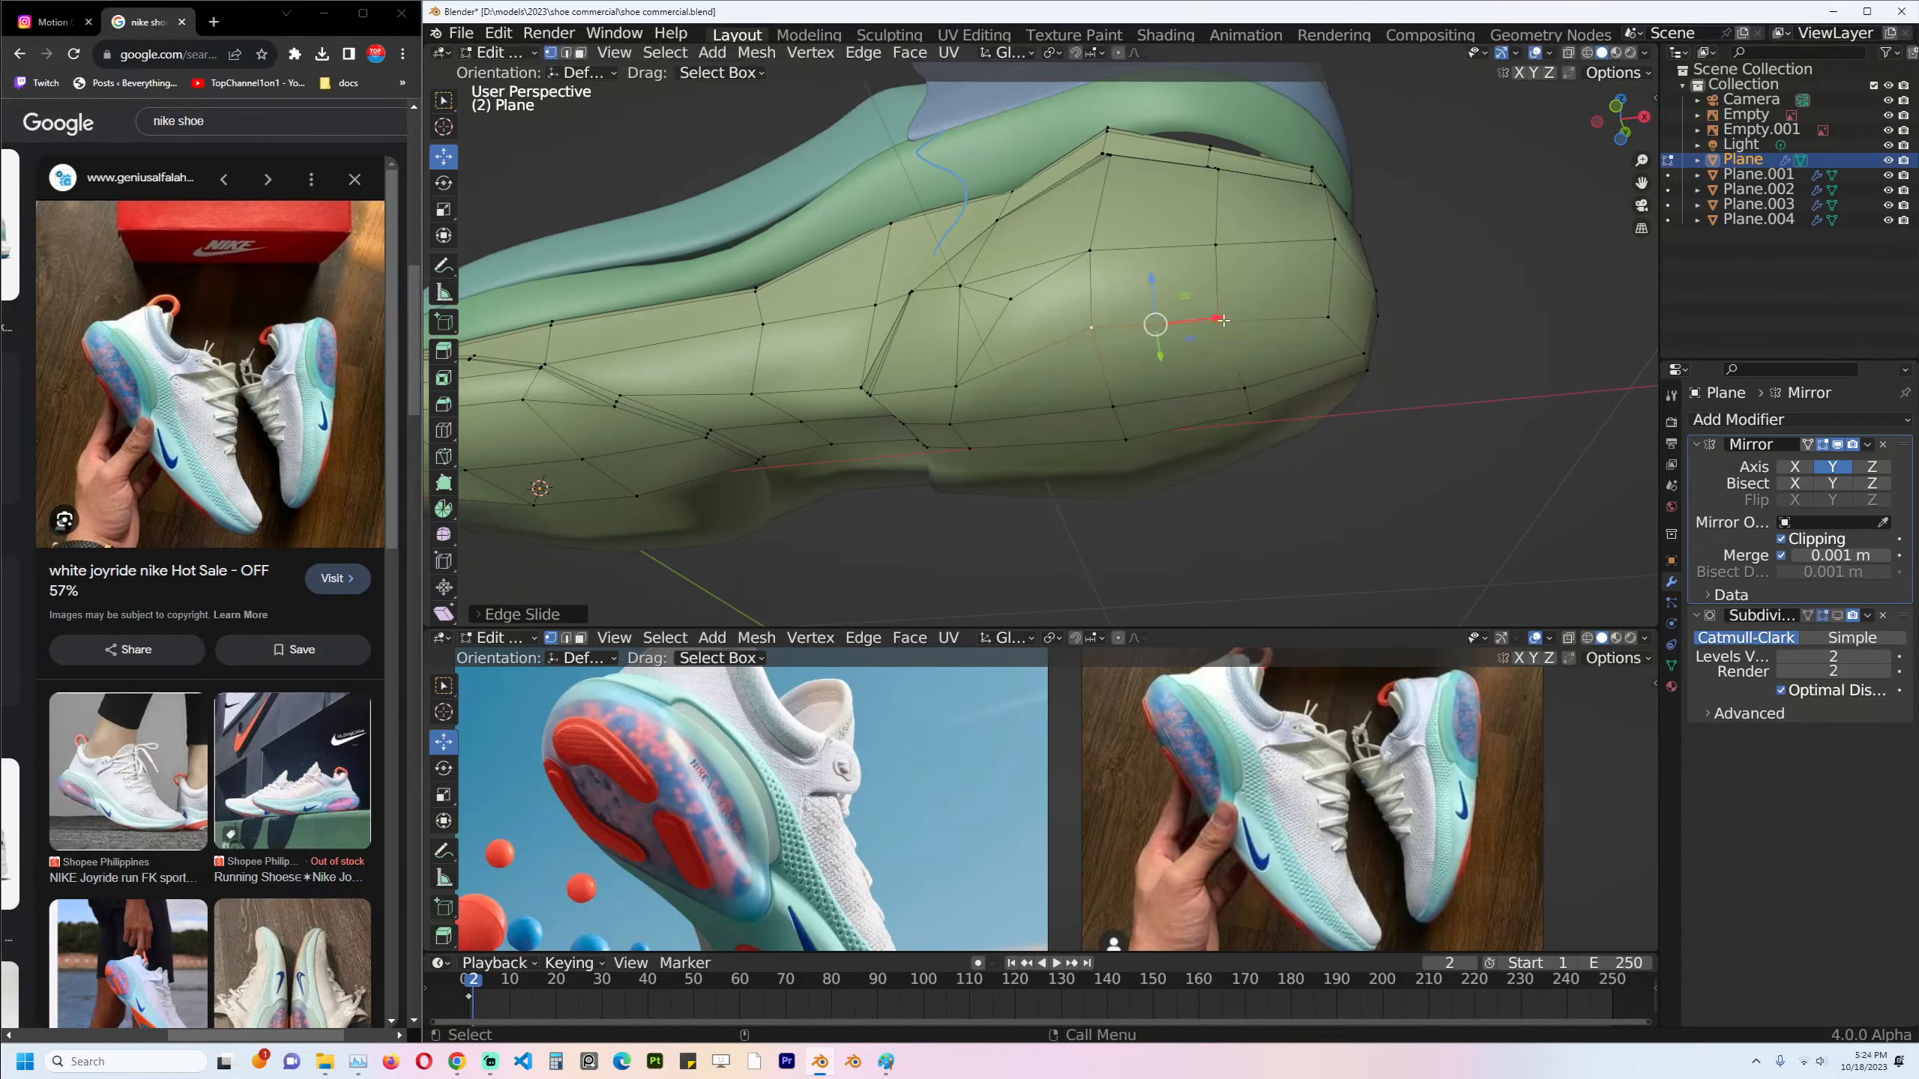
pyautogui.press('g')
pyautogui.press('g')
pyautogui.click(1222, 309)
# Inset the lower heel side and bottom faces and fatten them outward along their normals by about 0.019 m.
pyautogui.moveTo(1222, 309); pyautogui.dragTo(1152, 342, button='middle')
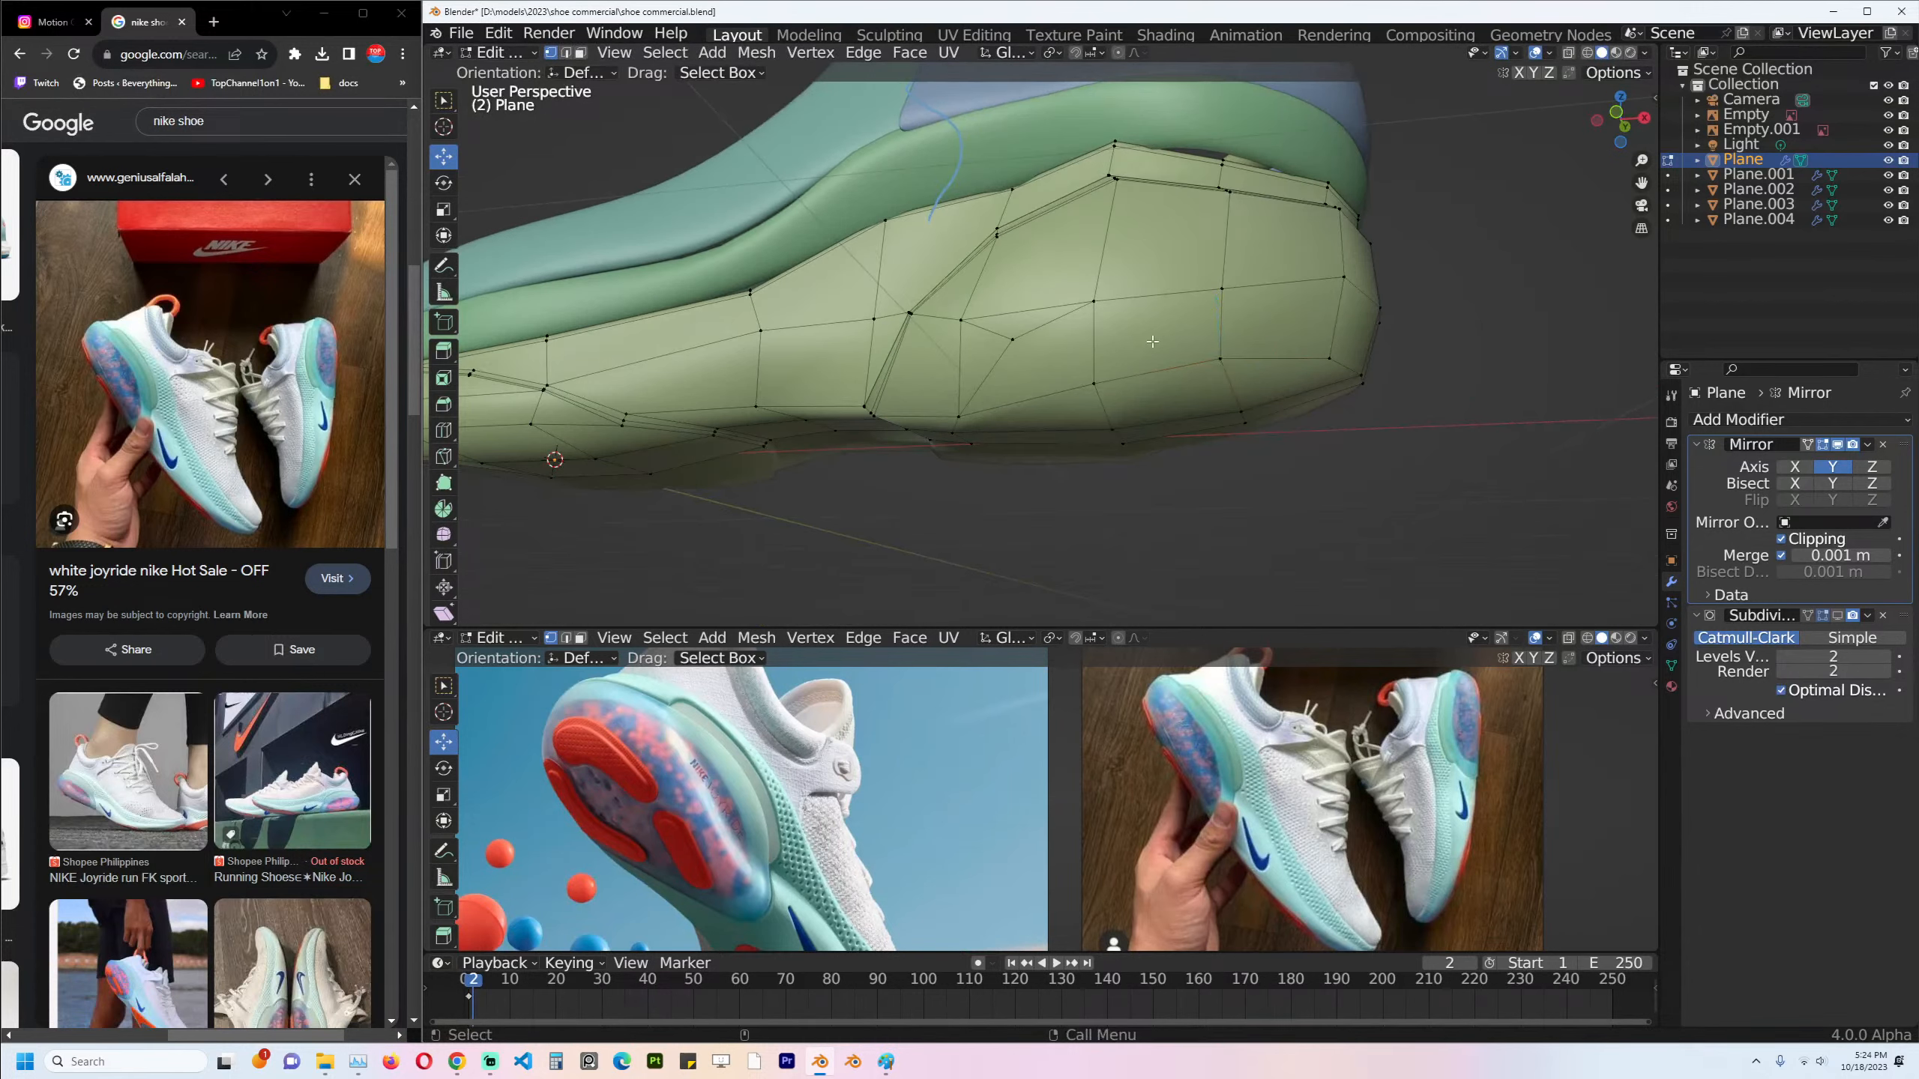
pyautogui.click(1152, 341)
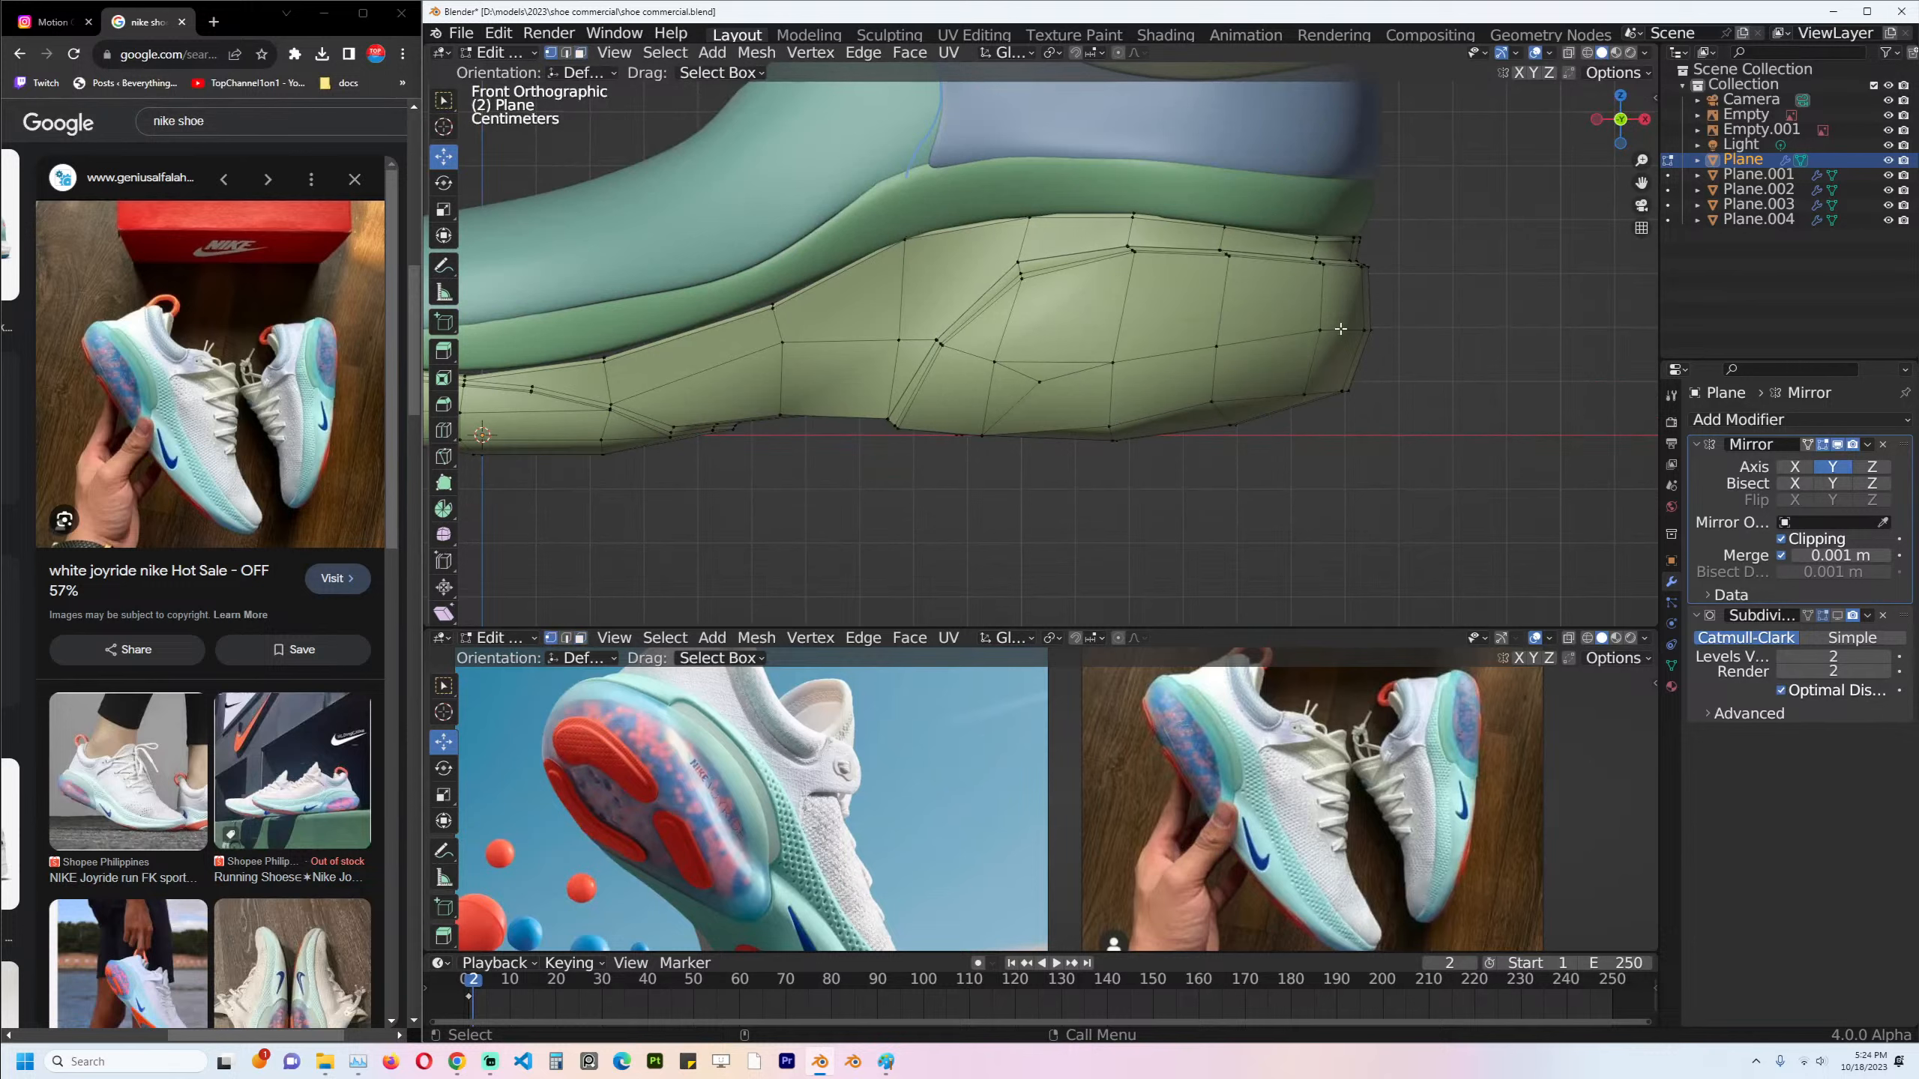
pyautogui.press('3')
pyautogui.click(1058, 418)
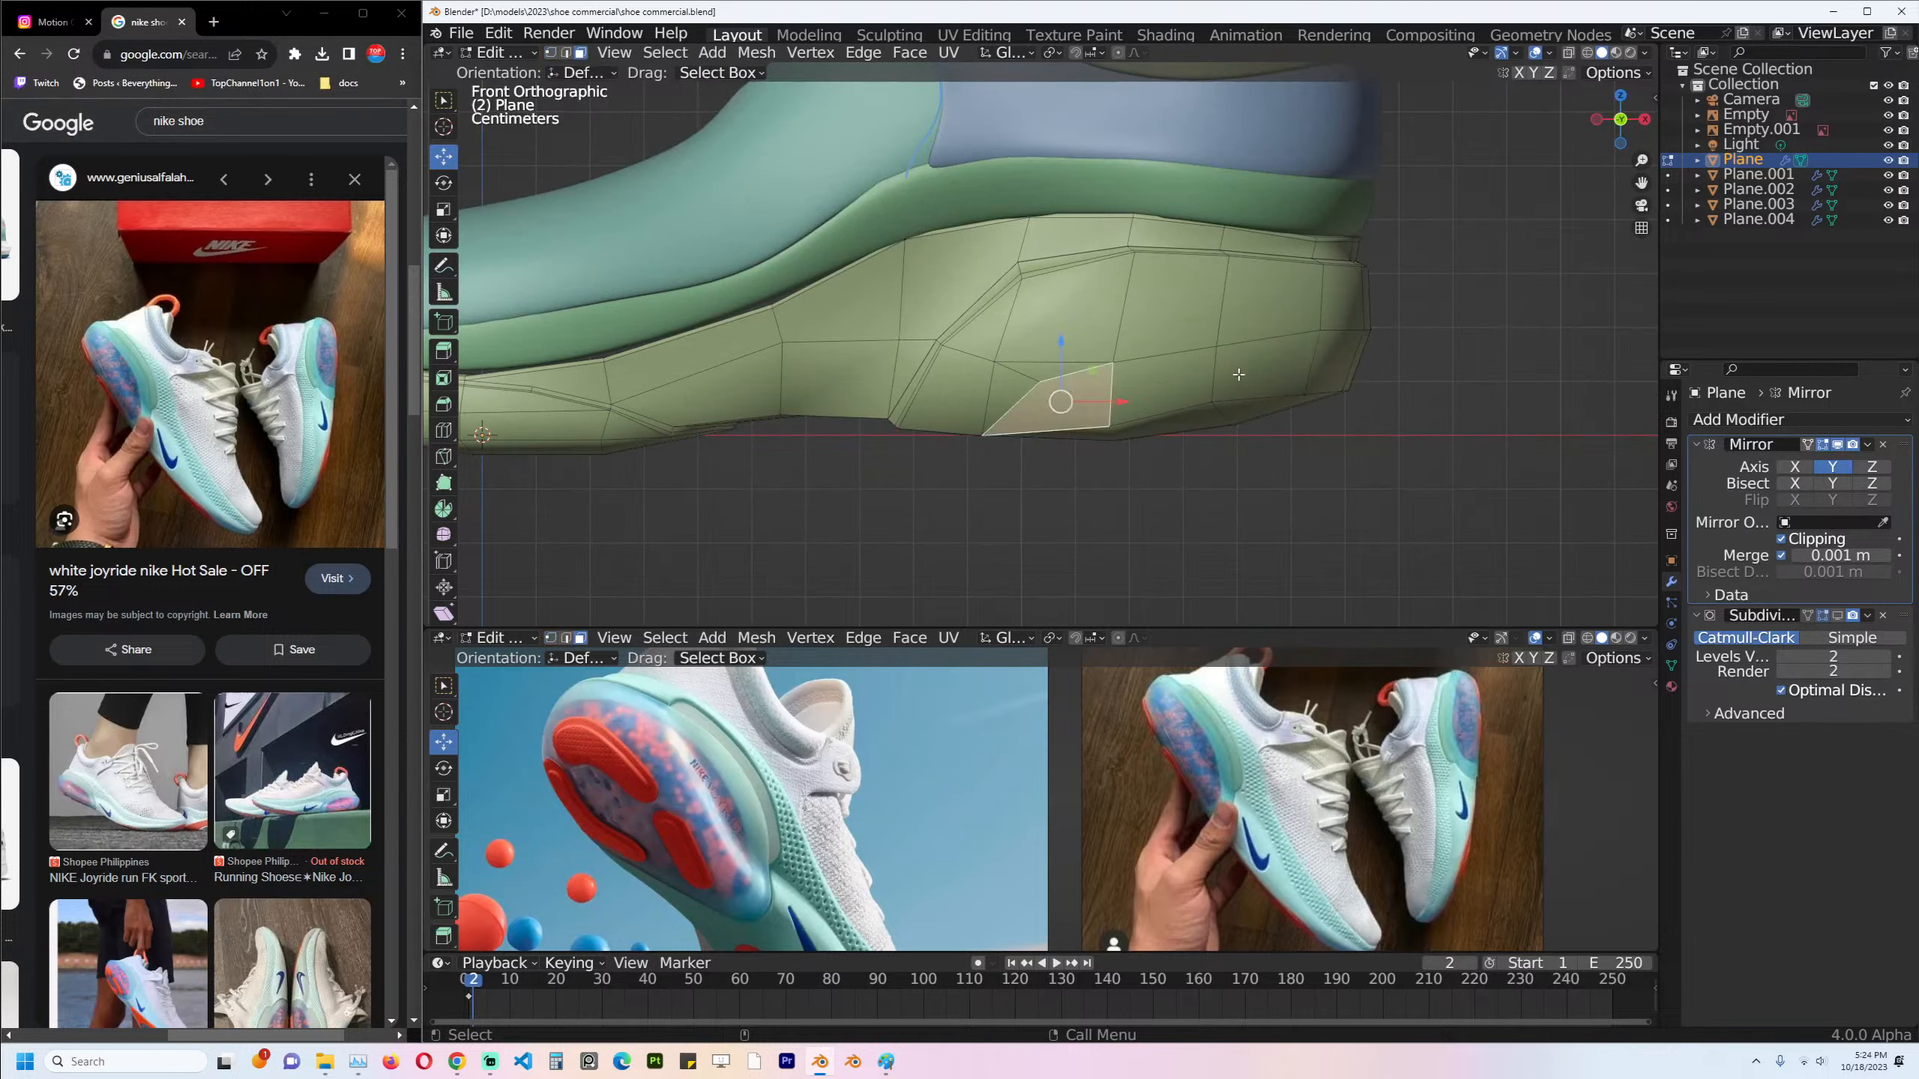
pyautogui.moveTo(1058, 419); pyautogui.dragTo(1353, 276, button='middle')
pyautogui.keyDown('ctrl'); pyautogui.click(1299, 321); pyautogui.keyUp('ctrl')
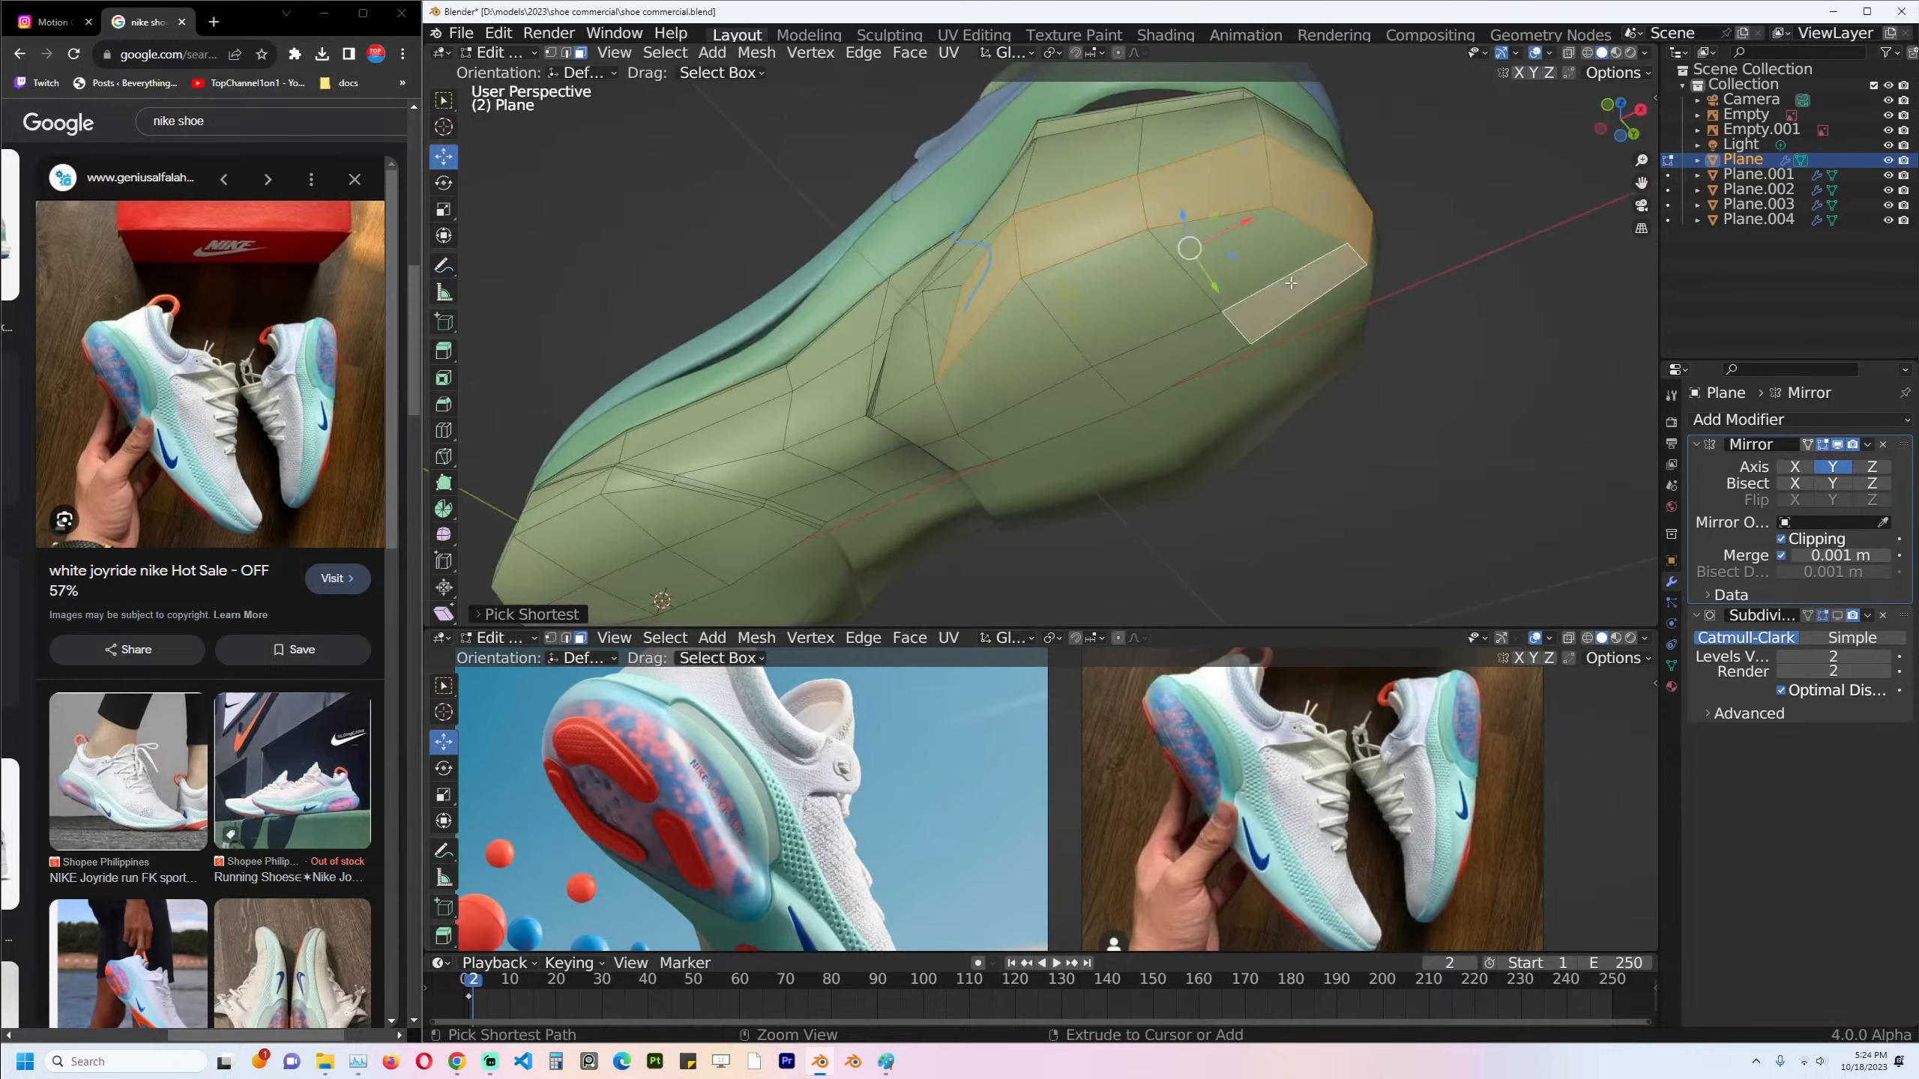
pyautogui.keyDown('ctrl'); pyautogui.click(1202, 272); pyautogui.keyUp('ctrl')
pyautogui.keyDown('ctrl'); pyautogui.click(1133, 294); pyautogui.keyUp('ctrl')
pyautogui.keyDown('ctrl'); pyautogui.click(1230, 302); pyautogui.keyUp('ctrl')
pyautogui.moveTo(1230, 302); pyautogui.dragTo(1352, 322, button='middle')
pyautogui.press('i')
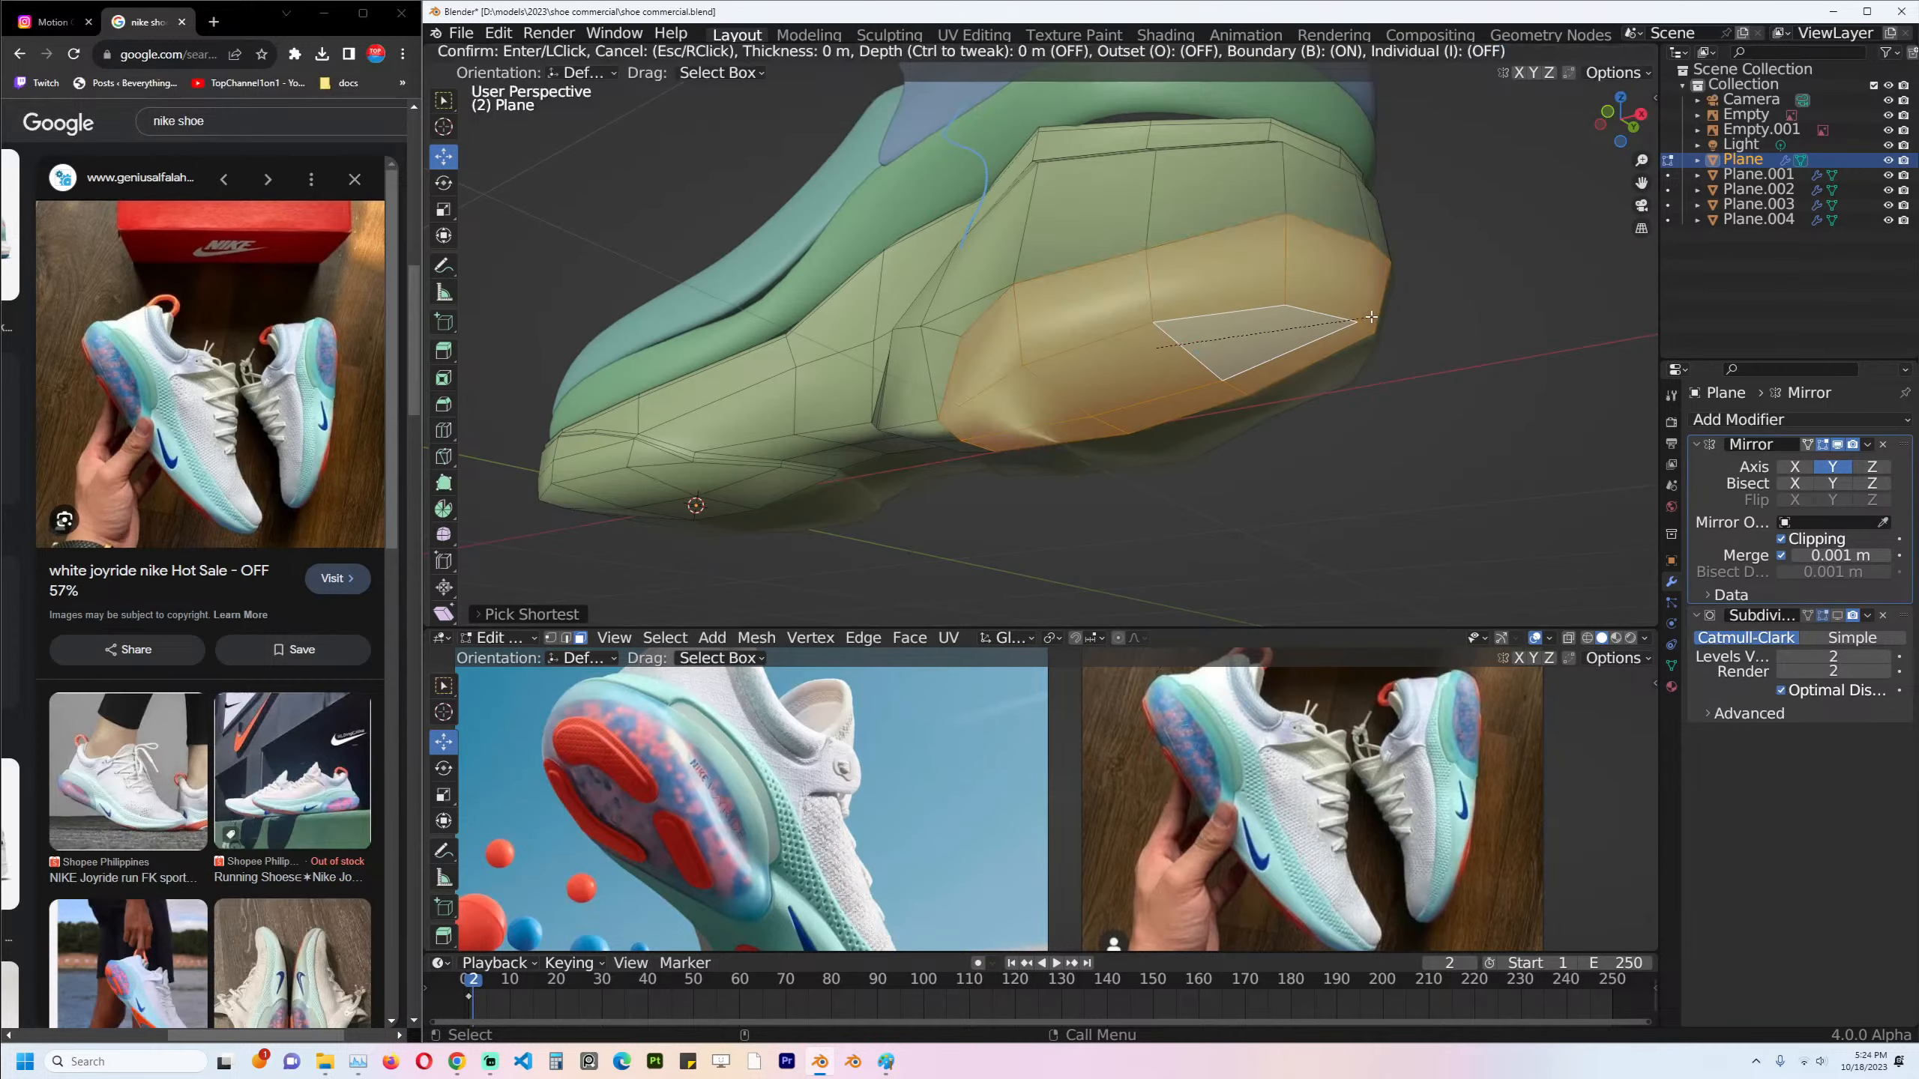
pyautogui.click(1367, 318)
pyautogui.hotkey('alt', 's')
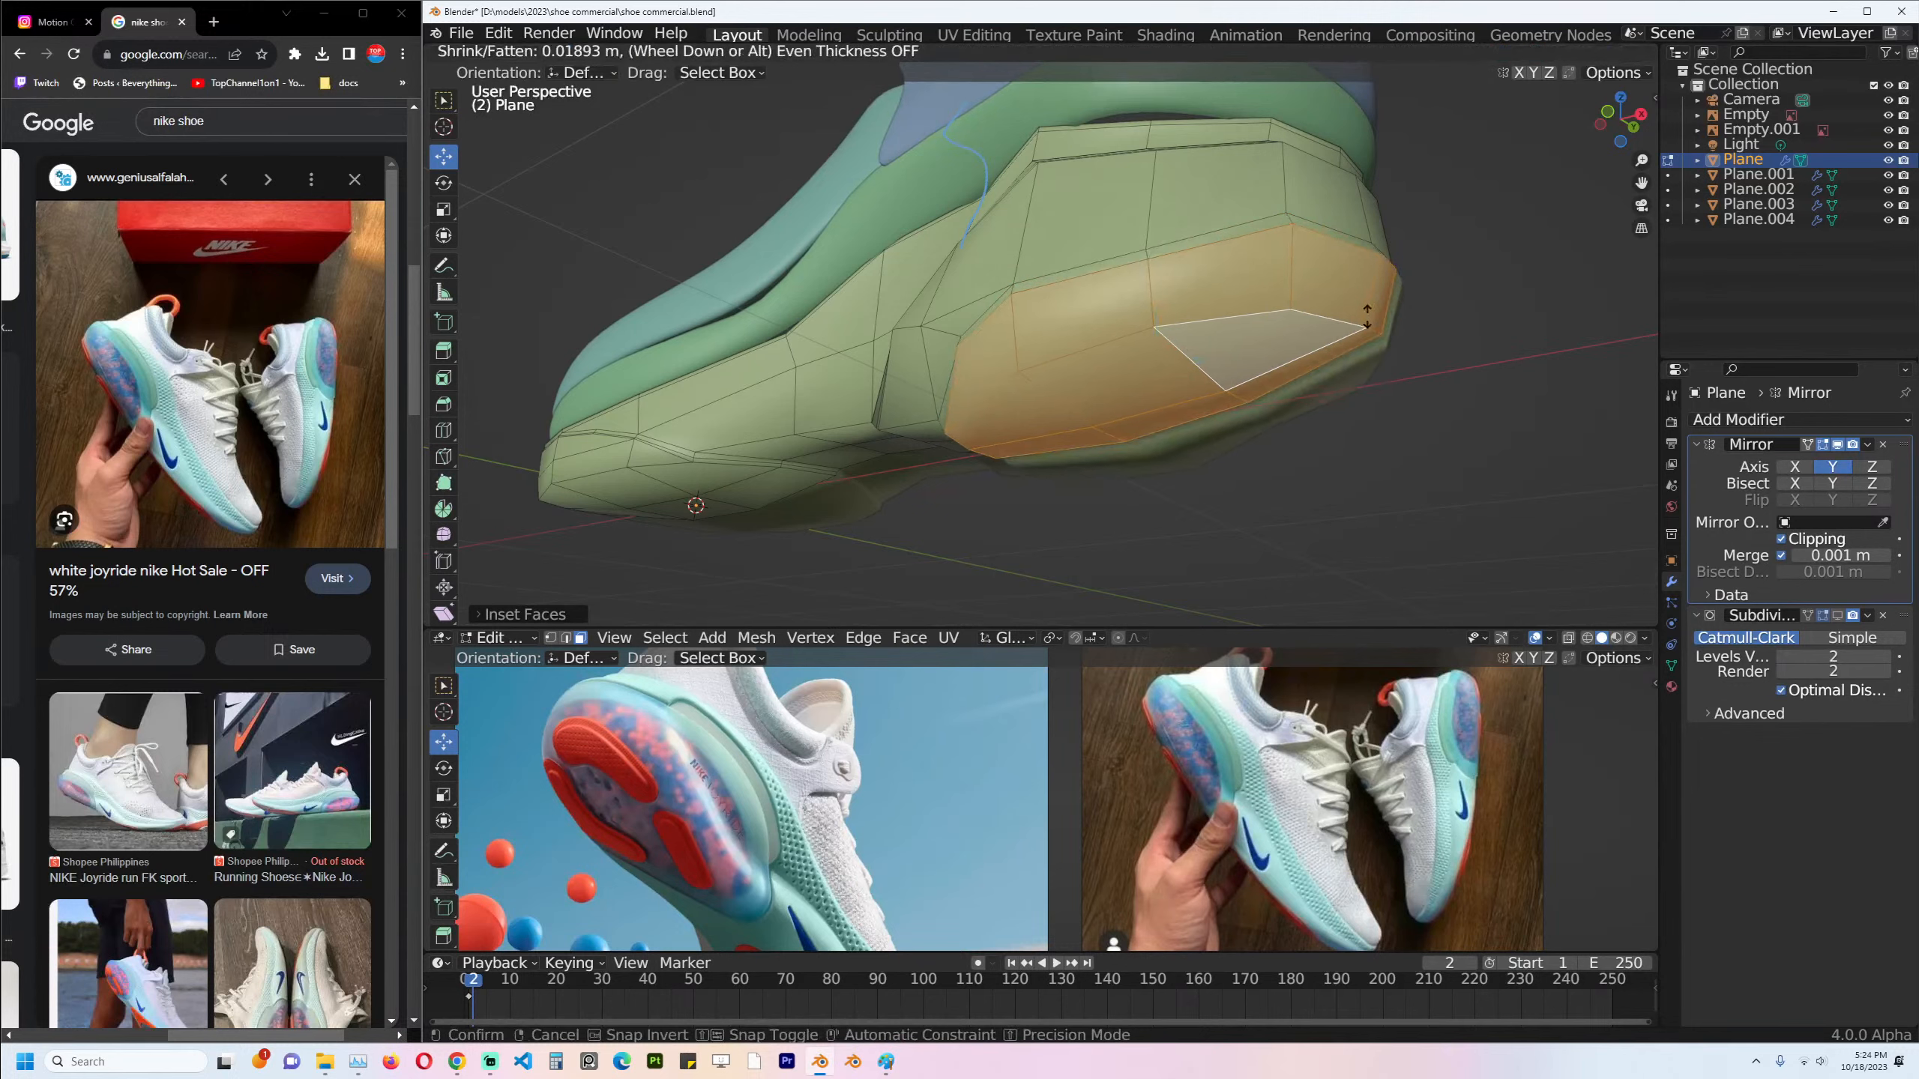
pyautogui.click(1367, 317)
# Select the thin strip of faces along the heel's mirror centre line and compare the heel with subdivision shown and hidden.
pyautogui.moveTo(1367, 318); pyautogui.dragTo(937, 219, button='middle')
pyautogui.click(924, 209)
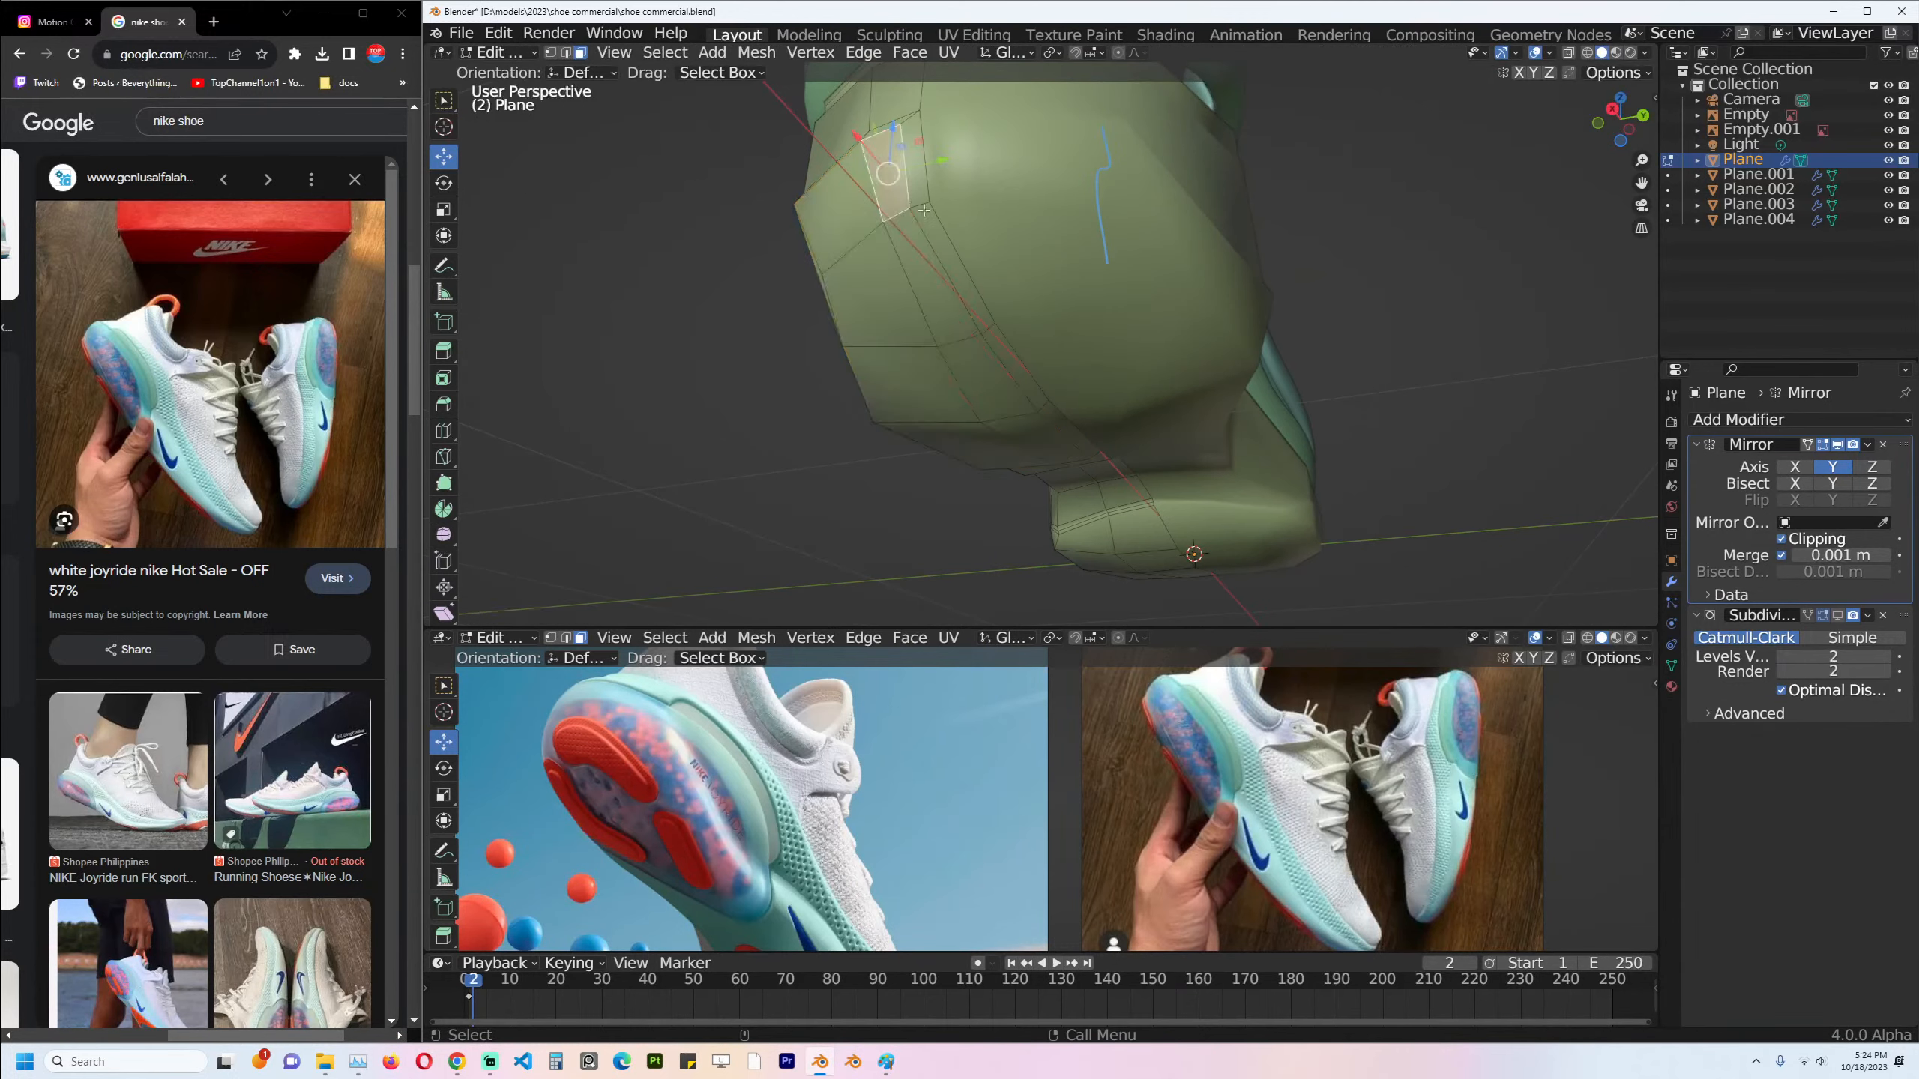
pyautogui.keyDown('ctrl'); pyautogui.click(1084, 450); pyautogui.keyUp('ctrl')
pyautogui.moveTo(1084, 450); pyautogui.dragTo(1028, 181, button='middle')
pyautogui.click(1837, 615)
pyautogui.click(1838, 616)
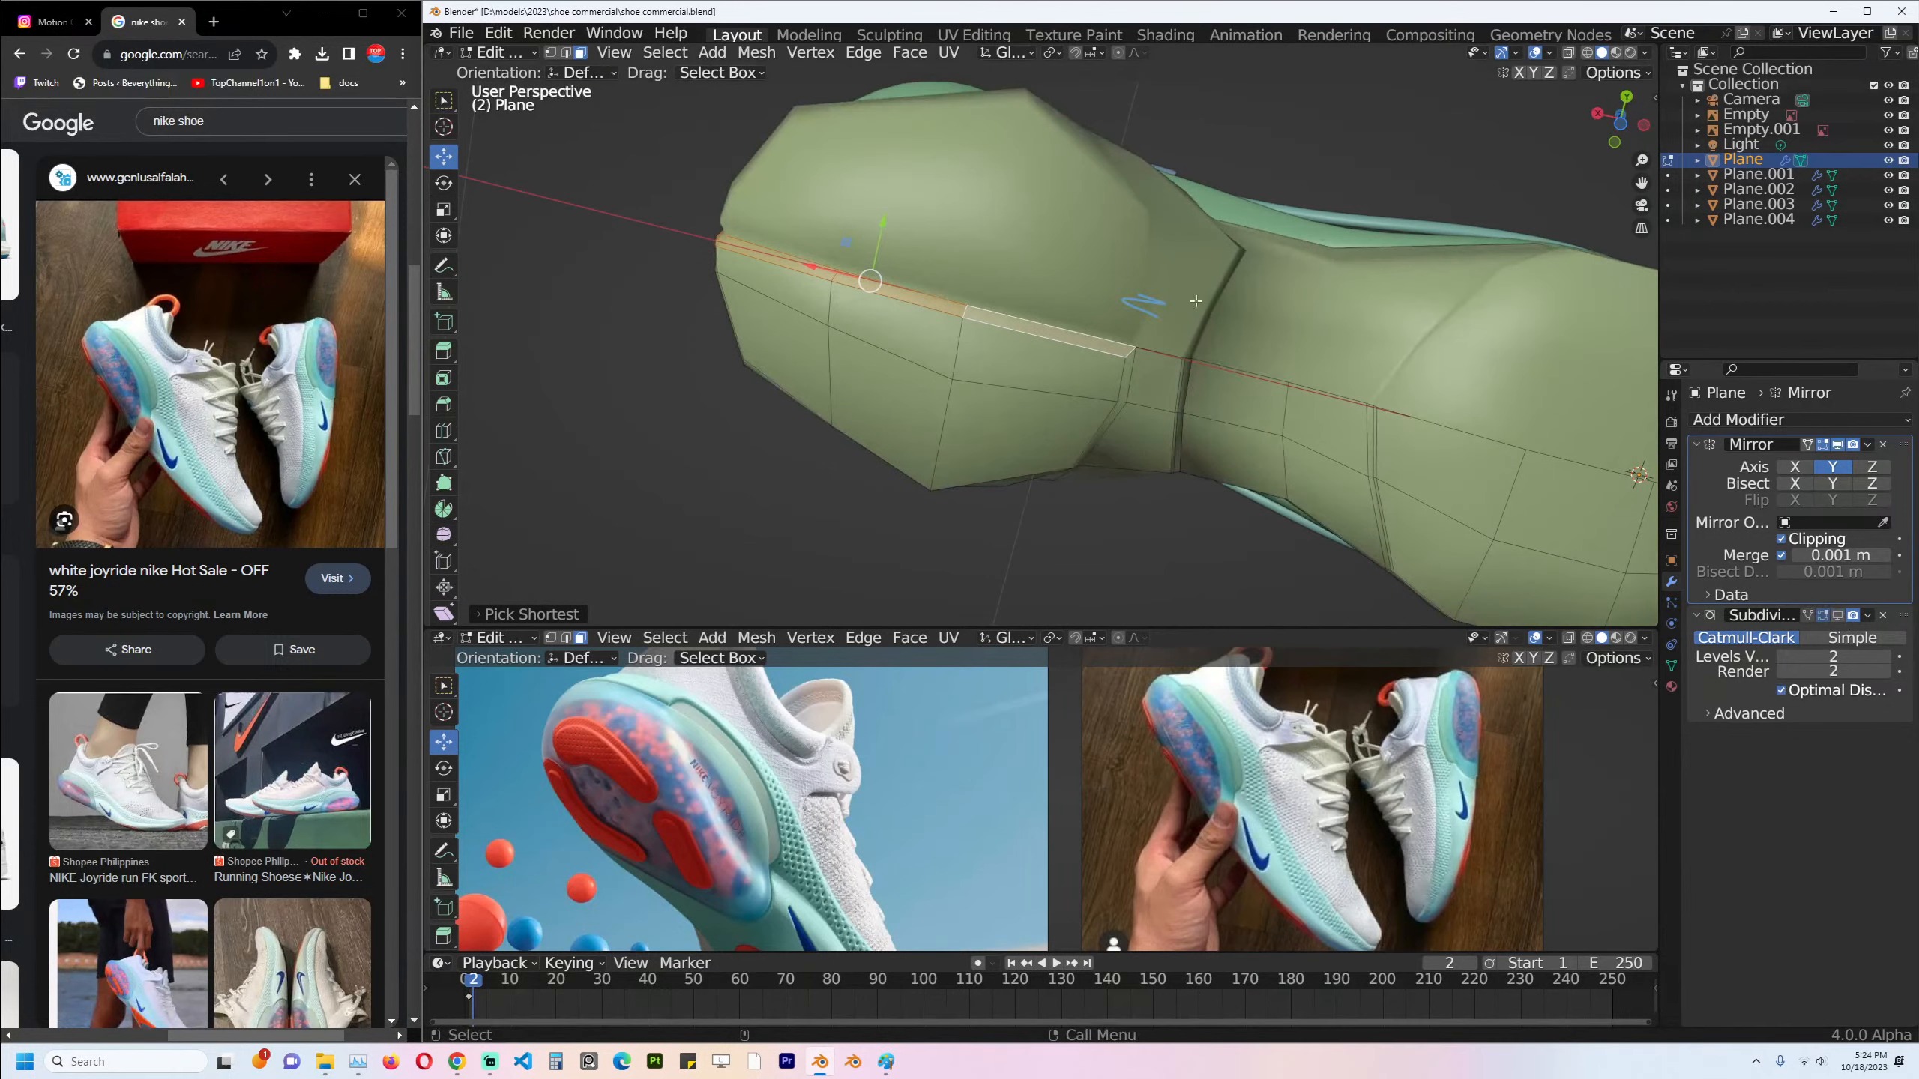
pyautogui.moveTo(1196, 301); pyautogui.dragTo(1352, 408, button='middle')
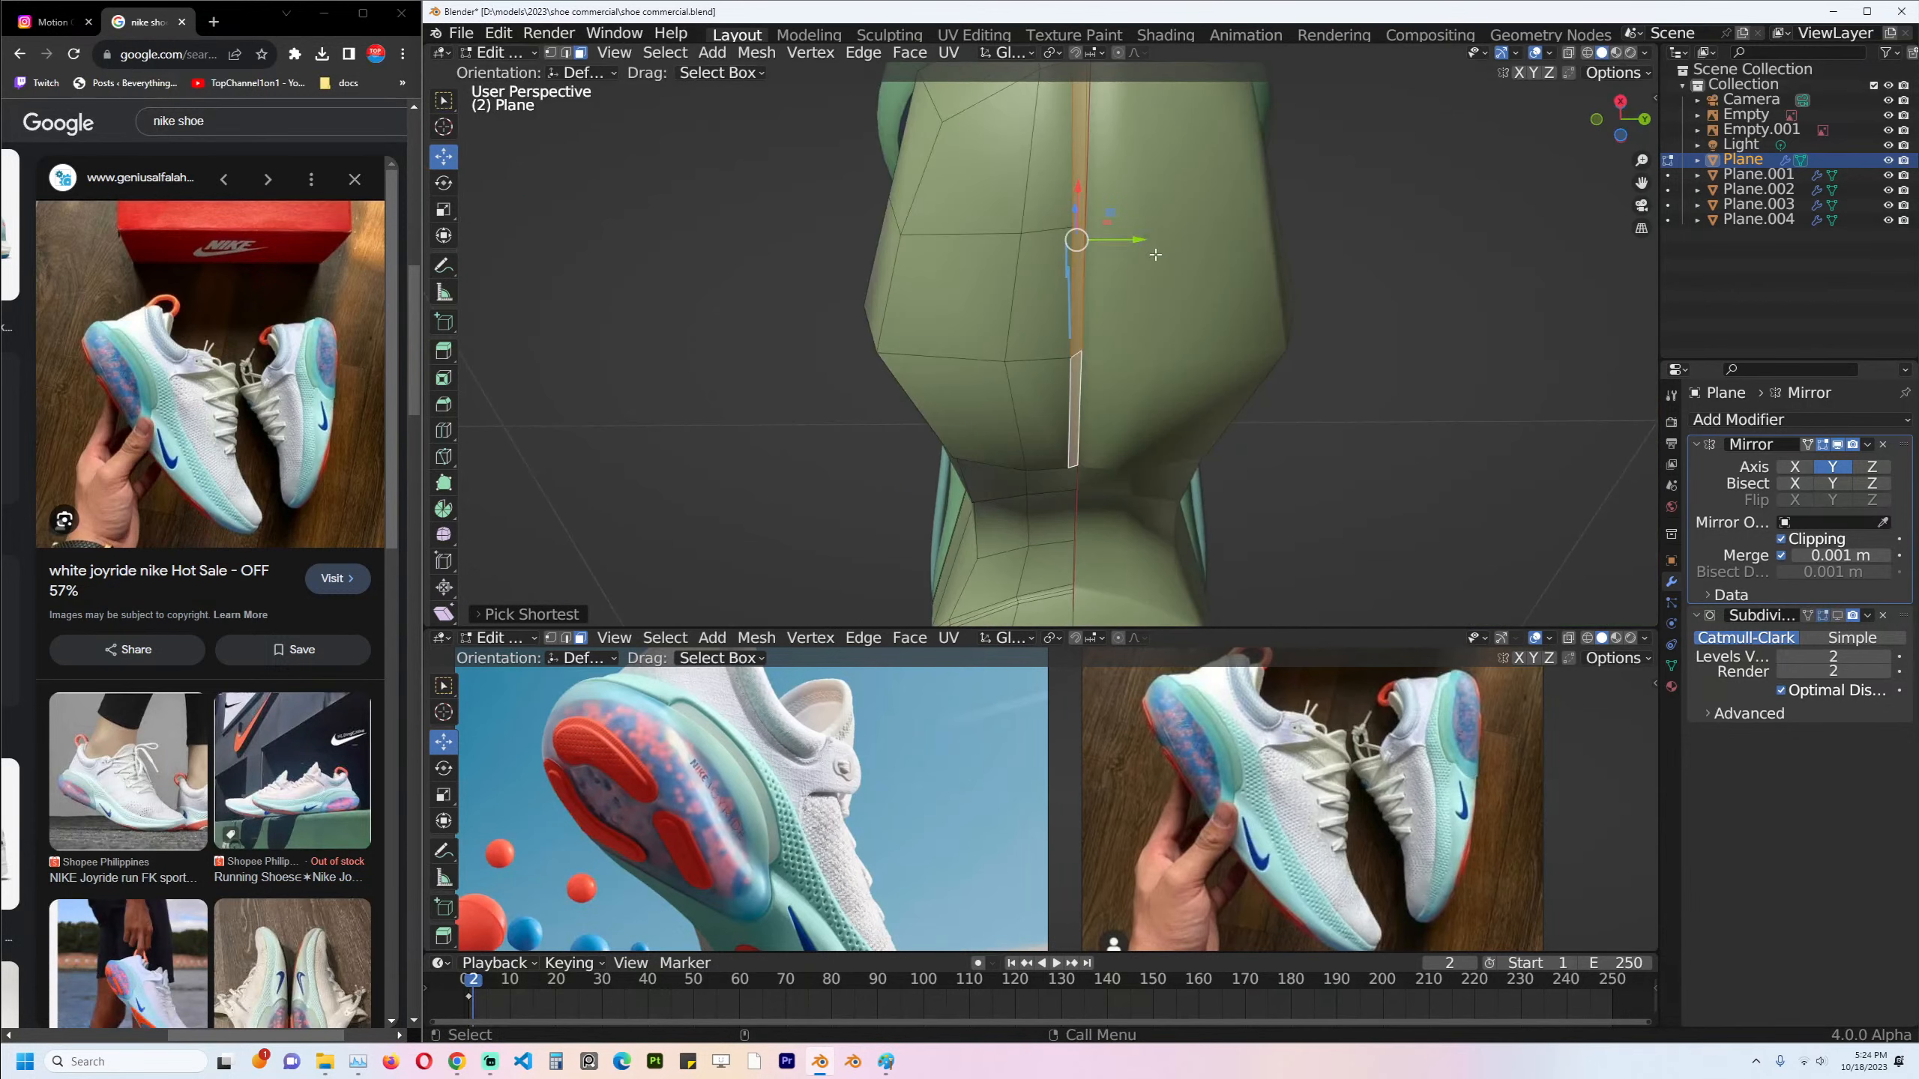
pyautogui.click(1838, 615)
pyautogui.moveTo(1134, 340); pyautogui.dragTo(1057, 355, button='middle')
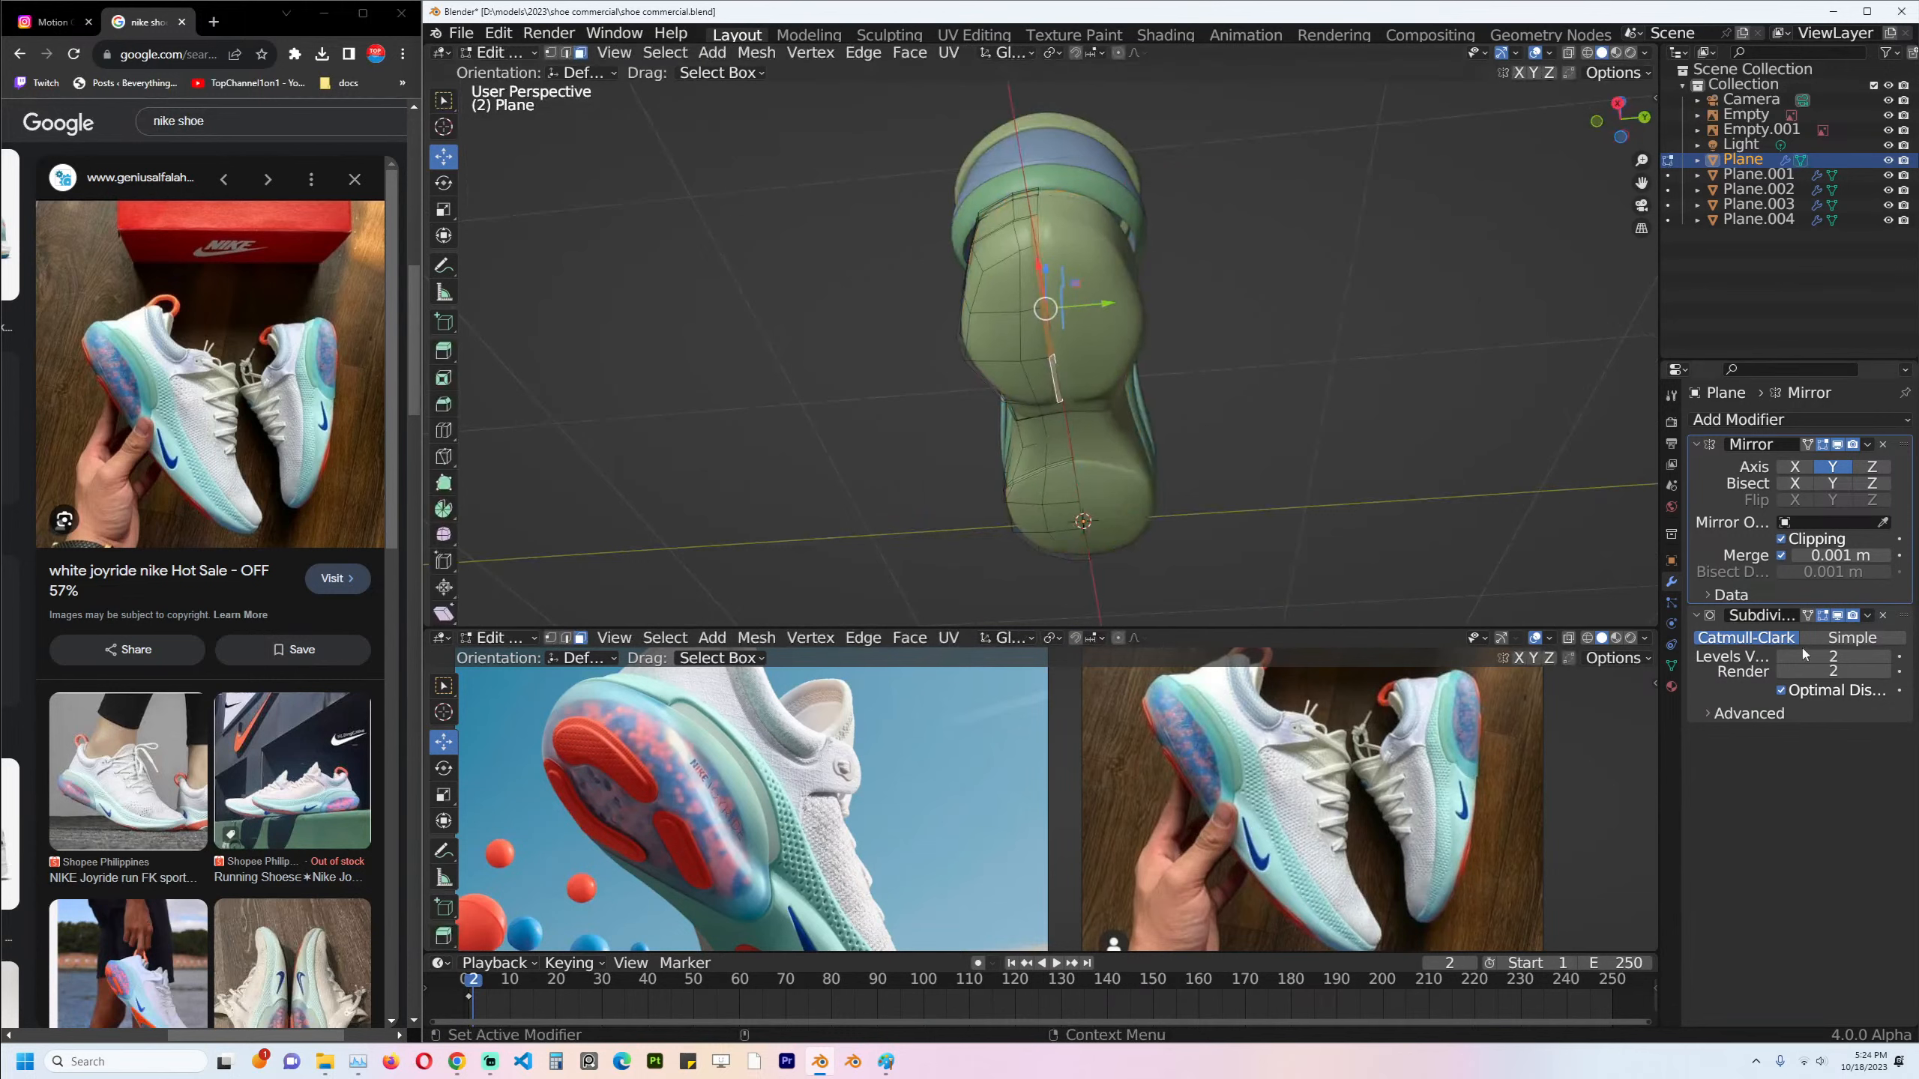
pyautogui.click(1838, 616)
# Save the file, move the centre-line strip along Y about 0.097 m onto the mirror plane, and delete its faces.
pyautogui.hotkey('ctrl', 's')
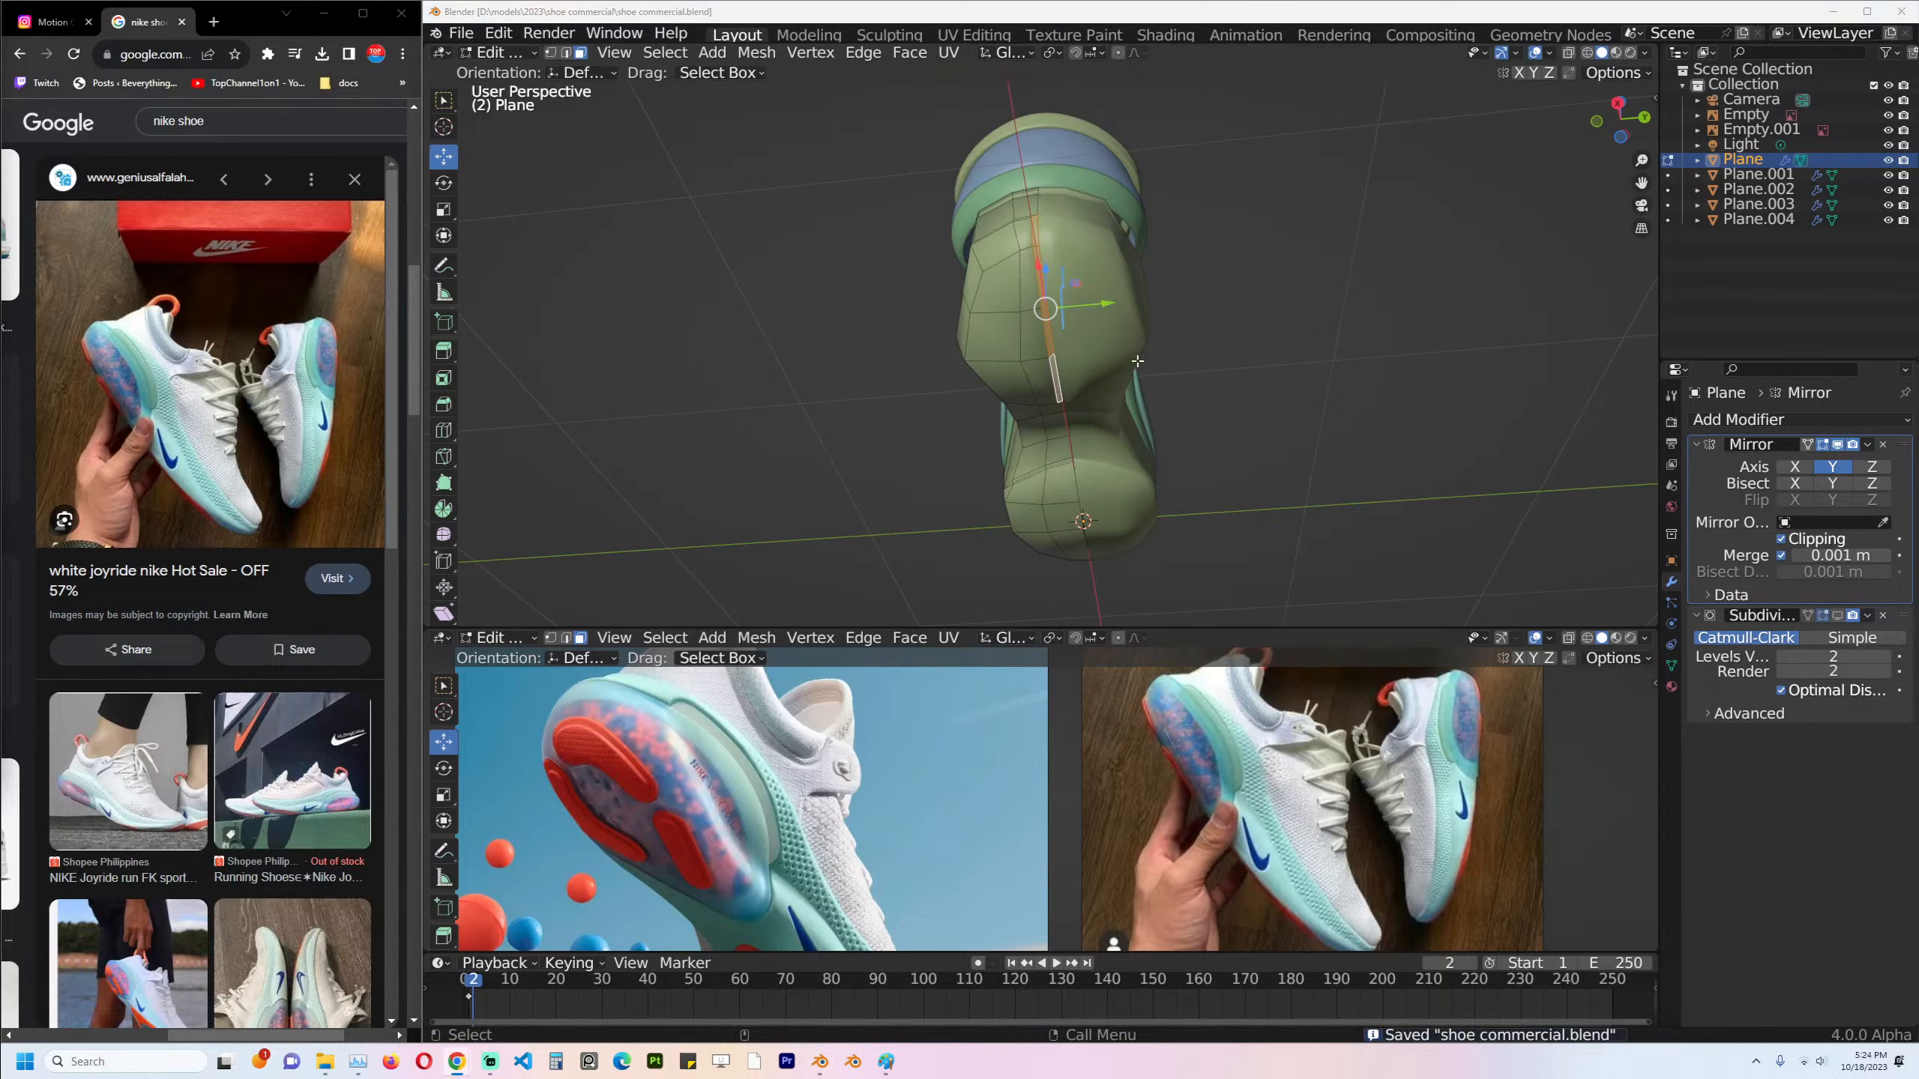
pyautogui.scroll(2, 1118, 325)
pyautogui.hotkey('ctrl', 's')
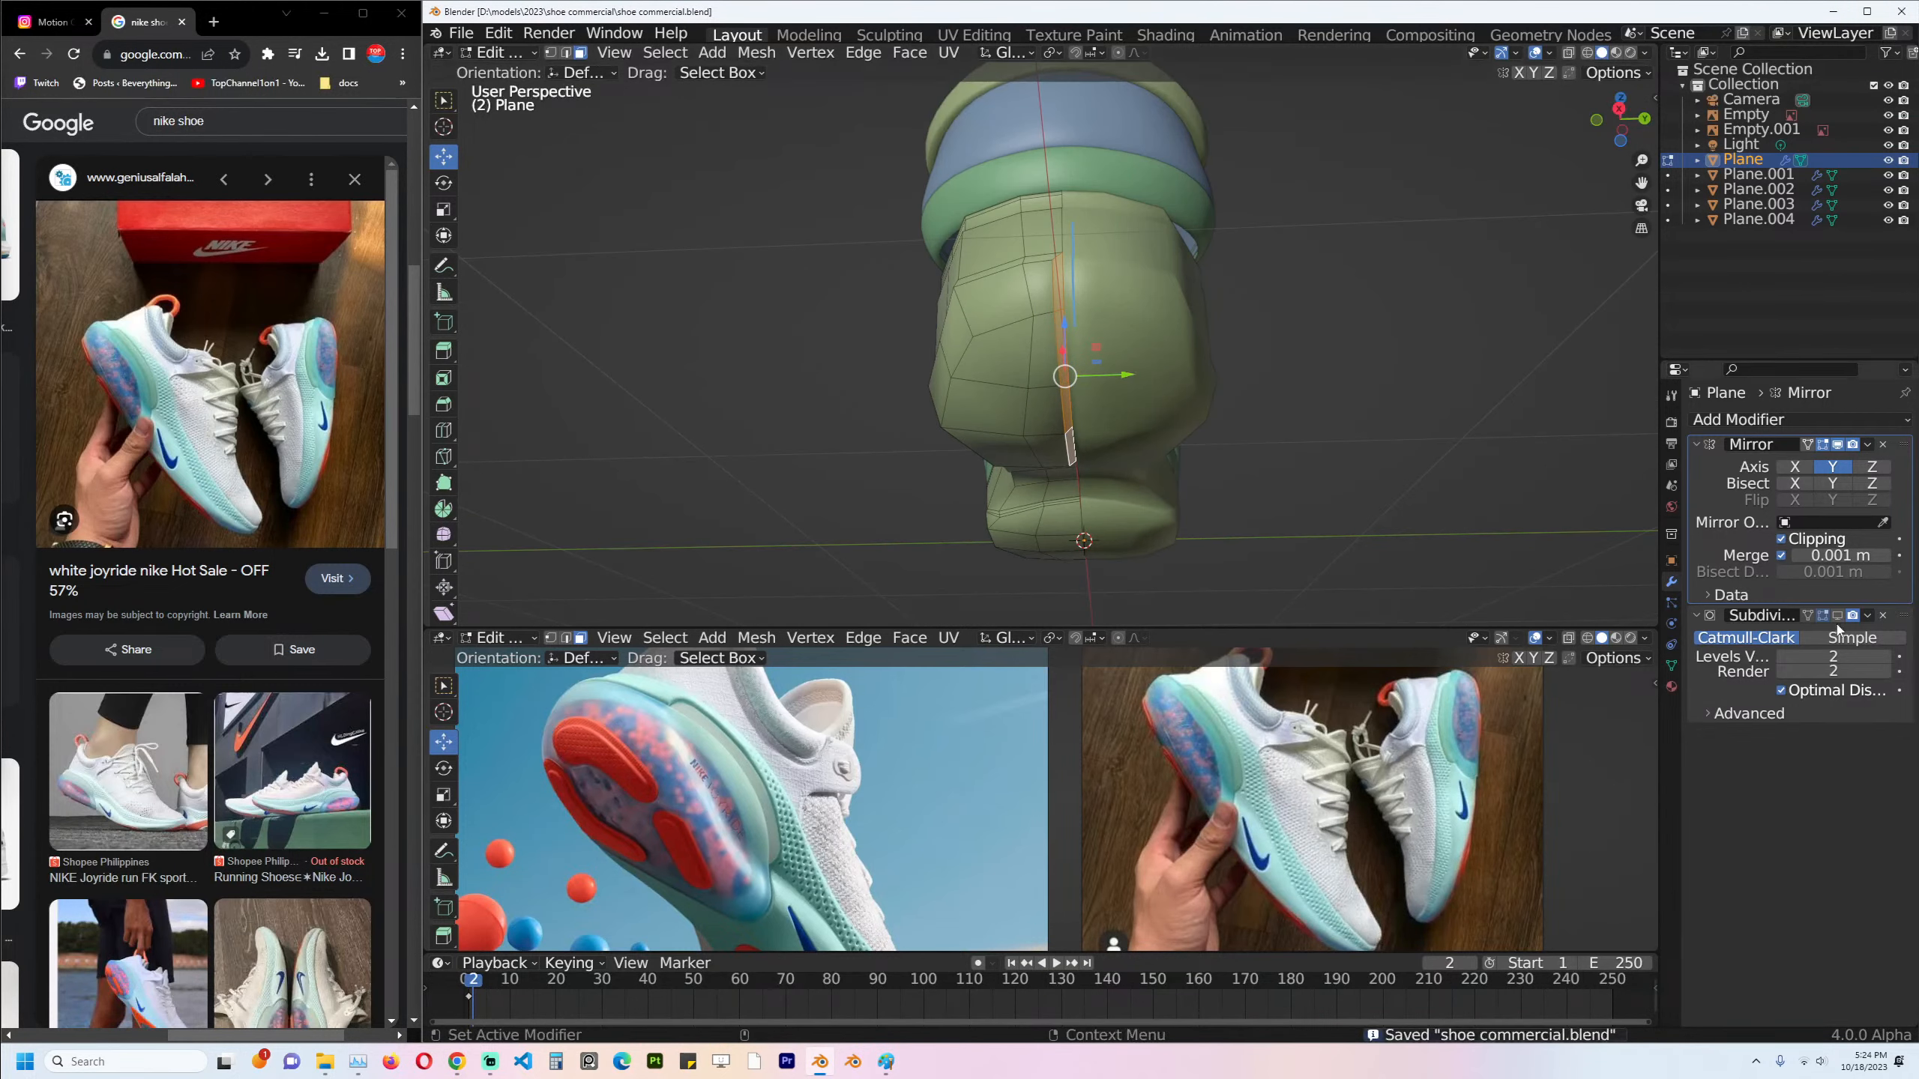
pyautogui.moveTo(1124, 373); pyautogui.dragTo(1170, 383)
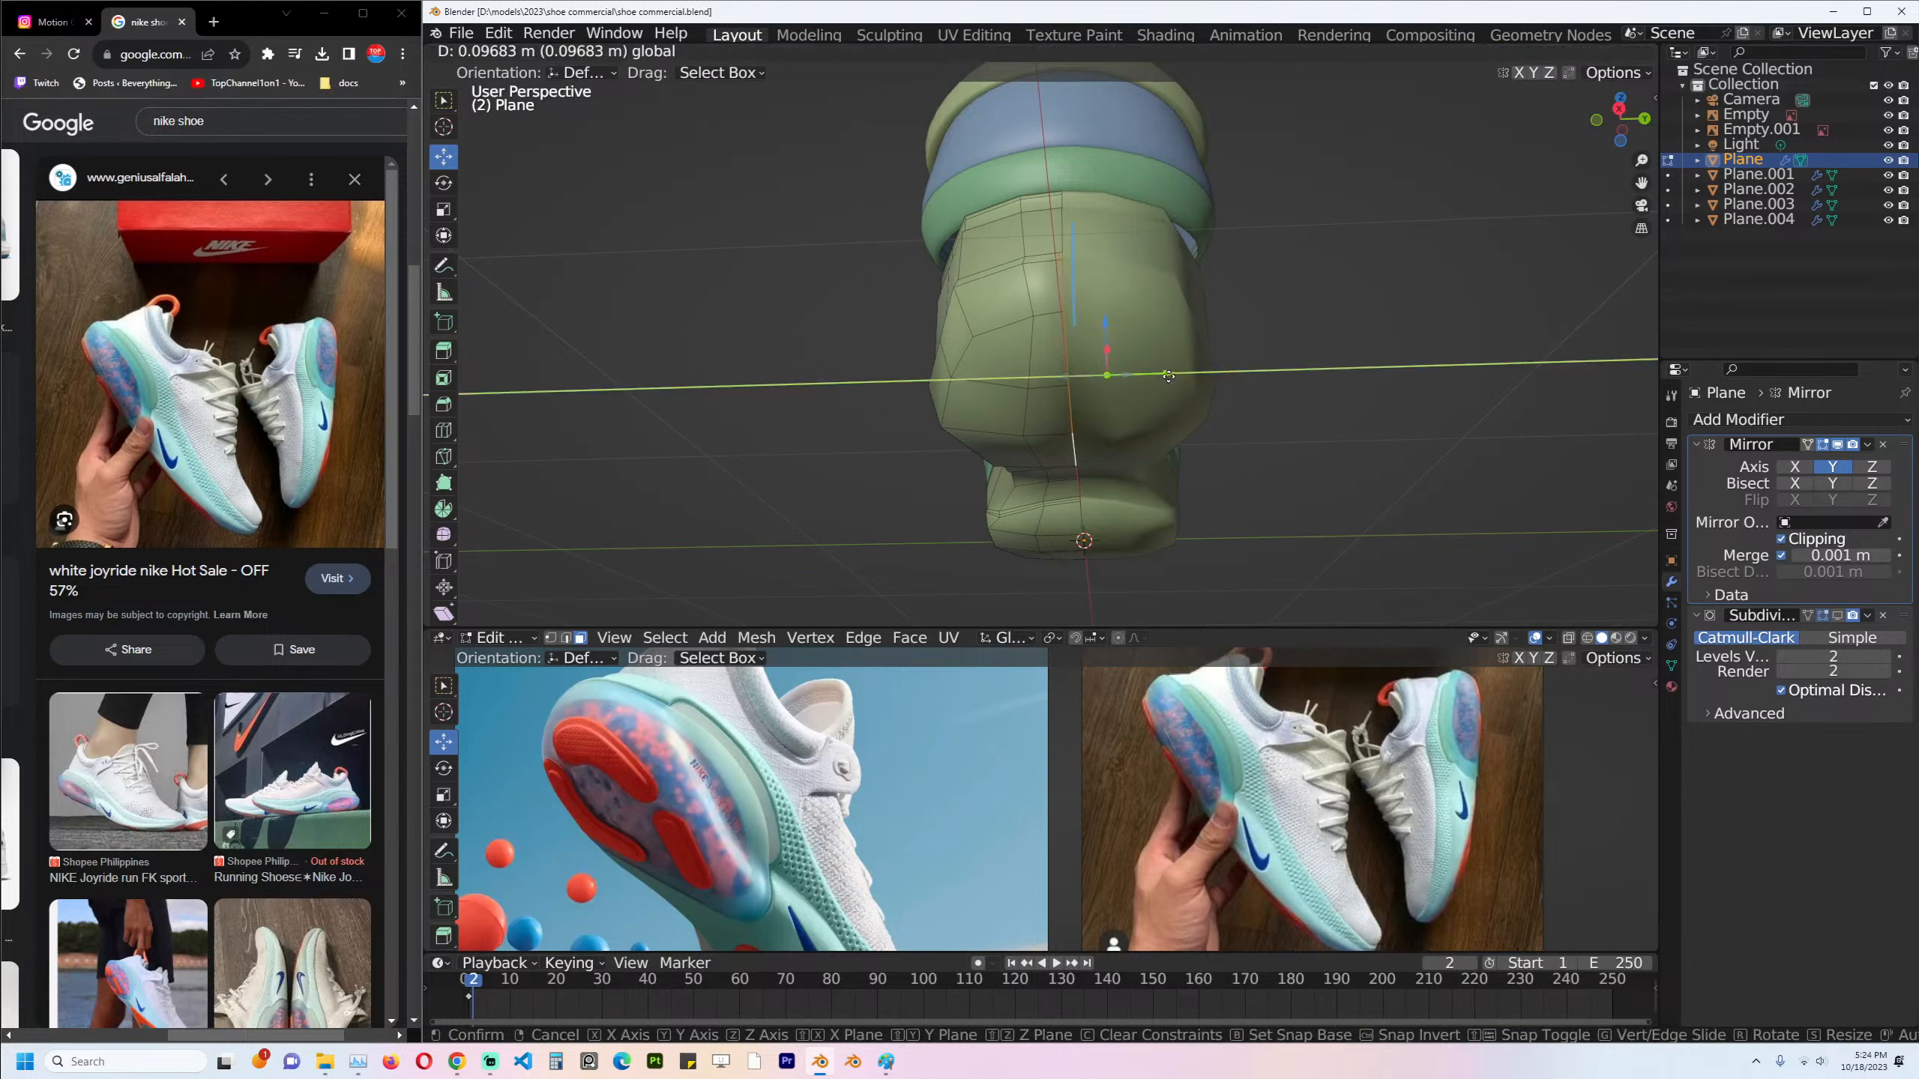
pyautogui.press('x')
pyautogui.click(1165, 378)
pyautogui.press('Tab')
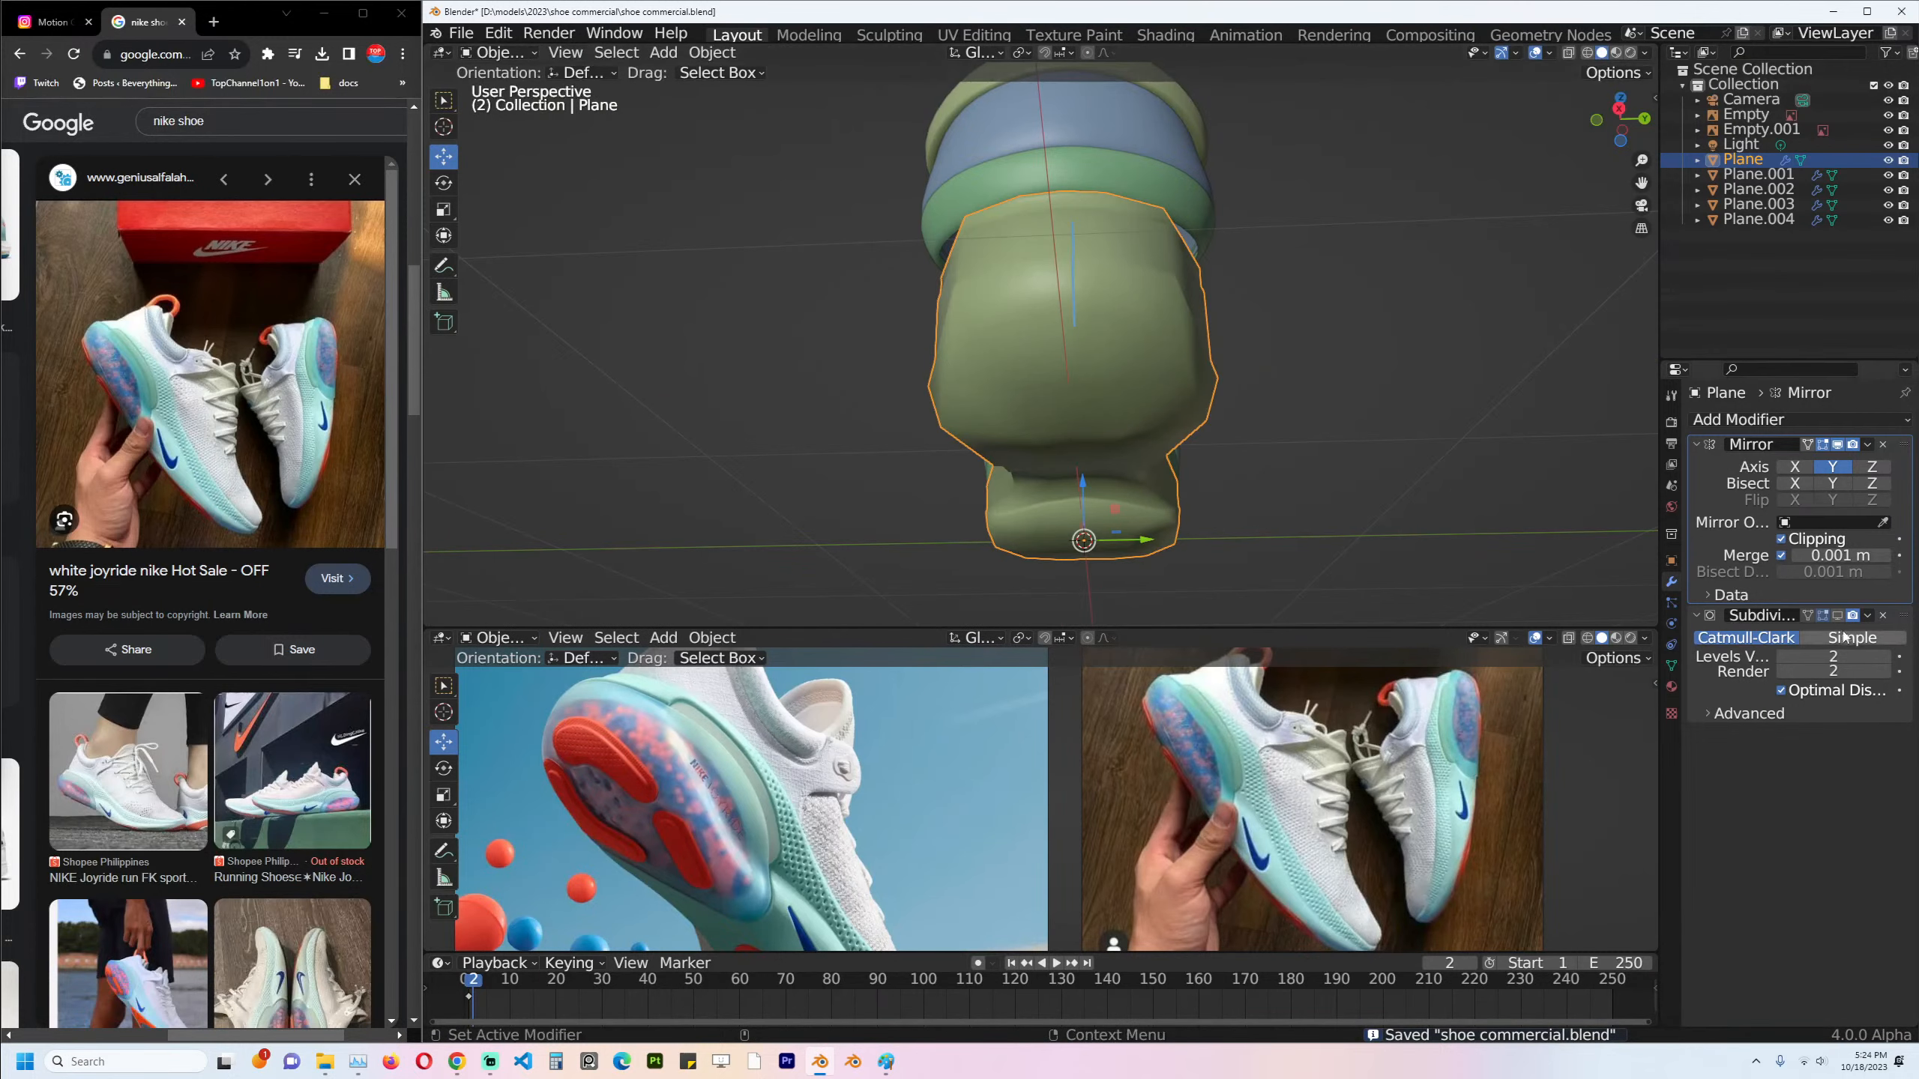
pyautogui.moveTo(1156, 453); pyautogui.dragTo(1172, 473, button='middle')
pyautogui.scroll(3, 1184, 468)
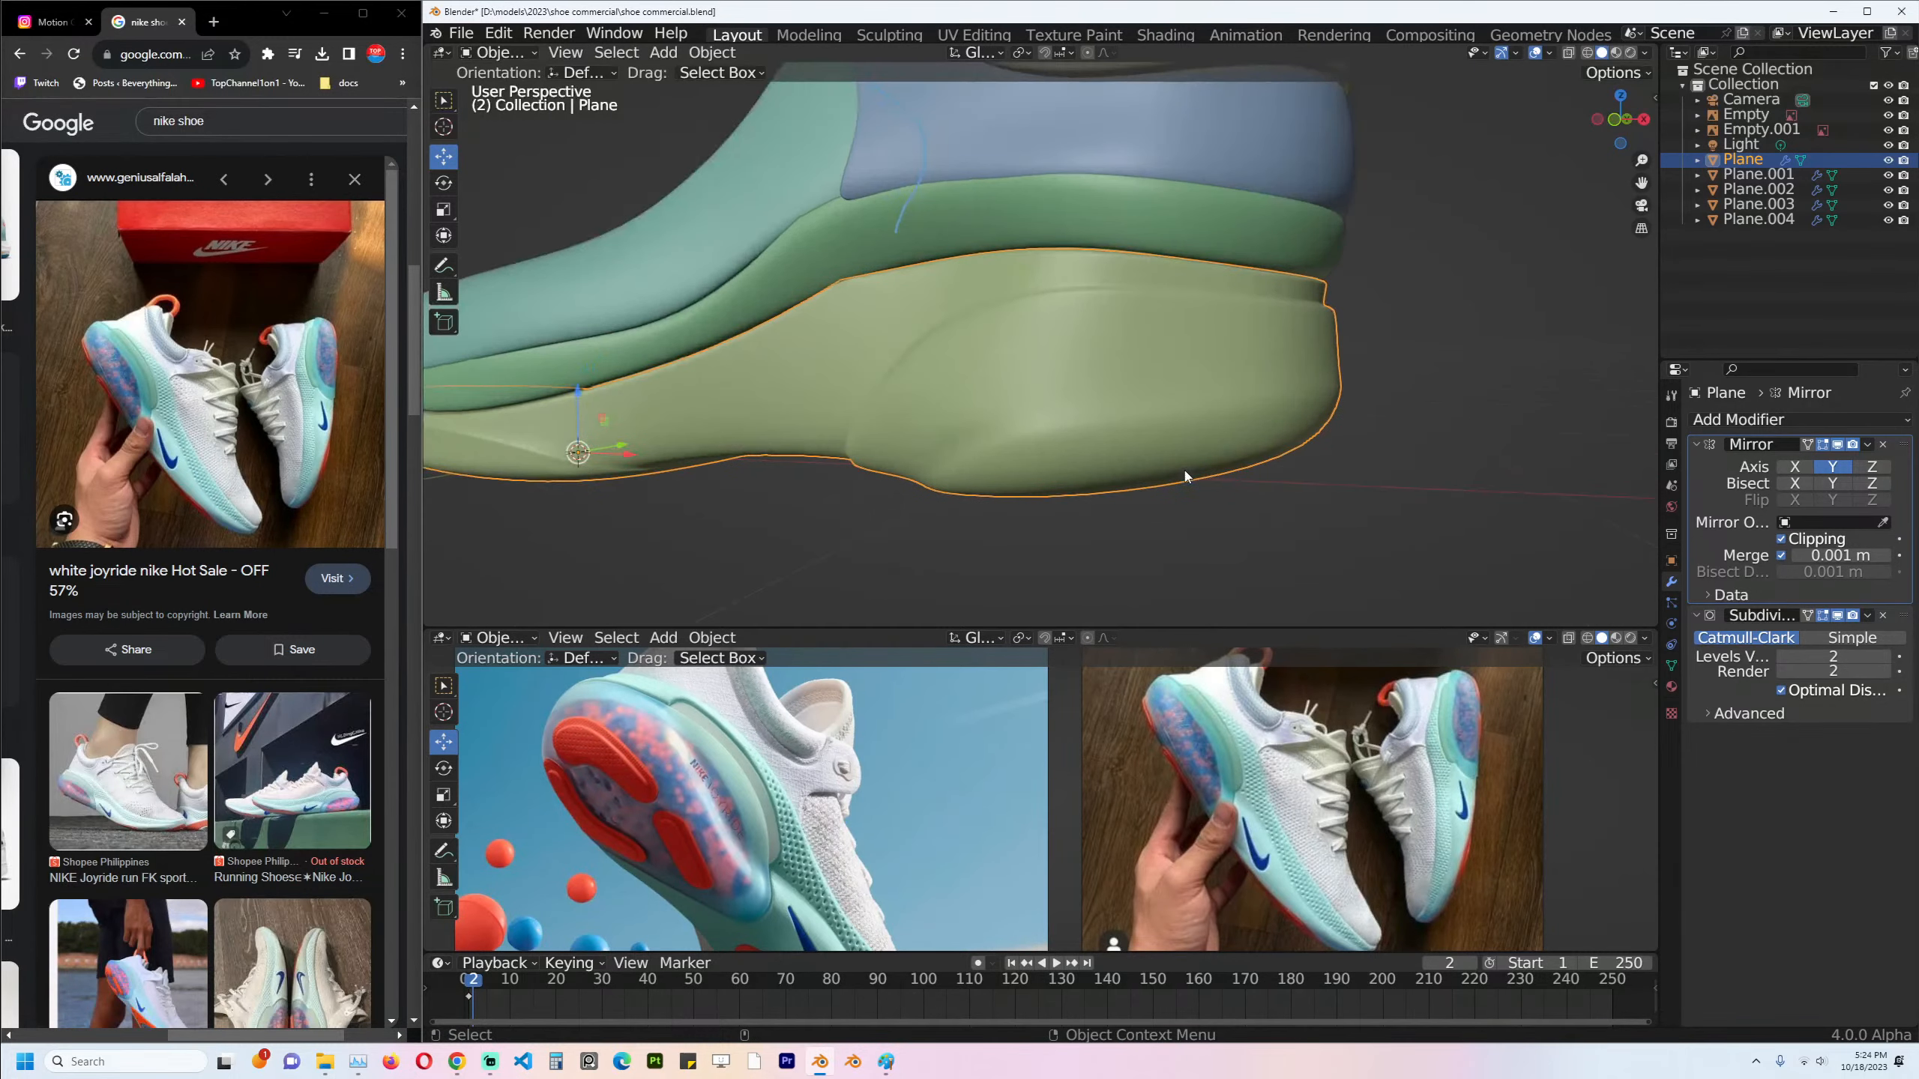
# Add a loop cut along the narrow inset band around the lower heel panel to sharpen its crease.
pyautogui.press('Tab')
pyautogui.press('KP_1')
pyautogui.moveTo(1129, 438); pyautogui.dragTo(1110, 459, button='middle')
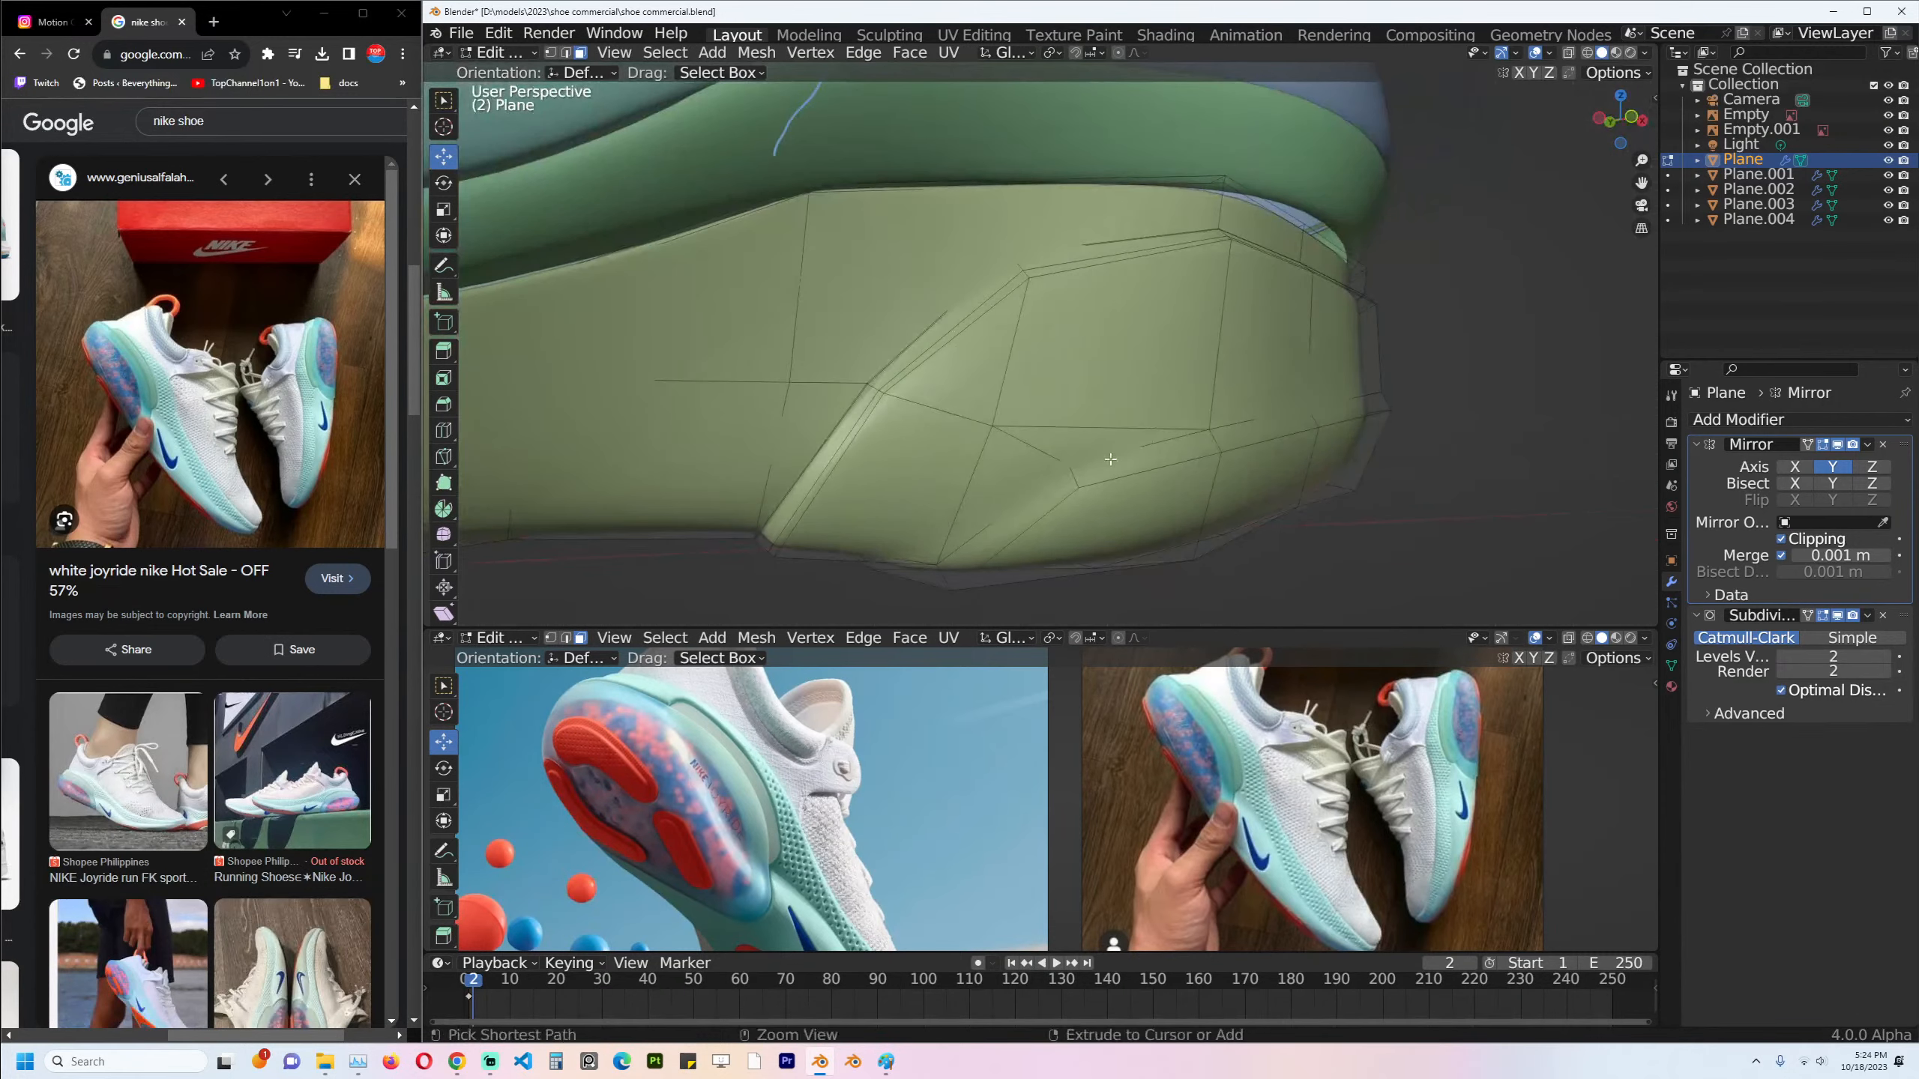
pyautogui.hotkey('ctrl', 'r')
pyautogui.click(1087, 468)
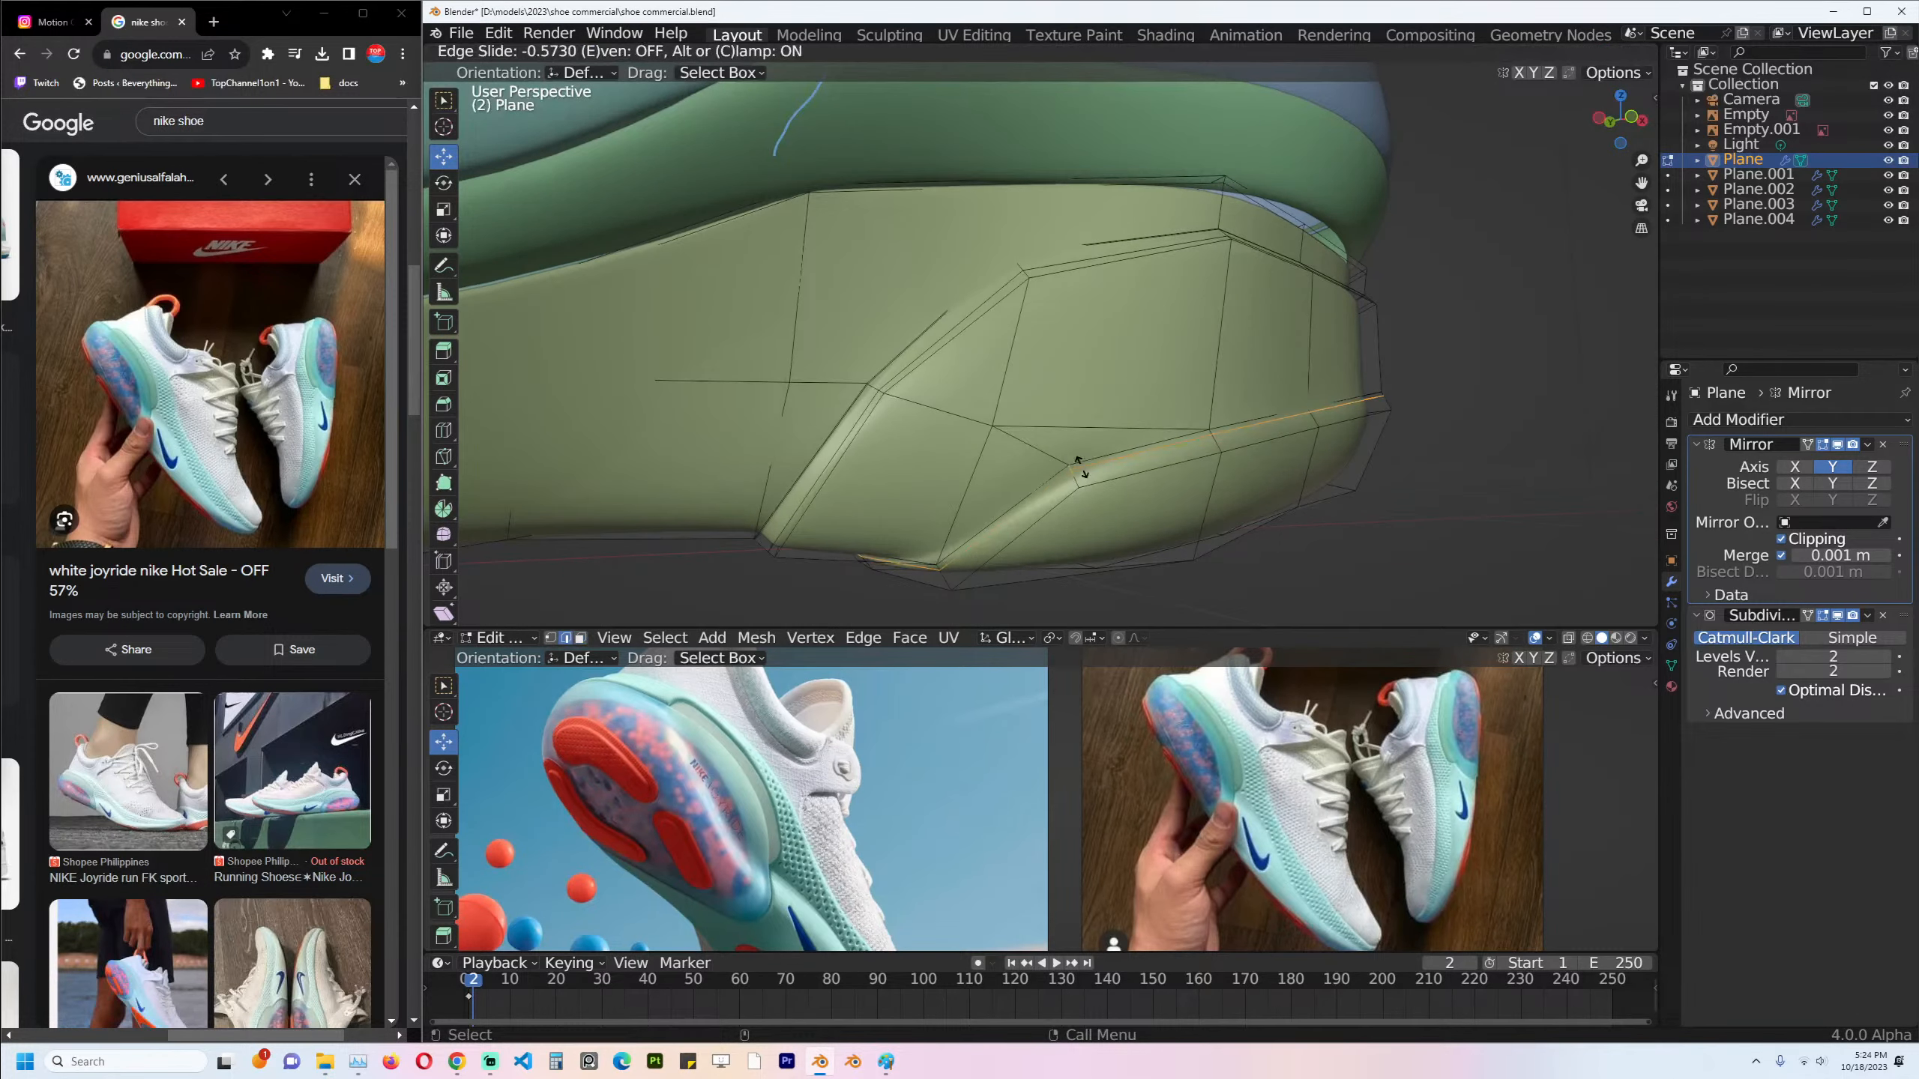
pyautogui.rightClick(1082, 468)
pyautogui.press('Tab')
pyautogui.press('KP_1')
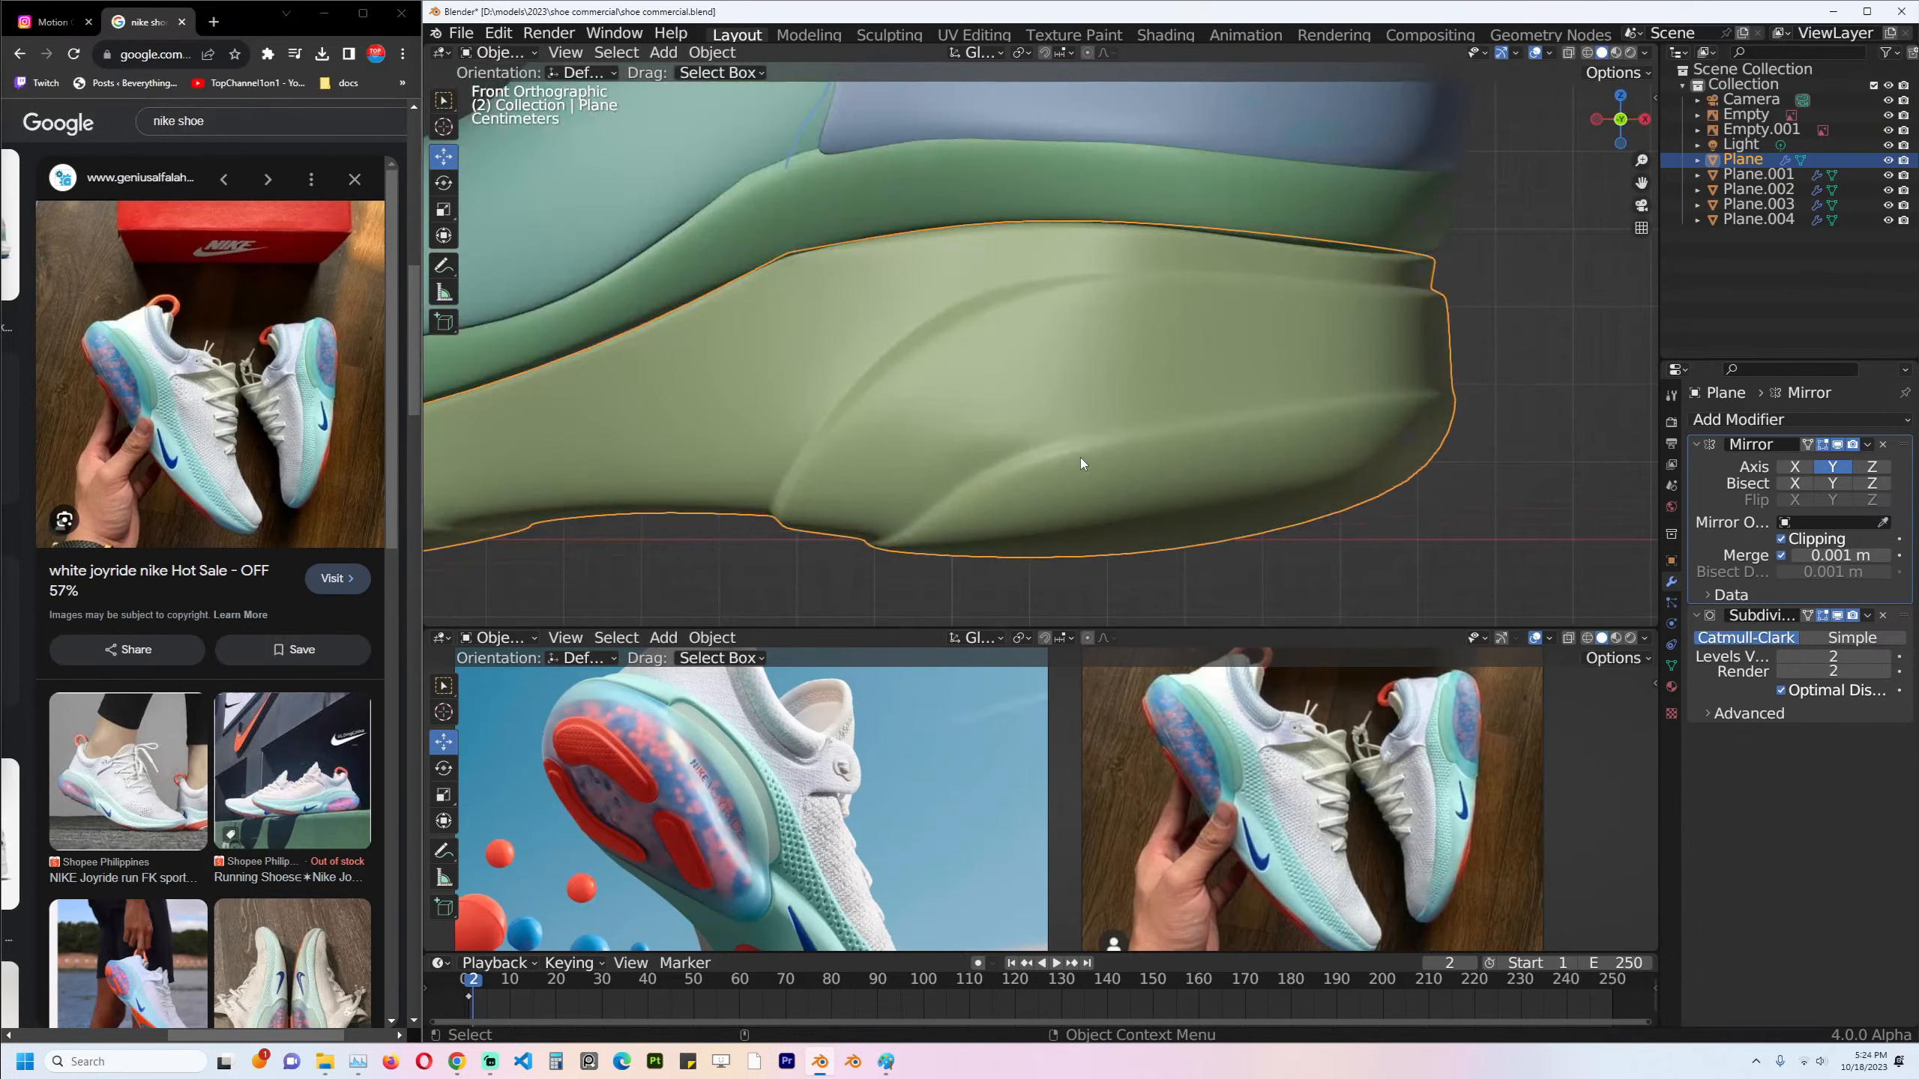
pyautogui.scroll(-2, 1081, 461)
# Knife-cut from the heel side's front inner vertex through a new point inside the face to the panel's upper front corner.
pyautogui.press('Tab')
pyautogui.moveTo(1081, 461); pyautogui.dragTo(1090, 426, button='middle')
pyautogui.scroll(2, 1090, 425)
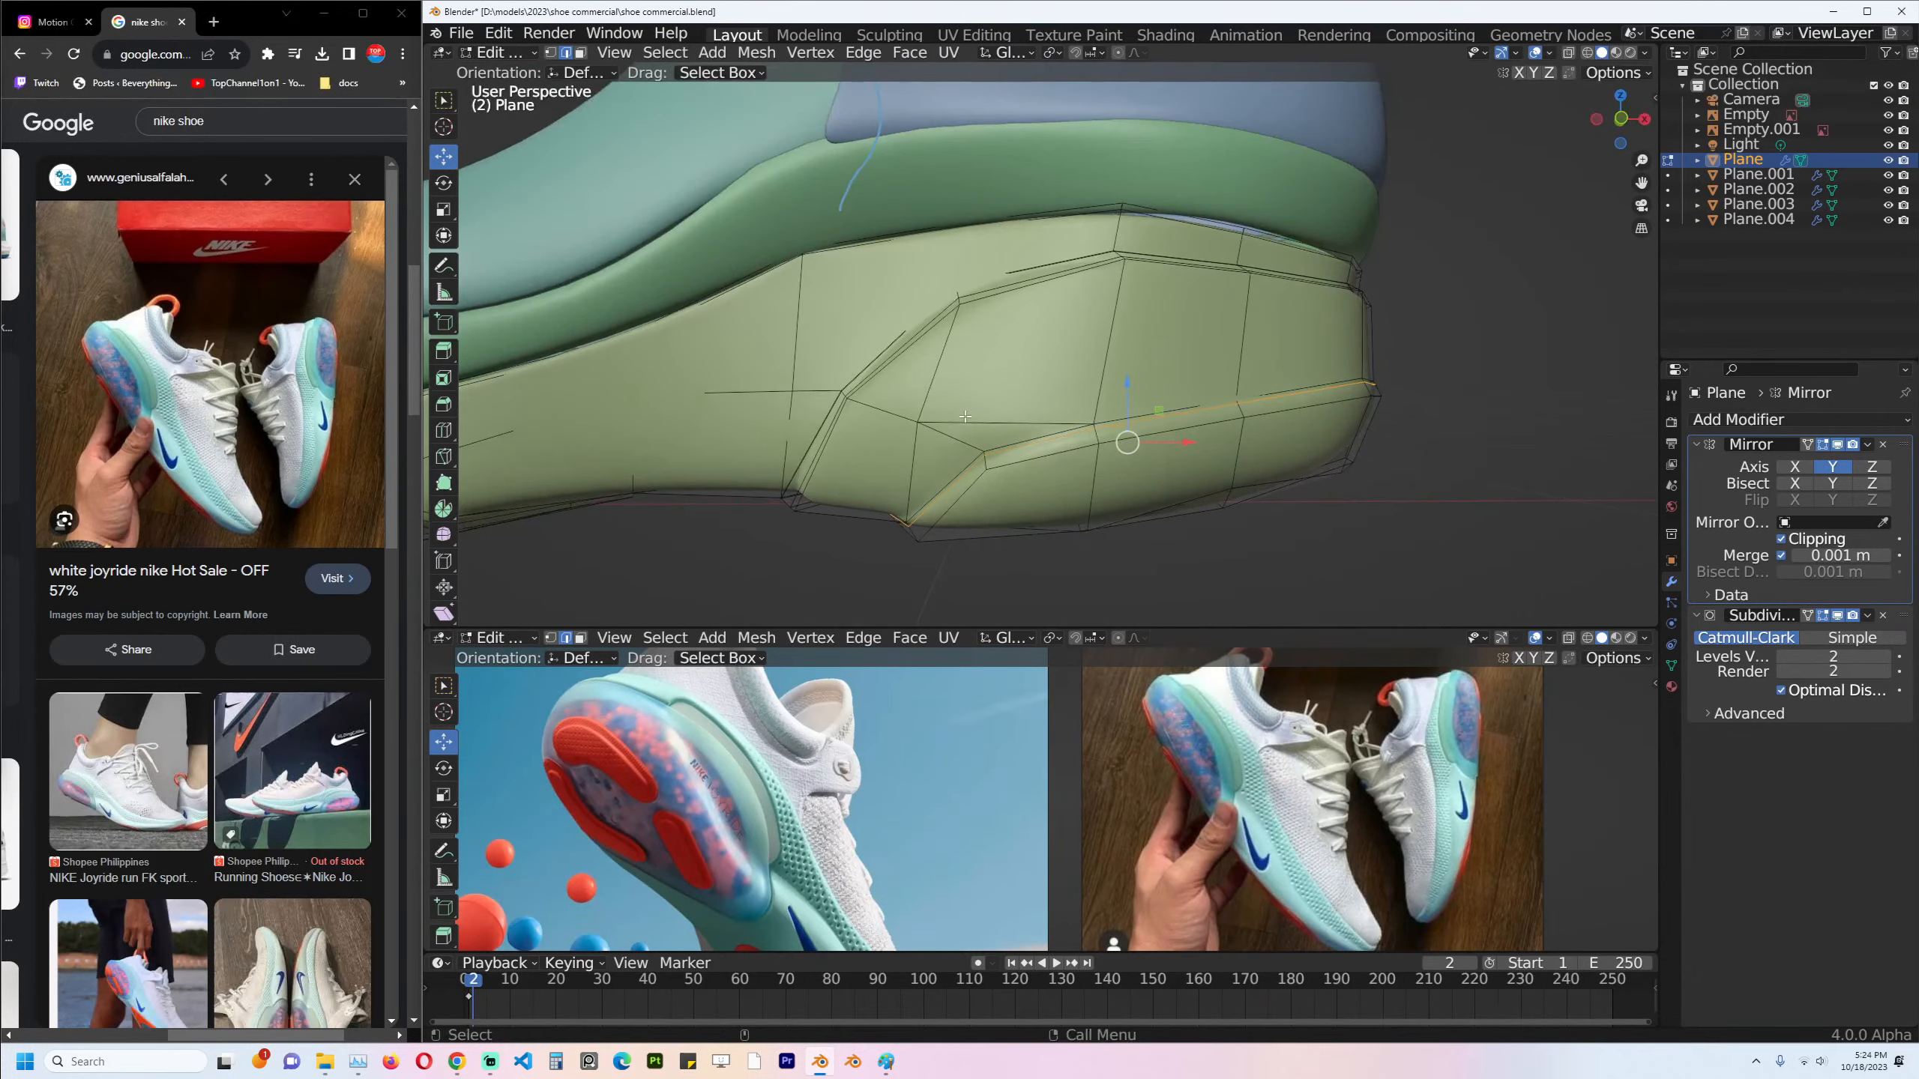
pyautogui.press('1')
pyautogui.press('KP_1')
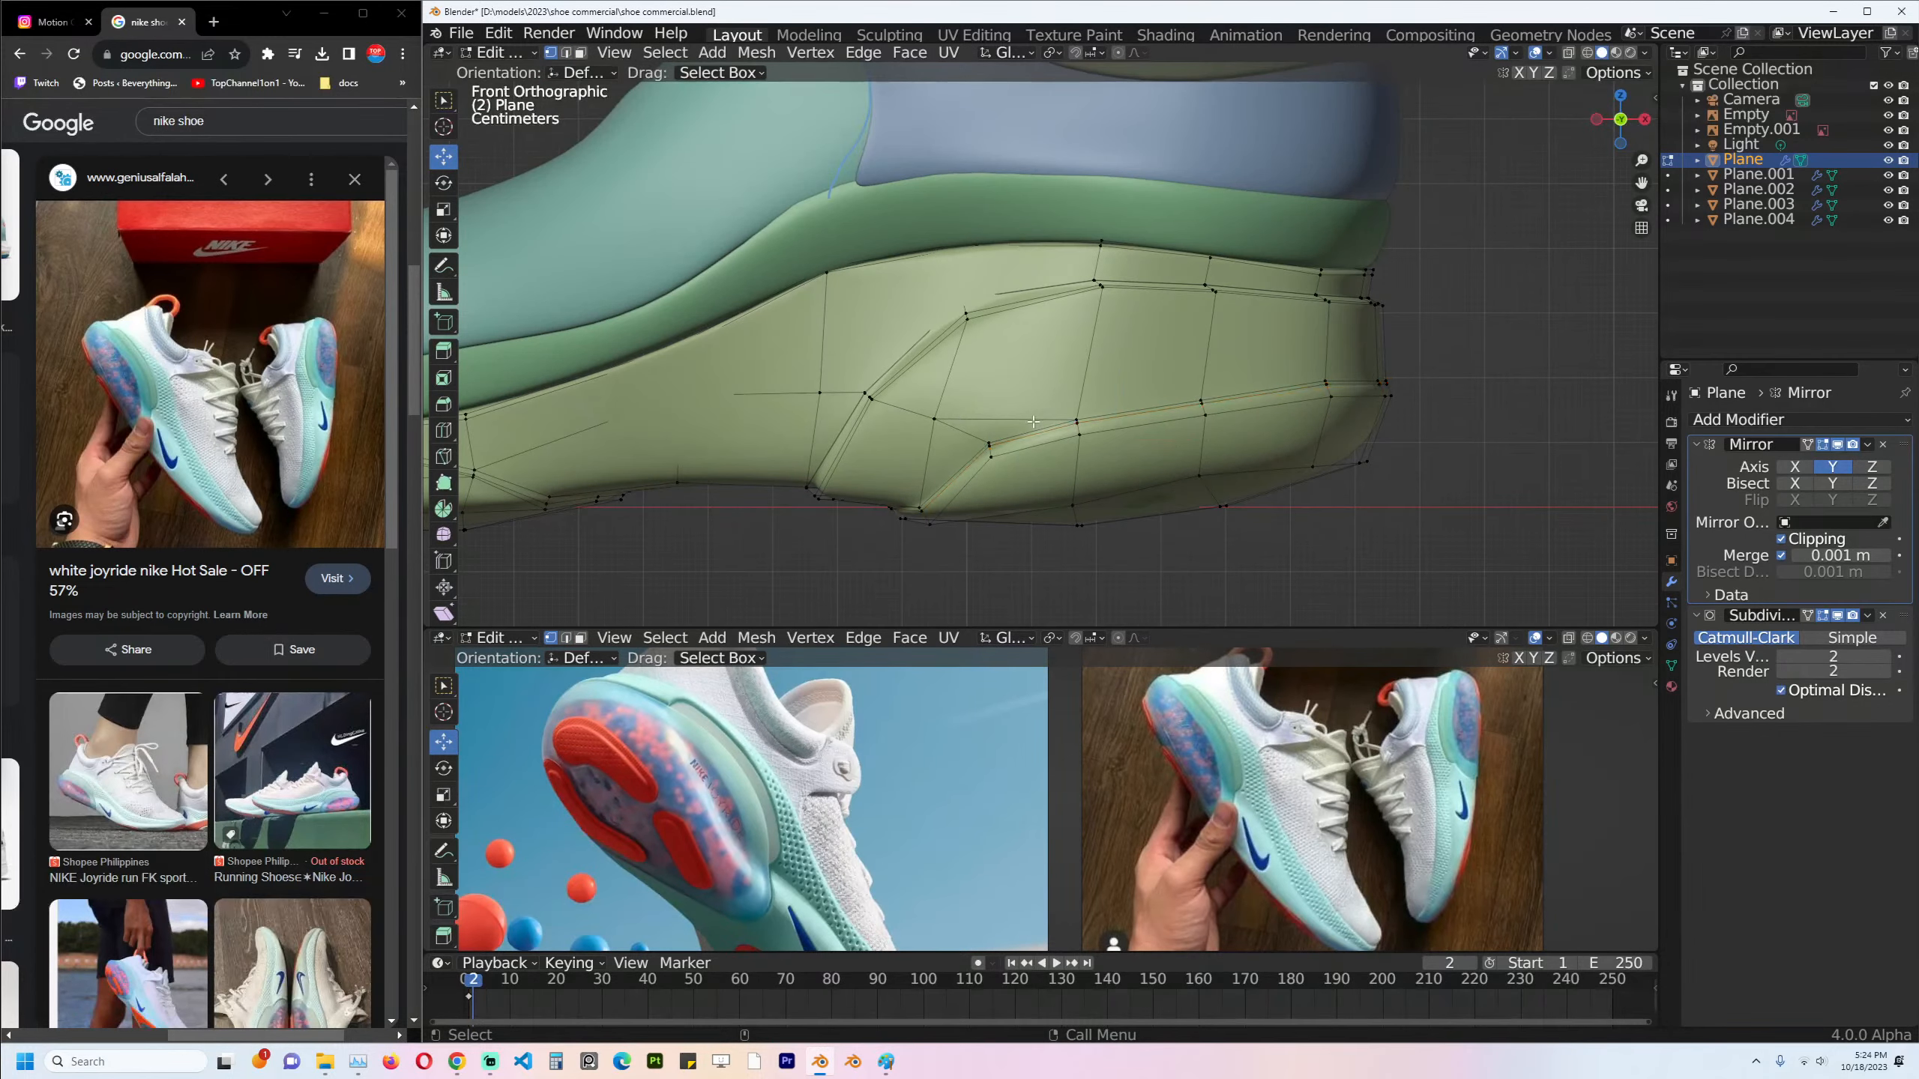
pyautogui.click(958, 411)
pyautogui.scroll(2, 1085, 413)
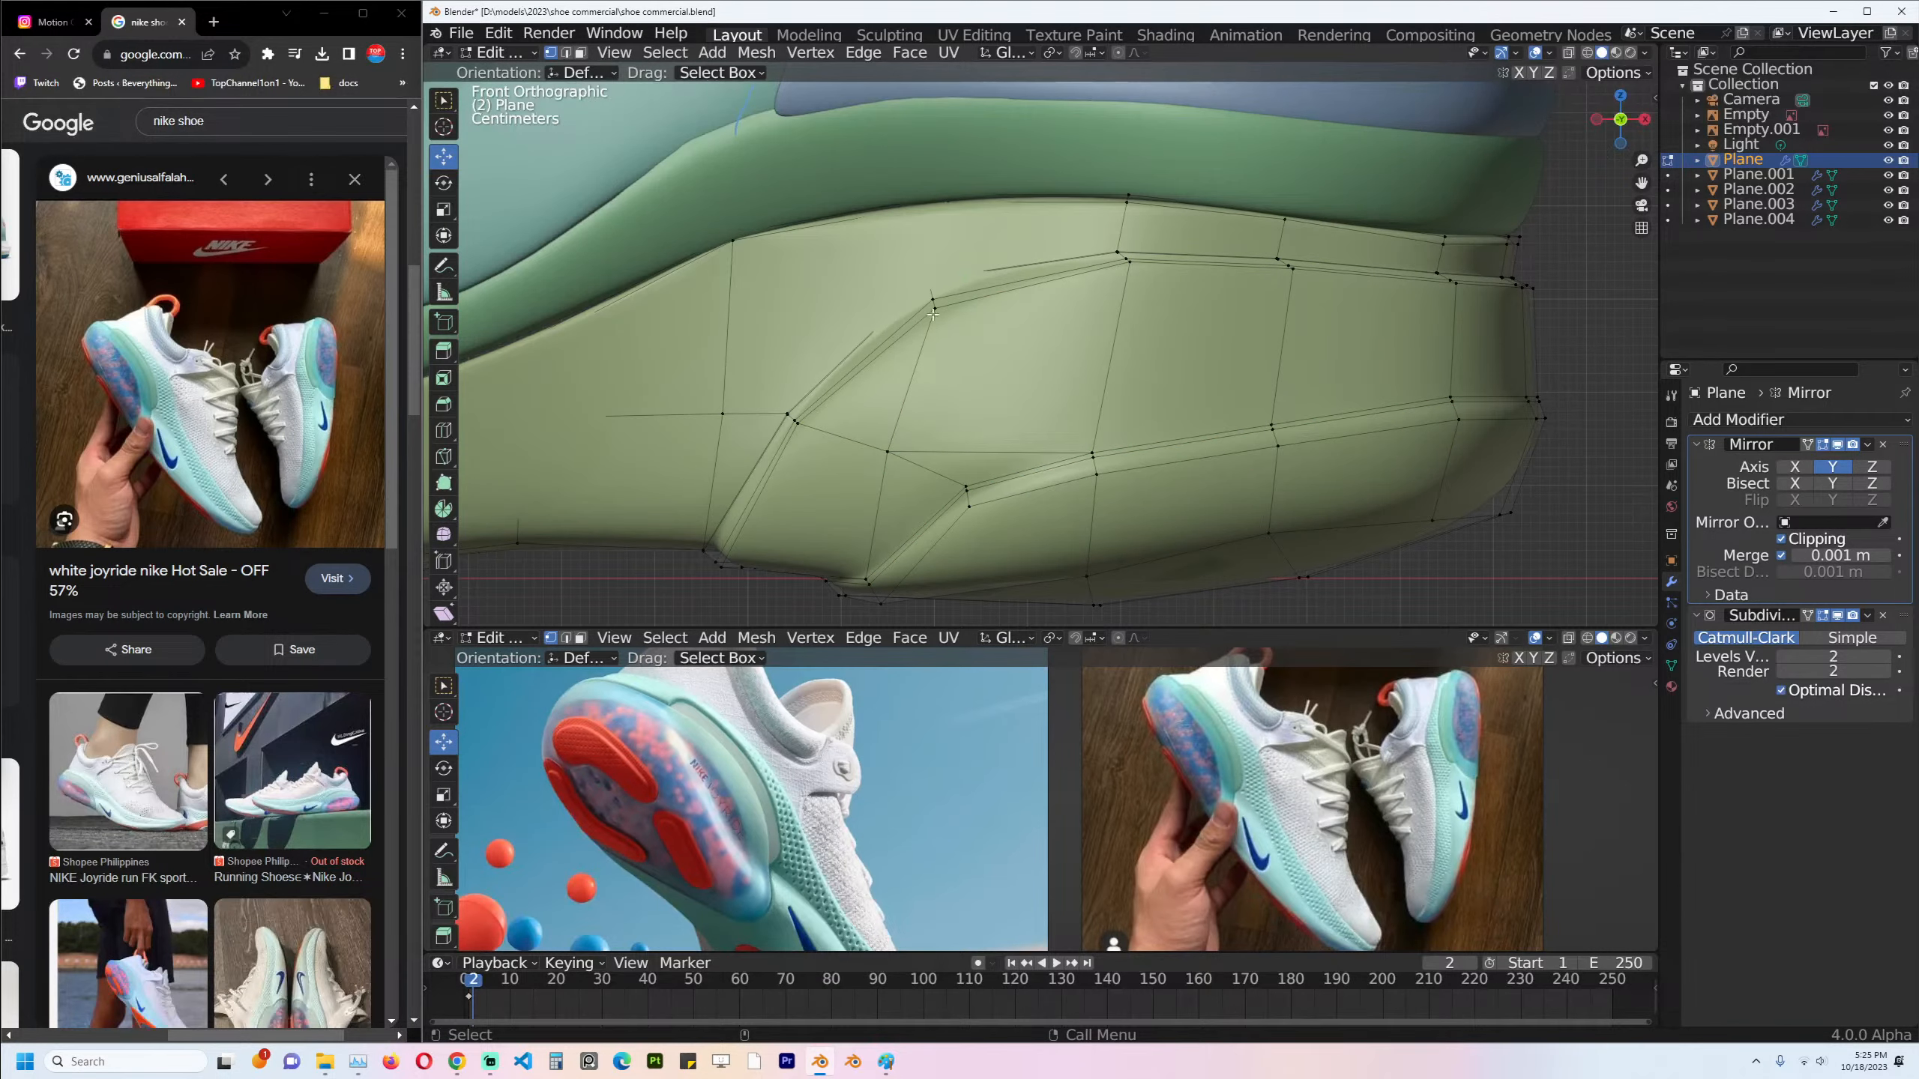
pyautogui.press('k')
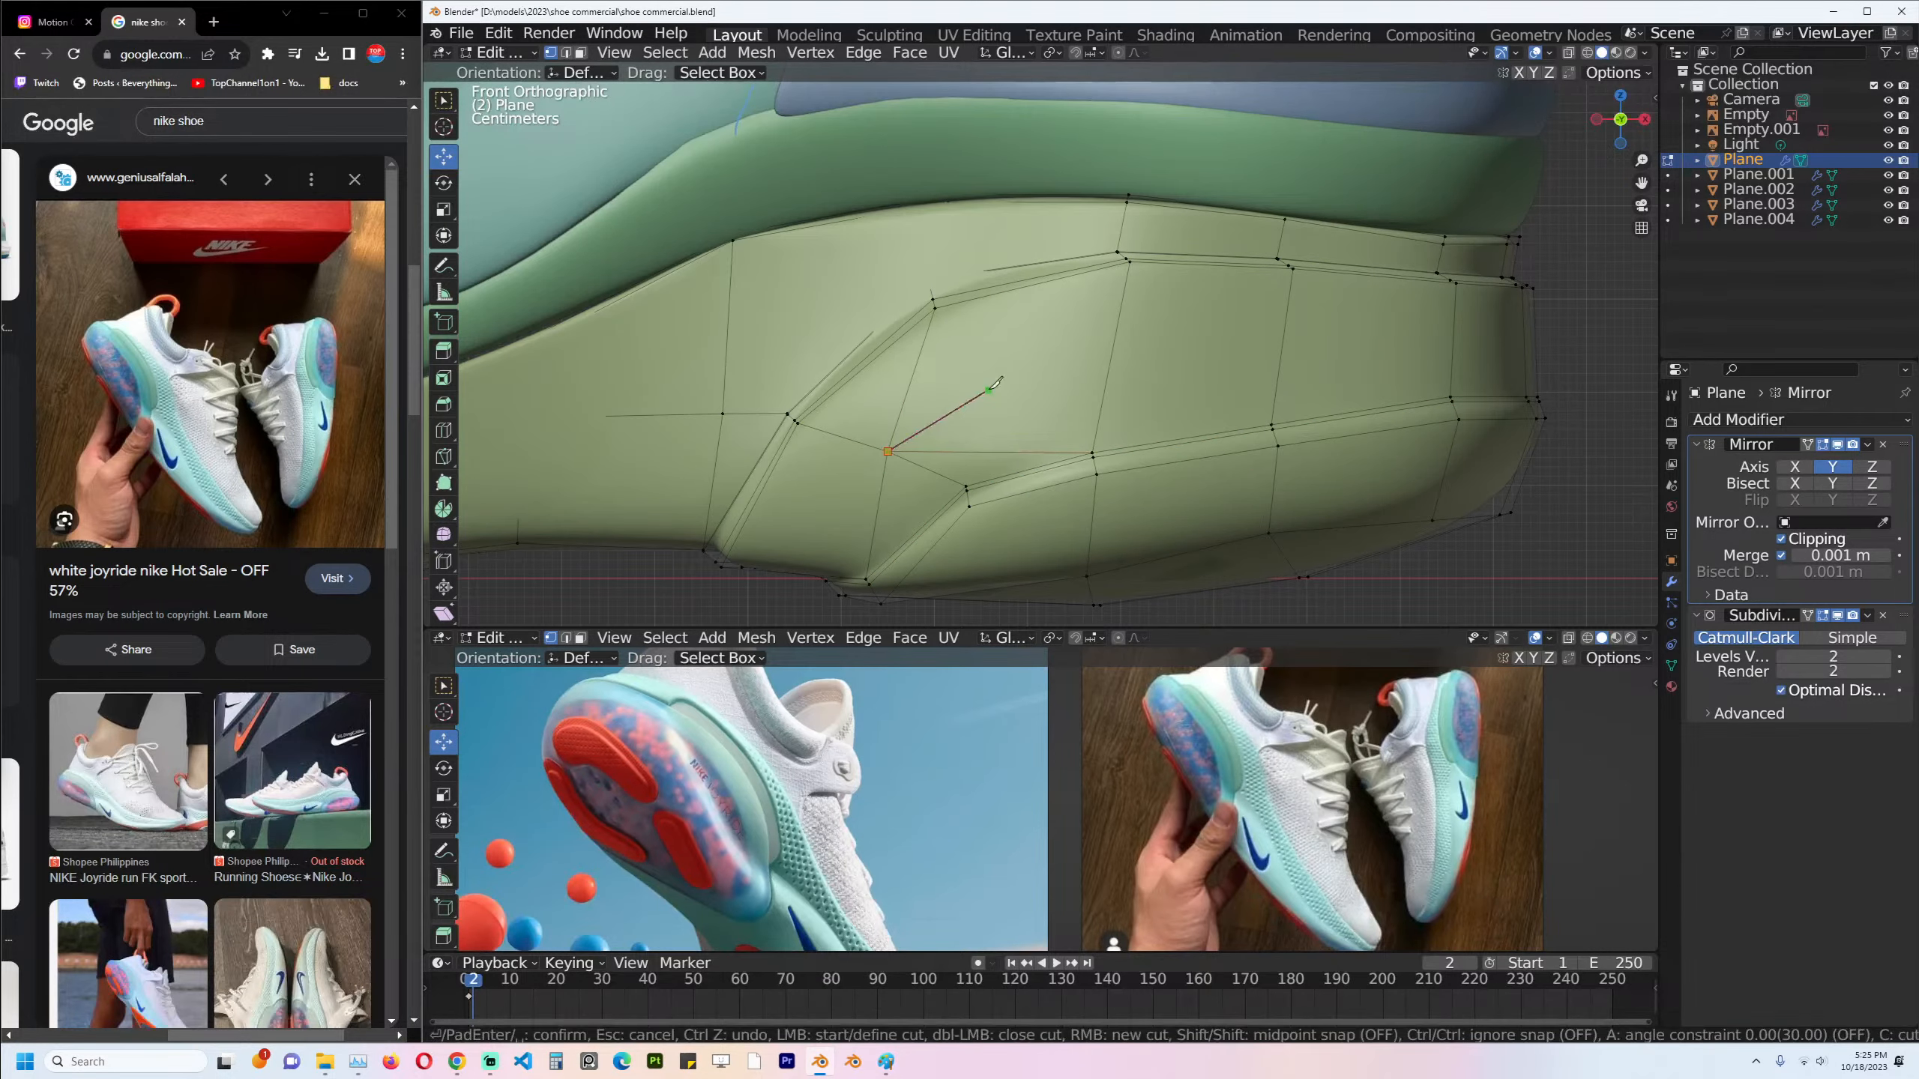
pyautogui.click(934, 316)
pyautogui.press('Return')
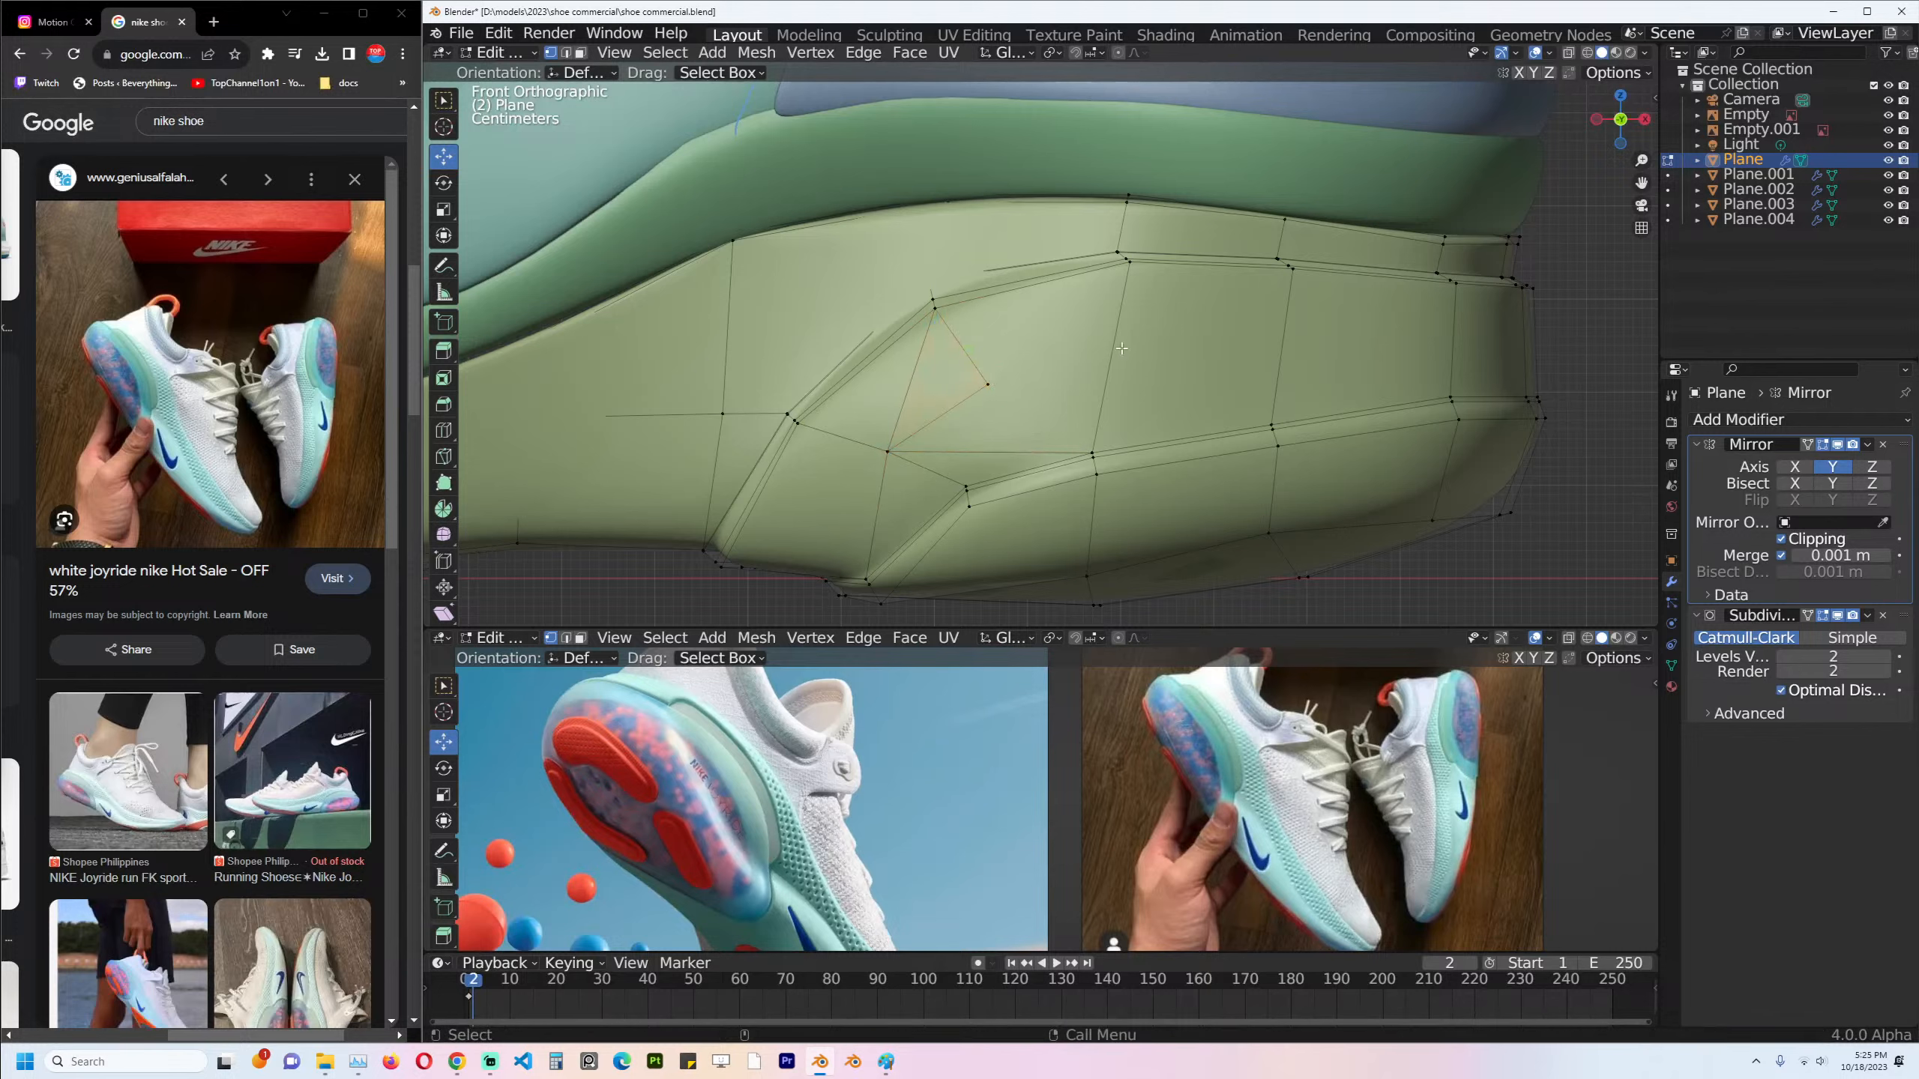
# Add a lengthwise loop cut around the upper heel side panel and connect its front end to the new knife-cut point.
pyautogui.hotkey('ctrl', 'r')
pyautogui.click(1121, 348)
pyautogui.rightClick(1072, 366)
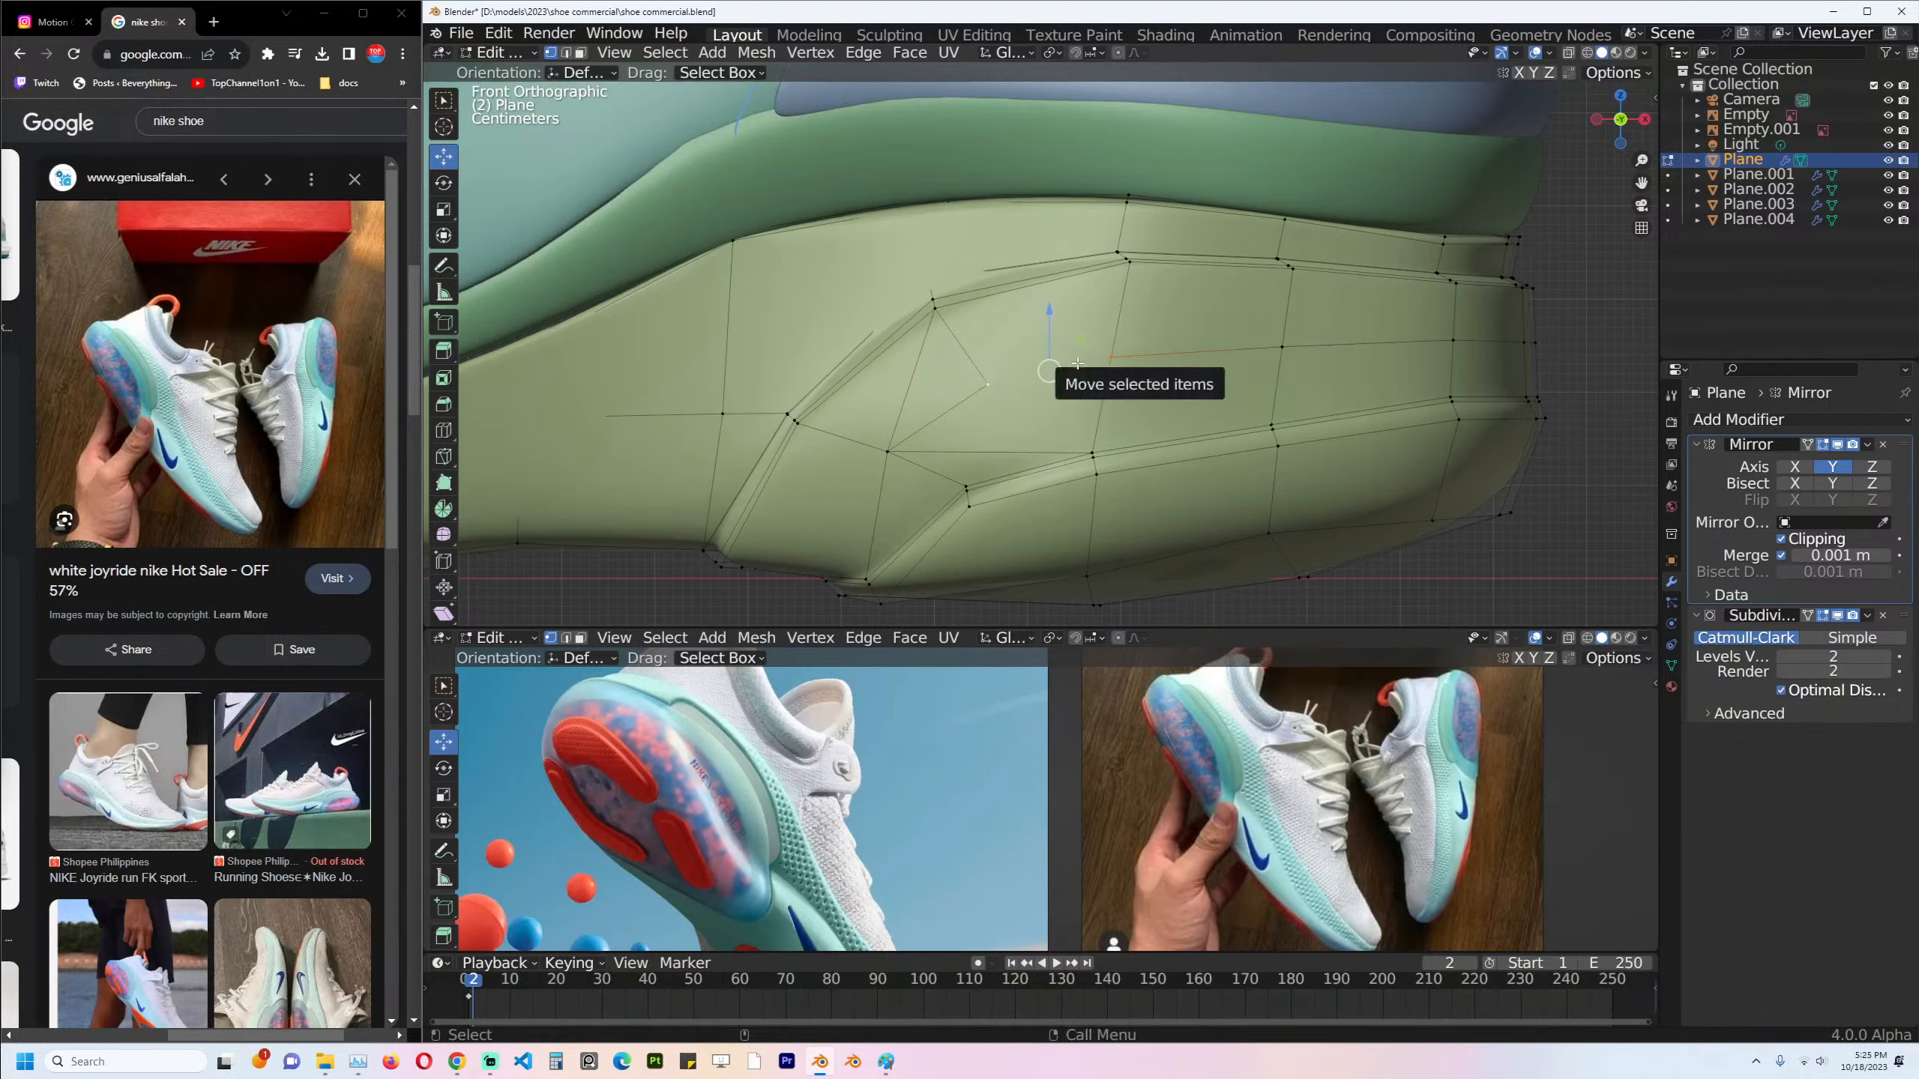
pyautogui.press('j')
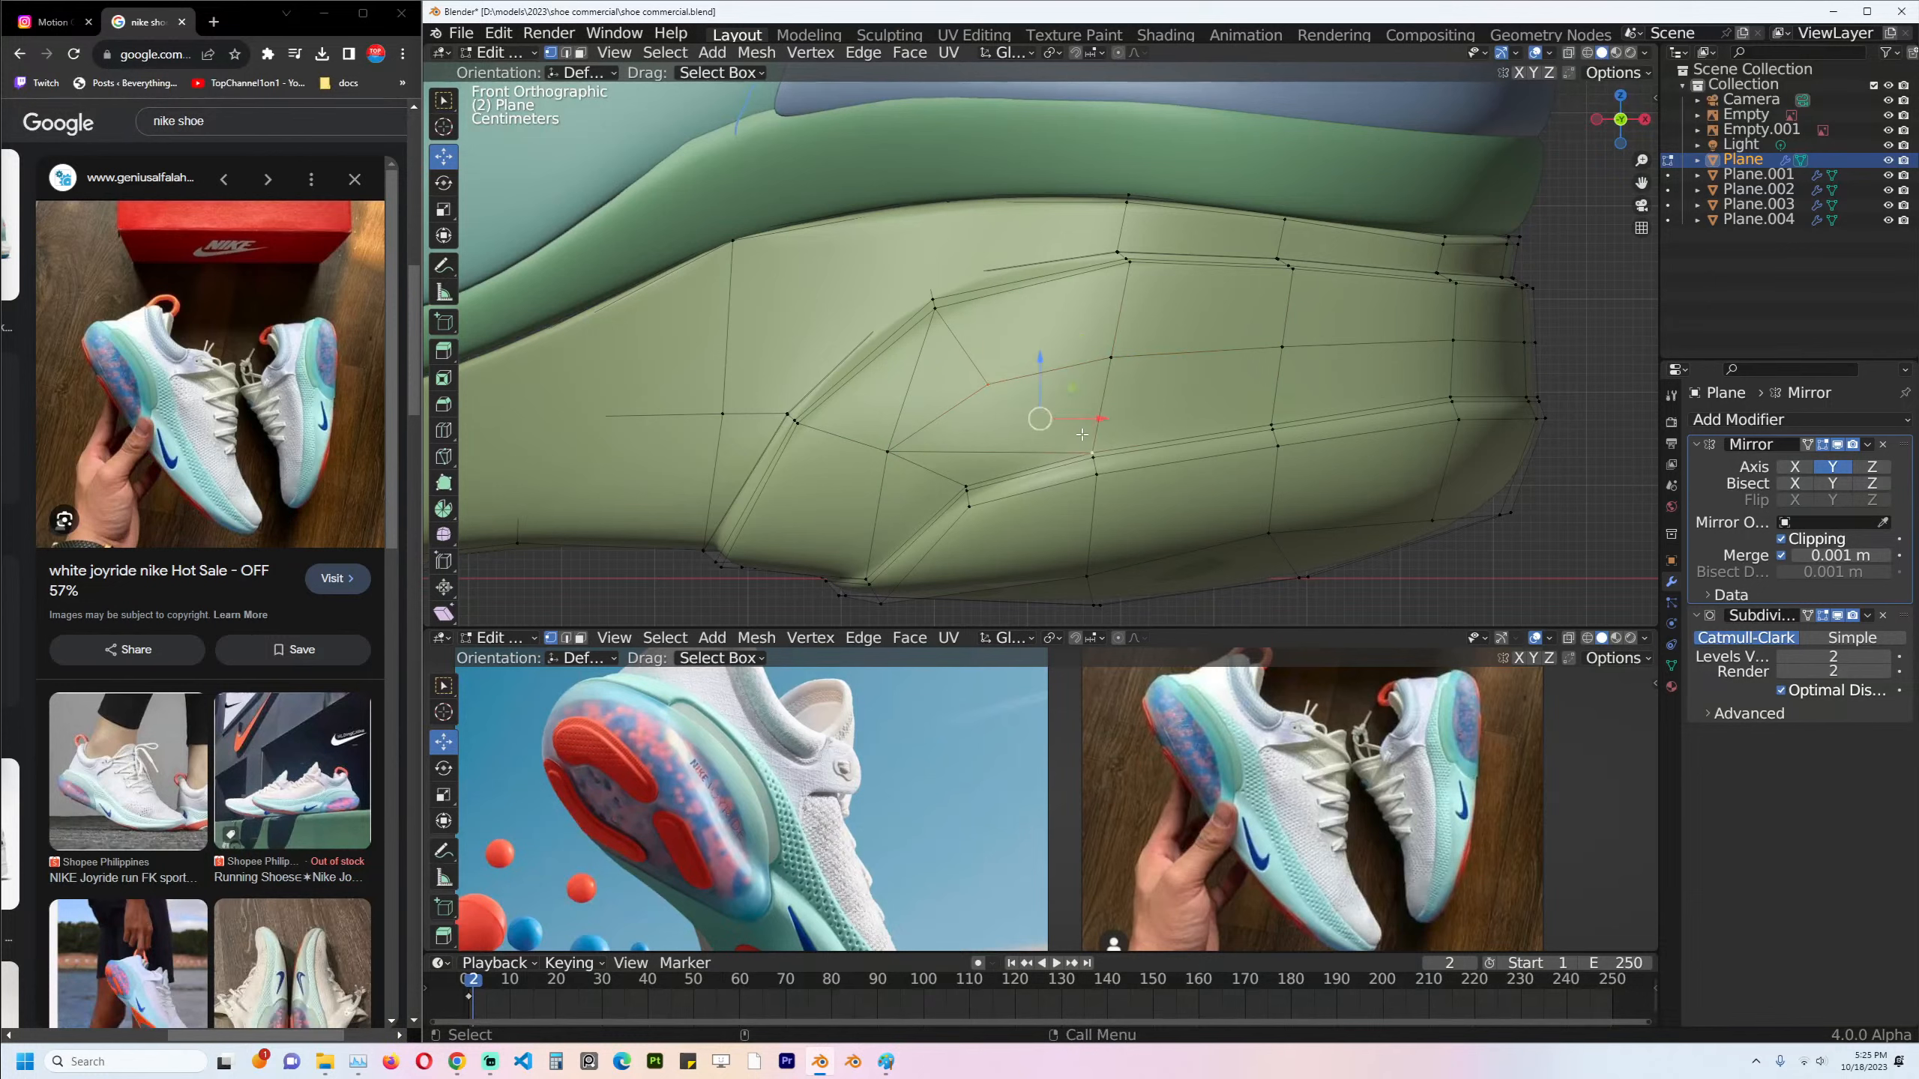
# Merge the two pairs of adjoining faces beside the new knife-cut point into single clean faces.
pyautogui.click(981, 447)
pyautogui.keyDown('shift'); pyautogui.click(982, 465); pyautogui.keyUp('shift')
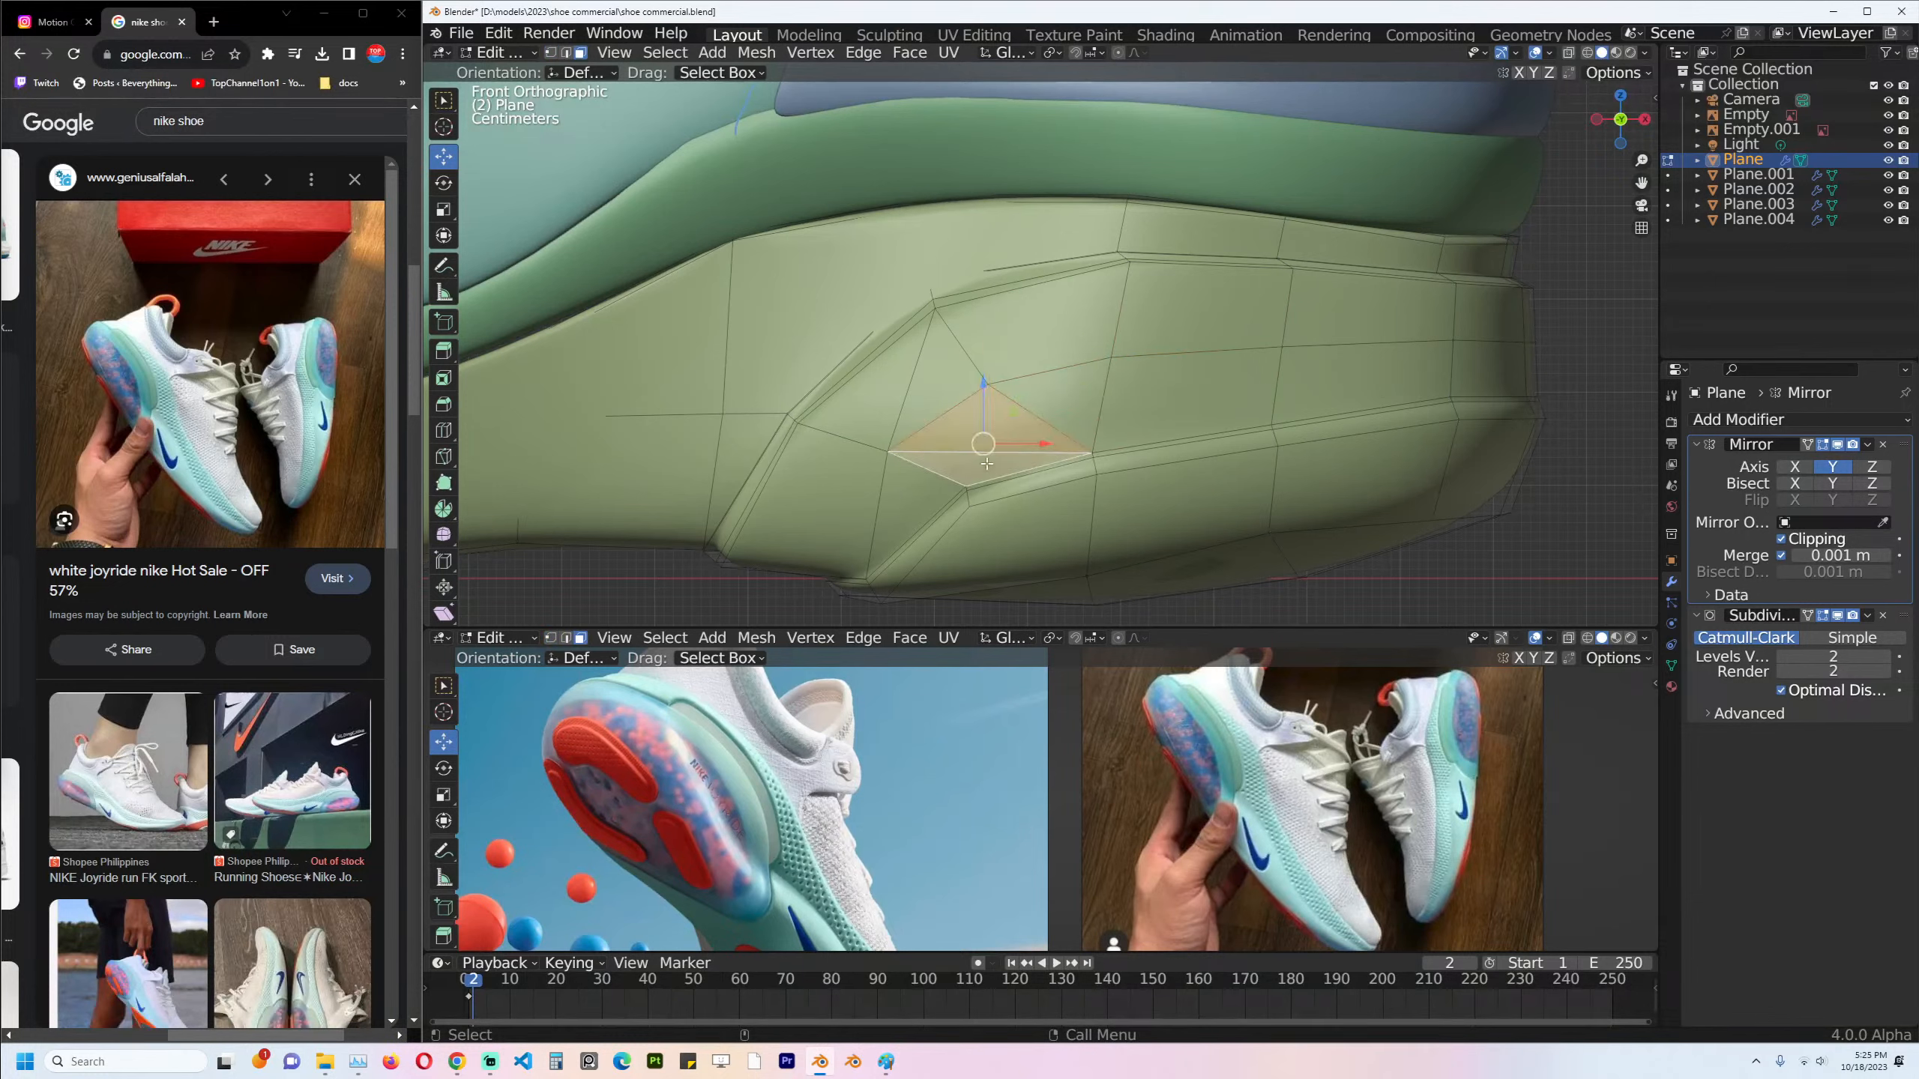
pyautogui.press('f')
pyautogui.click(885, 402)
pyautogui.keyDown('shift'); pyautogui.click(926, 410); pyautogui.keyUp('shift')
pyautogui.press('f')
pyautogui.hotkey('alt', 'a')
# Move the knife-cut point and the neighbouring front inner vertex slightly toward the back of the heel.
pyautogui.press('1')
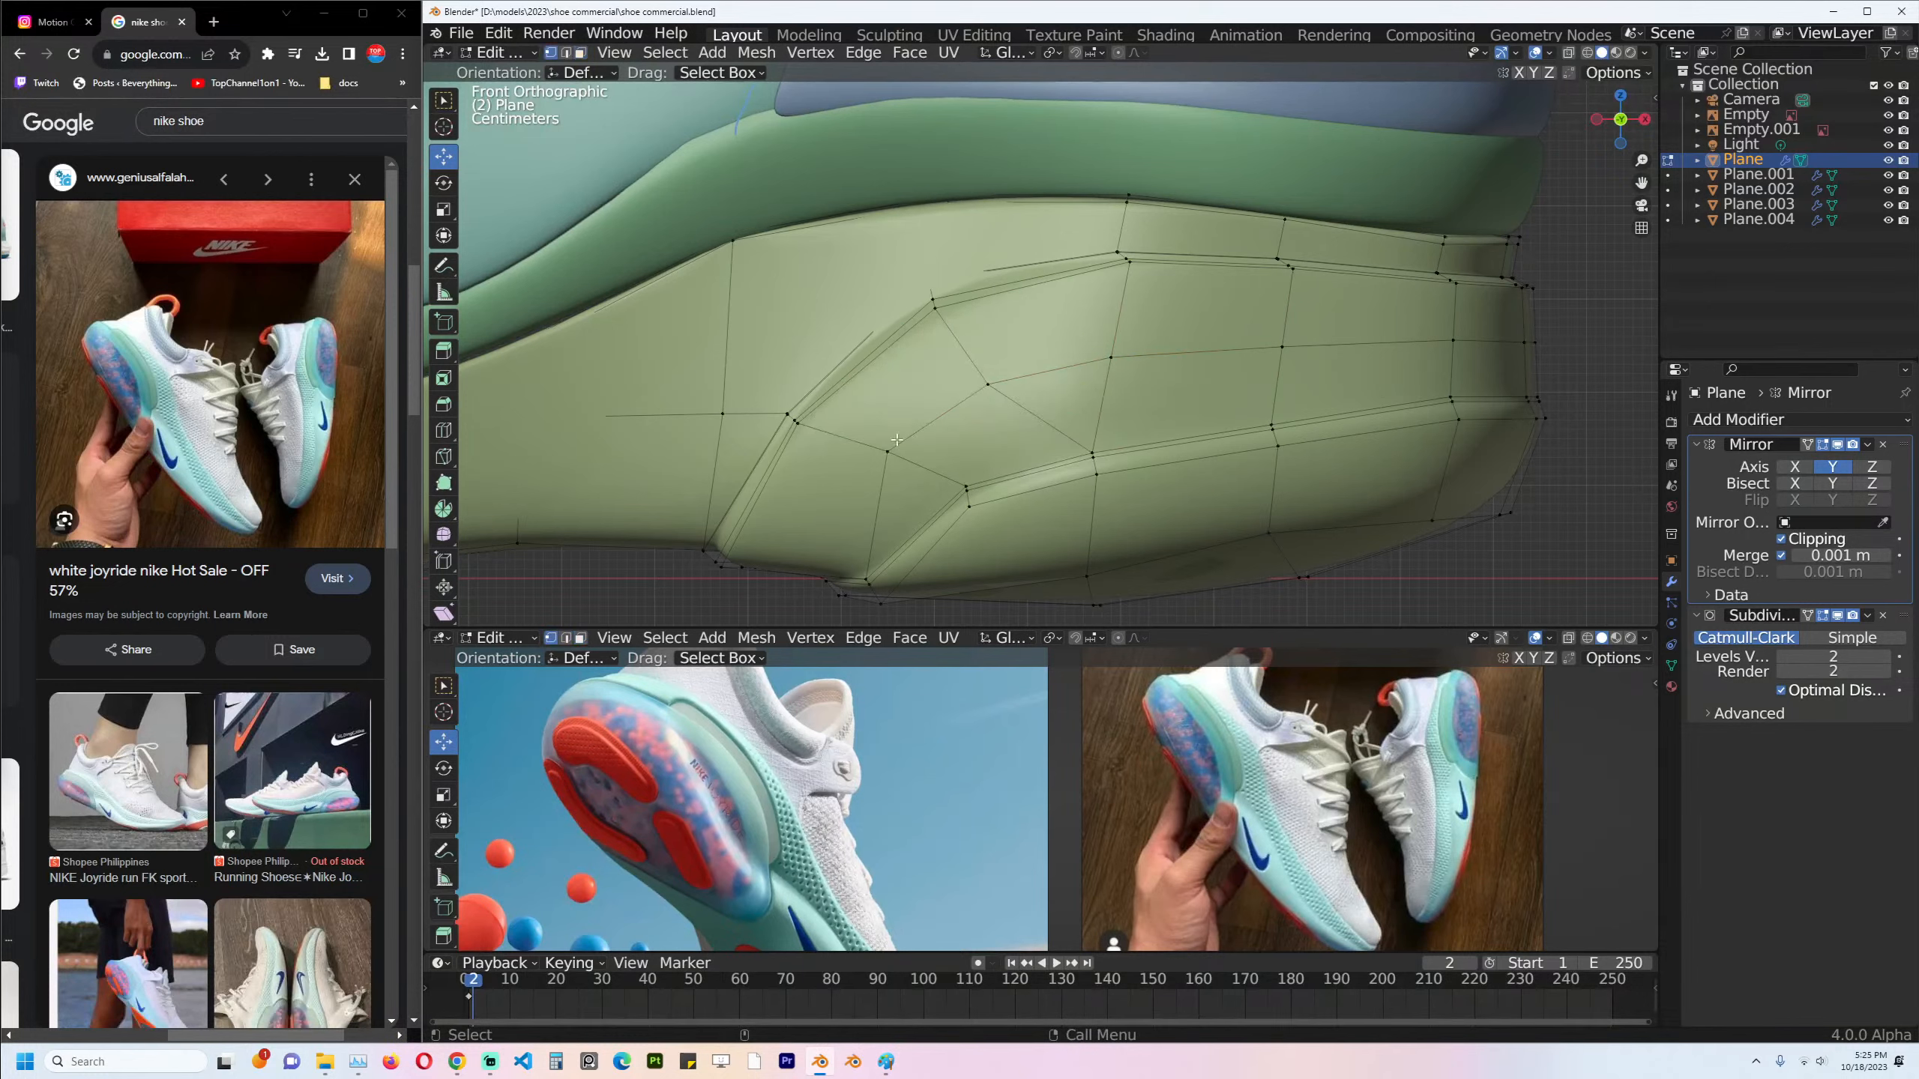
pyautogui.press('g')
pyautogui.click(1011, 383)
pyautogui.hotkey('alt', 'a')
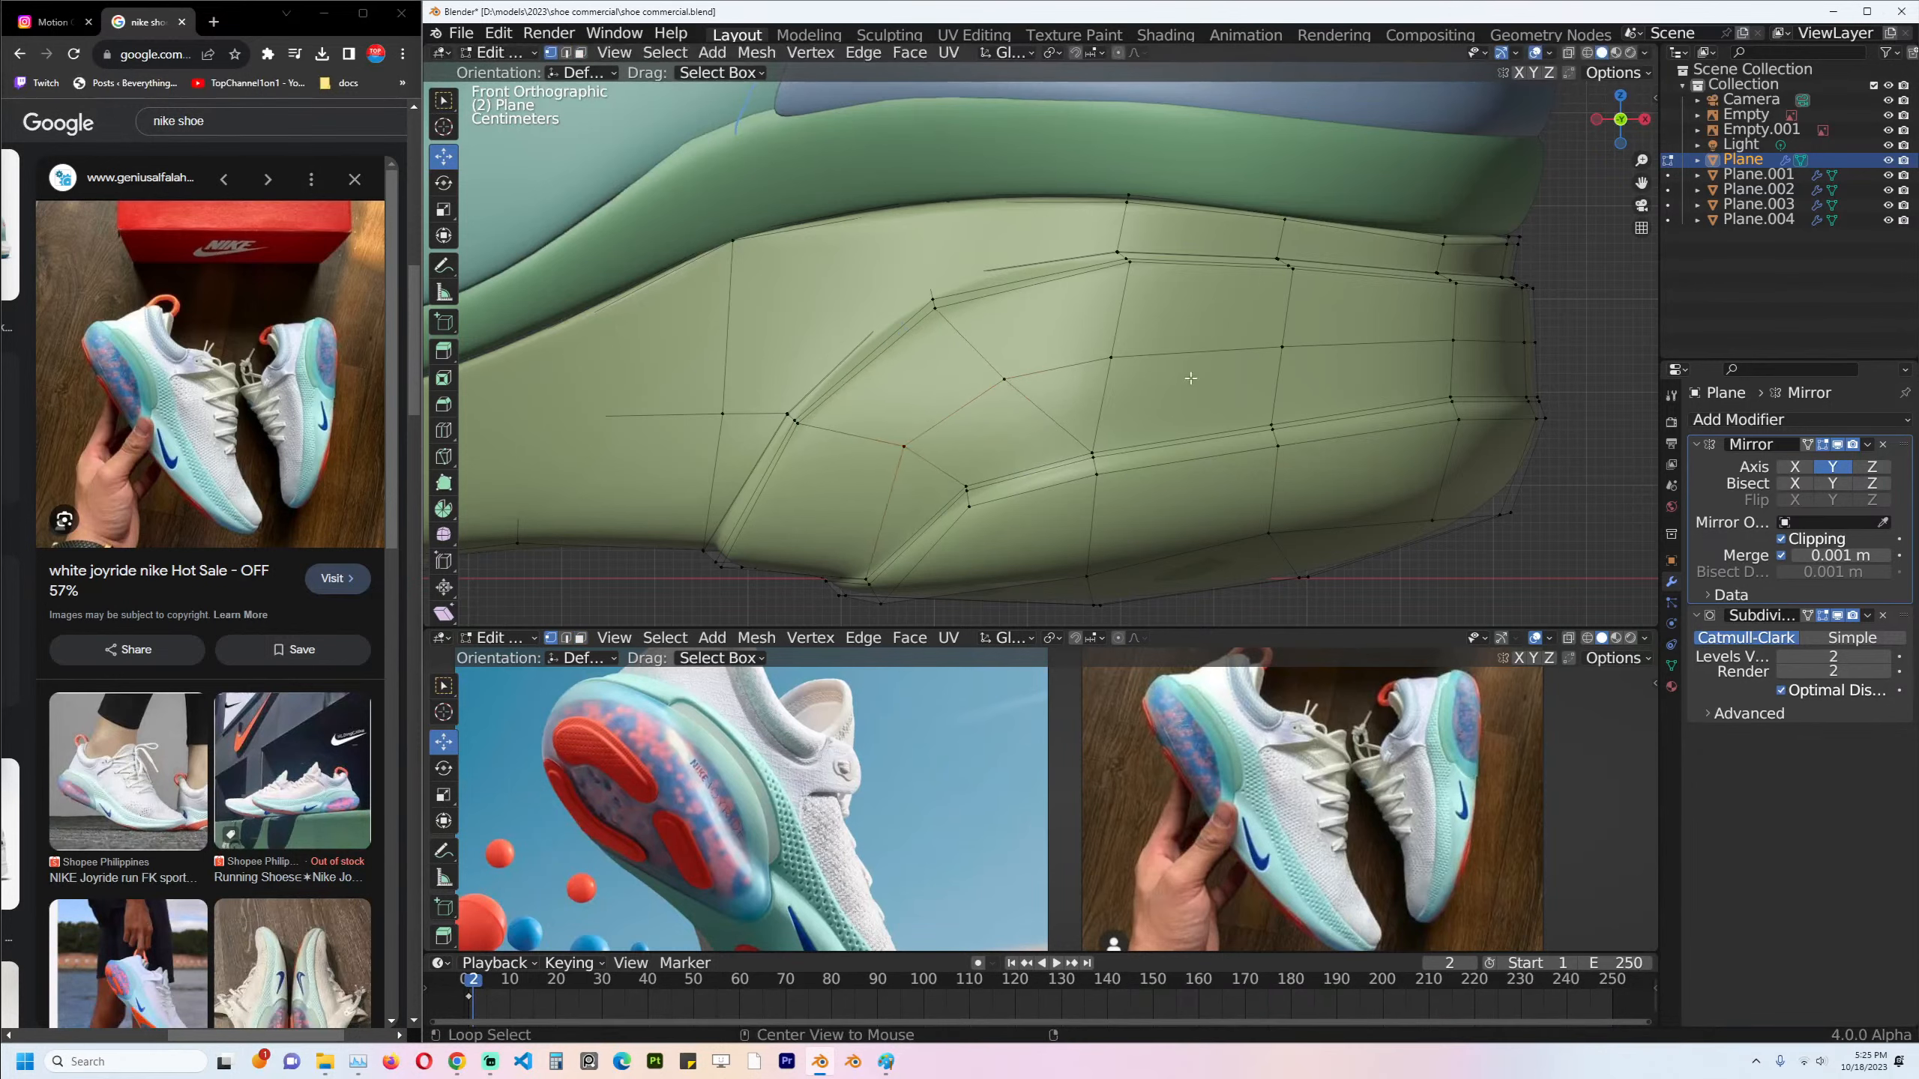
# Bevel the crease edges at the lower front of the raised lower heel panel.
pyautogui.moveTo(1242, 500); pyautogui.dragTo(1156, 342, button='middle')
pyautogui.press('Tab')
pyautogui.press('Tab')
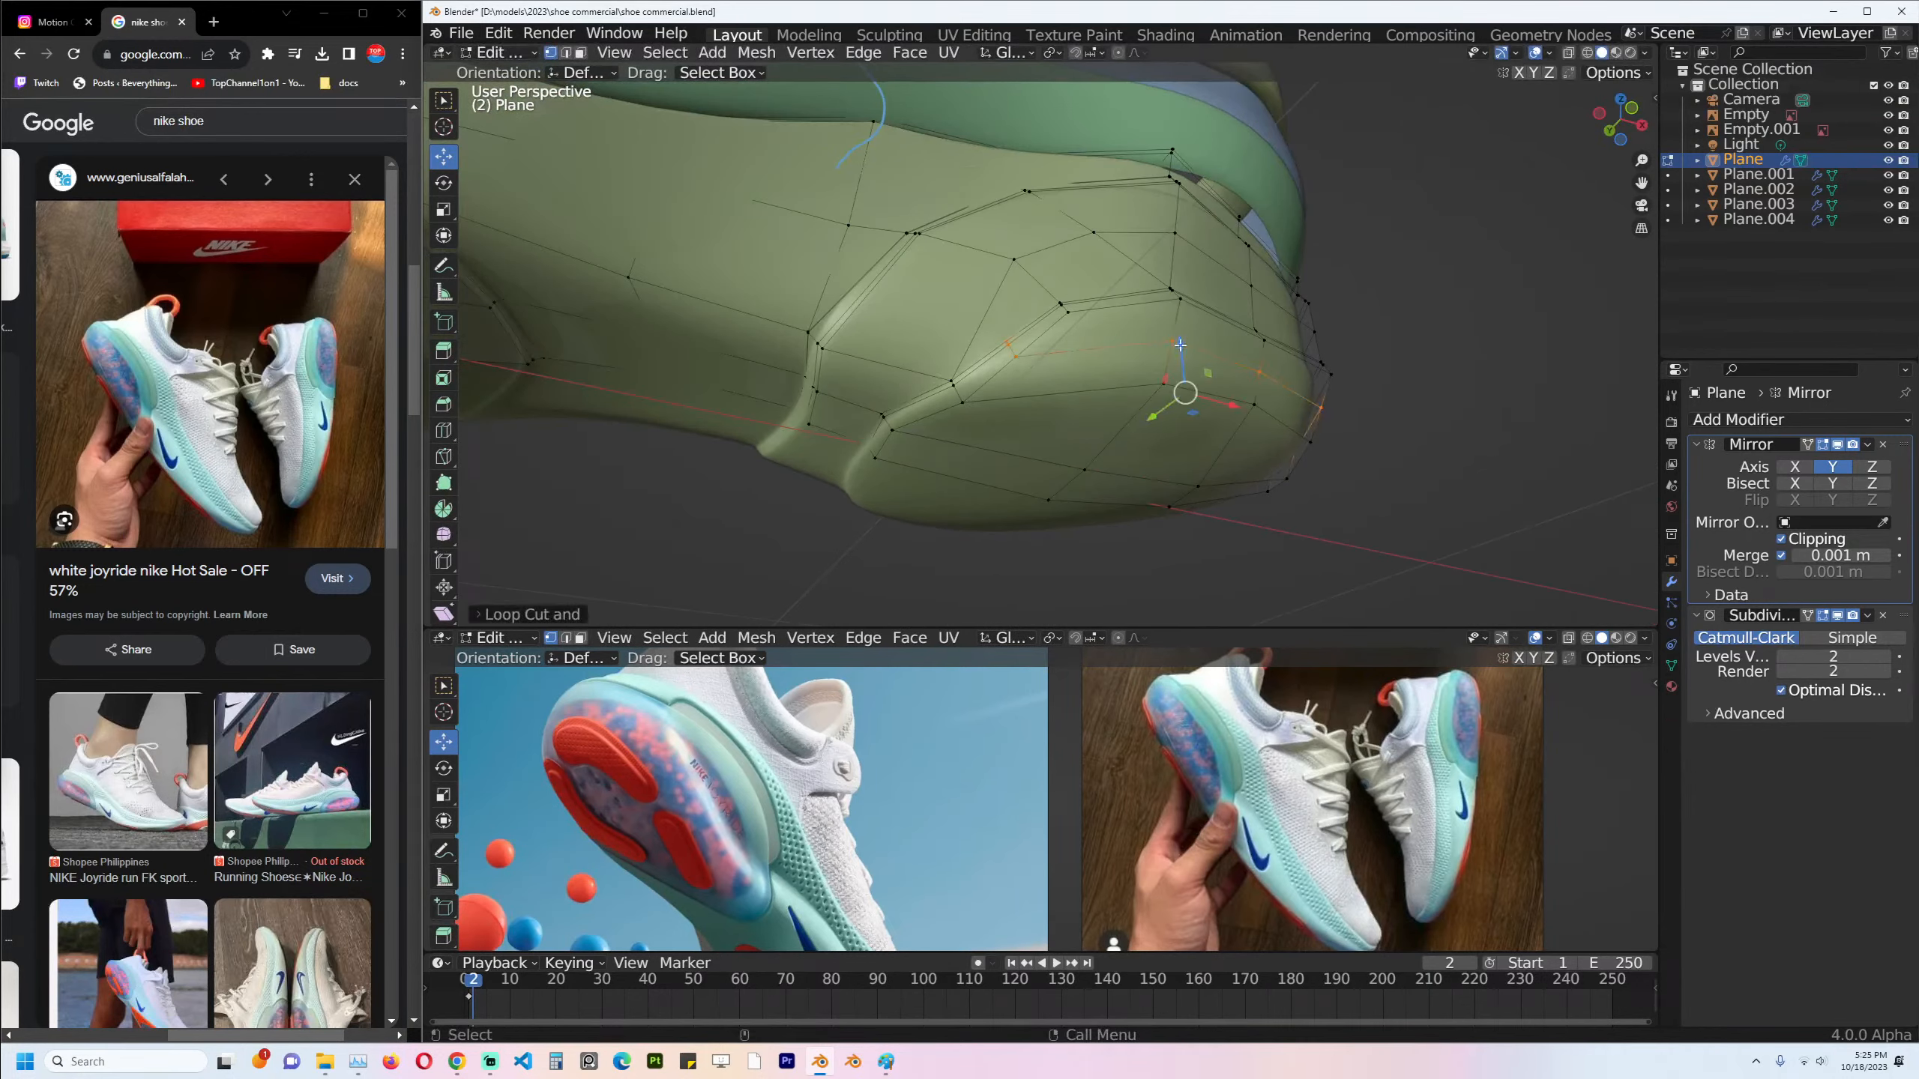
pyautogui.moveTo(1005, 360); pyautogui.dragTo(1064, 366, button='middle')
pyautogui.press('2')
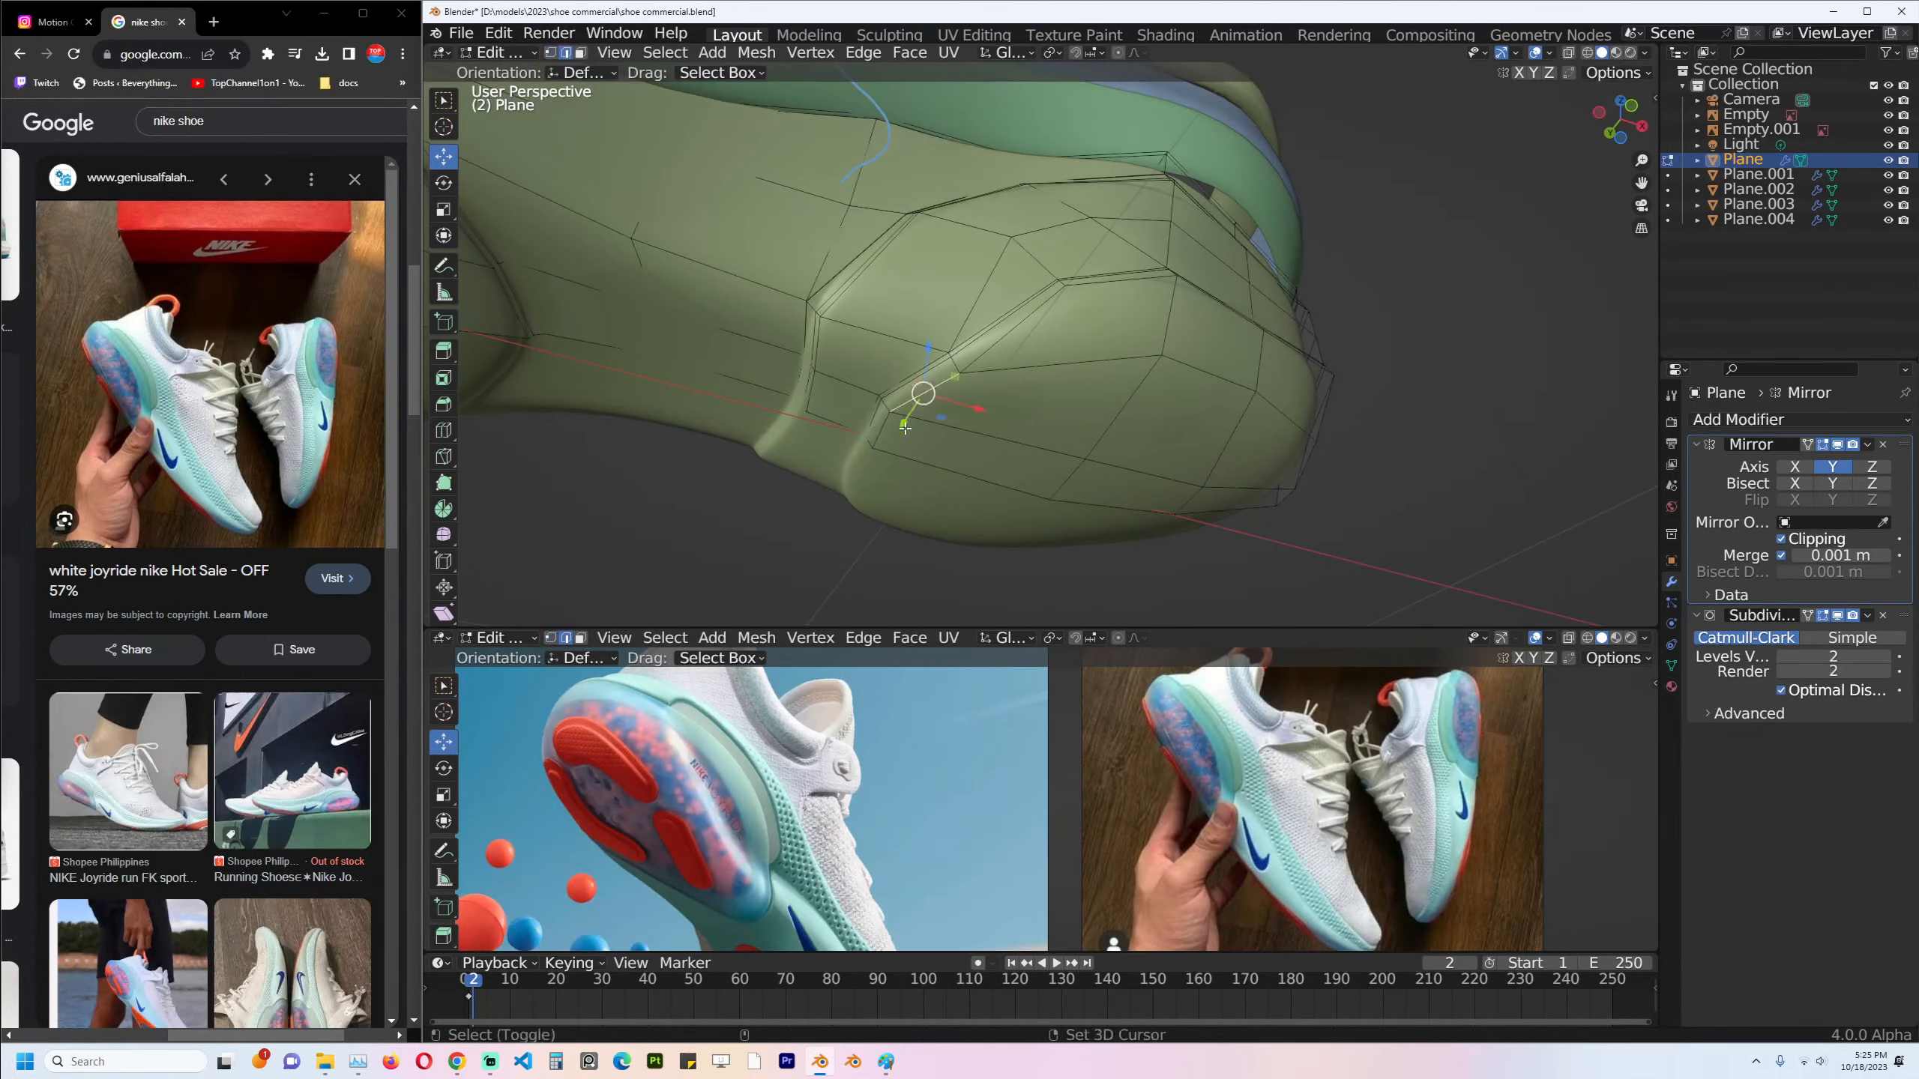
pyautogui.keyDown('shift'); pyautogui.click(905, 427); pyautogui.keyUp('shift')
pyautogui.hotkey('ctrl', 'b')
pyautogui.click(1125, 452)
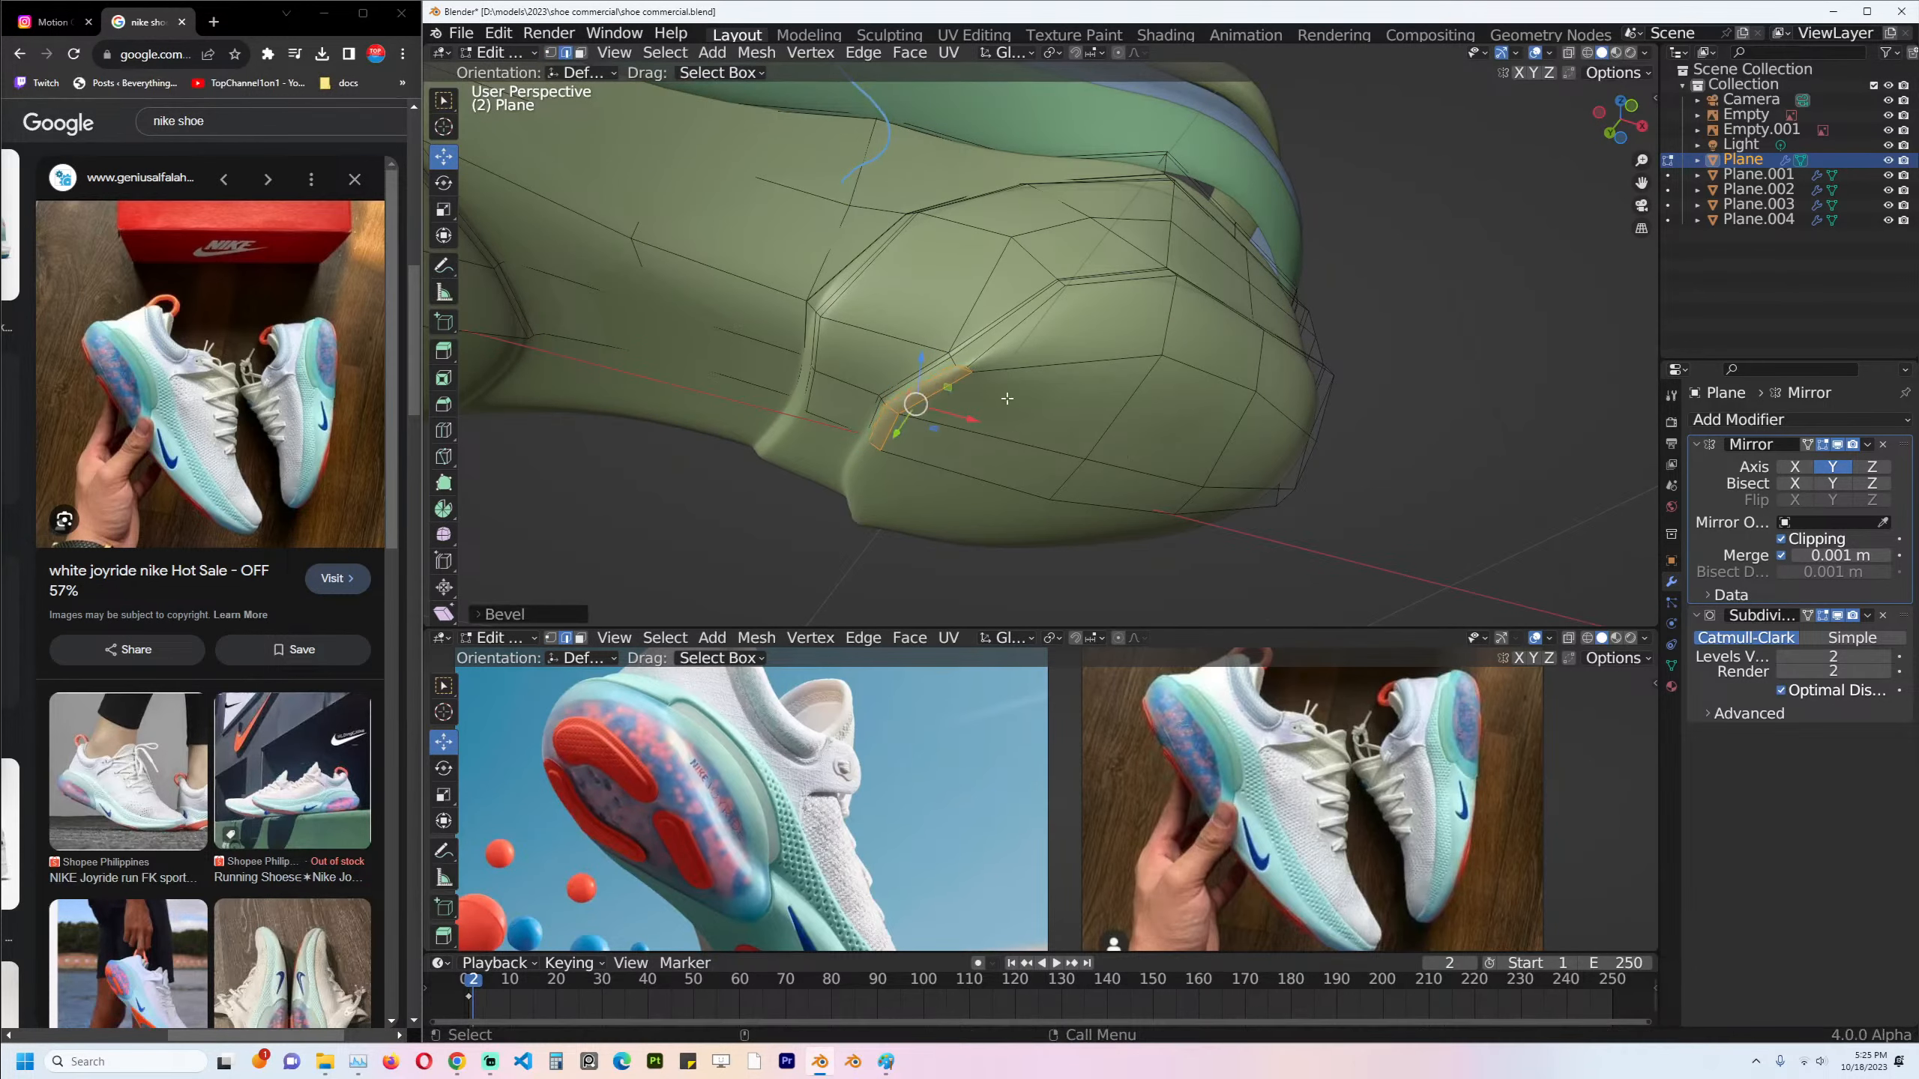
# Dissolve the extra short edge at the upper end of the new bevel.
pyautogui.scroll(3, 982, 389)
pyautogui.click(880, 400)
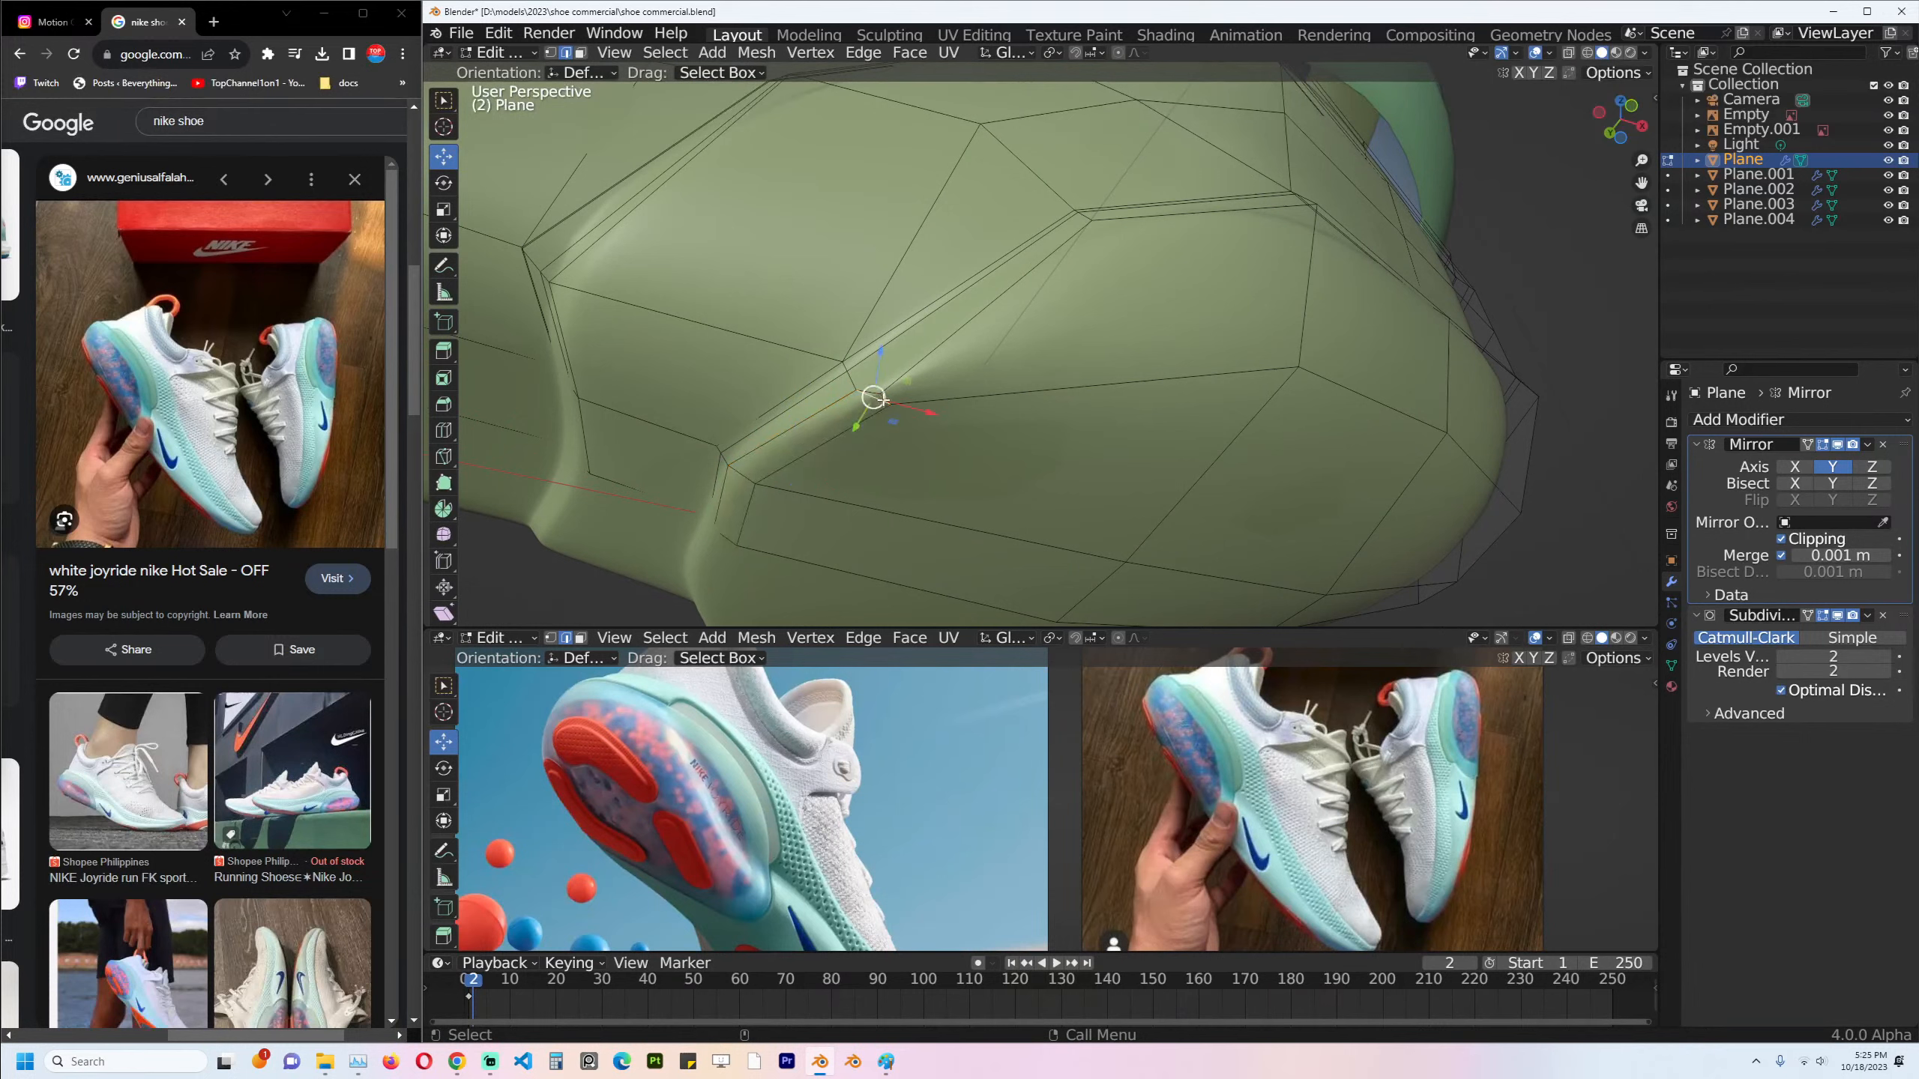
pyautogui.click(884, 396)
pyautogui.hotkey('ctrl', 'x')
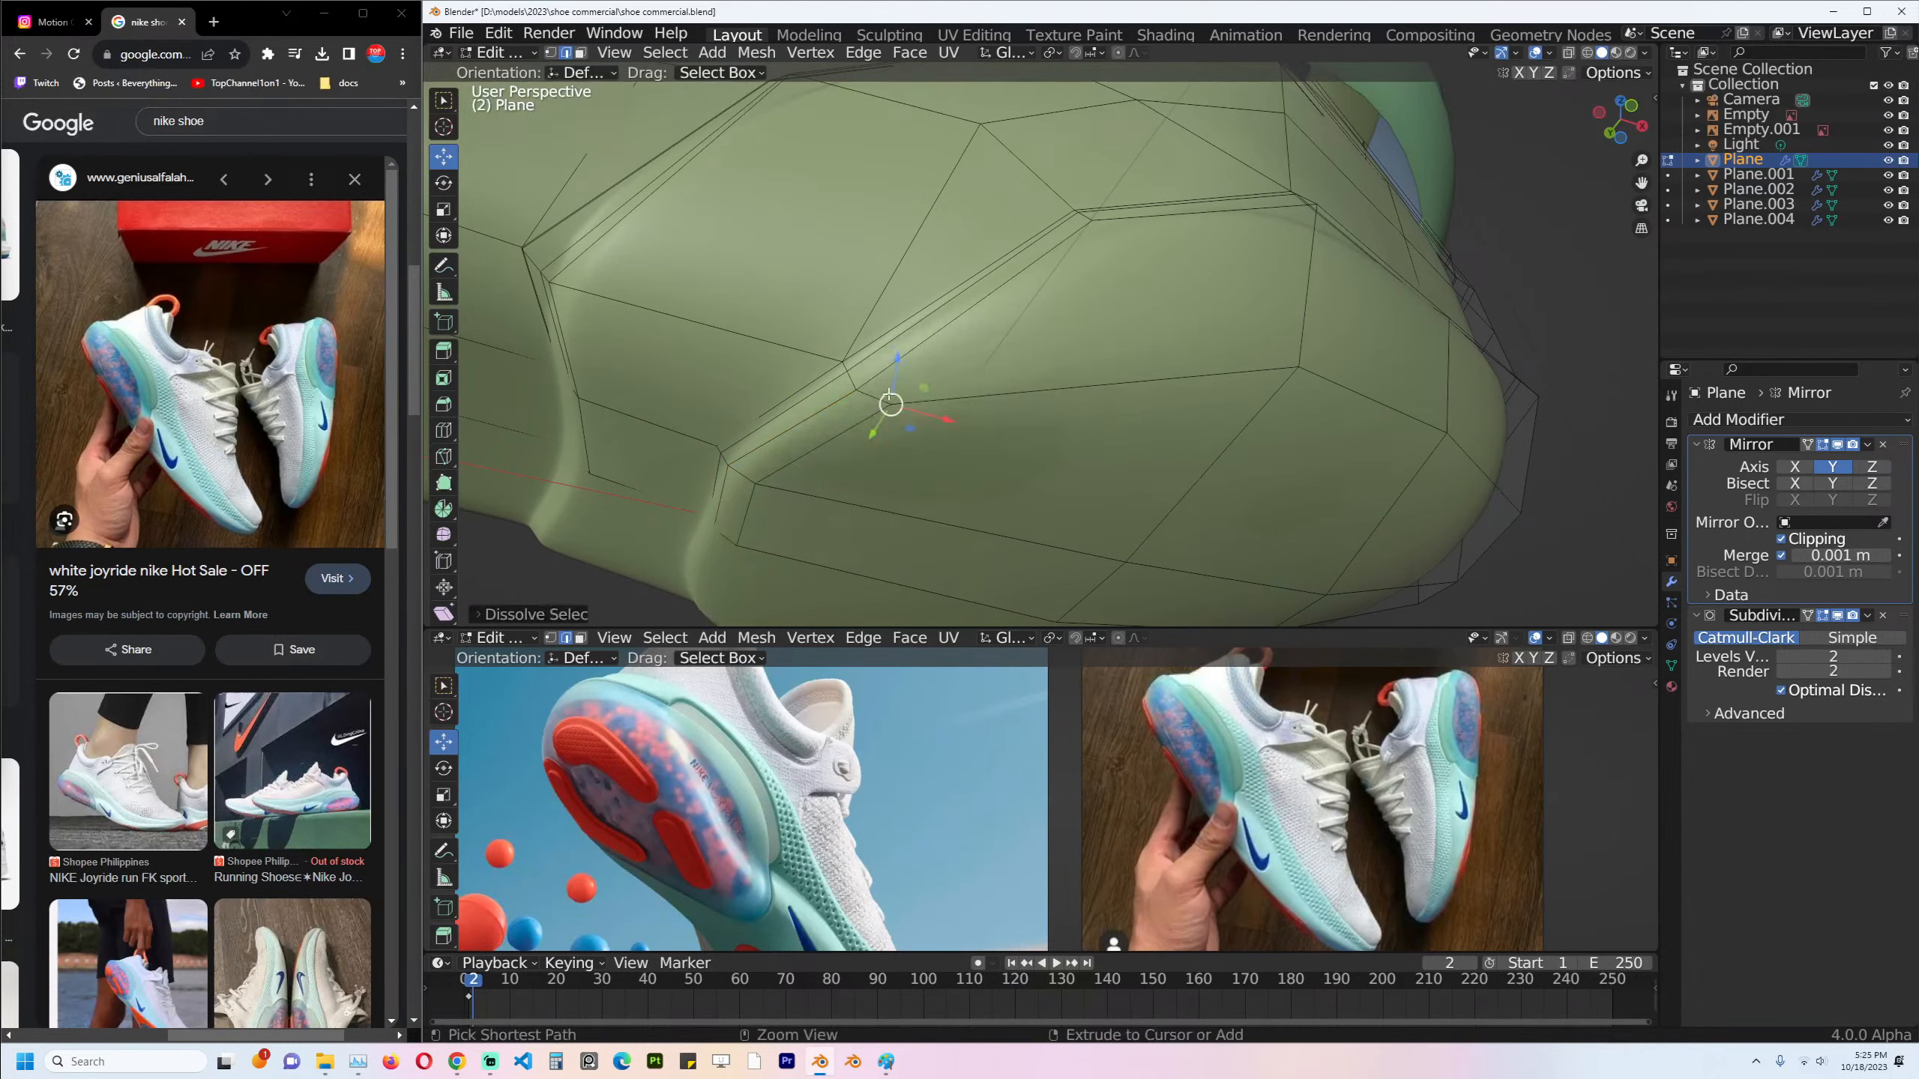
pyautogui.hotkey('ctrl', 'r')
pyautogui.click(870, 394)
pyautogui.rightClick(1098, 370)
pyautogui.hotkey('ctrl', 'z')
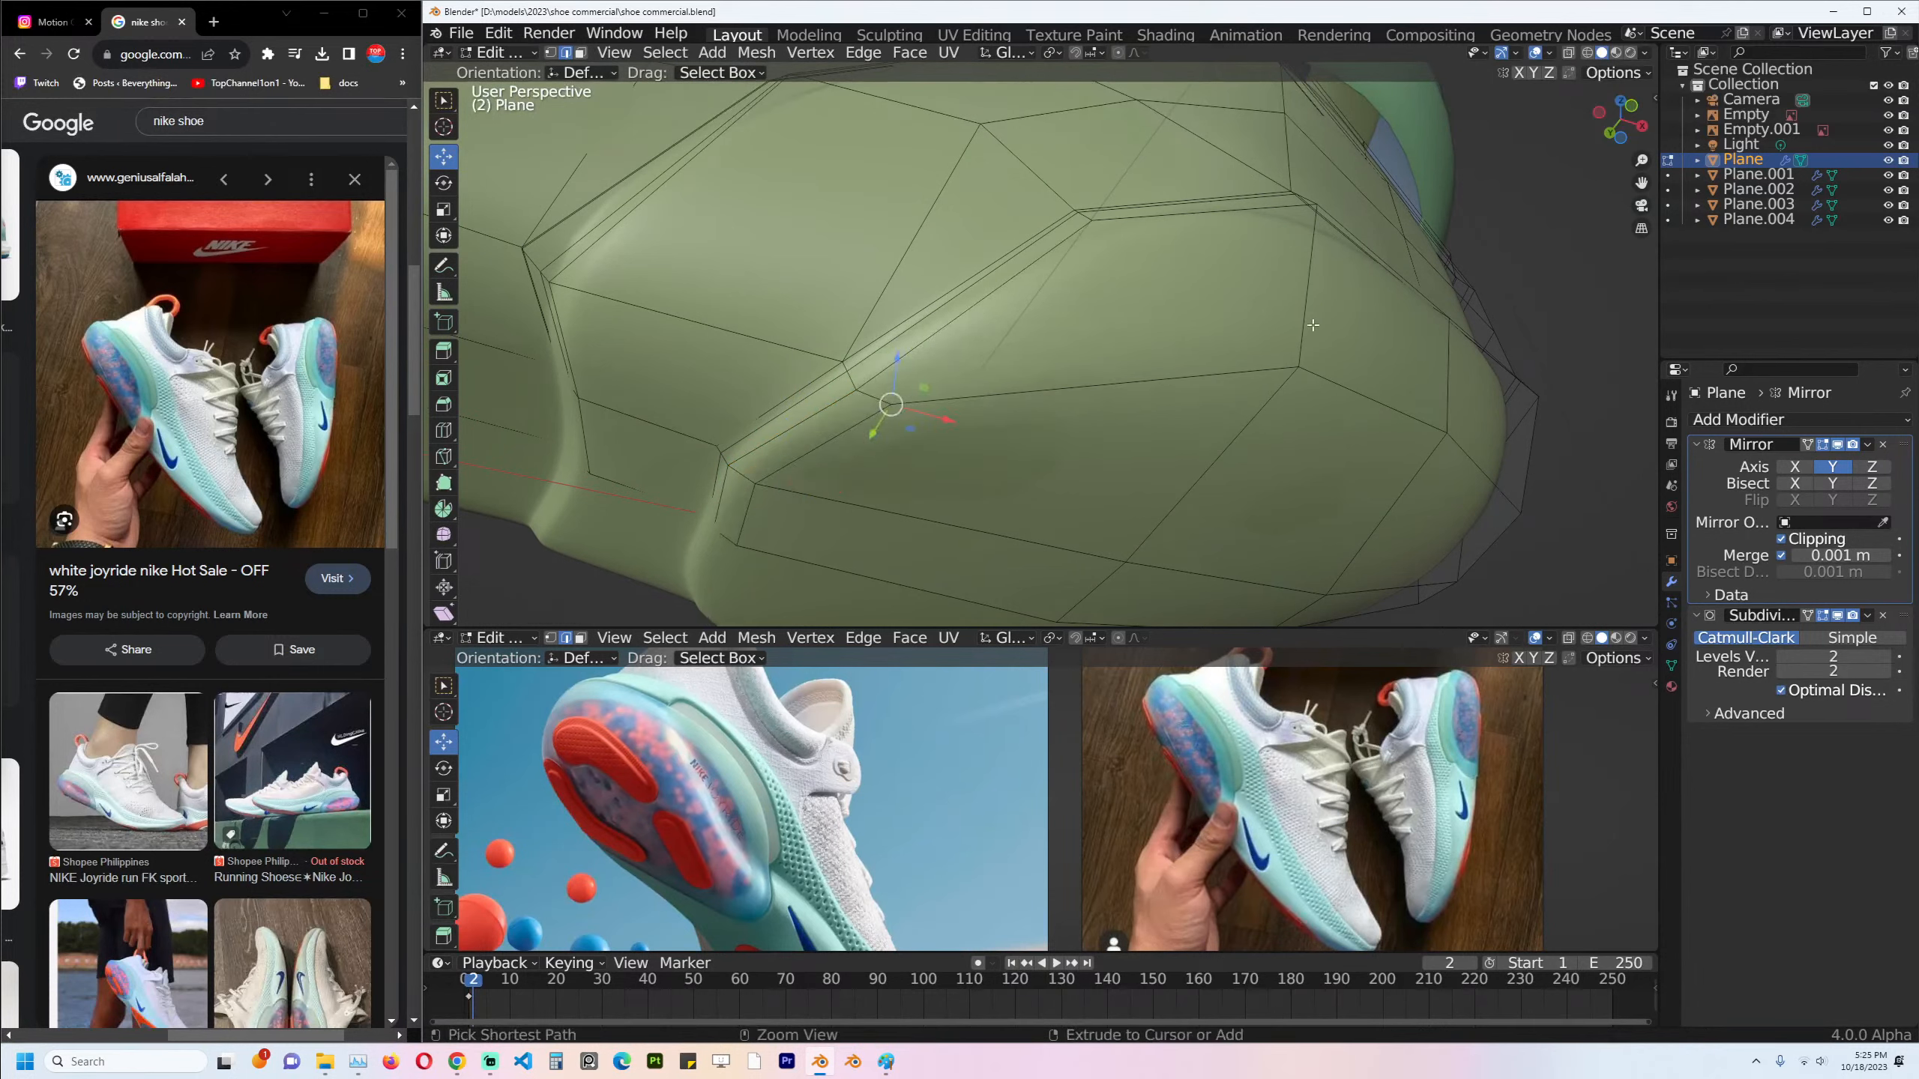
# Add a loop cut around the rear of the lower heel panel, slid down close to the existing edge row.
pyautogui.hotkey('ctrl', 'r')
pyautogui.click(1312, 319)
pyautogui.click(1261, 387)
pyautogui.press('1')
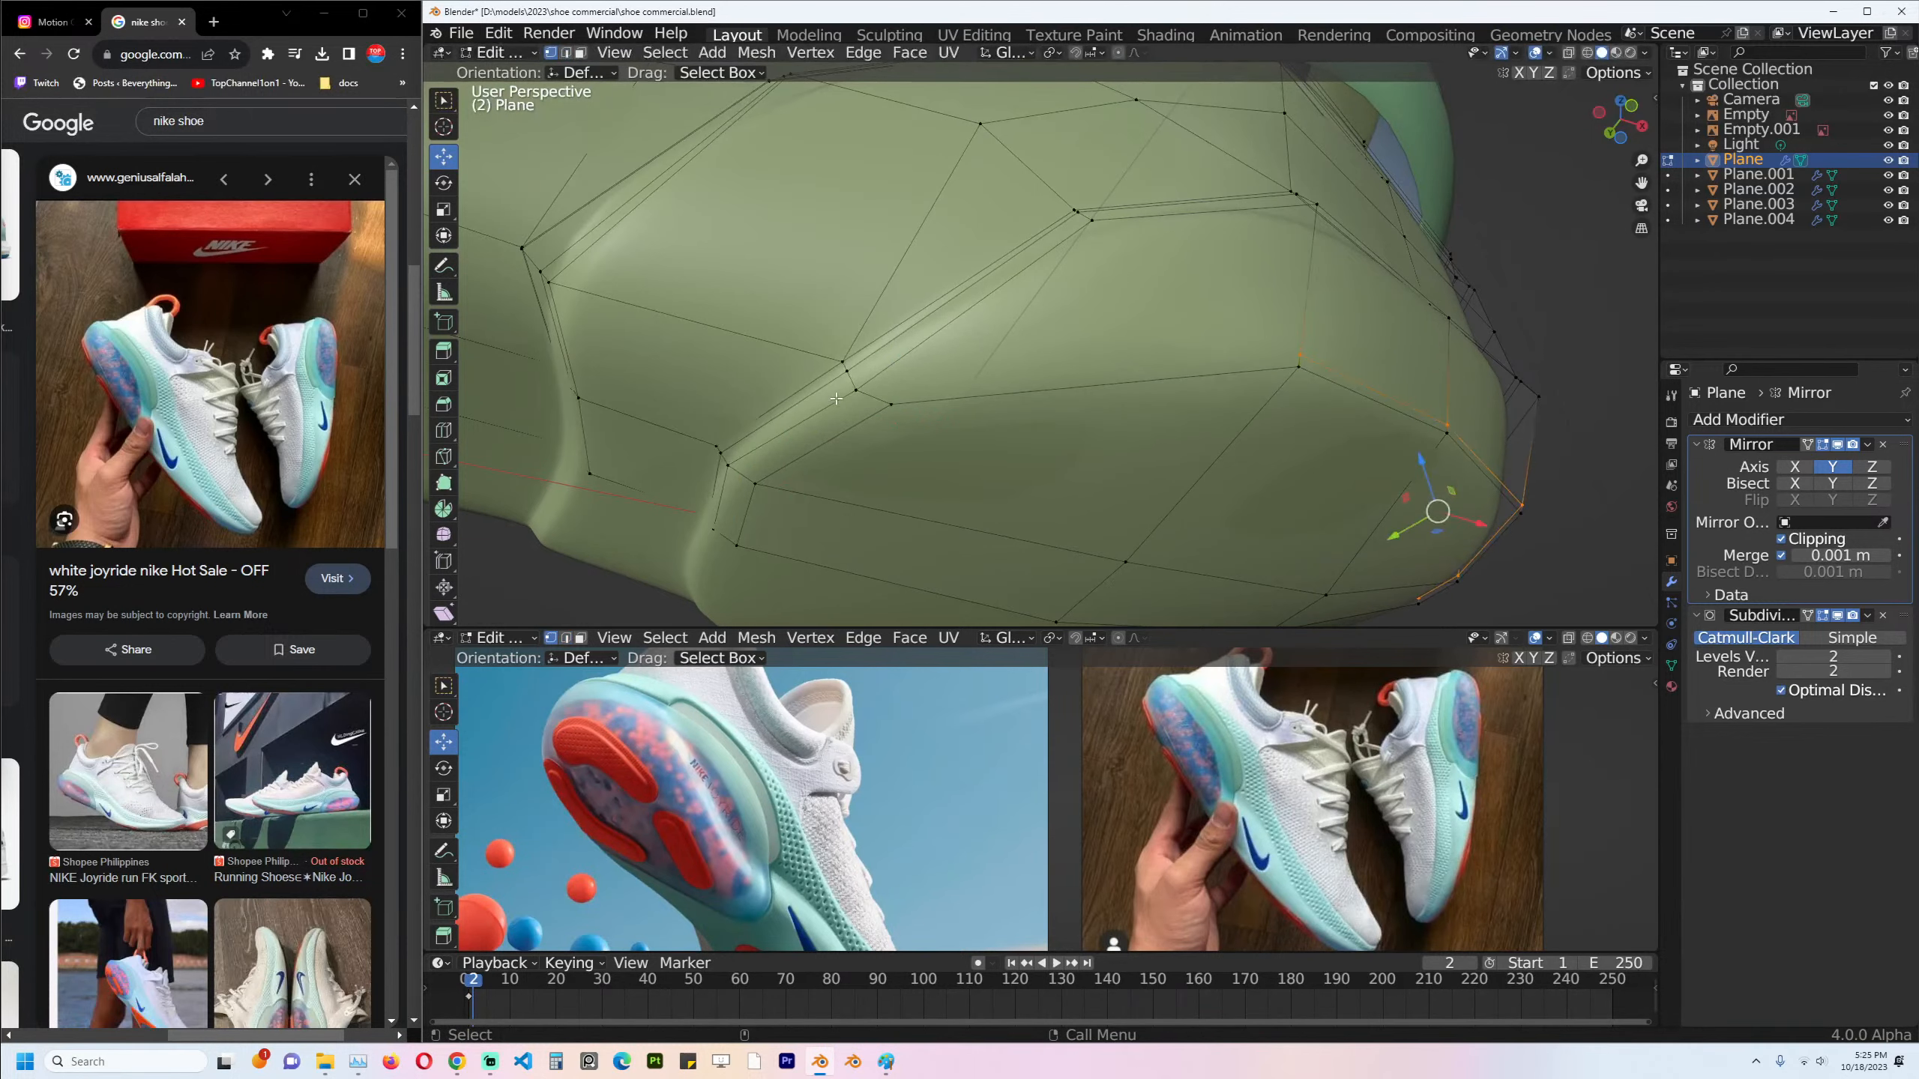
# Connect the lower heel panel's front crease vertex to the upper end of the new loop cut with an edge and save the file.
pyautogui.click(852, 391)
pyautogui.keyDown('shift'); pyautogui.click(1293, 350); pyautogui.keyUp('shift')
pyautogui.press('j')
pyautogui.press('Tab')
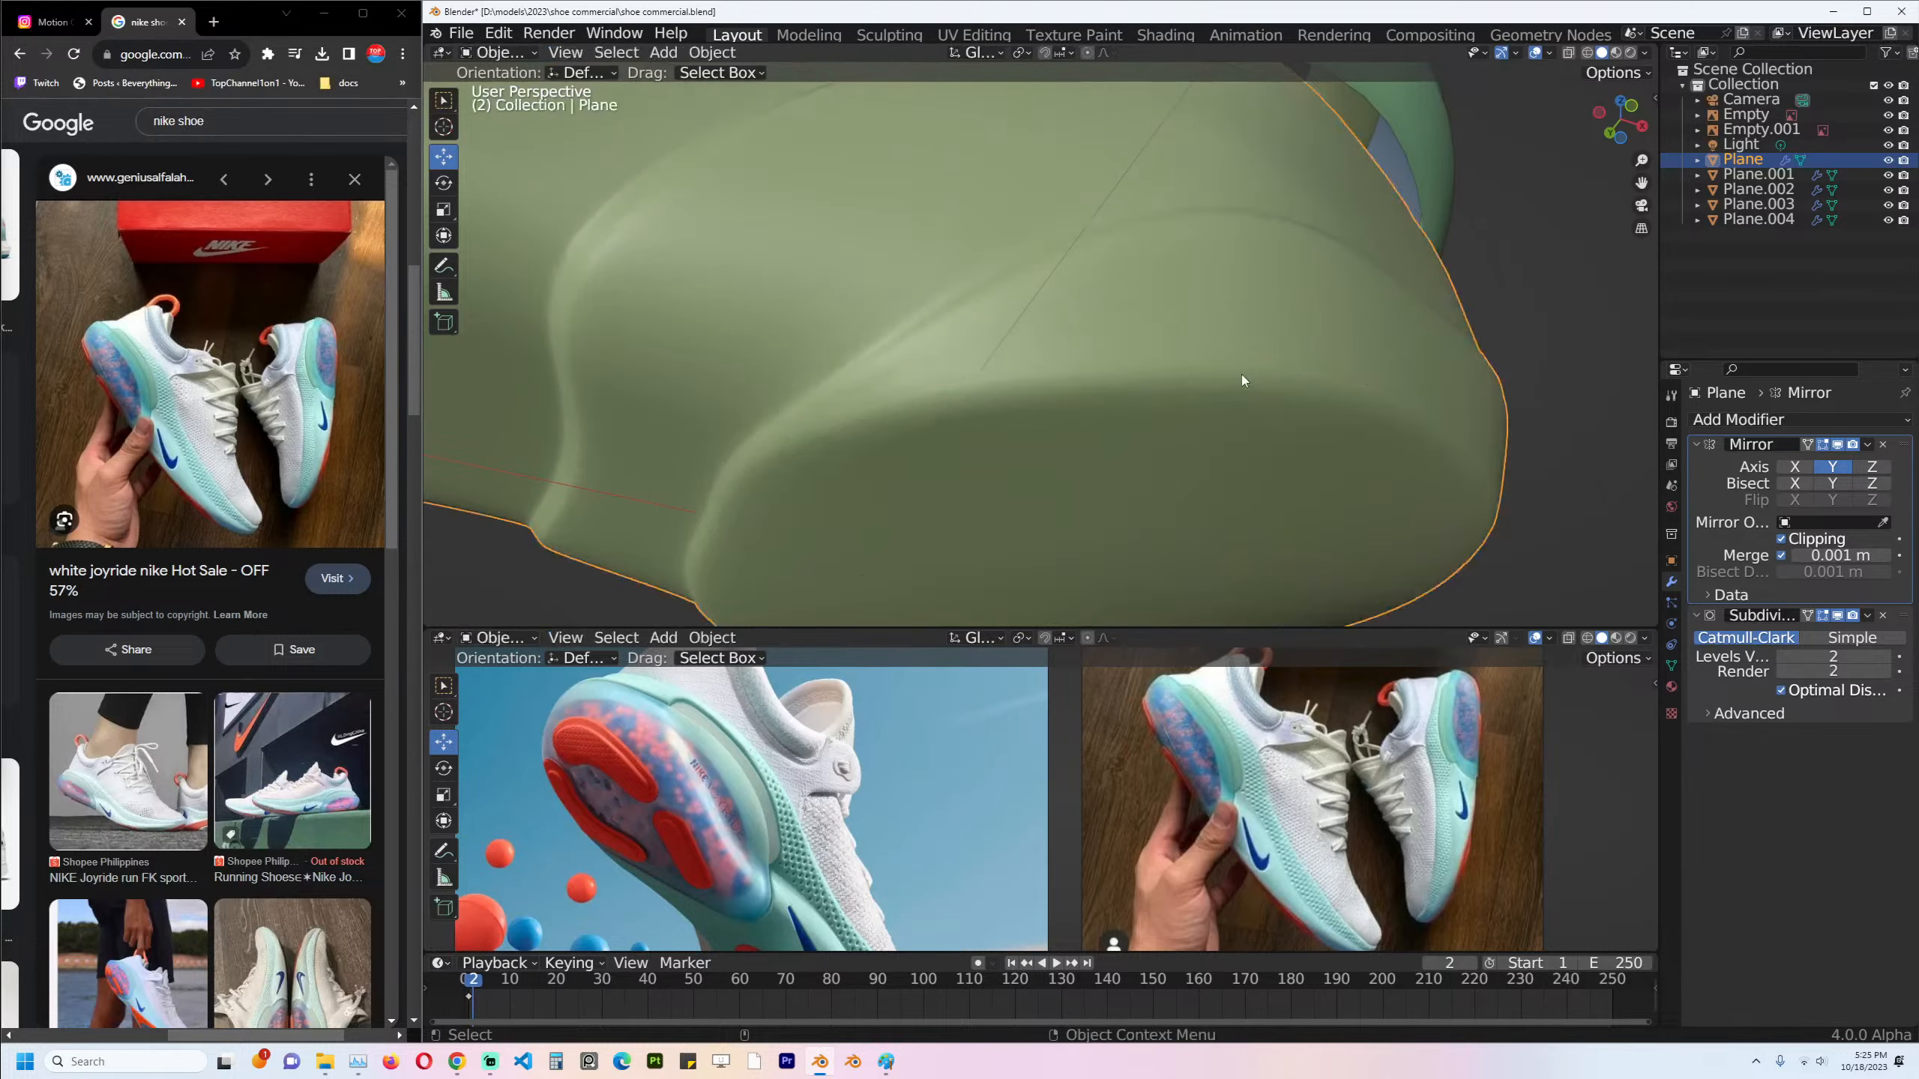
pyautogui.scroll(-4, 1244, 378)
pyautogui.hotkey('ctrl', 's')
pyautogui.moveTo(1244, 378); pyautogui.dragTo(1201, 401, button='middle')
pyautogui.scroll(-2, 1195, 326)
pyautogui.click(1200, 400)
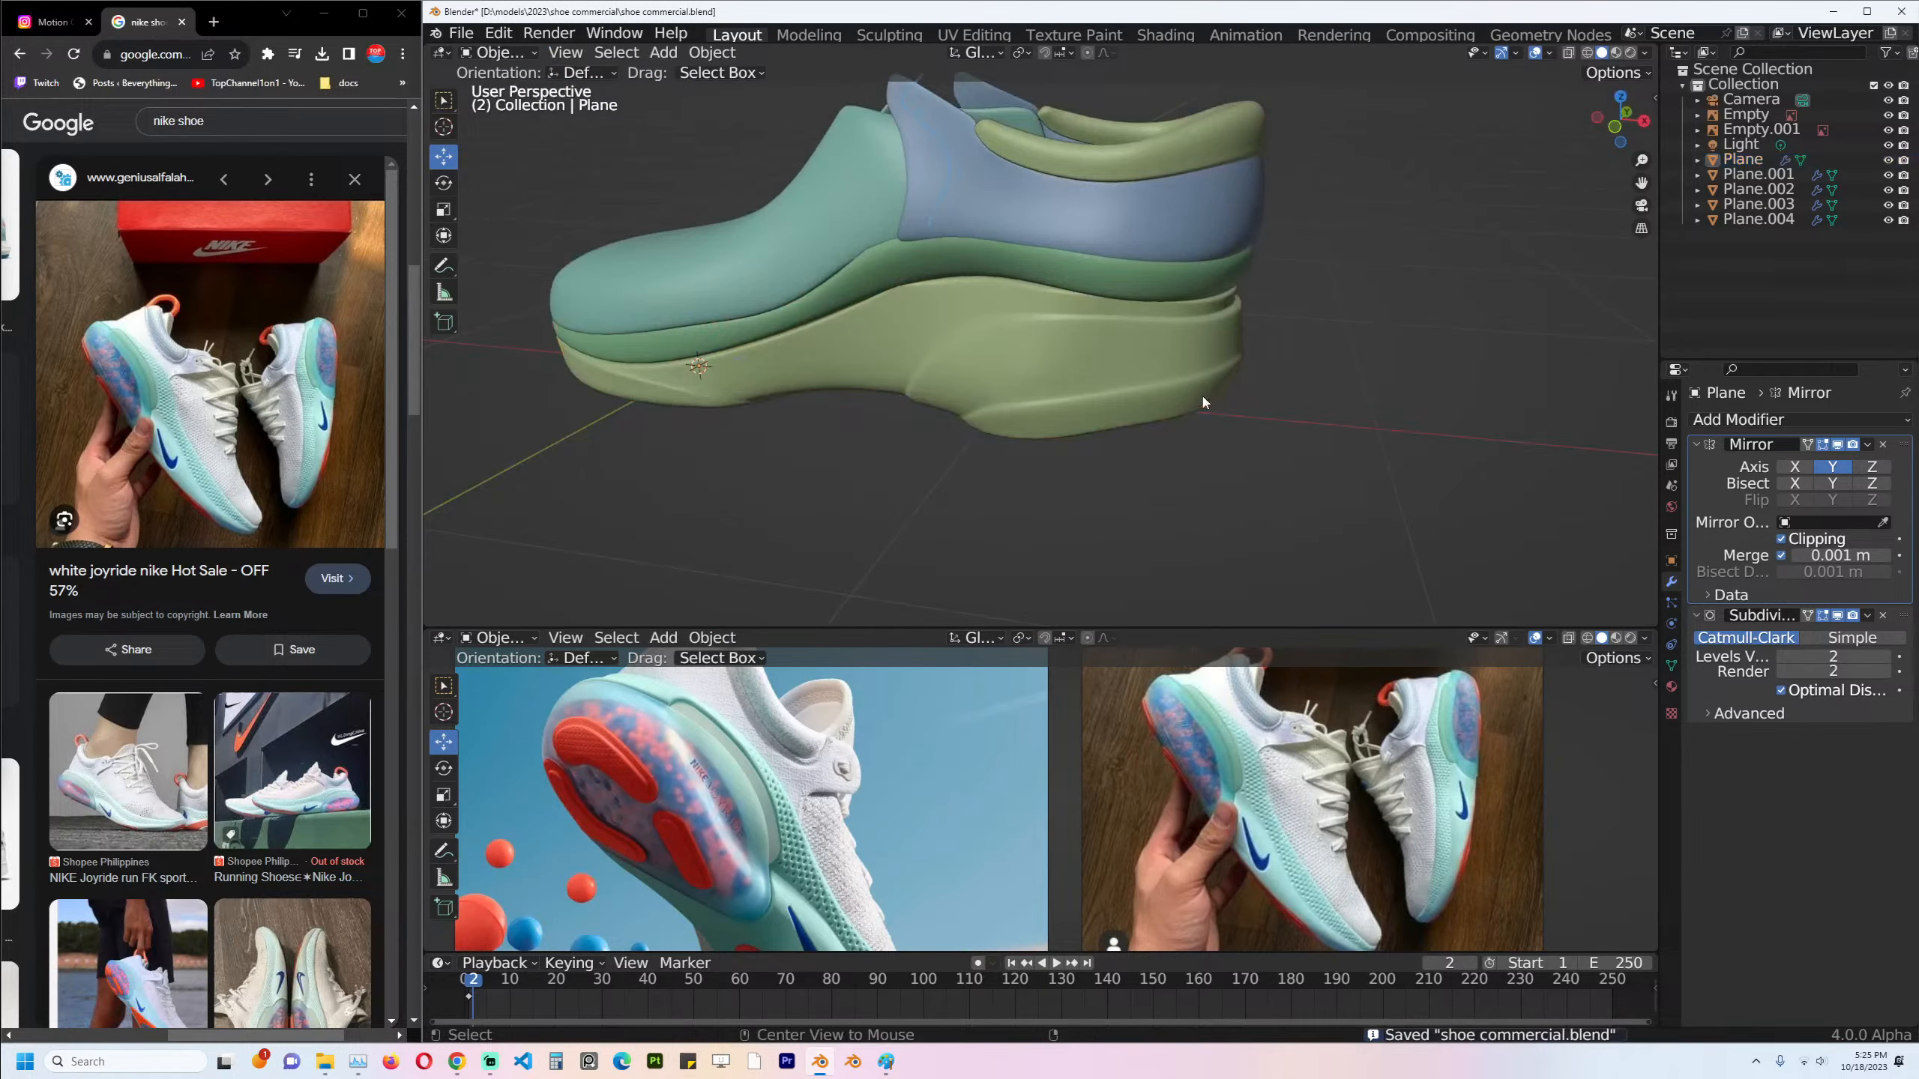
# Examine the creases of the heel sole in front view and from an angle, and save the file.
pyautogui.press('KP_7')
pyautogui.press('KP_1')
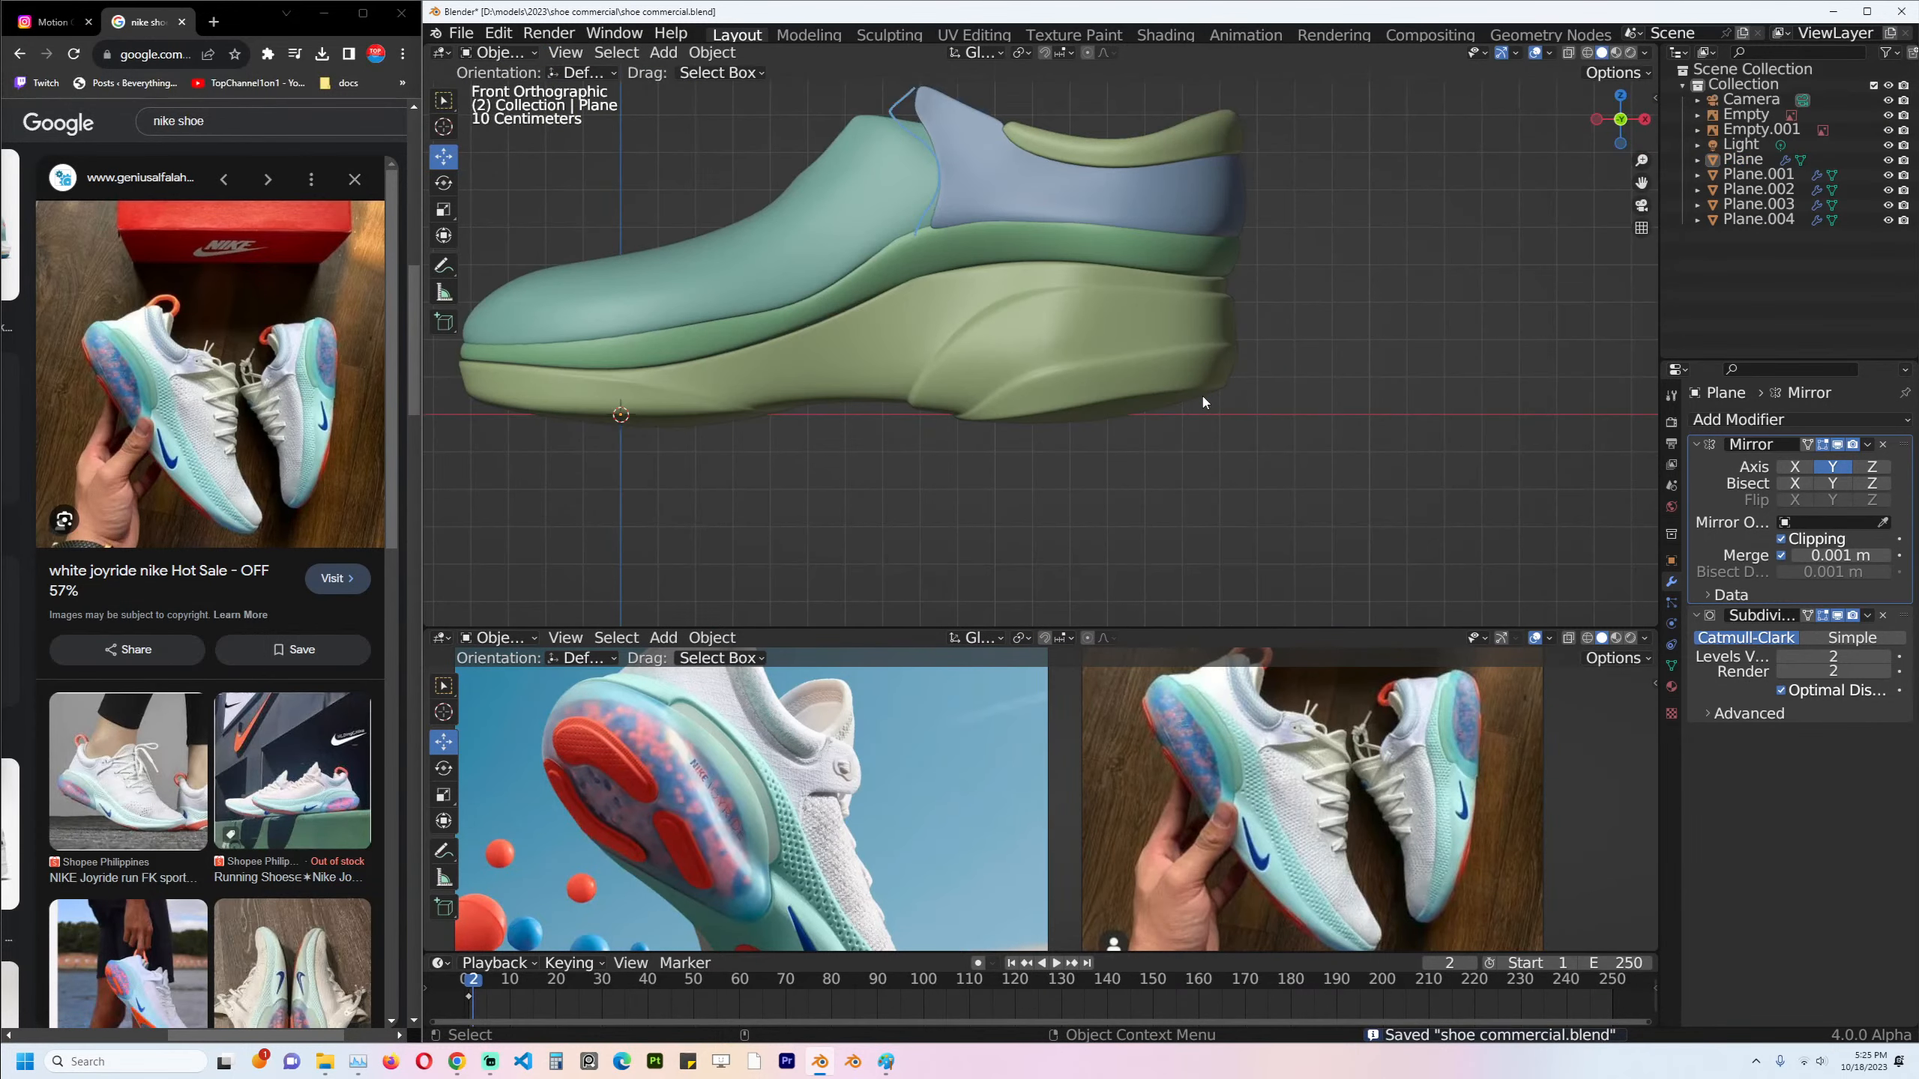
pyautogui.scroll(3, 1064, 375)
pyautogui.click(1064, 375)
pyautogui.moveTo(1065, 375); pyautogui.dragTo(1134, 395, button='middle')
pyautogui.press('Tab')
pyautogui.hotkey('alt', 'z')
pyautogui.hotkey('alt', 'z')
pyautogui.moveTo(1161, 431); pyautogui.dragTo(1191, 476)
pyautogui.moveTo(1192, 477); pyautogui.dragTo(1218, 480, button='middle')
pyautogui.moveTo(1169, 423); pyautogui.dragTo(1184, 430)
pyautogui.press('Tab')
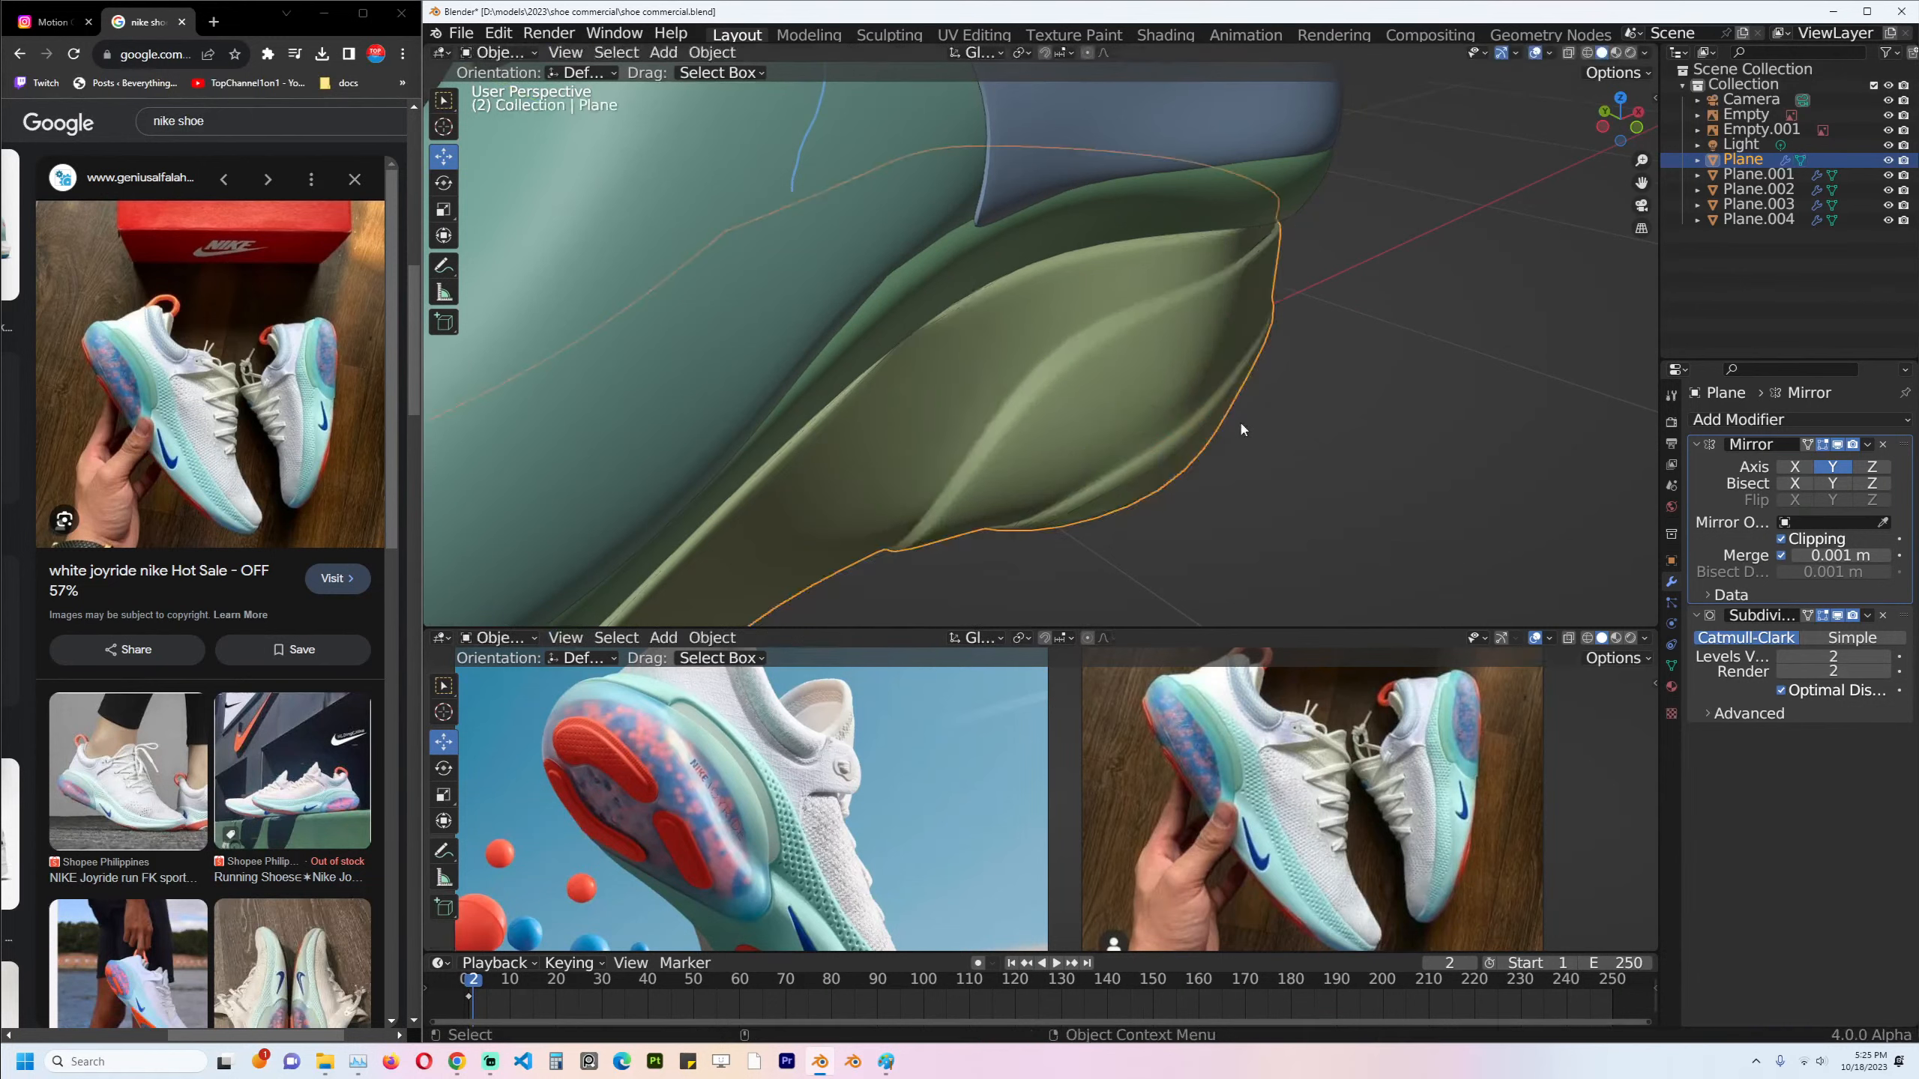
pyautogui.moveTo(1241, 430); pyautogui.dragTo(1216, 416, button='middle')
pyautogui.hotkey('ctrl', 's')
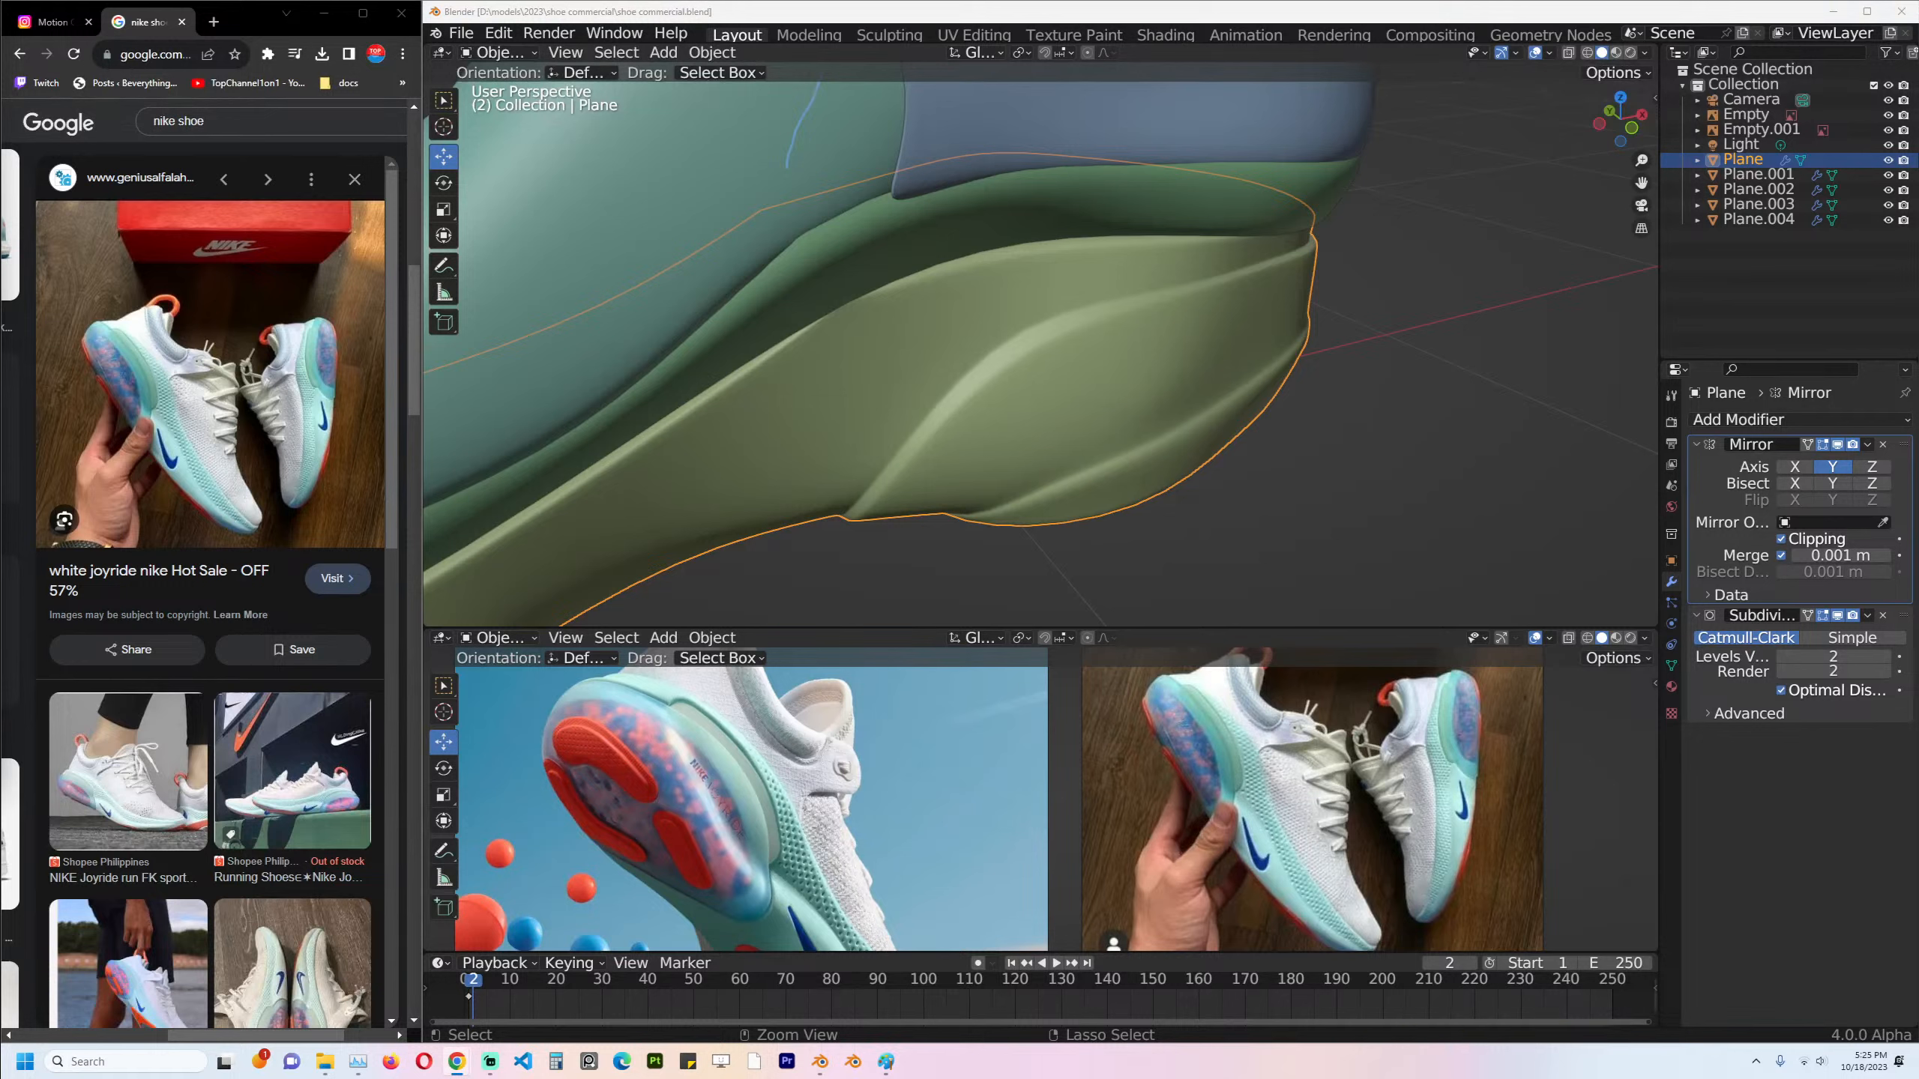
# Inset the faces of the upper heel side panel by about 0.028 m.
pyautogui.click(1263, 463)
pyautogui.press('KP_1')
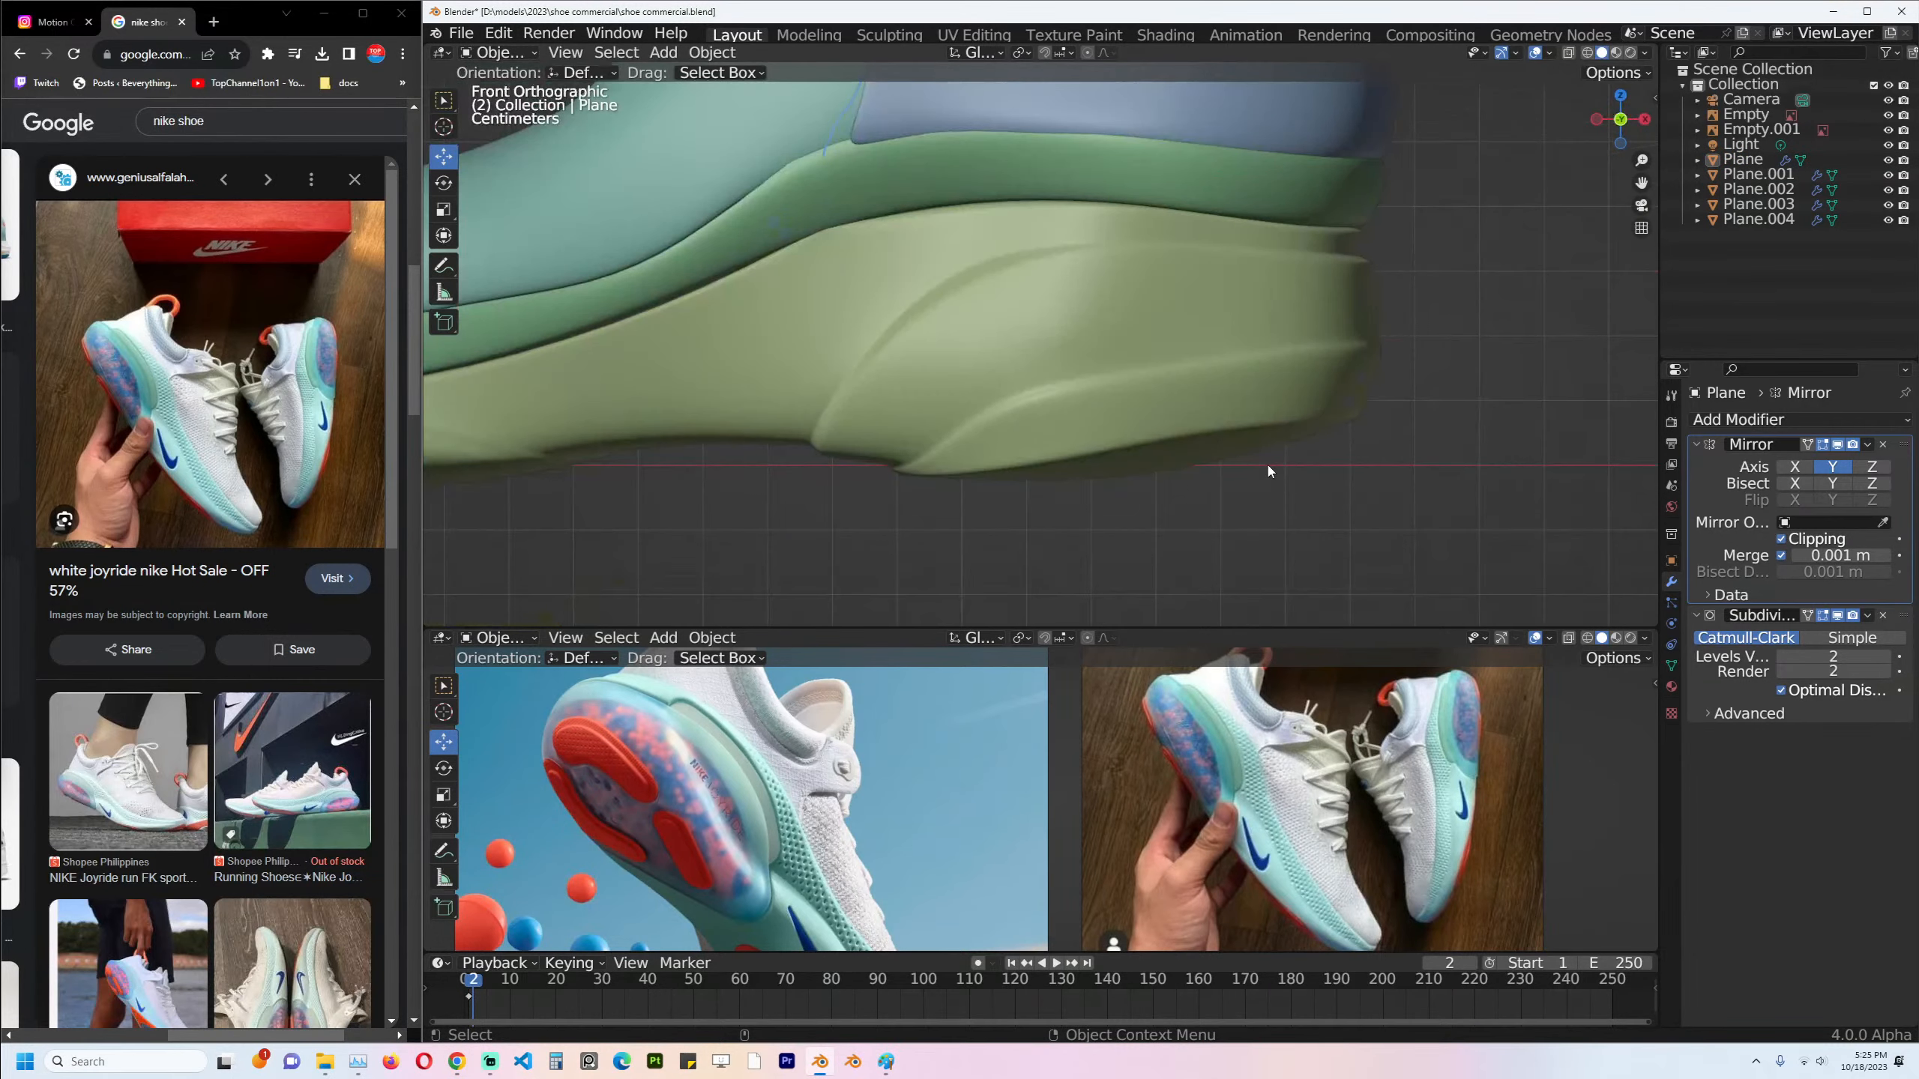
pyautogui.click(1133, 328)
pyautogui.press('Tab')
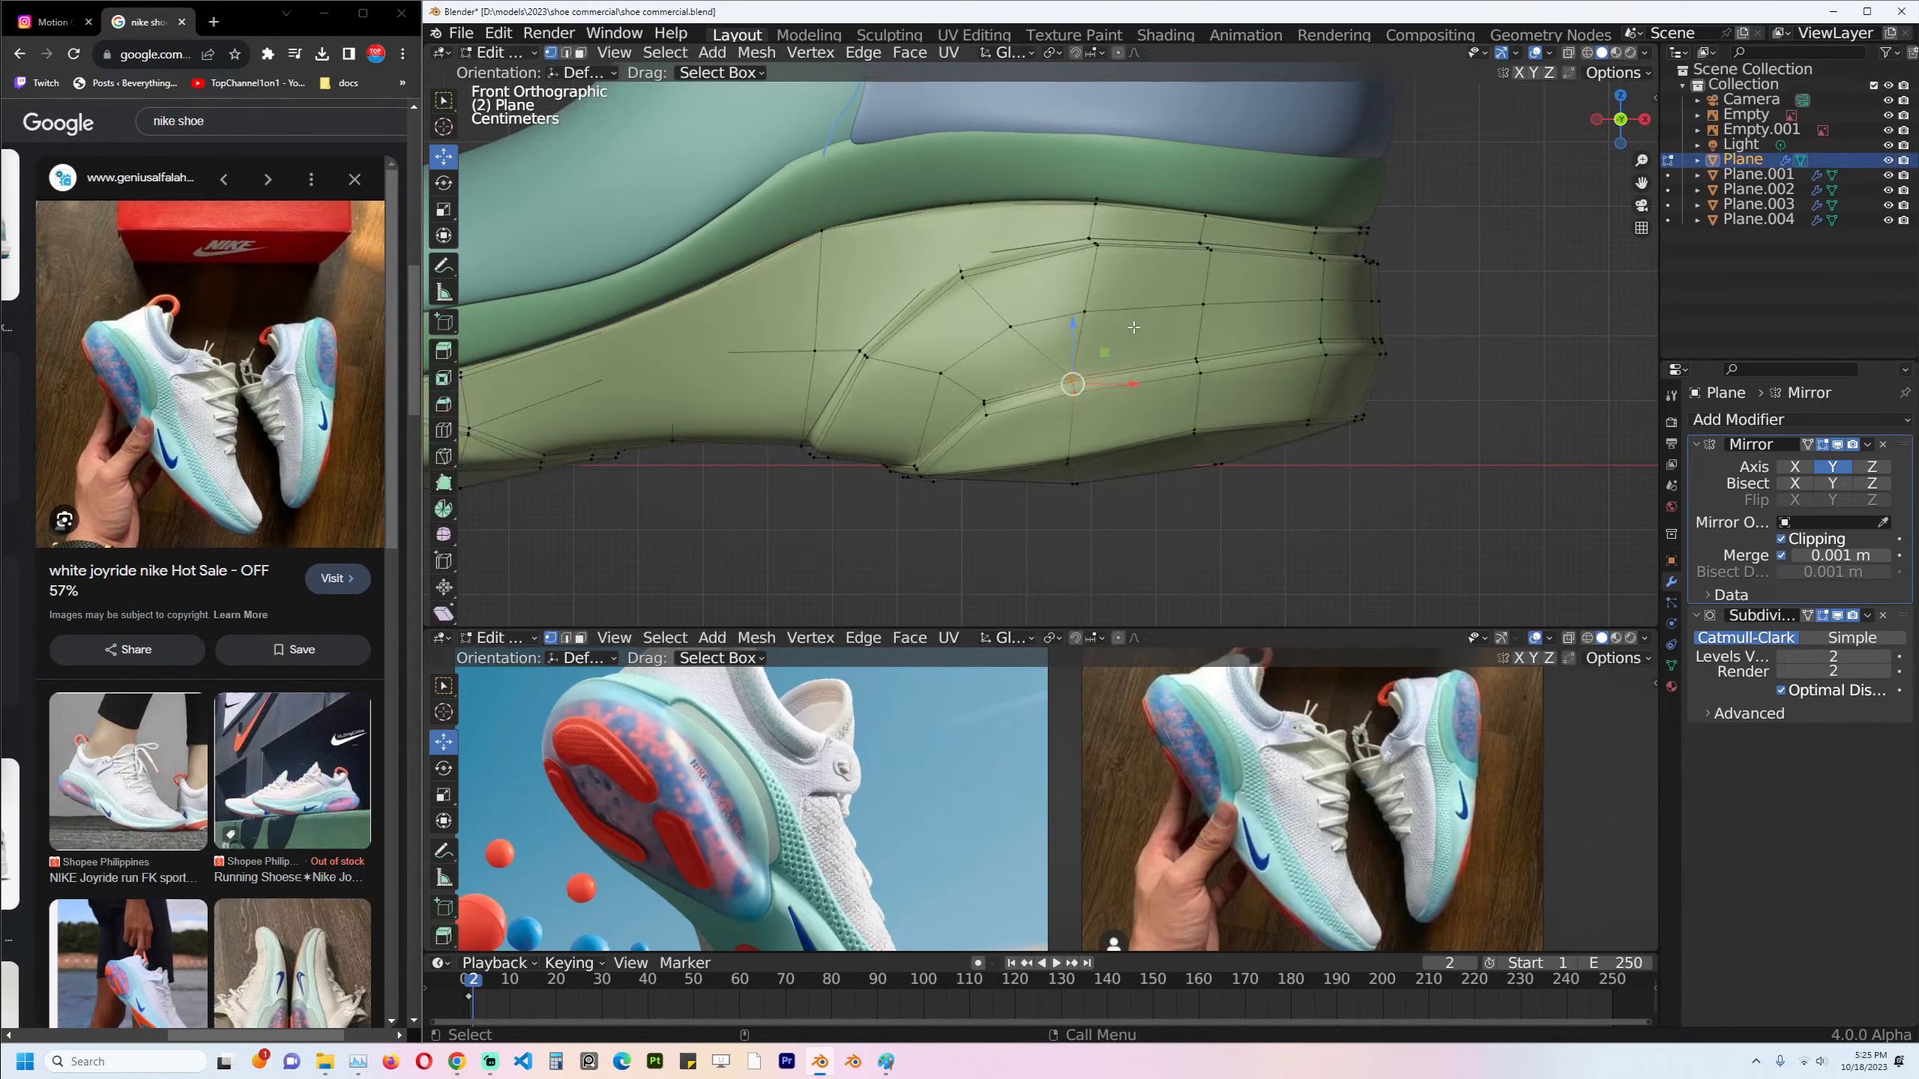
pyautogui.scroll(1, 1131, 325)
pyautogui.scroll(1, 1000, 336)
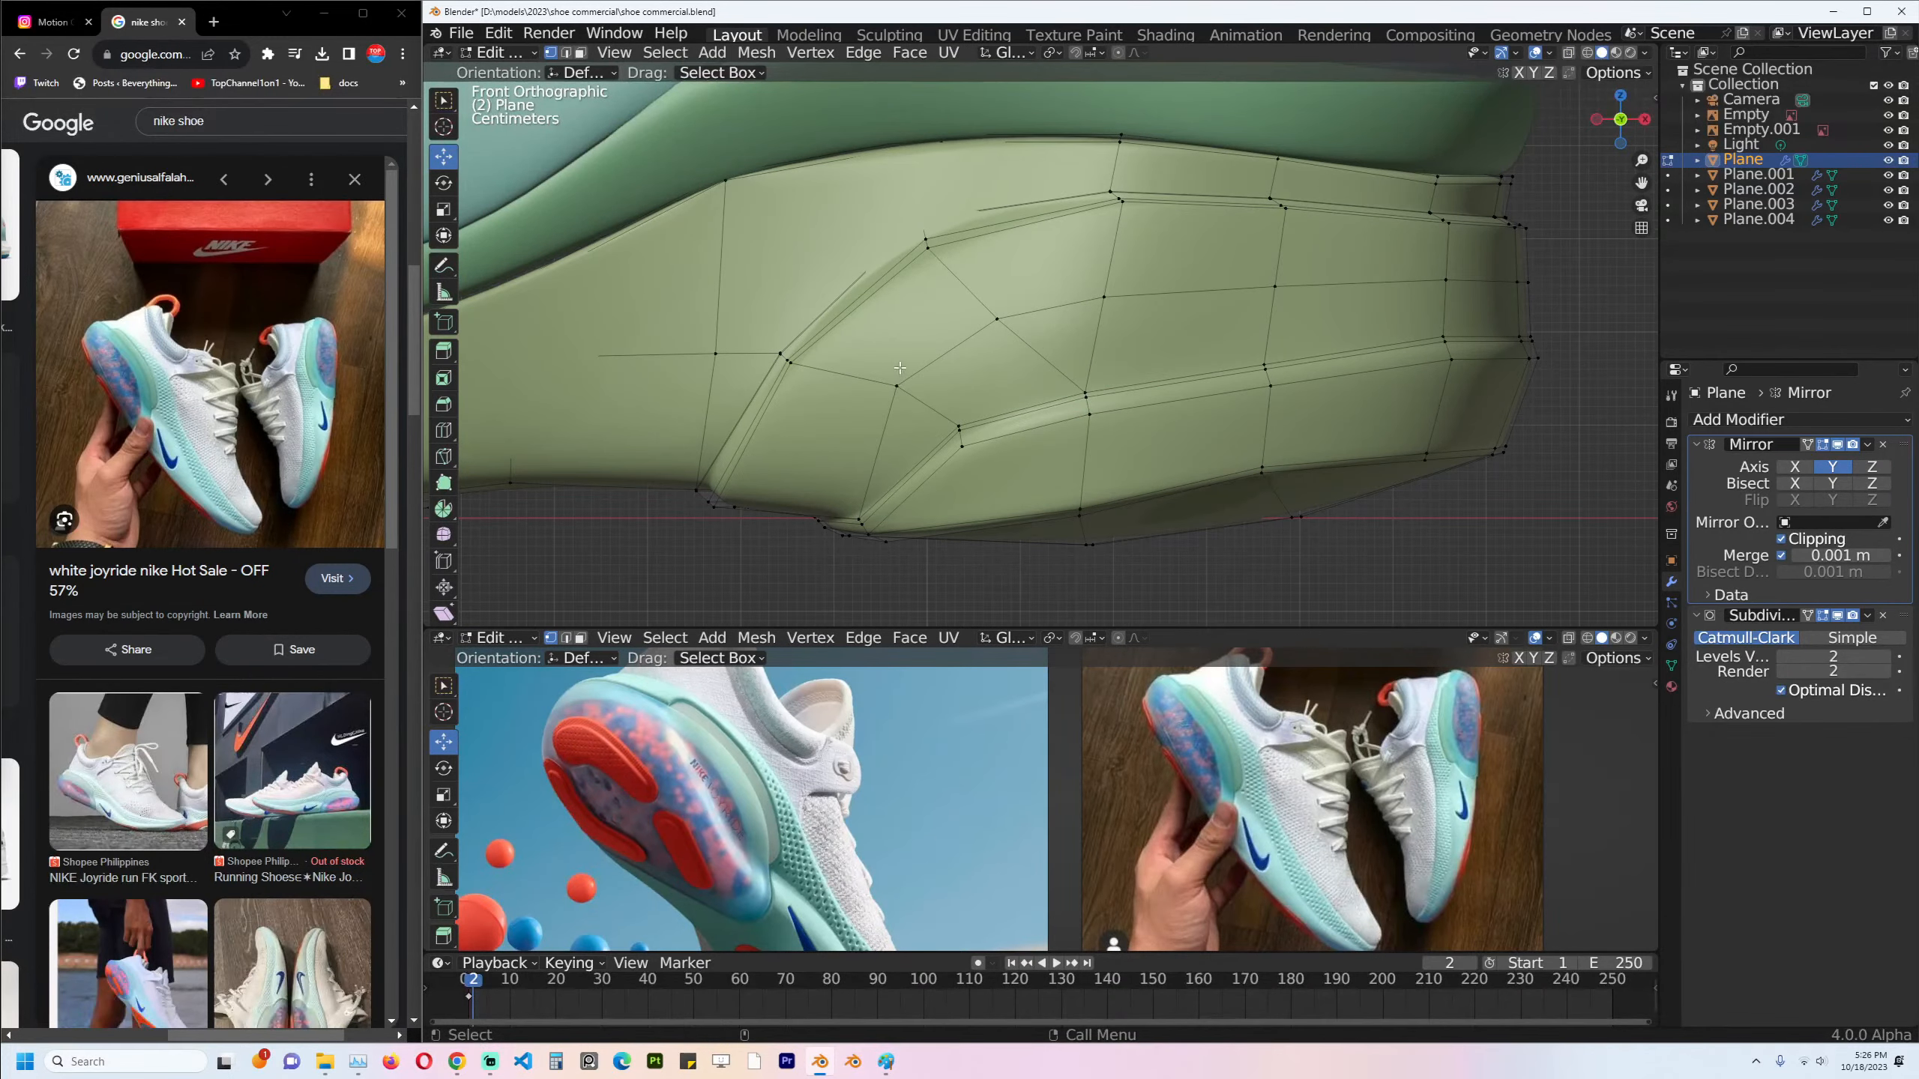
pyautogui.press('3')
pyautogui.click(914, 326)
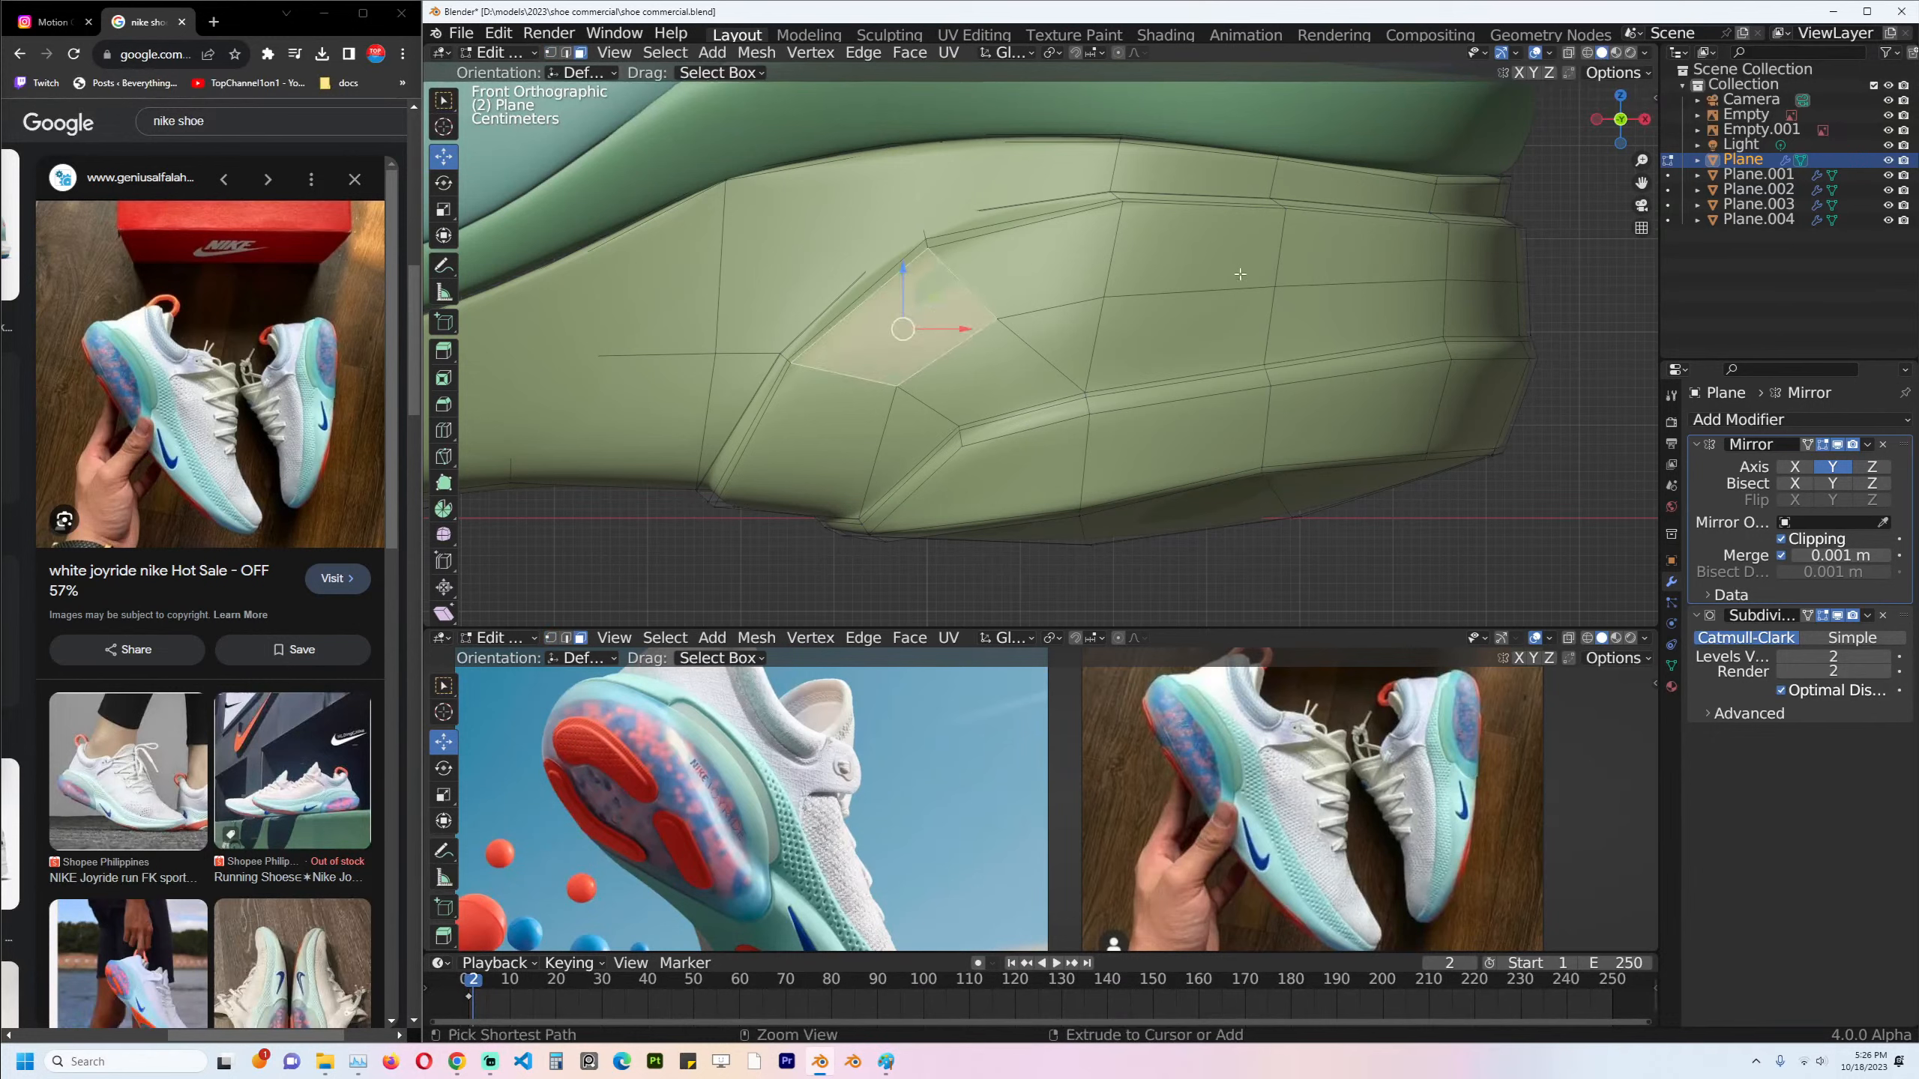
pyautogui.keyDown('ctrl'); pyautogui.click(1209, 250); pyautogui.keyUp('ctrl')
pyautogui.keyDown('ctrl'); pyautogui.click(1368, 263); pyautogui.keyUp('ctrl')
pyautogui.keyDown('ctrl'); pyautogui.click(1105, 340); pyautogui.keyUp('ctrl')
pyautogui.keyDown('ctrl'); pyautogui.click(932, 392); pyautogui.keyUp('ctrl')
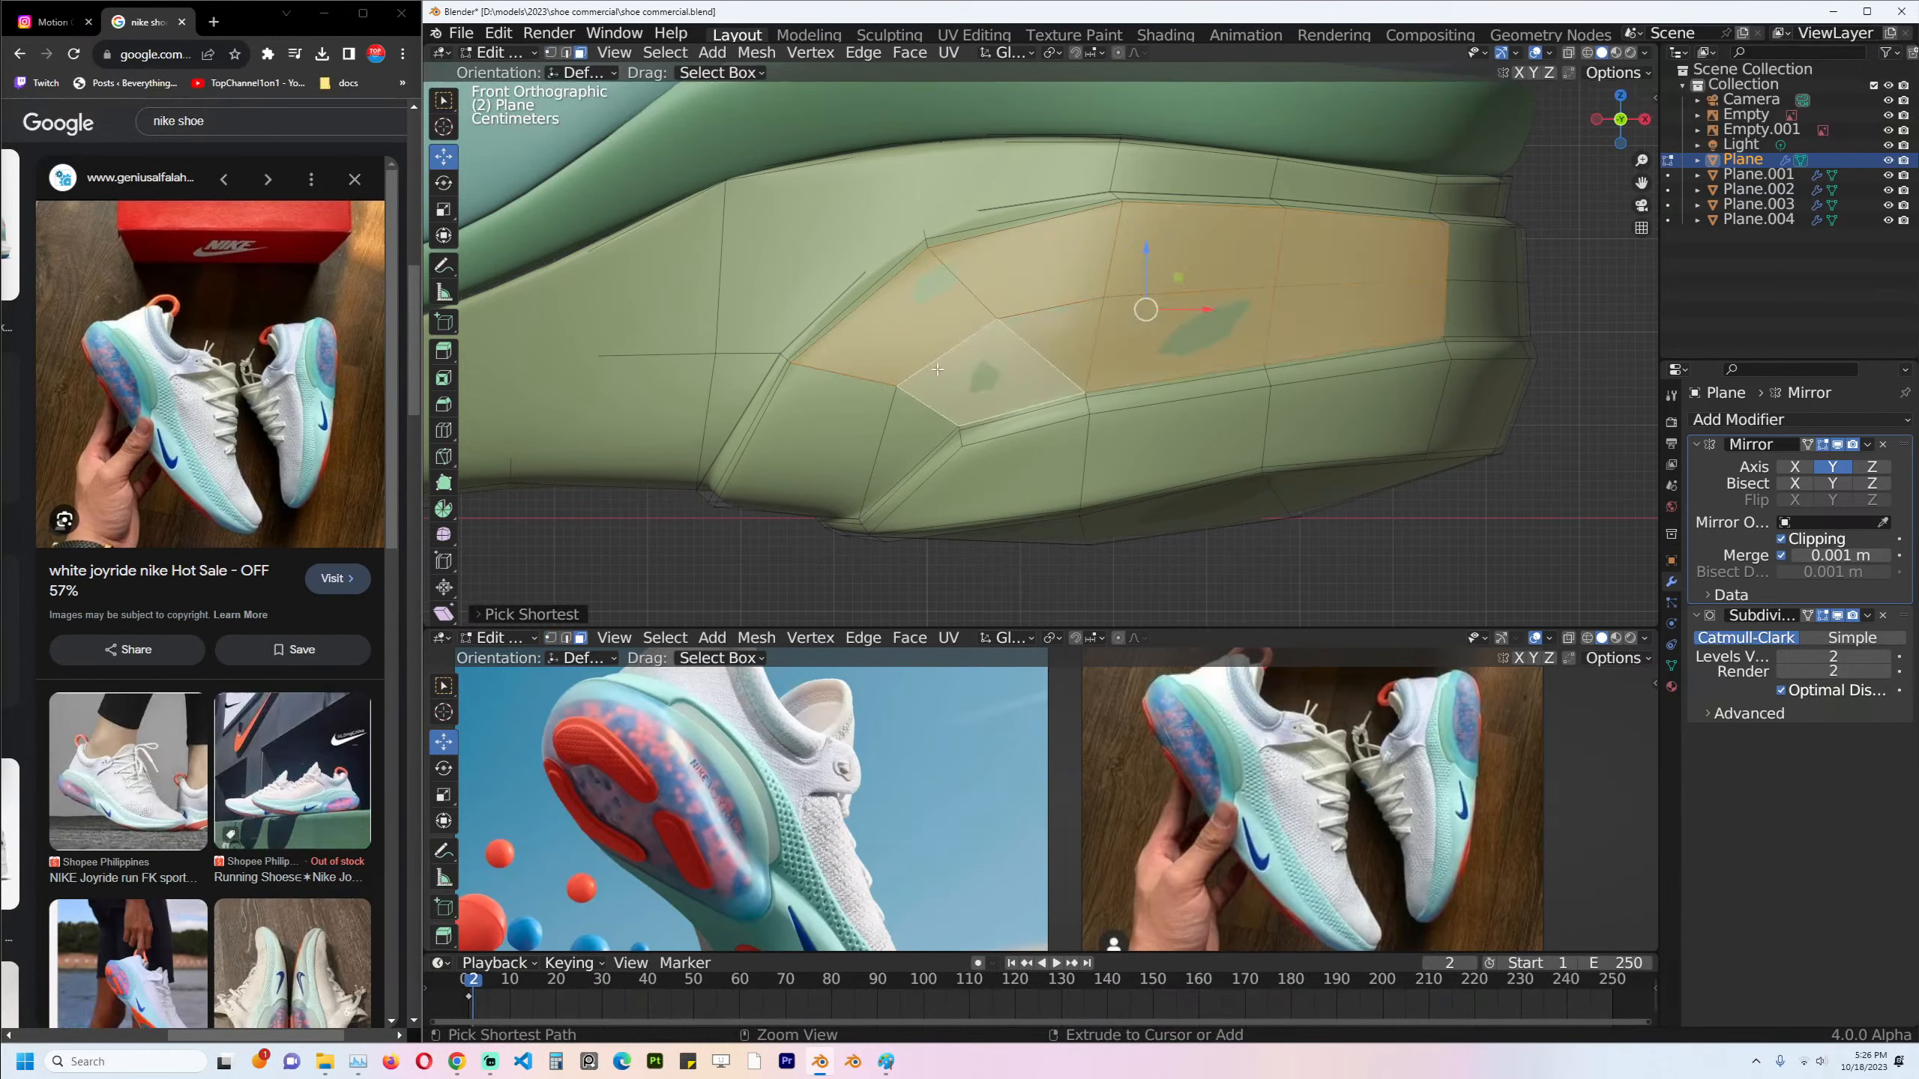
pyautogui.press('i')
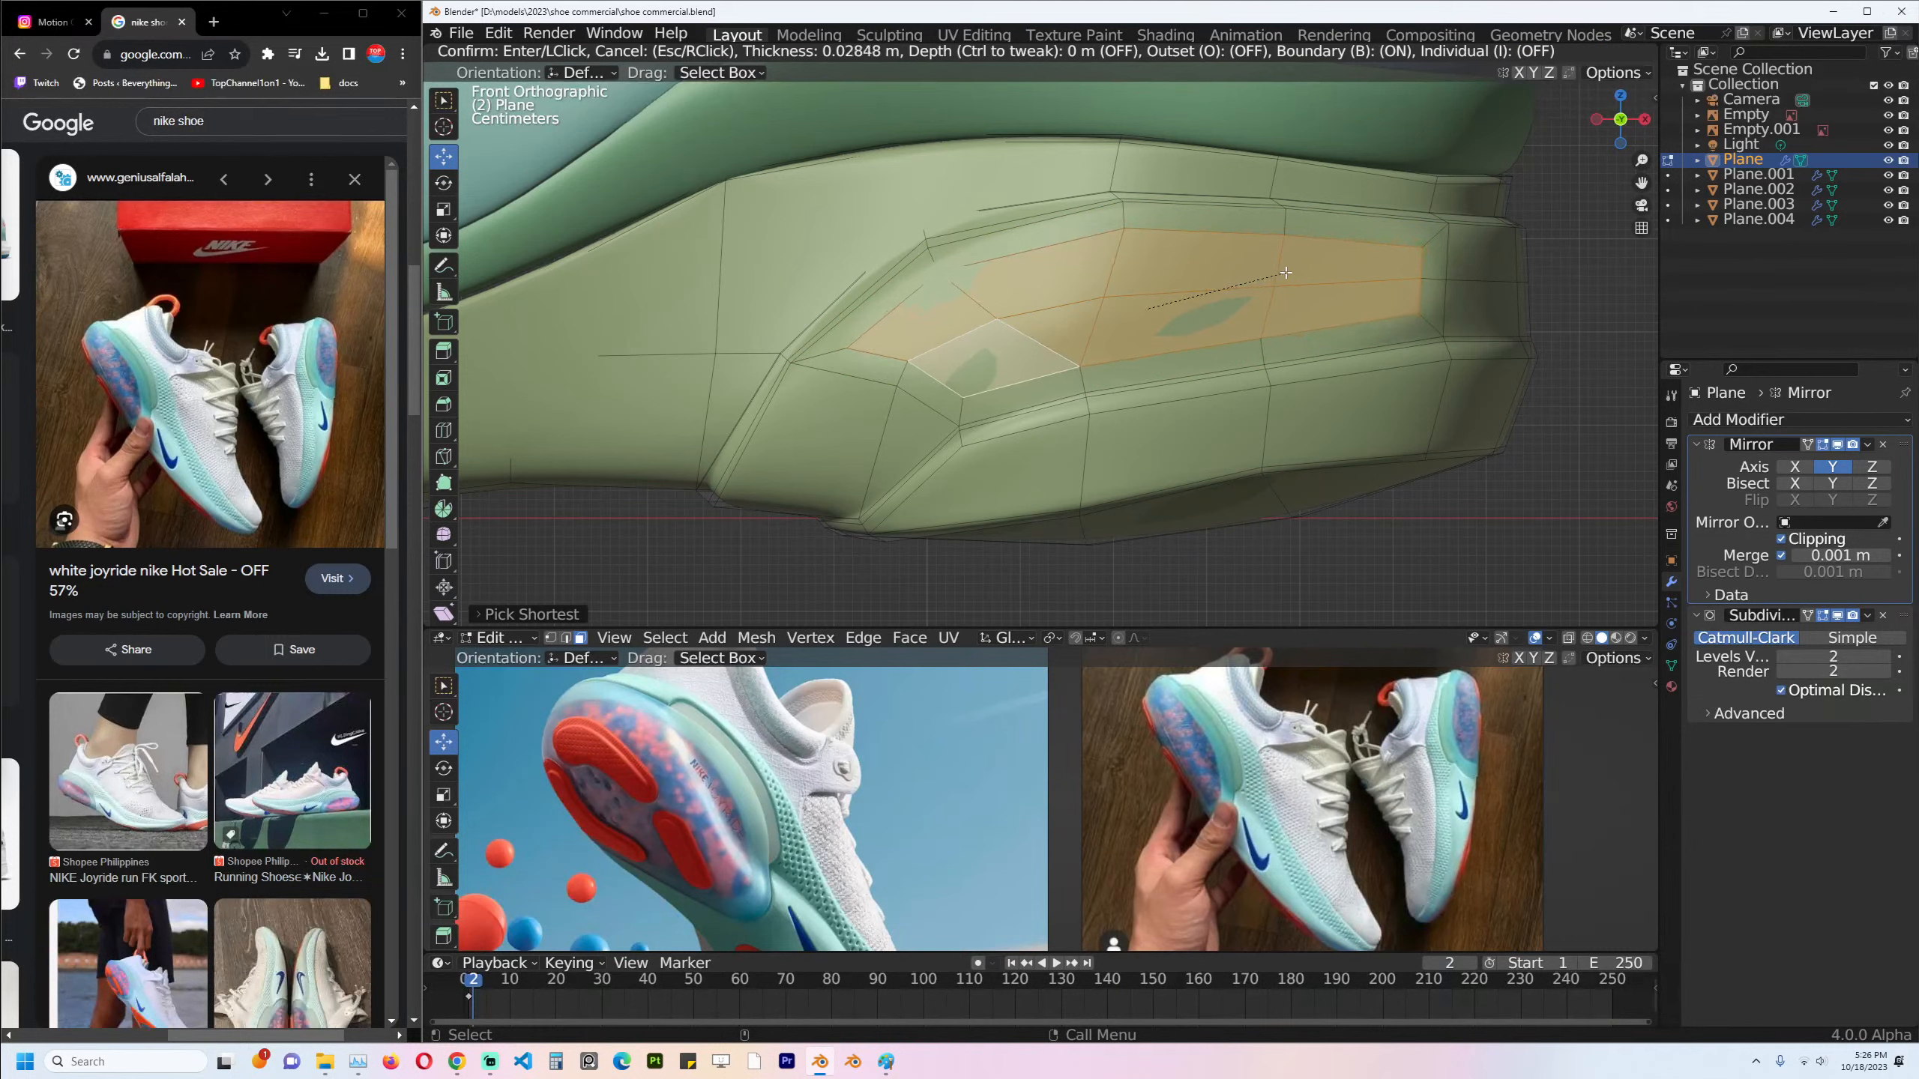
pyautogui.click(1281, 273)
# Push the inset heel side faces inward about 0.029 m with Shrink/Fatten and save the file.
pyautogui.moveTo(1281, 272); pyautogui.dragTo(1342, 295, button='middle')
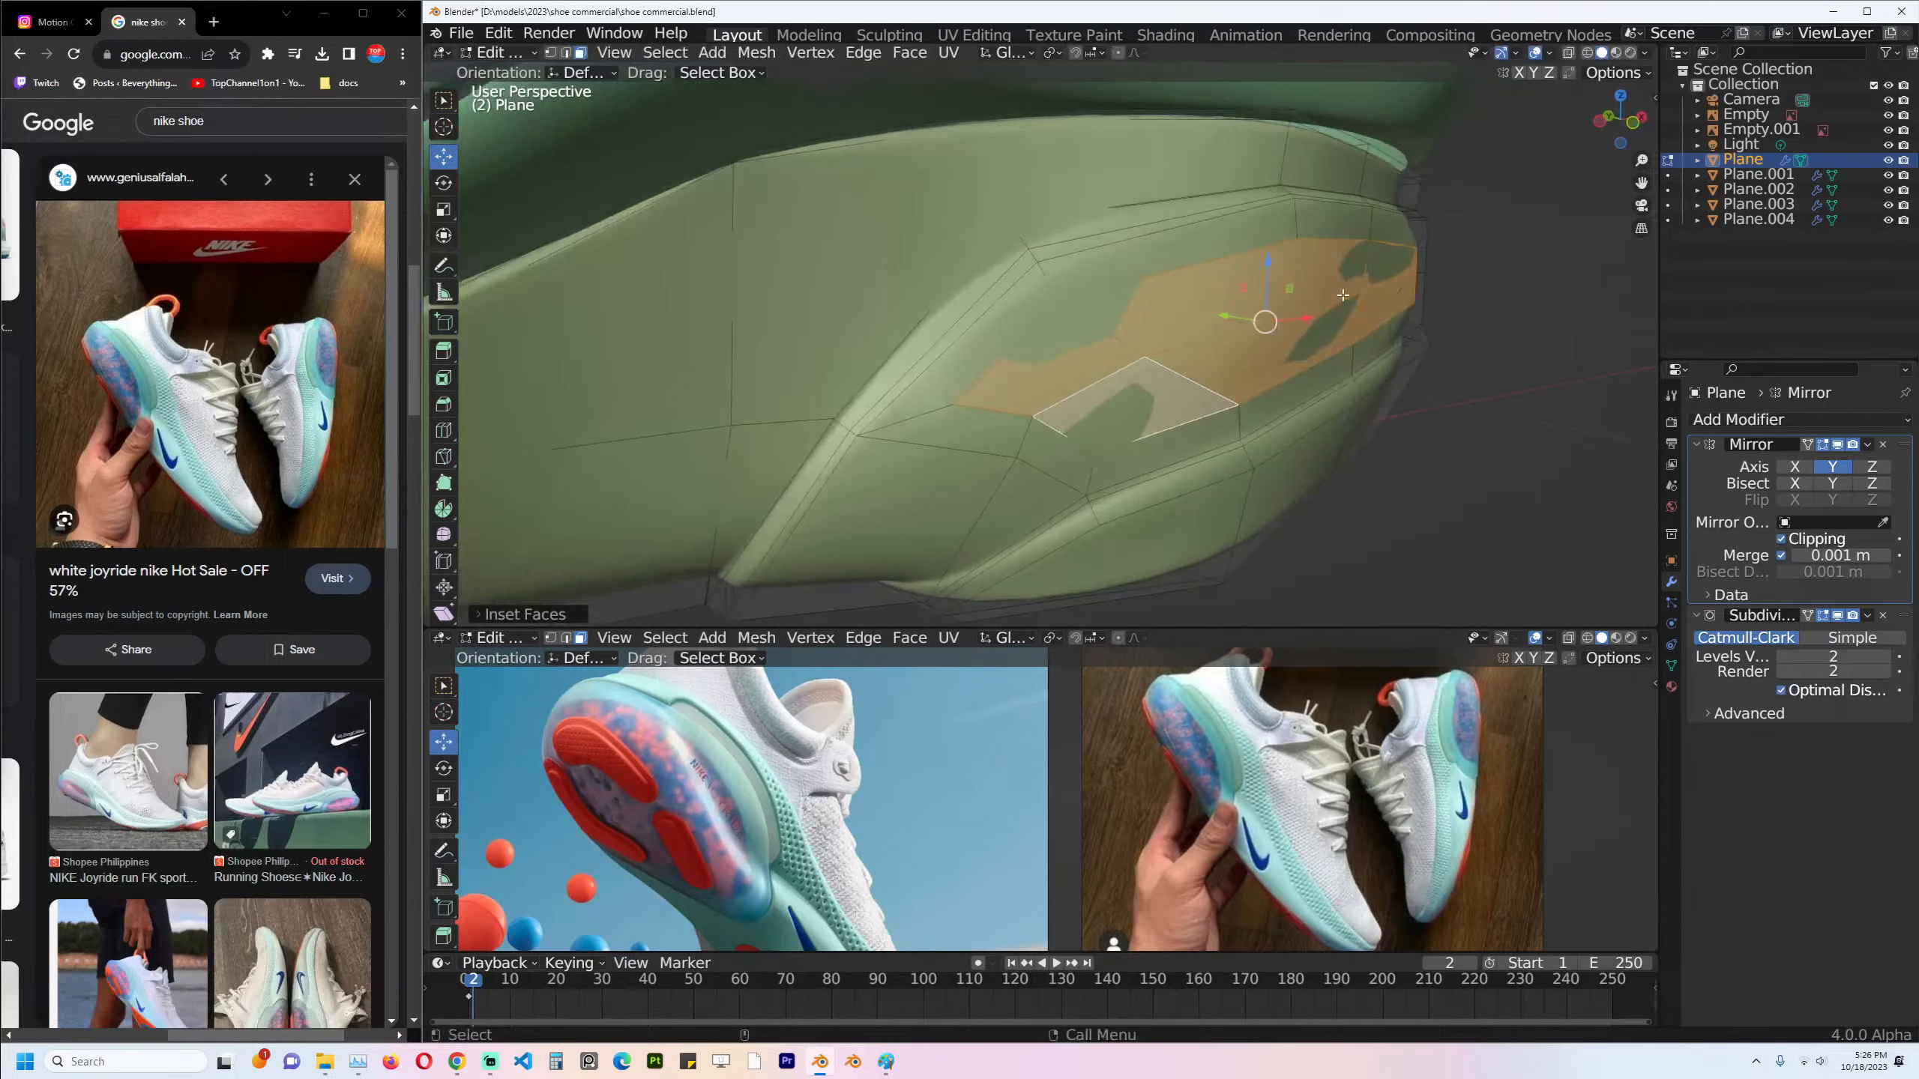
pyautogui.hotkey('alt', 's')
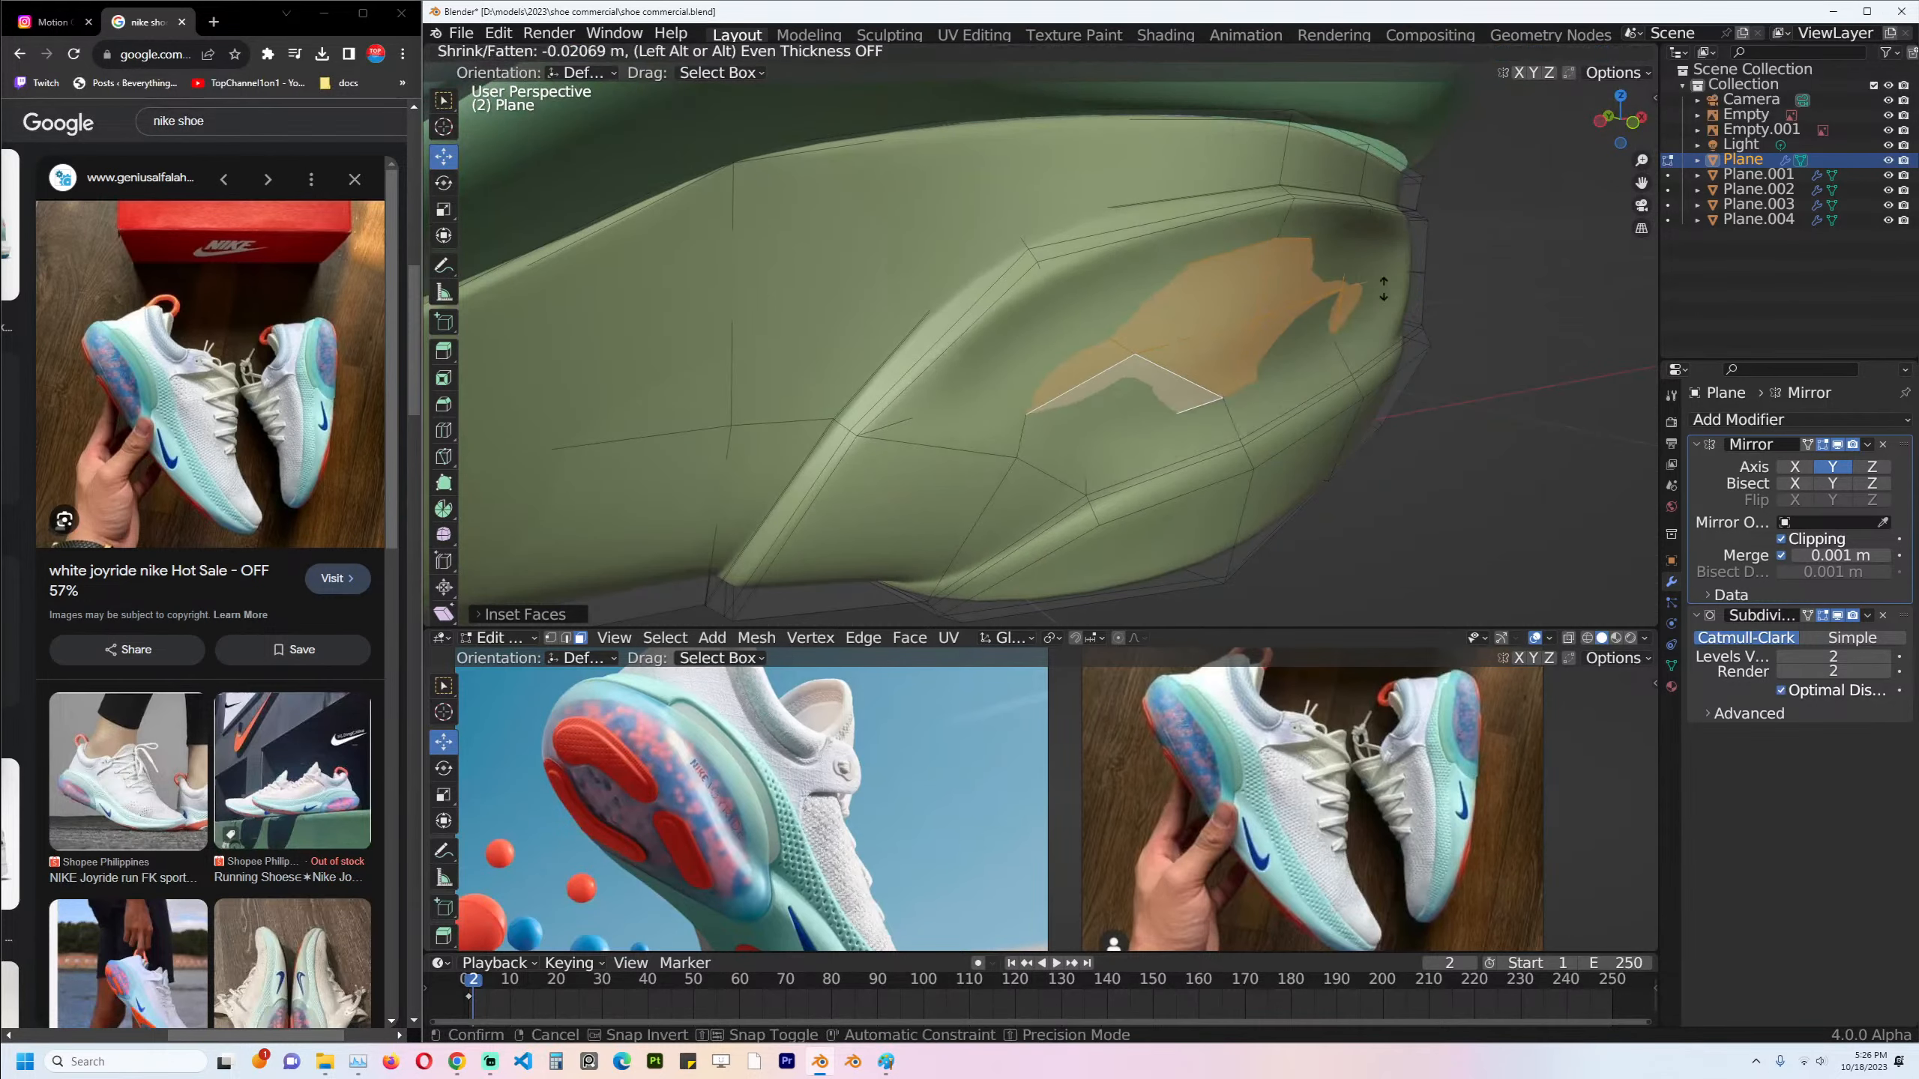
pyautogui.rightClick(1382, 290)
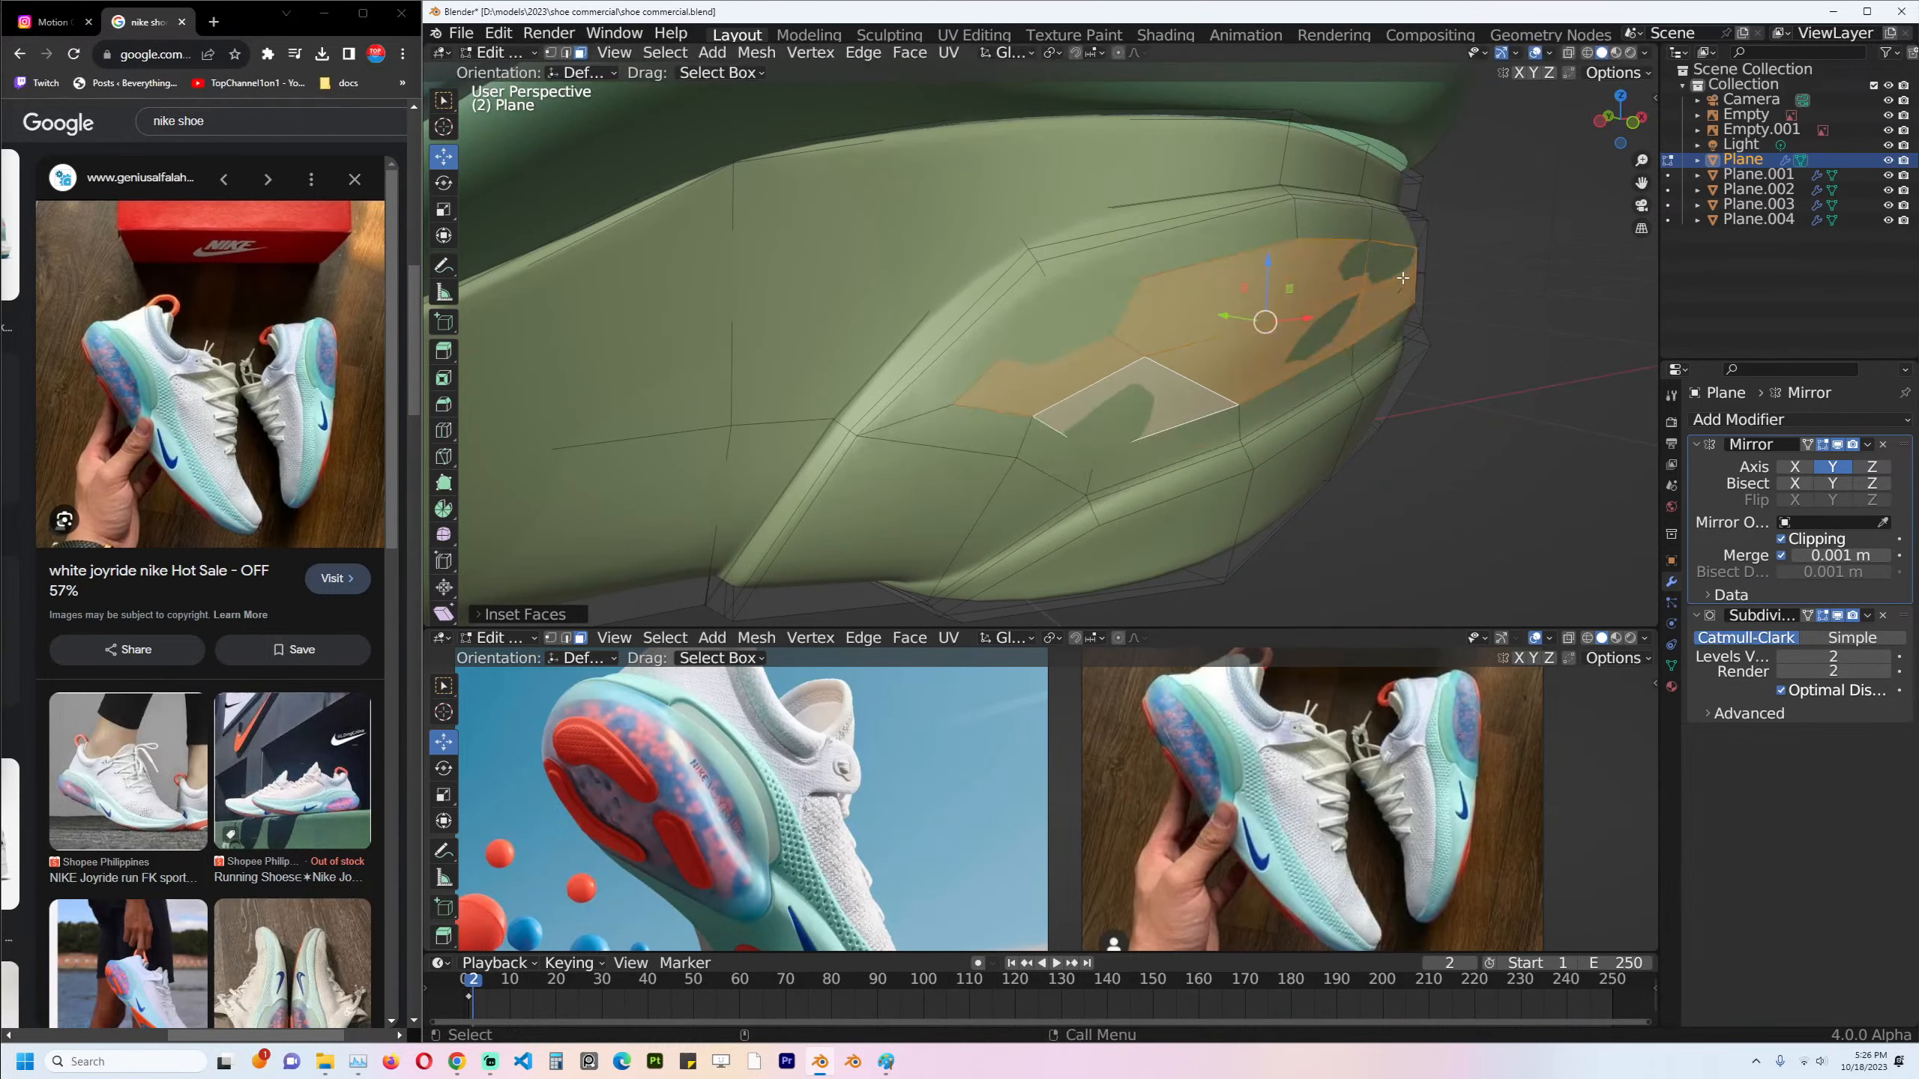
pyautogui.hotkey('alt', 's')
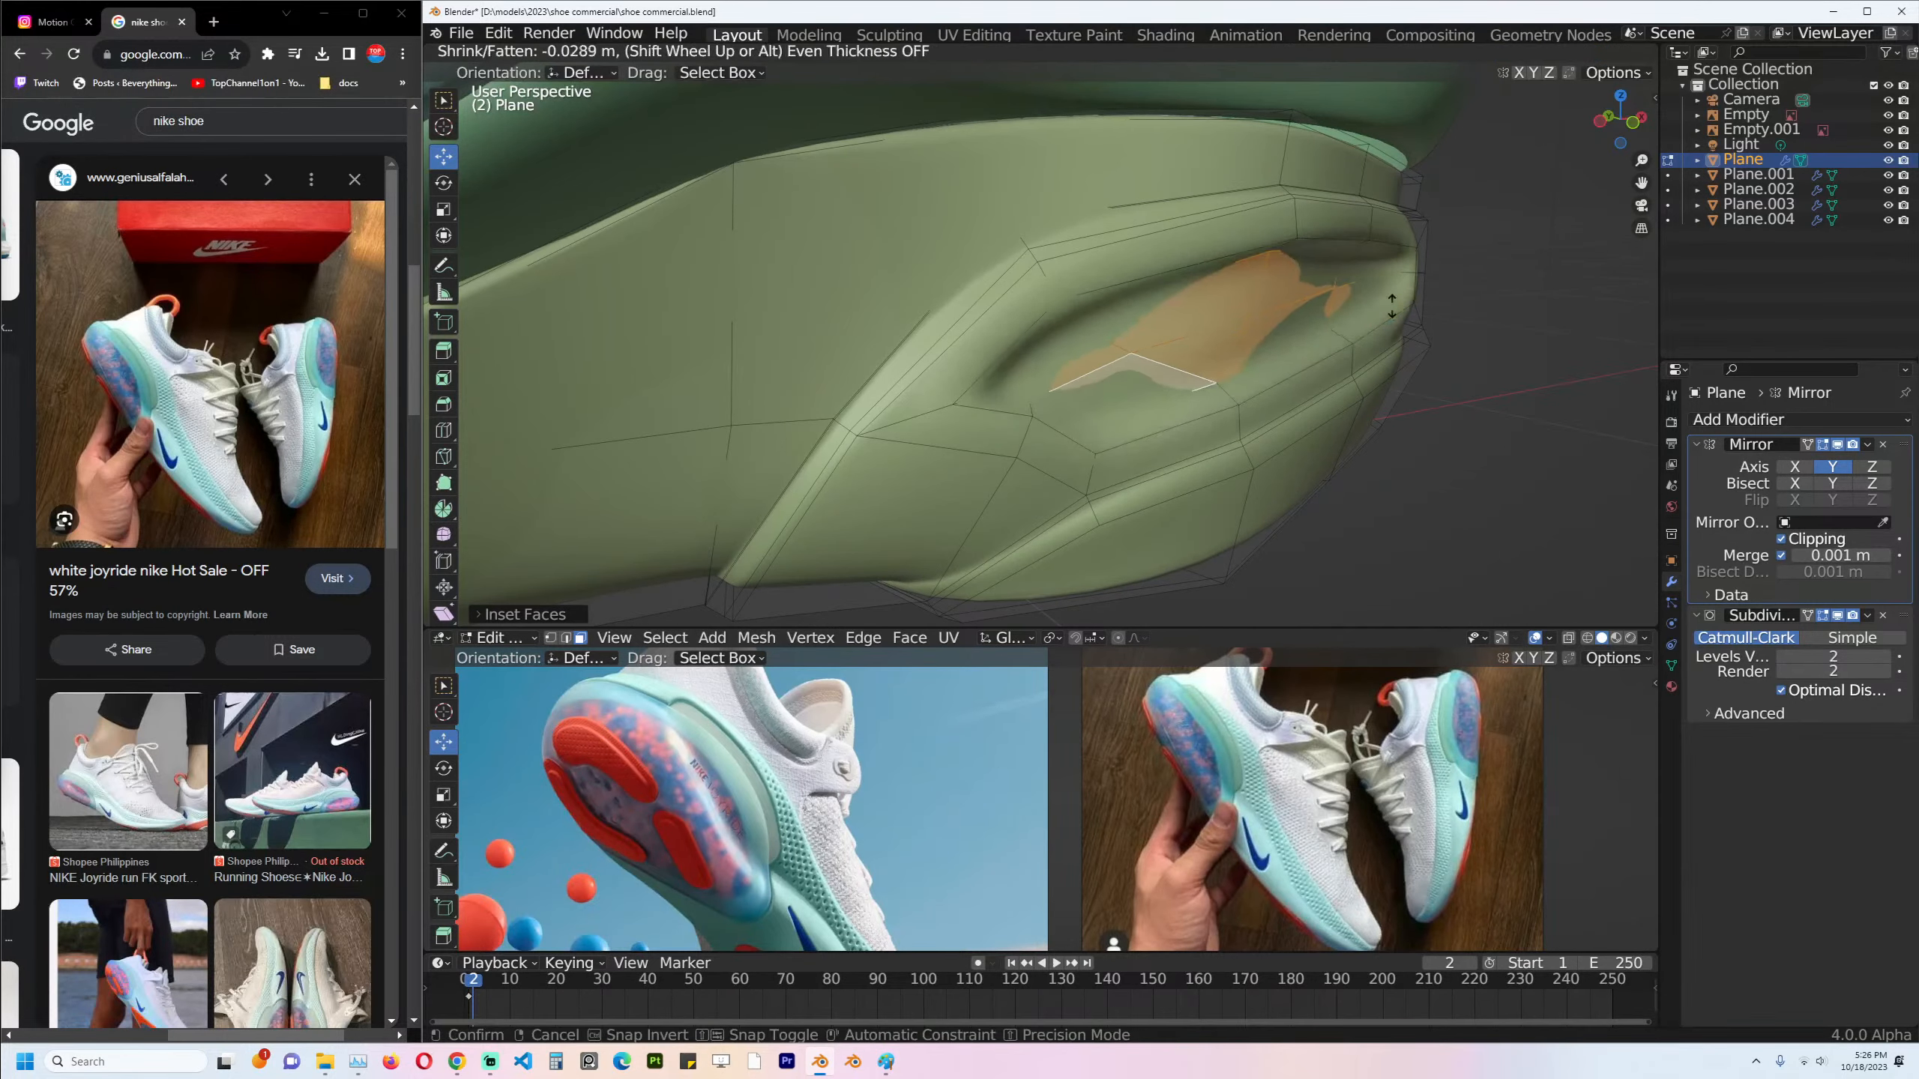
pyautogui.click(1392, 305)
pyautogui.press('Tab')
pyautogui.scroll(-5, 1370, 377)
pyautogui.moveTo(1370, 377); pyautogui.dragTo(1281, 373, button='middle')
pyautogui.press('KP_0')
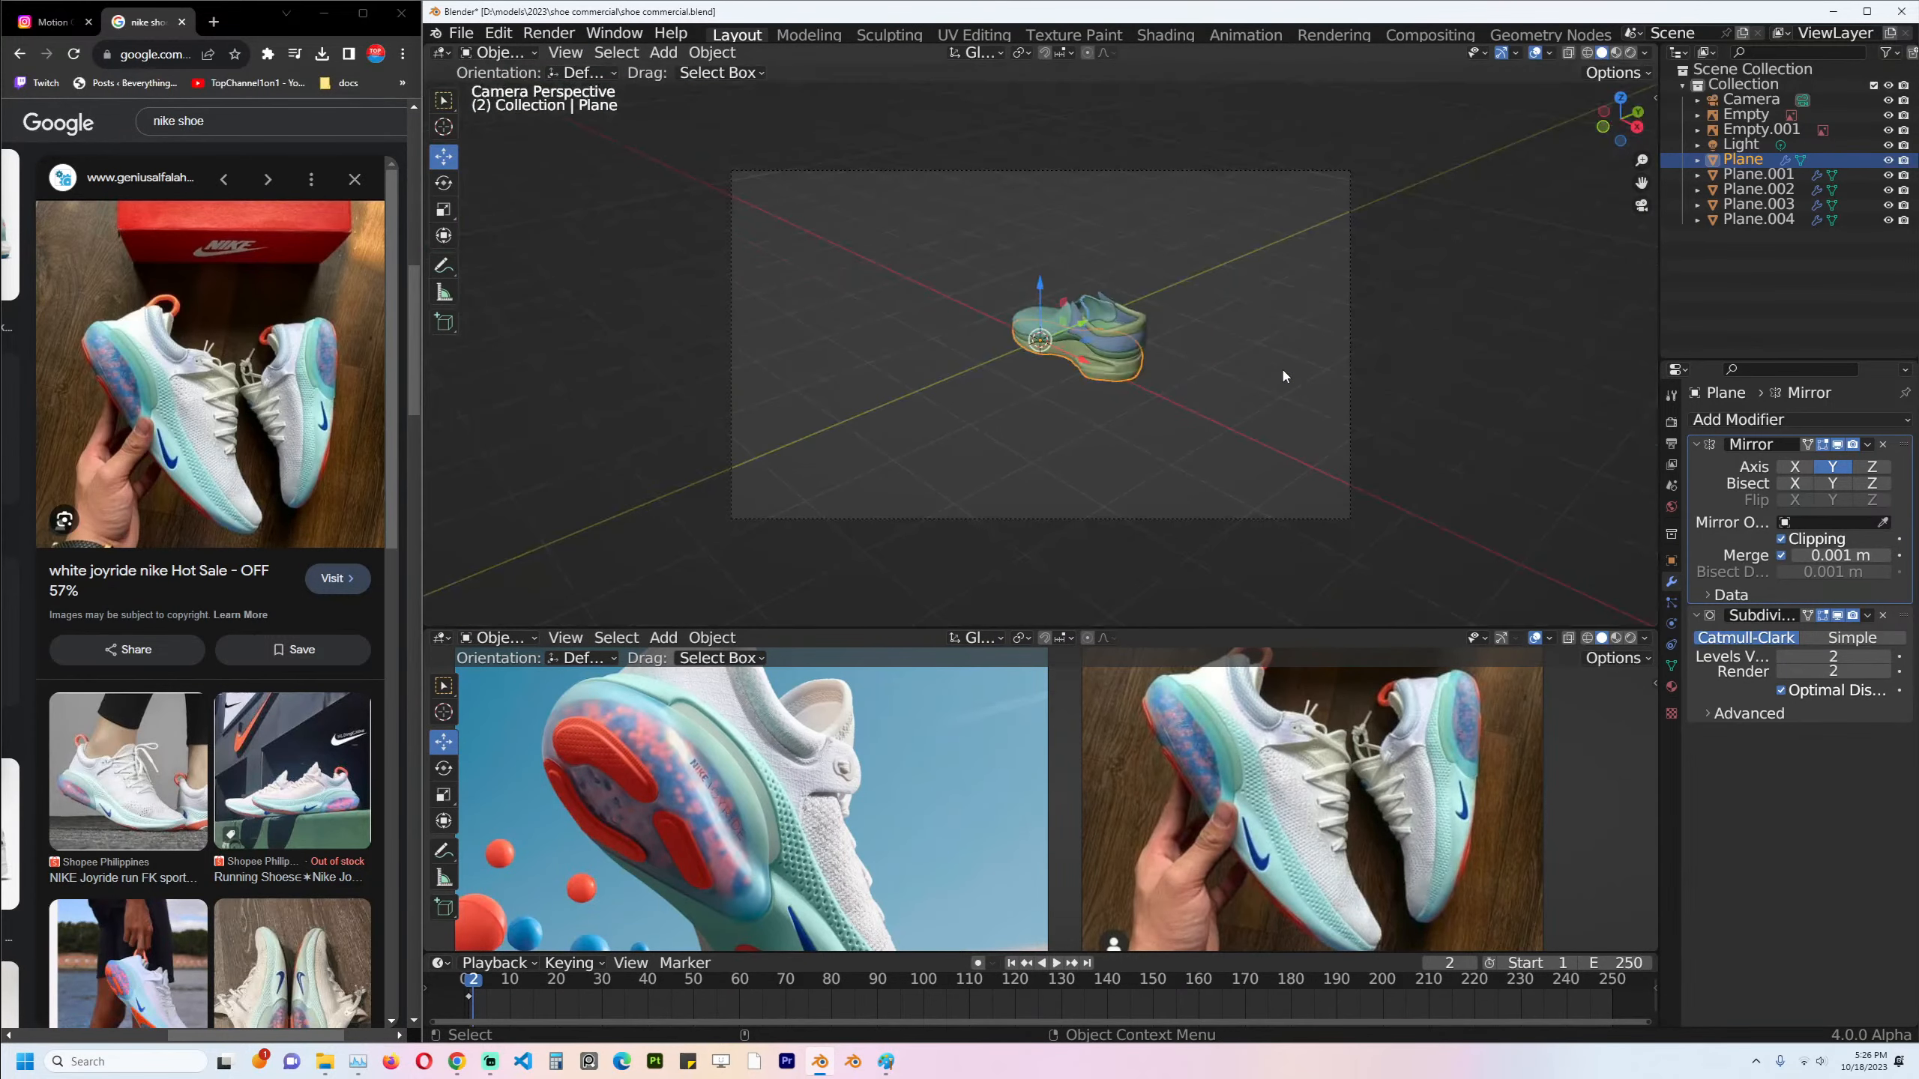
pyautogui.press('KP_1')
pyautogui.click(1283, 376)
pyautogui.scroll(6, 935, 358)
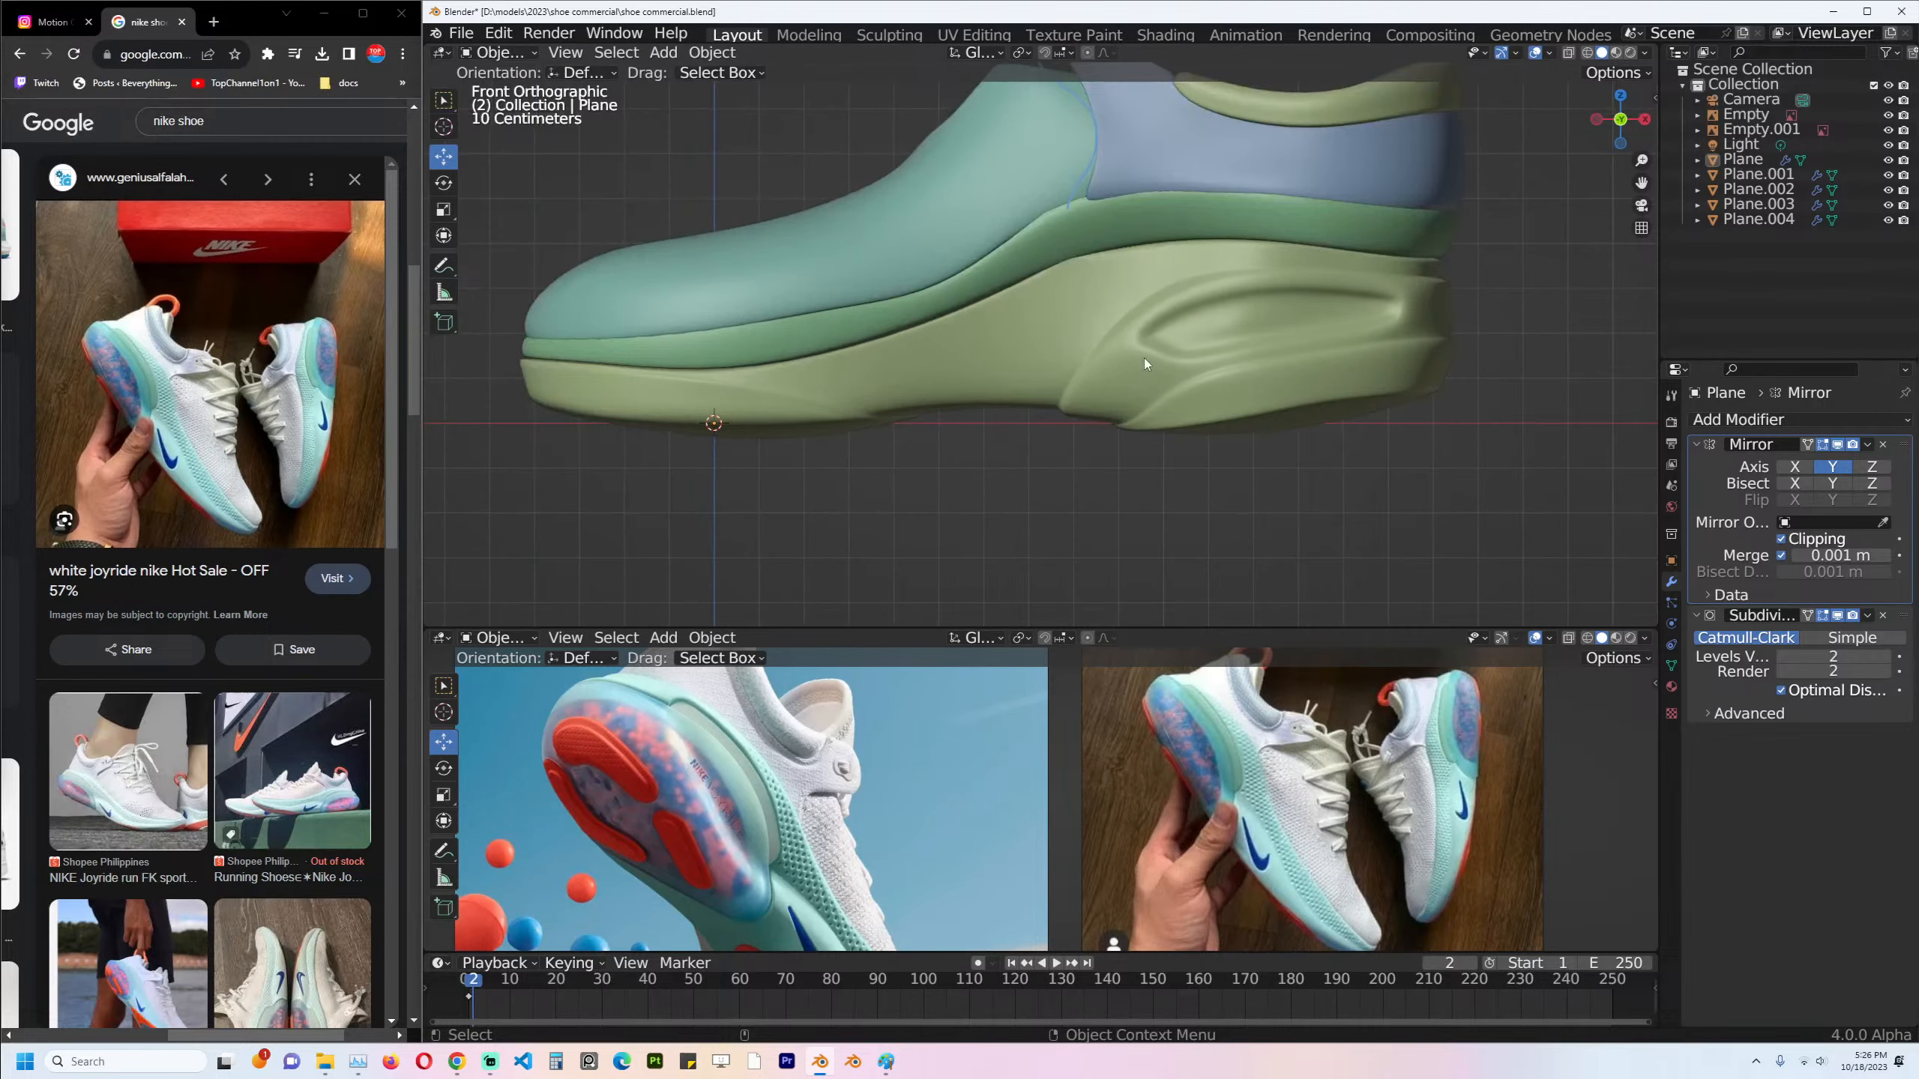
pyautogui.hotkey('ctrl', 's')
# Open the sole mesh for editing and turn off the Subdivision modifier's viewport display.
pyautogui.click(890, 393)
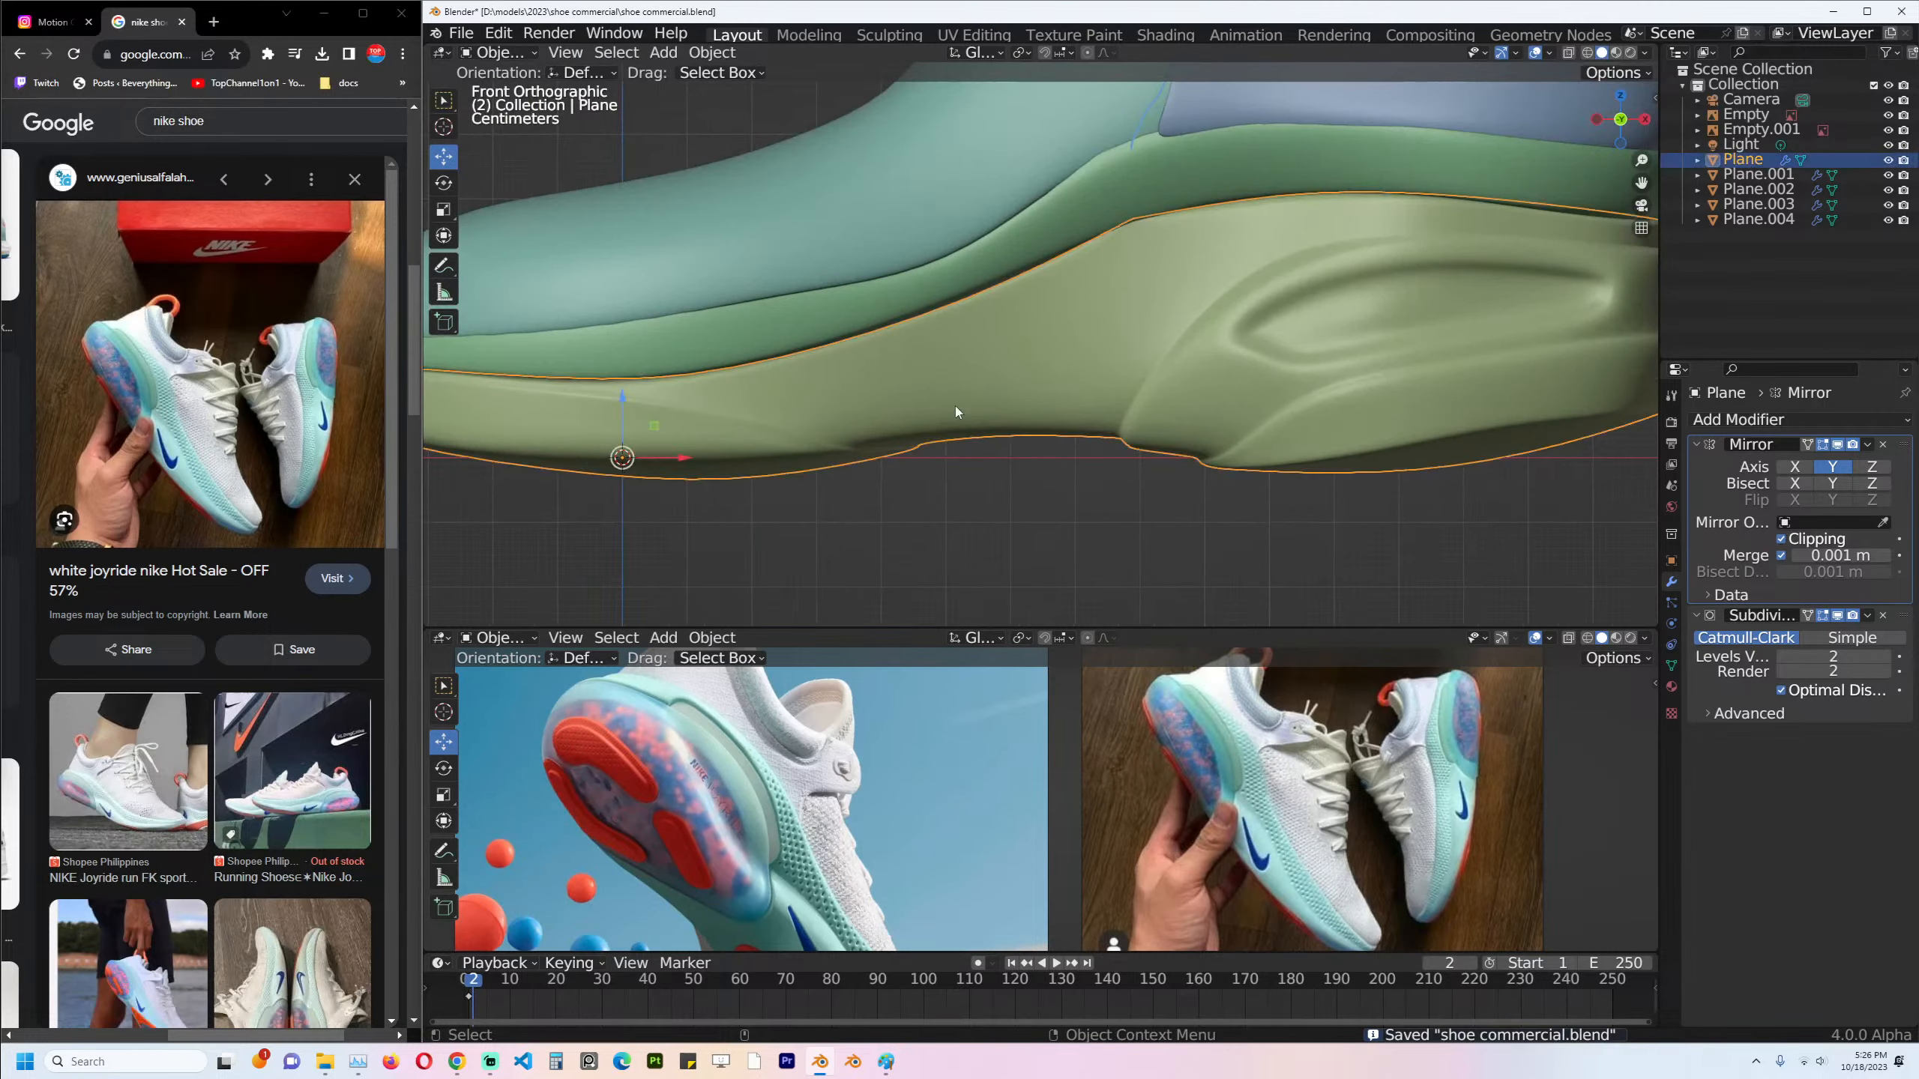
pyautogui.press('Tab')
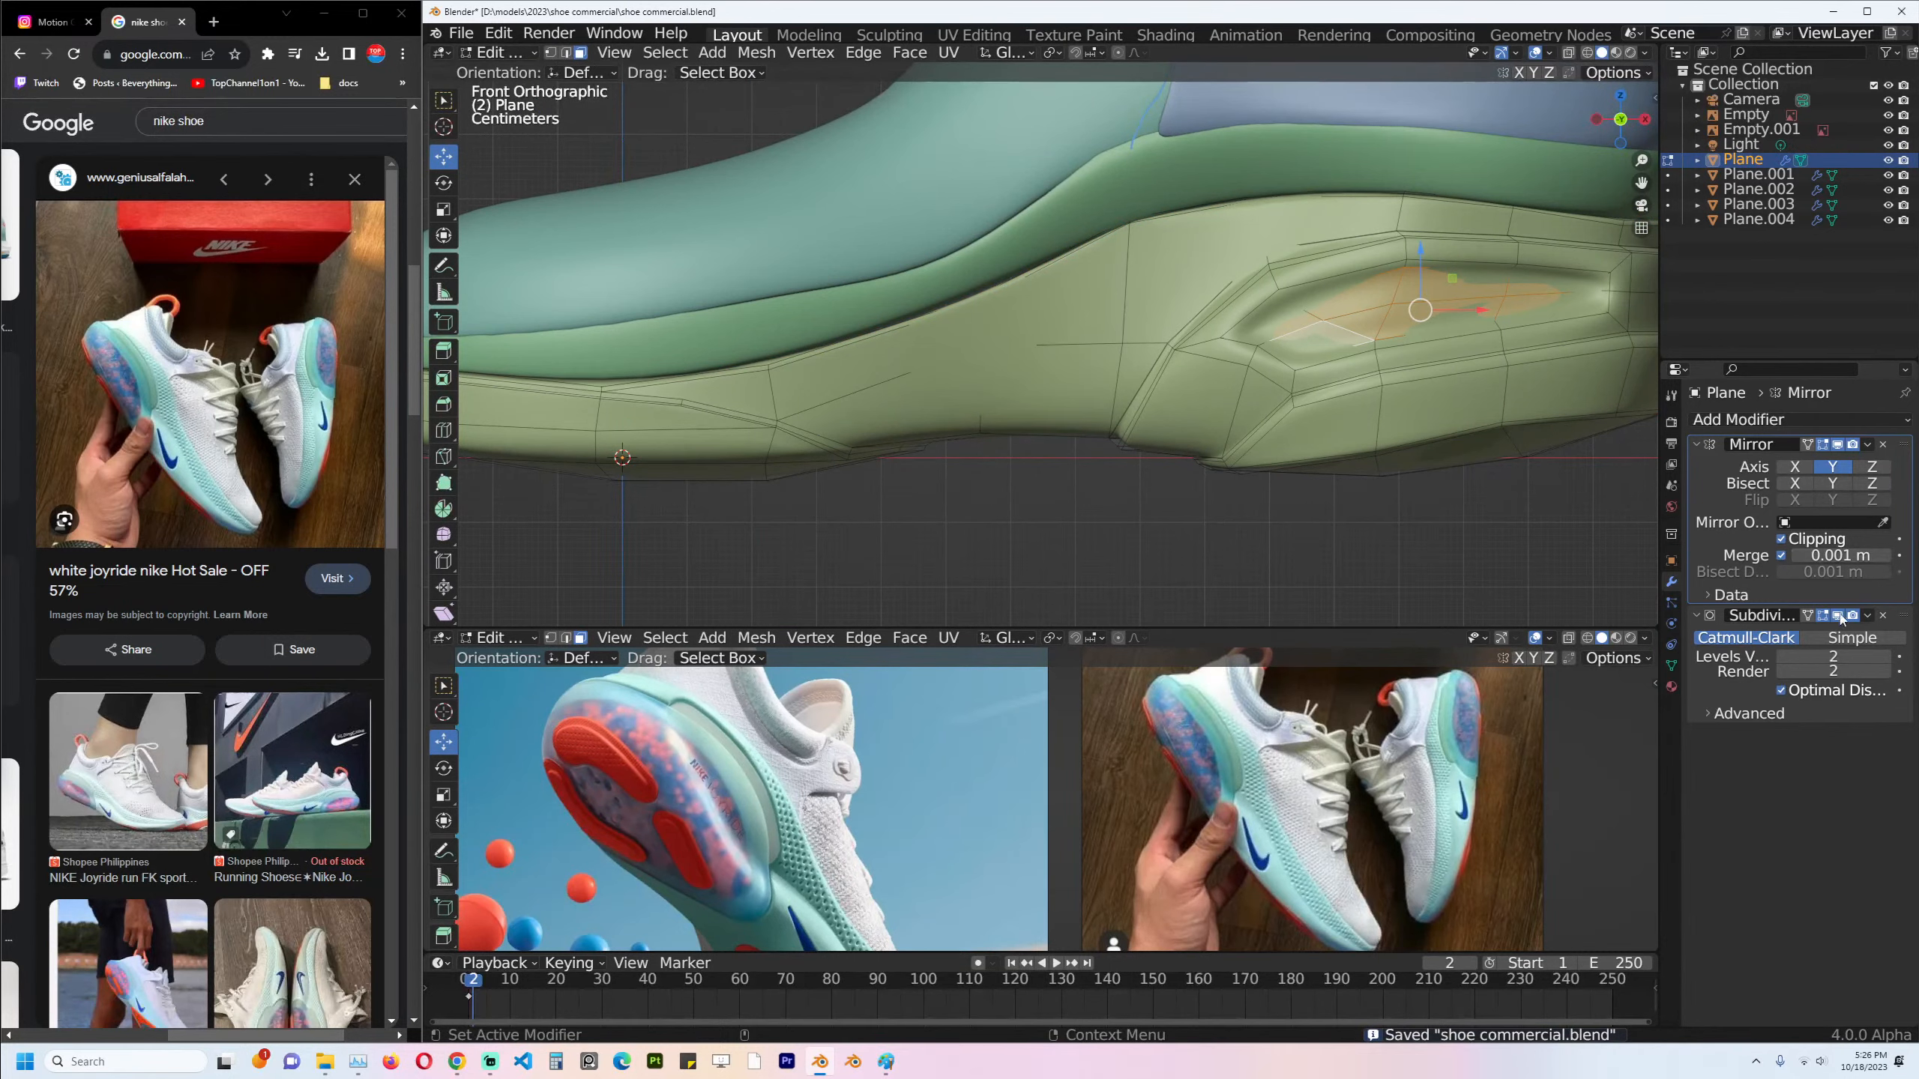
pyautogui.click(1838, 616)
# Inset the midfoot side faces between the forefoot section and the raised heel panel.
pyautogui.moveTo(1058, 348); pyautogui.dragTo(948, 316, button='middle')
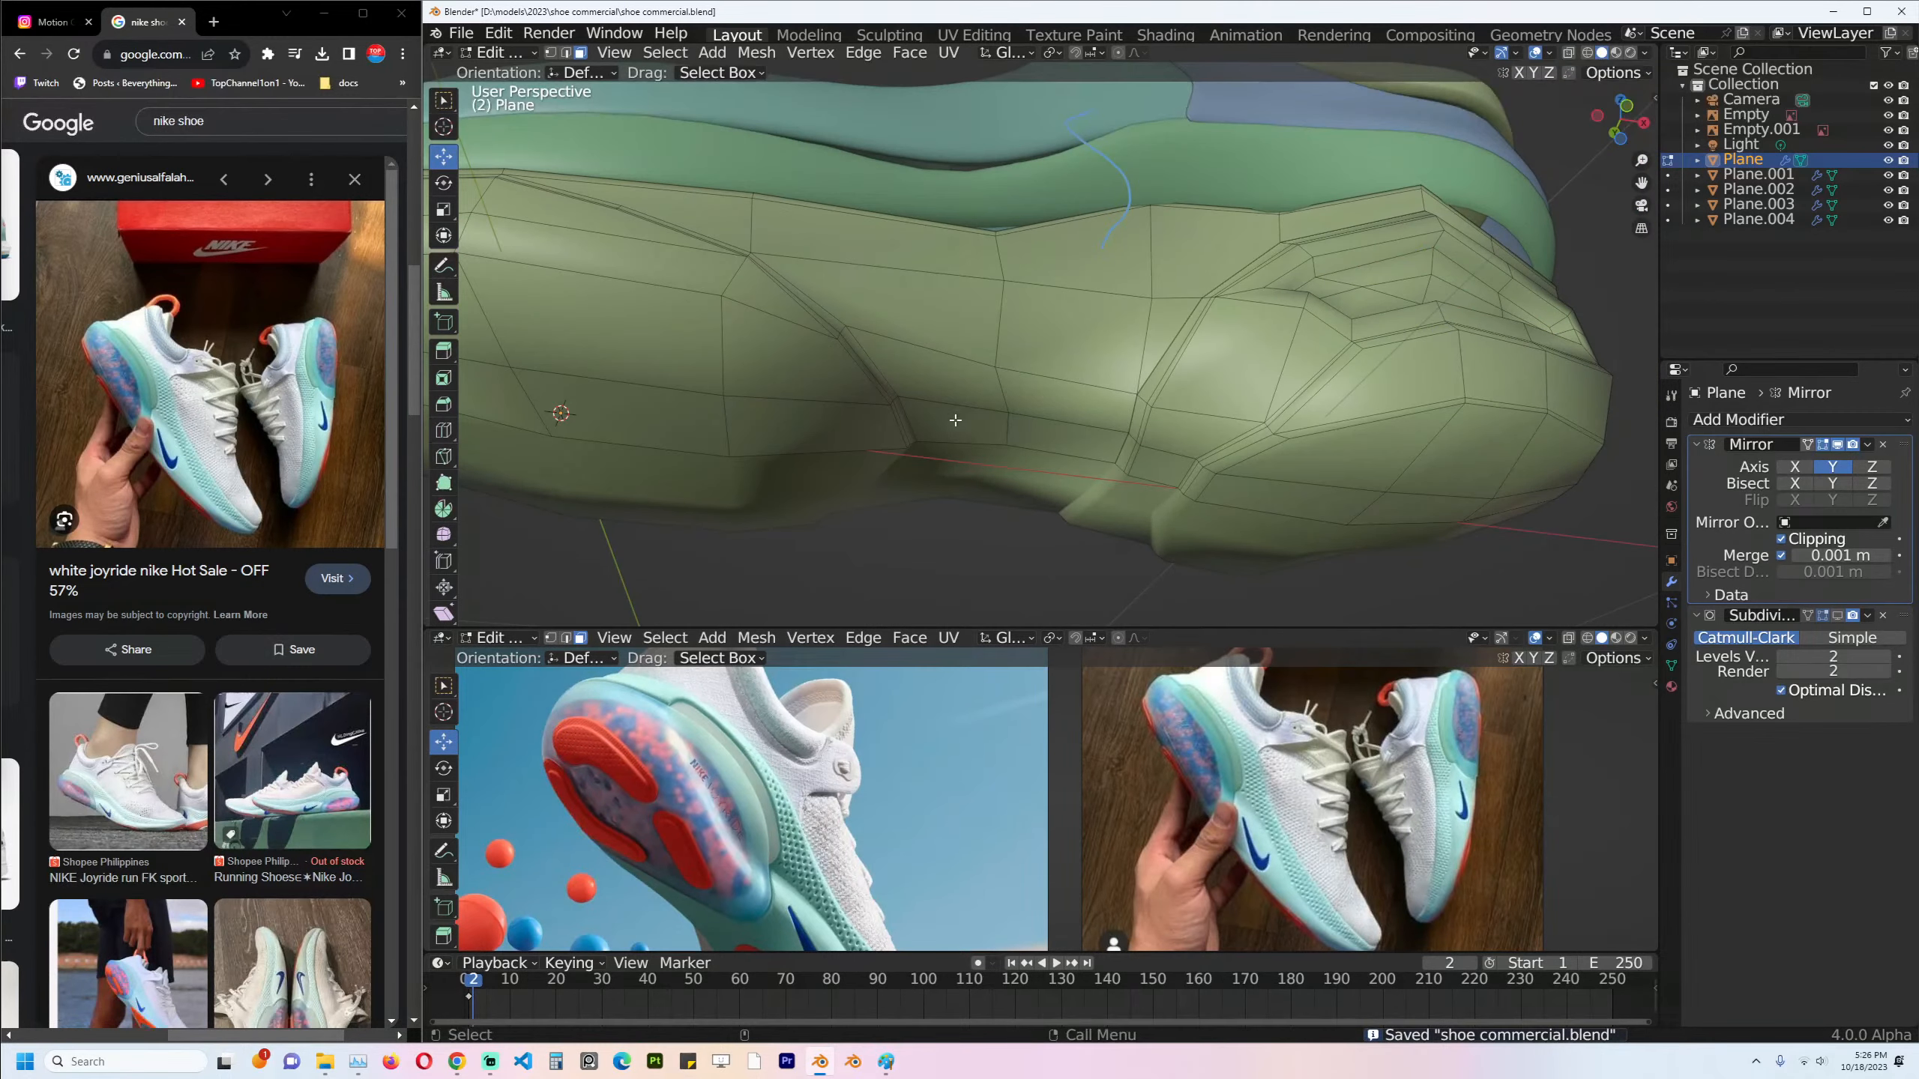
pyautogui.keyDown('ctrl'); pyautogui.click(948, 316); pyautogui.keyUp('ctrl')
pyautogui.keyDown('ctrl'); pyautogui.click(1062, 325); pyautogui.keyUp('ctrl')
pyautogui.keyDown('ctrl'); pyautogui.click(1062, 433); pyautogui.keyUp('ctrl')
pyautogui.keyDown('shift'); pyautogui.click(1165, 308); pyautogui.keyUp('shift')
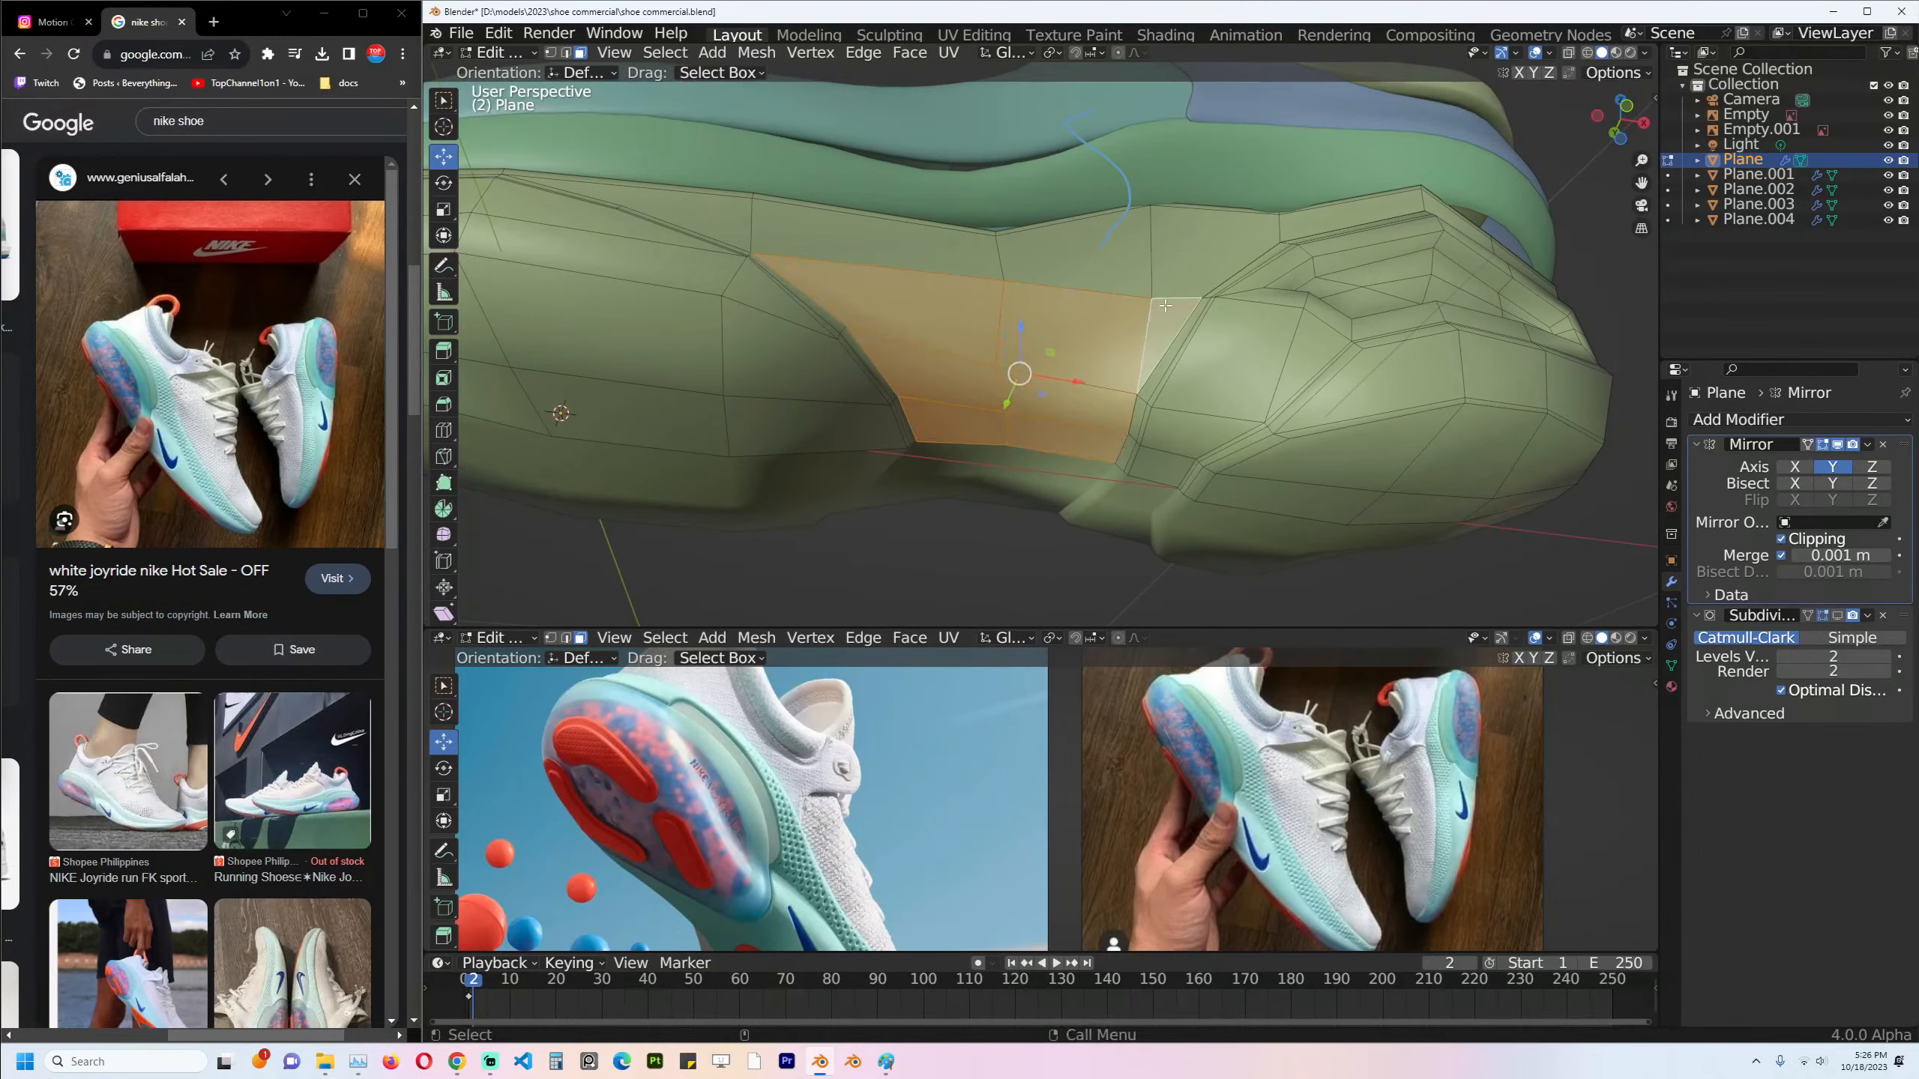
pyautogui.press('i')
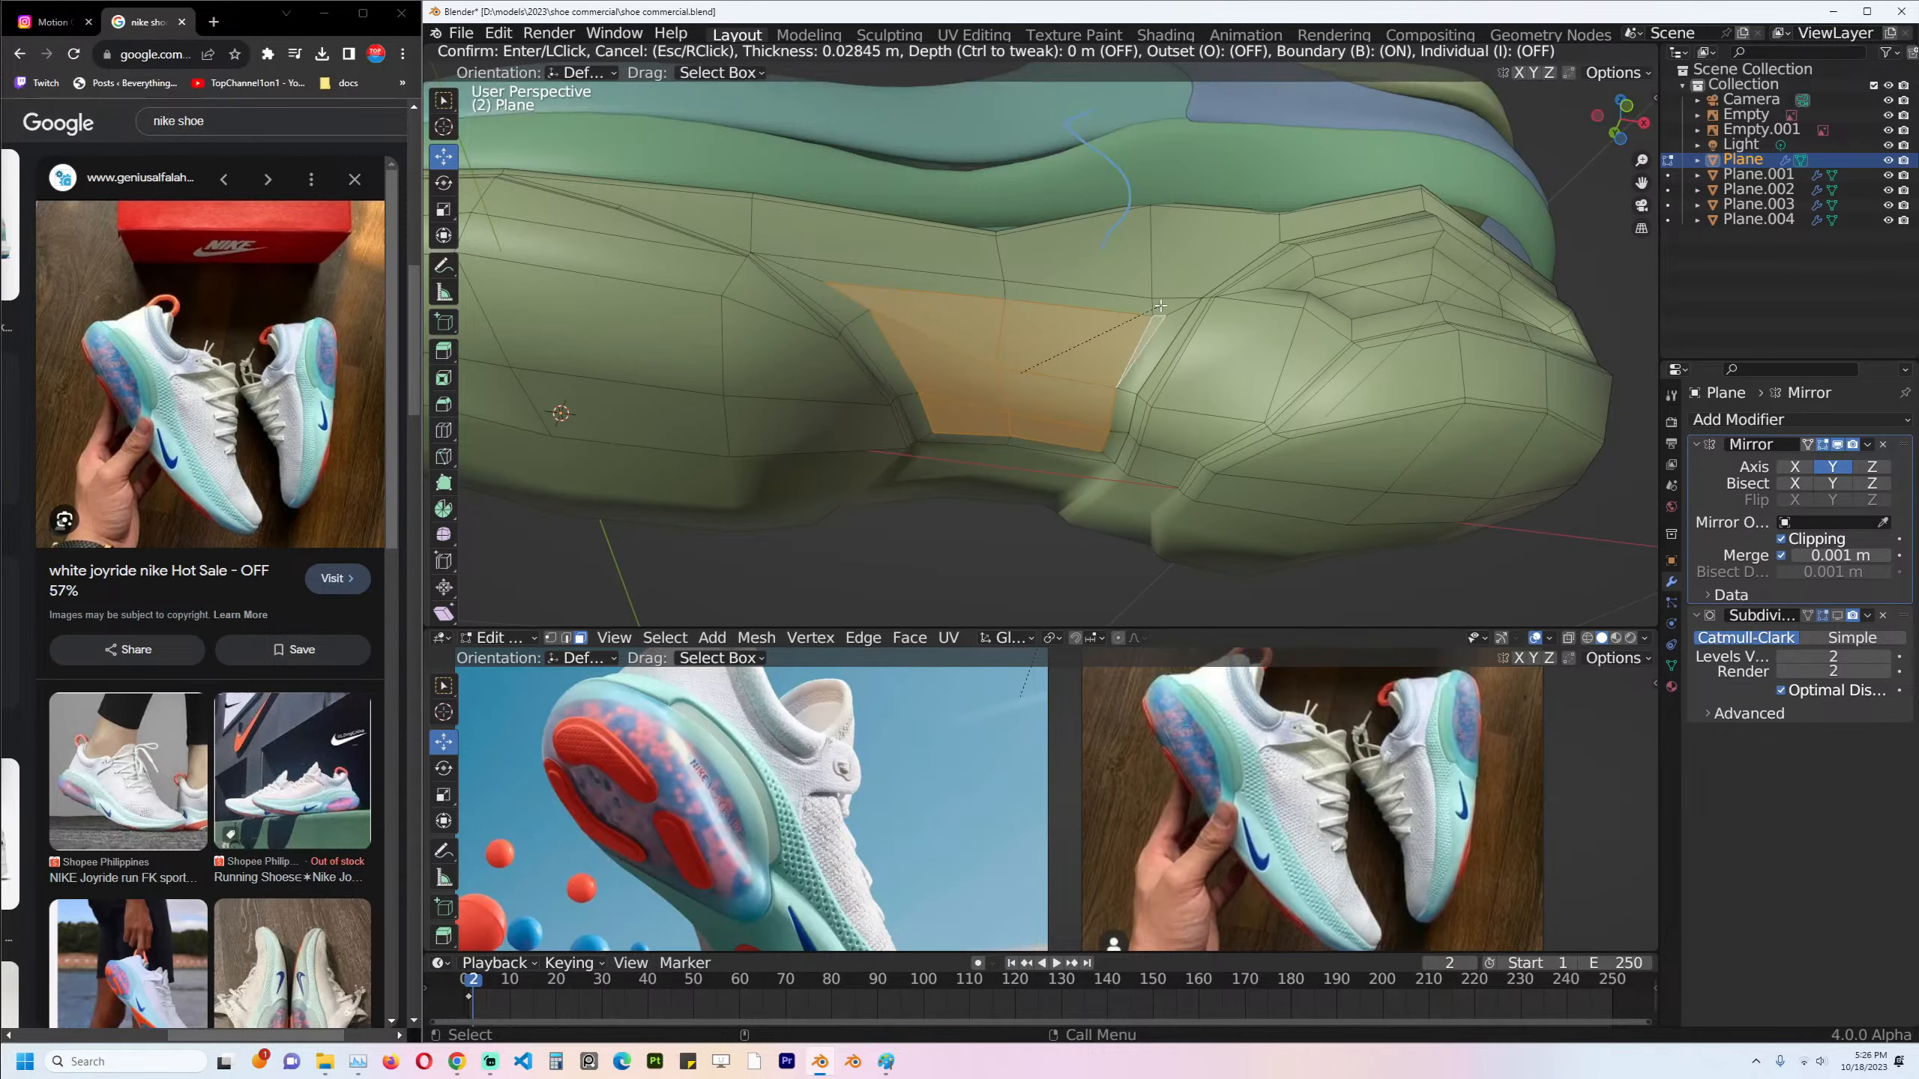
pyautogui.click(1131, 309)
# Slide the midfoot inset's upper front corner vertex and a neighbouring inner vertex along their edges to even out the spacing.
pyautogui.scroll(1, 883, 362)
pyautogui.press('1')
pyautogui.click(846, 313)
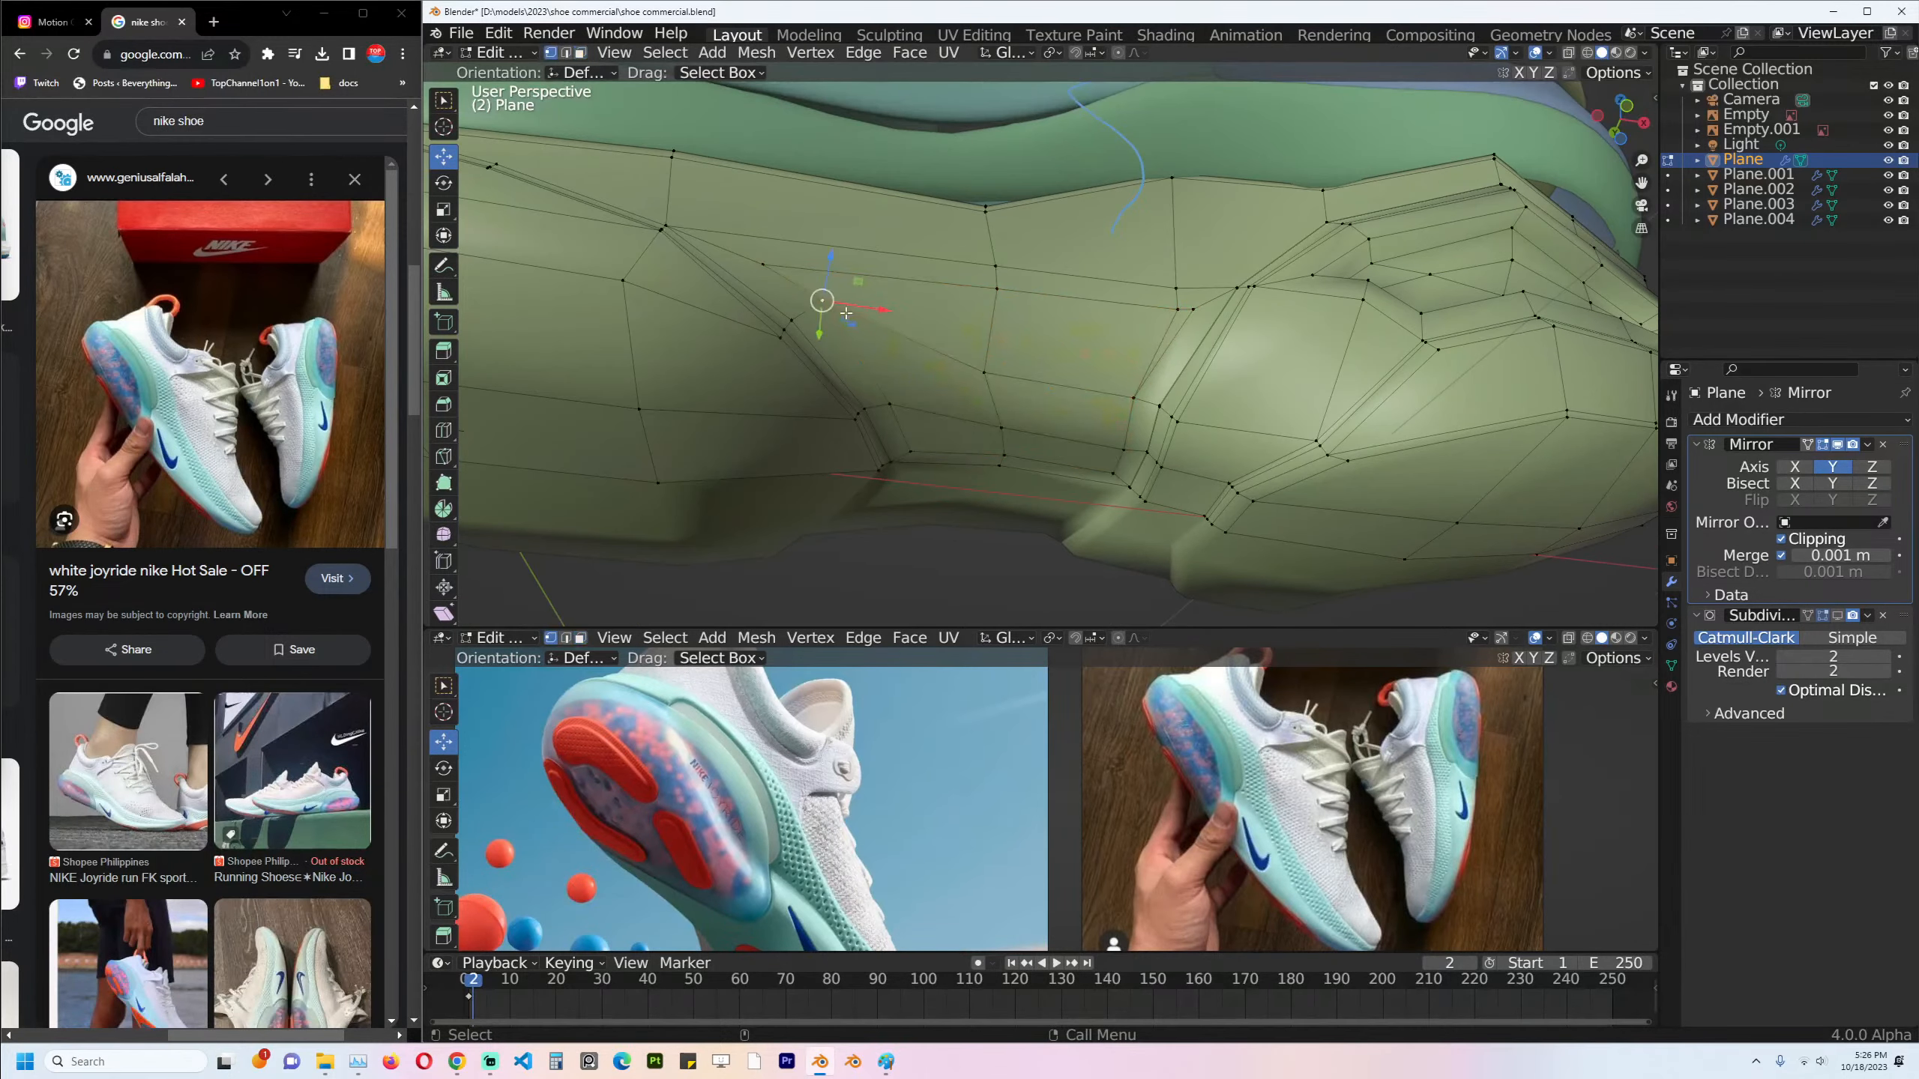
pyautogui.press('g')
pyautogui.press('g')
pyautogui.click(853, 333)
pyautogui.click(1008, 376)
pyautogui.press('g')
pyautogui.press('g')
pyautogui.click(1010, 360)
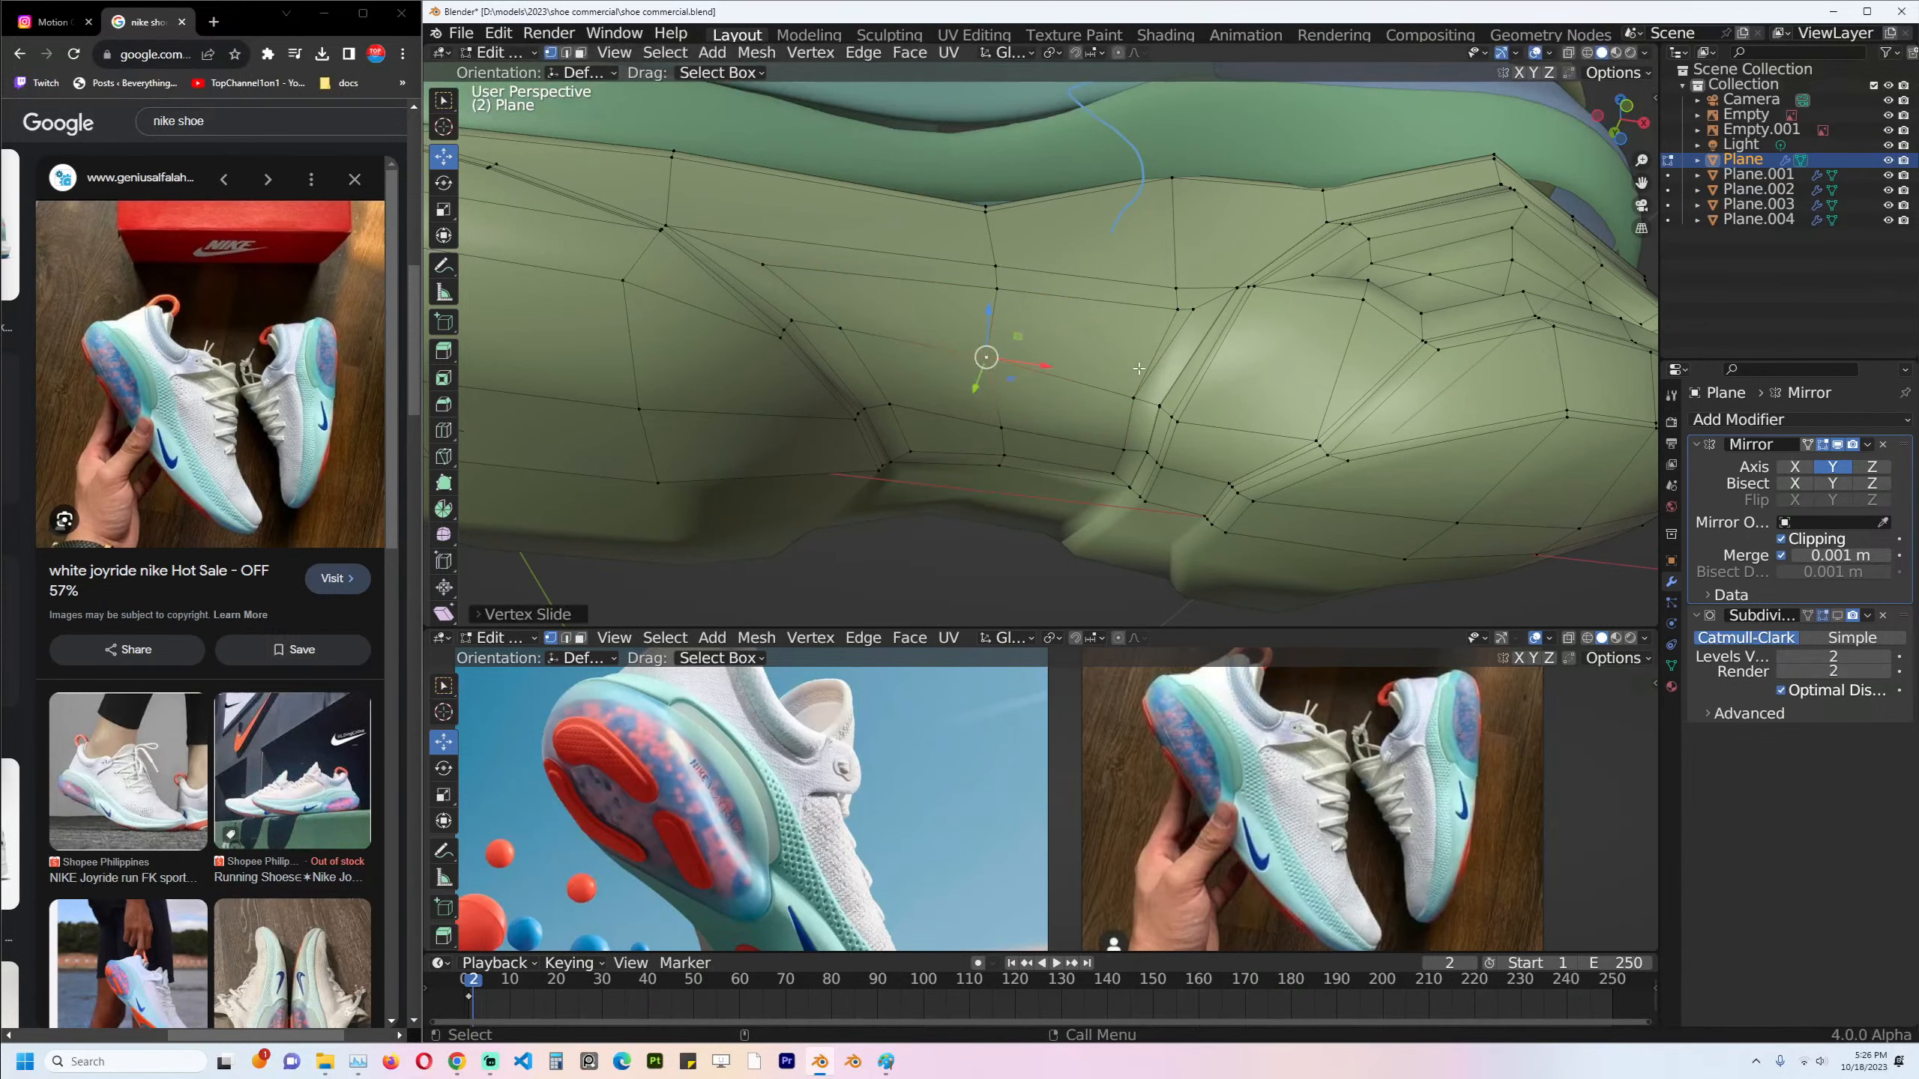
# Dissolve the extra edge at the rear of the midfoot inset, beside the heel panel.
pyautogui.press('2')
pyautogui.click(1175, 358)
pyautogui.hotkey('ctrl', 'x')
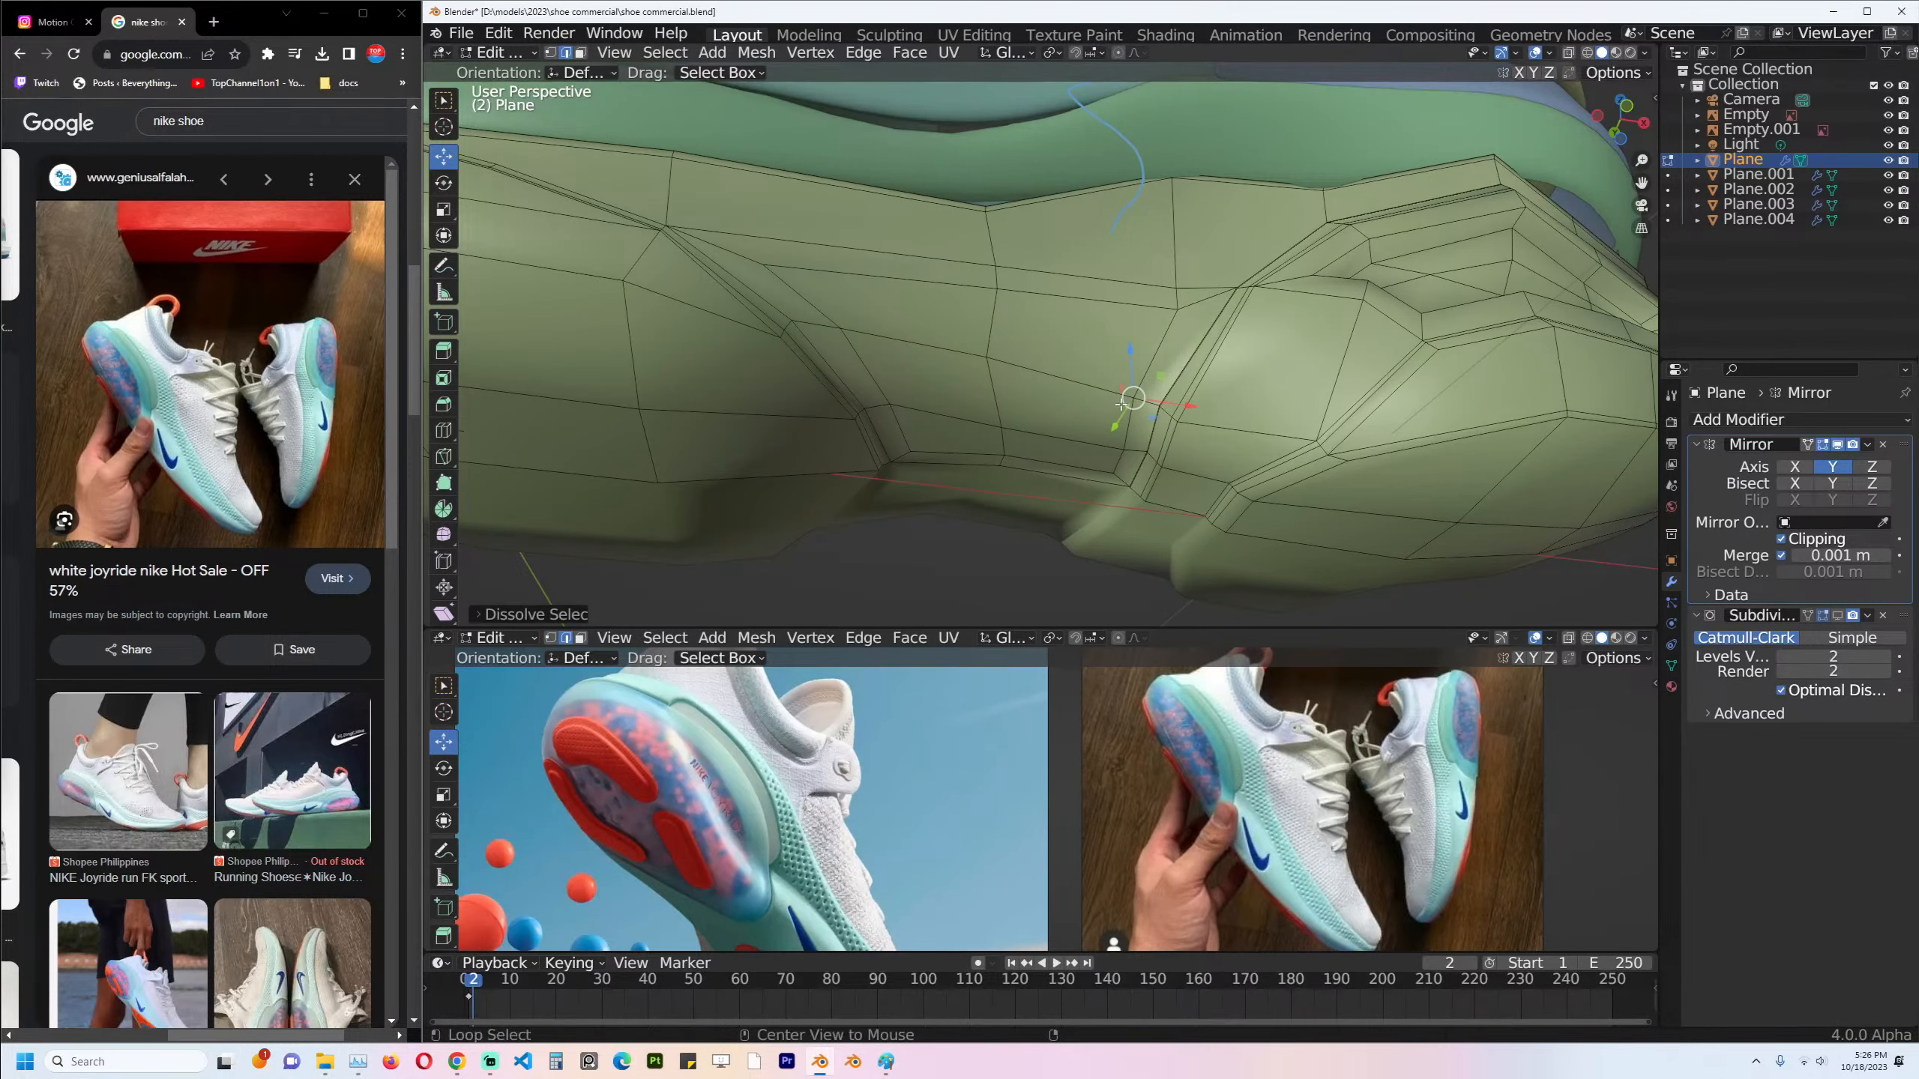
# Move the two narrow inset faces on the underside to the mirror centre line and delete them.
pyautogui.hotkey('alt', 'a')
pyautogui.moveTo(876, 472); pyautogui.dragTo(865, 428, button='middle')
pyautogui.press('3')
pyautogui.click(980, 461)
pyautogui.keyDown('shift'); pyautogui.click(1082, 471); pyautogui.keyUp('shift')
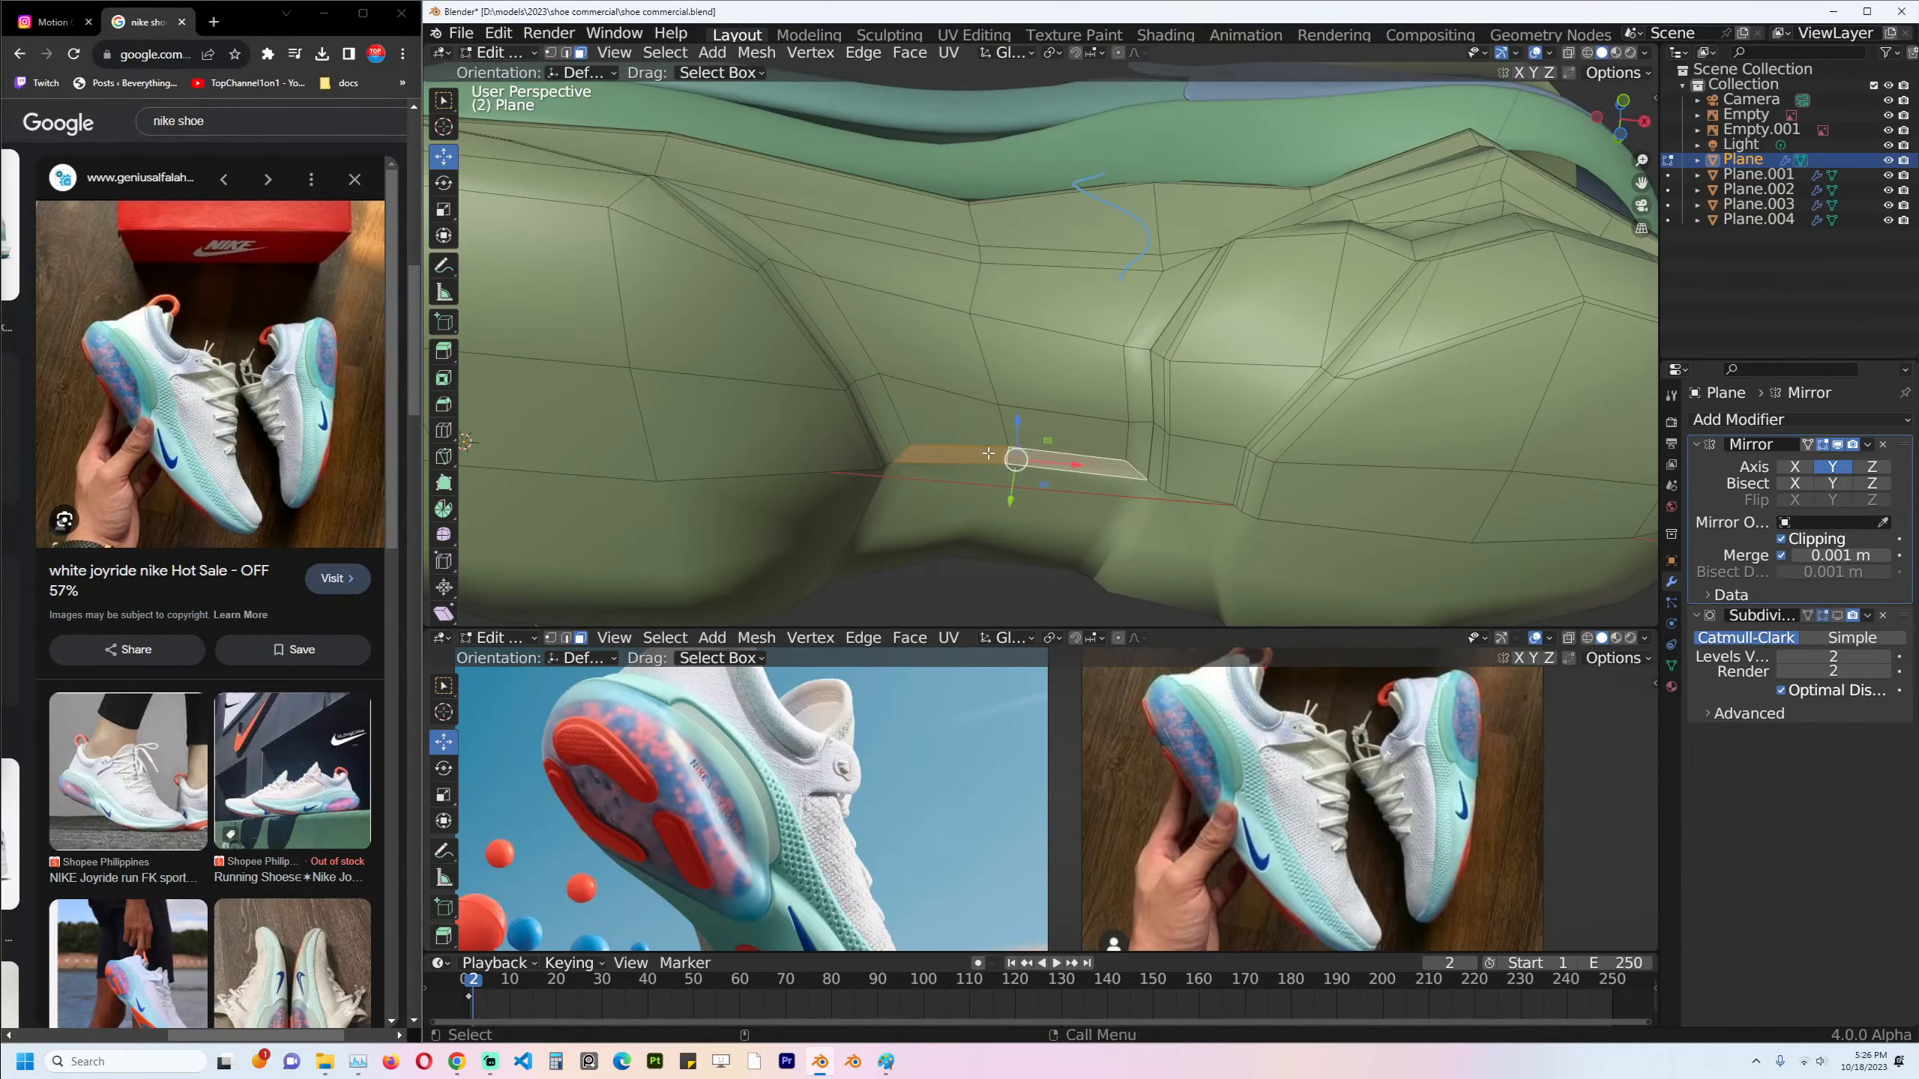
pyautogui.moveTo(988, 453); pyautogui.dragTo(1023, 434, button='middle')
pyautogui.moveTo(953, 433); pyautogui.dragTo(877, 452)
pyautogui.press('x')
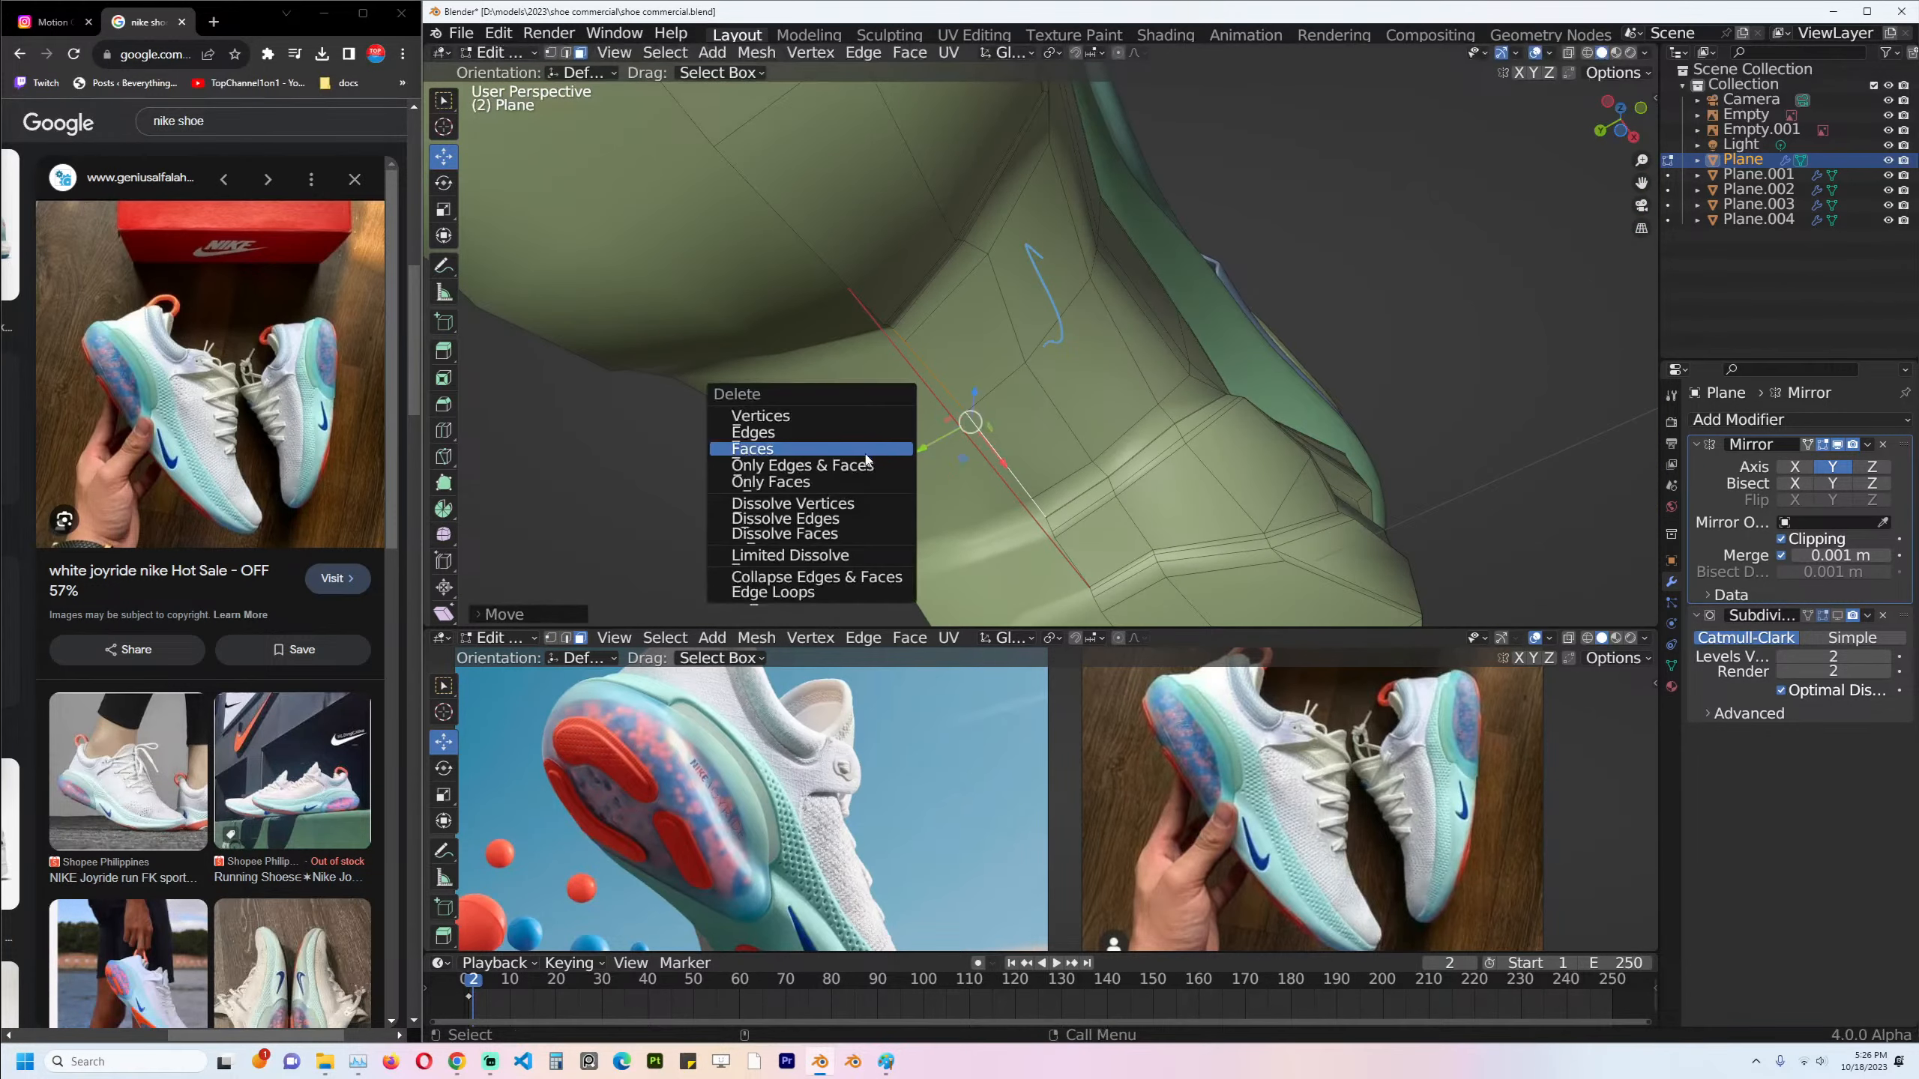
pyautogui.click(866, 451)
pyautogui.moveTo(867, 450); pyautogui.dragTo(909, 362, button='middle')
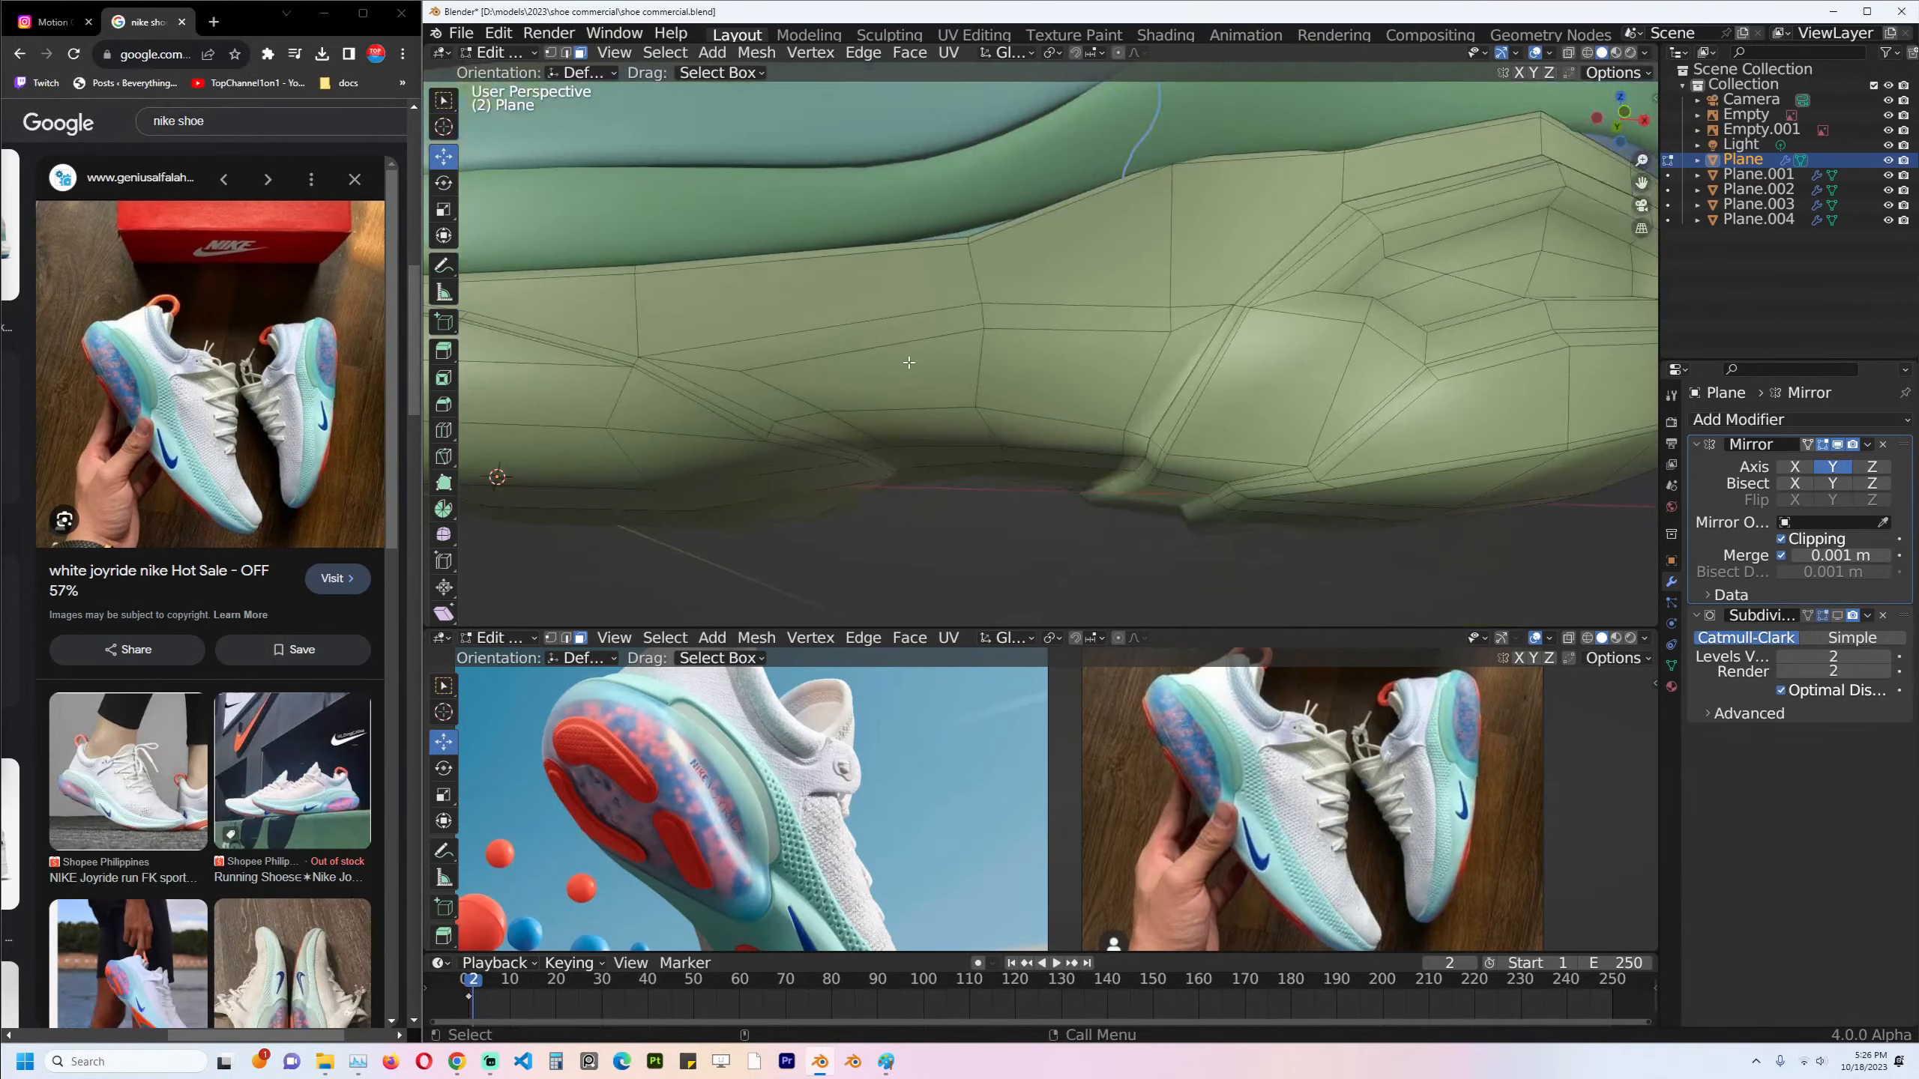
# Add a centred vertical loop cut across the midfoot side and connect it to the inset's upper front corner vertex.
pyautogui.press('k')
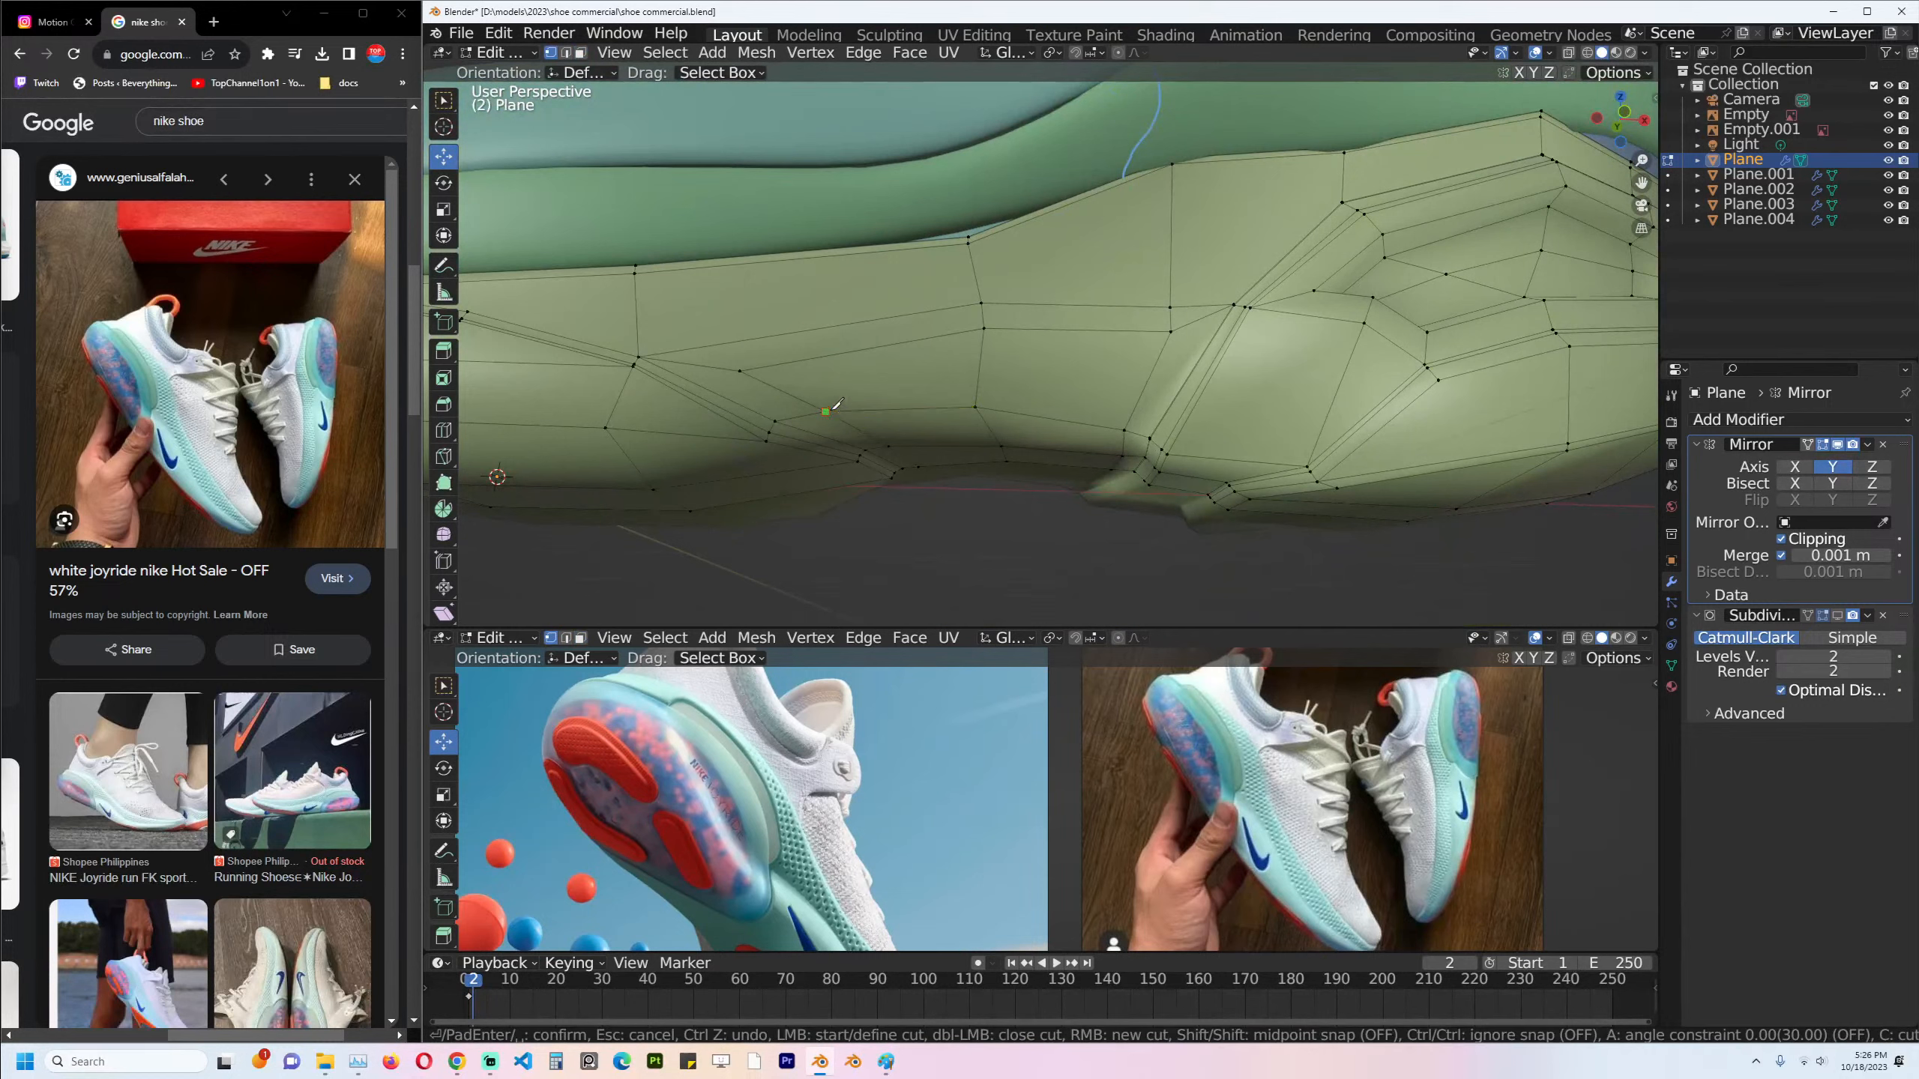
pyautogui.press('Escape')
pyautogui.hotkey('ctrl', 'r')
pyautogui.click(840, 287)
pyautogui.rightClick(841, 290)
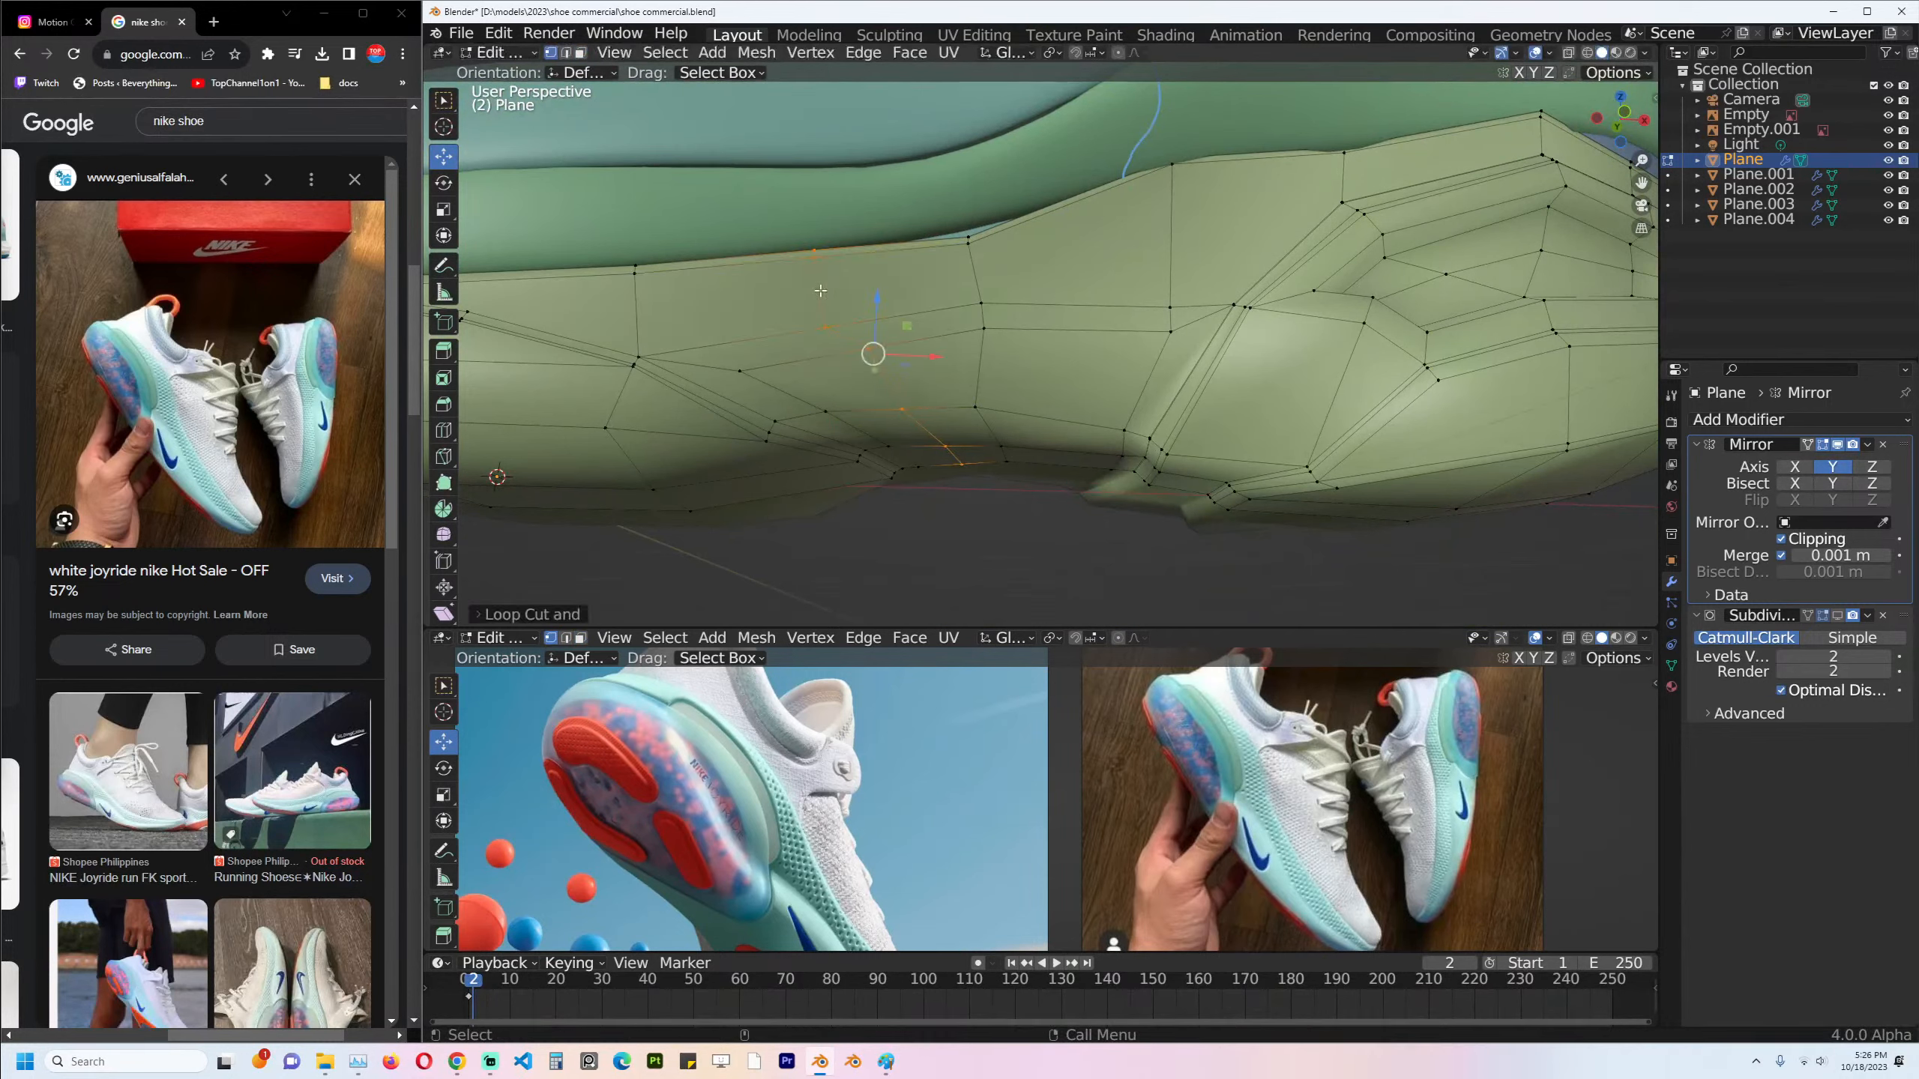
pyautogui.click(817, 335)
pyautogui.keyDown('shift'); pyautogui.click(811, 395); pyautogui.keyUp('shift')
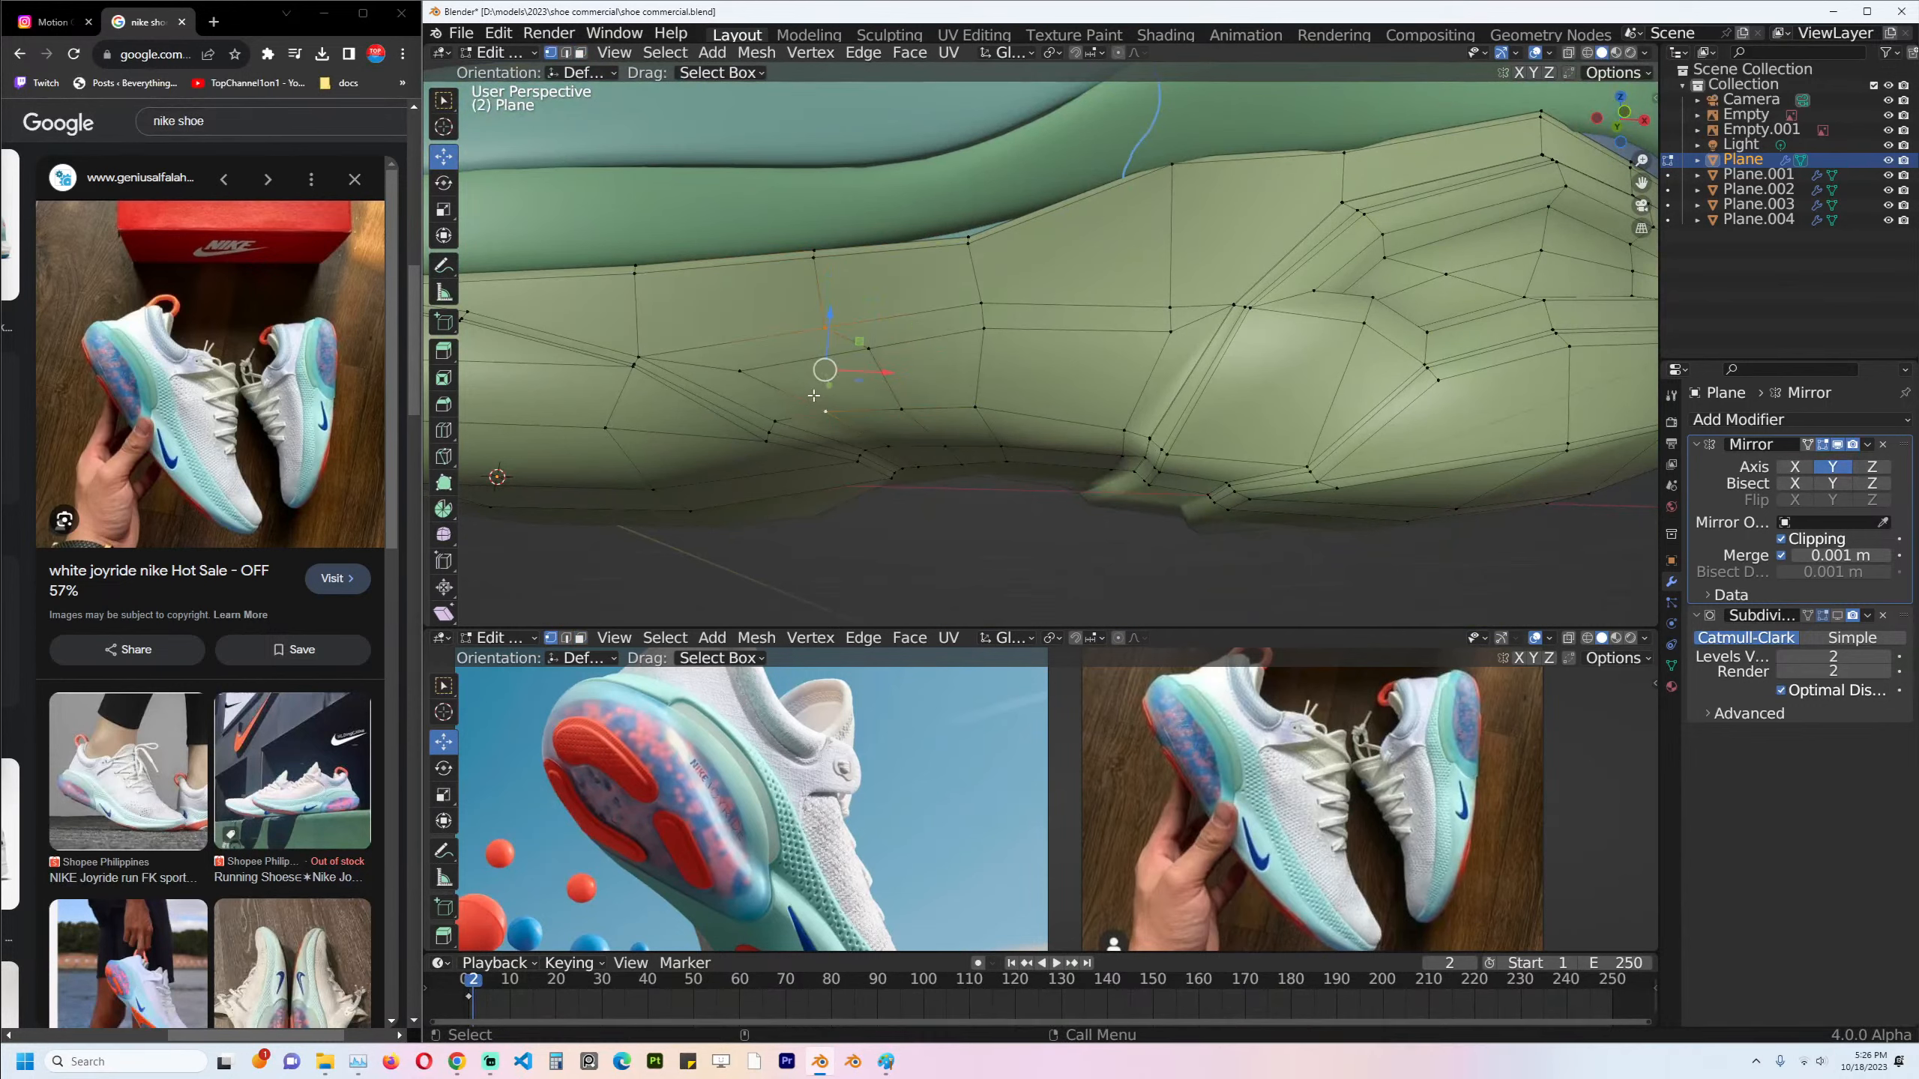
# Inset the midfoot side faces from the new vertical cut back to the heel panel by a small amount.
pyautogui.moveTo(832, 355); pyautogui.dragTo(896, 314, button='middle')
pyautogui.press('3')
pyautogui.click(910, 306)
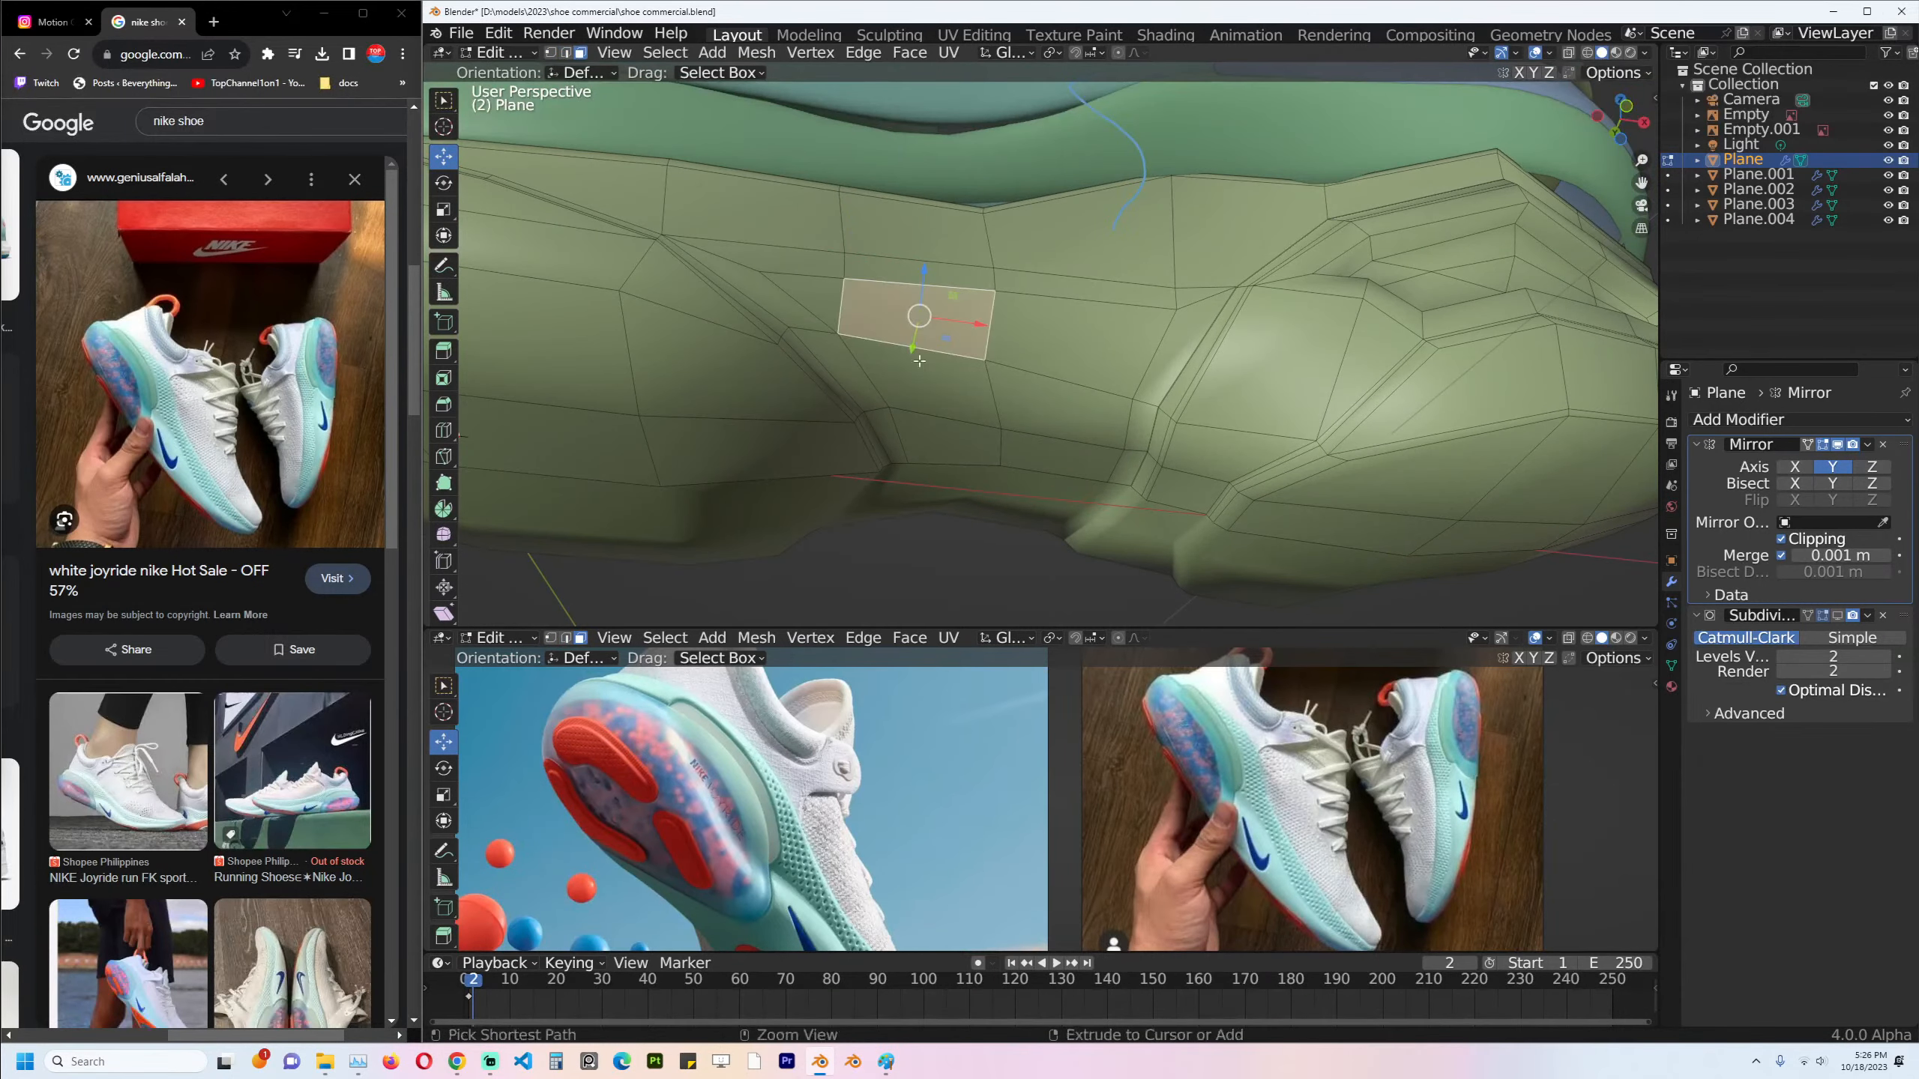
pyautogui.keyDown('ctrl'); pyautogui.click(937, 426); pyautogui.keyUp('ctrl')
pyautogui.keyDown('ctrl'); pyautogui.click(1085, 424); pyautogui.keyUp('ctrl')
pyautogui.keyDown('ctrl'); pyautogui.click(1073, 342); pyautogui.keyUp('ctrl')
pyautogui.moveTo(1073, 340); pyautogui.dragTo(1120, 327, button='middle')
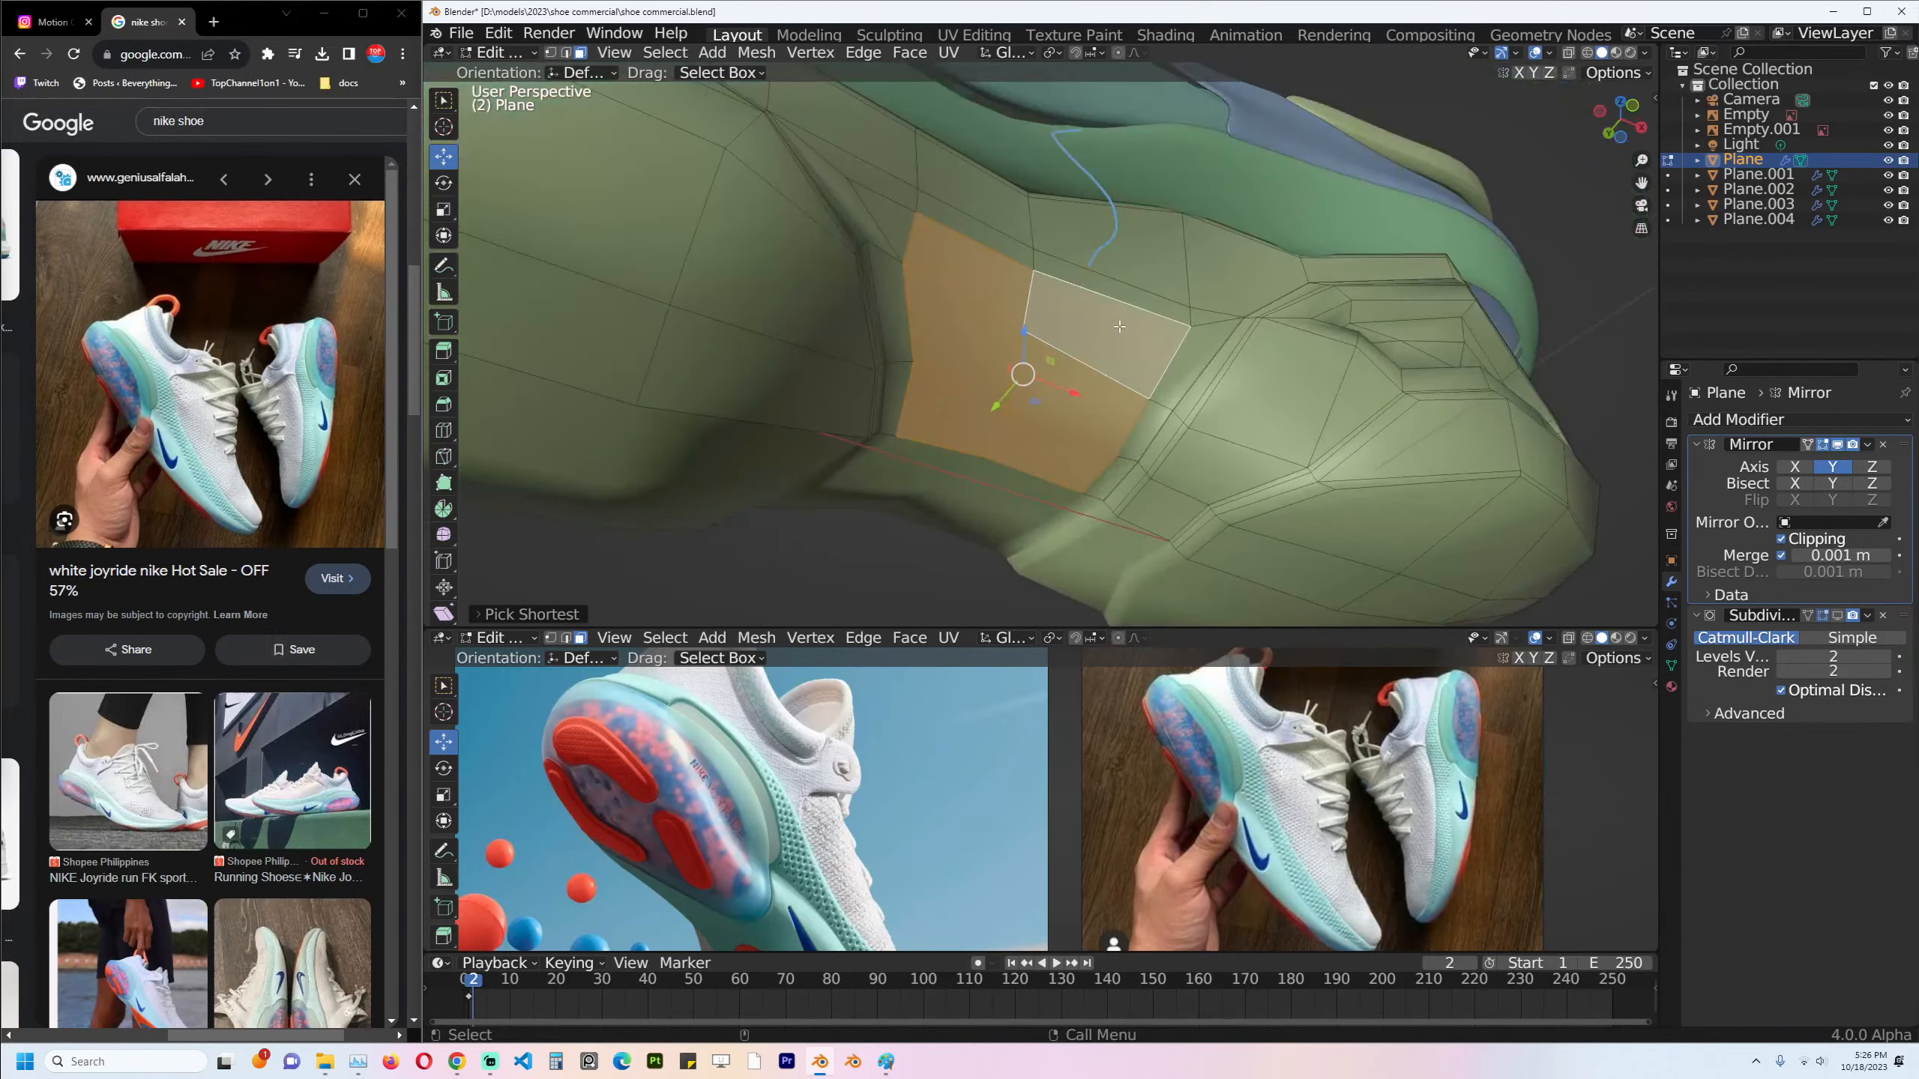
pyautogui.press('i')
pyautogui.click(1173, 330)
# Push the newly inset midfoot faces inward with Shrink/Fatten to form a recess.
pyautogui.press('g')
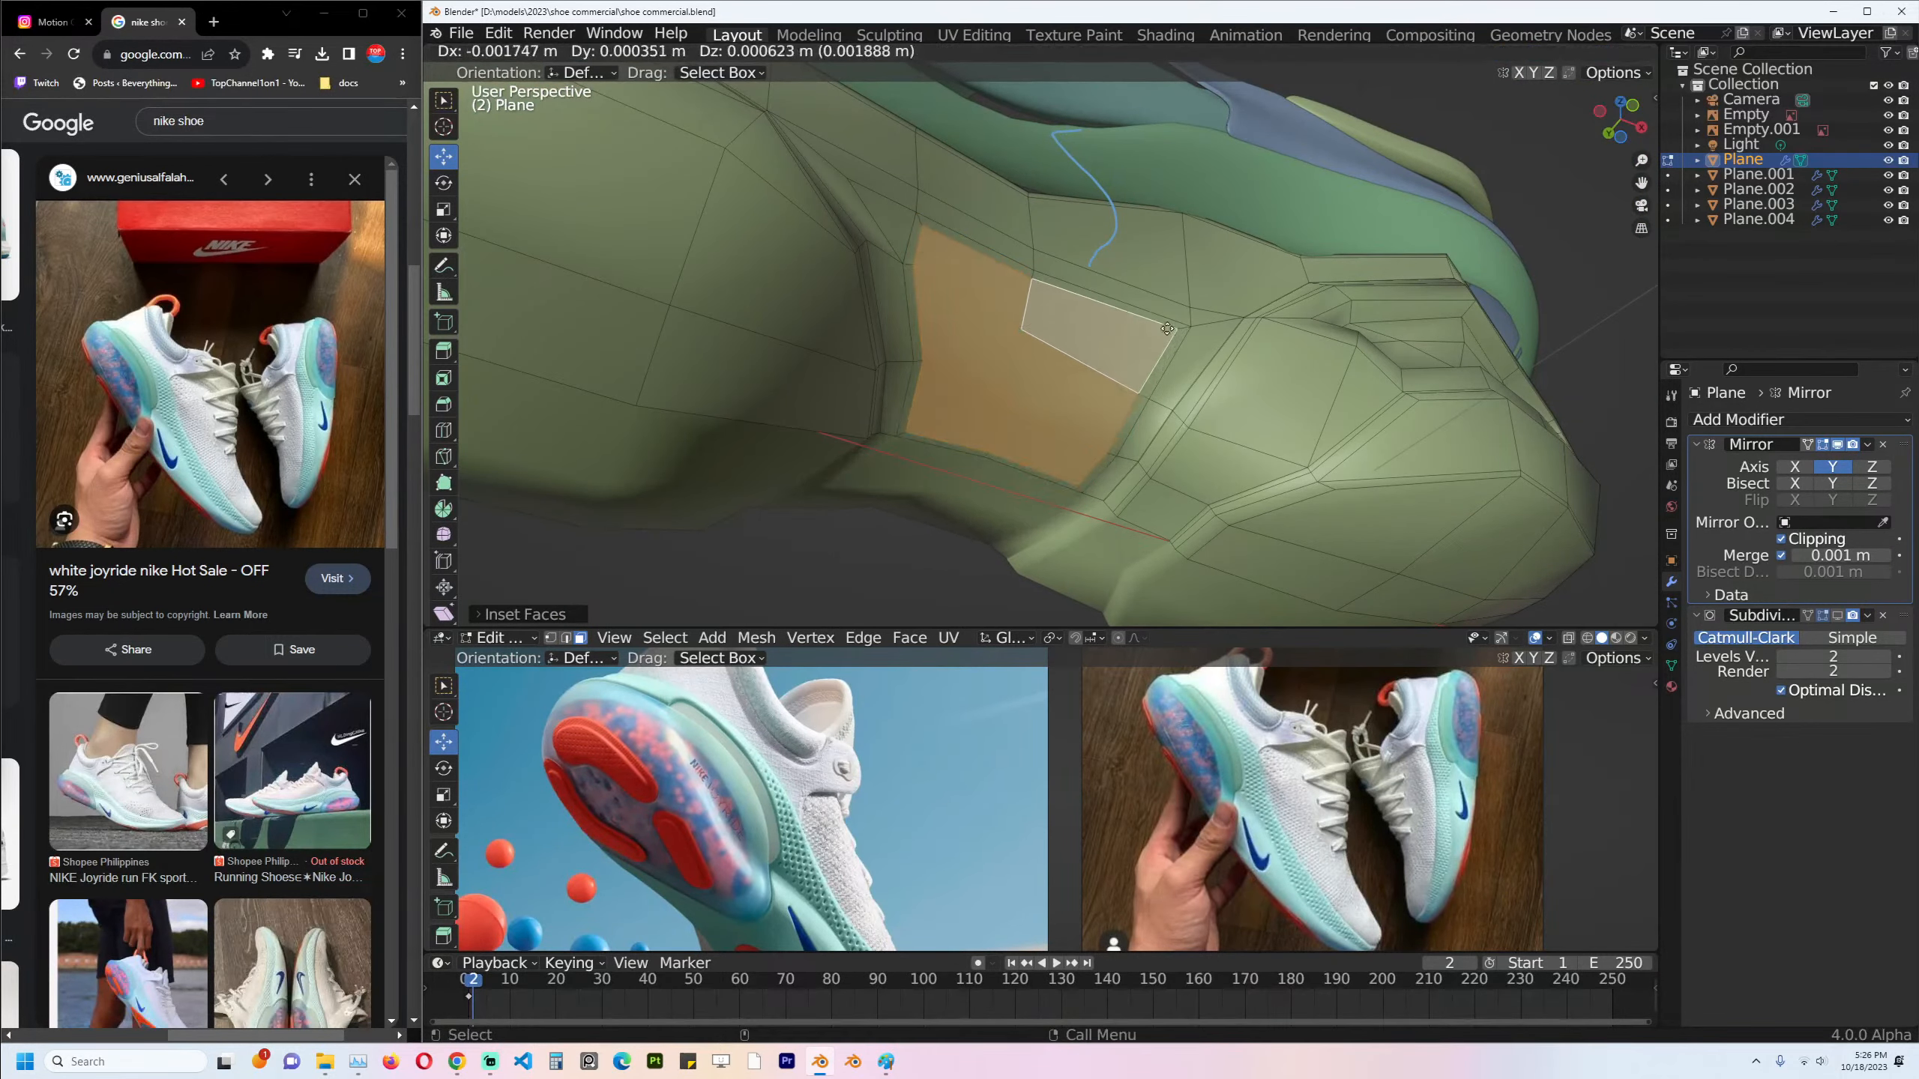
pyautogui.click(1167, 329)
pyautogui.hotkey('alt', 's')
pyautogui.click(1211, 377)
# Delete the narrow faces along the bottom of the midfoot recess, next to the mirror centre line.
pyautogui.moveTo(1211, 377); pyautogui.dragTo(1132, 365, button='middle')
pyautogui.click(989, 468)
pyautogui.keyDown('ctrl'); pyautogui.click(1084, 453); pyautogui.keyUp('ctrl')
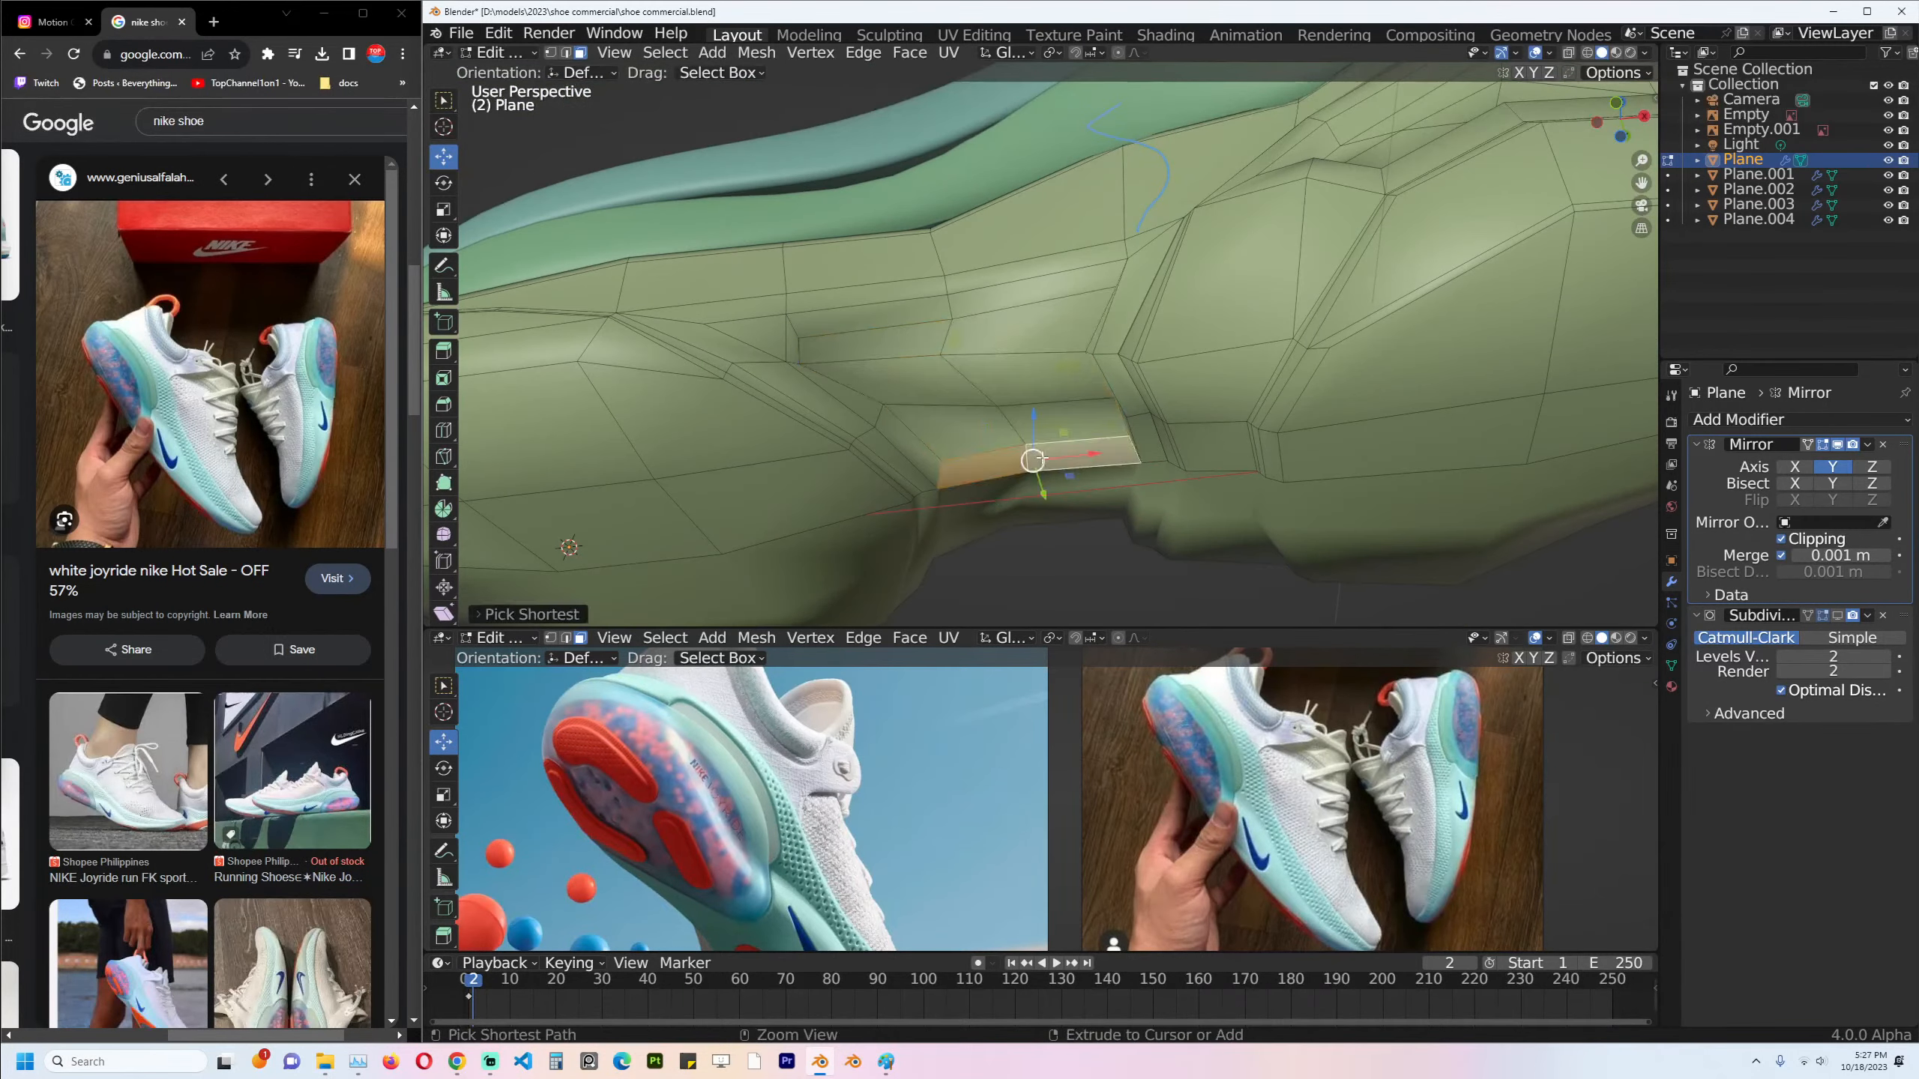
pyautogui.moveTo(1095, 453); pyautogui.dragTo(1005, 442, button='middle')
pyautogui.moveTo(1119, 455); pyautogui.dragTo(1130, 461)
pyautogui.press('x')
pyautogui.click(1188, 486)
# Add a supporting edge loop around the inside of the midfoot recess and slide it close to the rim.
pyautogui.moveTo(1188, 486); pyautogui.dragTo(1163, 340, button='middle')
pyautogui.keyDown('alt'); pyautogui.click(1164, 336); pyautogui.keyUp('alt')
pyautogui.press('g')
pyautogui.press('g')
pyautogui.click(1019, 377)
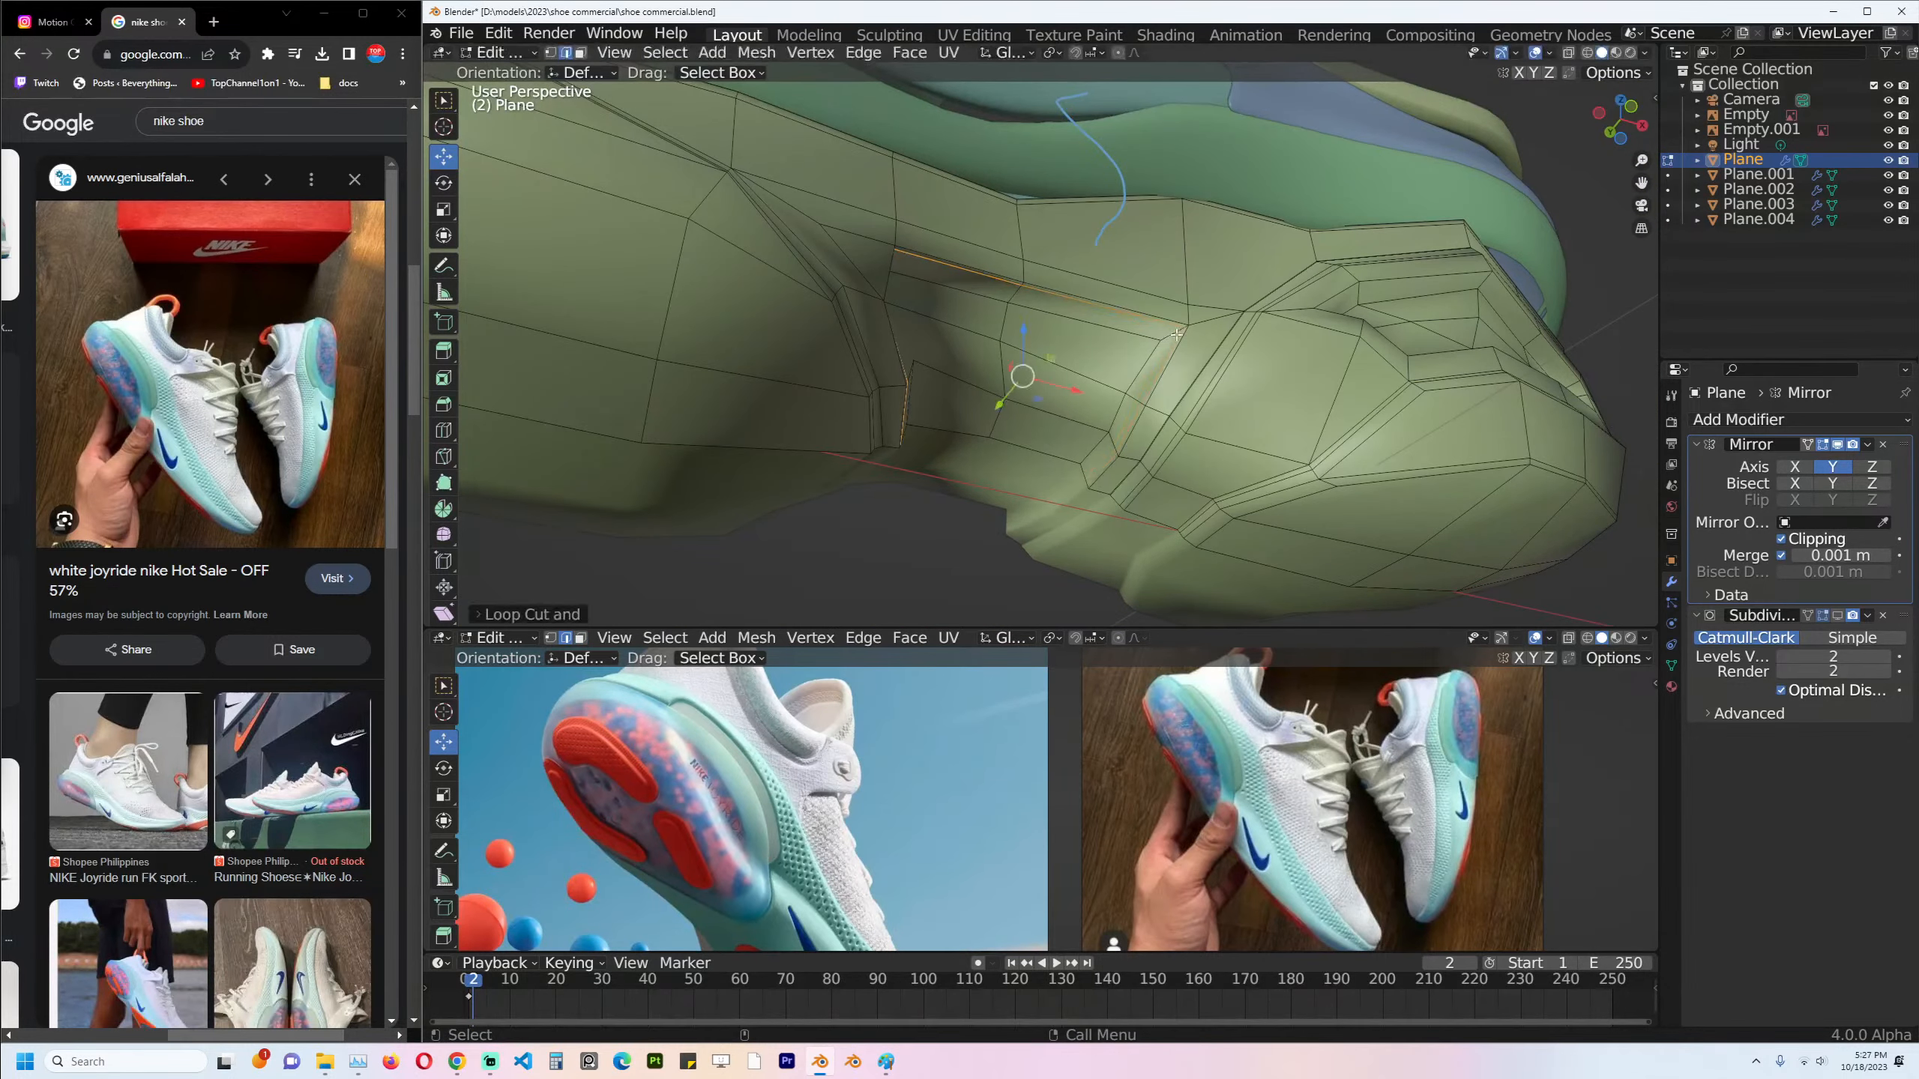
# Turn on viewport display of the sole's Subdivision modifier and view the whole shoe from the front.
pyautogui.press('Tab')
pyautogui.scroll(3, 1299, 452)
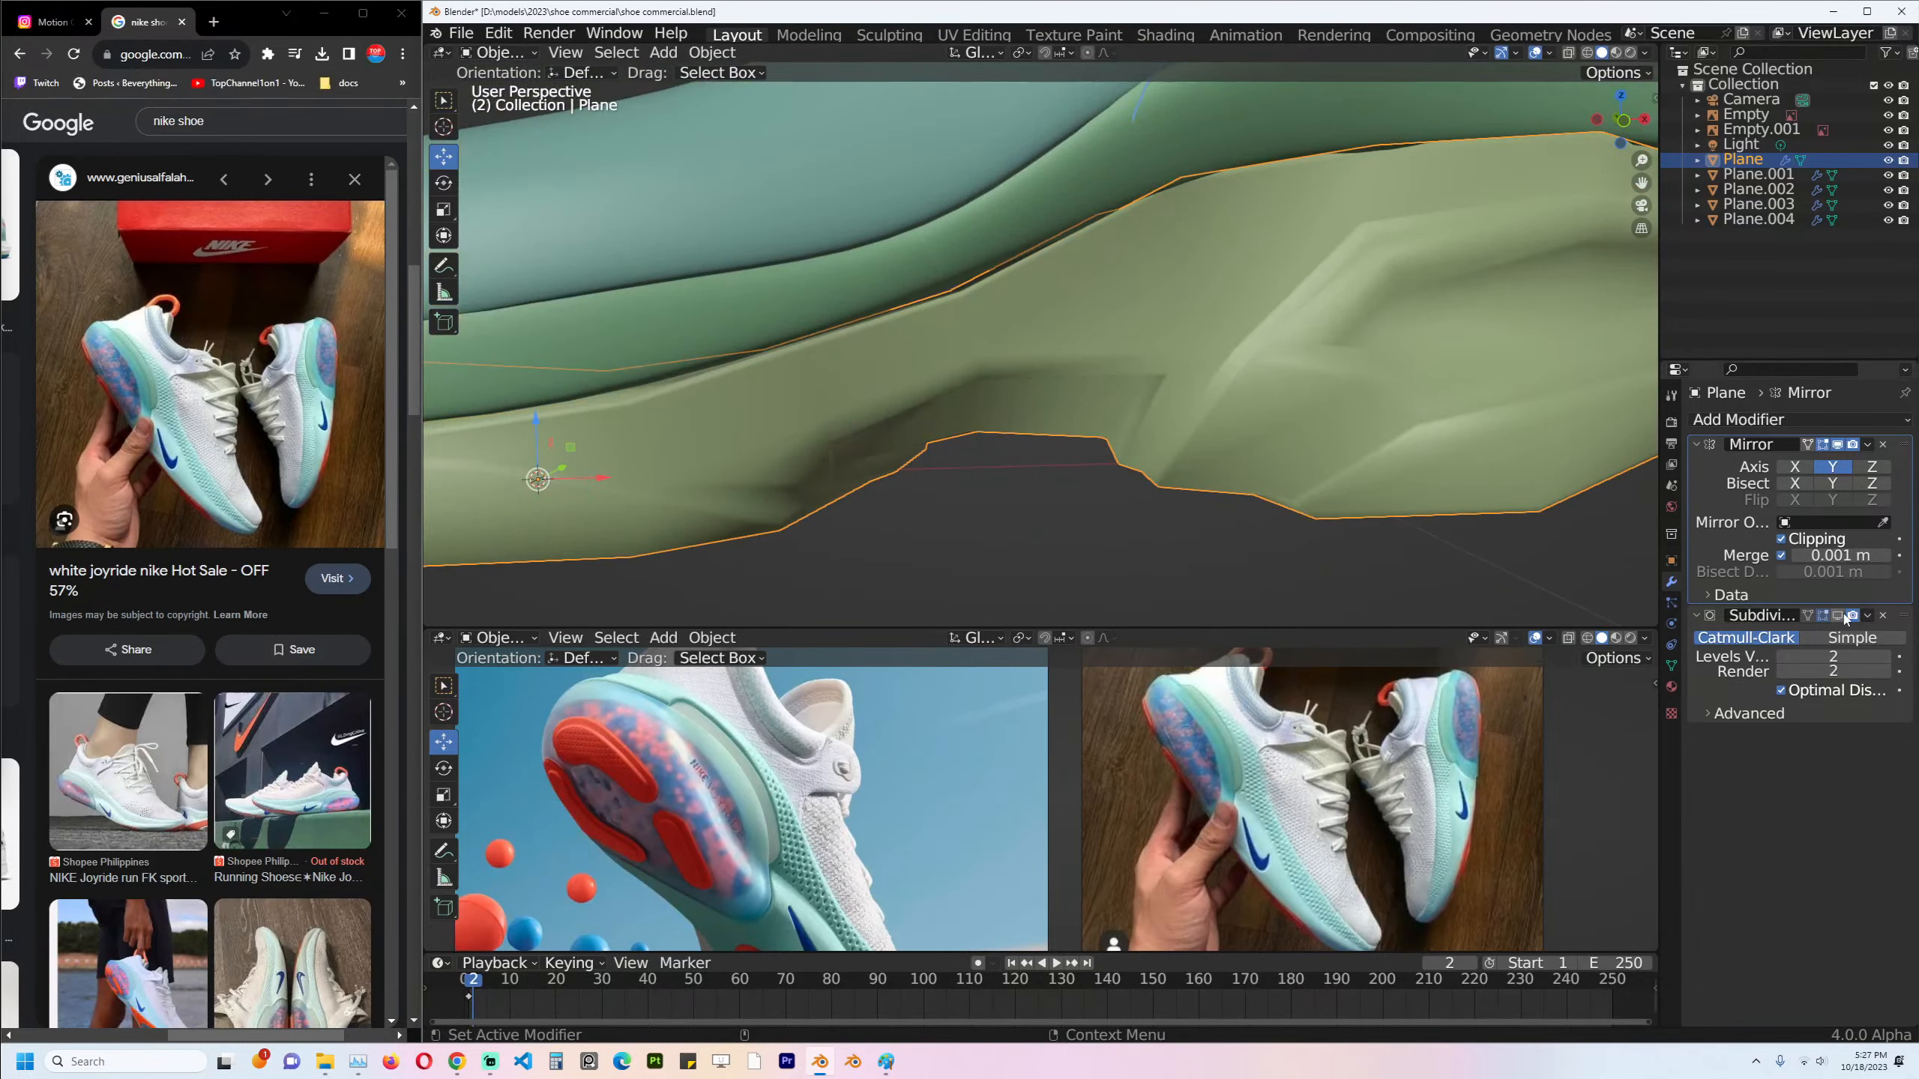
pyautogui.click(1841, 616)
pyautogui.scroll(-3, 1152, 519)
pyautogui.press('KP_1')
pyautogui.click(1152, 519)
pyautogui.scroll(-4, 1167, 491)
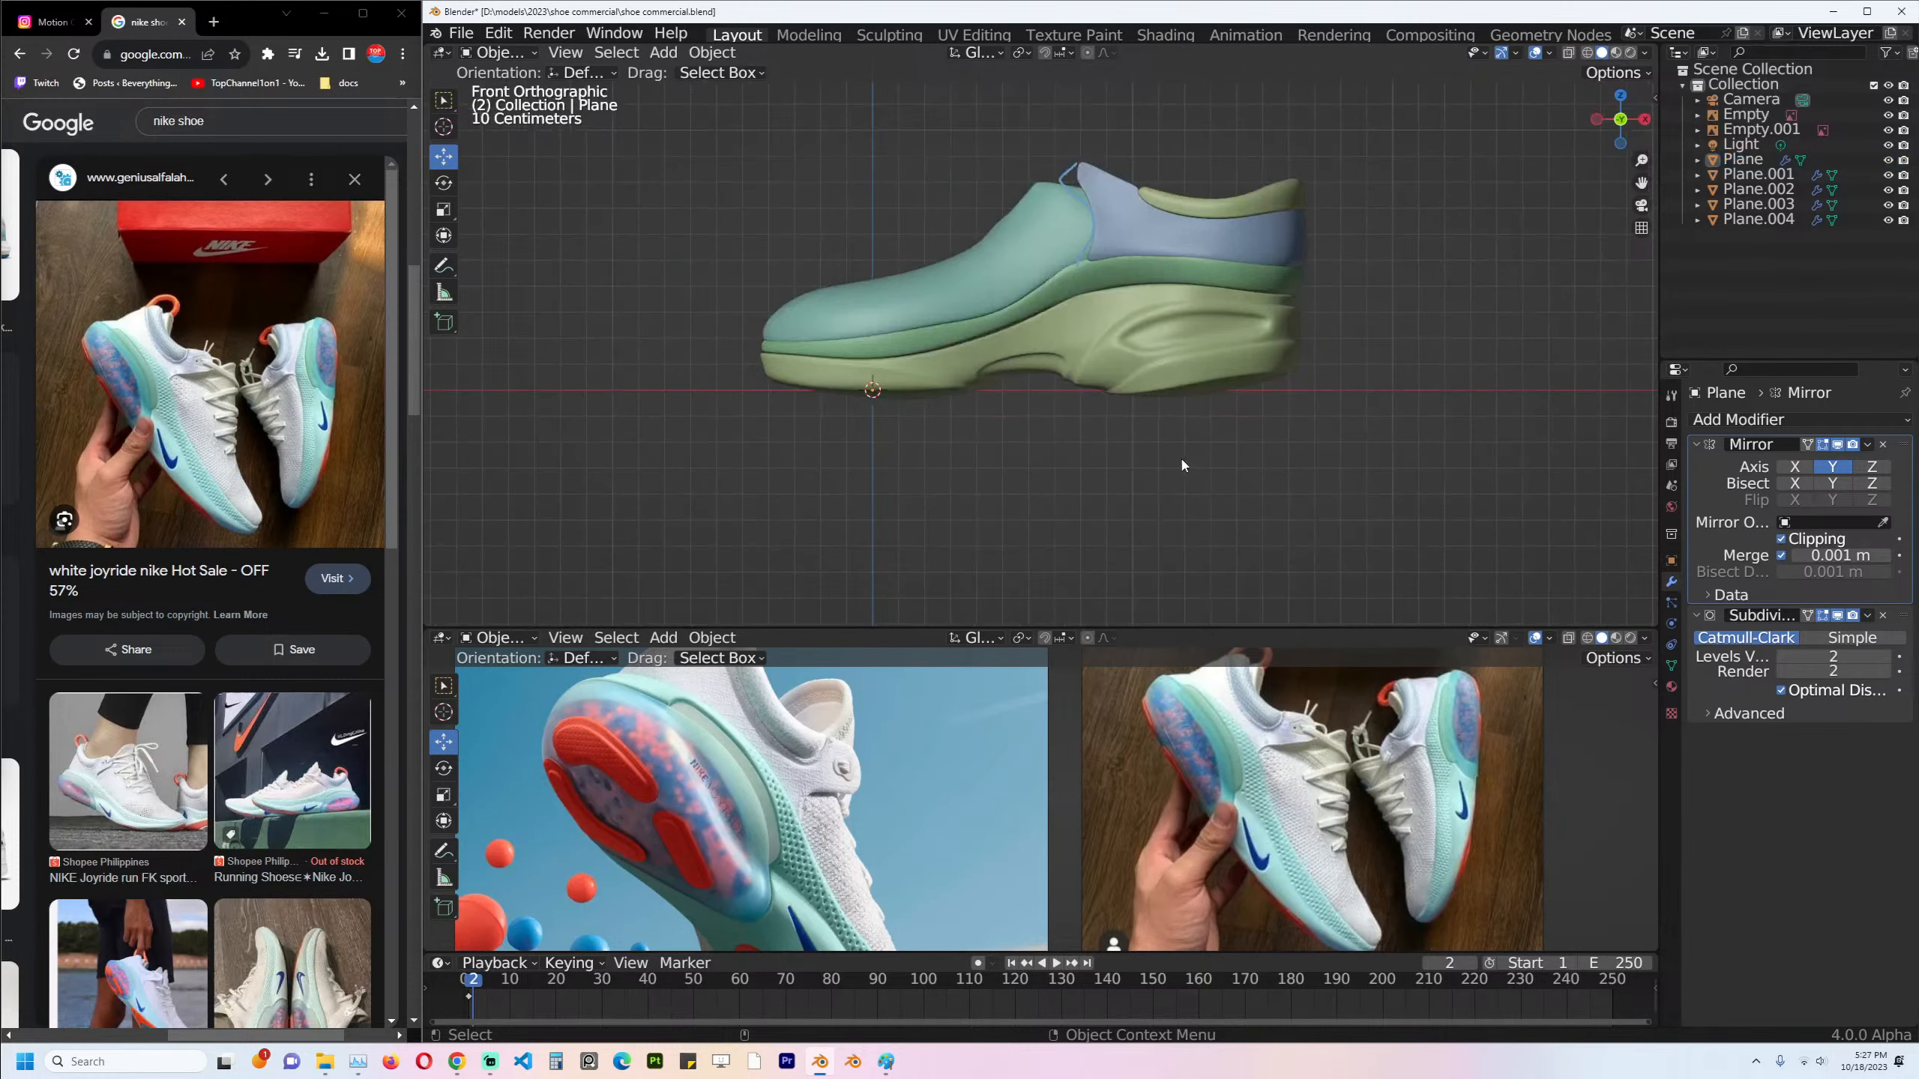
pyautogui.keyDown('shift'); pyautogui.moveTo(1183, 464); pyautogui.dragTo(1189, 493, button='middle'); pyautogui.keyUp('shift')
pyautogui.scroll(4, 1004, 358)
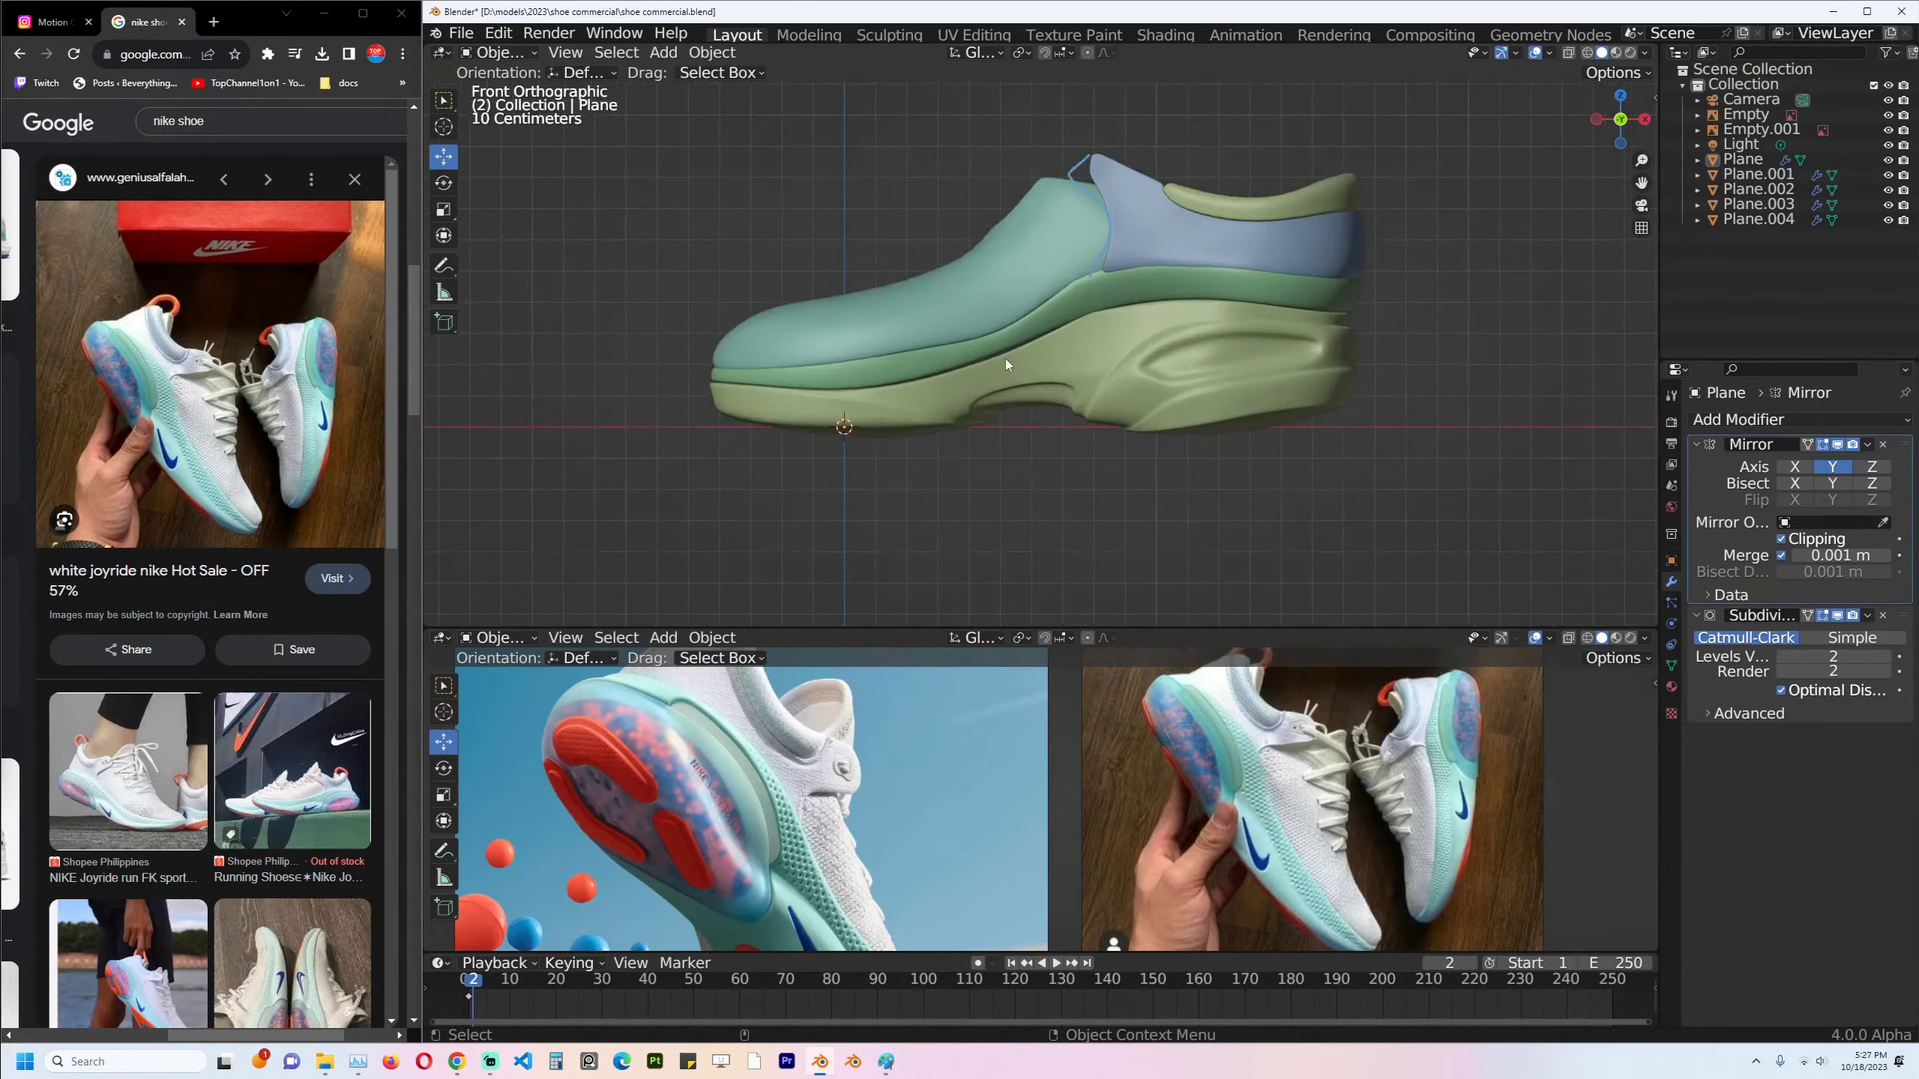
# Select the sole object and save the shoe commercial.blend file.
pyautogui.click(1118, 363)
pyautogui.scroll(3, 1148, 365)
pyautogui.hotkey('ctrl', 's')
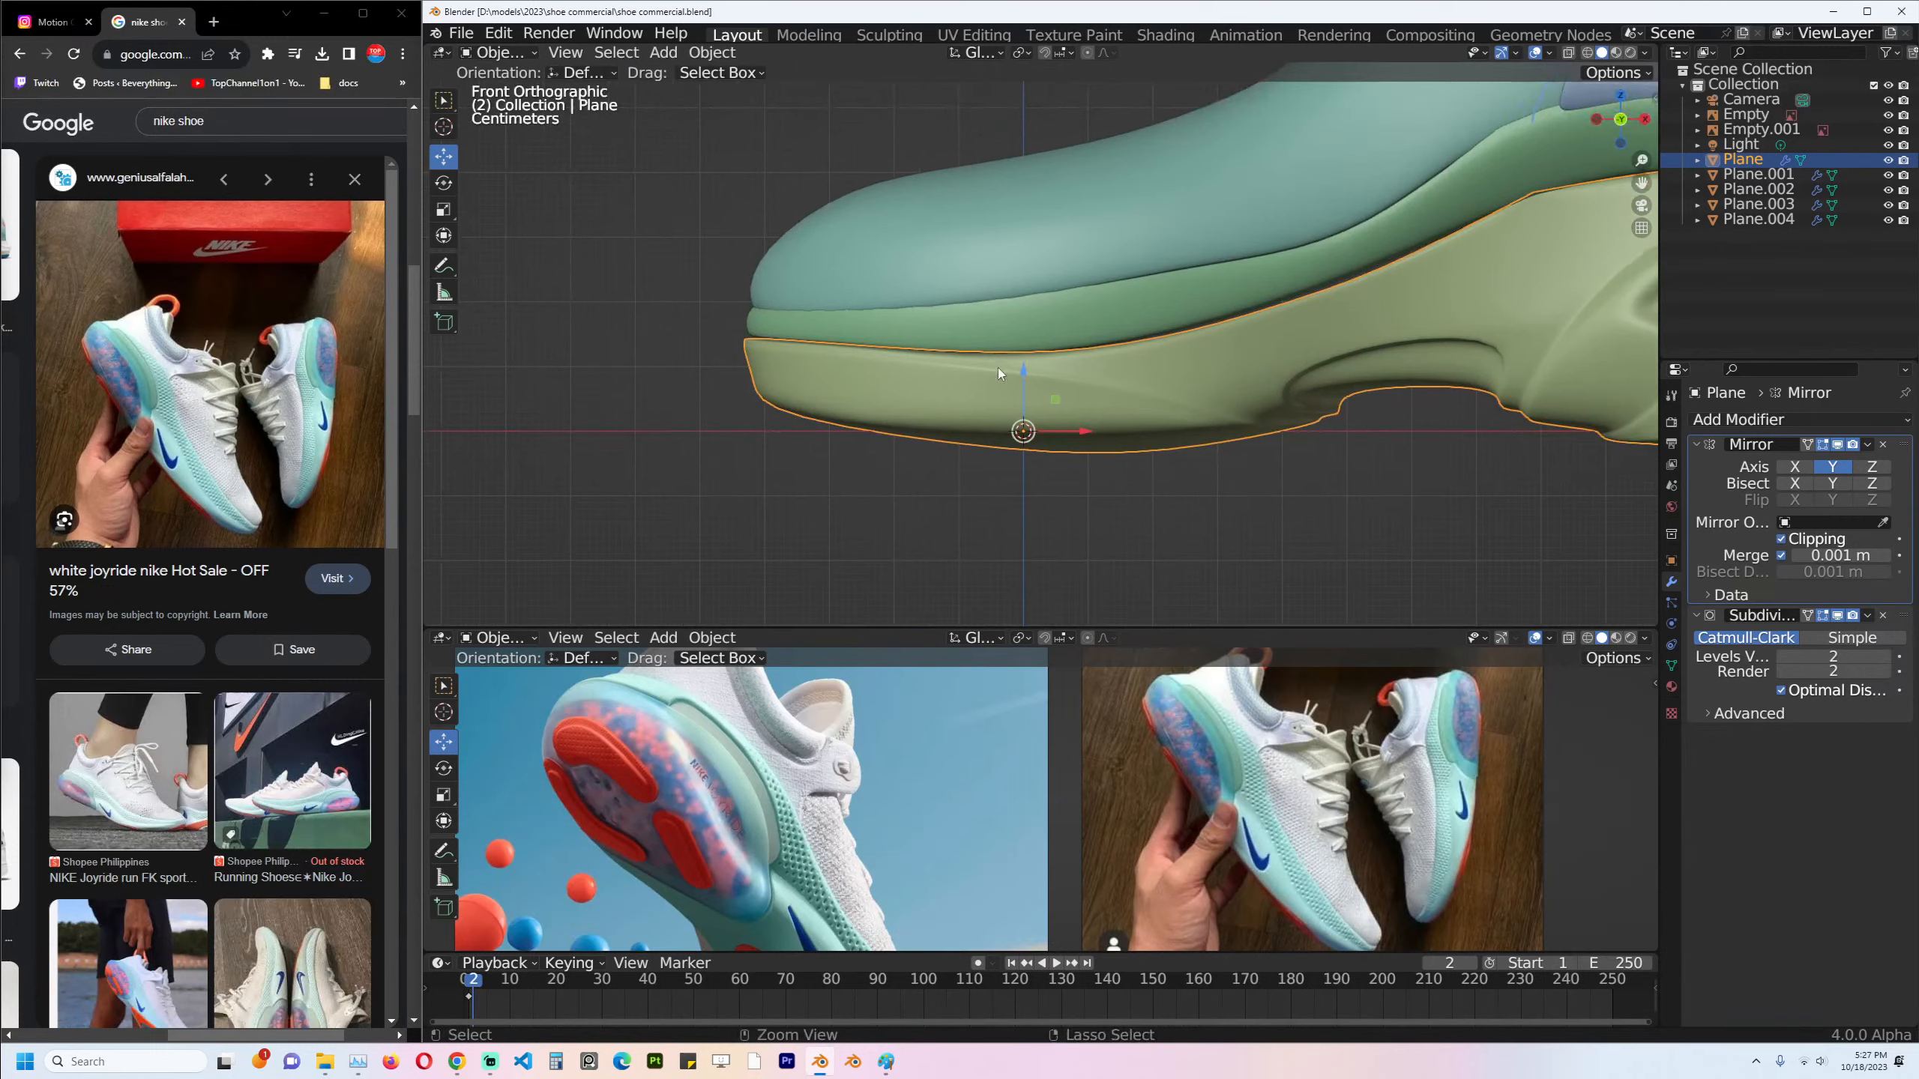
# Reshape the sole's toe tip by moving its middle vertices forward and its bottom front vertices up and back.
pyautogui.keyDown('shift'); pyautogui.moveTo(998, 368); pyautogui.dragTo(1073, 329, button='middle'); pyautogui.keyUp('shift')
pyautogui.scroll(-1, 1395, 803)
pyautogui.scroll(1, 1064, 456)
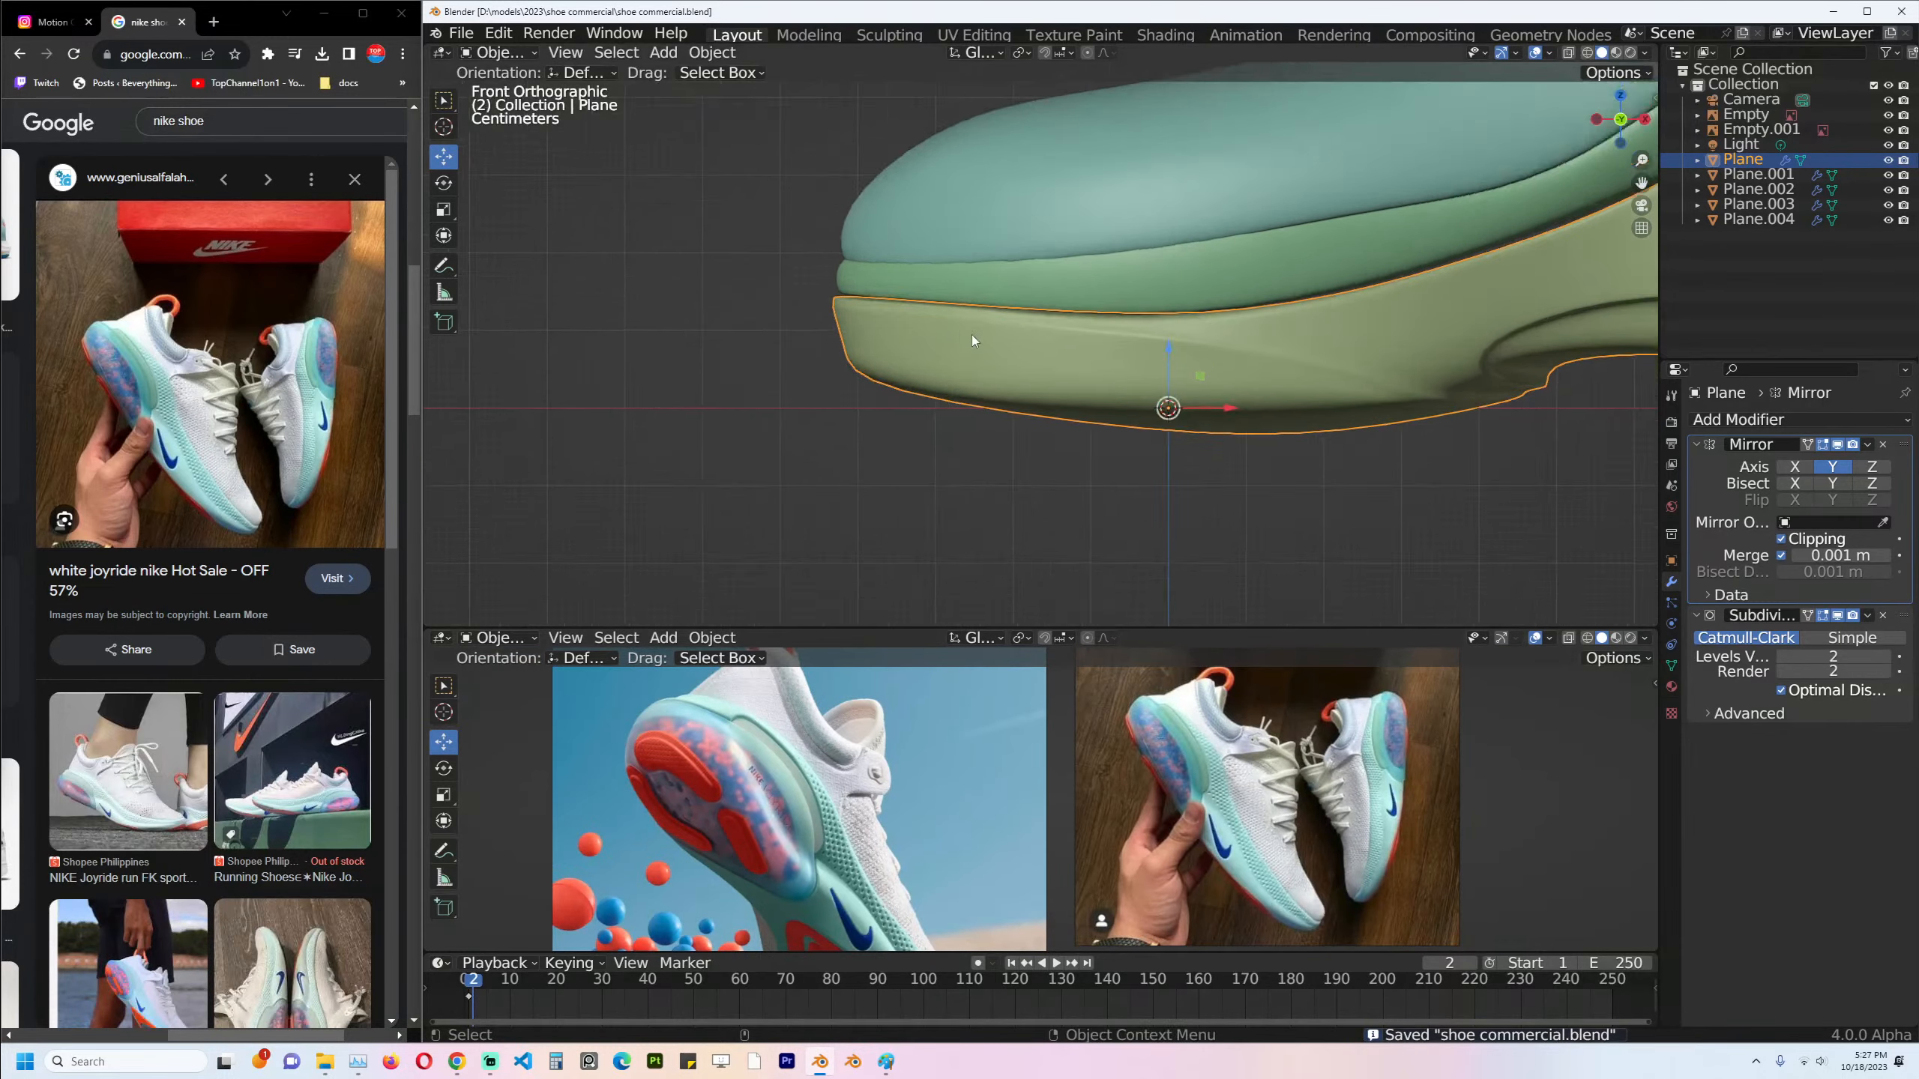
pyautogui.press('Tab')
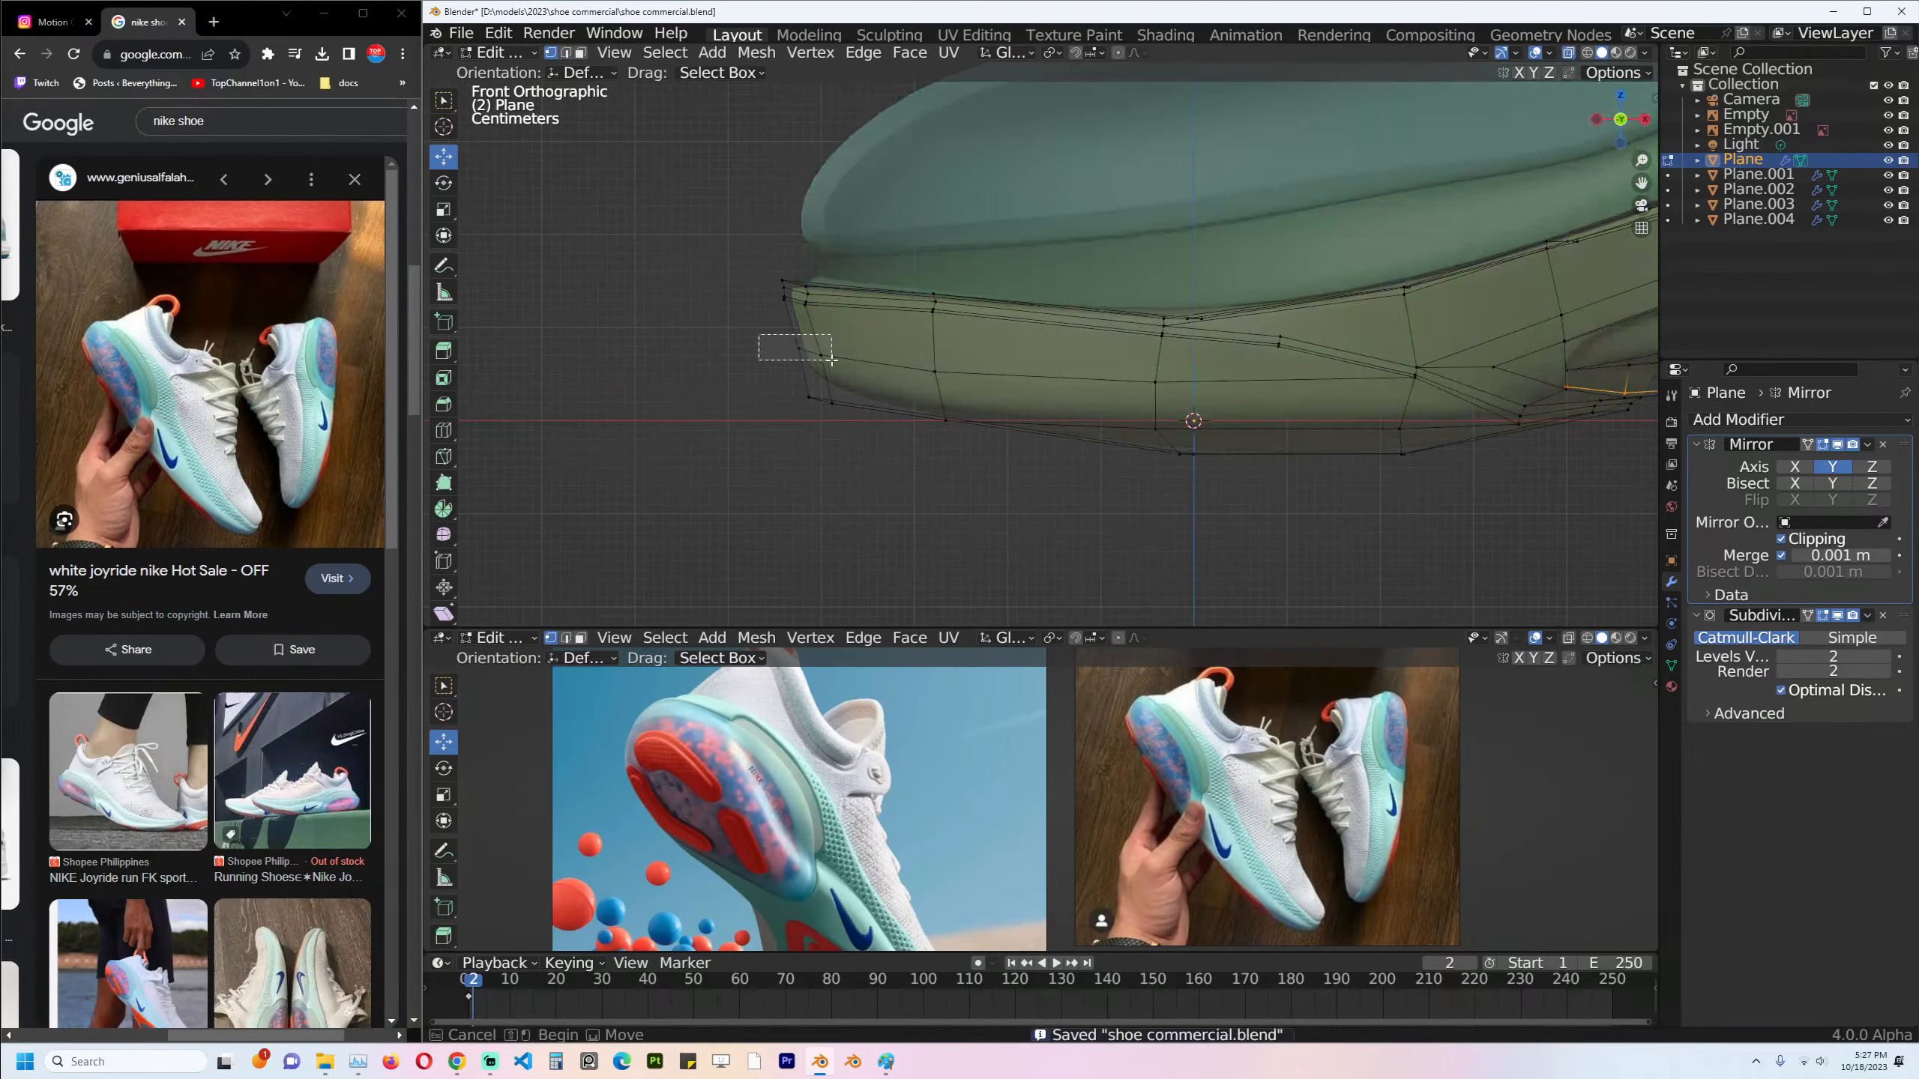
pyautogui.keyDown('alt'); pyautogui.click(786, 344); pyautogui.keyUp('alt')
pyautogui.keyDown('alt'); pyautogui.keyDown('shift'); pyautogui.click(789, 385); pyautogui.keyUp('shift'); pyautogui.keyUp('alt')
pyautogui.press('g')
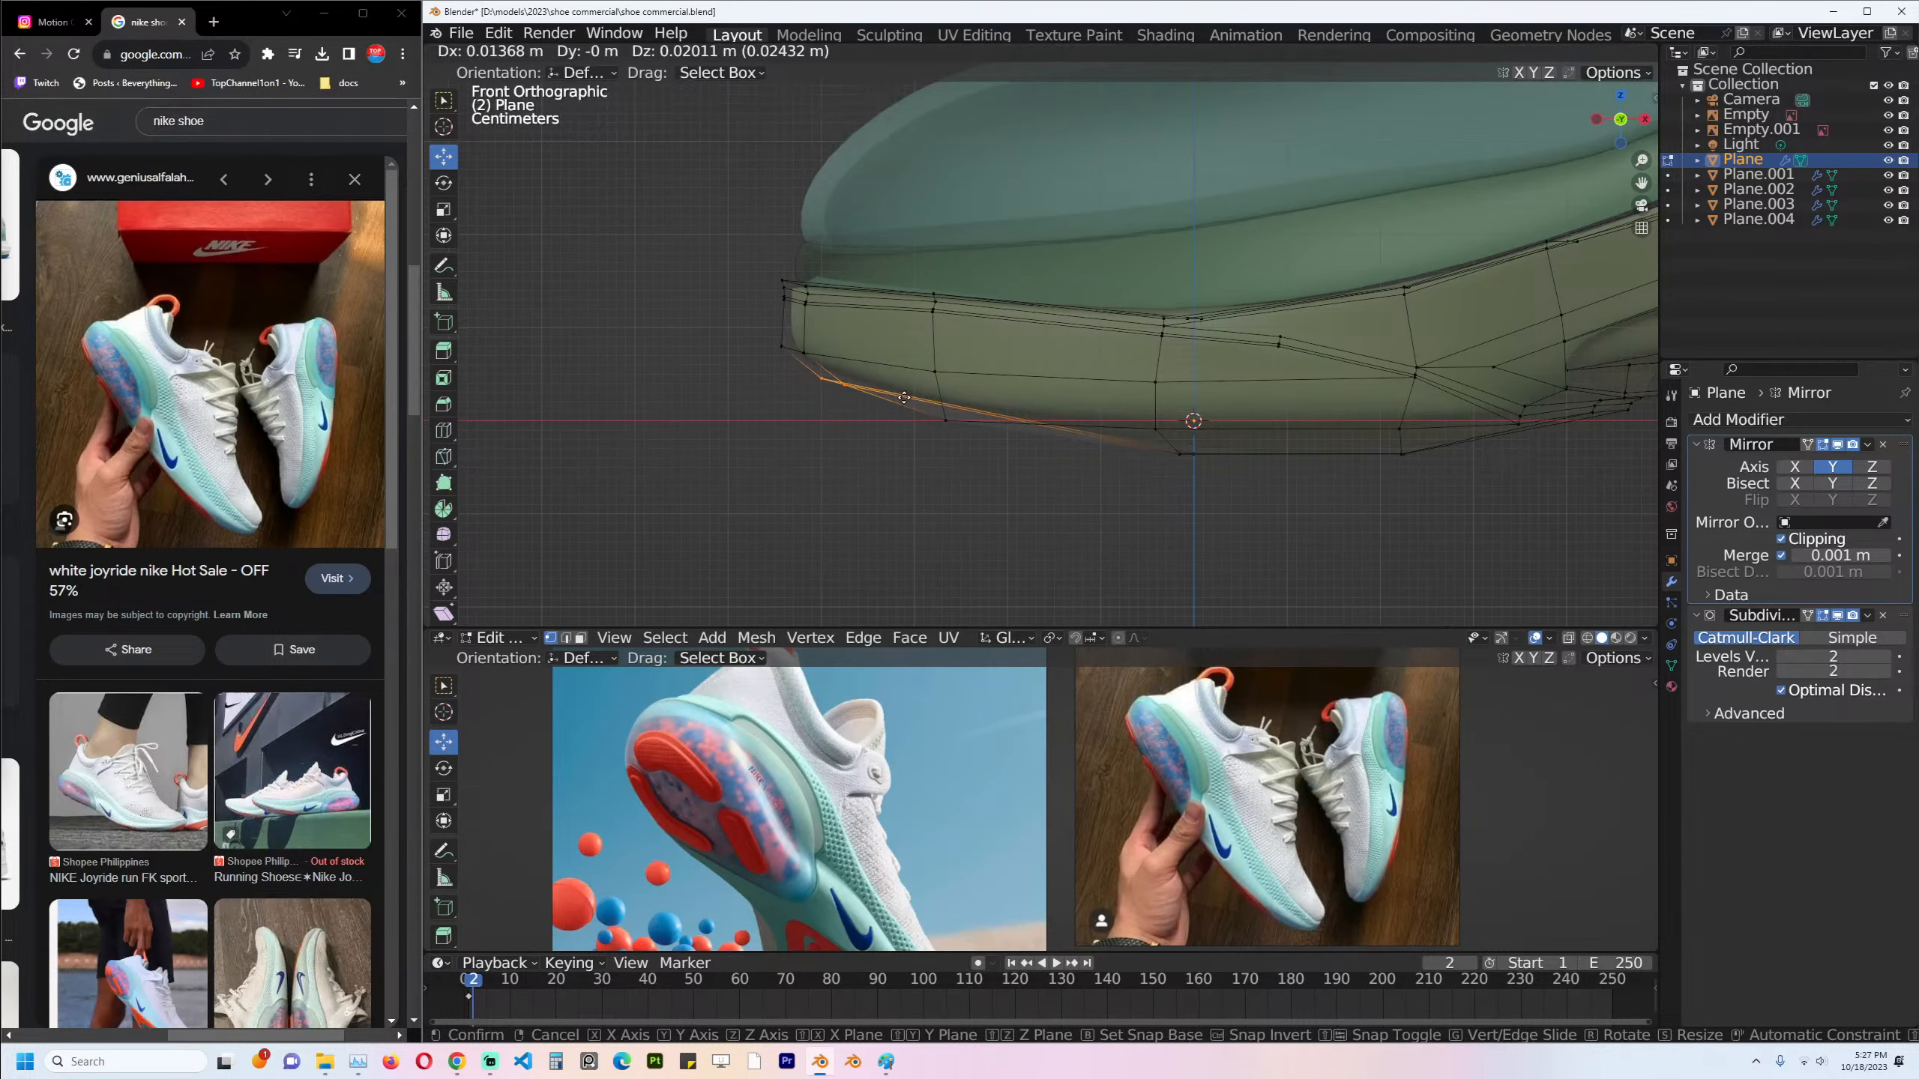
pyautogui.click(904, 398)
pyautogui.click(937, 400)
# Knife-cut a crosswise edge through the toe's underside from the side vertex to the mirror centre line, then leave Edit Mode.
pyautogui.moveTo(962, 419); pyautogui.dragTo(1146, 342, button='middle')
pyautogui.press('k')
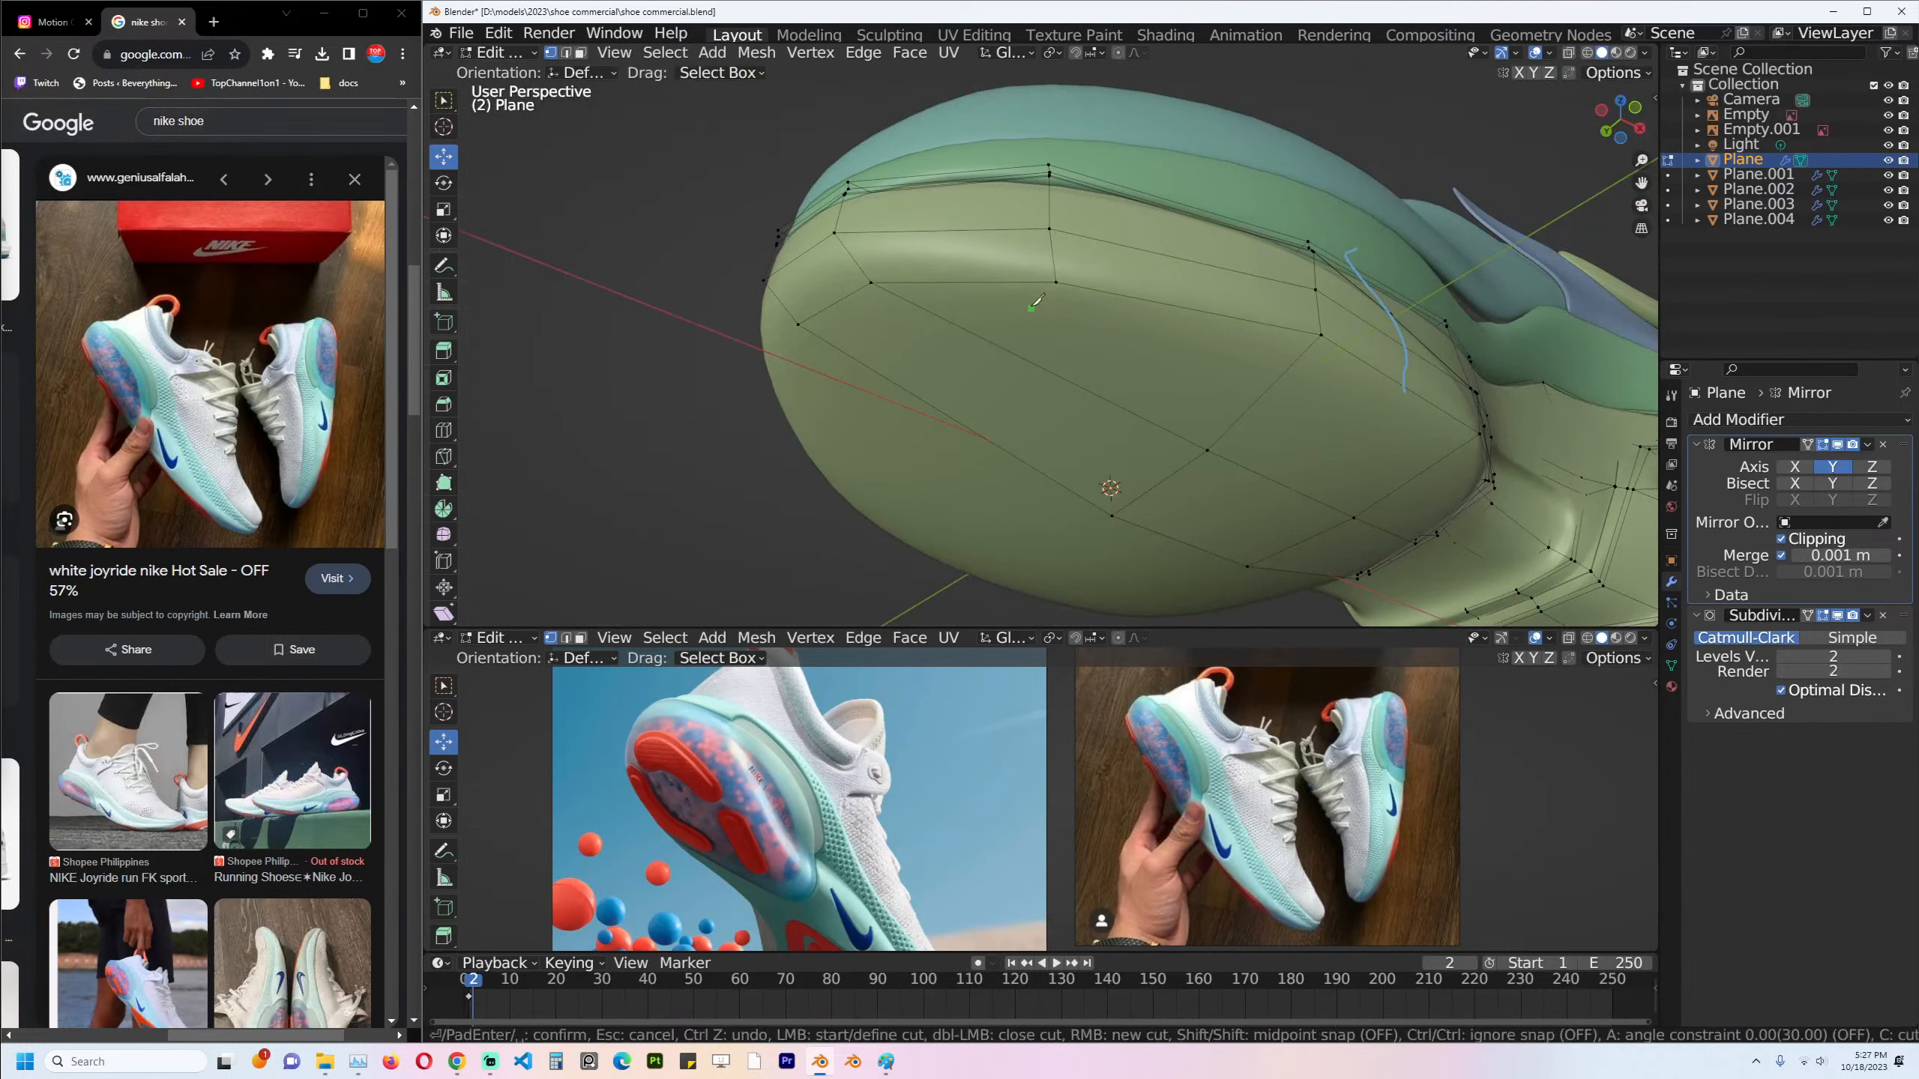
pyautogui.press('Return')
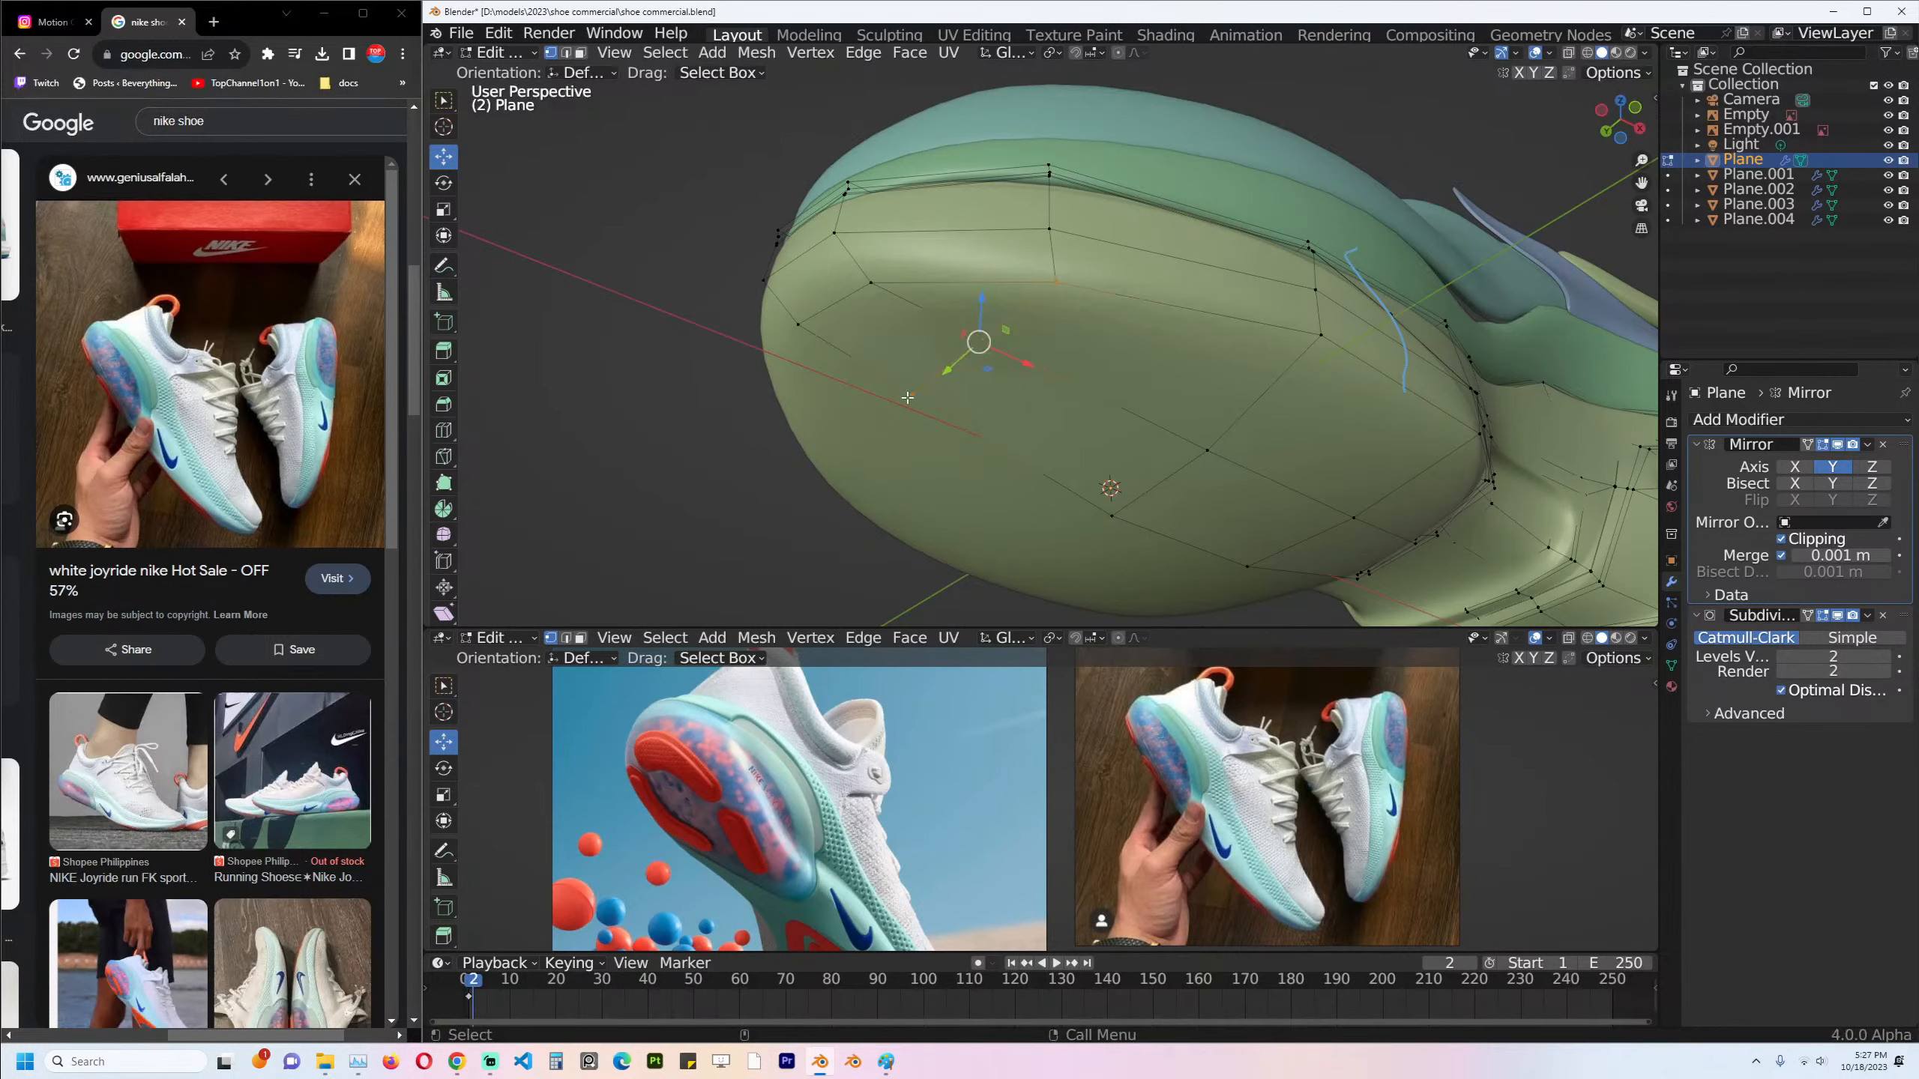
pyautogui.press('KP_1')
pyautogui.moveTo(939, 429); pyautogui.dragTo(1028, 365, button='middle')
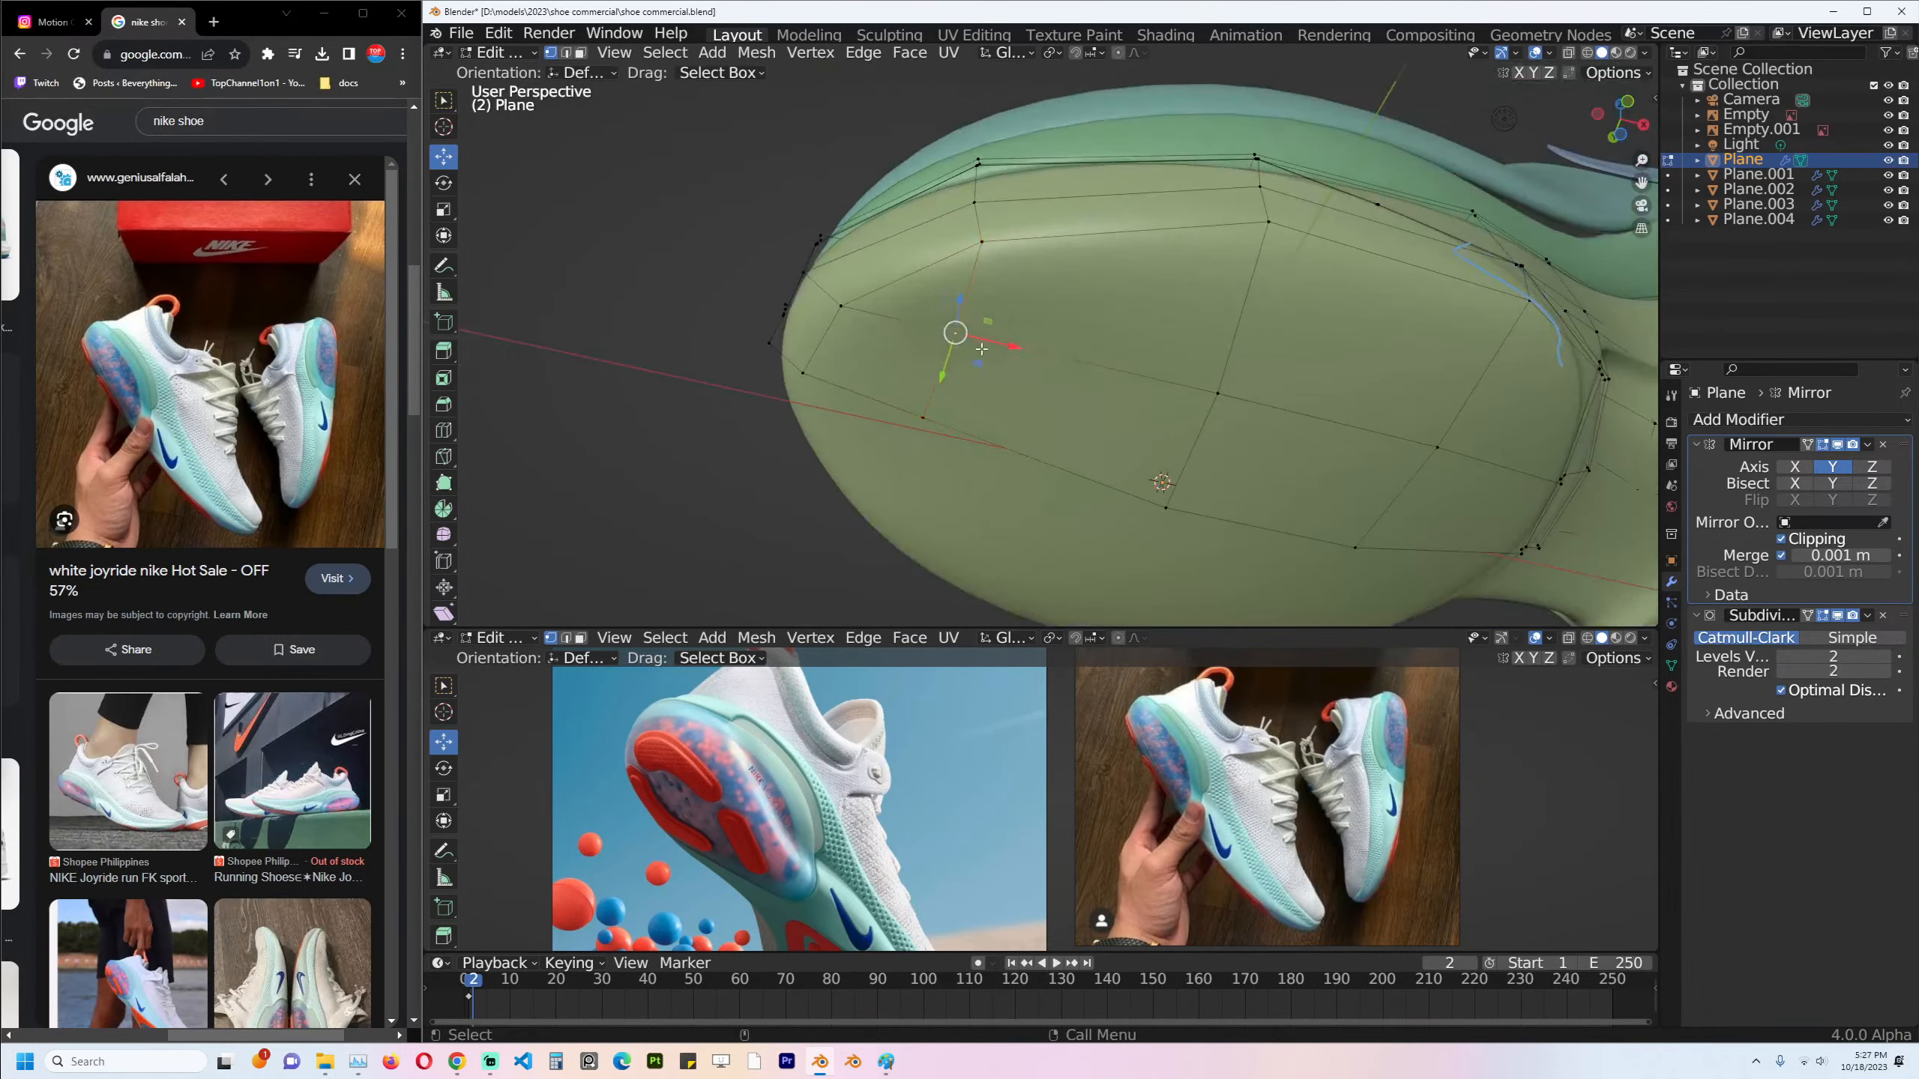
pyautogui.press('KP_1')
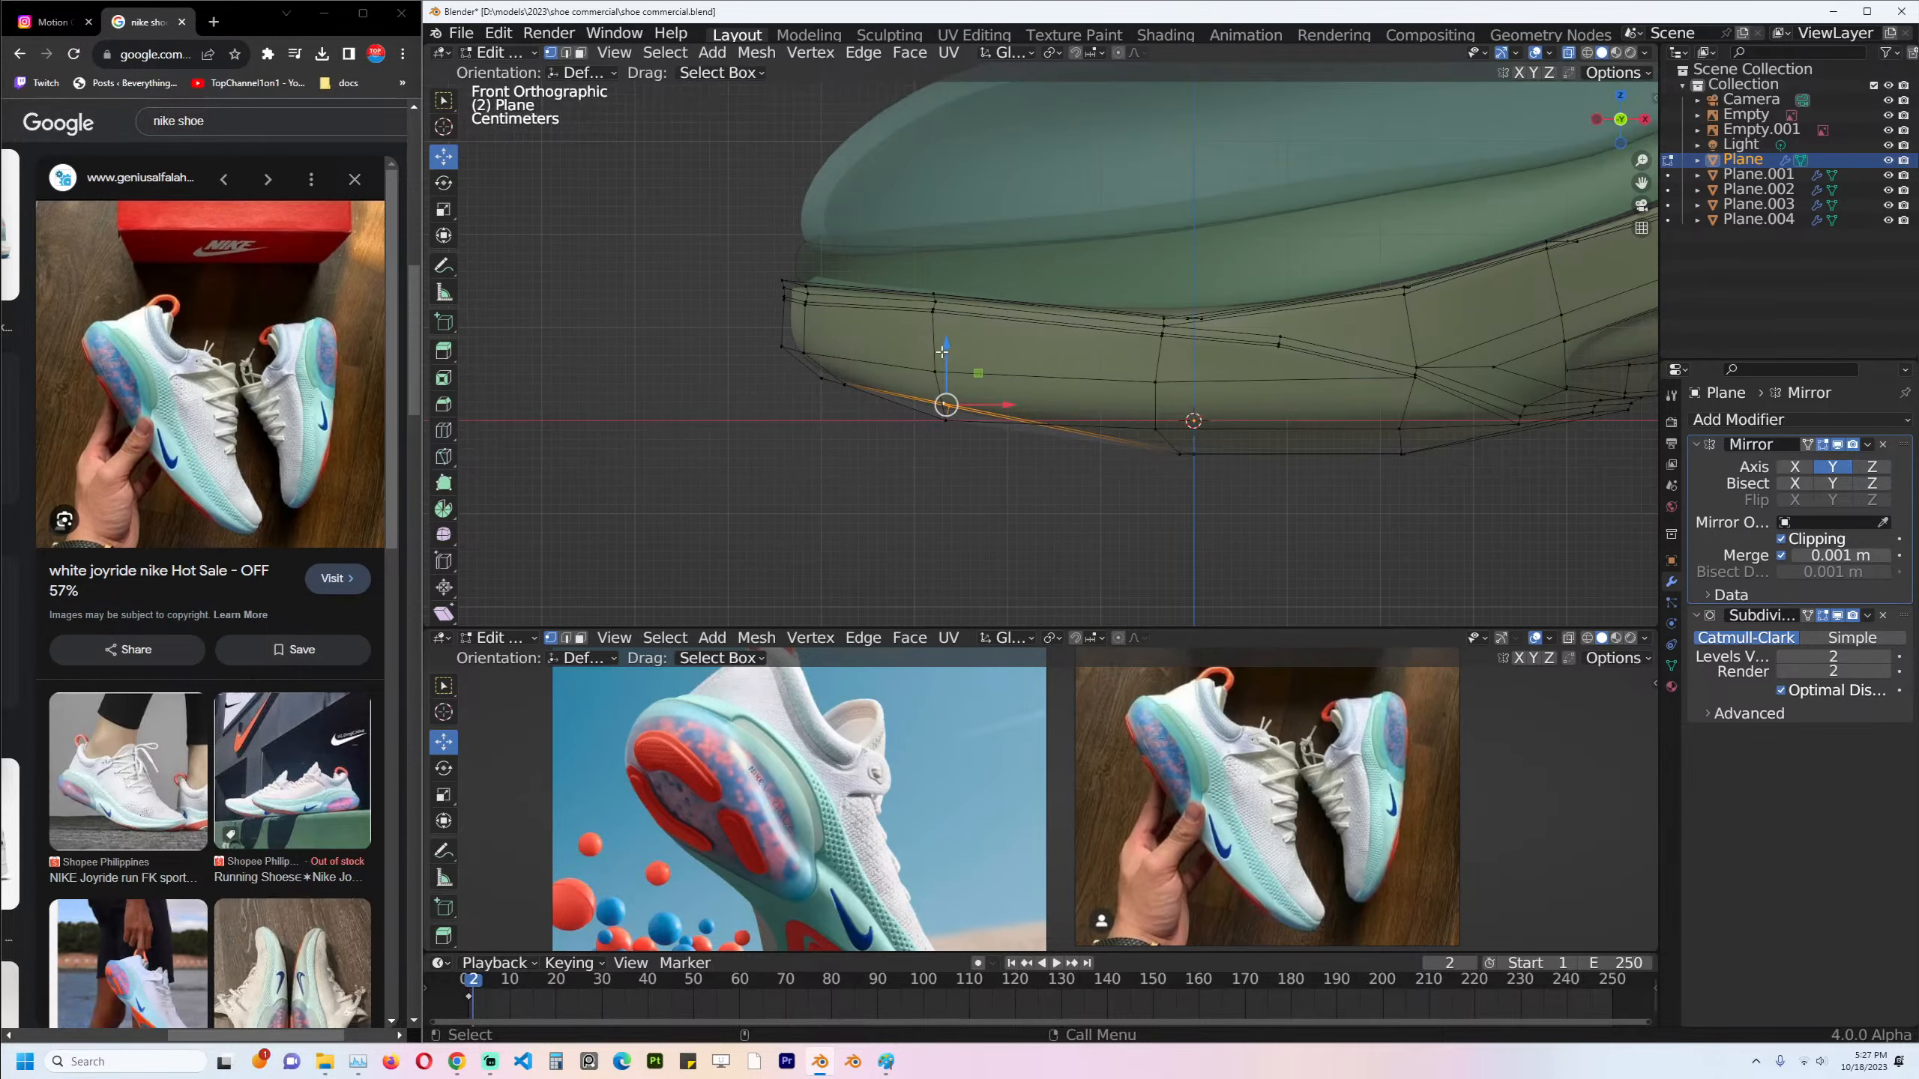
pyautogui.press('Tab')
pyautogui.scroll(-3, 1029, 412)
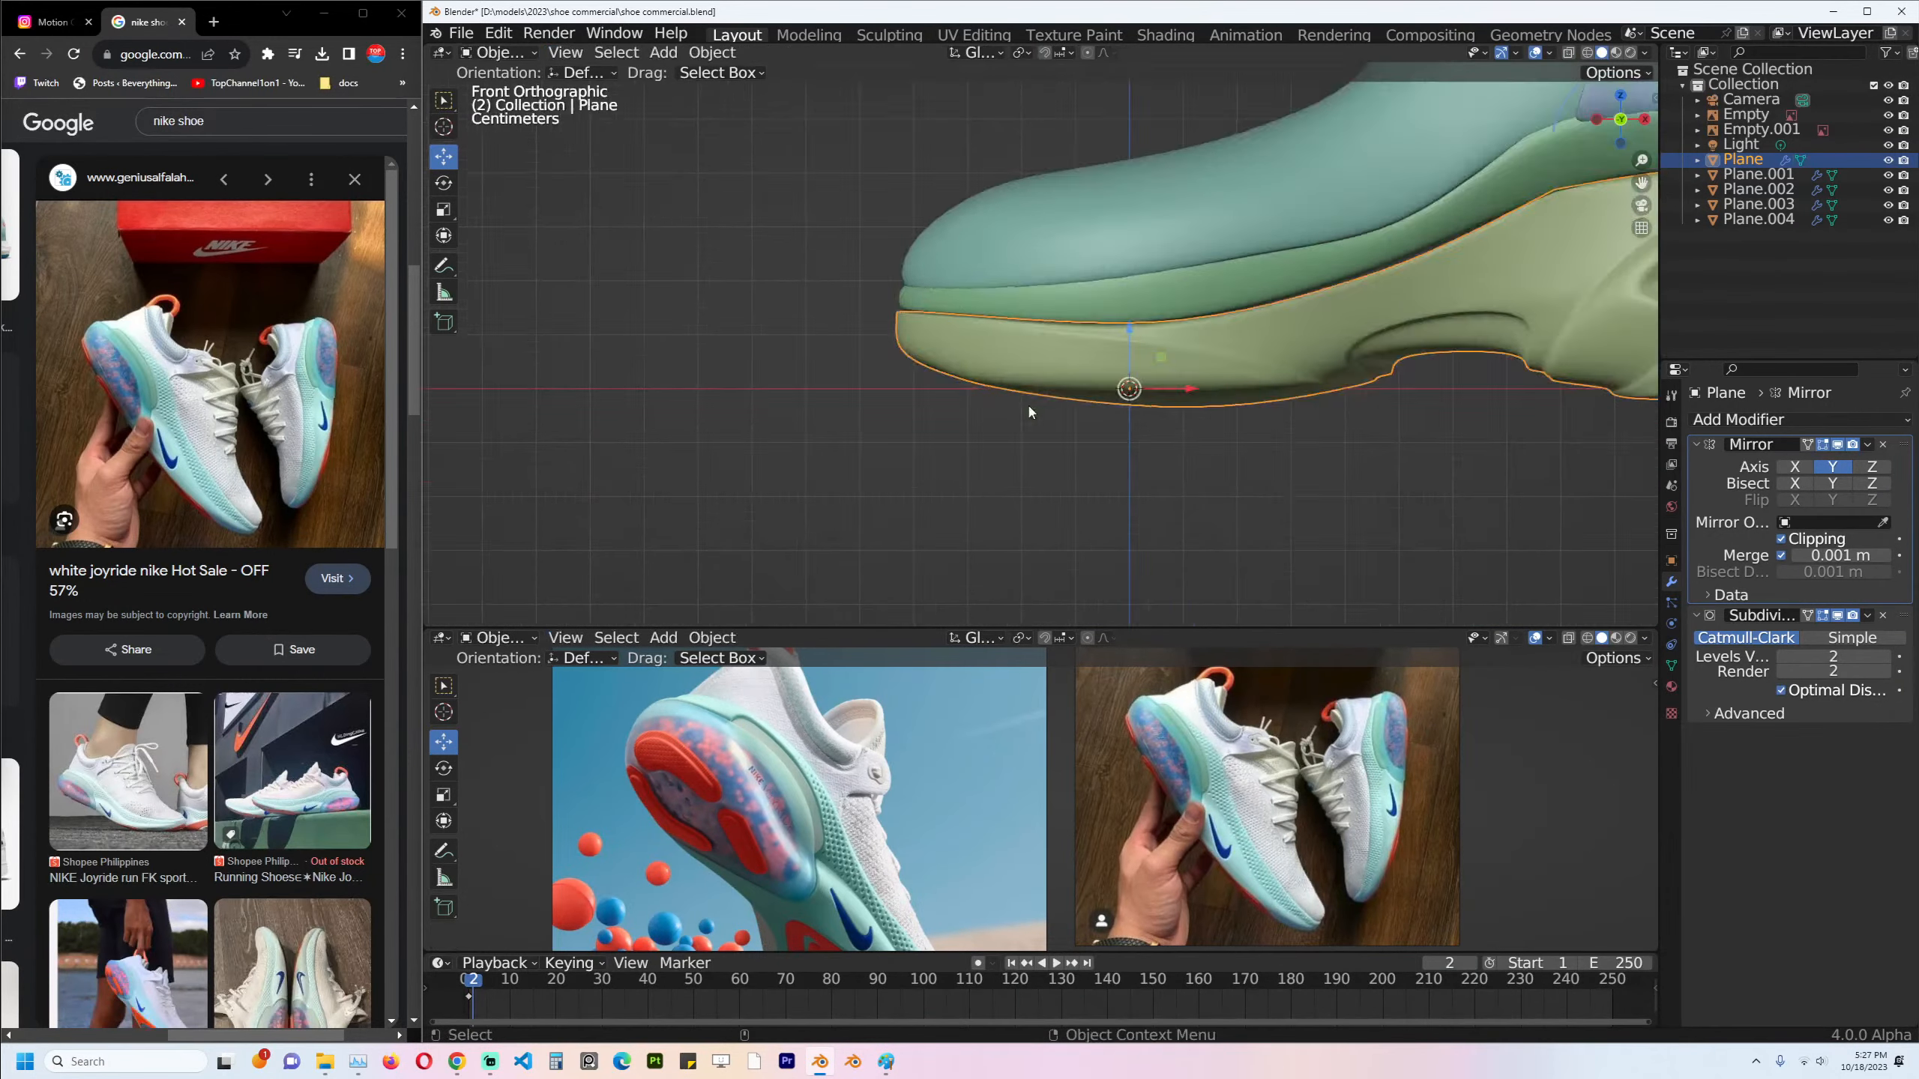
# Edit the midsole strip Plane.003 and move its lower toe vertices down slightly along Z towards the sole.
pyautogui.scroll(4, 982, 424)
pyautogui.click(901, 422)
pyautogui.keyDown('shift'); pyautogui.moveTo(901, 422); pyautogui.dragTo(1034, 393, button='middle'); pyautogui.keyUp('shift')
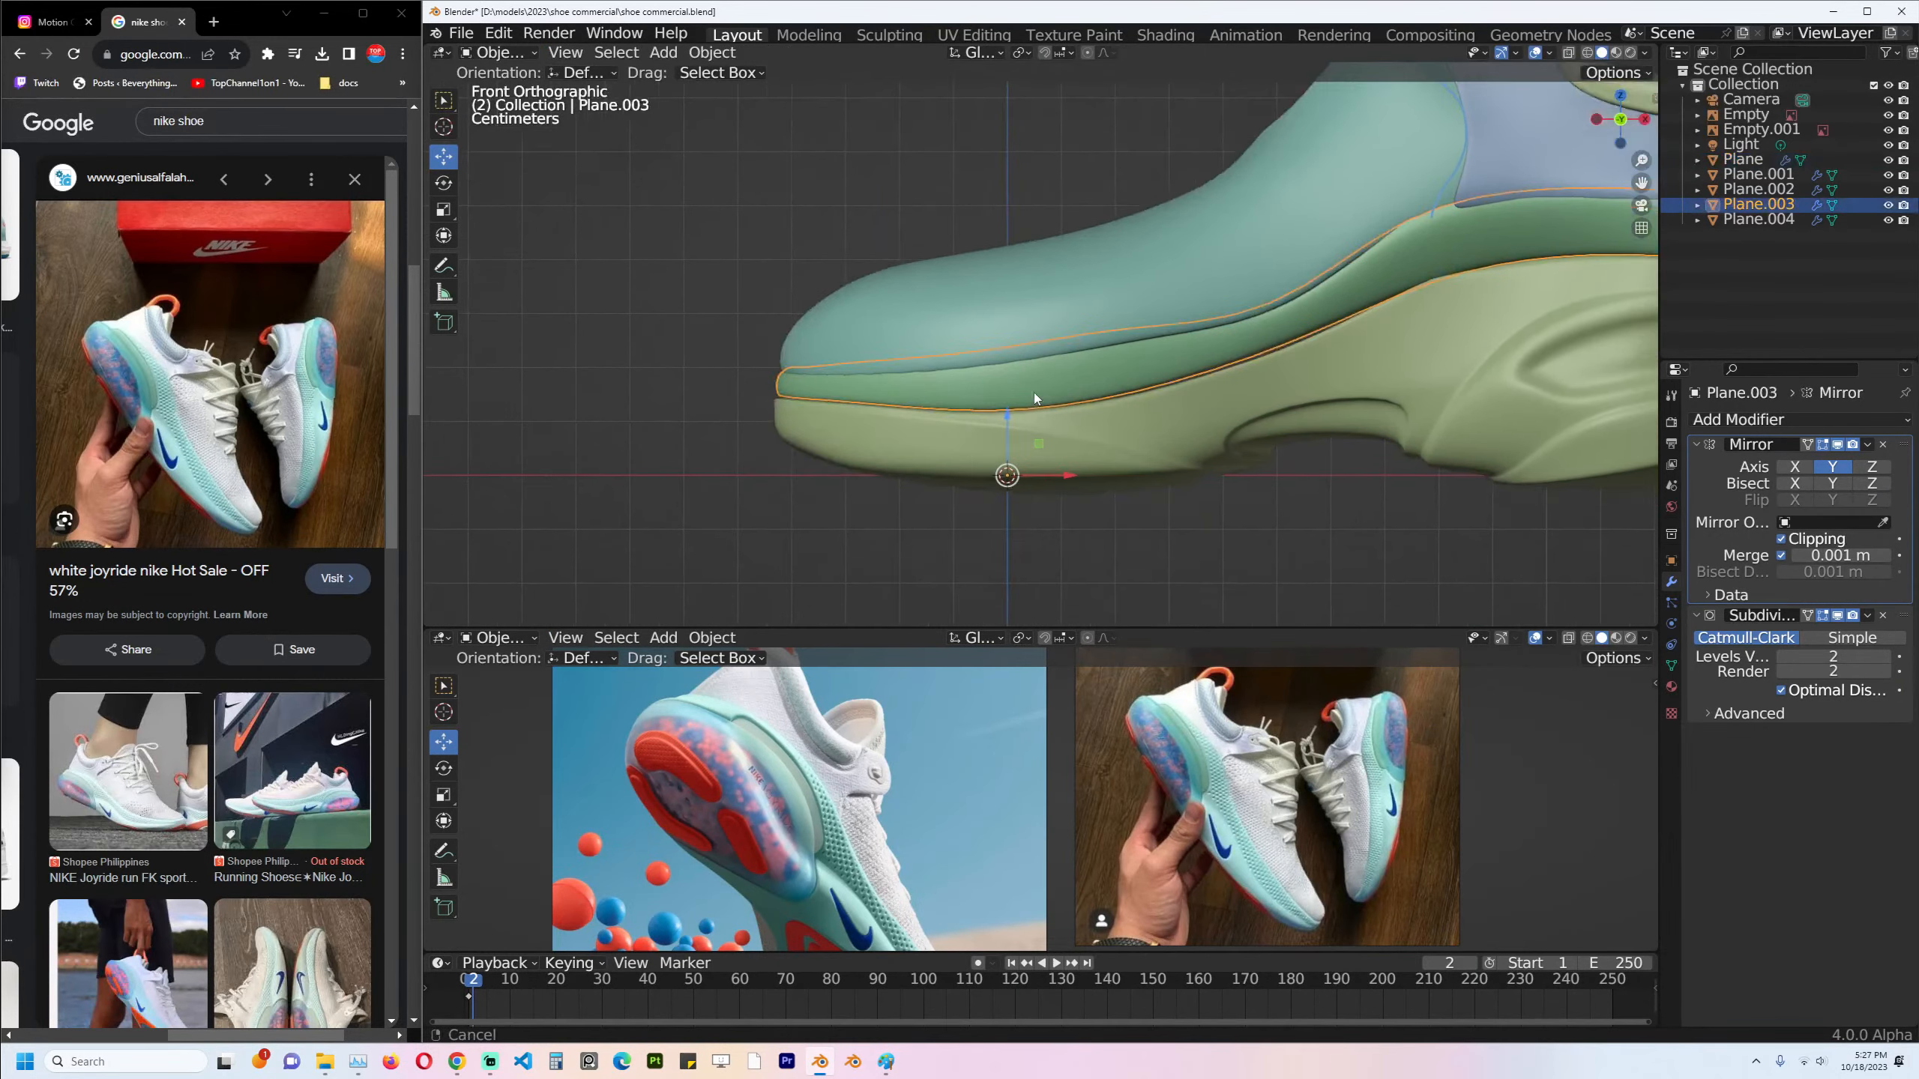
pyautogui.press('Tab')
pyautogui.scroll(3, 730, 423)
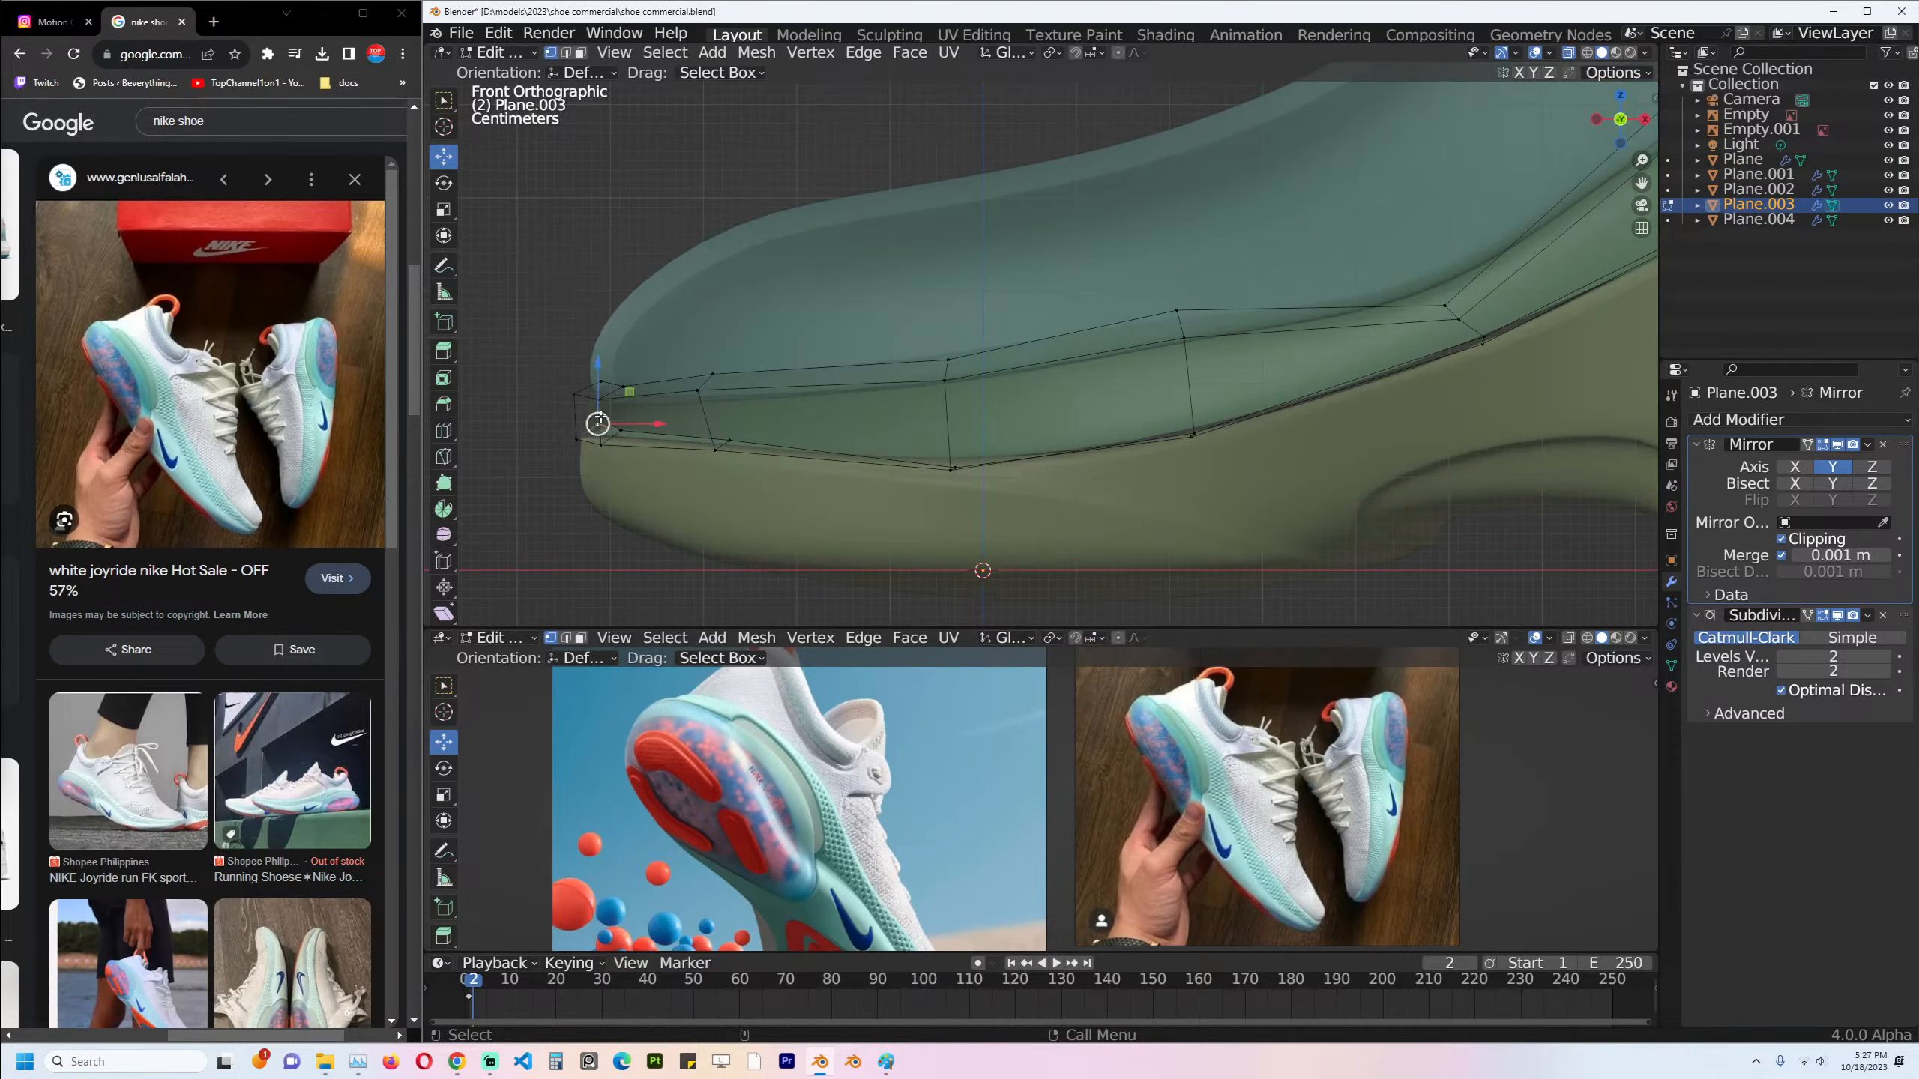
pyautogui.press('g')
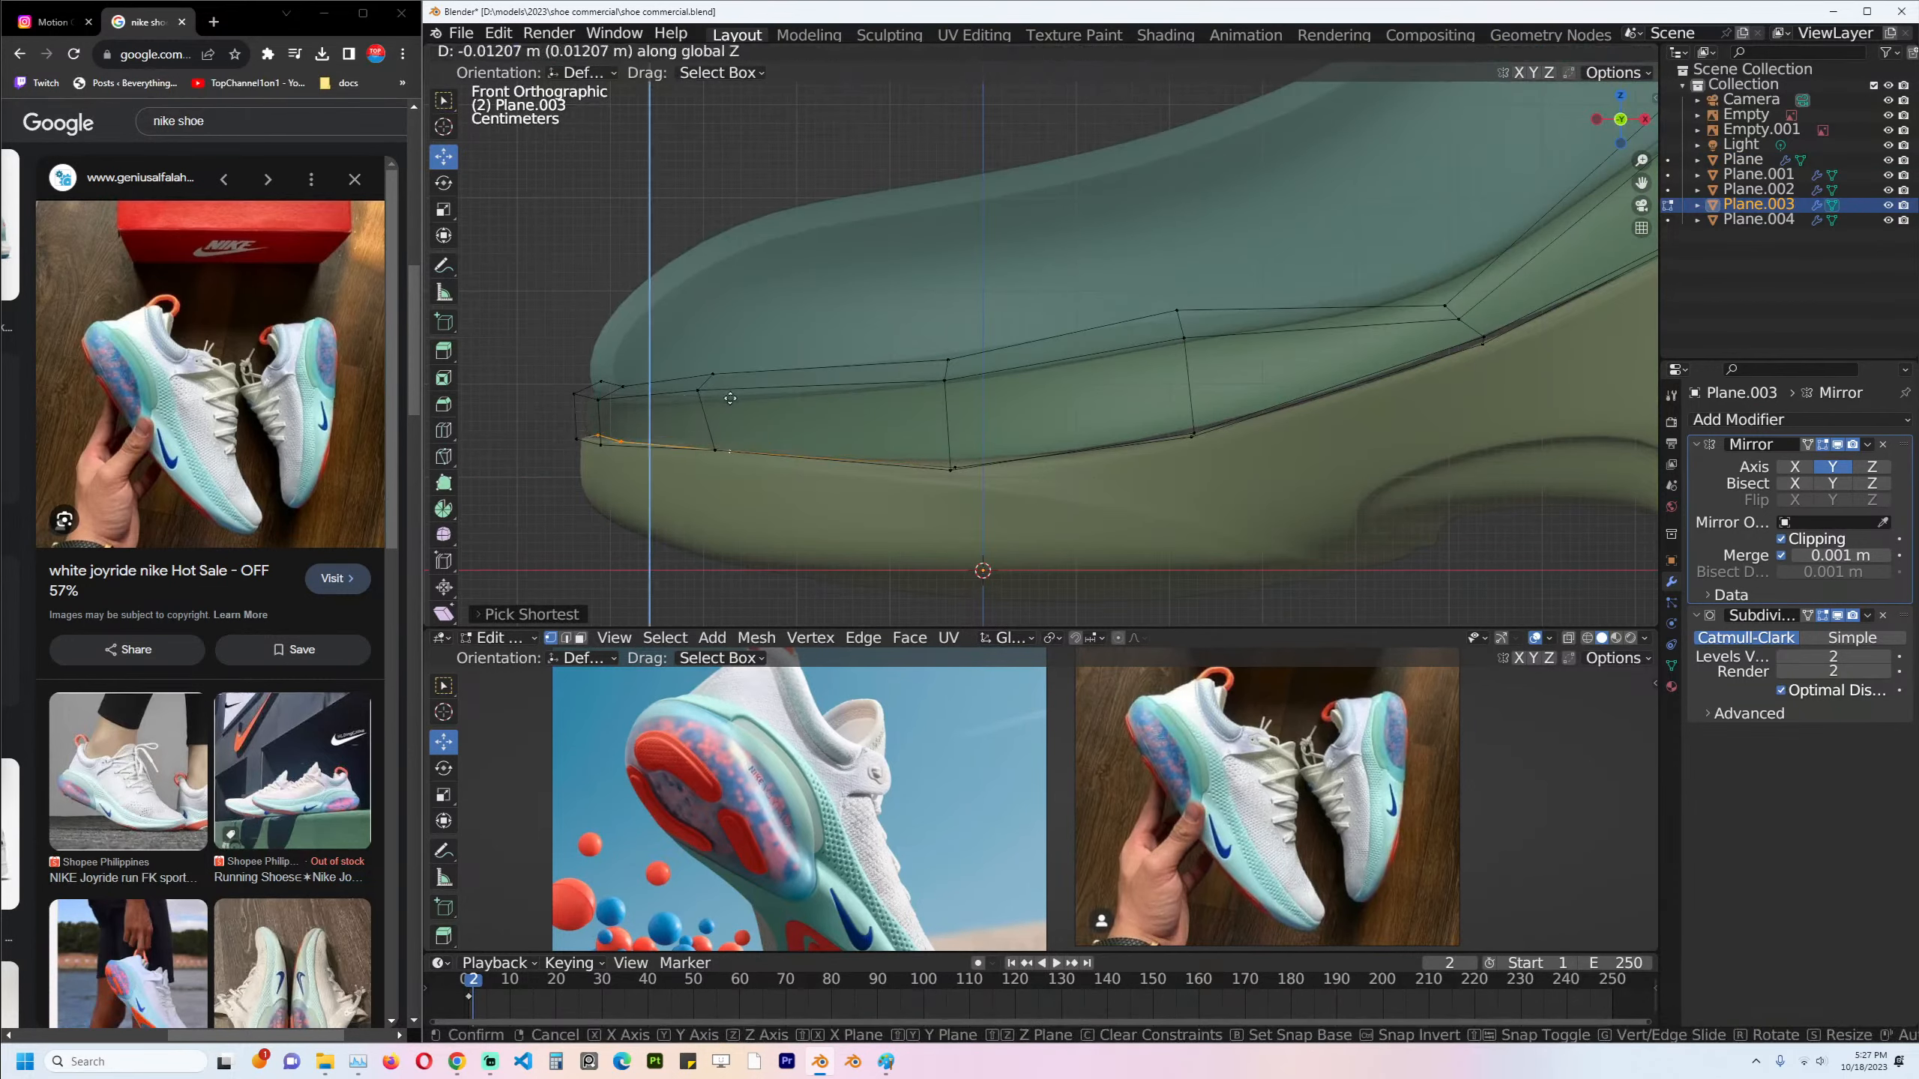
pyautogui.click(683, 425)
# Turn off X-ray and select the lower edge loop of the midsole strip in edge mode.
pyautogui.hotkey('alt', 'z')
pyautogui.press('2')
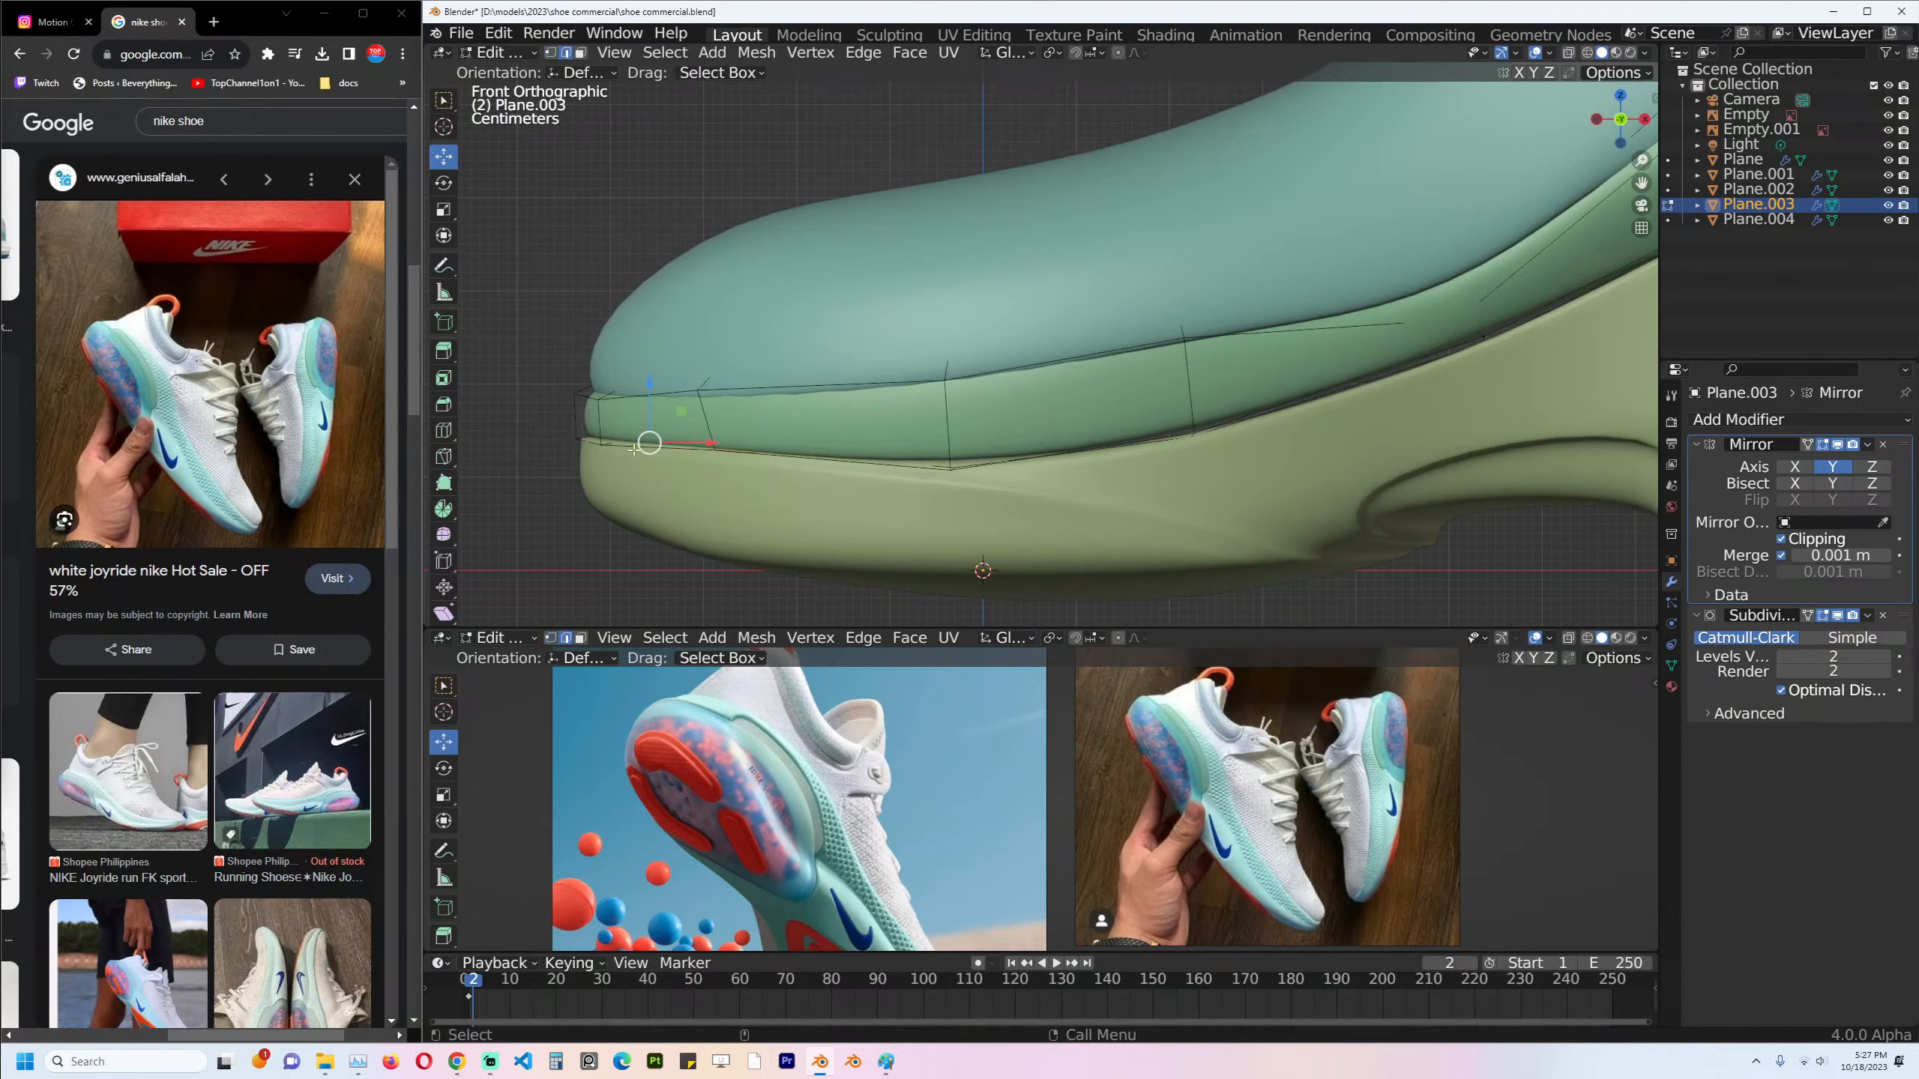
pyautogui.keyDown('alt'); pyautogui.click(635, 448); pyautogui.keyUp('alt')
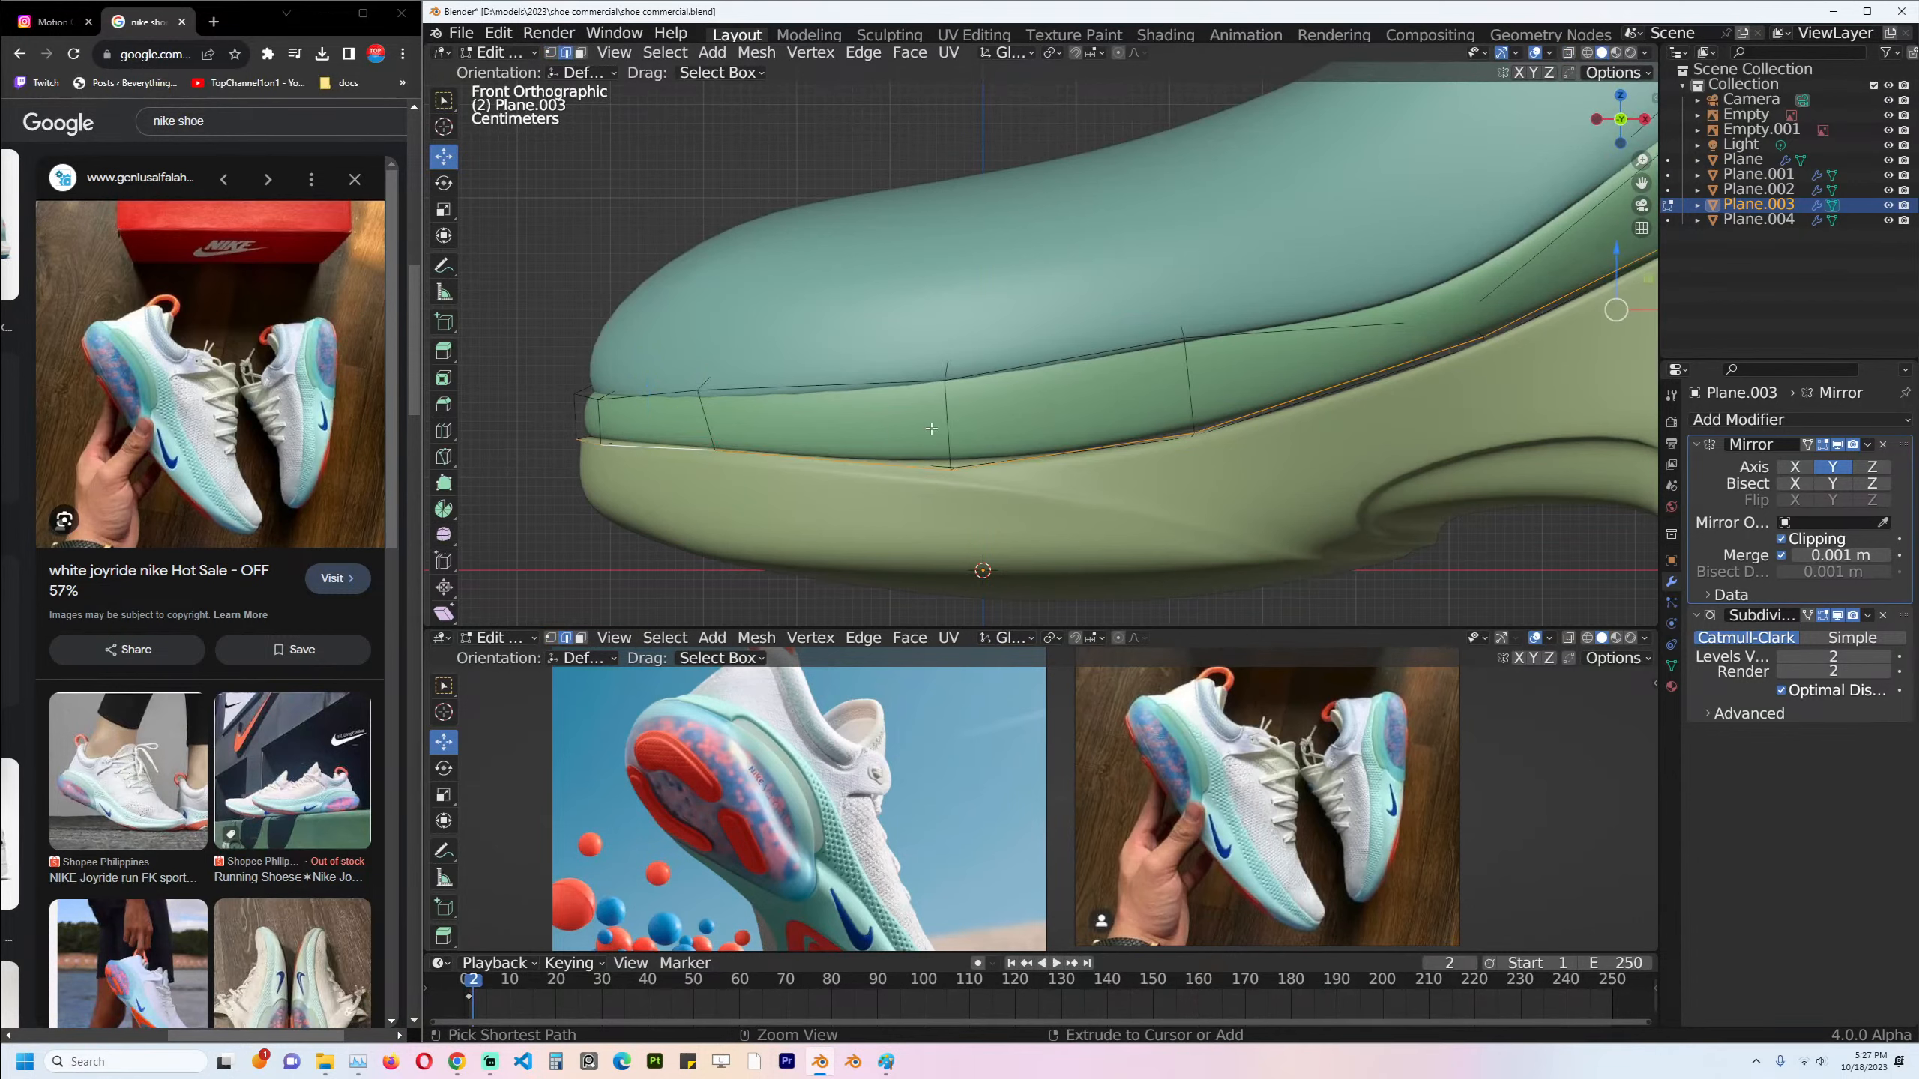
# Crease the lower edge loop of the green midsole band and finish editing its mesh.
pyautogui.hotkey('ctrl', 'e')
pyautogui.click(835, 634)
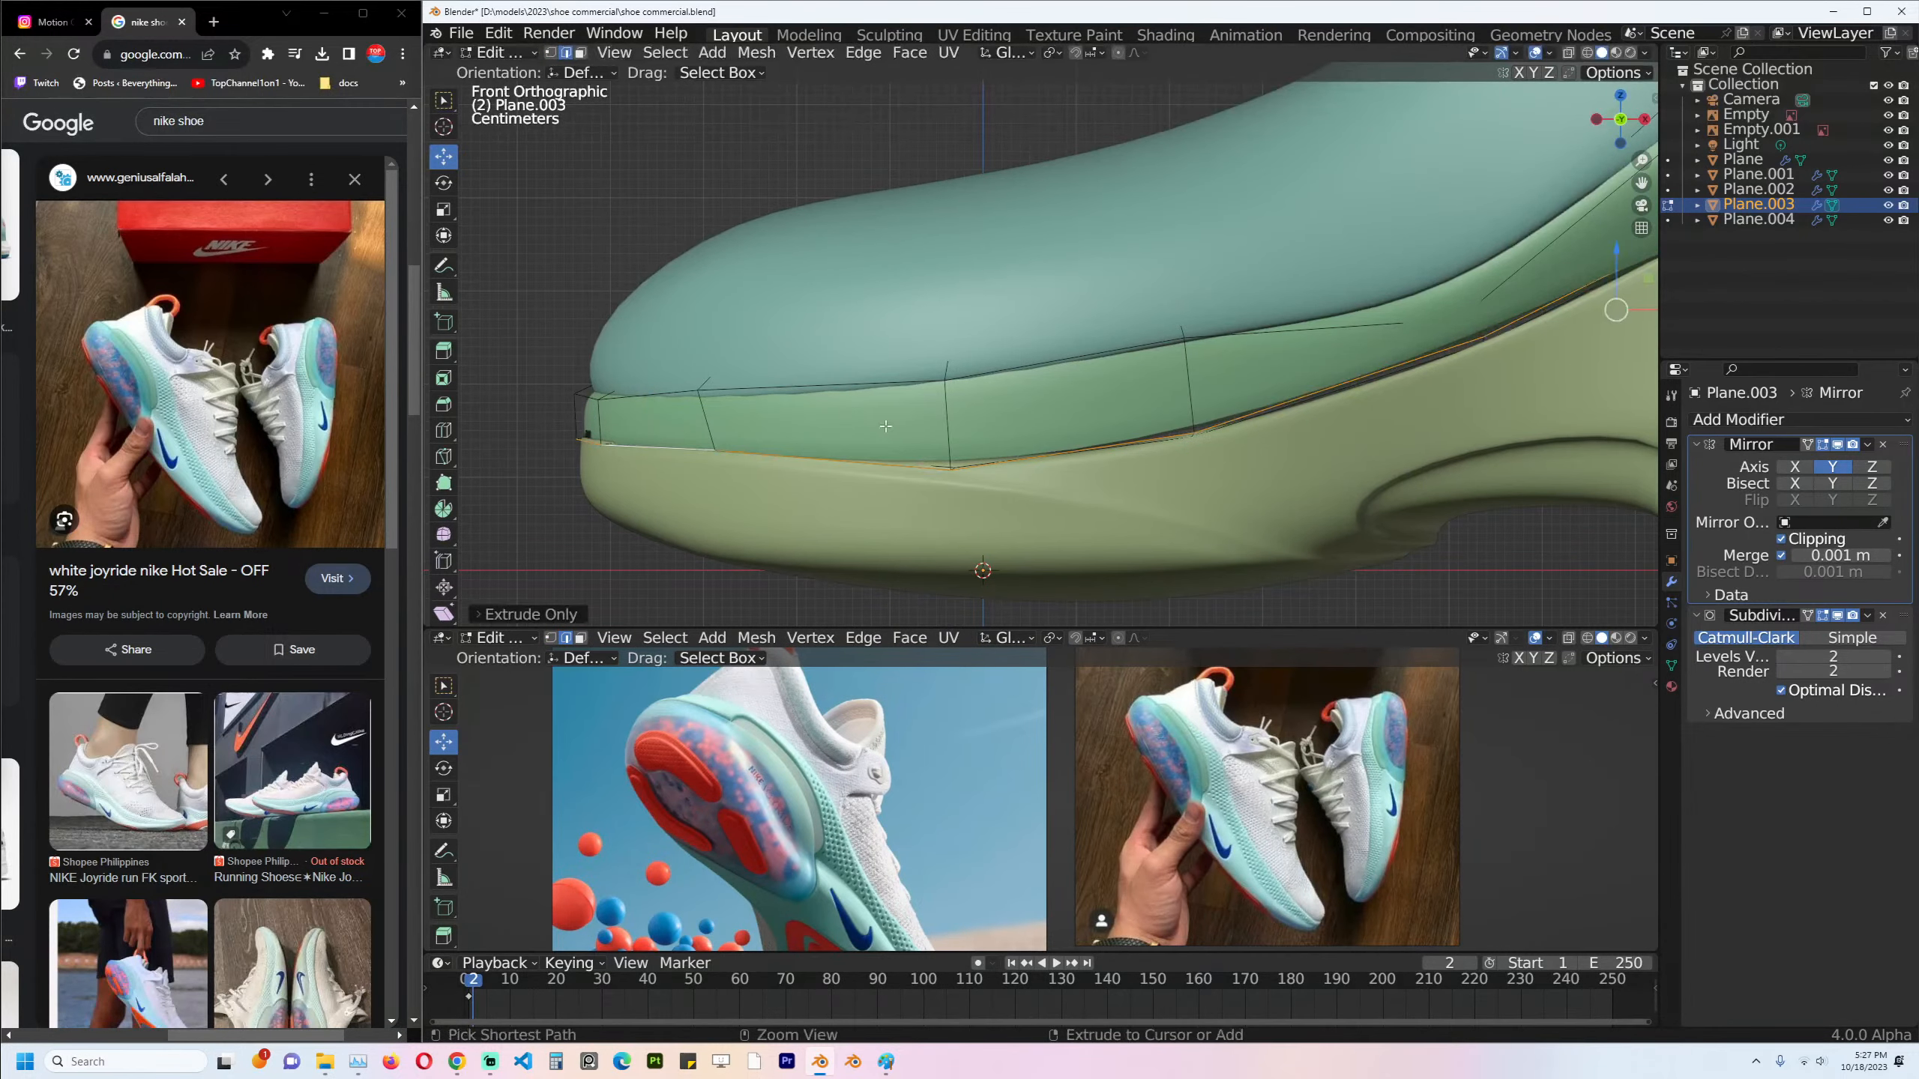
pyautogui.click(802, 462)
pyautogui.press('Tab')
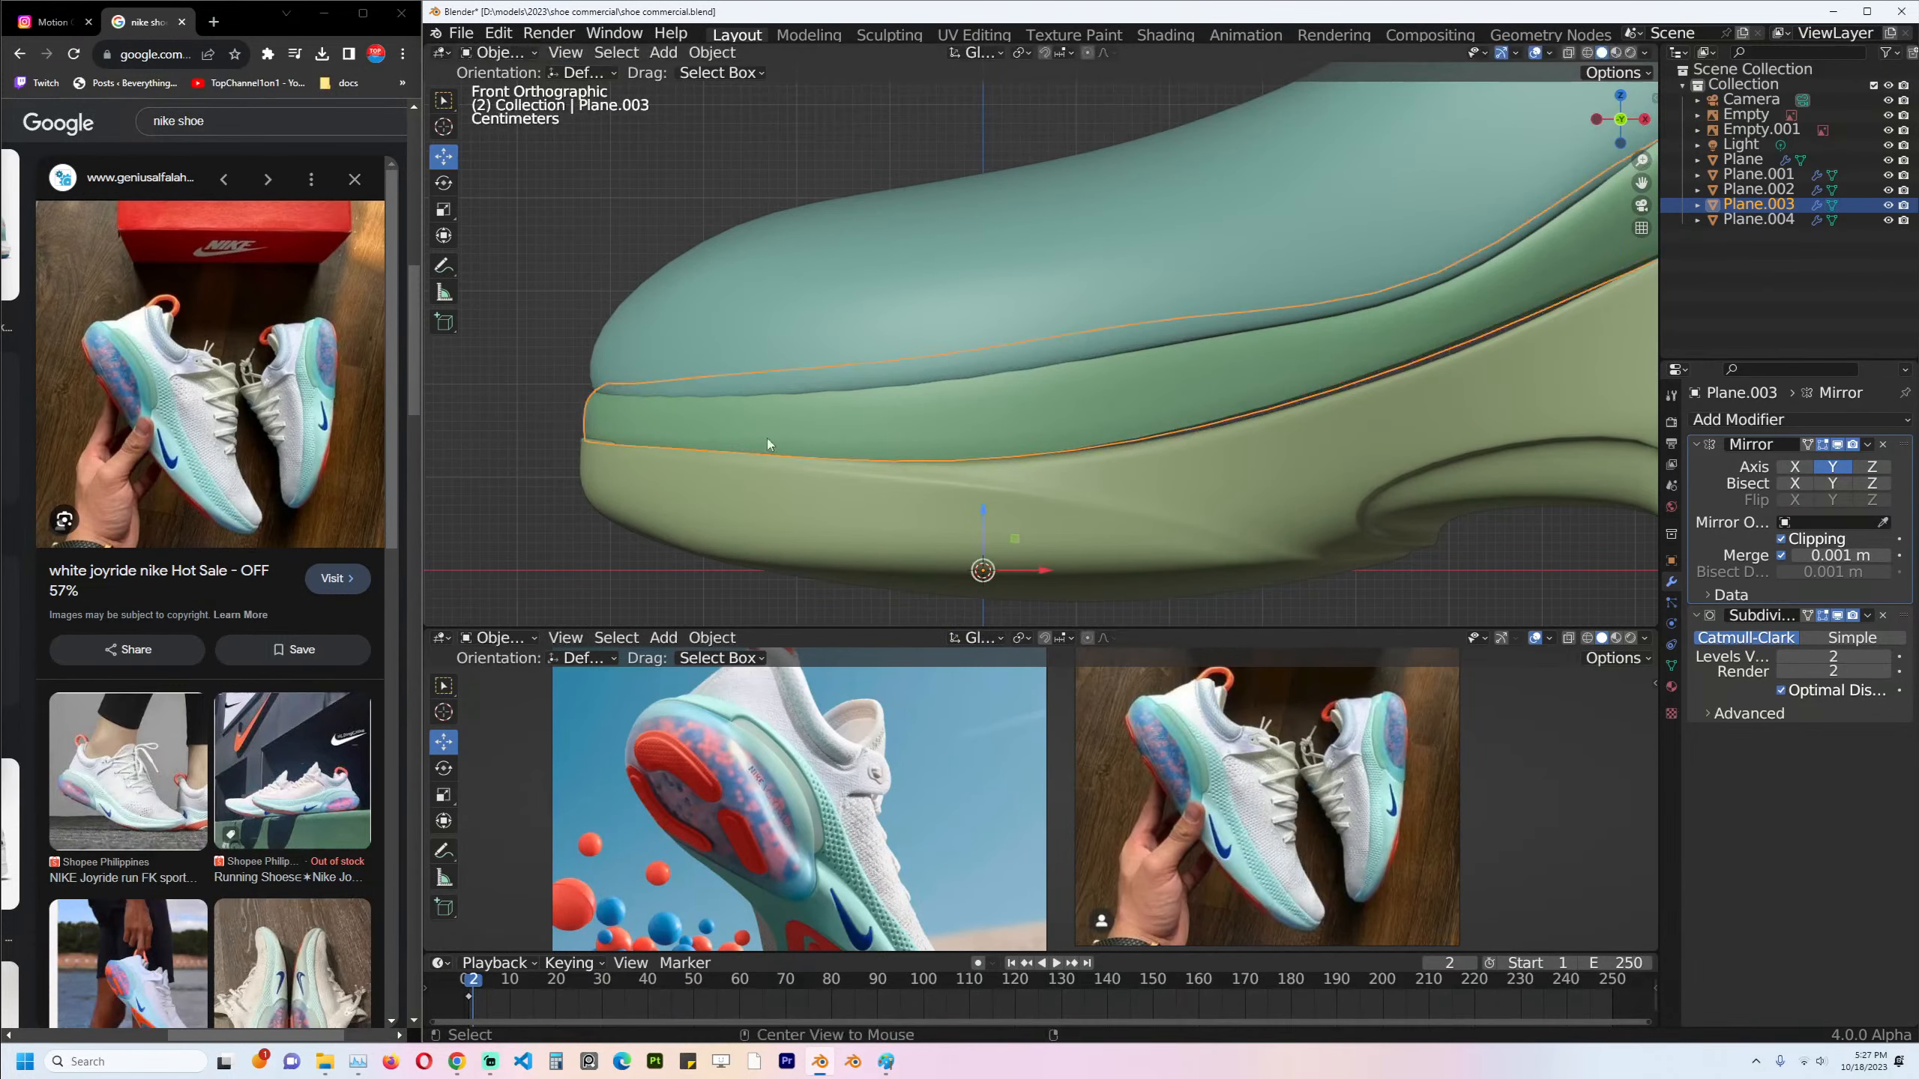
# Crease the upper edge loop of the green midsole band with a value of 1.
pyautogui.hotkey('alt', 'a')
pyautogui.click(757, 412)
pyautogui.press('Tab')
pyautogui.keyDown('alt'); pyautogui.click(617, 403); pyautogui.keyUp('alt')
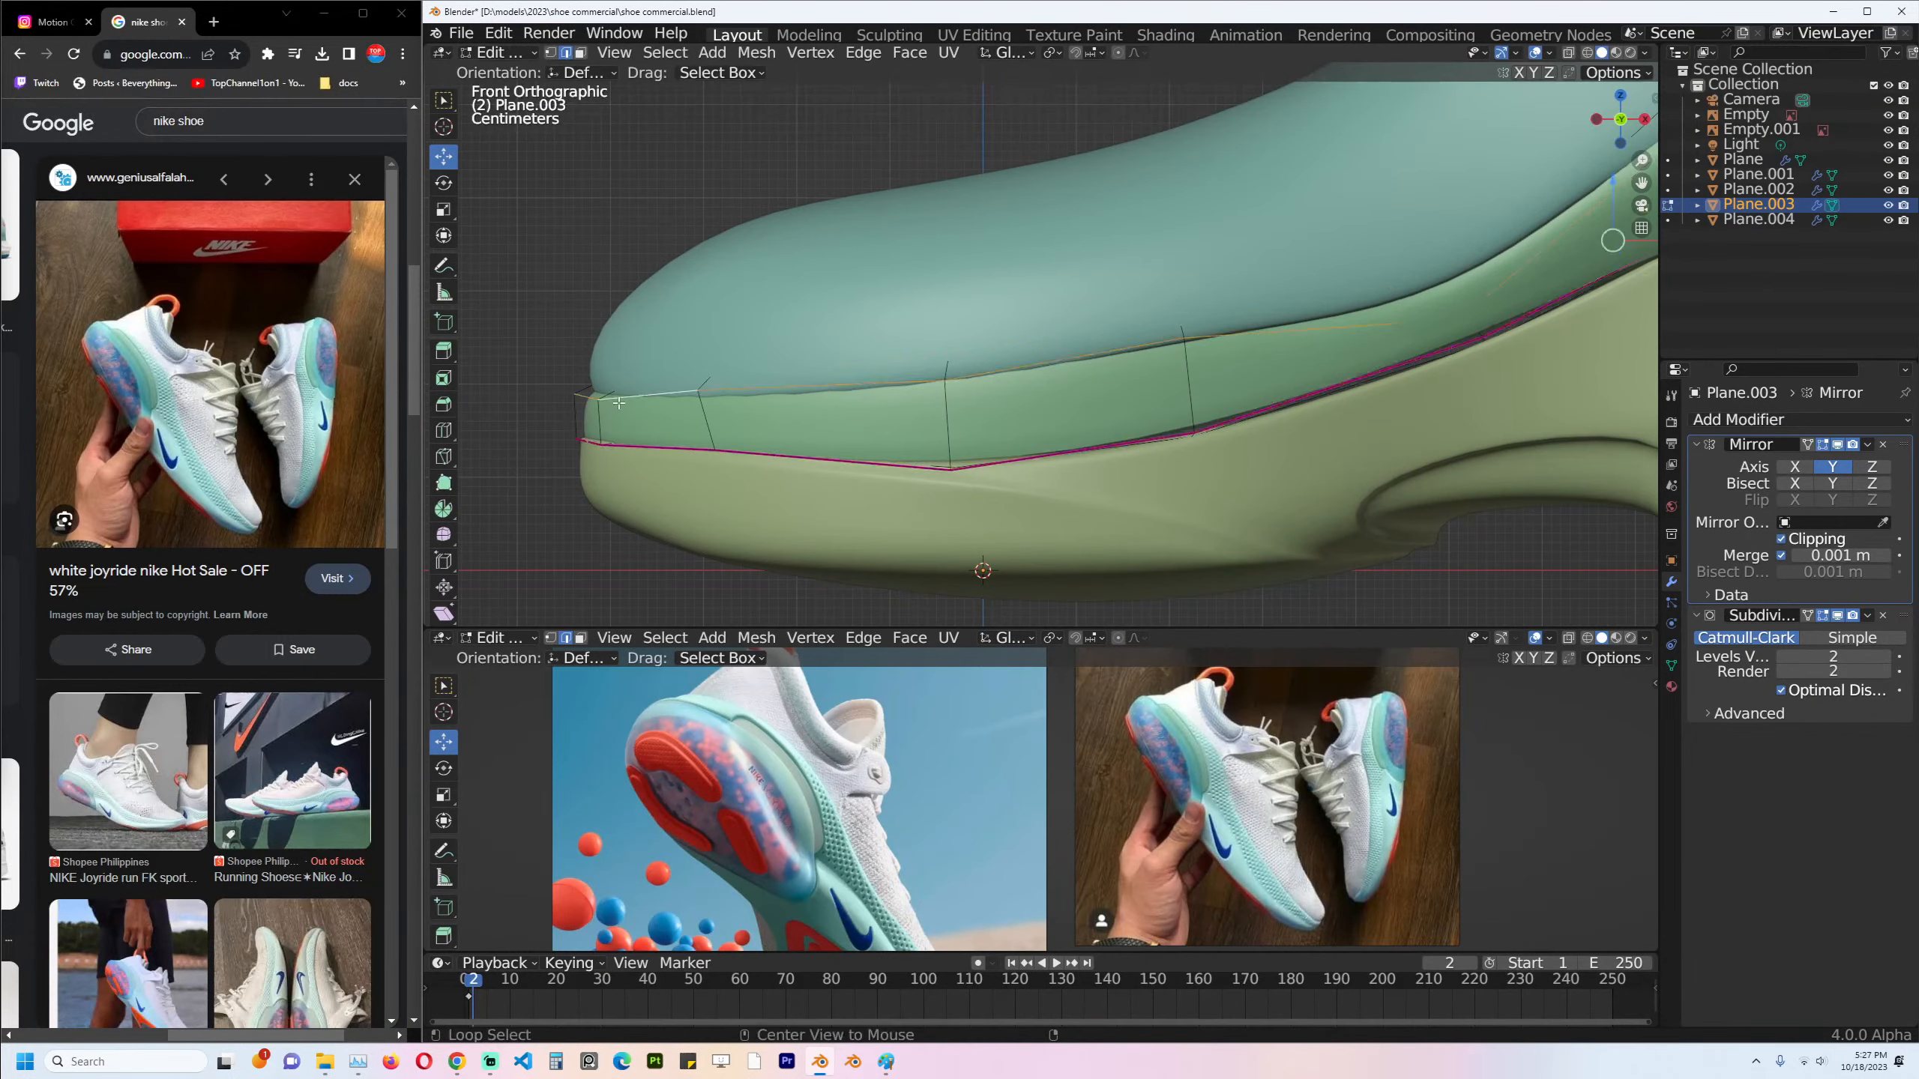
pyautogui.hotkey('shift', 'e')
pyautogui.write('1')
pyautogui.press('Return')
pyautogui.press('Tab')
pyautogui.scroll(-2, 723, 396)
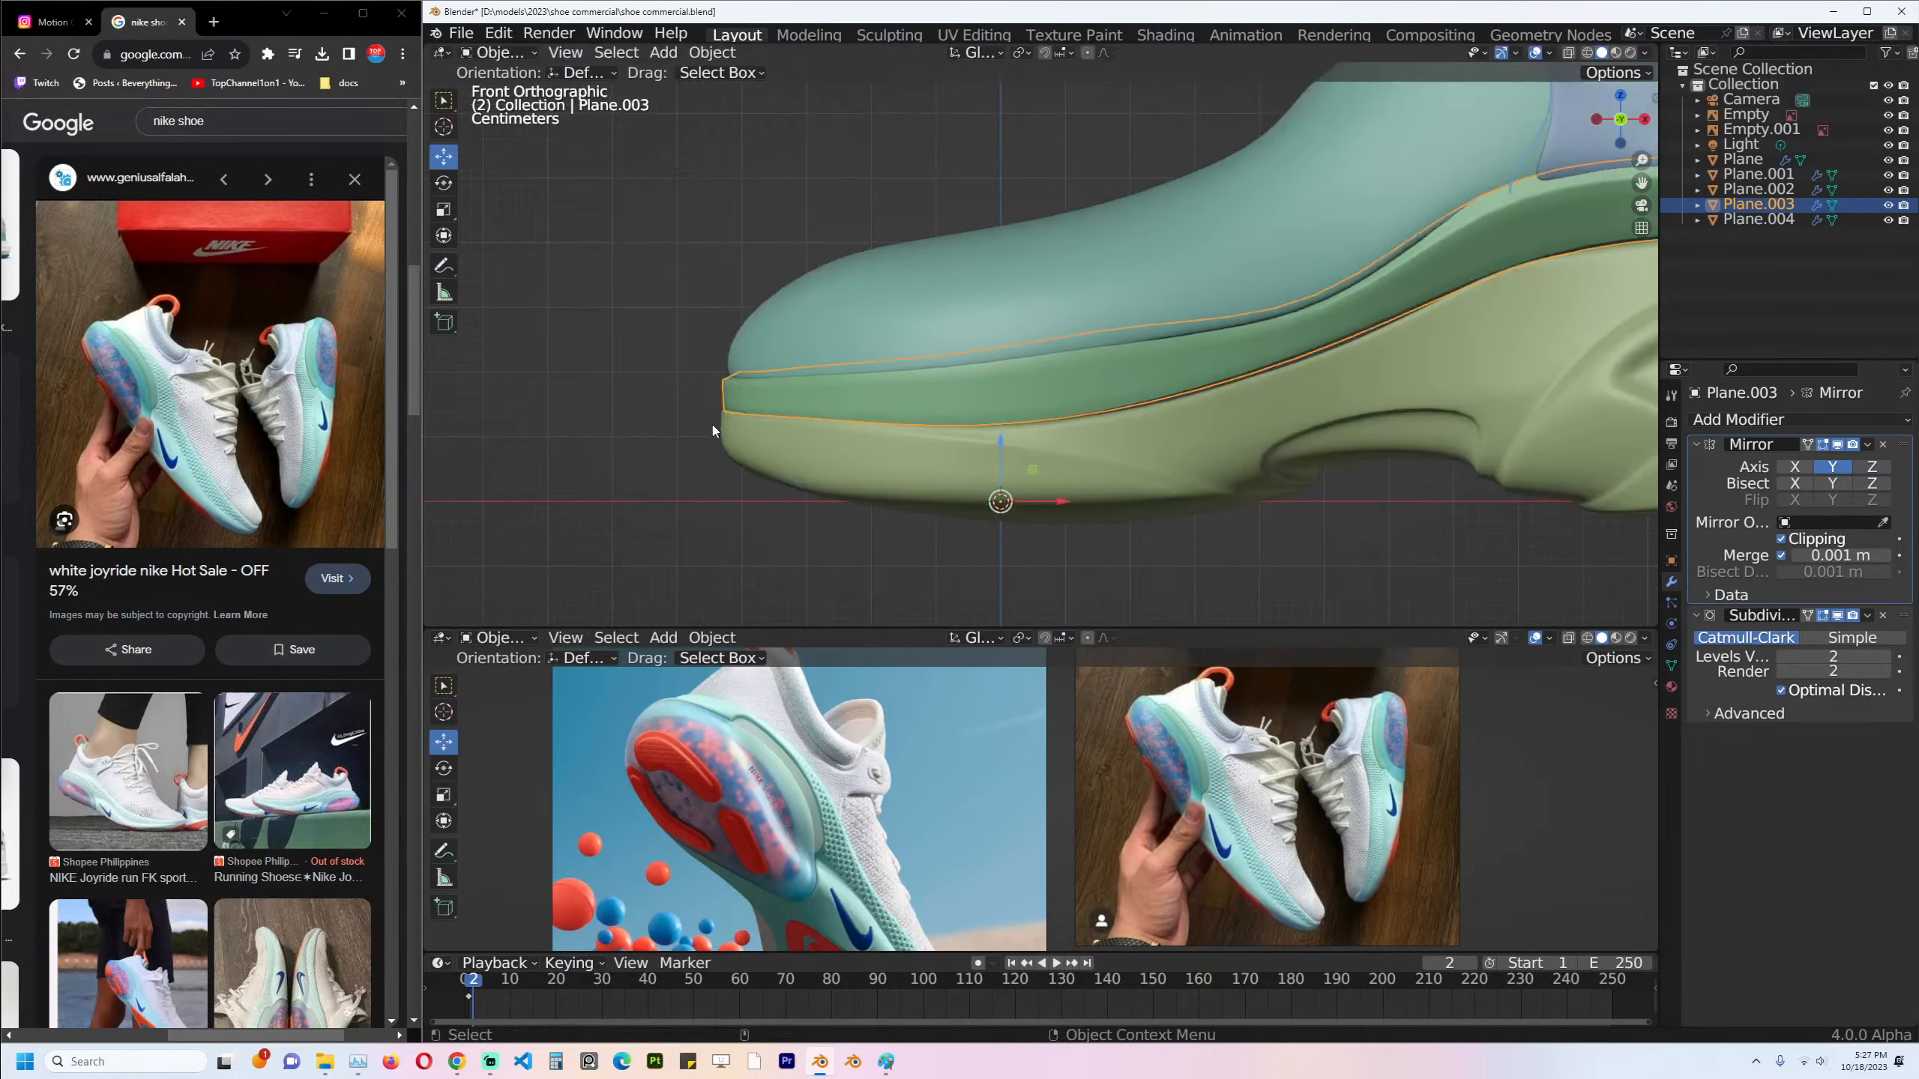
# Open the outsole mesh with X-ray on and adjust the forefoot vertices of its top edge to follow the midsole band.
pyautogui.hotkey('alt', 'a')
pyautogui.keyDown('shift'); pyautogui.moveTo(840, 421); pyautogui.dragTo(775, 443, button='middle'); pyautogui.keyUp('shift')
pyautogui.scroll(2, 775, 442)
pyautogui.click(968, 443)
pyautogui.scroll(2, 857, 459)
pyautogui.click(1016, 468)
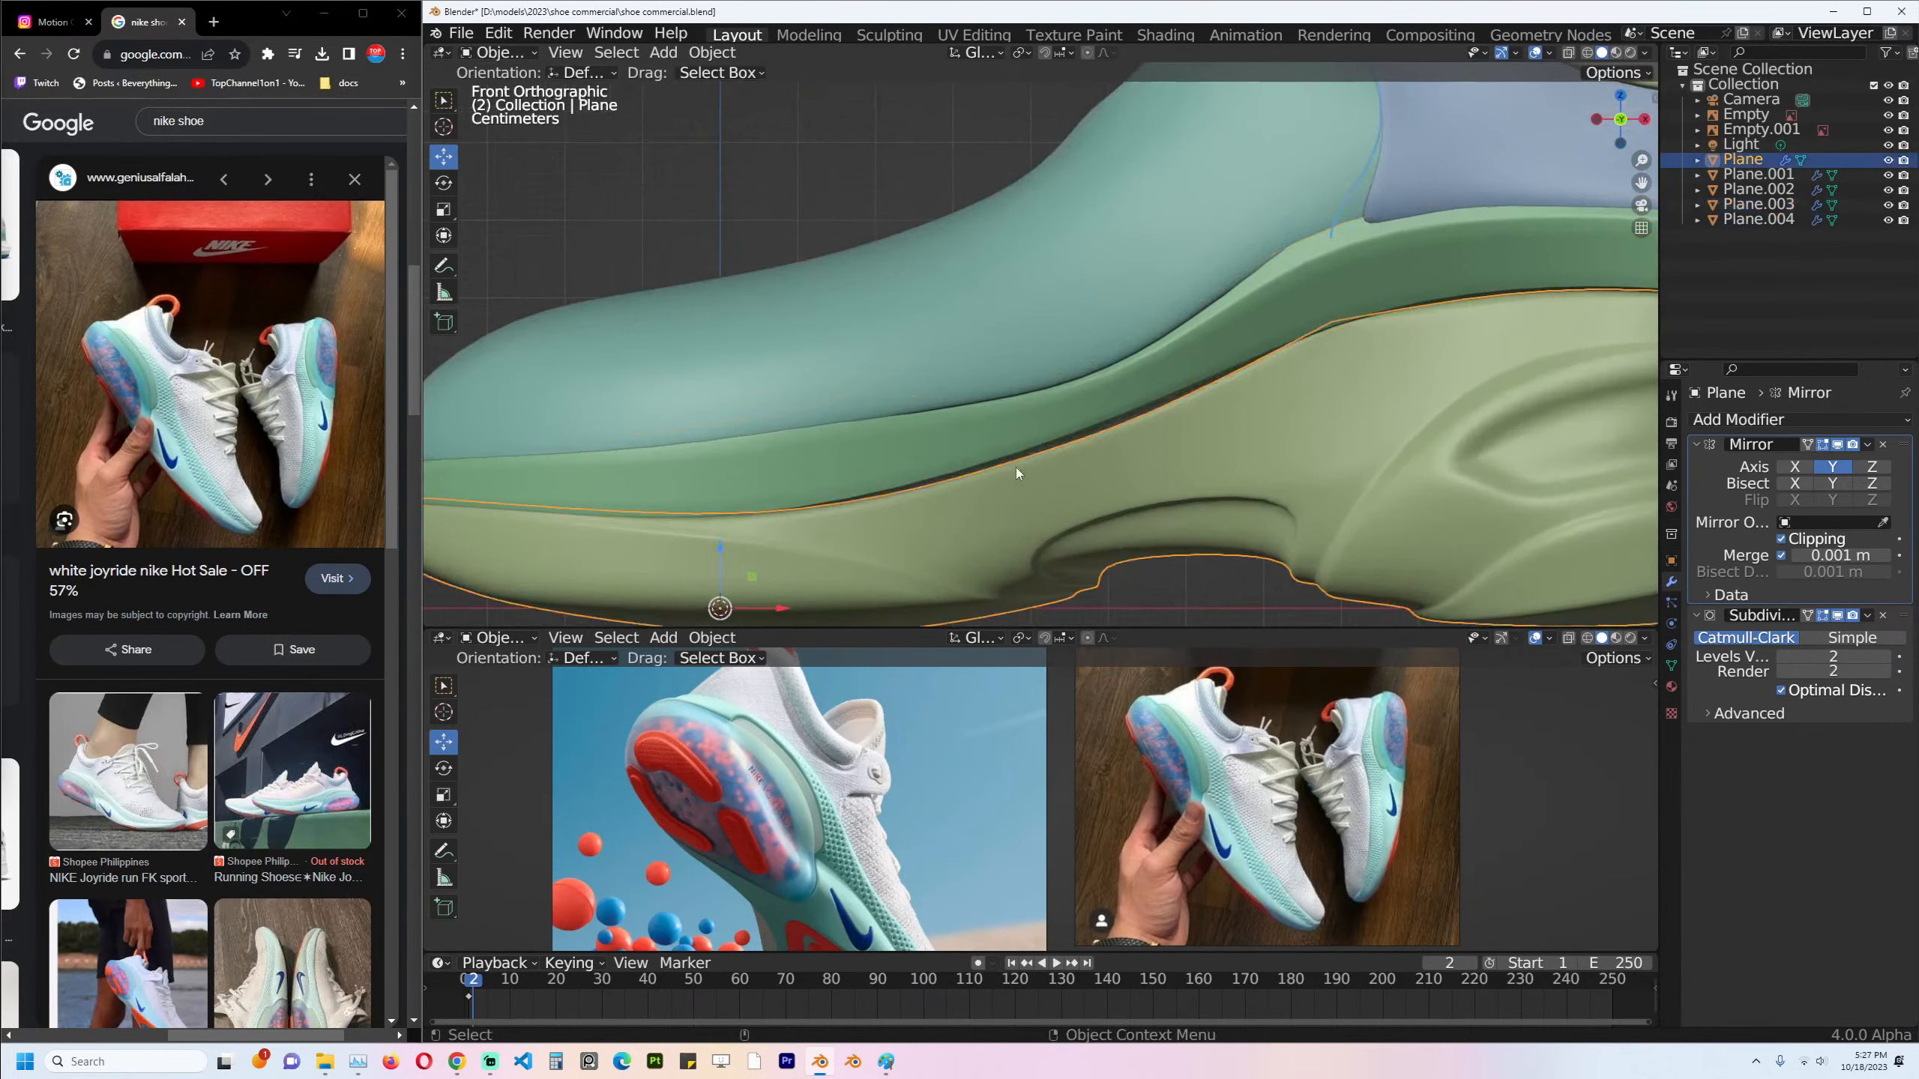
pyautogui.press('Tab')
pyautogui.hotkey('alt', 'z')
pyautogui.keyDown('alt'); pyautogui.click(1058, 481); pyautogui.keyUp('alt')
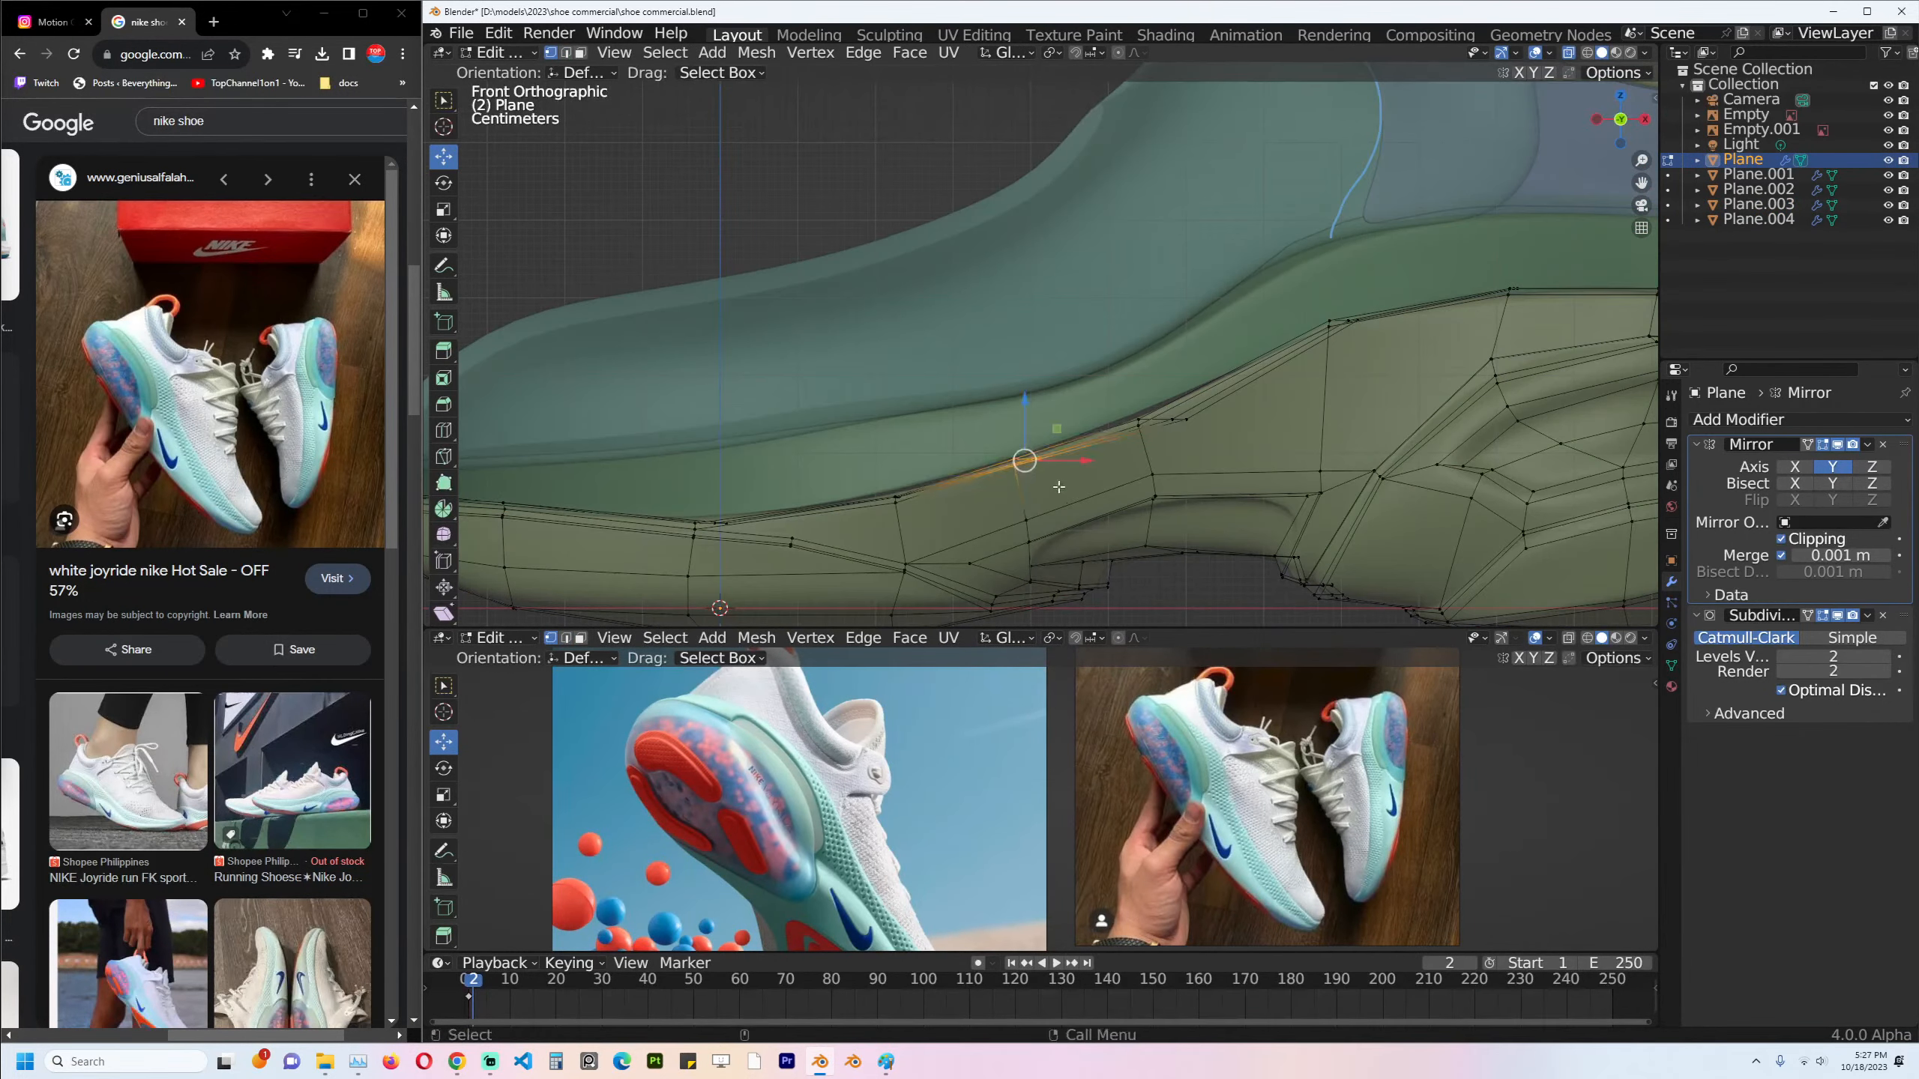
pyautogui.press('1')
pyautogui.click(896, 496)
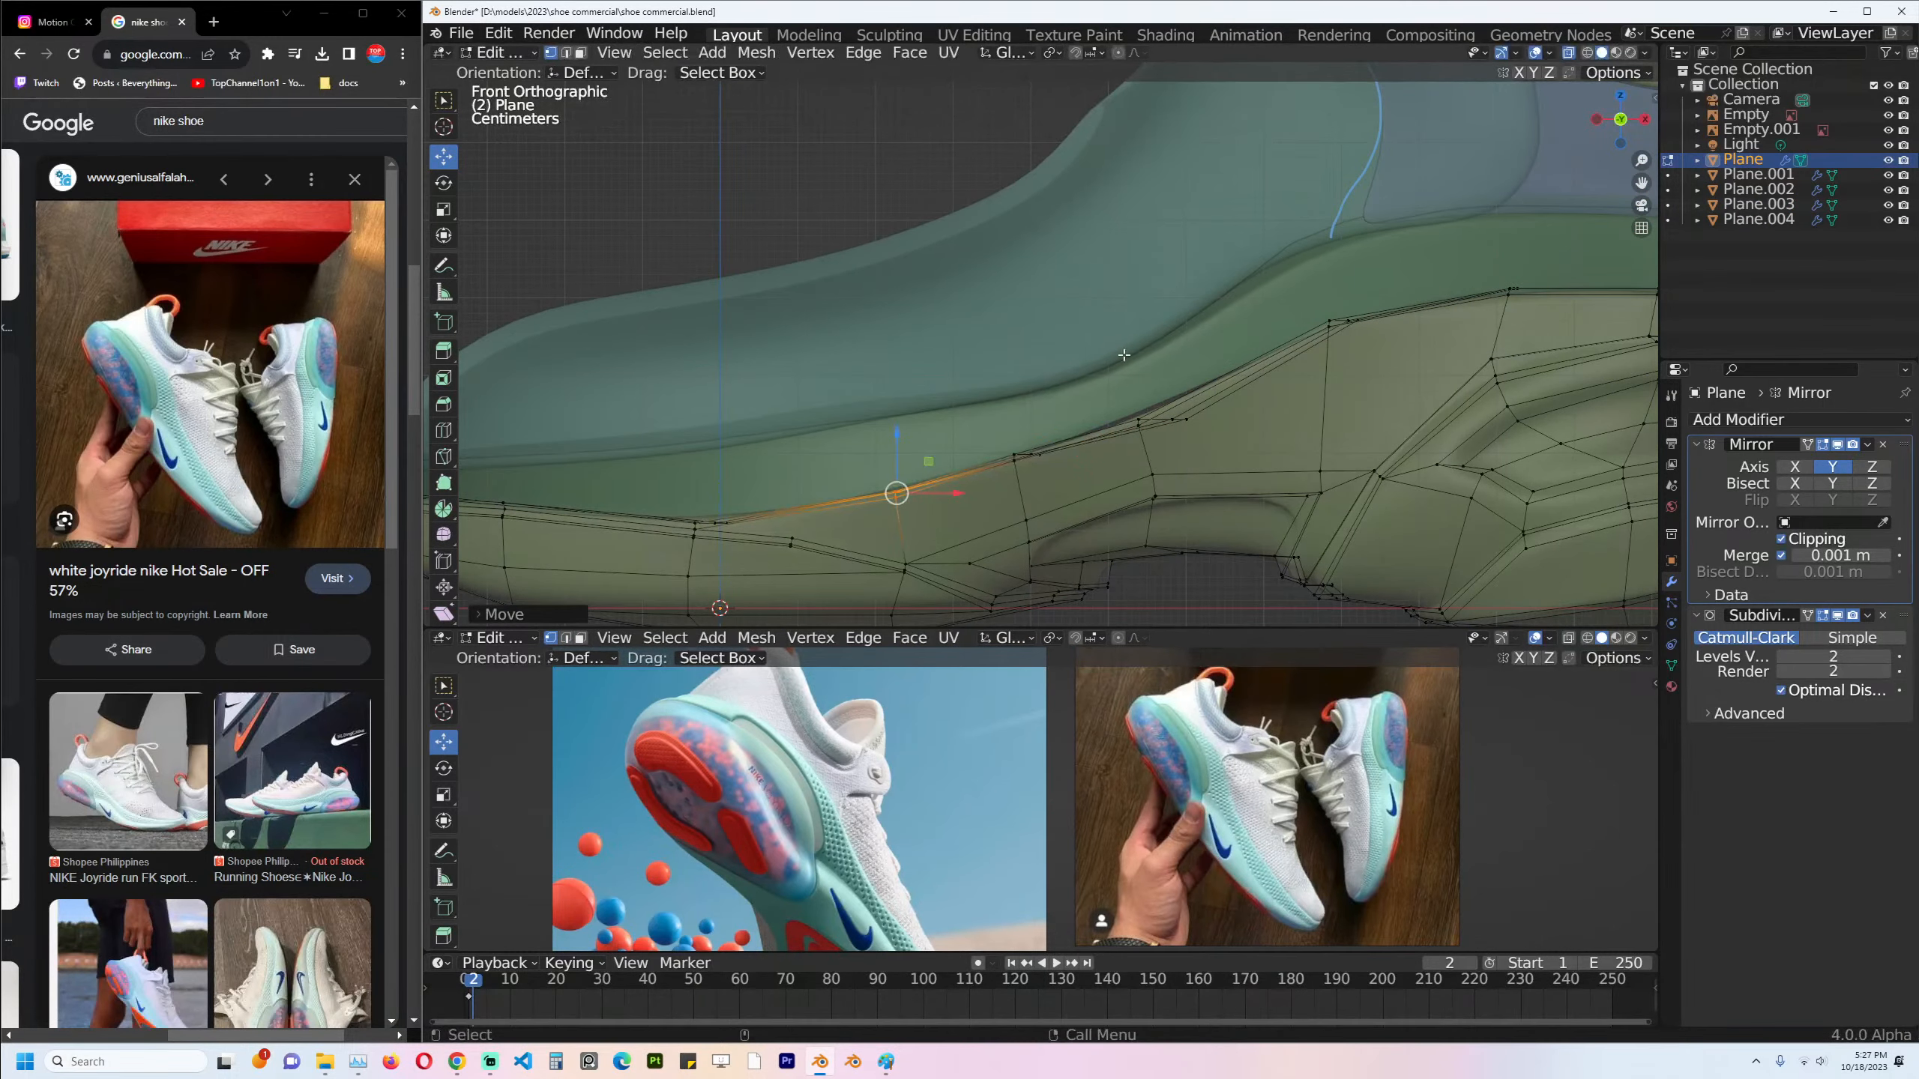
# Move the top-edge vertices of the outsole above the arch closer to the midsole band and clear the selection.
pyautogui.moveTo(1203, 435); pyautogui.dragTo(1203, 436)
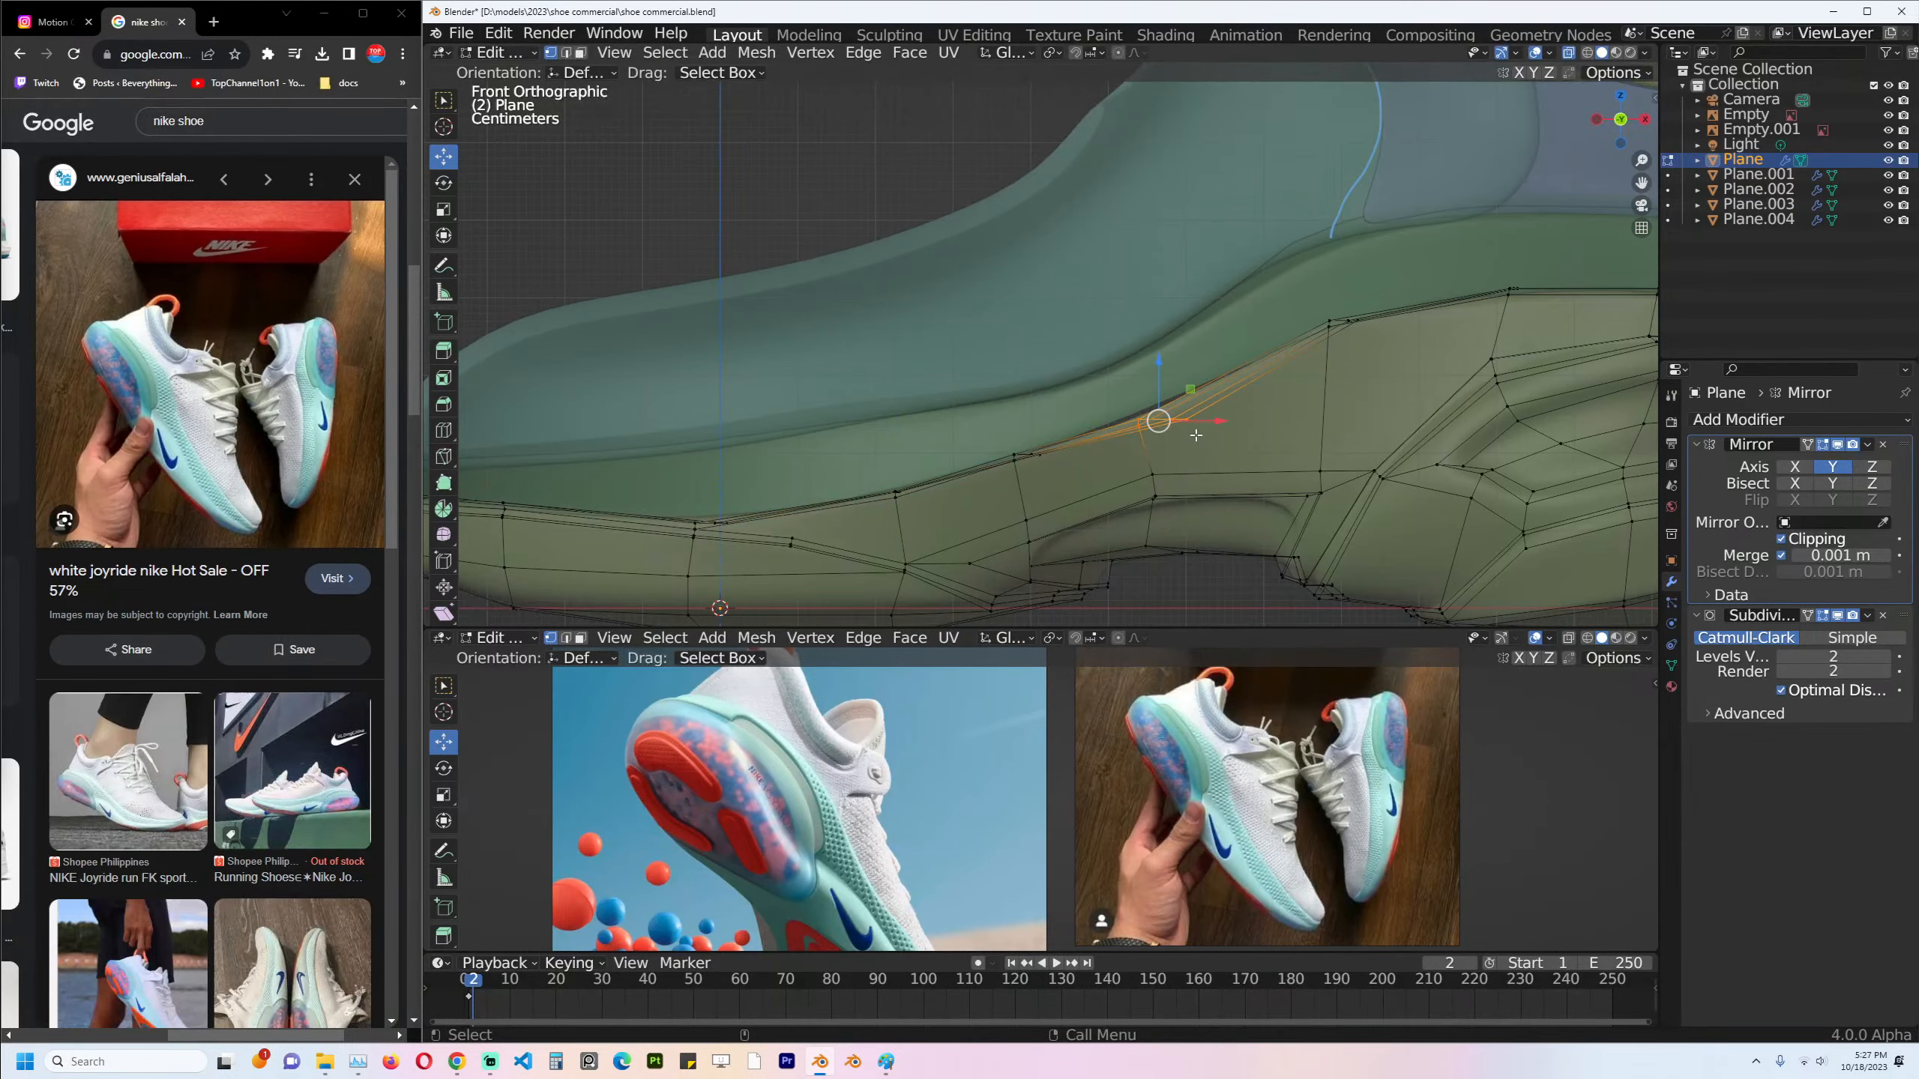
pyautogui.keyDown('shift'); pyautogui.scroll(2, 1195, 435); pyautogui.keyUp('shift')
pyautogui.press('g')
pyautogui.click(1194, 440)
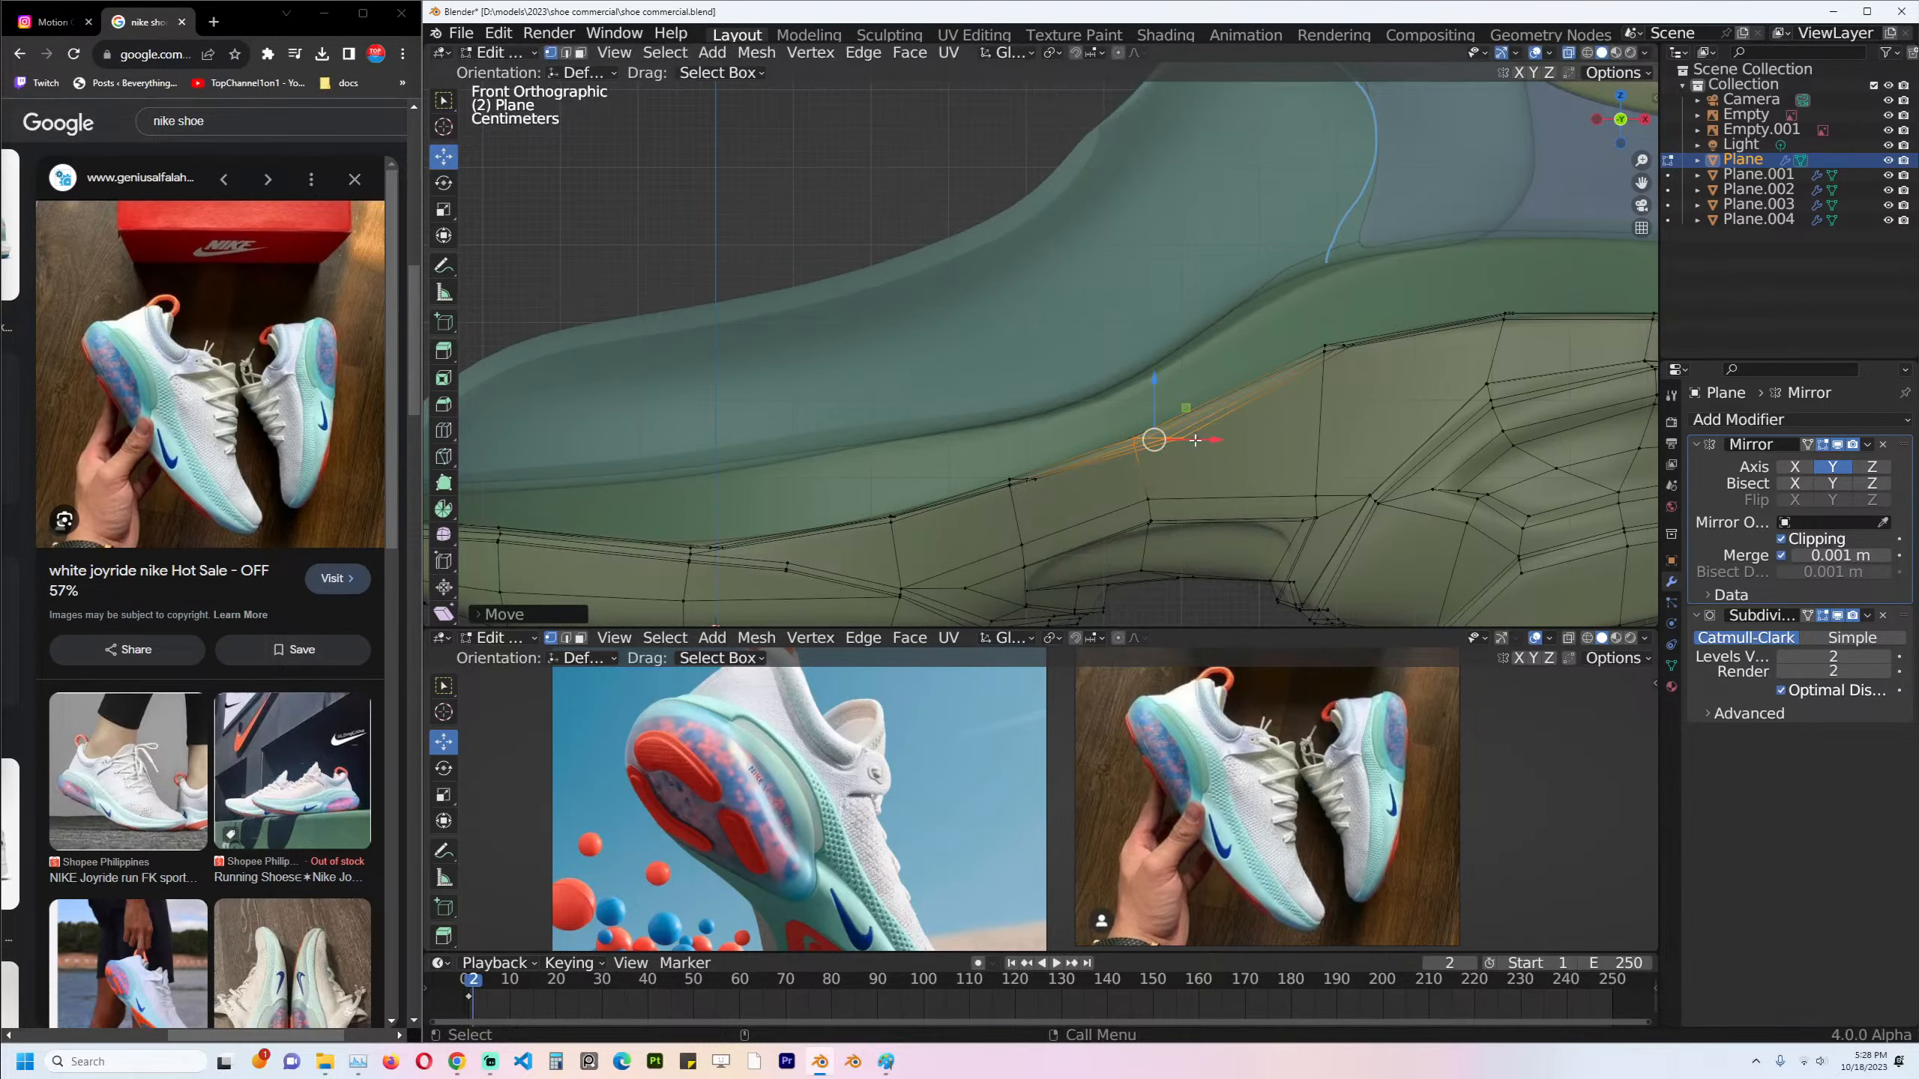
pyautogui.hotkey('alt', 'a')
pyautogui.keyDown('shift'); pyautogui.moveTo(1209, 431); pyautogui.dragTo(1082, 429, button='middle'); pyautogui.keyUp('shift')
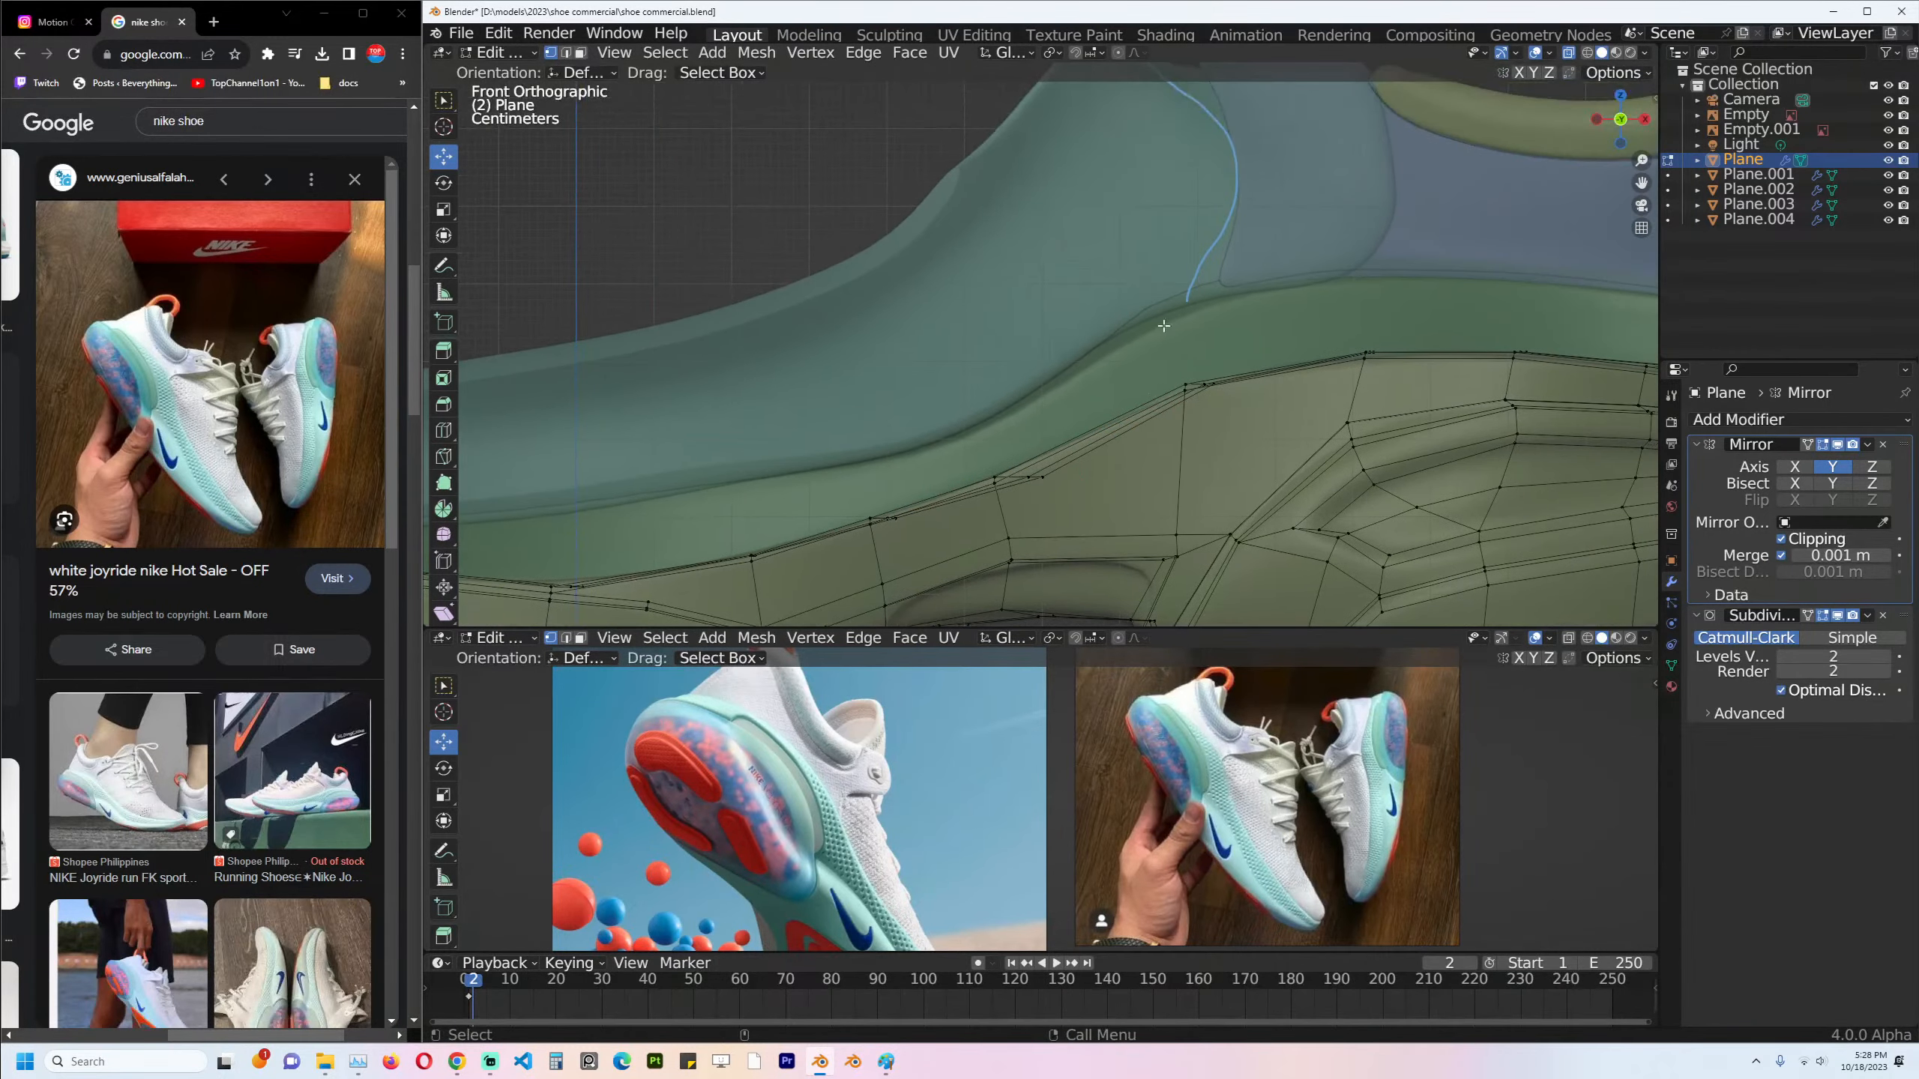
# Isolate the outsole in local view and open its mesh for editing.
pyautogui.press('Tab')
pyautogui.scroll(-5, 1206, 384)
pyautogui.scroll(5, 1201, 383)
pyautogui.press('Tab')
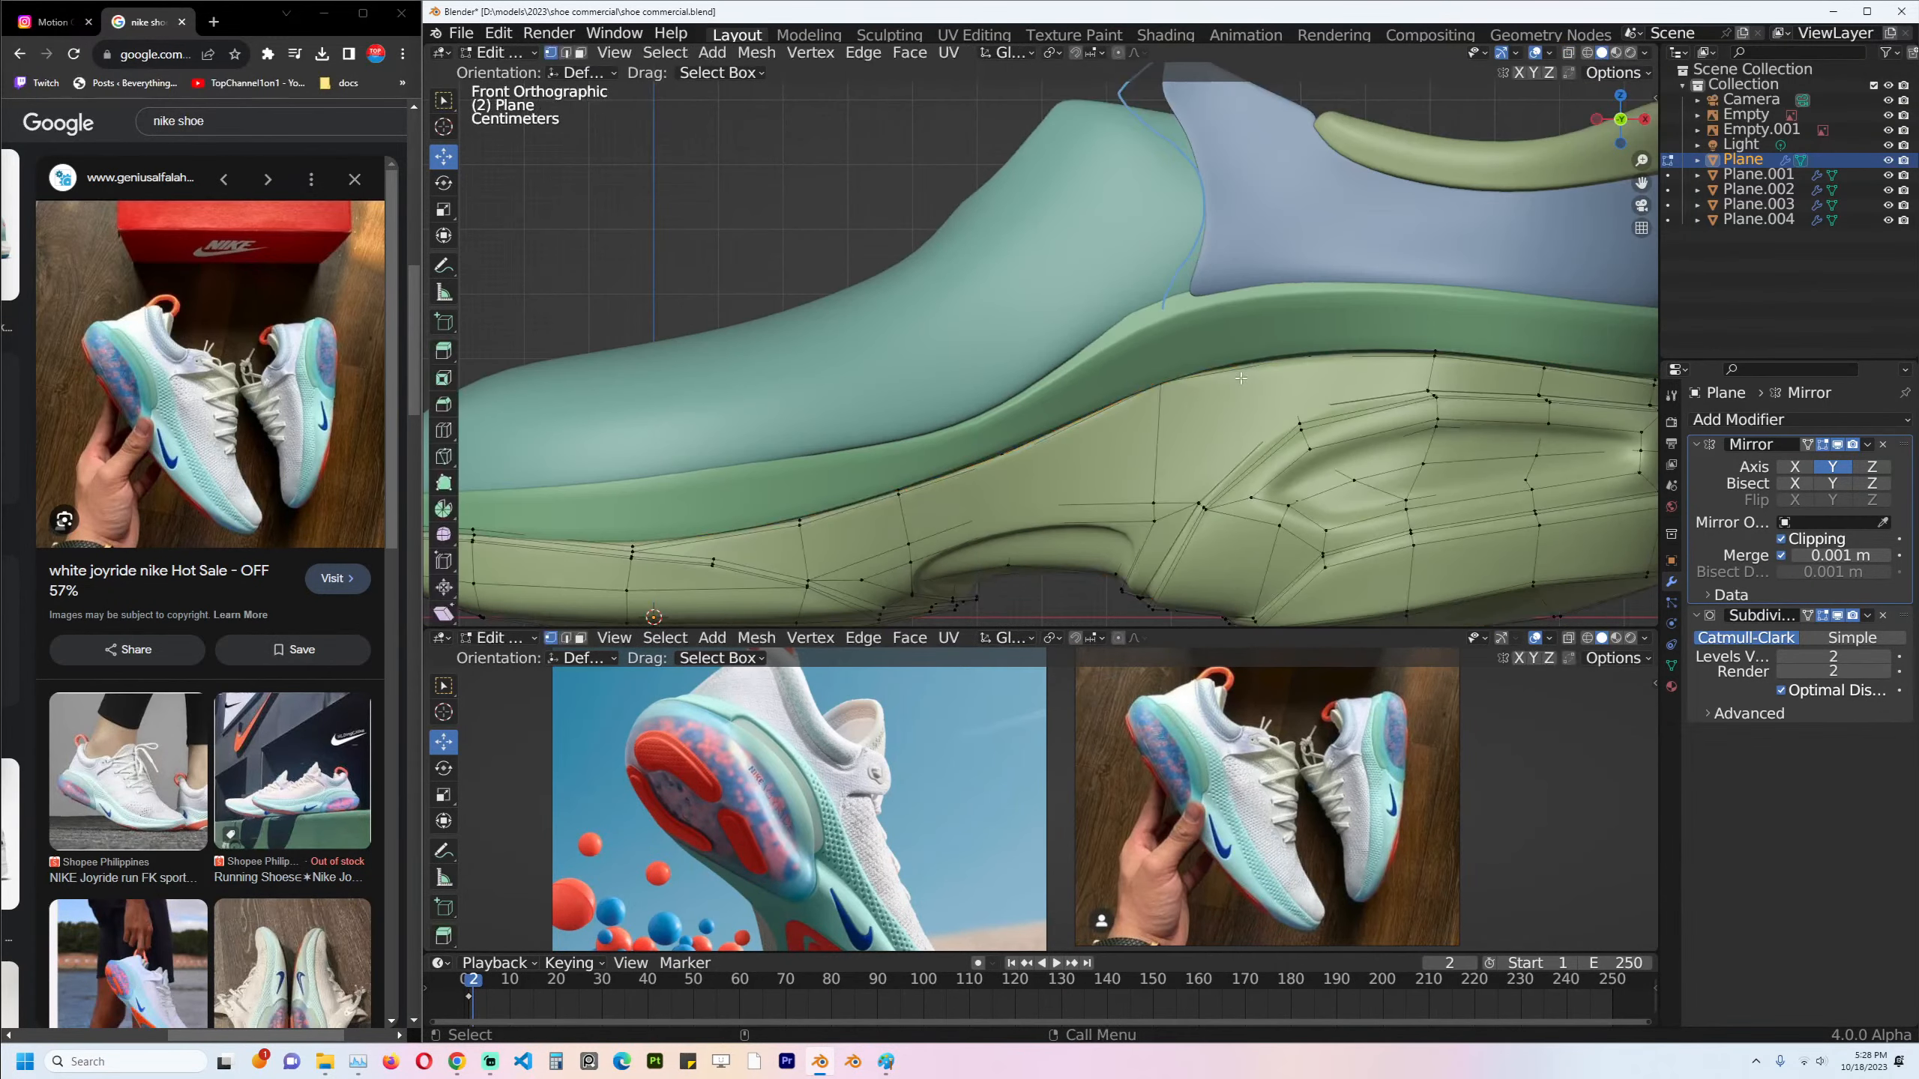
pyautogui.press('Tab')
pyautogui.press('KP_Divide')
pyautogui.moveTo(1151, 400); pyautogui.dragTo(1148, 441, button='middle')
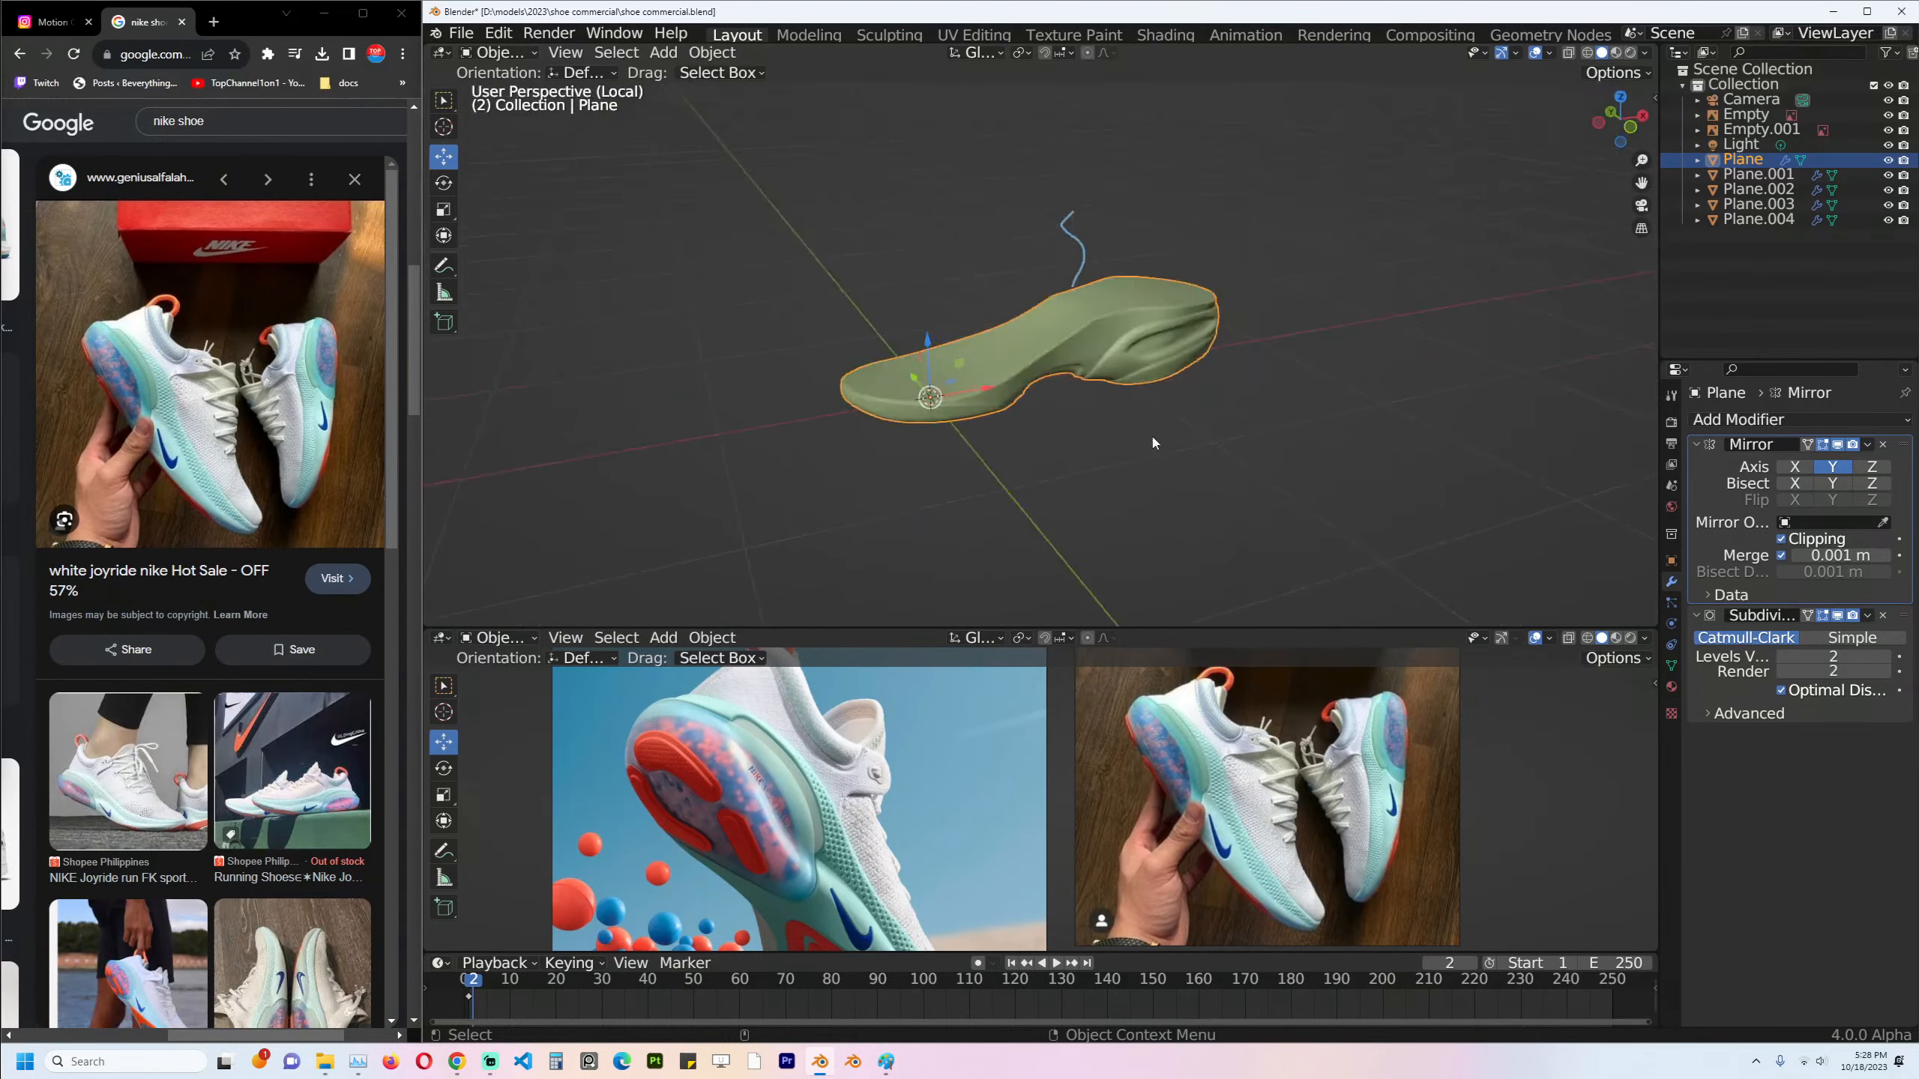
pyautogui.scroll(8, 1139, 368)
pyautogui.press('Tab')
pyautogui.moveTo(1280, 300); pyautogui.dragTo(1202, 329, button='middle')
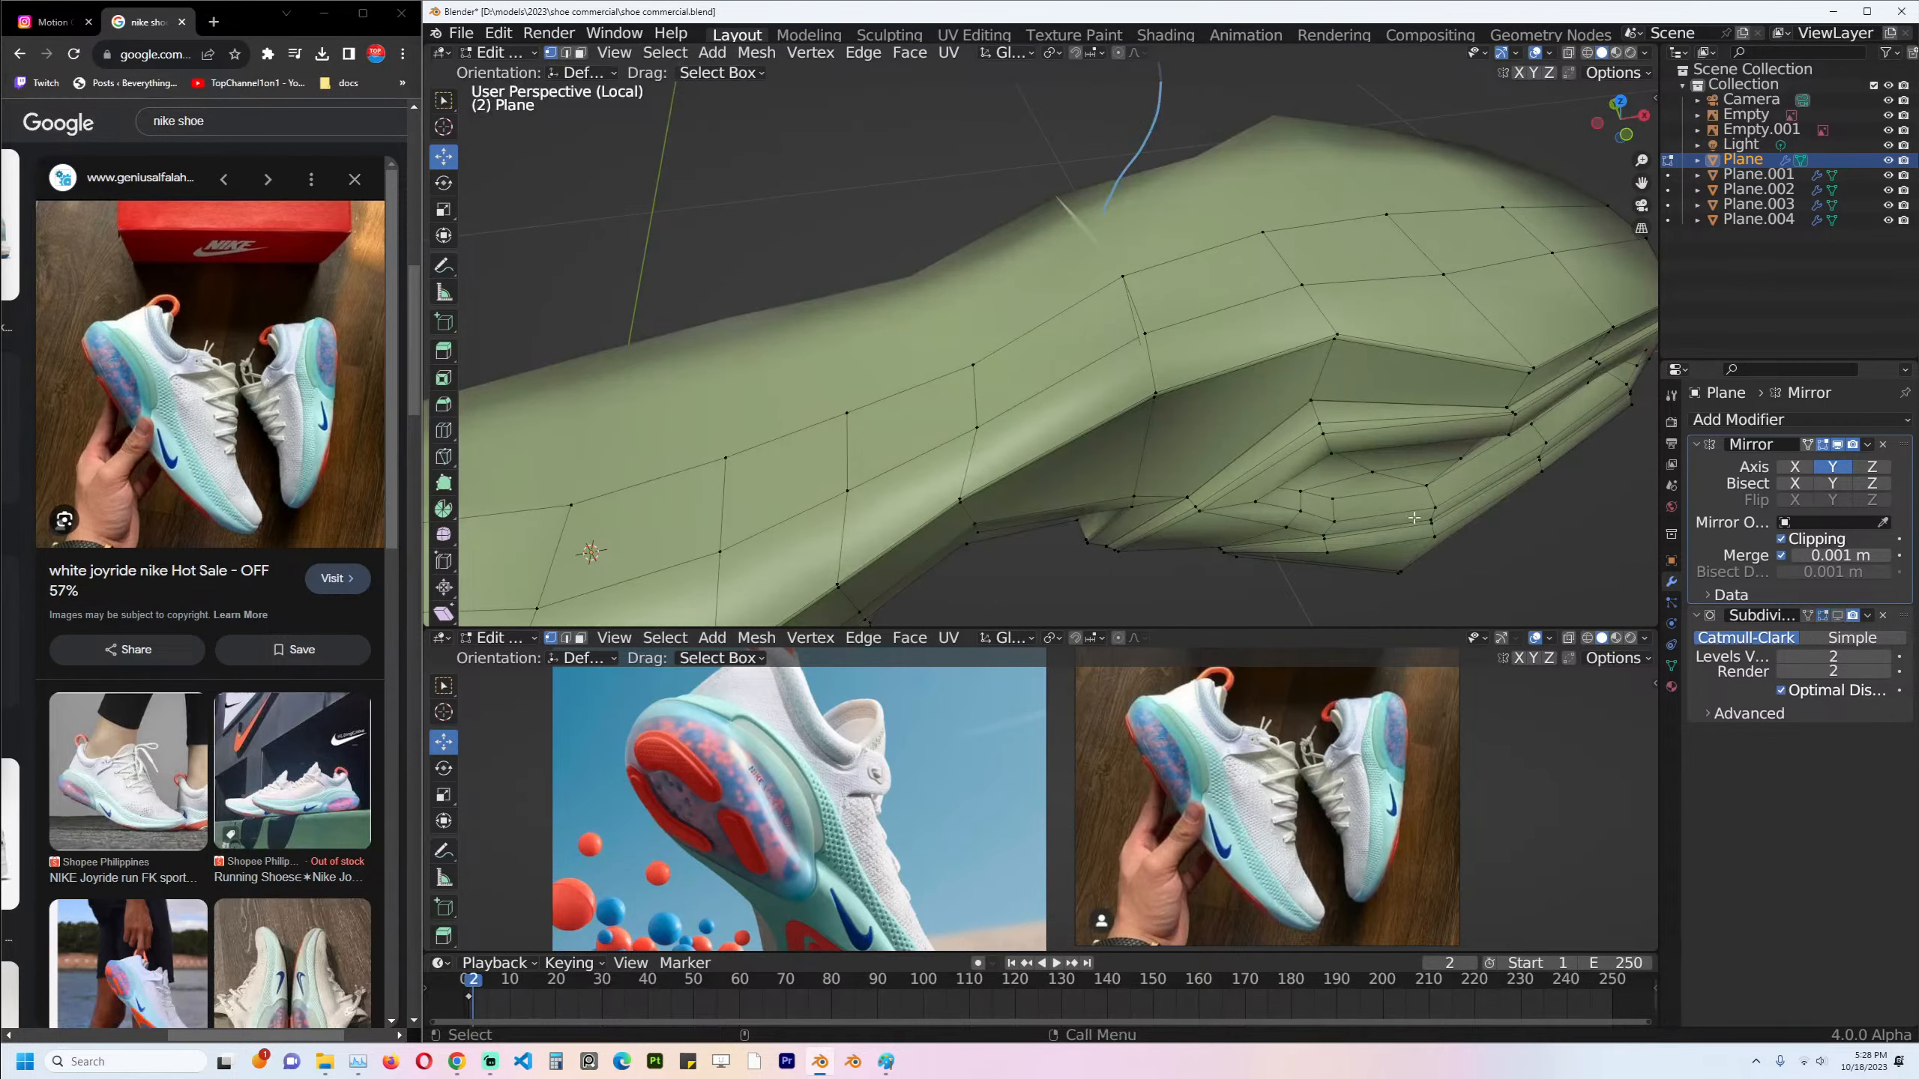
# Remove the extra edge on the outsole's top rim above the arch and turn on its subdivision preview in edit mode.
pyautogui.scroll(3, 1013, 355)
pyautogui.moveTo(1264, 392); pyautogui.dragTo(1291, 319, button='middle')
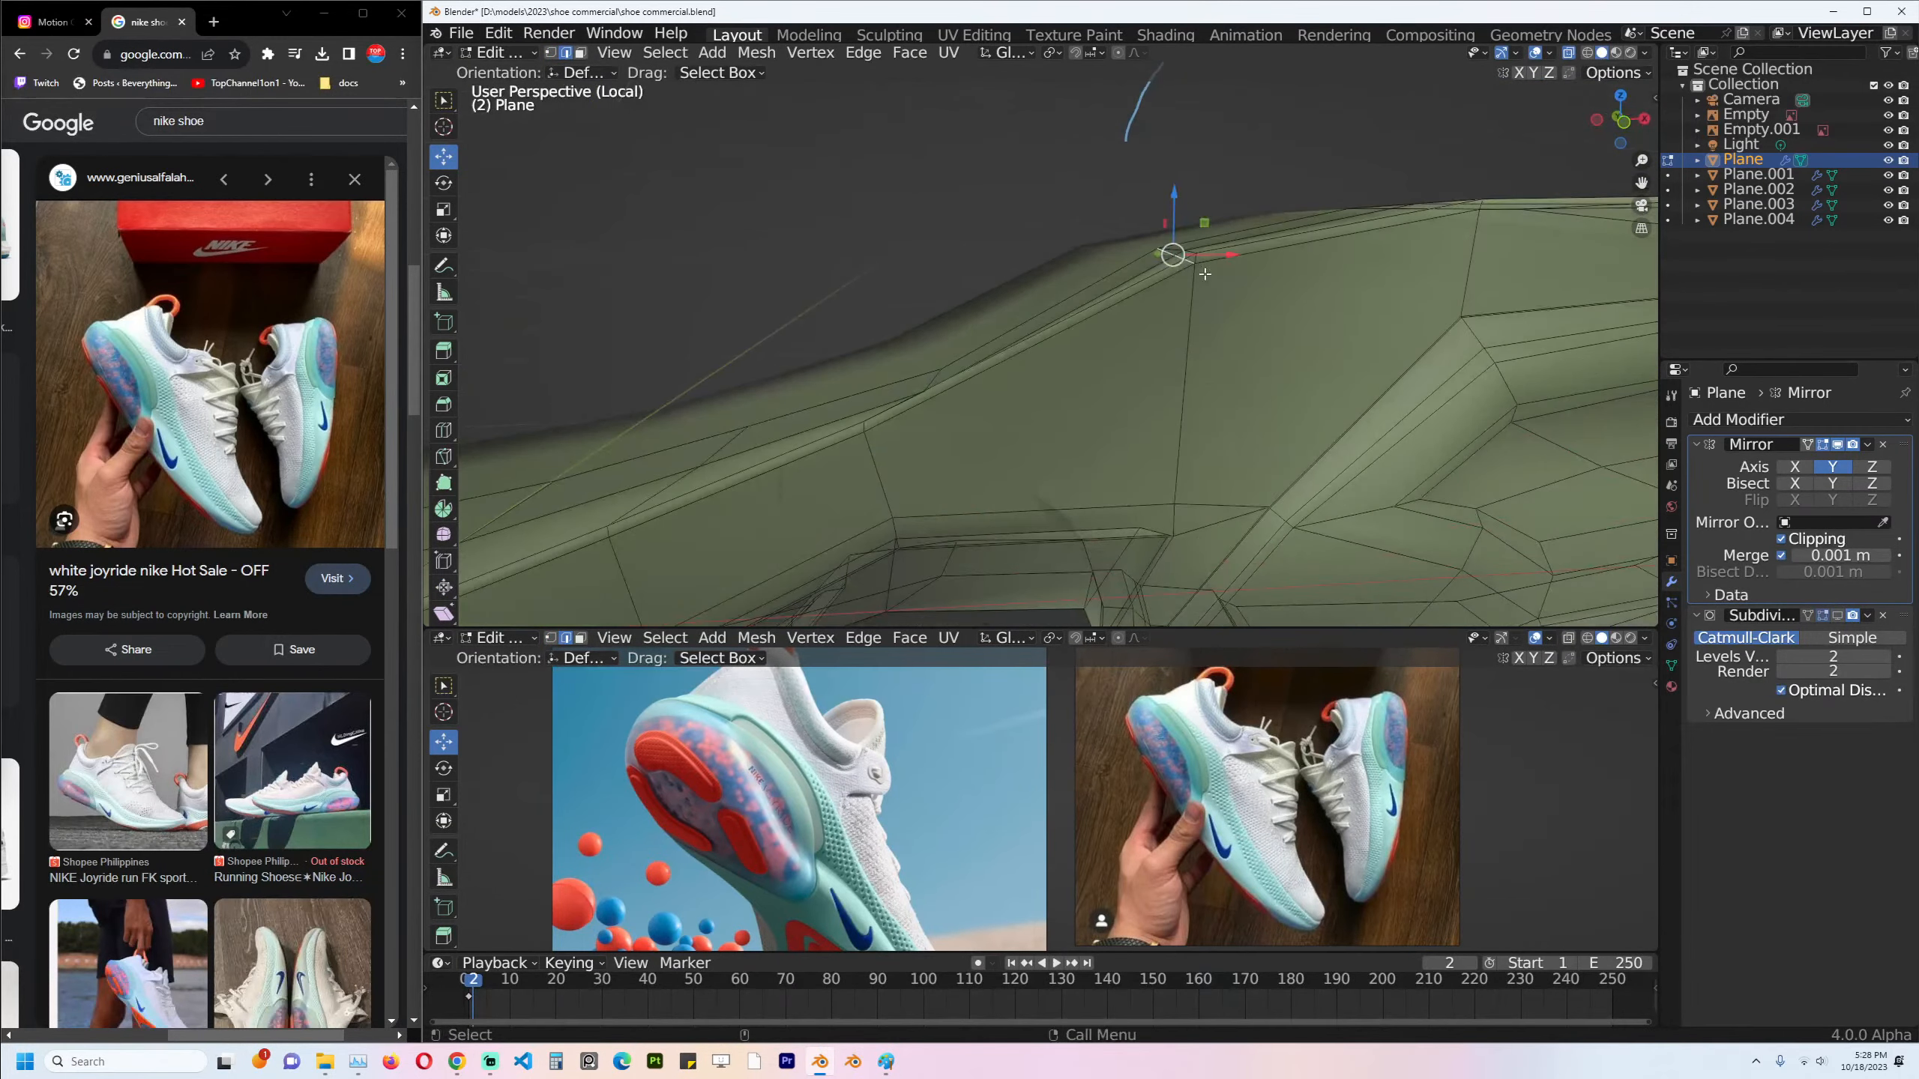
pyautogui.press('x')
pyautogui.click(1216, 263)
pyautogui.moveTo(1249, 311); pyautogui.dragTo(1281, 396, button='middle')
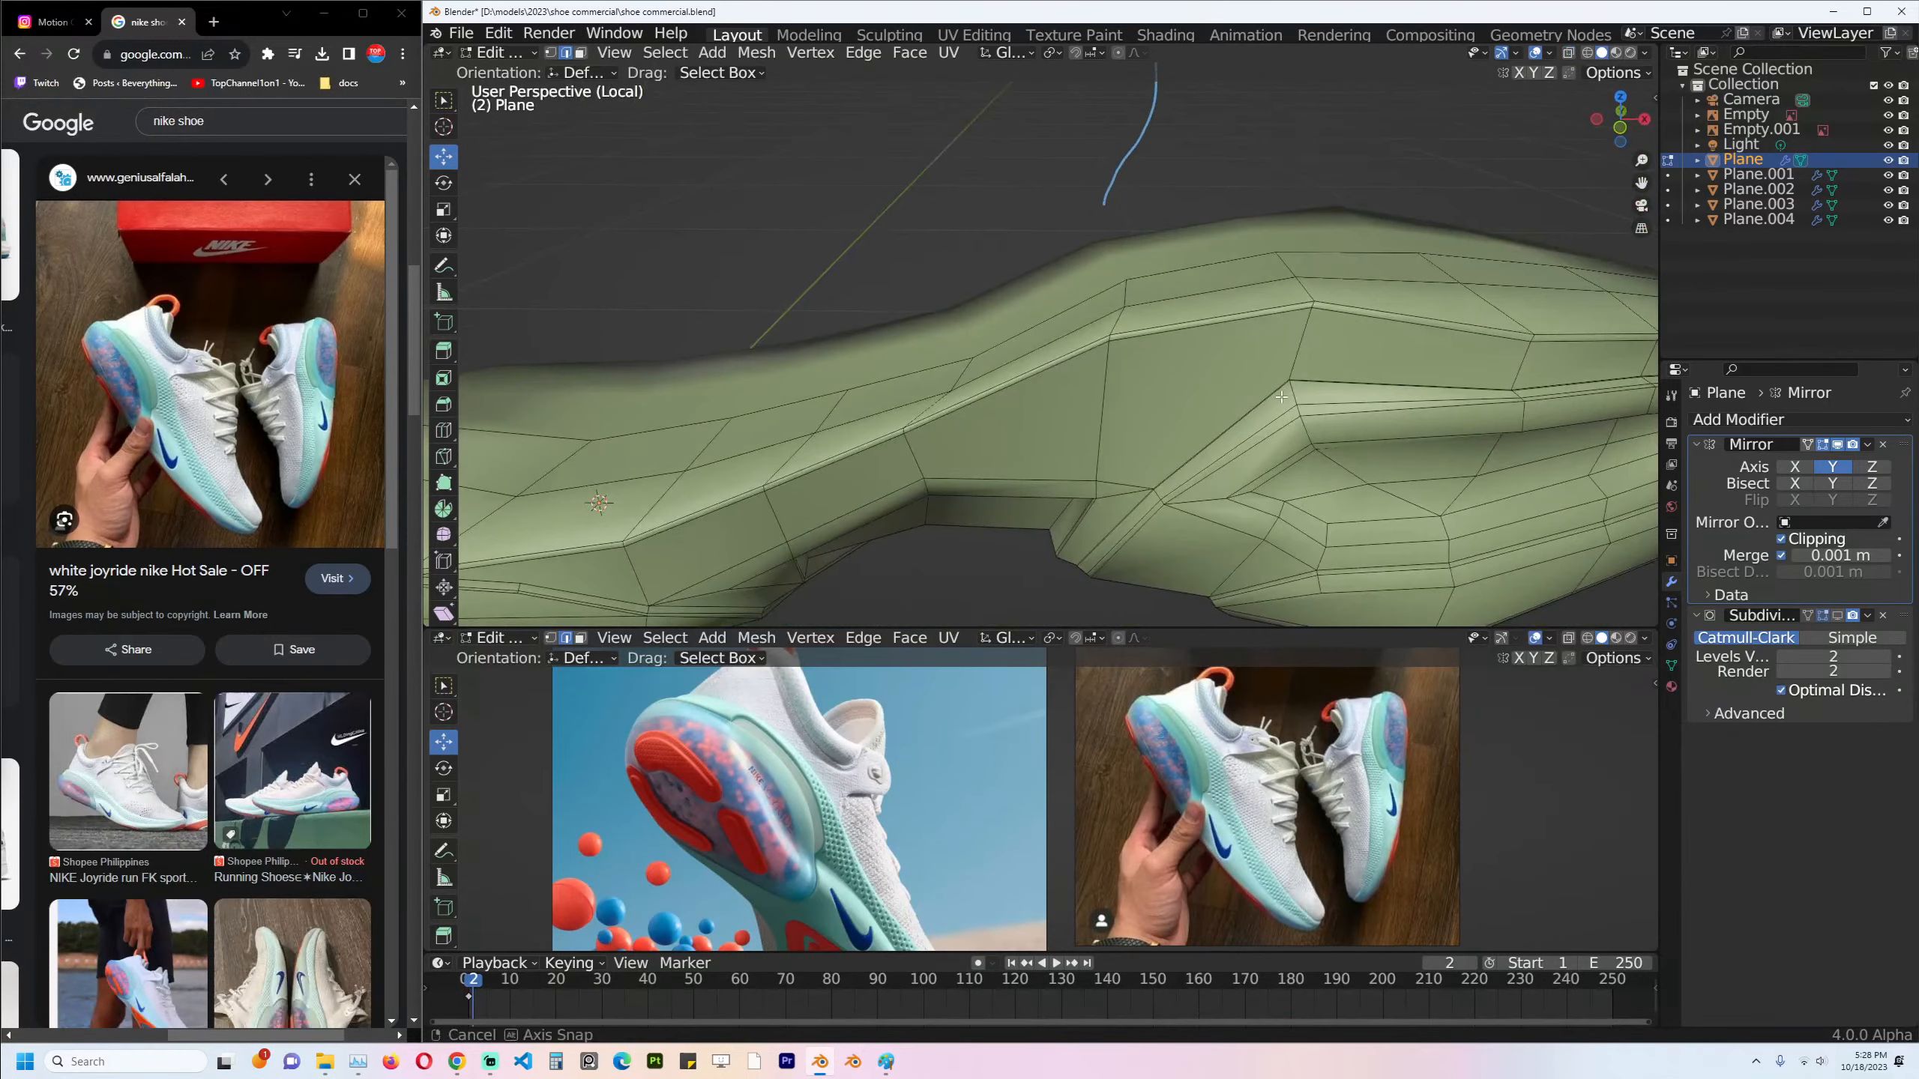
pyautogui.click(1837, 616)
pyautogui.scroll(-4, 1139, 416)
pyautogui.scroll(4, 954, 360)
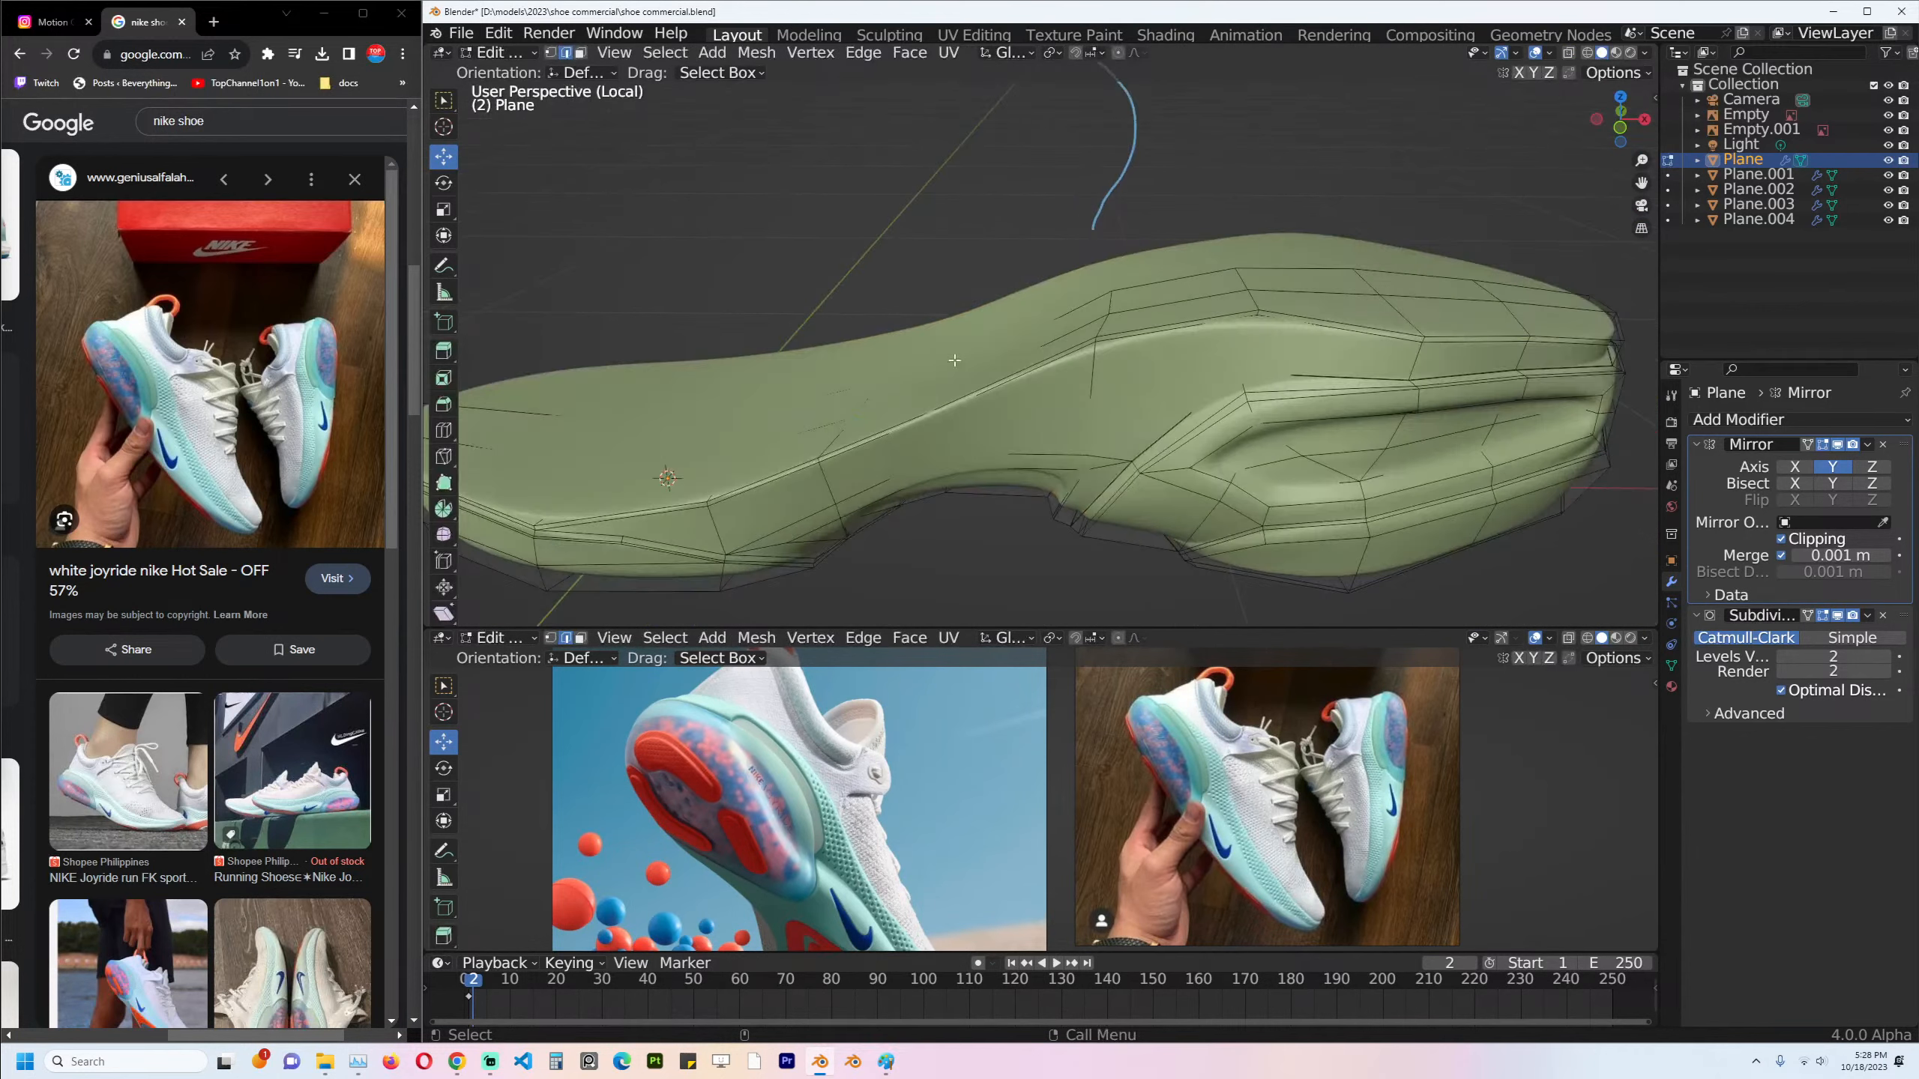
# Inspect the outsole's top rim edge loop from several angles, and check the fit with the whole shoe in front view.
pyautogui.keyDown('alt'); pyautogui.click(831, 457); pyautogui.keyUp('alt')
pyautogui.moveTo(832, 457); pyautogui.dragTo(825, 512, button='middle')
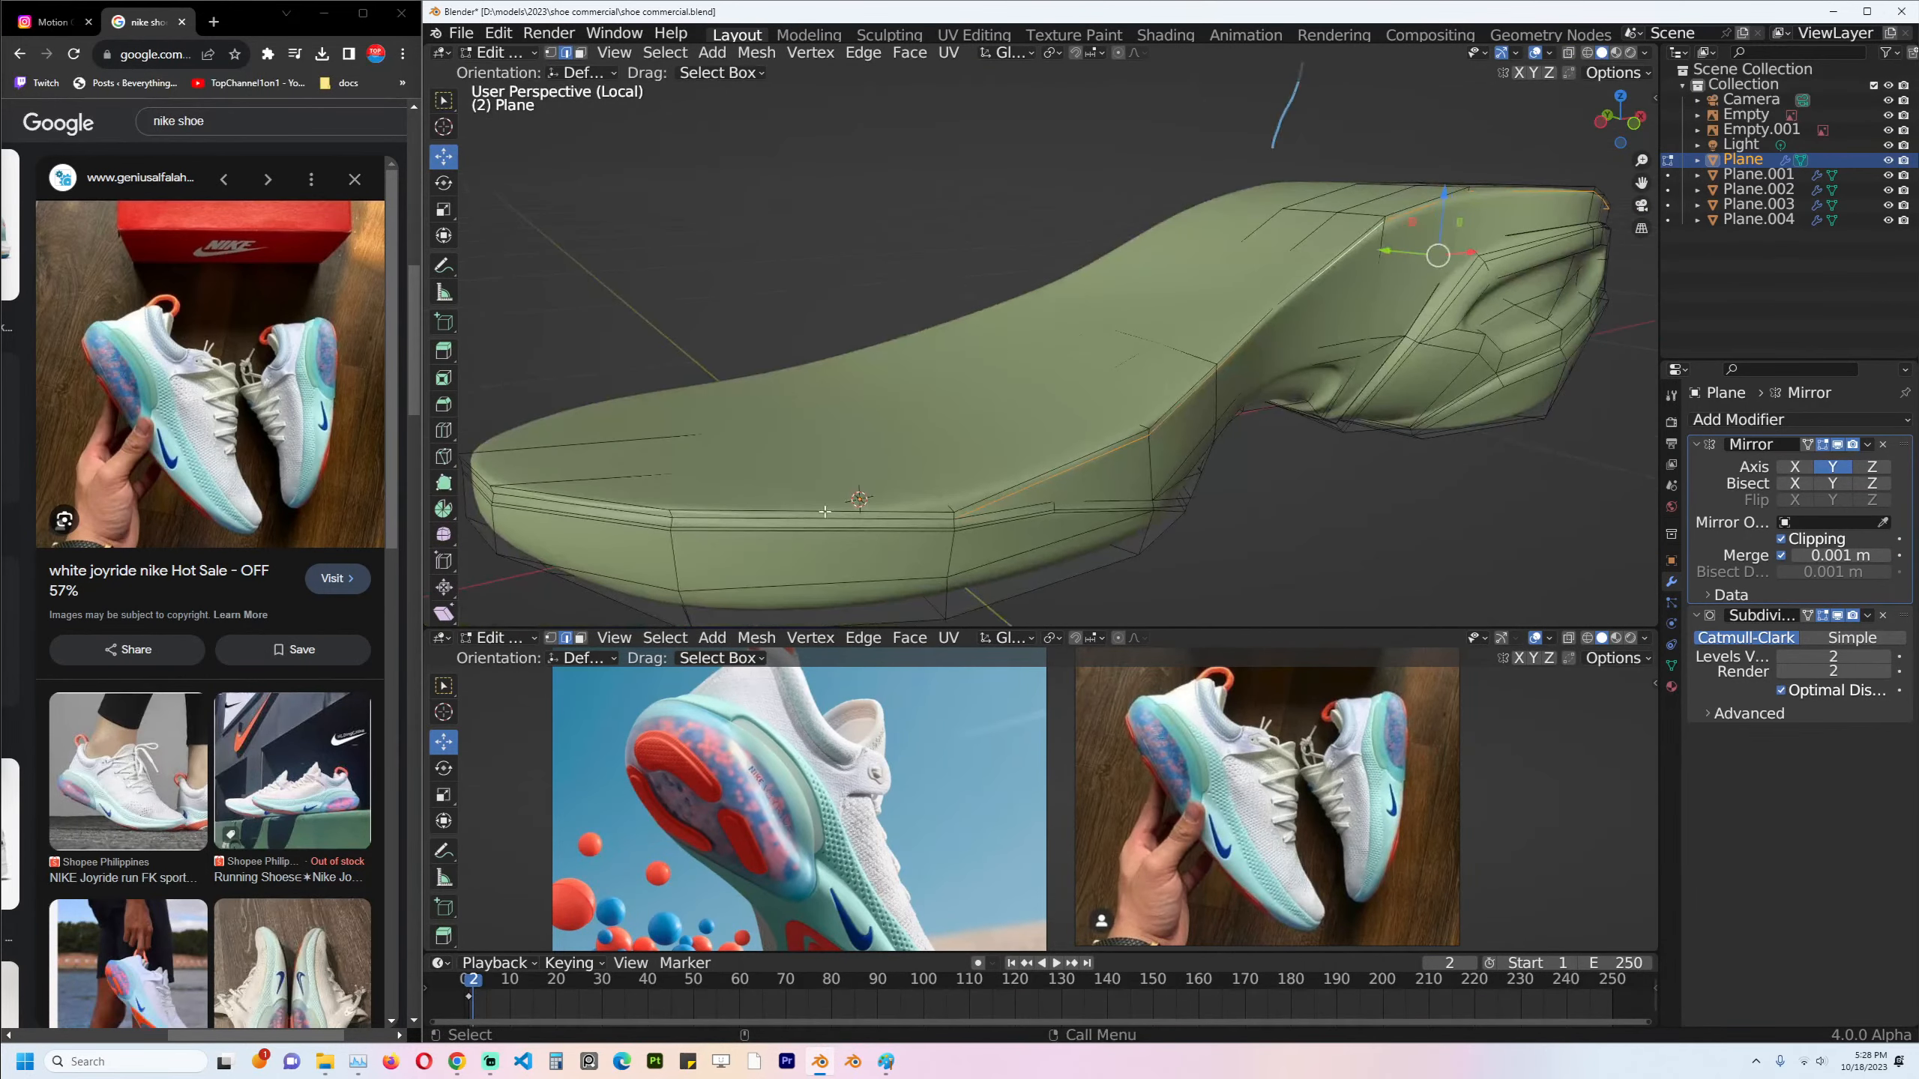
pyautogui.moveTo(1338, 398); pyautogui.dragTo(1284, 409, button='middle')
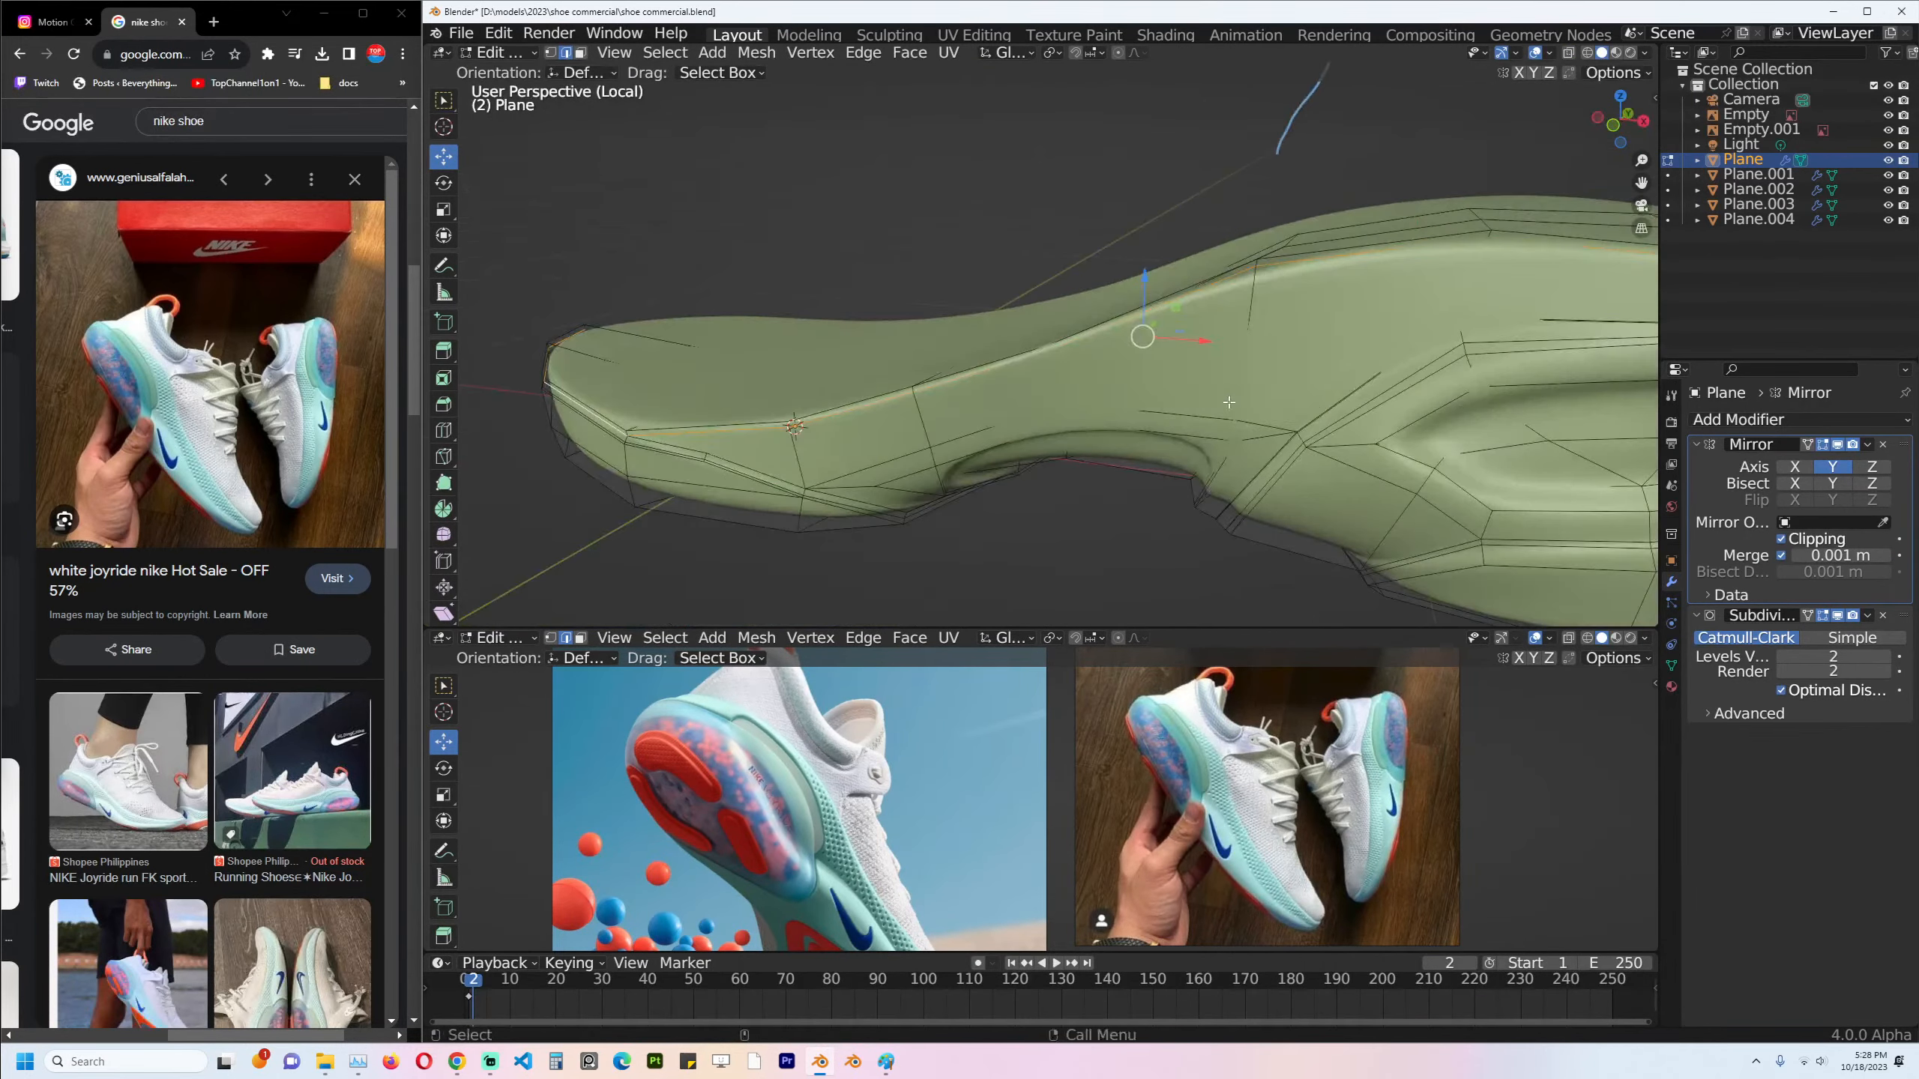
pyautogui.scroll(-4, 1133, 416)
pyautogui.scroll(4, 1016, 425)
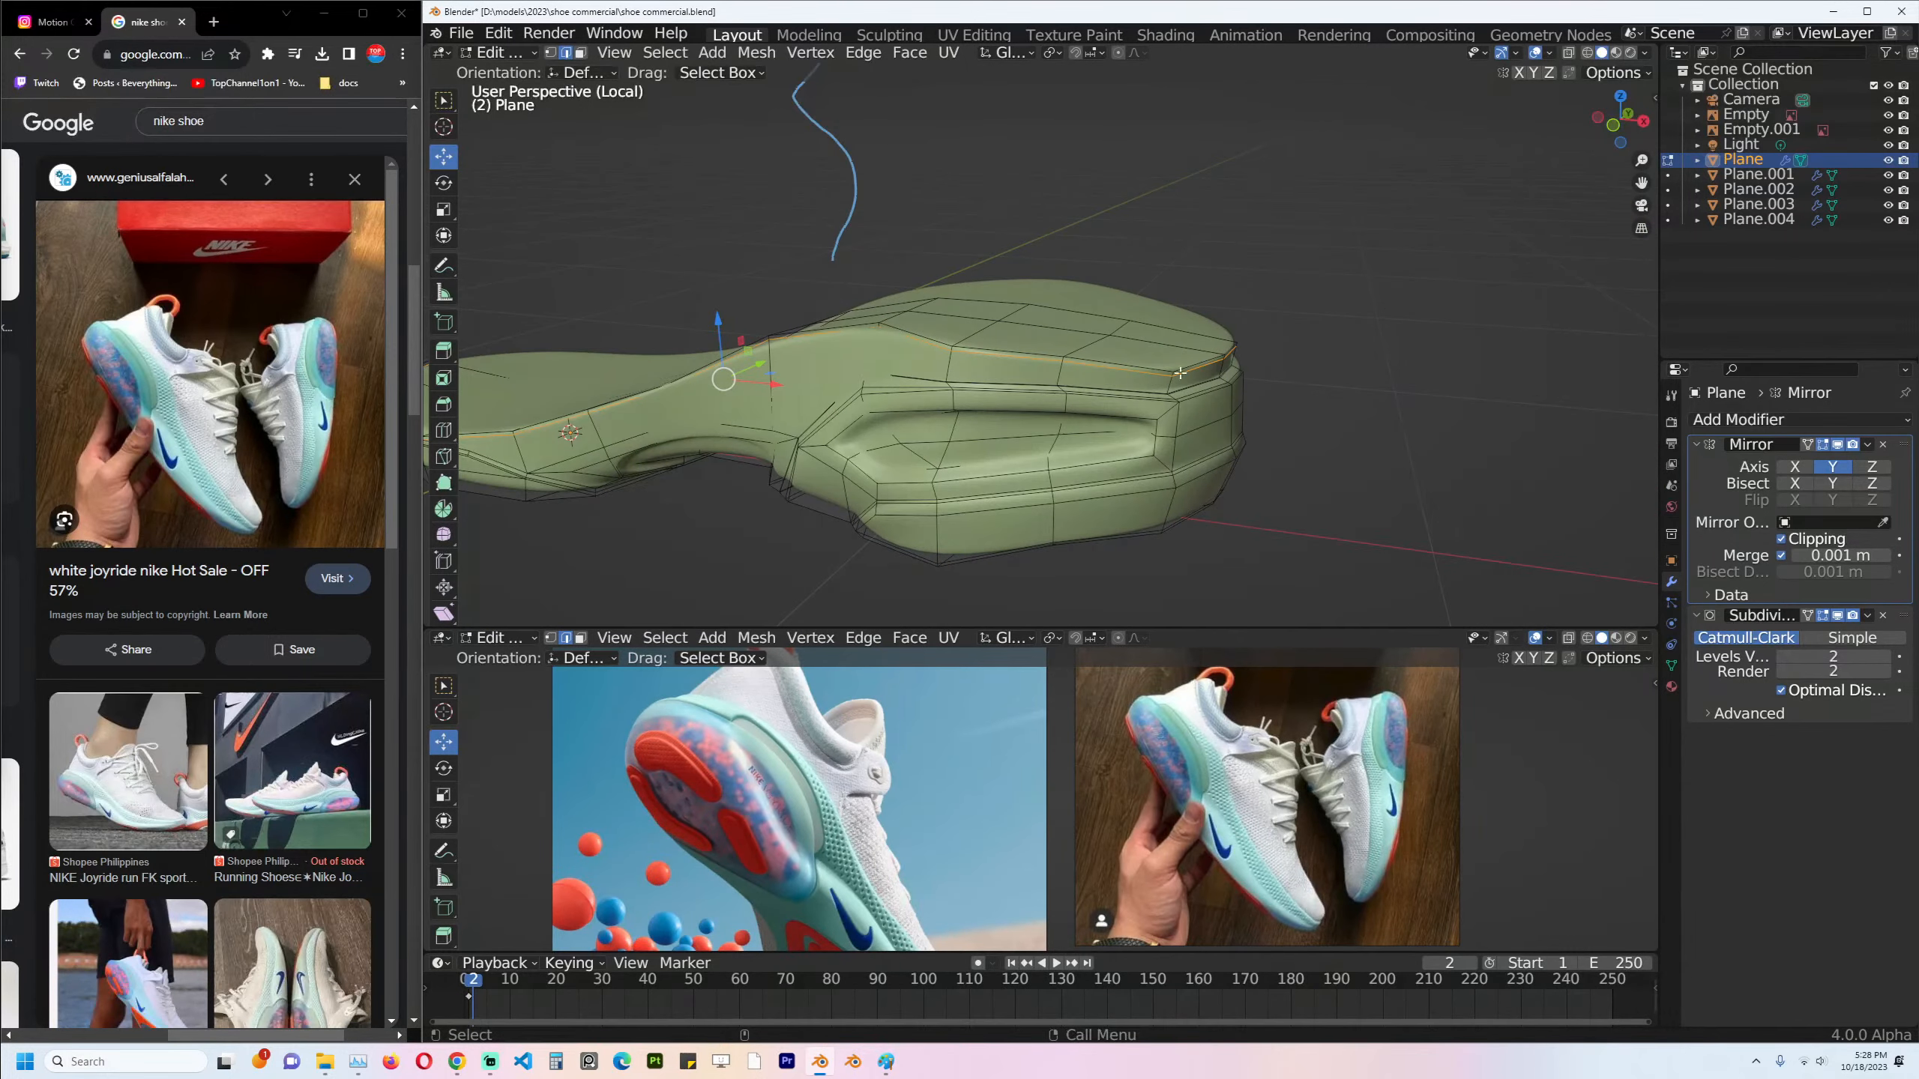
pyautogui.moveTo(1161, 368); pyautogui.dragTo(1095, 371, button='middle')
pyautogui.press('Tab')
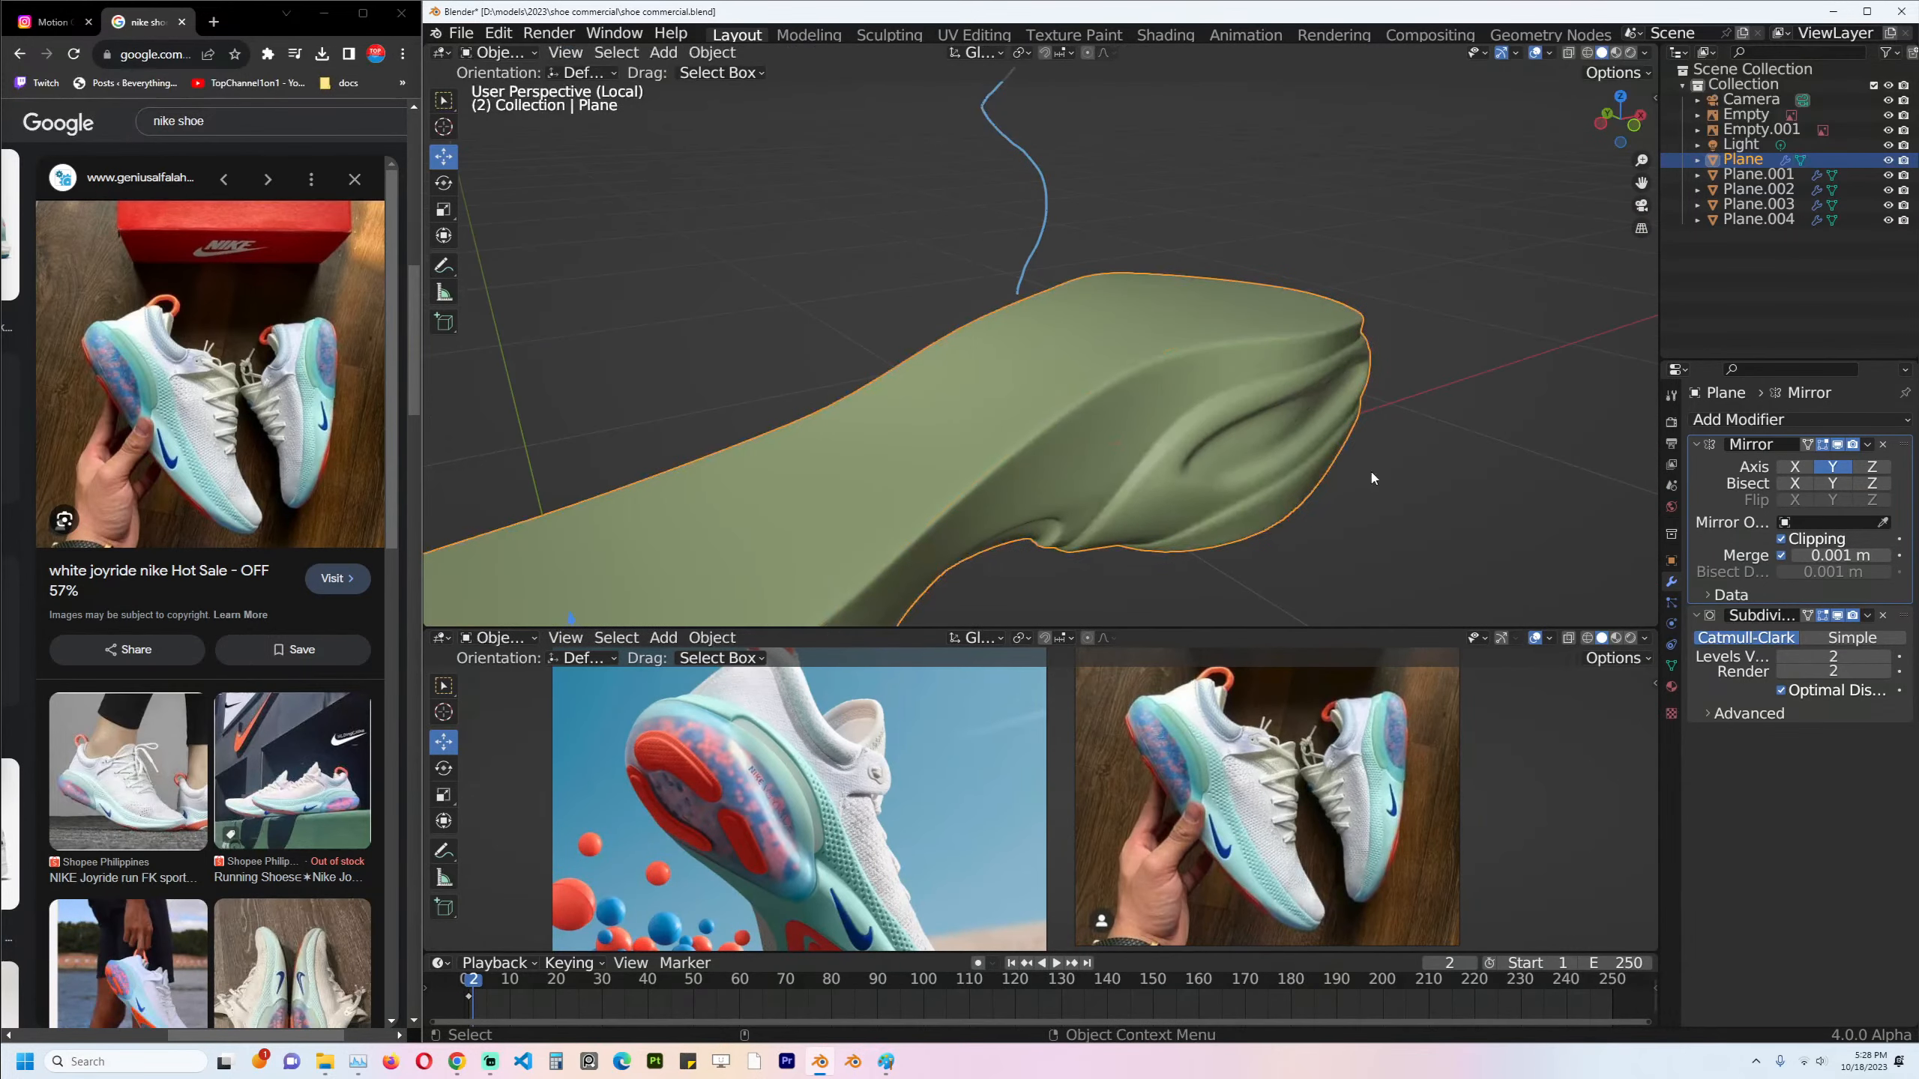
pyautogui.press('KP_Divide')
pyautogui.press('KP_1')
pyautogui.hotkey('alt', 'a')
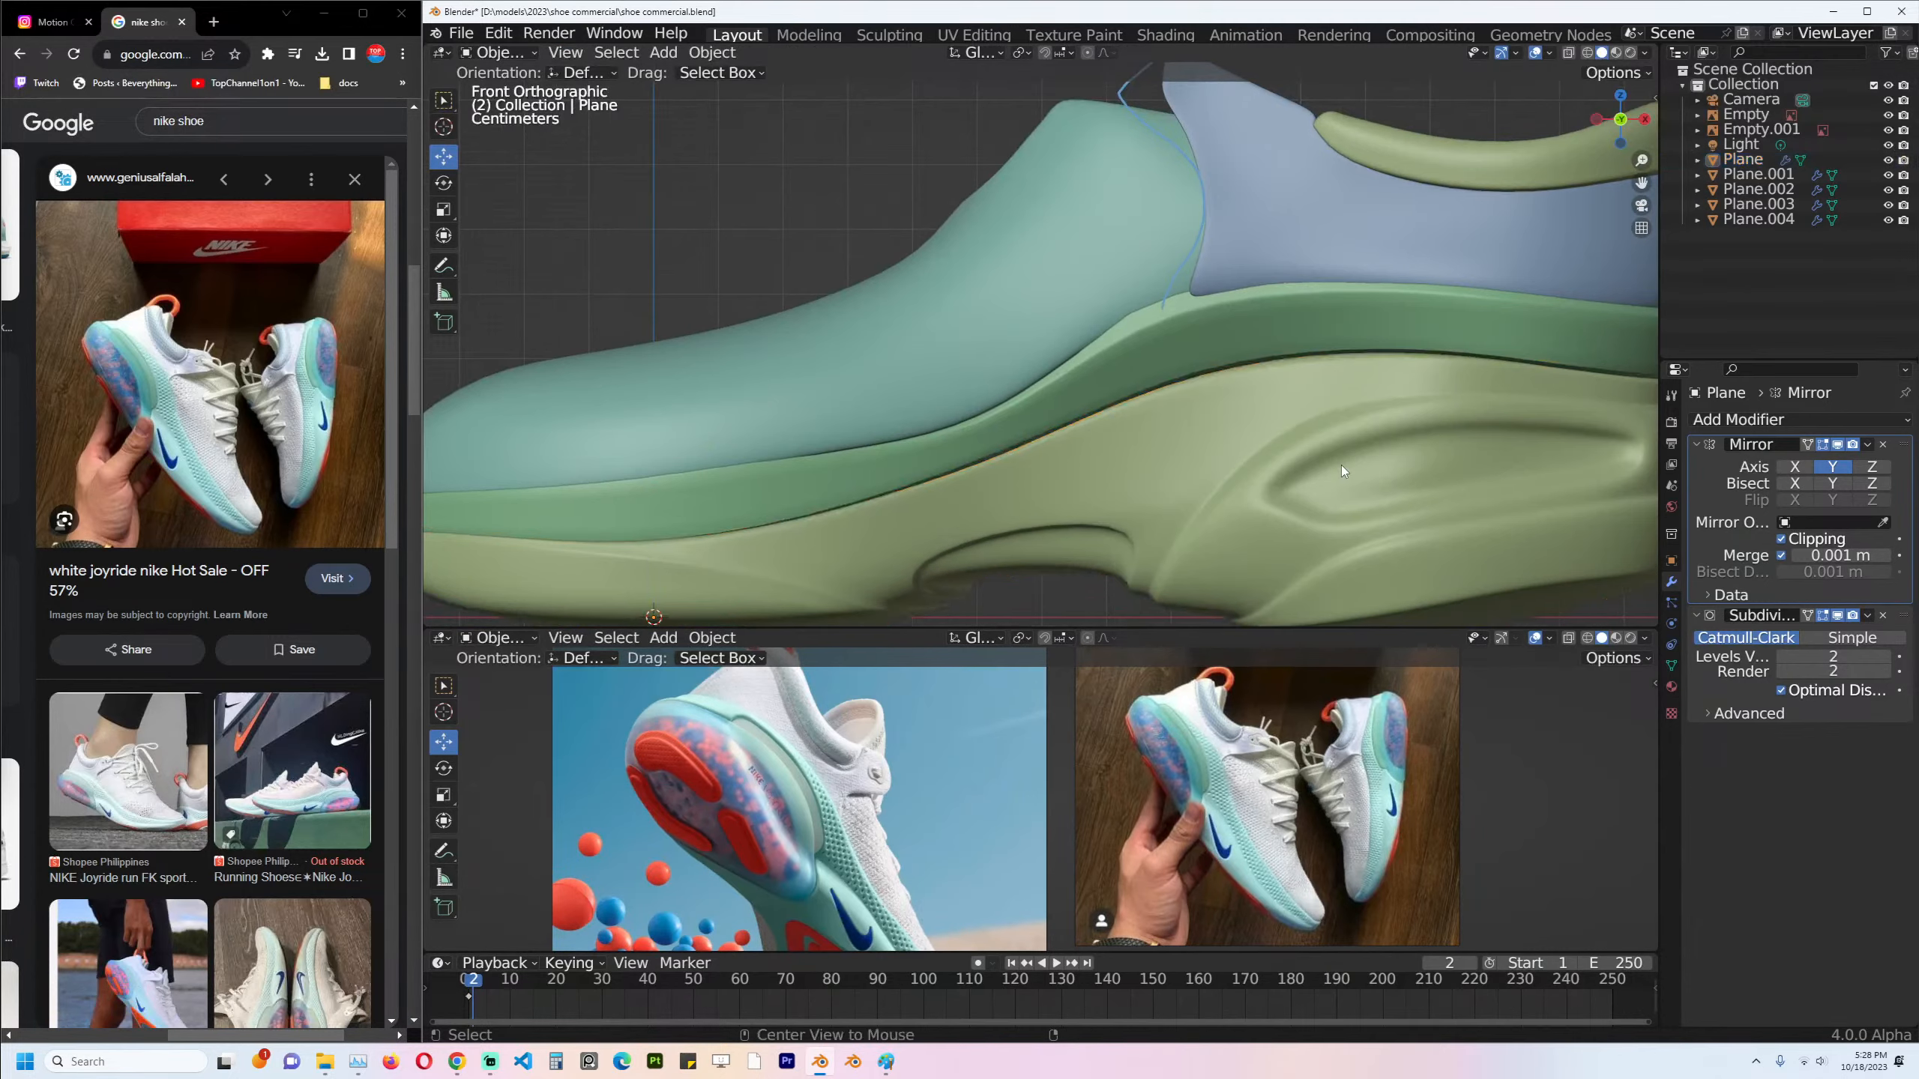
pyautogui.scroll(-5, 1139, 443)
pyautogui.click(1148, 409)
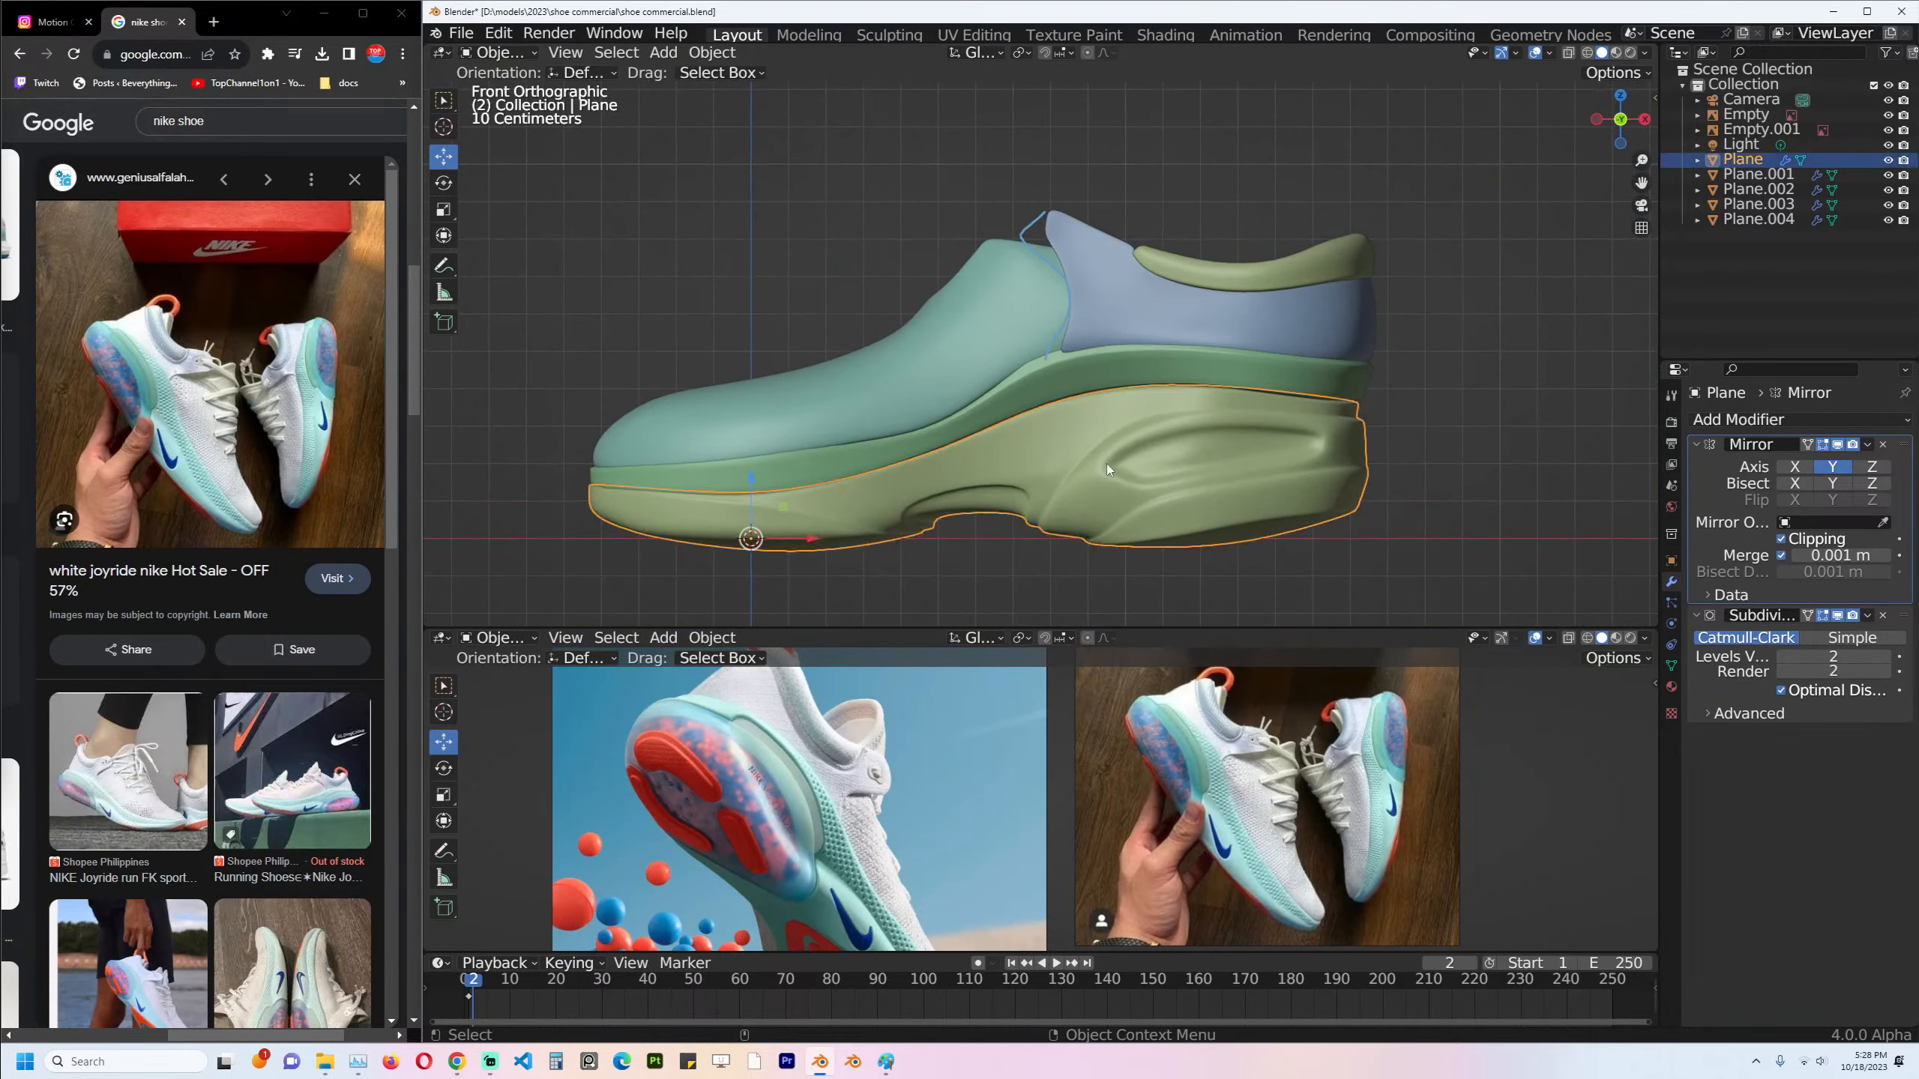
pyautogui.hotkey('alt', 'a')
# Select the outsole's faces on the underside of the forefoot and inset them.
pyautogui.keyDown('shift'); pyautogui.moveTo(1106, 463); pyautogui.dragTo(1244, 393, button='middle'); pyautogui.keyUp('shift')
pyautogui.moveTo(895, 454)
pyautogui.keyDown('shift'); pyautogui.mouseDown(button='middle')
pyautogui.moveTo(1103, 301)
pyautogui.moveTo(1072, 333)
pyautogui.moveTo(1021, 212)
pyautogui.moveTo(888, 184)
pyautogui.mouseUp(button='middle'); pyautogui.keyUp('shift')
pyautogui.click(928, 378)
pyautogui.press('Tab')
pyautogui.hotkey('alt', 'a')
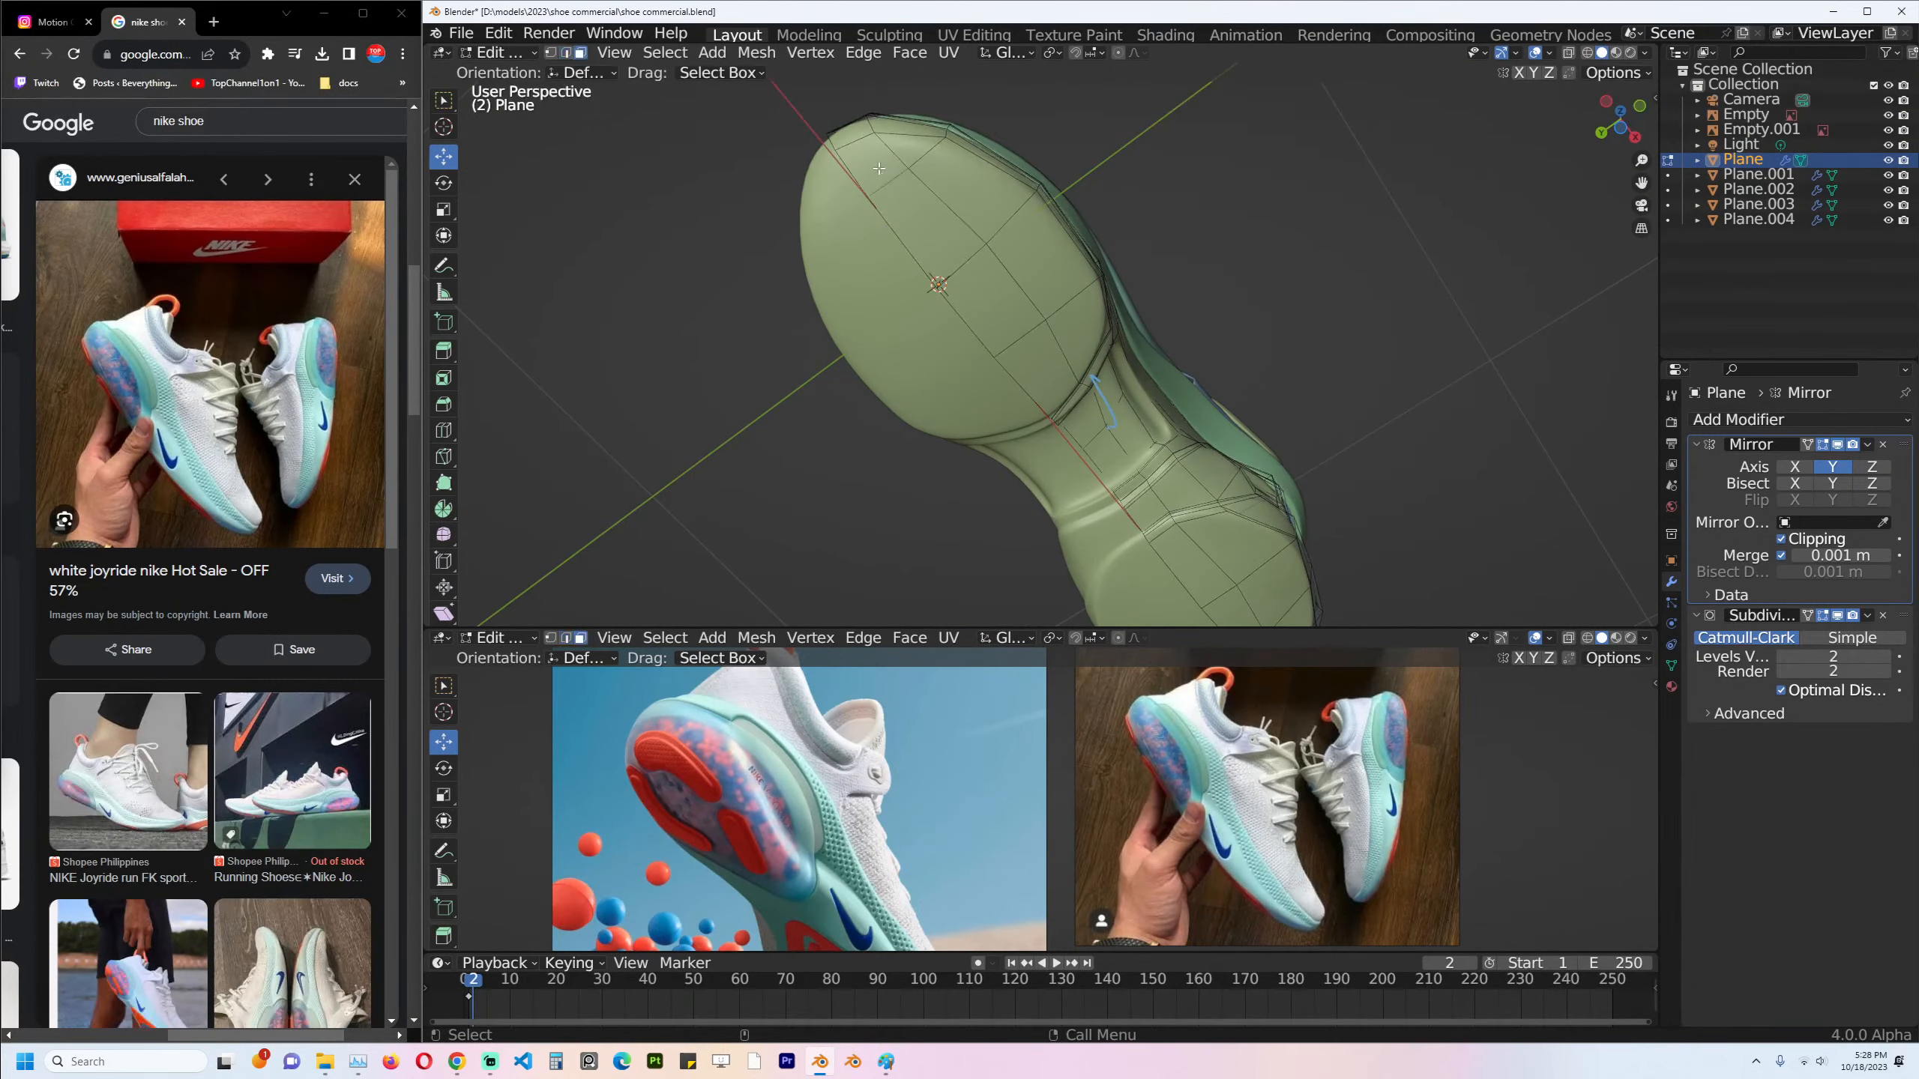
pyautogui.click(879, 168)
pyautogui.keyDown('ctrl'); pyautogui.click(1061, 354); pyautogui.keyUp('ctrl')
pyautogui.keyDown('ctrl'); pyautogui.click(1078, 332); pyautogui.keyUp('ctrl')
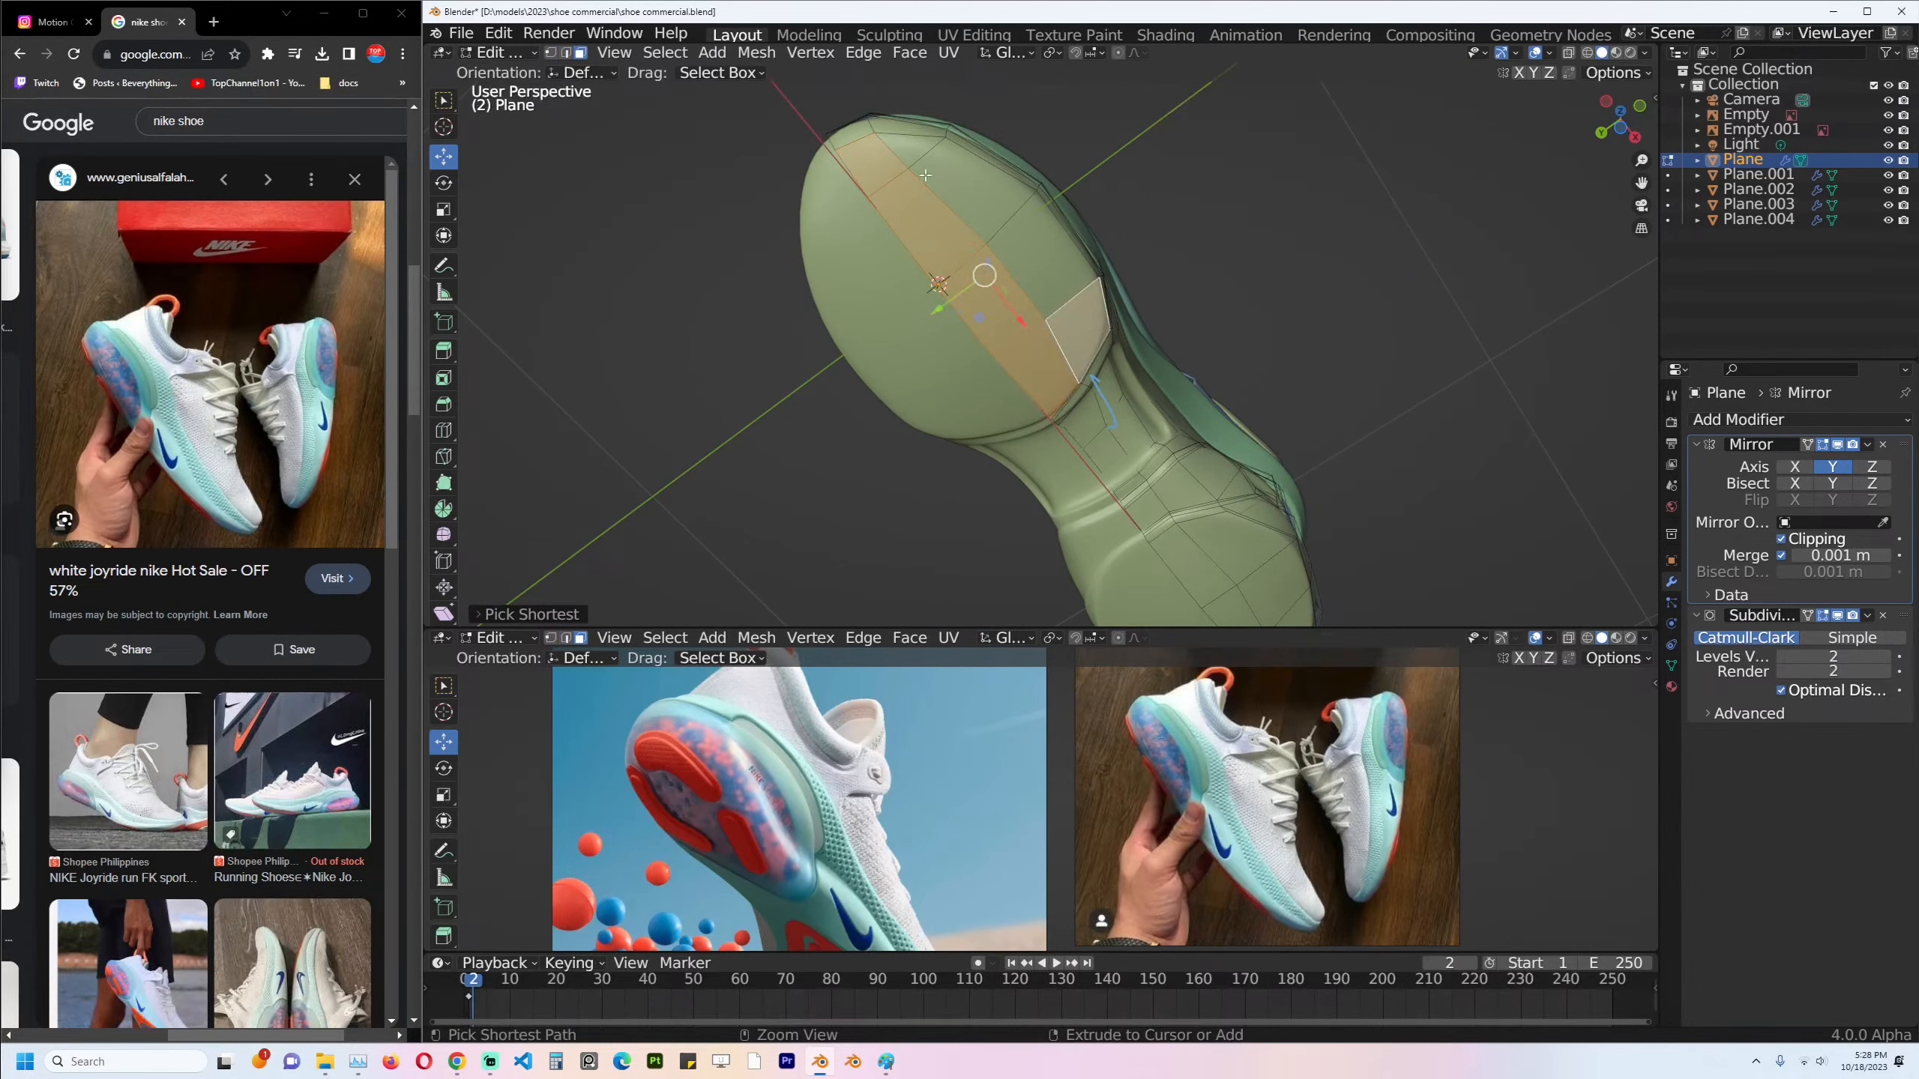
pyautogui.keyDown('ctrl'); pyautogui.click(913, 149); pyautogui.keyUp('ctrl')
pyautogui.moveTo(913, 149); pyautogui.dragTo(985, 227, button='middle')
pyautogui.press('i')
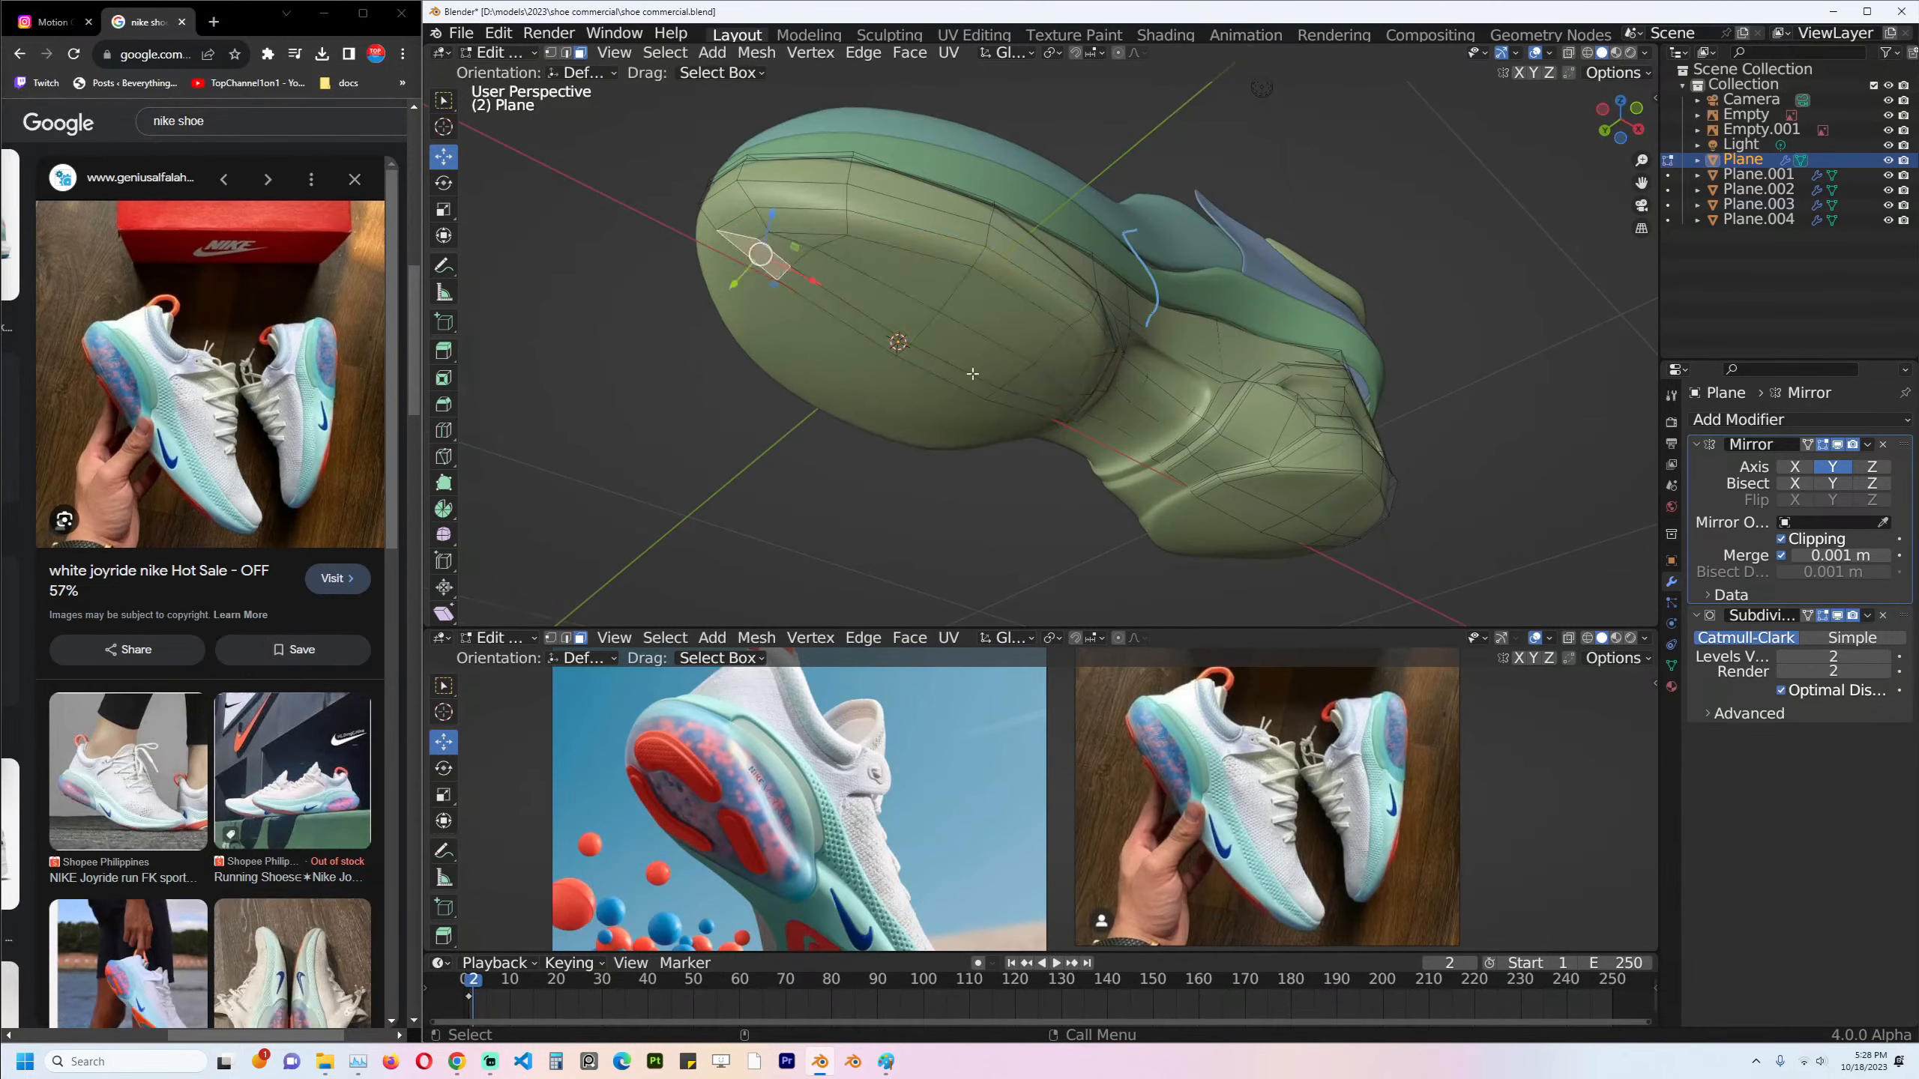
# Collapse the narrow inset faces along the mirror seam onto the centre line and delete them, with the edit-mode subdivision preview off.
pyautogui.click(1252, 448)
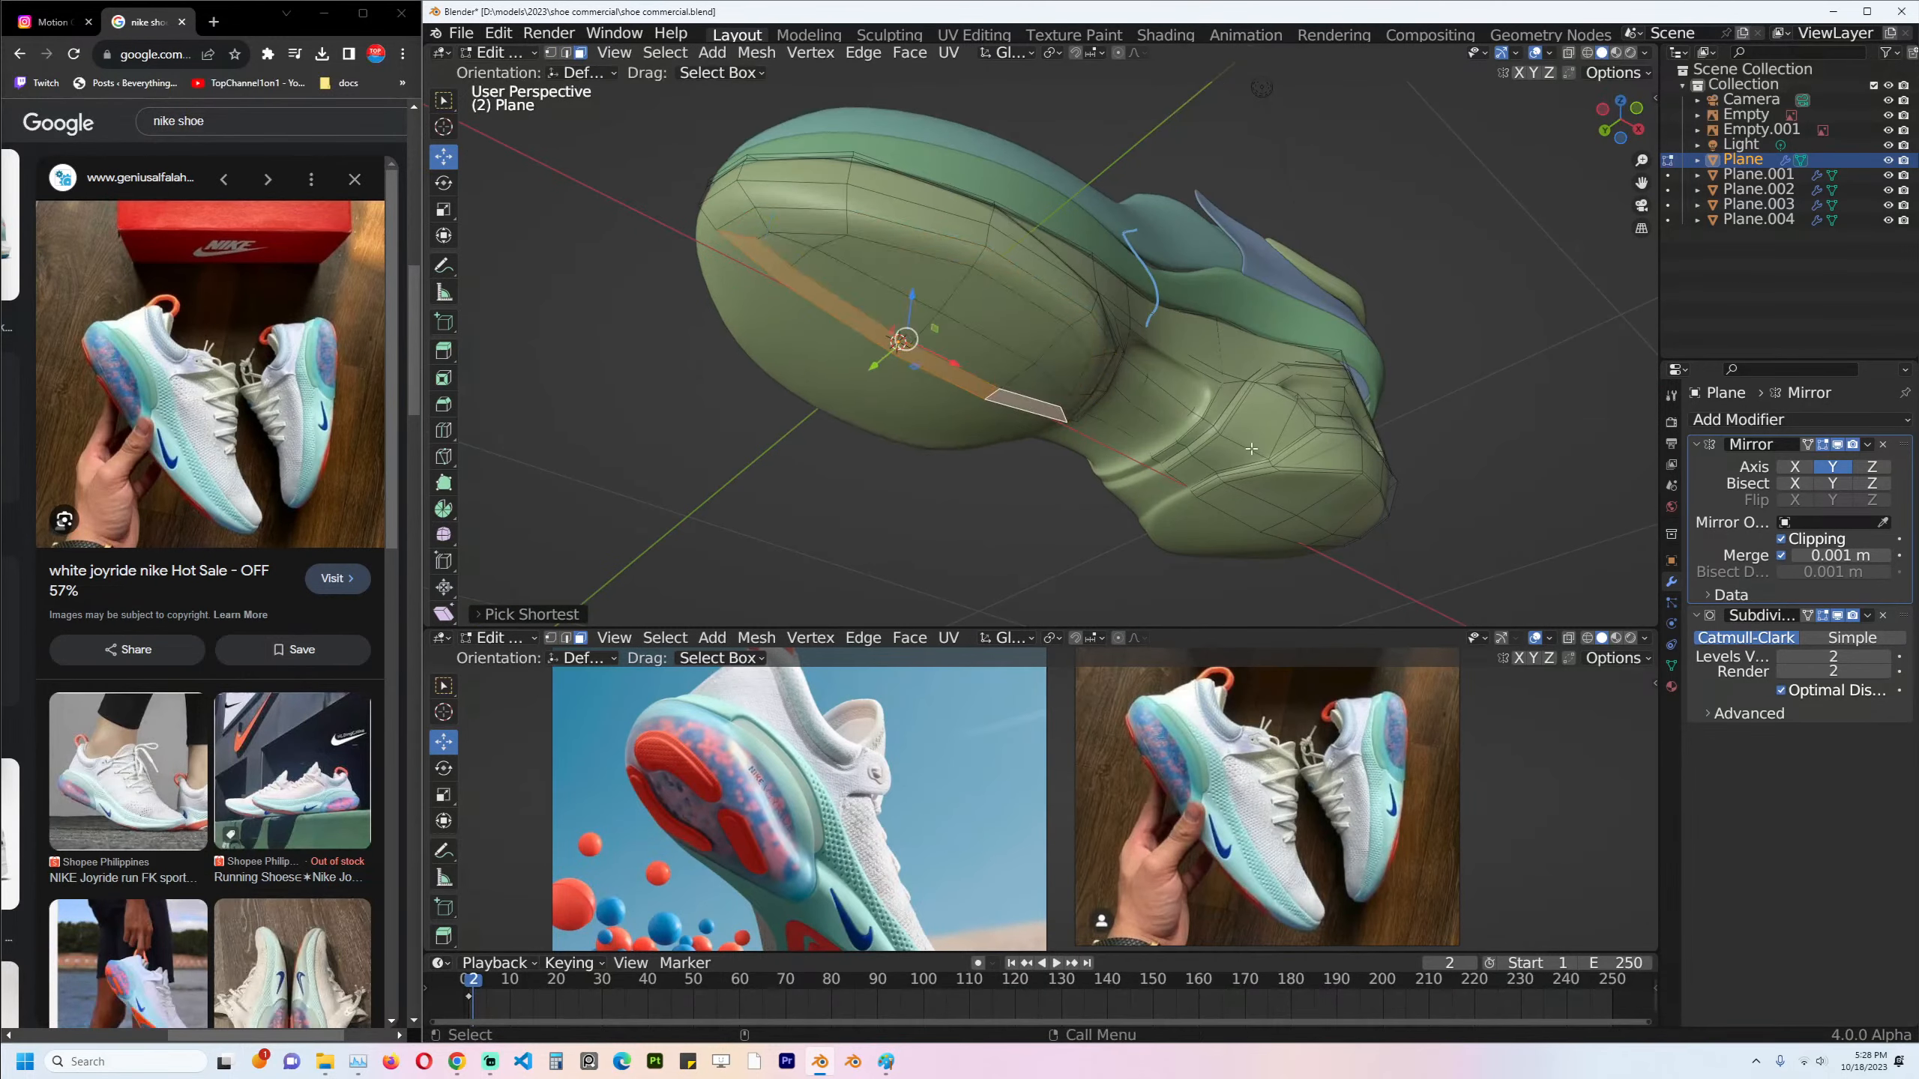
pyautogui.click(1839, 615)
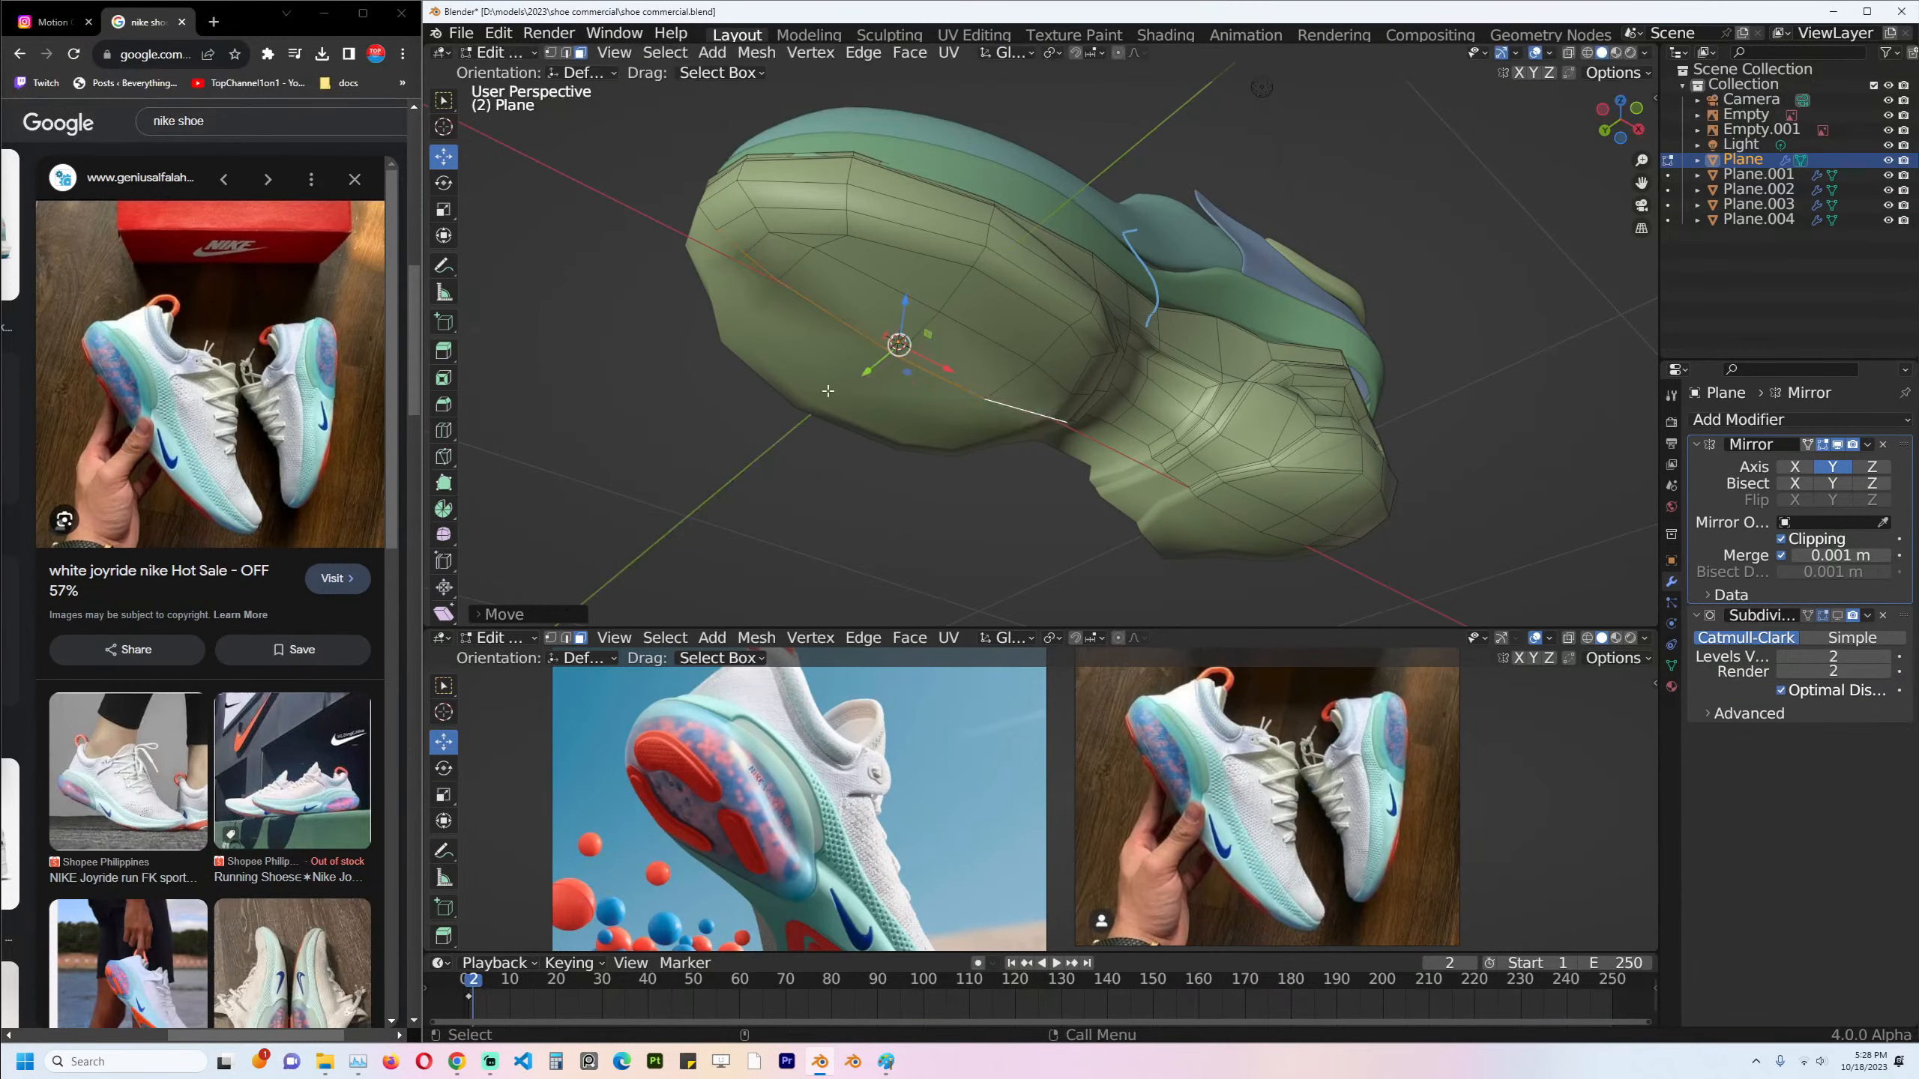
pyautogui.press('x')
pyautogui.click(750, 390)
pyautogui.hotkey('ctrl', 'z')
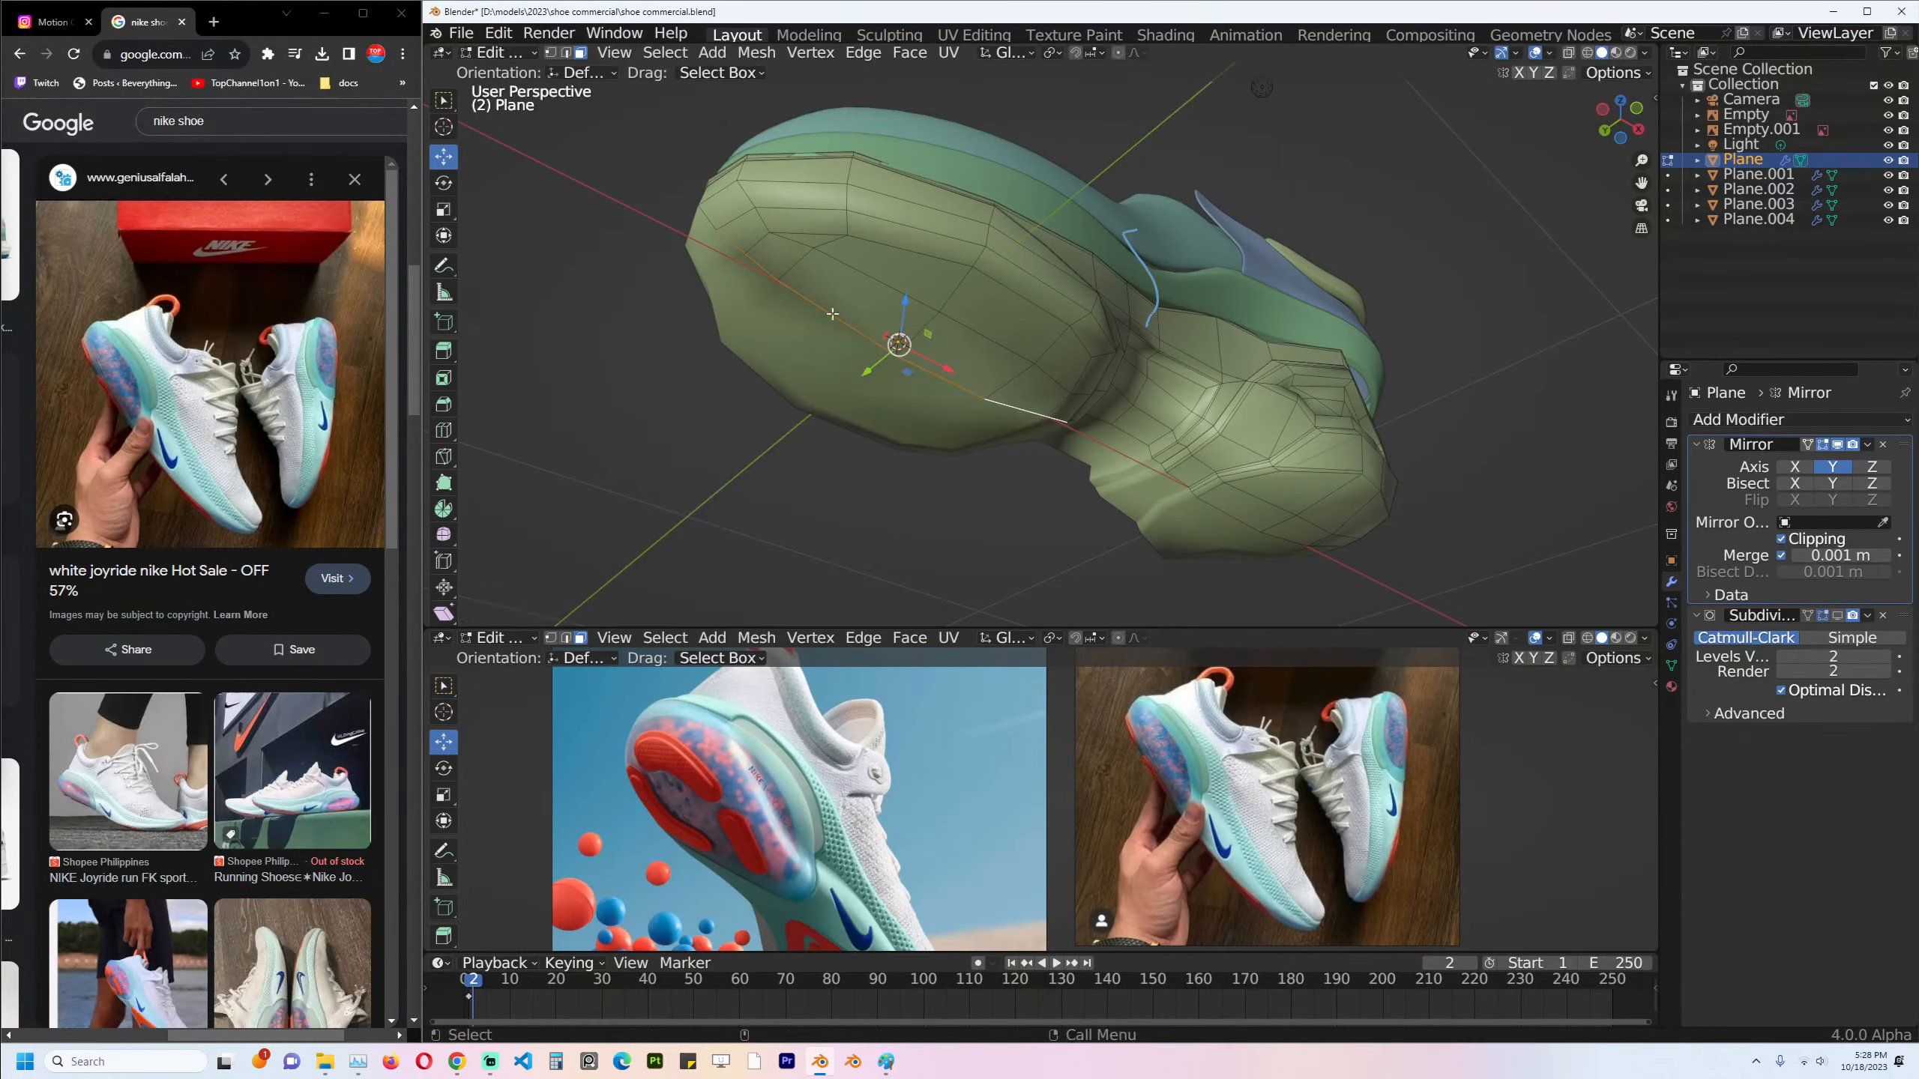
pyautogui.press('x')
pyautogui.click(853, 387)
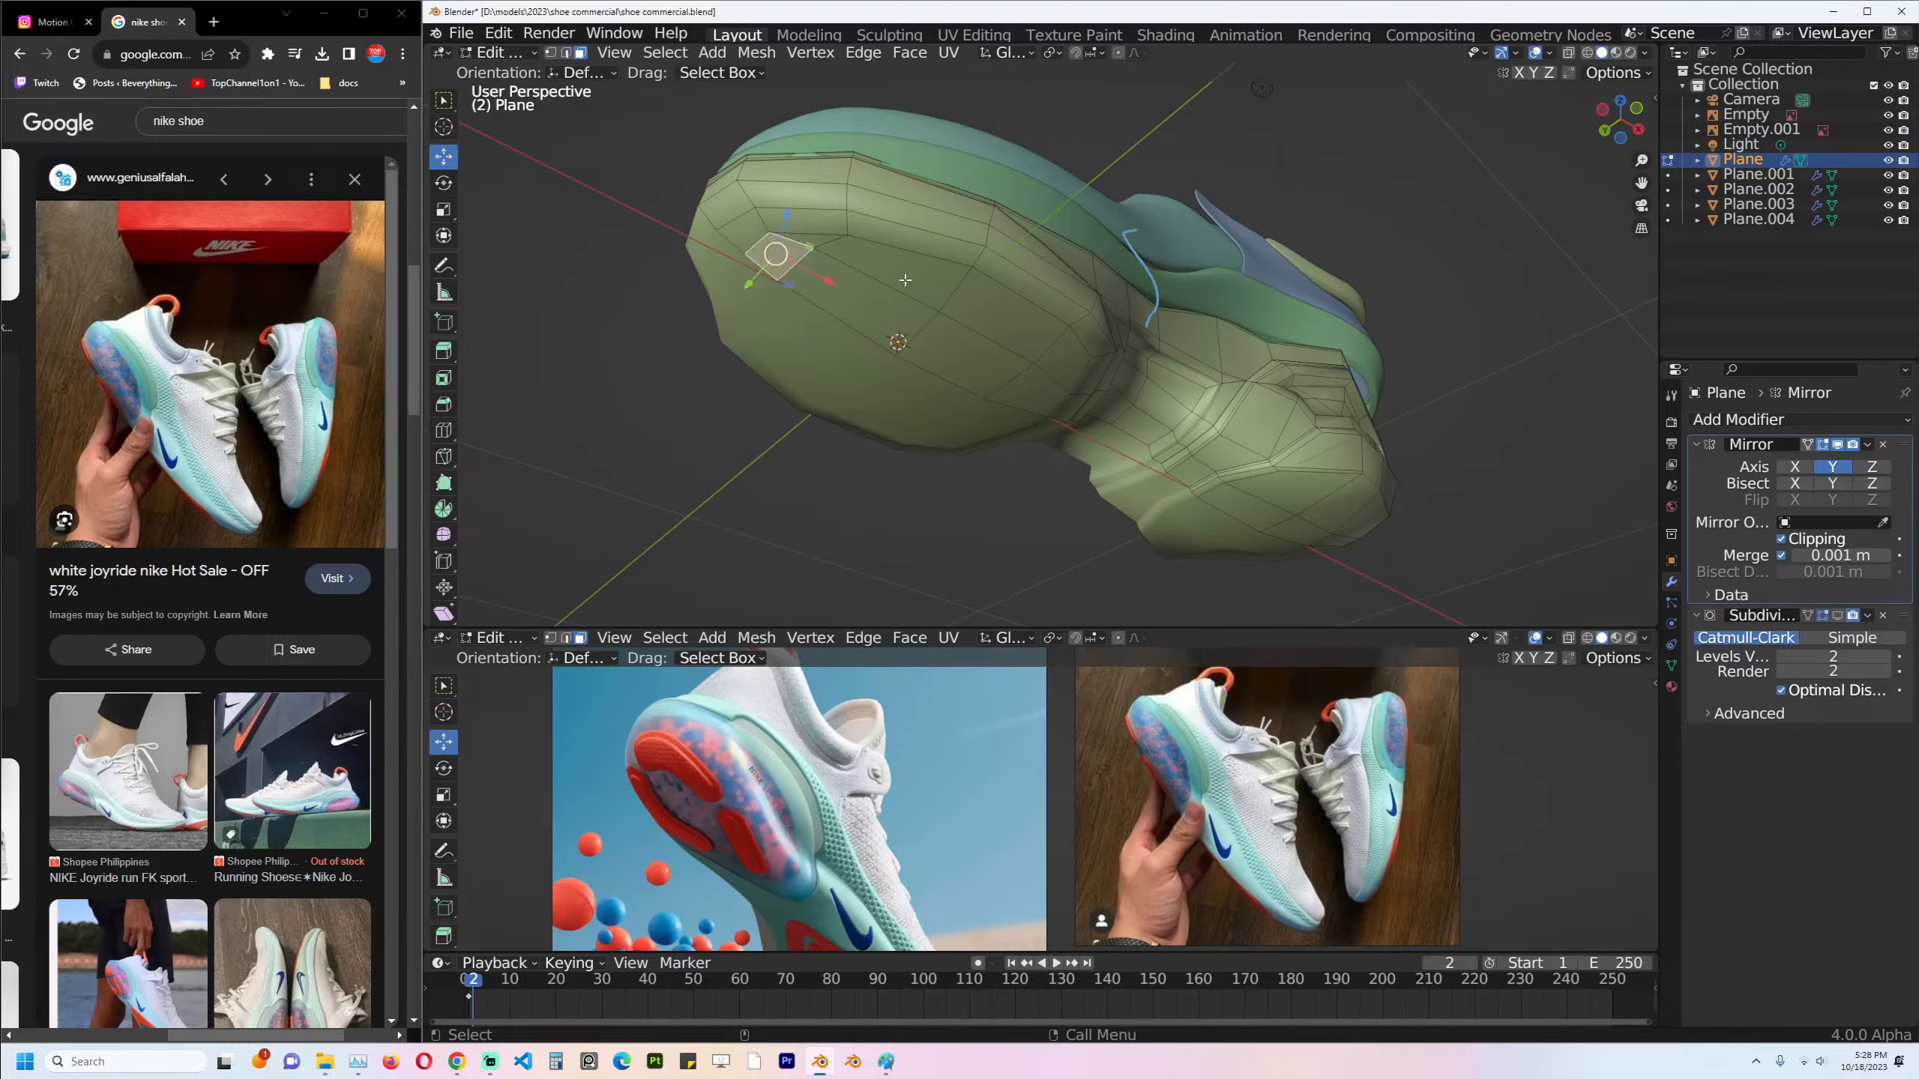
# Select all inner faces of the forefoot inset and extrude them along their normal.
pyautogui.keyDown('ctrl'); pyautogui.click(1063, 380); pyautogui.keyUp('ctrl')
pyautogui.moveTo(1063, 380); pyautogui.dragTo(1016, 332, button='middle')
pyautogui.keyDown('ctrl'); pyautogui.click(1036, 384); pyautogui.keyUp('ctrl')
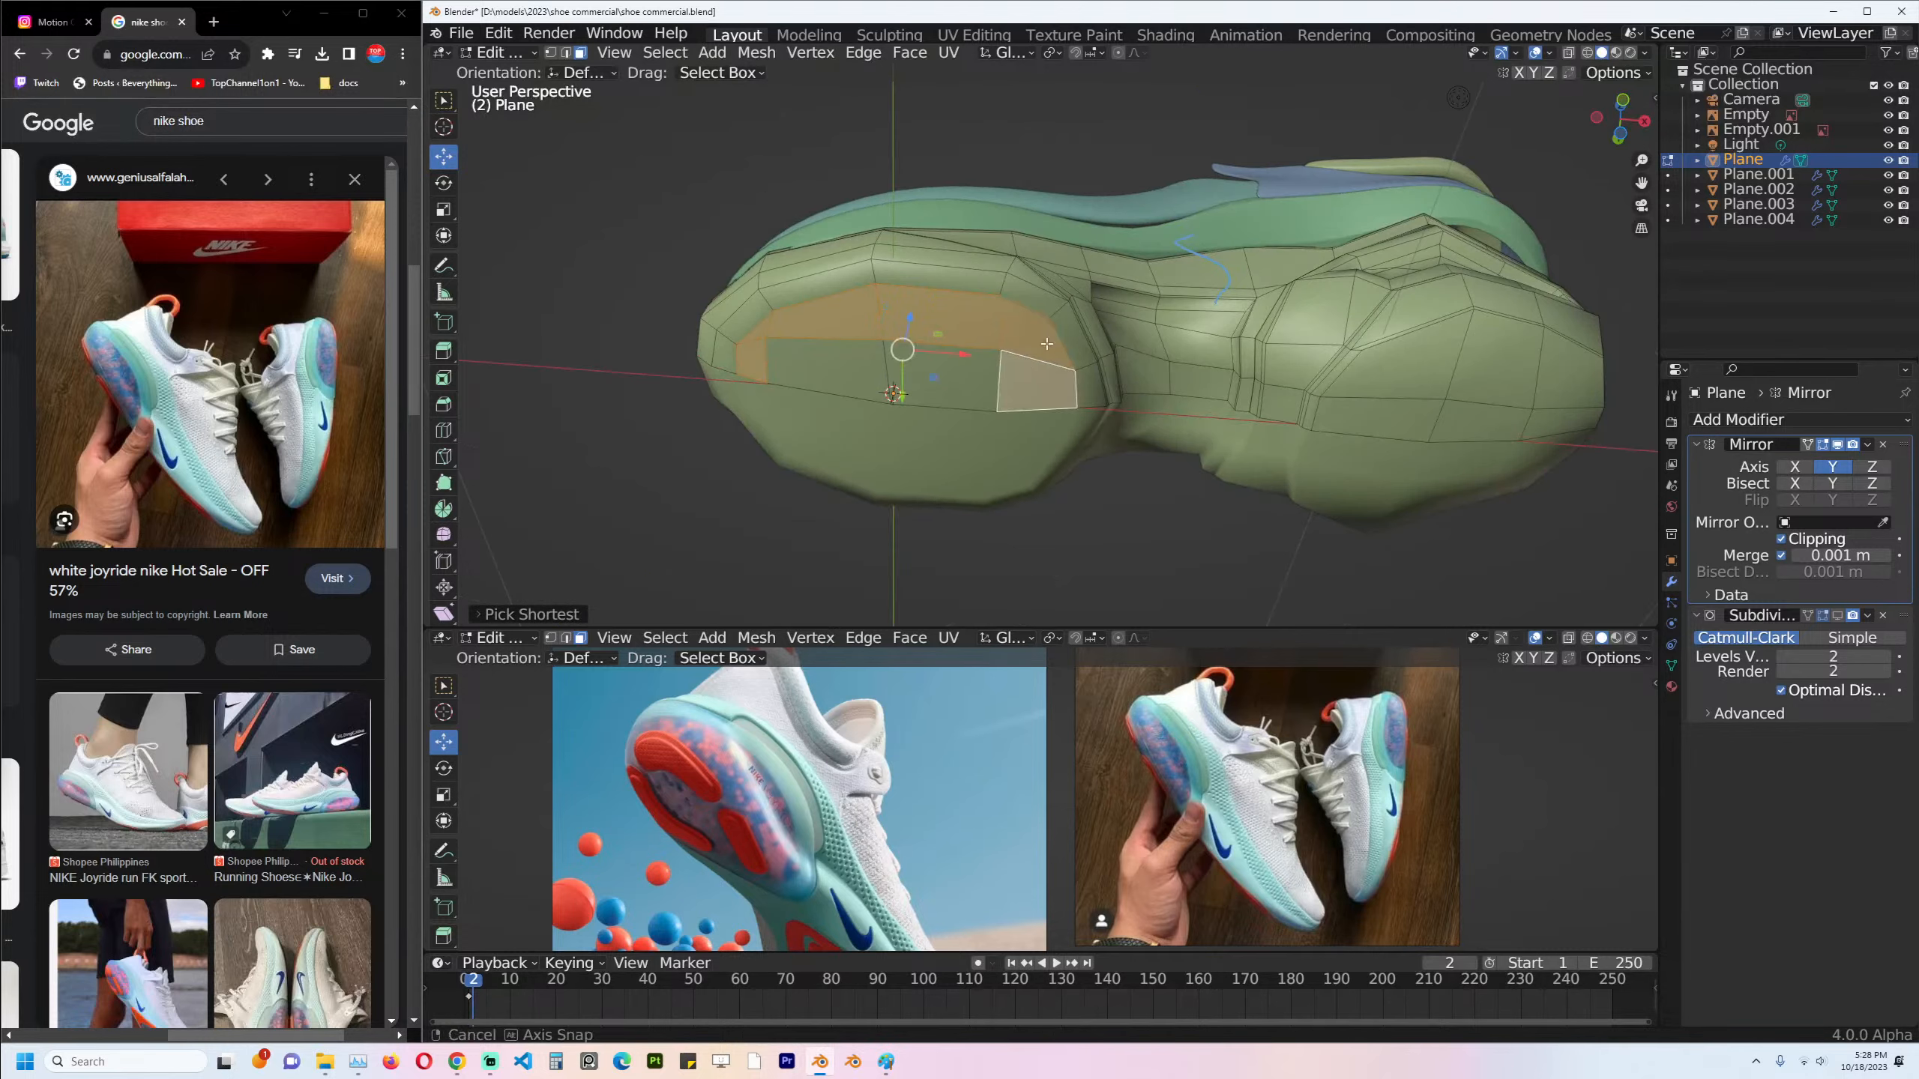
pyautogui.keyDown('ctrl'); pyautogui.click(820, 358); pyautogui.keyUp('ctrl')
pyautogui.moveTo(820, 357); pyautogui.dragTo(827, 393, button='middle')
pyautogui.press('e')
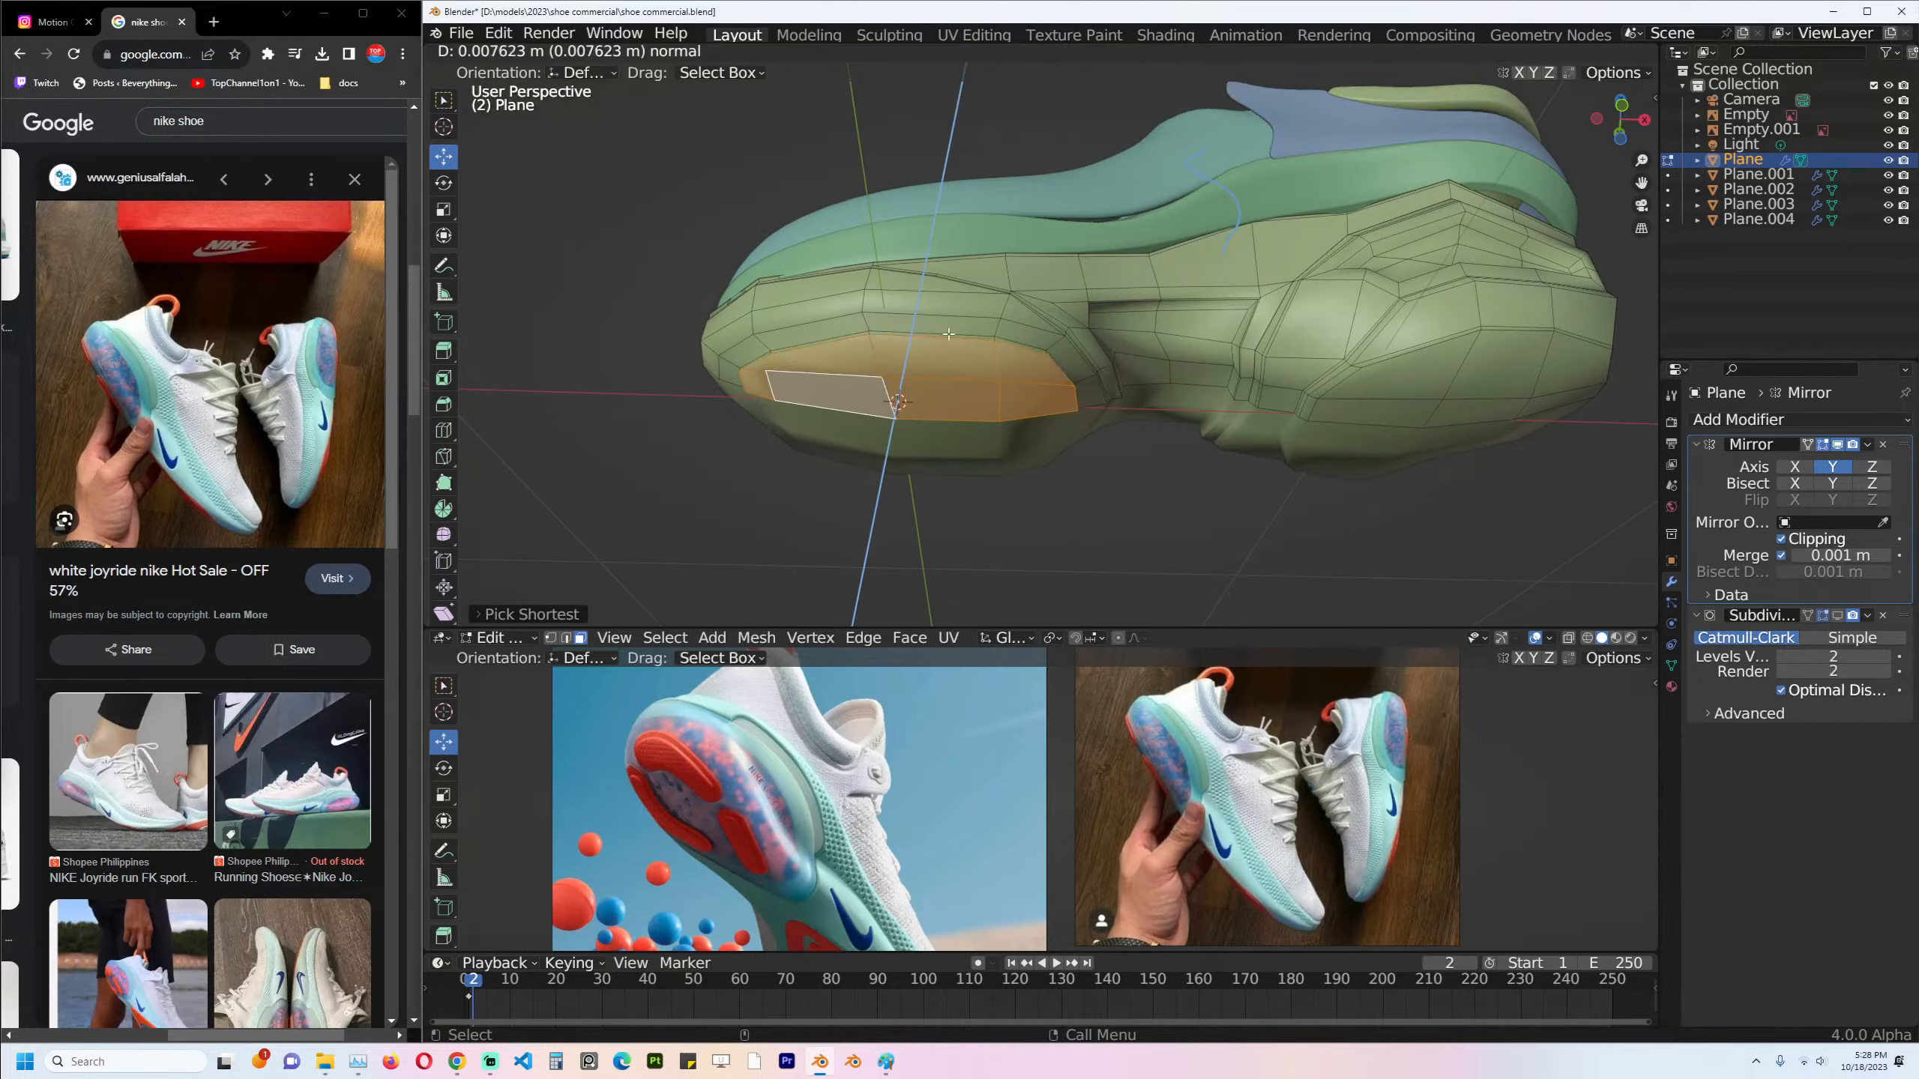
pyautogui.click(1088, 332)
# Scale the extruded forefoot pad down slightly and shift it a little downward.
pyautogui.press('s')
pyautogui.click(1064, 335)
pyautogui.moveTo(1064, 335); pyautogui.dragTo(886, 340, button='middle')
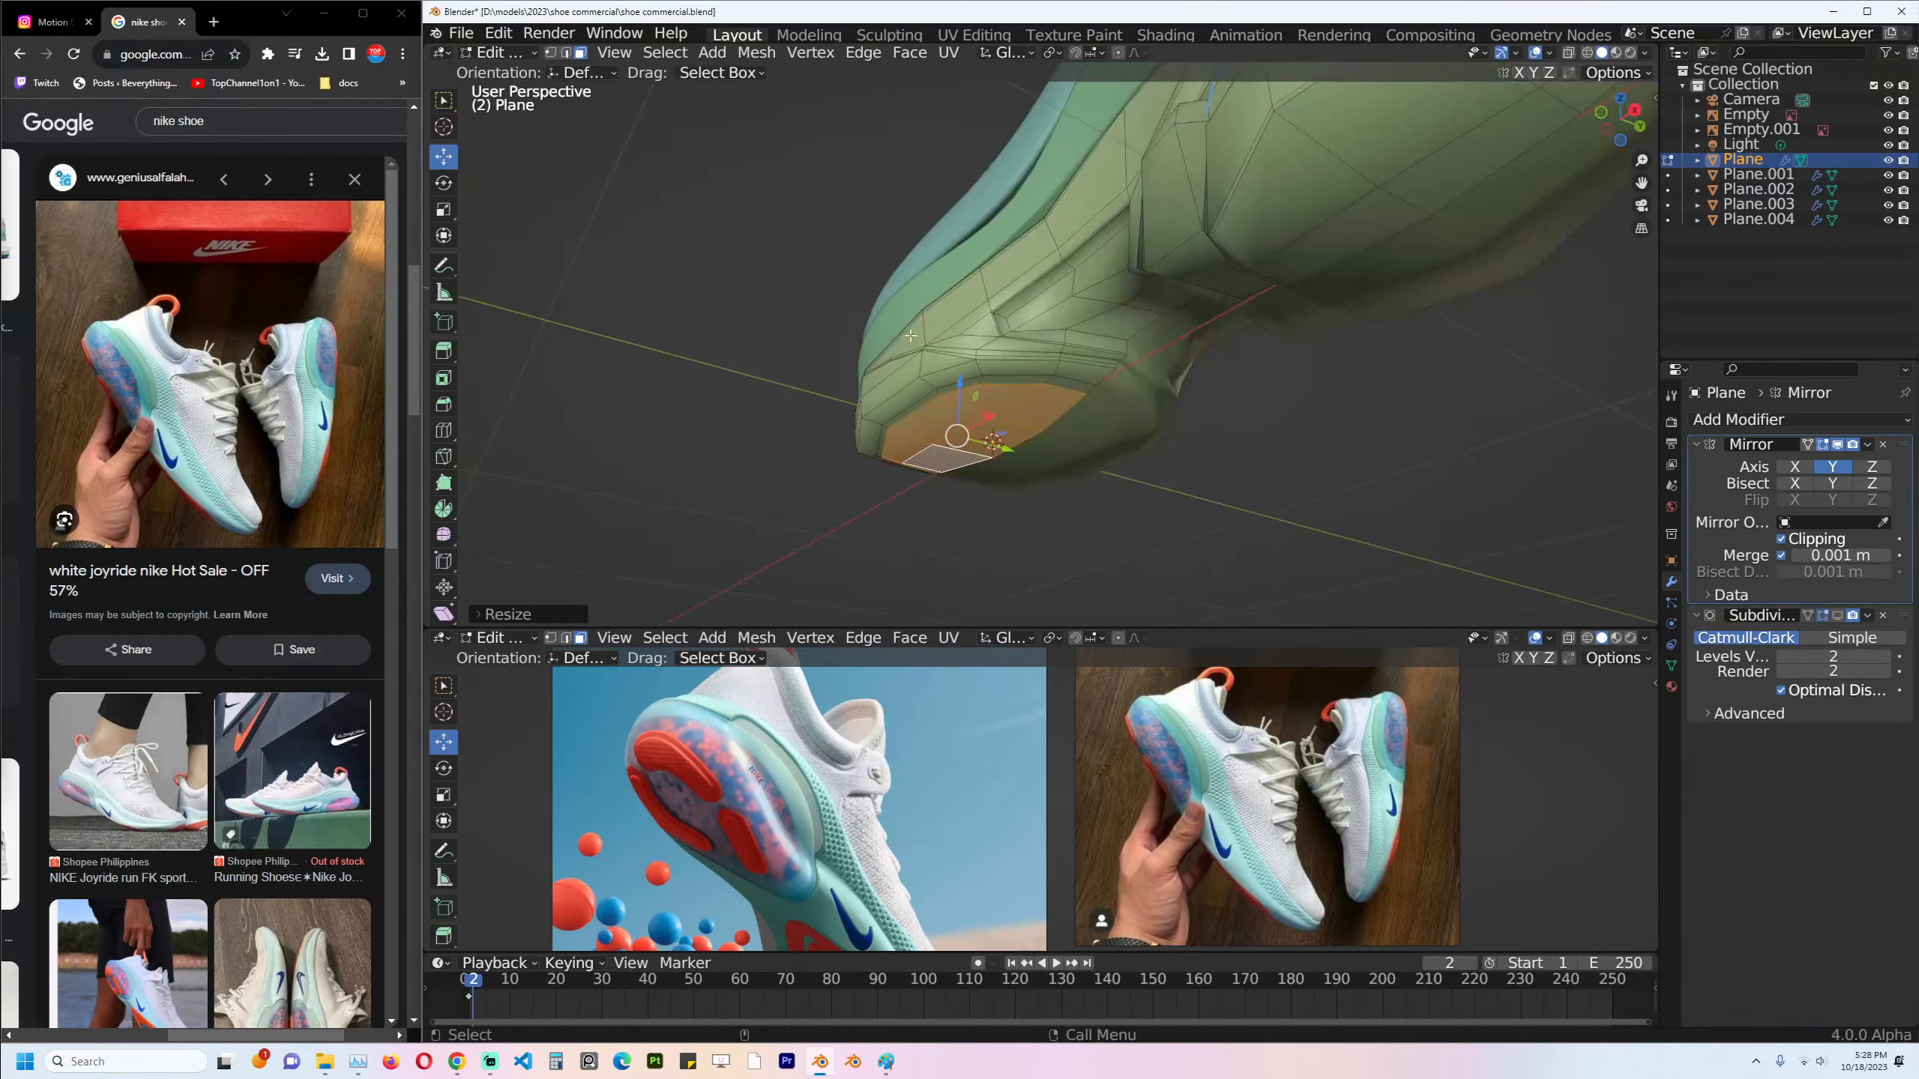
pyautogui.moveTo(962, 372); pyautogui.dragTo(961, 380)
pyautogui.moveTo(962, 378); pyautogui.dragTo(1061, 374, button='middle')
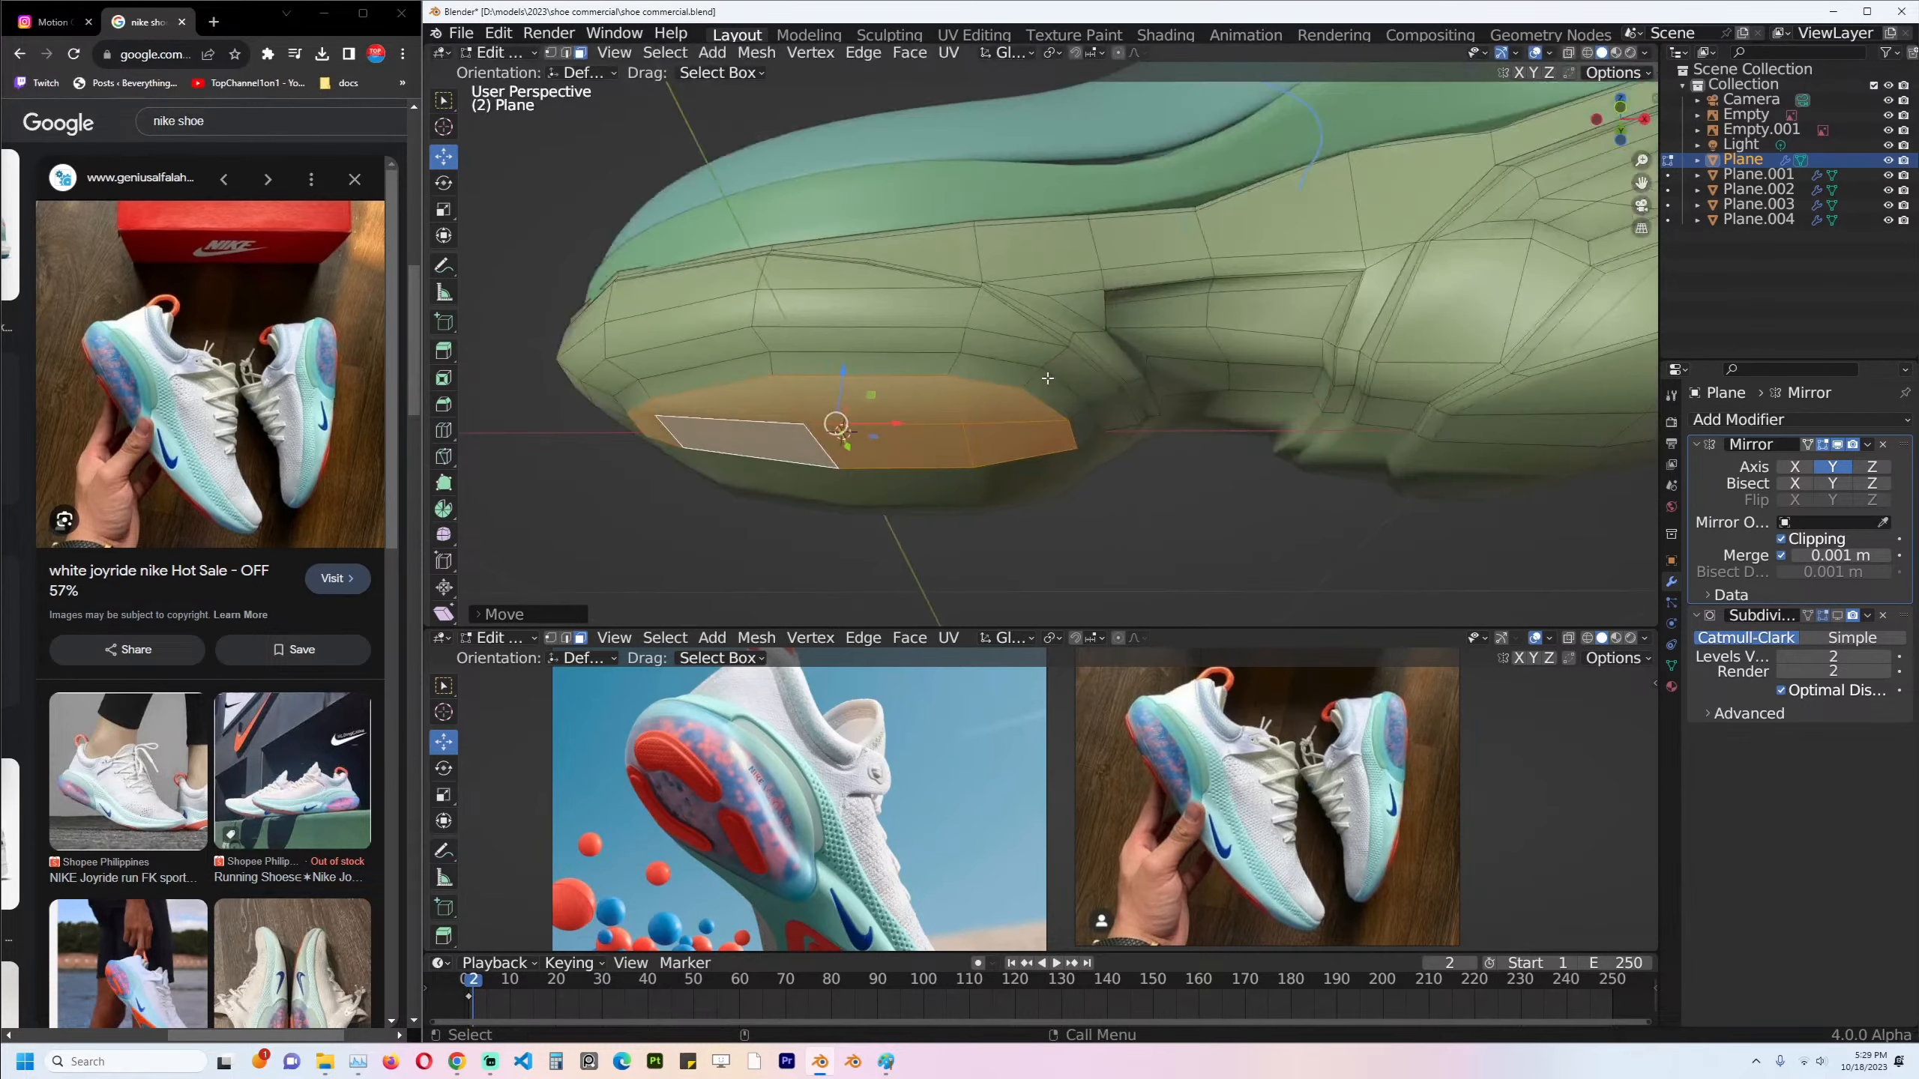
pyautogui.hotkey('ctrl', 'r')
pyautogui.click(950, 356)
pyautogui.click(951, 356)
pyautogui.hotkey('ctrl', 'z')
# Add a supporting loop cut around the side wall of the extruded forefoot pad, slid close to its base.
pyautogui.hotkey('ctrl', 'r')
pyautogui.click(953, 366)
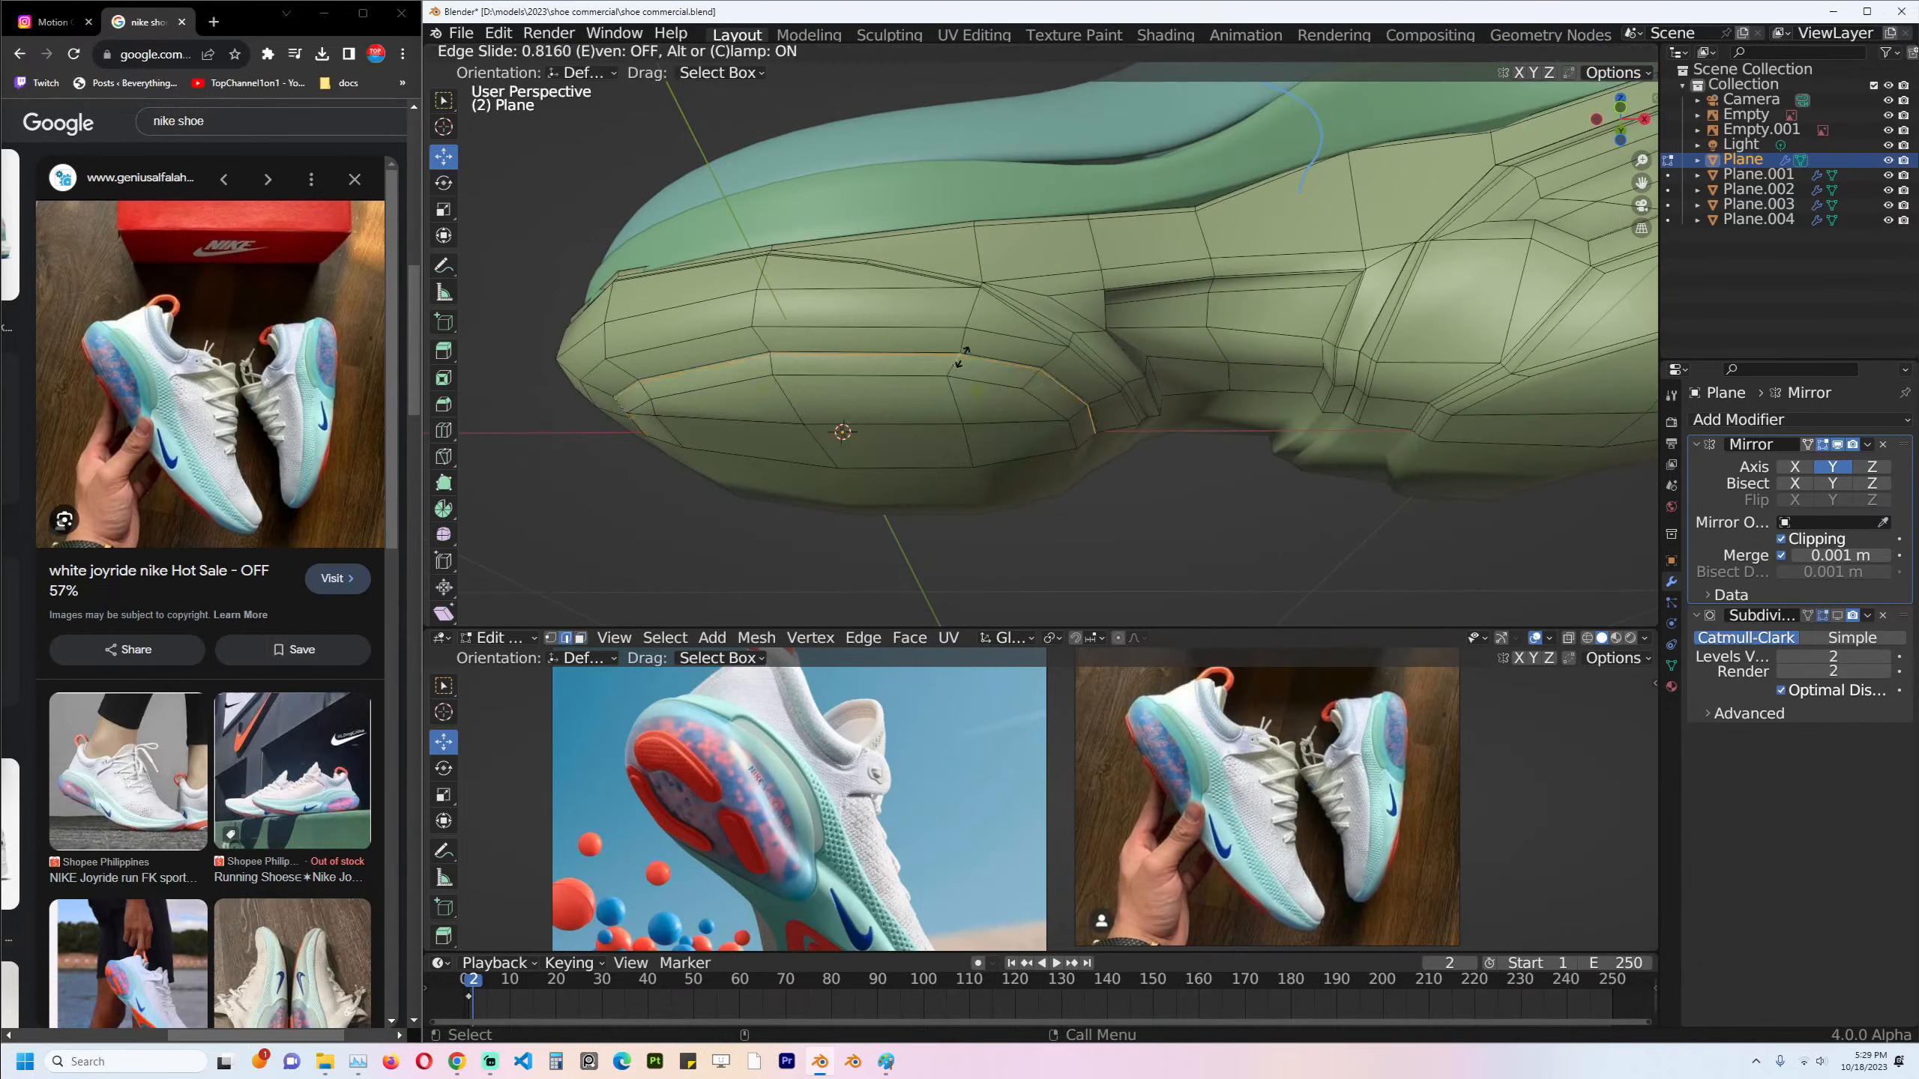
pyautogui.click(963, 357)
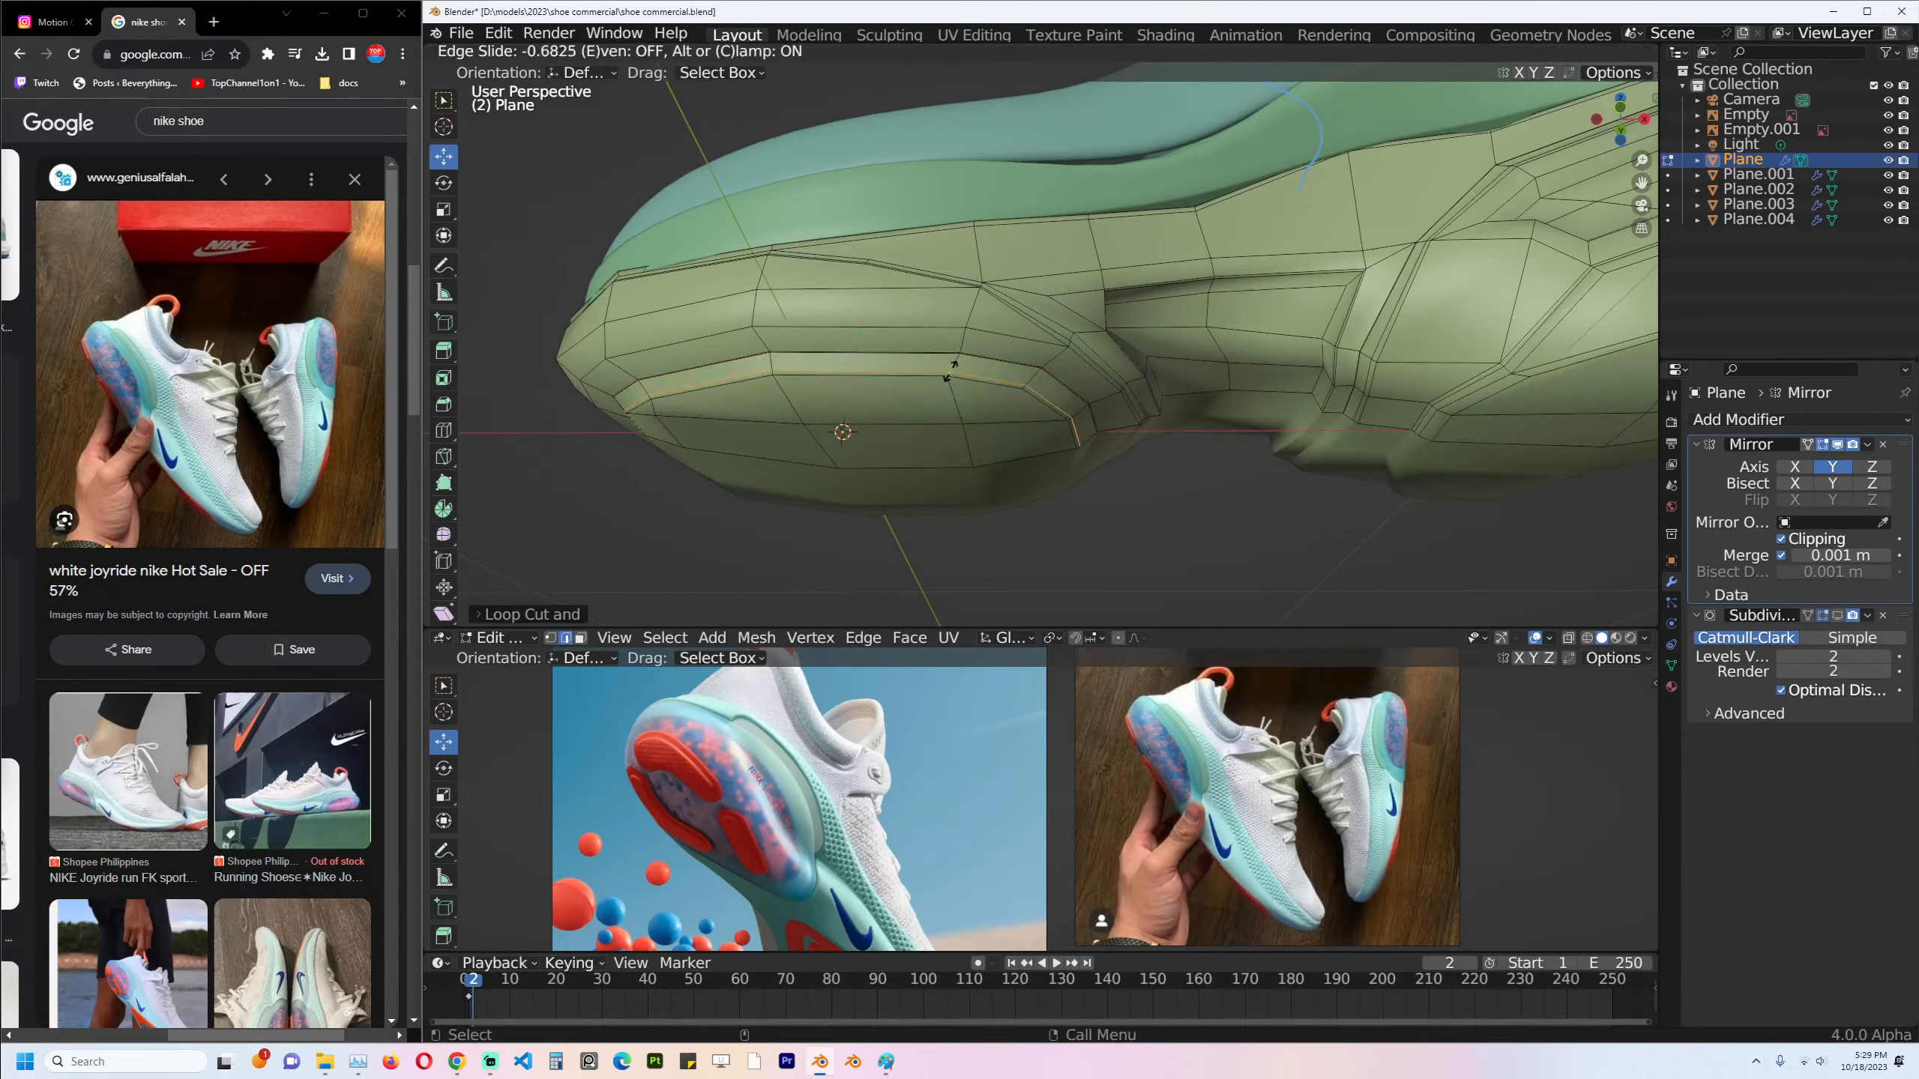
# Turn the edit-mode display of the sole's Subdivision modifier back on and resume editing its mesh.
pyautogui.press('Tab')
pyautogui.click(1837, 616)
pyautogui.scroll(-3, 1157, 446)
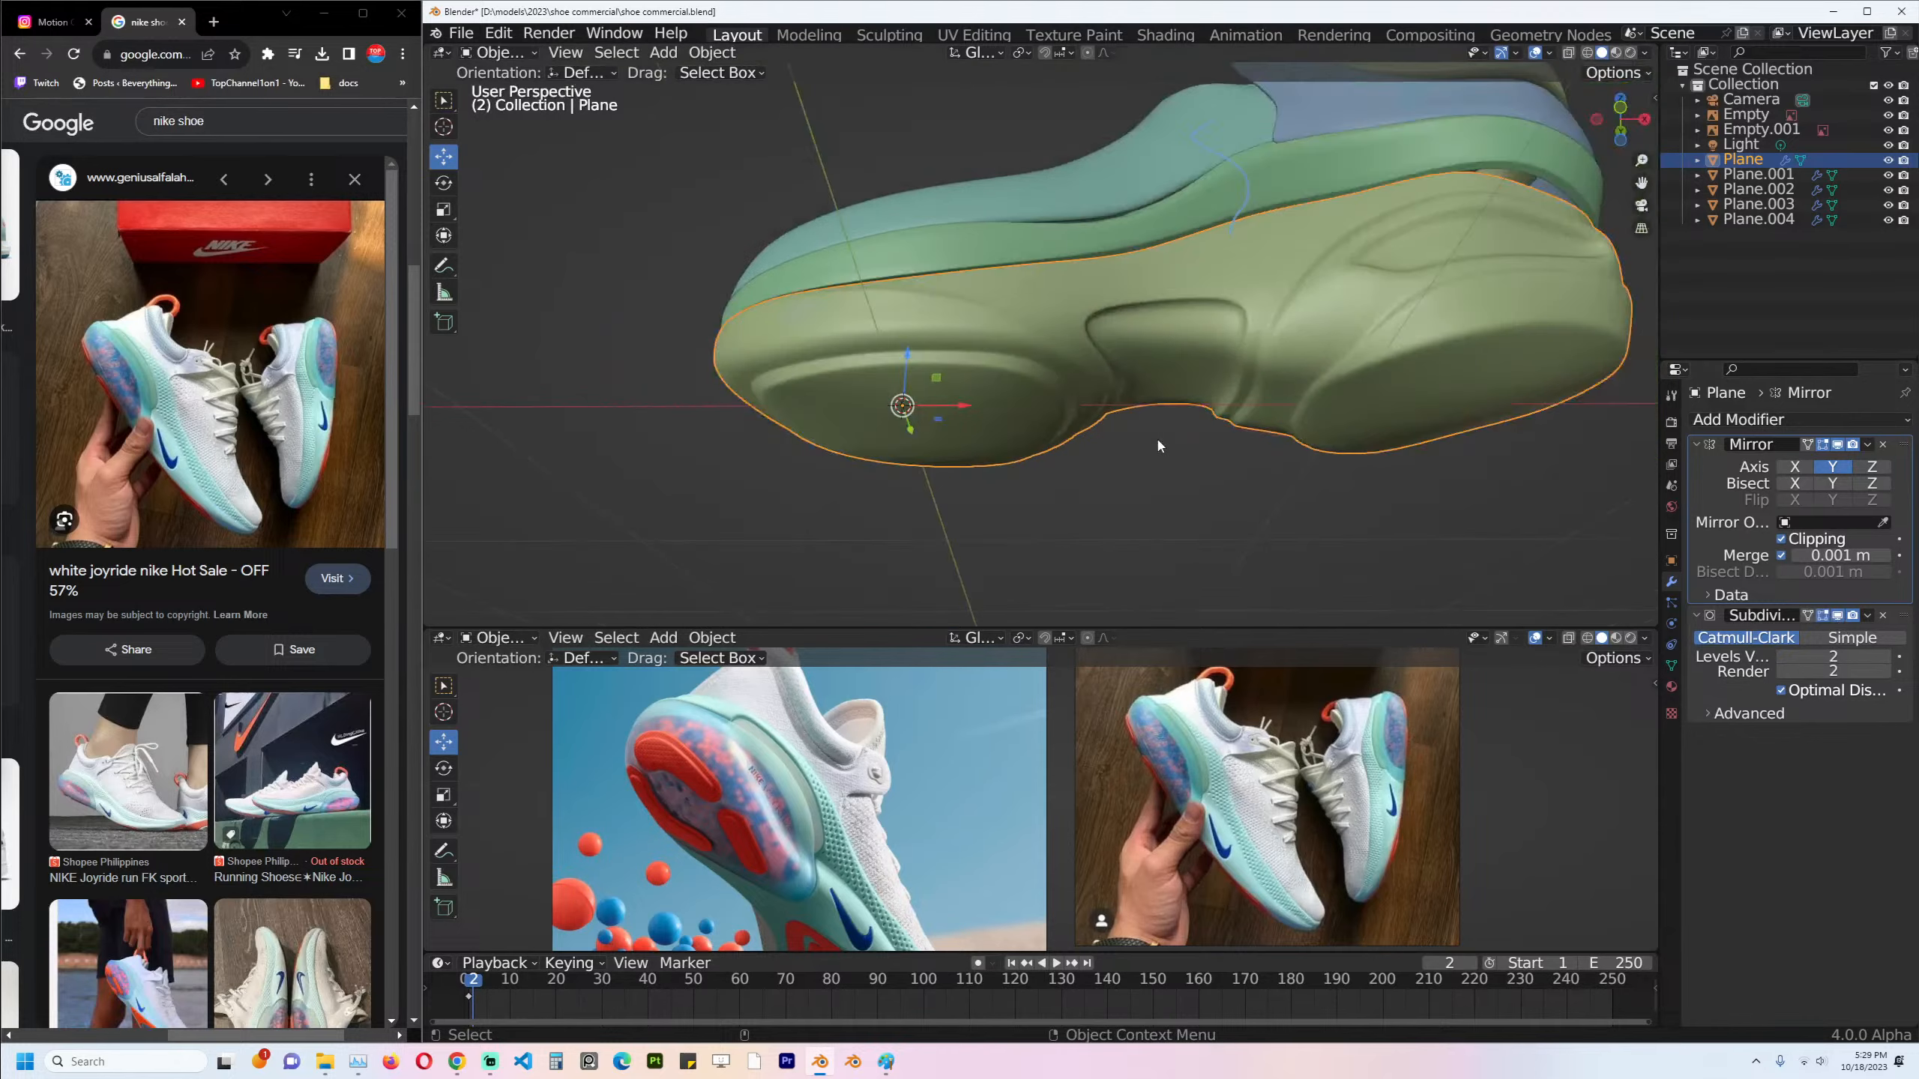
pyautogui.click(1167, 448)
pyautogui.moveTo(1224, 452); pyautogui.dragTo(1205, 402, button='middle')
pyautogui.press('Tab')
pyautogui.scroll(2, 982, 408)
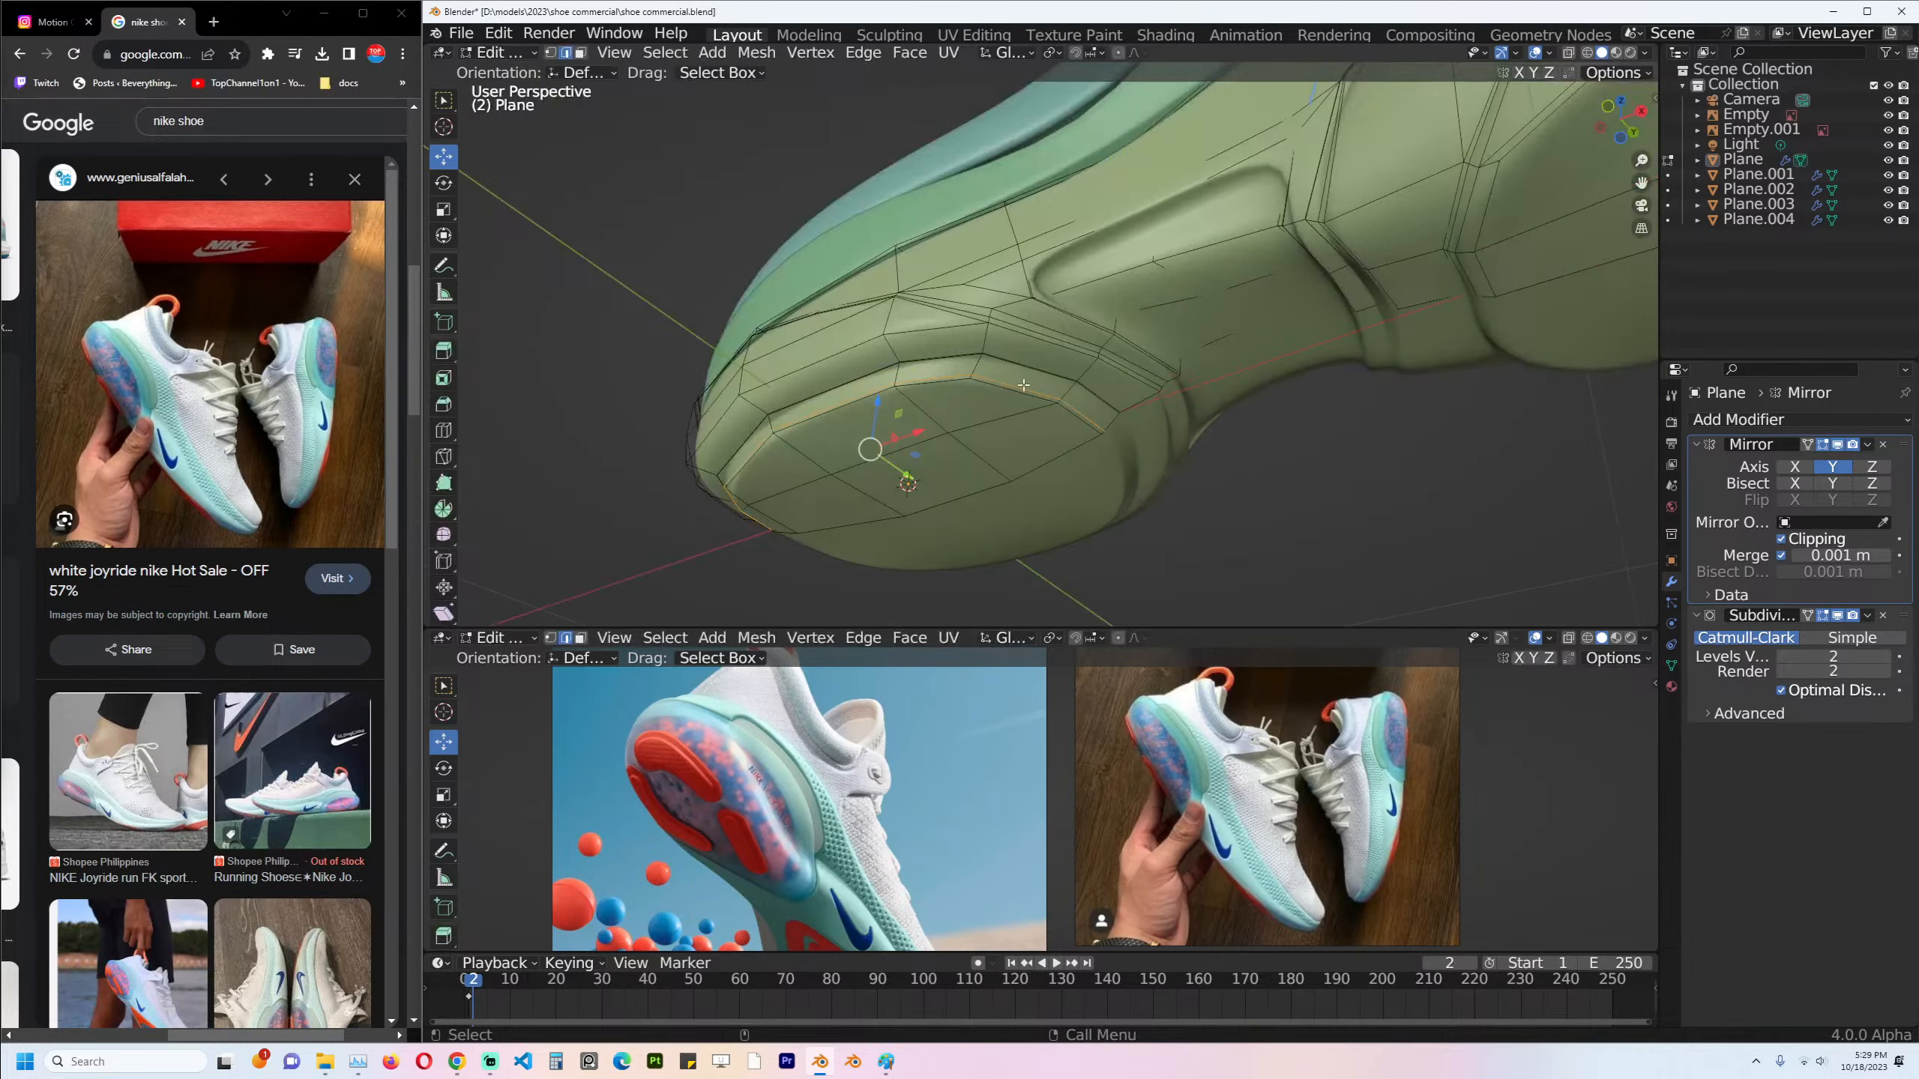
# Dissolve the supporting edge loop around the side wall of the forefoot pad.
pyautogui.hotkey('ctrl', 'x')
pyautogui.keyDown('alt'); pyautogui.click(1005, 367); pyautogui.keyUp('alt')
pyautogui.hotkey('ctrl', 'x')
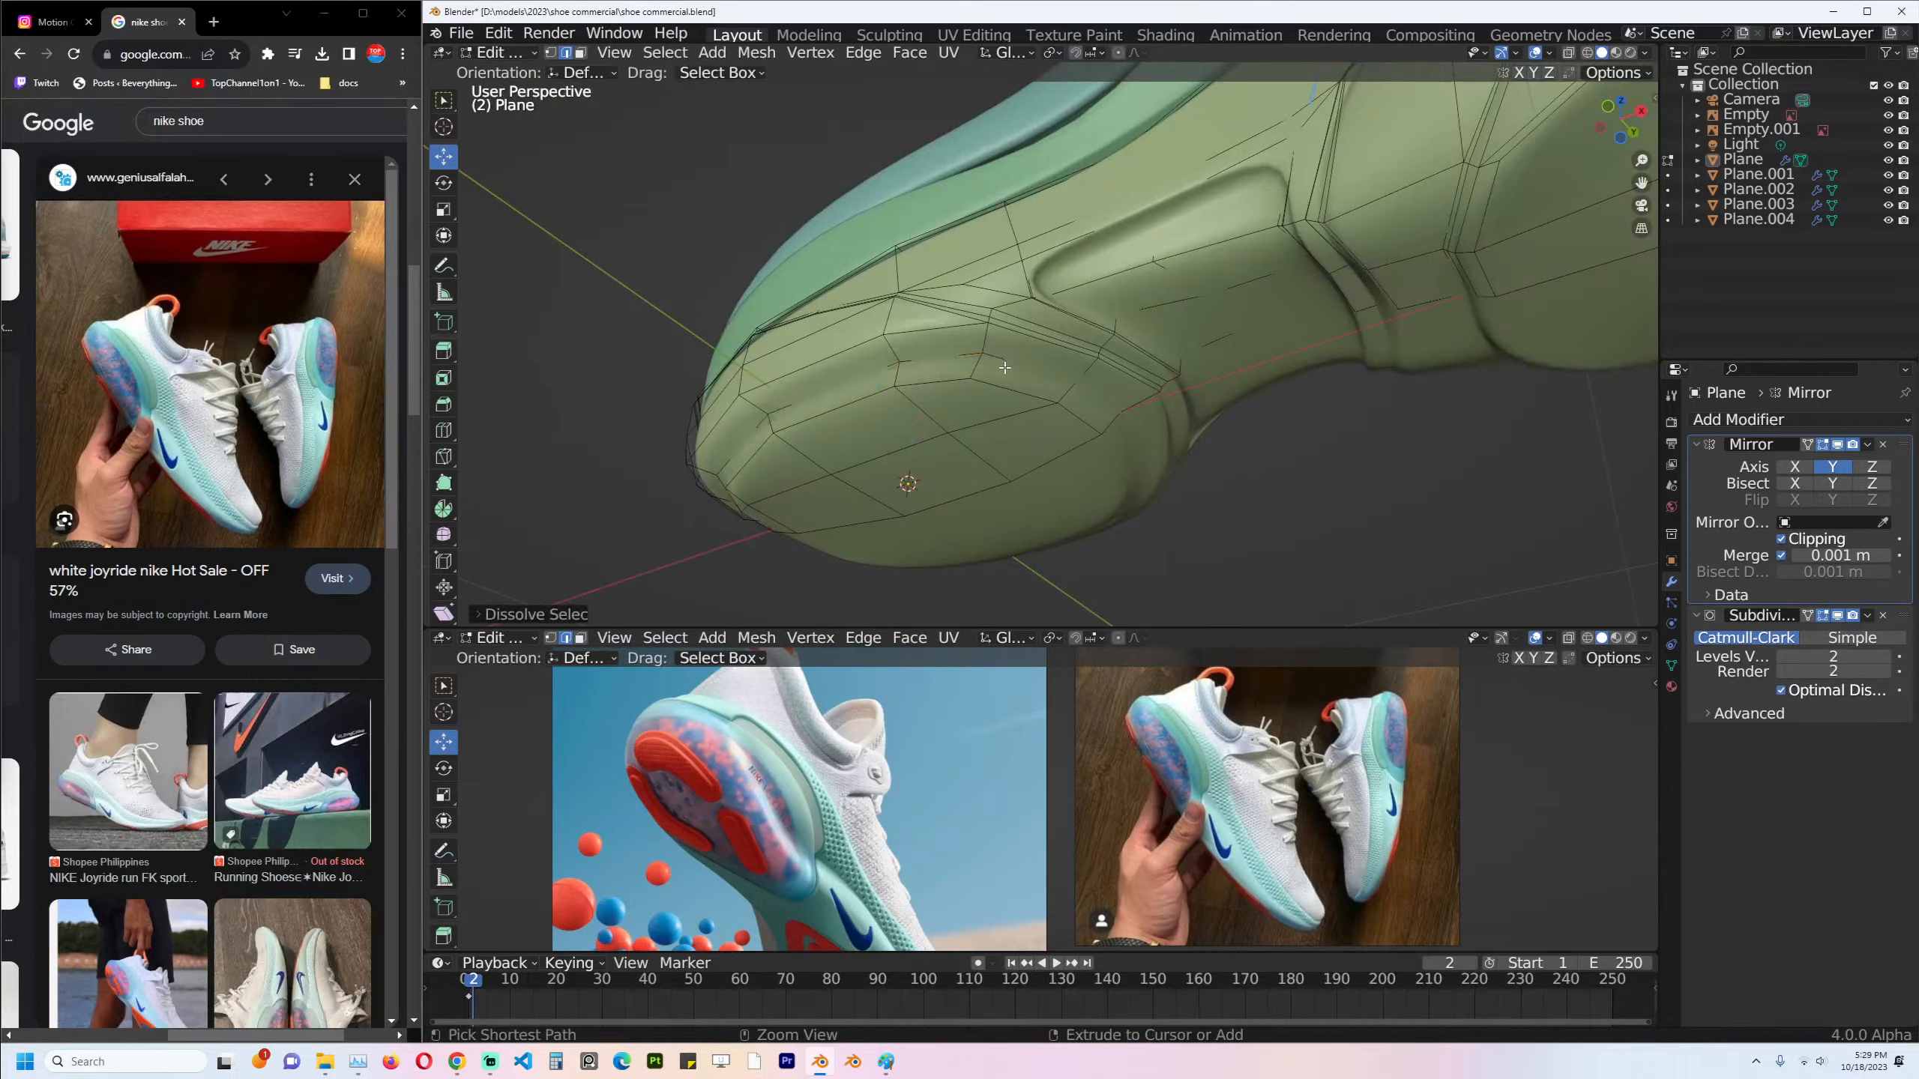
# Select the rim edge loop of the forefoot pad and set its edge crease to 1.
pyautogui.moveTo(797, 456); pyautogui.dragTo(881, 476, button='middle')
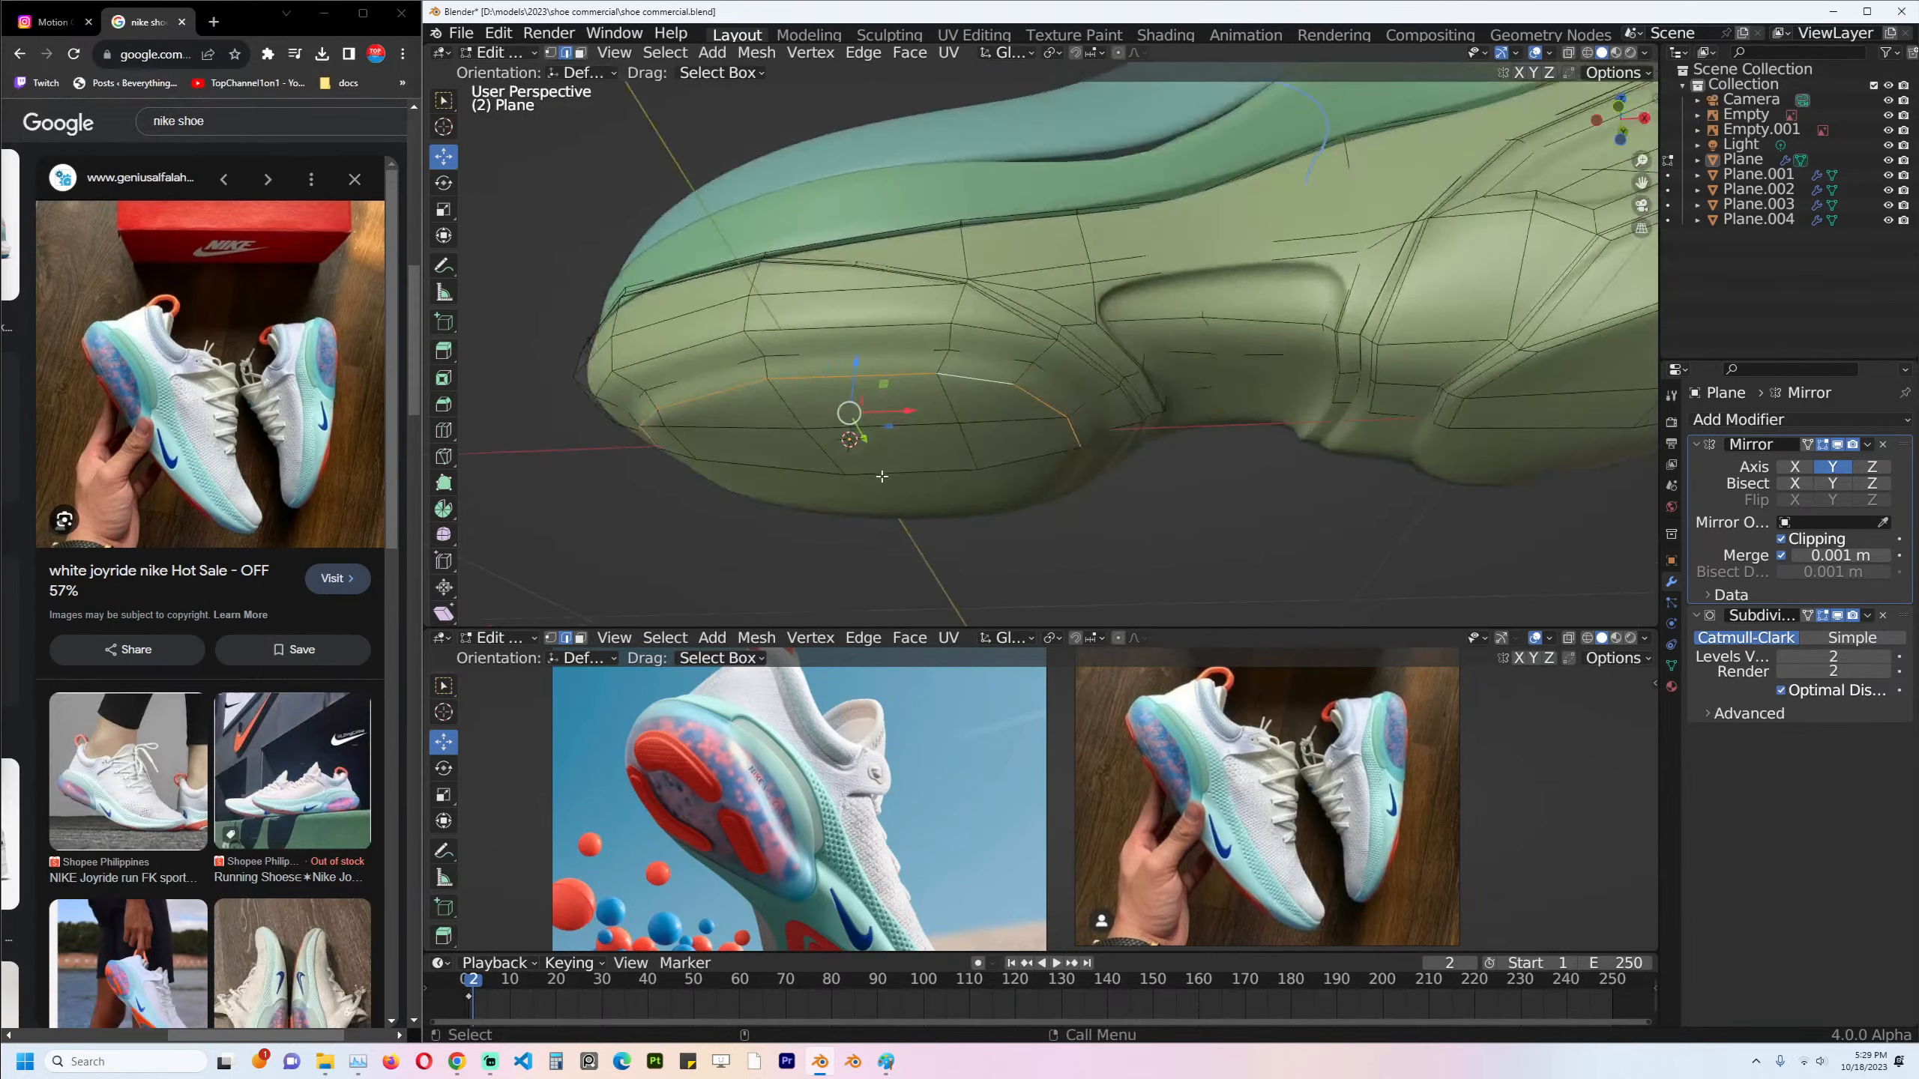
pyautogui.hotkey('shift', 'e')
pyautogui.write('1')
pyautogui.press('Return')
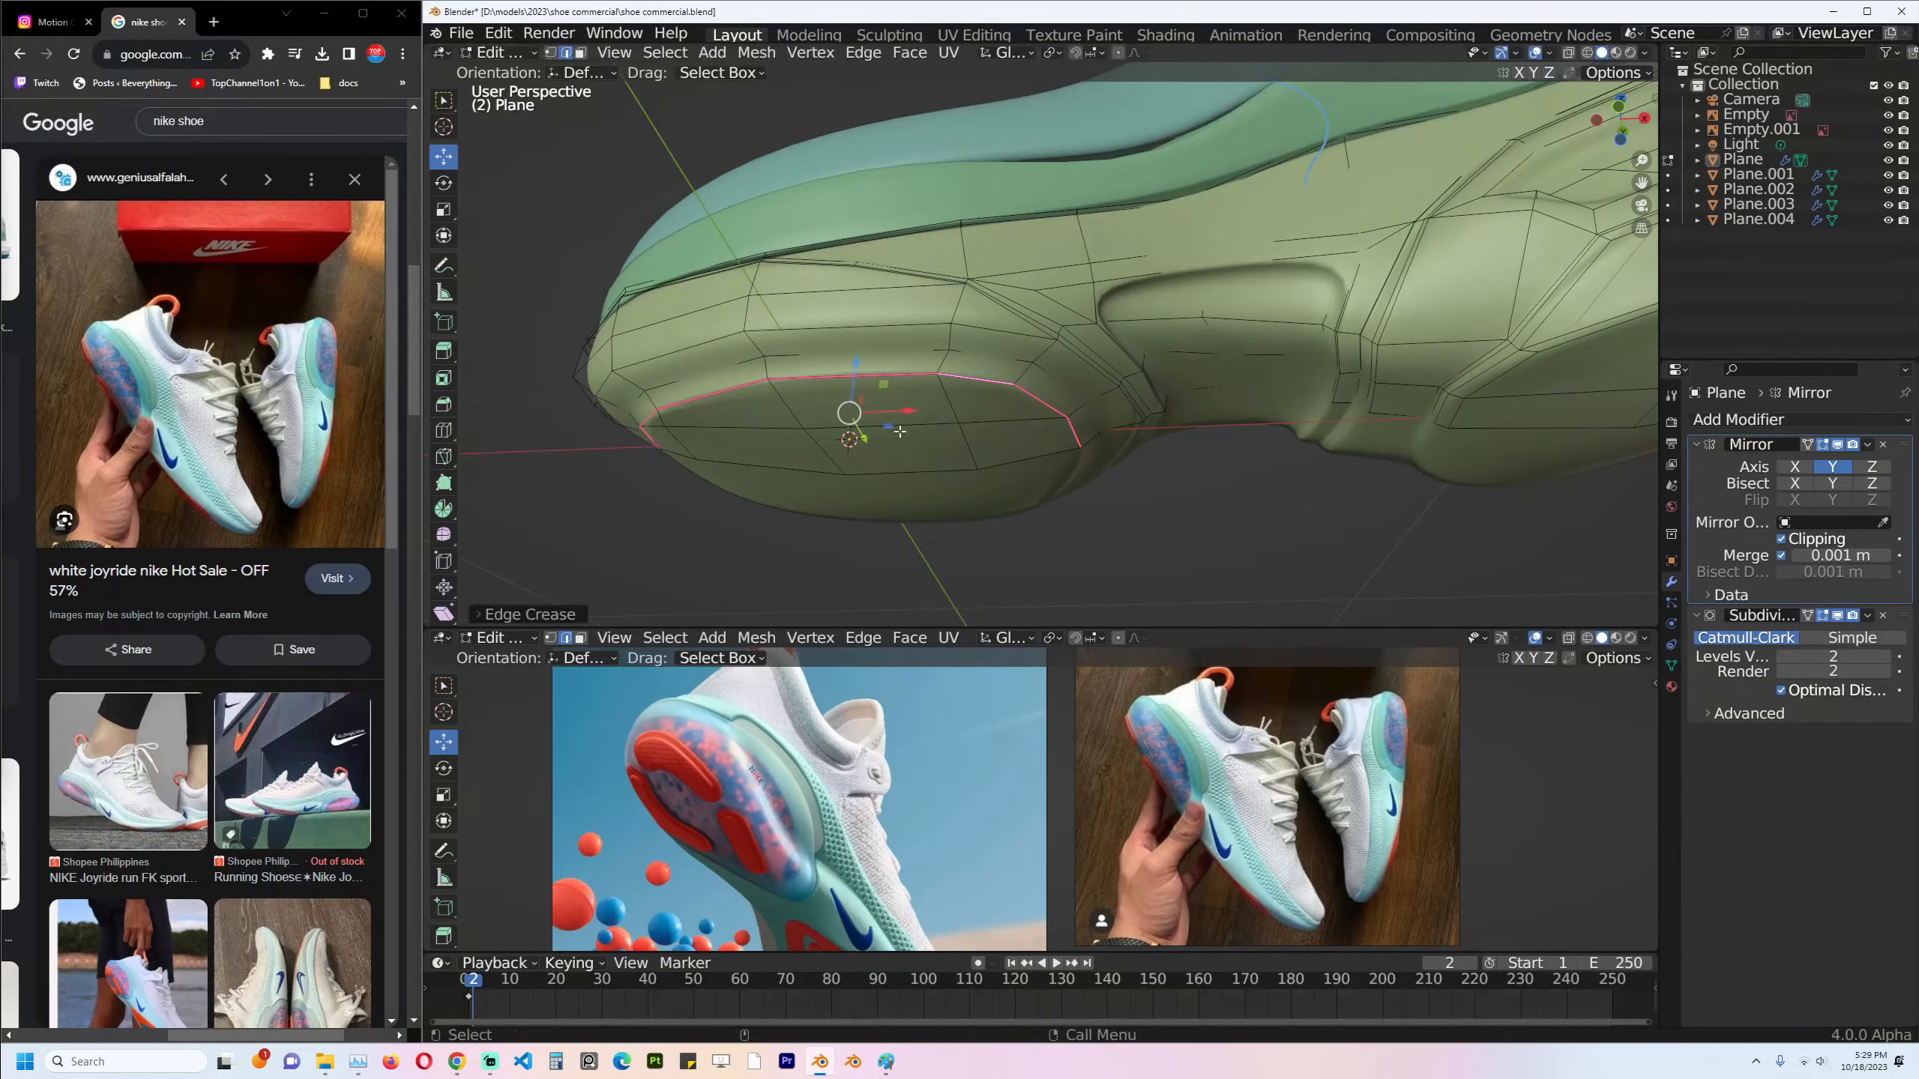
# Select all faces inside the creased forefoot rim and move them up about 0.038 m along Z to form a recess.
pyautogui.press('3')
pyautogui.keyDown('ctrl'); pyautogui.click(682, 416); pyautogui.keyUp('ctrl')
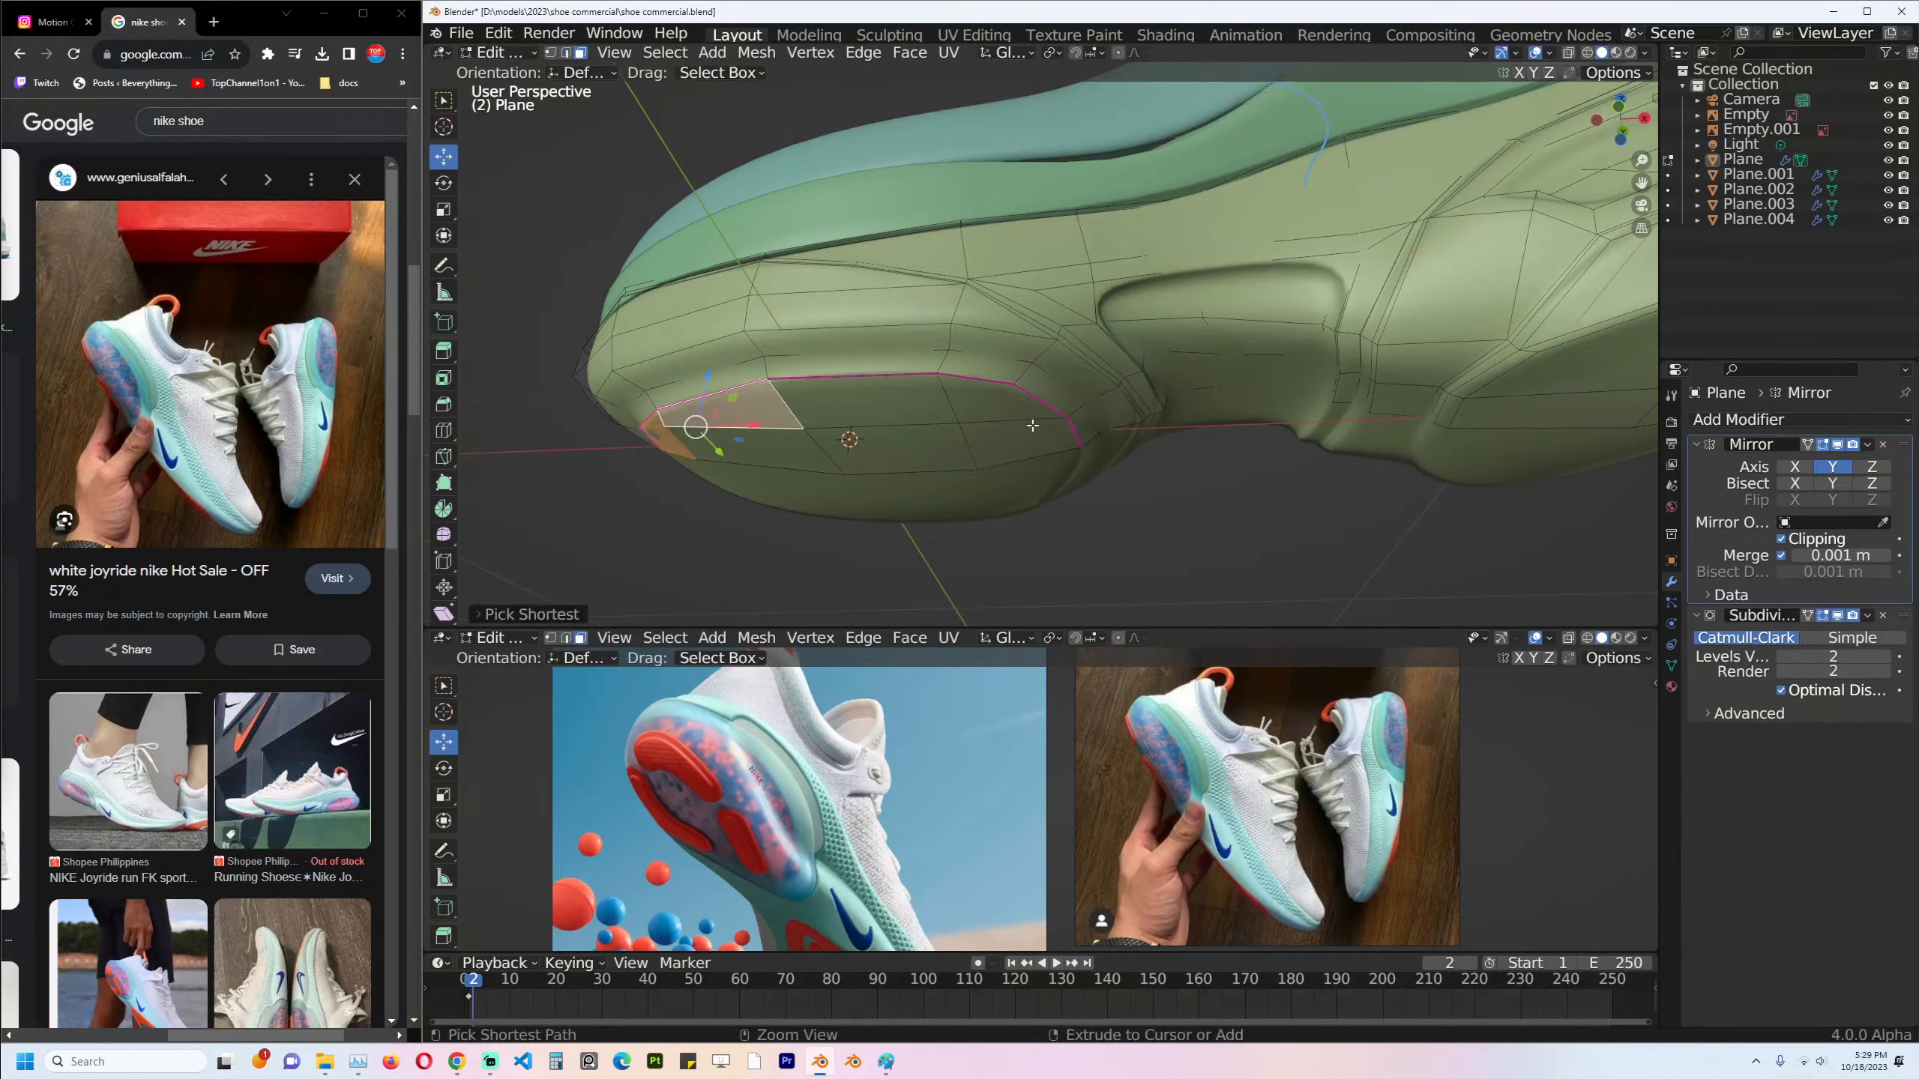
pyautogui.keyDown('ctrl'); pyautogui.click(1033, 428); pyautogui.keyUp('ctrl')
pyautogui.keyDown('ctrl'); pyautogui.click(906, 448); pyautogui.keyUp('ctrl')
pyautogui.keyDown('ctrl'); pyautogui.click(763, 447); pyautogui.keyUp('ctrl')
pyautogui.hotkey('shift', 'd')
pyautogui.press('z')
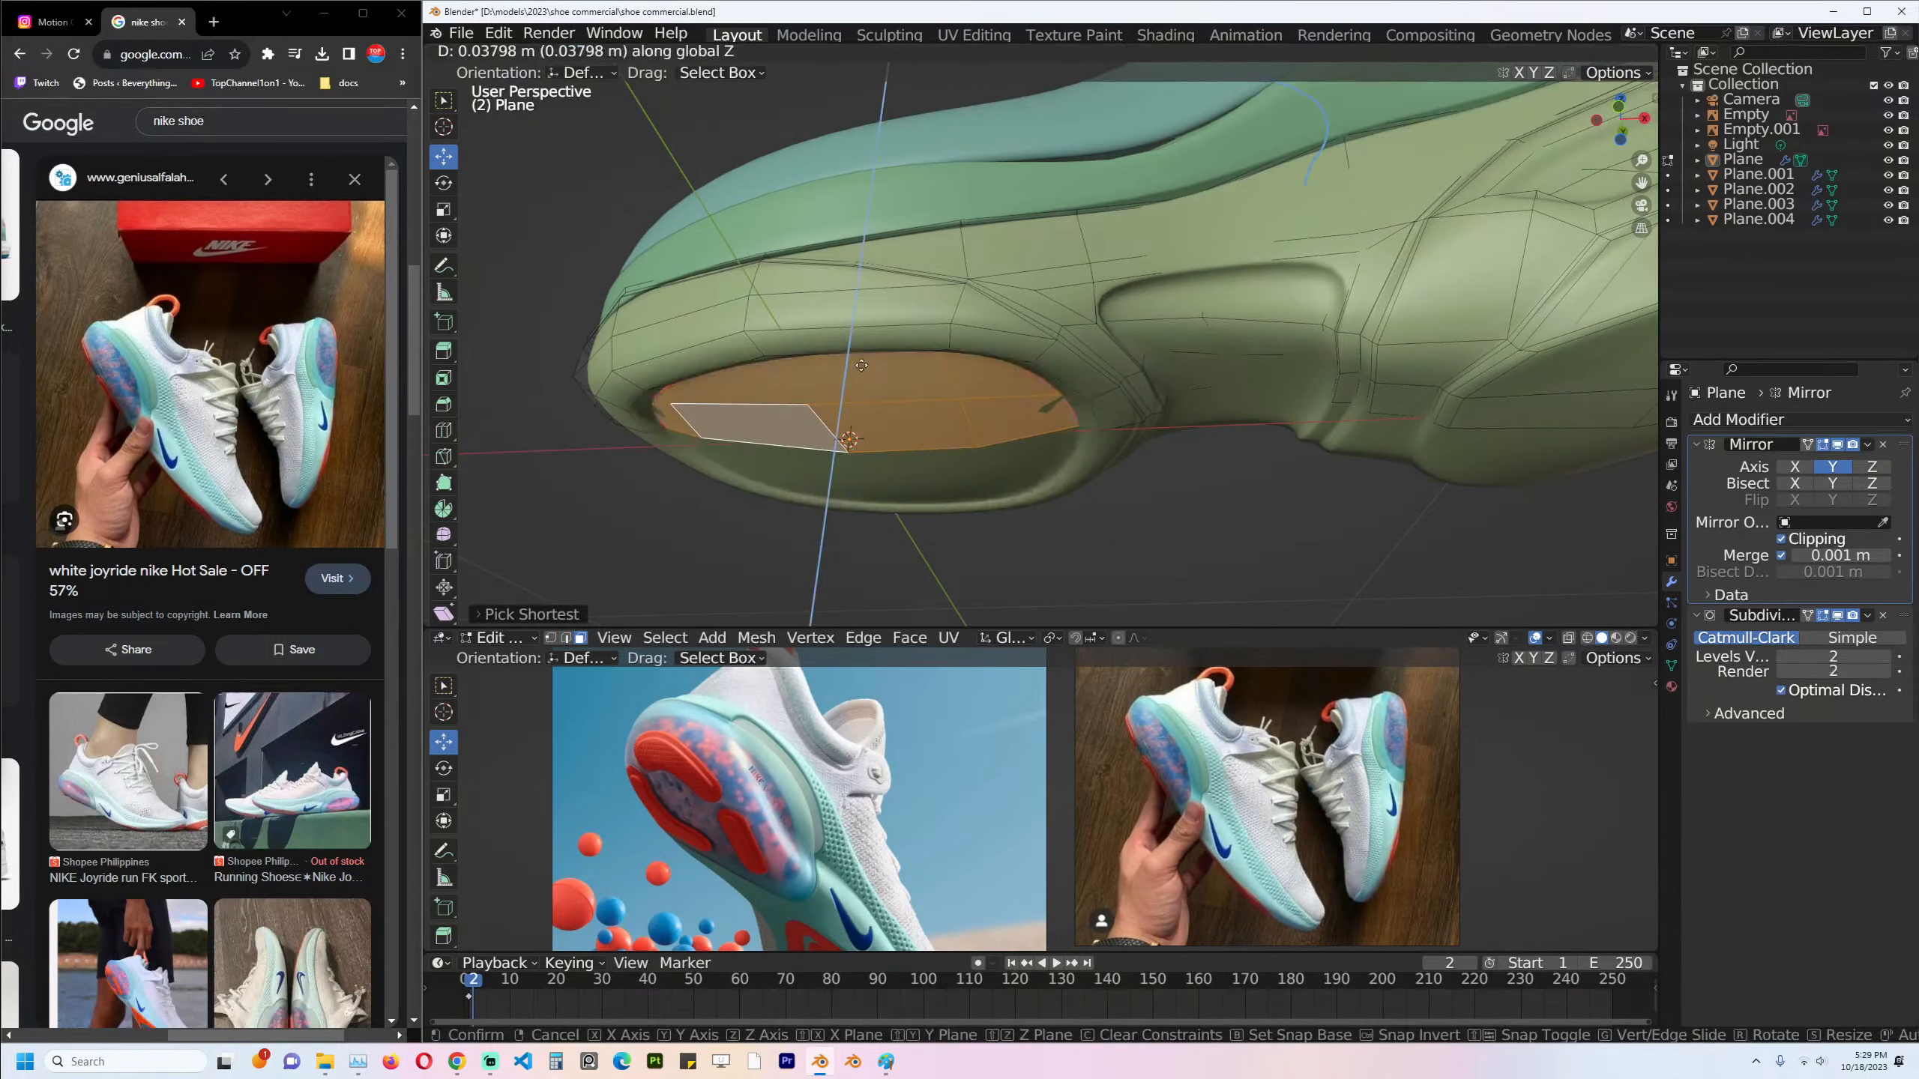
pyautogui.click(861, 365)
# Add a supporting loop cut around the outer wall of the forefoot rim, with an edge slide of about -0.42.
pyautogui.press('Tab')
pyautogui.moveTo(929, 393)
pyautogui.mouseDown(button='middle')
pyautogui.moveTo(1010, 417)
pyautogui.moveTo(1077, 382)
pyautogui.moveTo(945, 405)
pyautogui.mouseUp(button='middle')
pyautogui.scroll(-3, 1062, 377)
pyautogui.scroll(2, 1064, 400)
pyautogui.moveTo(1064, 400); pyautogui.dragTo(1128, 375, button='middle')
pyautogui.press('Tab')
pyautogui.scroll(2, 1006, 398)
pyautogui.hotkey('alt', 'a')
pyautogui.hotkey('ctrl', 'r')
pyautogui.click(1014, 301)
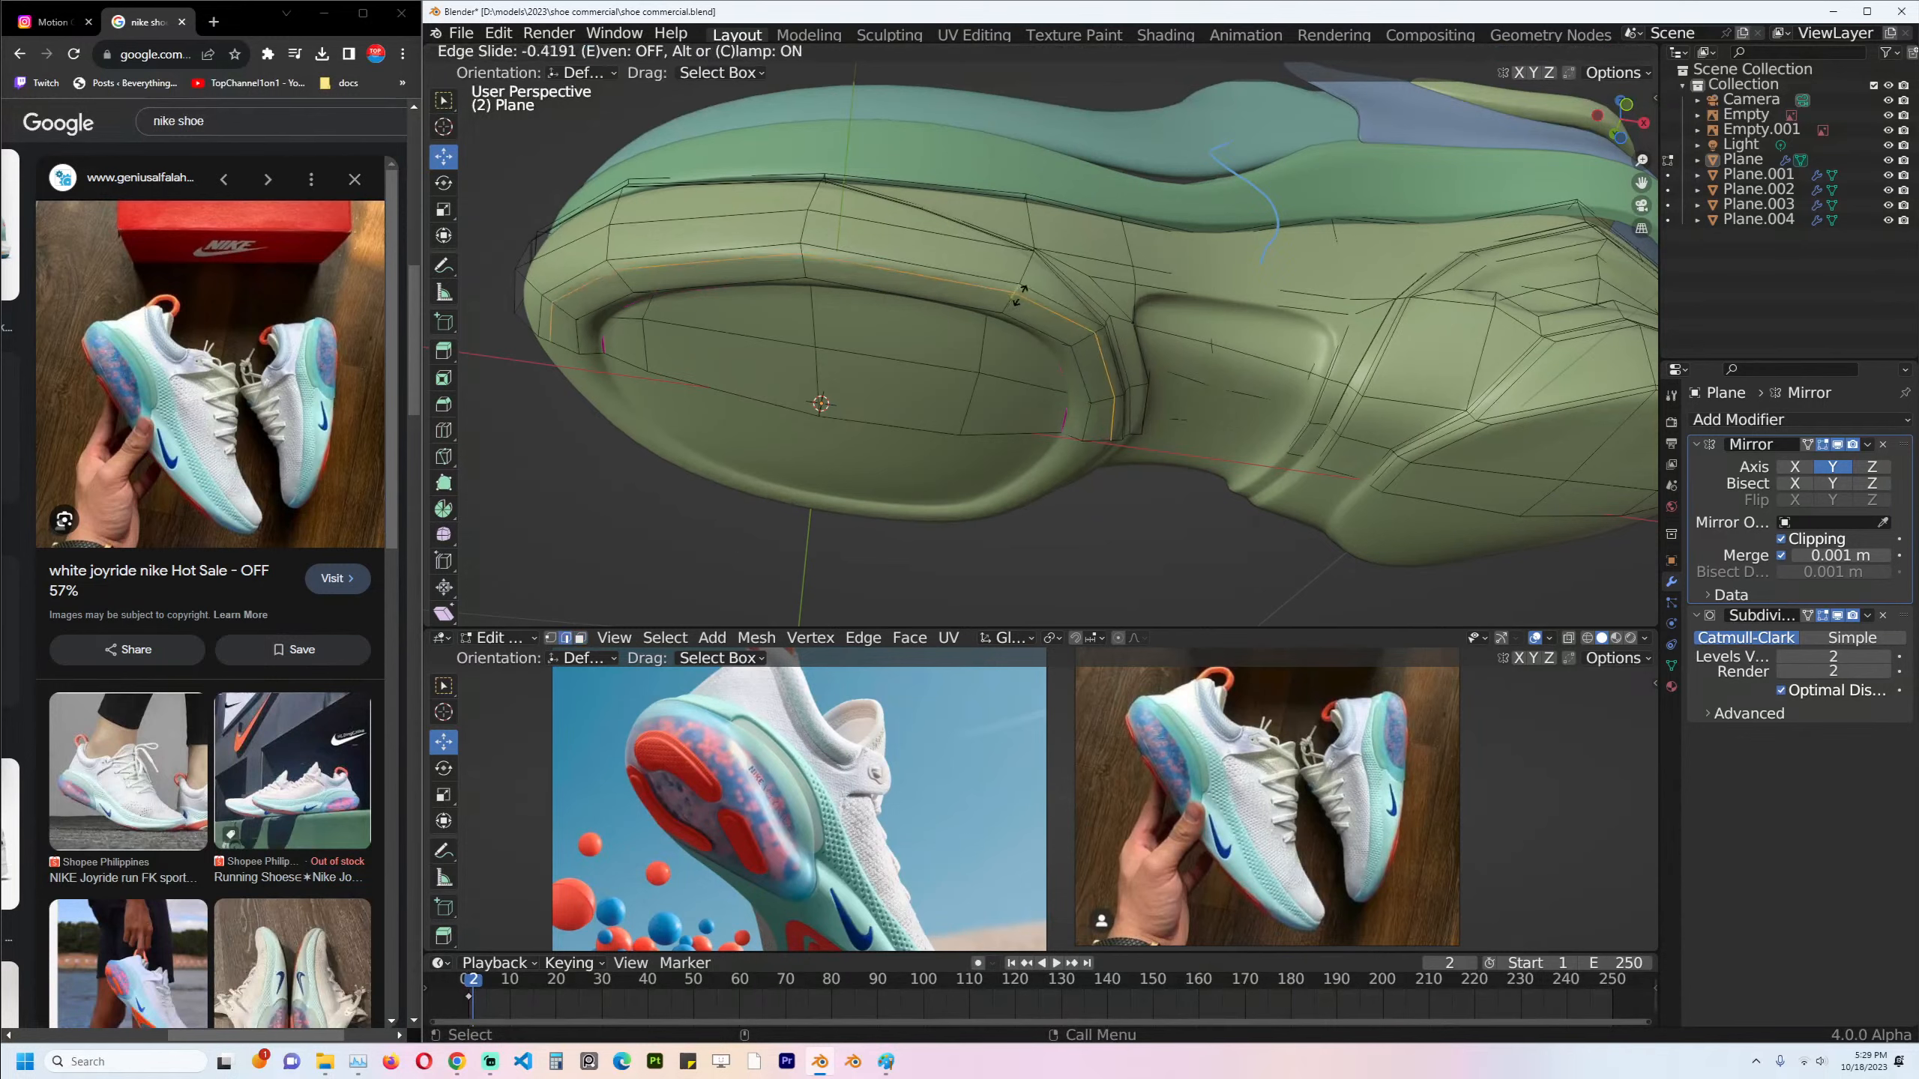
pyautogui.click(1025, 292)
pyautogui.press('Tab')
pyautogui.scroll(-2, 1033, 386)
pyautogui.moveTo(1033, 386); pyautogui.dragTo(1020, 434, button='middle')
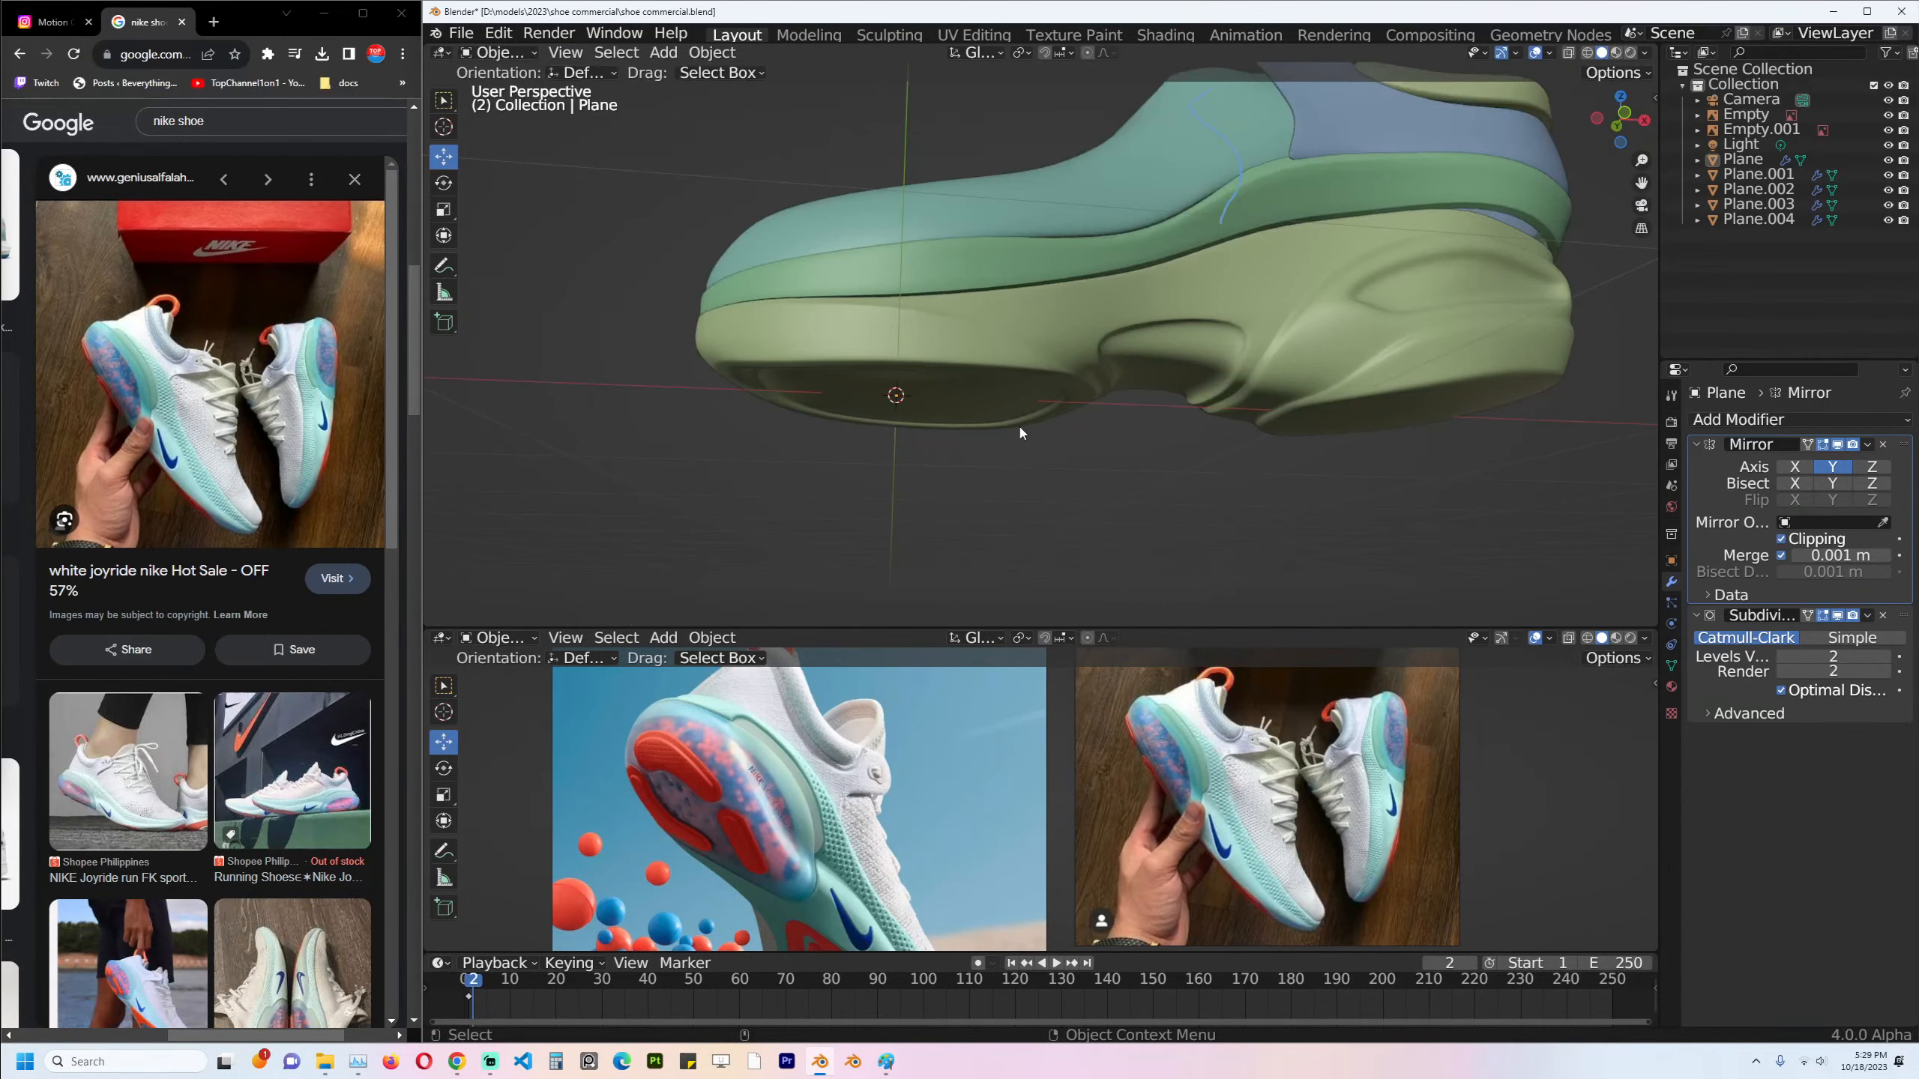
# In front view, shift the sole's lower toe-tip vertex slightly backward along X and save the file.
pyautogui.press('KP_1')
pyautogui.scroll(3, 1111, 428)
pyautogui.keyDown('shift'); pyautogui.moveTo(877, 390); pyautogui.dragTo(1169, 422, button='middle'); pyautogui.keyUp('shift')
pyautogui.click(1122, 423)
pyautogui.scroll(2, 1011, 429)
pyautogui.press('Tab')
pyautogui.scroll(1, 944, 389)
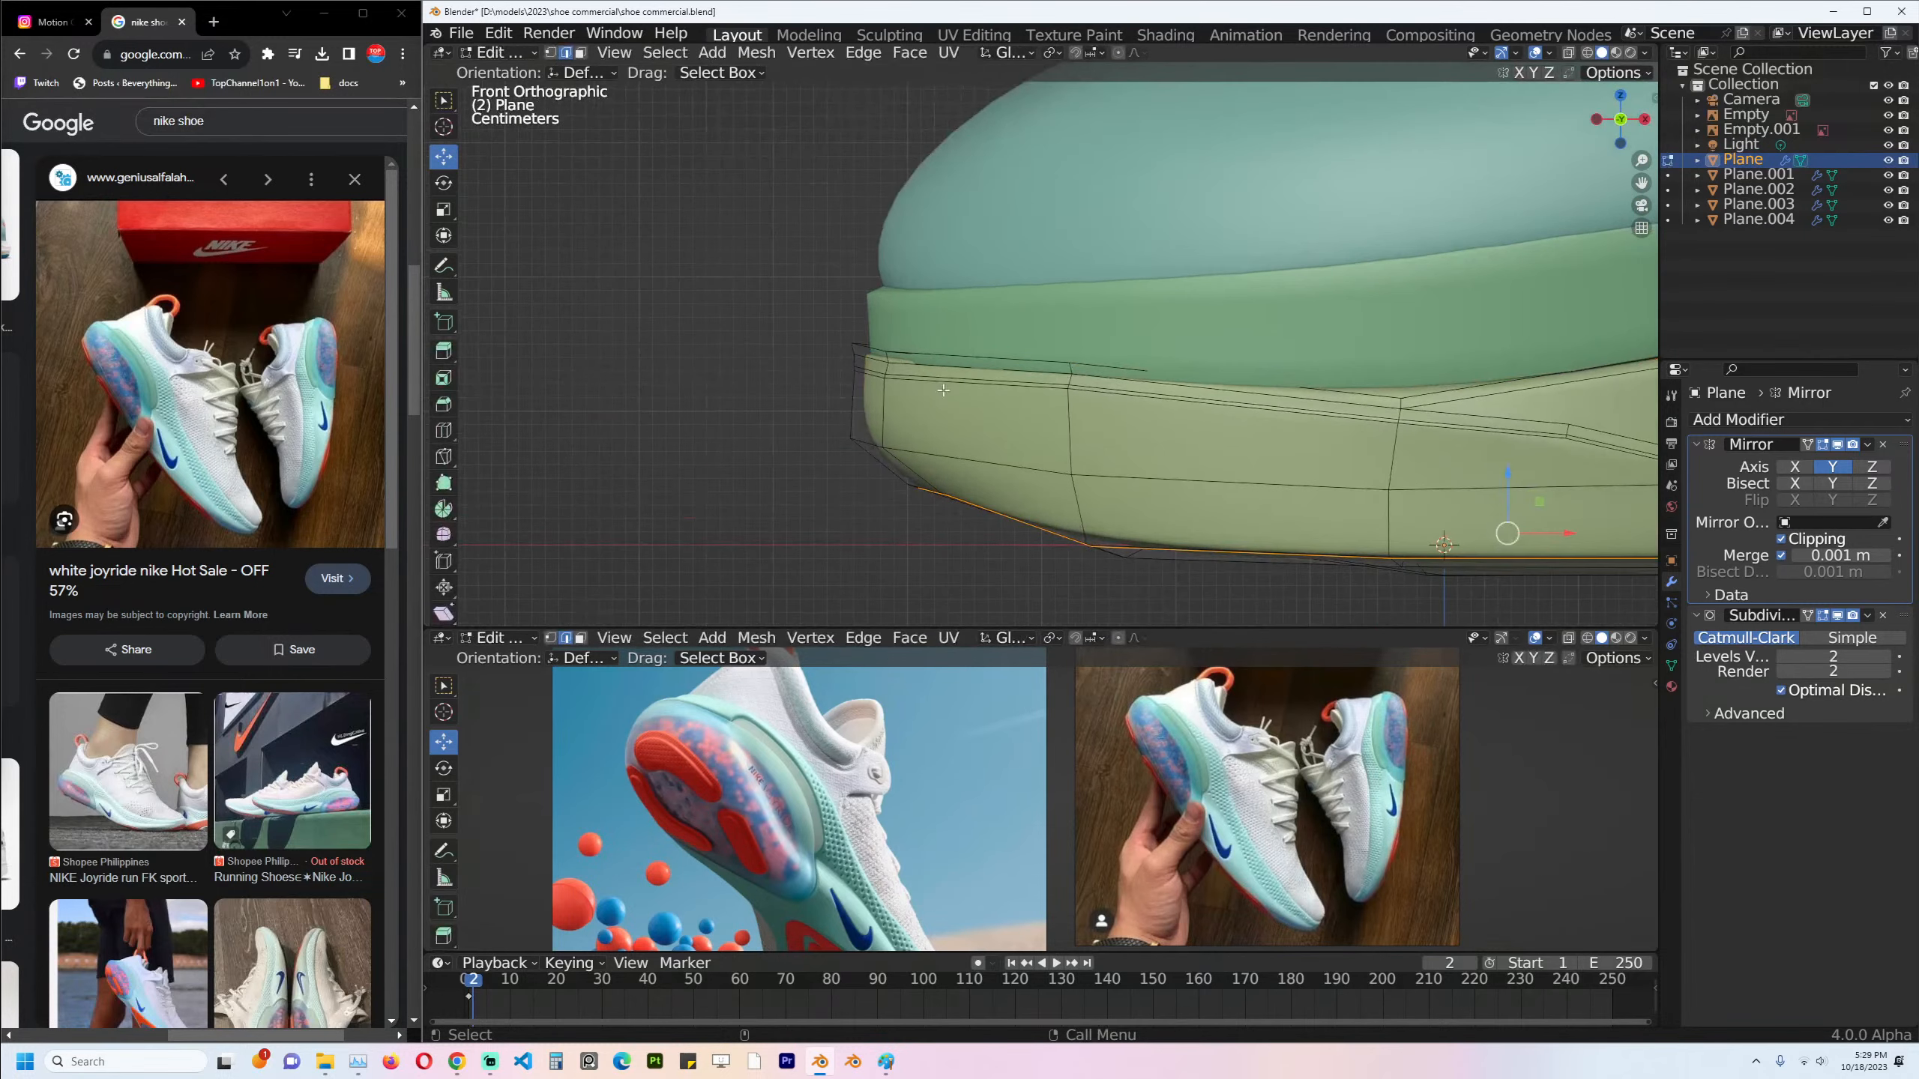
pyautogui.press('1')
pyautogui.click(852, 439)
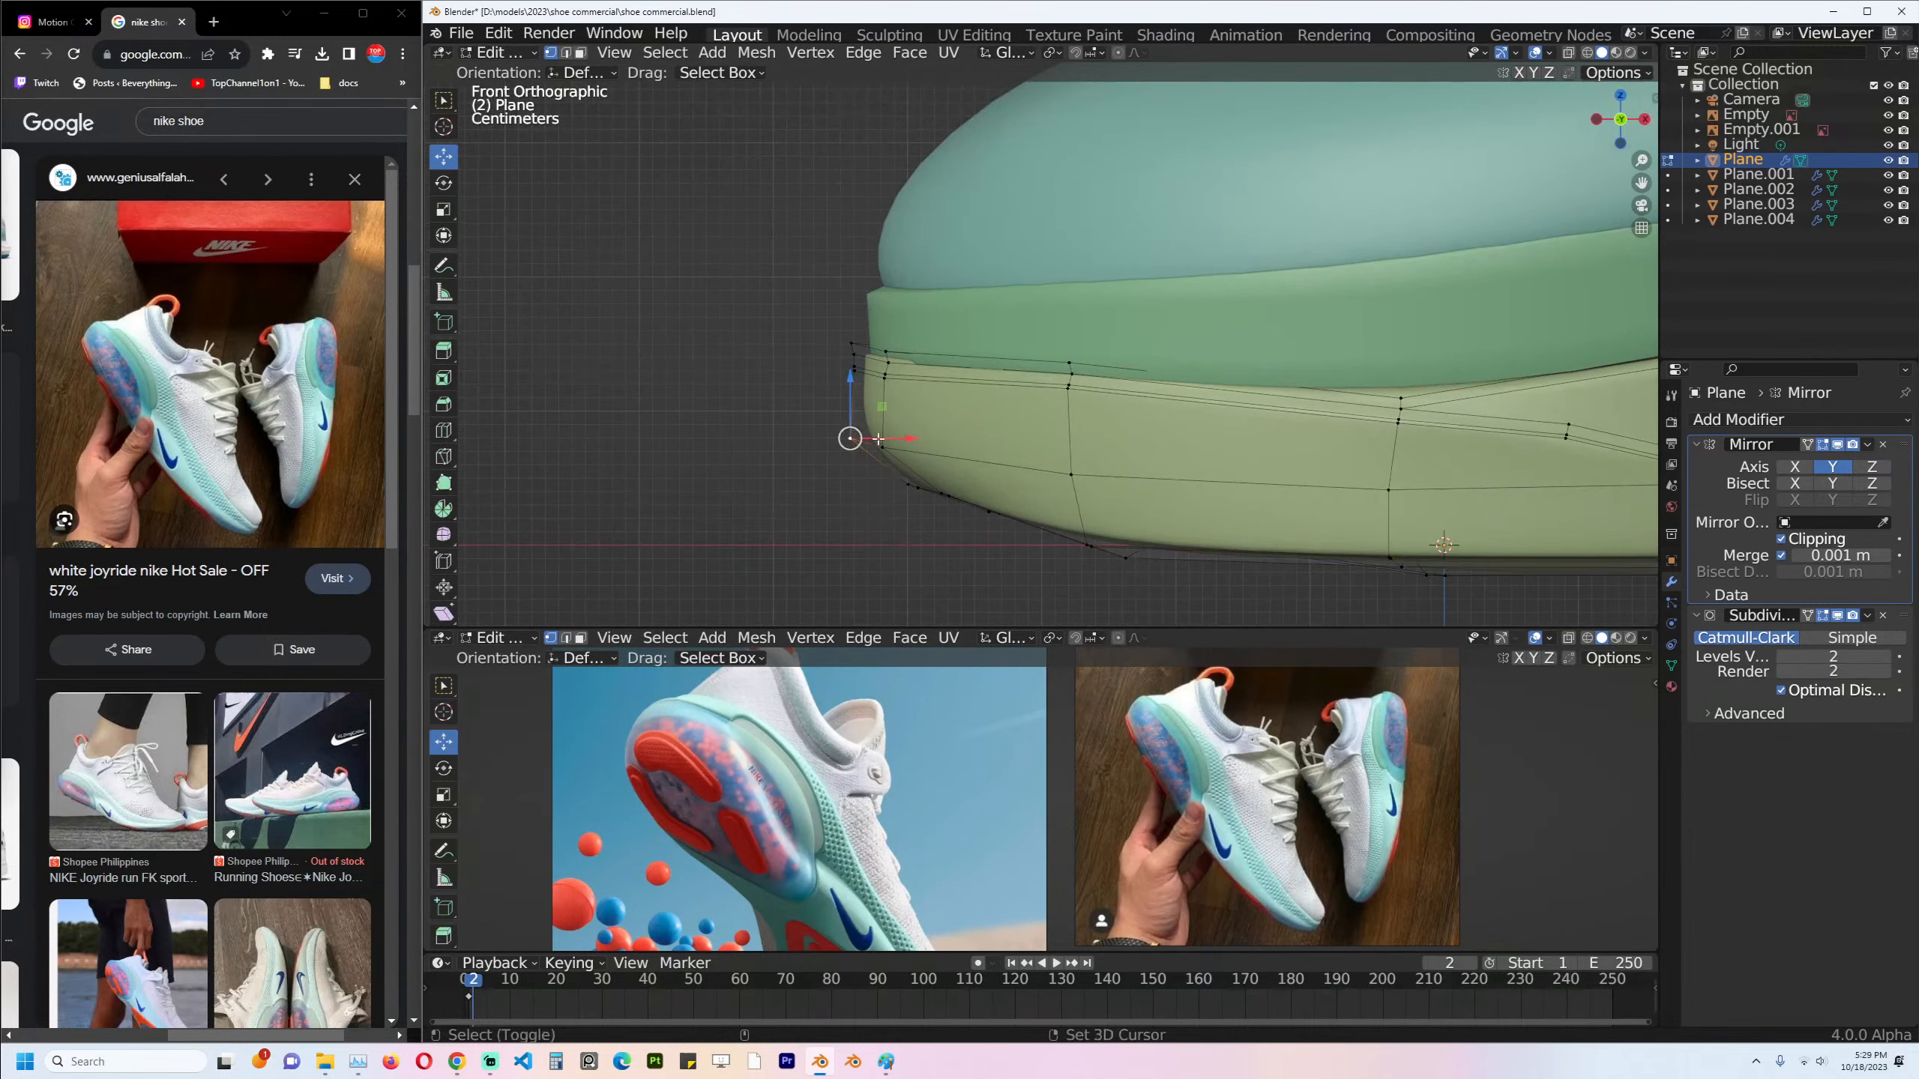
pyautogui.moveTo(915, 442); pyautogui.dragTo(928, 439)
pyautogui.press('Tab')
pyautogui.scroll(-2, 1099, 394)
pyautogui.hotkey('ctrl', 's')
# Select the bottom edge loop of the teal upper and shrink it inward by about 0.007 m.
pyautogui.click(992, 390)
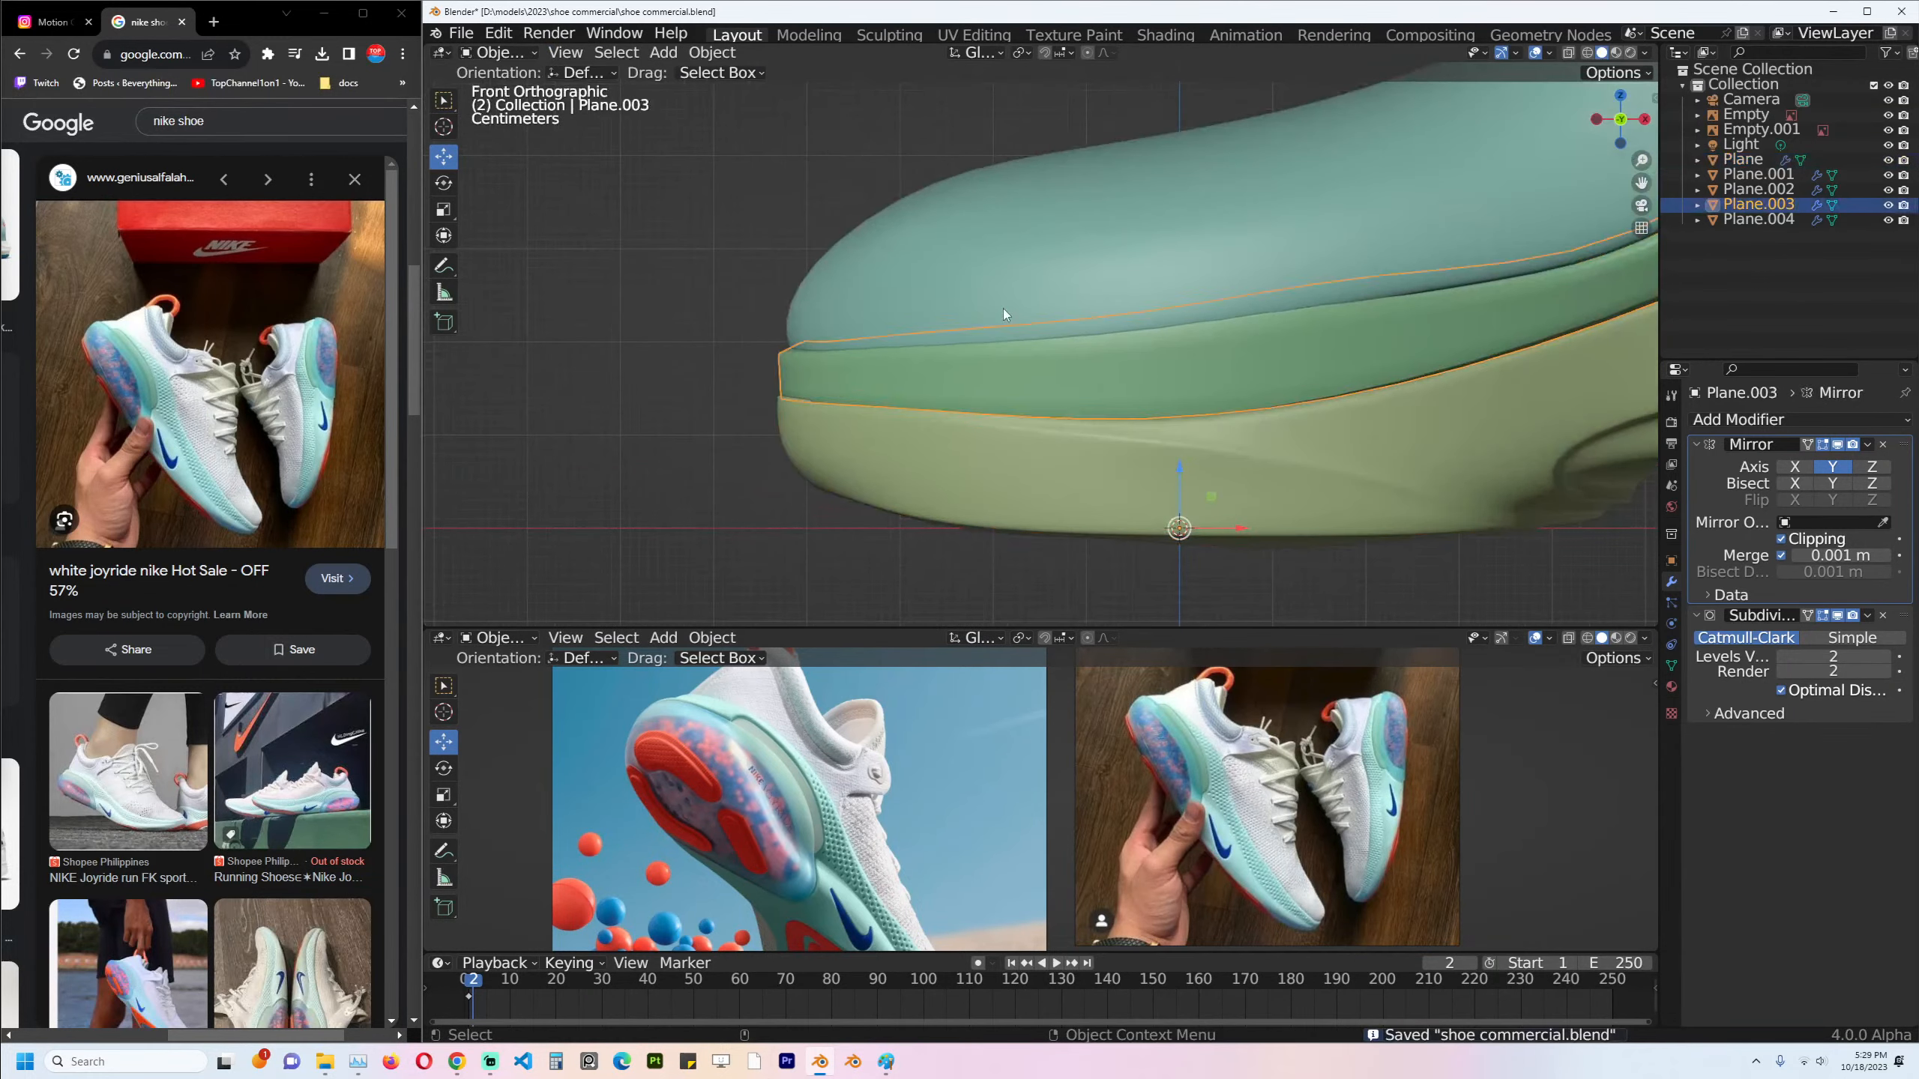
pyautogui.click(1003, 314)
pyautogui.press('Tab')
pyautogui.click(829, 368)
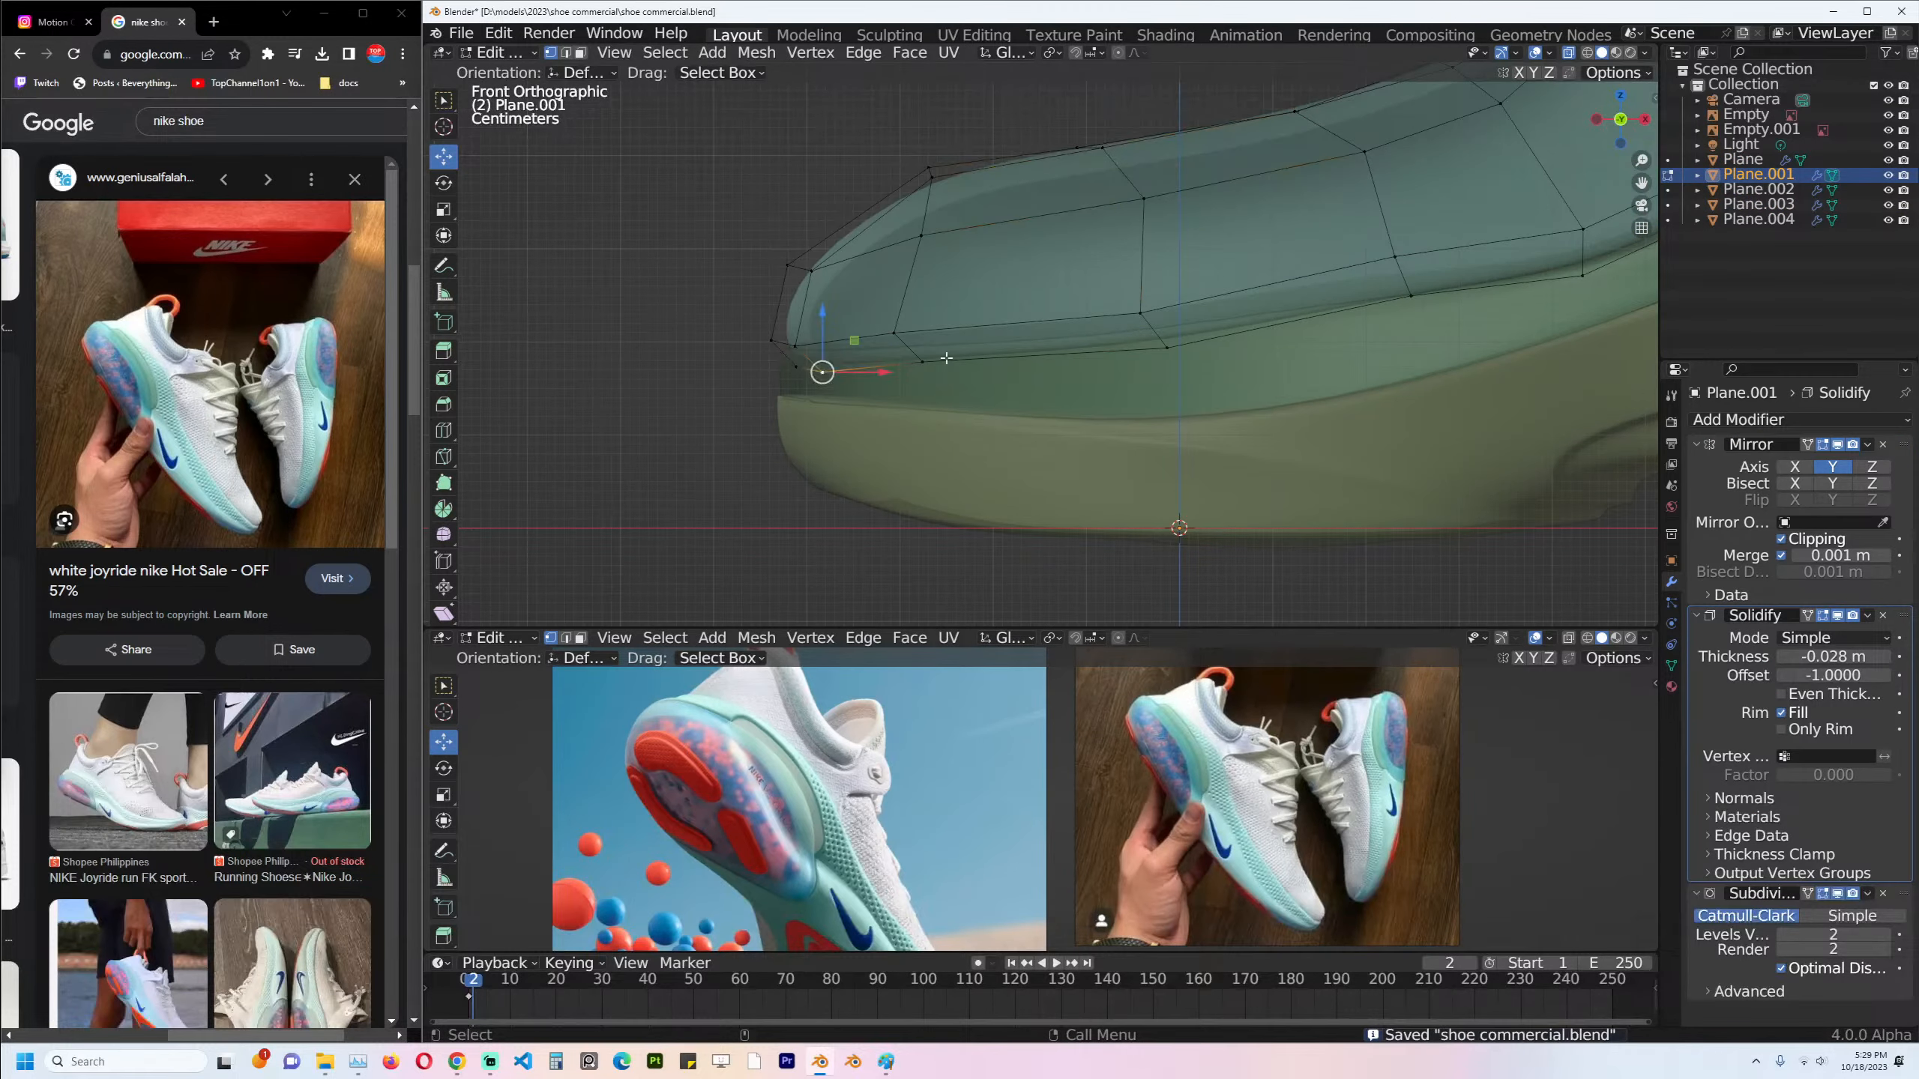
pyautogui.keyDown('alt'); pyautogui.click(949, 360); pyautogui.keyUp('alt')
pyautogui.hotkey('alt', 's')
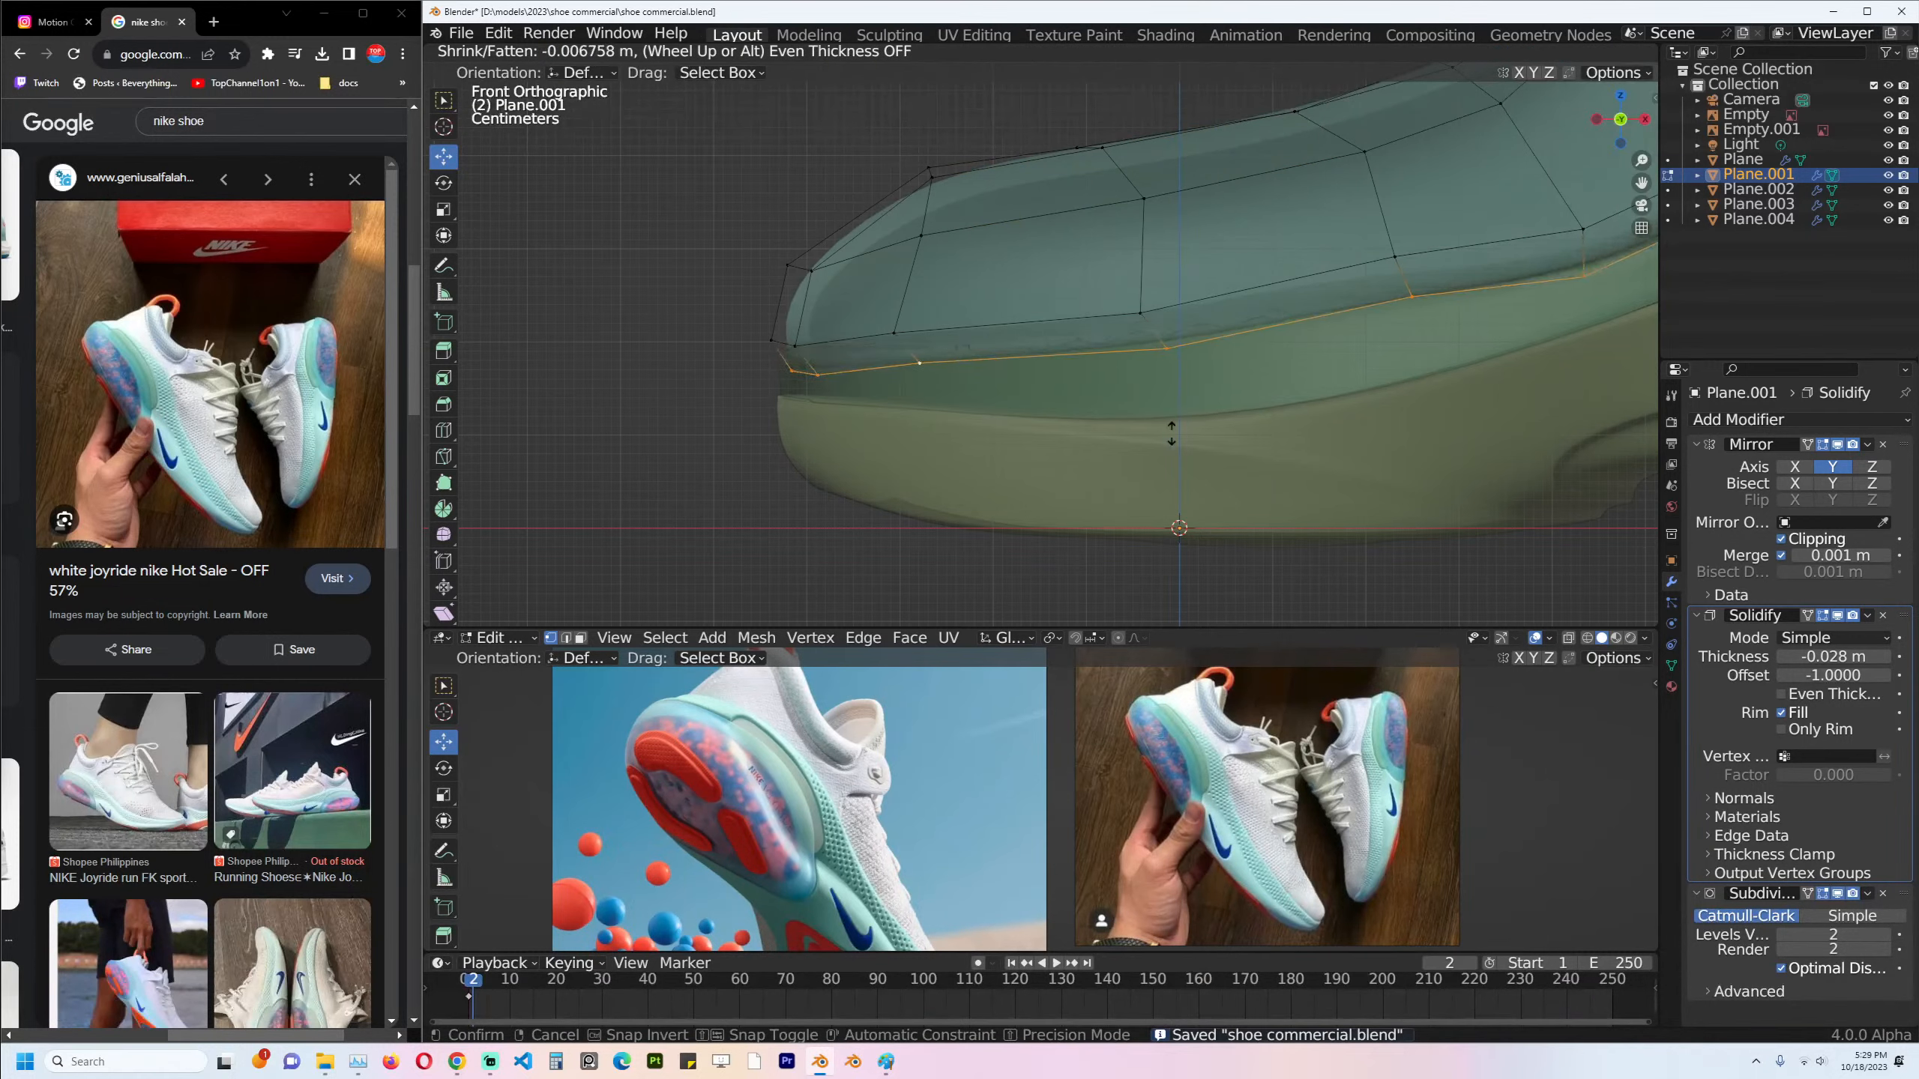
pyautogui.click(1171, 433)
# Move the upper's bottom toe-tip vertices up about 0.018 m and forward about 0.009 m, using X-ray.
pyautogui.moveTo(758, 351); pyautogui.dragTo(858, 398)
pyautogui.press('g')
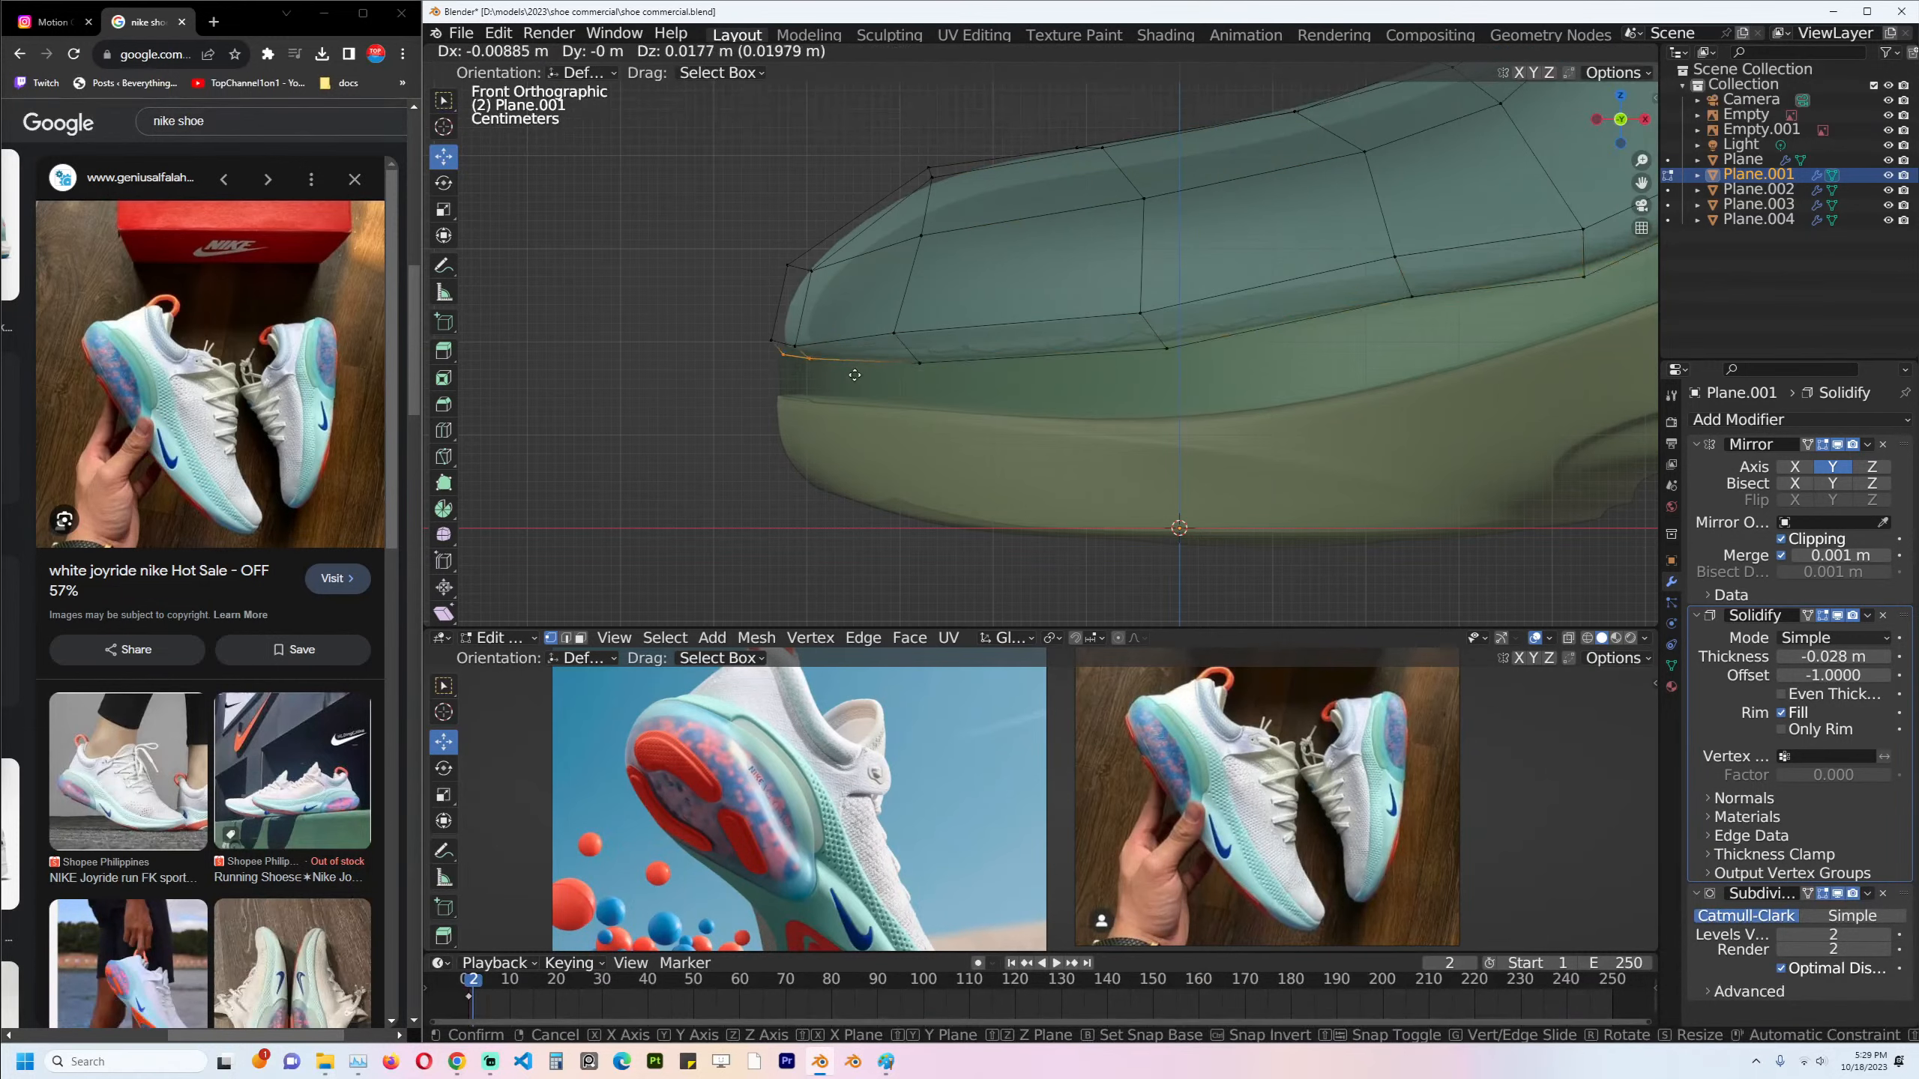
pyautogui.click(854, 375)
pyautogui.hotkey('alt', 'z')
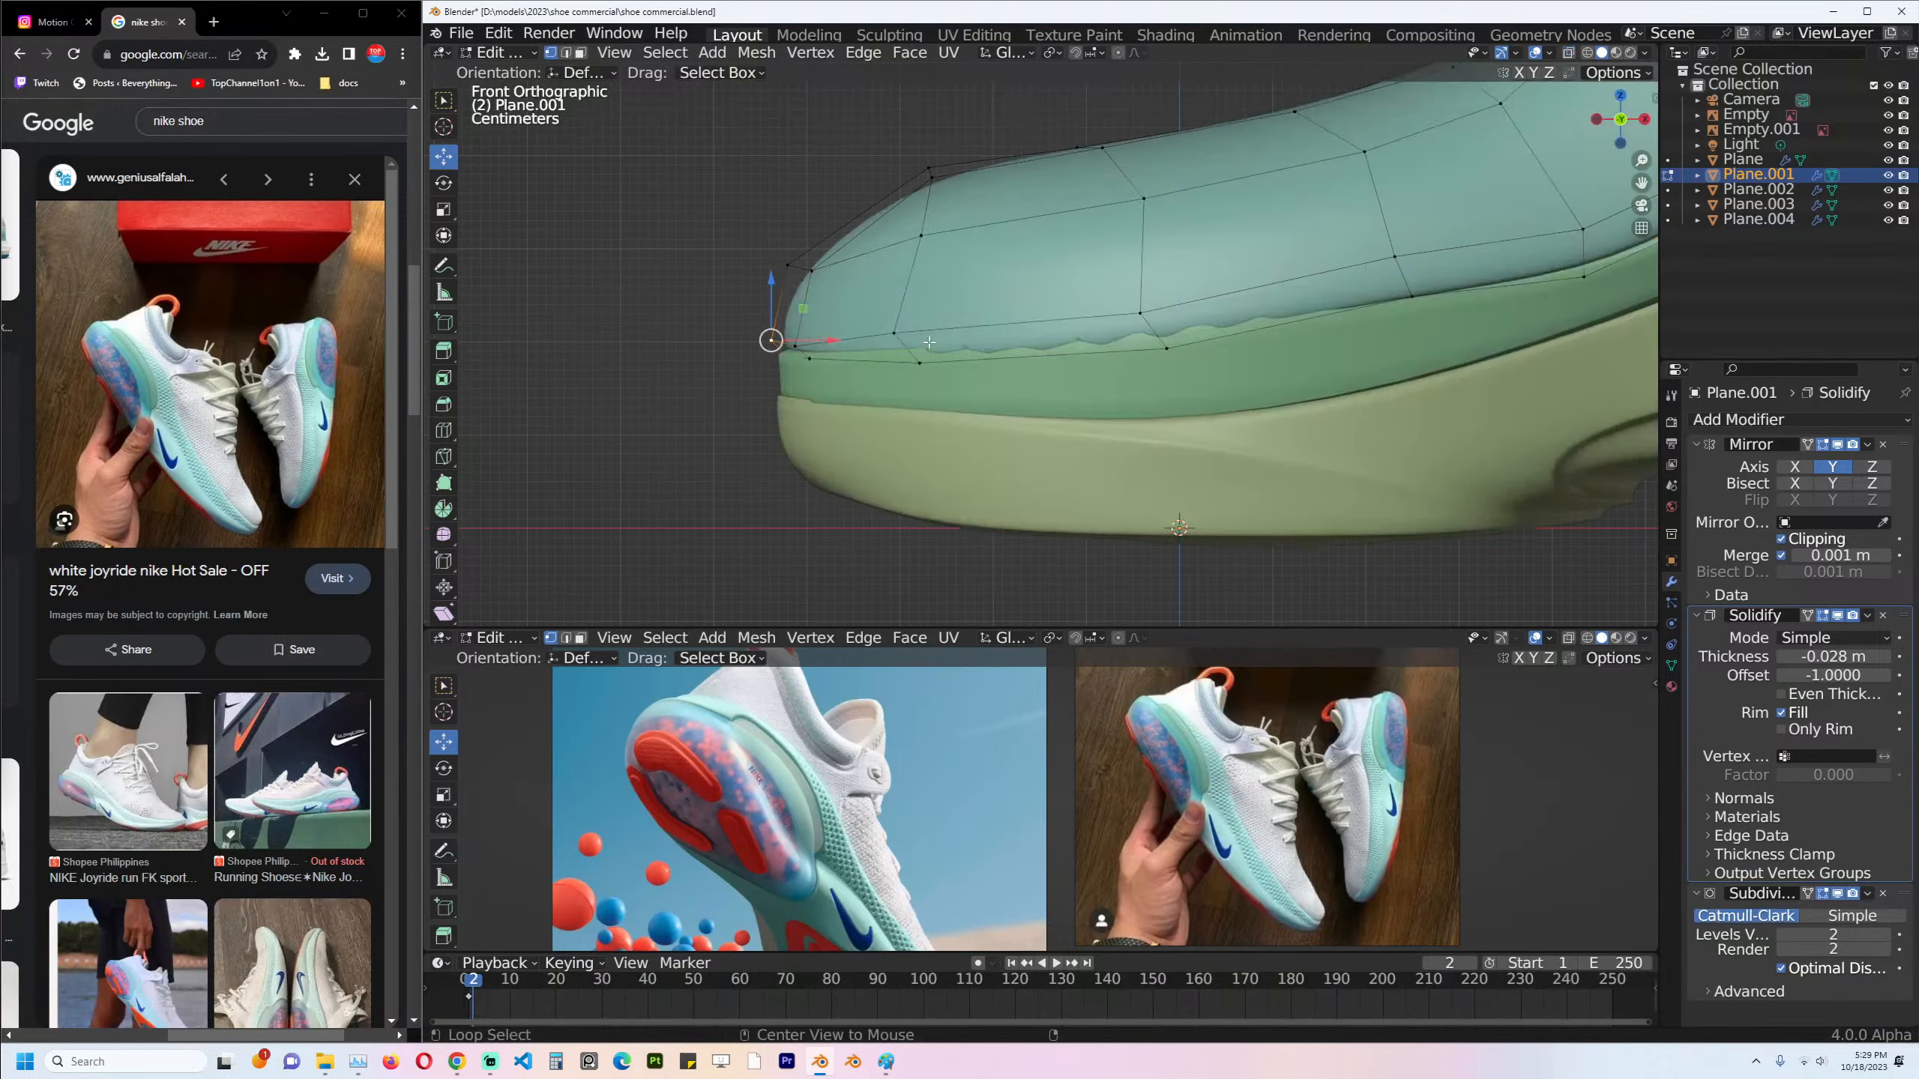
pyautogui.press('Tab')
pyautogui.hotkey('alt', 'a')
# Reposition the vertices of the first column behind the upper's toe tip to even out the toe contour.
pyautogui.keyDown('shift'); pyautogui.moveTo(1088, 386); pyautogui.dragTo(990, 418, button='middle'); pyautogui.keyUp('shift')
pyautogui.scroll(-2, 990, 417)
pyautogui.click(1050, 310)
pyautogui.keyDown('shift'); pyautogui.moveTo(1045, 325); pyautogui.dragTo(1044, 345, button='middle'); pyautogui.keyUp('shift')
pyautogui.scroll(2, 1043, 342)
pyautogui.press('Tab')
pyautogui.hotkey('alt', 'z')
pyautogui.moveTo(788, 227); pyautogui.dragTo(827, 282)
pyautogui.press('g')
pyautogui.click(801, 312)
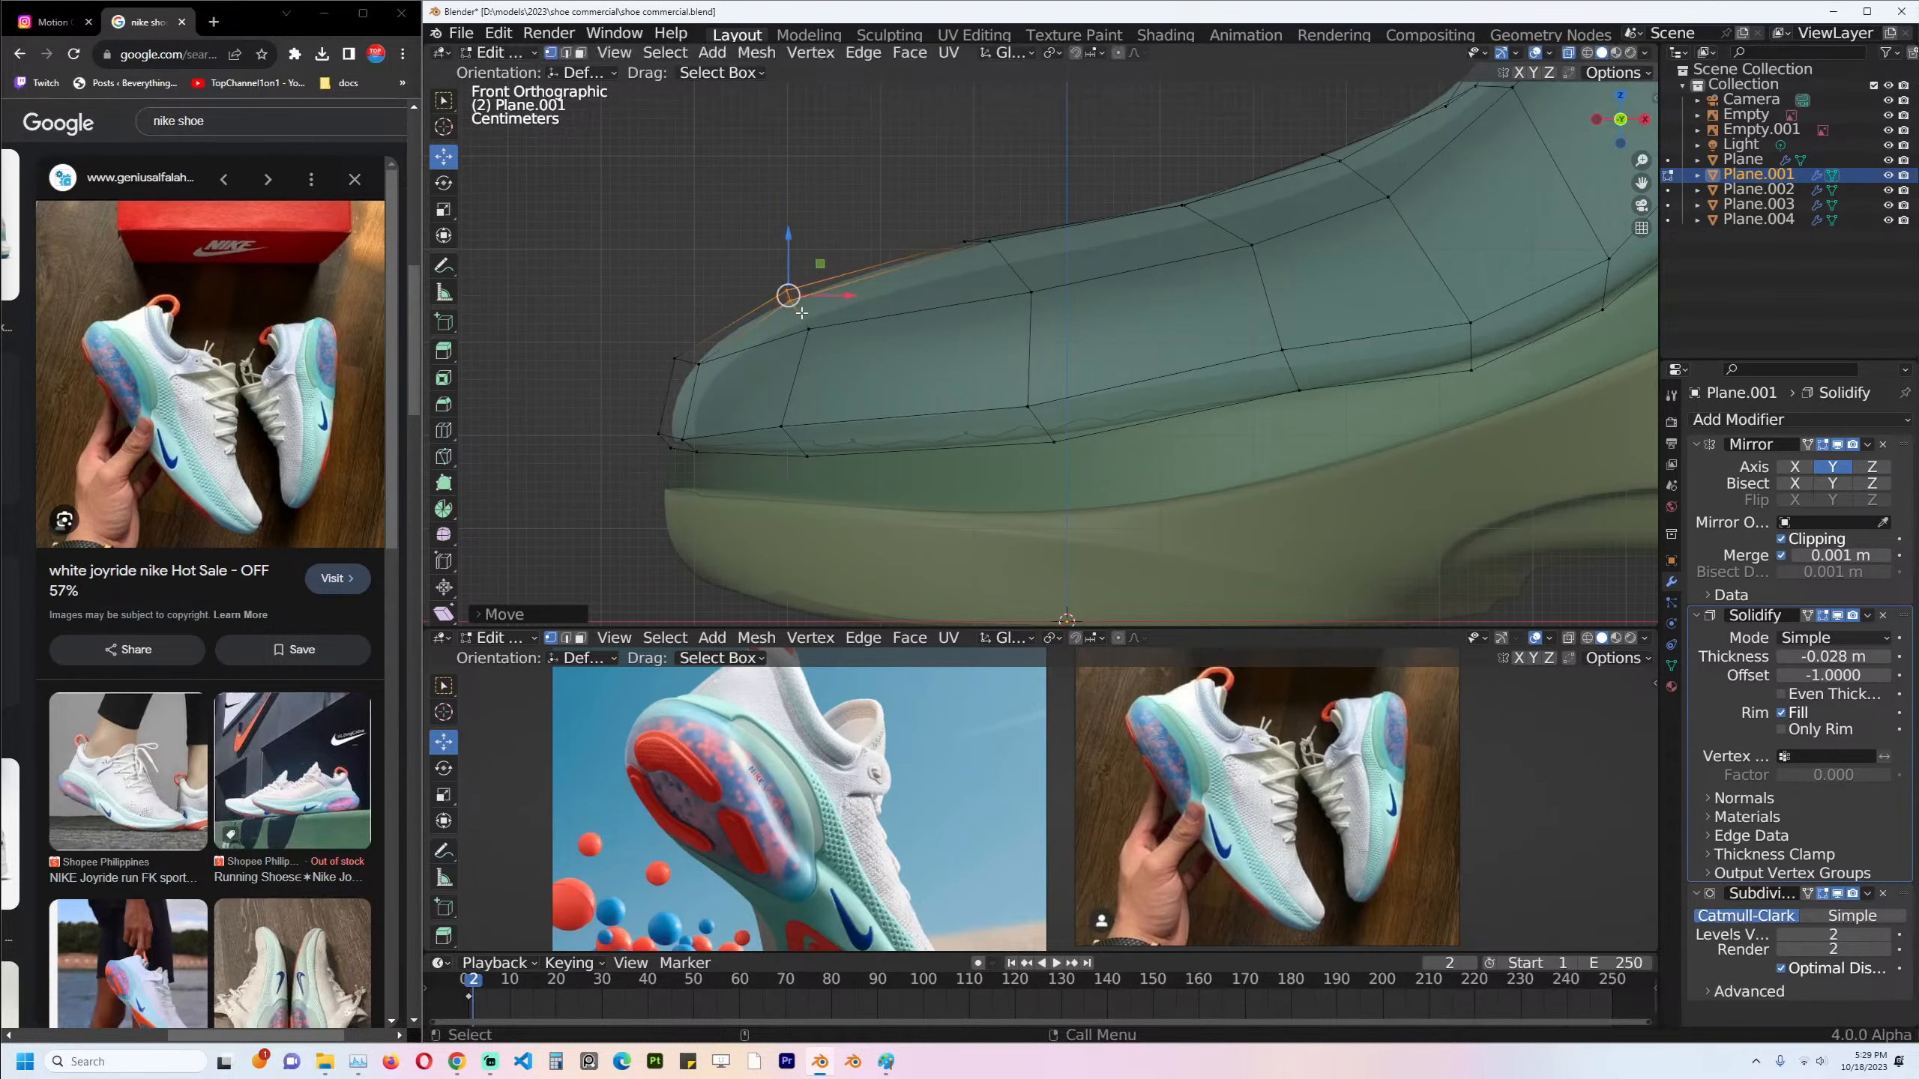
pyautogui.click(808, 329)
pyautogui.press('g')
pyautogui.click(797, 334)
pyautogui.click(781, 427)
pyautogui.press('g')
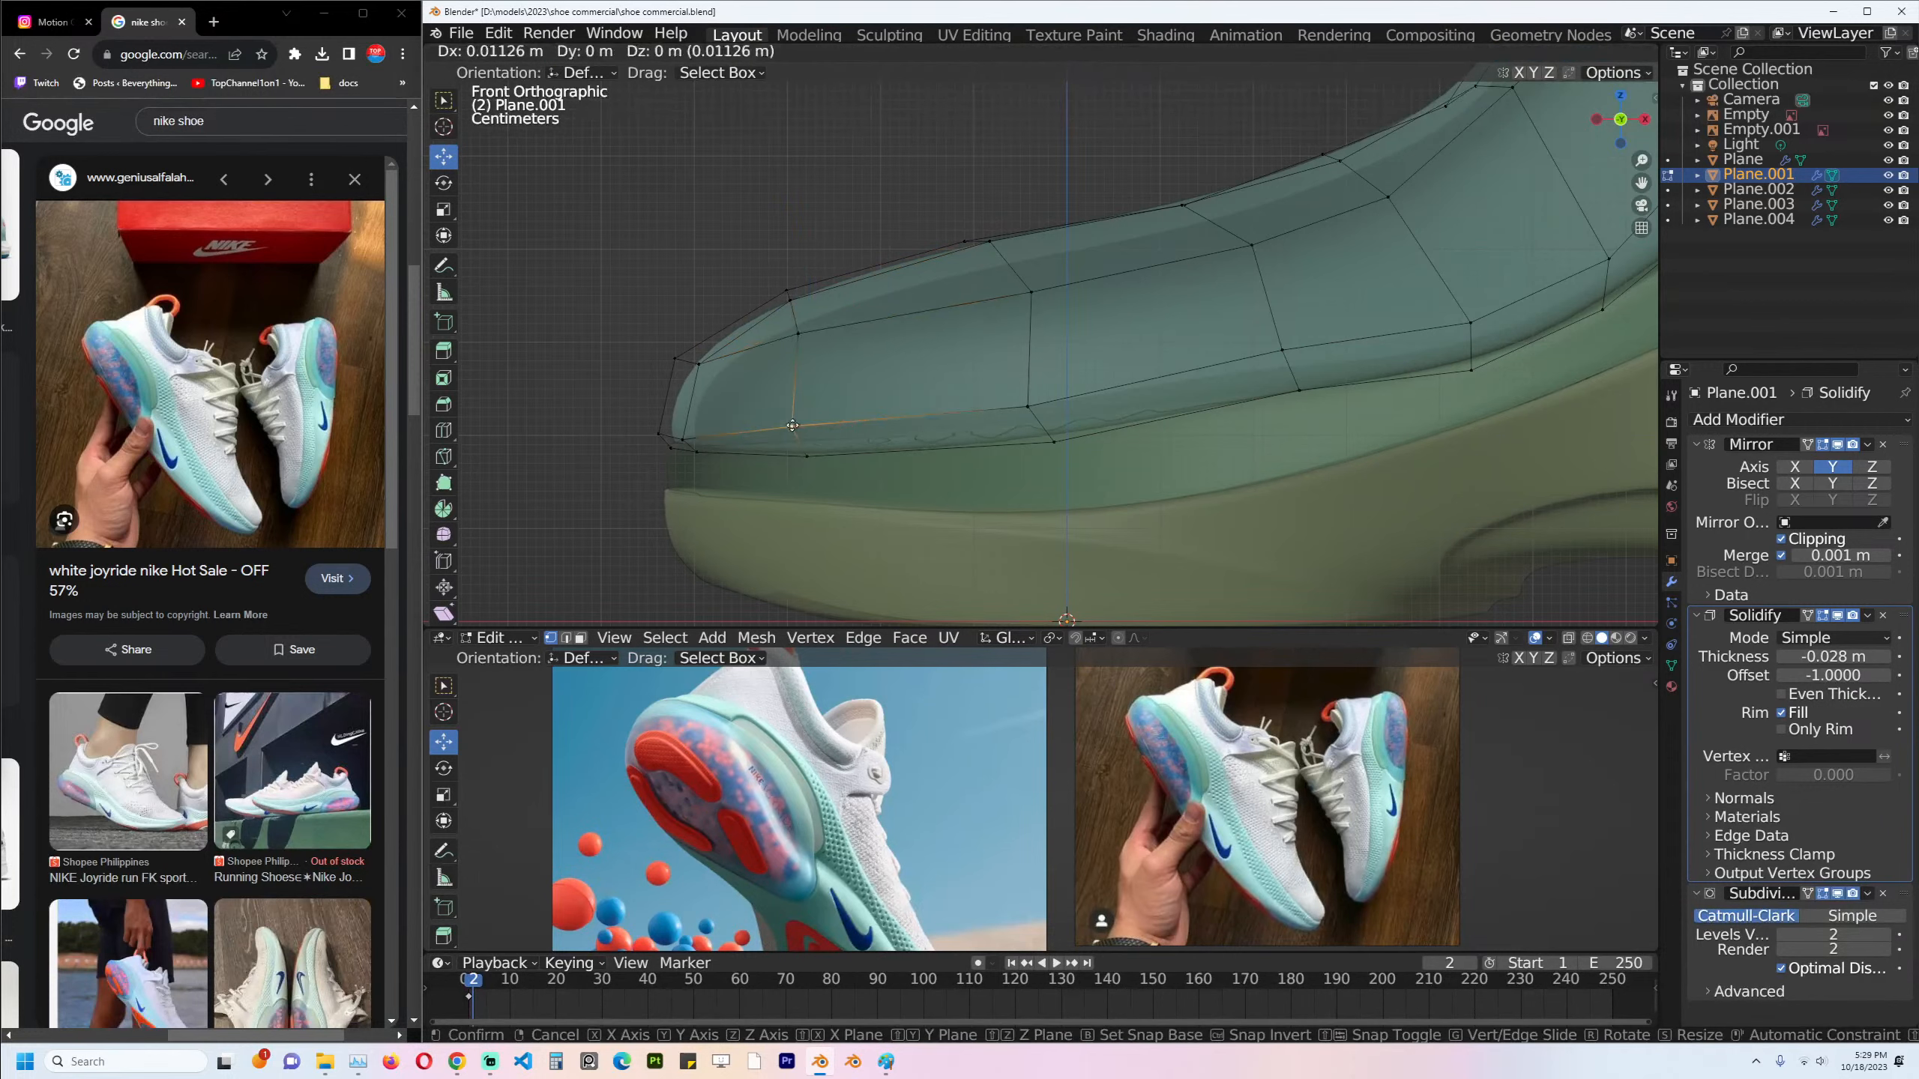
pyautogui.click(801, 422)
# Slide the upper's lower-edge vertices near the toe slightly upward along their edges, with X-ray off.
pyautogui.keyDown('shift'); pyautogui.moveTo(1047, 339); pyautogui.dragTo(895, 368, button='middle'); pyautogui.keyUp('shift')
pyautogui.hotkey('alt', 'z')
pyautogui.keyDown('alt'); pyautogui.scroll(-1, 1039, 348); pyautogui.keyUp('alt')
pyautogui.scroll(-2, 1039, 349)
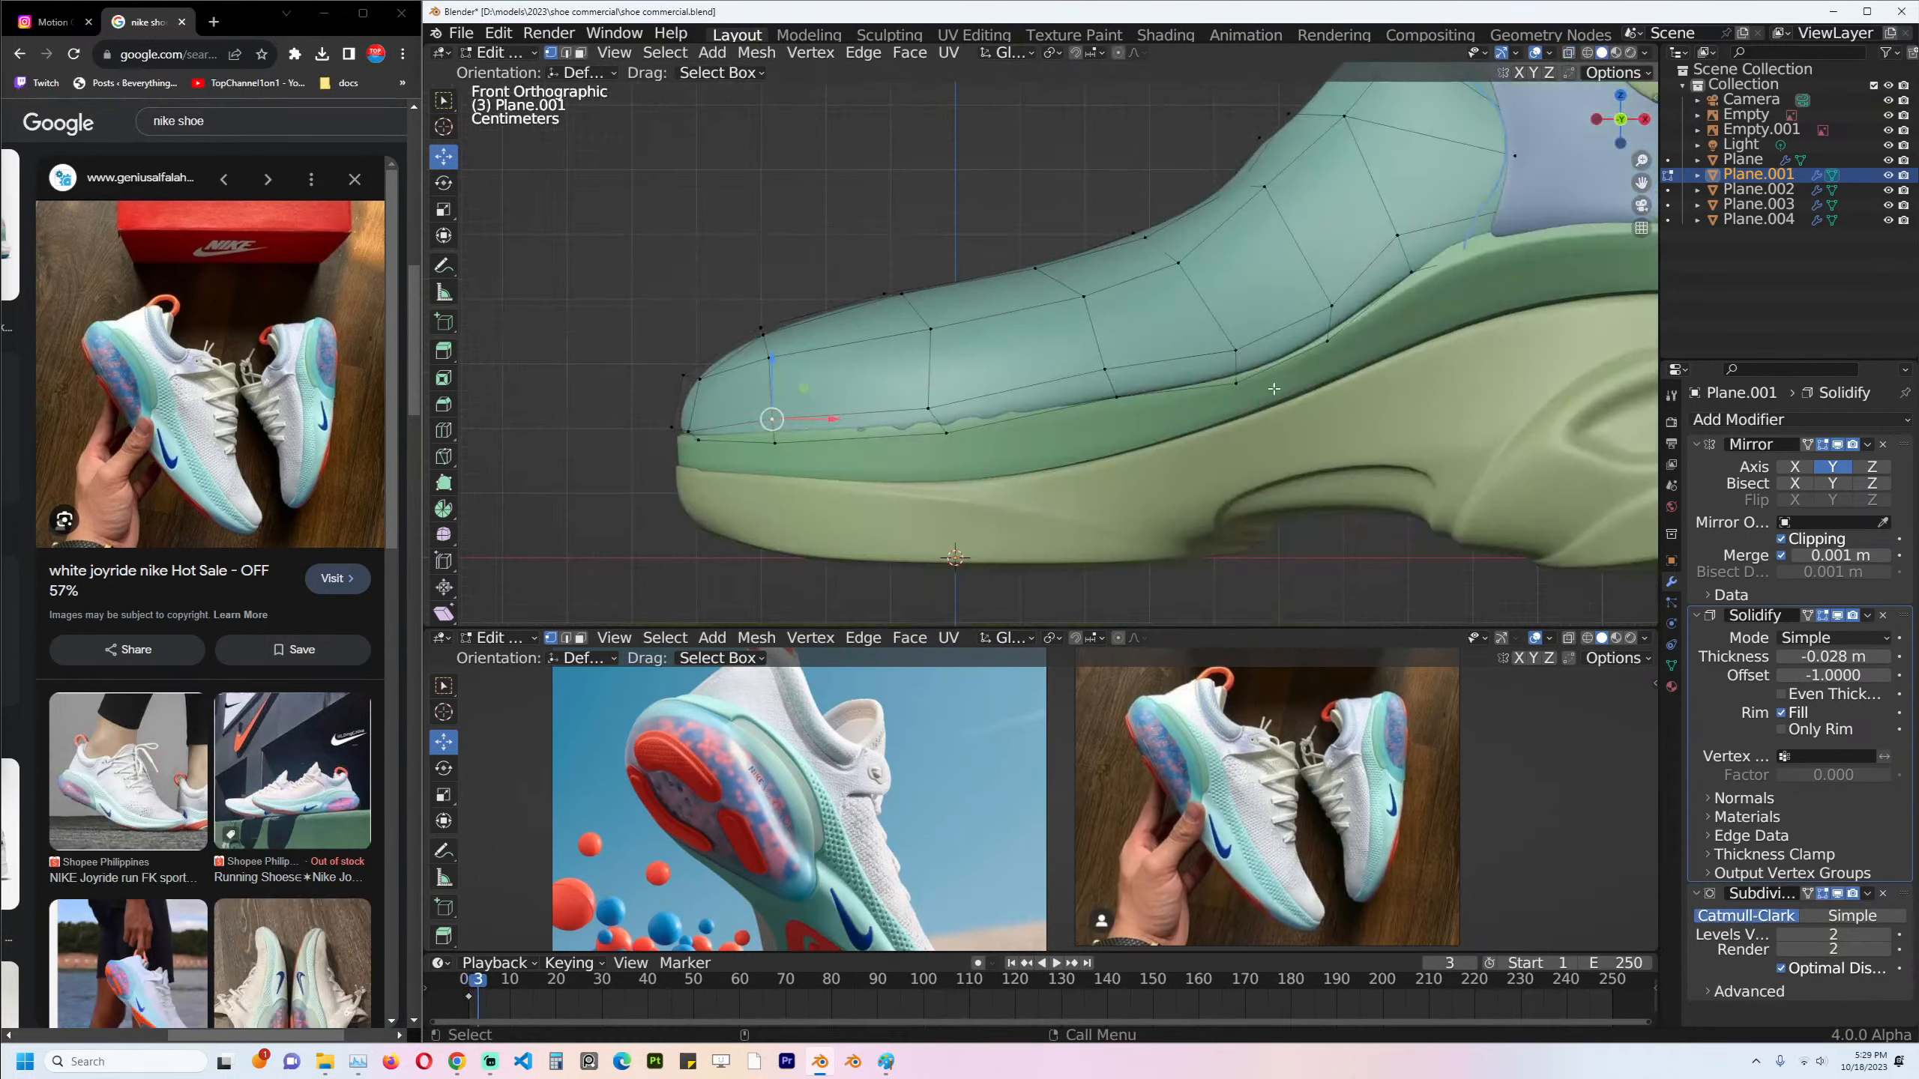
pyautogui.scroll(1, 1033, 412)
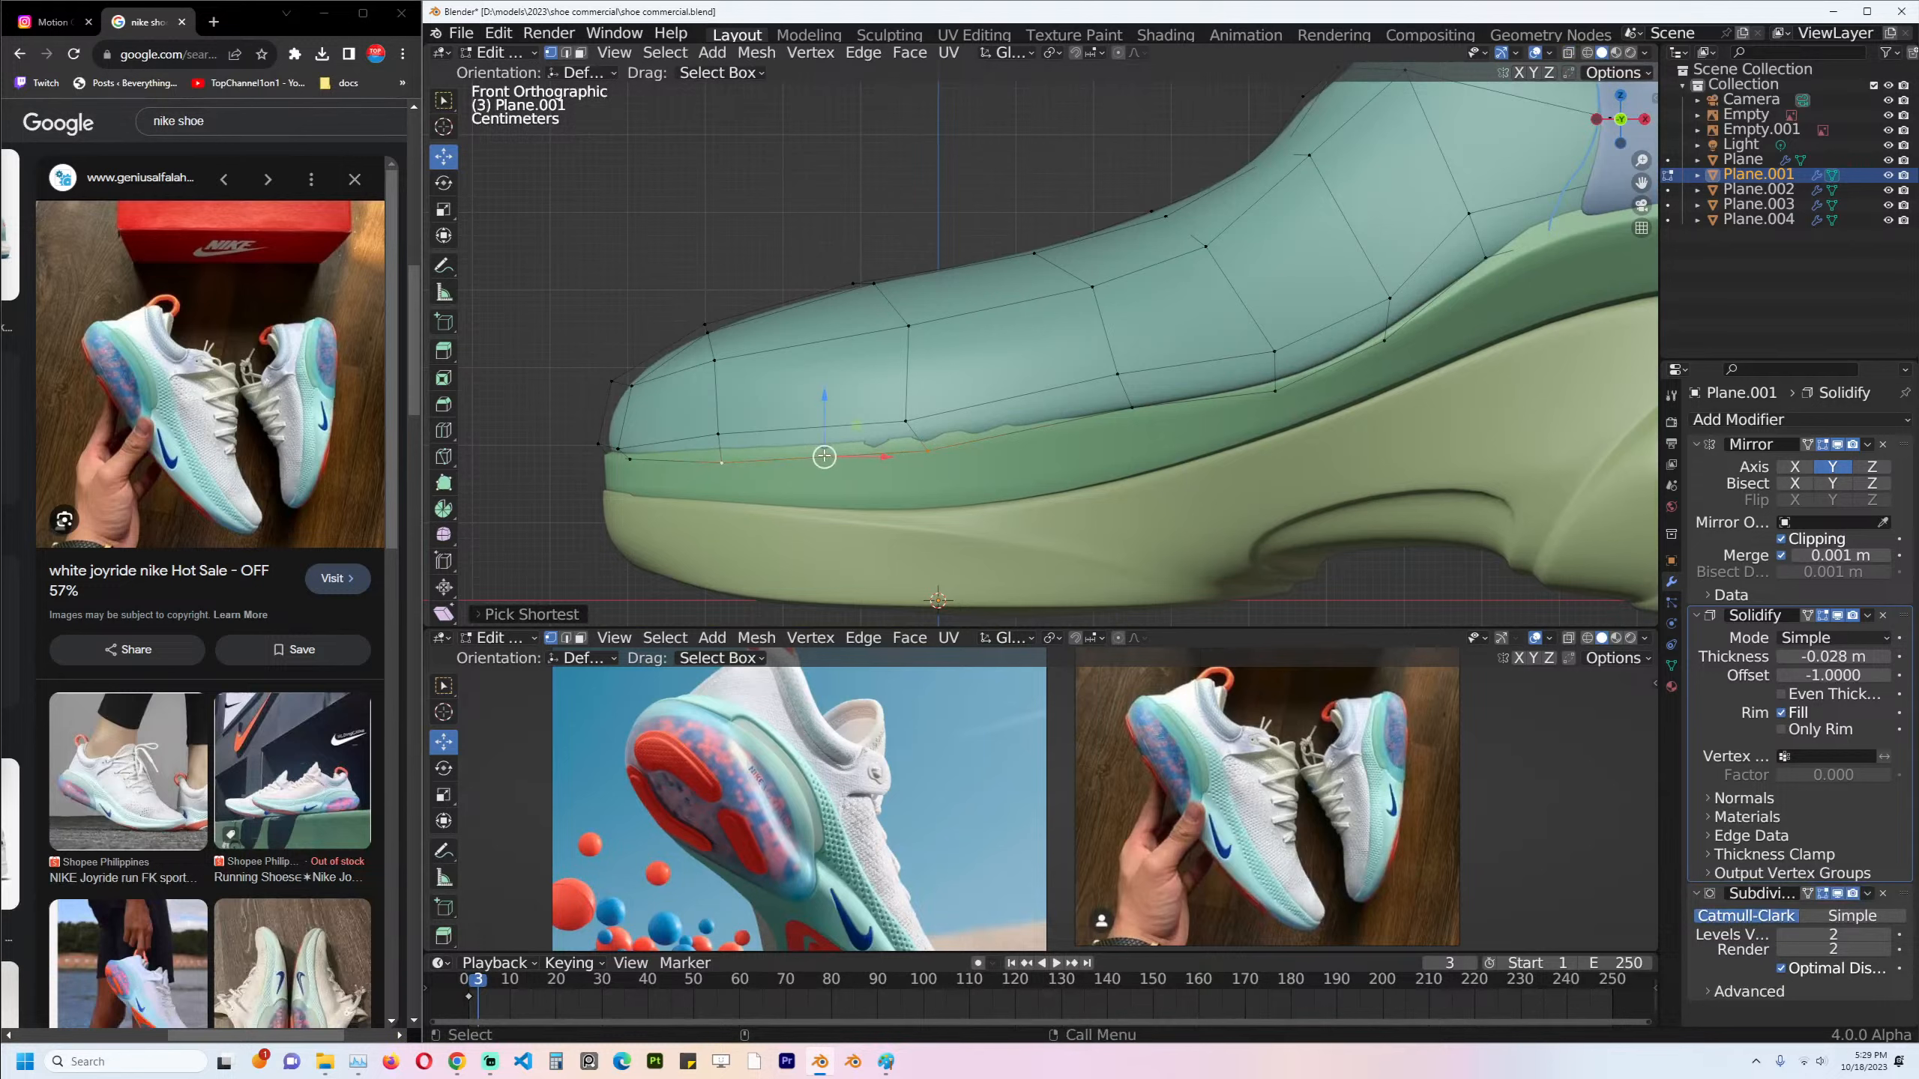
pyautogui.press('g')
pyautogui.press('g')
pyautogui.click(972, 432)
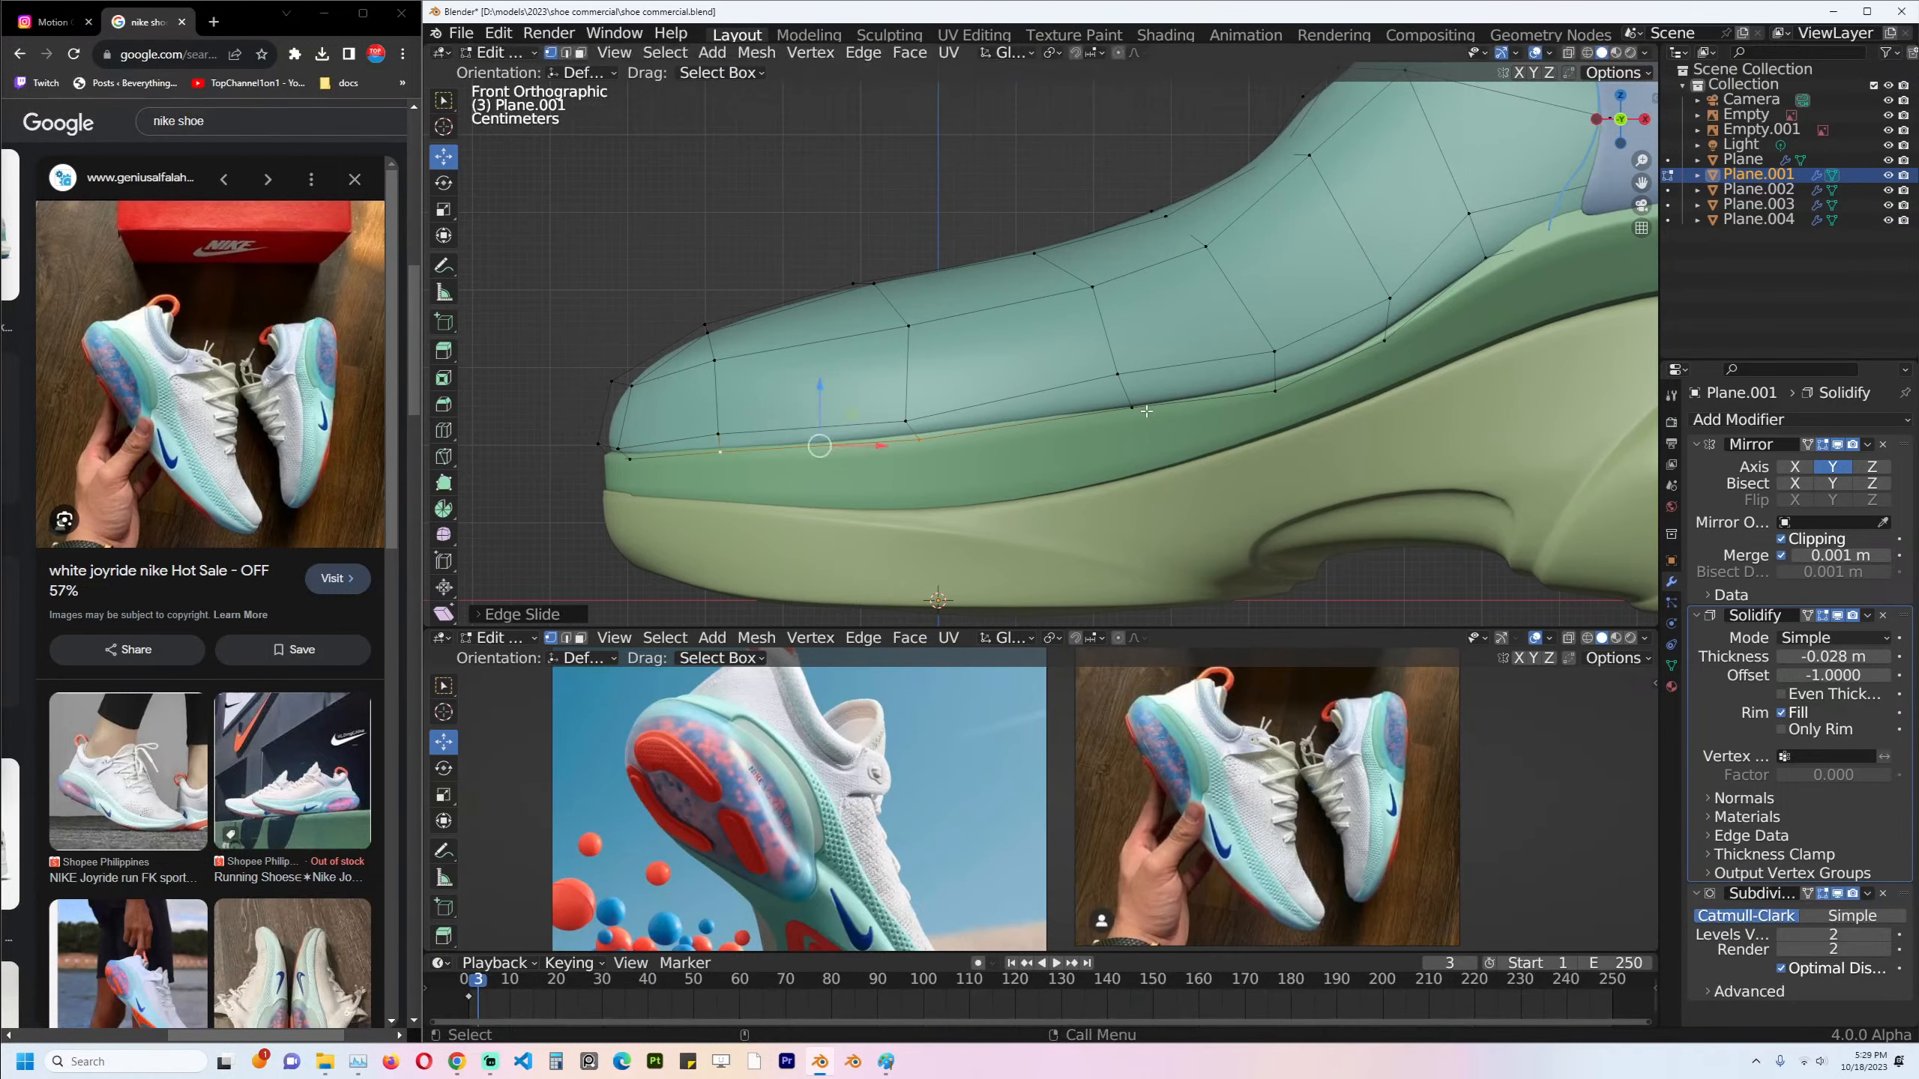
pyautogui.press('h')
pyautogui.hotkey('ctrl', 'z')
pyautogui.keyDown('shift'); pyautogui.moveTo(1452, 325); pyautogui.dragTo(1282, 415, button='middle'); pyautogui.keyUp('shift')
pyautogui.hotkey('alt', 'a')
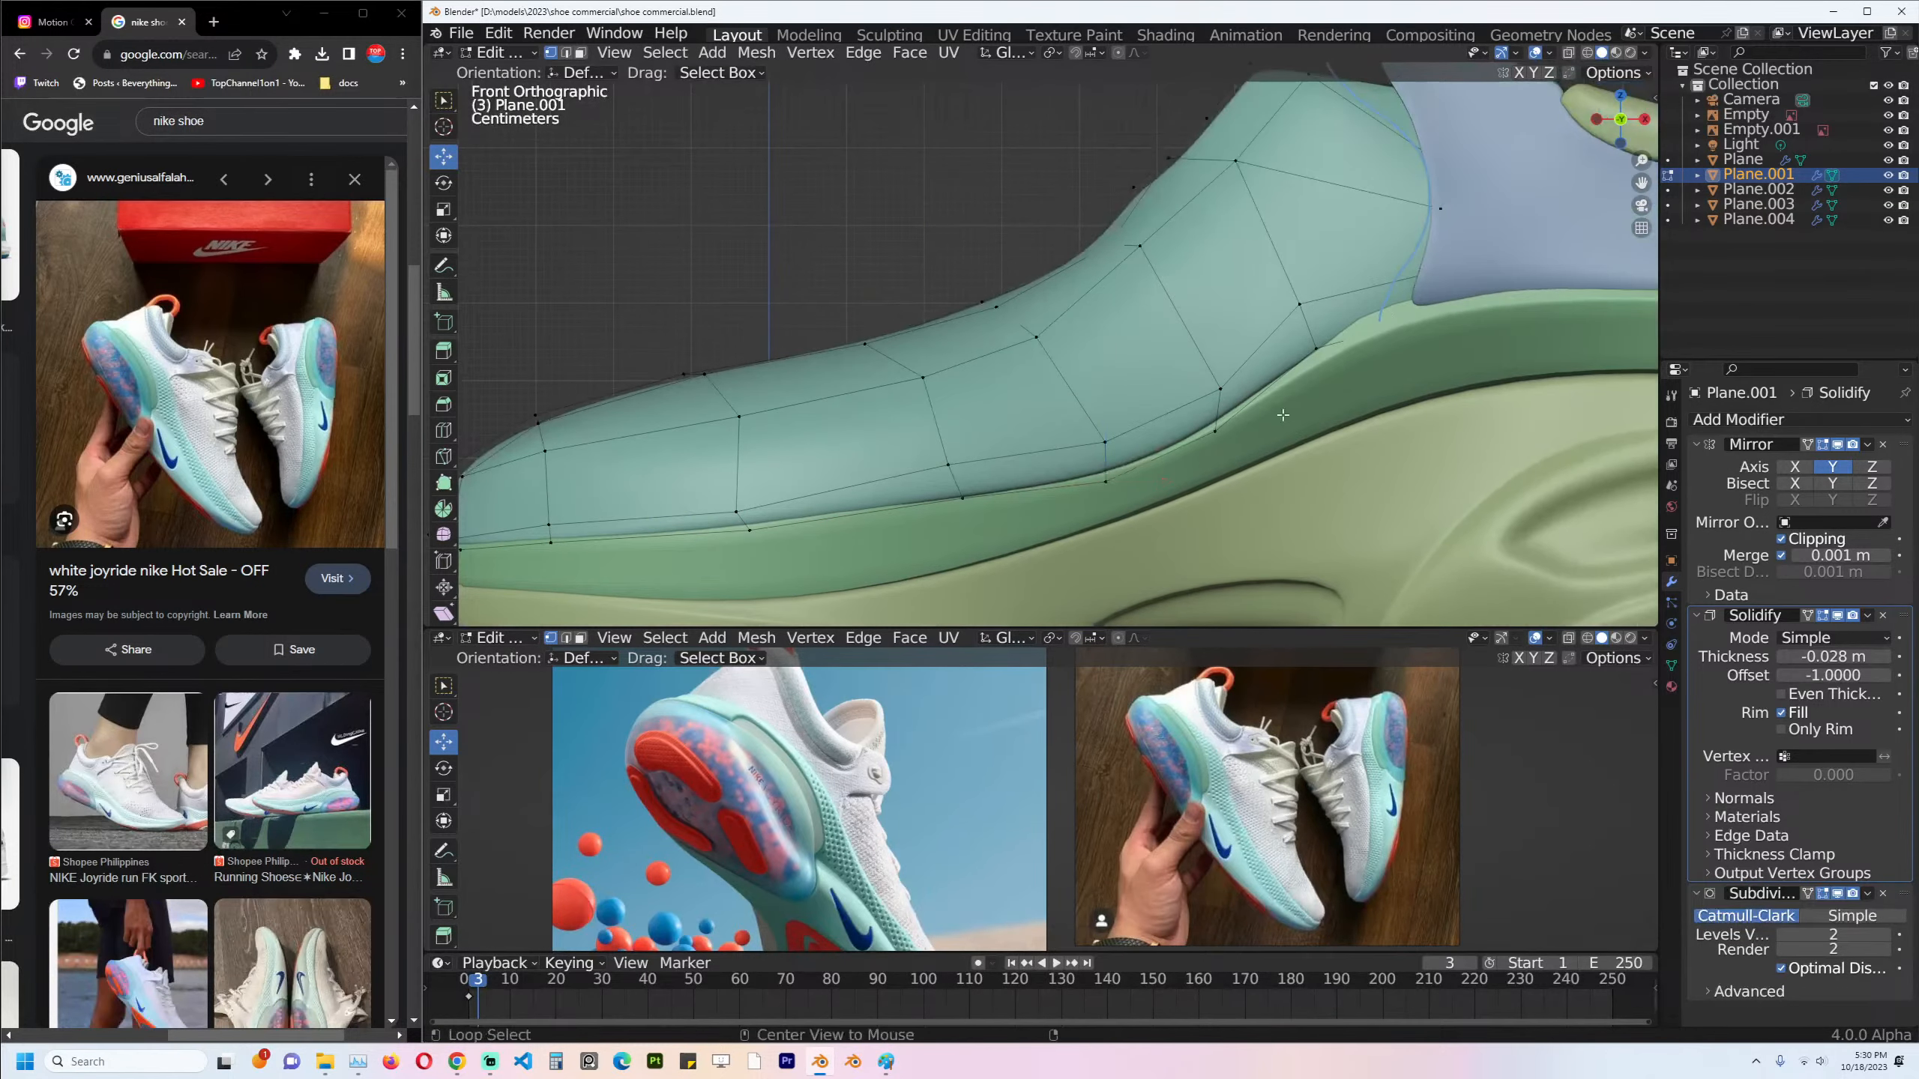
# Examine the whole shoe in perspective, front and right views, including the blue heel panel's mesh in X-ray.
pyautogui.press('Tab')
pyautogui.scroll(-3, 1384, 341)
pyautogui.moveTo(1382, 357); pyautogui.dragTo(1306, 360, button='middle')
pyautogui.hotkey('alt', 'a')
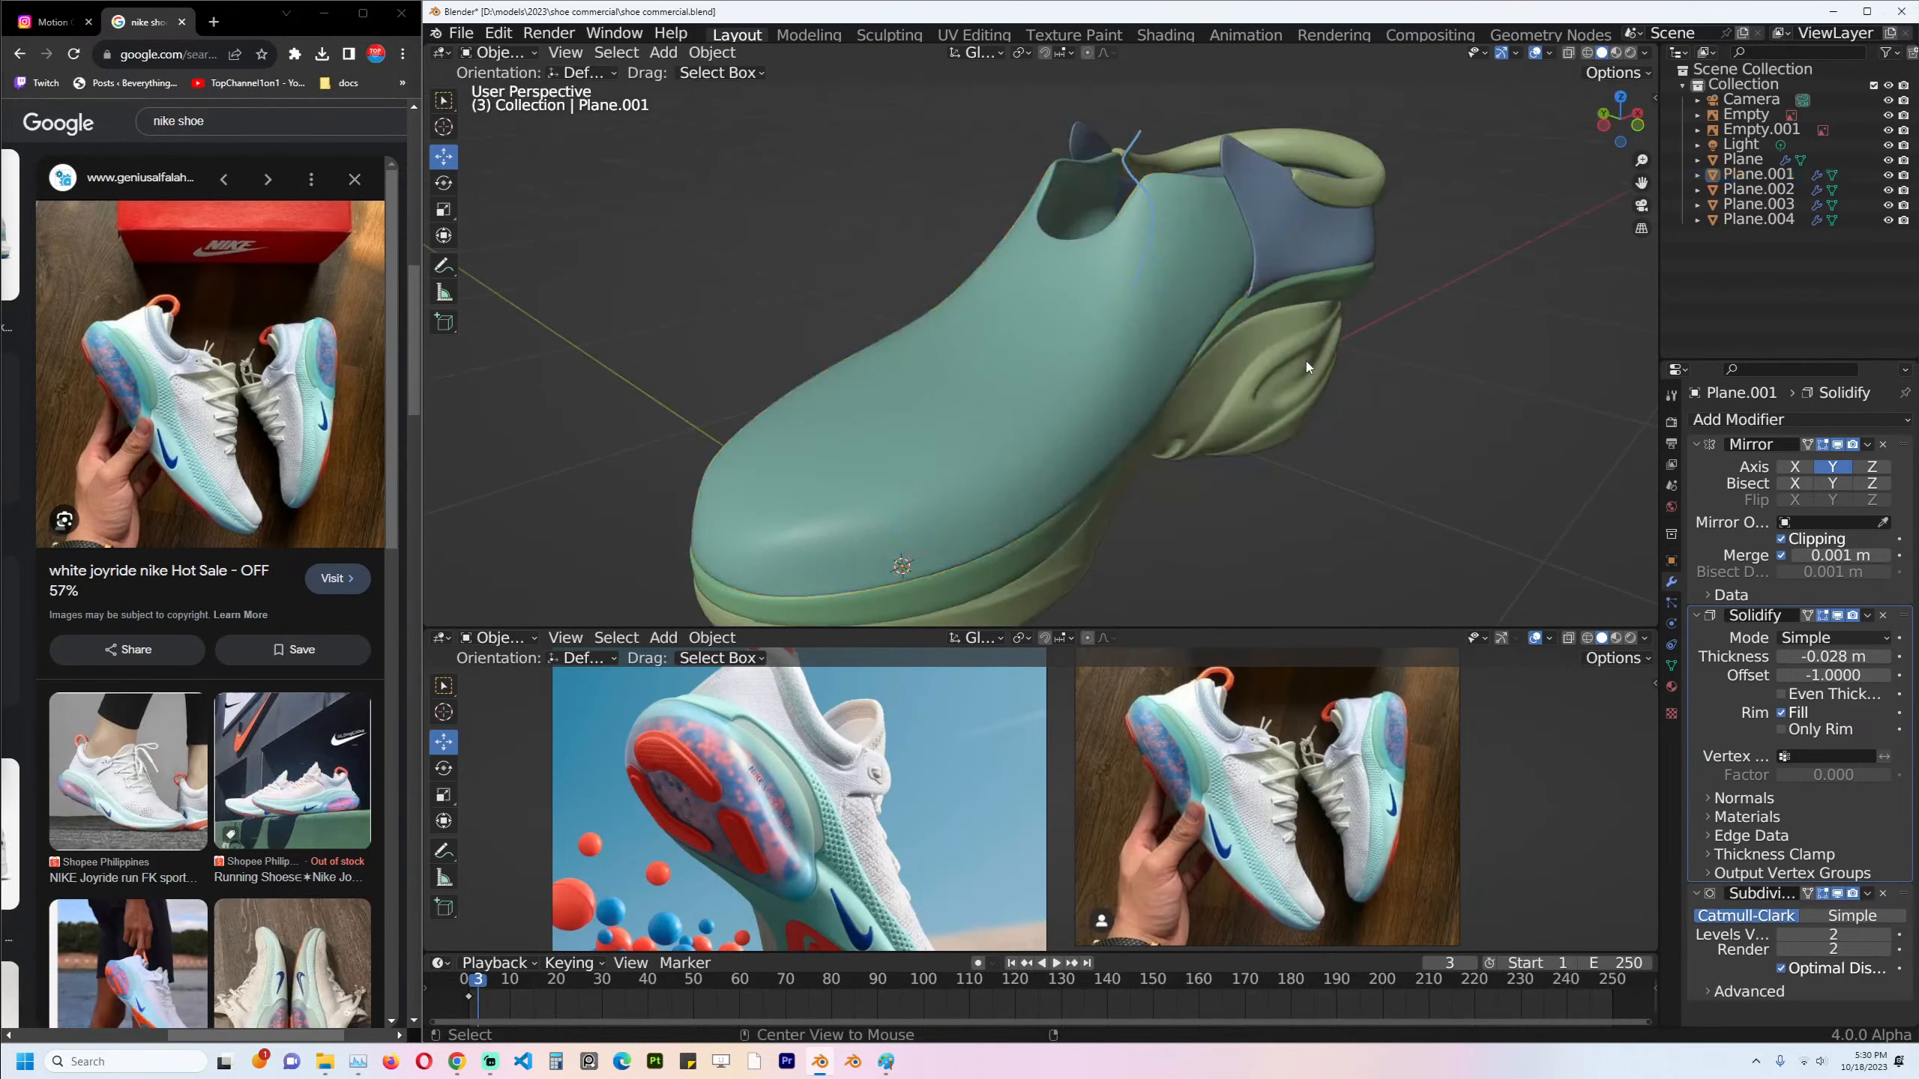
pyautogui.scroll(-4, 1306, 363)
pyautogui.press('KP_3')
pyautogui.press('KP_1')
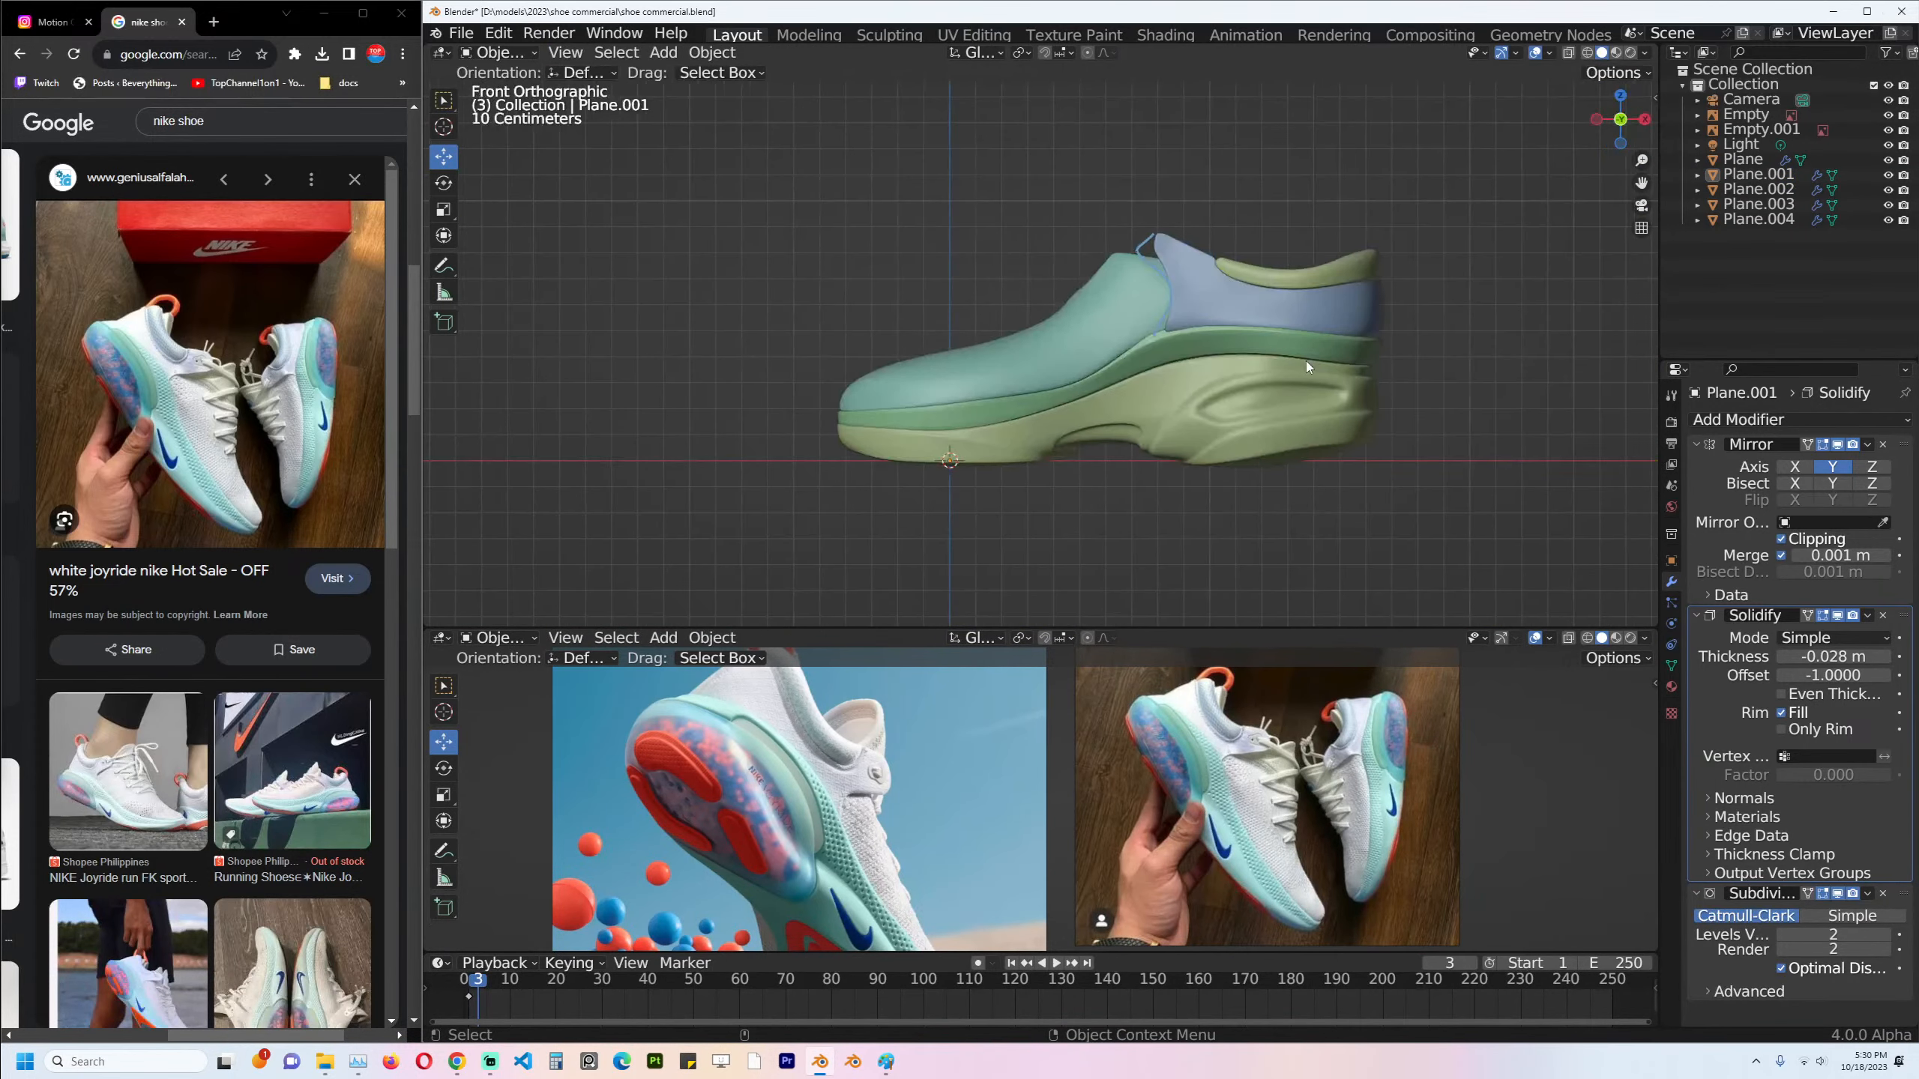
pyautogui.press('KP_3')
pyautogui.scroll(3, 1086, 324)
pyautogui.click(1085, 324)
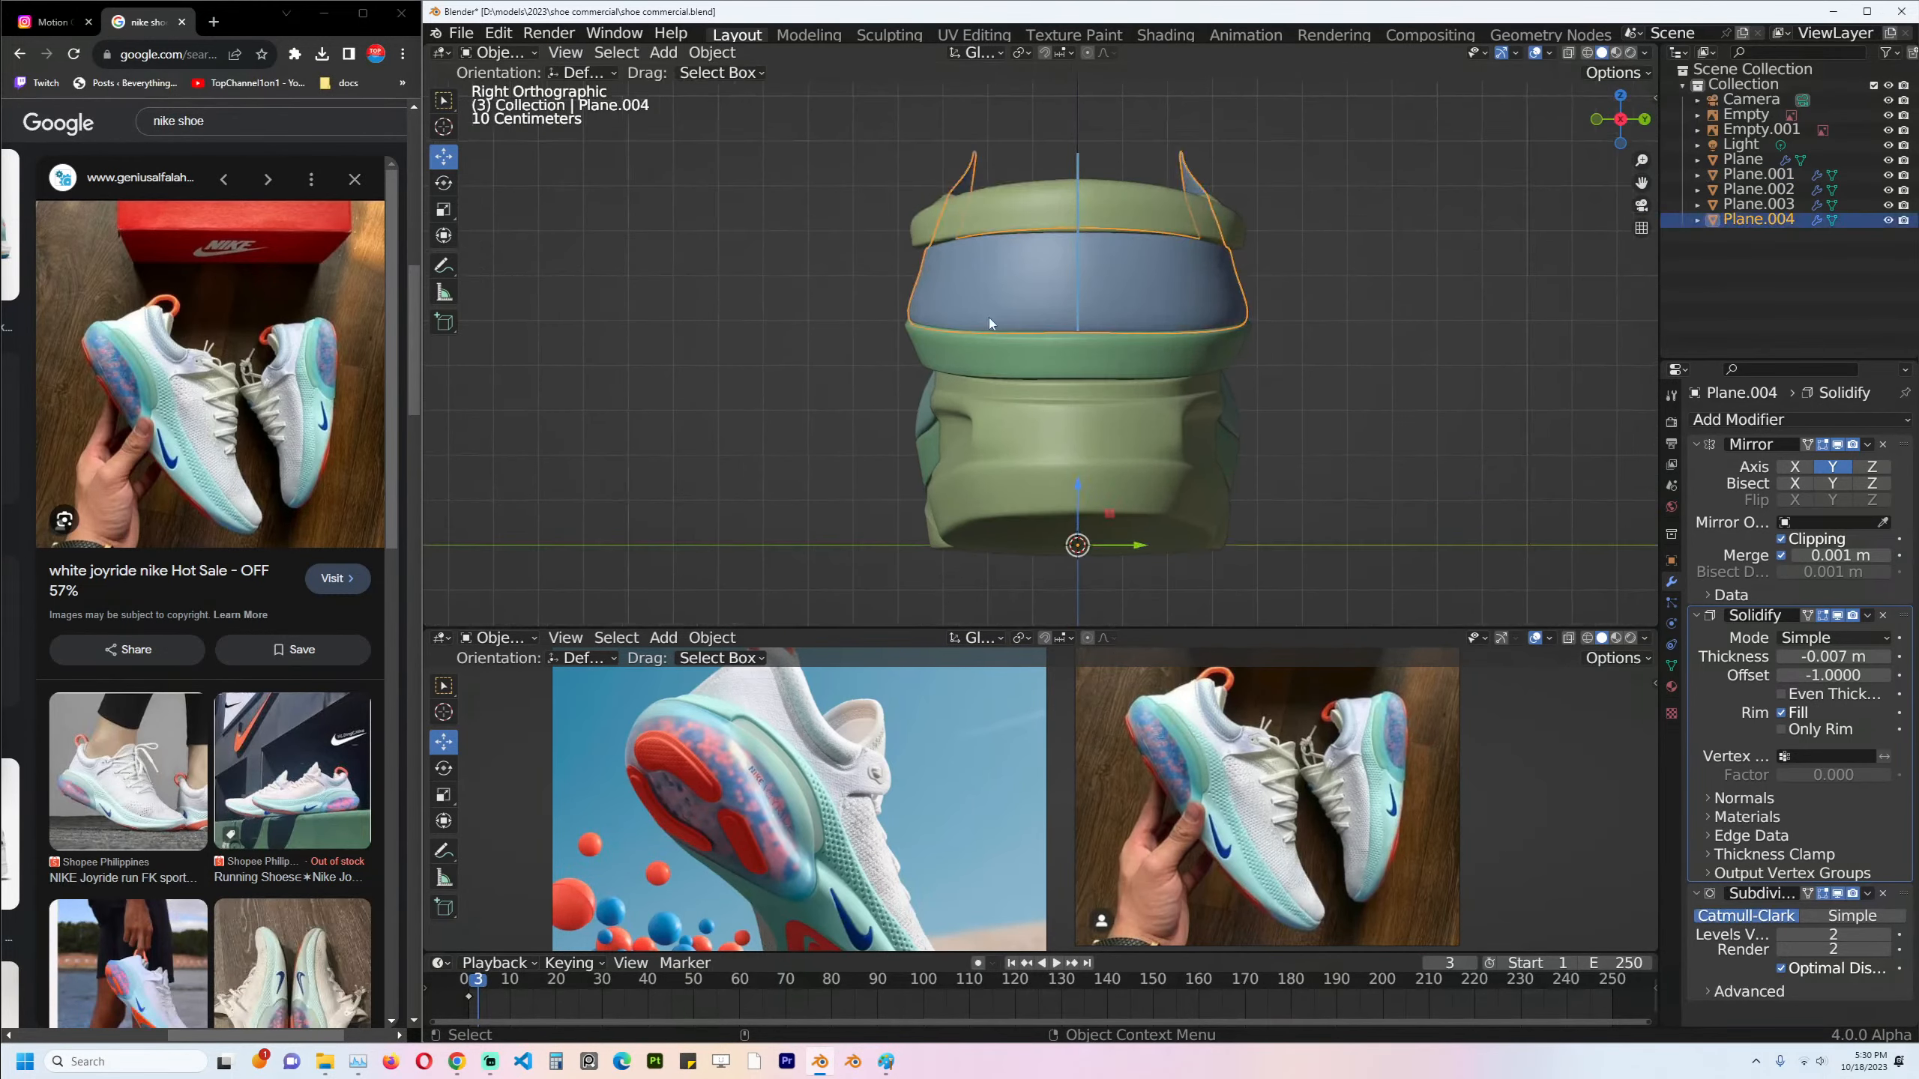
pyautogui.press('Tab')
pyautogui.hotkey('alt', 'z')
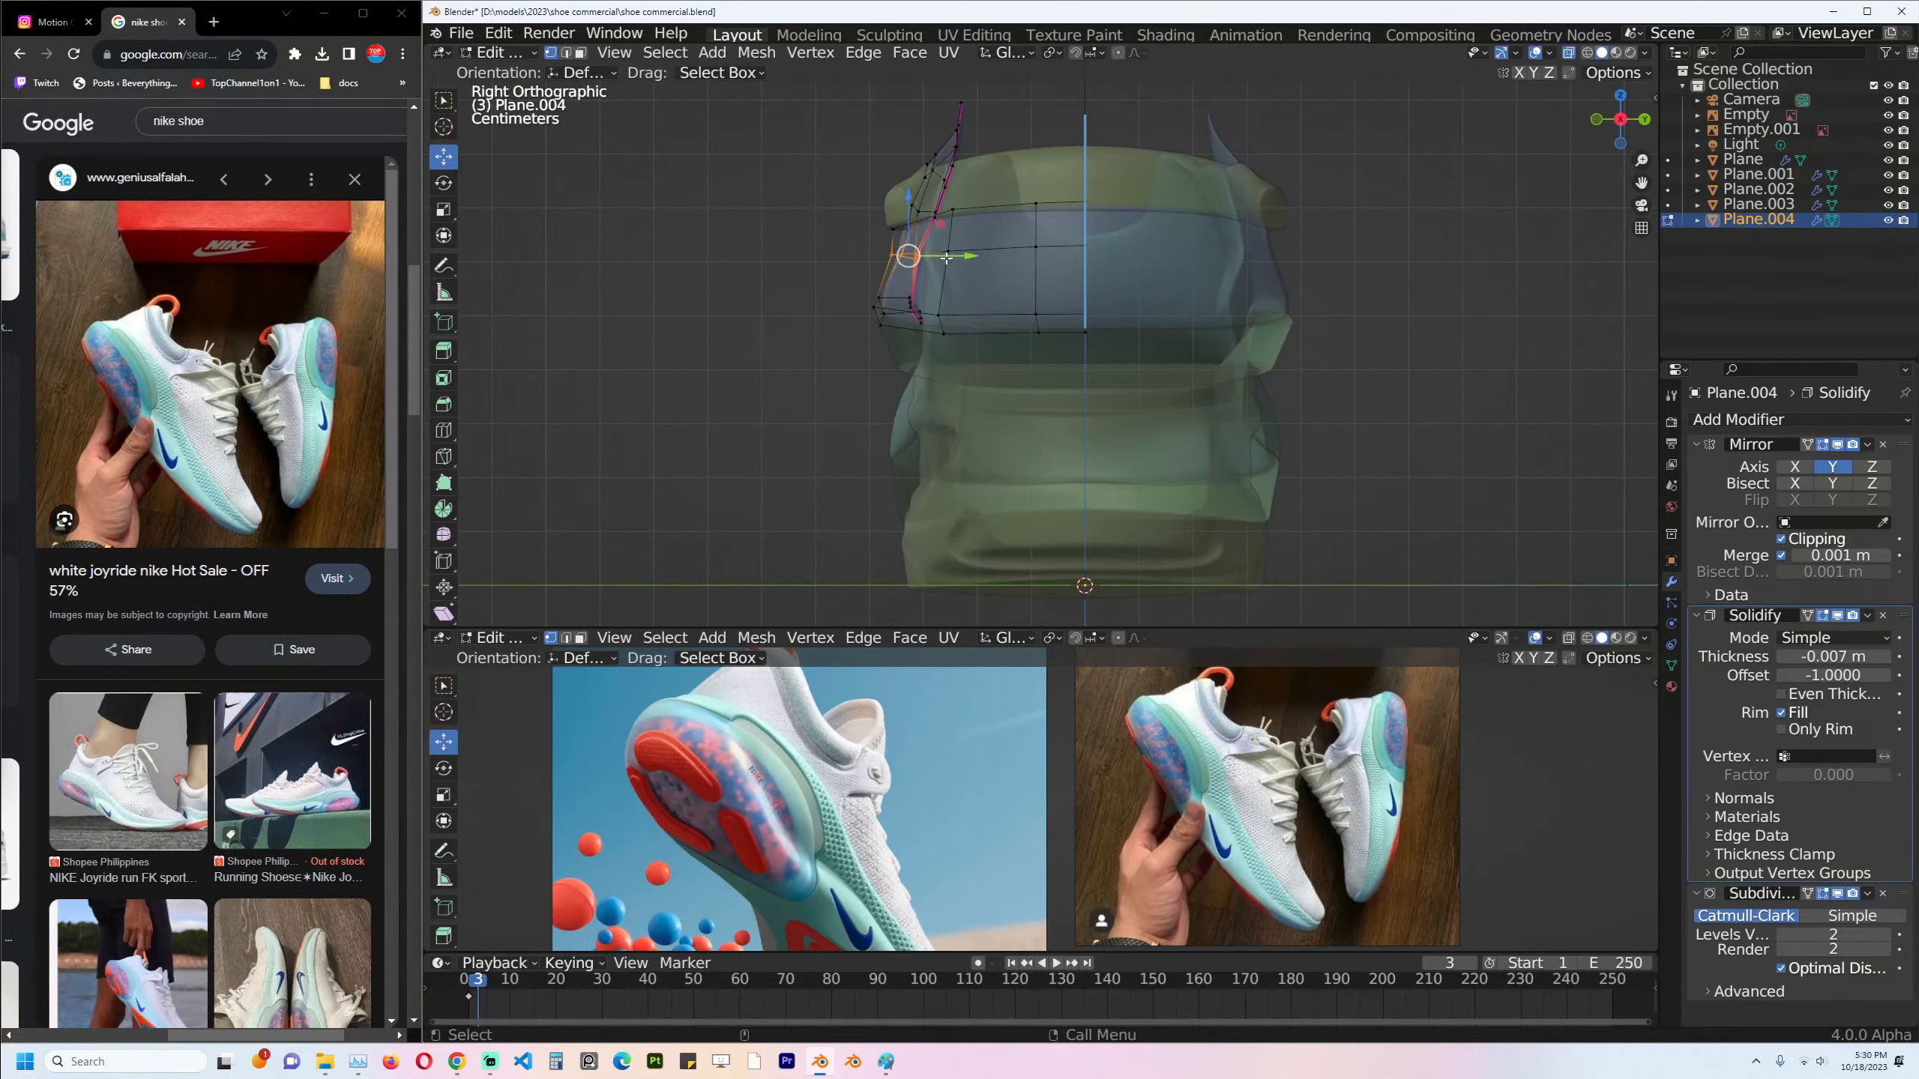
pyautogui.press('Tab')
pyautogui.hotkey('alt', 'z')
pyautogui.hotkey('alt', 'a')
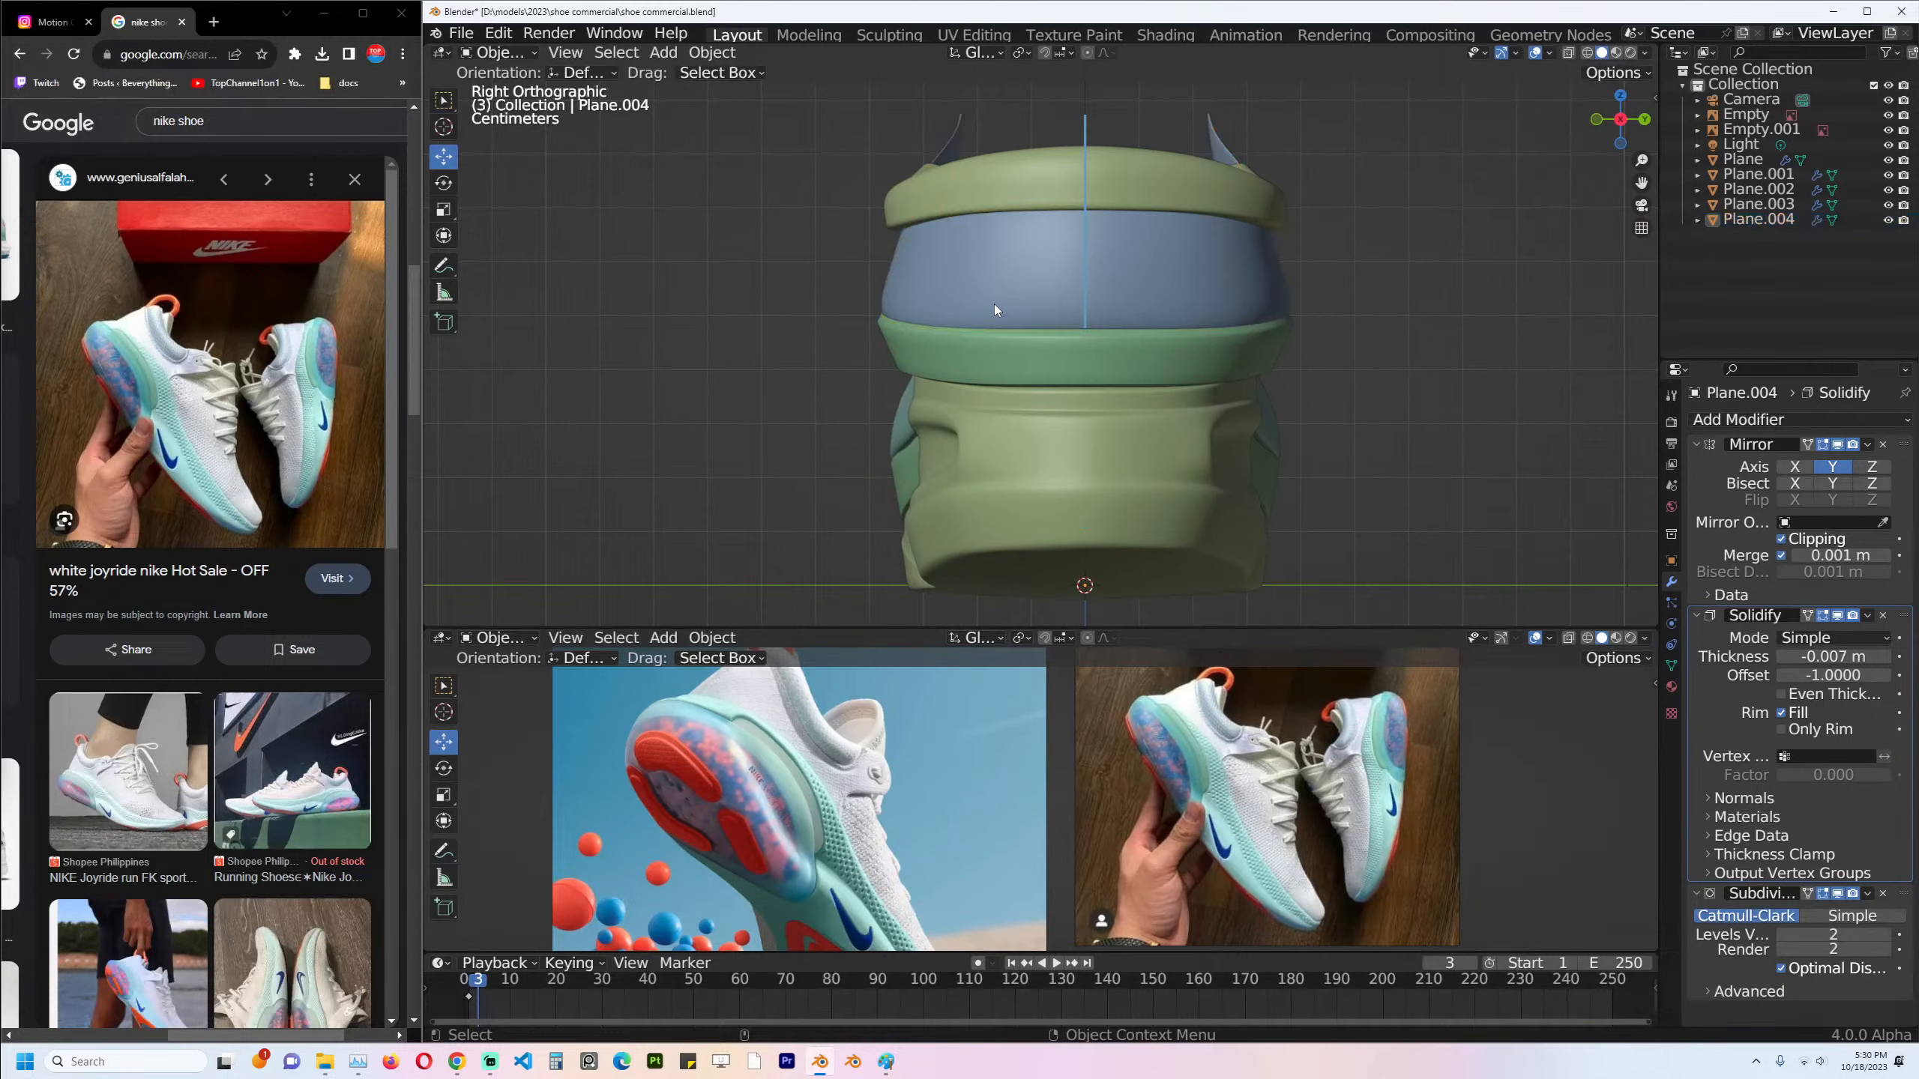
# Return to the front view and save the file.
pyautogui.press('KP_1')
pyautogui.hotkey('ctrl', 's')
pyautogui.scroll(-3, 1096, 306)
pyautogui.scroll(3, 1095, 306)
# Move the upper front tip vertices of the blue heel panel forward and down to the top of the teal upper, using X-ray.
pyautogui.moveTo(1031, 379); pyautogui.dragTo(1042, 453, button='middle')
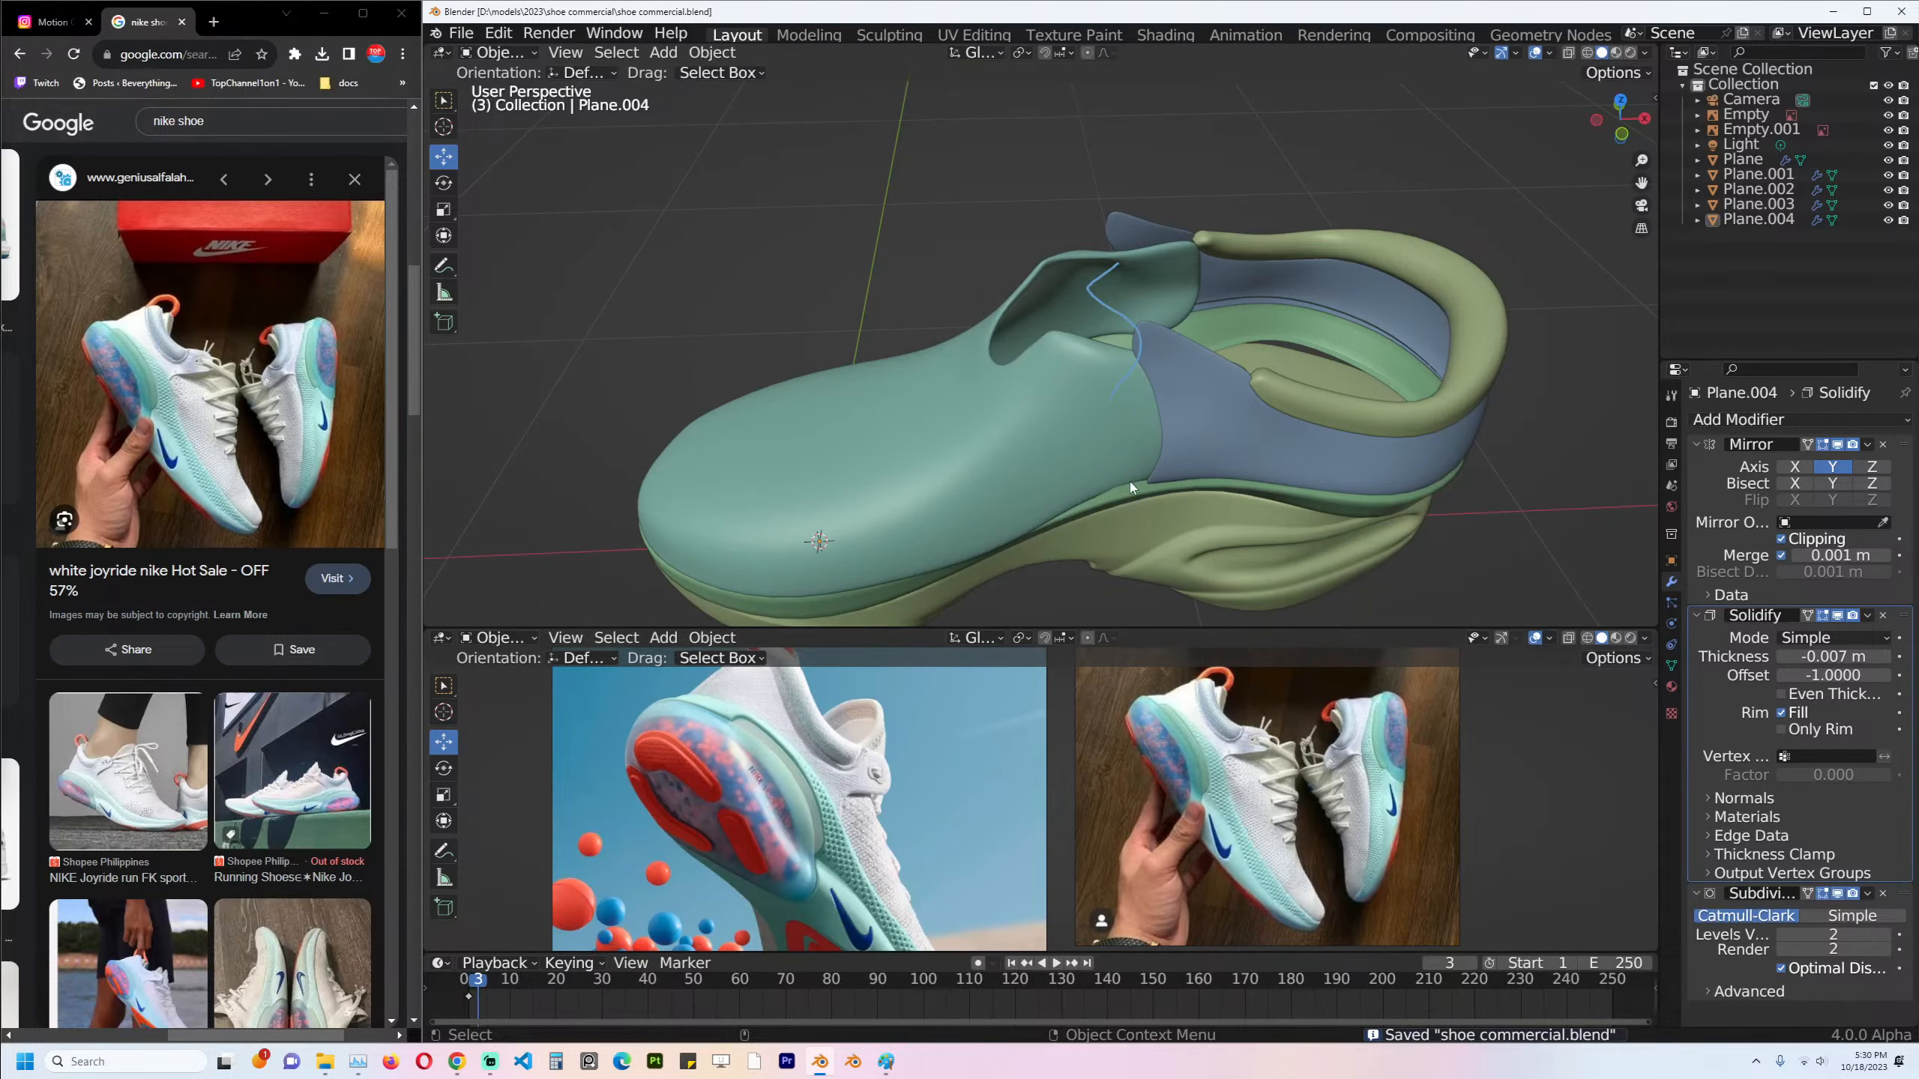
pyautogui.click(1122, 462)
pyautogui.press('KP_1')
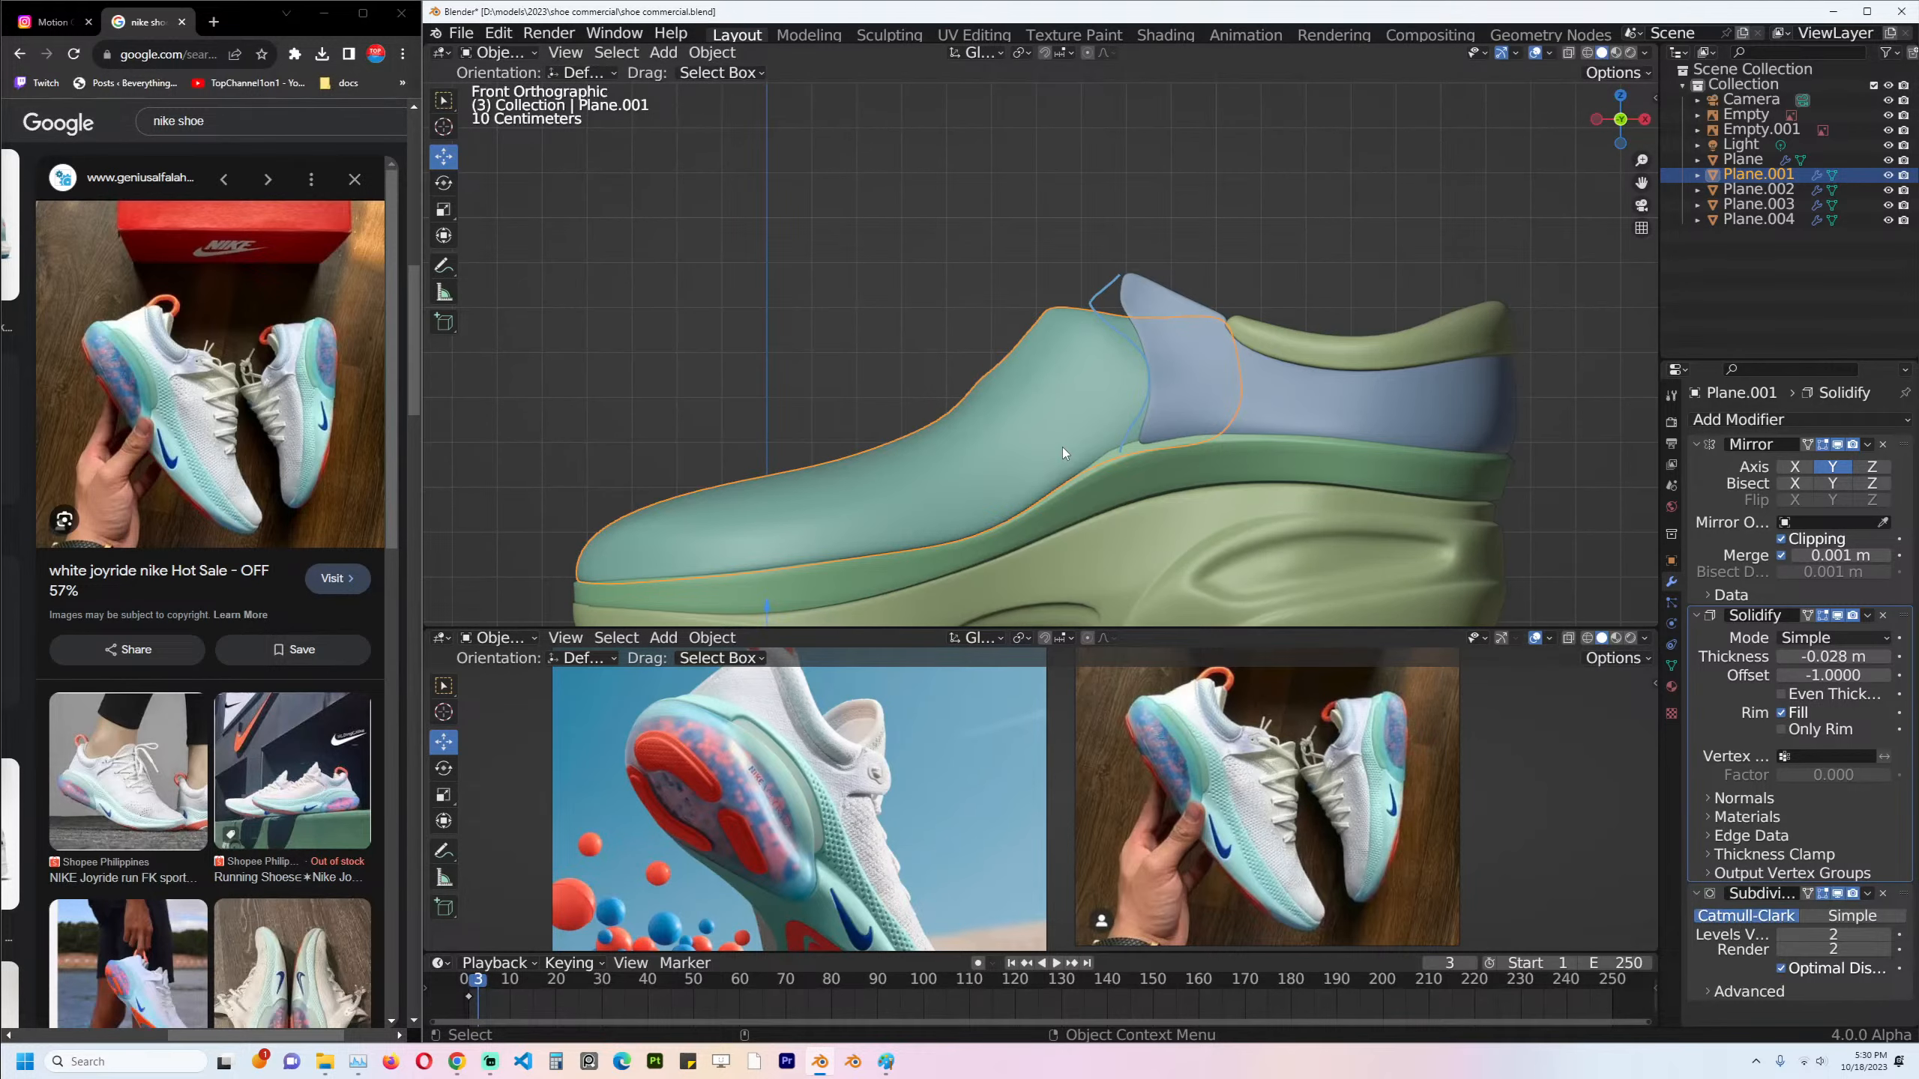
pyautogui.hotkey('alt', 'a')
pyautogui.scroll(2, 1145, 393)
pyautogui.click(1218, 355)
pyautogui.press('Tab')
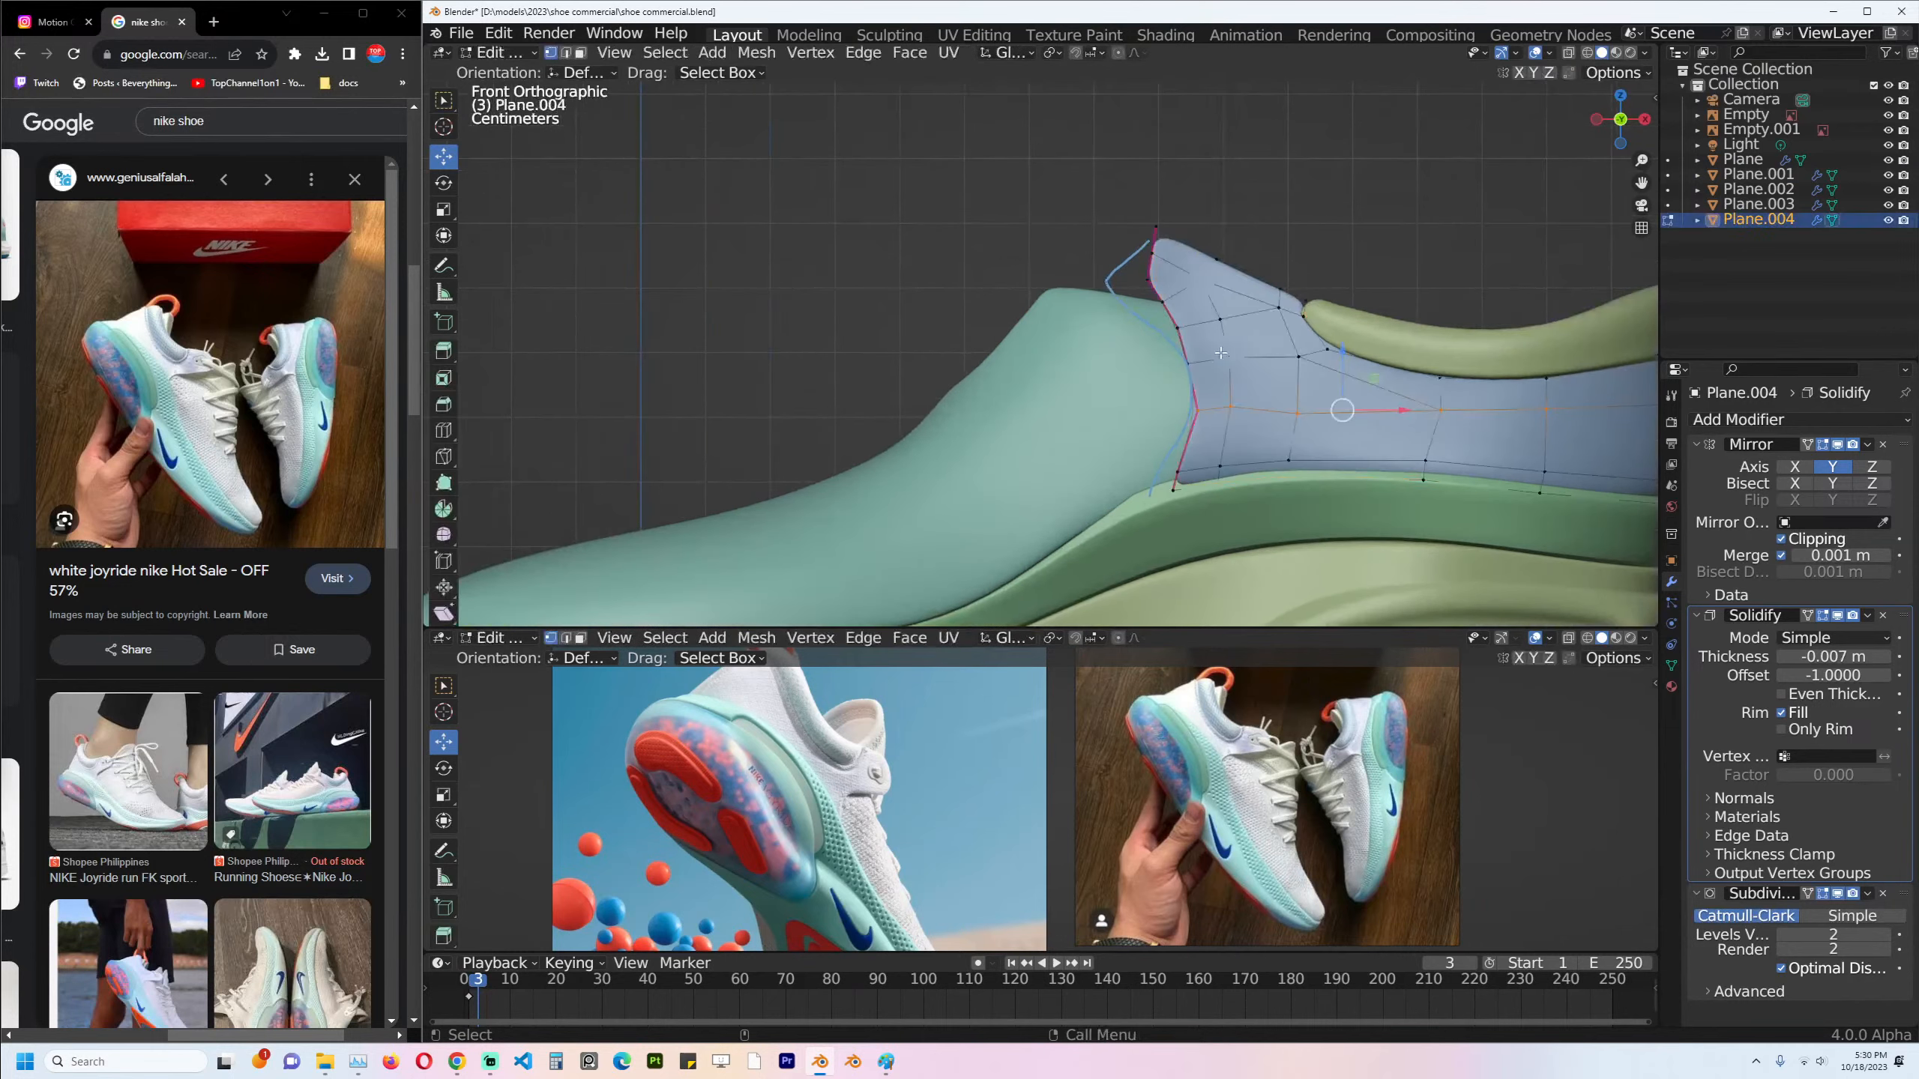
pyautogui.hotkey('alt', 'z')
pyautogui.moveTo(1117, 211); pyautogui.dragTo(1190, 300)
pyautogui.press('g')
pyautogui.click(1096, 313)
# Shift the middle vertices of the heel panel's front edge backward to shape a deeper curve.
pyautogui.click(1161, 305)
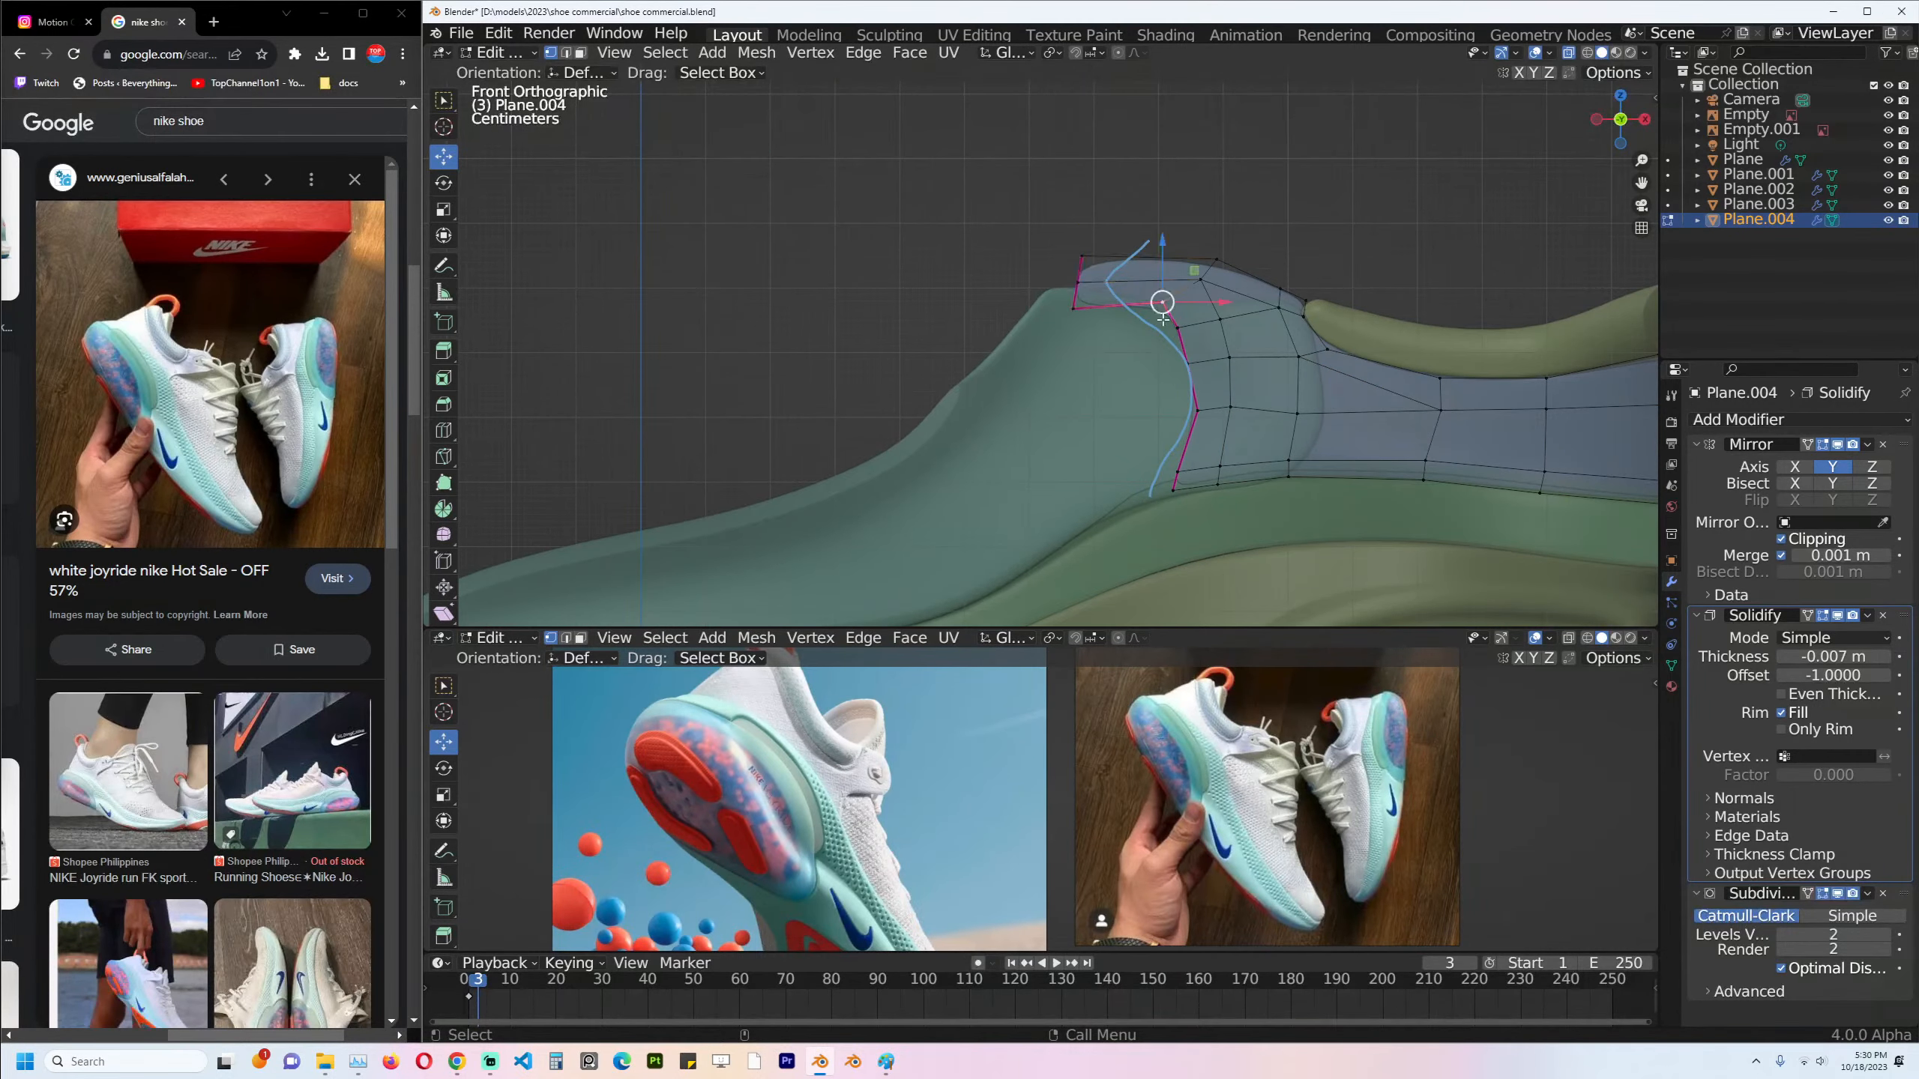
pyautogui.press('g')
pyautogui.press('g')
pyautogui.click(1190, 326)
pyautogui.click(1188, 364)
pyautogui.press('g')
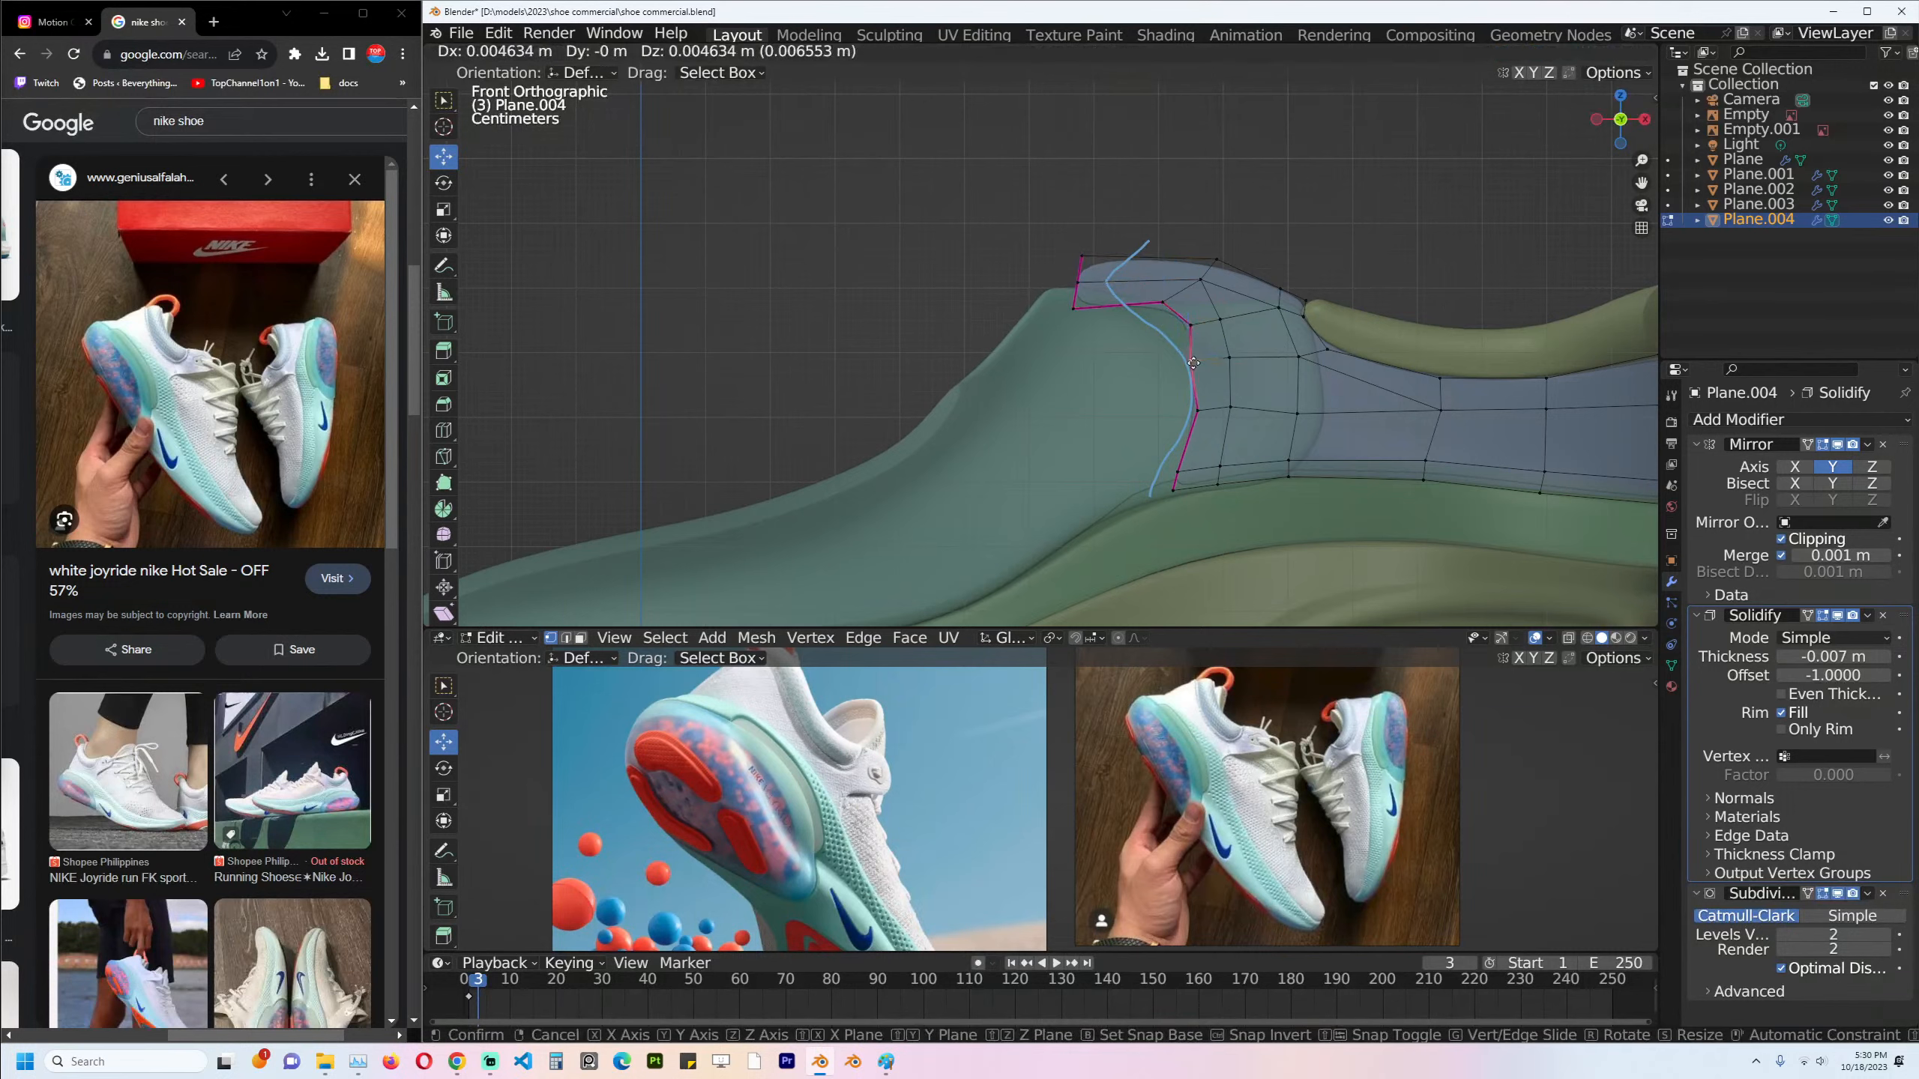
pyautogui.click(1203, 361)
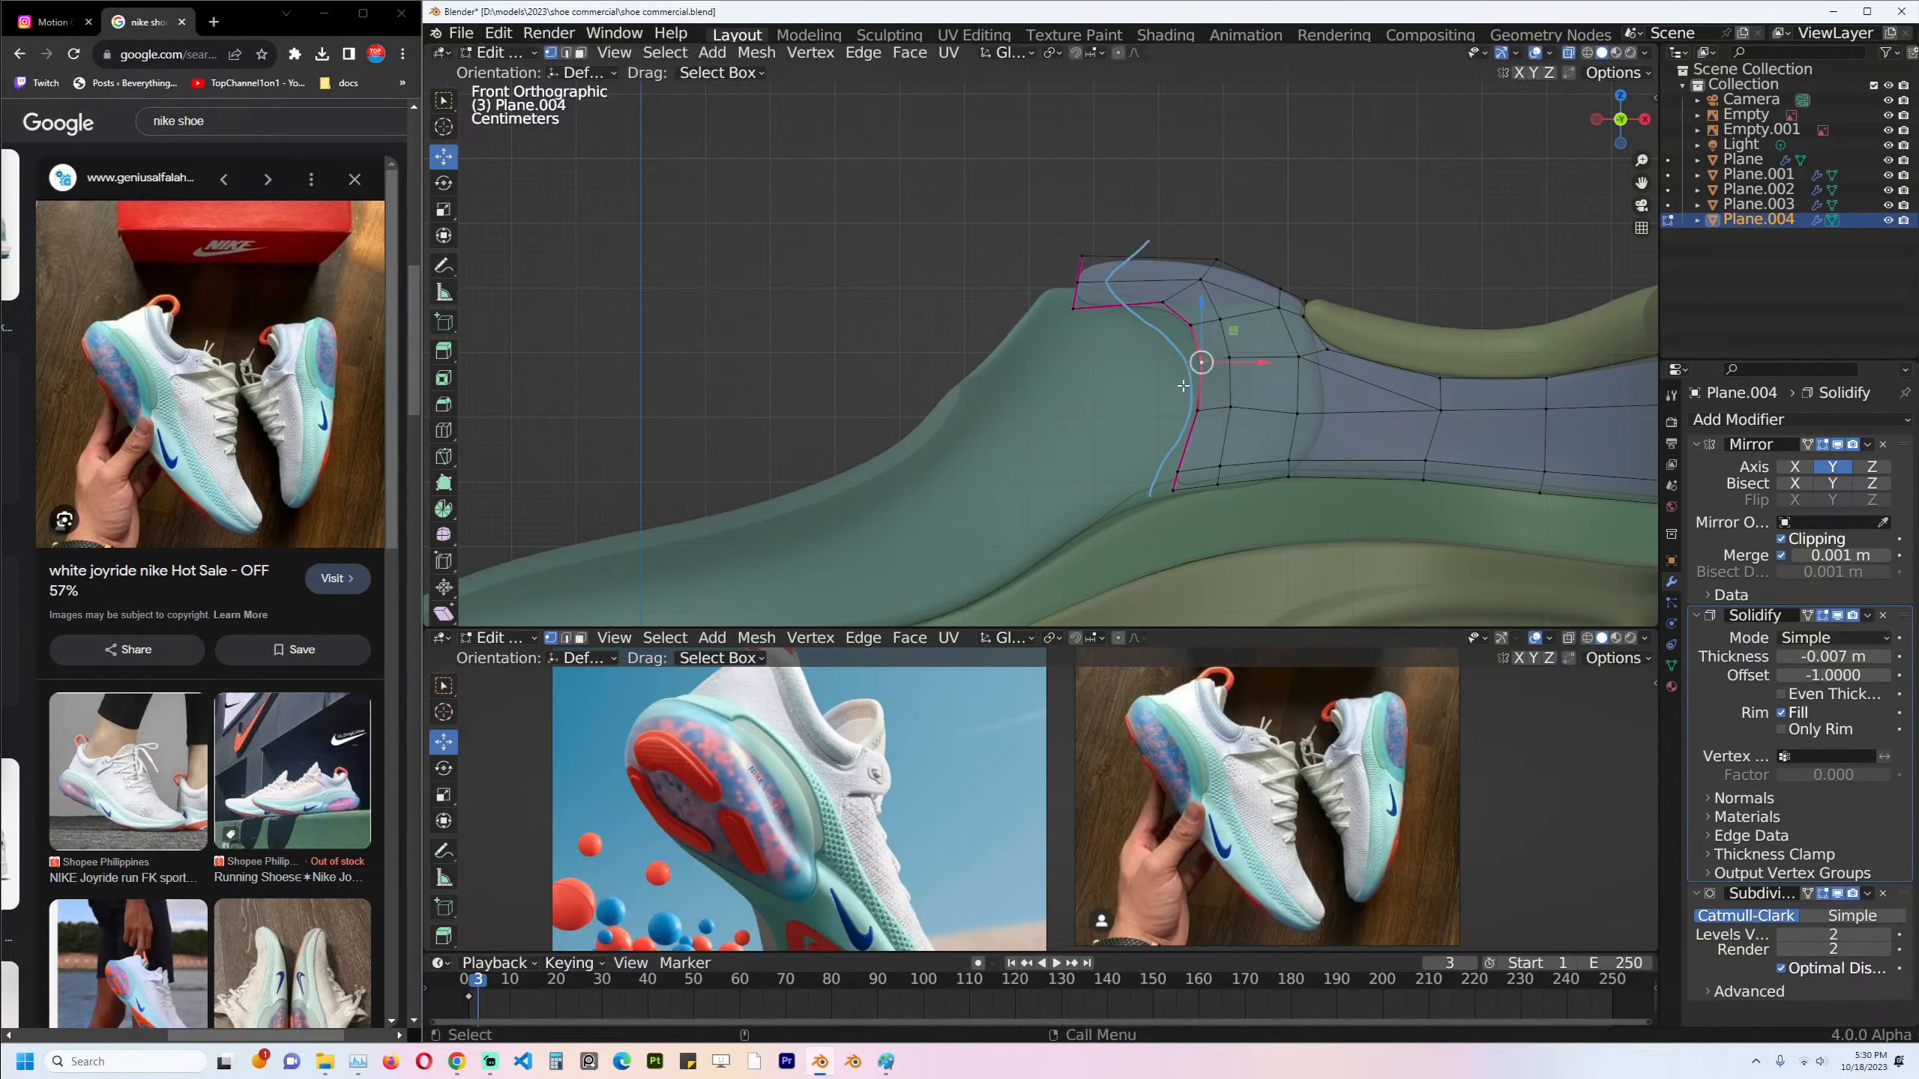
pyautogui.press('a')
pyautogui.click(1229, 410)
pyautogui.press('g')
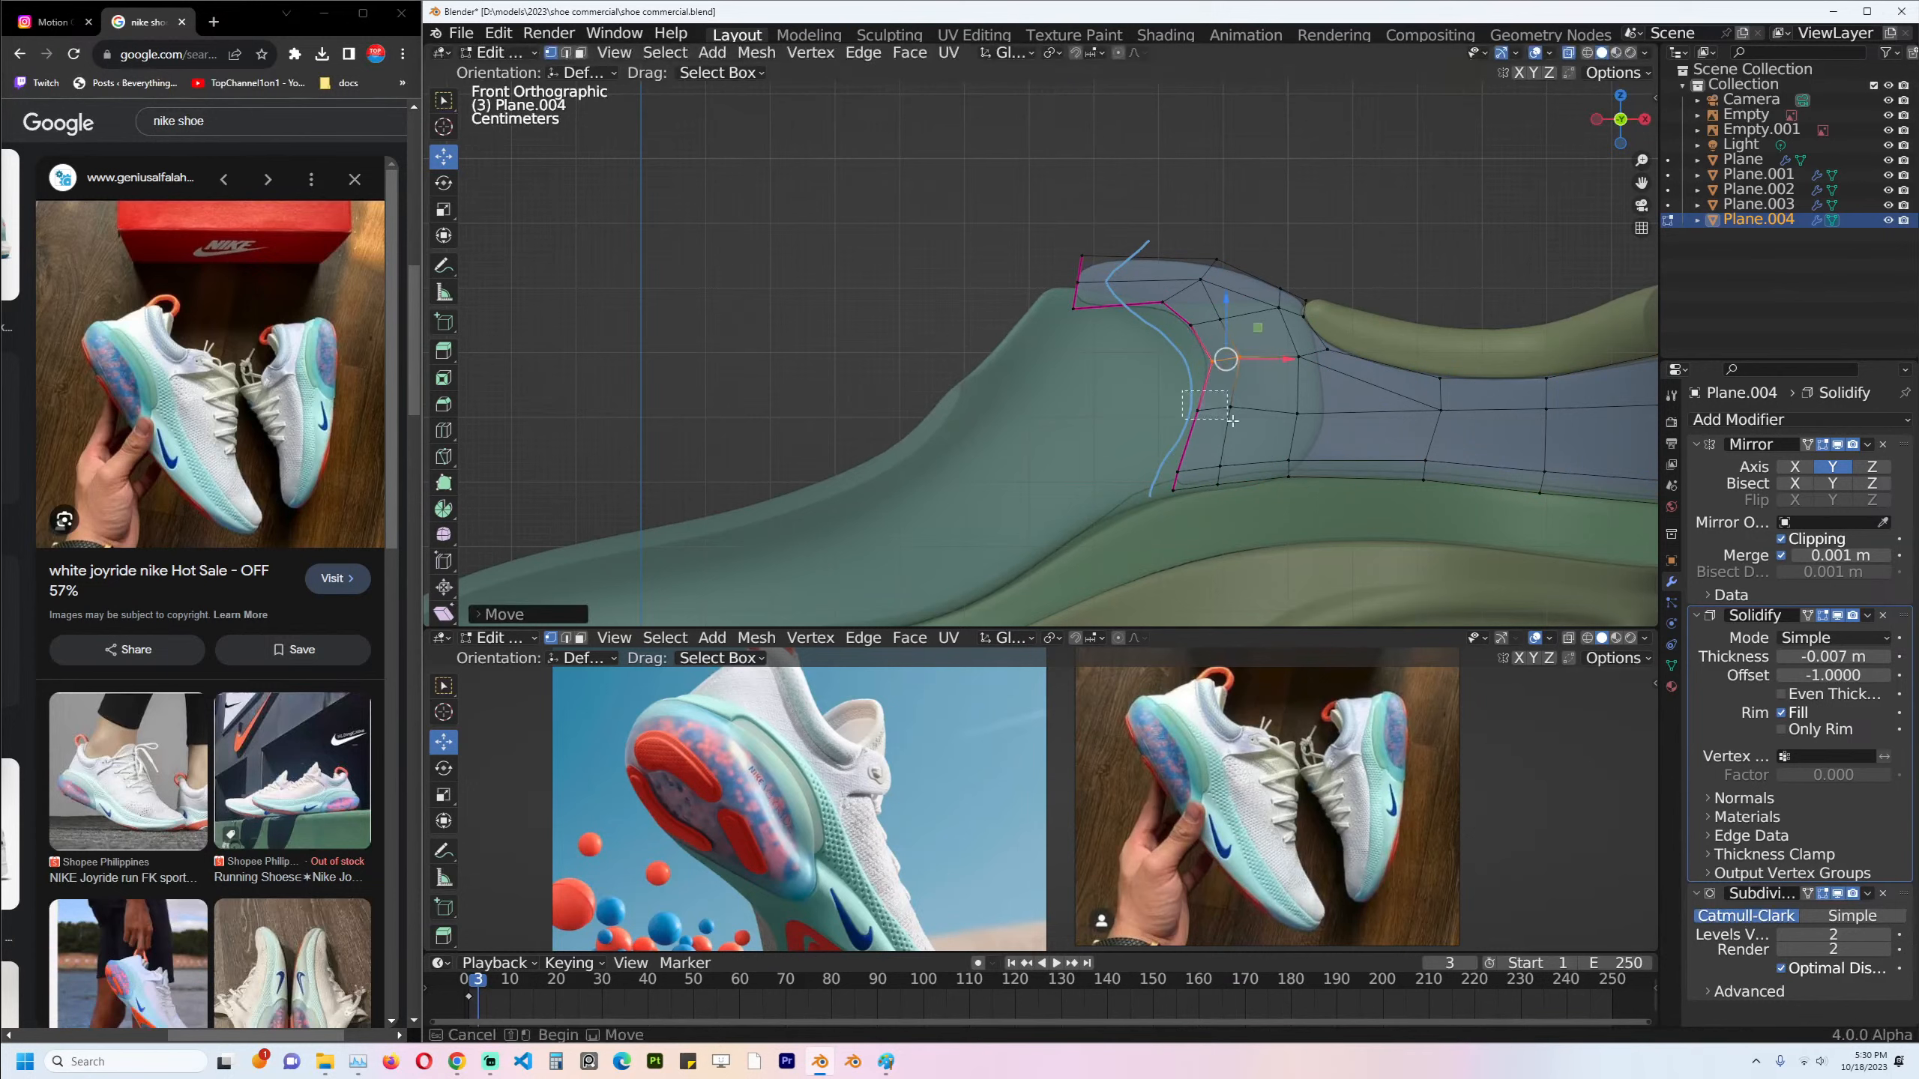
pyautogui.click(1281, 424)
# Move the lower vertices of the blue heel panel's front edge backward, in line with the middle of the curve.
pyautogui.moveTo(1133, 443); pyautogui.dragTo(1279, 505)
pyautogui.keyDown('shift'); pyautogui.click(1279, 505); pyautogui.keyUp('shift')
pyautogui.press('g')
pyautogui.rightClick(1321, 499)
pyautogui.keyDown('shift'); pyautogui.click(1290, 479); pyautogui.keyUp('shift')
pyautogui.press('g')
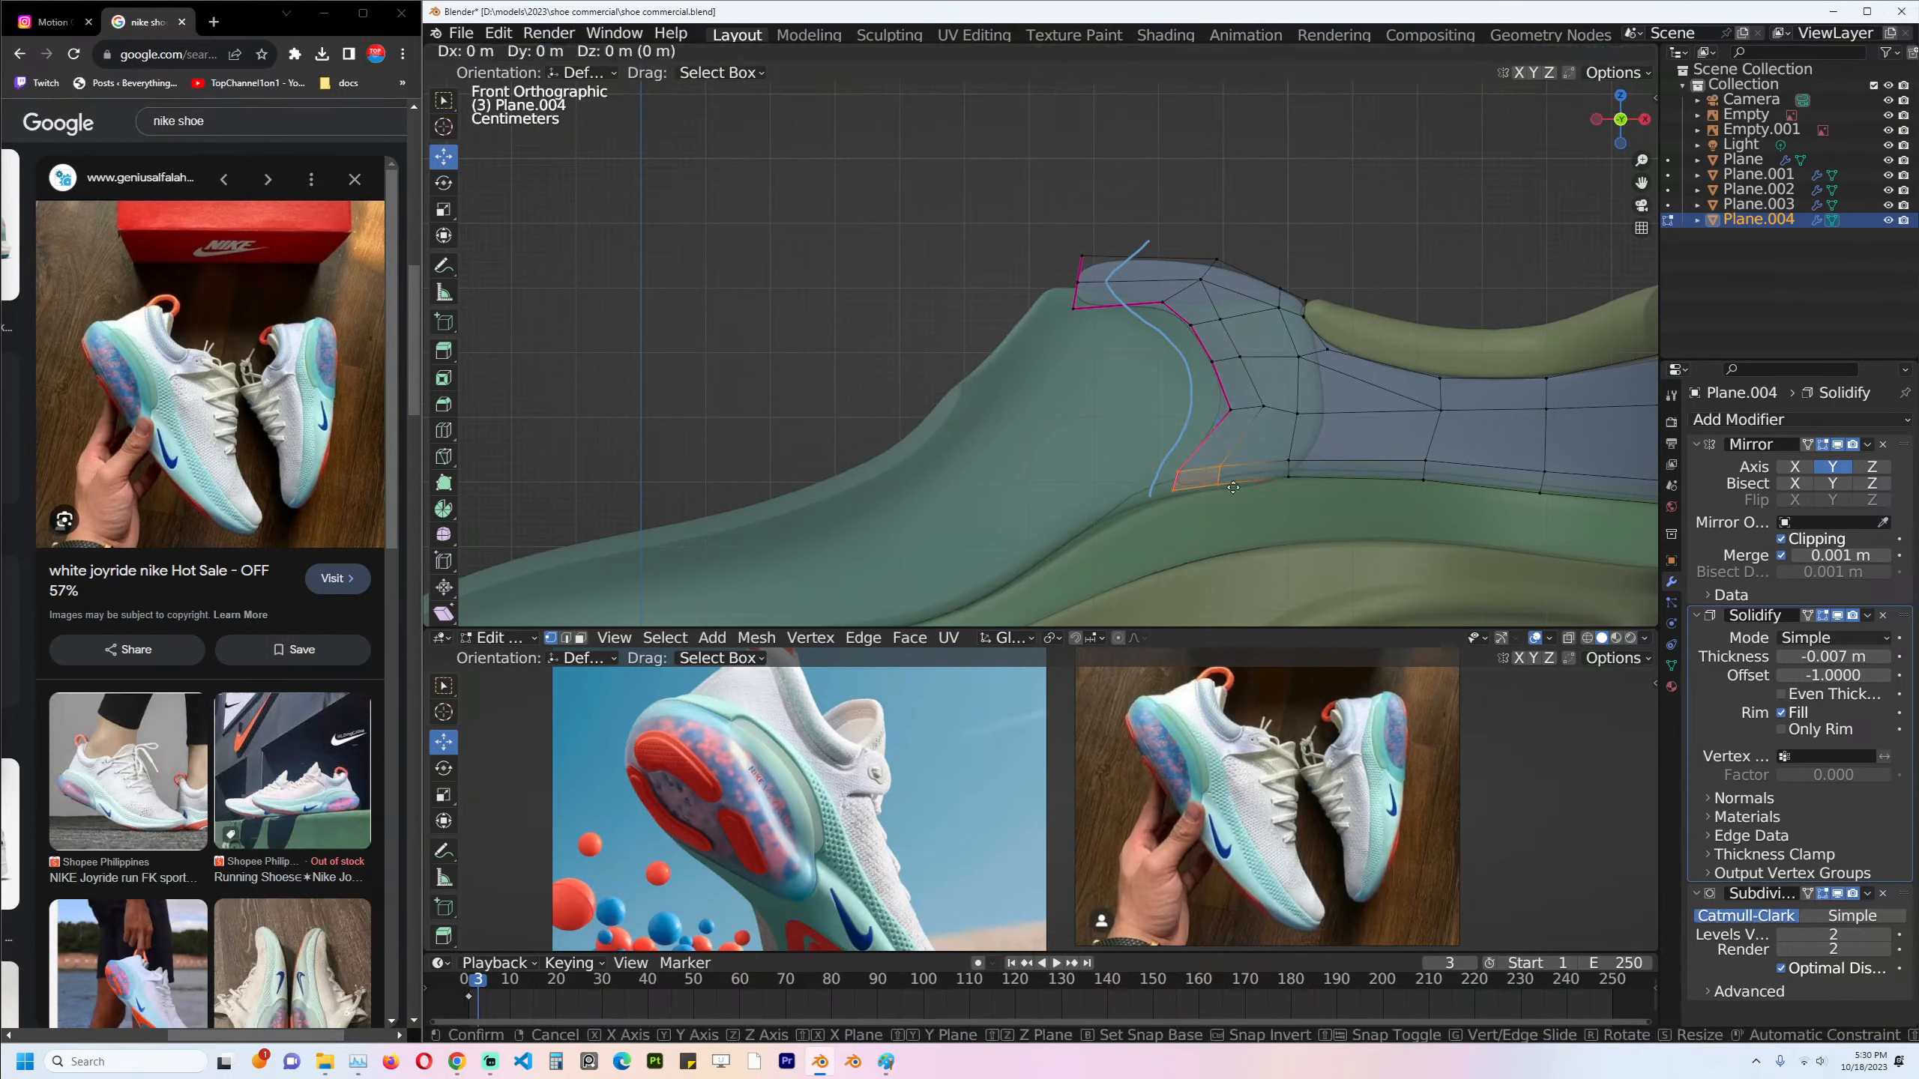
pyautogui.click(1341, 476)
# Reposition the vertices at the upper bend of the heel panel's front edge to round the curve.
pyautogui.moveTo(1158, 306); pyautogui.dragTo(1161, 307)
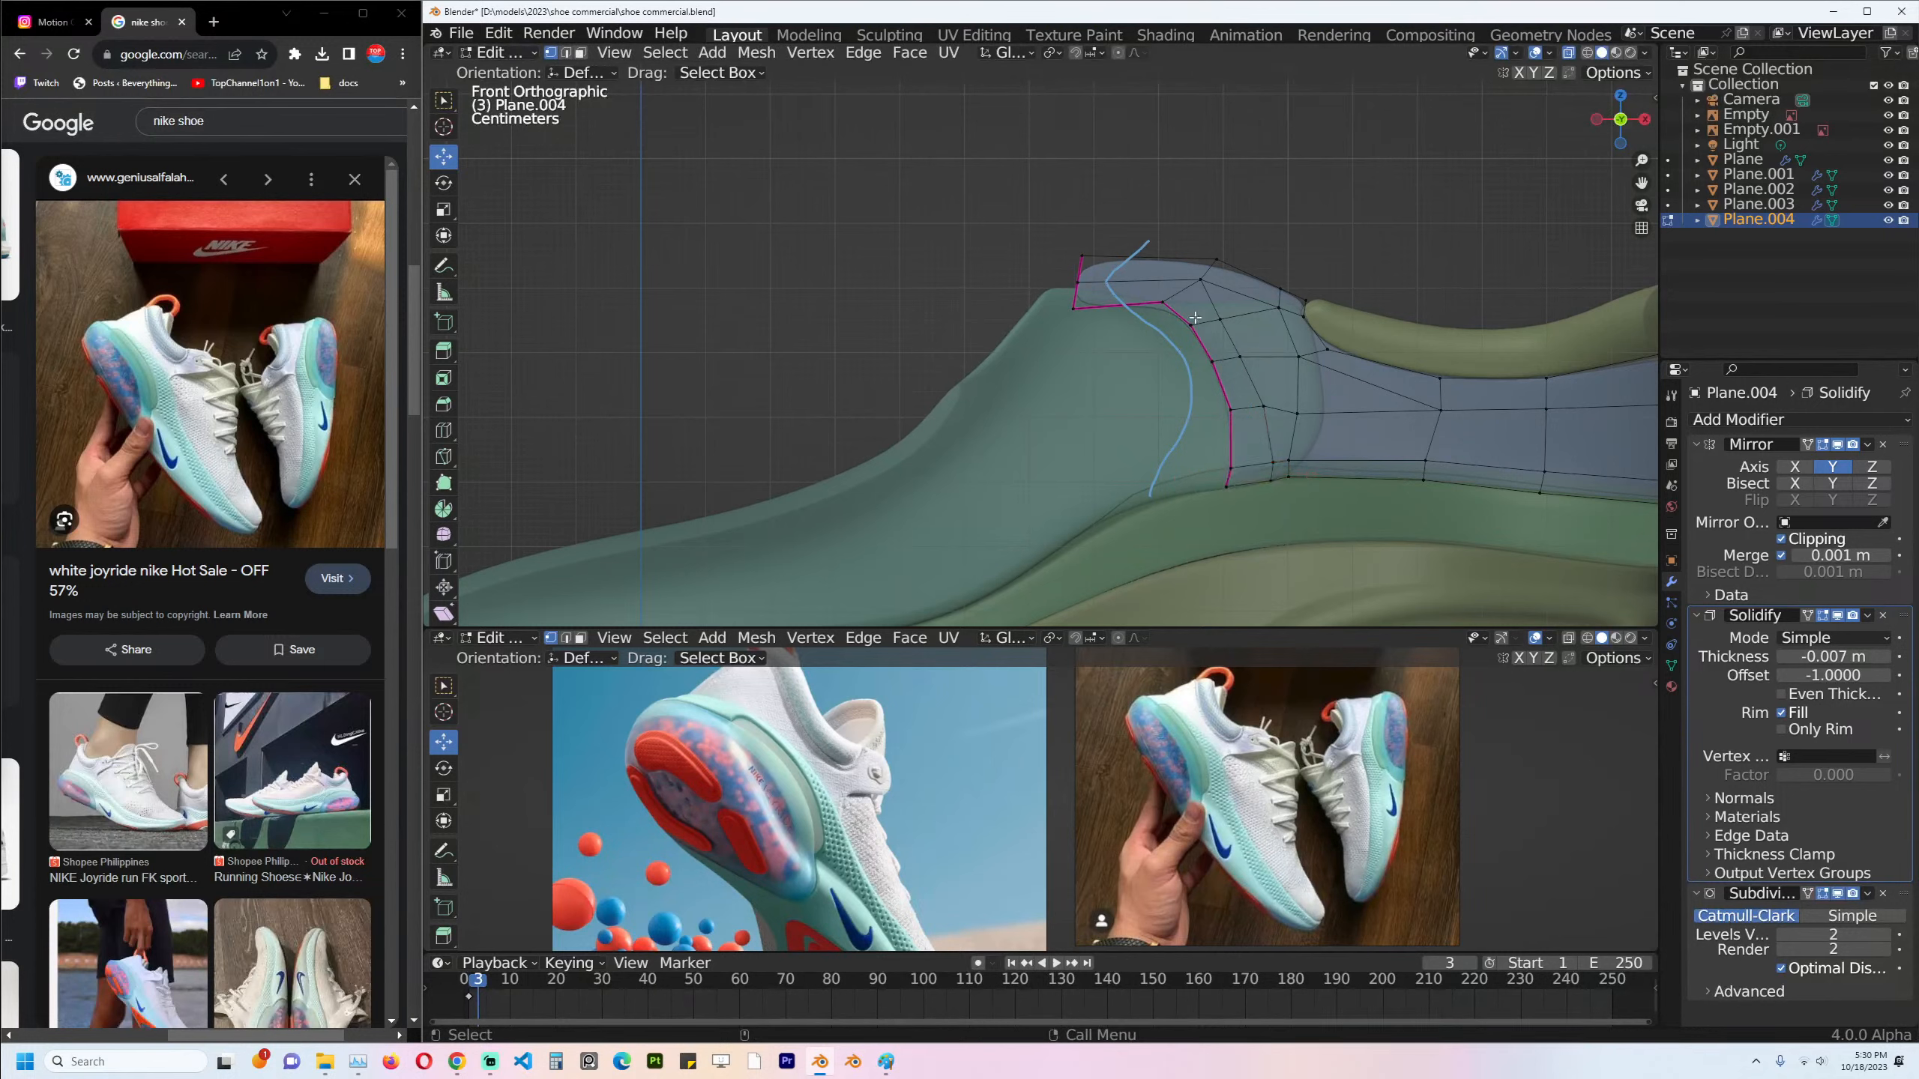
pyautogui.press('g')
pyautogui.press('g')
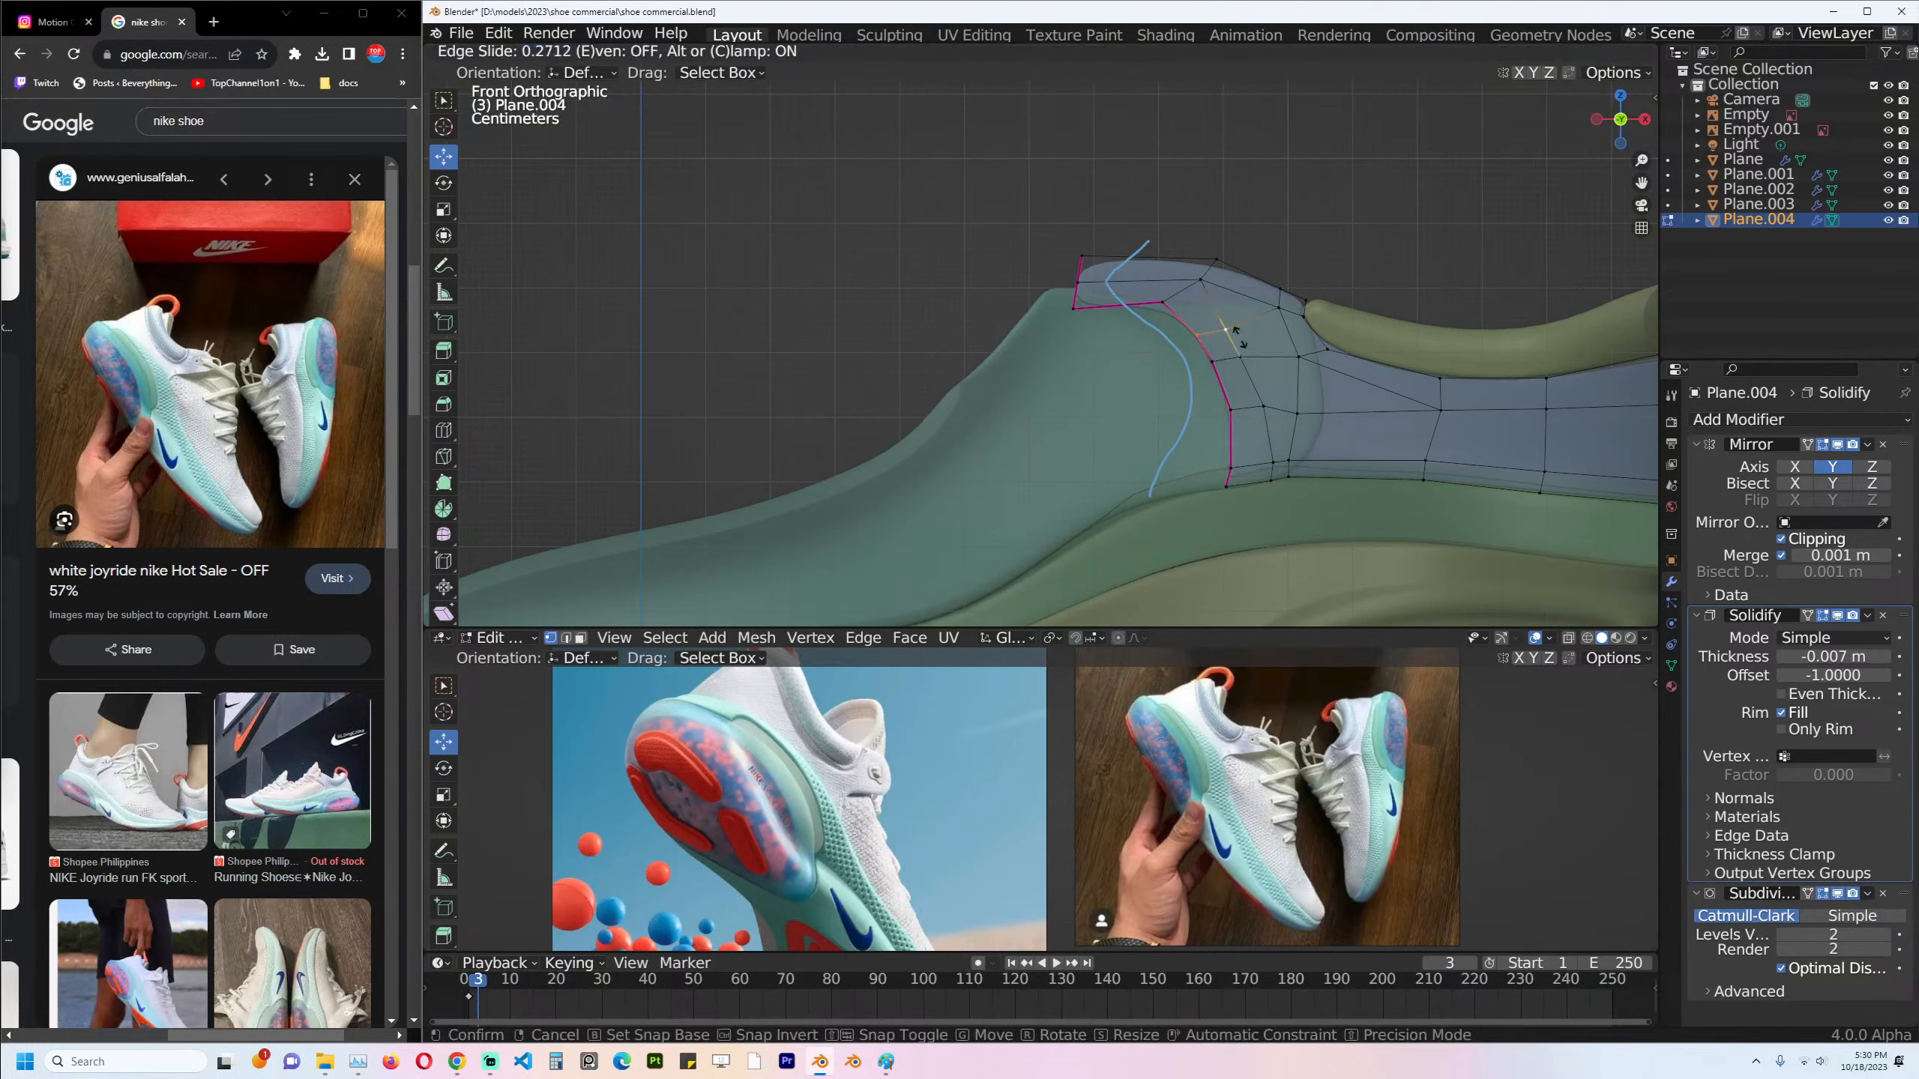
pyautogui.click(1187, 311)
# Add a supporting edge loop close to the front tip edge of the blue heel panel.
pyautogui.press('2')
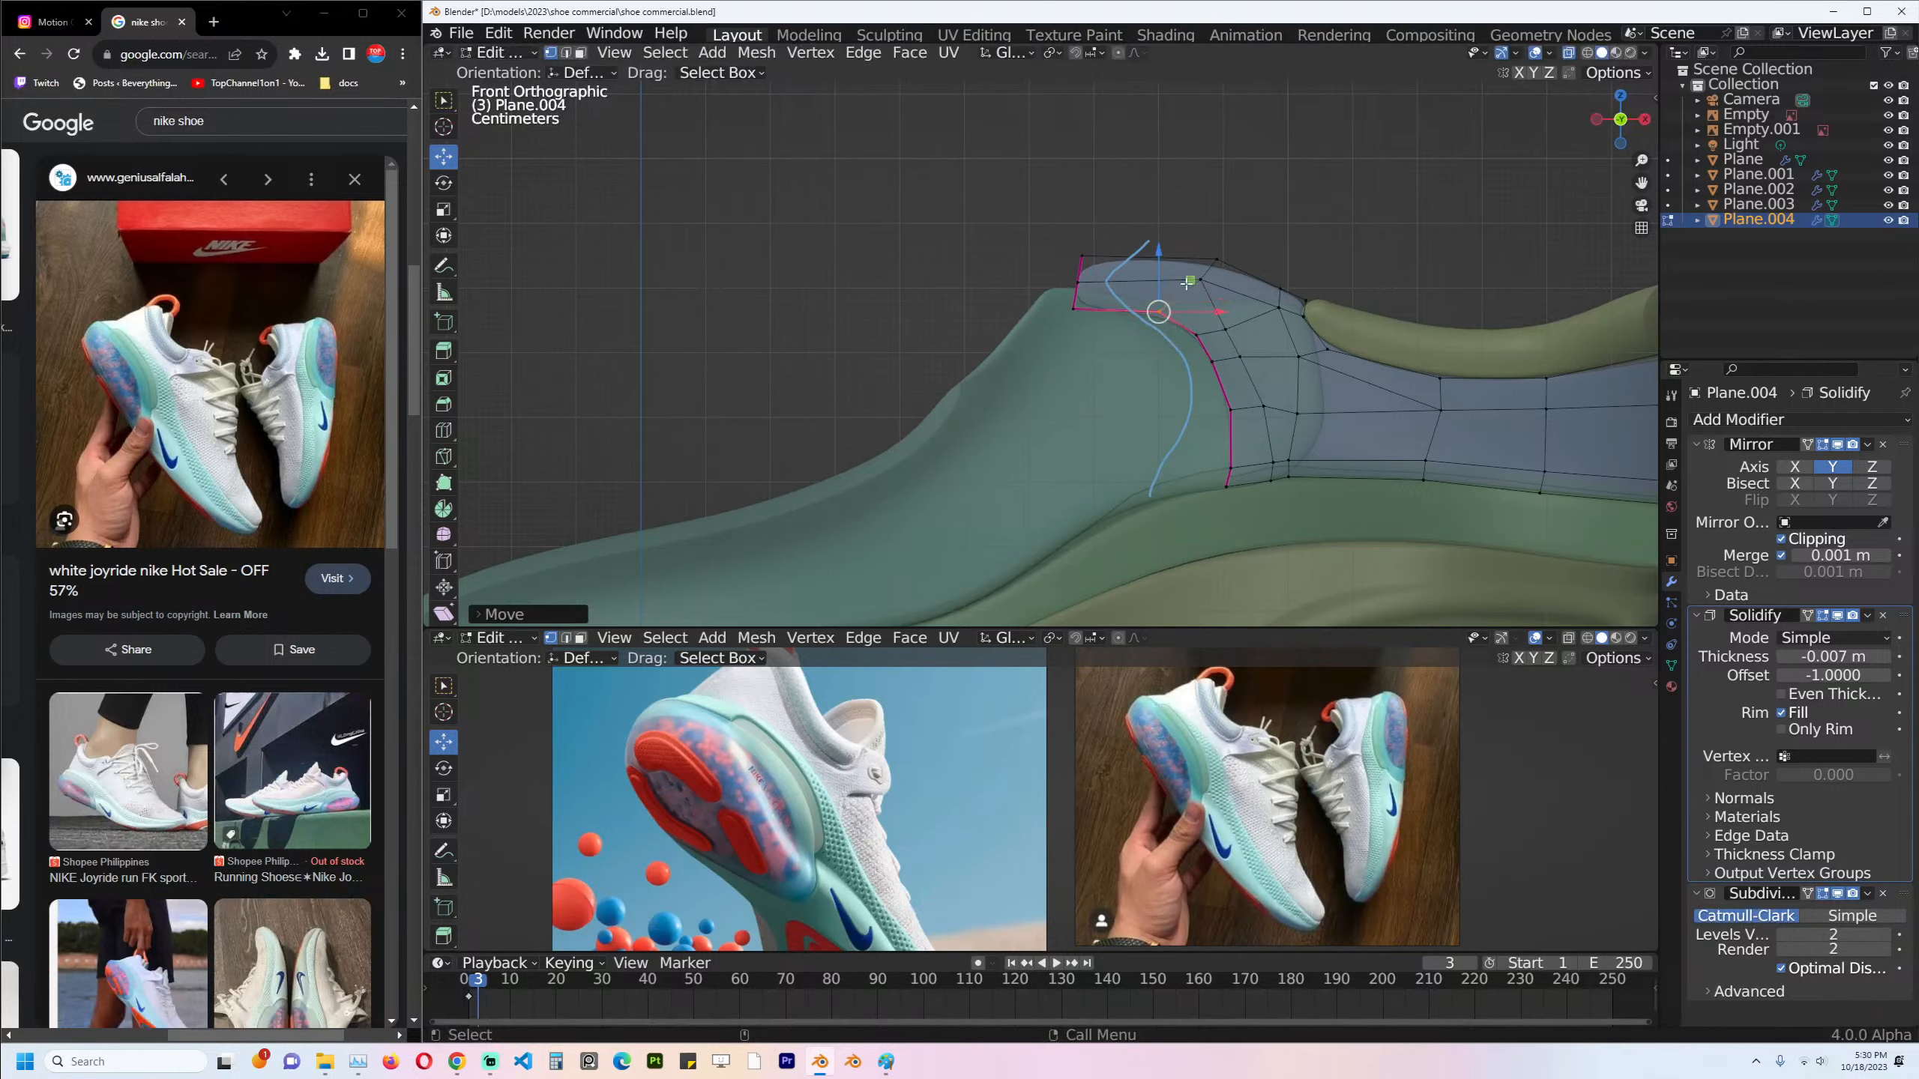
pyautogui.click(1276, 287)
pyautogui.hotkey('shift', 'e')
pyautogui.press('Escape')
pyautogui.keyDown('alt'); pyautogui.click(1130, 261); pyautogui.keyUp('alt')
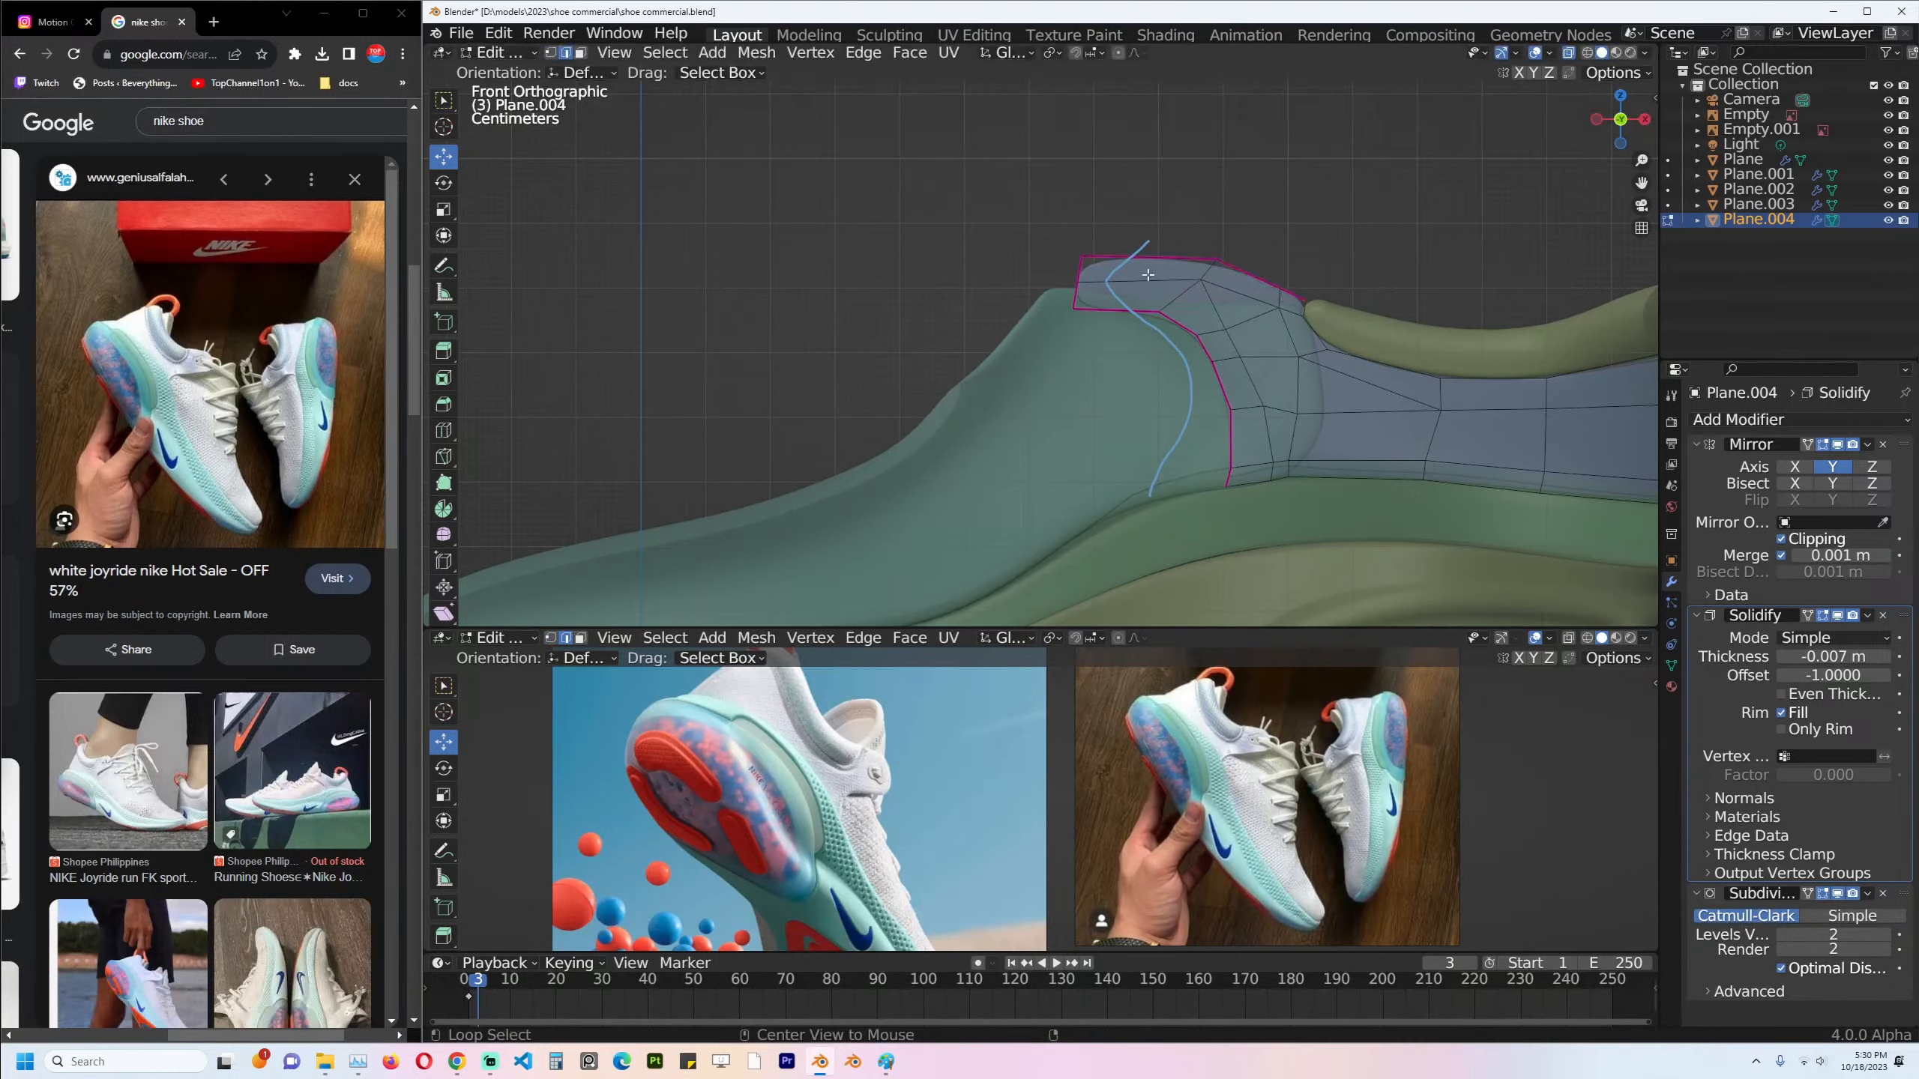
pyautogui.press('g')
pyautogui.press('g')
pyautogui.click(1100, 264)
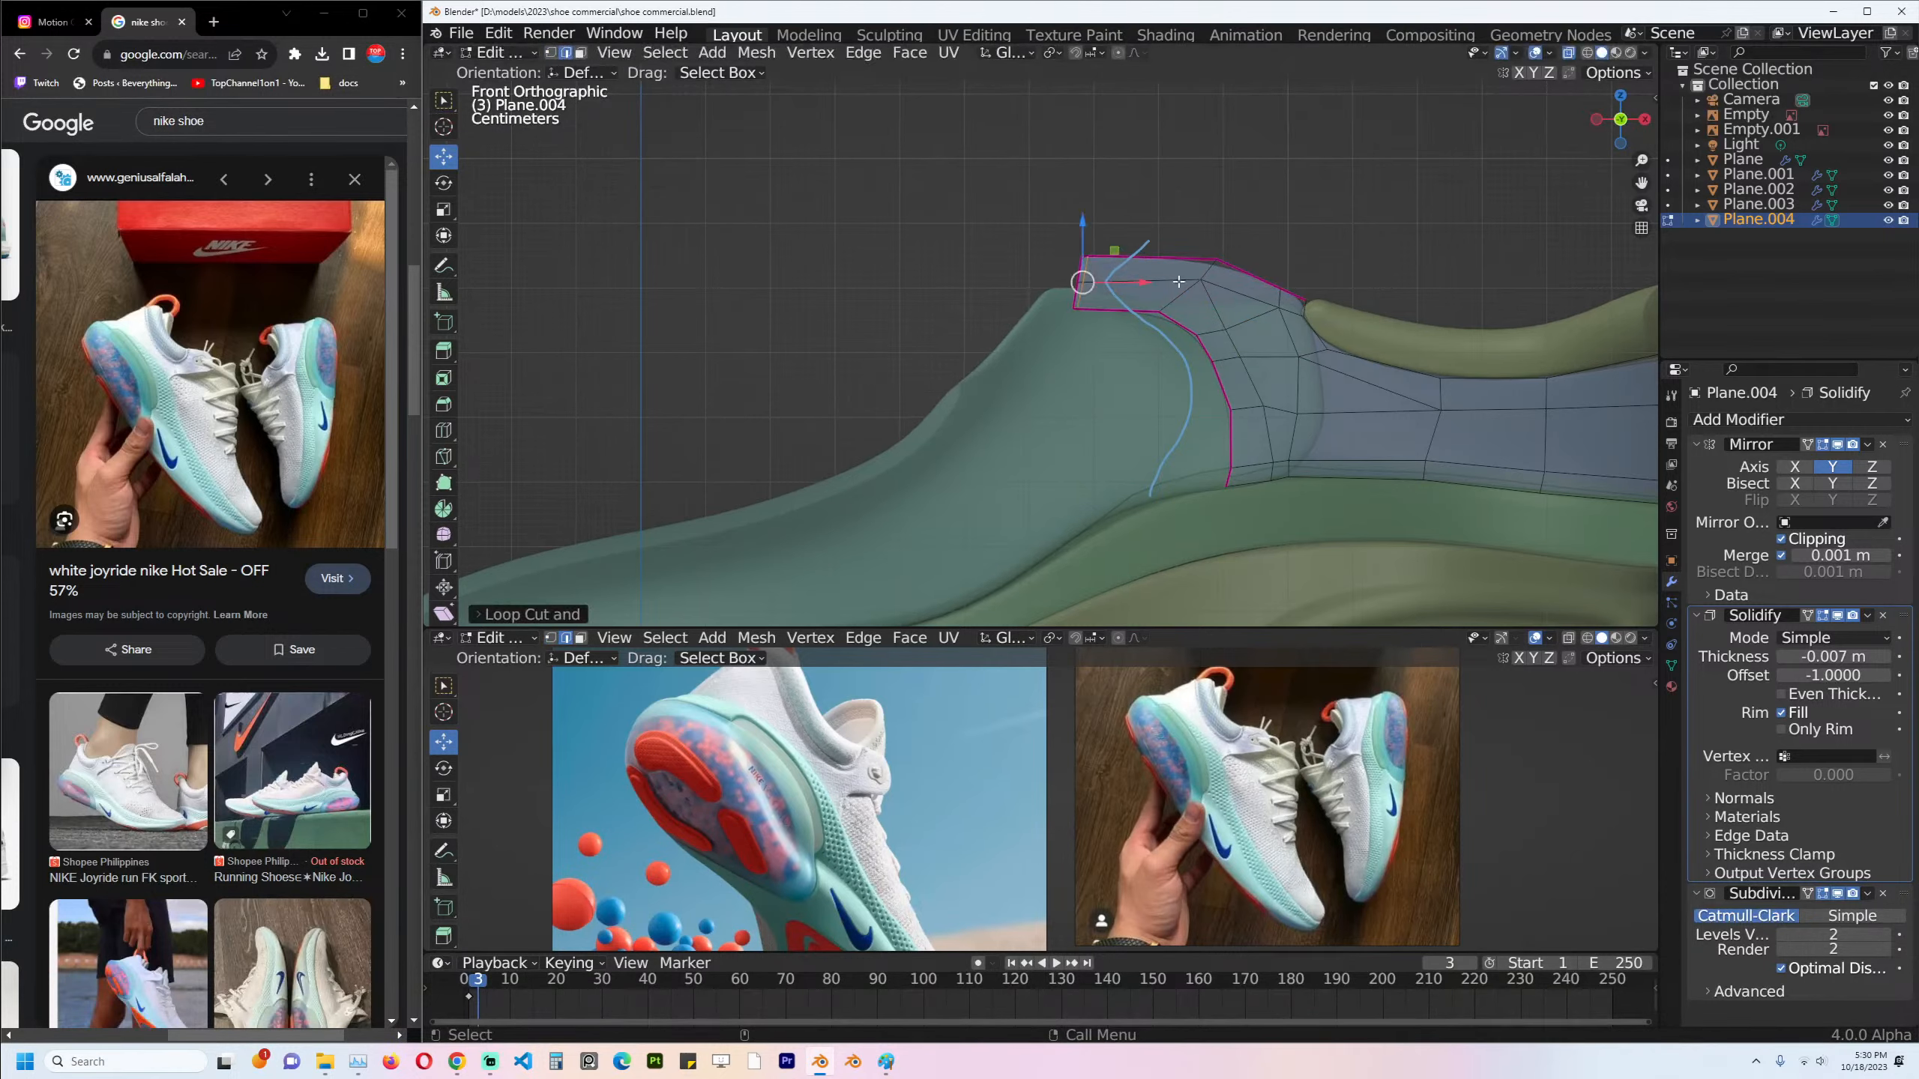
# Edit the teal upper's mesh and nudge its rear vertex beneath the blue heel panel sideways.
pyautogui.press('Tab')
pyautogui.keyDown('alt'); pyautogui.middleClick(1092, 380); pyautogui.keyUp('alt')
pyautogui.click(1169, 383)
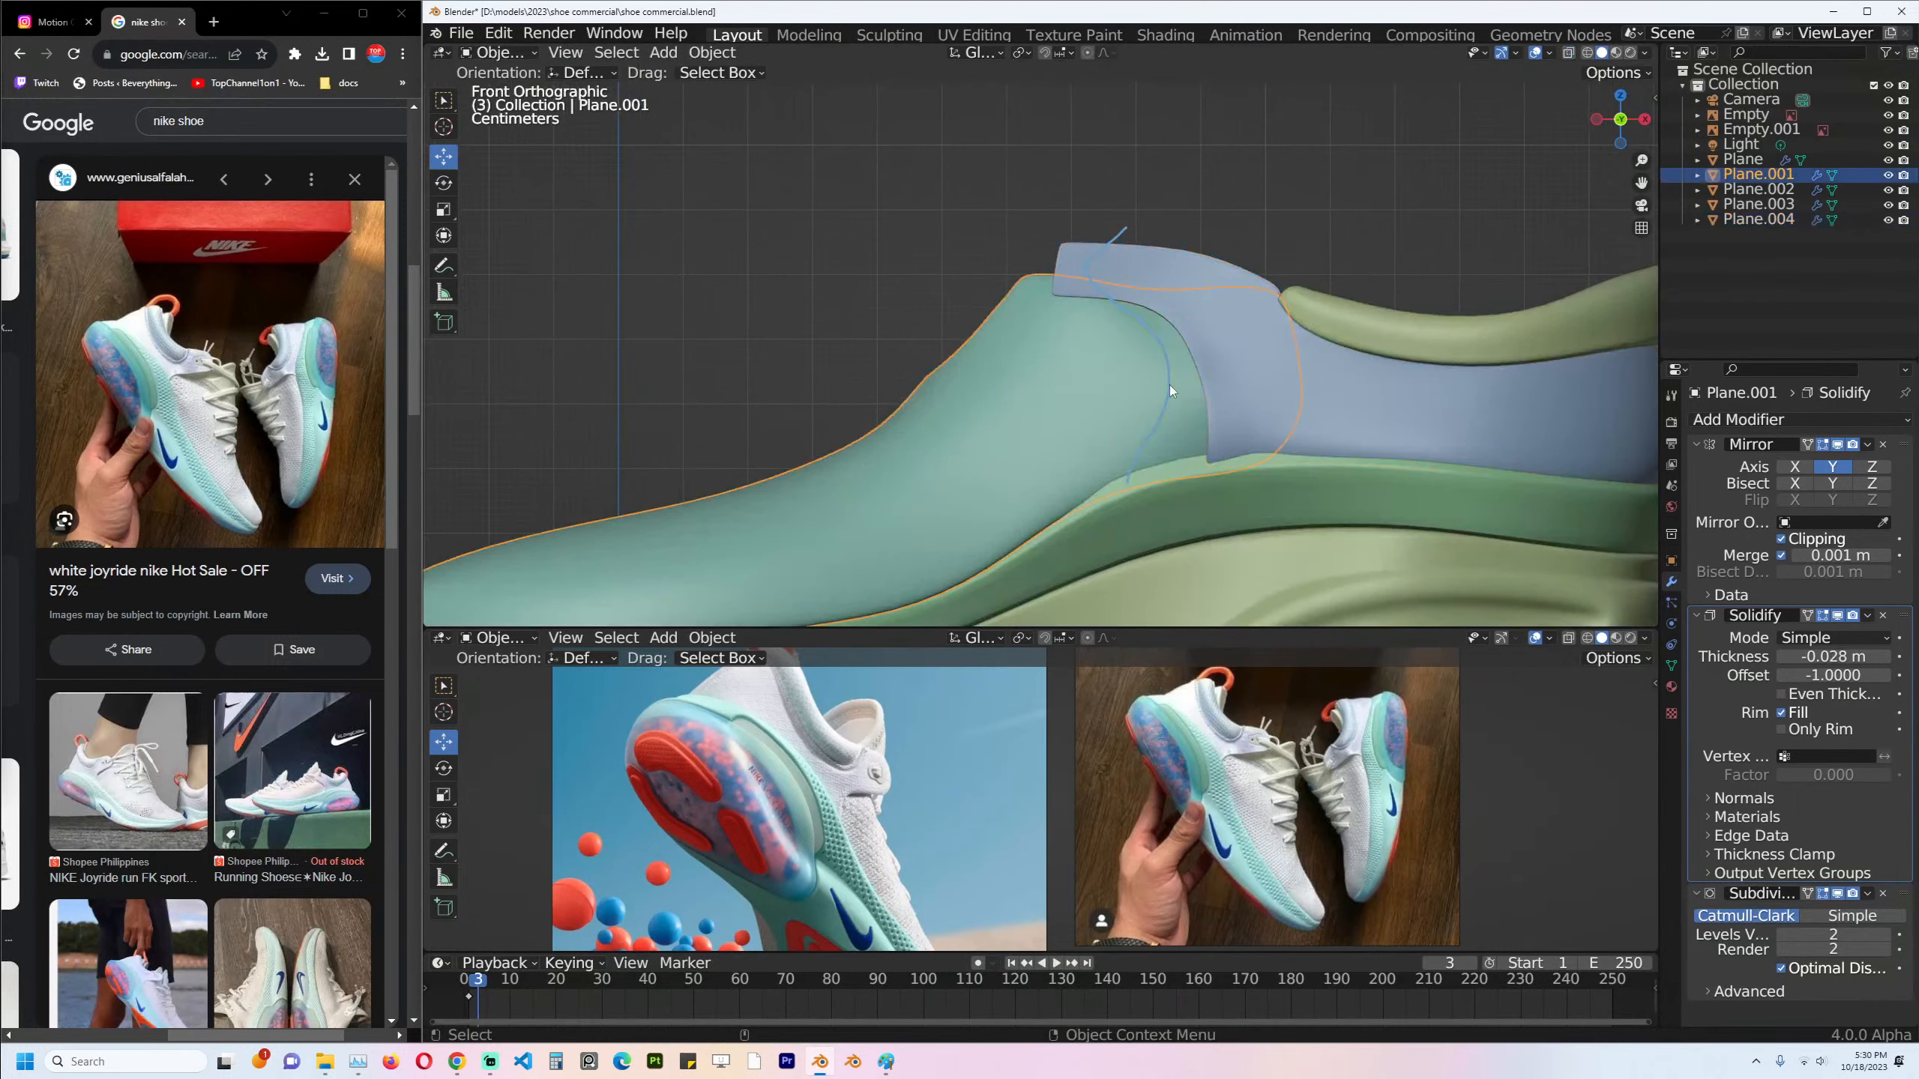
pyautogui.moveTo(1169, 383); pyautogui.dragTo(1196, 393, button='middle')
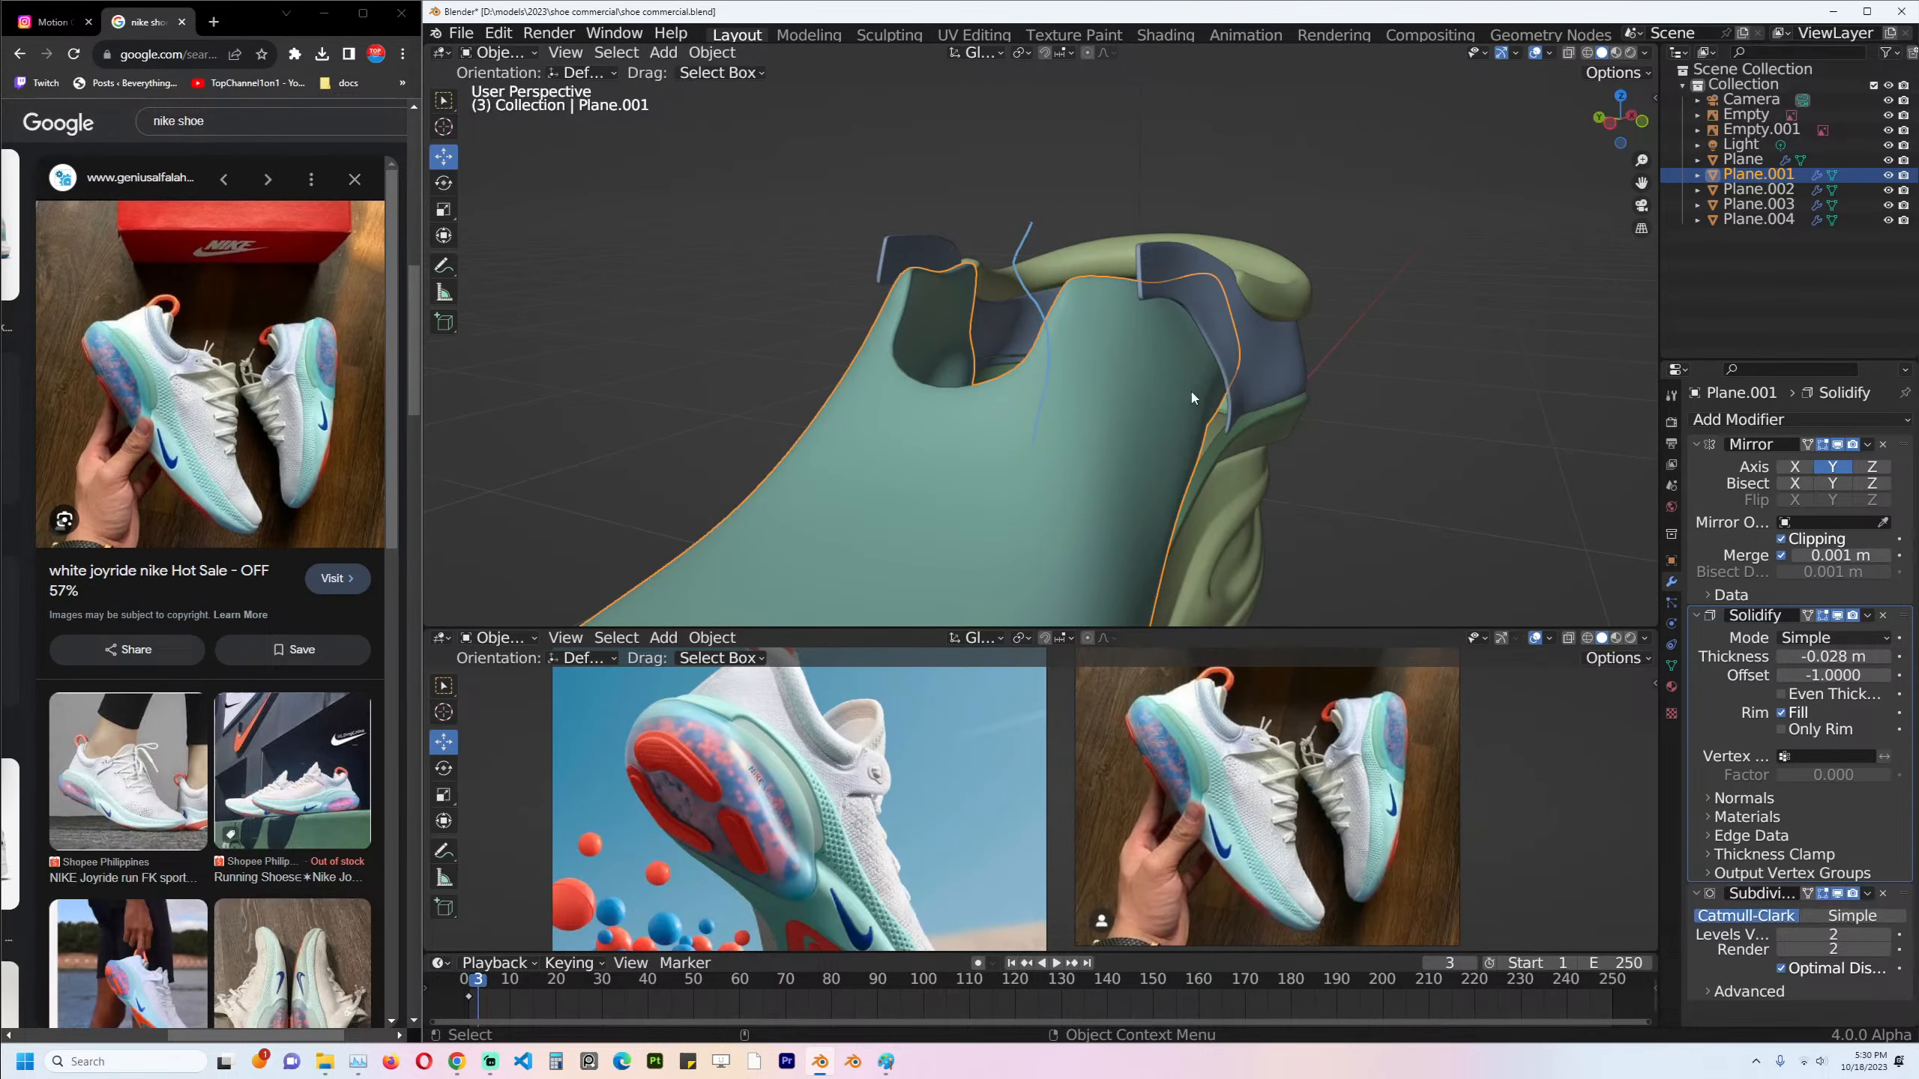
pyautogui.press('Tab')
pyautogui.keyDown('alt'); pyautogui.middleClick(1275, 283); pyautogui.keyUp('alt')
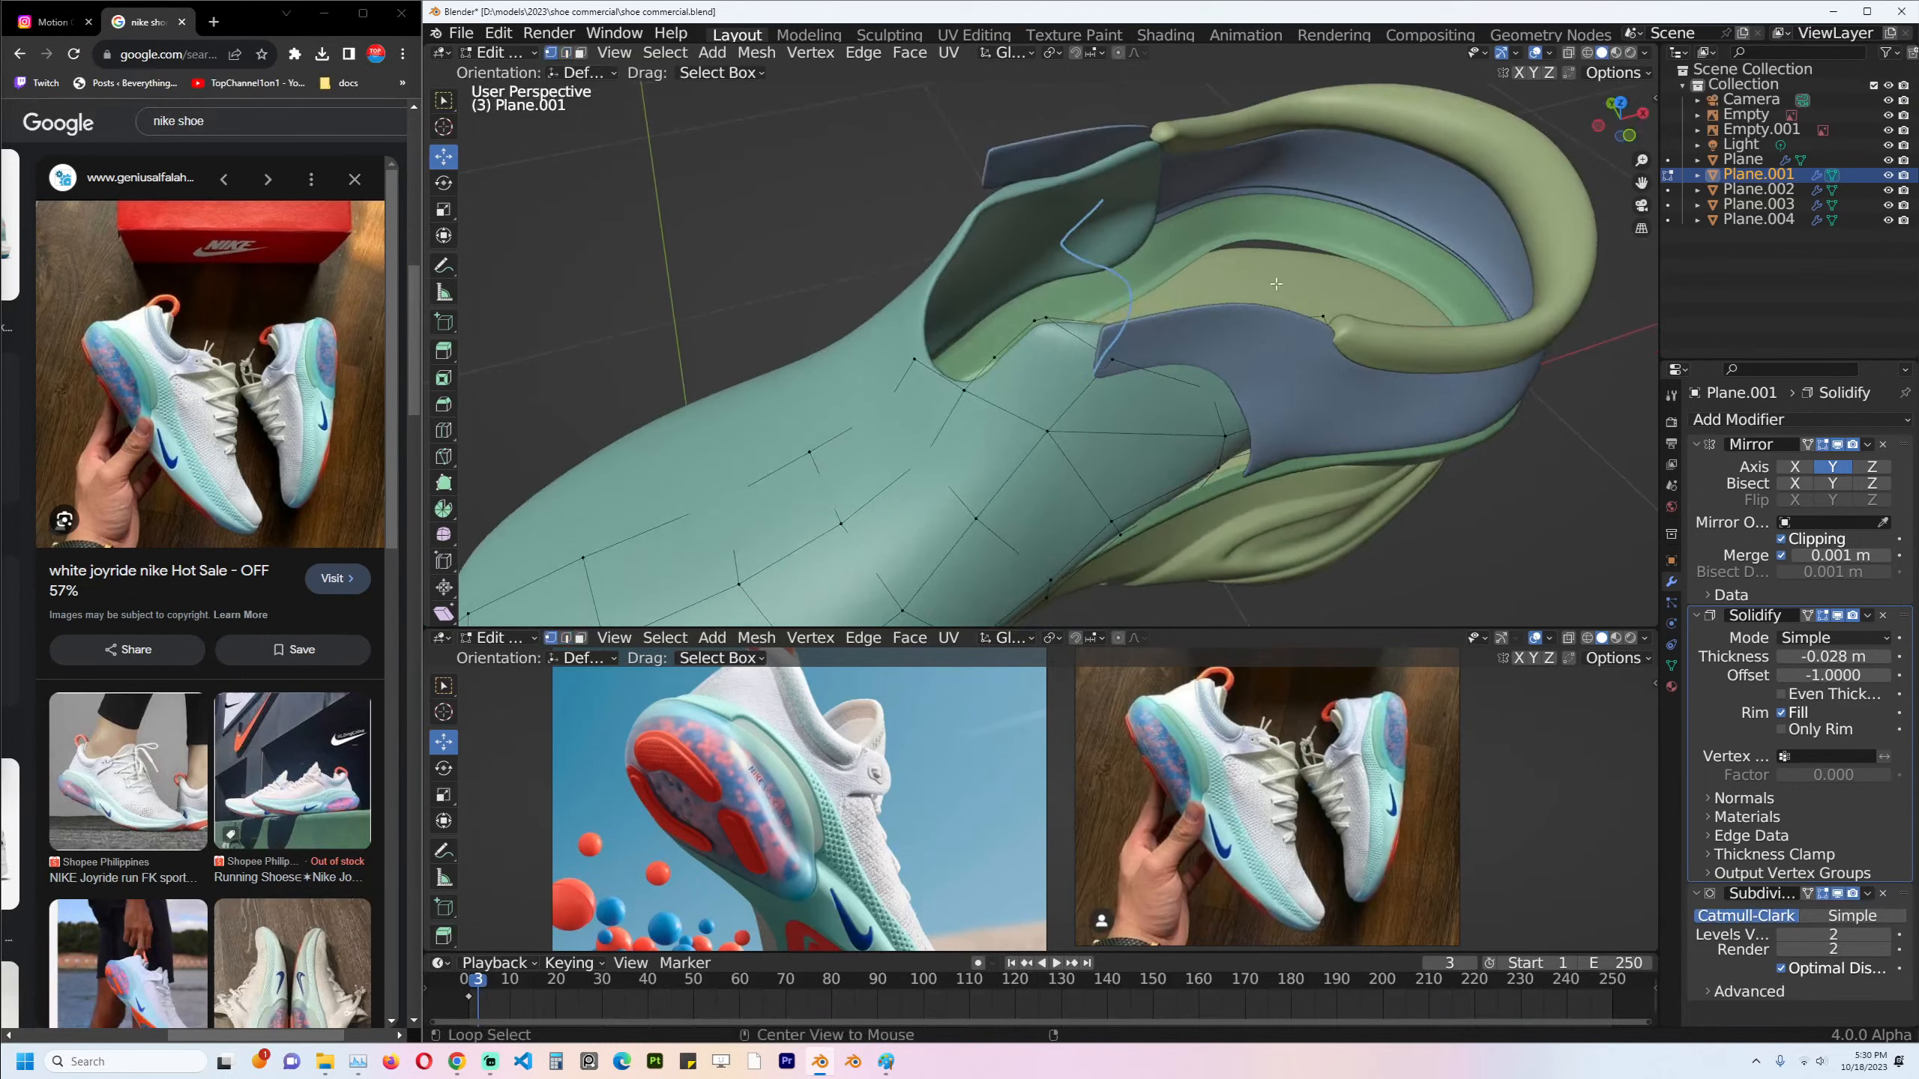
pyautogui.moveTo(1276, 283); pyautogui.dragTo(1397, 461, button='middle')
pyautogui.click(1314, 385)
pyautogui.scroll(2, 1314, 385)
pyautogui.moveTo(1238, 307); pyautogui.dragTo(1259, 313)
pyautogui.keyDown('ctrl'); pyautogui.click(1247, 305); pyautogui.keyUp('ctrl')
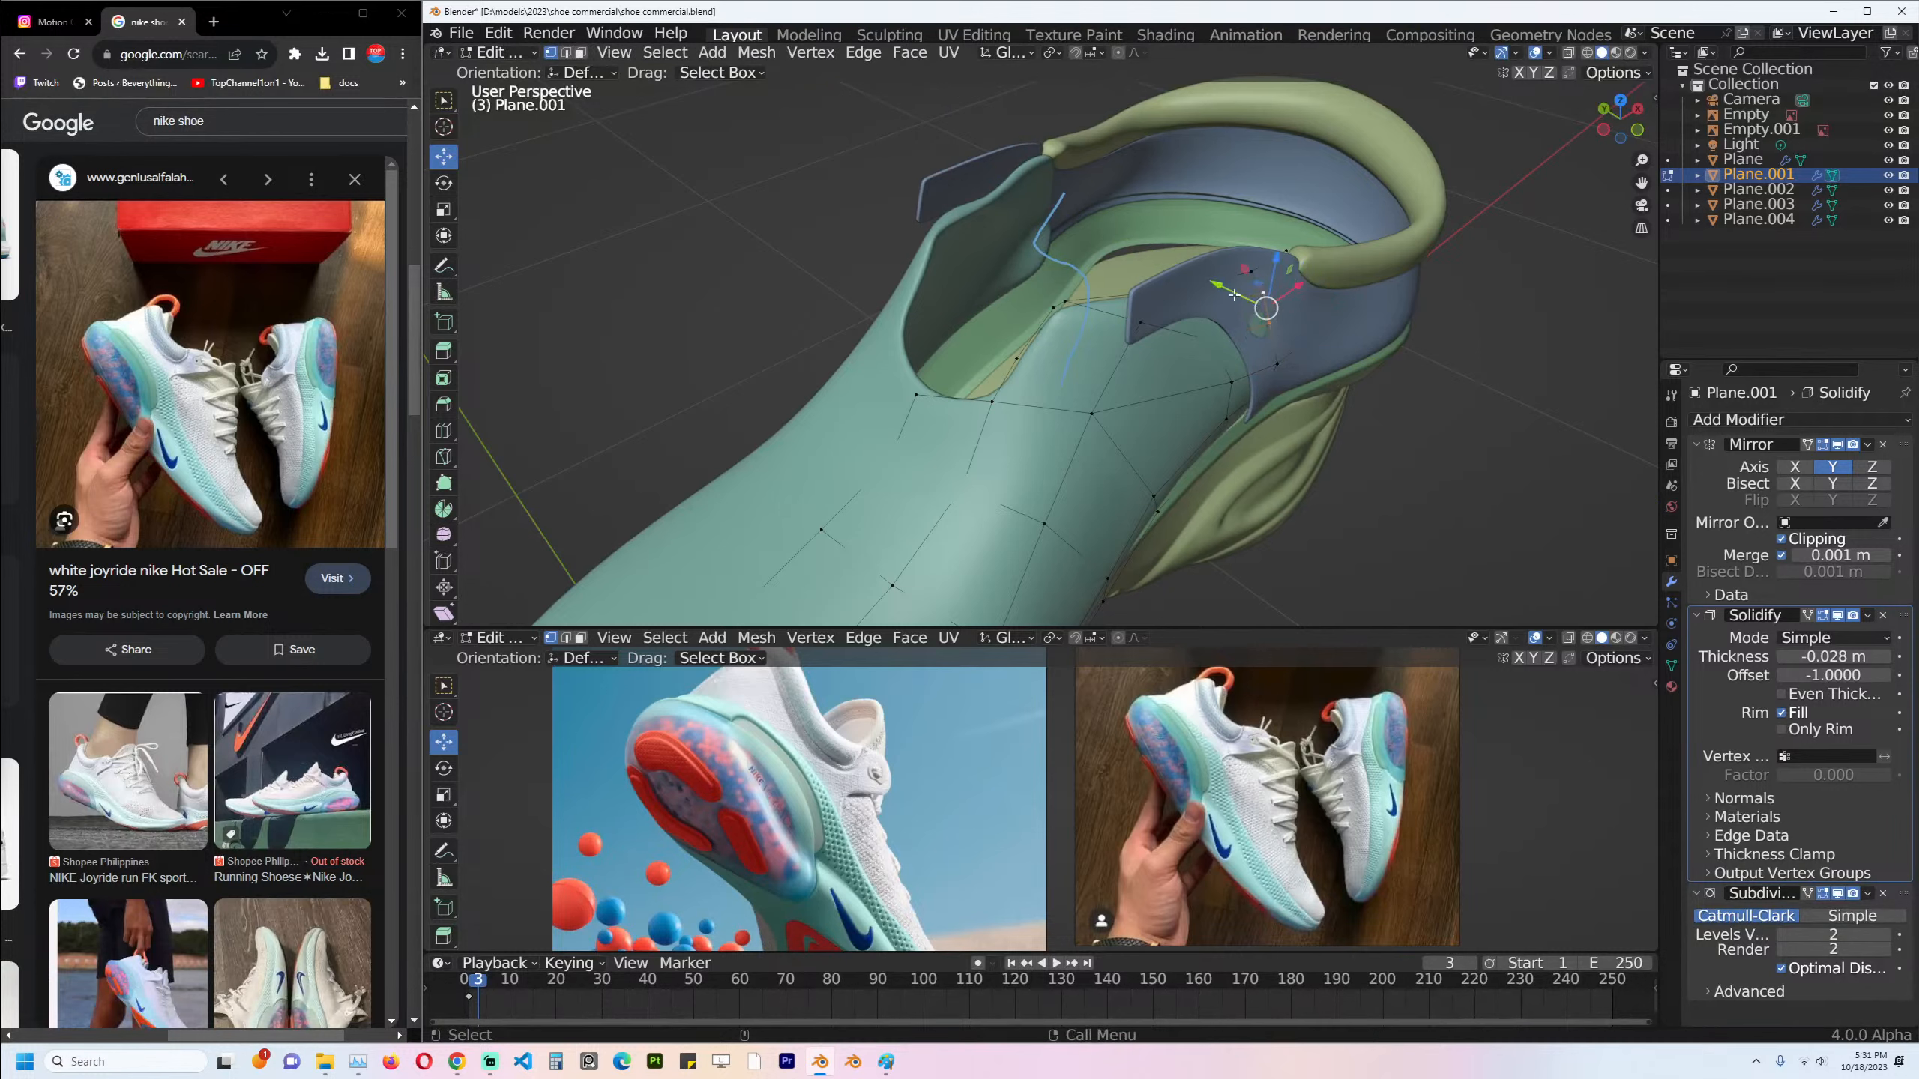
# Return to Object Mode, deselect everything and save the file.
pyautogui.press('Tab')
pyautogui.hotkey('alt', 'a')
pyautogui.hotkey('ctrl', 's')
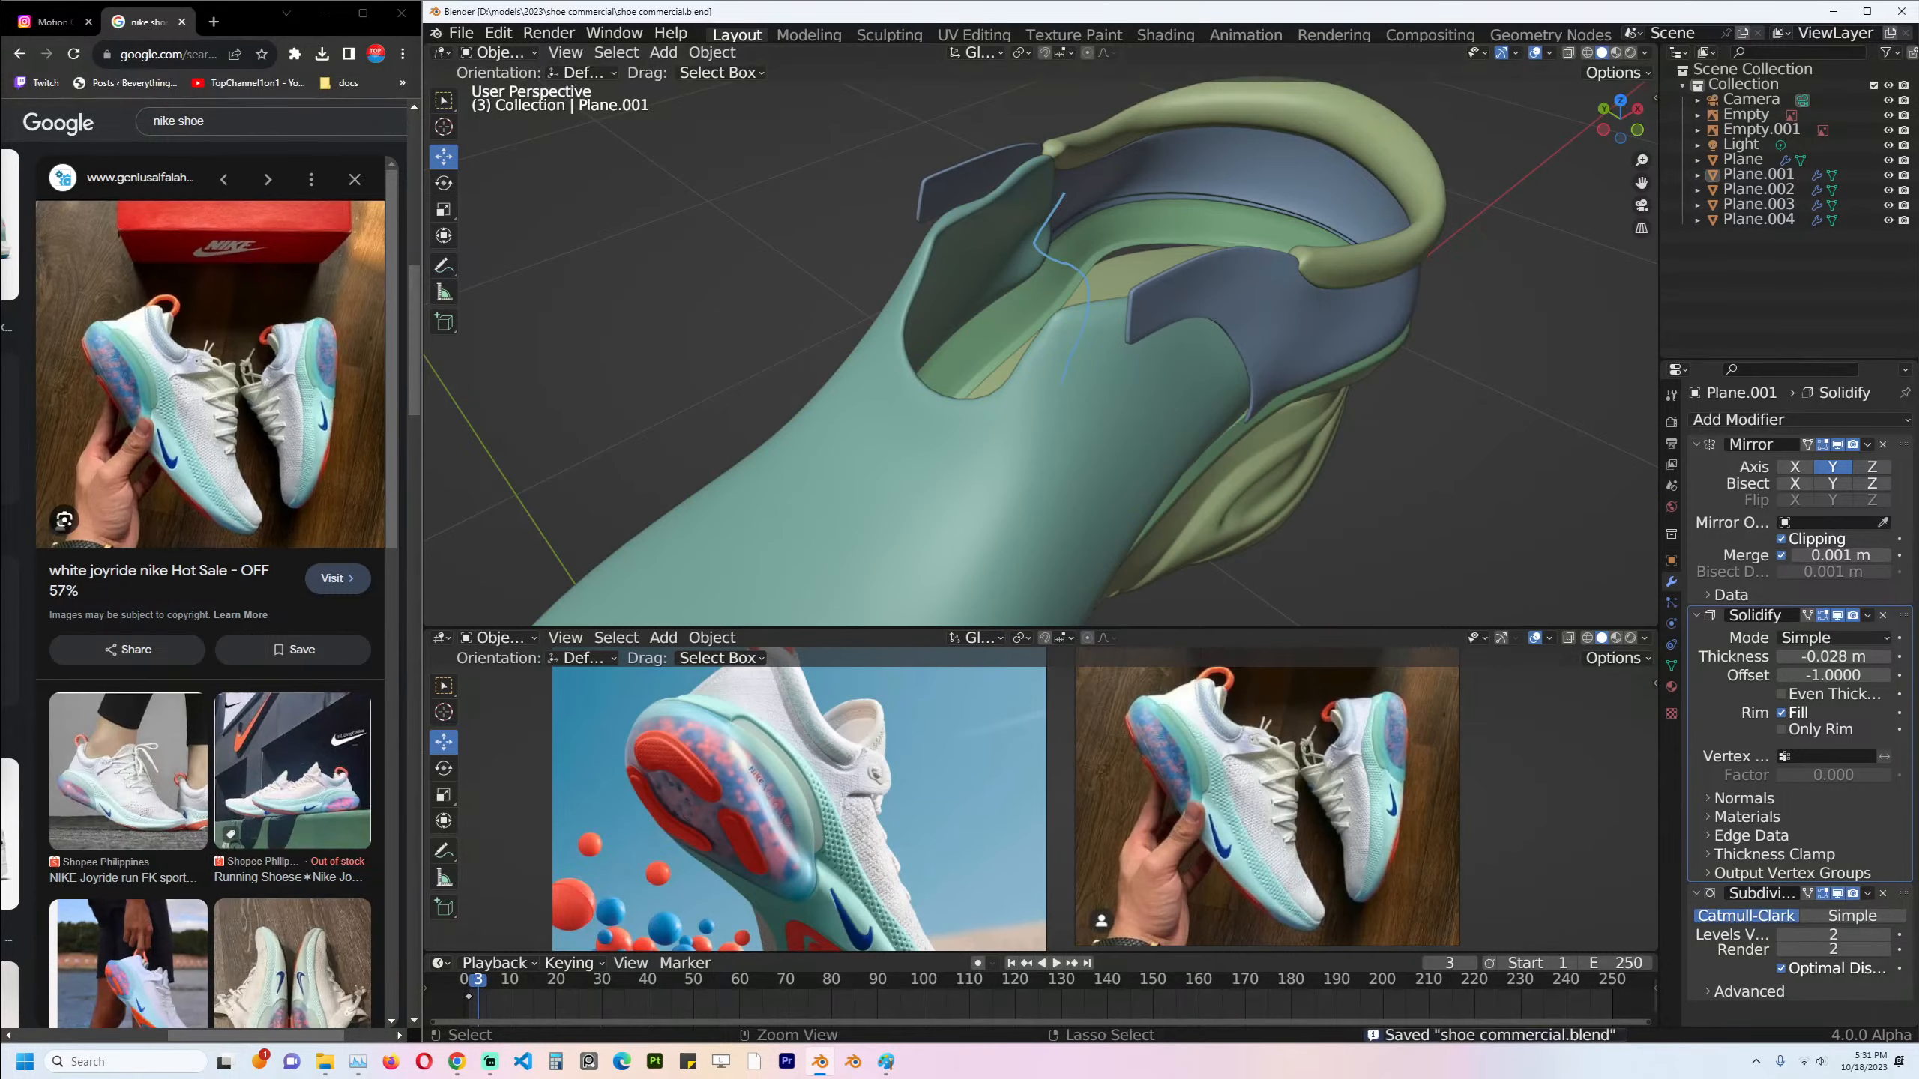
pyautogui.hotkey('alt', 'Tab')
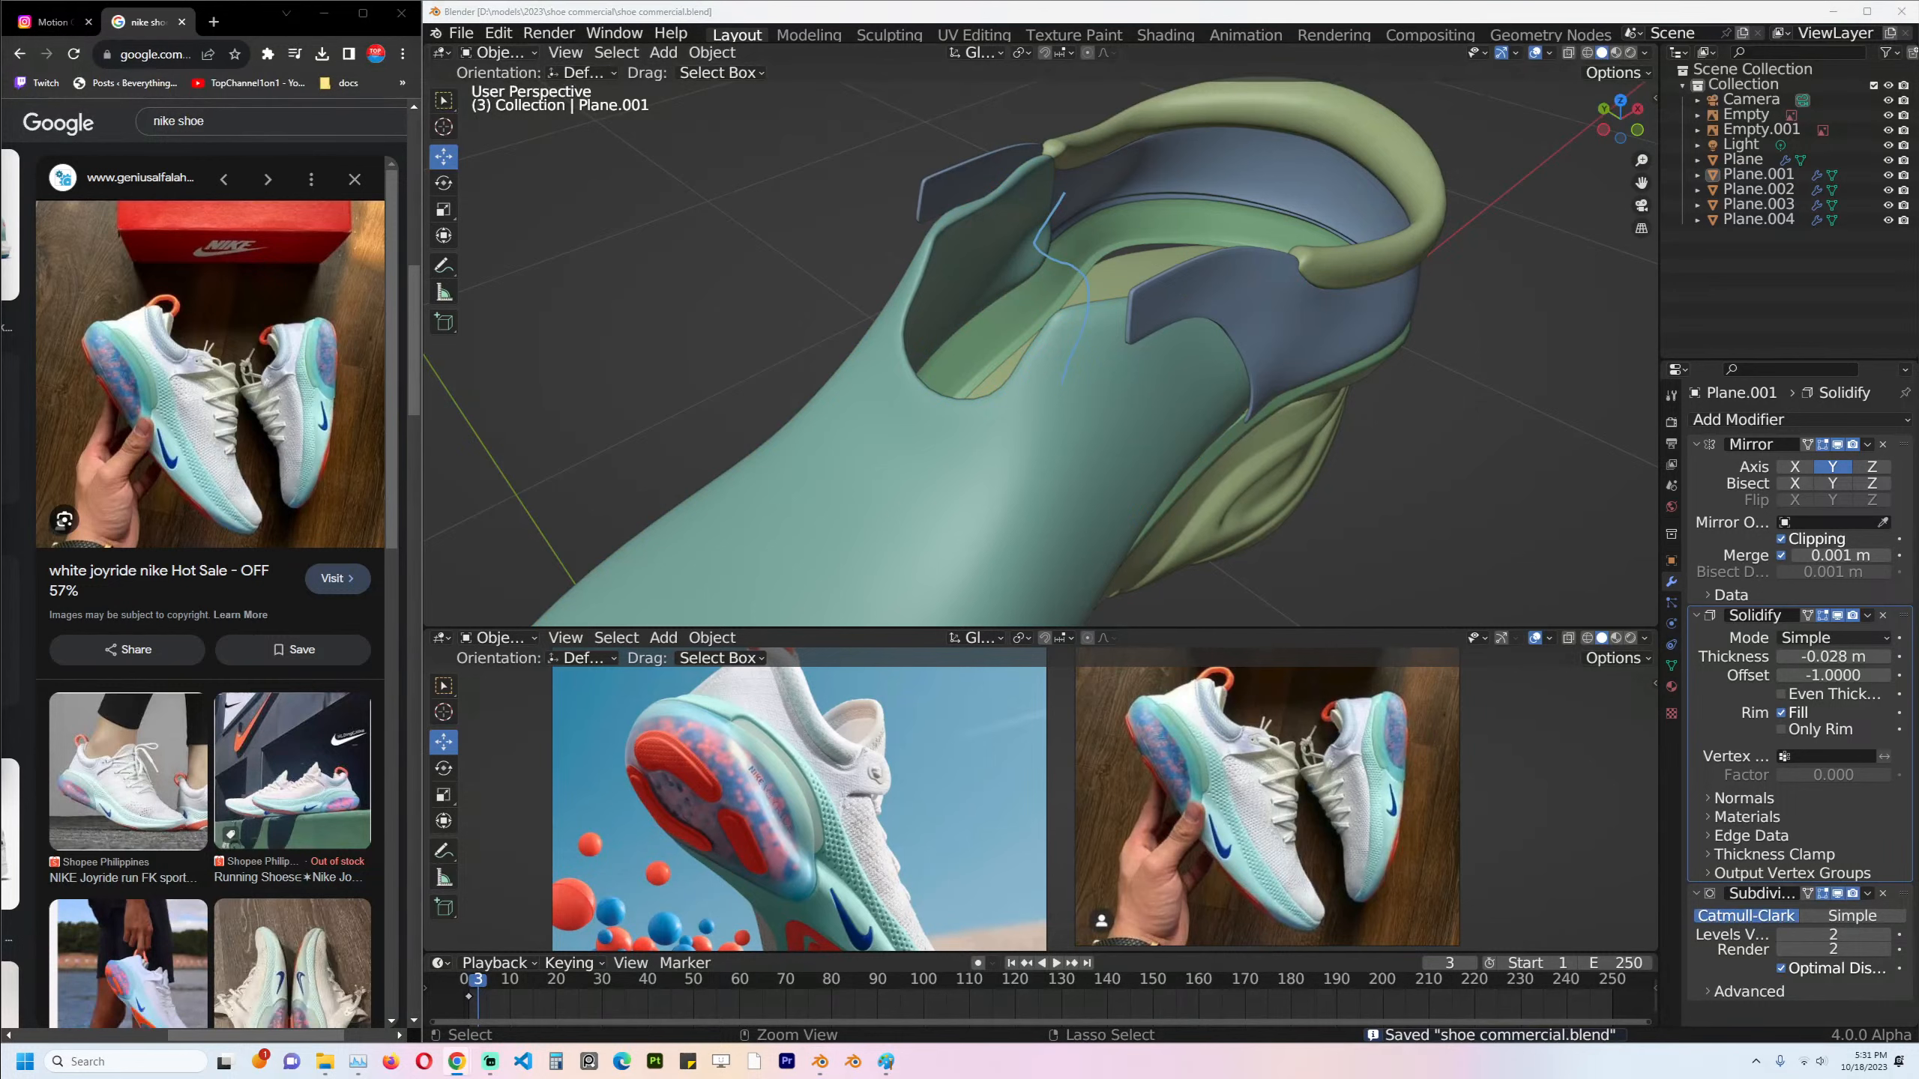
# Split the main 3D viewport into two side-by-side views, with a narrower one on the left.
pyautogui.scroll(-6, 1072, 360)
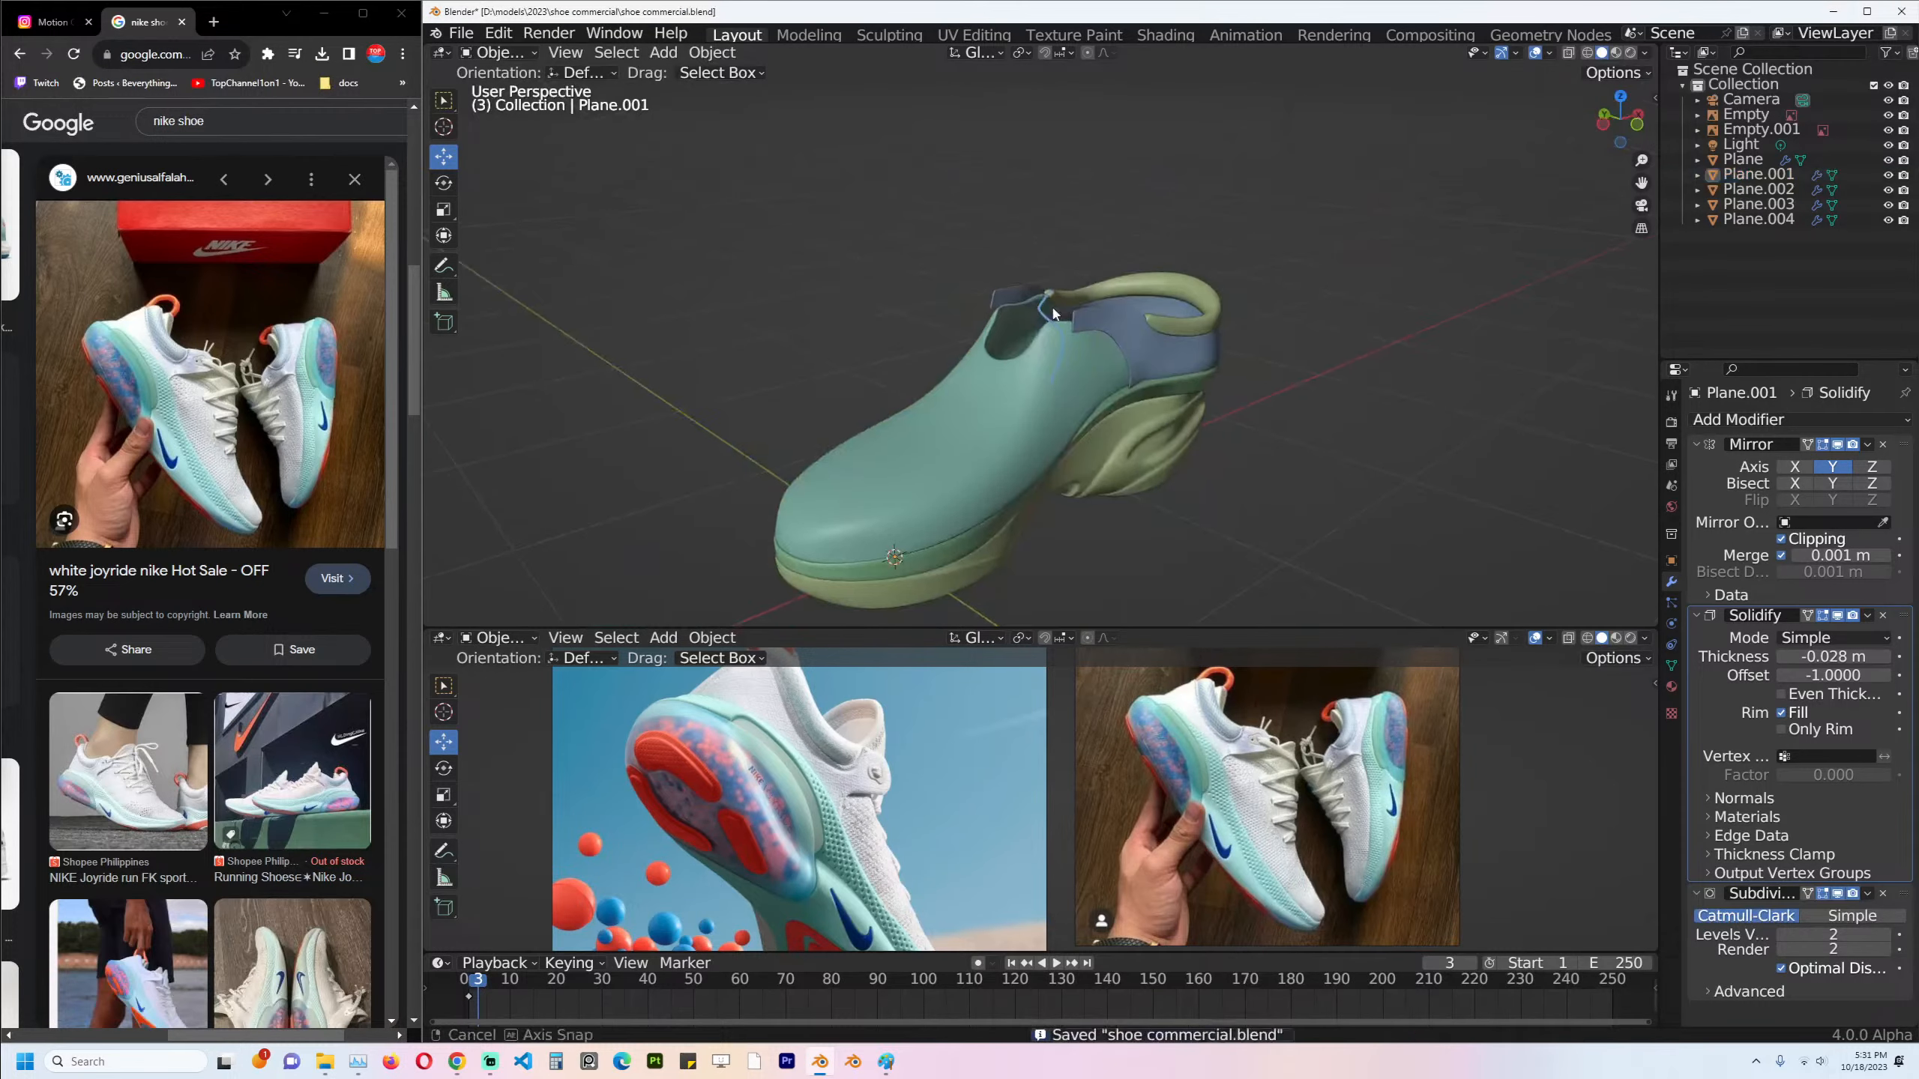
pyautogui.moveTo(1656, 49); pyautogui.dragTo(806, 228)
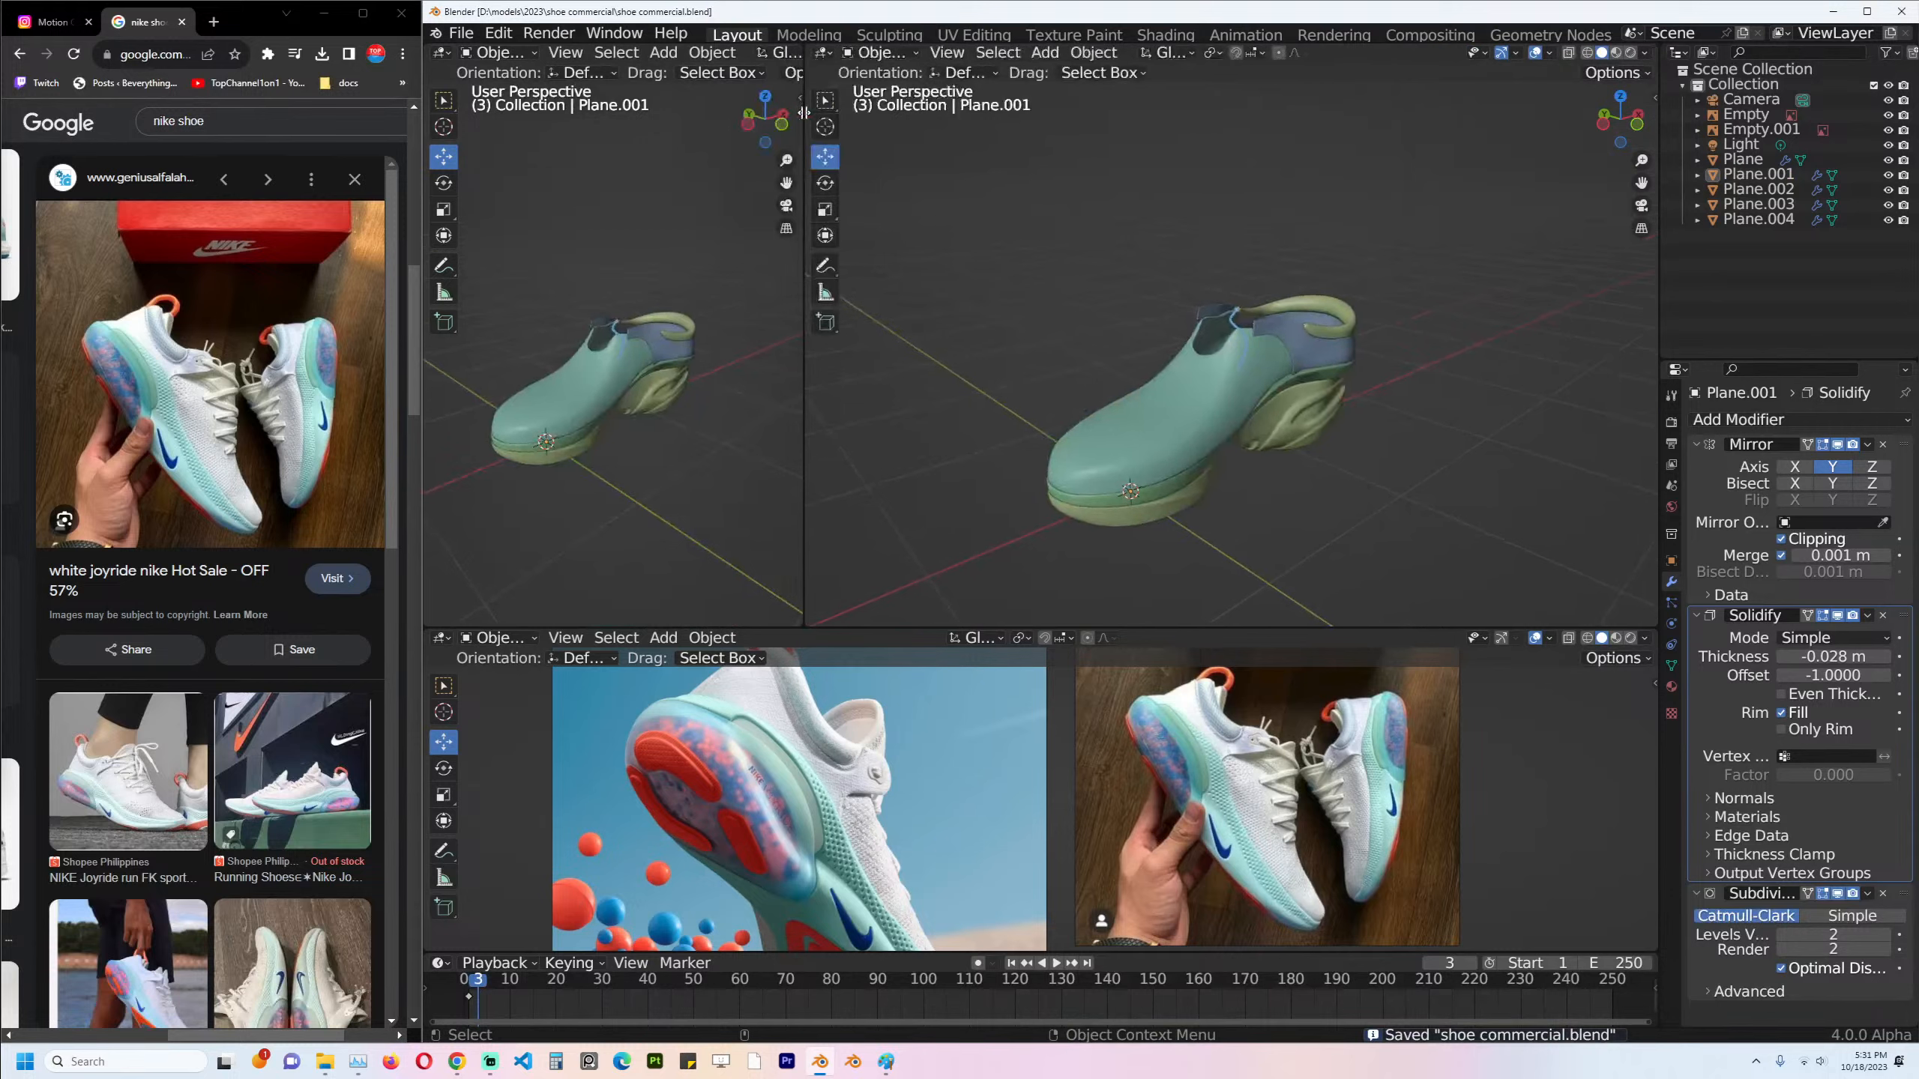
pyautogui.moveTo(1176, 490); pyautogui.dragTo(1155, 508, button='middle')
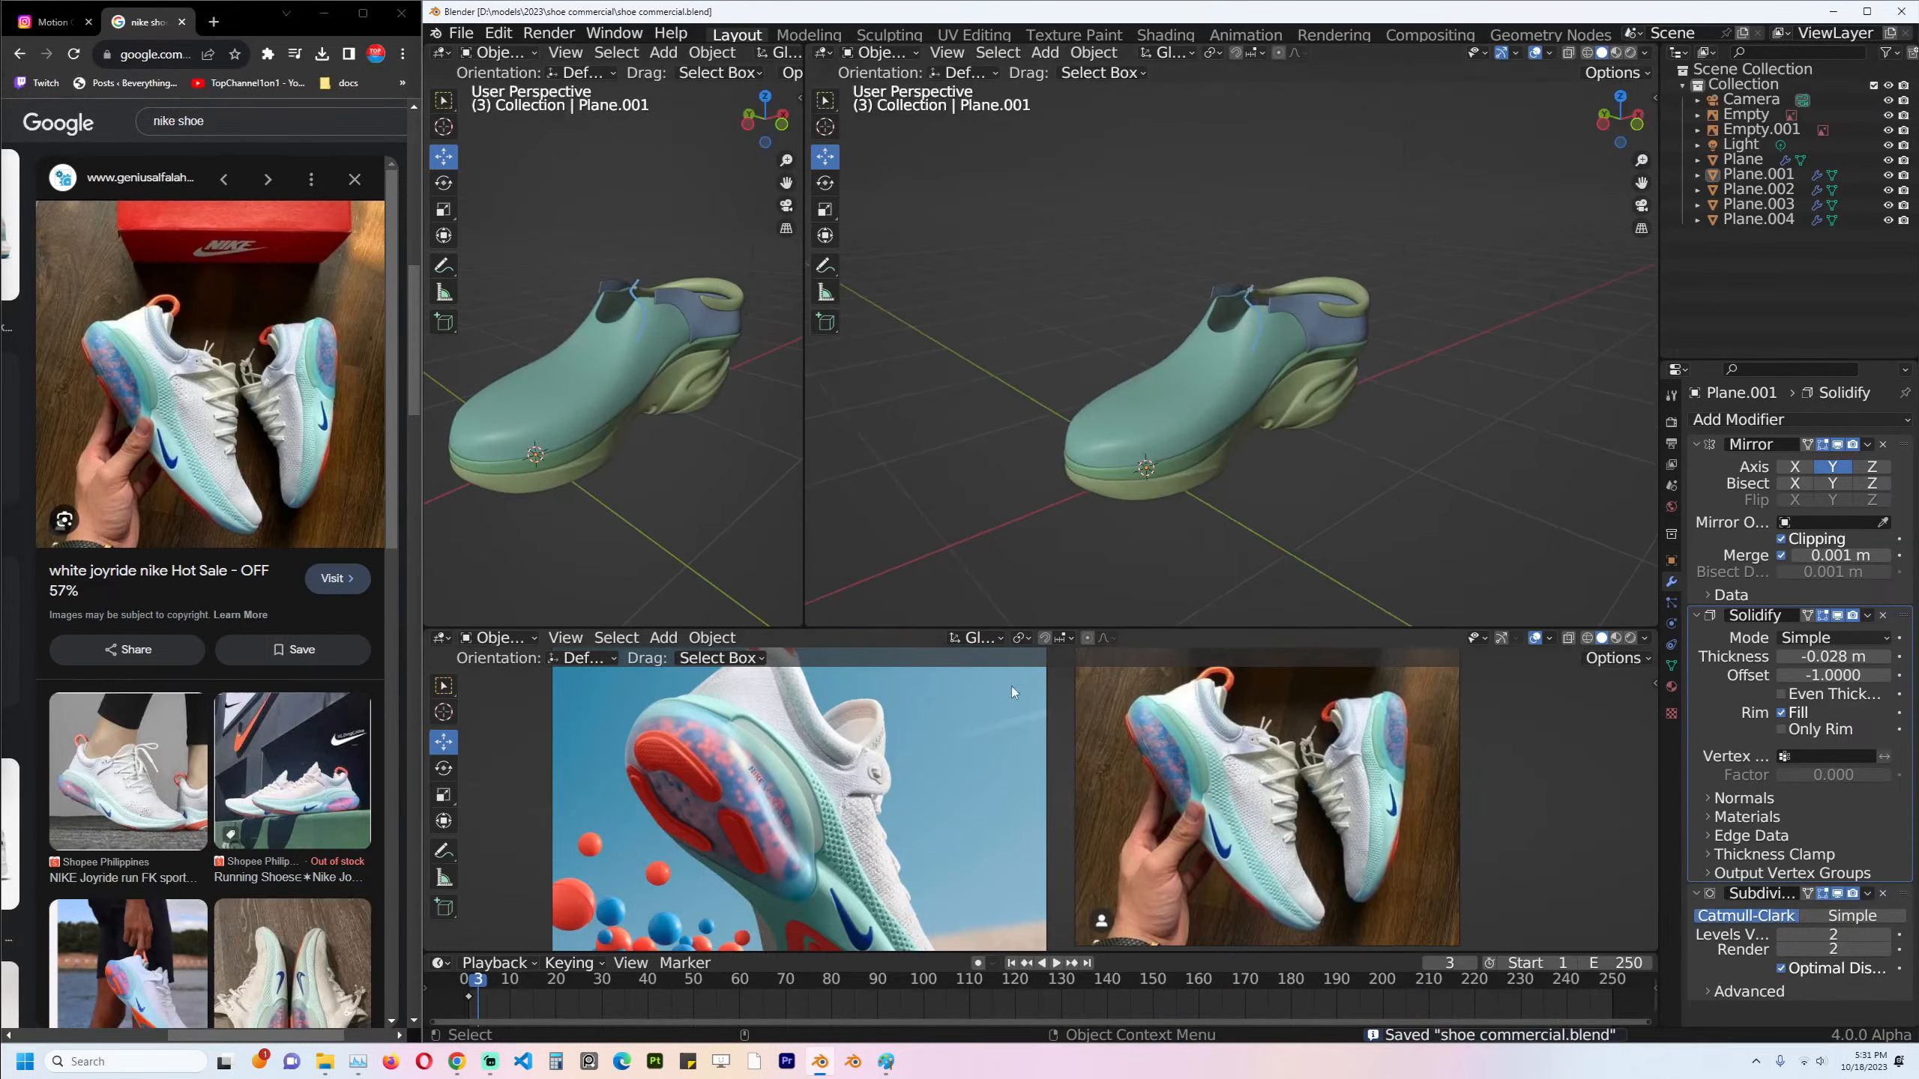
# Split the reference image view in two, shrink the timeline, and make the right half a Shader Editor.
pyautogui.moveTo(1652, 629); pyautogui.dragTo(1035, 681)
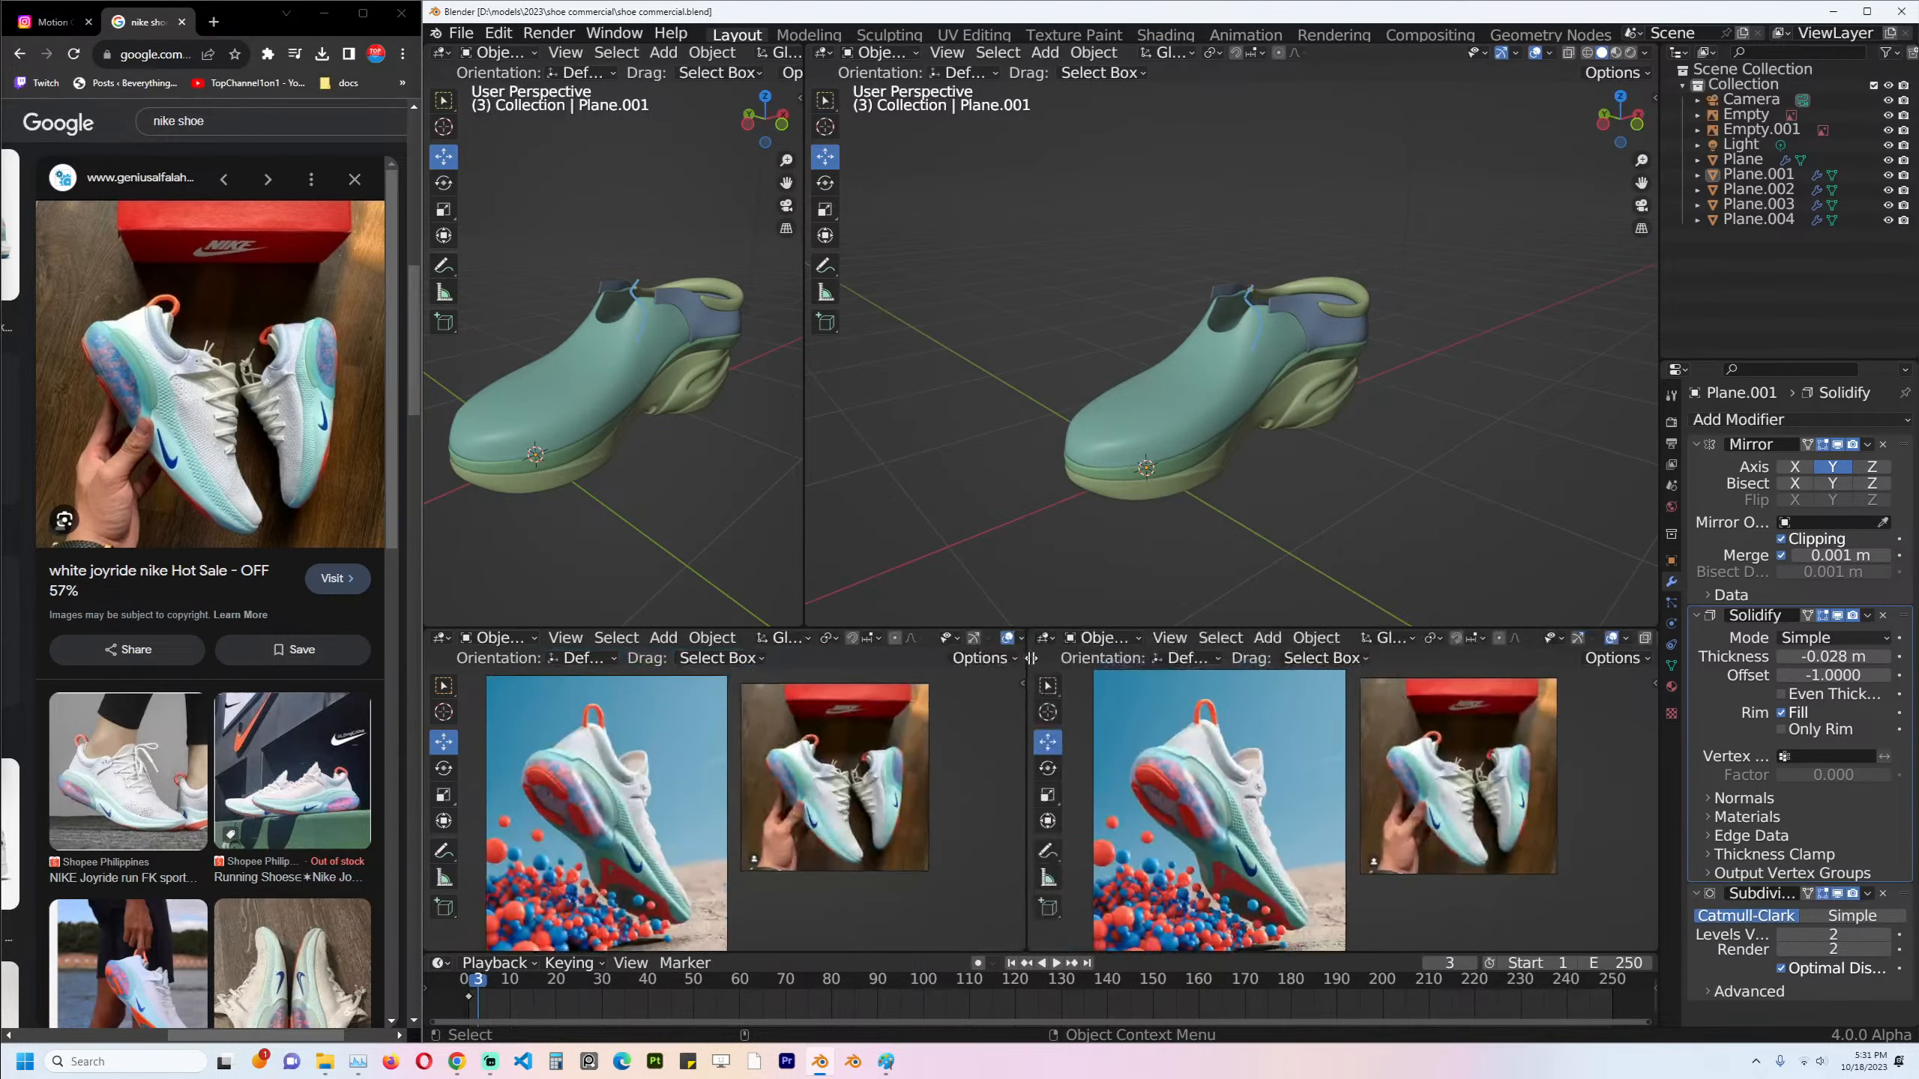
pyautogui.moveTo(1180, 952); pyautogui.dragTo(1181, 982)
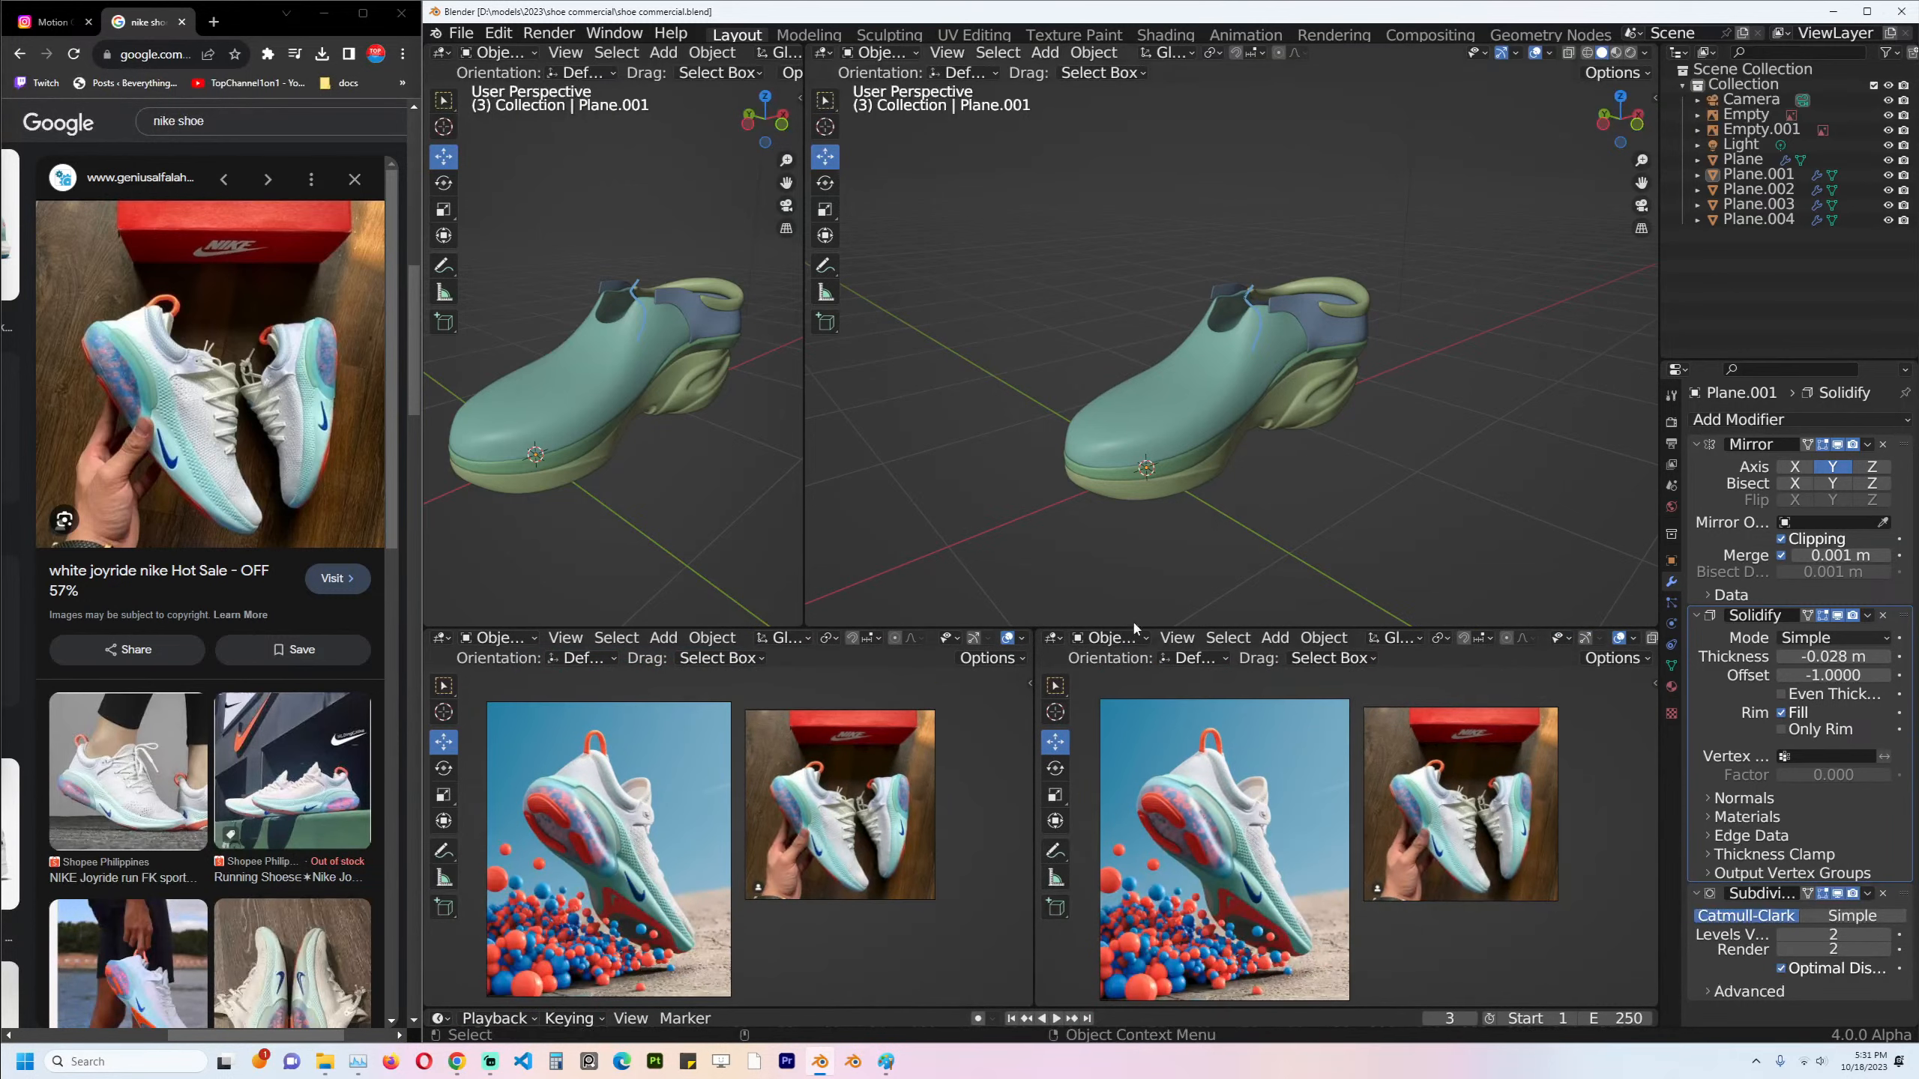
pyautogui.click(1053, 638)
pyautogui.click(1069, 782)
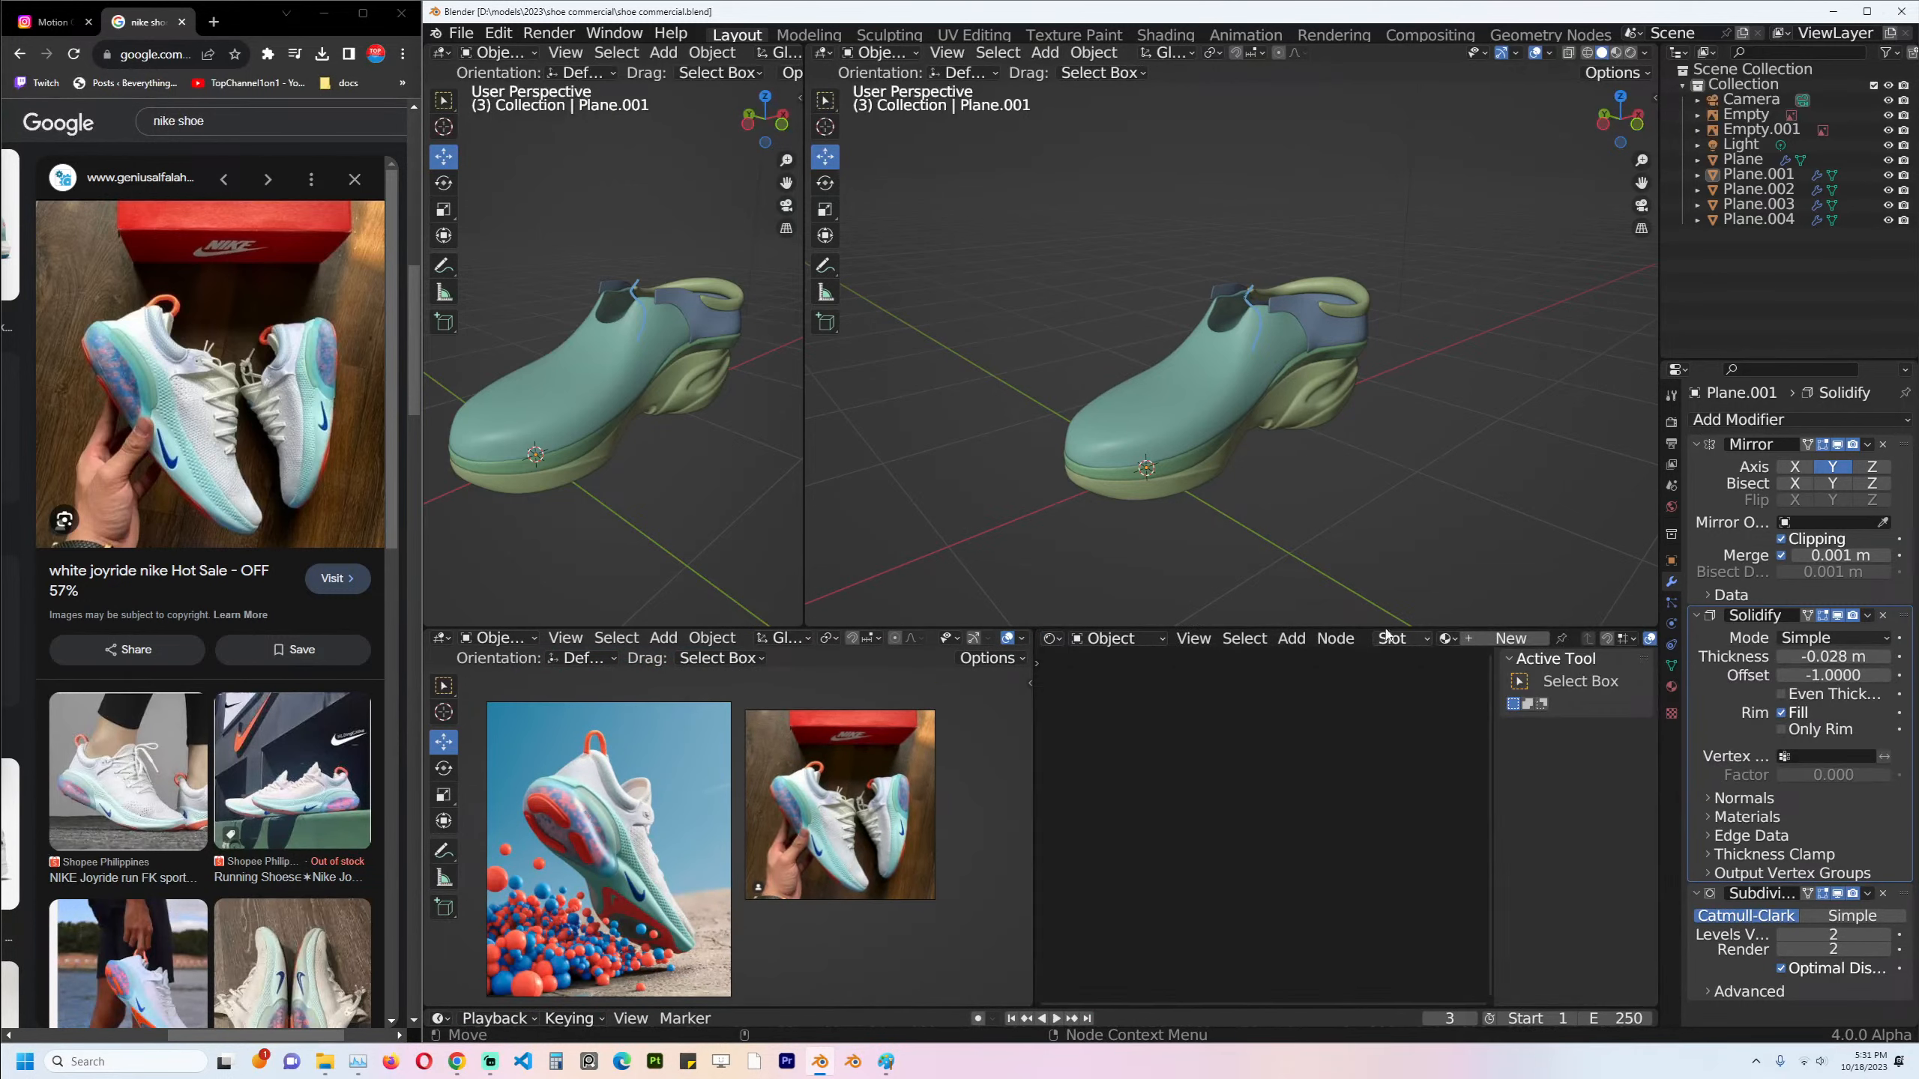
# Switch the narrow left 3D view to Rendered shading and hide its overlays.
pyautogui.scroll(2, 1185, 360)
pyautogui.scroll(-1, 671, 284)
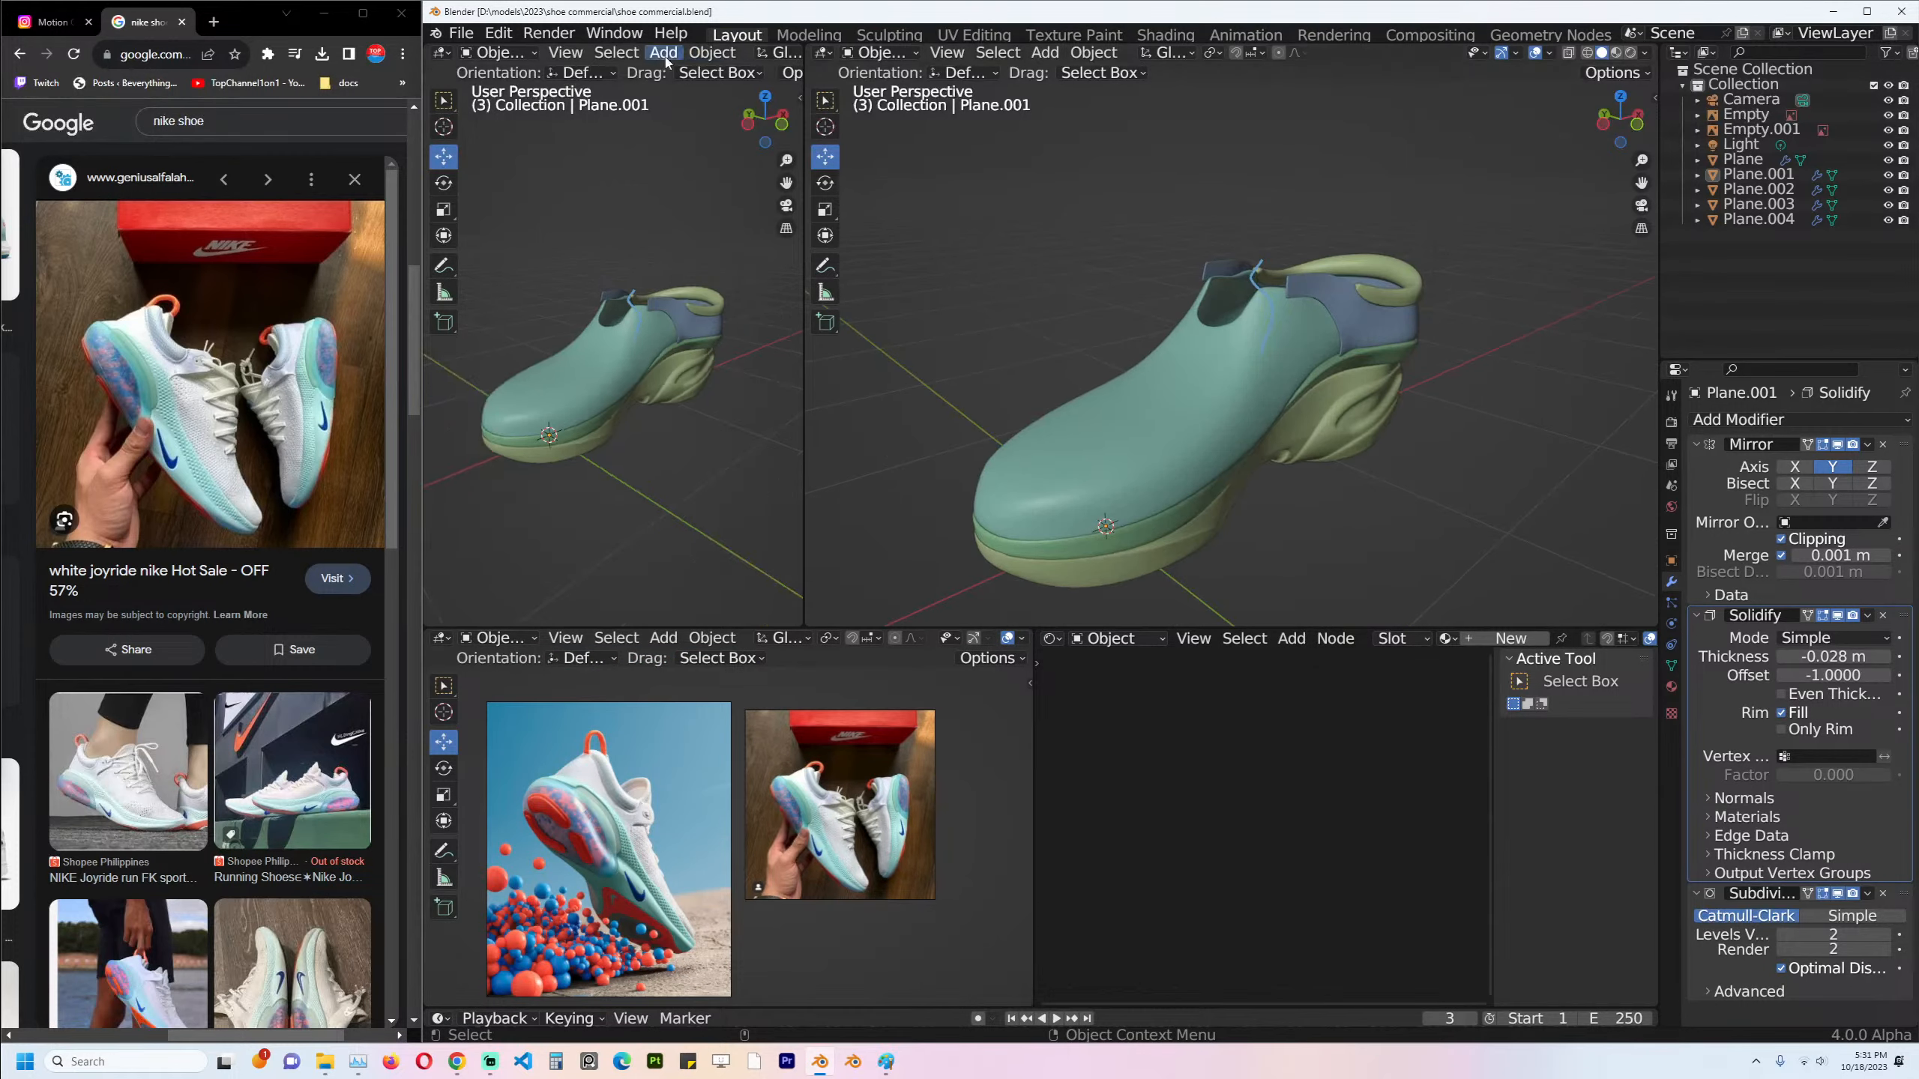
pyautogui.scroll(-4, 666, 60)
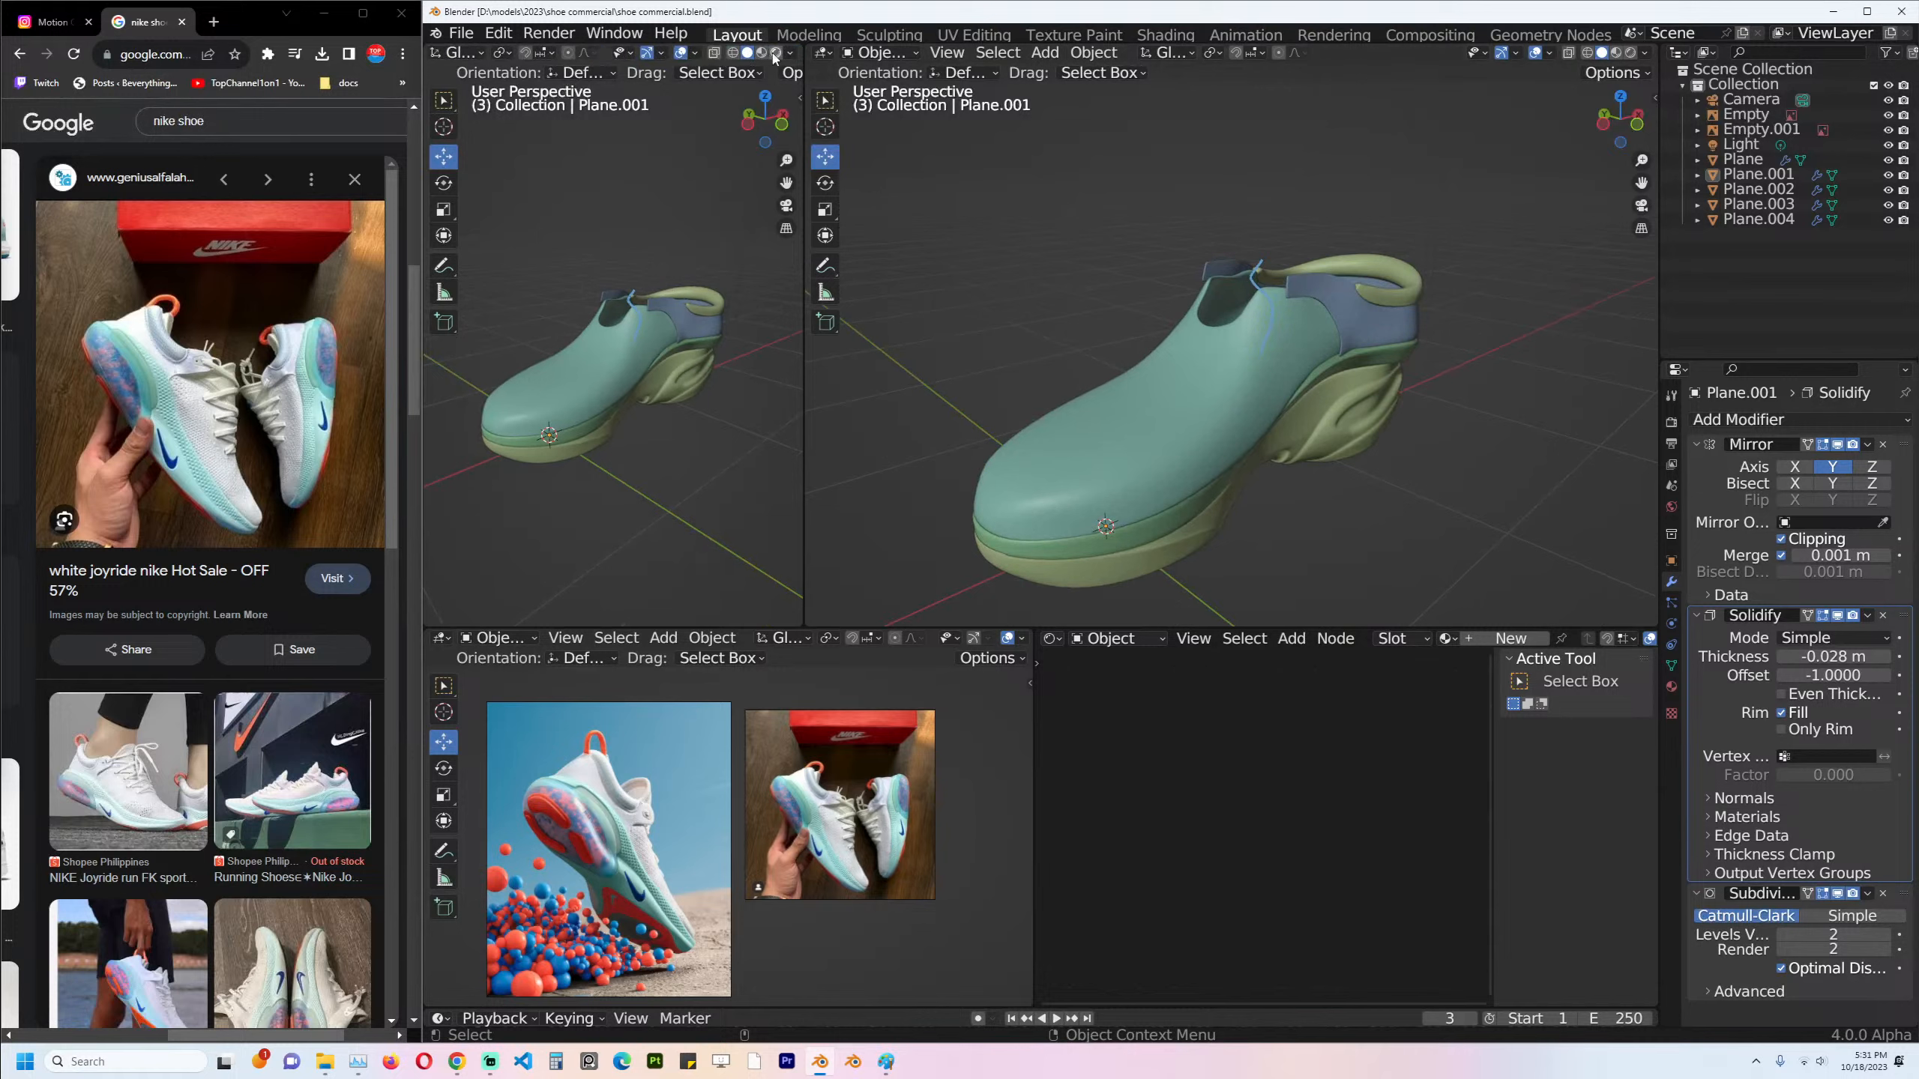
pyautogui.click(774, 53)
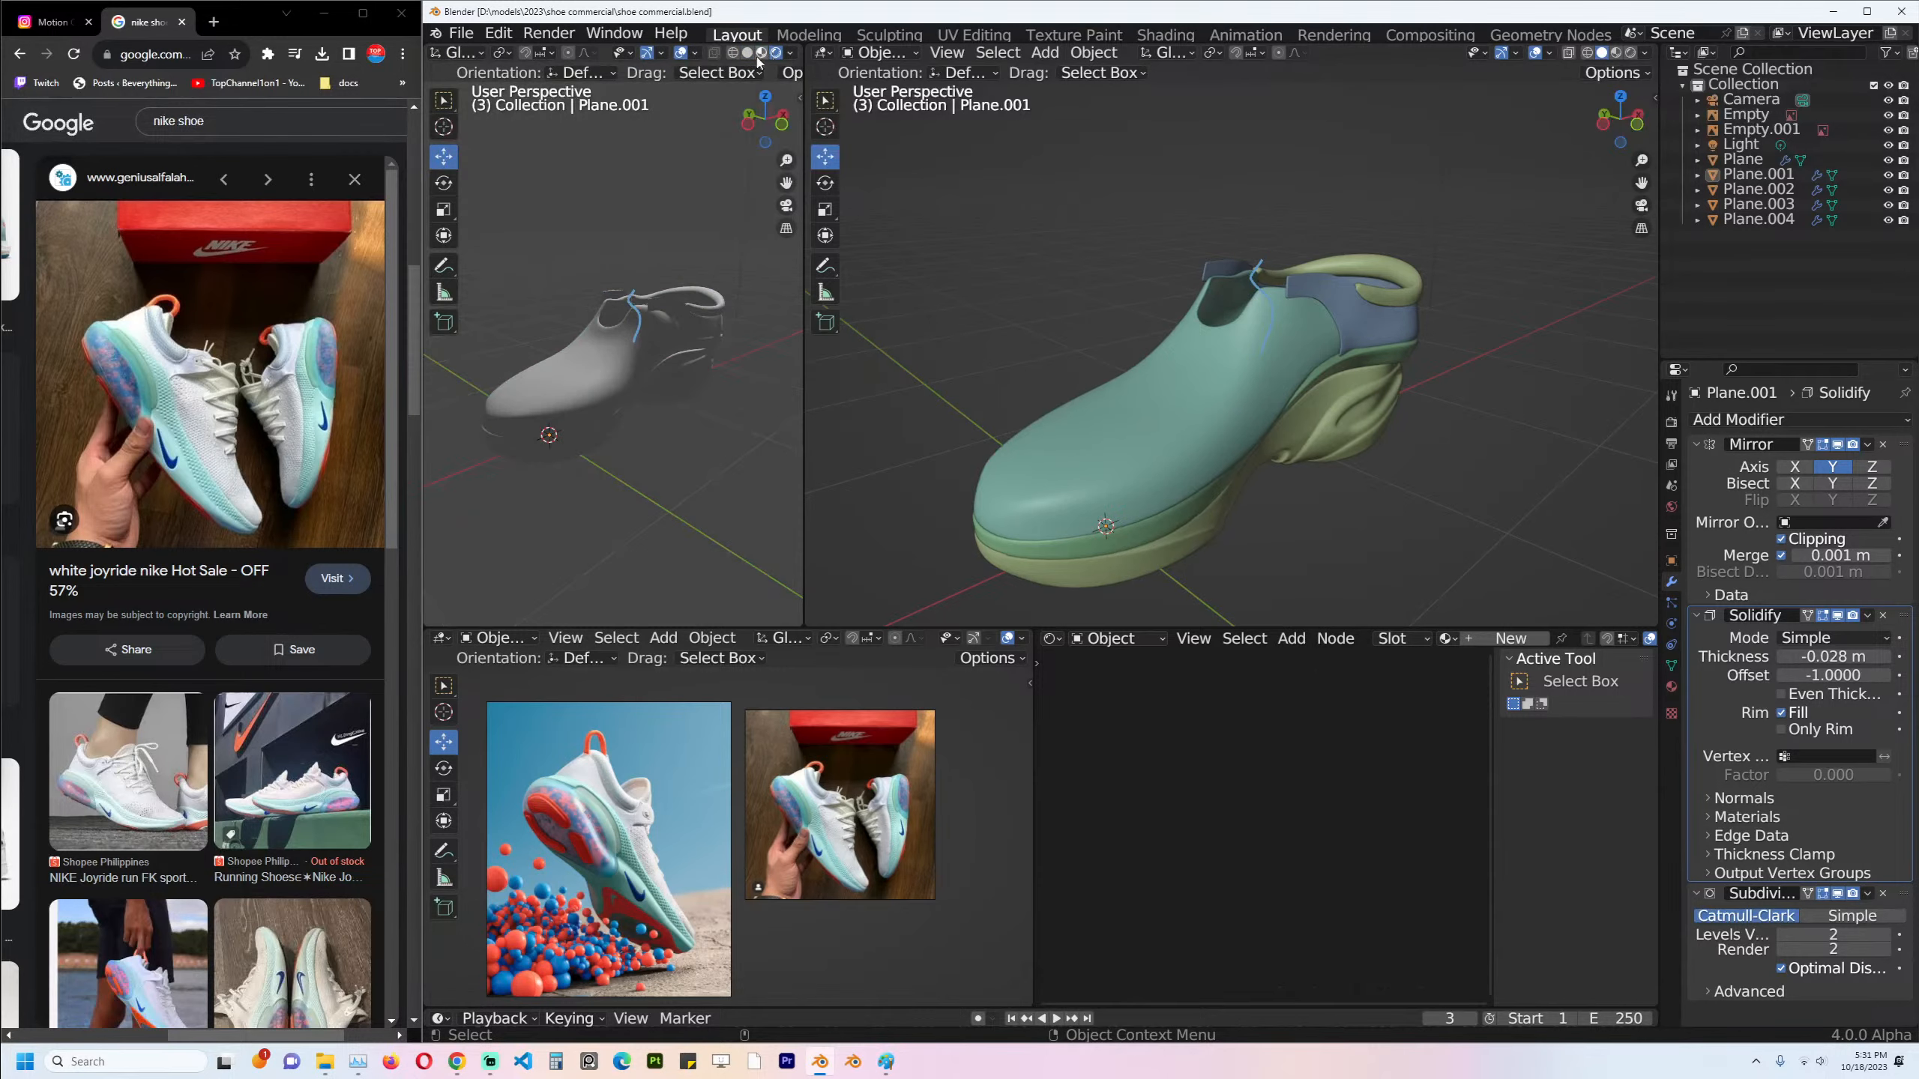
pyautogui.click(682, 53)
# In the front view, move the scene light from the far side to directly above the shoe.
pyautogui.moveTo(1135, 341); pyautogui.dragTo(1297, 239, button='middle')
pyautogui.scroll(-6, 1297, 239)
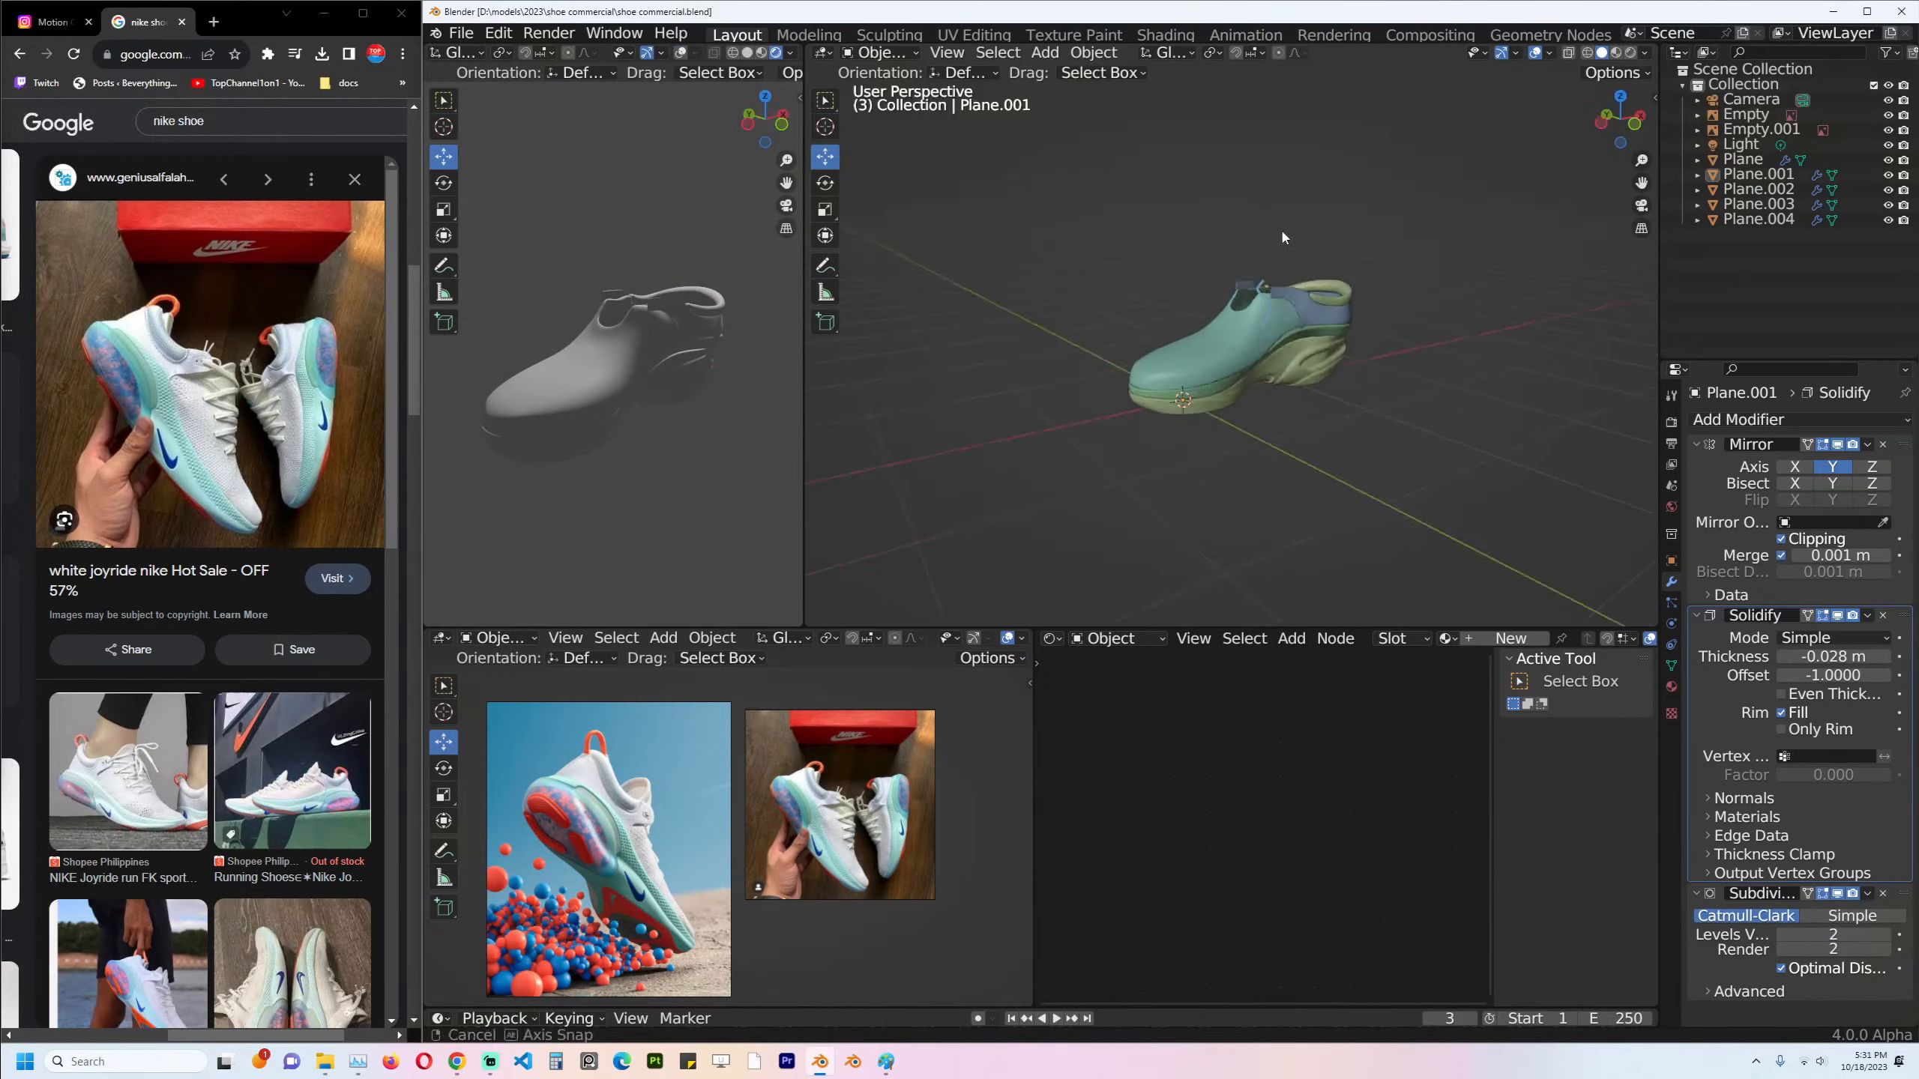
pyautogui.press('KP_1')
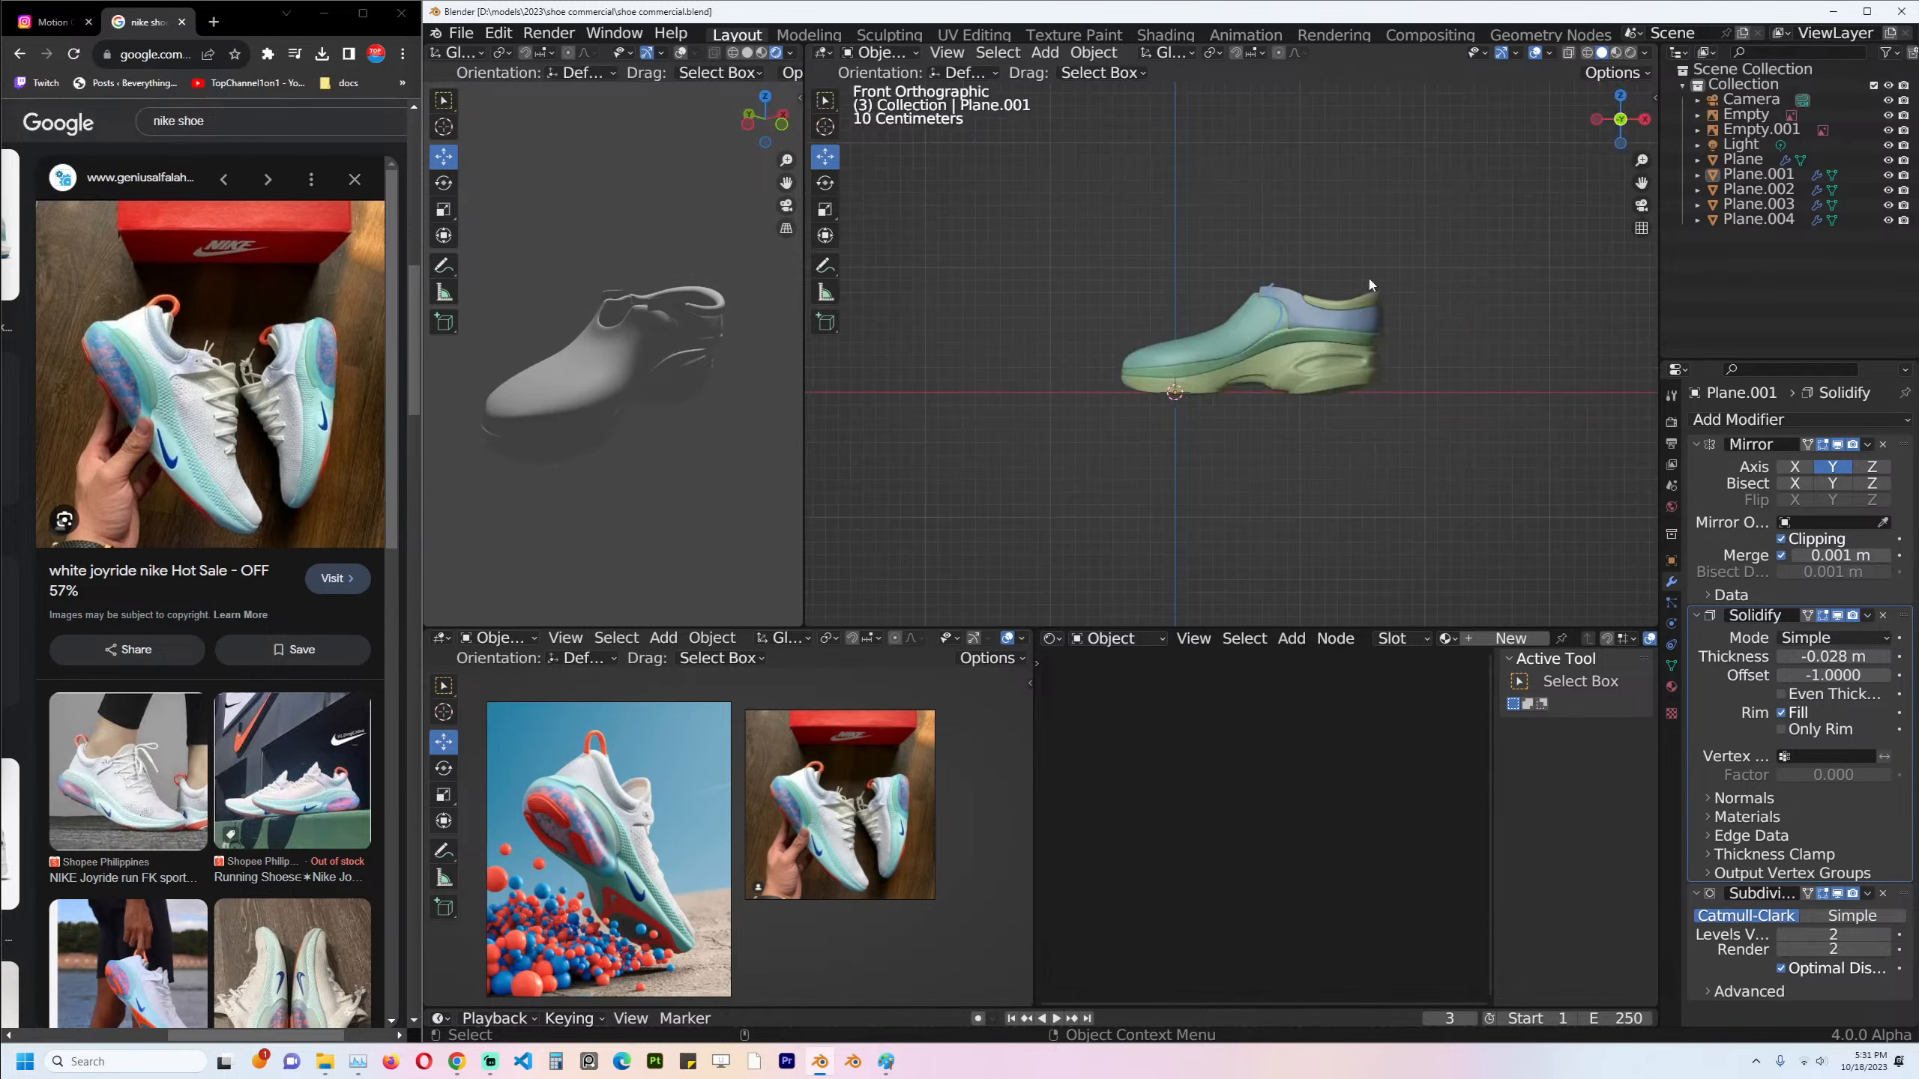
pyautogui.scroll(-2, 1253, 327)
pyautogui.click(1383, 105)
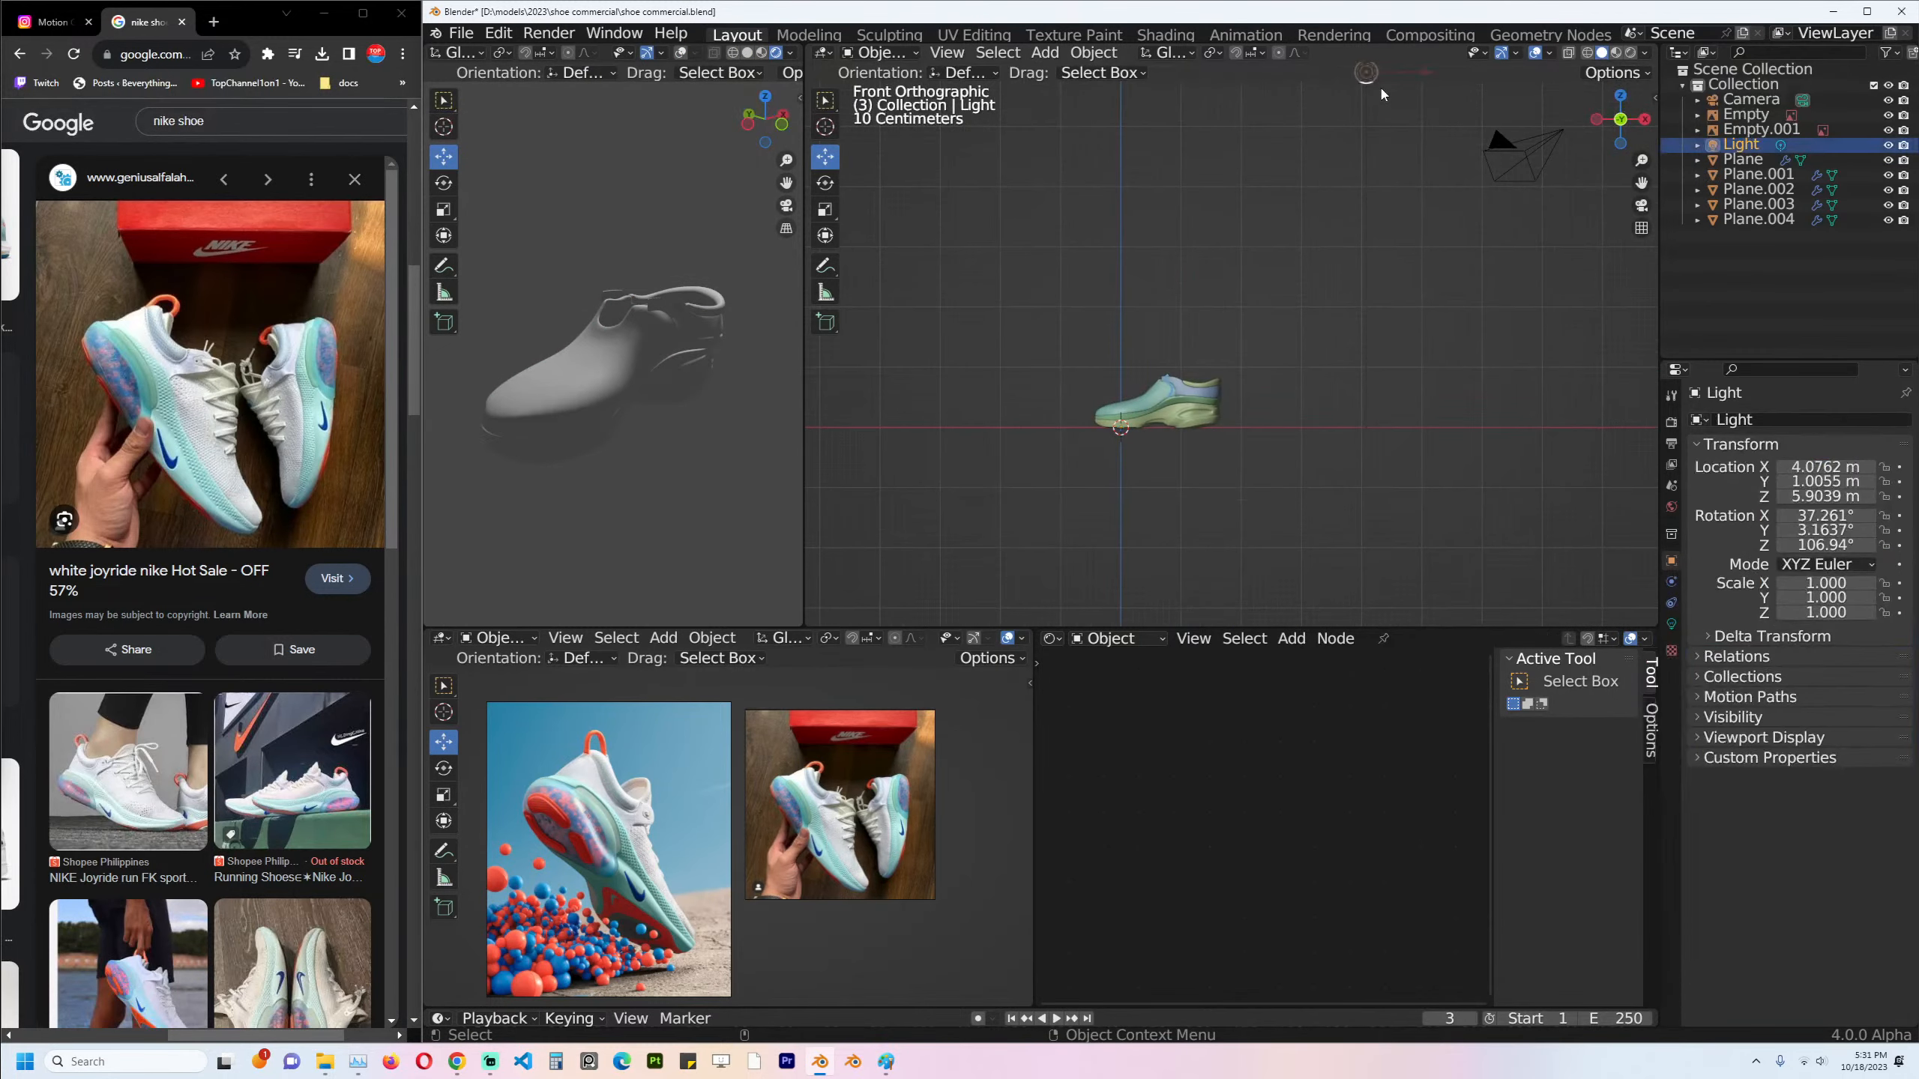
pyautogui.press('g')
pyautogui.click(1388, 339)
# Change the scene's render engine to Cycles and save the file.
pyautogui.click(1672, 425)
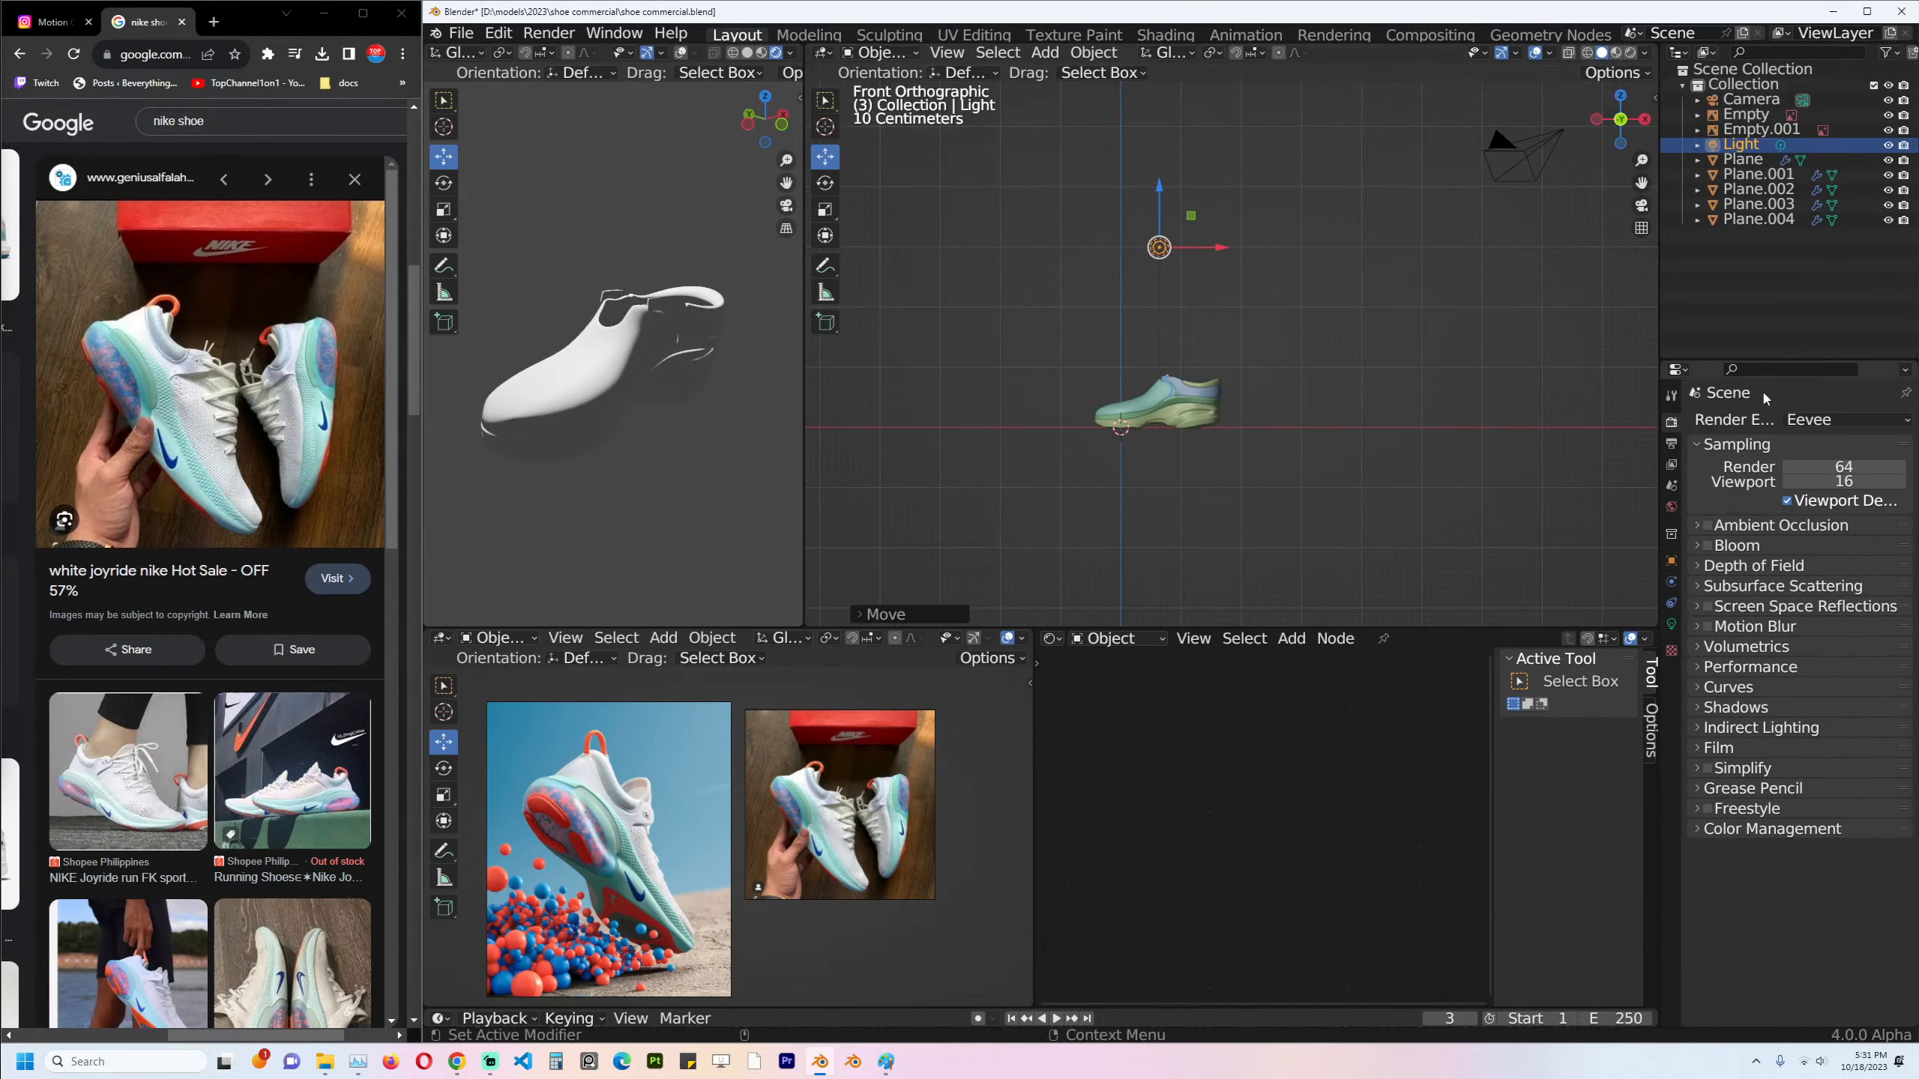
pyautogui.click(1806, 421)
pyautogui.click(1804, 470)
pyautogui.hotkey('ctrl', 's')
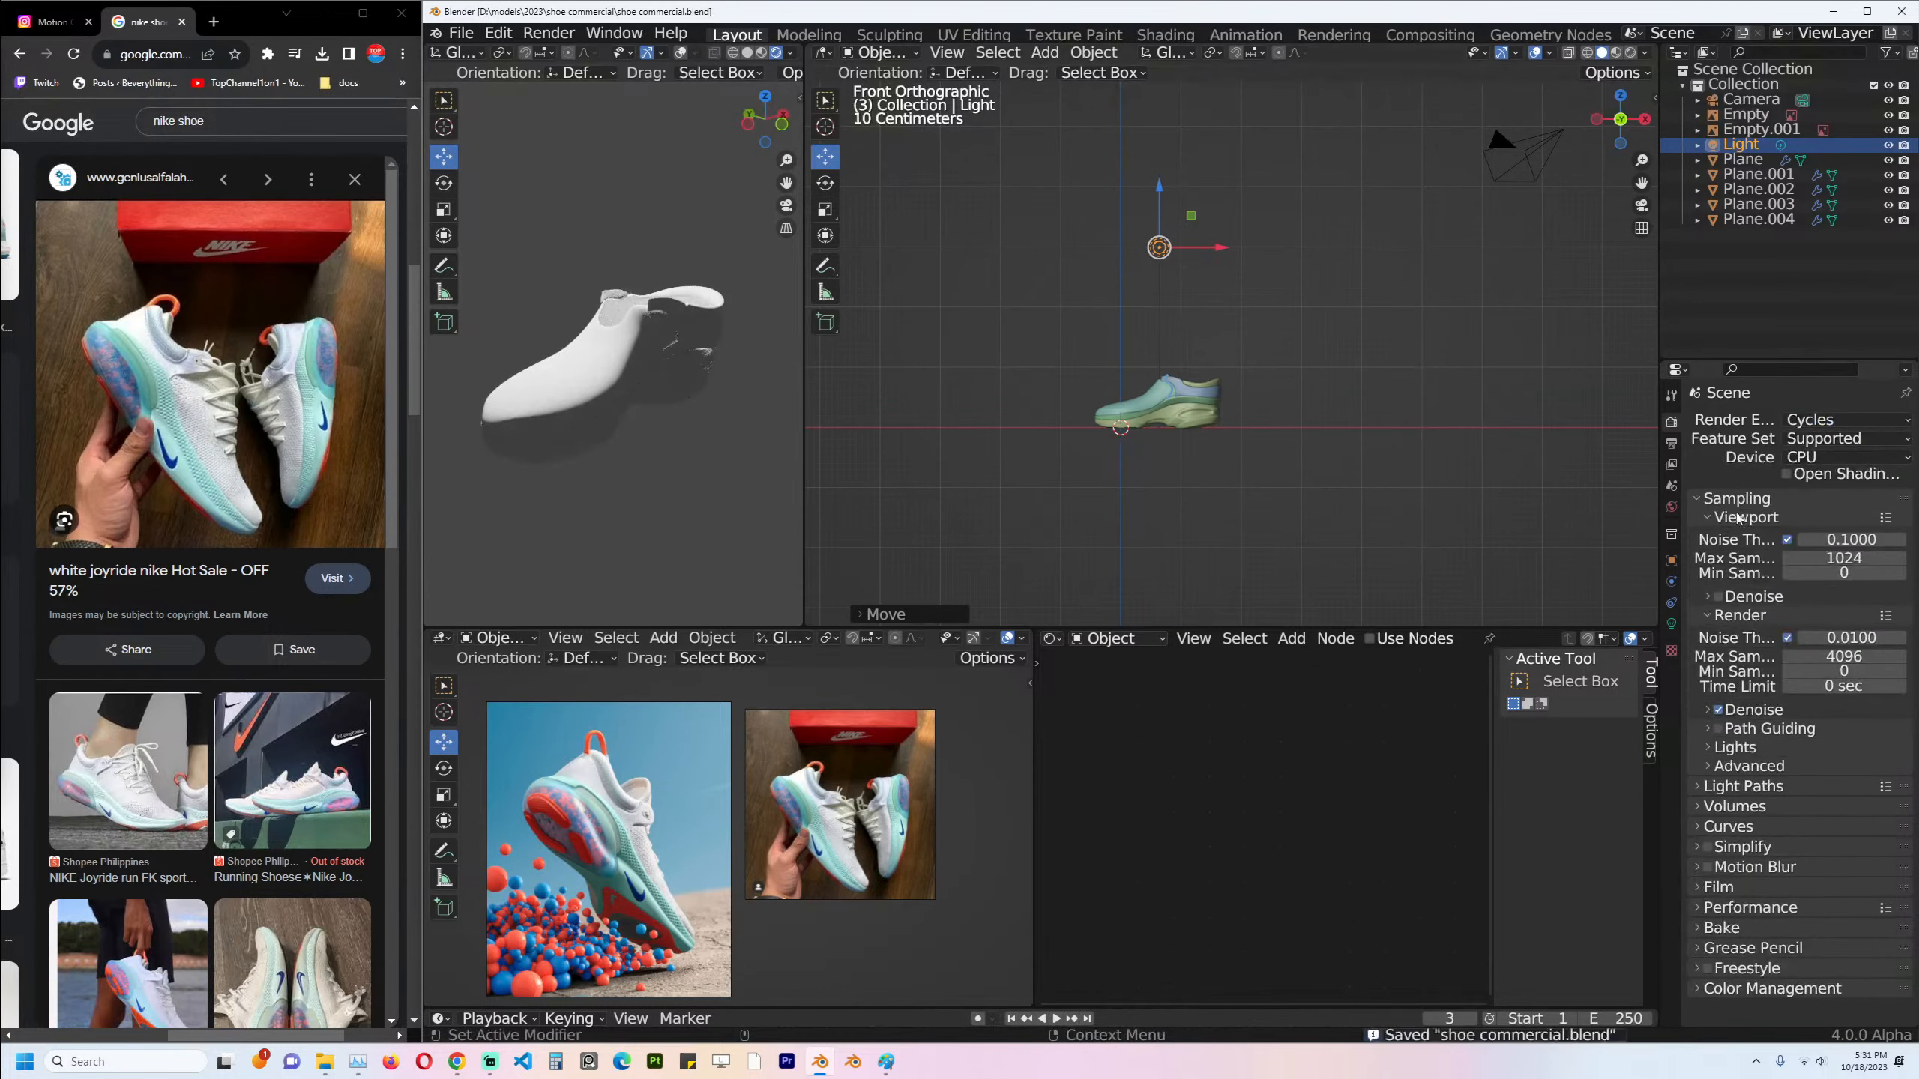
# Enable viewport denoising and set the Cycles device to GPU Compute.
pyautogui.click(1727, 604)
pyautogui.click(1718, 597)
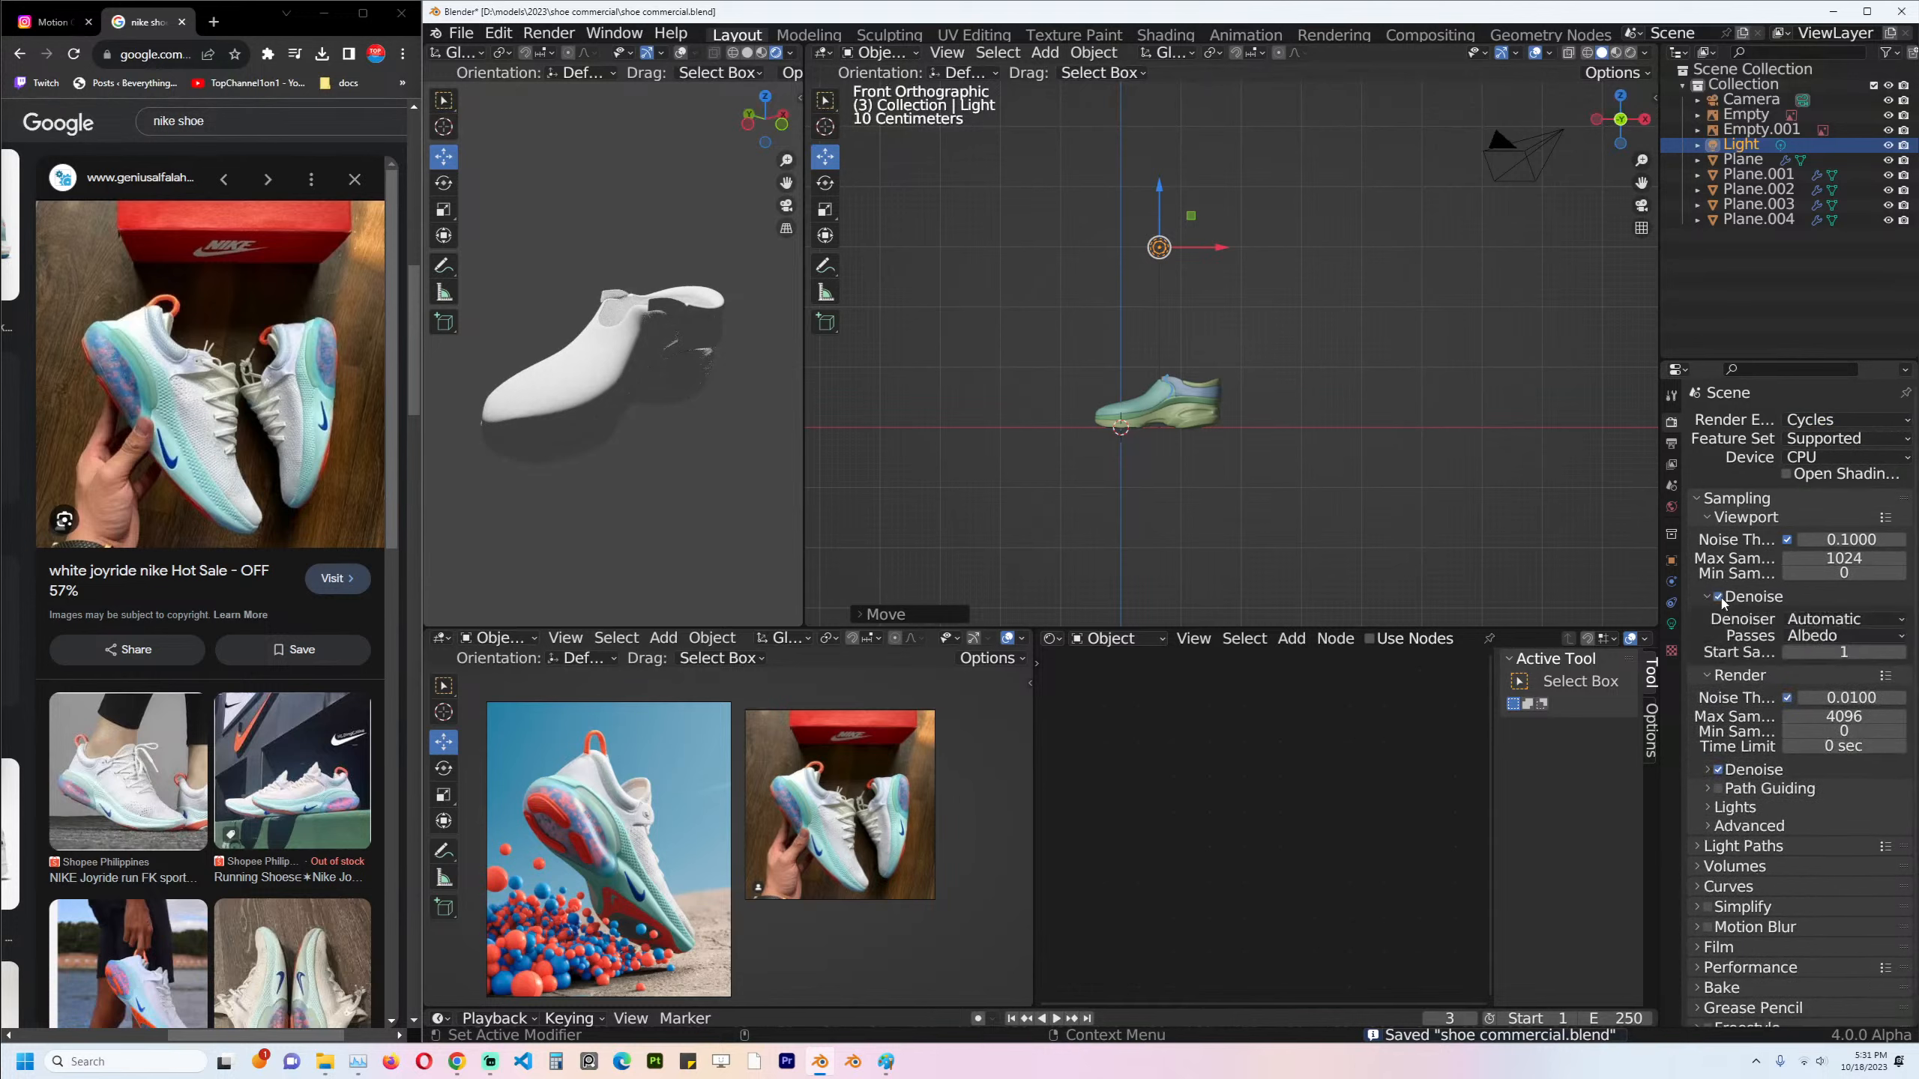
pyautogui.click(1811, 464)
pyautogui.click(1821, 496)
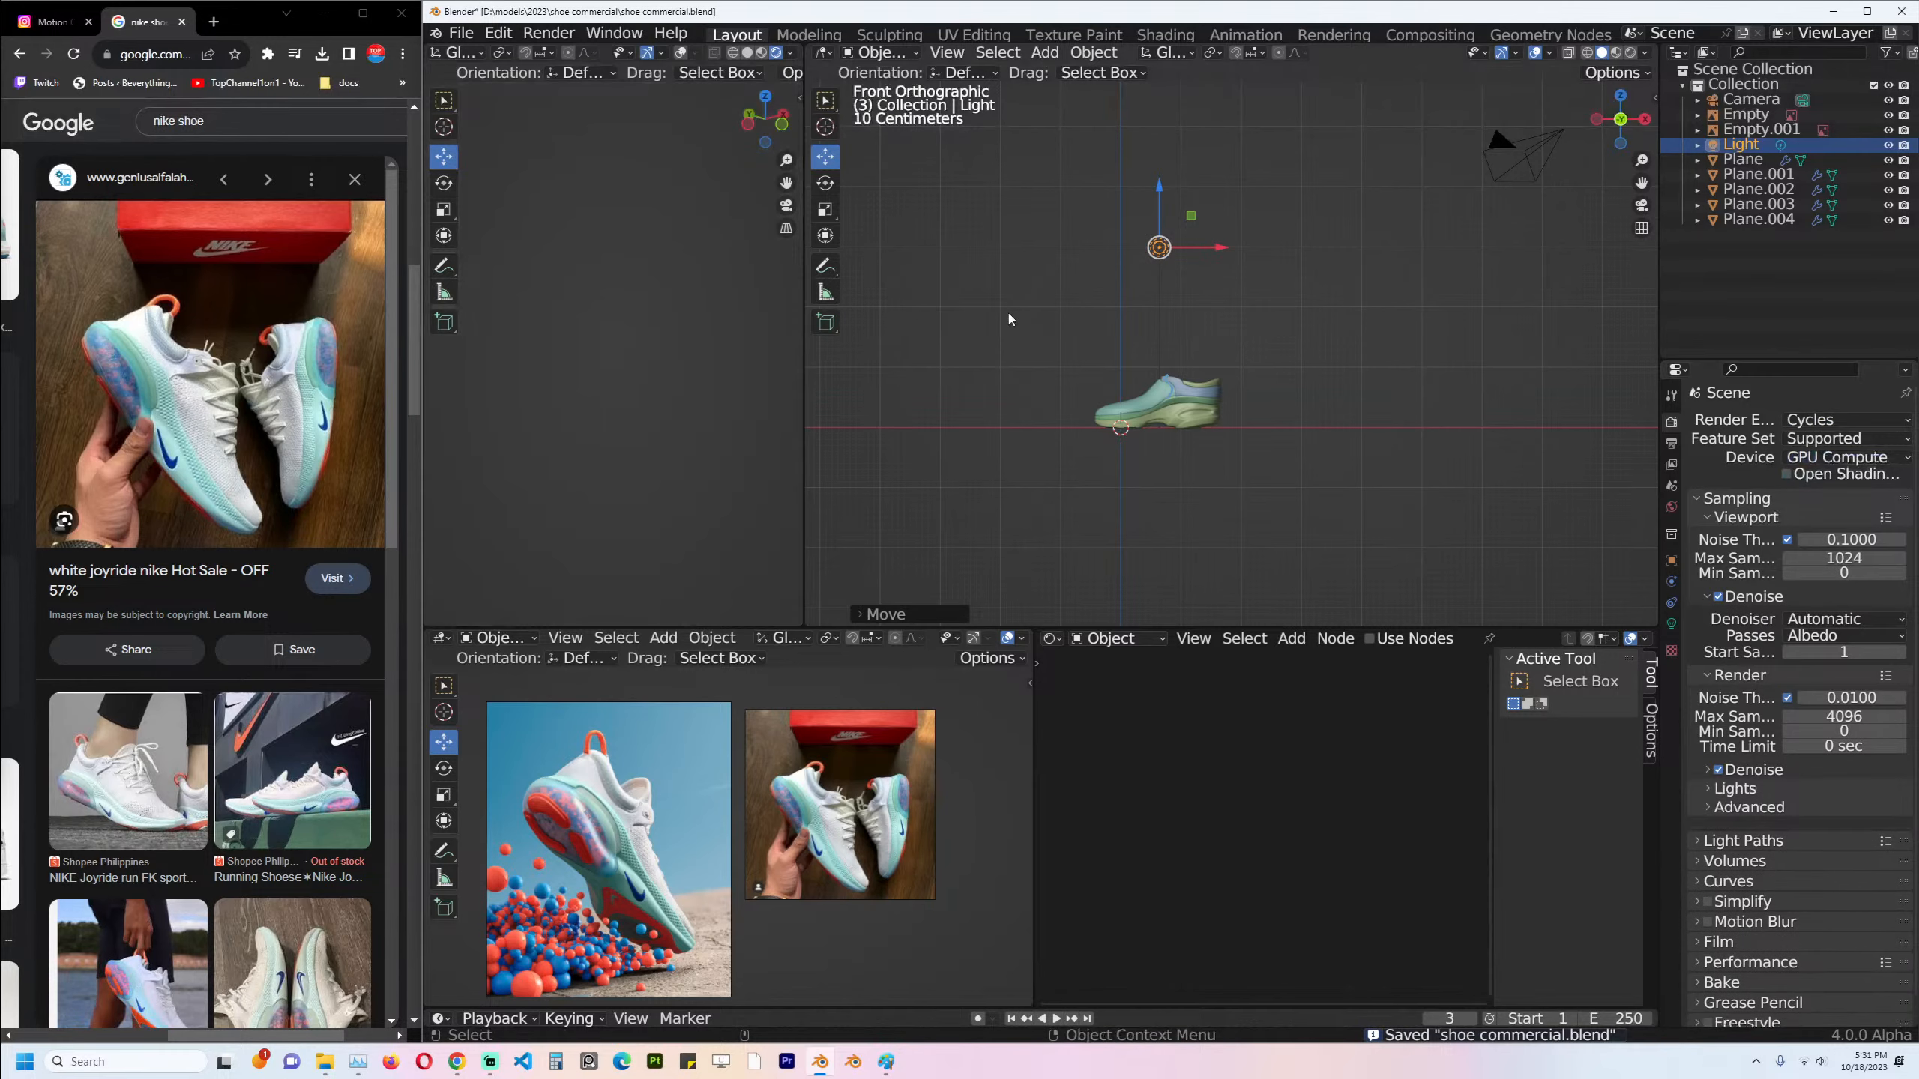
pyautogui.click(984, 283)
pyautogui.scroll(3, 984, 283)
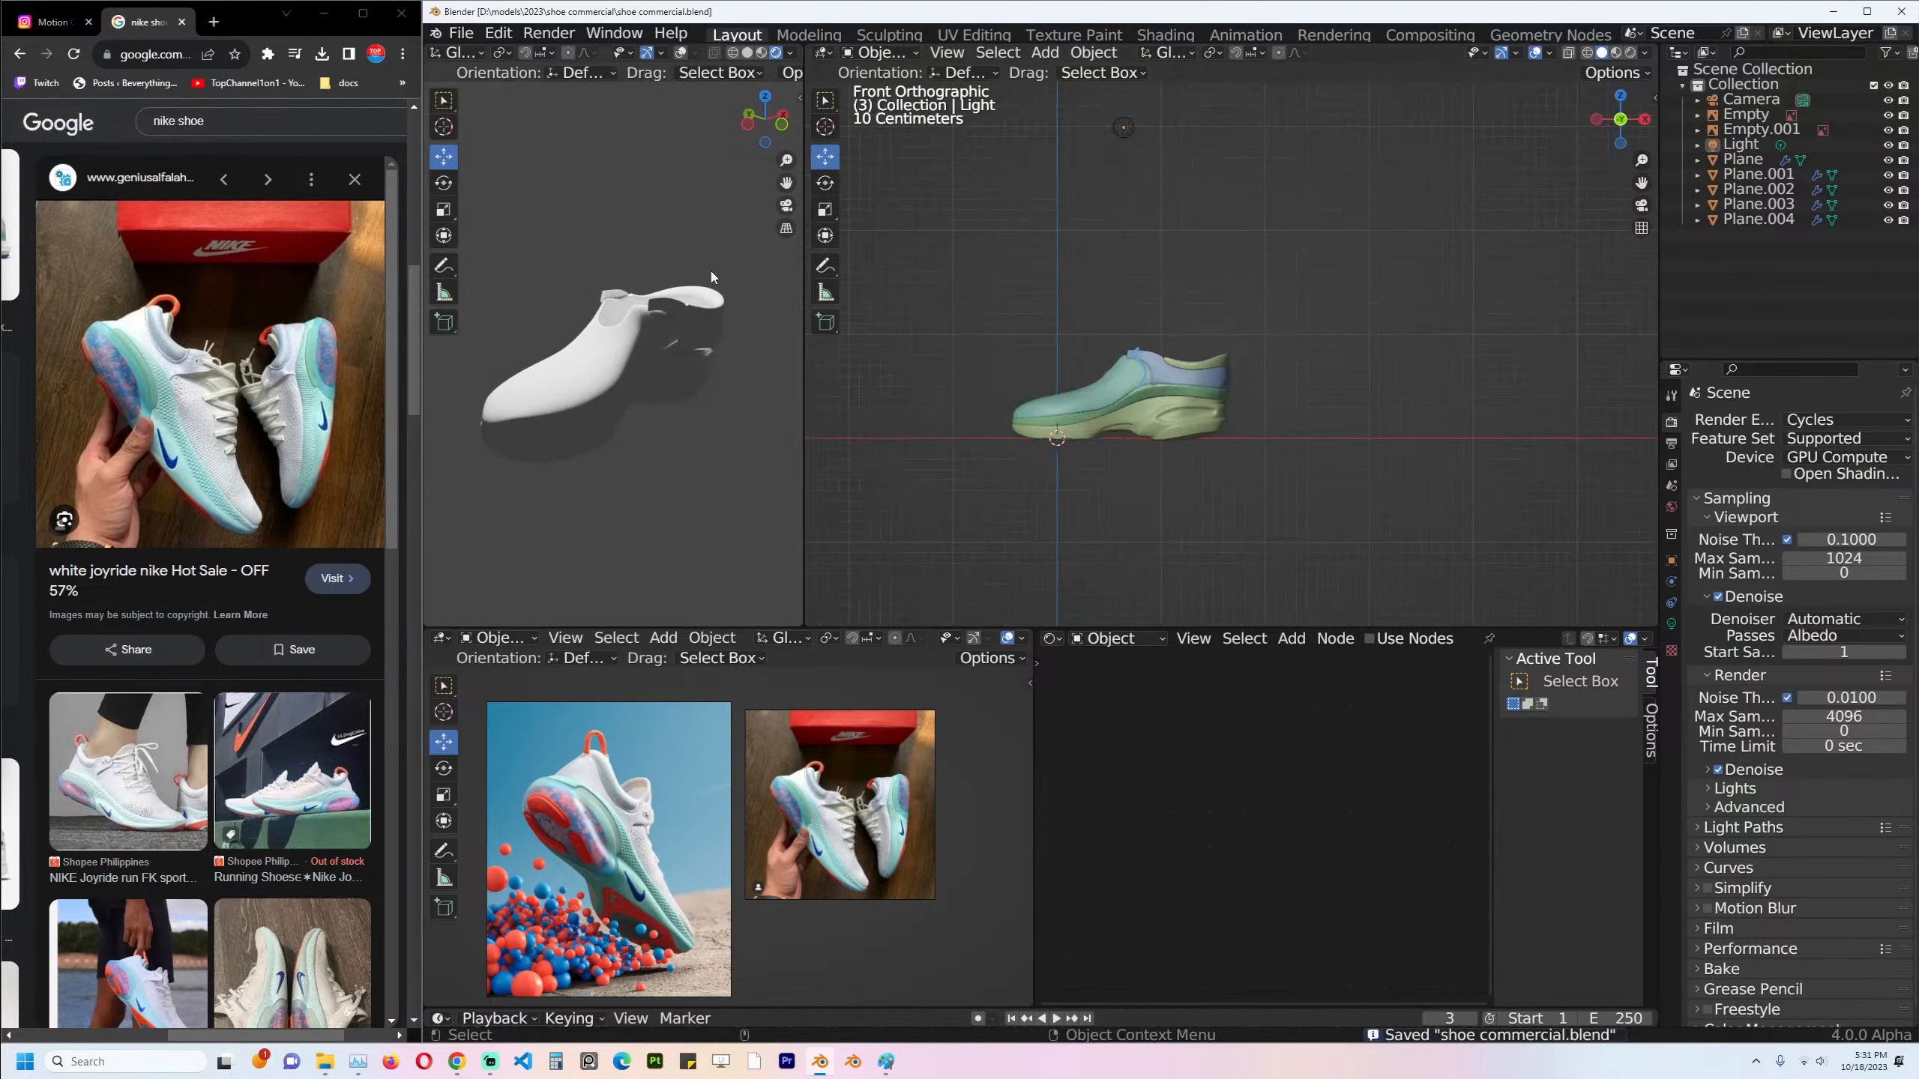
# Set the world background strength to 0.
pyautogui.click(1671, 508)
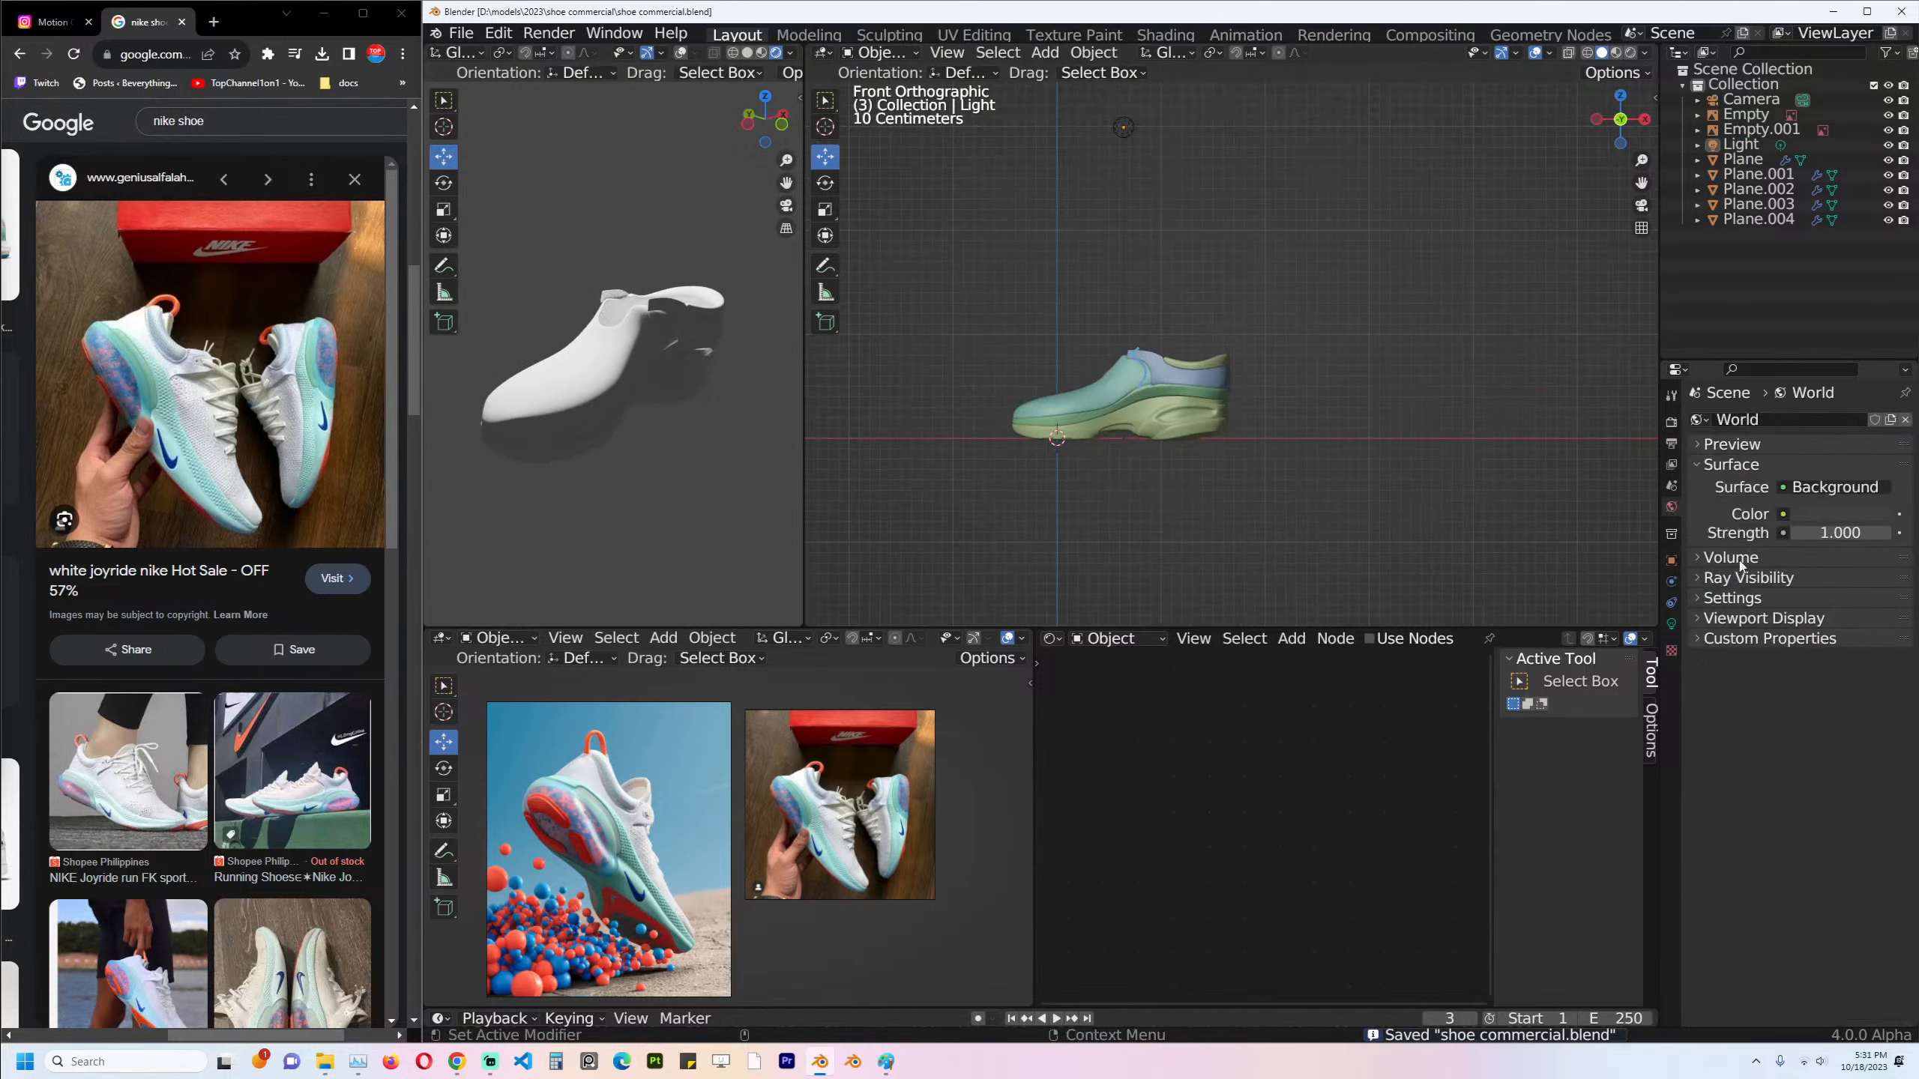
pyautogui.moveTo(1838, 533); pyautogui.dragTo(1760, 533)
pyautogui.scroll(3, 1380, 416)
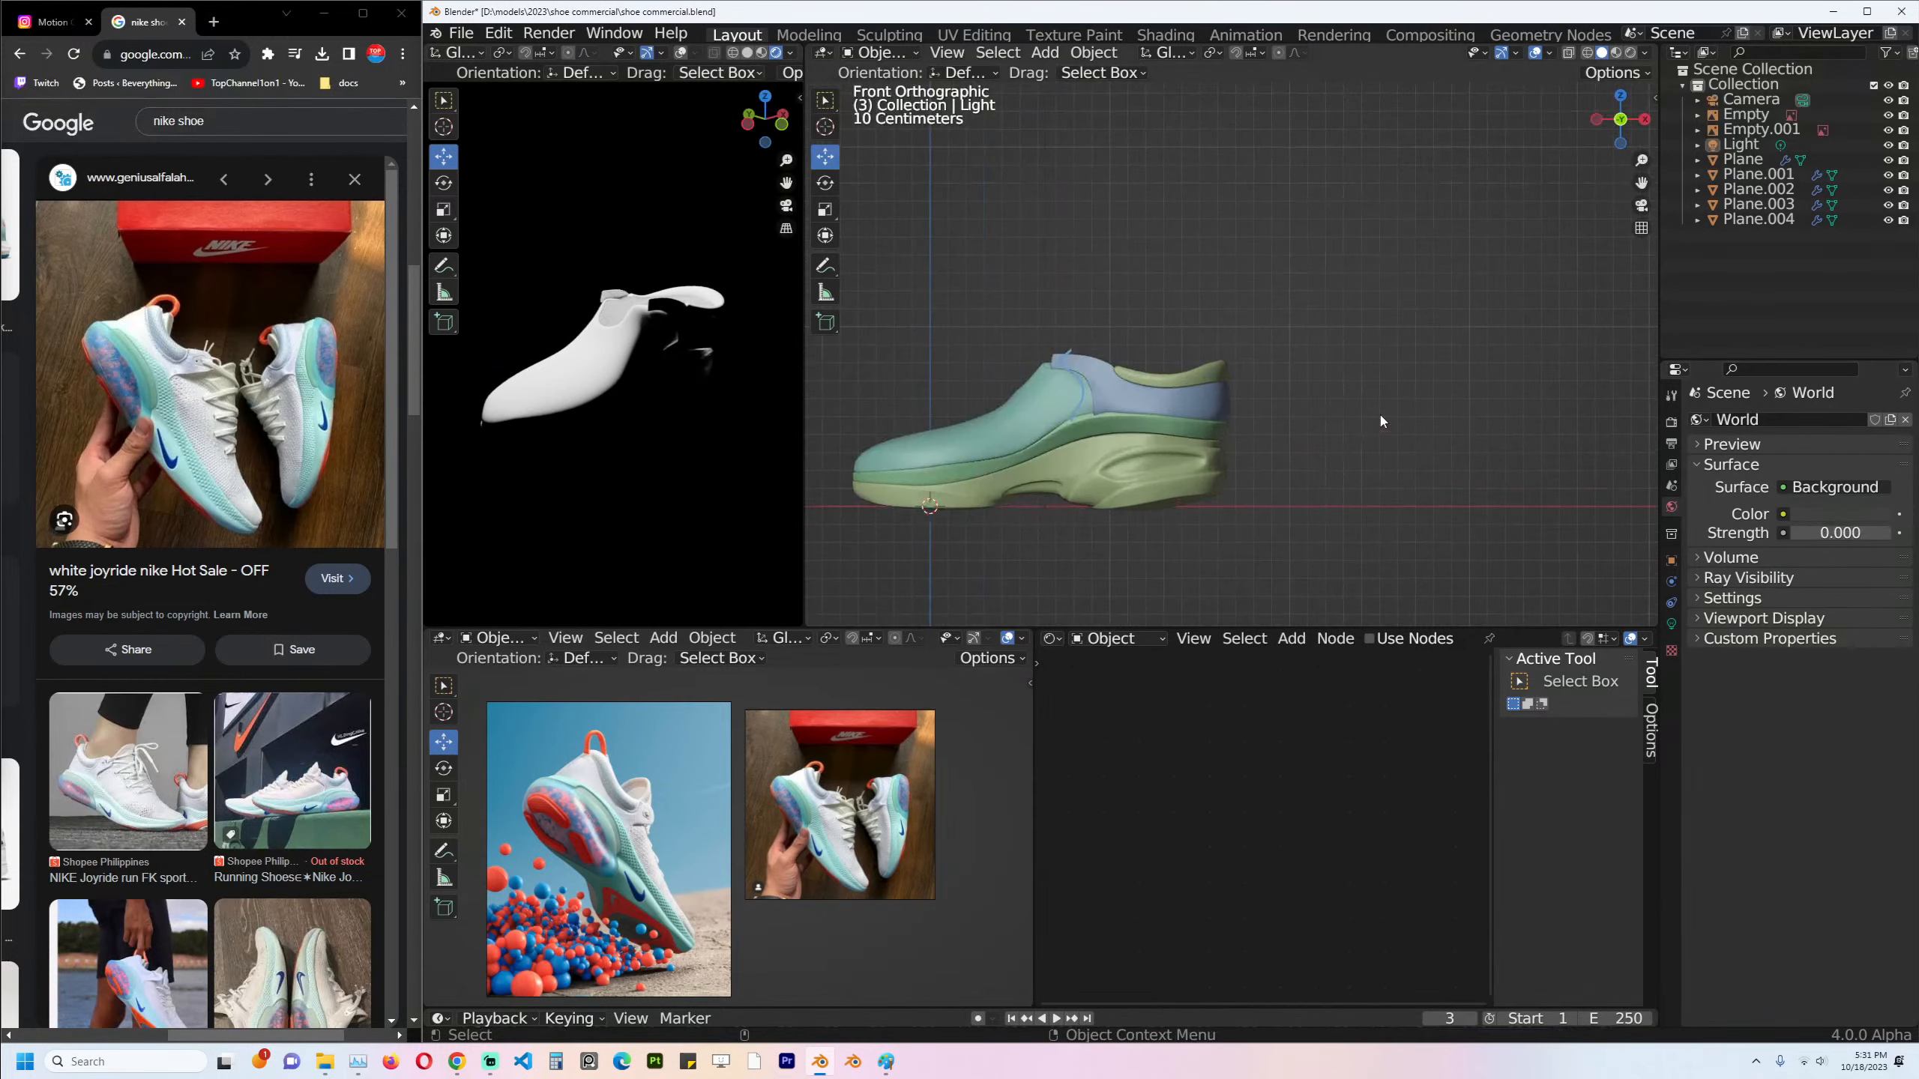
# Move the light down and slightly toward the heel so it sits closer above the shoe.
pyautogui.scroll(-5, 1379, 415)
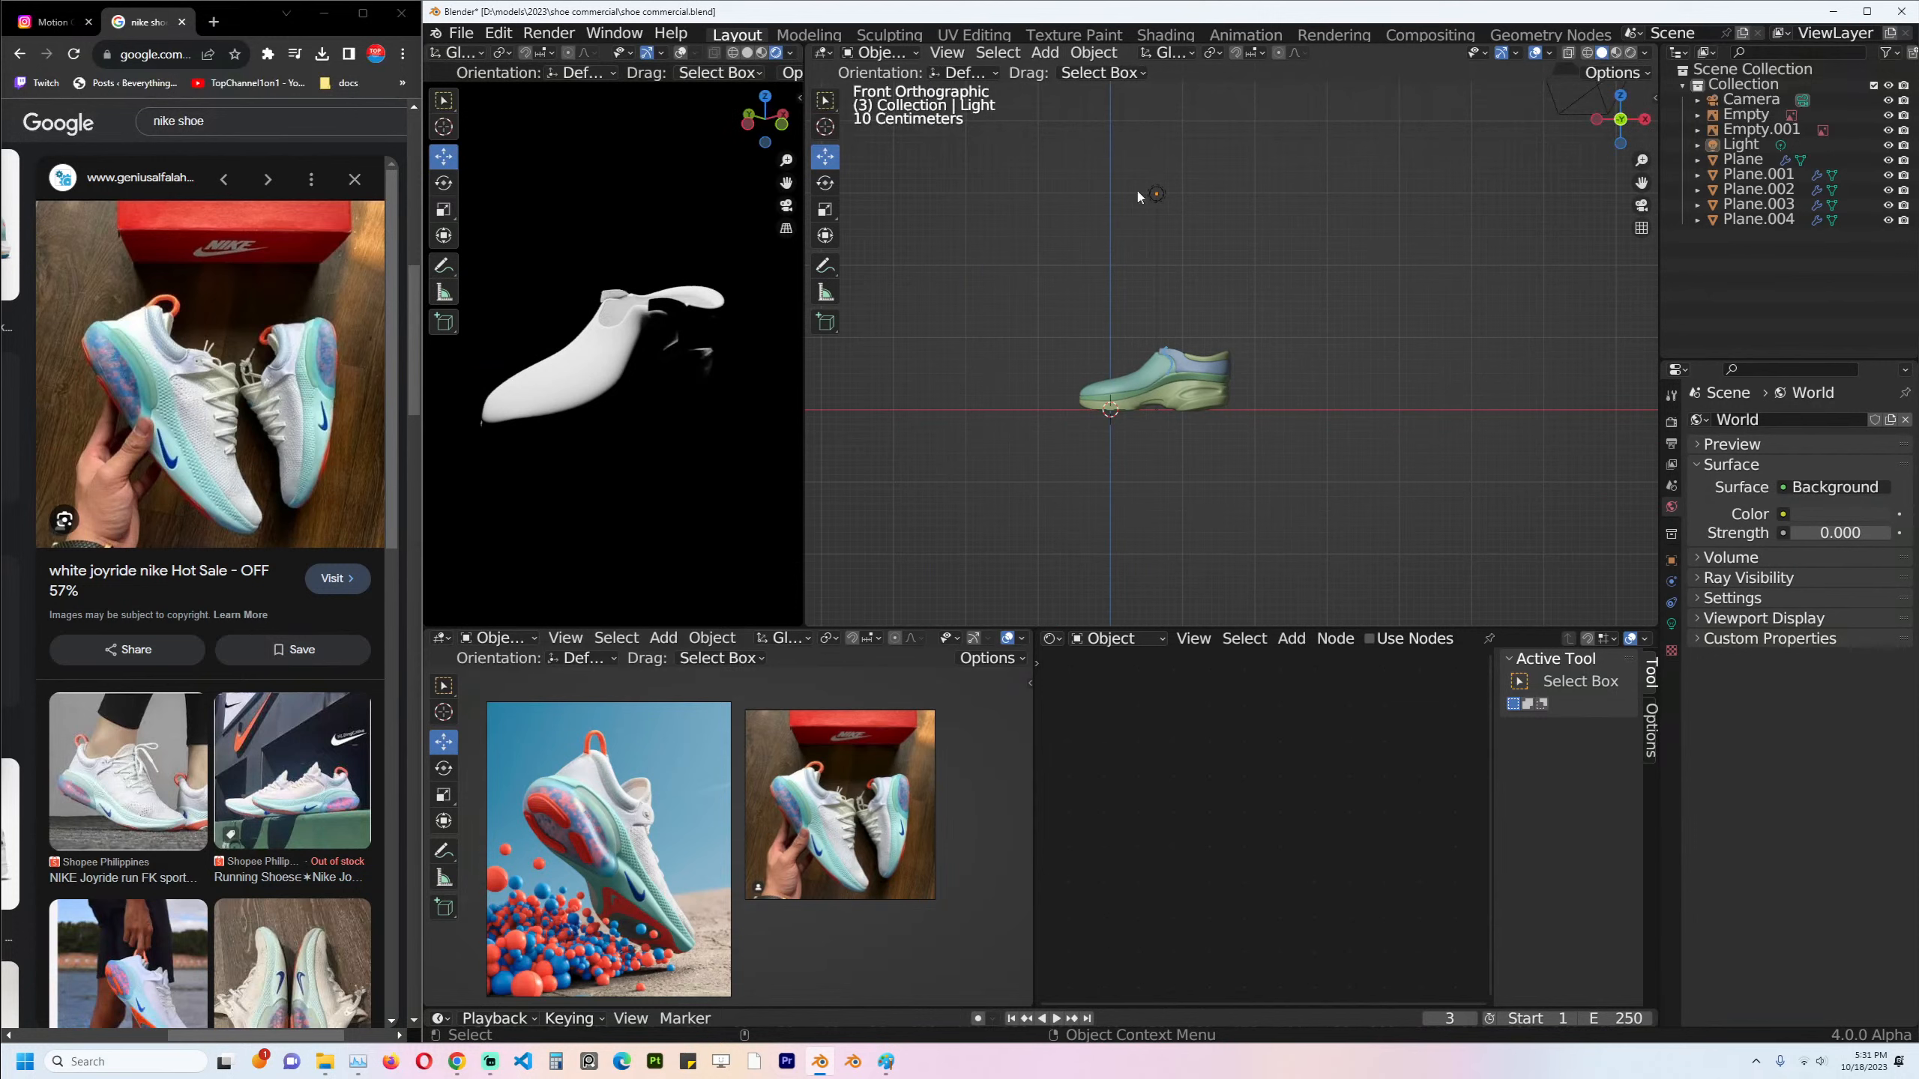
pyautogui.click(1156, 195)
pyautogui.moveTo(1156, 195); pyautogui.dragTo(1186, 284)
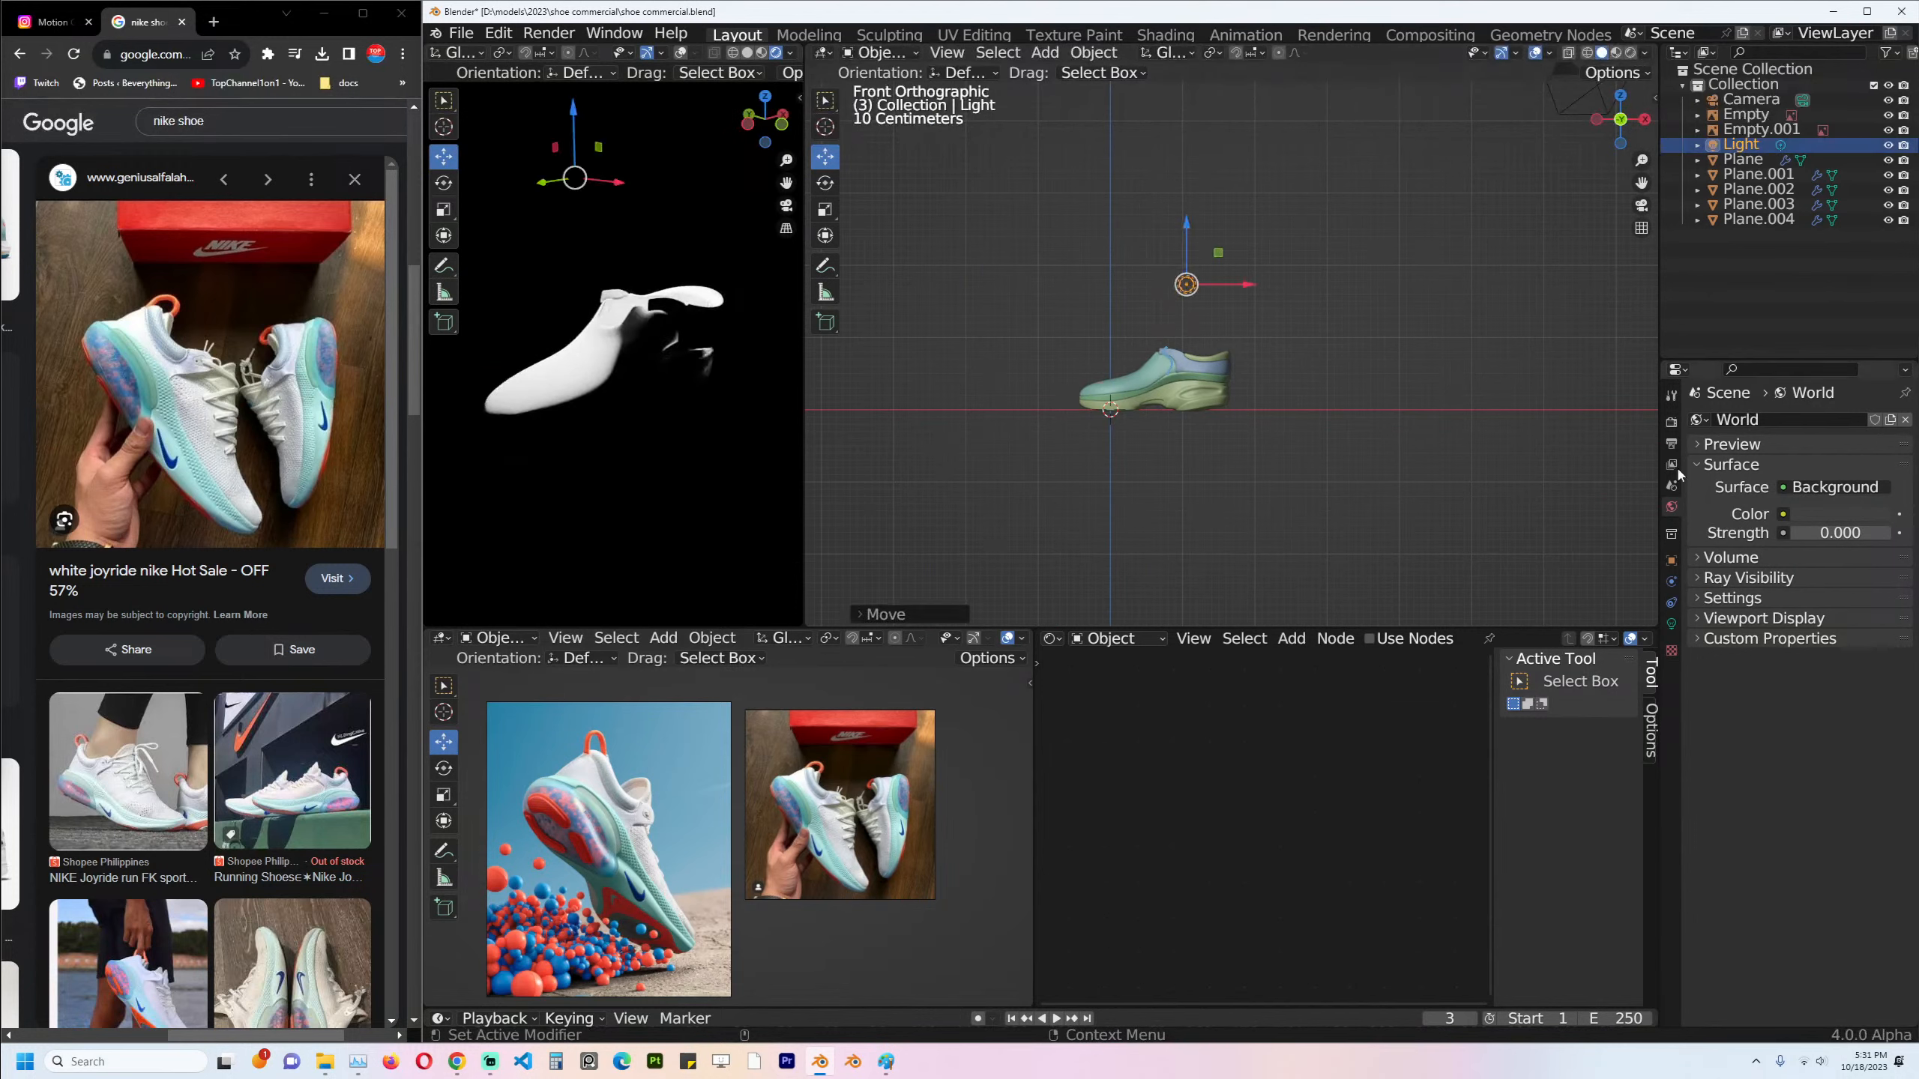
# Change the light's type to Area and clear its rotation so it points straight down.
pyautogui.click(1671, 603)
pyautogui.click(1671, 624)
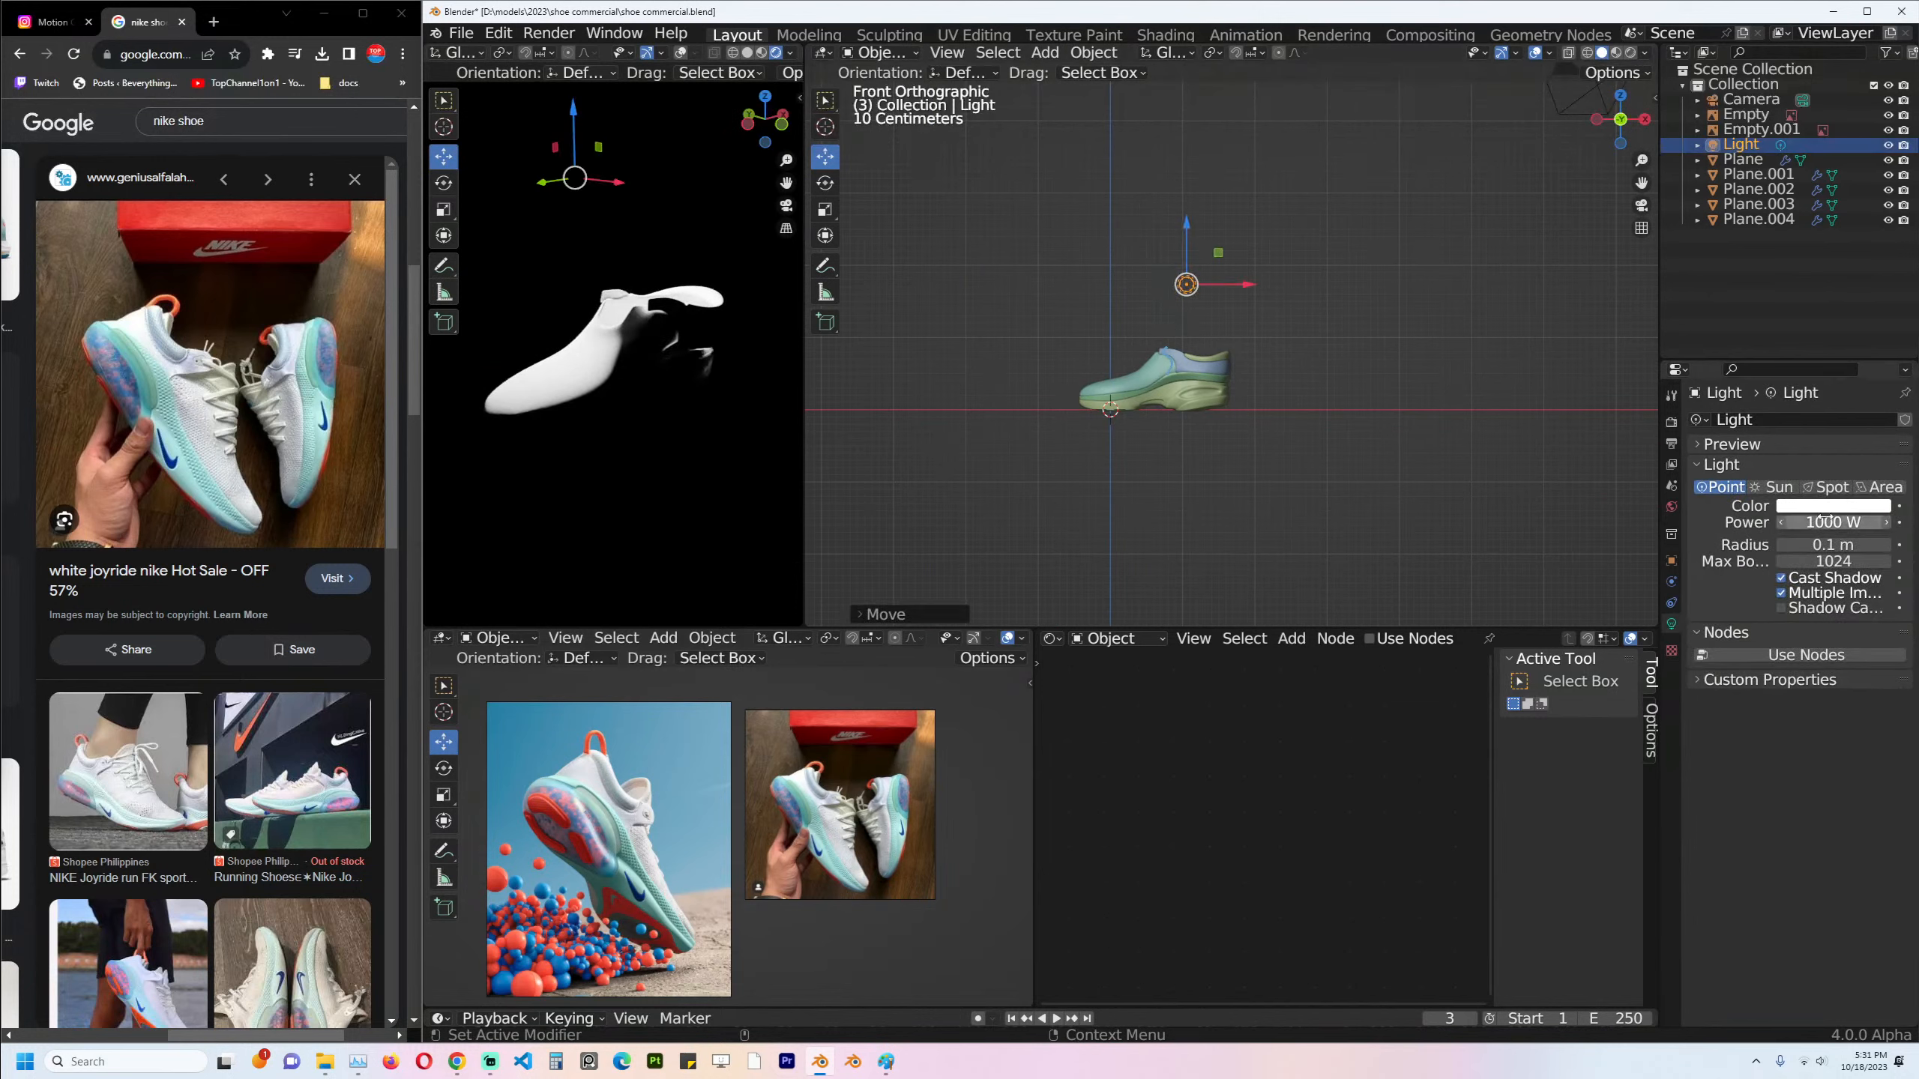
pyautogui.click(1877, 487)
pyautogui.hotkey('alt', 'r')
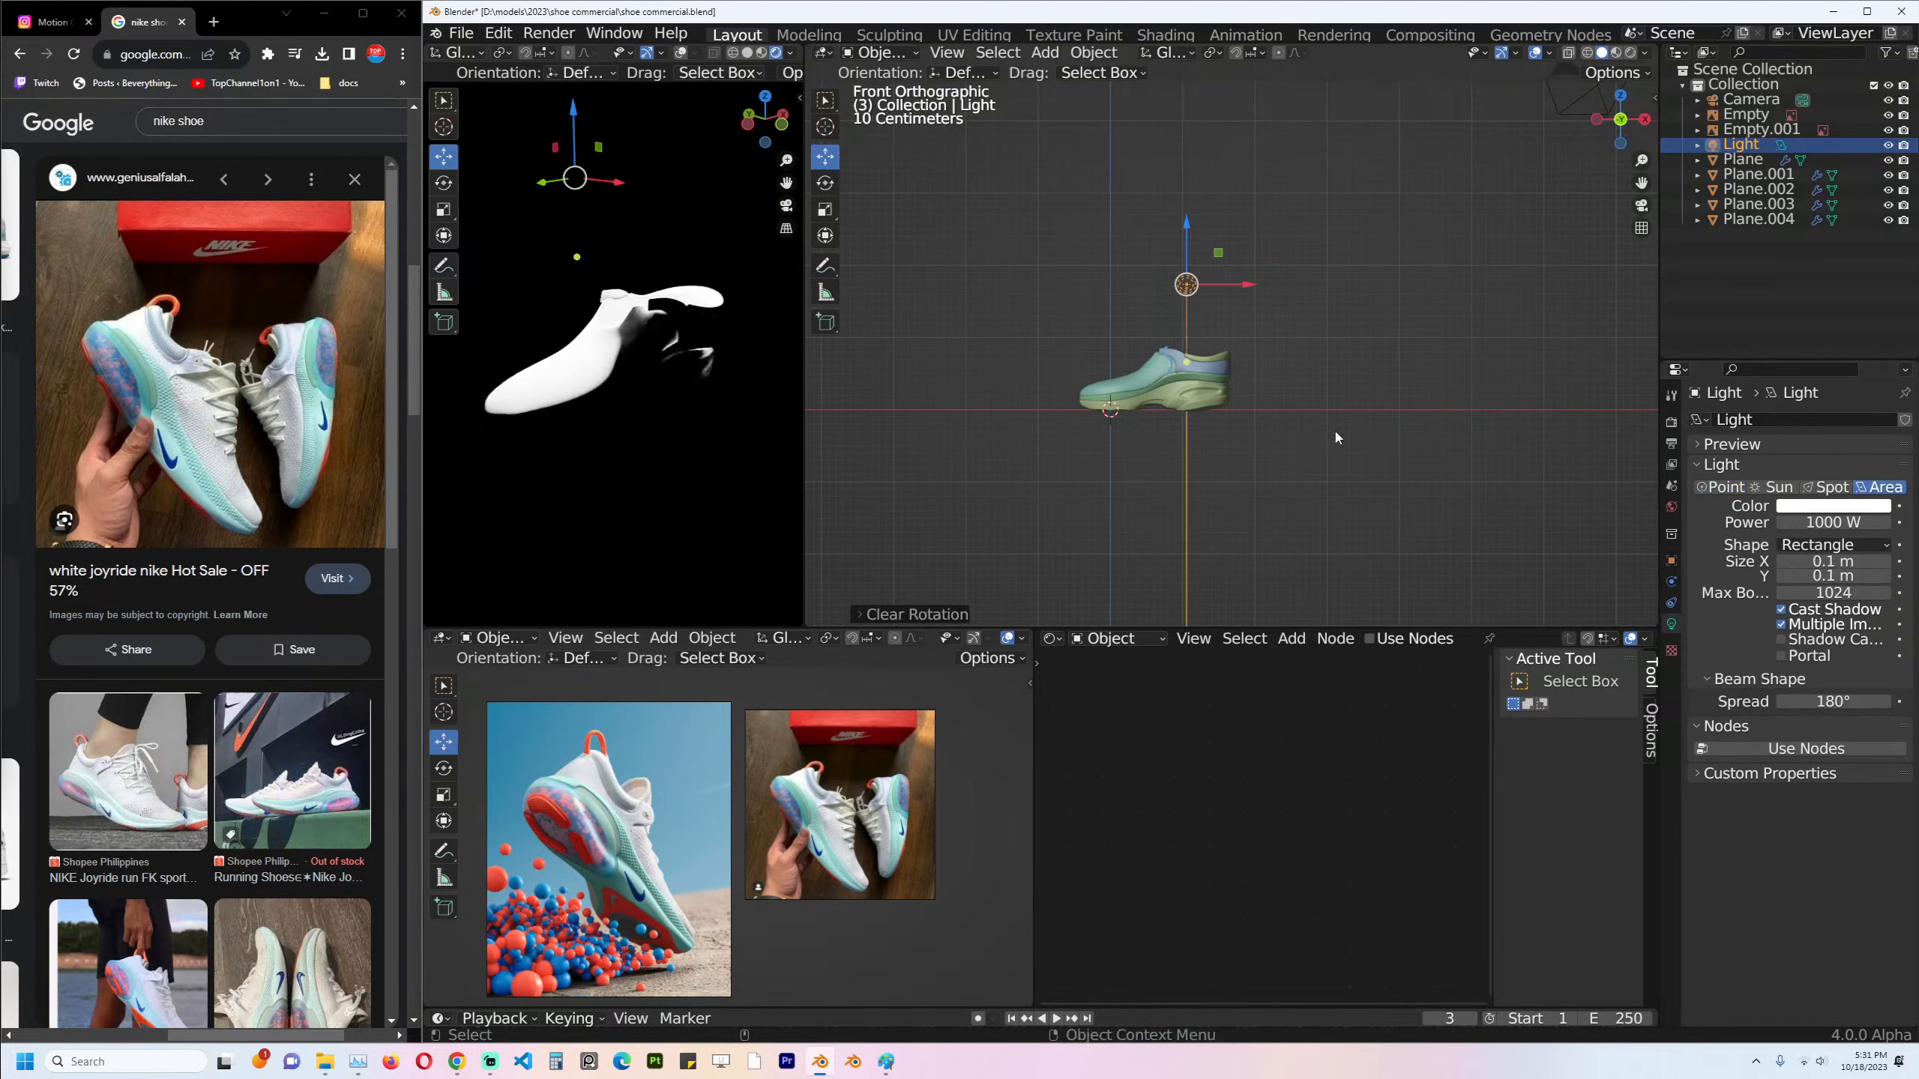
# Enlarge the overhead area light to 3.44 m in X and Y, and set its power to 100 W.
pyautogui.moveTo(1817, 575); pyautogui.dragTo(1885, 560)
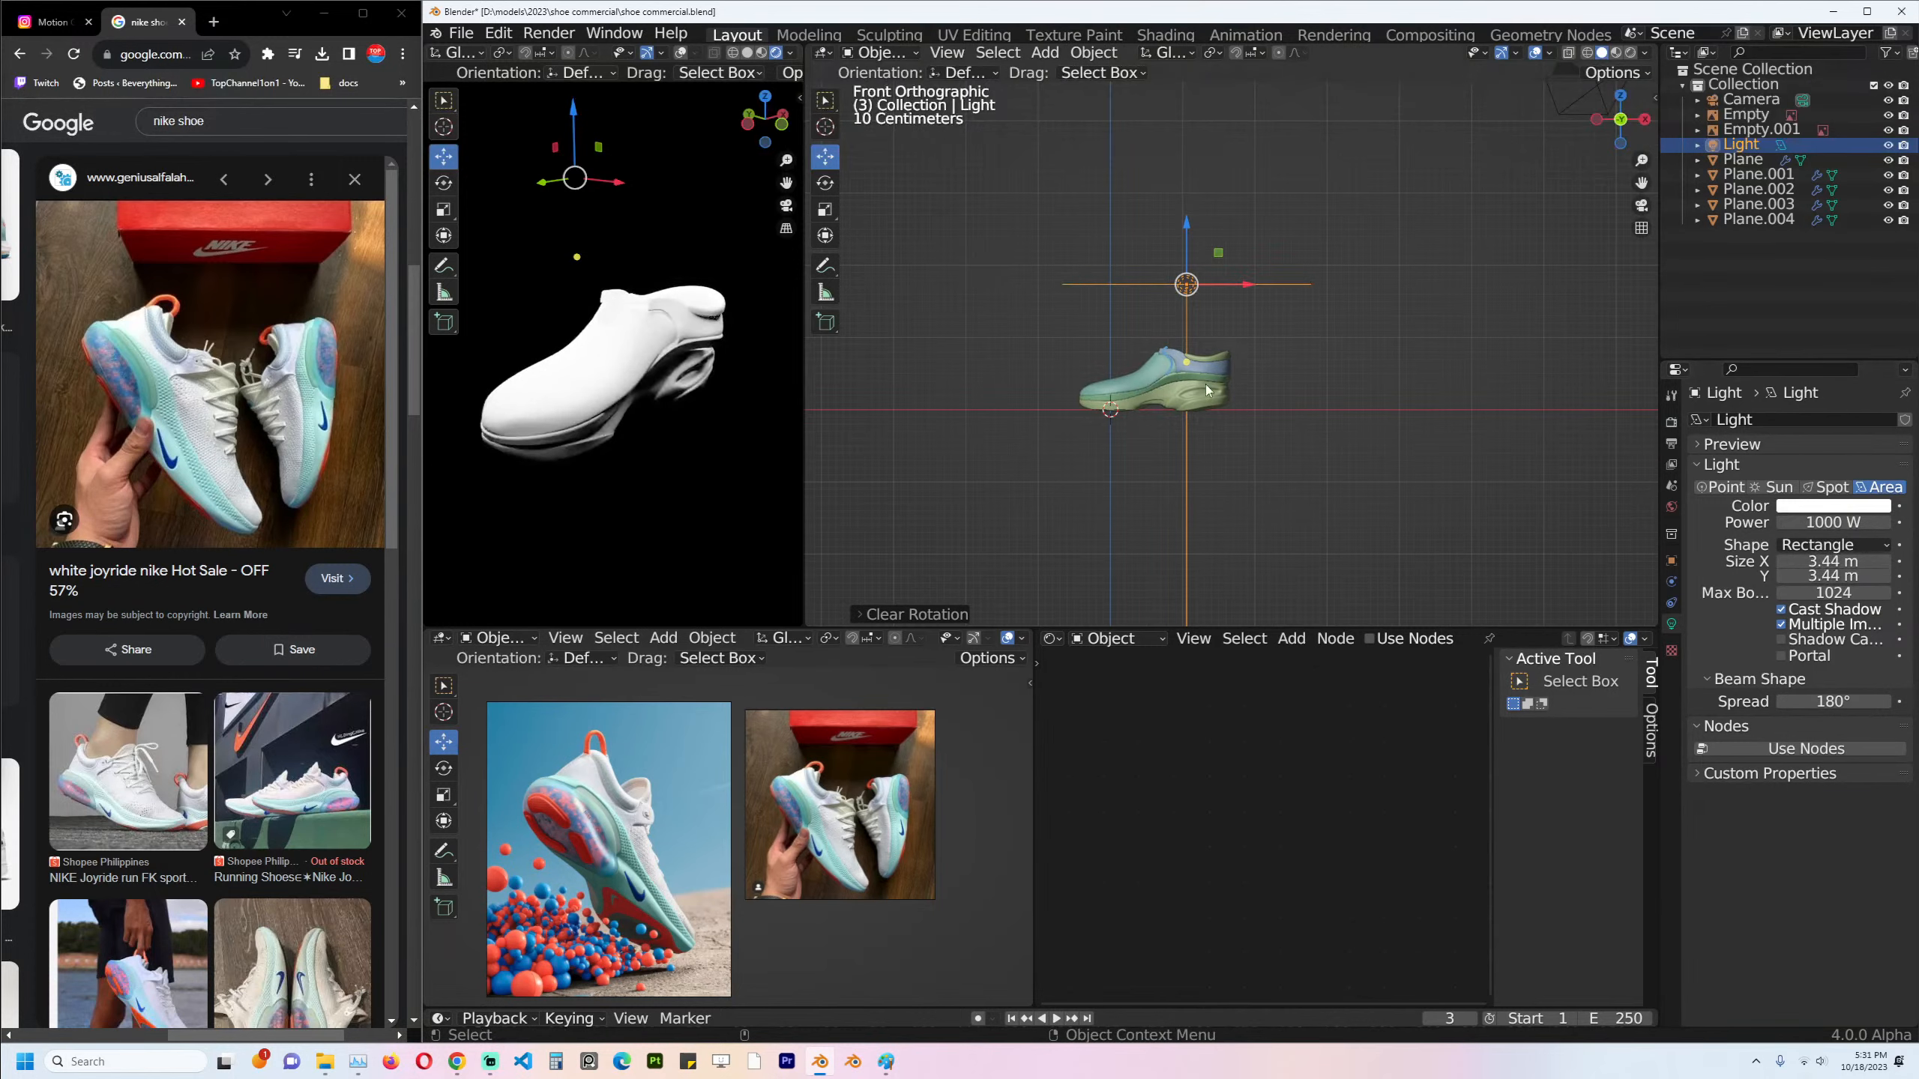
pyautogui.scroll(3, 1205, 384)
pyautogui.press('KP_3')
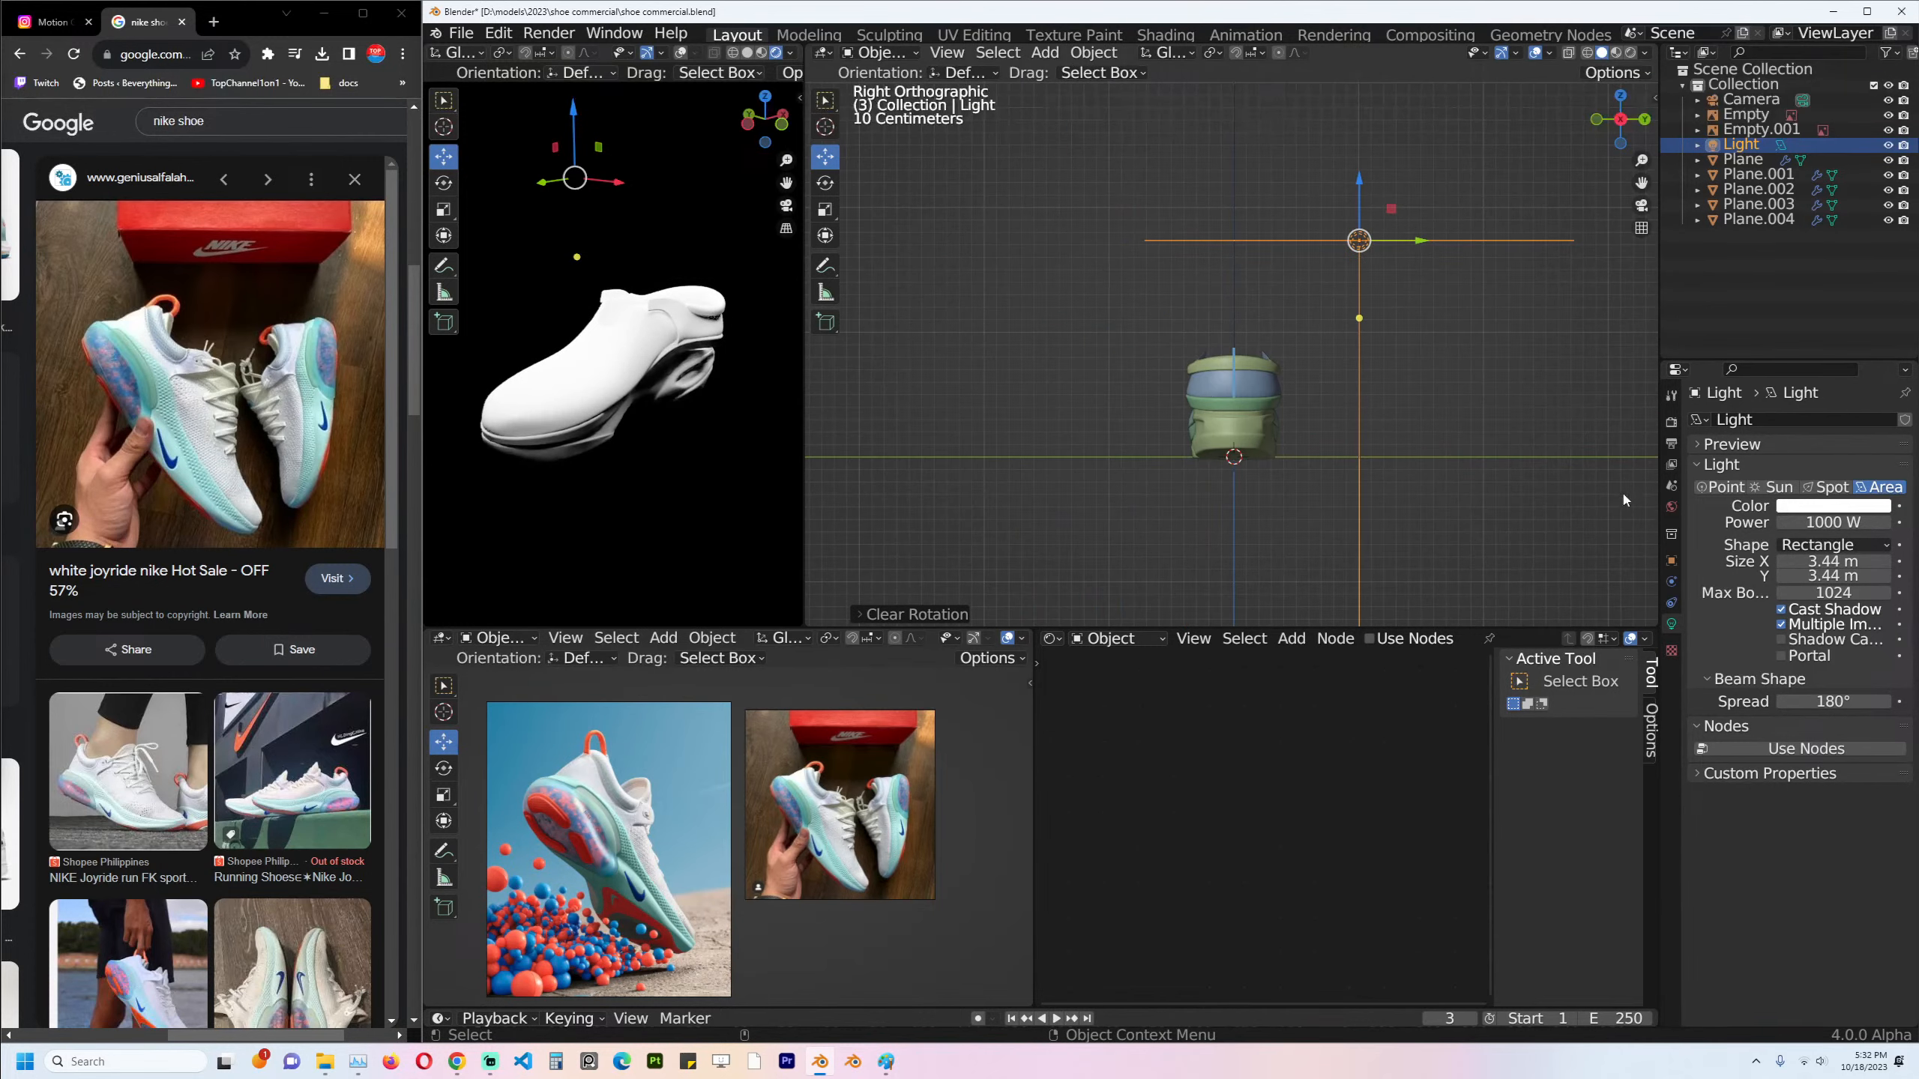
pyautogui.write('100')
pyautogui.press('Return')
# Duplicate the overhead area light, place the copy beside the shoe tilted to face it, and scale it down.
pyautogui.keyDown('shift'); pyautogui.moveTo(1382, 373); pyautogui.dragTo(1253, 390, button='middle'); pyautogui.keyUp('shift')
pyautogui.hotkey('shift', 'd')
pyautogui.click(1409, 476)
pyautogui.press('r')
pyautogui.click(1418, 441)
pyautogui.press('g')
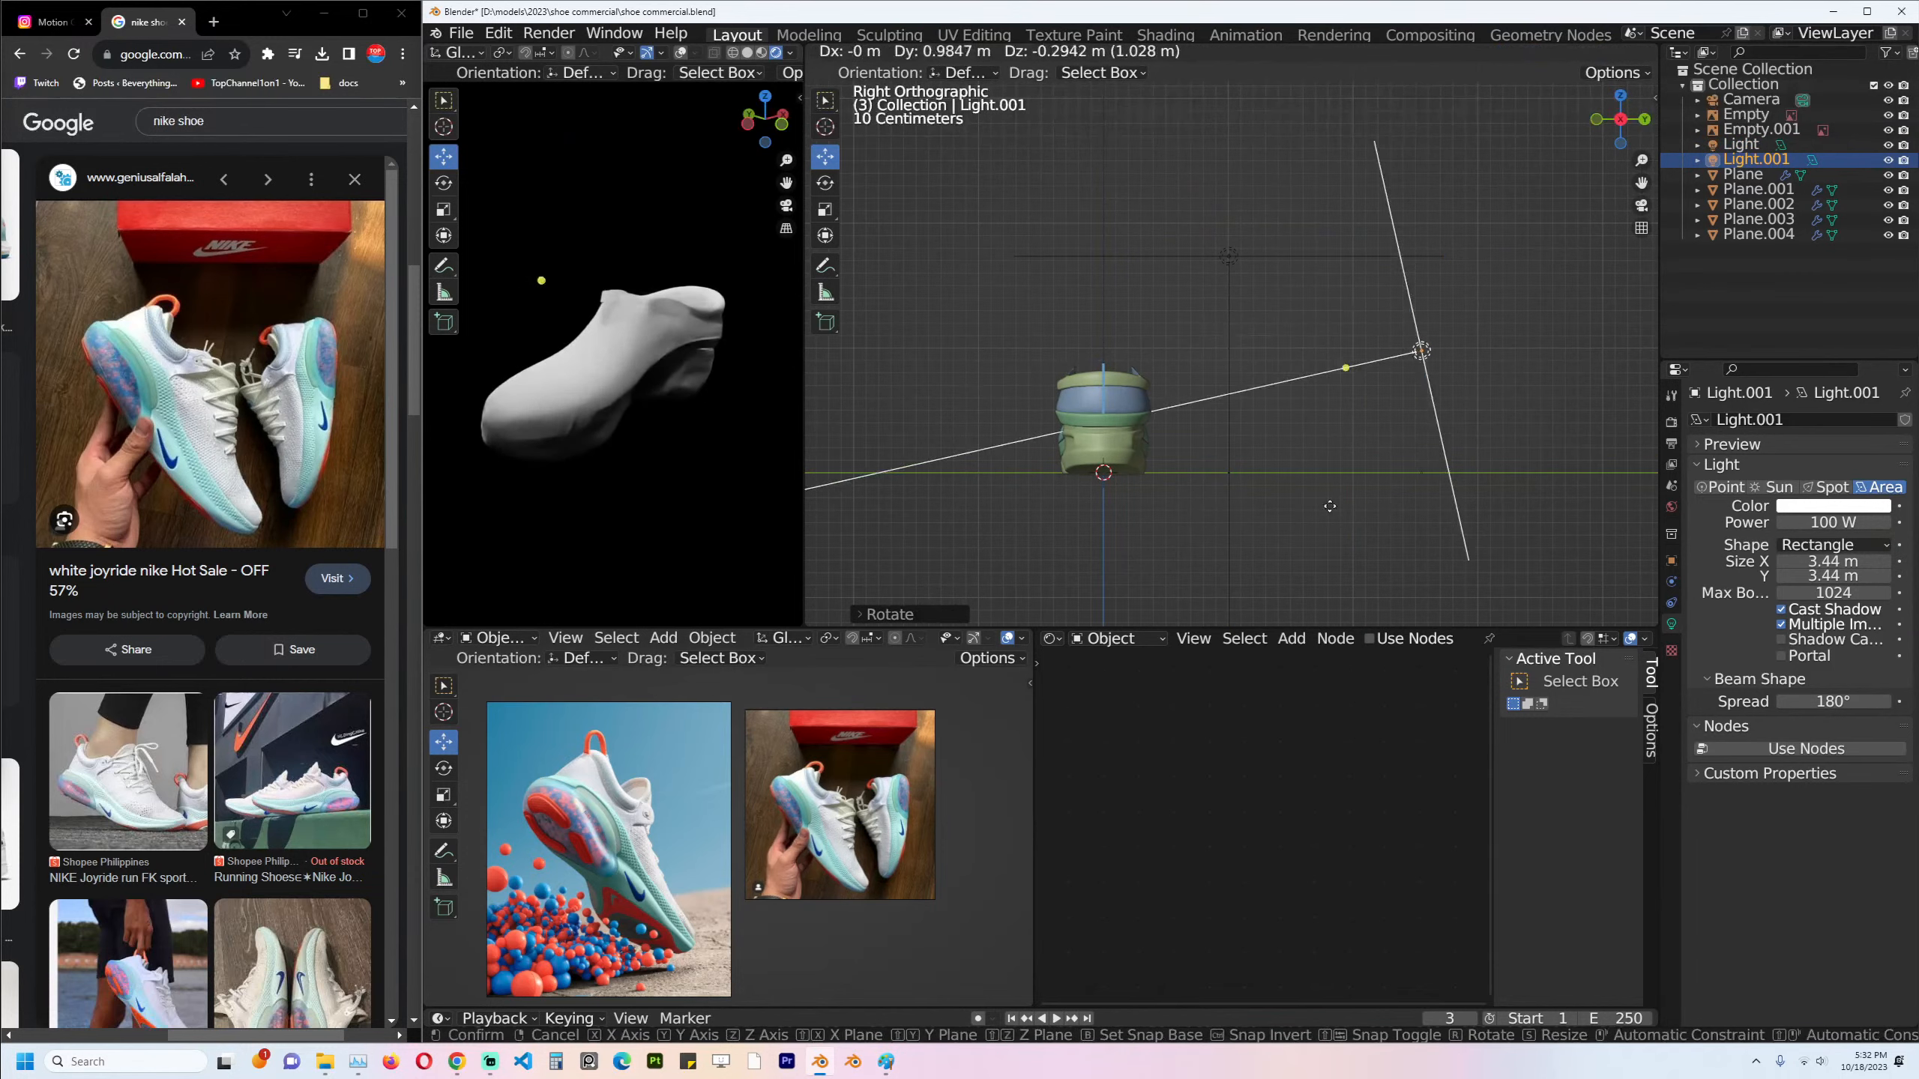
pyautogui.click(1539, 478)
pyautogui.press('s')
pyautogui.click(1428, 433)
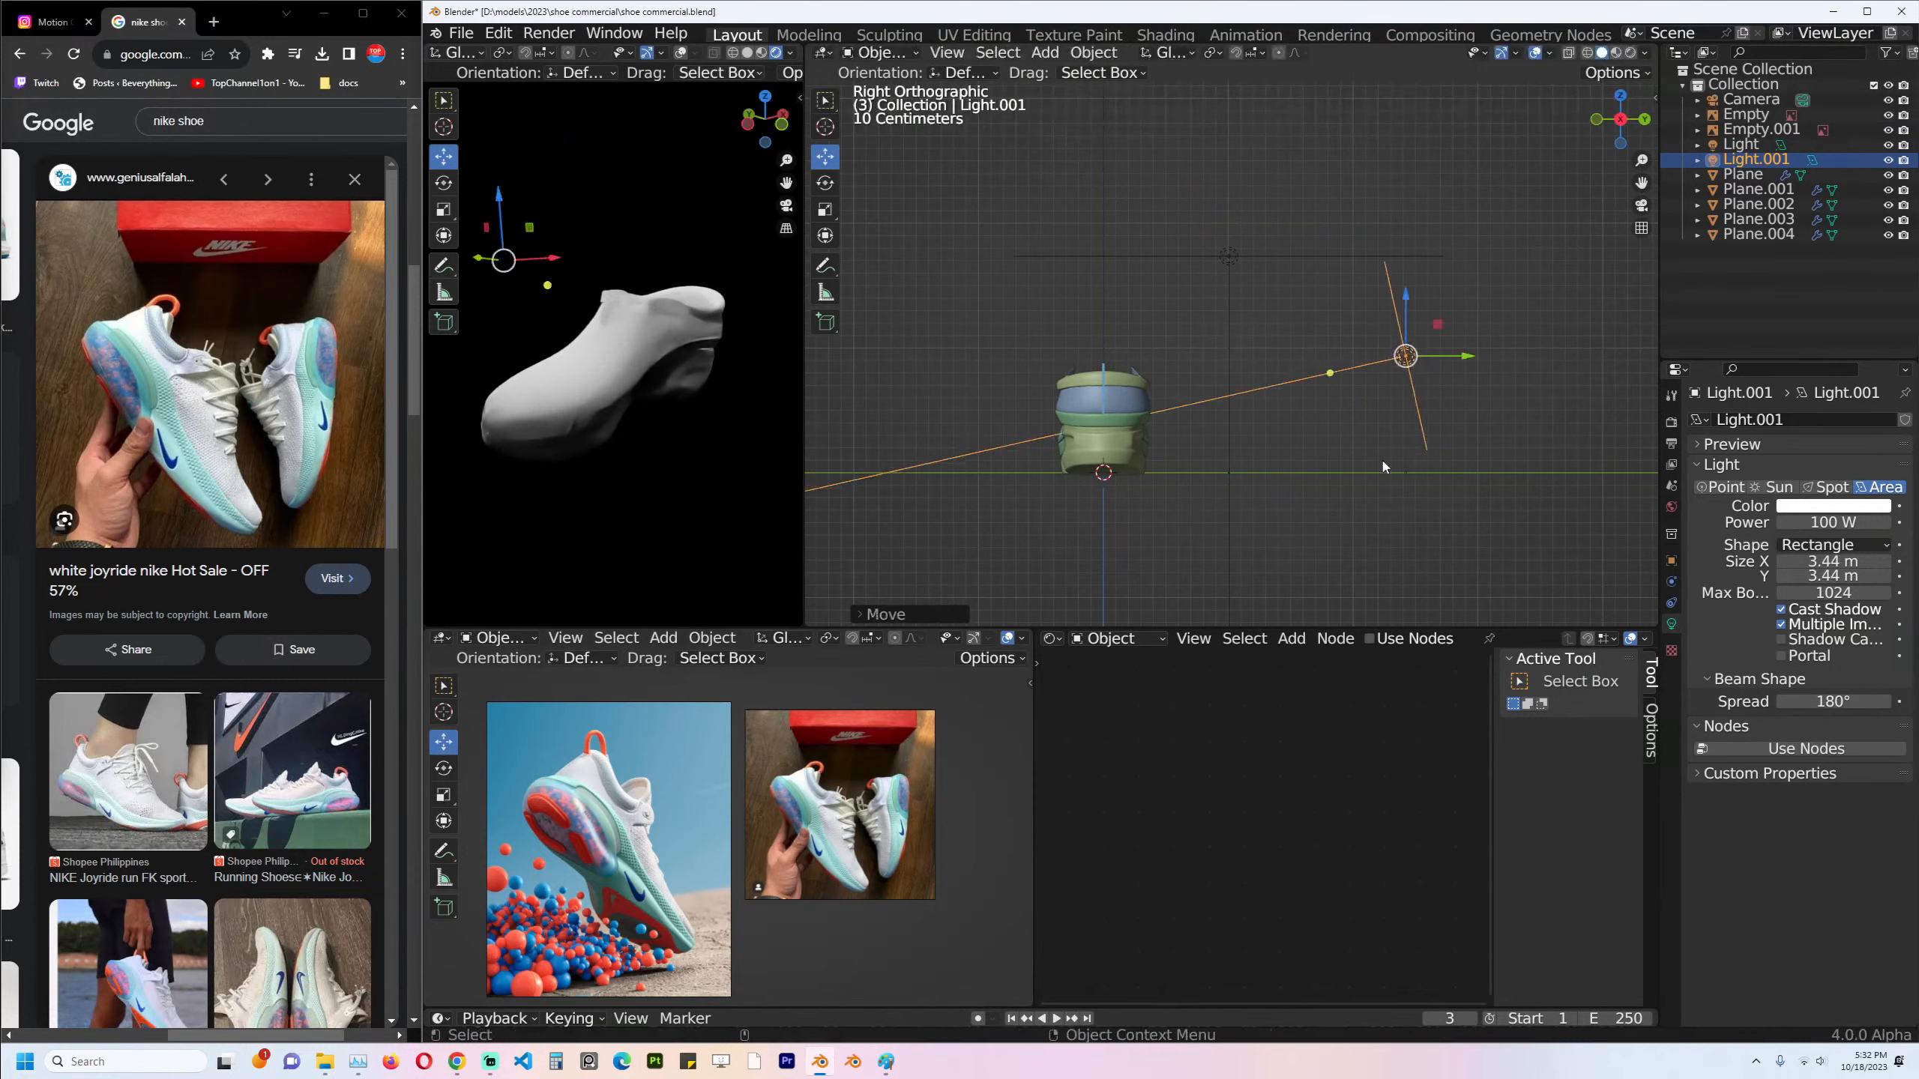
# Set the side light's power to 1000 W and lower it to shoe level, tilting it slightly upward at the shoe.
pyautogui.write('0')
pyautogui.press('Return')
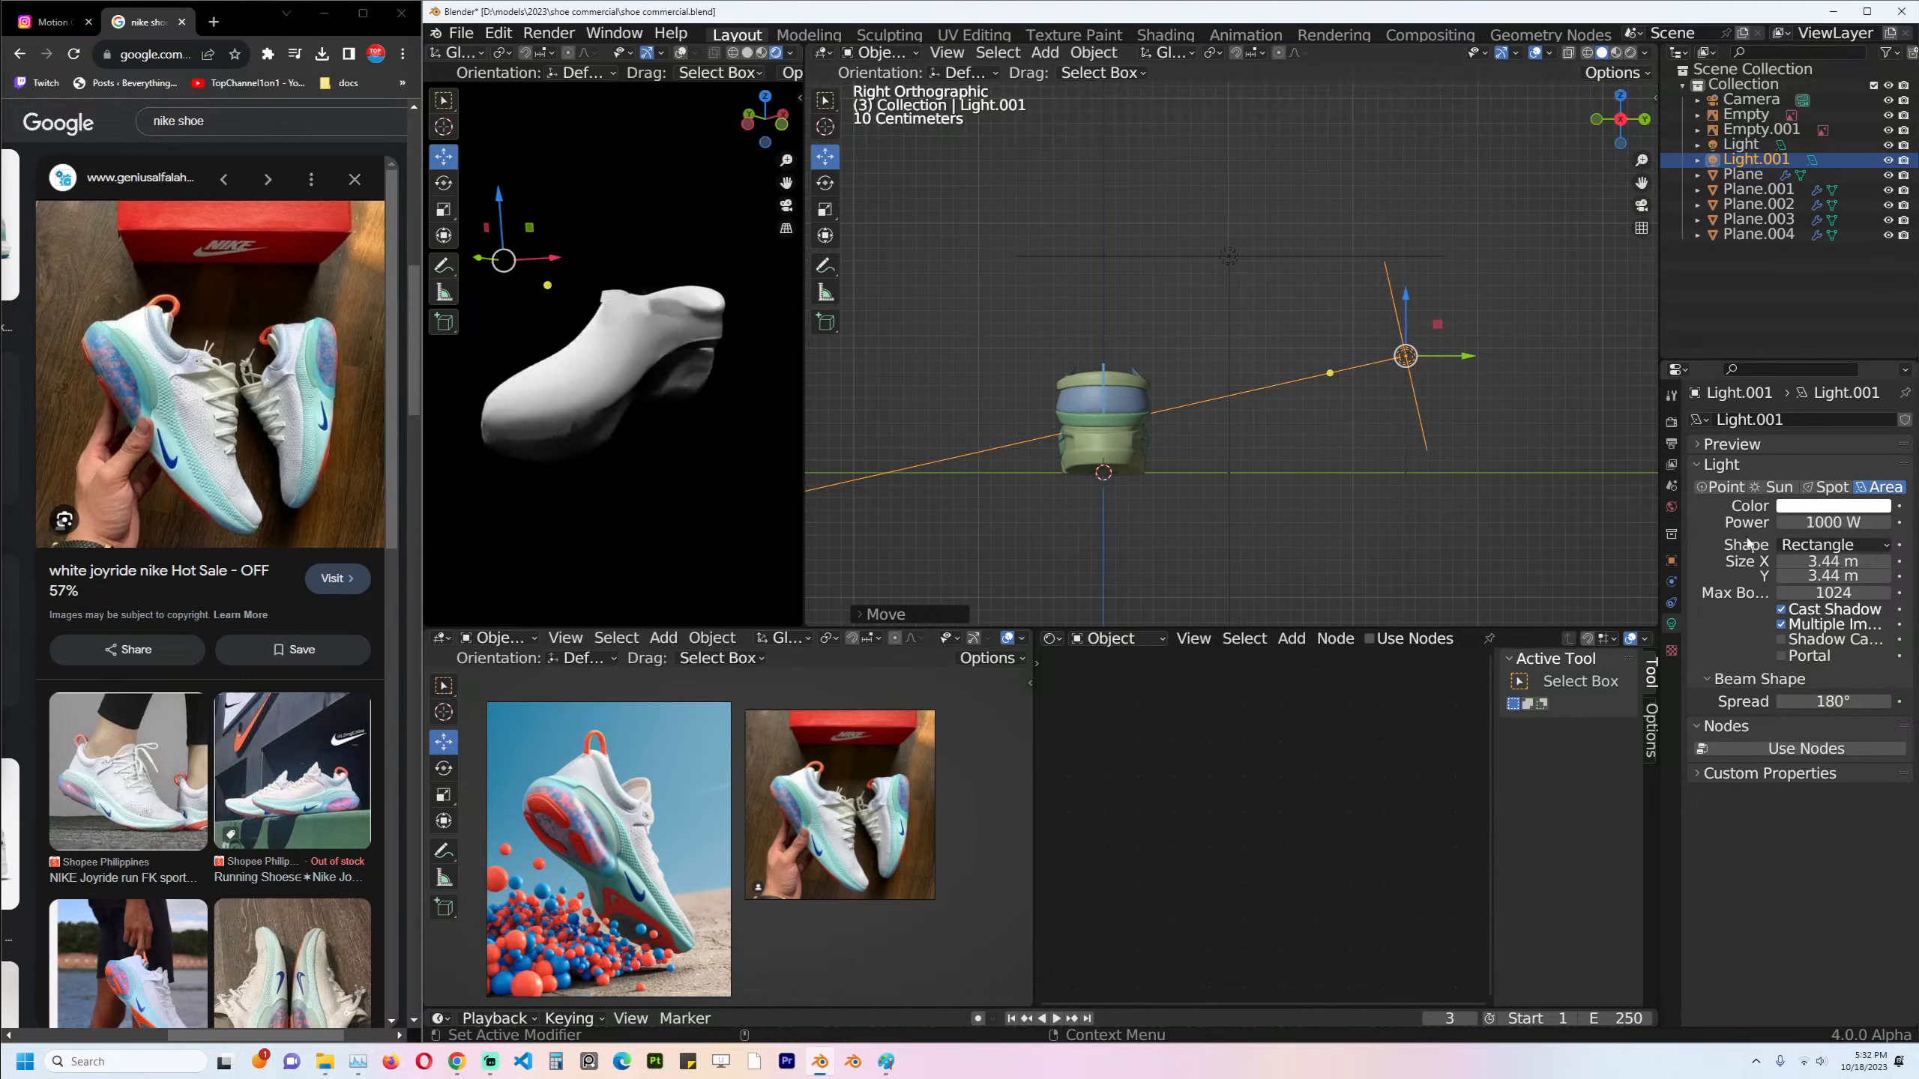
pyautogui.moveTo(665, 318); pyautogui.dragTo(548, 246, button='middle')
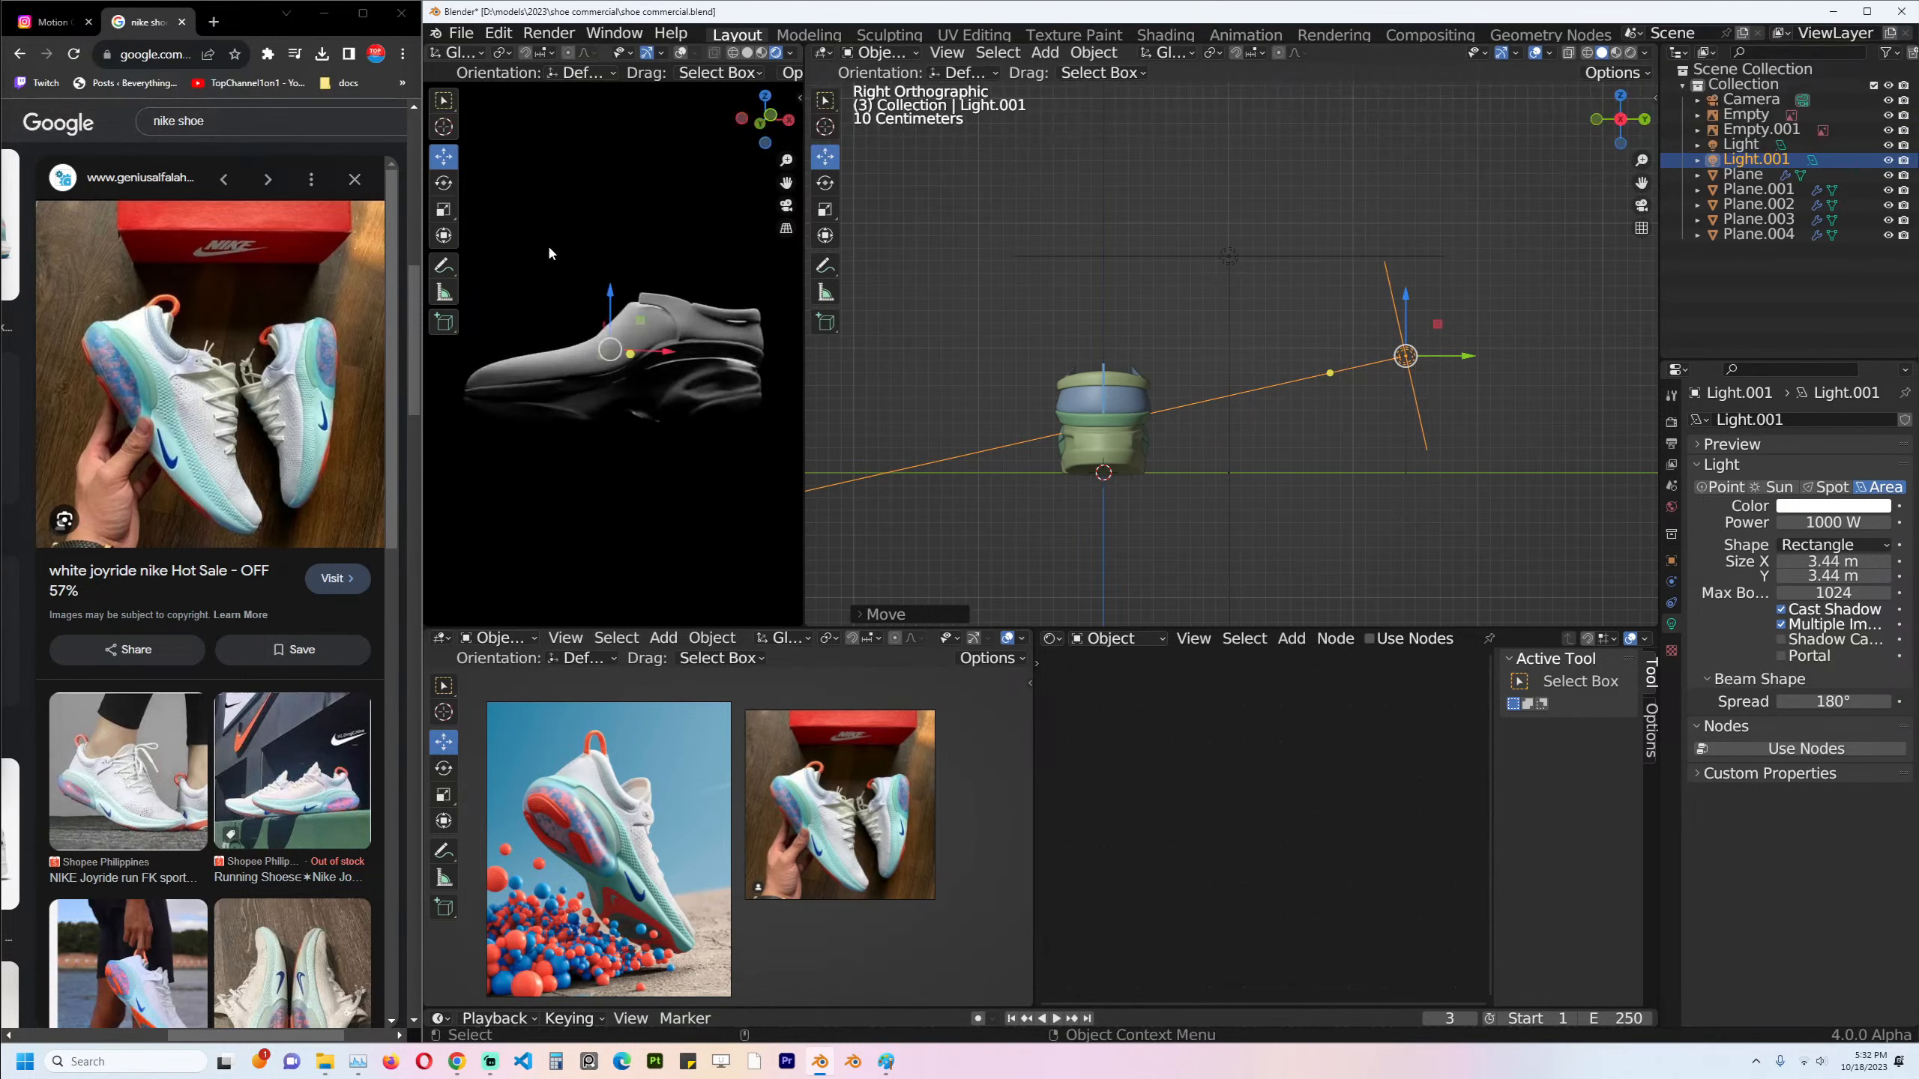
pyautogui.press('g')
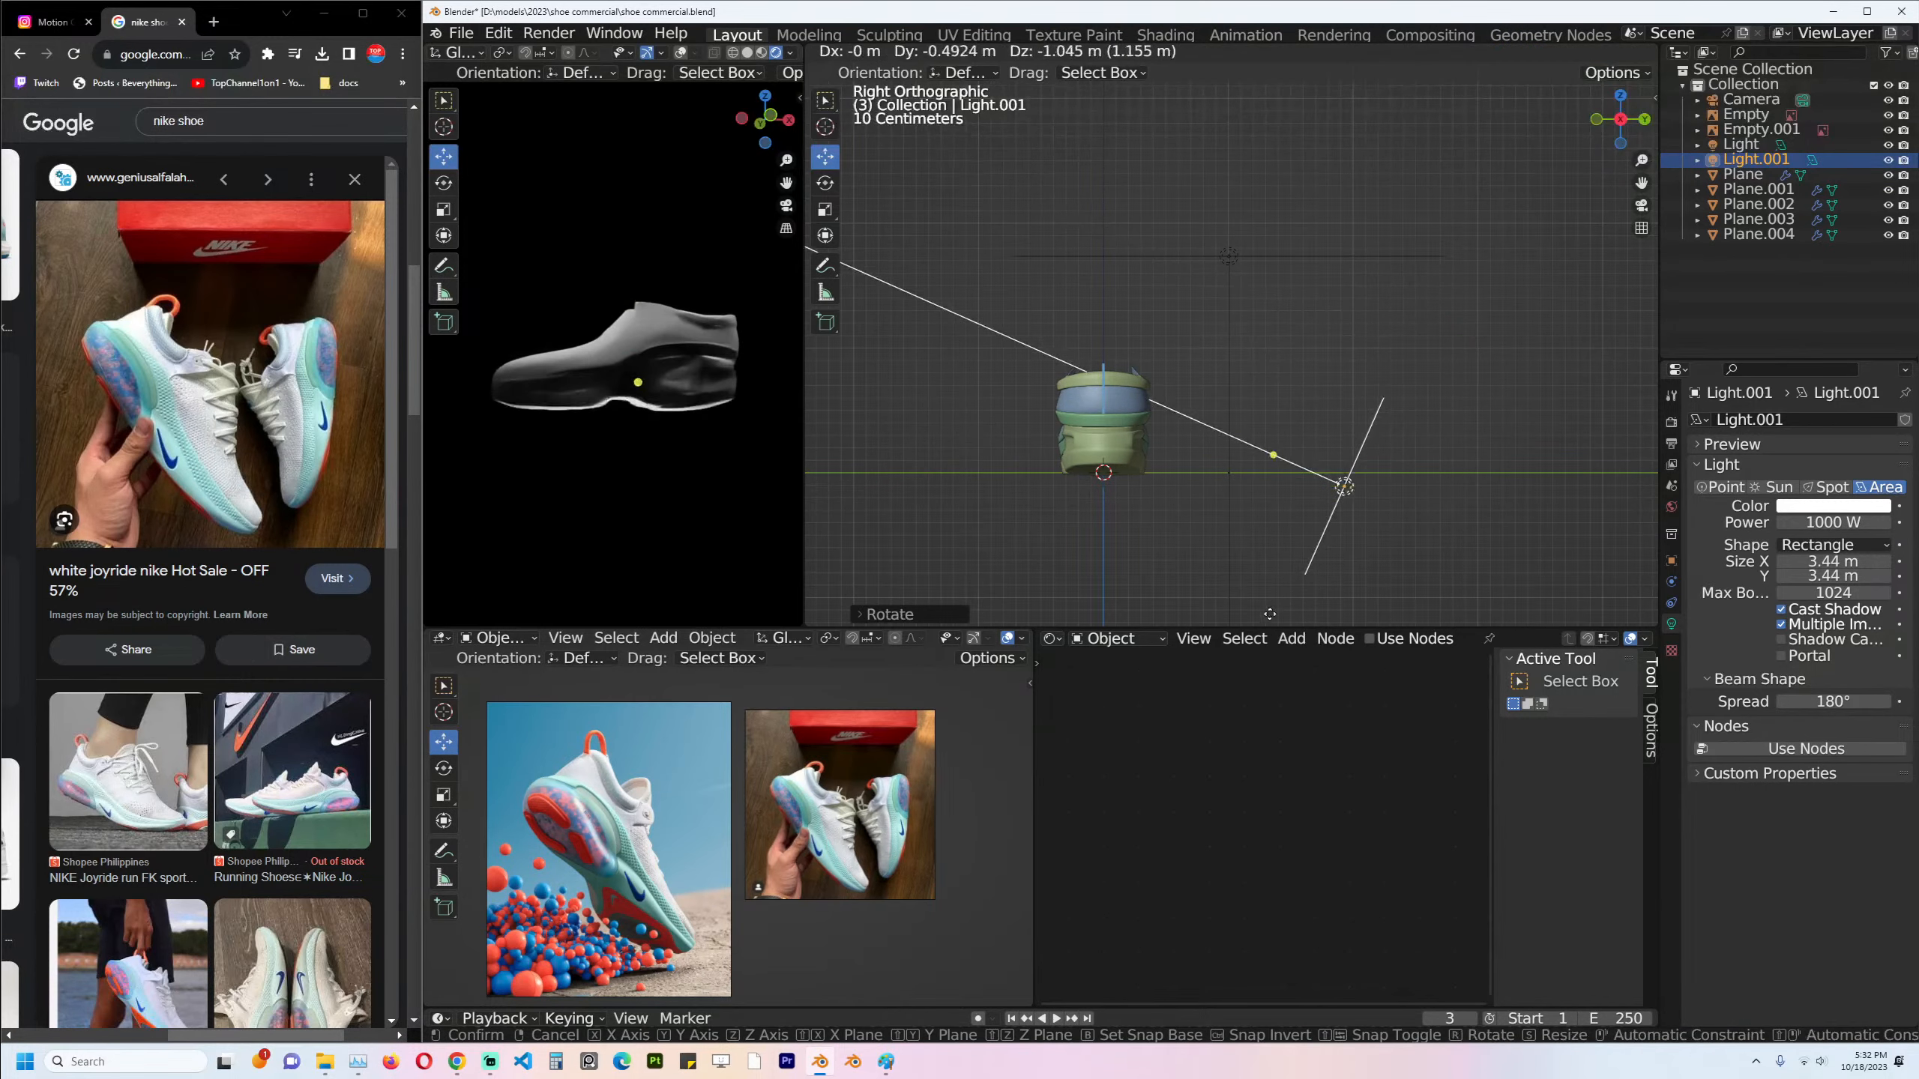
pyautogui.click(1334, 521)
pyautogui.press('r')
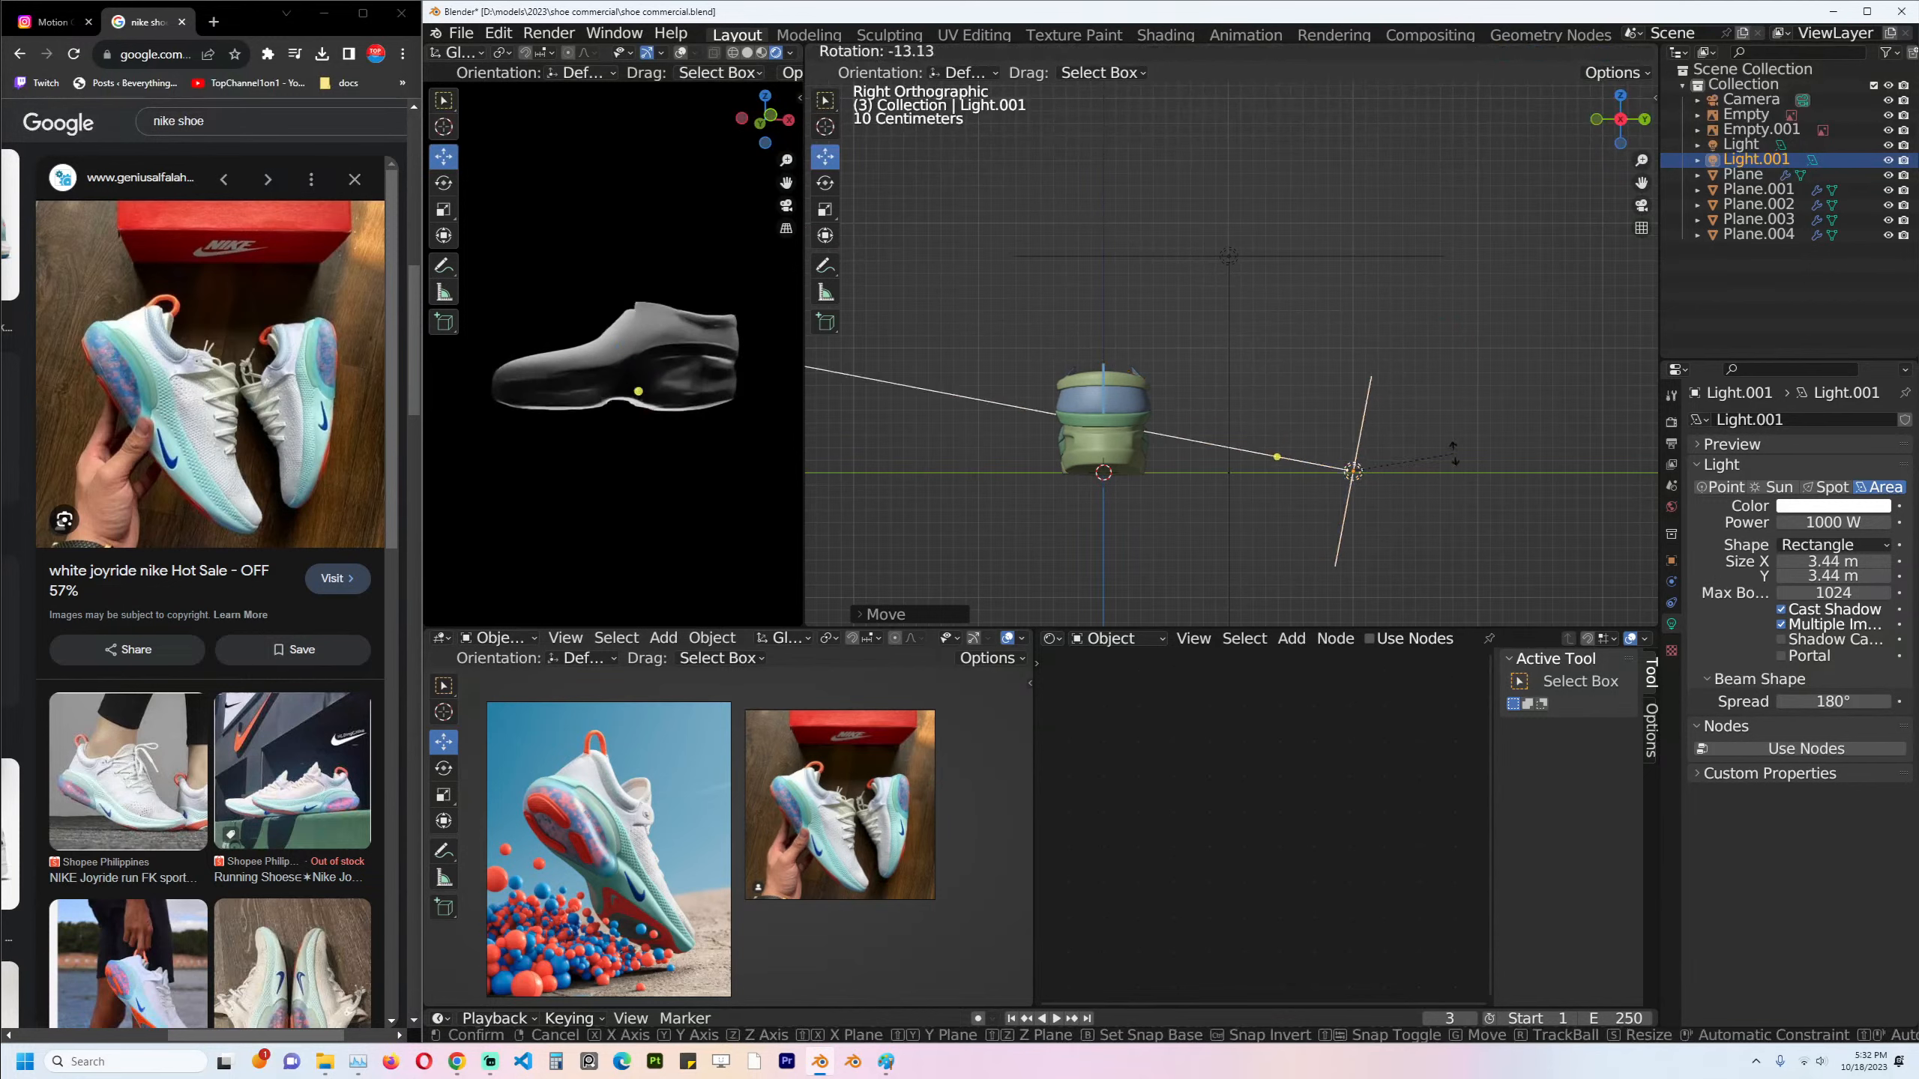
pyautogui.click(1455, 452)
pyautogui.press('g')
pyautogui.click(1456, 422)
pyautogui.moveTo(659, 361); pyautogui.dragTo(697, 416, button='middle')
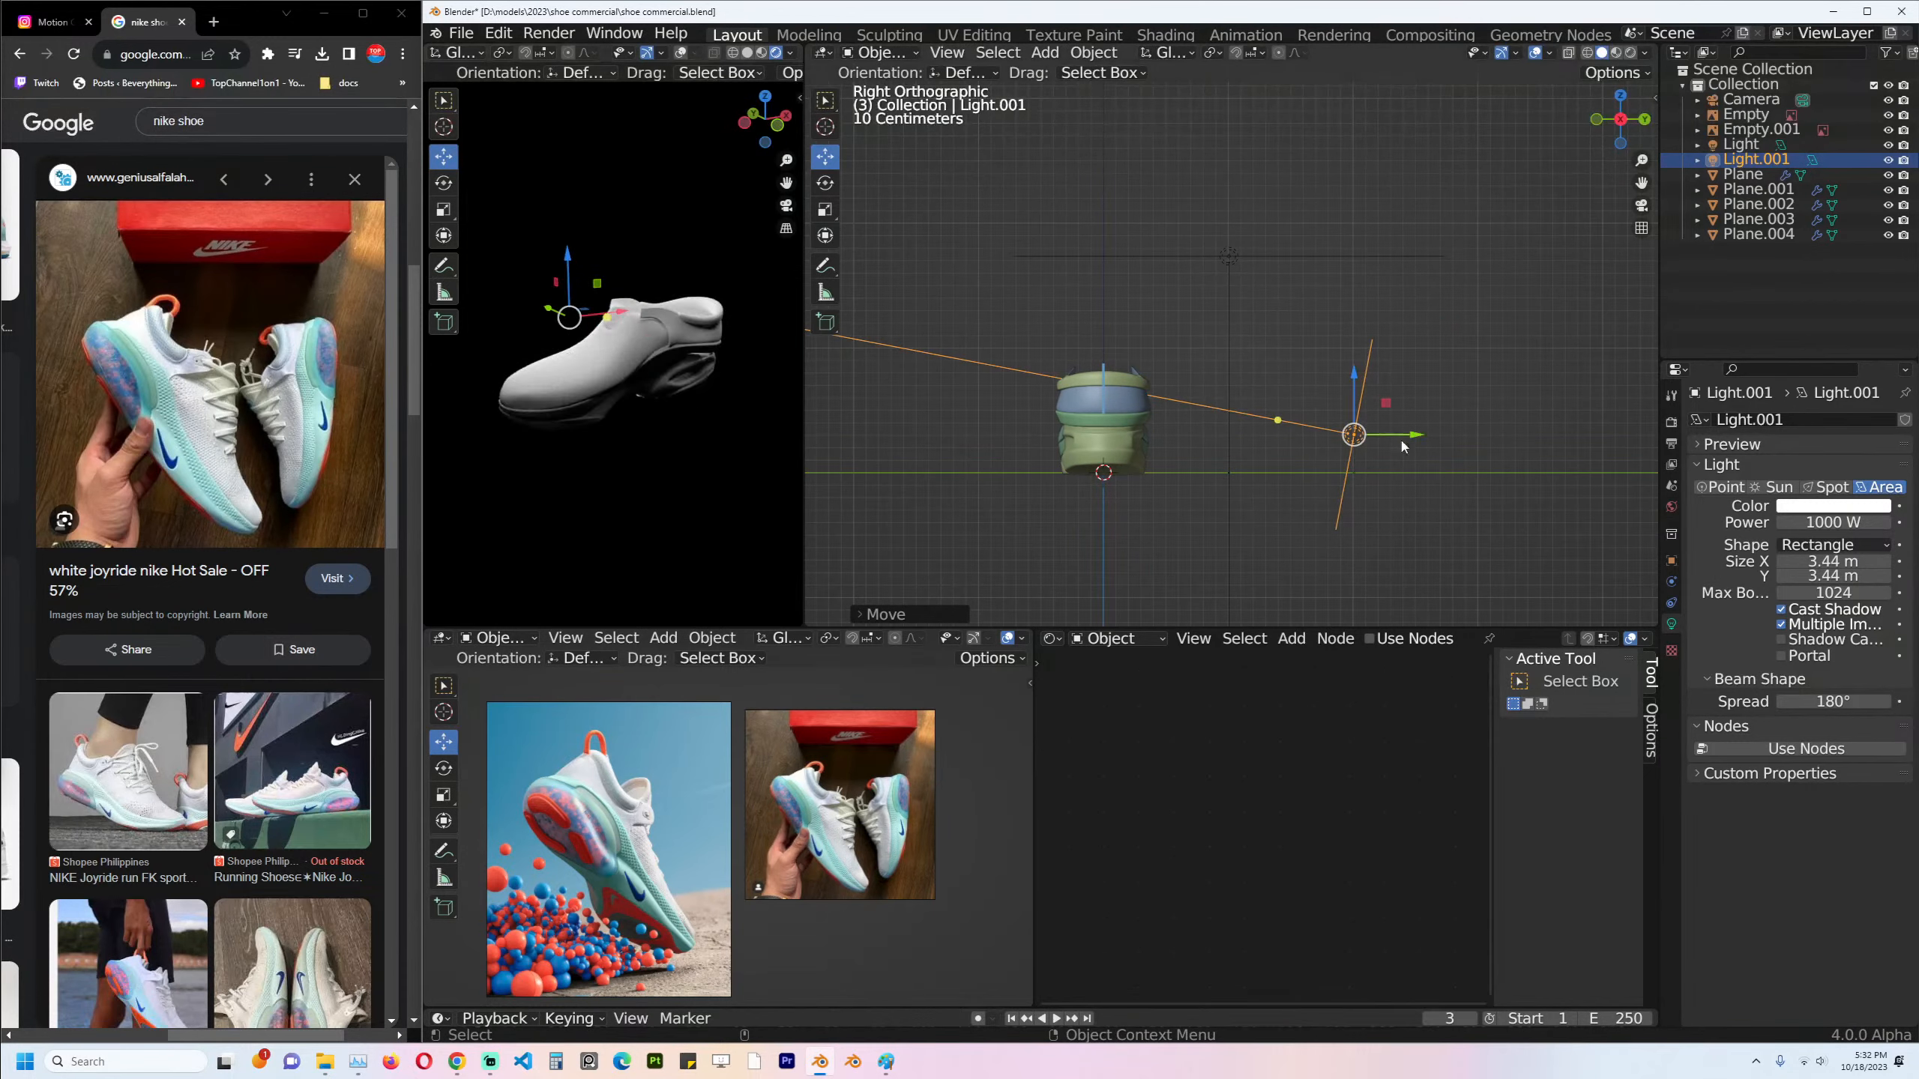
# Duplicate the side light, angle the copy steeply downward high on the opposite side of the shoe, and reduce its power.
pyautogui.hotkey('shift', 'd')
pyautogui.click(1430, 299)
pyautogui.press('r')
pyautogui.click(1439, 302)
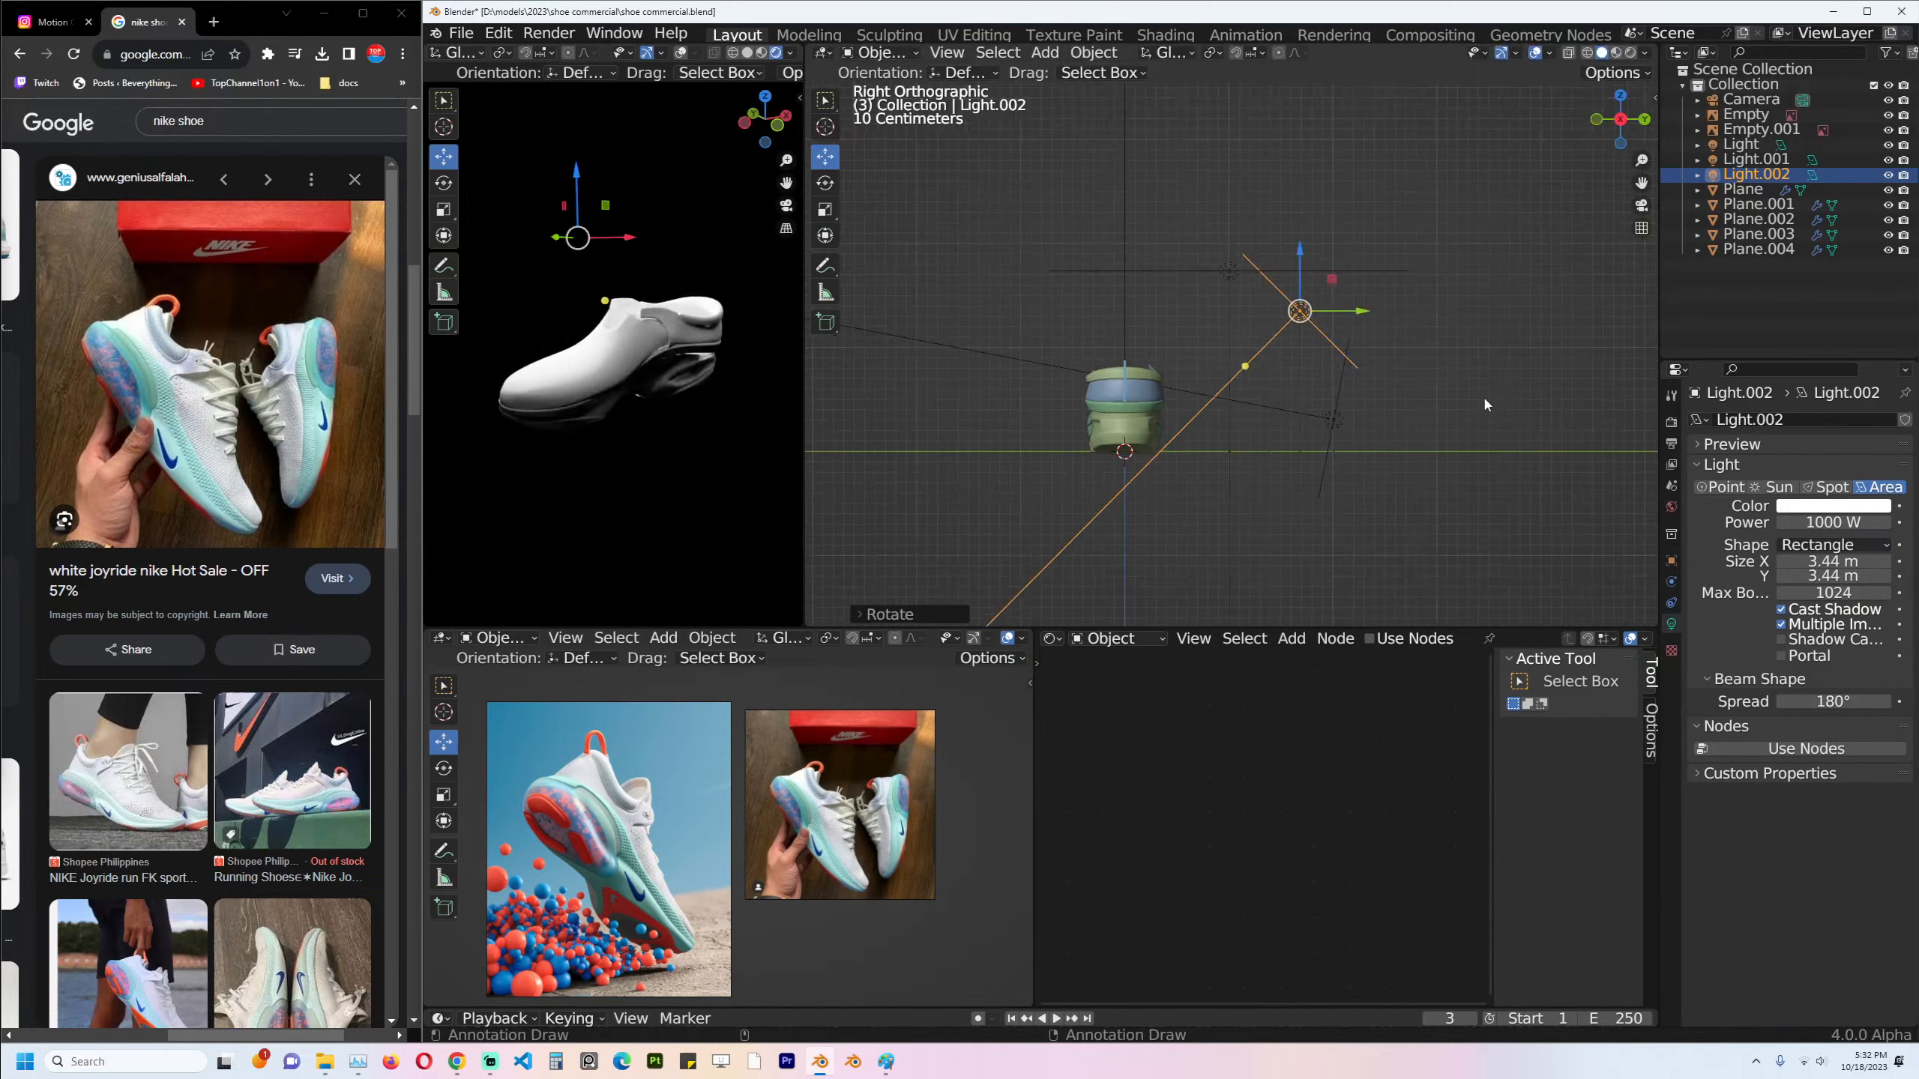
pyautogui.press('g')
pyautogui.click(1091, 275)
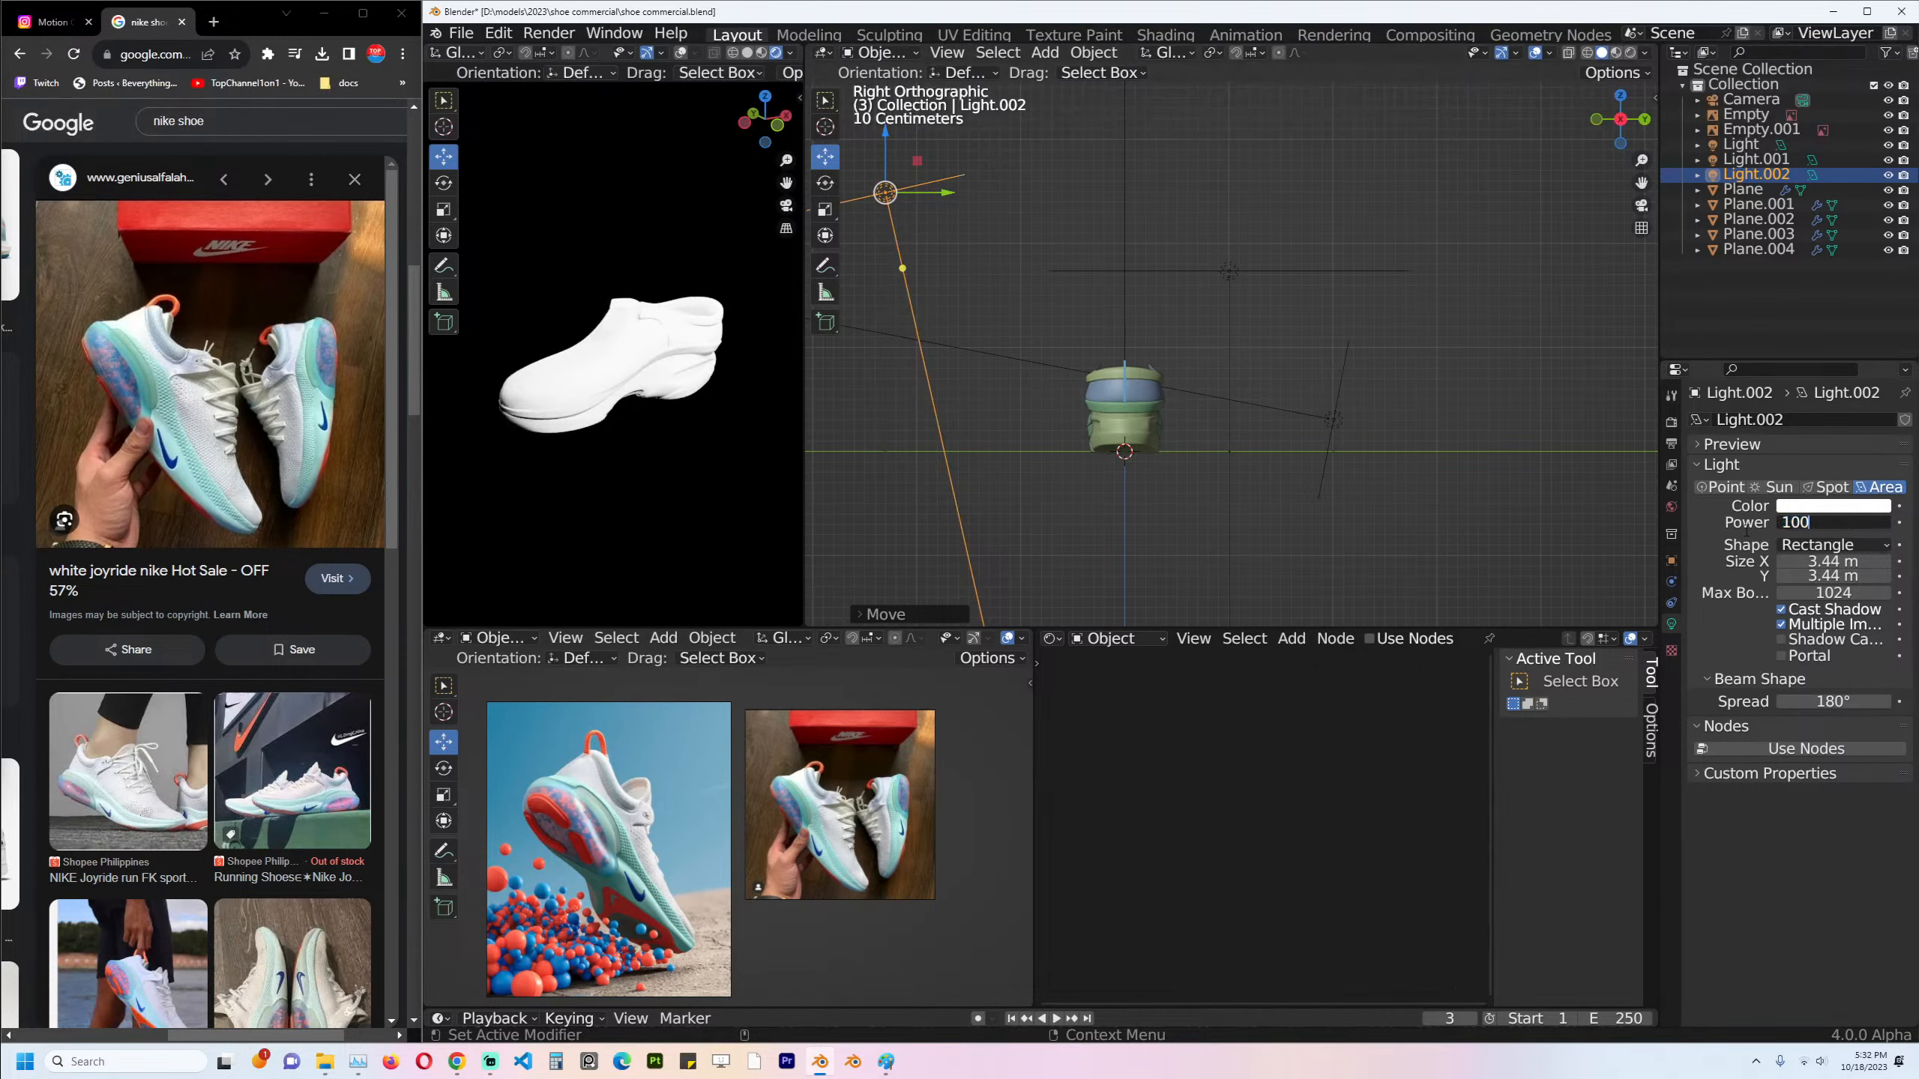
pyautogui.write('100')
pyautogui.press('Return')
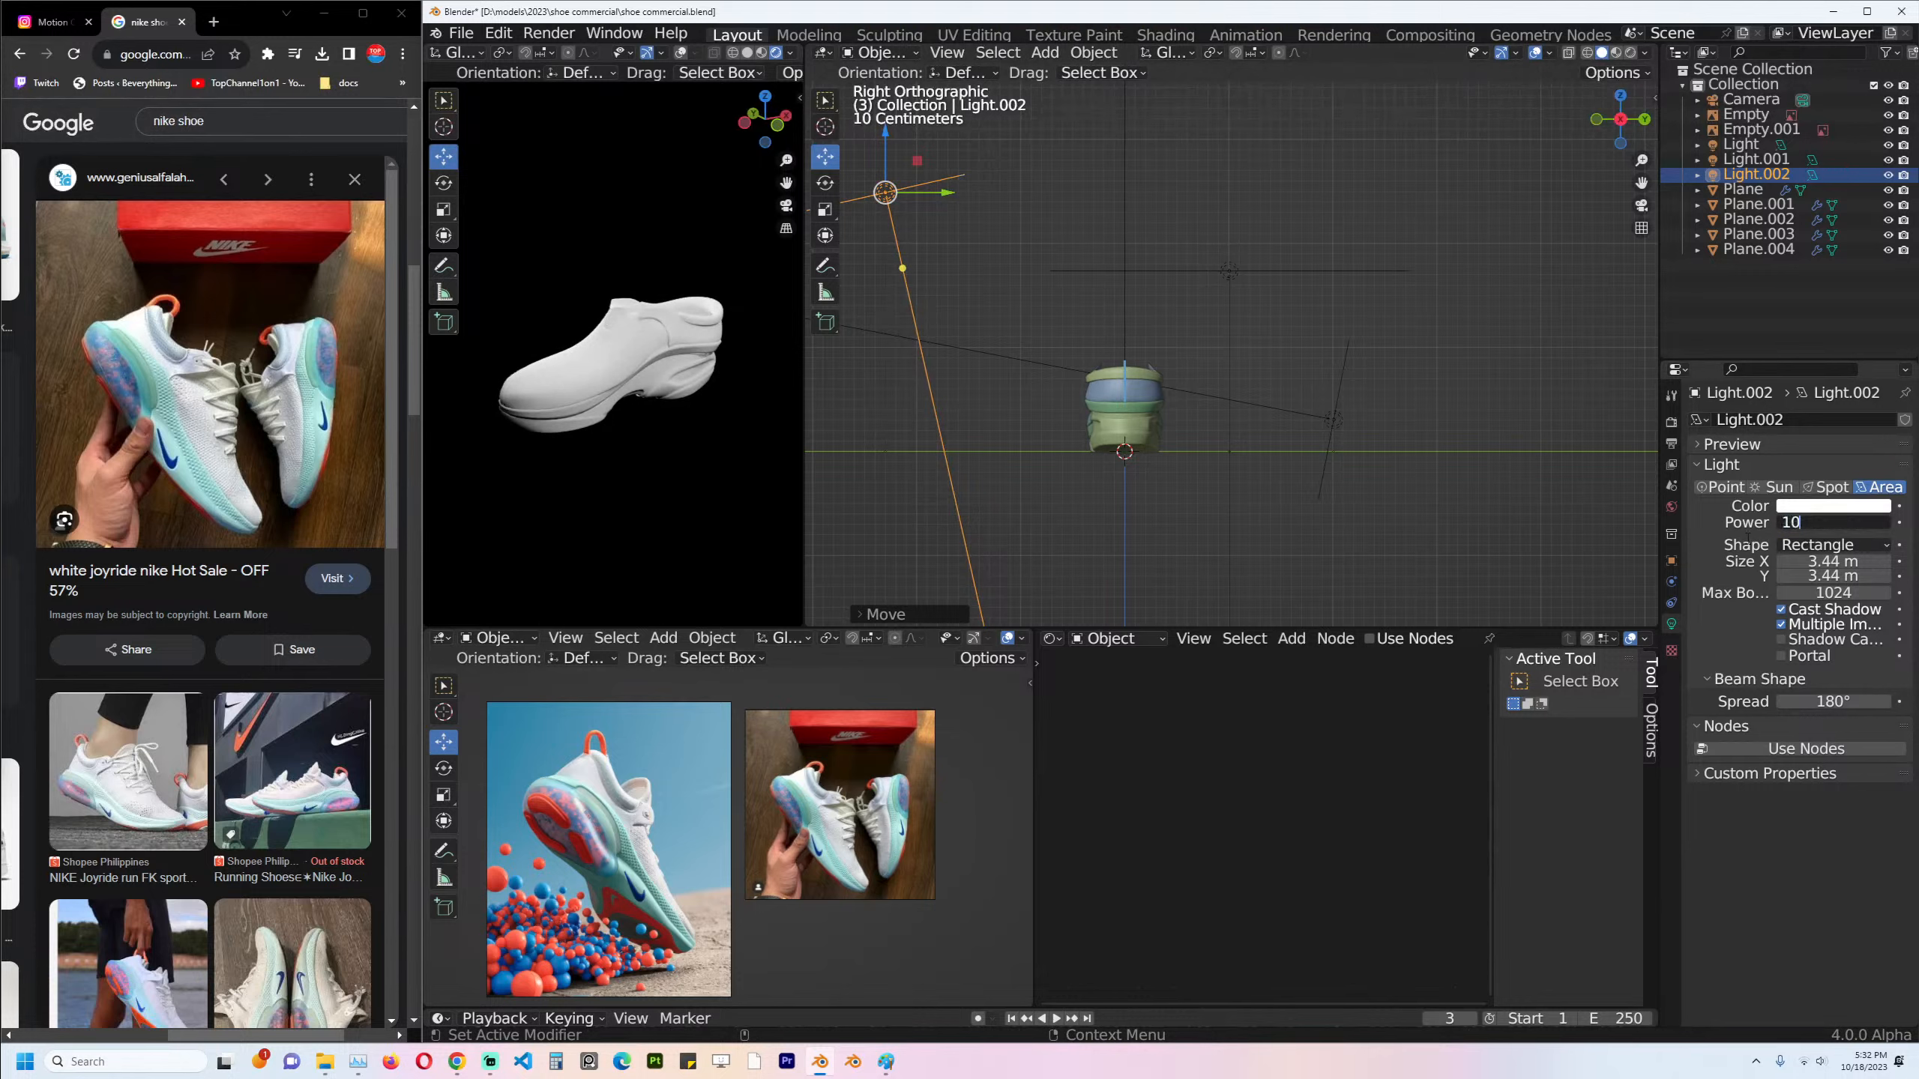
pyautogui.press('Return')
# Set the overhead light's power to 50 W and move it slightly higher and farther to the side.
pyautogui.click(1237, 284)
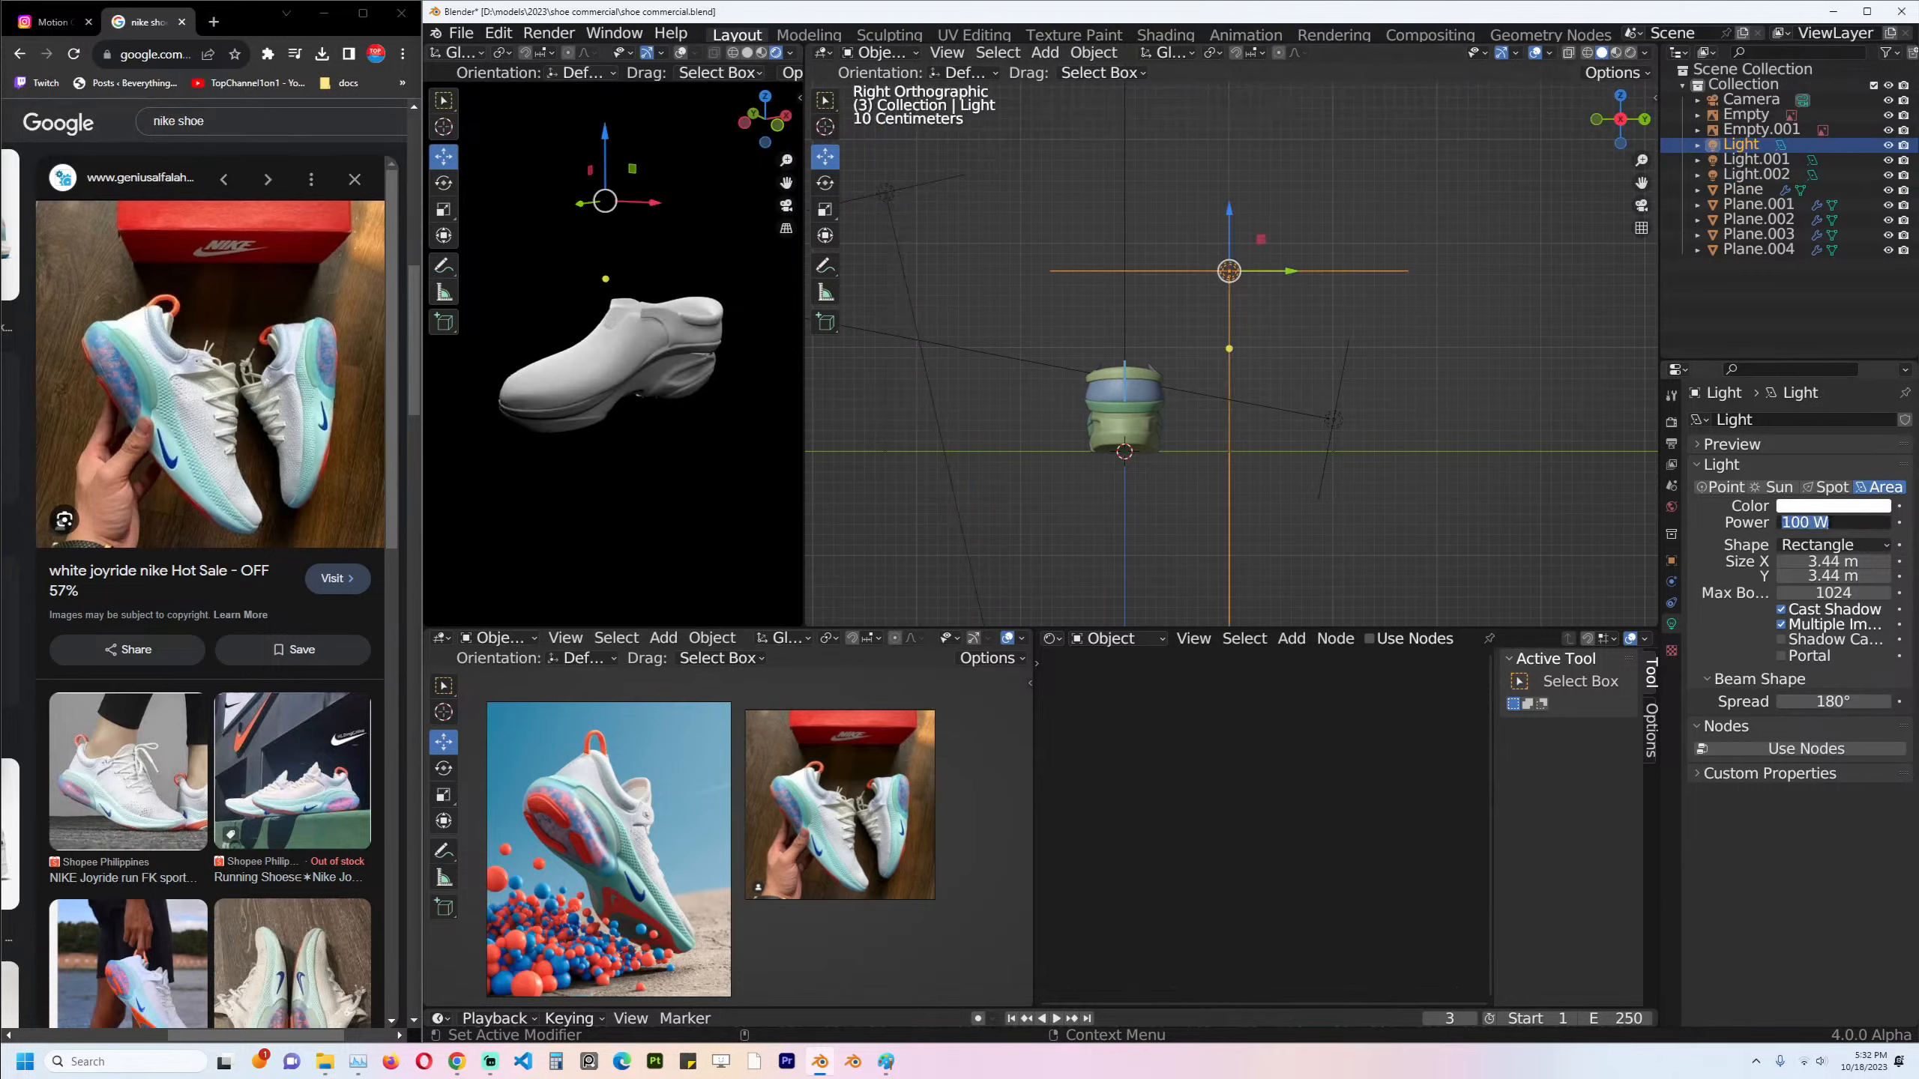
pyautogui.write('50')
pyautogui.press('Return')
pyautogui.press('g')
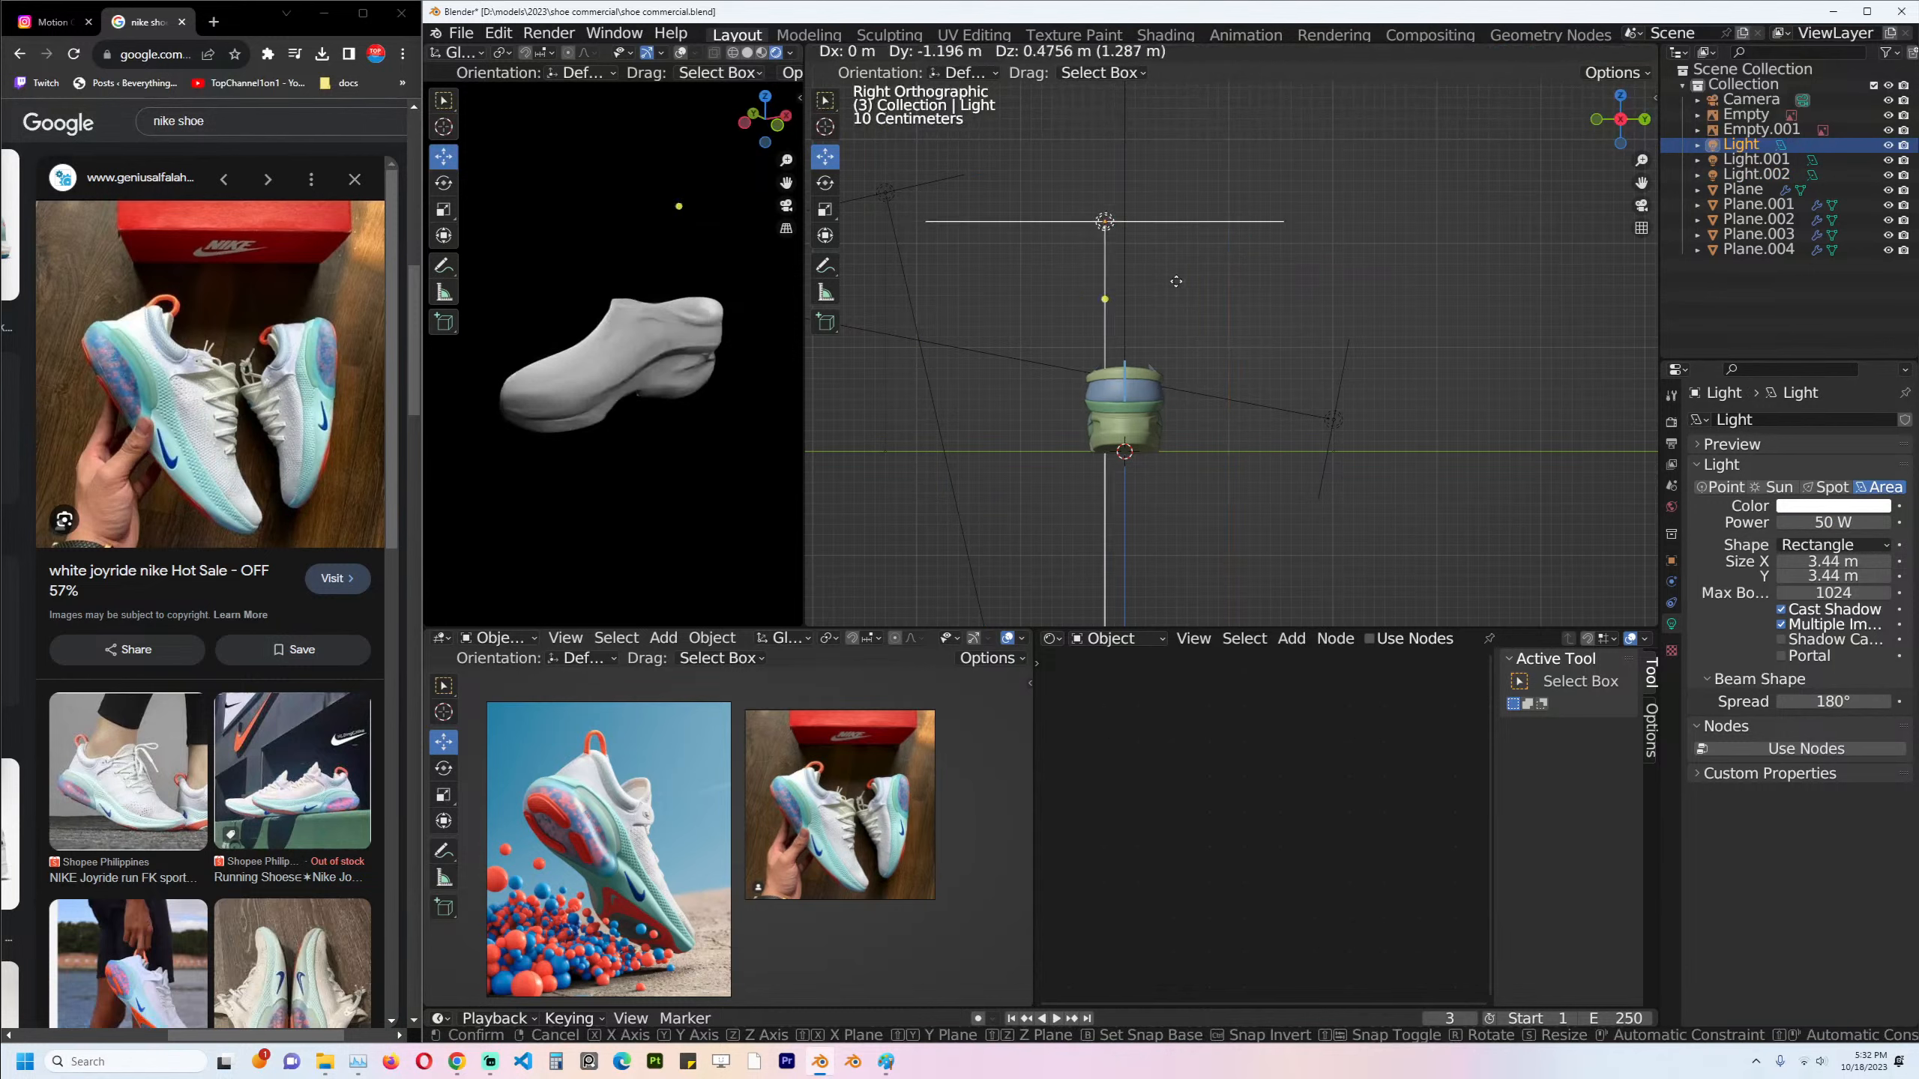
pyautogui.click(1335, 293)
pyautogui.click(1322, 386)
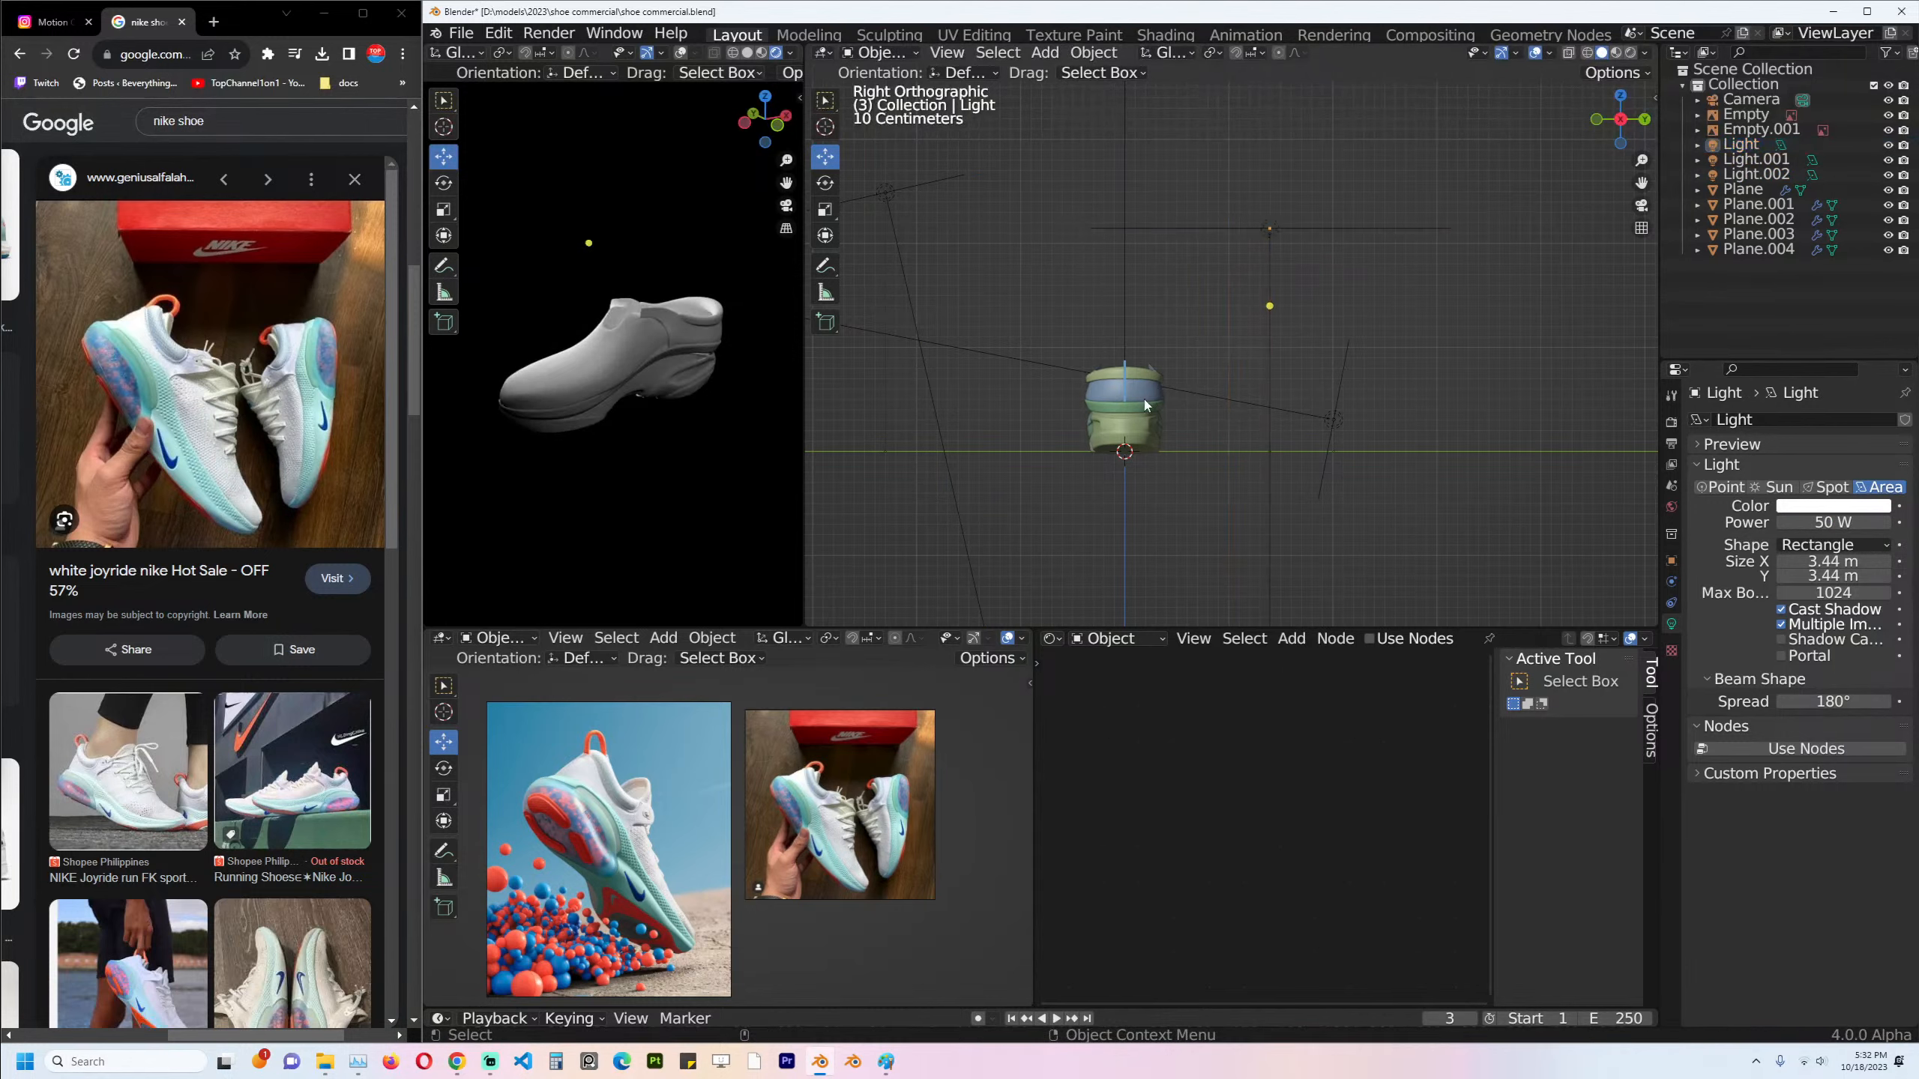
# Hide the toolbar in the rendered preview viewport and save the file.
pyautogui.press('KP_1')
pyautogui.moveTo(748, 367); pyautogui.dragTo(616, 345, button='middle')
pyautogui.scroll(8, 1160, 432)
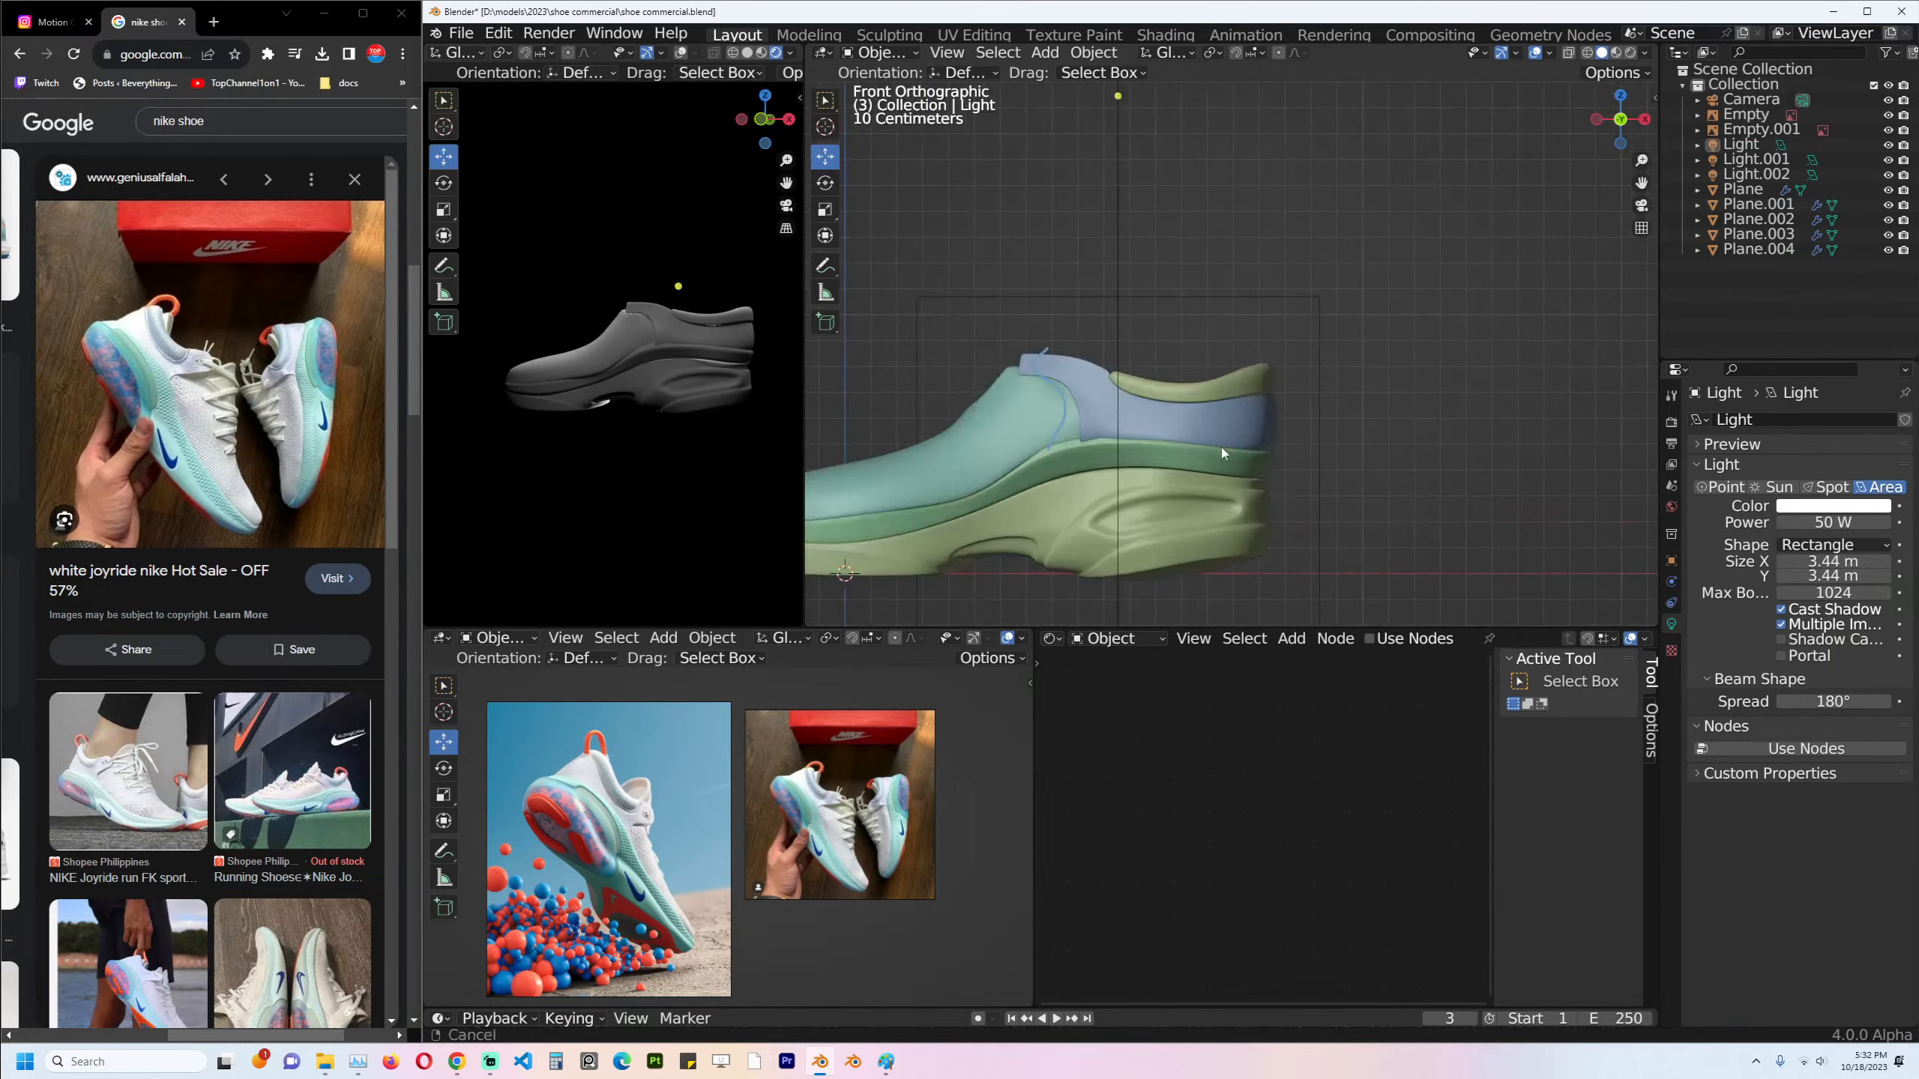
pyautogui.click(1282, 393)
pyautogui.click(648, 274)
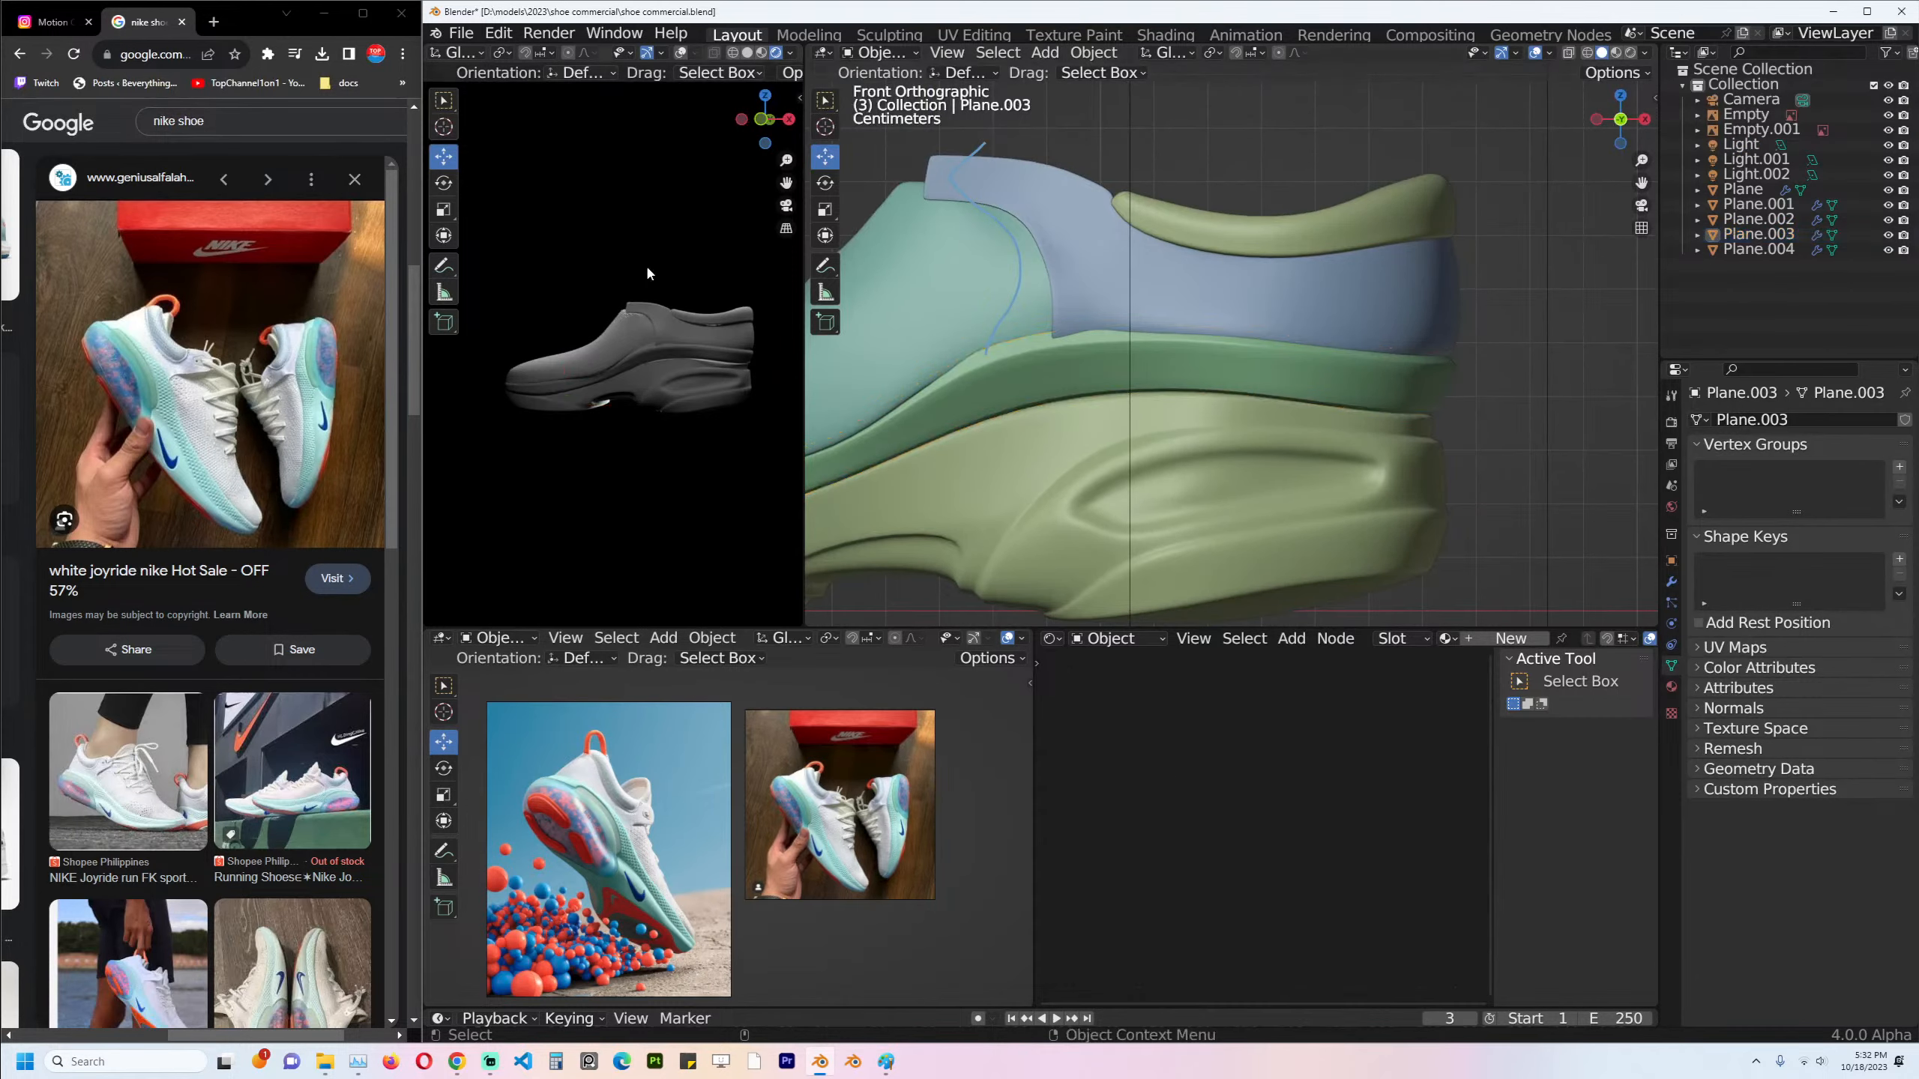
pyautogui.scroll(-2, 760, 79)
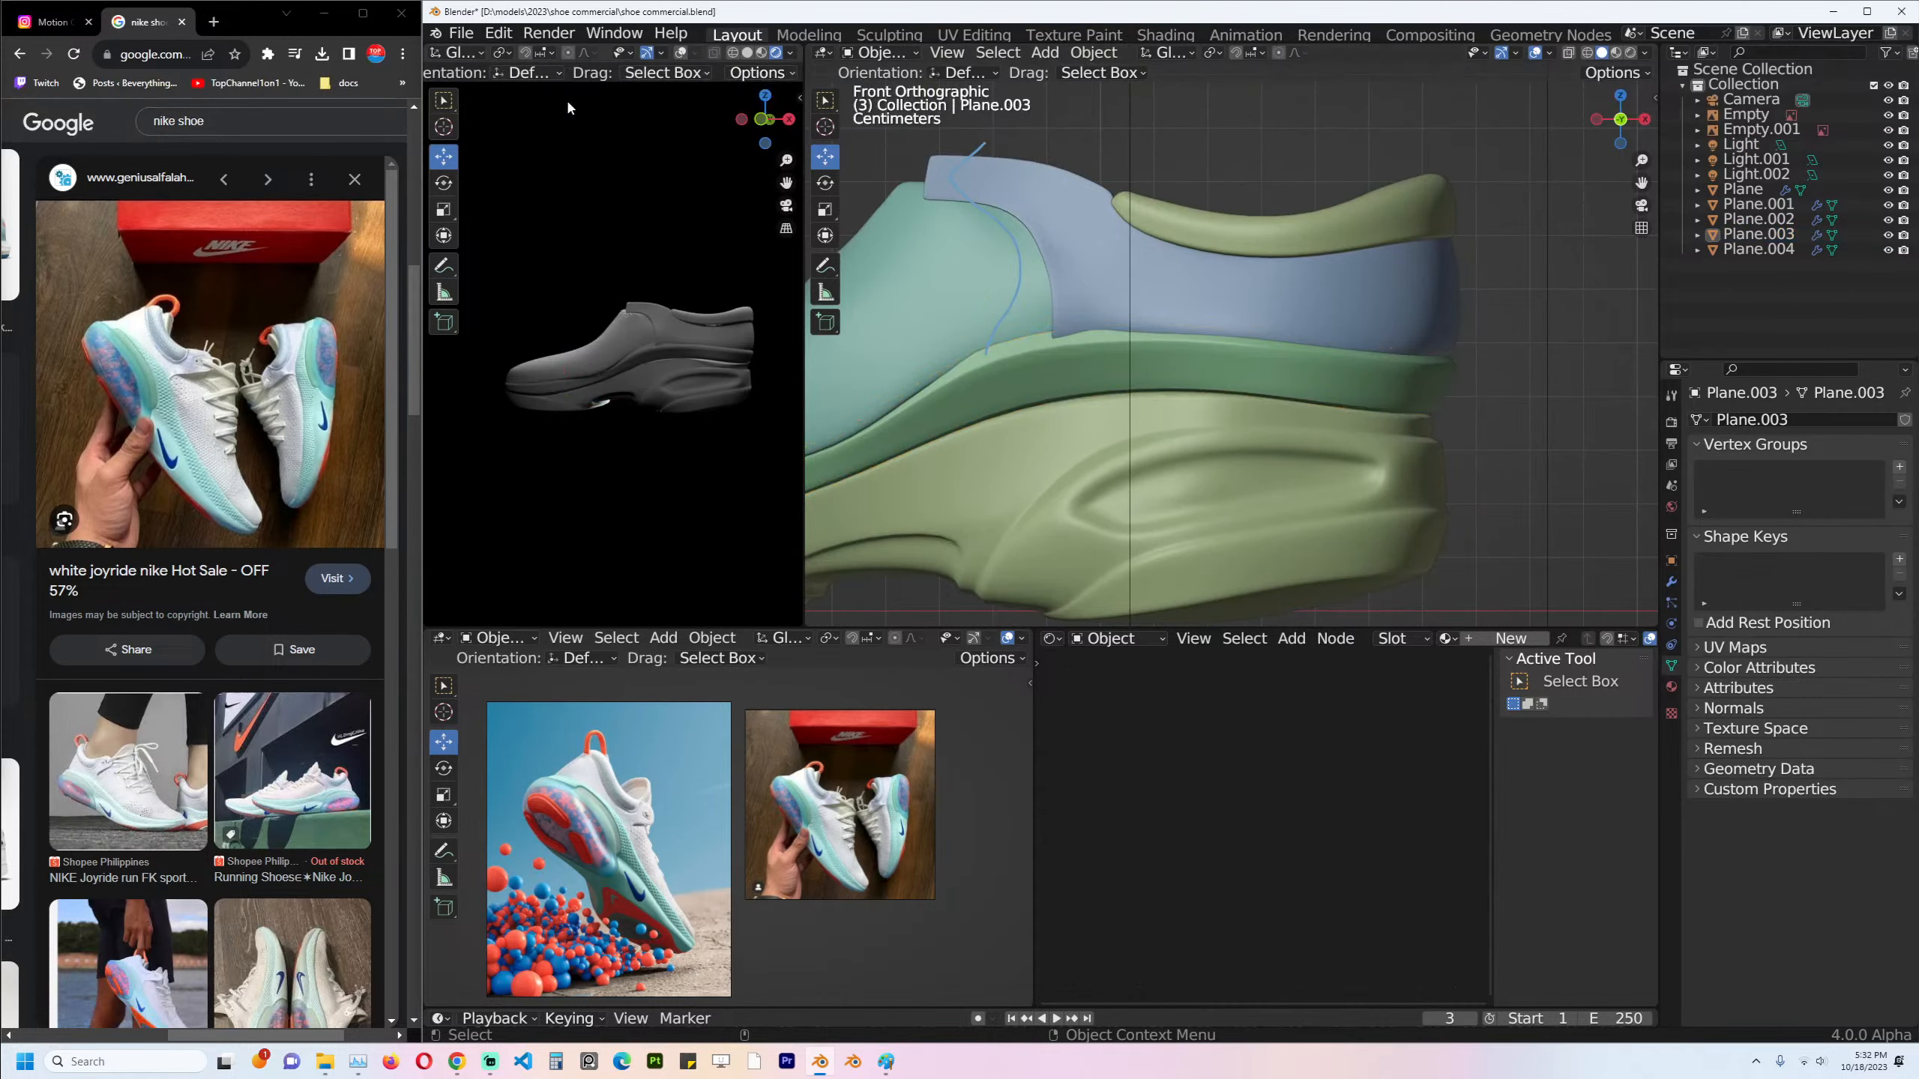
pyautogui.scroll(-1, 694, 58)
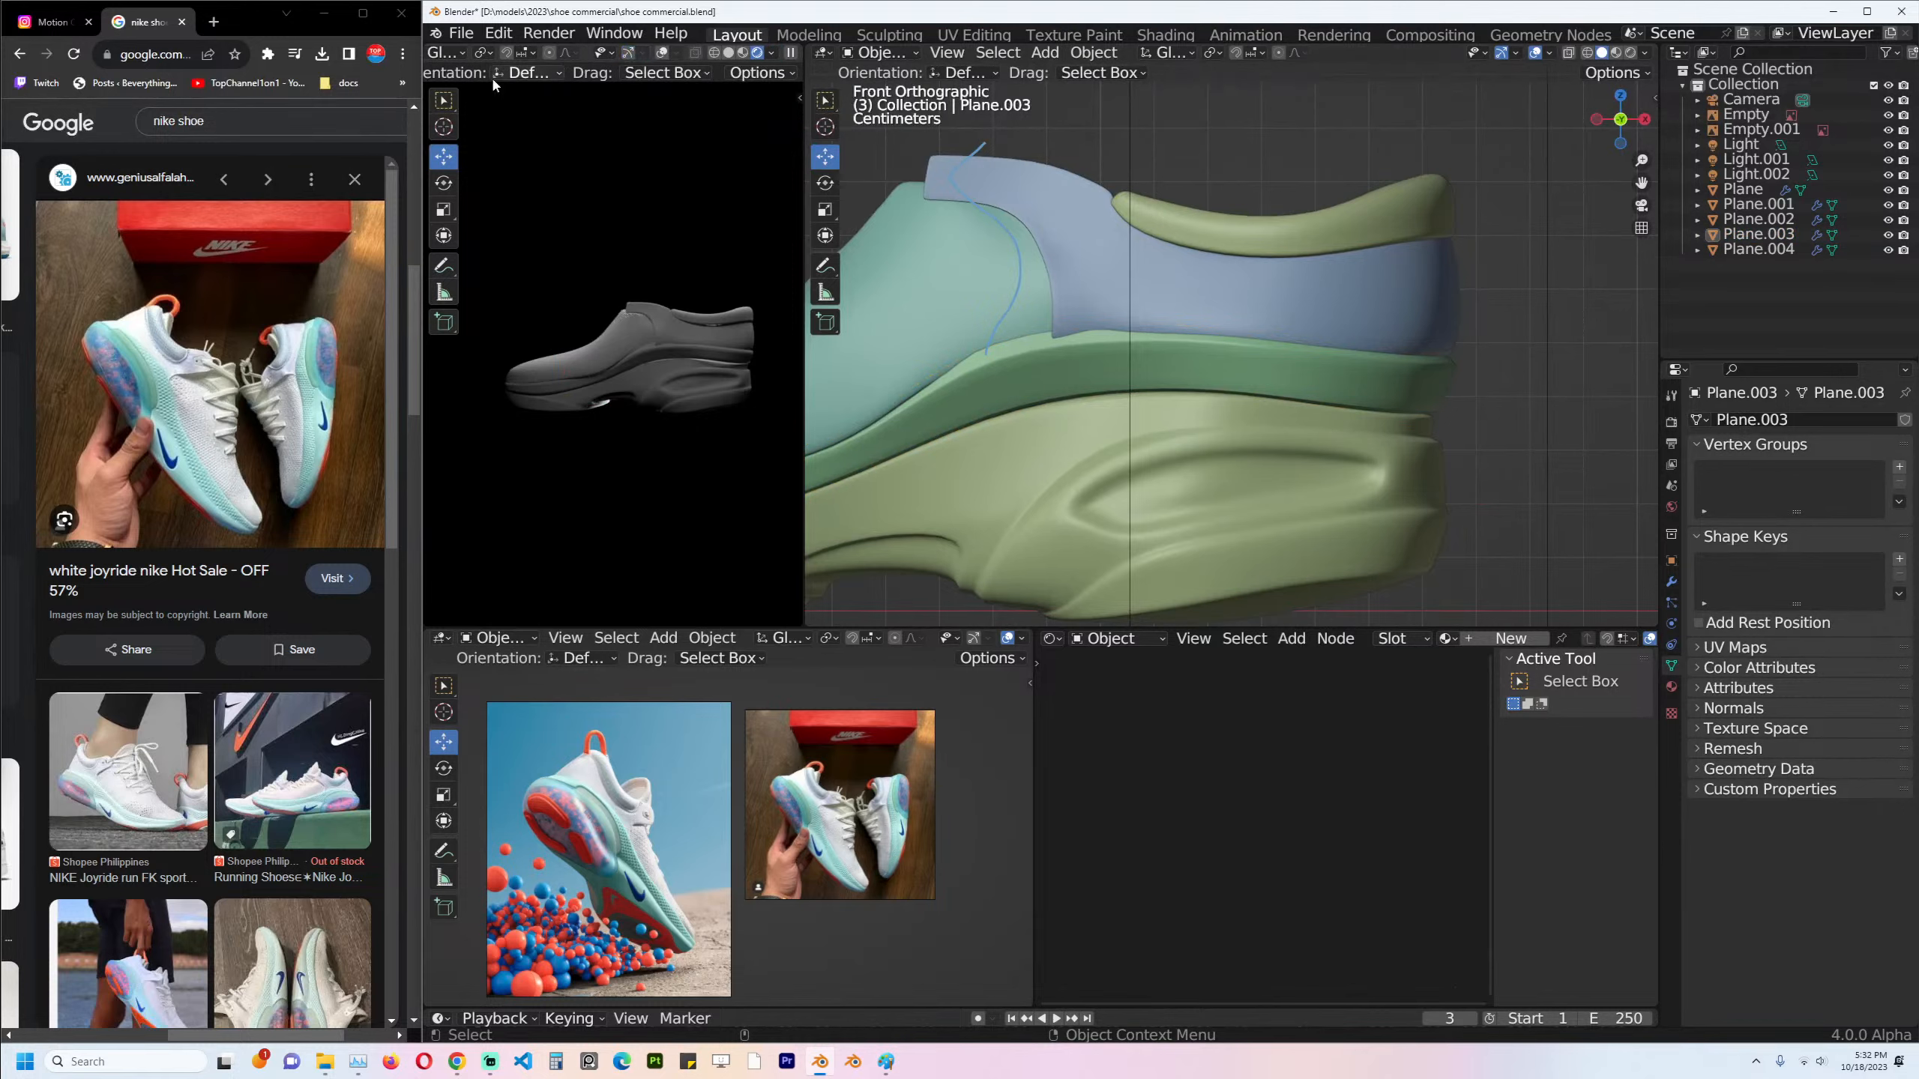
pyautogui.press('t')
pyautogui.scroll(1, 1157, 408)
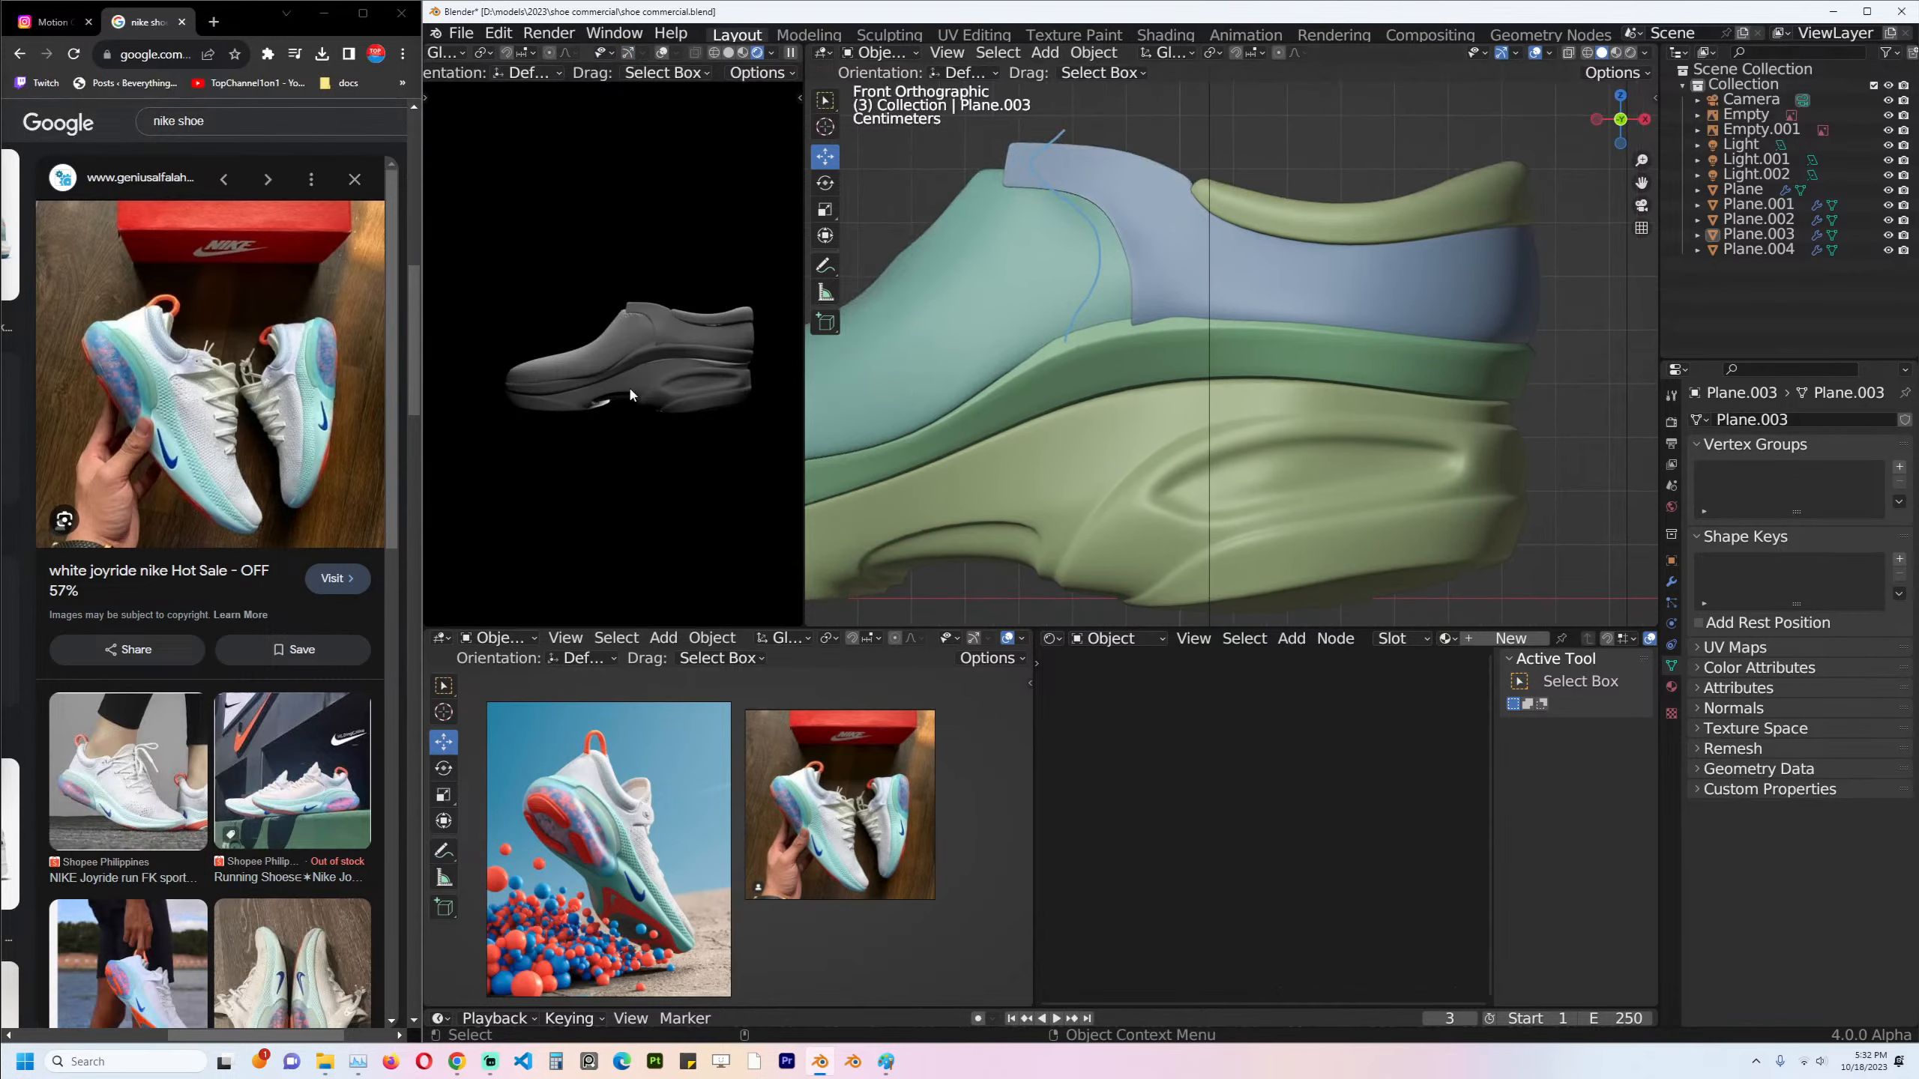
pyautogui.hotkey('ctrl', 's')
pyautogui.click(1232, 369)
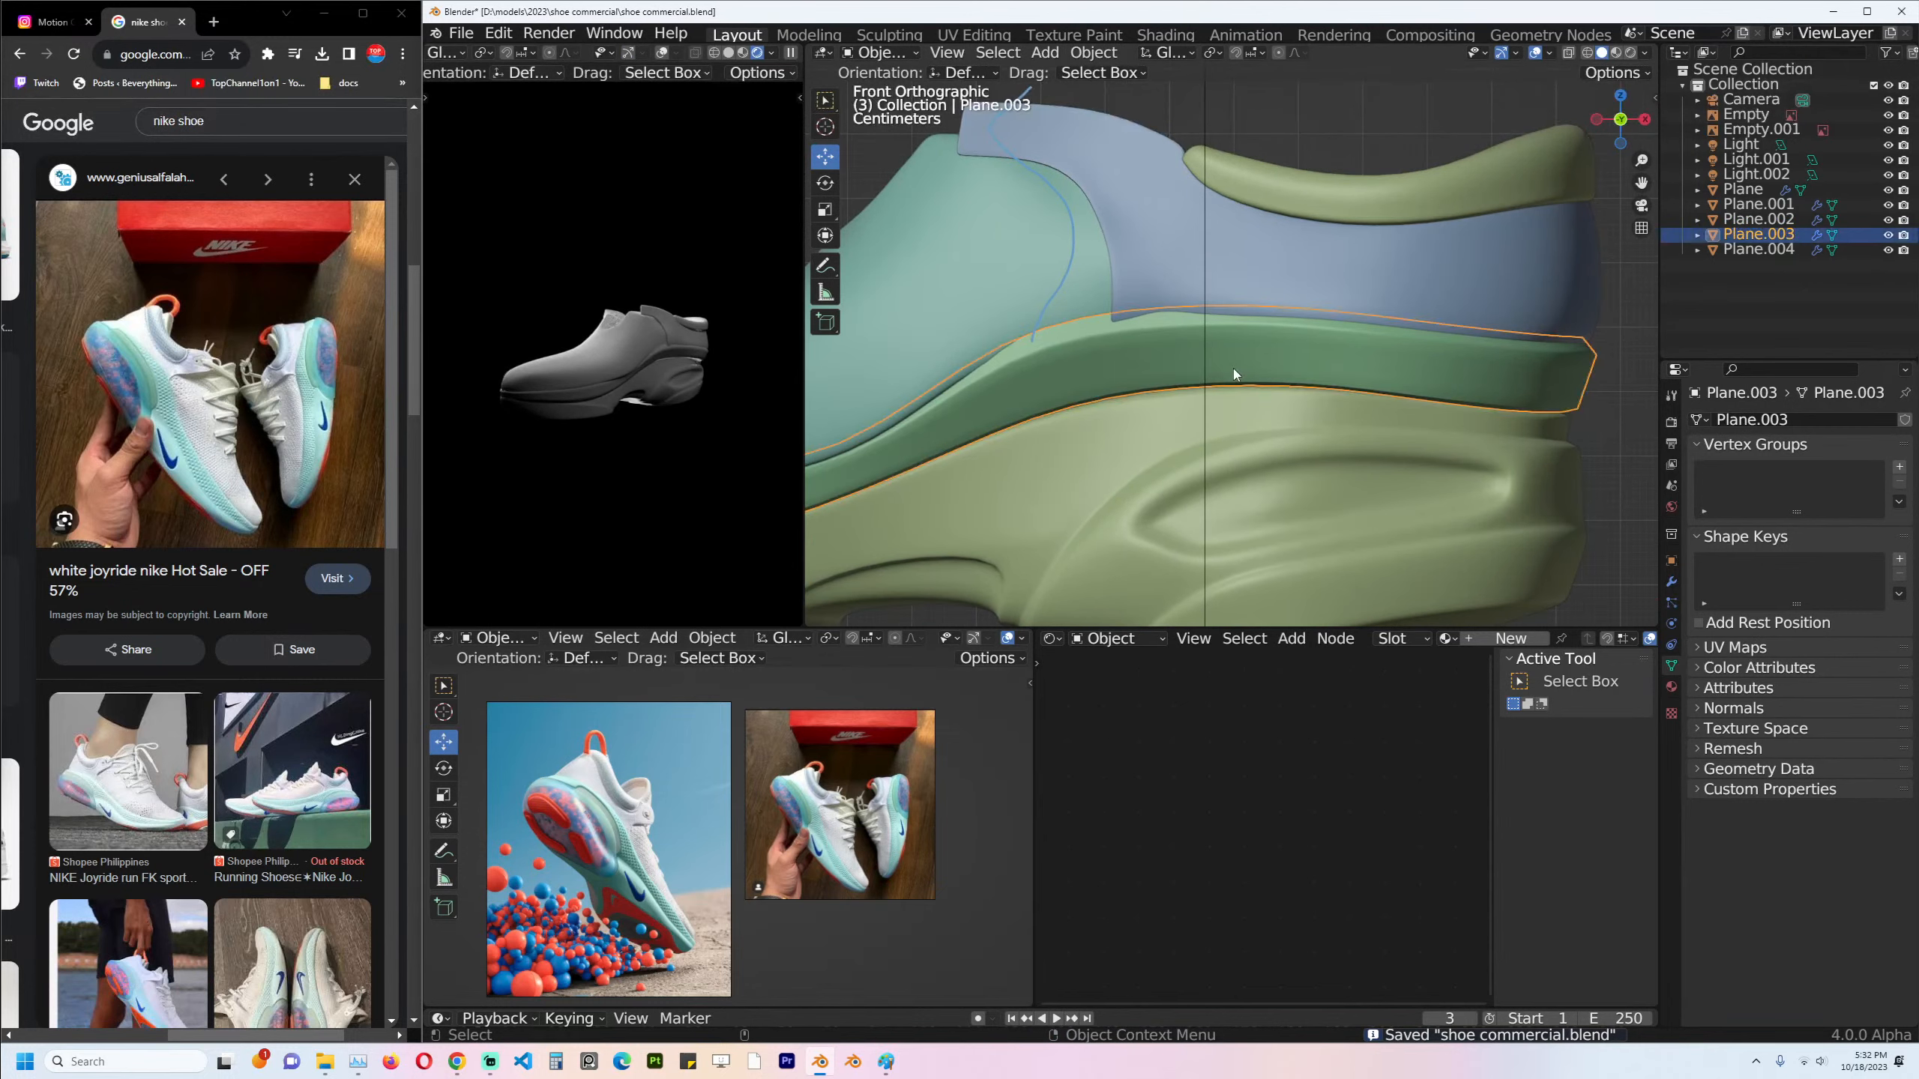
pyautogui.scroll(-4, 1232, 369)
pyautogui.scroll(4, 660, 880)
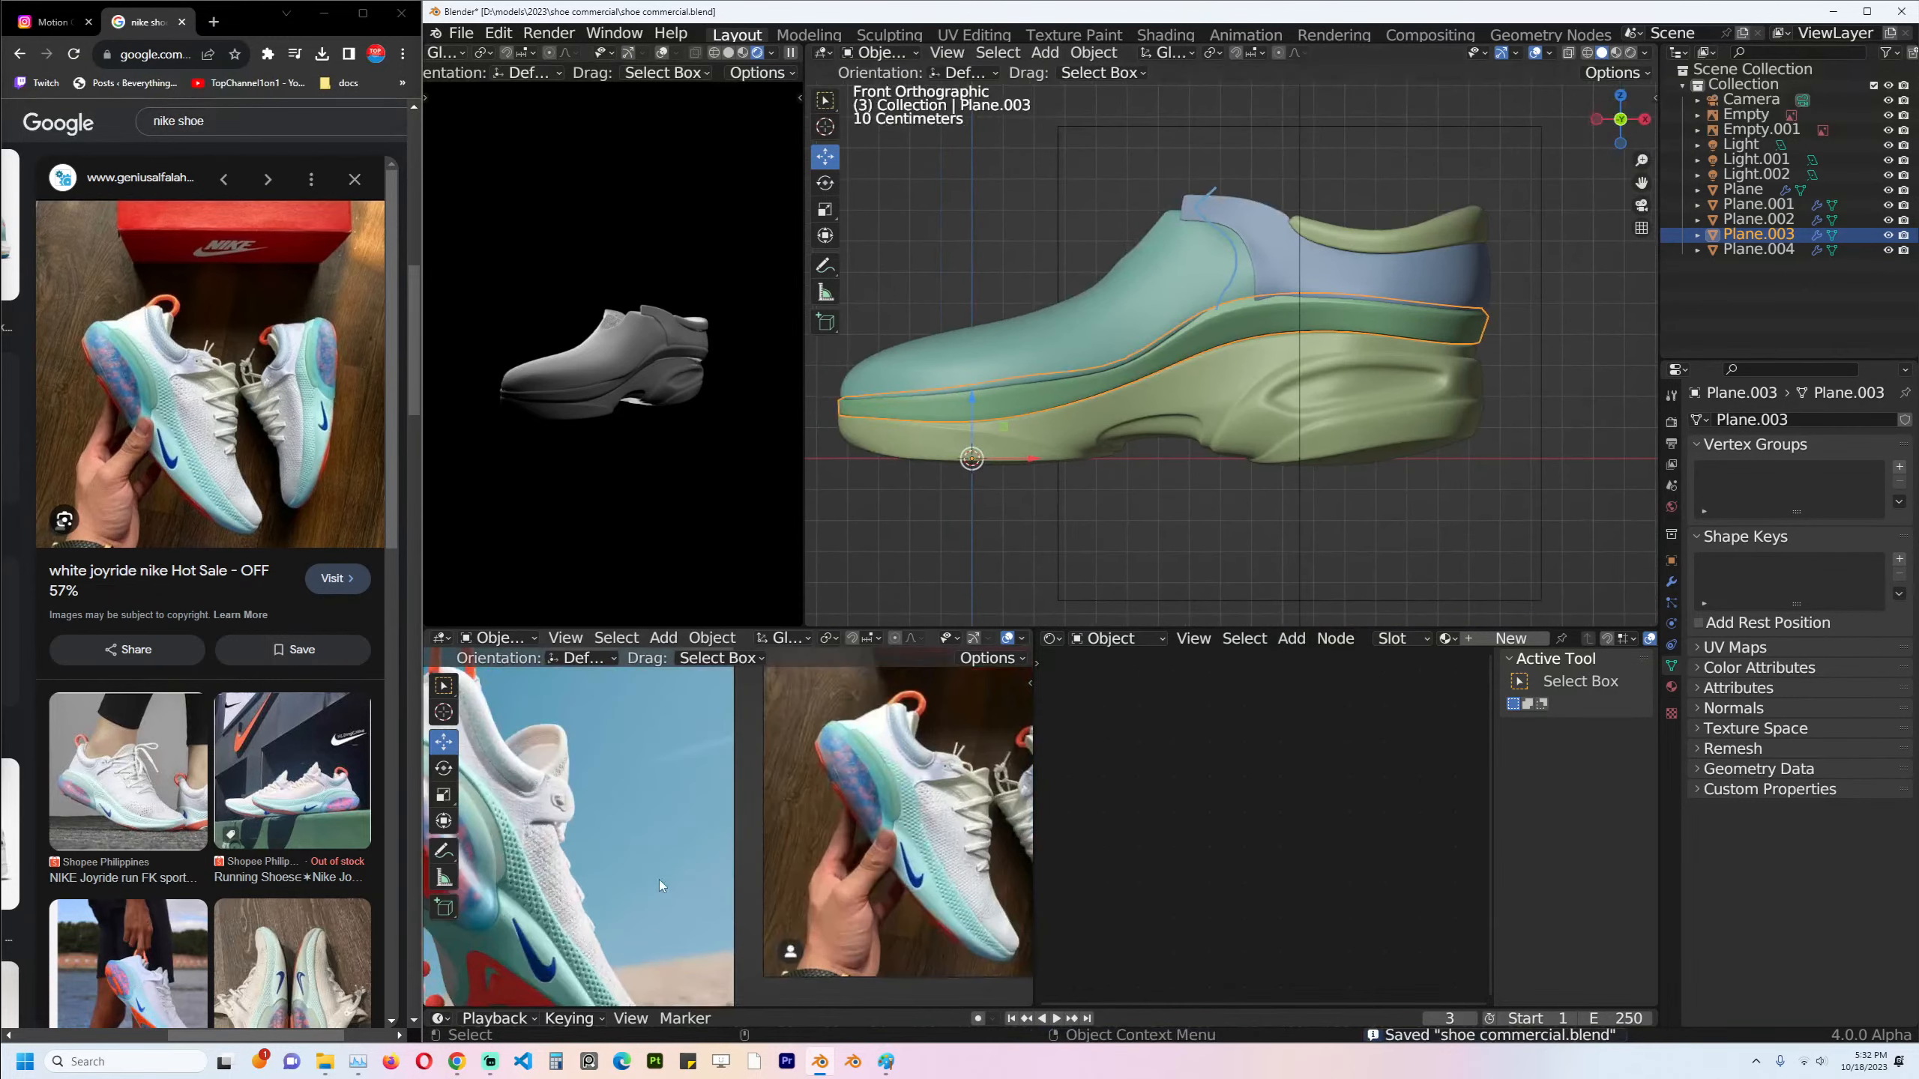
pyautogui.scroll(-3, 729, 823)
pyautogui.hotkey('ctrl', 's')
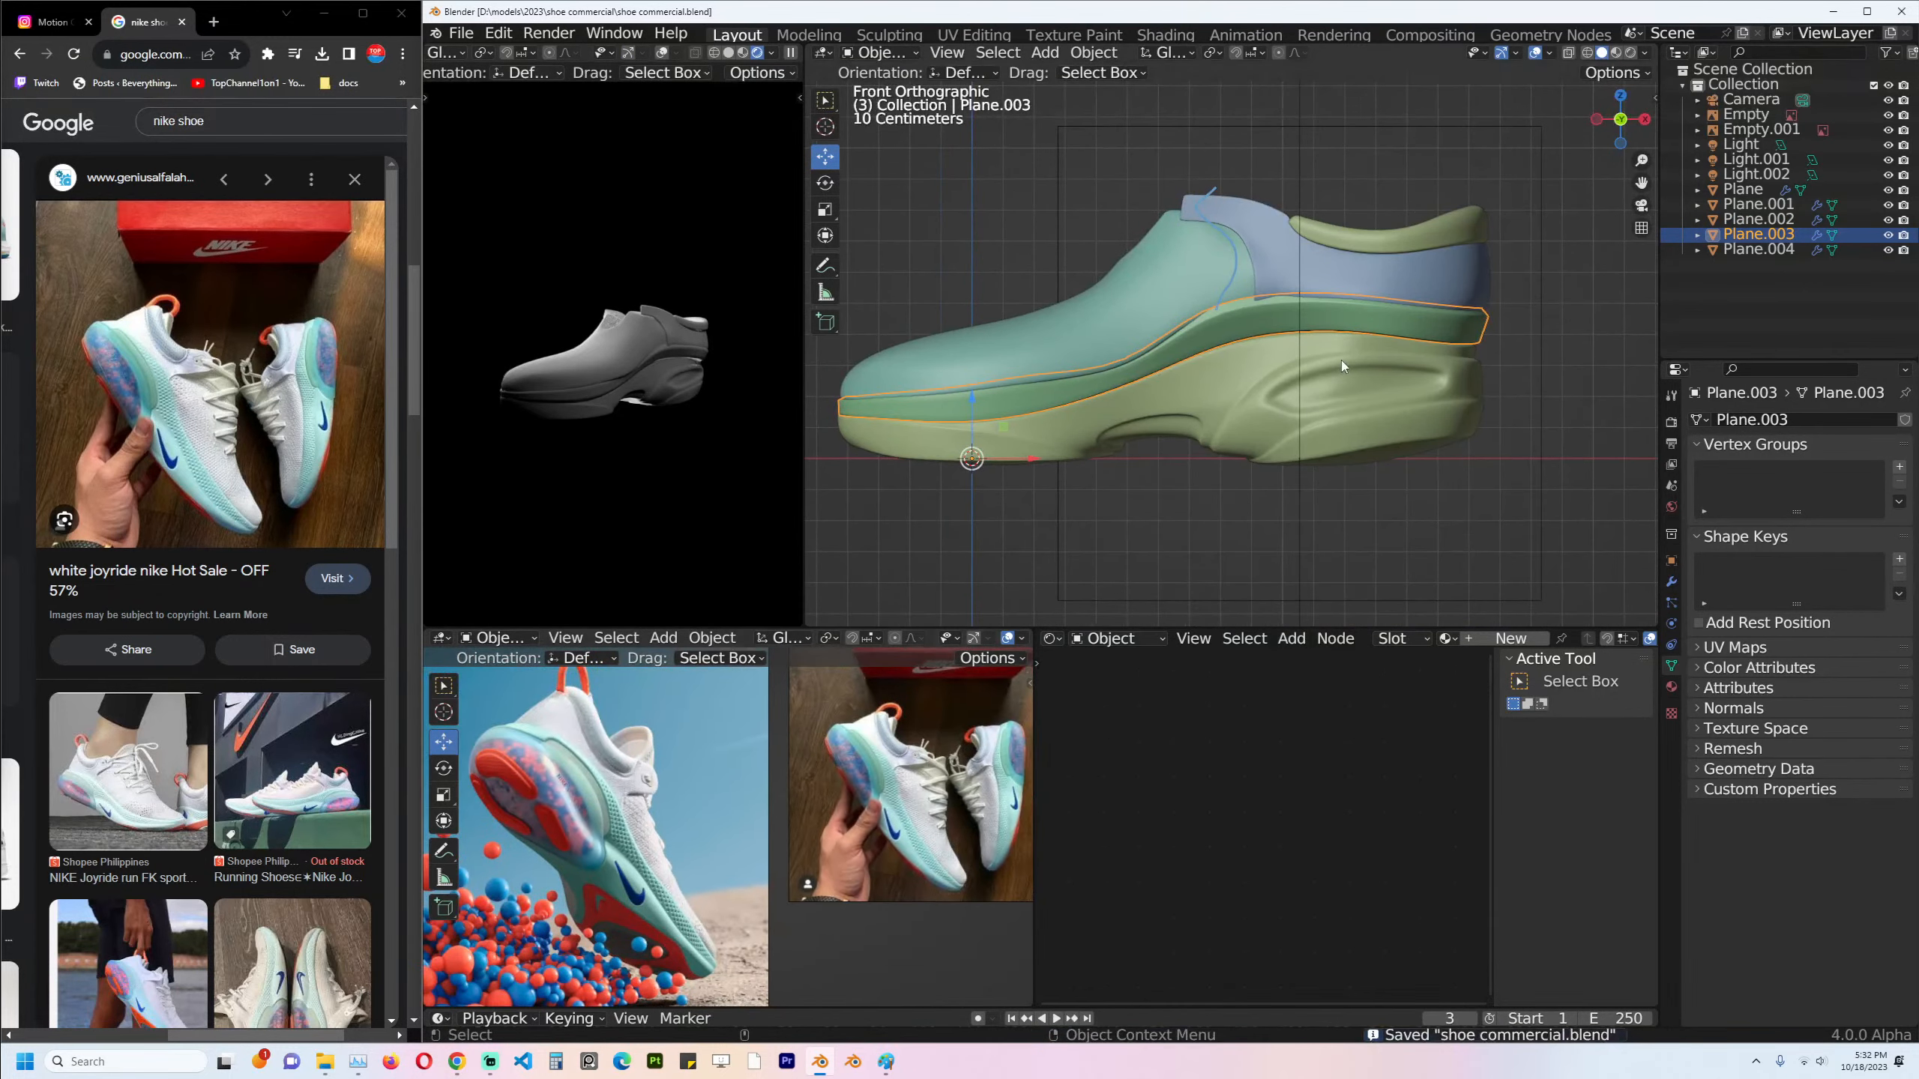
# Lower the upper edge loop of the green midsole strip slightly along Z in Edit Mode.
pyautogui.scroll(4, 1111, 321)
pyautogui.click(1110, 321)
pyautogui.moveTo(1111, 322); pyautogui.dragTo(1211, 344, button='middle')
pyautogui.scroll(-4, 1217, 350)
pyautogui.click(1212, 325)
pyautogui.press('Tab')
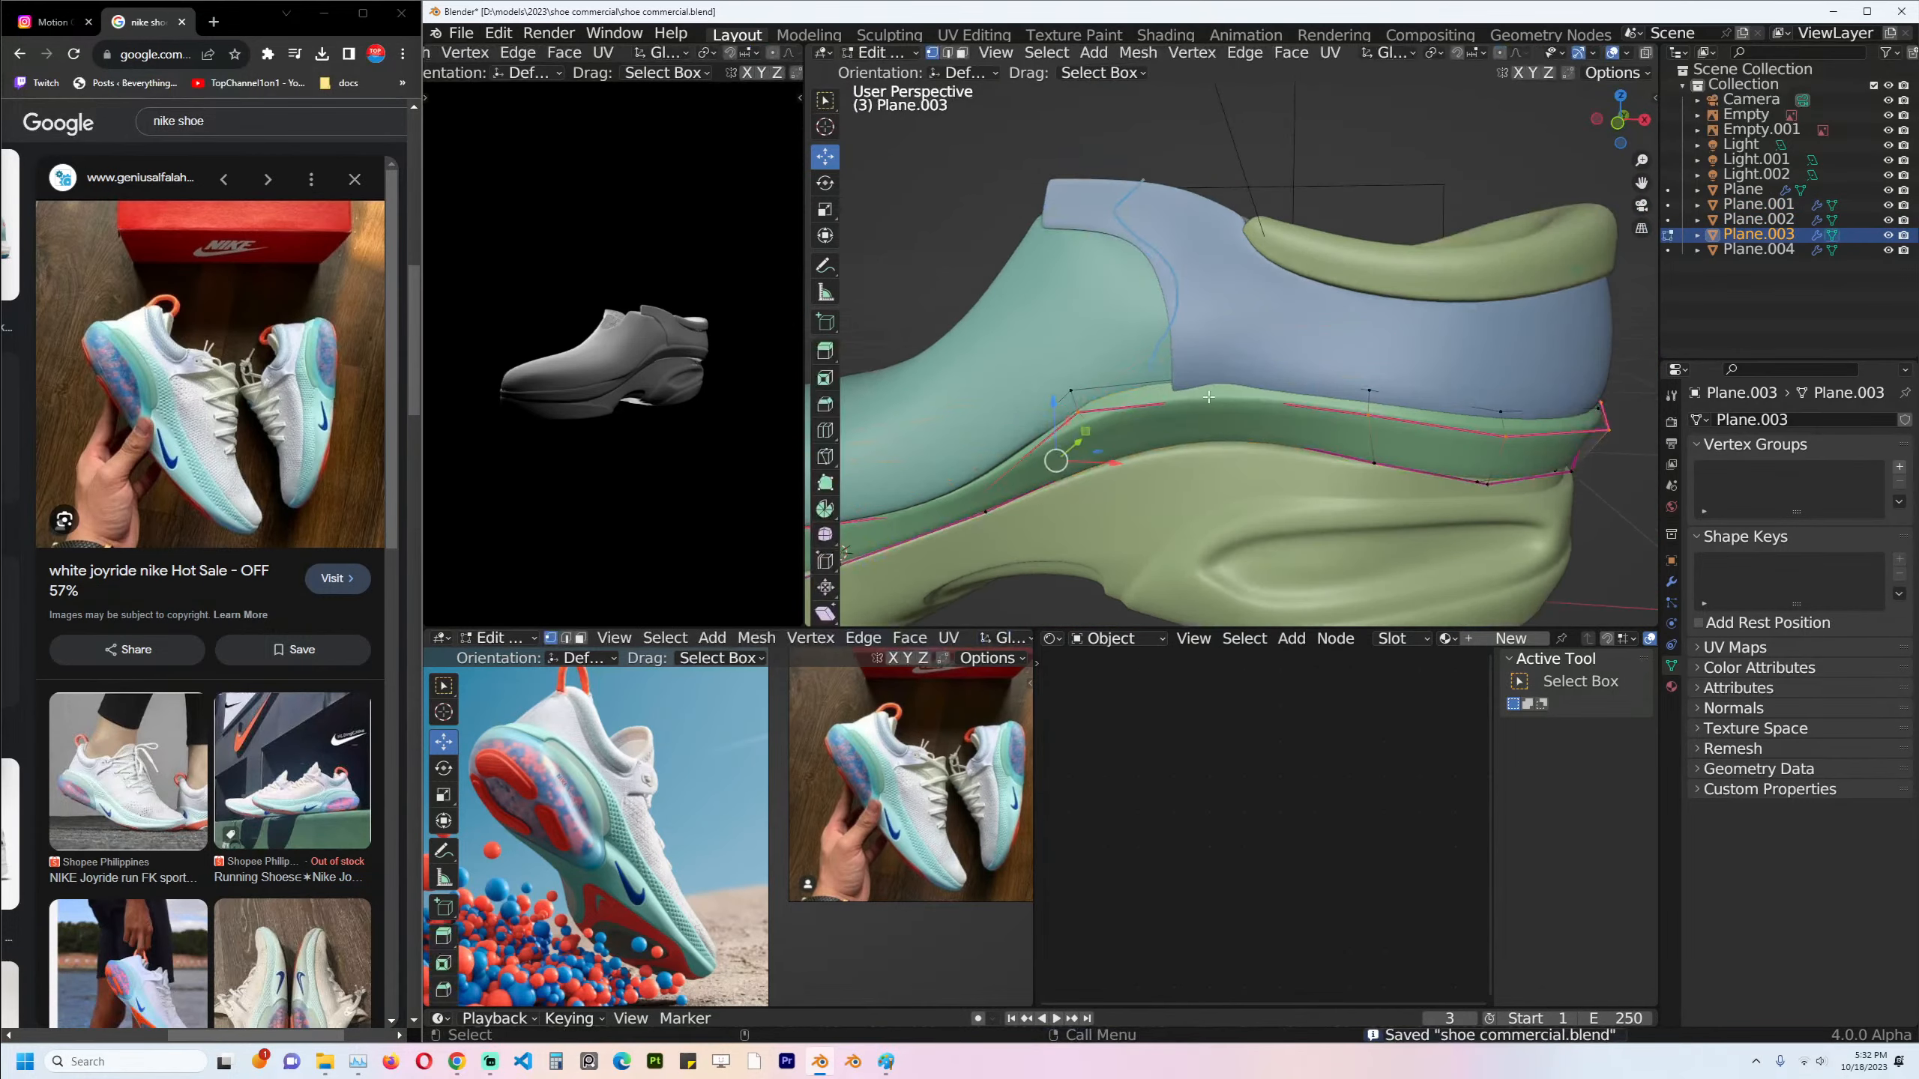
pyautogui.keyDown('alt'); pyautogui.click(1074, 384); pyautogui.keyUp('alt')
pyautogui.press('g')
pyautogui.press('z')
pyautogui.click(1413, 387)
# Select the path of vertices along the midsole strip's rear upper edge and Shrink/Fatten it by about 0.014 m.
pyautogui.keyDown('alt'); pyautogui.click(1548, 444); pyautogui.keyUp('alt')
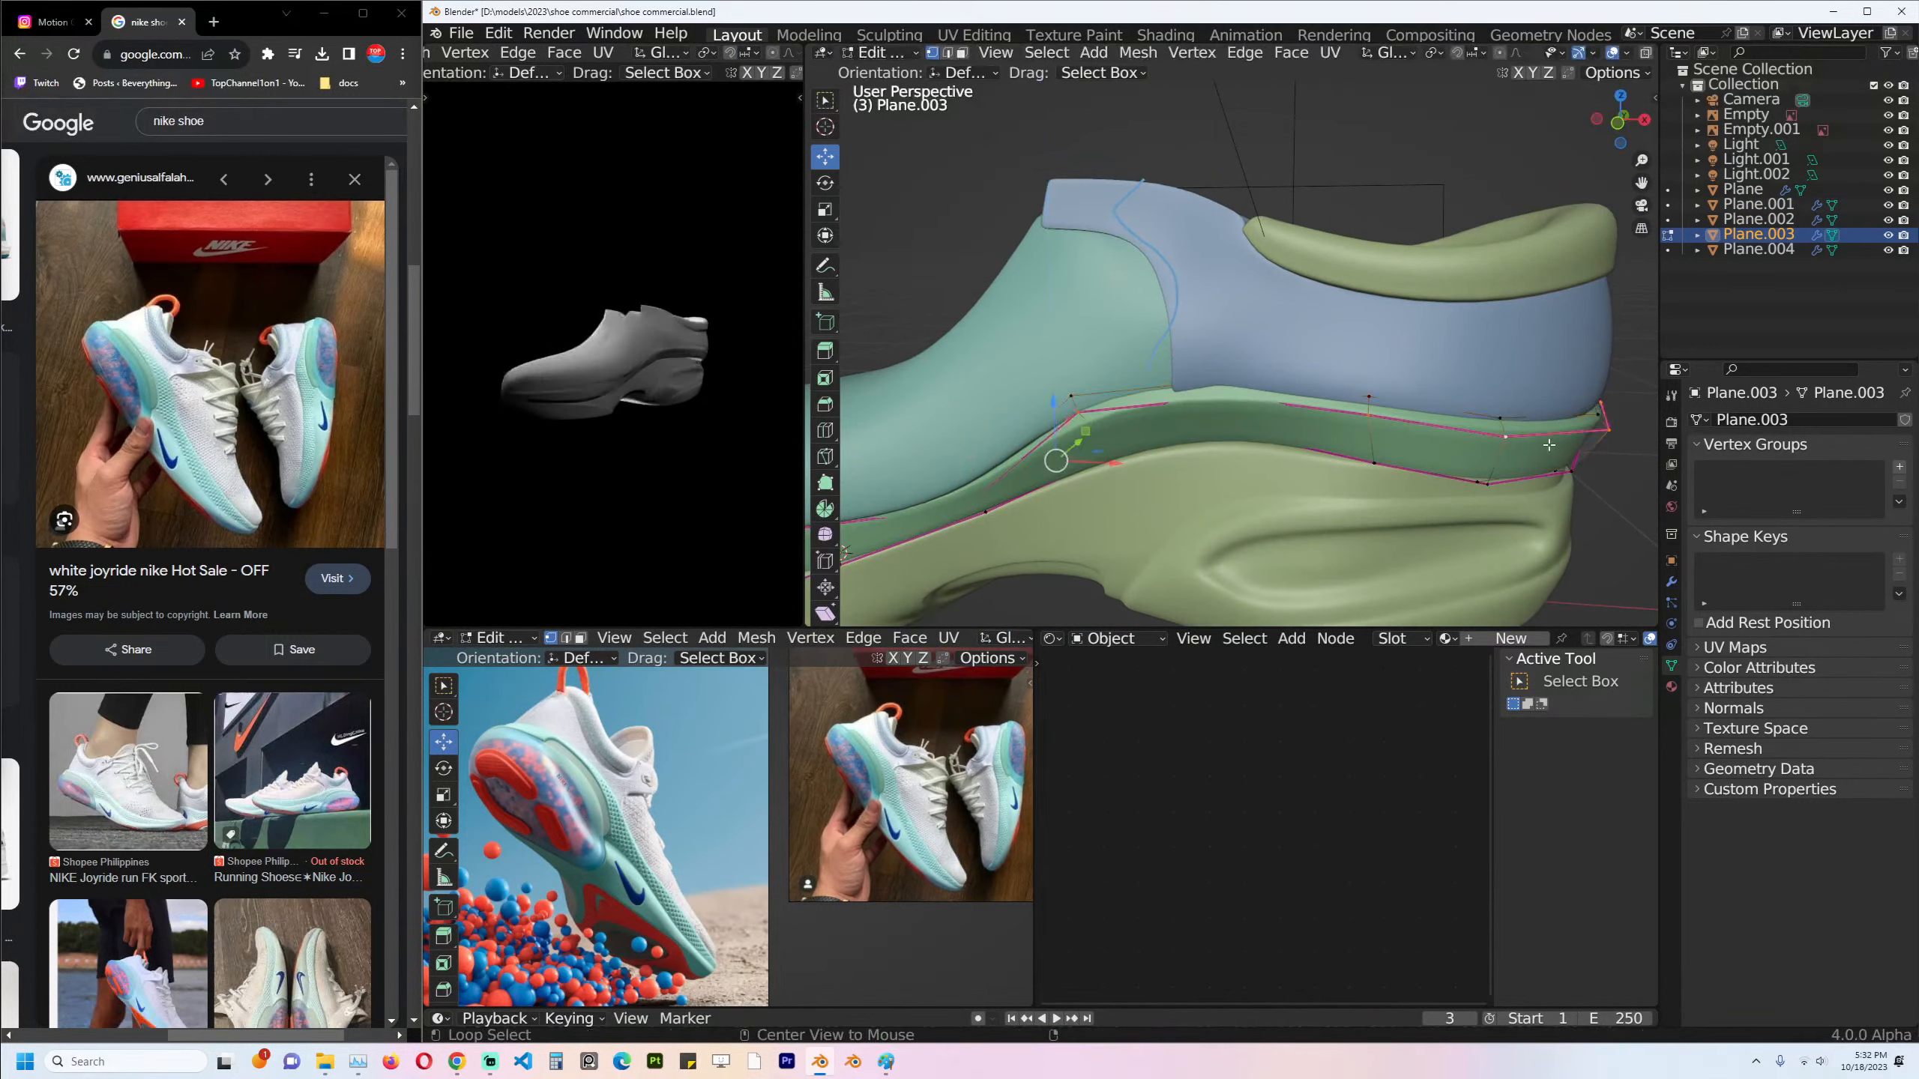
pyautogui.moveTo(1496, 431); pyautogui.dragTo(1352, 404, button='middle')
pyautogui.keyDown('ctrl'); pyautogui.click(1221, 392); pyautogui.keyUp('ctrl')
pyautogui.hotkey('alt', 's')
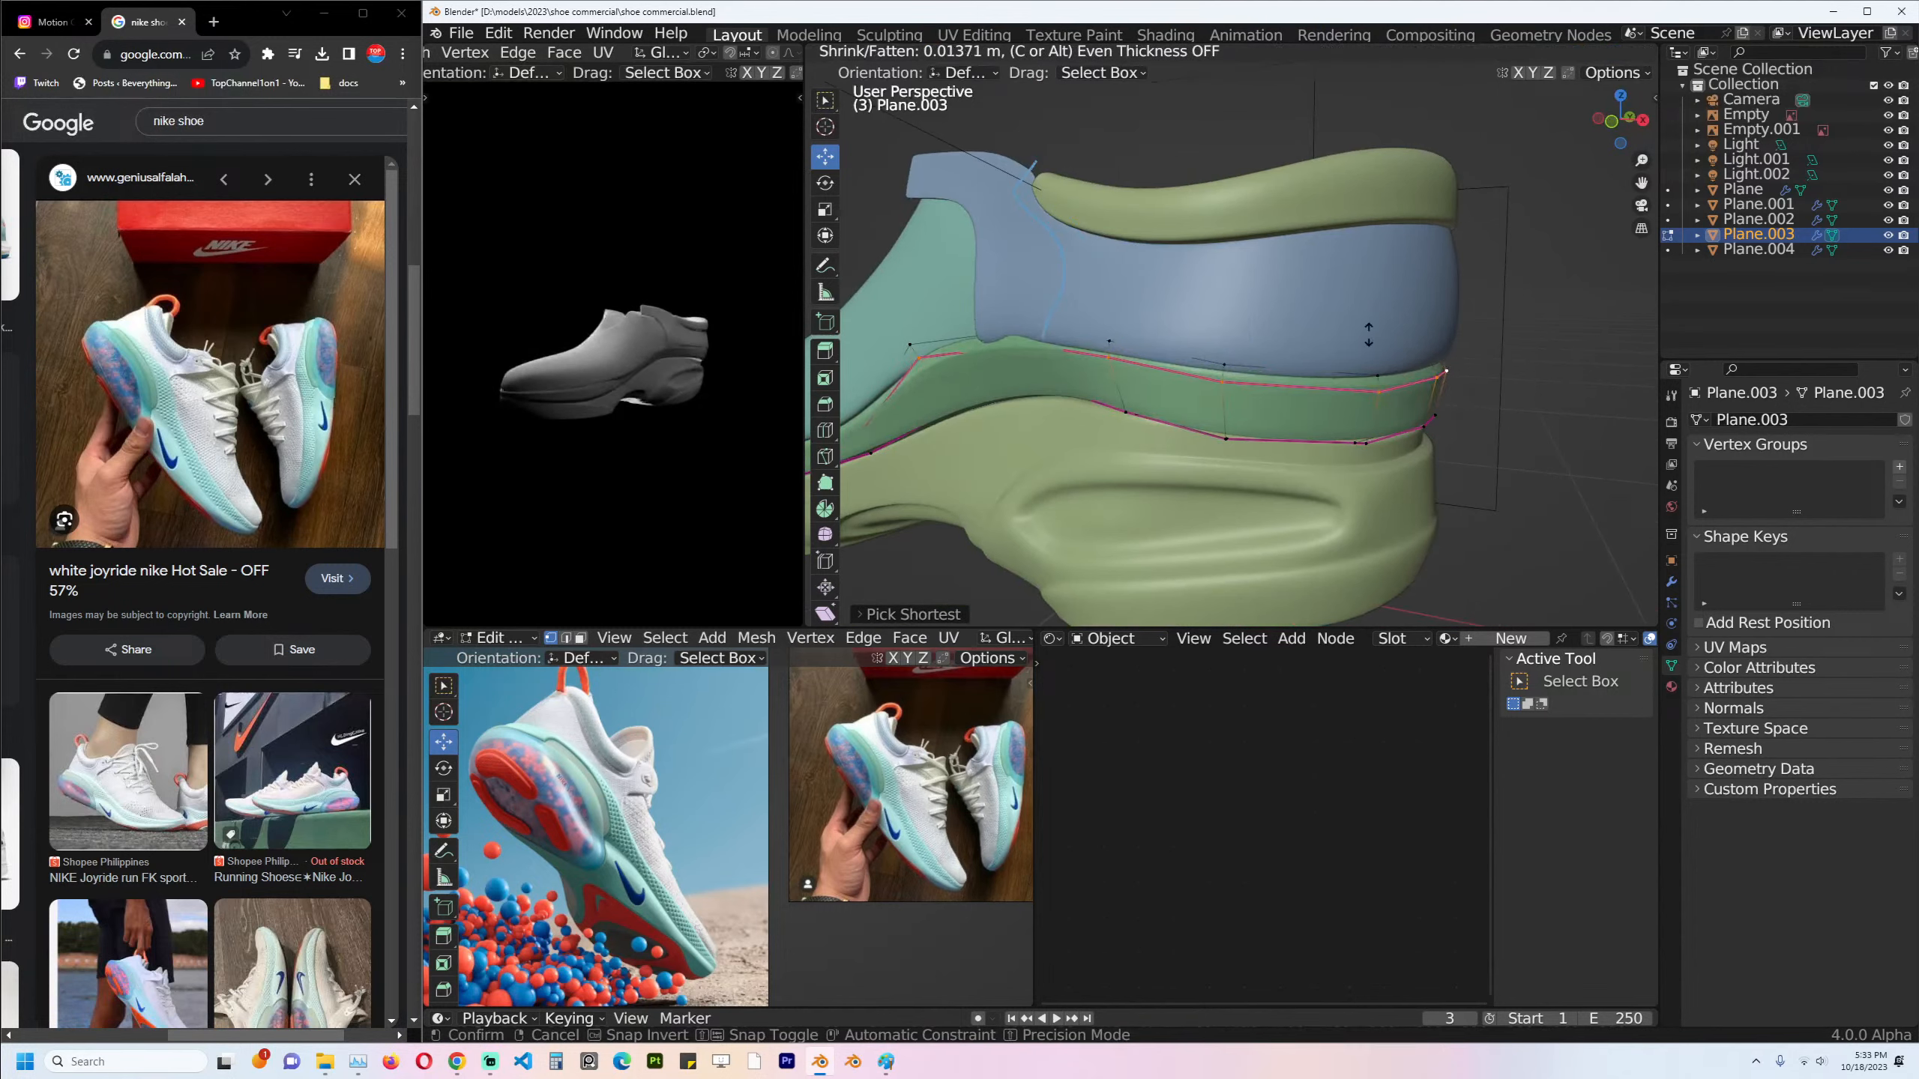
pyautogui.click(1366, 335)
pyautogui.press('Tab')
# Set an edge crease of 1 on the blue heel panel's lower edge loop and save the file.
pyautogui.click(1379, 351)
pyautogui.press('Tab')
pyautogui.keyDown('alt'); pyautogui.click(1368, 380); pyautogui.keyUp('alt')
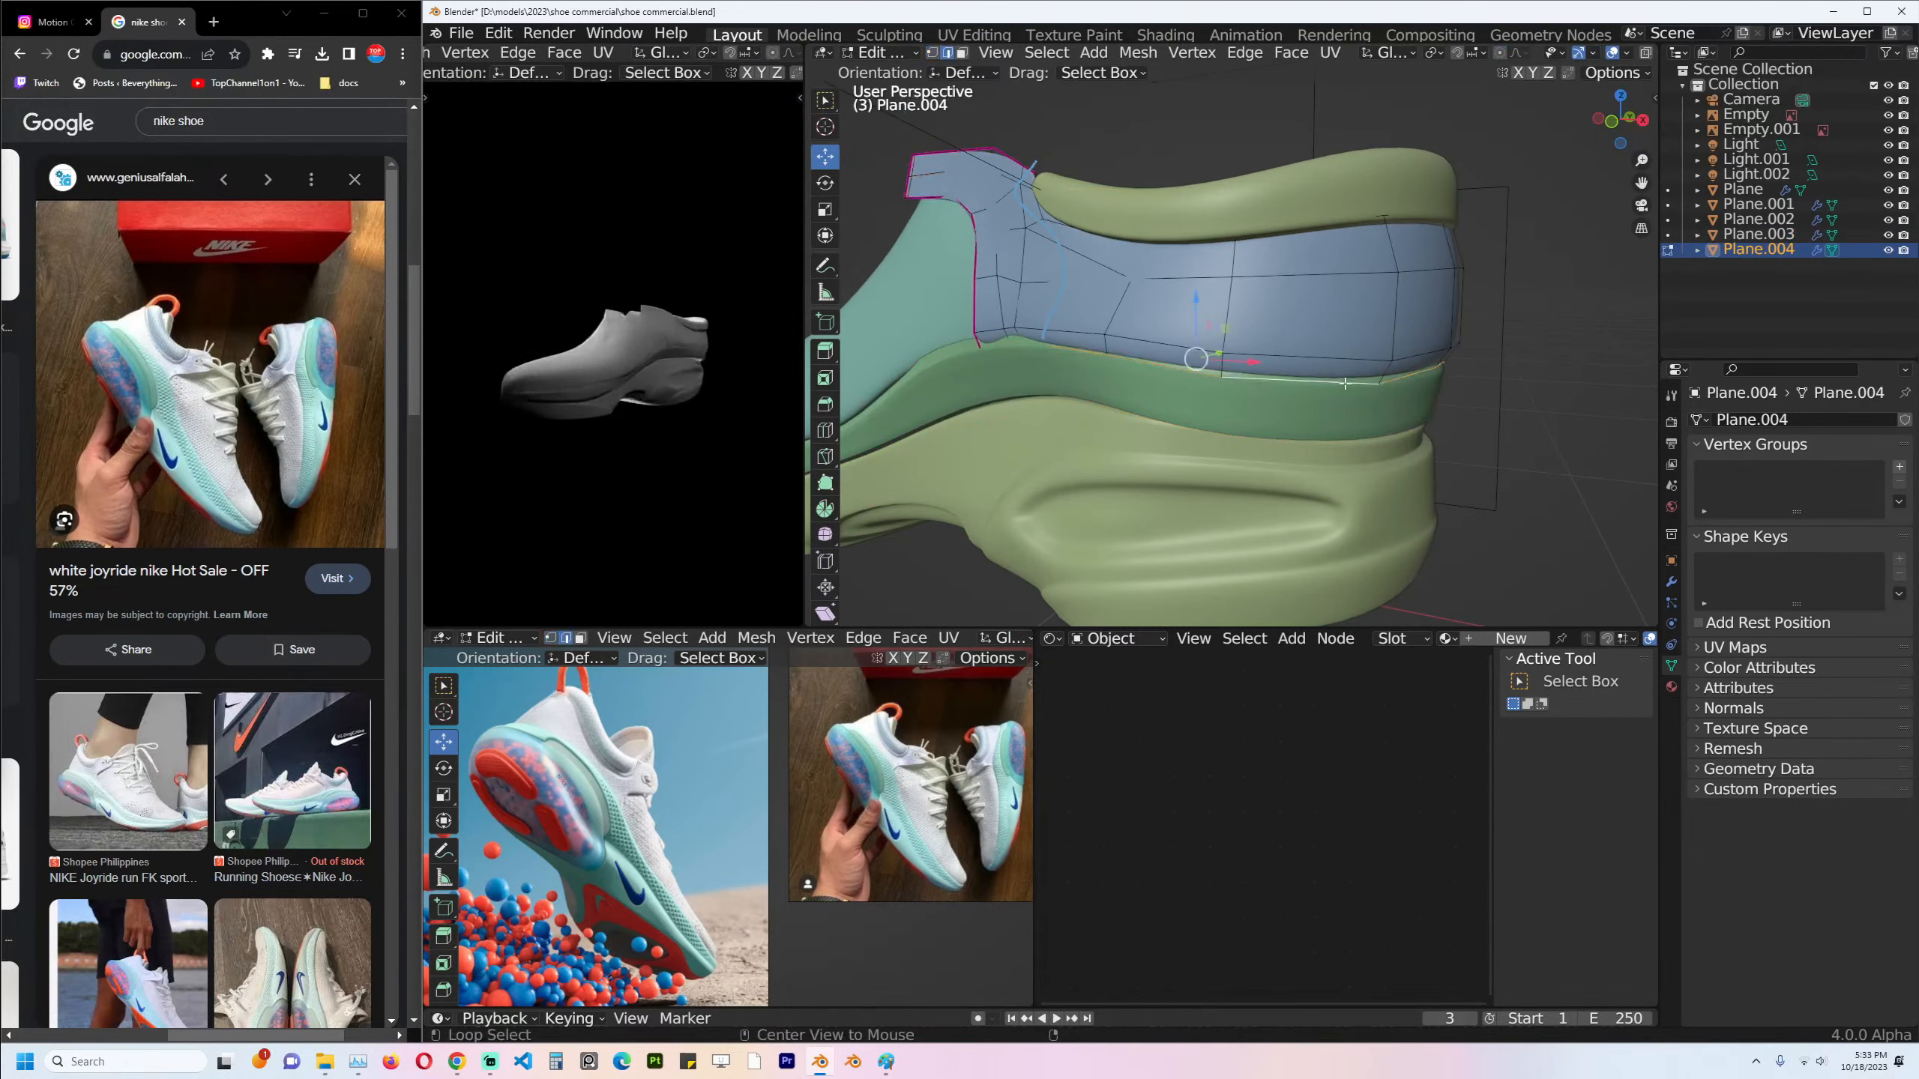
pyautogui.hotkey('shift', 'e')
pyautogui.press('1')
pyautogui.press('Return')
pyautogui.press('Tab')
pyautogui.moveTo(1371, 393); pyautogui.dragTo(1427, 406, button='middle')
pyautogui.hotkey('alt', 'a')
pyautogui.press('KP_1')
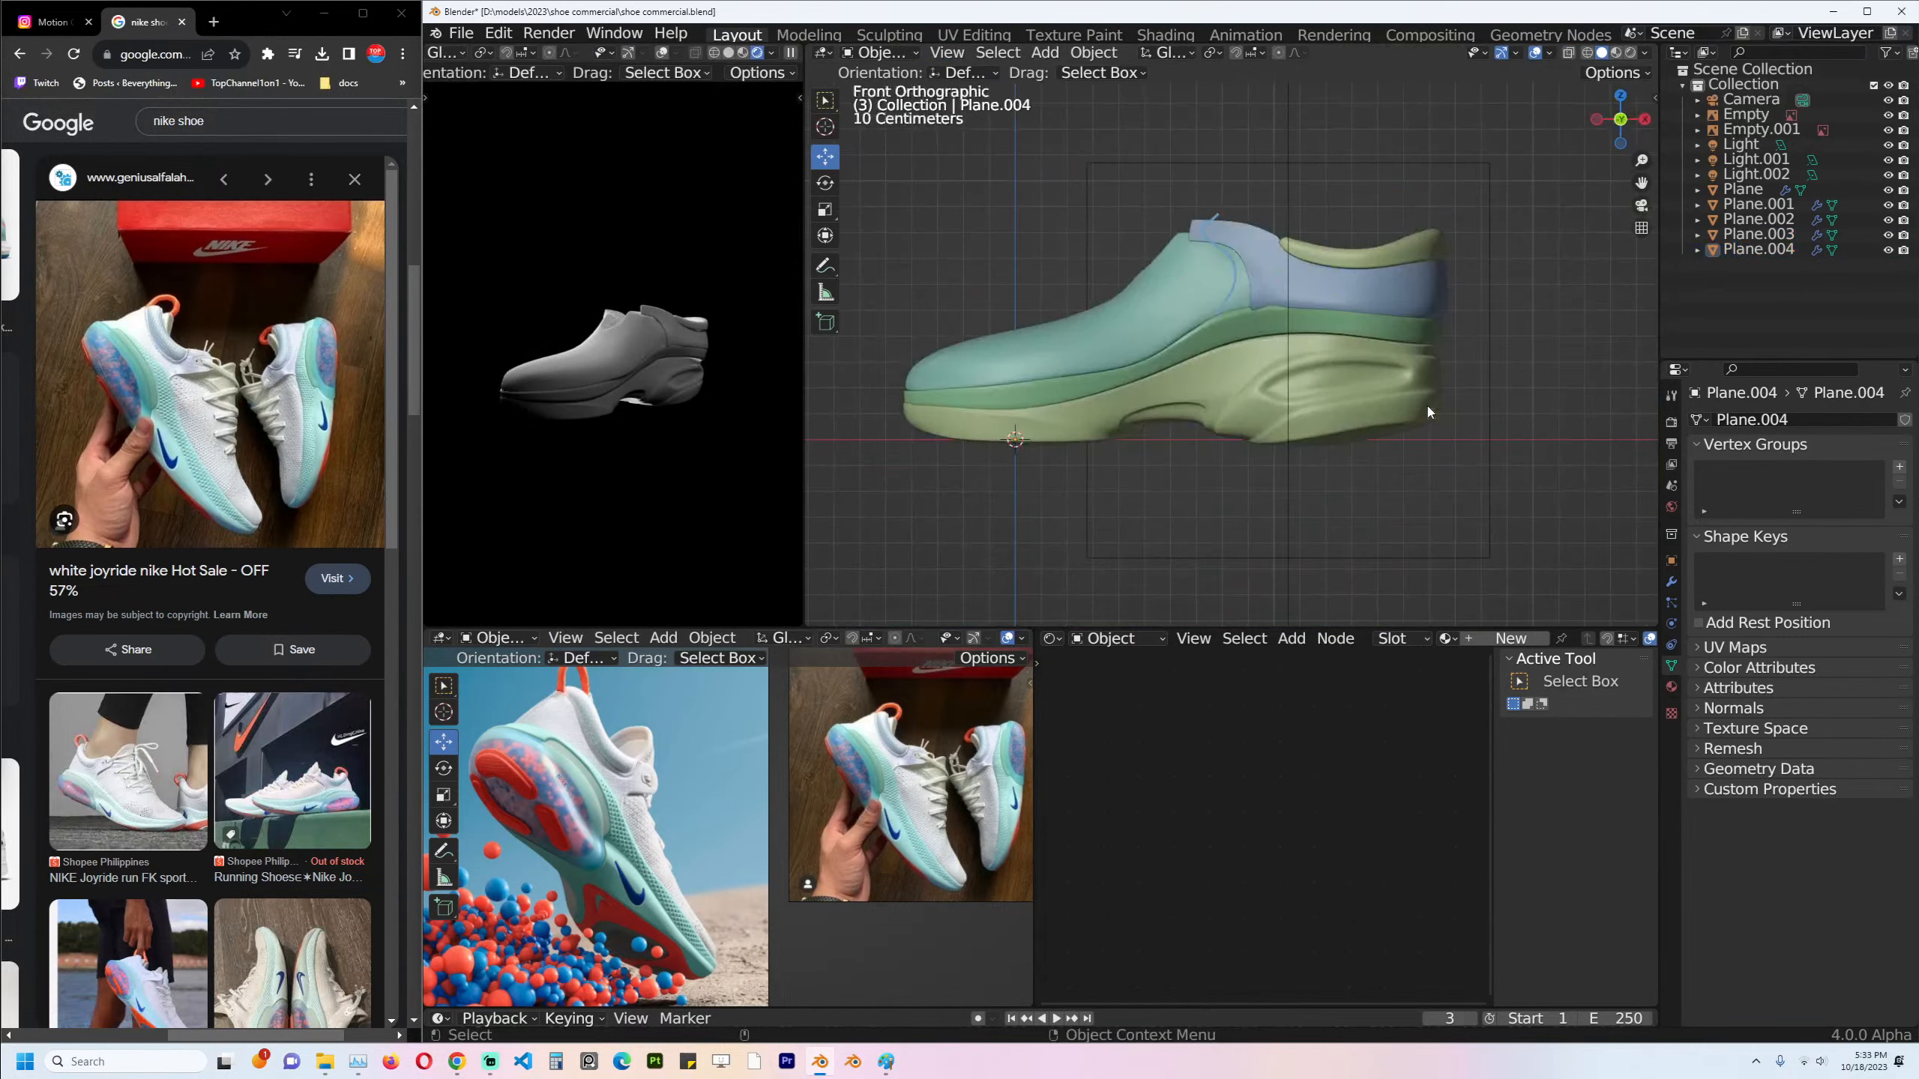
pyautogui.scroll(3, 1301, 371)
pyautogui.hotkey('ctrl', 's')
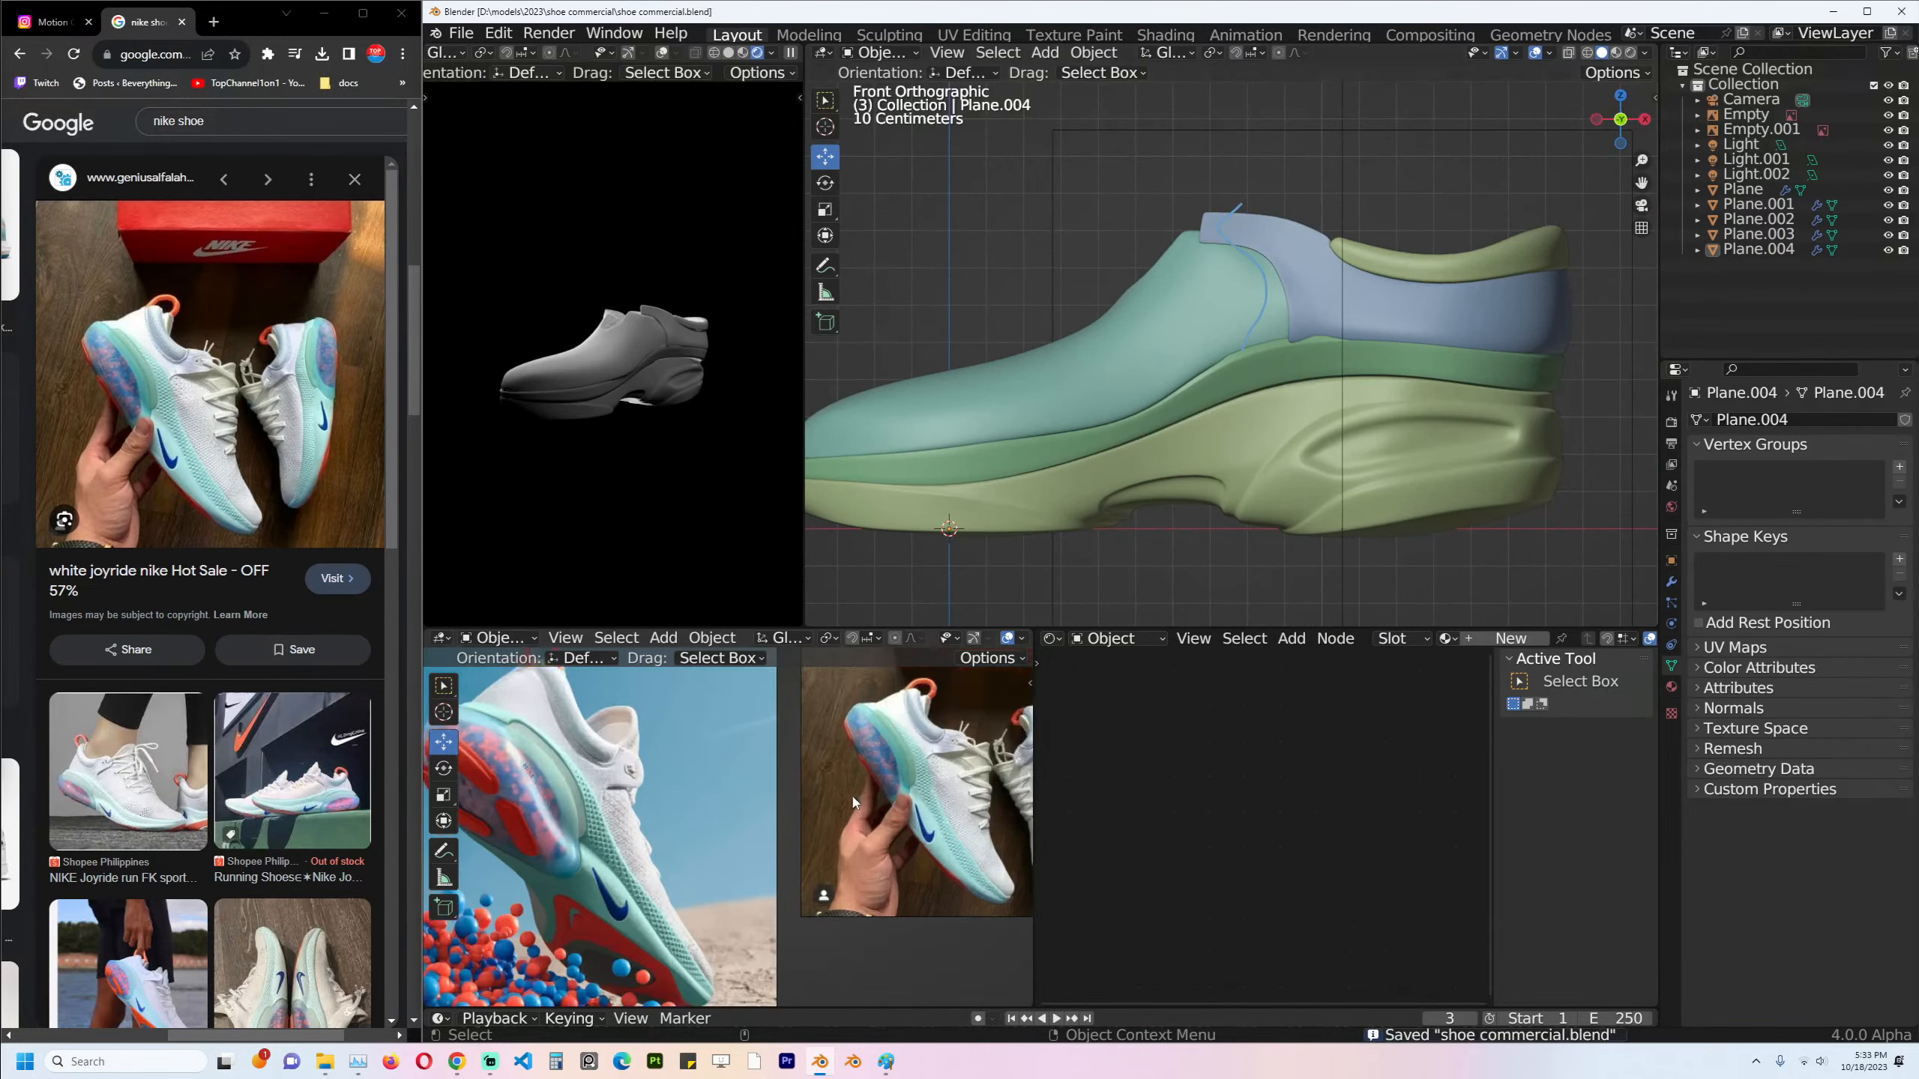
# Turn on X-ray and move the front upper's instep vertices up and toward the toe to fill out its profile.
pyautogui.click(1186, 279)
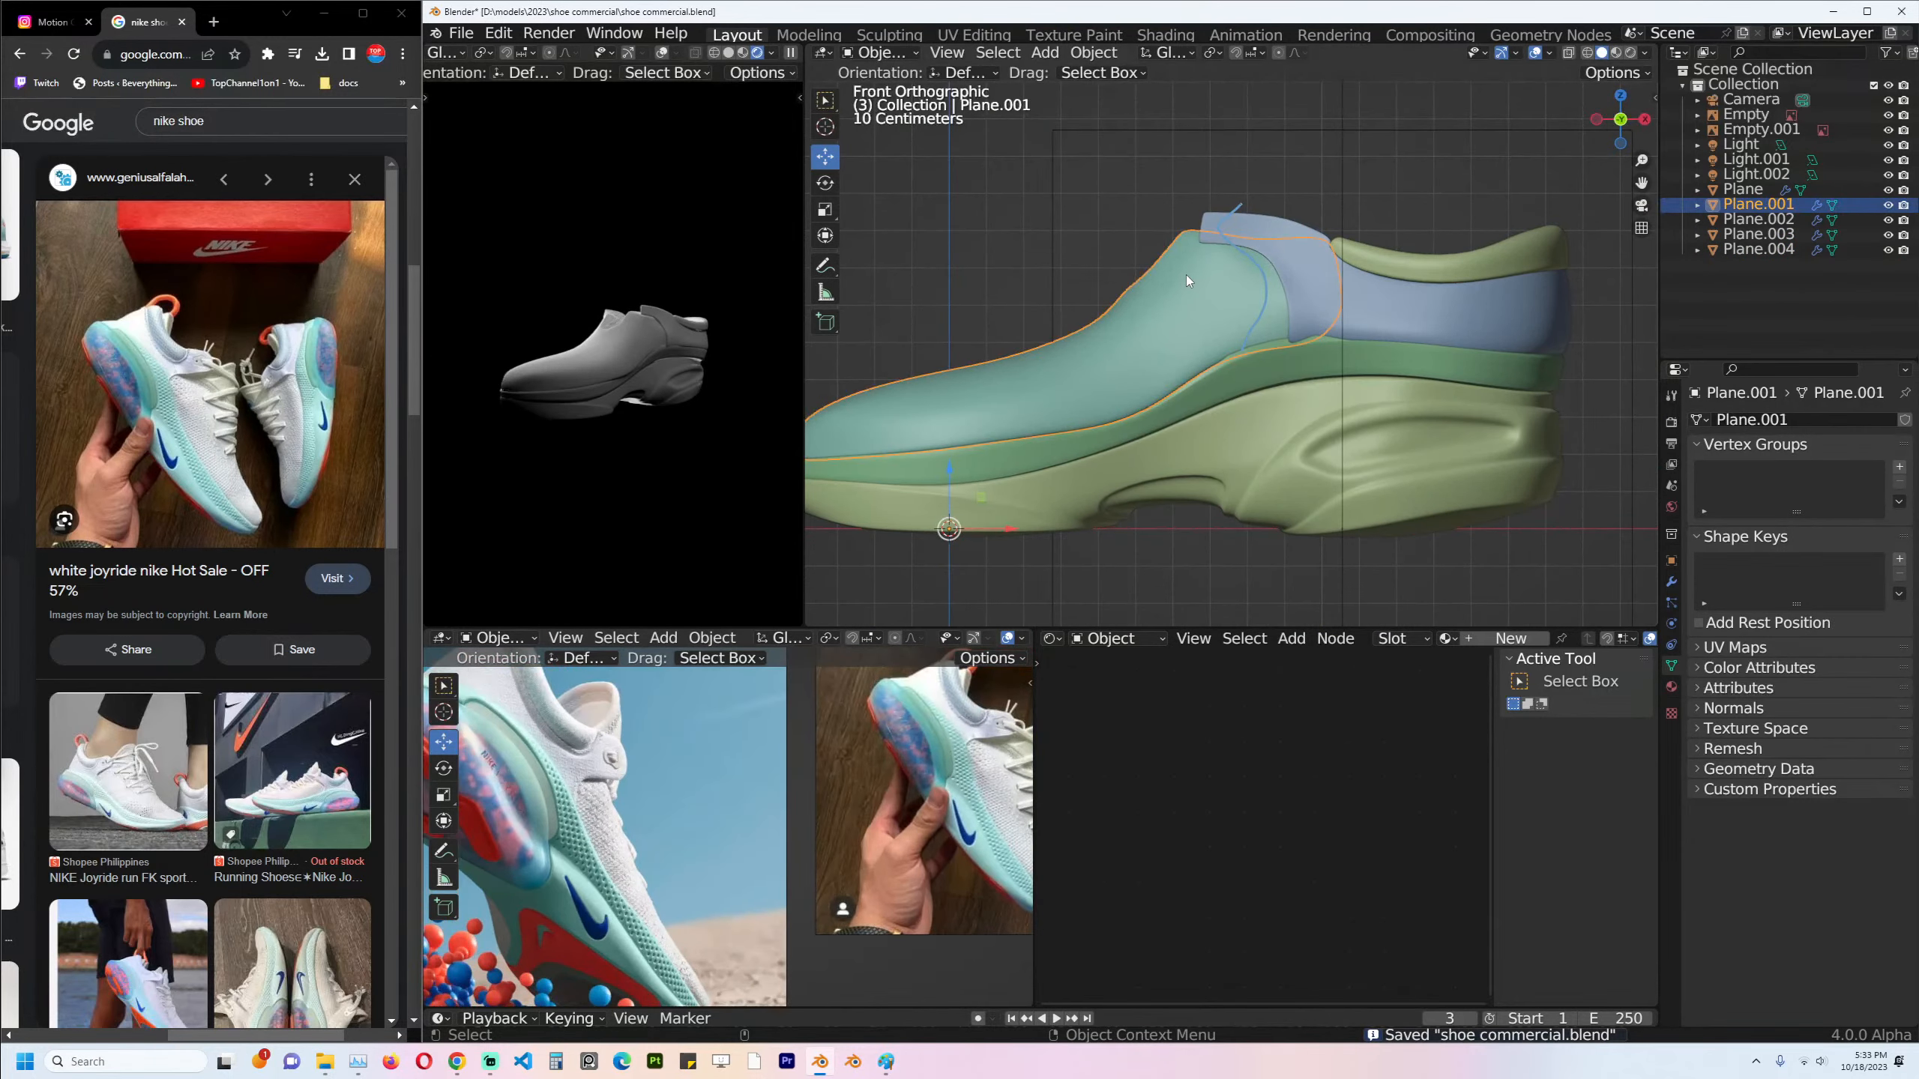
pyautogui.keyDown('shift'); pyautogui.moveTo(1186, 276); pyautogui.dragTo(1273, 258, button='middle'); pyautogui.keyUp('shift')
pyautogui.hotkey('alt', 'z')
pyautogui.scroll(2, 1218, 286)
pyautogui.scroll(-2, 1226, 281)
pyautogui.press('Tab')
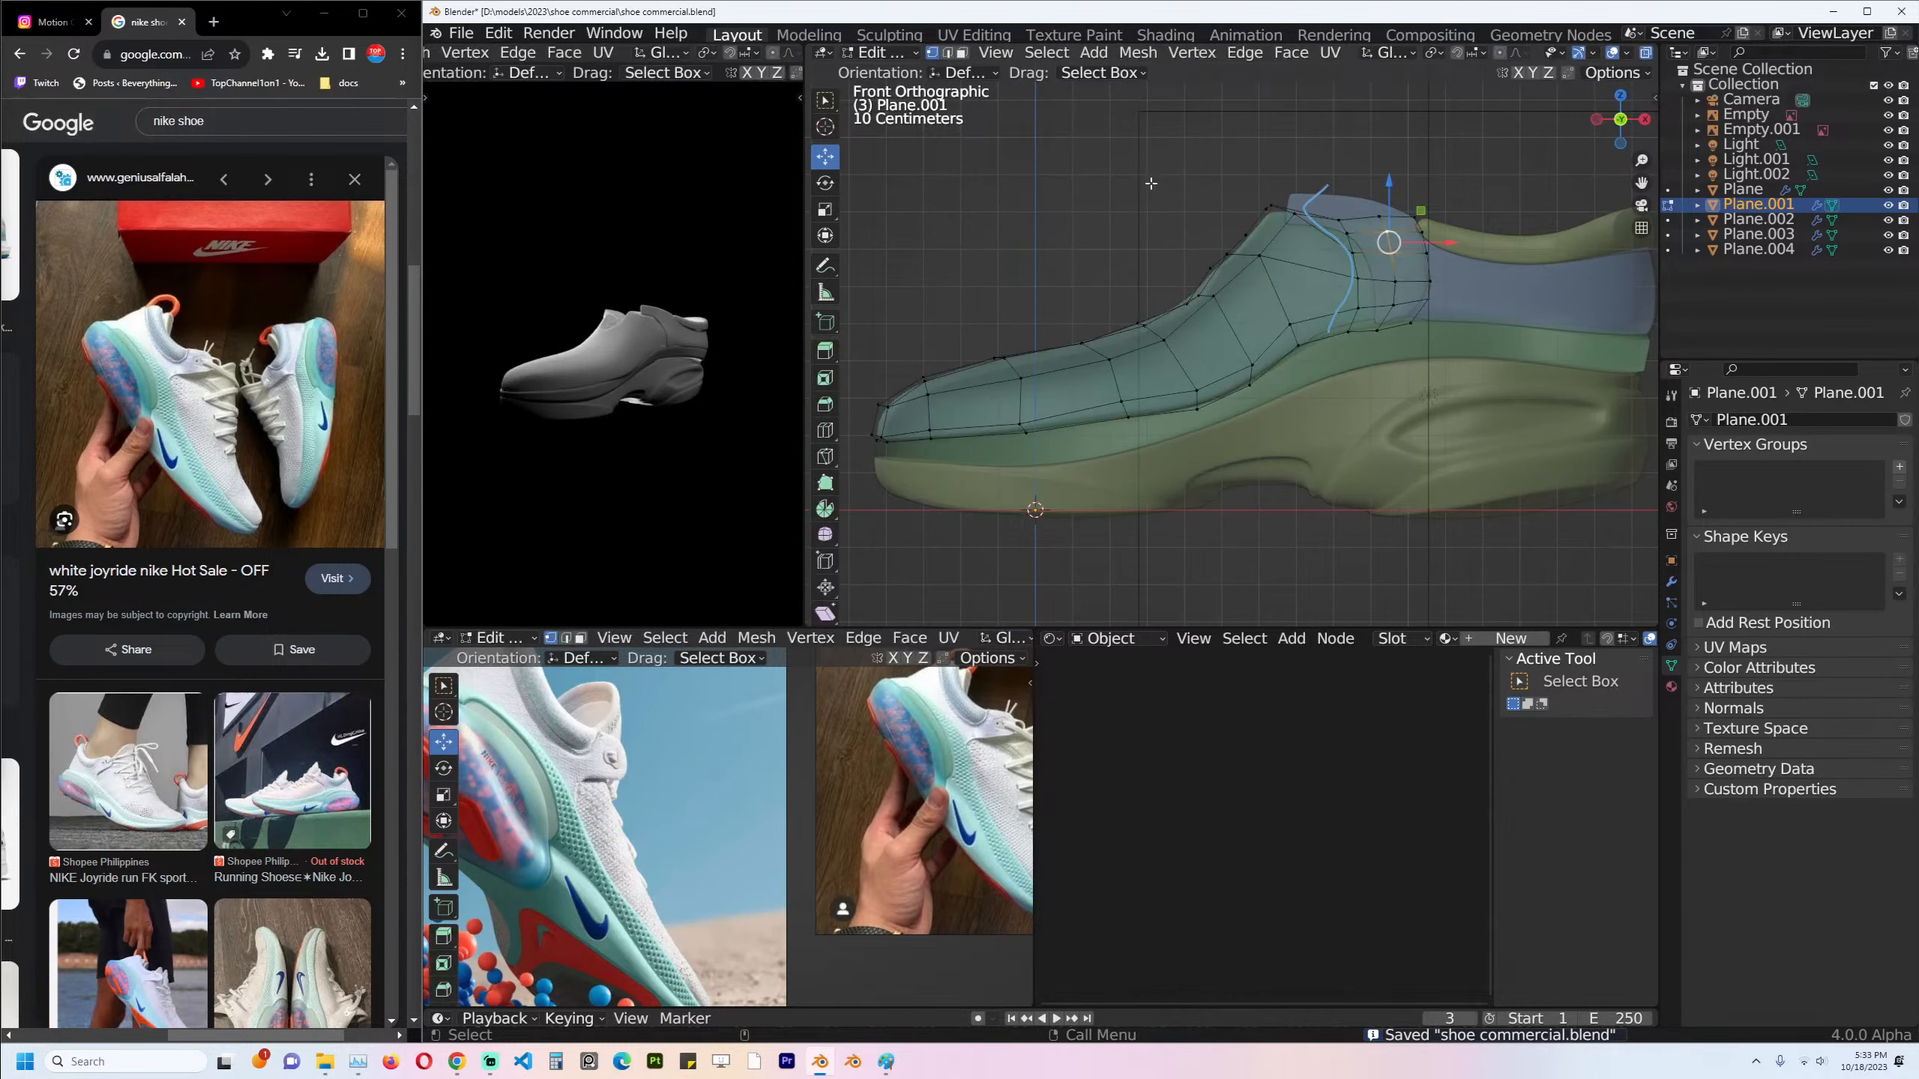
pyautogui.click(1208, 284)
pyautogui.press('g')
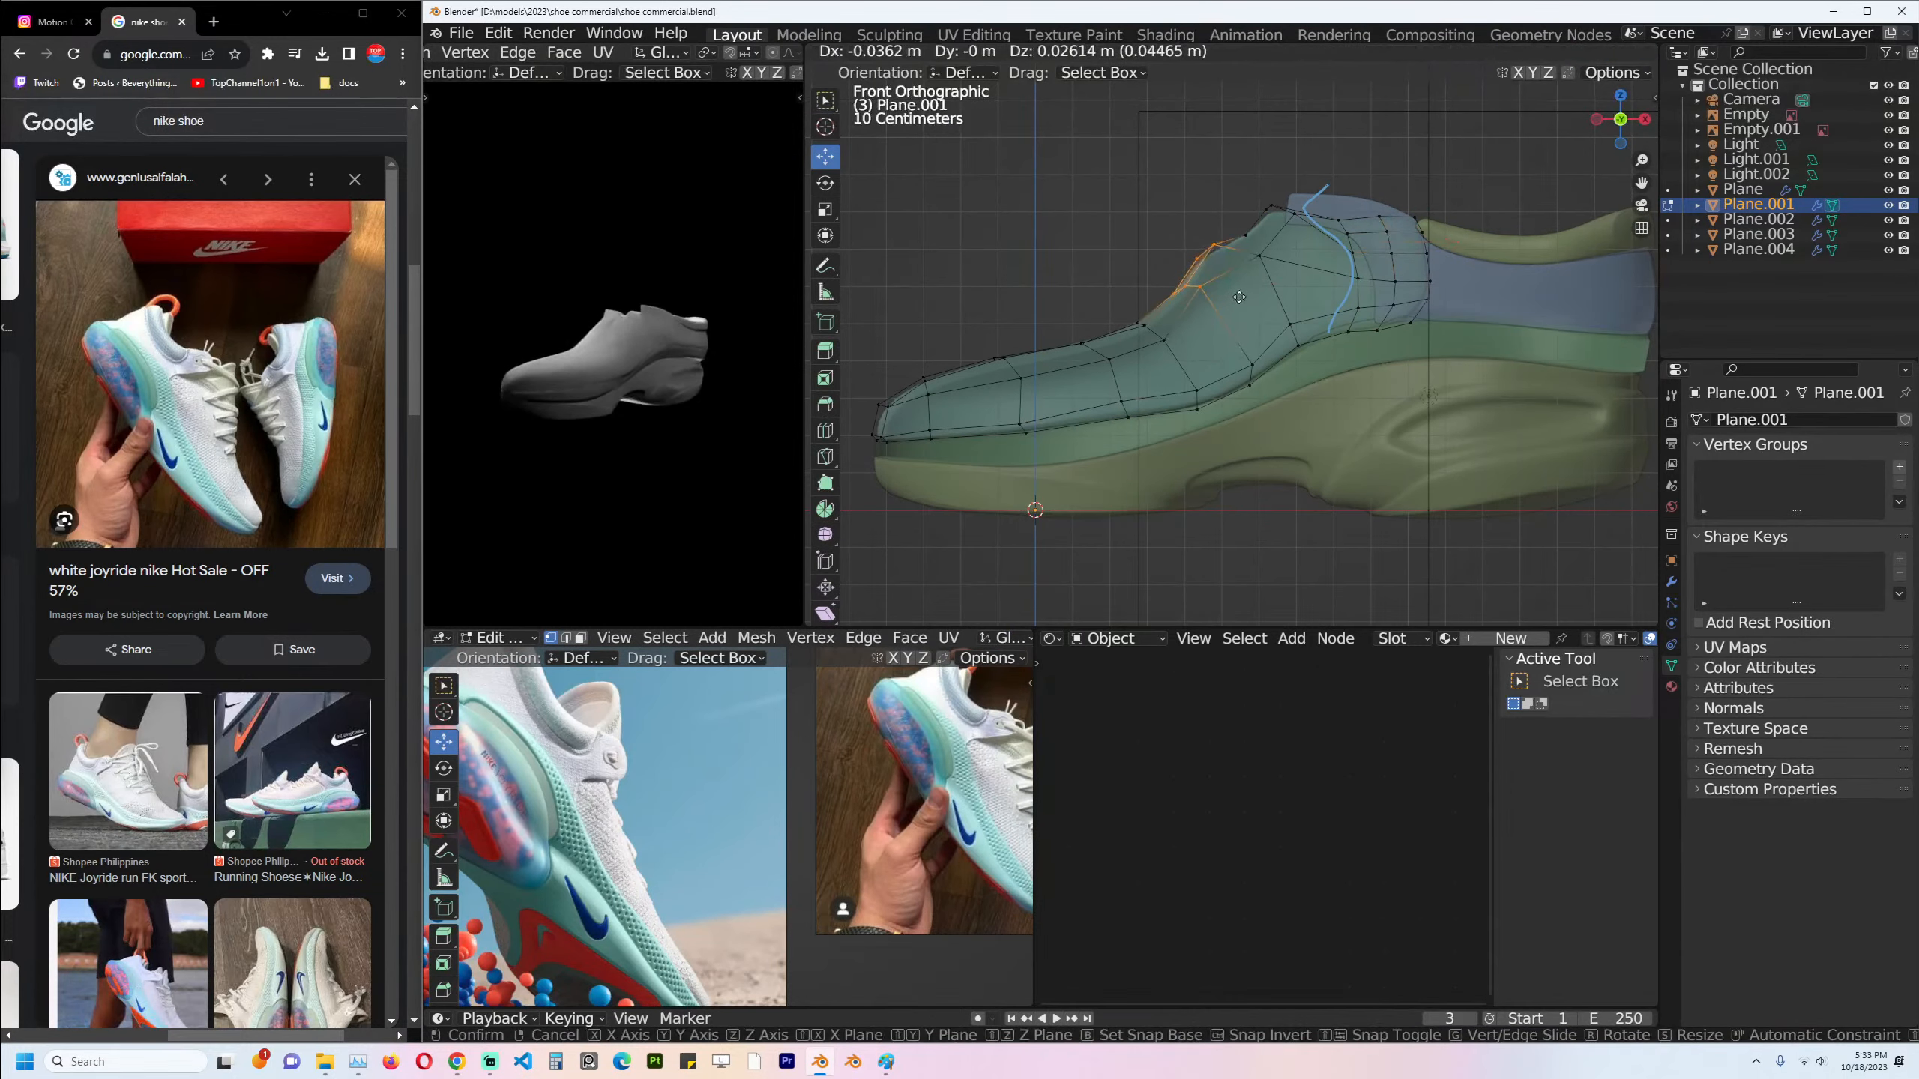
pyautogui.click(1236, 295)
pyautogui.moveTo(1115, 300); pyautogui.dragTo(1182, 350)
pyautogui.press('g')
pyautogui.click(1175, 345)
# Rotate the front upper's instep vertices by about 5° and move them outward to smooth its top profile, then leave Edit Mode.
pyautogui.moveTo(1148, 233); pyautogui.dragTo(1192, 299)
pyautogui.scroll(3, 1218, 269)
pyautogui.press('r')
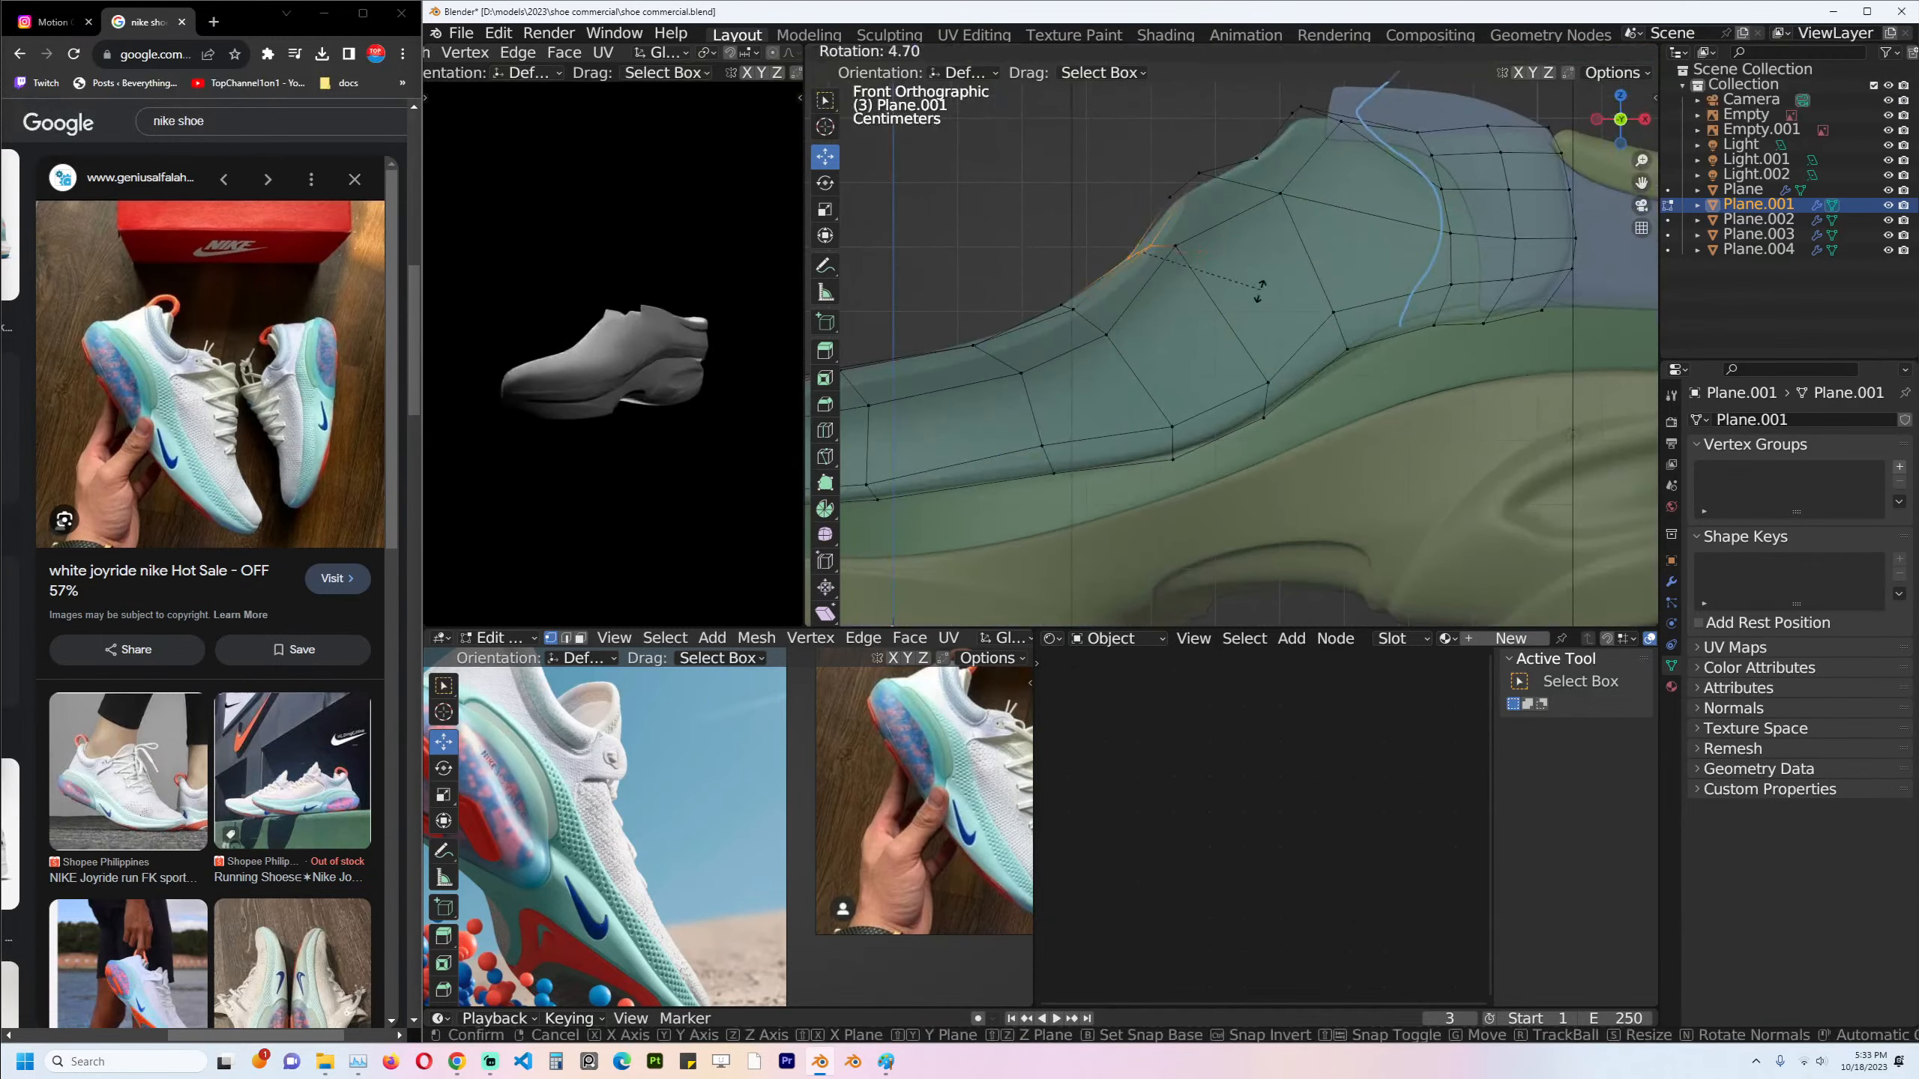
pyautogui.click(1251, 283)
pyautogui.press('g')
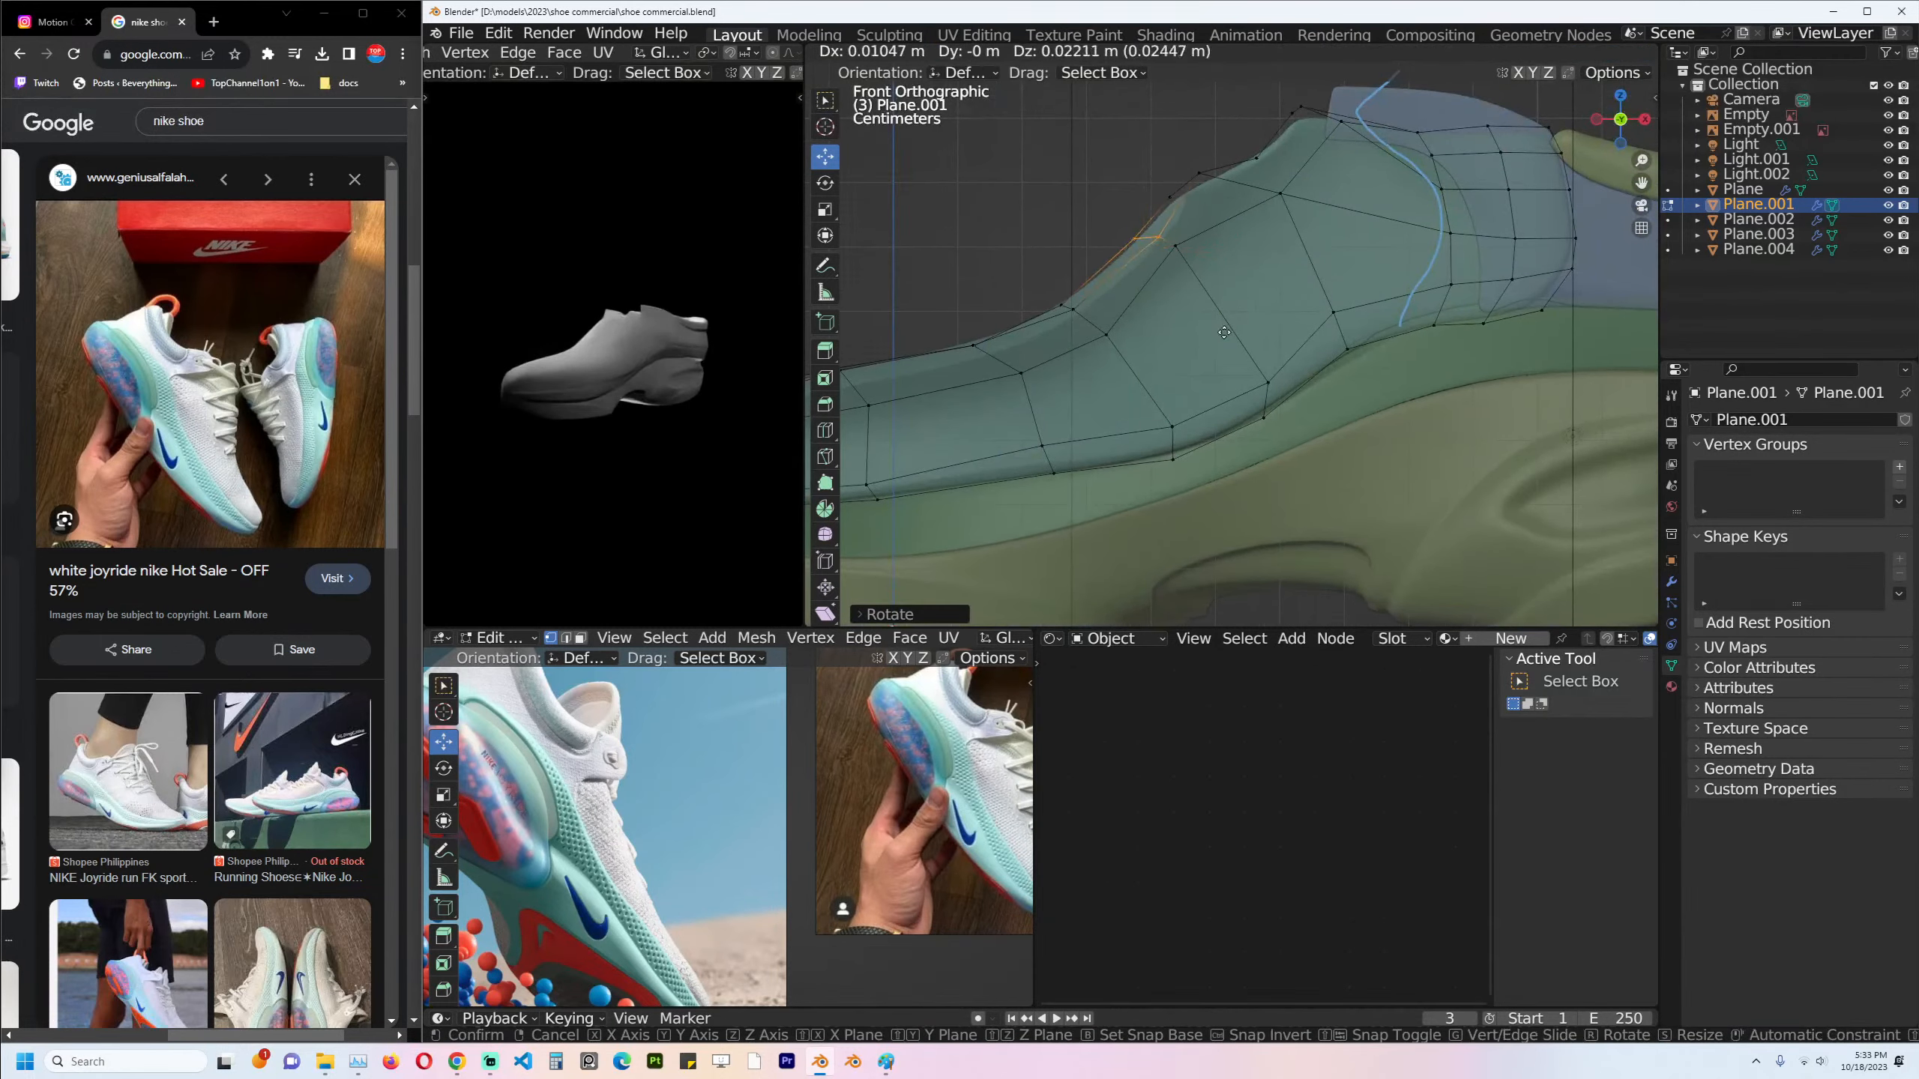
pyautogui.click(1203, 218)
pyautogui.press('Tab')
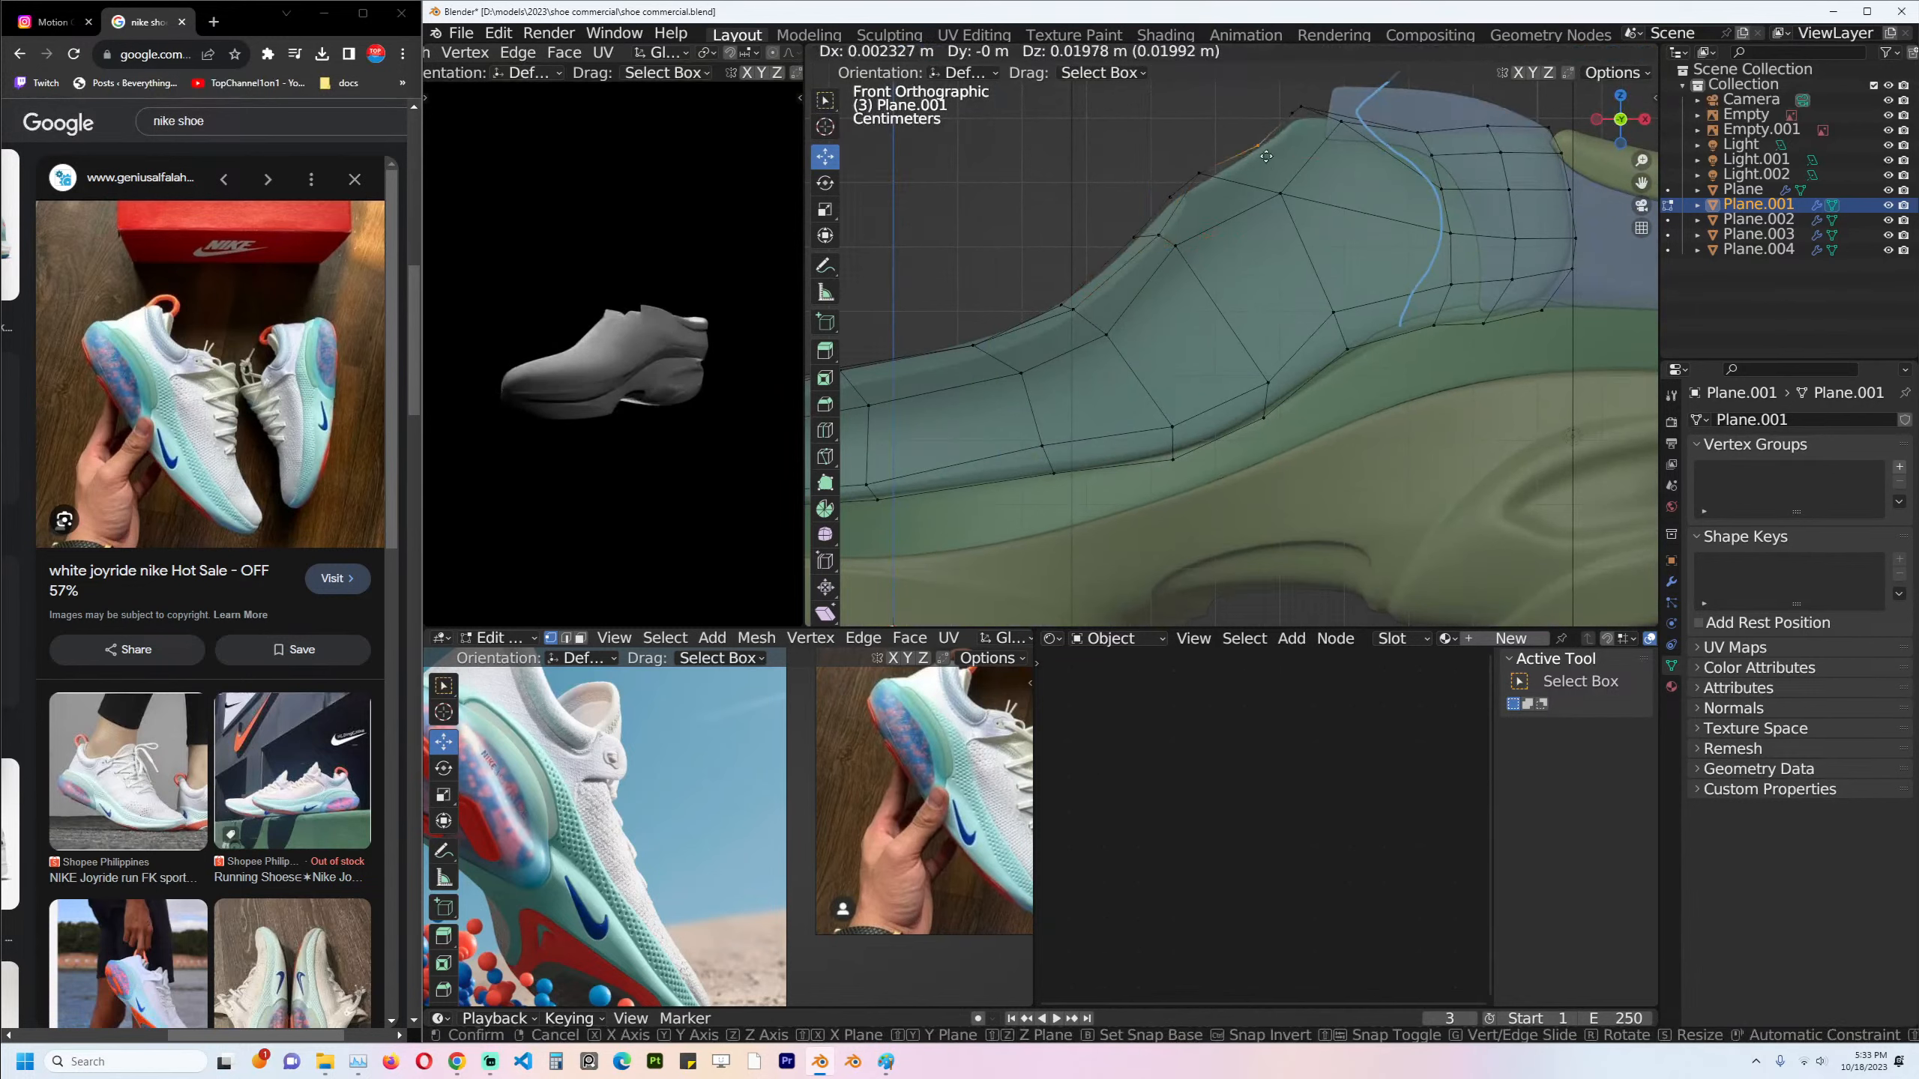
pyautogui.hotkey('alt', 'a')
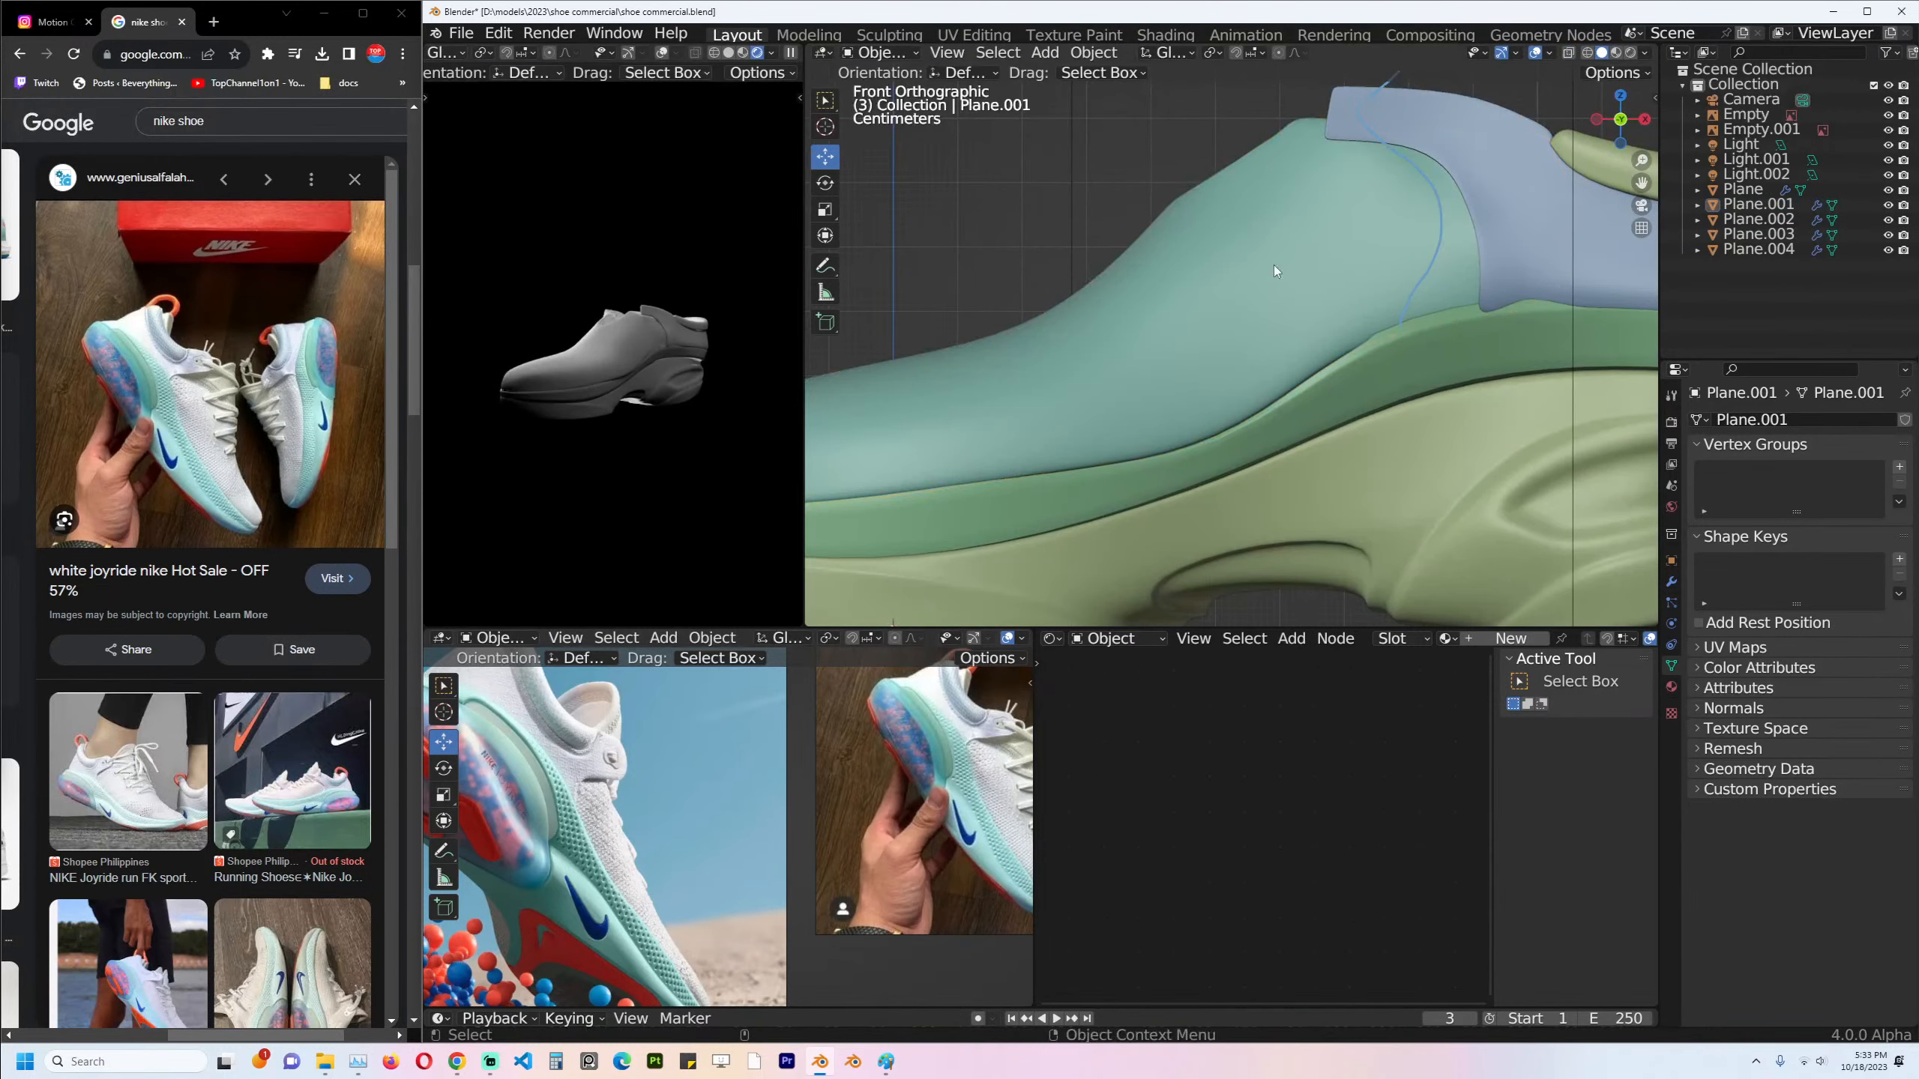
# Examine the reshaped front upper in perspective and top views, and save the file.
pyautogui.click(1272, 278)
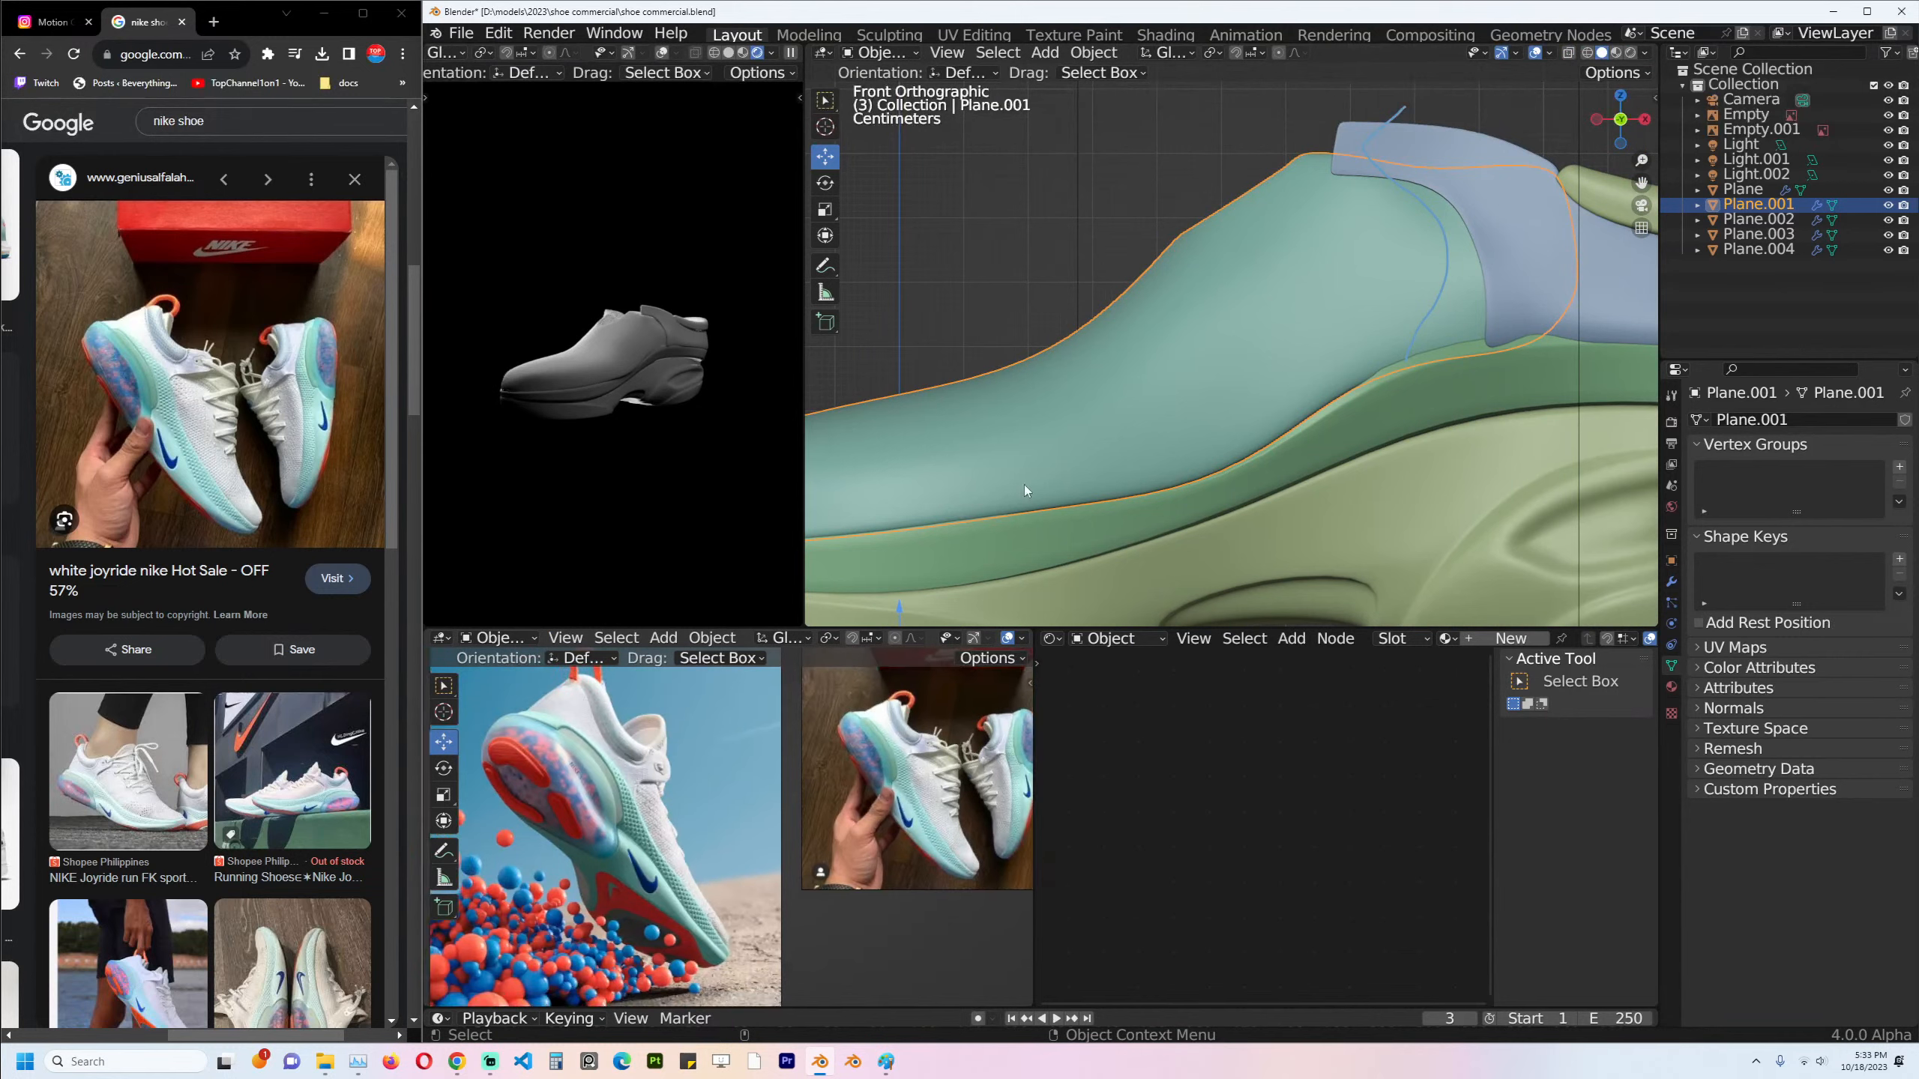
pyautogui.scroll(-3, 1023, 484)
pyautogui.moveTo(892, 559); pyautogui.dragTo(1191, 339, button='middle')
pyautogui.scroll(-3, 1409, 387)
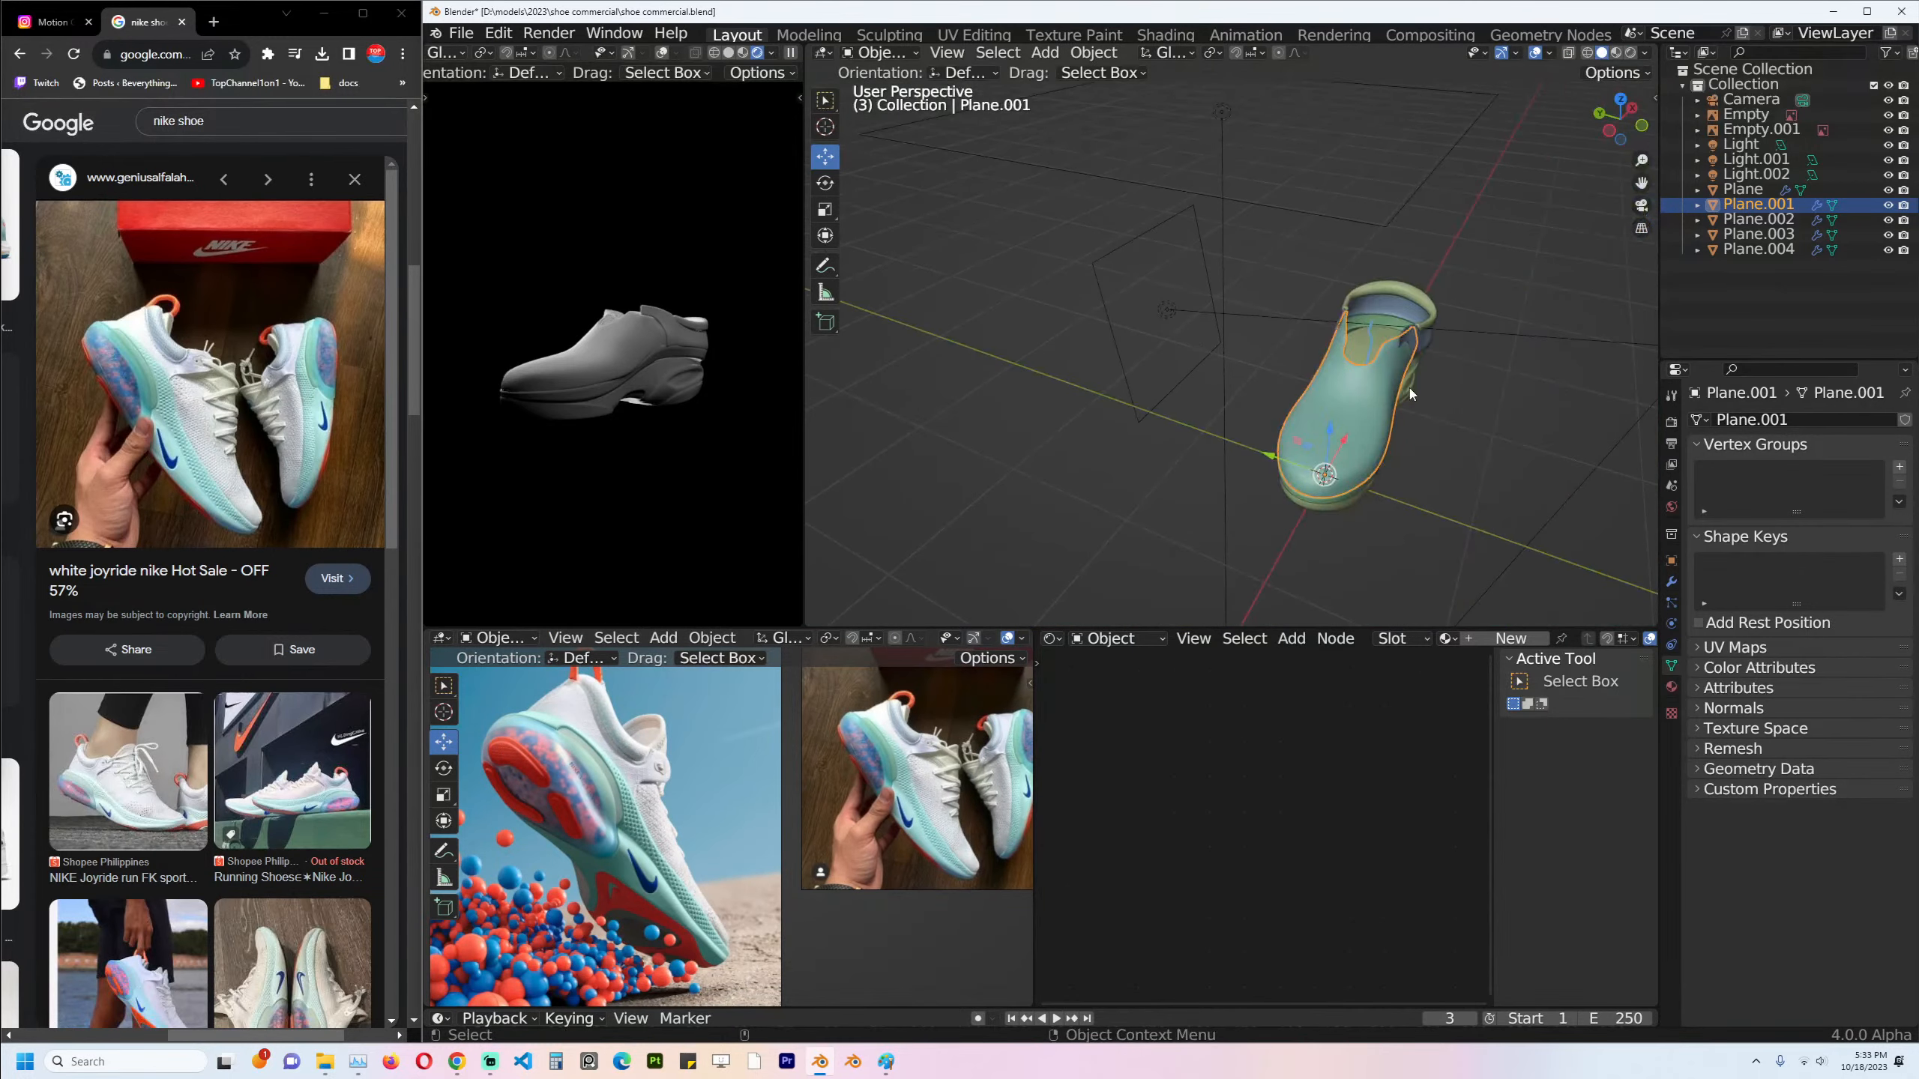
pyautogui.press('KP_7')
pyautogui.keyDown('shift'); pyautogui.moveTo(1392, 479); pyautogui.dragTo(1473, 398, button='middle'); pyautogui.keyUp('shift')
pyautogui.scroll(2, 1496, 387)
pyautogui.hotkey('alt', 'a')
pyautogui.scroll(2, 1349, 424)
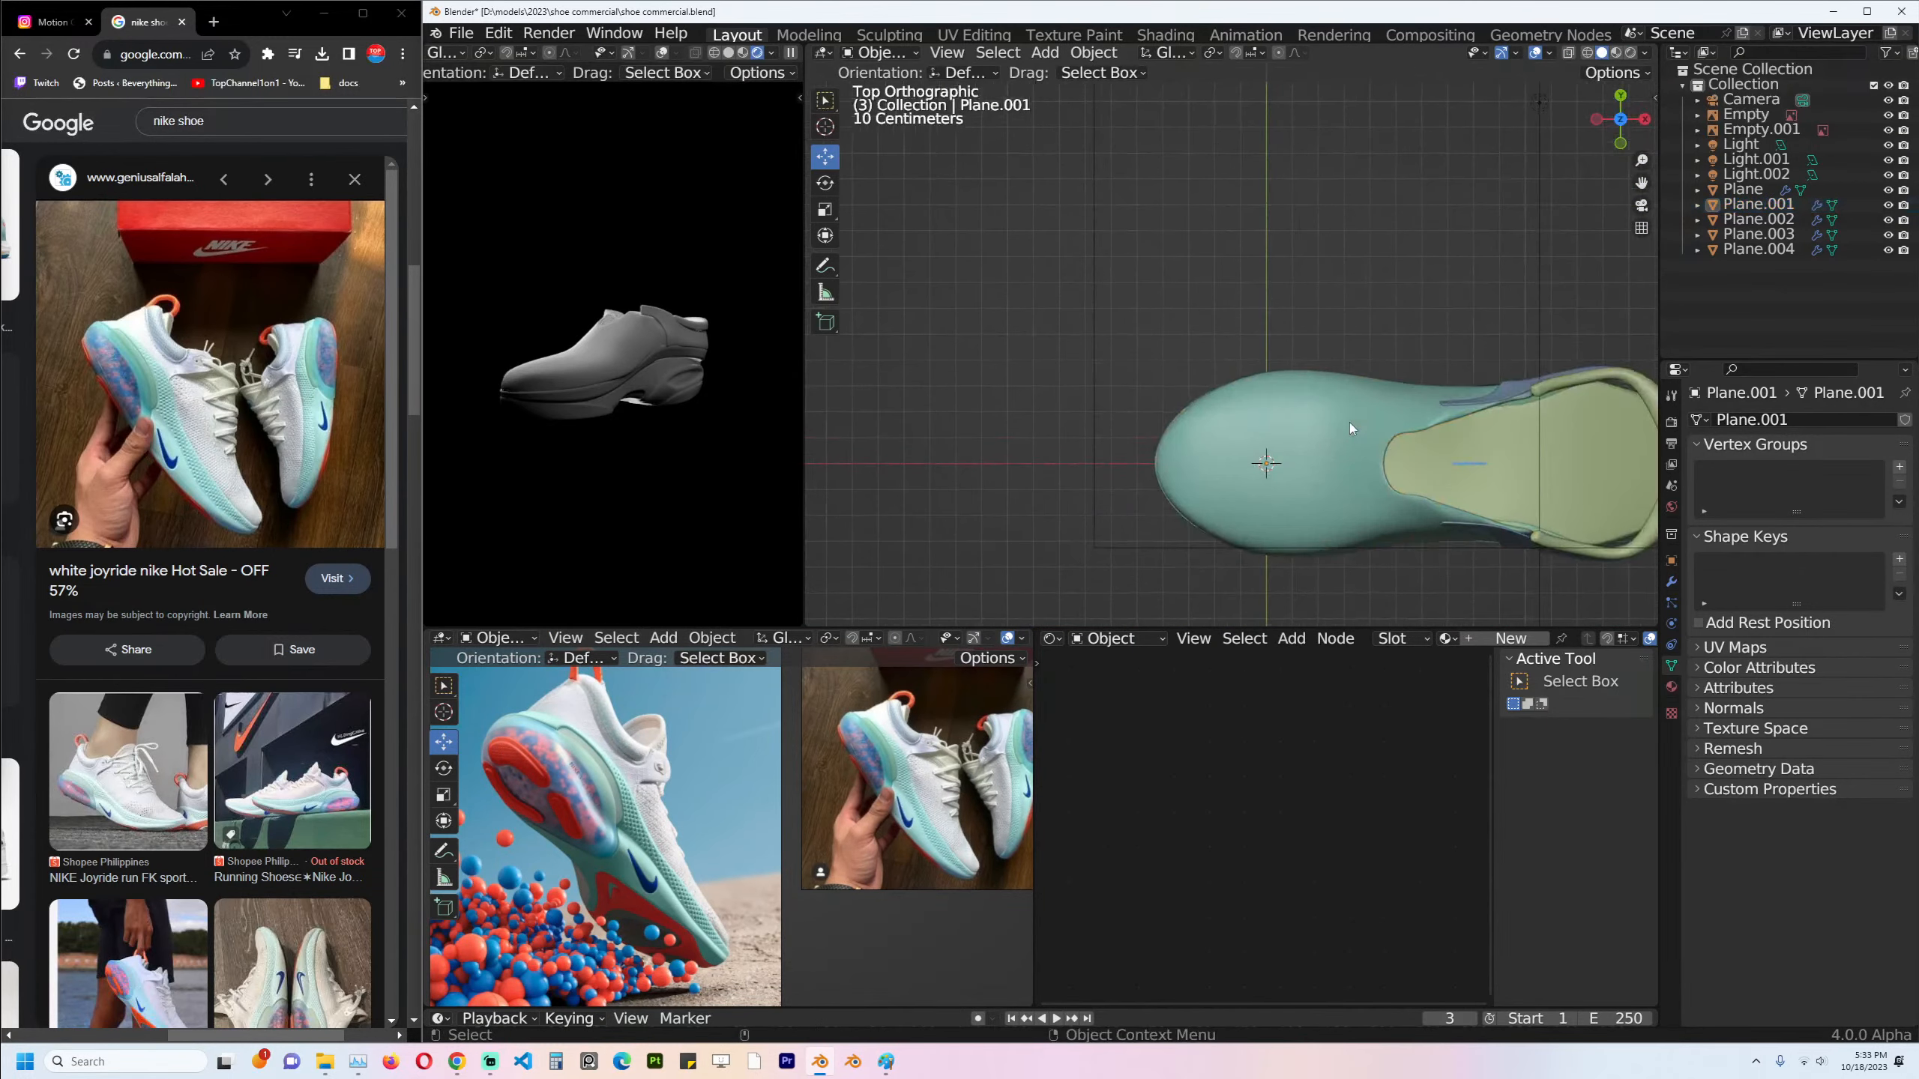
pyautogui.hotkey('ctrl', 's')
# Open the heel collar, blue heel panel and green midsole strip together in Edit Mode, in top view with X-ray on.
pyautogui.keyDown('shift'); pyautogui.moveTo(1350, 424); pyautogui.dragTo(1215, 376, button='middle'); pyautogui.keyUp('shift')
pyautogui.scroll(-1, 1214, 377)
pyautogui.click(1489, 414)
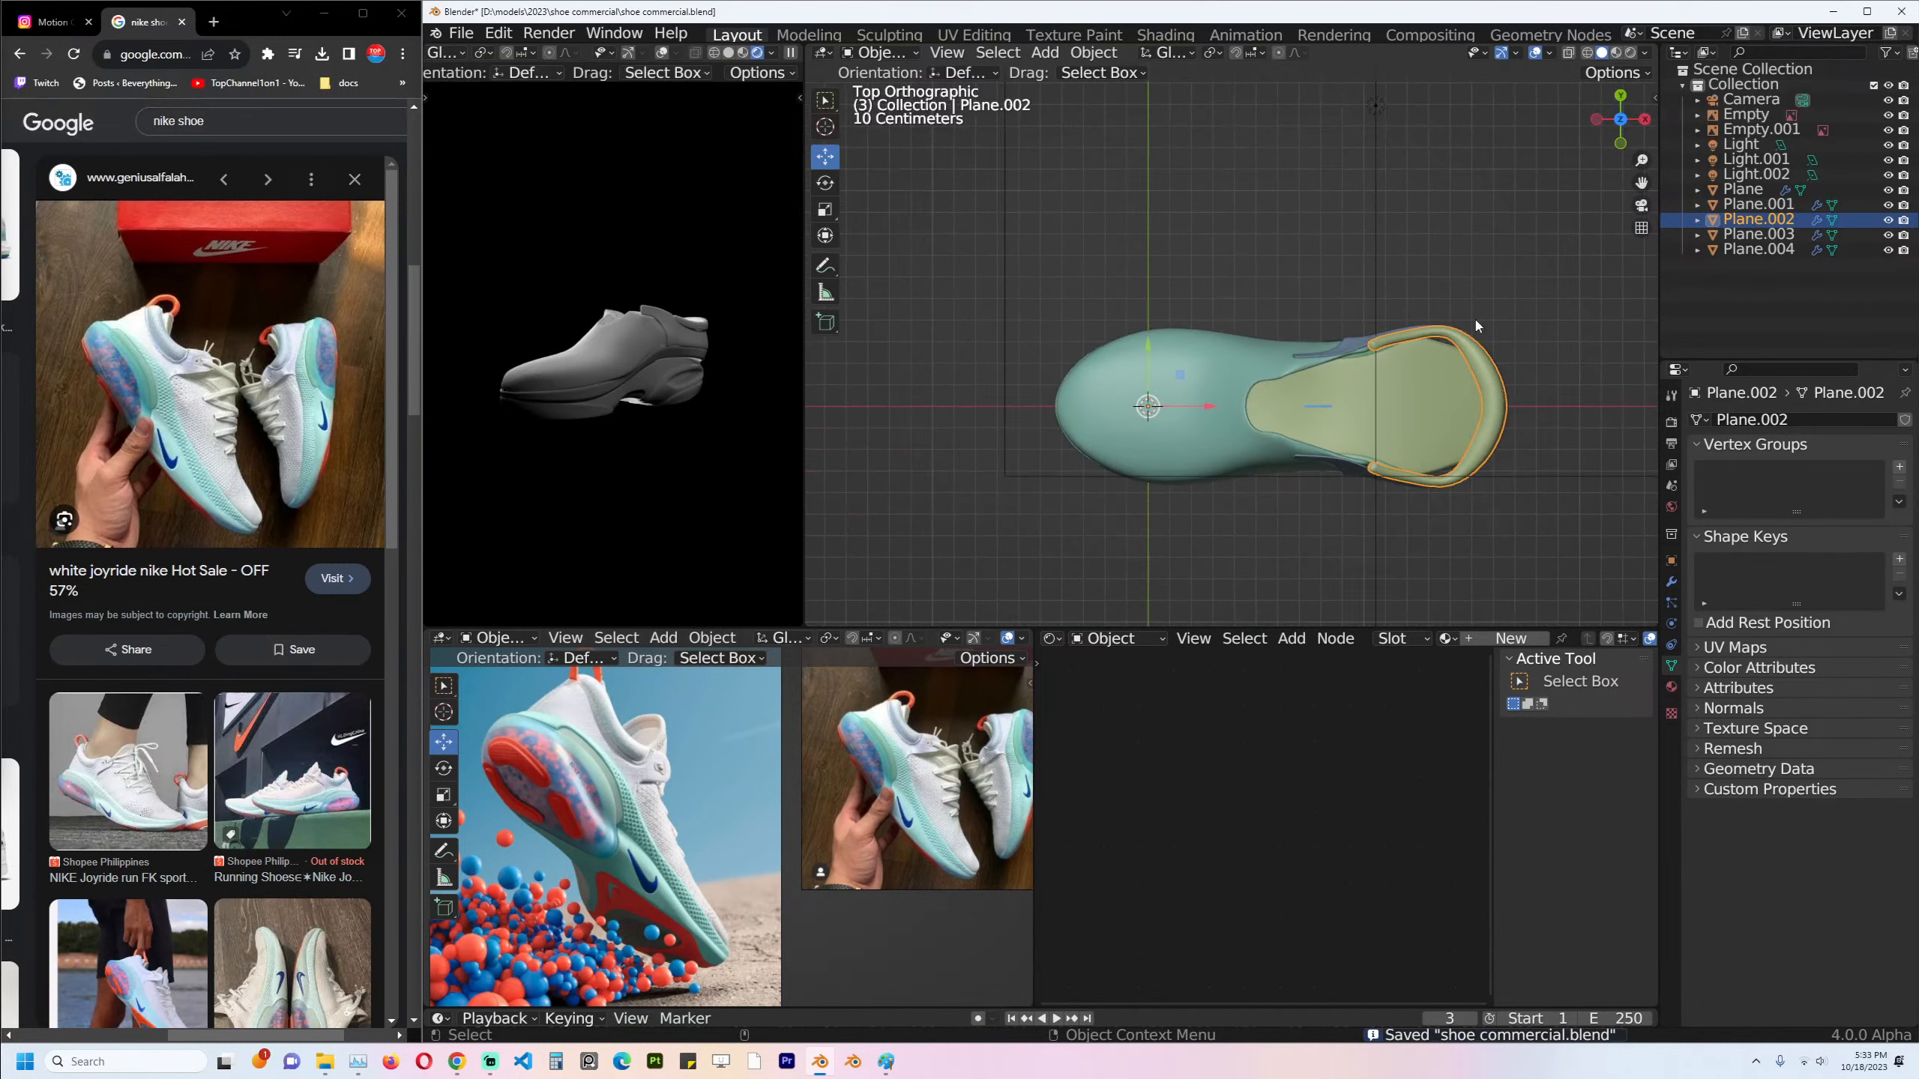
pyautogui.moveTo(1475, 433); pyautogui.dragTo(1439, 320, button='middle')
pyautogui.keyDown('shift'); pyautogui.click(1439, 393); pyautogui.keyUp('shift')
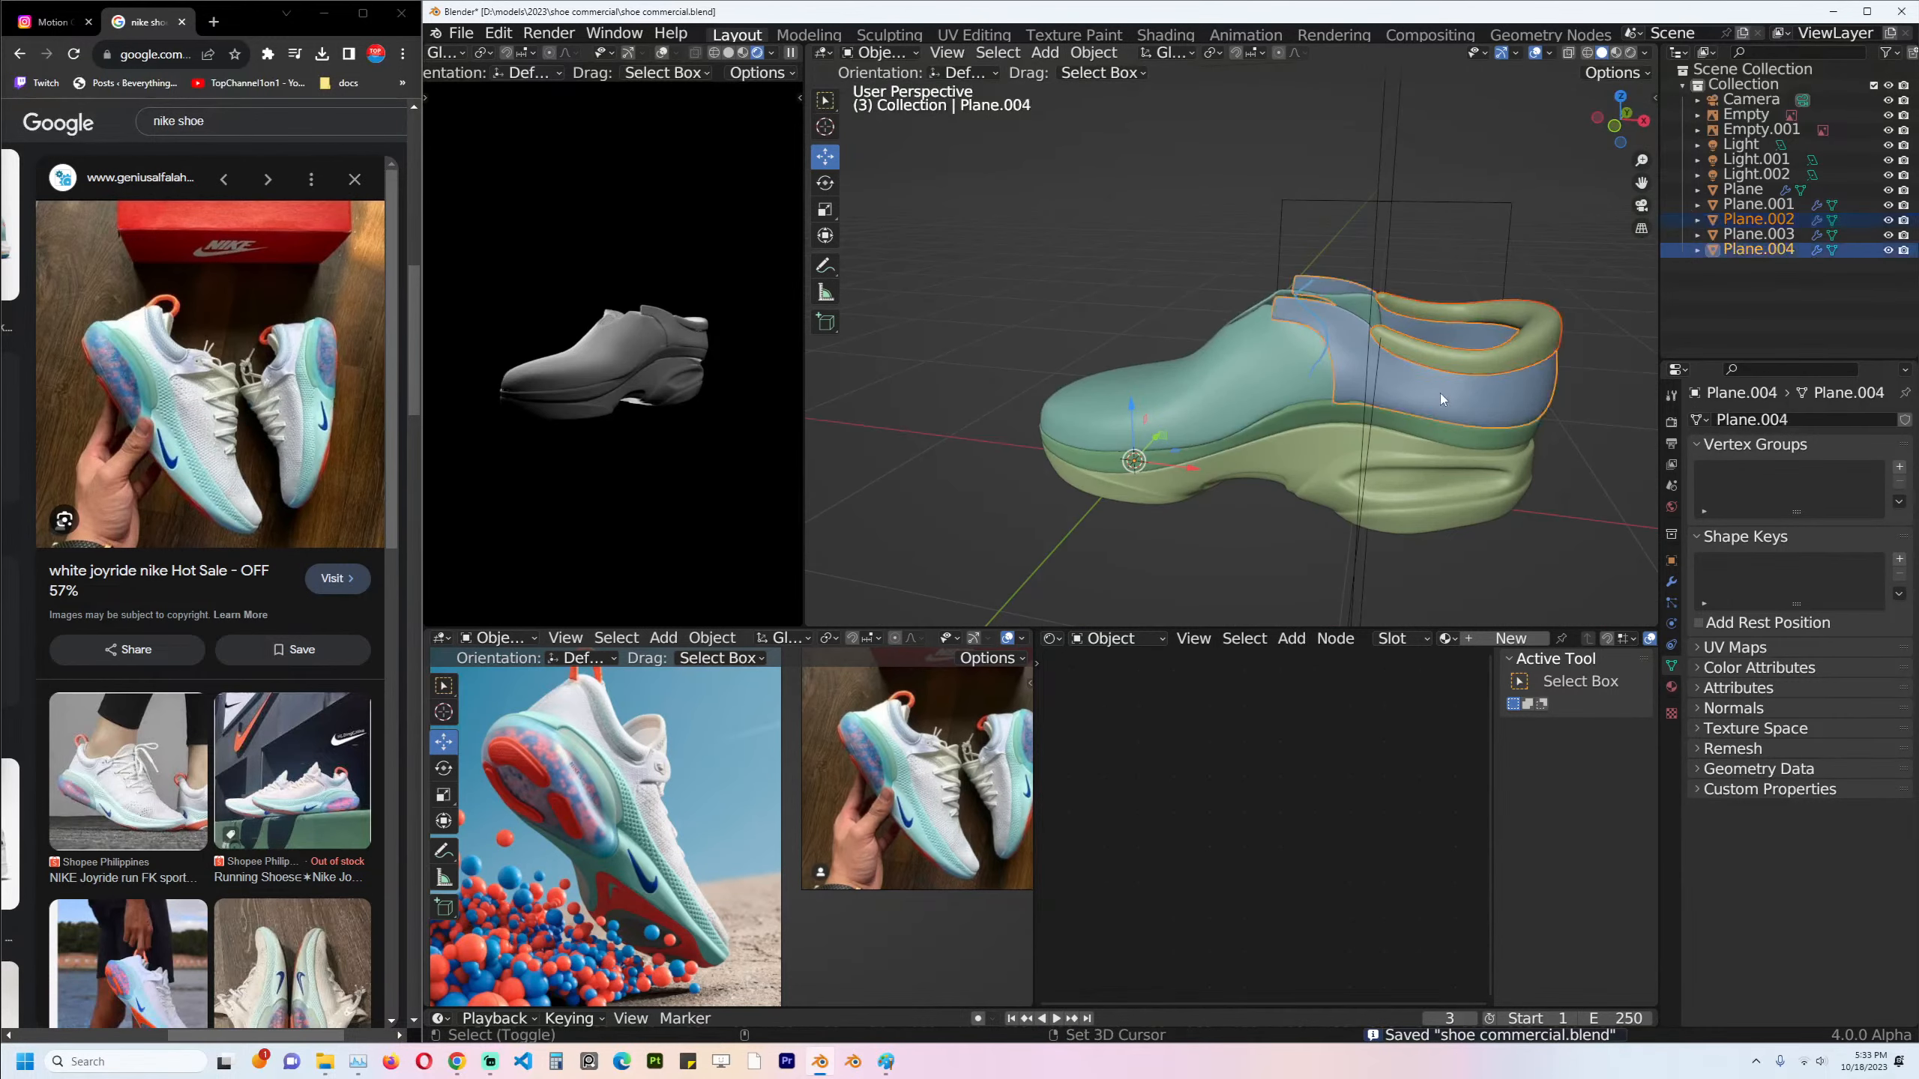
pyautogui.keyDown('shift'); pyautogui.click(1465, 440); pyautogui.keyUp('shift')
pyautogui.press('KP_7')
pyautogui.press('Tab')
pyautogui.hotkey('alt', 'z')
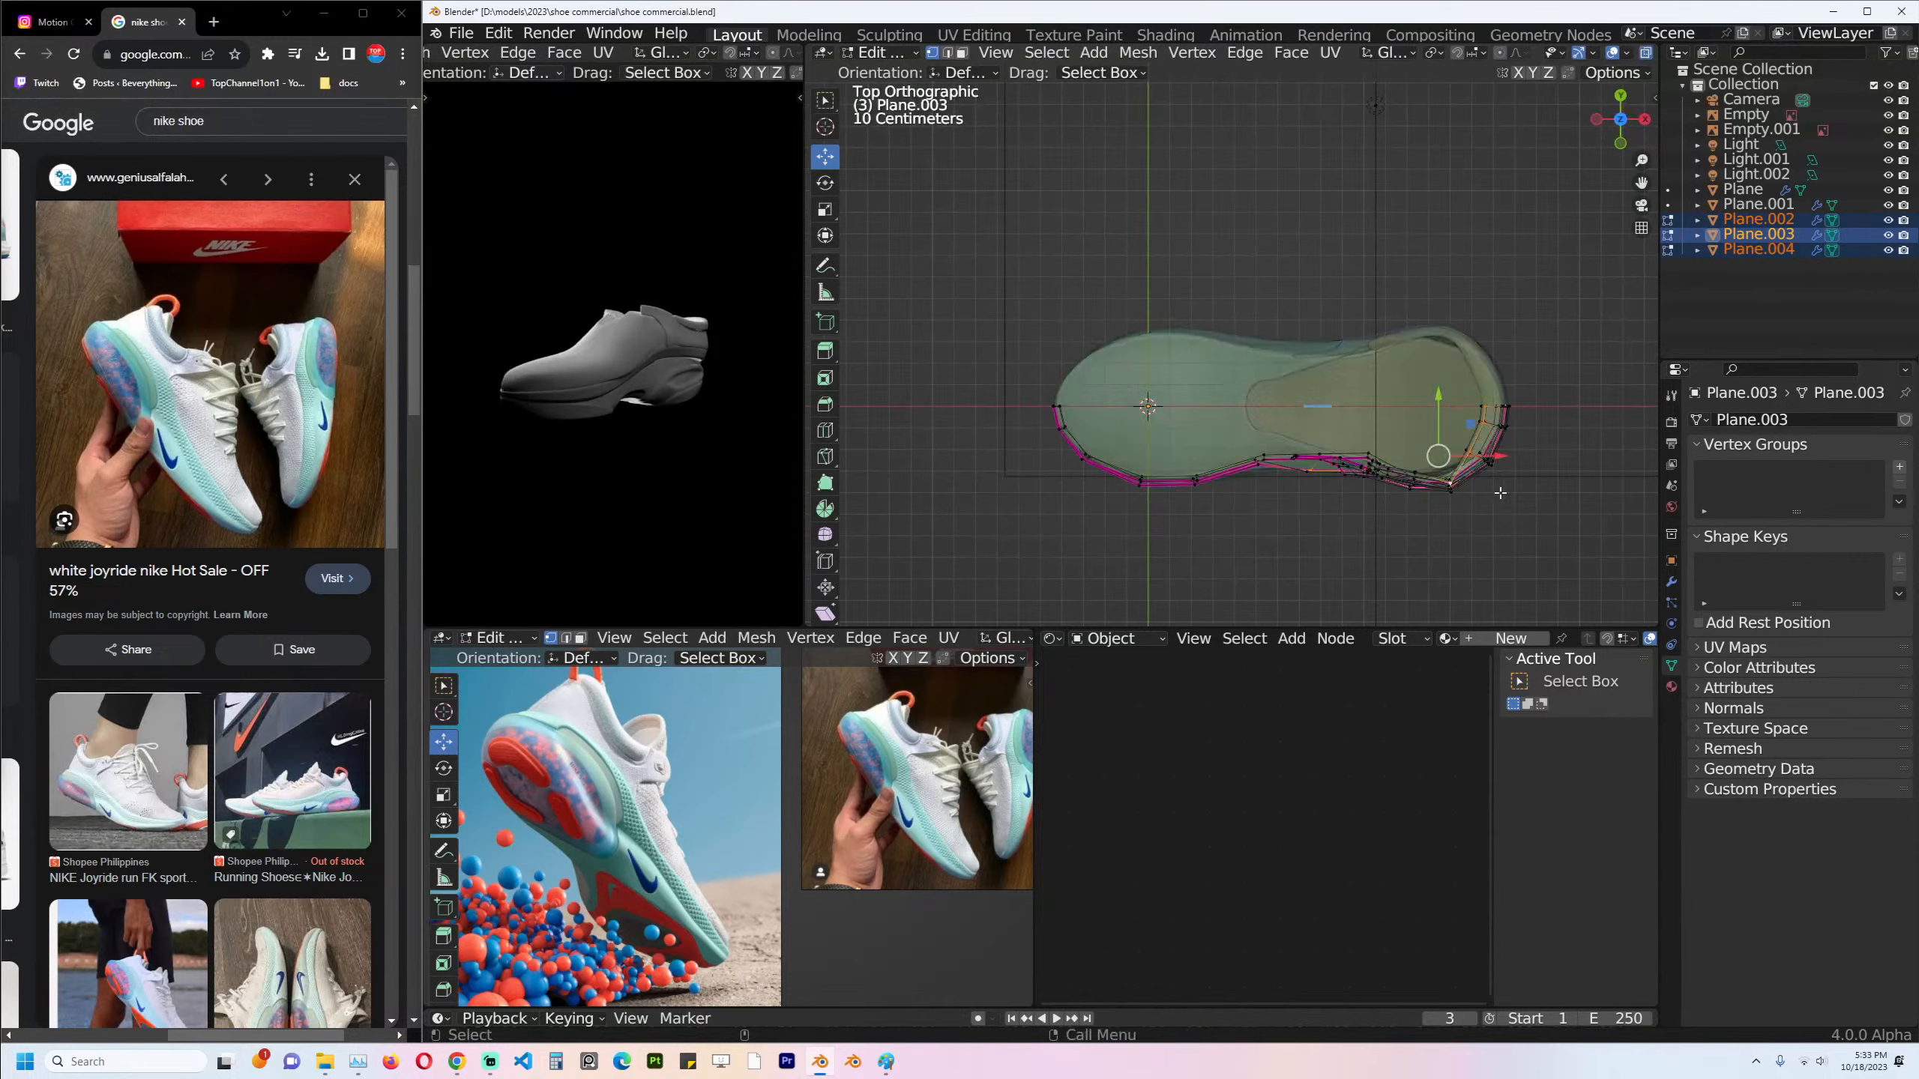
# Move the vertex groups around the heel's outer side slightly inward to round its outline, and save the file.
pyautogui.click(1501, 485)
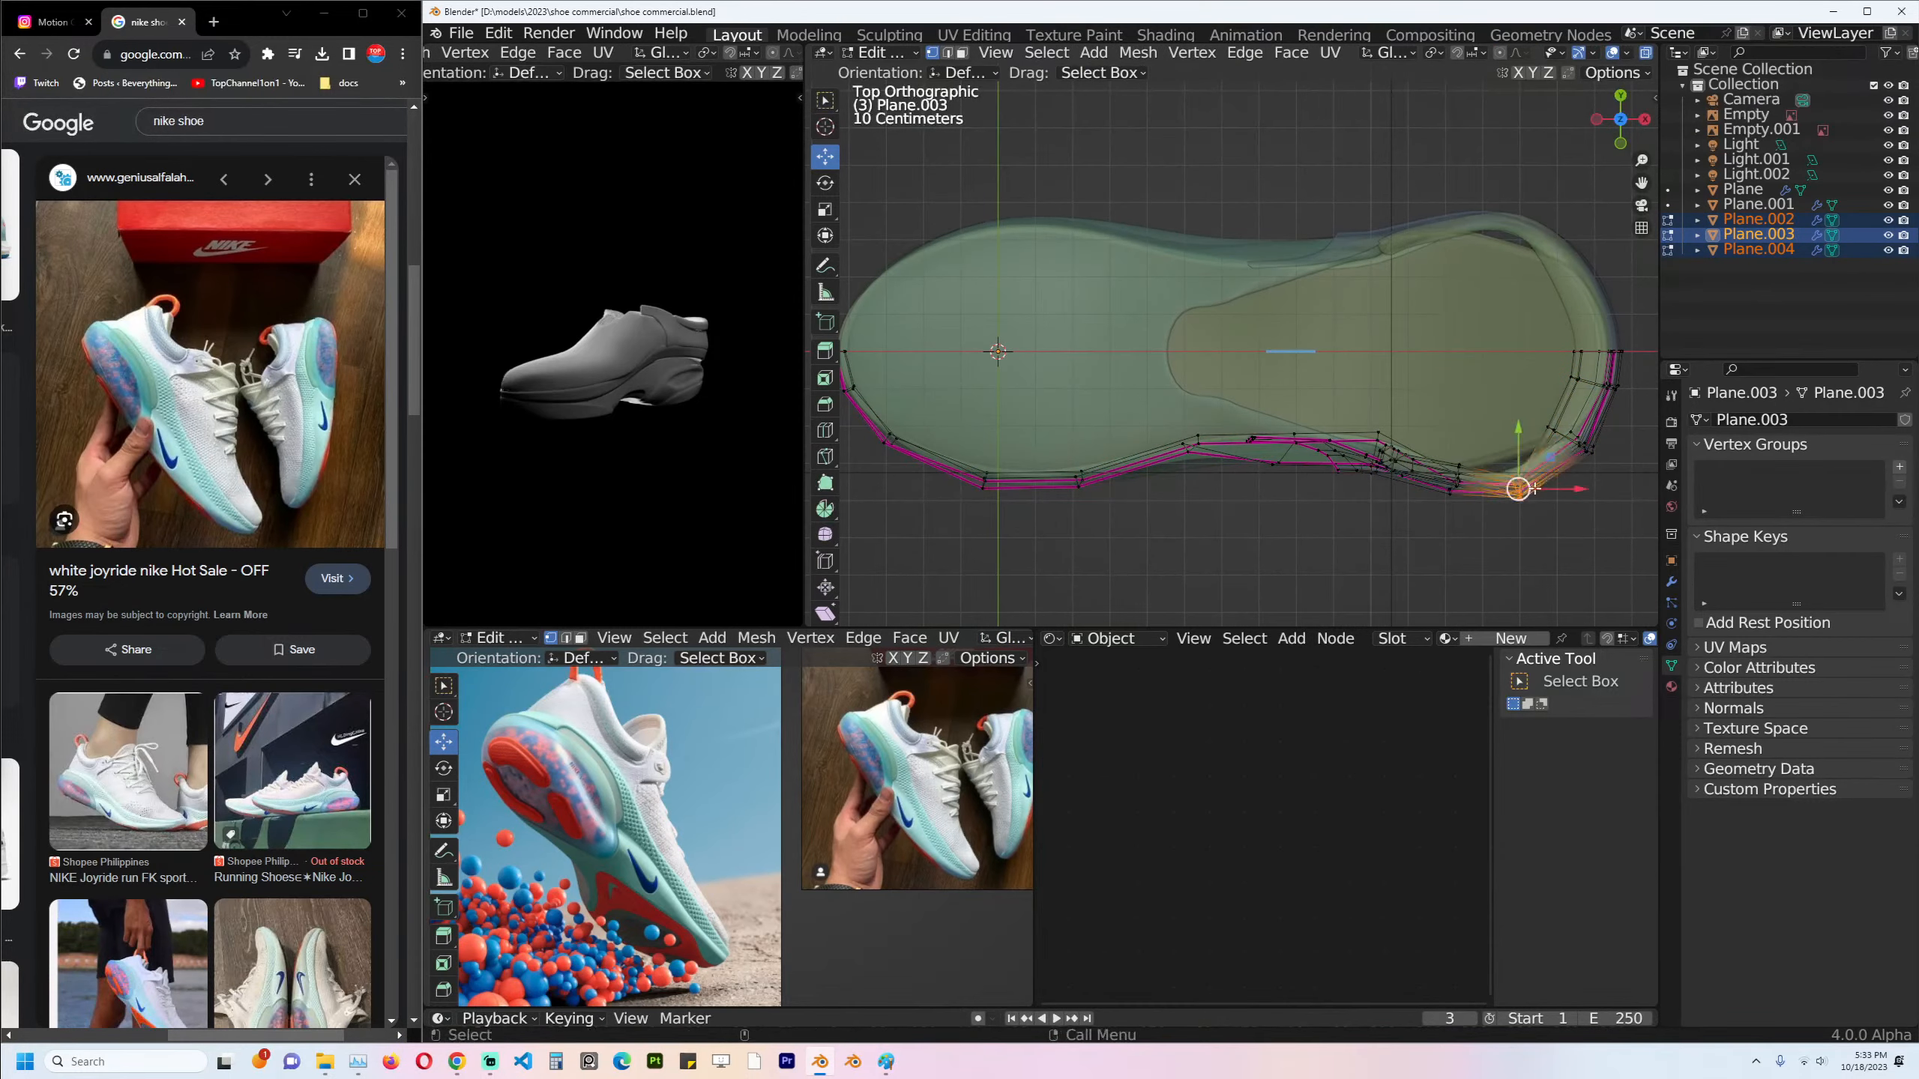
pyautogui.press('g')
pyautogui.click(1536, 465)
pyautogui.click(1449, 480)
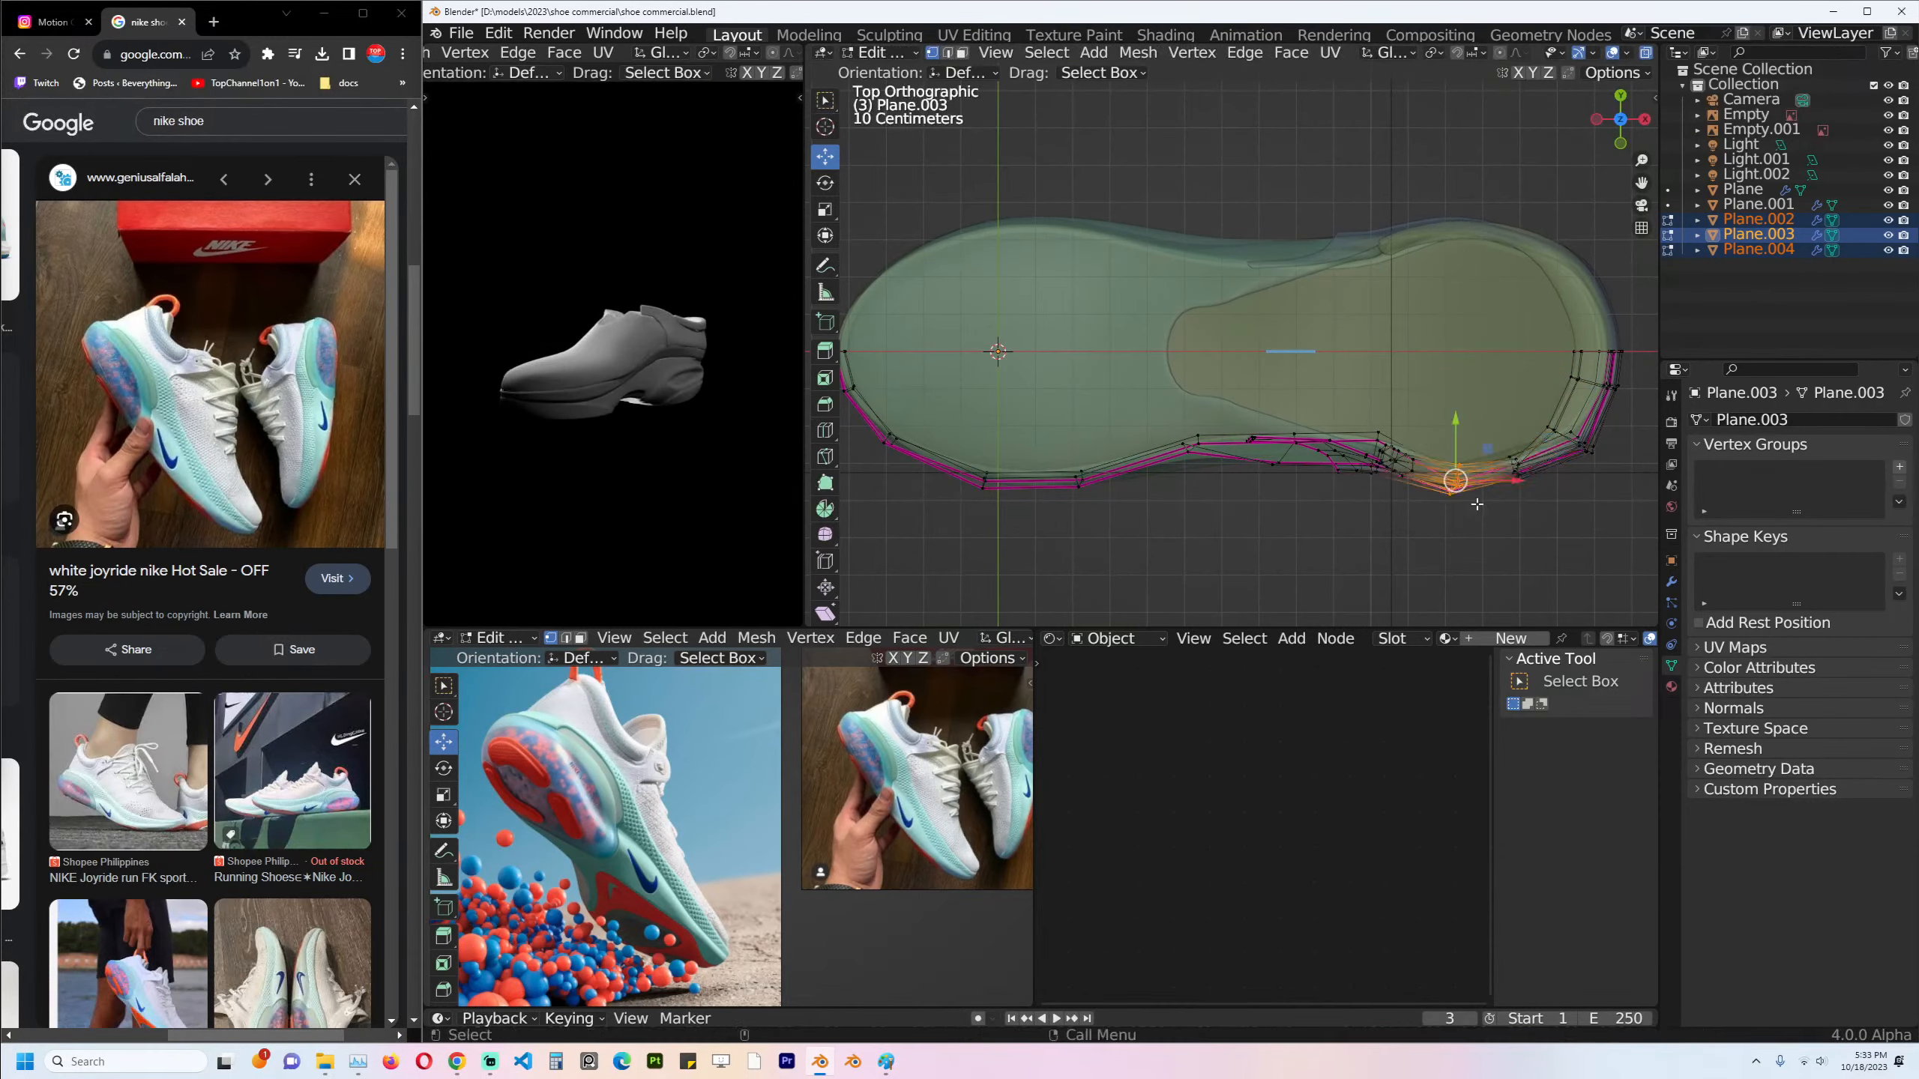
pyautogui.press('g')
pyautogui.click(1478, 498)
pyautogui.press('Tab')
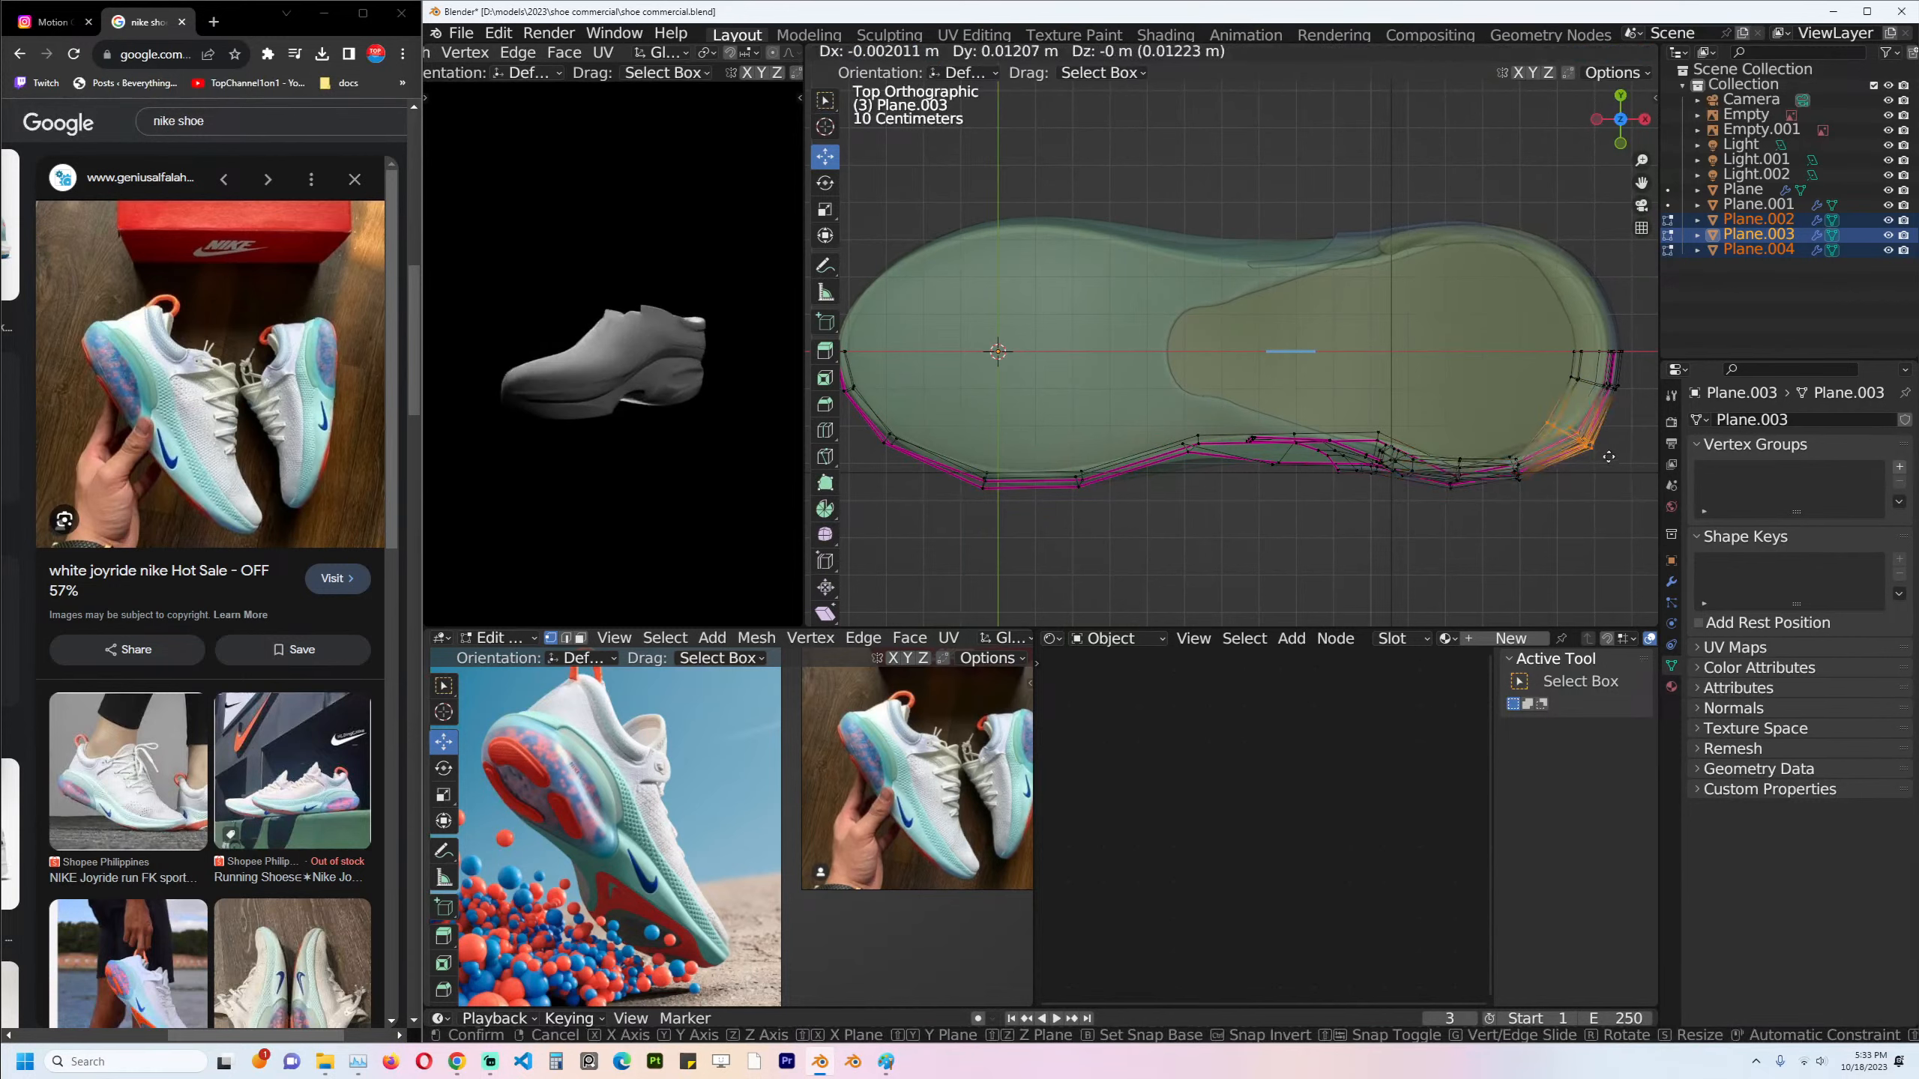
pyautogui.hotkey('alt', 'z')
pyautogui.click(1514, 523)
pyautogui.moveTo(1513, 523); pyautogui.dragTo(1463, 312, button='middle')
pyautogui.hotkey('ctrl', 's')
# Add a loop cut to the heel collar near its lower edge with an edge slide of about 0.19.
pyautogui.click(1463, 332)
pyautogui.press('KP_Decimal')
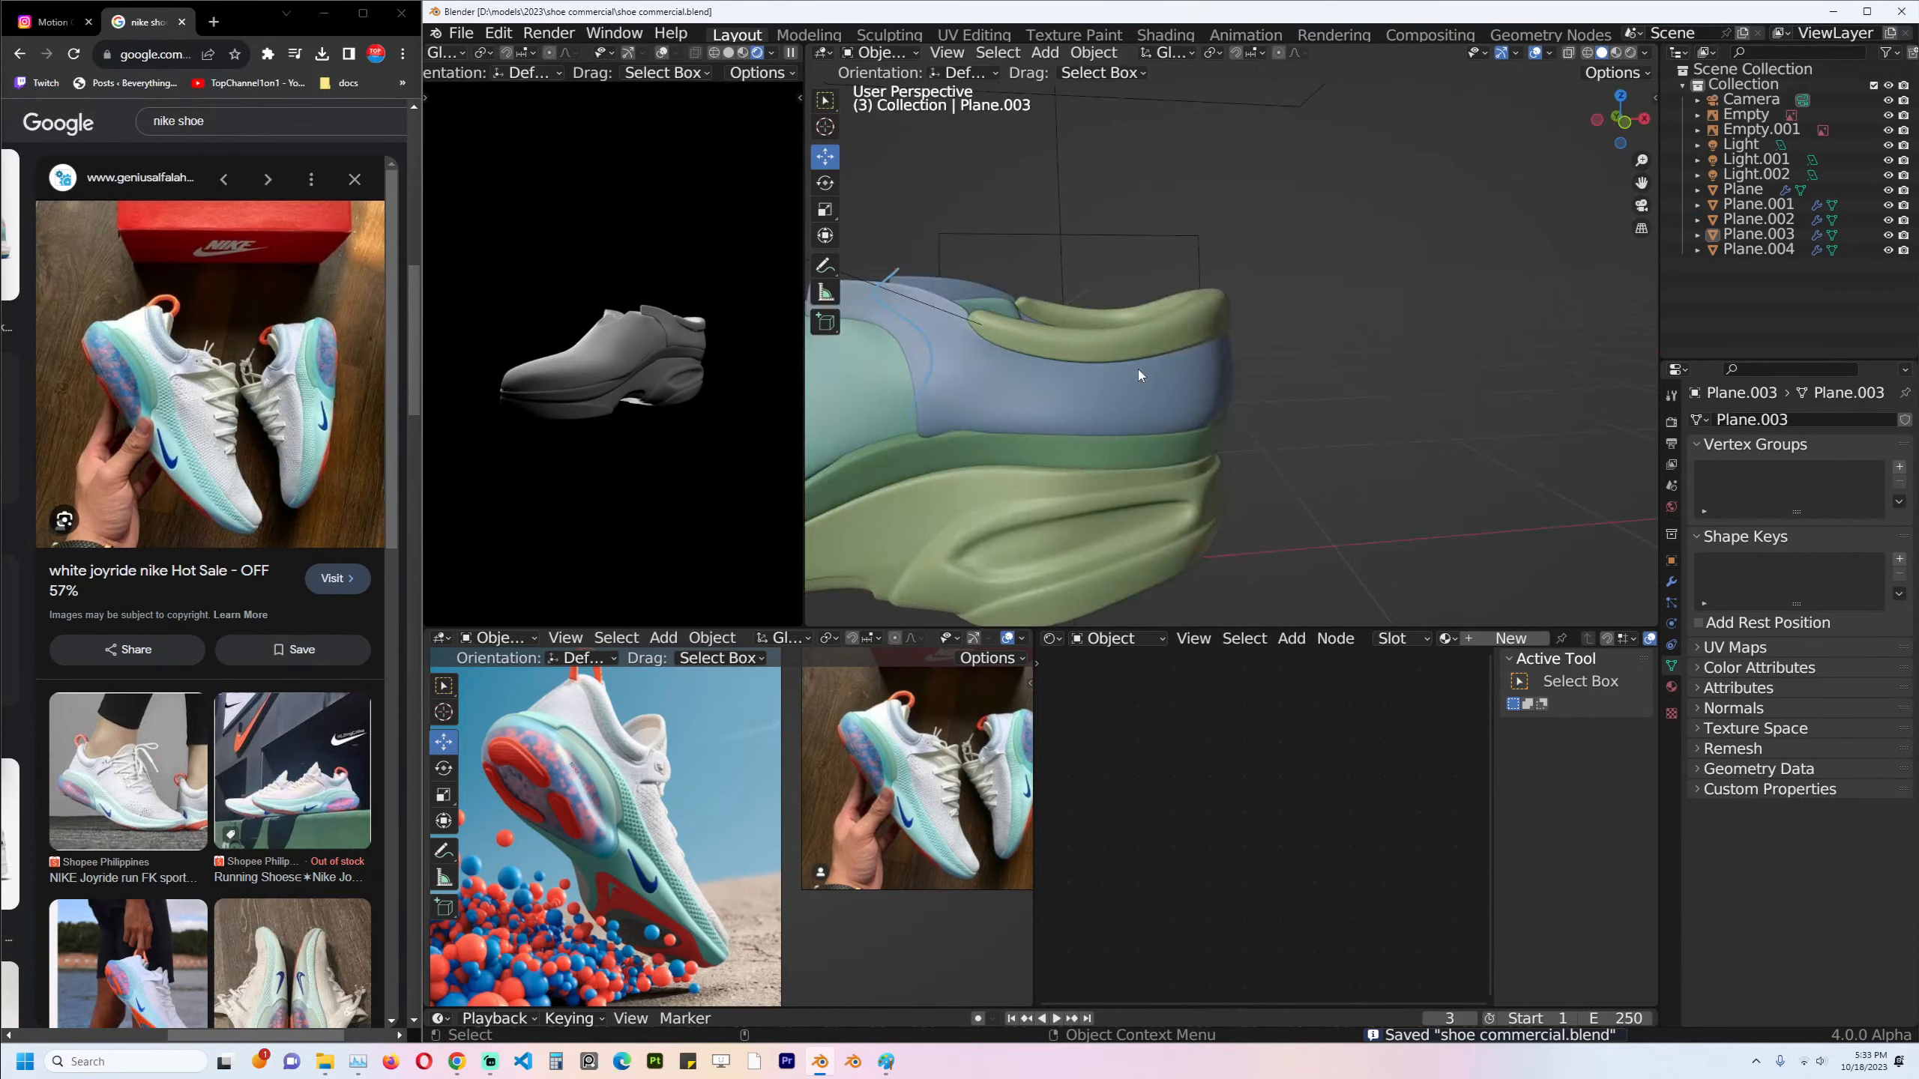
pyautogui.moveTo(1138, 369); pyautogui.dragTo(1373, 350, button='middle')
pyautogui.press('Tab')
pyautogui.hotkey('ctrl', 'r')
pyautogui.click(1380, 354)
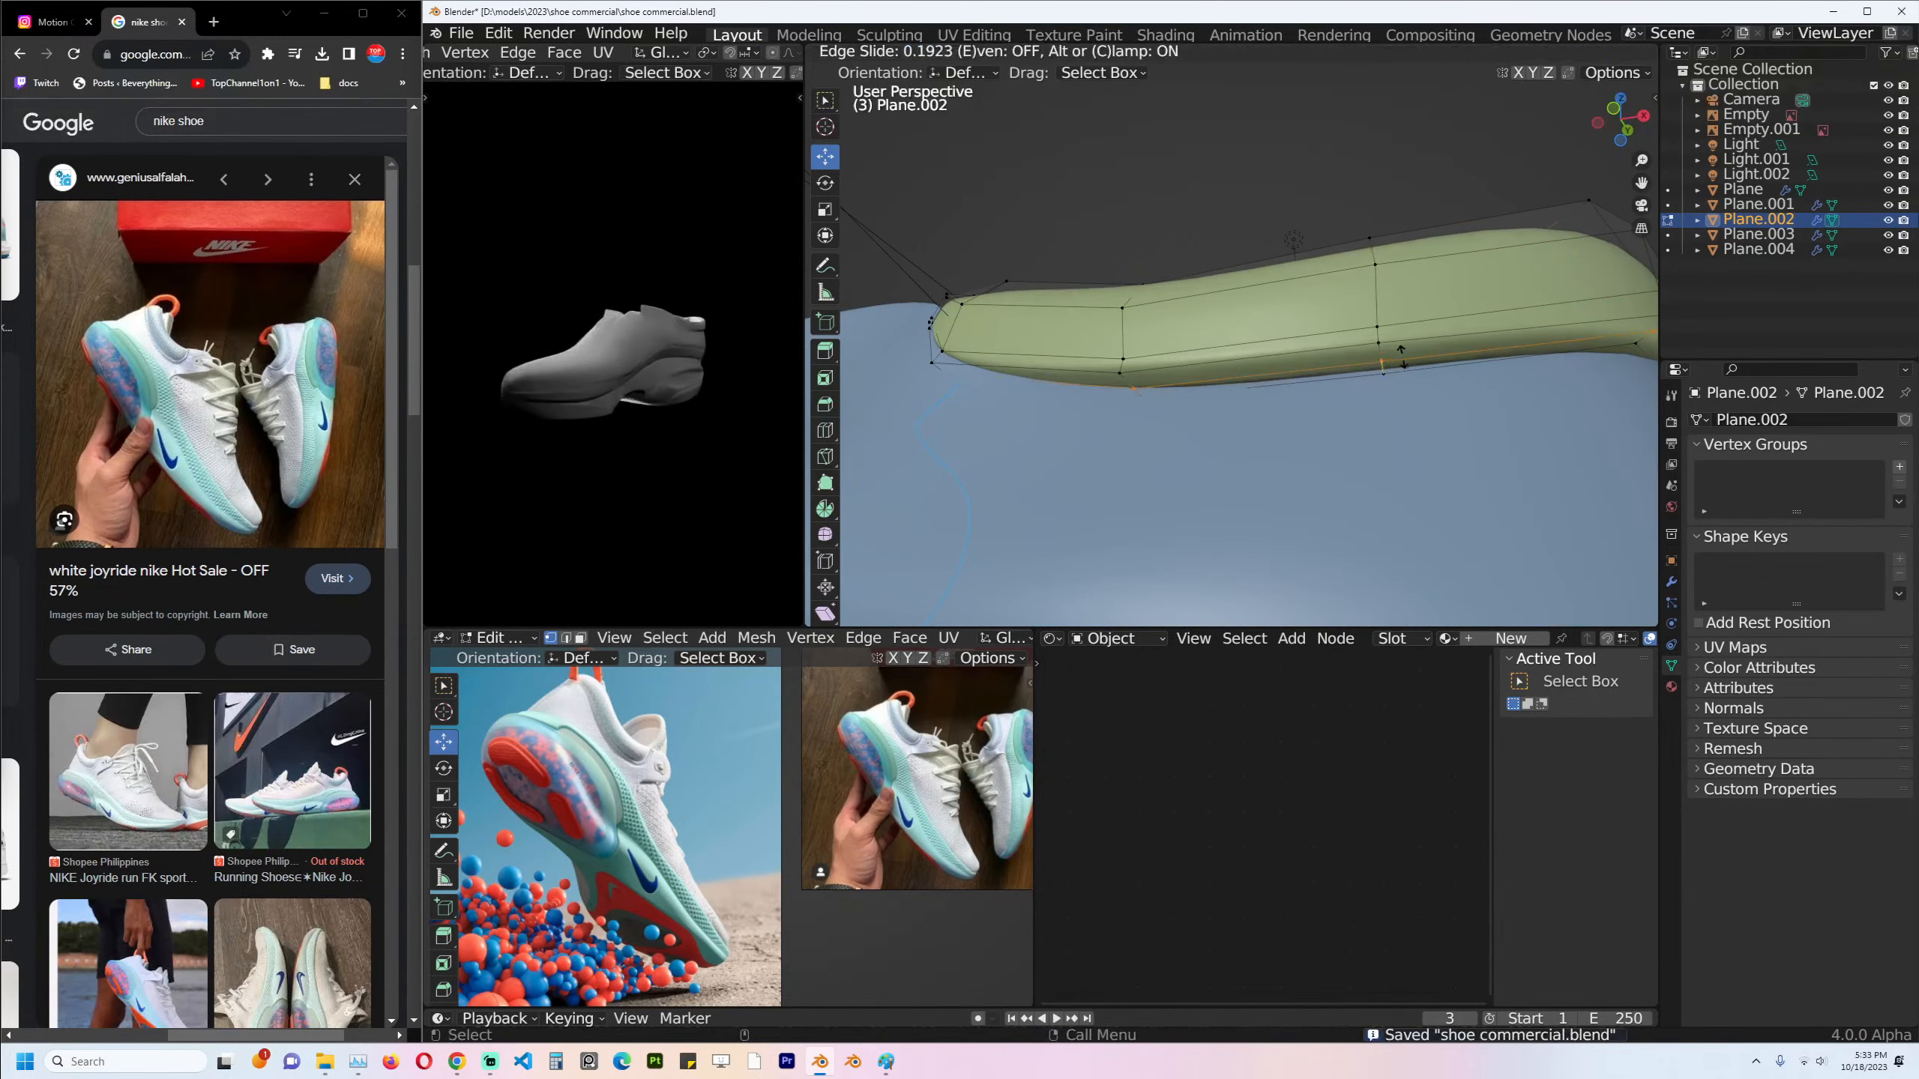
pyautogui.click(1403, 357)
# Lower the face loop along the collar's lower edge, and dissolve the selected edges there.
pyautogui.press('3')
pyautogui.keyDown('alt'); pyautogui.click(1387, 364); pyautogui.keyUp('alt')
pyautogui.moveTo(1387, 364); pyautogui.dragTo(1298, 389, button='middle')
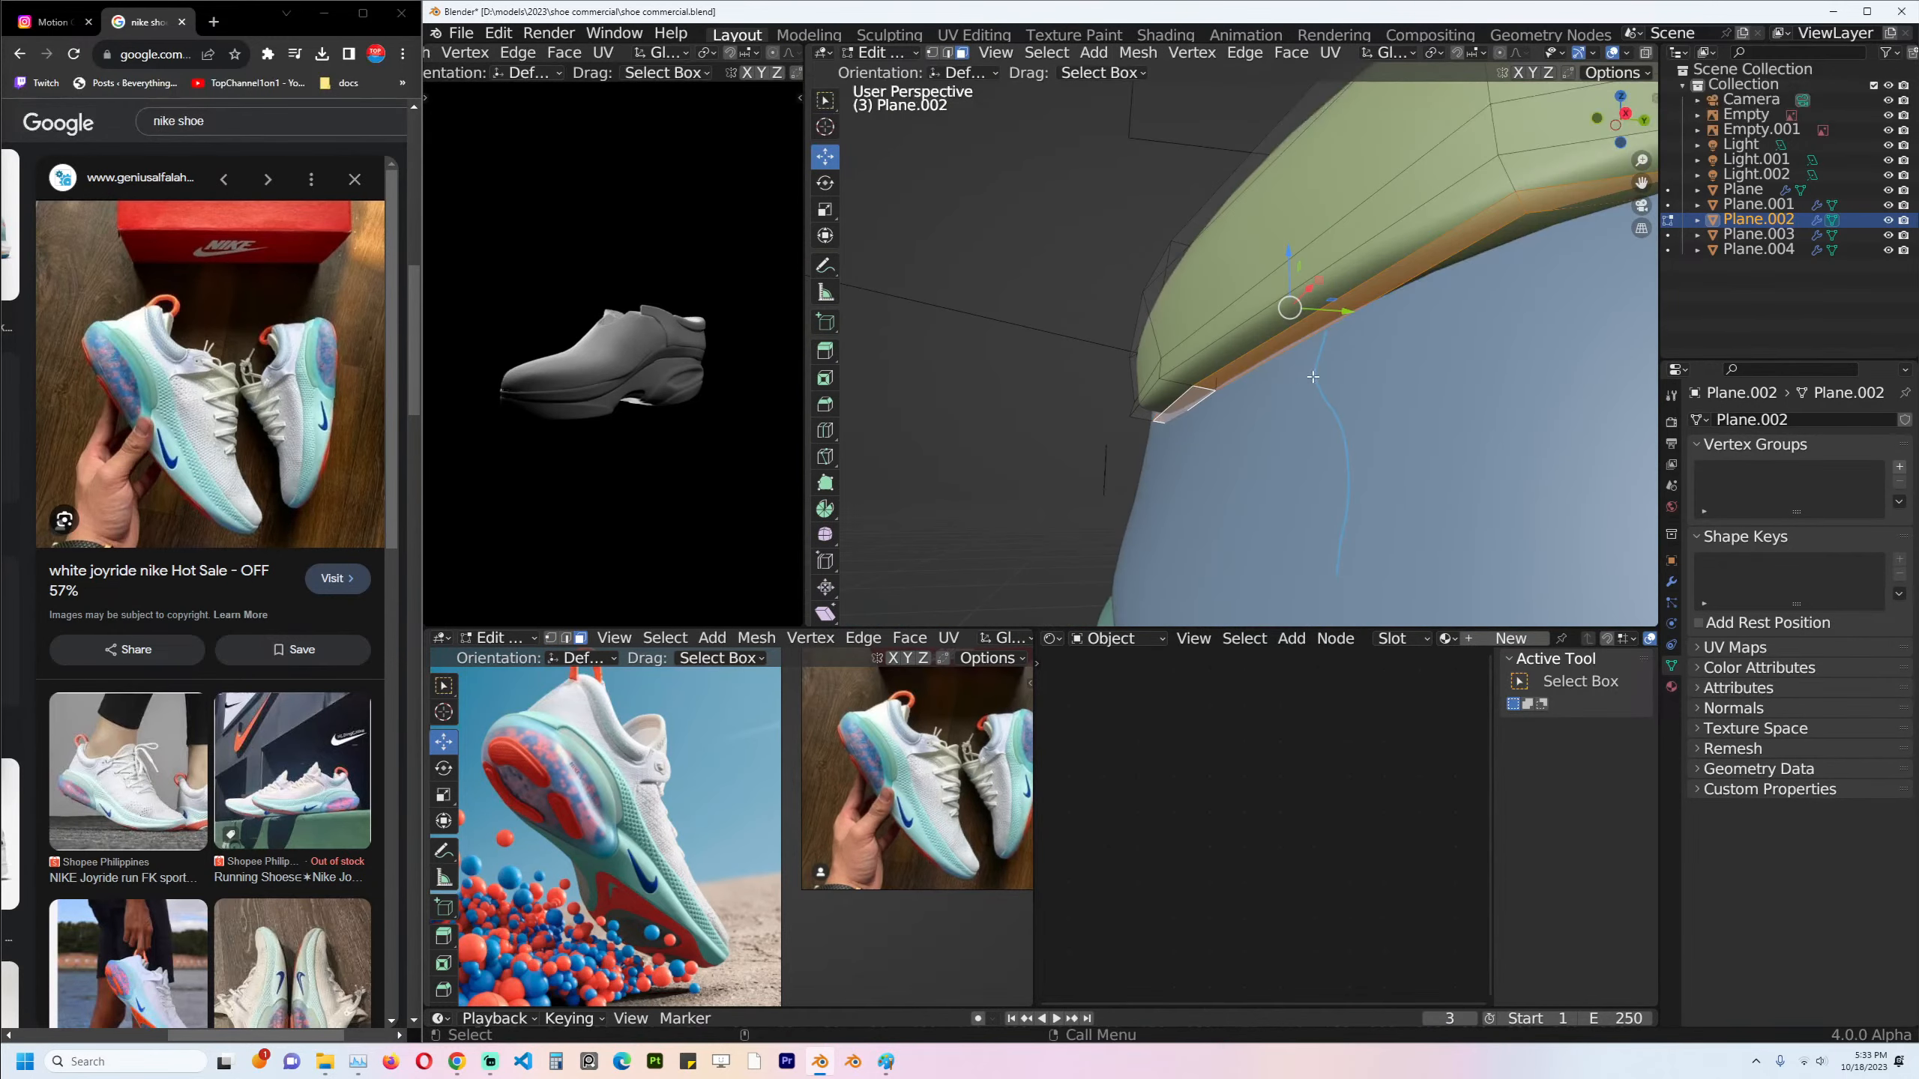
pyautogui.press('g')
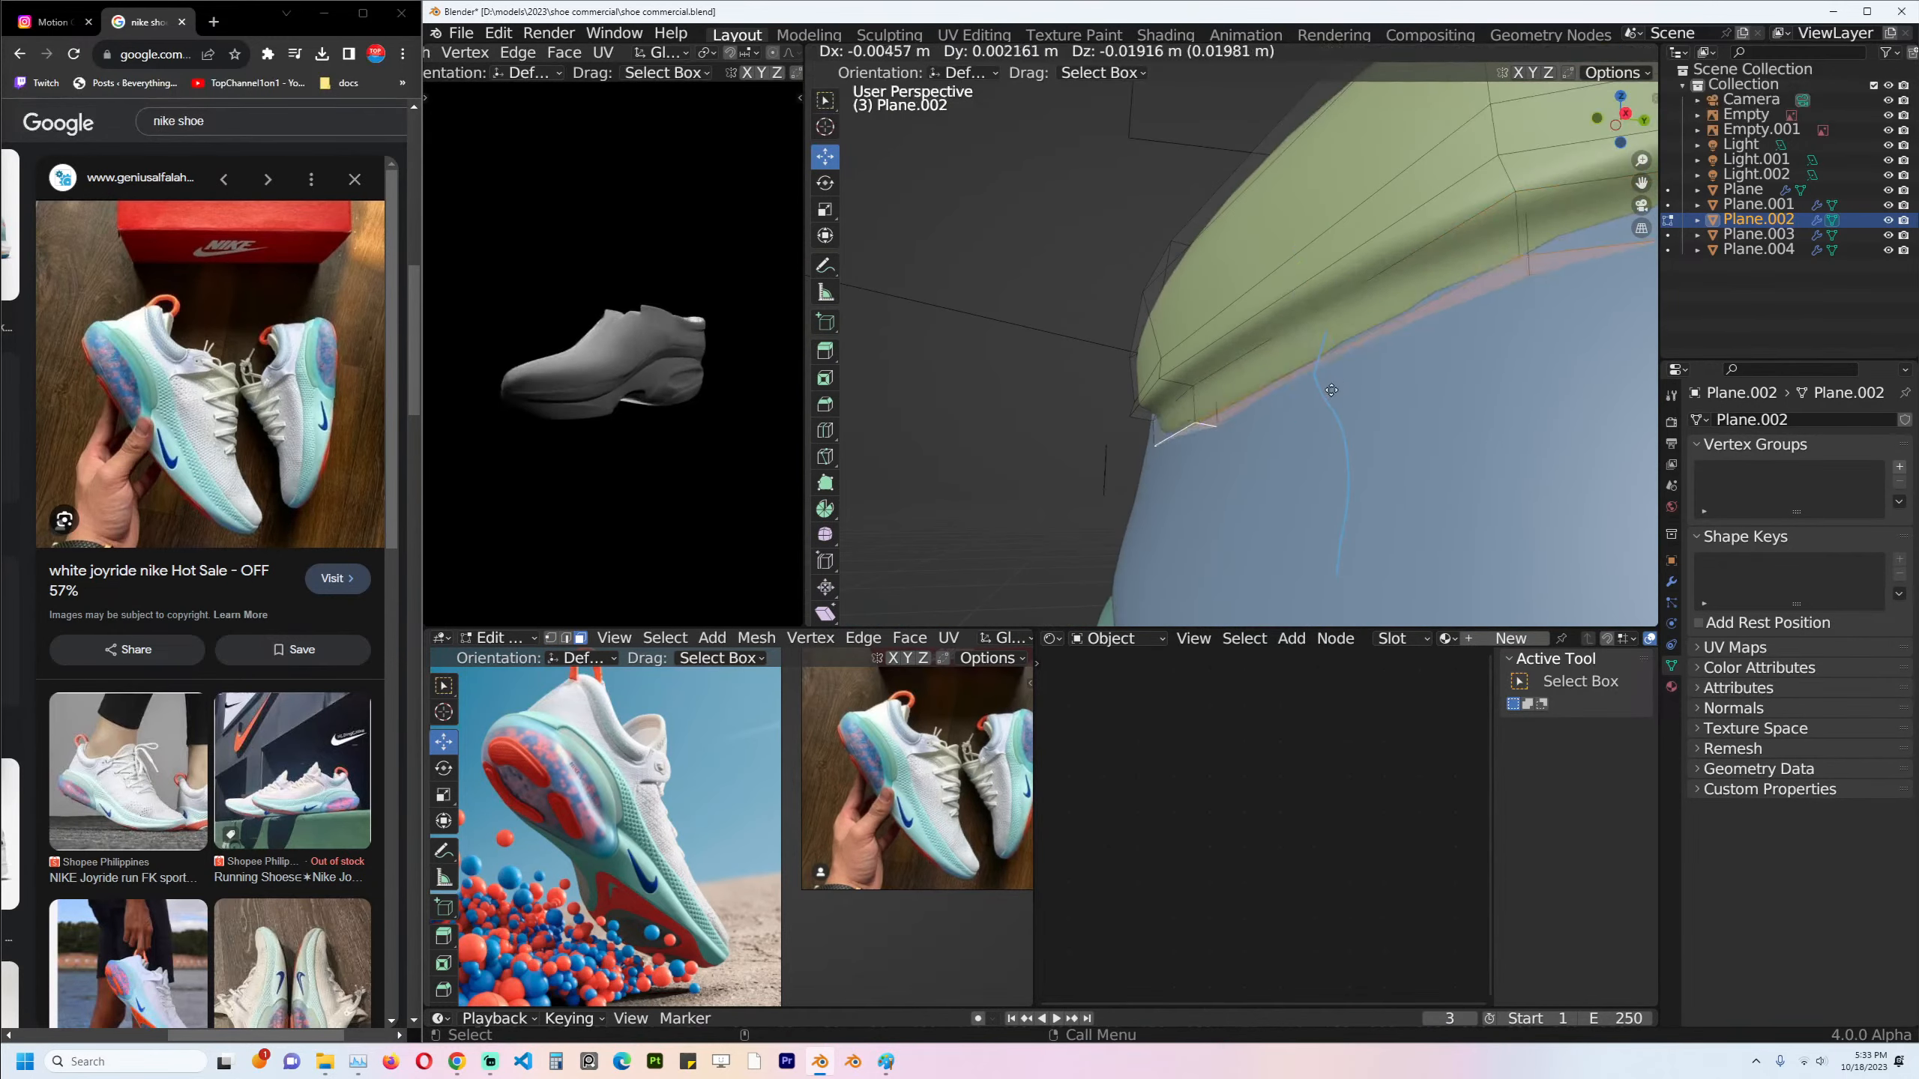
pyautogui.rightClick(1331, 387)
pyautogui.moveTo(1293, 257); pyautogui.dragTo(1291, 301)
pyautogui.moveTo(1291, 301); pyautogui.dragTo(1410, 326, button='middle')
pyautogui.moveTo(1405, 307); pyautogui.dragTo(1078, 348, button='middle')
pyautogui.hotkey('ctrl', 'x')
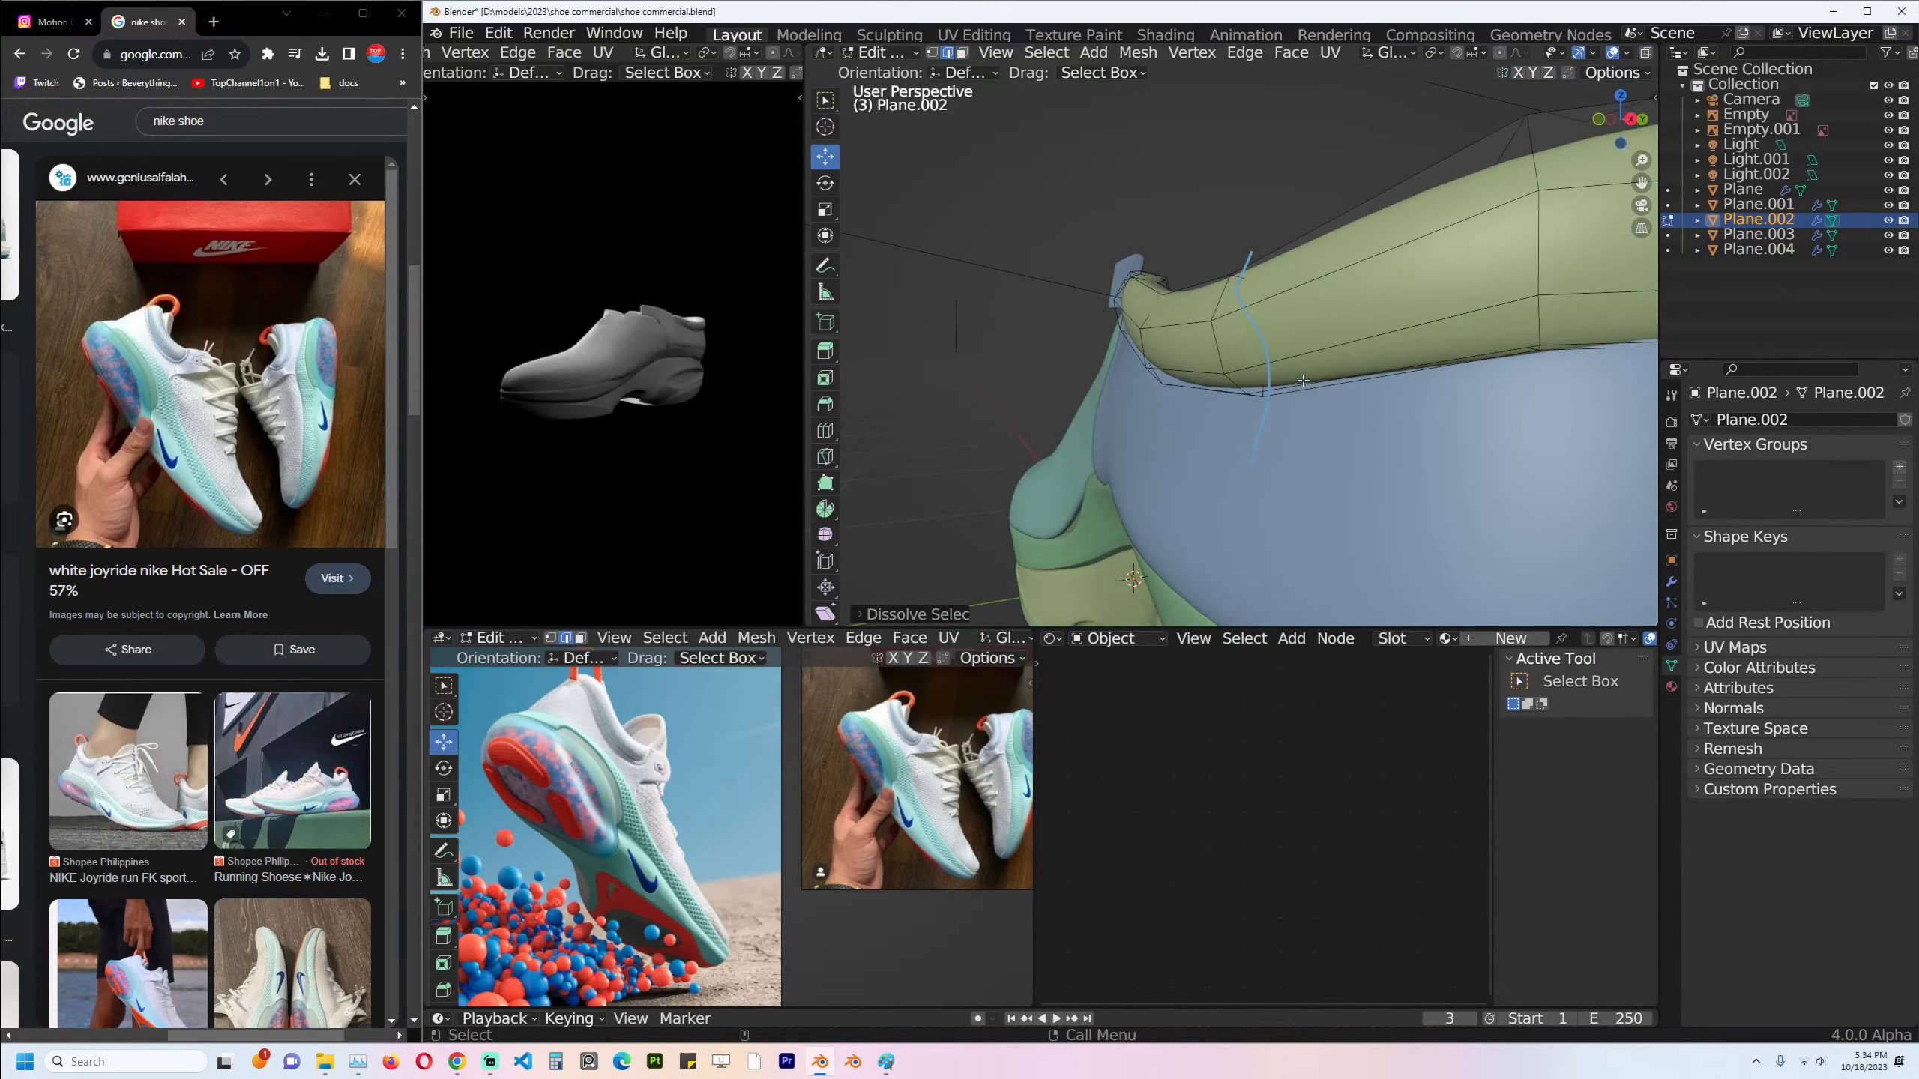
# Save the file and isolate the heel collar in local view for editing.
pyautogui.press('Tab')
pyautogui.scroll(4, 1313, 381)
pyautogui.hotkey('ctrl', 's')
pyautogui.click(1193, 355)
pyautogui.press('KP_Divide')
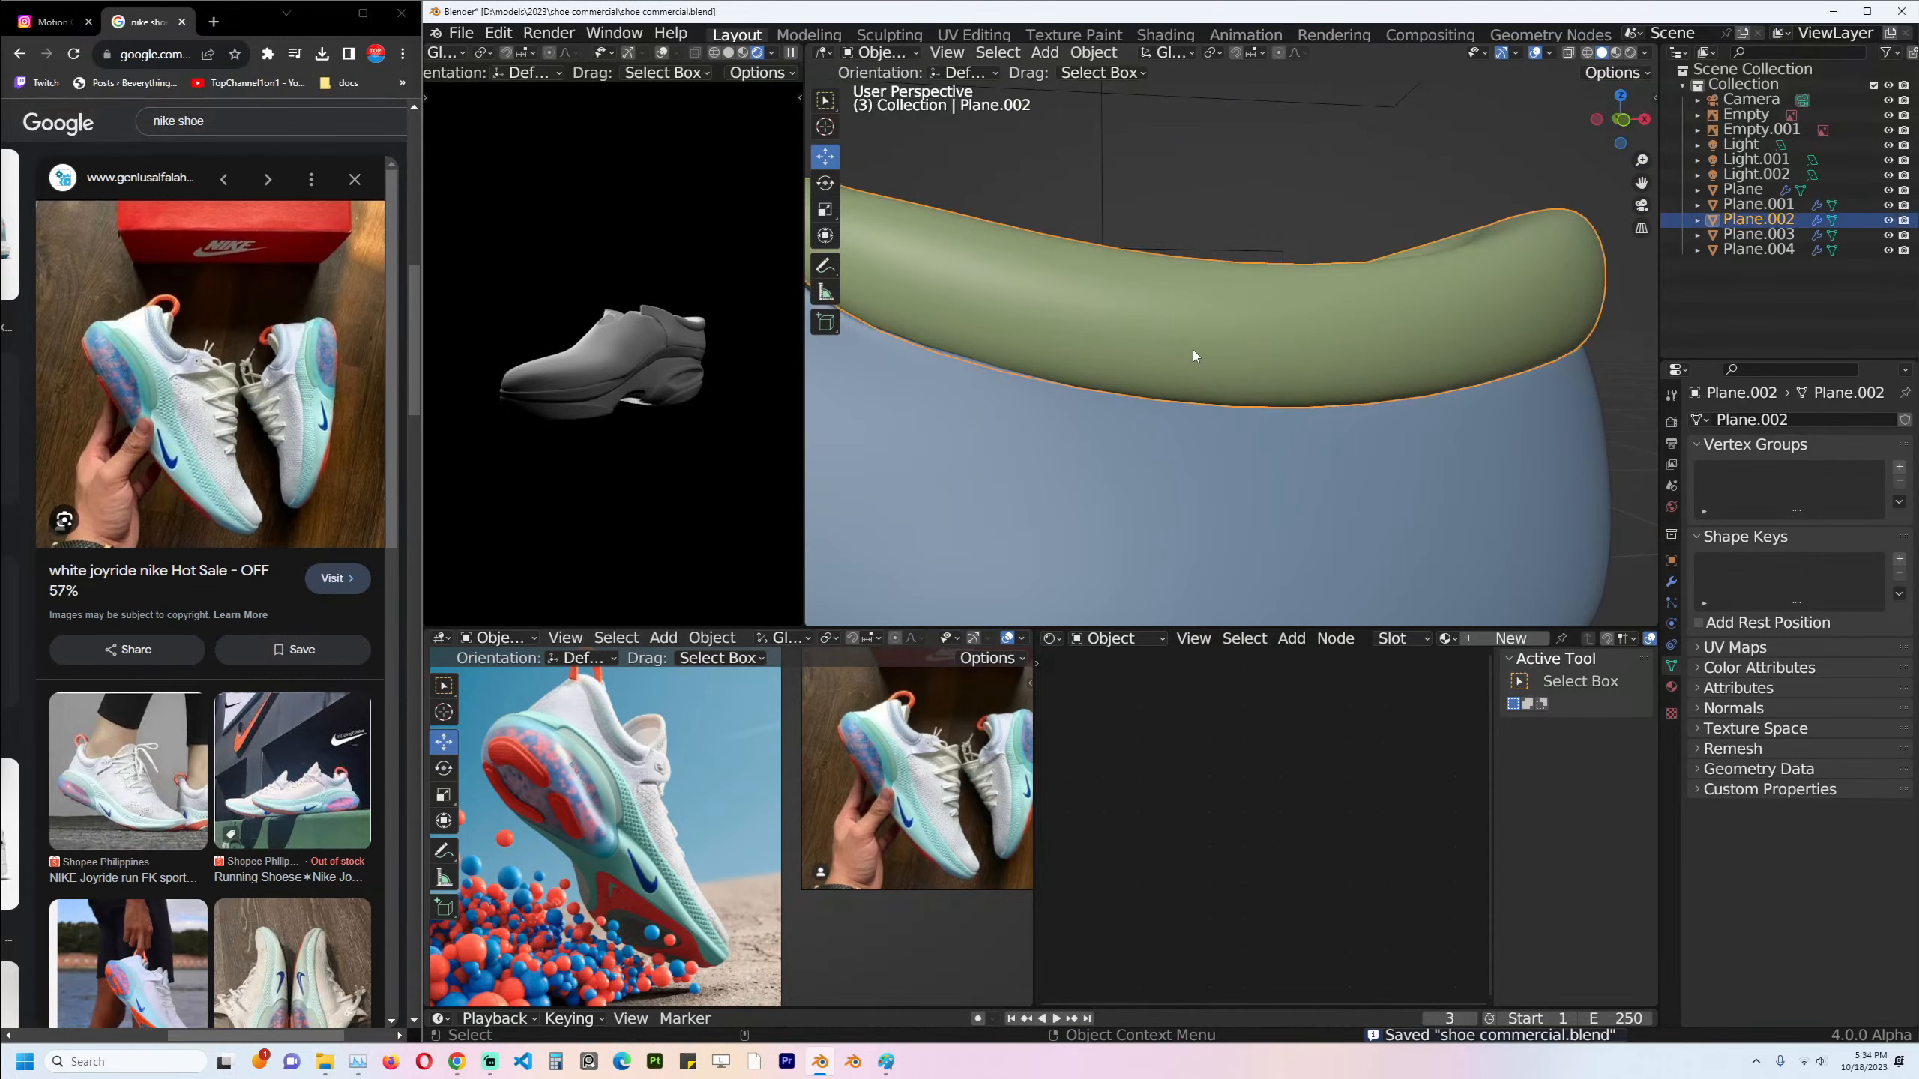
pyautogui.press('Tab')
pyautogui.moveTo(1250, 384); pyautogui.dragTo(1345, 437, button='middle')
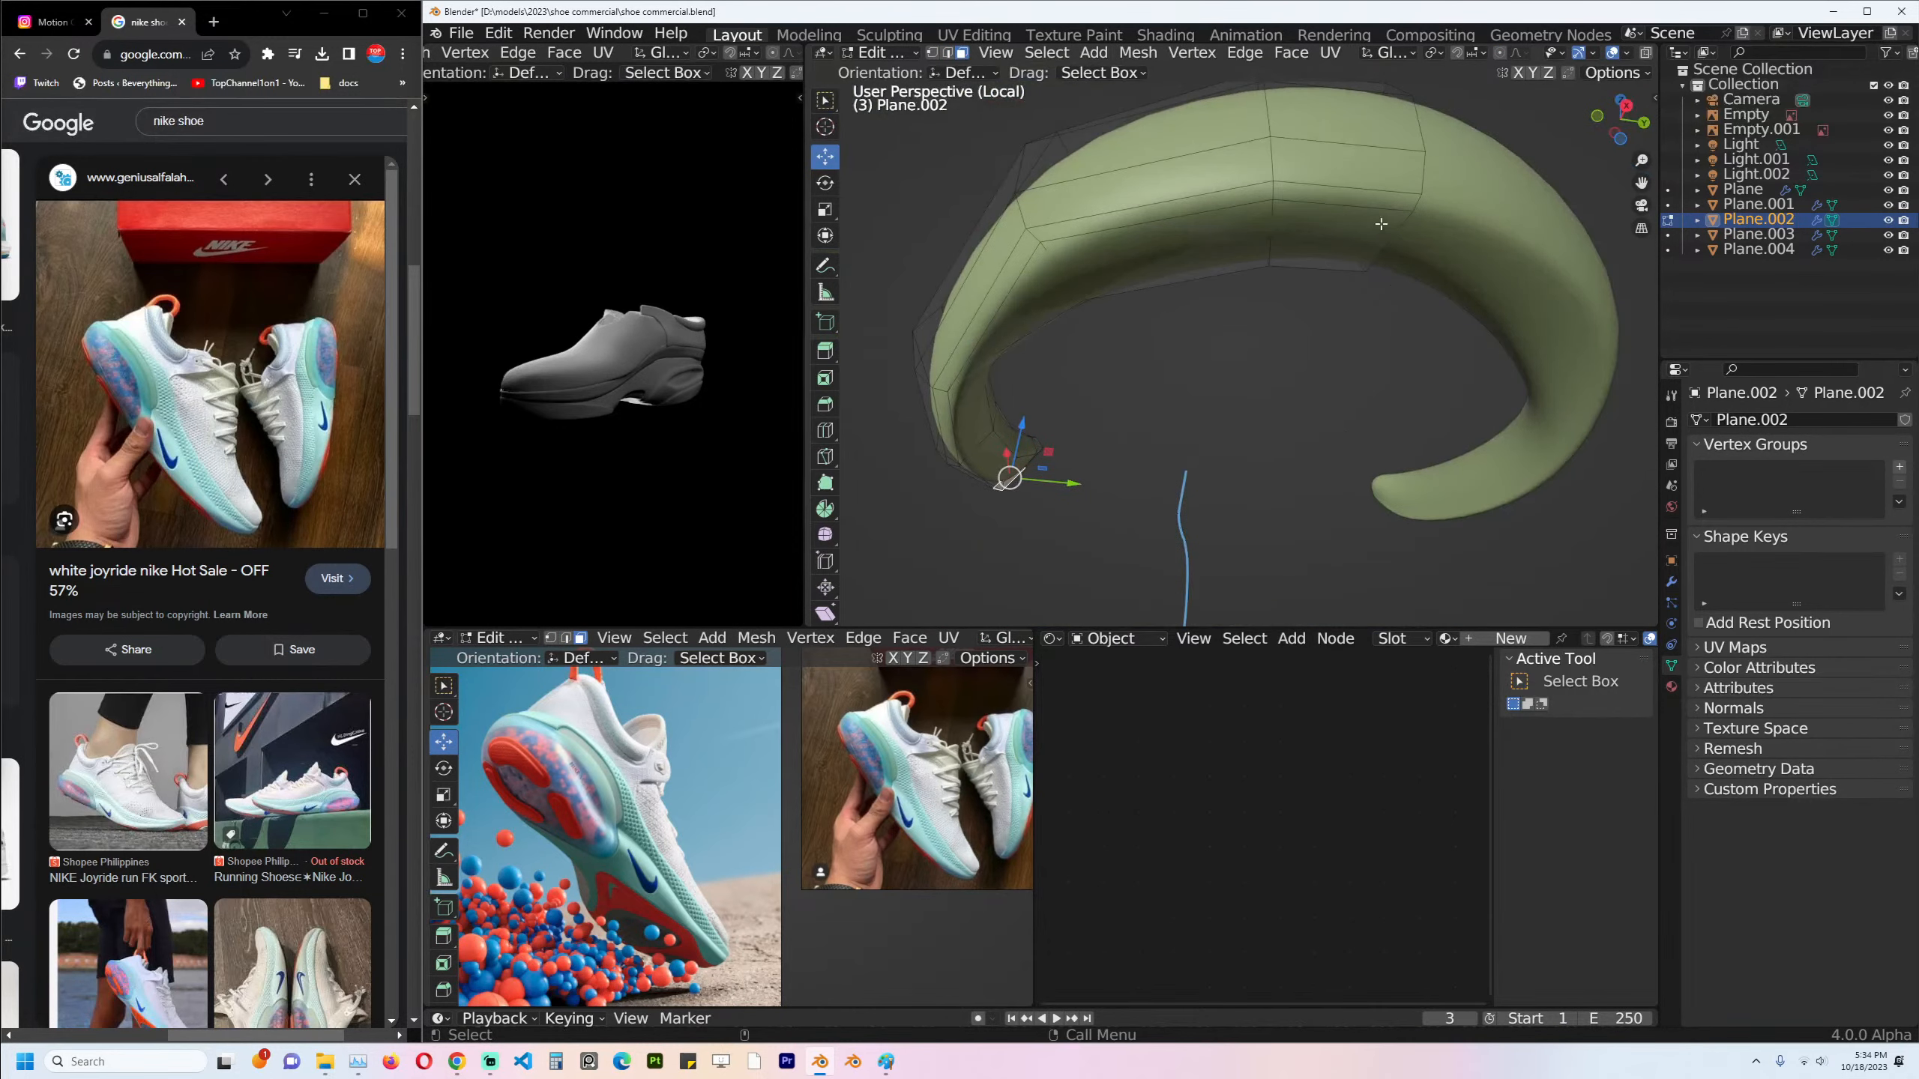
# Delete the path of narrow faces along the collar's underside, and leave local view.
pyautogui.keyDown('alt'); pyautogui.click(1286, 196); pyautogui.keyUp('alt')
pyautogui.moveTo(1286, 195); pyautogui.dragTo(1323, 254, button='middle')
pyautogui.click(1457, 362)
pyautogui.moveTo(1457, 363); pyautogui.dragTo(1490, 258, button='middle')
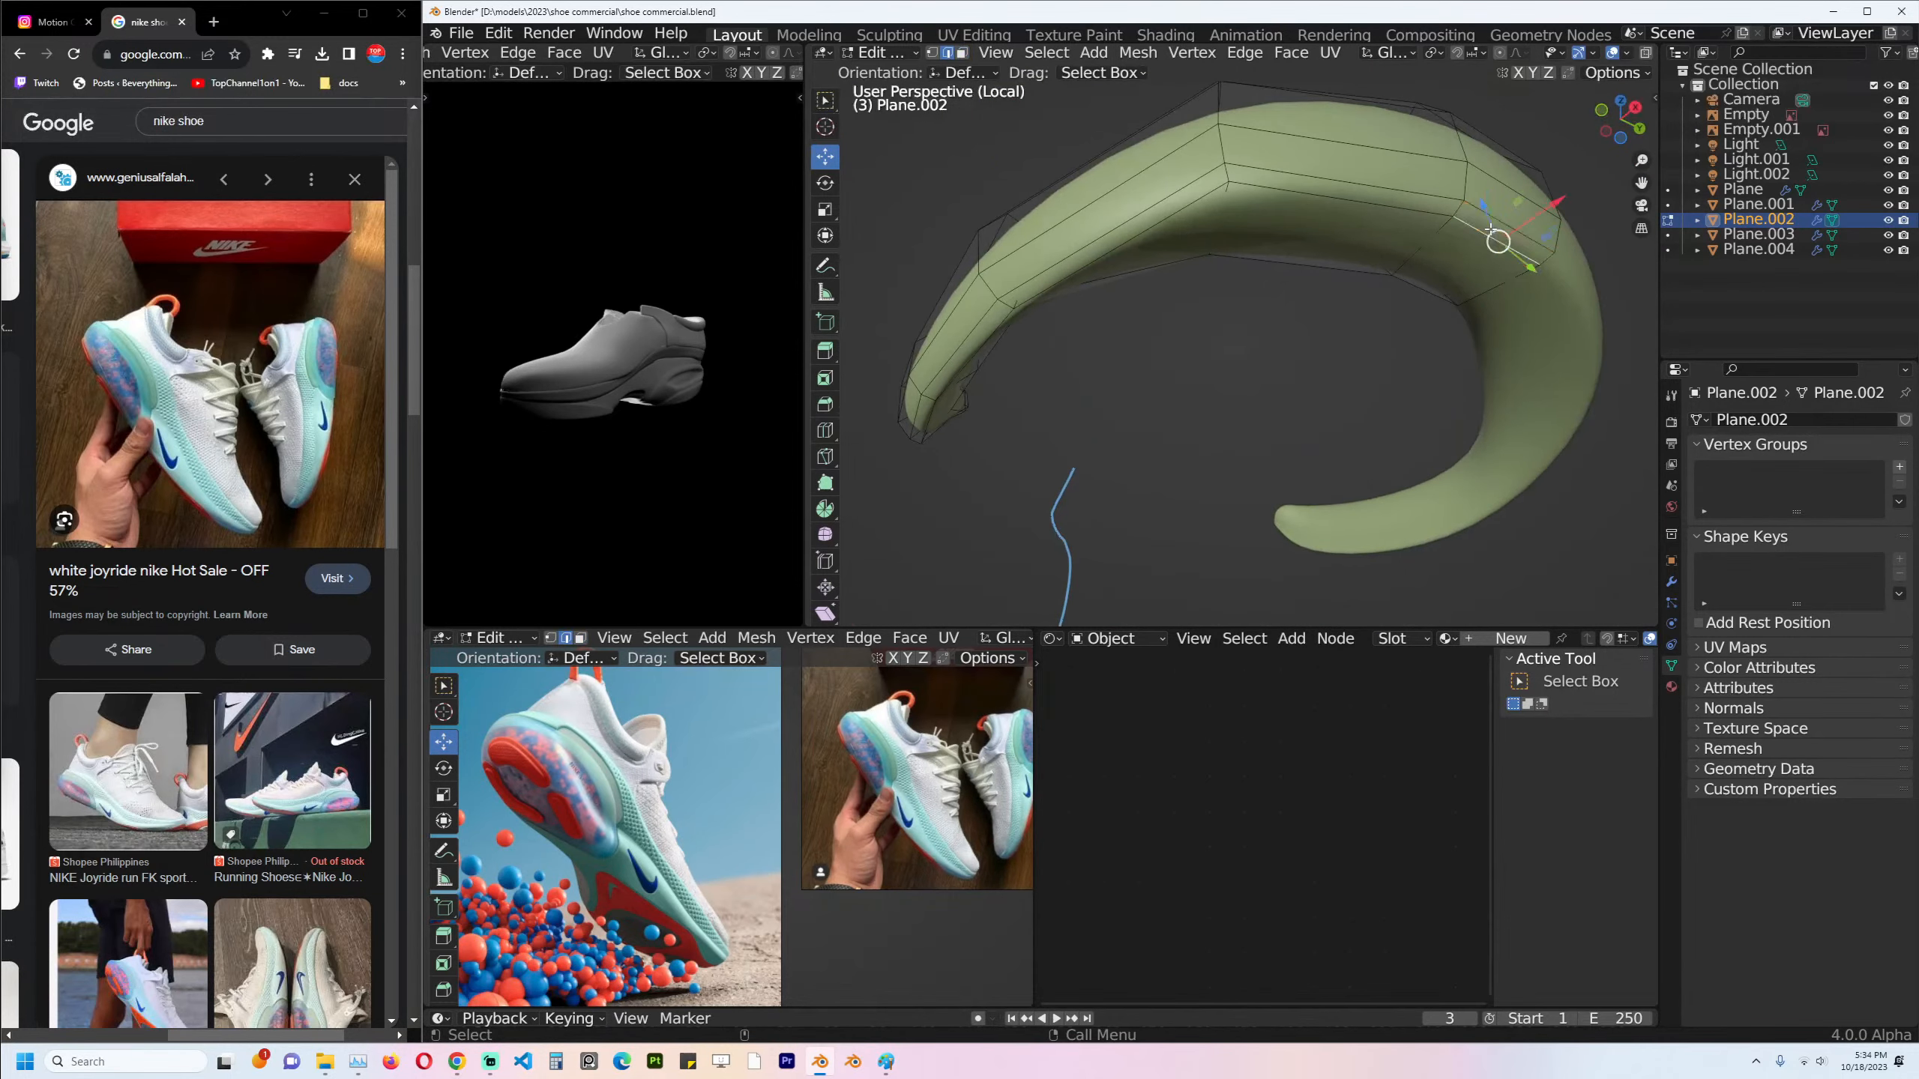
pyautogui.moveTo(1462, 215); pyautogui.dragTo(1162, 181, button='middle')
pyautogui.keyDown('ctrl'); pyautogui.click(1359, 240); pyautogui.keyUp('ctrl')
pyautogui.keyDown('ctrl'); pyautogui.click(1140, 157); pyautogui.keyUp('ctrl')
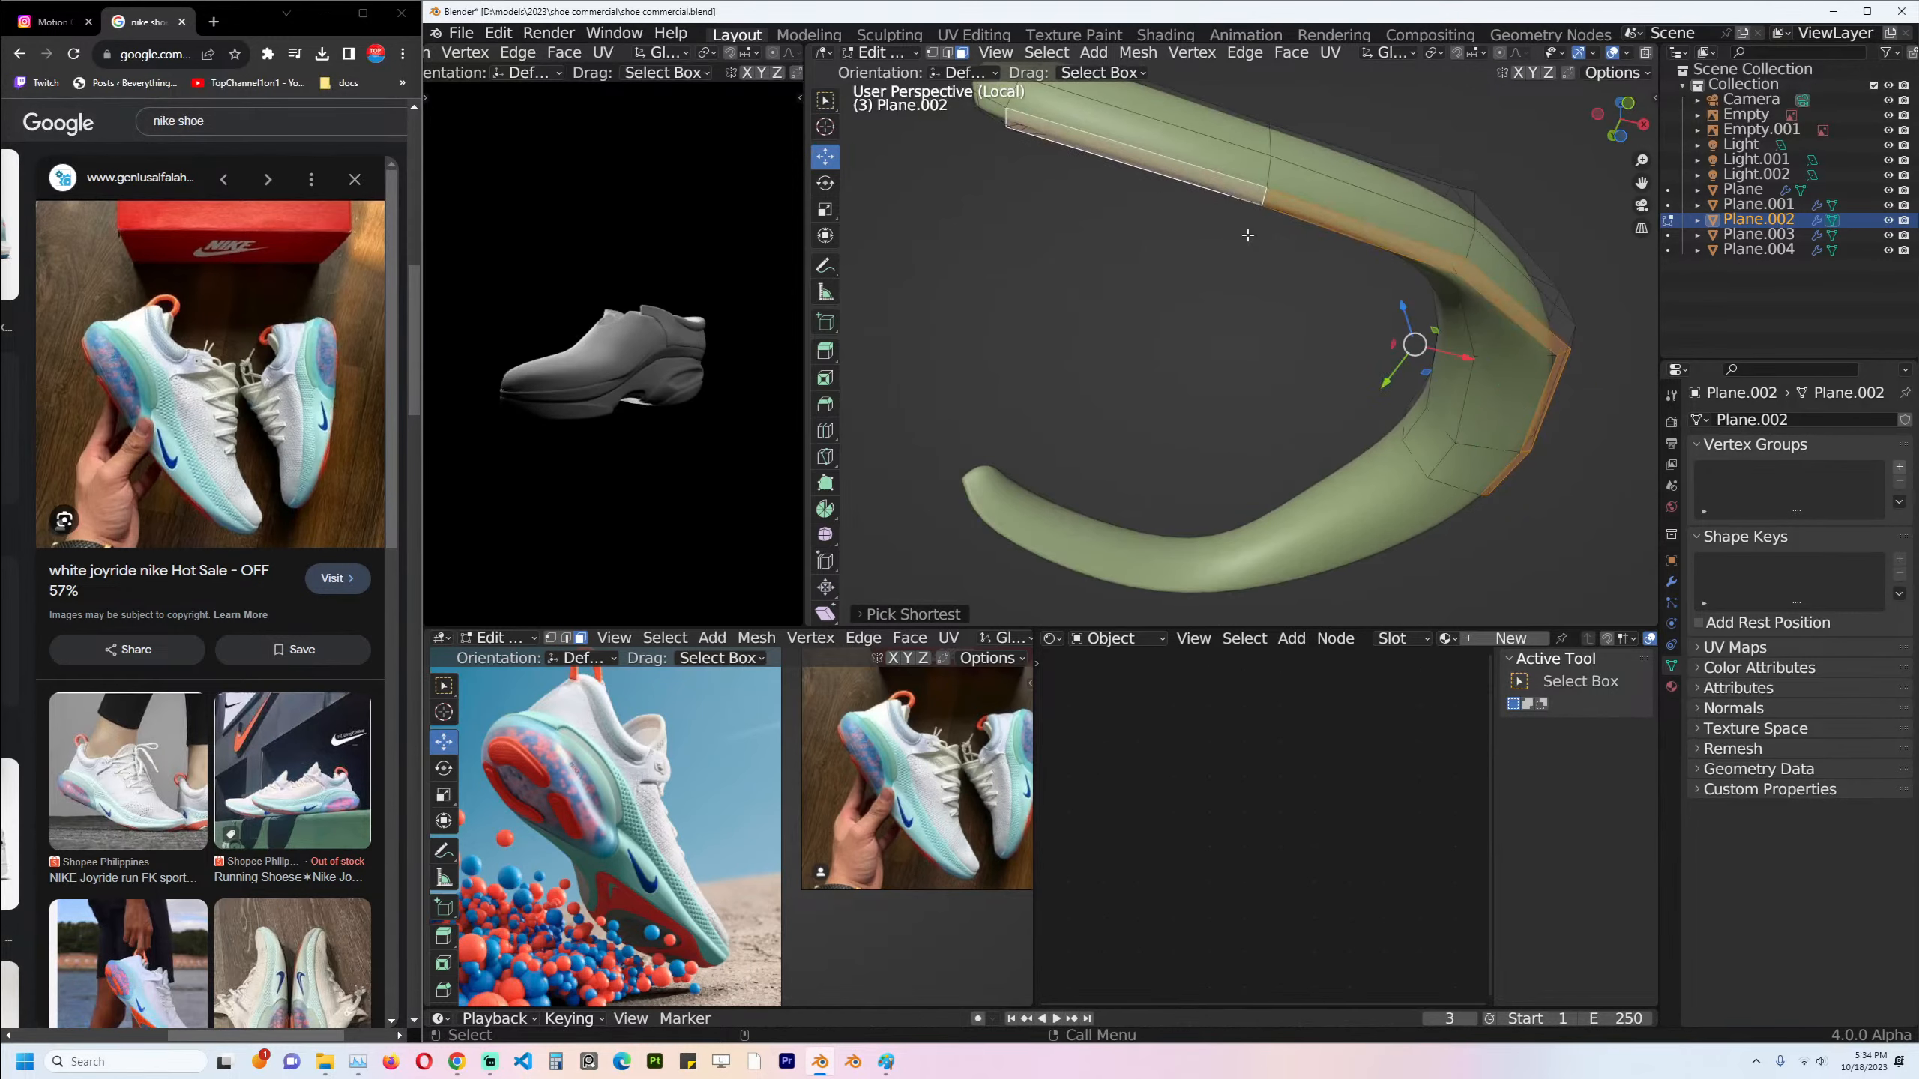
pyautogui.moveTo(1248, 235); pyautogui.dragTo(1277, 345, button='middle')
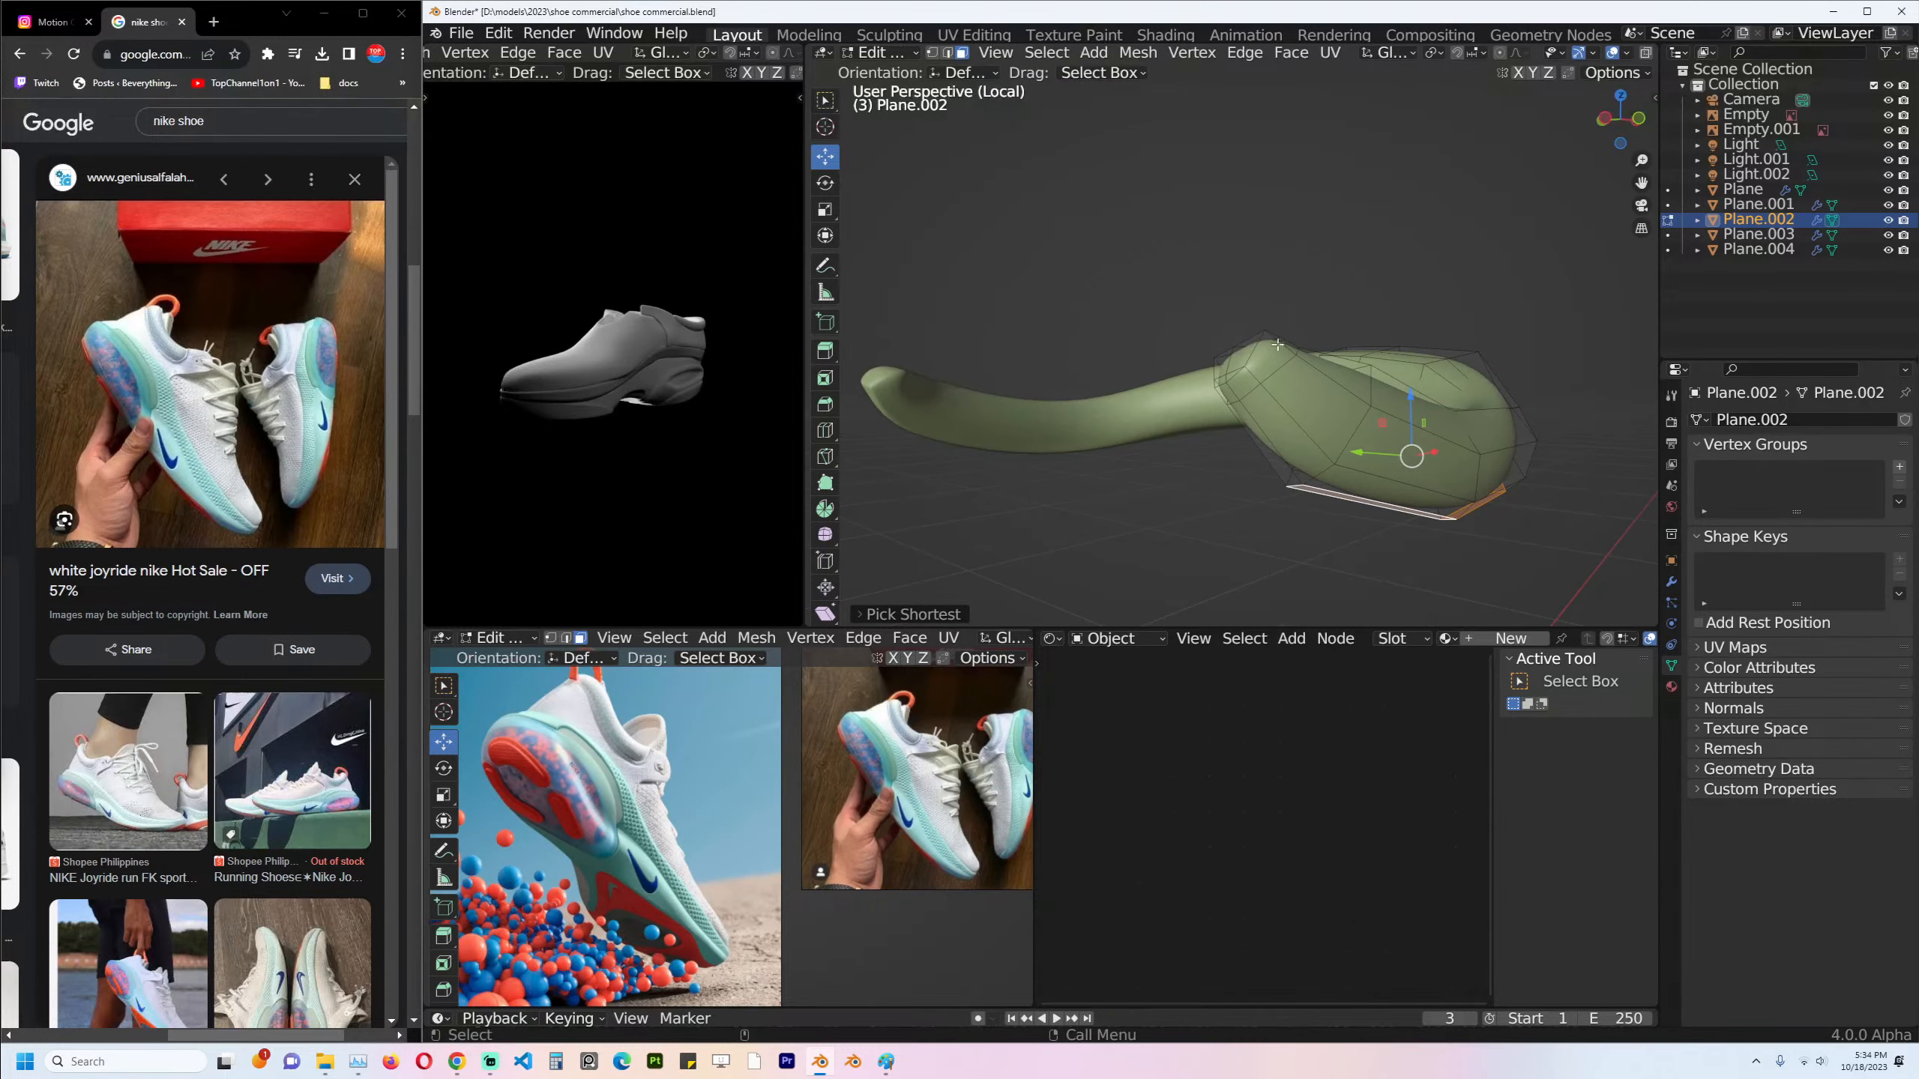
pyautogui.keyDown('ctrl'); pyautogui.click(1236, 401); pyautogui.keyUp('ctrl')
pyautogui.press('x')
pyautogui.click(1239, 404)
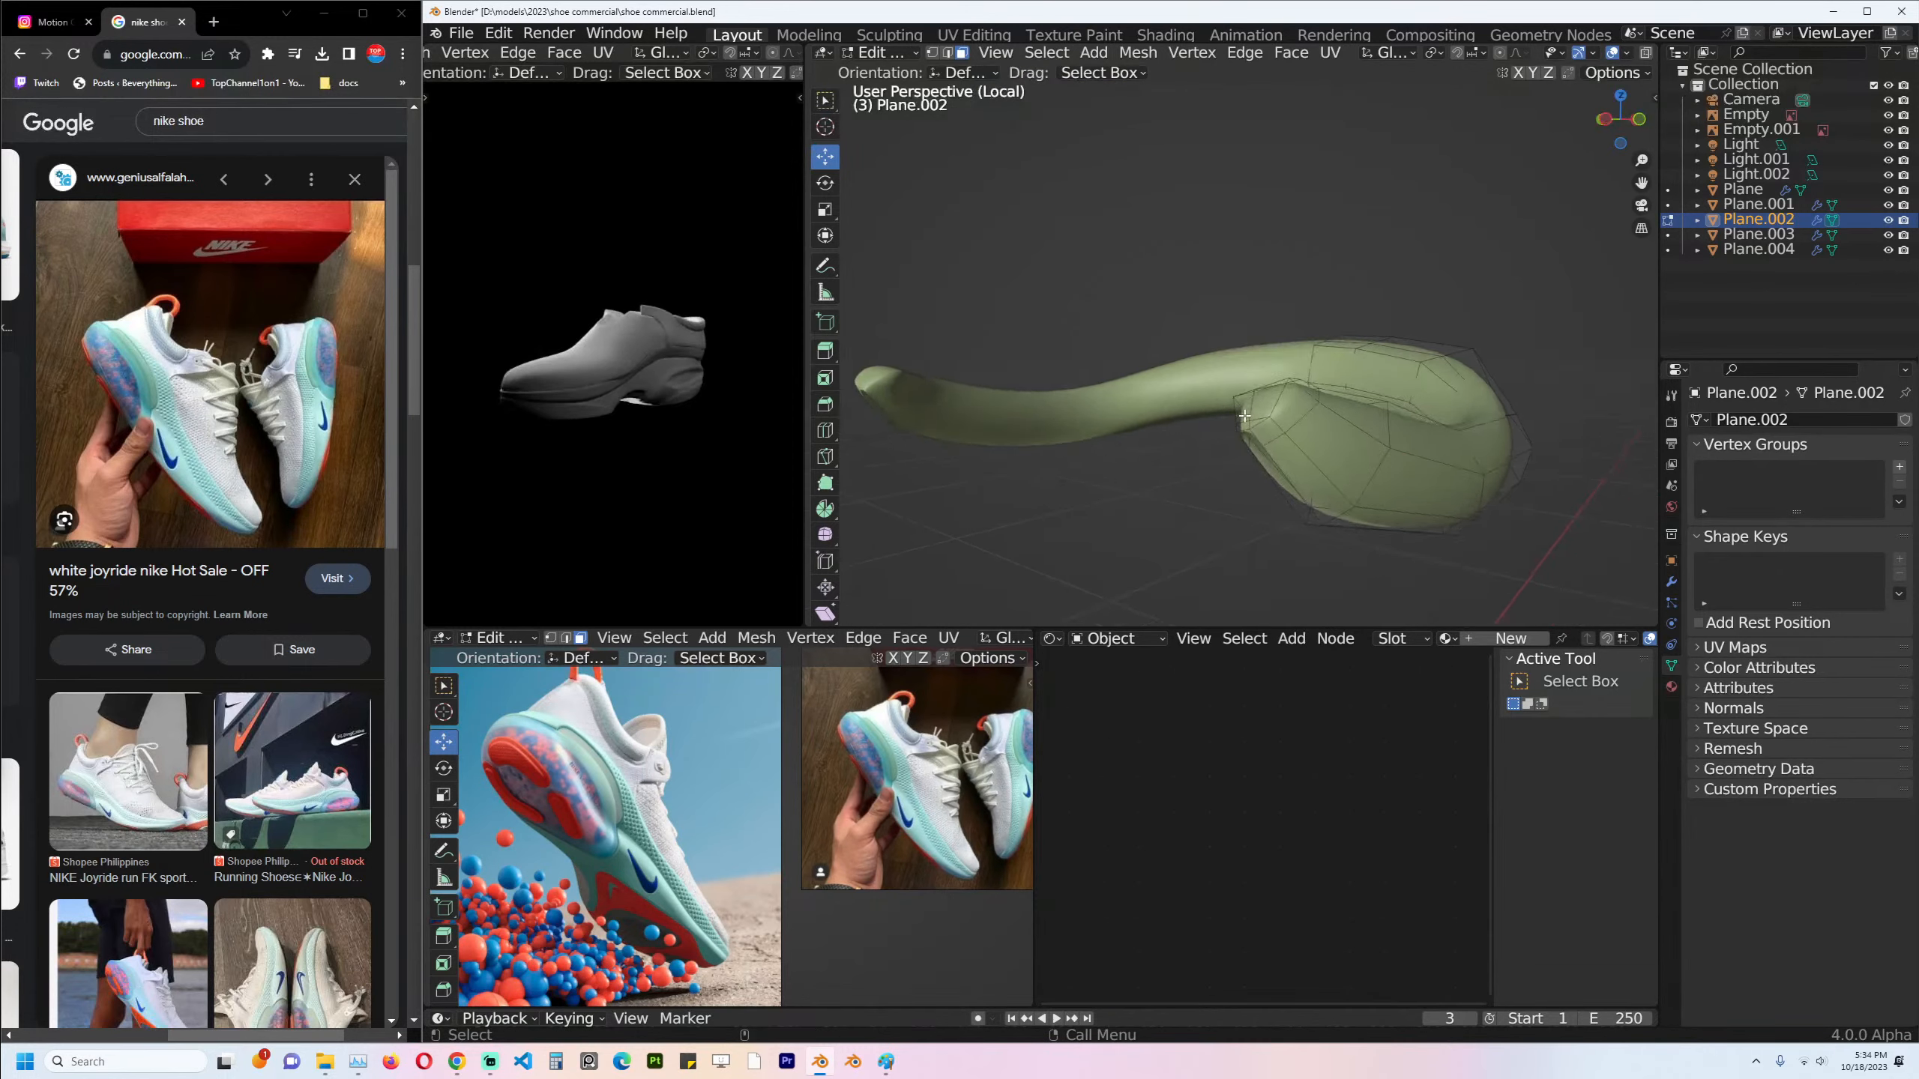
pyautogui.press('x')
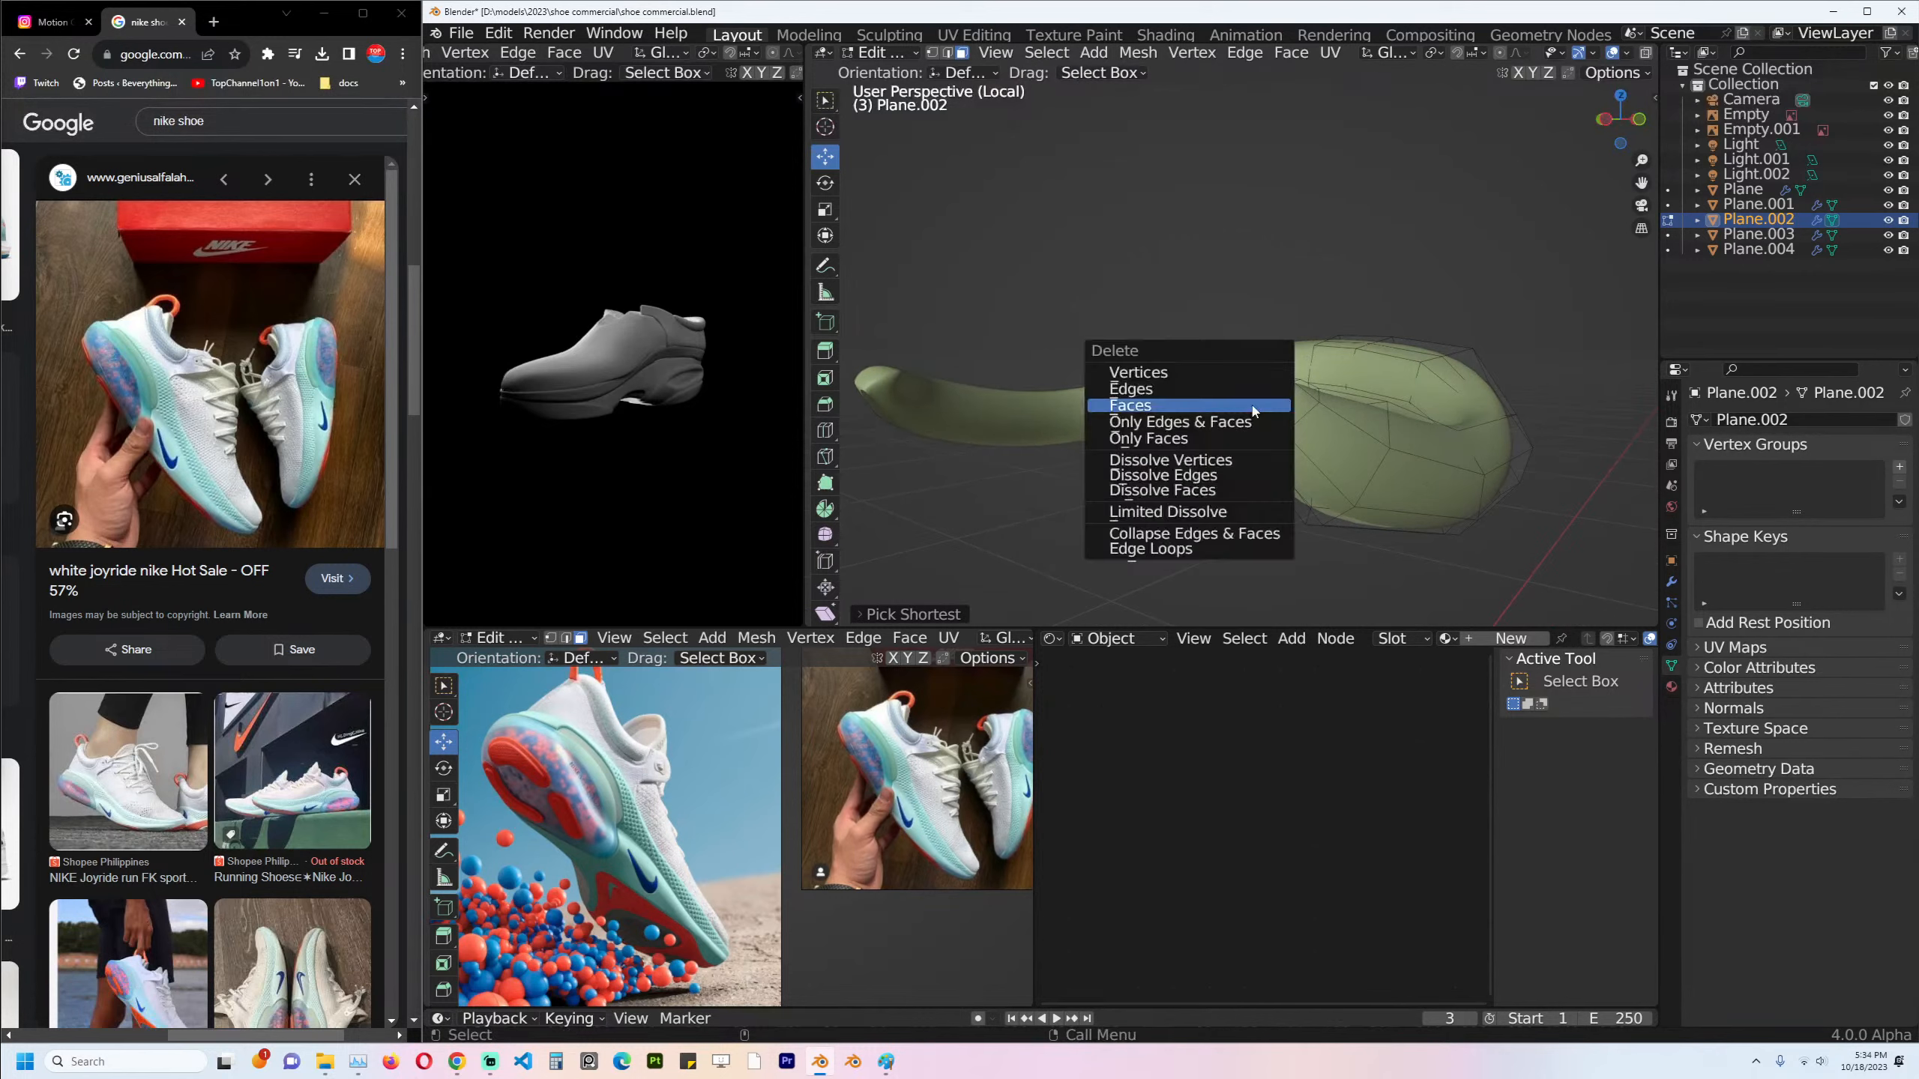
pyautogui.click(1247, 407)
pyautogui.press('Tab')
pyautogui.press('KP_Divide')
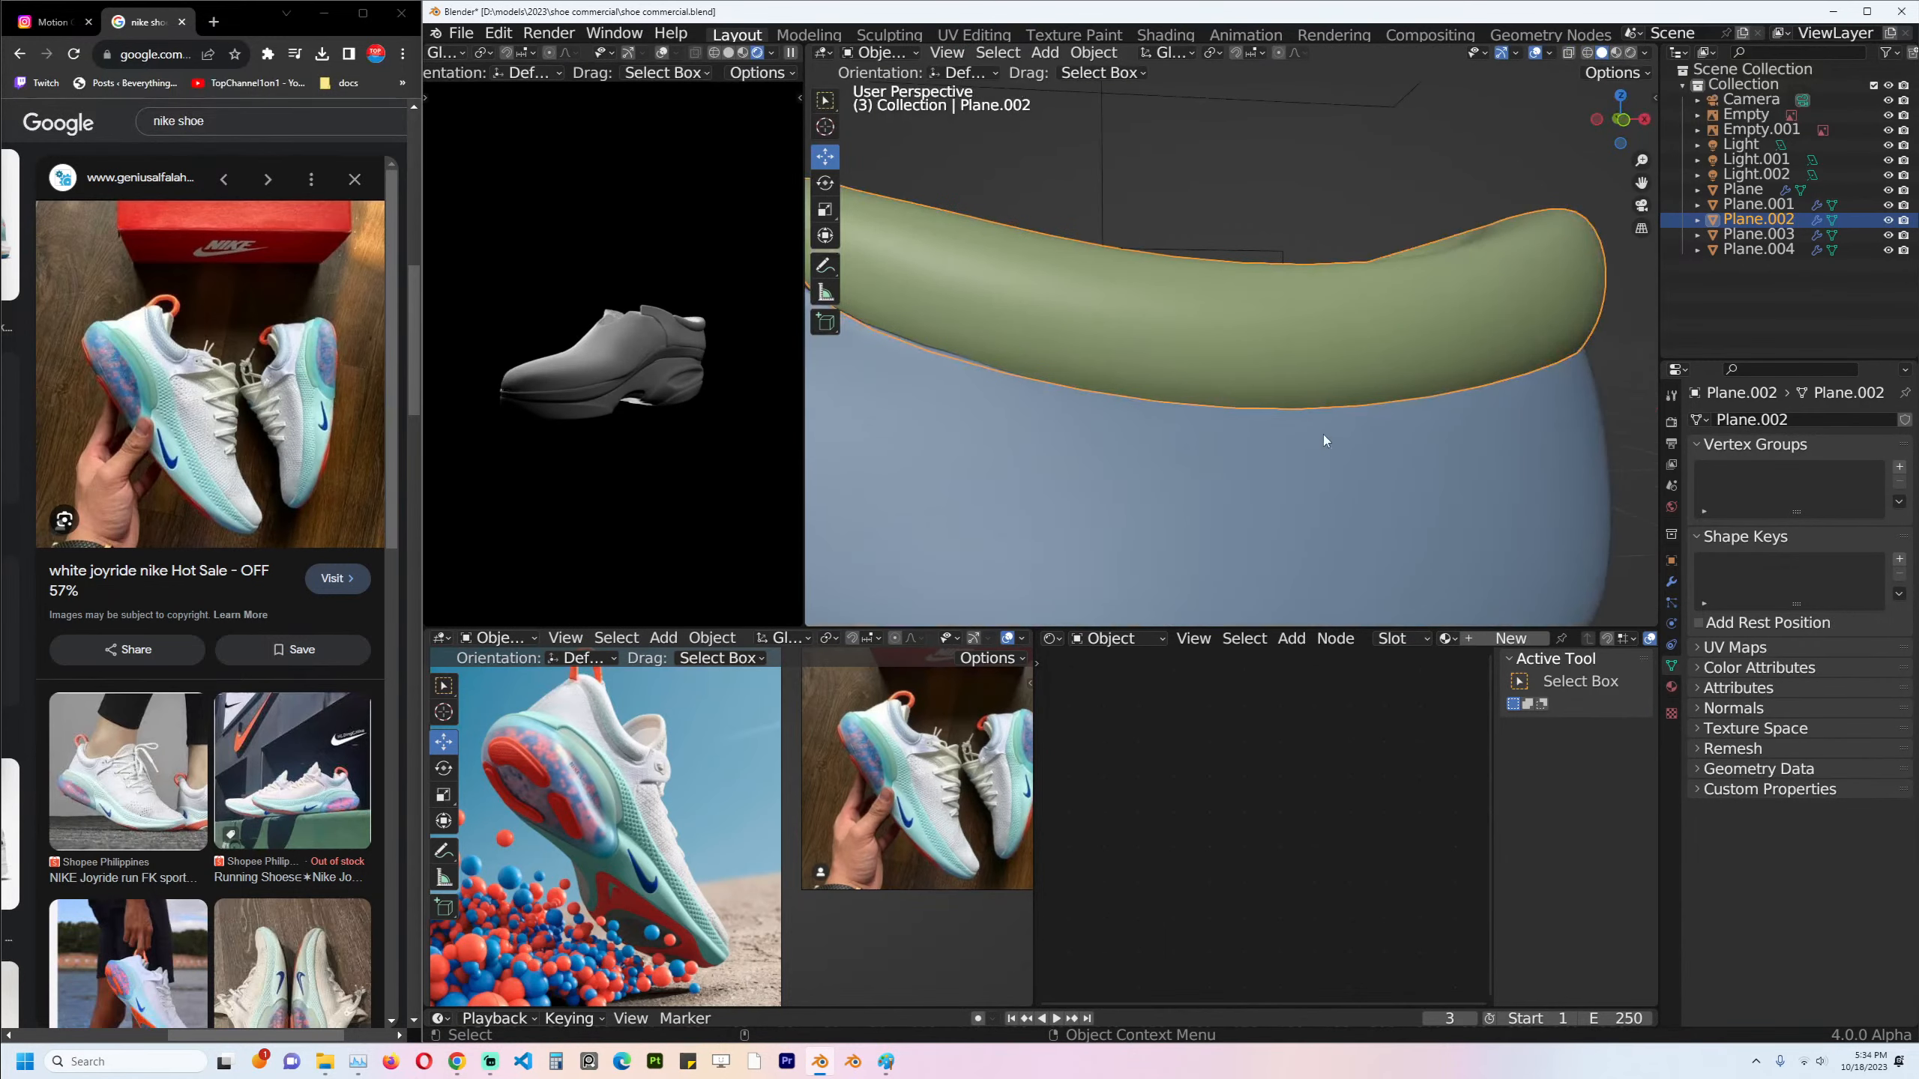
# Extrude the collar's open lower edge loop about 0.02 m downward along Z.
pyautogui.moveTo(1322, 435); pyautogui.dragTo(1339, 338, button='middle')
pyautogui.click(1339, 337)
pyautogui.press('Tab')
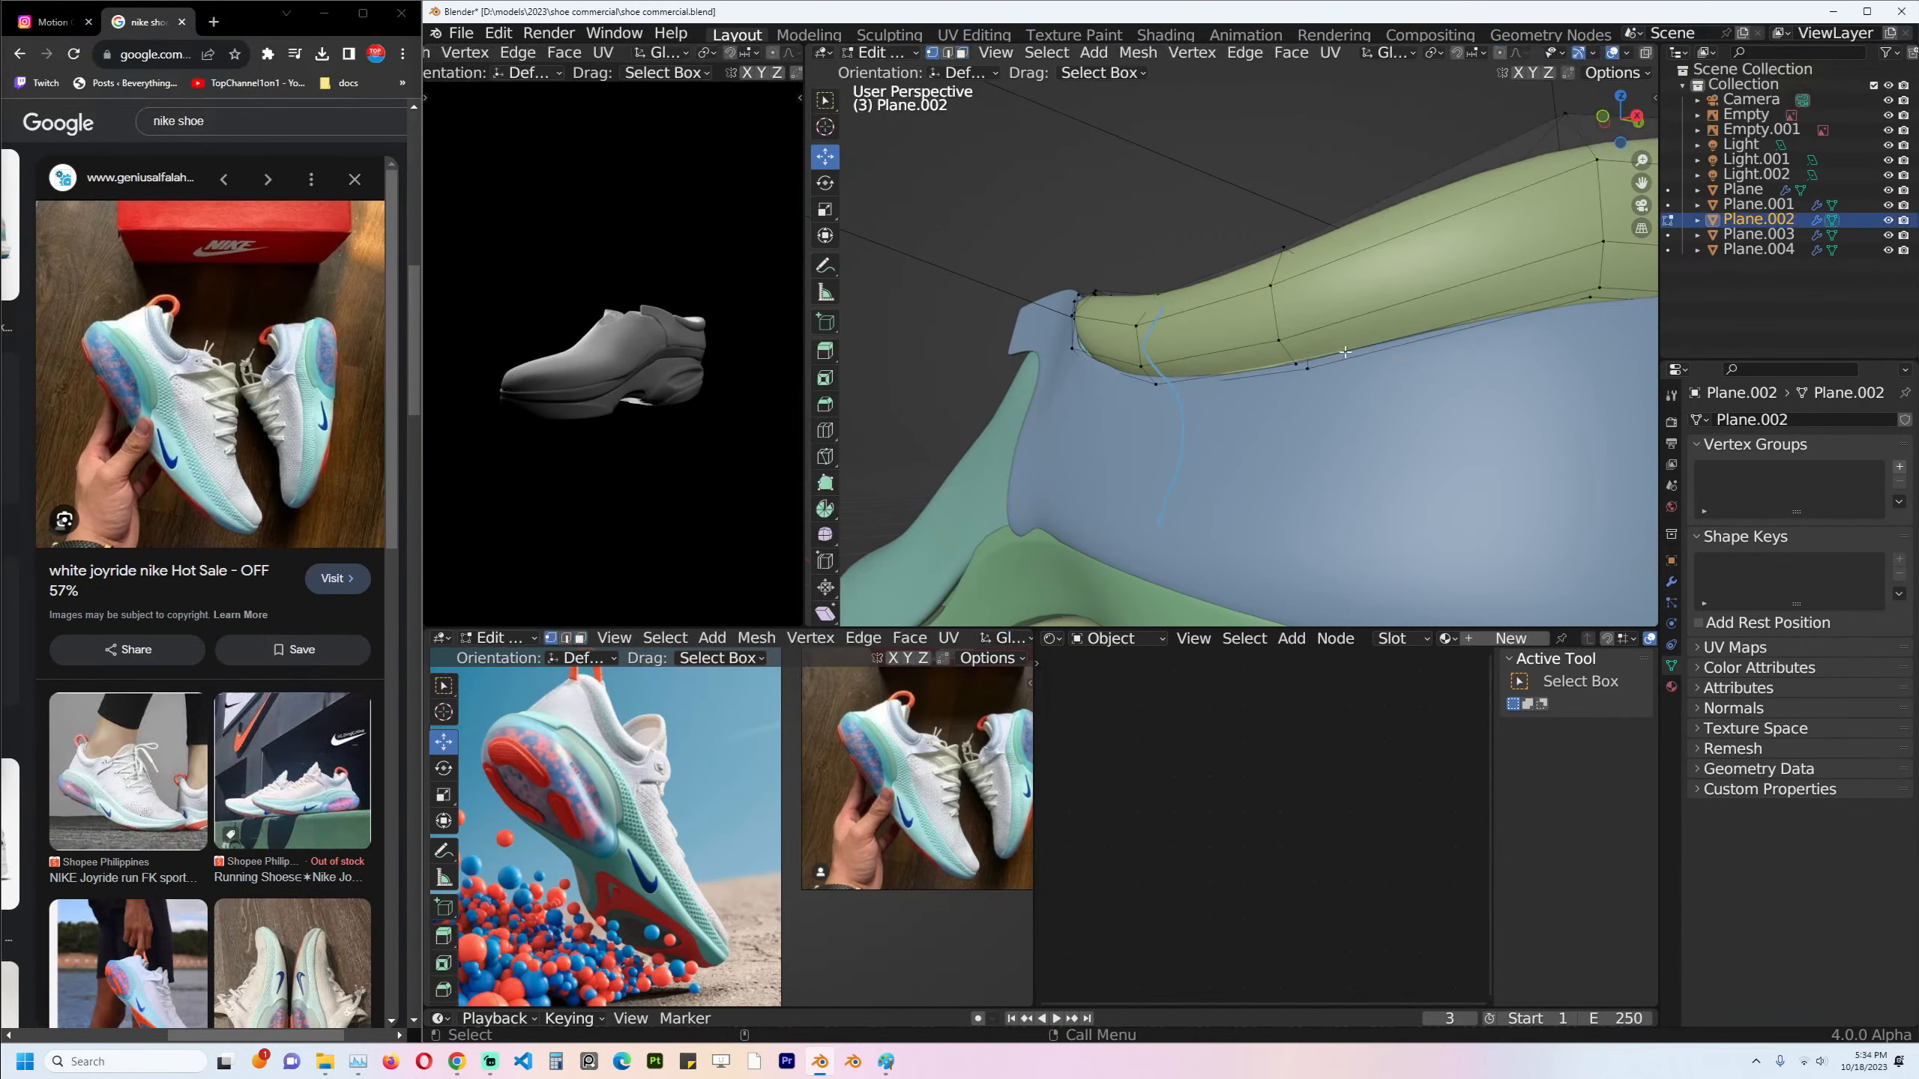
pyautogui.hotkey('alt', 'z')
pyautogui.keyDown('alt'); pyautogui.click(1353, 358); pyautogui.keyUp('alt')
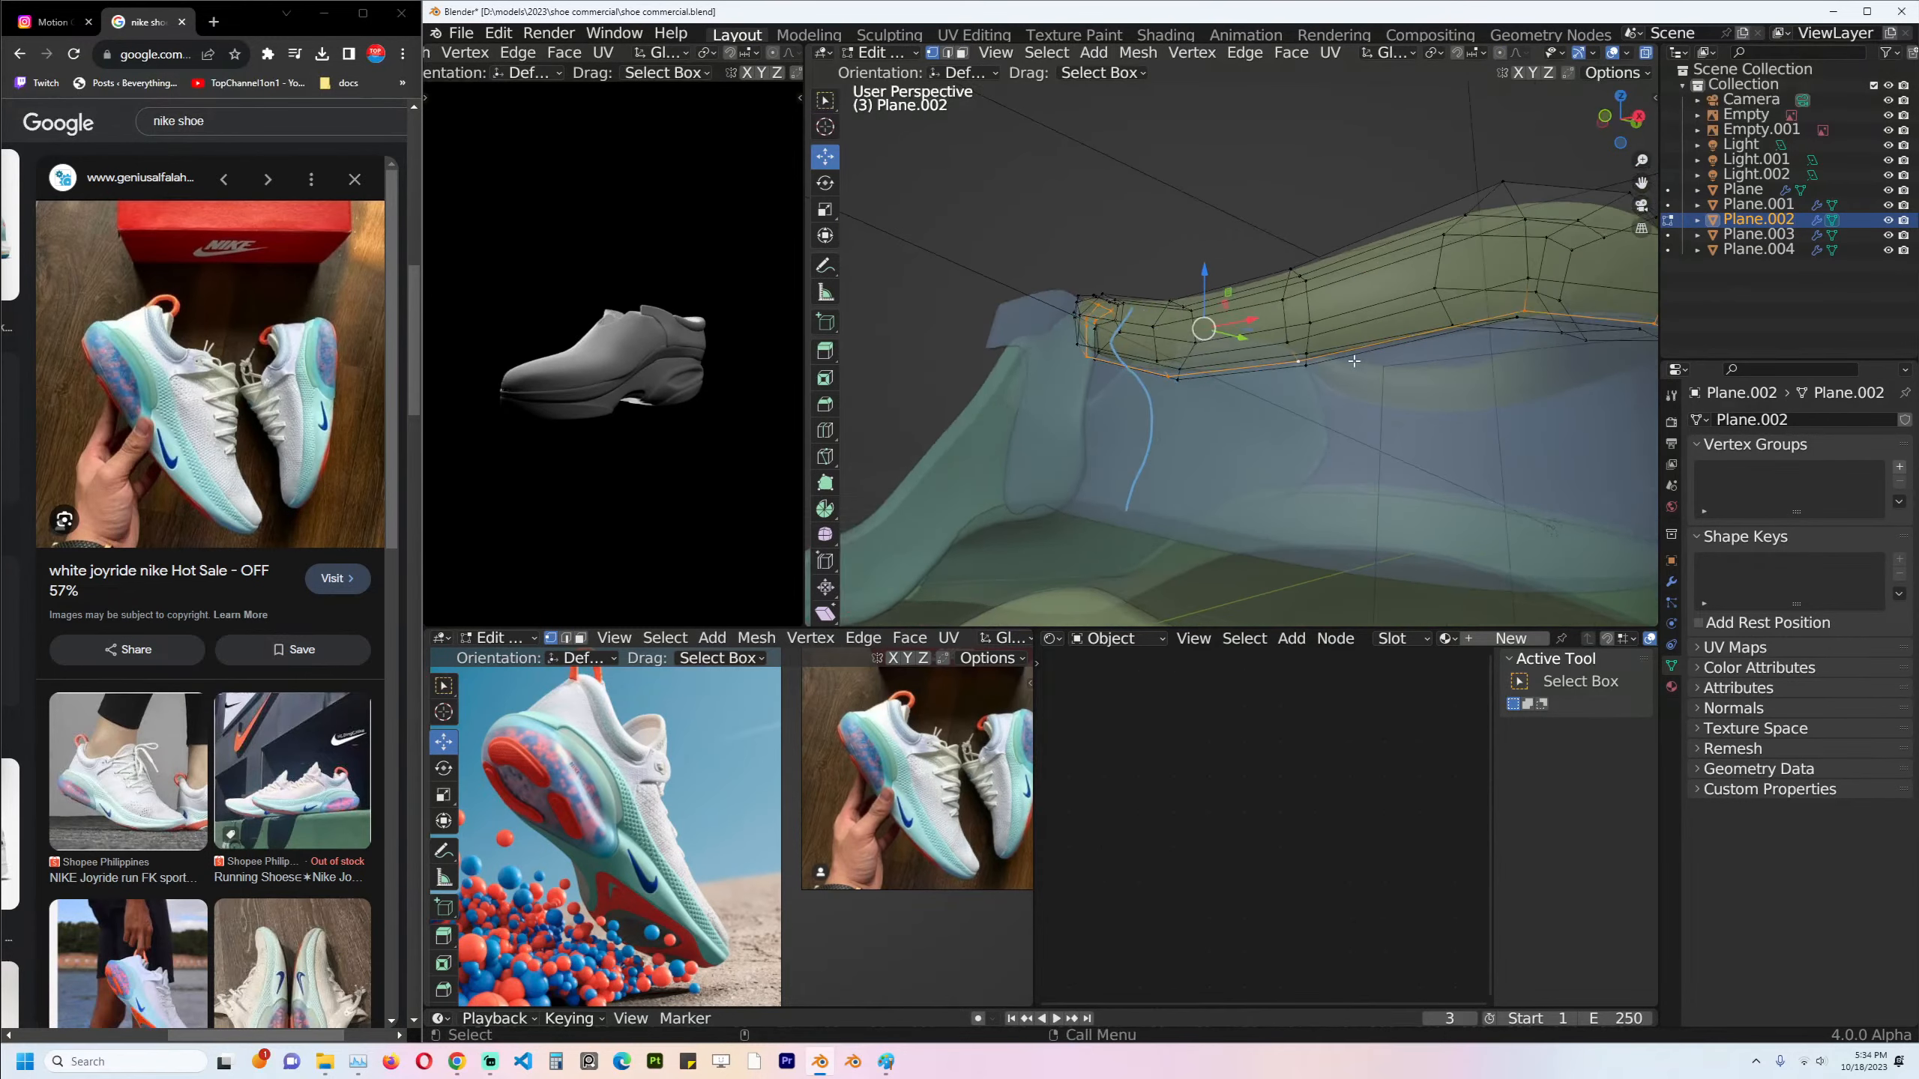
pyautogui.moveTo(1329, 370); pyautogui.dragTo(1013, 333, button='middle')
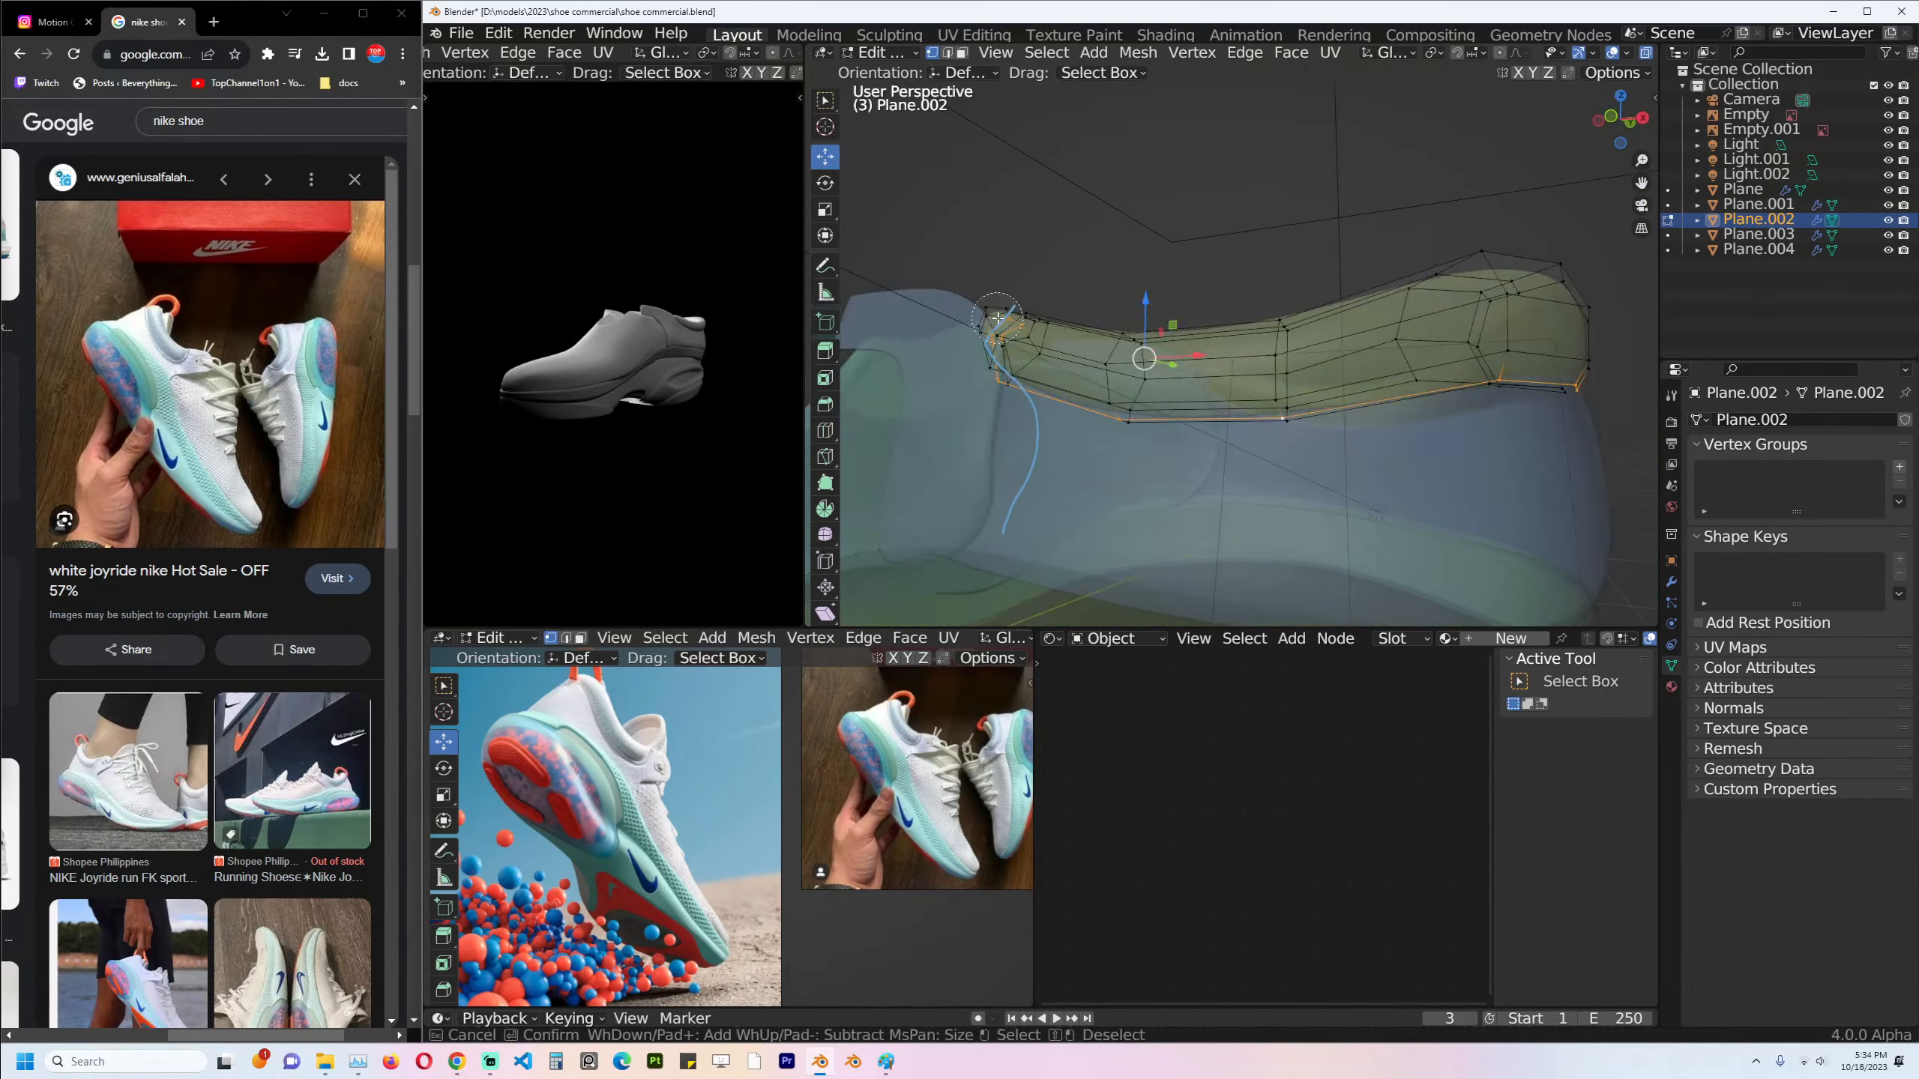
pyautogui.hotkey('alt', 'z')
pyautogui.press('e')
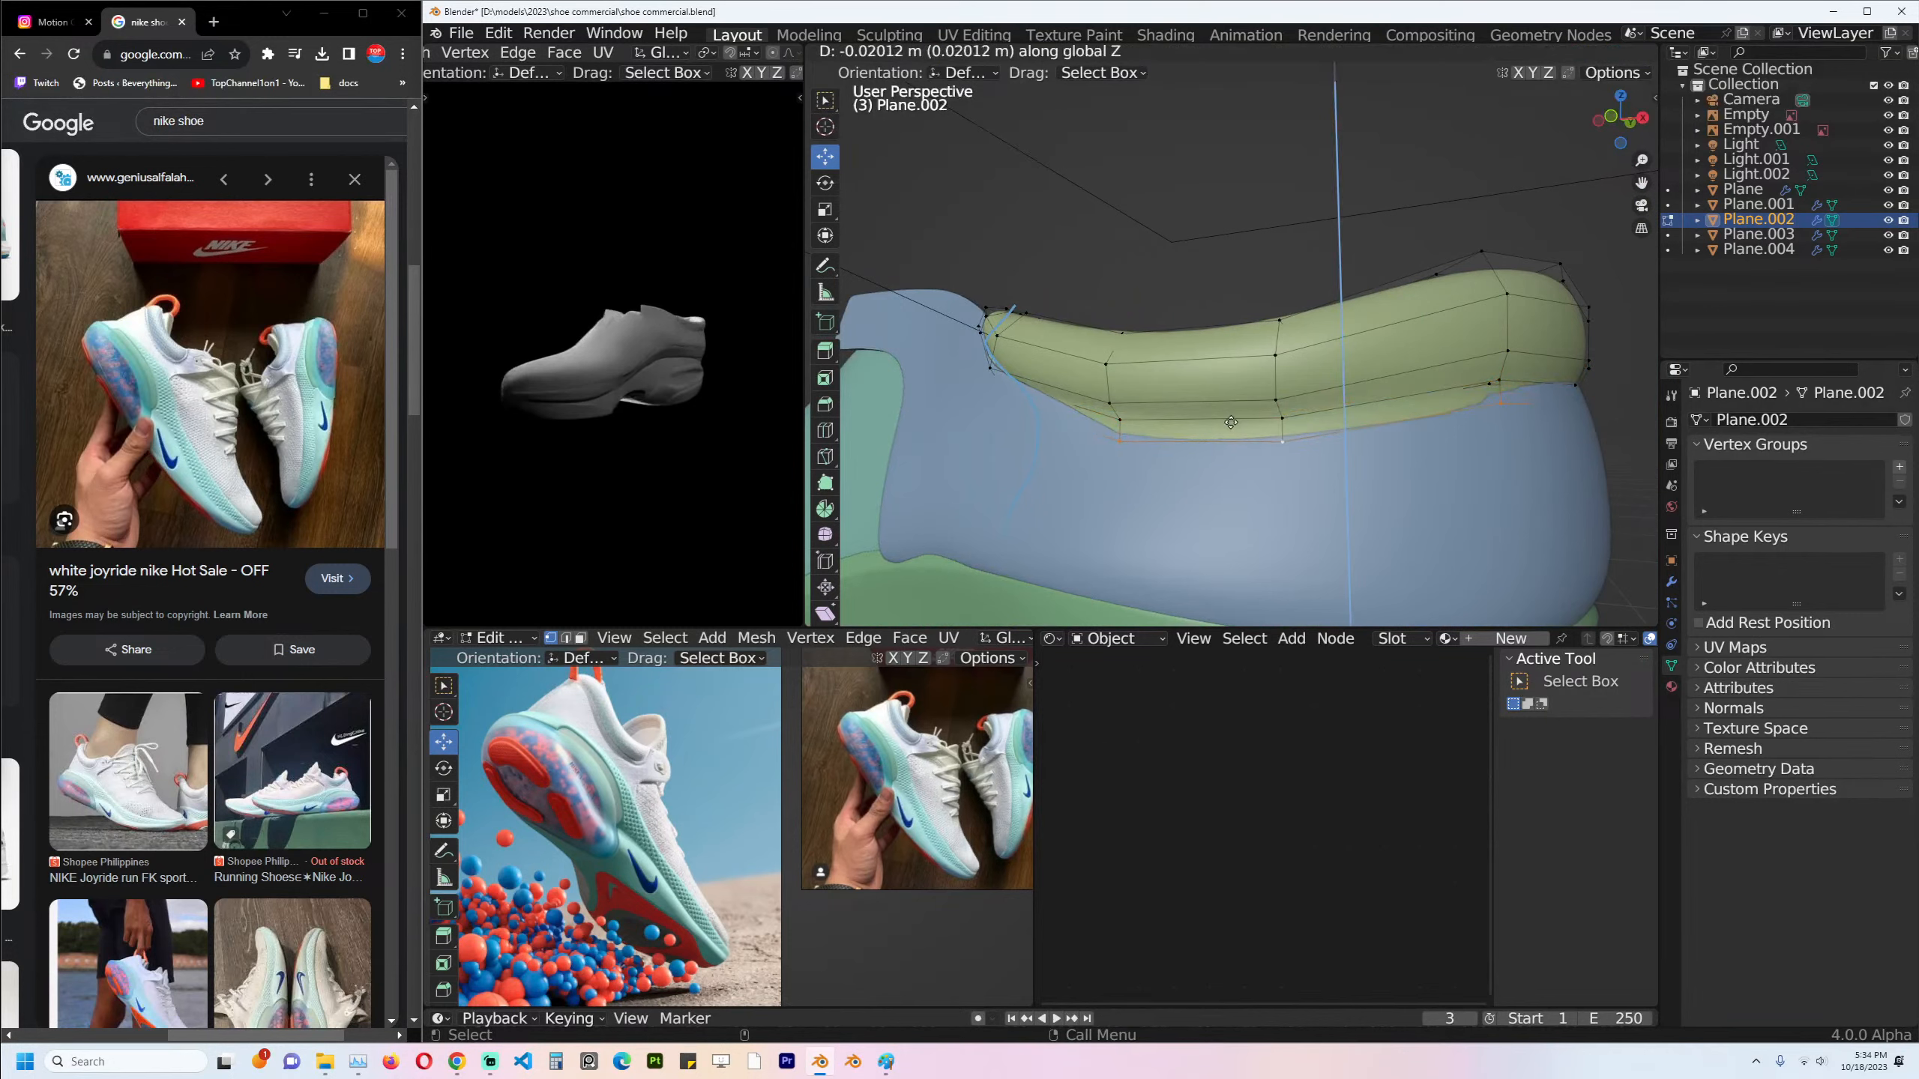
pyautogui.click(1222, 428)
# Select the extruded face strip along the collar's lower edge and Shrink/Fatten it slightly outward.
pyautogui.hotkey('alt', 'z')
pyautogui.rightClick(1382, 428)
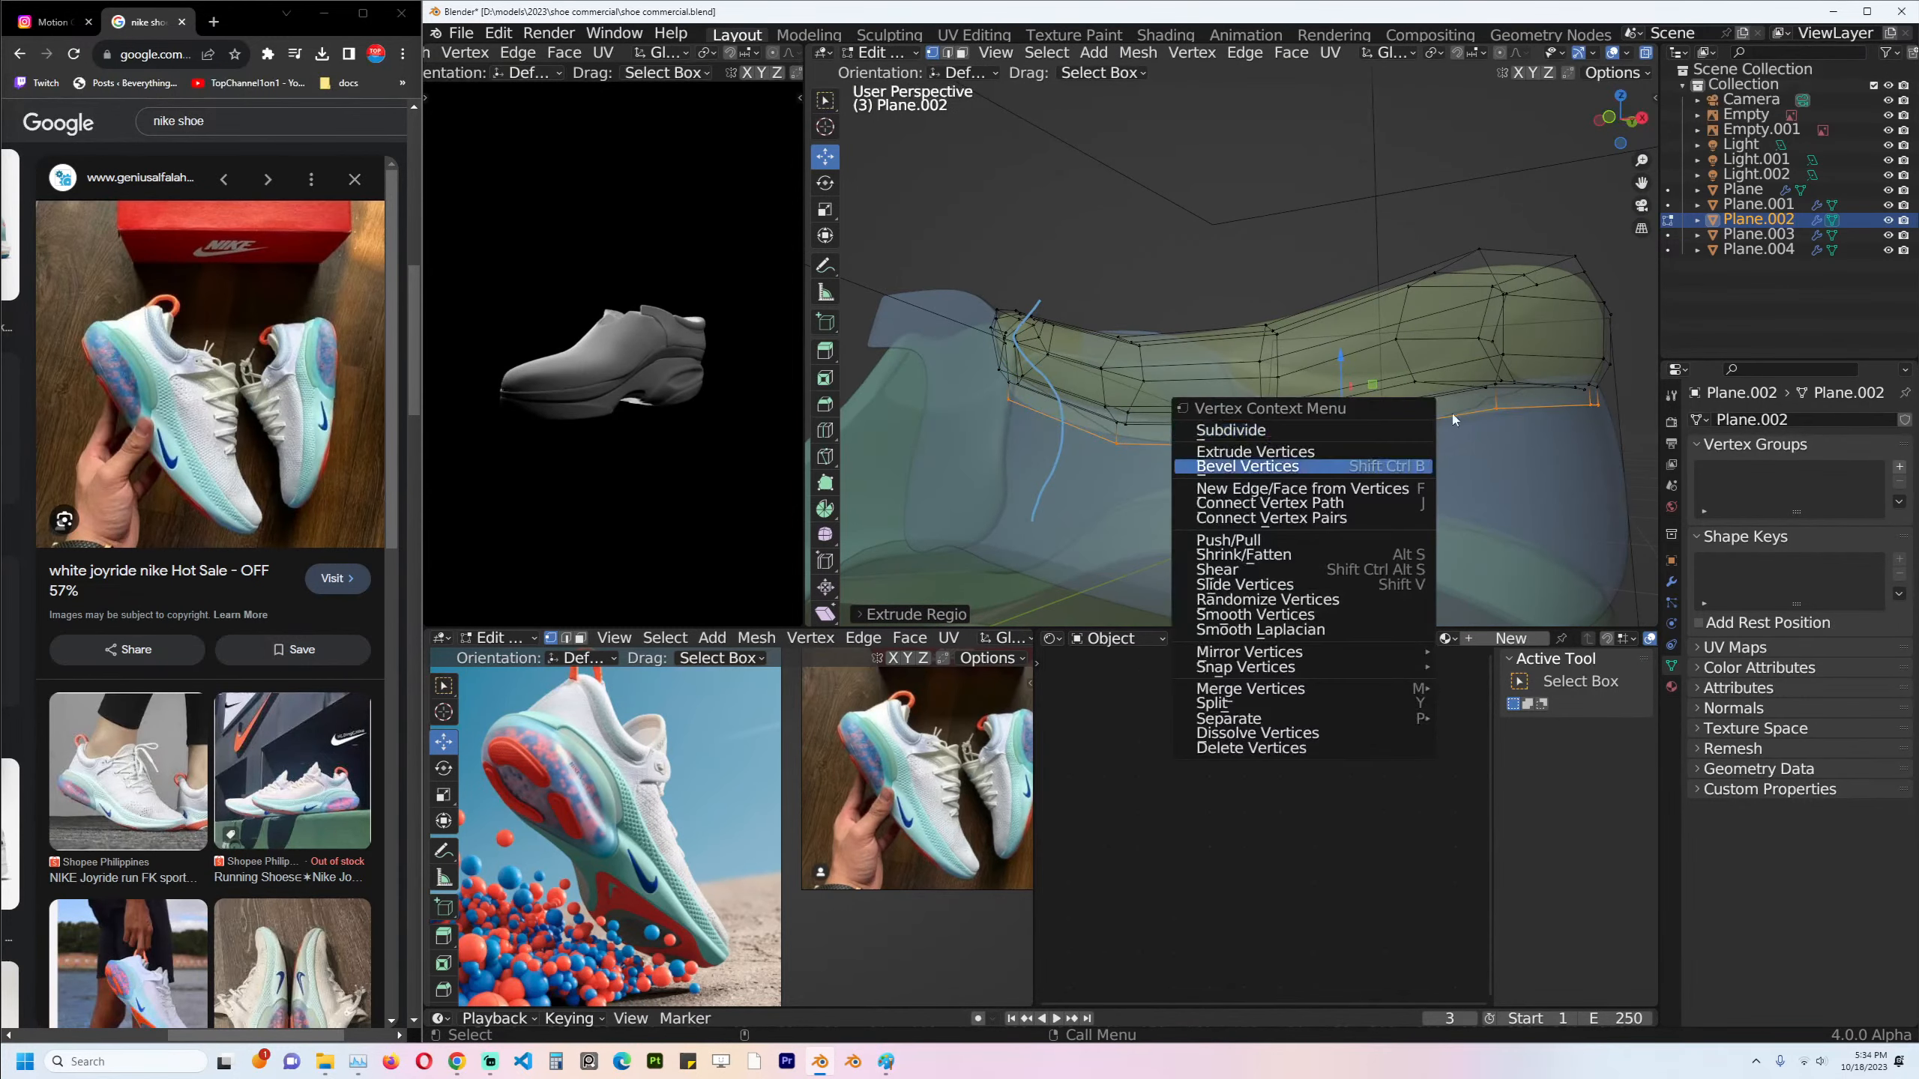
pyautogui.press('Escape')
pyautogui.click(1498, 393)
pyautogui.hotkey('alt', 'z')
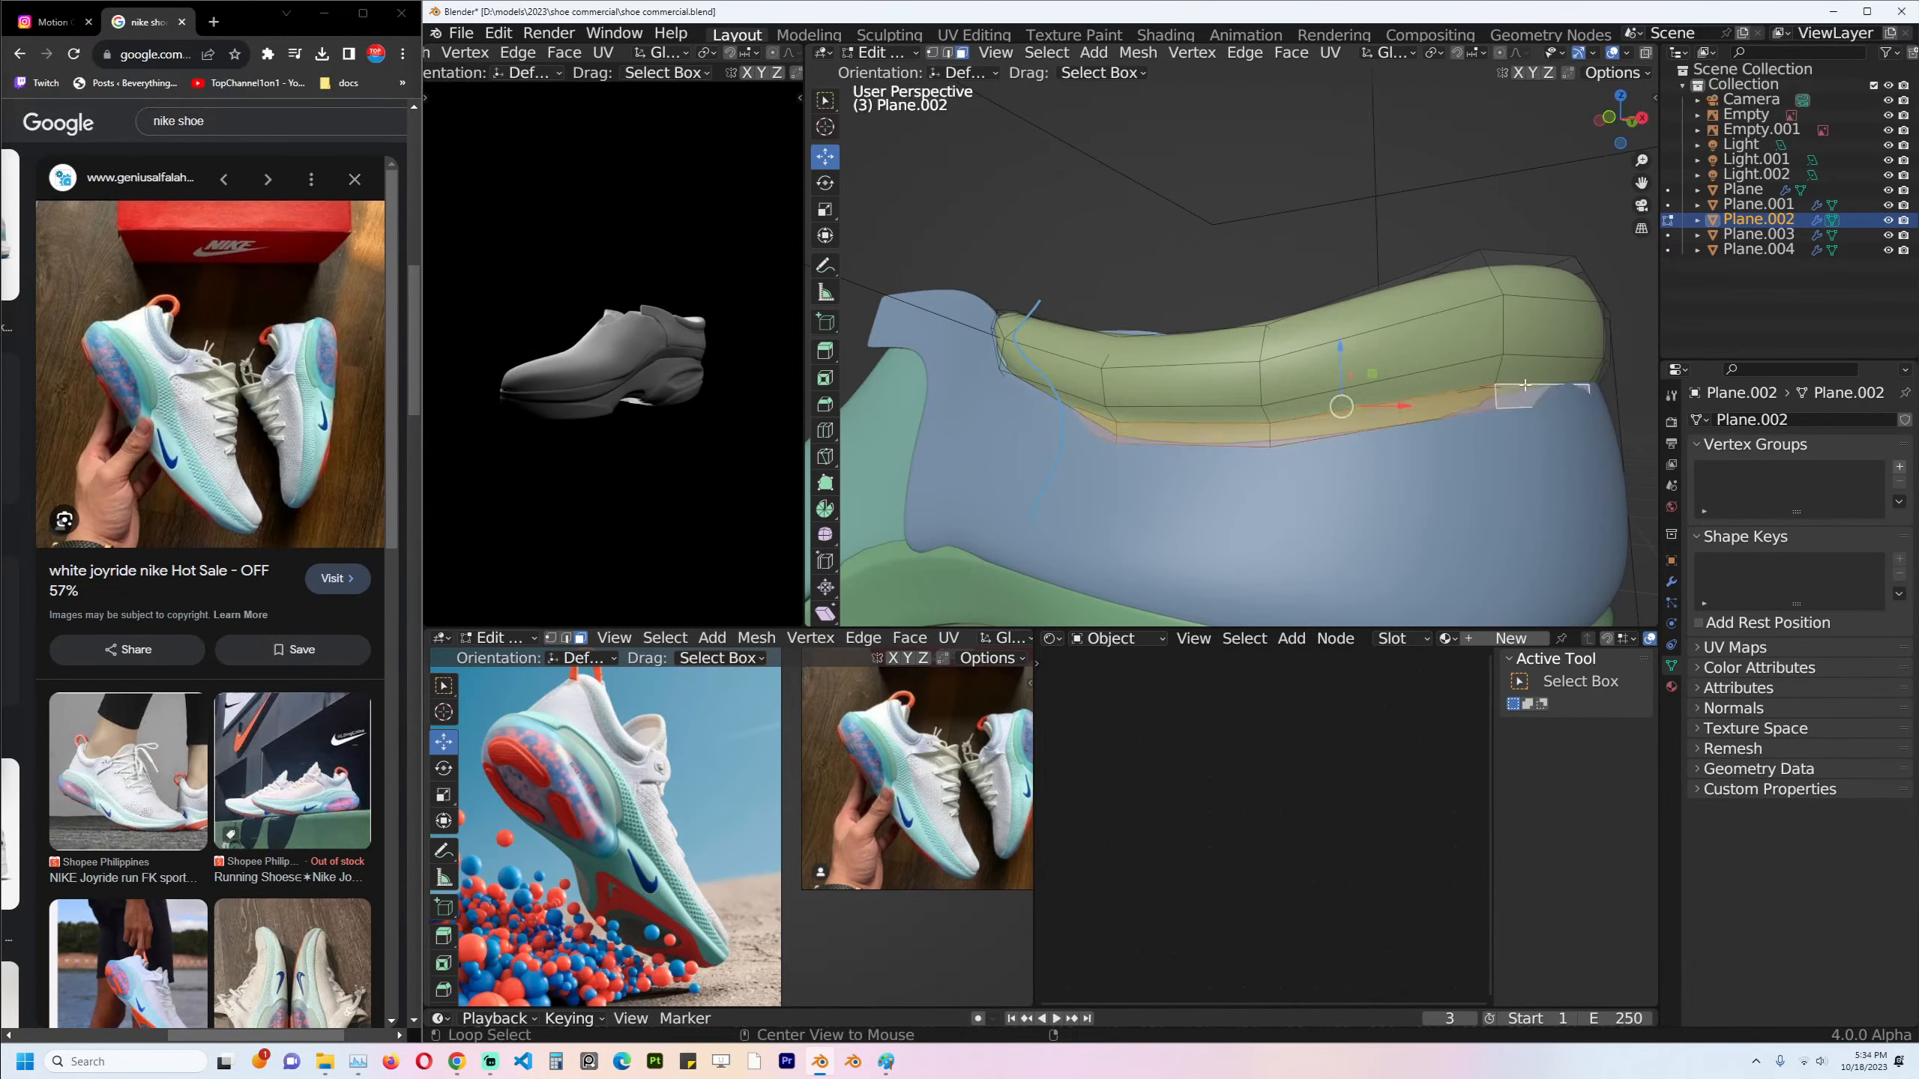
pyautogui.hotkey('alt', 's')
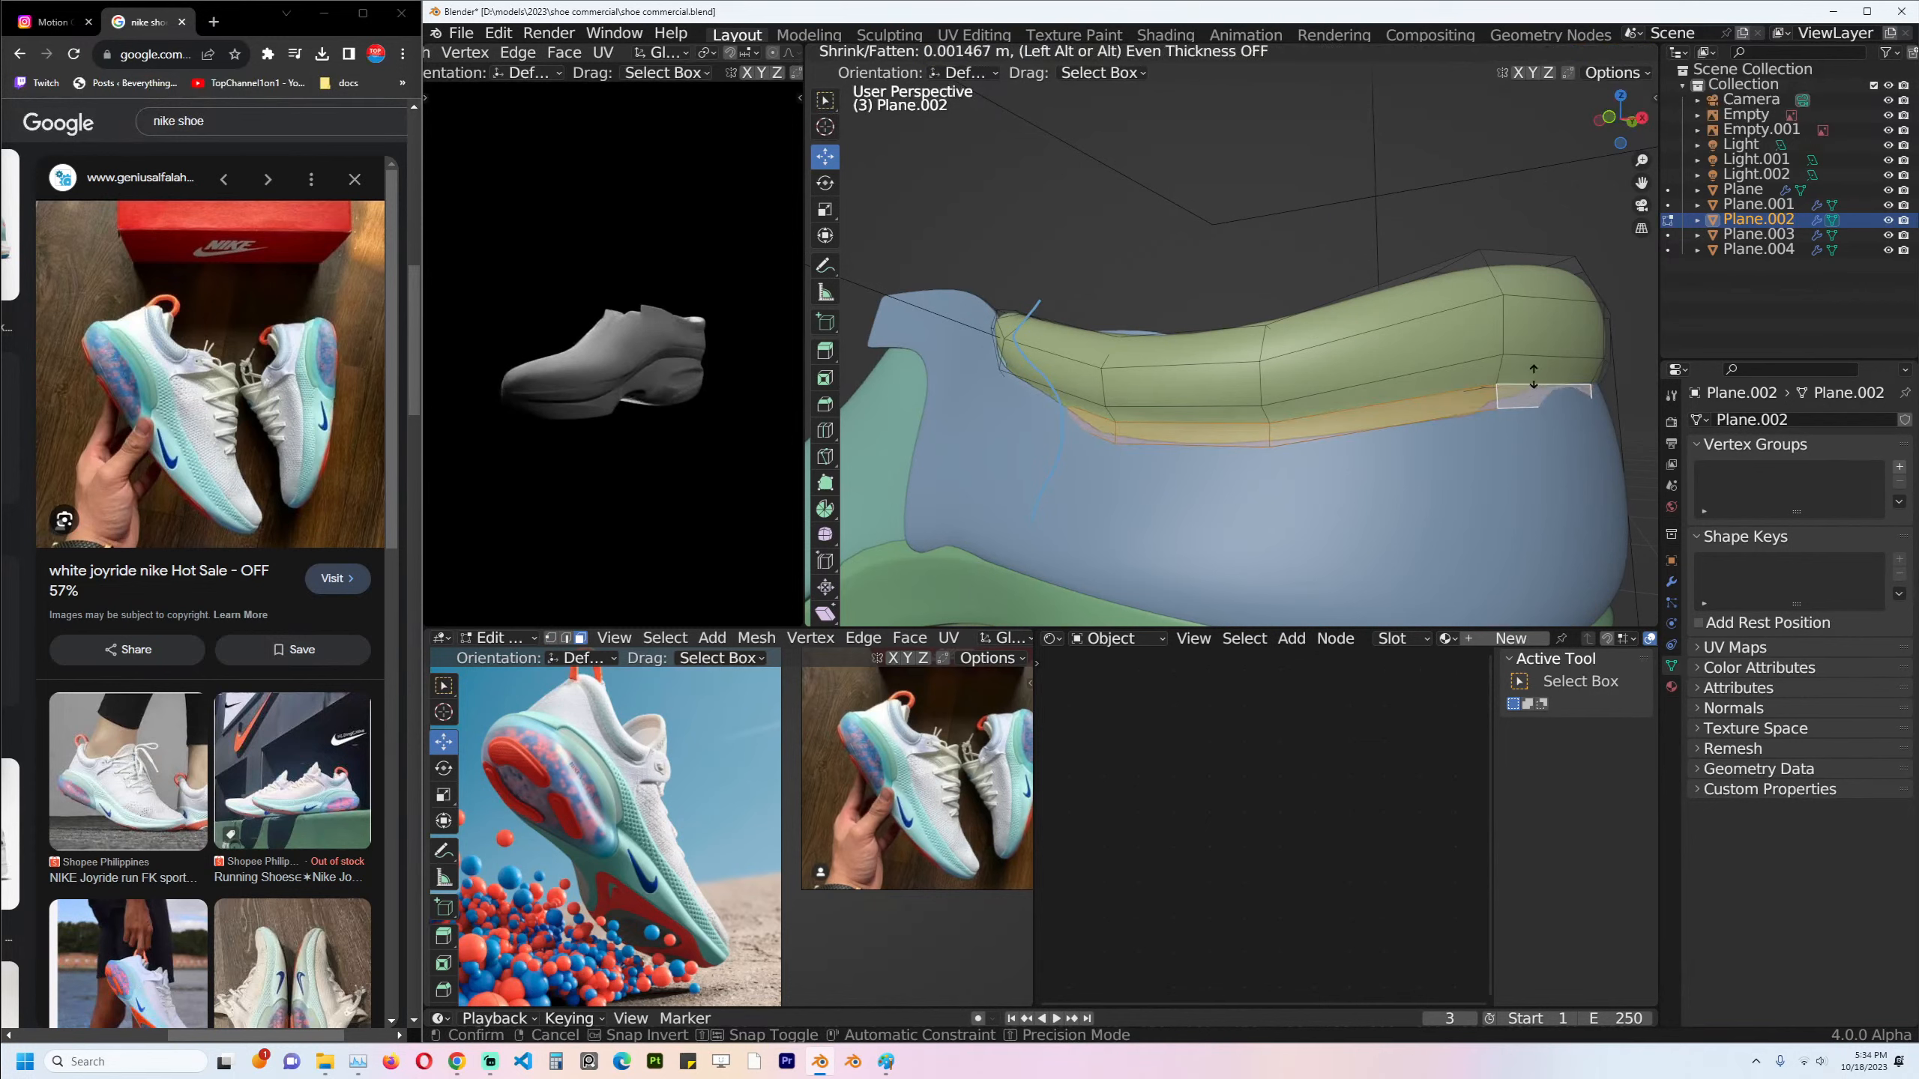
pyautogui.click(1534, 373)
# Adjust the front corner vertex at the end of the collar's lower face strip, checking the mesh with X-ray.
pyautogui.moveTo(1111, 385); pyautogui.dragTo(1208, 386, button='middle')
pyautogui.keyDown('shift'); pyautogui.moveTo(916, 362); pyautogui.dragTo(1076, 395, button='middle'); pyautogui.keyUp('shift')
pyautogui.hotkey('alt', 'z')
pyautogui.scroll(5, 1075, 395)
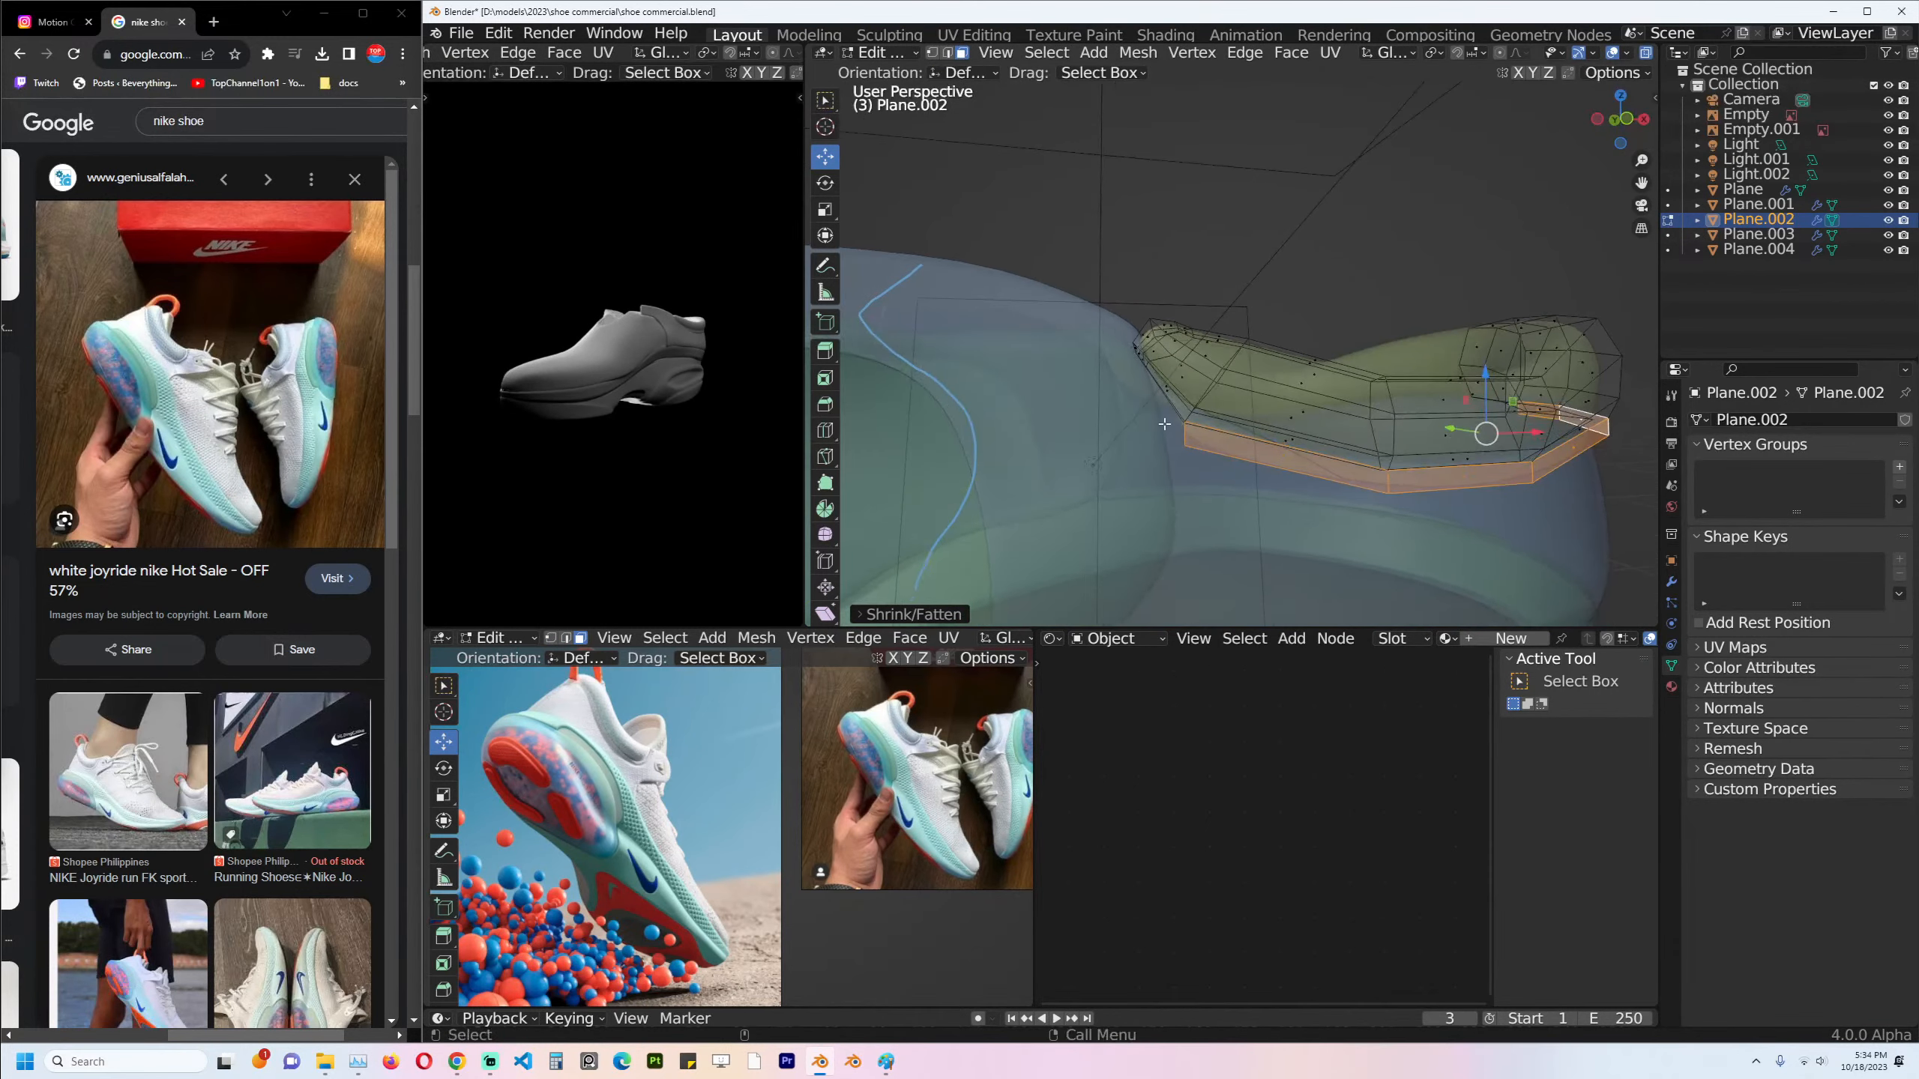
pyautogui.hotkey('alt', 'z')
pyautogui.hotkey('alt', 'z')
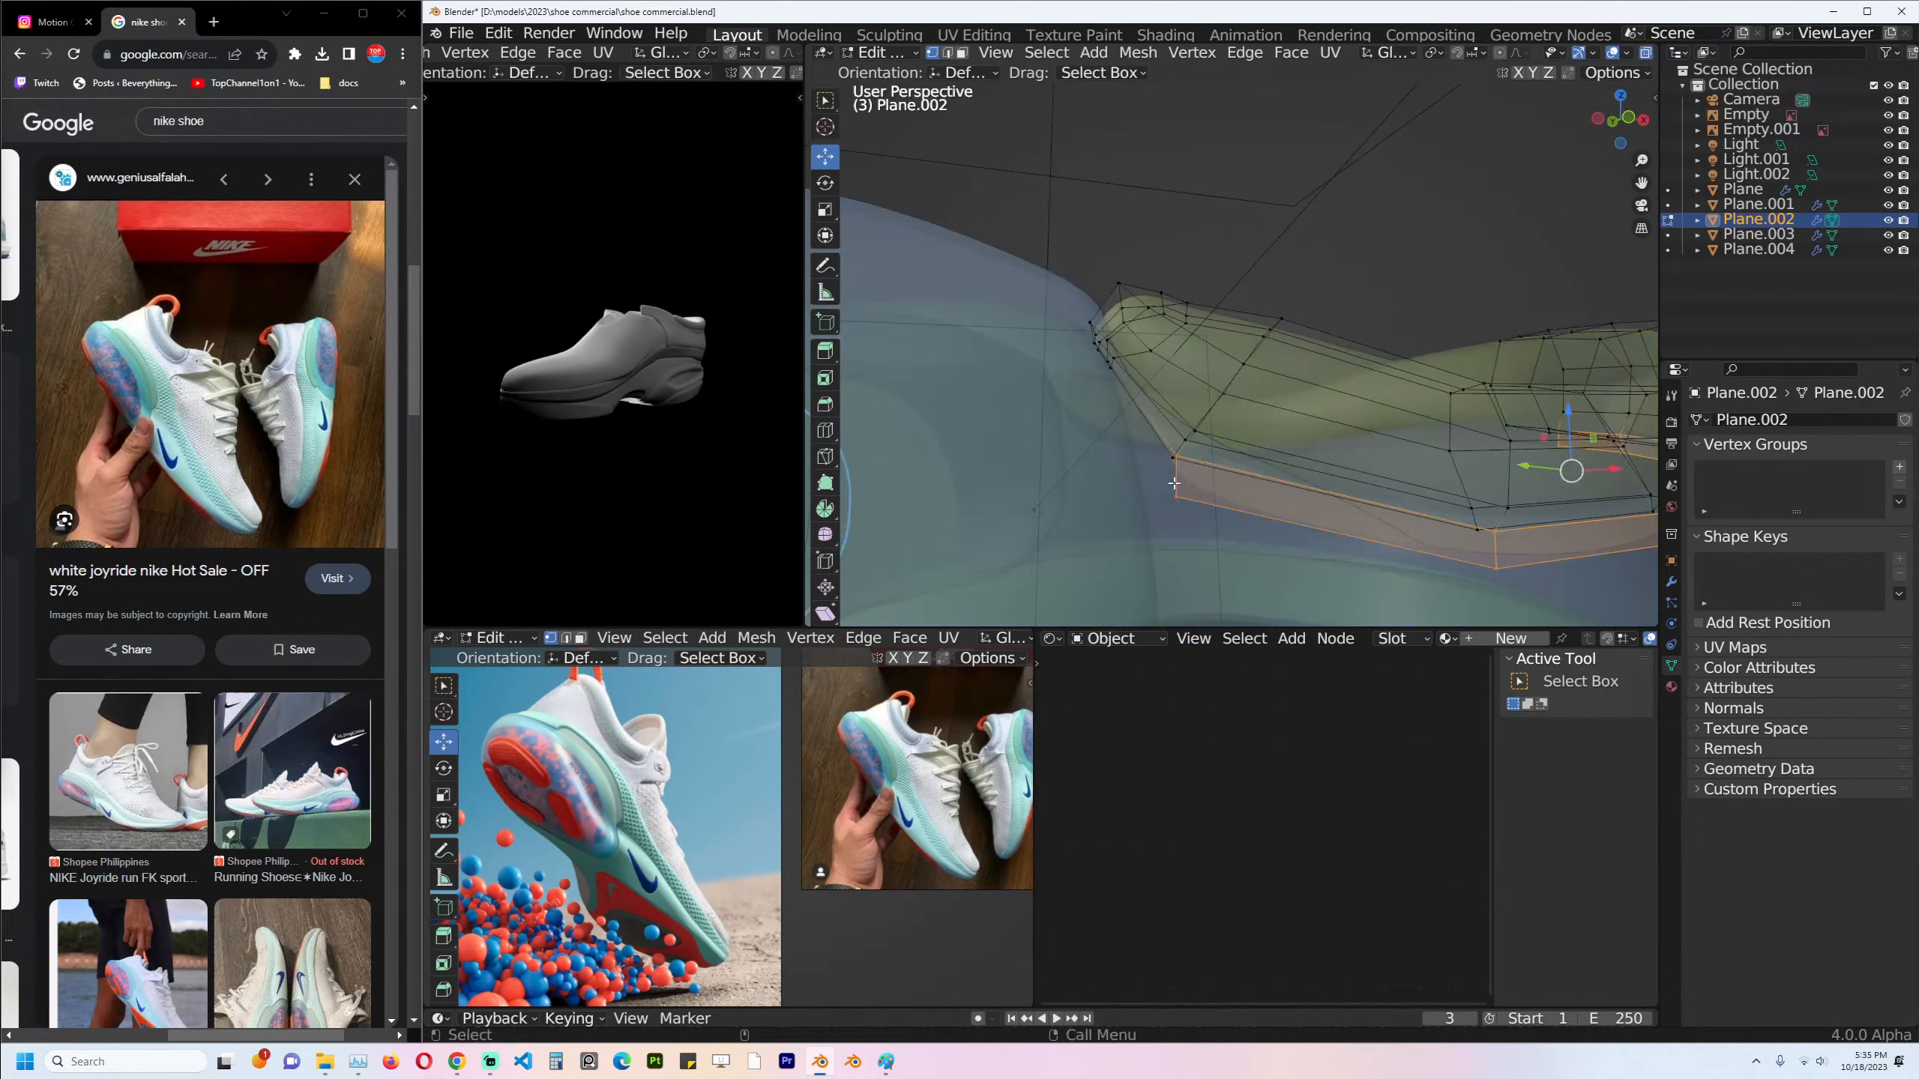
pyautogui.hotkey('alt', 'z')
pyautogui.keyDown('ctrl'); pyautogui.click(1234, 384); pyautogui.keyUp('ctrl')
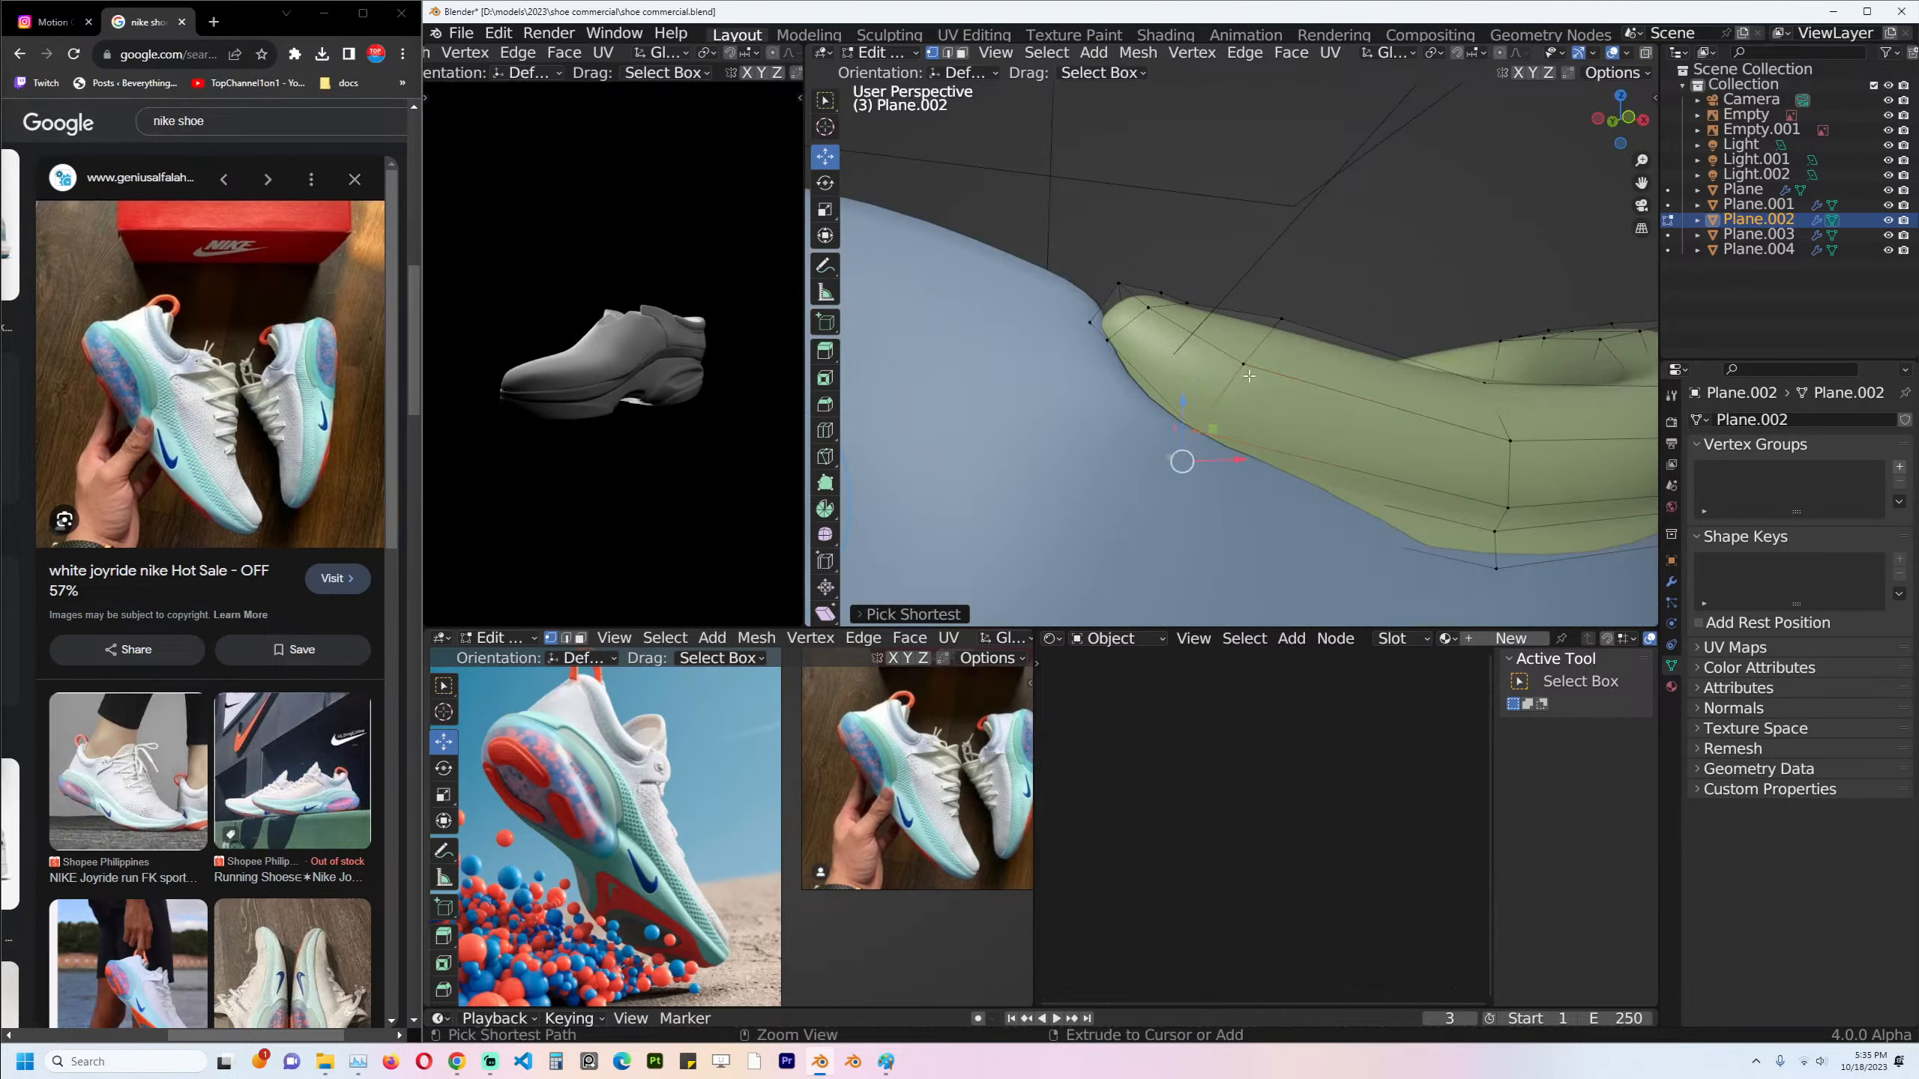
pyautogui.moveTo(1234, 395); pyautogui.dragTo(1257, 350, button='middle')
pyautogui.moveTo(1235, 395); pyautogui.dragTo(1255, 394)
pyautogui.press('Tab')
pyautogui.moveTo(1260, 395); pyautogui.dragTo(1221, 373, button='middle')
pyautogui.press('Tab')
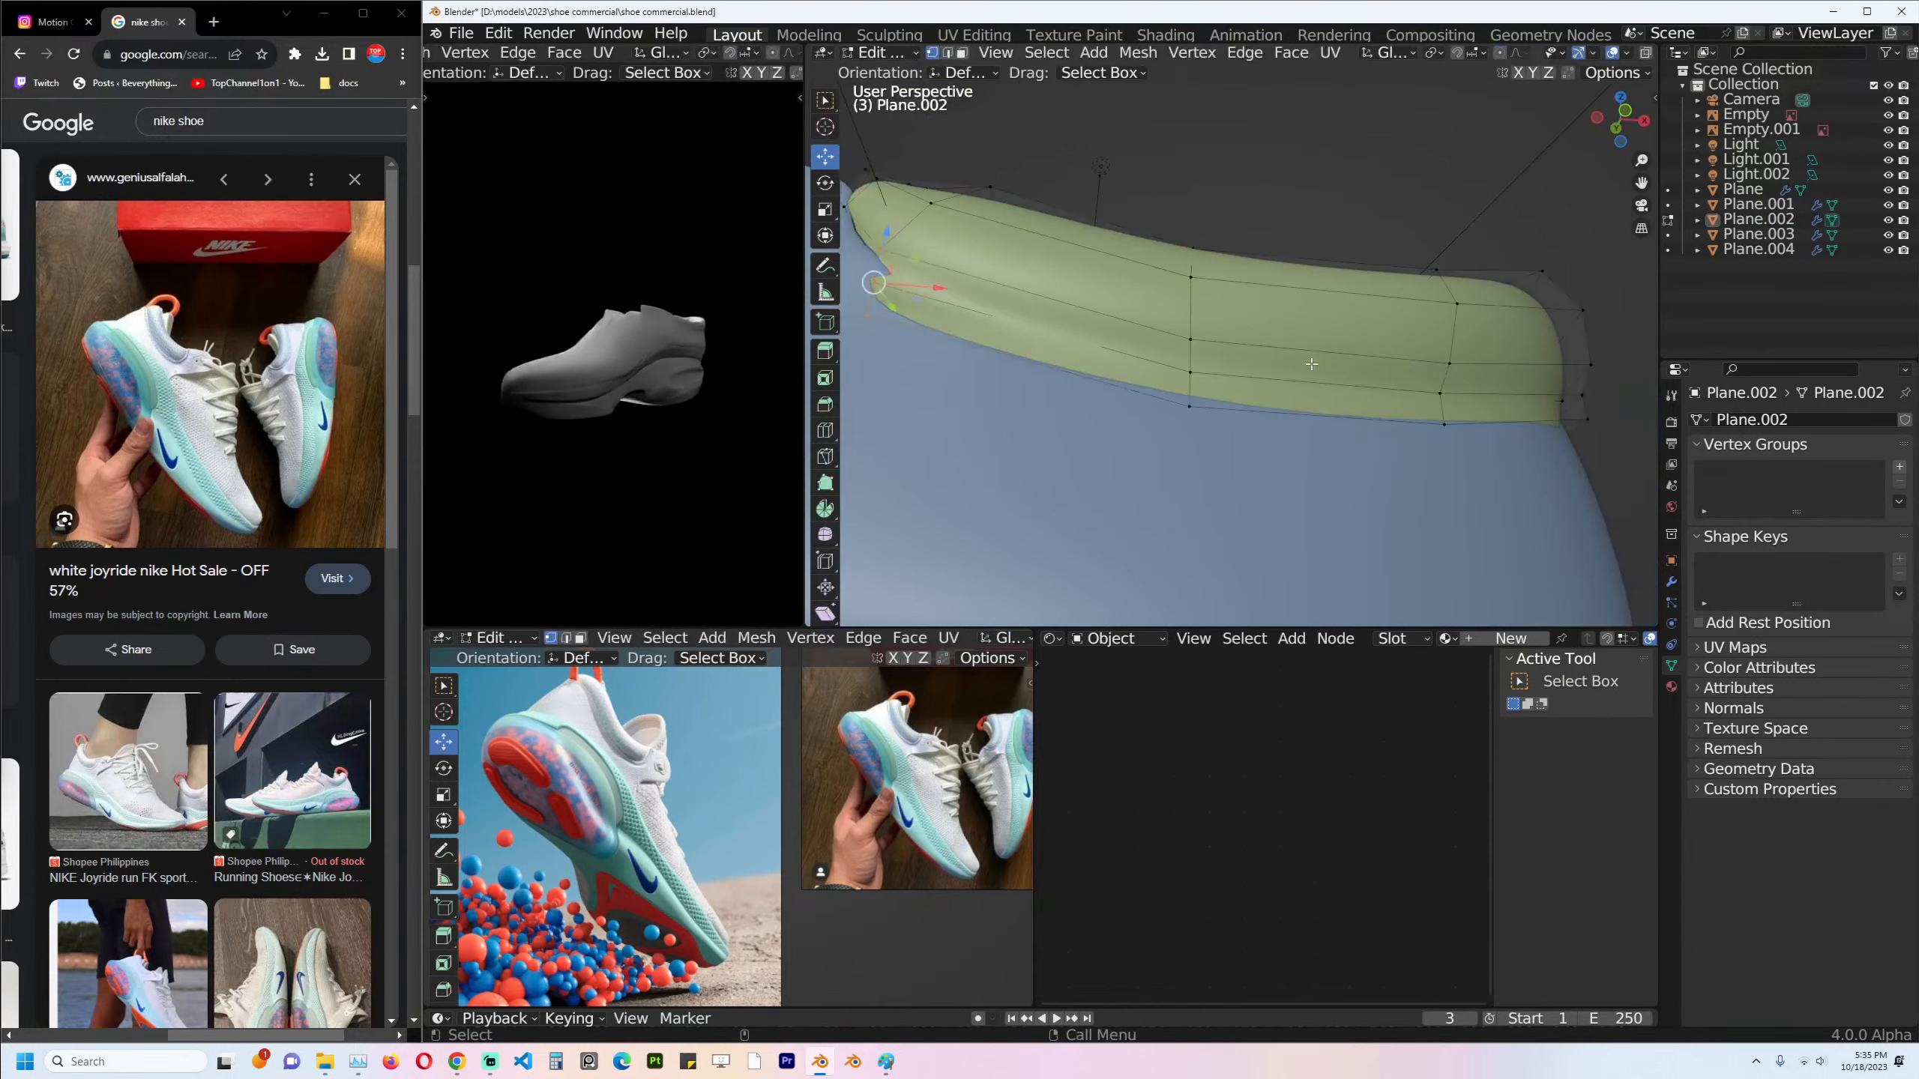
# Add a Solidify modifier with 0.01 m thickness to the collar and place it first in the stack, above Mirror and Subdivision.
pyautogui.keyDown('alt'); pyautogui.click(1411, 419); pyautogui.keyUp('alt')
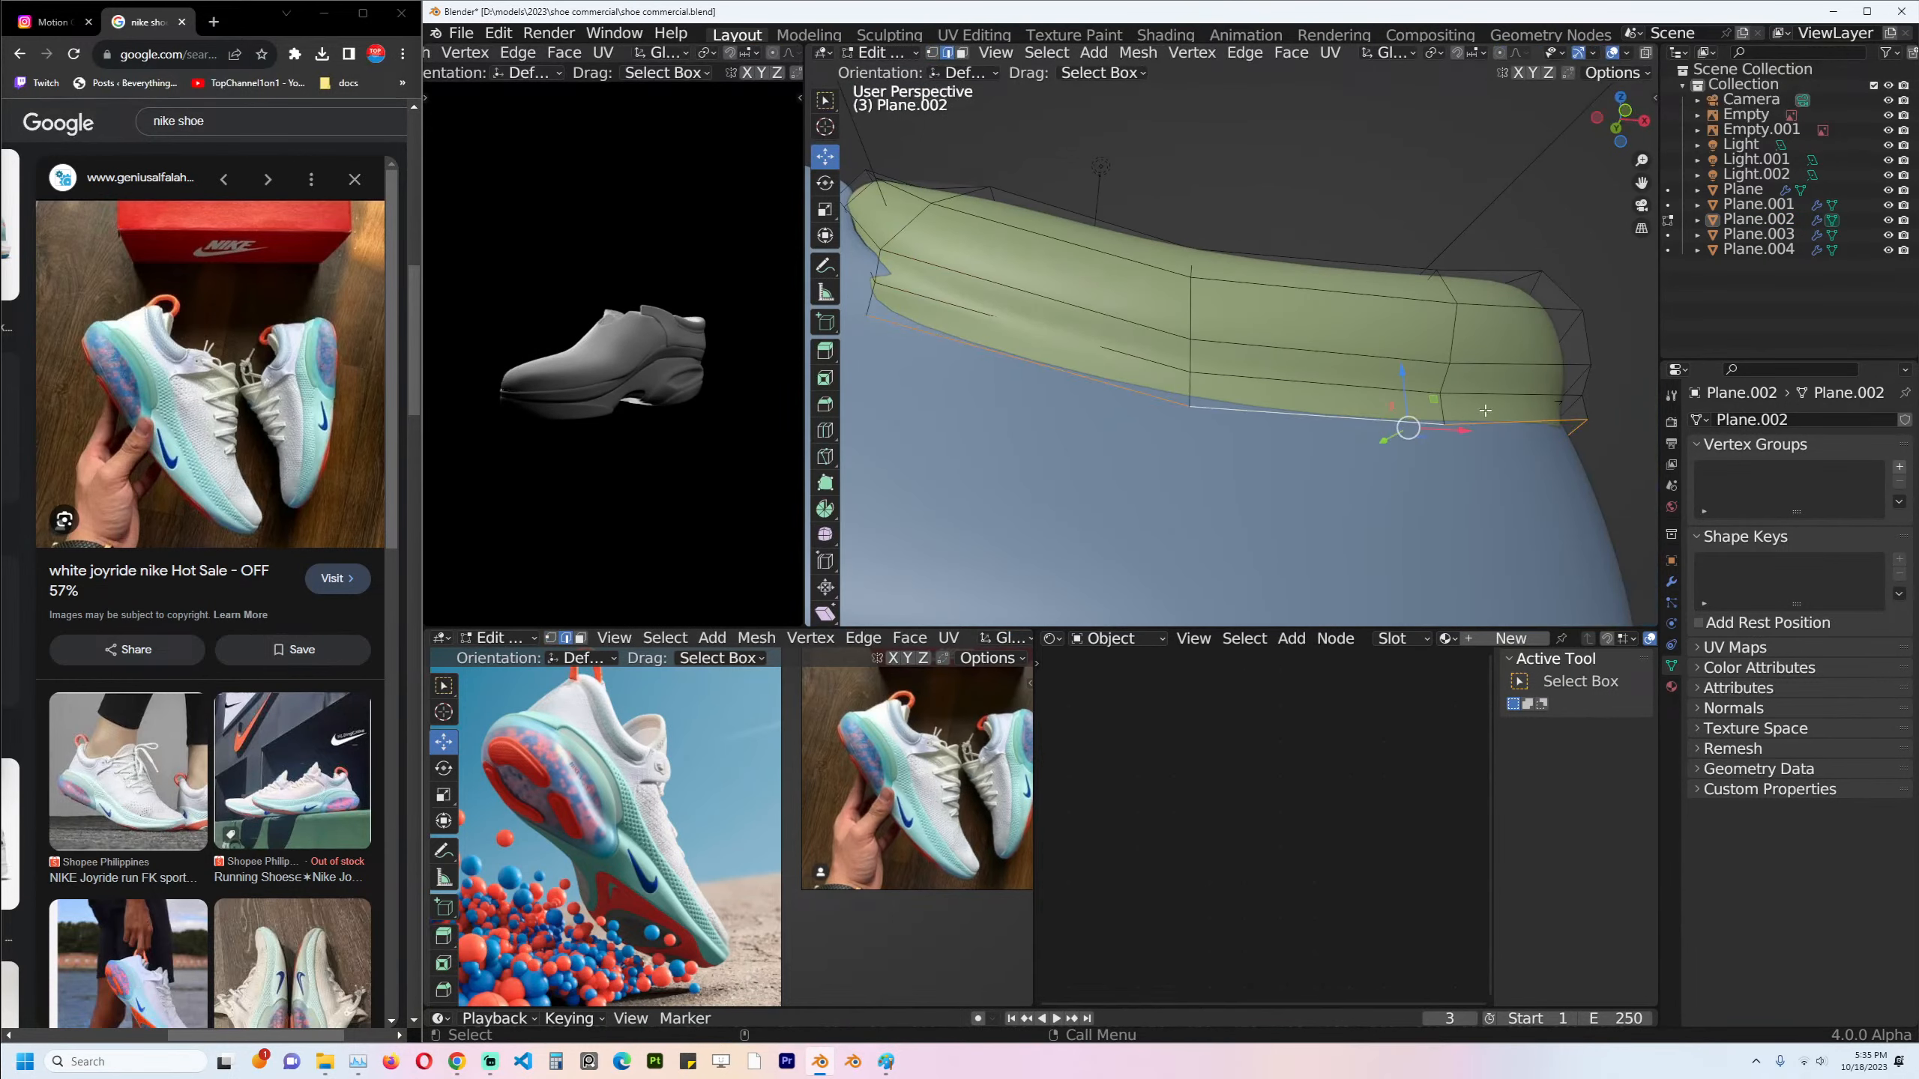
pyautogui.press('Tab')
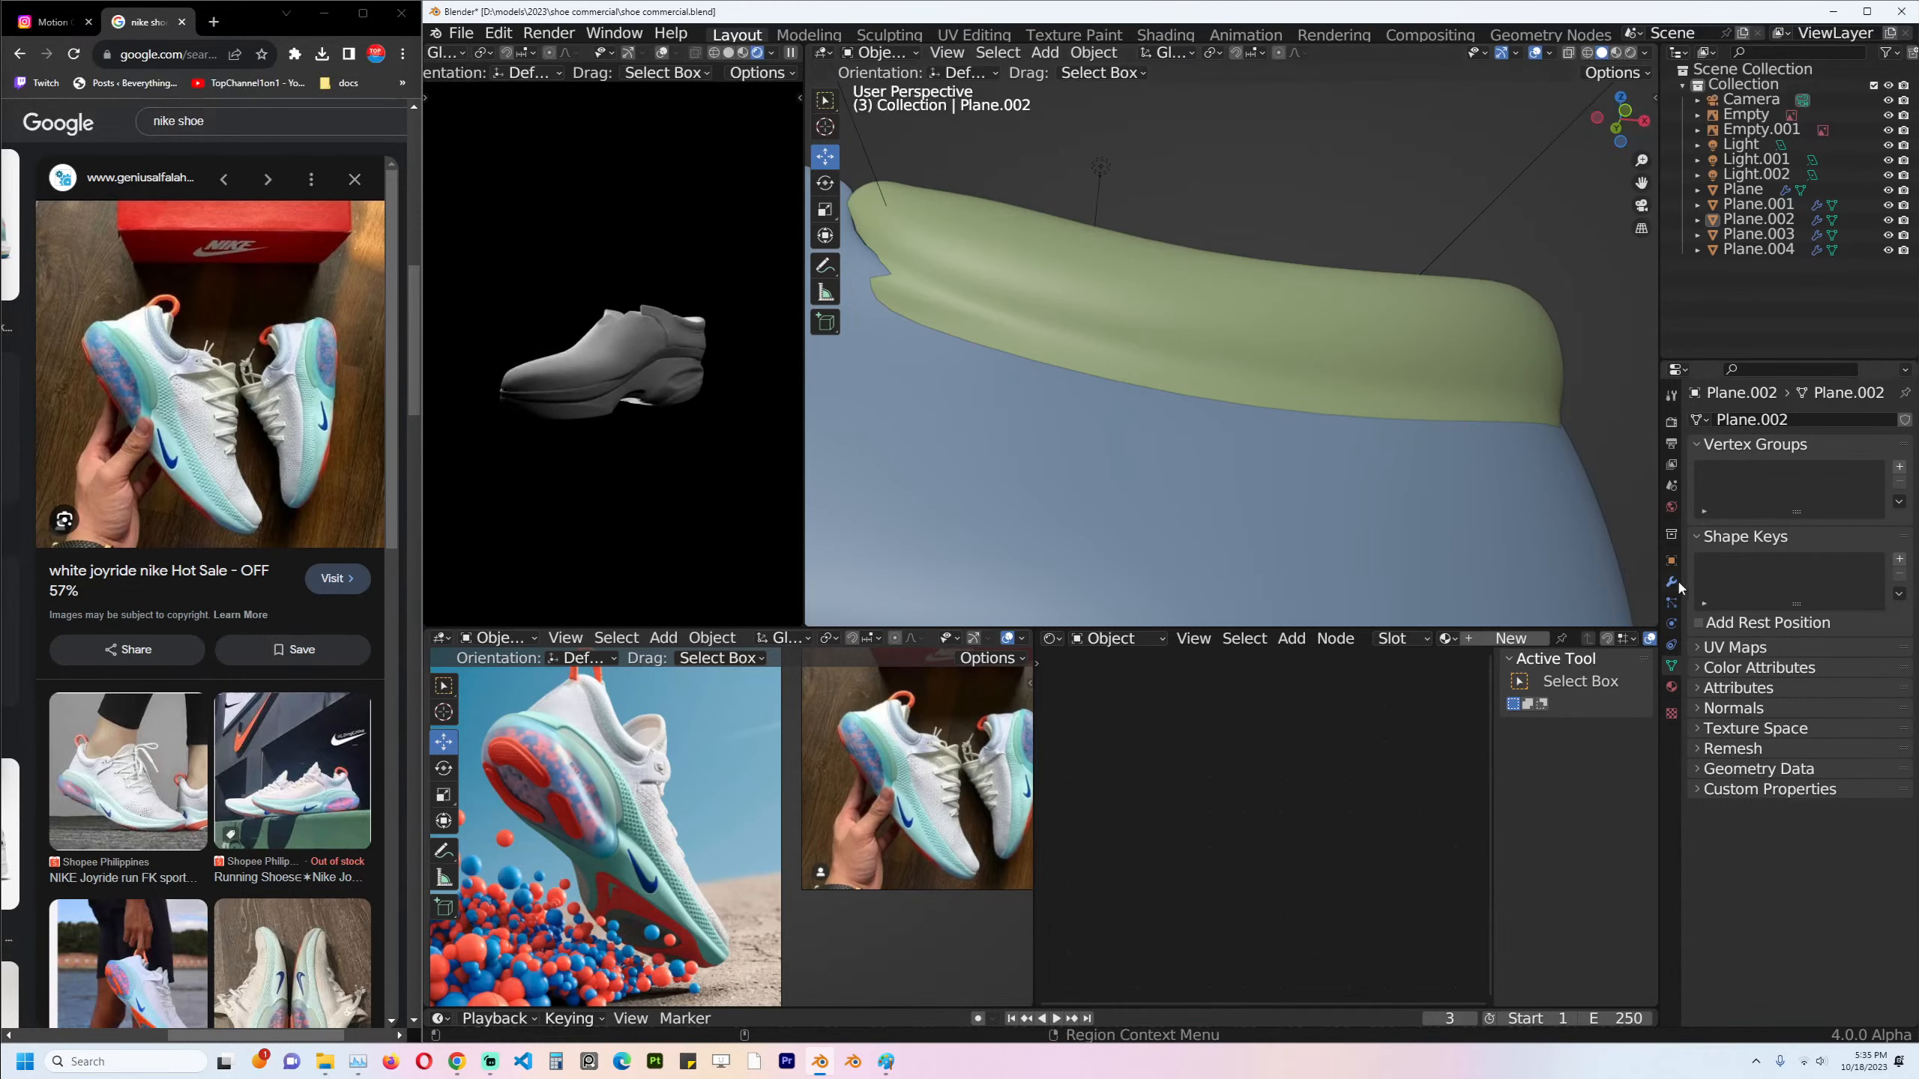
pyautogui.click(1673, 580)
pyautogui.click(1787, 420)
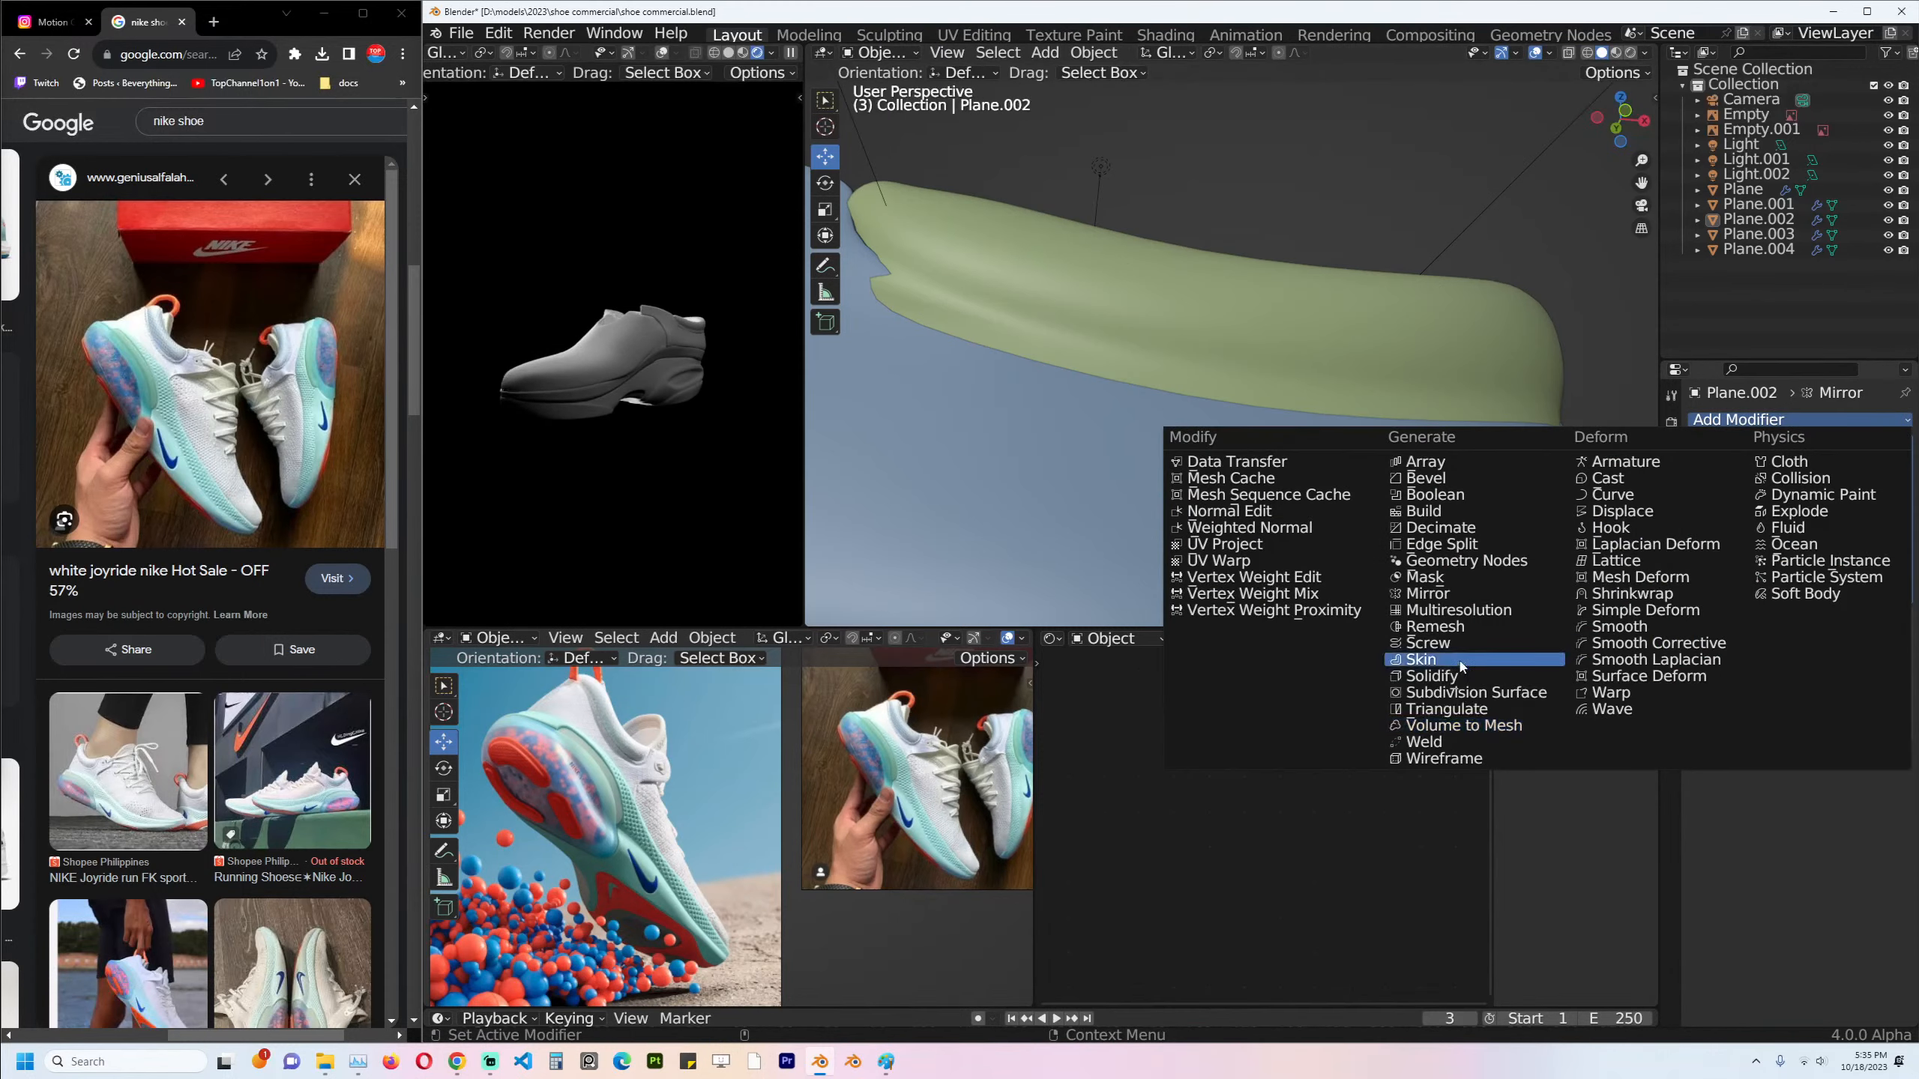
pyautogui.click(1462, 676)
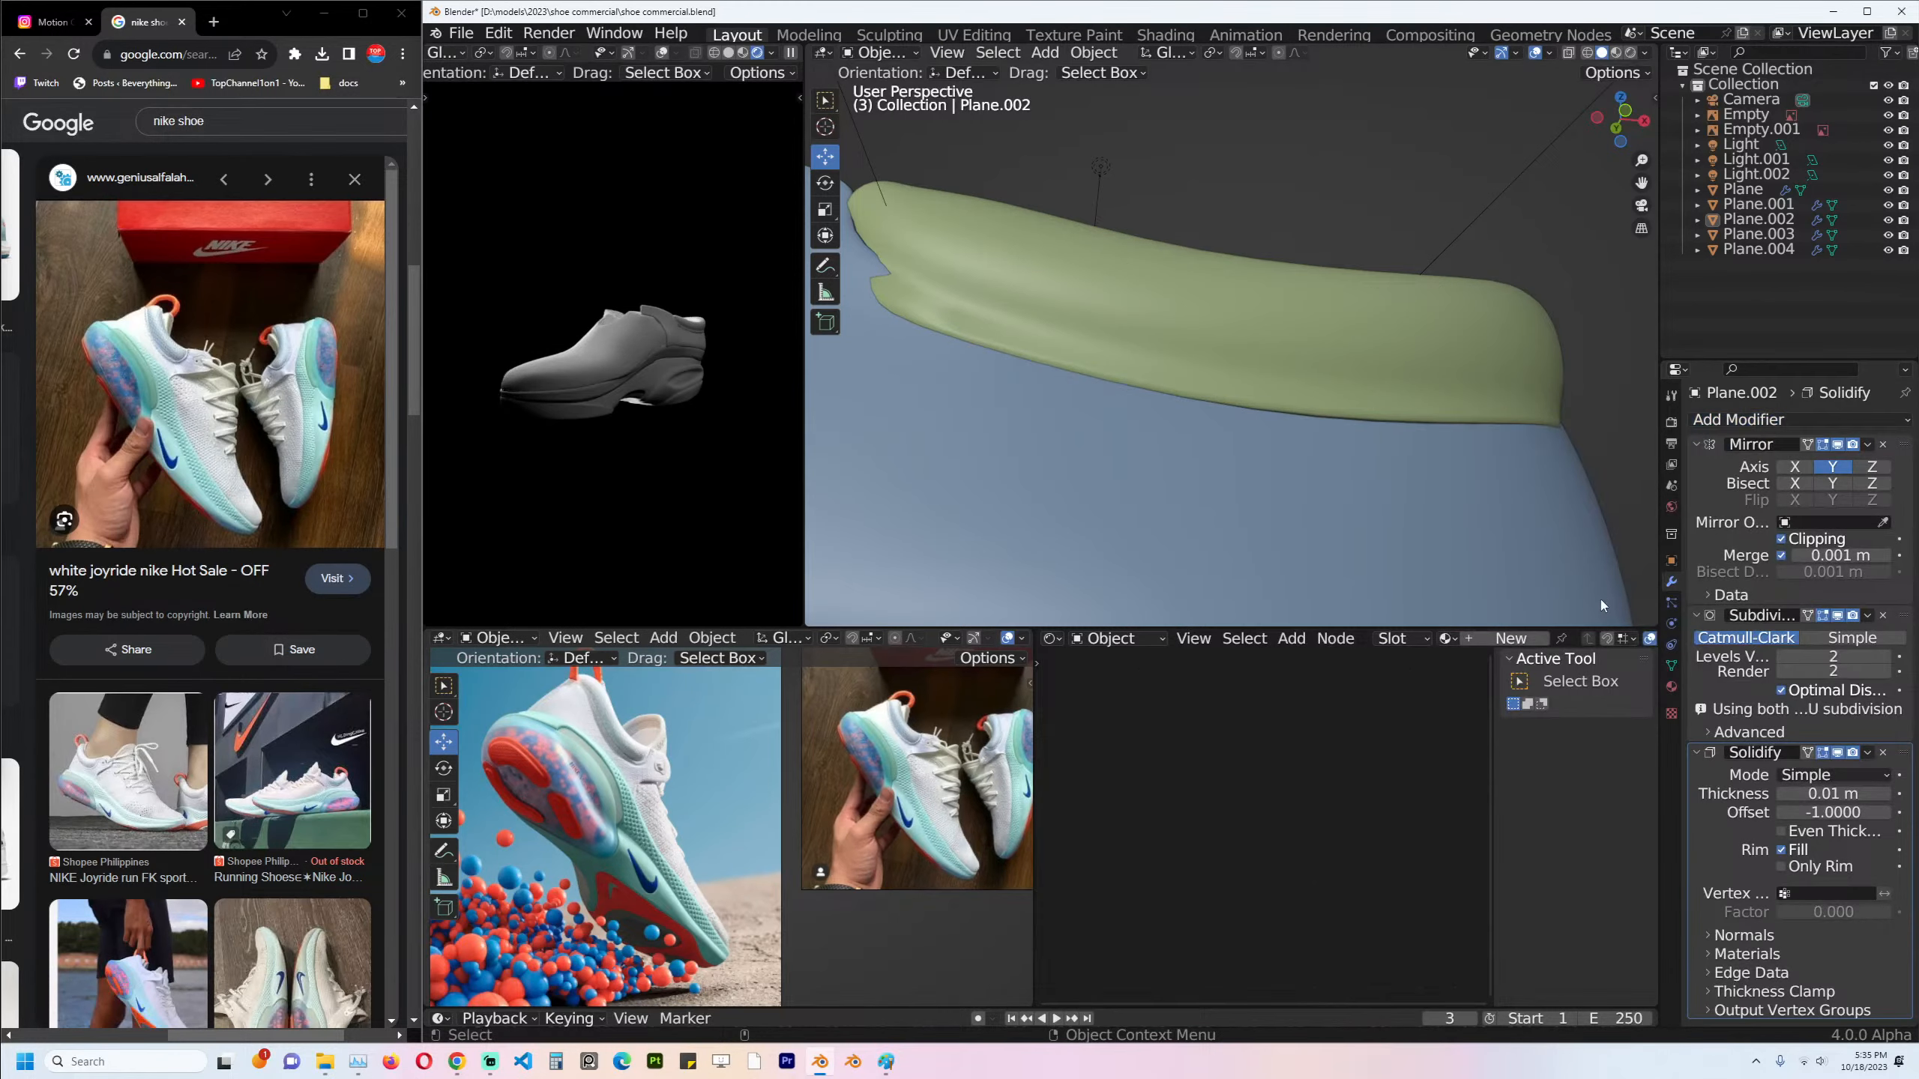
pyautogui.click(1704, 443)
pyautogui.moveTo(1892, 598); pyautogui.dragTo(1892, 446)
pyautogui.click(1417, 384)
# Select the collar's lower edge loop and set its edge crease to 1.
pyautogui.moveTo(1417, 384); pyautogui.dragTo(1431, 406, button='middle')
pyautogui.press('Tab')
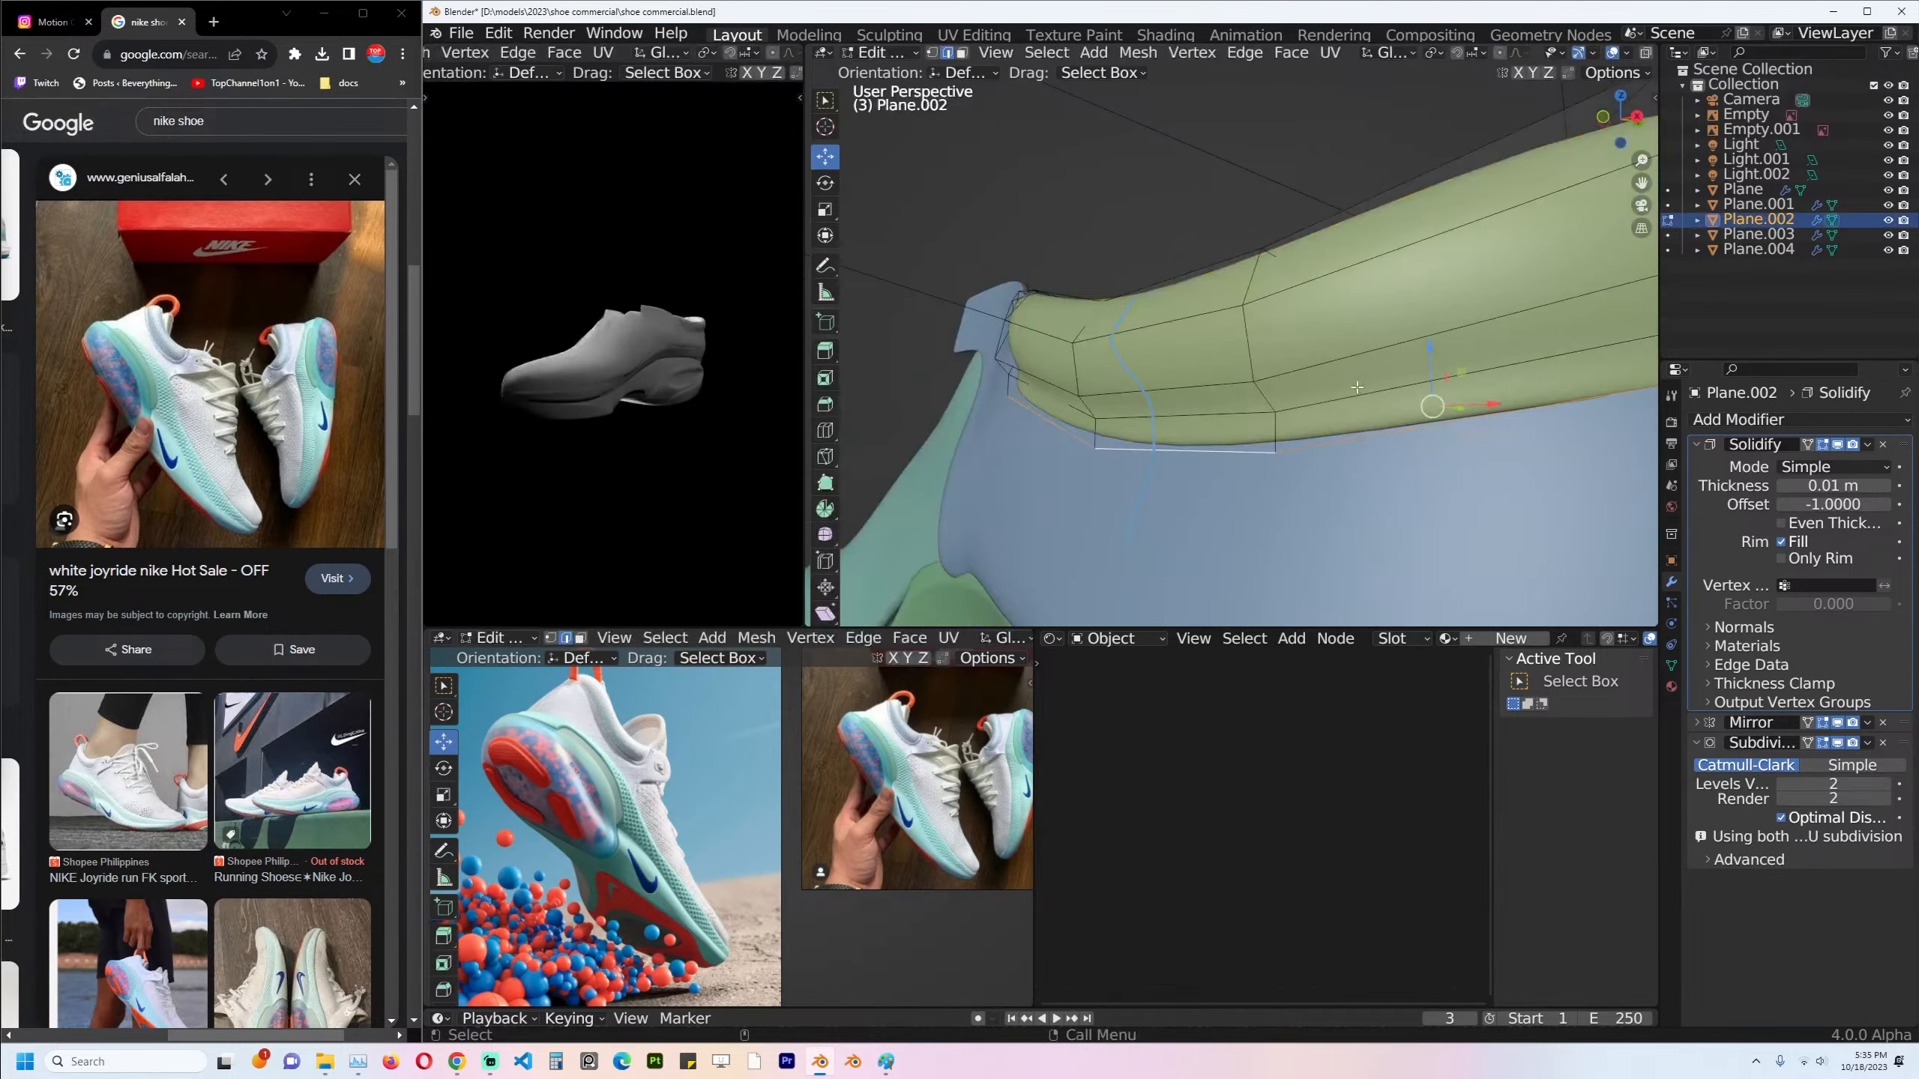
pyautogui.hotkey('alt', 'a')
pyautogui.keyDown('alt'); pyautogui.click(1429, 424); pyautogui.keyUp('alt')
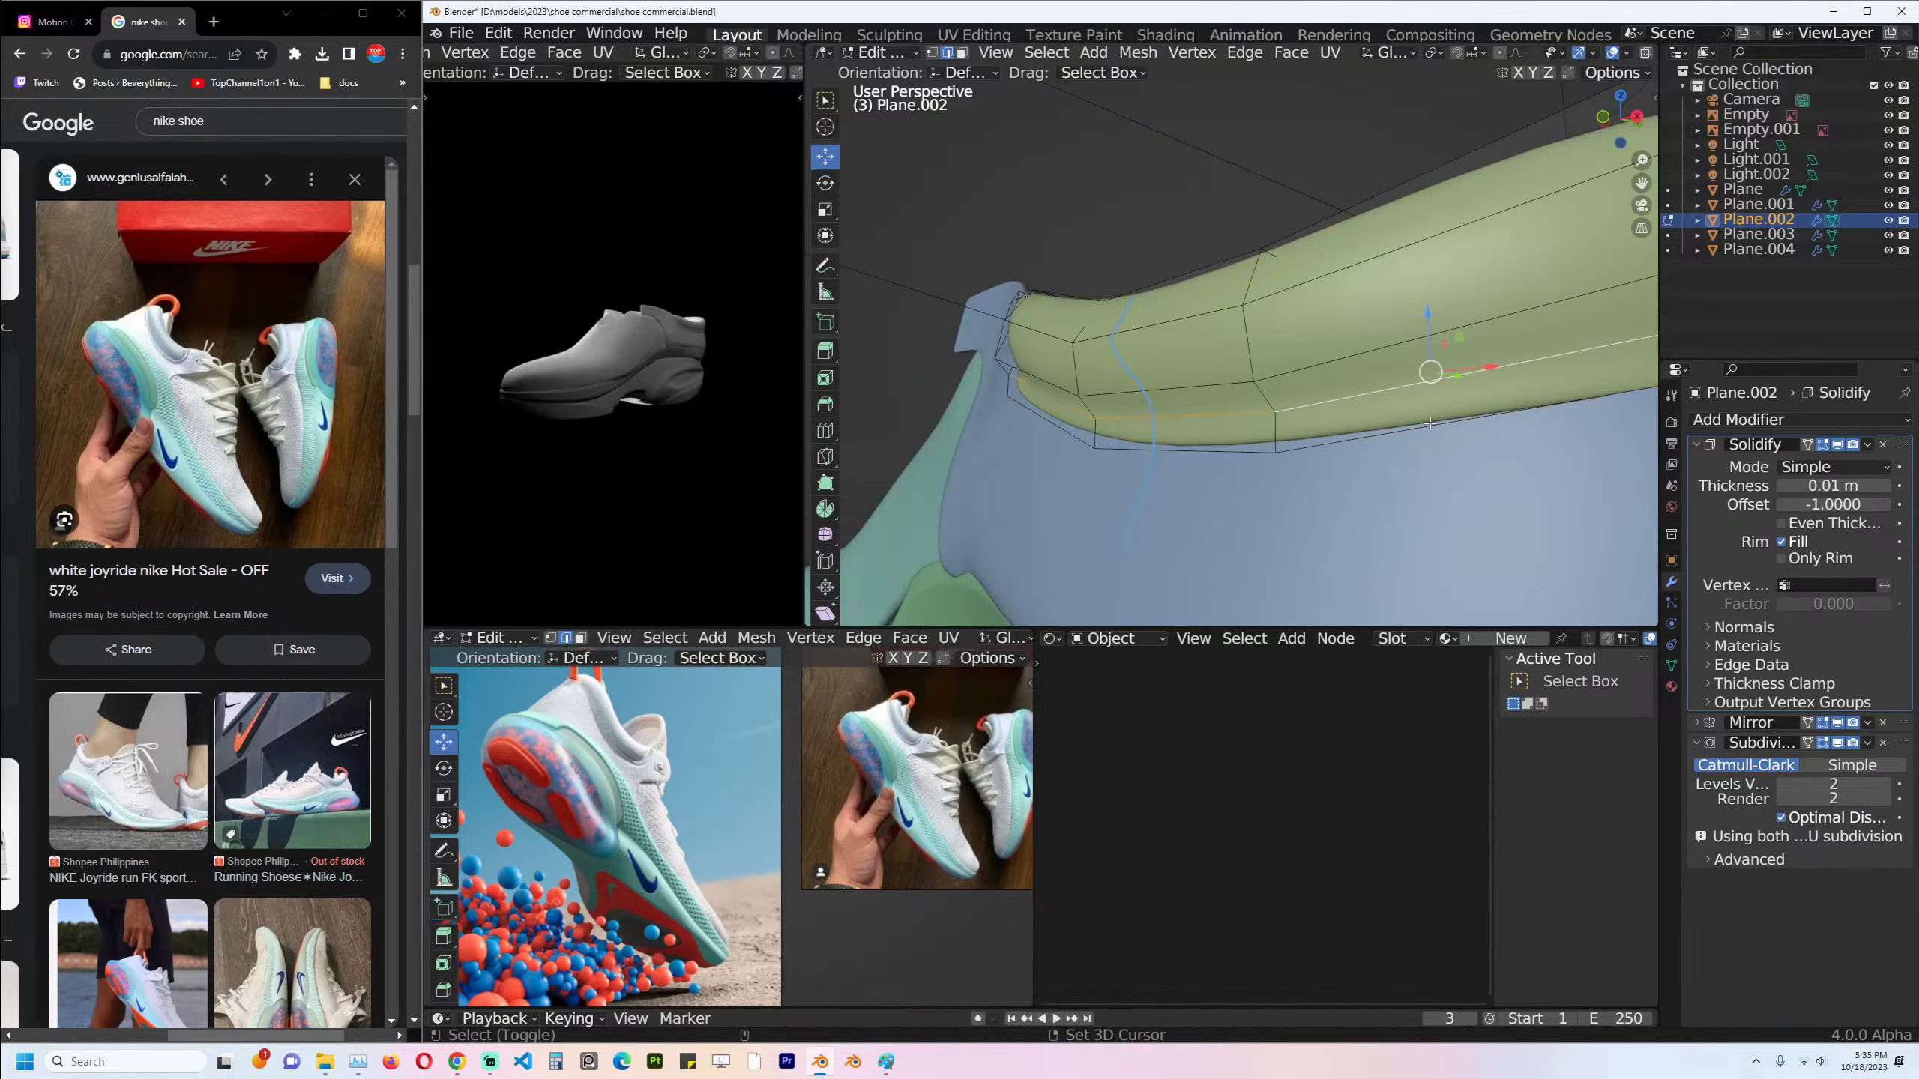
pyautogui.hotkey('shift', 'e')
pyautogui.write('1')
pyautogui.press('Return')
pyautogui.press('Tab')
# In top view, nudge the two rows of collar vertices around the heel to smooth its outer curve.
pyautogui.scroll(-4, 1365, 495)
pyautogui.moveTo(1365, 496); pyautogui.dragTo(1086, 488, button='middle')
pyautogui.hotkey('alt', 'a')
pyautogui.scroll(3, 1086, 487)
pyautogui.press('KP_7')
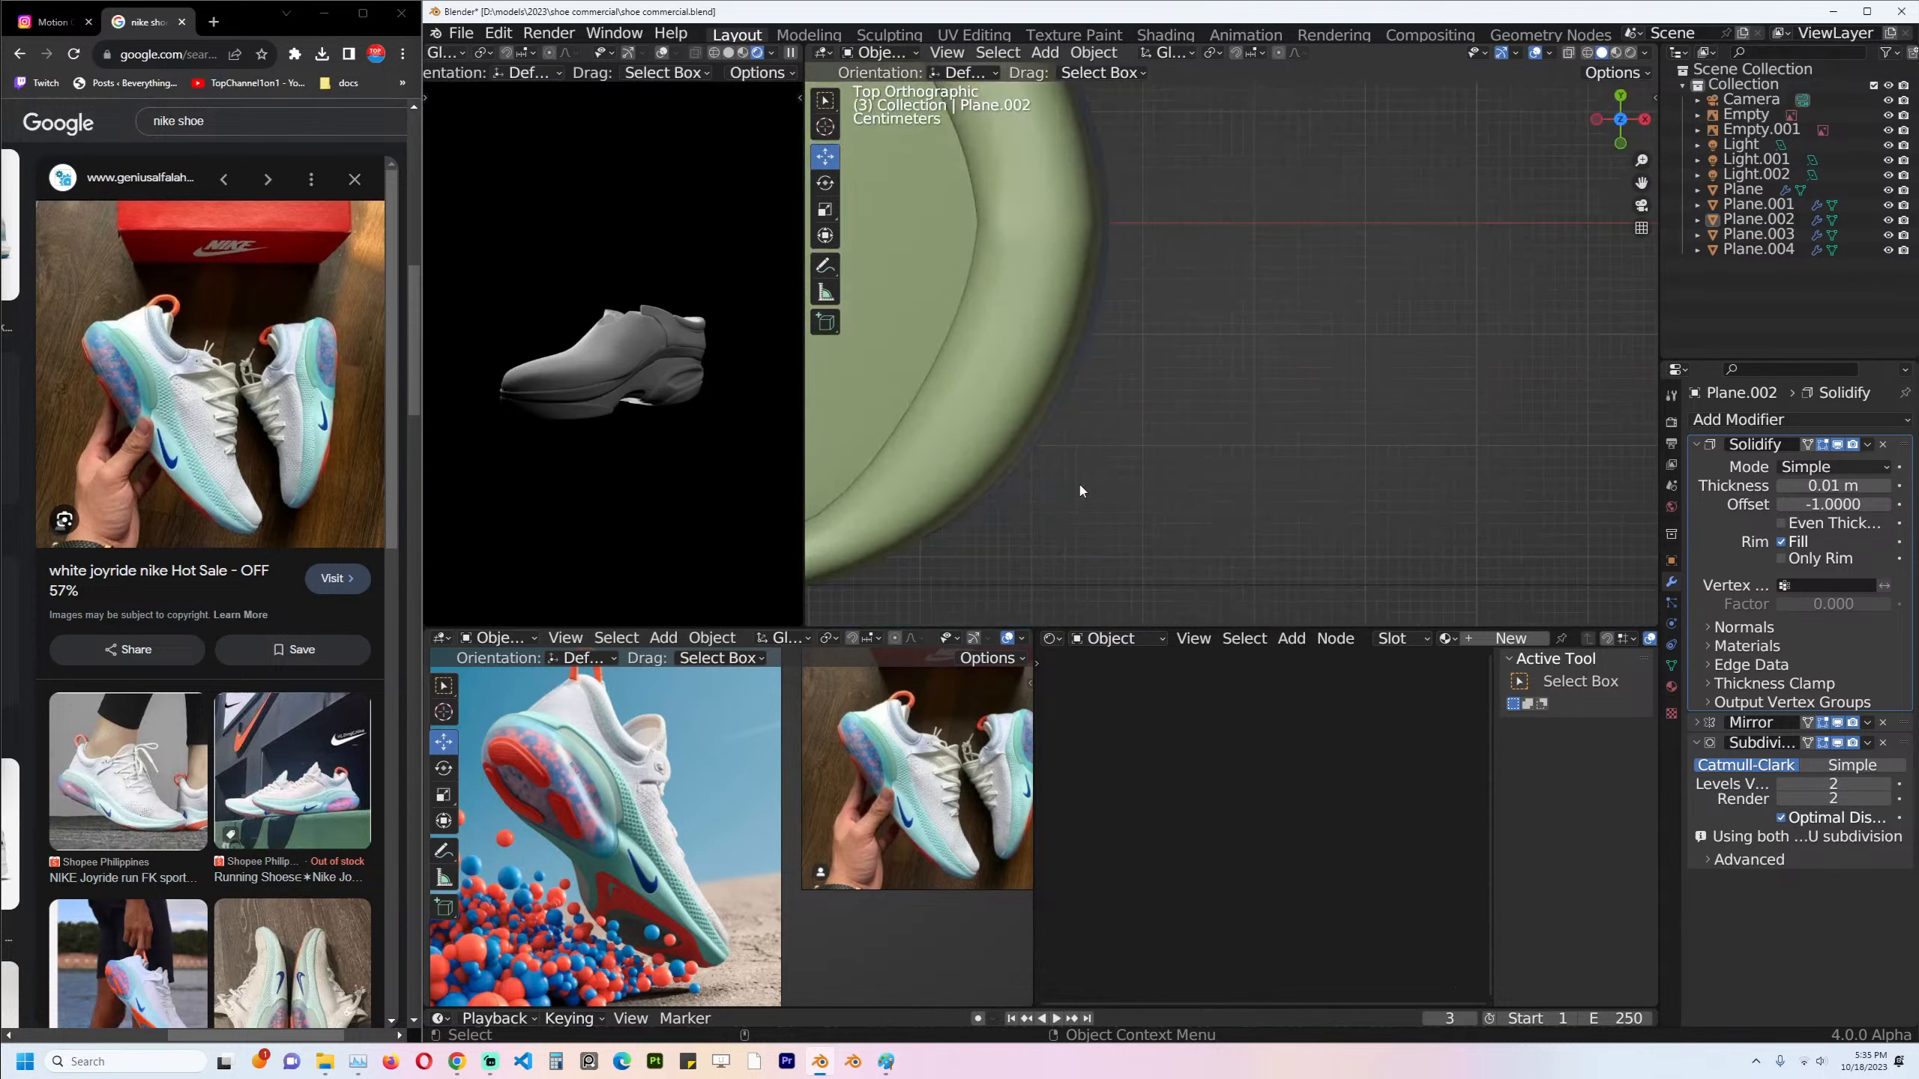
pyautogui.click(1090, 390)
pyautogui.press('Tab')
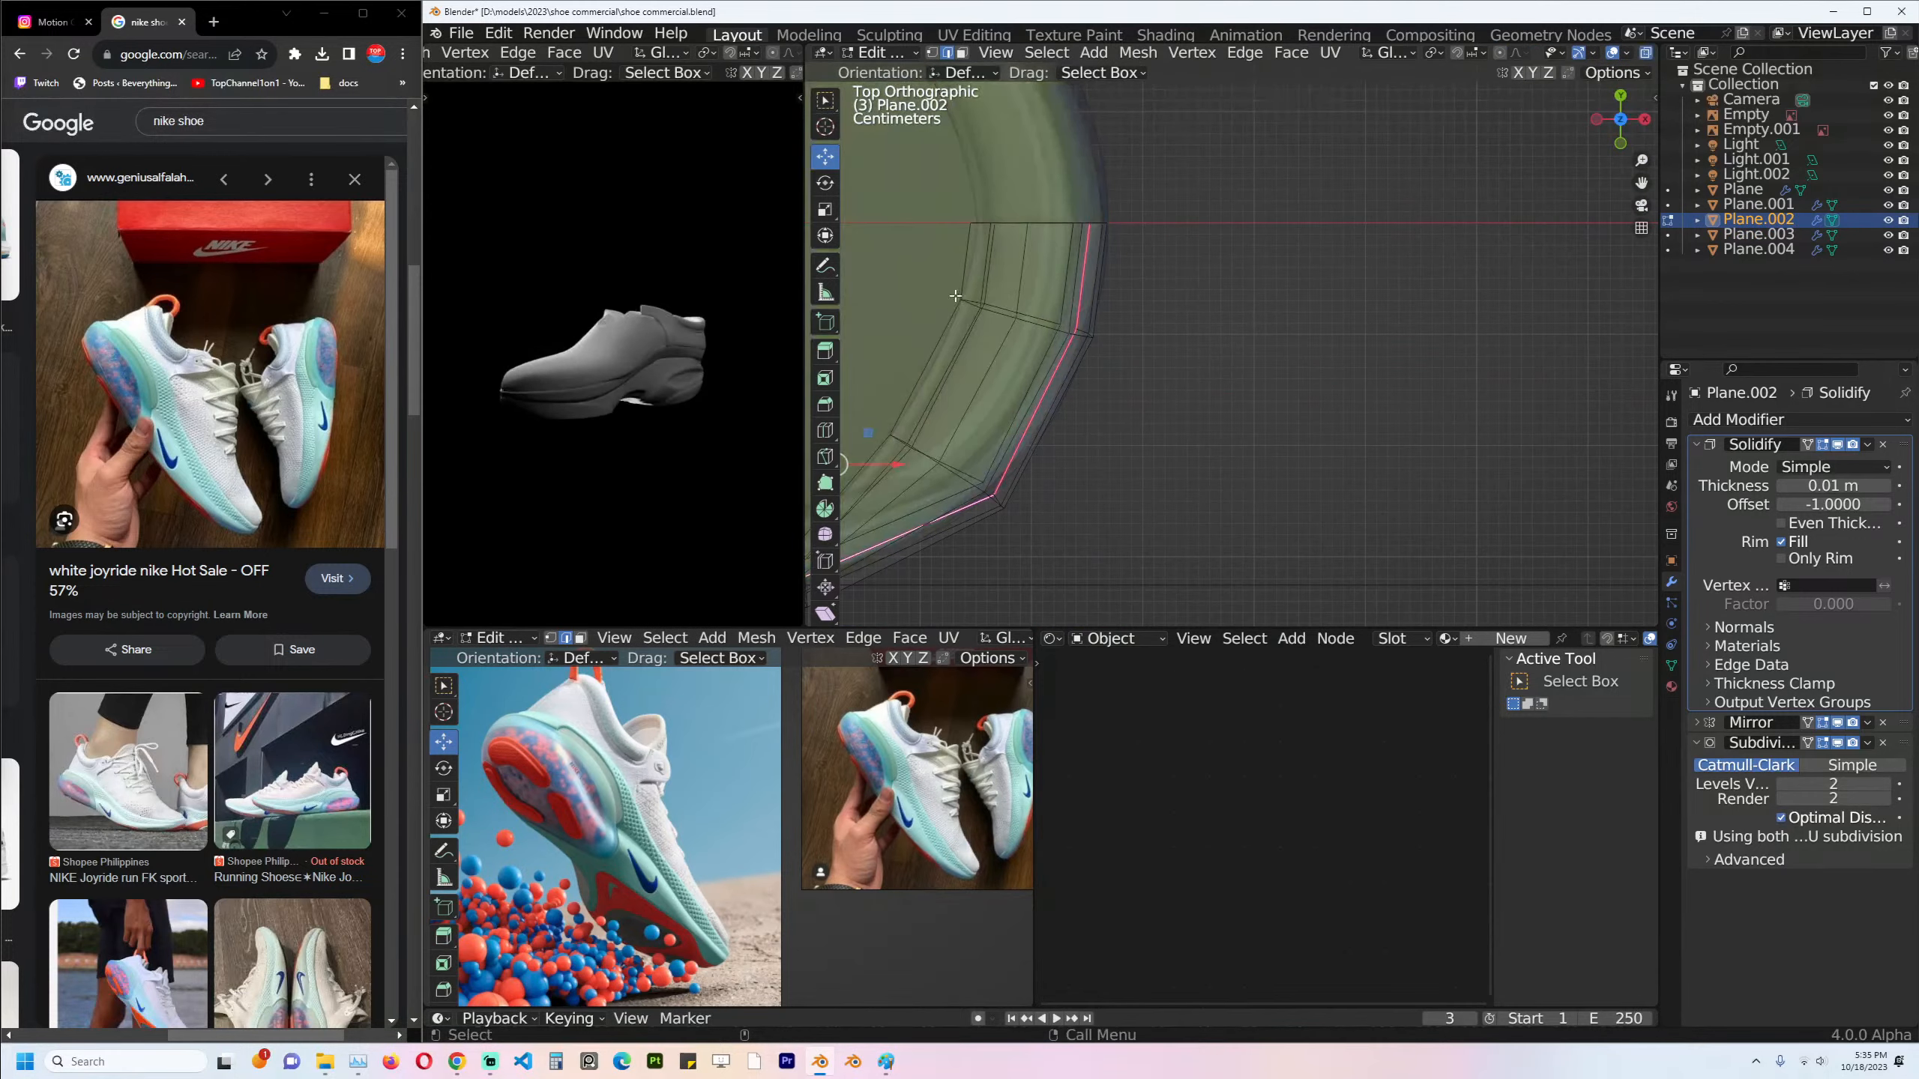
pyautogui.moveTo(1065, 338); pyautogui.dragTo(1141, 349)
pyautogui.press('g')
pyautogui.click(1178, 357)
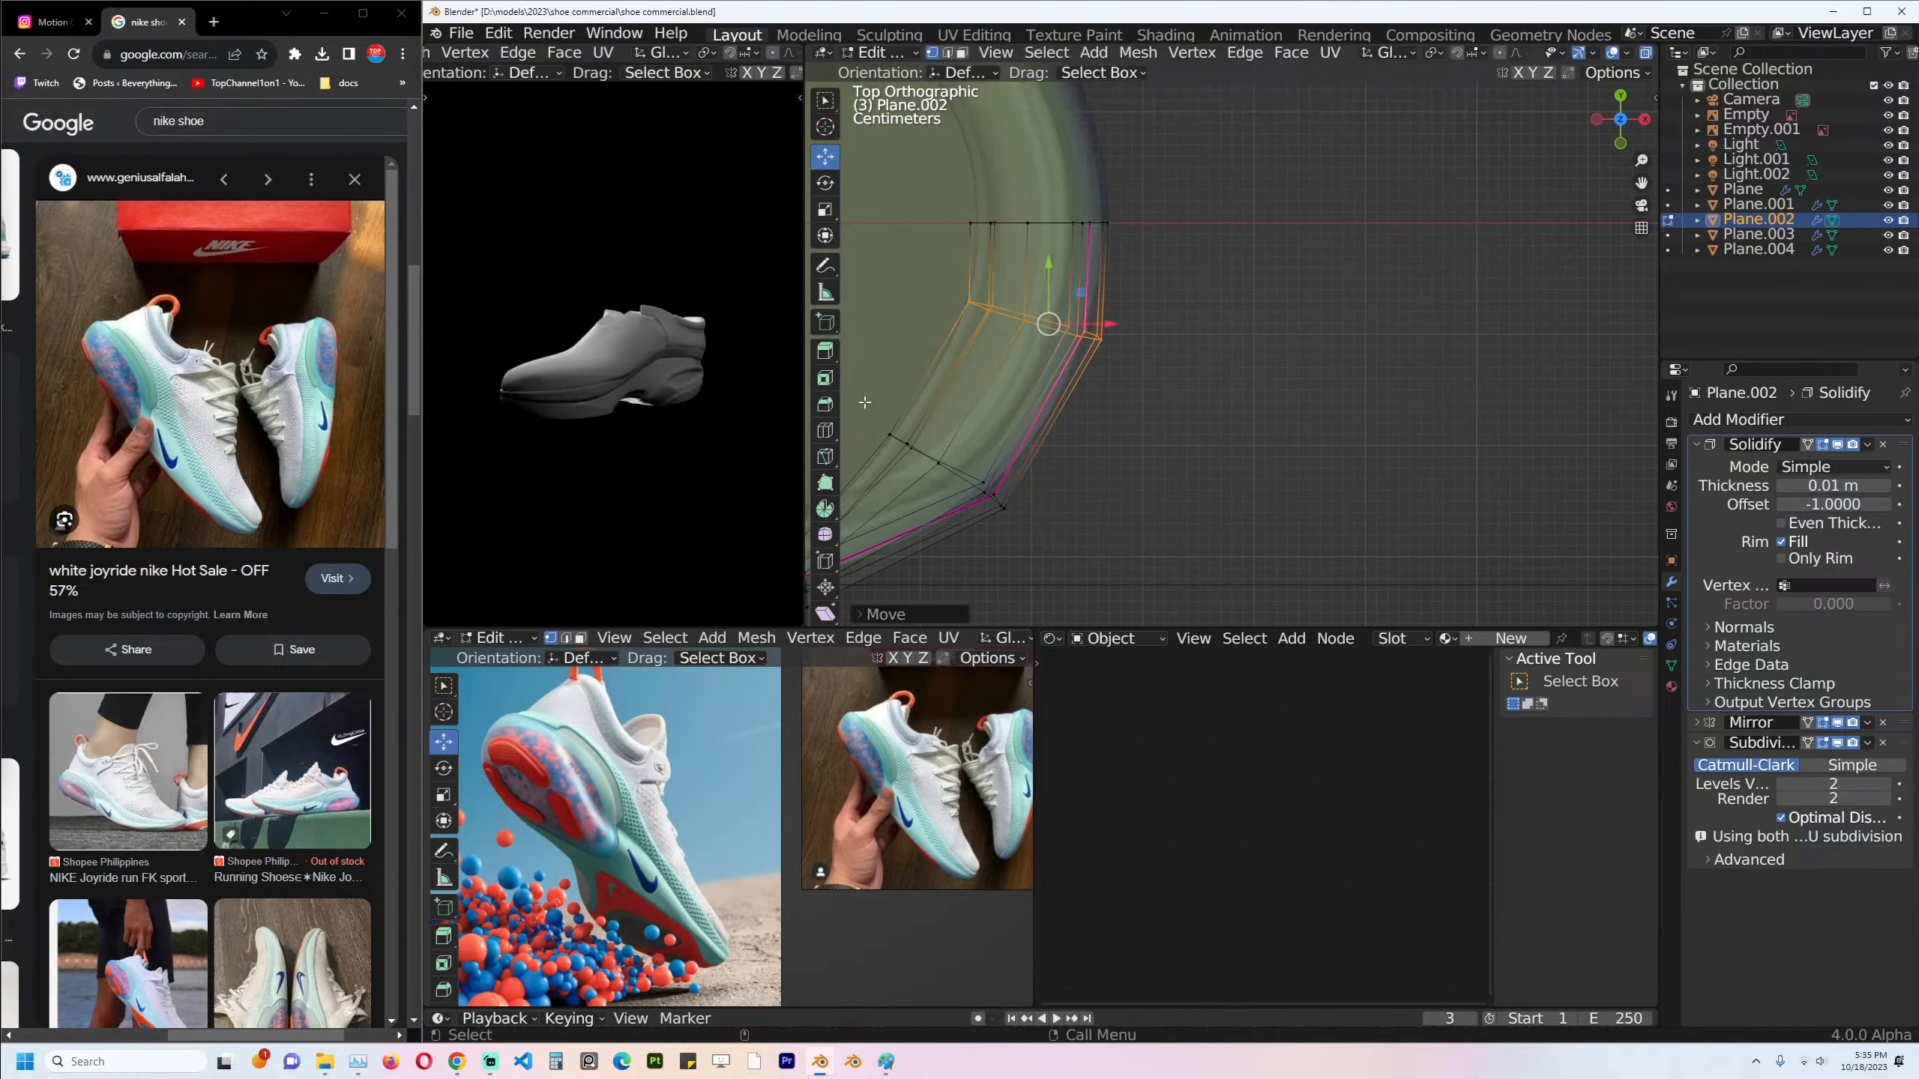
pyautogui.moveTo(864, 402); pyautogui.dragTo(1046, 542)
pyautogui.press('g')
pyautogui.click(1044, 535)
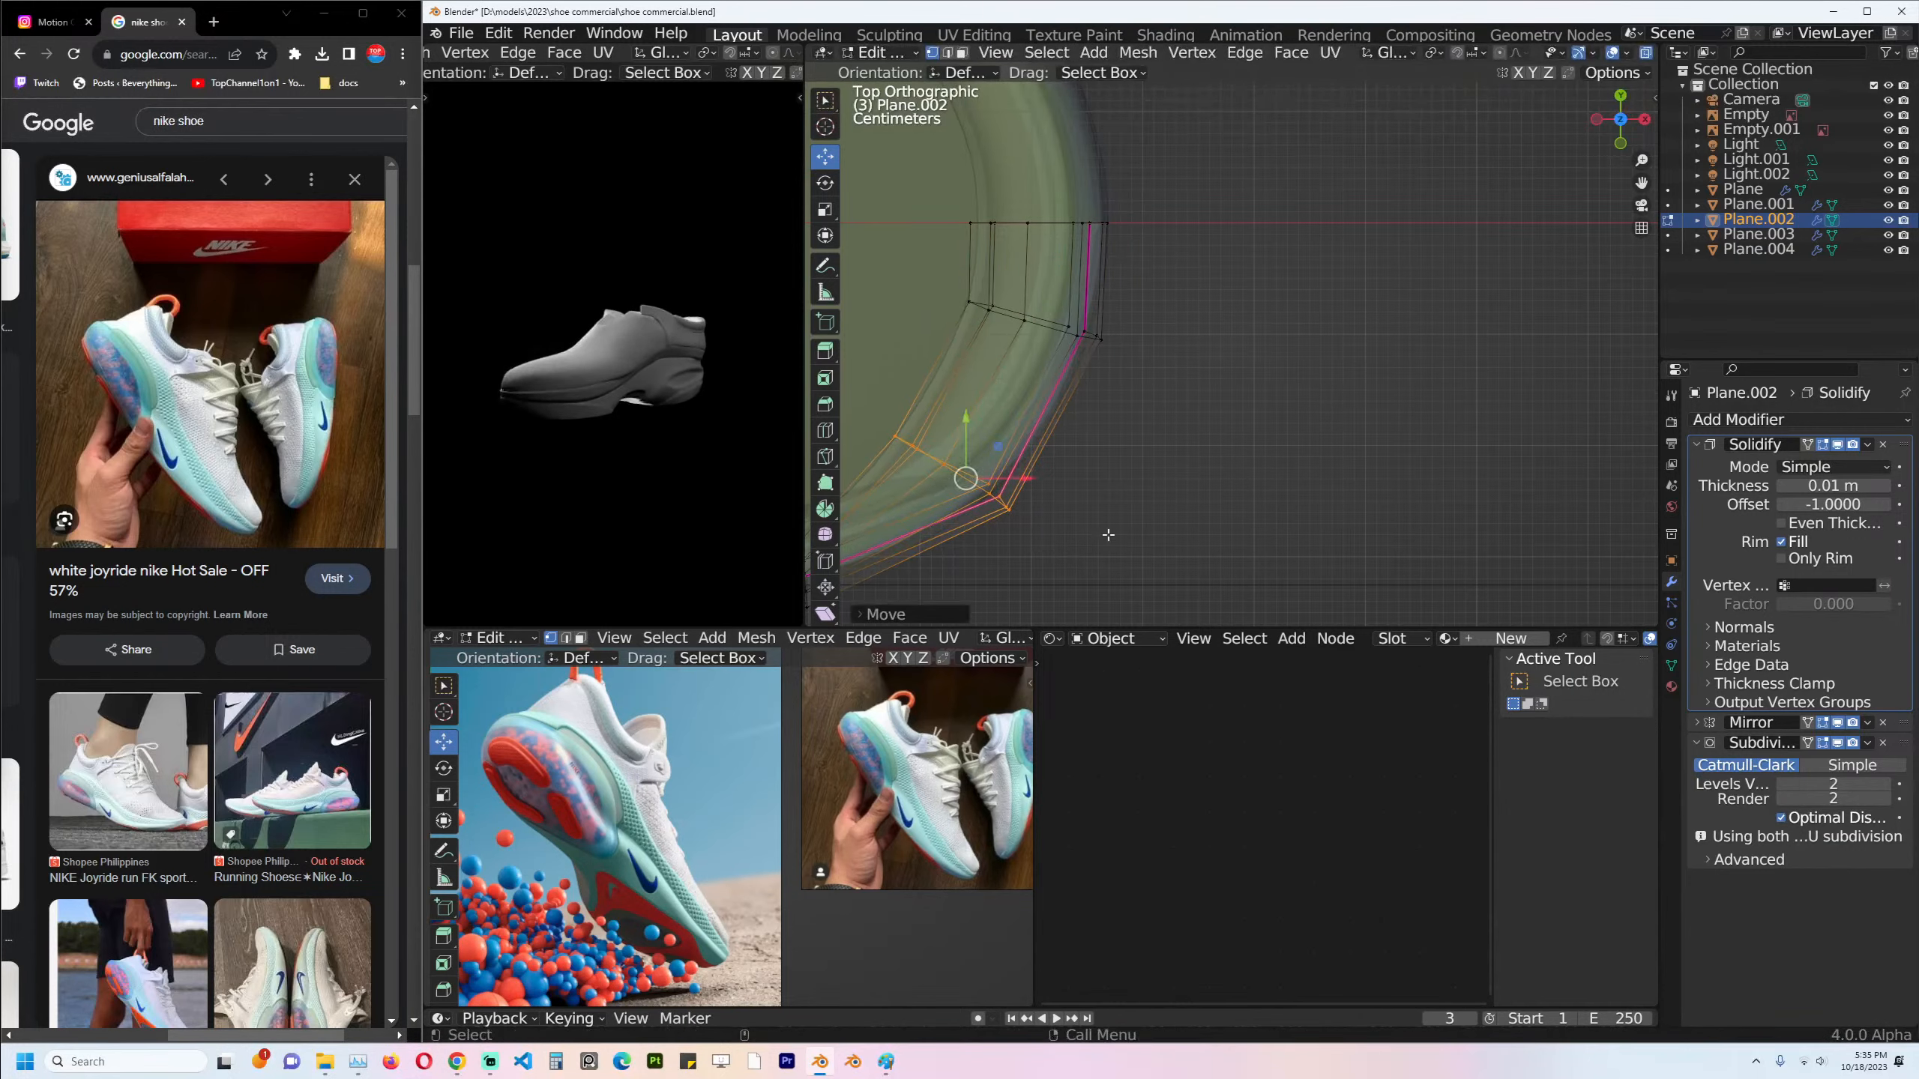
pyautogui.moveTo(1108, 534); pyautogui.dragTo(1192, 401, button='middle')
pyautogui.click(1126, 394)
pyautogui.moveTo(1167, 391); pyautogui.dragTo(1176, 393)
pyautogui.press('Tab')
pyautogui.scroll(-3, 1178, 403)
pyautogui.click(1178, 412)
pyautogui.moveTo(1135, 445); pyautogui.dragTo(1027, 401, button='middle')
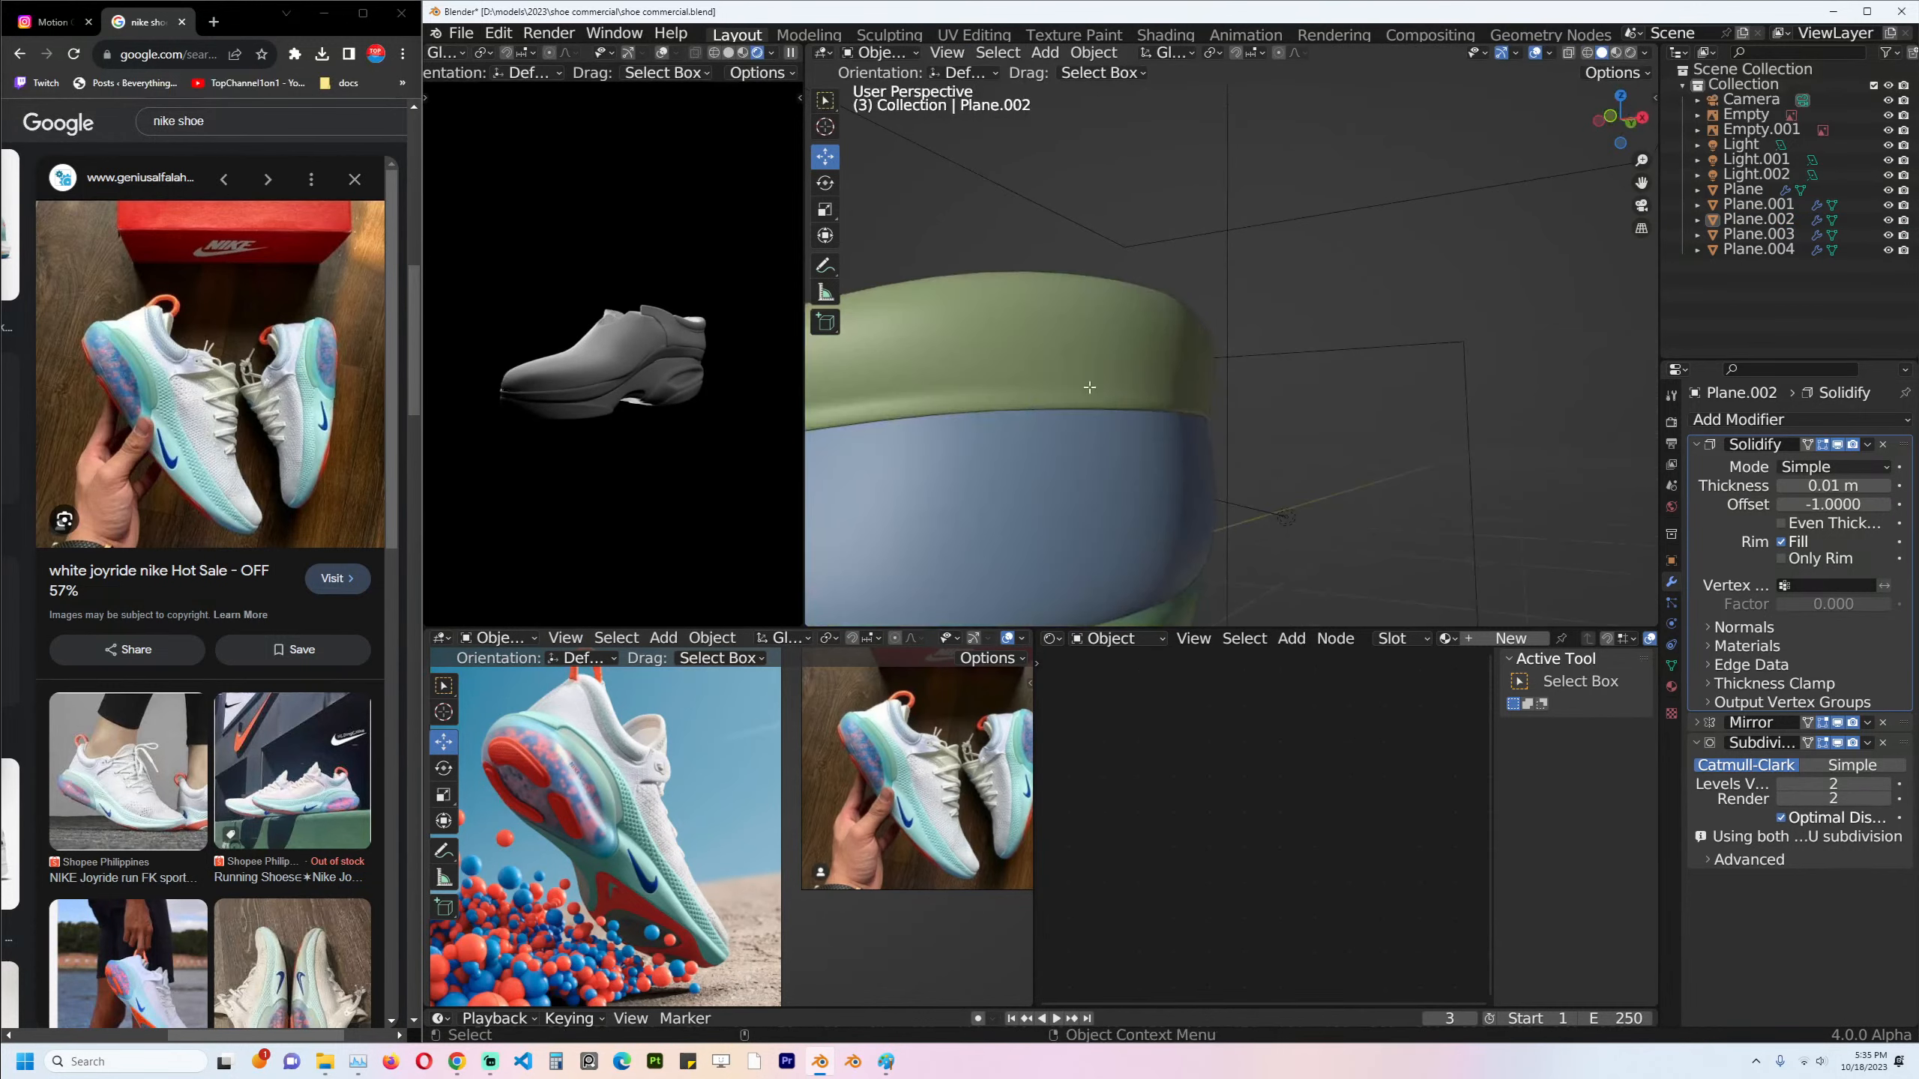
# Add an edge loop along the collar's lower part and save the file.
pyautogui.press('Tab')
pyautogui.hotkey('ctrl', 'r')
pyautogui.click(933, 392)
pyautogui.click(933, 395)
pyautogui.press('Tab')
pyautogui.scroll(-3, 997, 471)
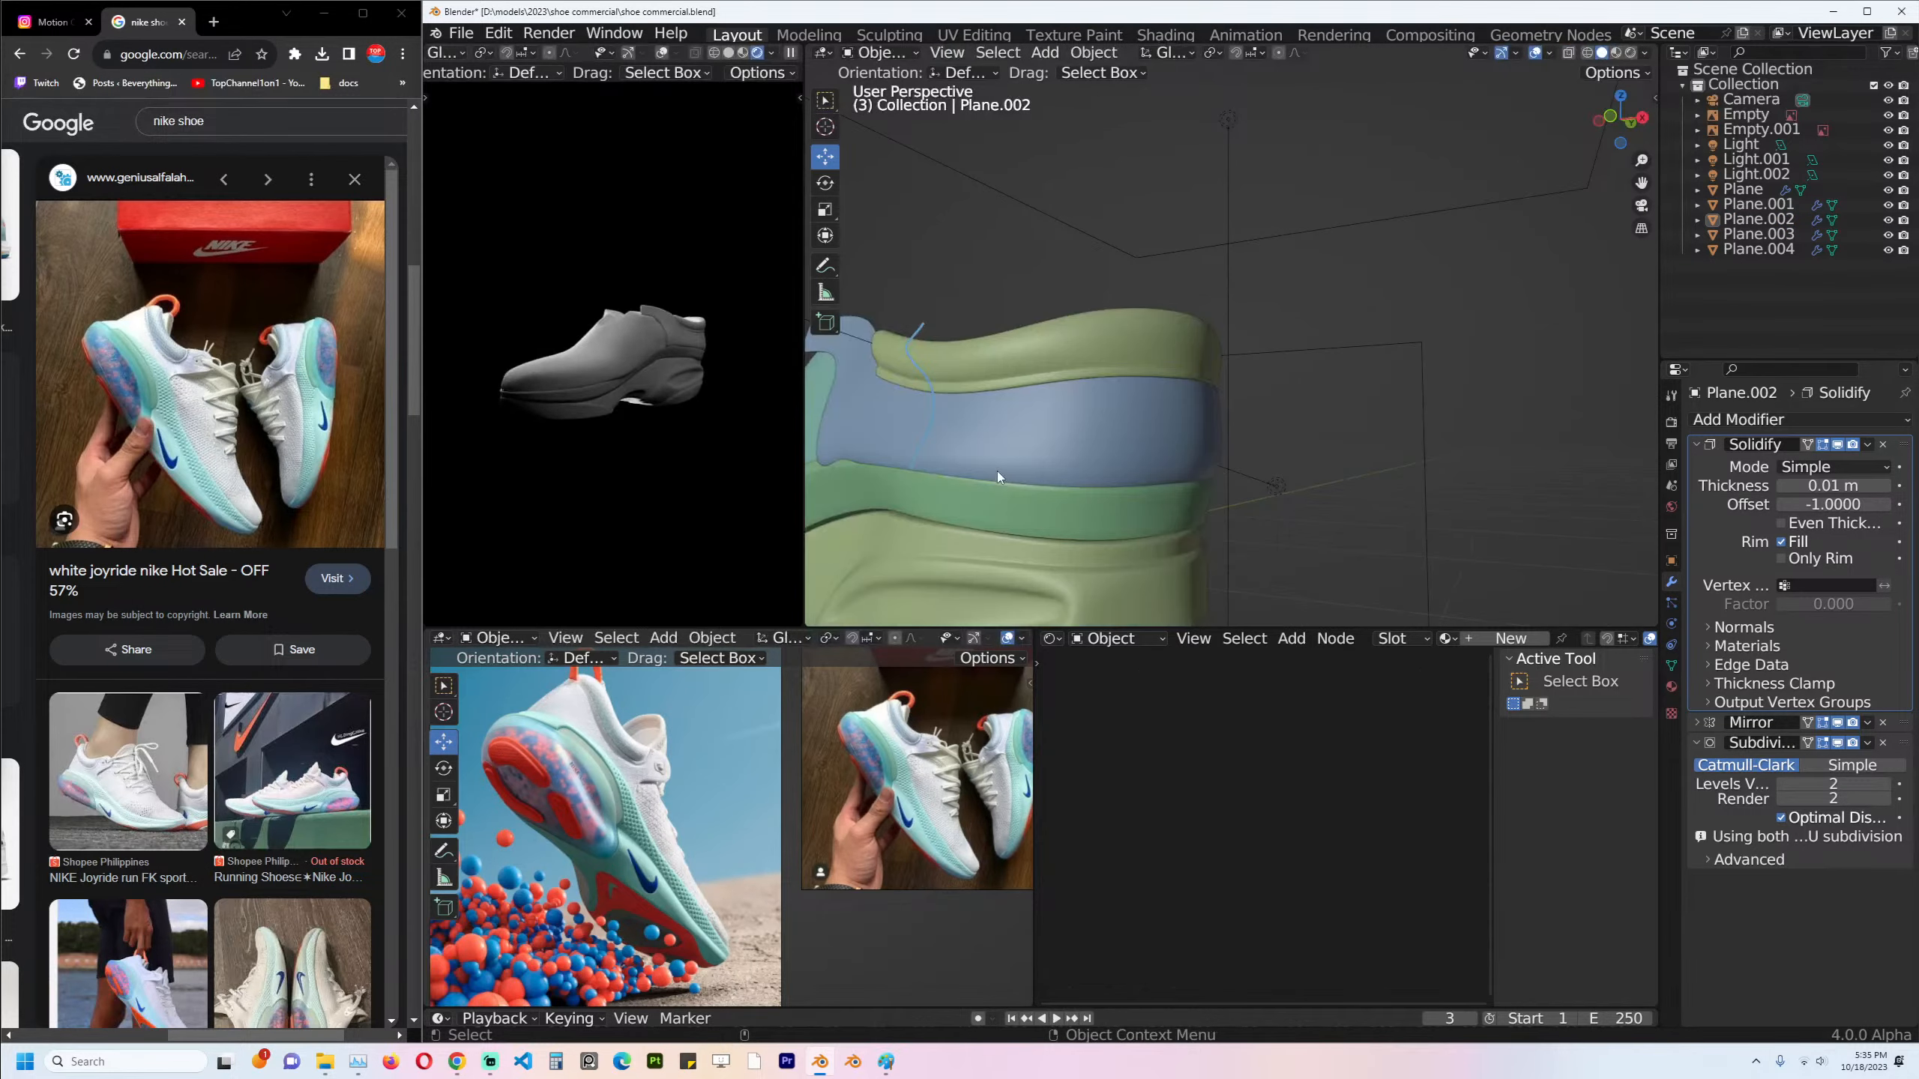
pyautogui.keyDown('shift'); pyautogui.moveTo(1111, 484); pyautogui.dragTo(1228, 495, button='middle'); pyautogui.keyUp('shift')
pyautogui.hotkey('ctrl', 's')
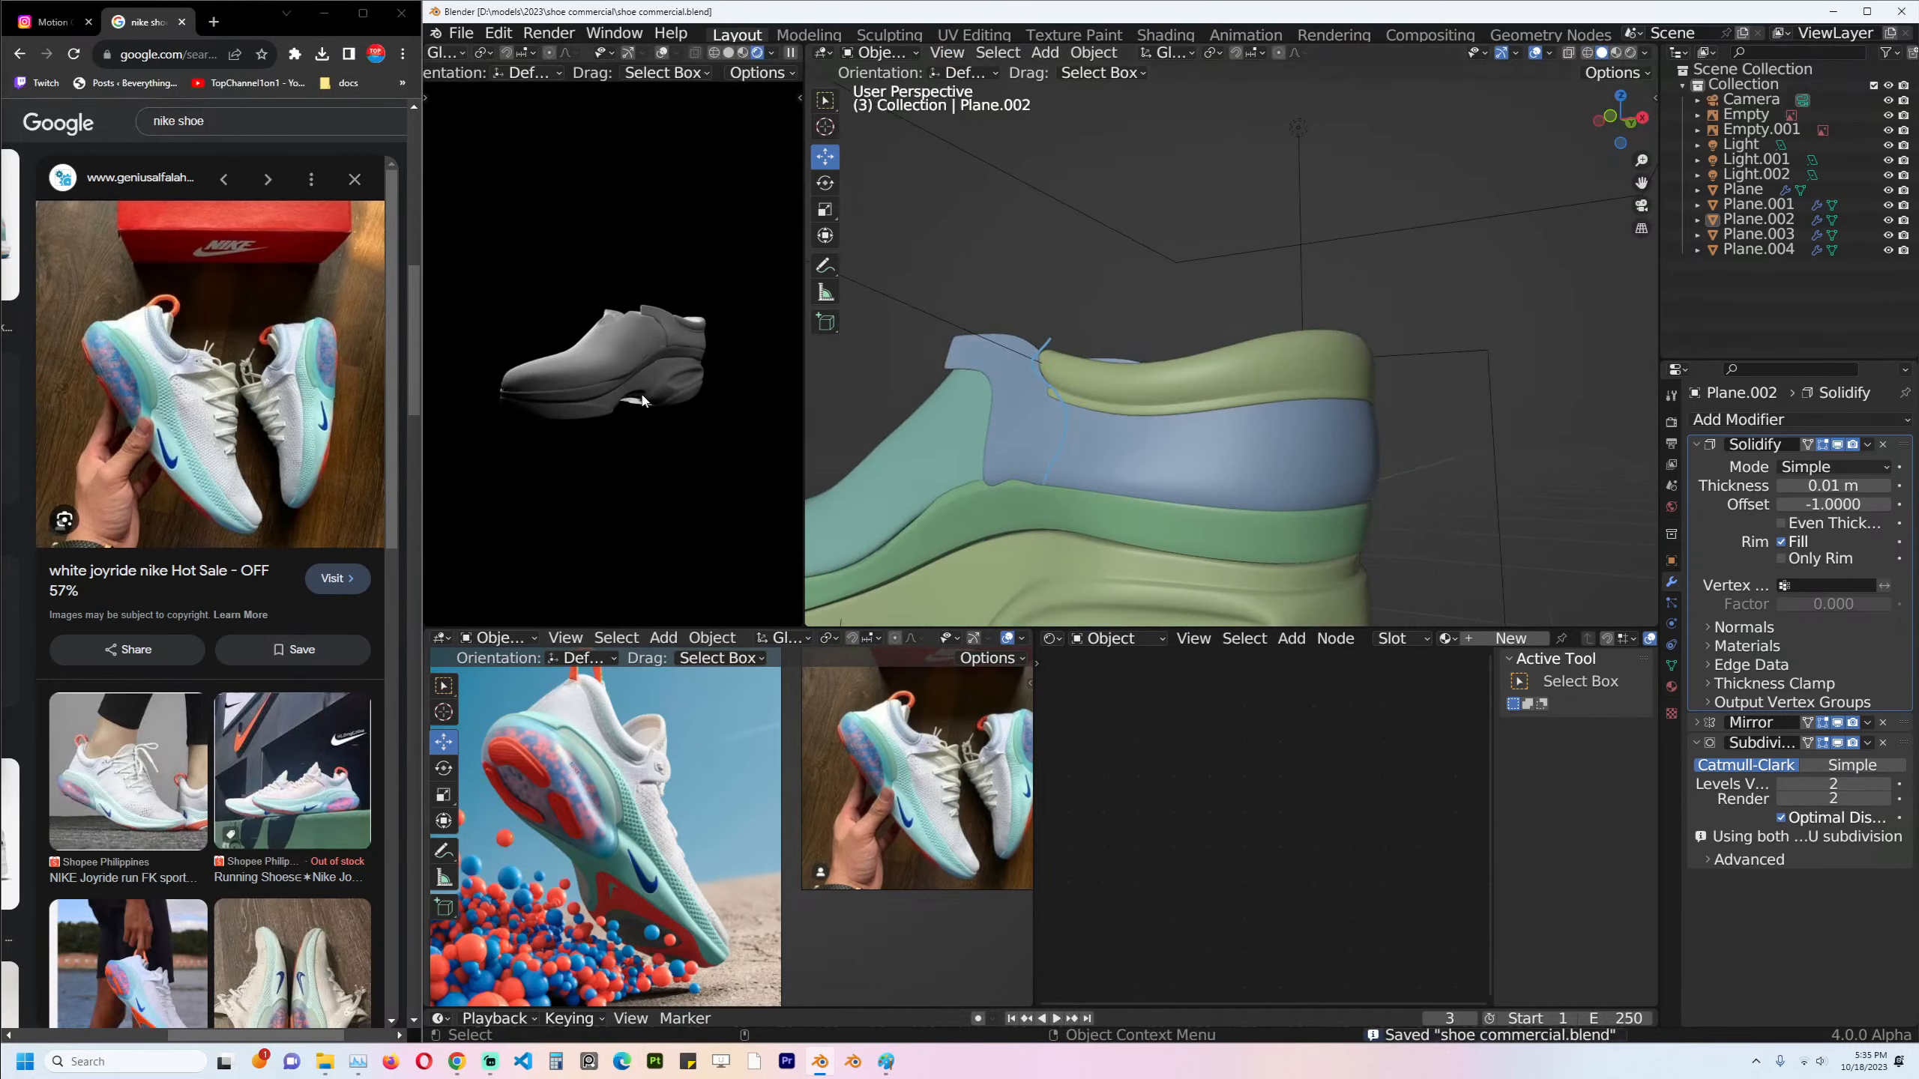
pyautogui.keyDown('shift'); pyautogui.moveTo(1137, 393); pyautogui.dragTo(1209, 361, button='middle'); pyautogui.keyUp('shift')
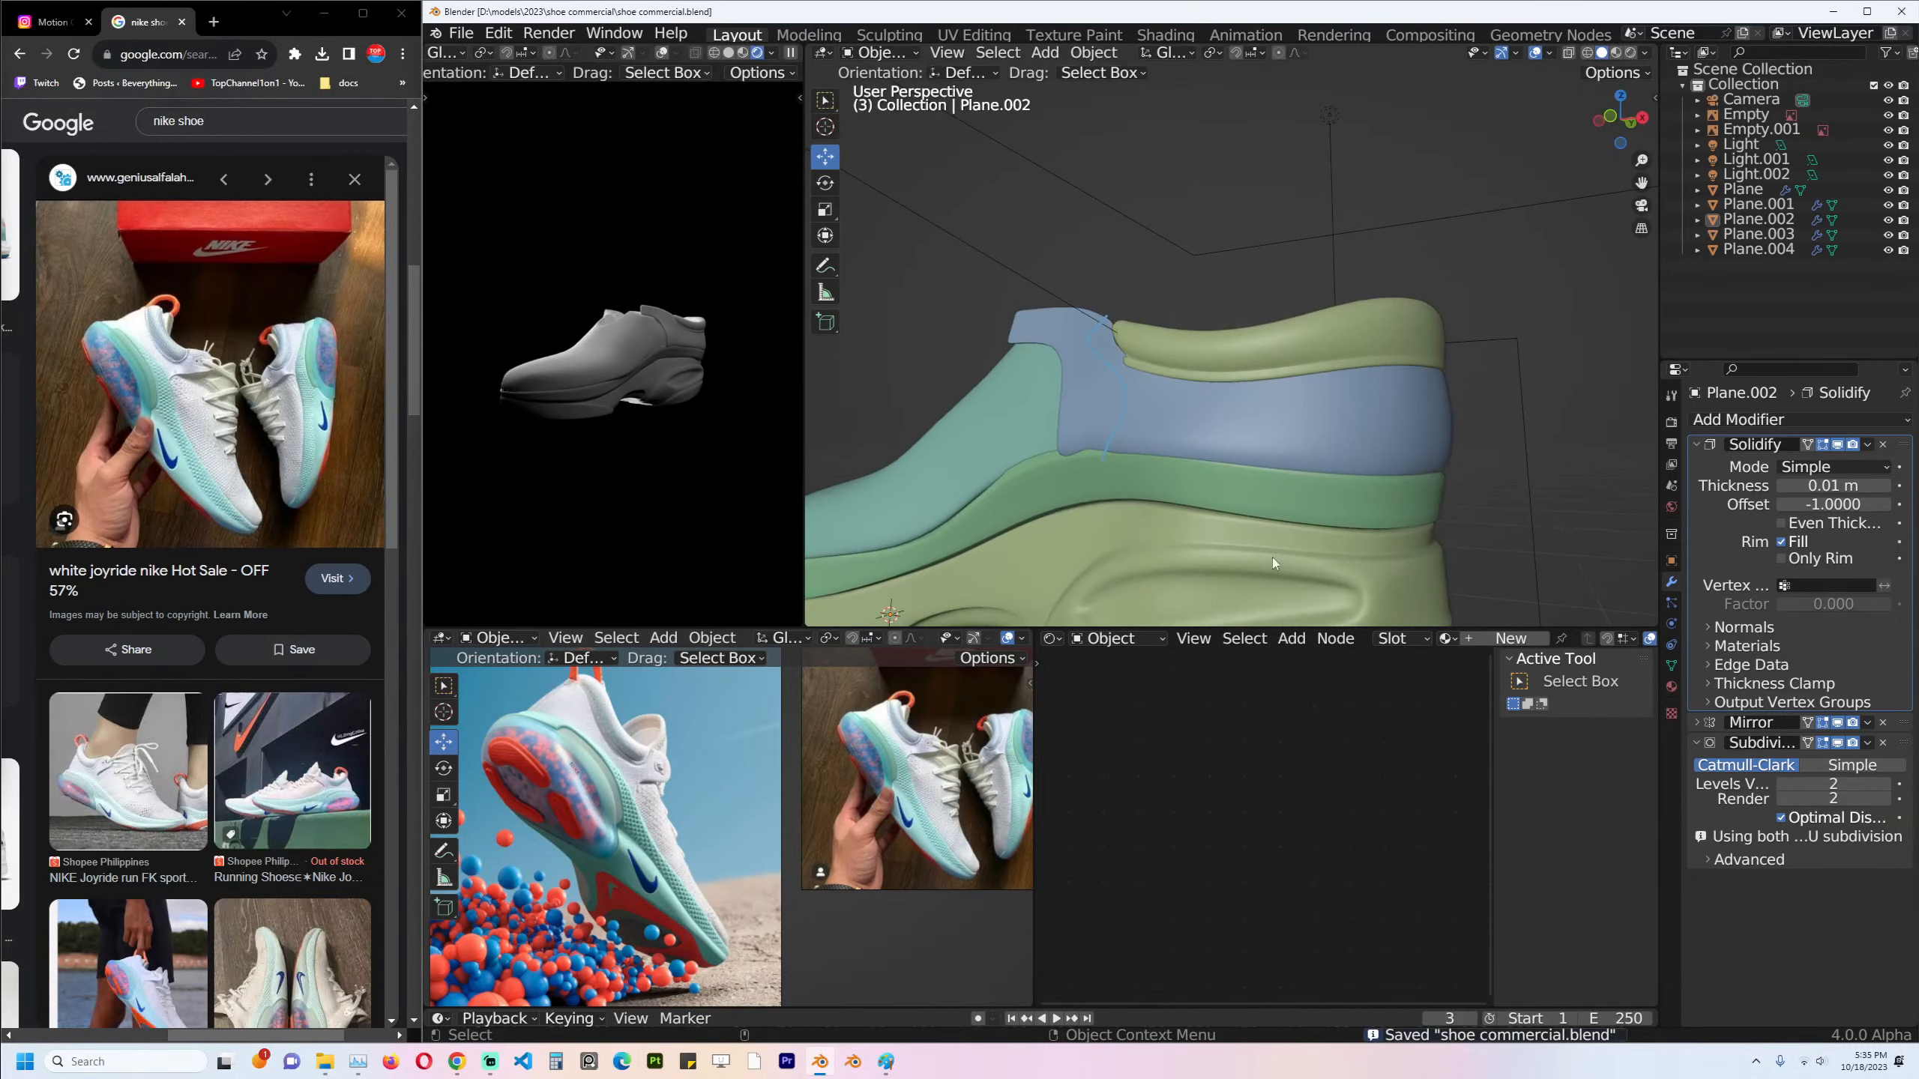
pyautogui.keyDown('shift'); pyautogui.moveTo(1272, 557); pyautogui.dragTo(1394, 506, button='middle'); pyautogui.keyUp('shift')
pyautogui.scroll(1, 982, 443)
pyautogui.keyDown('shift'); pyautogui.moveTo(989, 435); pyautogui.dragTo(1061, 353, button='middle'); pyautogui.keyUp('shift')
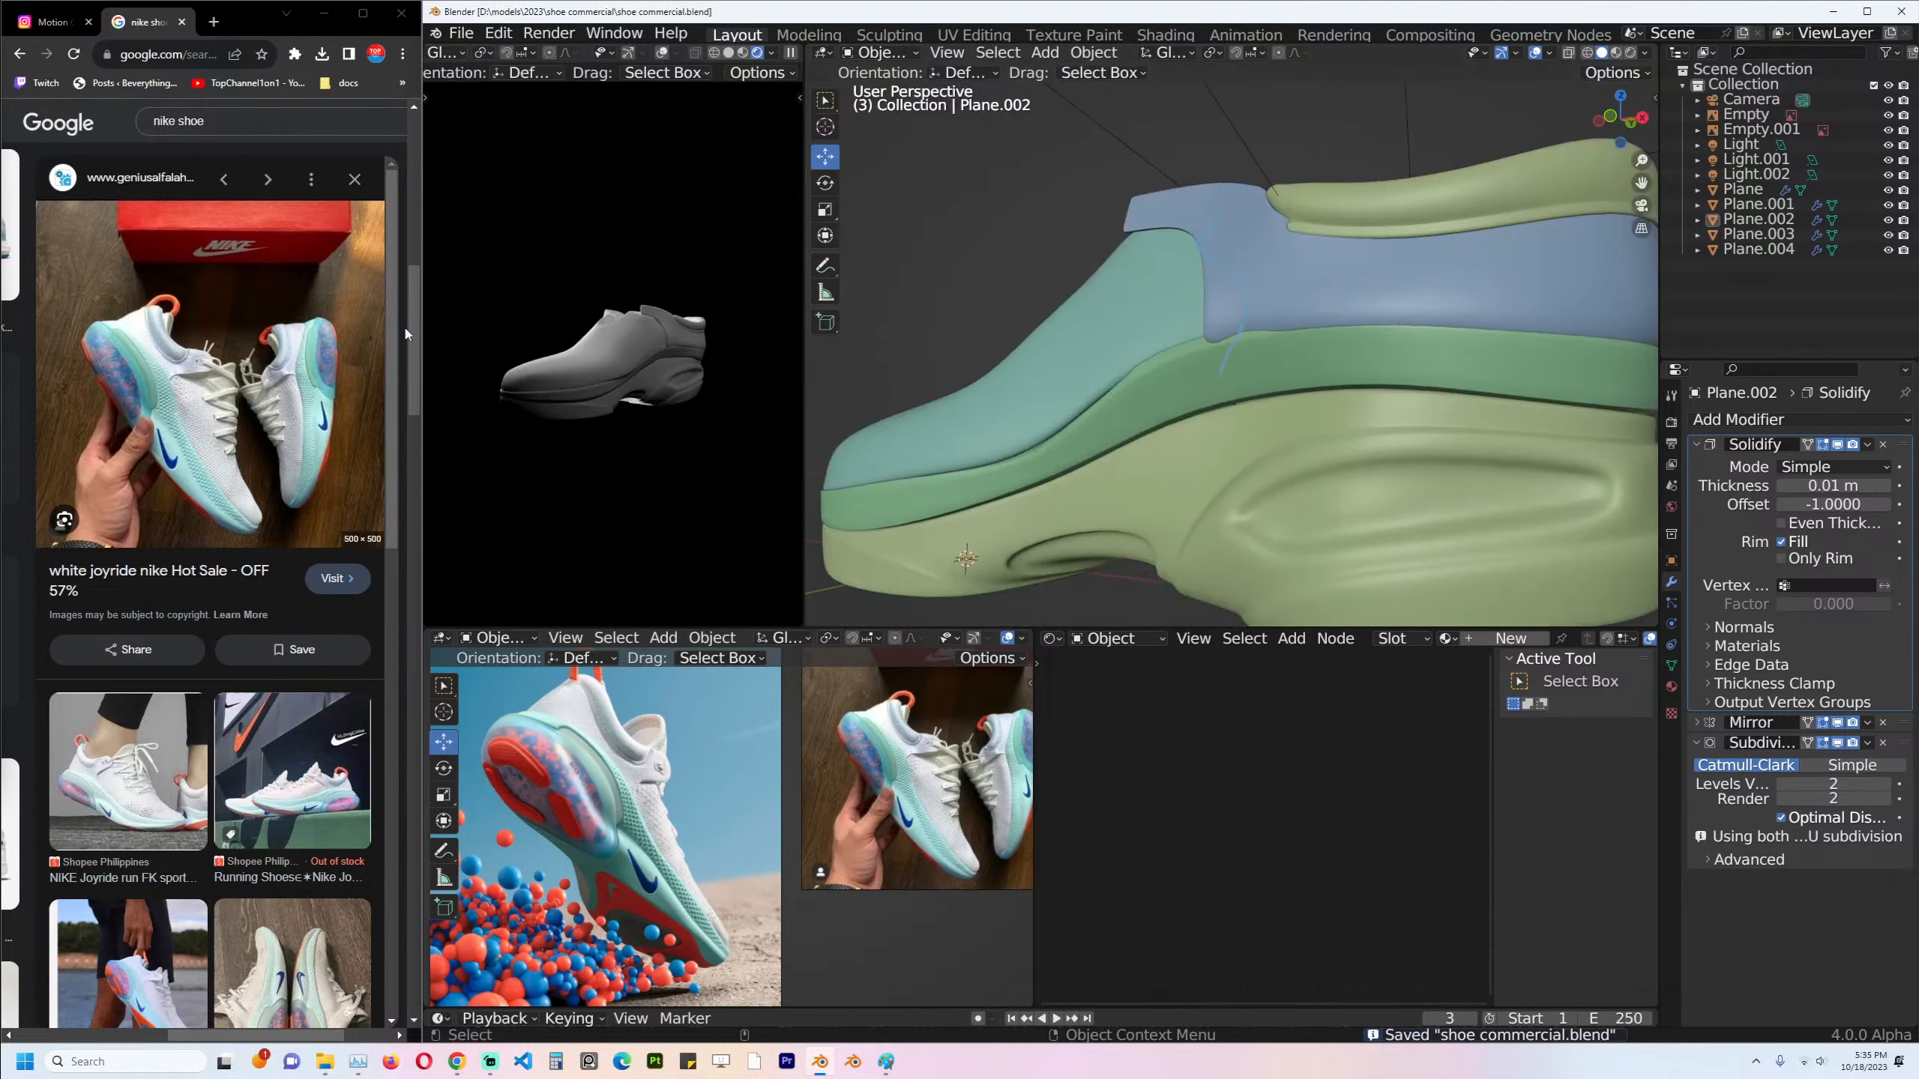
pyautogui.hotkey('alt', 'Tab')
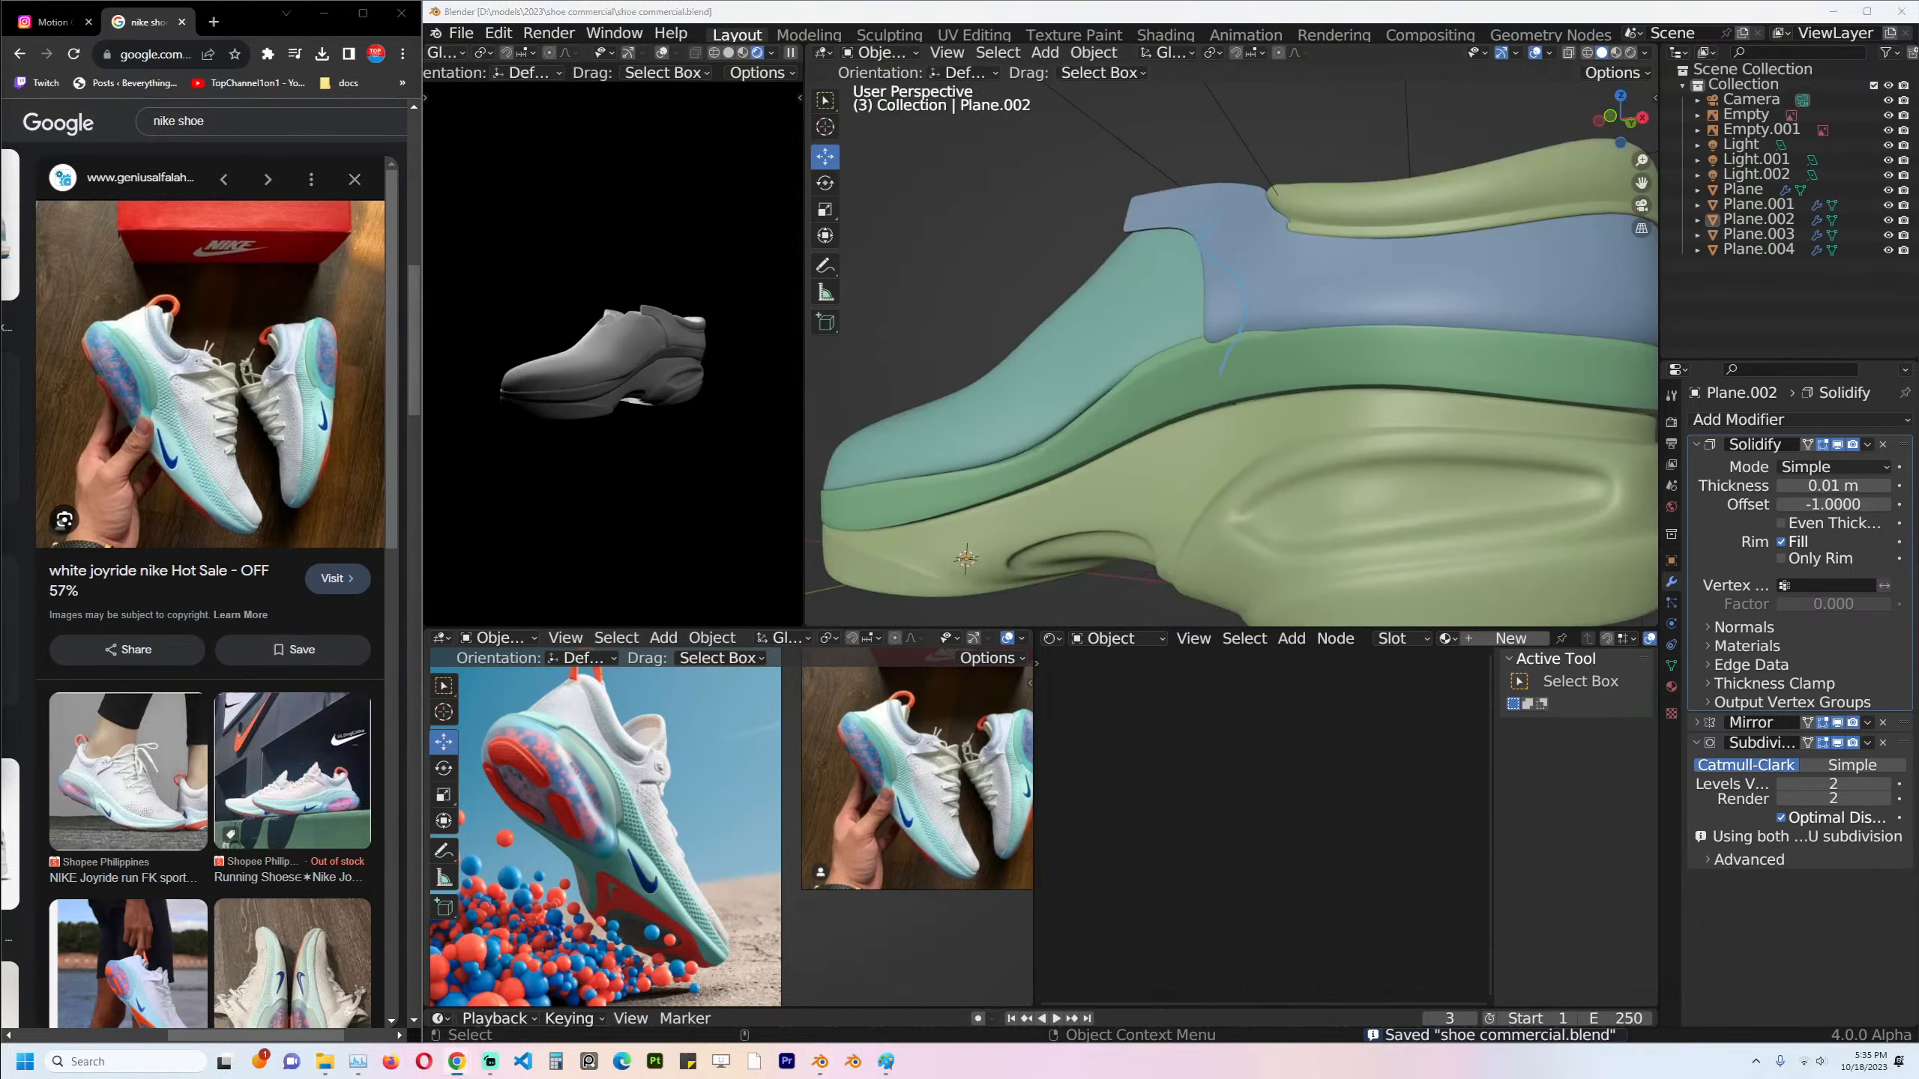
pyautogui.keyDown('shift'); pyautogui.moveTo(1039, 271); pyautogui.dragTo(1015, 255, button='middle'); pyautogui.keyUp('shift')
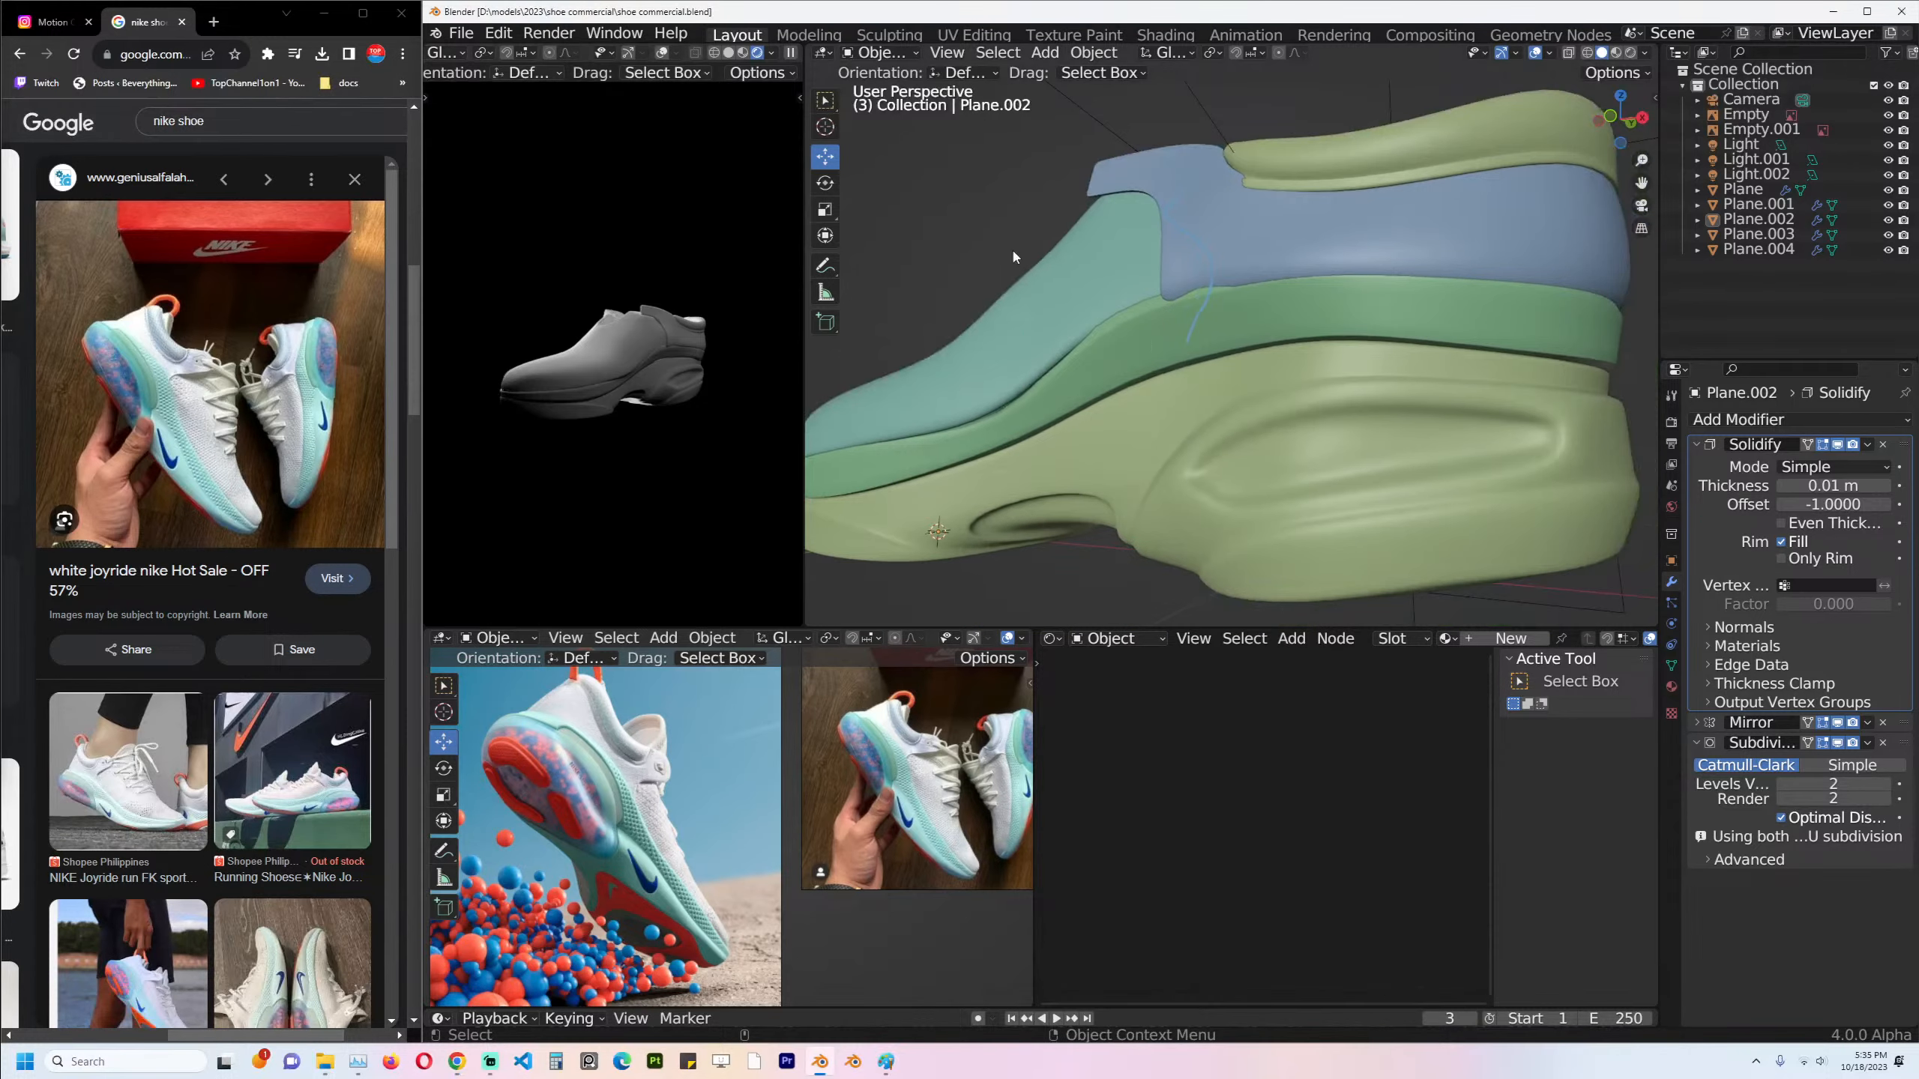
# Add an edge loop around the rim of the heel recess on the side of the sole.
pyautogui.click(1350, 462)
pyautogui.keyDown('shift'); pyautogui.moveTo(1350, 462); pyautogui.dragTo(1507, 418, button='middle'); pyautogui.keyUp('shift')
pyautogui.press('KP_1')
pyautogui.scroll(-2, 1329, 408)
pyautogui.scroll(2, 1289, 339)
pyautogui.press('Tab')
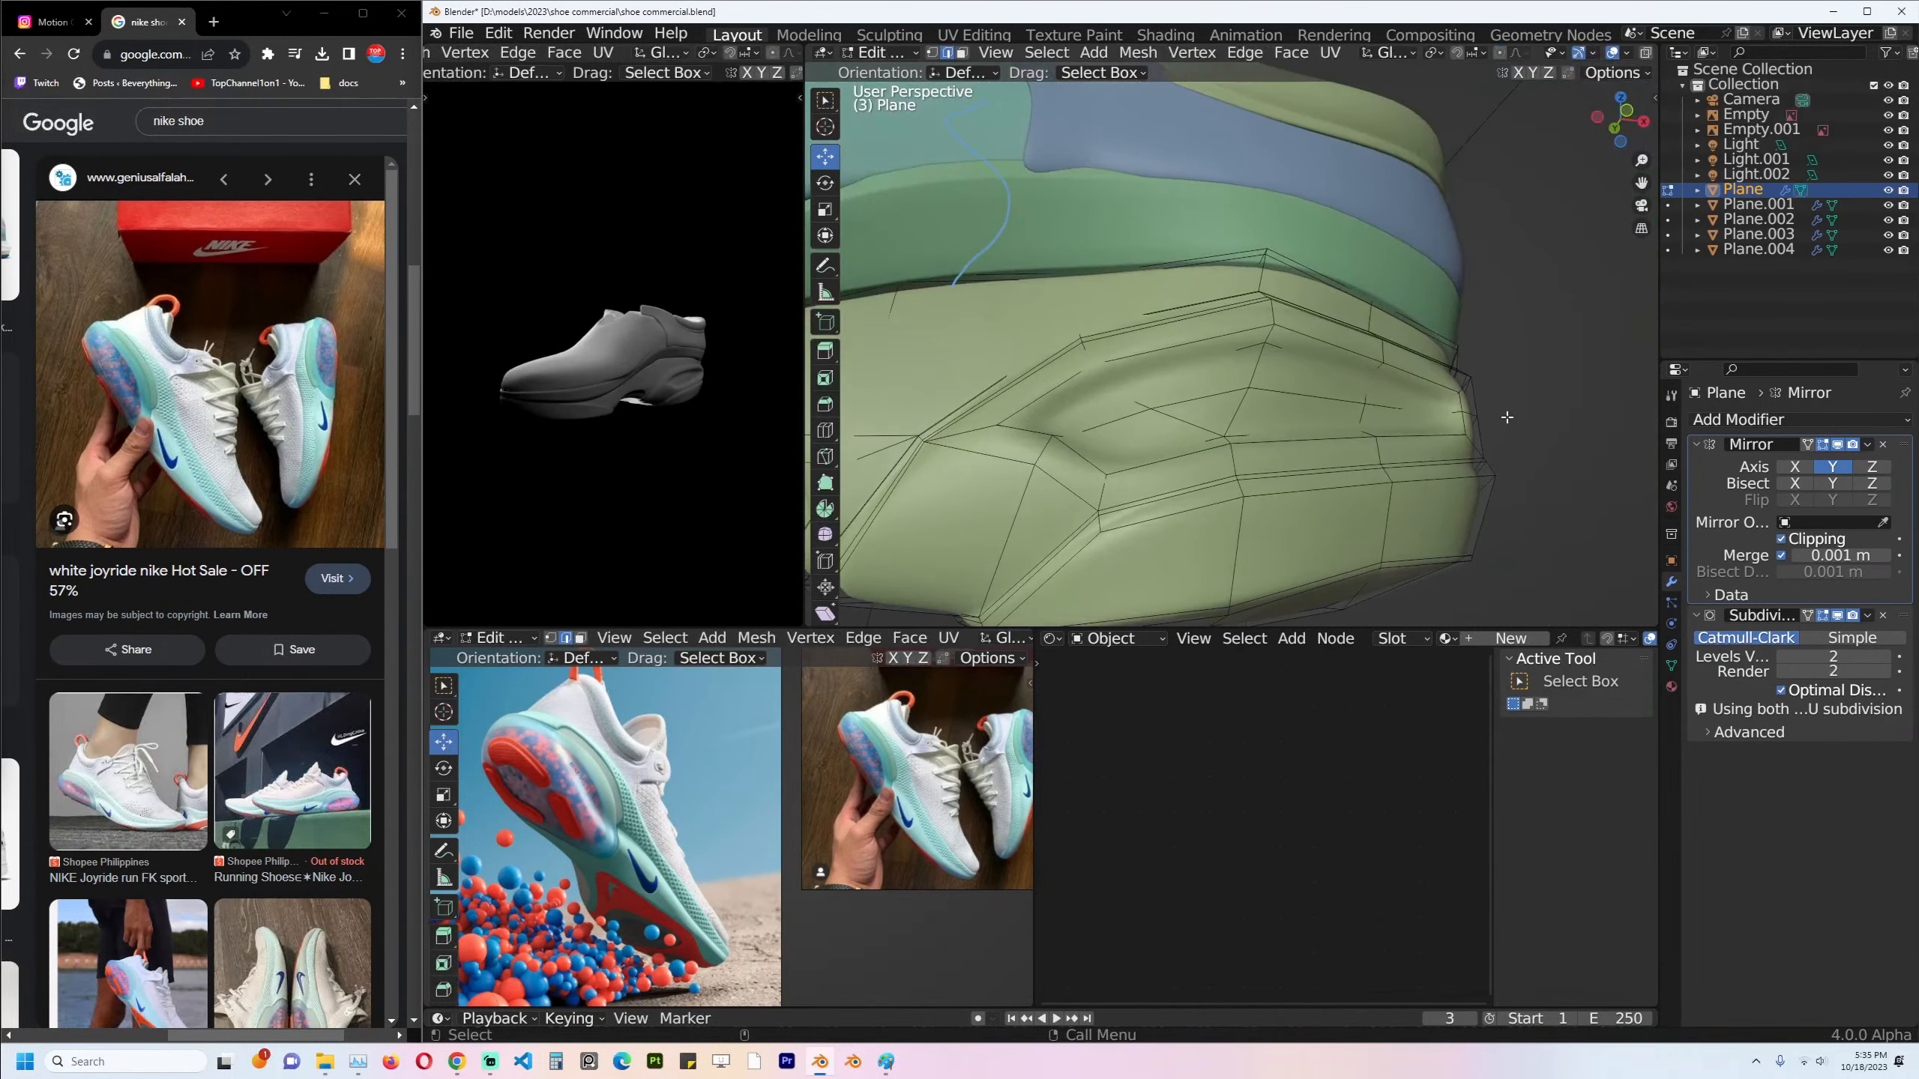
pyautogui.hotkey('ctrl', 'r')
pyautogui.click(1371, 365)
pyautogui.click(1377, 361)
pyautogui.press('Tab')
pyautogui.moveTo(1358, 405); pyautogui.dragTo(1236, 386, button='middle')
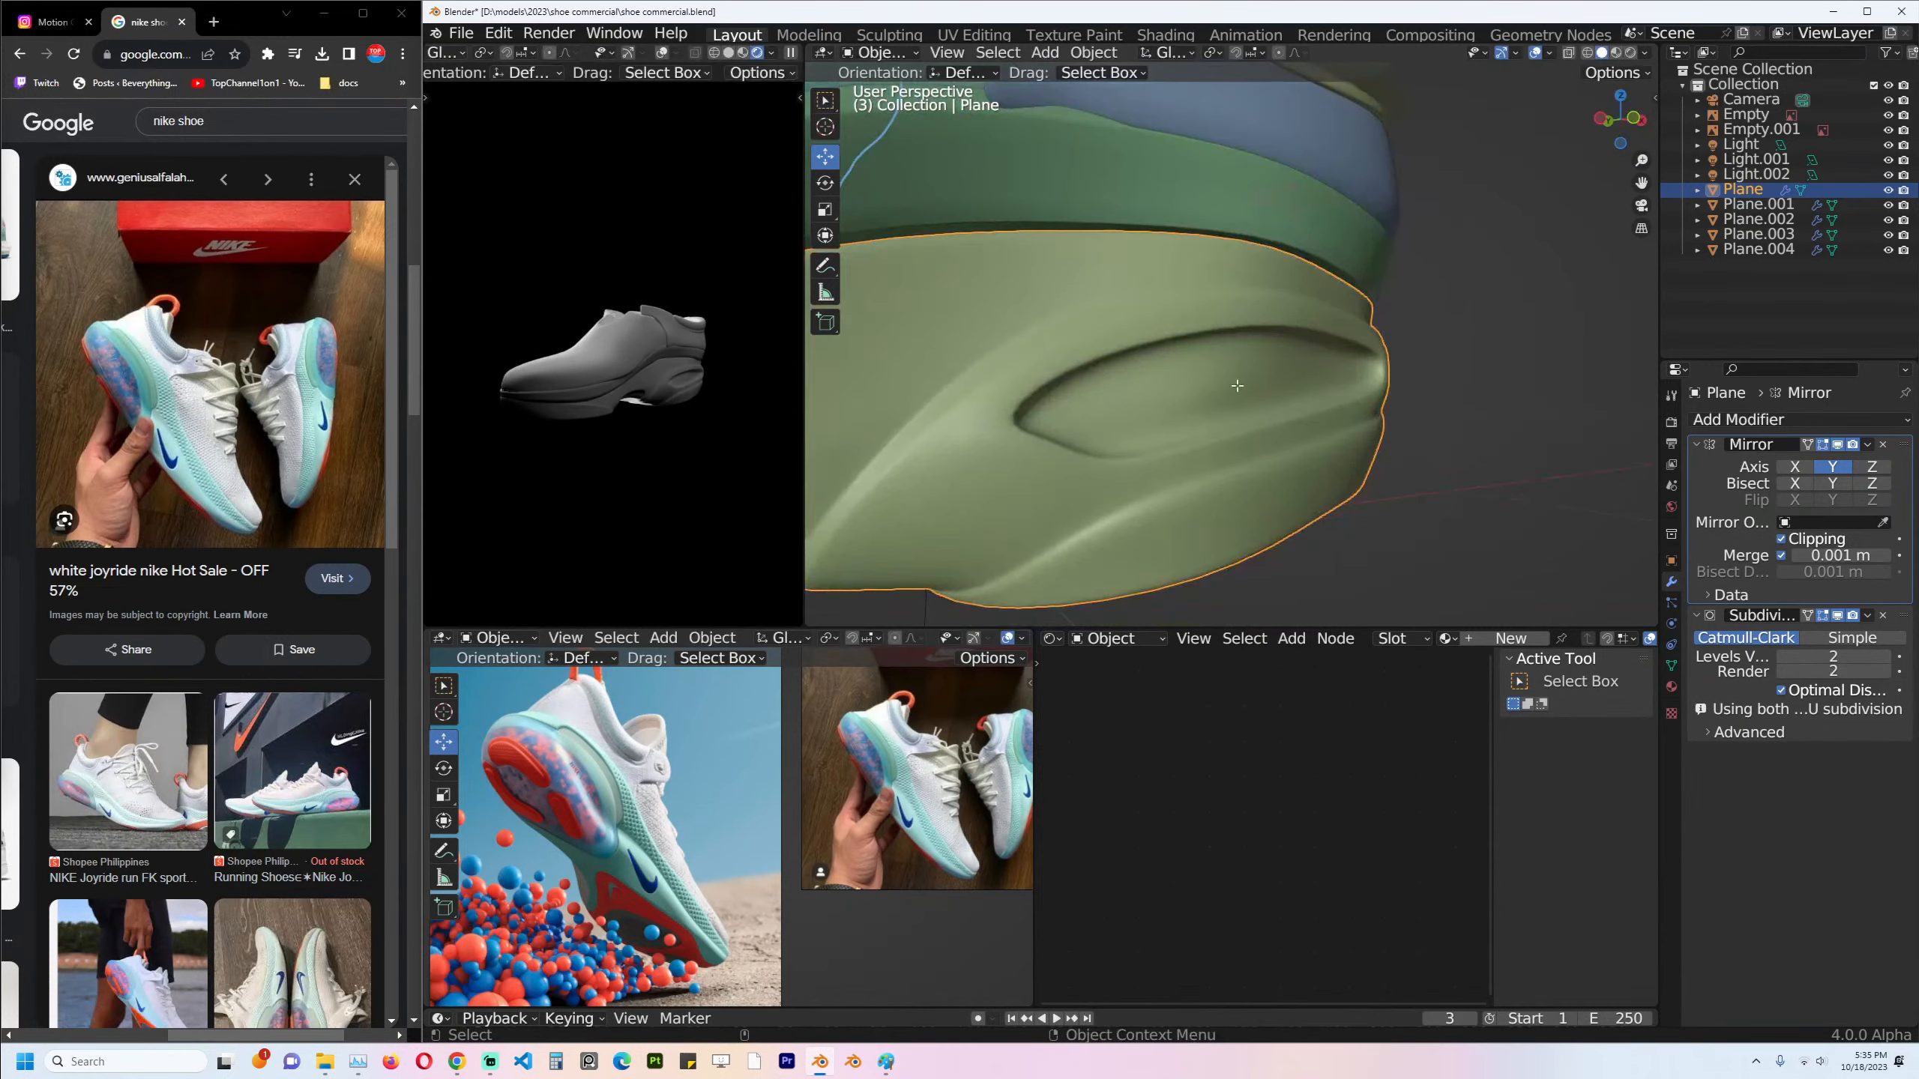
# Turn off the sole's subdivision display in the viewport and duplicate the faces inside the heel recess in place.
pyautogui.press('Tab')
pyautogui.click(1837, 616)
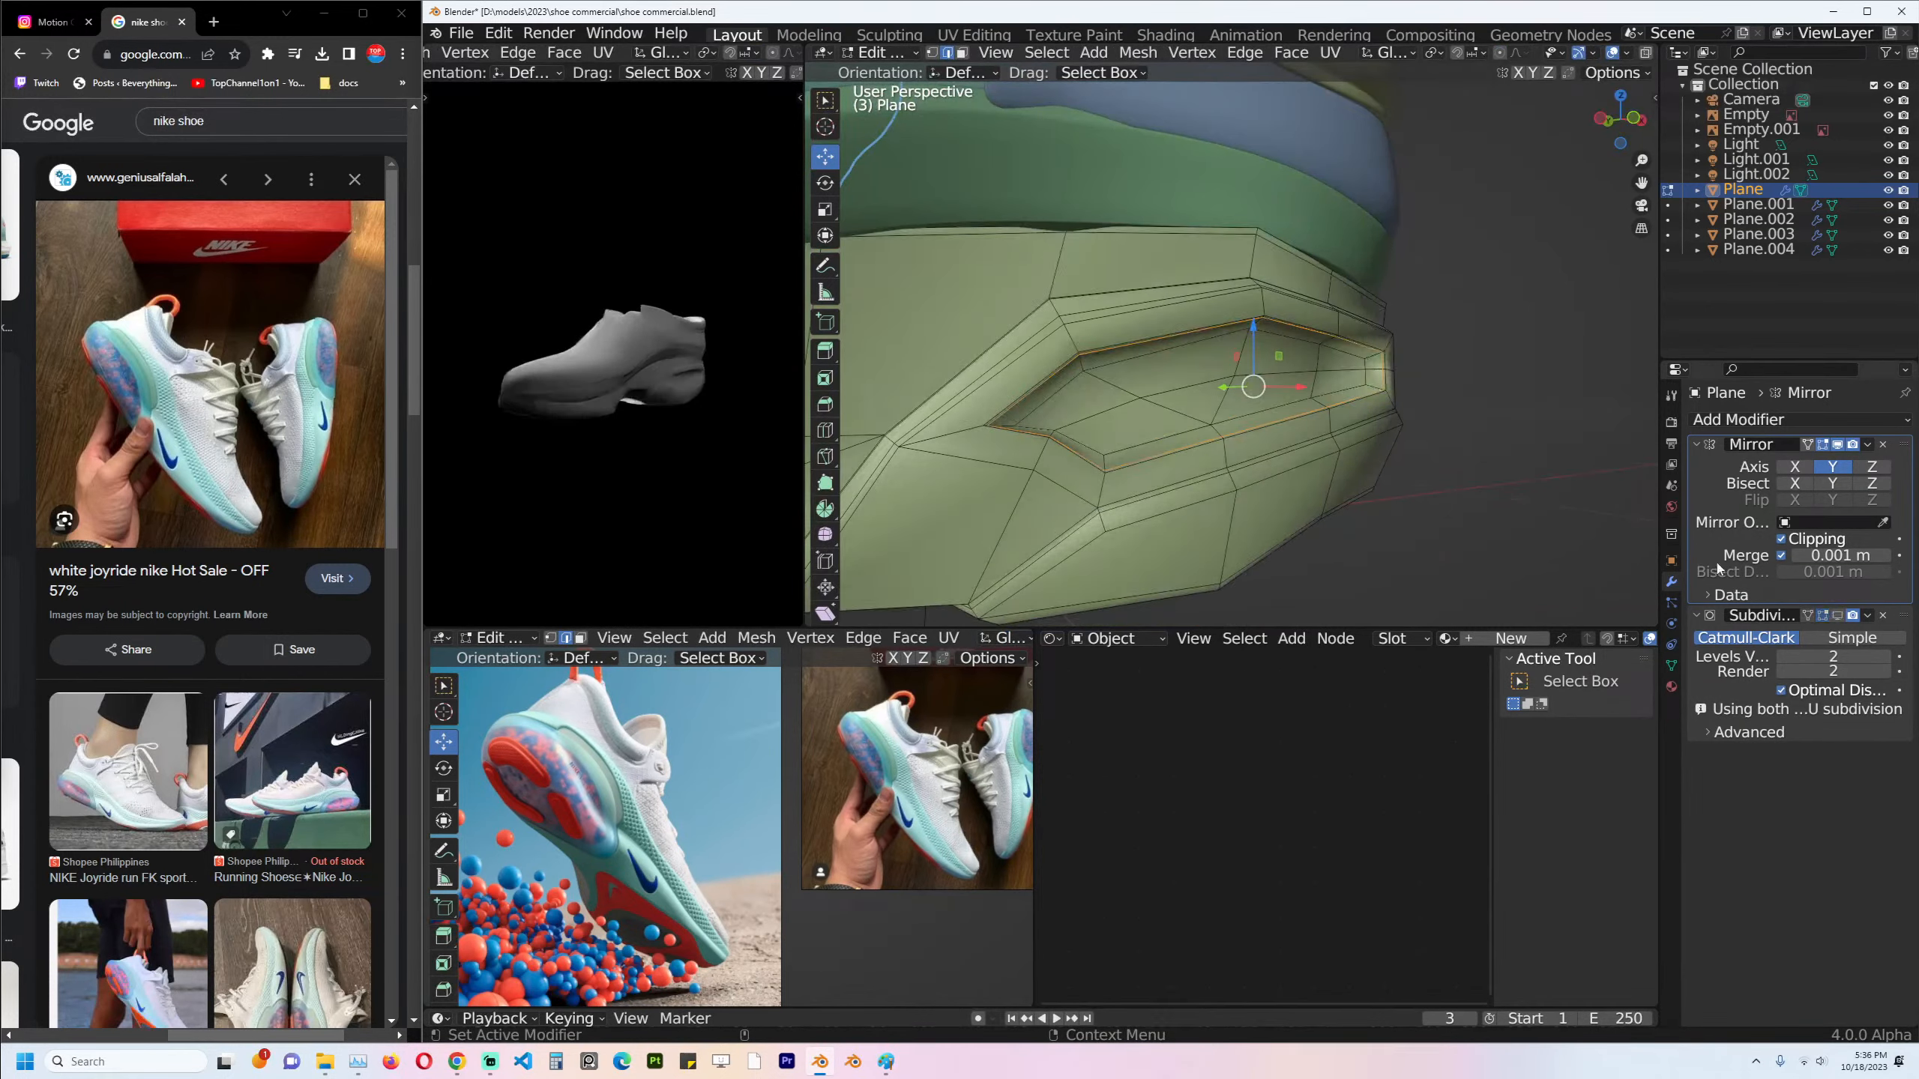
pyautogui.press('3')
pyautogui.moveTo(1178, 363); pyautogui.dragTo(1164, 380, button='middle')
pyautogui.click(1164, 380)
pyautogui.keyDown('ctrl'); pyautogui.click(1376, 373); pyautogui.keyUp('ctrl')
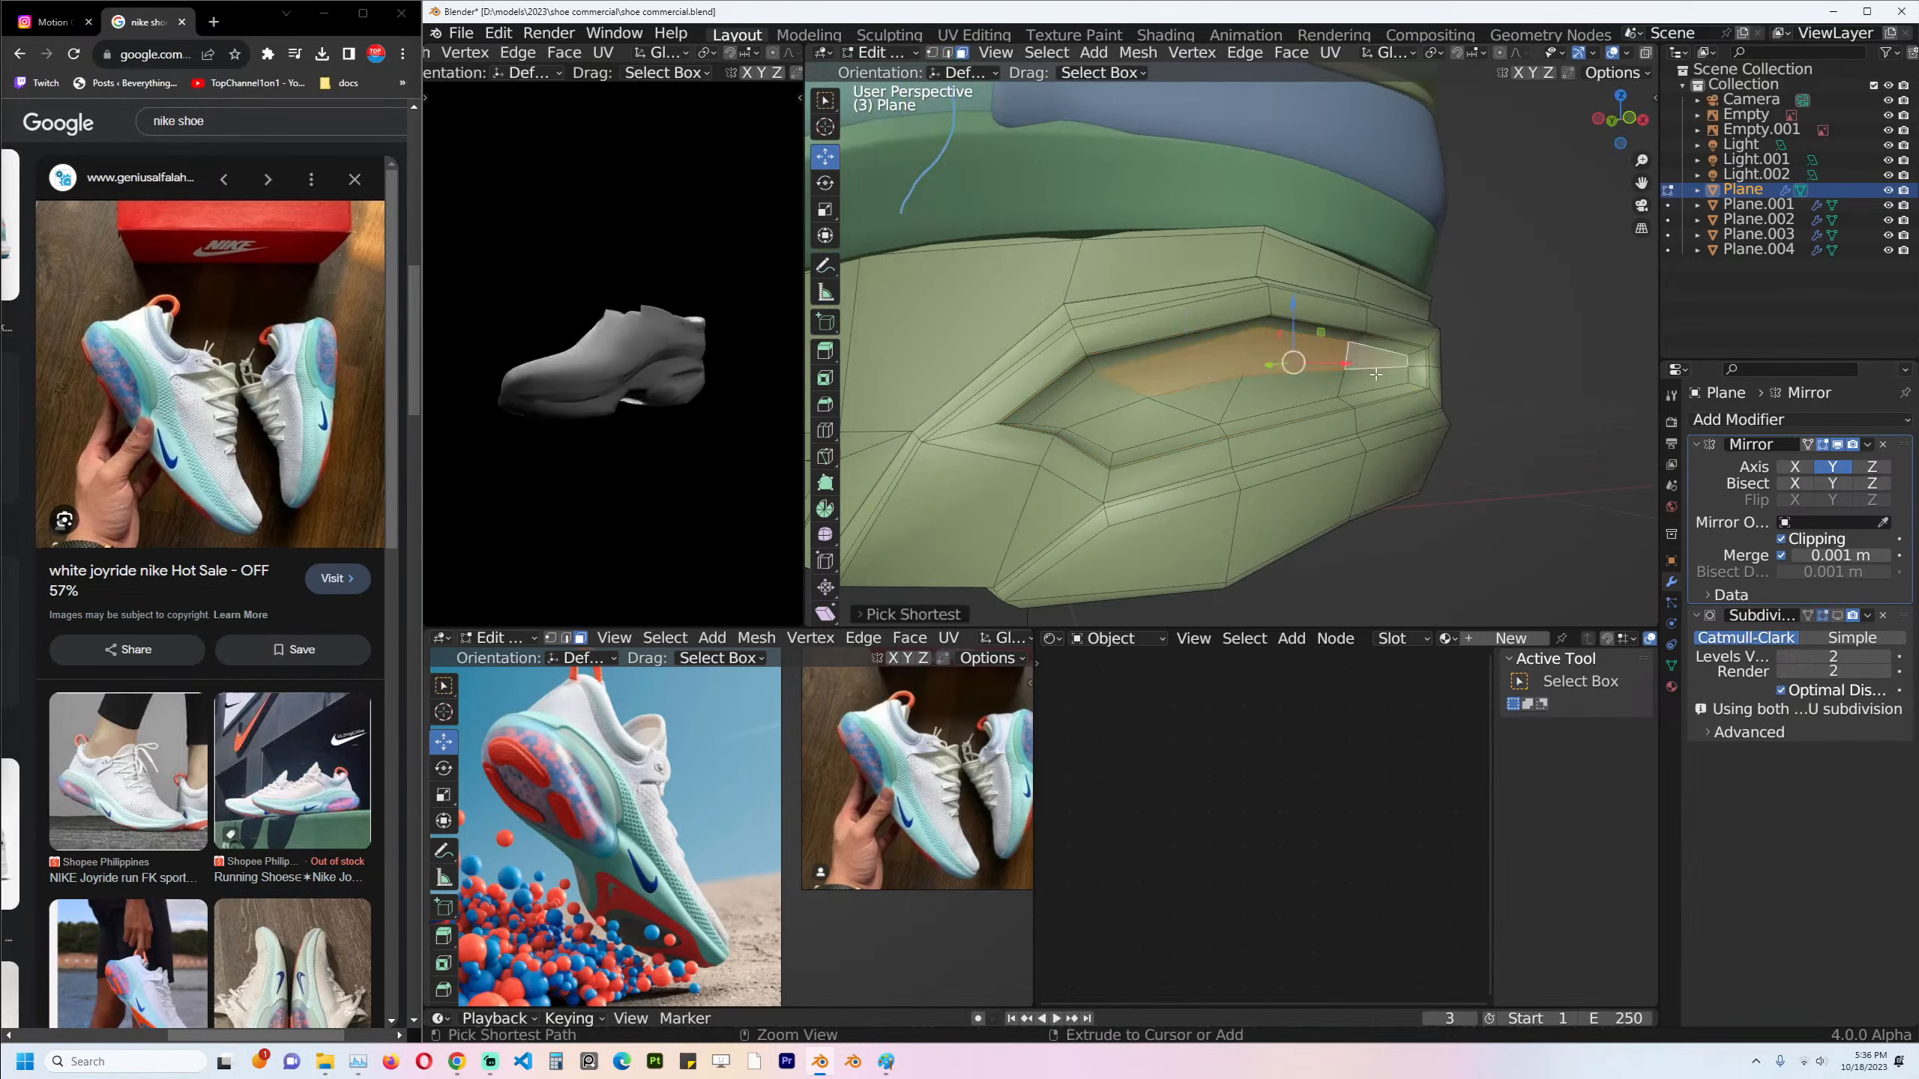
pyautogui.keyDown('ctrl'); pyautogui.click(1133, 426); pyautogui.keyUp('ctrl')
pyautogui.keyDown('ctrl'); pyautogui.click(1085, 397); pyautogui.keyUp('ctrl')
pyautogui.press('ctrl+KP_Add')
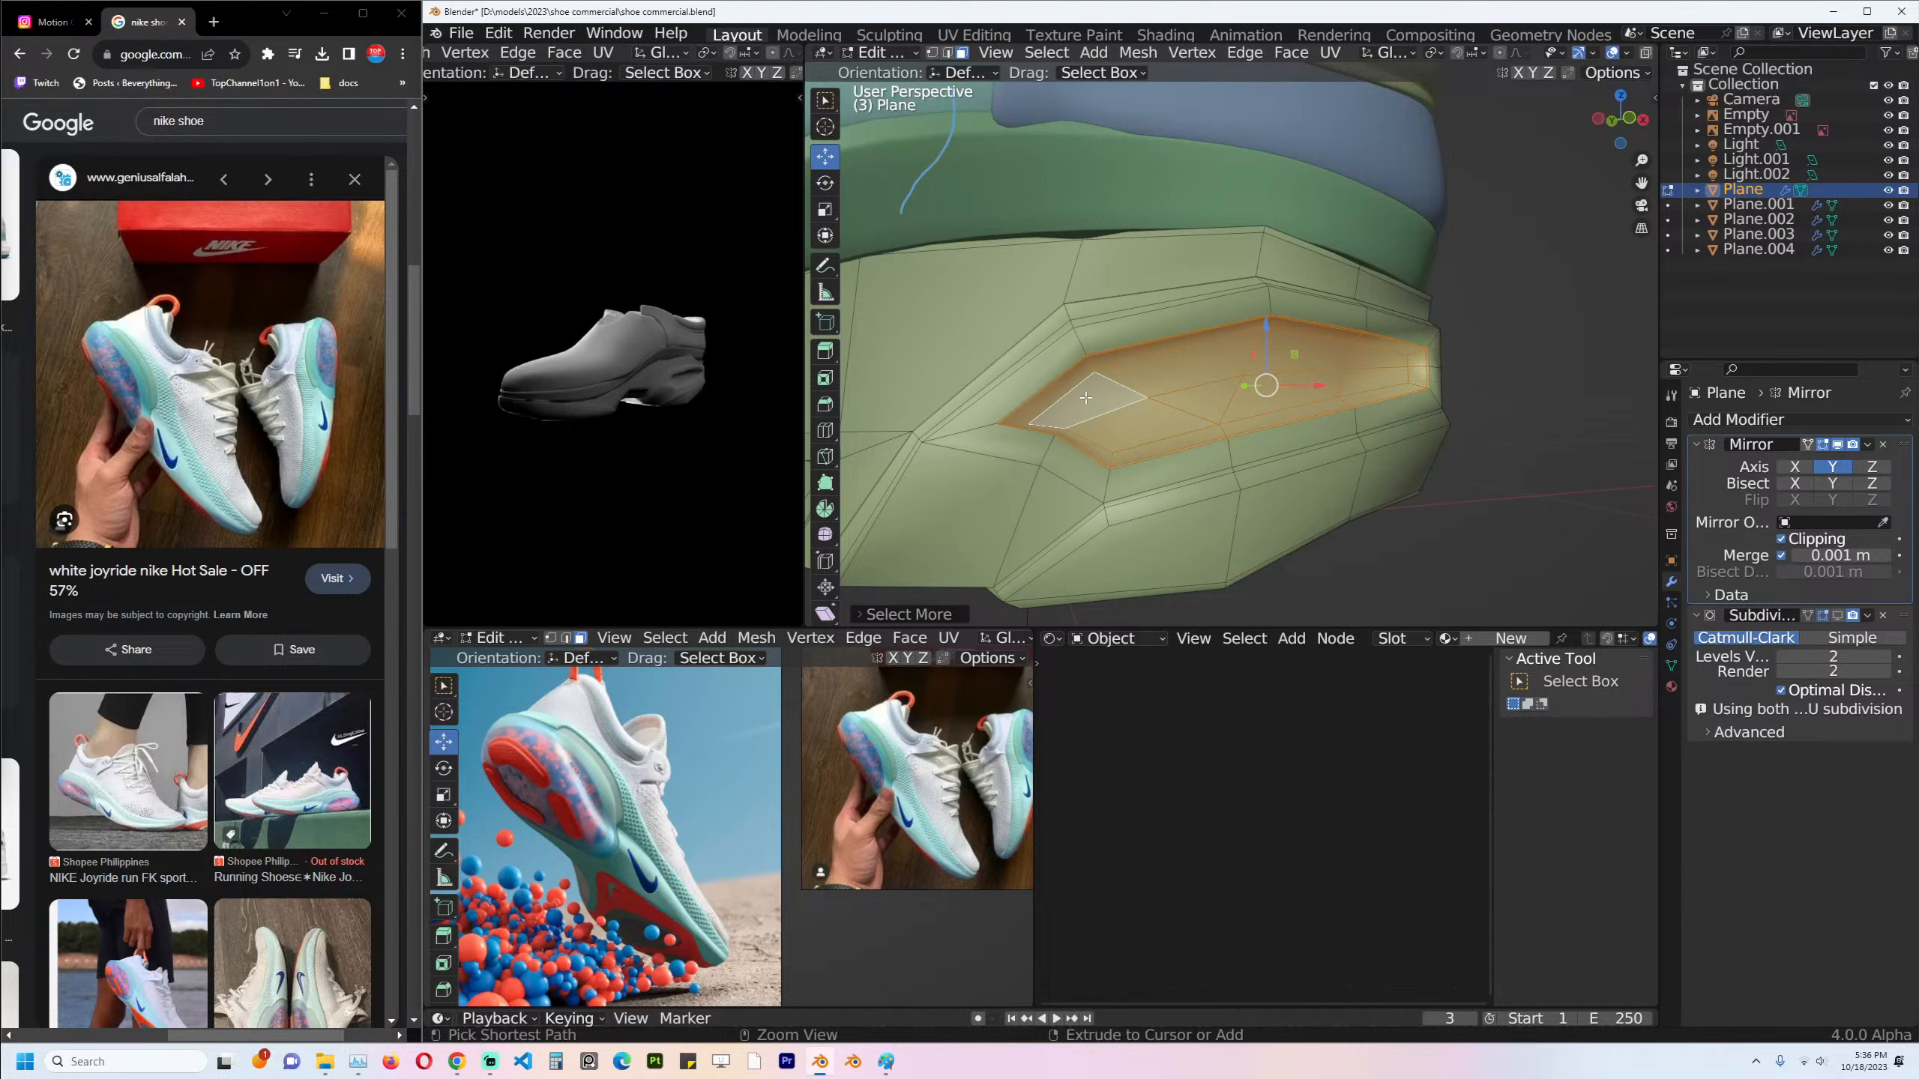
pyautogui.hotkey('shift', 'd')
pyautogui.rightClick(1085, 397)
# Try to mirror the duplicated recess faces along global Y, and undo the mirror.
pyautogui.press('KP_7')
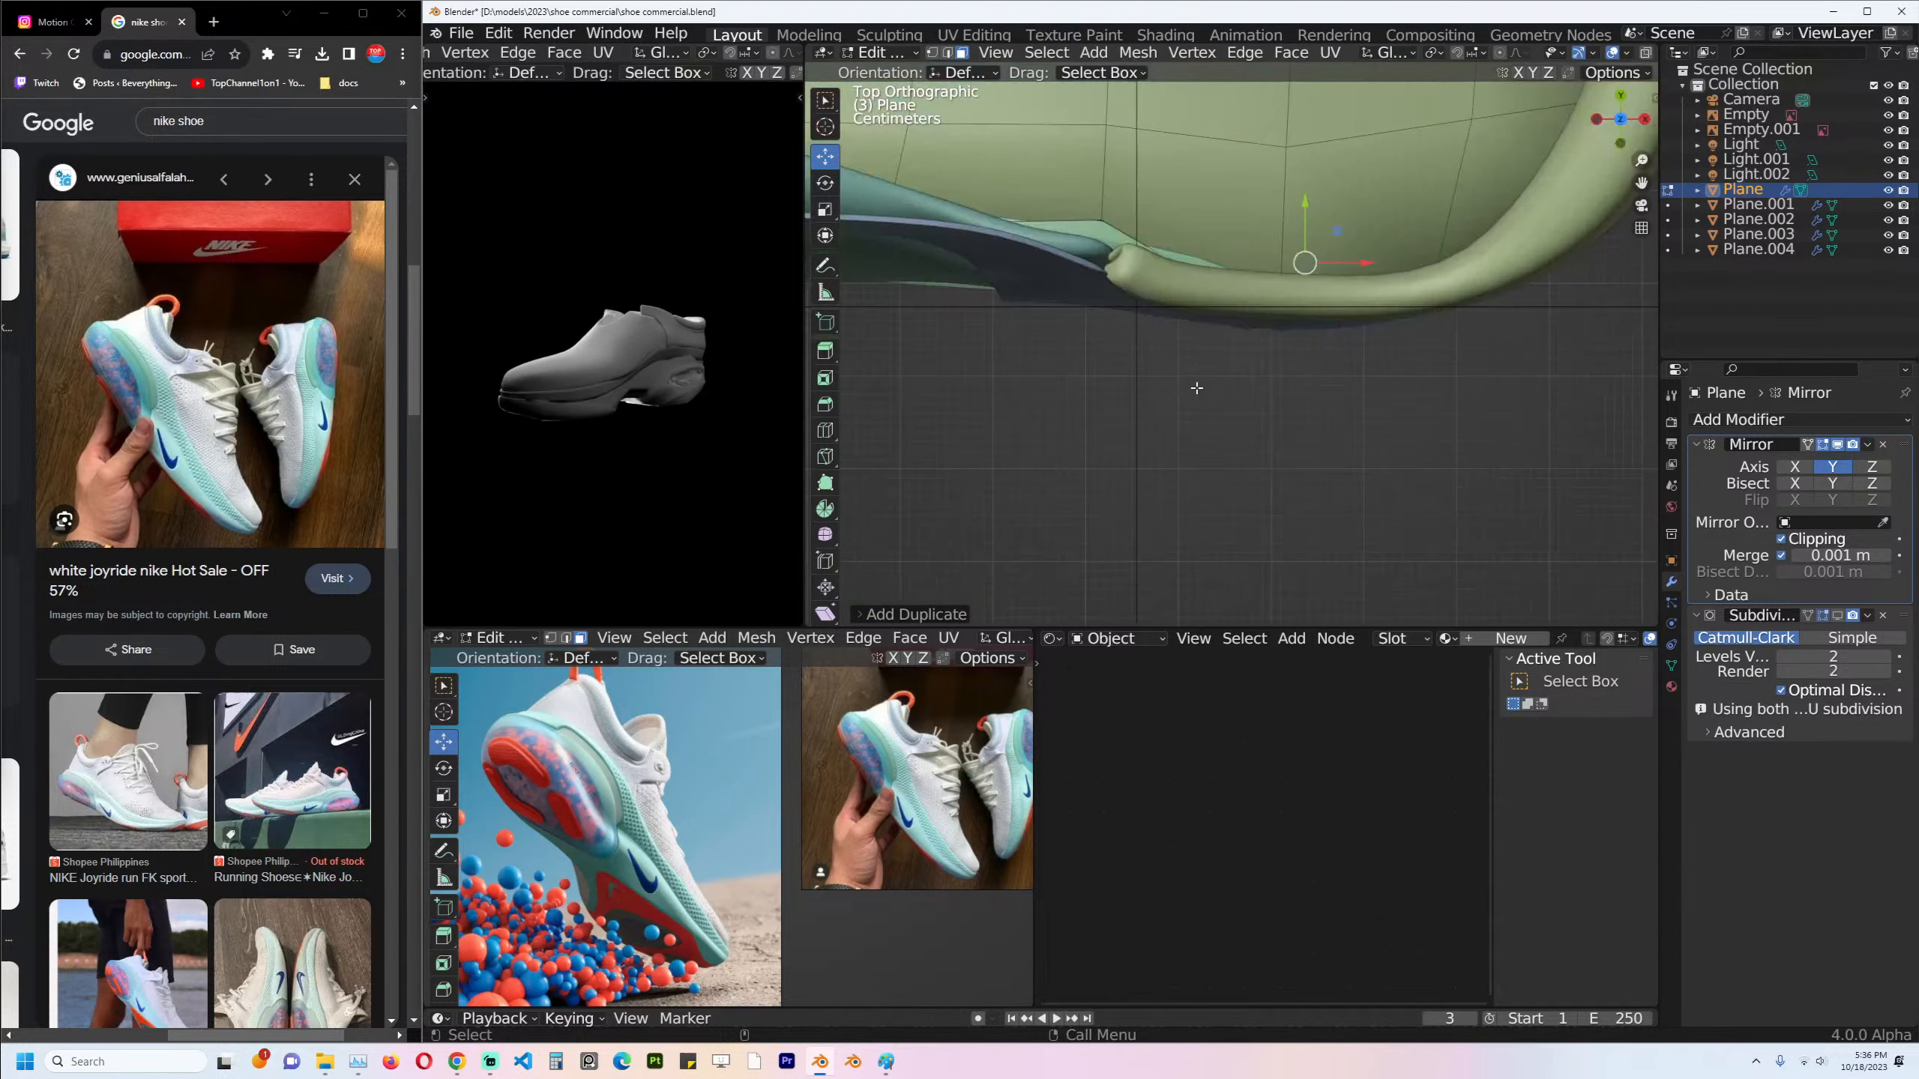
pyautogui.hotkey('ctrl', 'm')
pyautogui.press('y')
pyautogui.rightClick(1198, 387)
pyautogui.hotkey('alt', 'z')
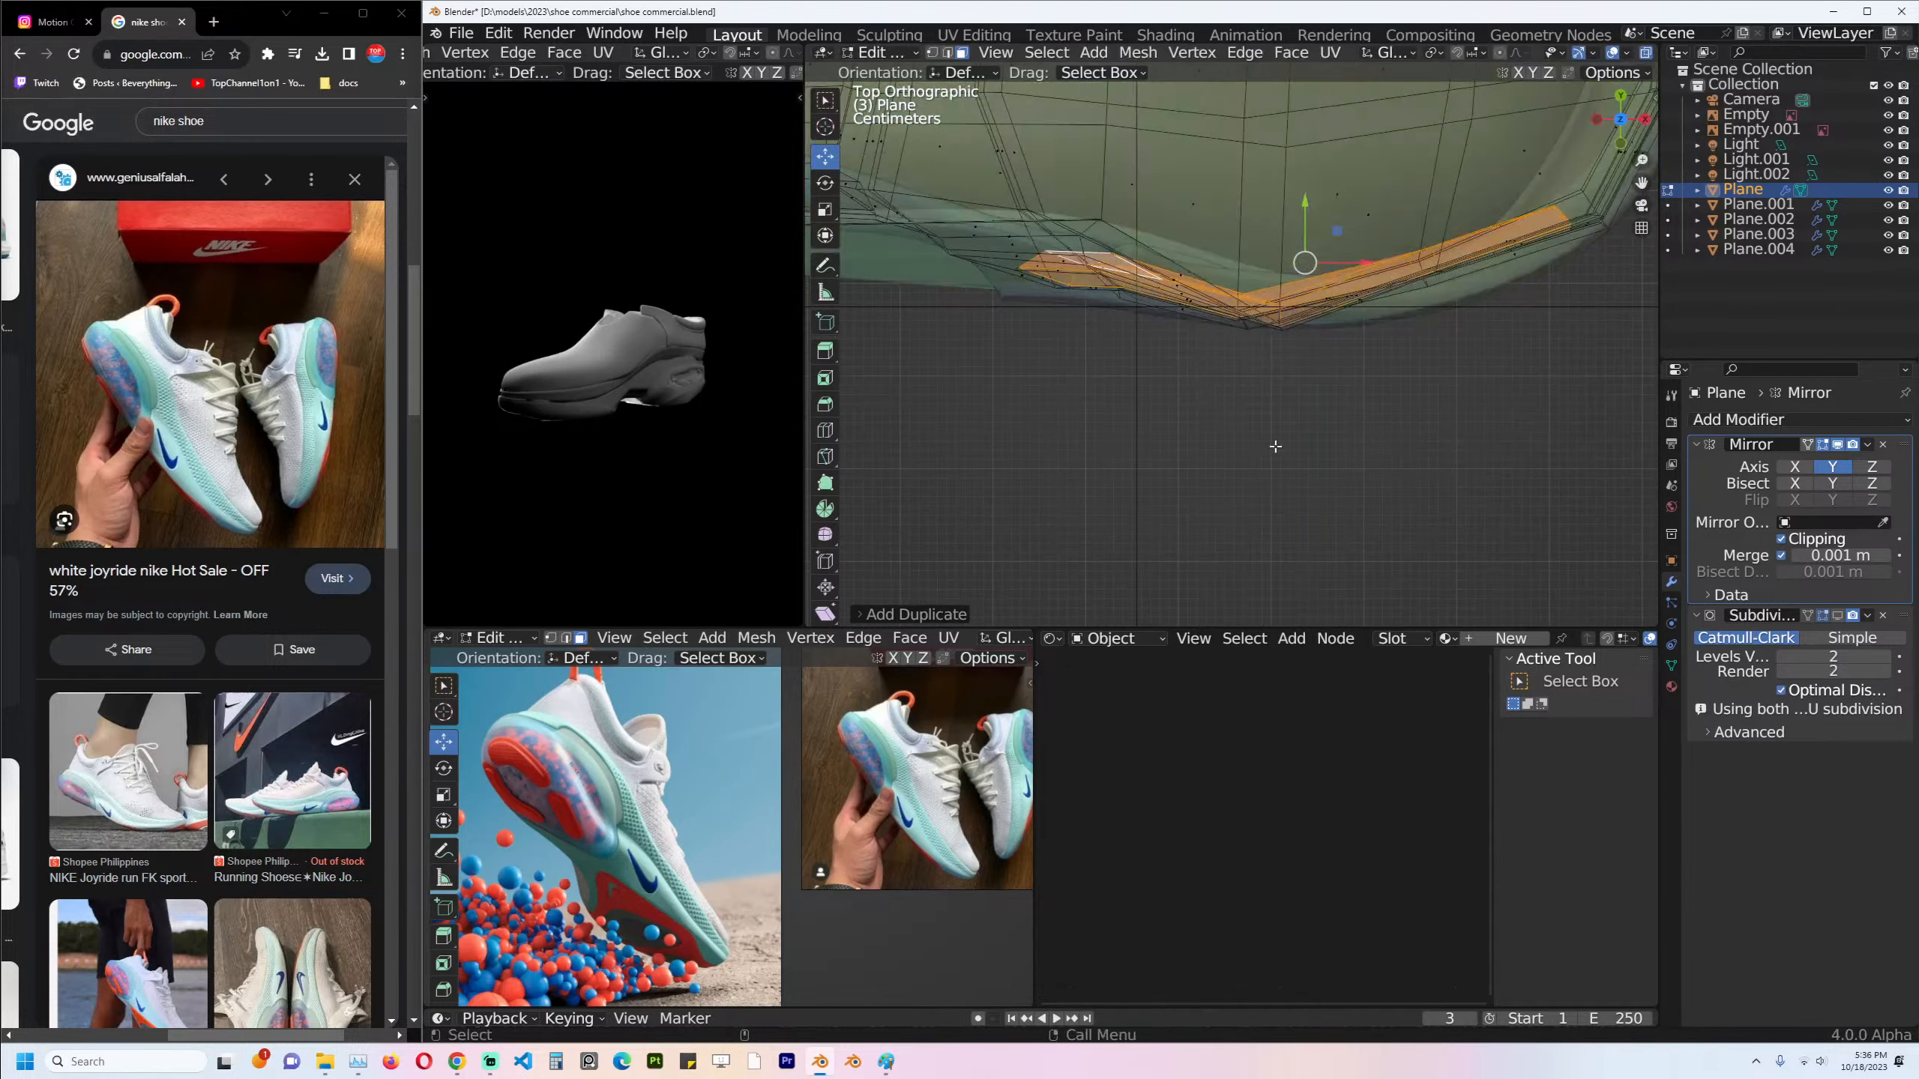
pyautogui.moveTo(1276, 446)
pyautogui.mouseDown(button='middle')
pyautogui.moveTo(1226, 307)
pyautogui.moveTo(1164, 294)
pyautogui.mouseUp(button='middle')
pyautogui.hotkey('alt', 'z')
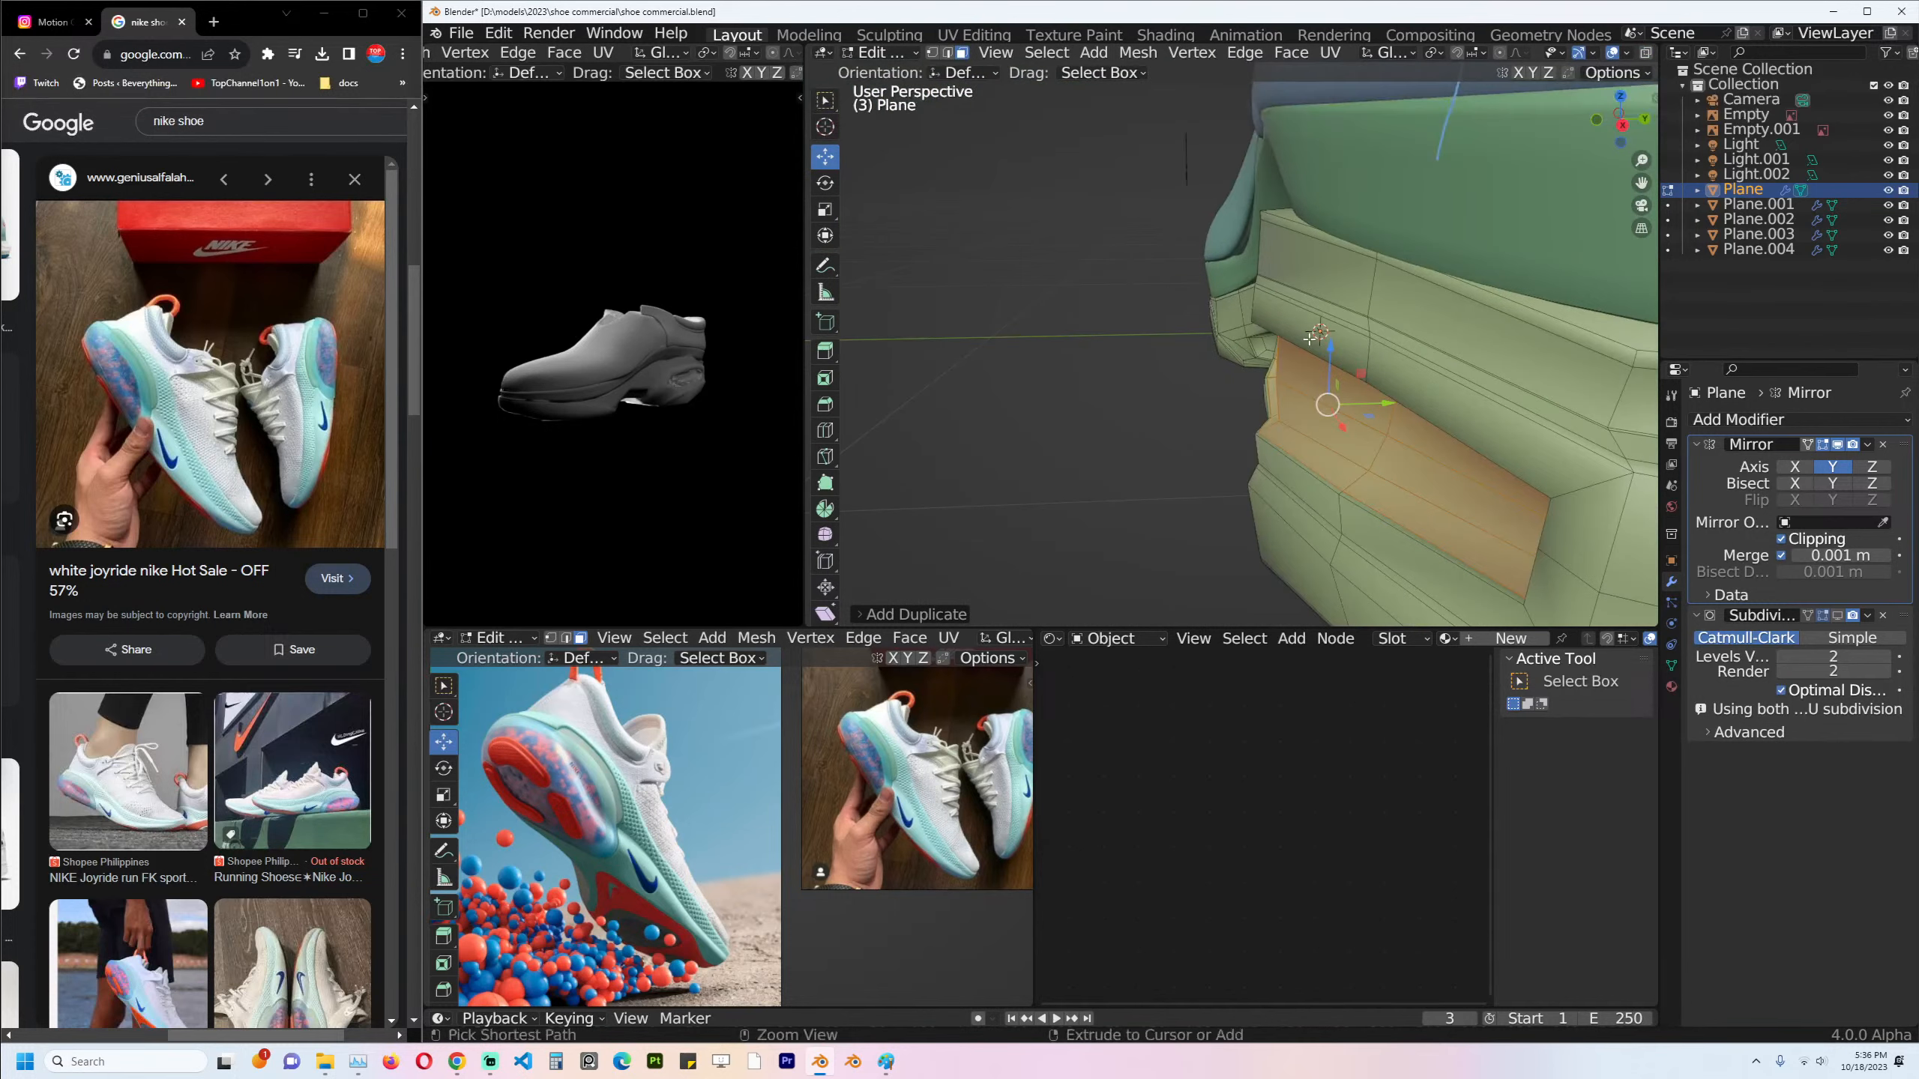
pyautogui.hotkey('ctrl', 'm')
pyautogui.press('y')
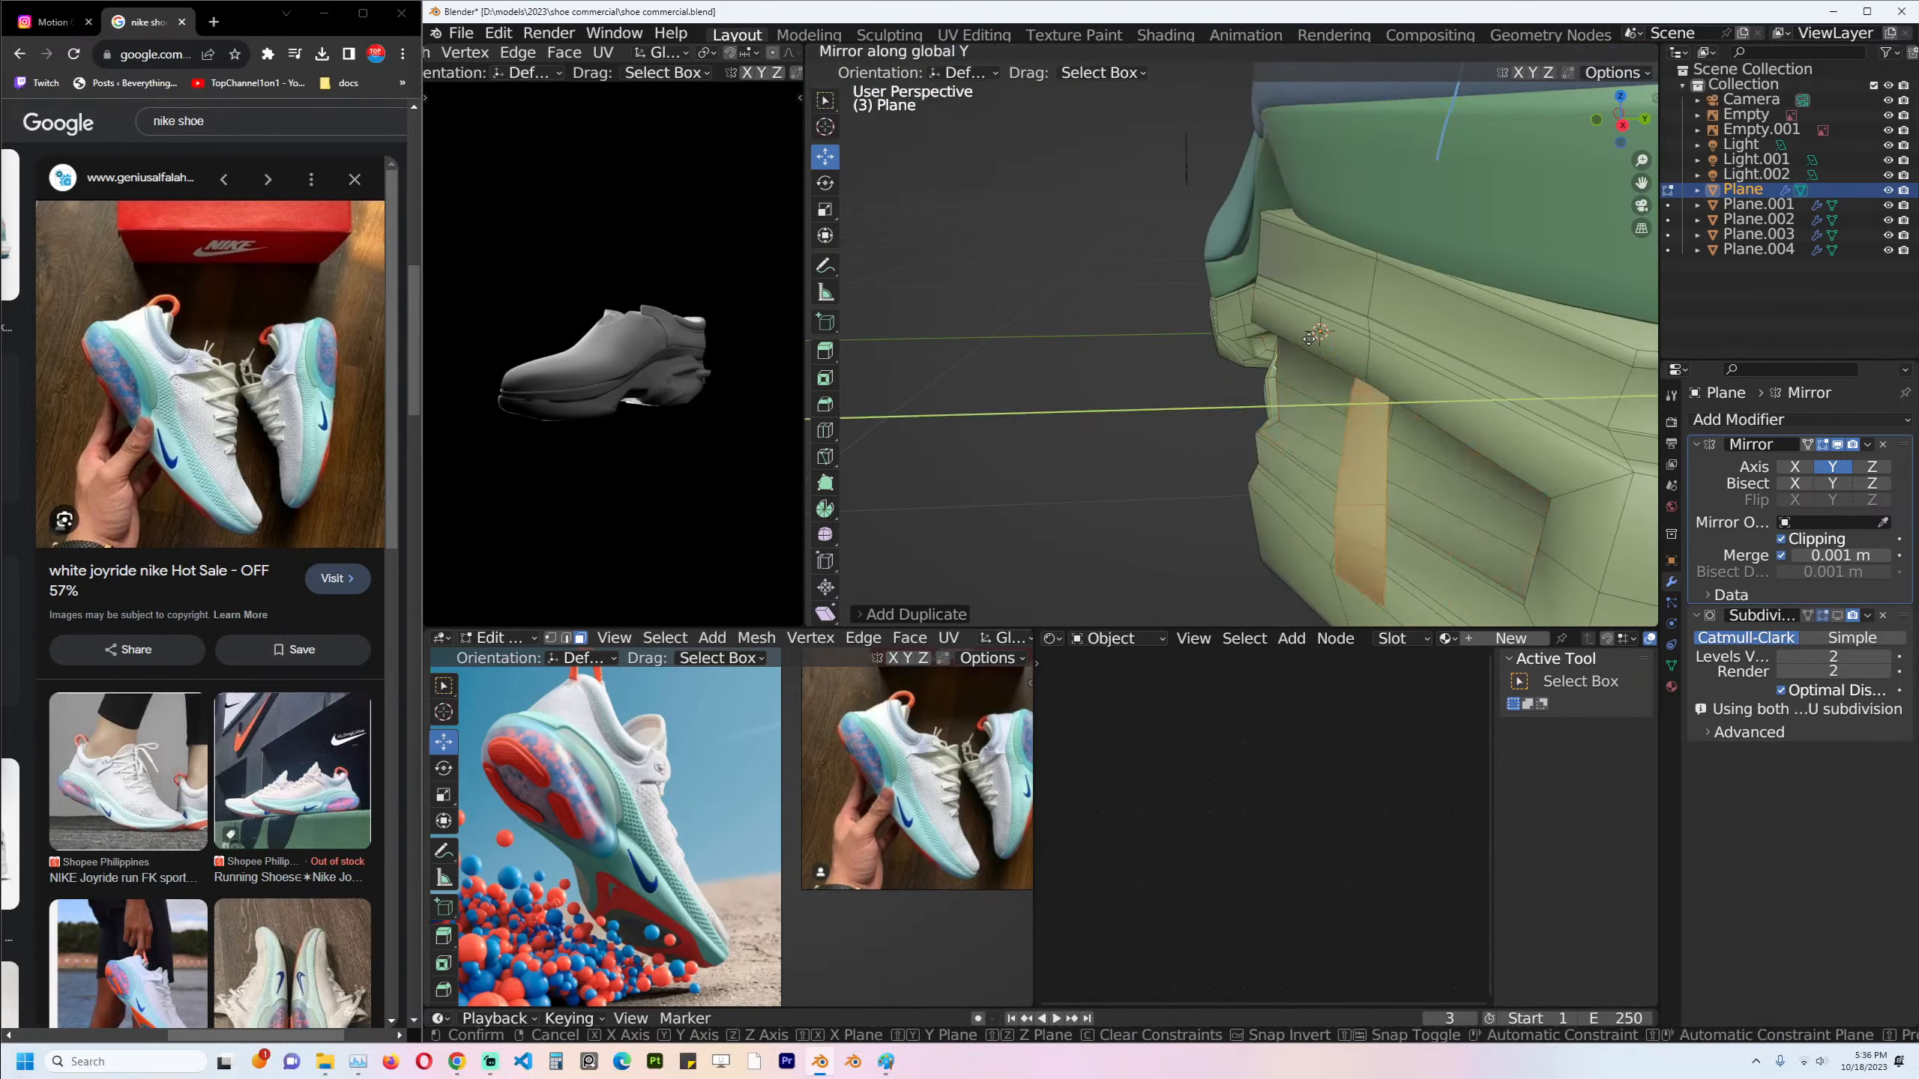
pyautogui.click(1309, 339)
pyautogui.moveTo(1310, 339); pyautogui.dragTo(1417, 341, button='middle')
pyautogui.hotkey('alt', 'z')
pyautogui.press('KP_7')
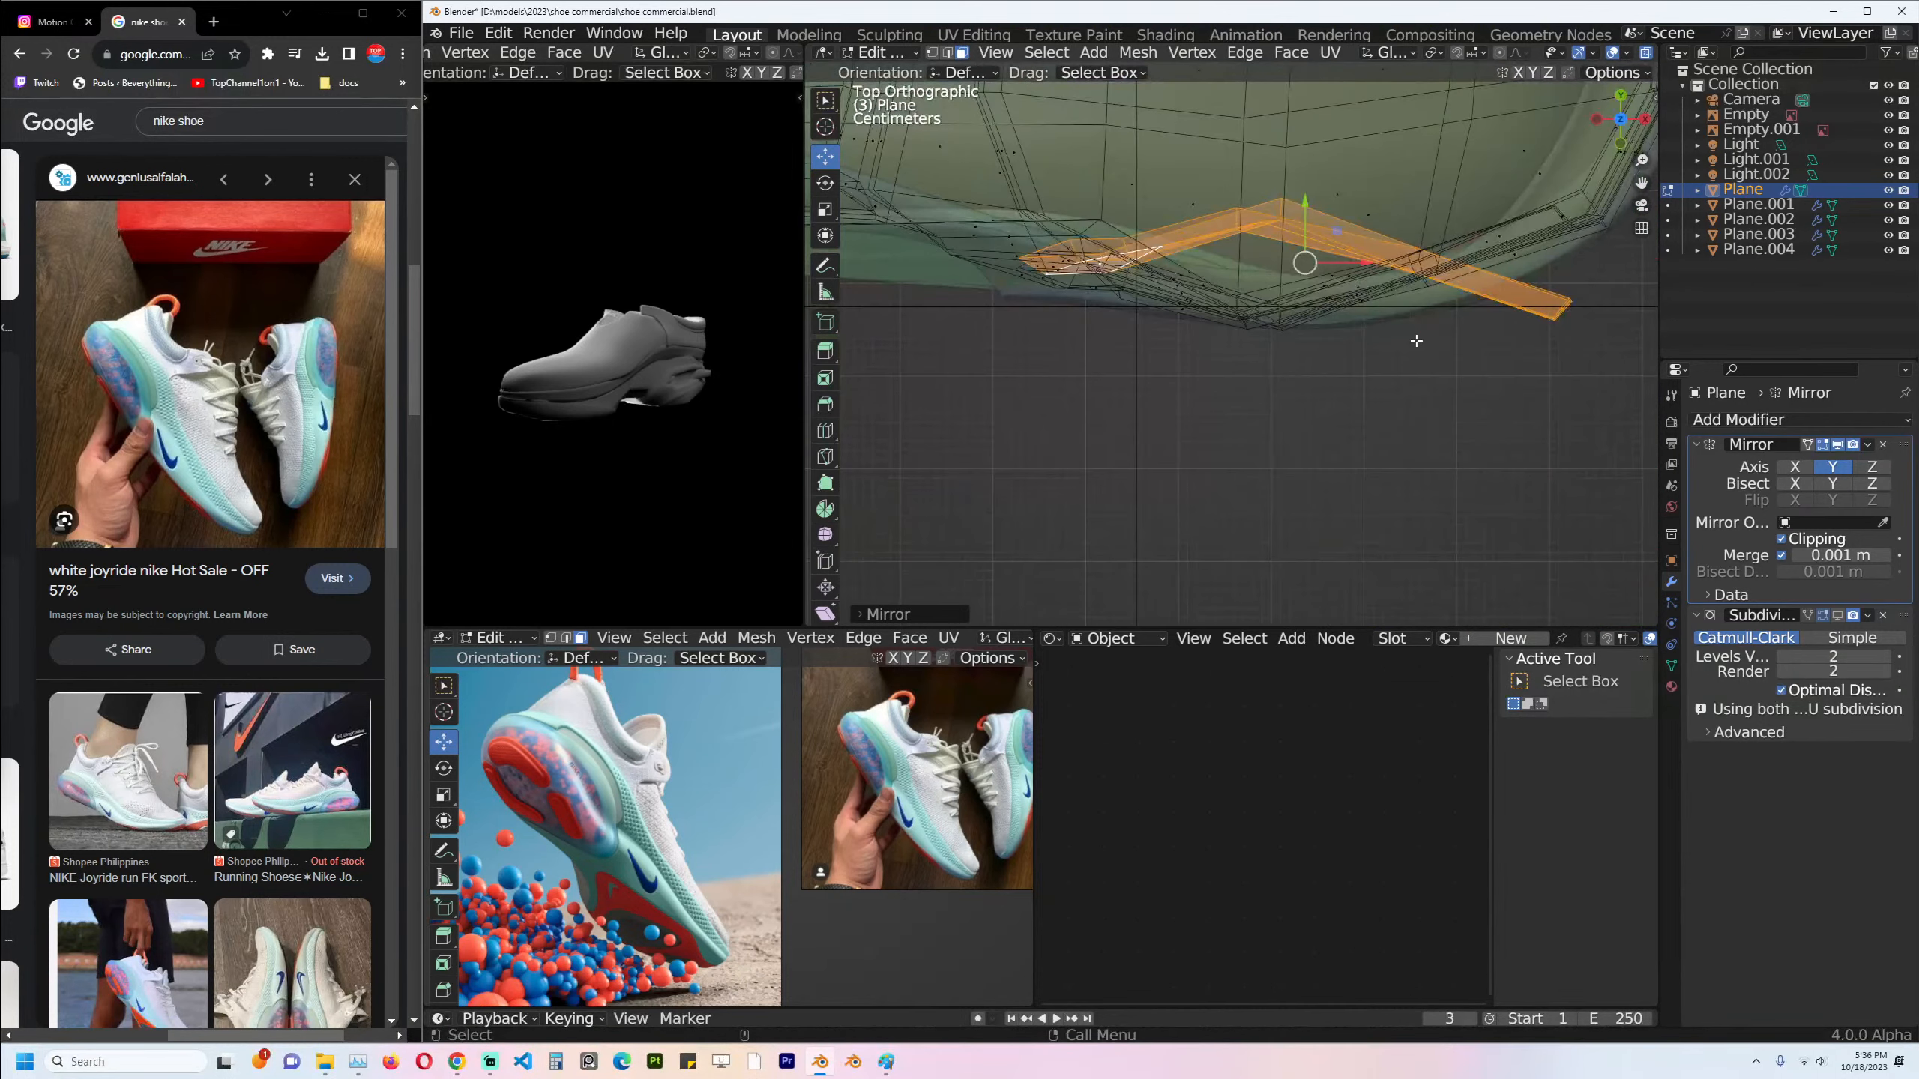
pyautogui.hotkey('ctrl', 'z')
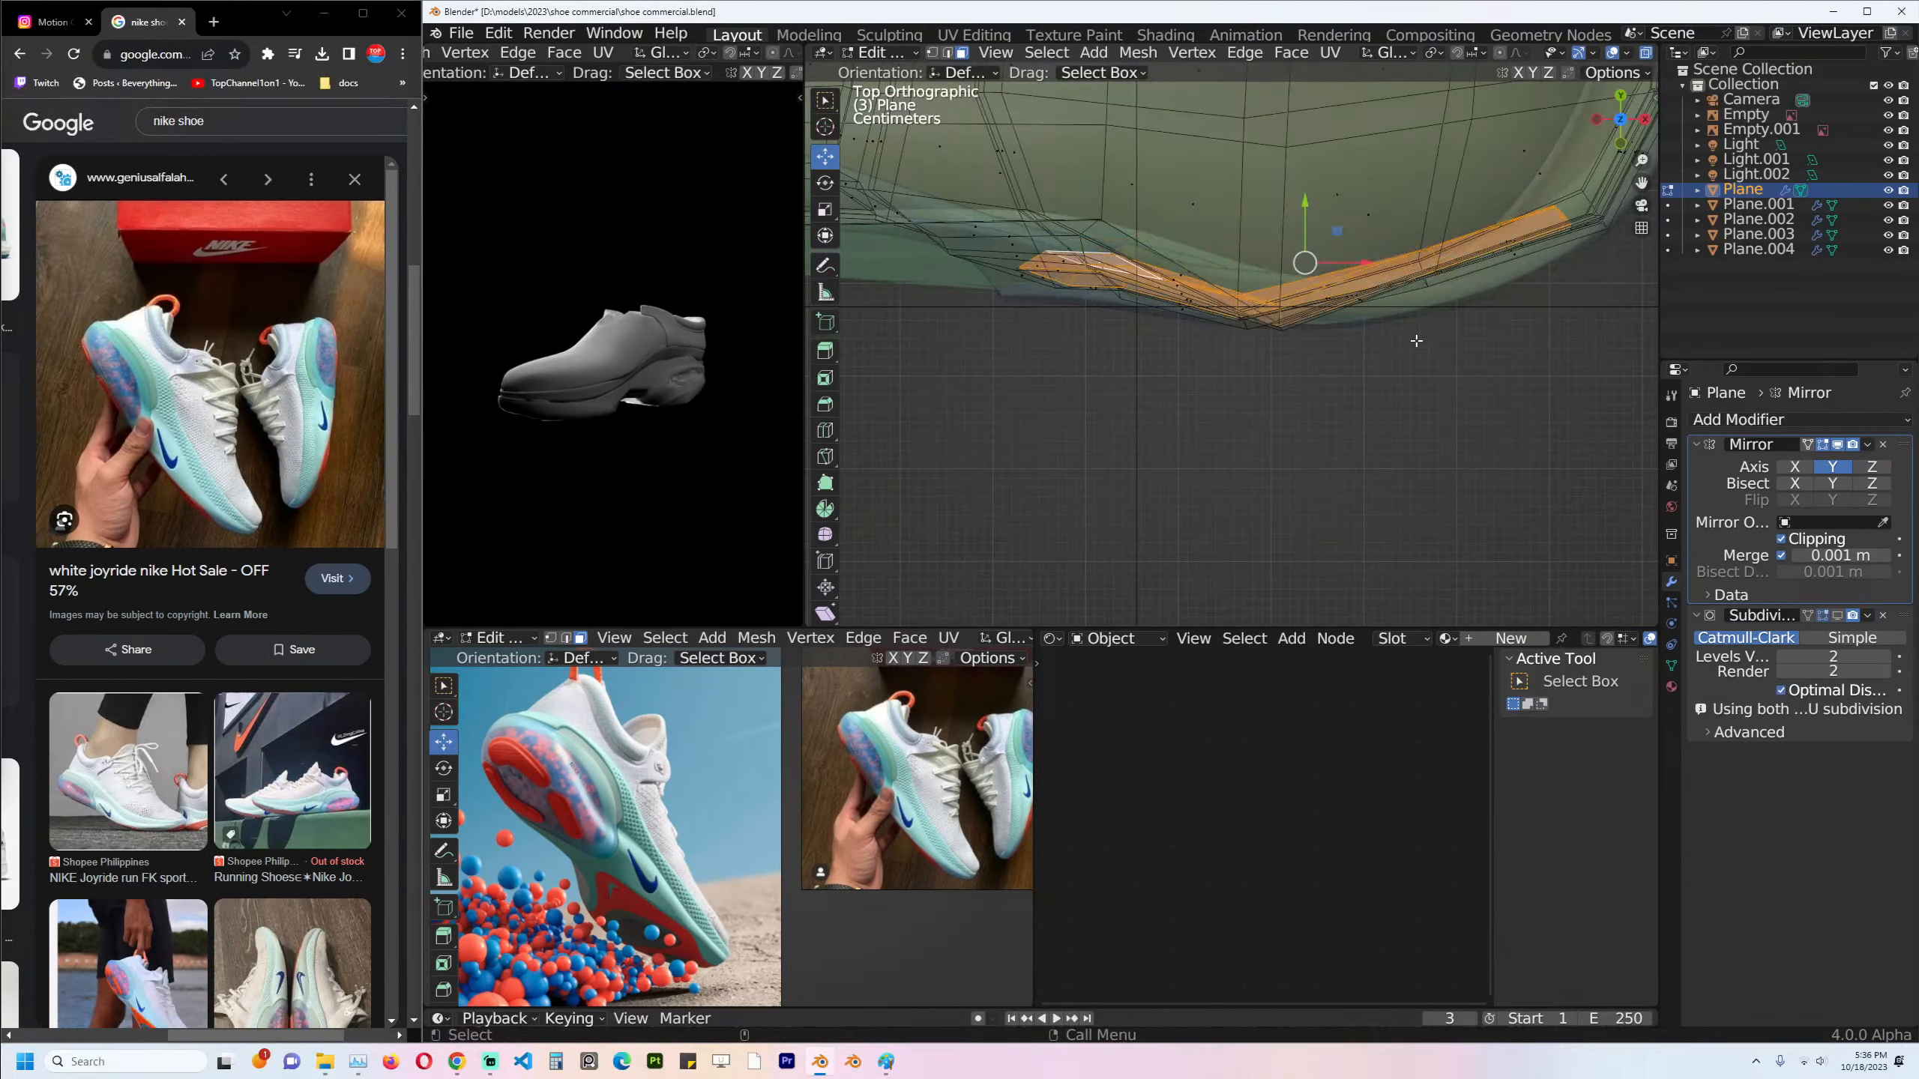
# Hide all of the sole's mesh except the duplicated recess faces.
pyautogui.hotkey('shift', 'h')
pyautogui.moveTo(1417, 341); pyautogui.dragTo(1418, 379, button='middle')
pyautogui.hotkey('alt', 'z')
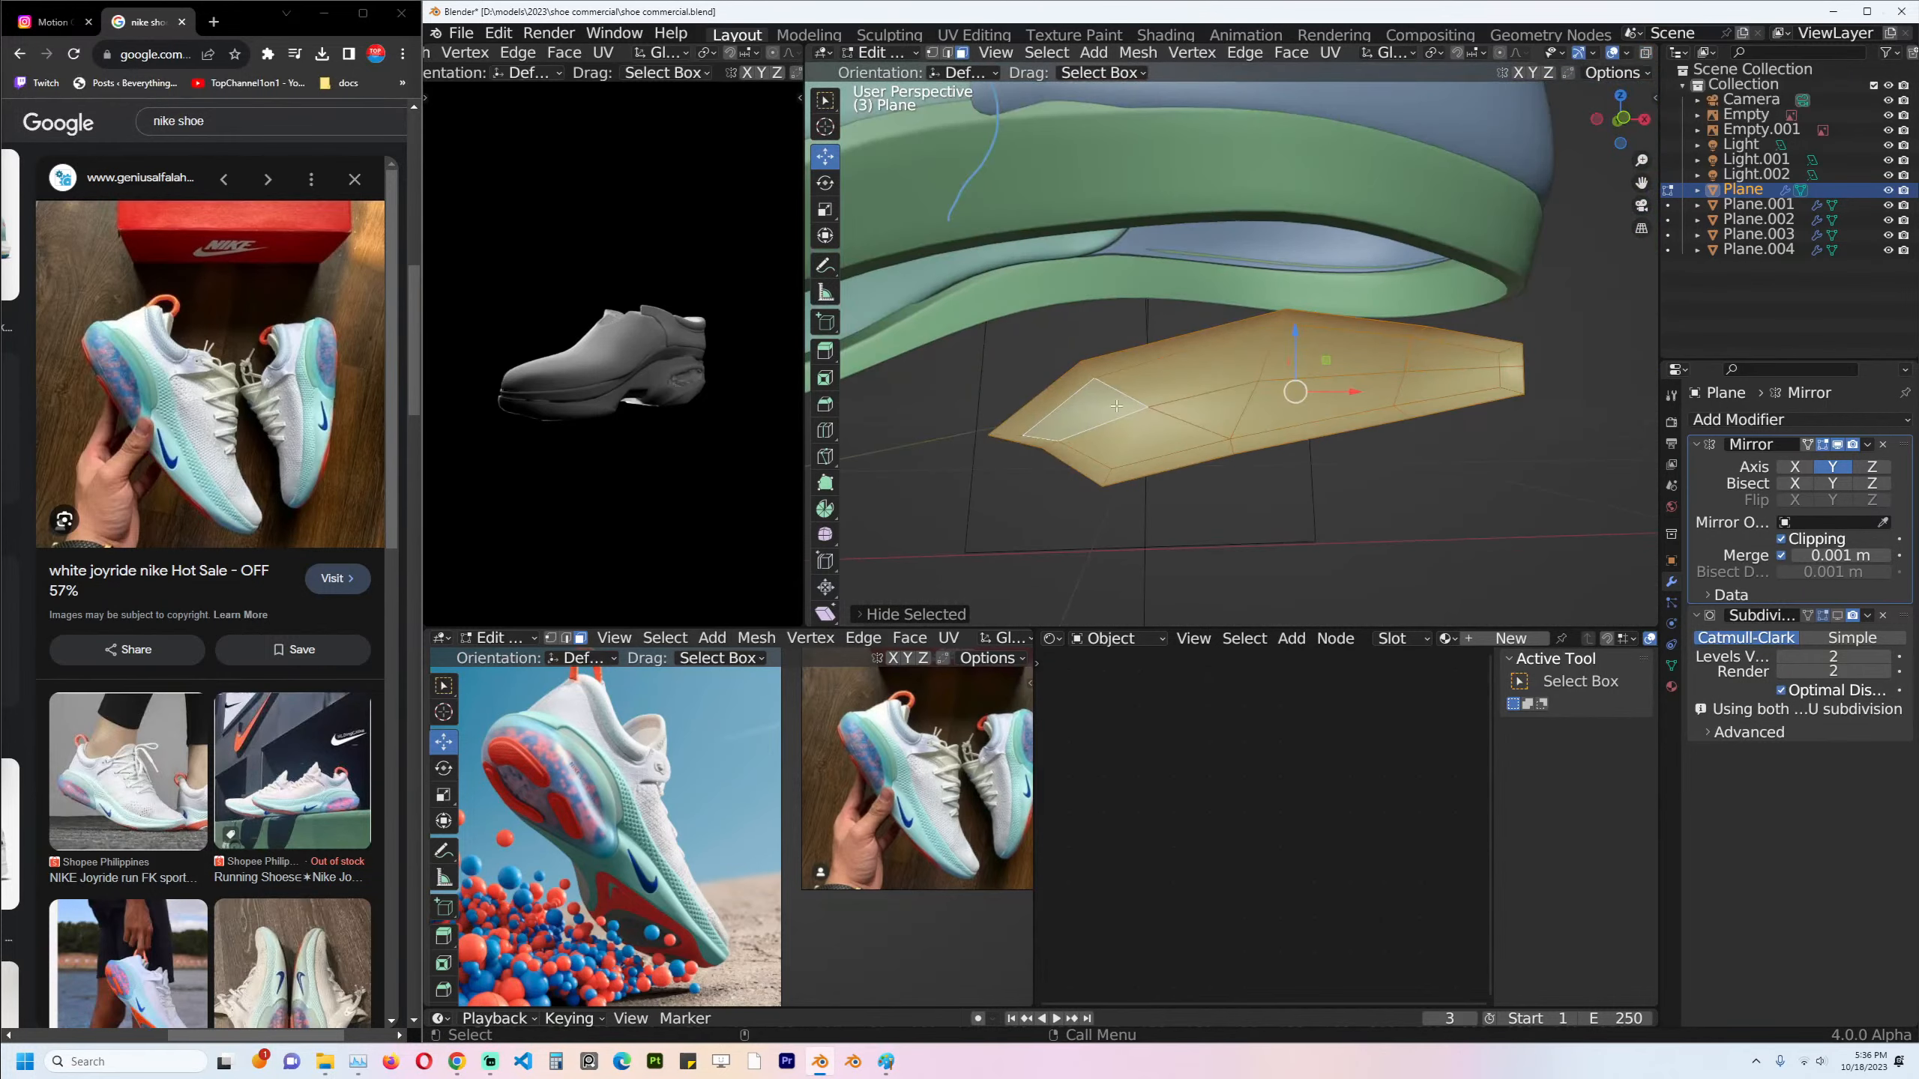
# Select the duplicated panel's interior vertices by inverting its boundary loop selection, and offset them with Shrink/Fatten.
pyautogui.press('1')
pyautogui.keyDown('alt'); pyautogui.click(1157, 331); pyautogui.keyUp('alt')
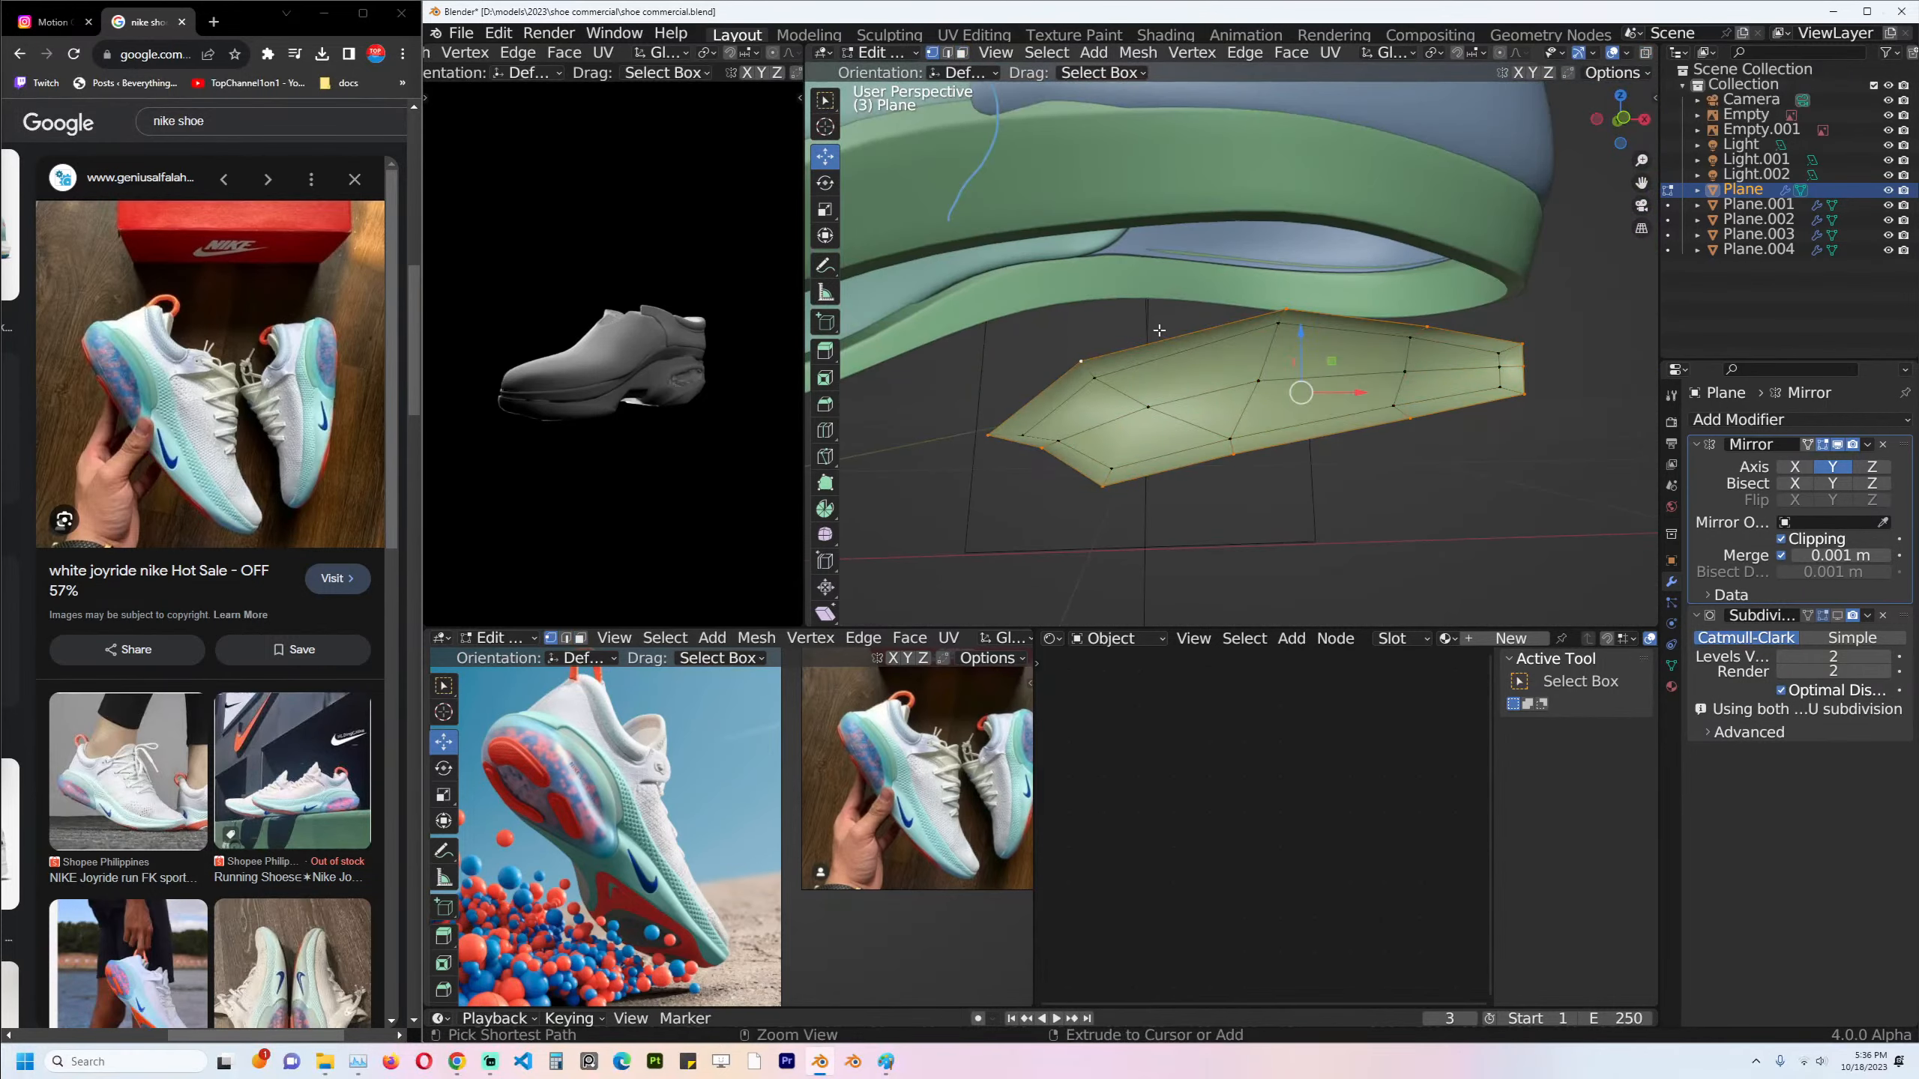
pyautogui.hotkey('ctrl', 'i')
pyautogui.moveTo(1157, 330); pyautogui.dragTo(1234, 384, button='middle')
pyautogui.hotkey('alt', 's')
pyautogui.click(1298, 291)
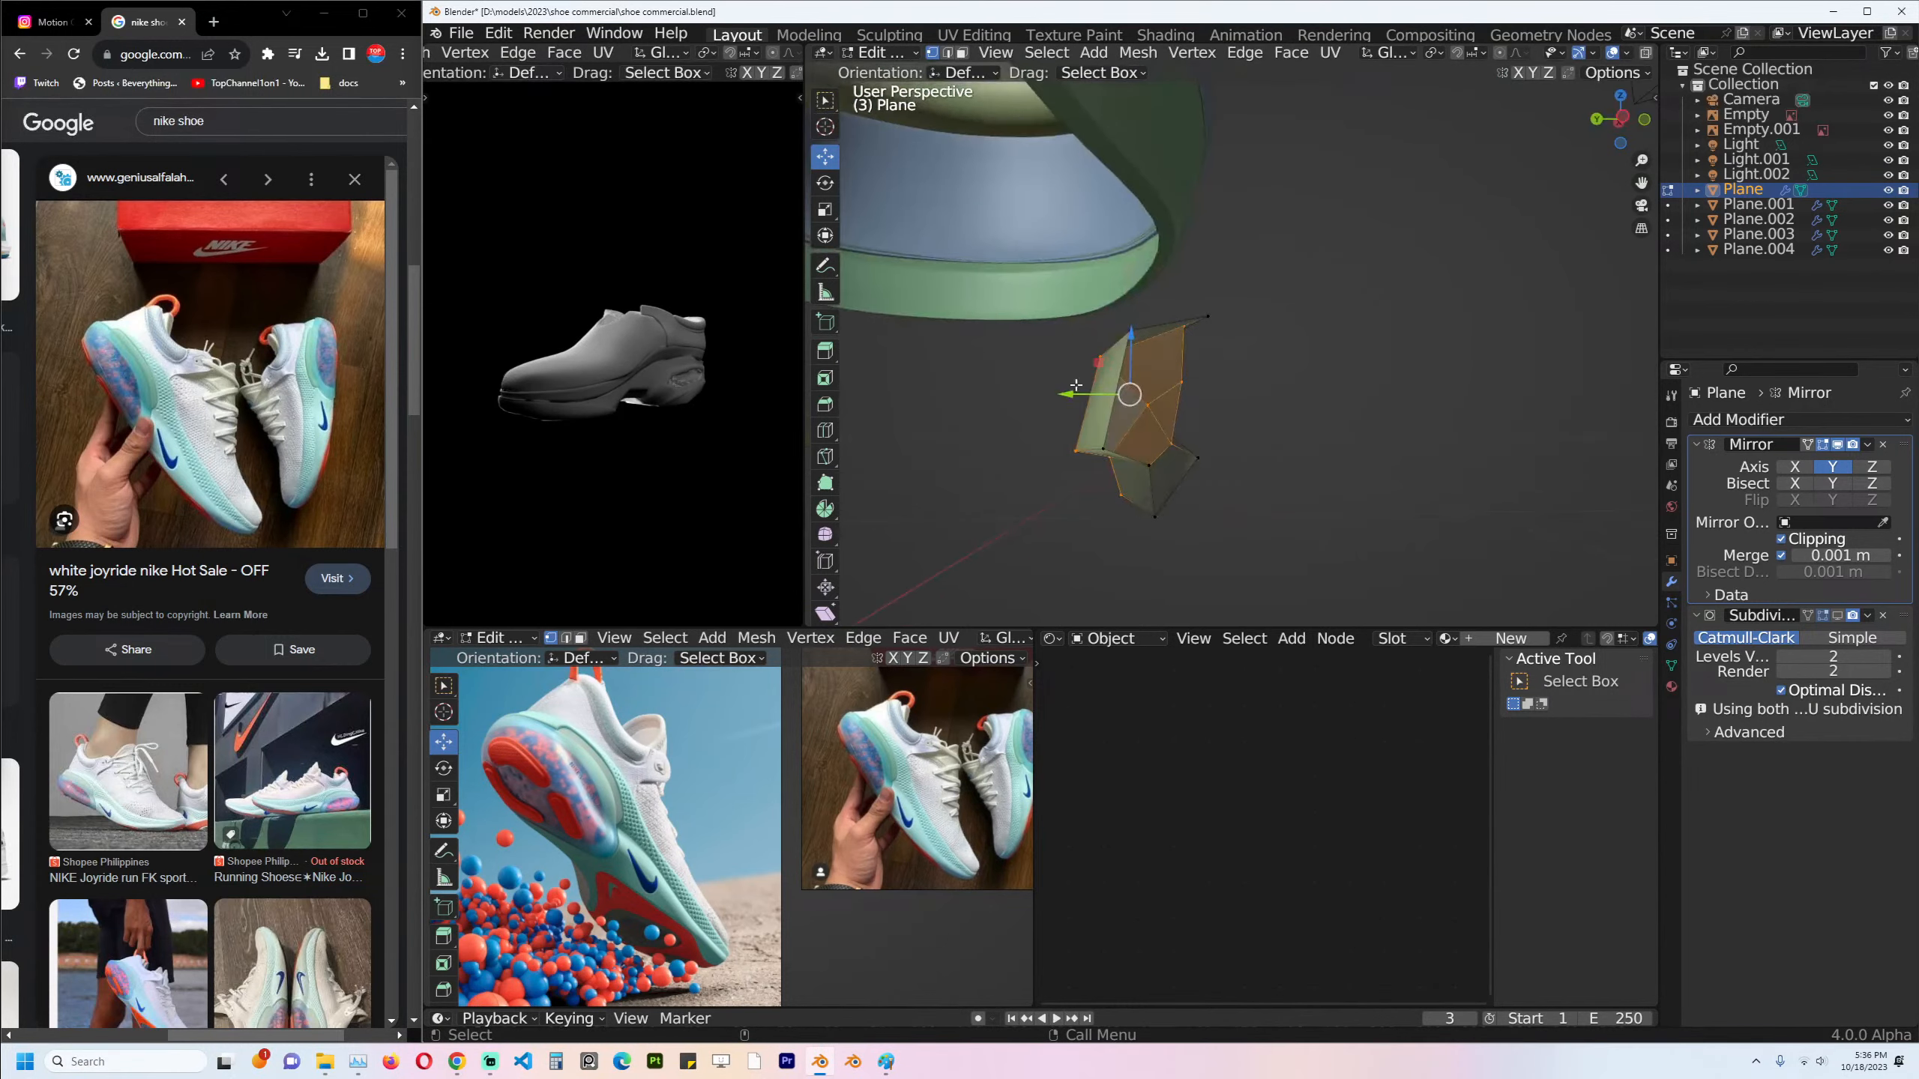
# Move the duplicated panel's interior vertices slightly along the Y axis, leave Edit Mode and save the file.
pyautogui.moveTo(1075, 385); pyautogui.dragTo(1123, 391)
pyautogui.click(1125, 391)
pyautogui.moveTo(1125, 391); pyautogui.dragTo(1229, 481, button='middle')
pyautogui.press('Tab')
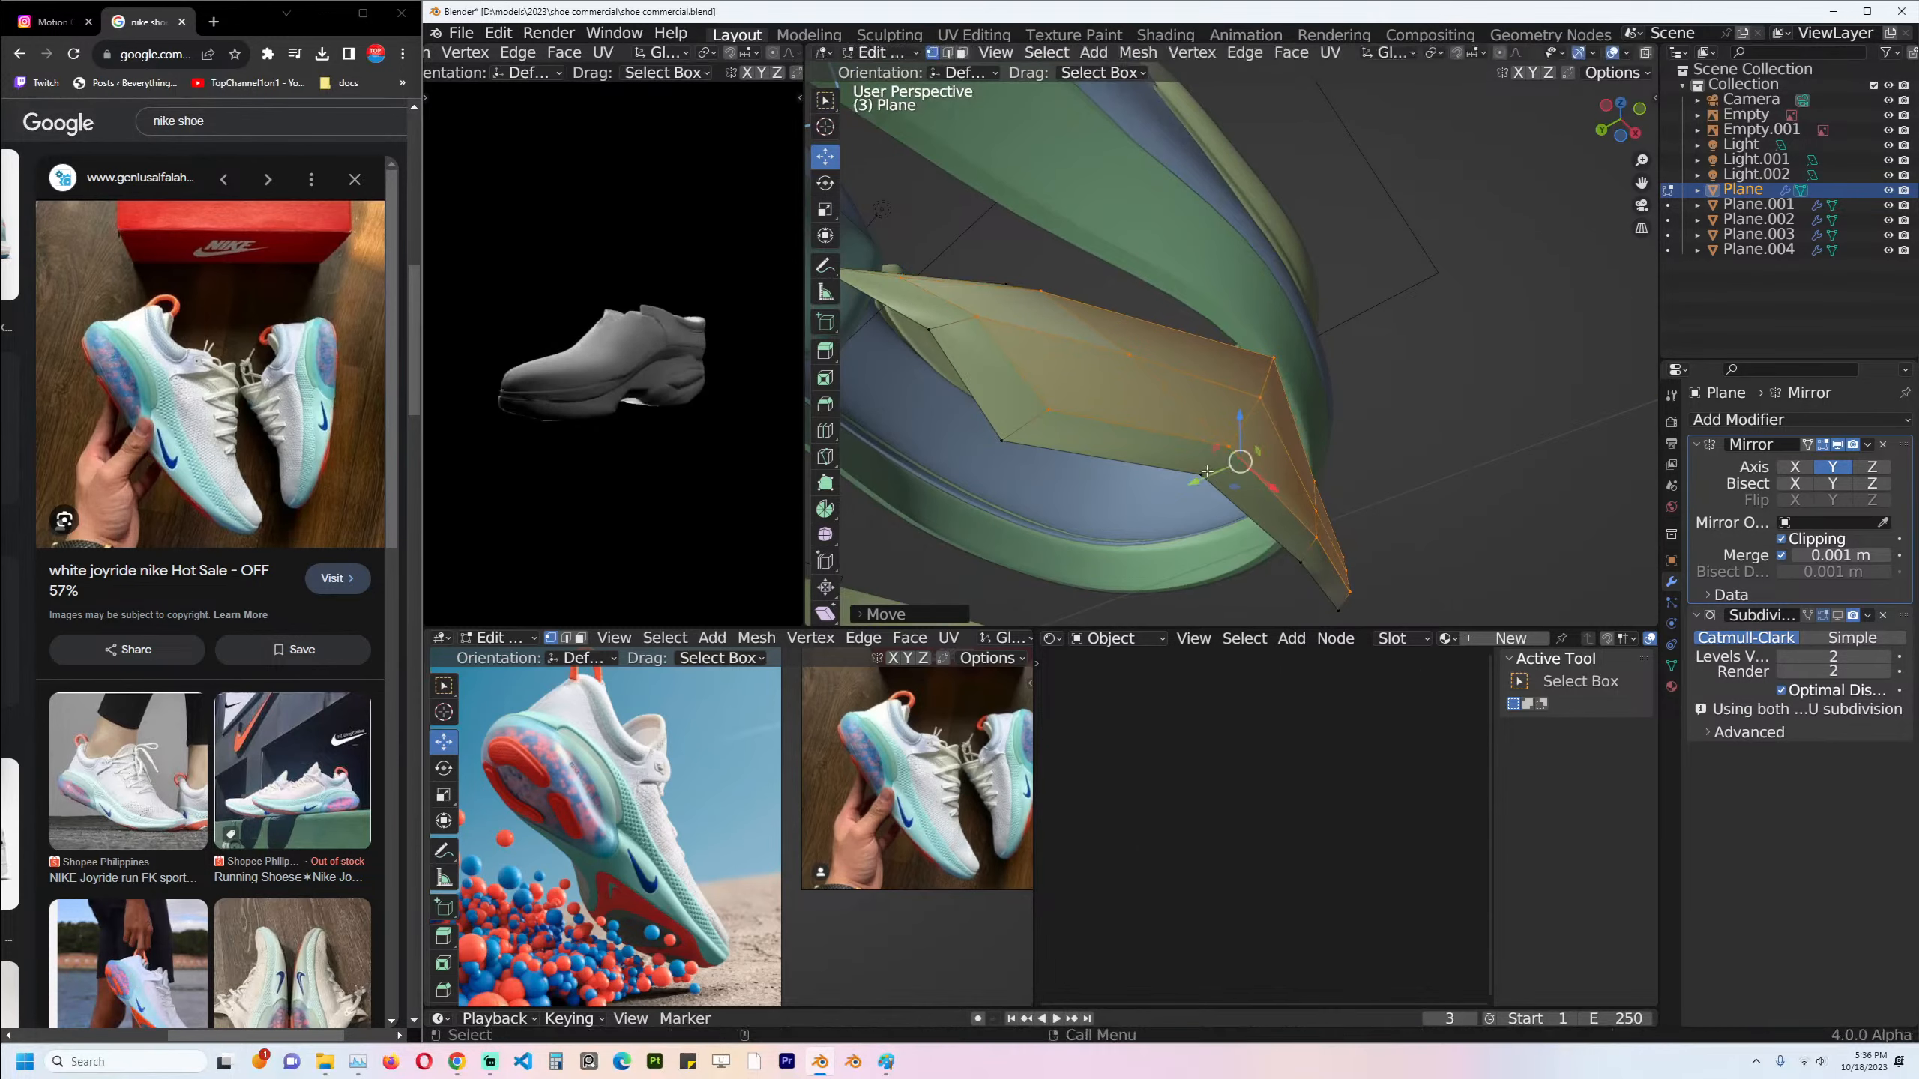
pyautogui.hotkey('ctrl', 's')
# Turn the sole's subdivision display back on in the viewport and deselect everything.
pyautogui.scroll(4, 1256, 456)
pyautogui.scroll(-1, 1252, 448)
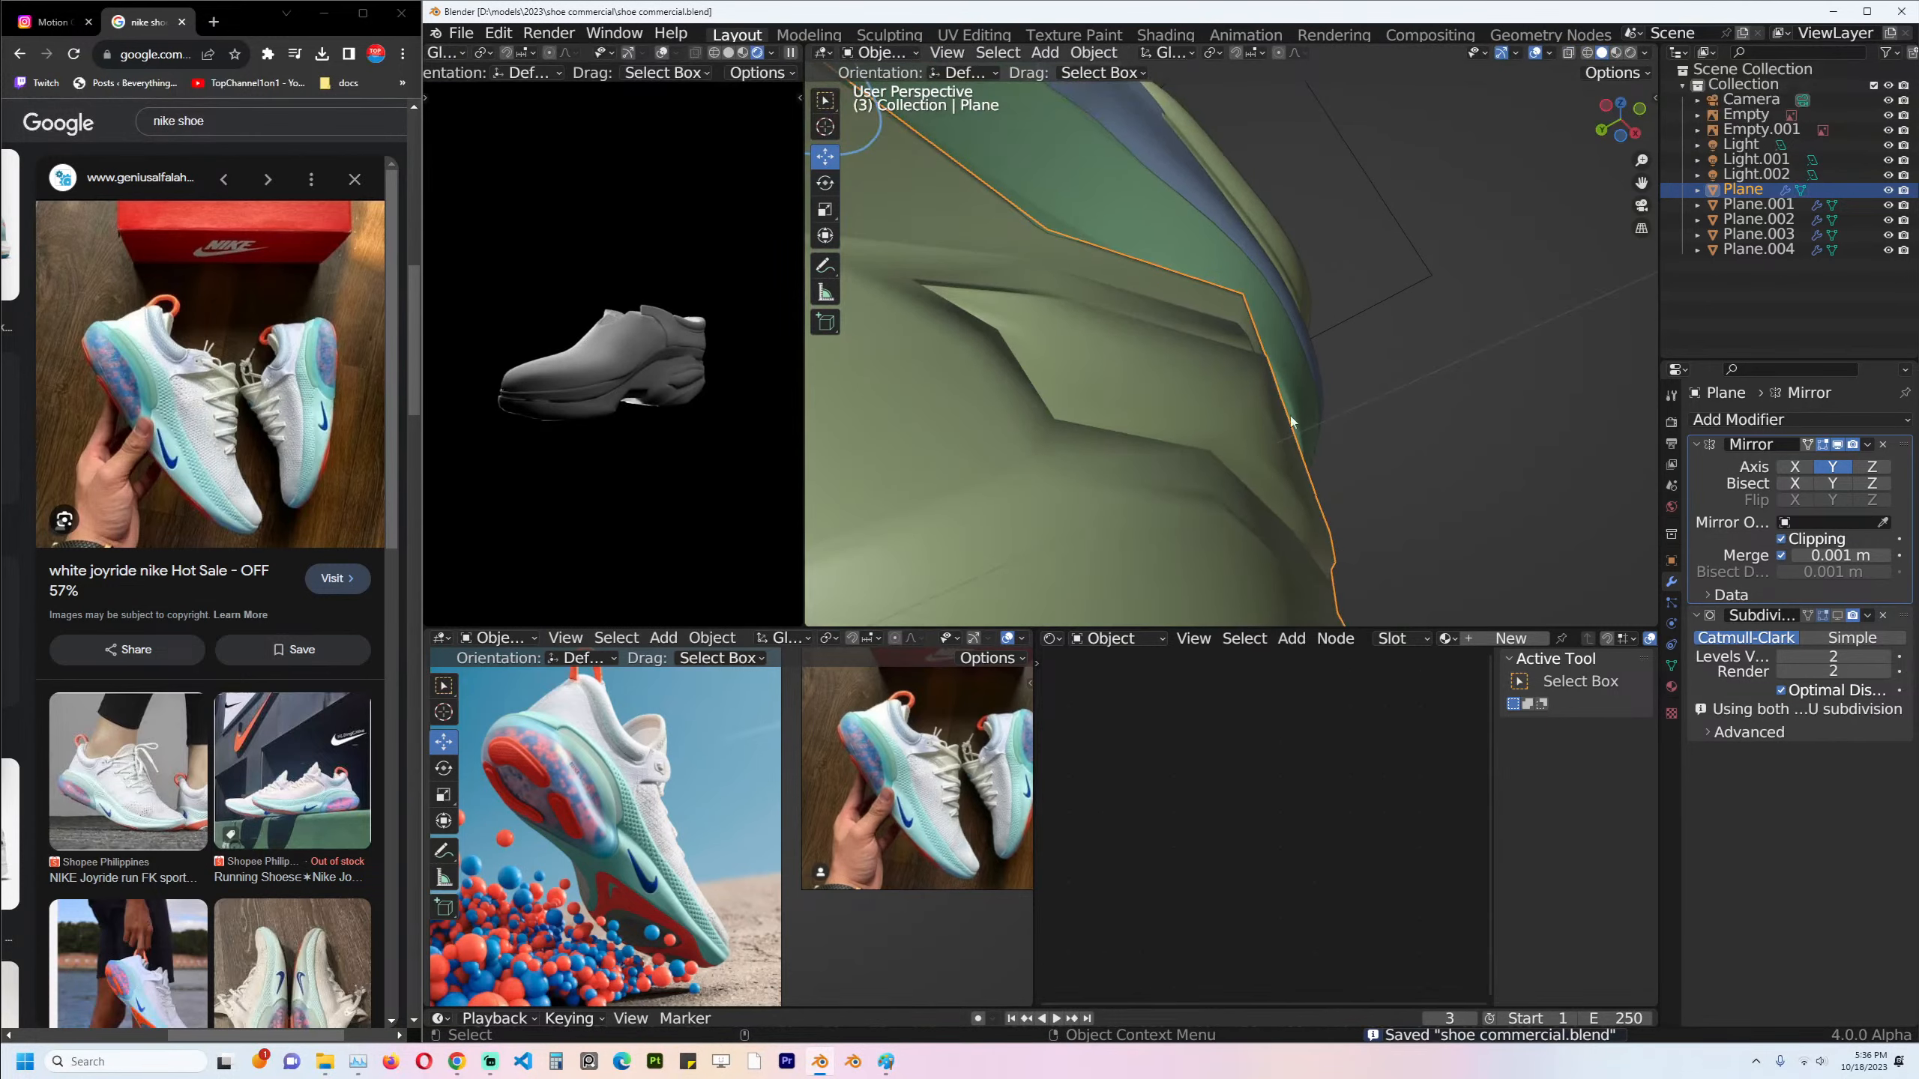
pyautogui.moveTo(1256, 444)
pyautogui.mouseDown(button='middle')
pyautogui.moveTo(1284, 413)
pyautogui.moveTo(1270, 438)
pyautogui.mouseUp(button='middle')
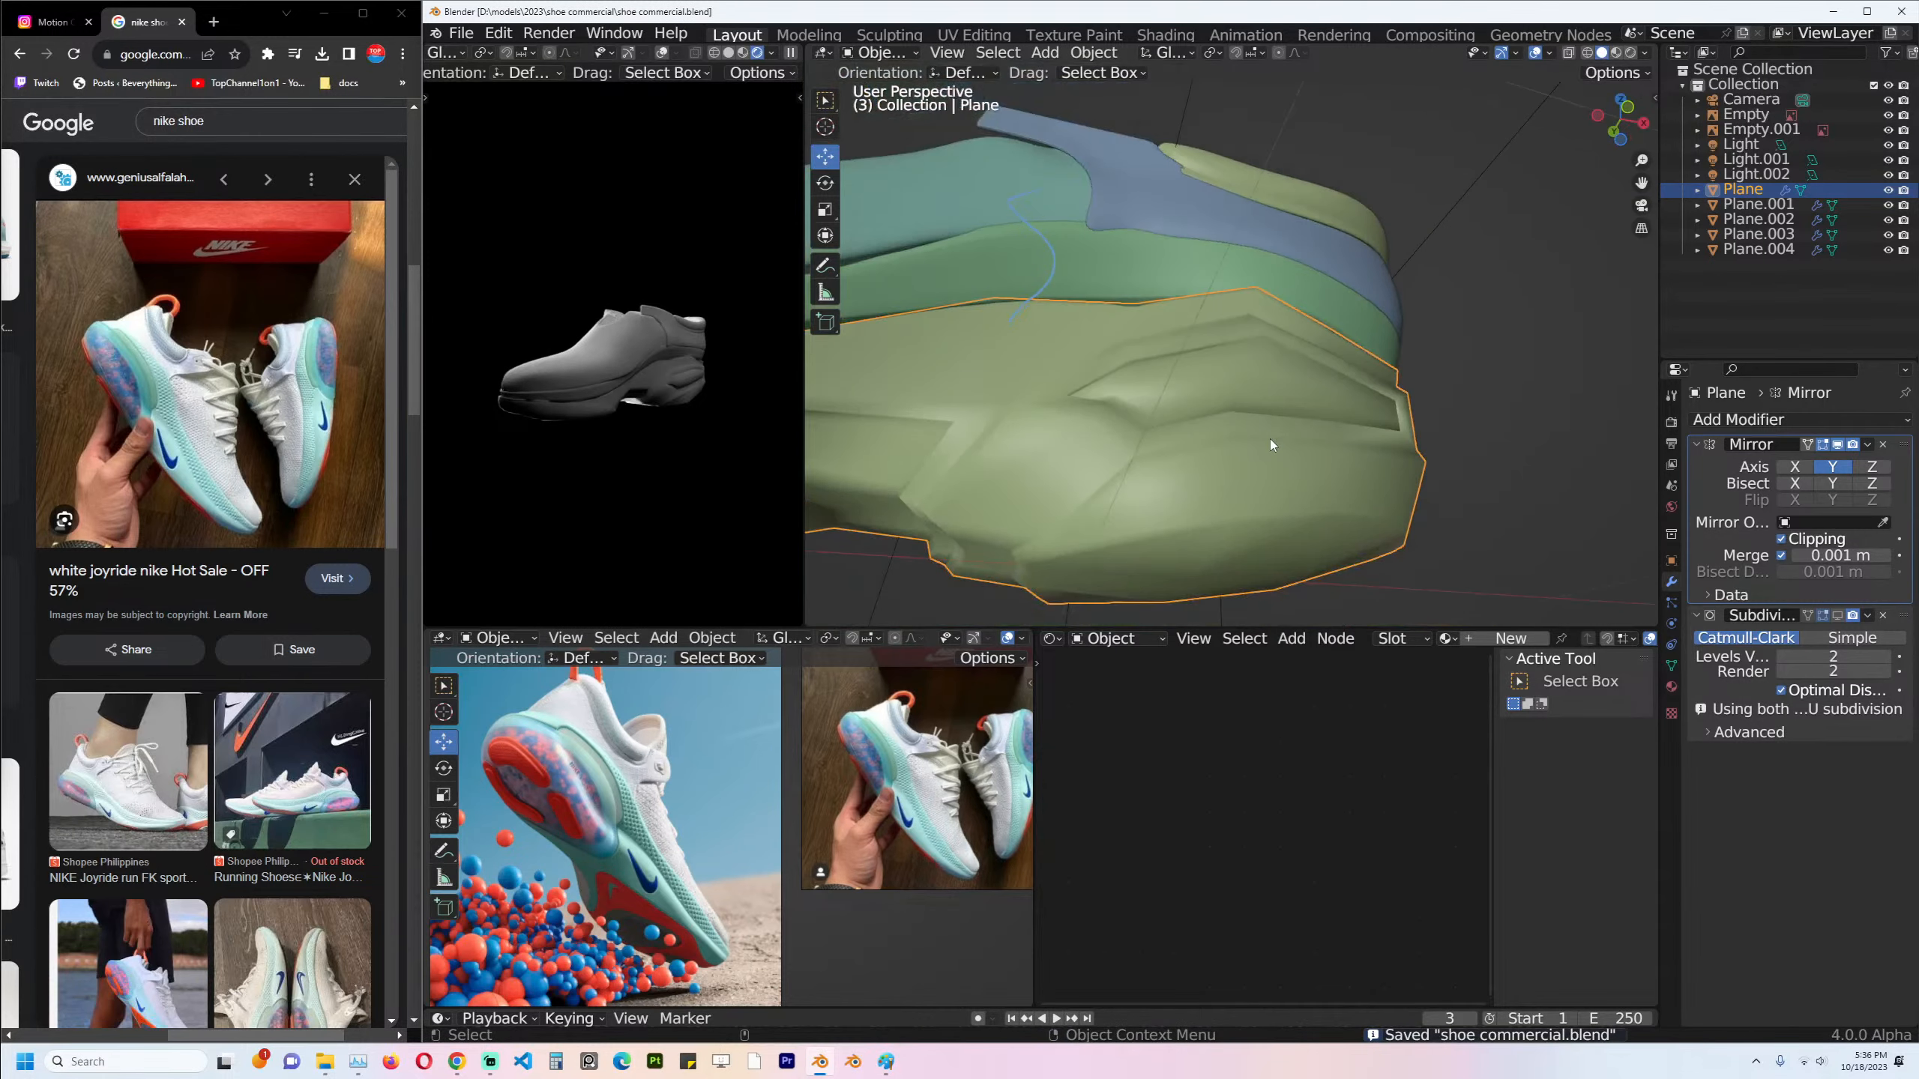
pyautogui.click(1839, 616)
pyautogui.moveTo(1282, 422); pyautogui.dragTo(1317, 447, button='middle')
pyautogui.hotkey('alt', 'a')
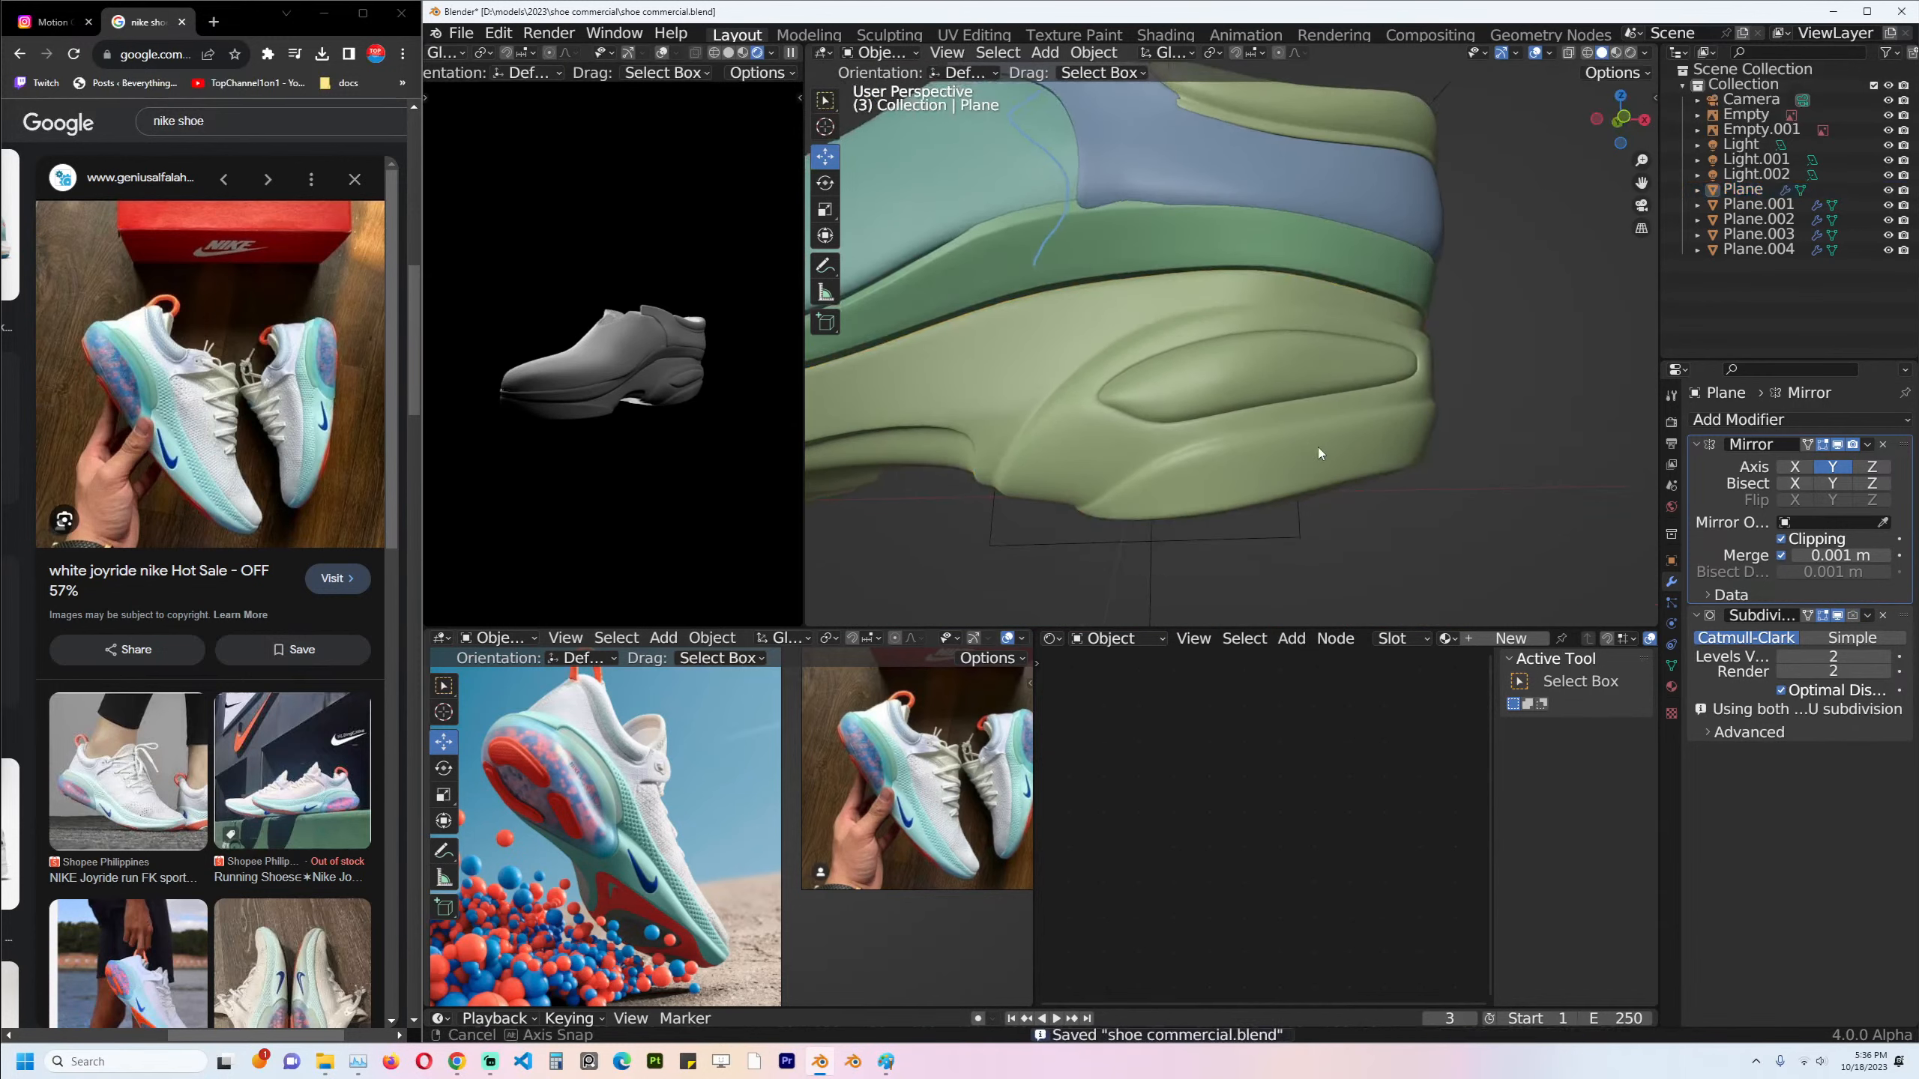
pyautogui.moveTo(945, 374); pyautogui.dragTo(985, 383, button='middle')
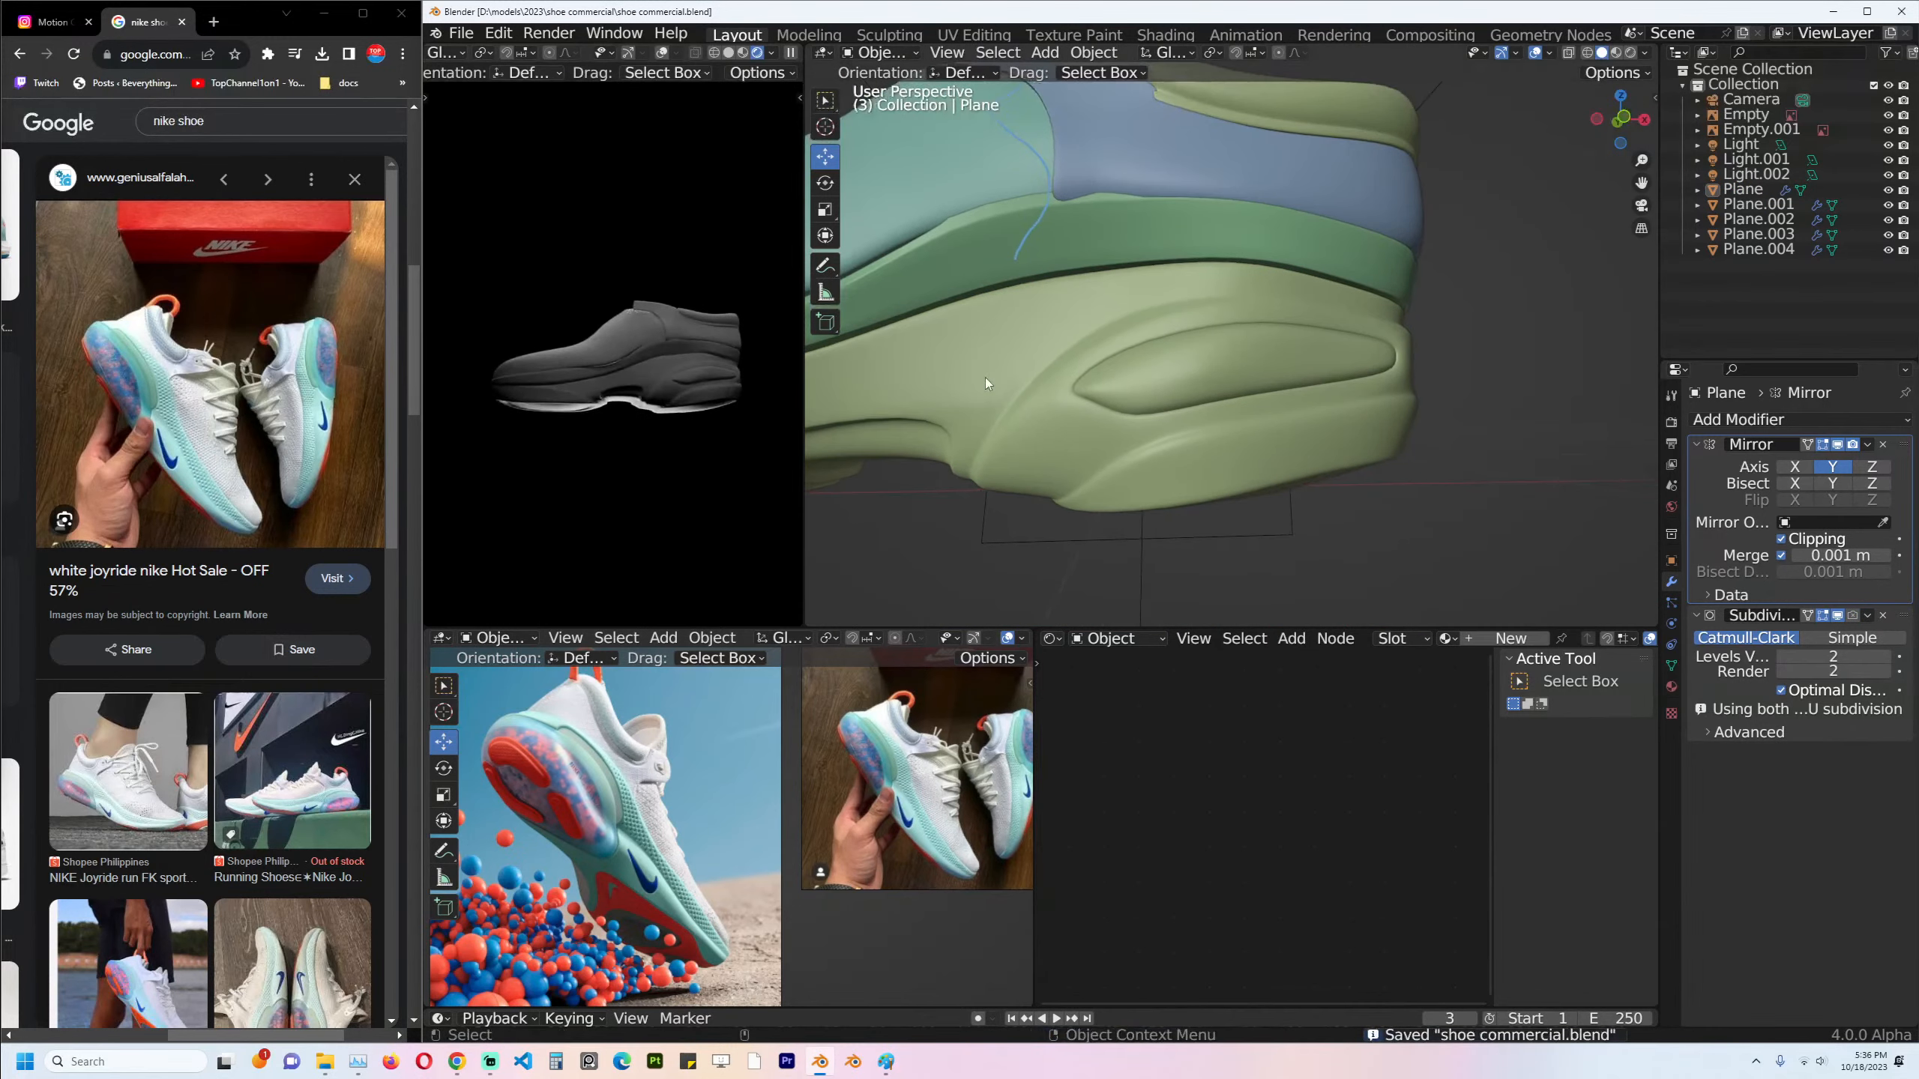
# Select all geometry linked to the heel window panel, separate it from the sole as its own object, and select that object.
pyautogui.click(1253, 378)
pyautogui.press('Tab')
pyautogui.moveTo(1200, 374); pyautogui.dragTo(1119, 343, button='middle')
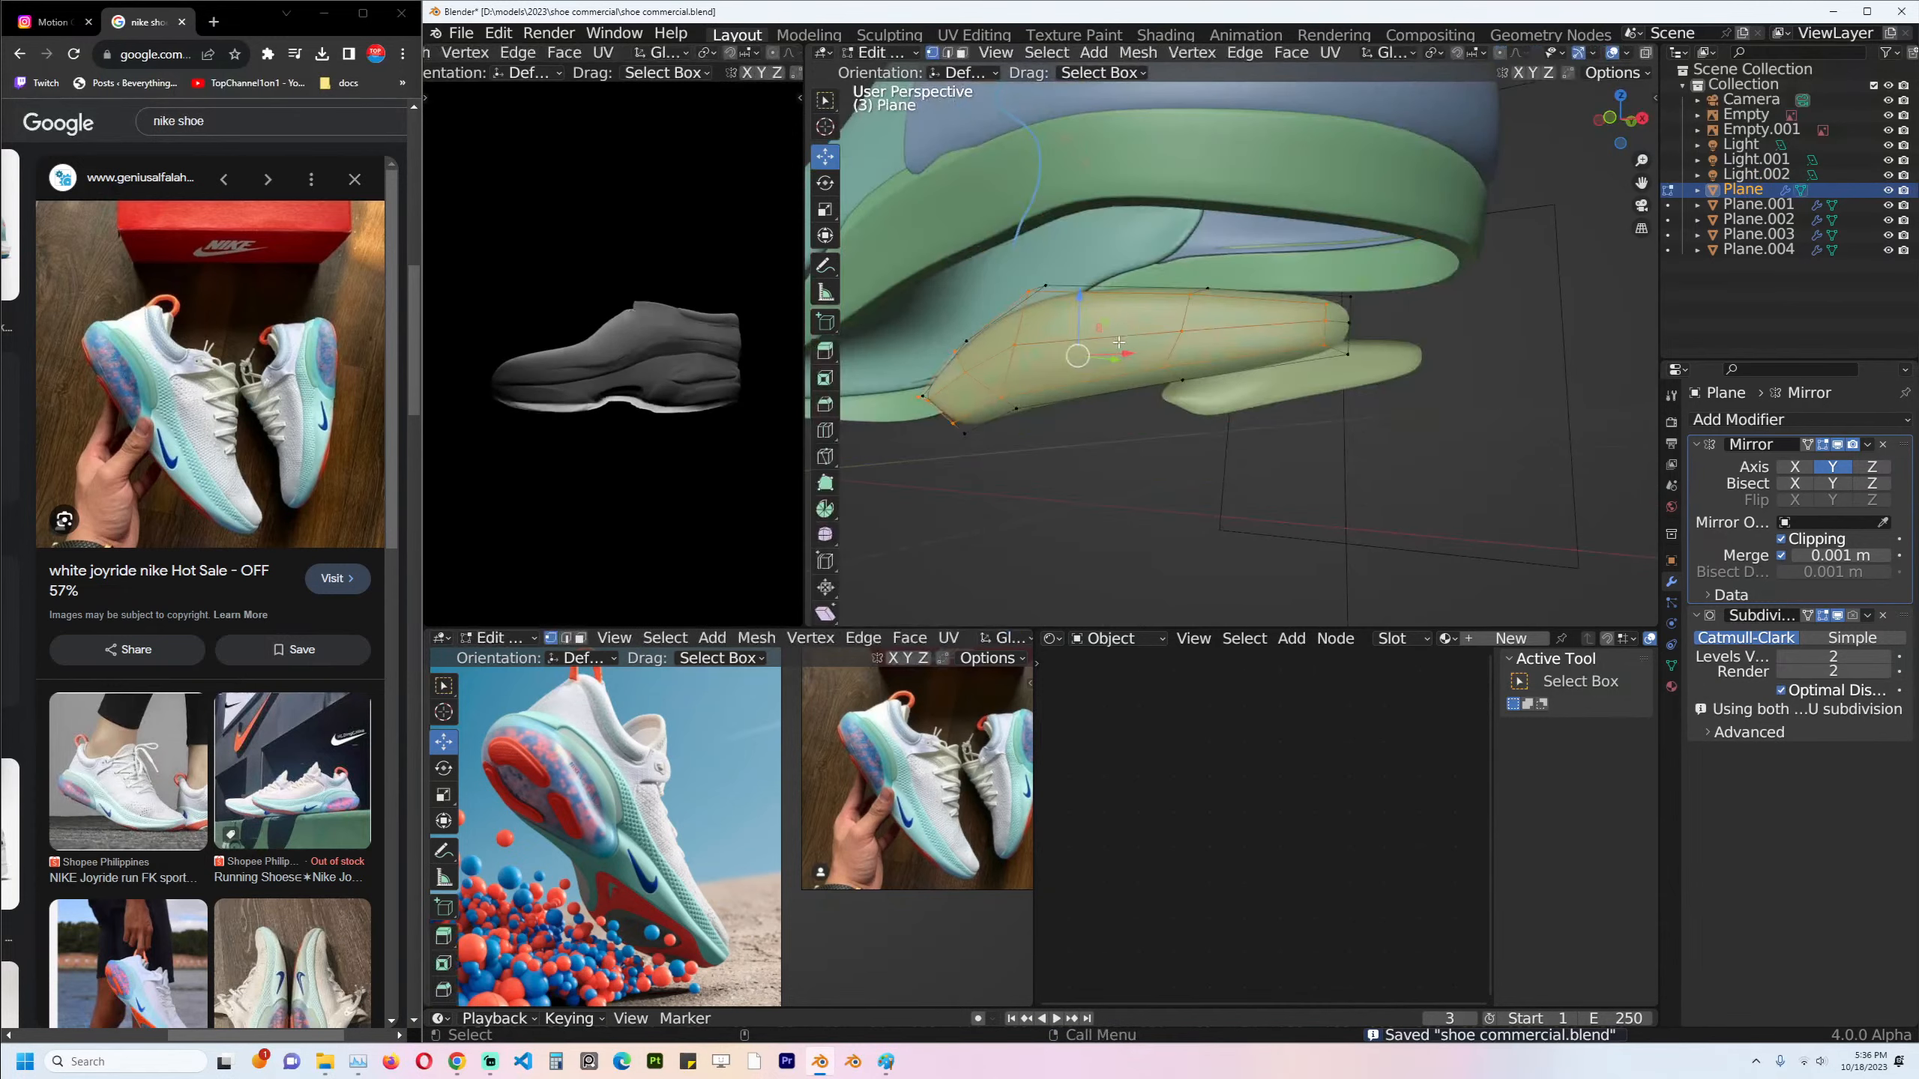
pyautogui.hotkey('ctrl', 'l')
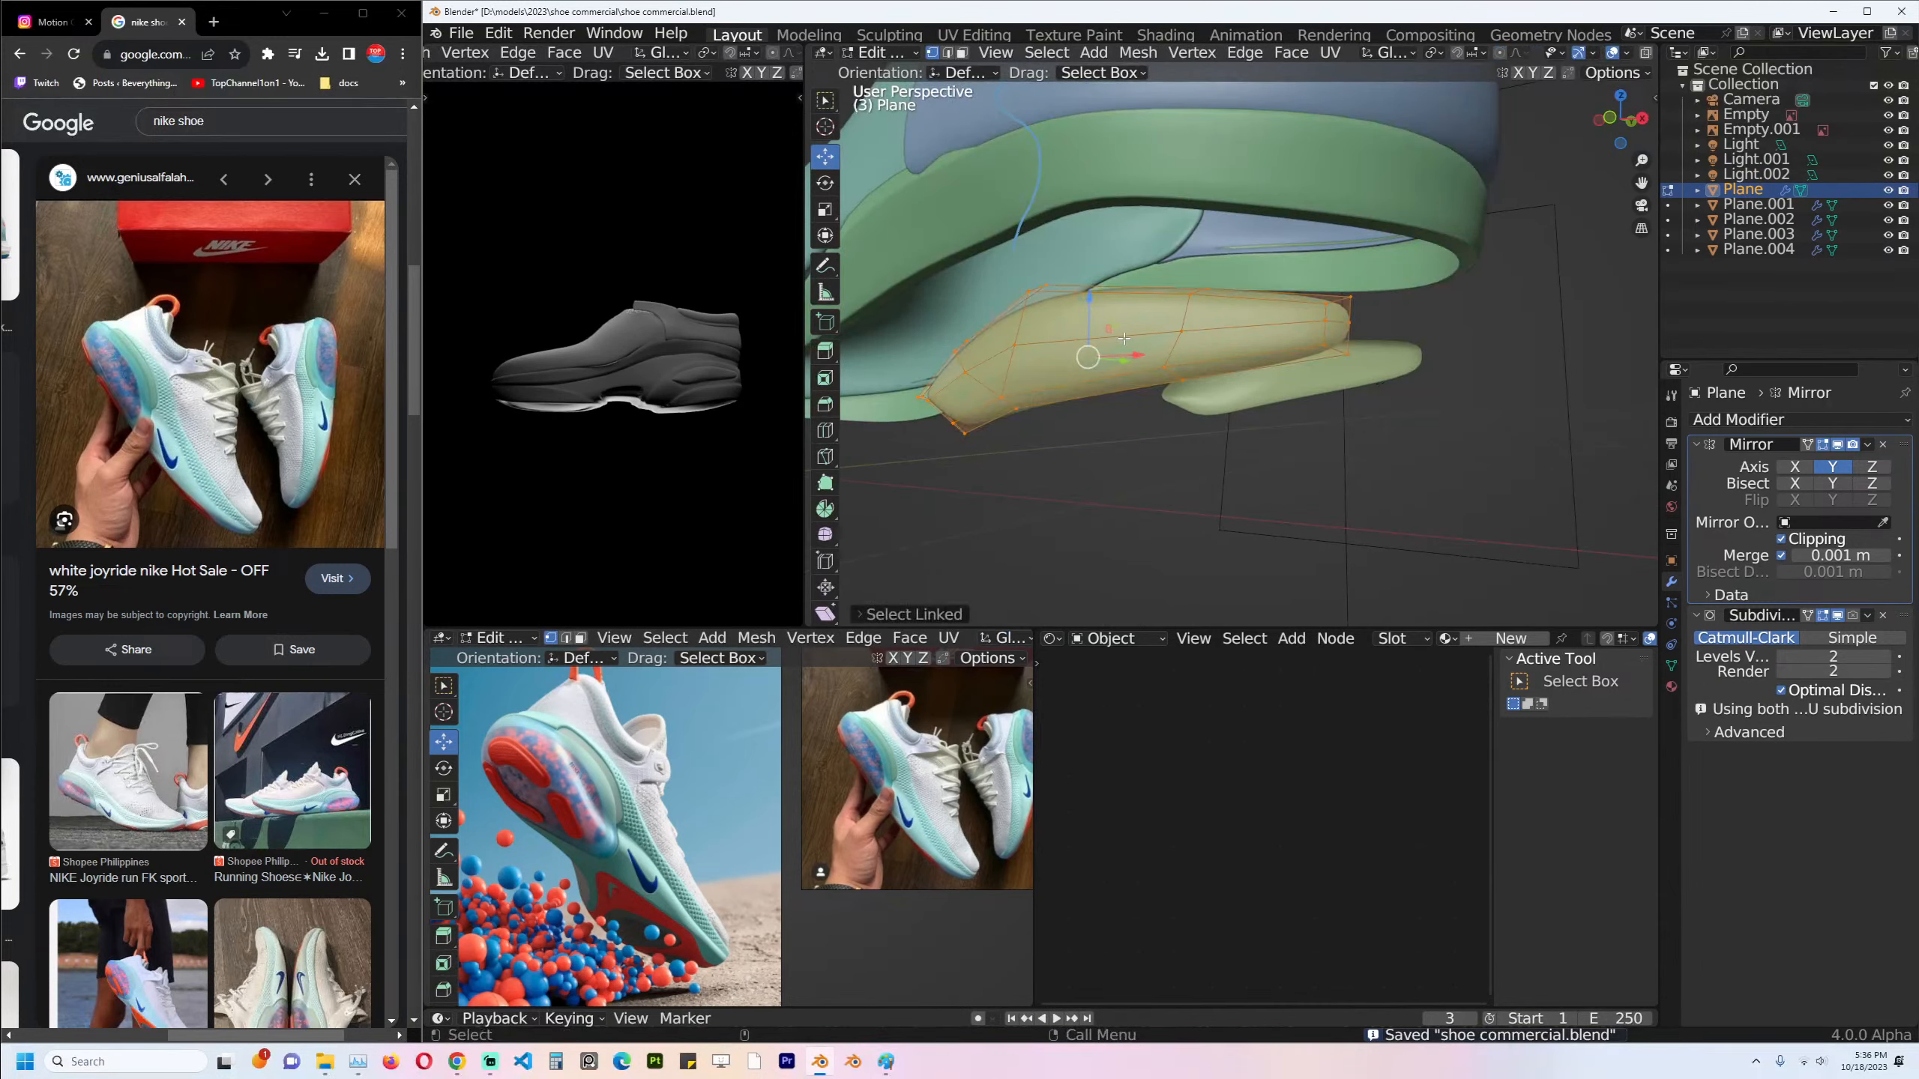
pyautogui.press('p')
pyautogui.click(1124, 331)
pyautogui.press('Tab')
pyautogui.click(1184, 333)
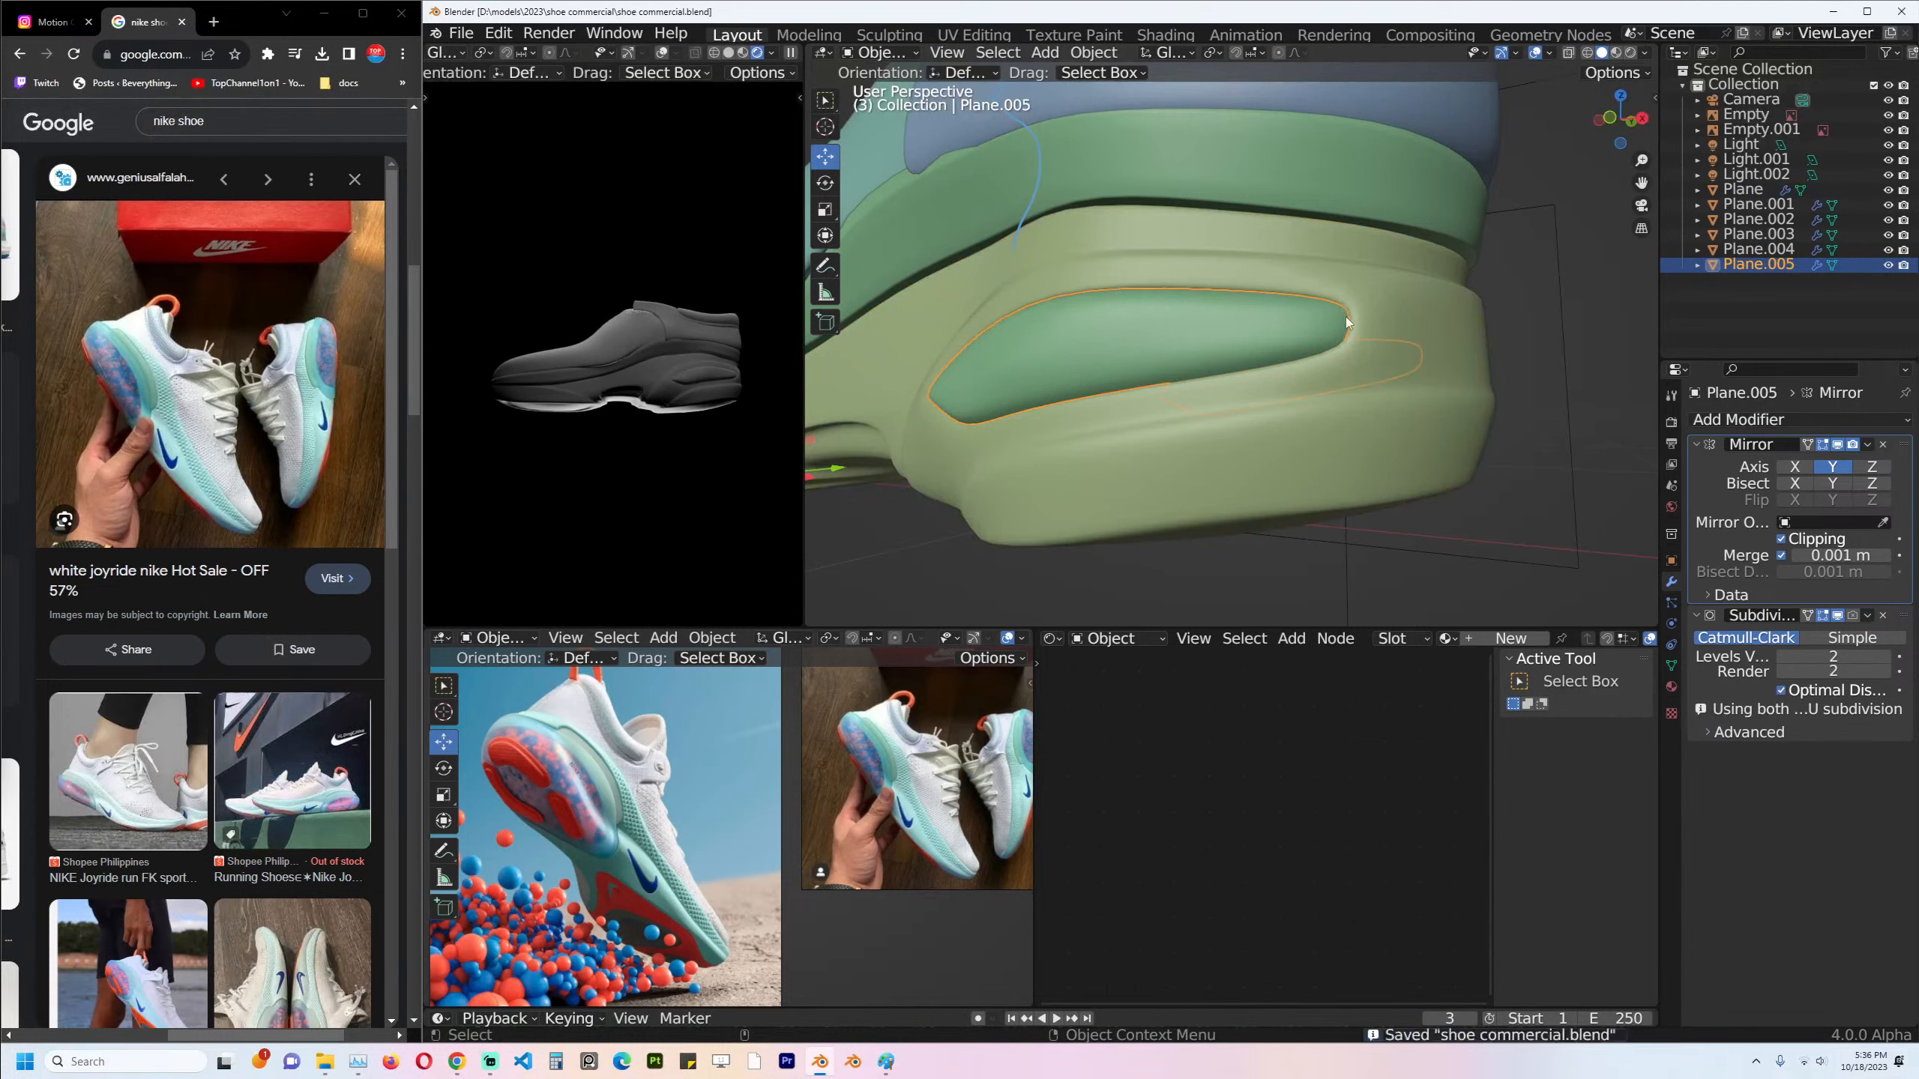
pyautogui.press('KP_Decimal')
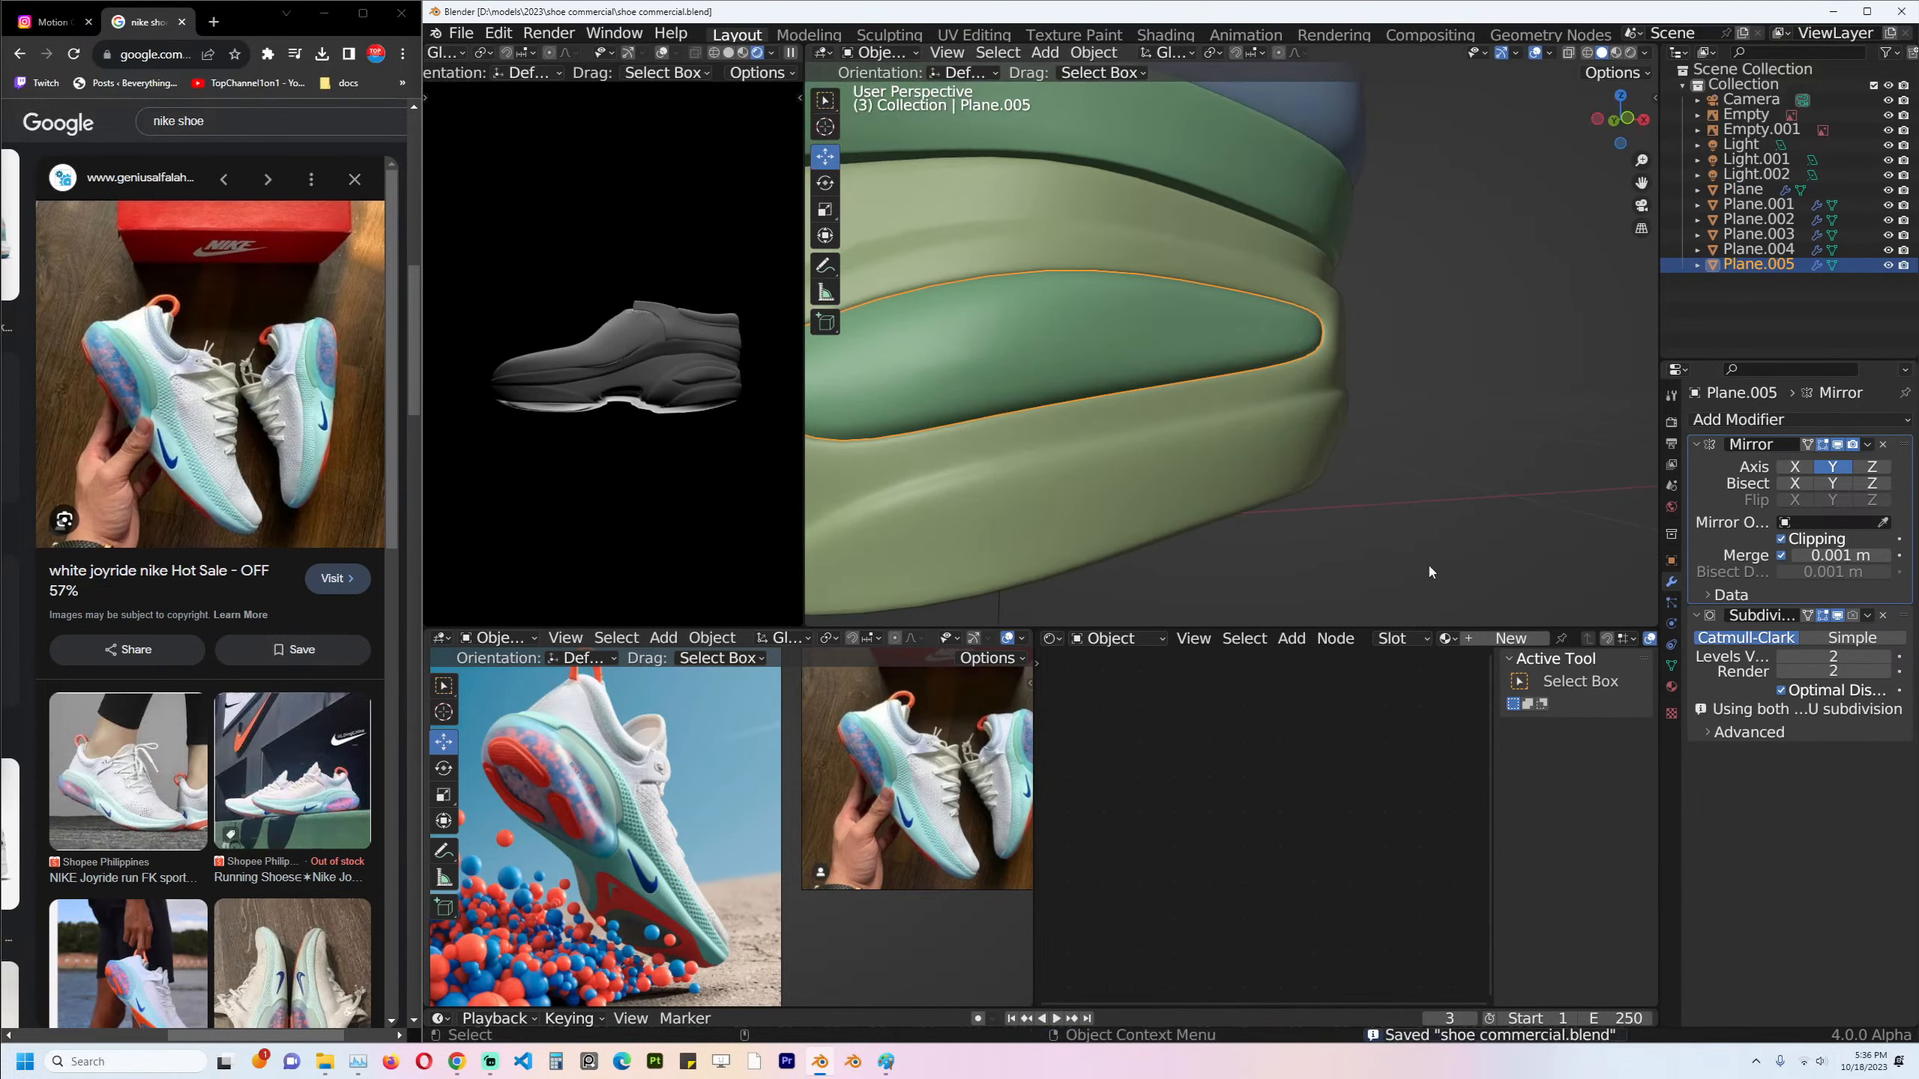
# Create a new material for the heel window panel, save the file, and set the material's roughness to 0.005.
pyautogui.click(1500, 640)
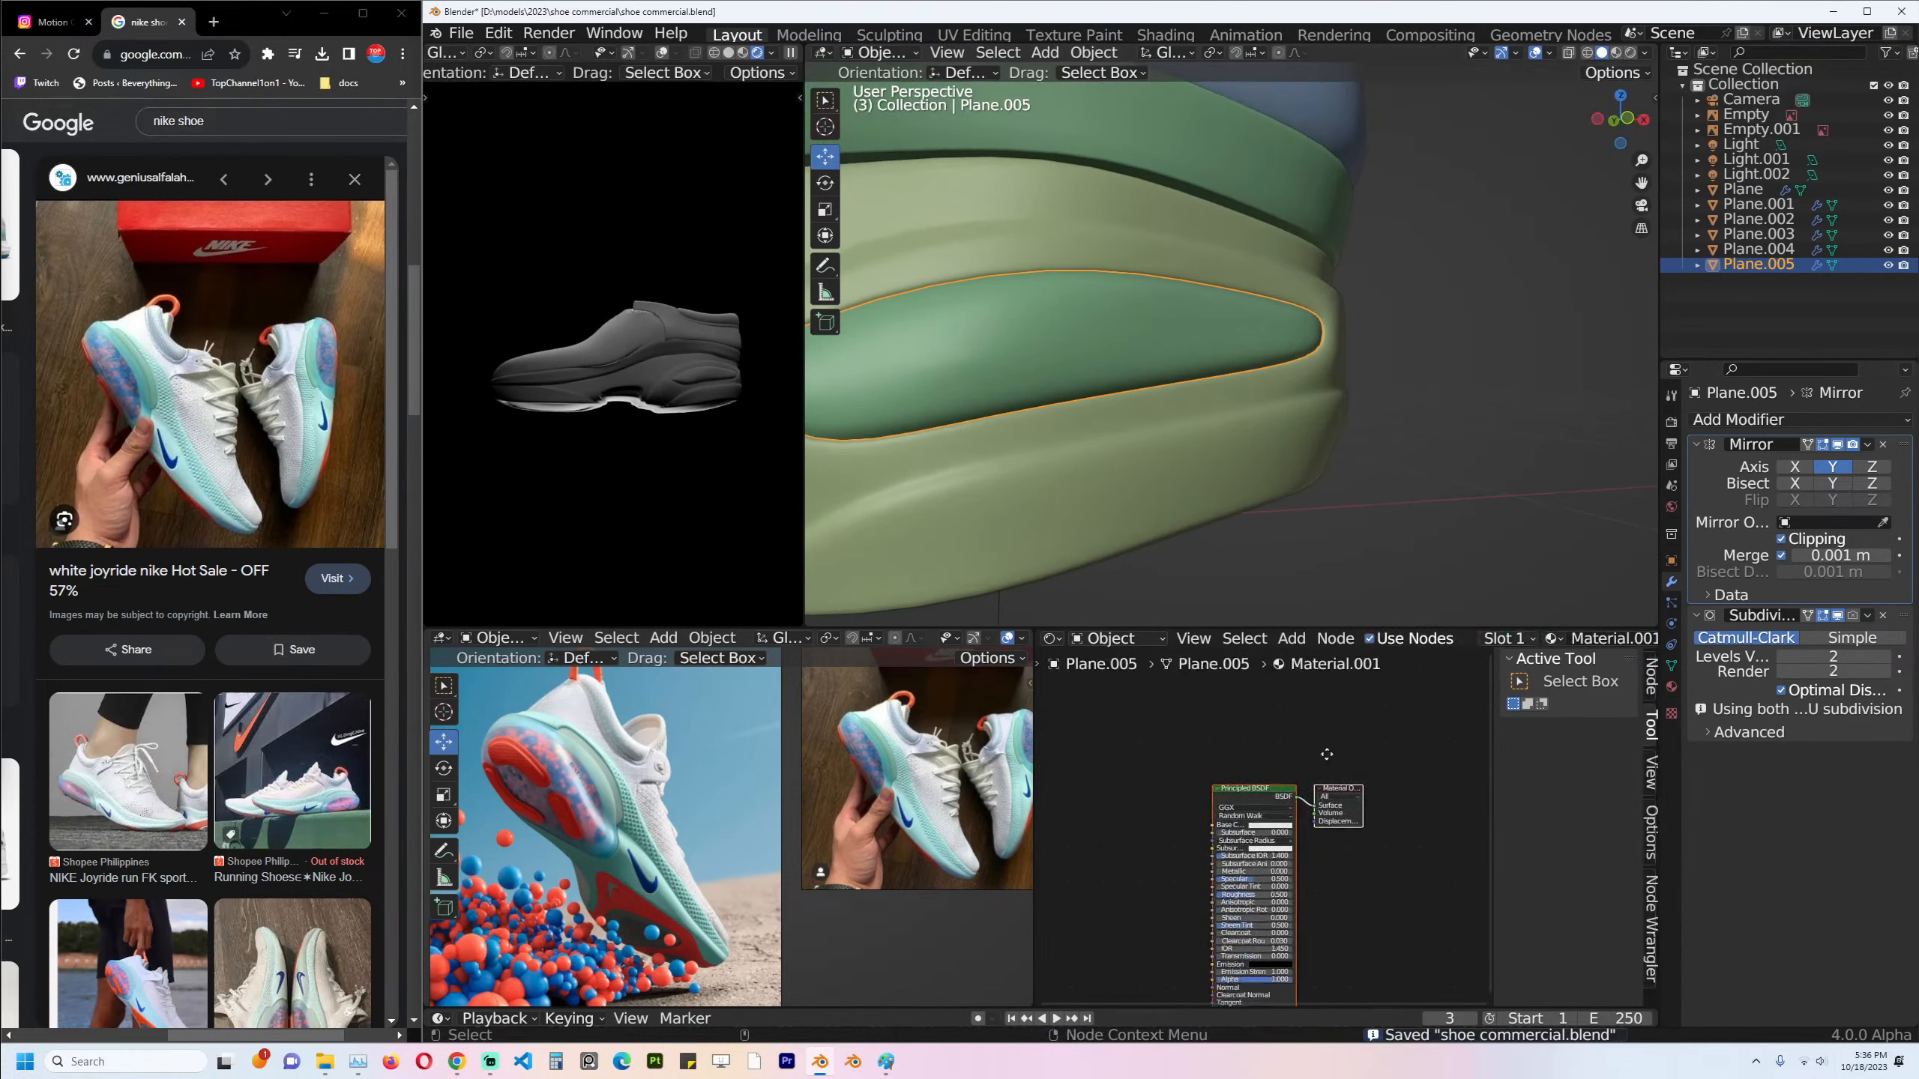
pyautogui.scroll(3, 1371, 796)
pyautogui.scroll(4, 1371, 795)
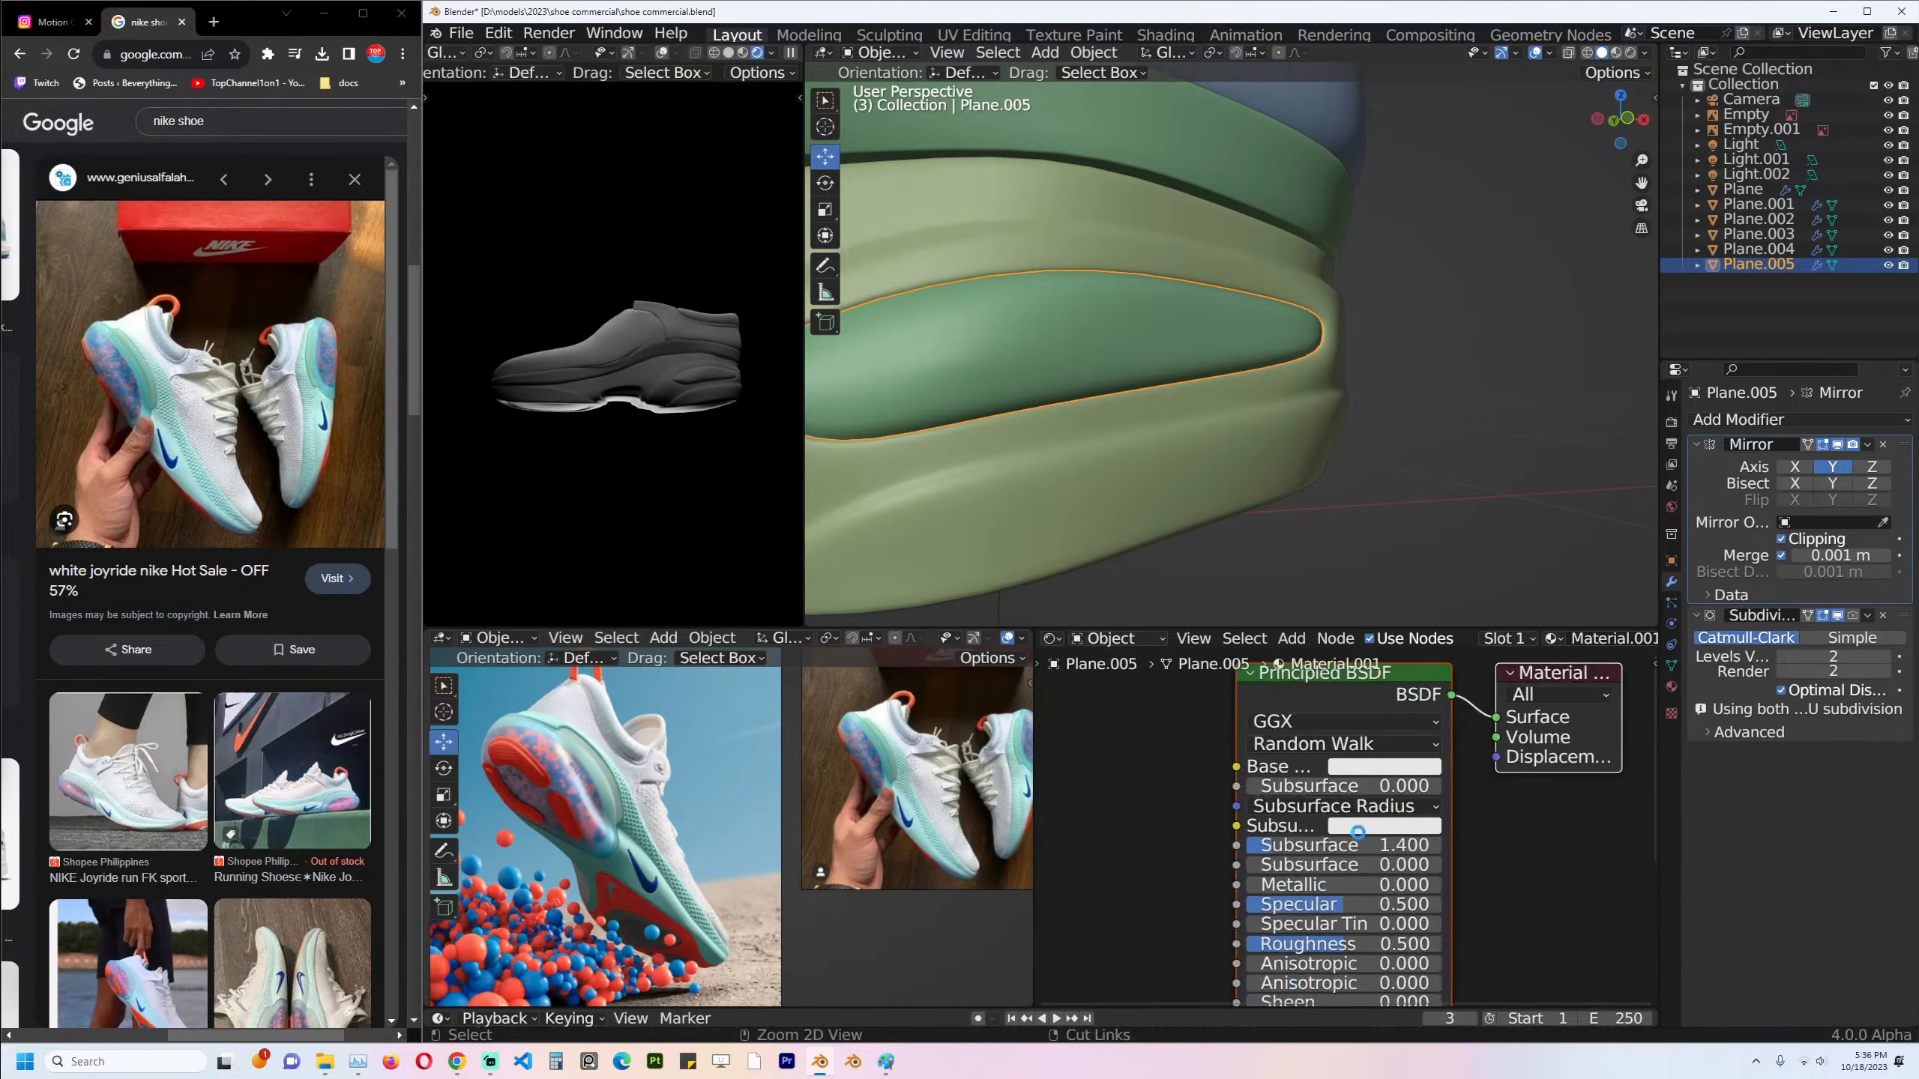
pyautogui.hotkey('ctrl', 's')
pyautogui.moveTo(1215, 774); pyautogui.dragTo(1230, 790, button='middle')
pyautogui.scroll(1, 1230, 790)
pyautogui.moveTo(1278, 907); pyautogui.dragTo(1344, 806, button='middle')
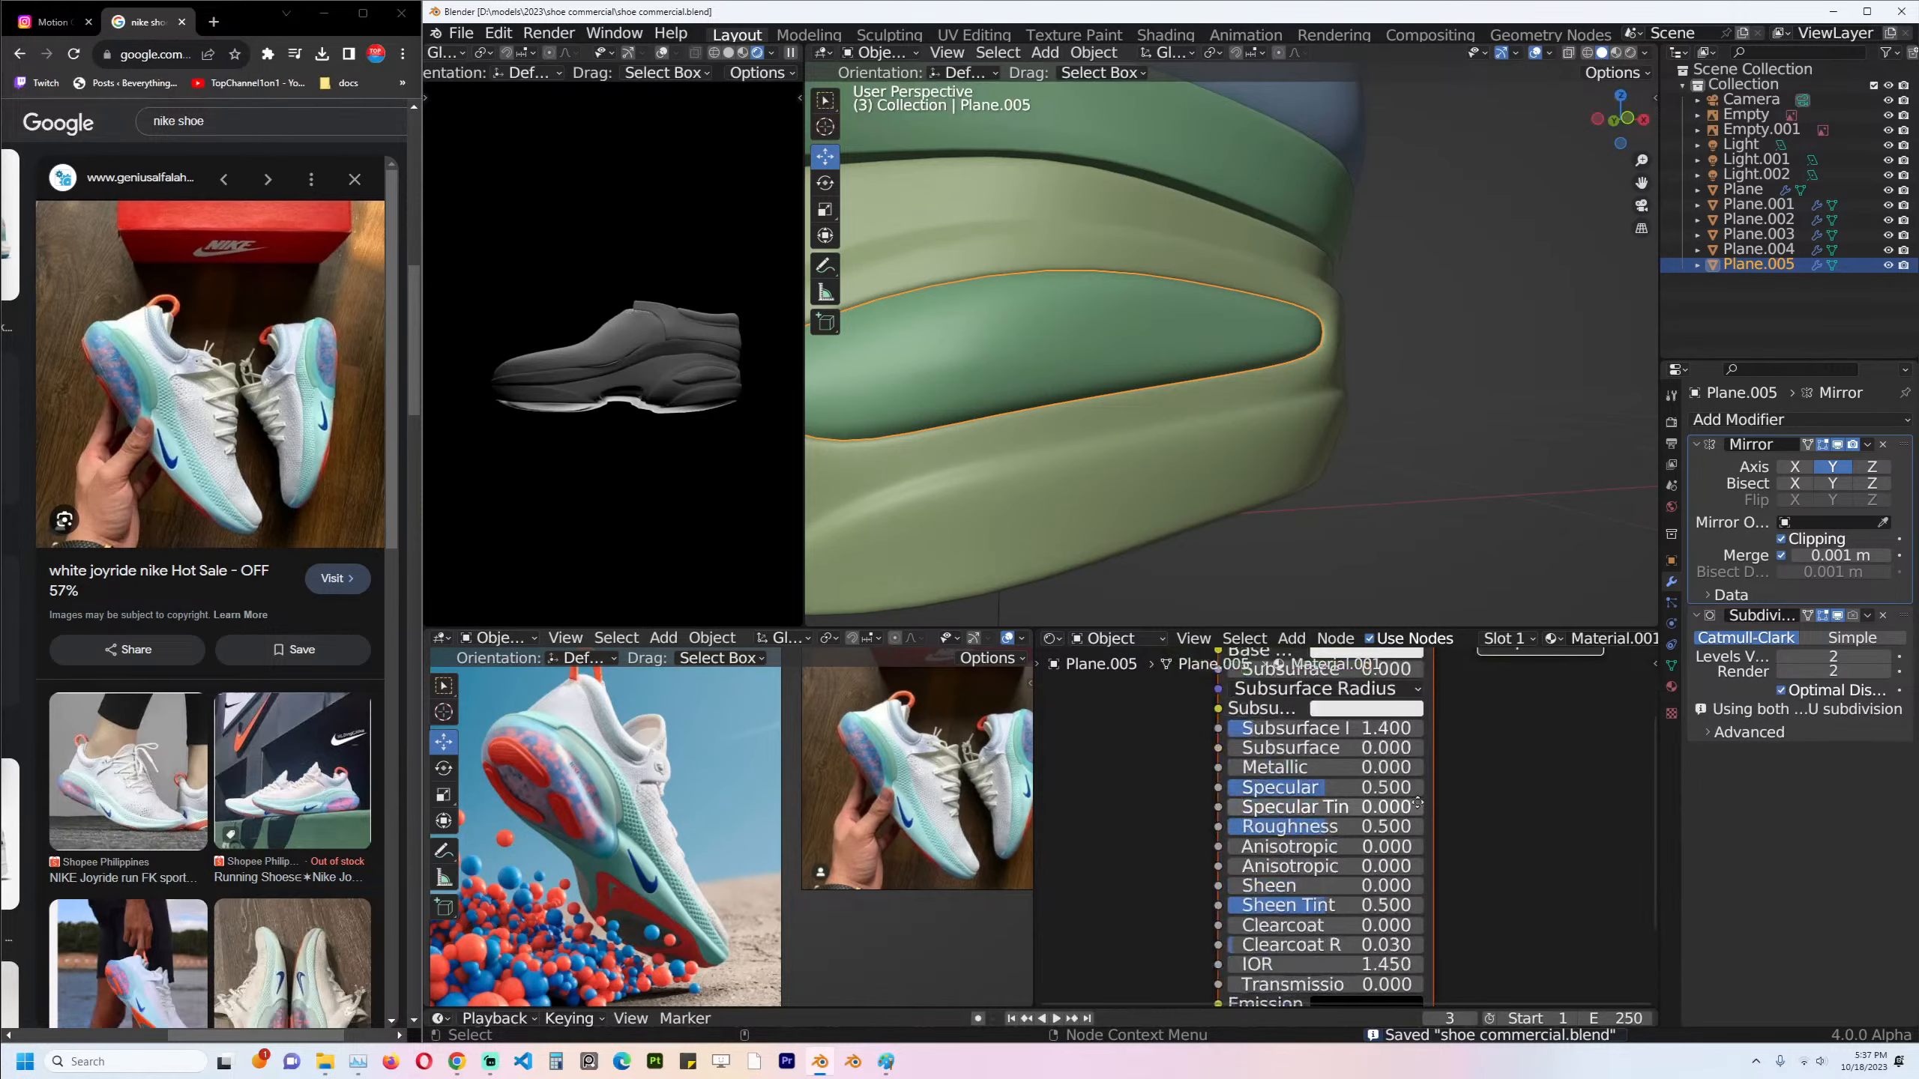
pyautogui.moveTo(1288, 826); pyautogui.dragTo(1269, 780)
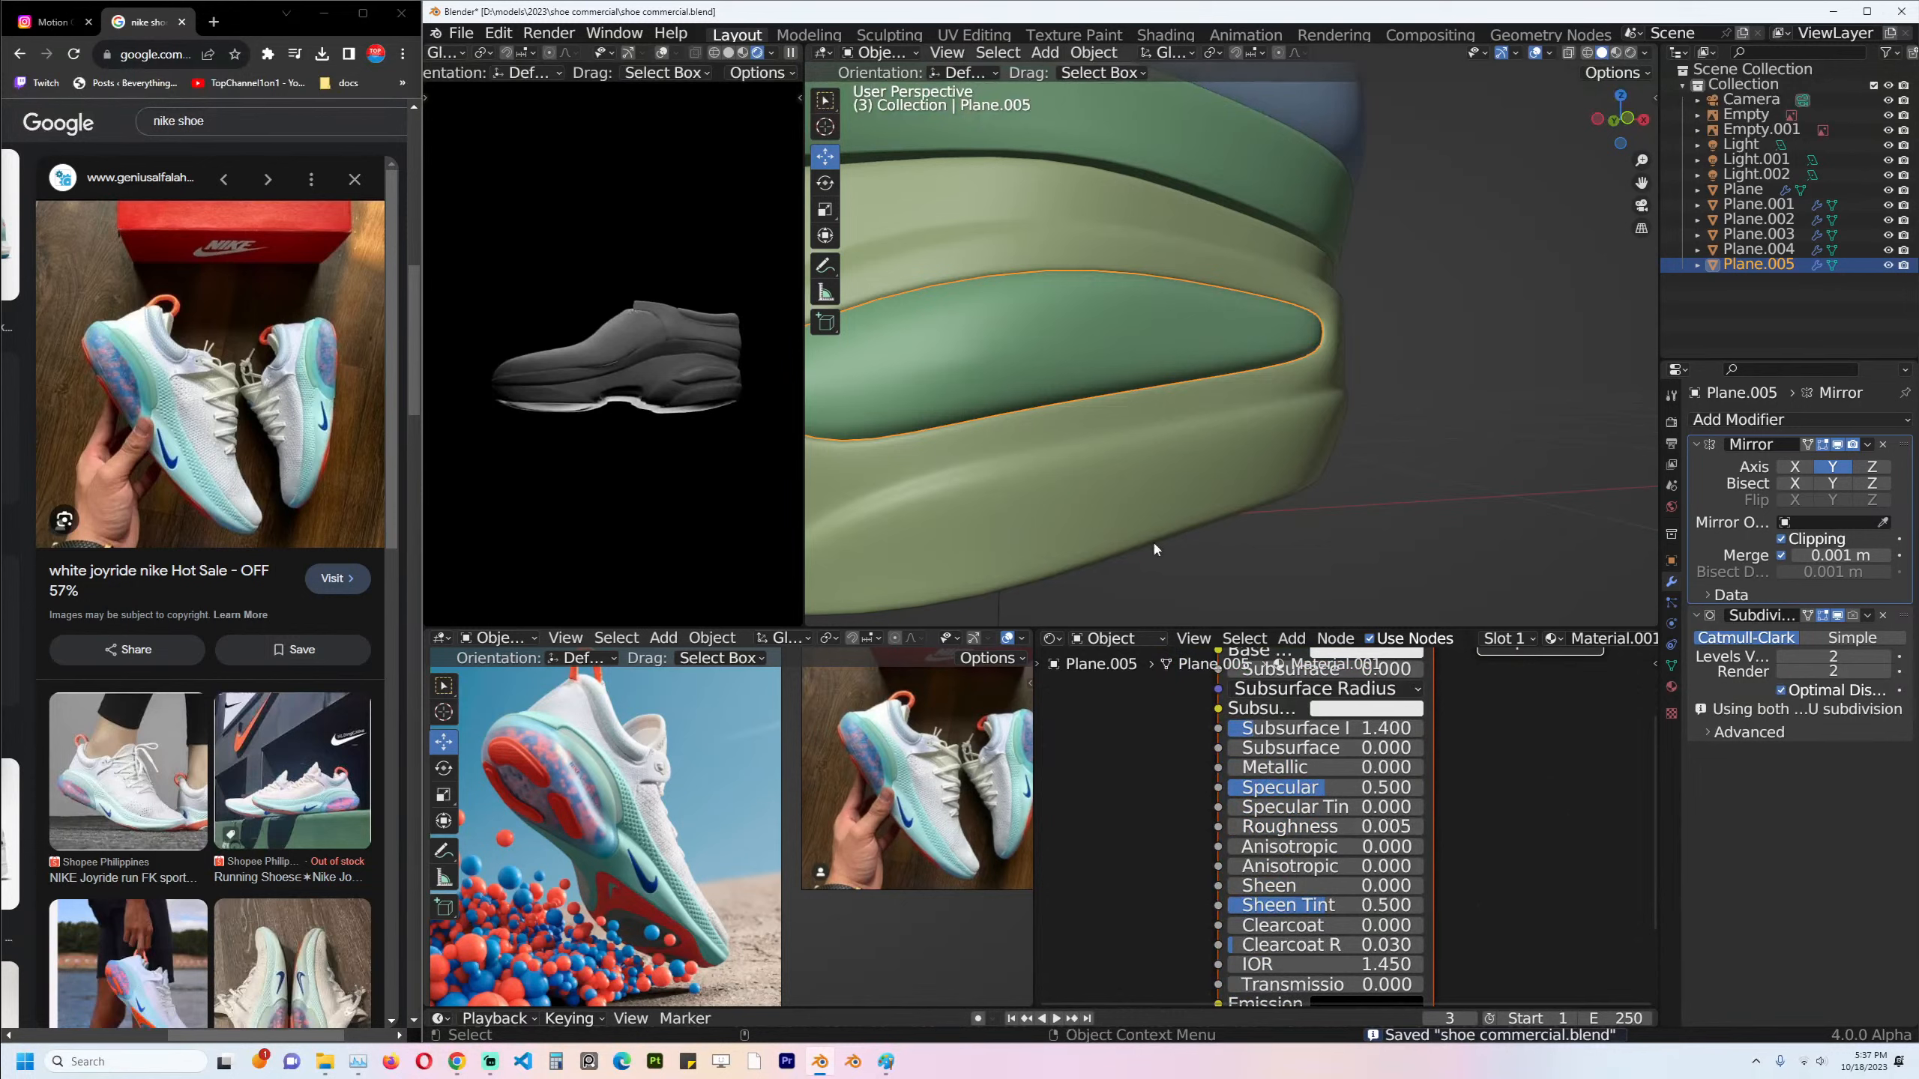
# Raise the panel material's base color value to full white.
pyautogui.moveTo(1349, 772); pyautogui.dragTo(1356, 879, button='middle')
pyautogui.click(1377, 757)
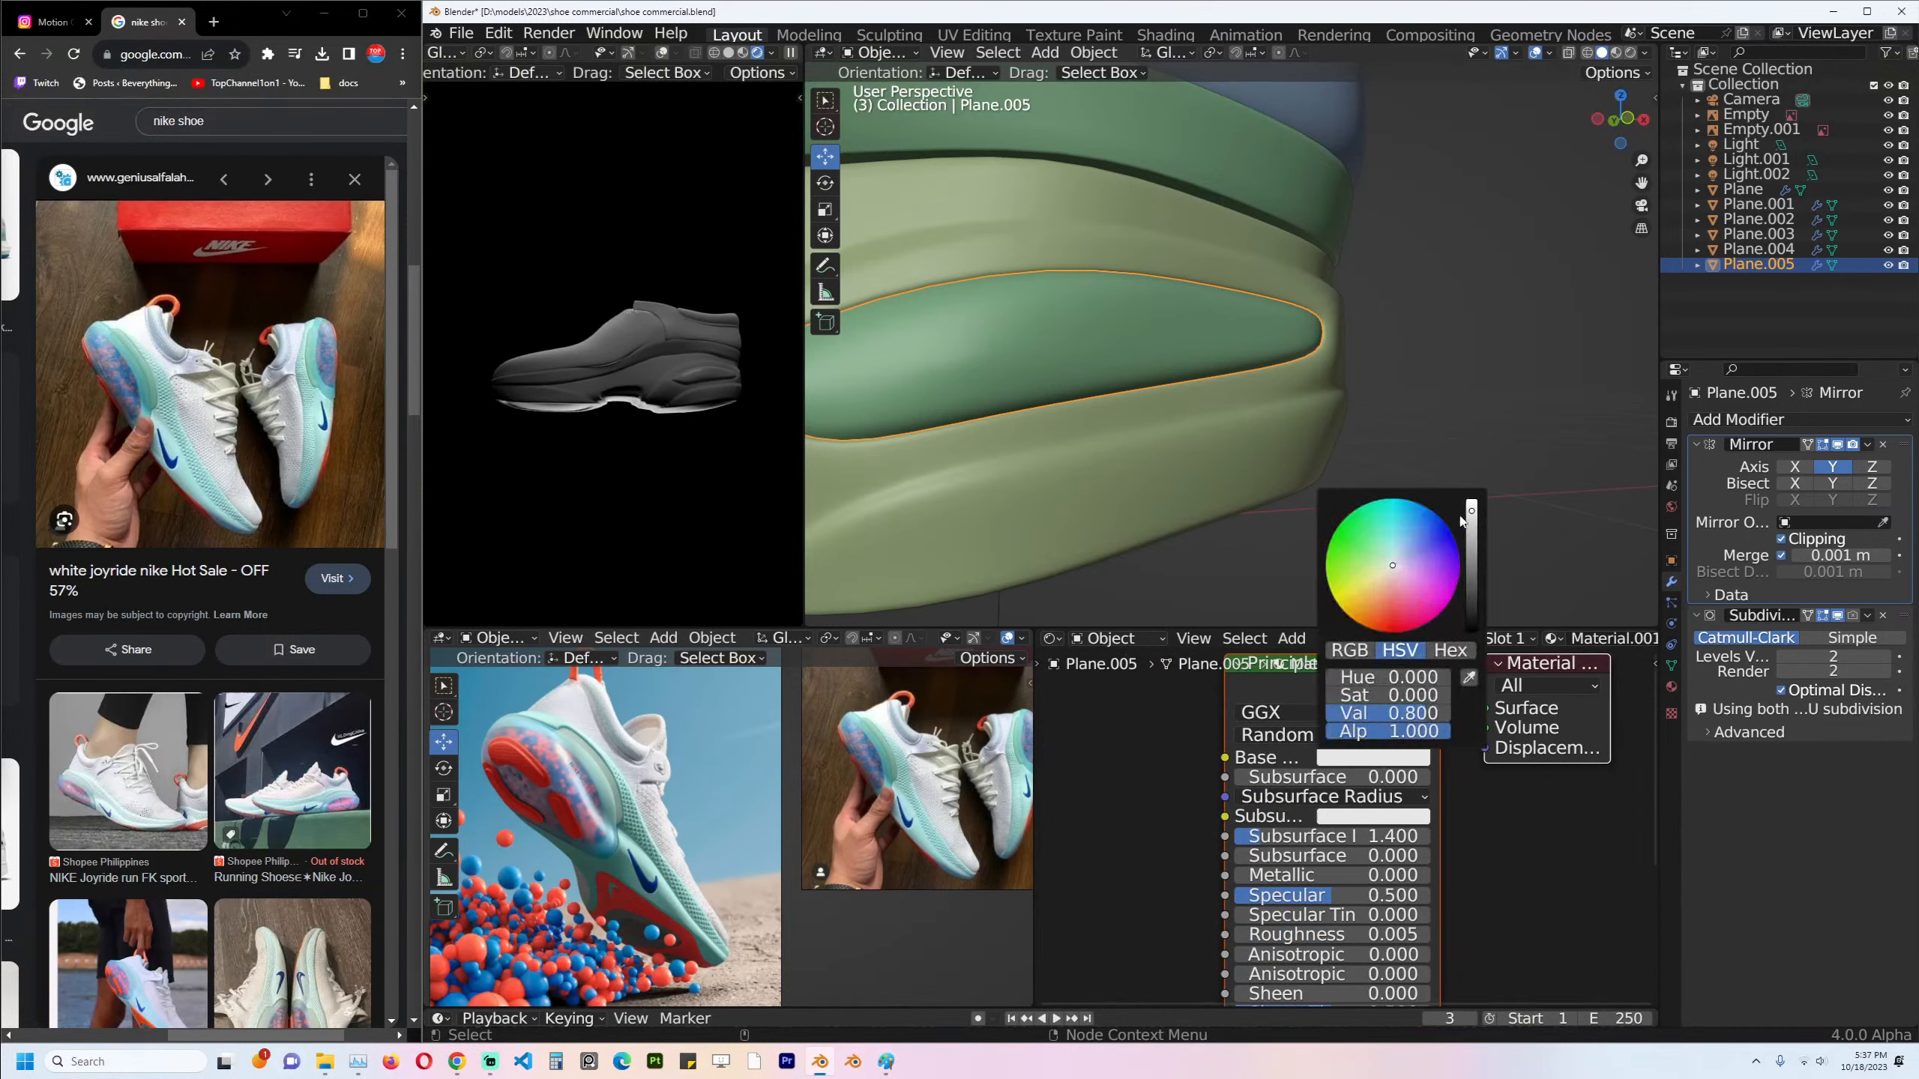
pyautogui.moveTo(1469, 522); pyautogui.dragTo(1470, 503)
# Set the panel material's transmission to 1 and save the file.
pyautogui.moveTo(1227, 1012); pyautogui.dragTo(1272, 787, button='middle')
pyautogui.click(1382, 867)
pyautogui.write('1')
pyautogui.press('Return')
pyautogui.hotkey('ctrl', 's')
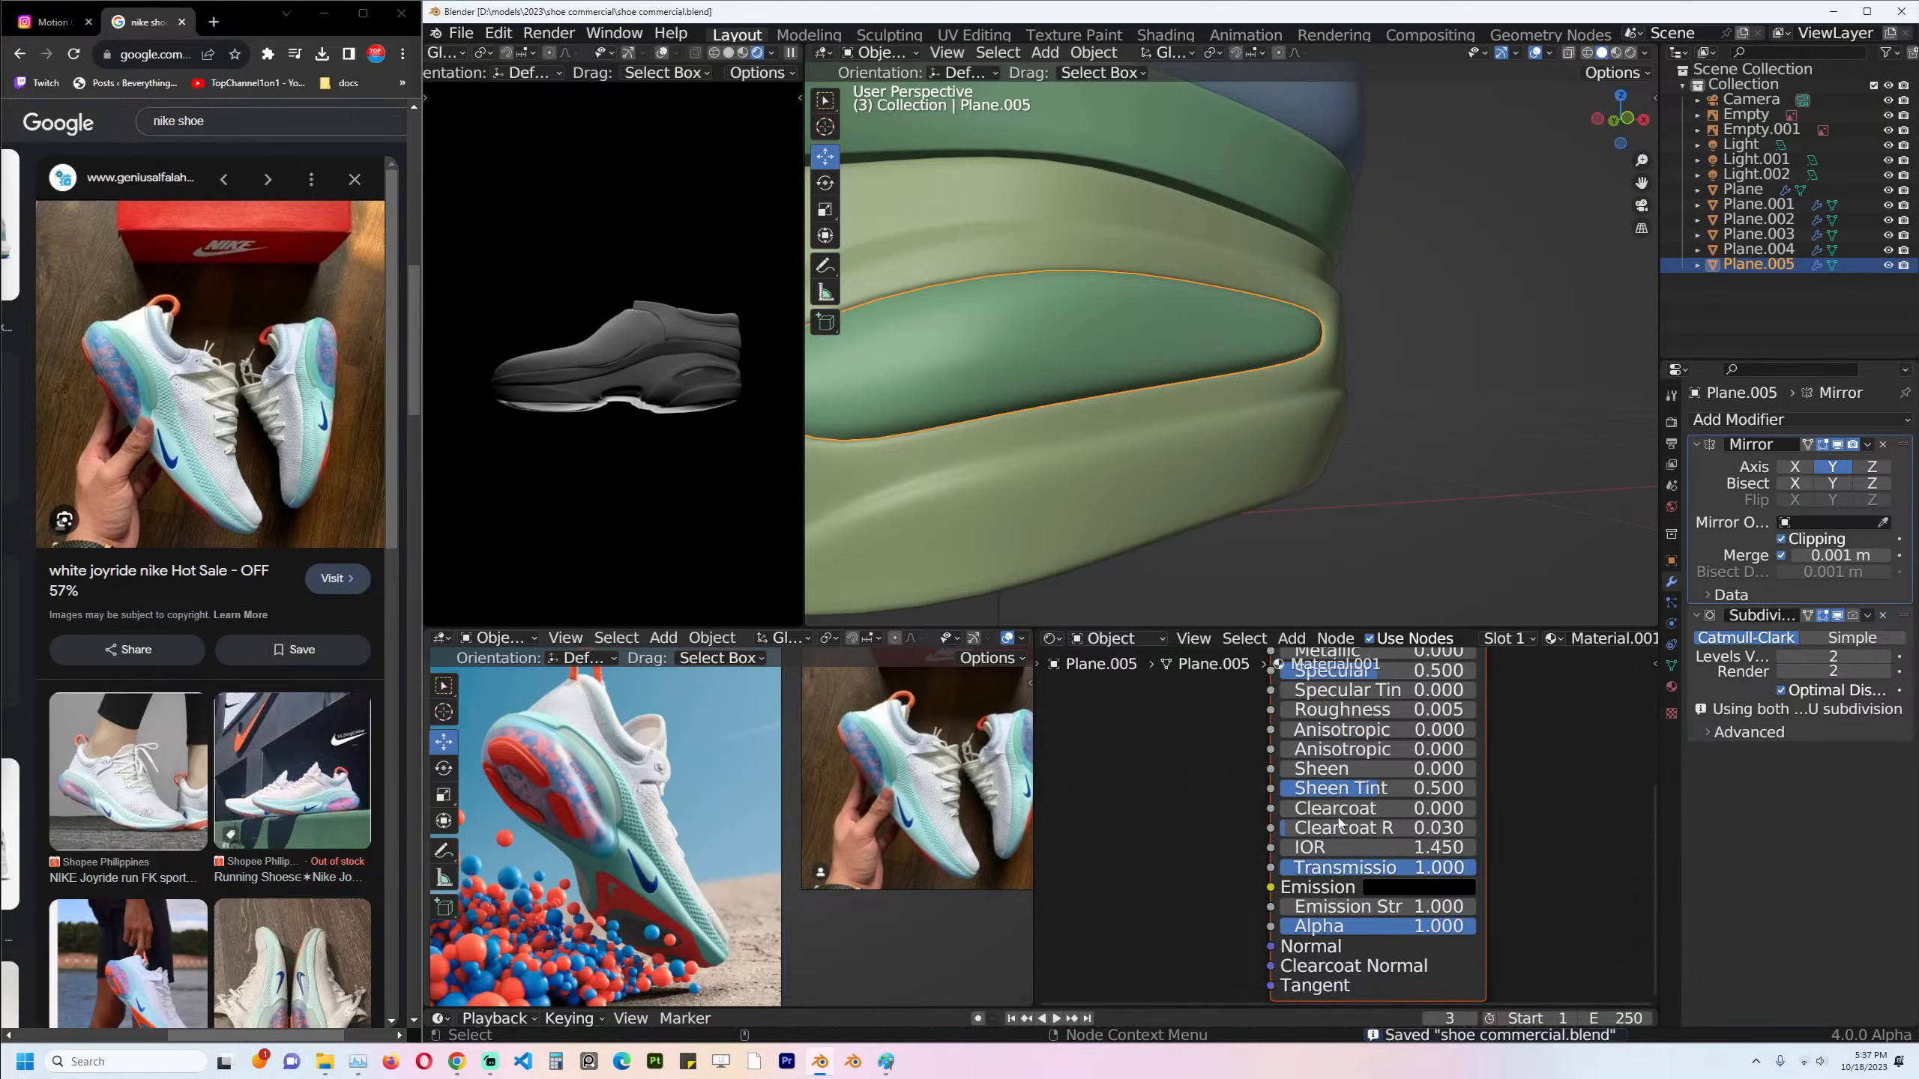
# Set the panel material's roughness to 0.205 and save the file.
pyautogui.moveTo(1378, 808)
pyautogui.mouseDown(button='middle')
pyautogui.moveTo(1381, 841)
pyautogui.moveTo(1387, 789)
pyautogui.moveTo(1400, 836)
pyautogui.mouseUp(button='middle')
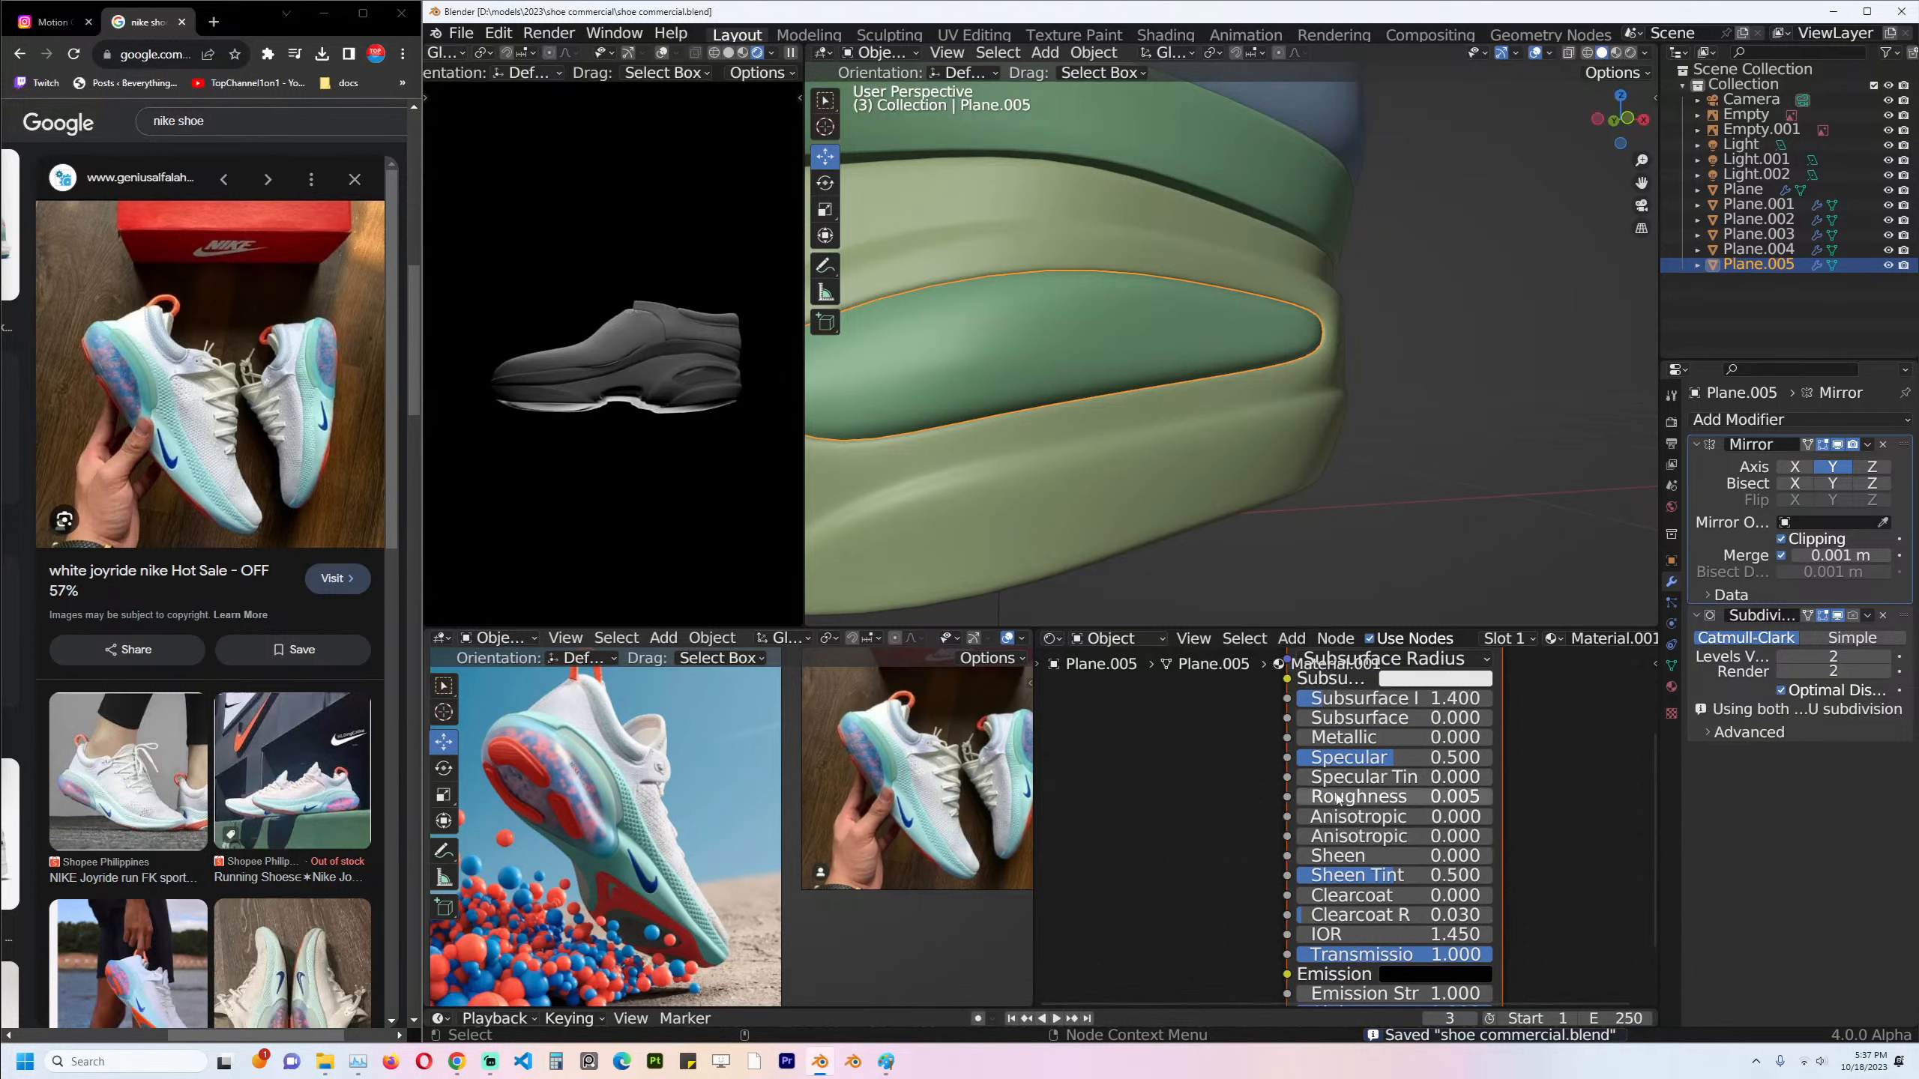
pyautogui.moveTo(1368, 800); pyautogui.dragTo(1425, 800)
pyautogui.moveTo(1161, 714); pyautogui.dragTo(1210, 777, button='middle')
pyautogui.scroll(1, 1215, 772)
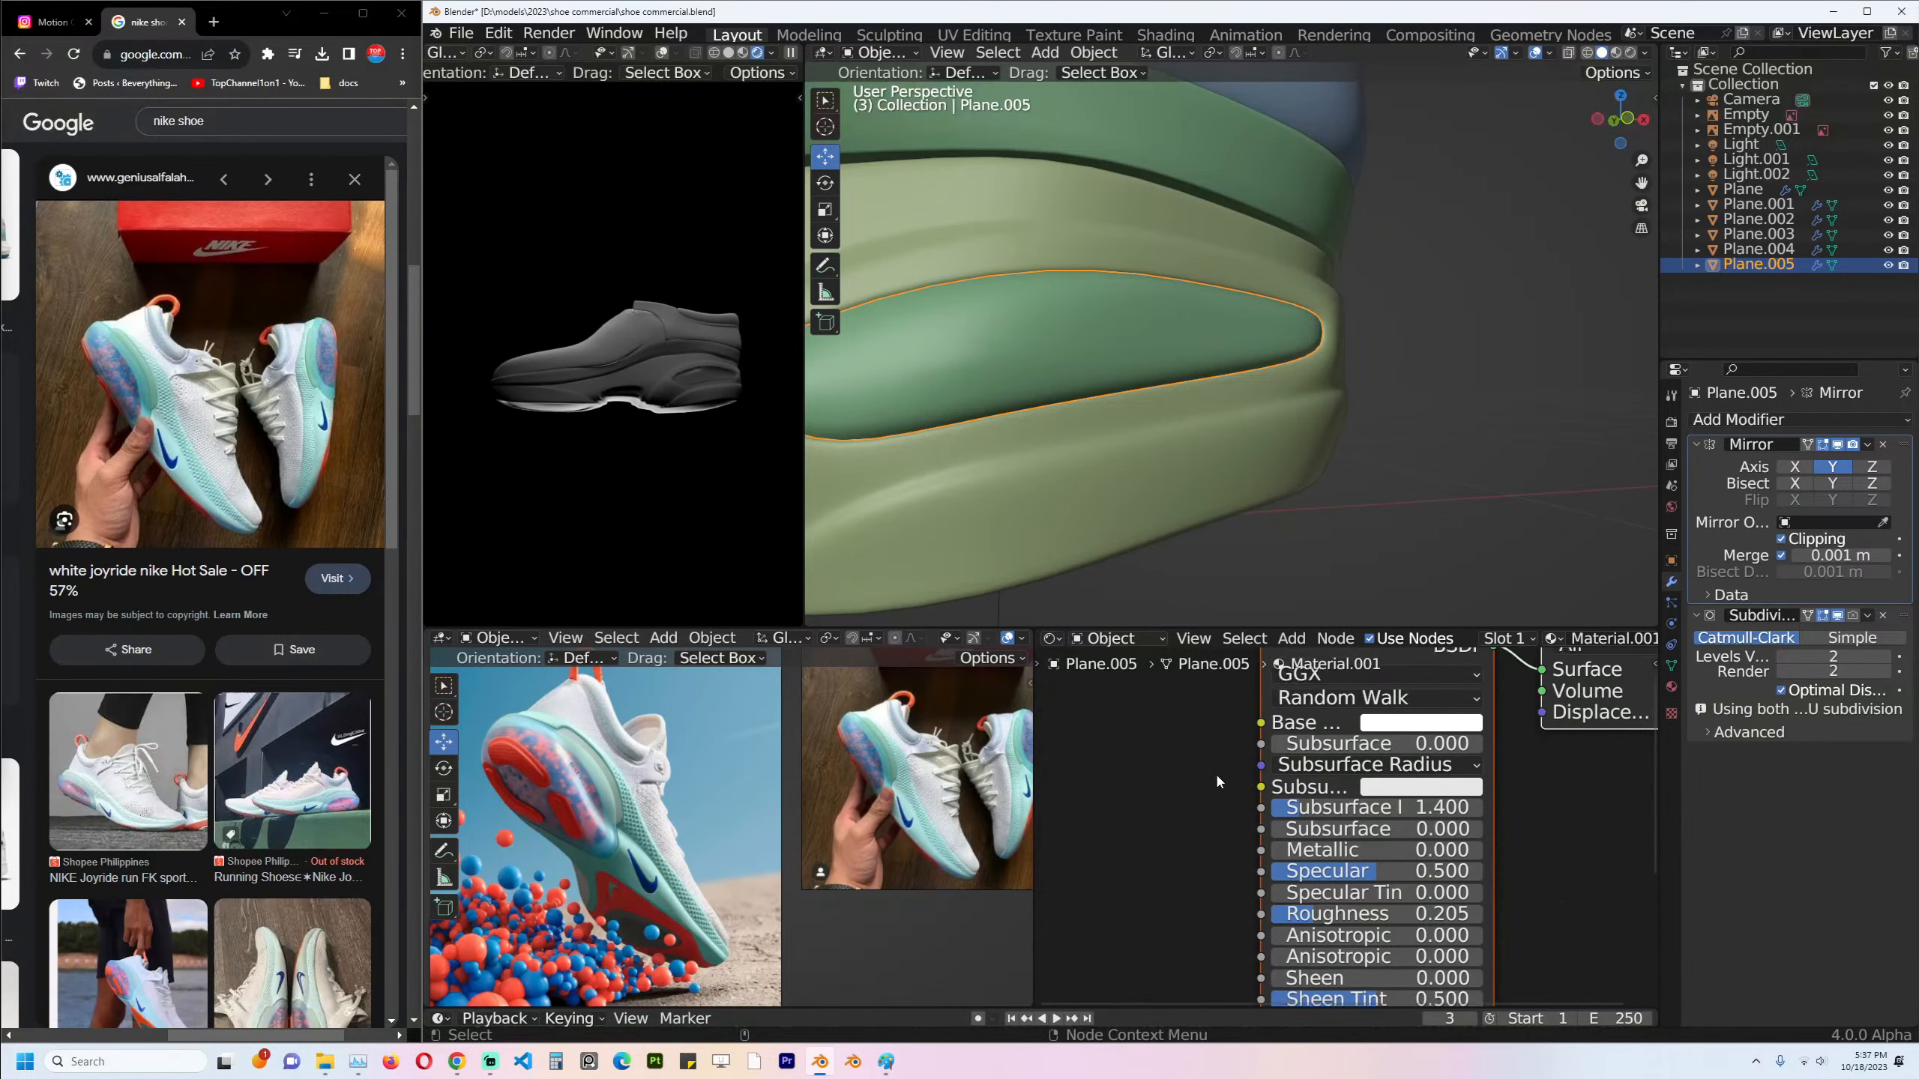
pyautogui.hotkey('ctrl', 's')
# Change the panel material's base color to a light cyan.
pyautogui.click(1397, 779)
pyautogui.click(1442, 539)
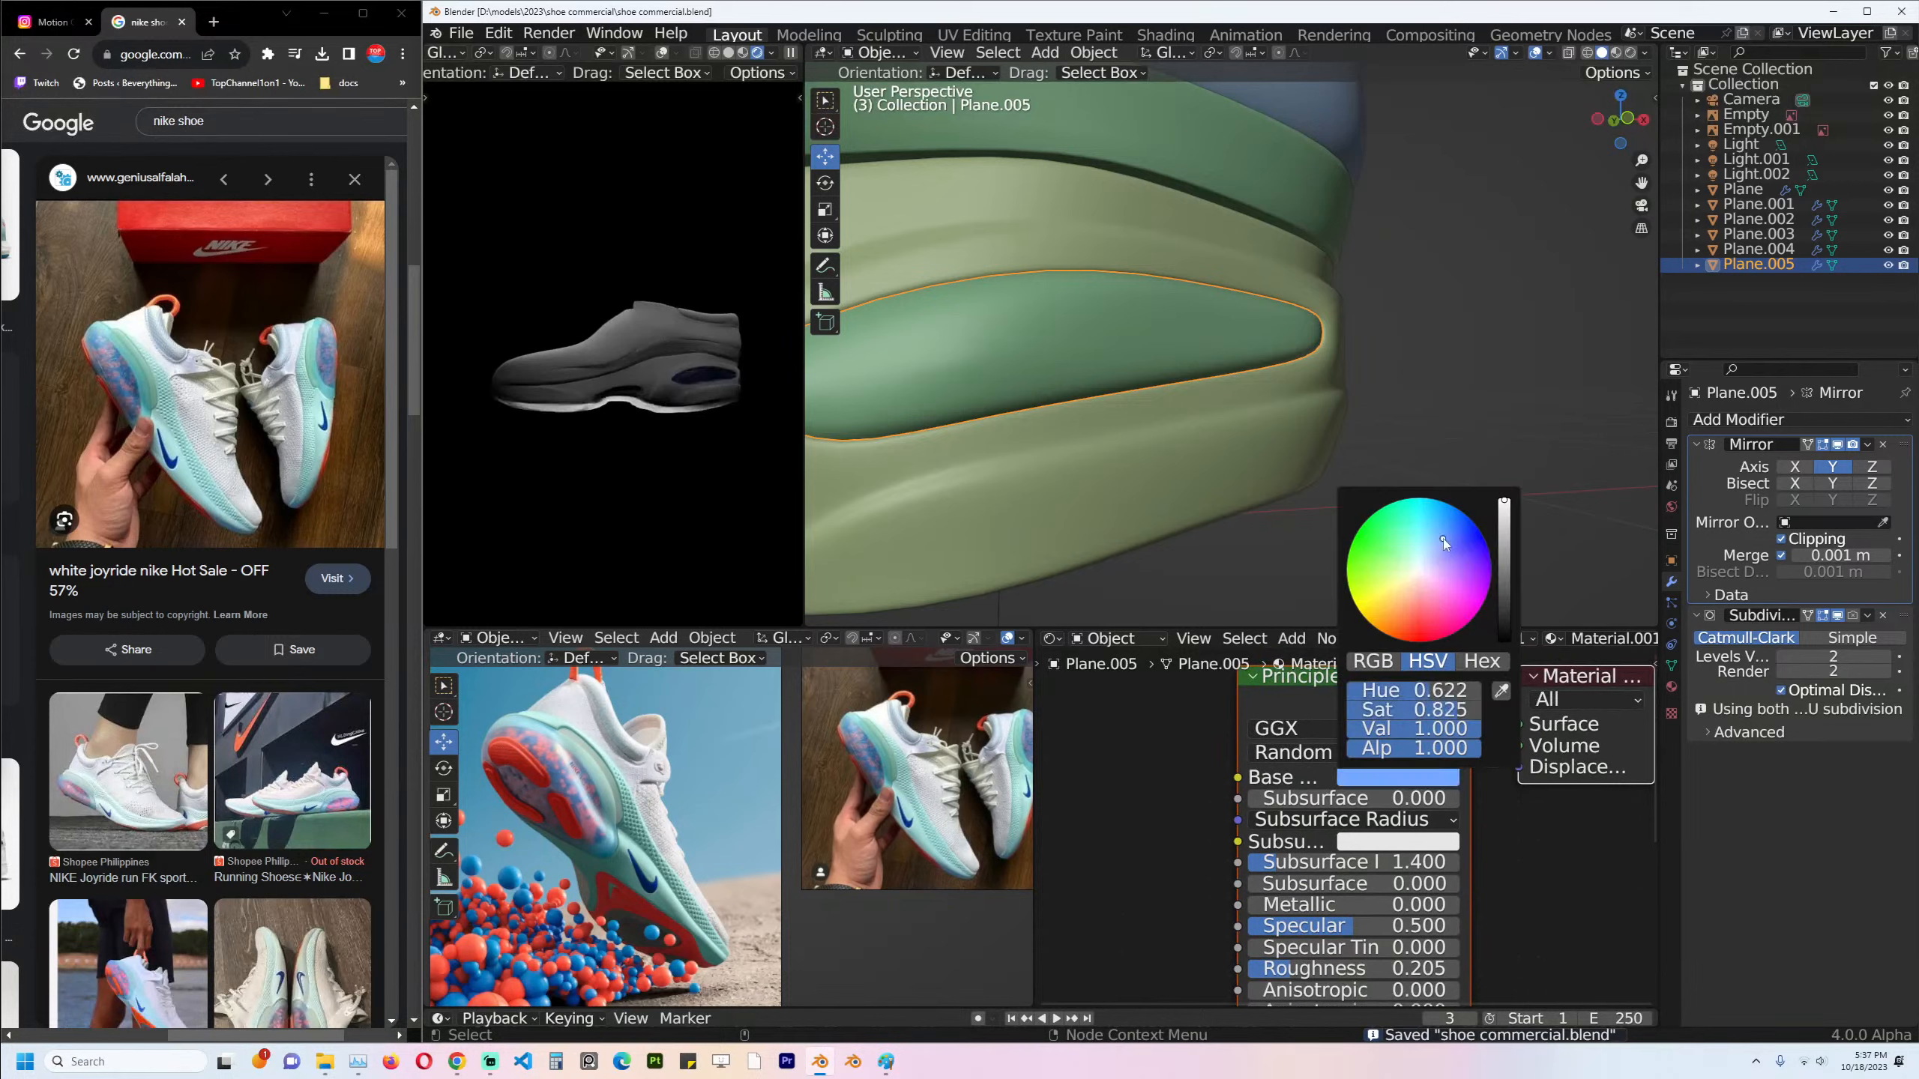
pyautogui.click(1412, 530)
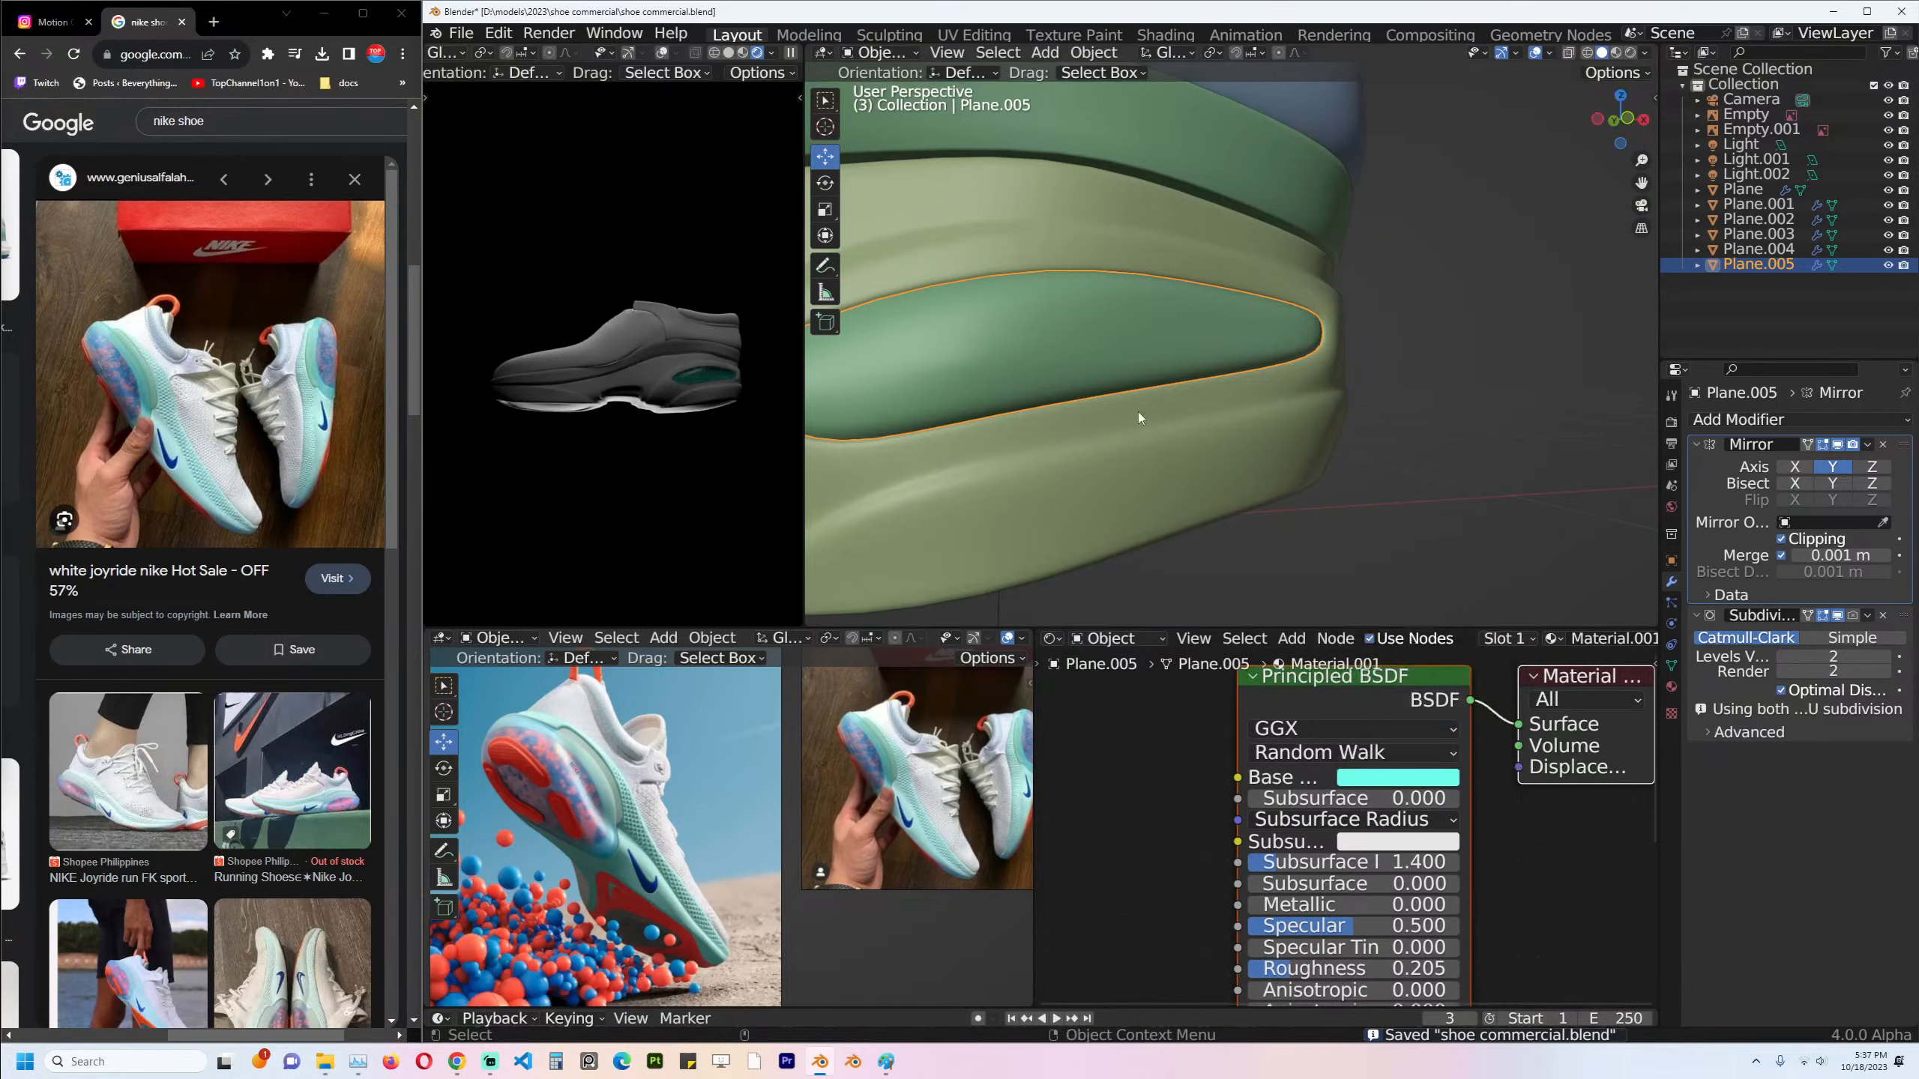
# Create a new material for the sole and sample its base color from the shoe's teal sole in the reference photo.
pyautogui.scroll(3, 1285, 369)
pyautogui.click(1289, 425)
pyautogui.hotkey('ctrl', 's')
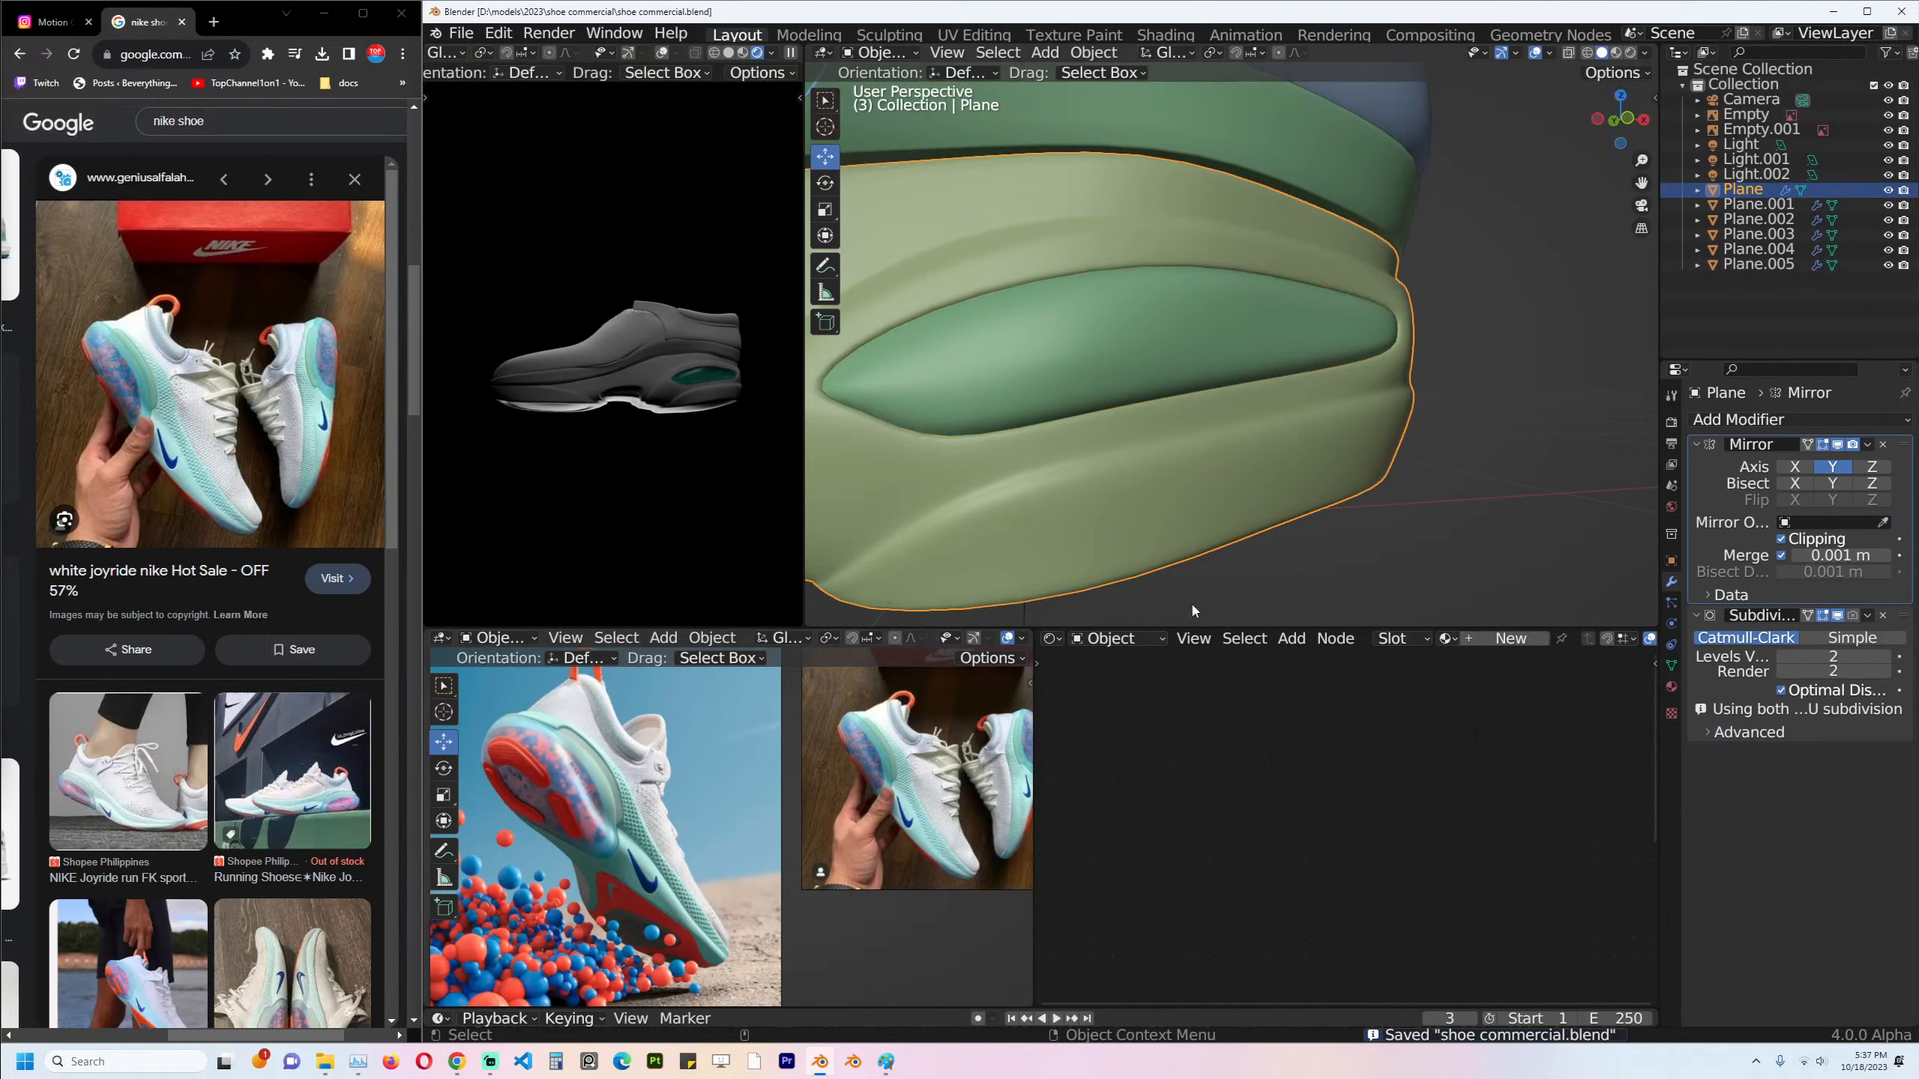
pyautogui.click(1509, 638)
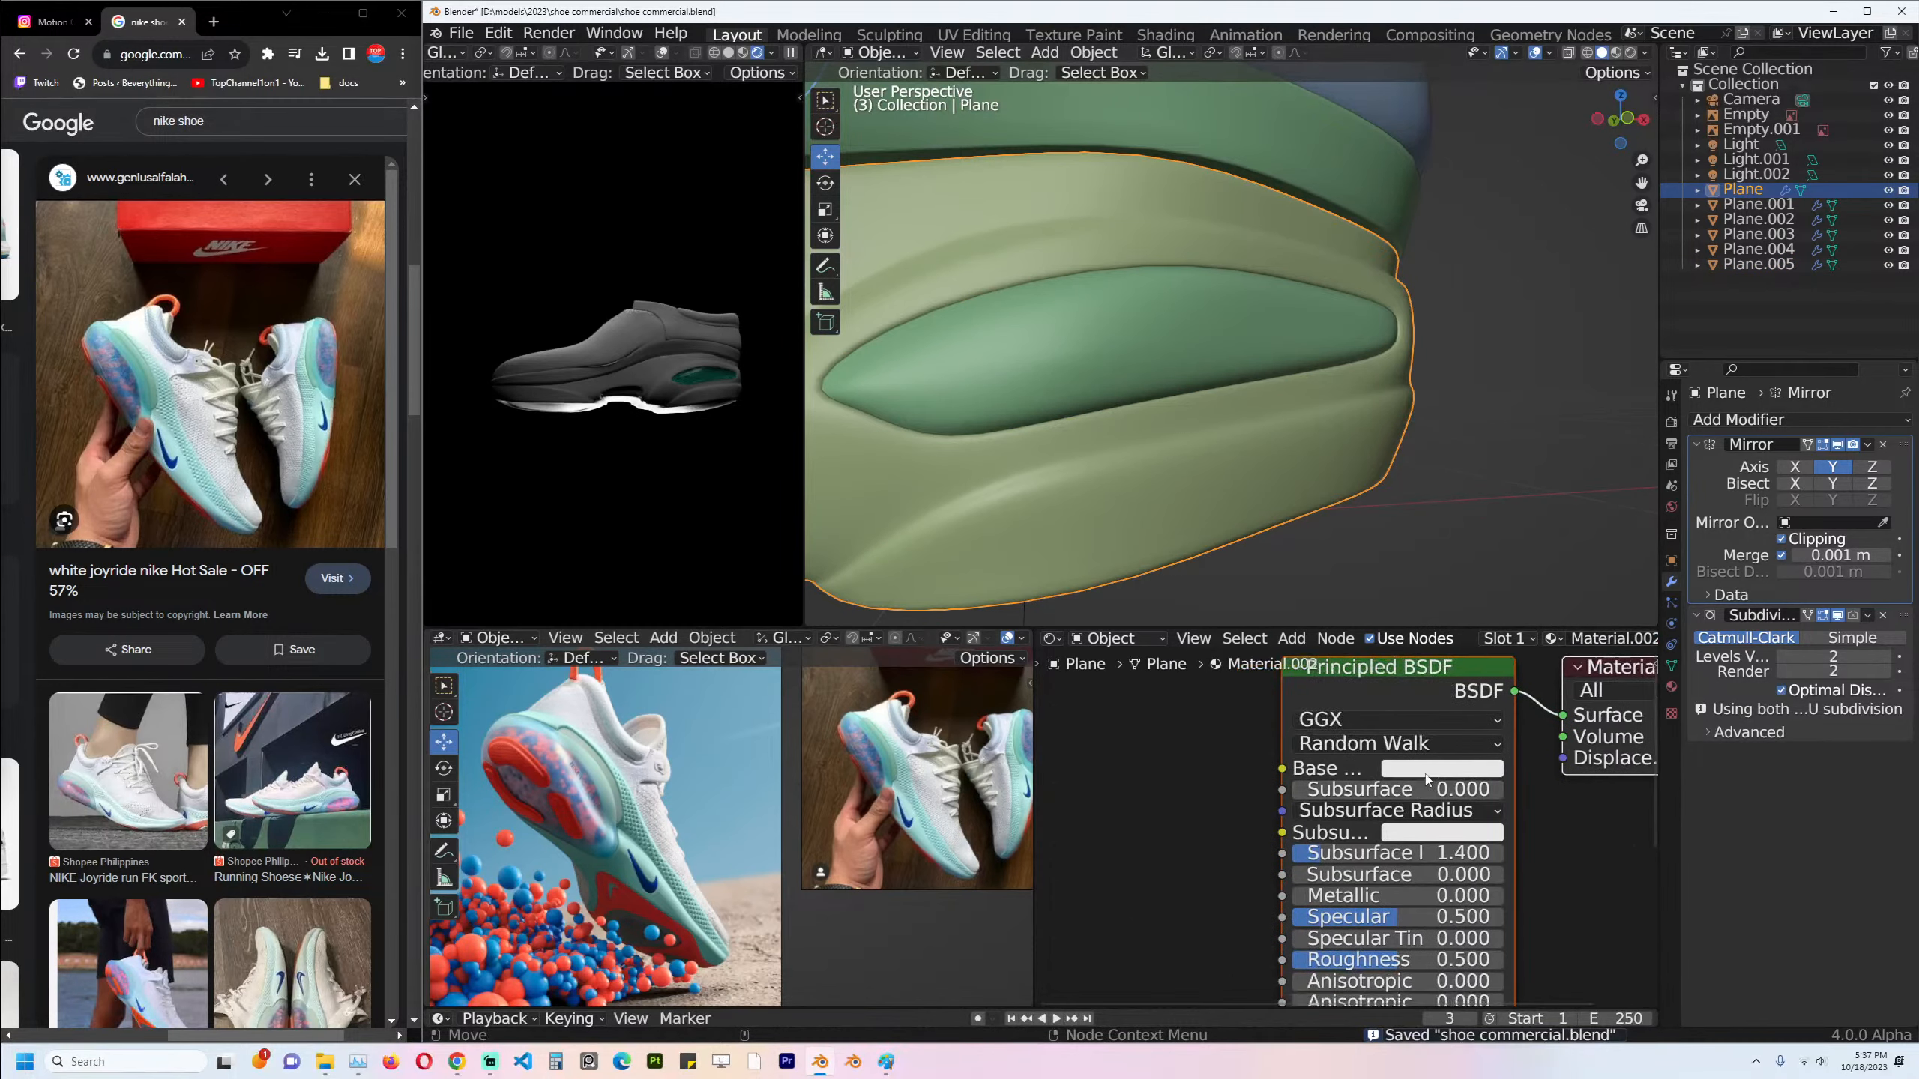
pyautogui.click(1428, 779)
pyautogui.click(1546, 682)
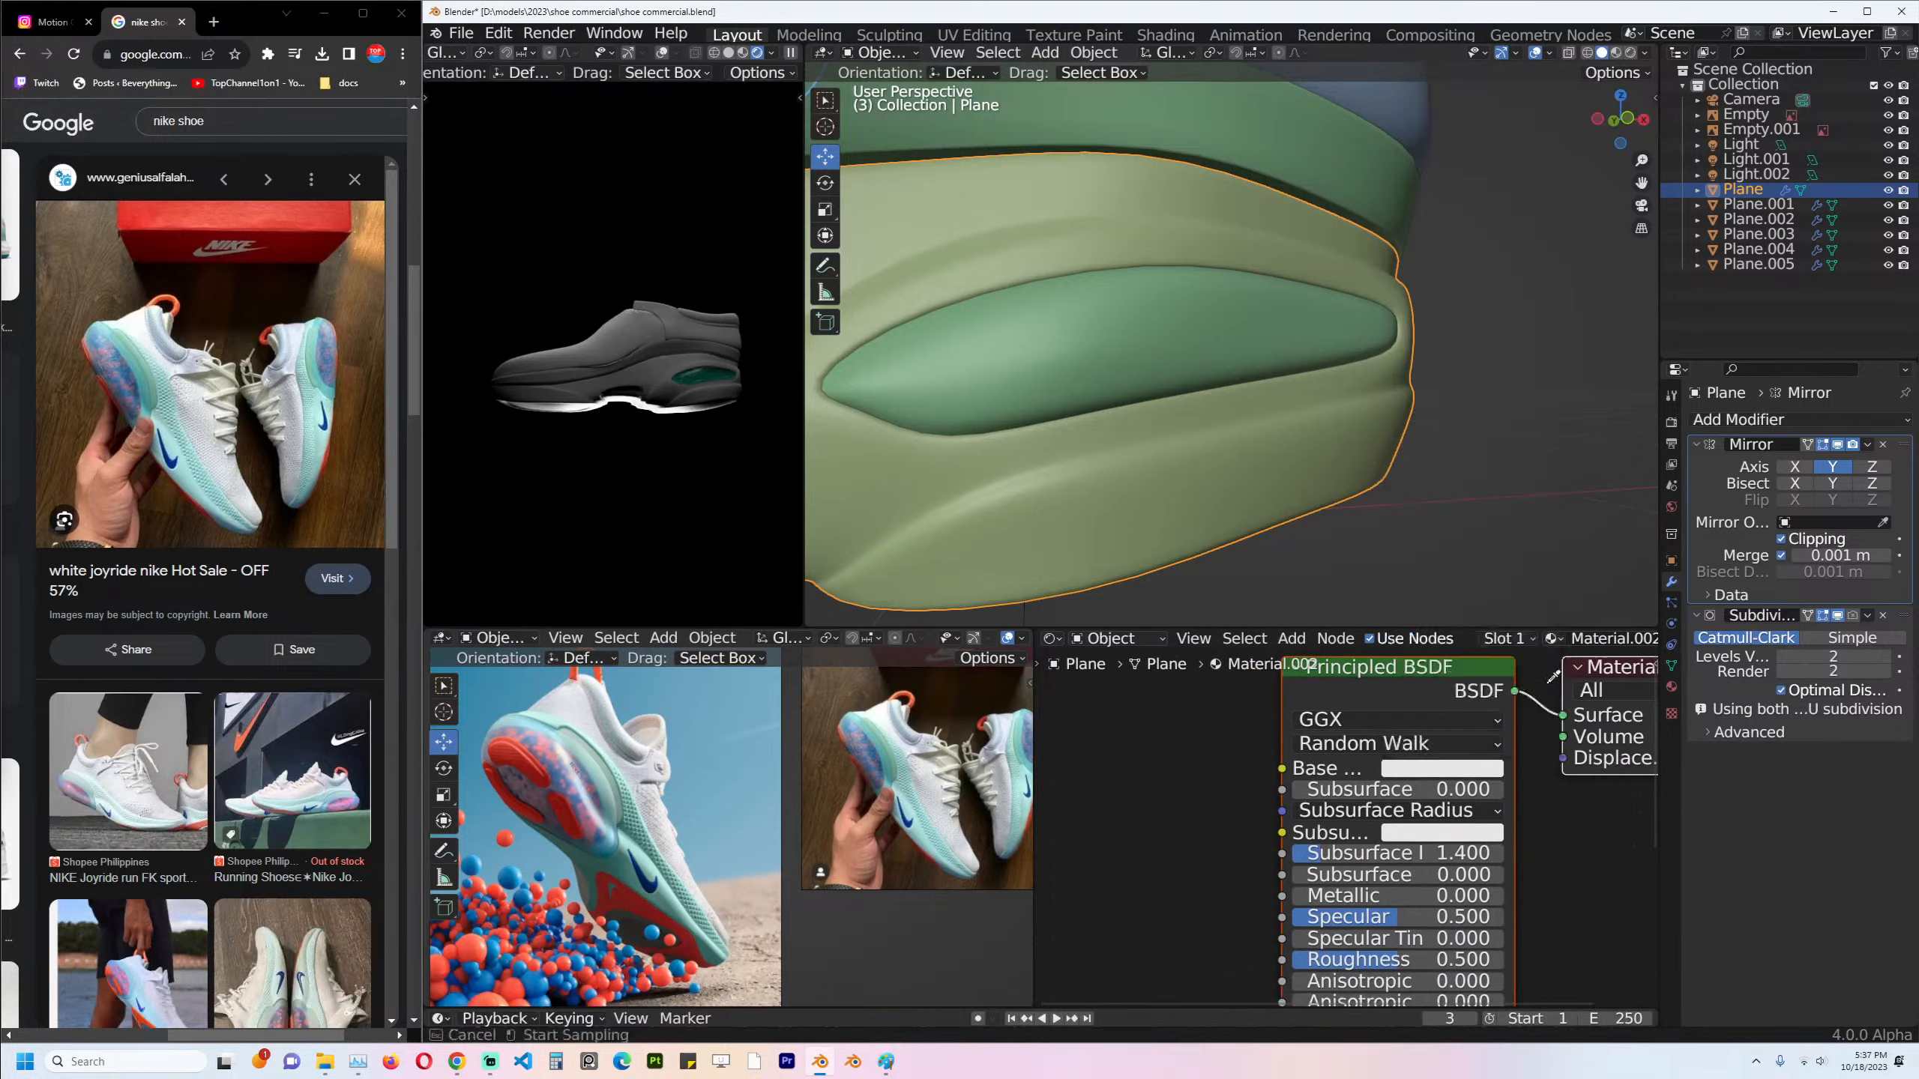
pyautogui.click(923, 834)
pyautogui.keyDown('ctrl'); pyautogui.hscroll(1, 1332, 783); pyautogui.keyUp('ctrl')
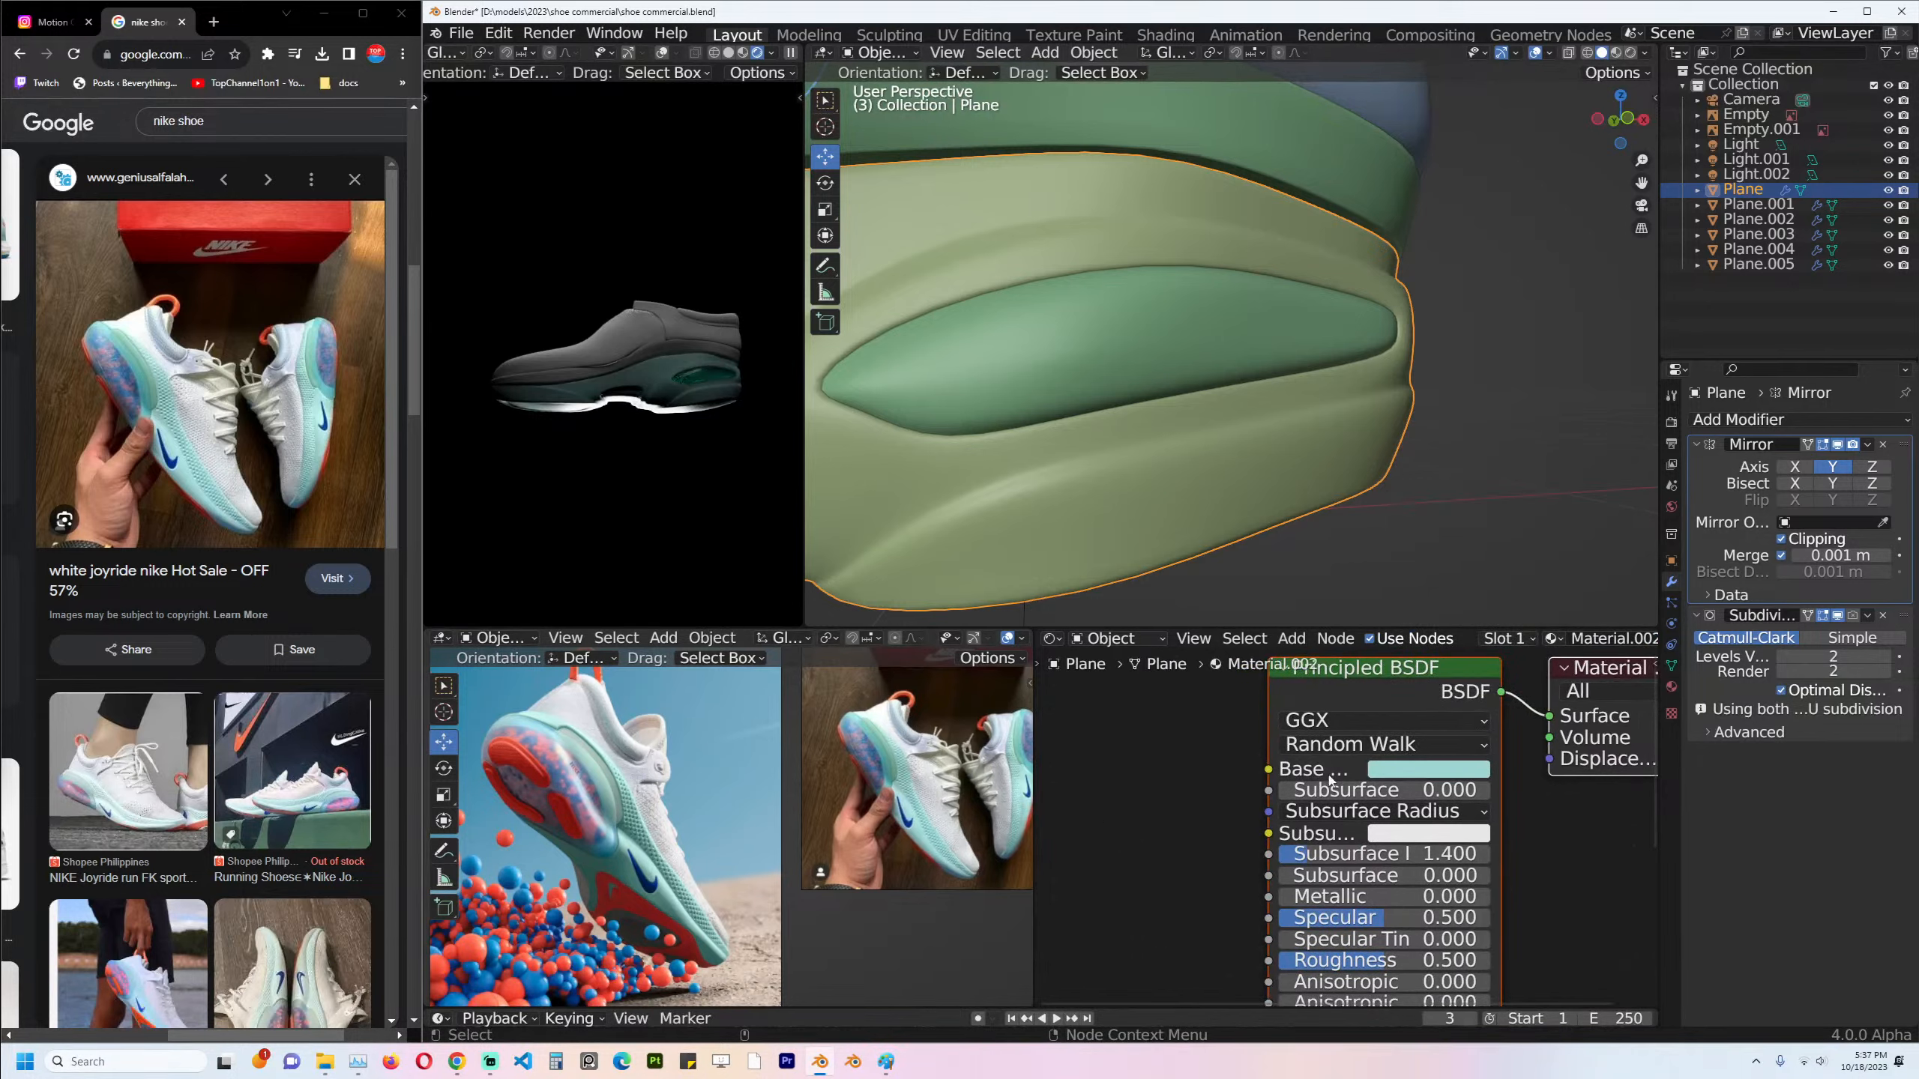
# Adjust the sole material's base color to a brighter, more saturated turquoise and save the file.
pyautogui.click(1418, 768)
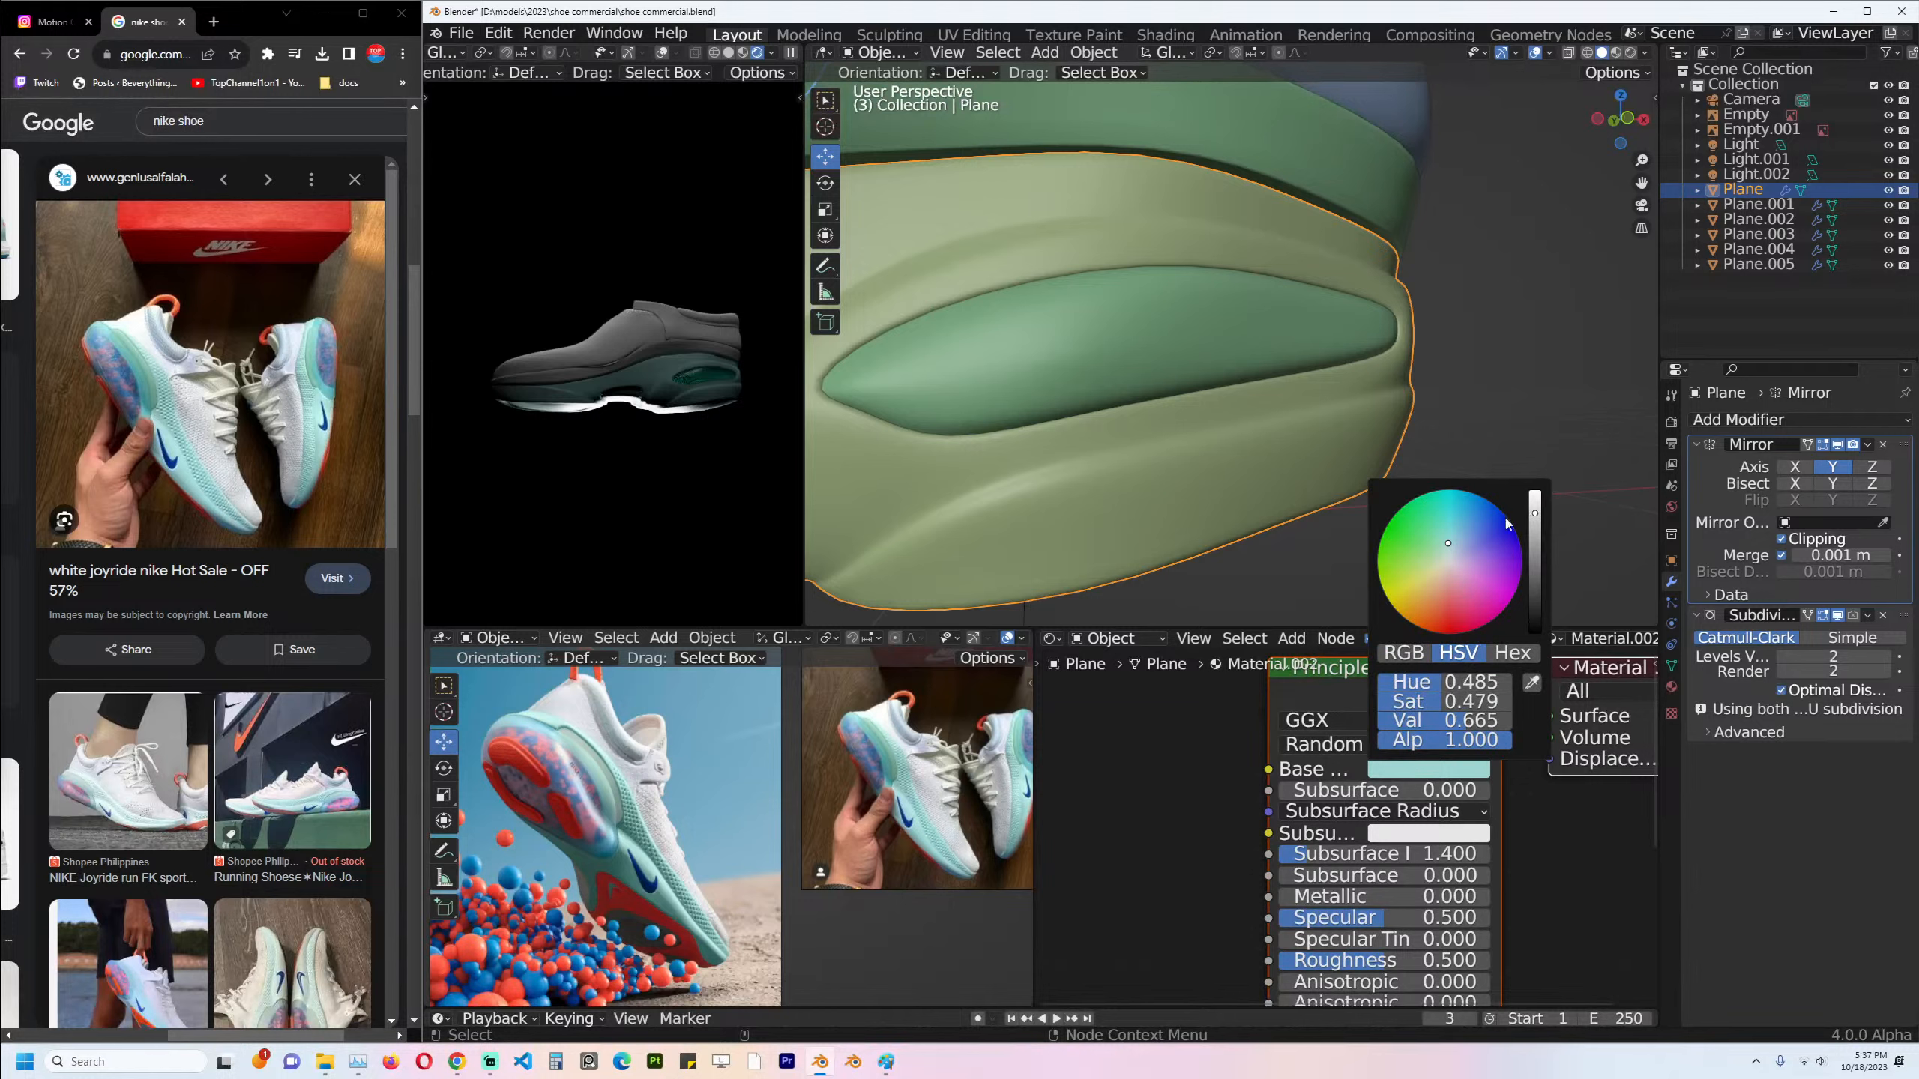
pyautogui.moveTo(1543, 509); pyautogui.dragTo(1439, 510)
pyautogui.scroll(-2, 1196, 366)
pyautogui.hotkey('ctrl', 's')
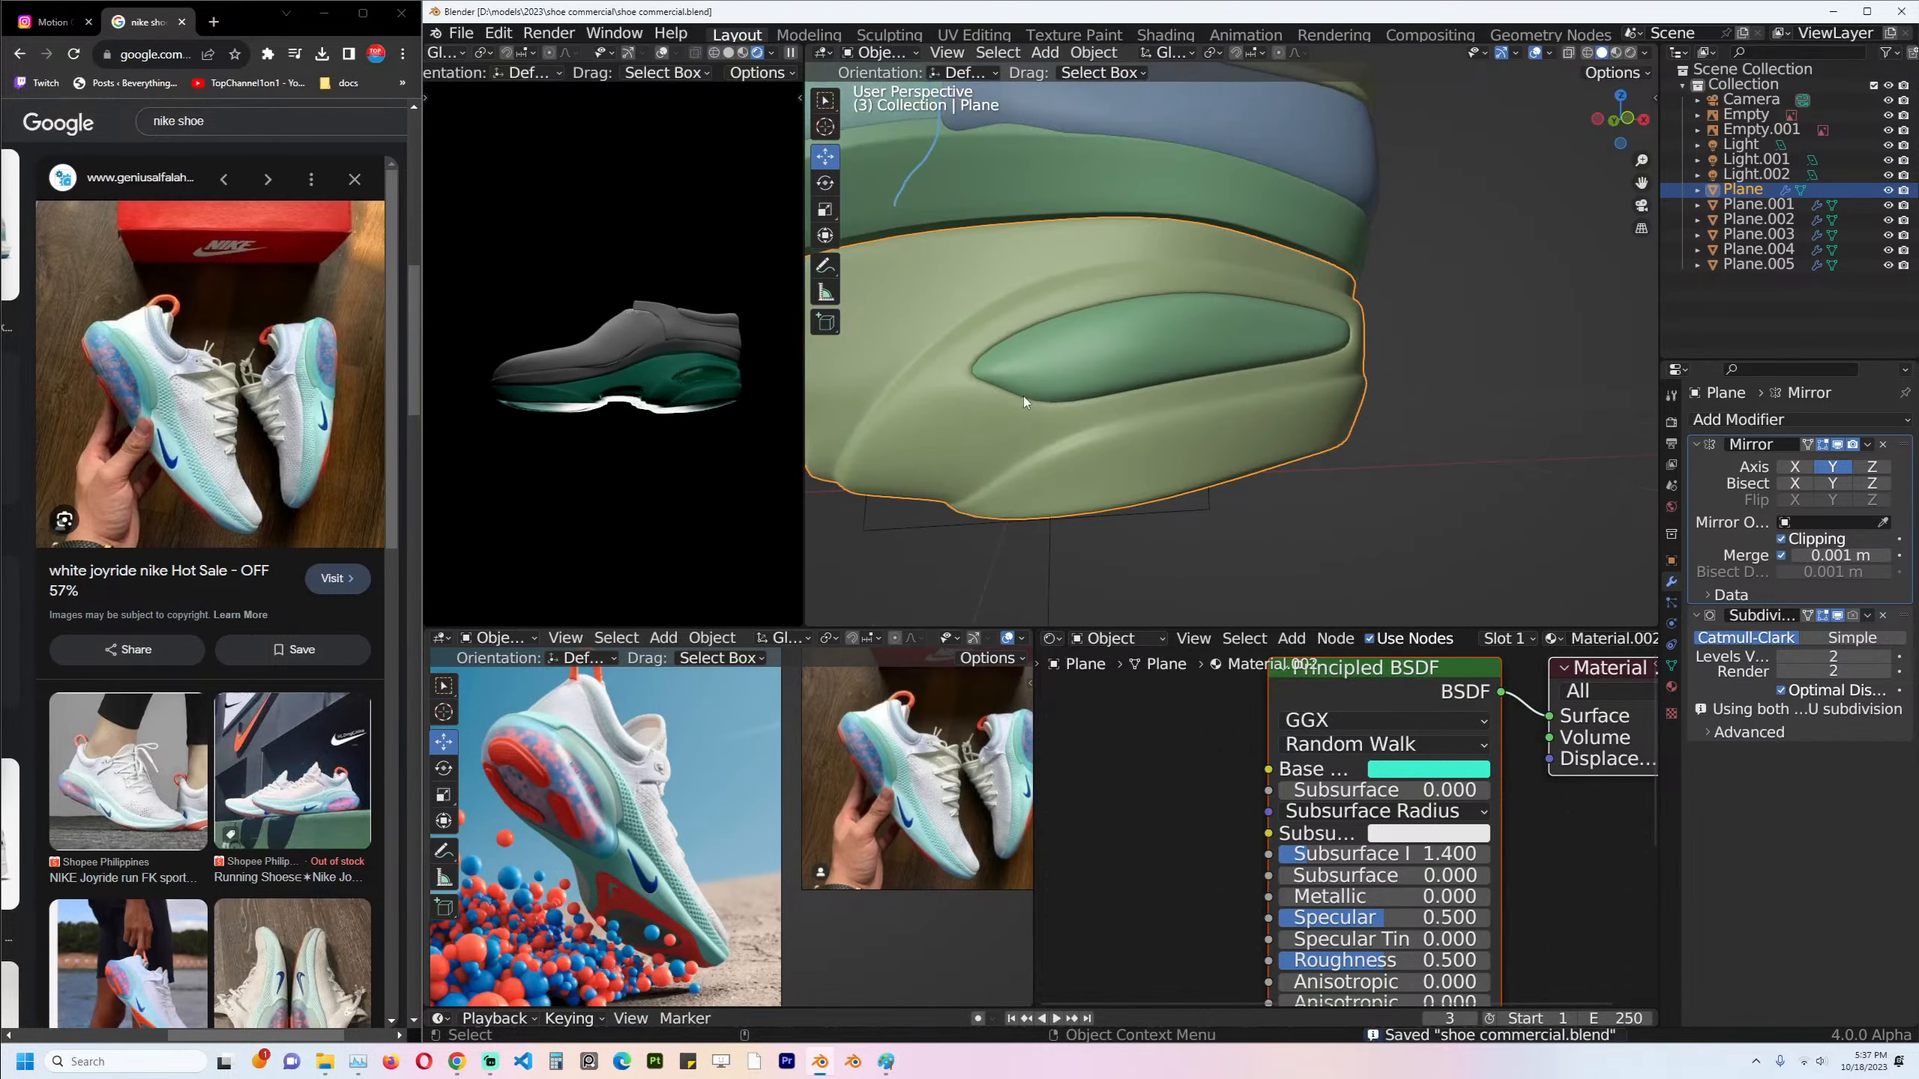
# Check the shoe's side in the rendered view, select the heel window panel and save the file.
pyautogui.moveTo(685, 378); pyautogui.dragTo(723, 395, button='middle')
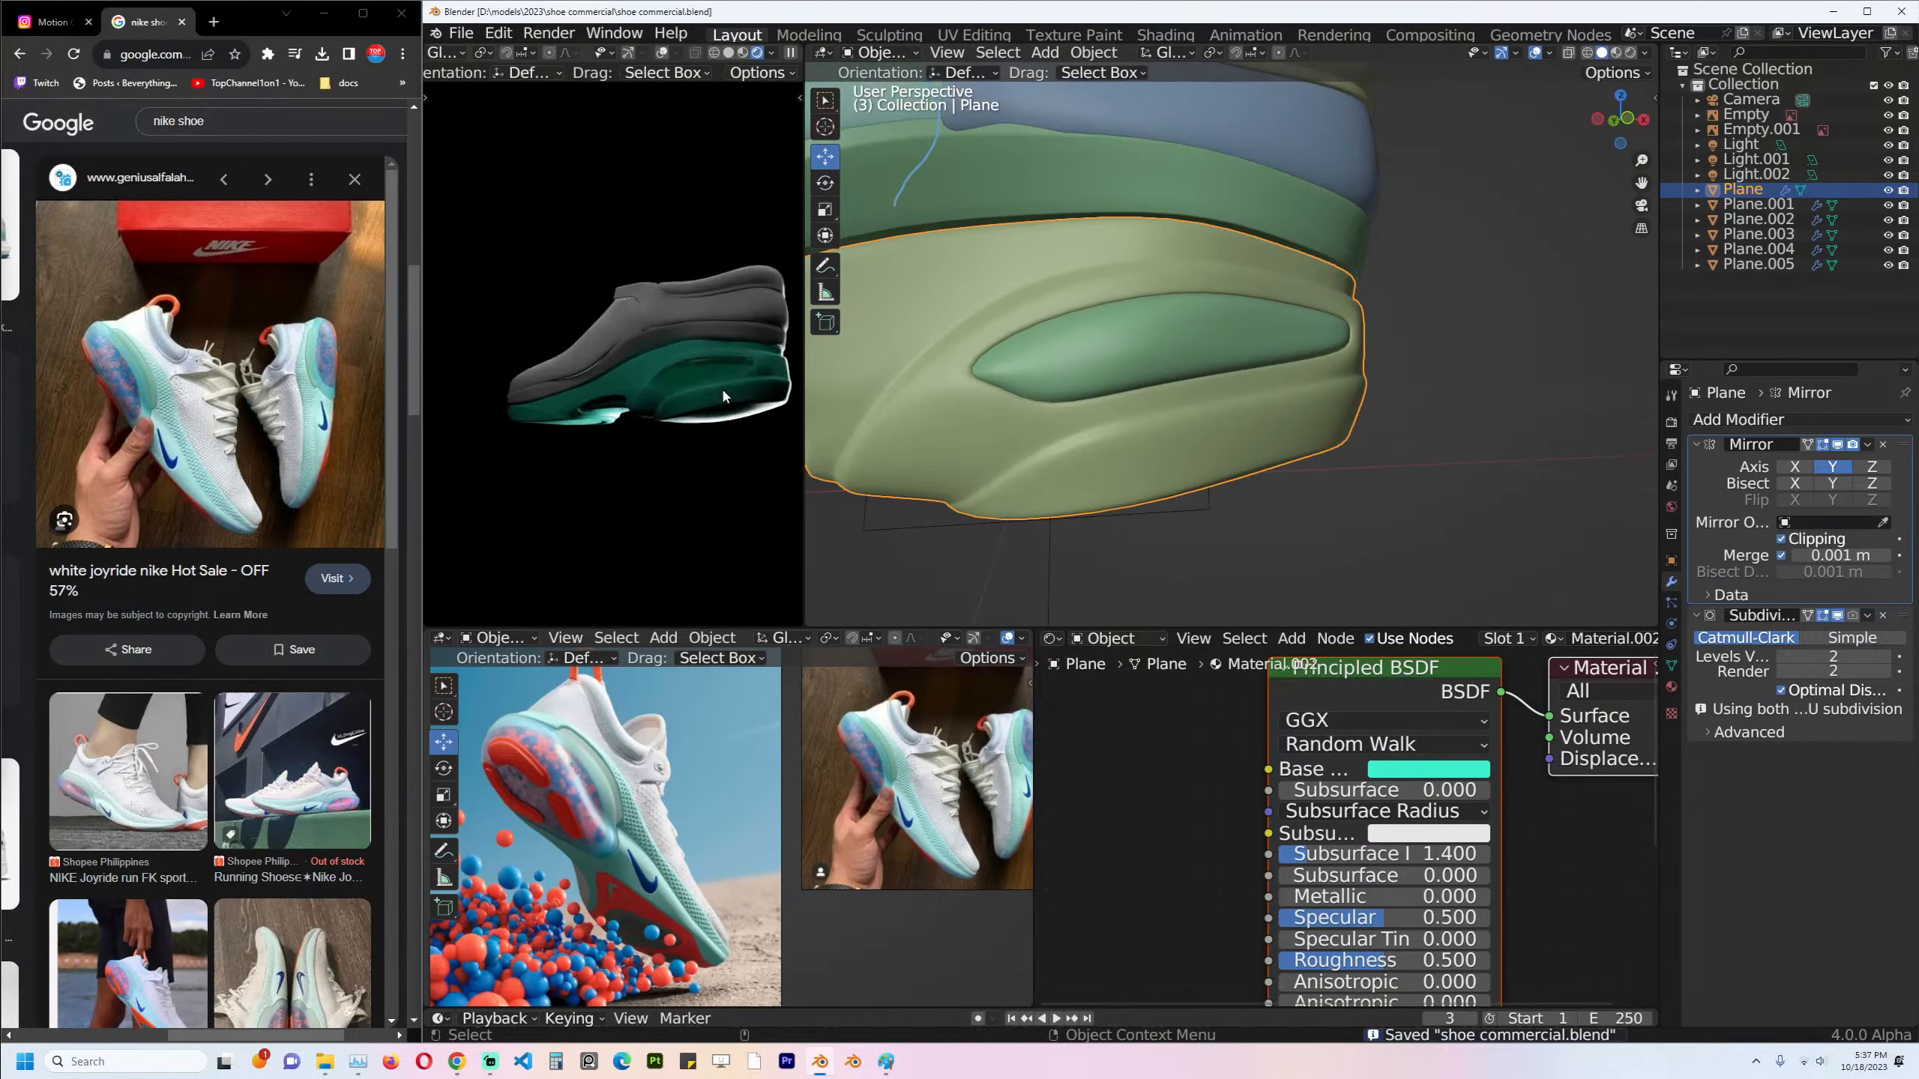
pyautogui.click(1081, 371)
pyautogui.hotkey('ctrl', 's')
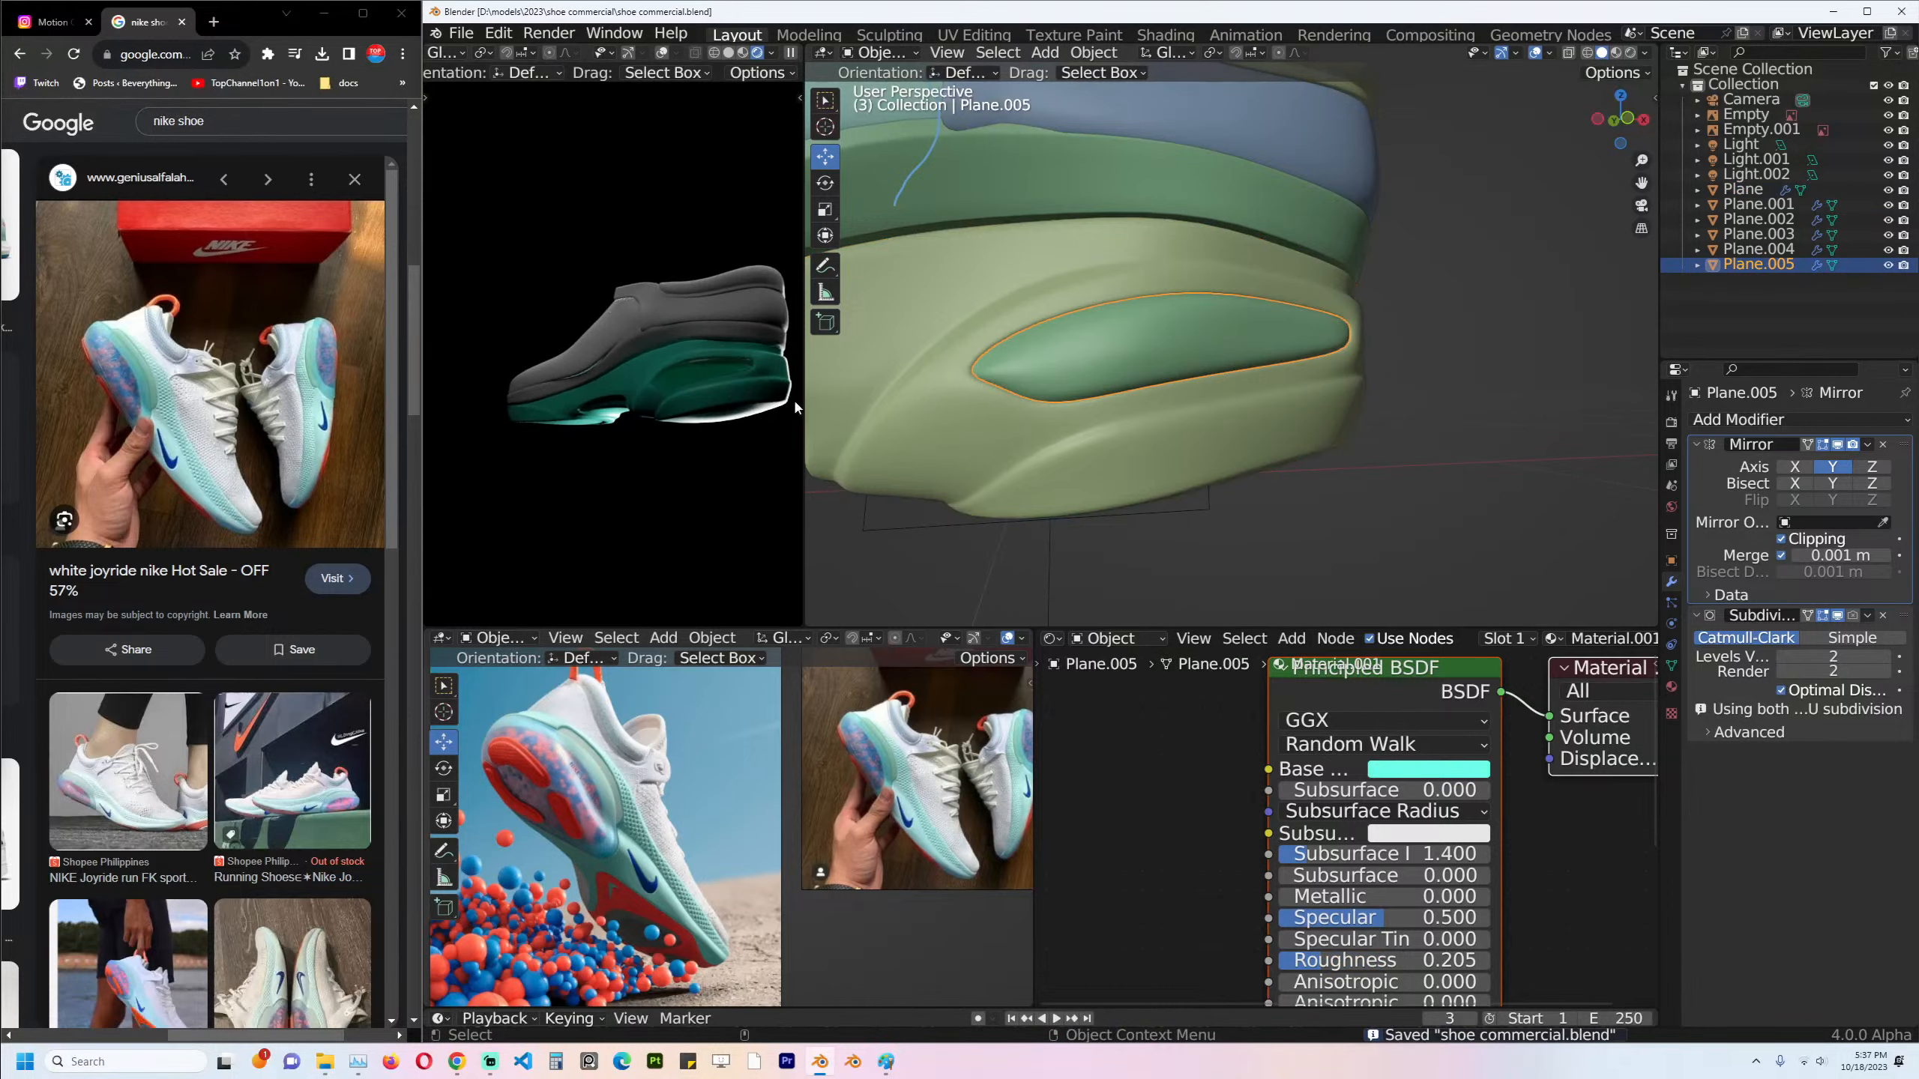
pyautogui.click(214, 21)
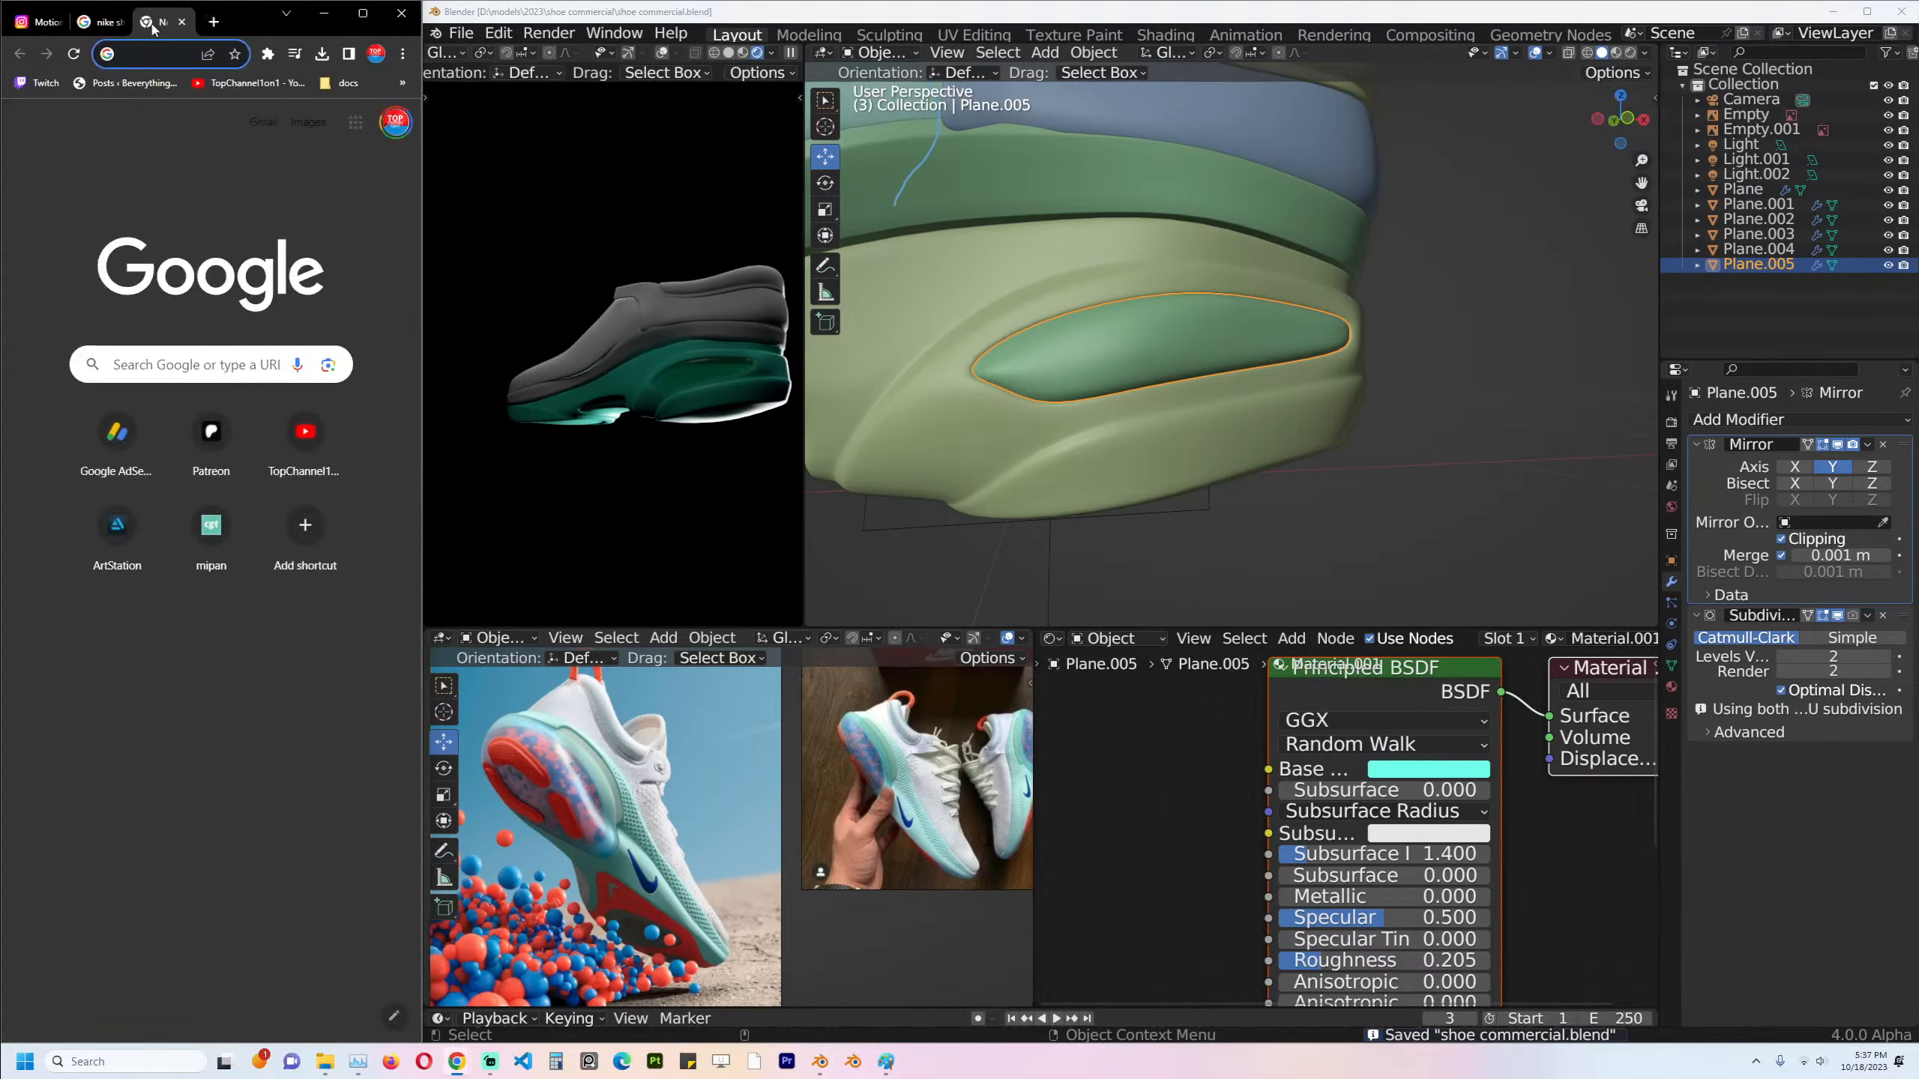
pyautogui.moveTo(171, 21); pyautogui.dragTo(755, 144)
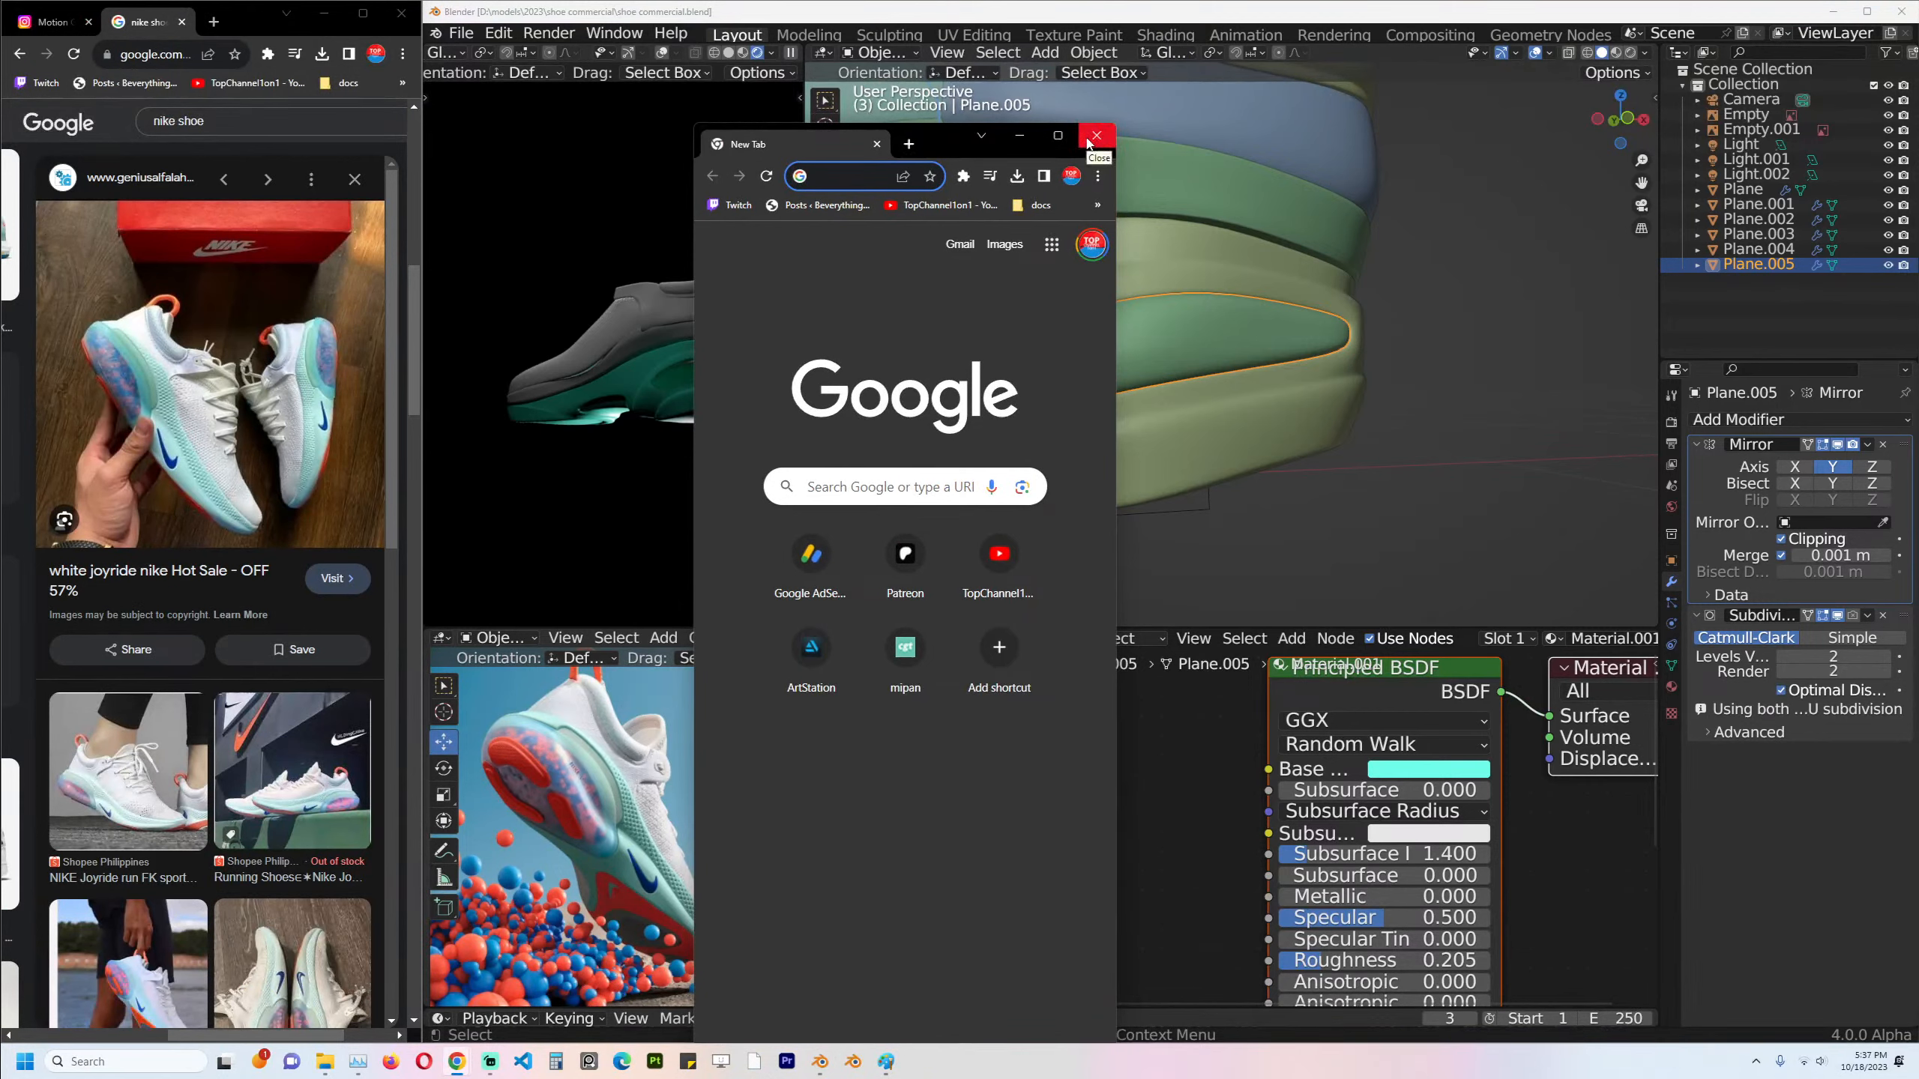
pyautogui.moveTo(957, 152); pyautogui.dragTo(1445, 180)
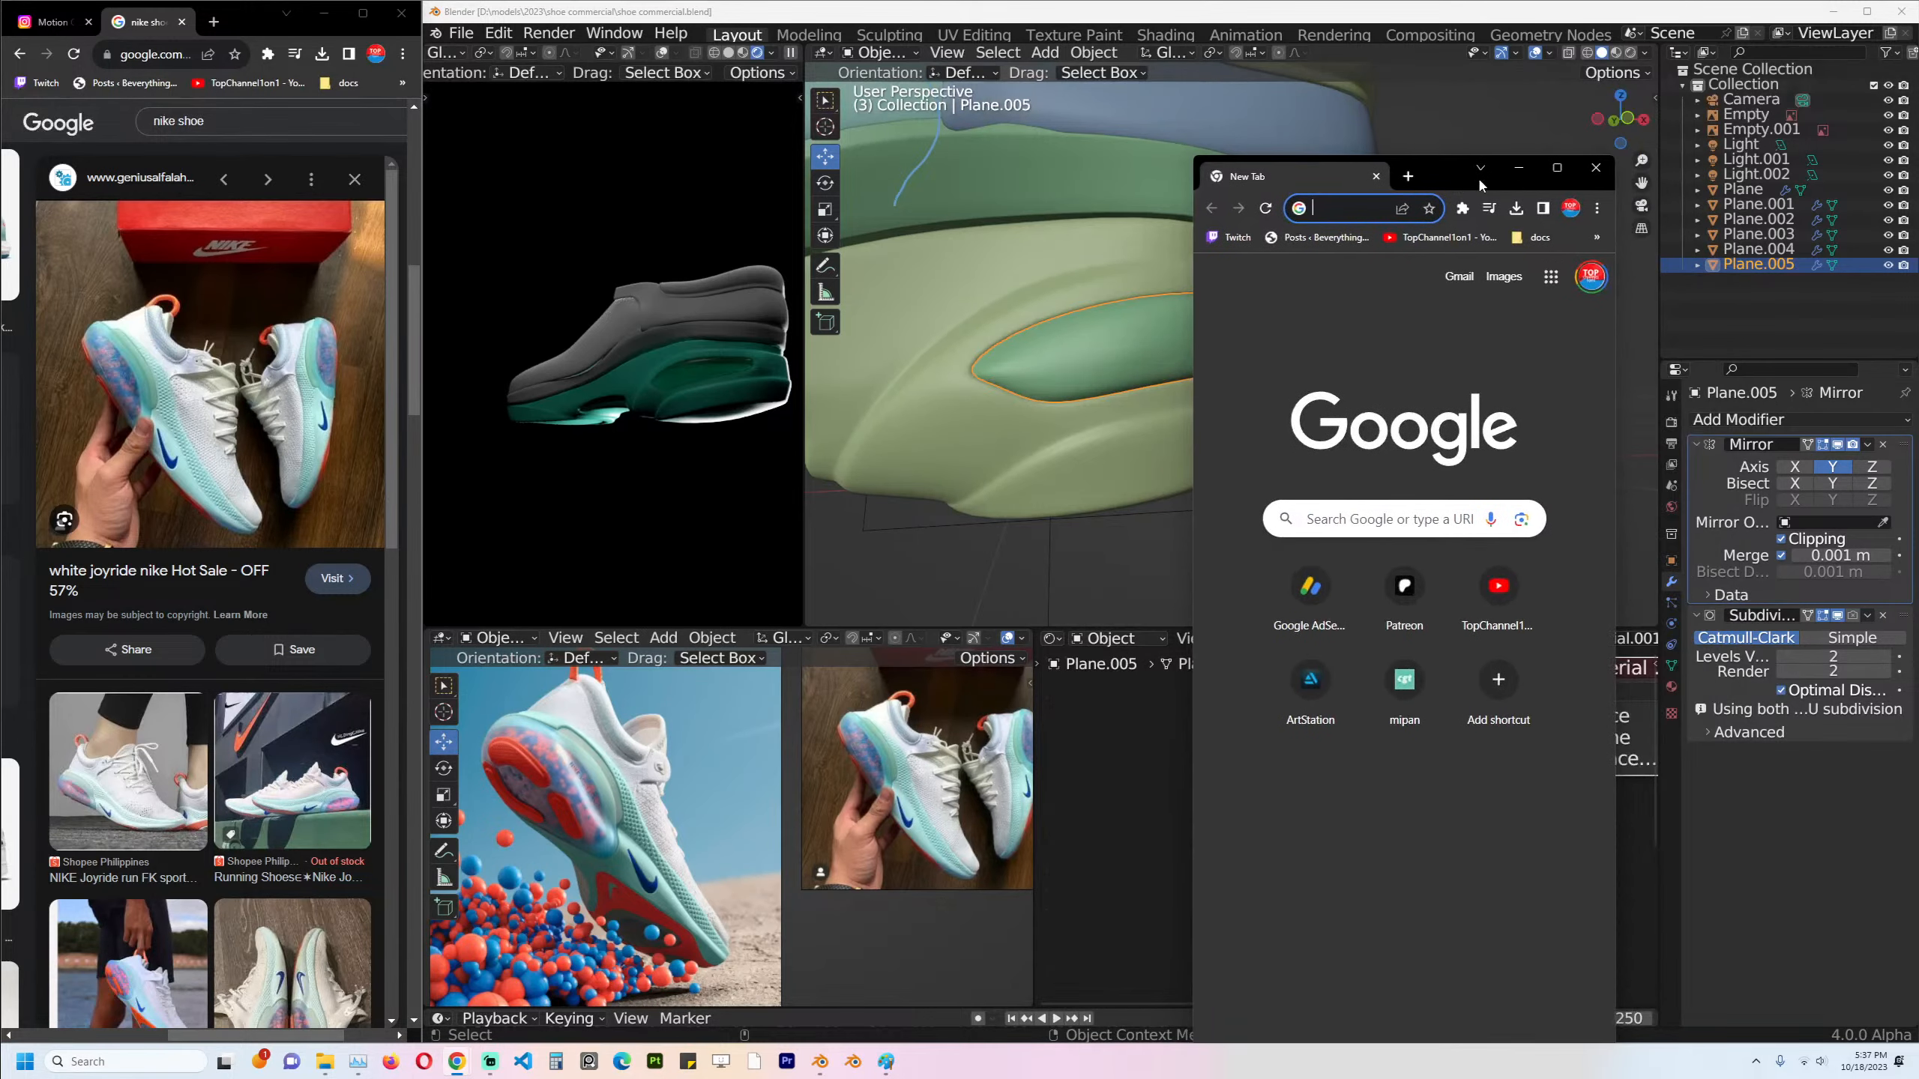
pyautogui.click(1518, 168)
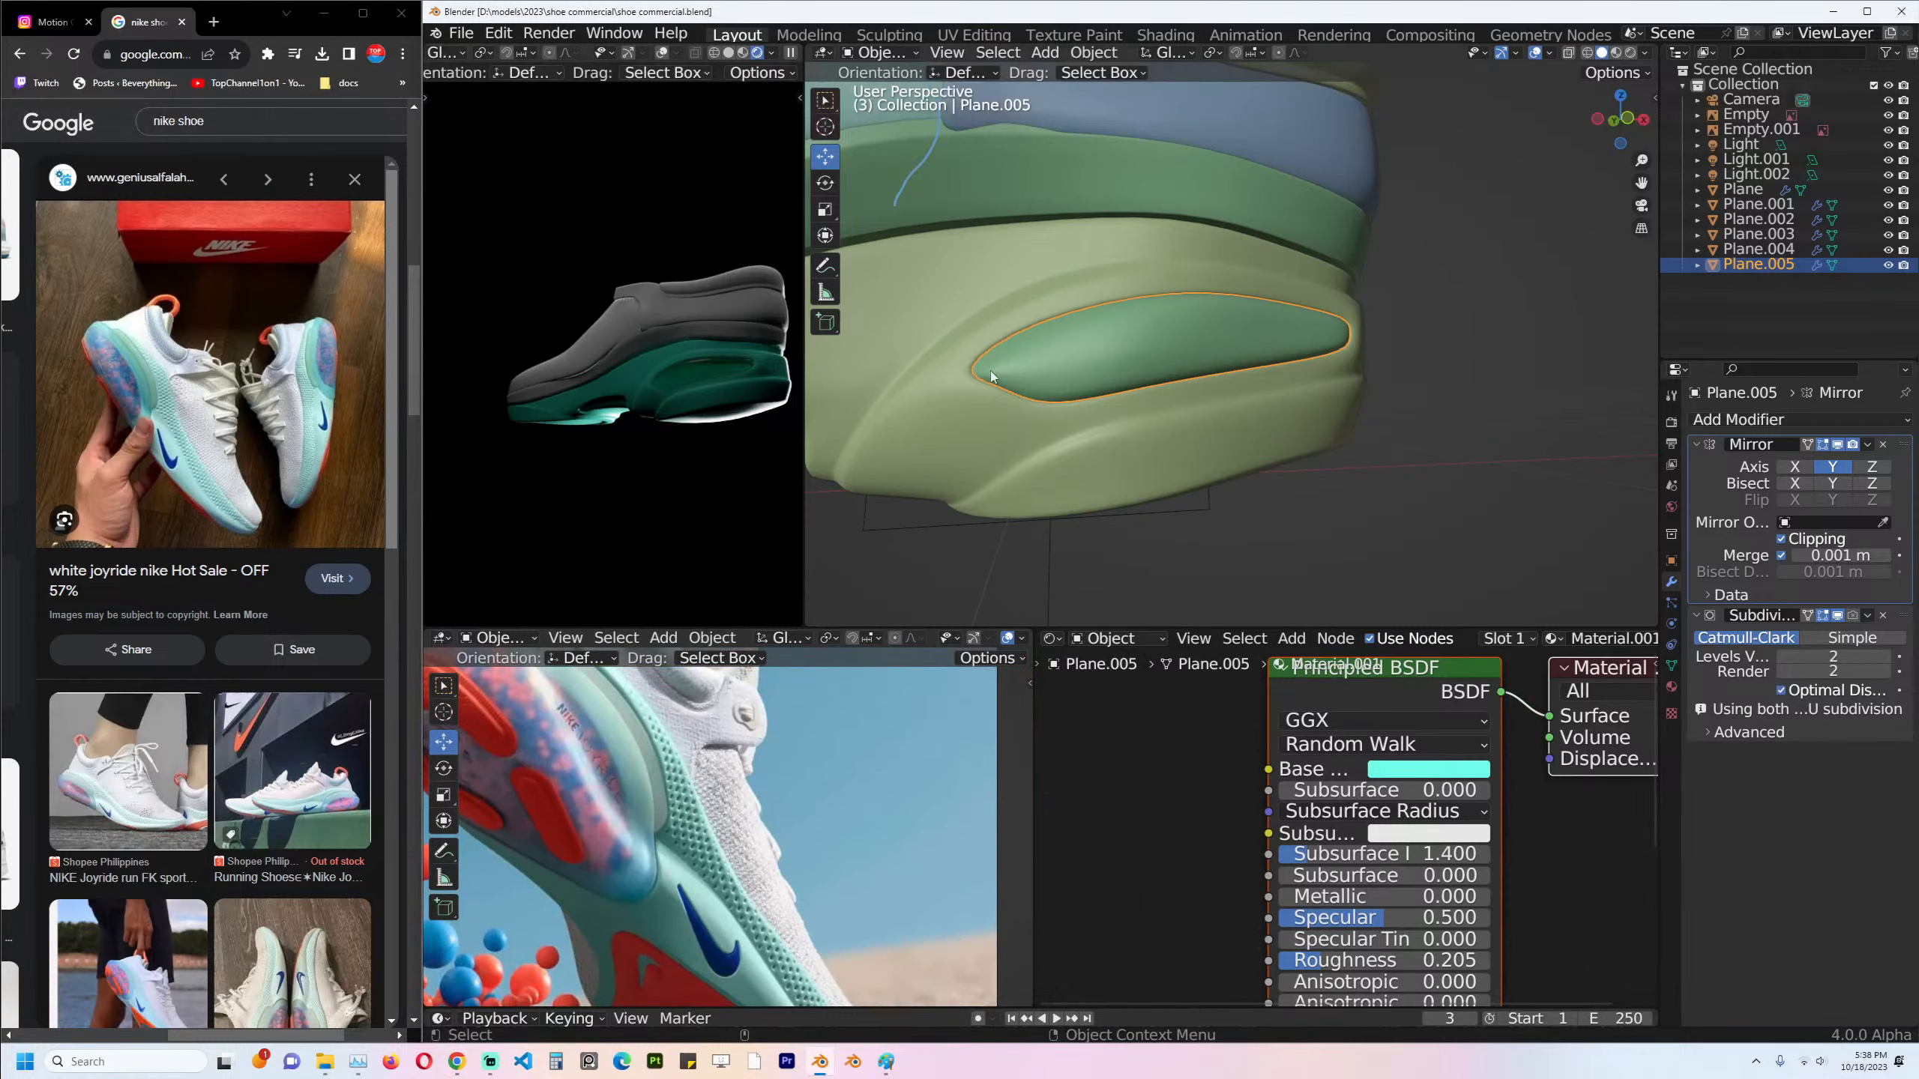
# Open a separate Chrome window and search Google for "dot patterns".
pyautogui.click(213, 21)
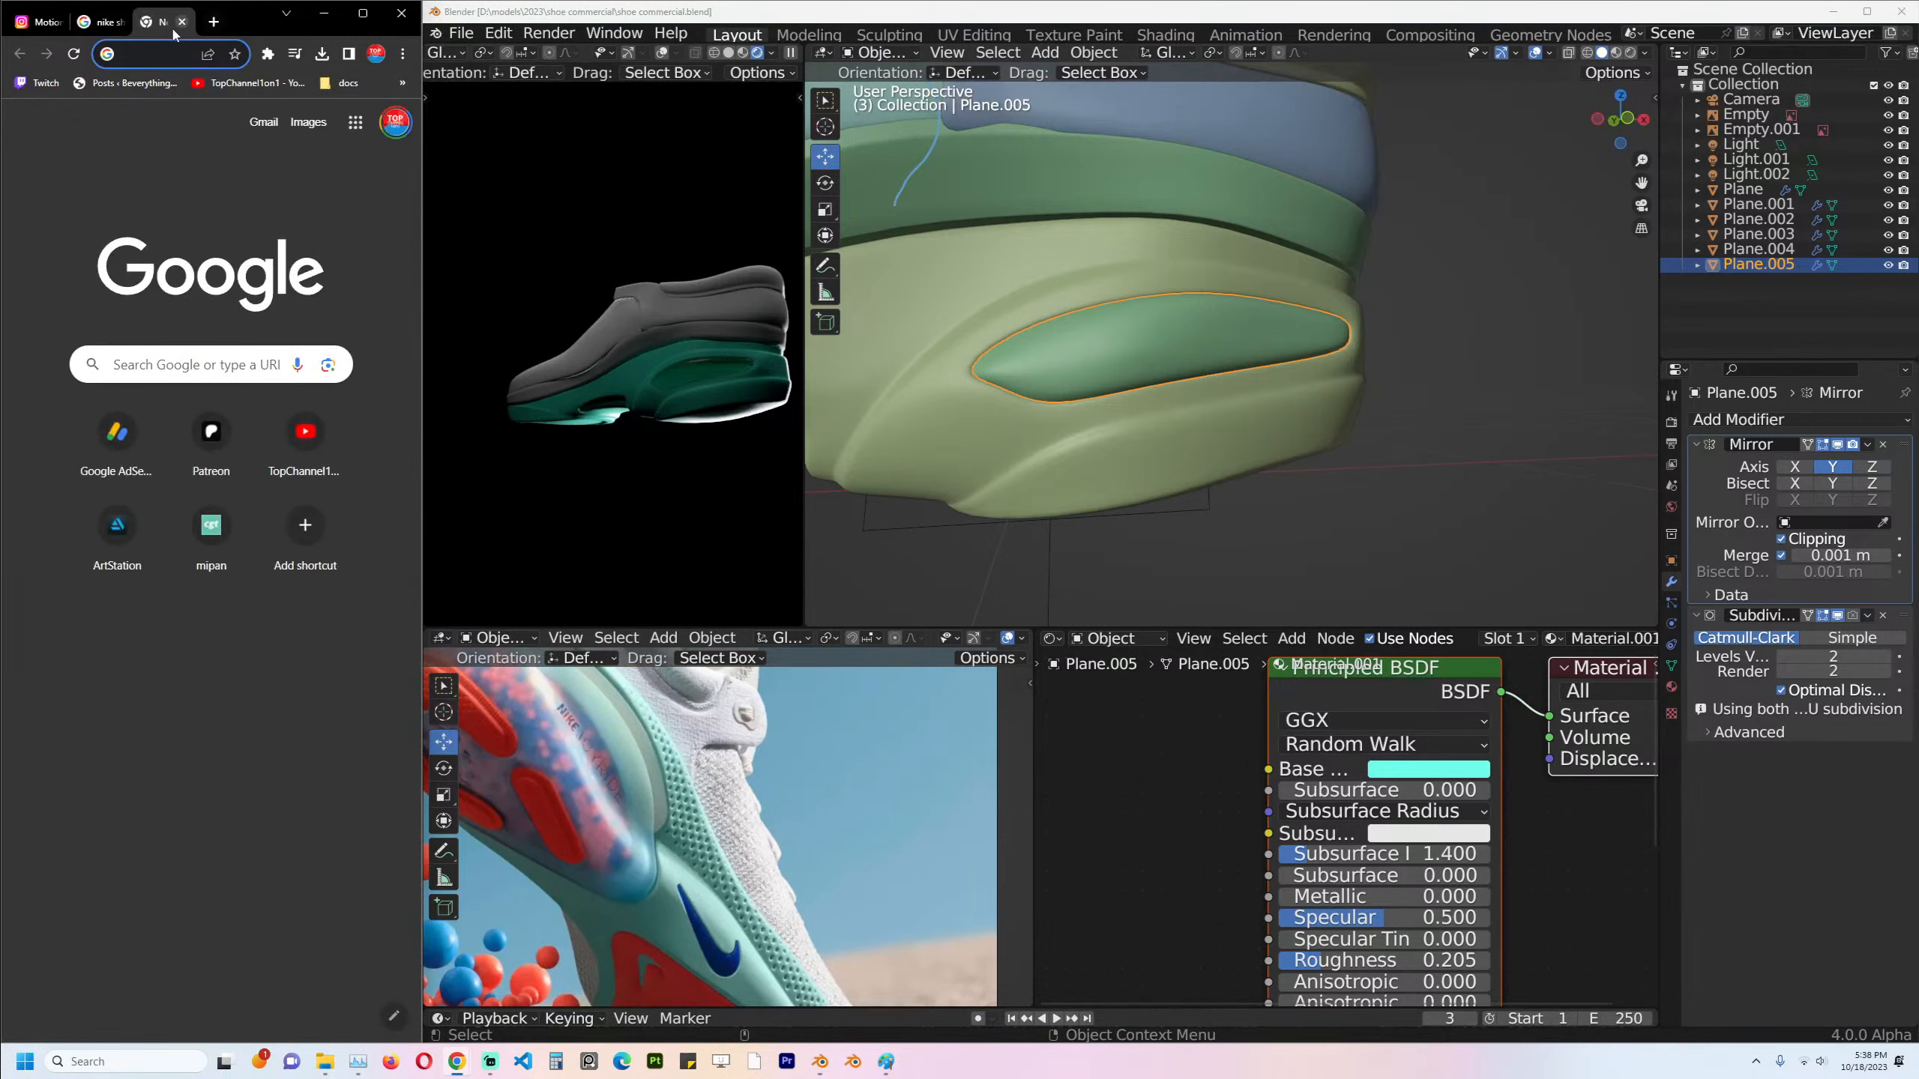
pyautogui.moveTo(230, 21); pyautogui.dragTo(1197, 162)
pyautogui.write('dot')
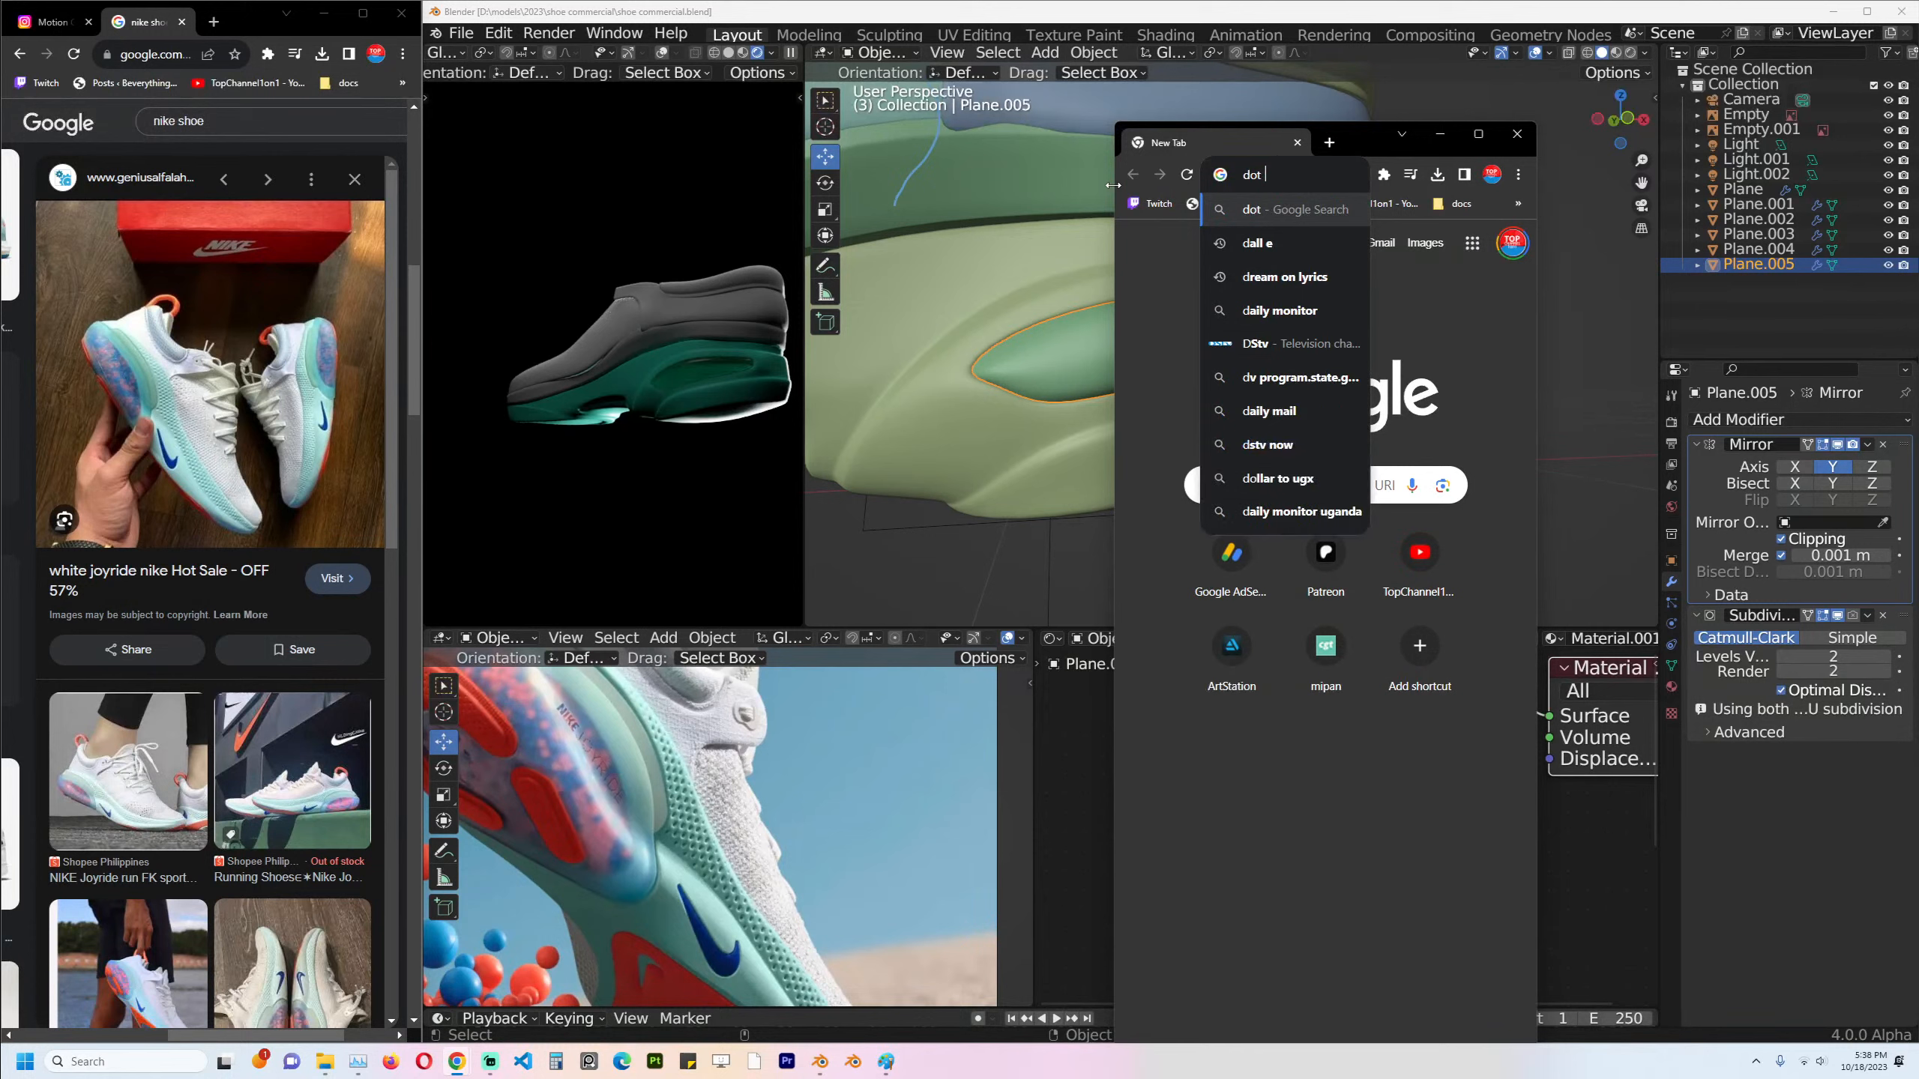
pyautogui.write(' patte')
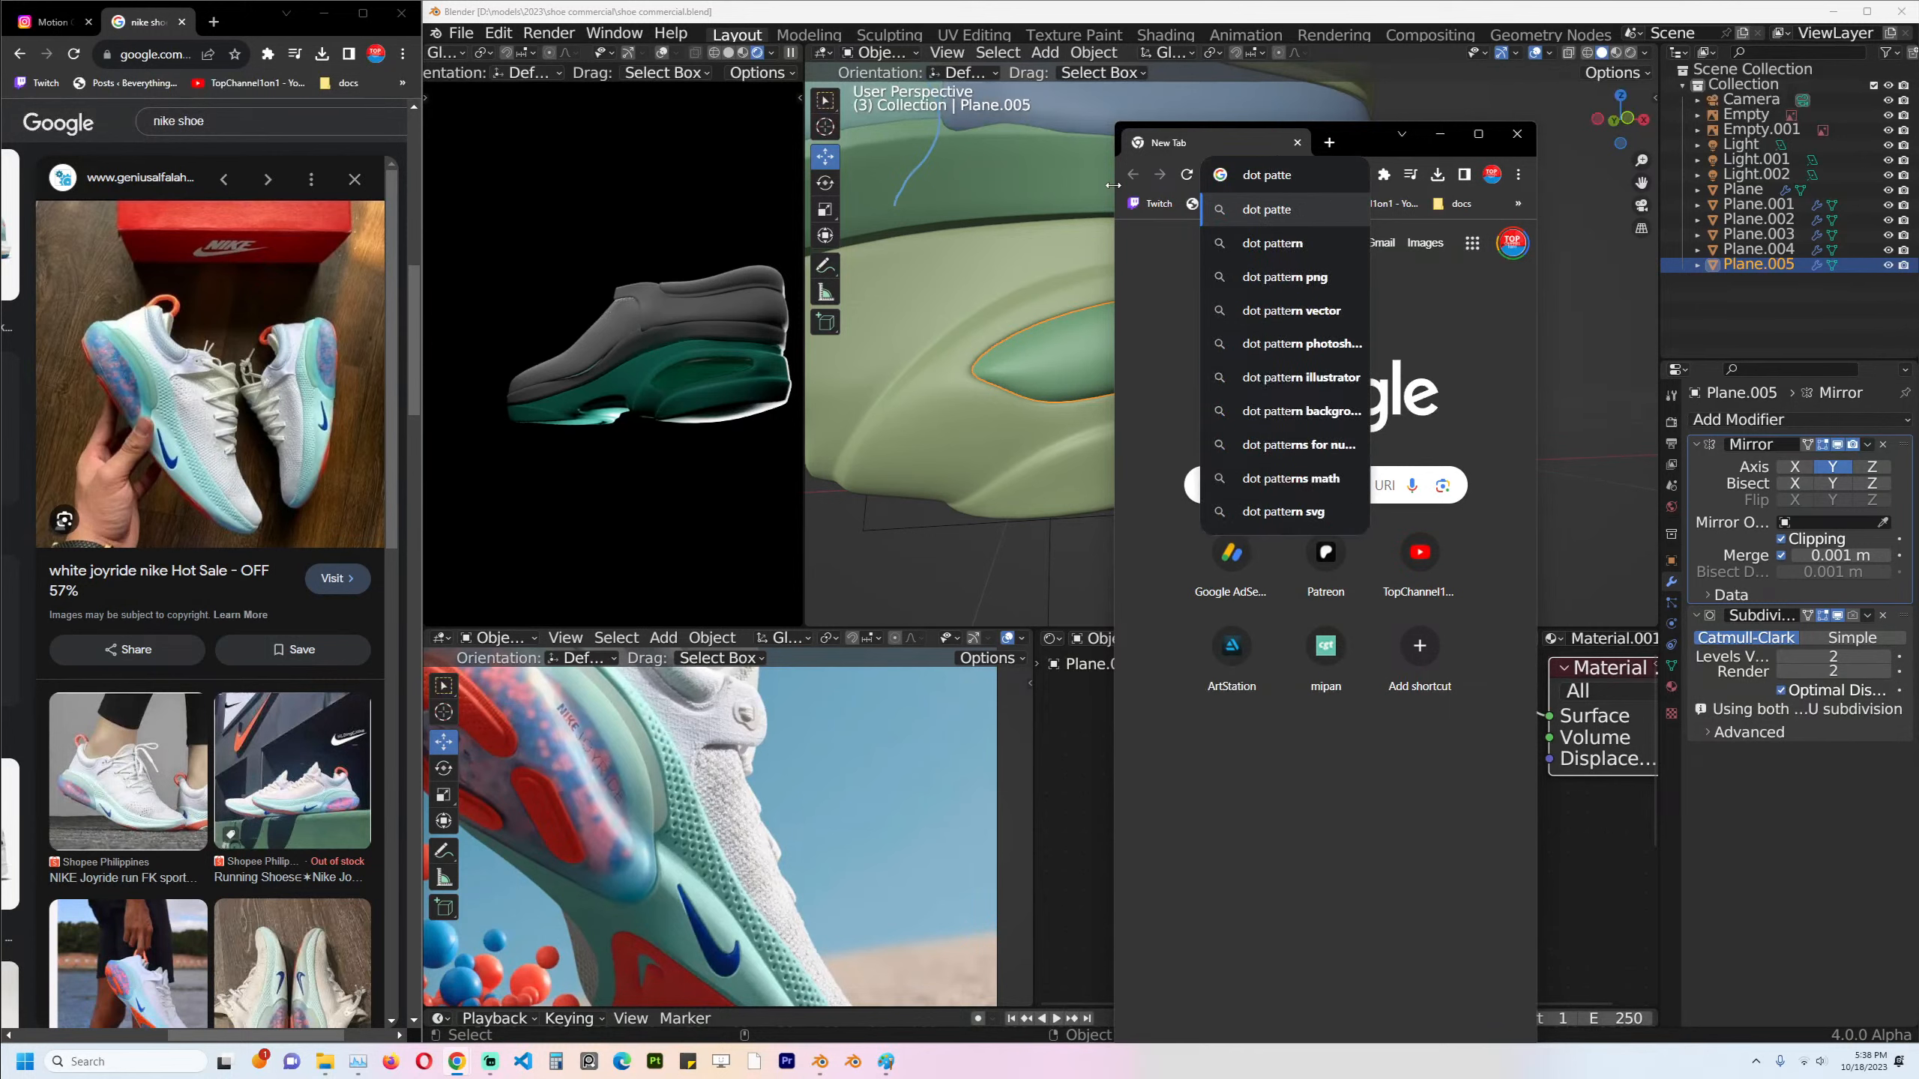
pyautogui.write('rns')
pyautogui.press('Return')
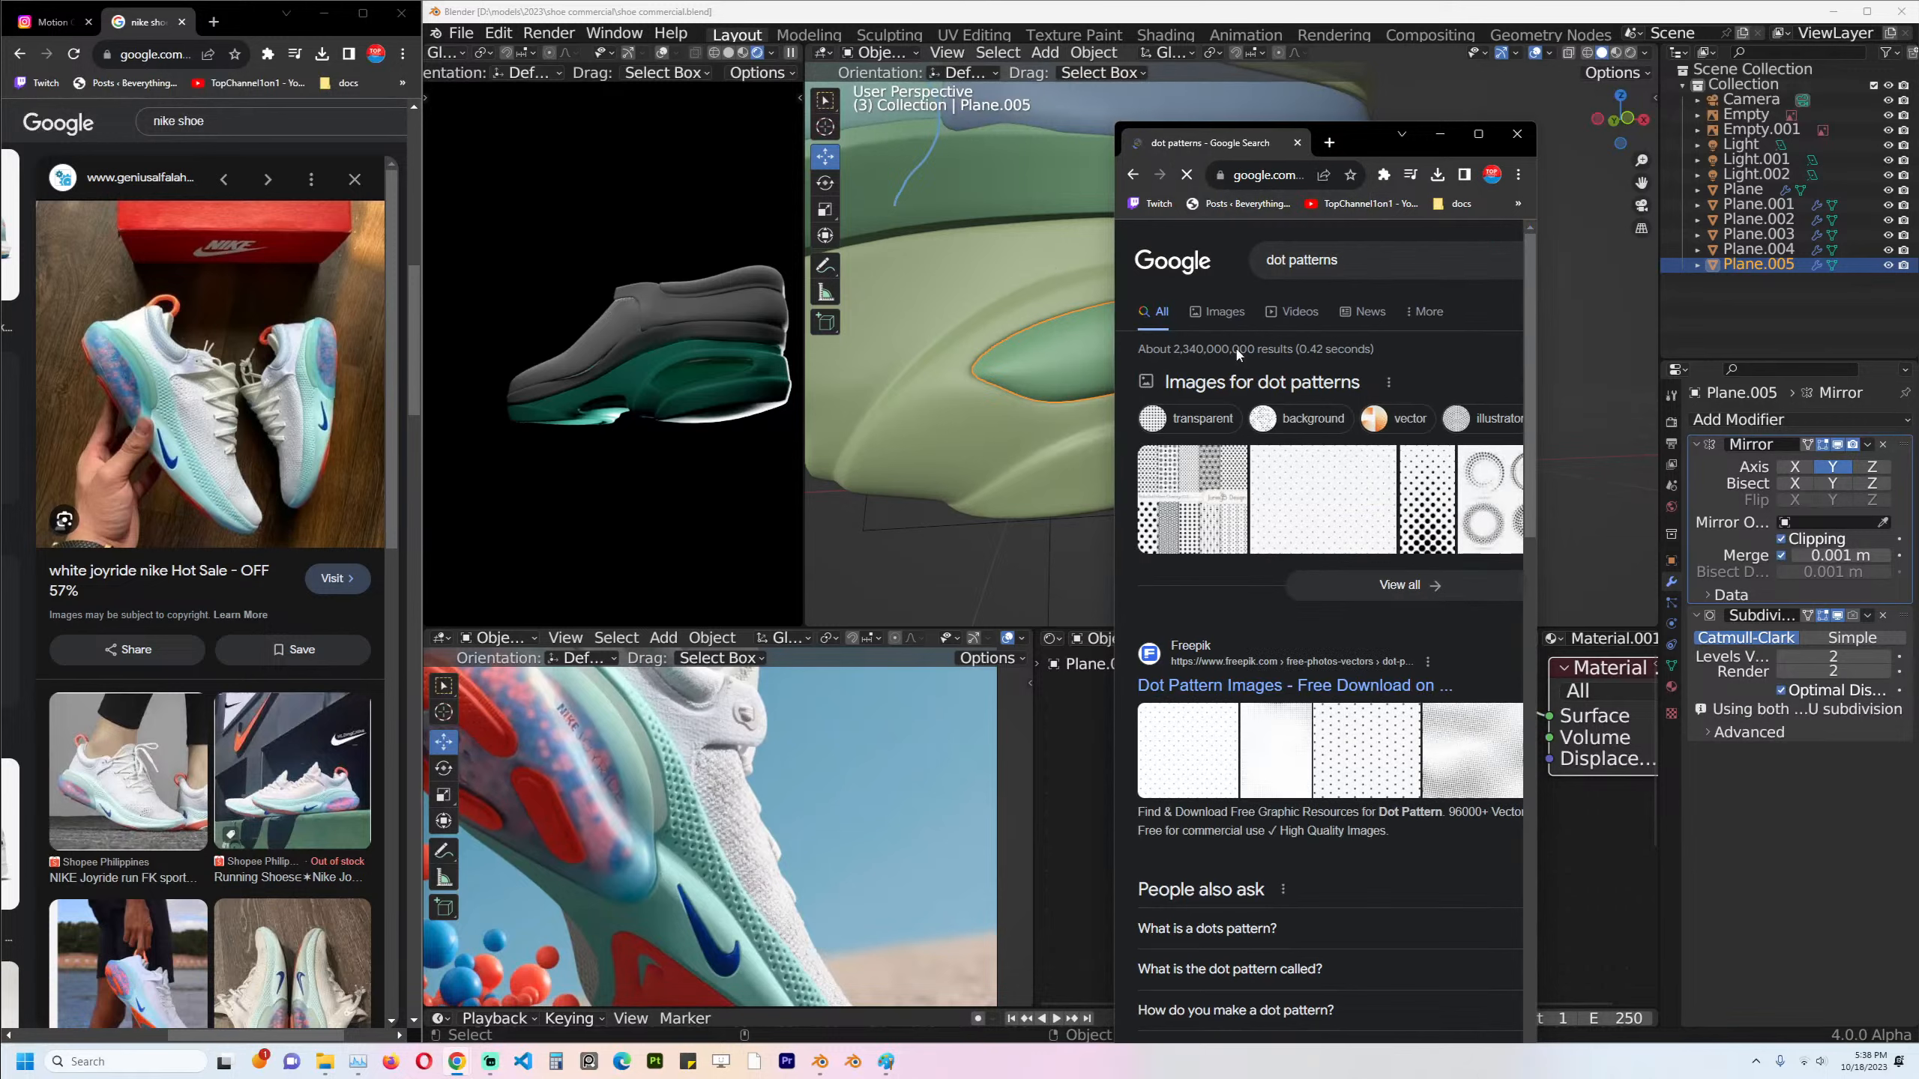
# Browse the image results for dot patterns and preview the black-and-white Free Vector Halftone Dot Pattern.
pyautogui.click(1239, 377)
pyautogui.scroll(-1, 1292, 533)
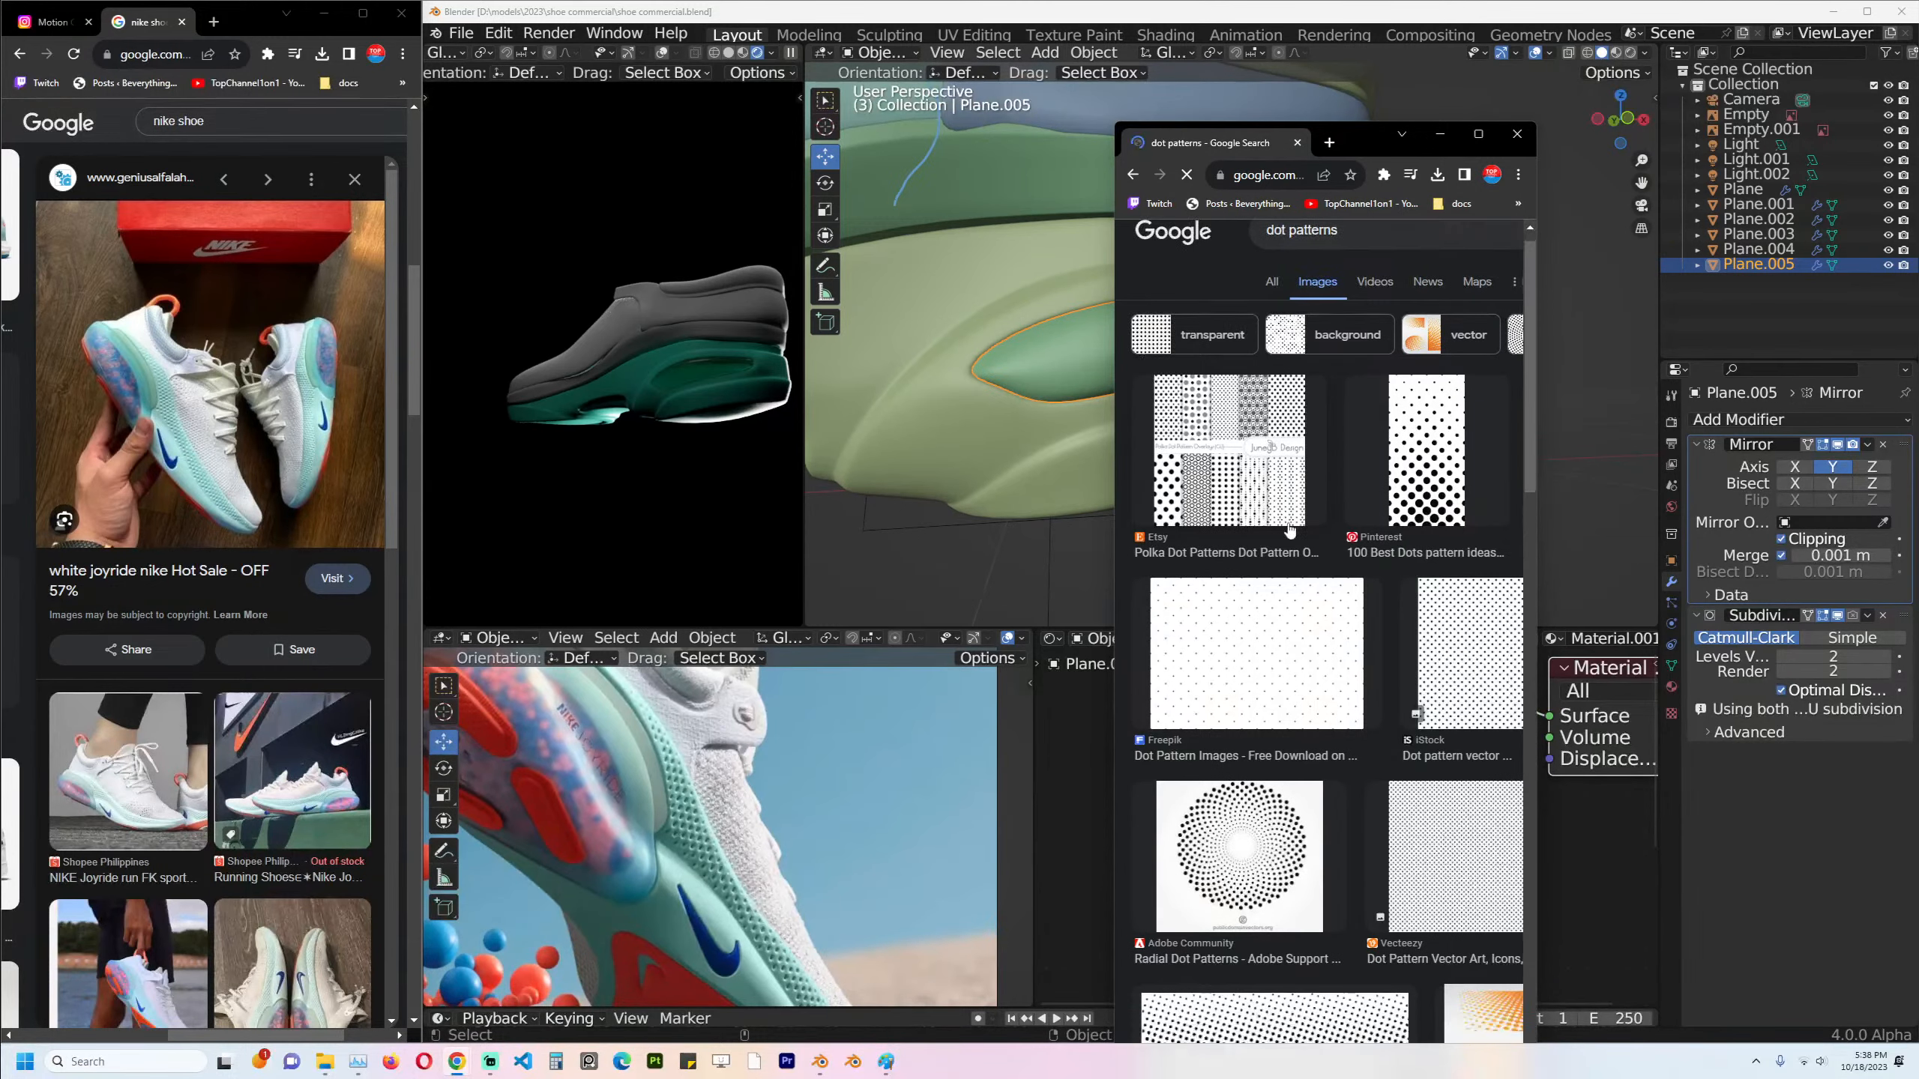
pyautogui.scroll(-1, 1289, 531)
pyautogui.scroll(-3, 1451, 437)
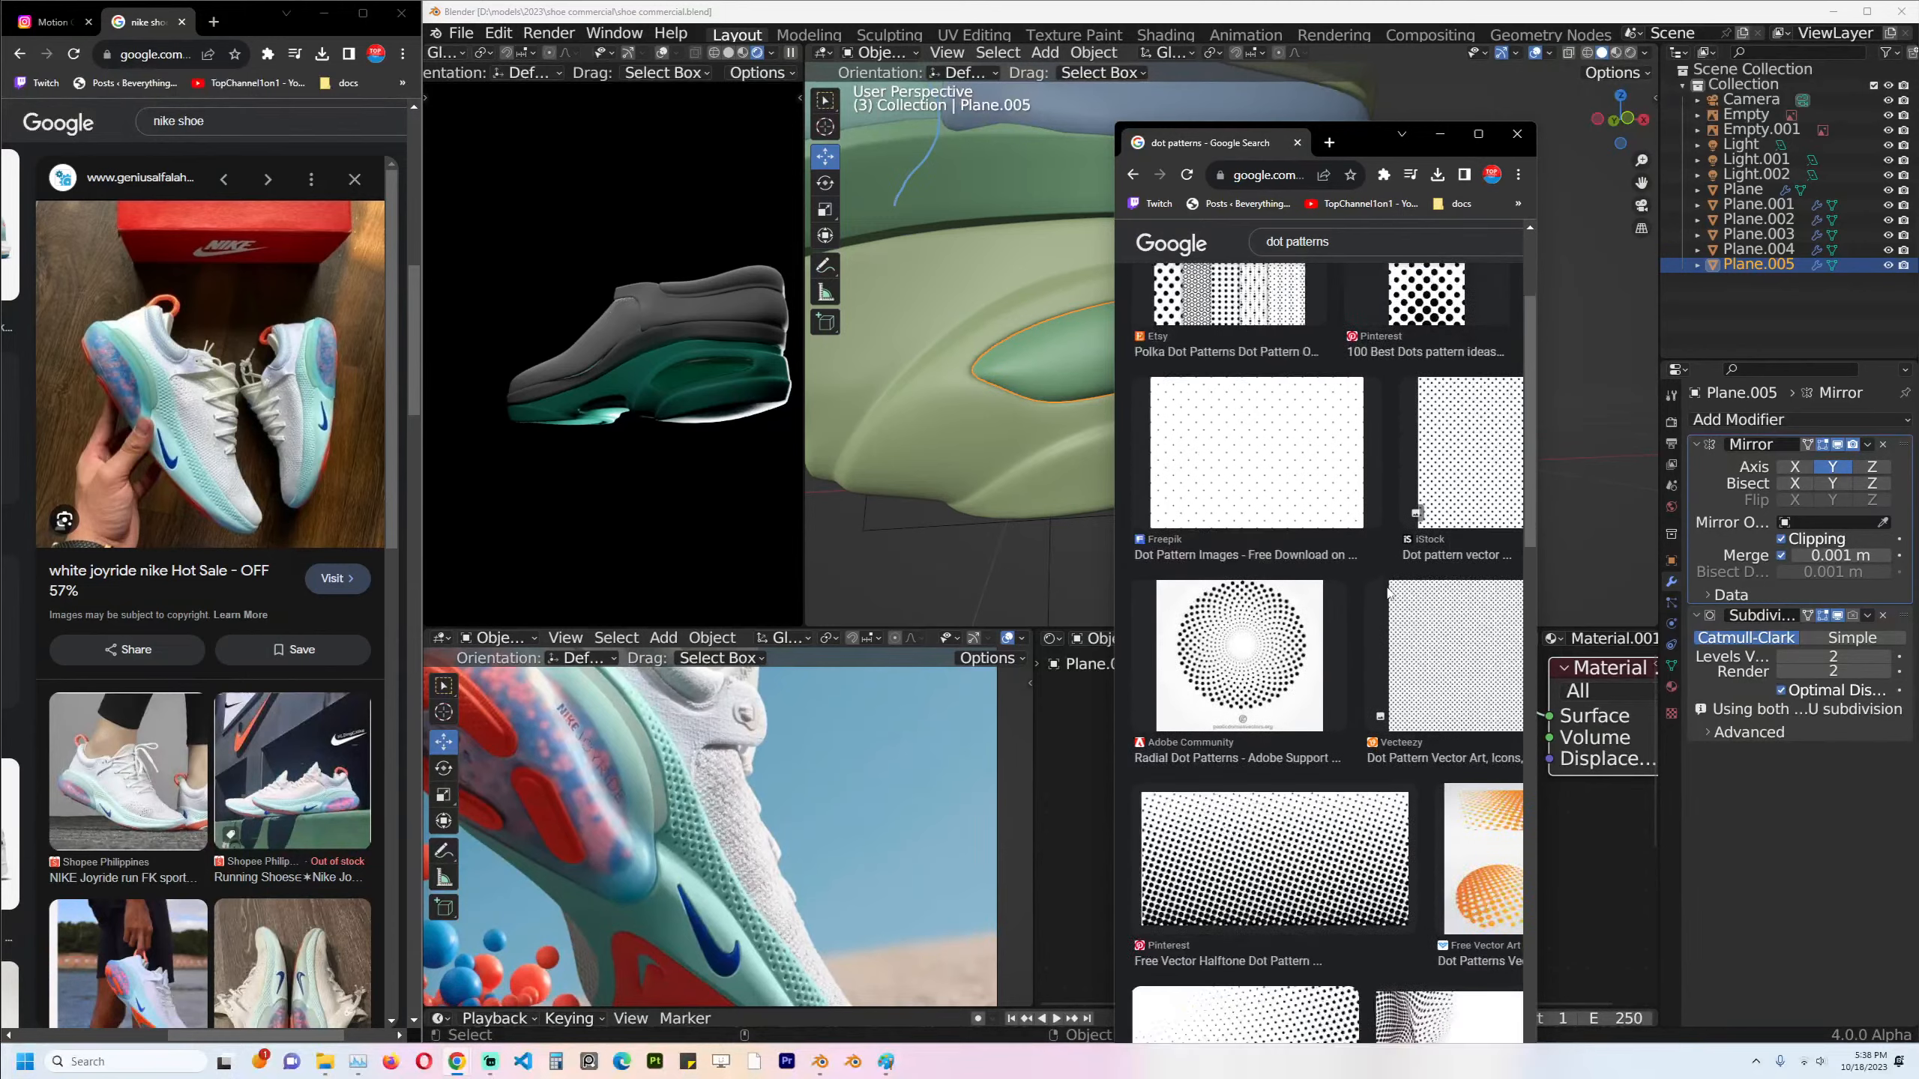
pyautogui.click(1329, 729)
pyautogui.scroll(5, 1224, 446)
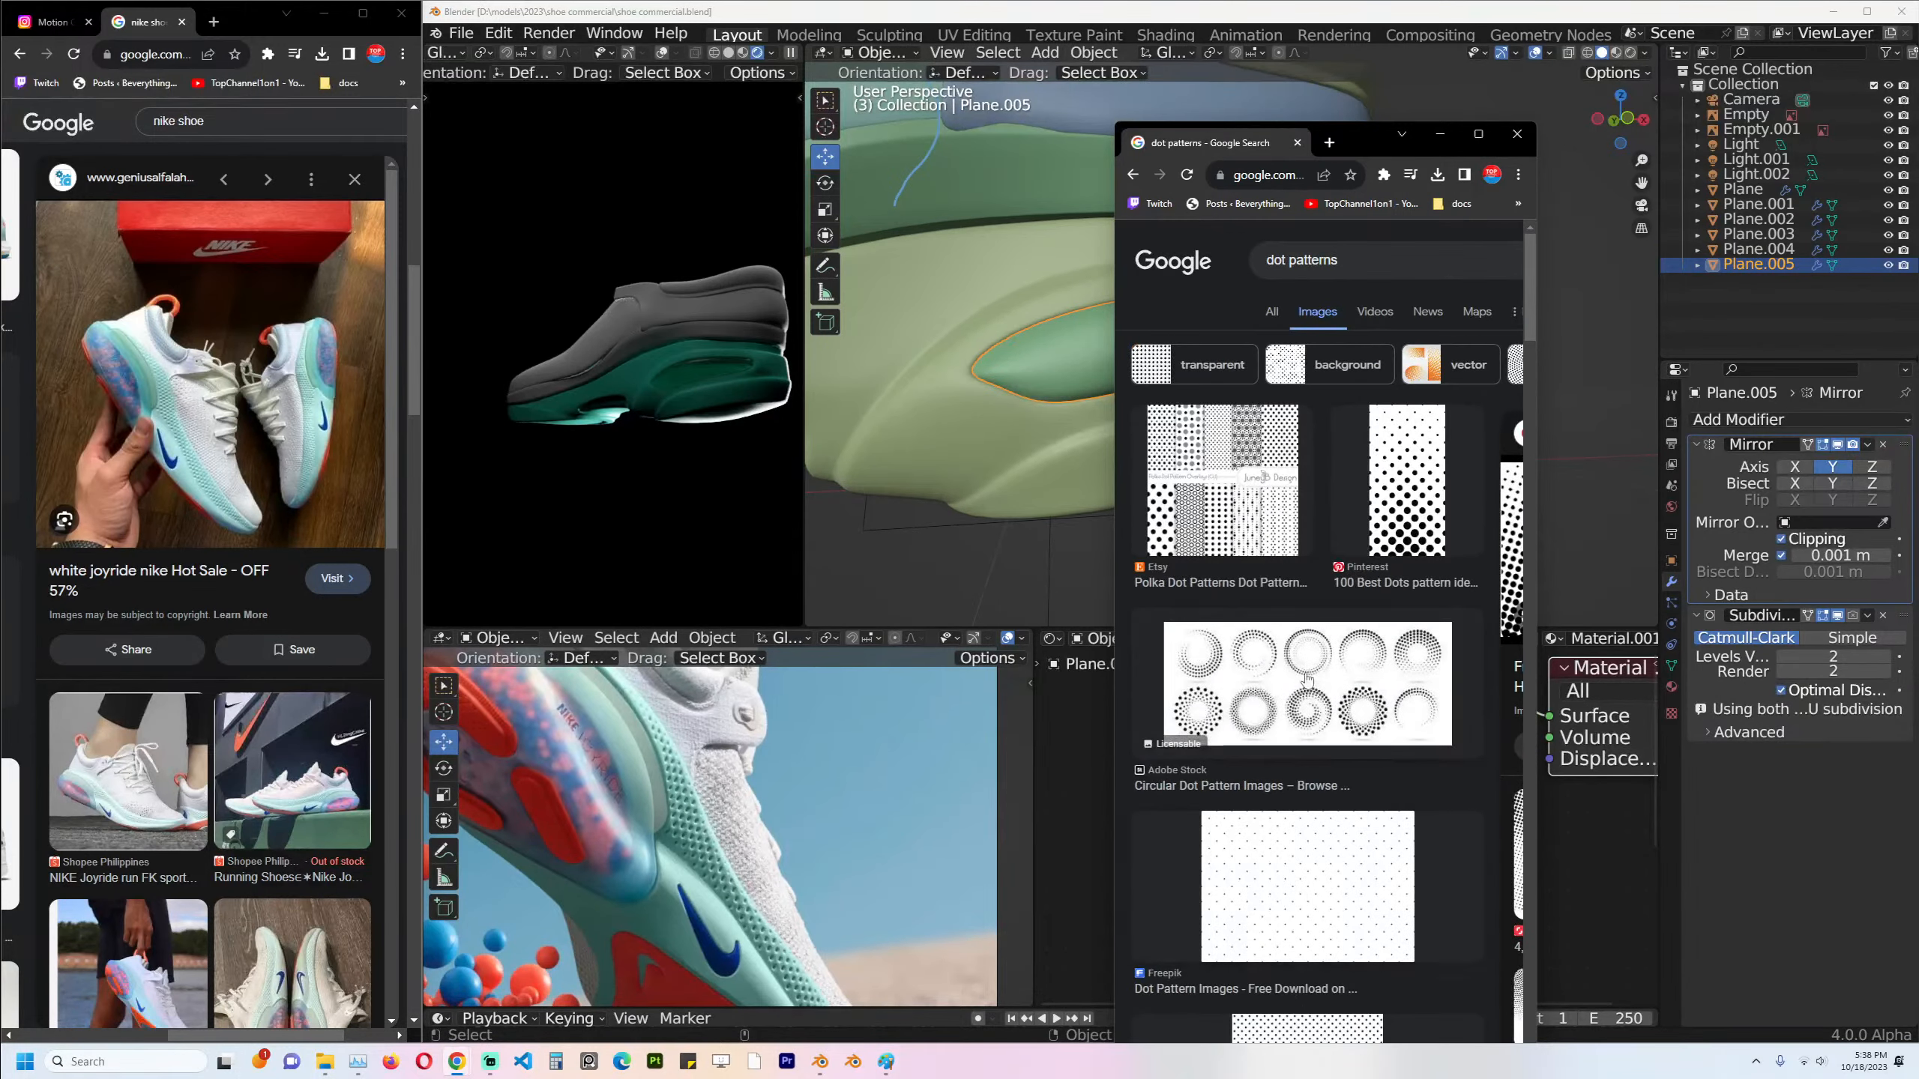
# Enlarge the browser window and save the previewed halftone dot image as a JPEG in the Downloads folder.
pyautogui.click(1479, 133)
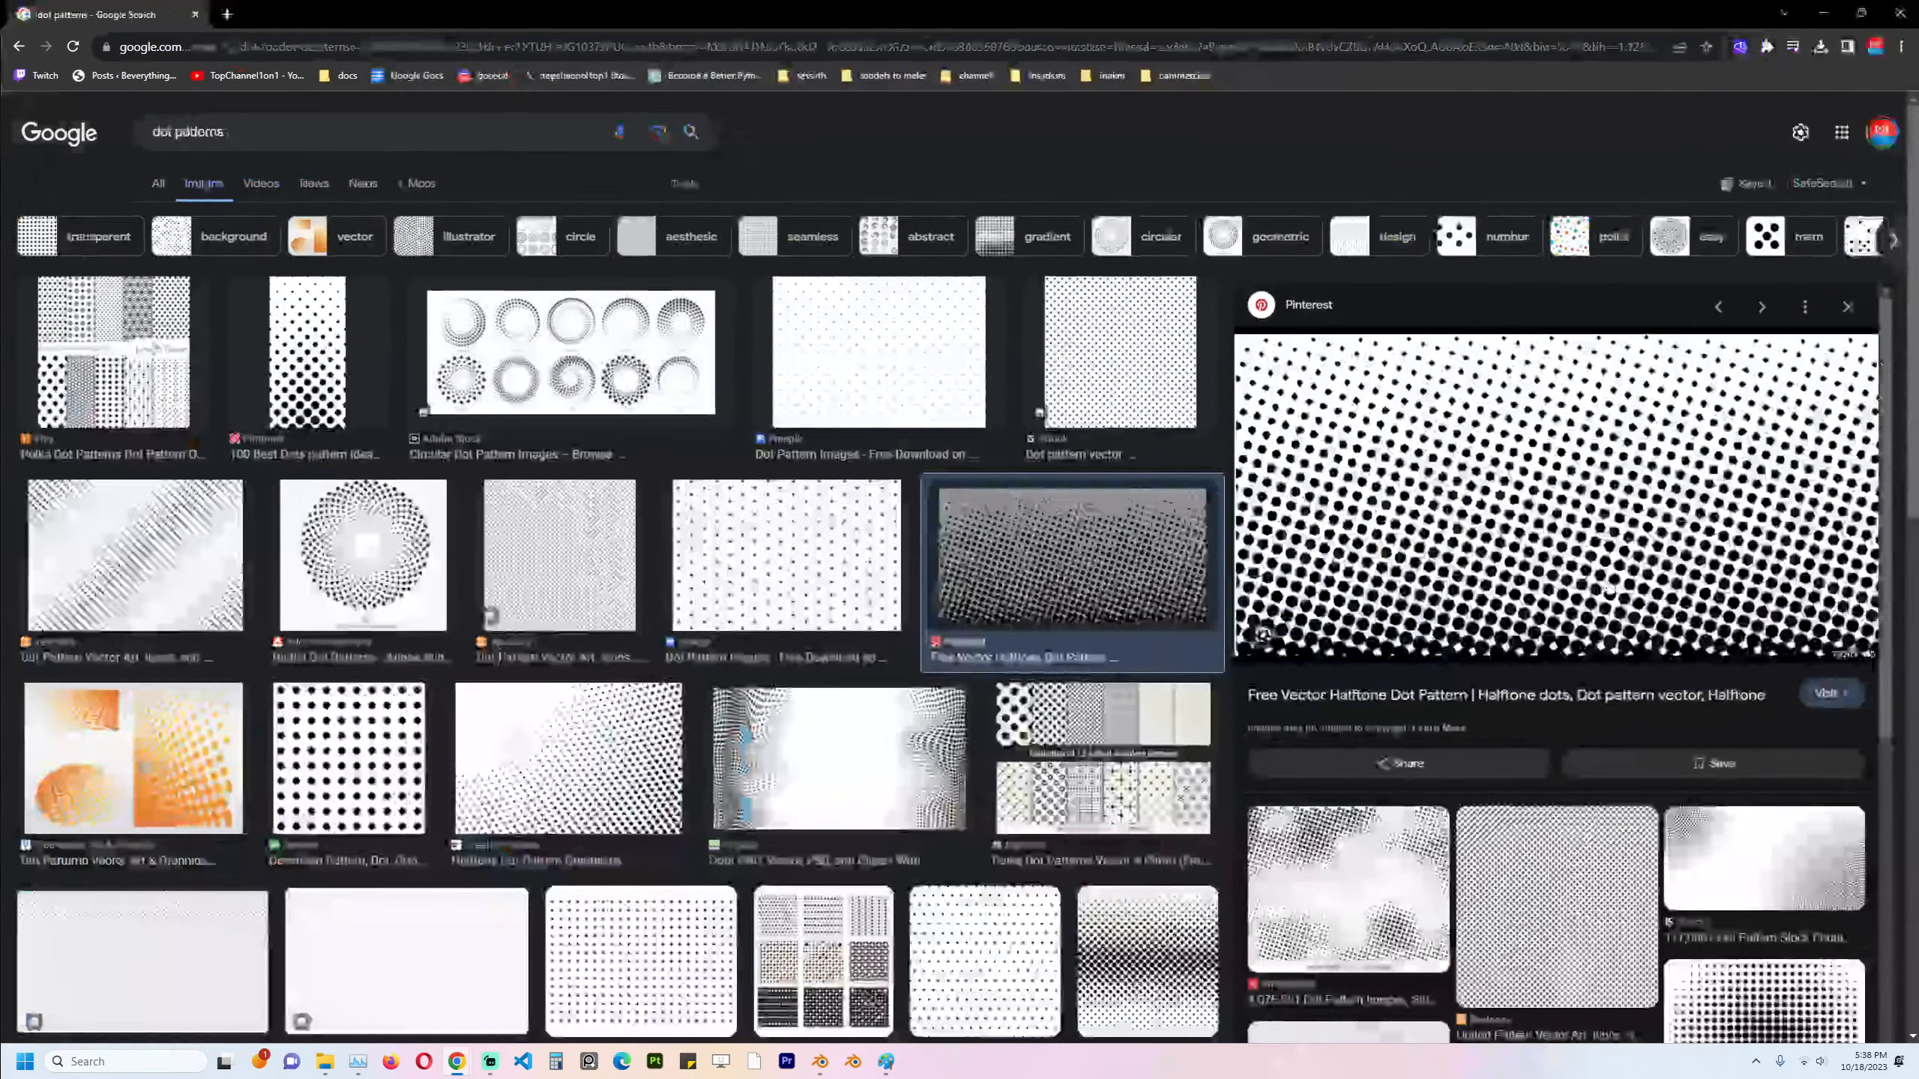
pyautogui.rightClick(1541, 529)
pyautogui.click(1606, 699)
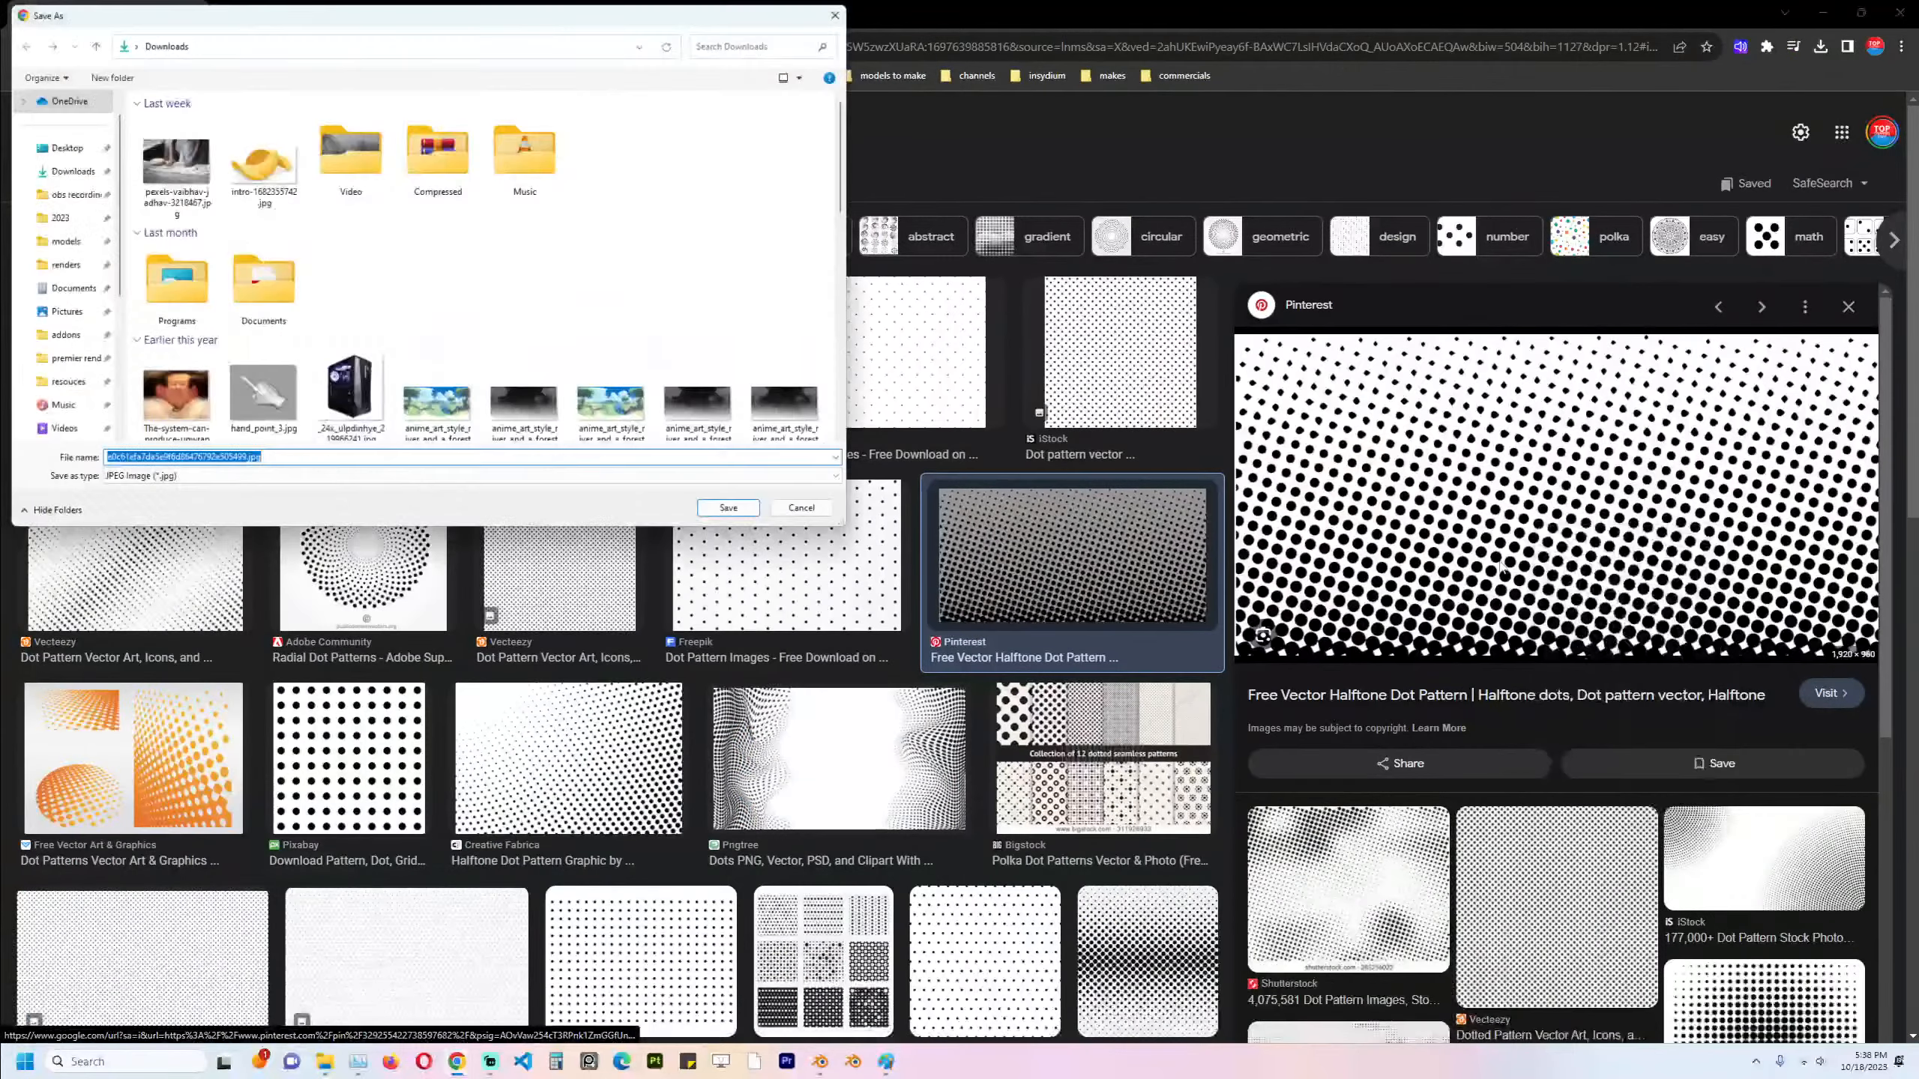
pyautogui.click(742, 516)
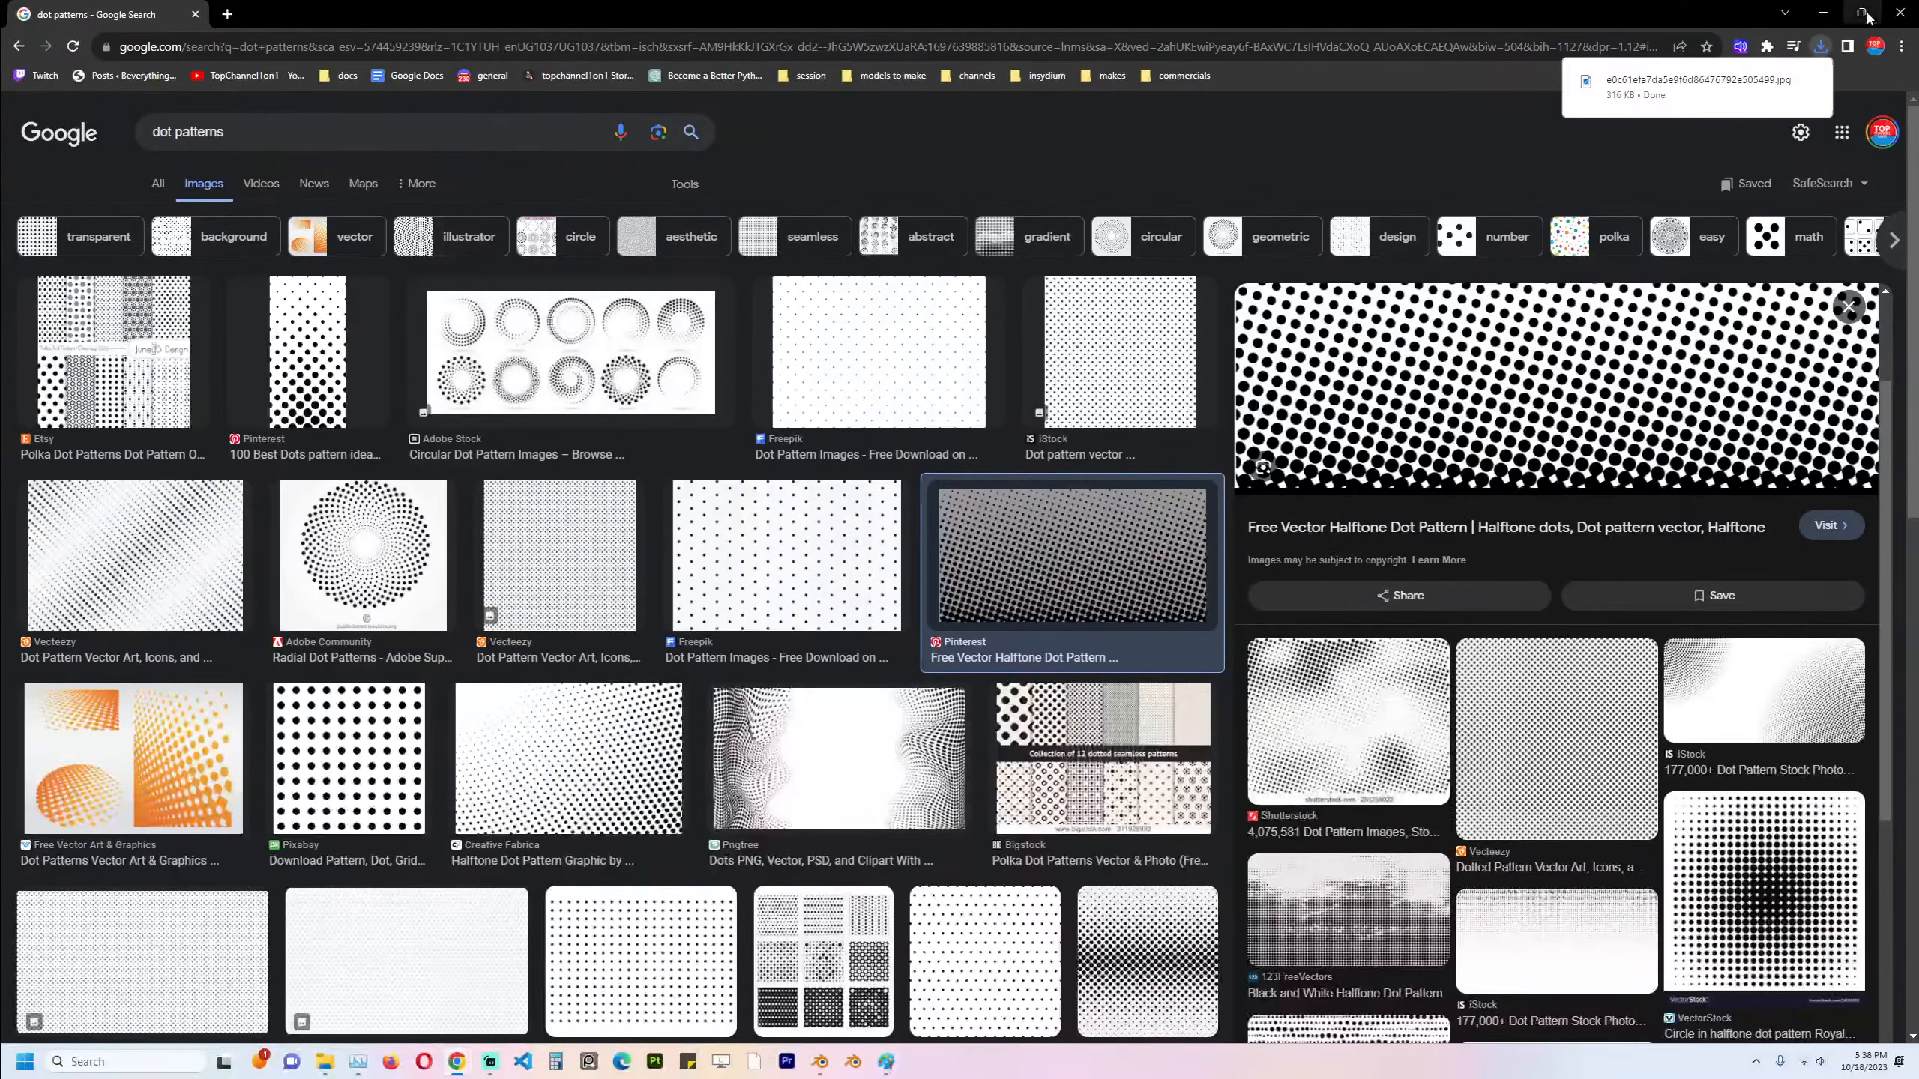
# Restore the dot pattern browser window to a smaller size, widen it and place it beside the shoe reference window.
pyautogui.doubleClick(1546, 6)
pyautogui.moveTo(1542, 290); pyautogui.dragTo(1671, 292)
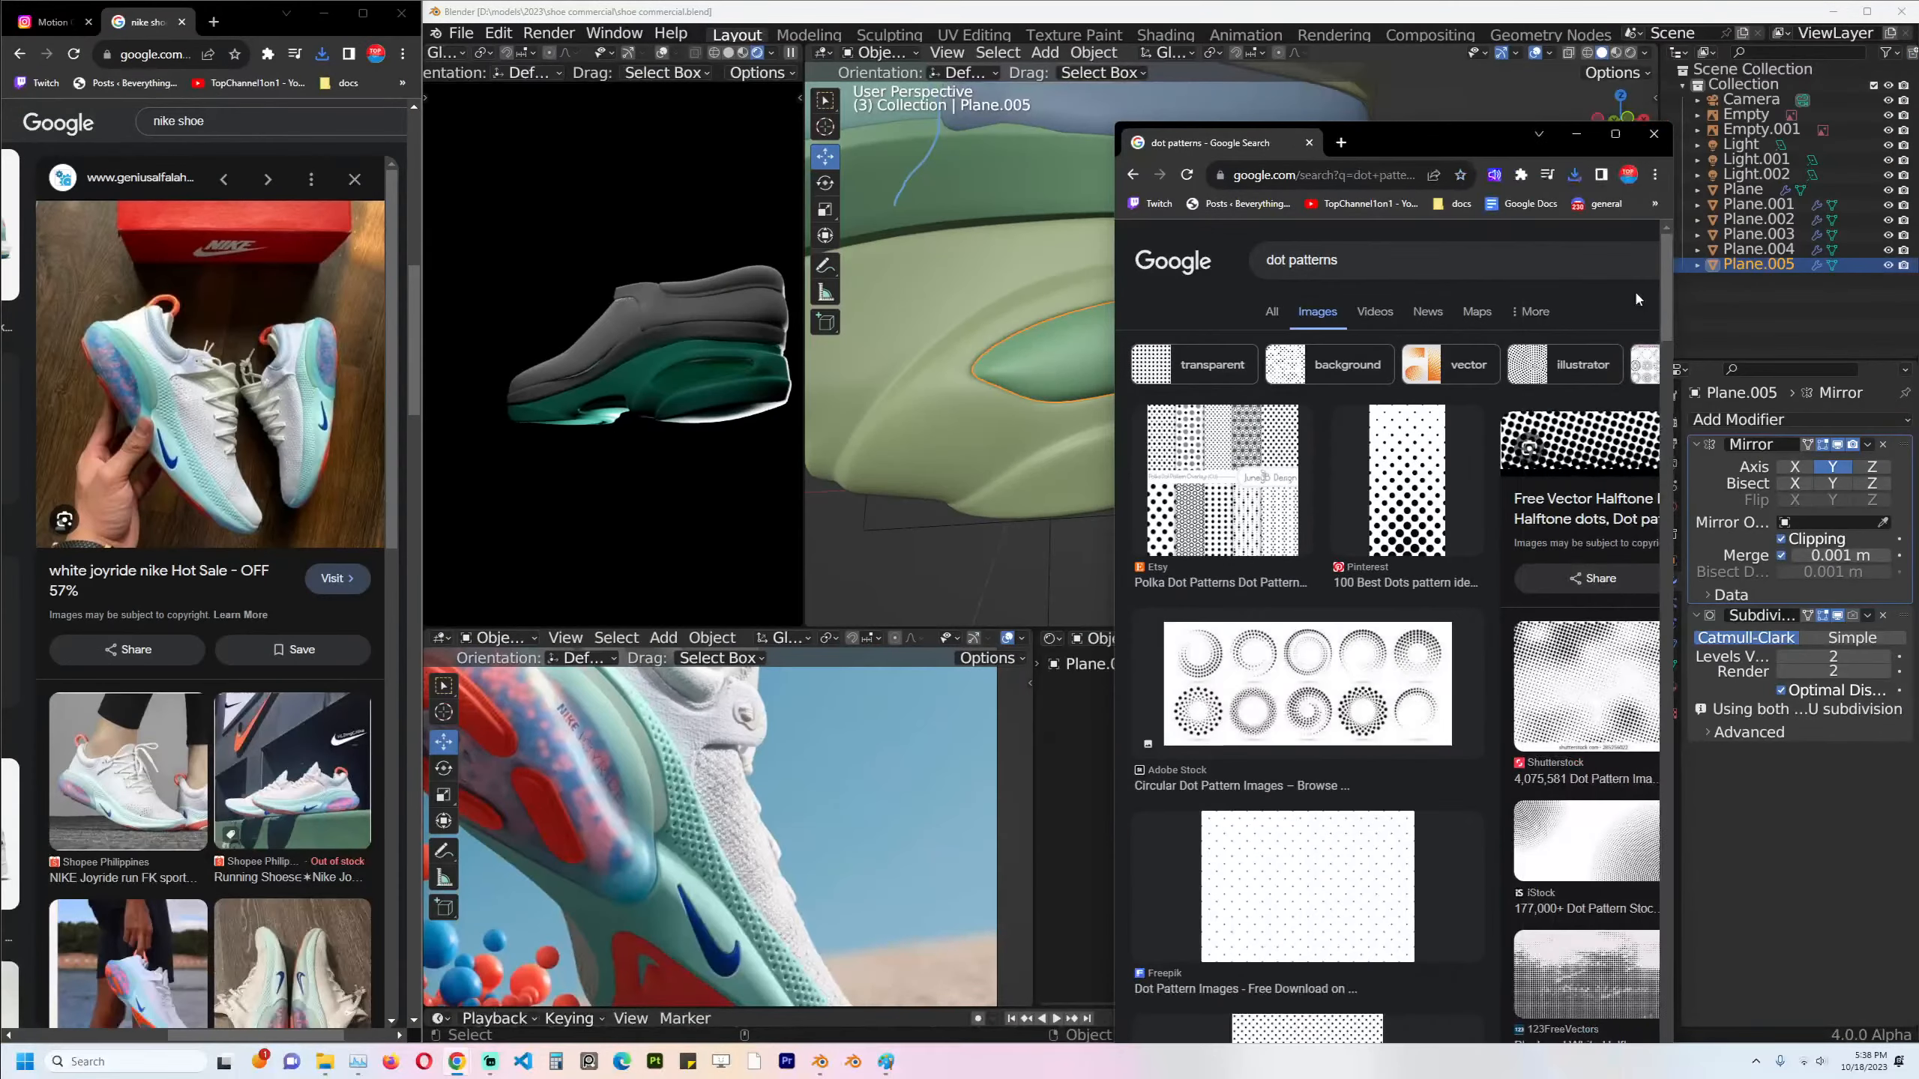
pyautogui.moveTo(1481, 136); pyautogui.dragTo(1220, 104)
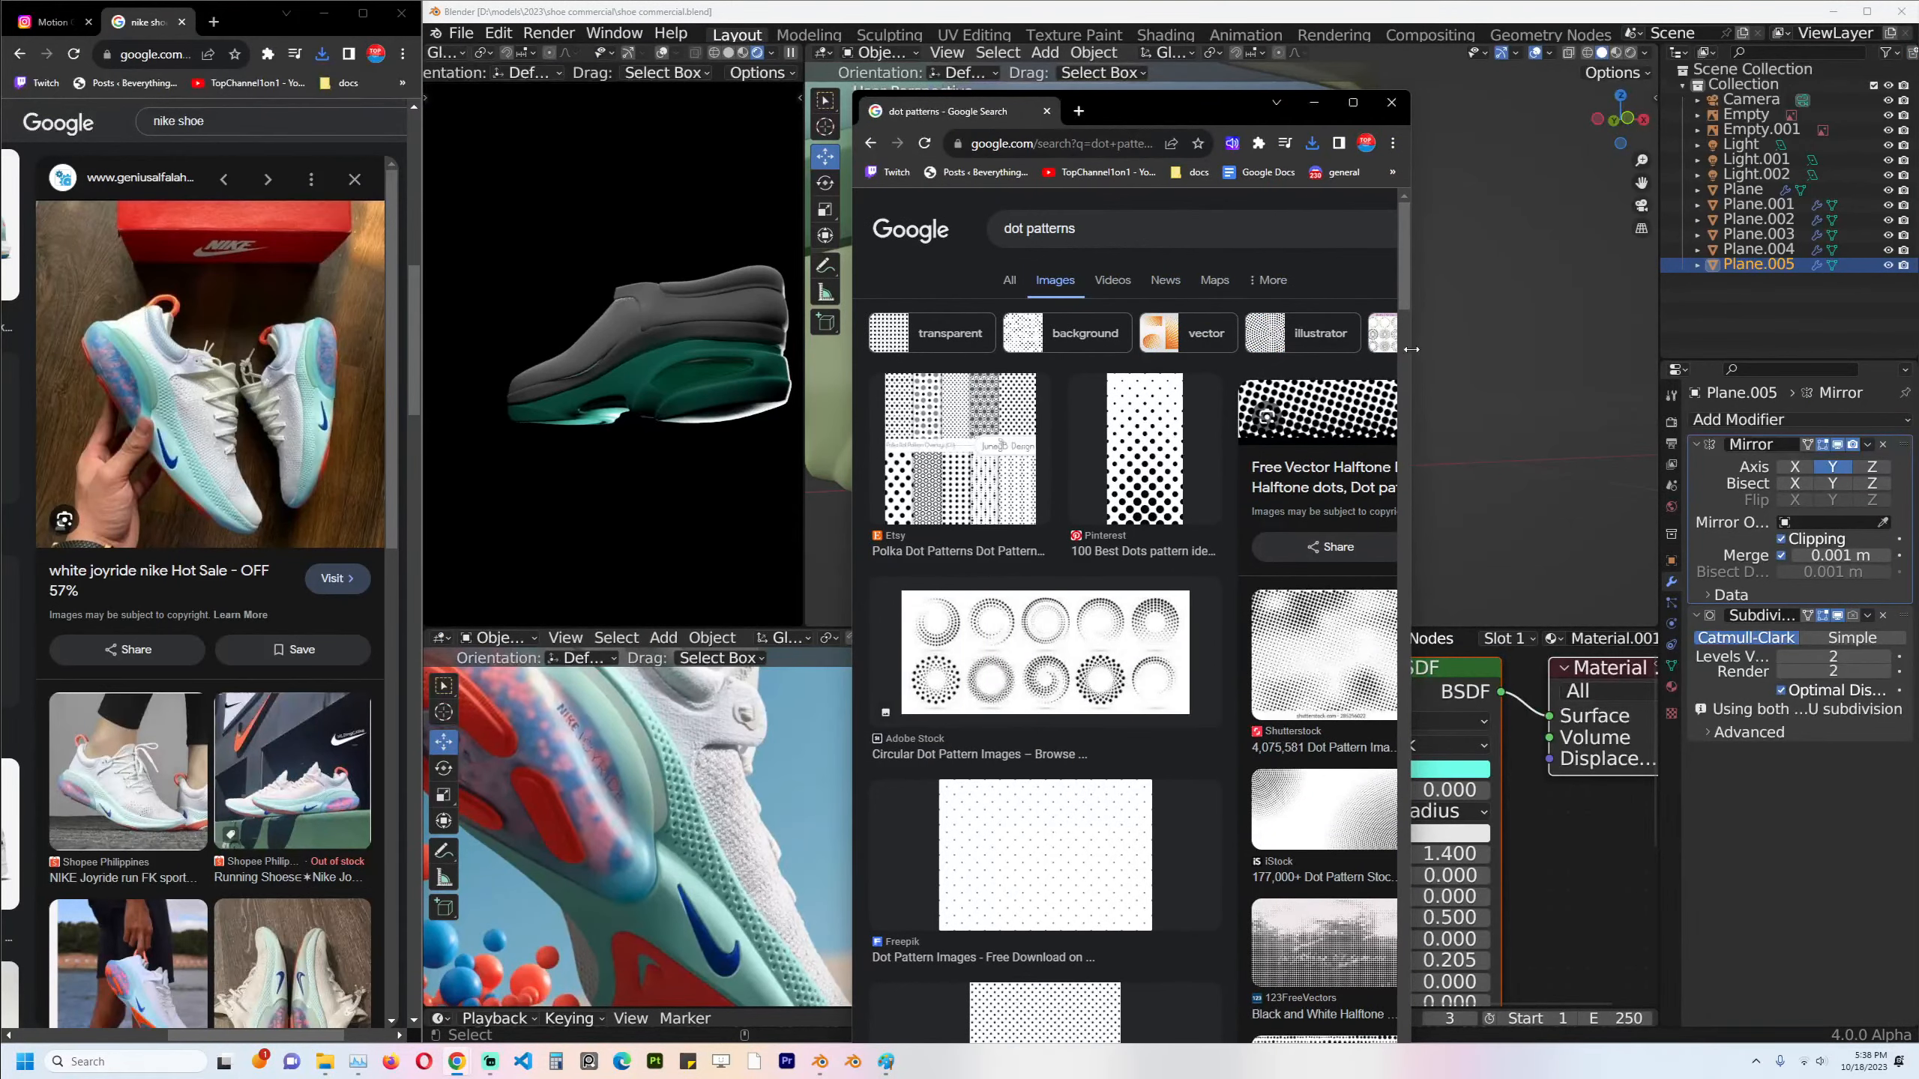
pyautogui.moveTo(1410, 349); pyautogui.dragTo(1671, 349)
pyautogui.moveTo(1485, 115); pyautogui.dragTo(1017, 162)
# Return to Blender, select the sole, reveal all of its hidden geometry and save the file.
pyautogui.click(1320, 302)
pyautogui.scroll(-2, 1306, 323)
pyautogui.click(1204, 390)
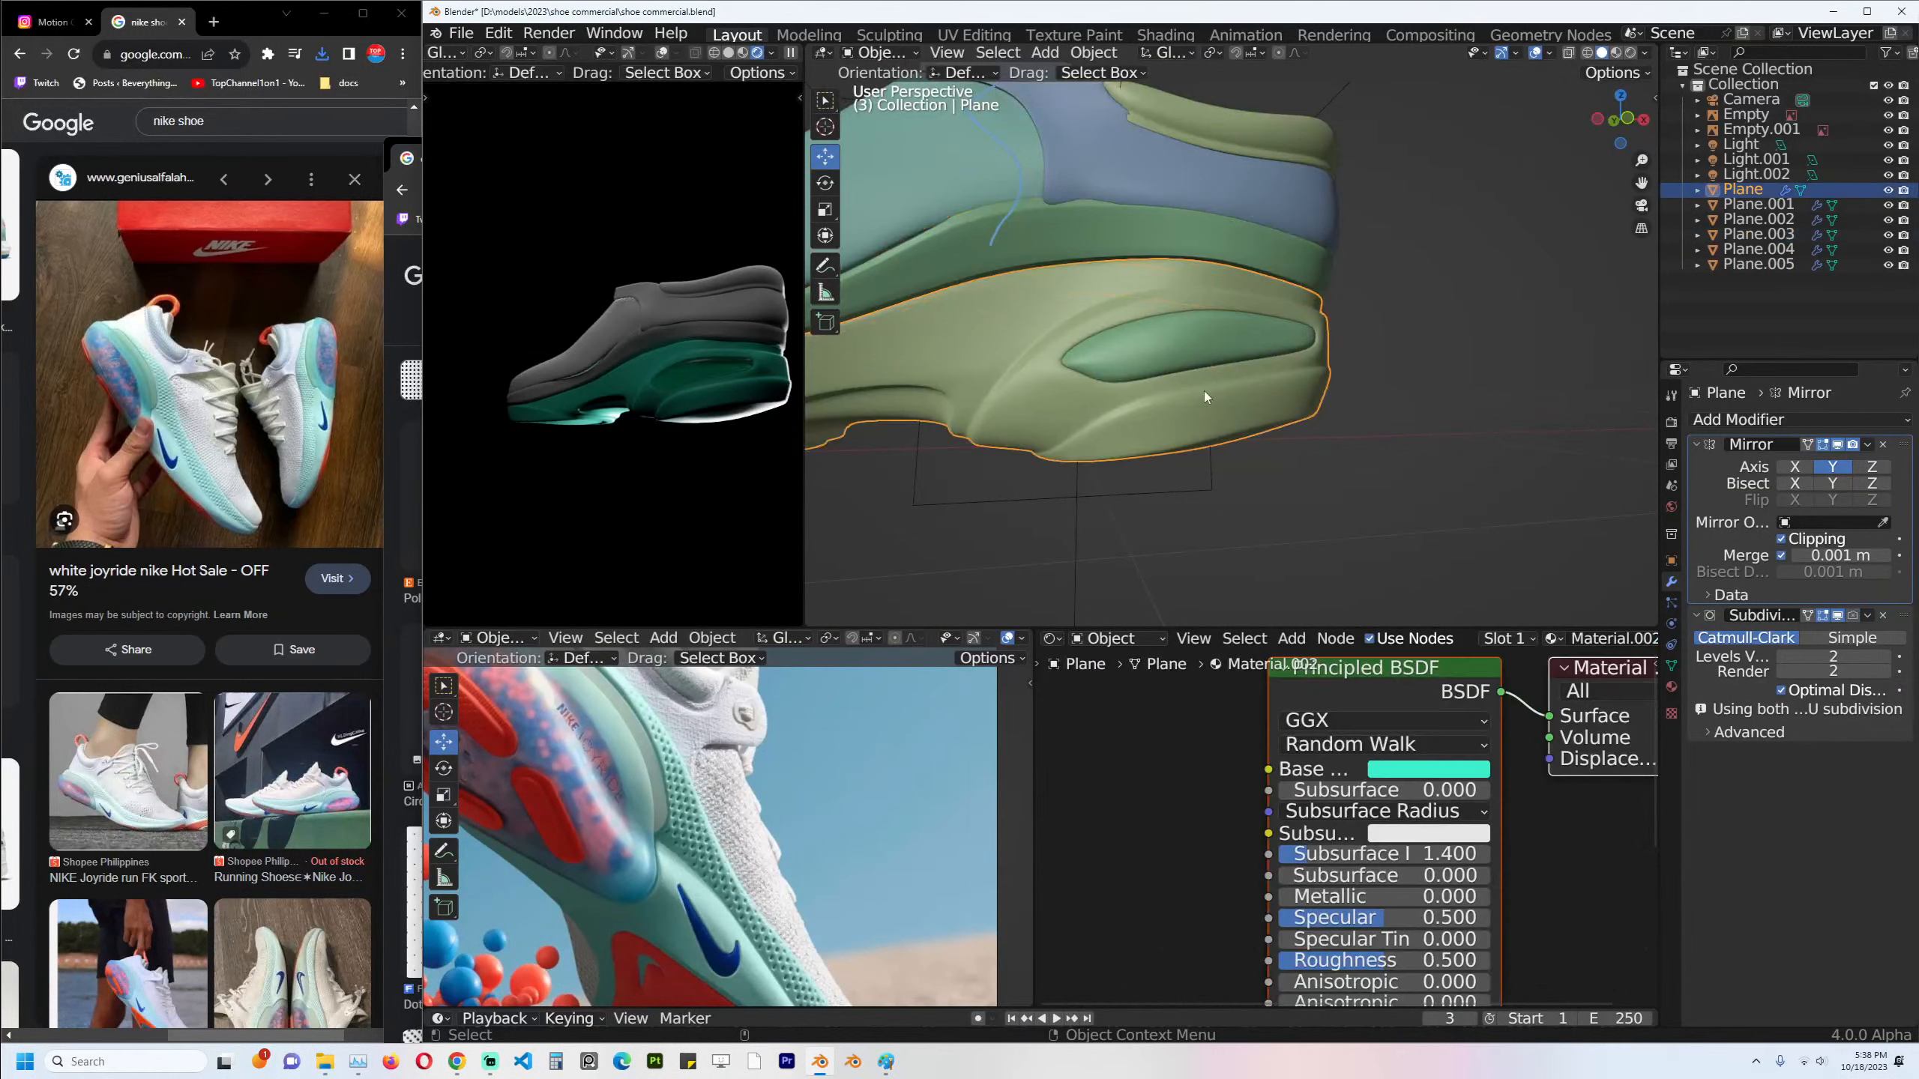
pyautogui.scroll(2, 1204, 390)
pyautogui.press('Tab')
pyautogui.scroll(-4, 1446, 335)
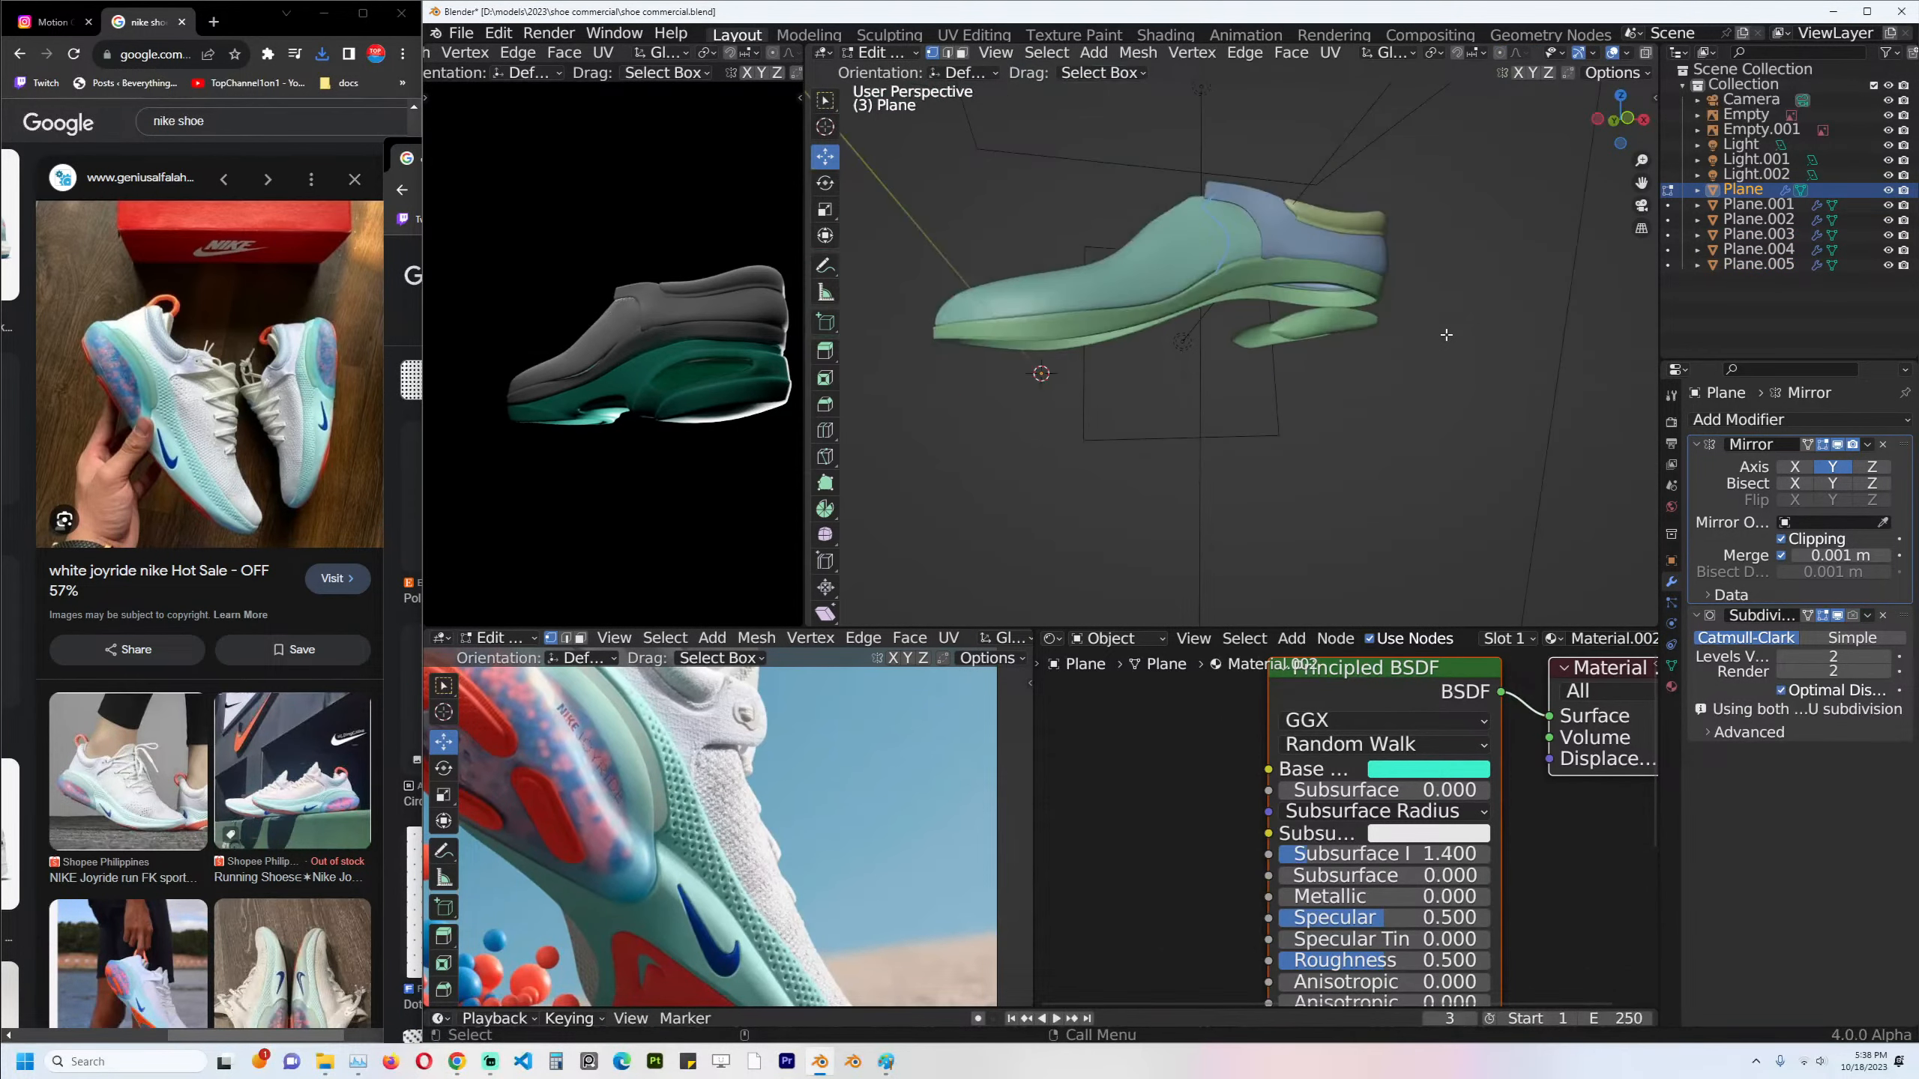
pyautogui.hotkey('alt', 'h')
pyautogui.press('Tab')
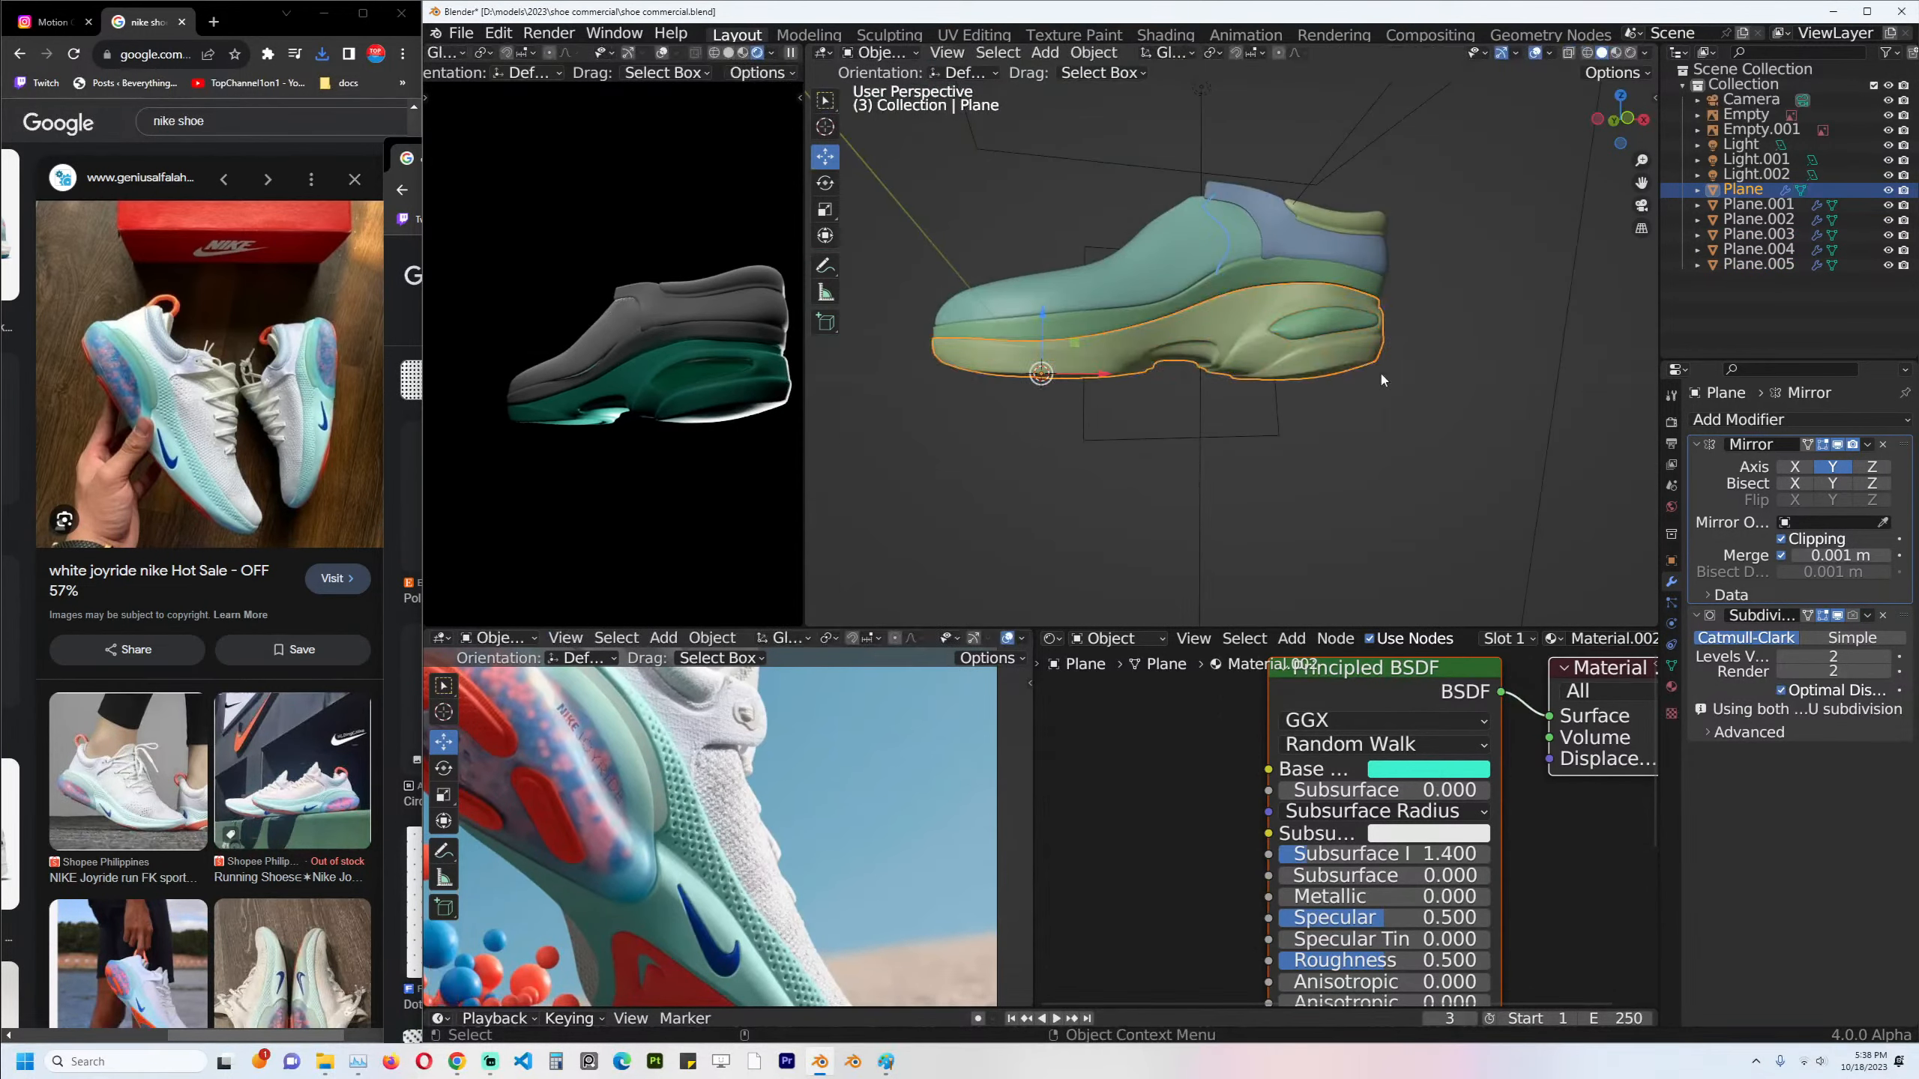
pyautogui.hotkey('ctrl', 's')
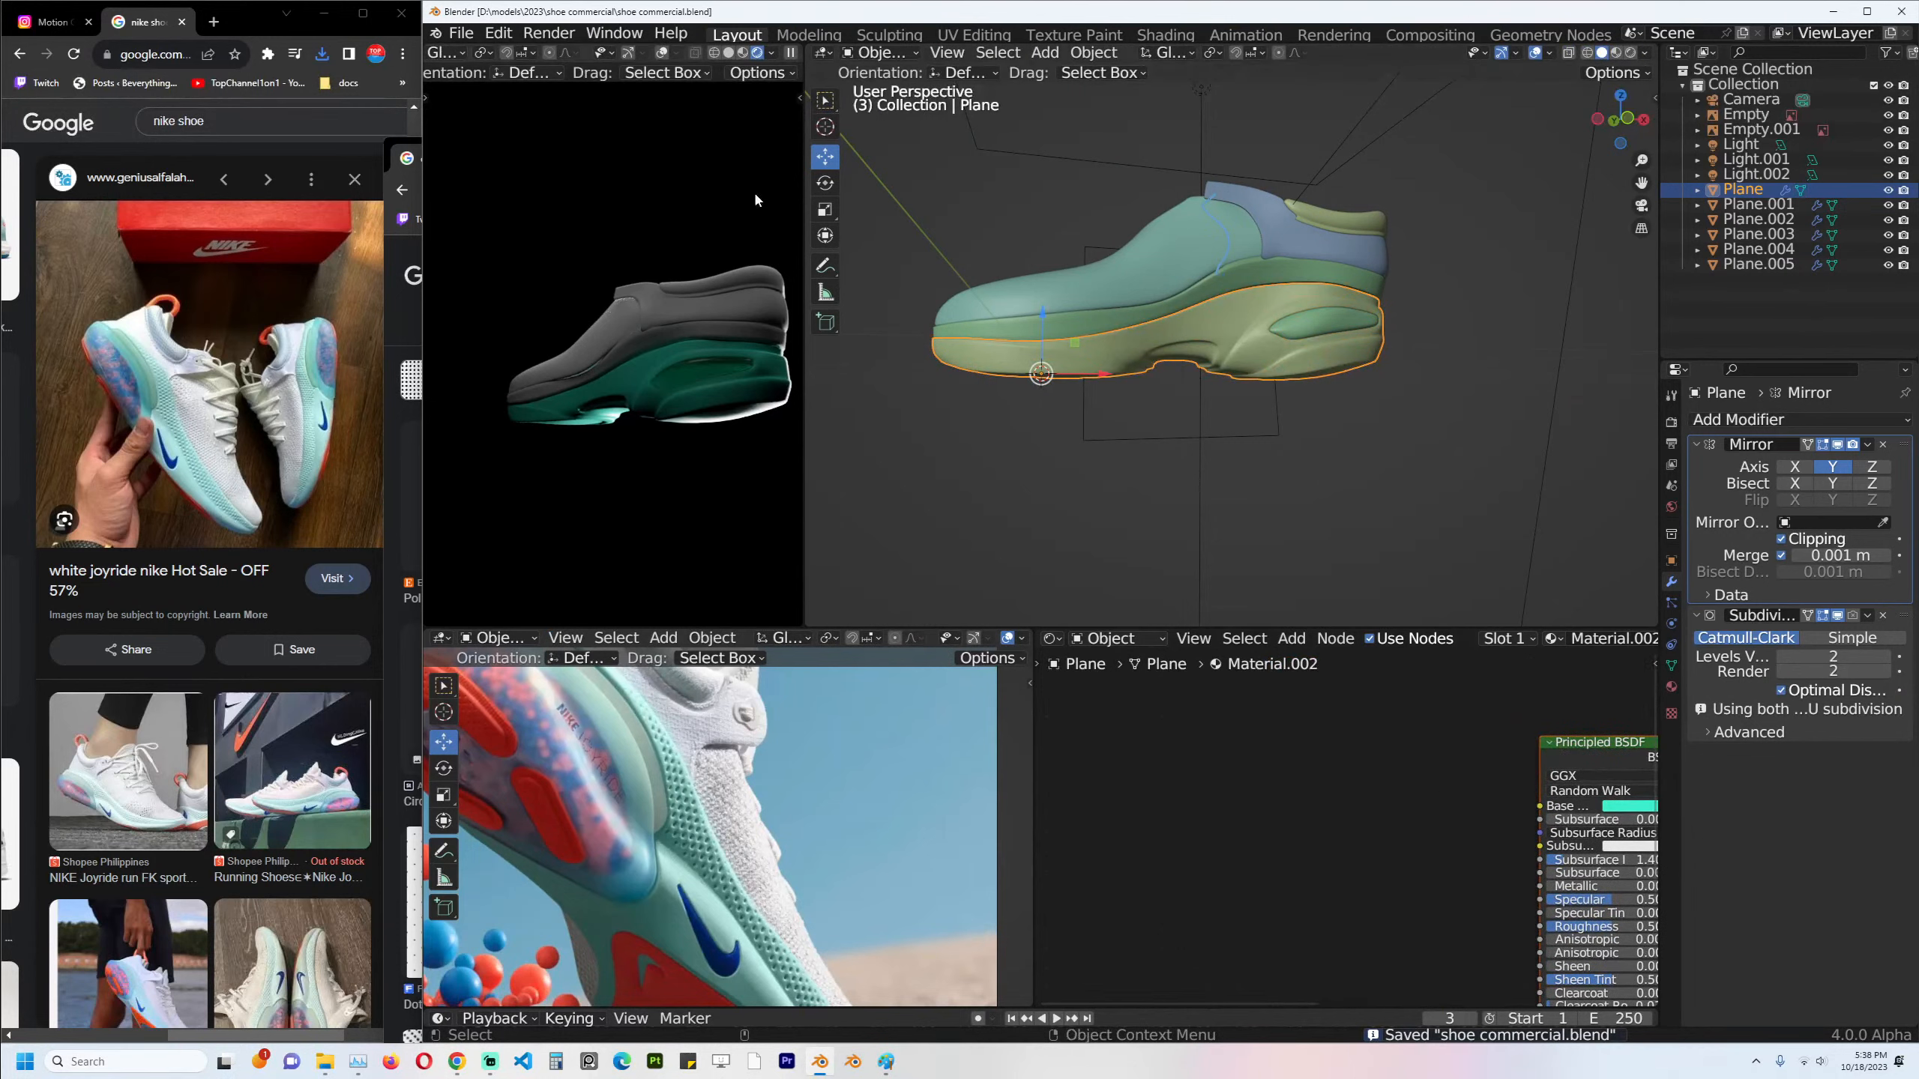
# Add a second material slot to the sole, create a new material named "sole" in it and save the file.
pyautogui.click(1672, 686)
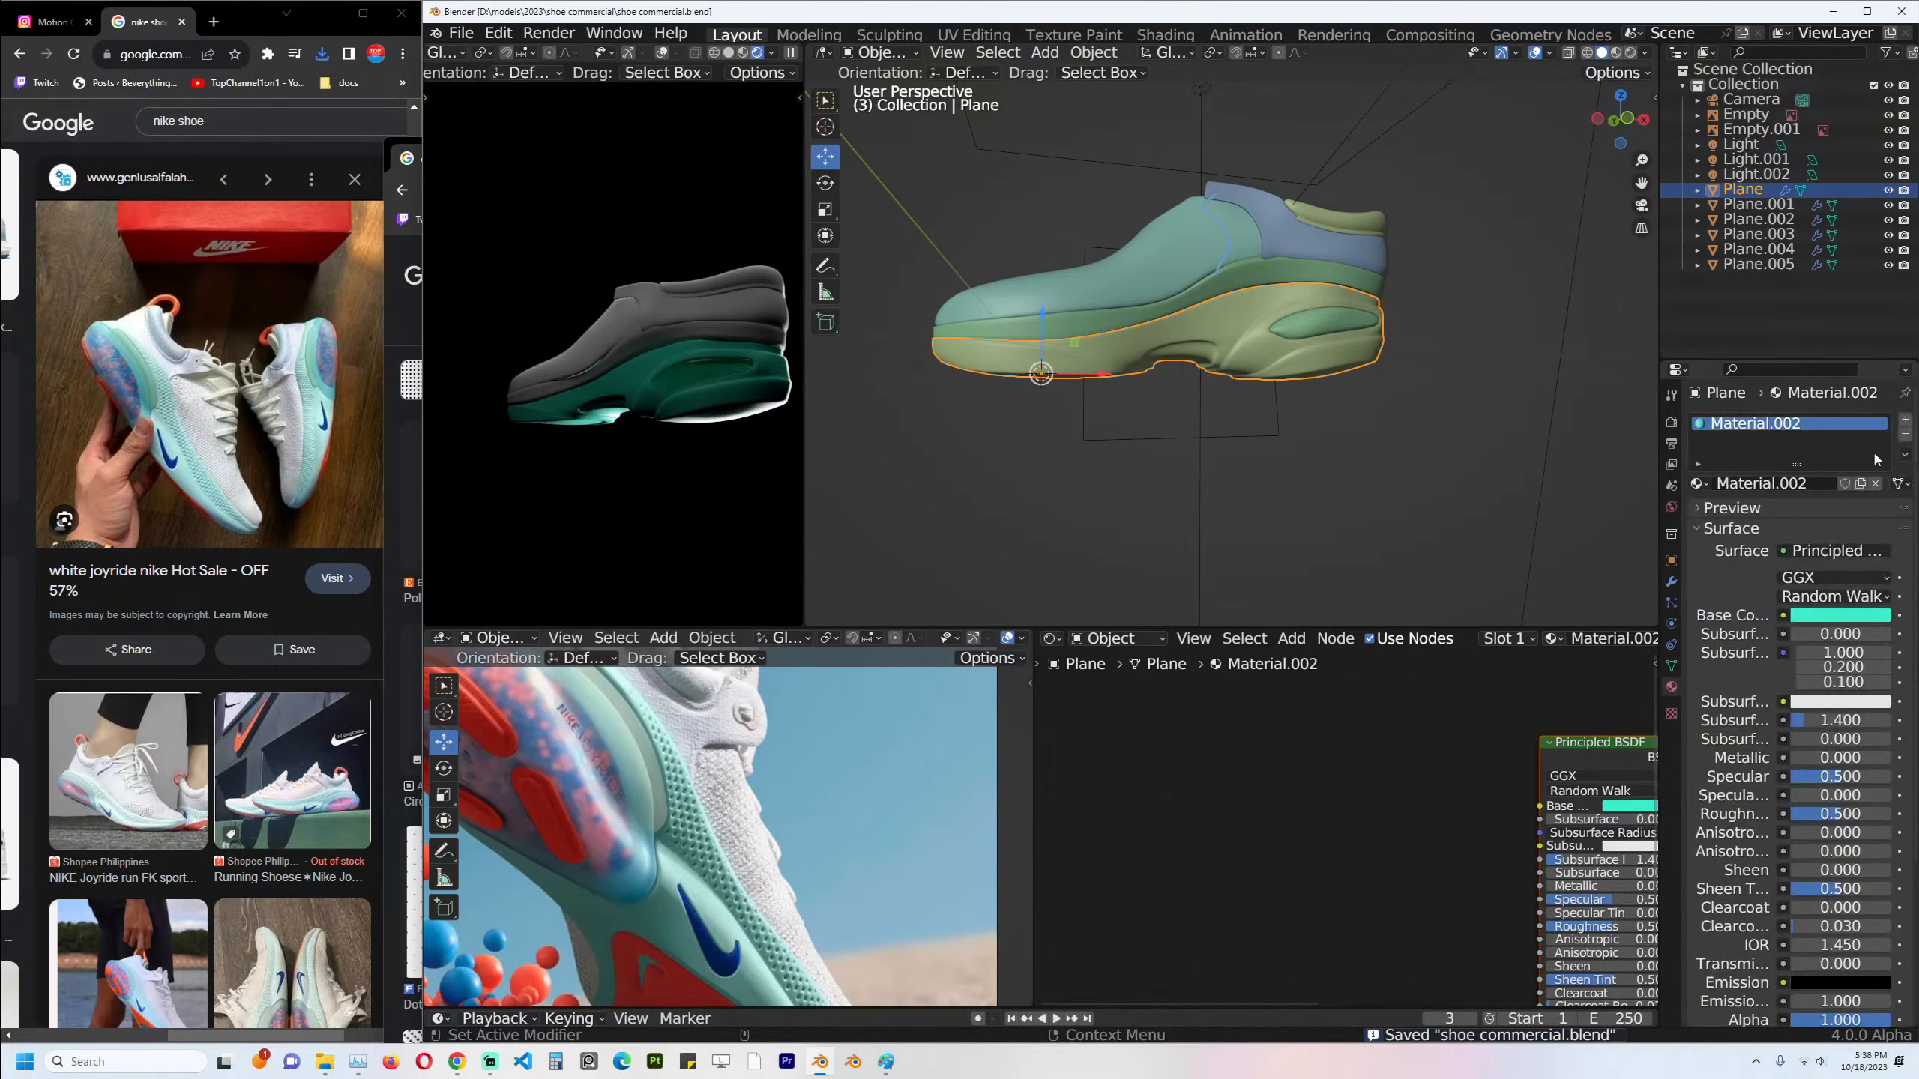
pyautogui.click(1906, 420)
pyautogui.click(1794, 508)
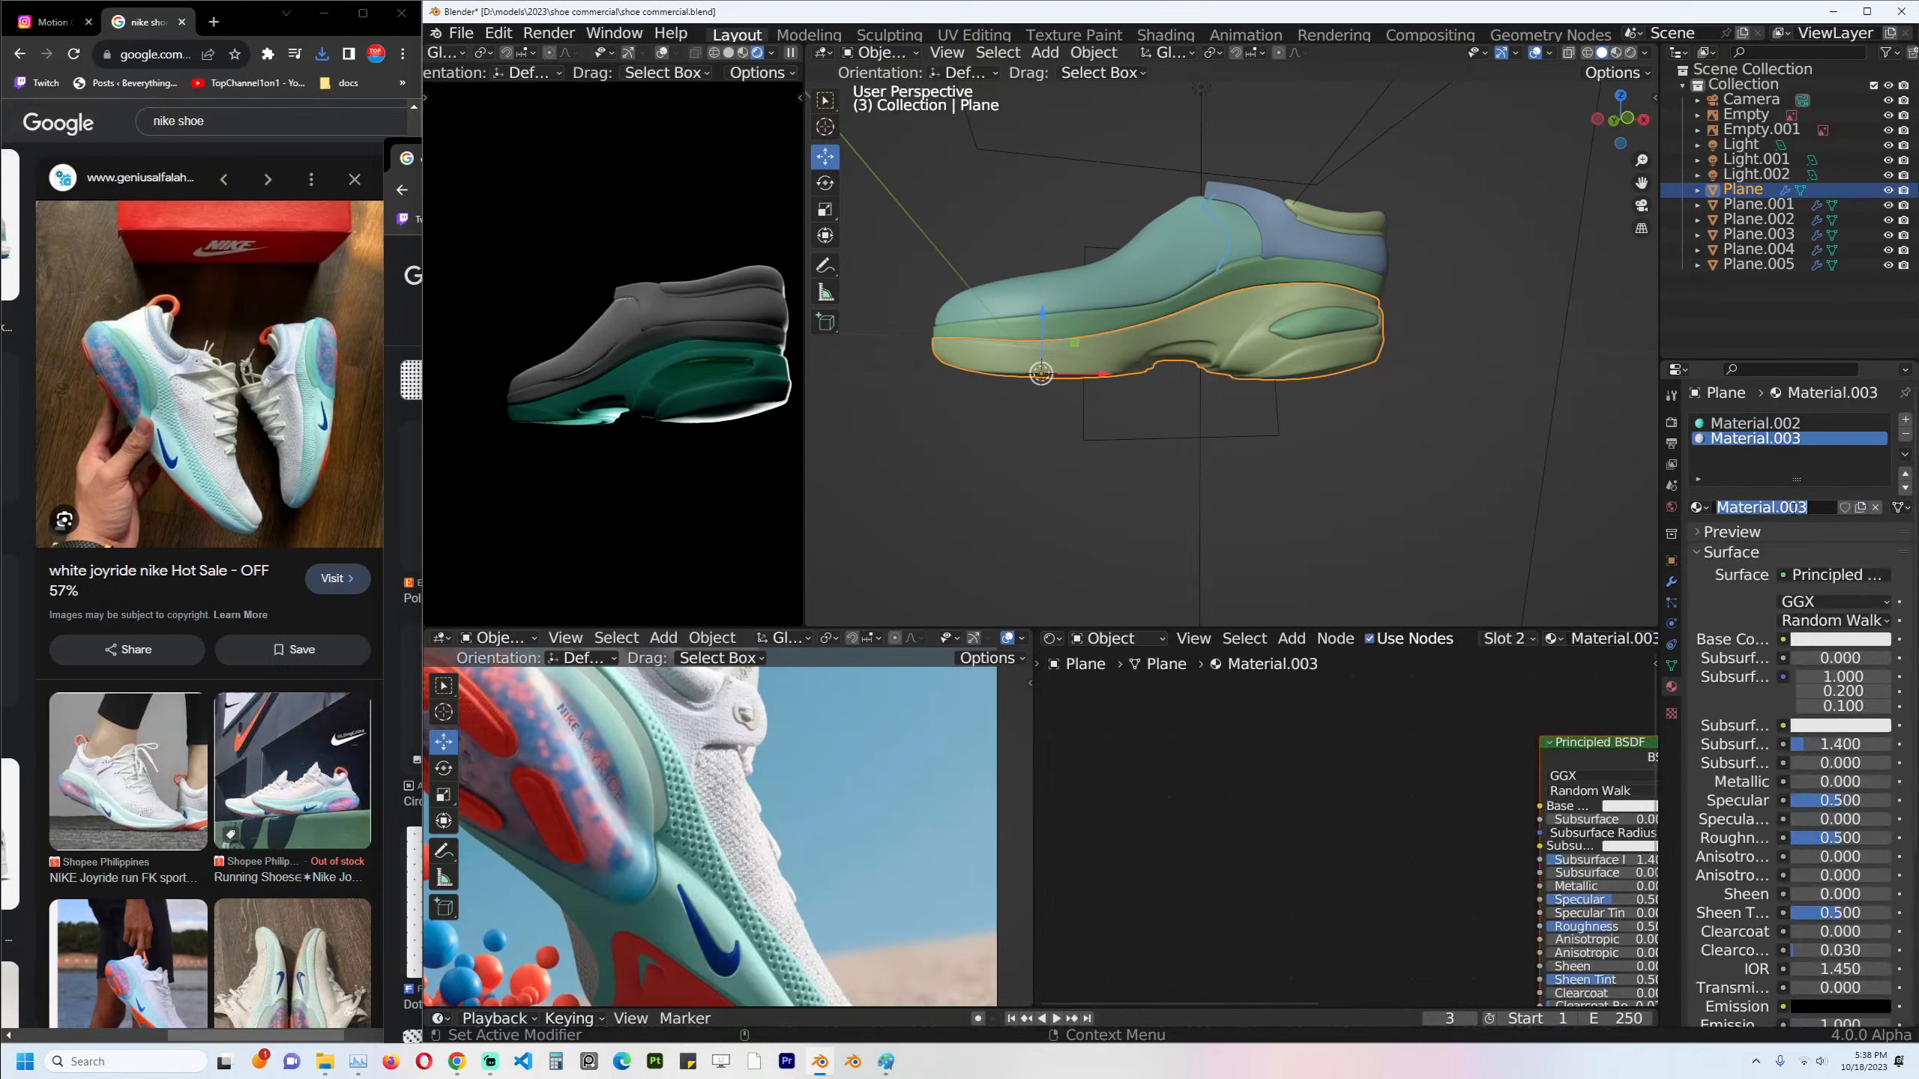
pyautogui.doubleClick(1794, 507)
pyautogui.write('sole')
pyautogui.press('Return')
pyautogui.hotkey('ctrl', 's')
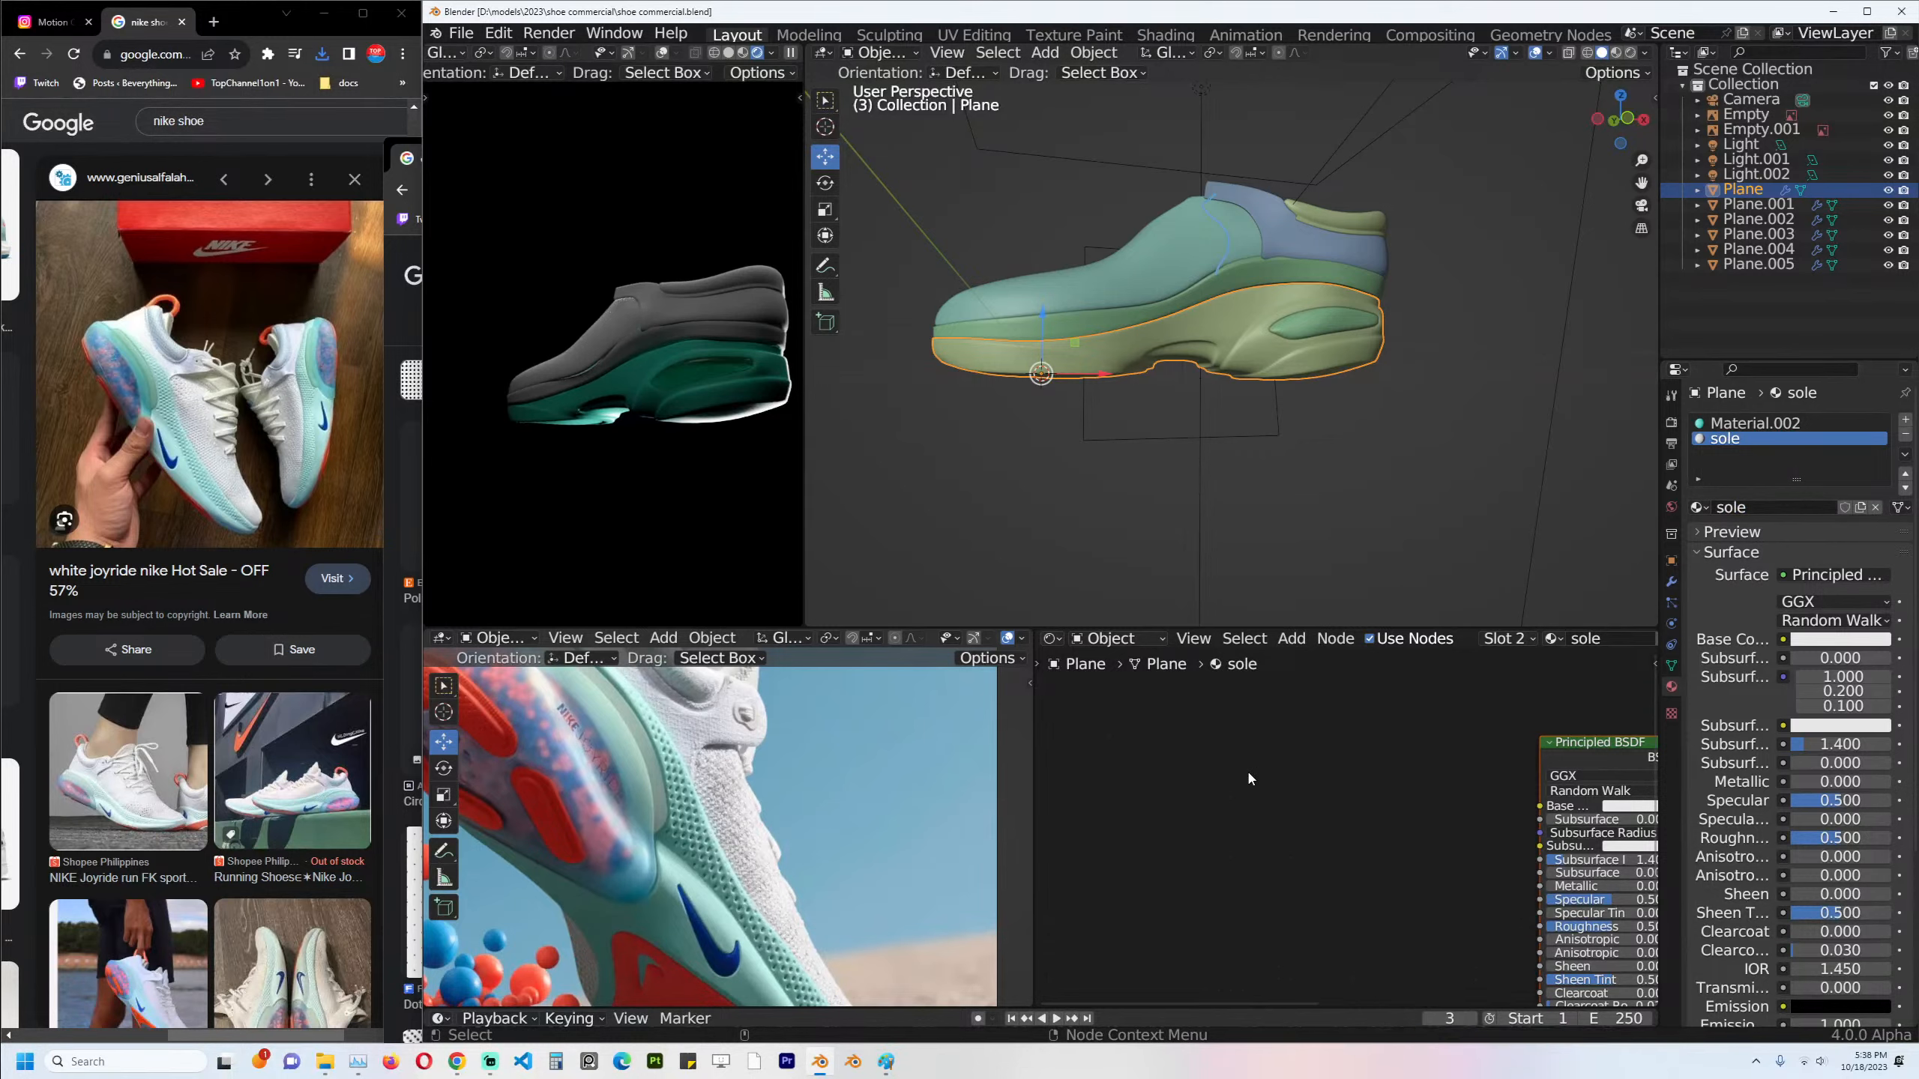
pyautogui.hotkey('ctrl', 's')
pyautogui.scroll(1, 1355, 844)
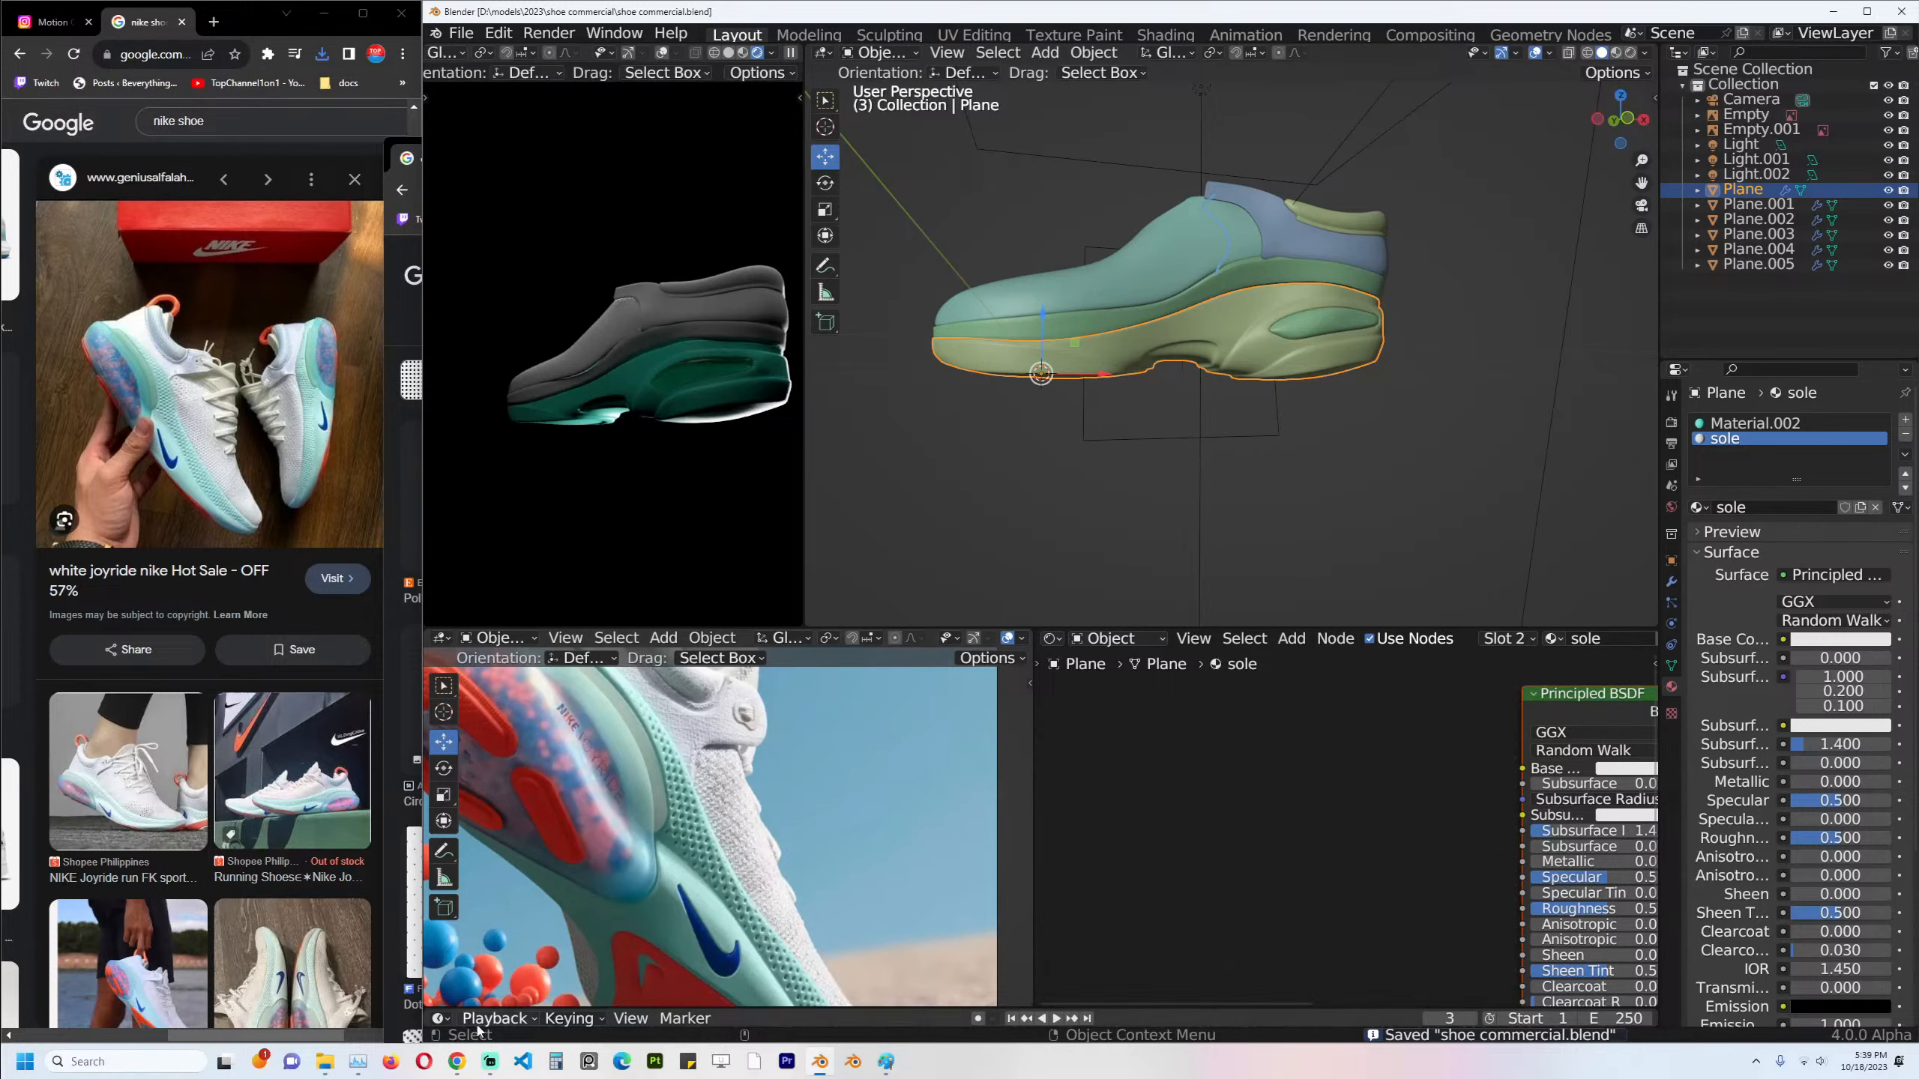
# Bring the downloaded halftone image into the sole material's node tree as an image texture and connect it straight to the material output.
pyautogui.moveTo(461, 1061)
pyautogui.click(733, 984)
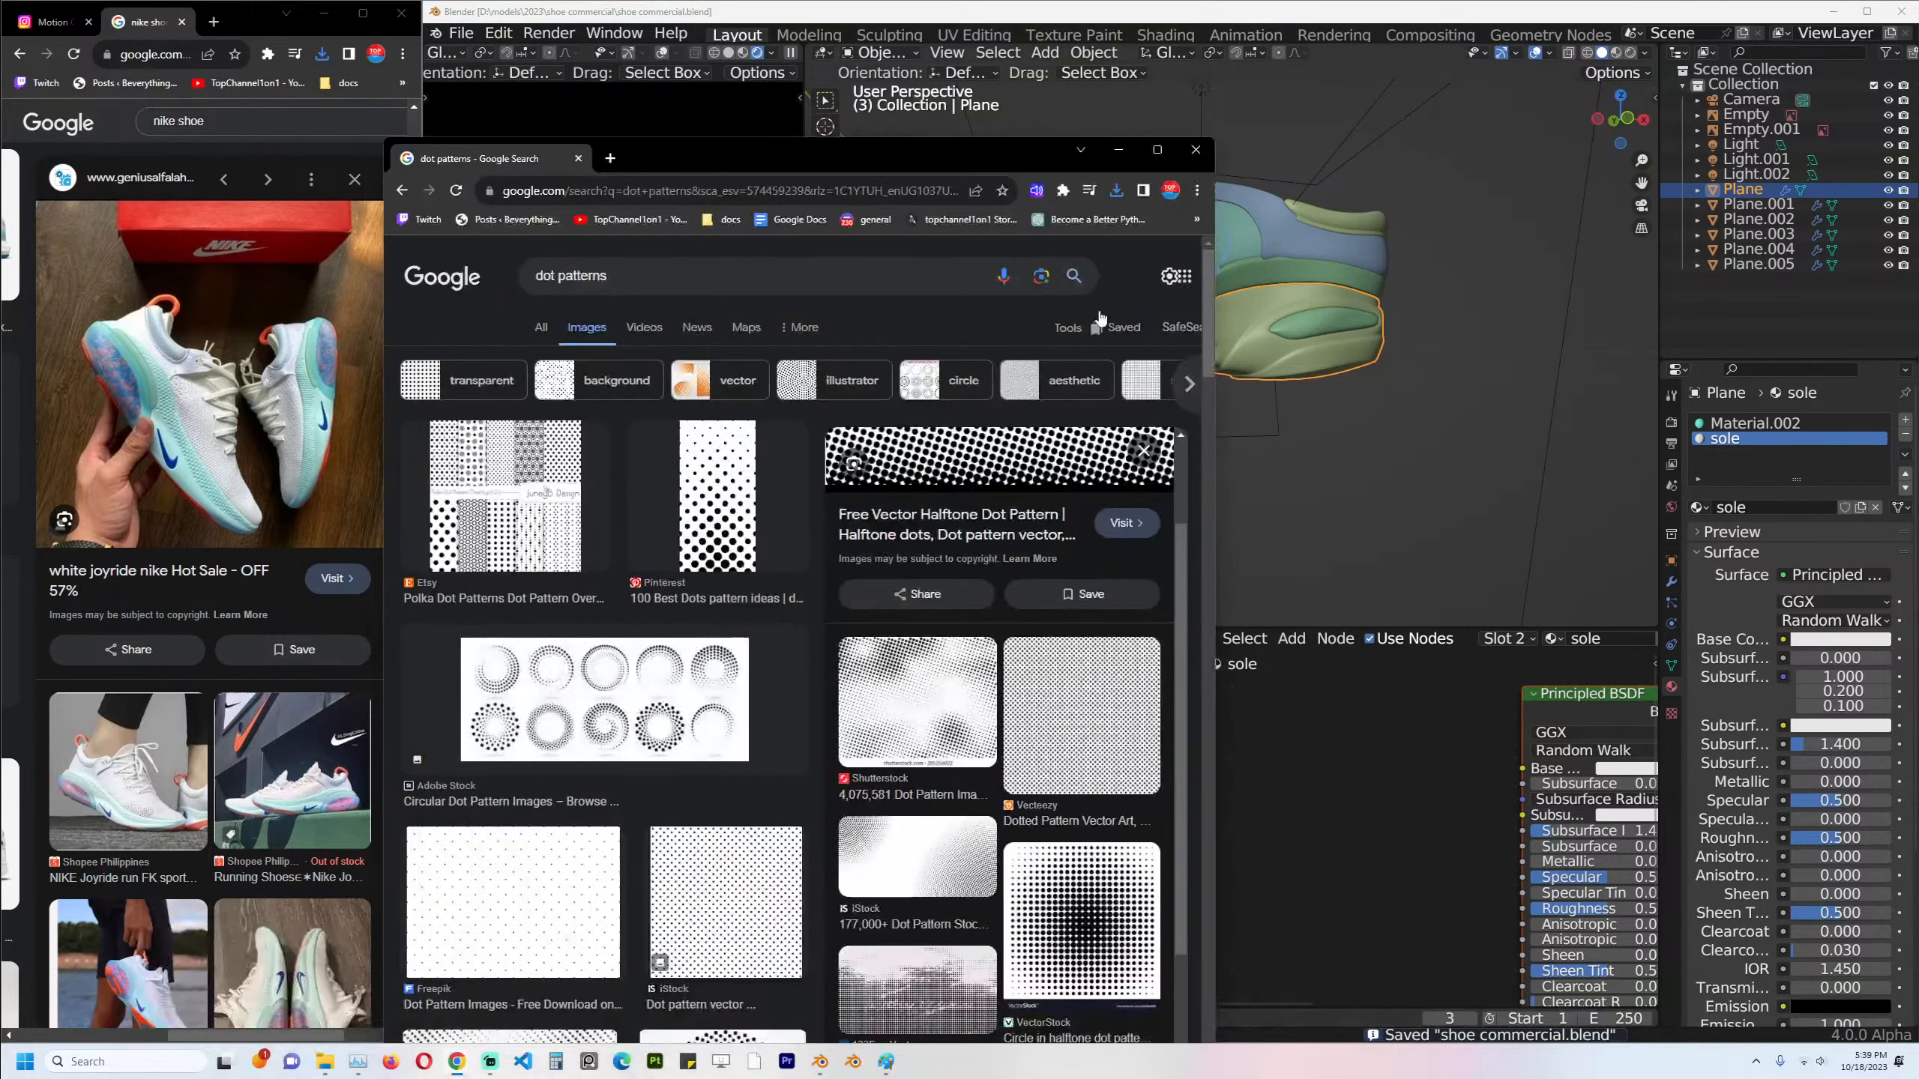
pyautogui.click(1116, 190)
pyautogui.moveTo(974, 265); pyautogui.dragTo(1170, 740)
pyautogui.keyDown('ctrl'); pyautogui.keyDown('shift'); pyautogui.click(1204, 762); pyautogui.keyUp('shift'); pyautogui.keyUp('ctrl')
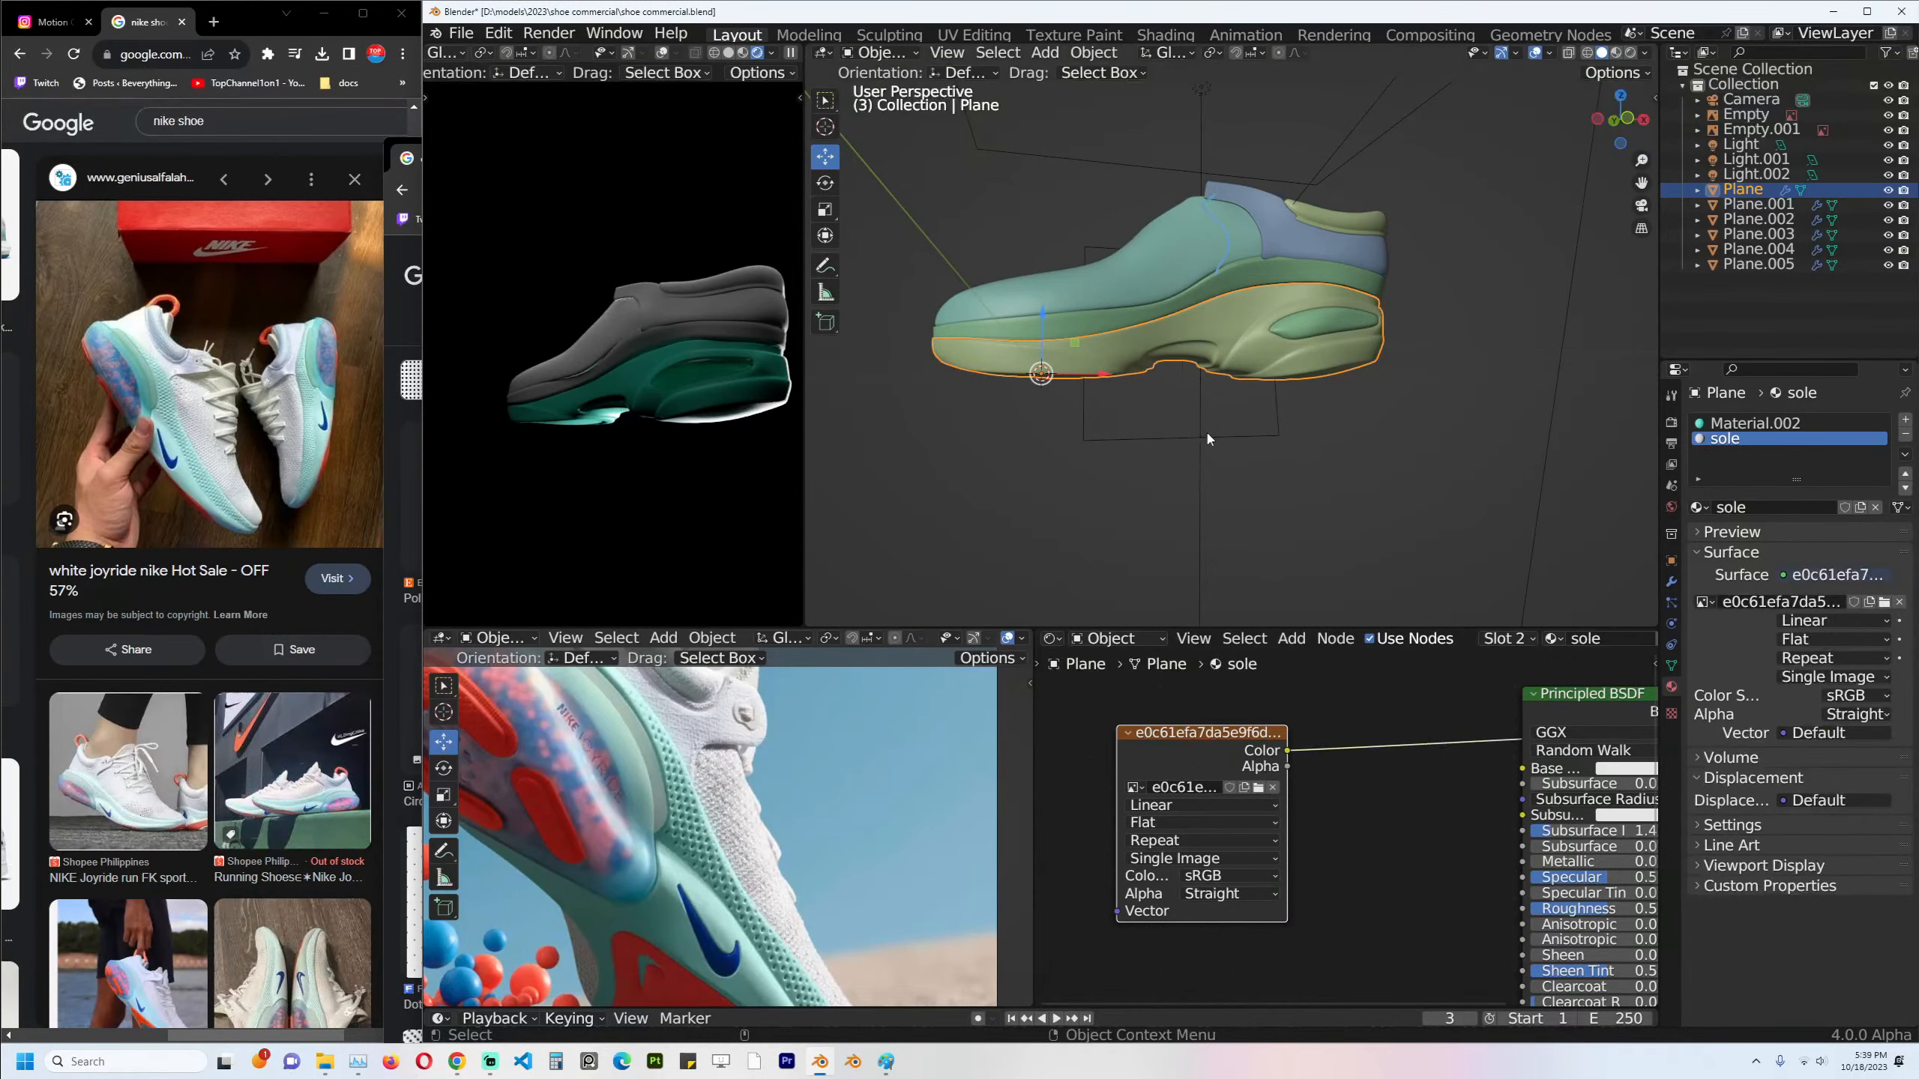
# Show the shoe in material preview shading and turn the Outliner area into a UV Editor.
pyautogui.scroll(-1, 780, 762)
pyautogui.scroll(-1, 780, 761)
pyautogui.scroll(-1, 1208, 390)
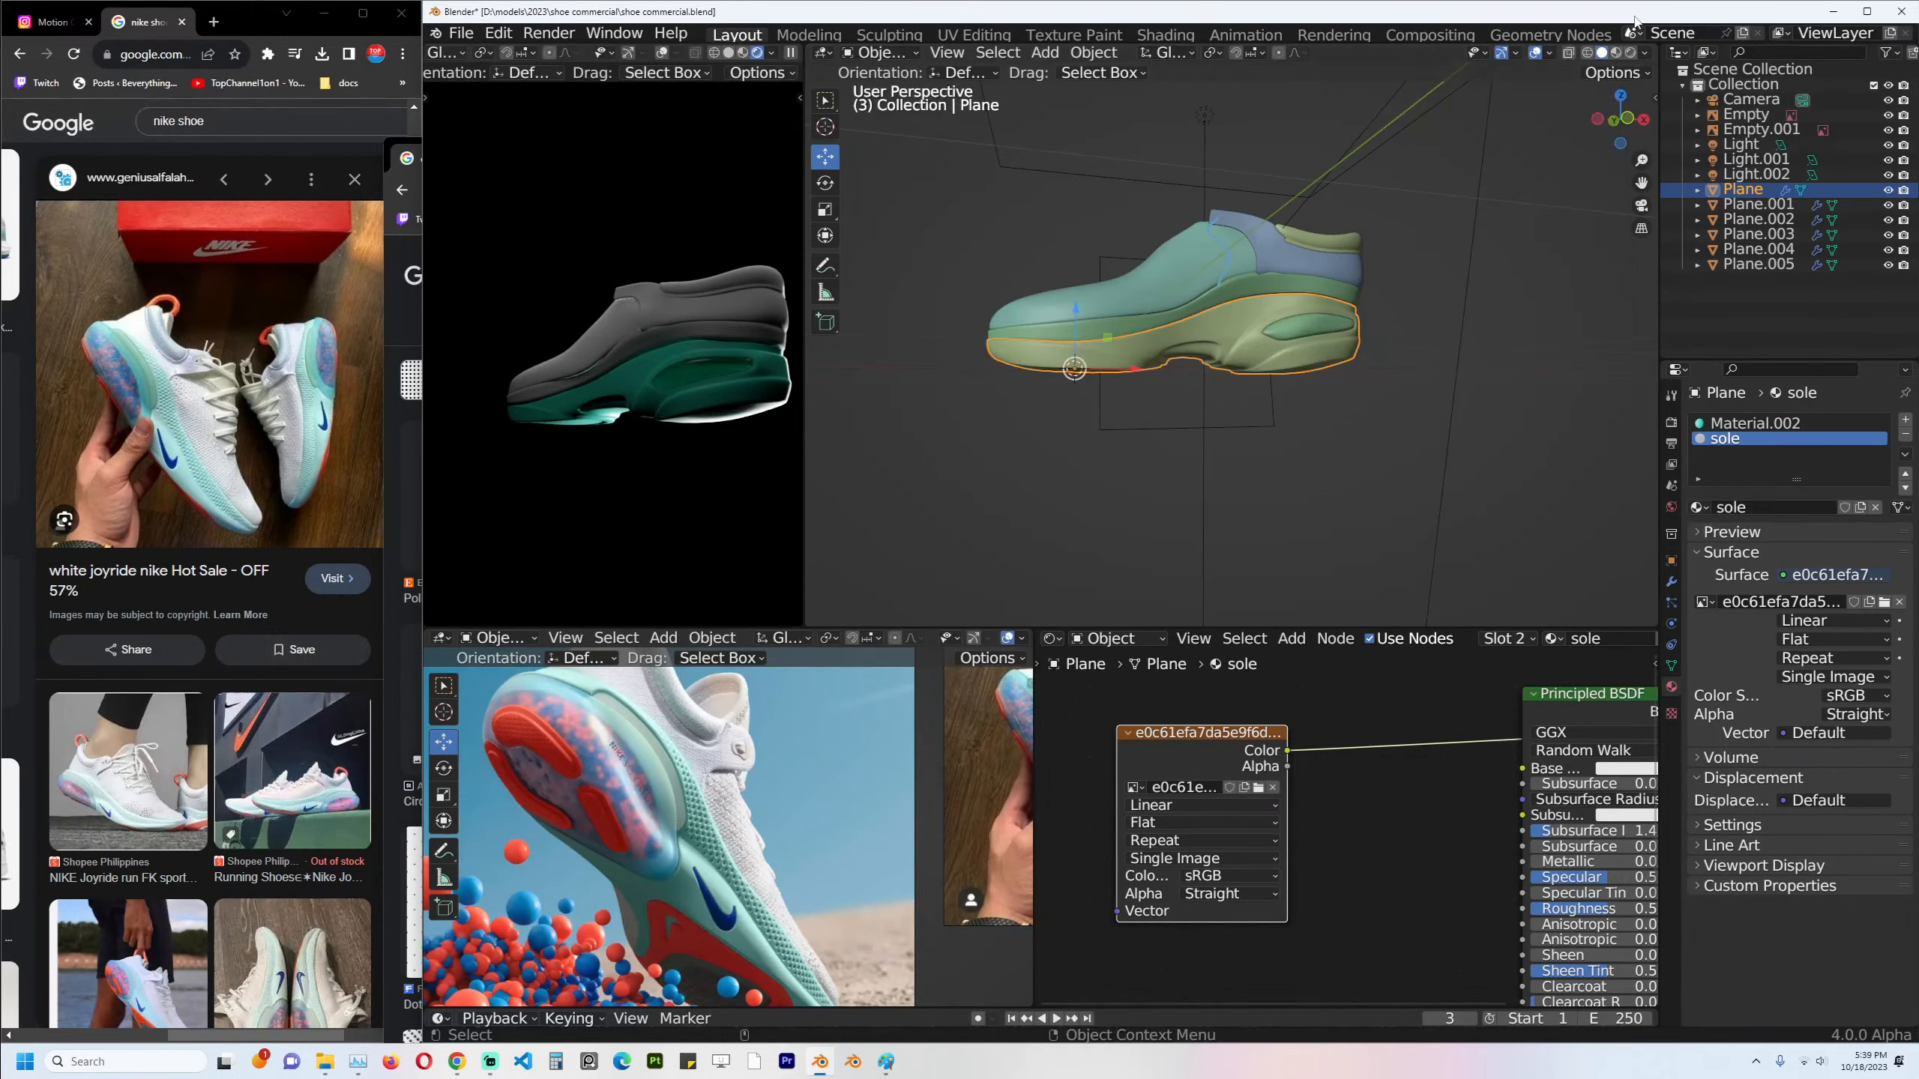
pyautogui.click(1616, 53)
pyautogui.click(1679, 52)
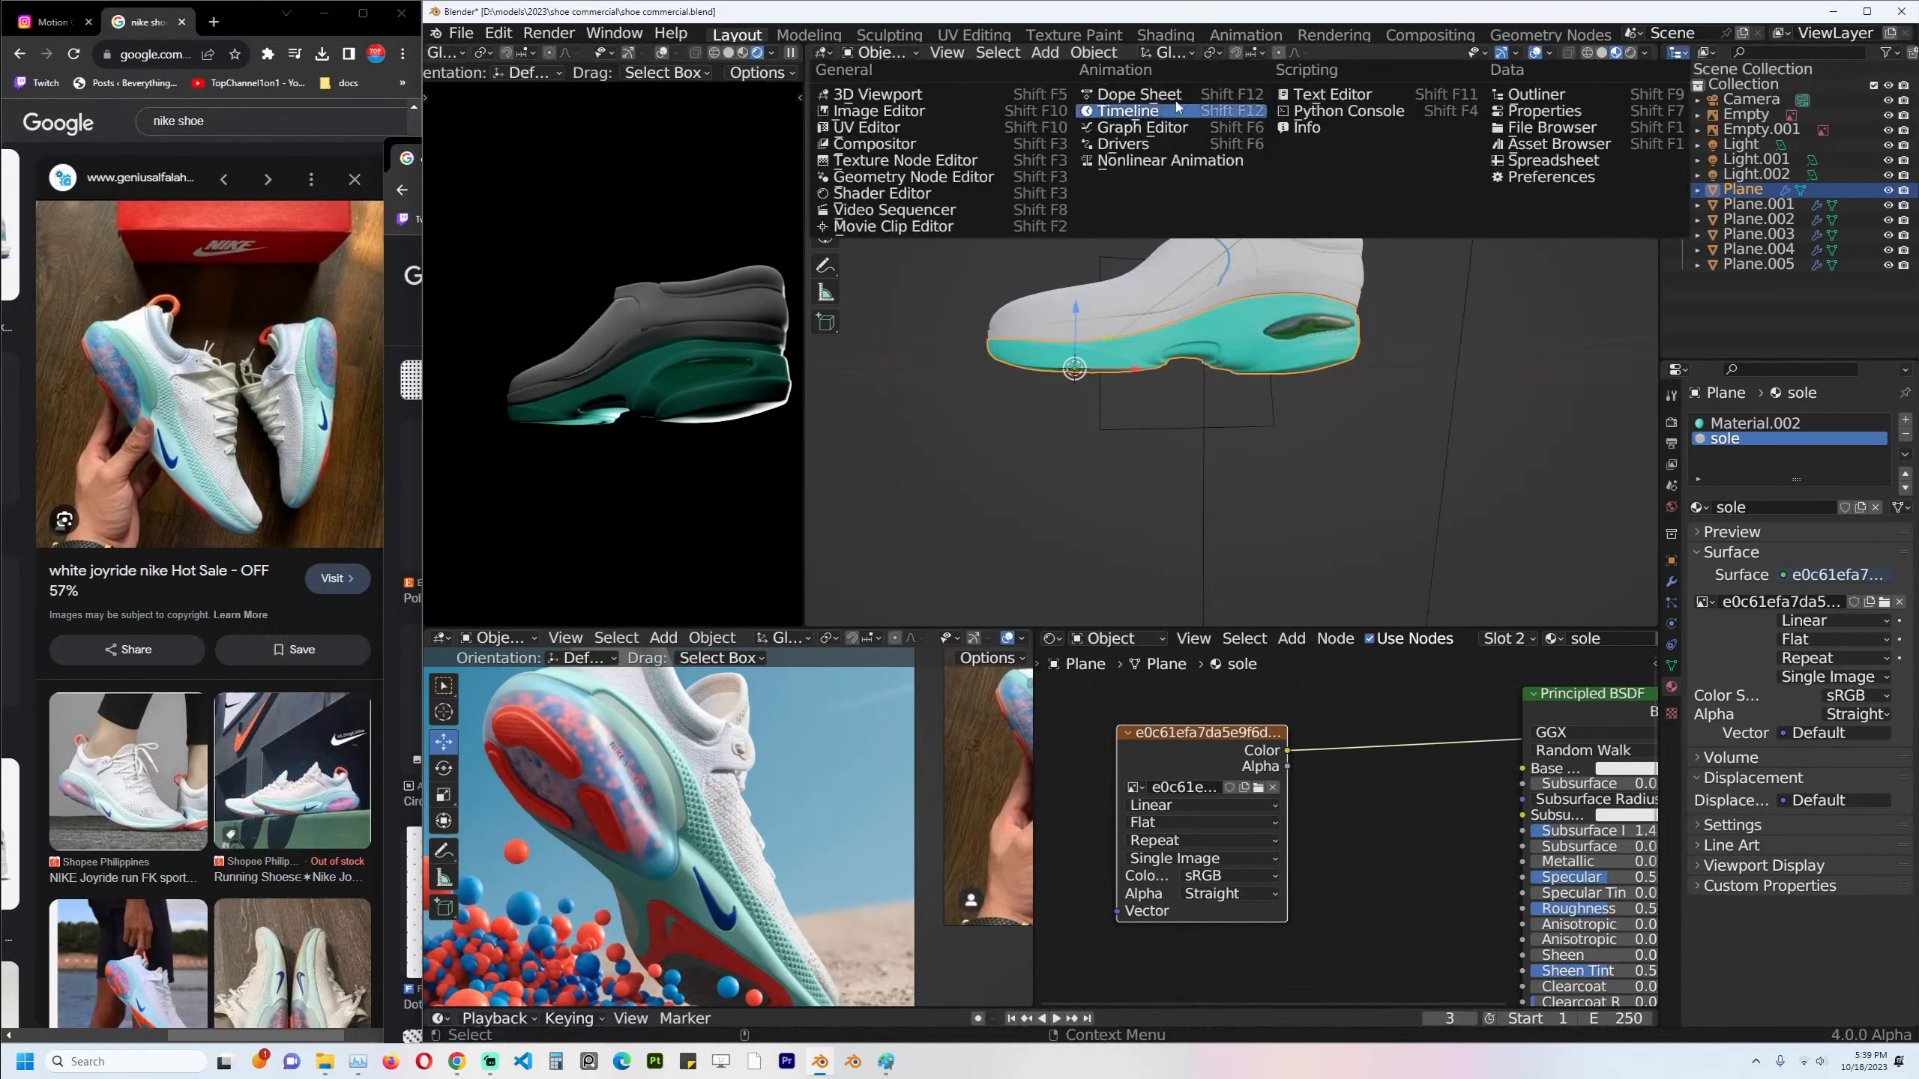
pyautogui.click(867, 127)
# Enter Edit Mode on the sole, select all of its geometry and unwrap it.
pyautogui.press('Tab')
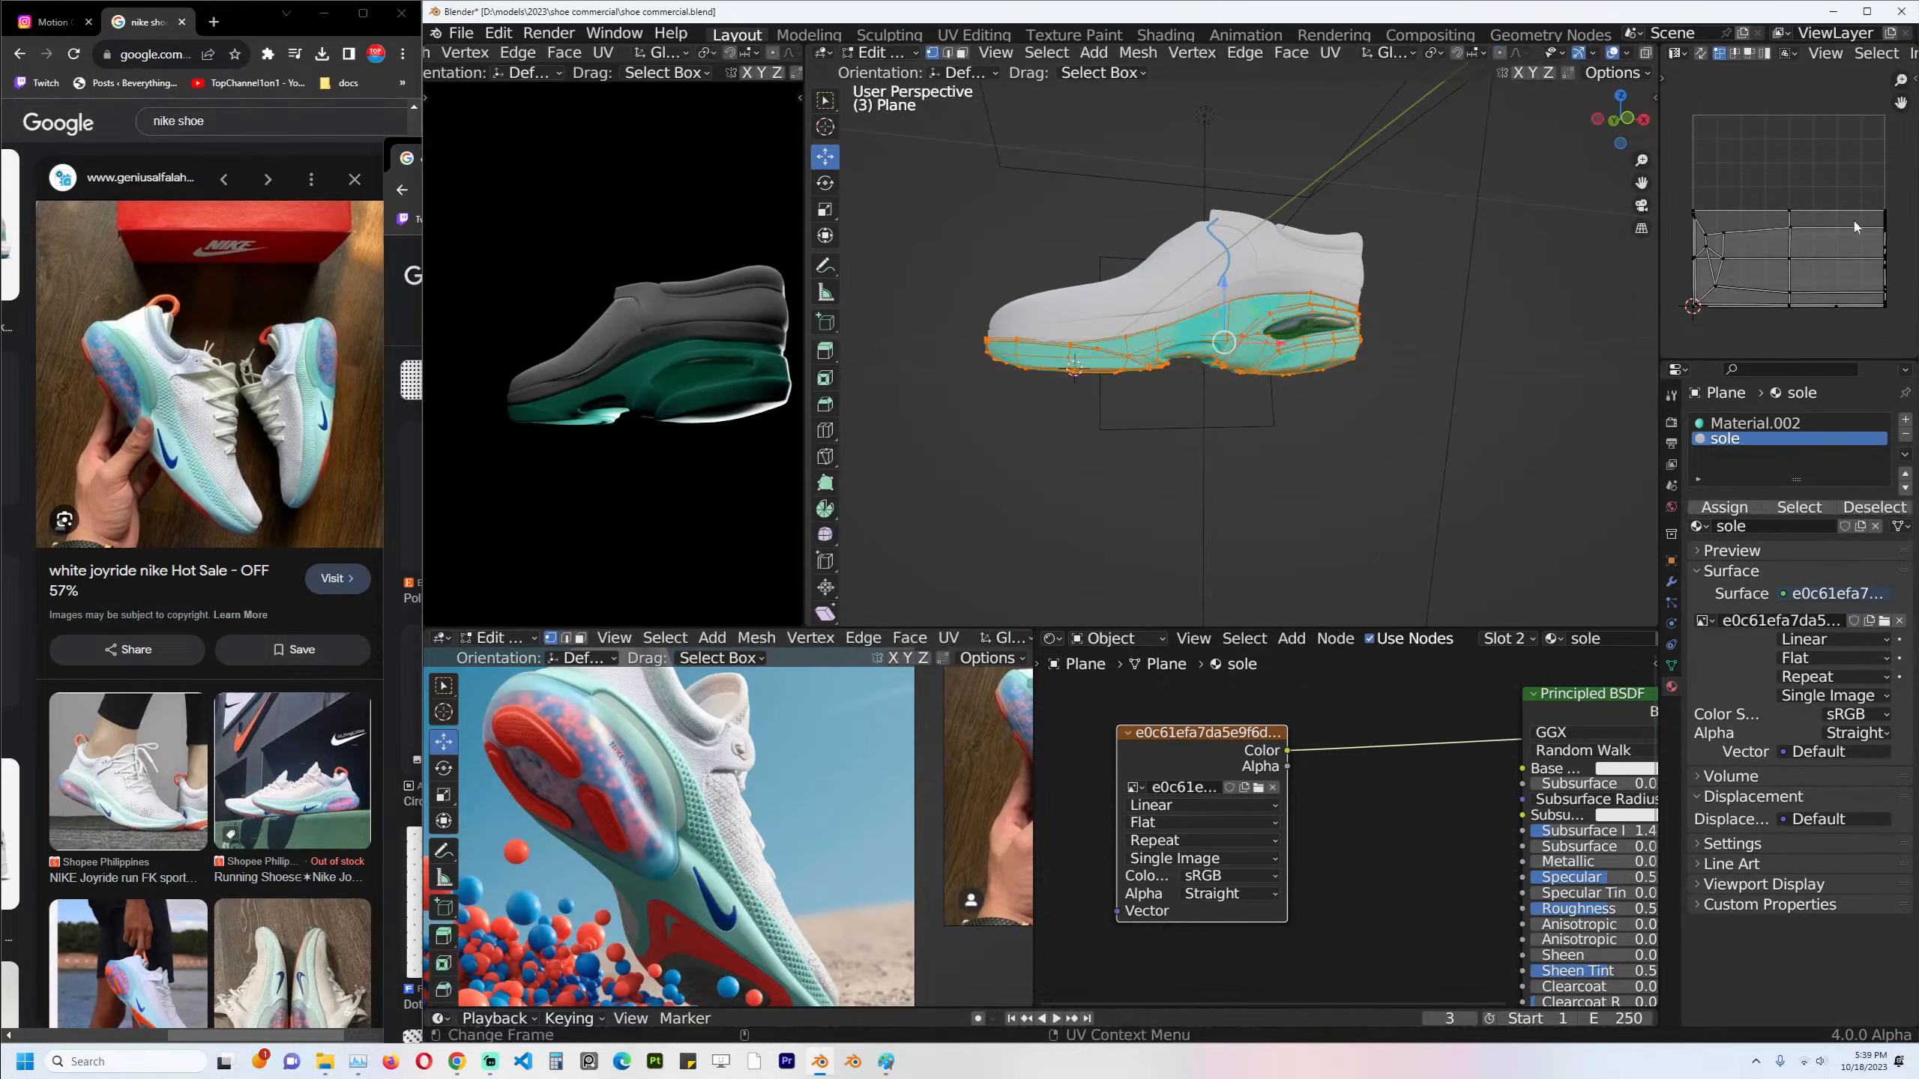
pyautogui.press('a')
pyautogui.scroll(-5, 1844, 53)
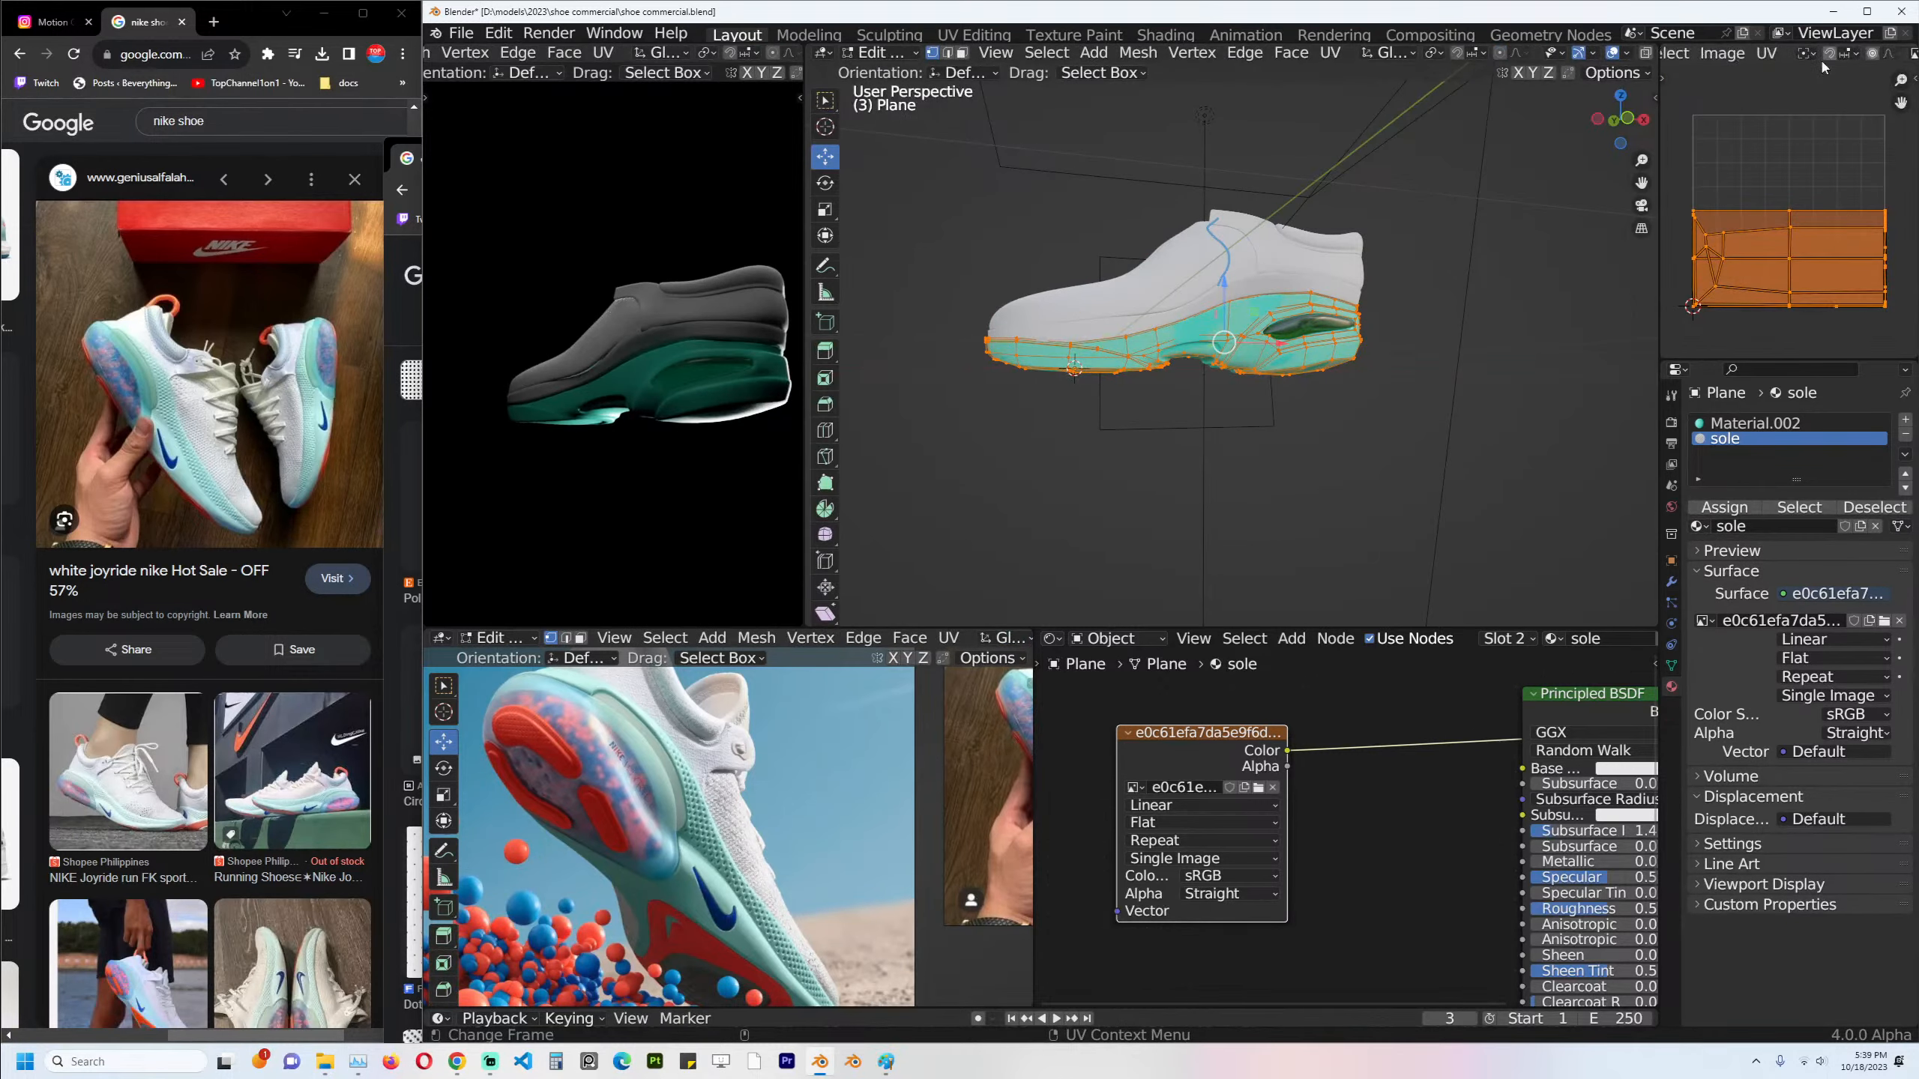
pyautogui.press('u')
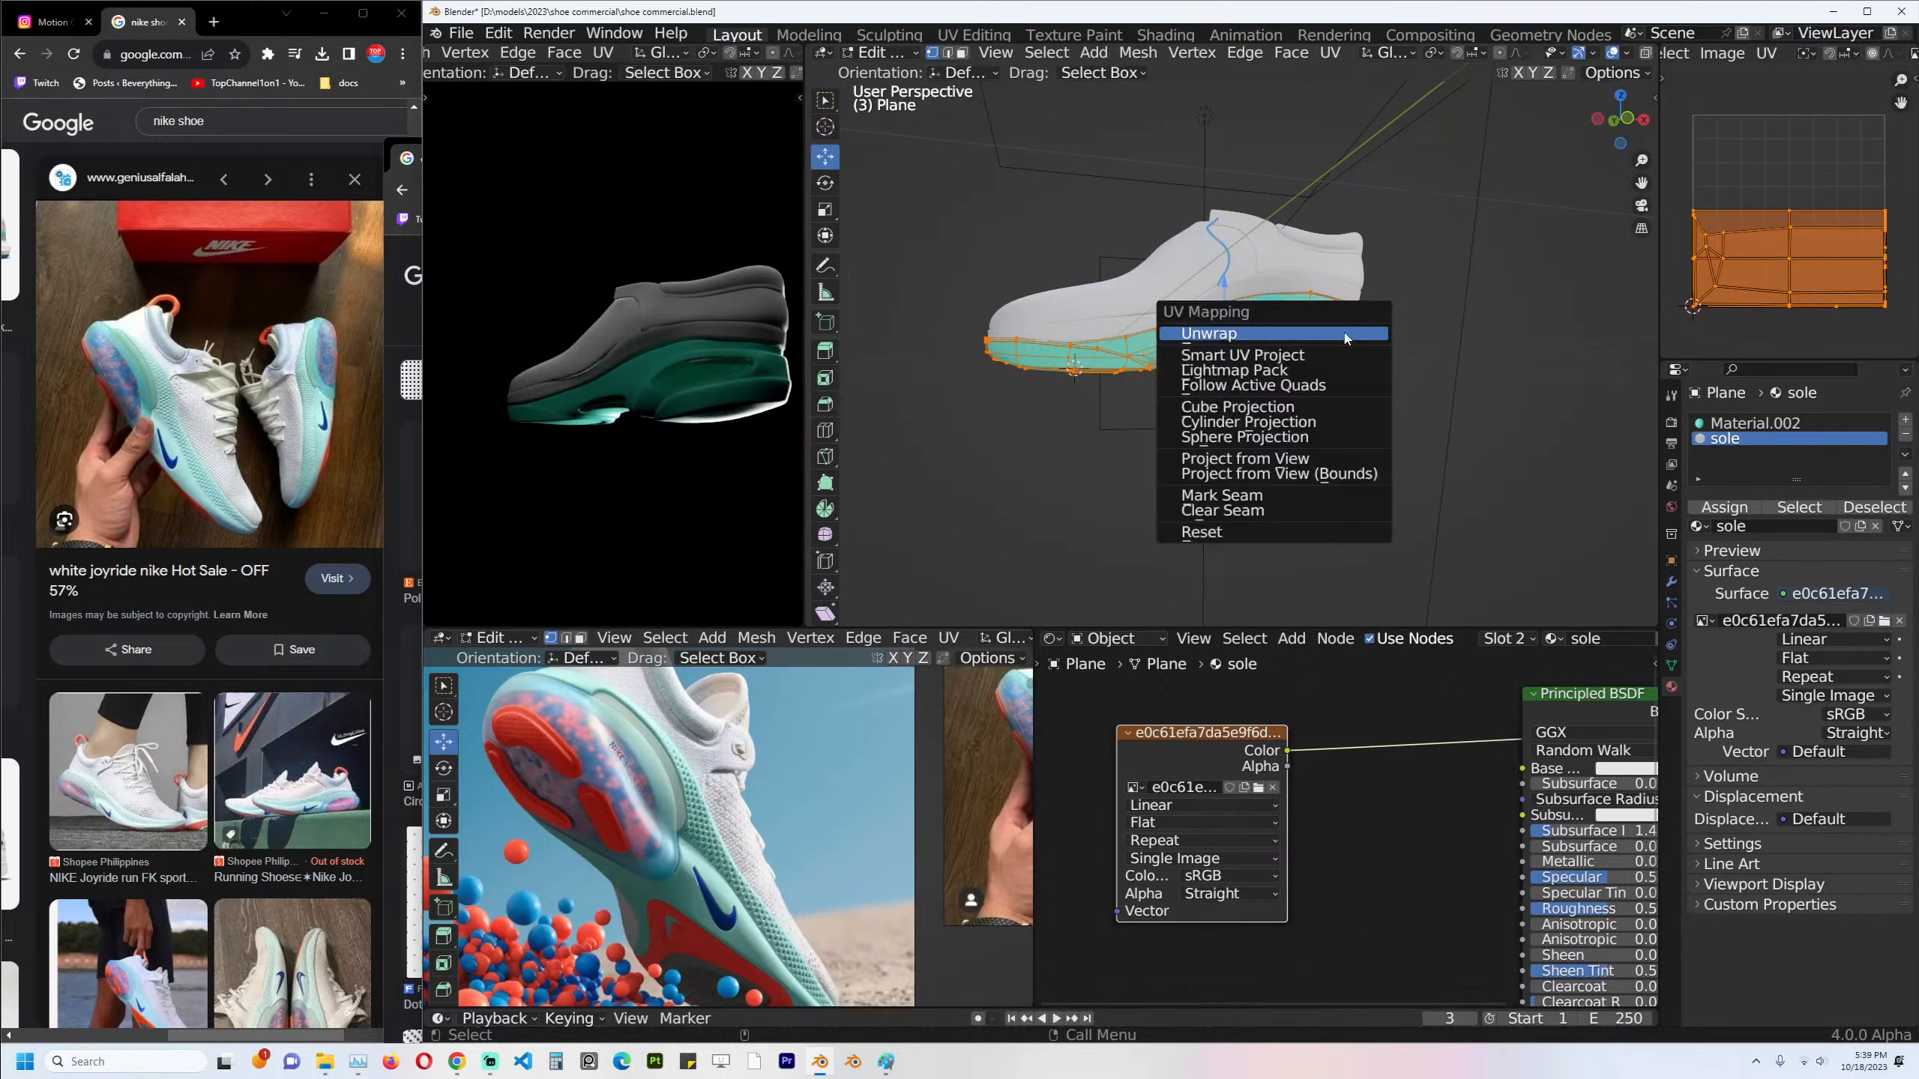
pyautogui.click(1345, 342)
# Isolate the sole in local view and mark the edge loop around its upper rim as a seam.
pyautogui.press('KP_Divide')
pyautogui.moveTo(1332, 358); pyautogui.dragTo(1360, 409, button='middle')
pyautogui.scroll(3, 1364, 419)
pyautogui.press('2')
pyautogui.hotkey('alt', 'a')
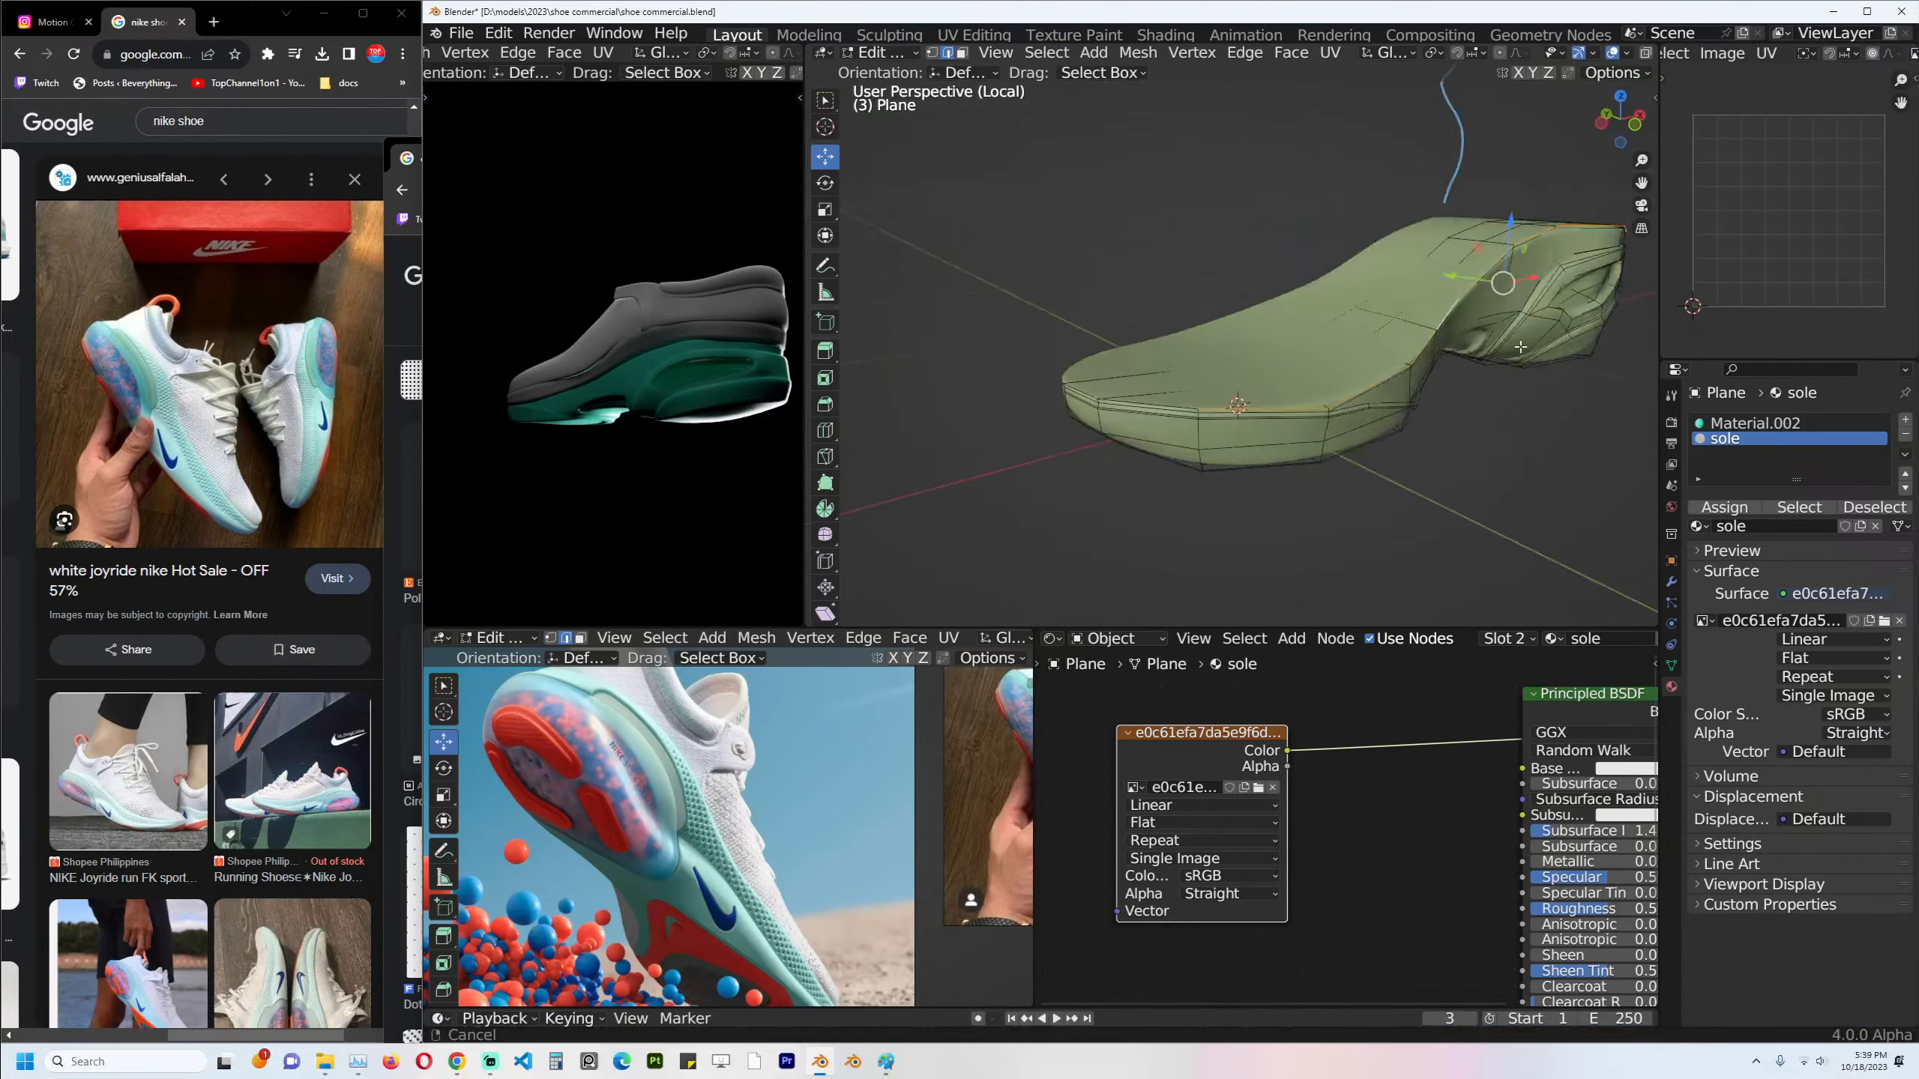
pyautogui.scroll(2, 1118, 424)
pyautogui.keyDown('alt'); pyautogui.click(1116, 426); pyautogui.keyUp('alt')
pyautogui.moveTo(1116, 426); pyautogui.dragTo(1421, 437, button='middle')
pyautogui.hotkey('ctrl', 'e')
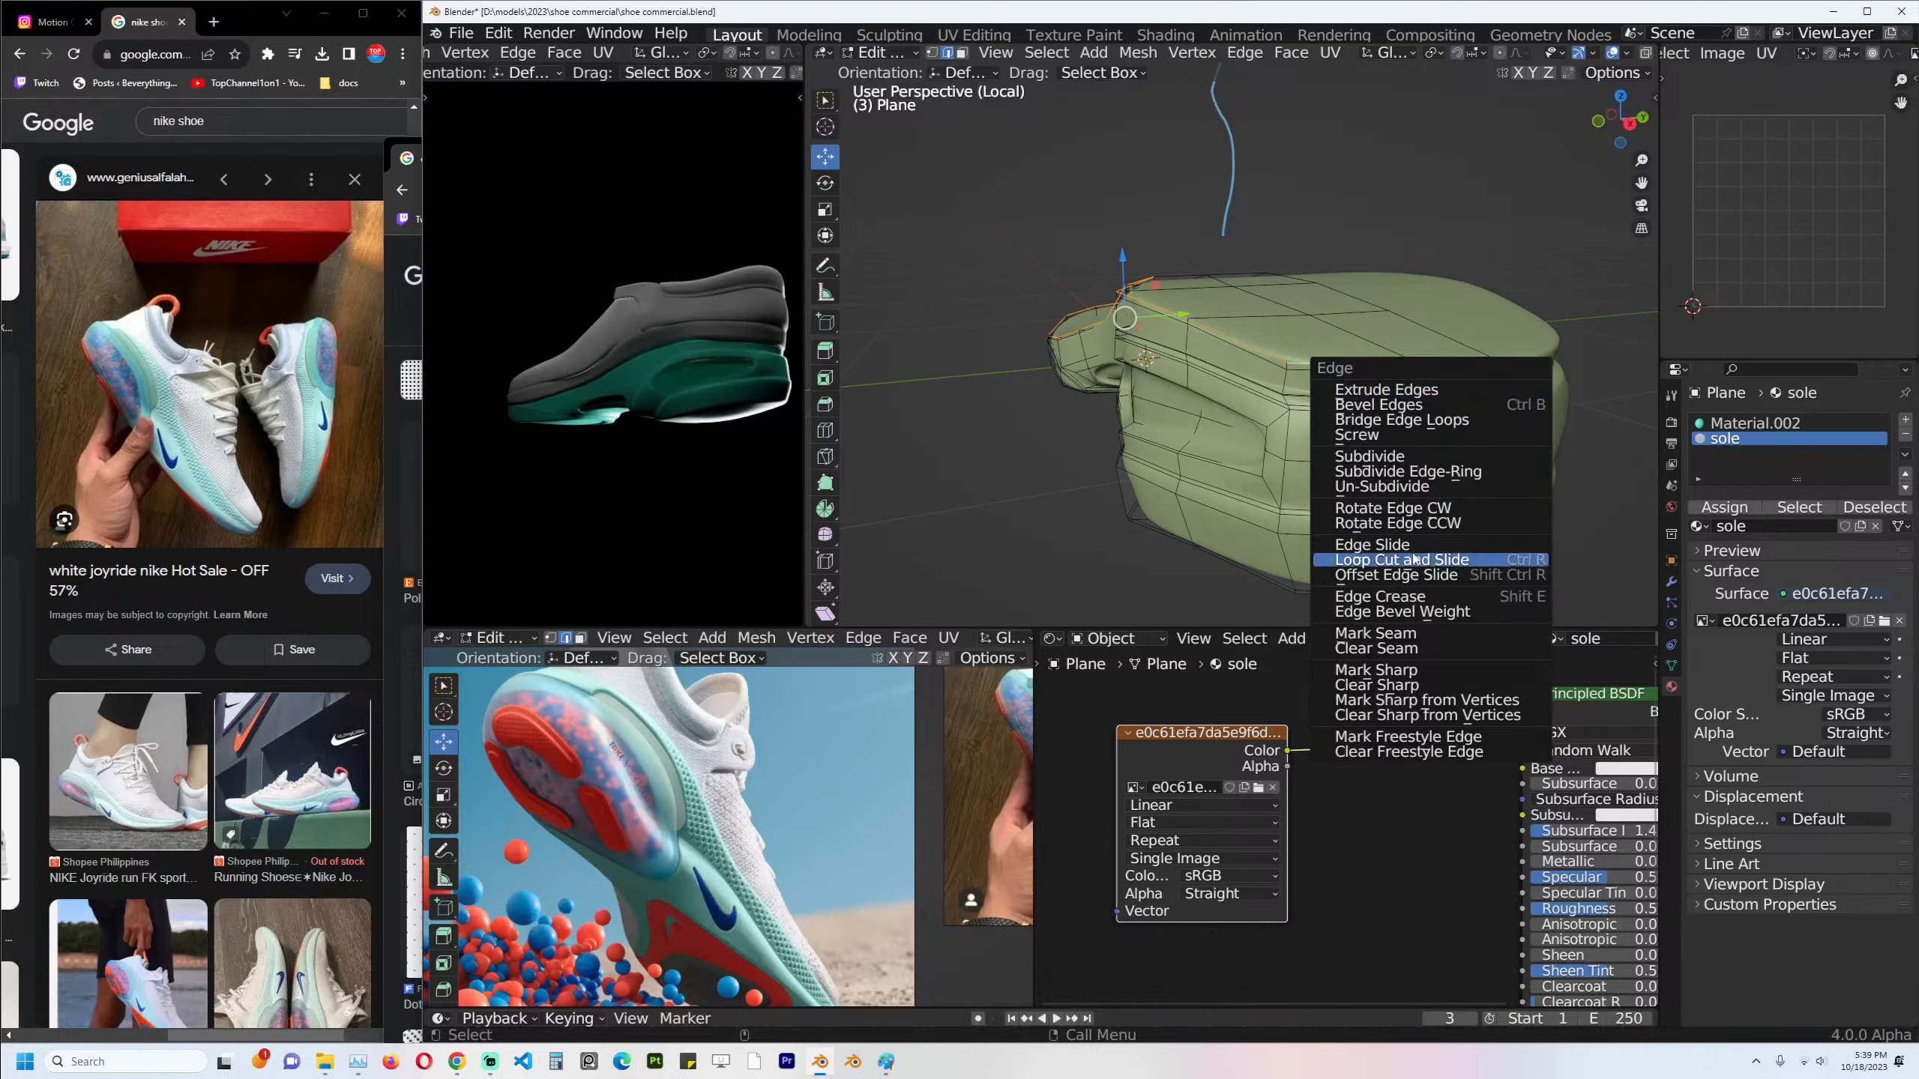
pyautogui.click(1406, 631)
# Unwrap the whole sole again using the marked rim seam and save the file.
pyautogui.press('a')
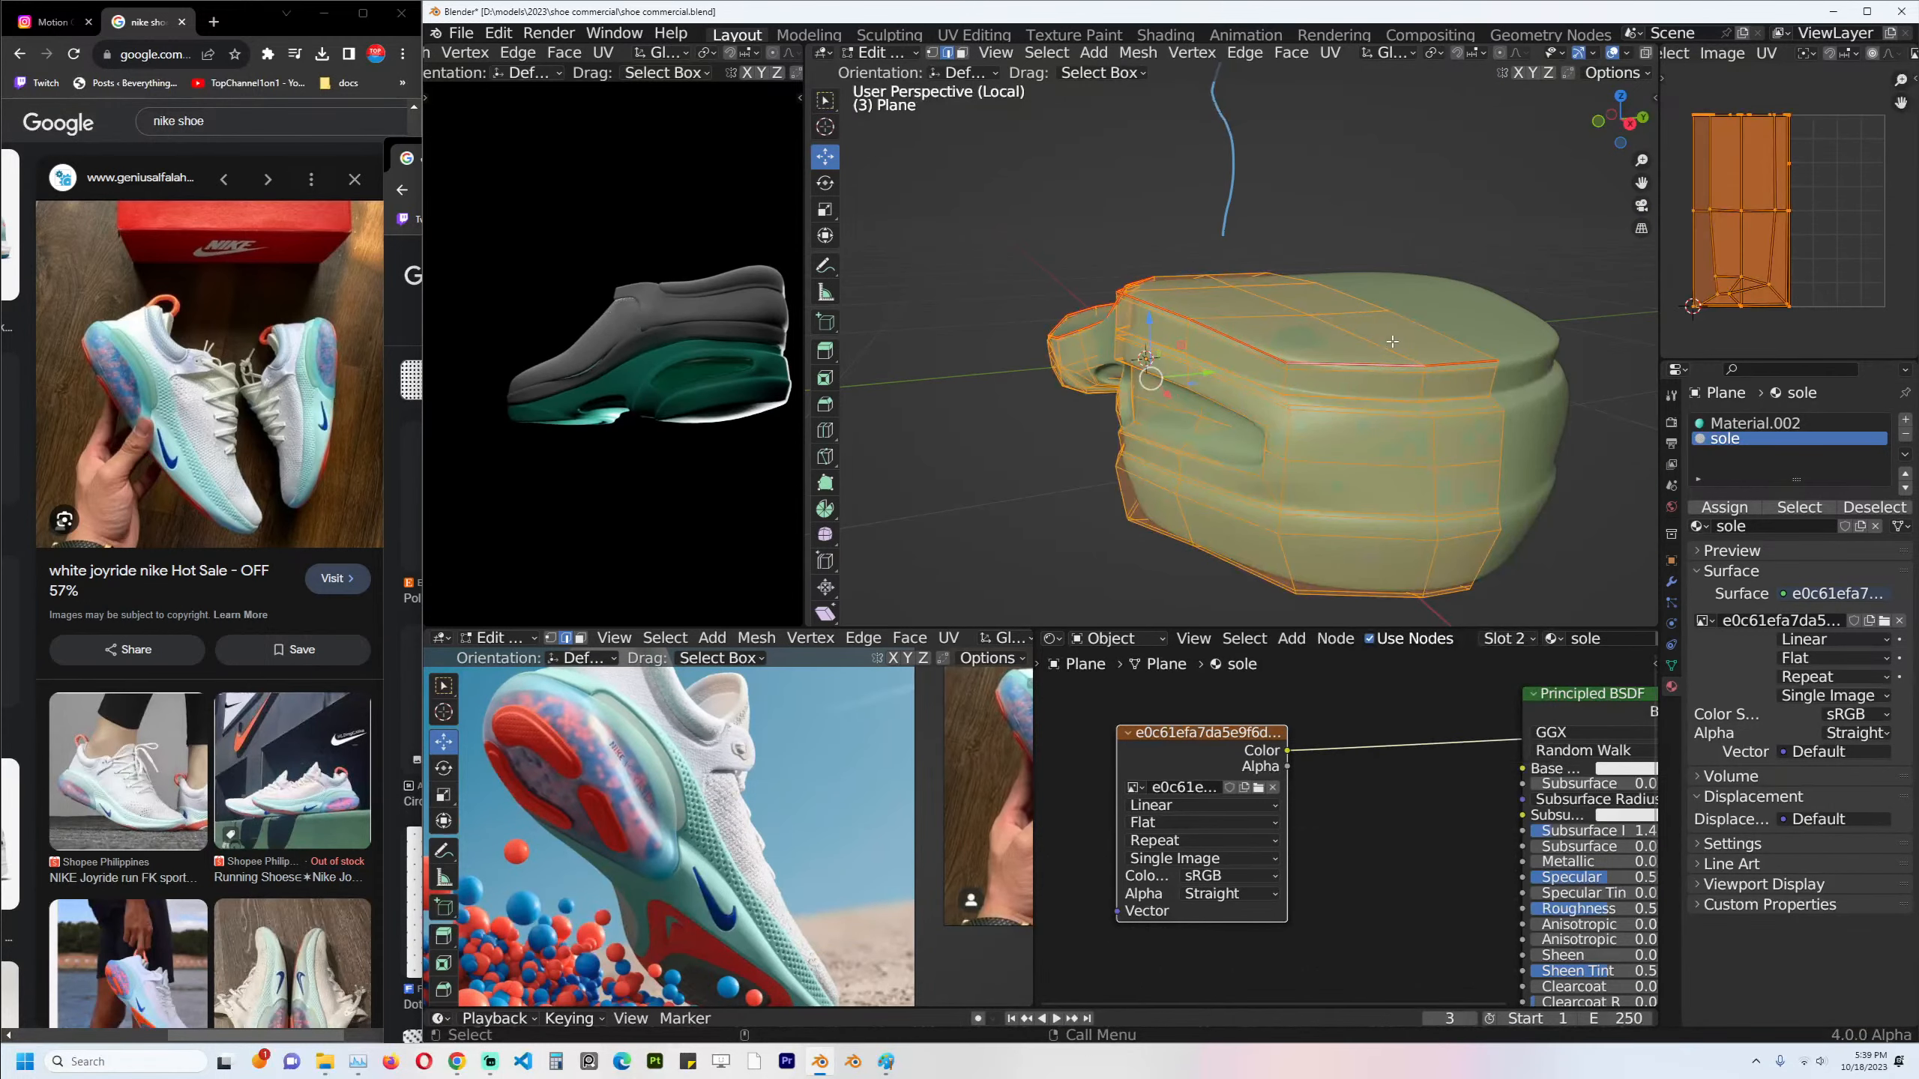
pyautogui.press('u')
pyautogui.click(1399, 331)
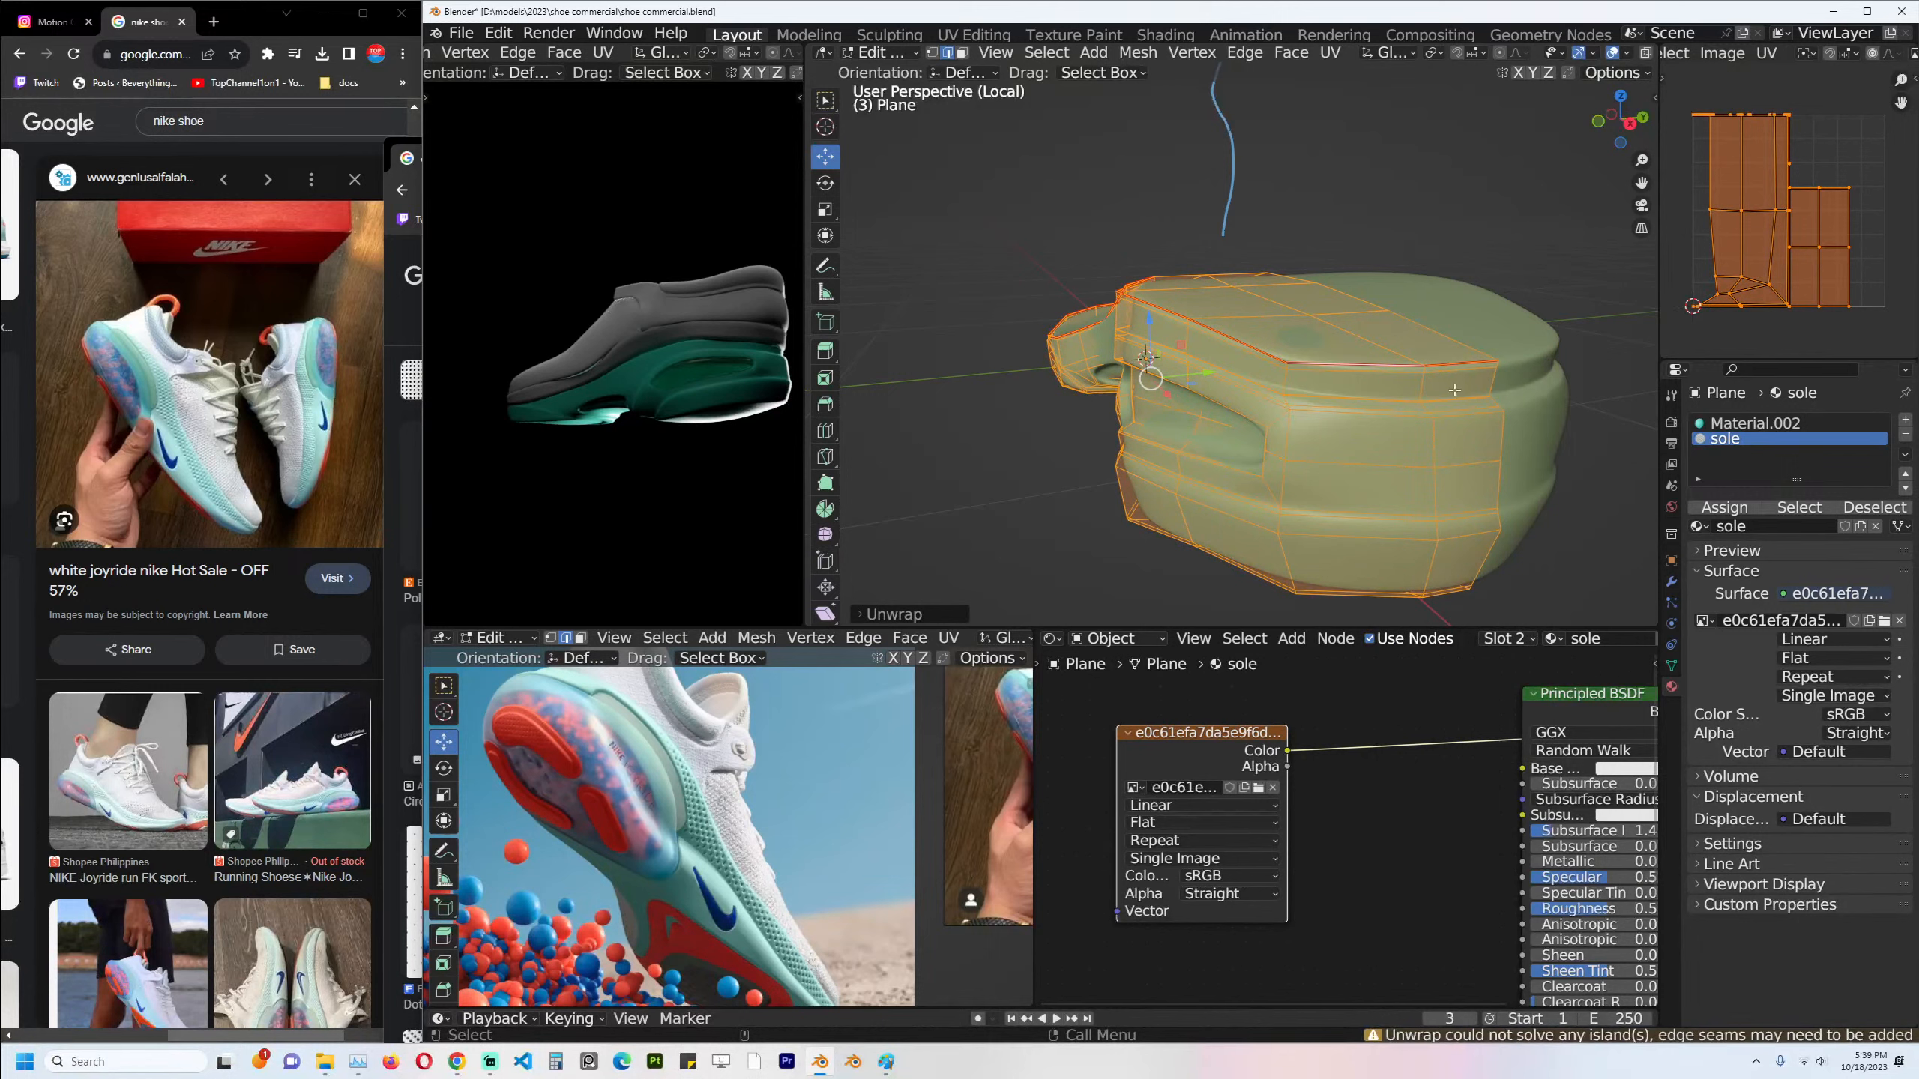
pyautogui.hotkey('ctrl', 's')
# Select a face on the sole's top surface with its linked faces, unwrap them, return to Object Mode and save.
pyautogui.moveTo(1454, 390); pyautogui.dragTo(1481, 408, button='middle')
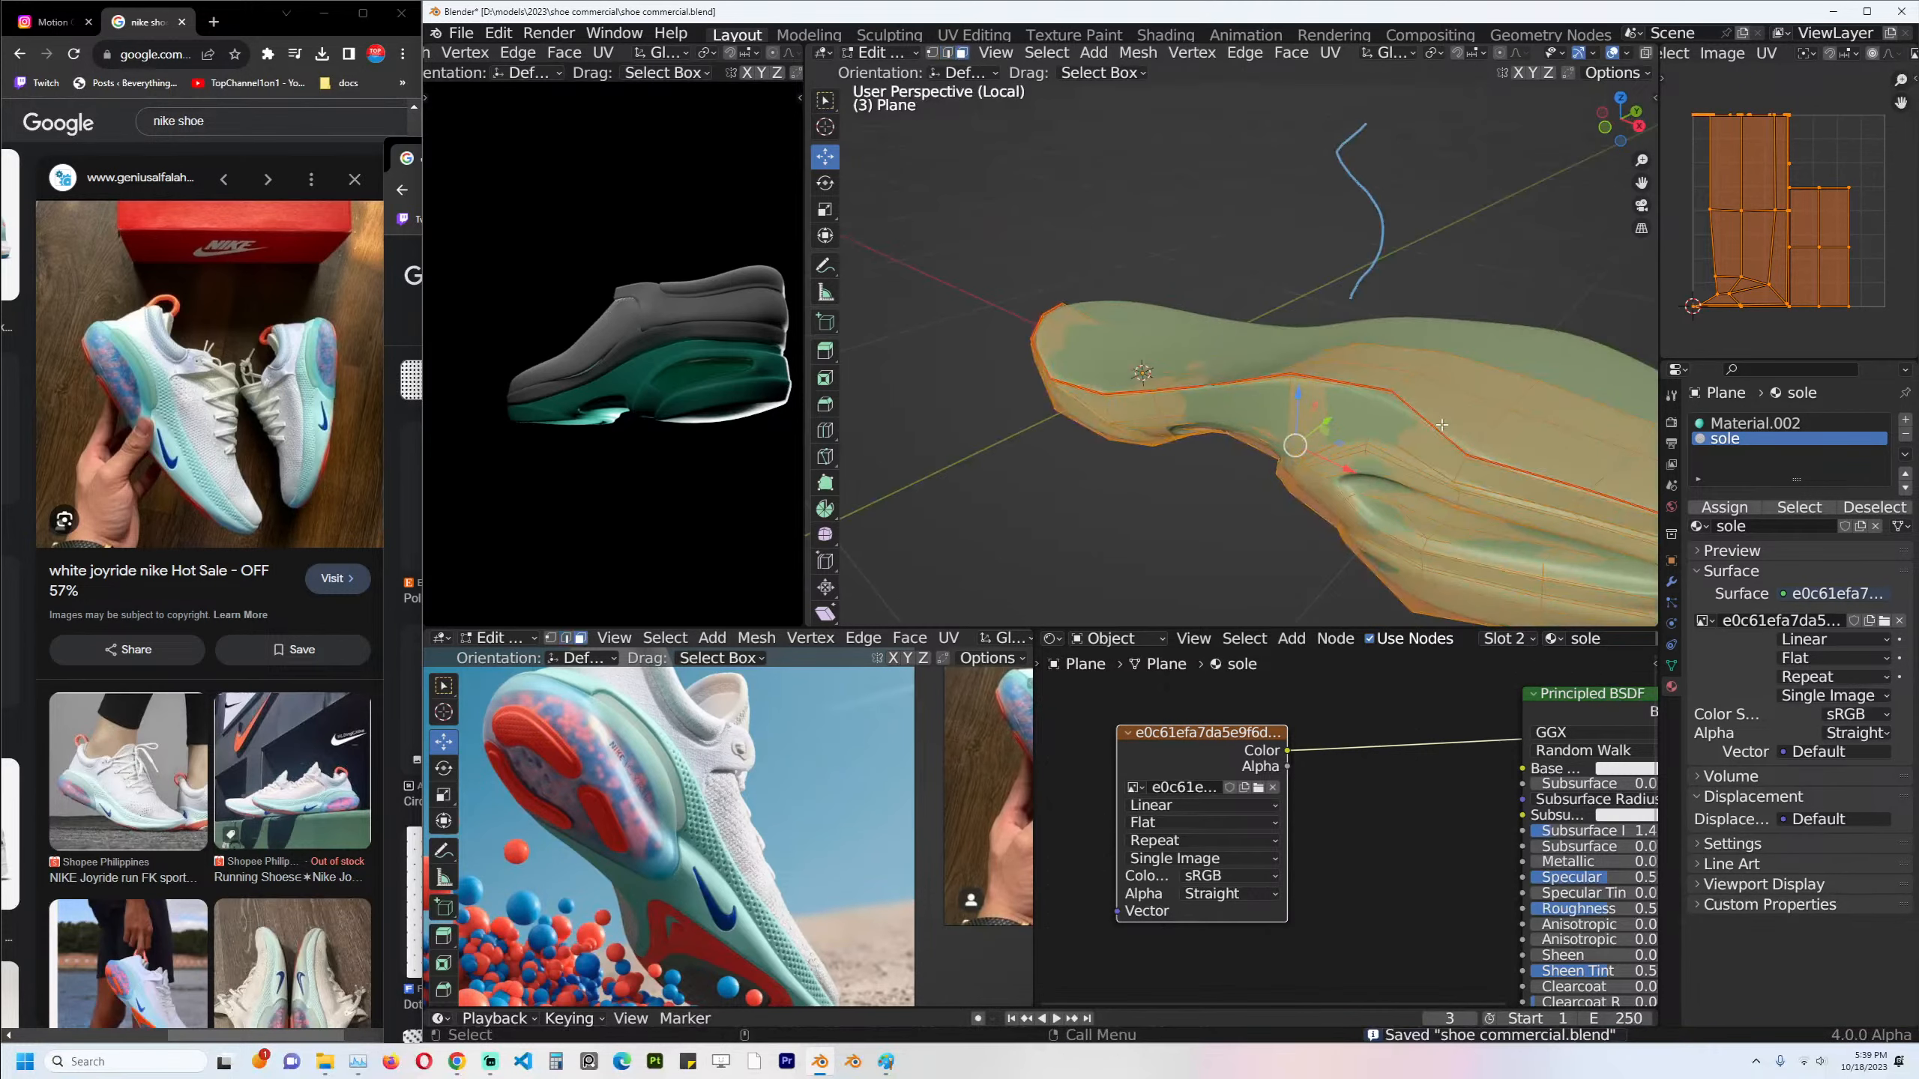
pyautogui.click(1503, 426)
pyautogui.hotkey('ctrl', 'l')
pyautogui.press('u')
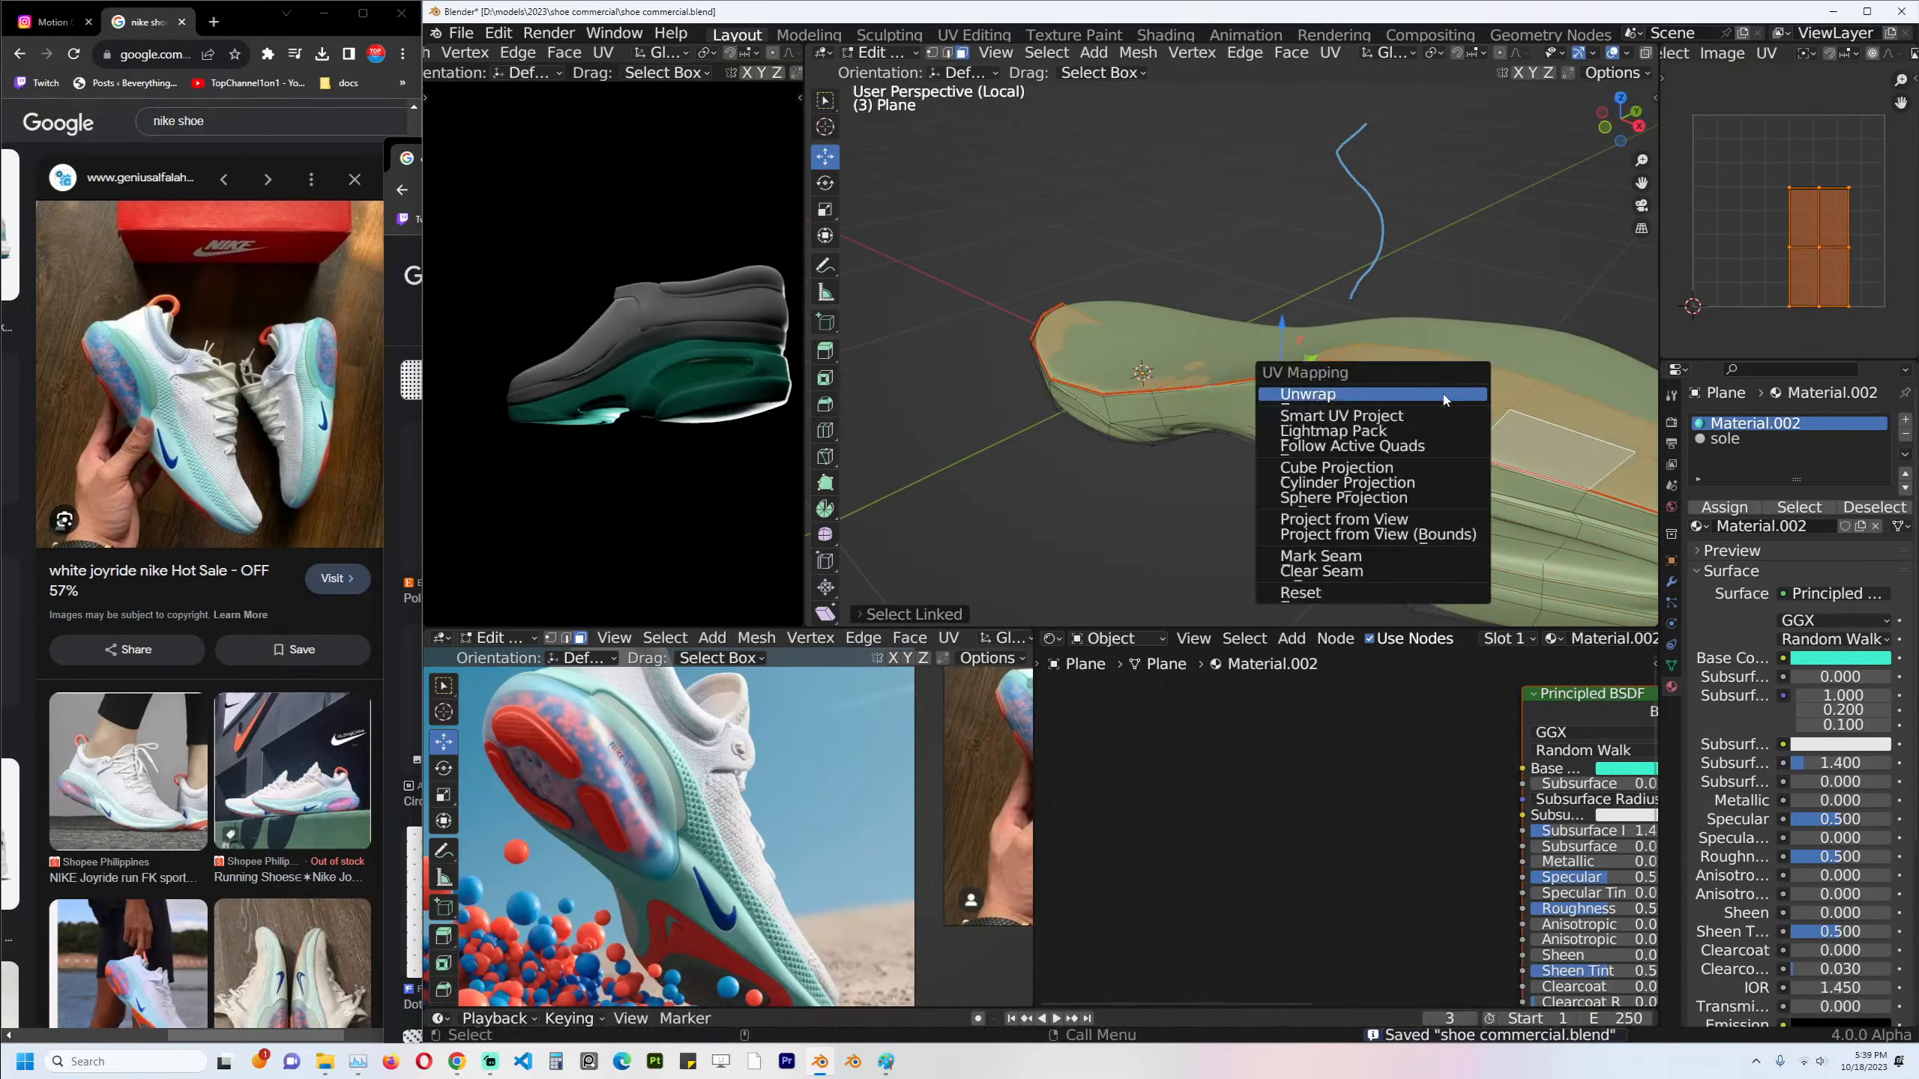
pyautogui.click(1443, 394)
pyautogui.press('Tab')
pyautogui.hotkey('ctrl', 's')
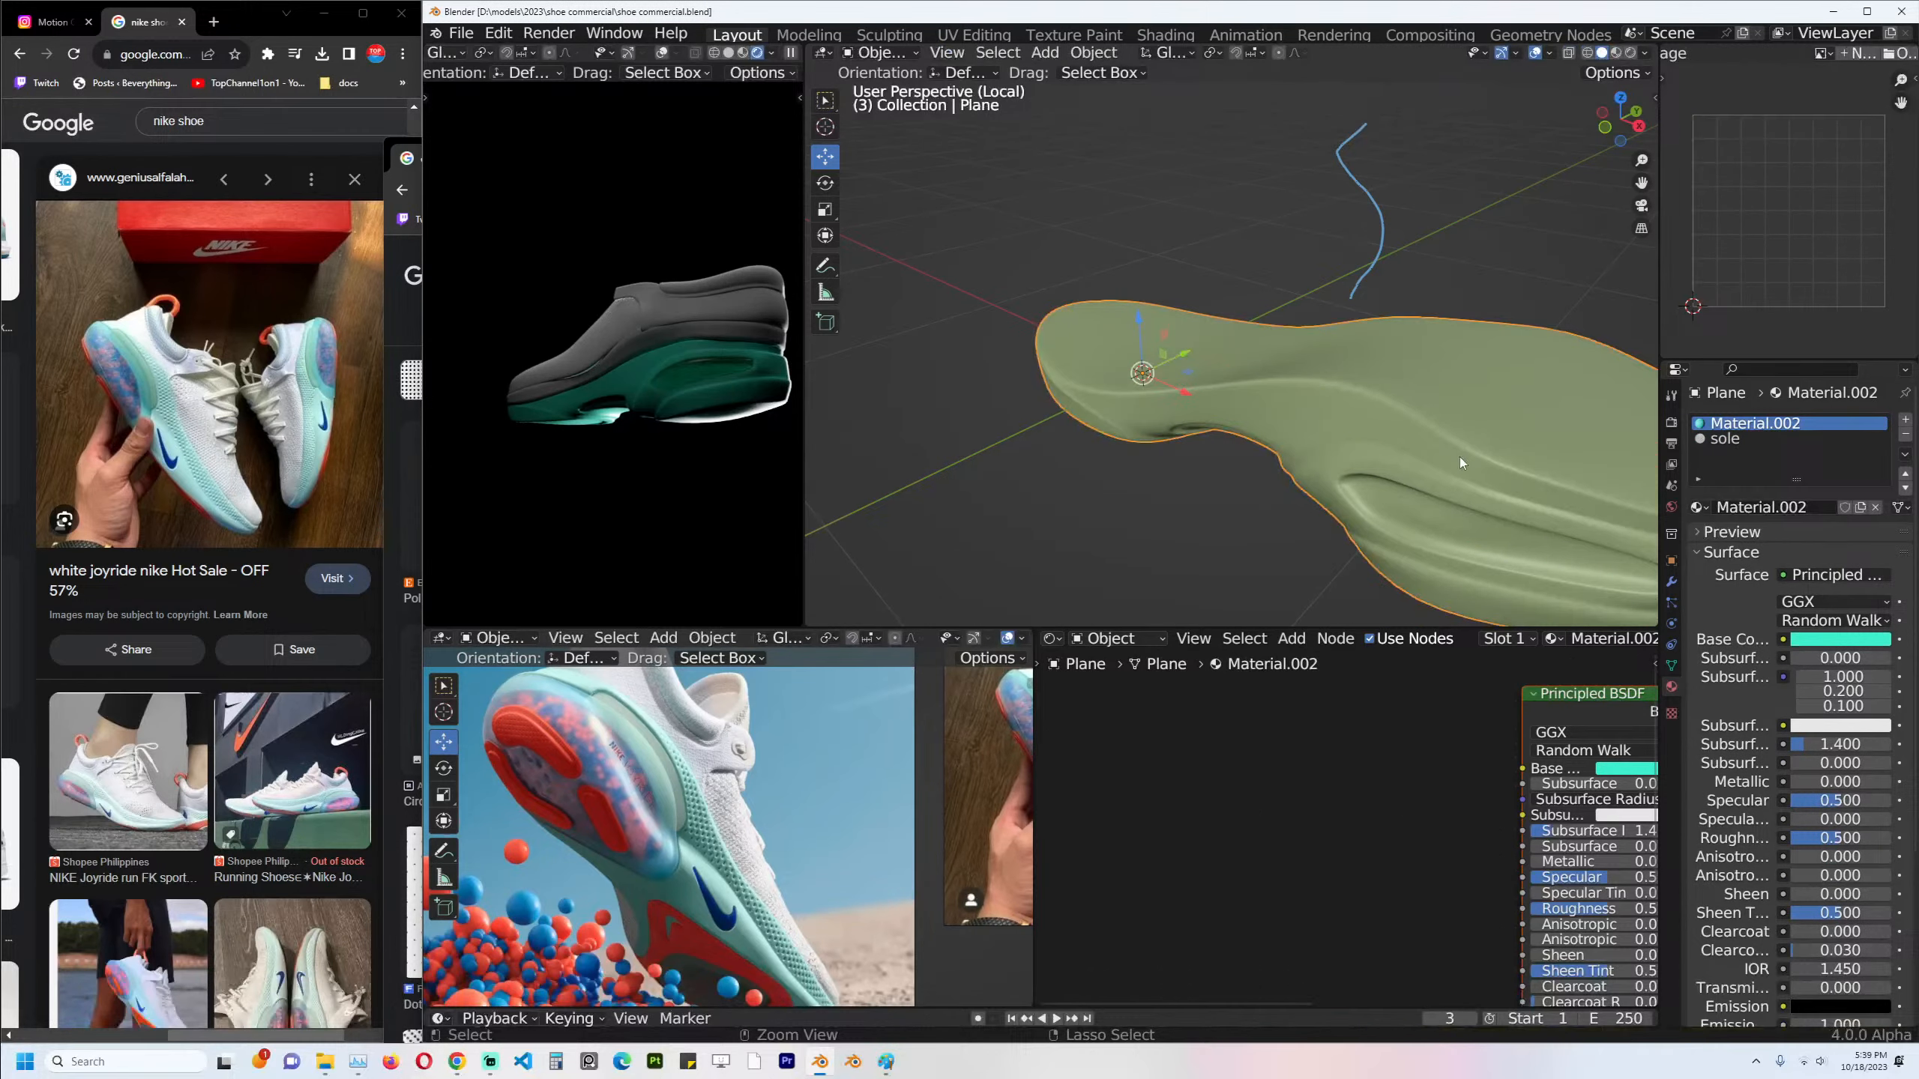
# Snap a new Blender 4.1 Alpha window to the right half of the screen and close the Blender 4.0 shoe project.
pyautogui.moveTo(817, 1069)
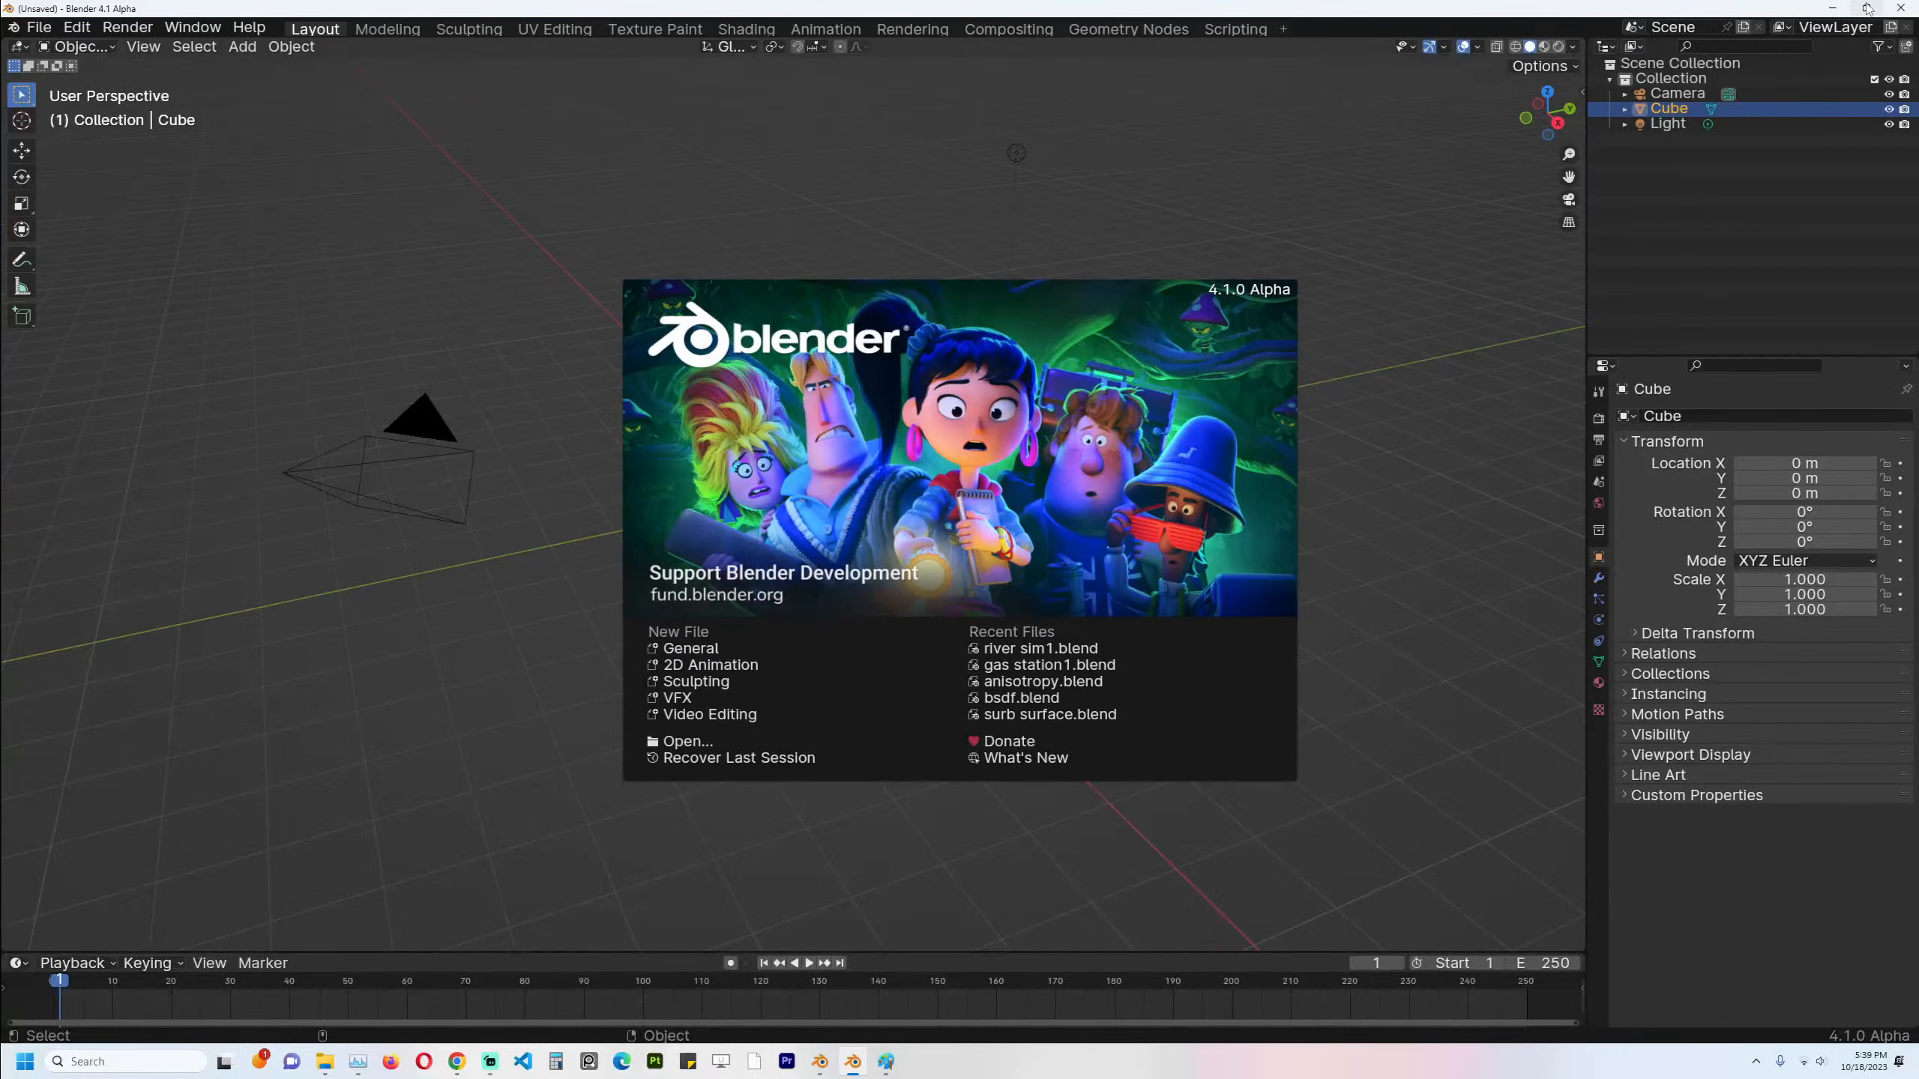
pyautogui.moveTo(1866, 9)
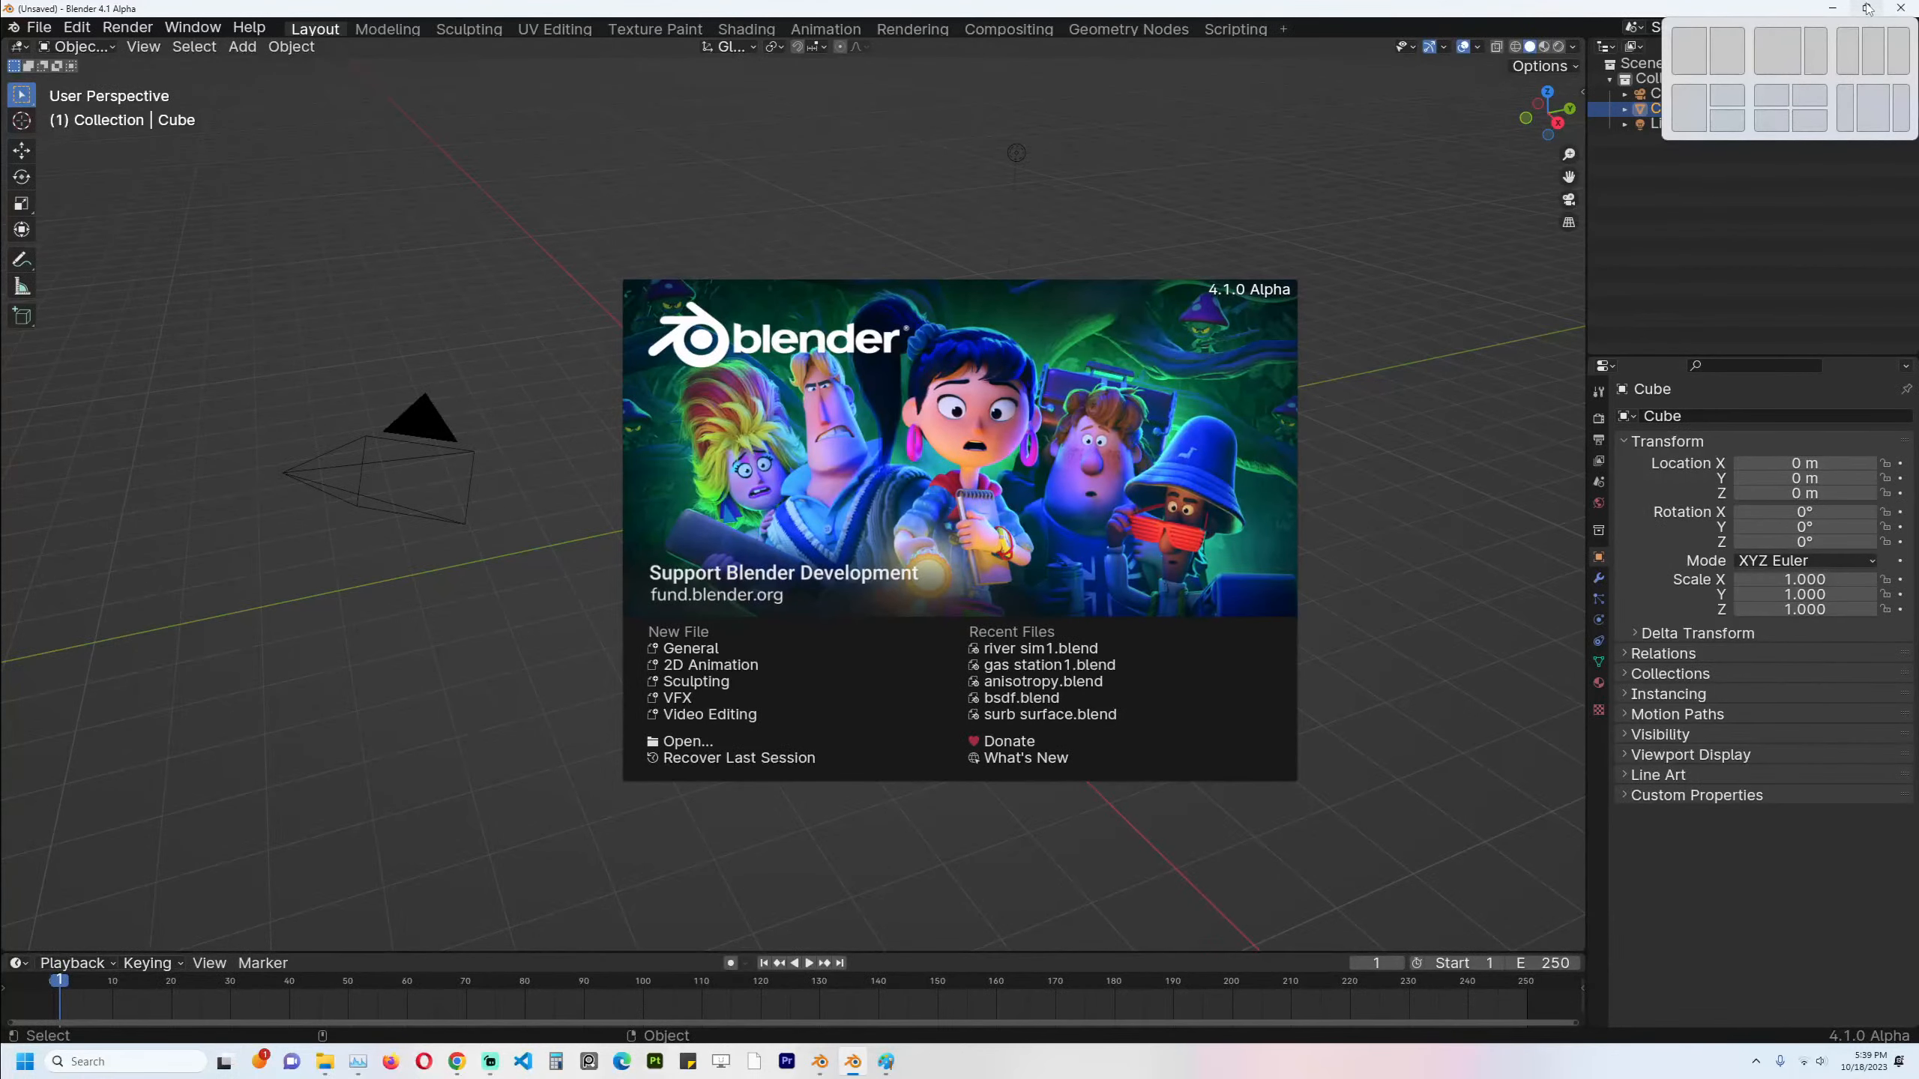
pyautogui.click(1727, 51)
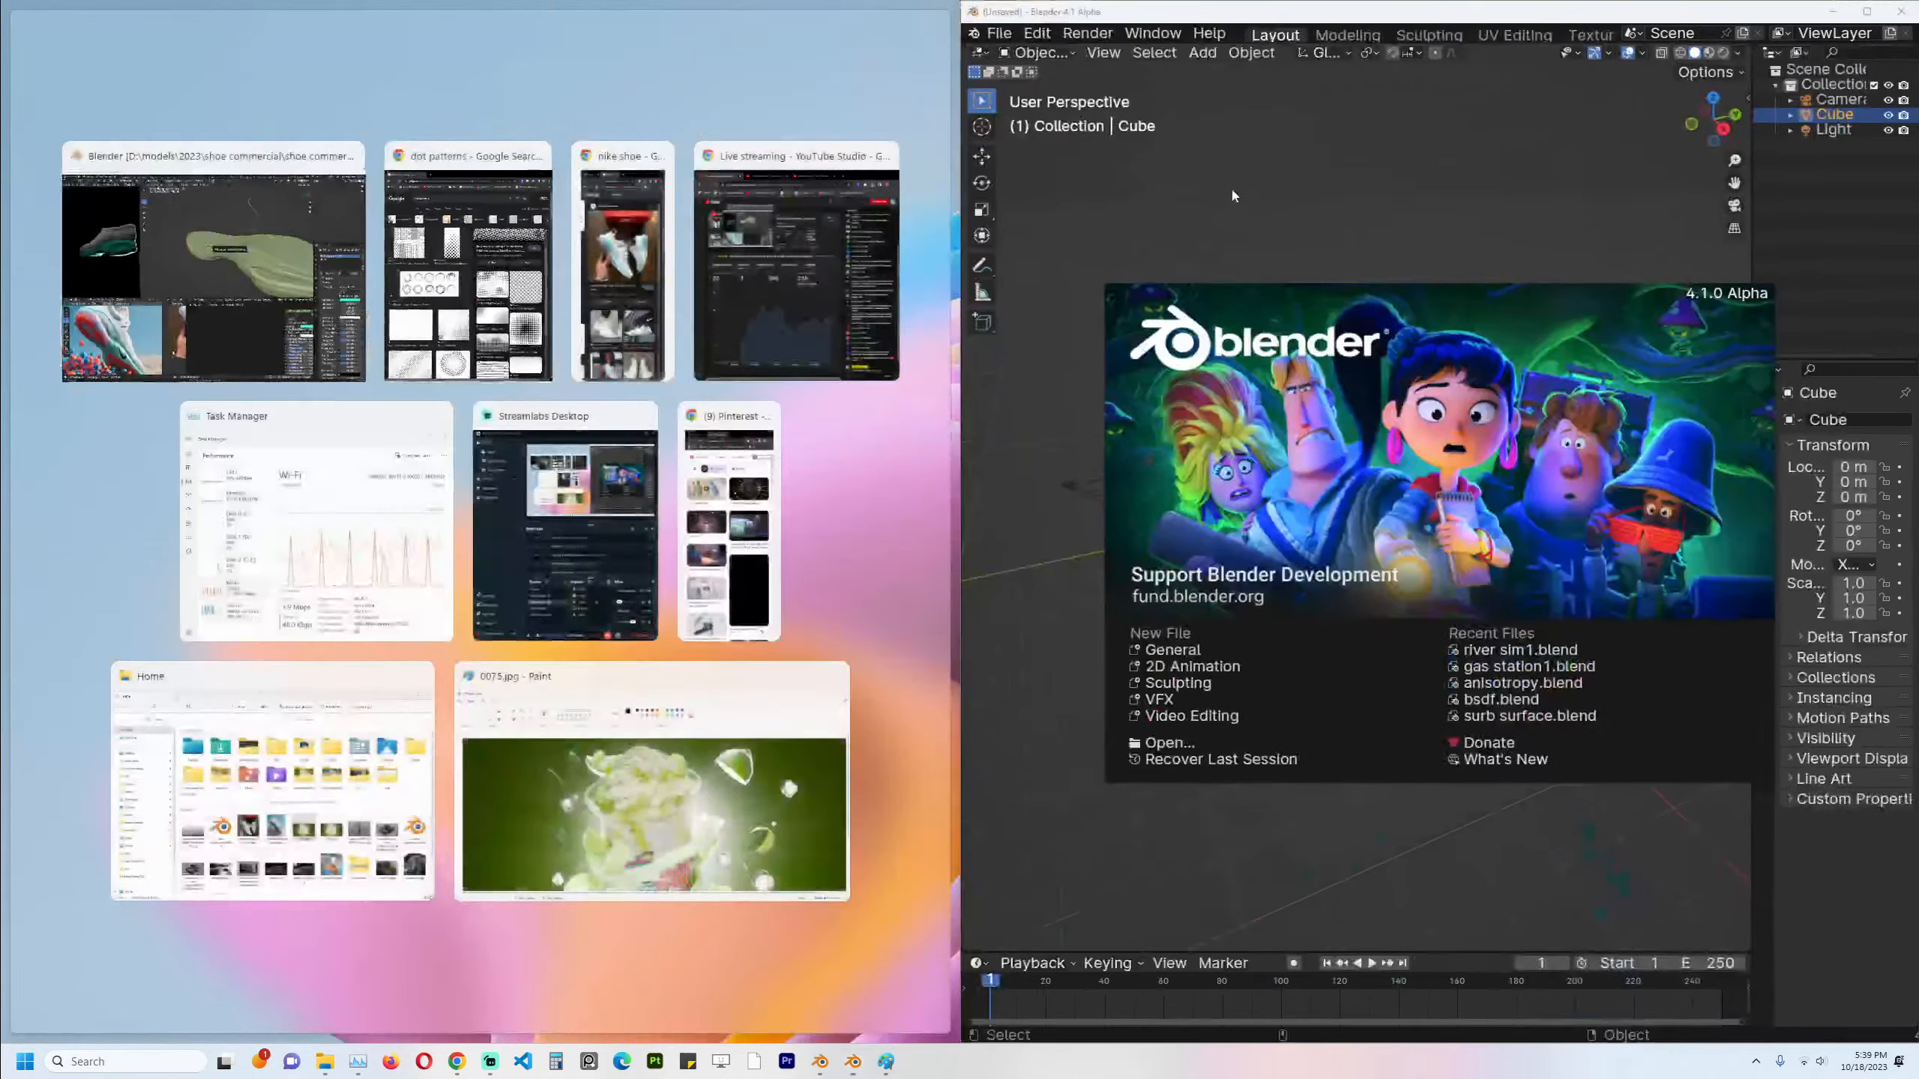
pyautogui.click(1109, 160)
pyautogui.click(1900, 10)
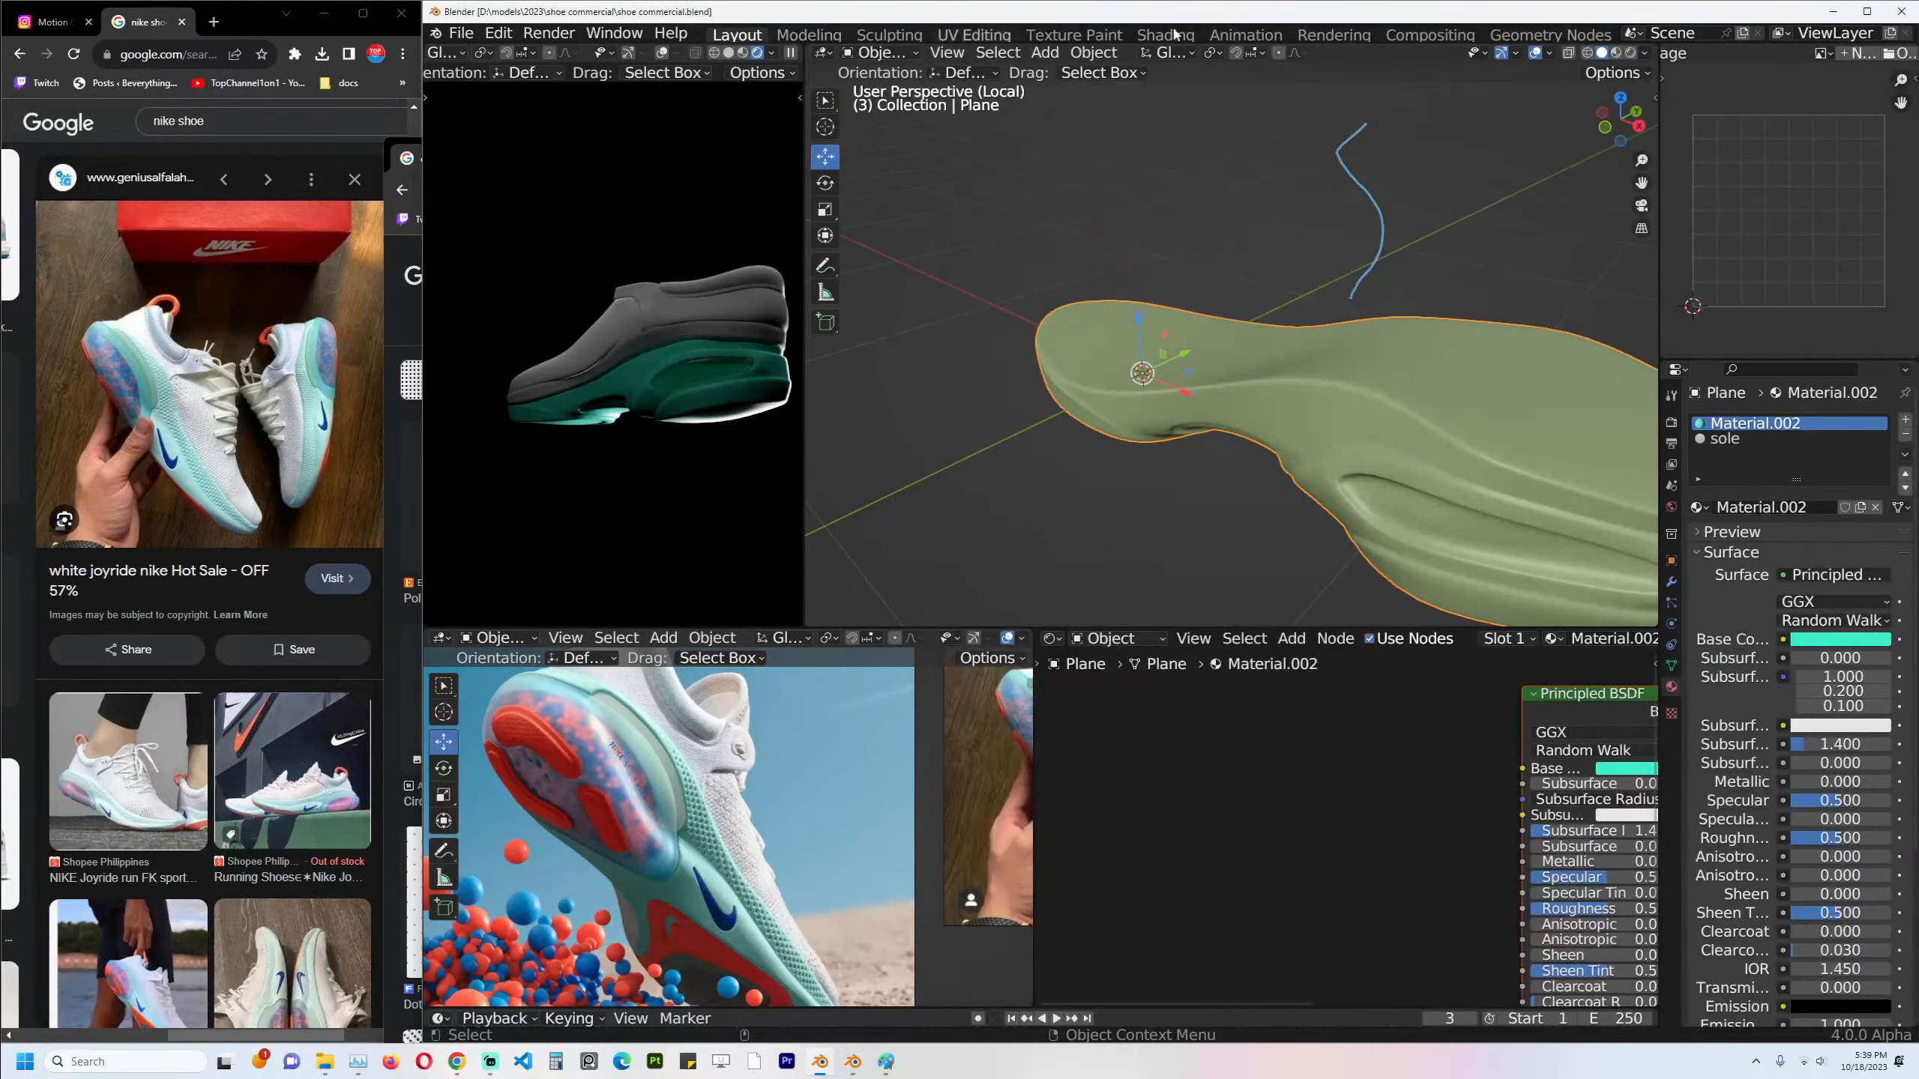
pyautogui.click(1902, 11)
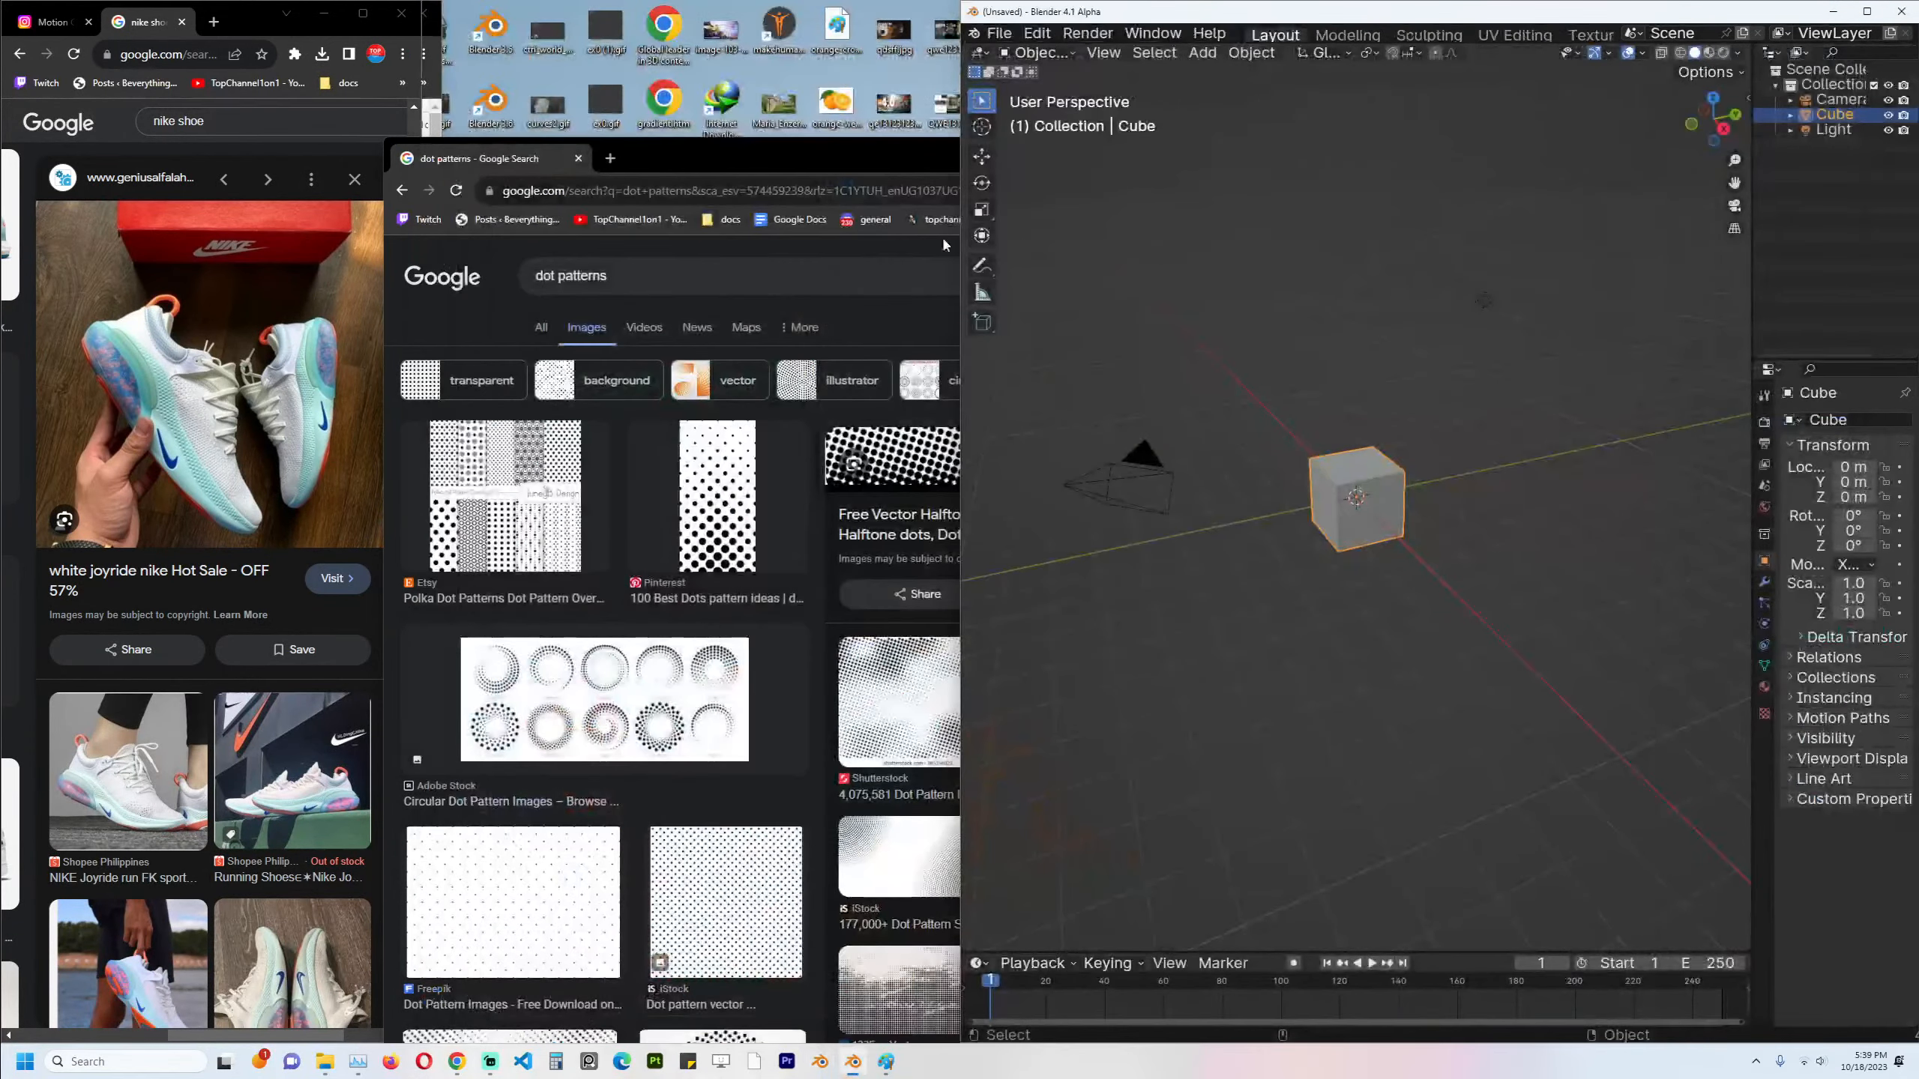
# Put away the dot pattern browser and widen the Blender 4.1 window up to the edge of the shoe reference browser.
pyautogui.click(873, 180)
pyautogui.click(1081, 151)
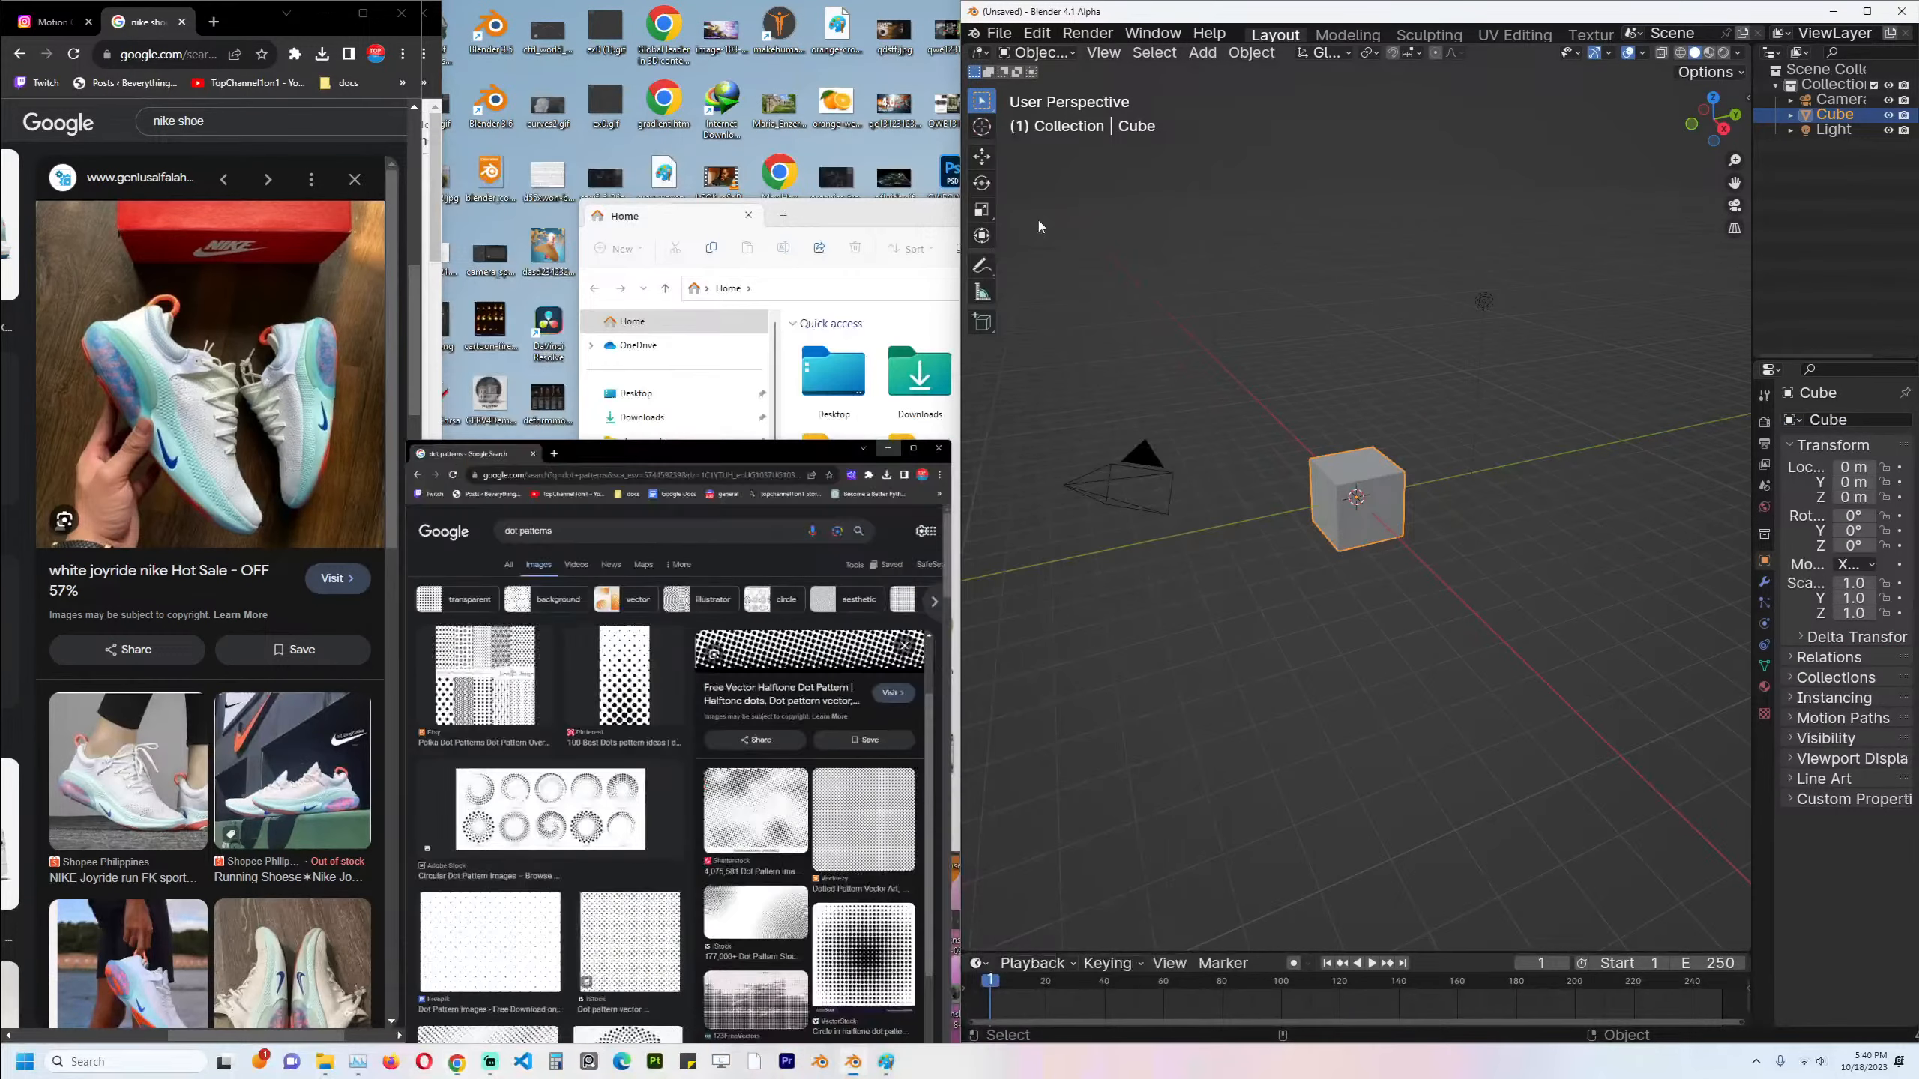
pyautogui.moveTo(958, 261); pyautogui.dragTo(412, 271)
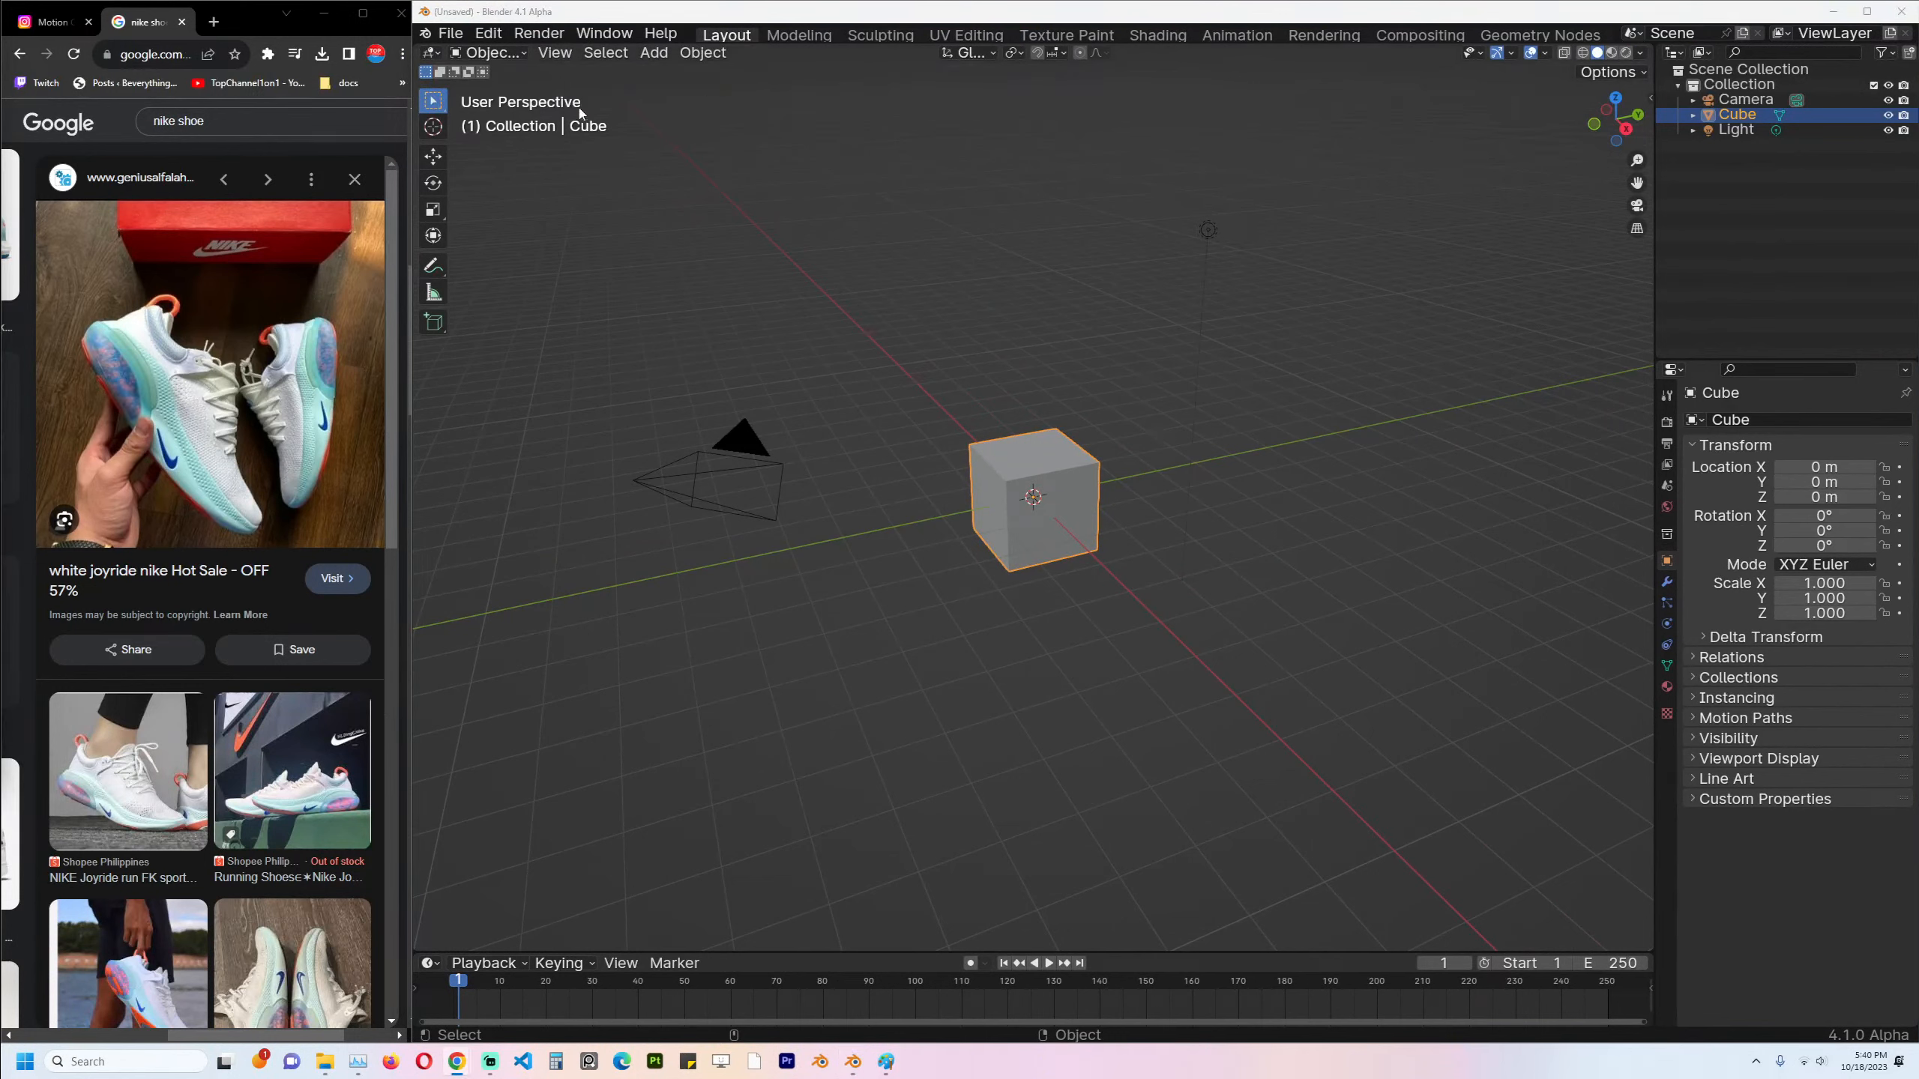
# Open shoe commercial.blend from D:\models\2023\shoe commercial in the Blender 4.1 window.
pyautogui.click(452, 34)
pyautogui.moveTo(657, 81)
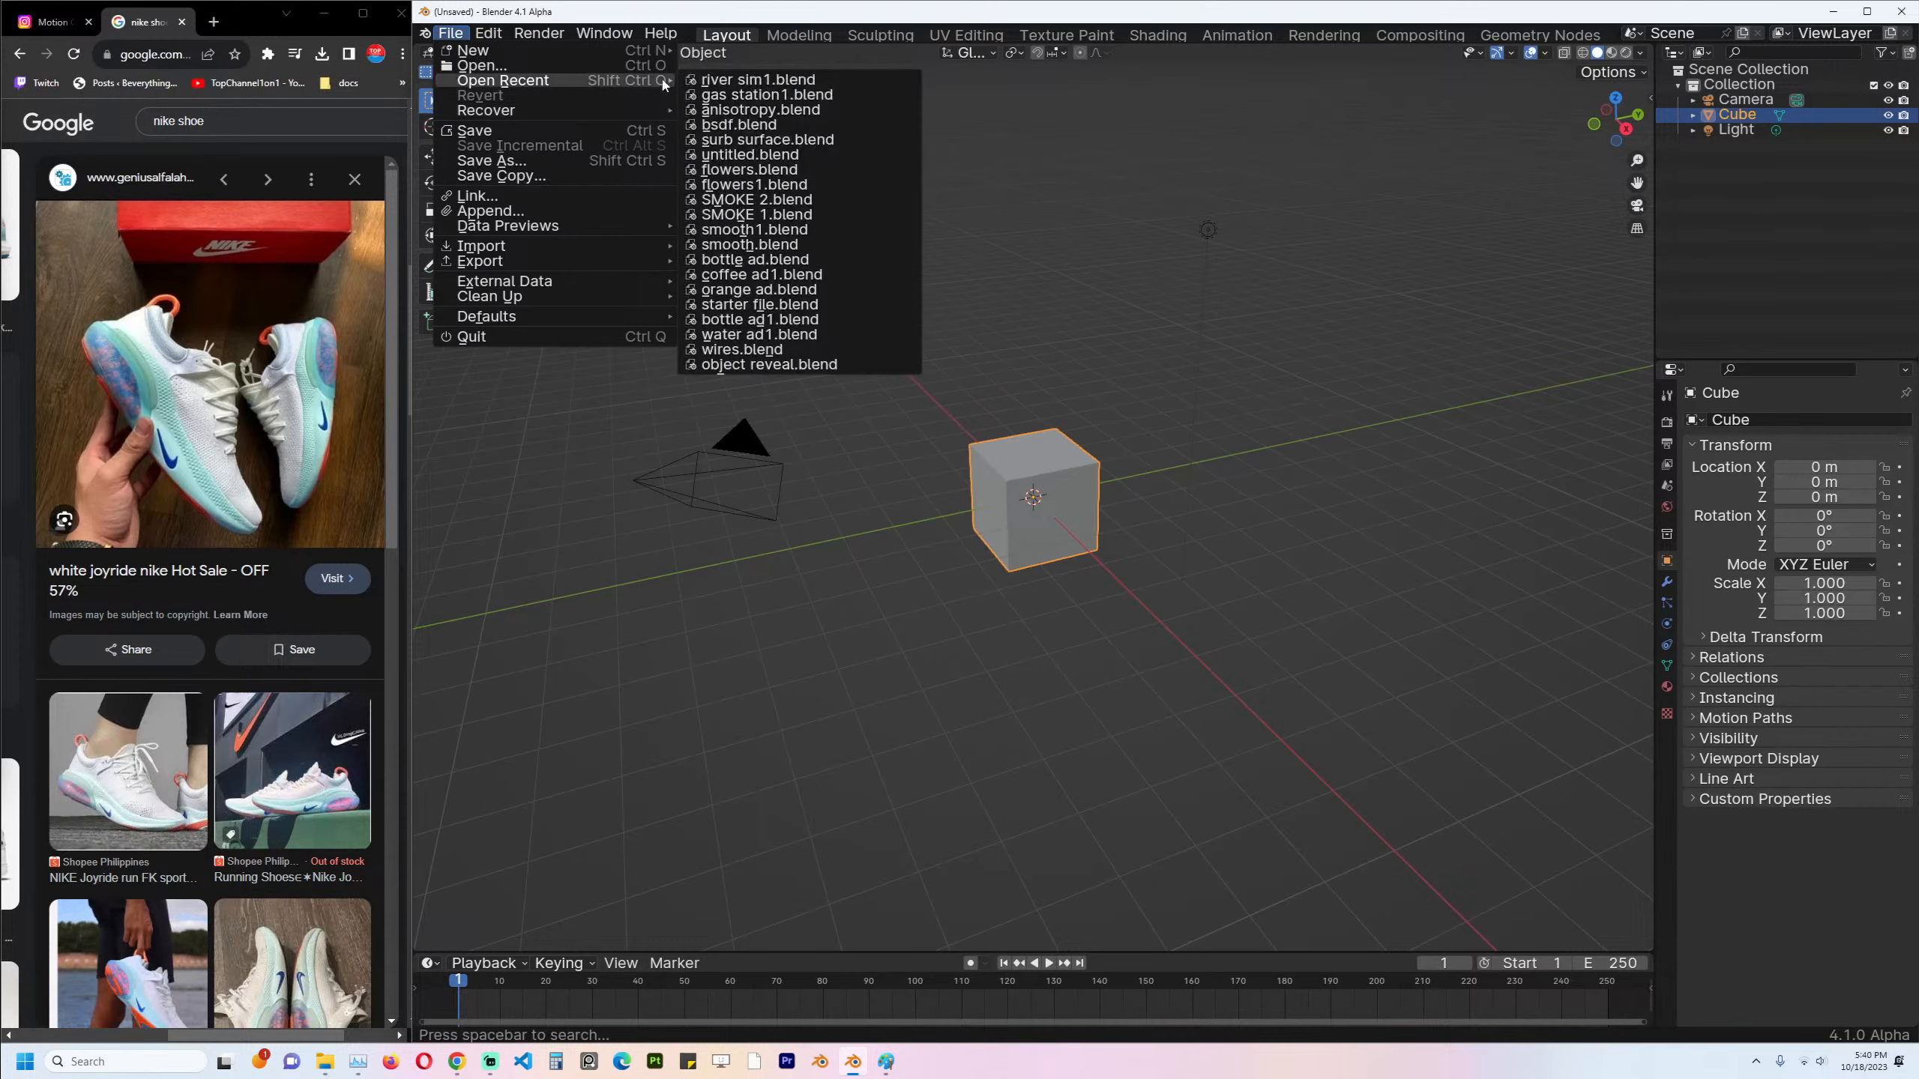
pyautogui.click(482, 66)
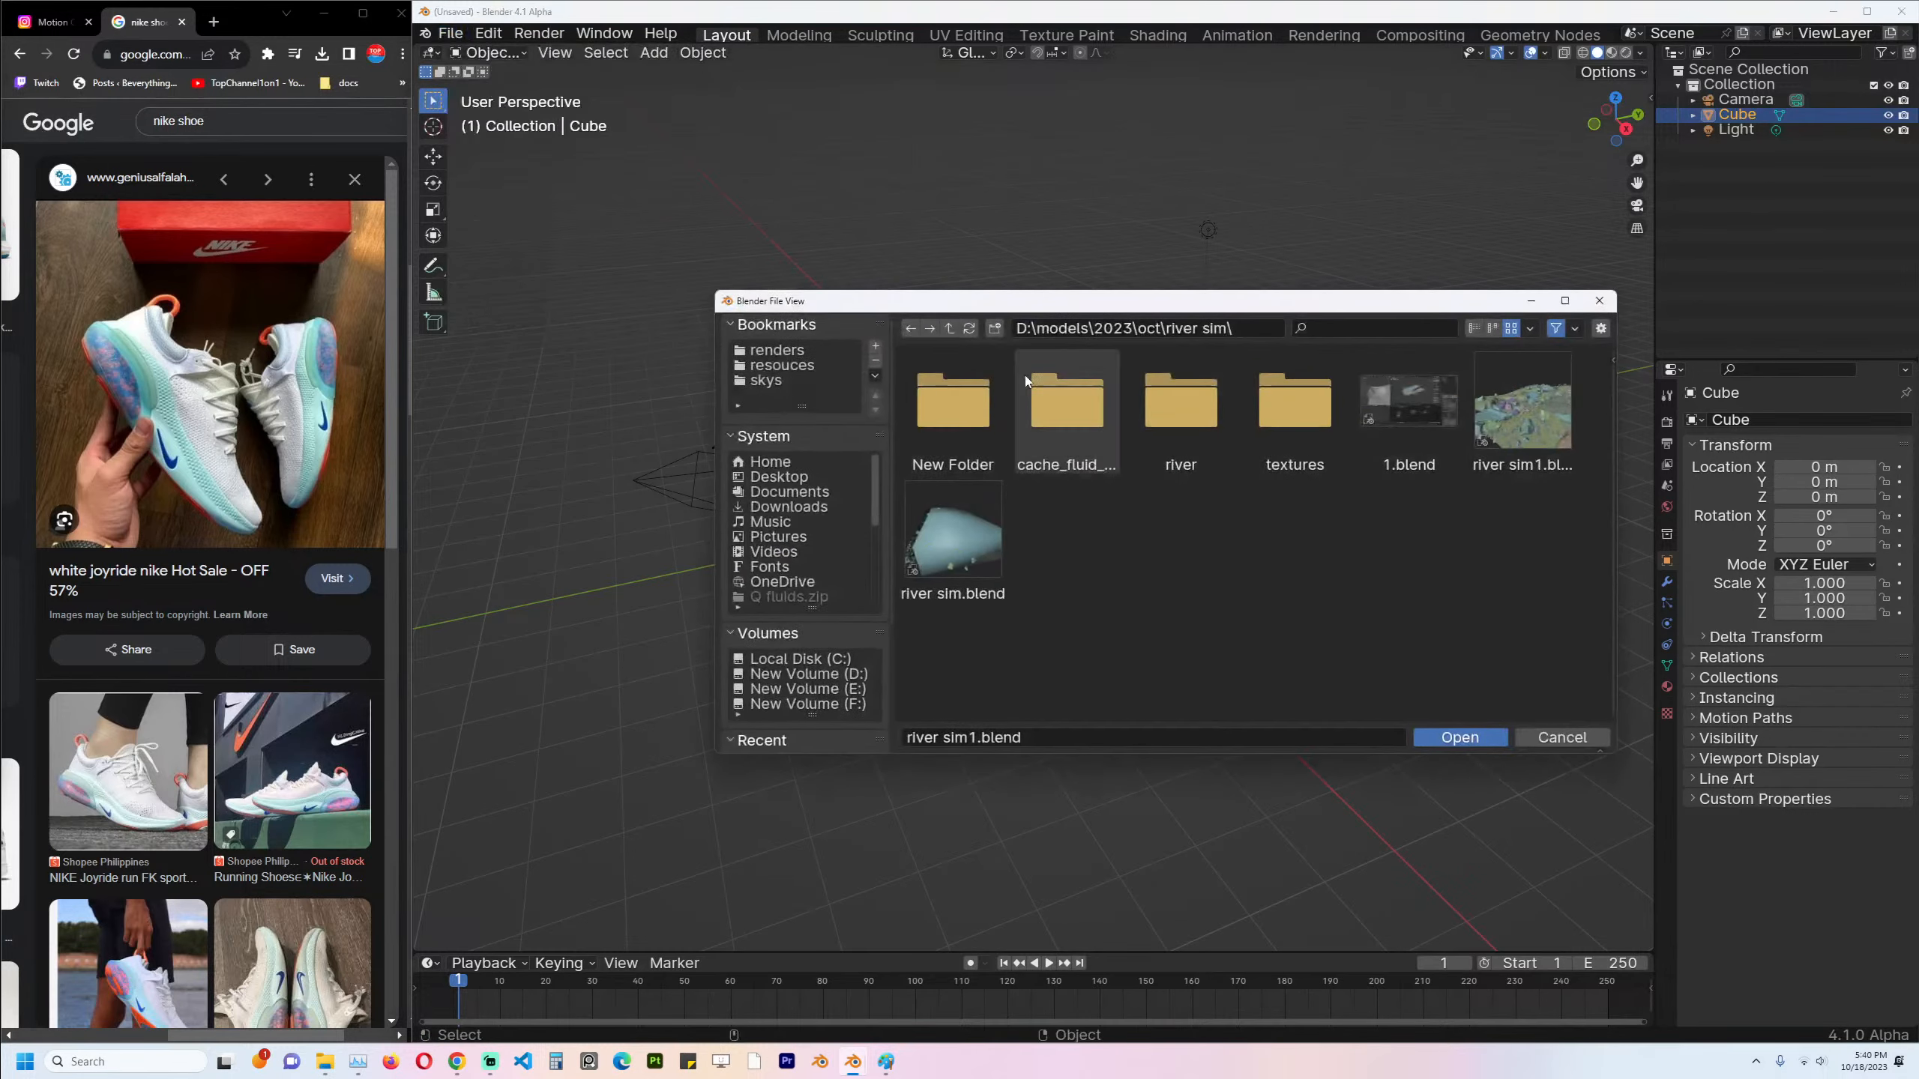
pyautogui.click(950, 330)
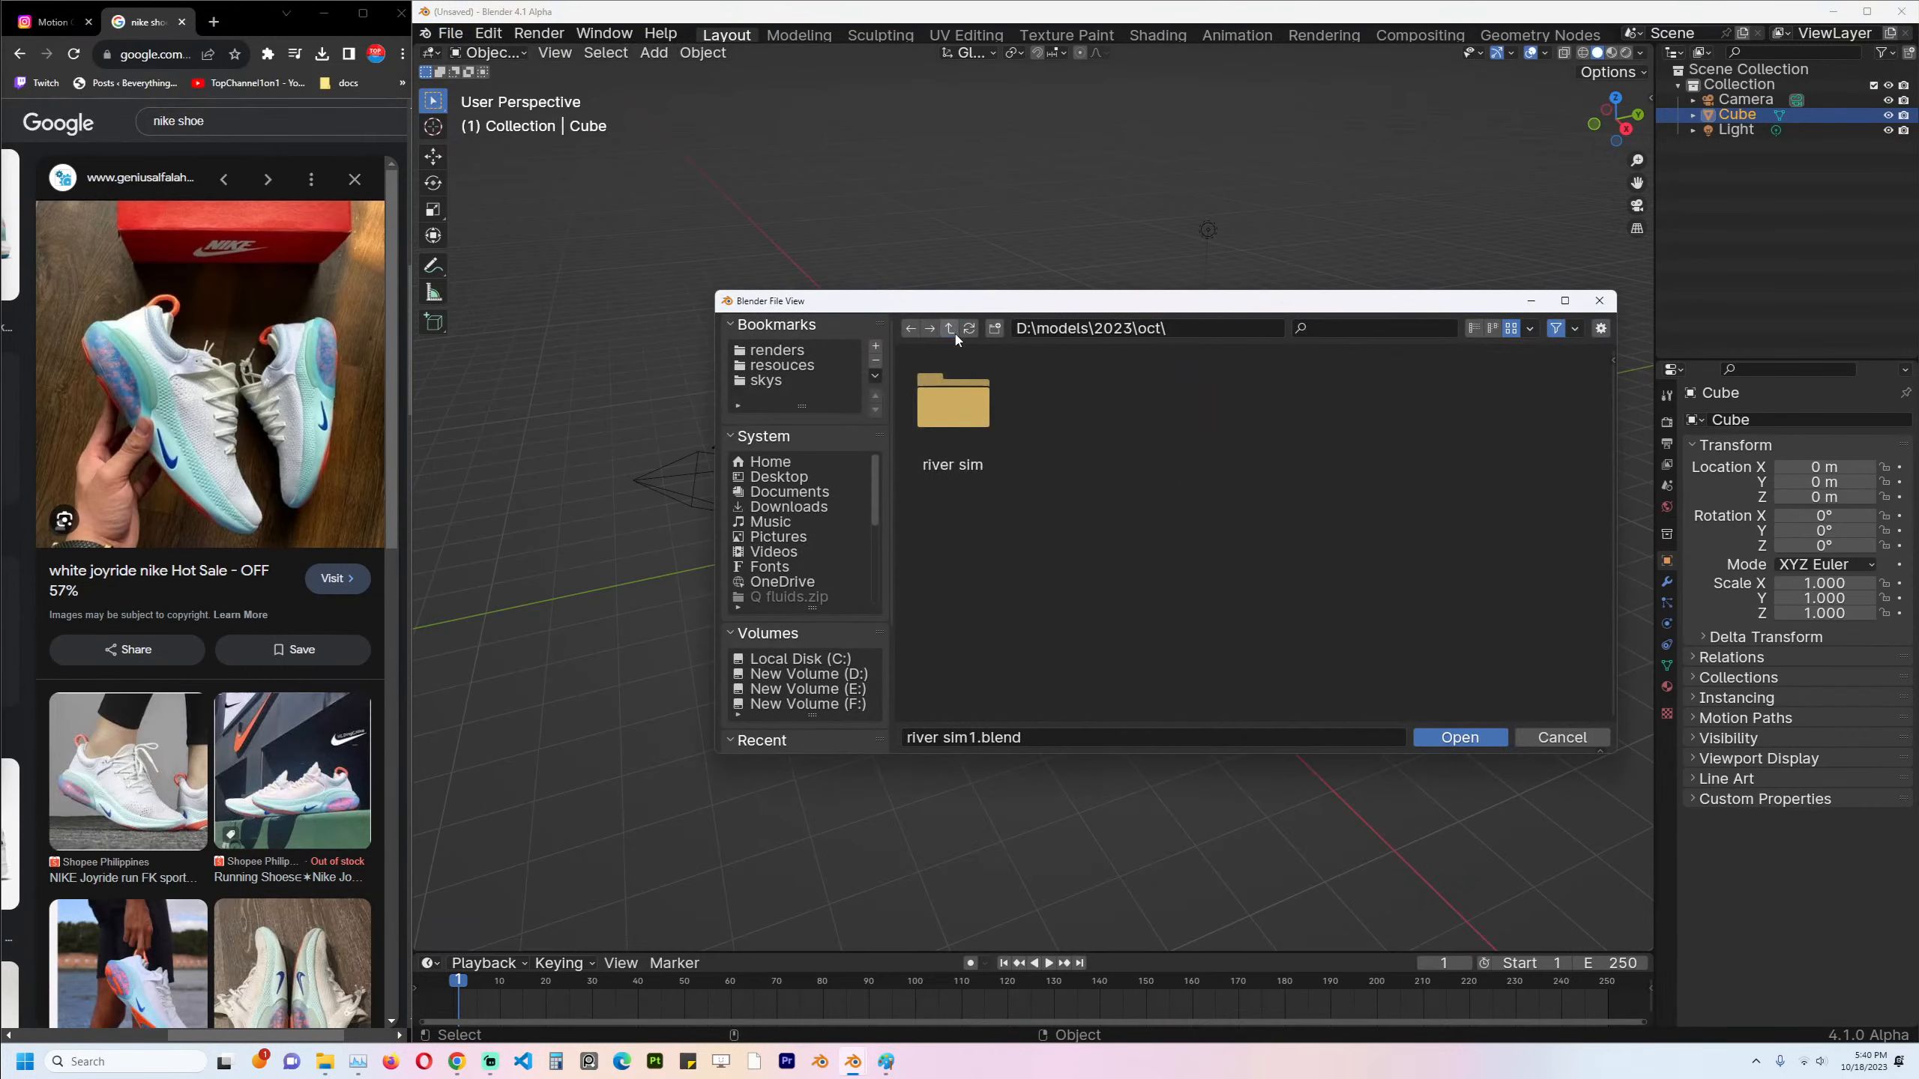
pyautogui.click(950, 330)
pyautogui.doubleClick(954, 401)
pyautogui.doubleClick(964, 394)
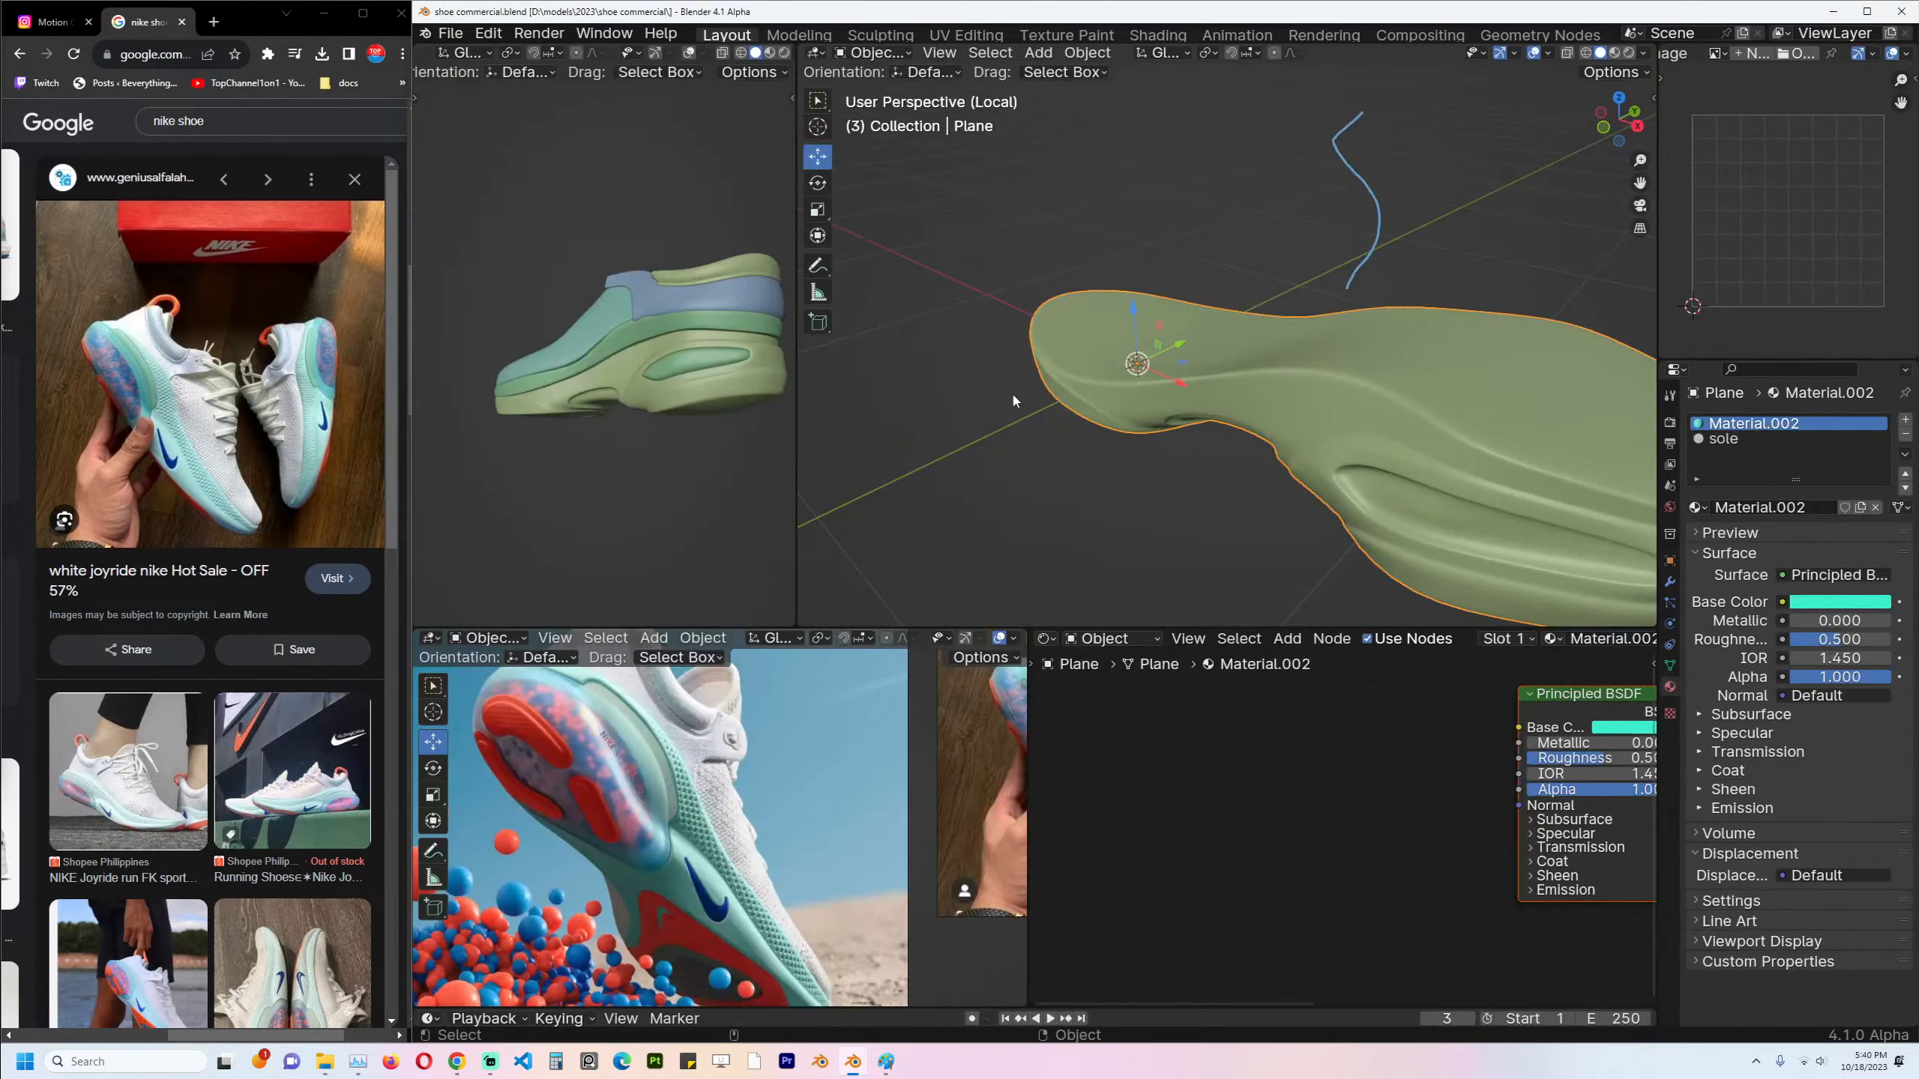
# Enter Edit Mode on the sole, select the whole mesh and unwrap it.
pyautogui.moveTo(1016, 403); pyautogui.dragTo(1029, 325, button='middle')
pyautogui.press('Tab')
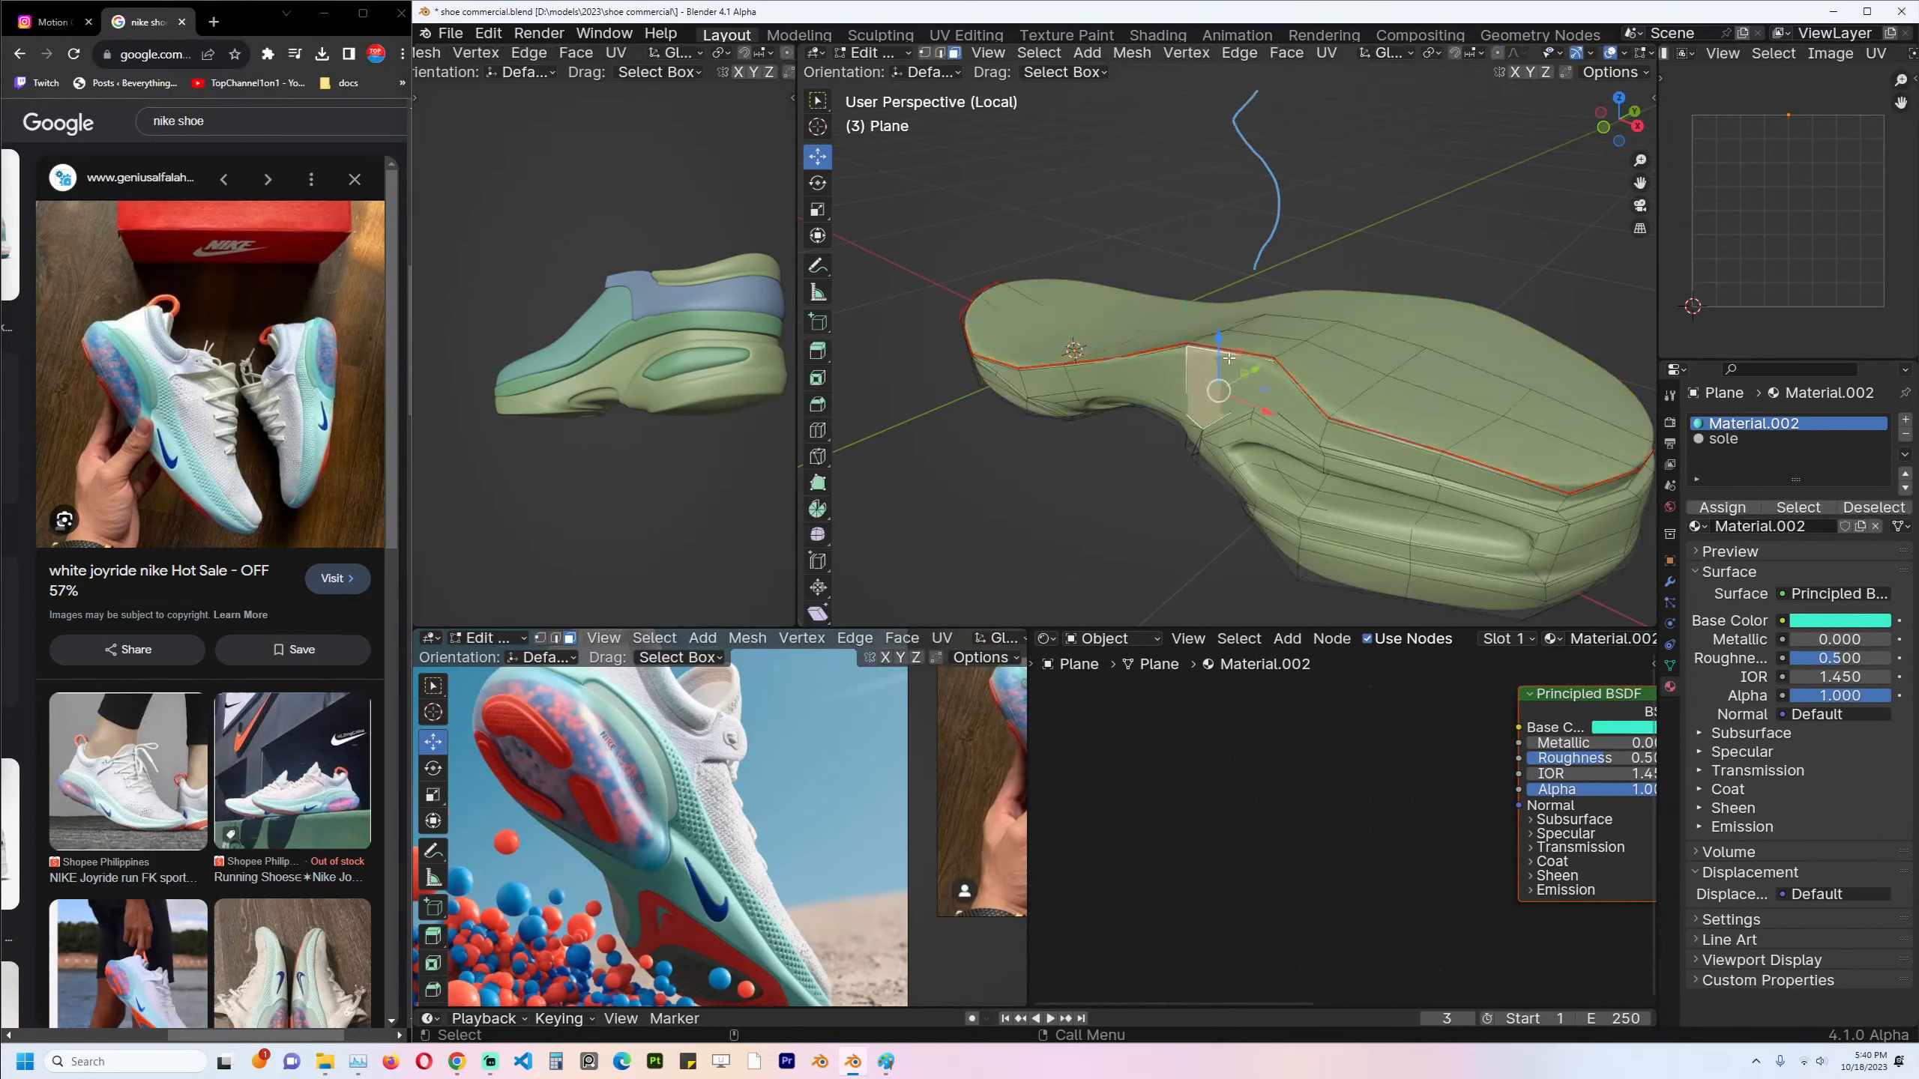
pyautogui.press('a')
pyautogui.press('u')
pyautogui.click(1246, 354)
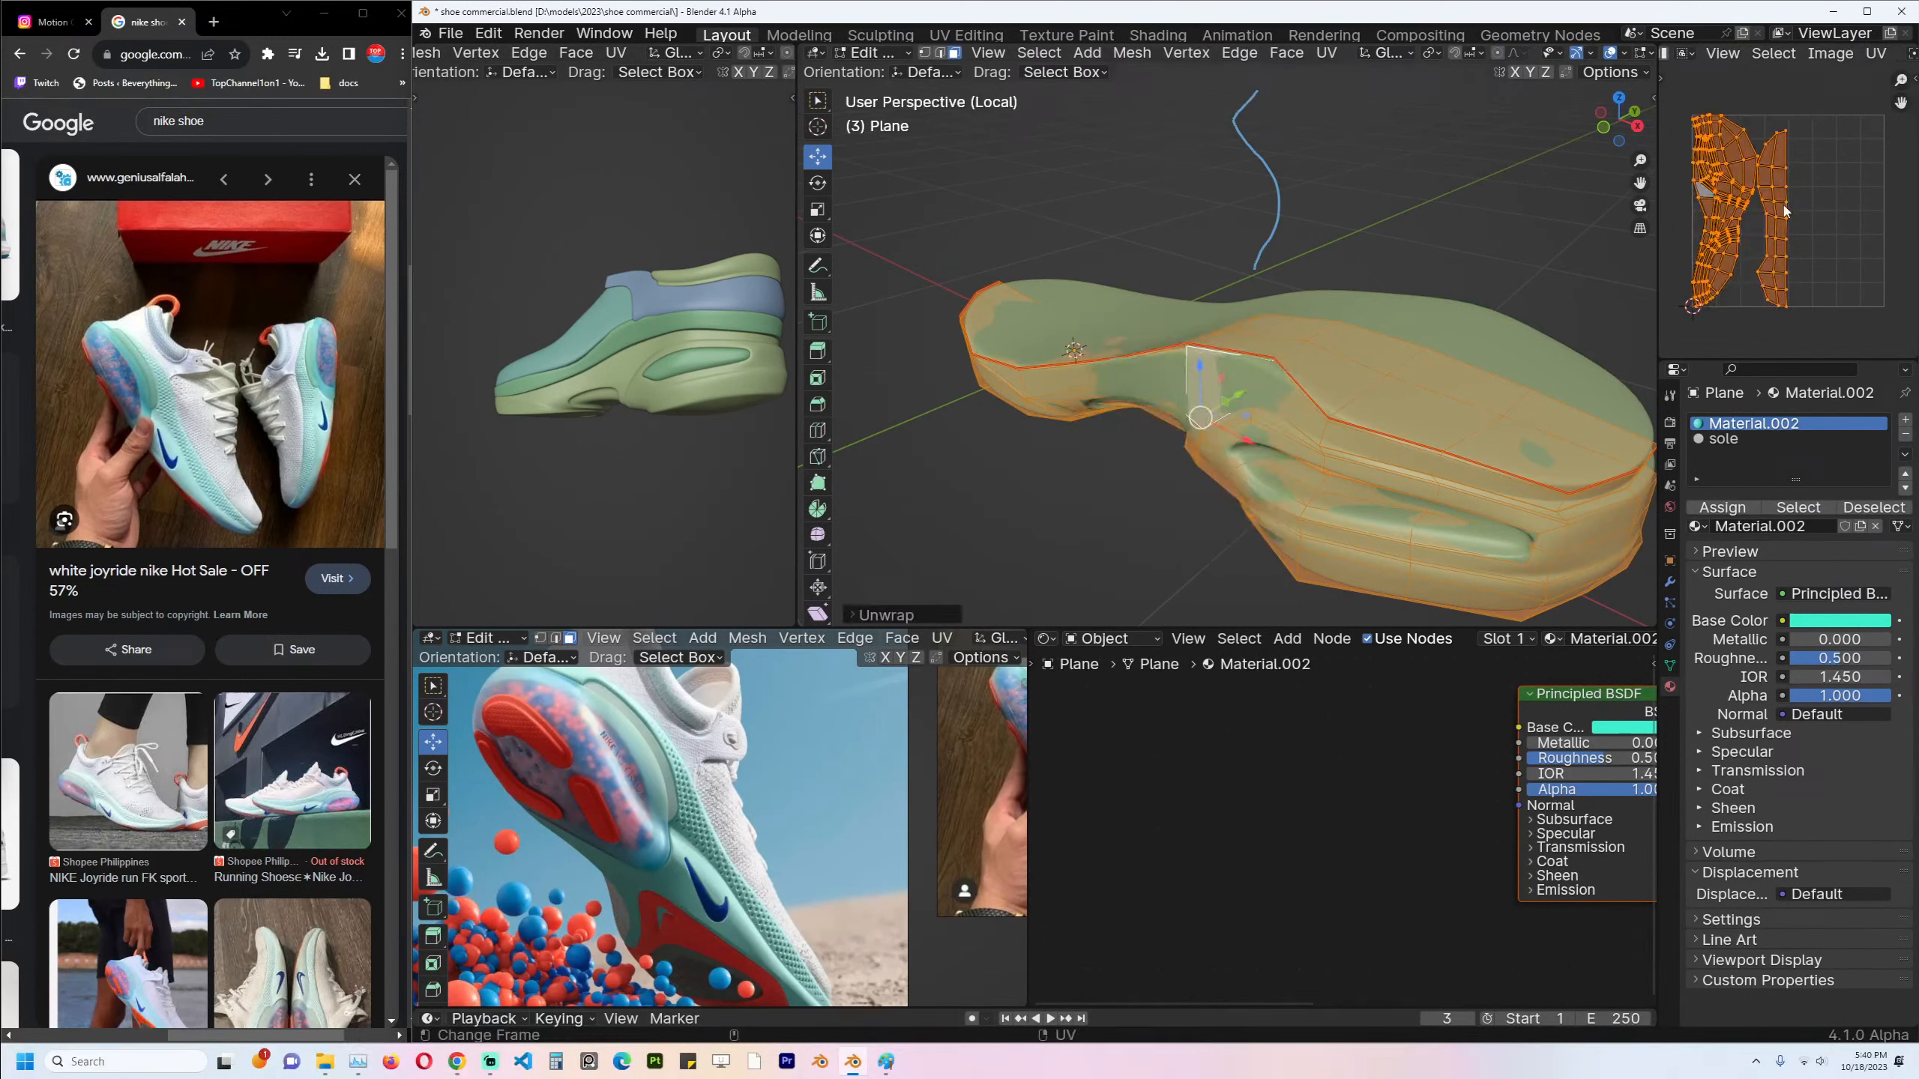
# Mark the edge loop along the lower side of the sole as a seam, and unwrap the whole sole again.
pyautogui.scroll(4, 1770, 219)
pyautogui.moveTo(1246, 363)
pyautogui.mouseDown(button='middle')
pyautogui.moveTo(1340, 281)
pyautogui.moveTo(1452, 365)
pyautogui.moveTo(1326, 325)
pyautogui.moveTo(1251, 342)
pyautogui.mouseUp(button='middle')
pyautogui.keyDown('alt'); pyautogui.click(1452, 365); pyautogui.keyUp('alt')
pyautogui.keyDown('alt'); pyautogui.click(1248, 346); pyautogui.keyUp('alt')
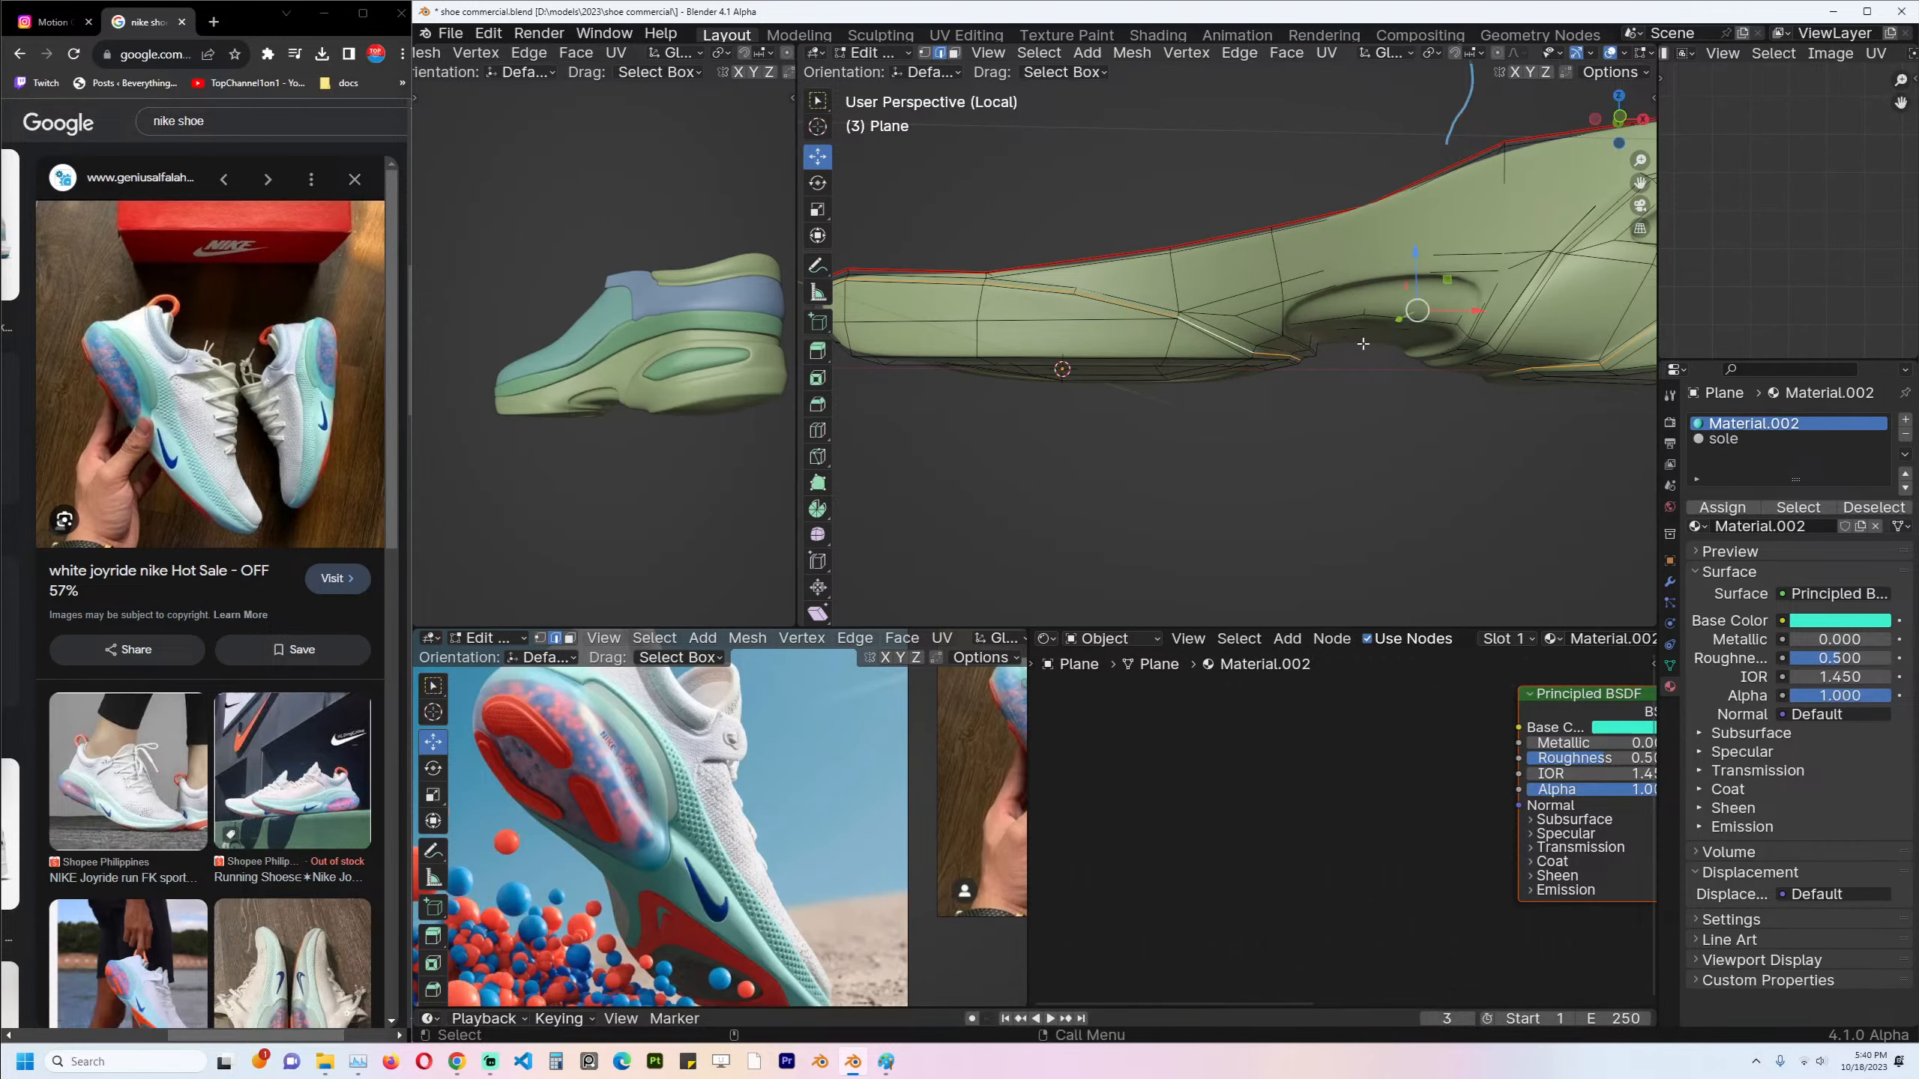
pyautogui.hotkey('ctrl', 'e')
pyautogui.click(1285, 578)
pyautogui.press('a')
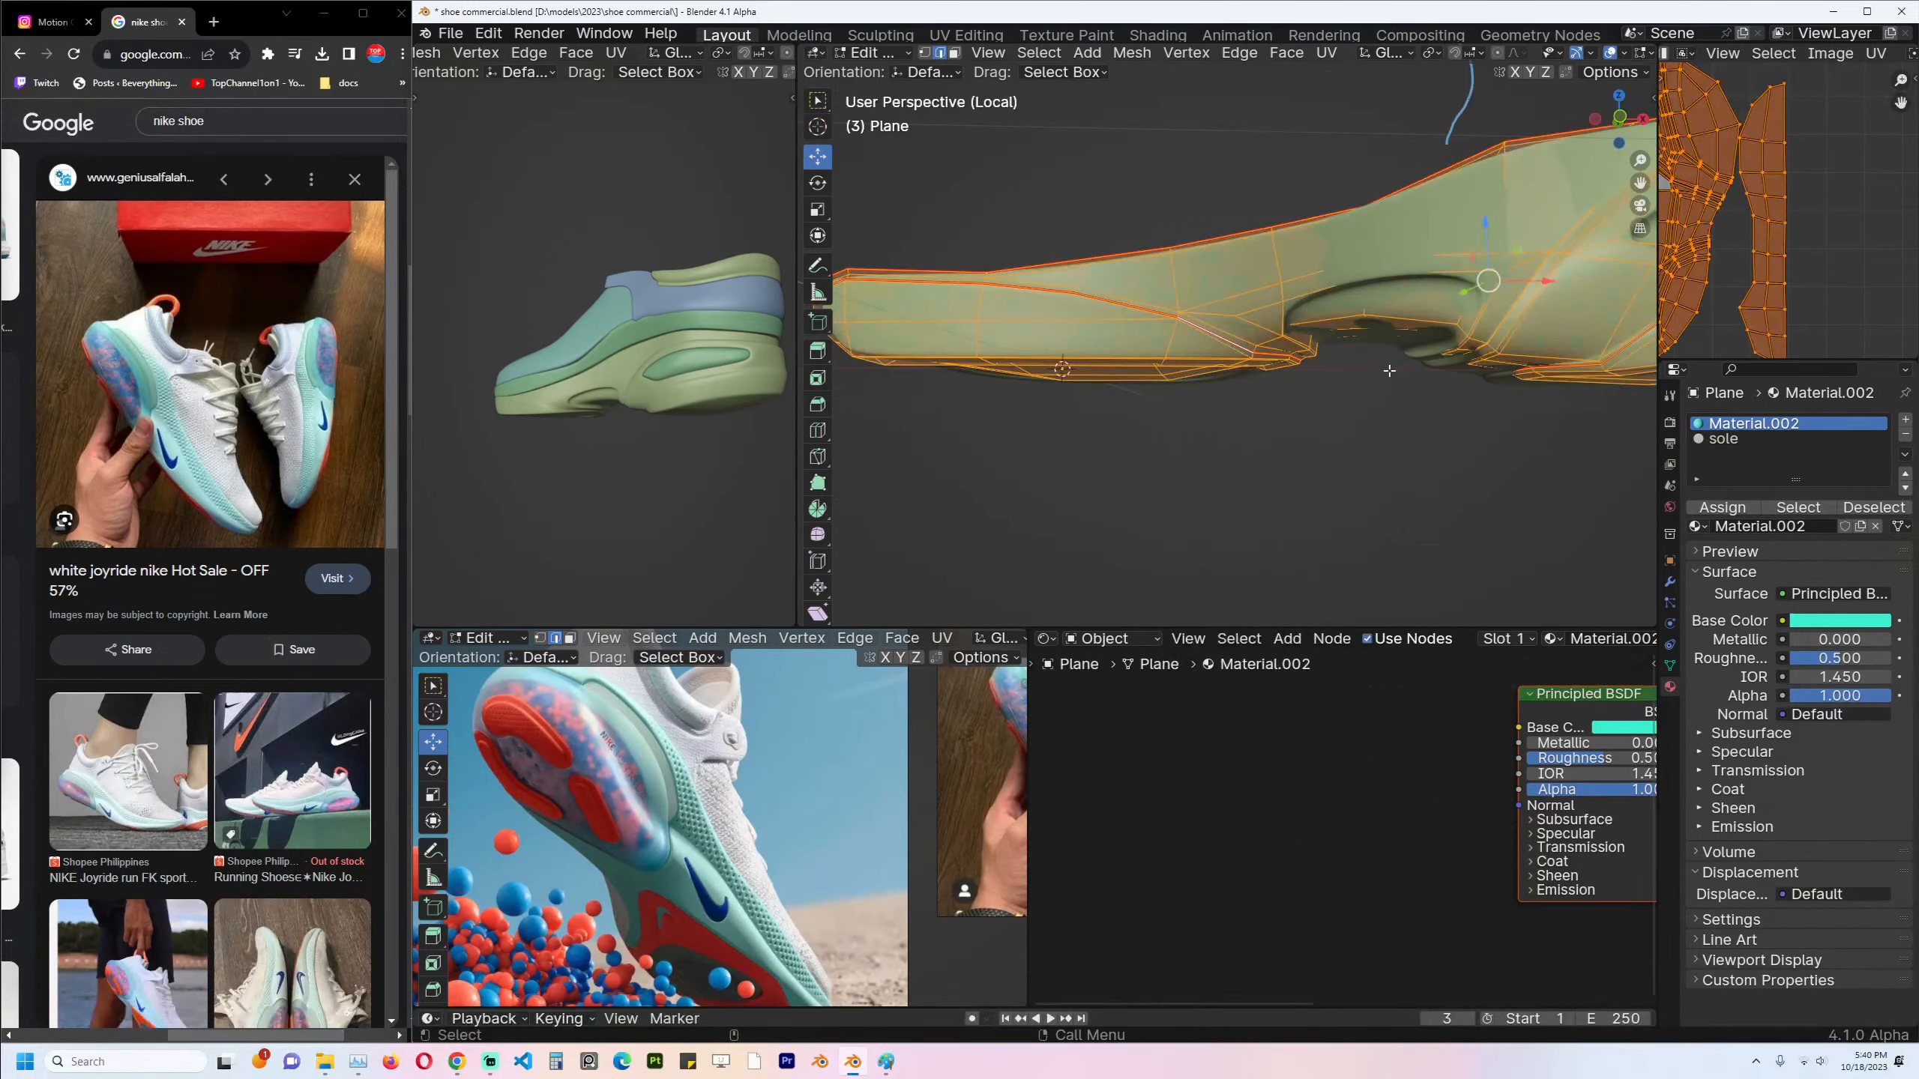
pyautogui.press('Tab')
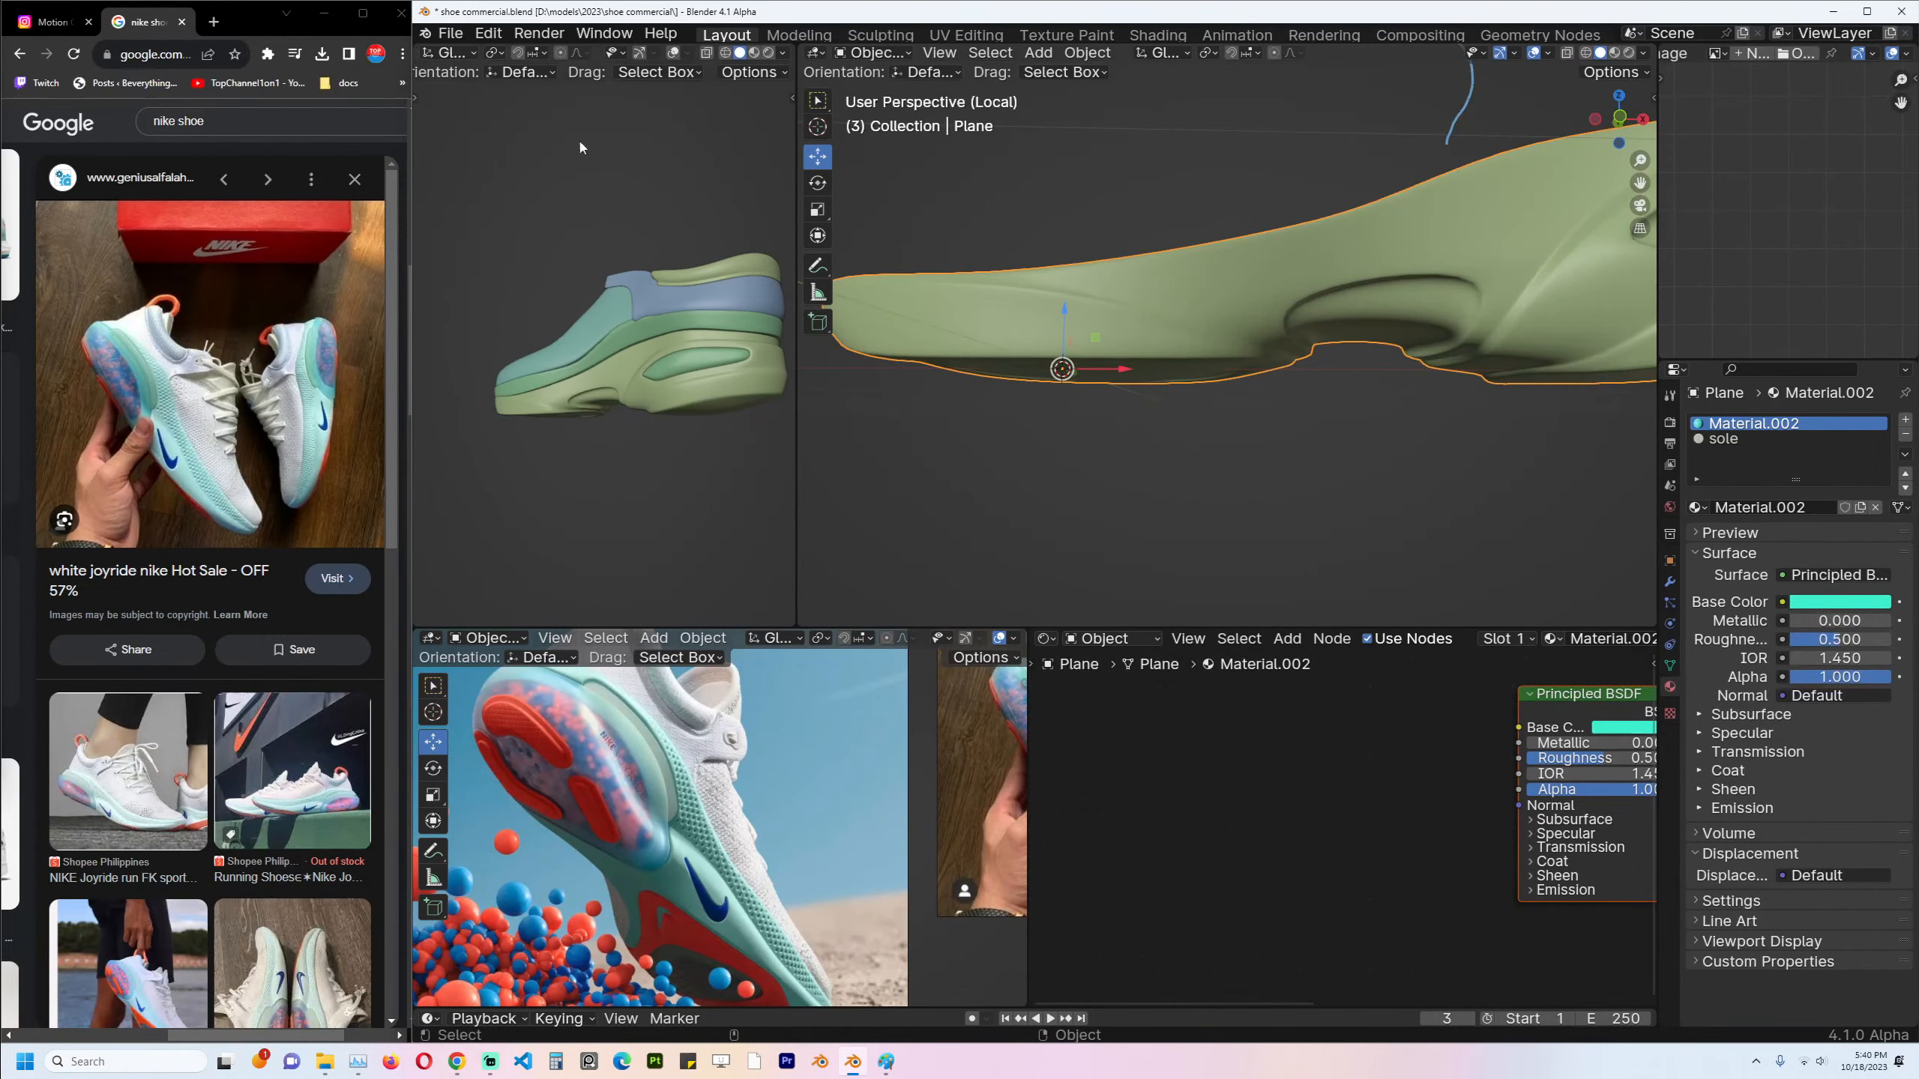
# Switch the shoe preview viewport to rendered shading, check the sole's new UV layout and save the file.
pyautogui.click(771, 53)
pyautogui.moveTo(698, 203)
pyautogui.mouseDown(button='middle')
pyautogui.moveTo(753, 242)
pyautogui.moveTo(786, 223)
pyautogui.mouseUp(button='middle')
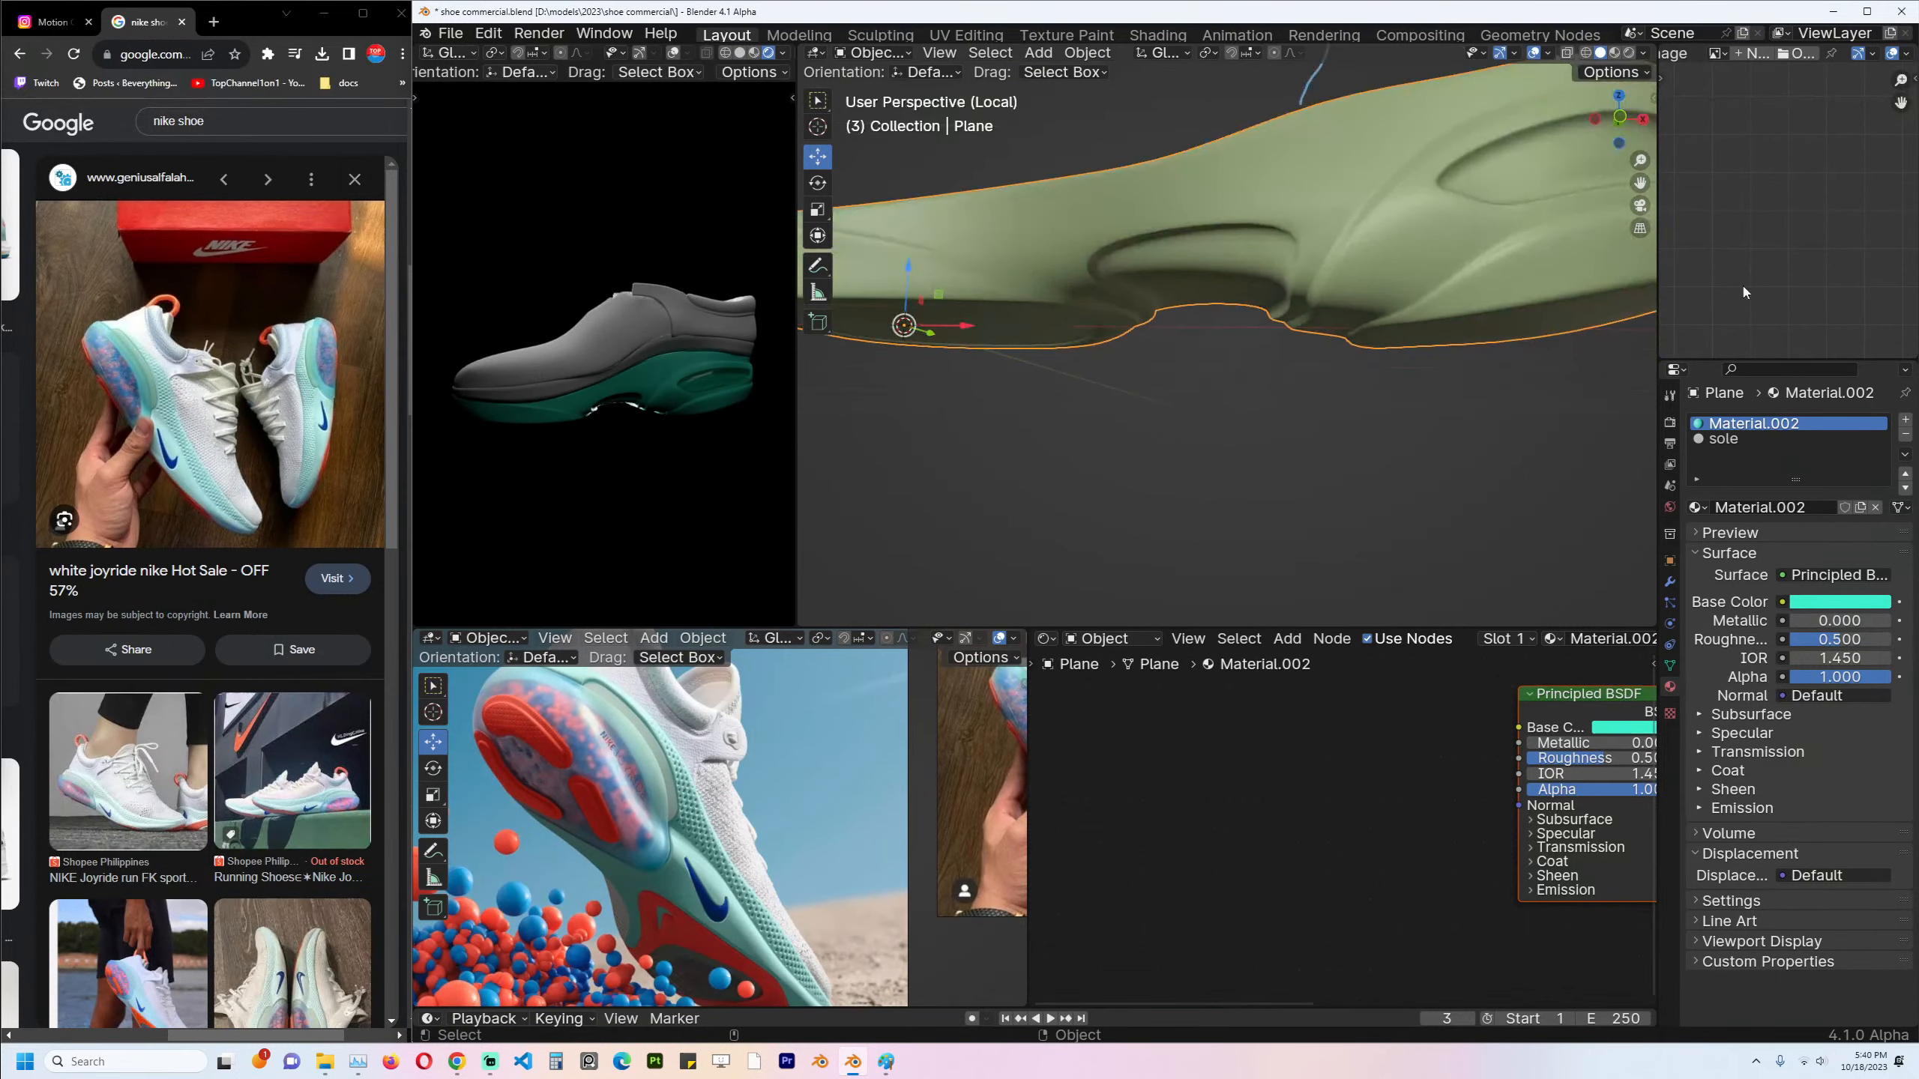
pyautogui.press('Tab')
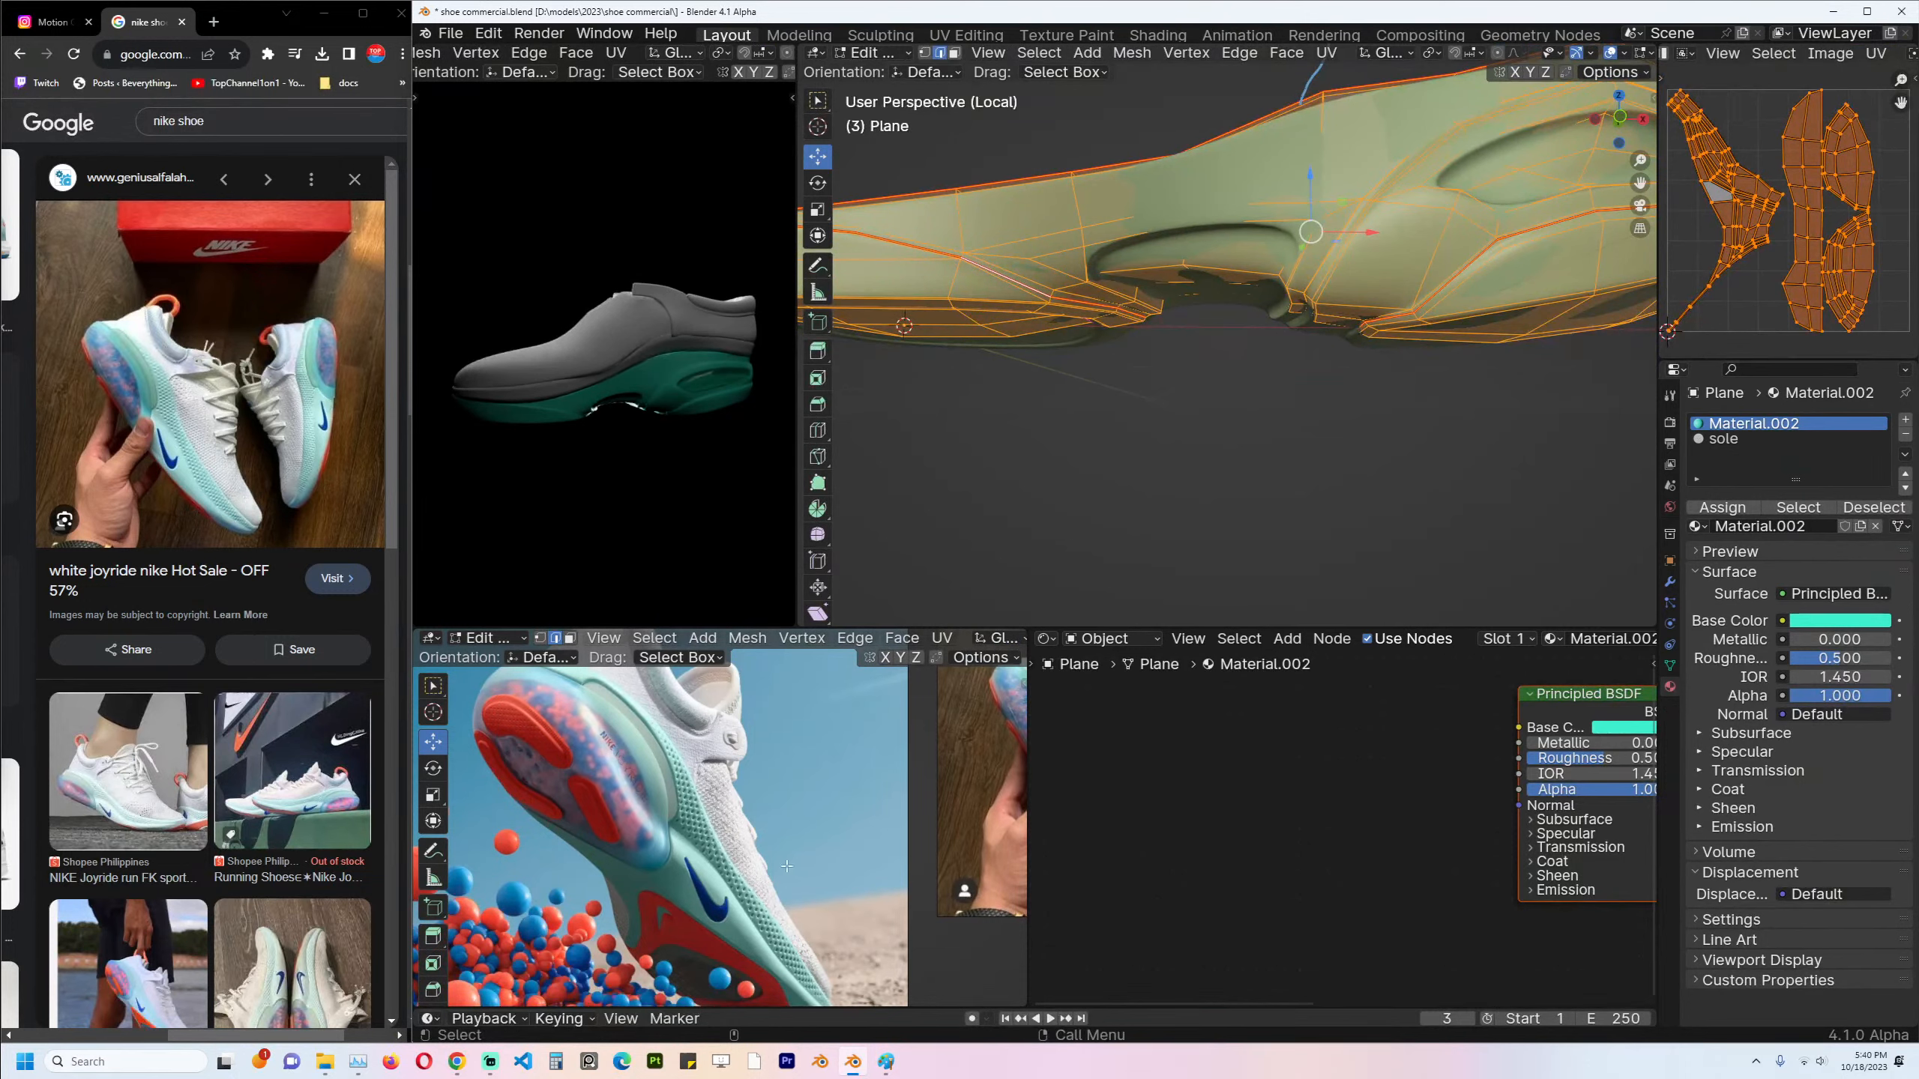
pyautogui.scroll(-2, 691, 798)
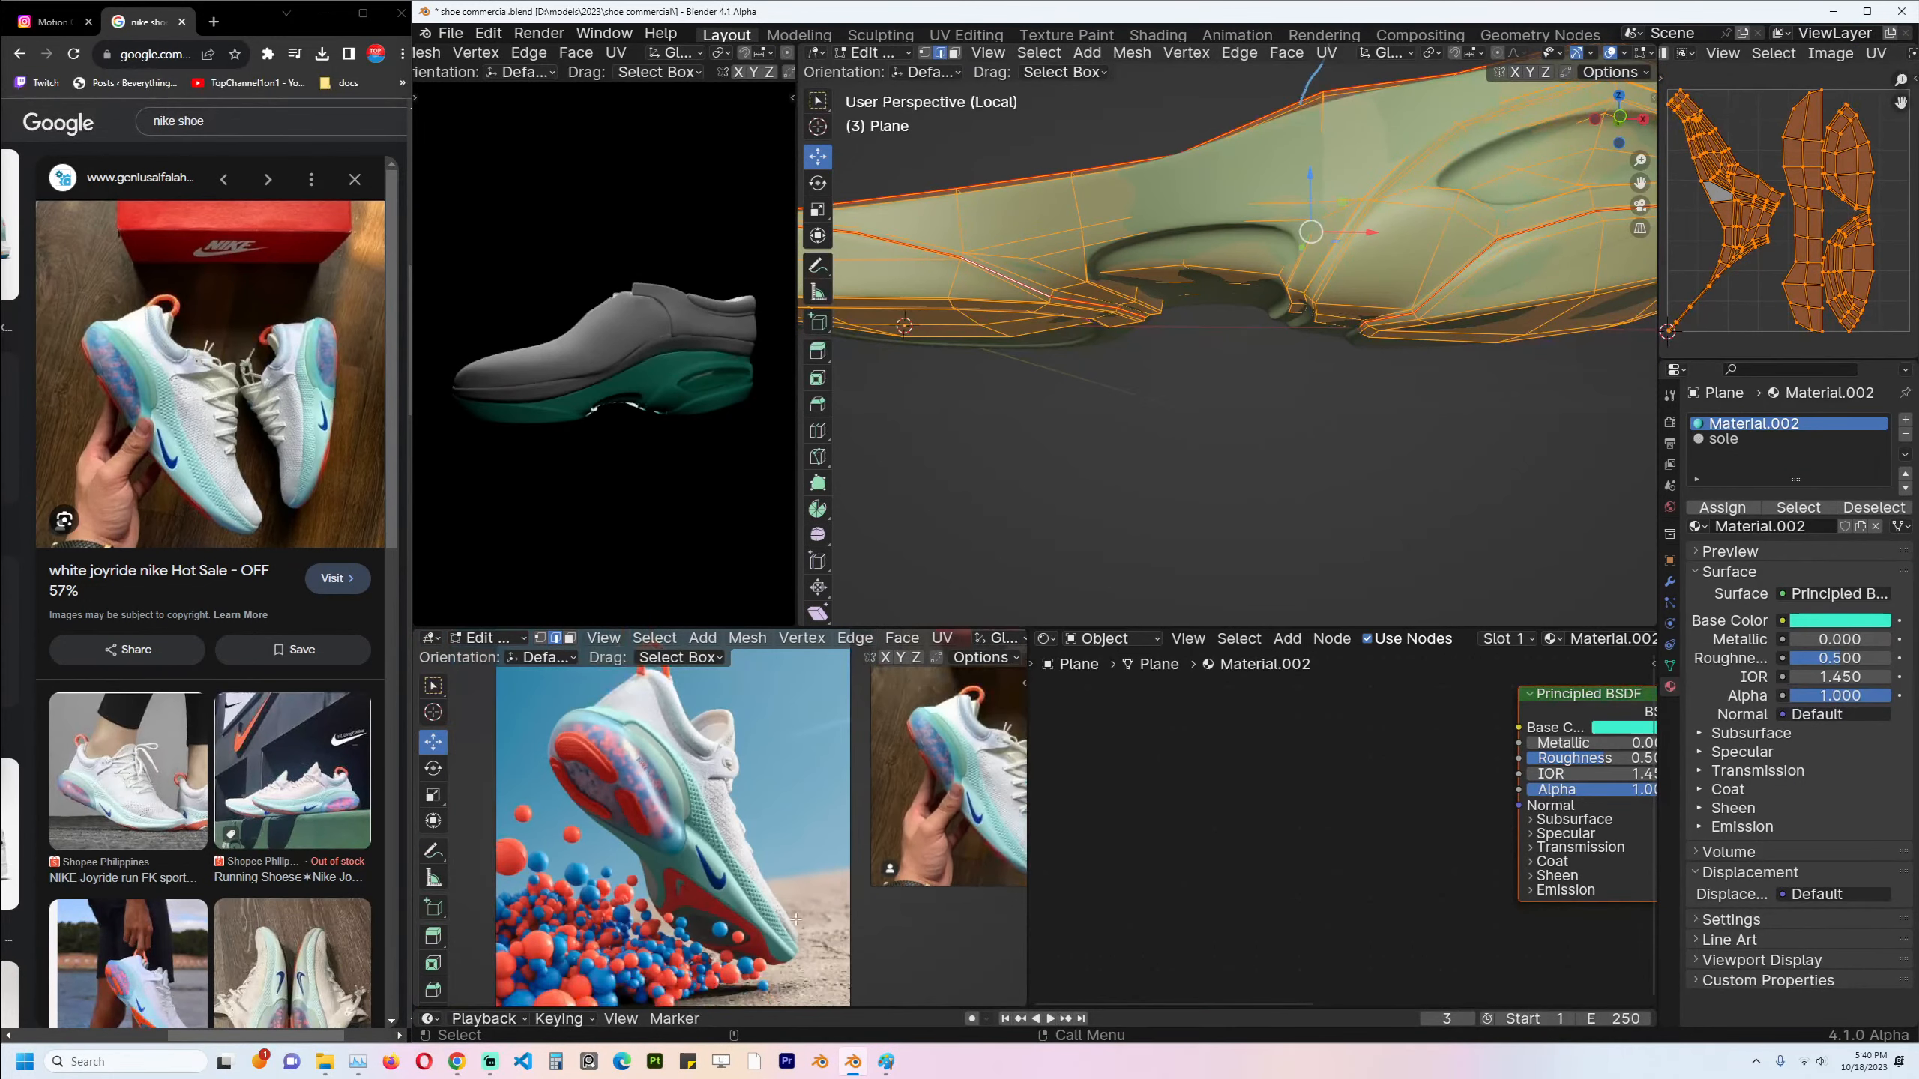
pyautogui.moveTo(1398, 833); pyautogui.dragTo(1369, 825, button='middle')
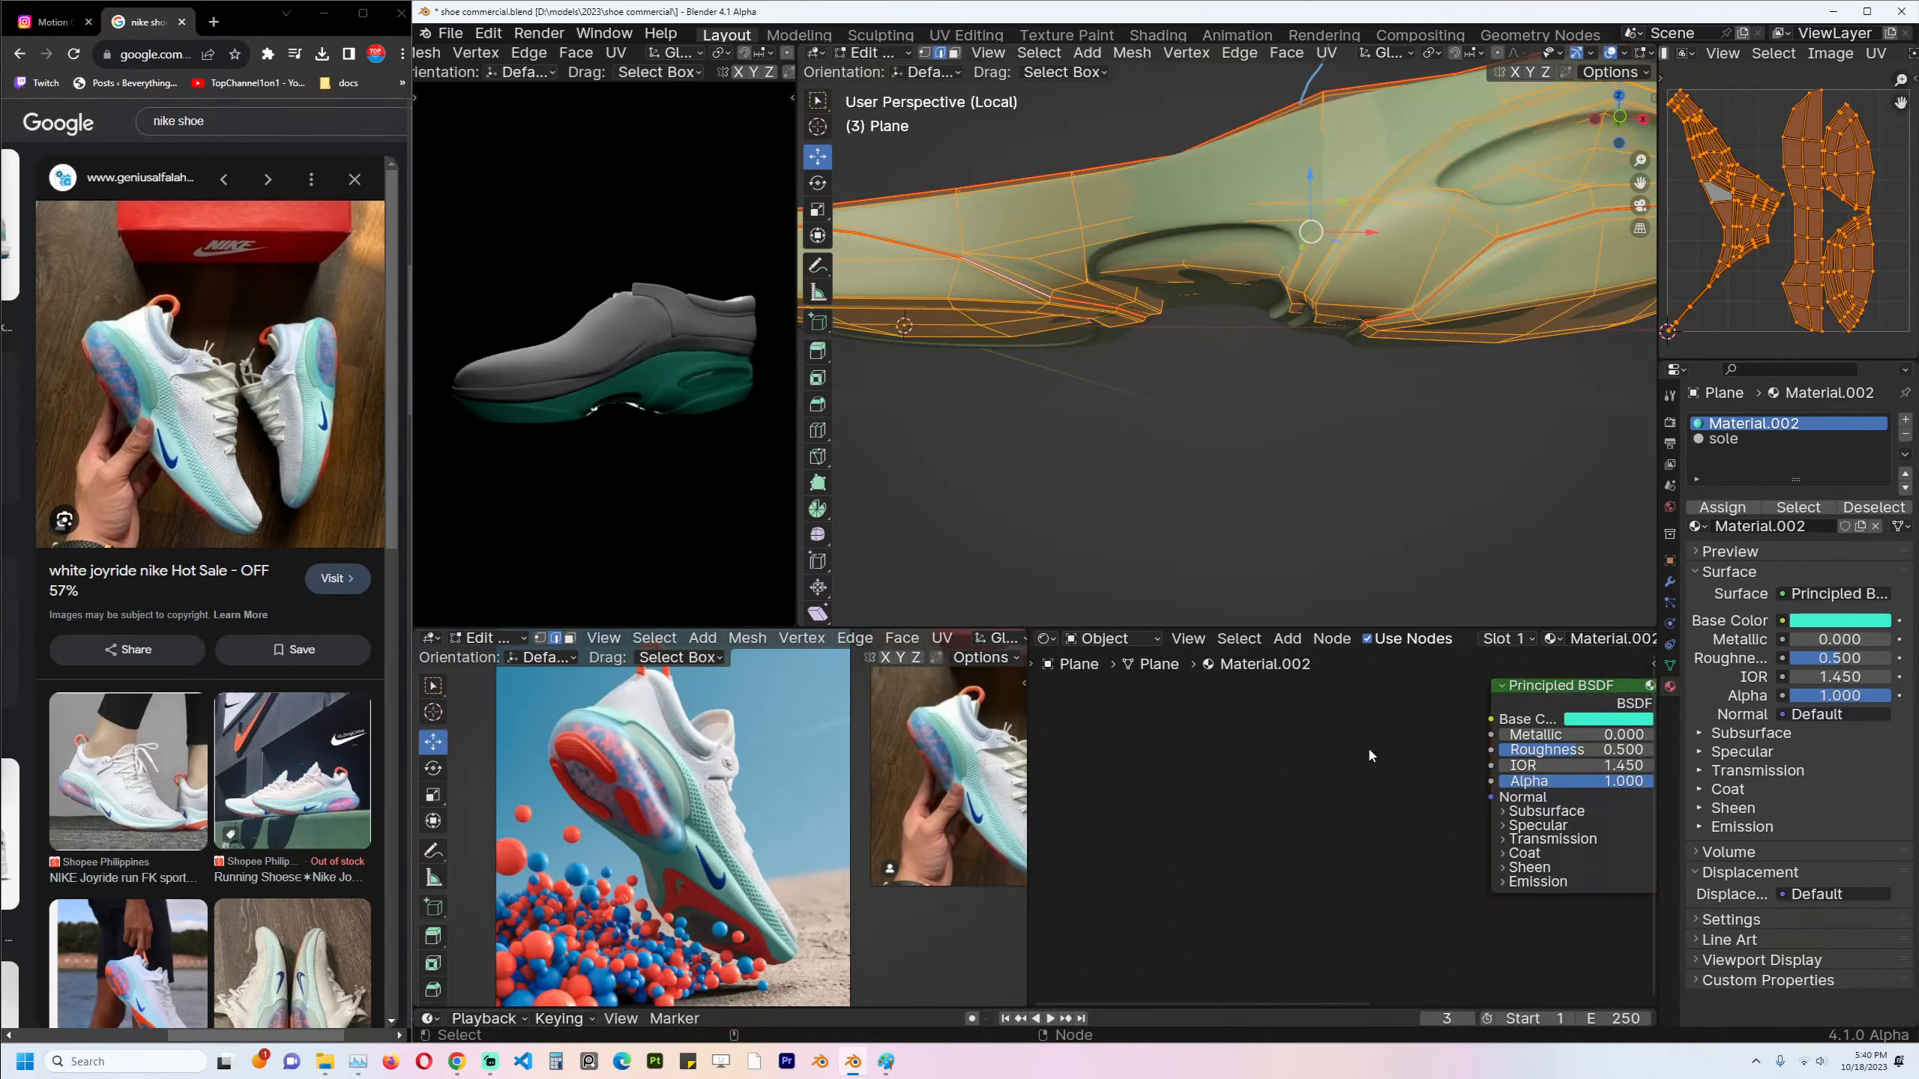
pyautogui.press('Tab')
pyautogui.hotkey('ctrl', 's')
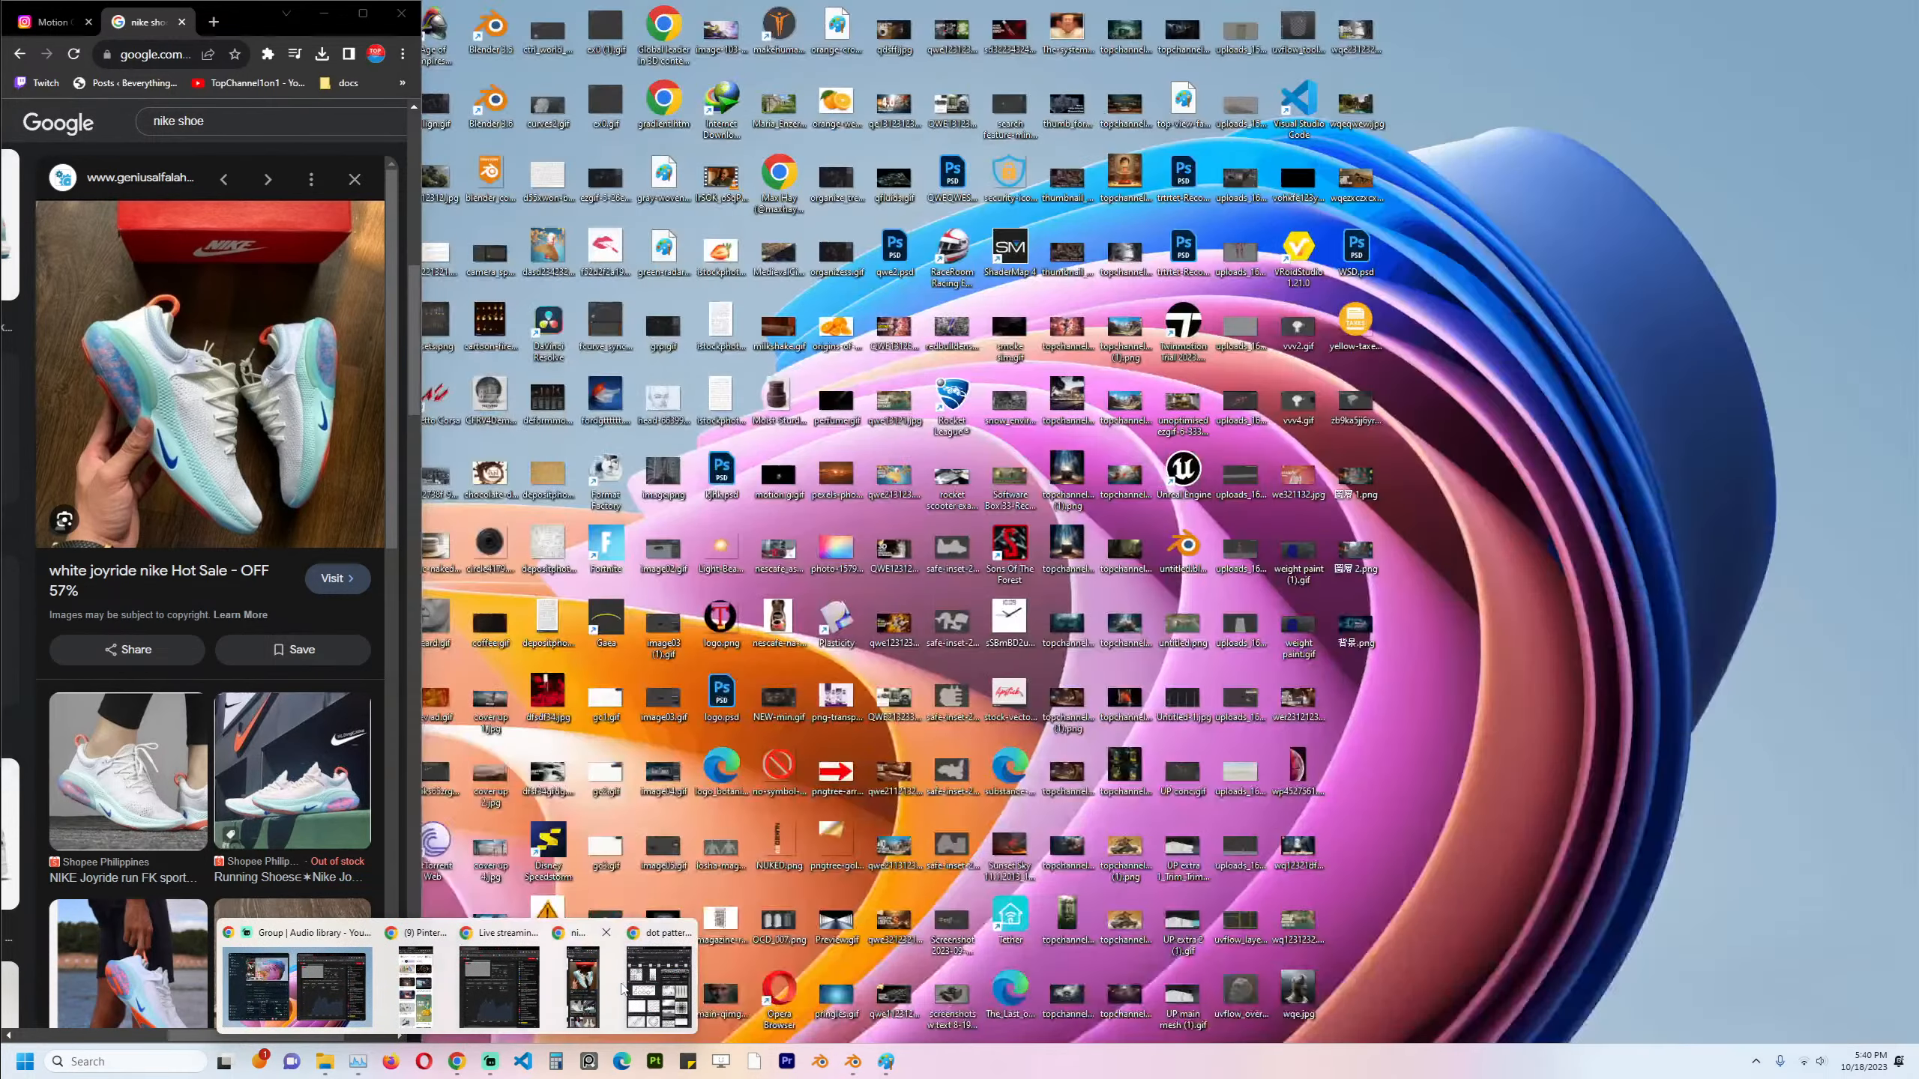
# Bring the halftone dot image from the browser into the sole's Material.002 as an image texture and preview it on the surface.
pyautogui.click(560, 983)
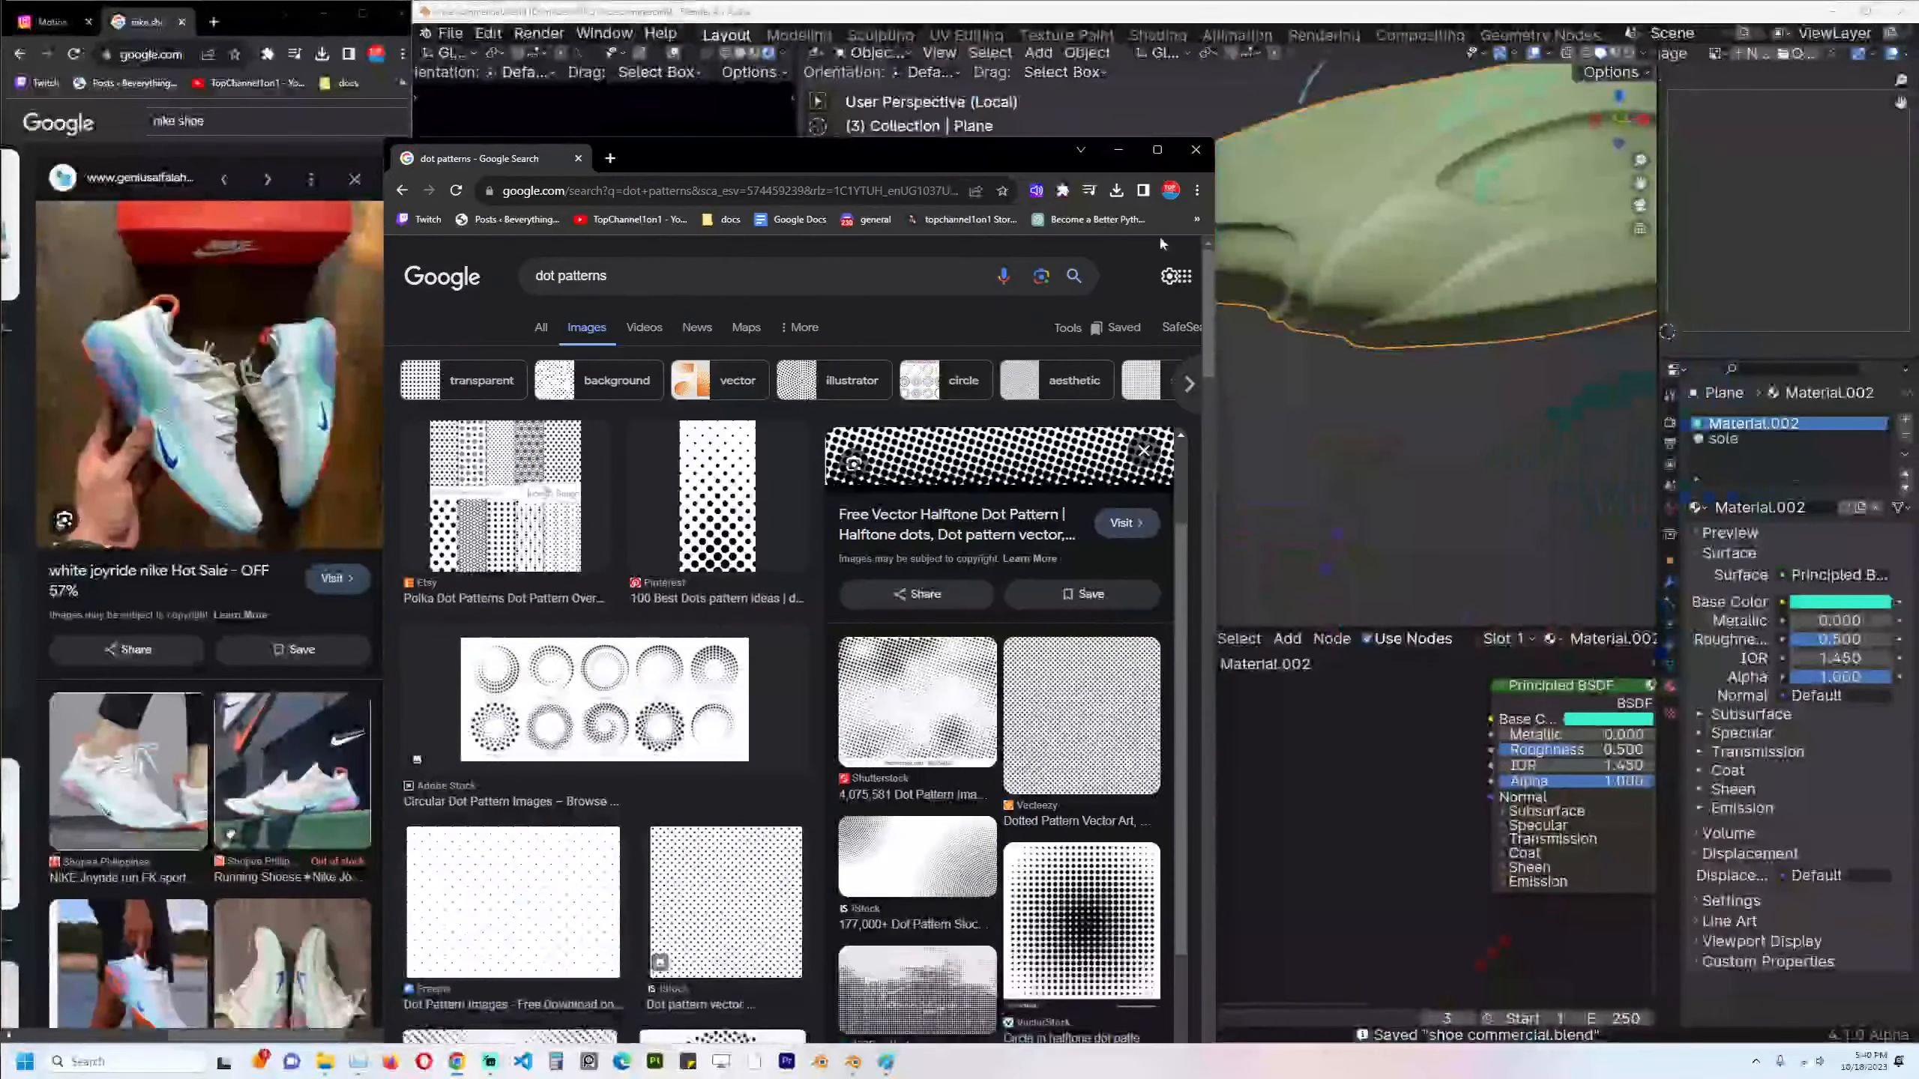
pyautogui.click(1117, 189)
pyautogui.moveTo(982, 261); pyautogui.dragTo(1490, 719)
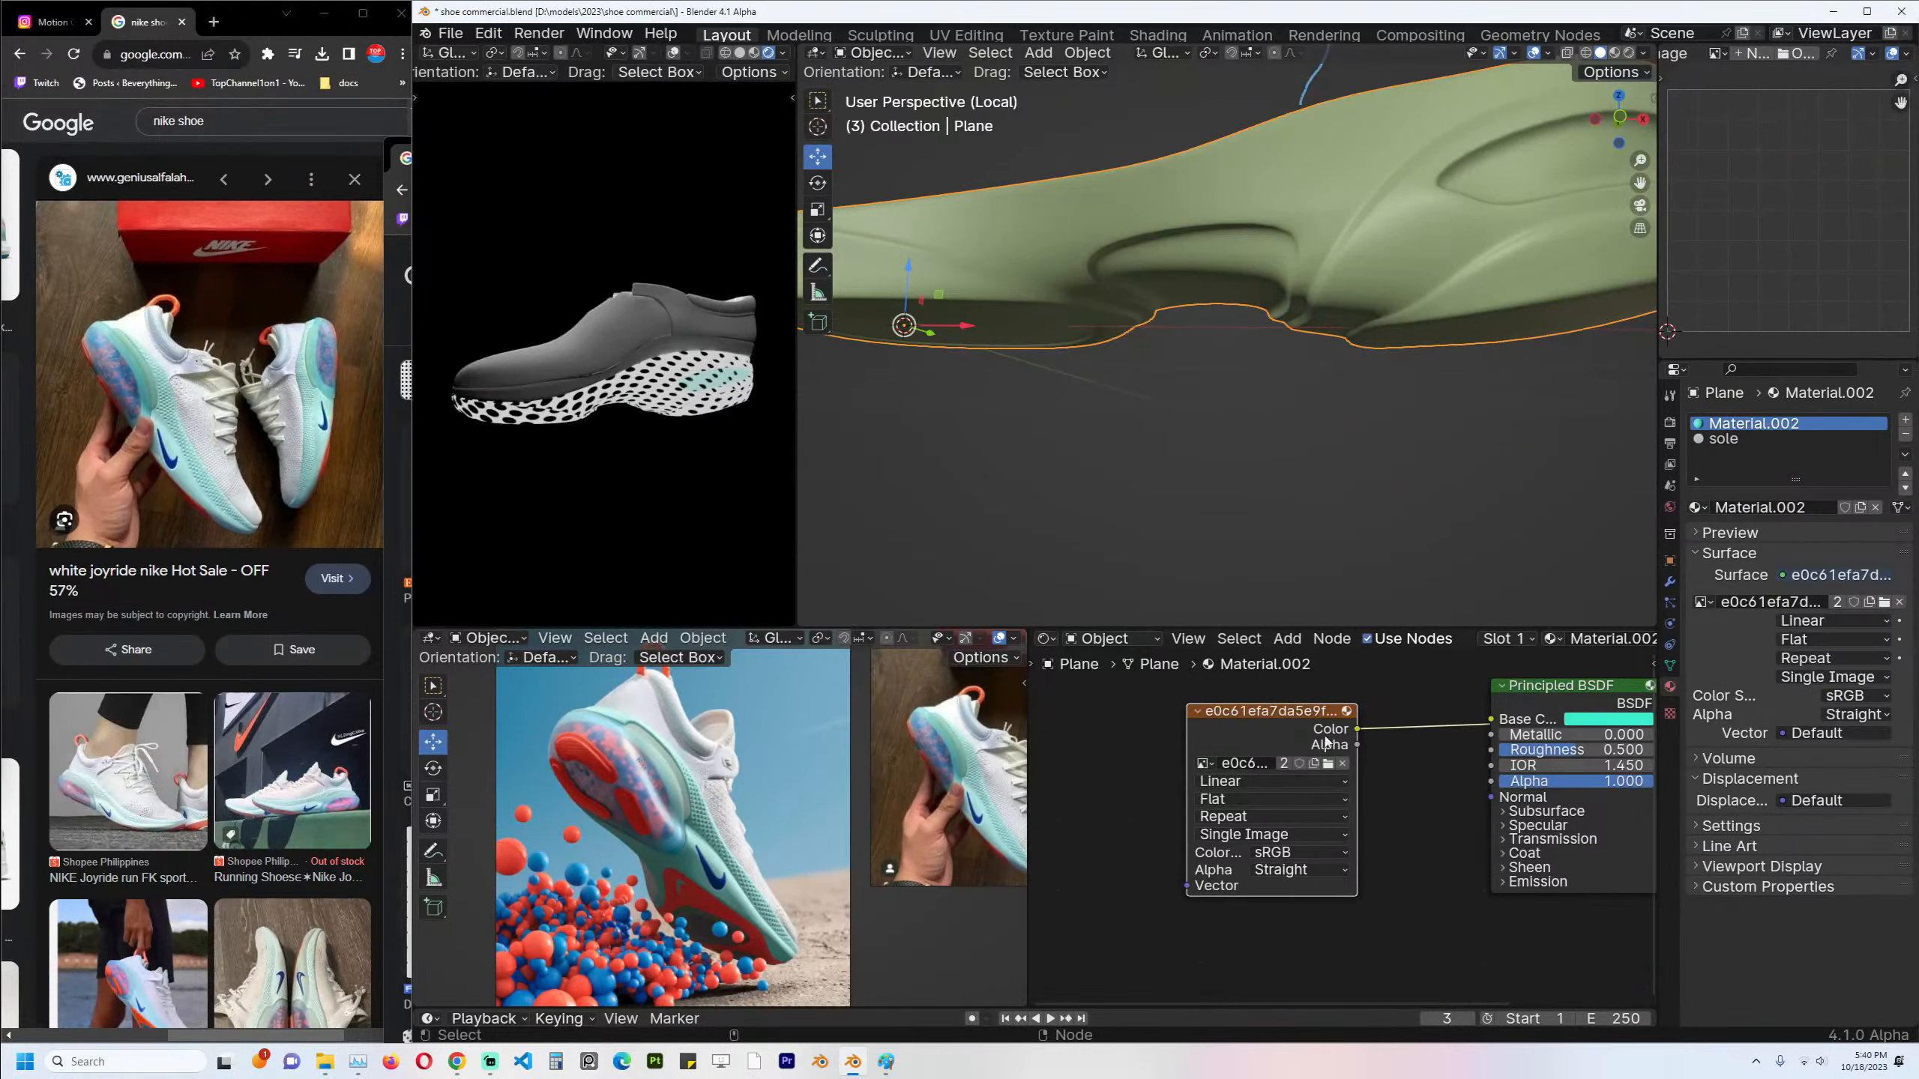
pyautogui.moveTo(1283, 743); pyautogui.dragTo(1241, 746)
# Add Texture Coordinate and Mapping nodes to the halftone image and set the mapping scale to 5.3 on X, Y and Z.
pyautogui.hotkey('ctrl', 't')
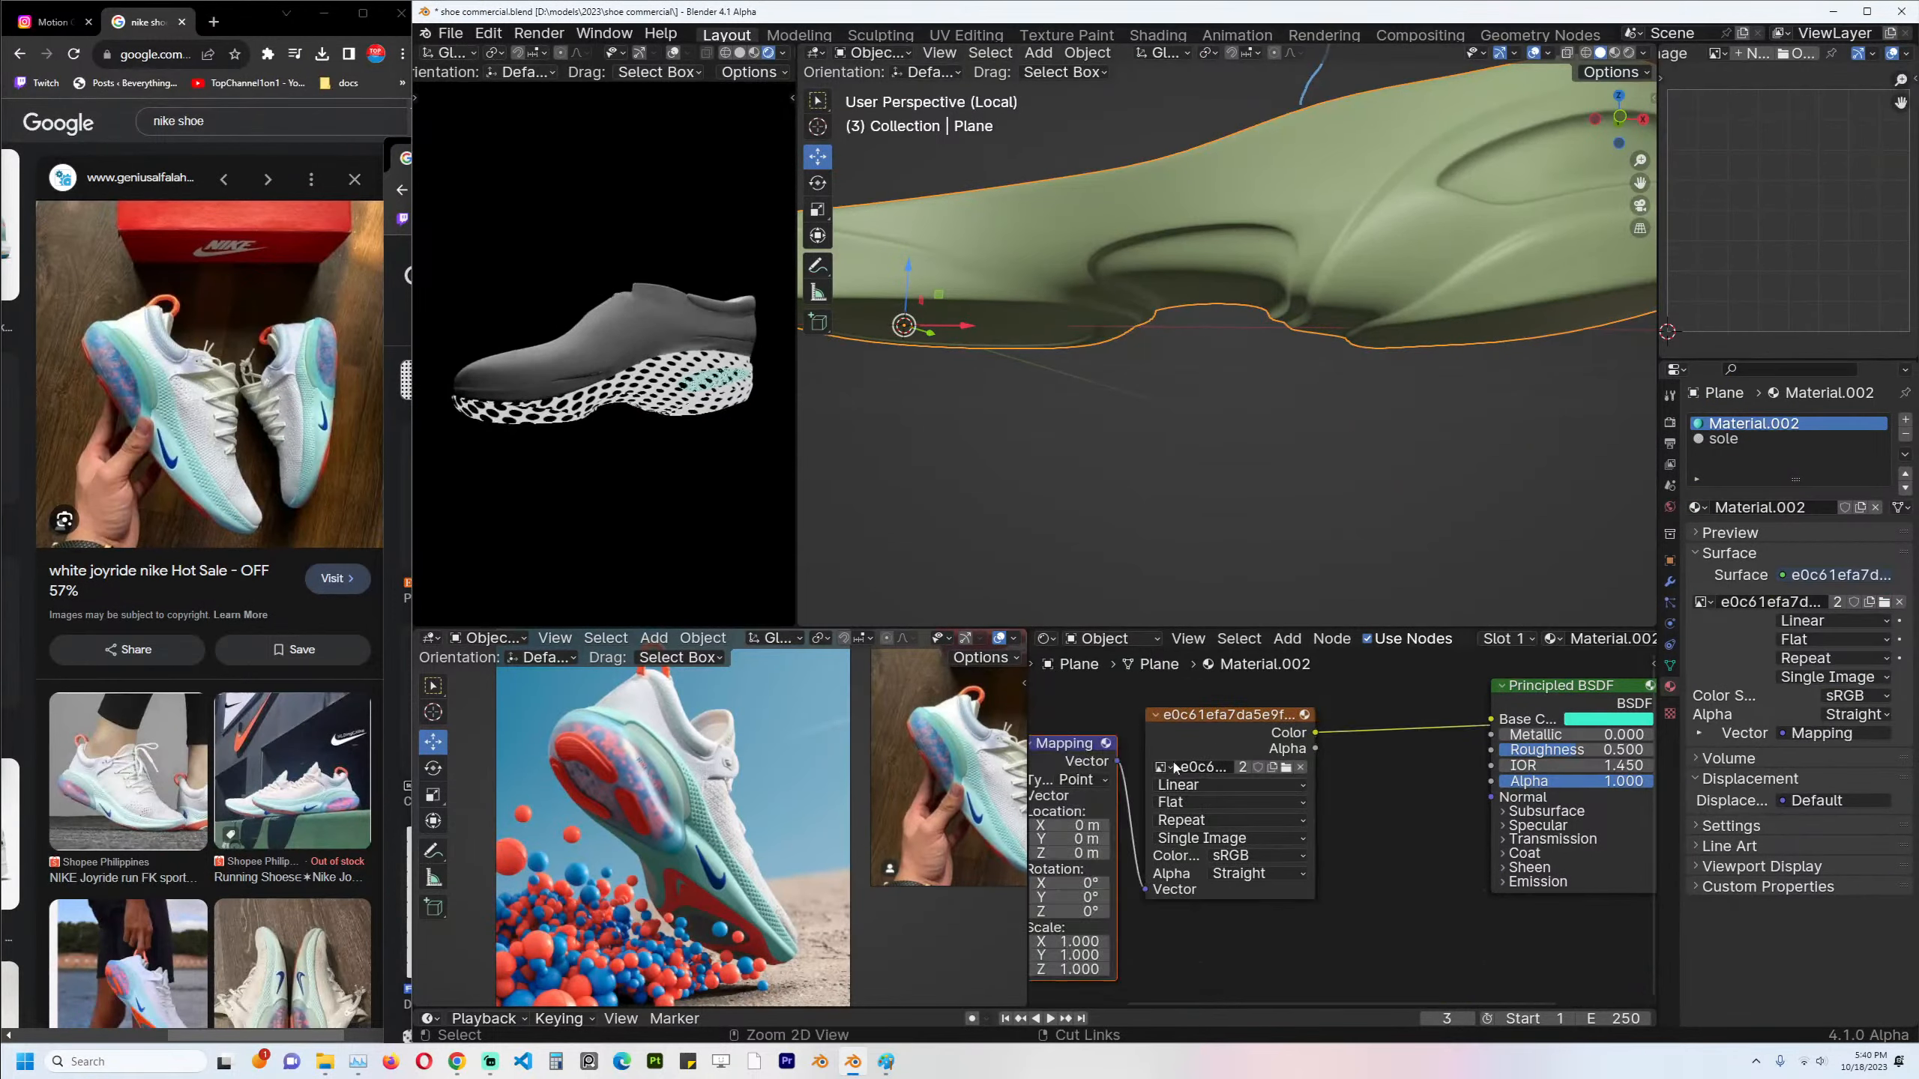
pyautogui.moveTo(1202, 759); pyautogui.dragTo(1350, 697, button='middle')
pyautogui.moveTo(1209, 878); pyautogui.dragTo(1284, 906)
# Enter Edit Mode on the sole and rotate all its UV islands about -61° over the dot pattern.
pyautogui.press('Tab')
pyautogui.scroll(-8, 1336, 181)
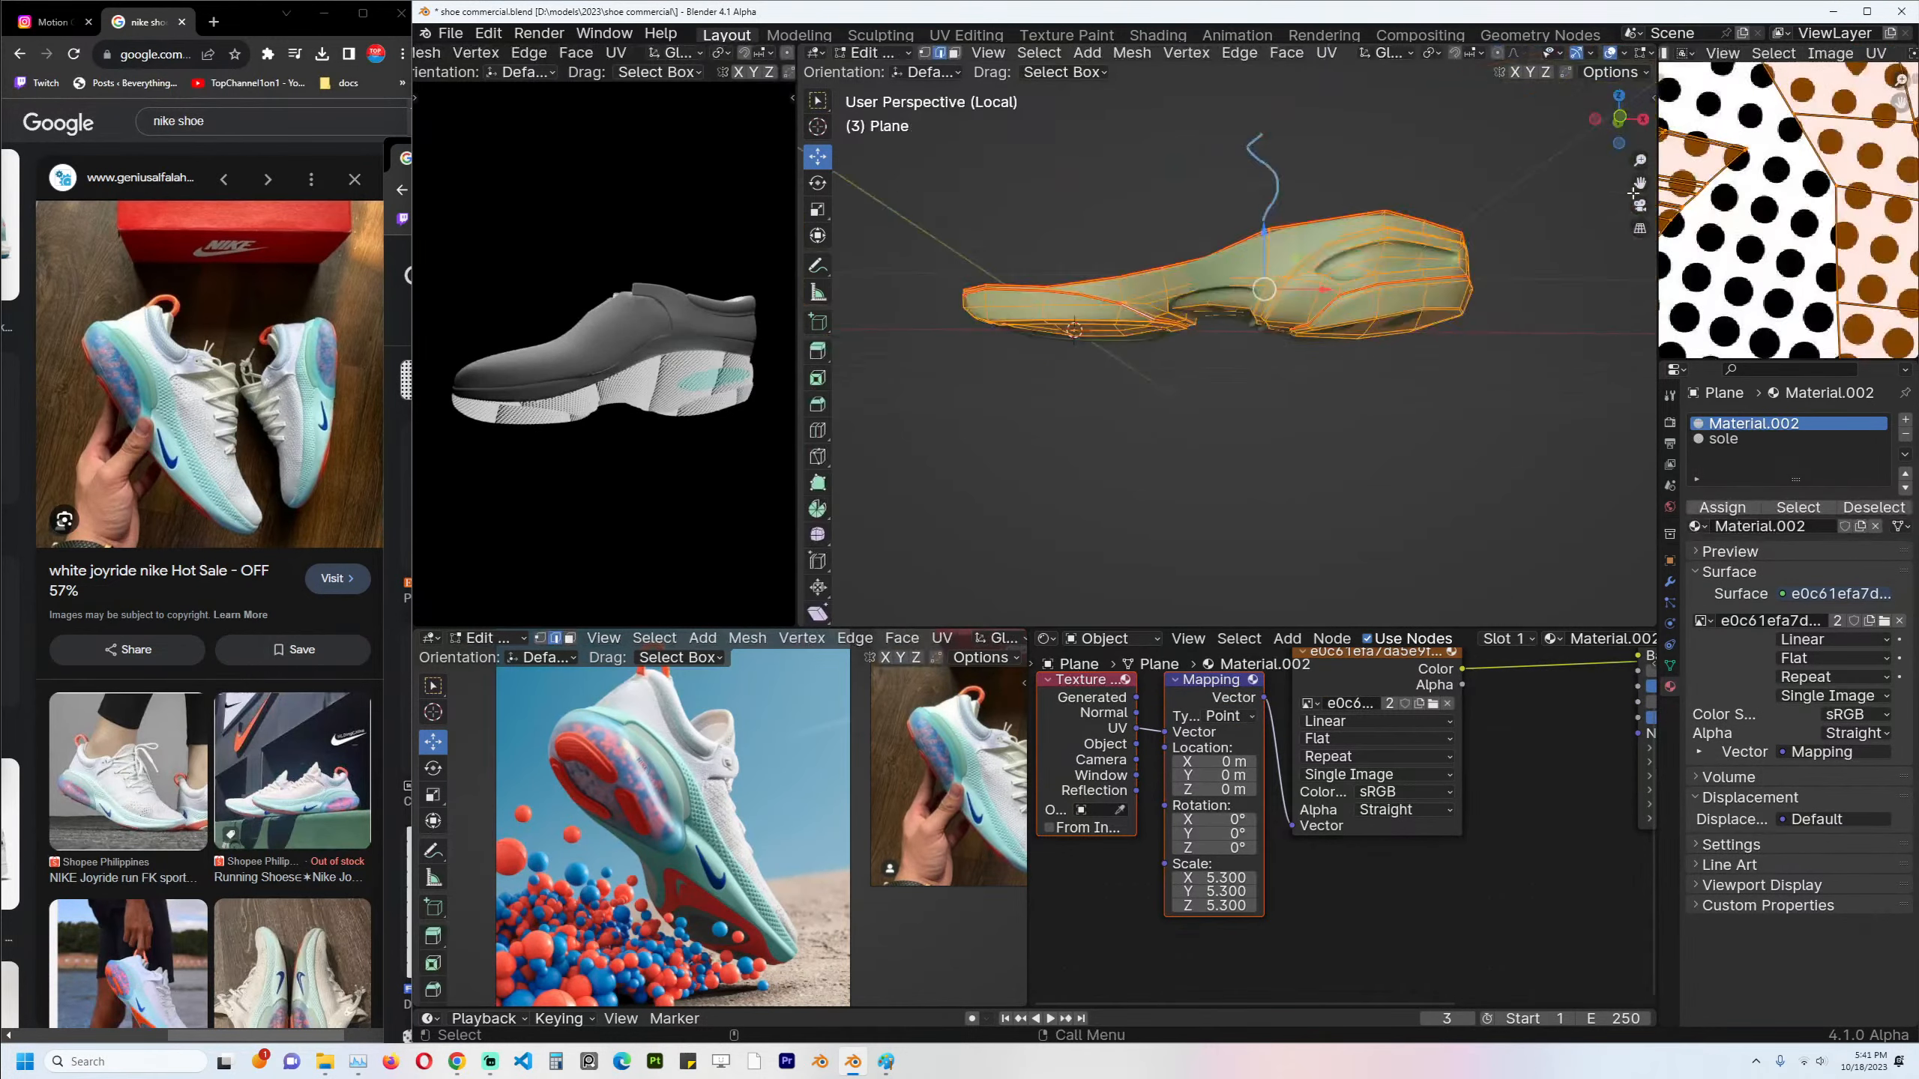
pyautogui.scroll(-2, 1708, 243)
pyautogui.scroll(-2, 1709, 247)
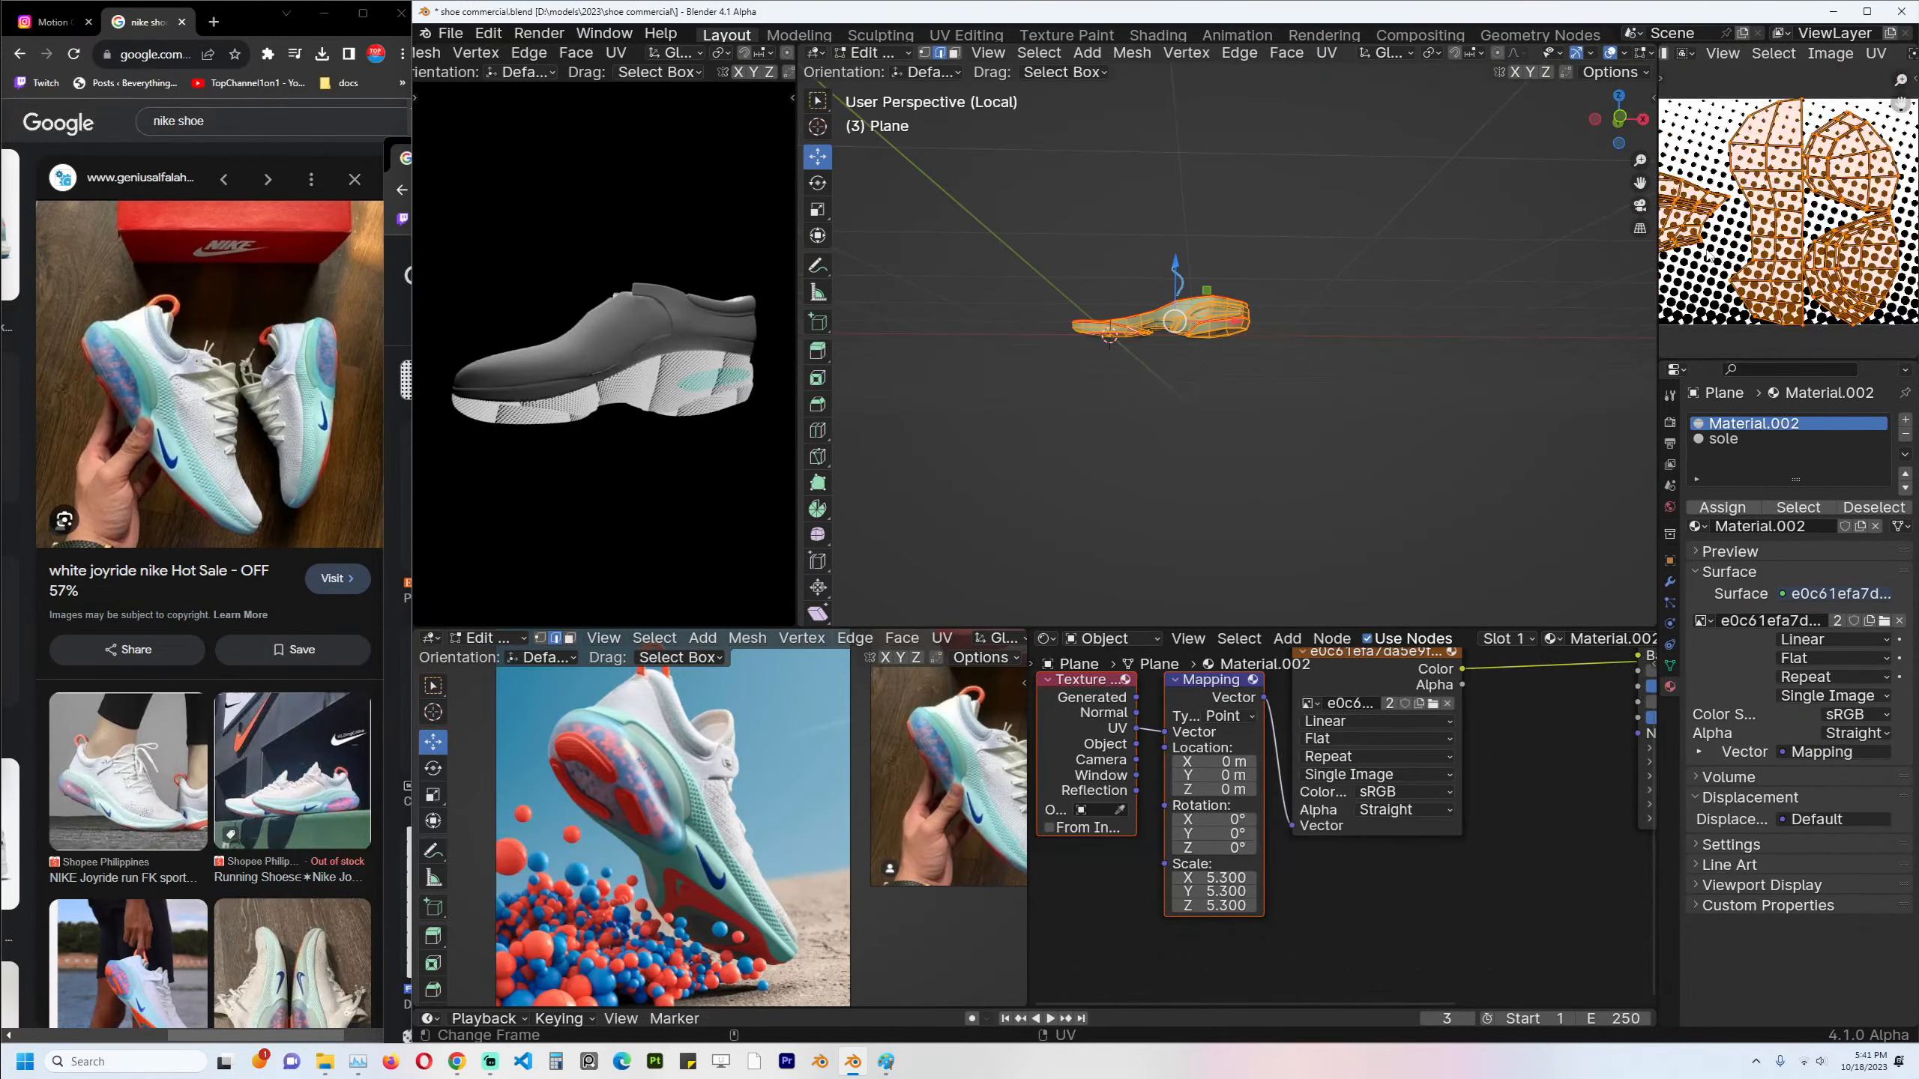
pyautogui.press('r')
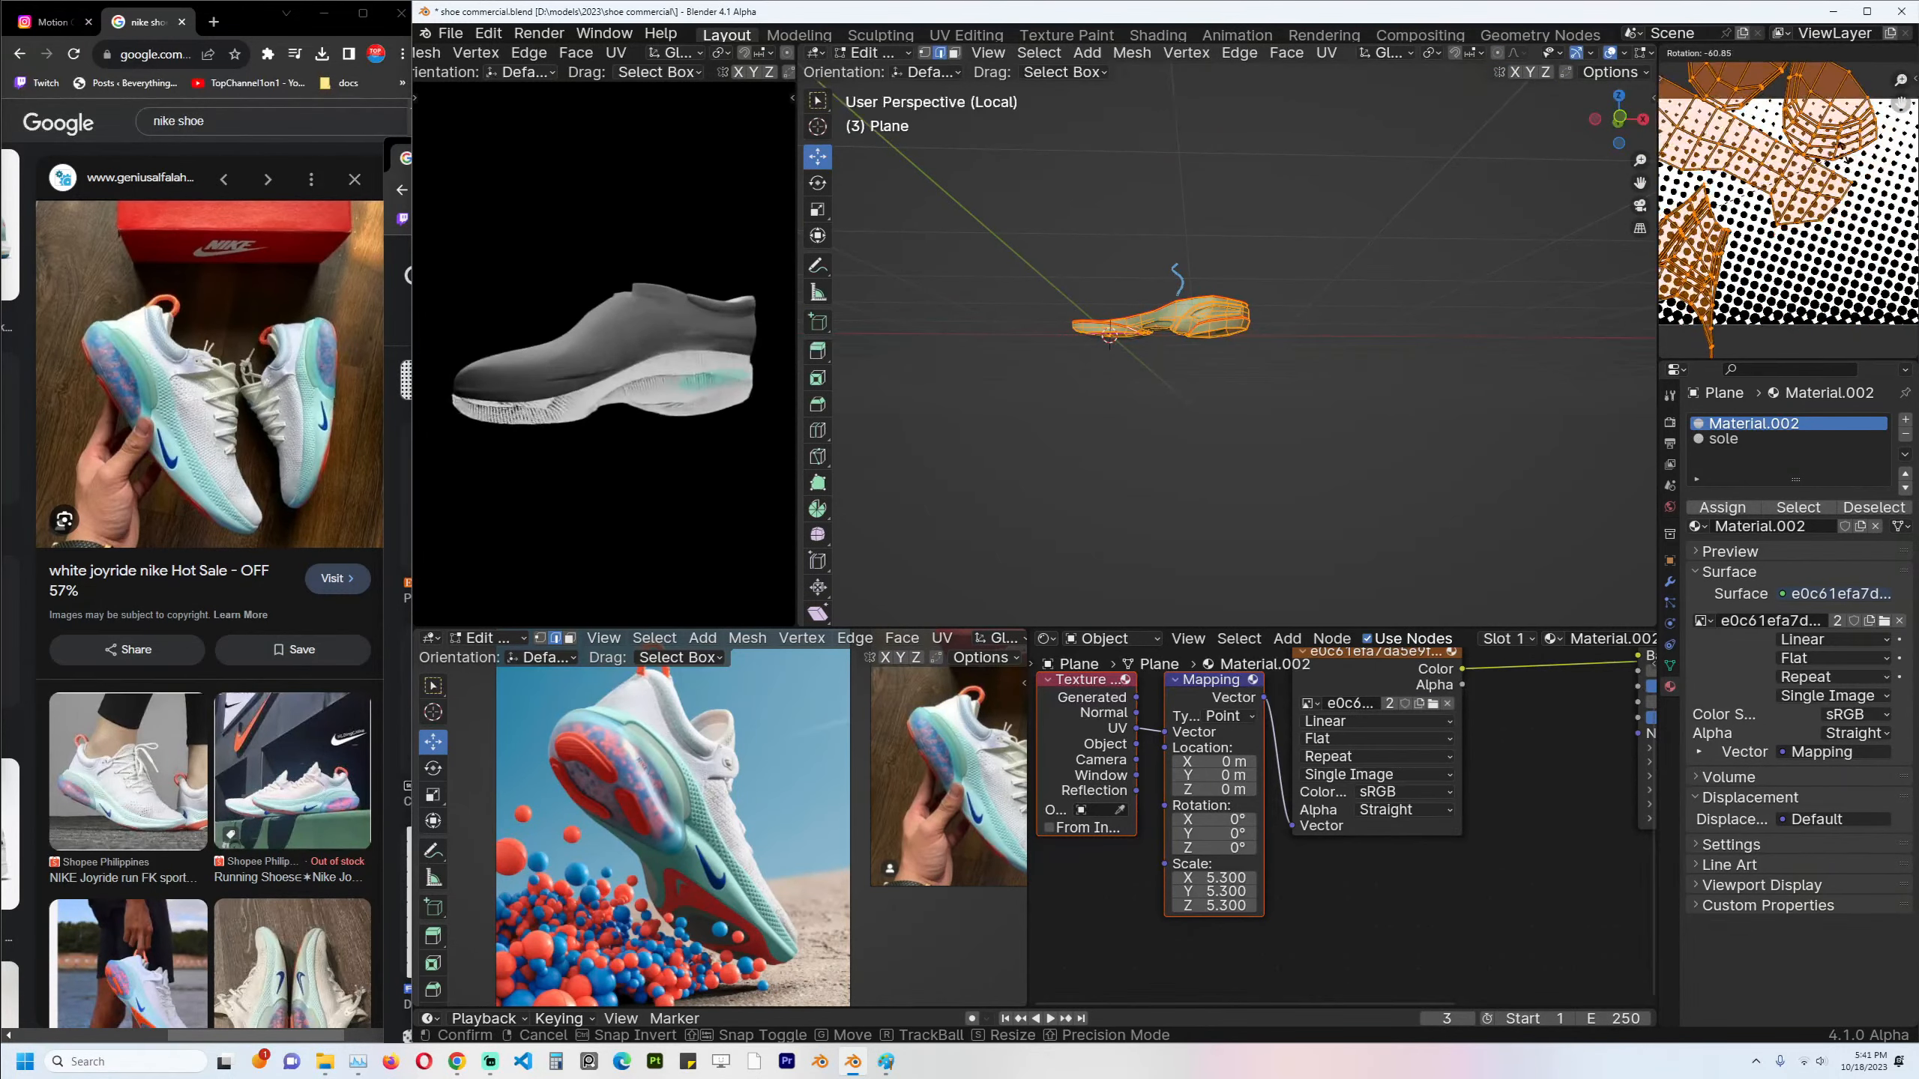
pyautogui.click(1847, 161)
# Shift the sole's UV islands across the dot texture and turn them slightly to adjust how the dots run along the side.
pyautogui.scroll(2, 539, 441)
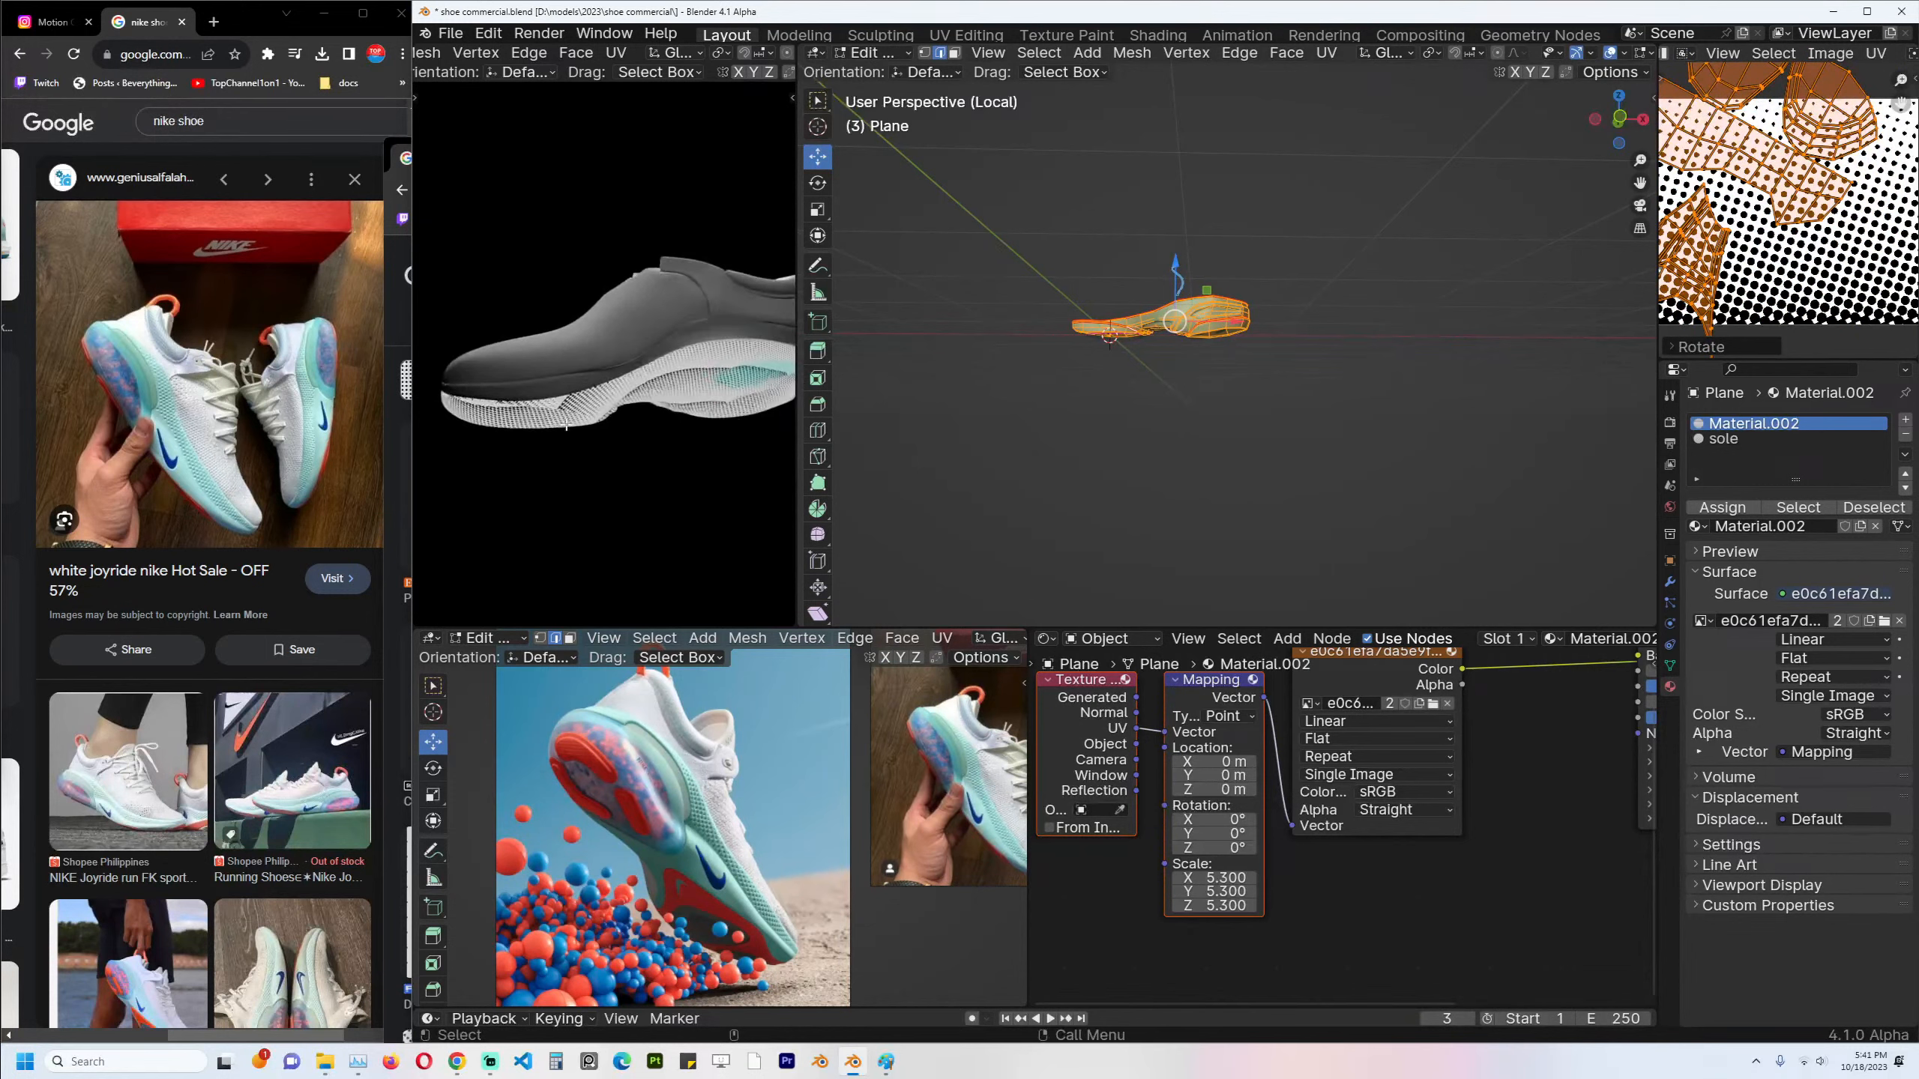
pyautogui.press('g')
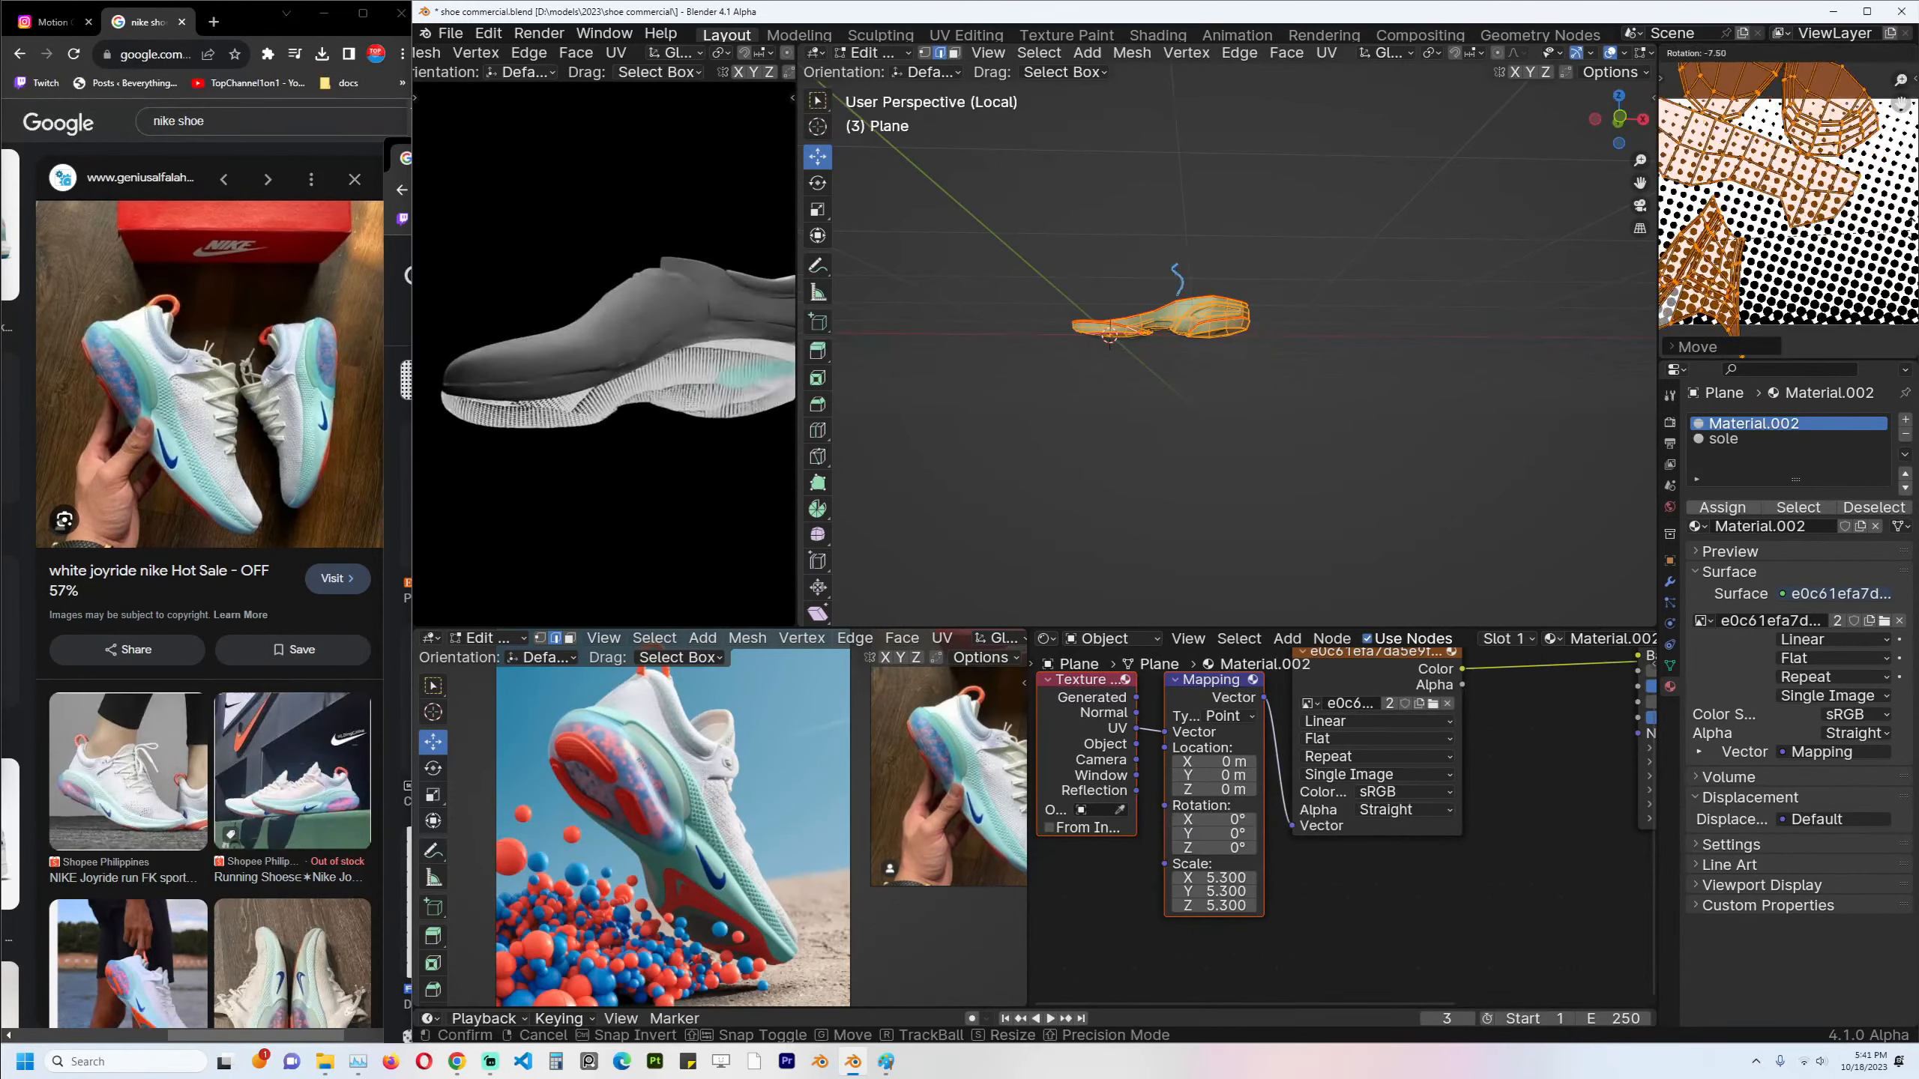
pyautogui.click(1738, 257)
pyautogui.press('g')
pyautogui.click(1567, 252)
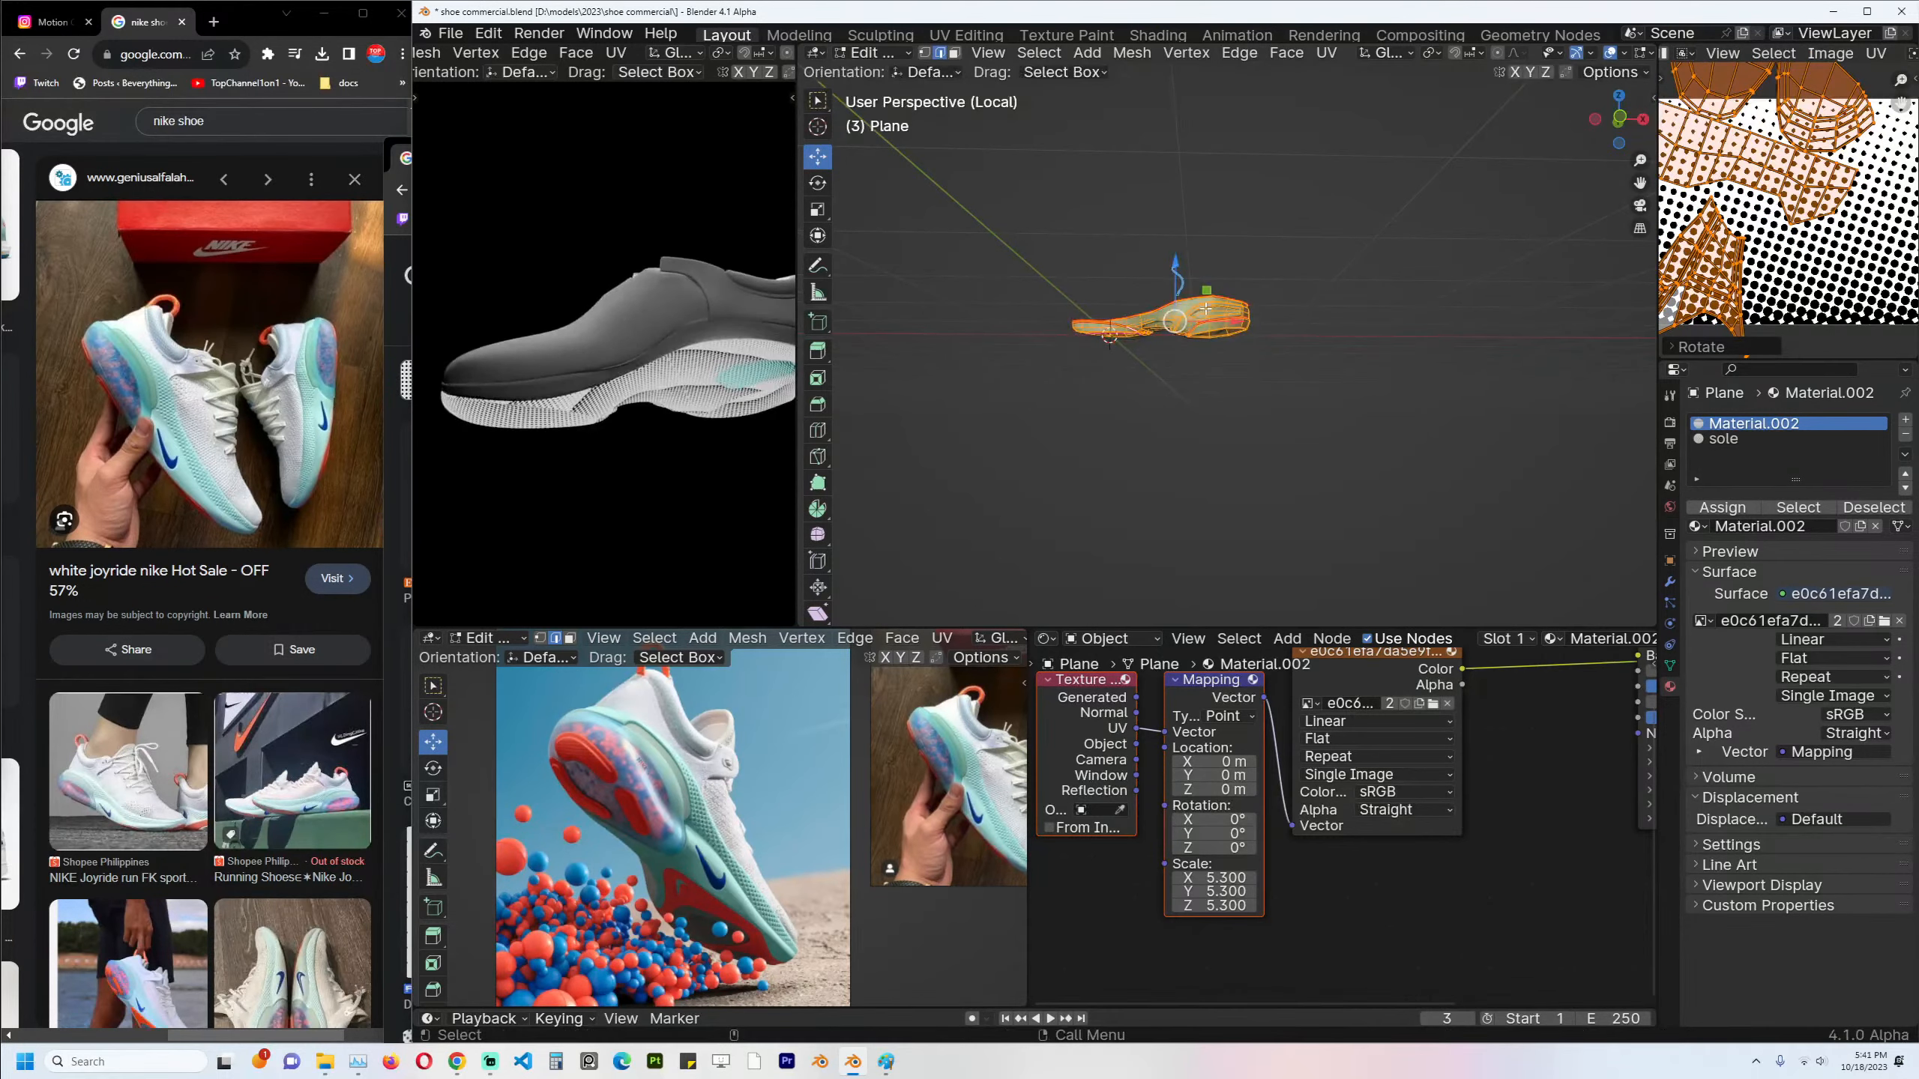
pyautogui.press('g')
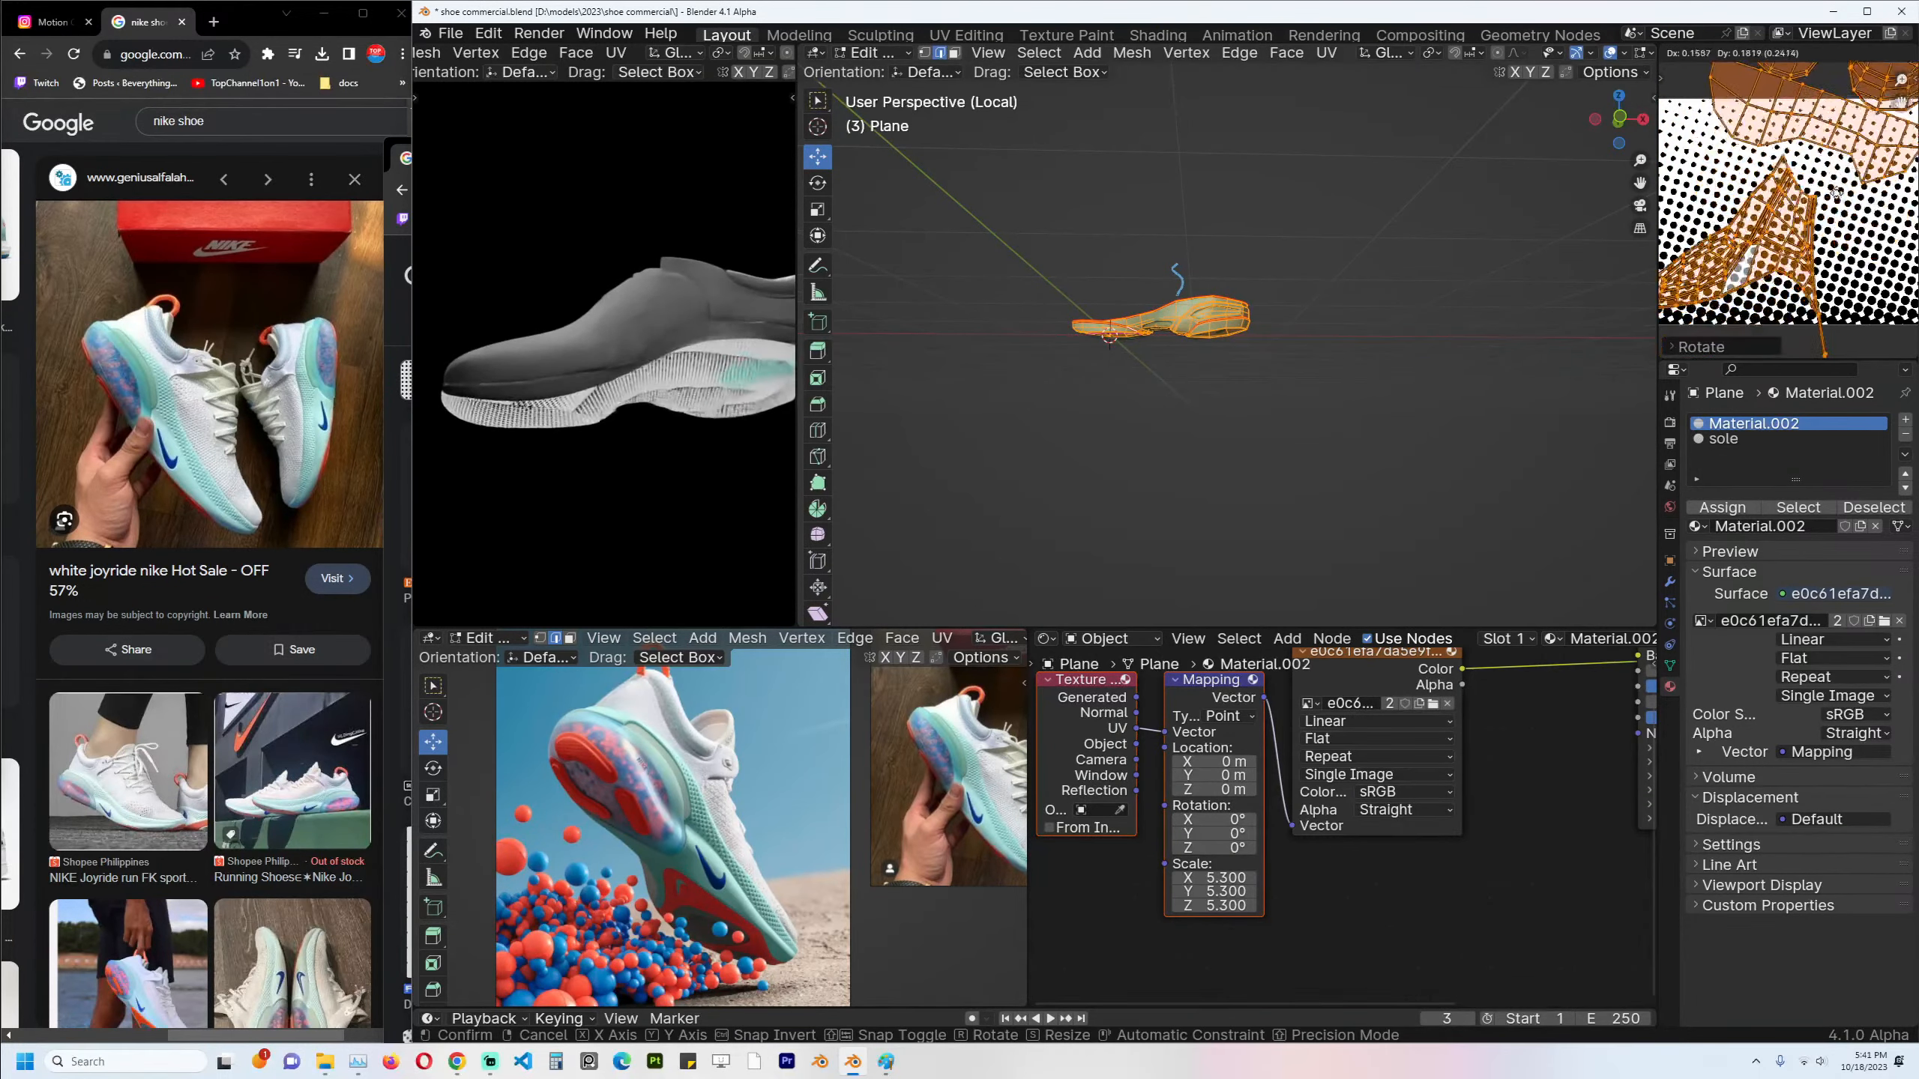
pyautogui.click(1823, 242)
# Select the linked UV island of the sole's side wall, rotate it and scale it down on the dot texture.
pyautogui.click(1816, 246)
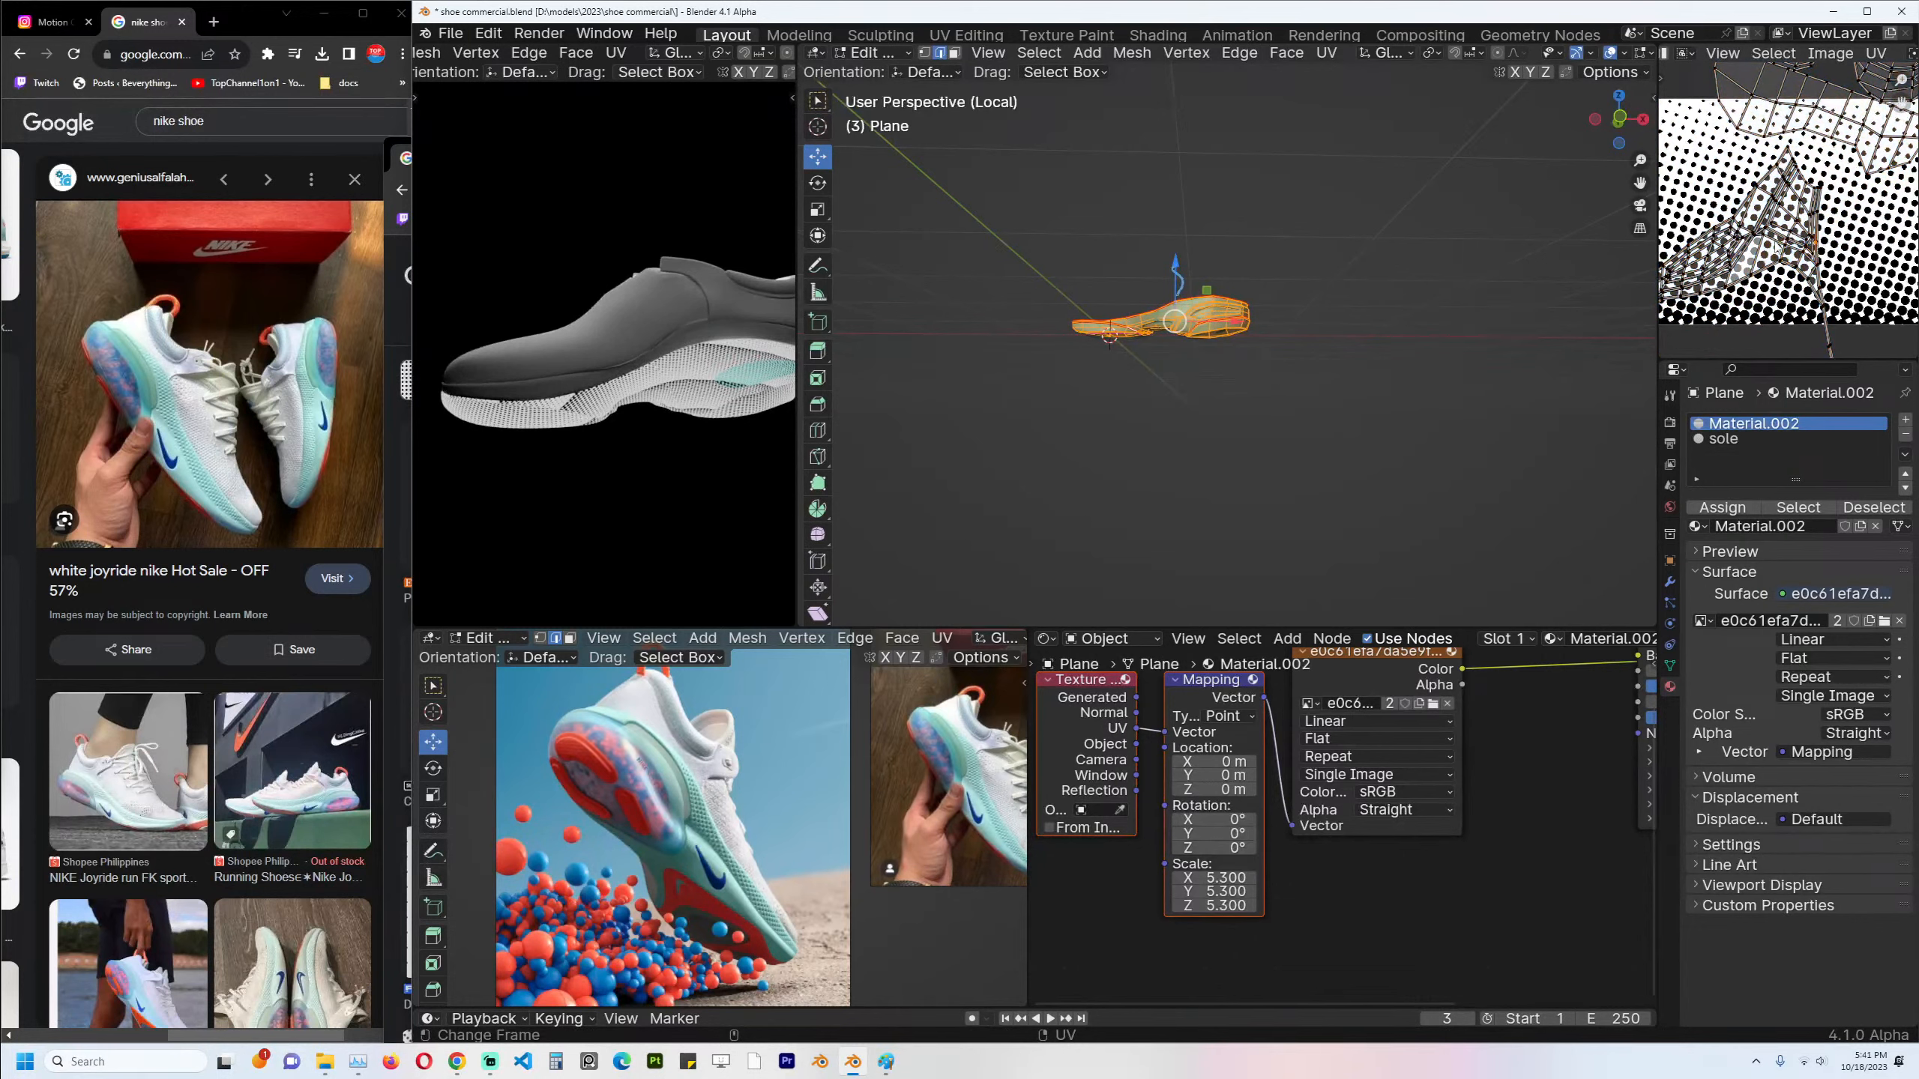
pyautogui.hotkey('ctrl', 'l')
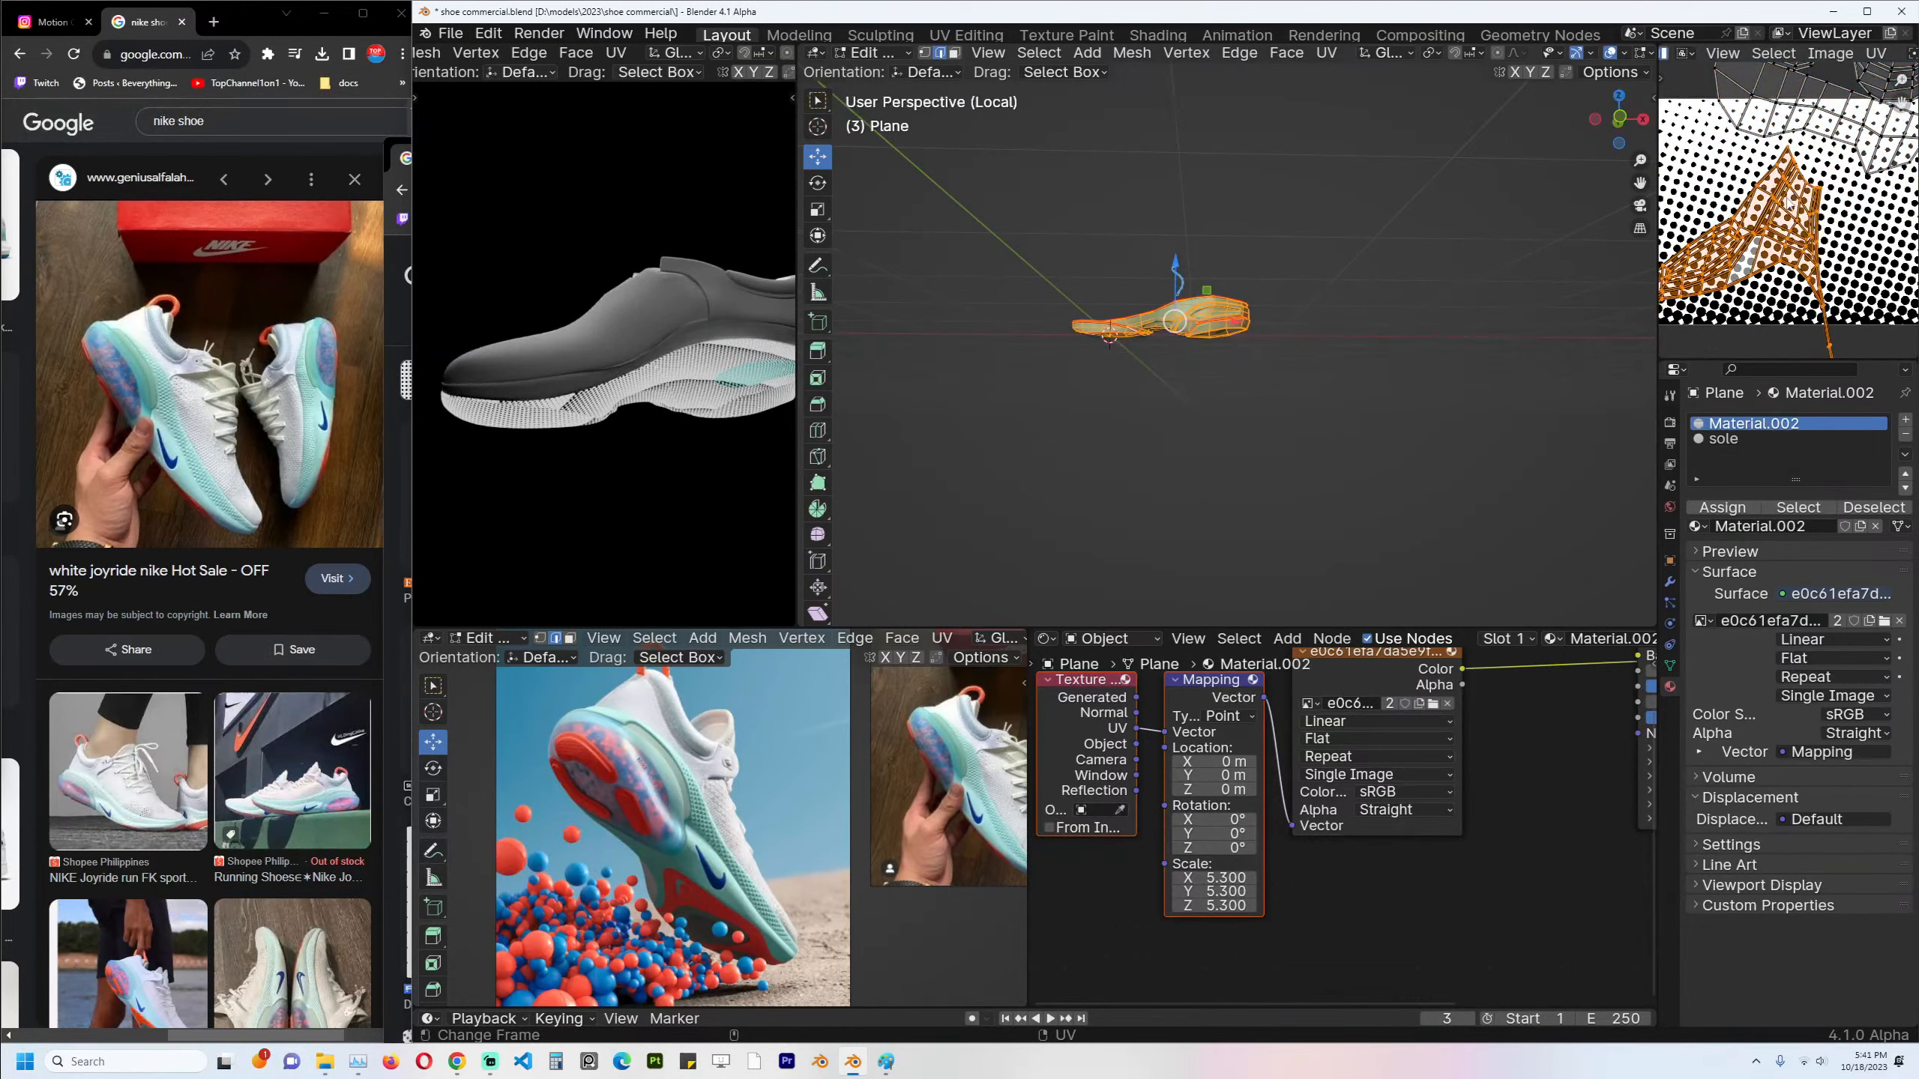
pyautogui.press('r')
pyautogui.click(1822, 203)
pyautogui.press('s')
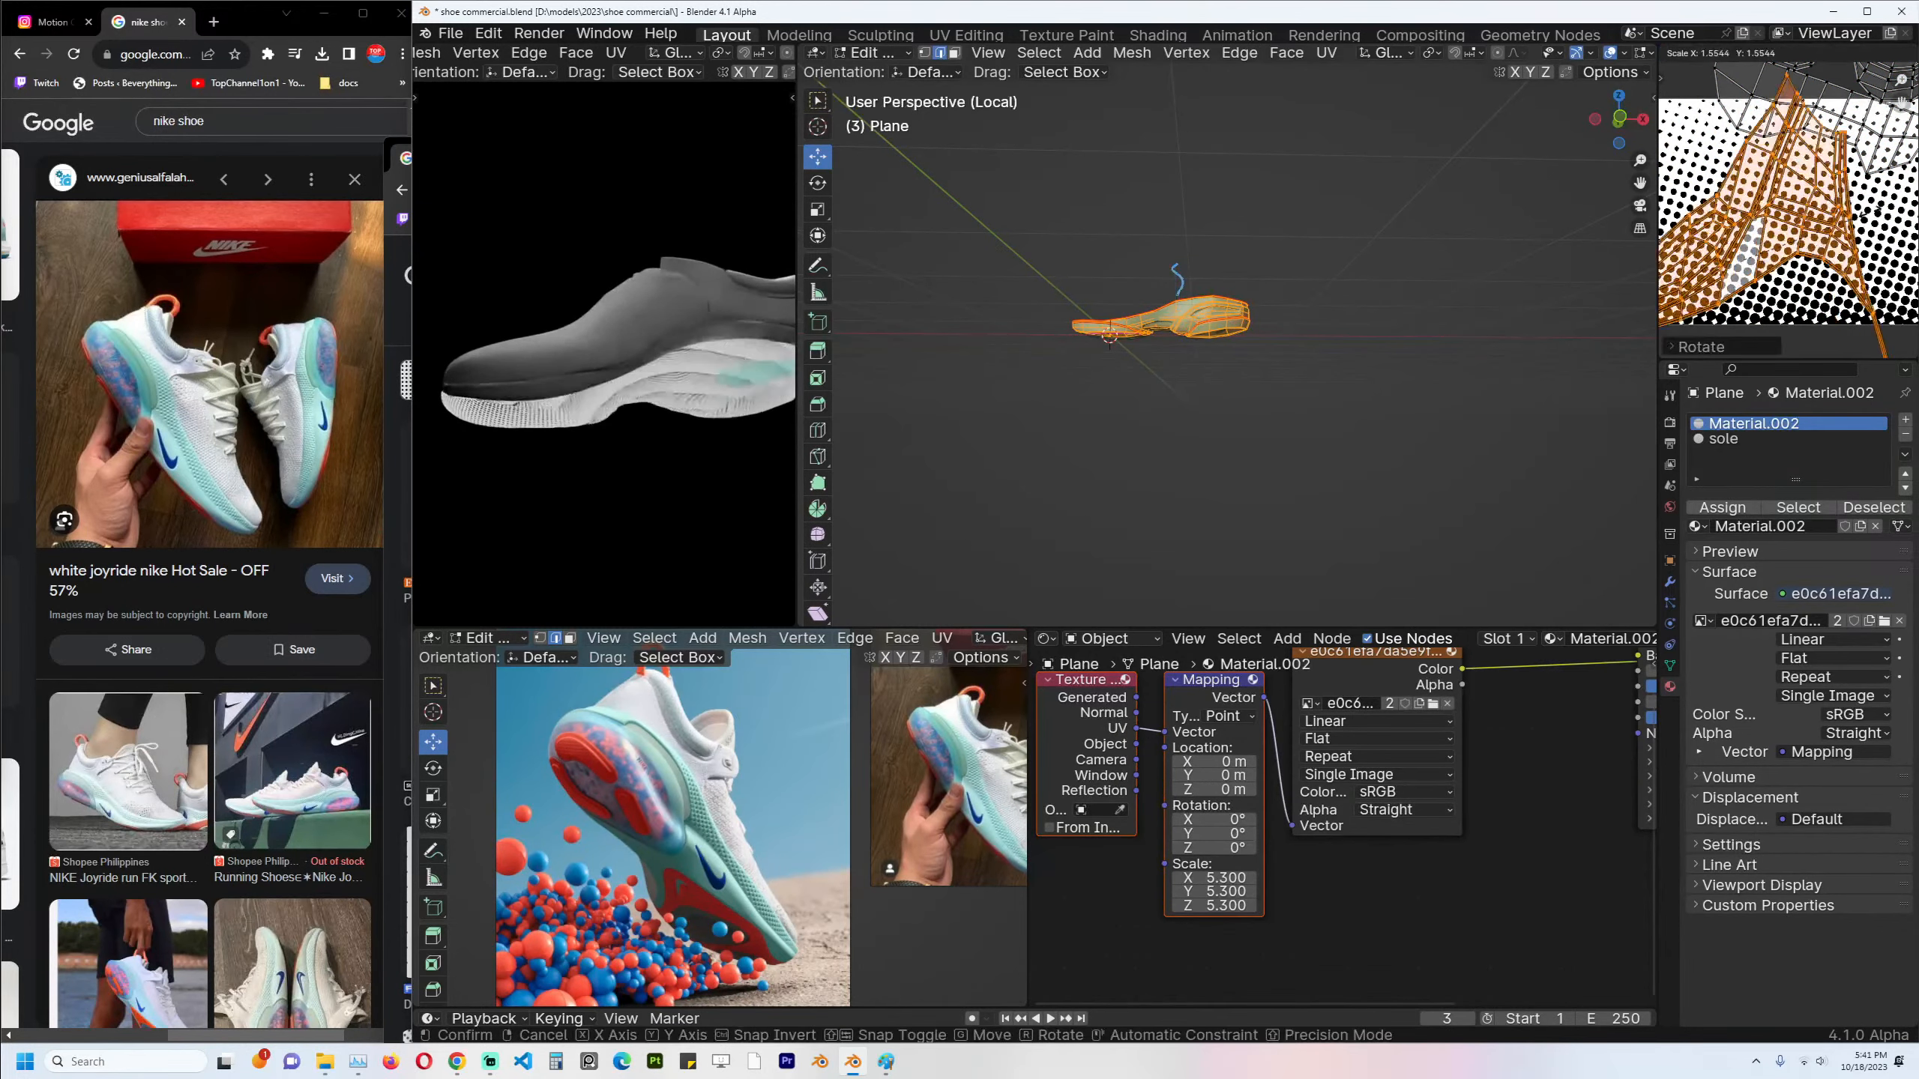
pyautogui.press('Return')
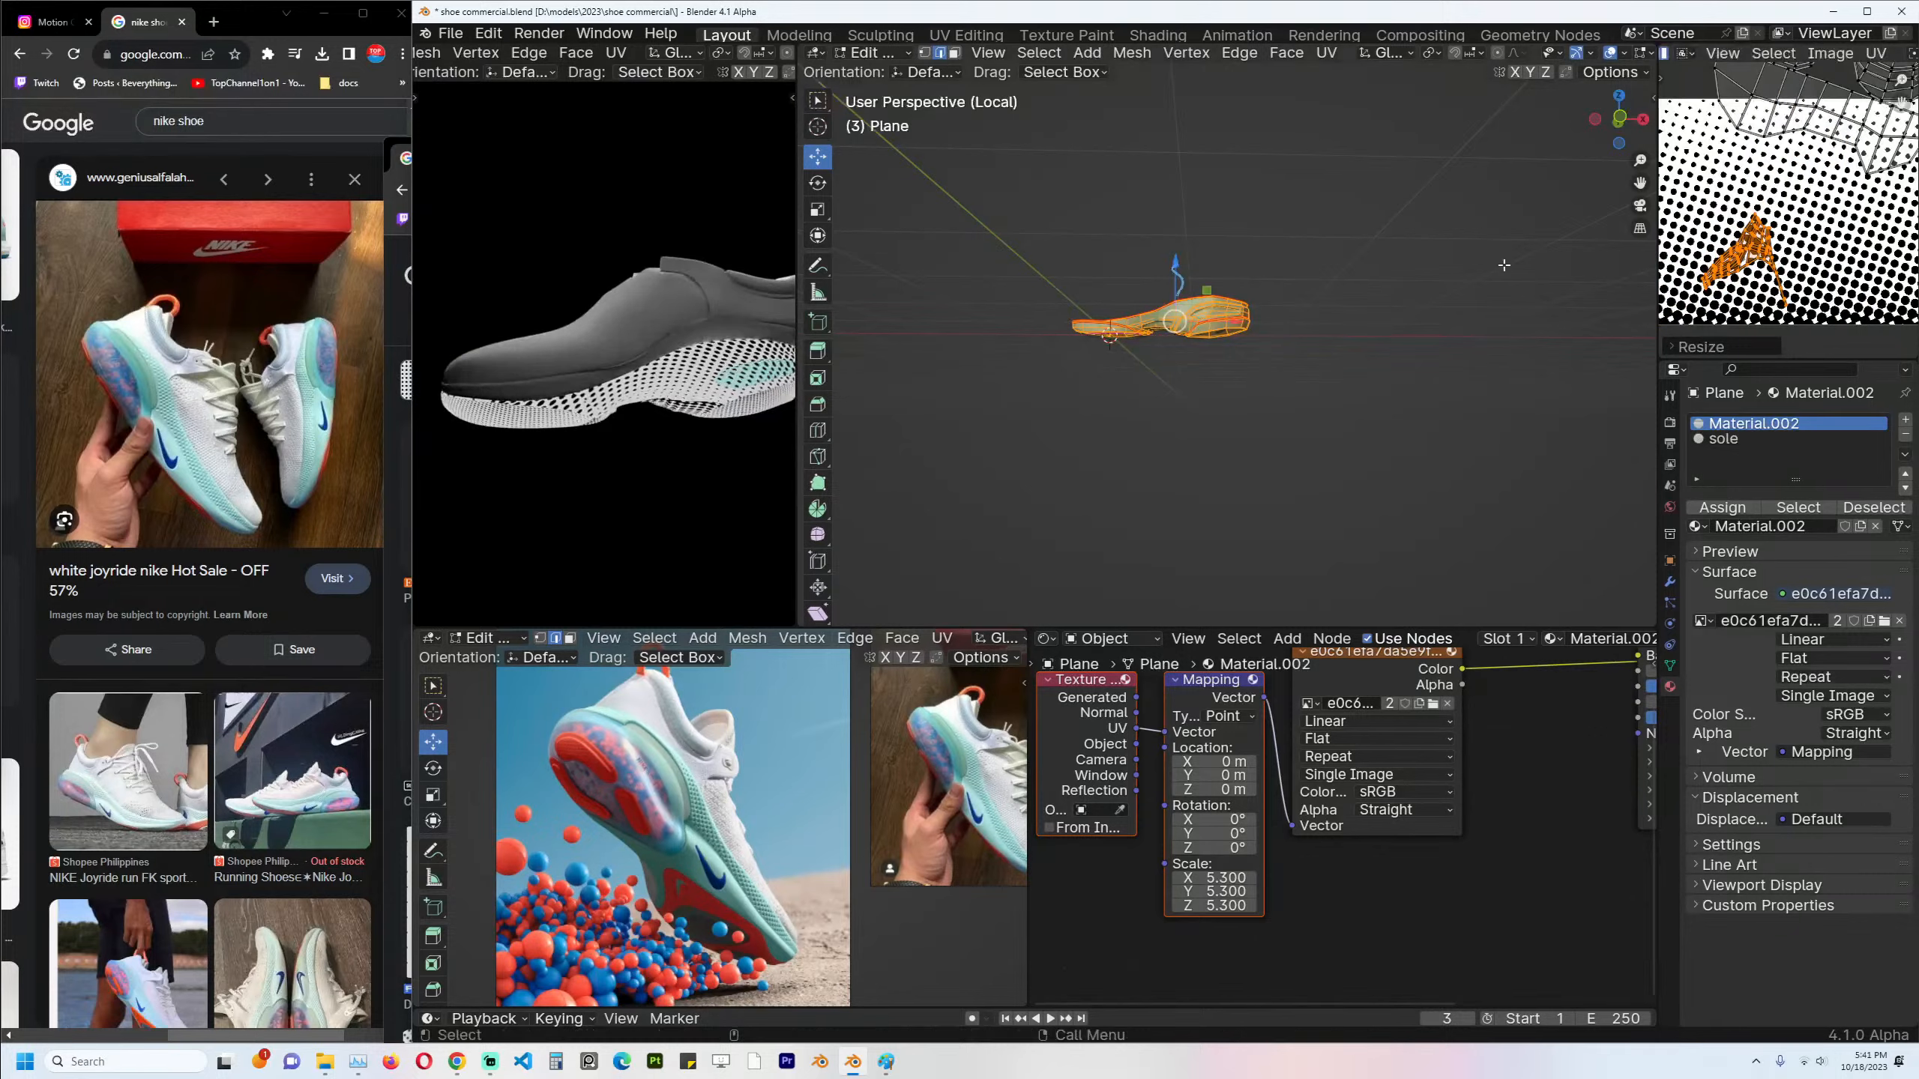
# Return to Object Mode, check the dots on the rendered sole and save the file.
pyautogui.press('Tab')
pyautogui.moveTo(626, 291)
pyautogui.mouseDown(button='middle')
pyautogui.moveTo(597, 260)
pyautogui.moveTo(588, 192)
pyautogui.moveTo(604, 298)
pyautogui.mouseUp(button='middle')
pyautogui.scroll(5, 1336, 393)
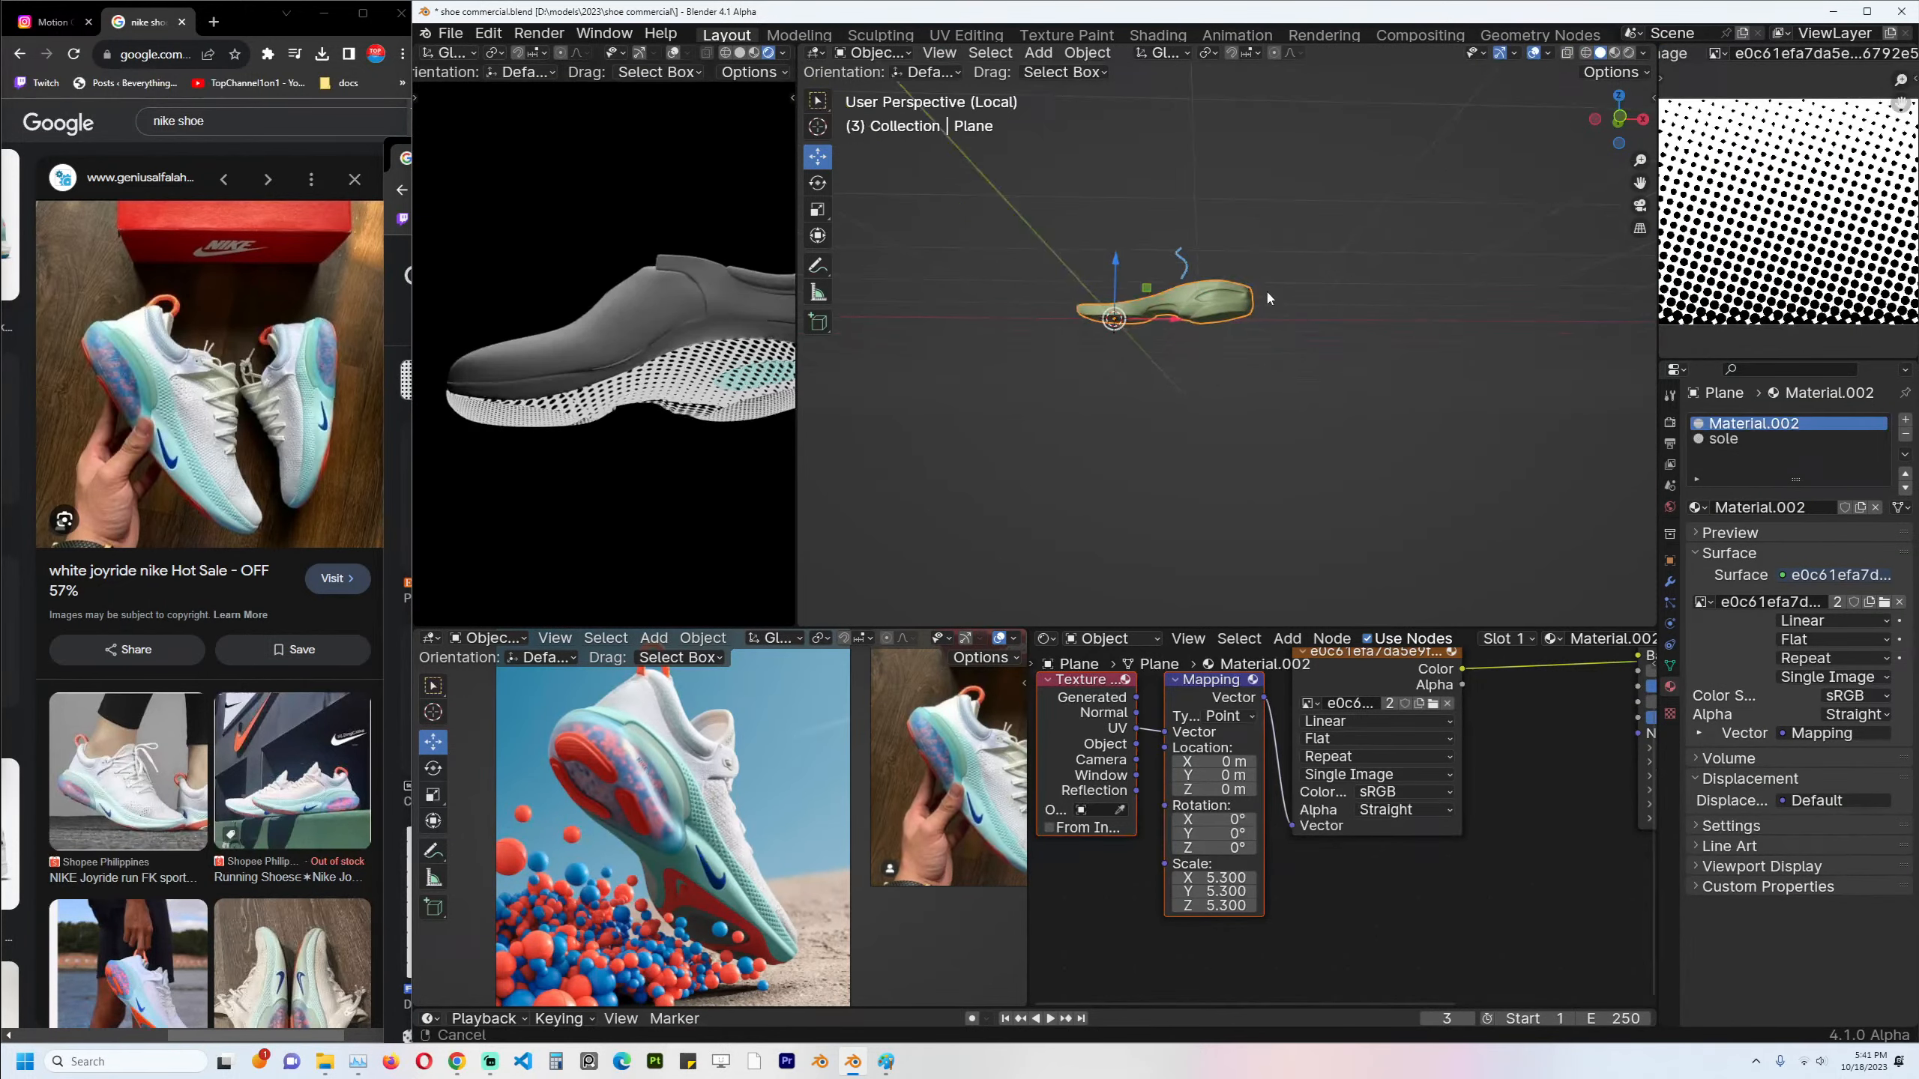
pyautogui.hotkey('ctrl', 's')
# Connect the Principled BSDF back to the material output and move the halftone image node clear of it.
pyautogui.moveTo(1624, 643); pyautogui.dragTo(1421, 703, button='middle')
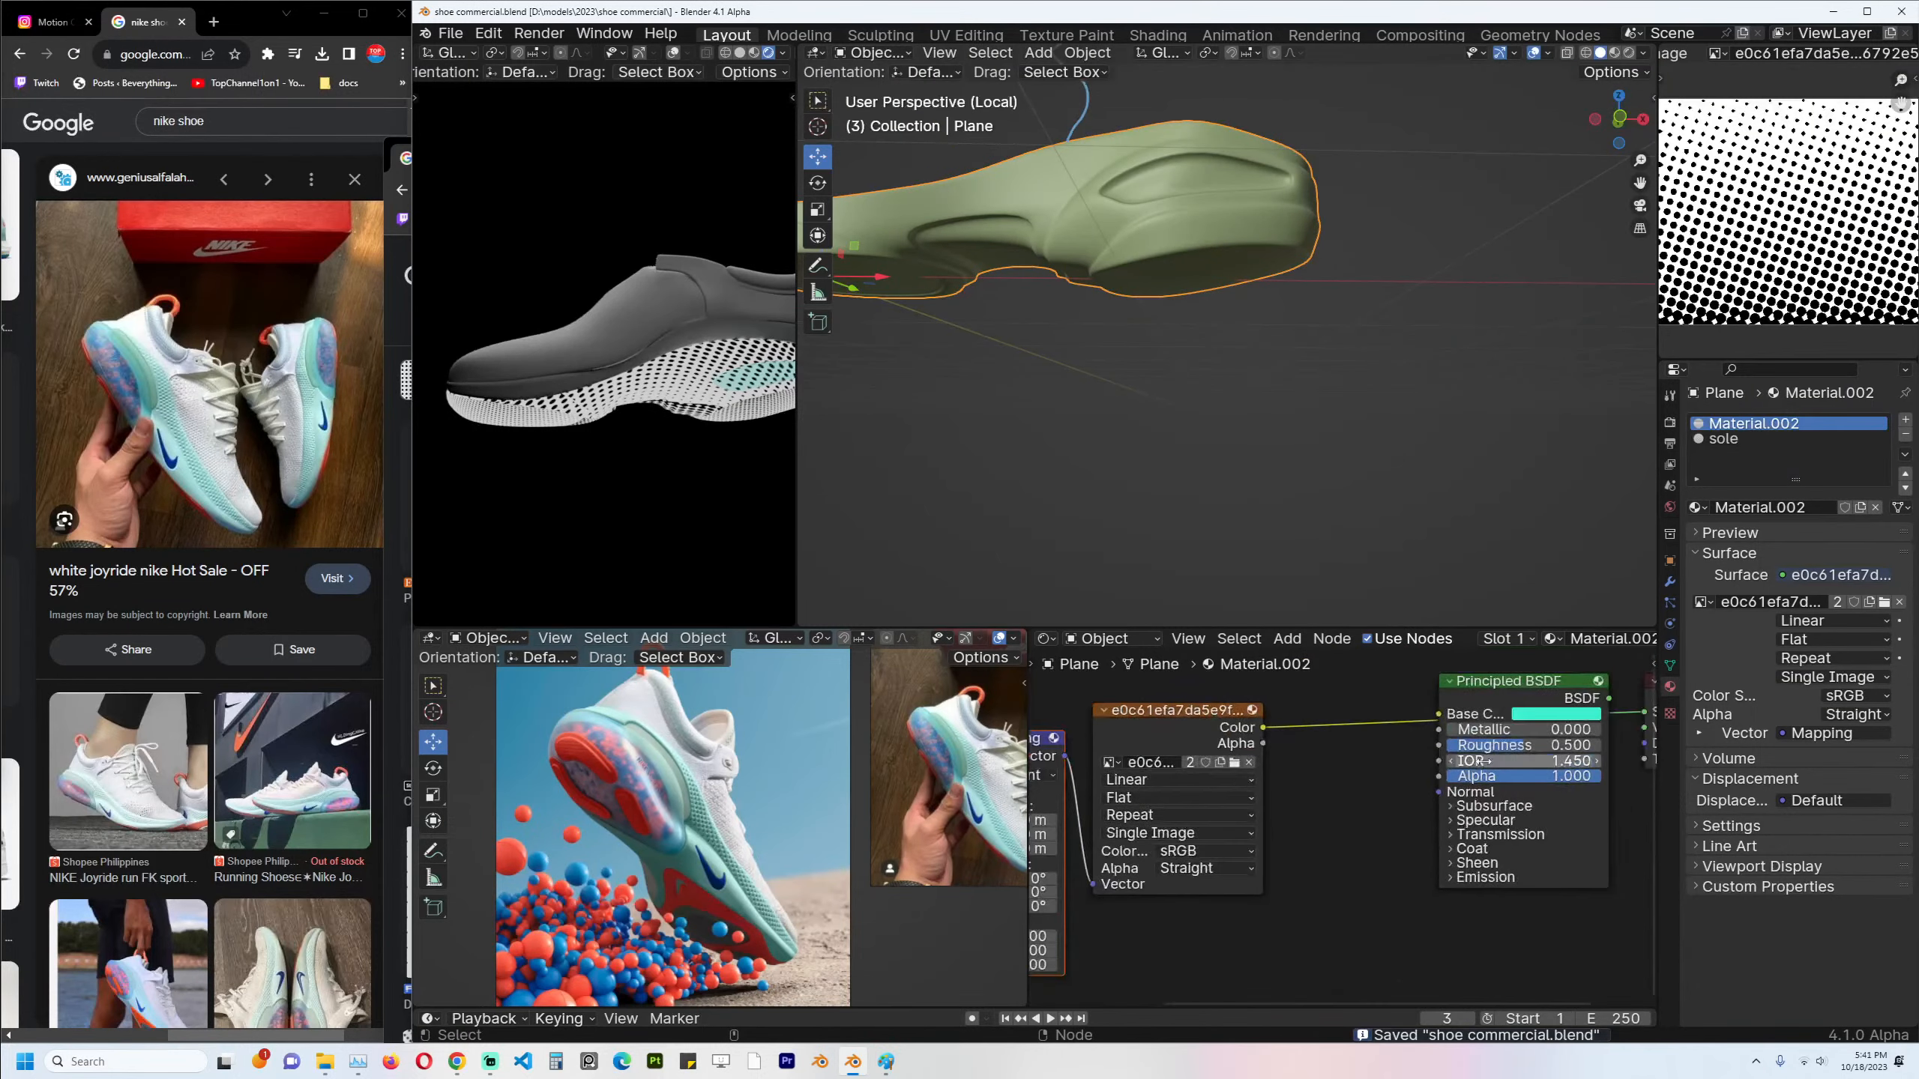
pyautogui.keyDown('ctrl'); pyautogui.keyDown('shift'); pyautogui.click(1521, 702); pyautogui.keyUp('shift'); pyautogui.keyUp('ctrl')
pyautogui.moveTo(1232, 768); pyautogui.dragTo(1202, 716, button='middle')
pyautogui.scroll(3, 1181, 723)
pyautogui.scroll(-6, 1194, 710)
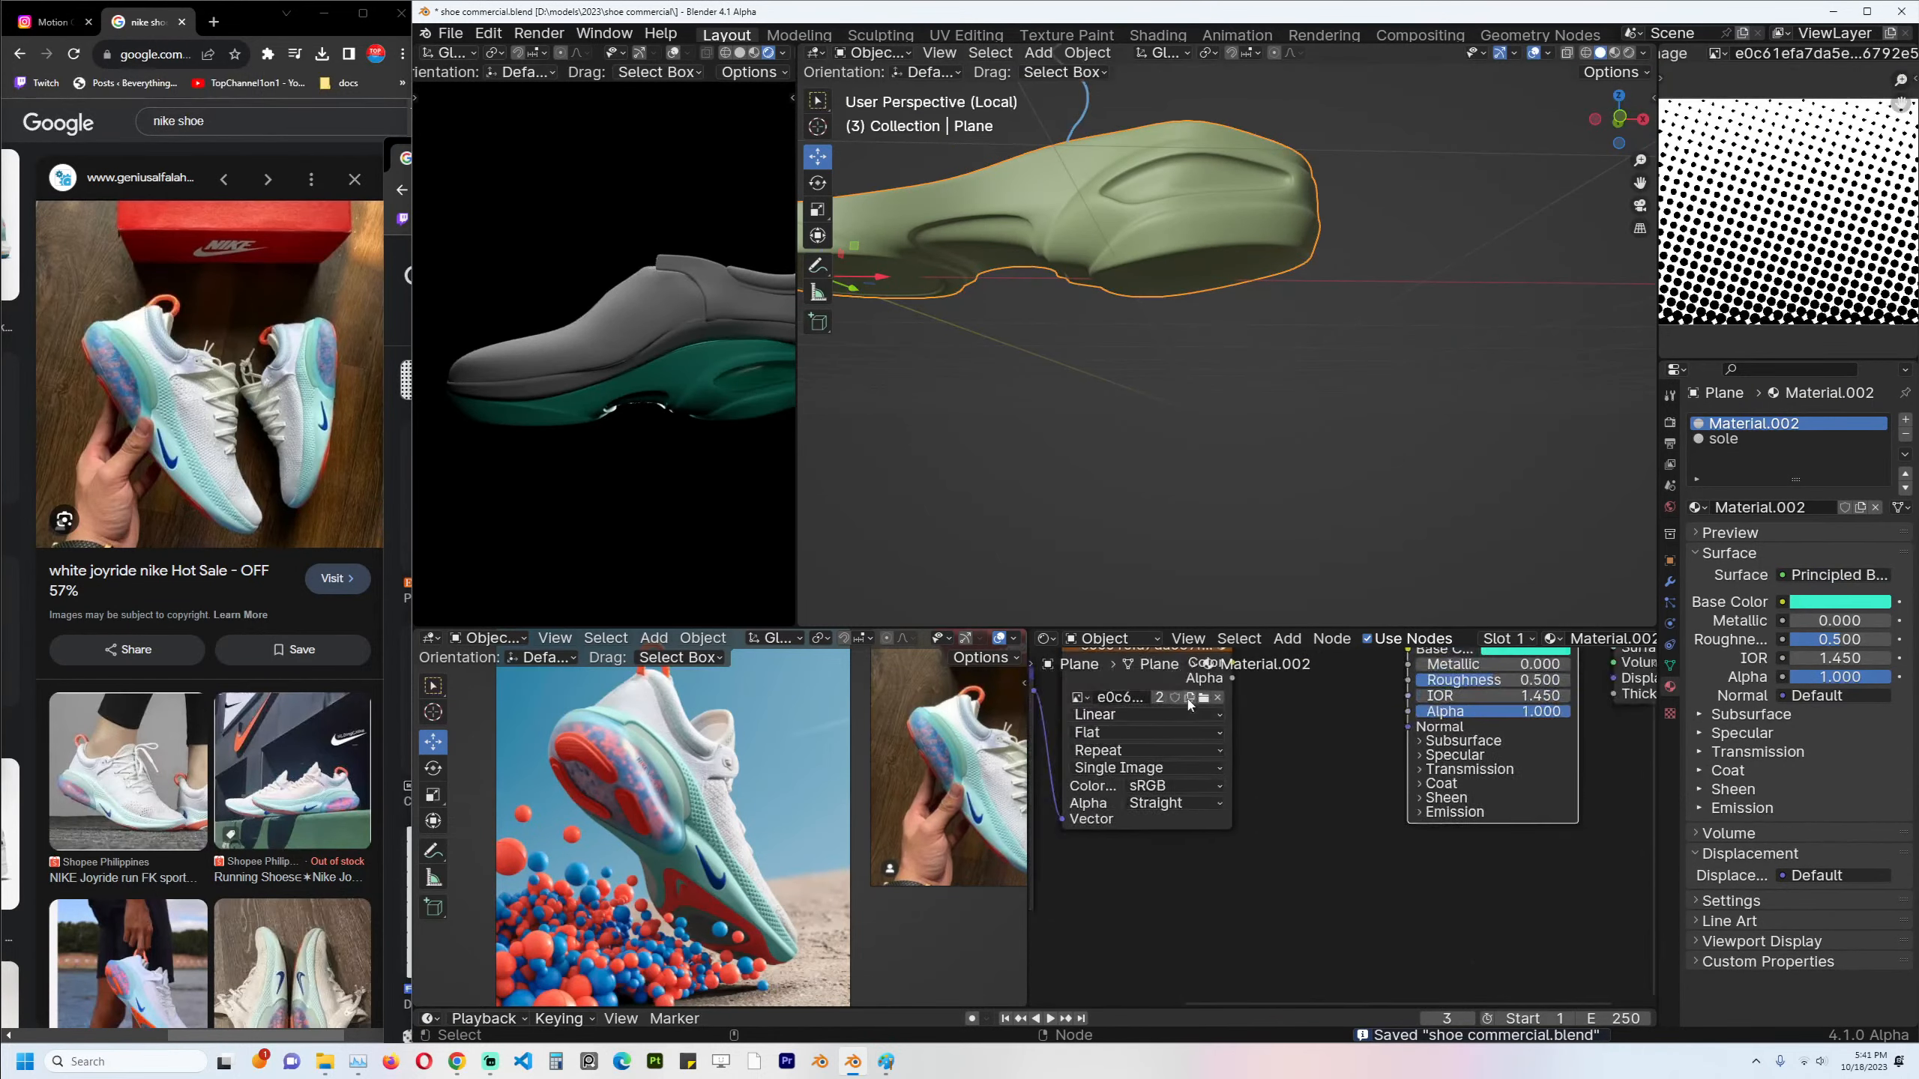
pyautogui.moveTo(1188, 707); pyautogui.dragTo(1186, 711)
pyautogui.click(1252, 768)
pyautogui.scroll(4, 1405, 725)
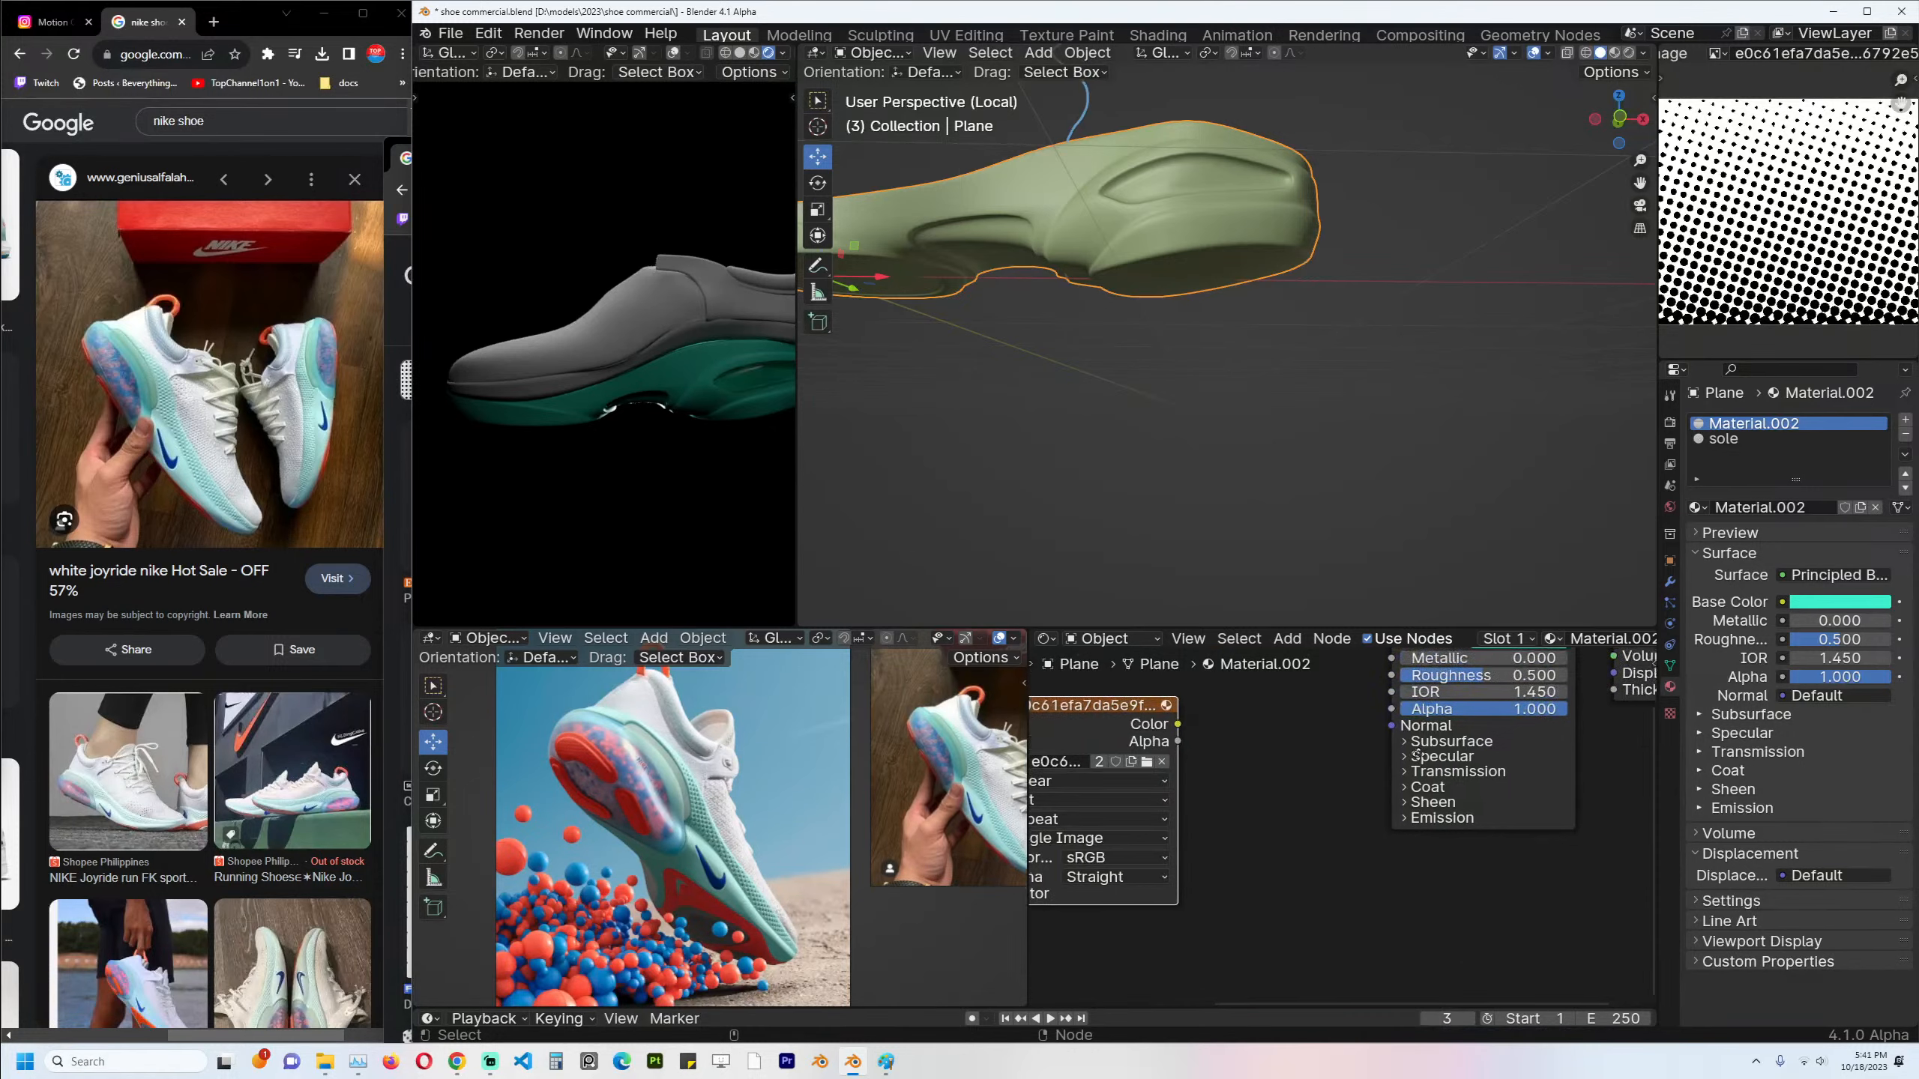
pyautogui.scroll(-2, 1417, 905)
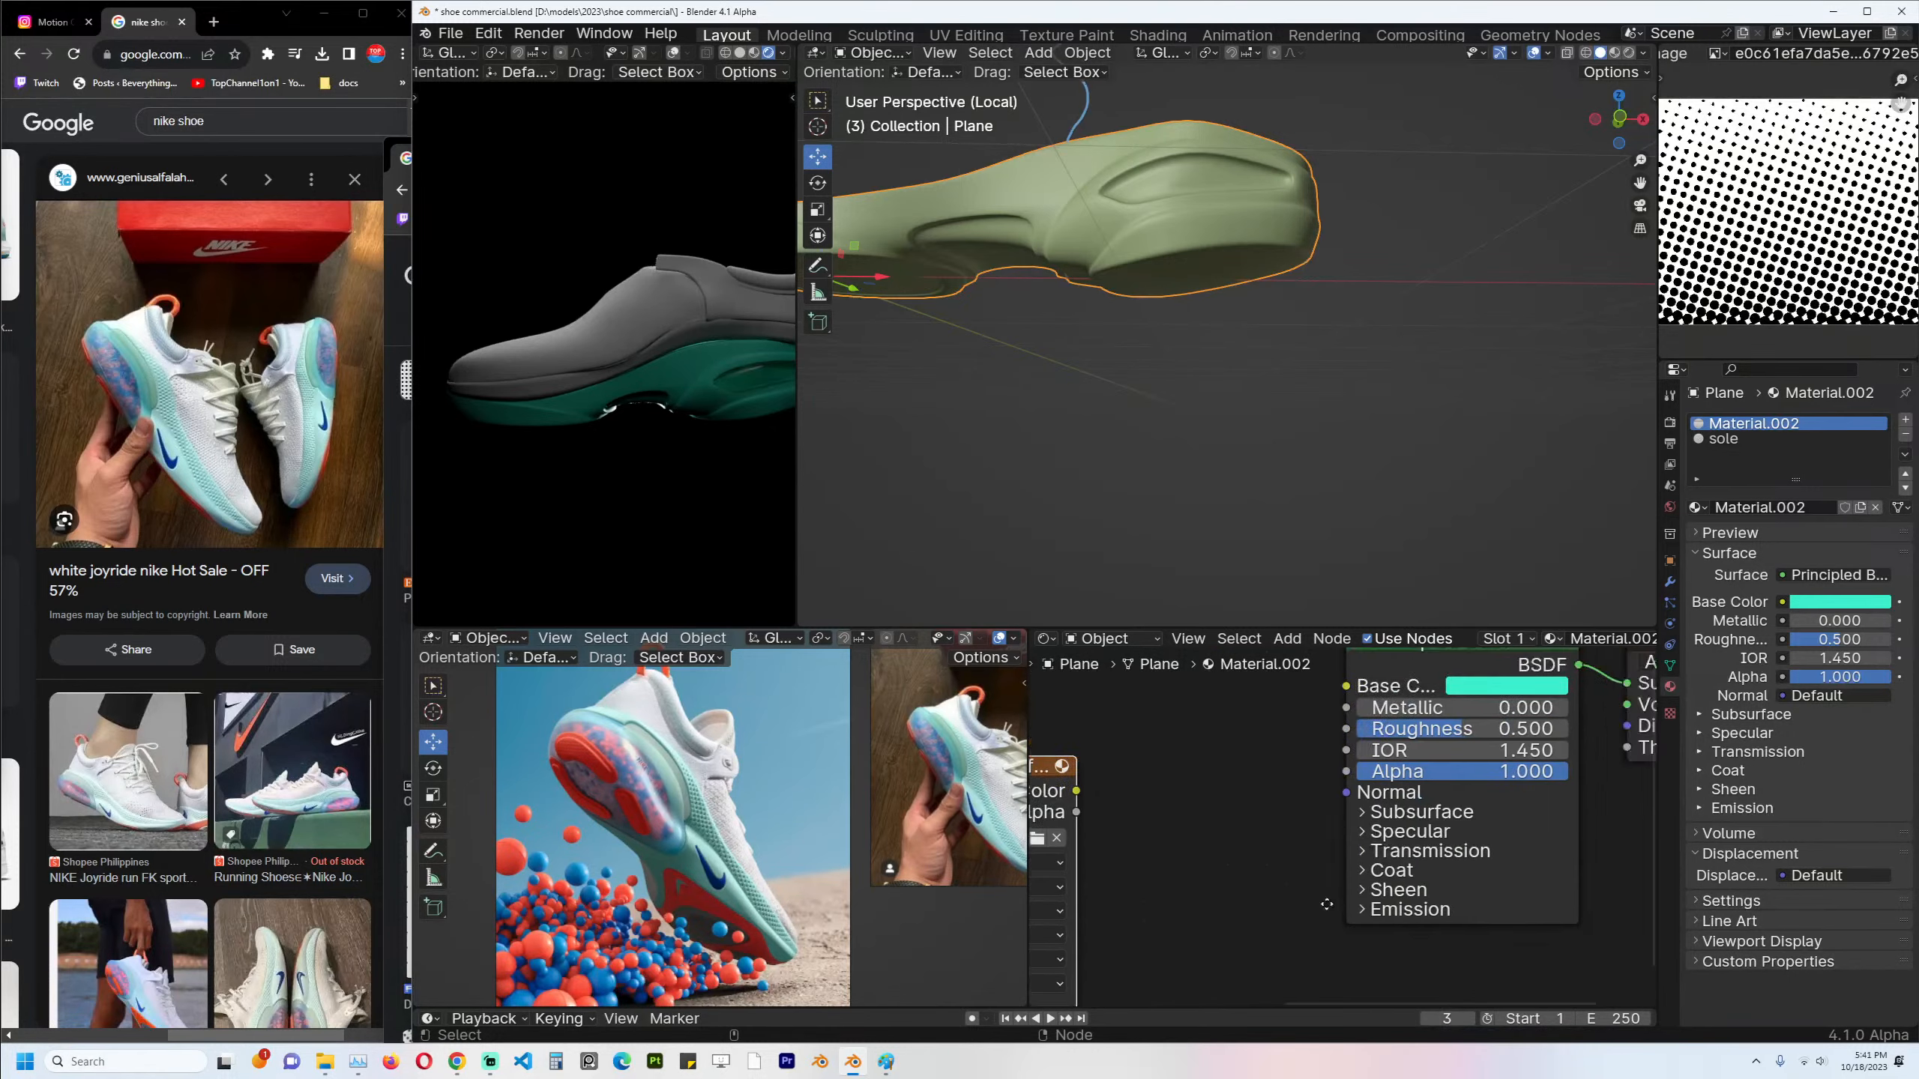
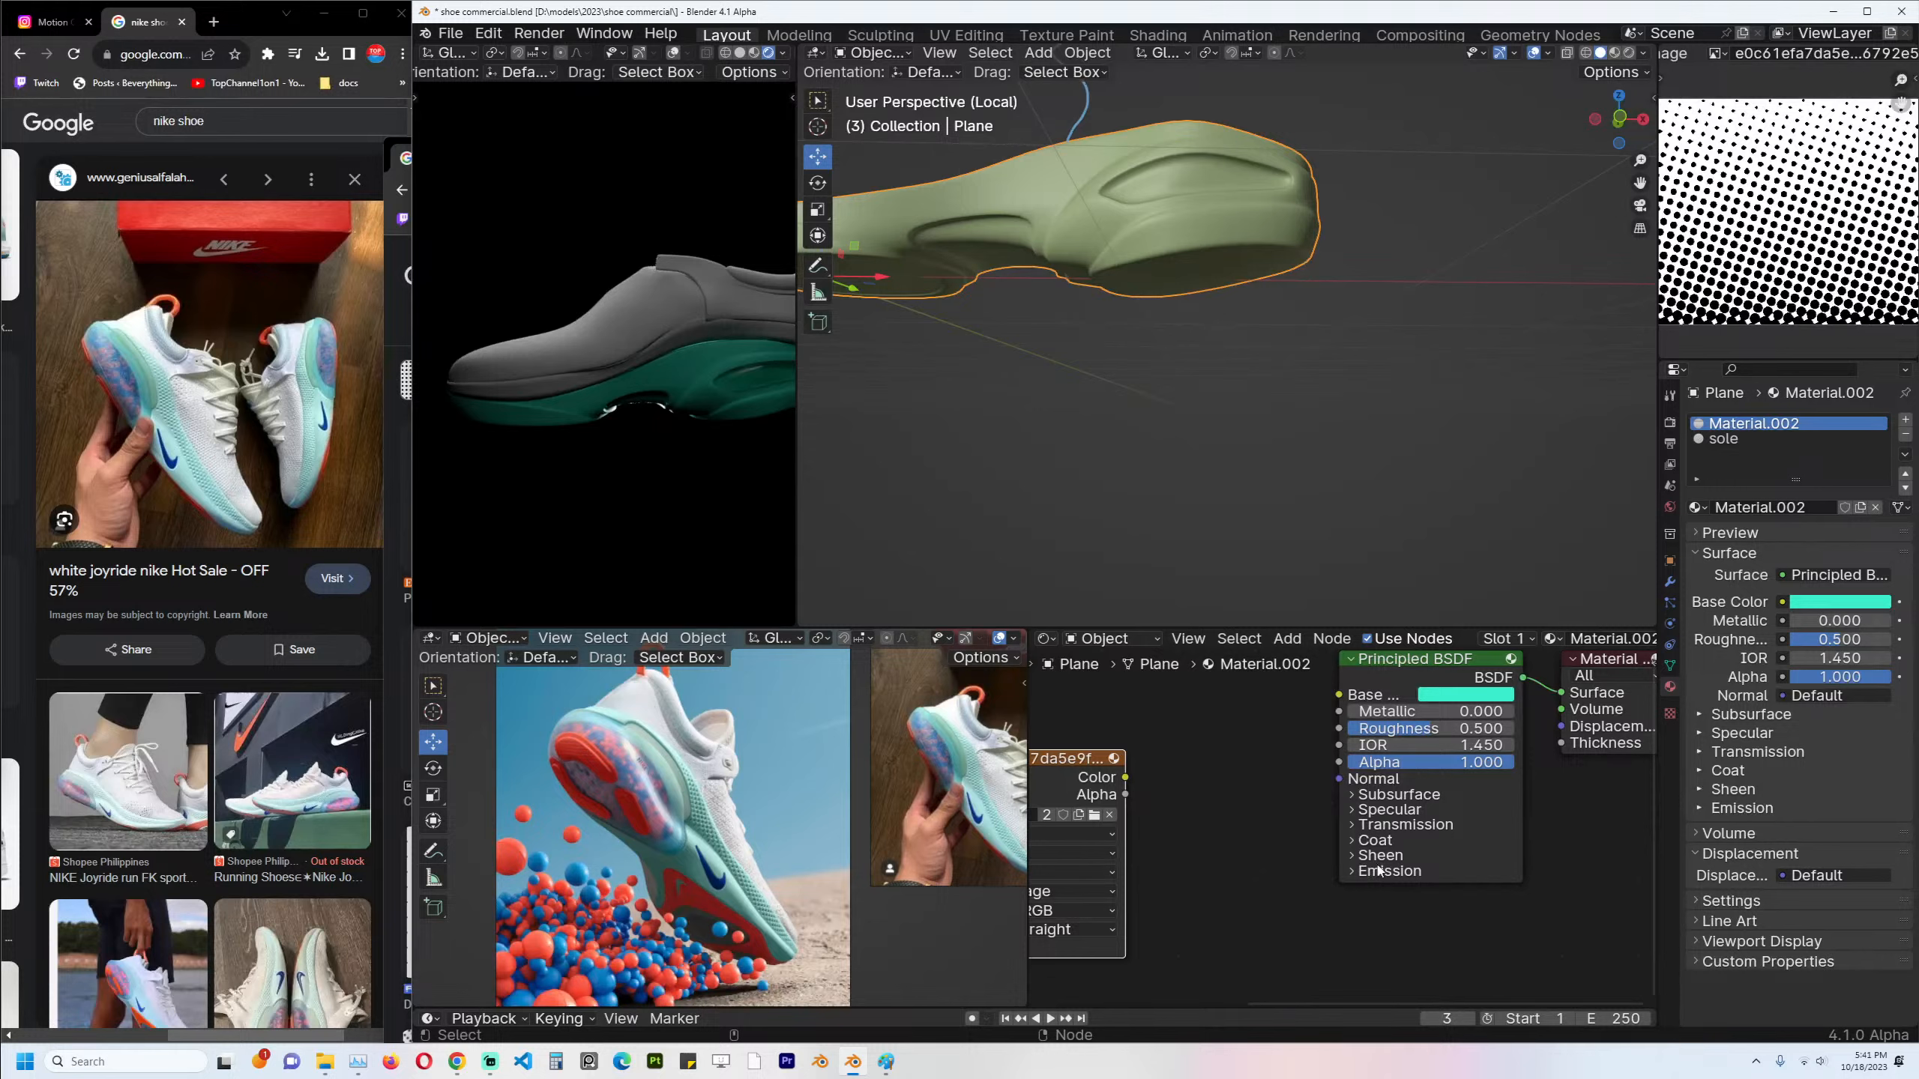
pyautogui.click(1356, 795)
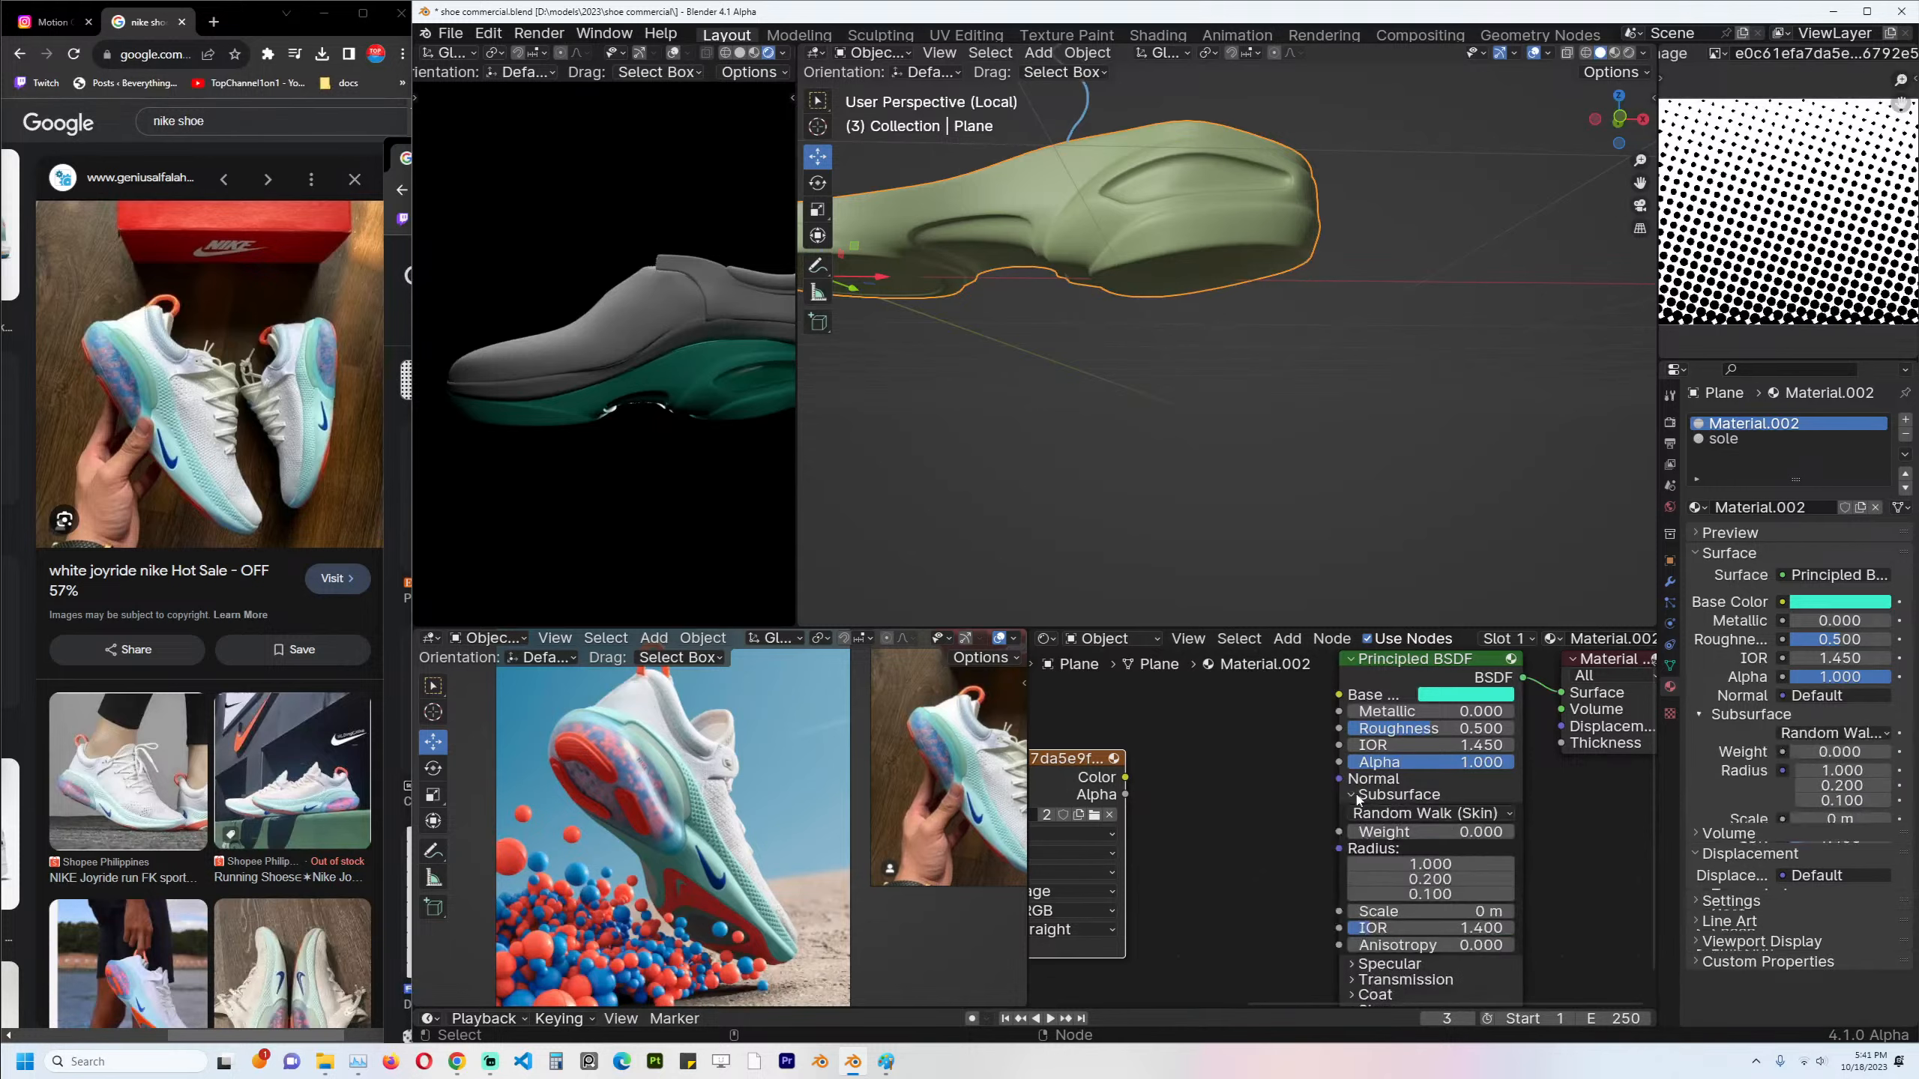
pyautogui.click(1356, 795)
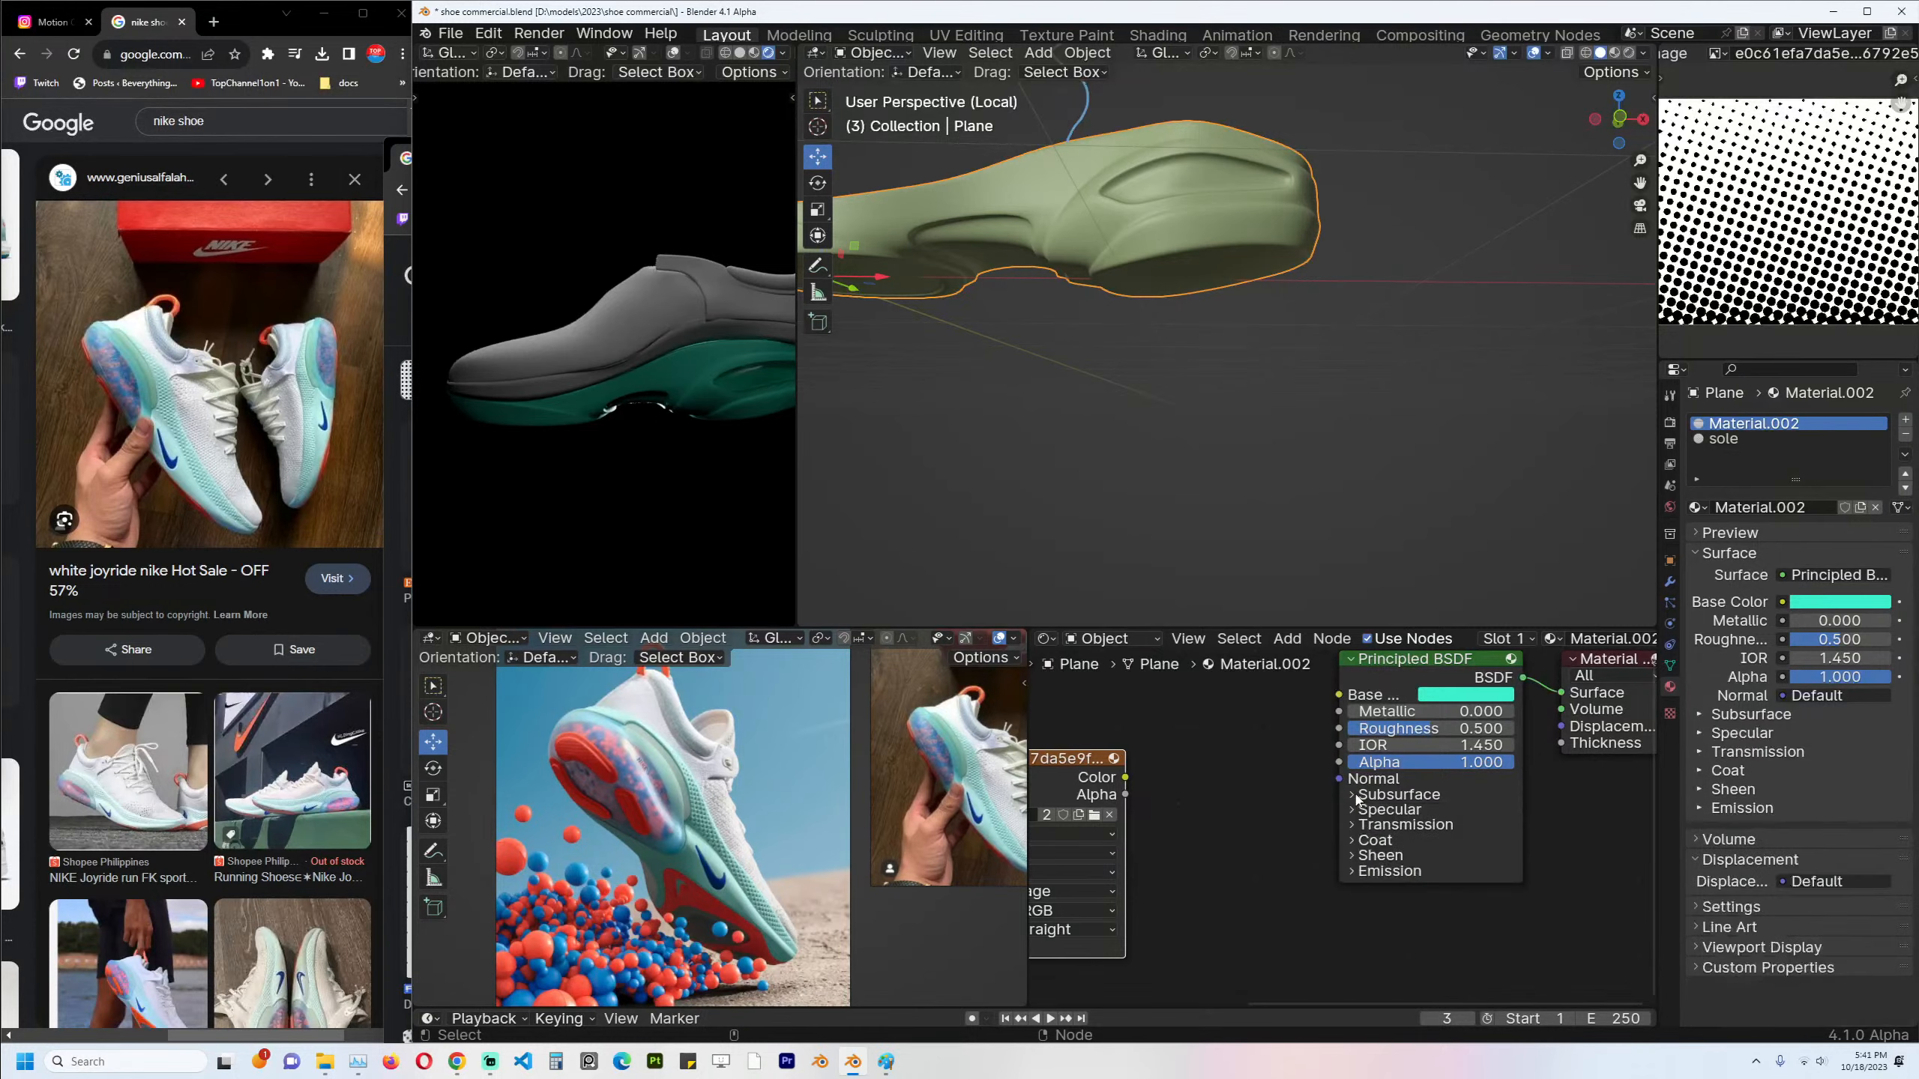
pyautogui.moveTo(1358, 799); pyautogui.dragTo(1459, 778, button='middle')
pyautogui.hotkey('shift', 'a')
pyautogui.moveTo(1392, 769)
pyautogui.press('Escape')
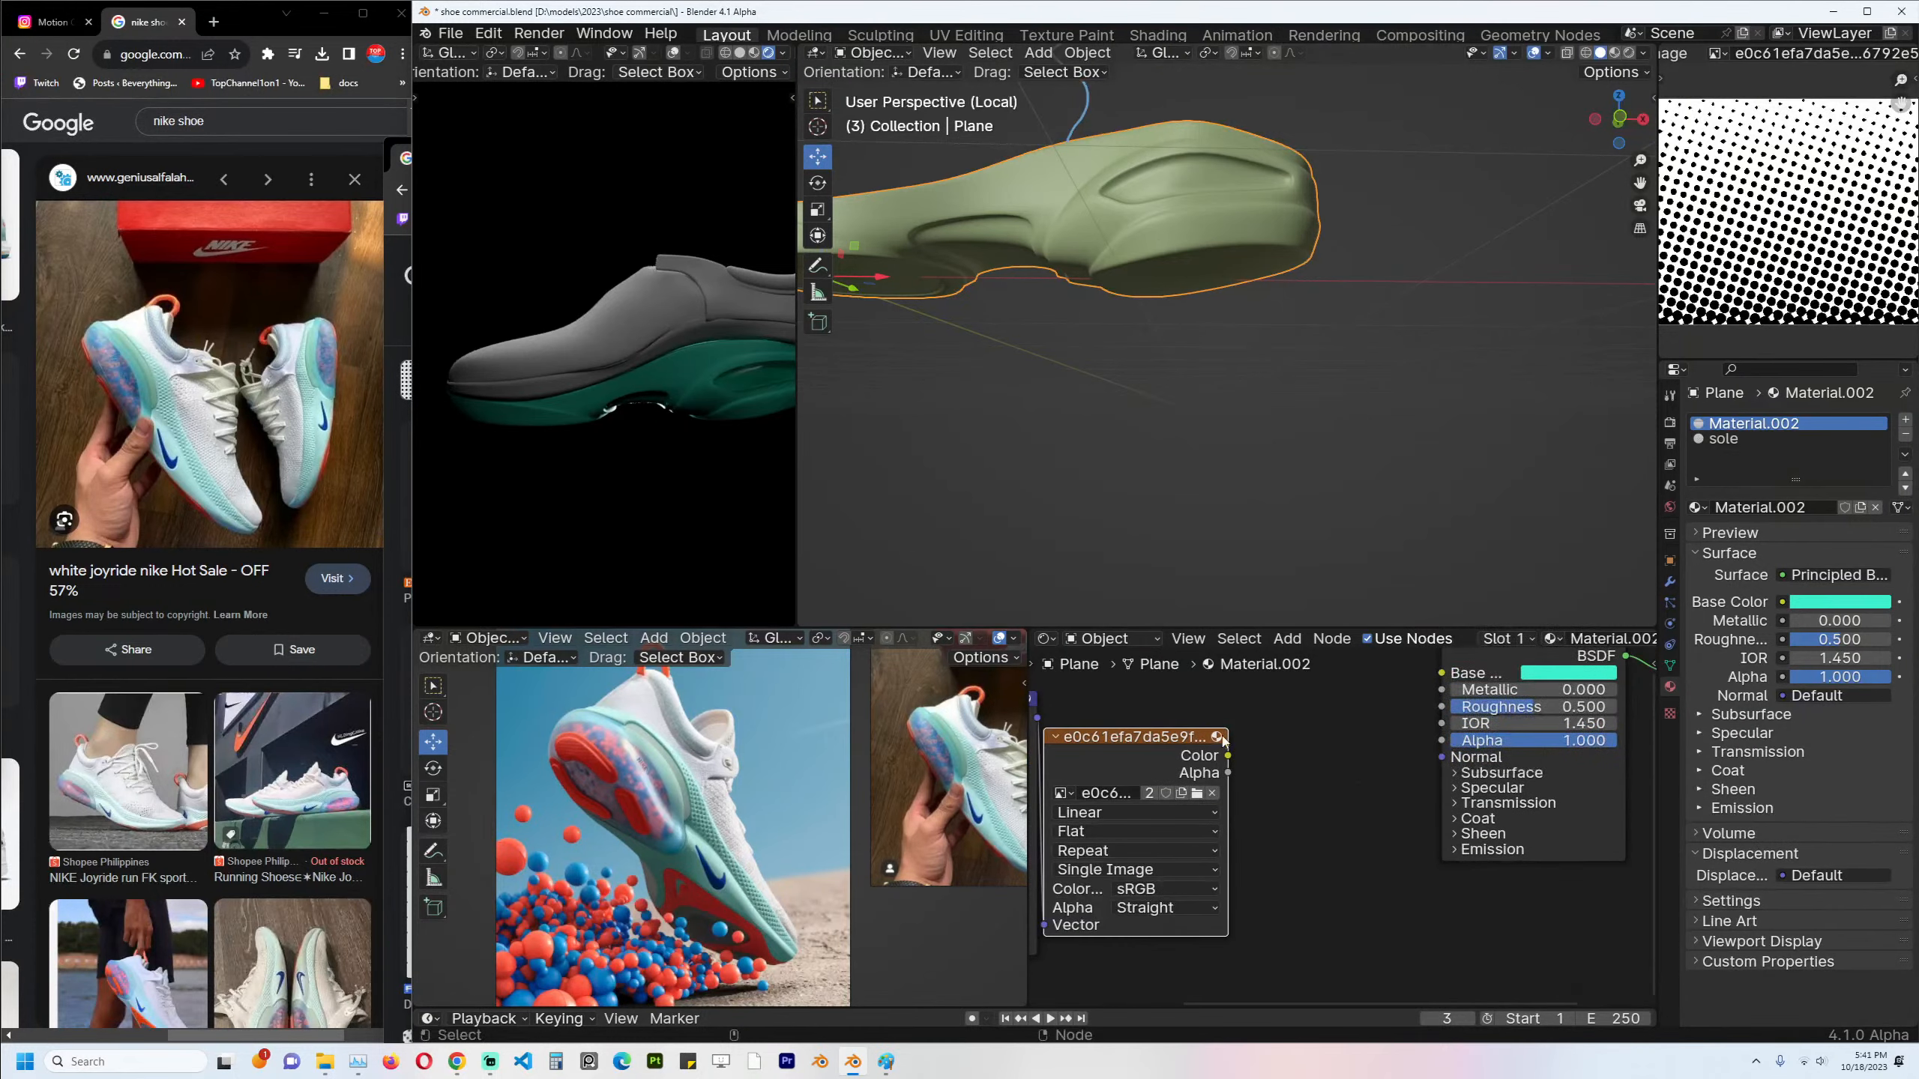
# Add a Bump node, feeding the halftone image's Color into Height and its Normal output into the Principled BSDF's Normal.
pyautogui.press('F3')
pyautogui.write('bum')
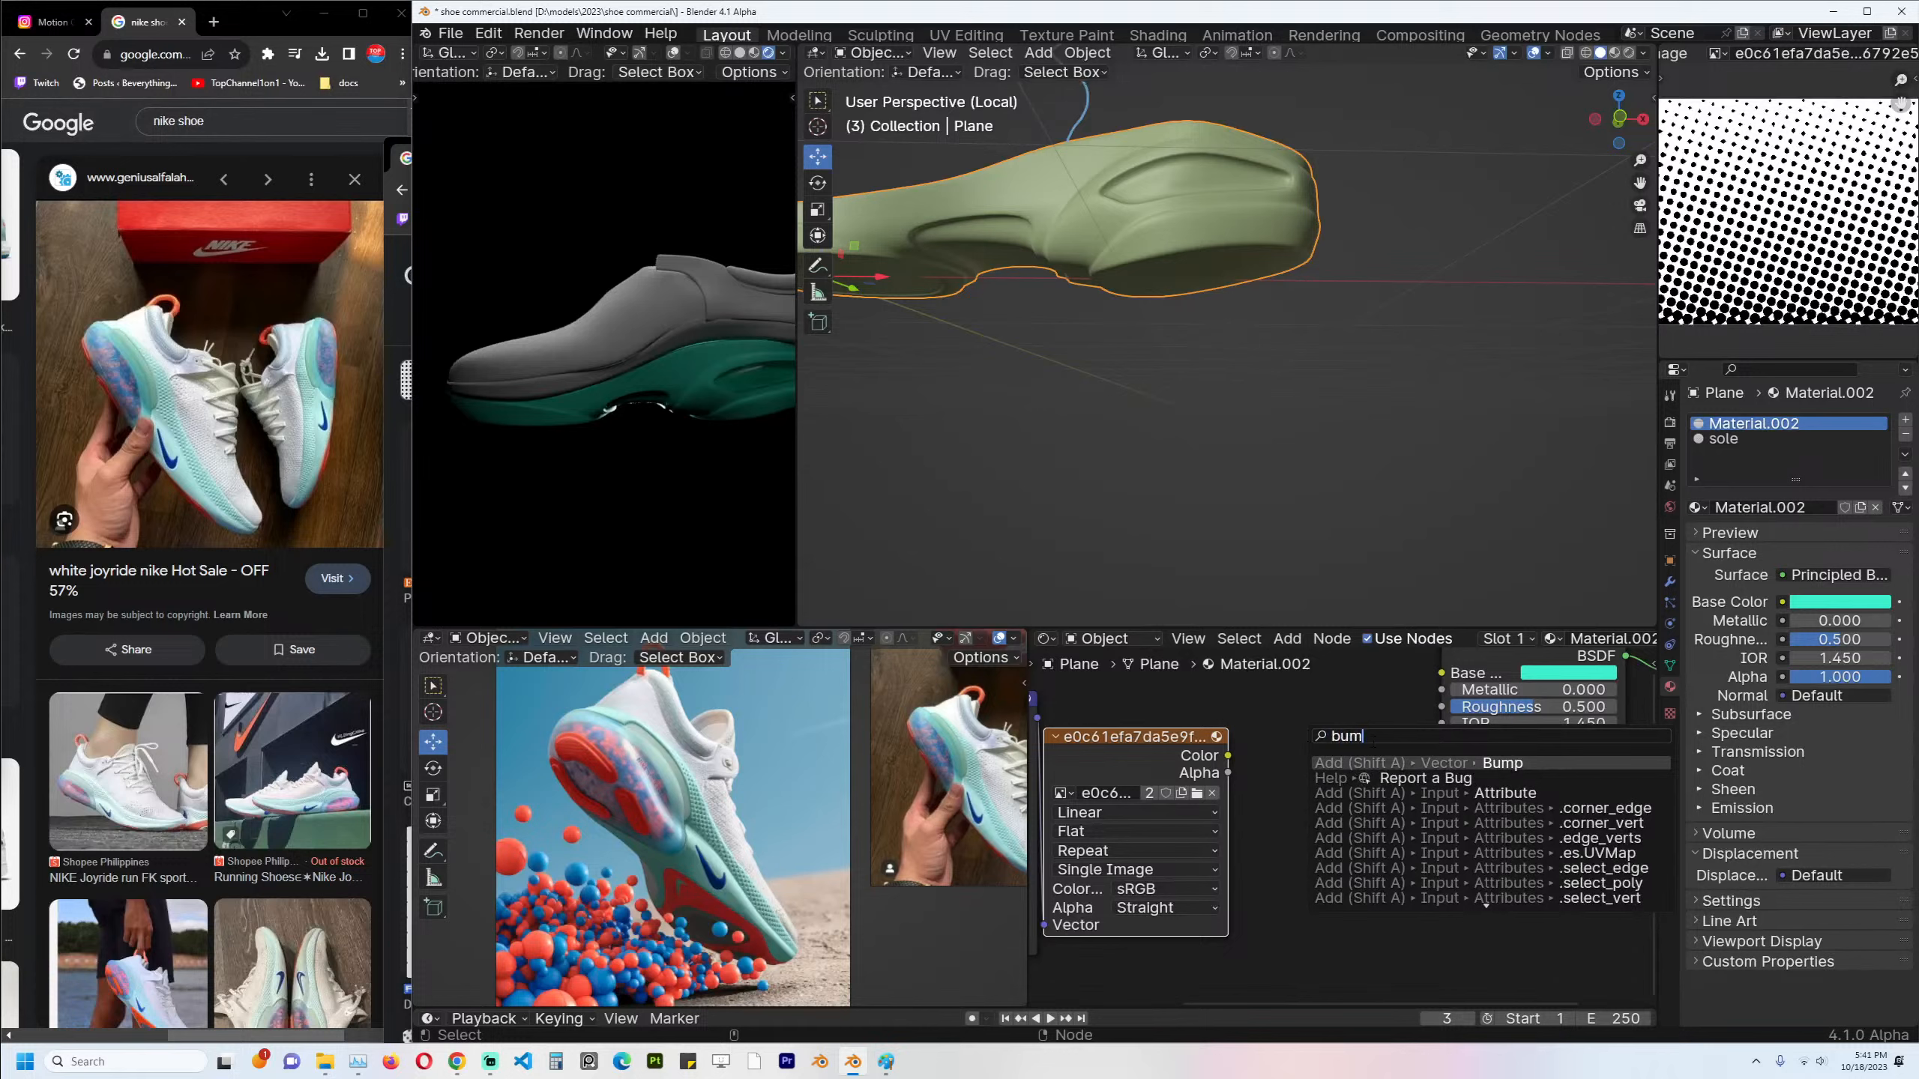
pyautogui.press('Return')
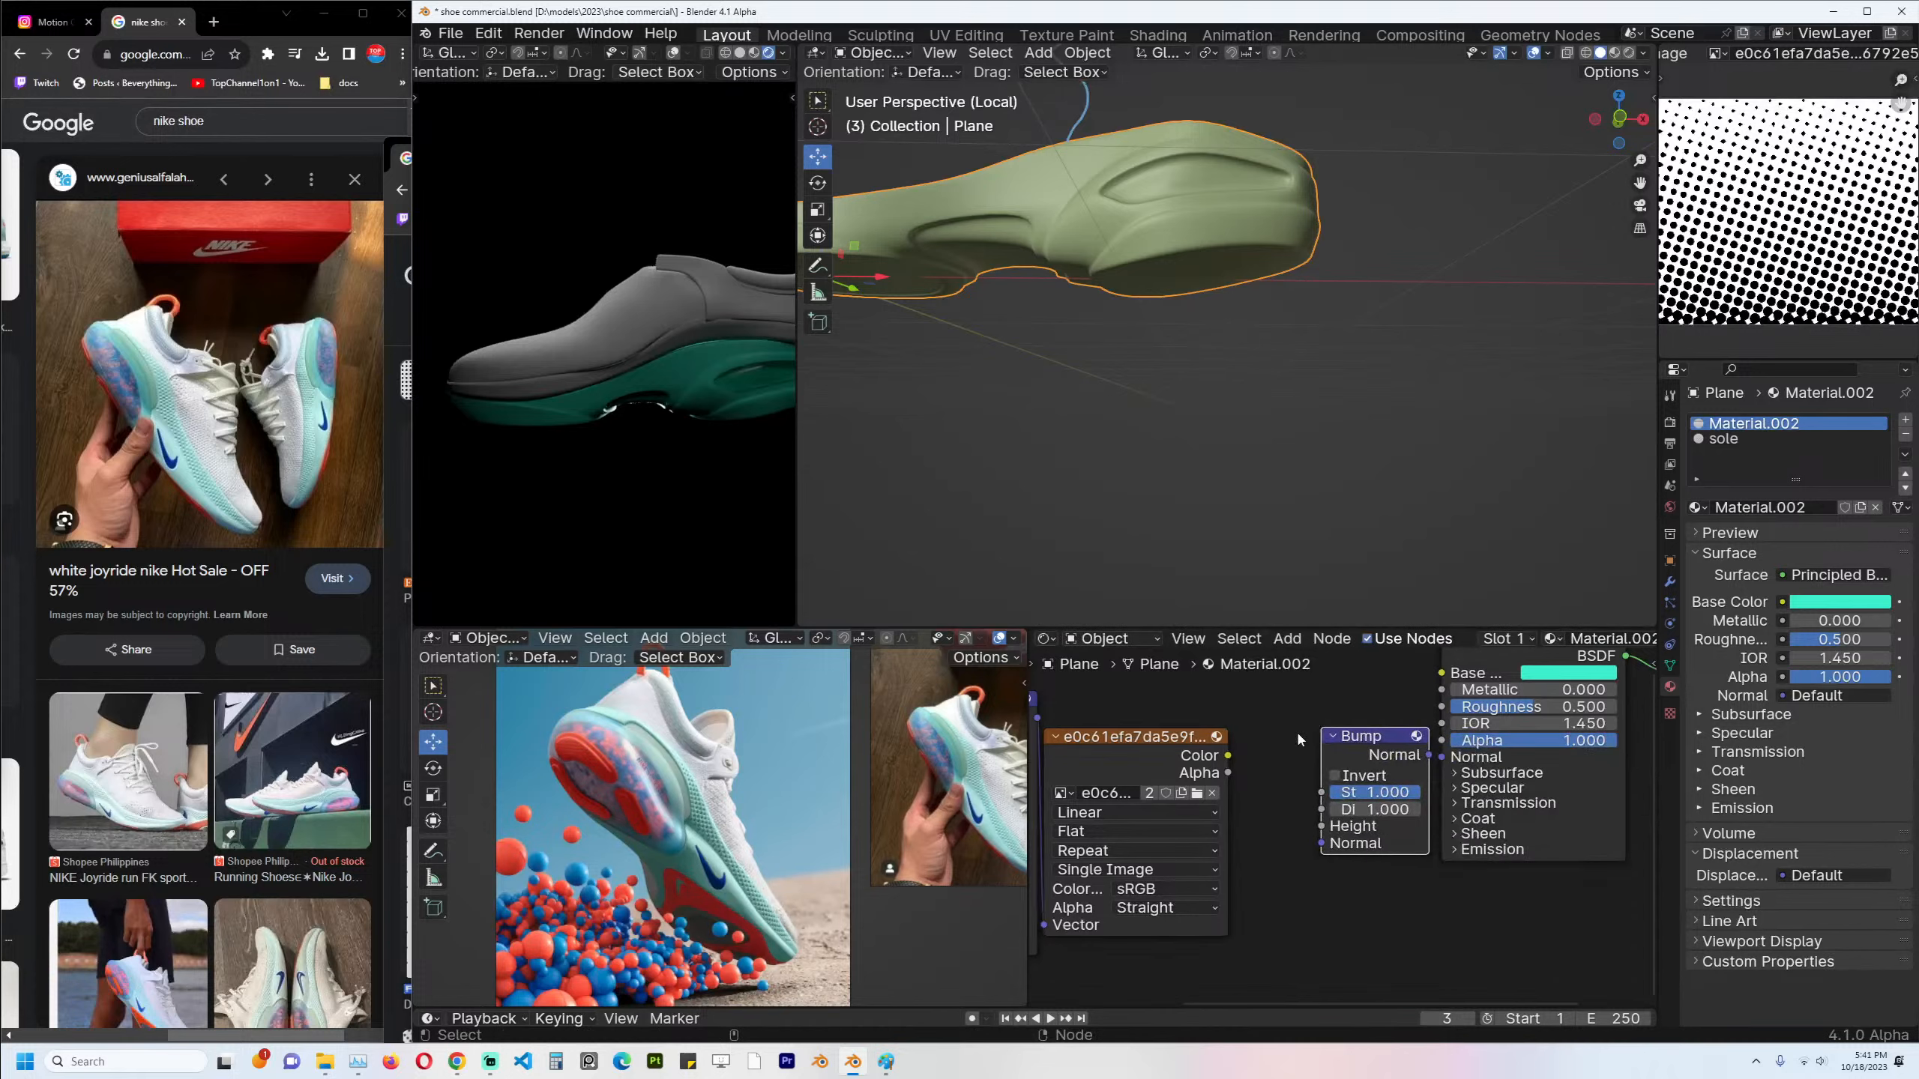
pyautogui.moveTo(1228, 755); pyautogui.dragTo(1321, 825)
pyautogui.moveTo(1418, 754); pyautogui.dragTo(1441, 756)
# Set the Bump node's strength to 0.142, check the dots on the rendered sole and save the file.
pyautogui.moveTo(1360, 756); pyautogui.dragTo(1348, 793, button='middle')
pyautogui.moveTo(1367, 826); pyautogui.dragTo(1334, 820)
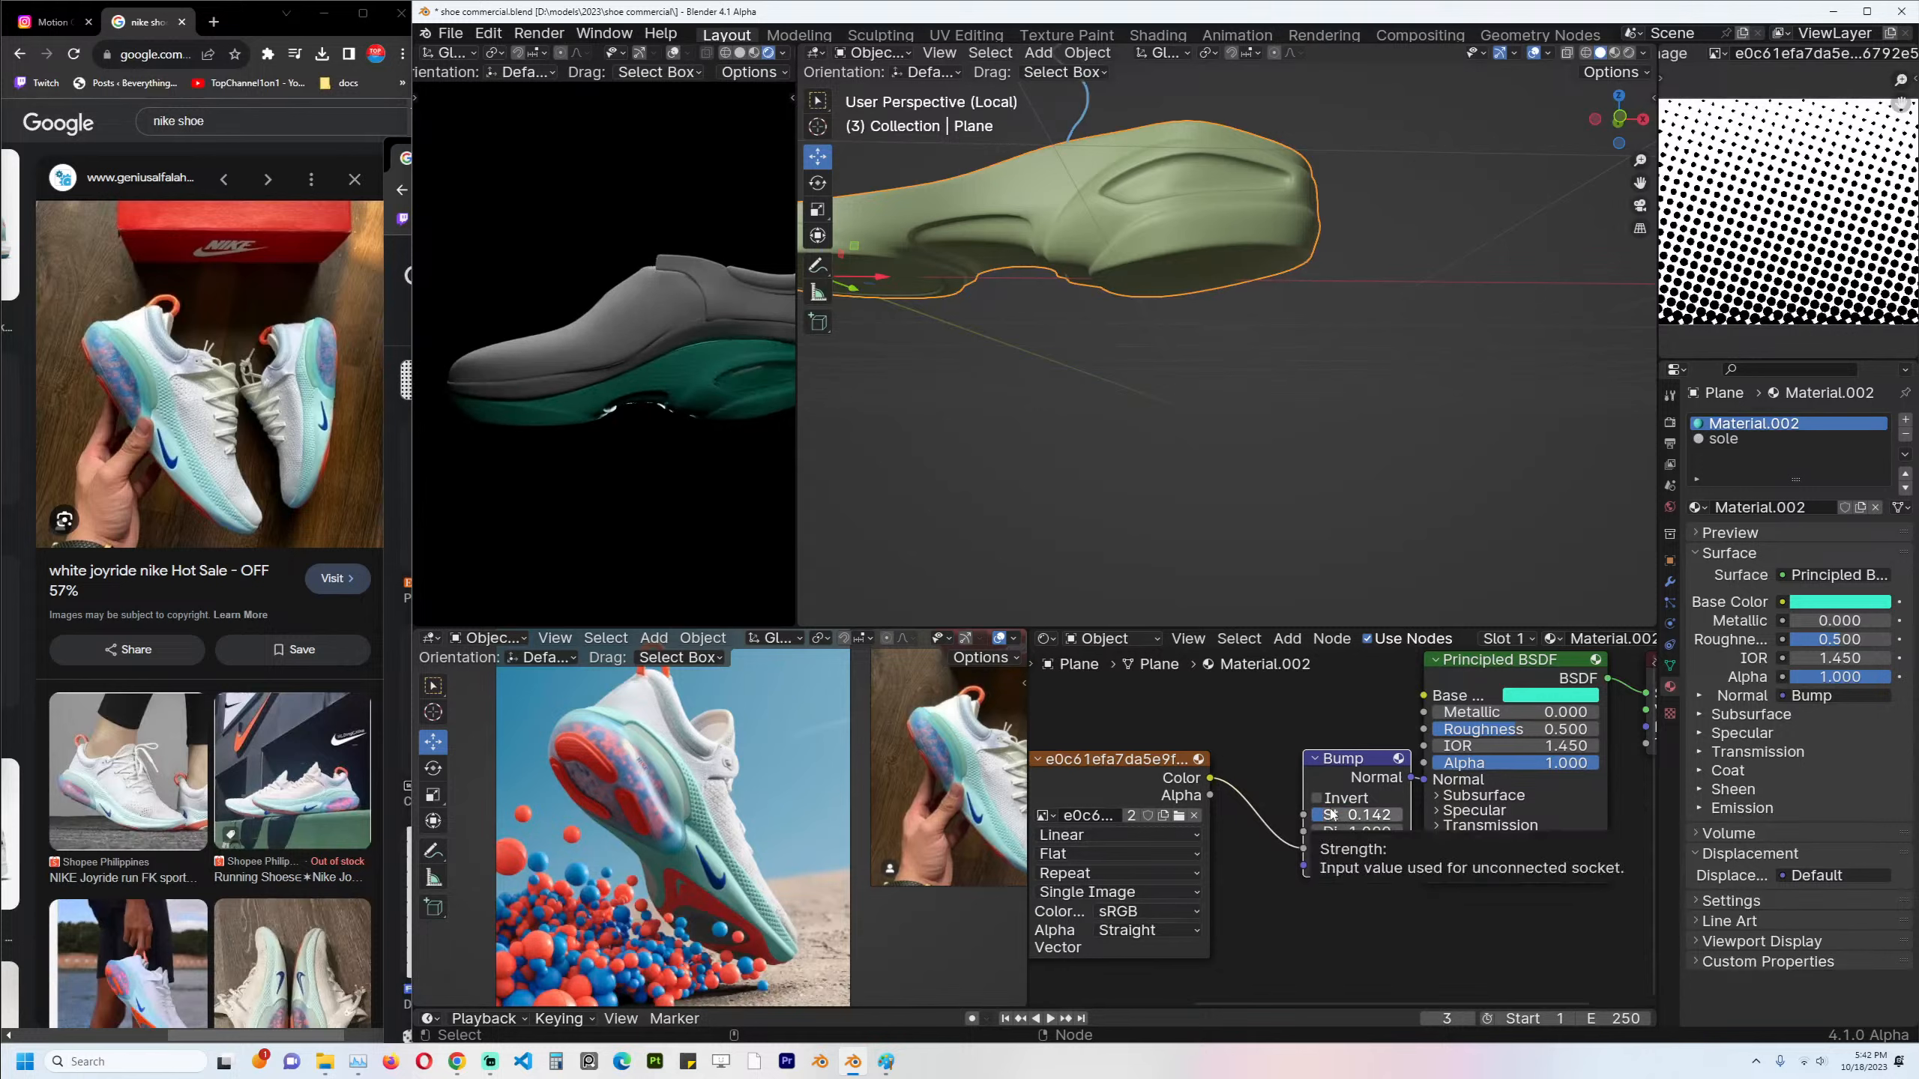
pyautogui.moveTo(659, 345); pyautogui.dragTo(645, 380, button='middle')
pyautogui.scroll(2, 705, 290)
pyautogui.hotkey('ctrl', 's')
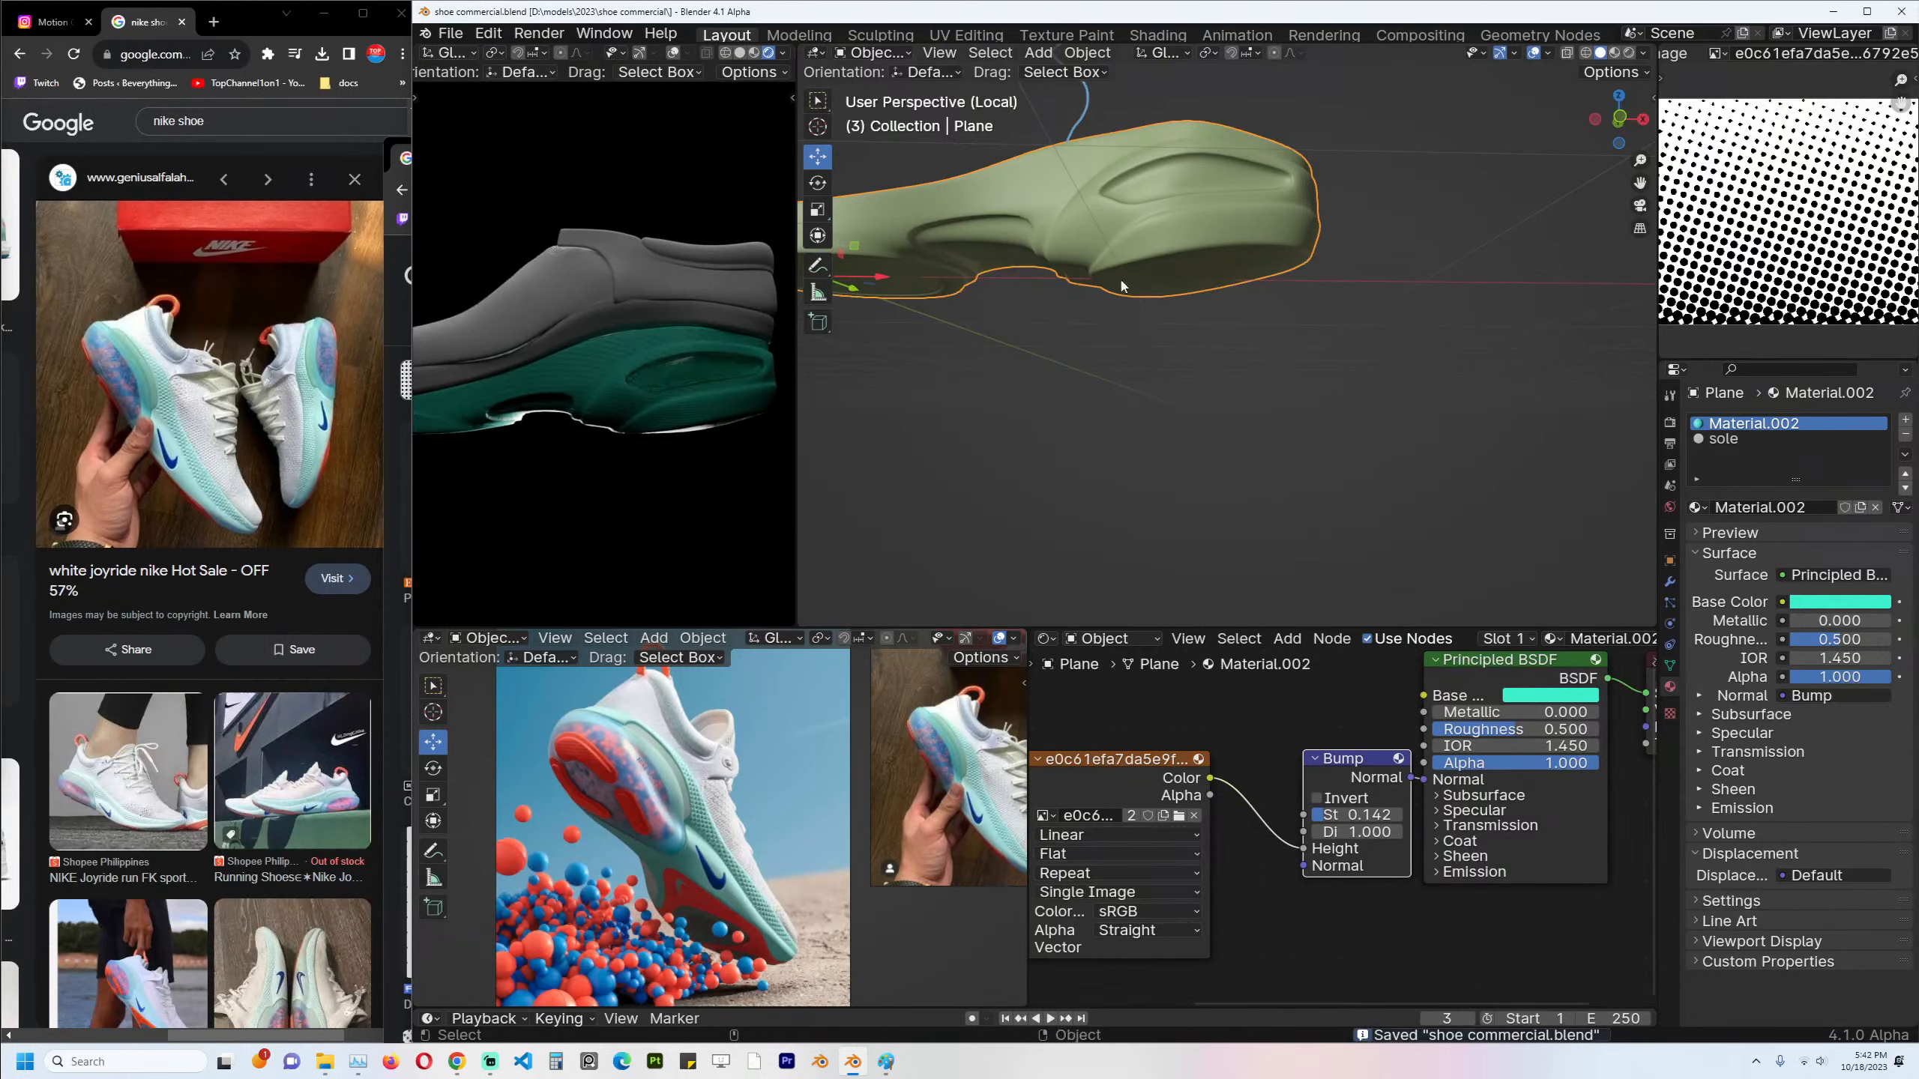
# Enter Edit Mode on the sole and knife-cut a small inner outline into one half of the rounded pad on its underside.
pyautogui.moveTo(1108, 292); pyautogui.dragTo(1169, 271, button='middle')
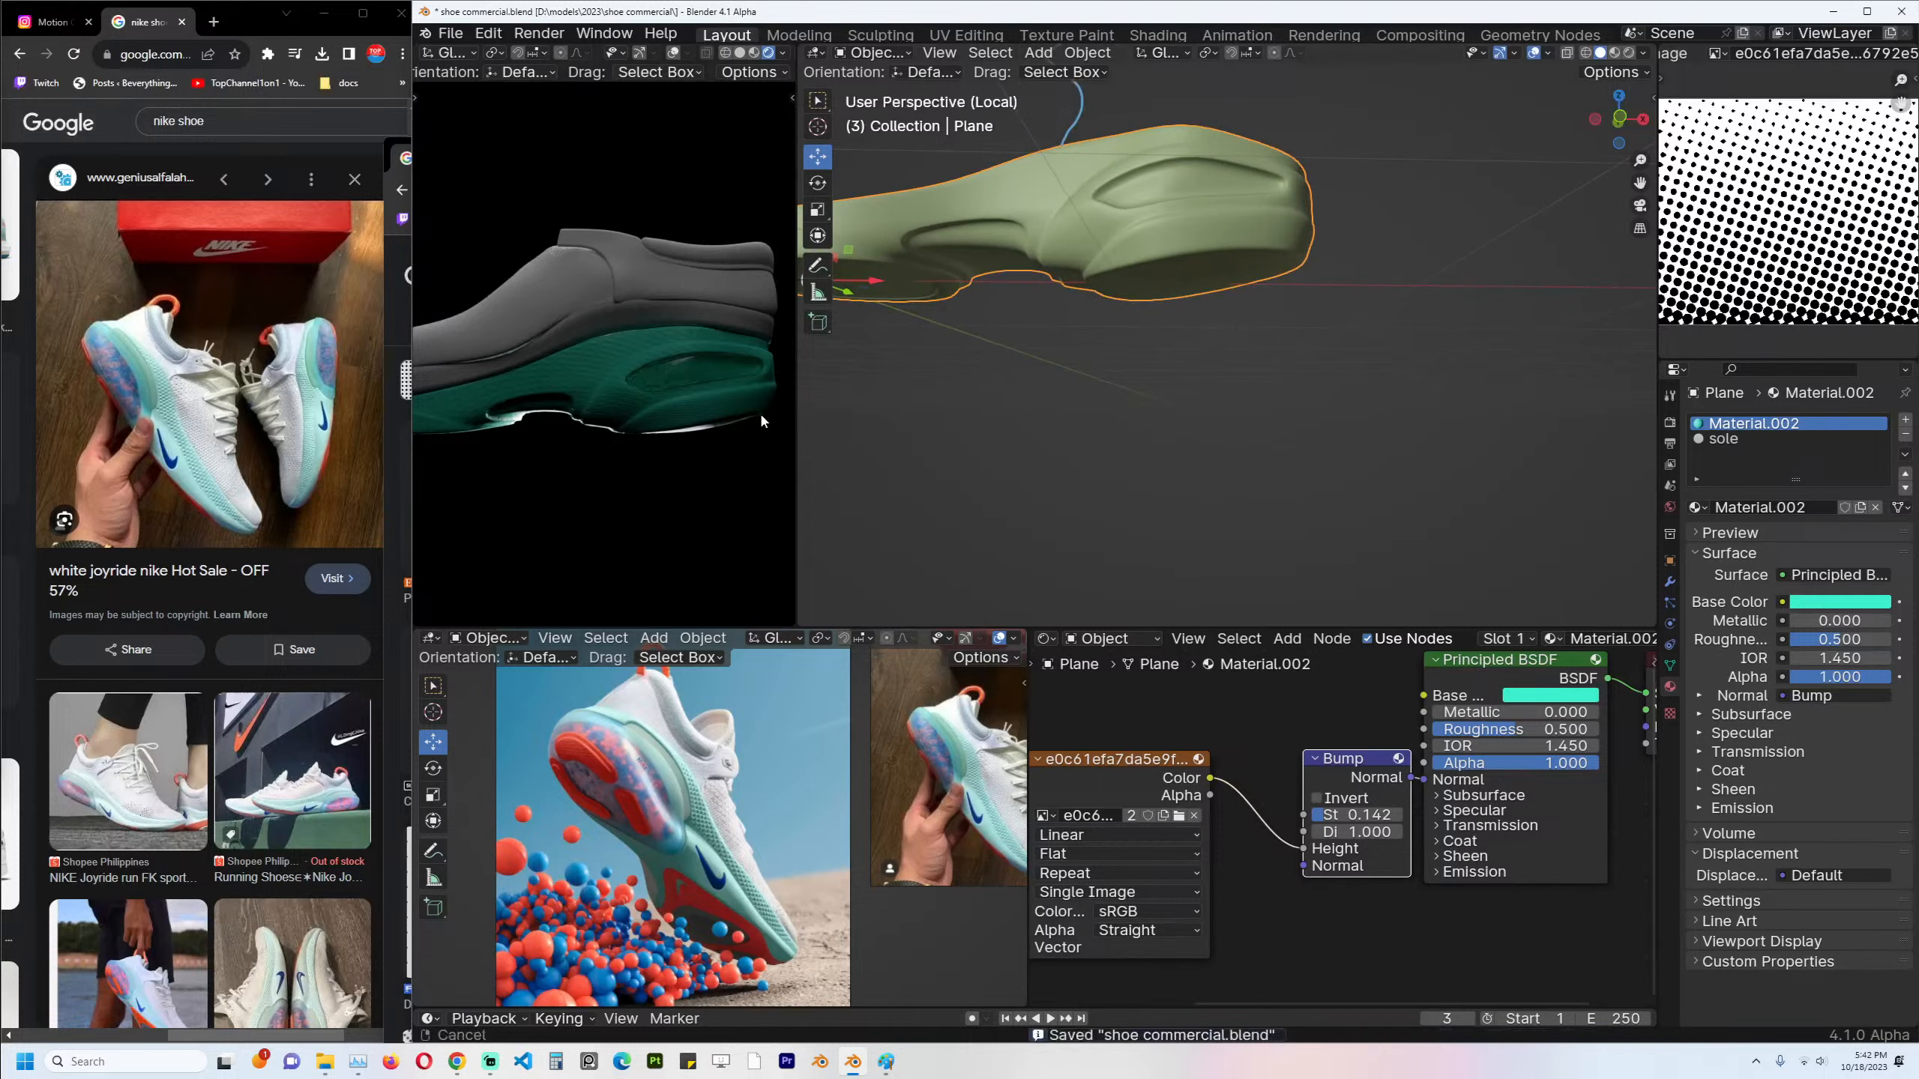
pyautogui.moveTo(1271, 297); pyautogui.dragTo(1239, 287, button='middle')
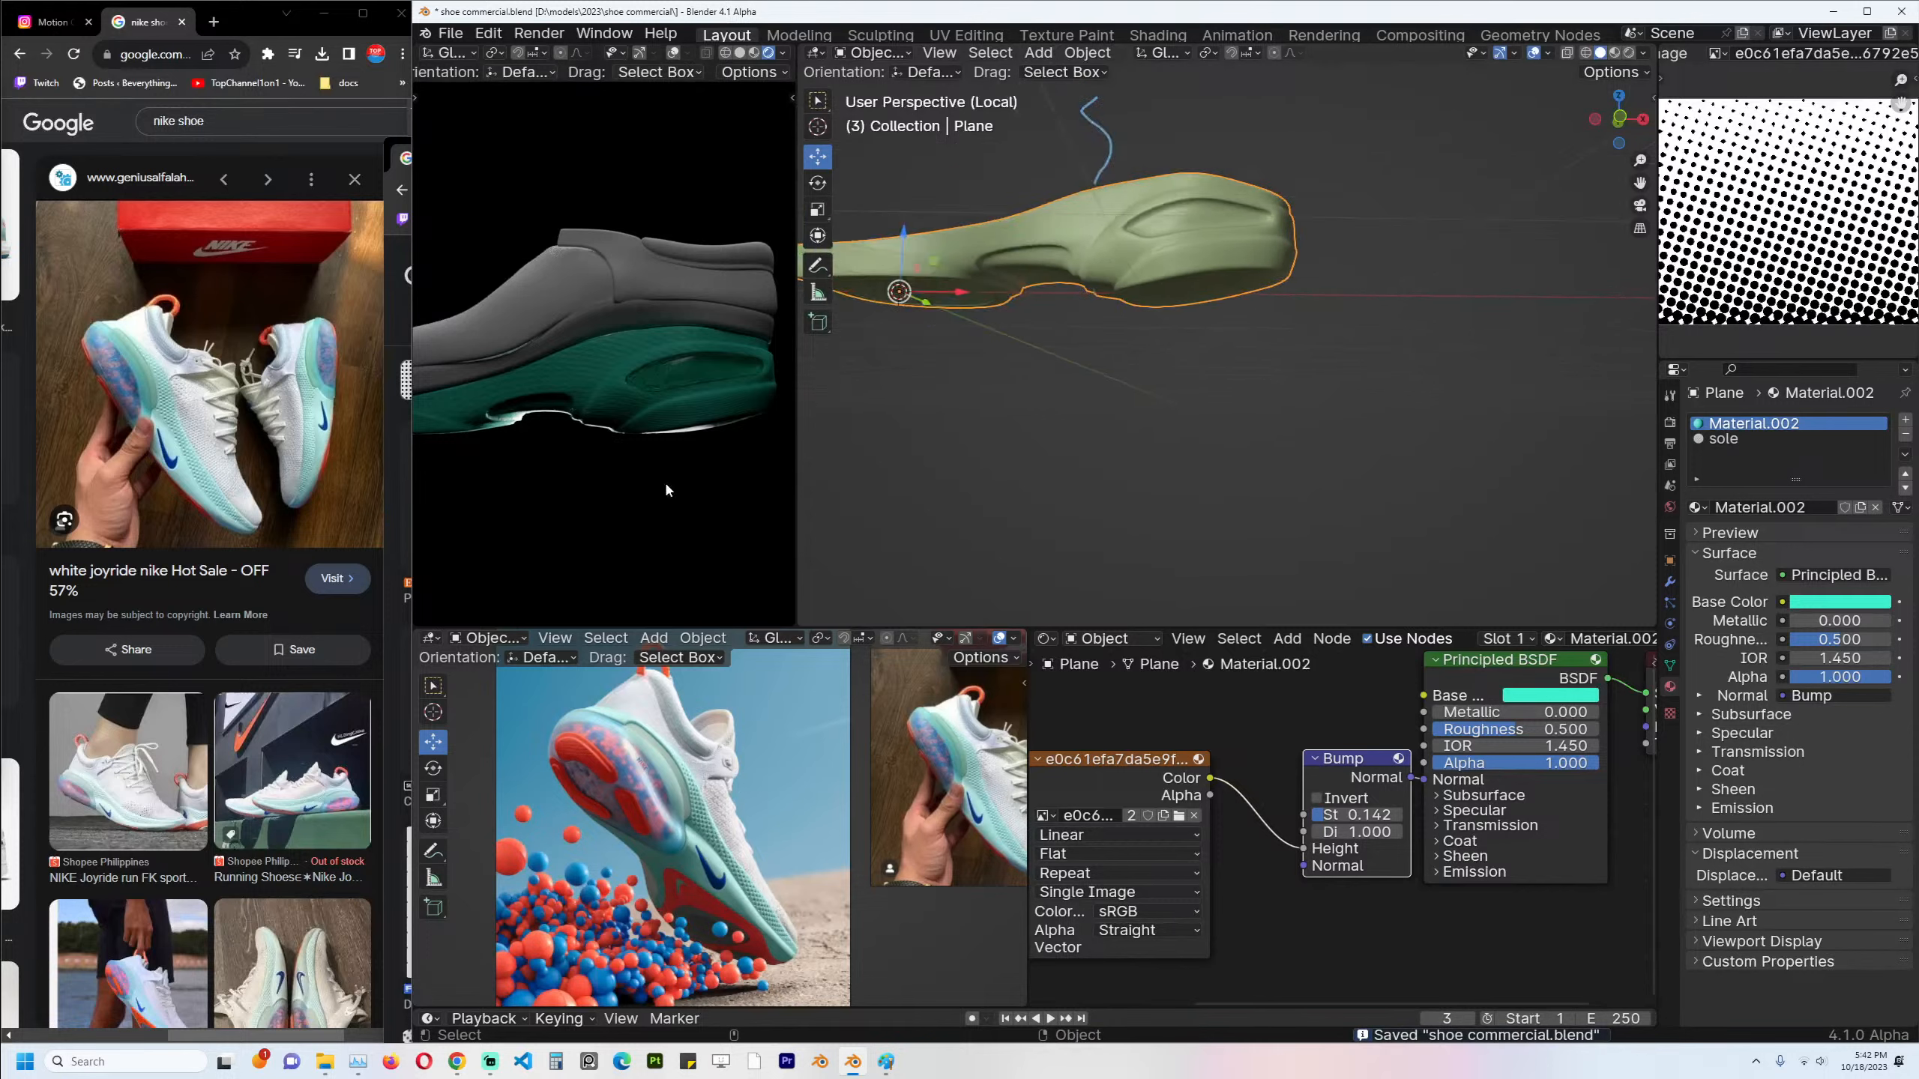
pyautogui.moveTo(664, 484); pyautogui.dragTo(695, 392, button='middle')
pyautogui.moveTo(1015, 284); pyautogui.dragTo(1188, 277, button='middle')
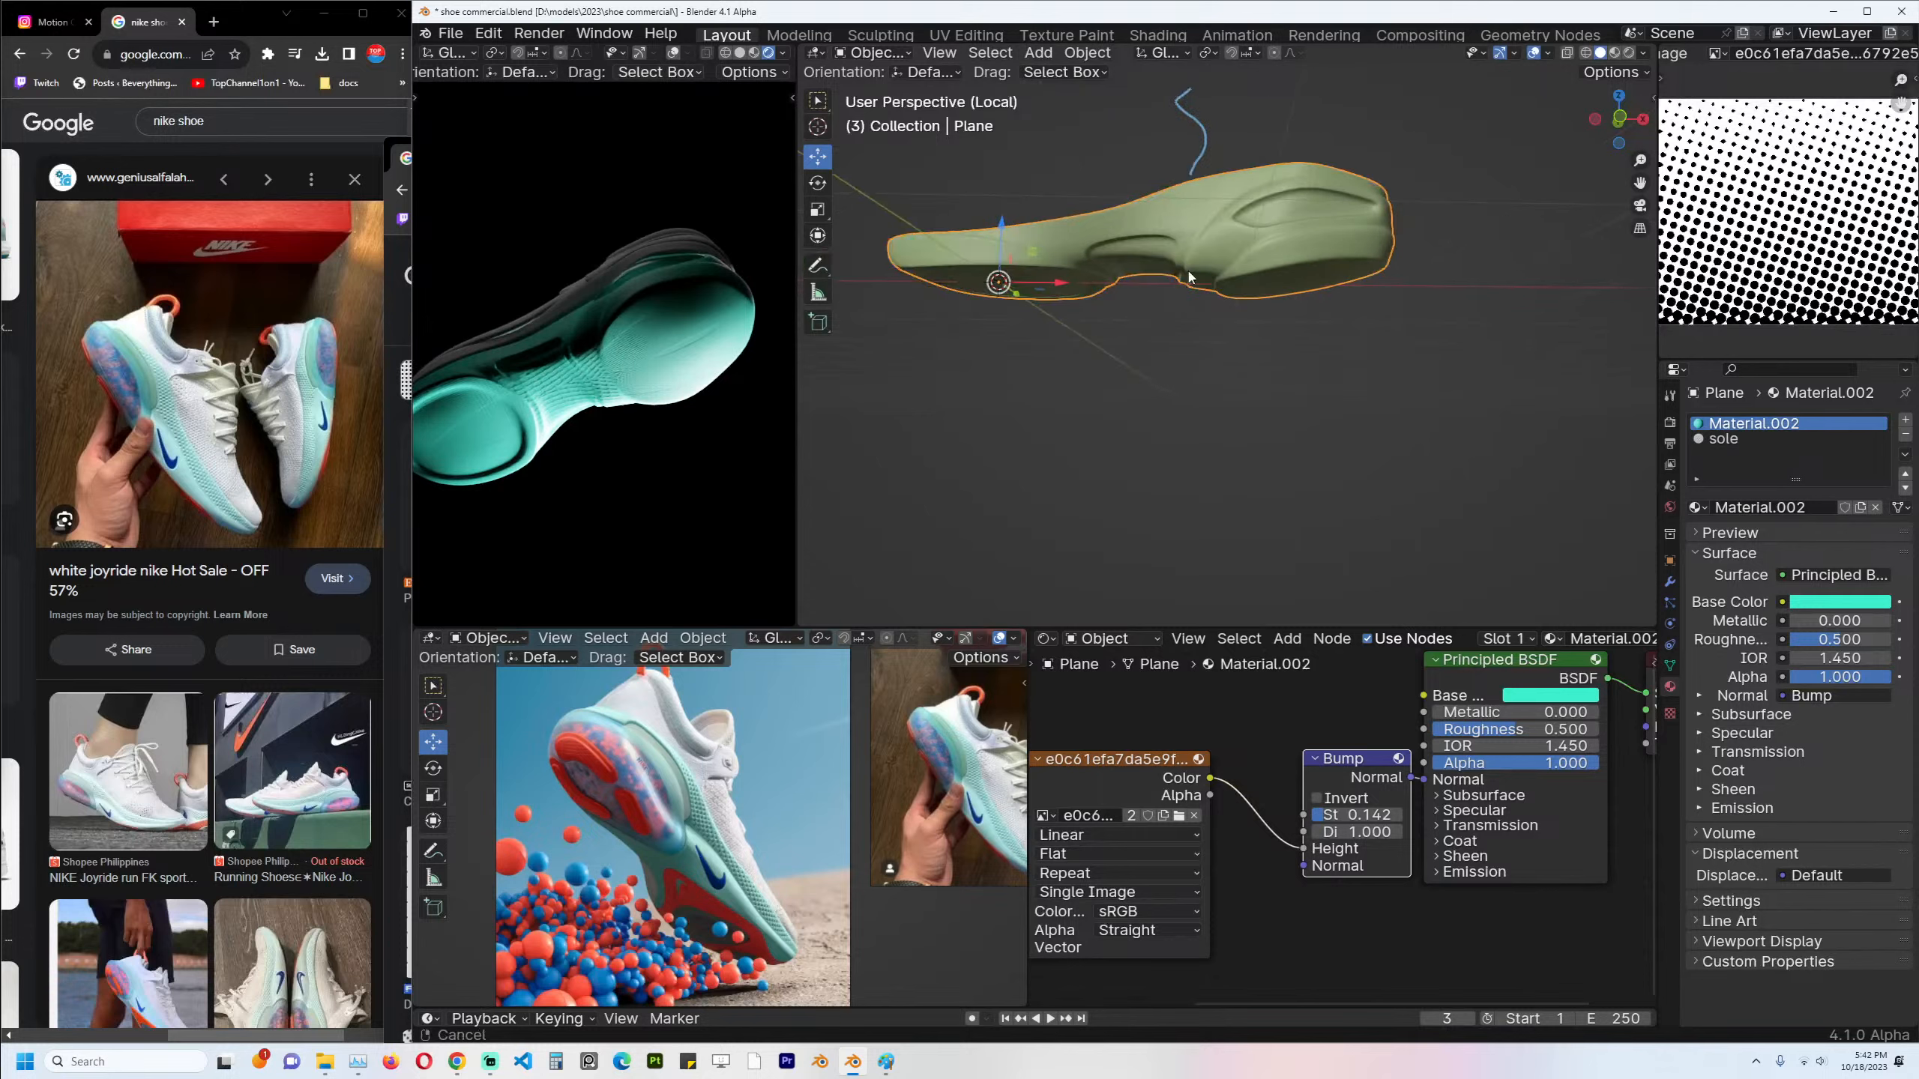
pyautogui.moveTo(1057, 305)
pyautogui.mouseDown(button='middle')
pyautogui.moveTo(1059, 285)
pyautogui.moveTo(1137, 328)
pyautogui.moveTo(1118, 309)
pyautogui.moveTo(1131, 290)
pyautogui.mouseUp(button='middle')
pyautogui.press('Tab')
pyautogui.scroll(5, 1130, 284)
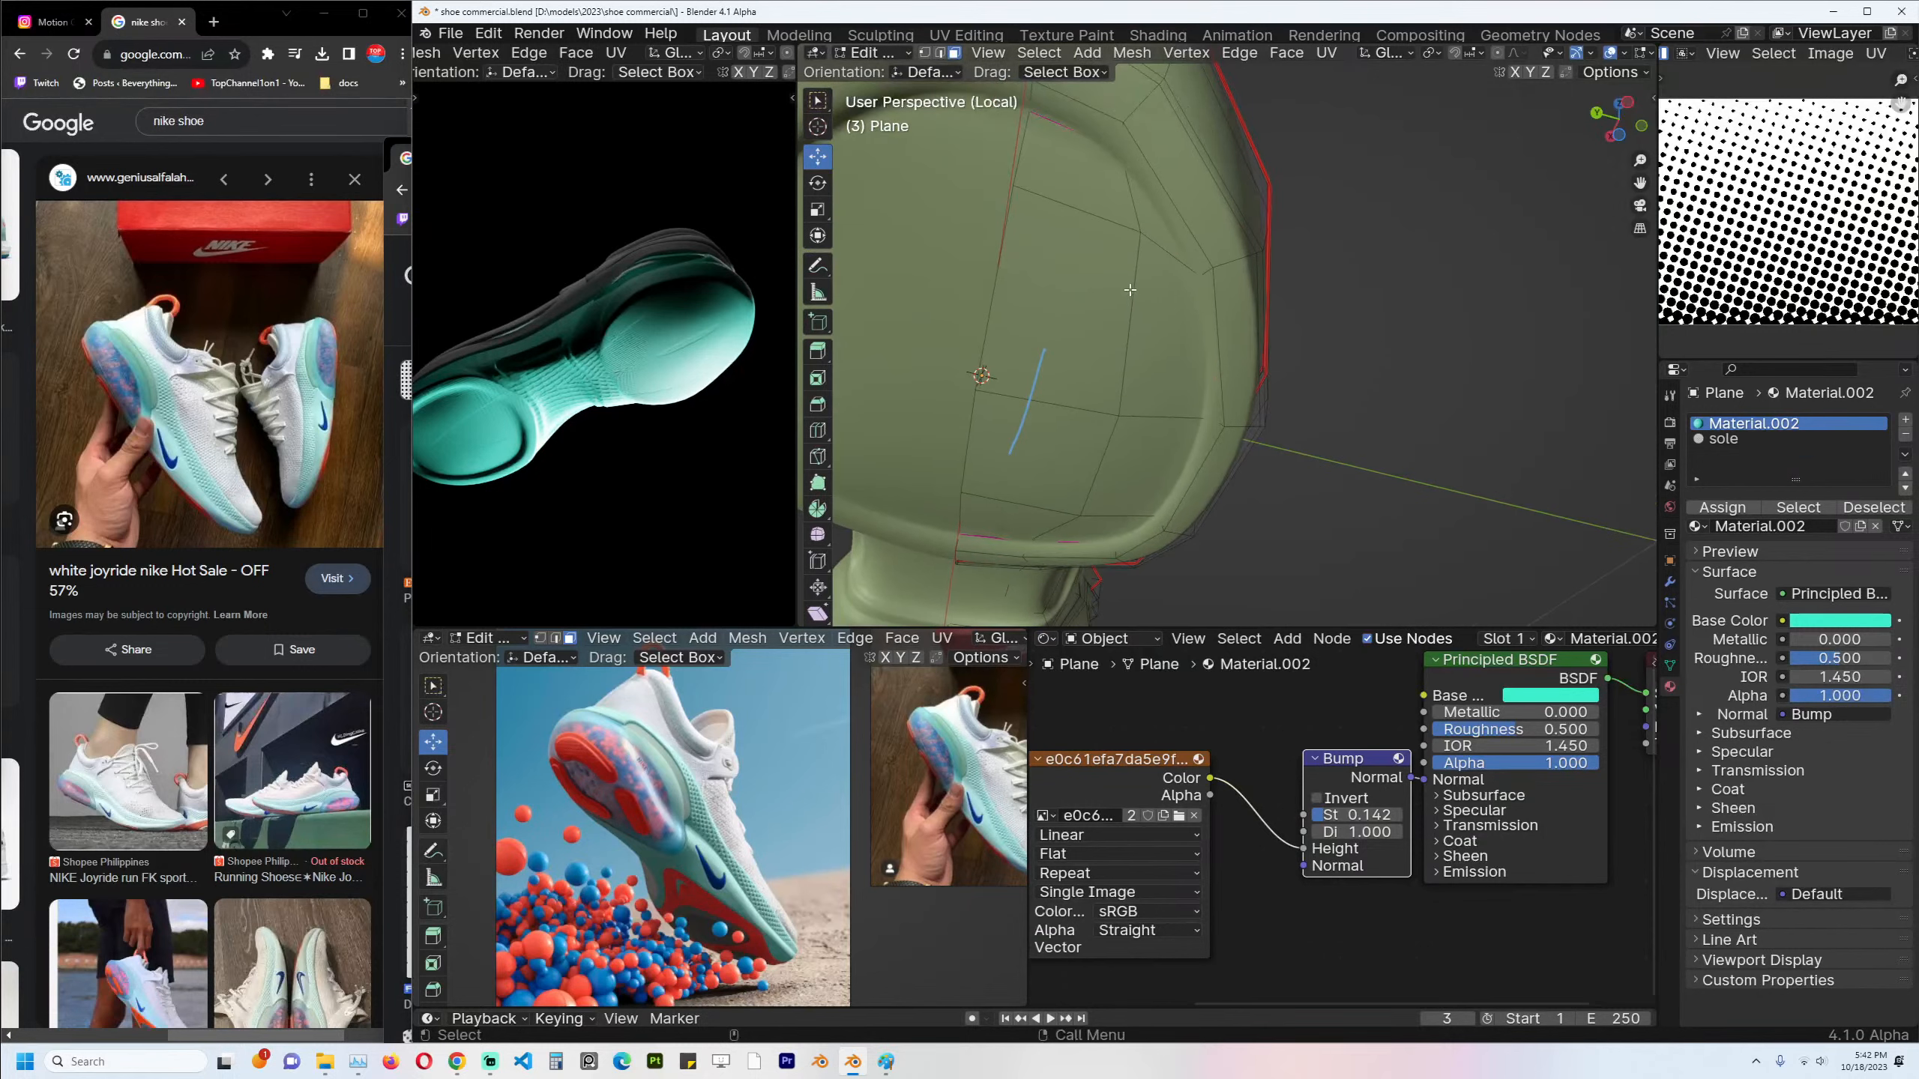
pyautogui.press('k')
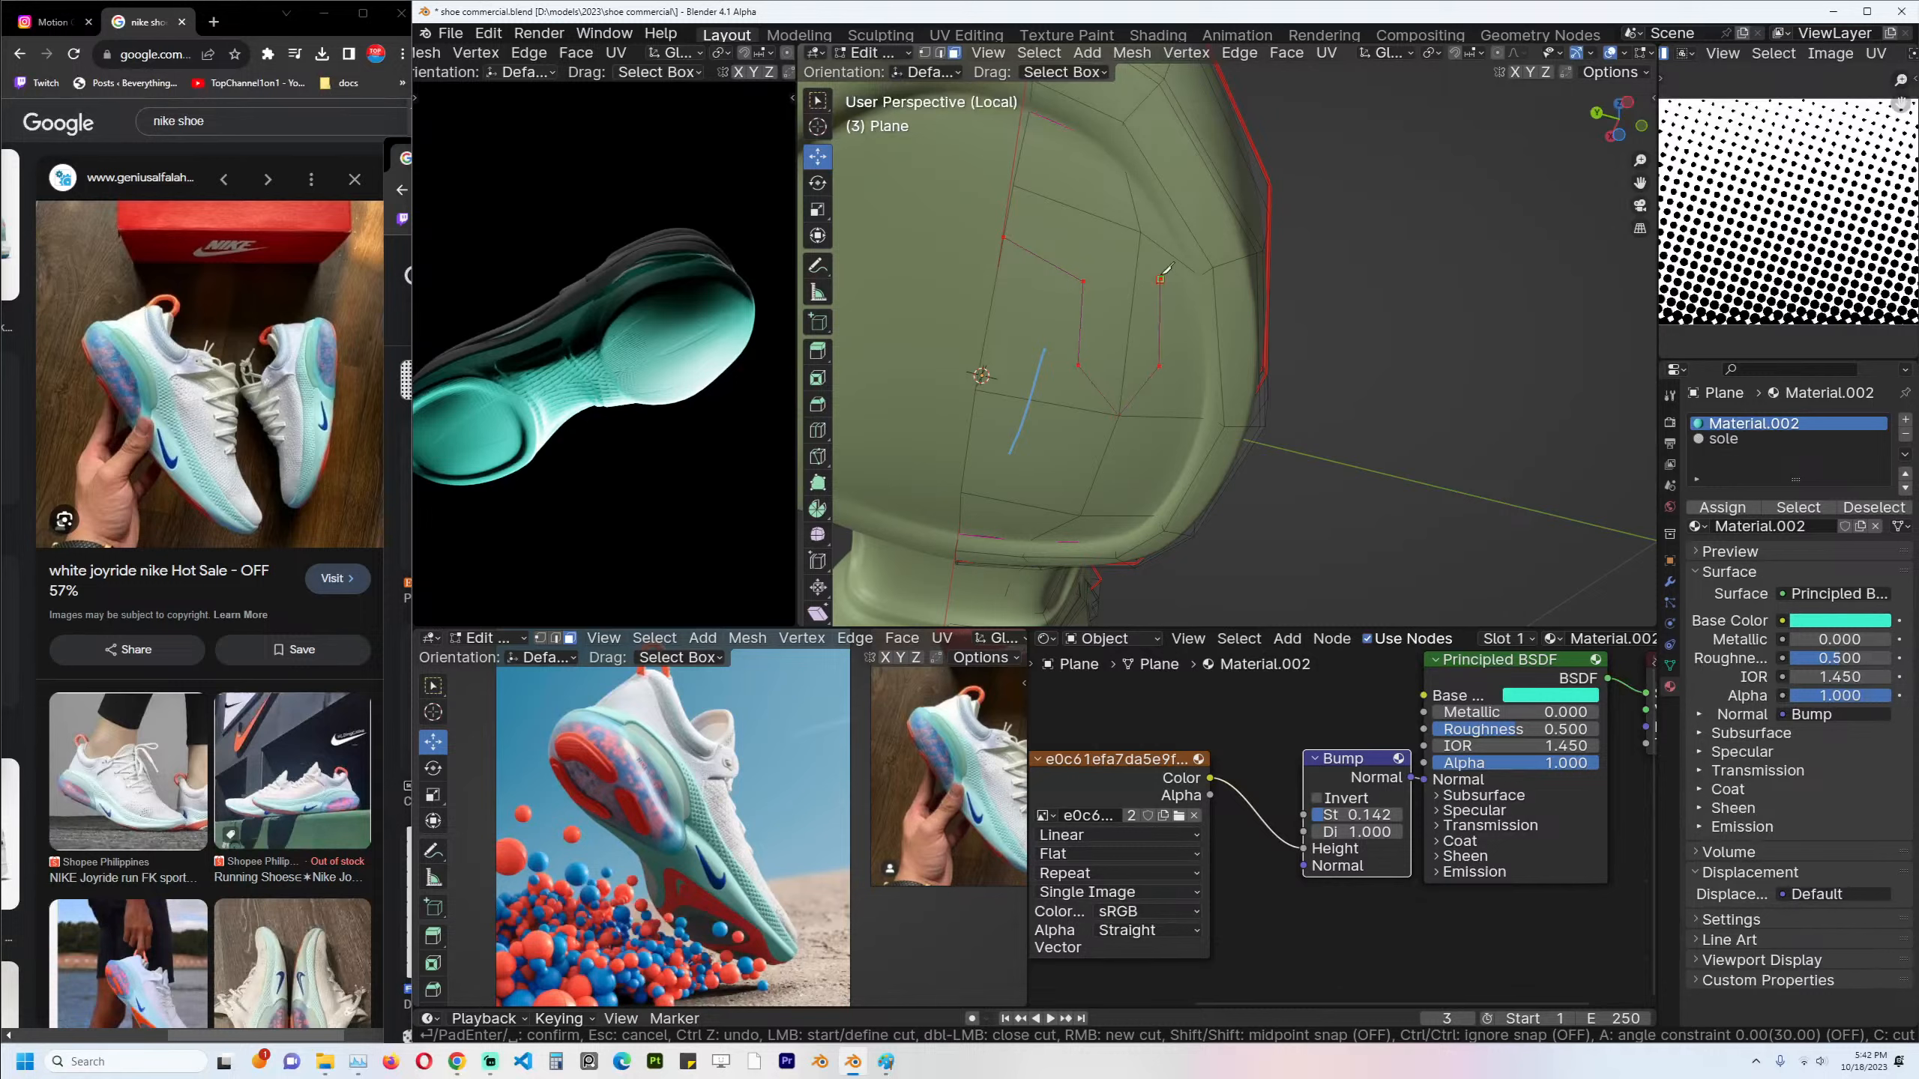
pyautogui.press('Return')
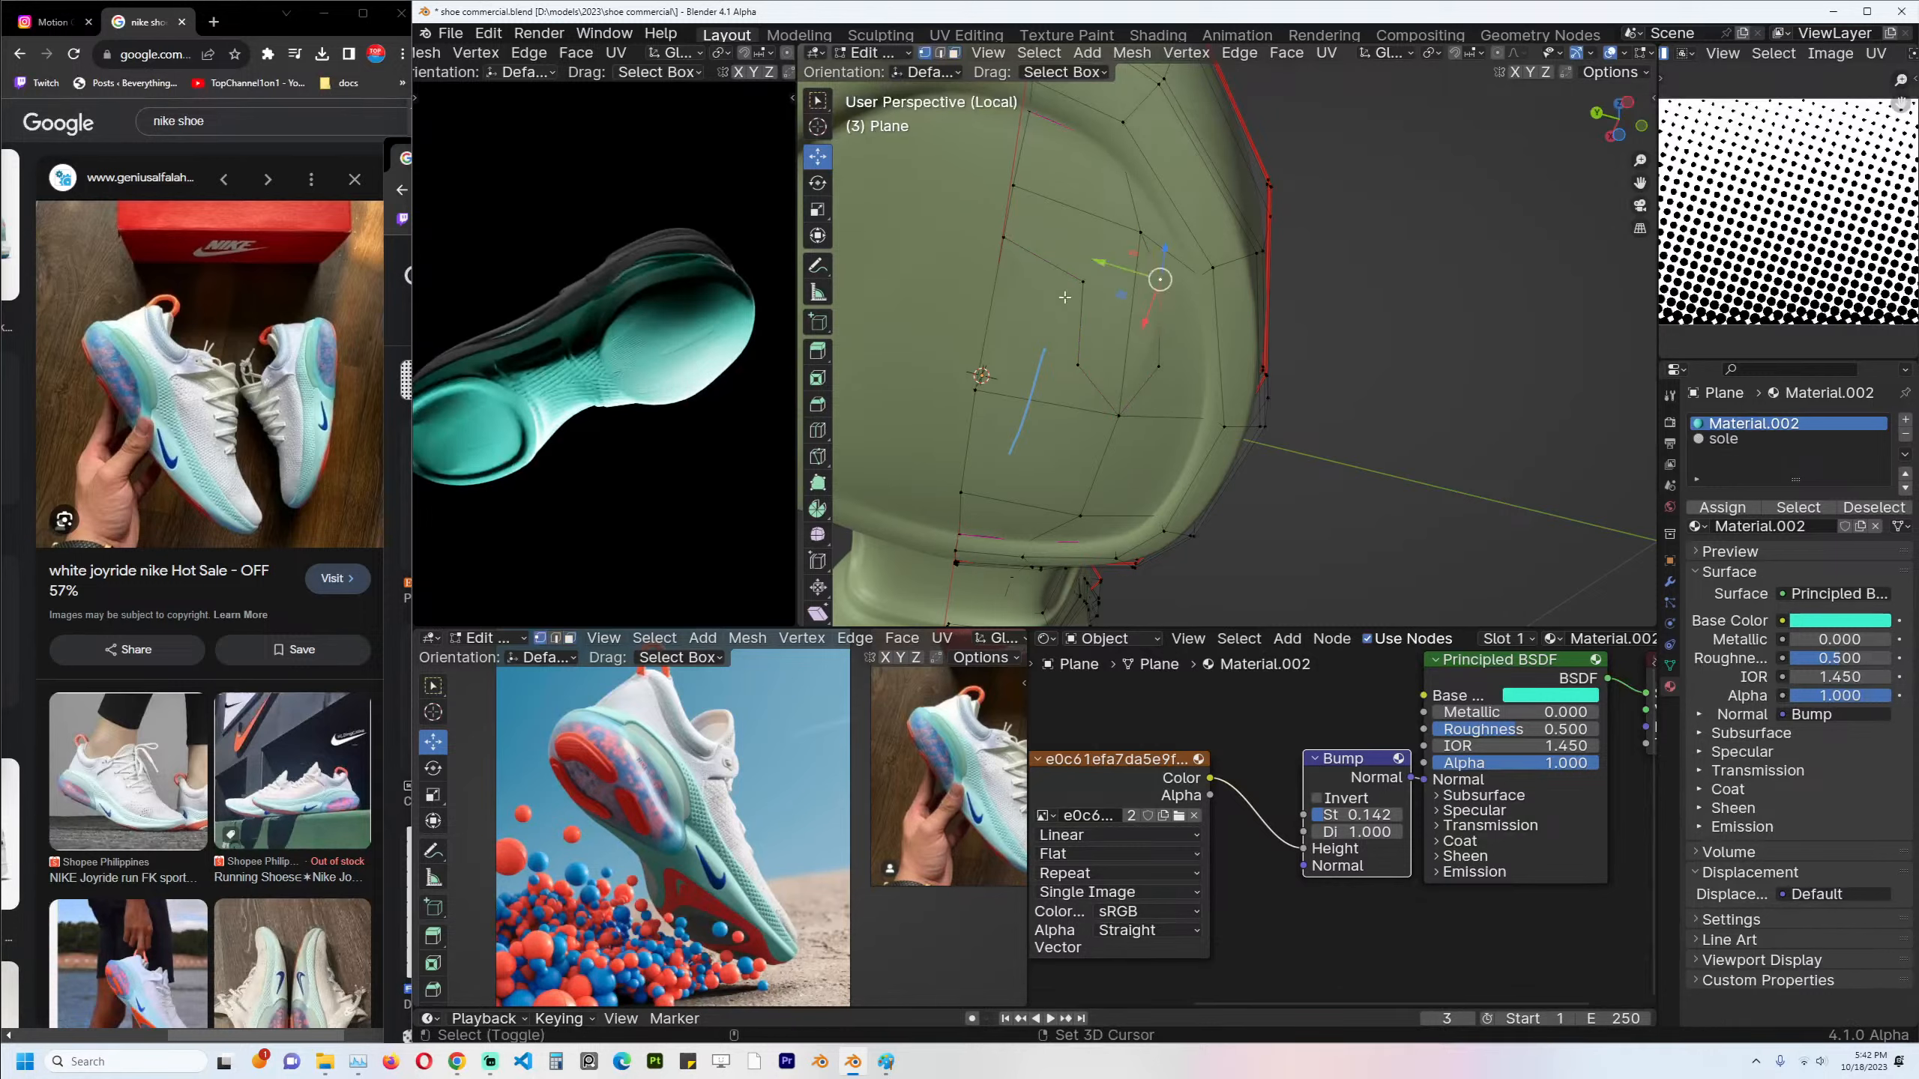
# Pick the outer vertices of the new knife cut and turn off the Subdivision modifier's viewport display.
pyautogui.click(1158, 366)
pyautogui.click(1181, 278)
pyautogui.click(1669, 581)
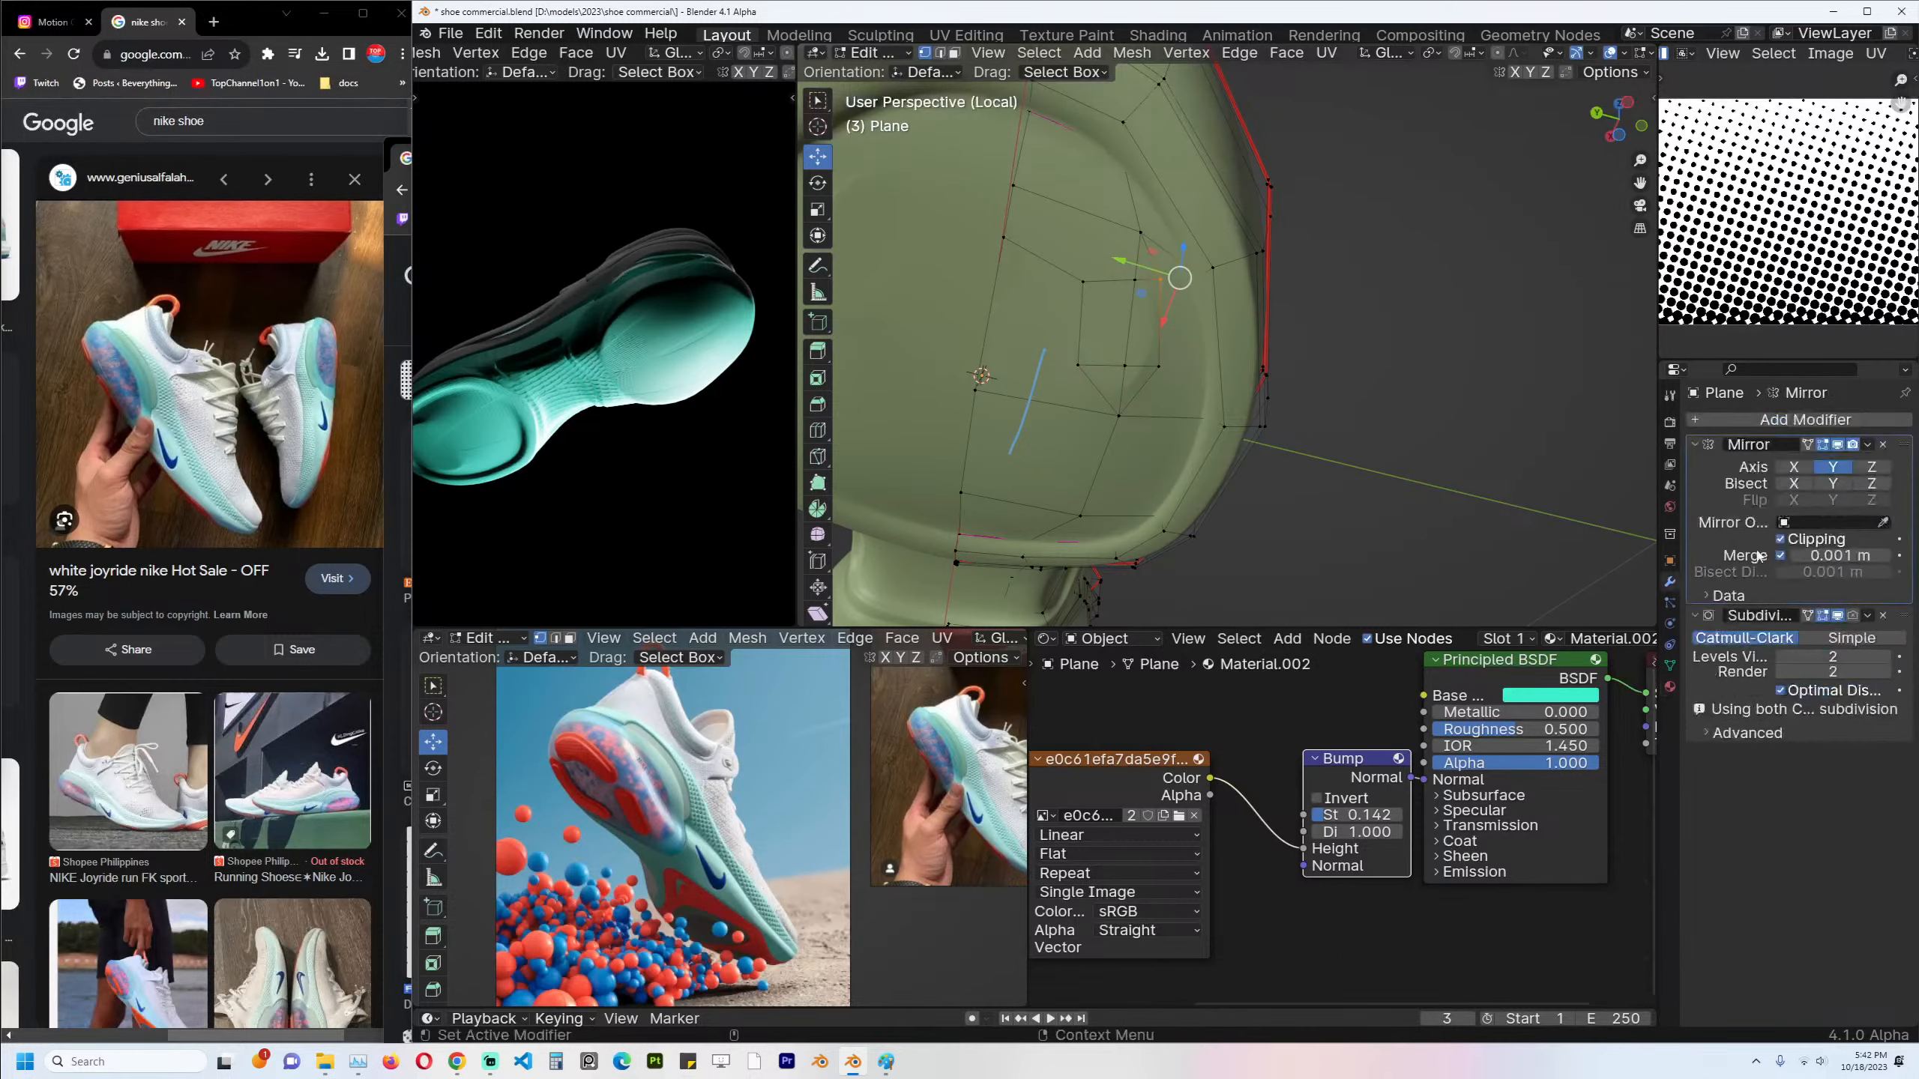
pyautogui.click(1836, 616)
pyautogui.moveTo(1249, 334)
pyautogui.mouseDown(button='middle')
pyautogui.moveTo(1269, 281)
pyautogui.moveTo(1253, 304)
pyautogui.mouseUp(button='middle')
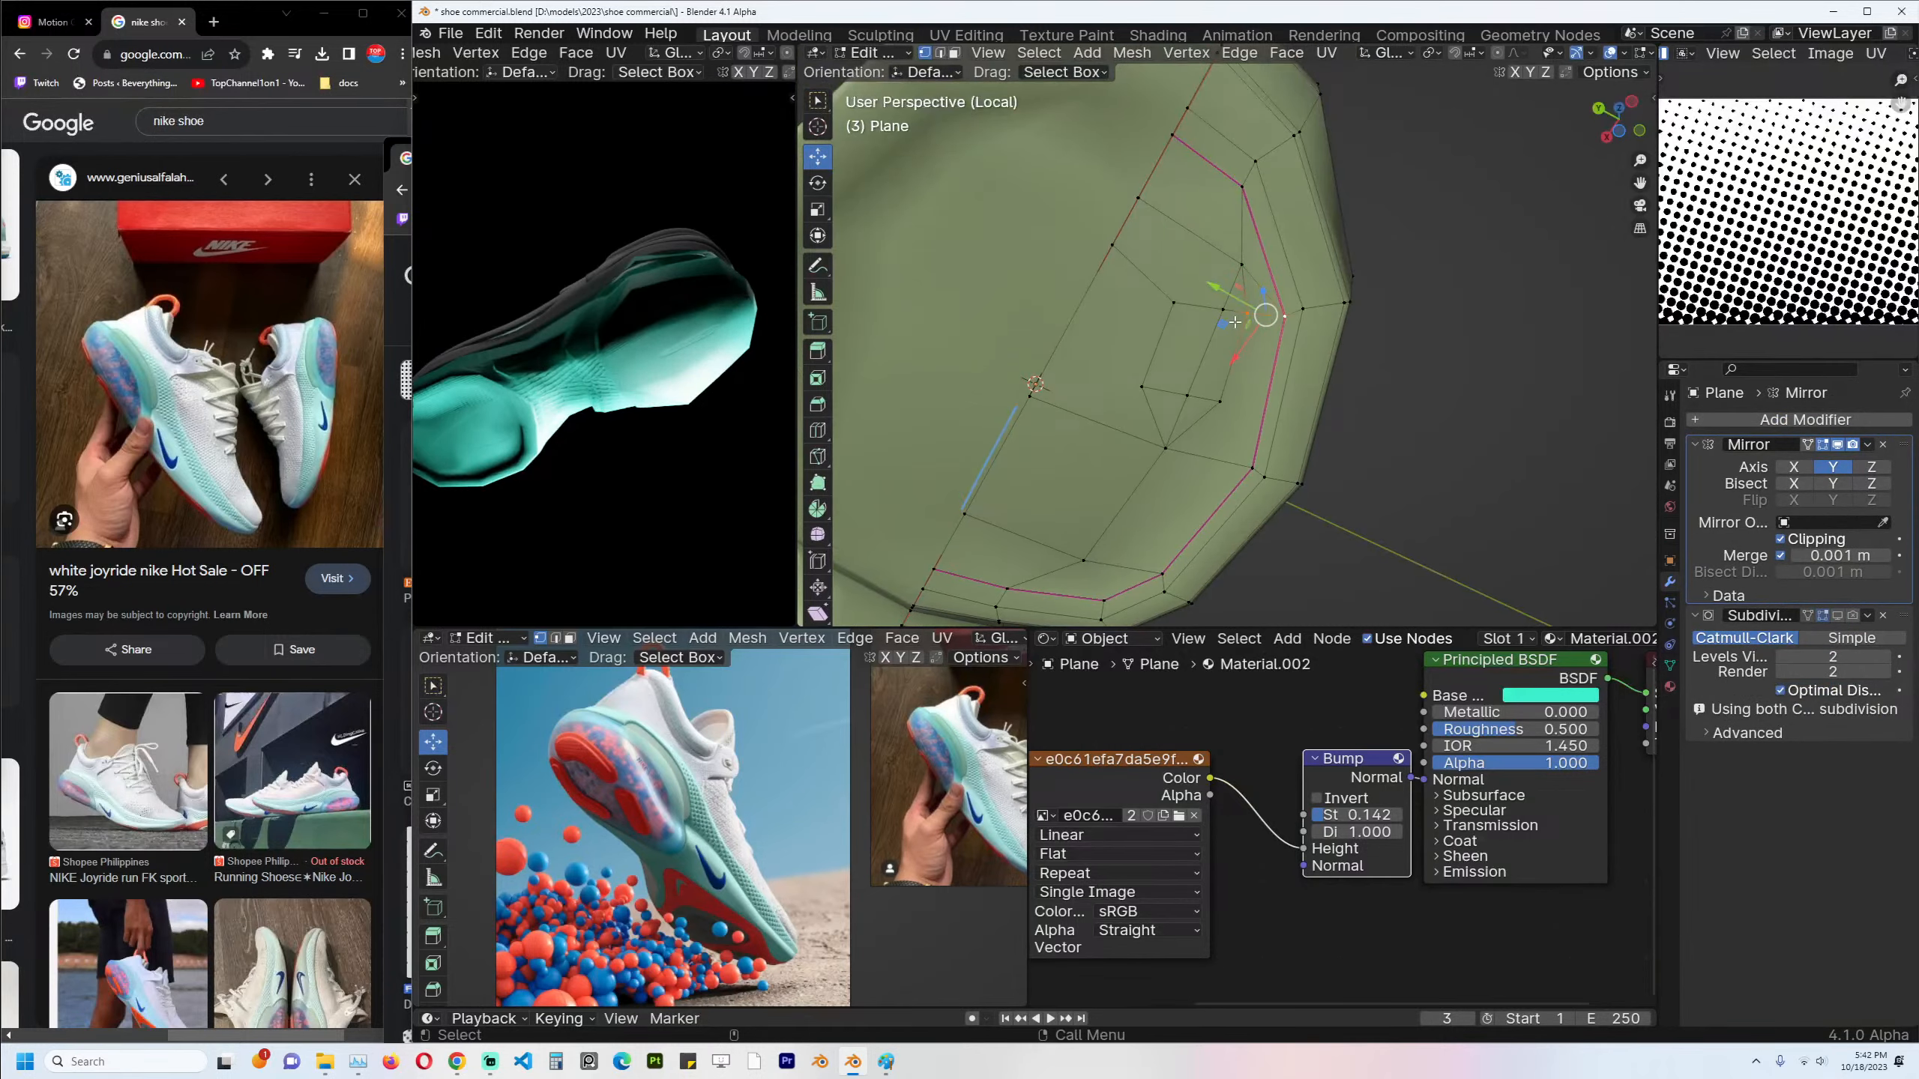
# Select the short edge path above the small knife-cut patch and dissolve it.
pyautogui.click(1223, 309)
pyautogui.keyDown('ctrl'); pyautogui.click(1174, 303); pyautogui.keyUp('ctrl')
pyautogui.click(1246, 312)
pyautogui.keyDown('ctrl'); pyautogui.click(1175, 303); pyautogui.keyUp('ctrl')
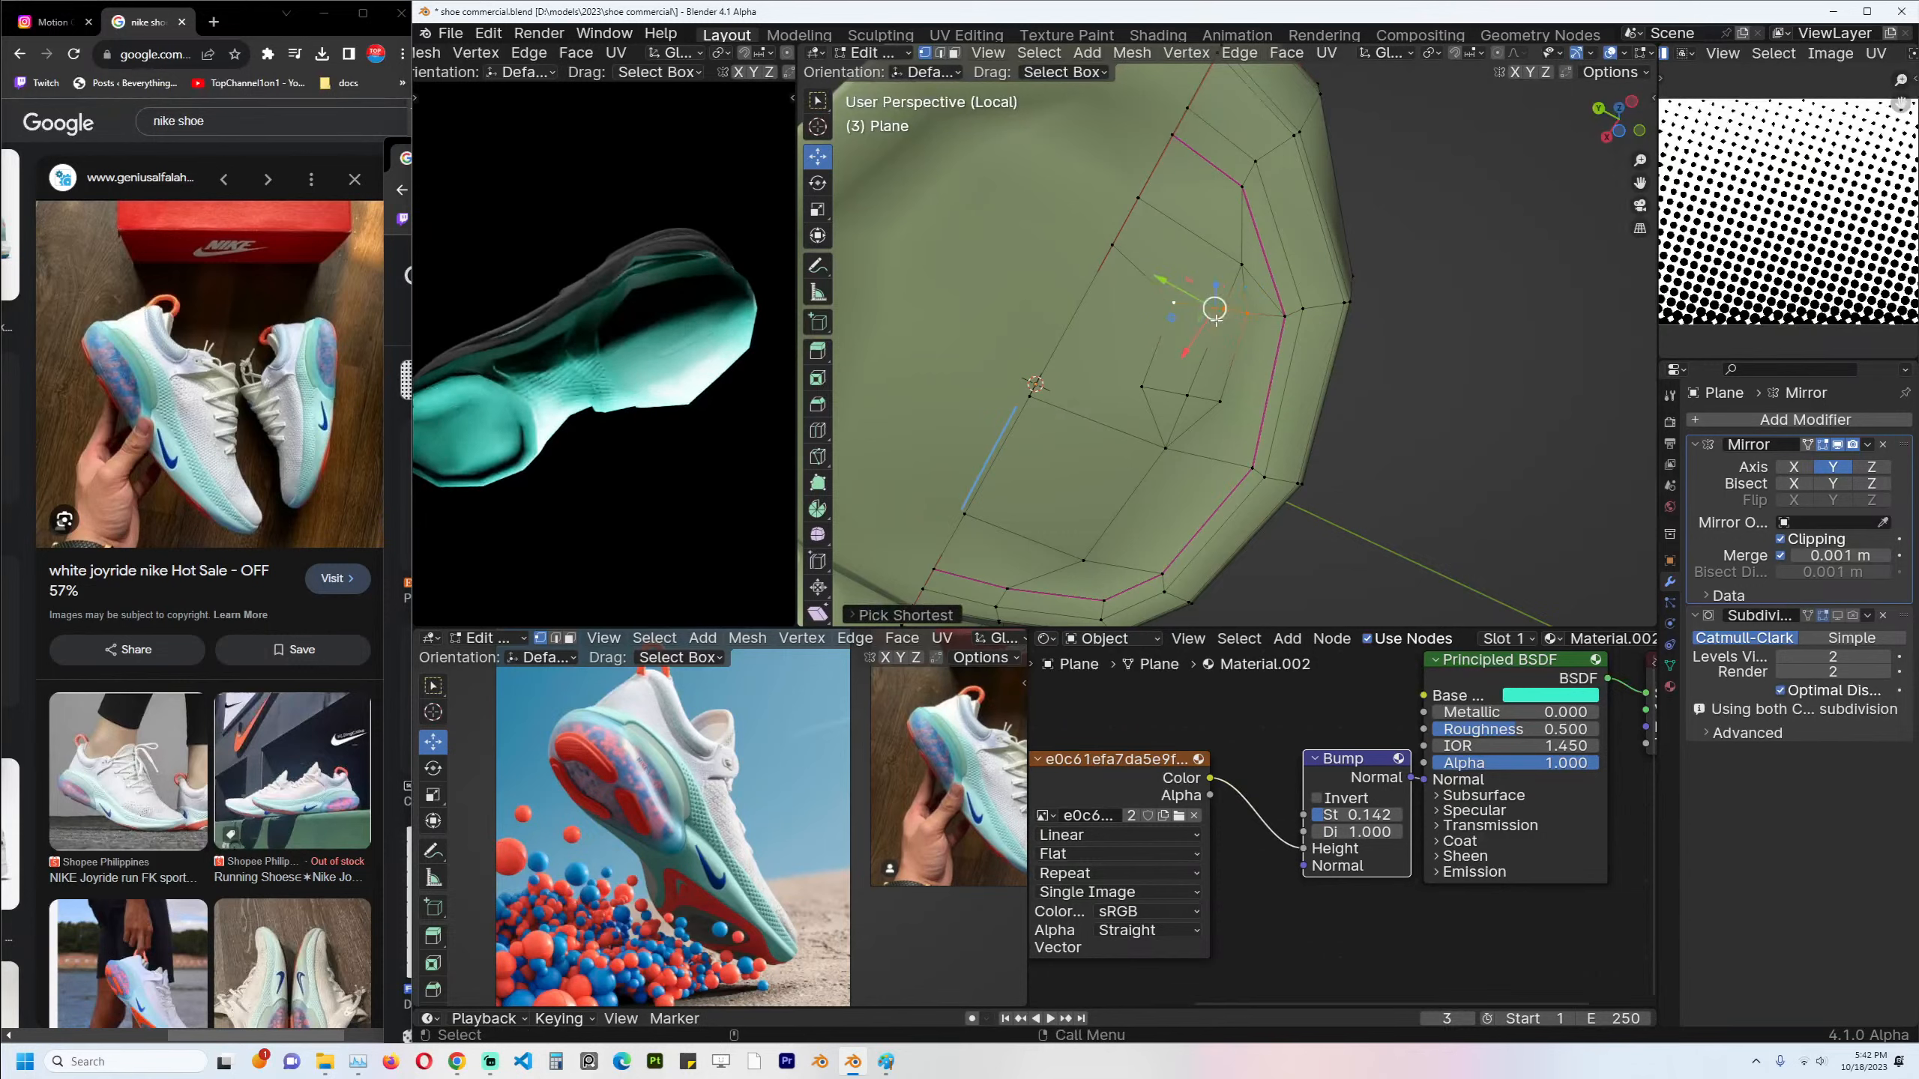
pyautogui.hotkey('ctrl', 'x')
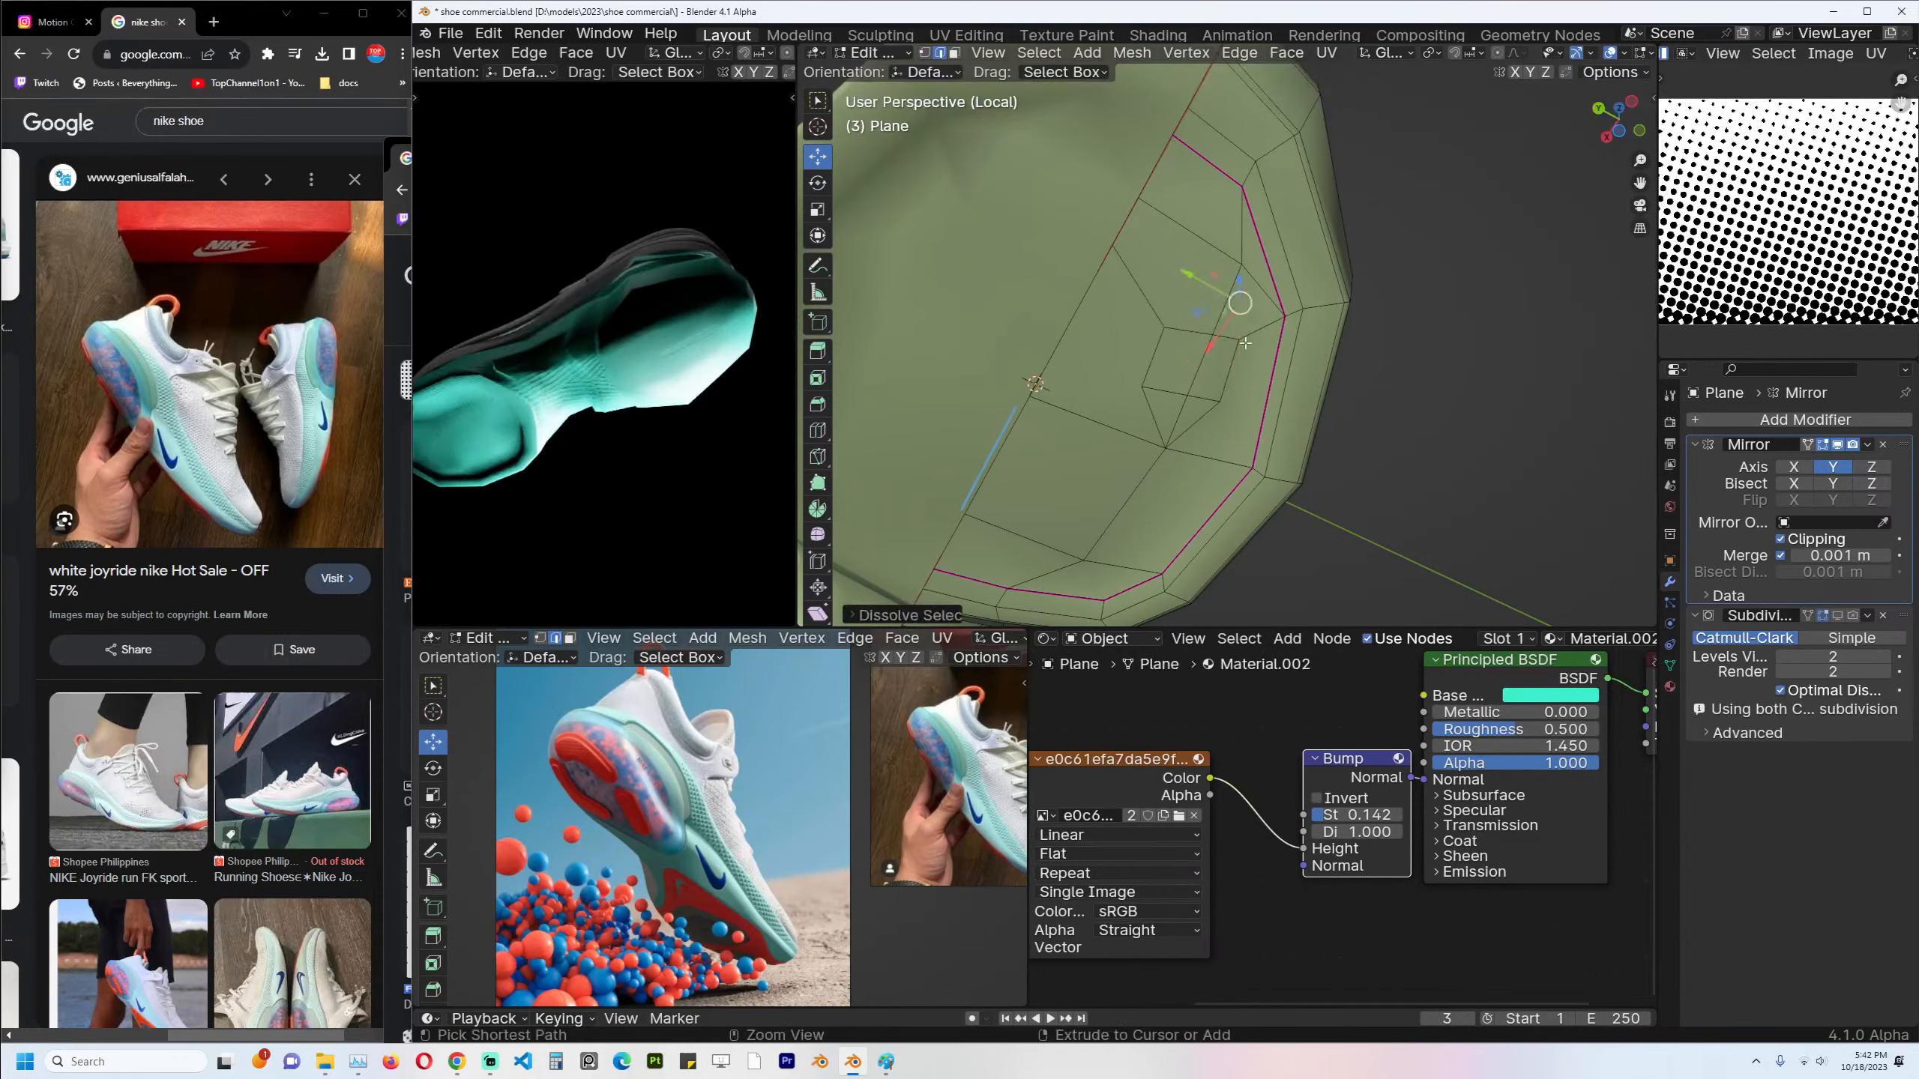
# Slide the vertex just above the small knife-cut patch slightly along its edge.
pyautogui.press('1')
pyautogui.click(1242, 271)
pyautogui.press('g')
pyautogui.press('g')
pyautogui.click(1234, 299)
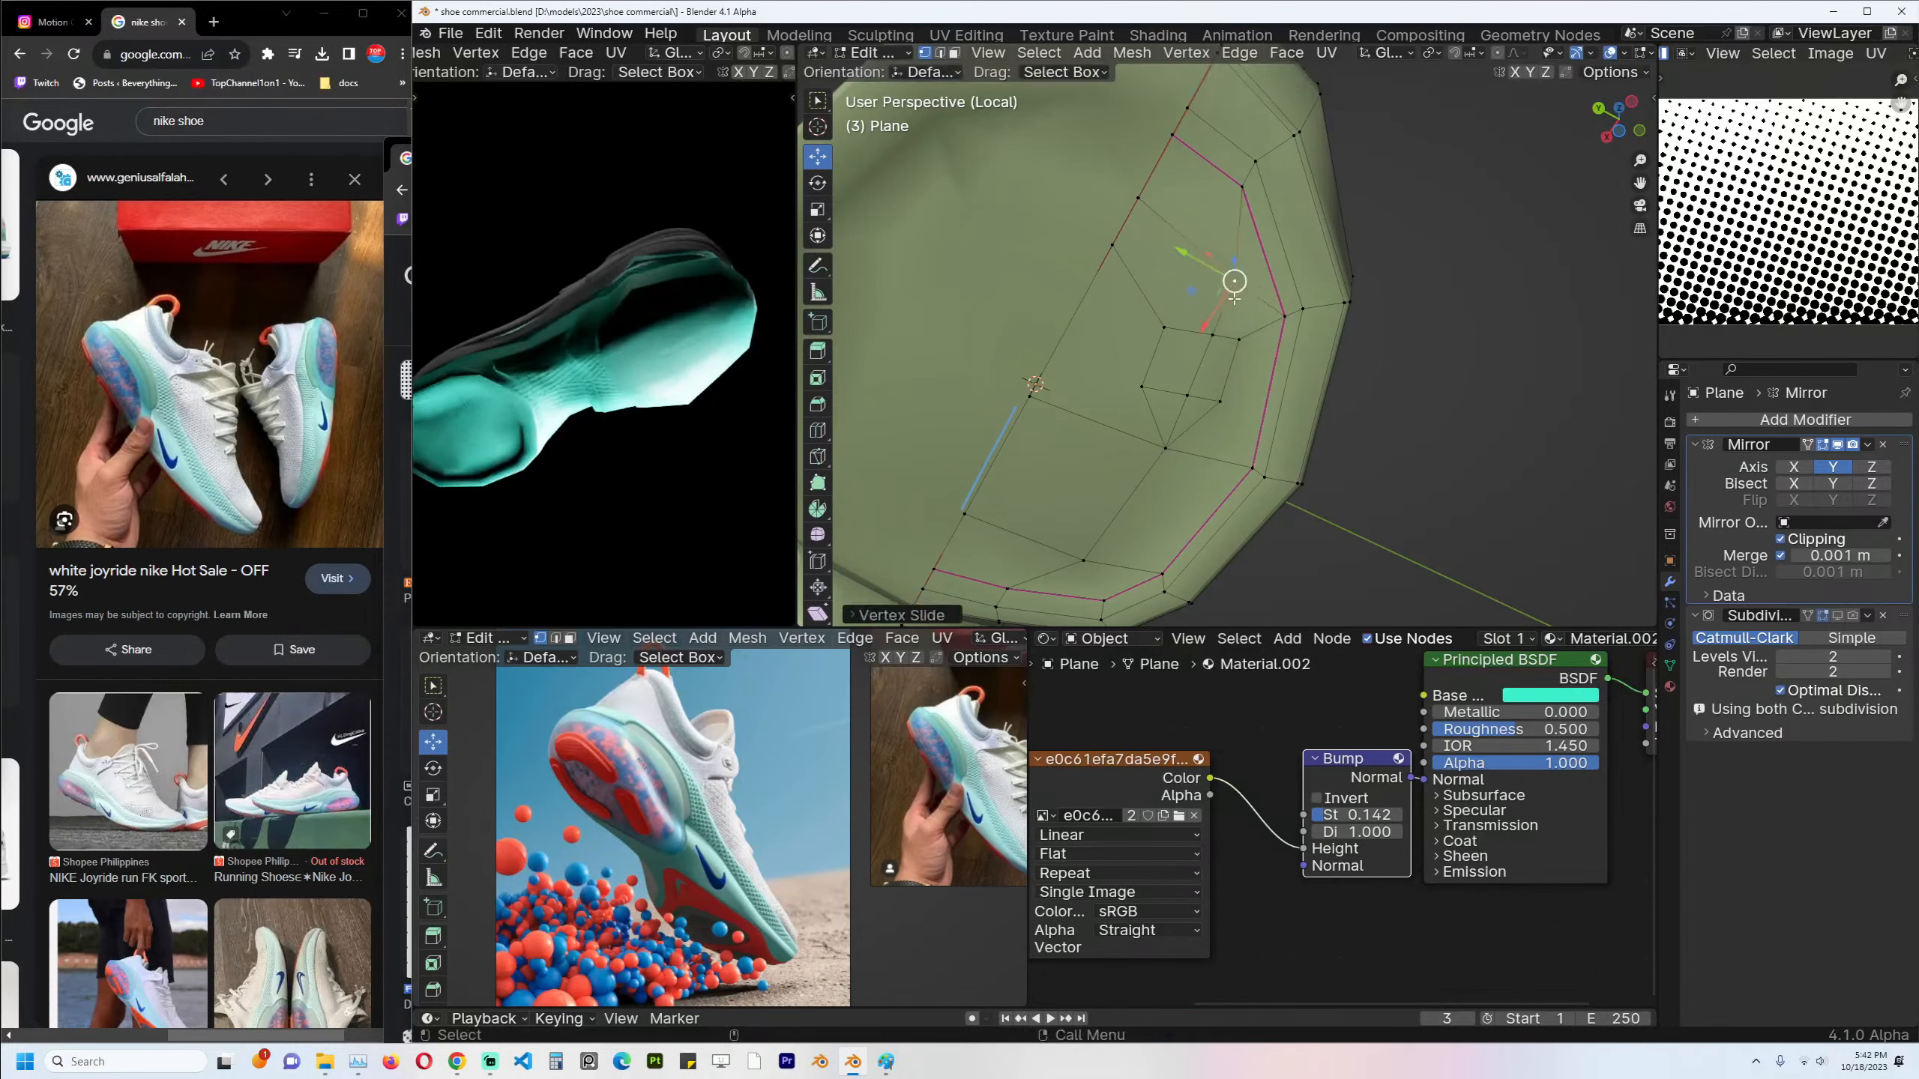
pyautogui.click(1235, 298)
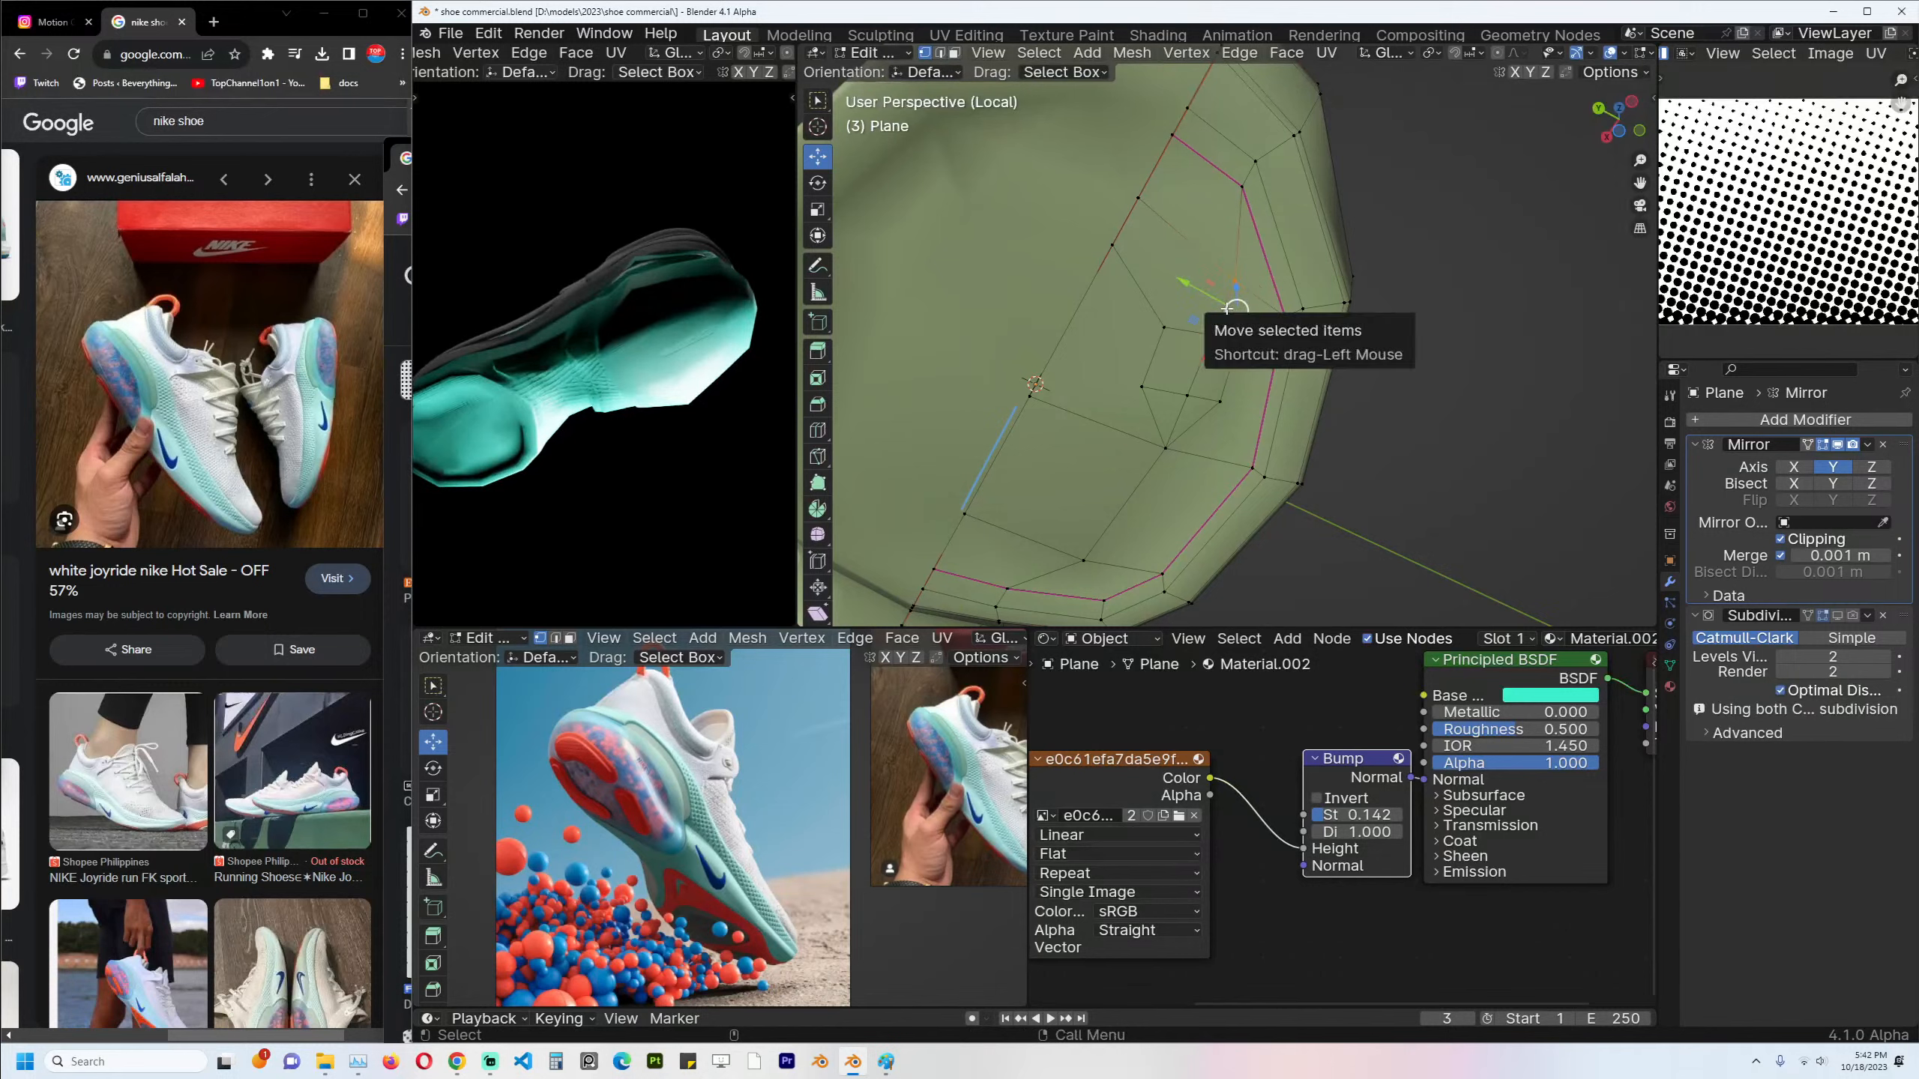
# Select the edge path running lengthwise through the small cut patch and dissolve its surplus middle edges.
pyautogui.press('3')
pyautogui.click(1204, 309)
pyautogui.press('2')
pyautogui.click(1219, 333)
pyautogui.keyDown('ctrl'); pyautogui.click(1177, 420); pyautogui.keyUp('ctrl')
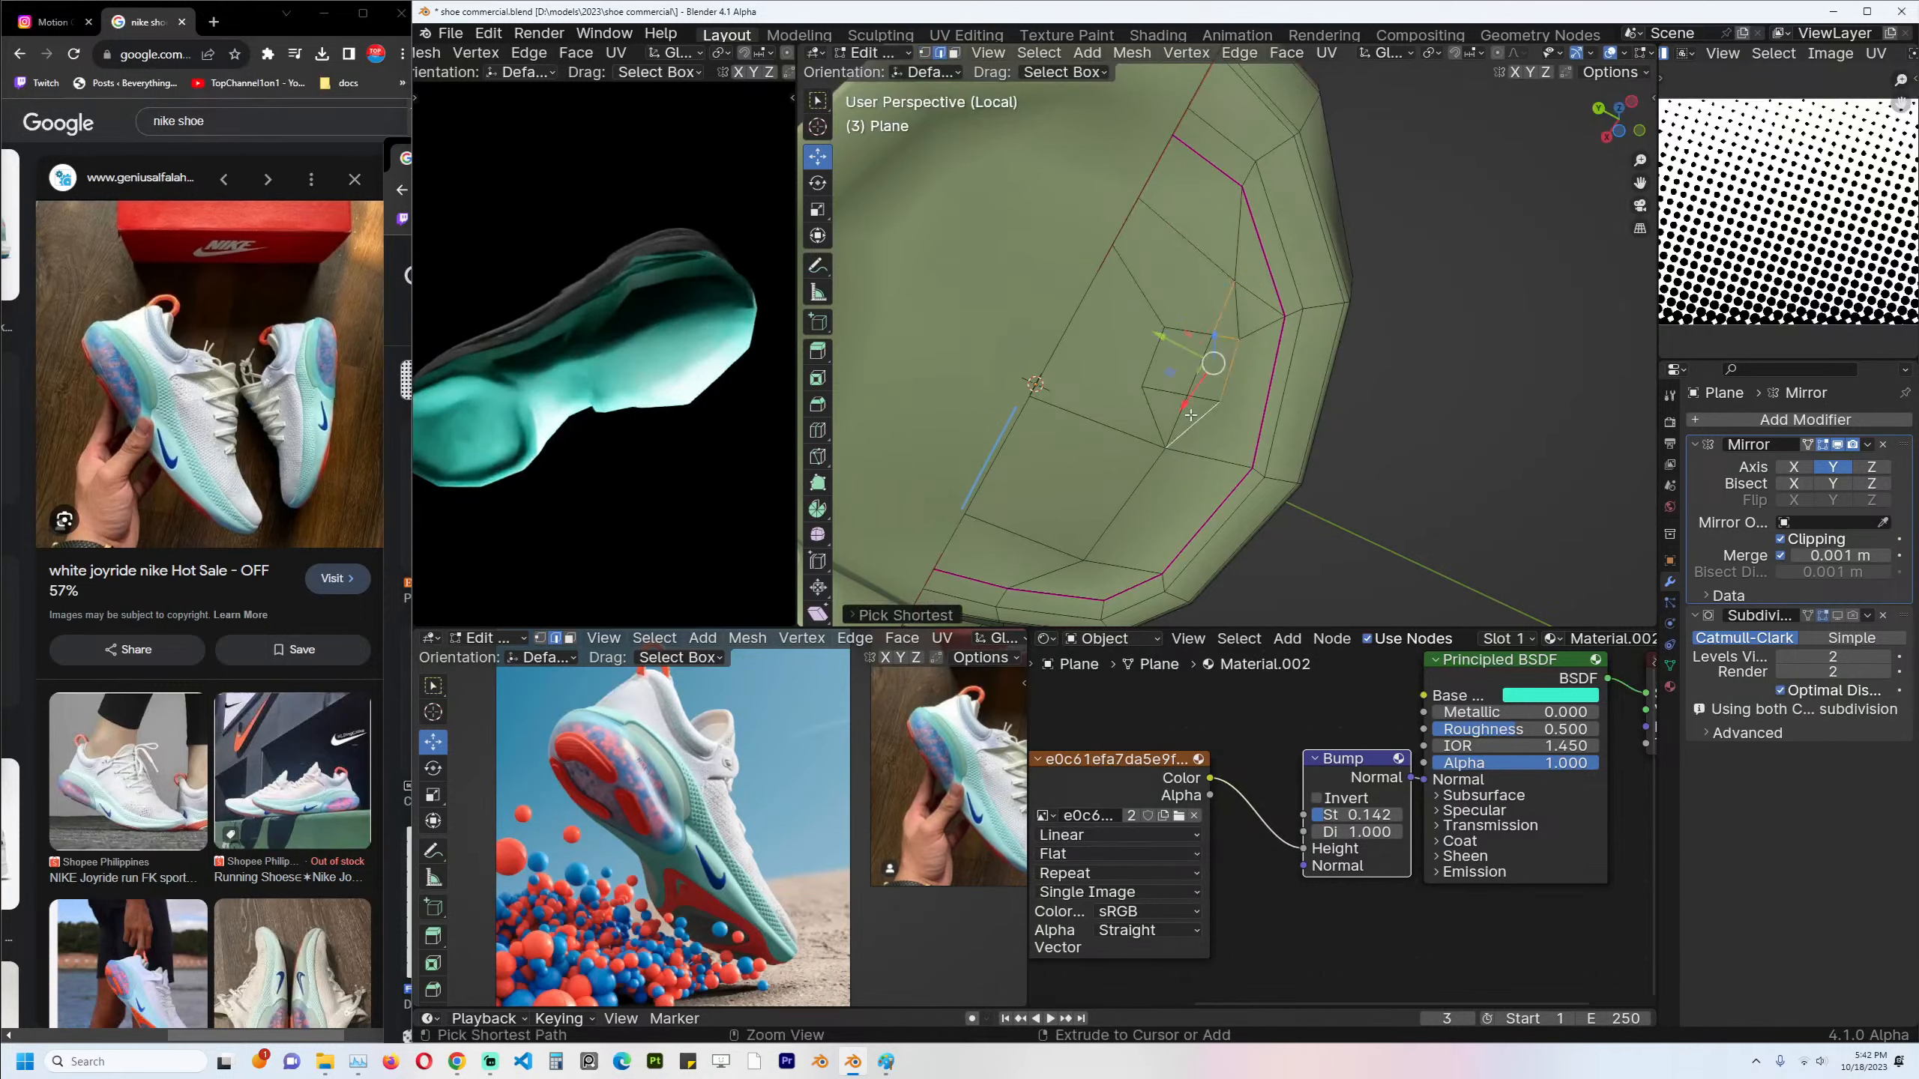
pyautogui.click(1175, 422)
pyautogui.keyDown('ctrl'); pyautogui.click(1172, 395); pyautogui.keyUp('ctrl')
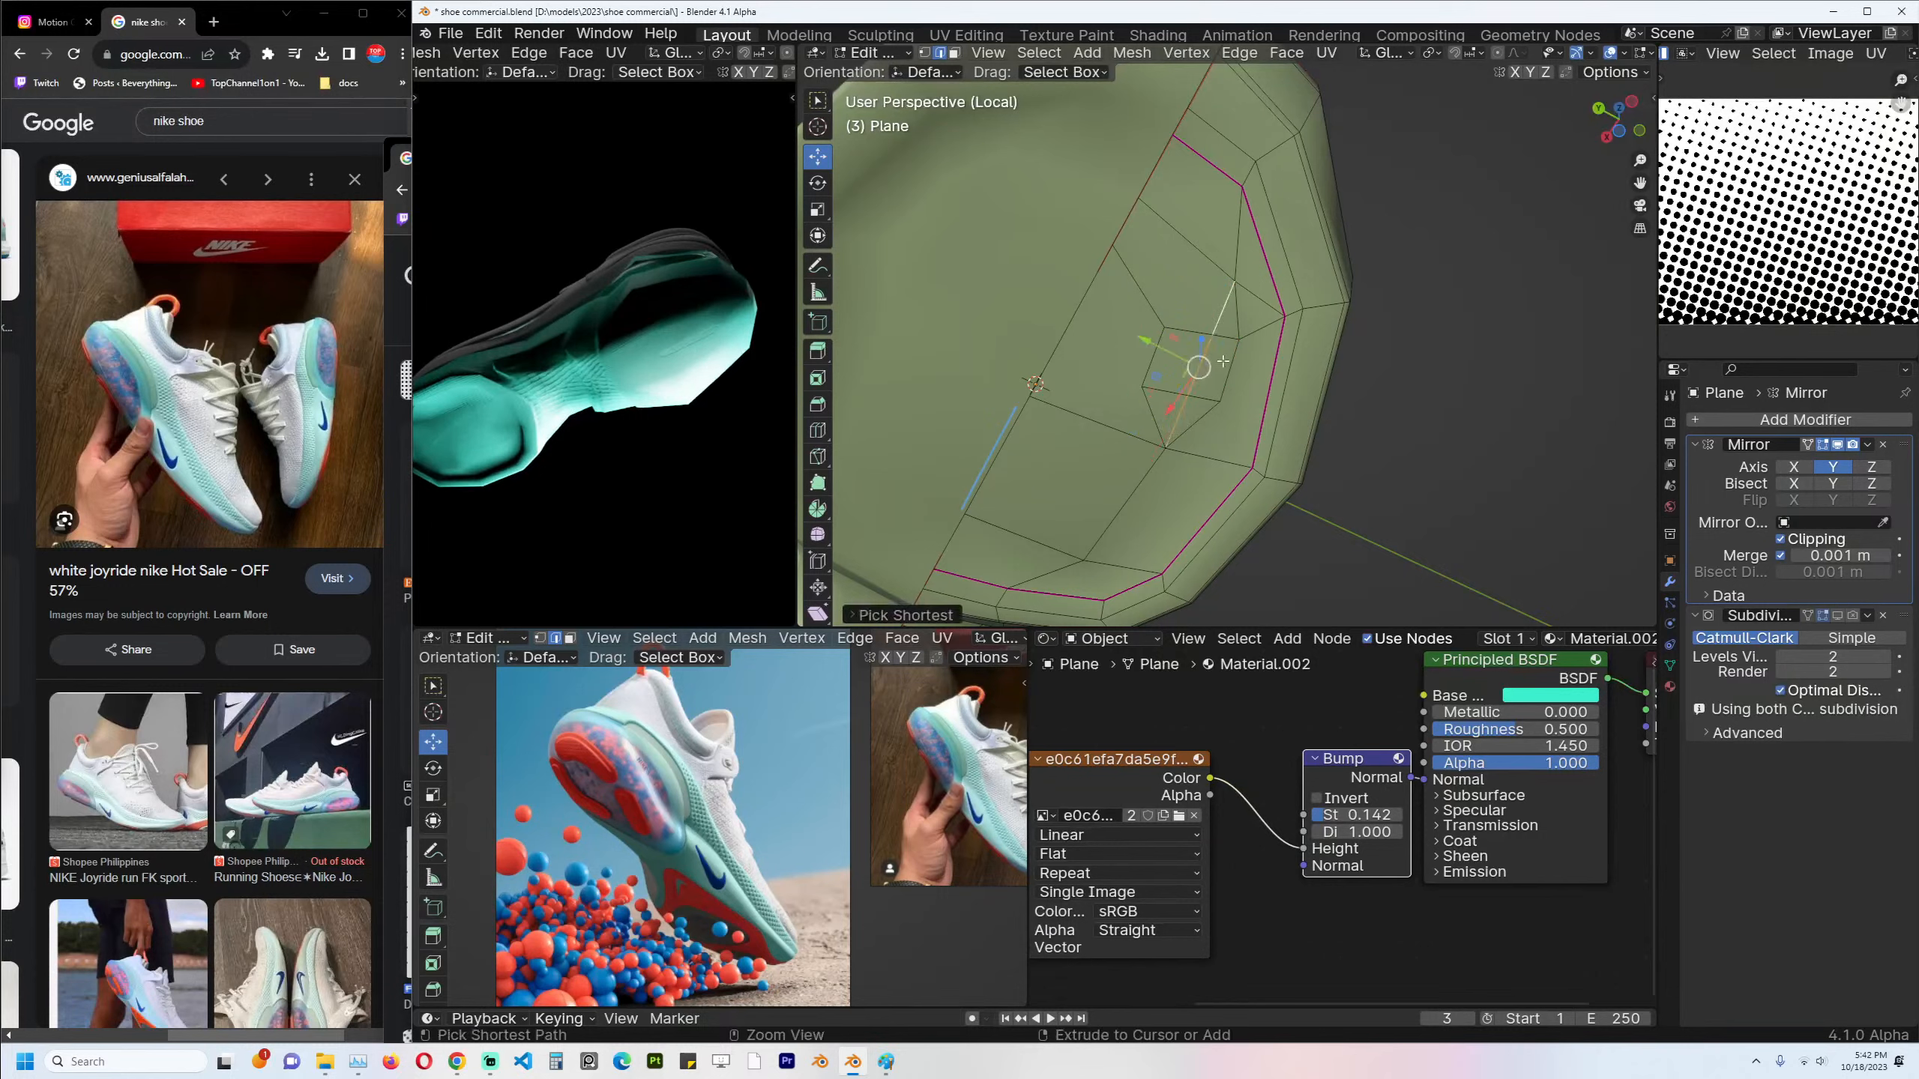
pyautogui.hotkey('ctrl', 'c')
pyautogui.press('x')
pyautogui.click(1208, 375)
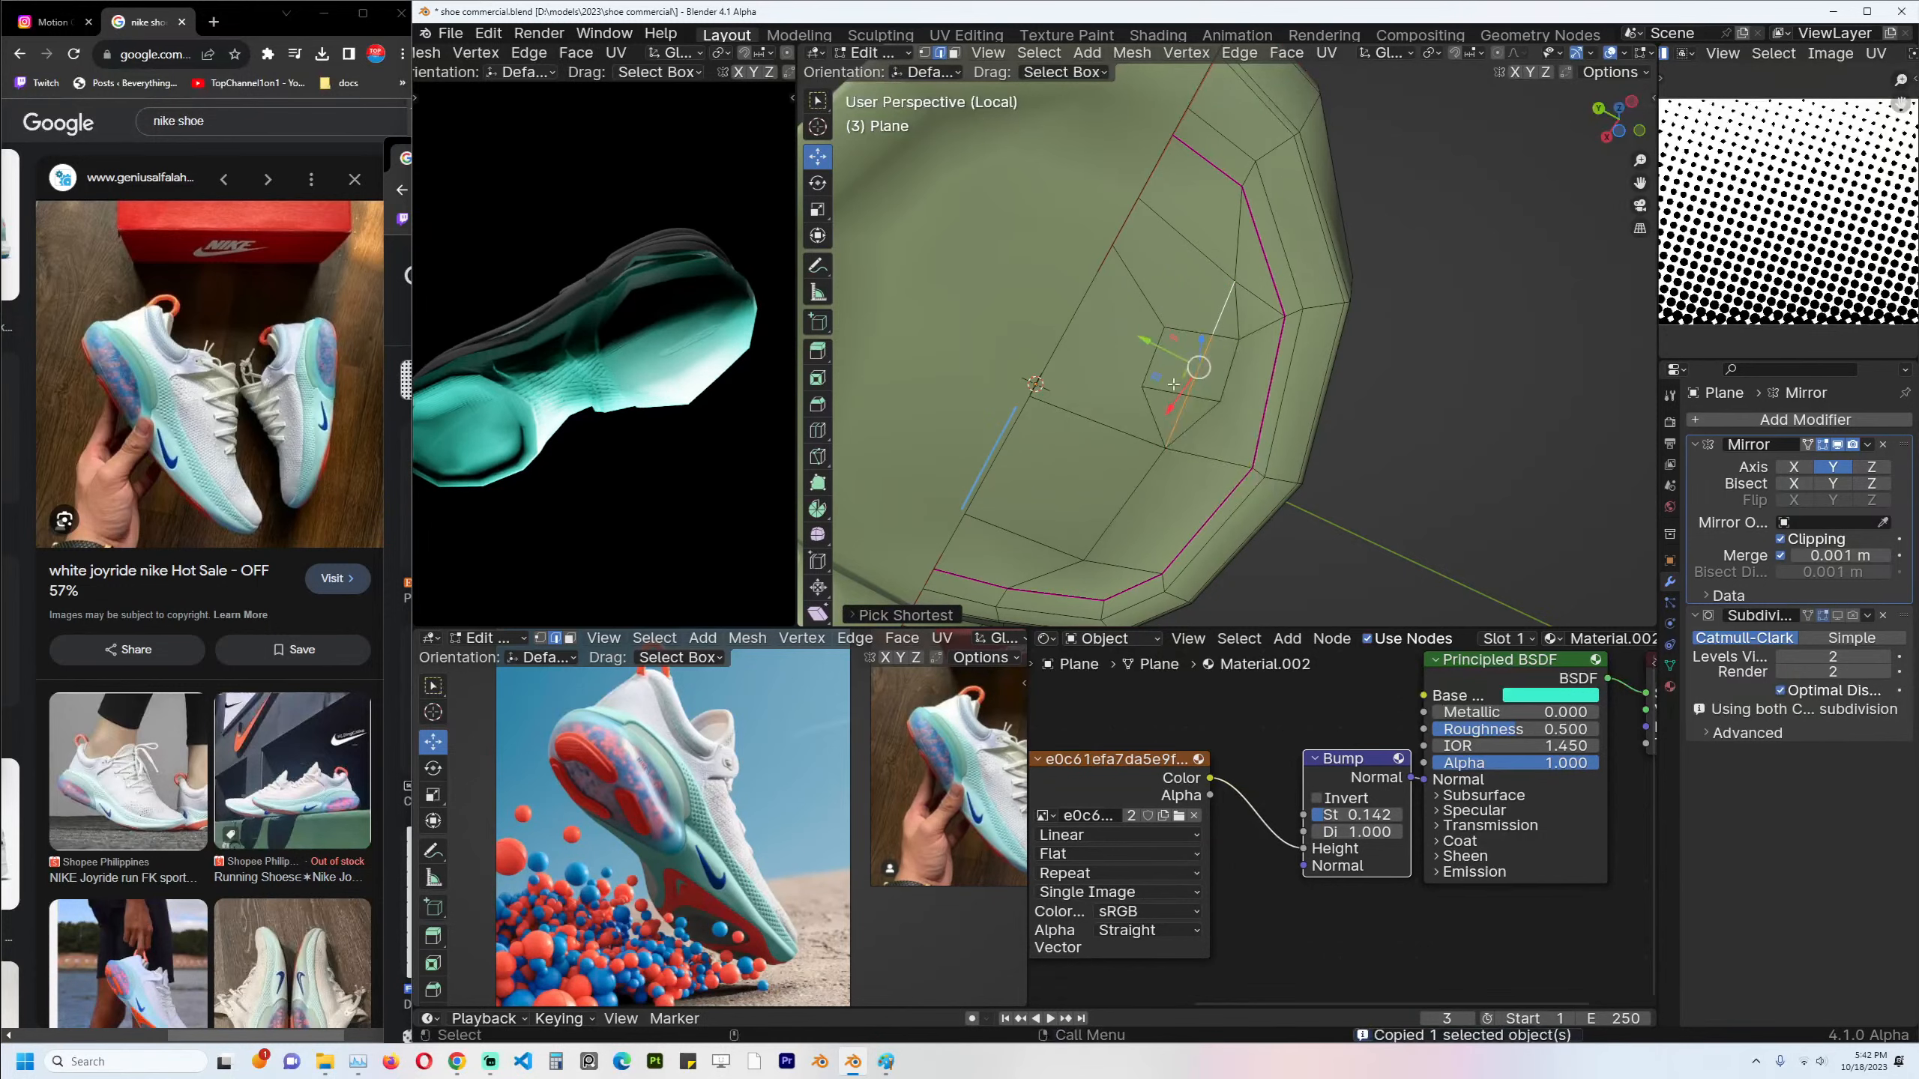
# Connect the upper inner corner of the small cut patch to the vertex on the pad's rim loop with a new edge.
pyautogui.press('1')
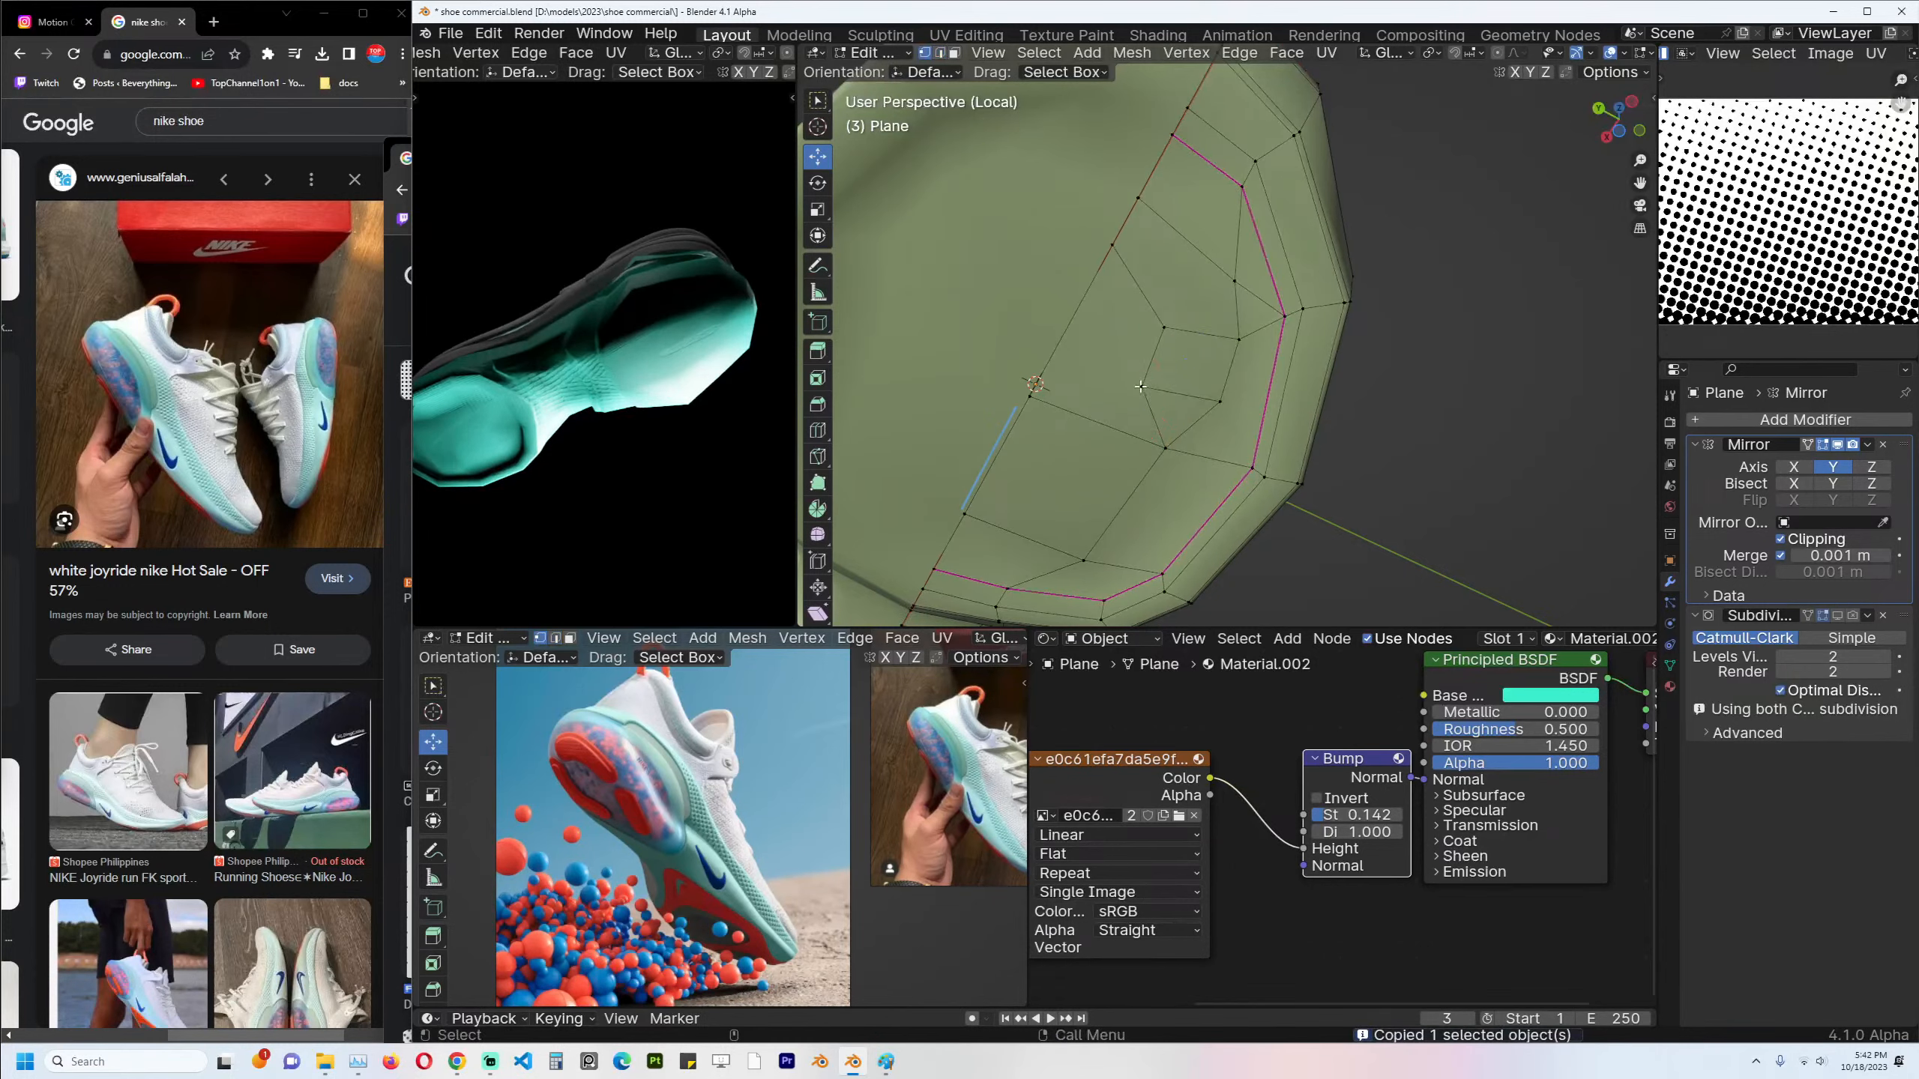
pyautogui.keyDown('shift'); pyautogui.moveTo(1058, 389); pyautogui.dragTo(1151, 402, button='middle'); pyautogui.keyUp('shift')
pyautogui.click(1269, 330)
pyautogui.moveTo(1273, 327); pyautogui.dragTo(1288, 363)
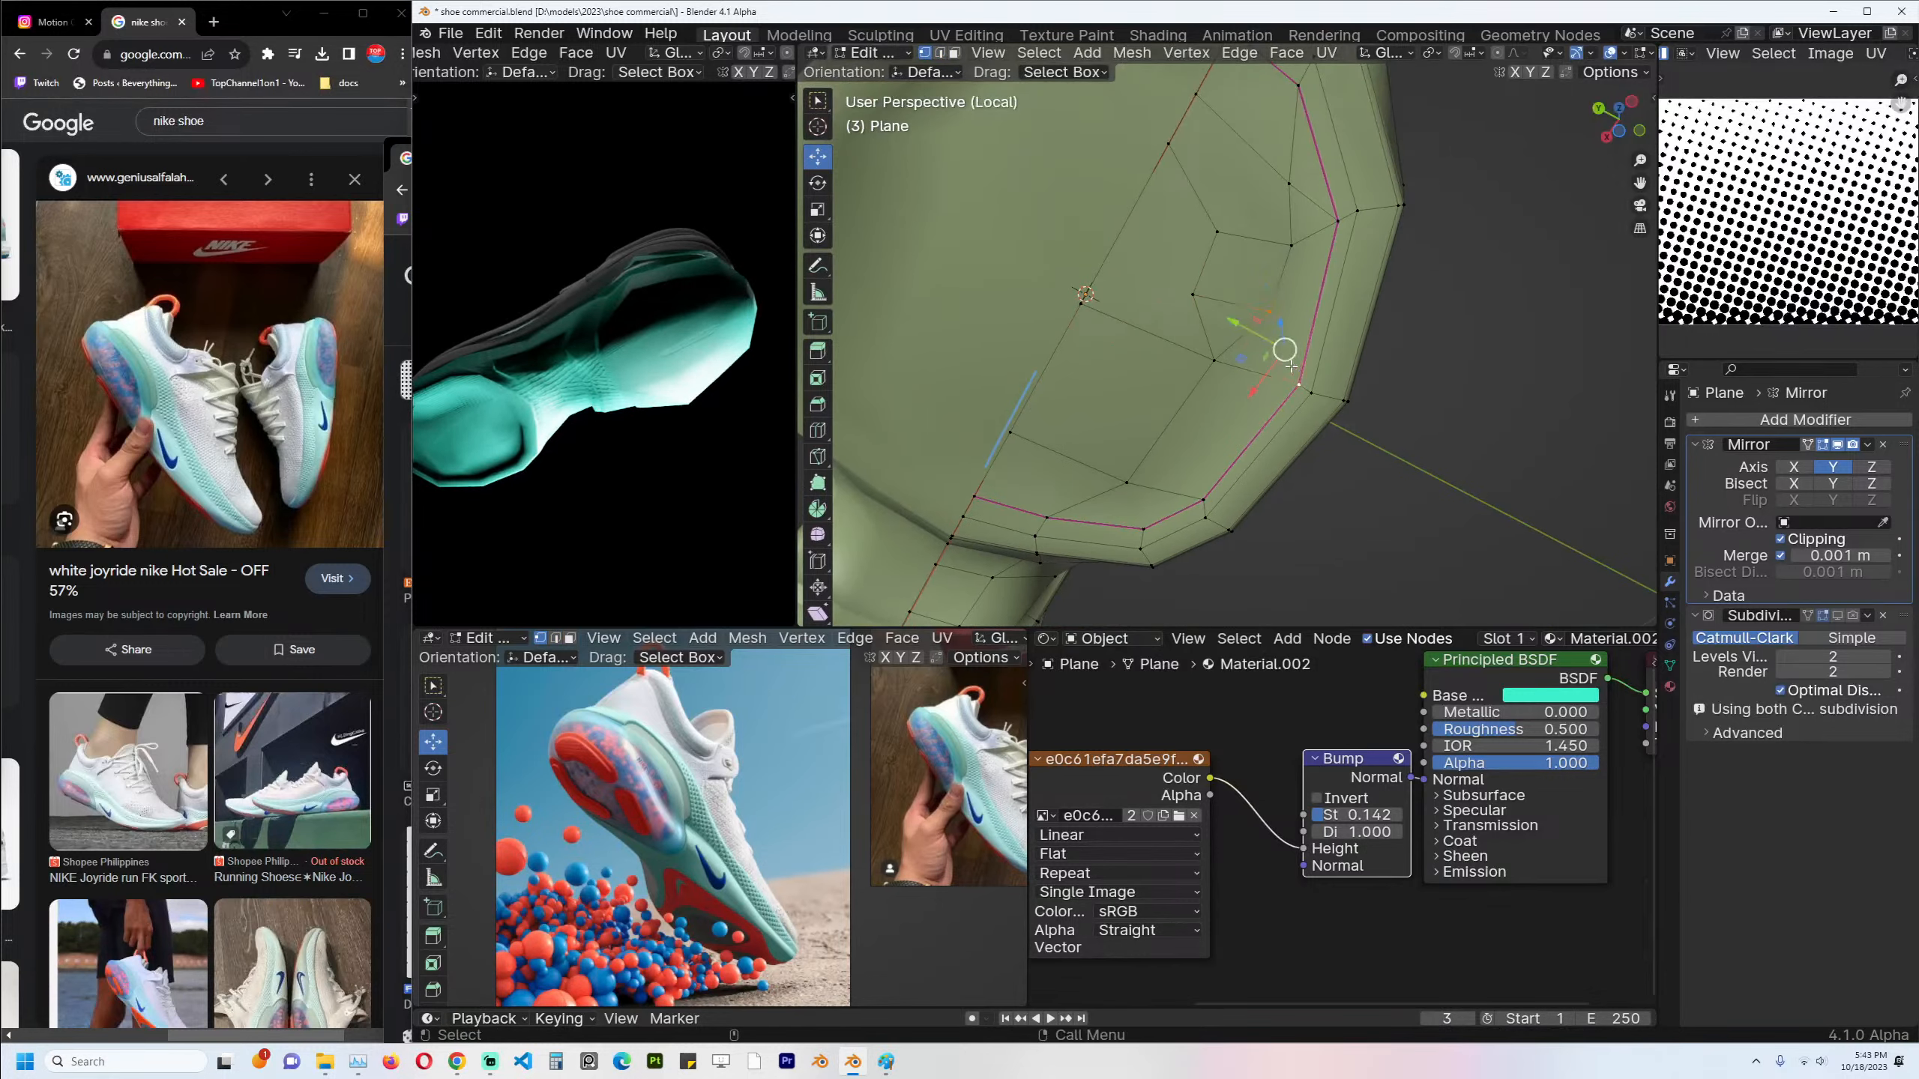
pyautogui.press('3')
pyautogui.click(1239, 182)
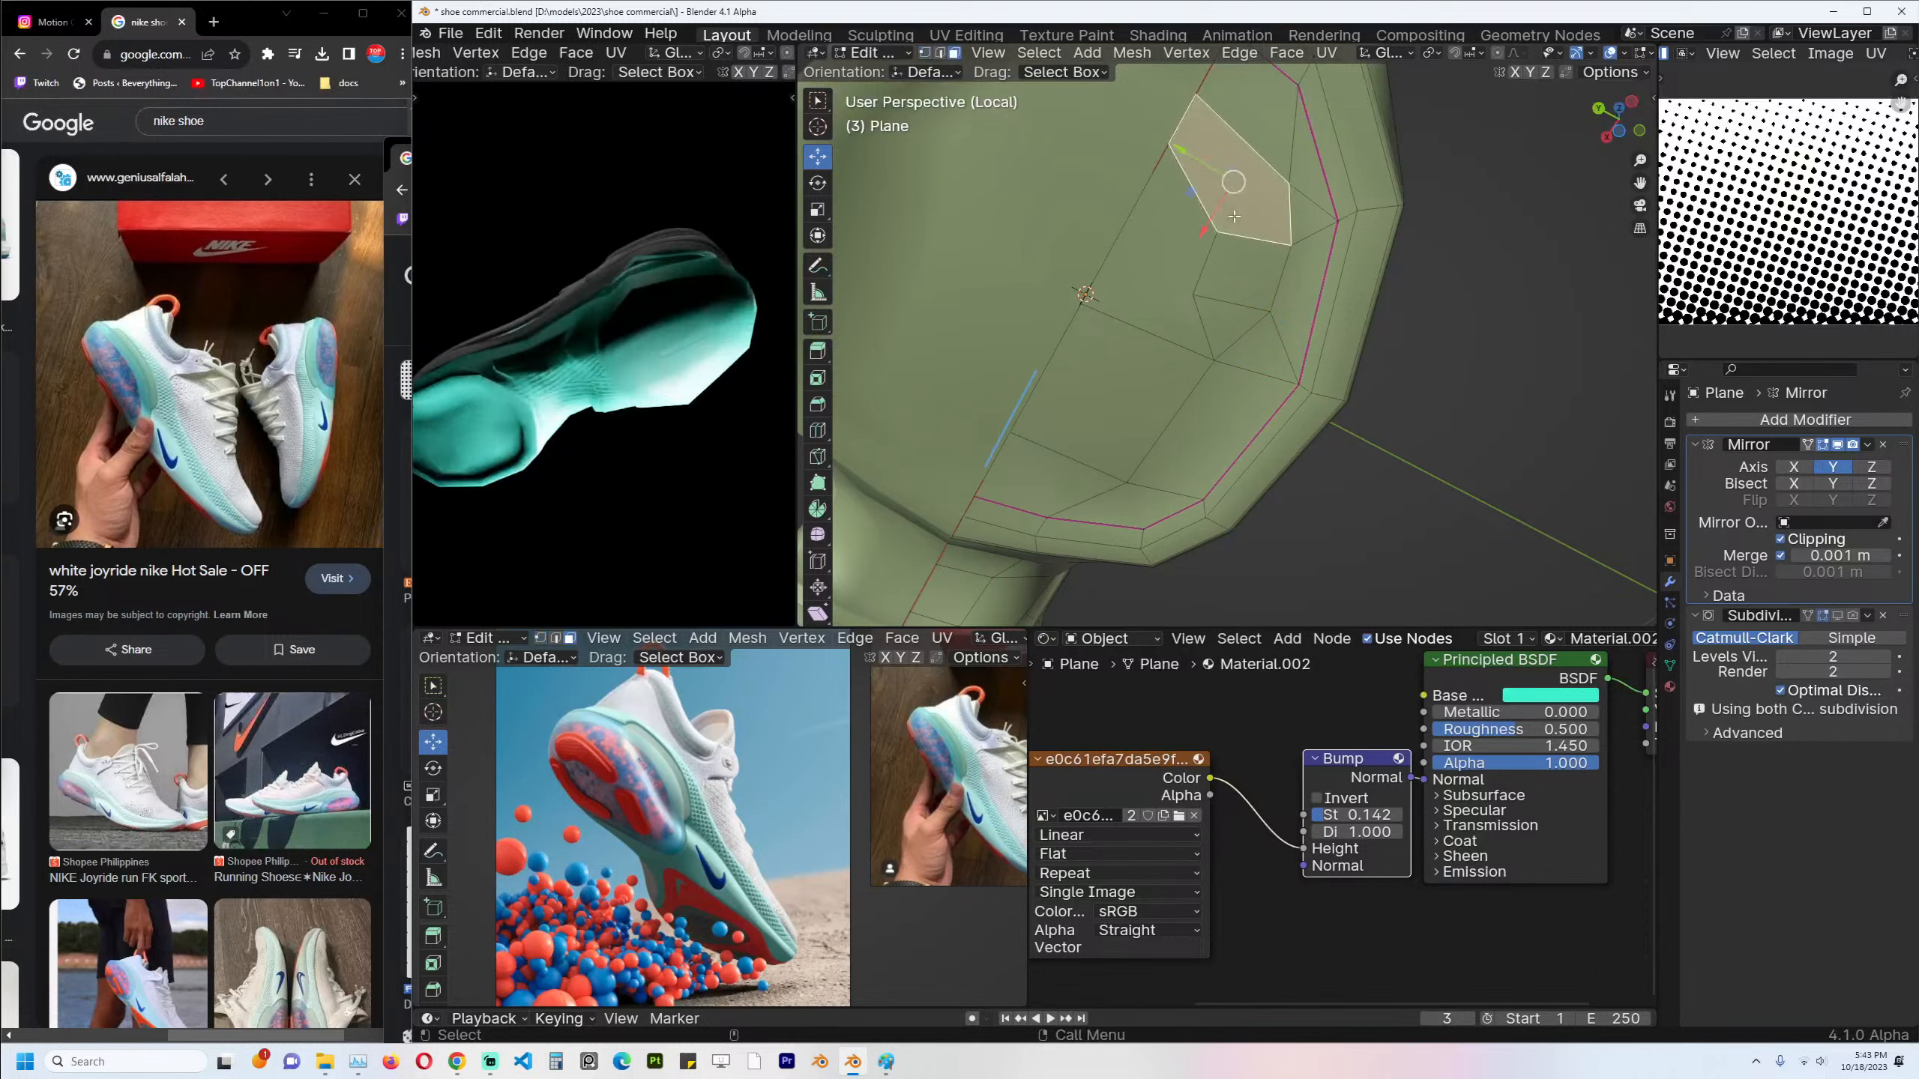
pyautogui.keyDown('ctrl'); pyautogui.click(1228, 309); pyautogui.keyUp('ctrl')
pyautogui.keyDown('shift'); pyautogui.moveTo(1236, 198); pyautogui.dragTo(1196, 326, button='middle'); pyautogui.keyUp('shift')
pyautogui.hotkey('alt', 'a')
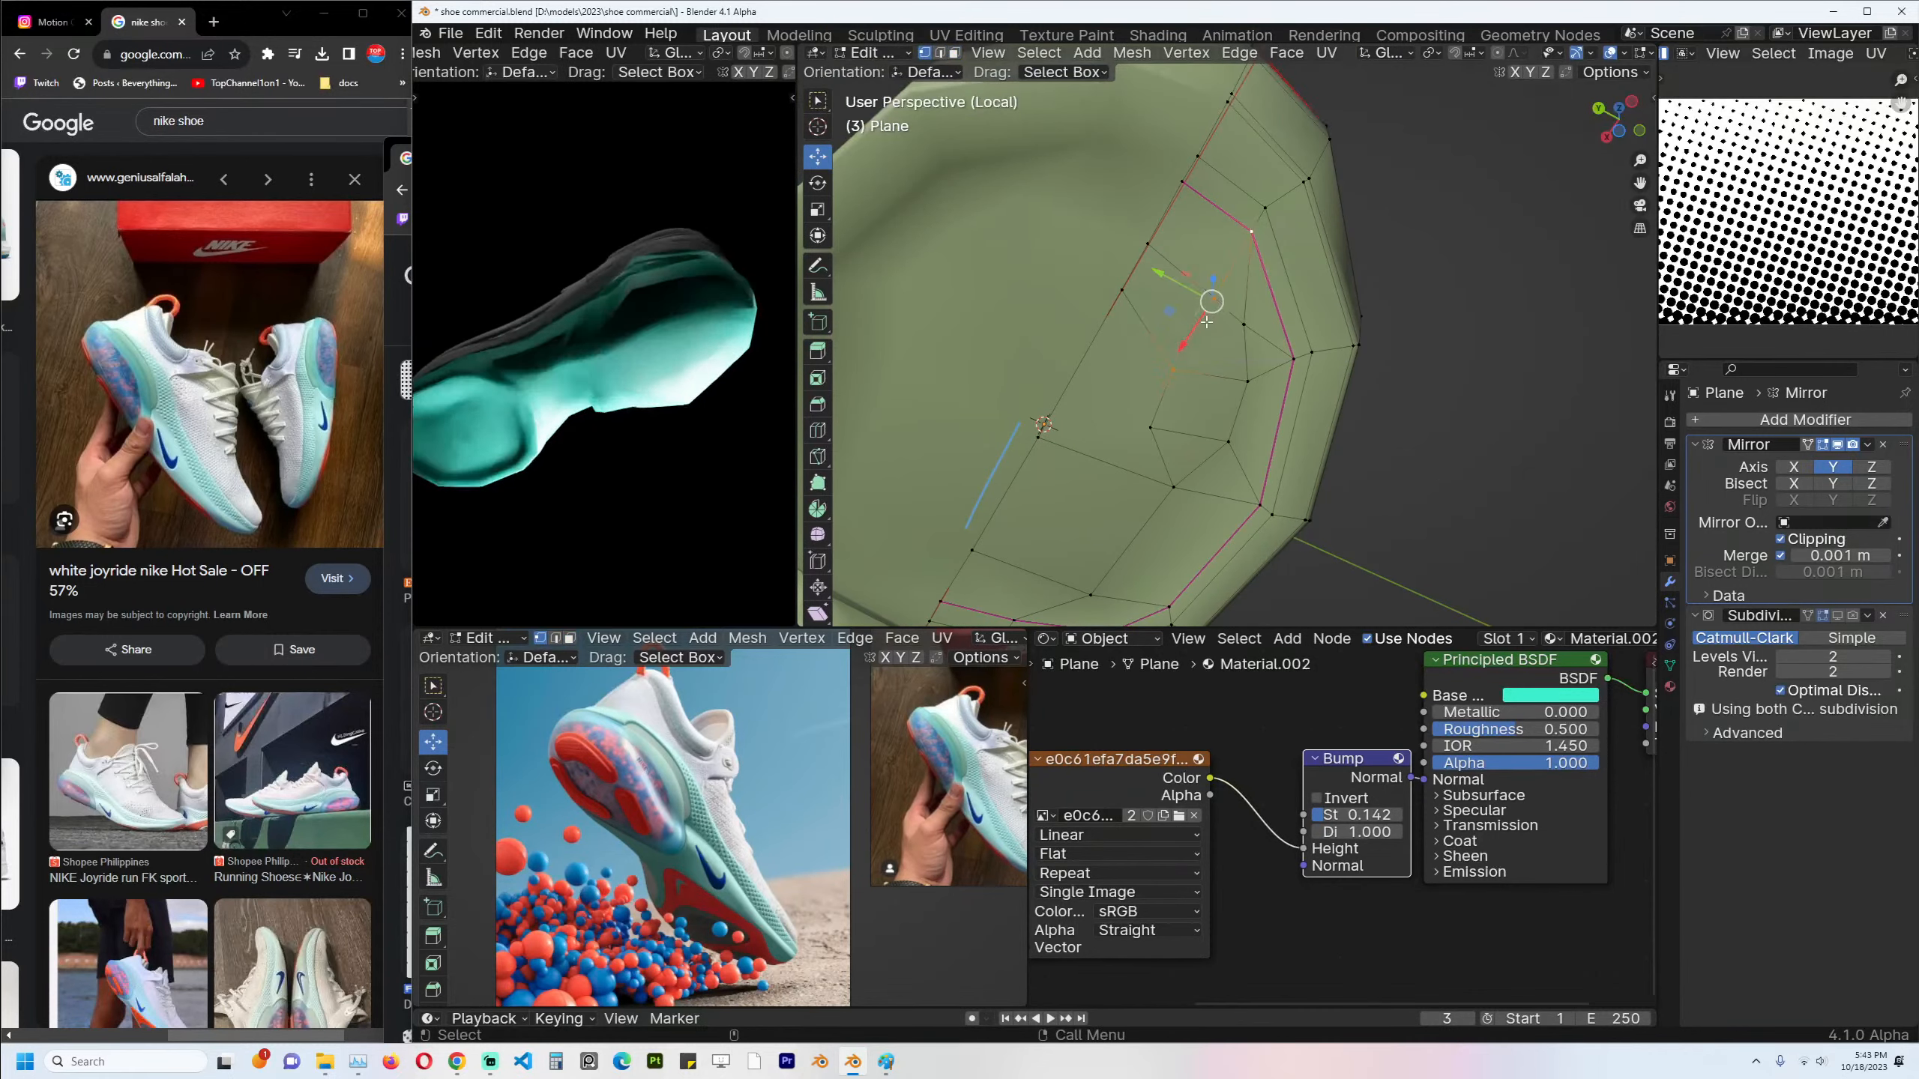
# Slide the centre-line vertex beside the cut patch, then slide the cross edge above it slightly toward the rim.
pyautogui.press('g')
pyautogui.press('g')
pyautogui.click(1097, 305)
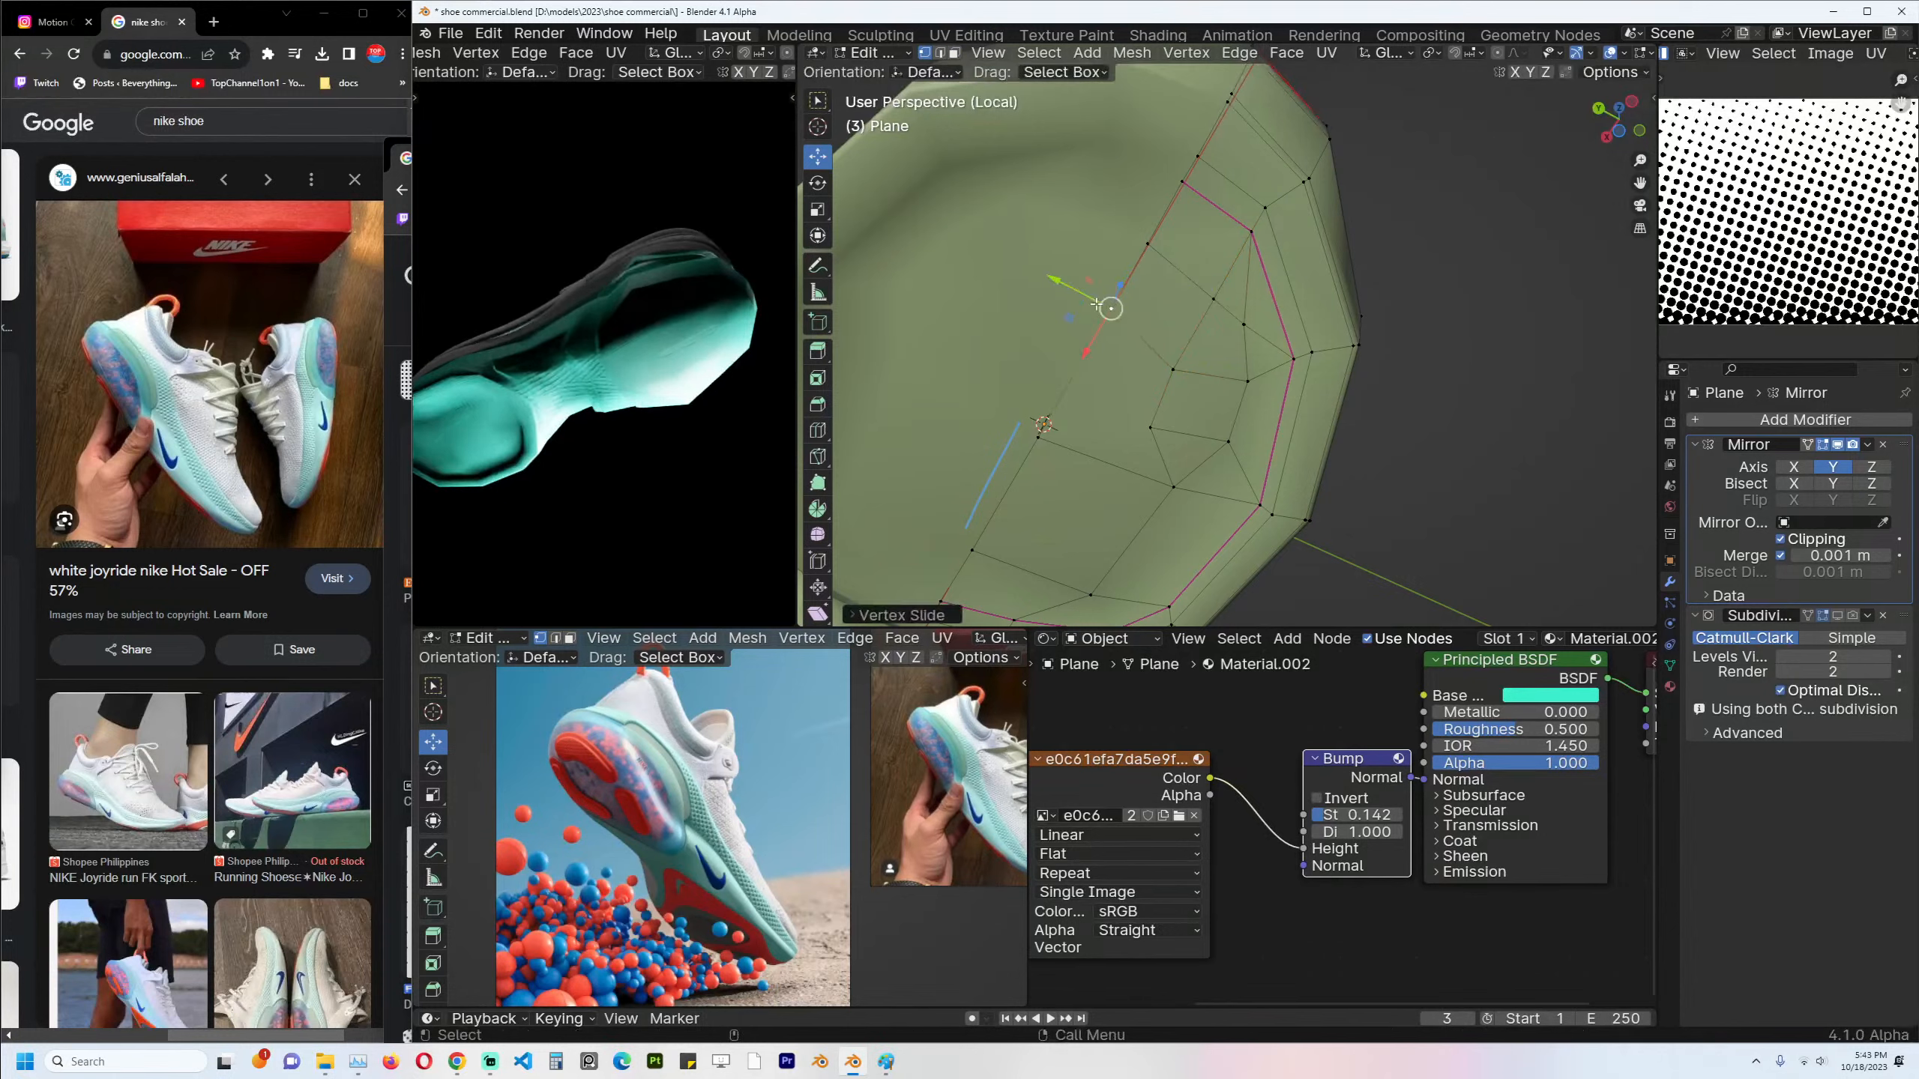
pyautogui.click(1218, 302)
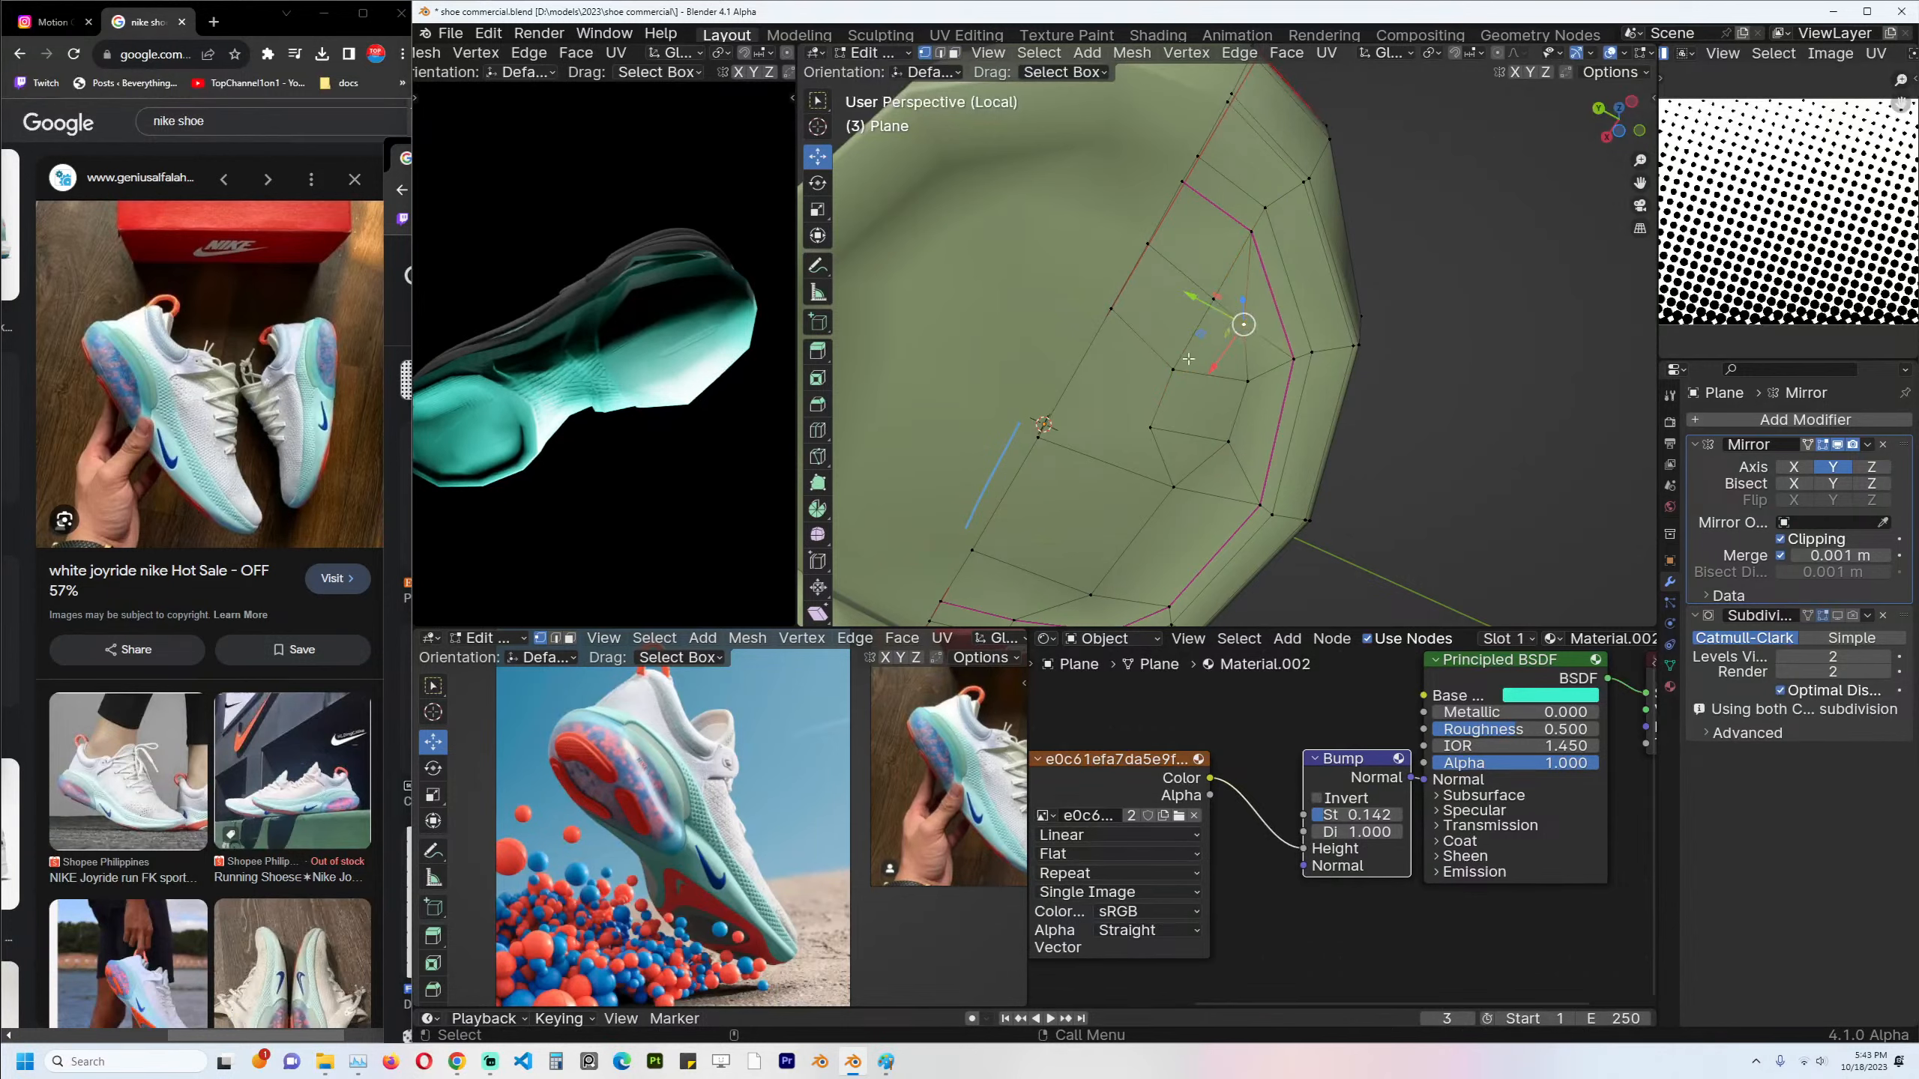
pyautogui.press('g')
pyautogui.press('g')
pyautogui.click(1197, 303)
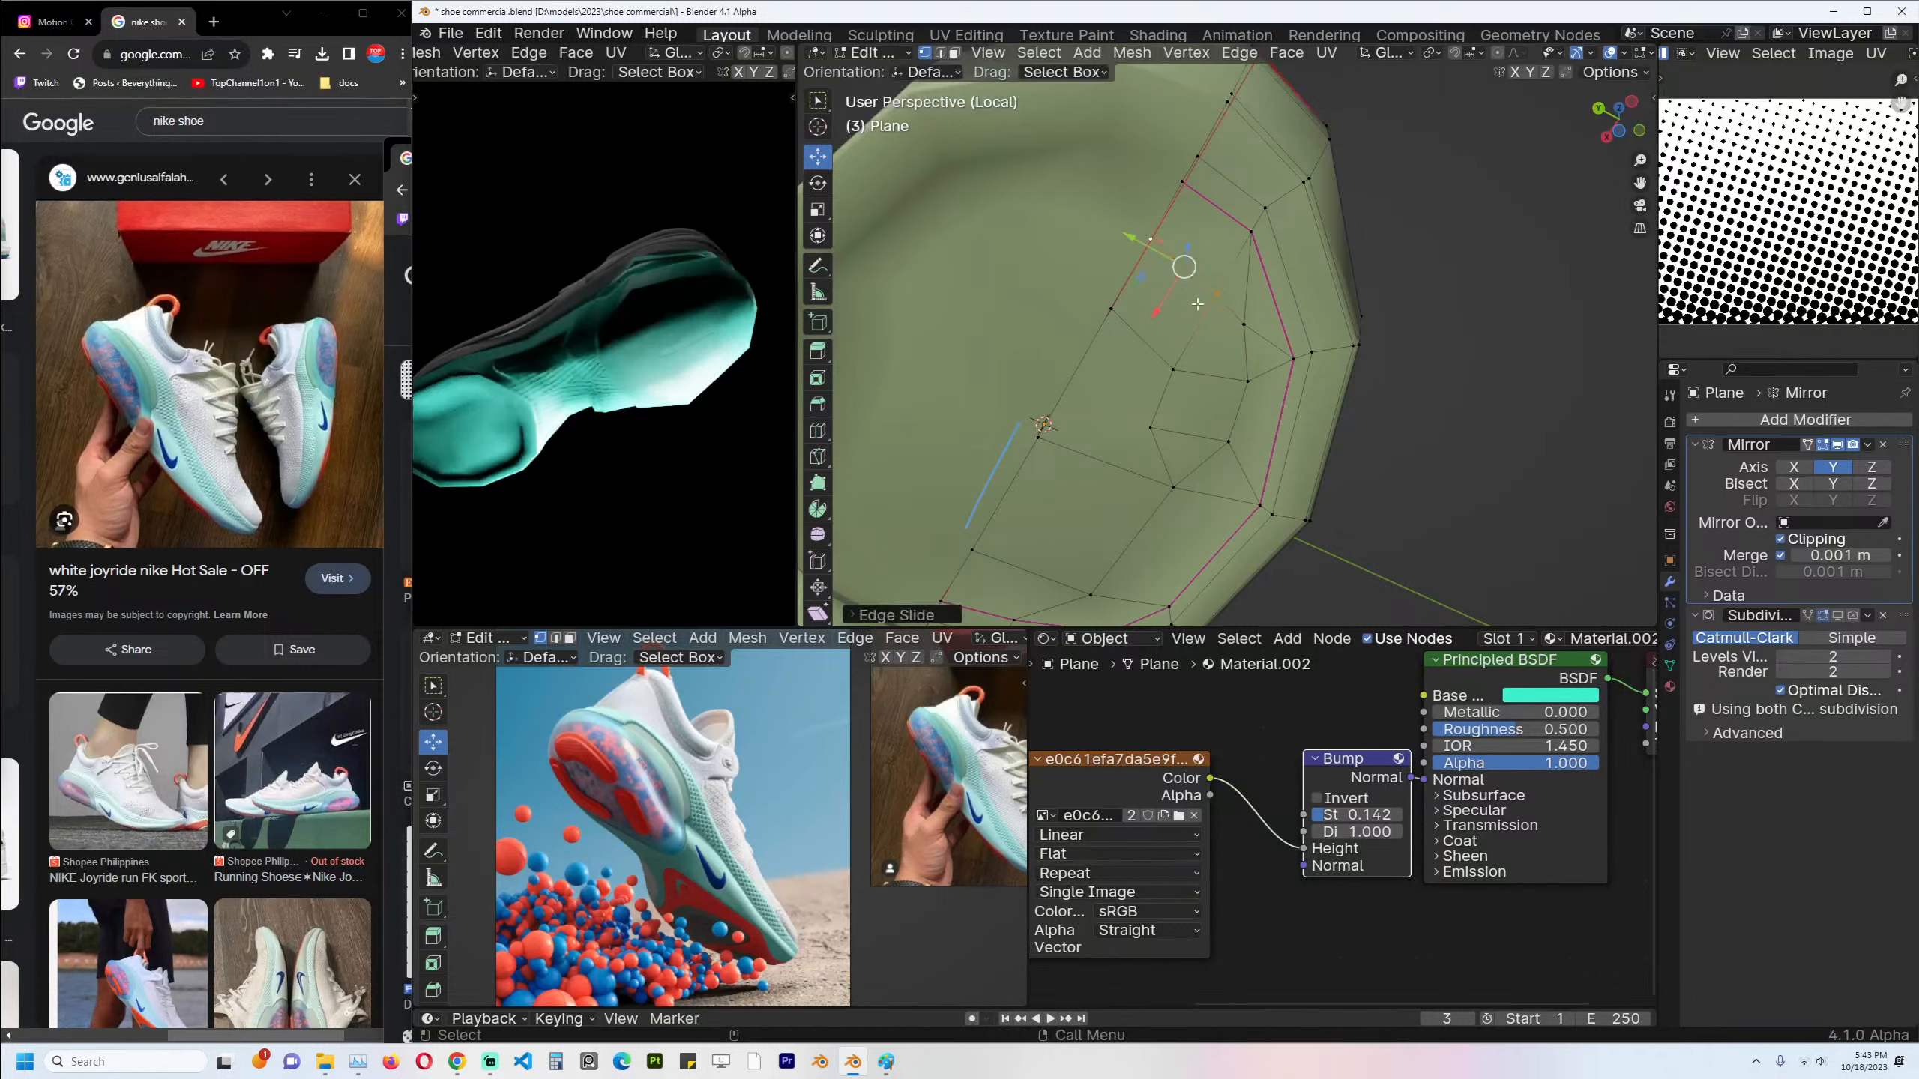
# Vertex-bevel the upper inner corner of the cut patch and dissolve the leftover edge of the bevel.
pyautogui.click(1173, 368)
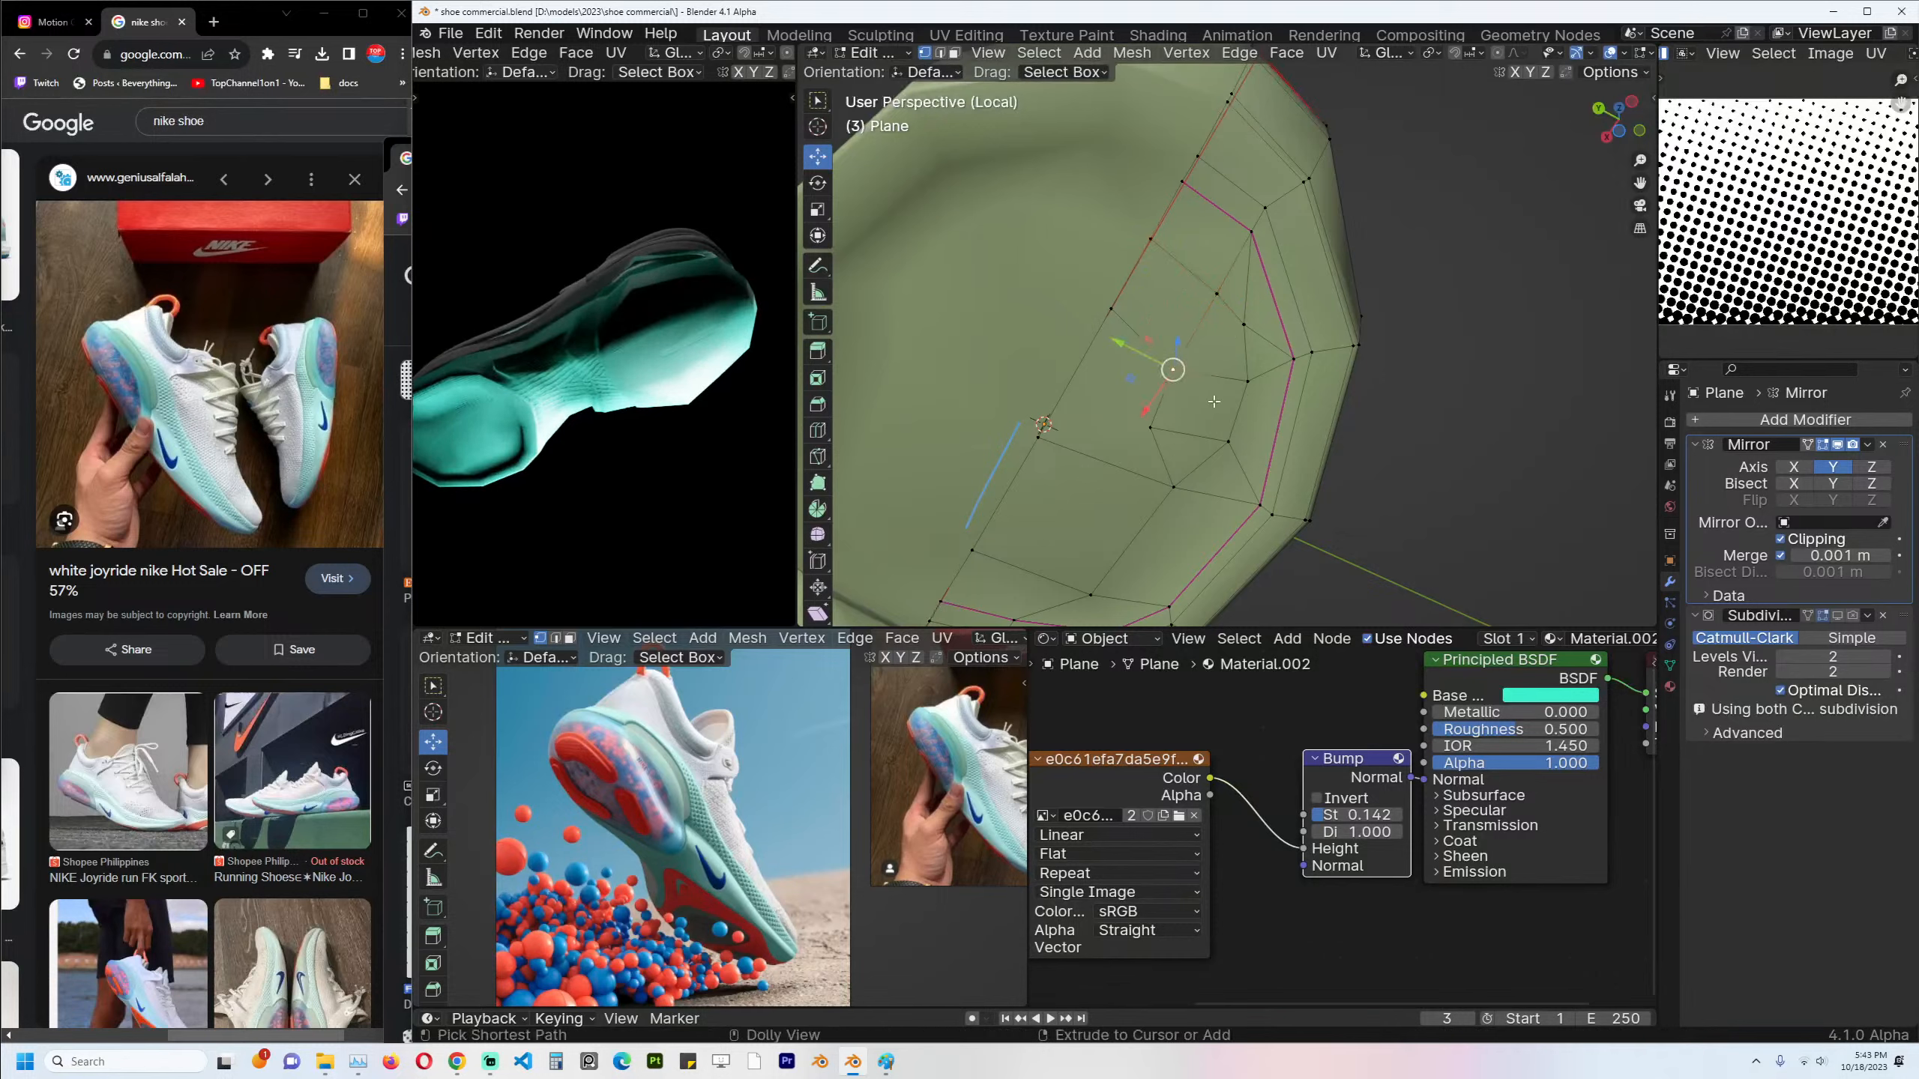
pyautogui.hotkey('ctrl', 'shift', 'b')
pyautogui.click(1177, 364)
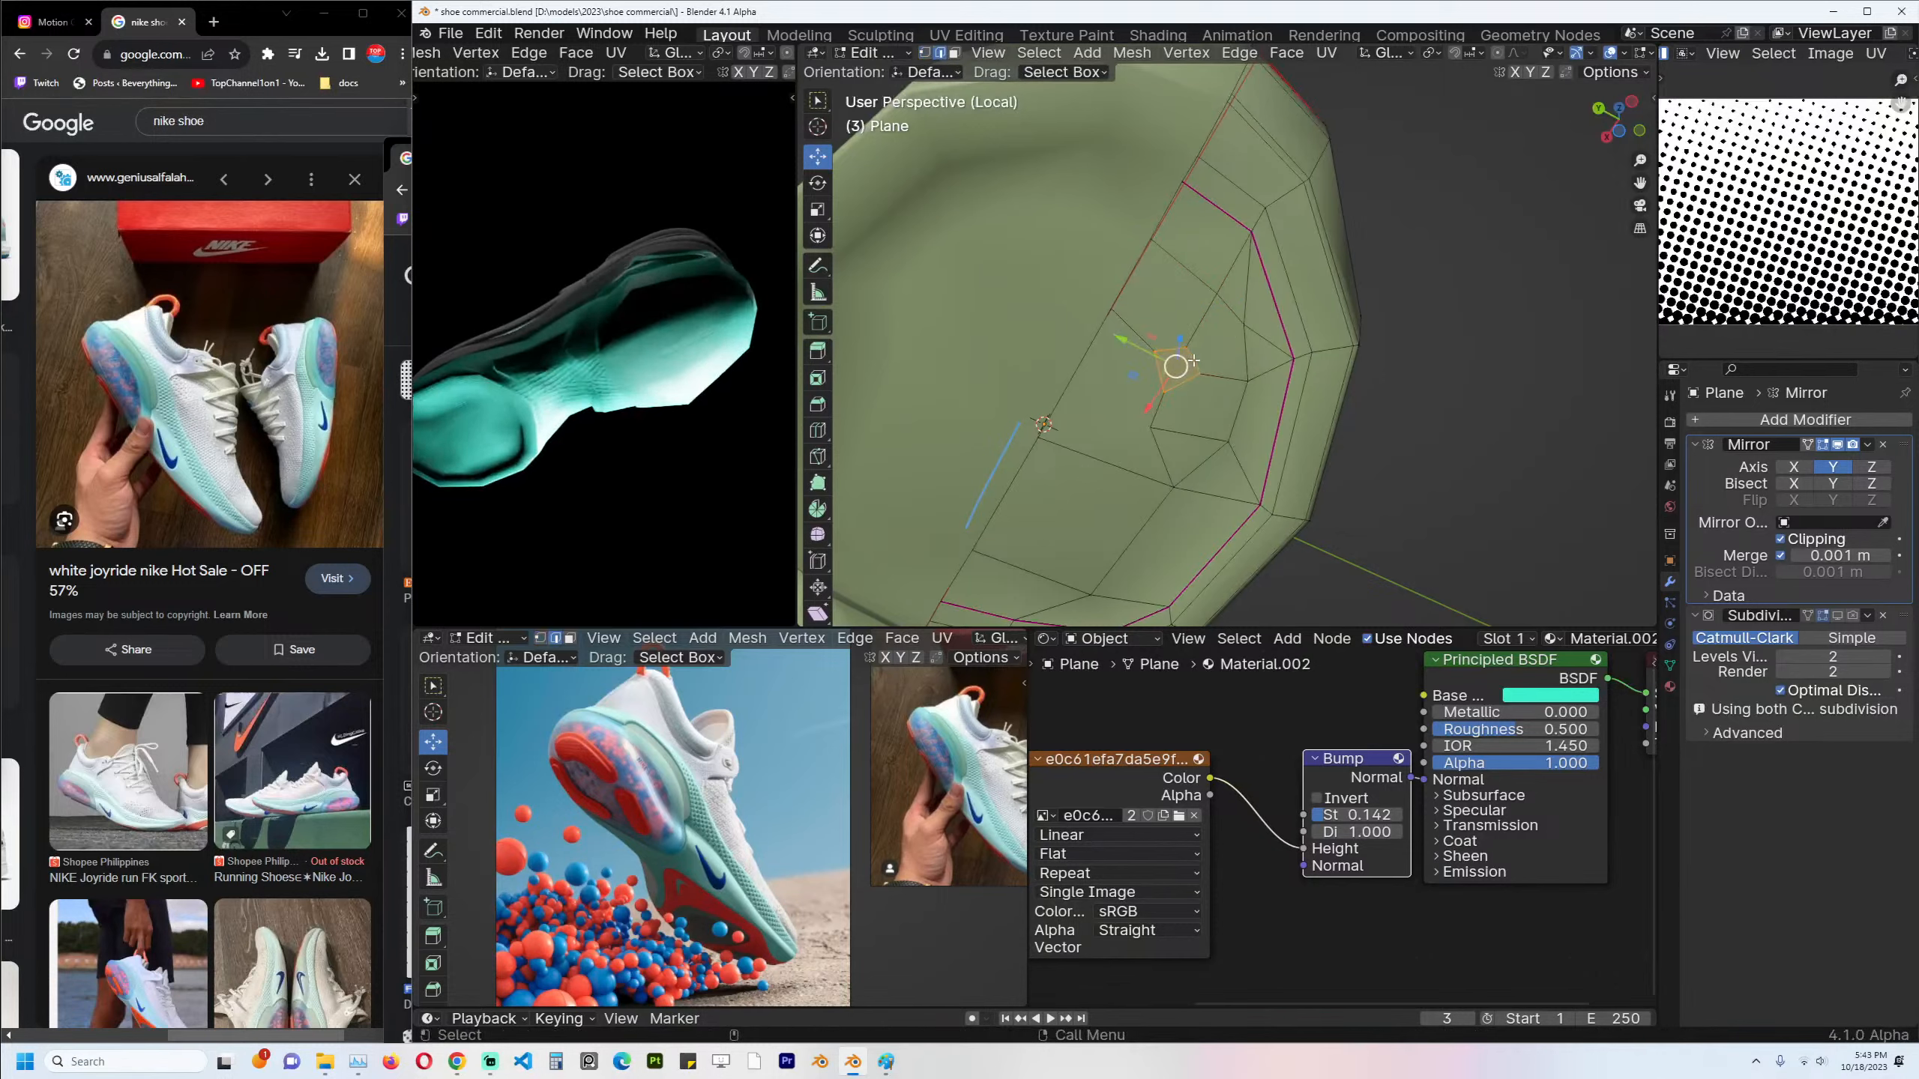
pyautogui.hotkey('ctrl', 'x')
# Merge the two neighbouring vertices between the cut patch and the pad's rim using At Last.
pyautogui.press('1')
pyautogui.click(1230, 309)
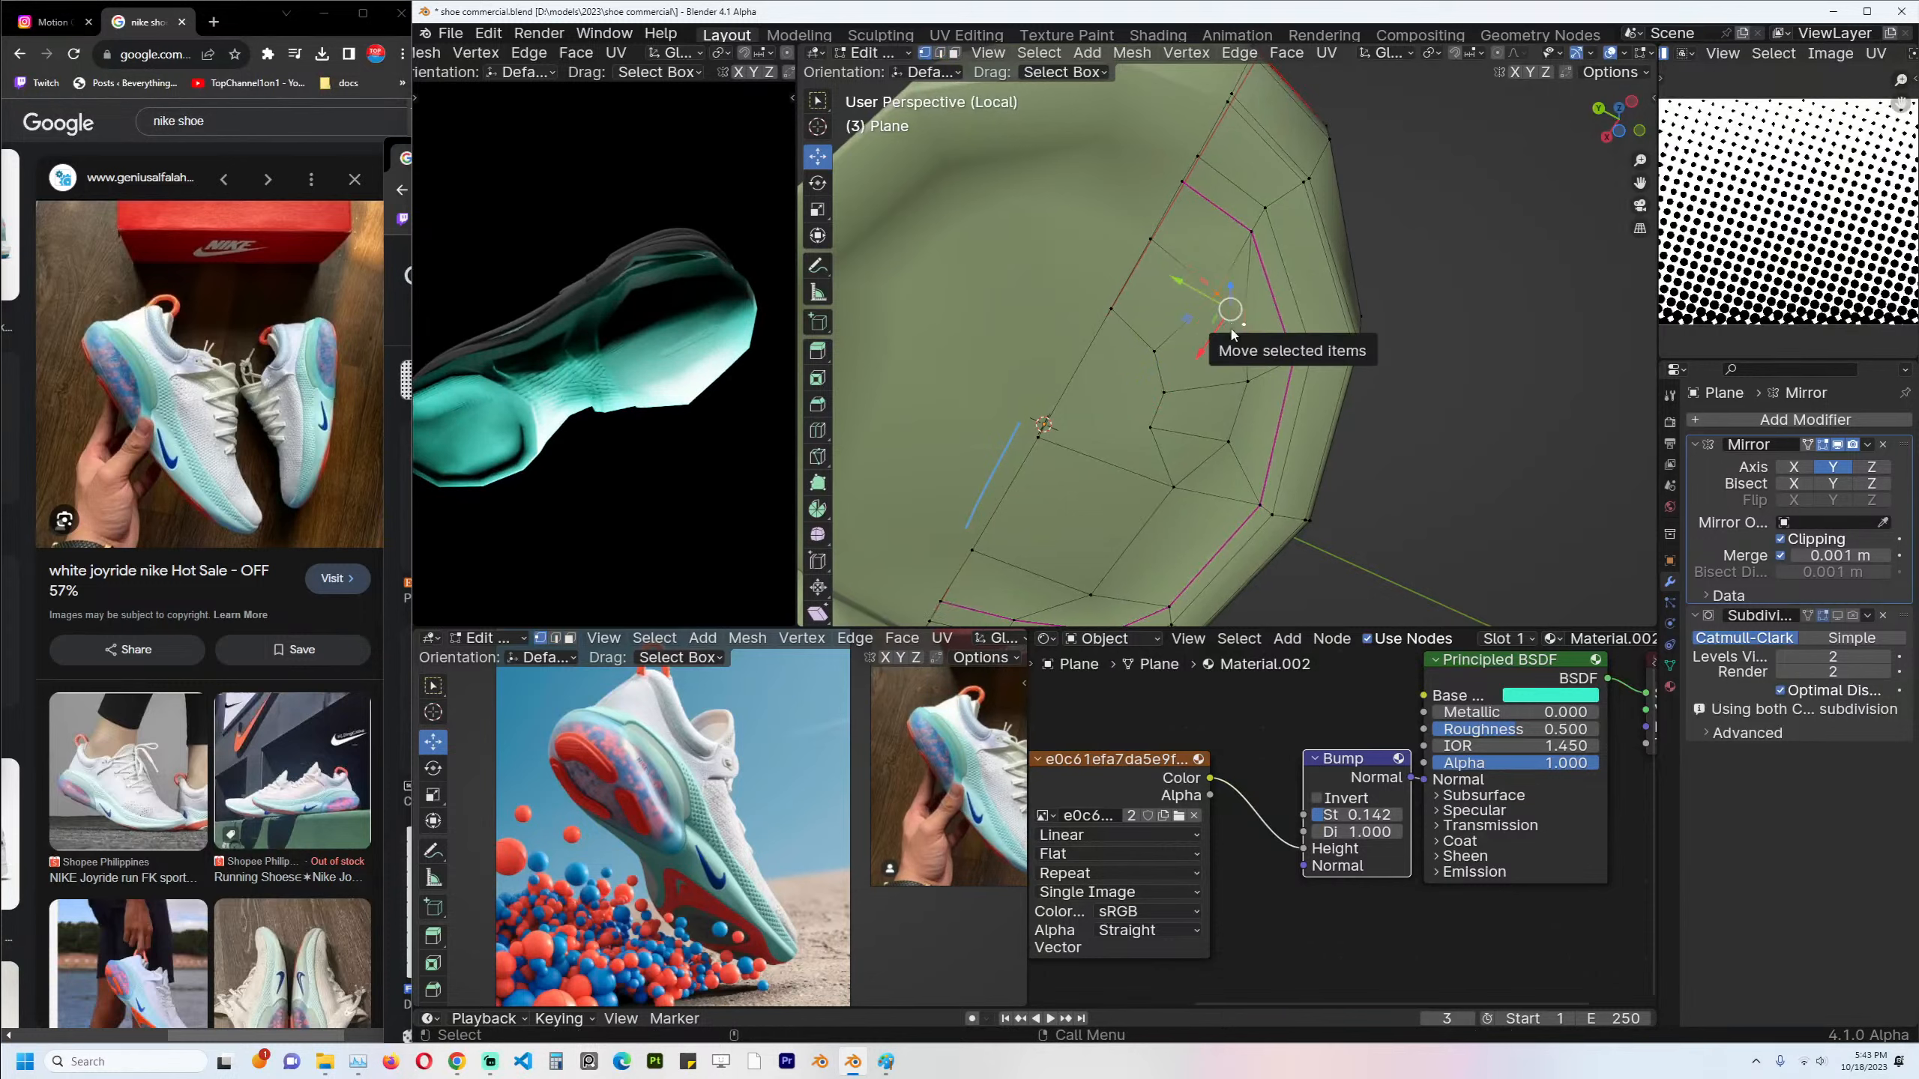
pyautogui.press('m')
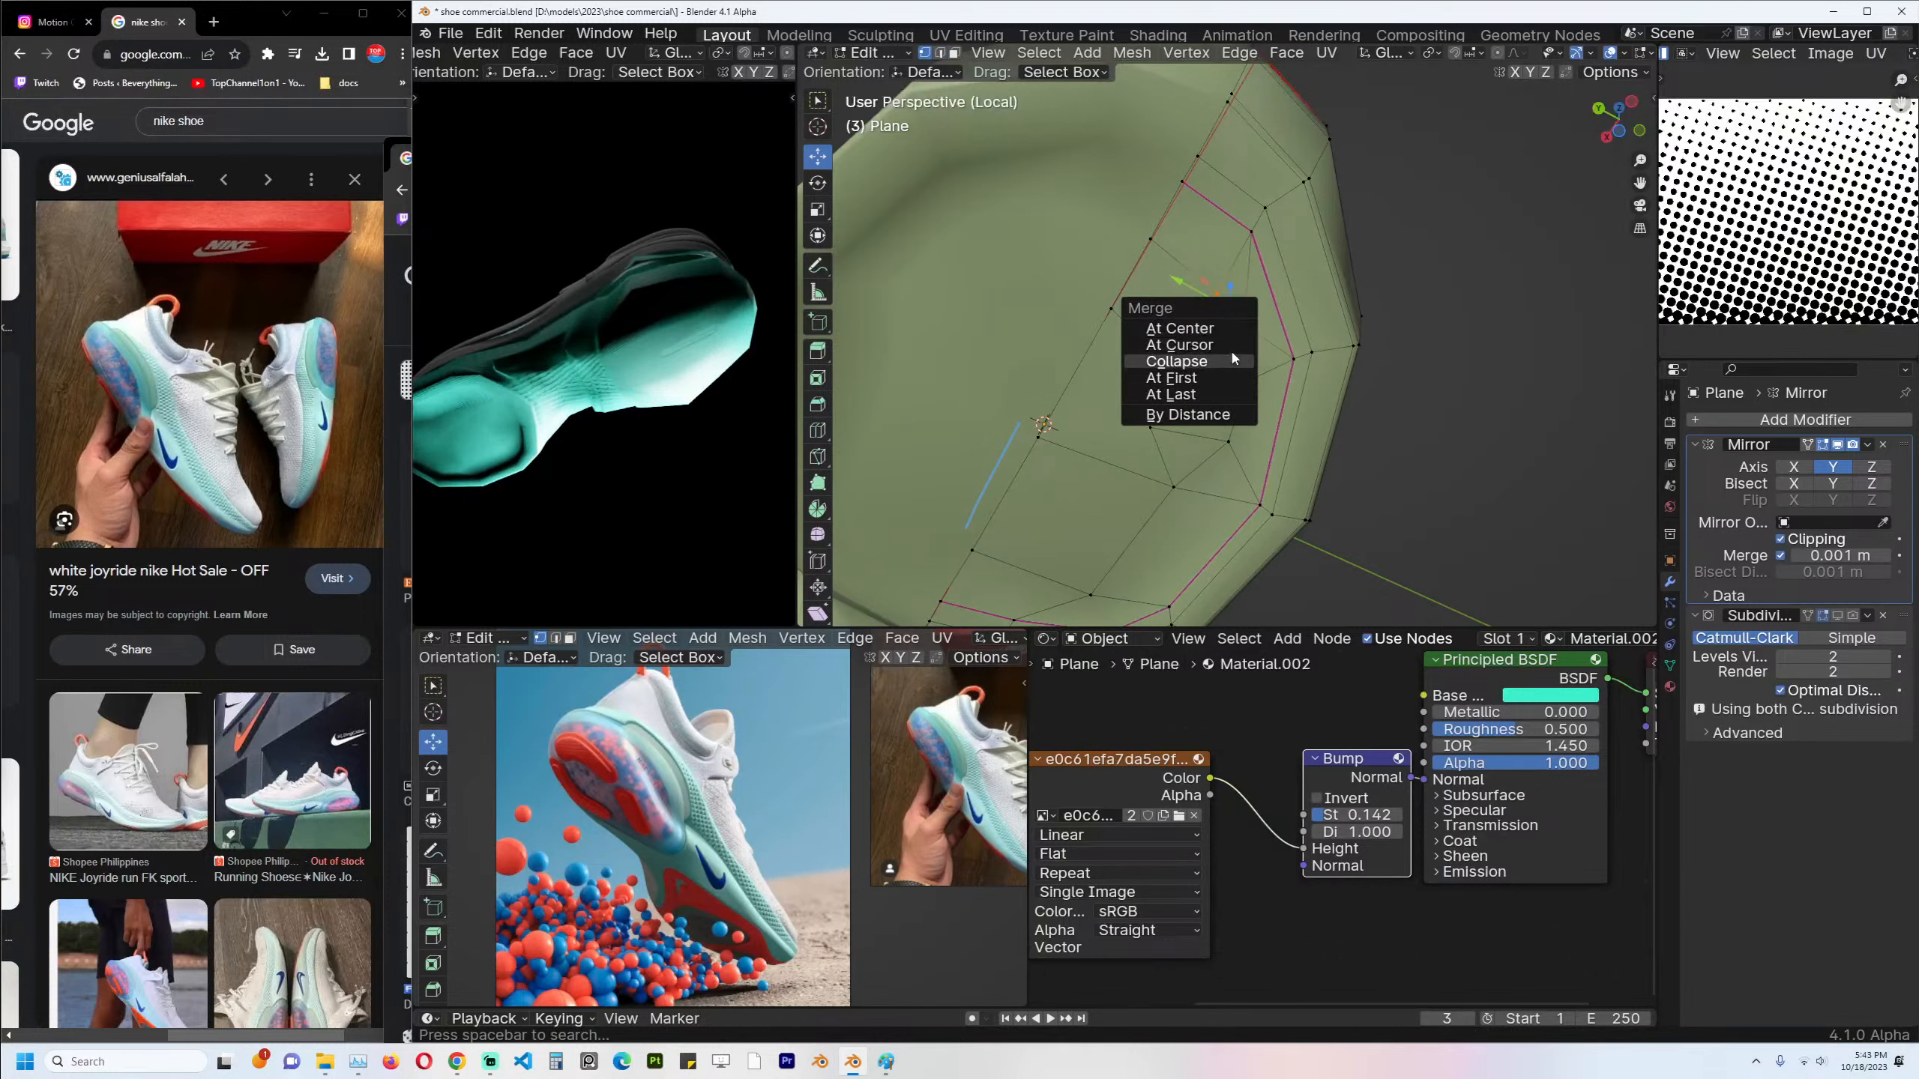
pyautogui.click(1217, 395)
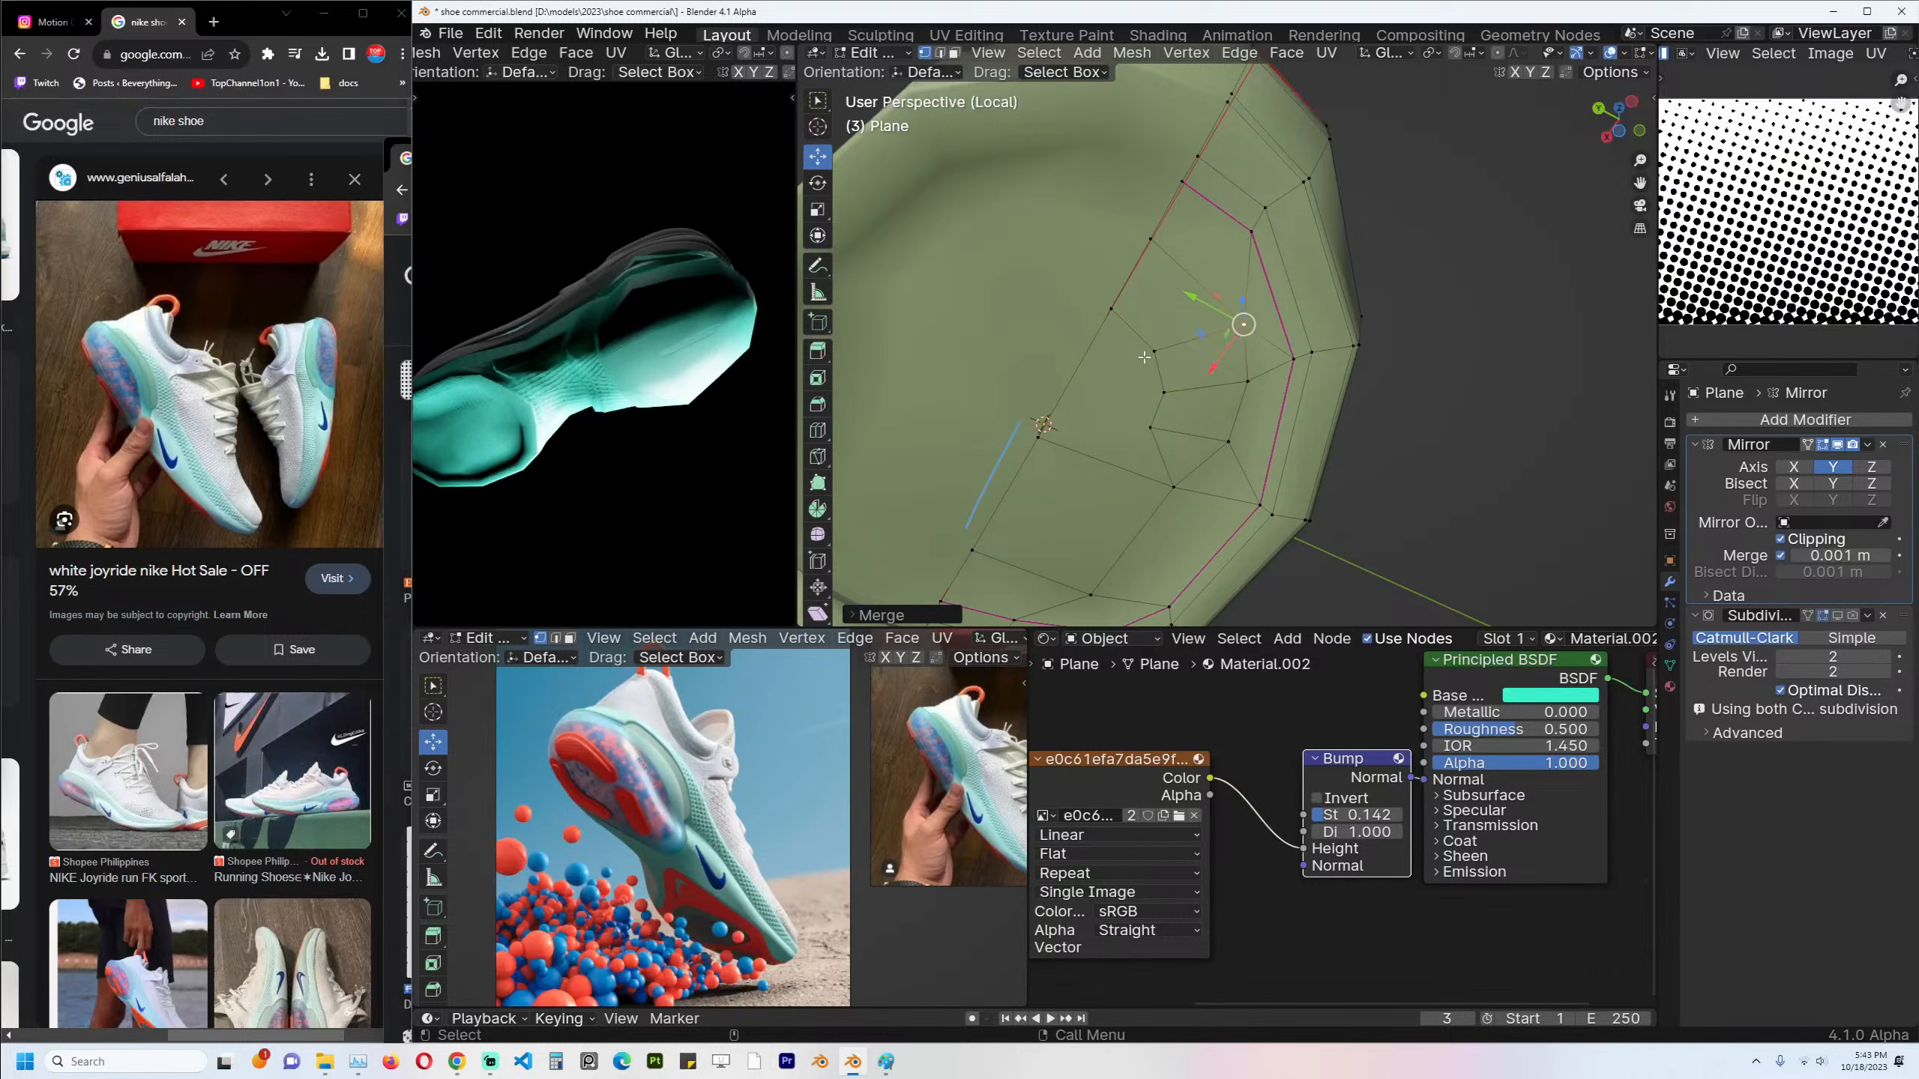
# Inset the curved run of faces from the centre line through the cut patch and raise it with Shrink/Fatten.
pyautogui.press('3')
pyautogui.click(1145, 333)
pyautogui.keyDown('ctrl'); pyautogui.click(1182, 444); pyautogui.keyUp('ctrl')
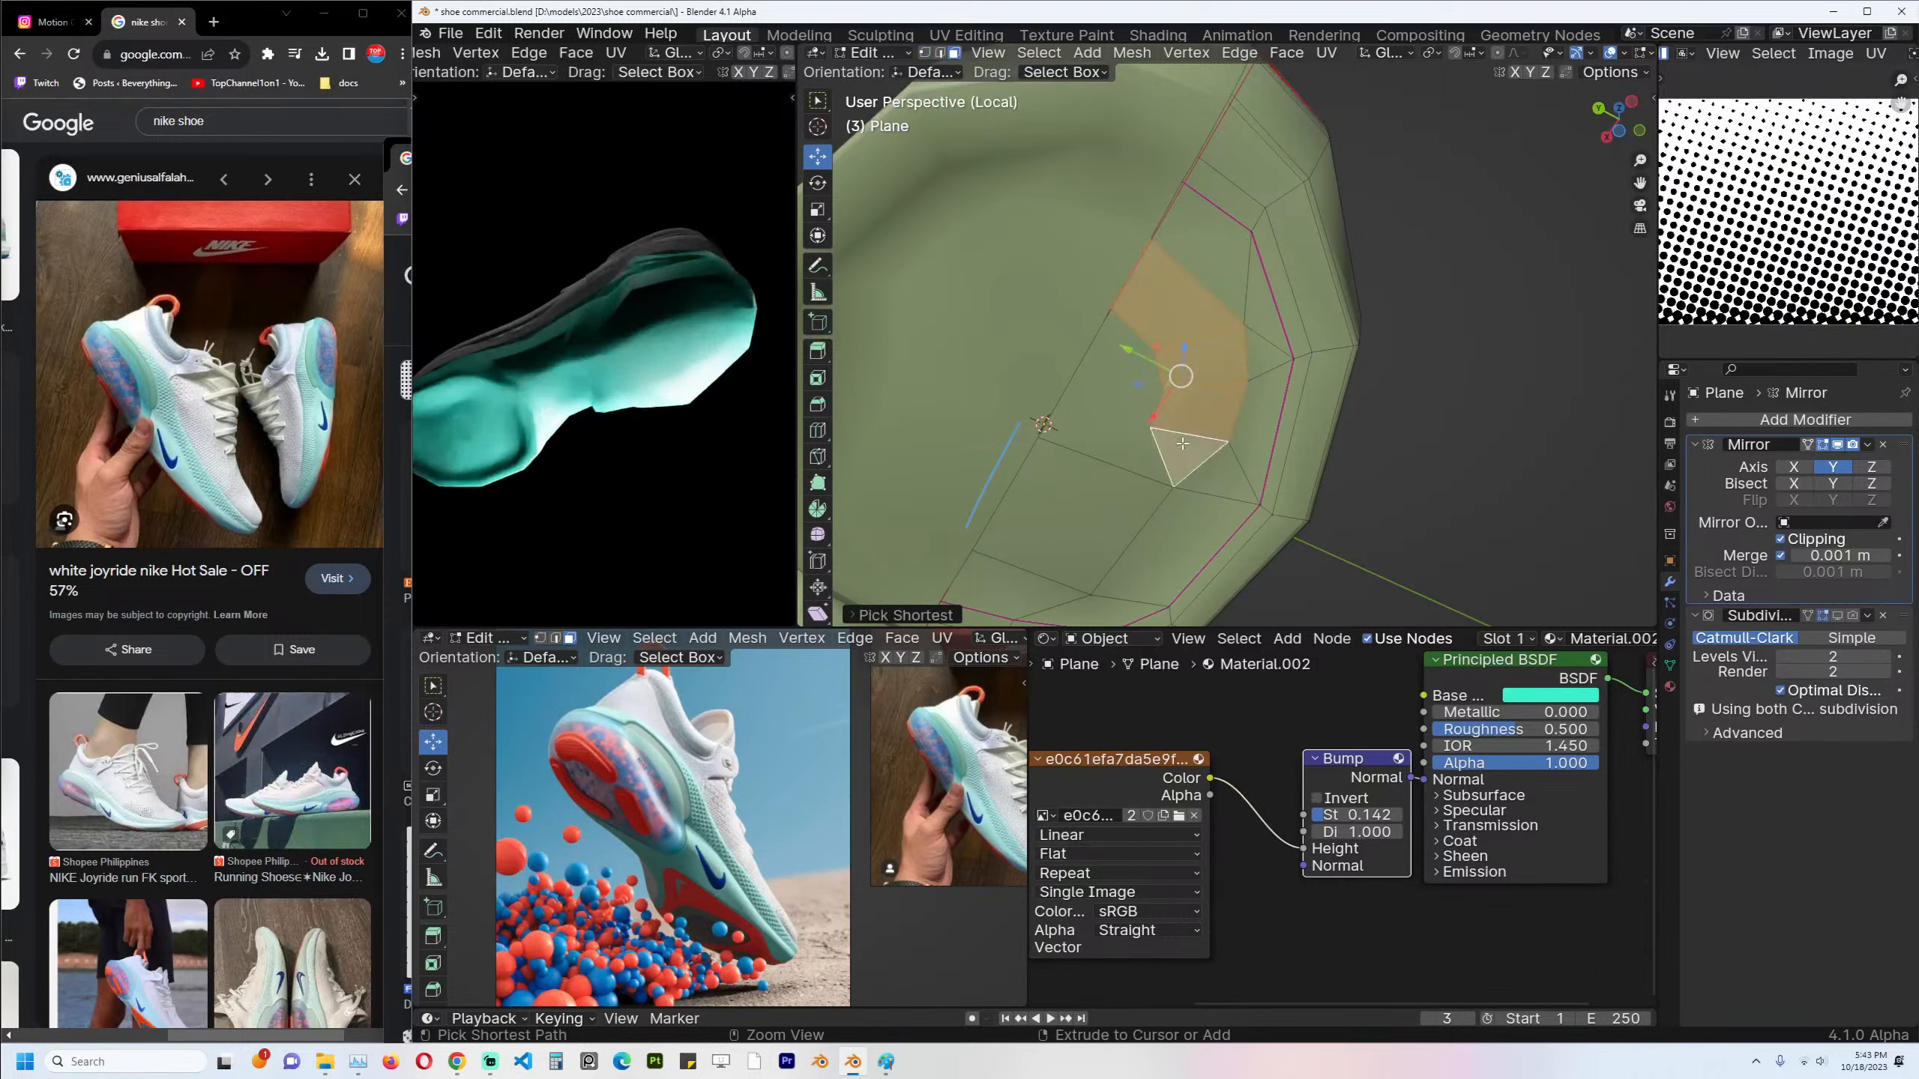
pyautogui.press('i')
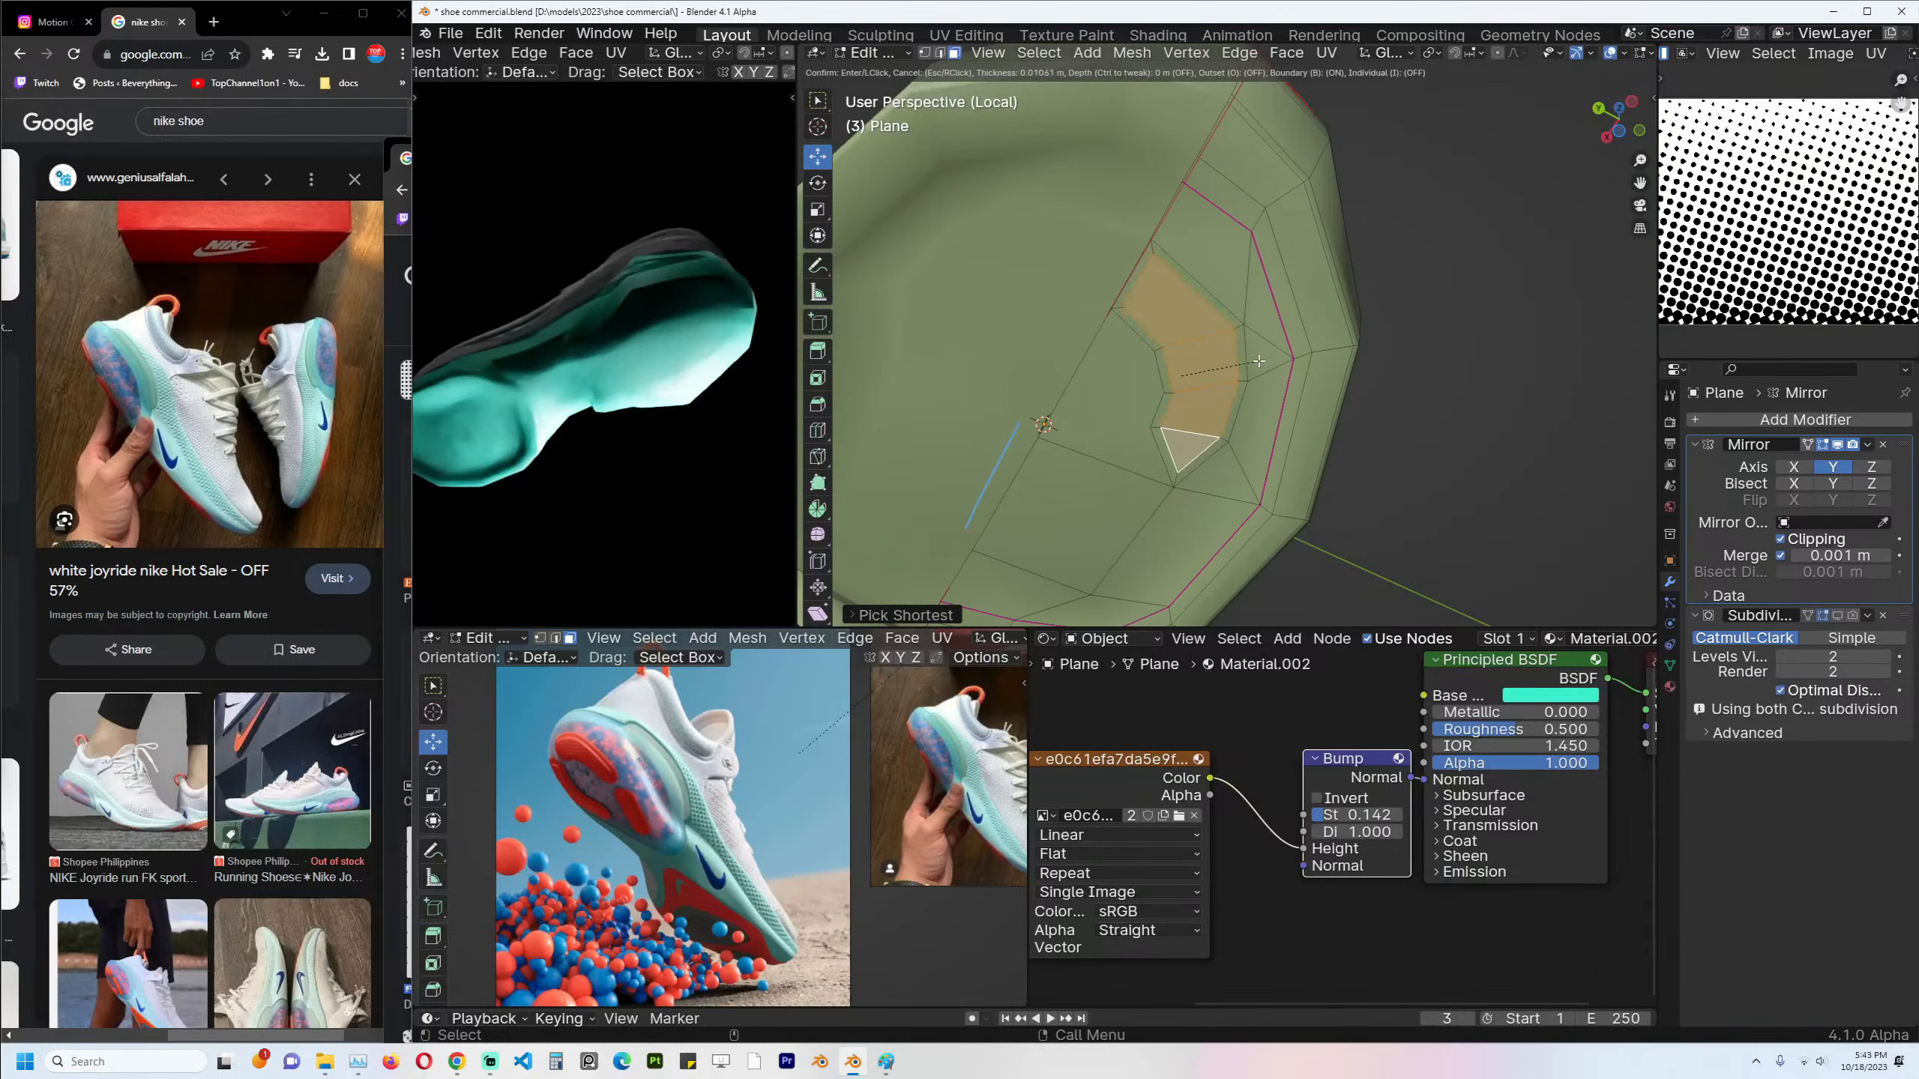
pyautogui.click(1260, 357)
pyautogui.hotkey('alt', 's')
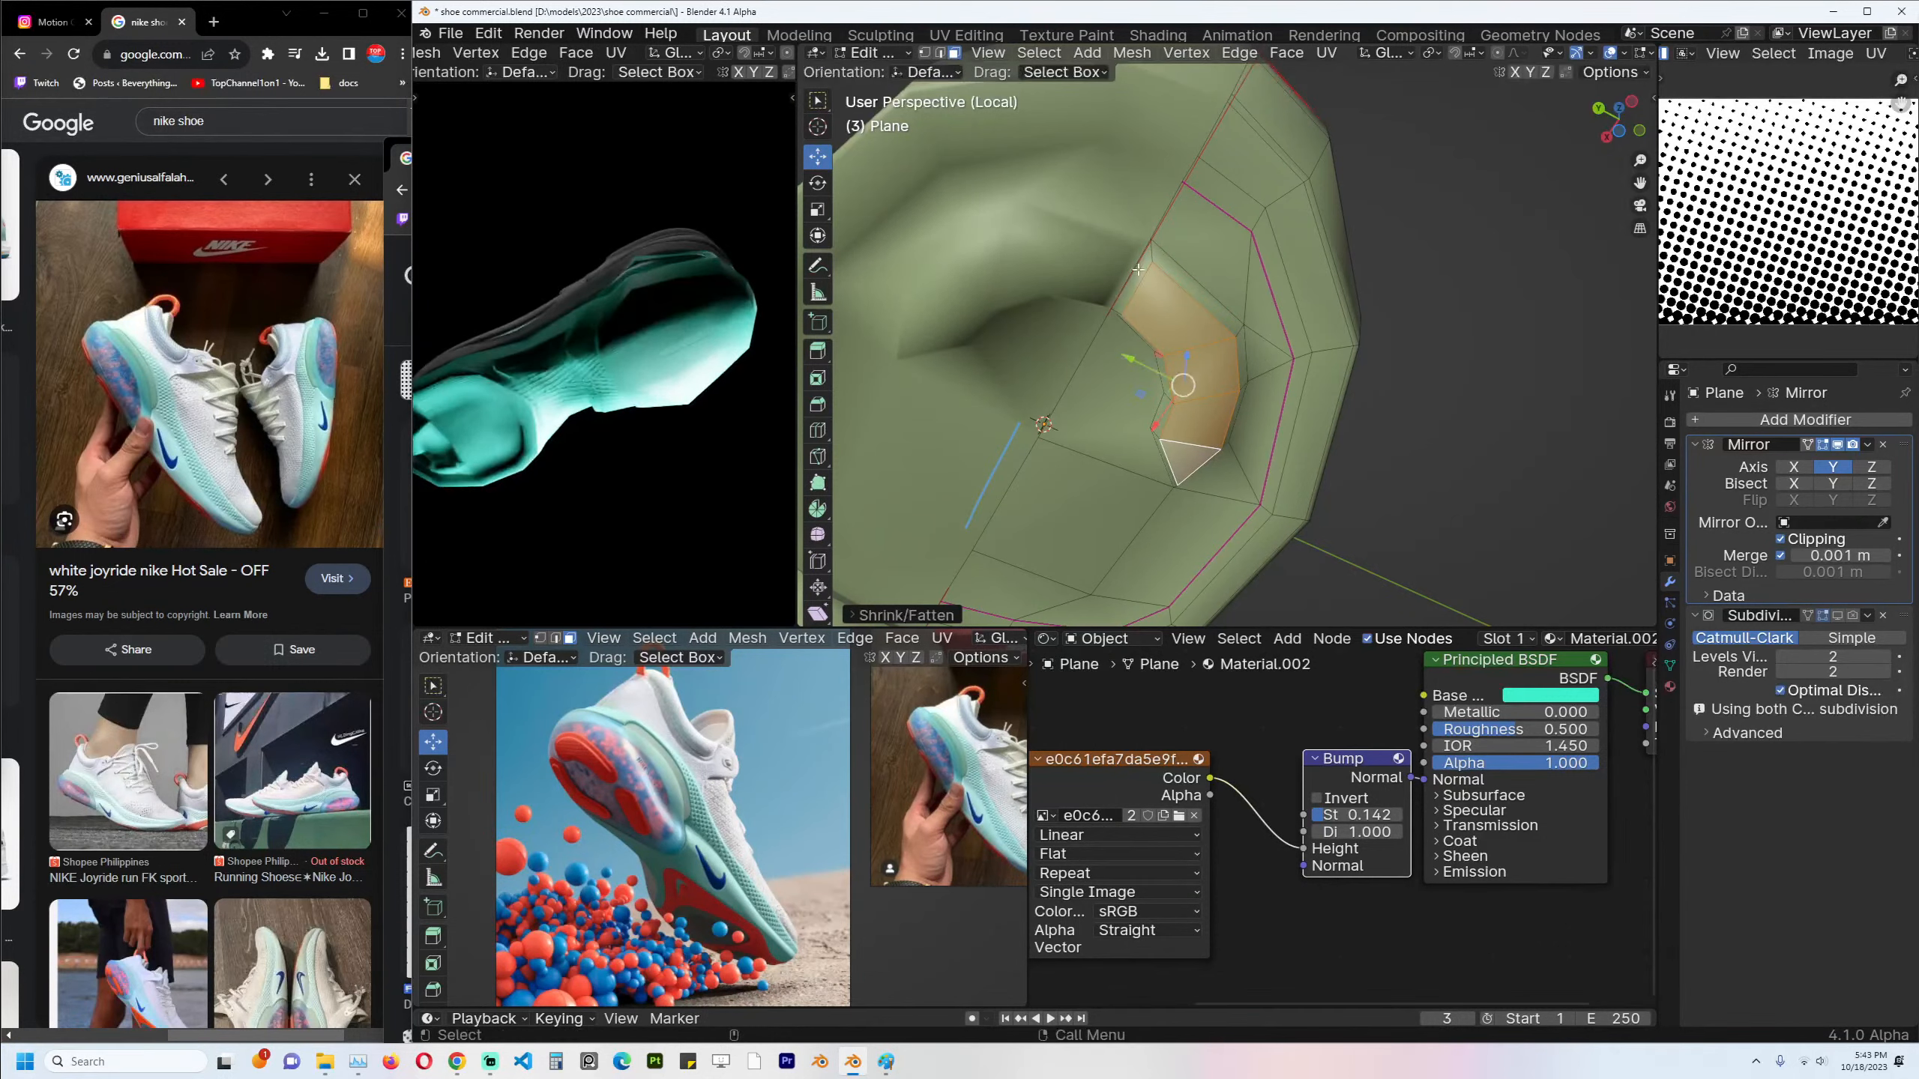
pyautogui.click(1266, 345)
# Delete the inner side face of the raised band on the mirror centre line and slide an edge loop around the band.
pyautogui.moveTo(1266, 345); pyautogui.dragTo(1161, 319, button='middle')
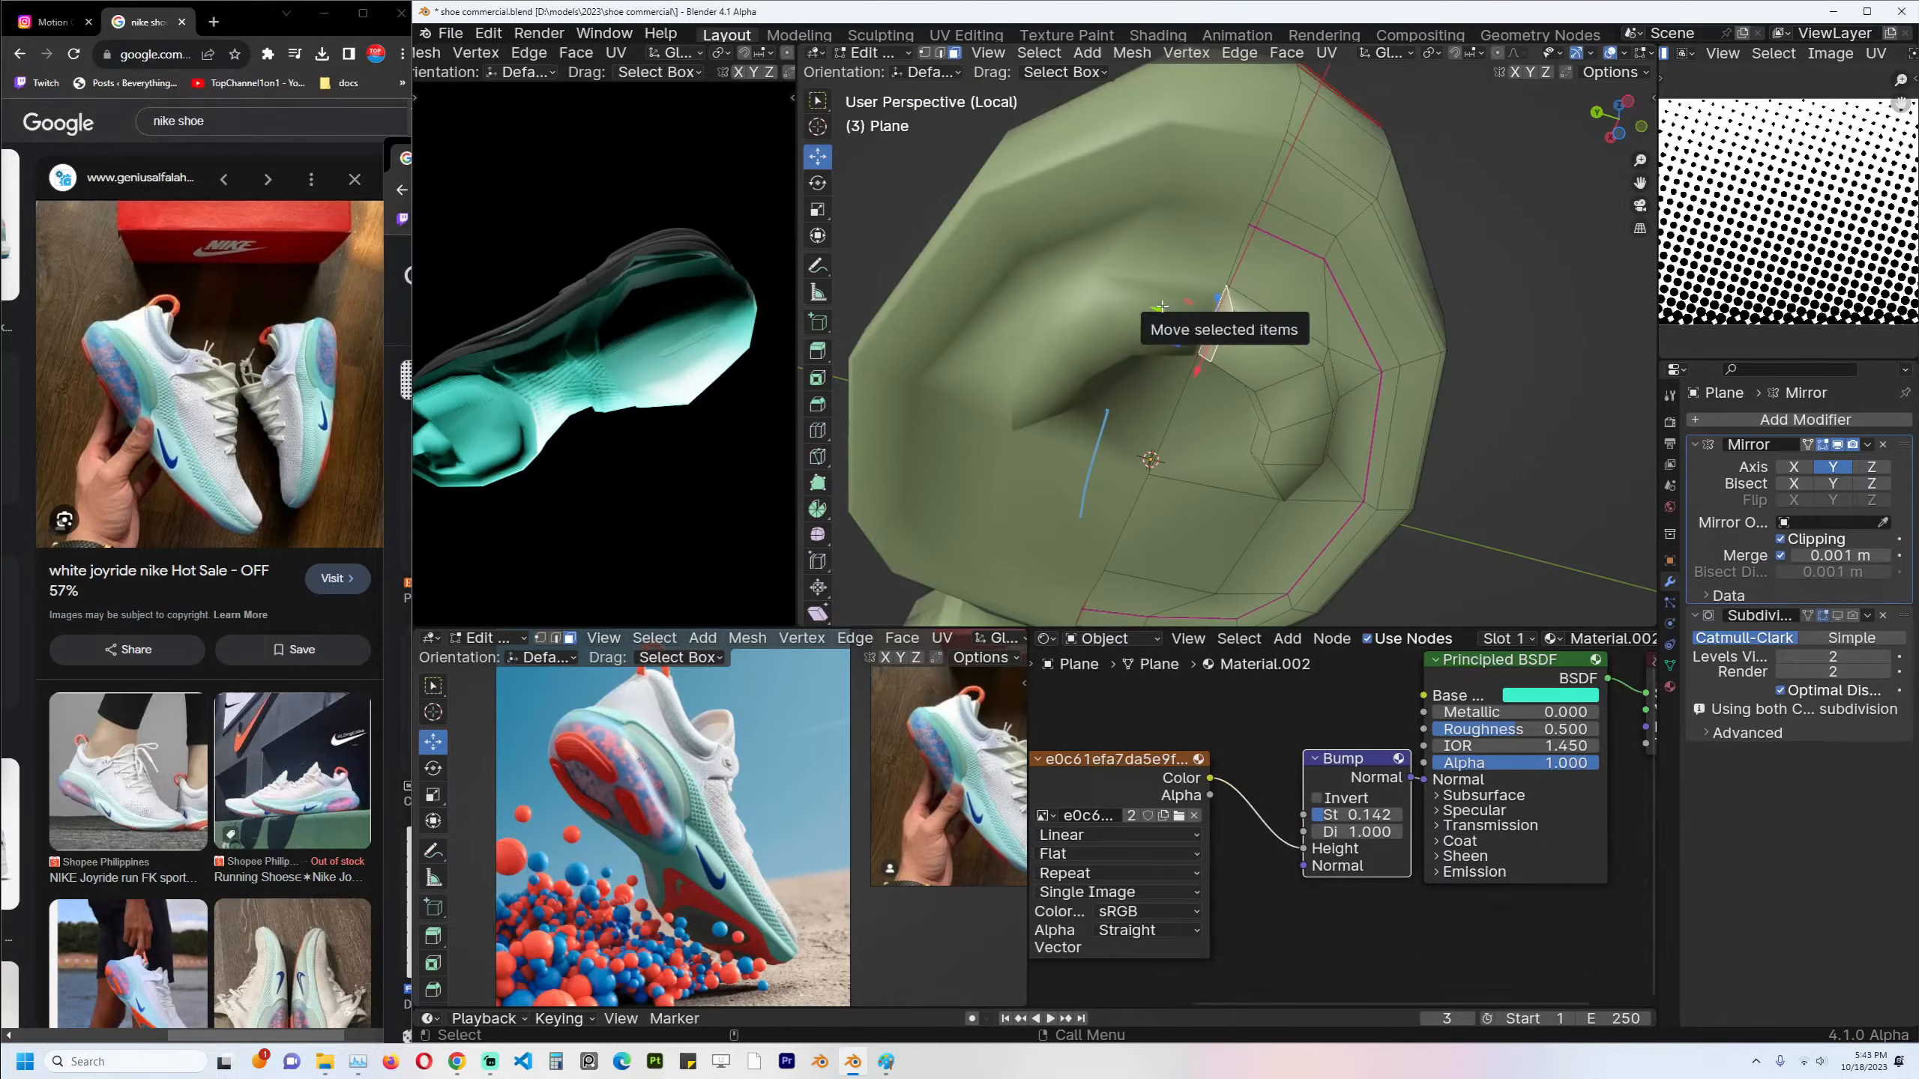
pyautogui.moveTo(1215, 328); pyautogui.dragTo(1212, 327)
pyautogui.press('x')
pyautogui.press('Escape')
pyautogui.moveTo(1121, 359); pyautogui.dragTo(1152, 324, button='middle')
pyautogui.keyDown('alt'); pyautogui.click(1152, 324); pyautogui.keyUp('alt')
pyautogui.press('g')
pyautogui.press('g')
pyautogui.click(1152, 323)
# Return to Object Mode, enable the Subdivision modifier's viewport display on the pad, and save the file.
pyautogui.press('Tab')
pyautogui.keyDown('shift'); pyautogui.moveTo(1177, 479); pyautogui.dragTo(1261, 372, button='middle'); pyautogui.keyUp('shift')
pyautogui.scroll(-3, 1249, 337)
pyautogui.click(1838, 617)
pyautogui.scroll(3, 1261, 372)
pyautogui.hotkey('ctrl', 's')
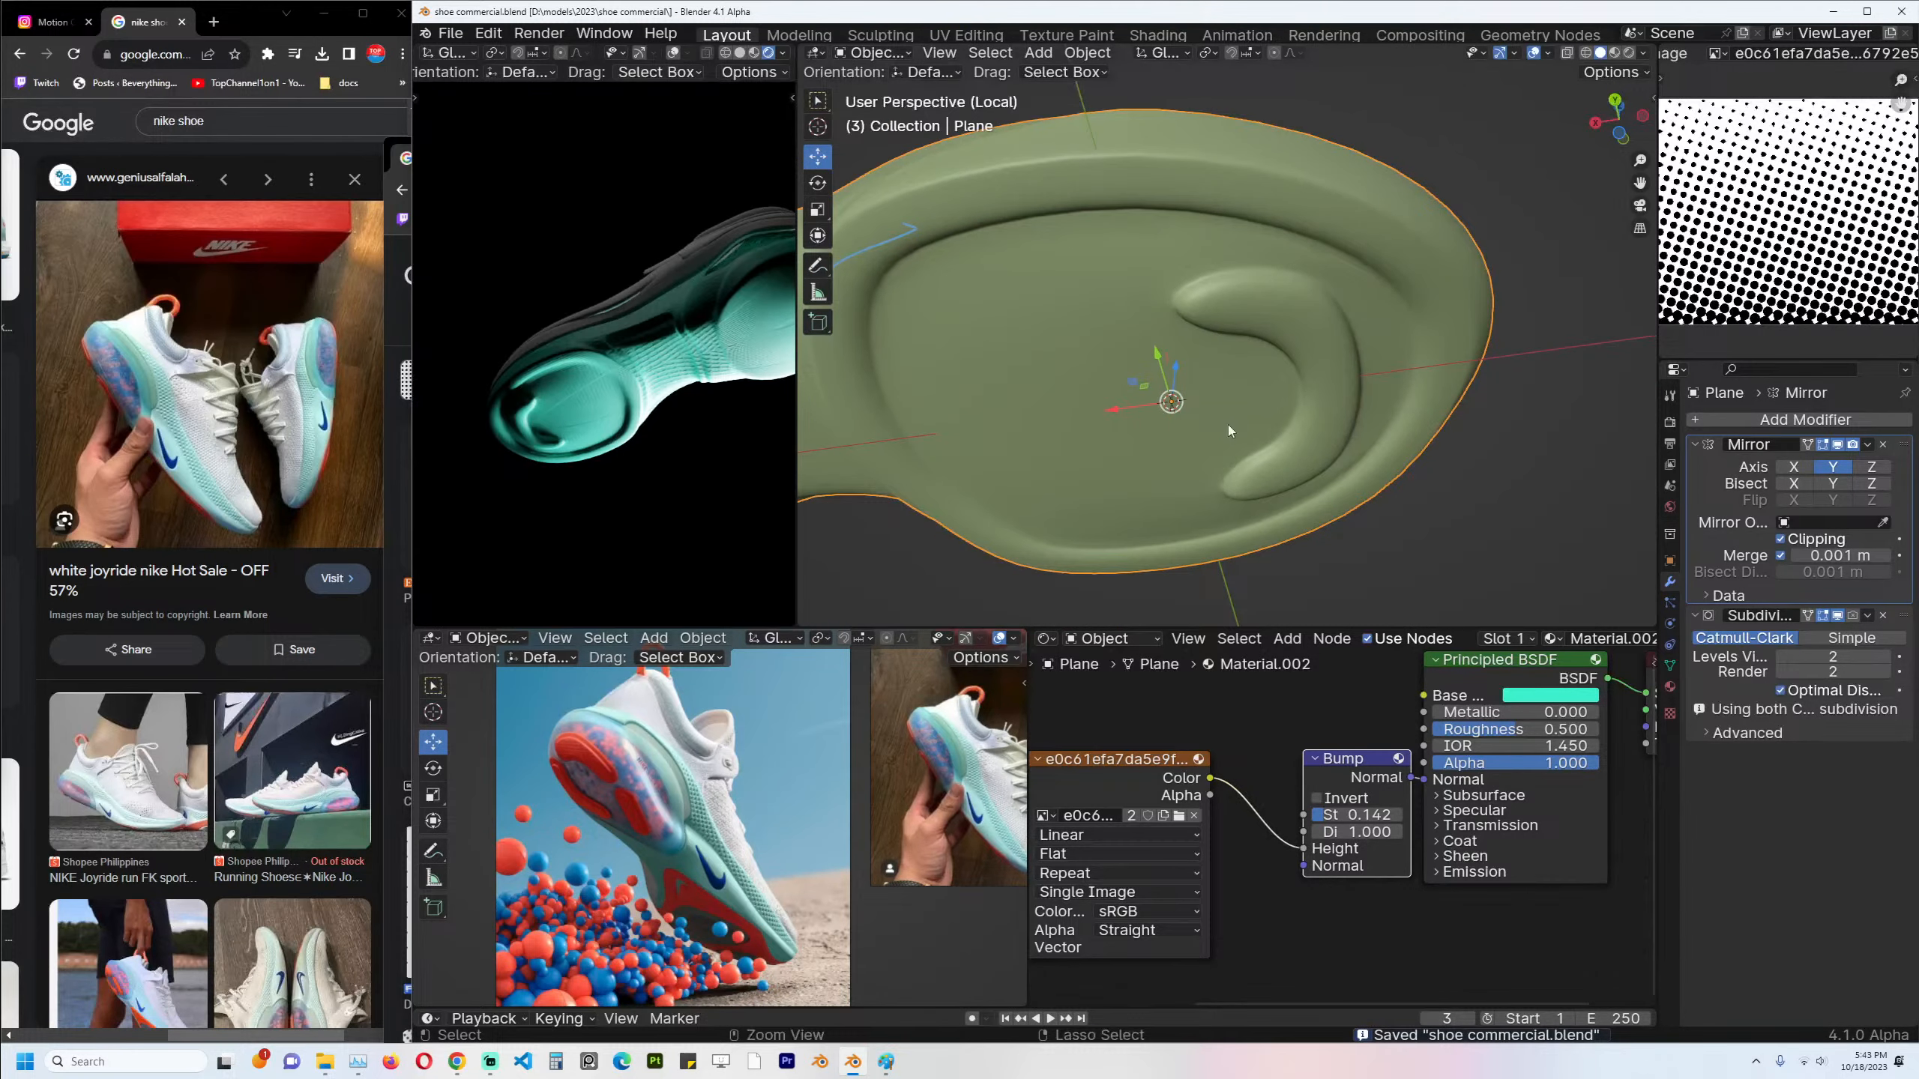
pyautogui.moveTo(1299, 438); pyautogui.dragTo(1094, 497, button='middle')
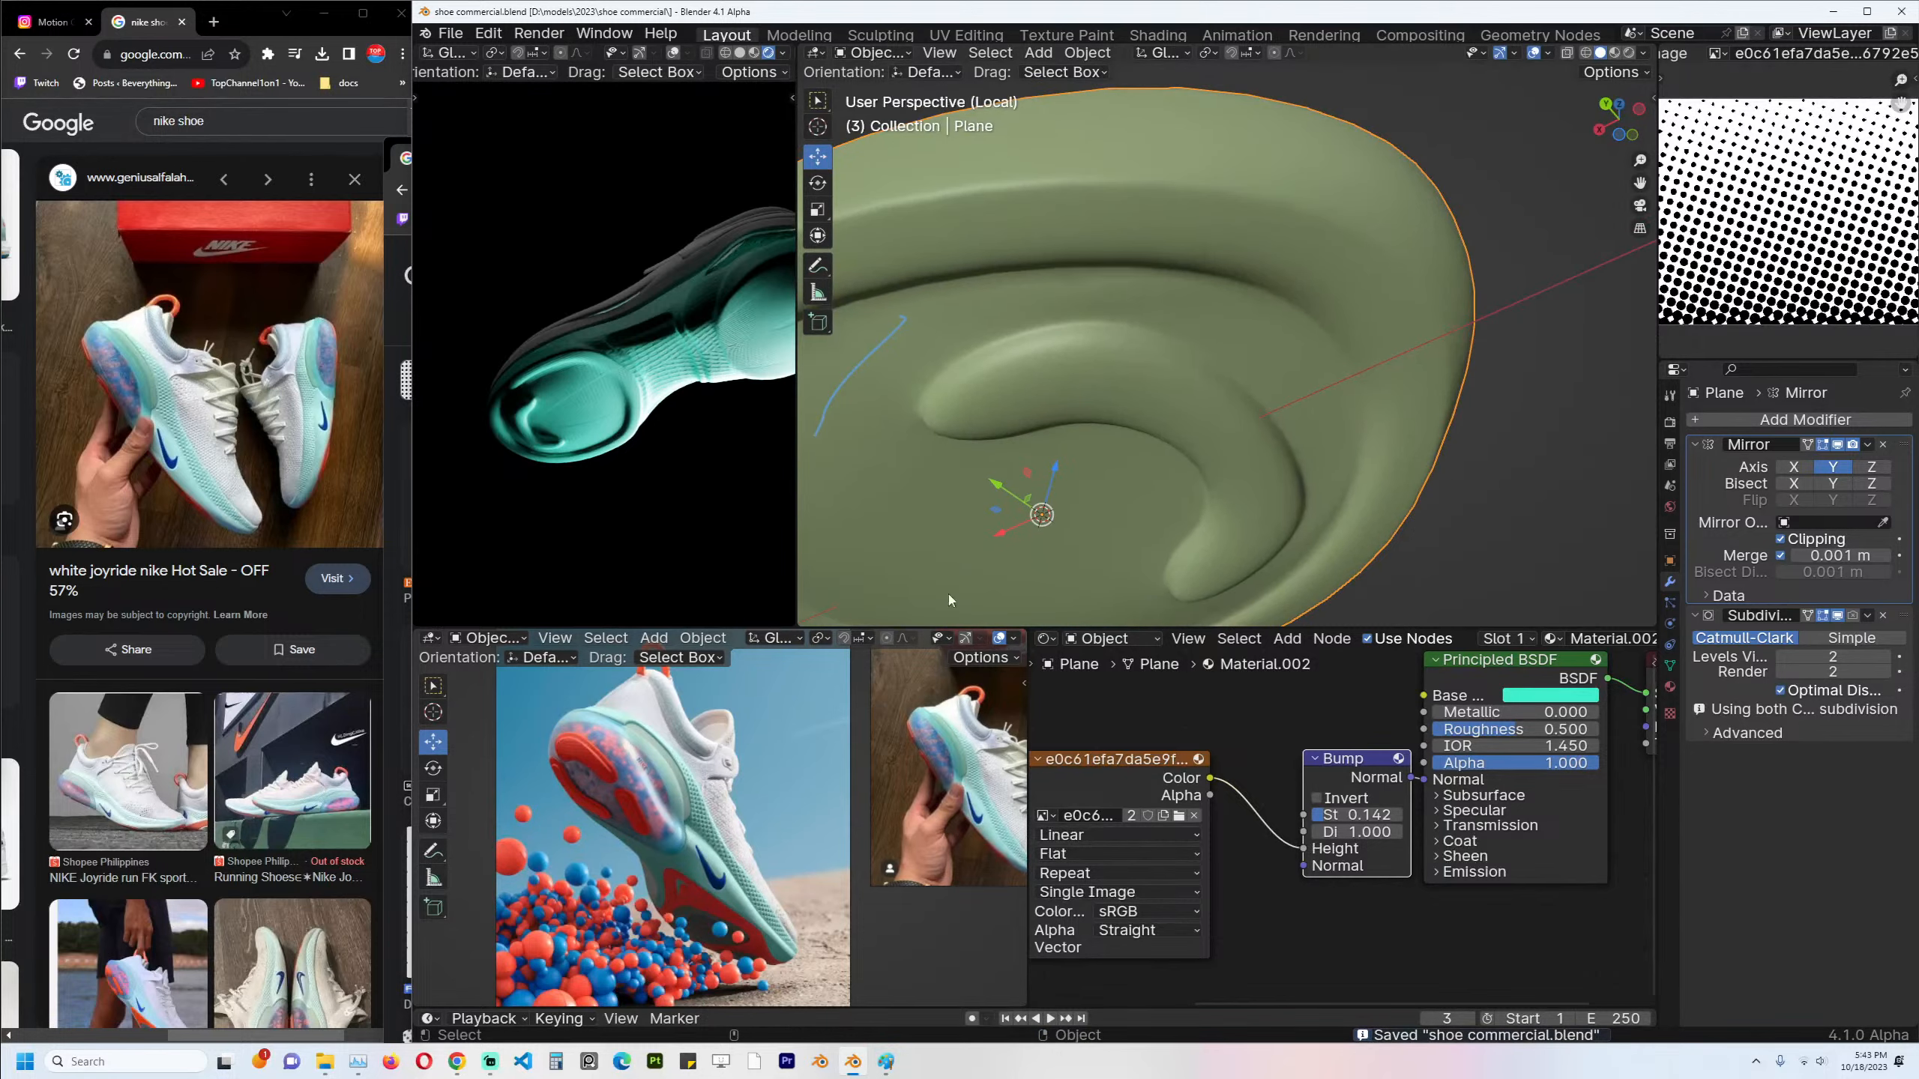
# Hide the pad's subdivision, select the raised band with its side faces, and separate the selection into its own object.
pyautogui.press('Tab')
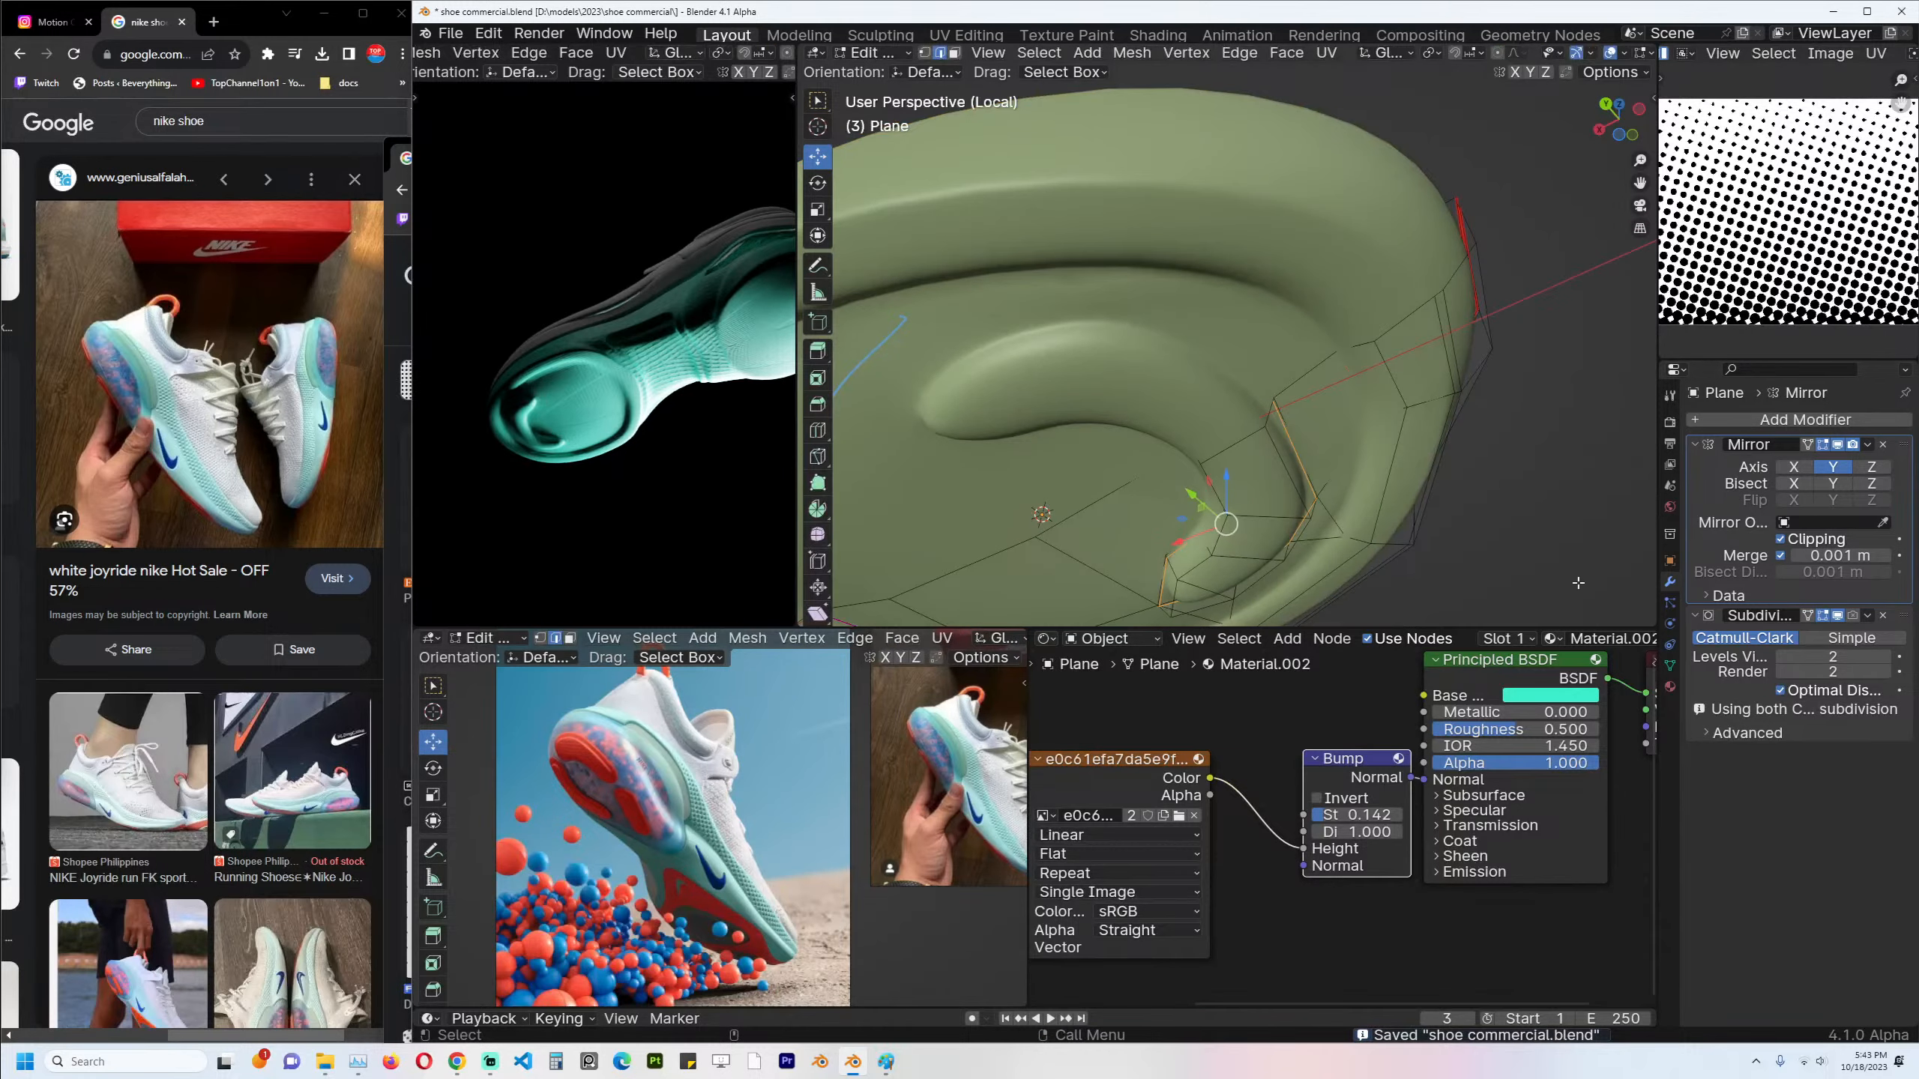
pyautogui.click(1840, 617)
pyautogui.keyDown('shift'); pyautogui.moveTo(1107, 472); pyautogui.dragTo(1143, 418, button='middle'); pyautogui.keyUp('shift')
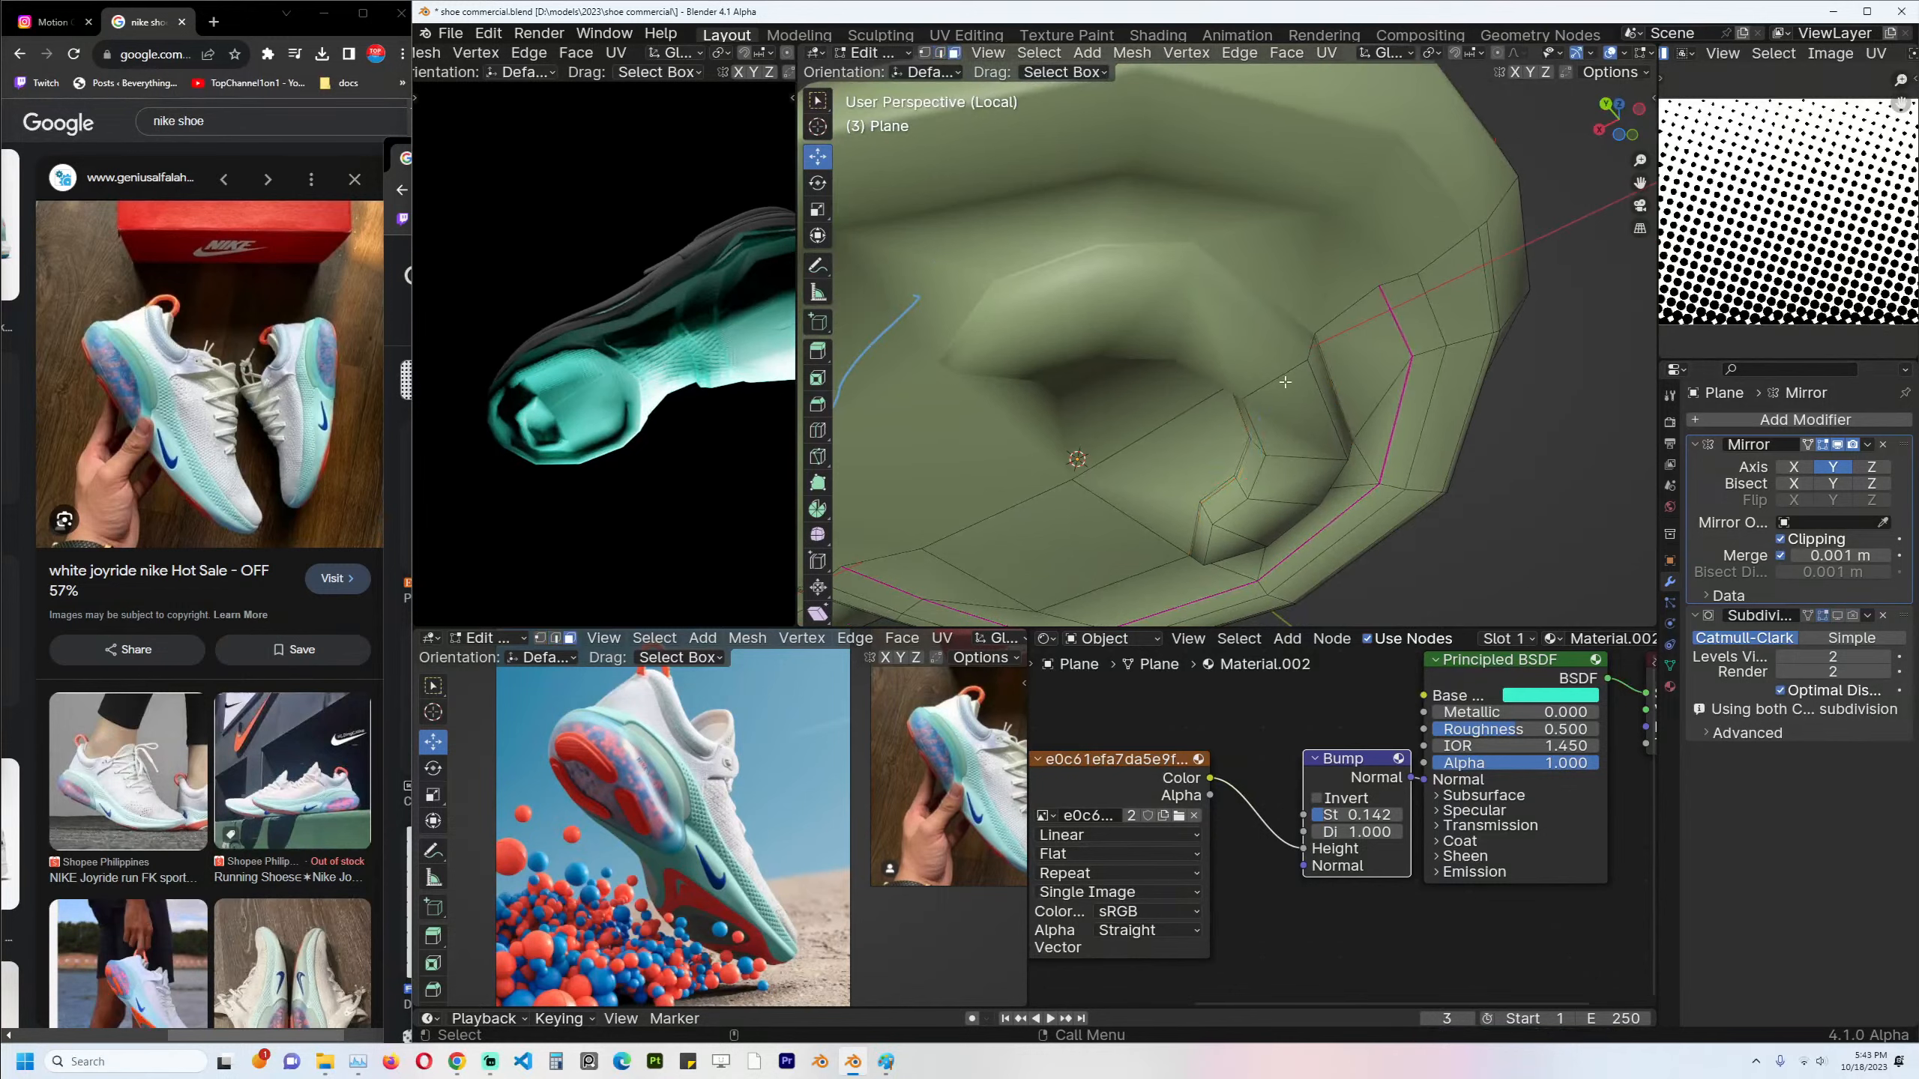
pyautogui.click(1287, 409)
pyautogui.keyDown('ctrl'); pyautogui.click(1239, 543); pyautogui.keyUp('ctrl')
pyautogui.press('ctrl+KP_Add')
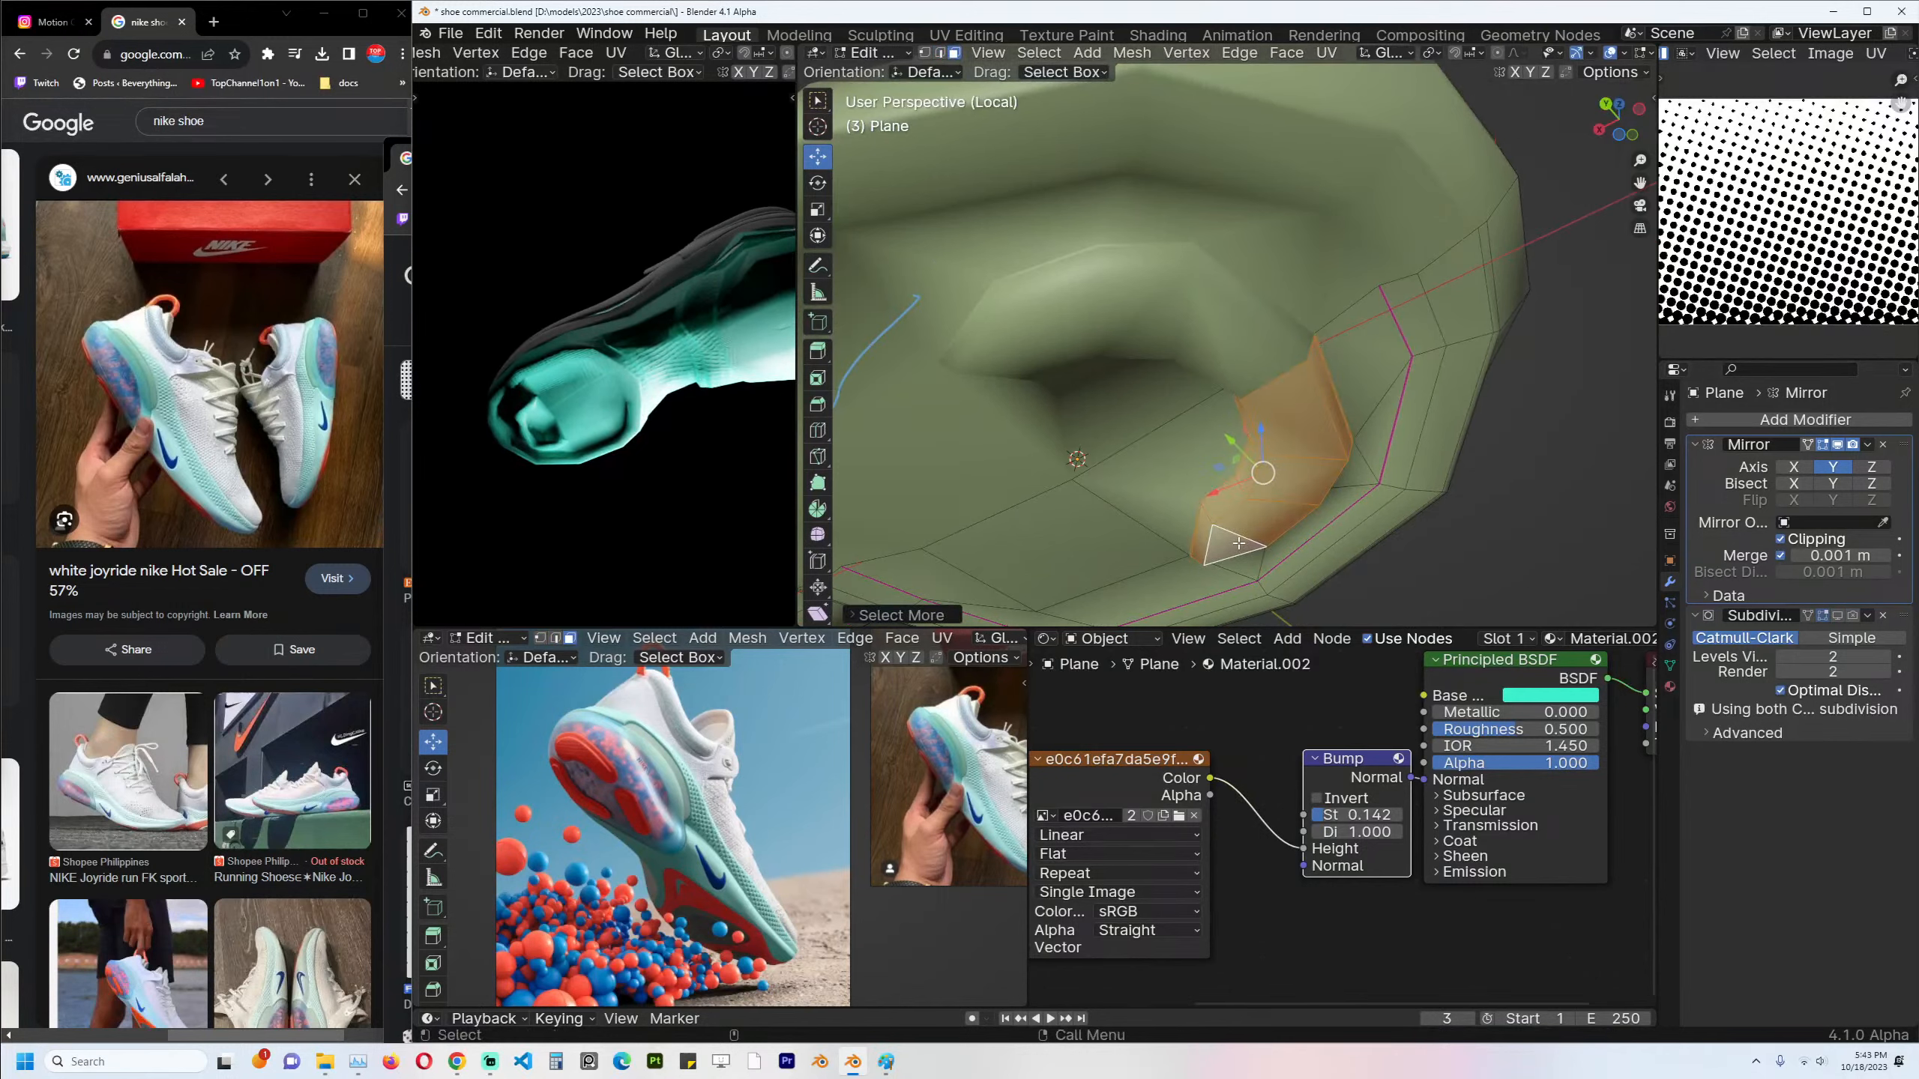
pyautogui.press('p')
pyautogui.click(1254, 543)
pyautogui.press('Tab')
pyautogui.click(1304, 457)
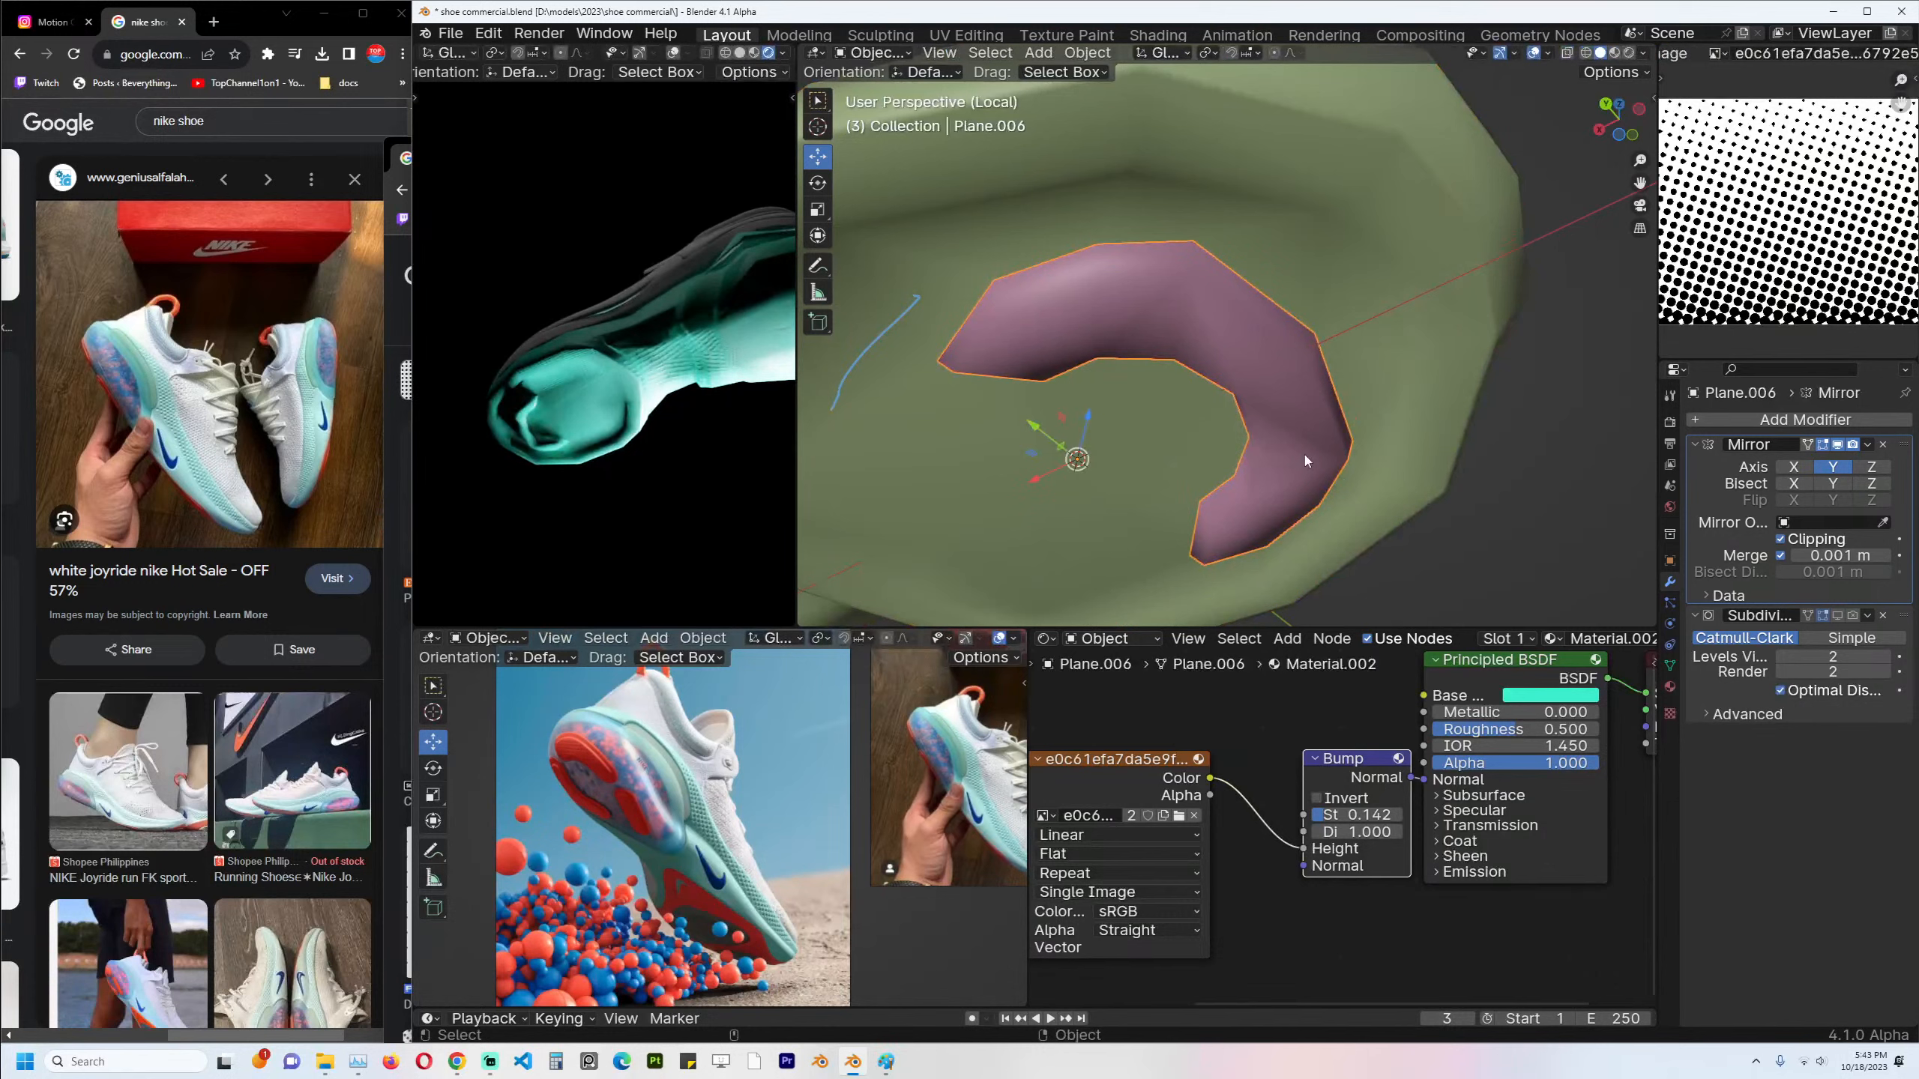
# Offset the separated crescent's boundary edge loop along the global Z axis and enable its Subdivision display in the viewport.
pyautogui.press('Tab')
pyautogui.press('2')
pyautogui.moveTo(1347, 368); pyautogui.dragTo(1275, 325, button='middle')
pyautogui.keyDown('alt'); pyautogui.click(1309, 292); pyautogui.keyUp('alt')
pyautogui.keyDown('alt'); pyautogui.click(1201, 378); pyautogui.keyUp('alt')
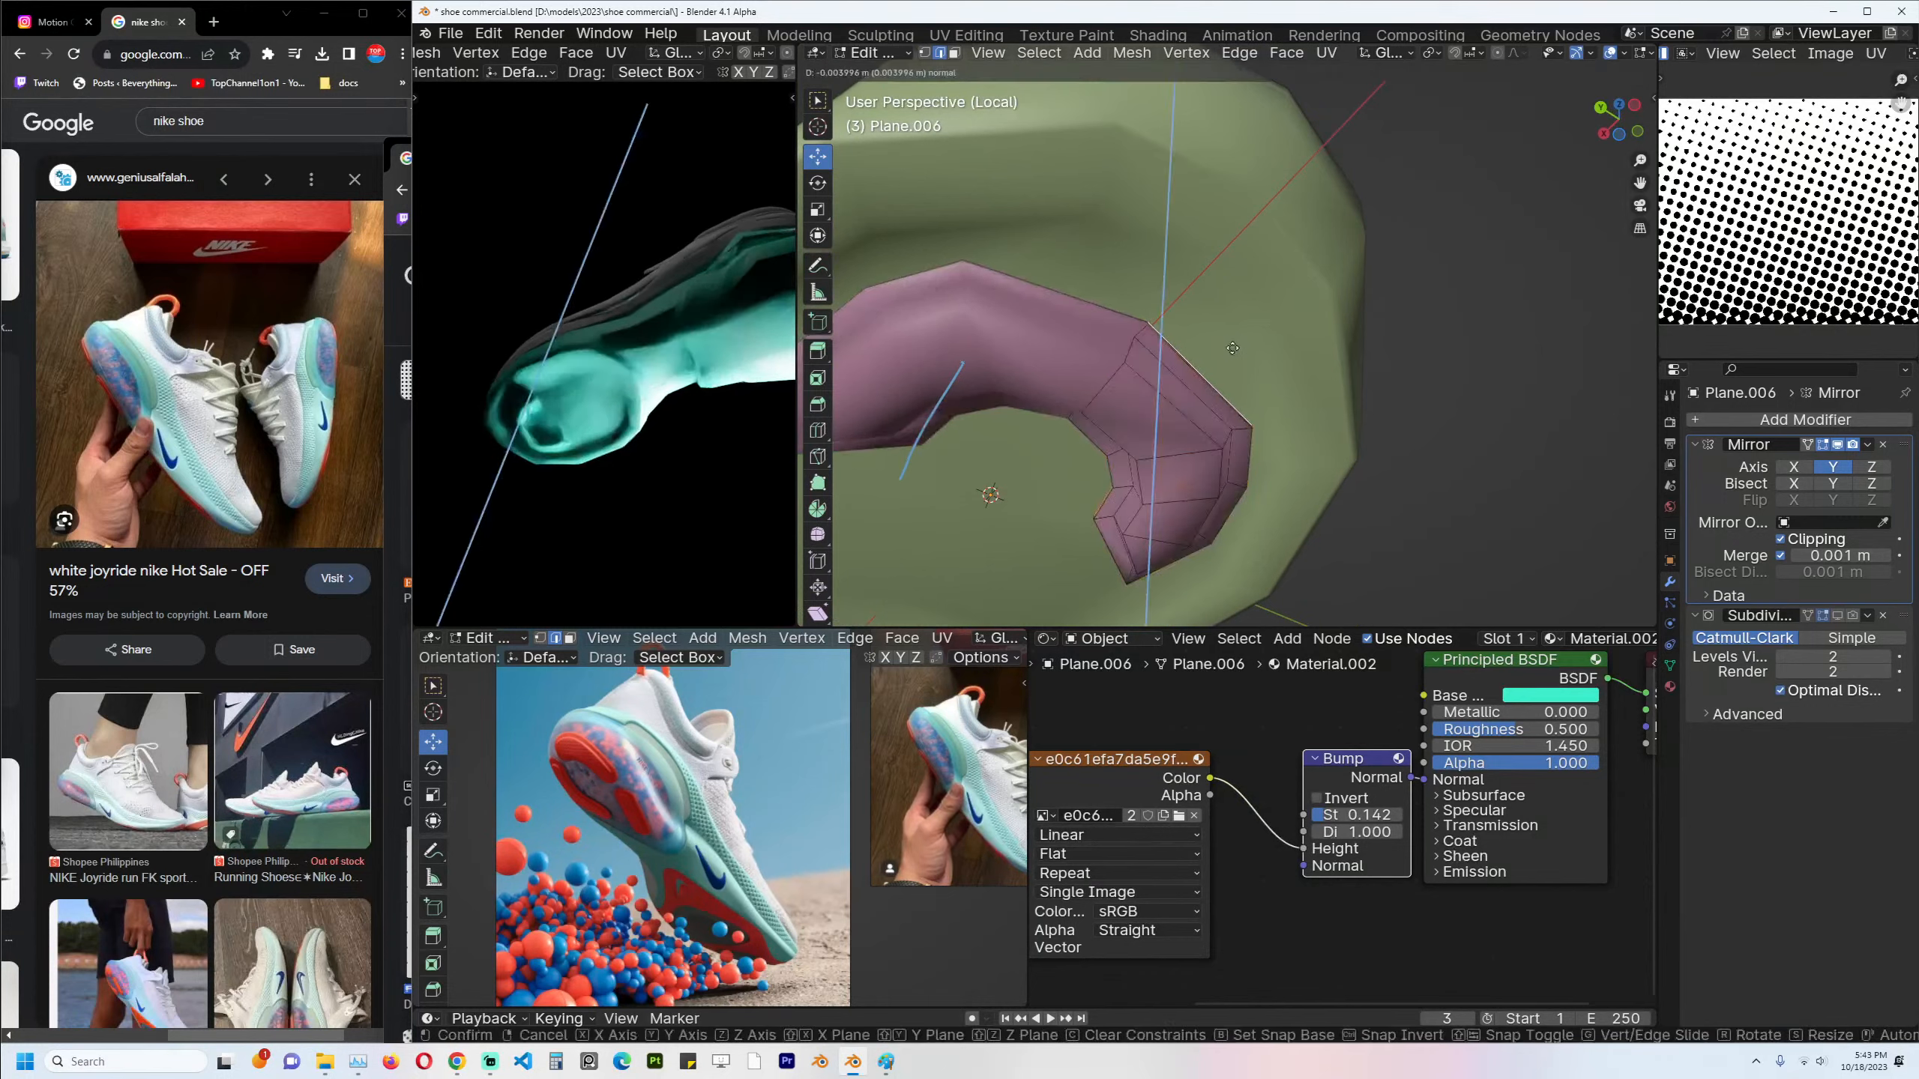
pyautogui.press('g')
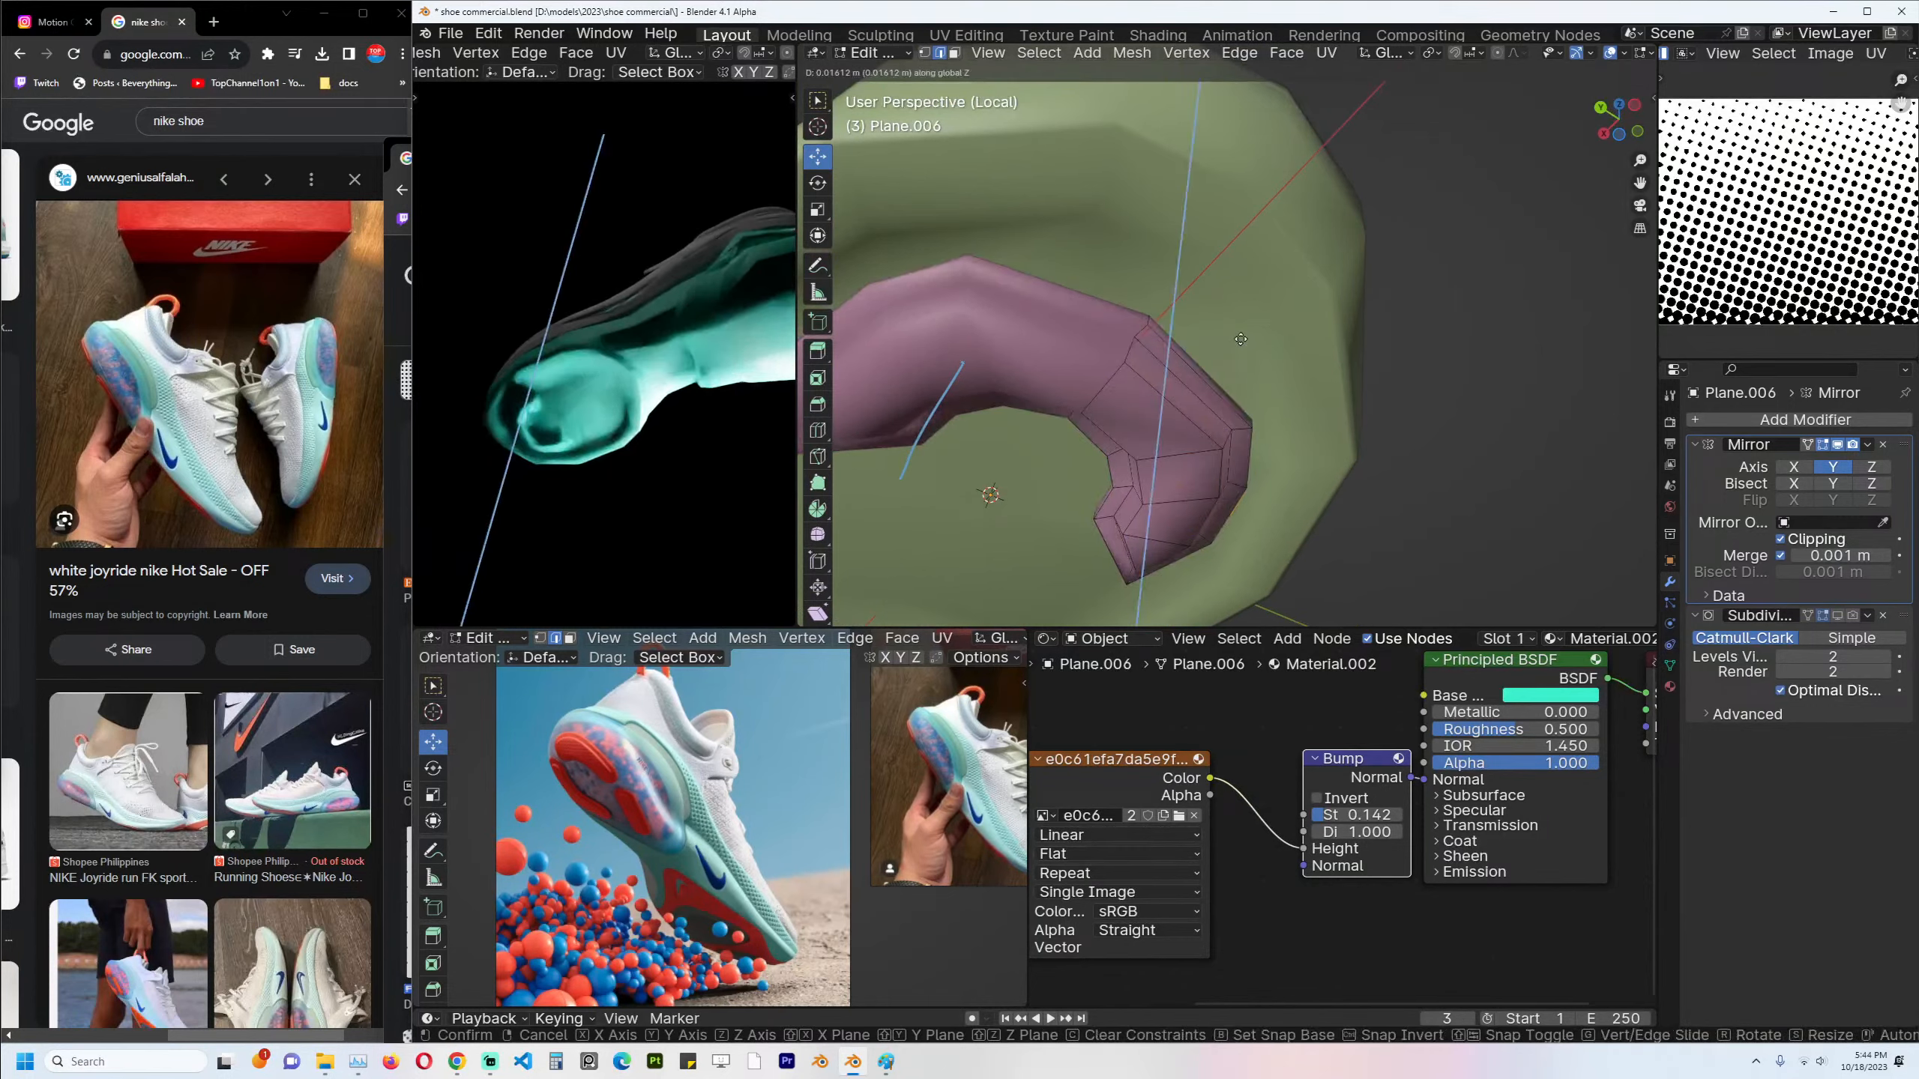
pyautogui.click(1239, 340)
pyautogui.press('x')
pyautogui.click(1239, 345)
pyautogui.press('Tab')
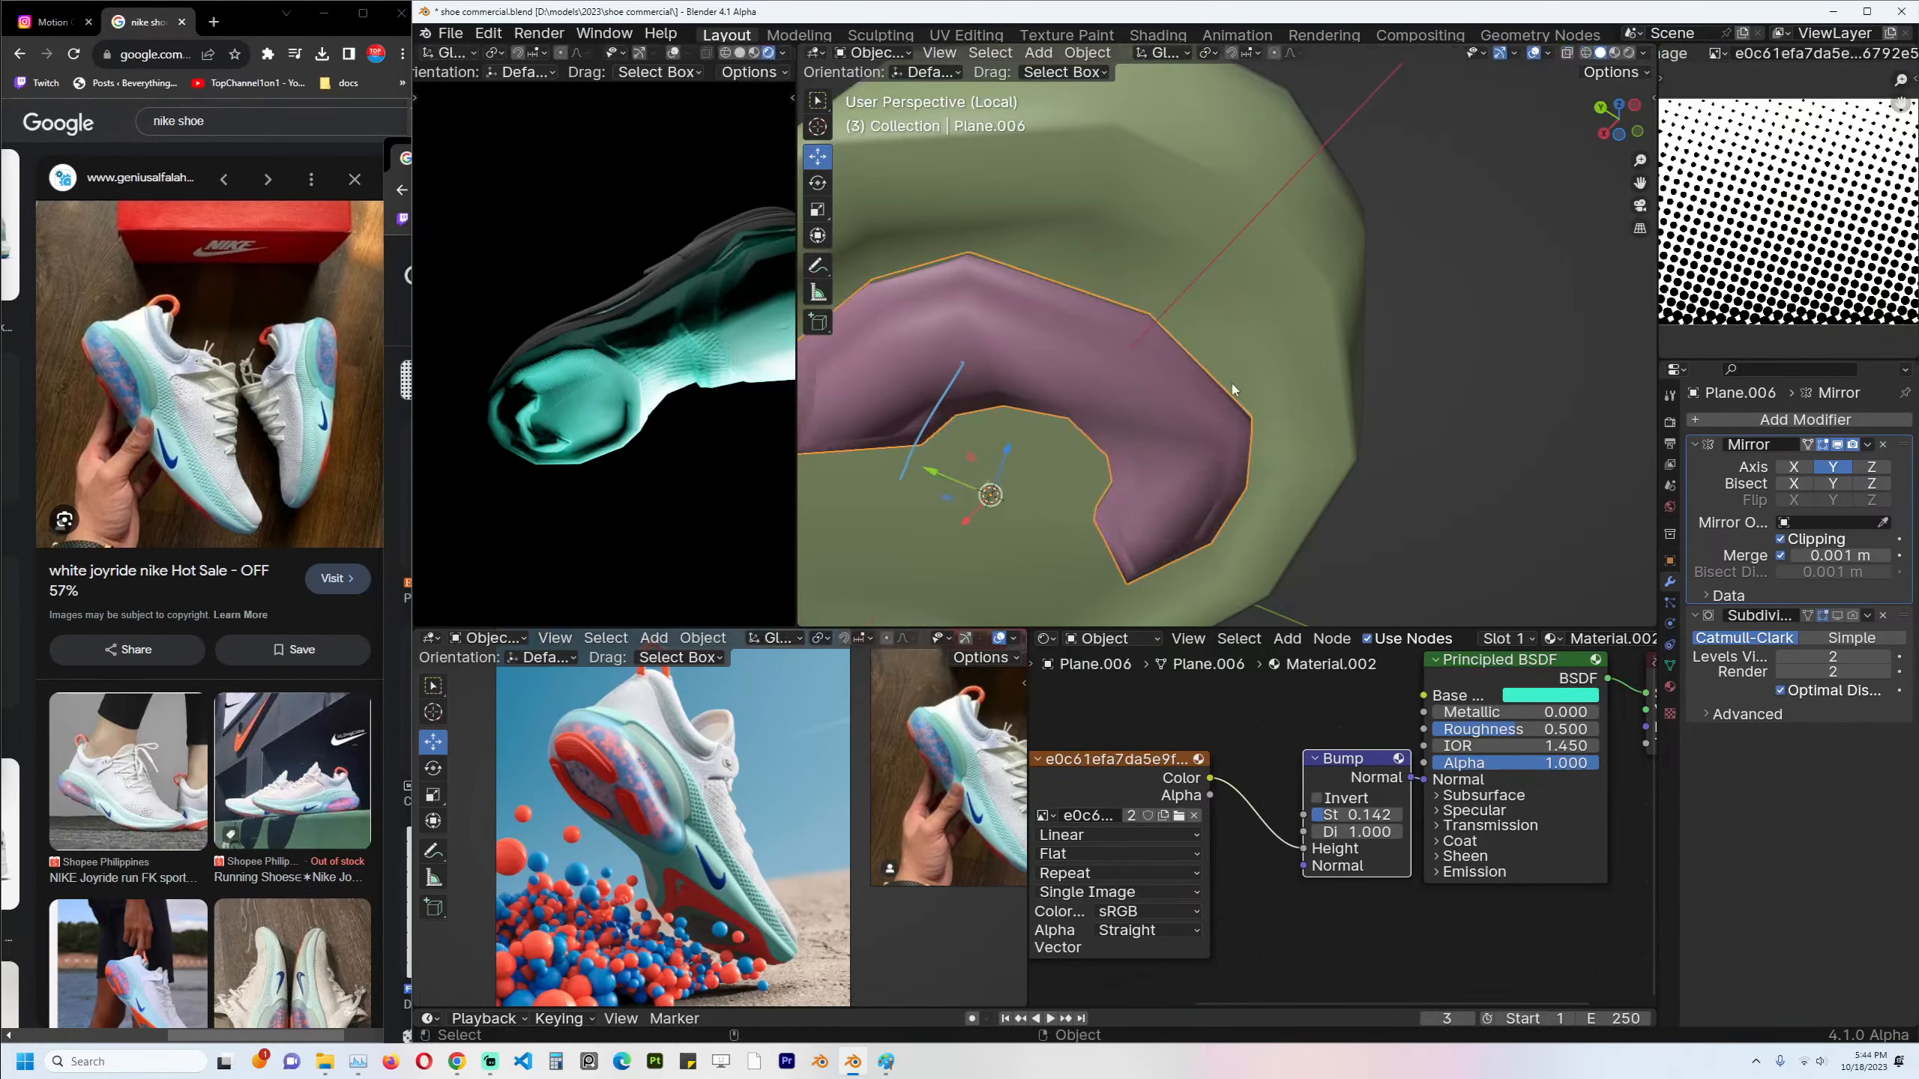
pyautogui.click(1839, 616)
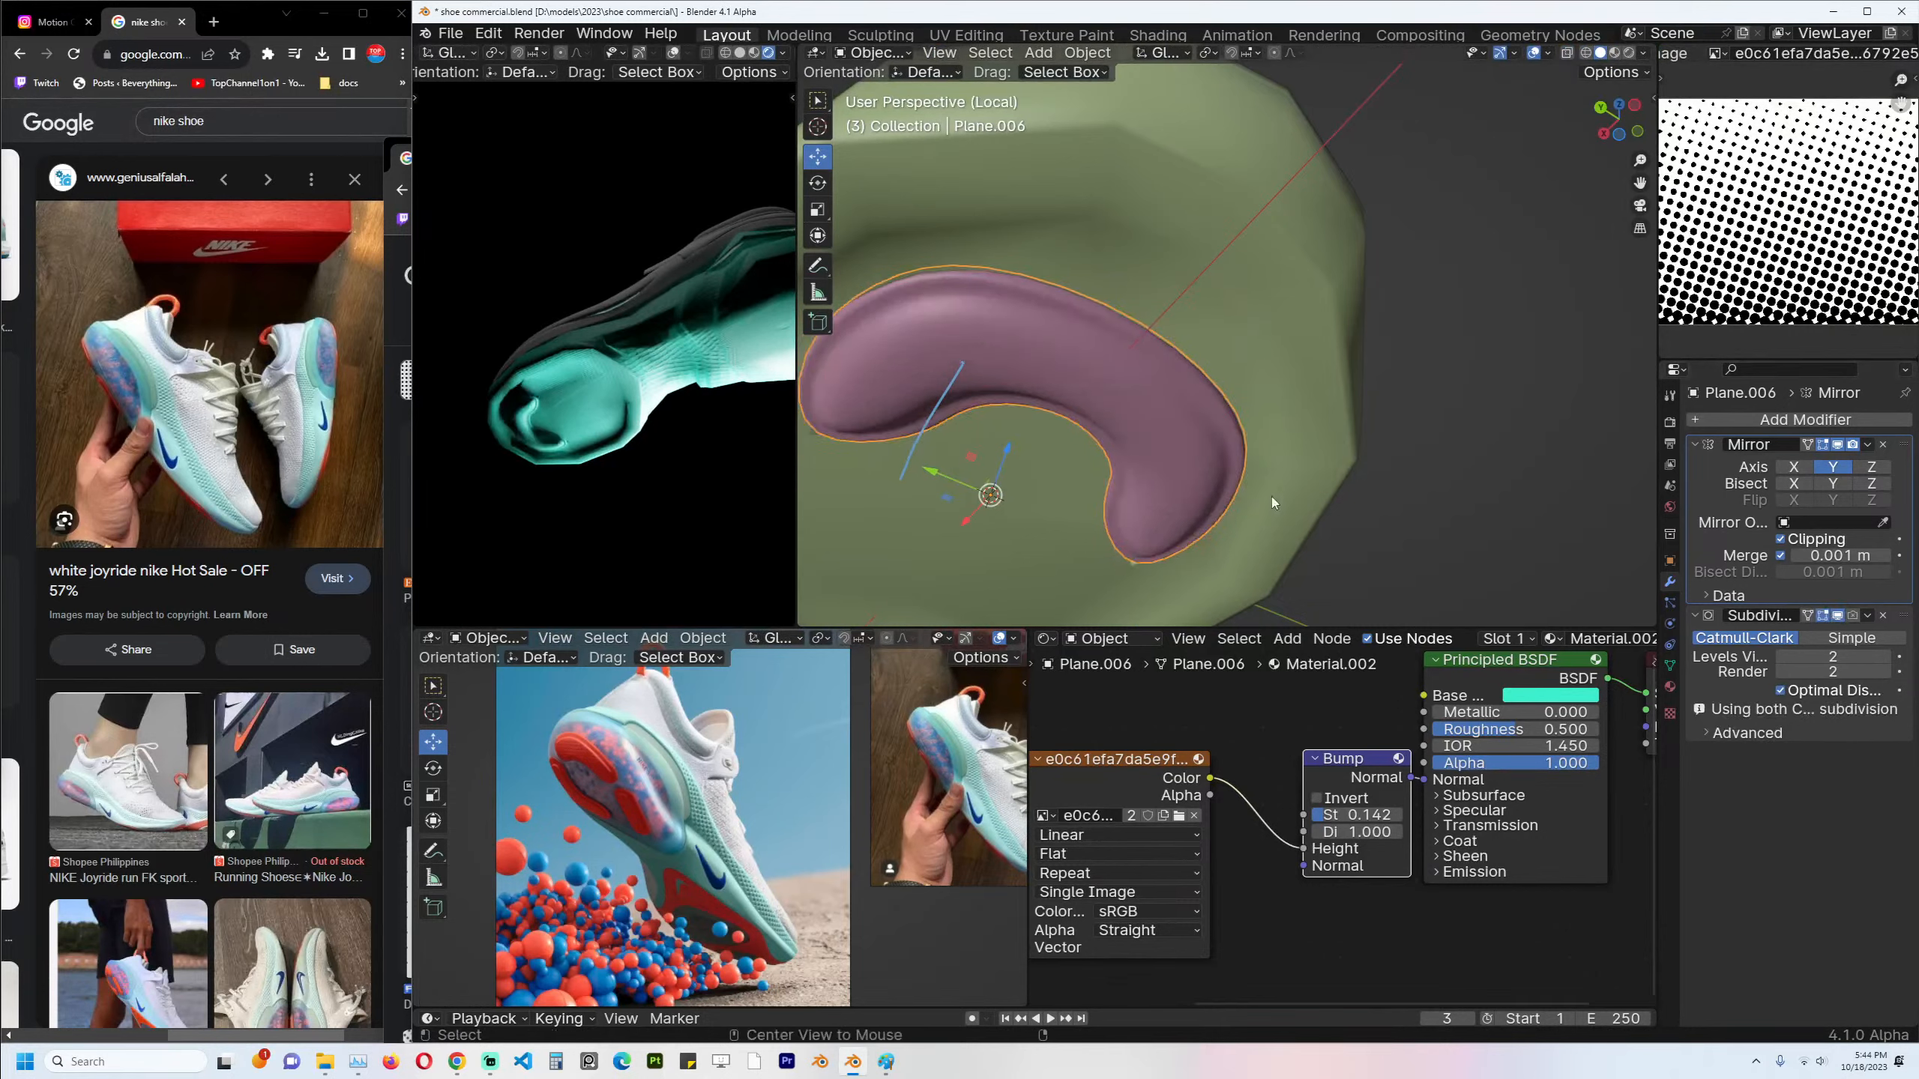
# Slide an edge loop near the crescent's border to sharpen its rim and save the file.
pyautogui.hotkey('alt', 'a')
pyautogui.click(1190, 433)
pyautogui.press('Tab')
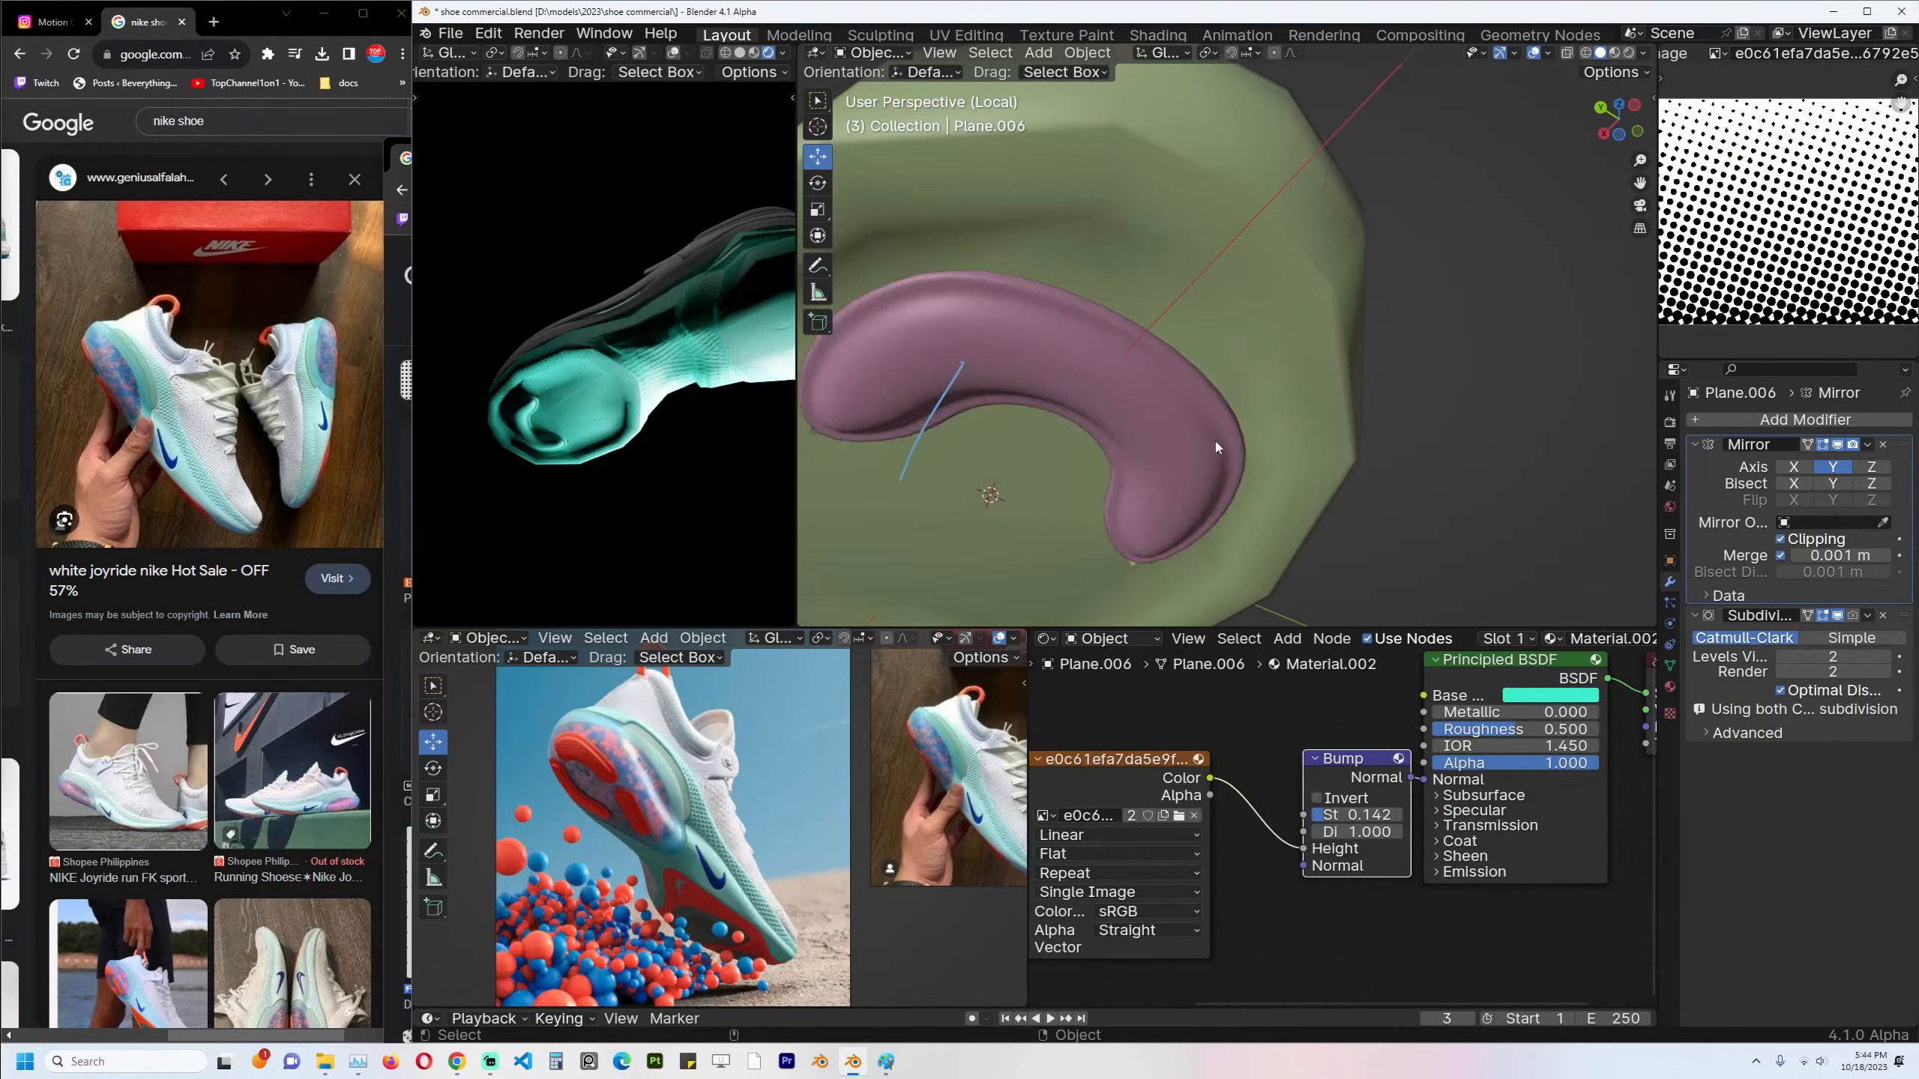
pyautogui.moveTo(1215, 441); pyautogui.dragTo(1097, 440, button='middle')
pyautogui.keyDown('alt'); pyautogui.click(1005, 416); pyautogui.keyUp('alt')
pyautogui.press('g')
pyautogui.press('g')
pyautogui.click(1005, 416)
pyautogui.press('Tab')
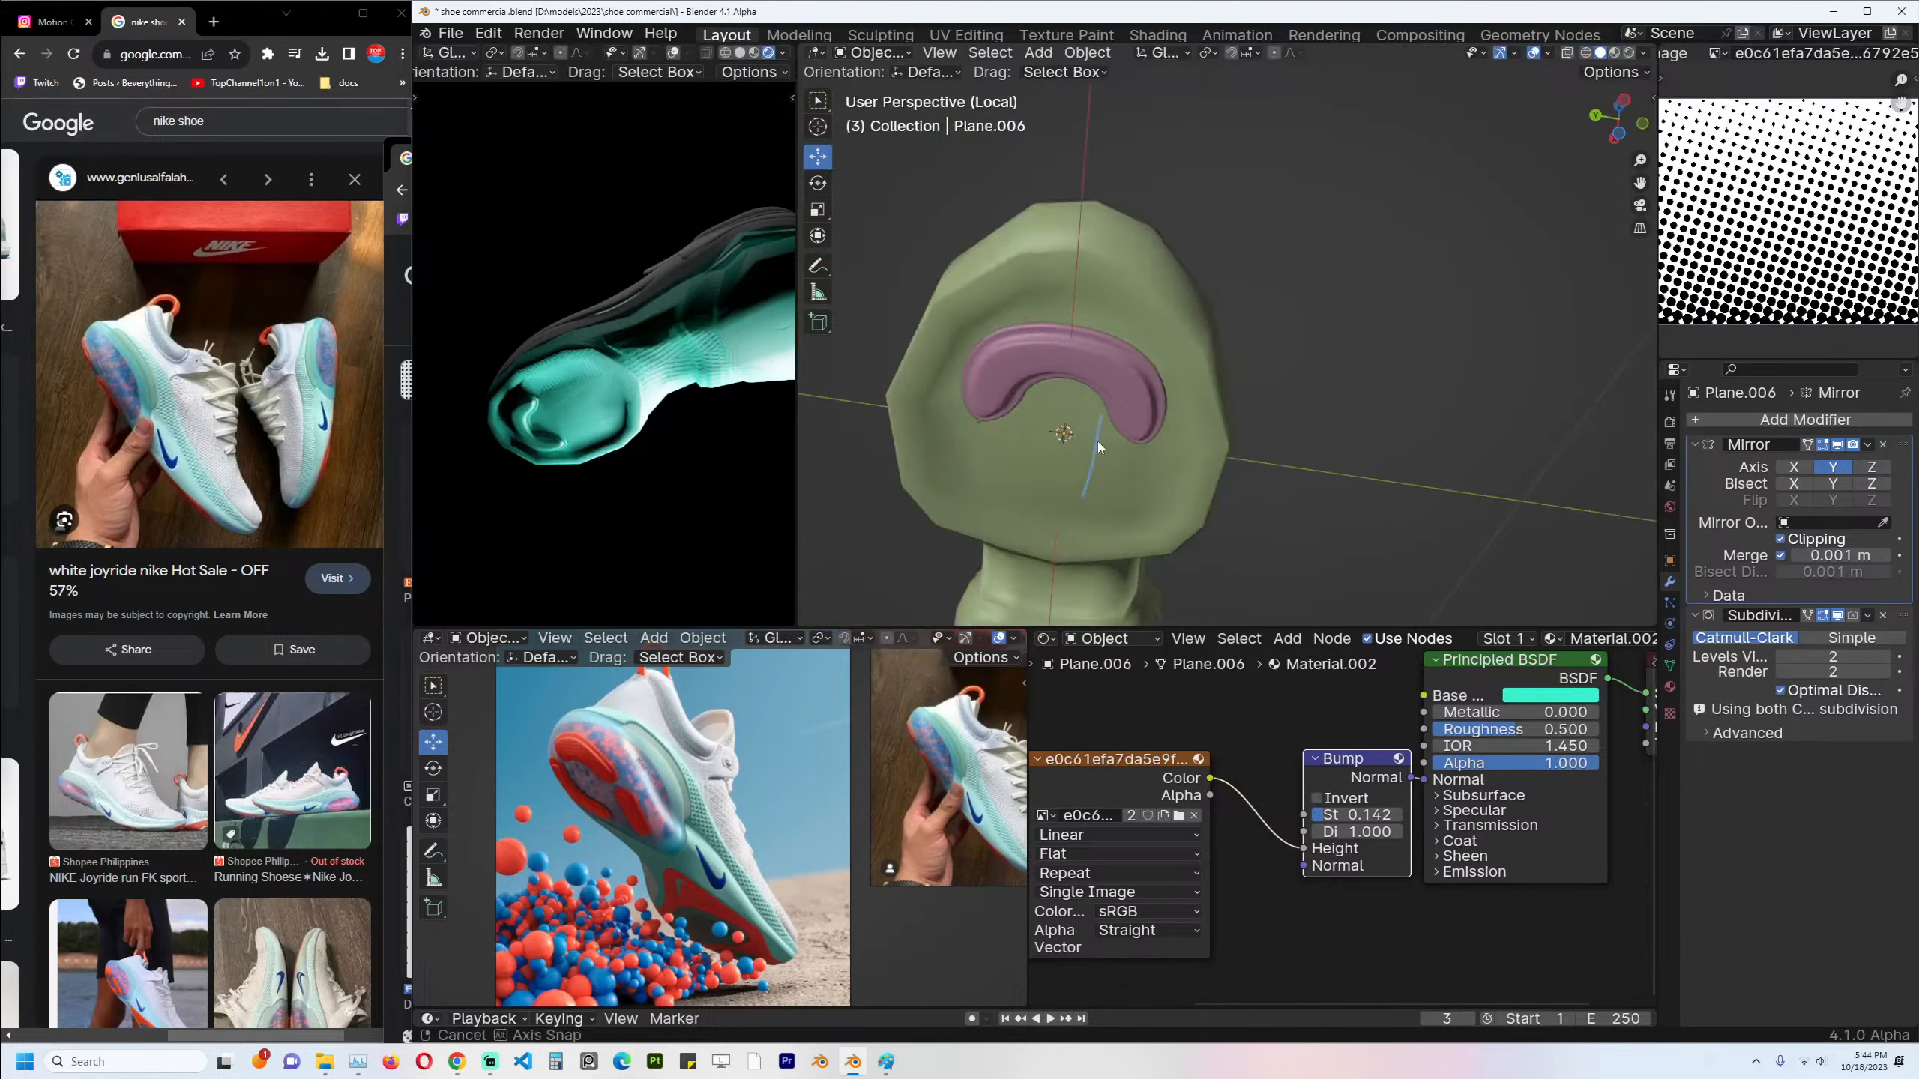
pyautogui.scroll(5, 1097, 441)
pyautogui.hotkey('ctrl', 's')
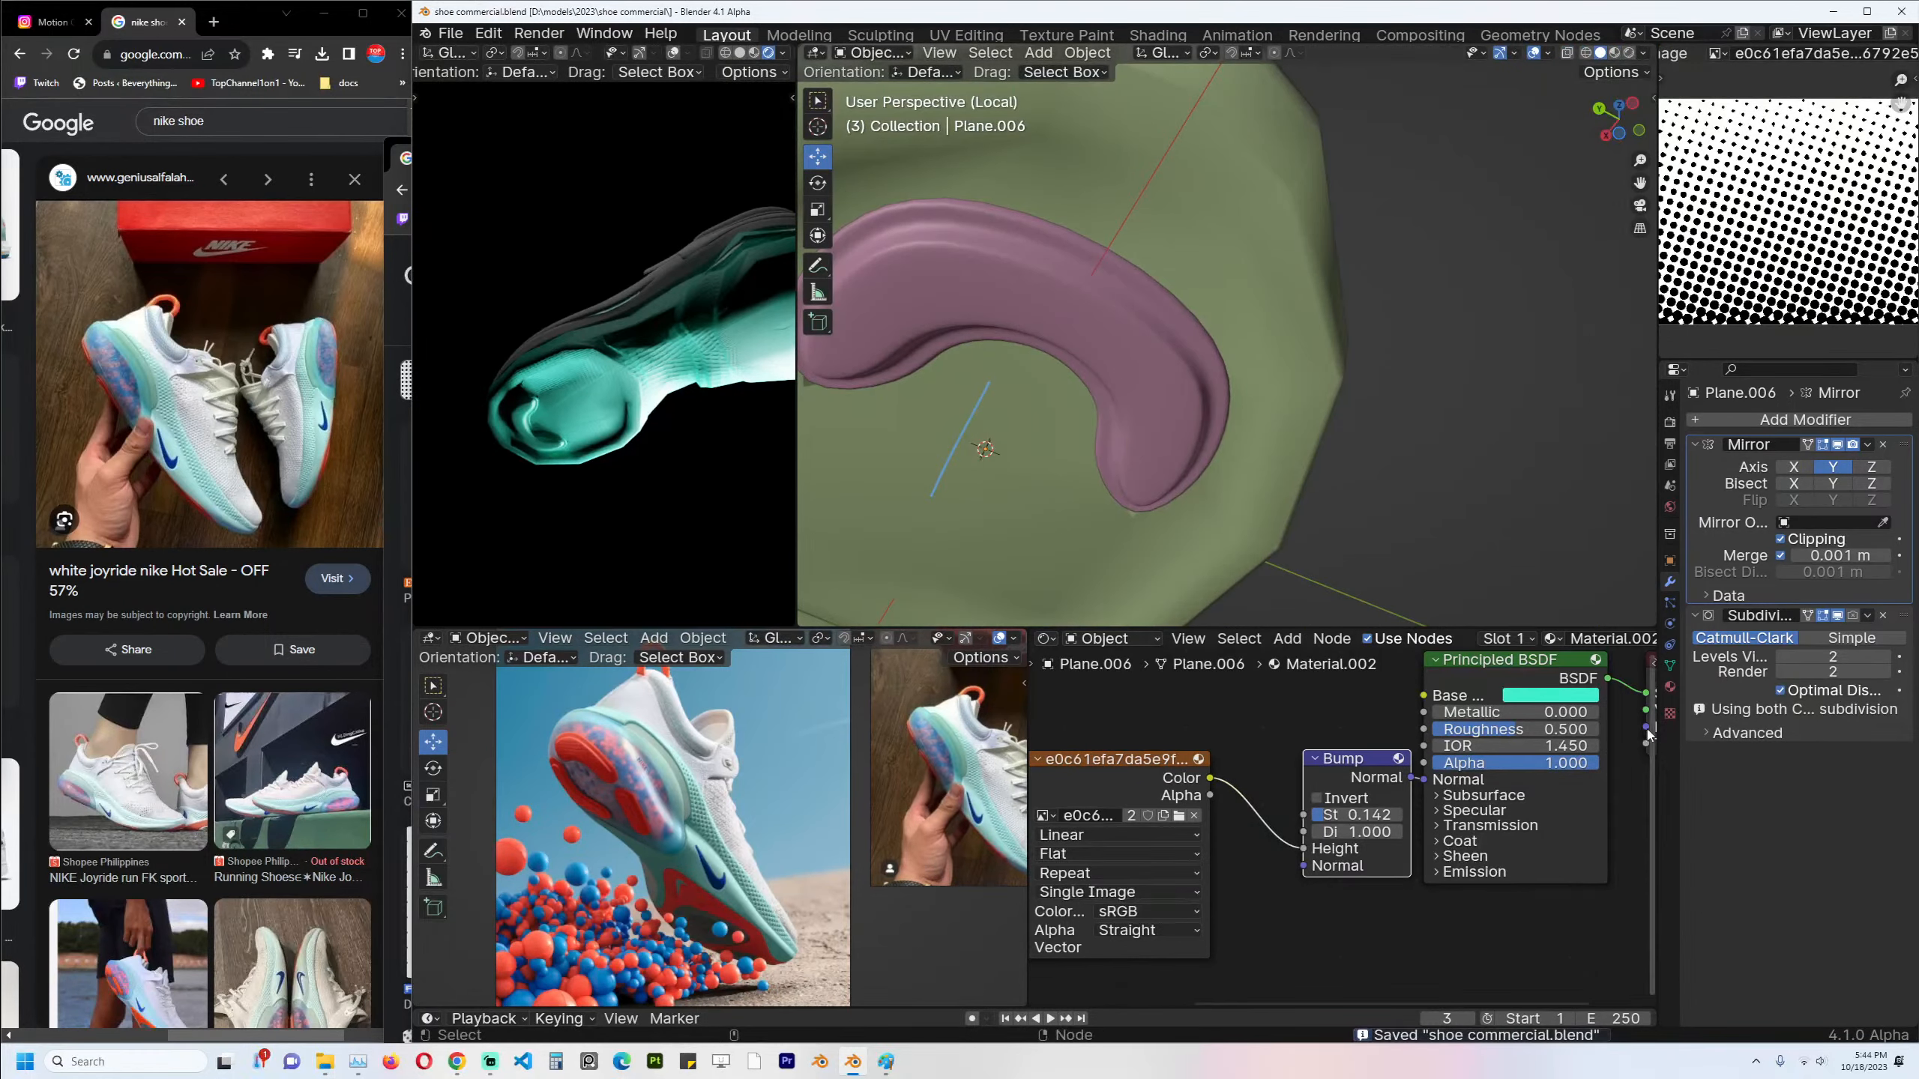
# Make the crescent's shared material a single-user copy.
pyautogui.scroll(-5, 1569, 639)
pyautogui.click(1493, 639)
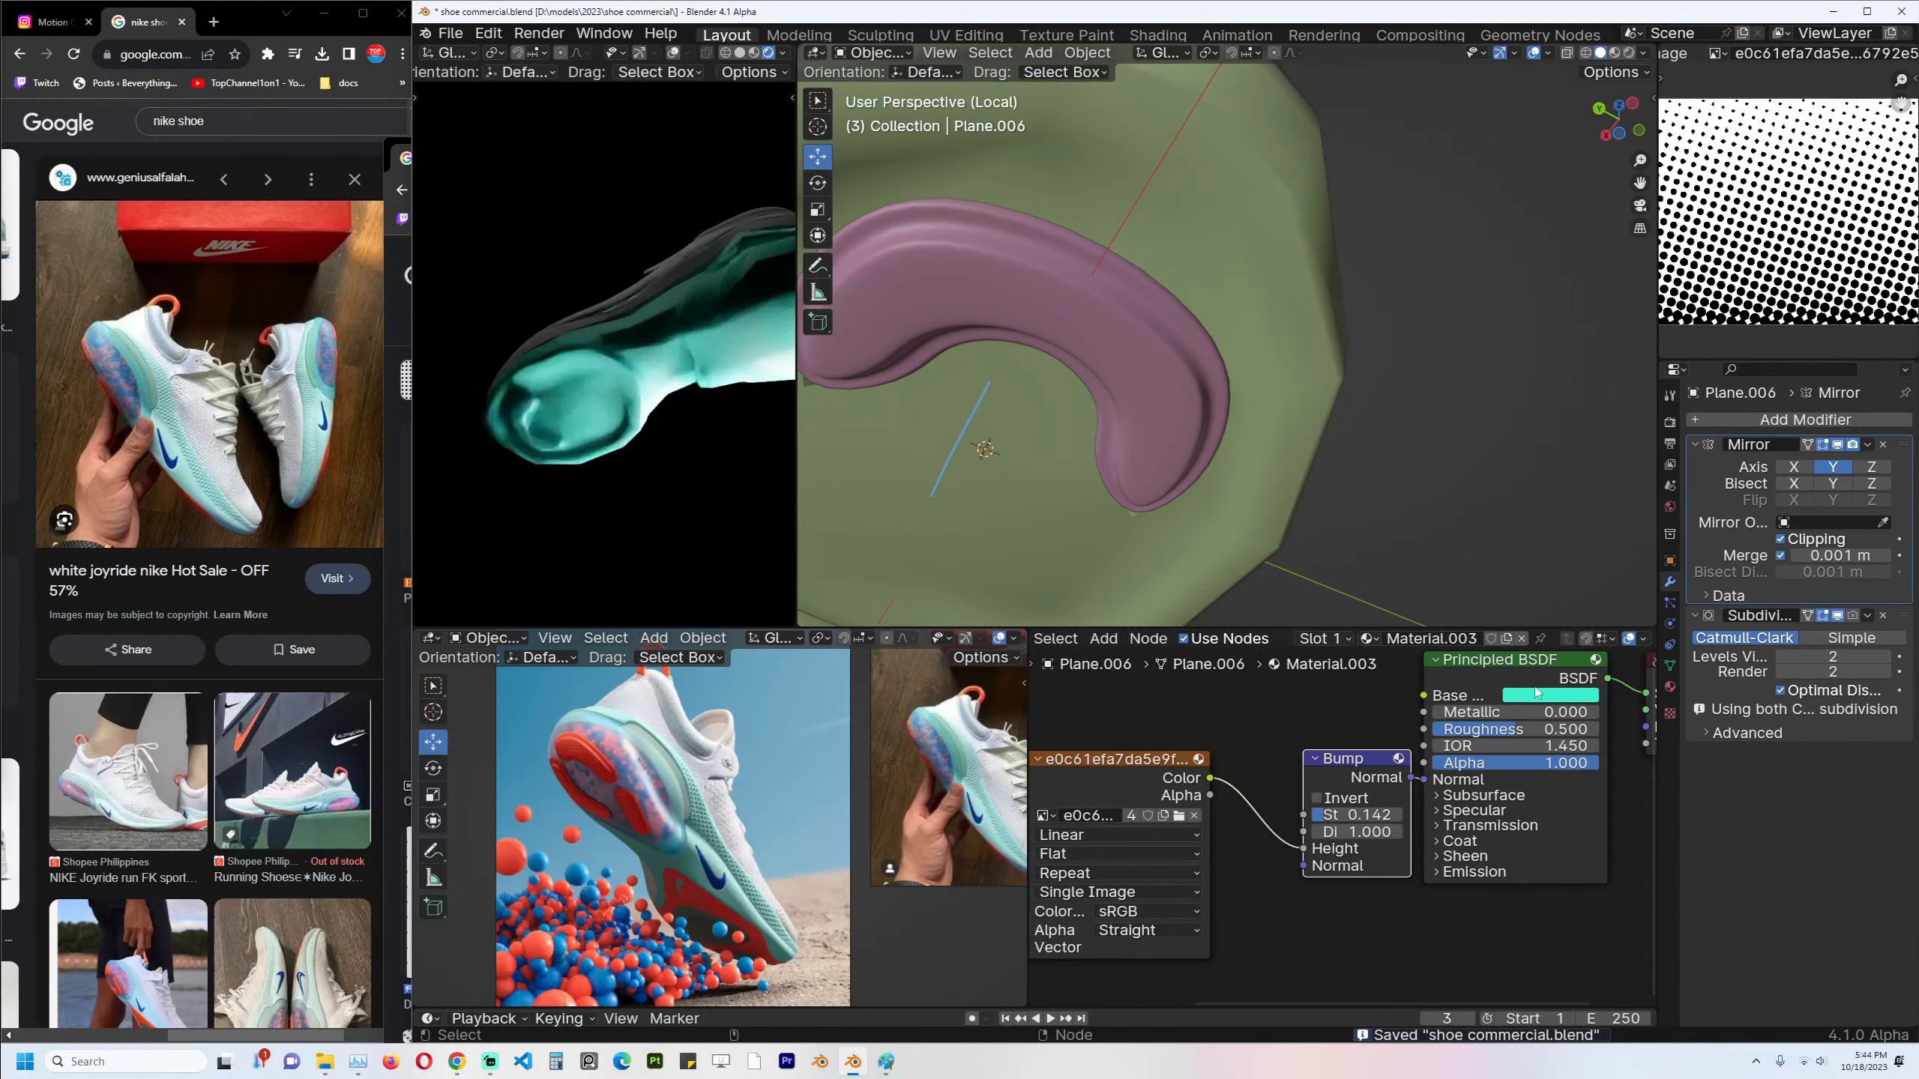
# Change the curved heel piece's base colour to a bright orange-red at Value 1.000 and save the file.
pyautogui.click(1548, 695)
pyautogui.click(1572, 576)
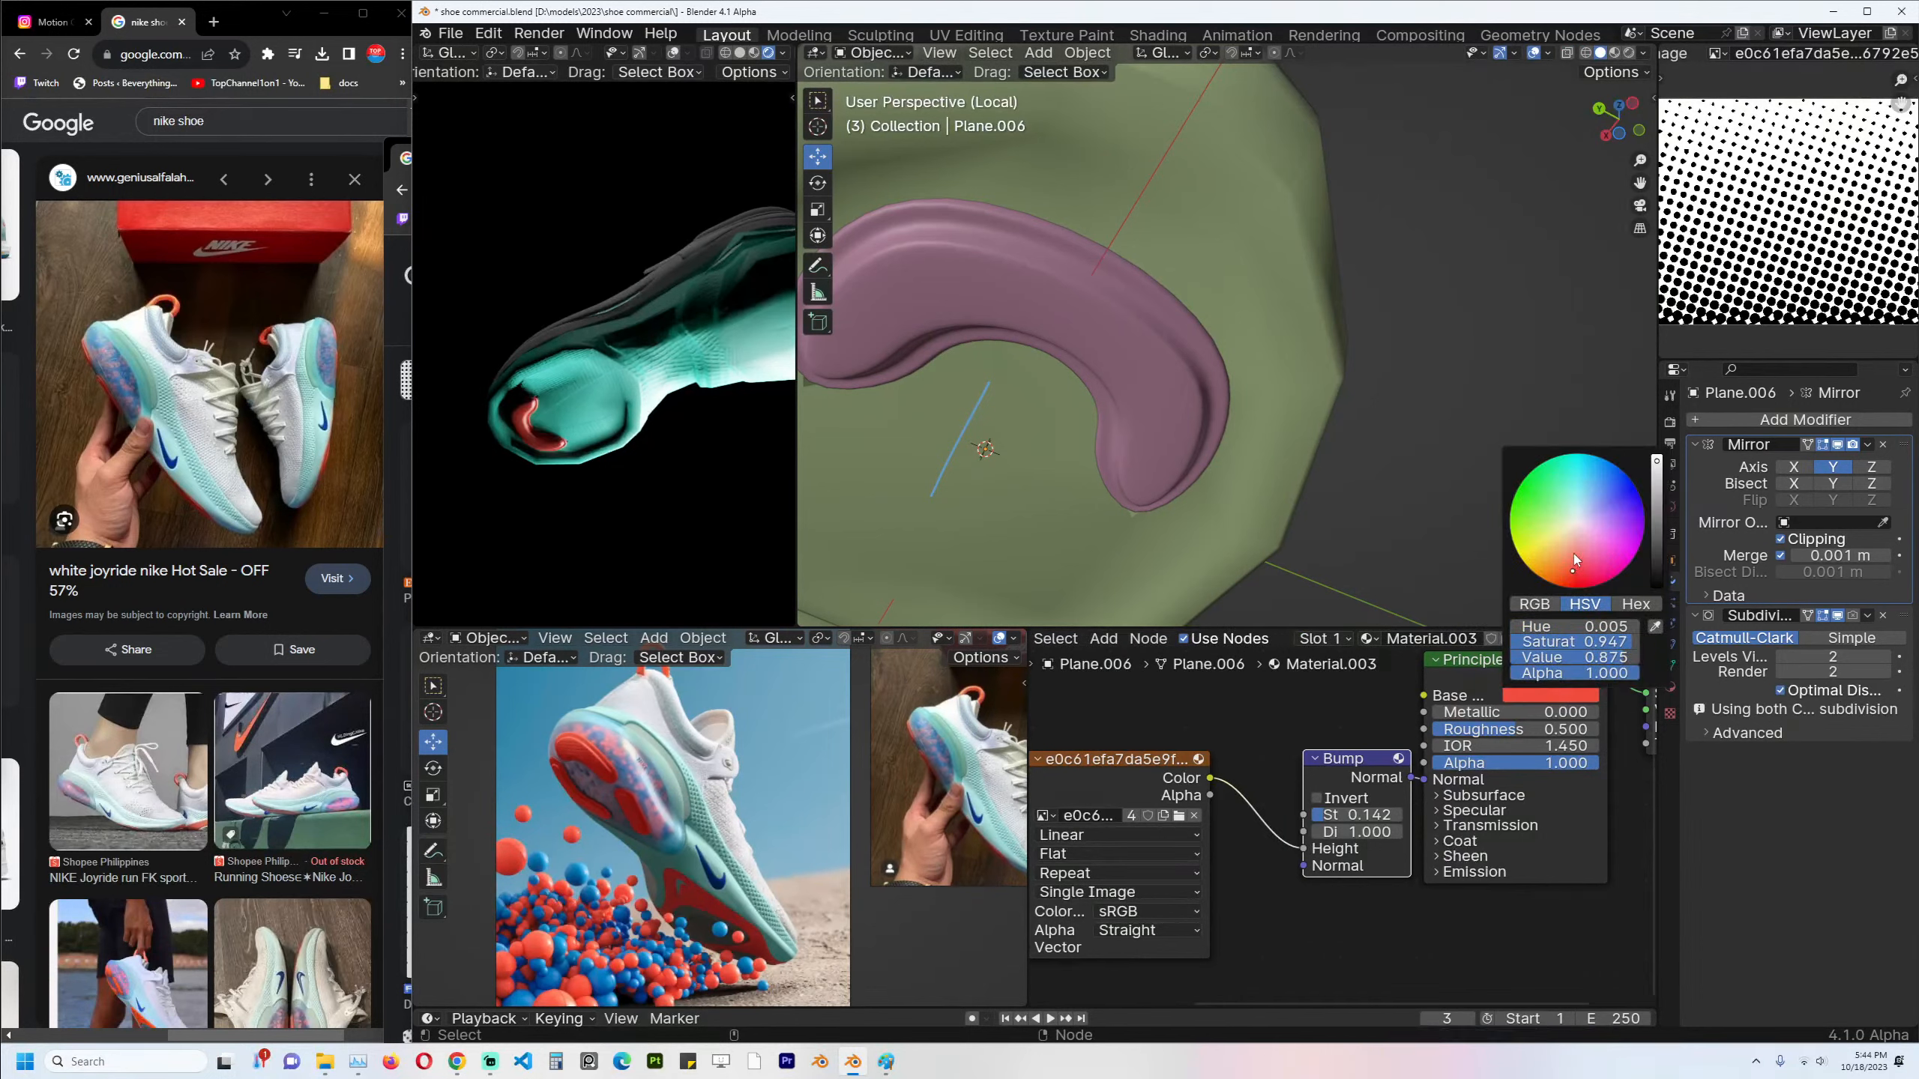
pyautogui.click(1557, 561)
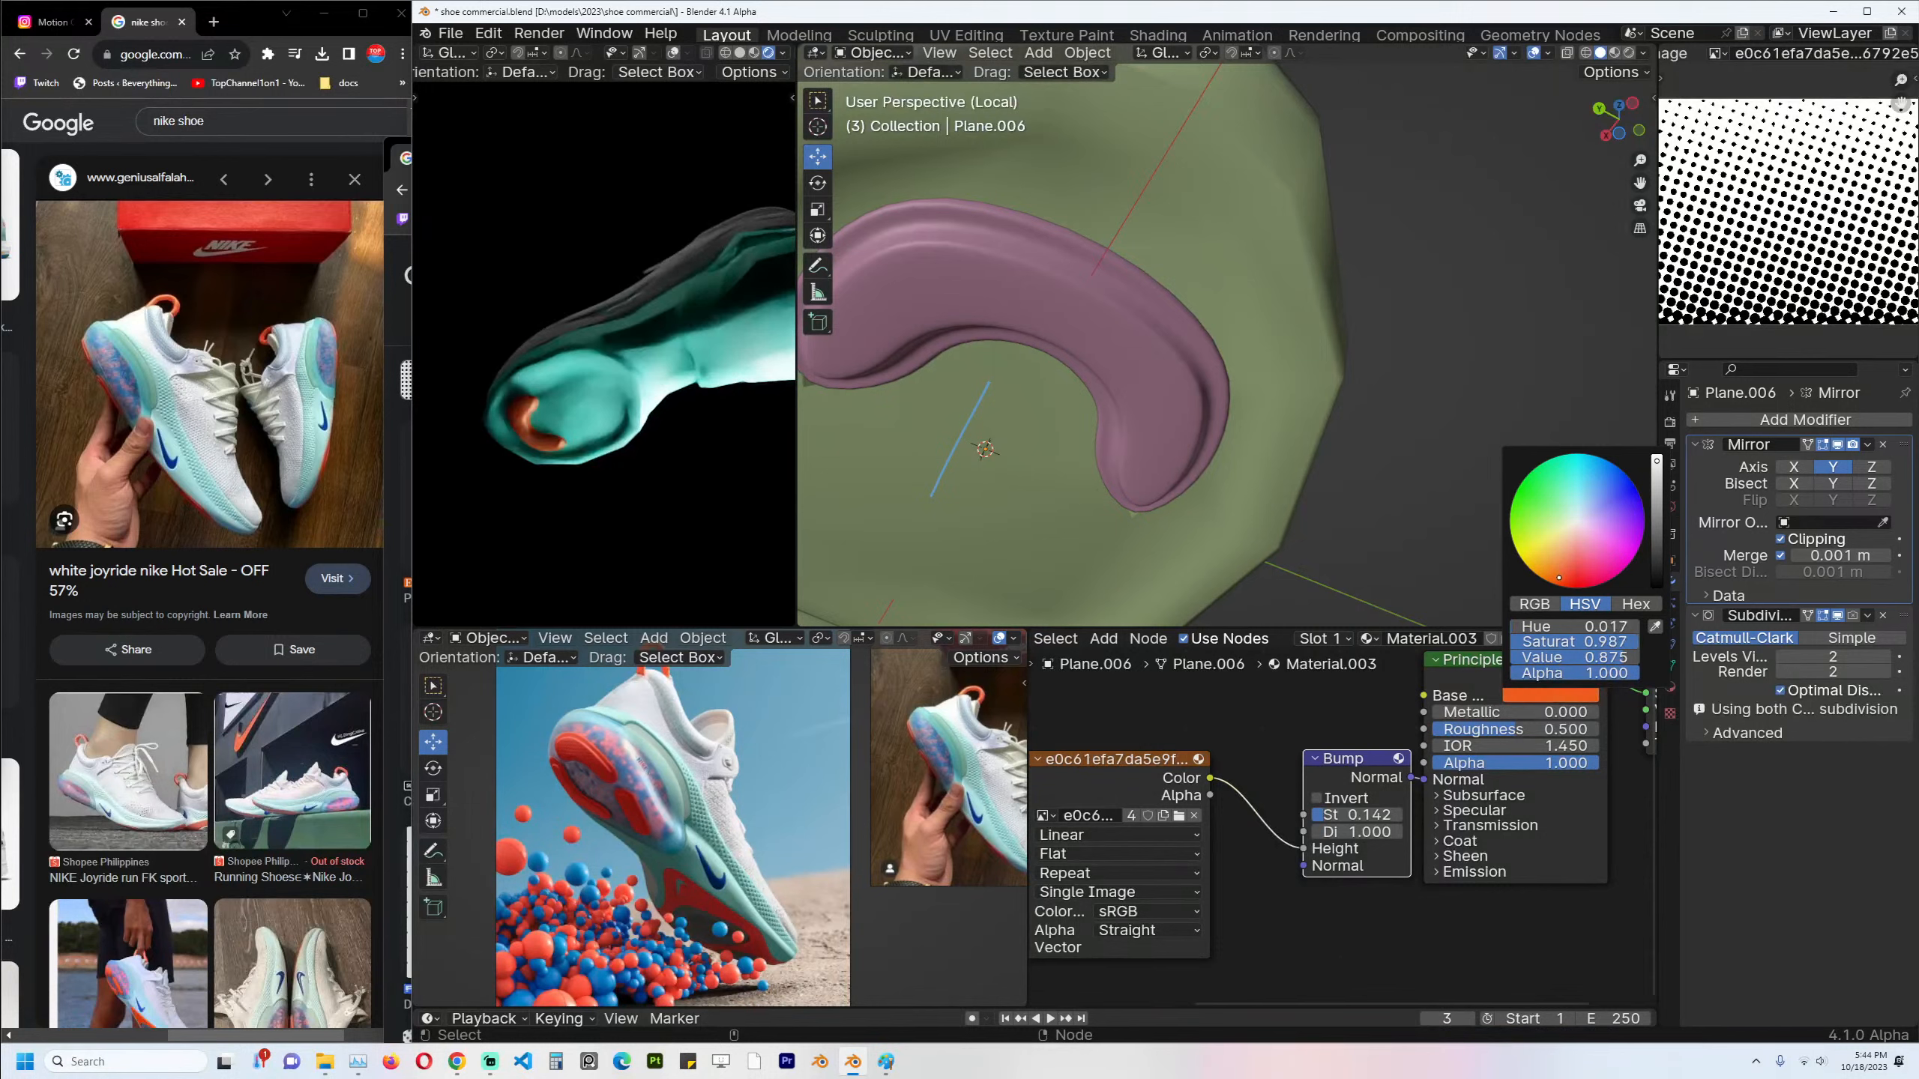
pyautogui.moveTo(1223, 759); pyautogui.dragTo(1136, 802, button='middle')
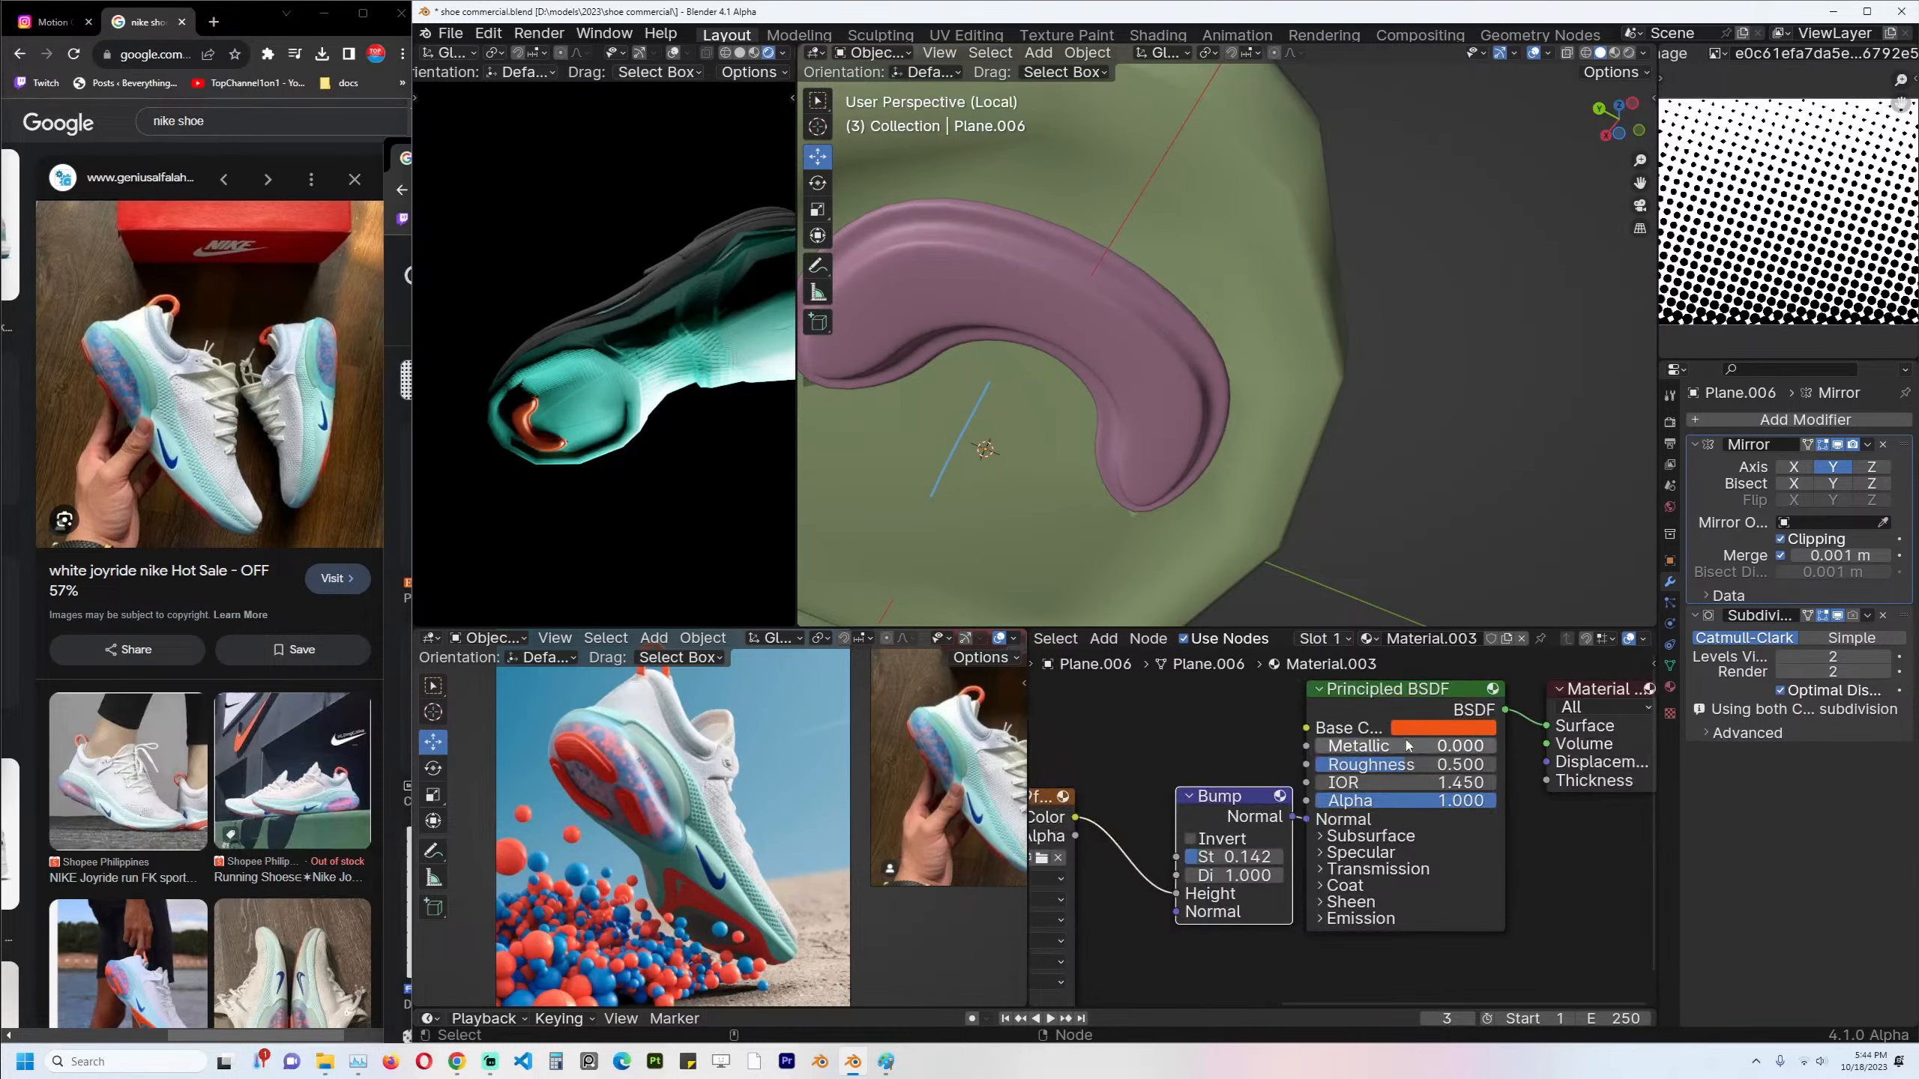
pyautogui.click(1430, 728)
pyautogui.moveTo(1557, 511); pyautogui.dragTo(1557, 470)
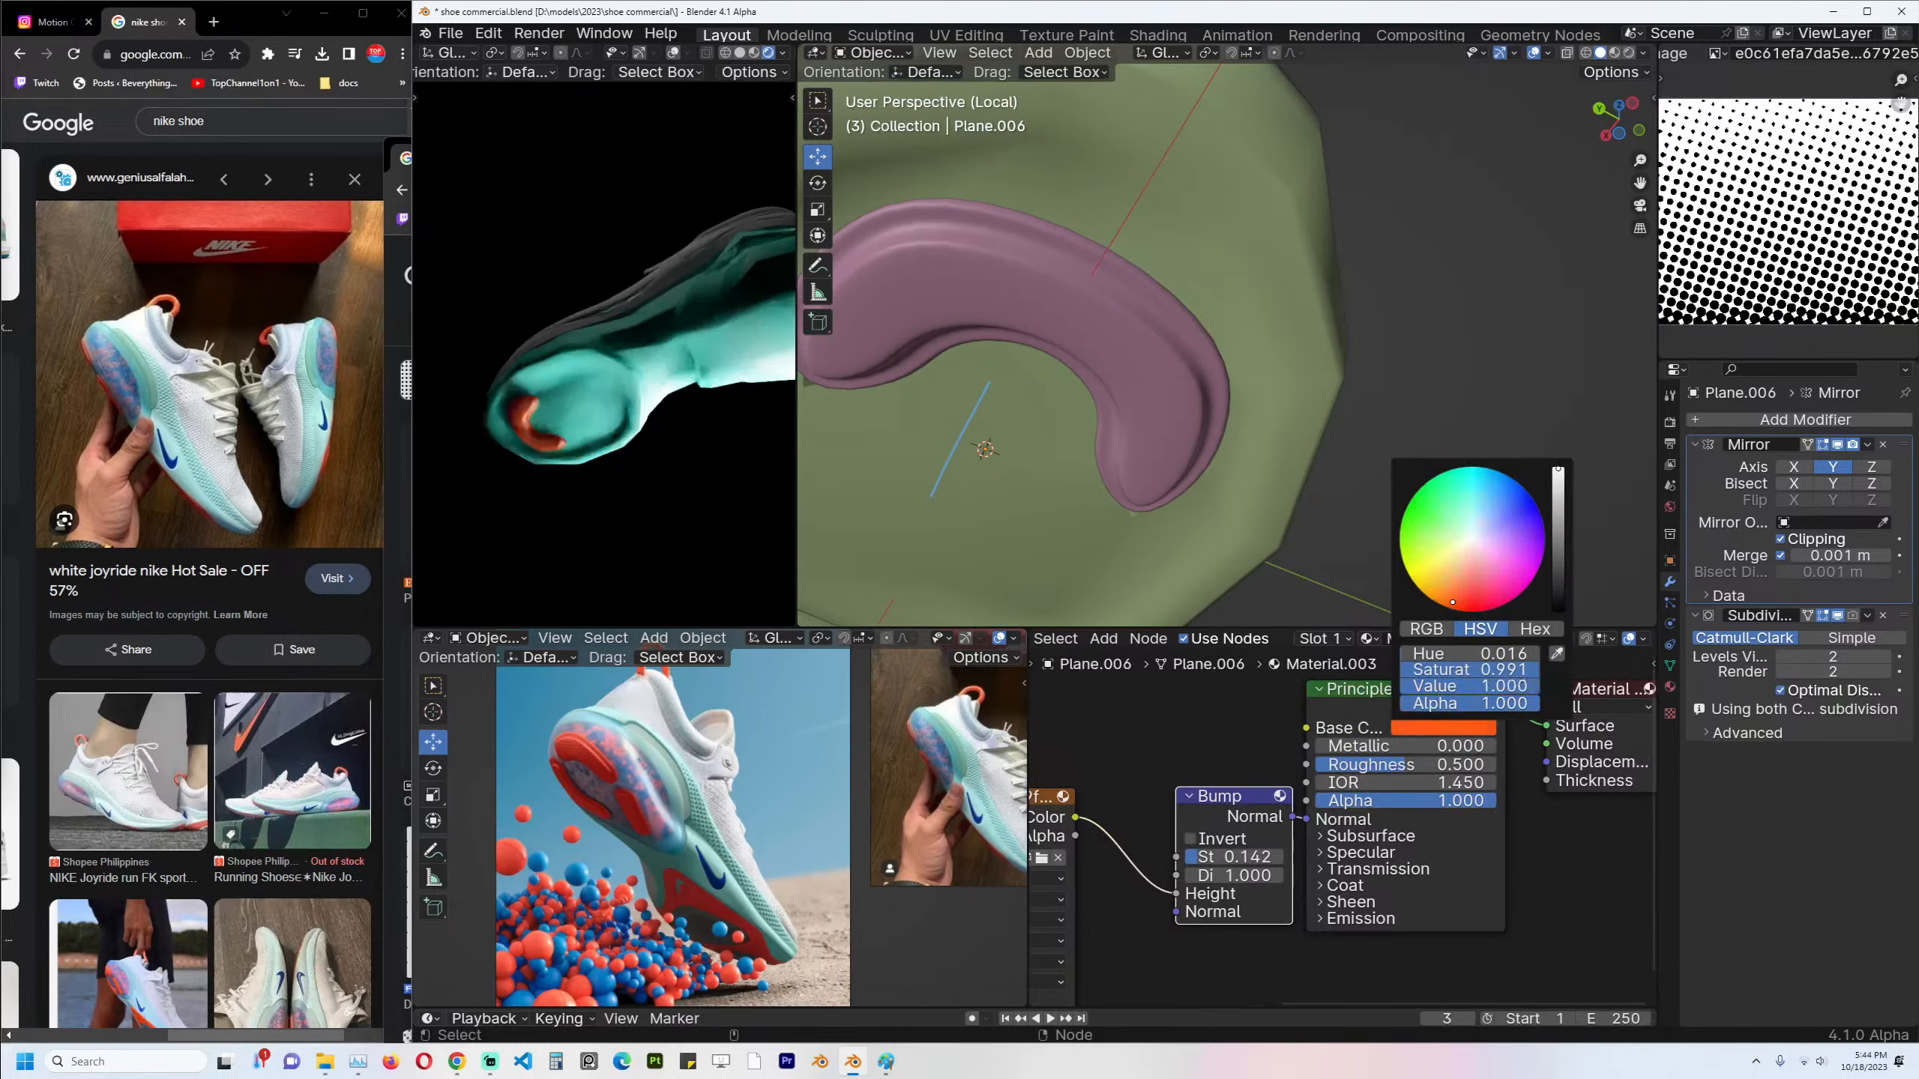
pyautogui.click(1460, 587)
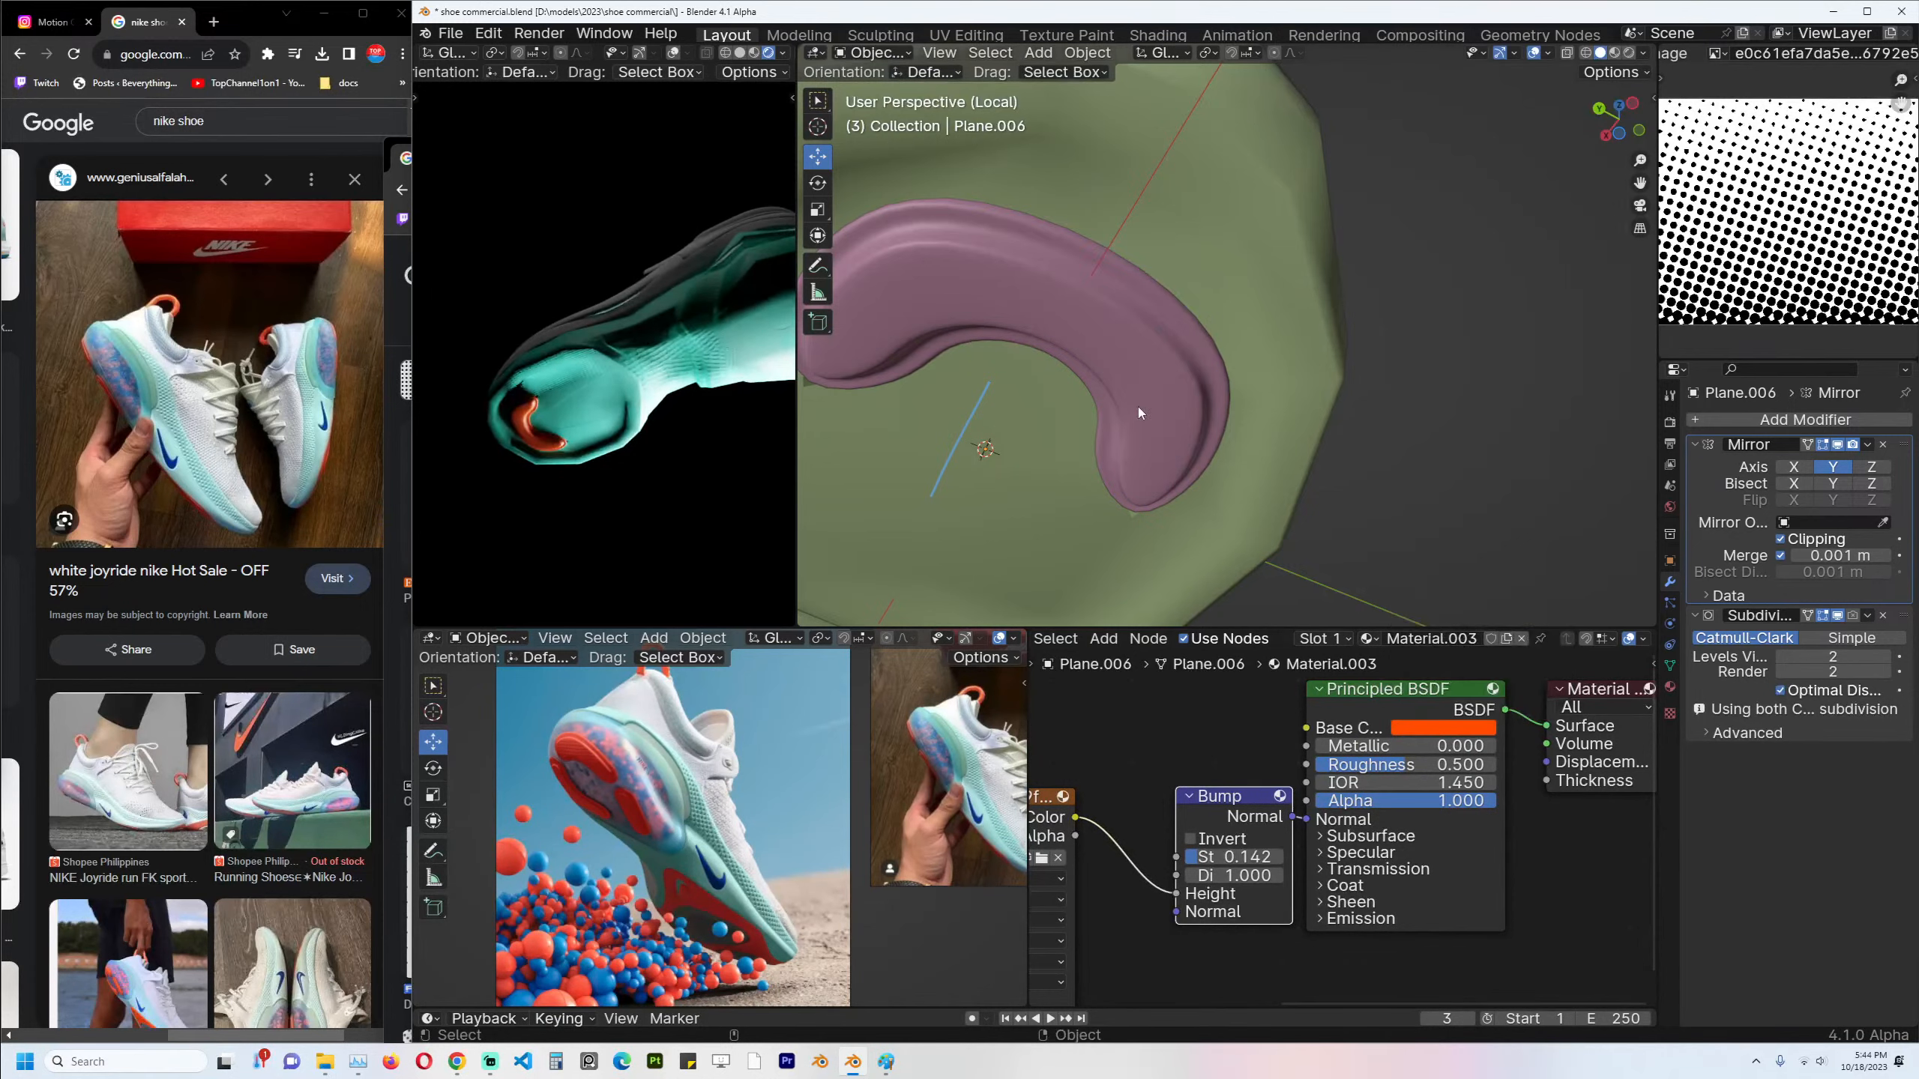
pyautogui.scroll(-3, 1138, 407)
pyautogui.hotkey('ctrl', 's')
# Unwrap the curved heel piece's mesh and display its UV layout over the halftone image.
pyautogui.moveTo(1324, 791); pyautogui.dragTo(1447, 750, button='middle')
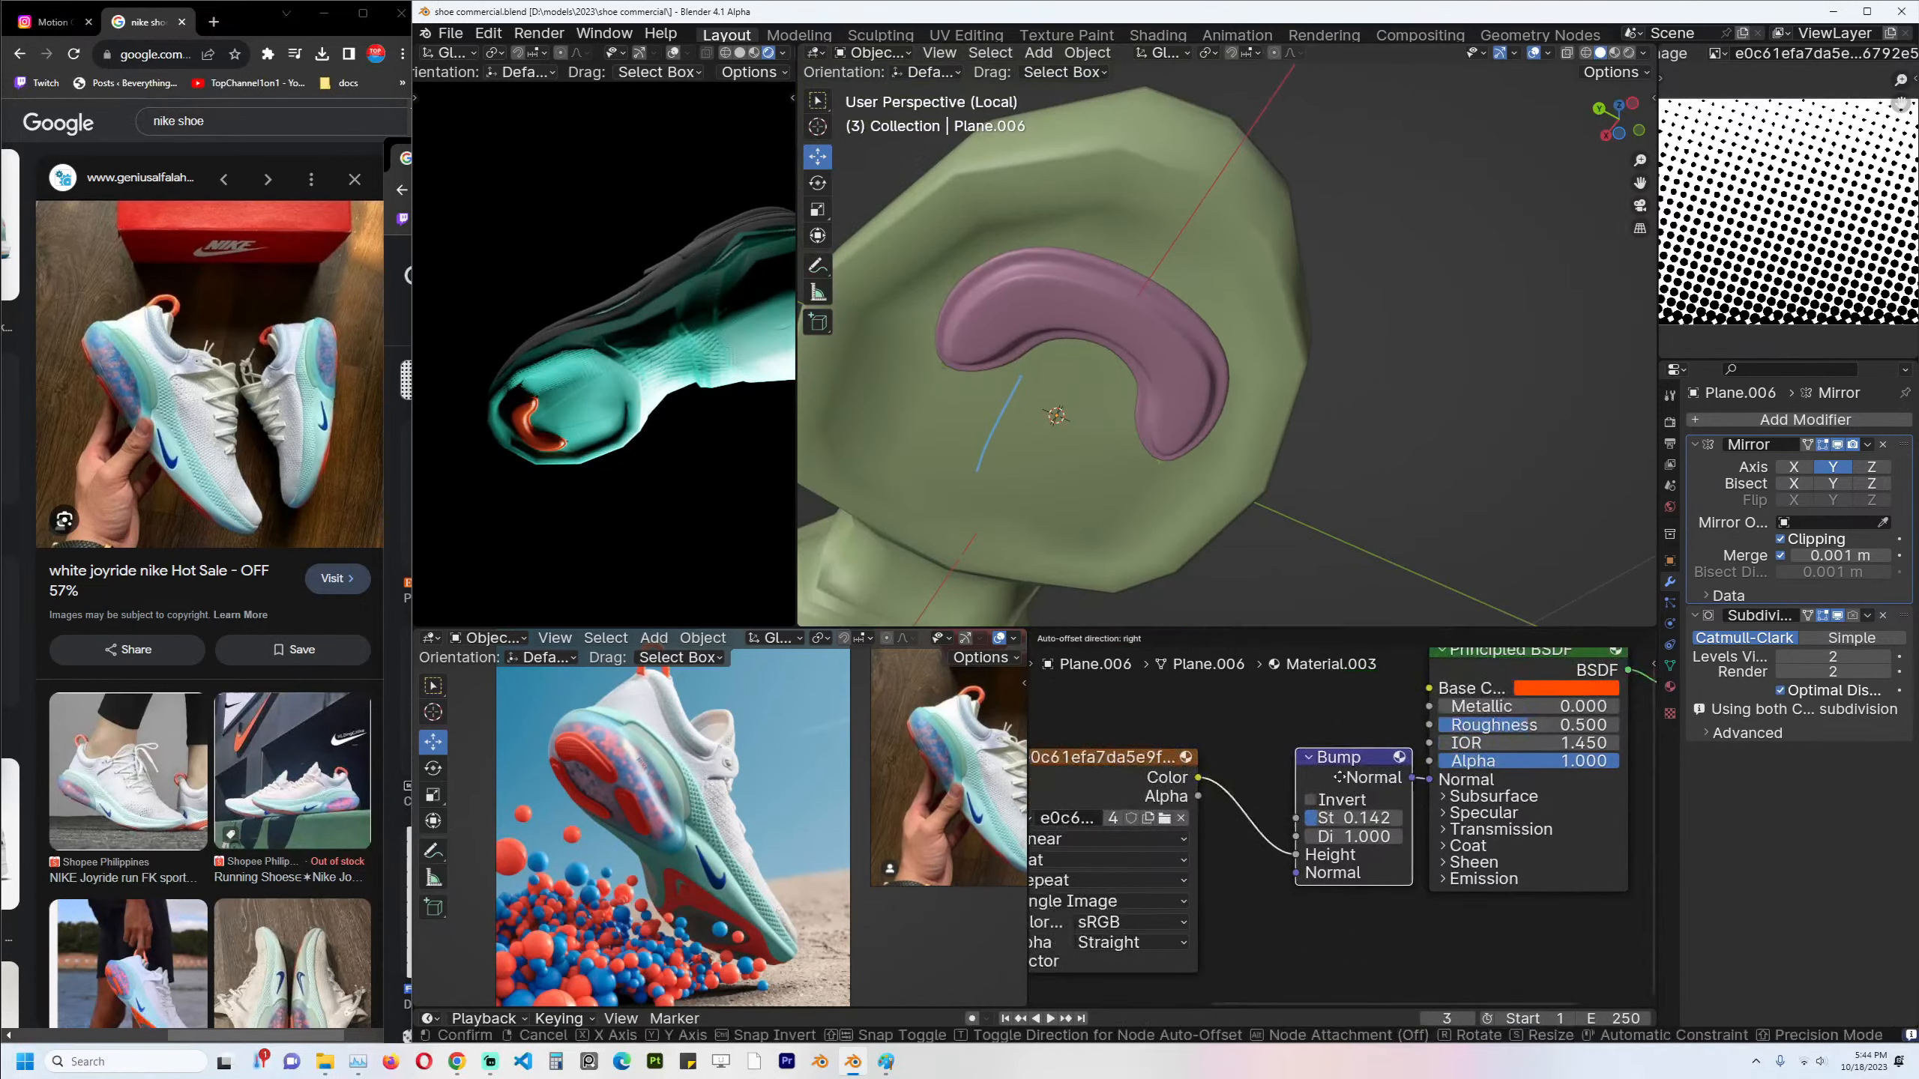
pyautogui.moveTo(1356, 760); pyautogui.dragTo(1330, 761)
pyautogui.press('Tab')
pyautogui.press('u')
pyautogui.click(1308, 380)
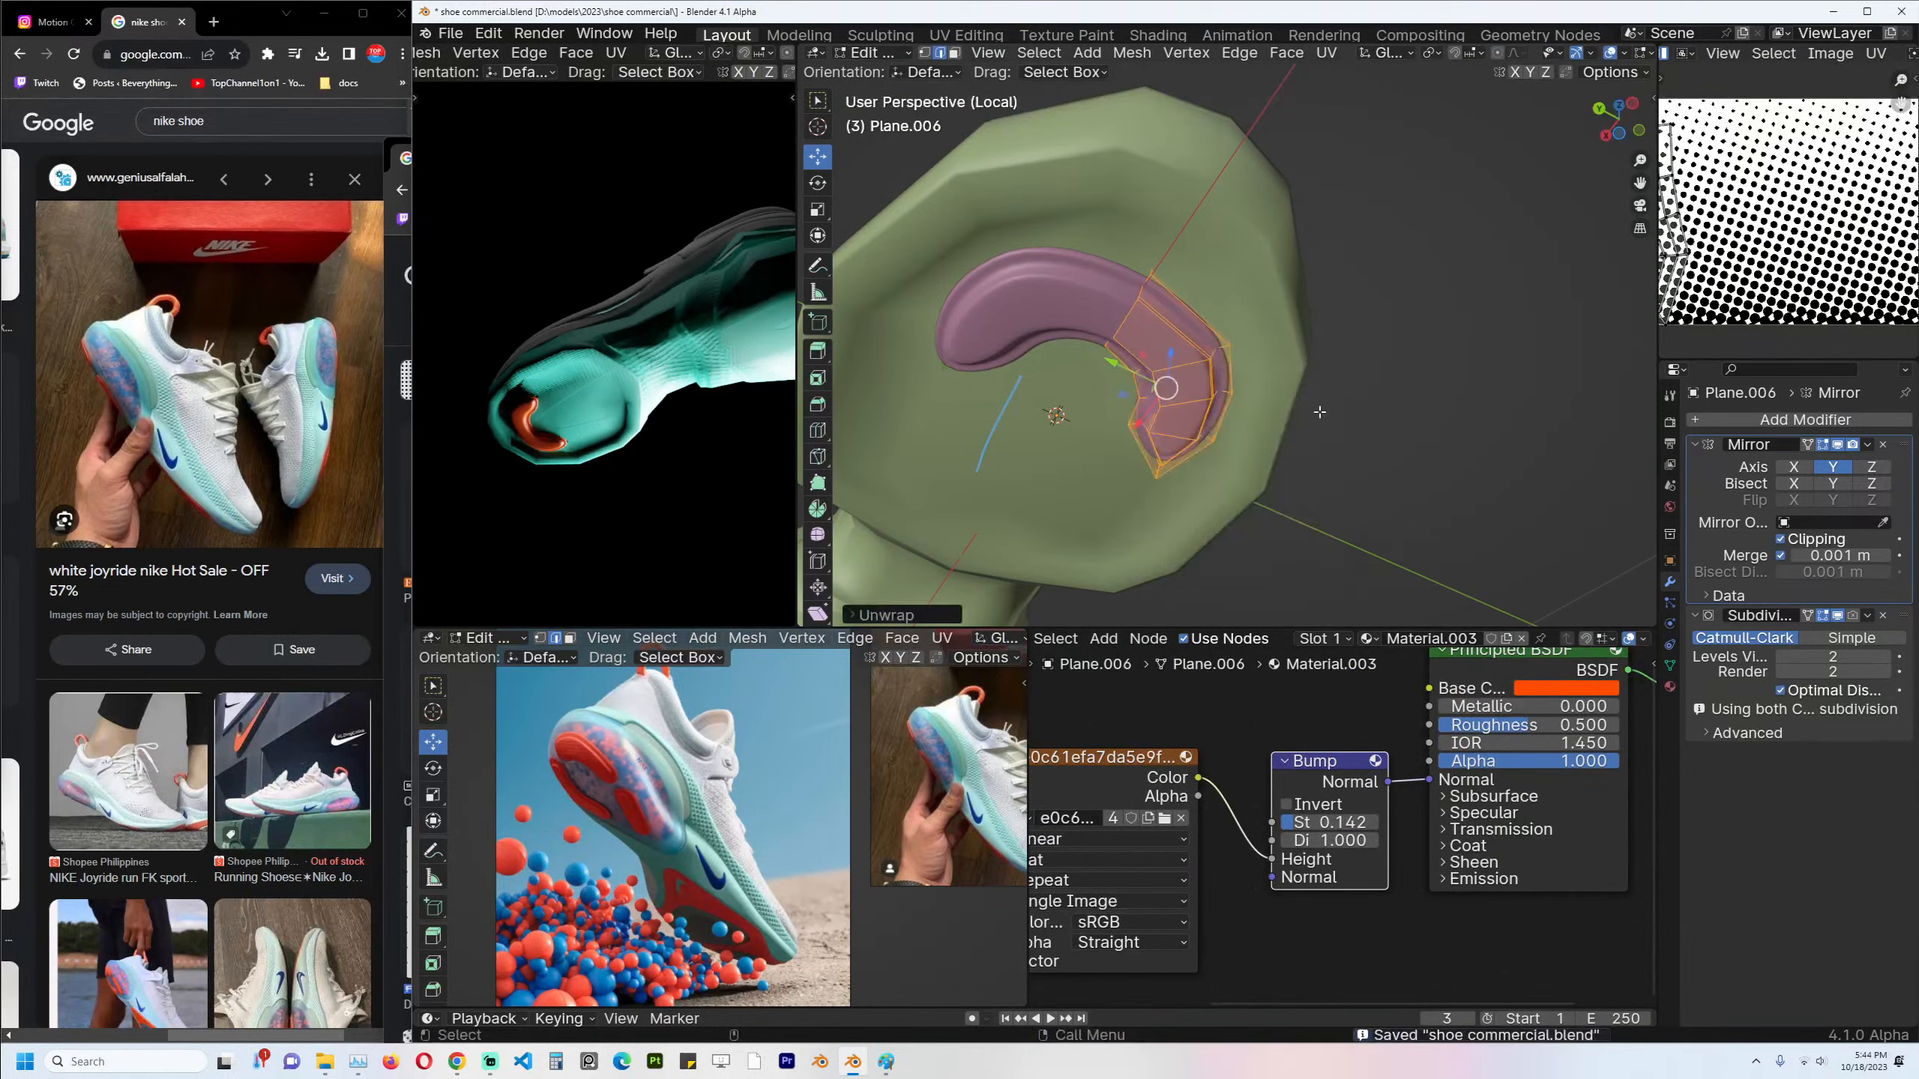
pyautogui.scroll(-4, 1834, 268)
pyautogui.press('a')
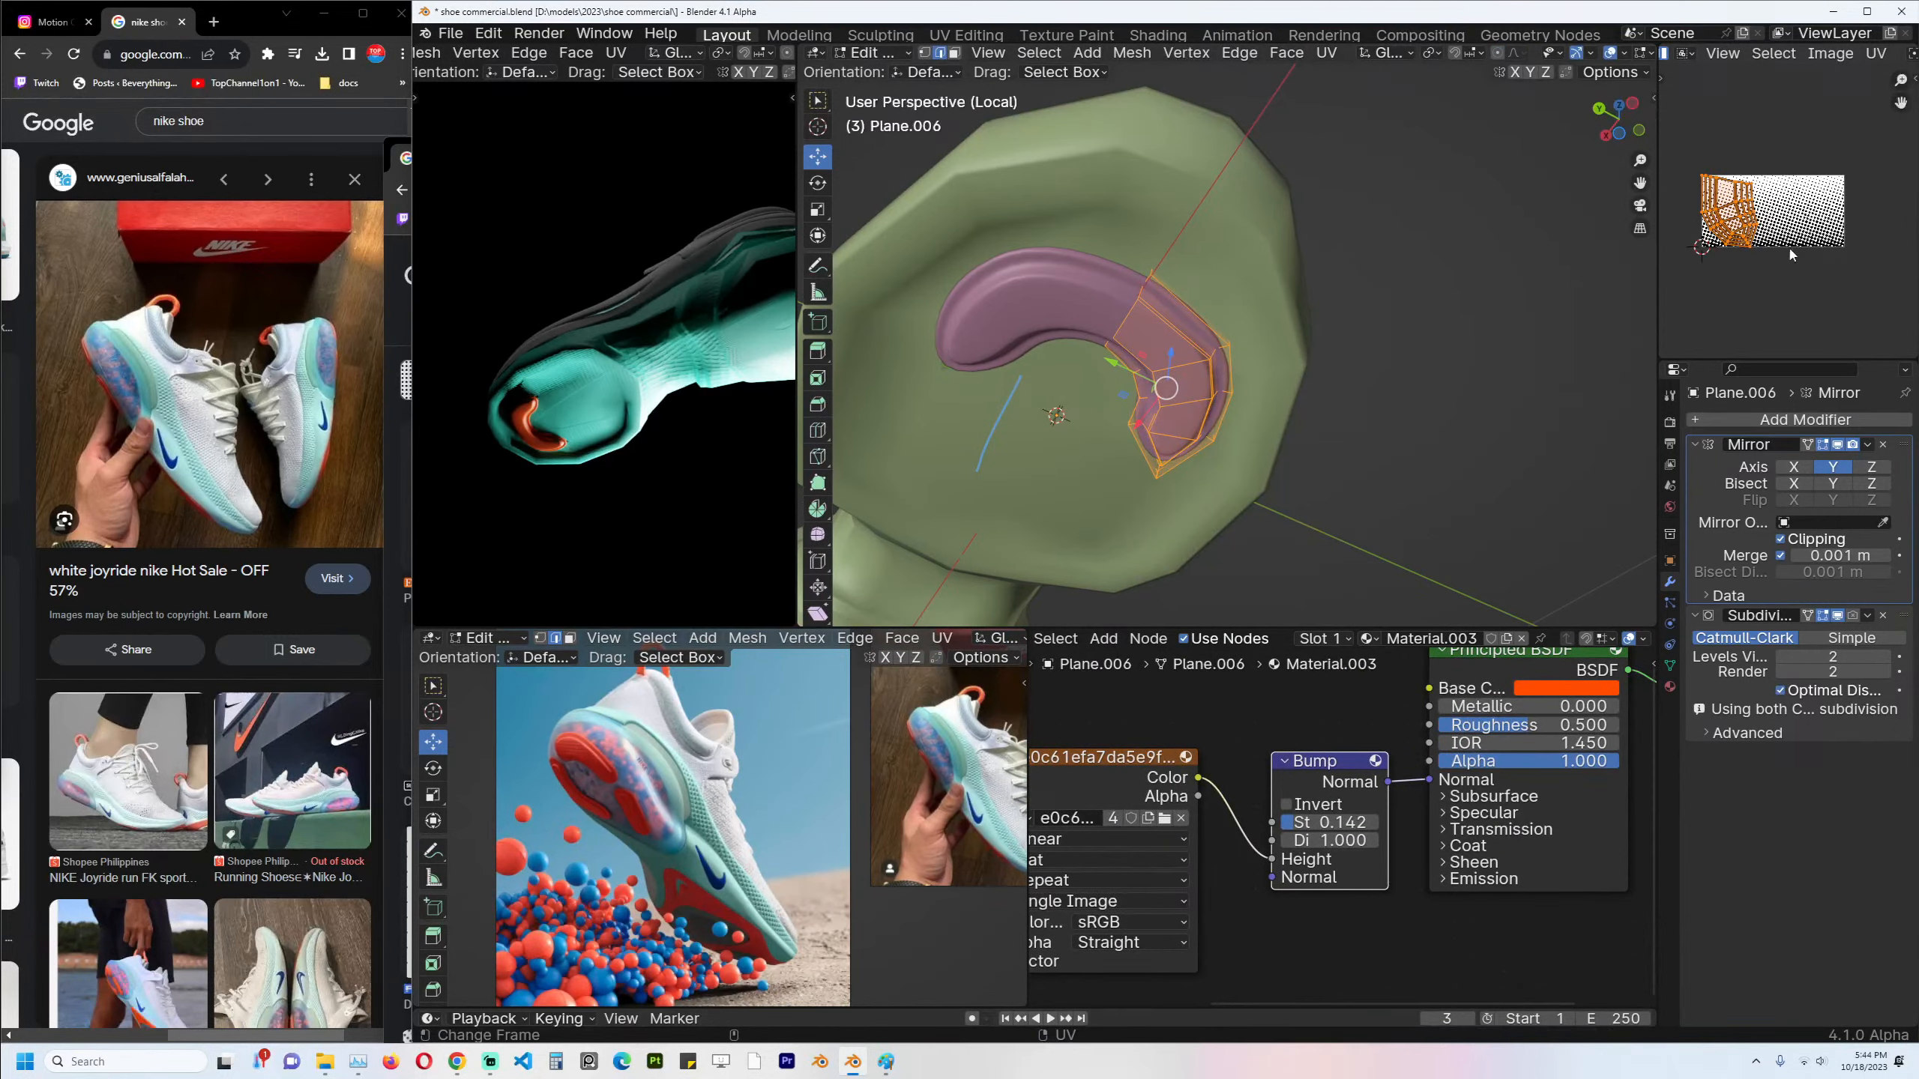
pyautogui.press('Tab')
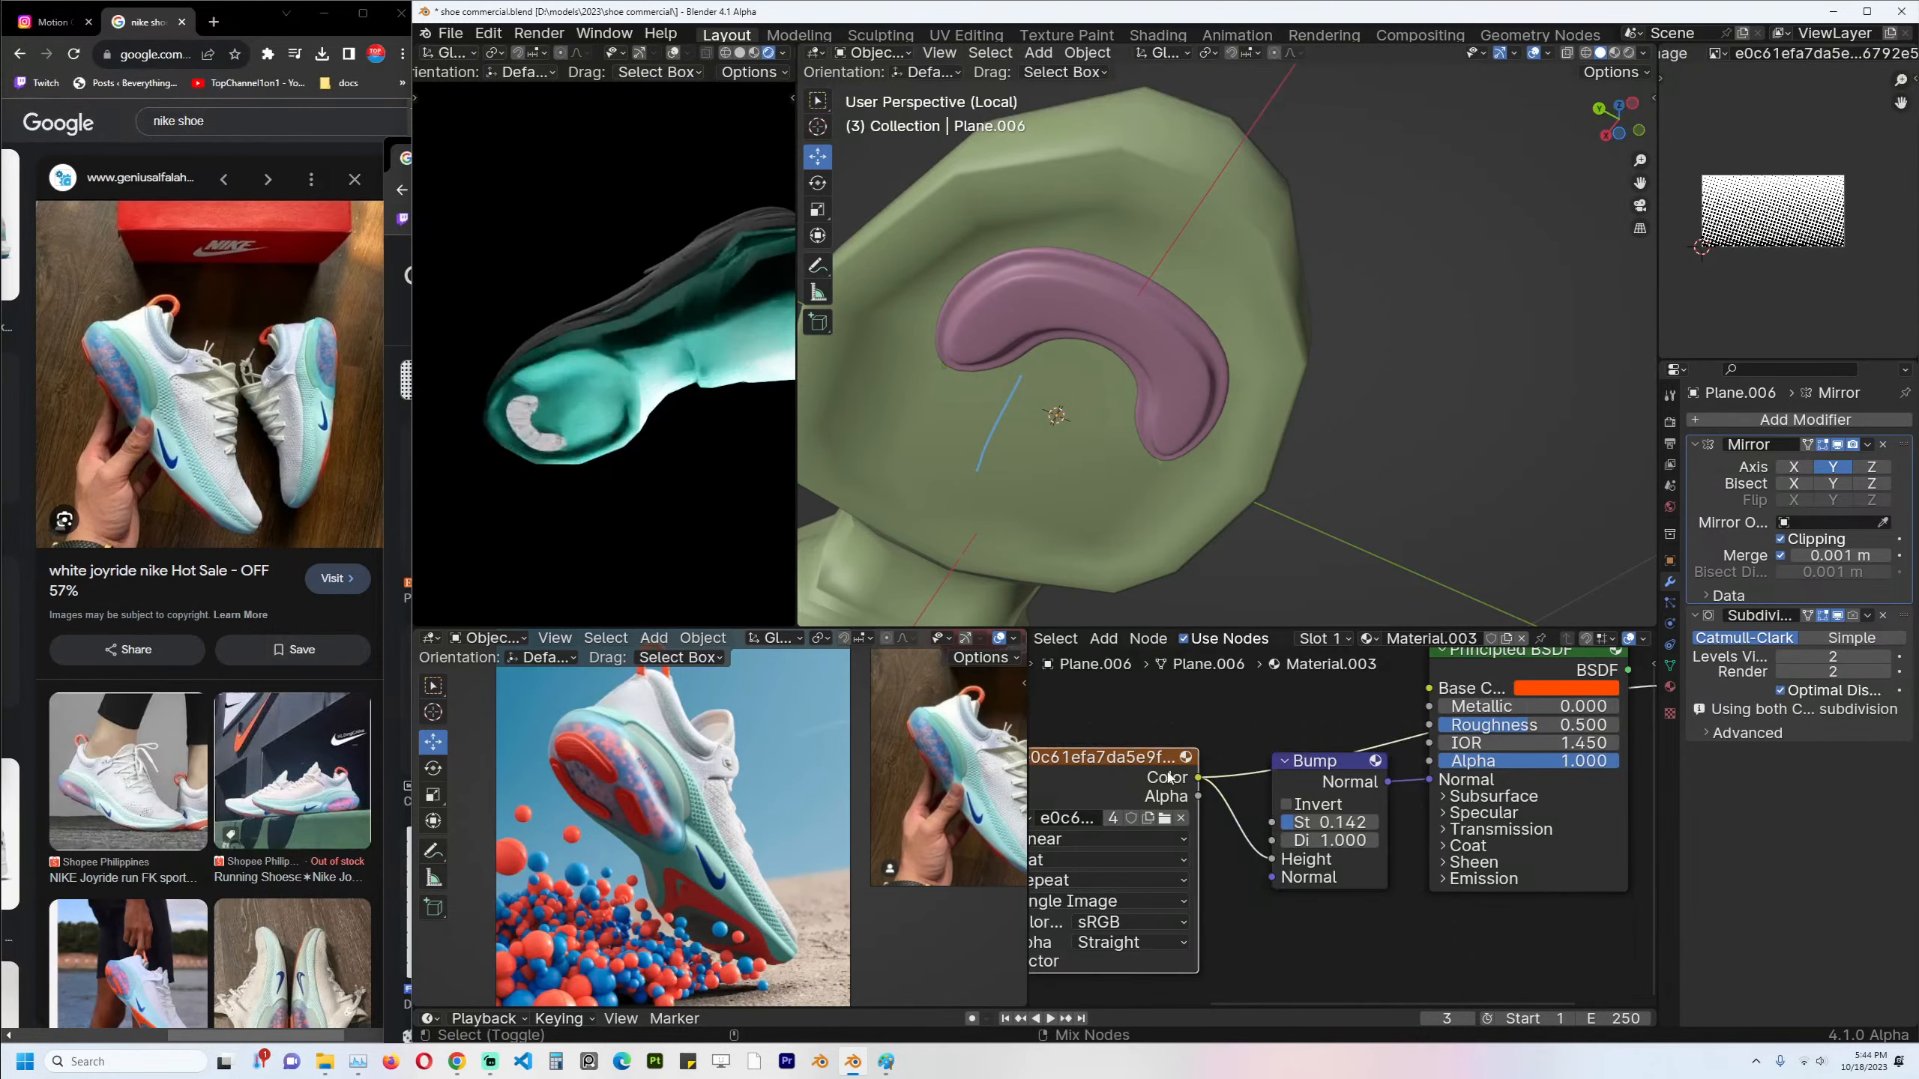
# Add Texture Coordinate and Mapping nodes to the halftone image texture while previewing it on the curved piece, and save.
pyautogui.press('Tab')
pyautogui.hotkey('ctrl', 't')
pyautogui.moveTo(1134, 907); pyautogui.dragTo(1462, 857, button='middle')
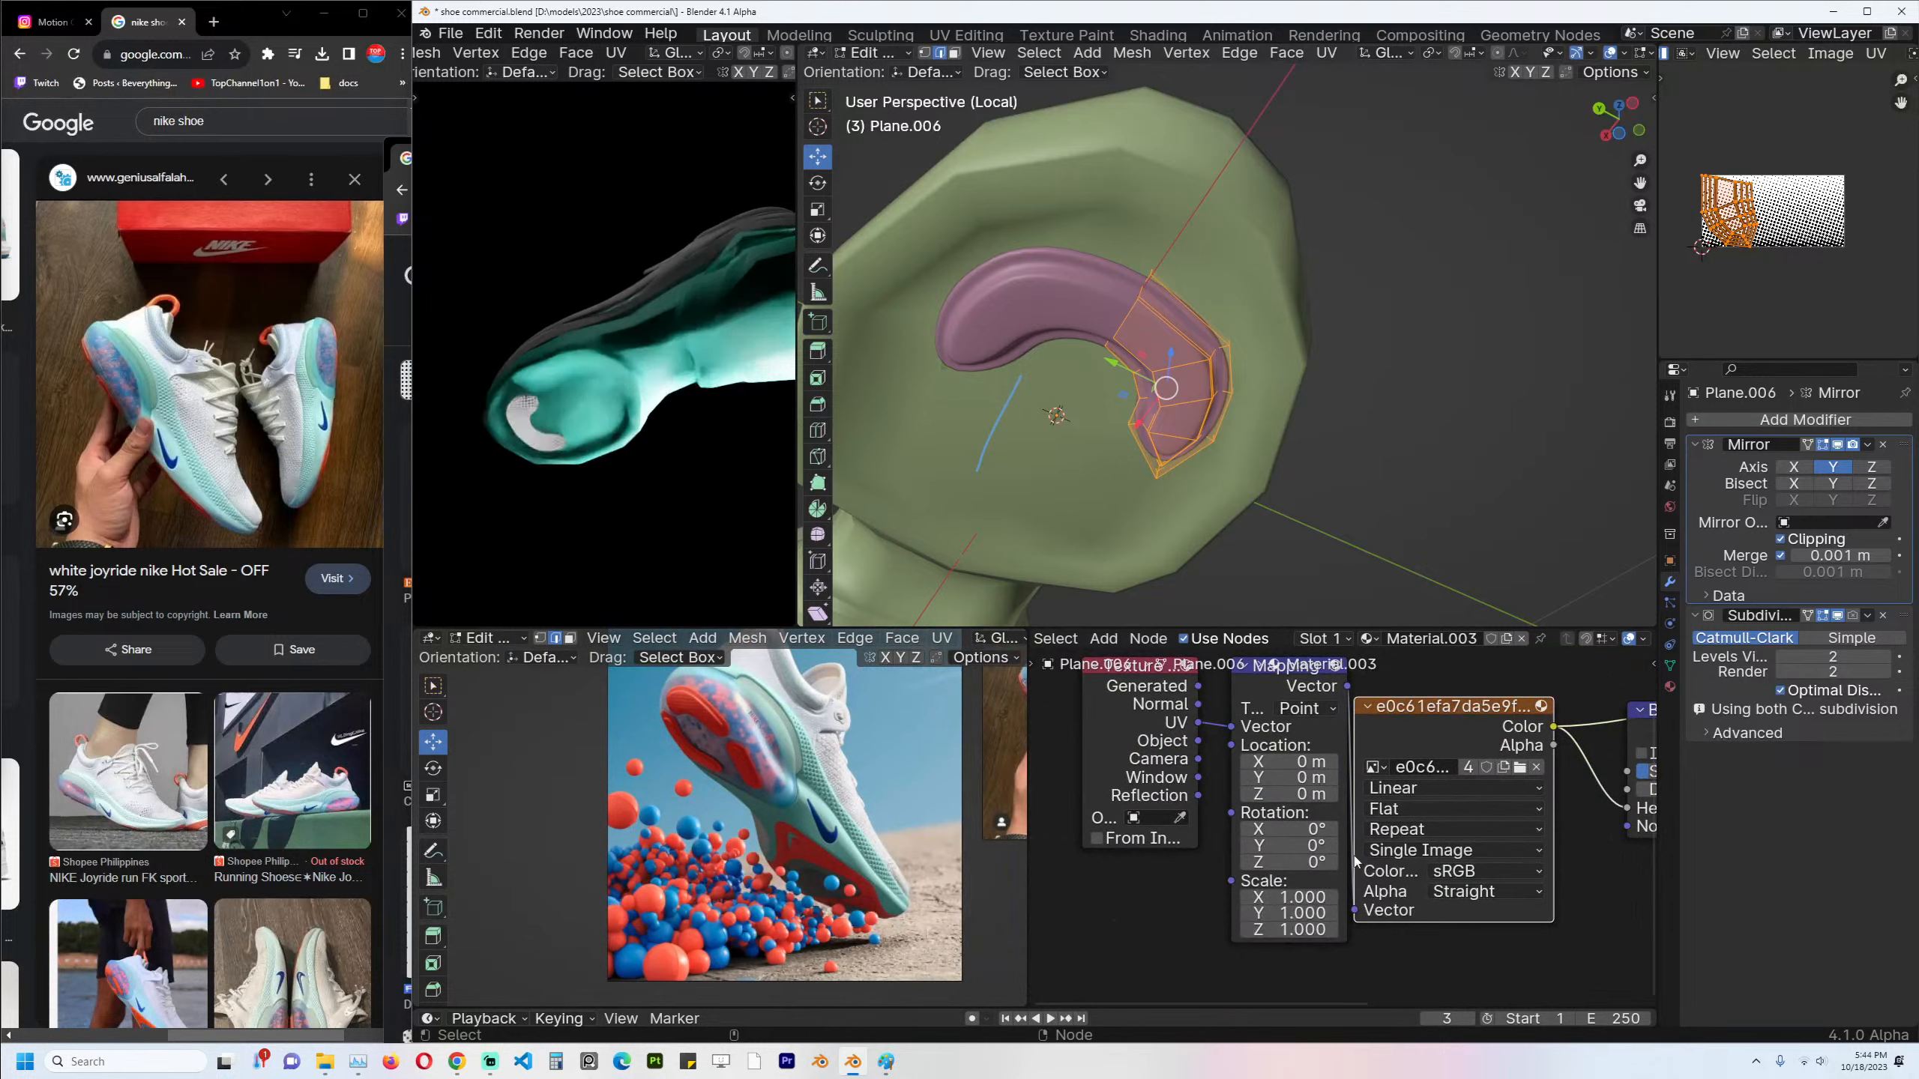
pyautogui.press('Tab')
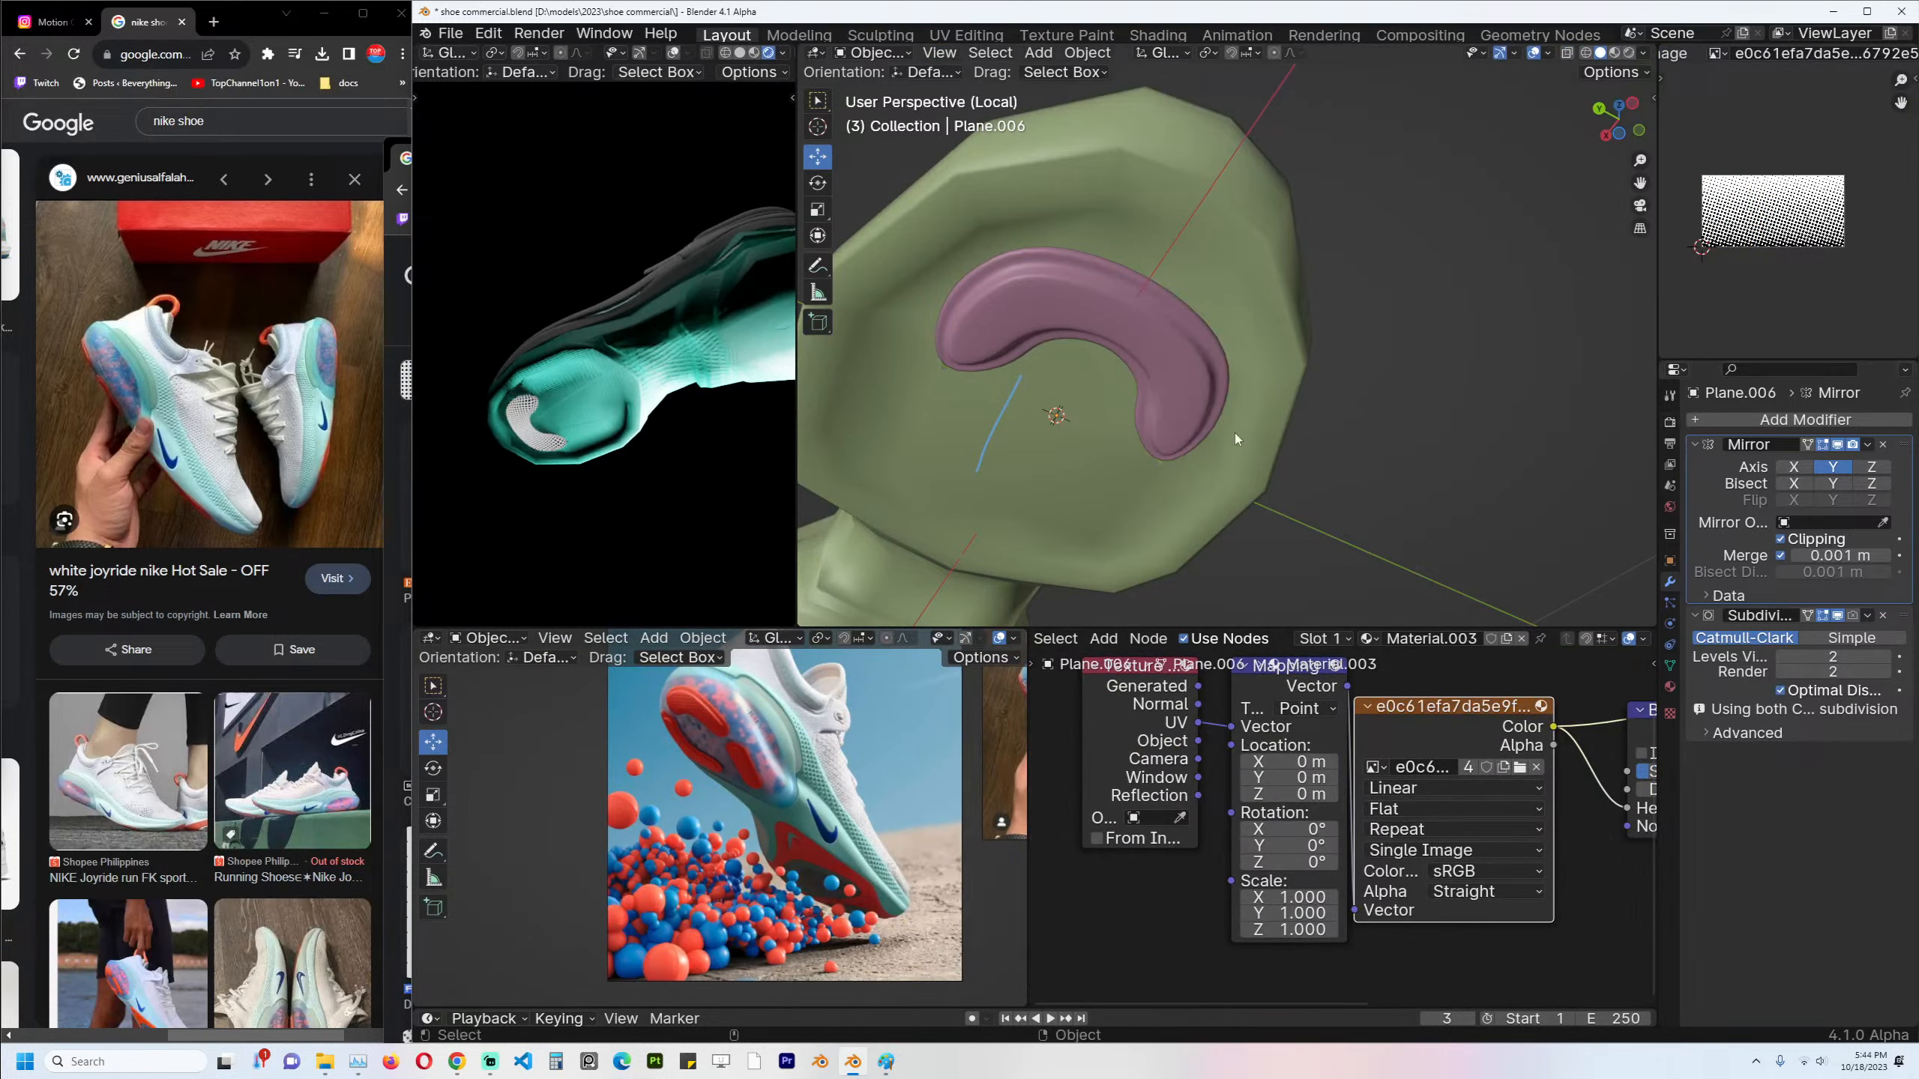
pyautogui.hotkey('ctrl', 's')
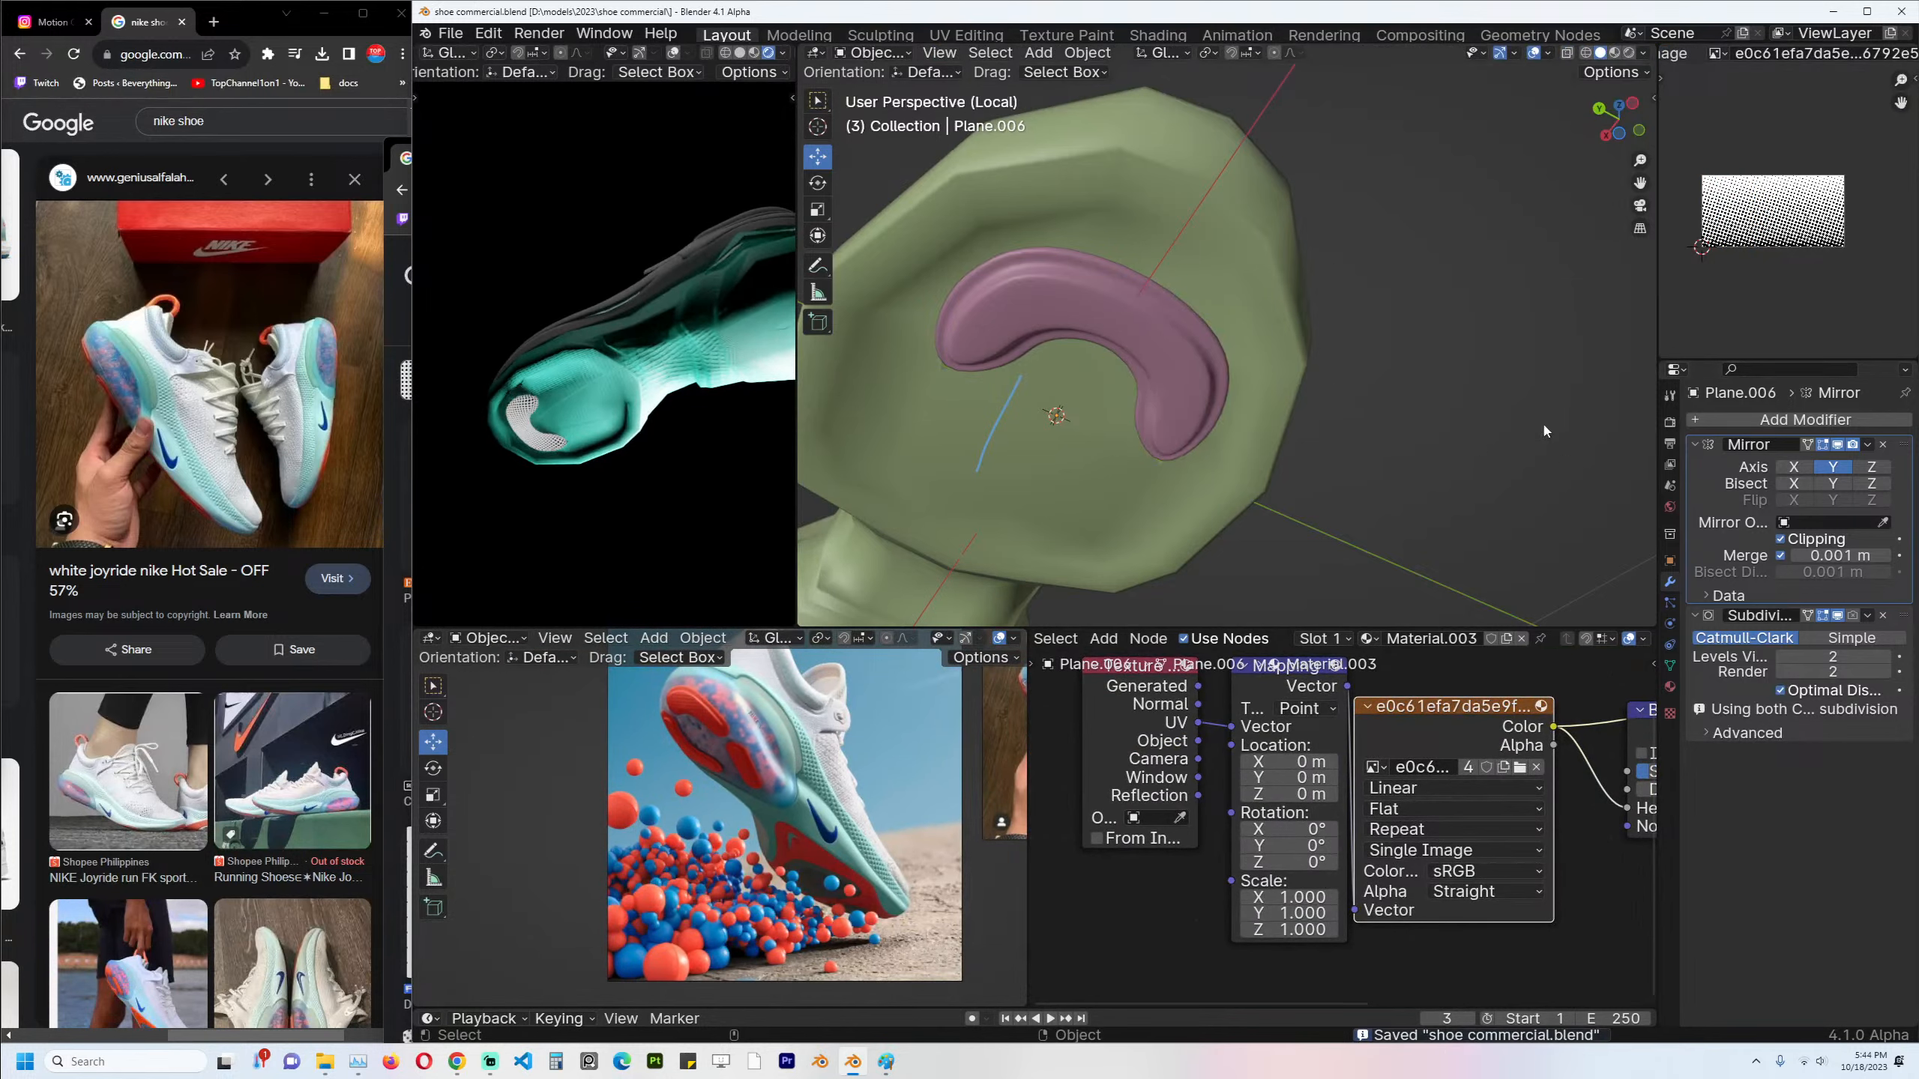
# Show the sole's Subdivision modifier in the viewport and save the file.
pyautogui.press('[')
pyautogui.hotkey('alt', 'a')
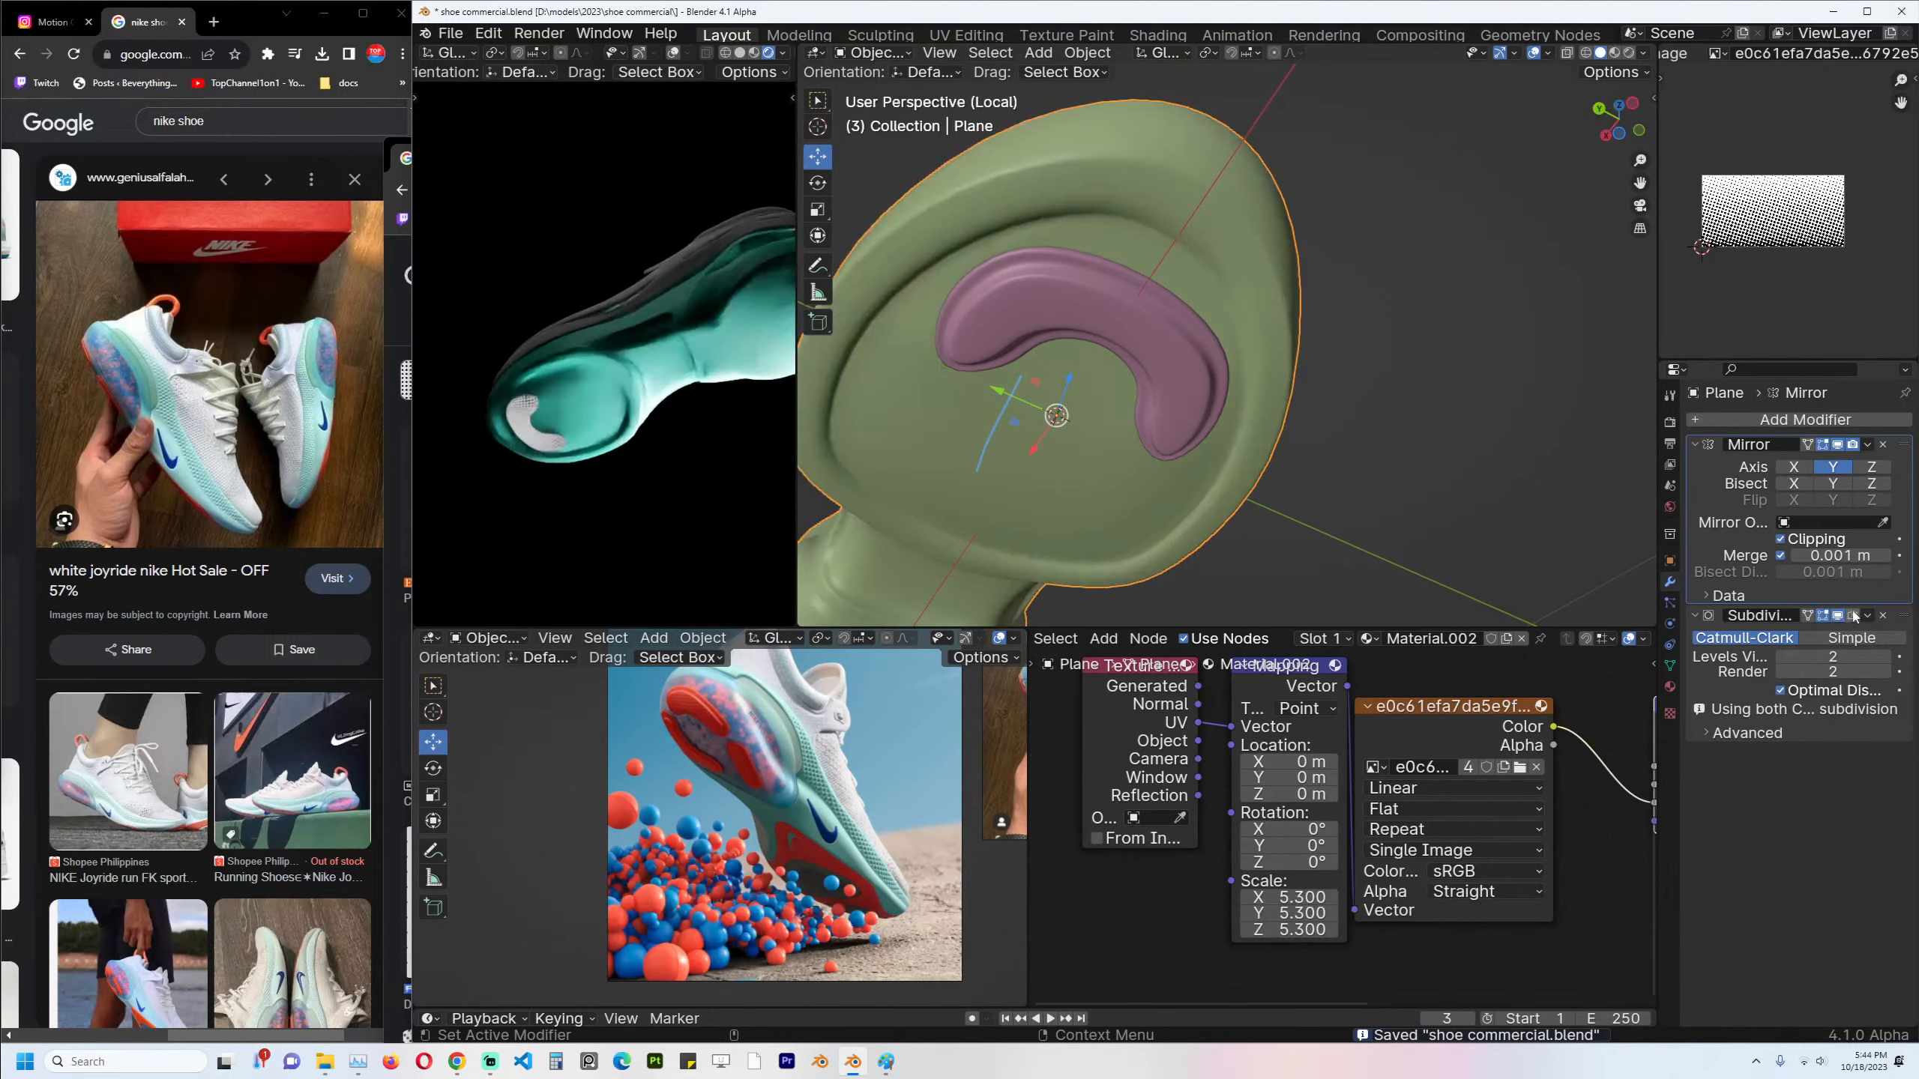
pyautogui.hotkey('ctrl', 's')
# Reconnect the curved heel piece's Principled BSDF to the material output in place of the texture preview, and save.
pyautogui.click(1206, 340)
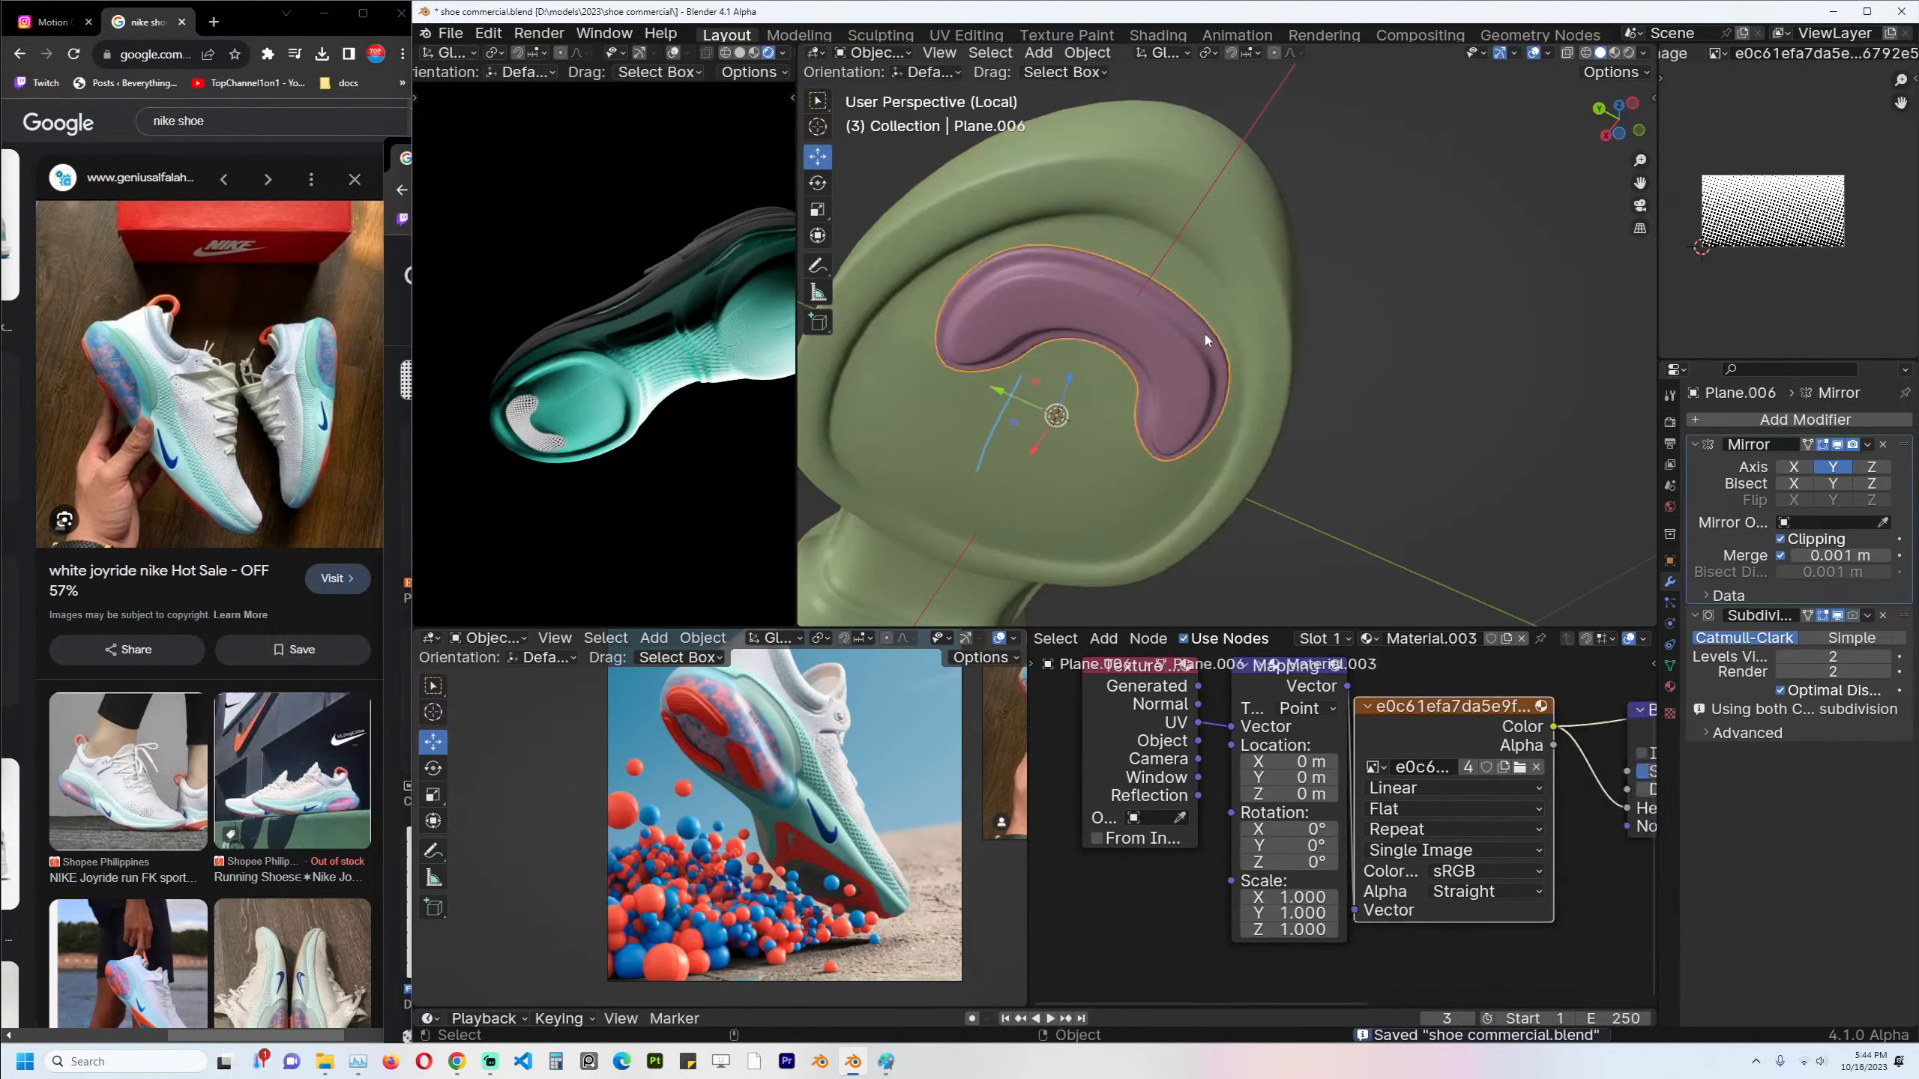
pyautogui.moveTo(1414, 731); pyautogui.dragTo(1342, 752, button='middle')
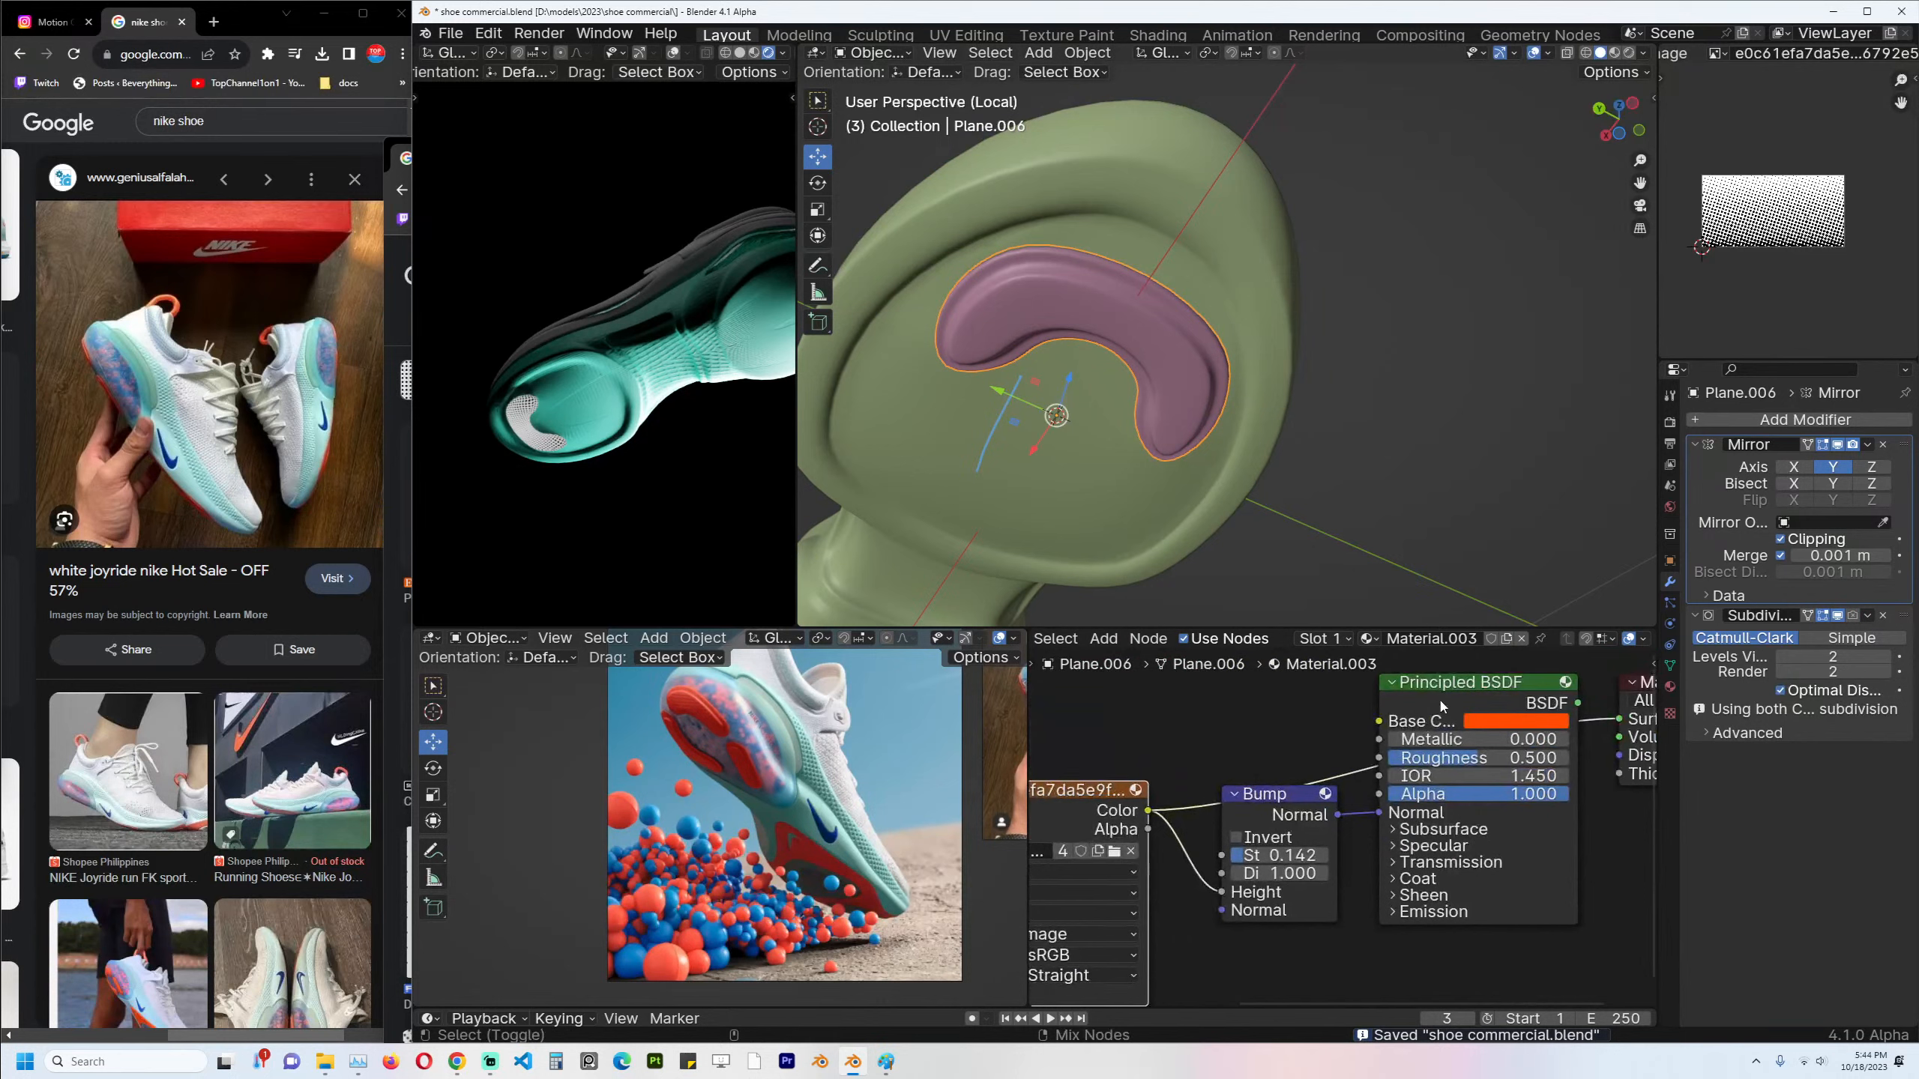
pyautogui.hotkey('alt', 'a')
pyautogui.hotkey('ctrl', 's')
# Duplicate the sole's central heel faces beneath the curved piece and separate them into their own object.
pyautogui.moveTo(1139, 402); pyautogui.dragTo(1129, 409, button='middle')
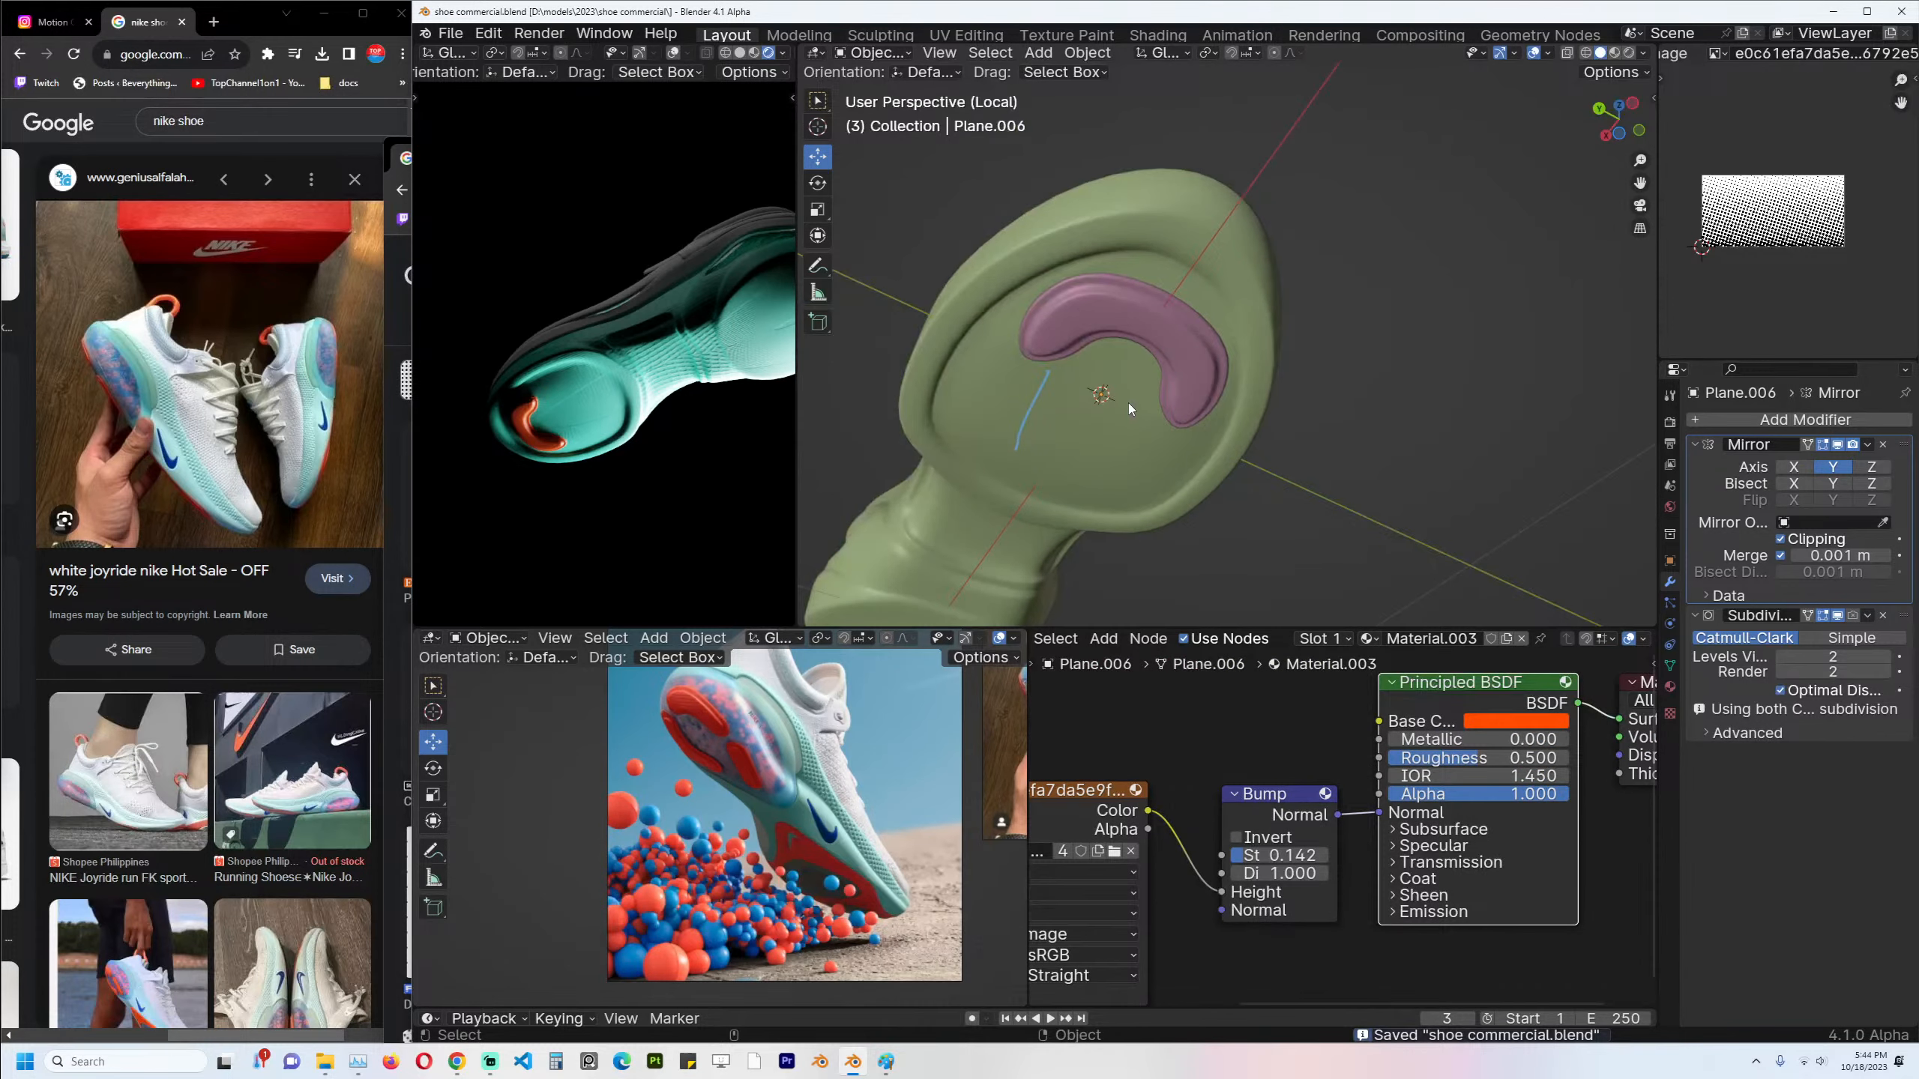
pyautogui.click(1122, 402)
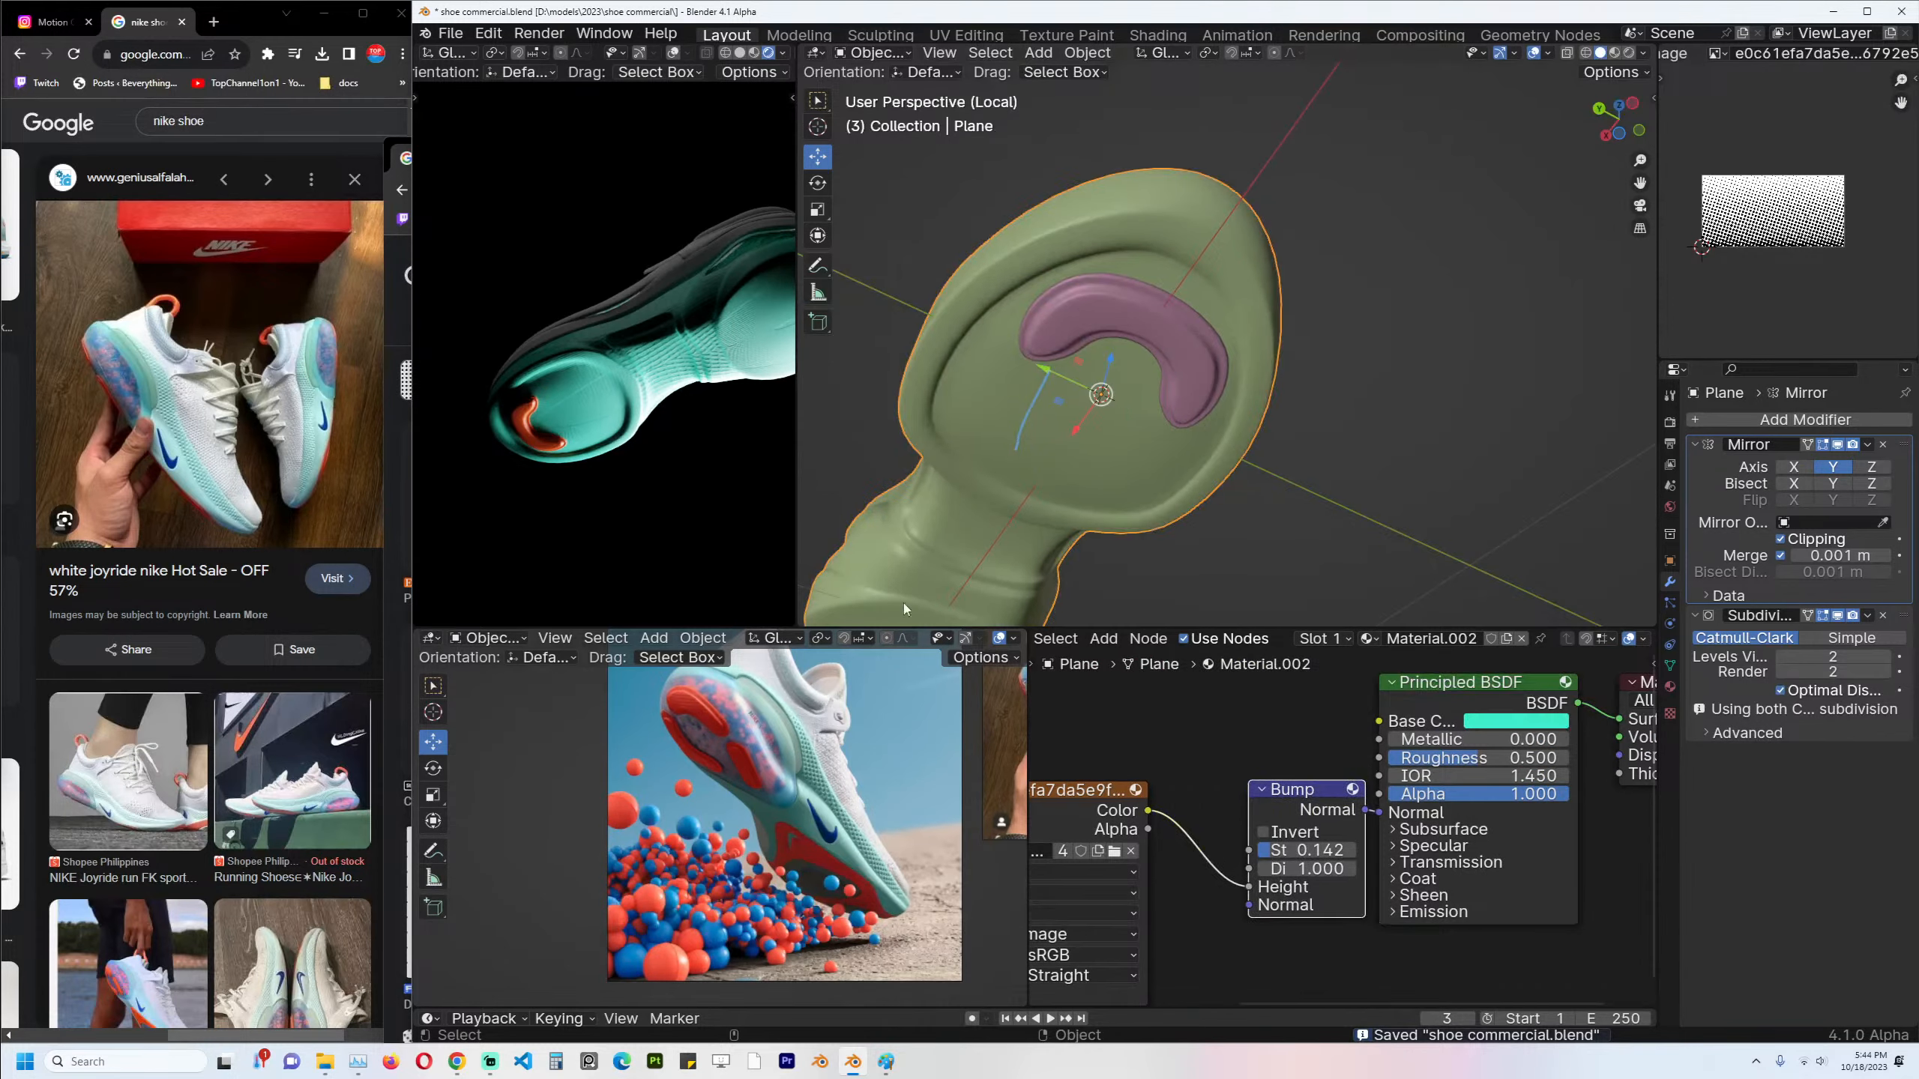
pyautogui.press('Tab')
pyautogui.scroll(3, 1090, 345)
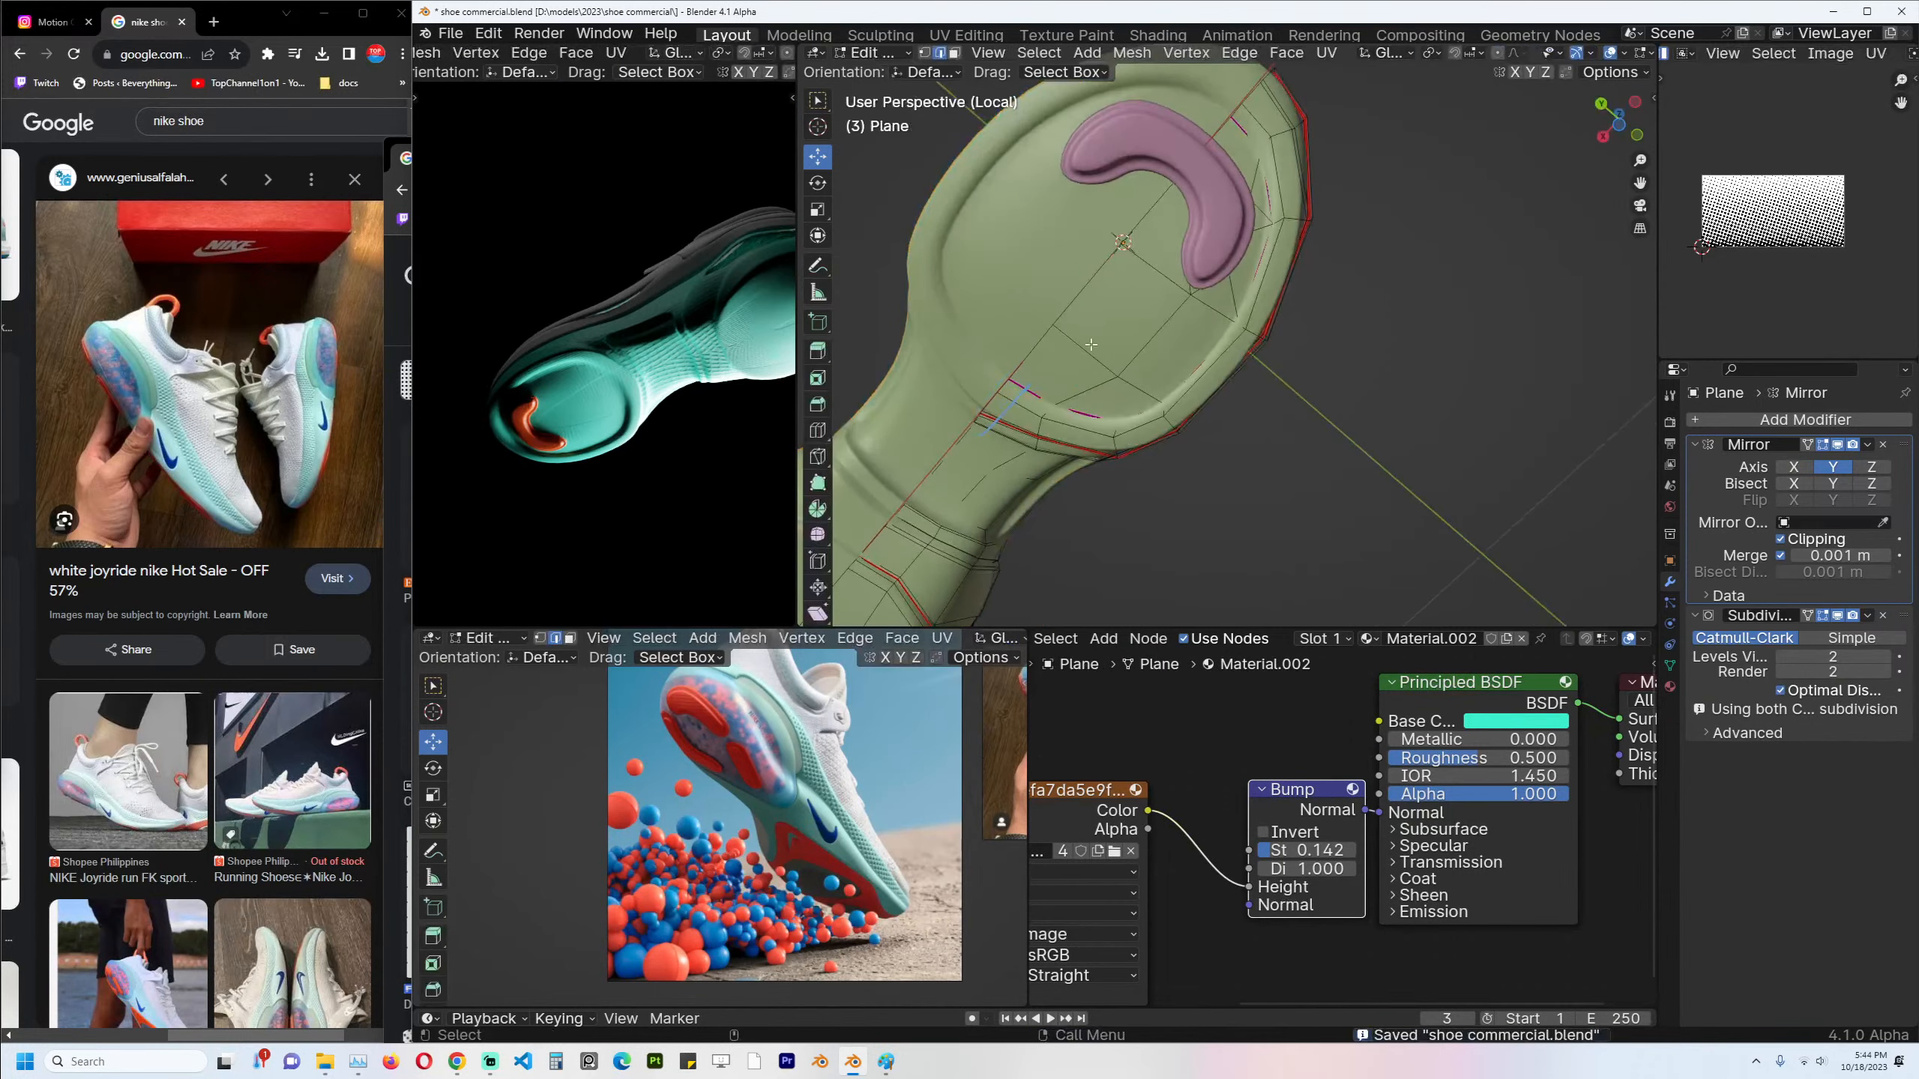
pyautogui.click(1167, 227)
pyautogui.keyDown('ctrl'); pyautogui.click(1065, 370); pyautogui.keyUp('ctrl')
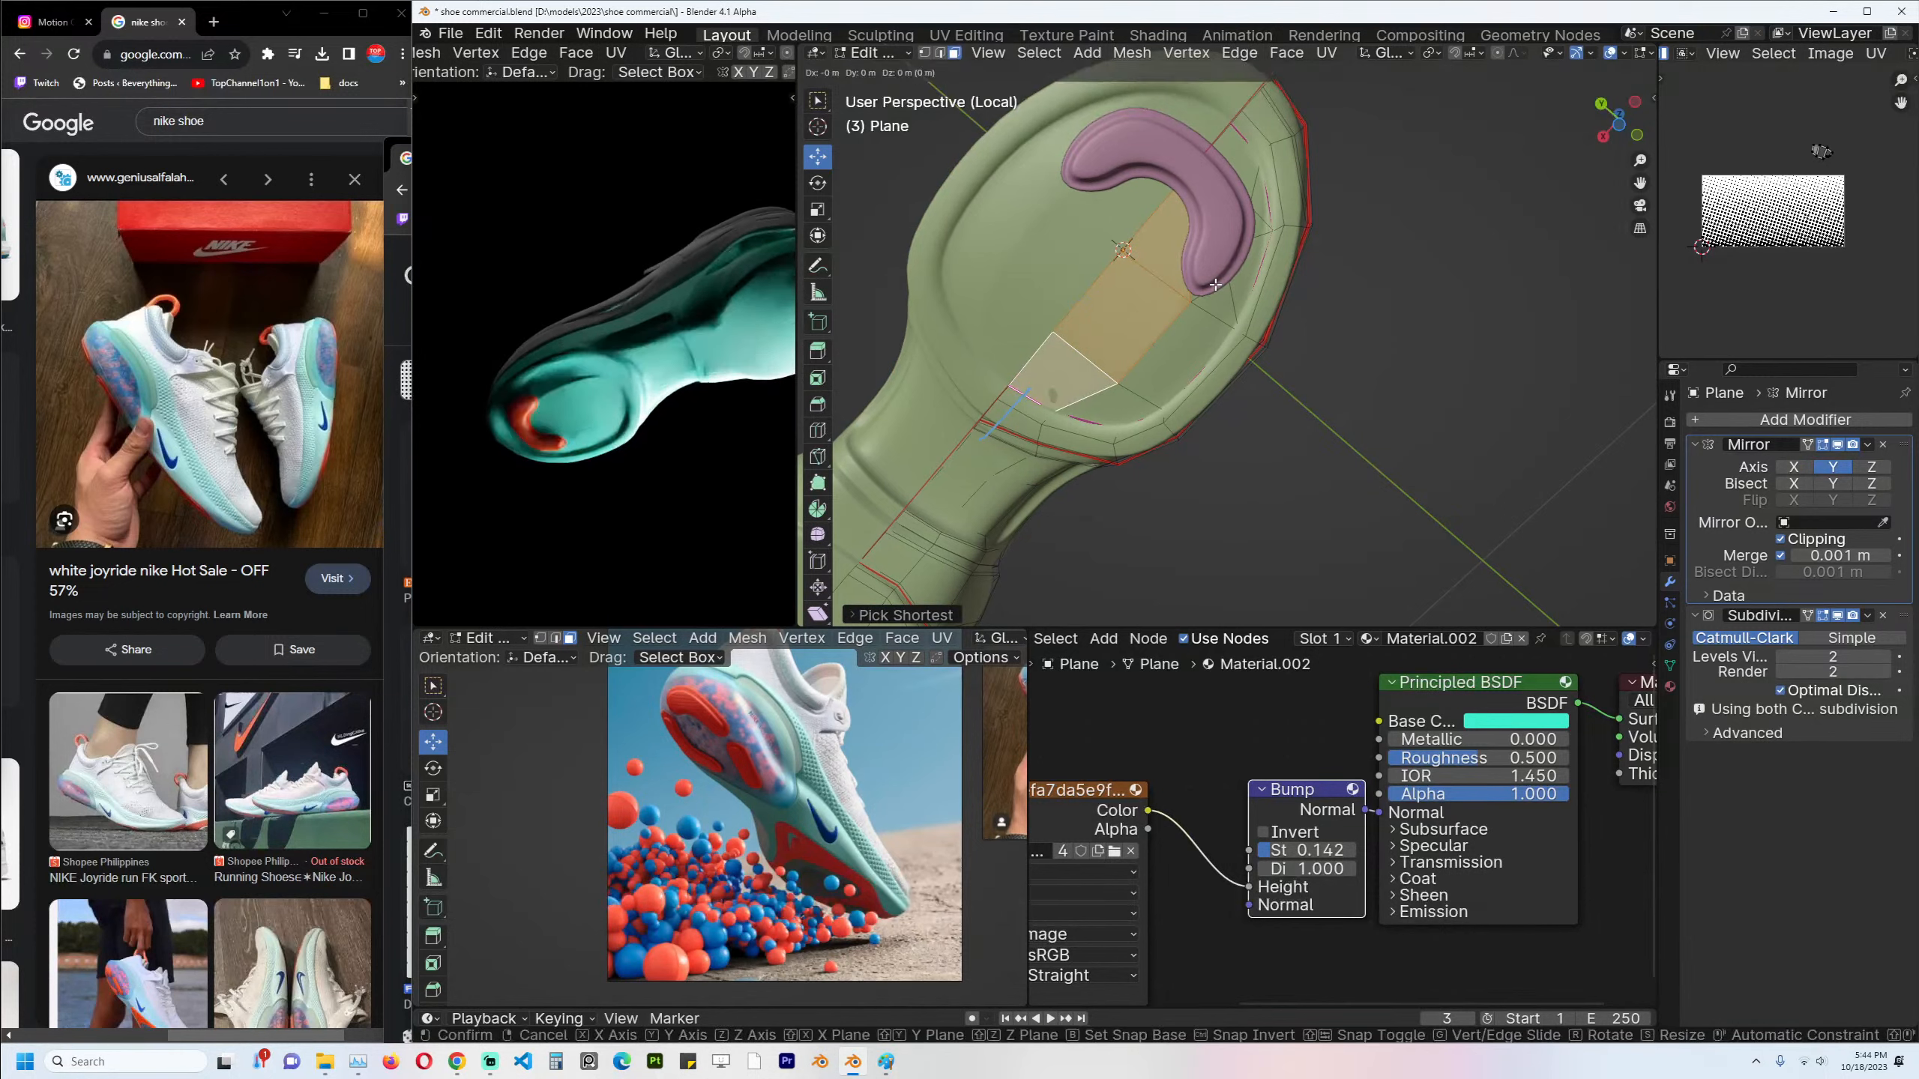
pyautogui.press('p')
pyautogui.click(1175, 306)
pyautogui.press('Tab')
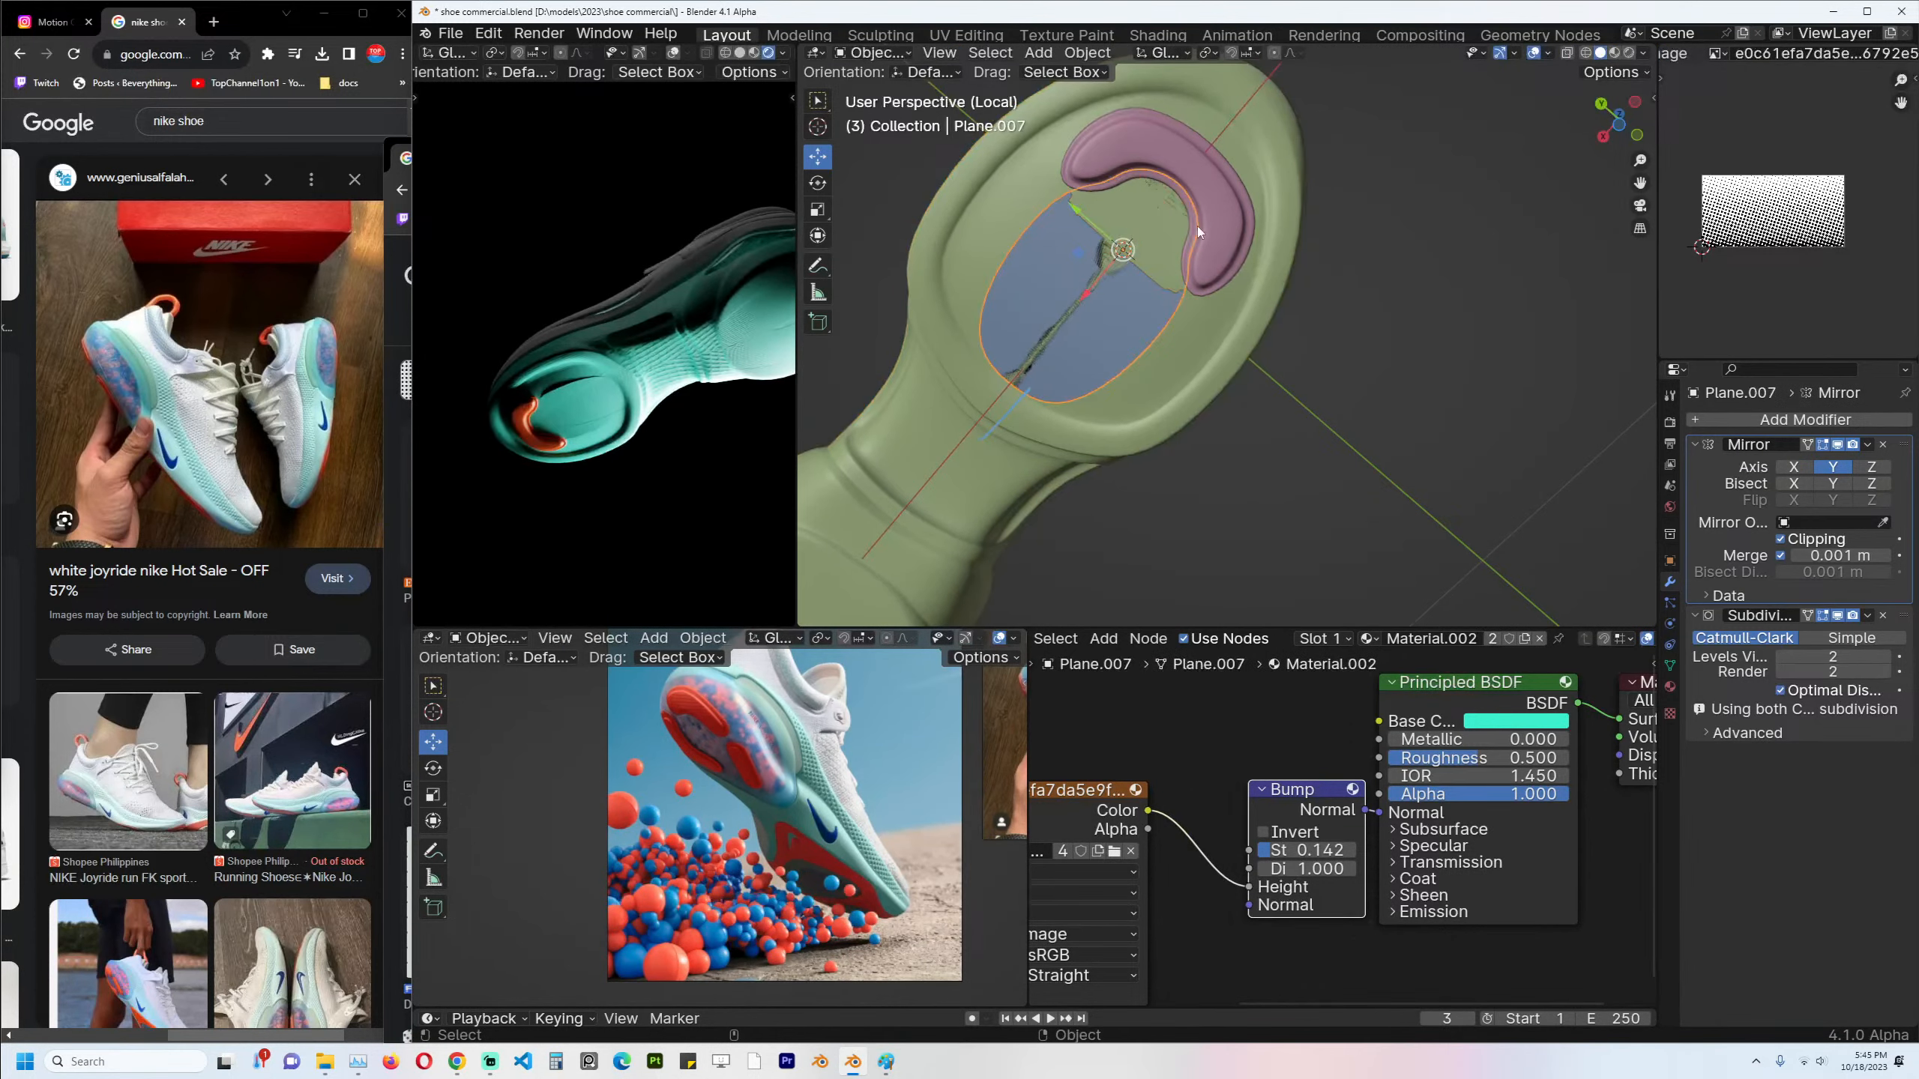
# Link the curved heel piece's orange-red material to the new oval heel object.
pyautogui.keyDown('shift'); pyautogui.click(1214, 222); pyautogui.keyUp('shift')
pyautogui.hotkey('ctrl', 'l')
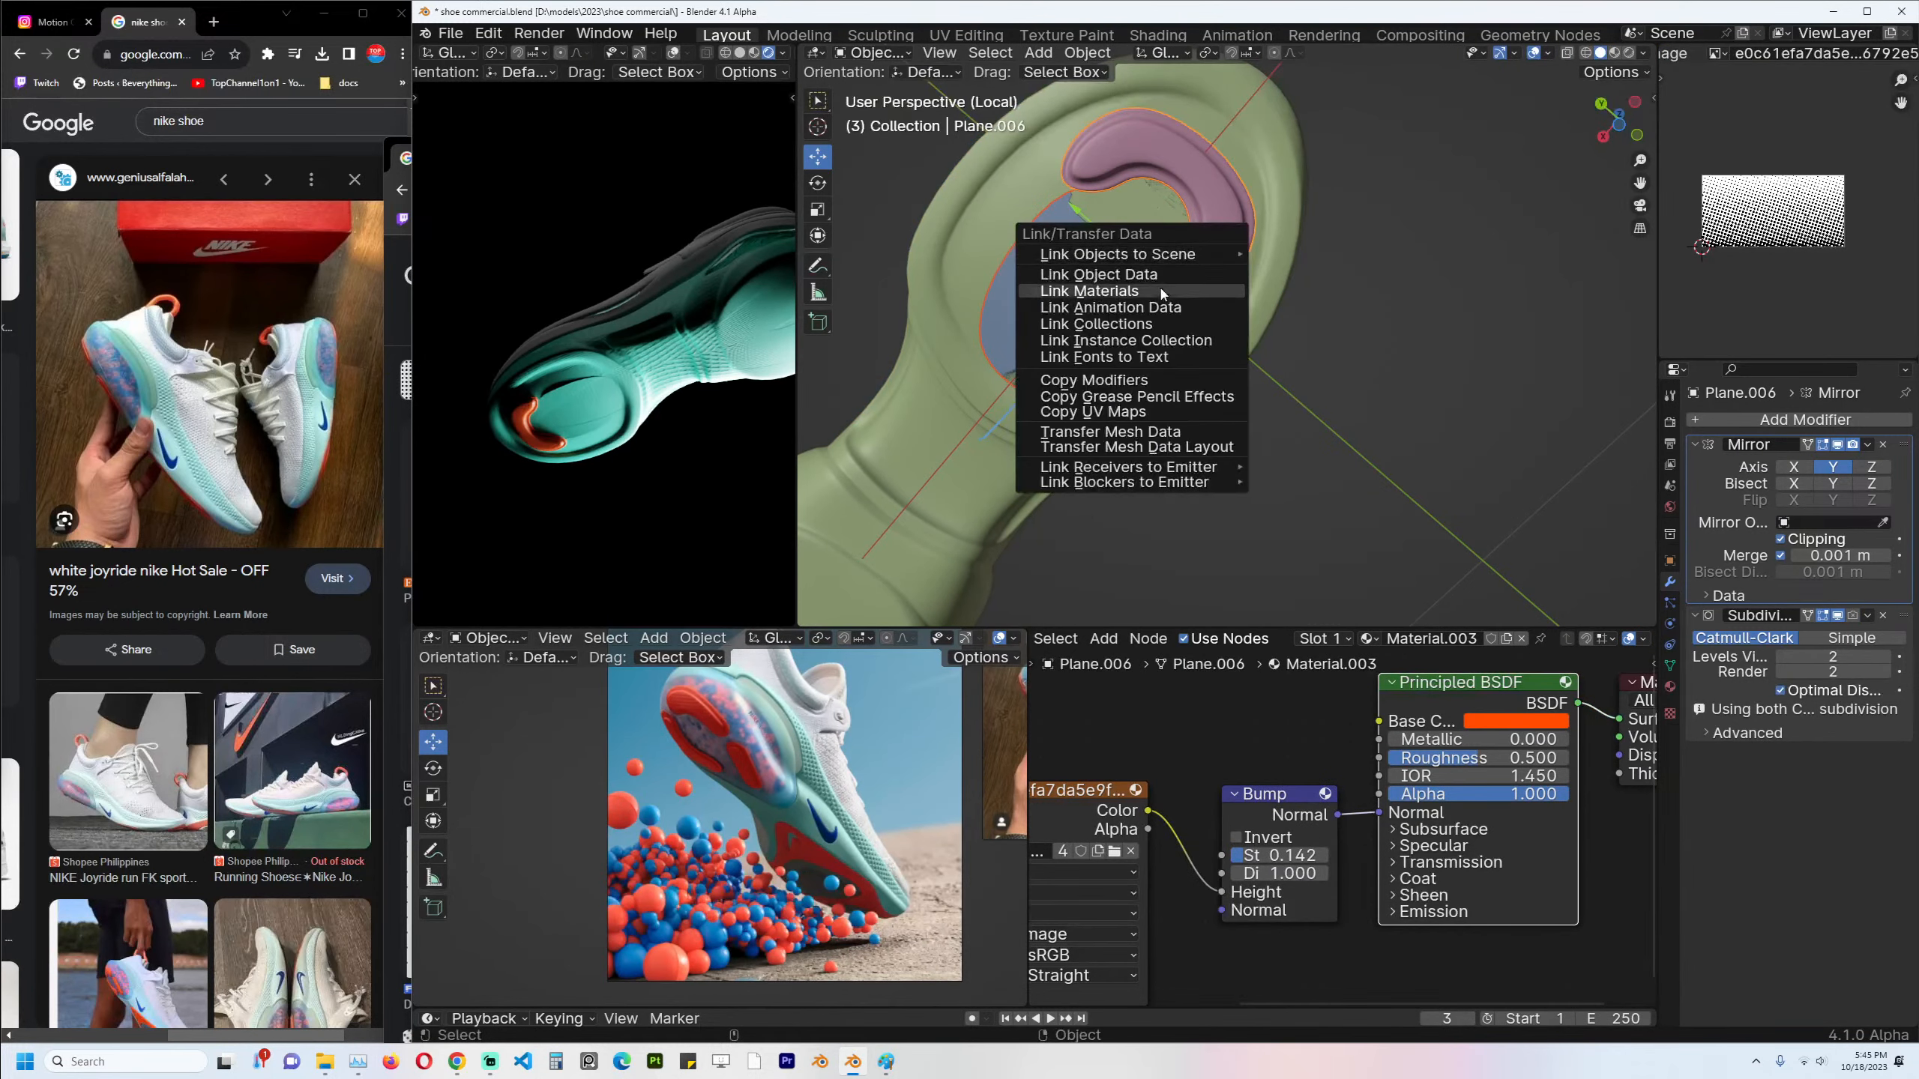
pyautogui.click(1152, 296)
pyautogui.click(1136, 339)
pyautogui.press('Tab')
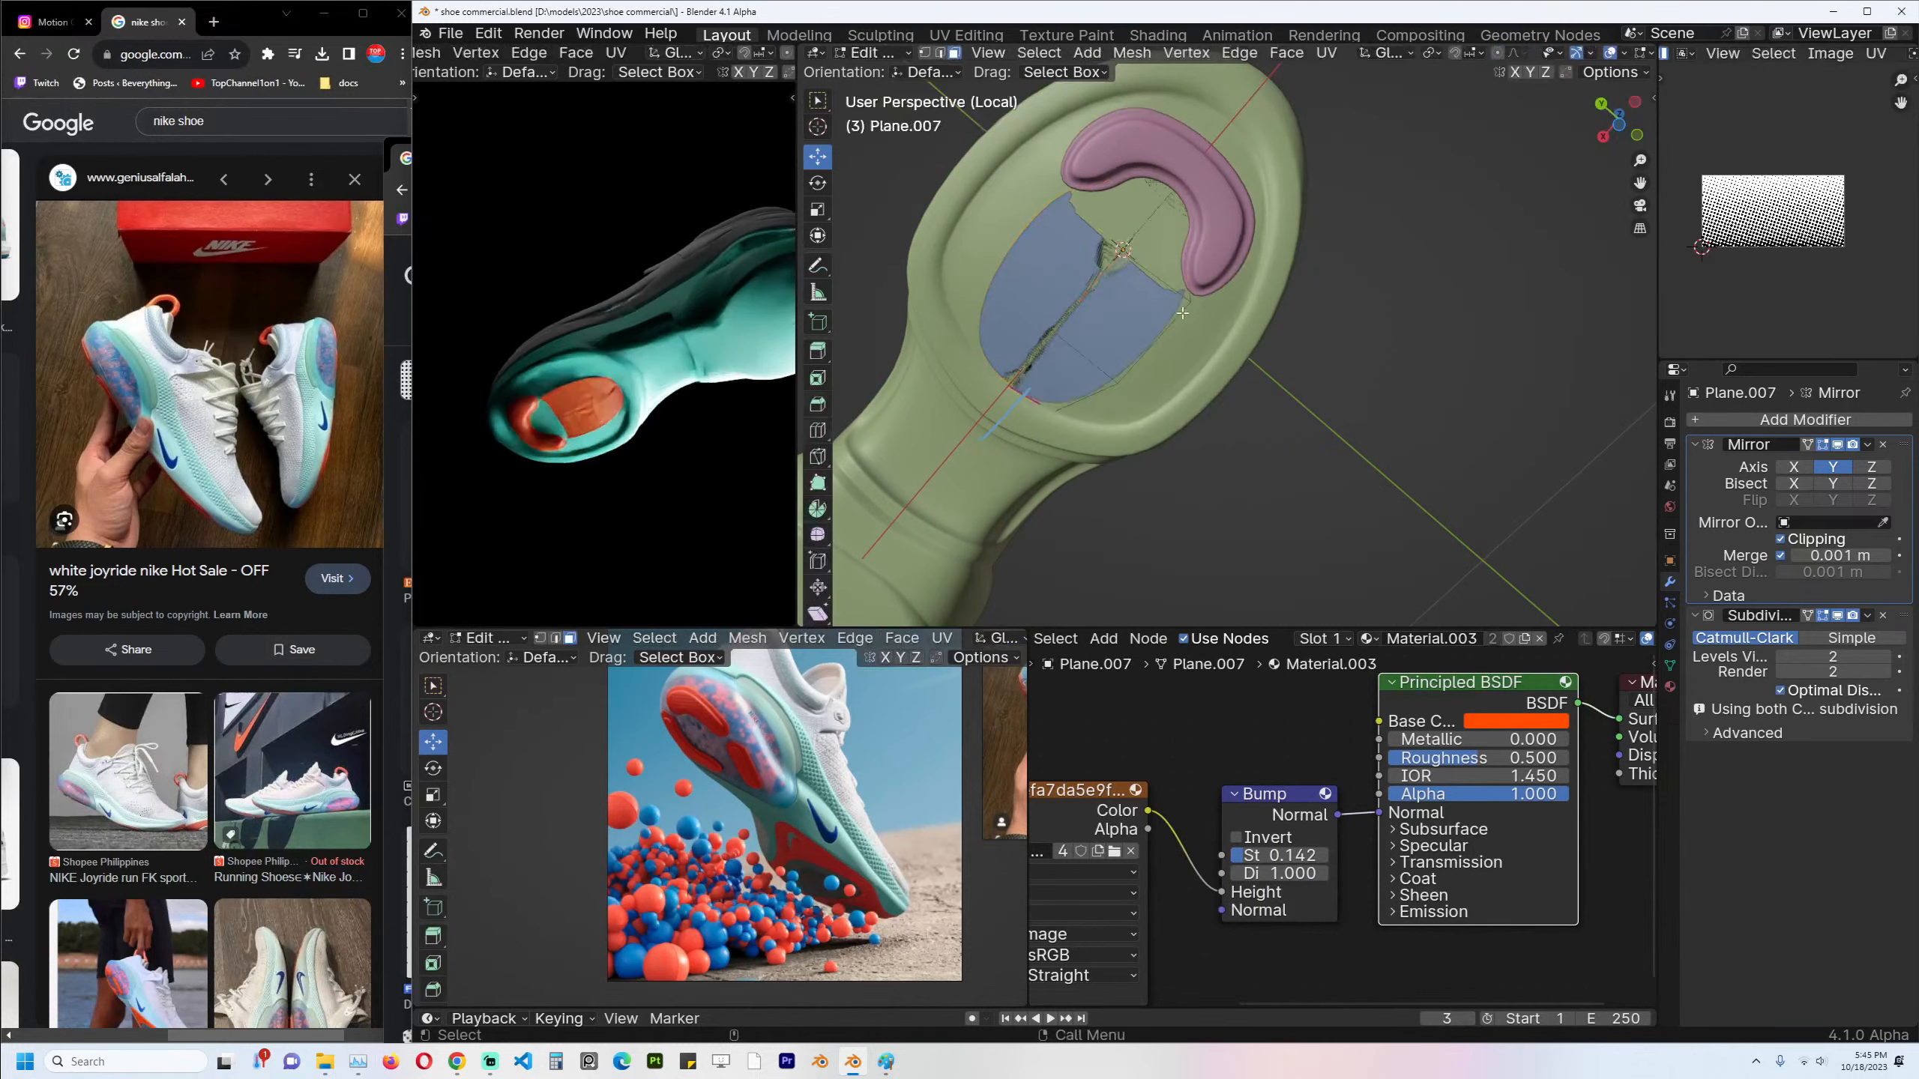
pyautogui.hotkey('alt', 'e')
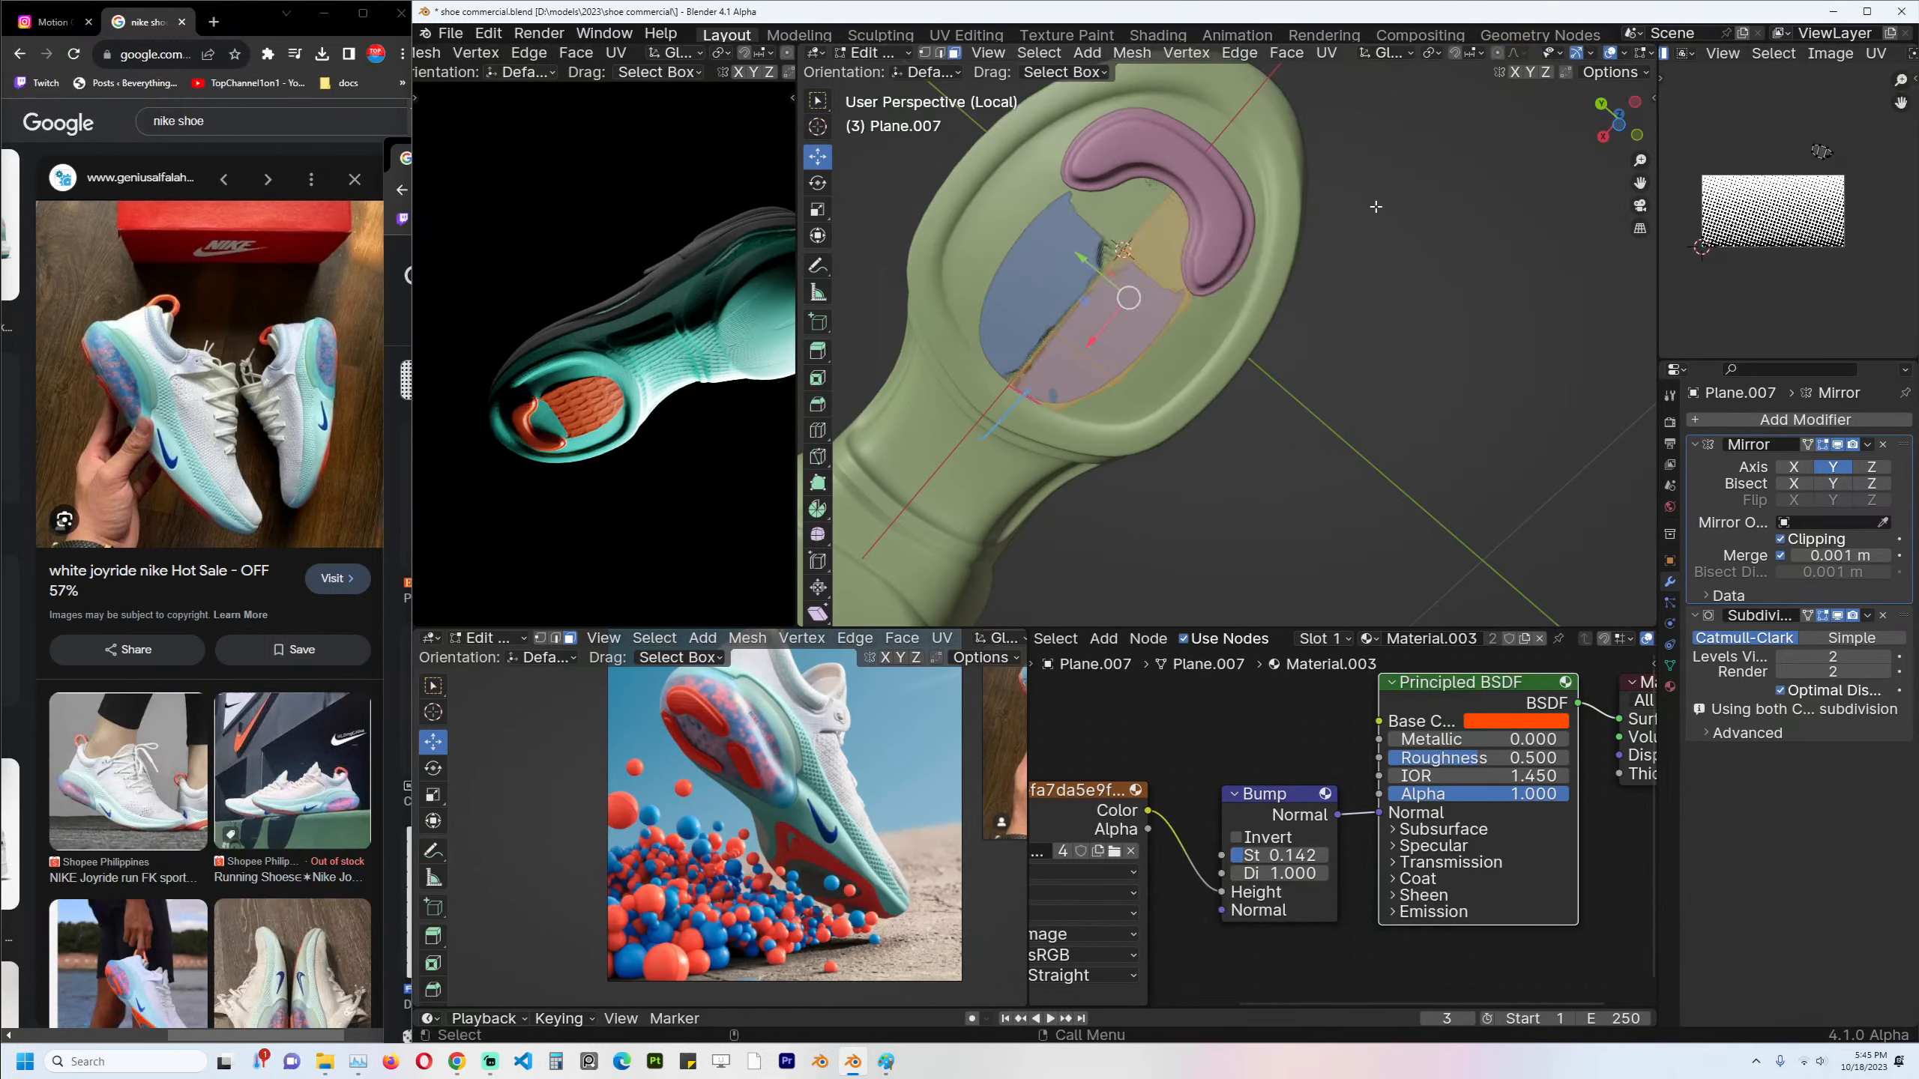
pyautogui.press('i')
pyautogui.rightClick(1357, 212)
# Extrude the oval heel object's central faces and move them down along Z by about 0.019 m.
pyautogui.click(1162, 224)
pyautogui.keyDown('ctrl'); pyautogui.click(1063, 366); pyautogui.keyUp('ctrl')
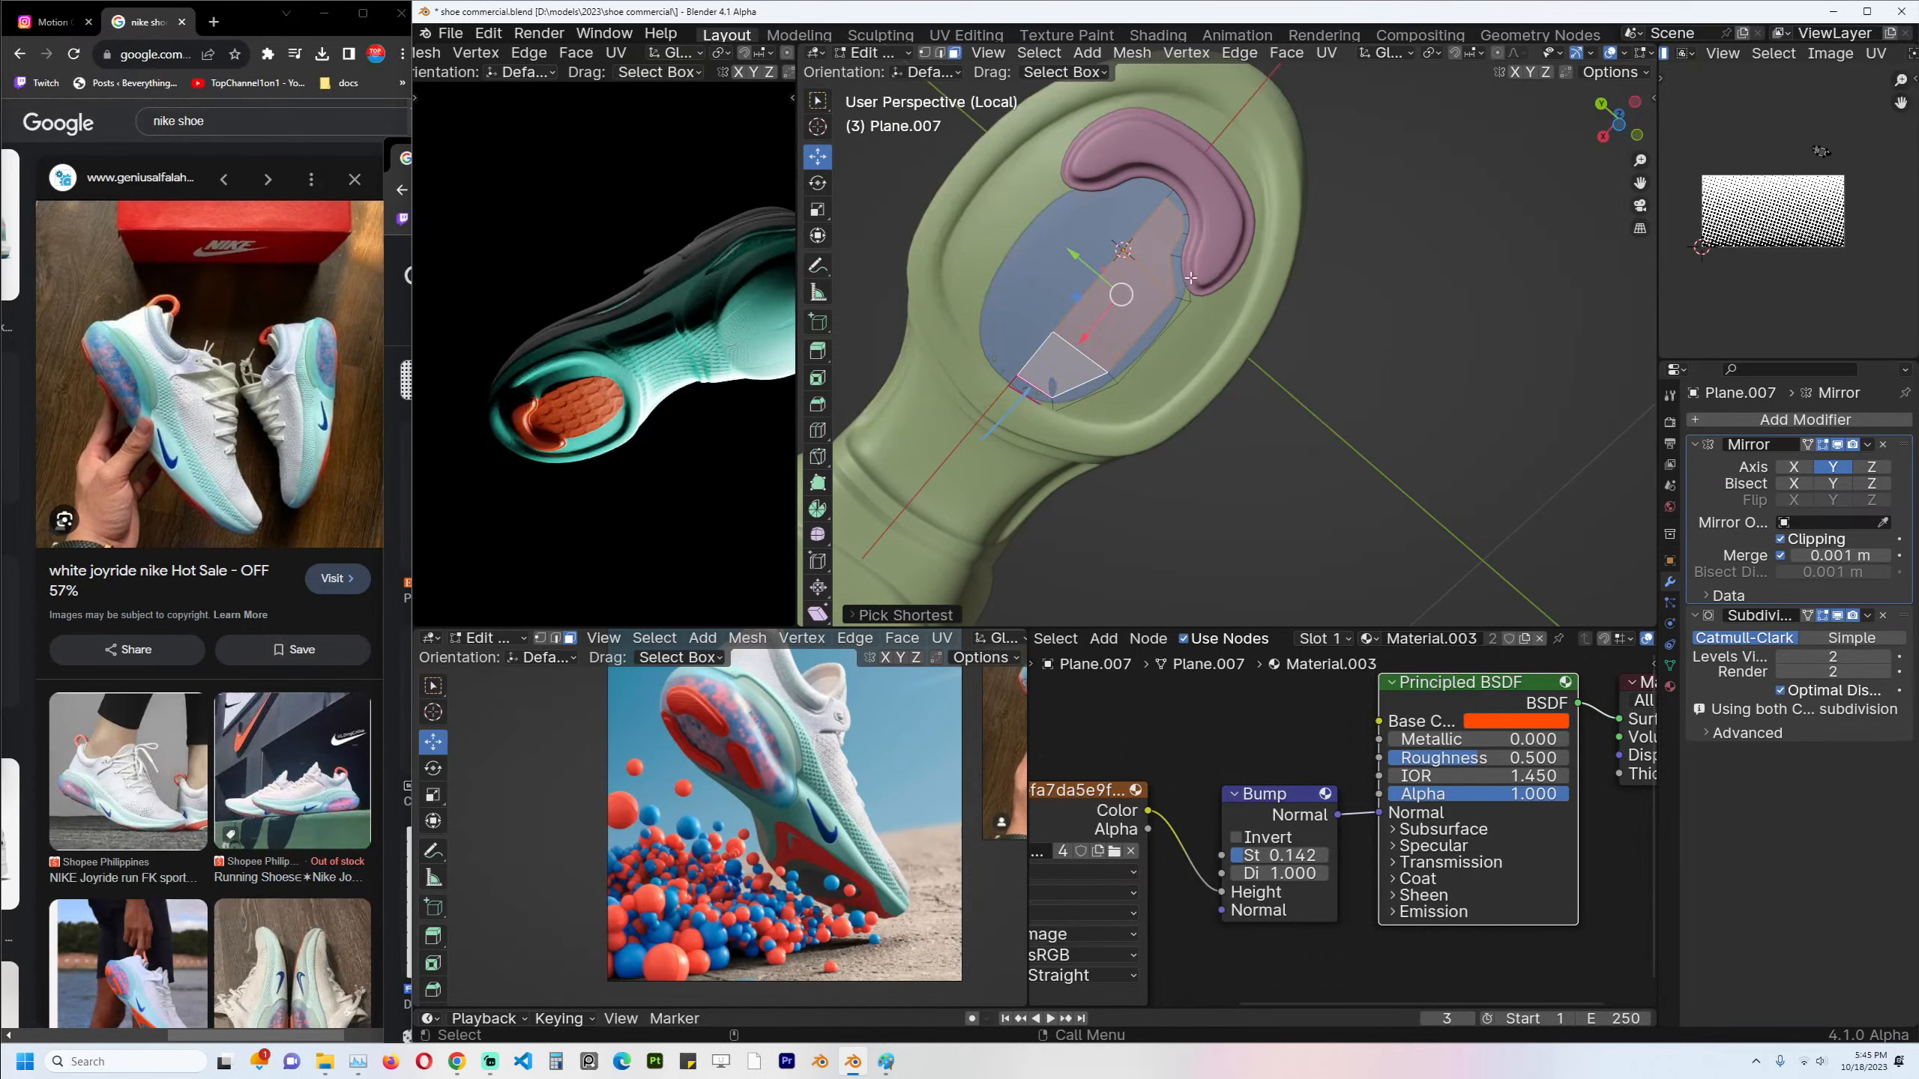
pyautogui.press('e')
pyautogui.rightClick(1182, 285)
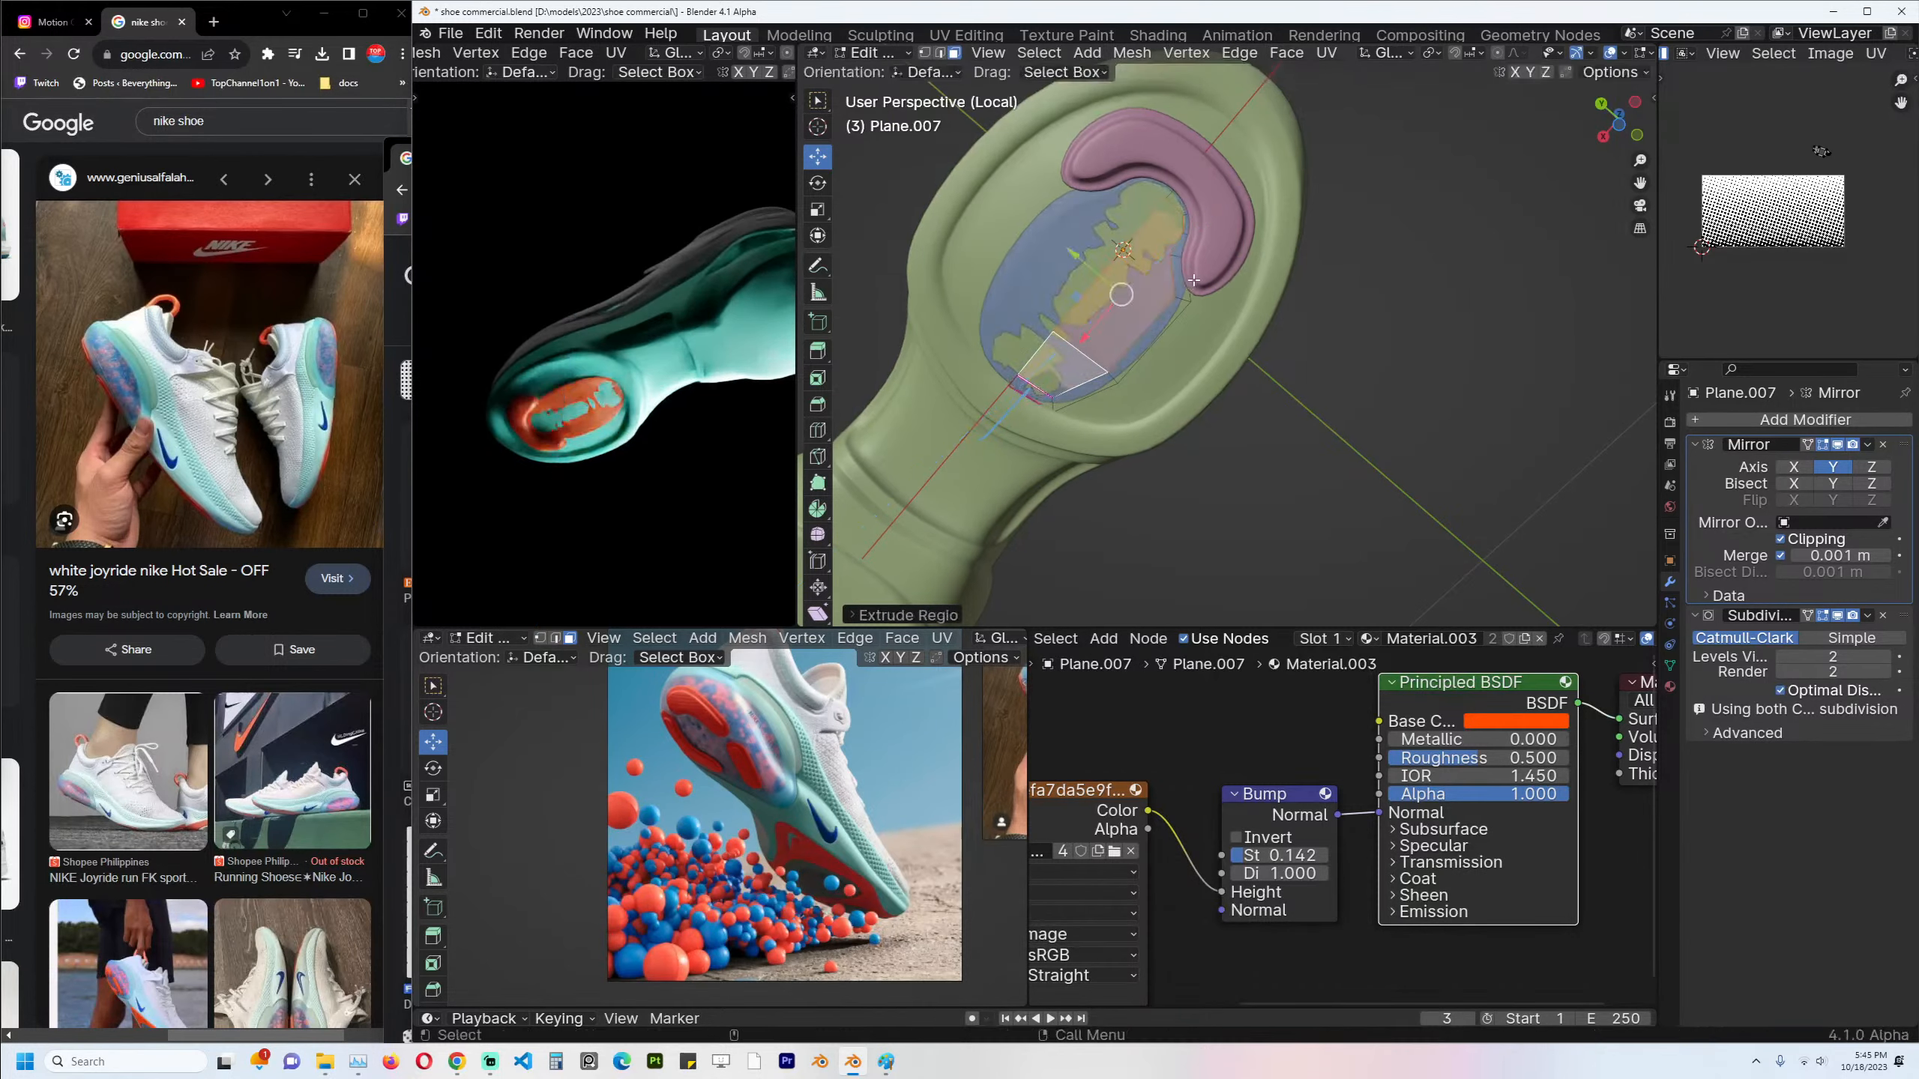
pyautogui.moveTo(1182, 285); pyautogui.dragTo(1210, 353, button='middle')
pyautogui.press('g')
pyautogui.press('z')
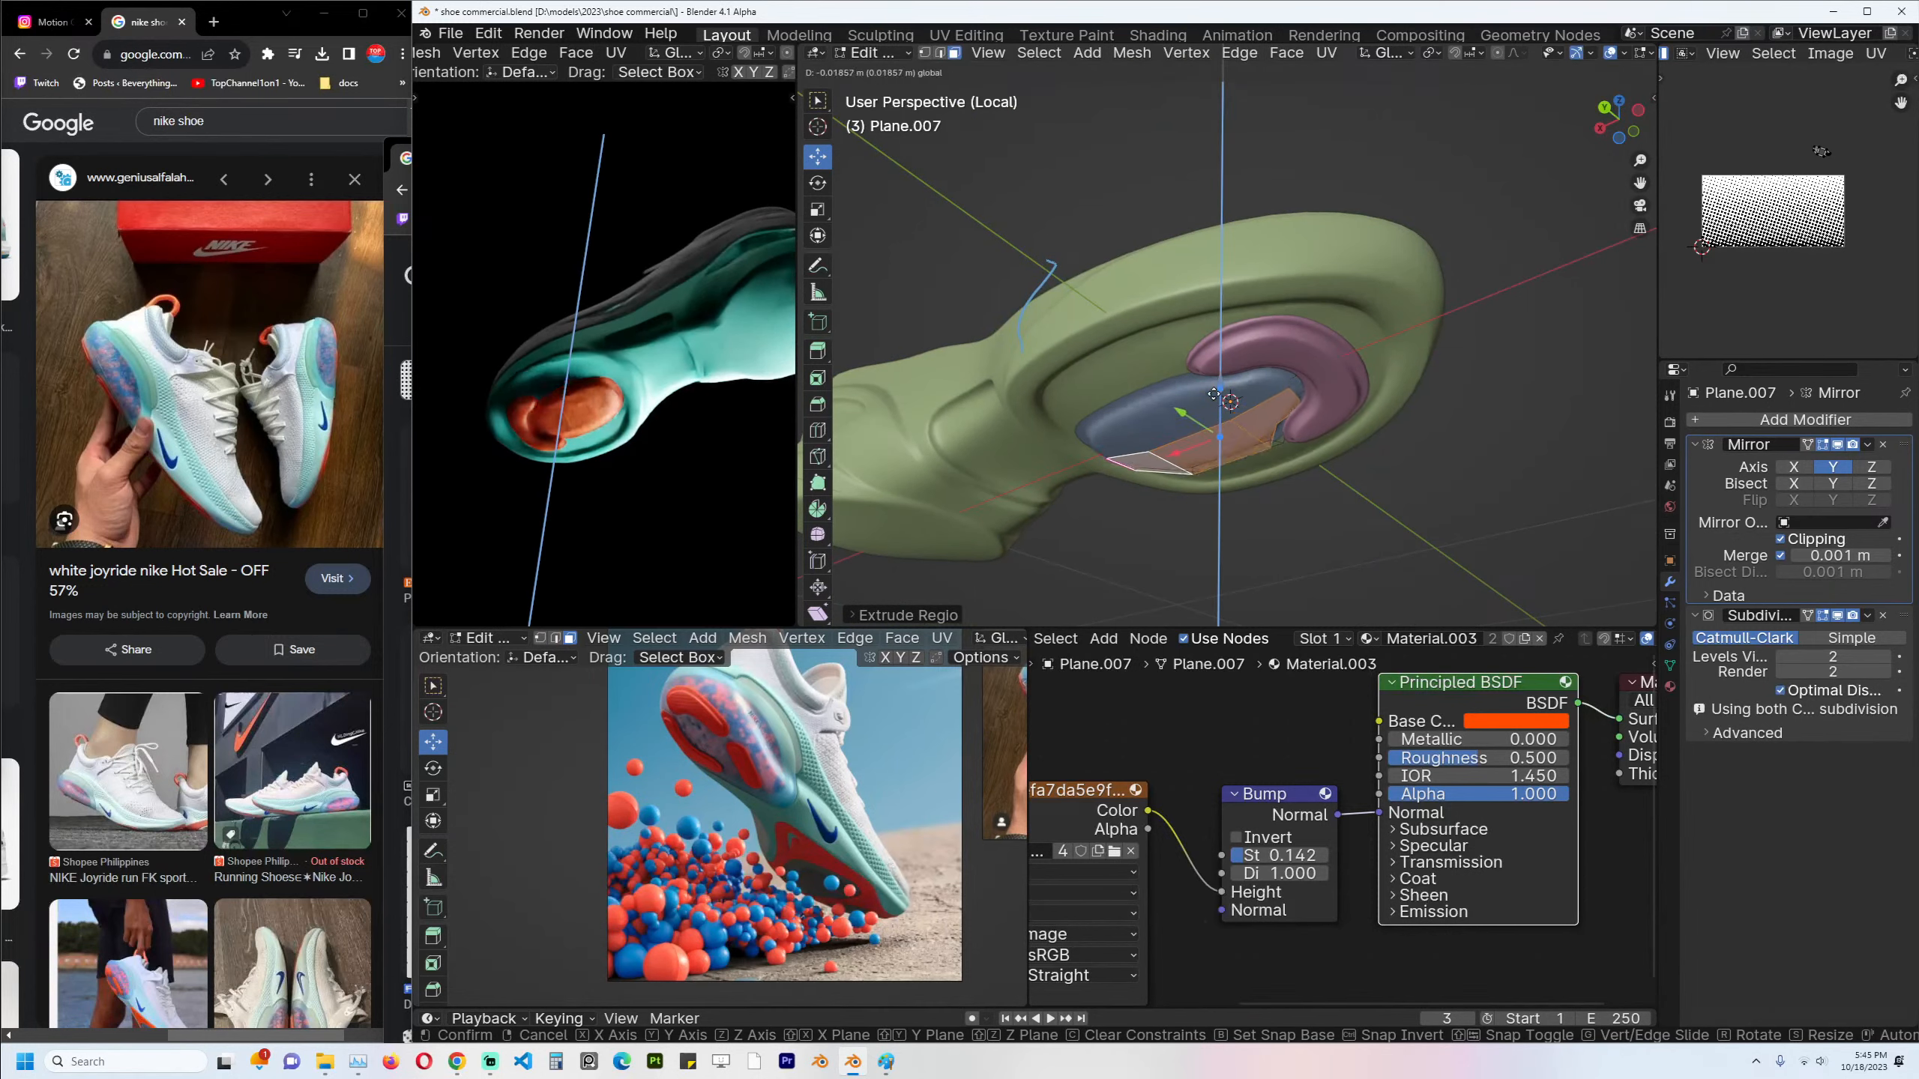
pyautogui.click(1214, 393)
pyautogui.press('Tab')
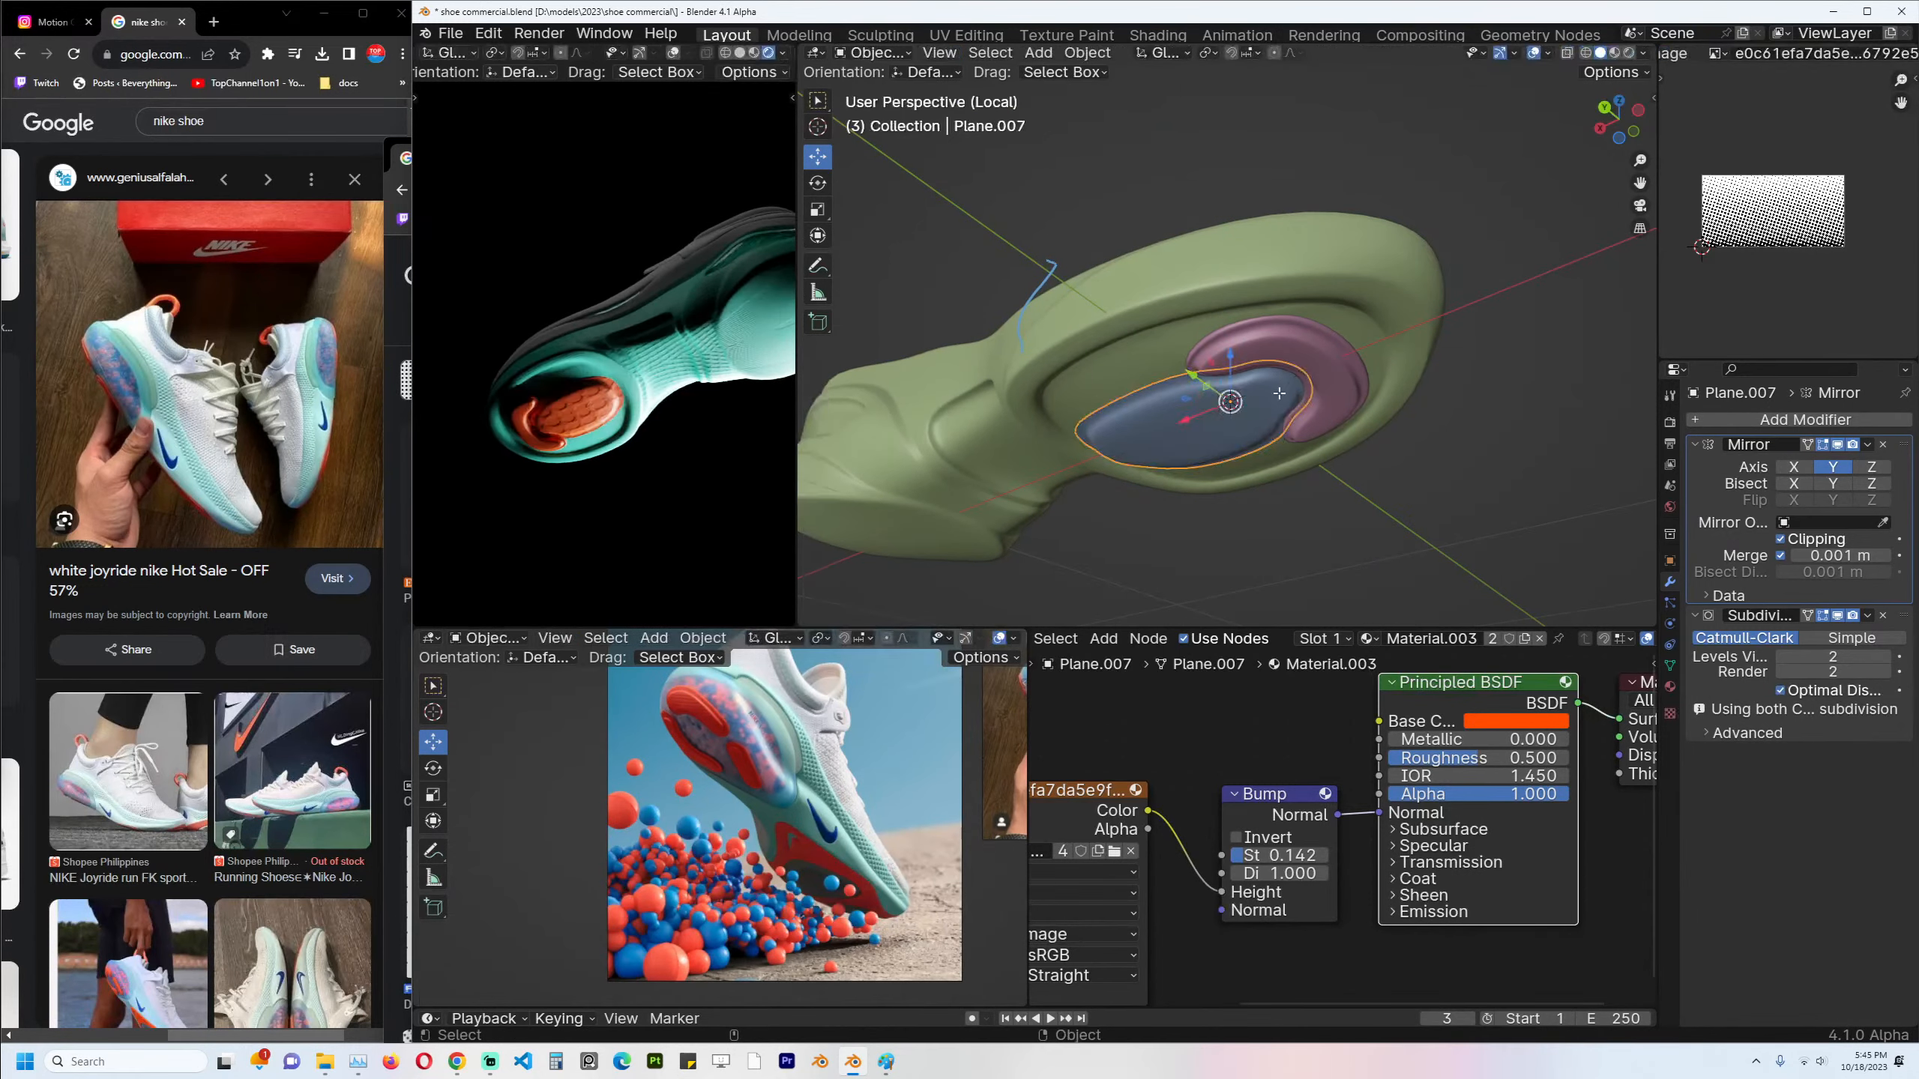
# Unwrap the oval heel object's mesh.
pyautogui.press('Tab')
pyautogui.press('u')
pyautogui.click(1348, 347)
pyautogui.press('Tab')
# Scale the oval heel object and move it down along Z so that it protrudes from the sole.
pyautogui.moveTo(1313, 416); pyautogui.dragTo(1172, 473, button='middle')
pyautogui.scroll(2, 1236, 398)
pyautogui.hotkey('alt', 'a')
pyautogui.scroll(-3, 1195, 426)
pyautogui.click(1173, 475)
pyautogui.click(1172, 474)
pyautogui.press('s')
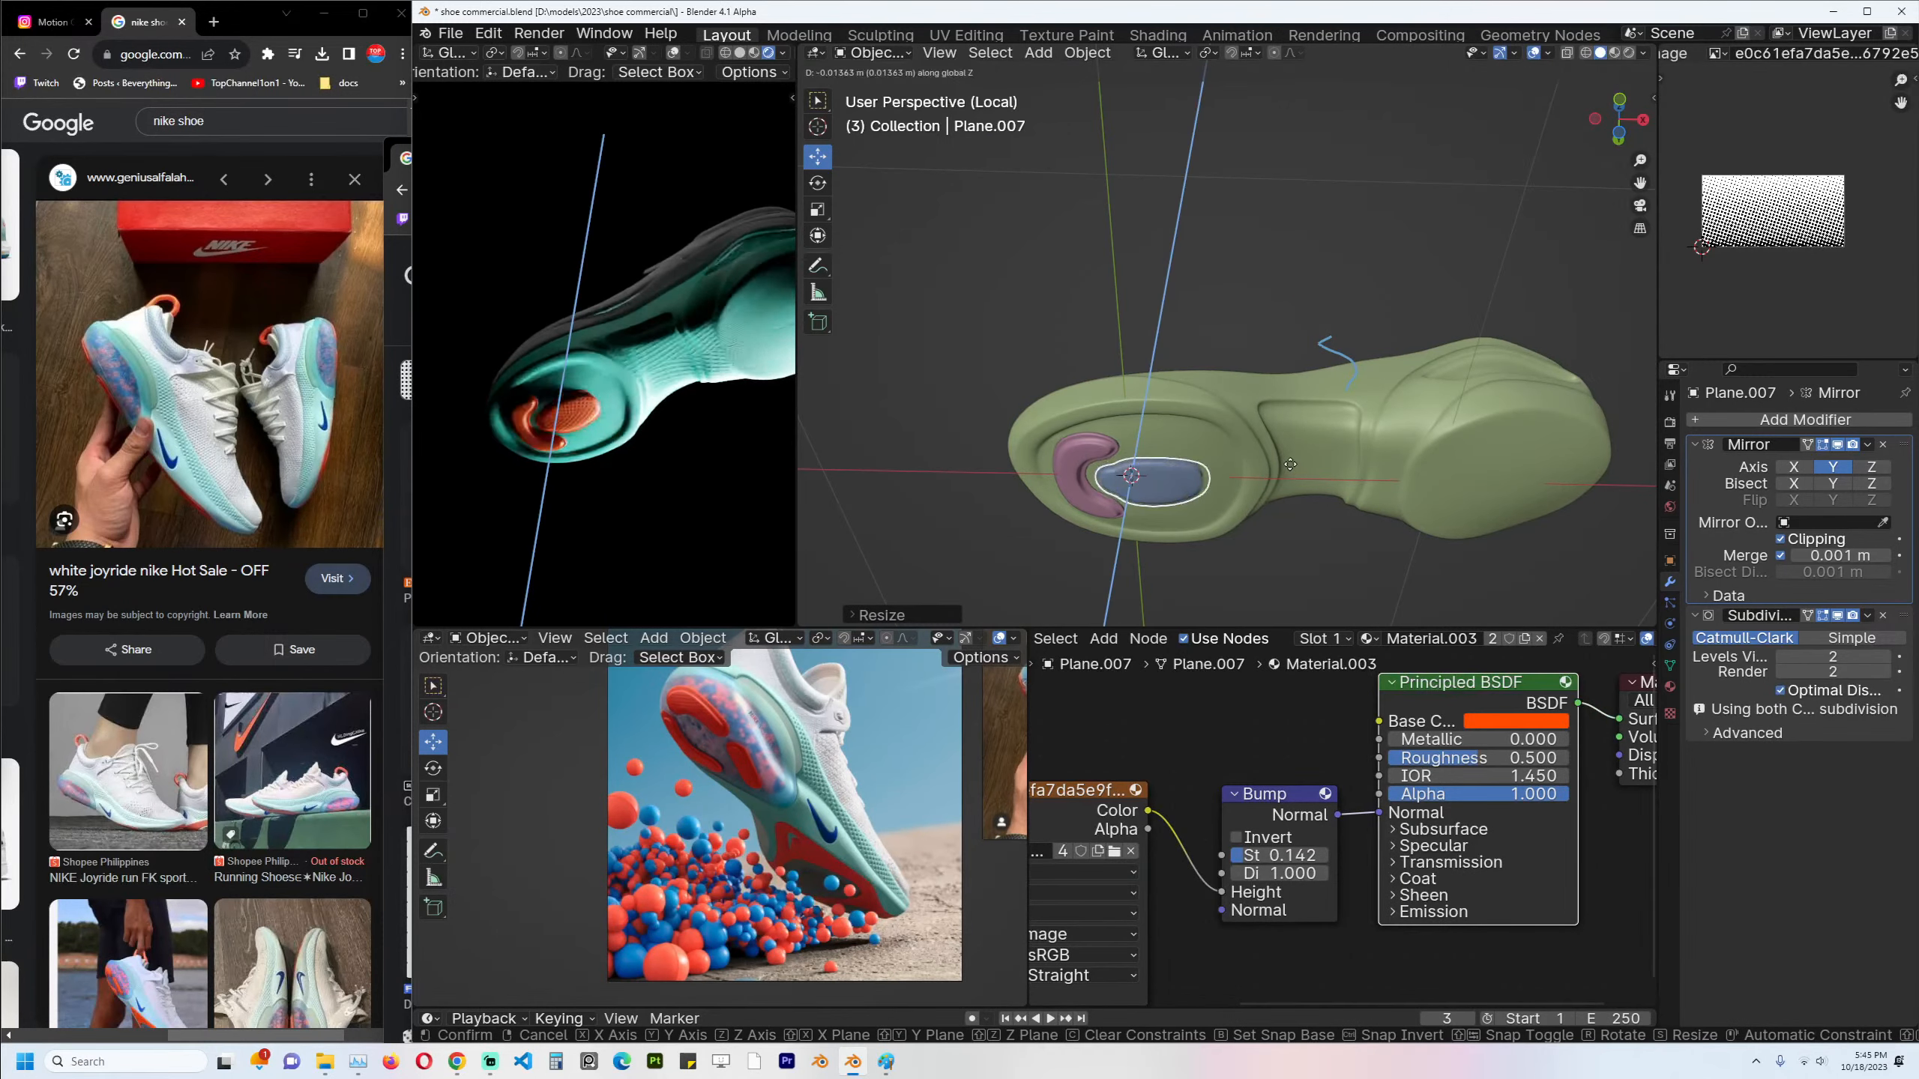
pyautogui.click(1240, 465)
# Save the file and inspect the heel pieces from the front and the whole shoe in the rendered view.
pyautogui.moveTo(1326, 363); pyautogui.dragTo(1378, 406, button='middle')
pyautogui.press('t')
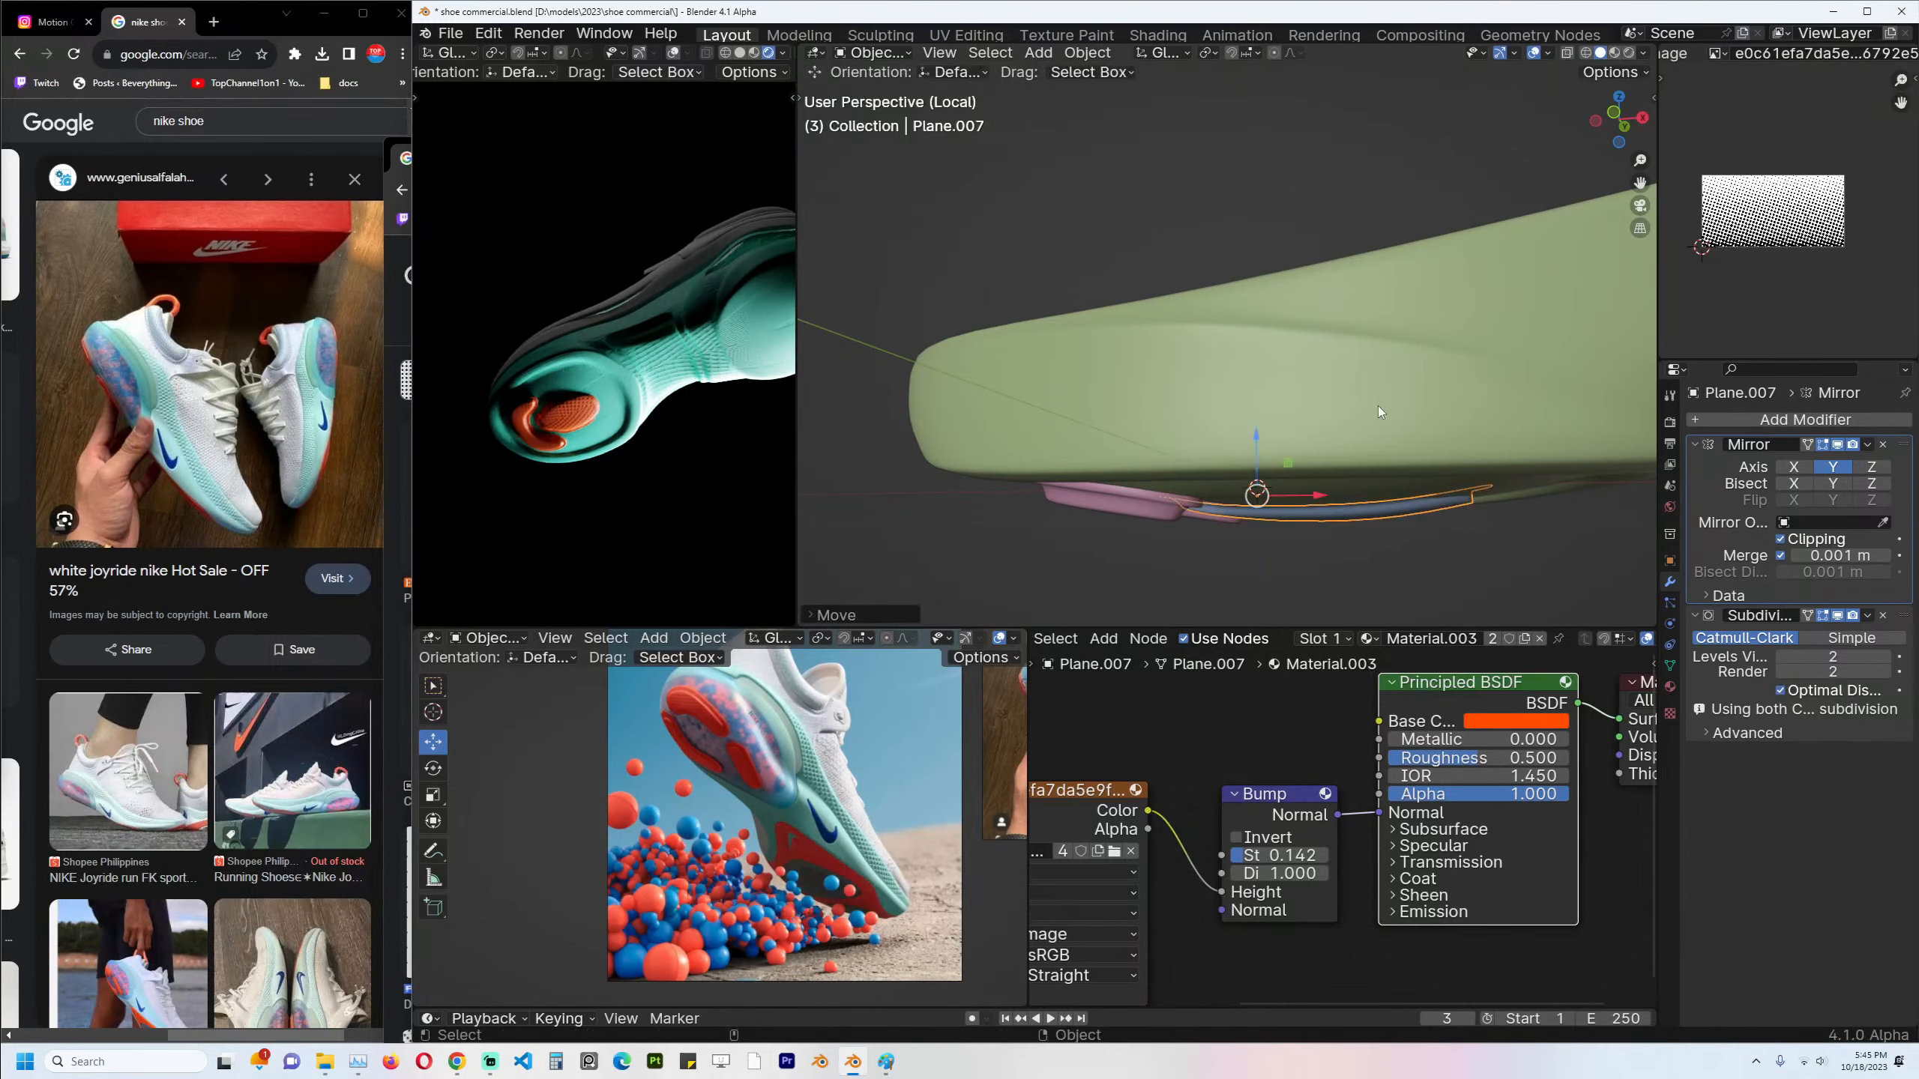
pyautogui.press('t')
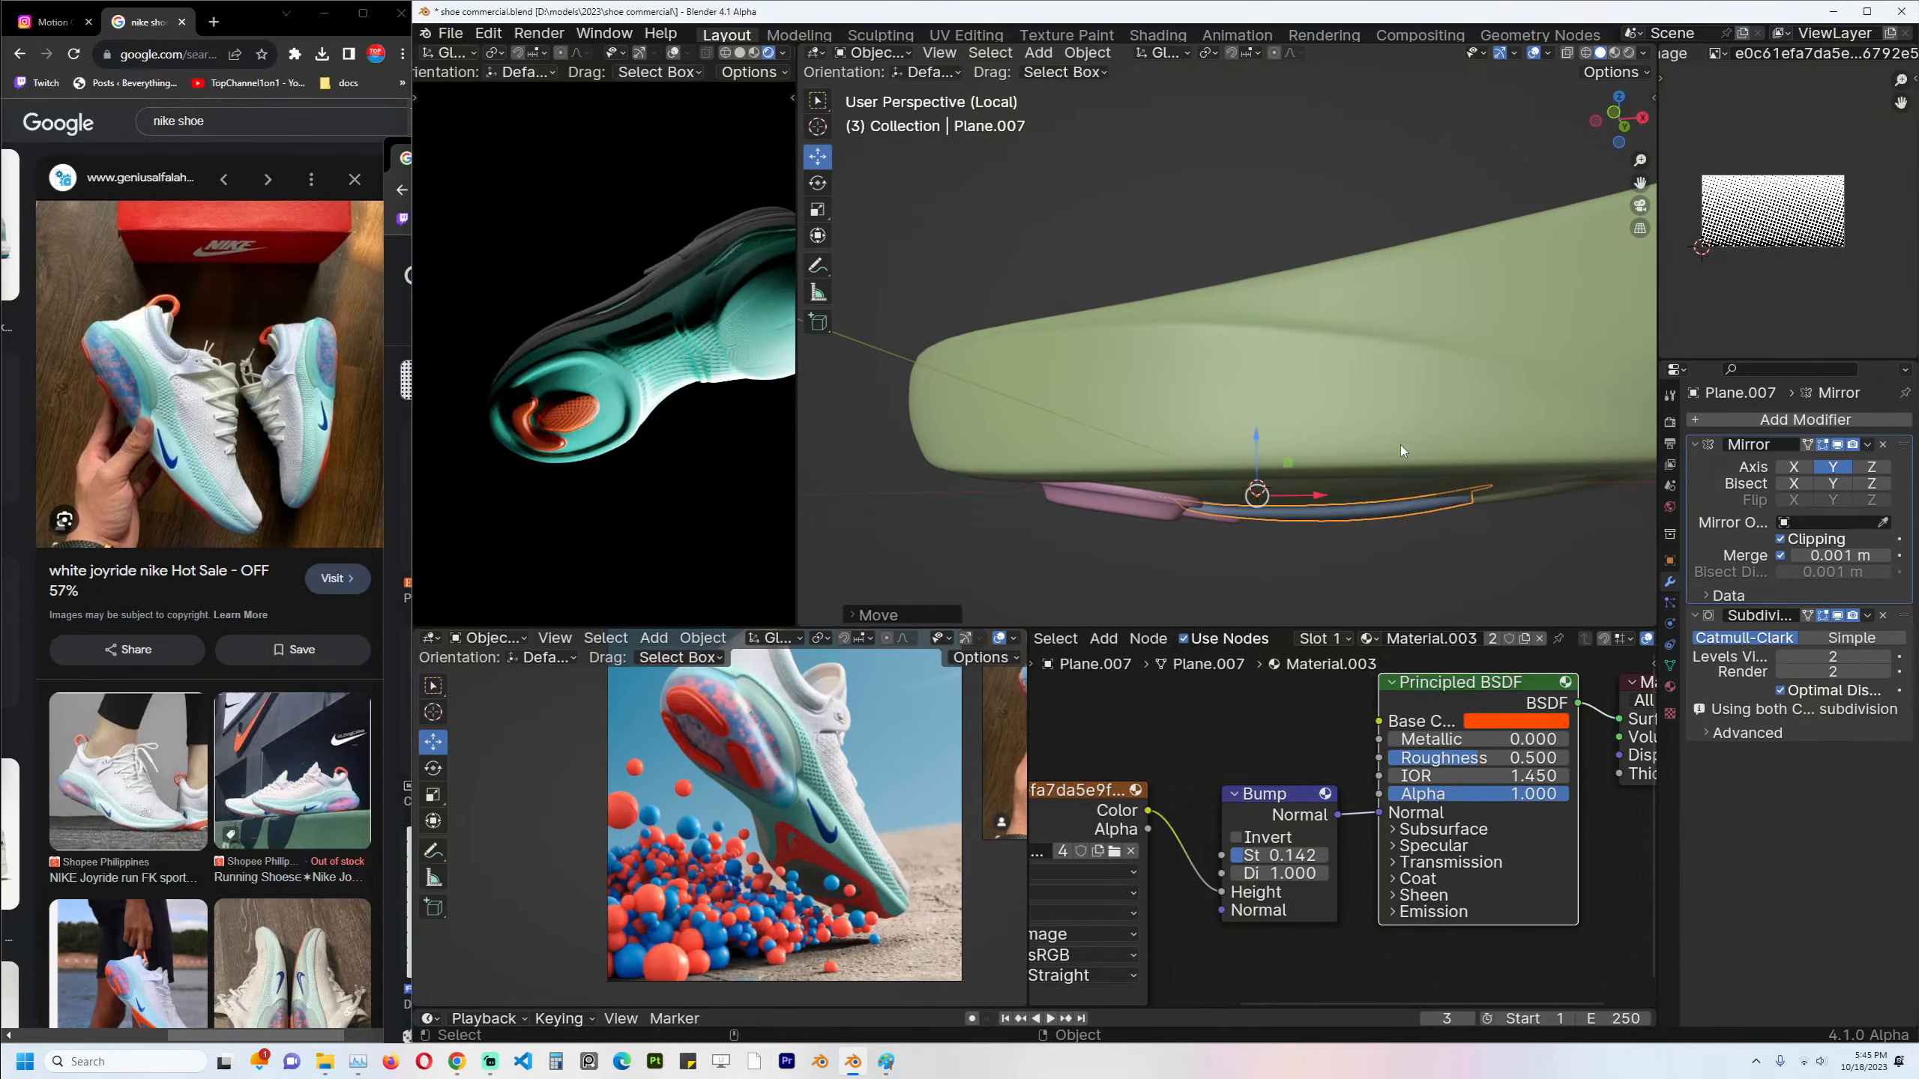
pyautogui.scroll(-1, 1382, 484)
pyautogui.hotkey('ctrl', 's')
pyautogui.press('KP_1')
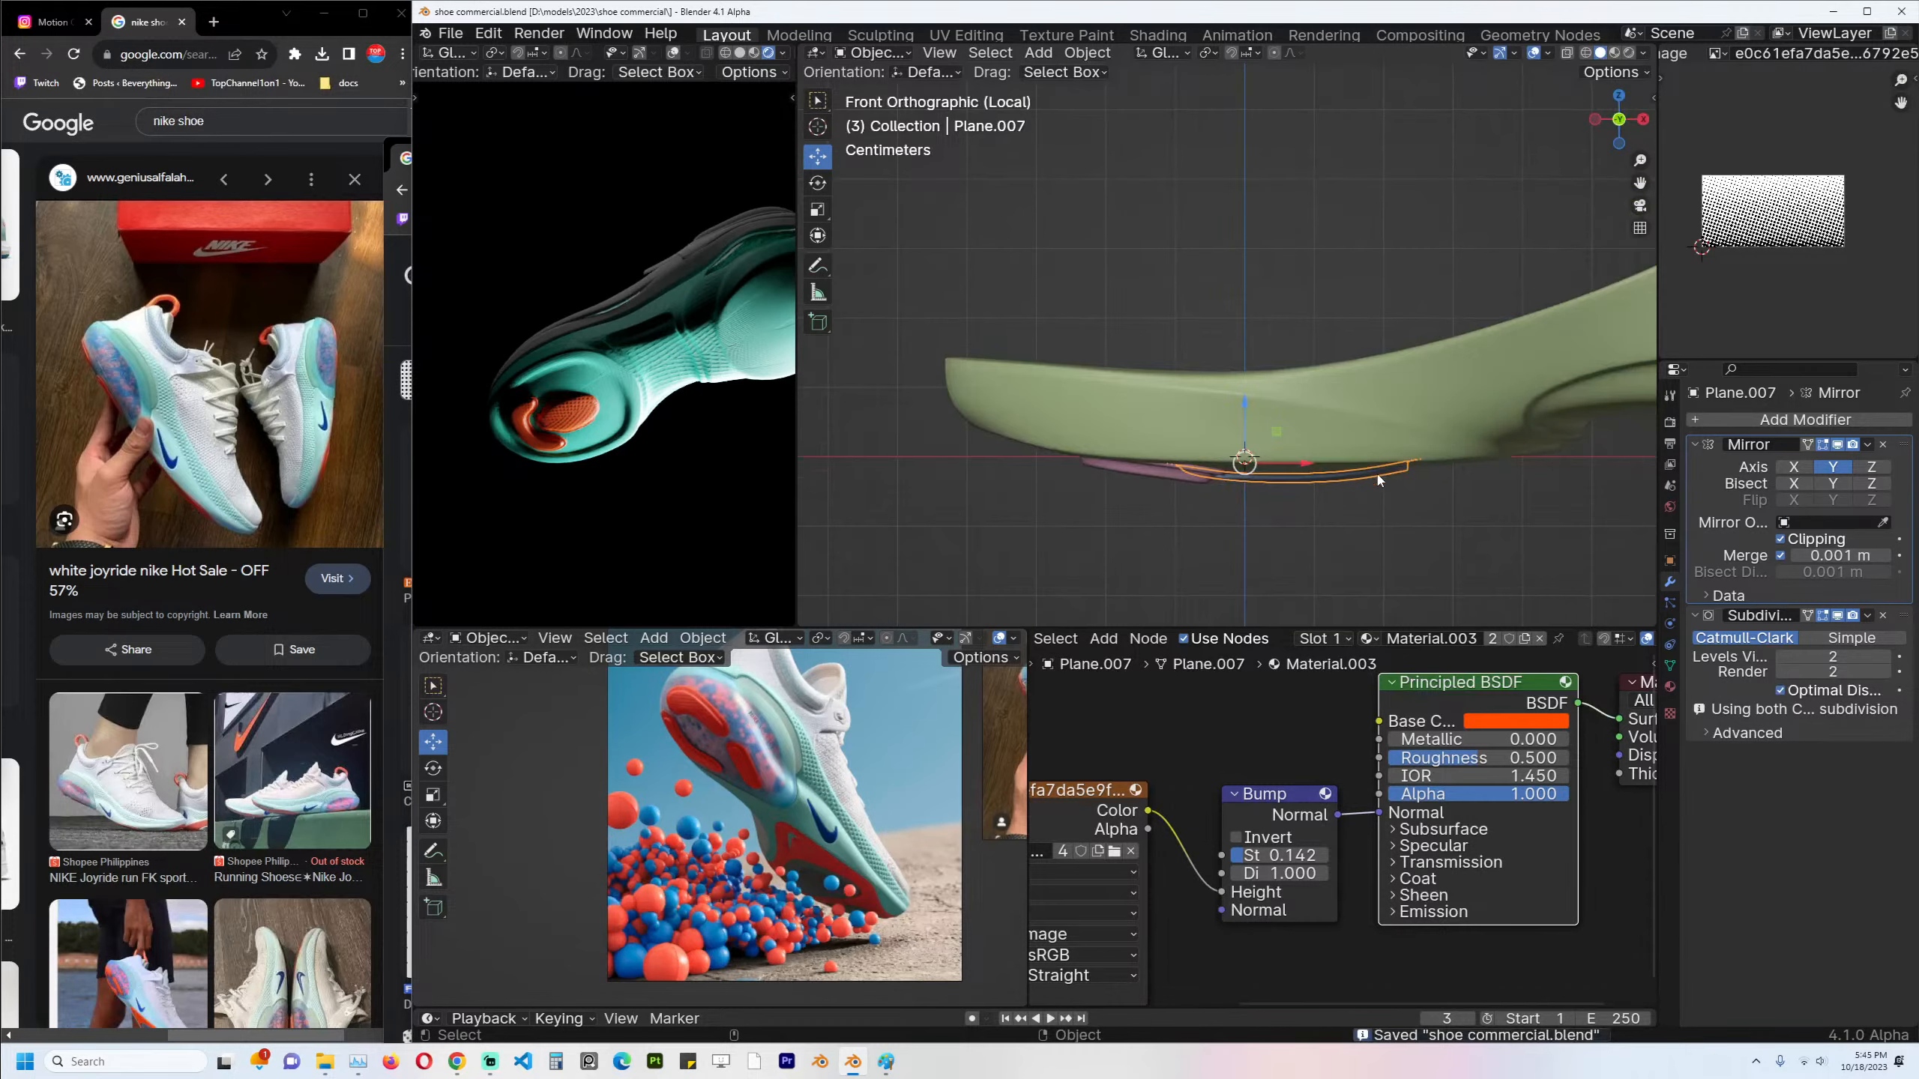
pyautogui.moveTo(634, 395); pyautogui.dragTo(732, 373, button='middle')
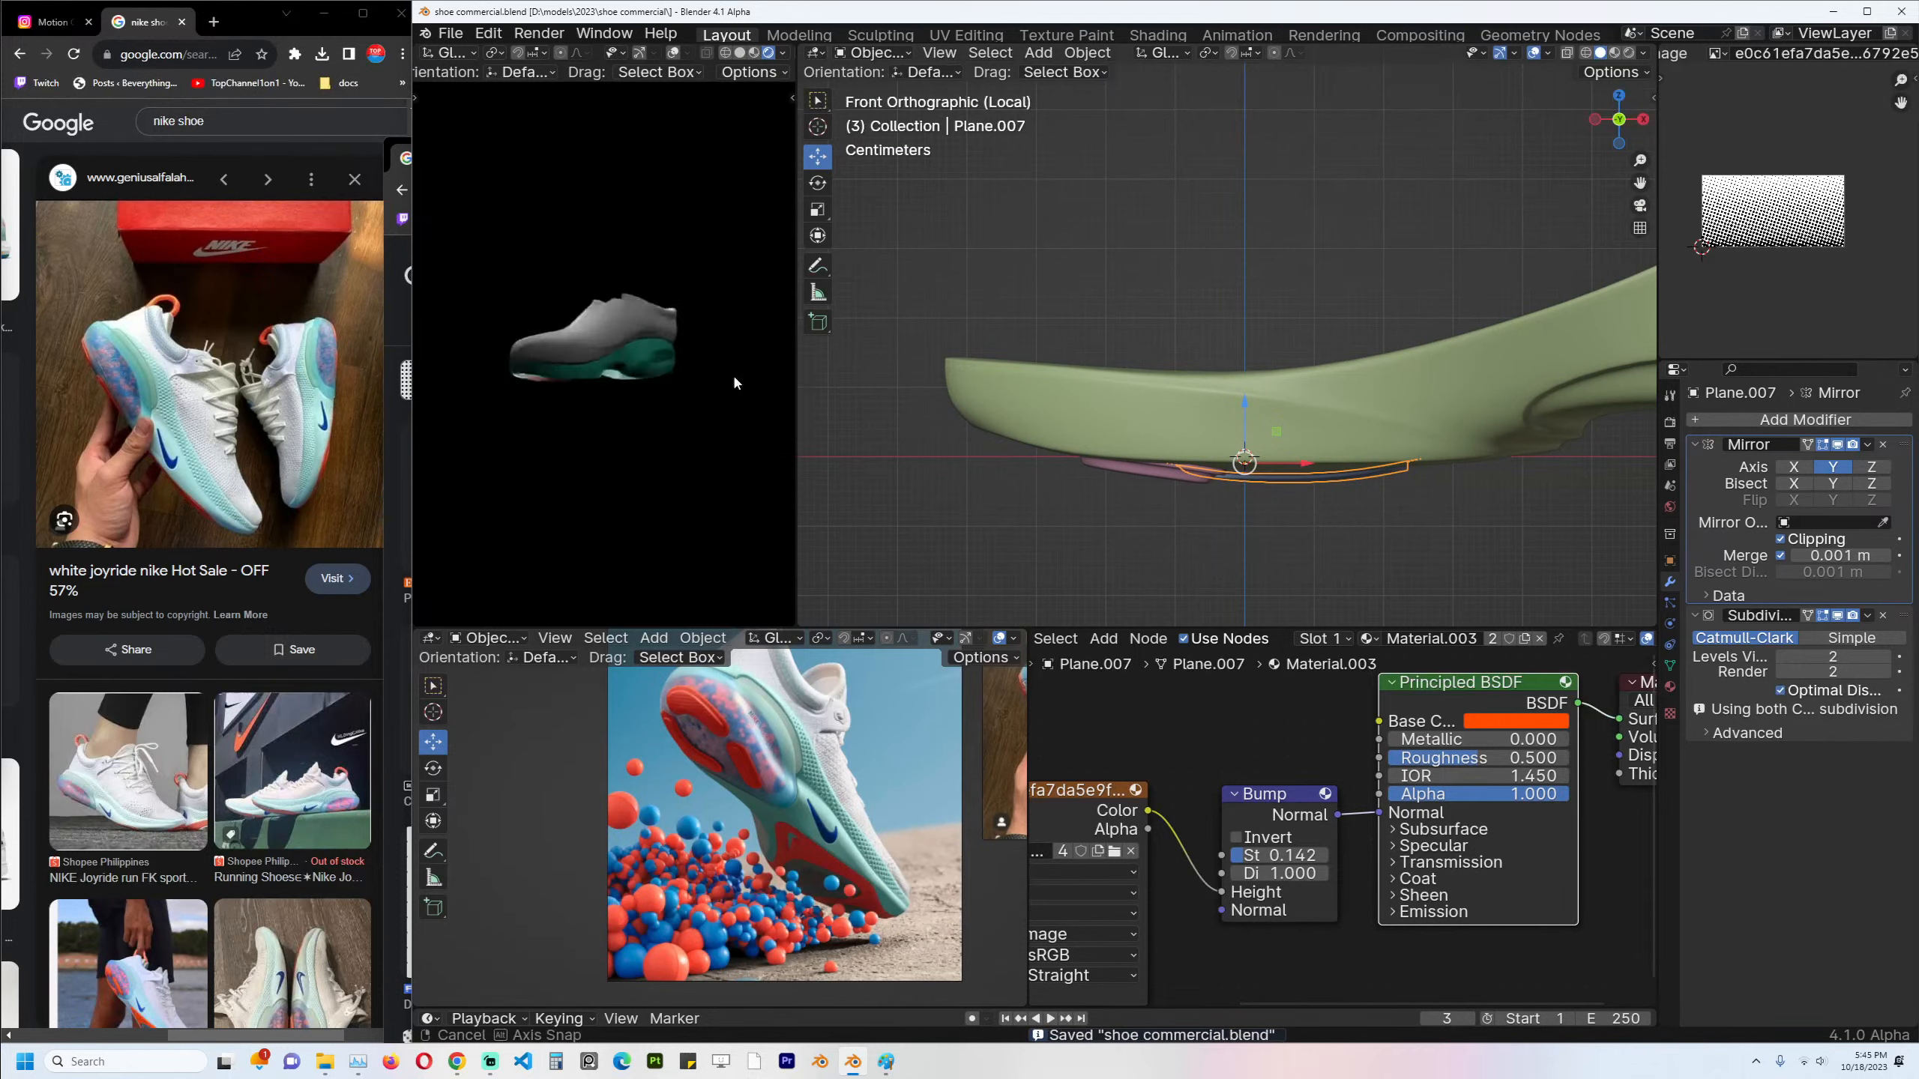
# Save an incremented version of the project as shoe commercial1.blend.
pyautogui.click(1098, 402)
pyautogui.hotkey('ctrl', 'shift', 's')
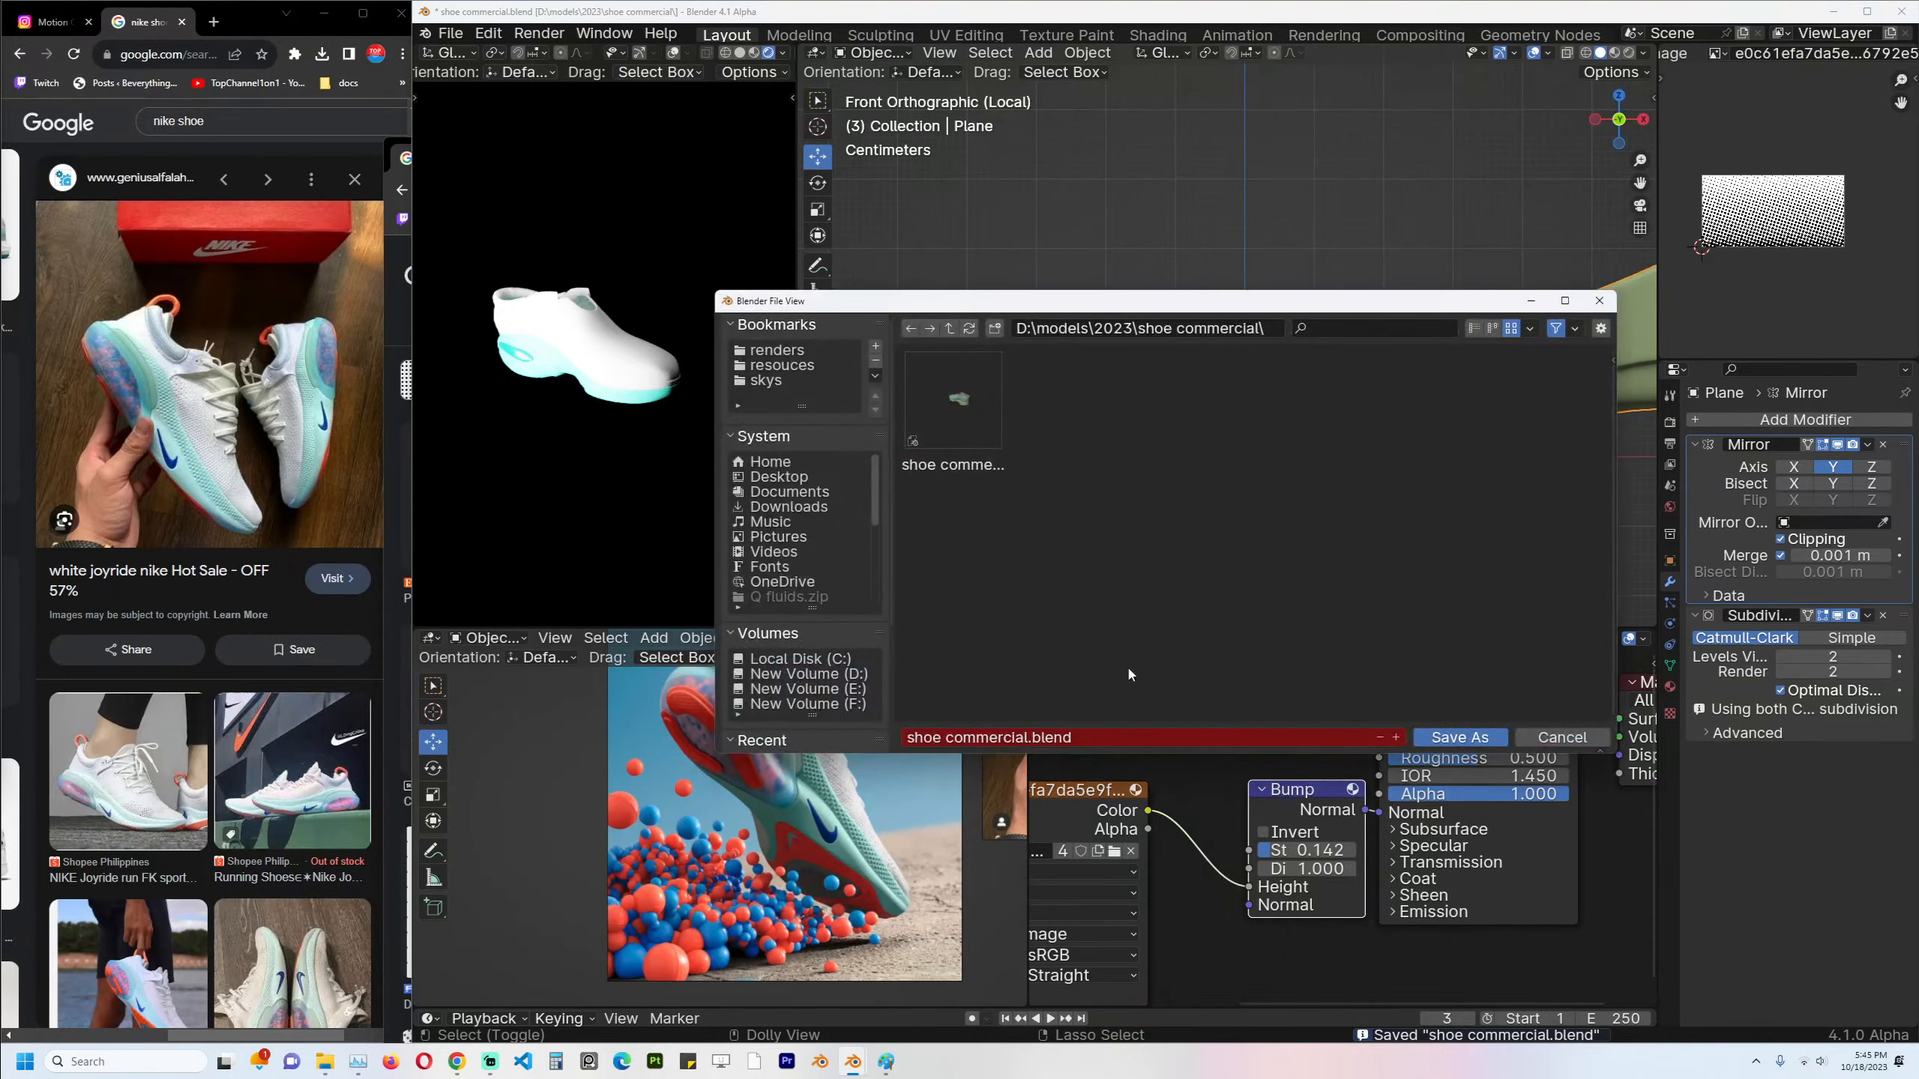
pyautogui.click(1396, 737)
pyautogui.click(1460, 737)
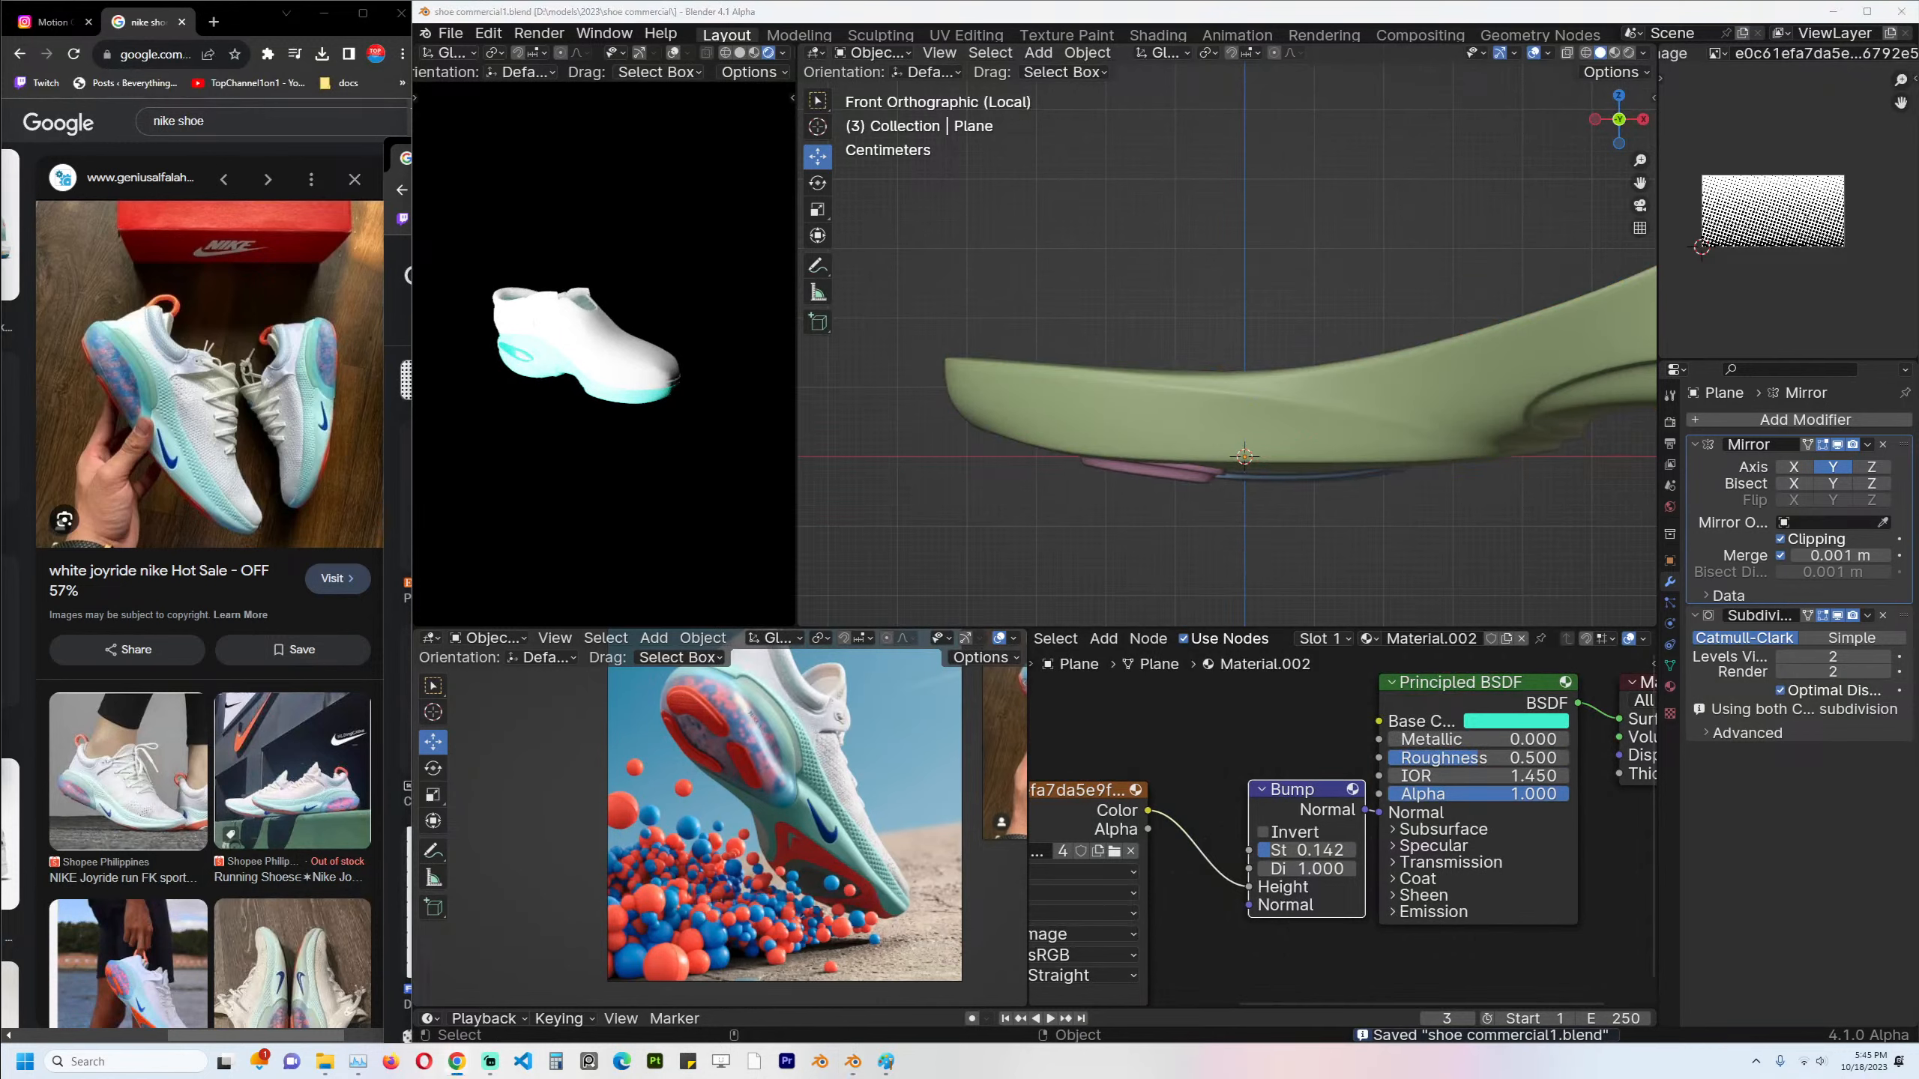
pyautogui.keyDown('shift'); pyautogui.moveTo(1205, 375); pyautogui.dragTo(1187, 358, button='middle'); pyautogui.keyUp('shift')
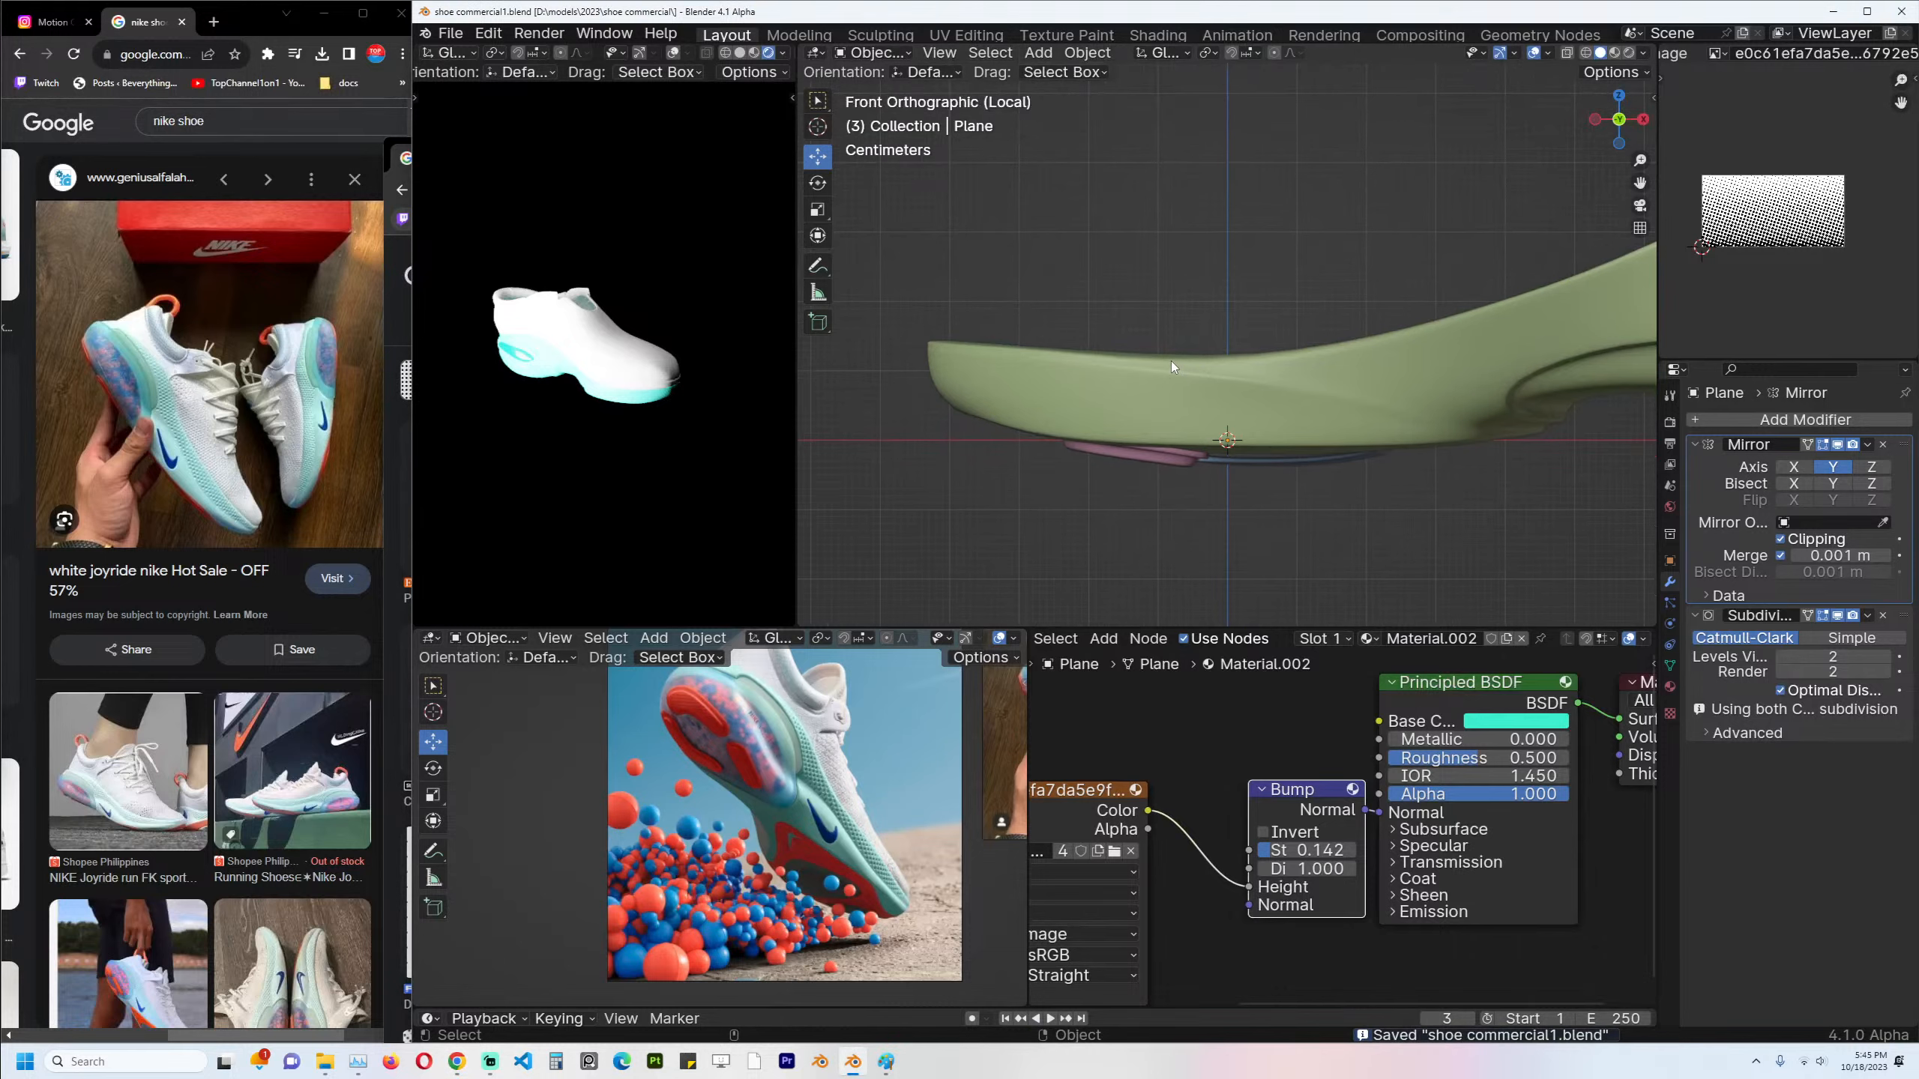
# Save the file and leave the sole's isolated view to bring back the whole shoe.
pyautogui.keyDown('shift'); pyautogui.moveTo(1092, 357); pyautogui.dragTo(1049, 340, button='middle'); pyautogui.keyUp('shift')
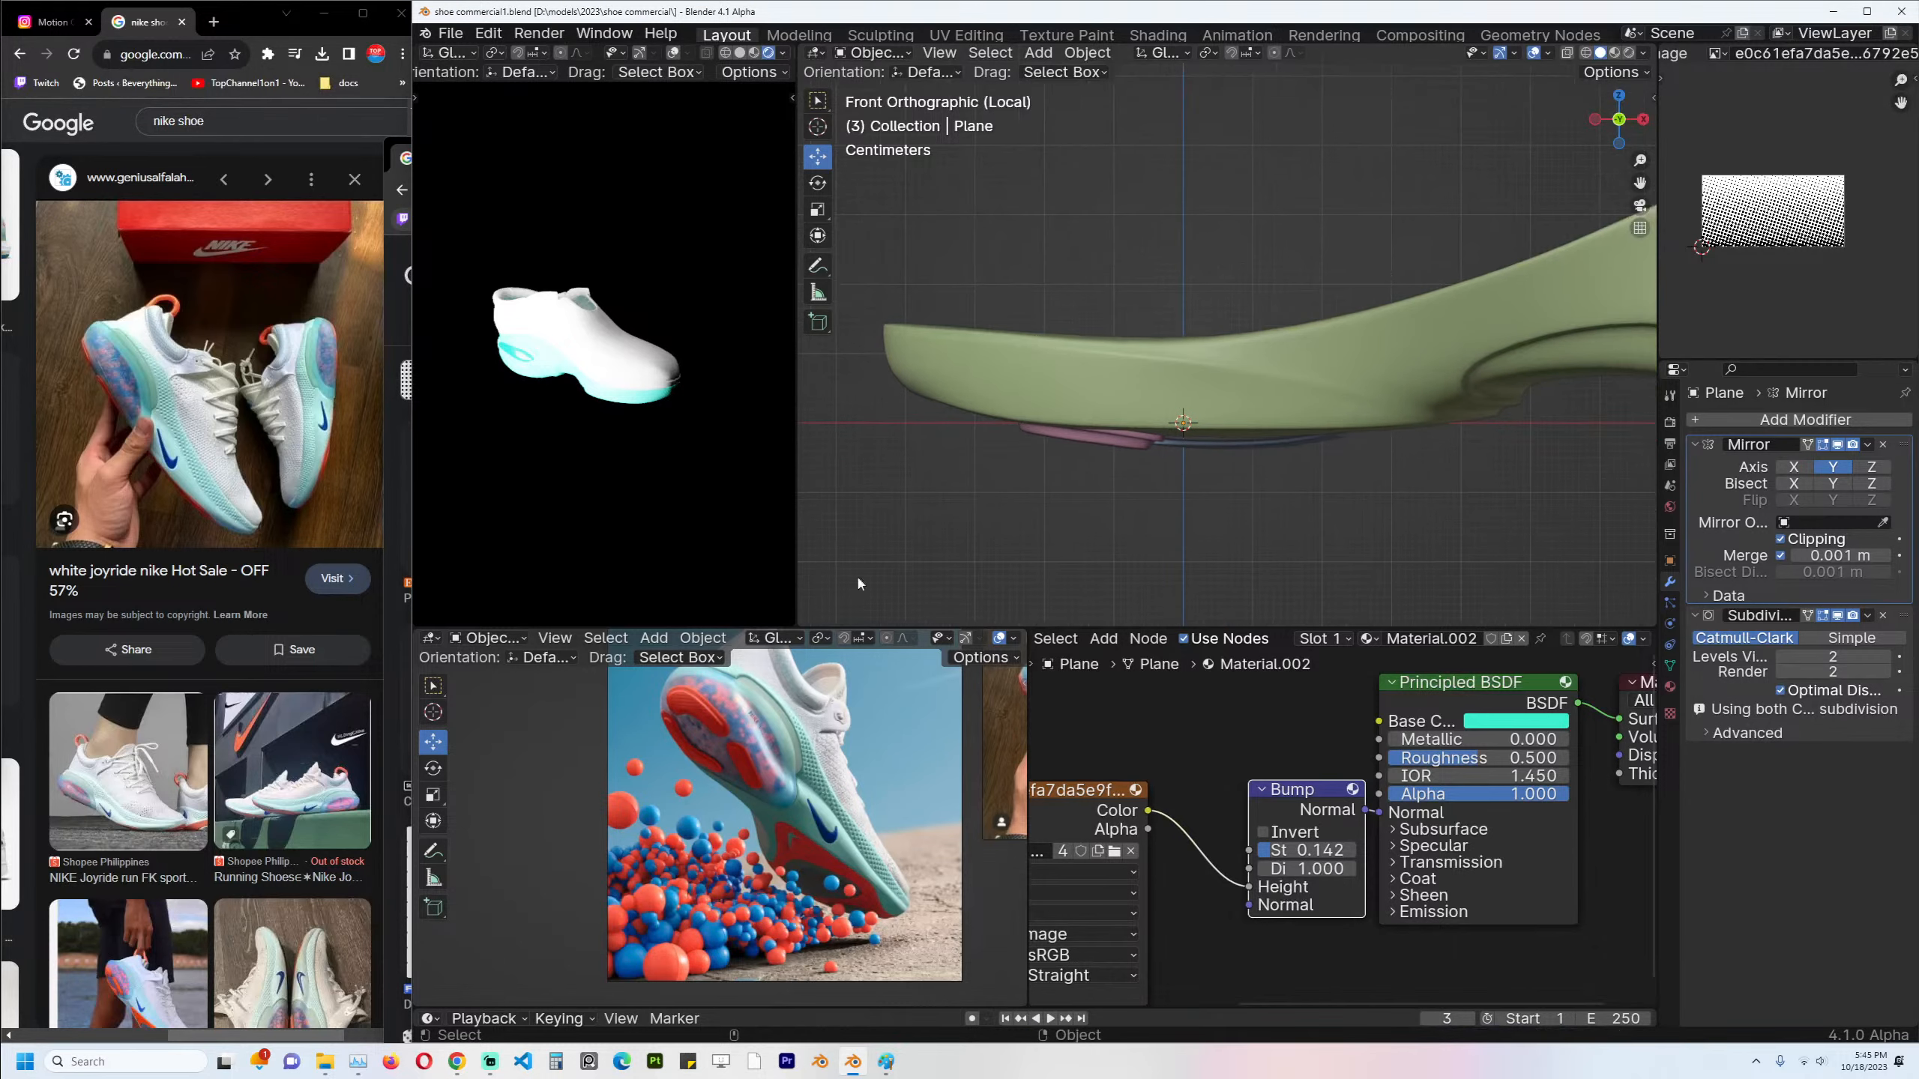
pyautogui.click(800, 798)
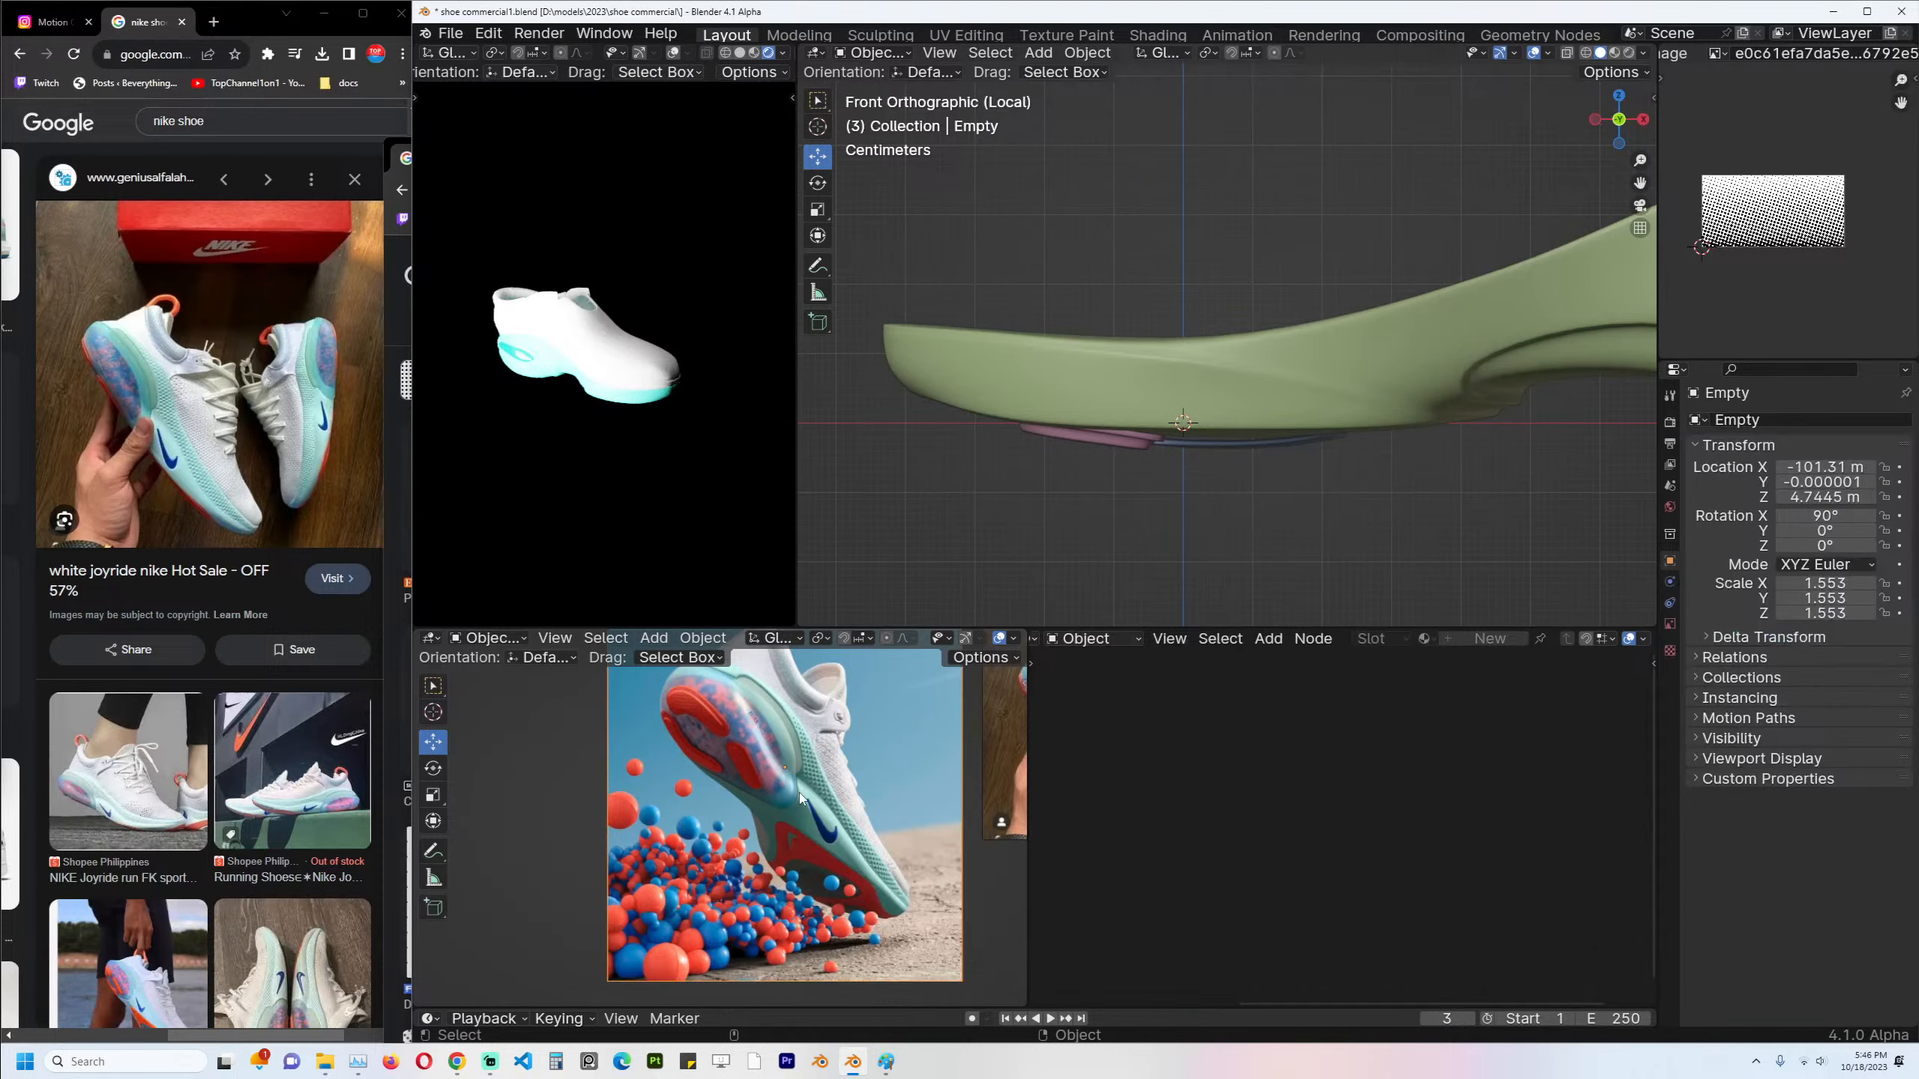
pyautogui.hotkey('ctrl', 's')
pyautogui.click(1170, 441)
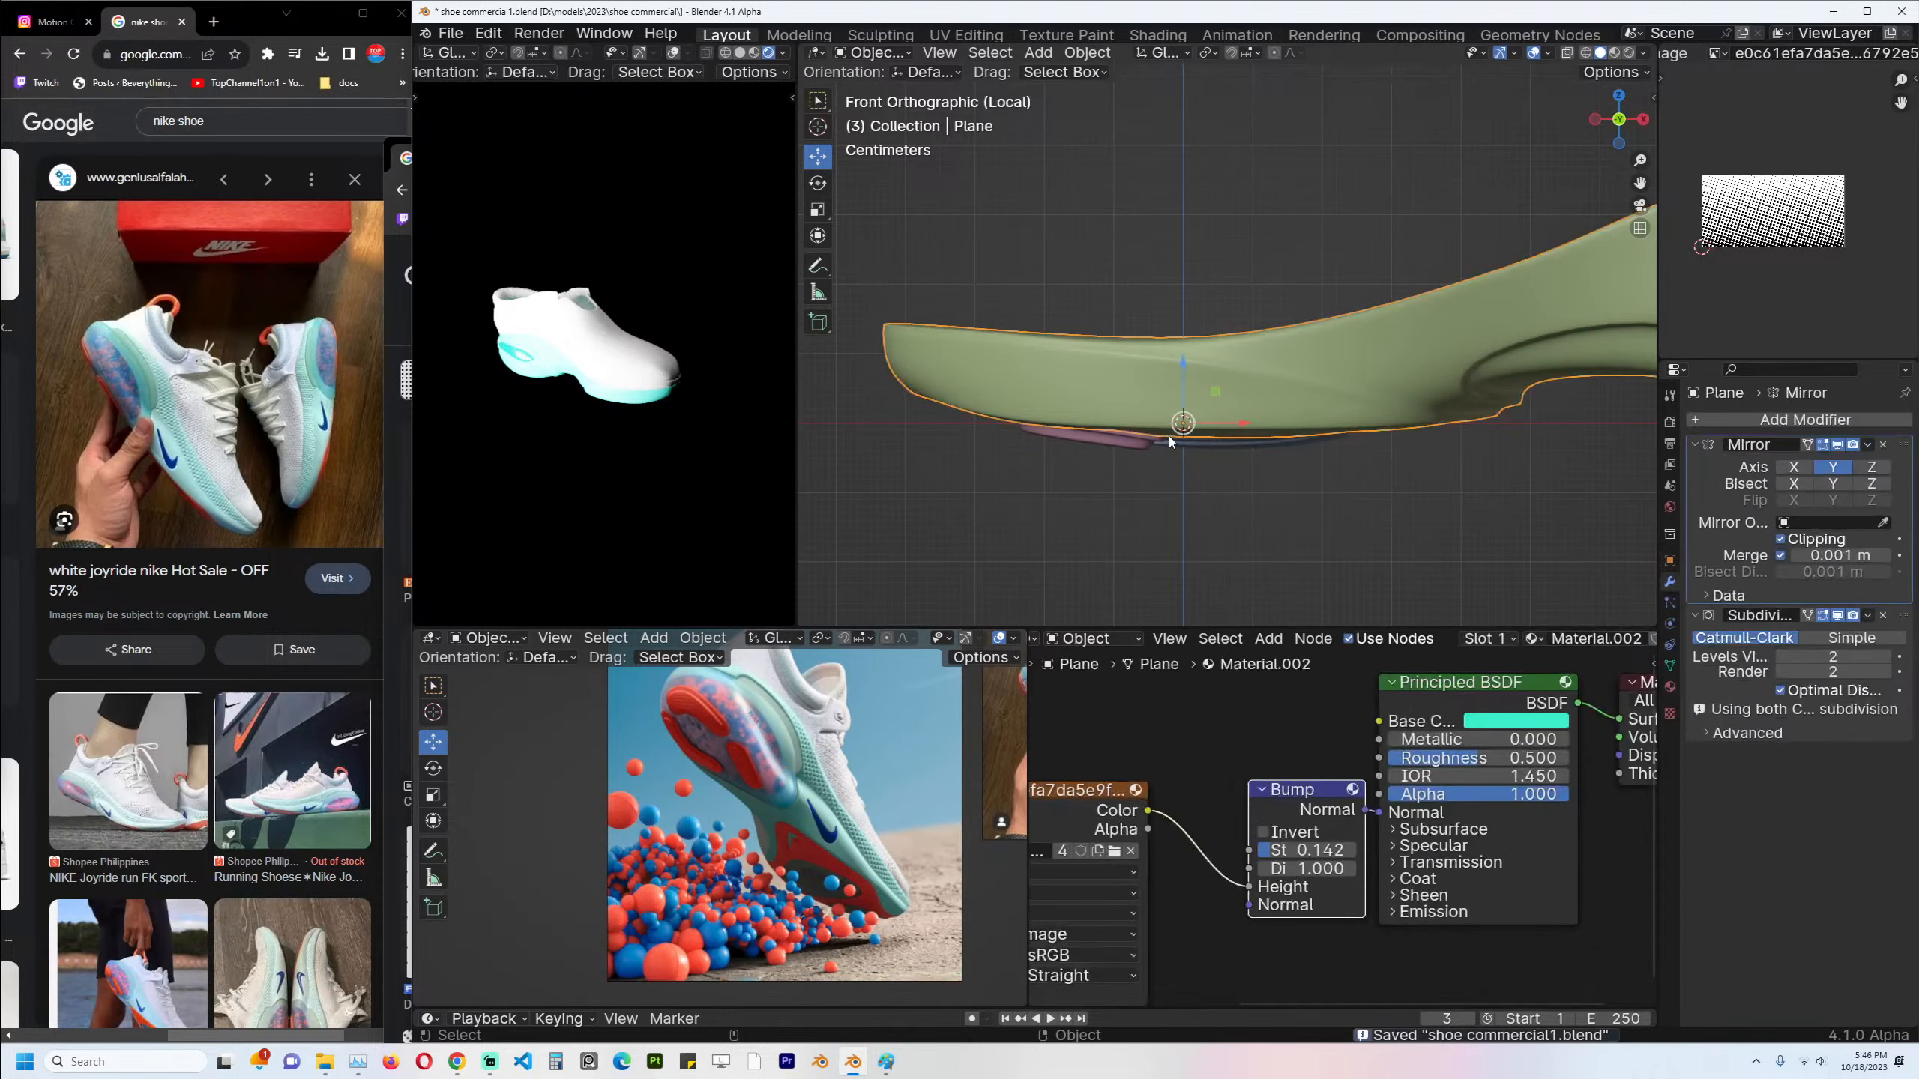
pyautogui.press('KP_Divide')
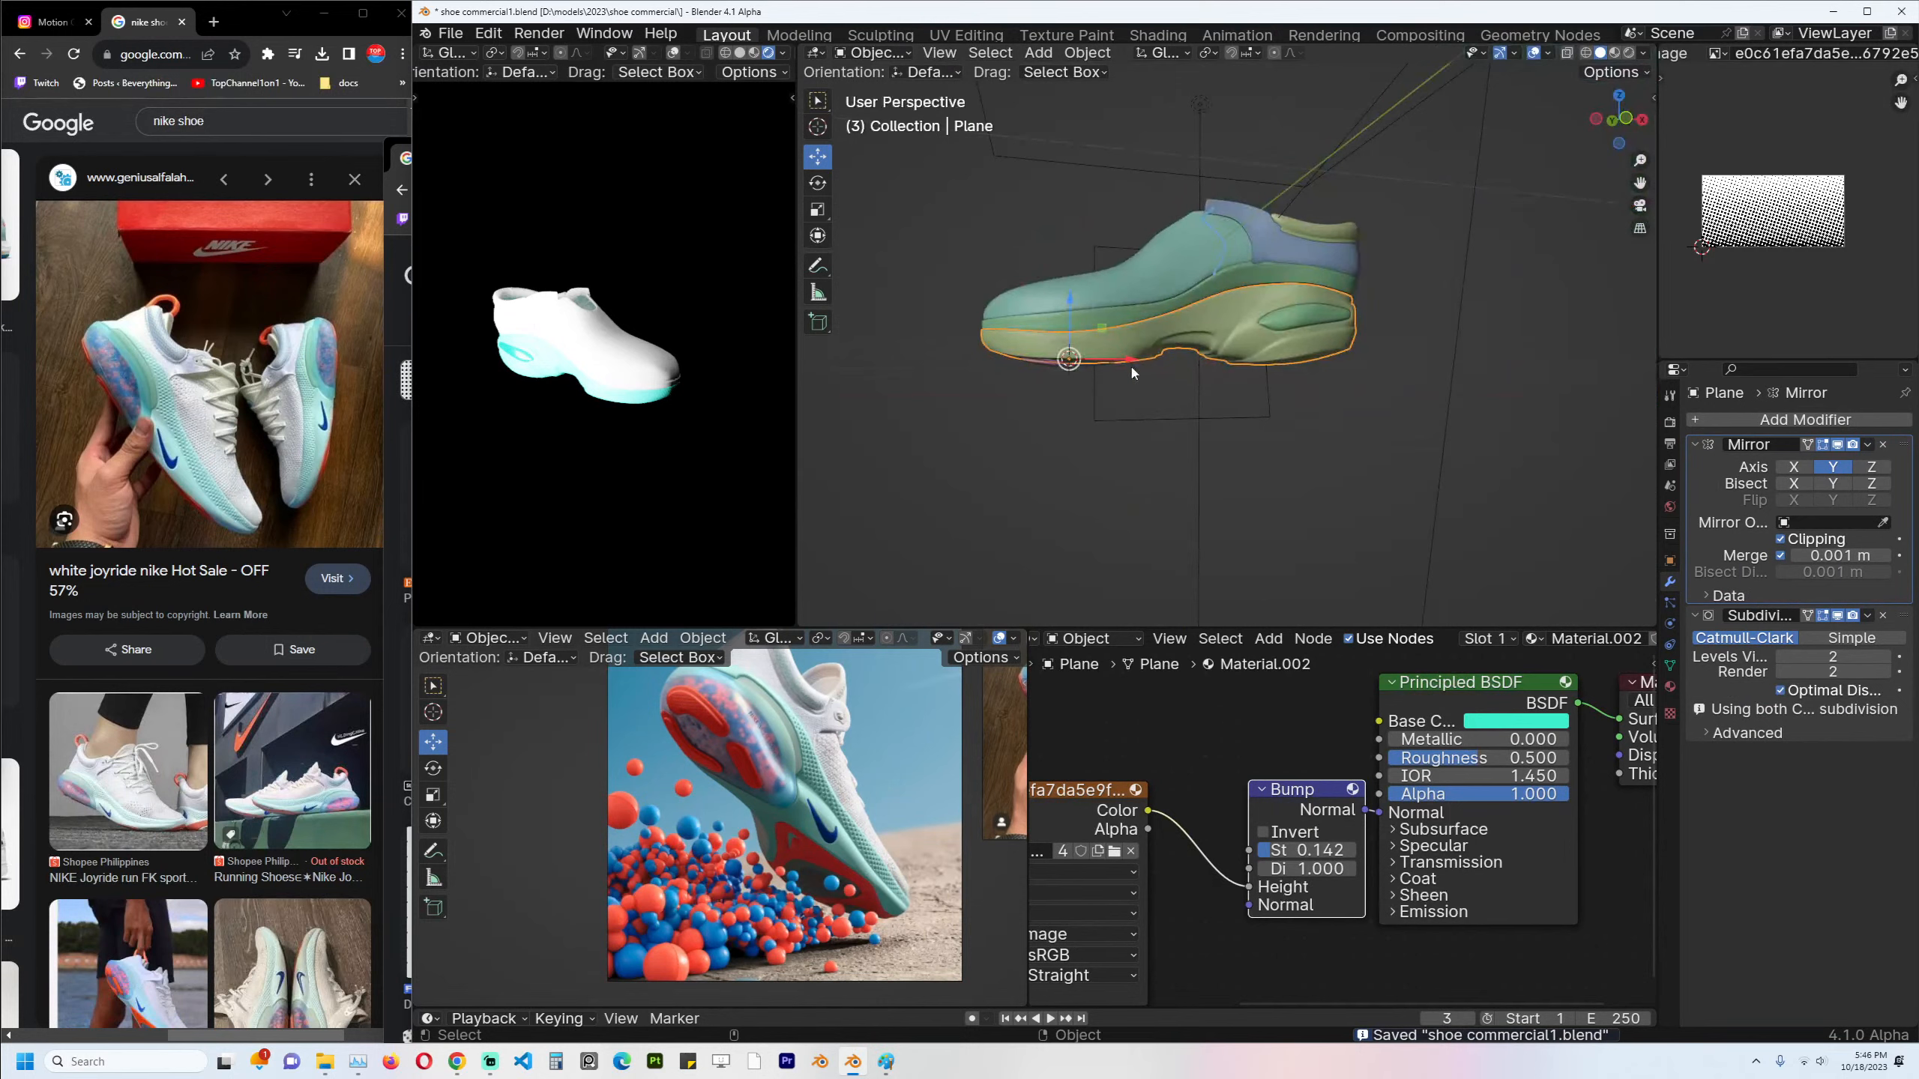
# Inspect the whole shoe in the modelling and rendered views, and check the reference shoe images in the browser.
pyautogui.moveTo(1131, 371); pyautogui.dragTo(1088, 378, button='middle')
pyautogui.moveTo(686, 354); pyautogui.dragTo(593, 365, button='middle')
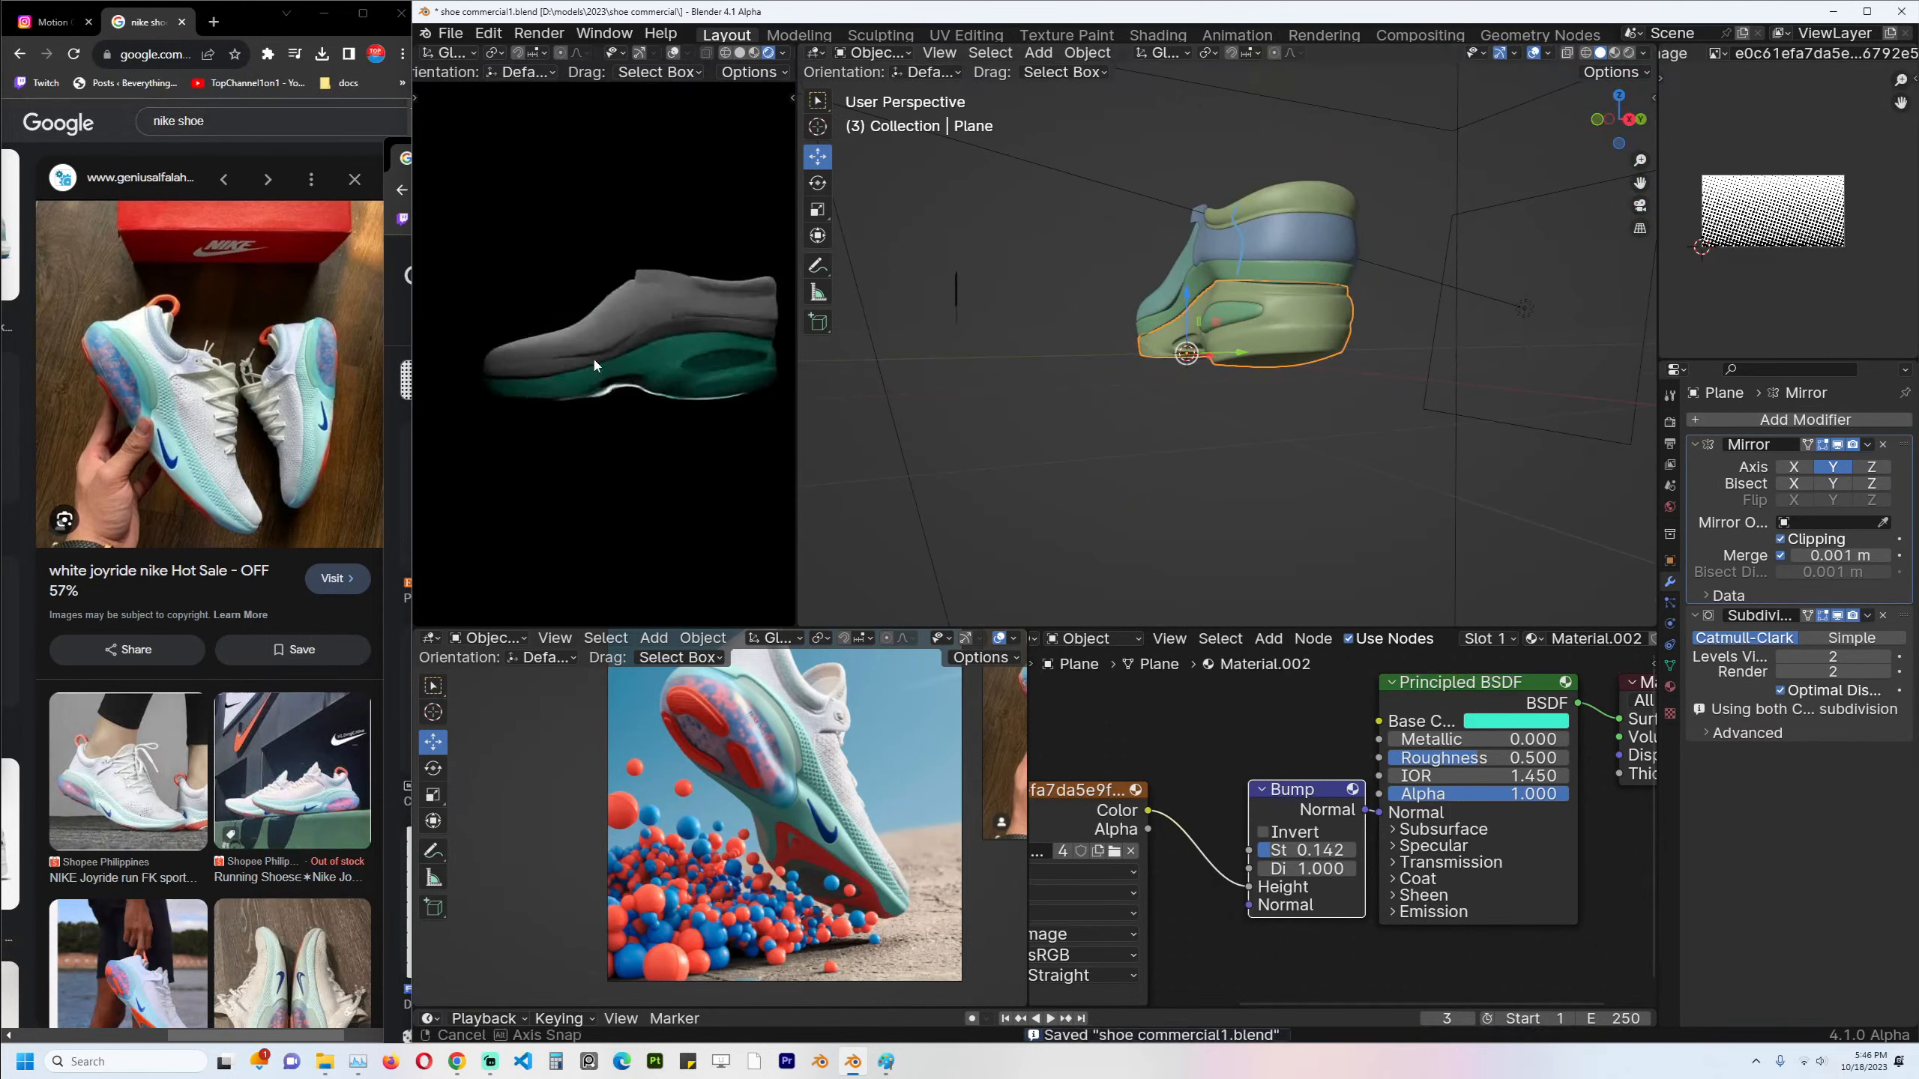
pyautogui.scroll(-3, 1045, 389)
pyautogui.moveTo(1045, 389); pyautogui.dragTo(947, 412, button='middle')
pyautogui.hotkey('alt', 'a')
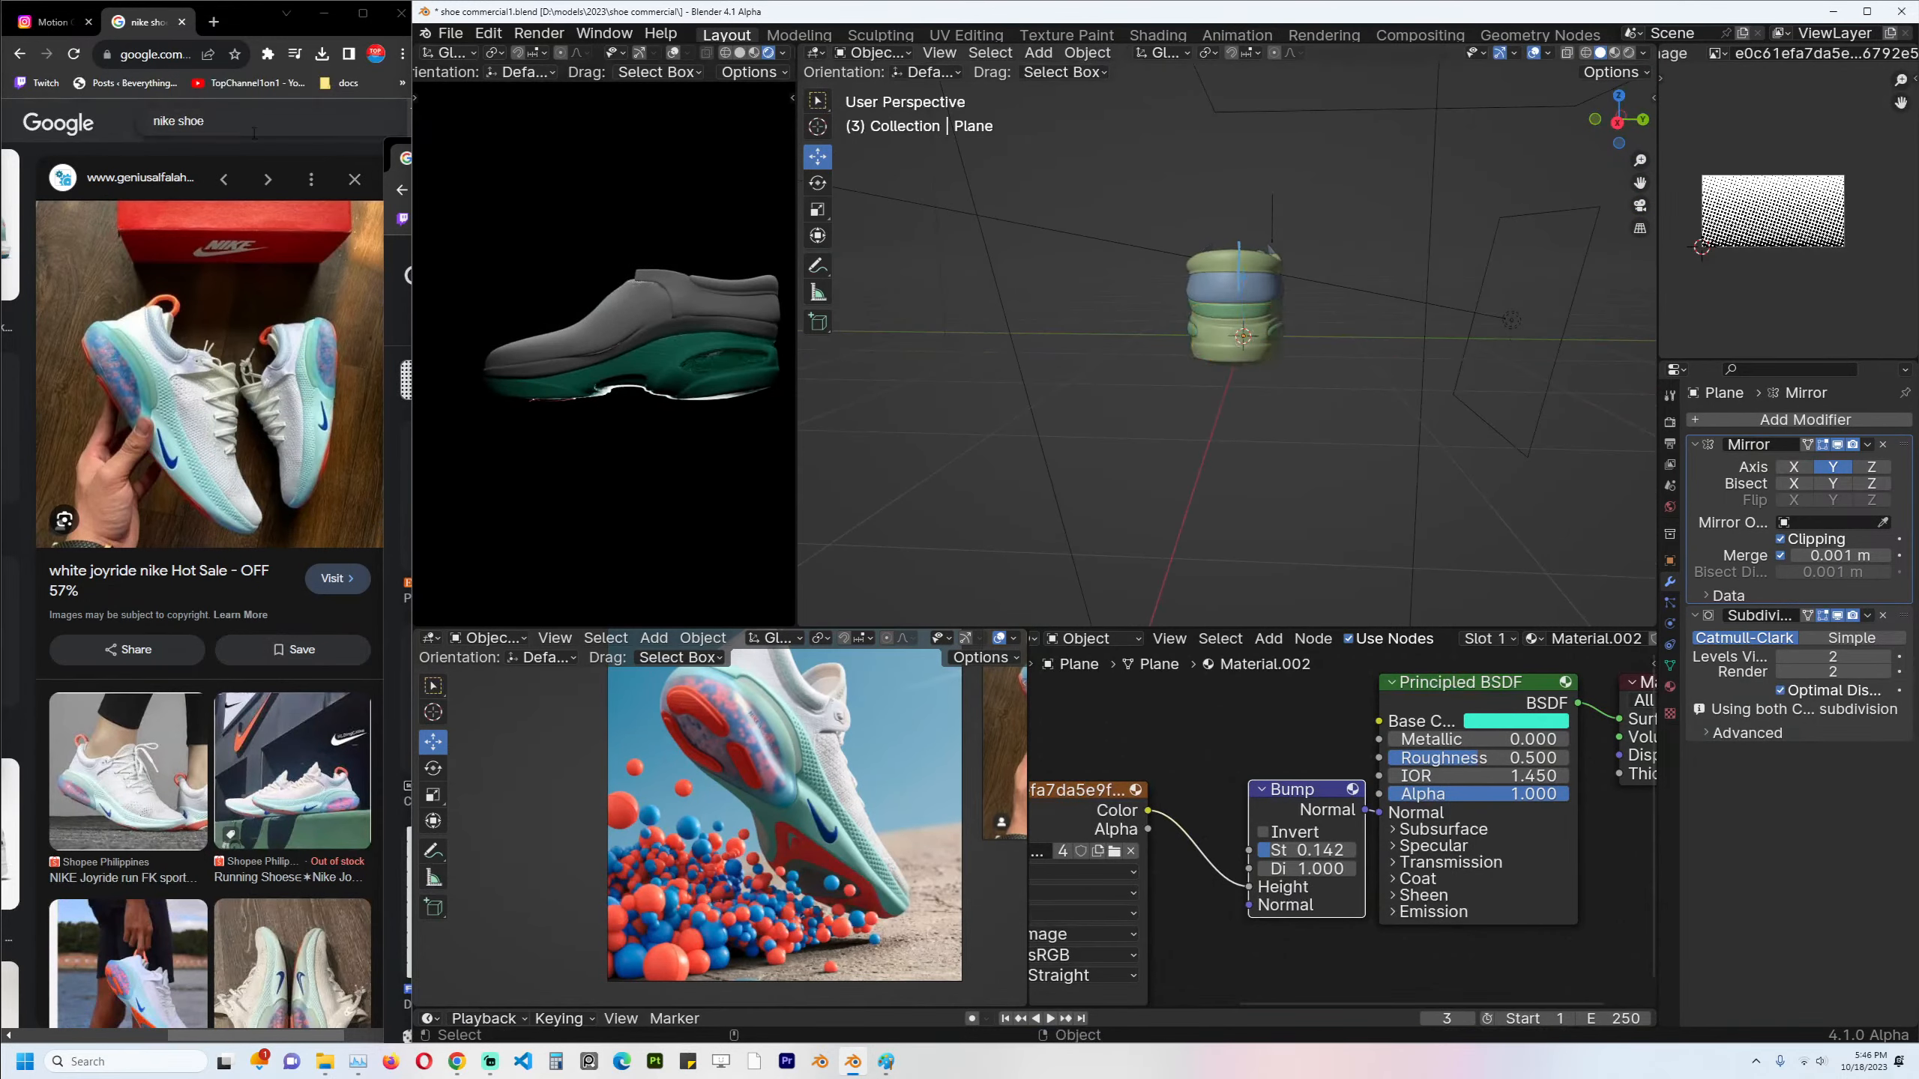
pyautogui.click(53, 22)
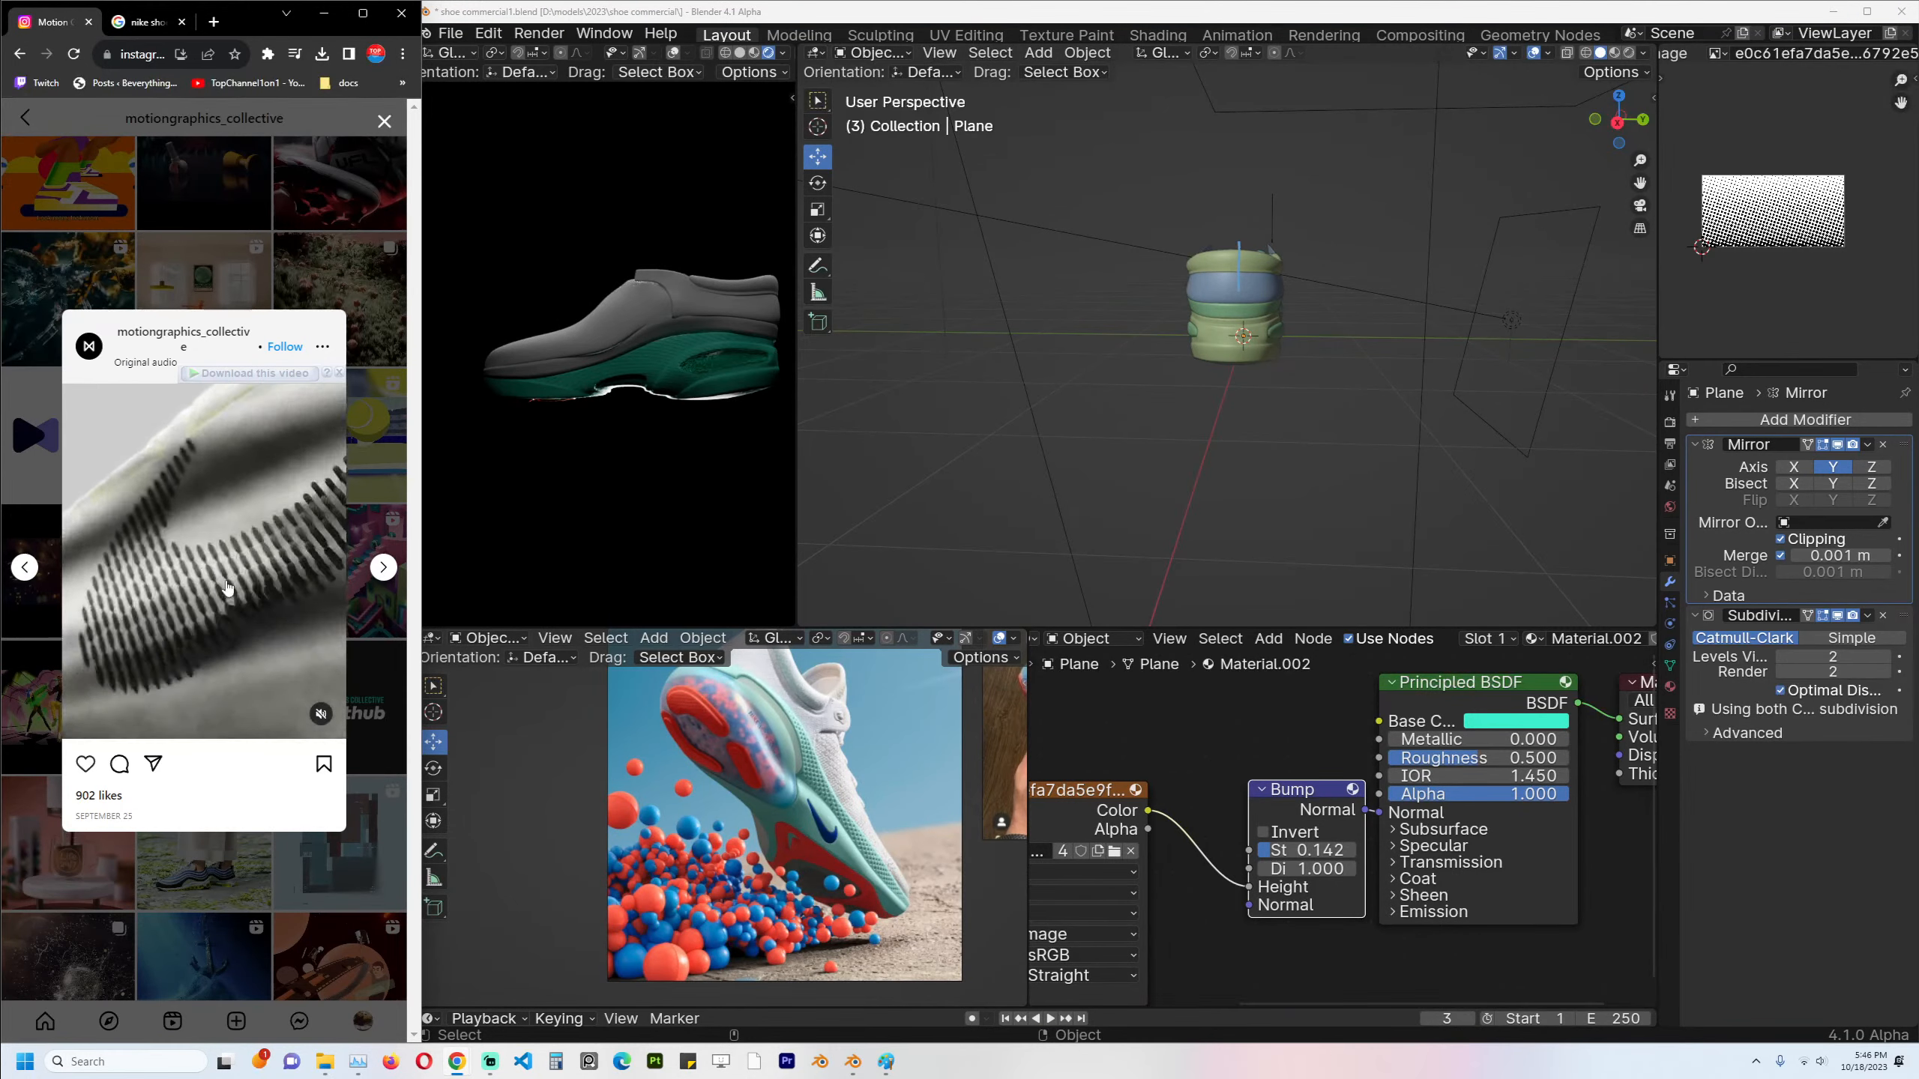
pyautogui.click(139, 21)
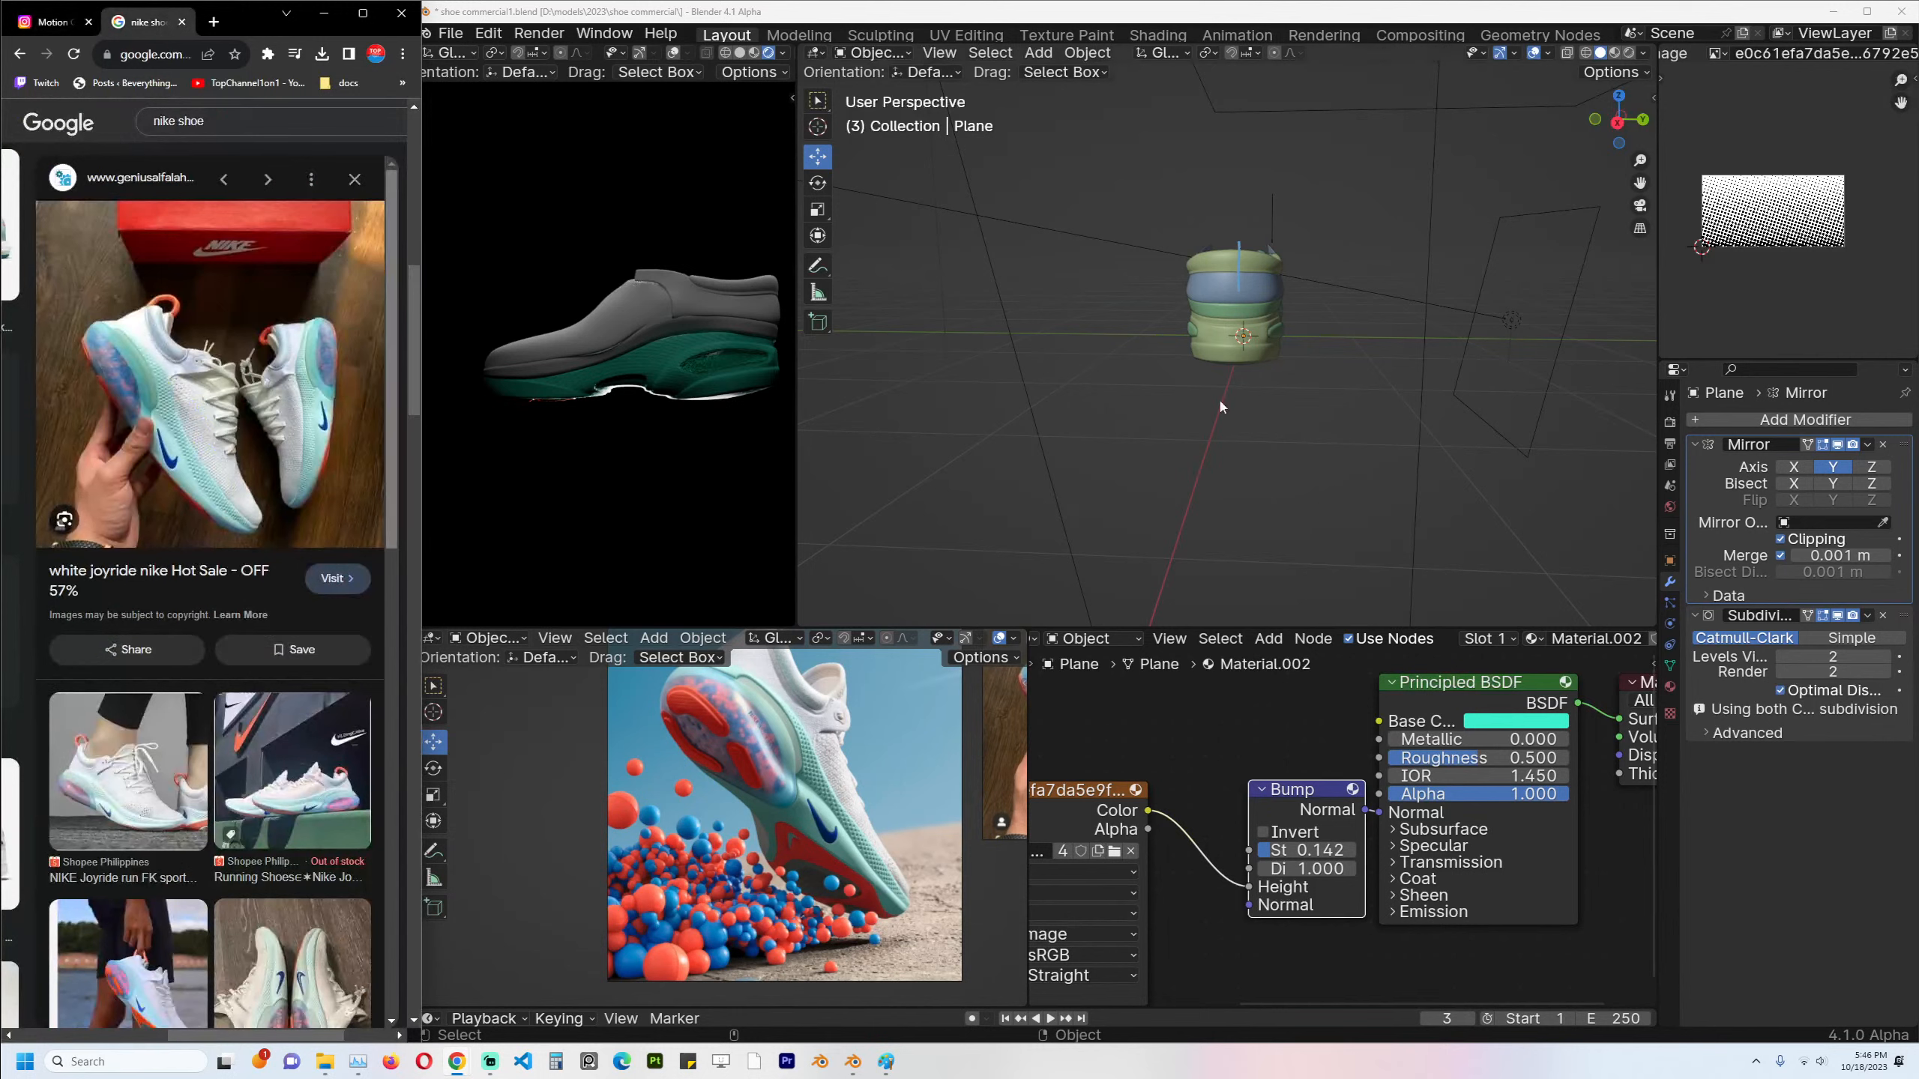
# Link the sole's turquoise bump material to the front upper of the shoe.
pyautogui.click(1250, 342)
pyautogui.press('KP_1')
pyautogui.scroll(2, 1252, 341)
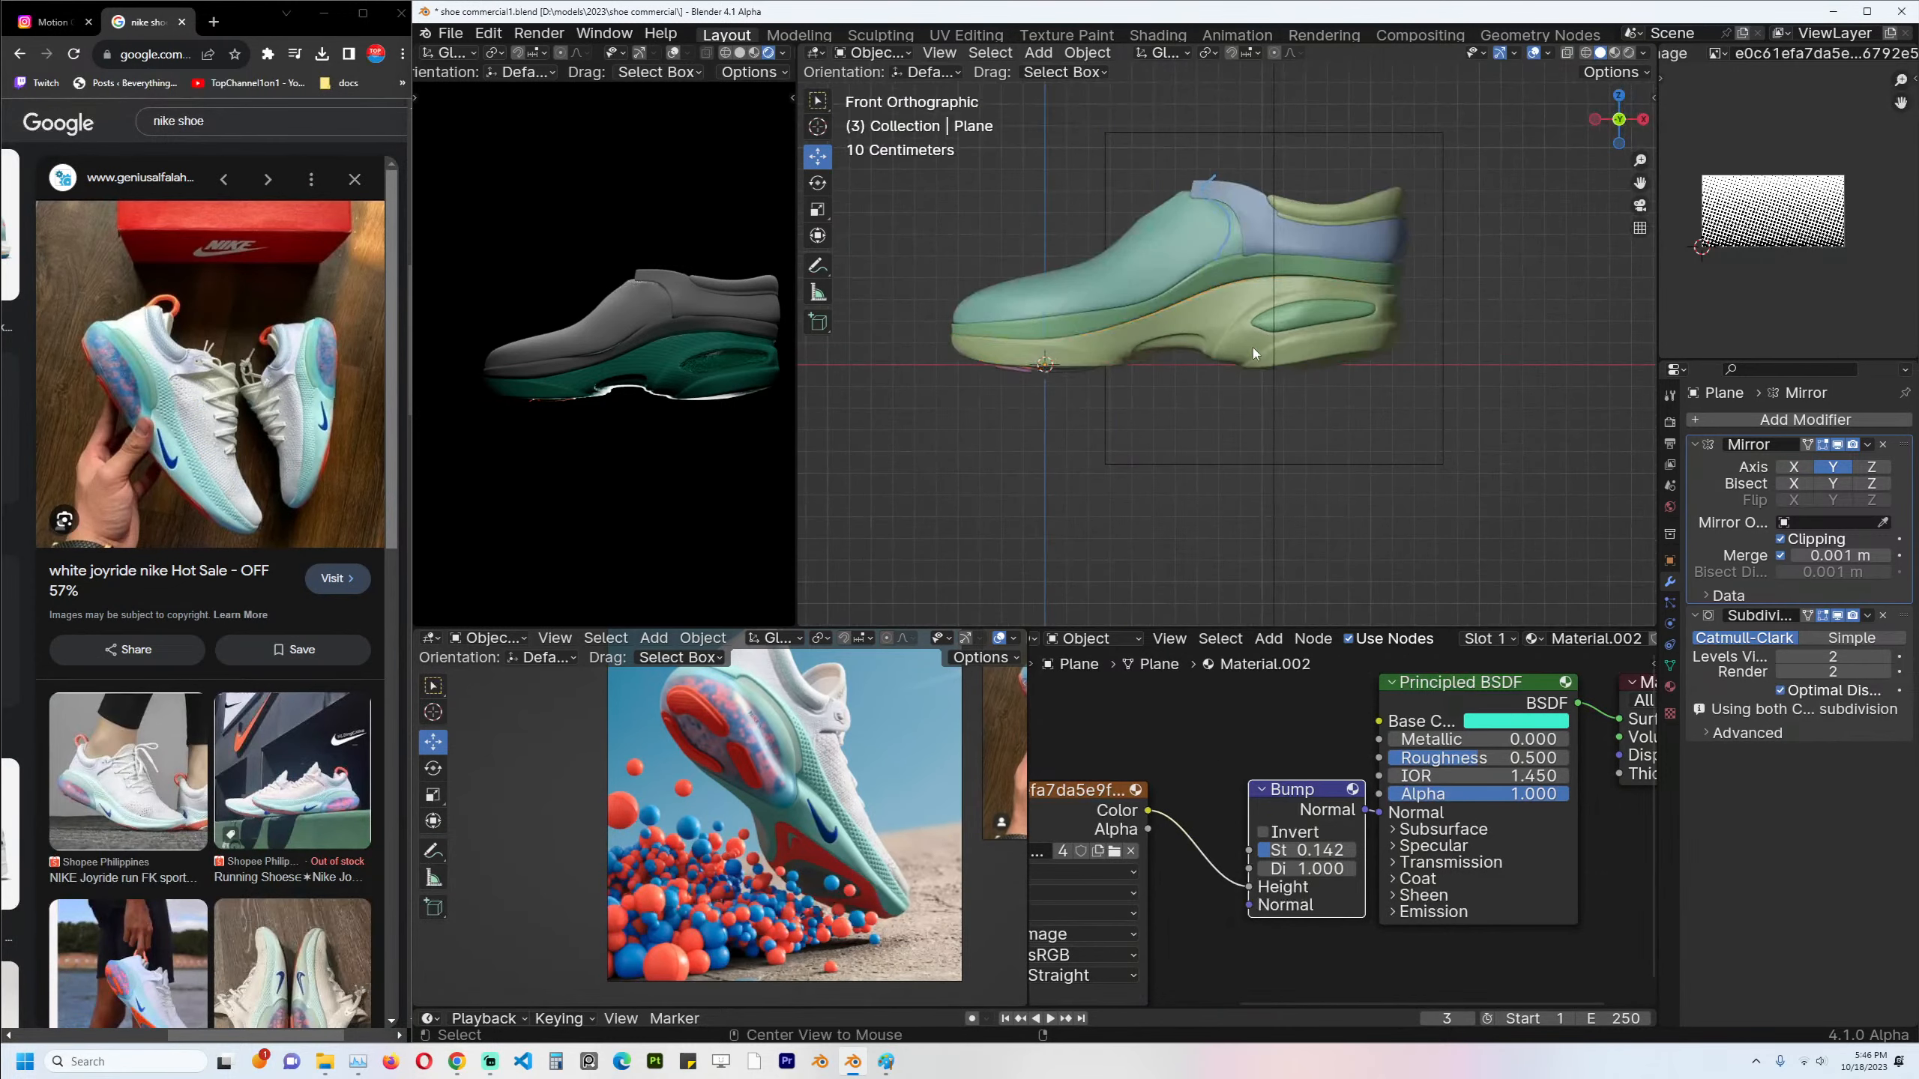
pyautogui.click(1304, 250)
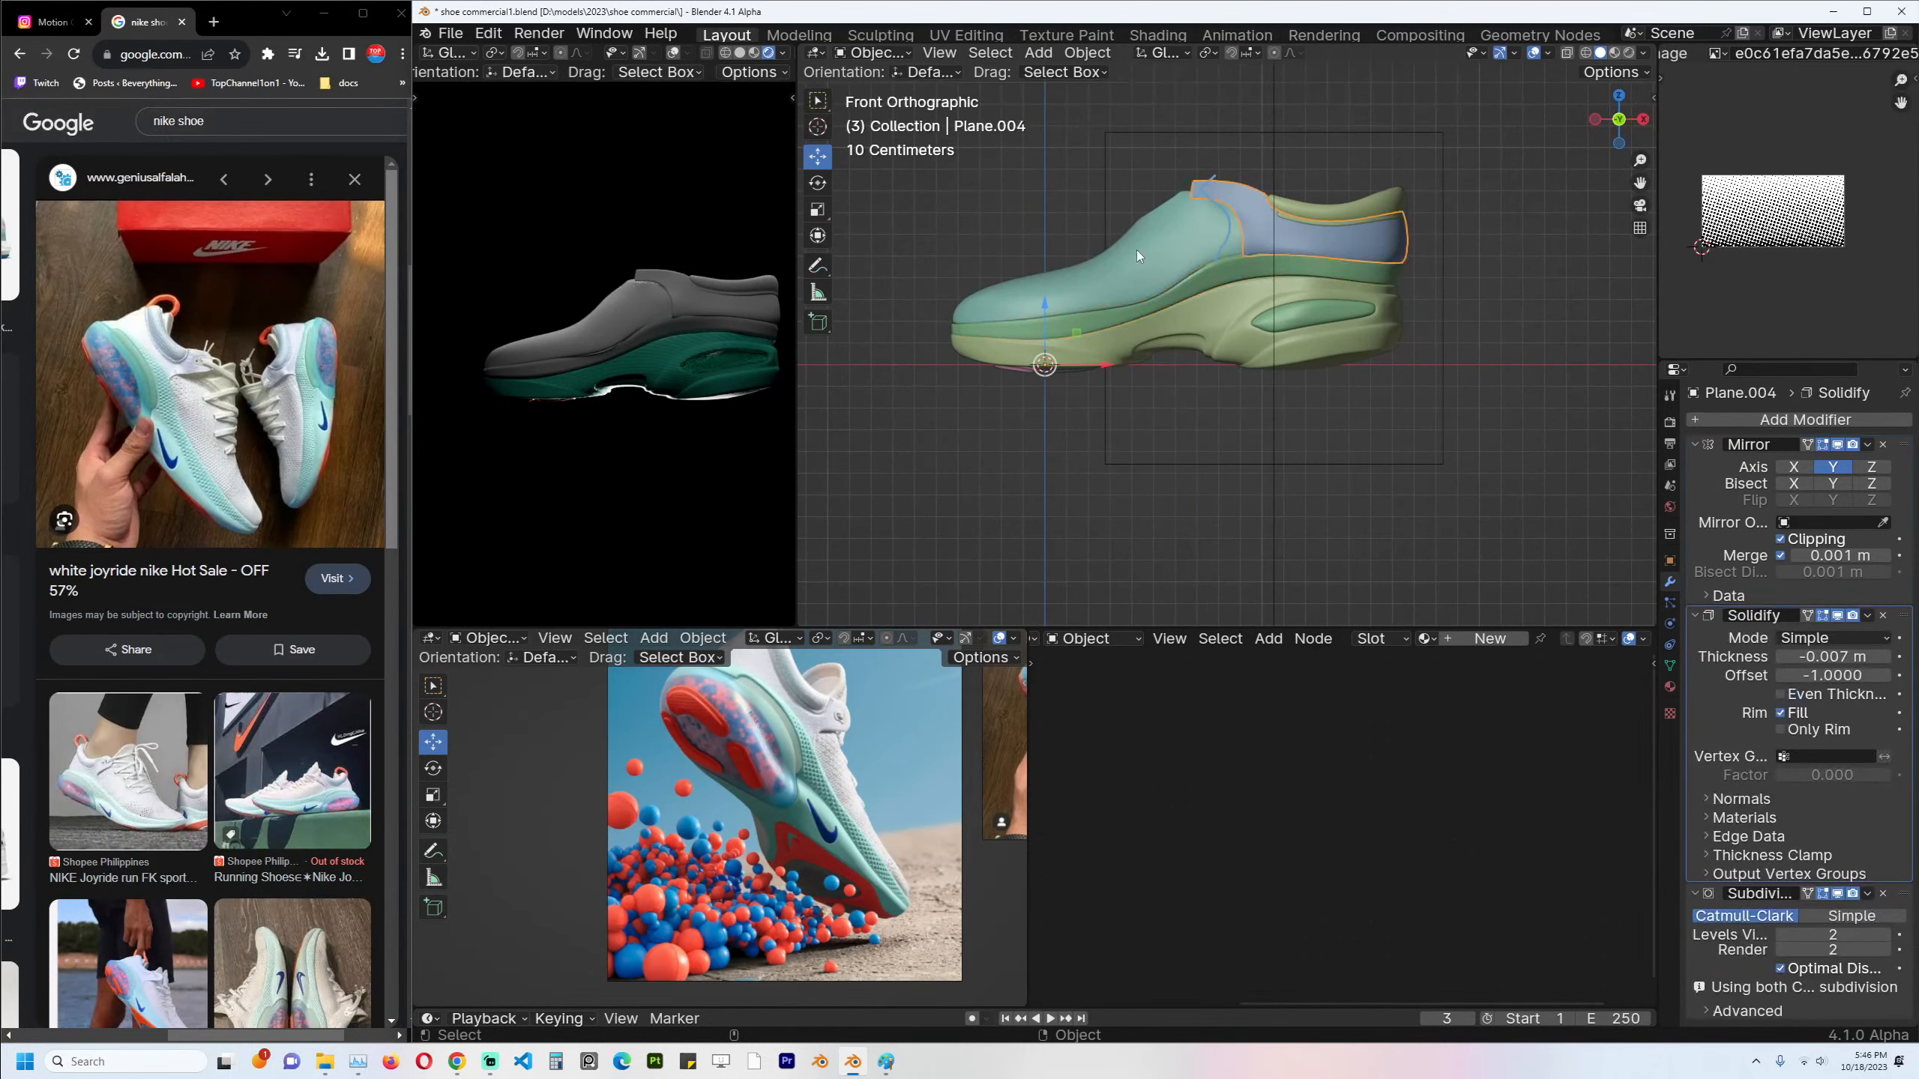
pyautogui.moveTo(639, 291); pyautogui.dragTo(722, 342, button='middle')
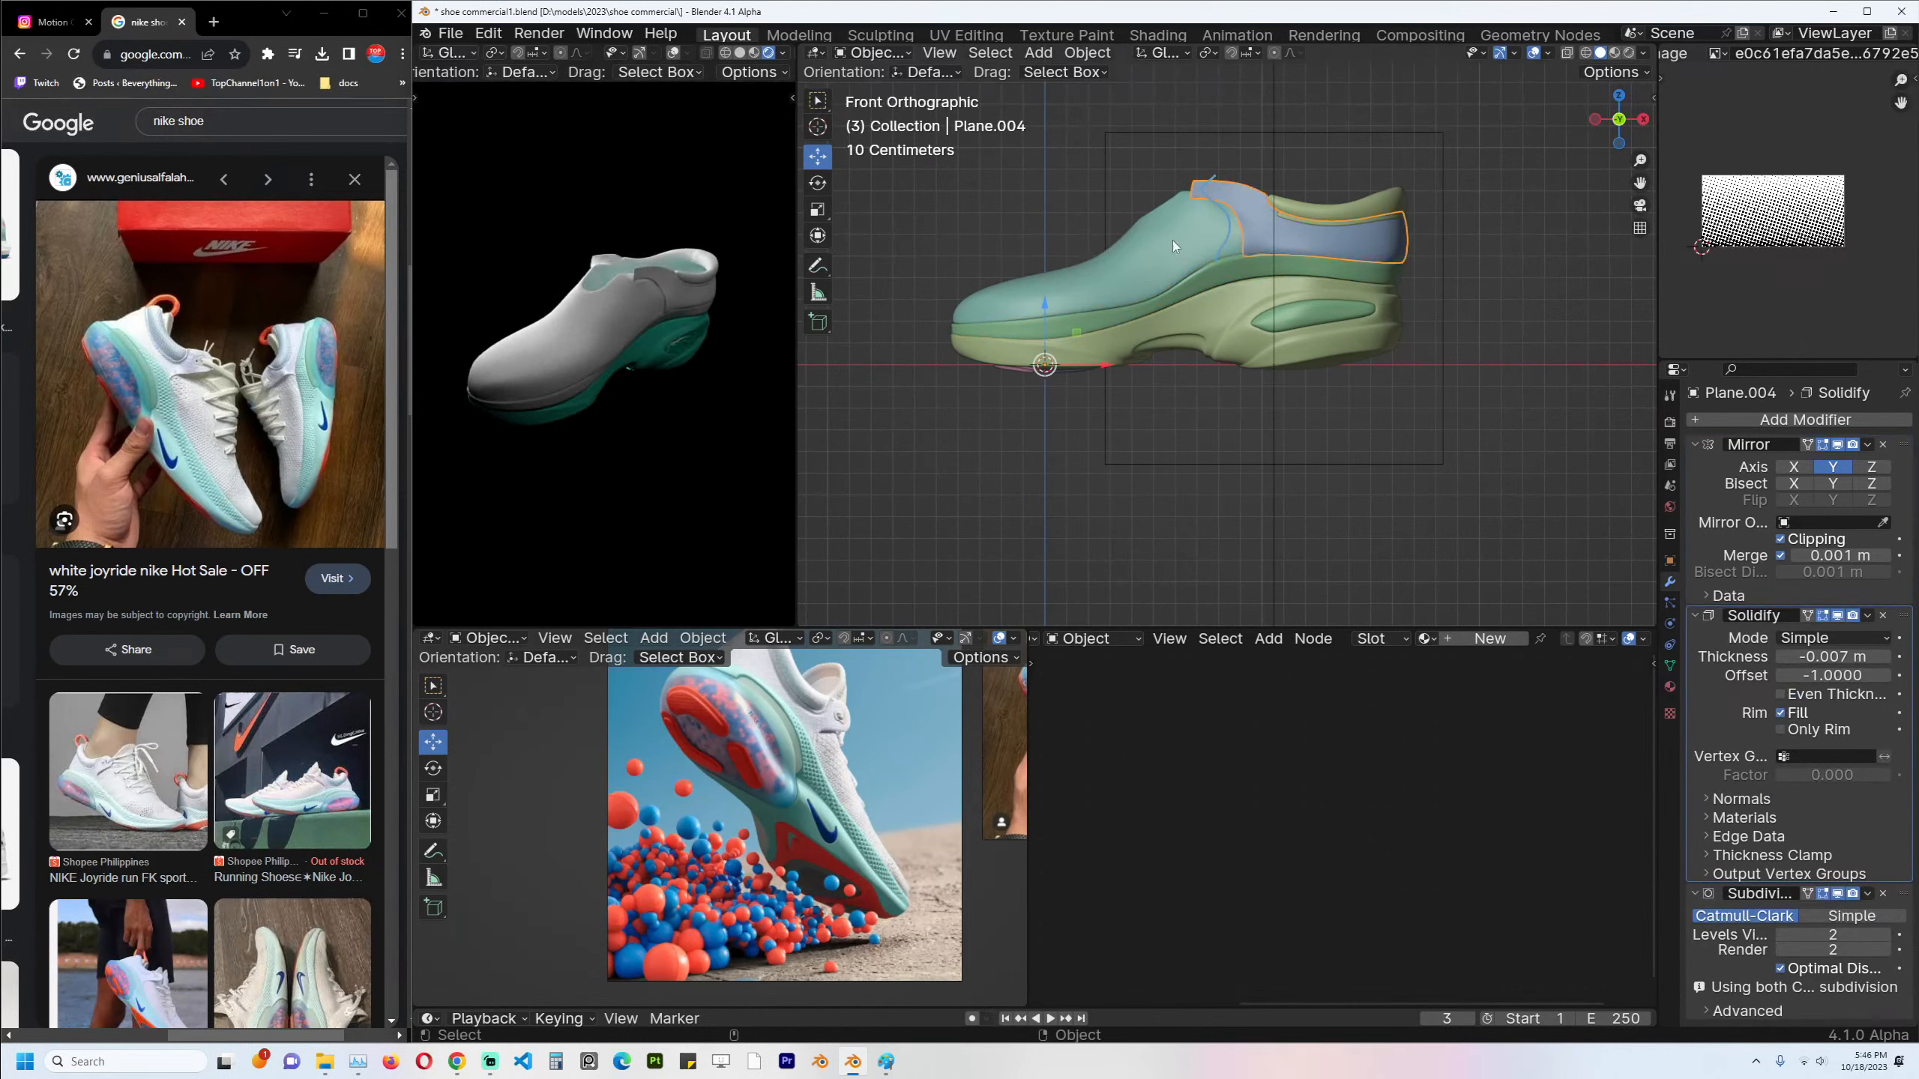
pyautogui.keyDown('shift'); pyautogui.click(1200, 331); pyautogui.keyUp('shift')
pyautogui.hotkey('ctrl', 'l')
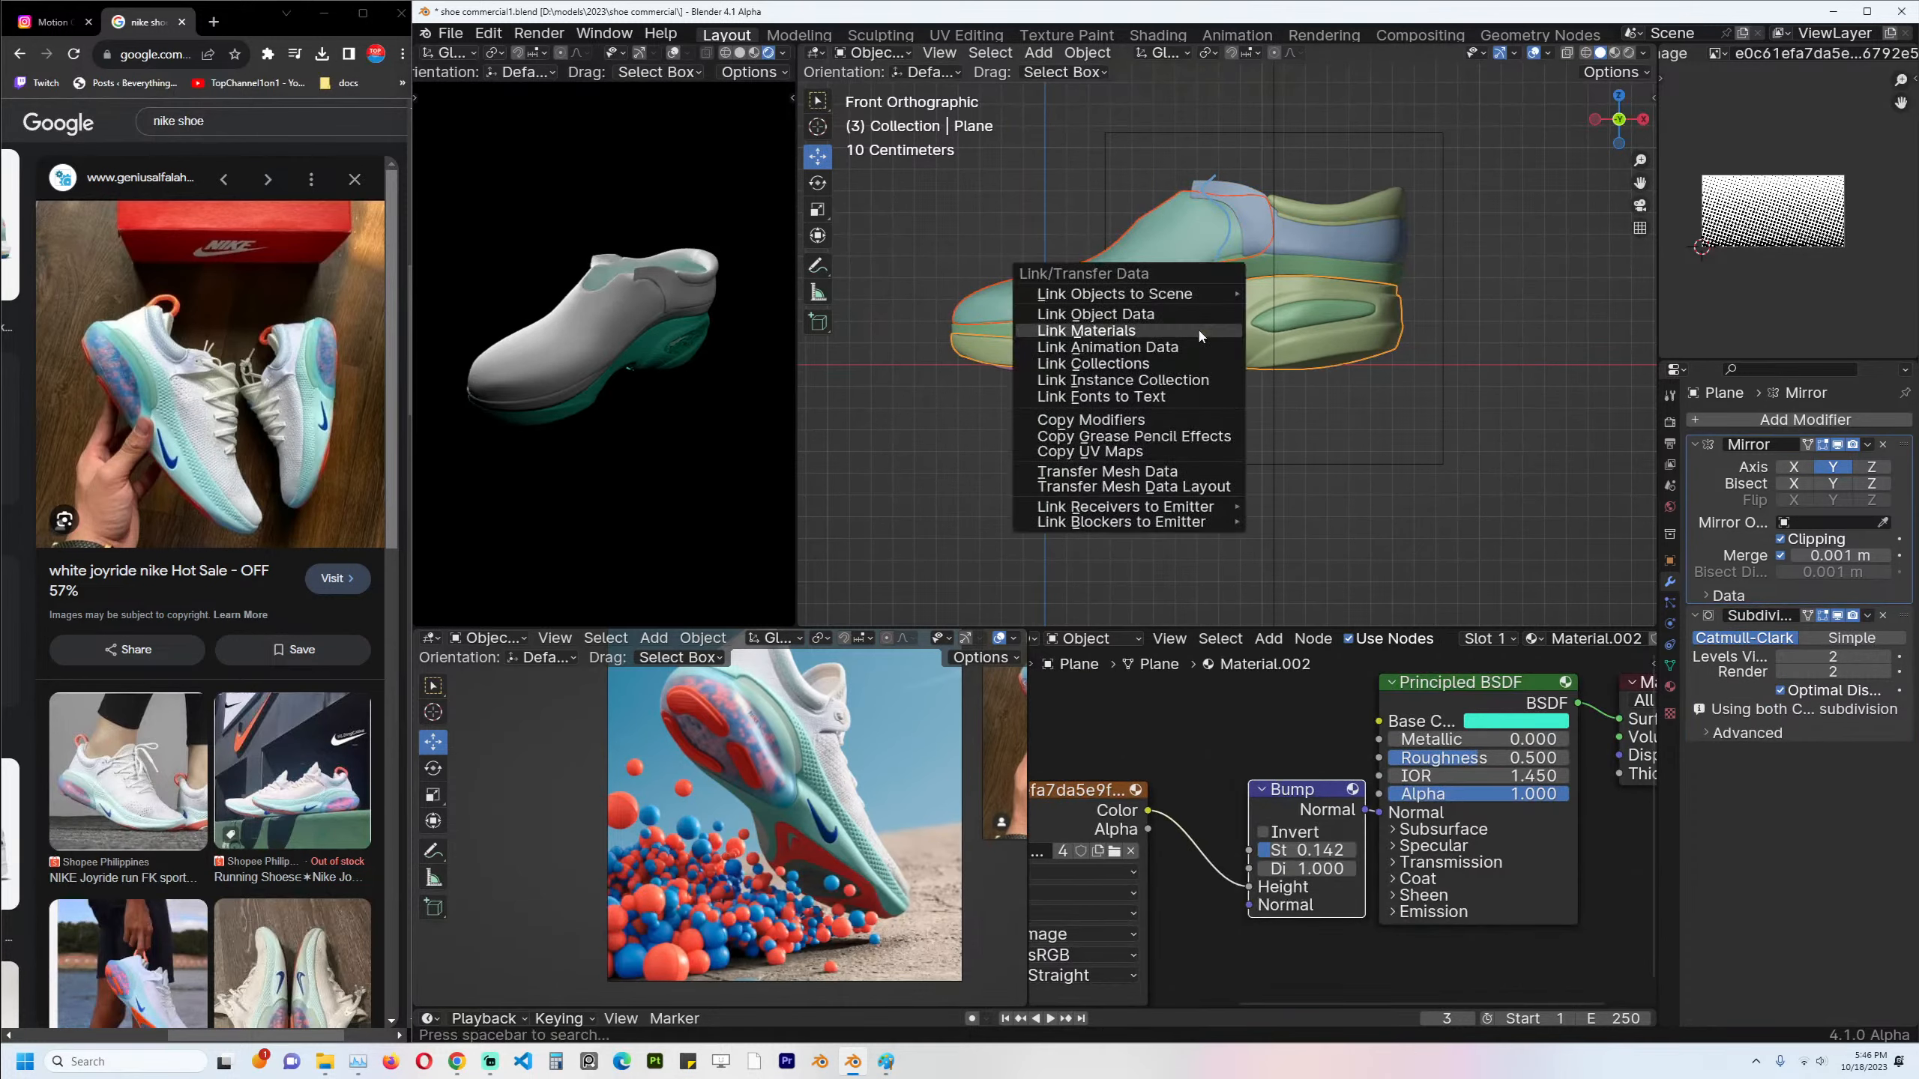
pyautogui.click(1200, 330)
# Unwrap the front upper's mesh.
pyautogui.click(1147, 260)
pyautogui.press('Tab')
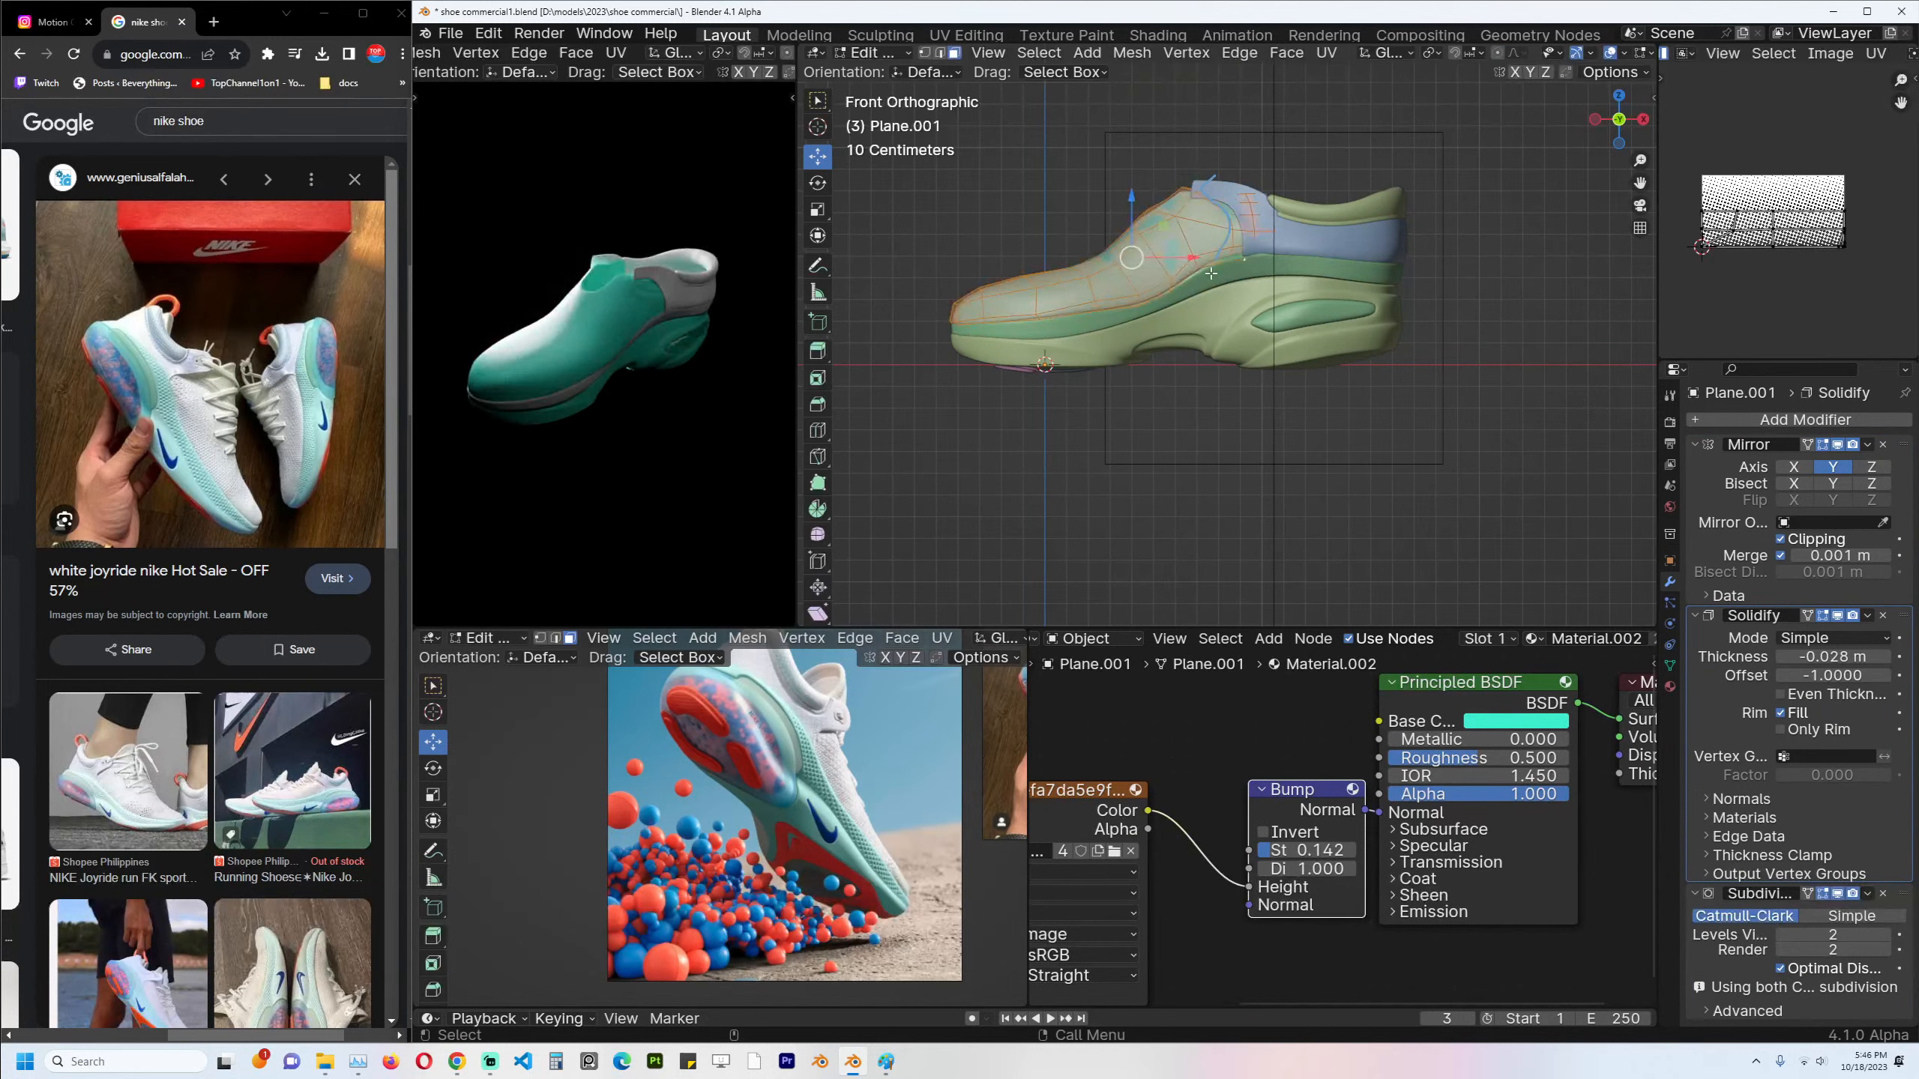
pyautogui.press('u')
pyautogui.click(1193, 273)
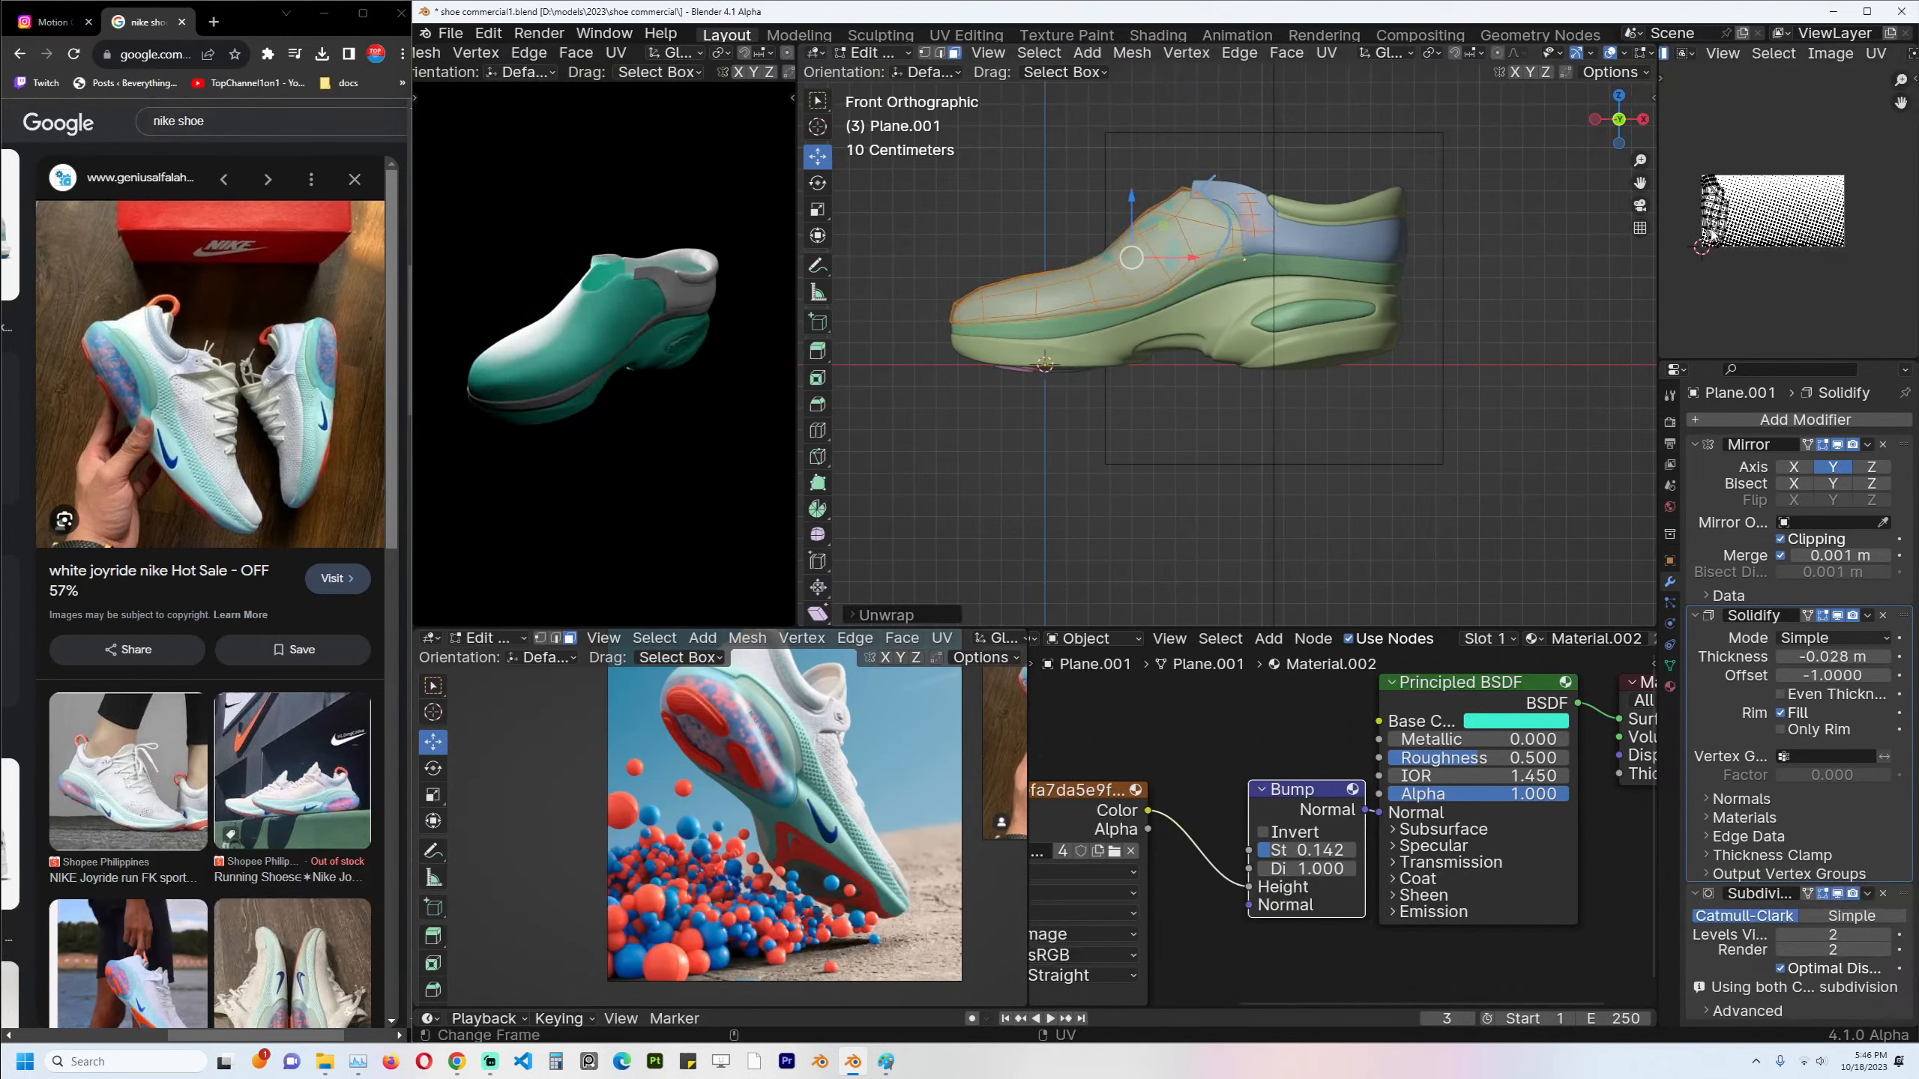
# Scale the front upper's UV island, rotate it to horizontal and place it over the dotted pattern image.
pyautogui.press('a')
pyautogui.press('s')
pyautogui.click(1754, 252)
pyautogui.press('g')
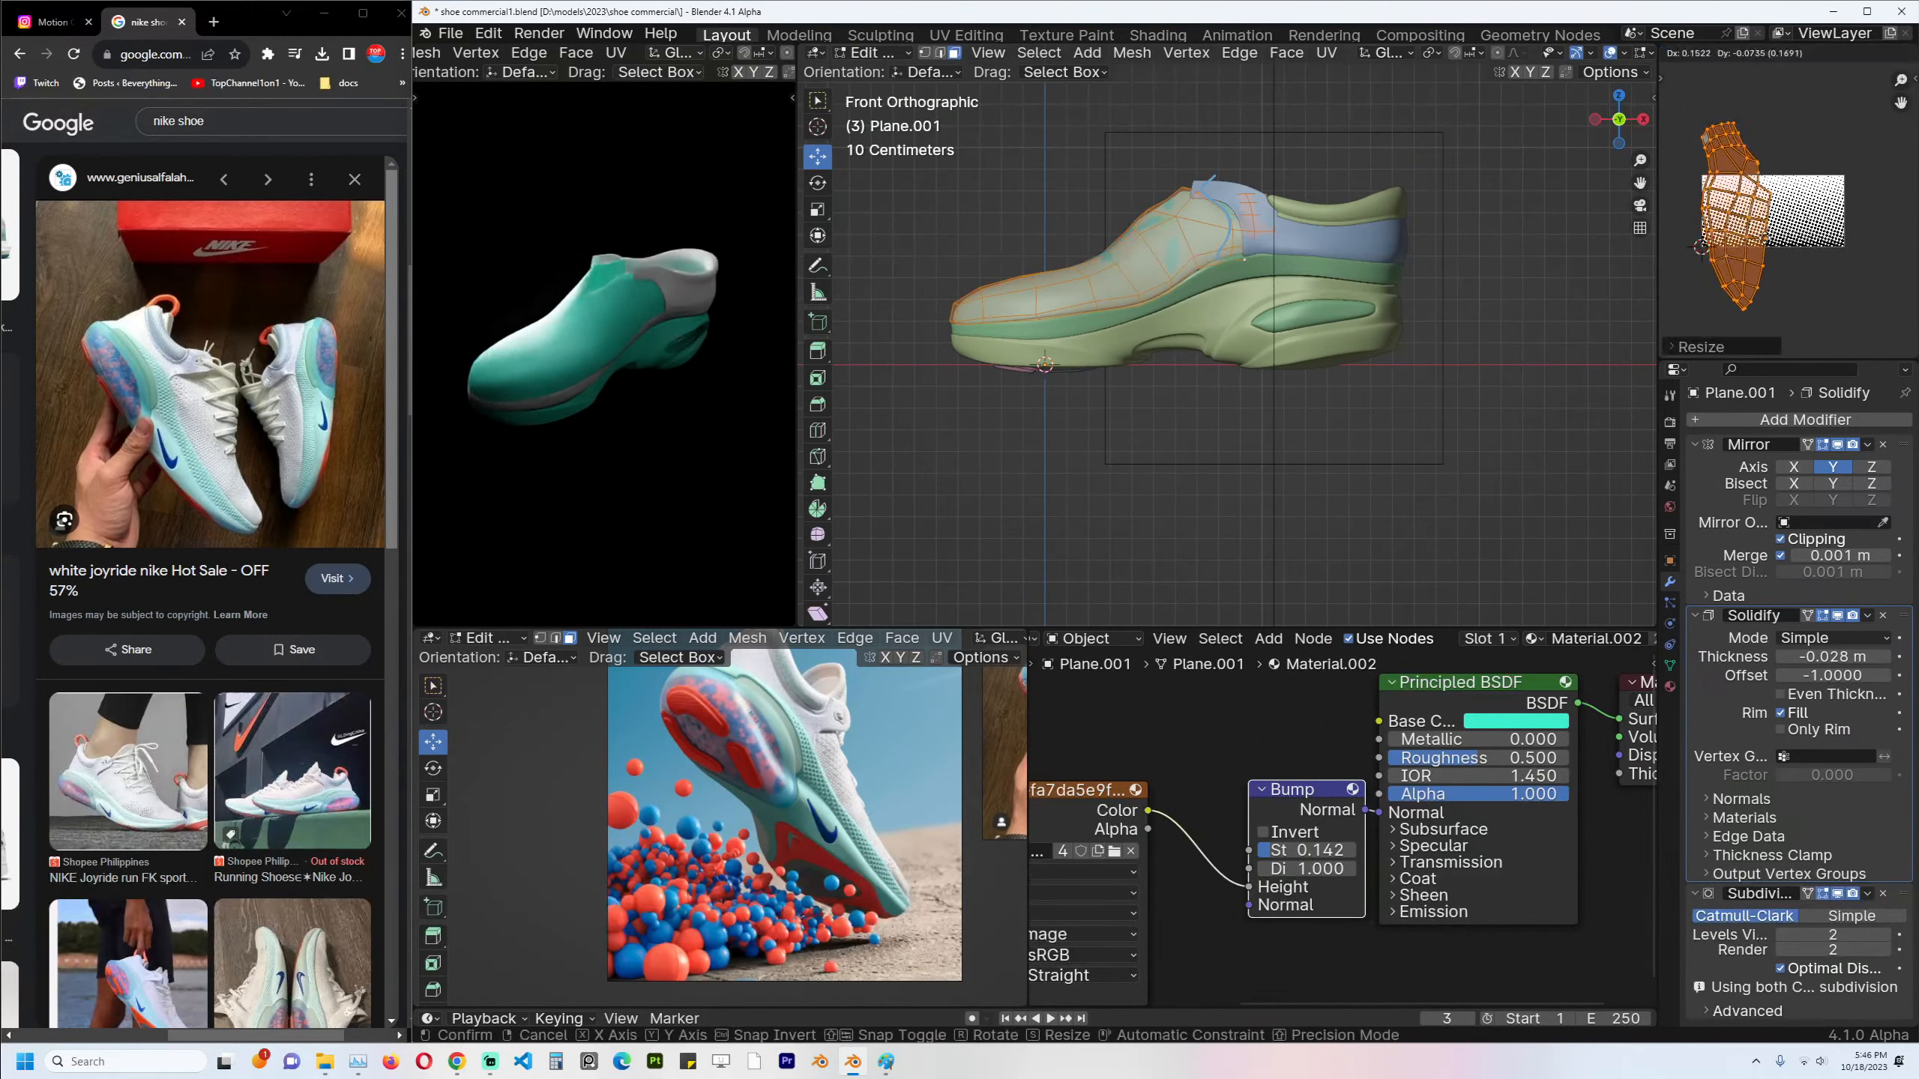
pyautogui.click(1800, 266)
pyautogui.press('r')
pyautogui.click(1795, 186)
pyautogui.press('s')
pyautogui.click(1788, 195)
pyautogui.press('g')
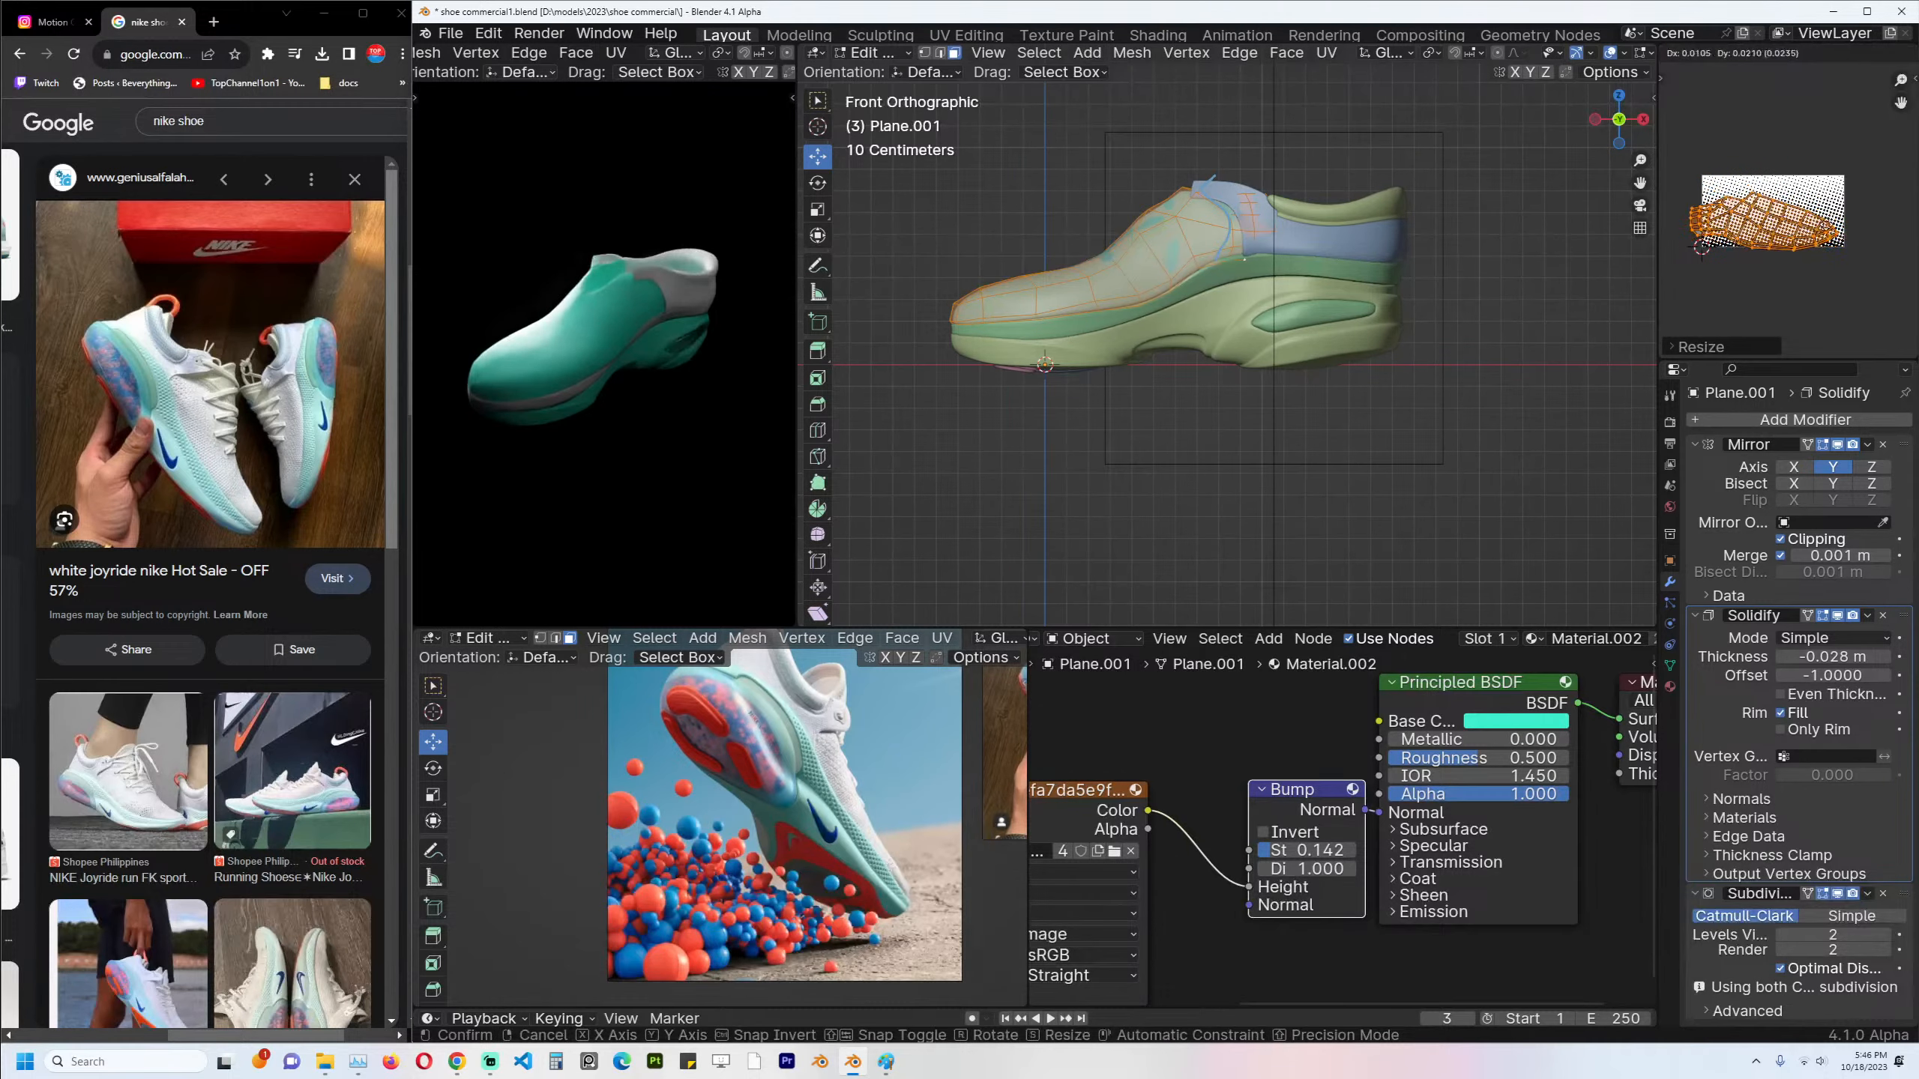
pyautogui.click(1798, 200)
pyautogui.press('Tab')
# Make the front upper's material a single-user copy and change its base color to a very pale lilac white.
pyautogui.press('Home')
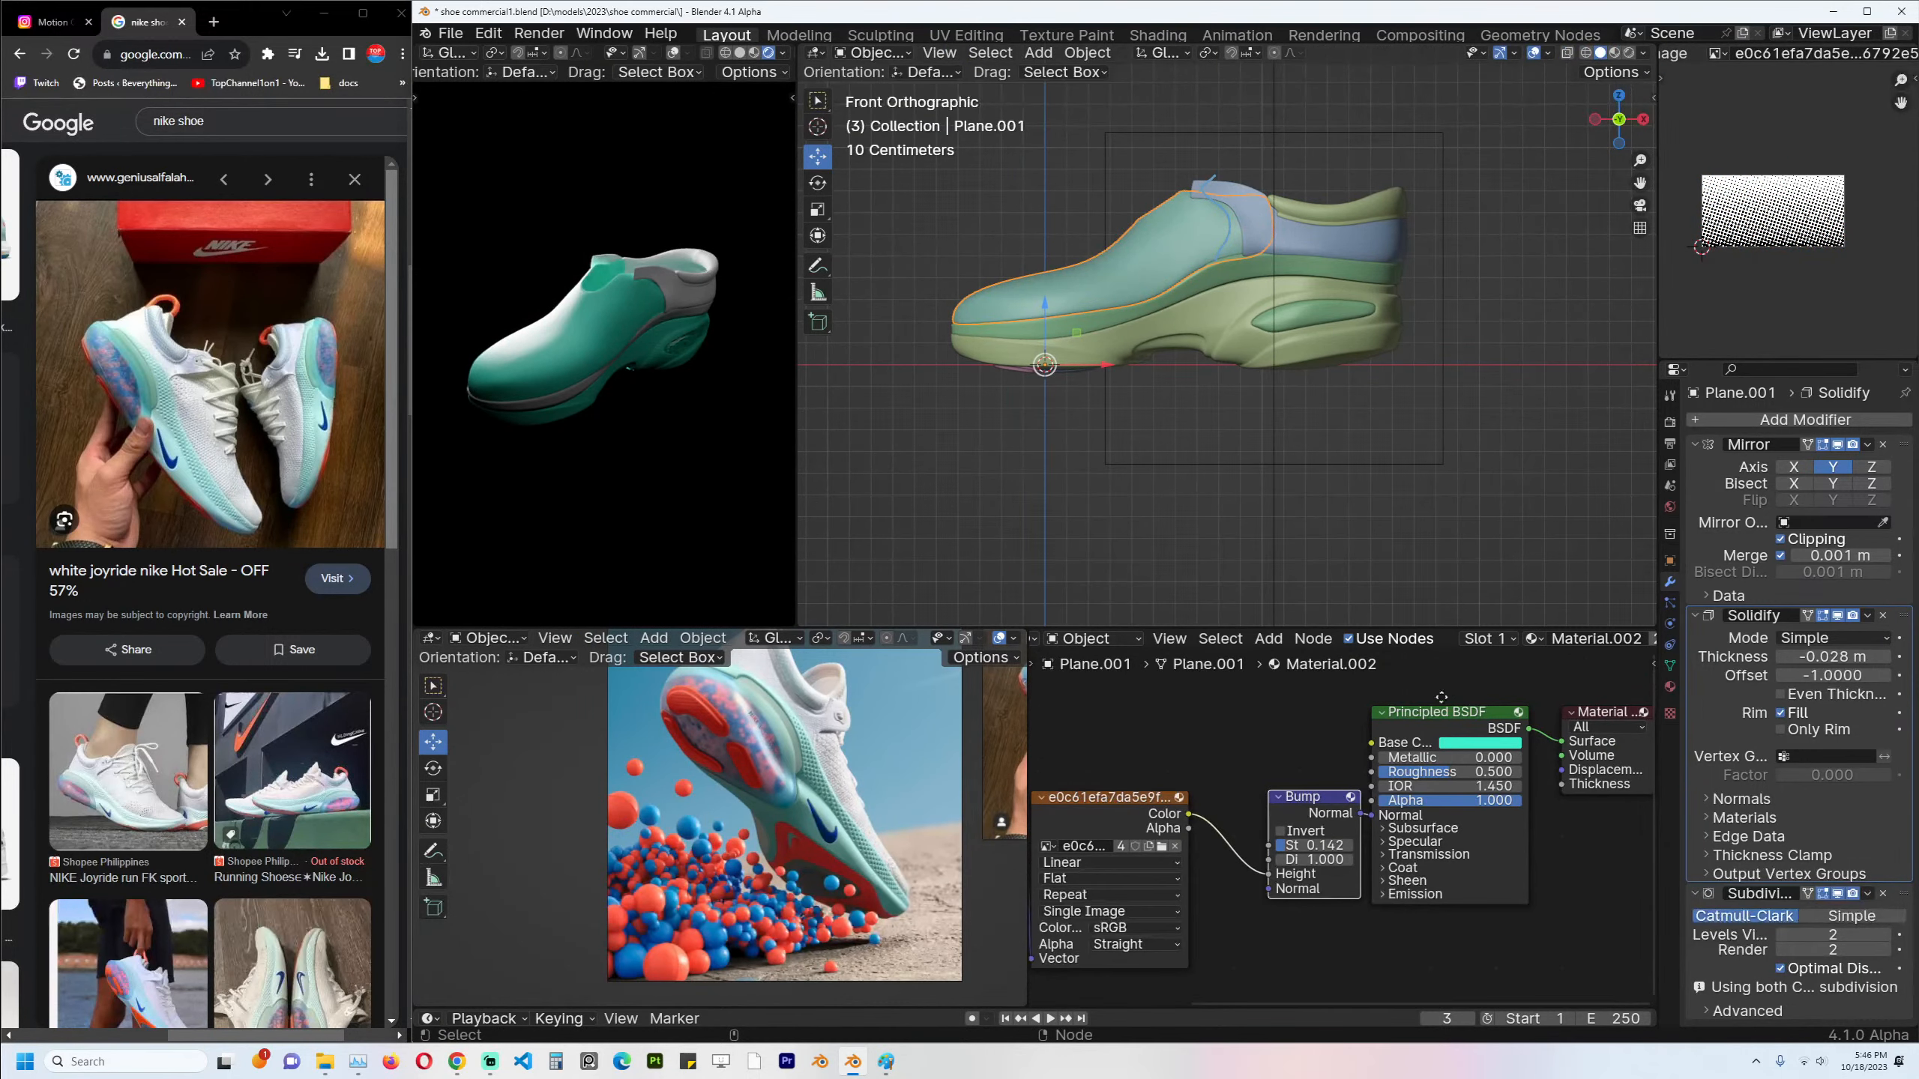
pyautogui.moveTo(1442, 697); pyautogui.dragTo(1338, 703, button='middle')
pyautogui.scroll(-2, 1501, 654)
pyautogui.scroll(-5, 1580, 645)
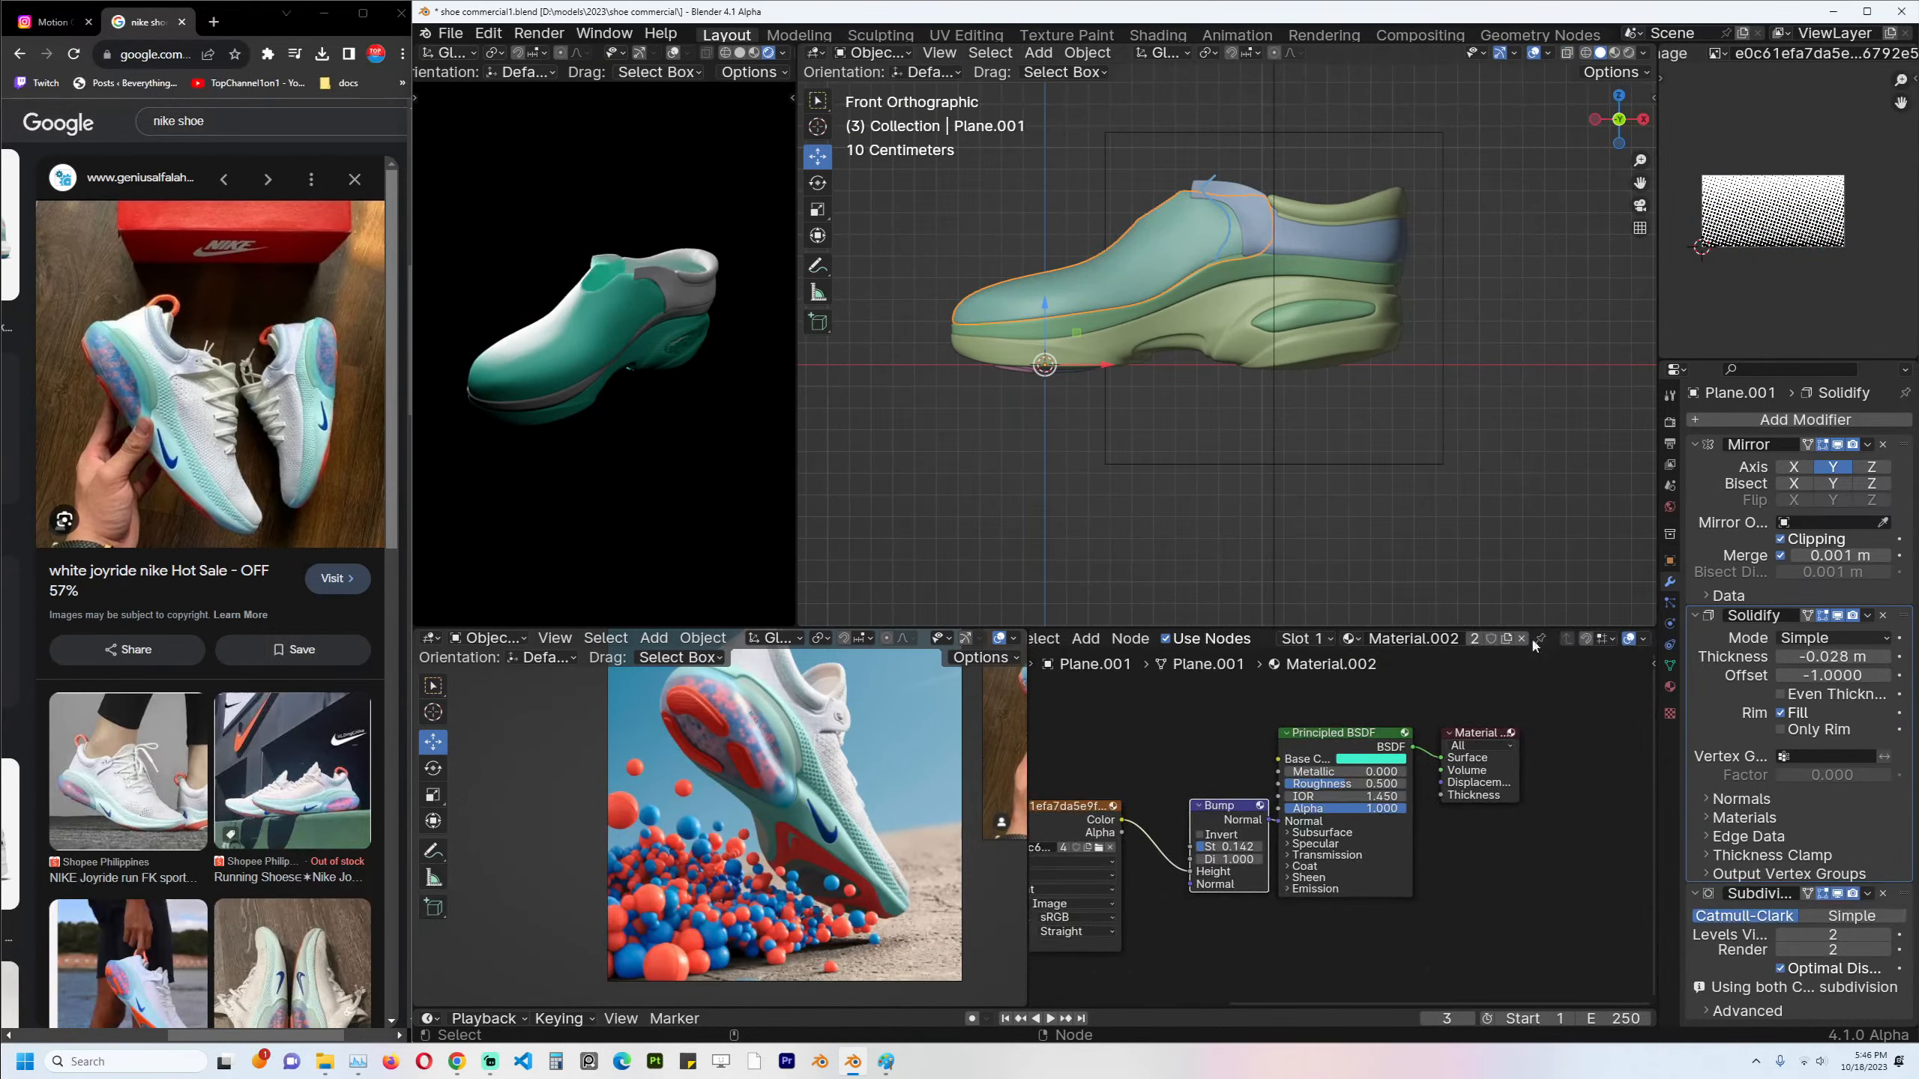
pyautogui.click(1475, 639)
pyautogui.click(1473, 727)
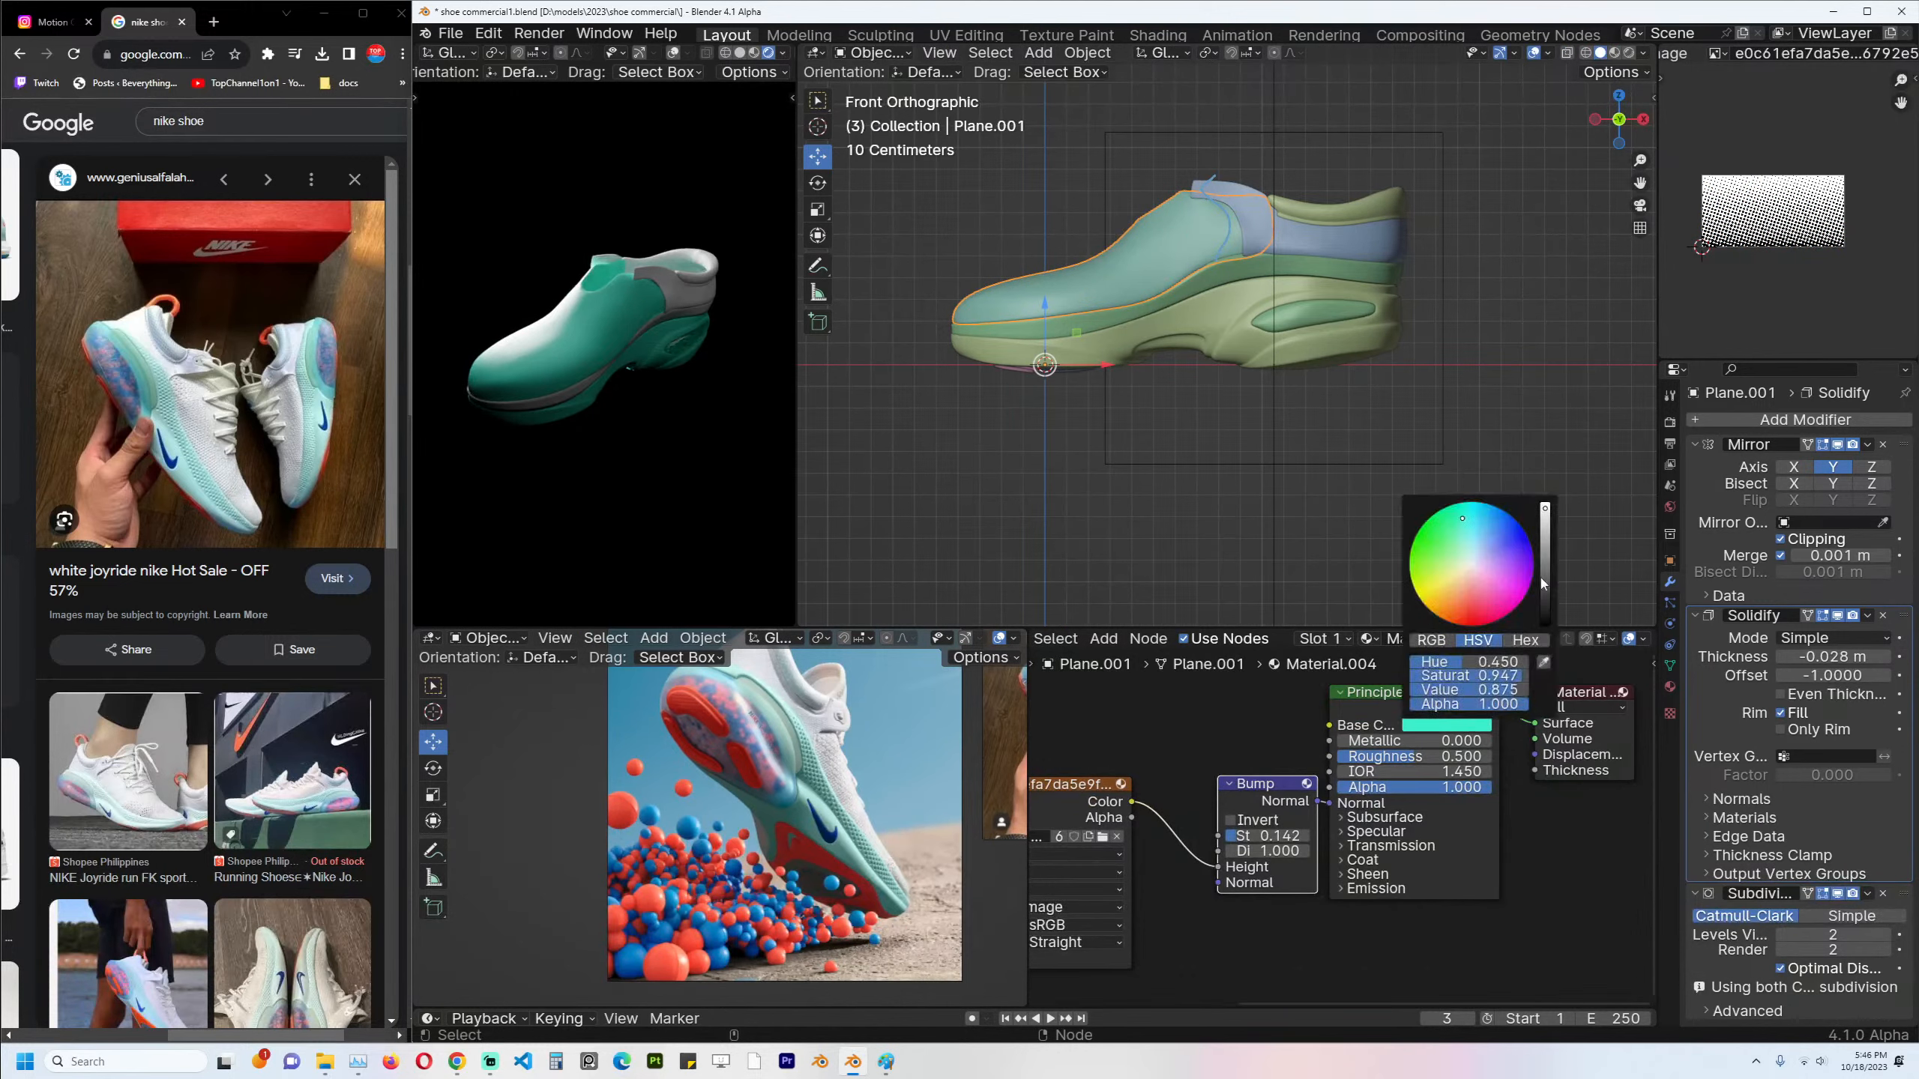
pyautogui.moveTo(1543, 581); pyautogui.dragTo(1545, 503)
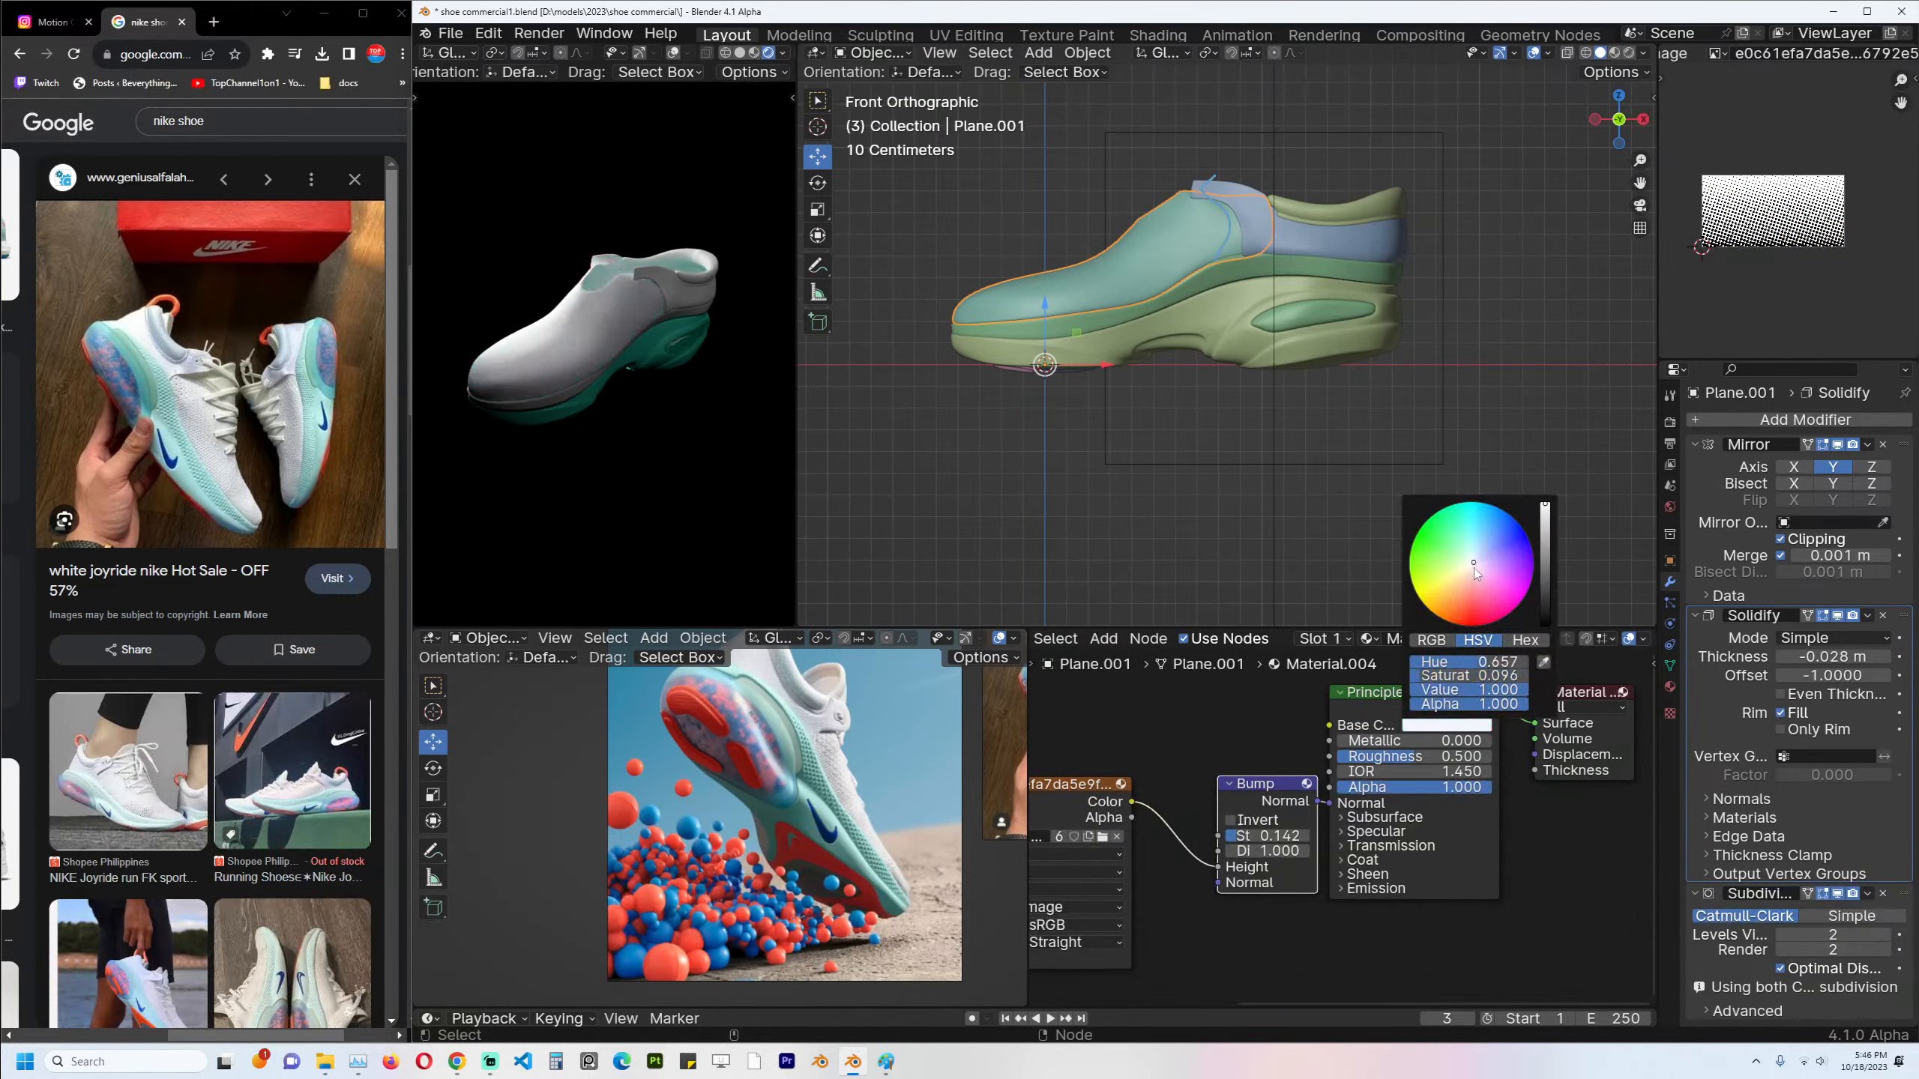
pyautogui.moveTo(1473, 566)
pyautogui.mouseDown()
pyautogui.moveTo(1460, 608)
pyautogui.moveTo(1475, 560)
pyautogui.mouseUp()
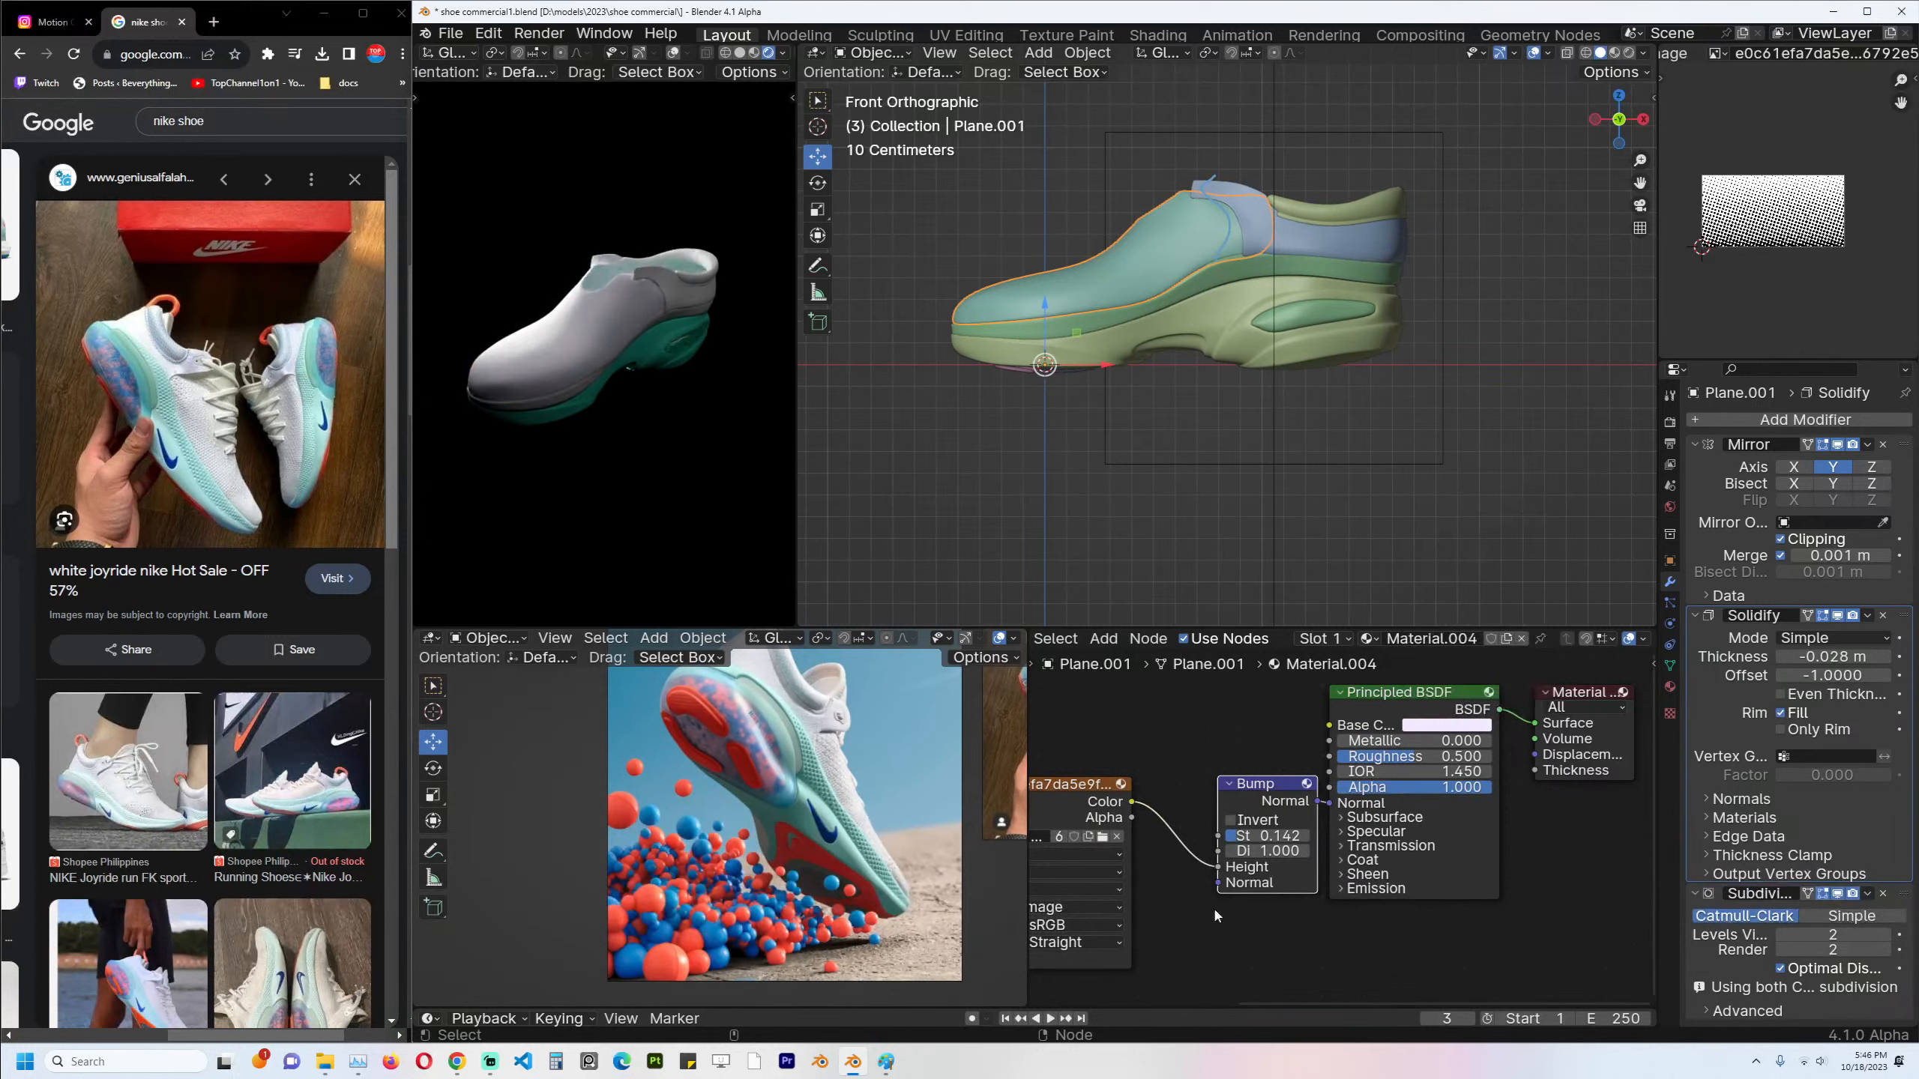
# Set the front upper's bump strength to 0.175 and its texture mapping scale to 1 on X, Y and Z.
pyautogui.moveTo(1238, 836); pyautogui.dragTo(1240, 835)
pyautogui.moveTo(1209, 831); pyautogui.dragTo(1425, 785, button='middle')
pyautogui.keyDown('ctrl'); pyautogui.keyDown('shift'); pyautogui.click(1285, 750); pyautogui.keyUp('shift'); pyautogui.keyUp('ctrl')
pyautogui.moveTo(1225, 791); pyautogui.dragTo(1374, 705, button='middle')
pyautogui.moveTo(1271, 822); pyautogui.dragTo(1271, 853)
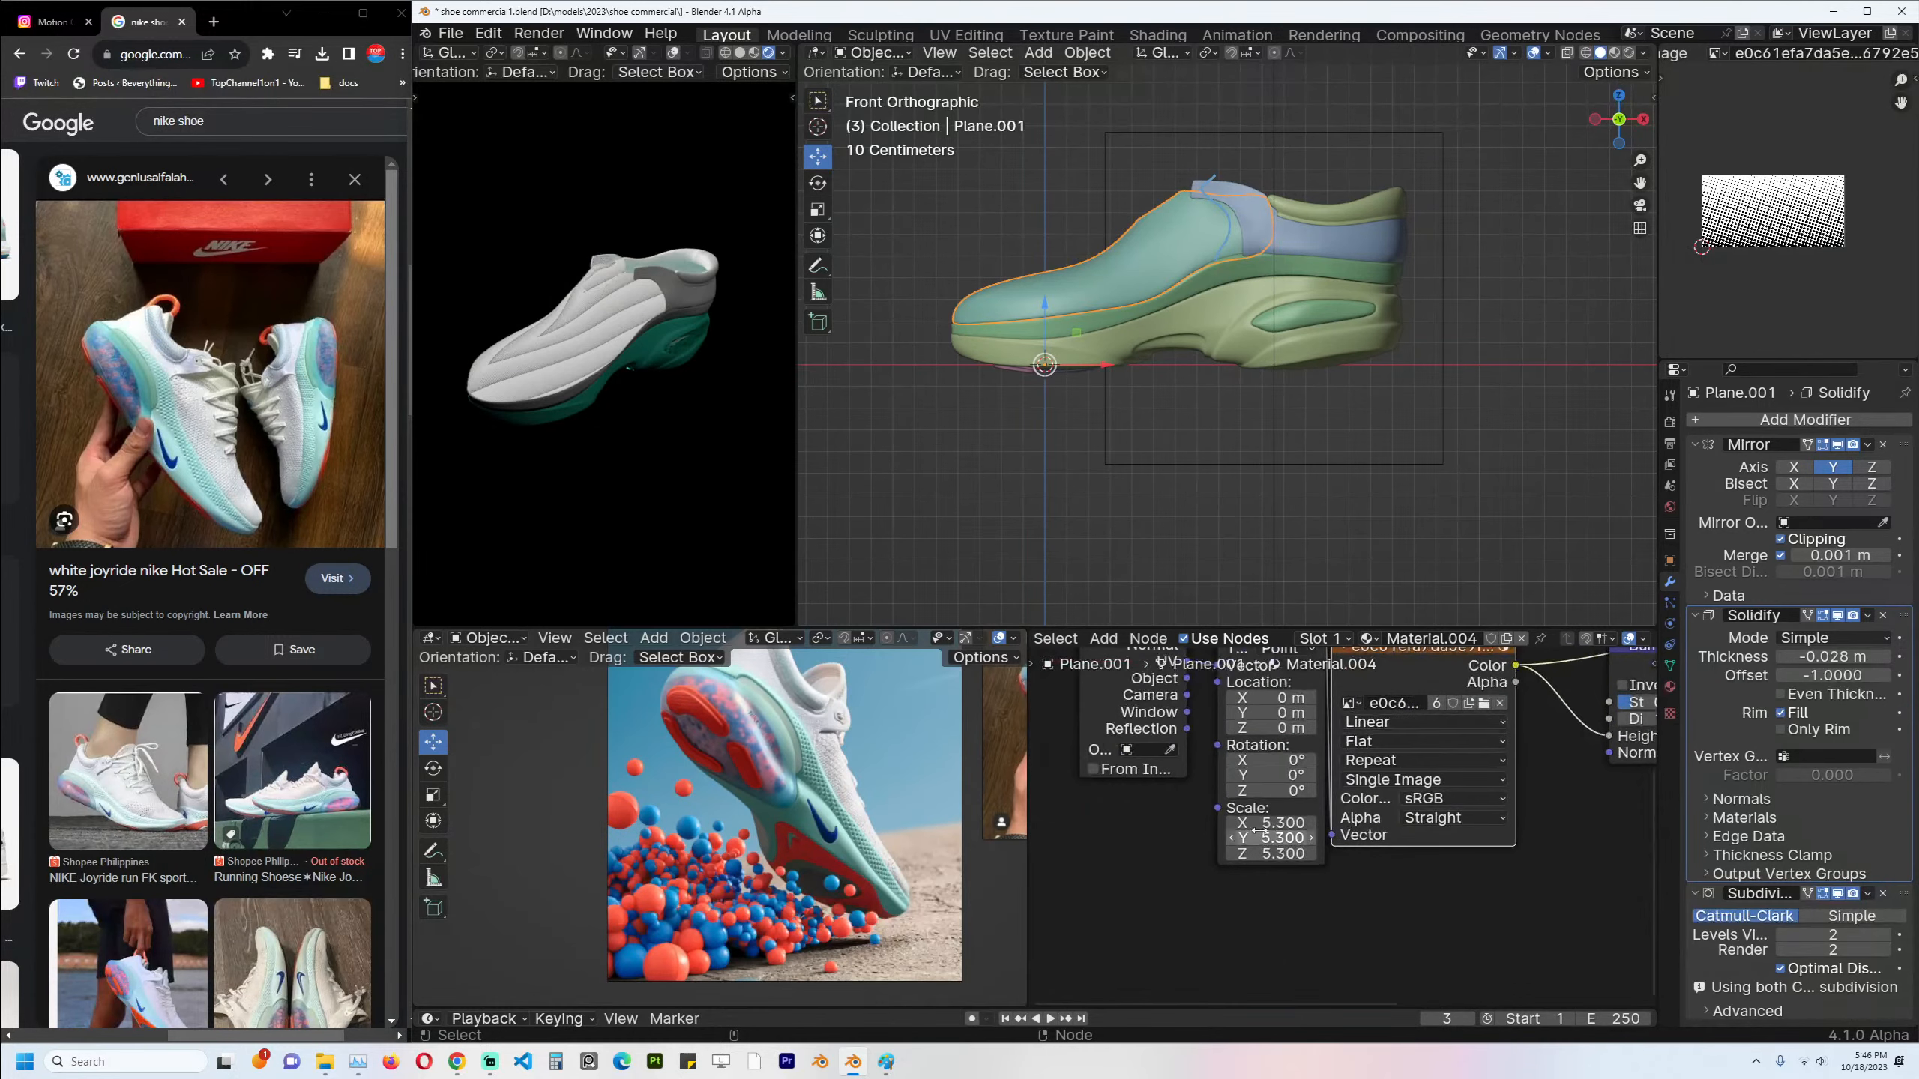
pyautogui.write('1')
pyautogui.press('Return')
pyautogui.moveTo(1468, 704); pyautogui.dragTo(1122, 838, button='middle')
pyautogui.keyDown('ctrl'); pyautogui.keyDown('shift'); pyautogui.click(1403, 703); pyautogui.keyUp('shift'); pyautogui.keyUp('ctrl')
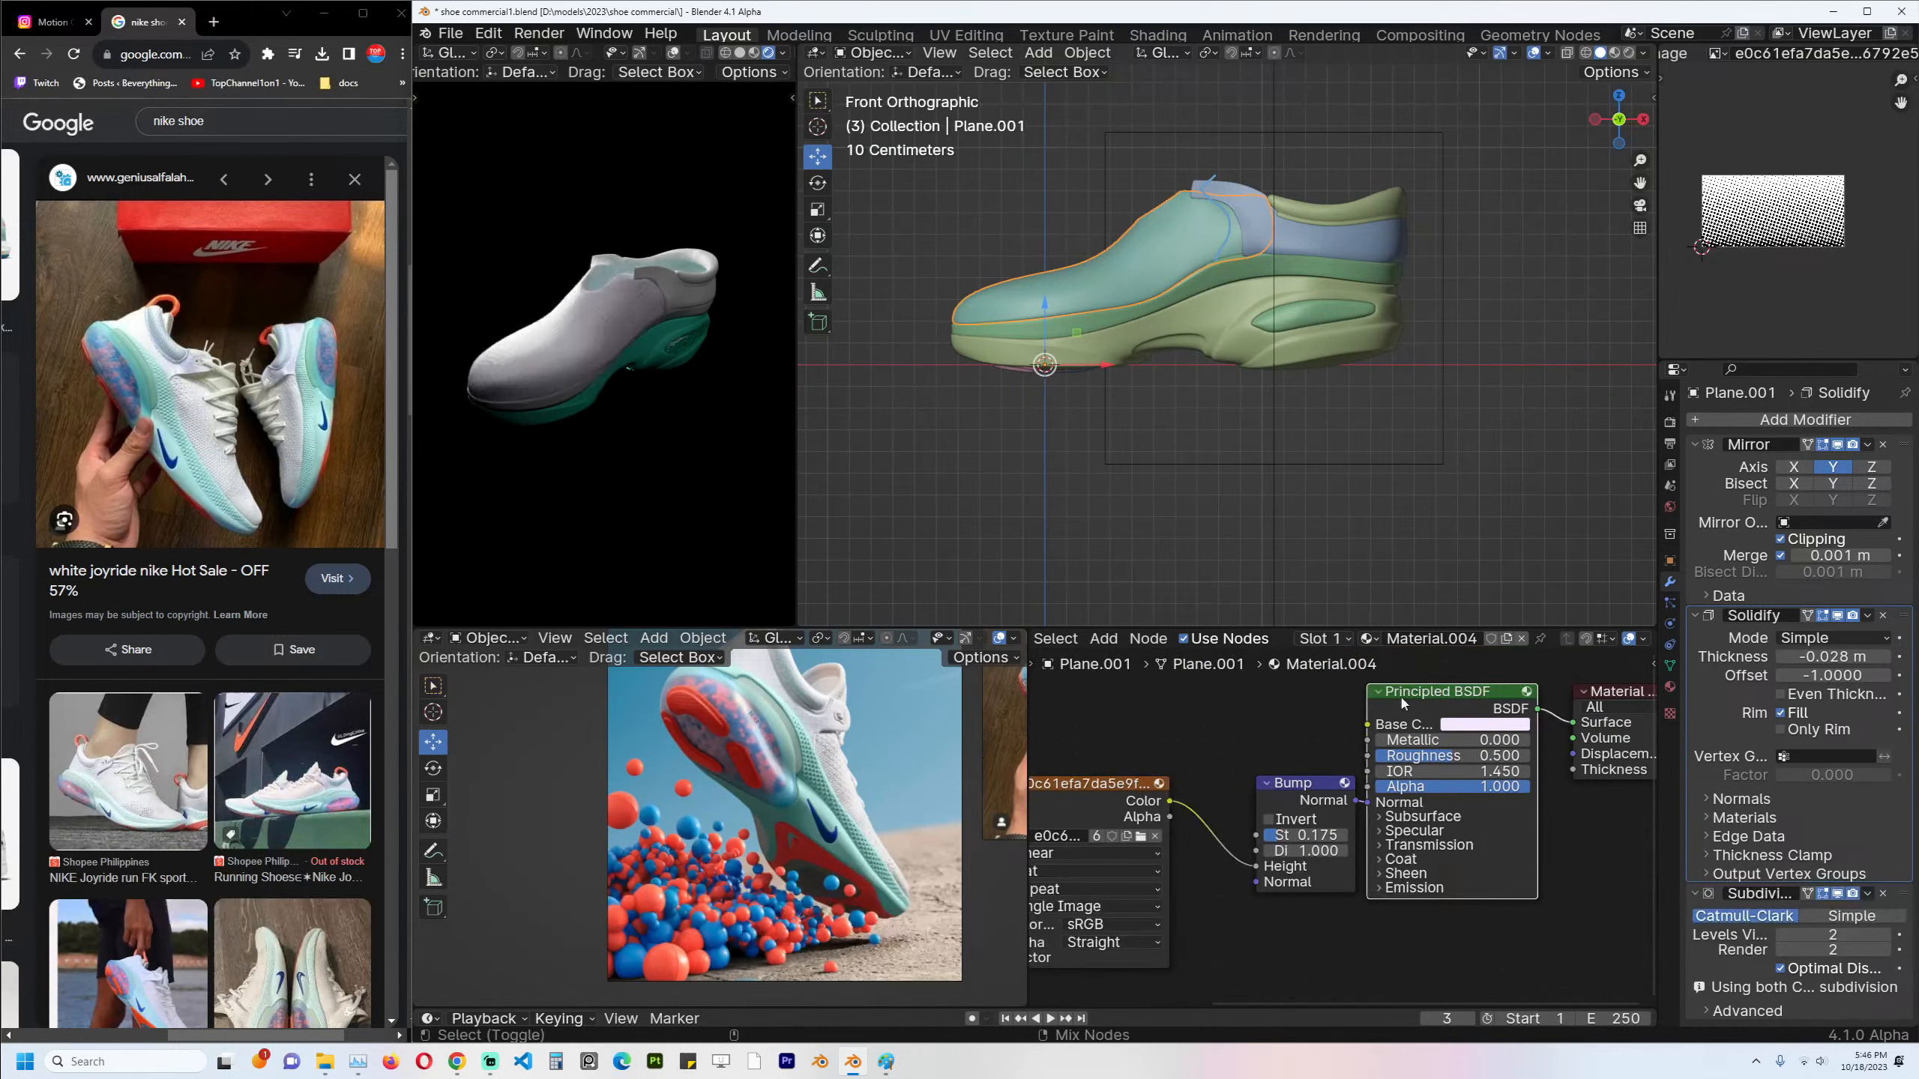
# Check the front upper's bump pattern from the side in the rendered view and save the file.
pyautogui.click(820, 430)
pyautogui.moveTo(650, 398); pyautogui.dragTo(590, 342, button='middle')
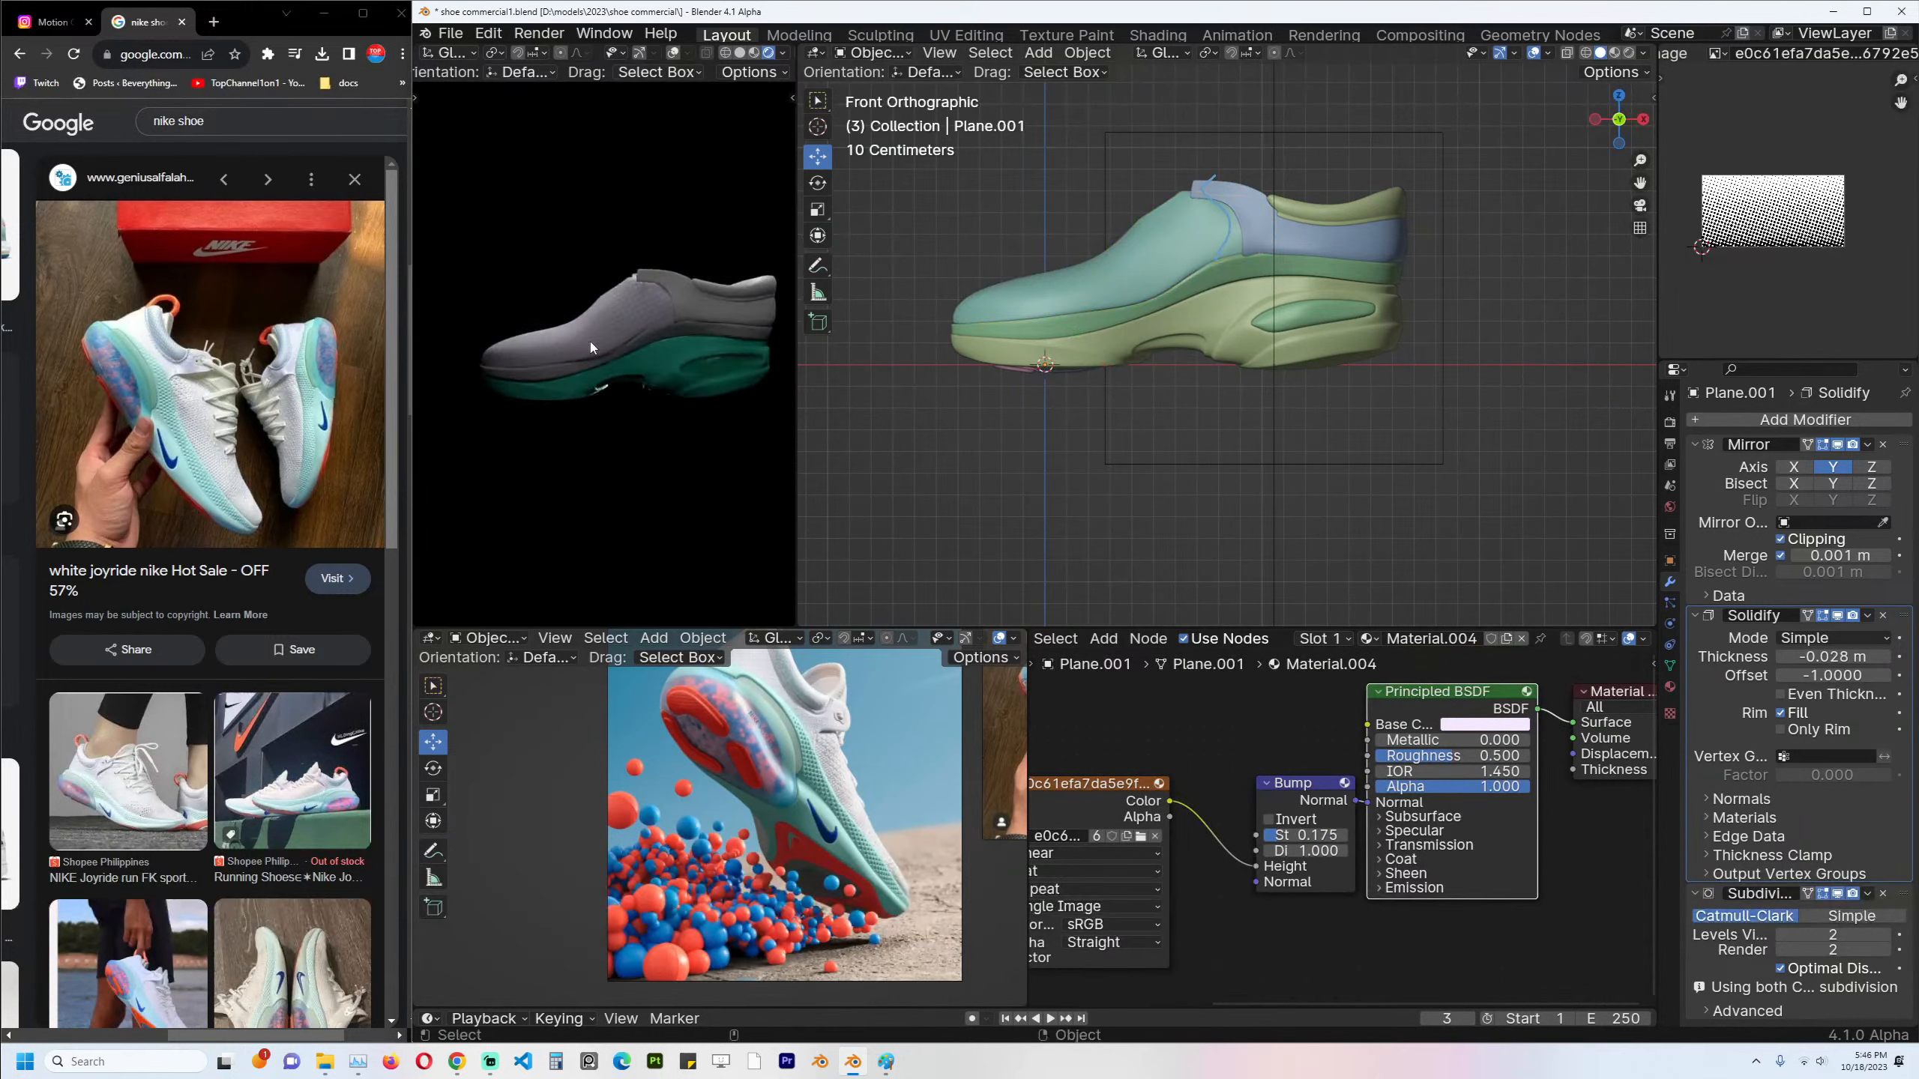
pyautogui.hotkey('ctrl', 's')
# Enlarge the front upper's UV island over the dotted pattern image and save the file.
pyautogui.click(1220, 333)
pyautogui.scroll(1, 1153, 303)
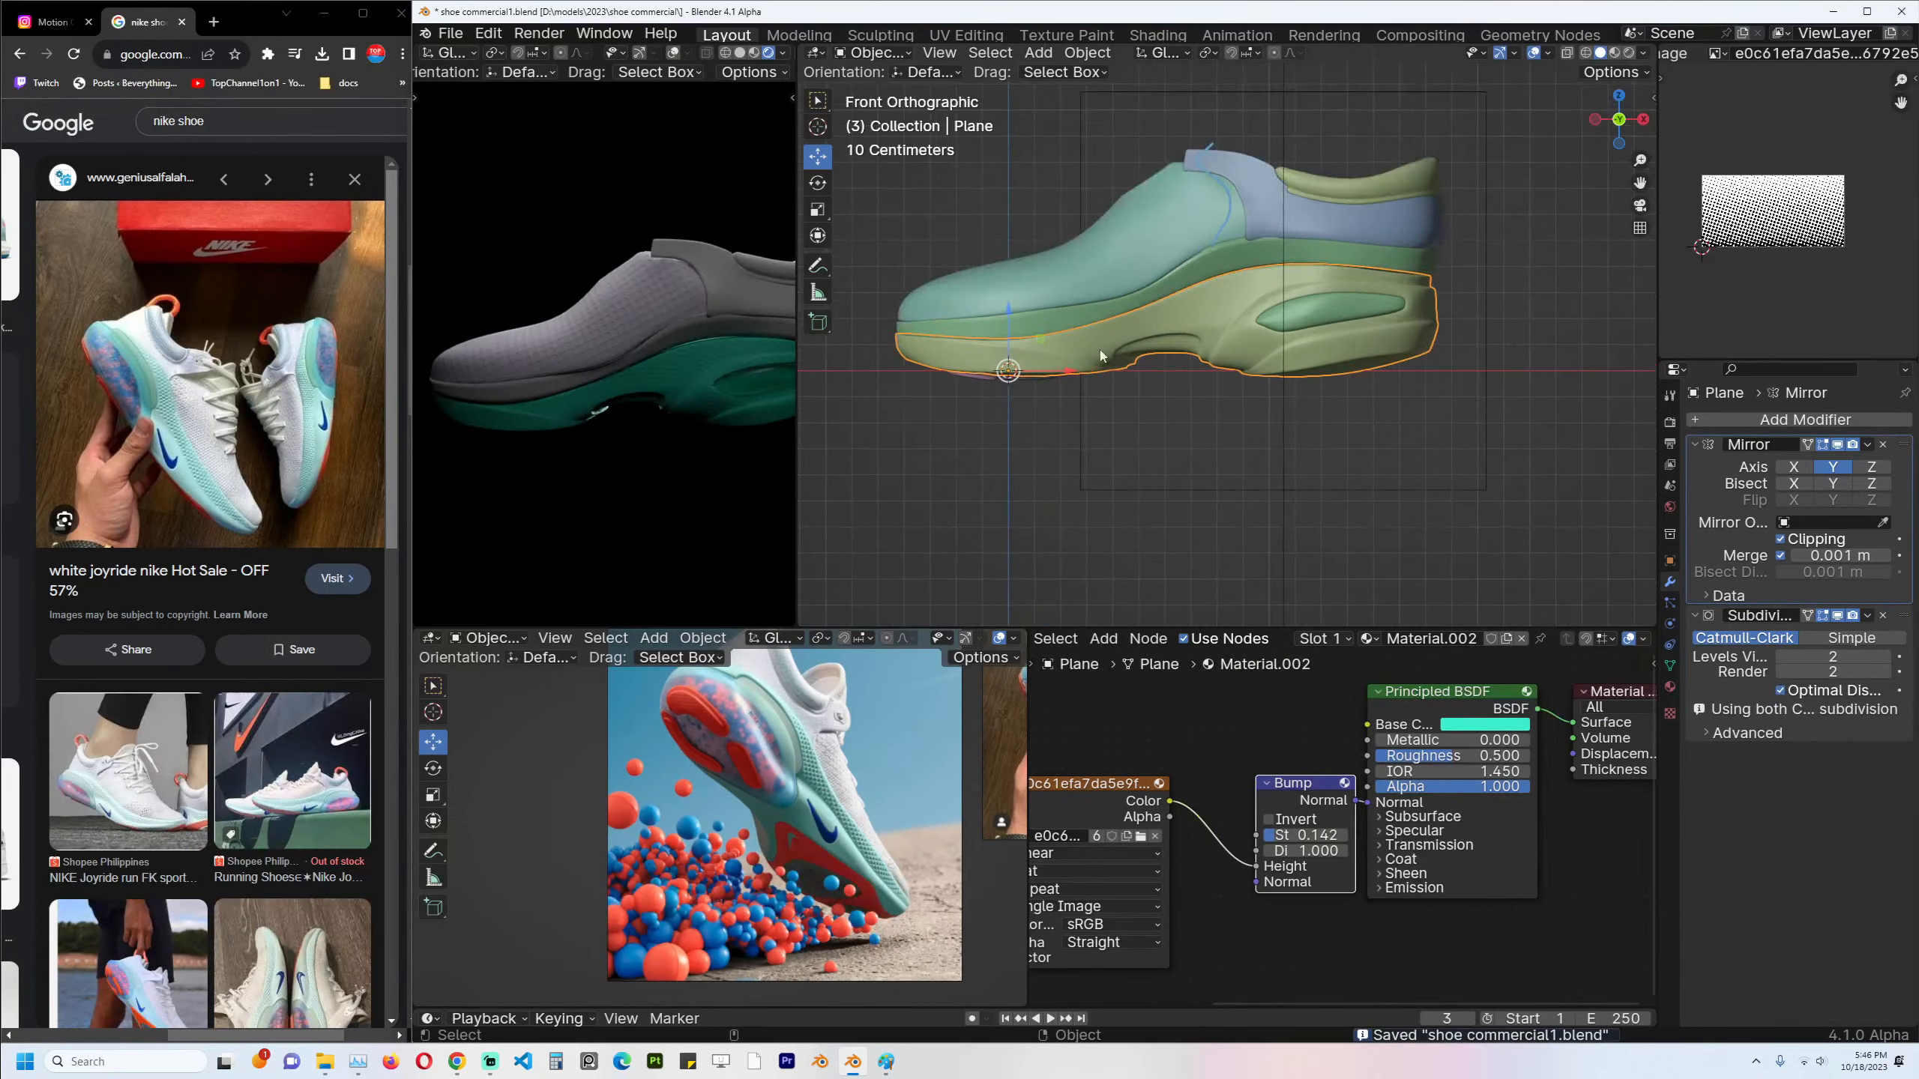
pyautogui.scroll(1, 727, 355)
pyautogui.click(1051, 270)
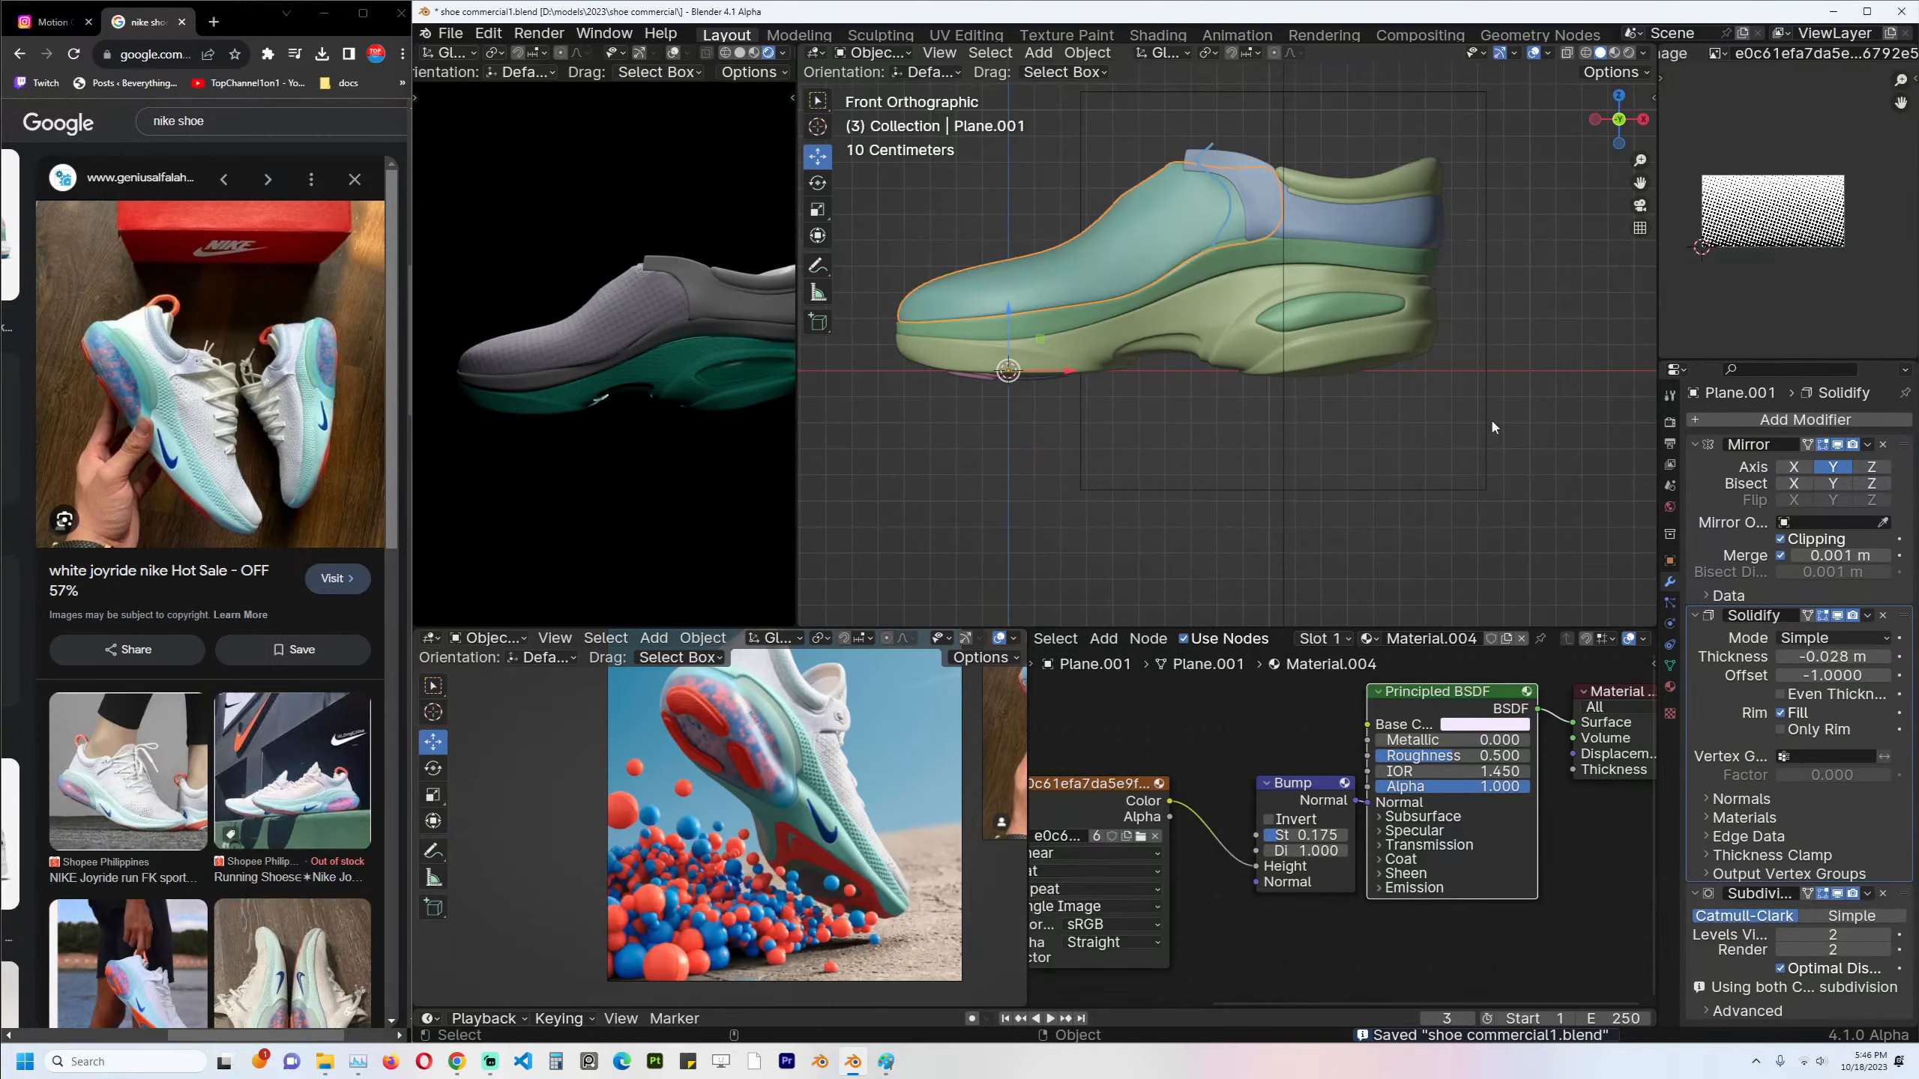
pyautogui.press('Tab')
pyautogui.press('s')
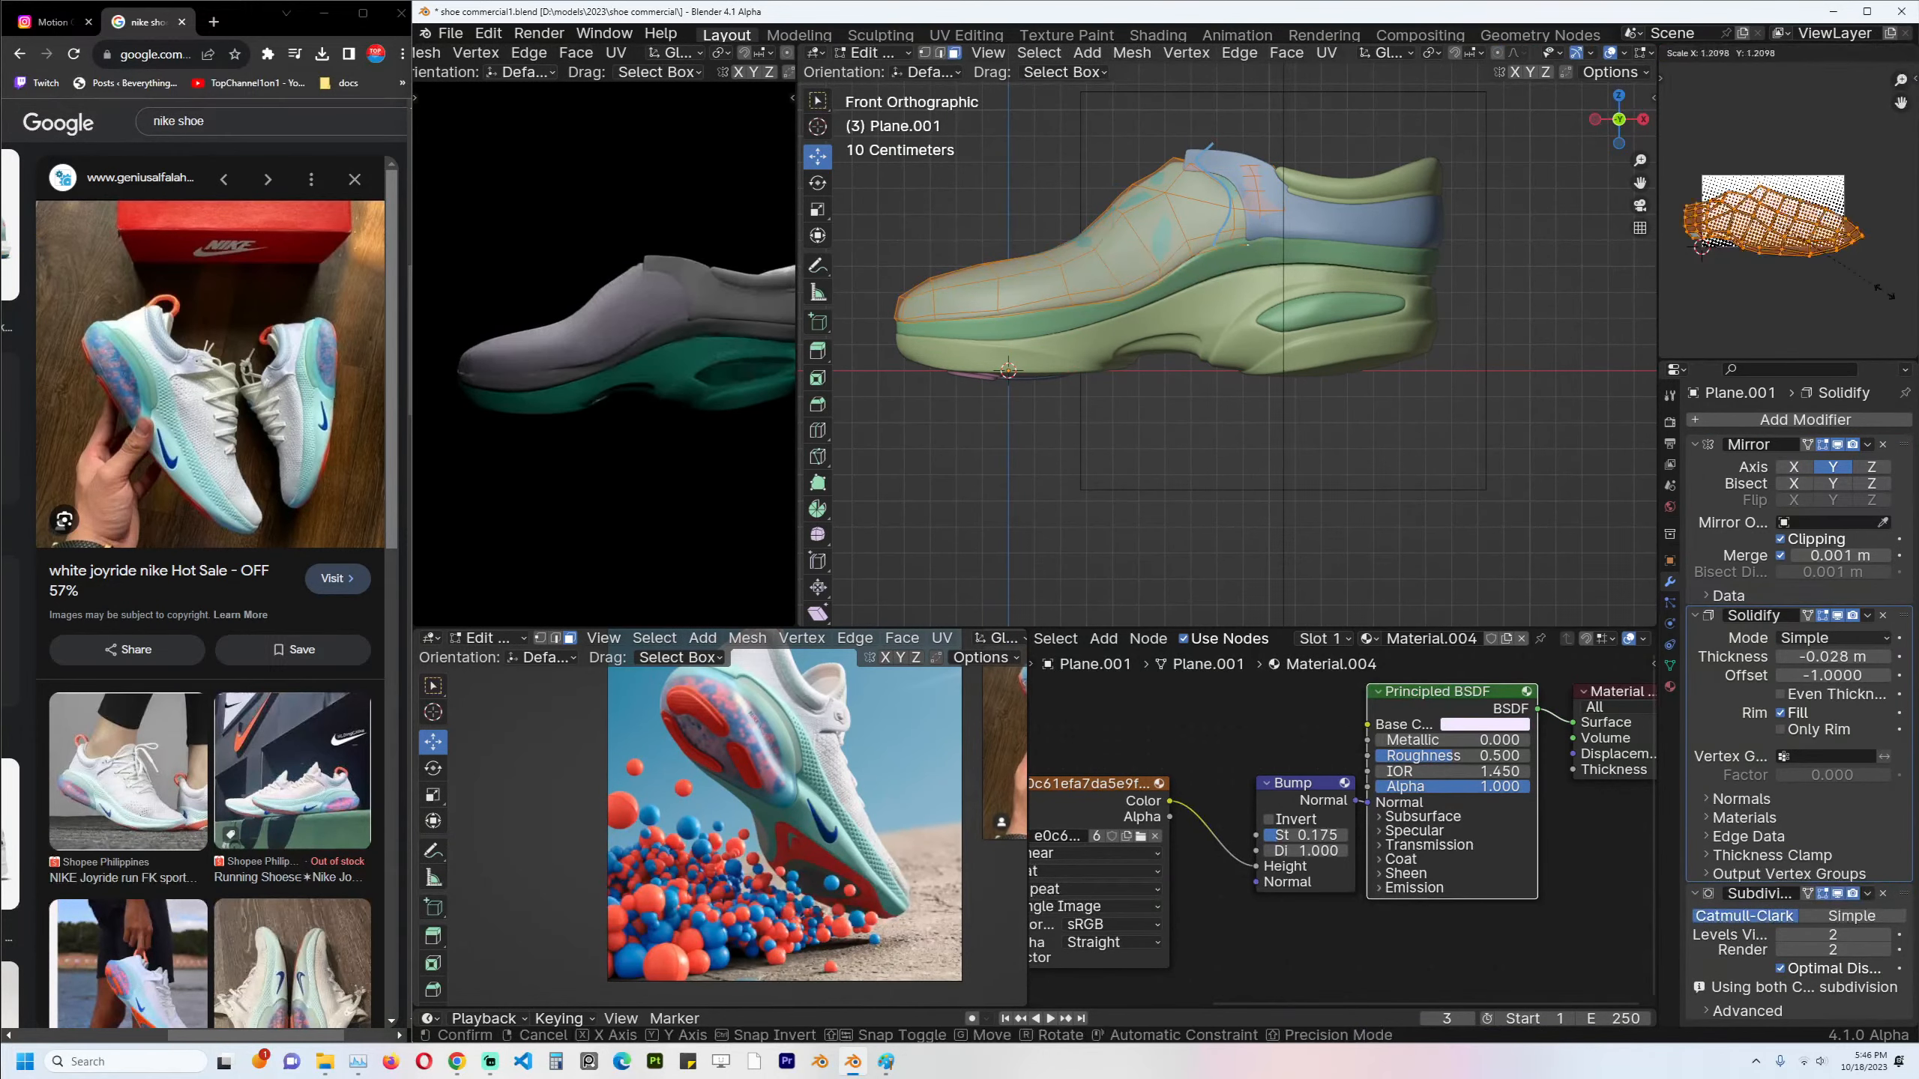
pyautogui.click(1902, 306)
pyautogui.press('Tab')
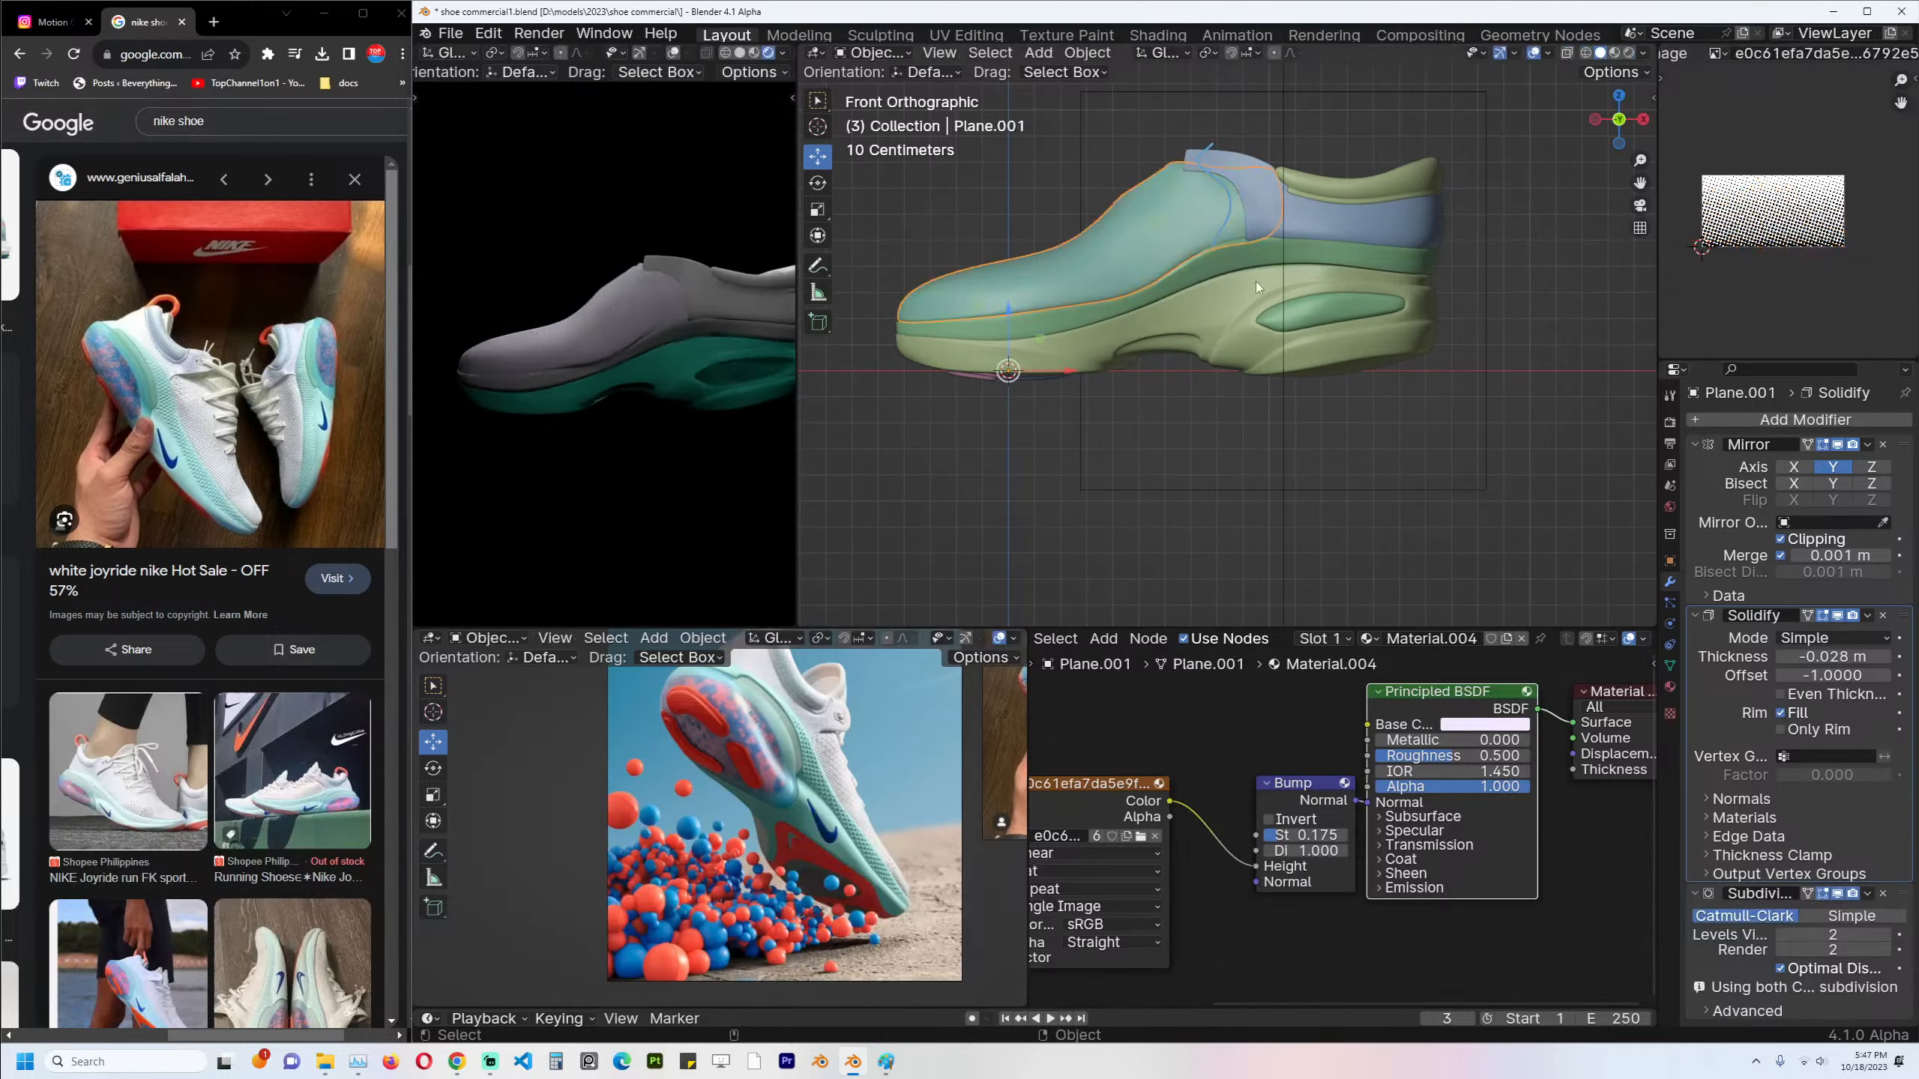
pyautogui.click(959, 256)
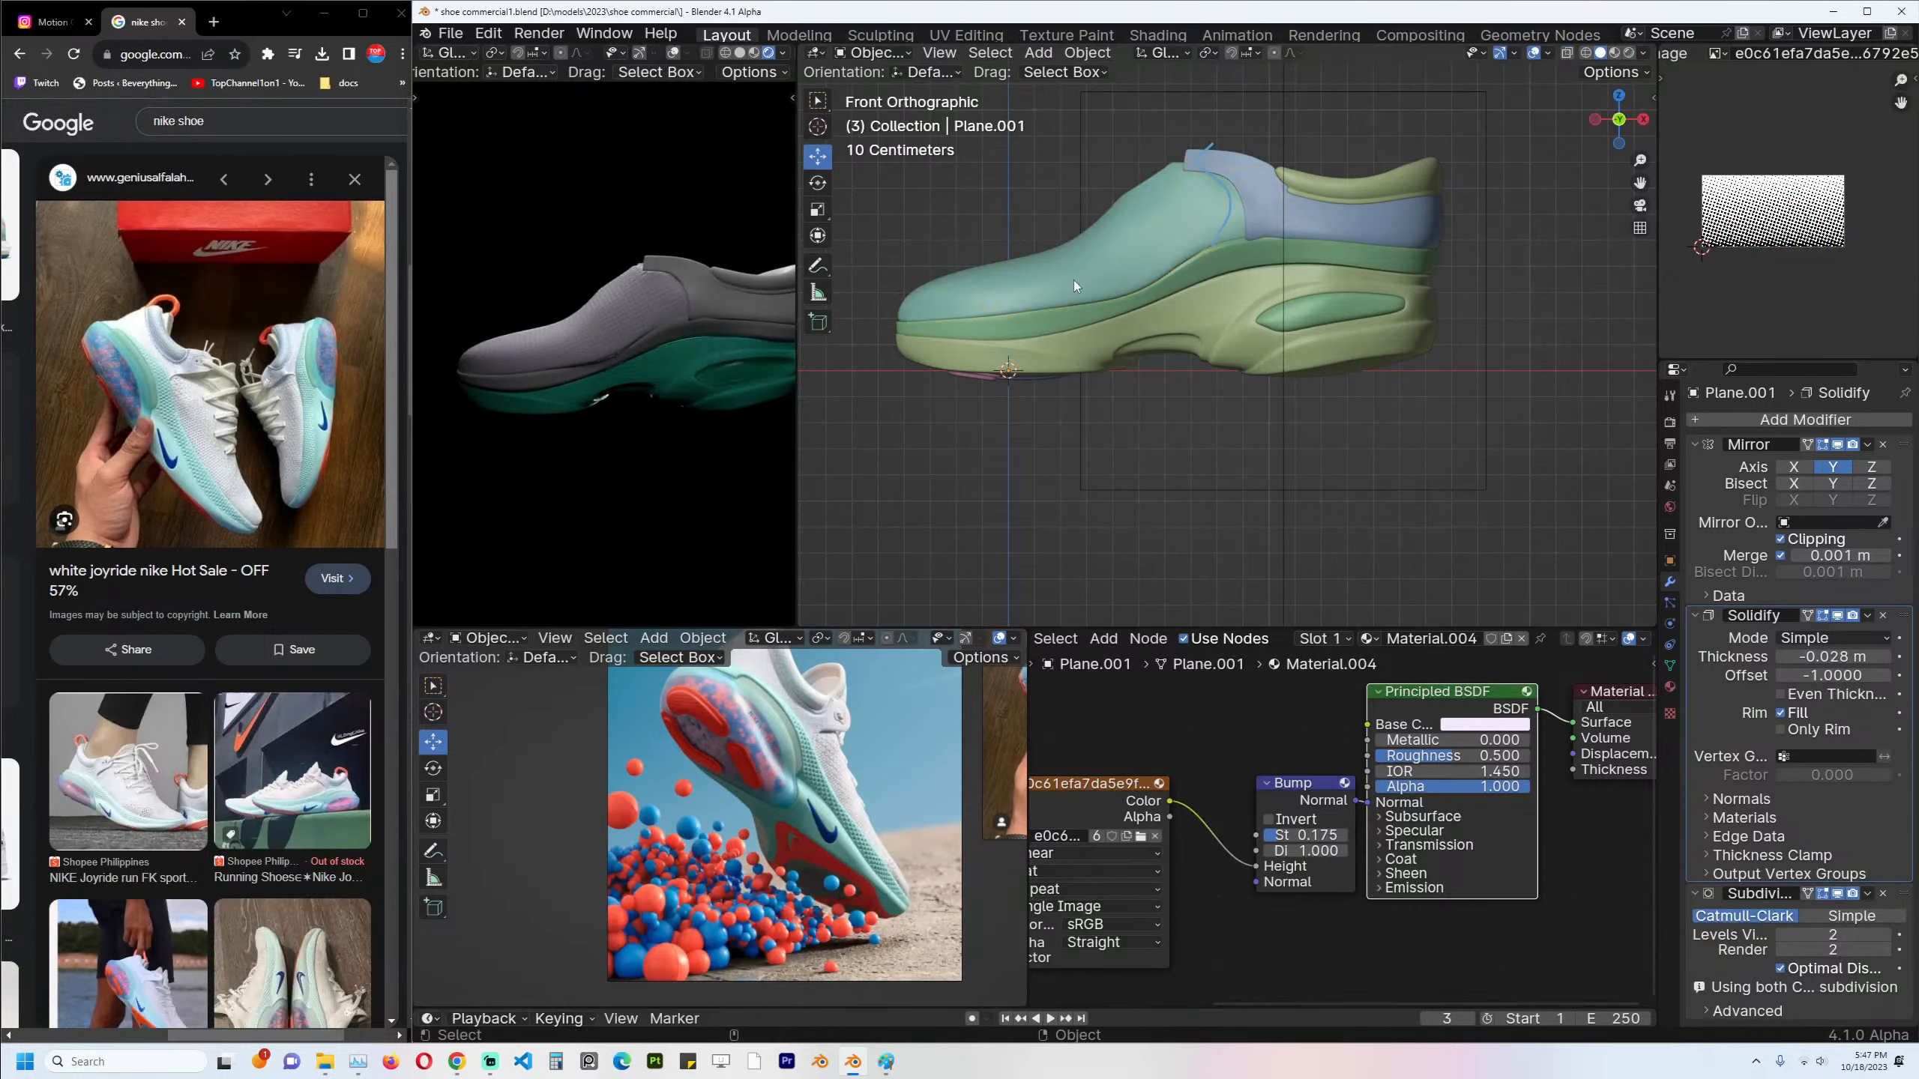
pyautogui.hotkey('ctrl', 's')
# Move a vertex on the front upper's lower edge near the heel collar along the Y axis.
pyautogui.moveTo(1019, 290); pyautogui.dragTo(1269, 211, button='middle')
pyautogui.scroll(3, 1101, 272)
pyautogui.click(1217, 263)
pyautogui.press('Tab')
pyautogui.click(1282, 215)
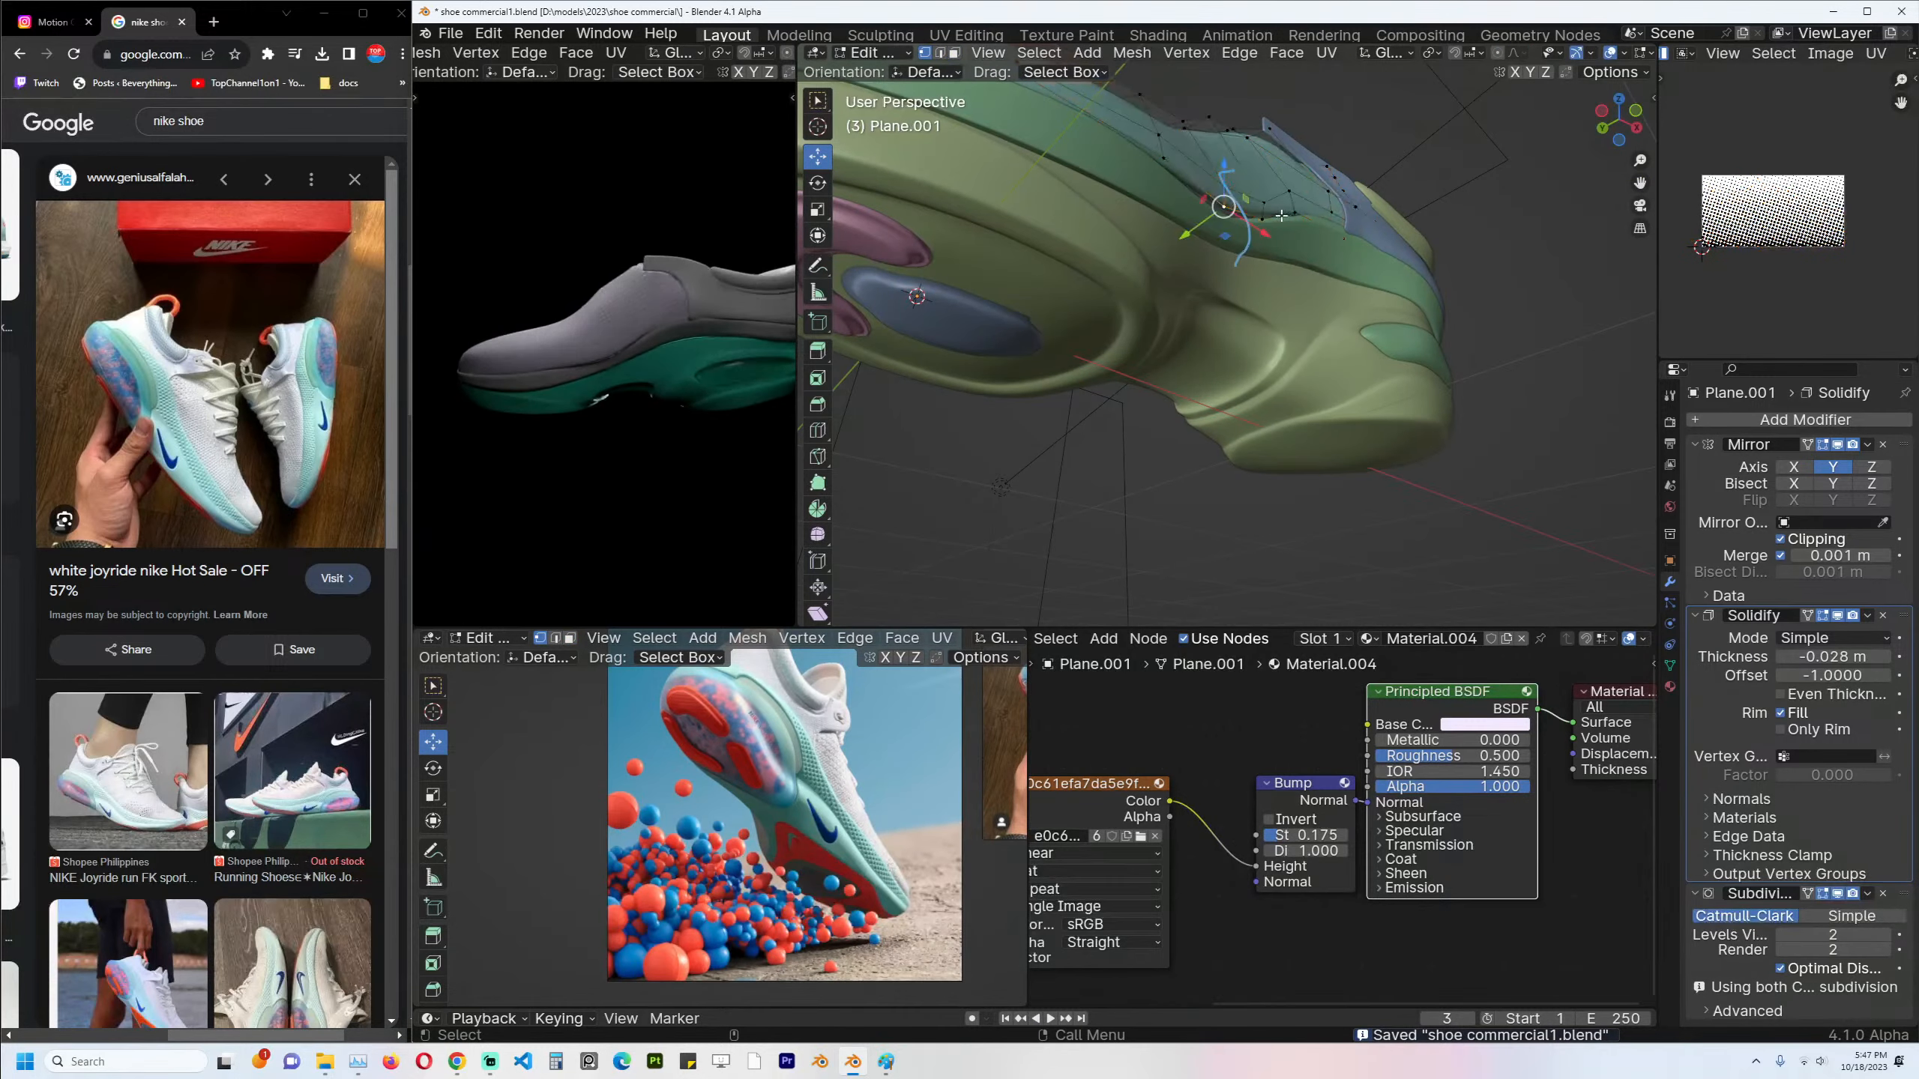
pyautogui.press('g')
pyautogui.press('y')
pyautogui.click(1203, 210)
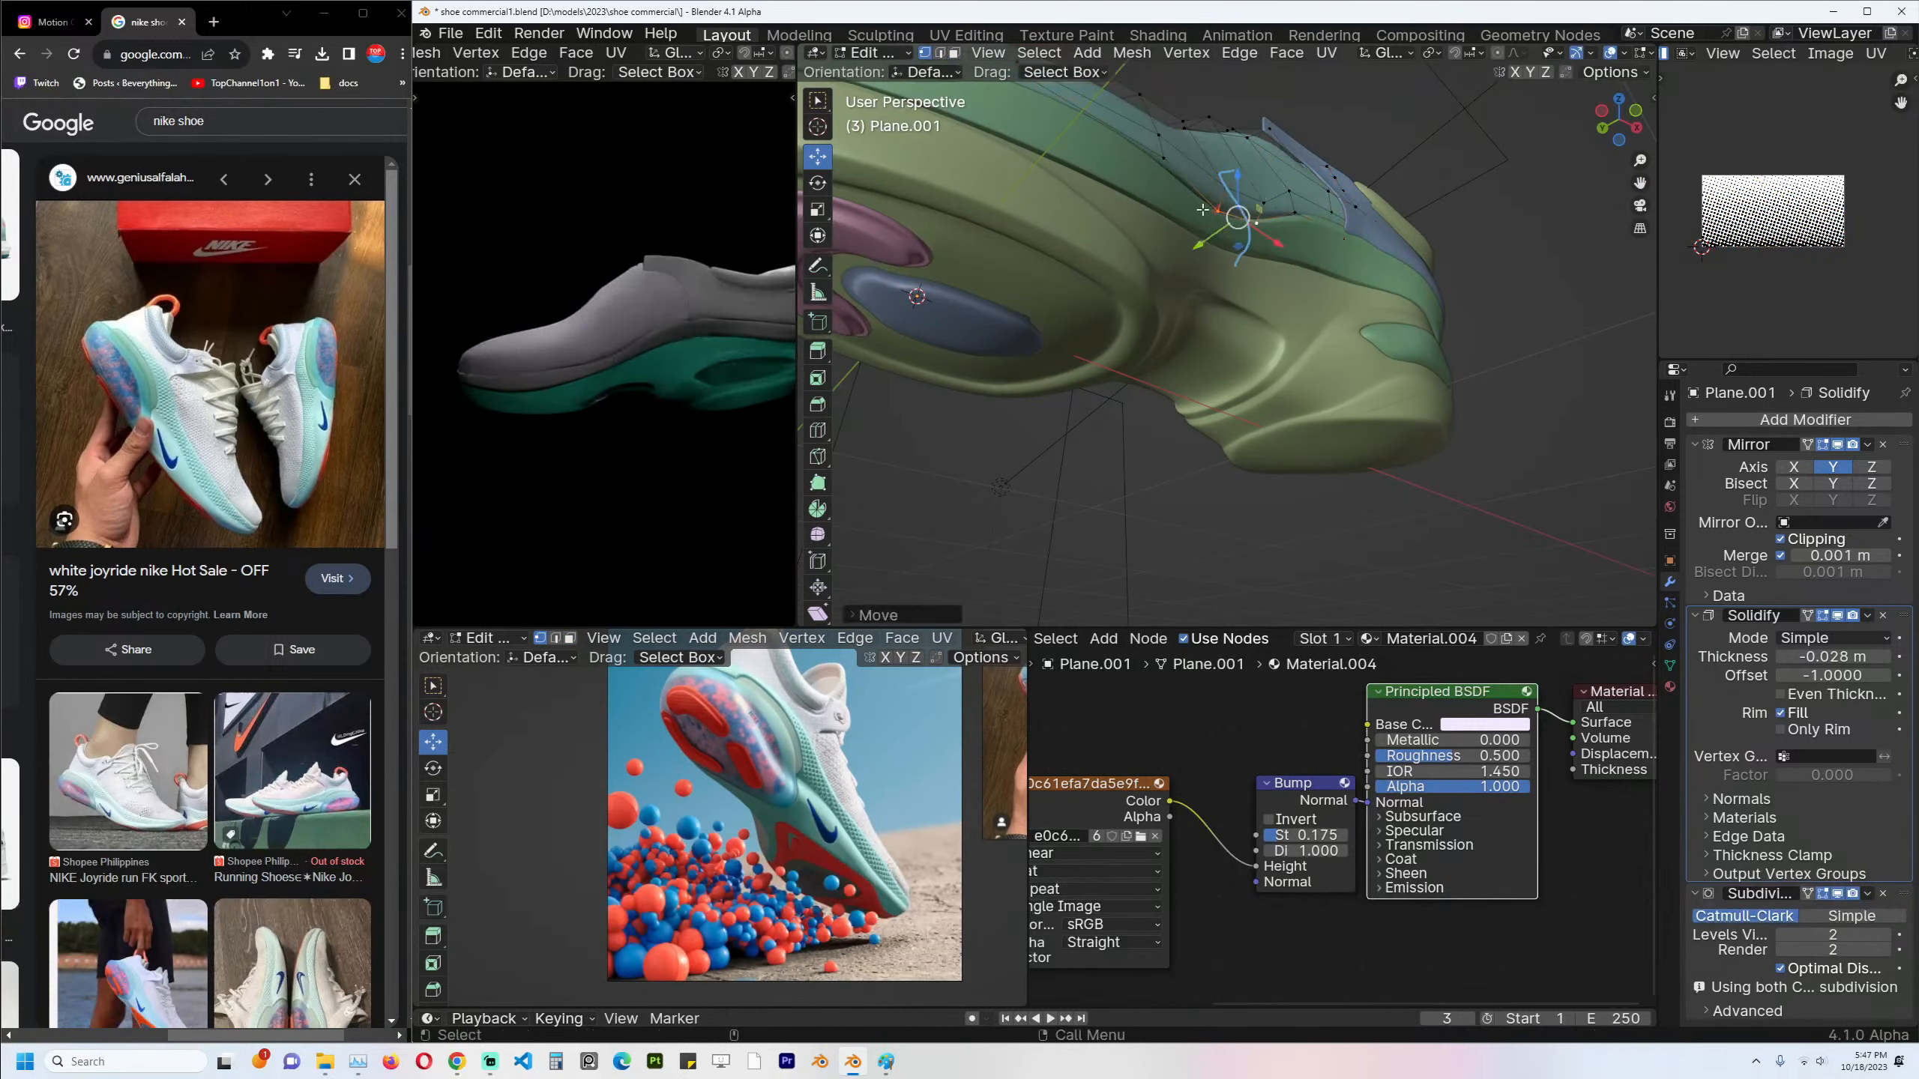
# Set the front upper's Solidify thickness to -0.025 m.
pyautogui.moveTo(1203, 210); pyautogui.dragTo(1496, 420, button='middle')
pyautogui.press('2')
pyautogui.keyDown('alt'); pyautogui.click(1225, 248); pyautogui.keyUp('alt')
pyautogui.press('Tab')
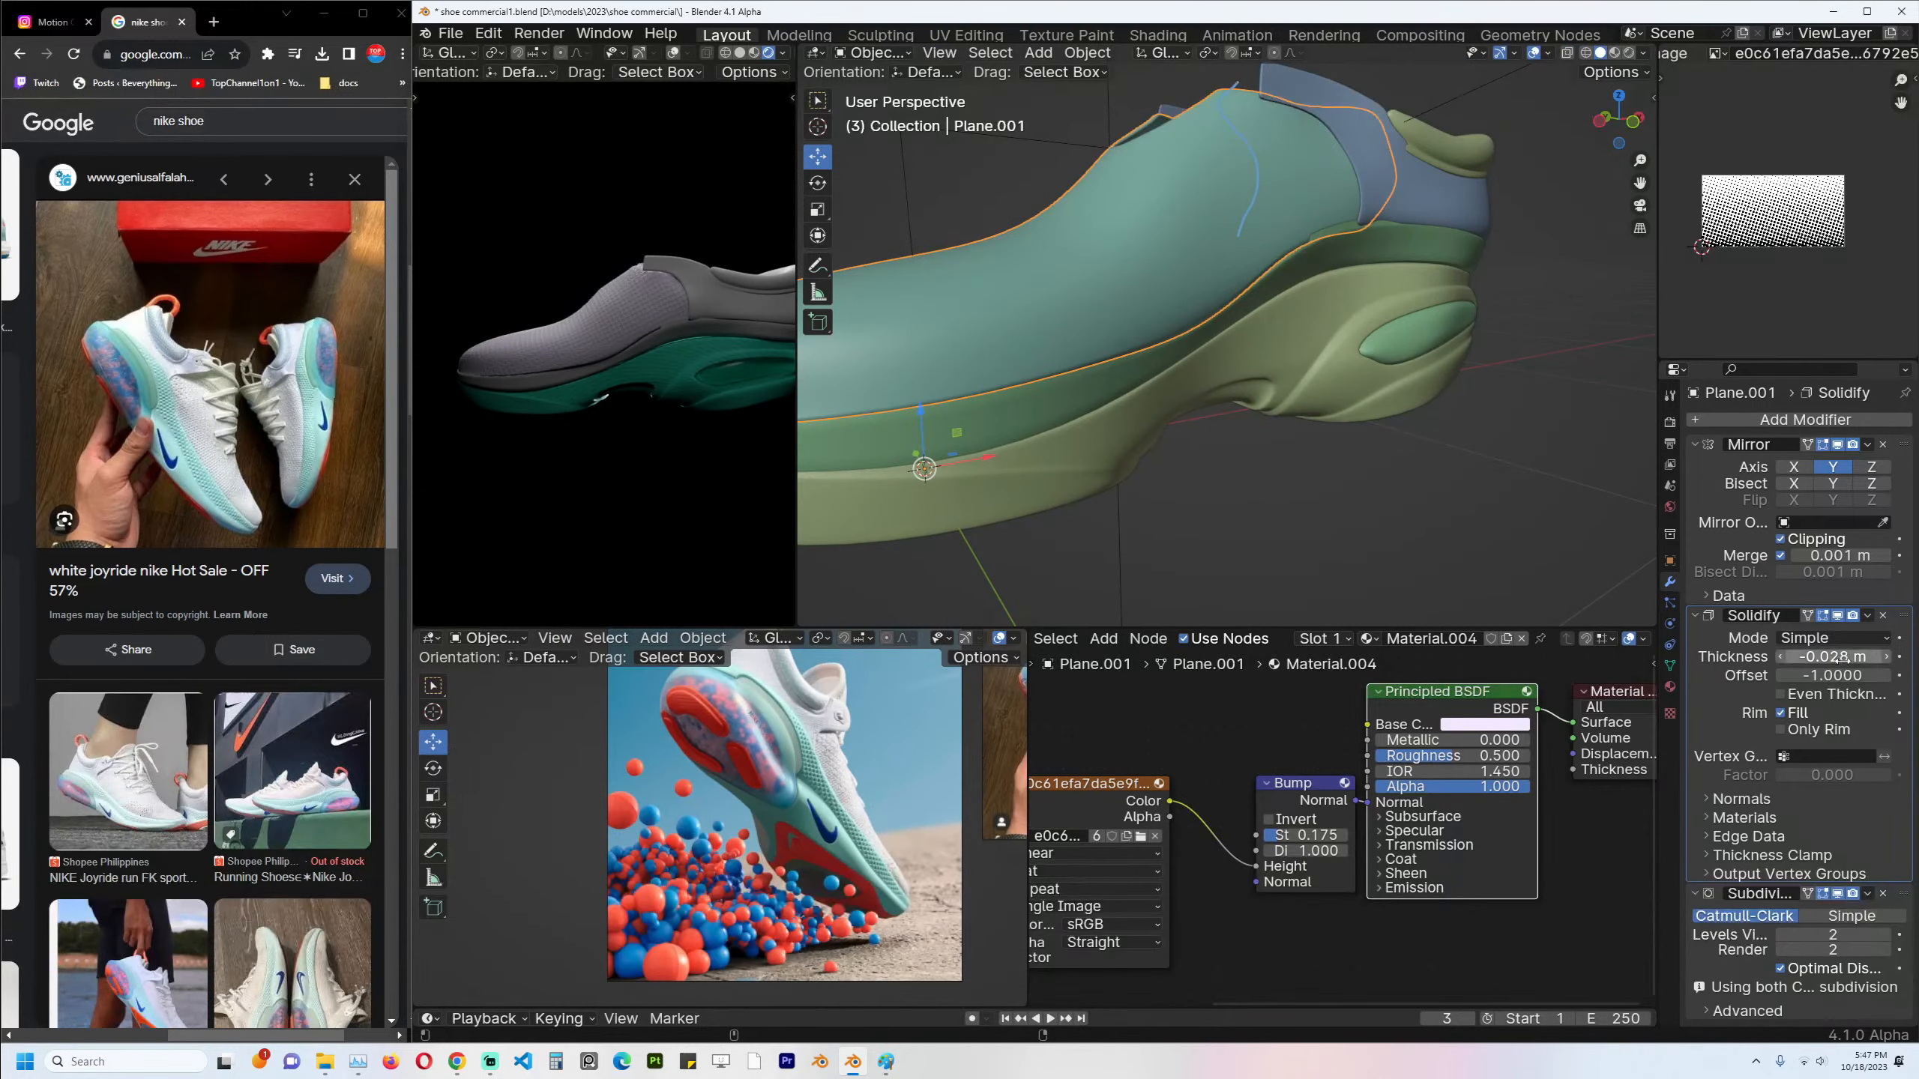
pyautogui.moveTo(1838, 656); pyautogui.dragTo(1813, 656)
pyautogui.moveTo(1834, 655); pyautogui.dragTo(1810, 656)
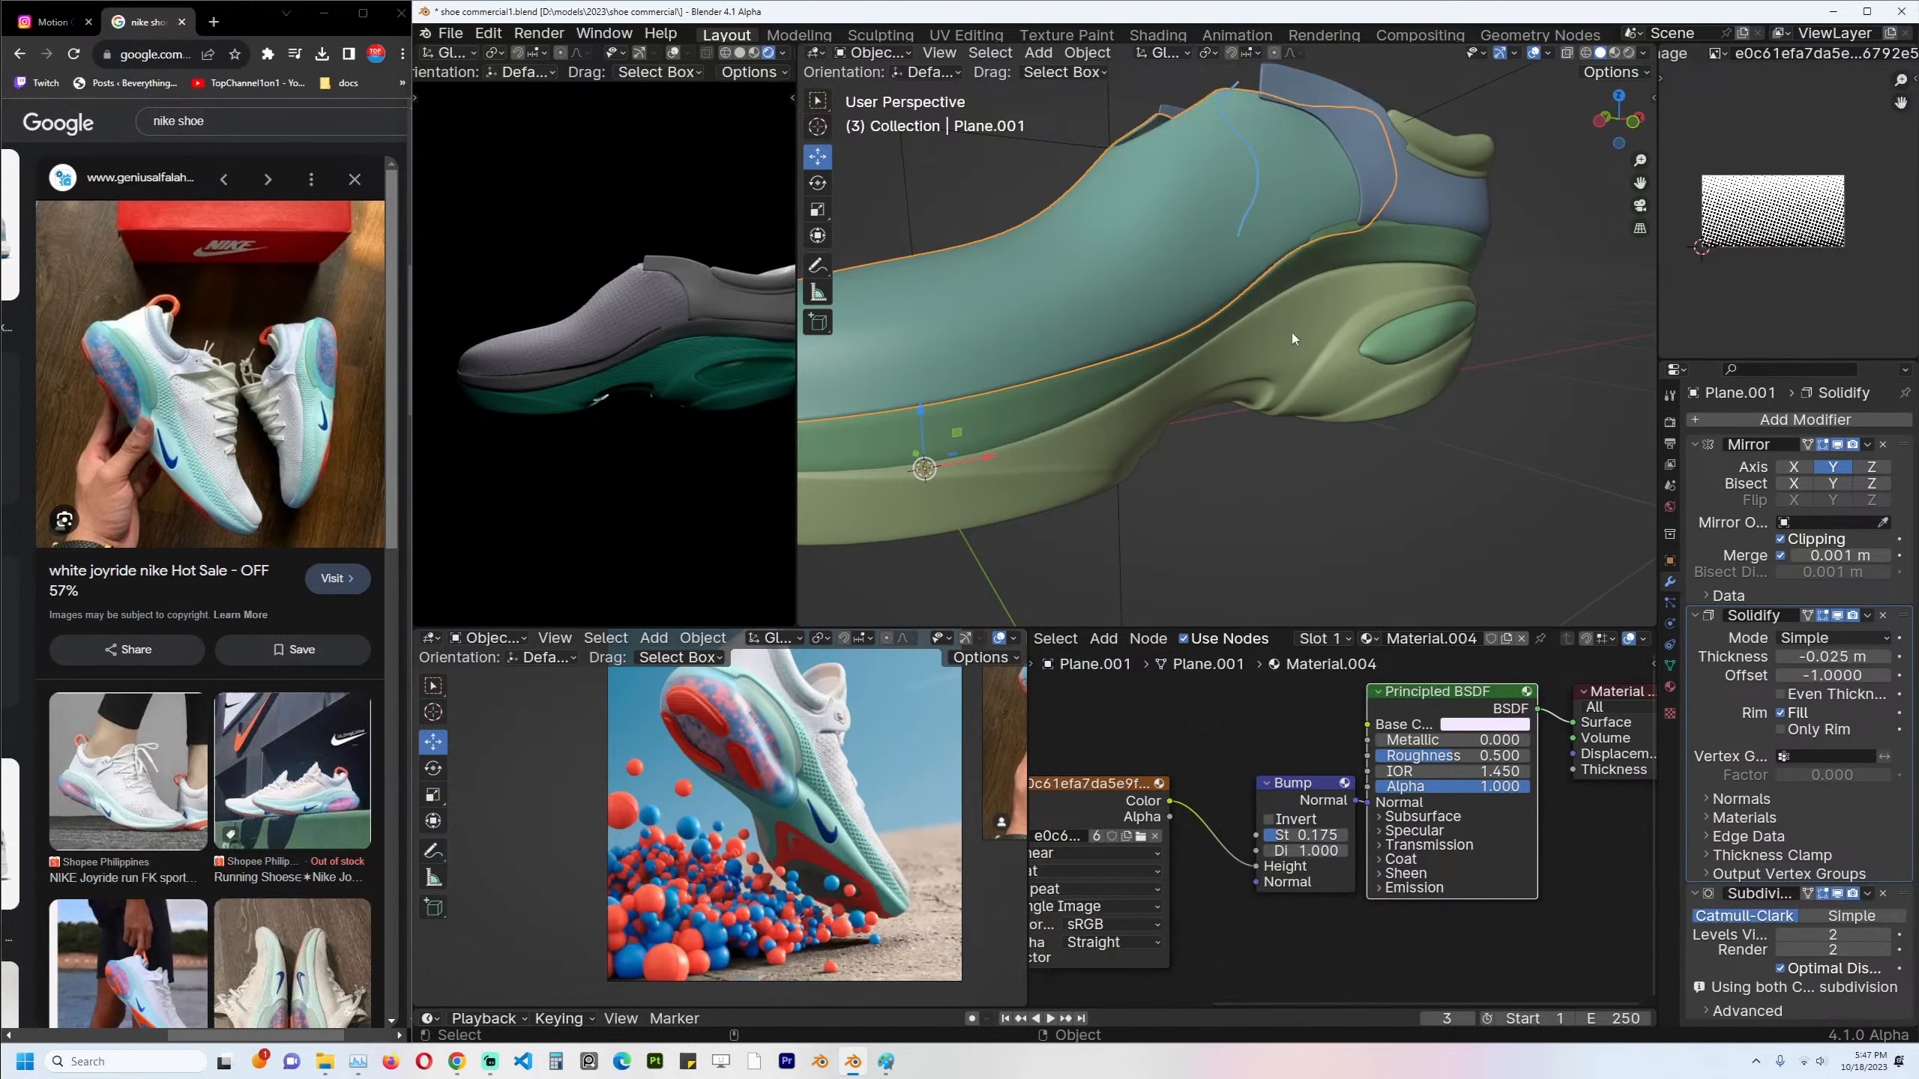
# Move the corner vertex at the rear end of the front upper's lower edge along the Y axis.
pyautogui.press('Tab')
pyautogui.moveTo(1292, 338); pyautogui.dragTo(1272, 288, button='middle')
pyautogui.keyDown('alt'); pyautogui.click(1271, 288); pyautogui.keyUp('alt')
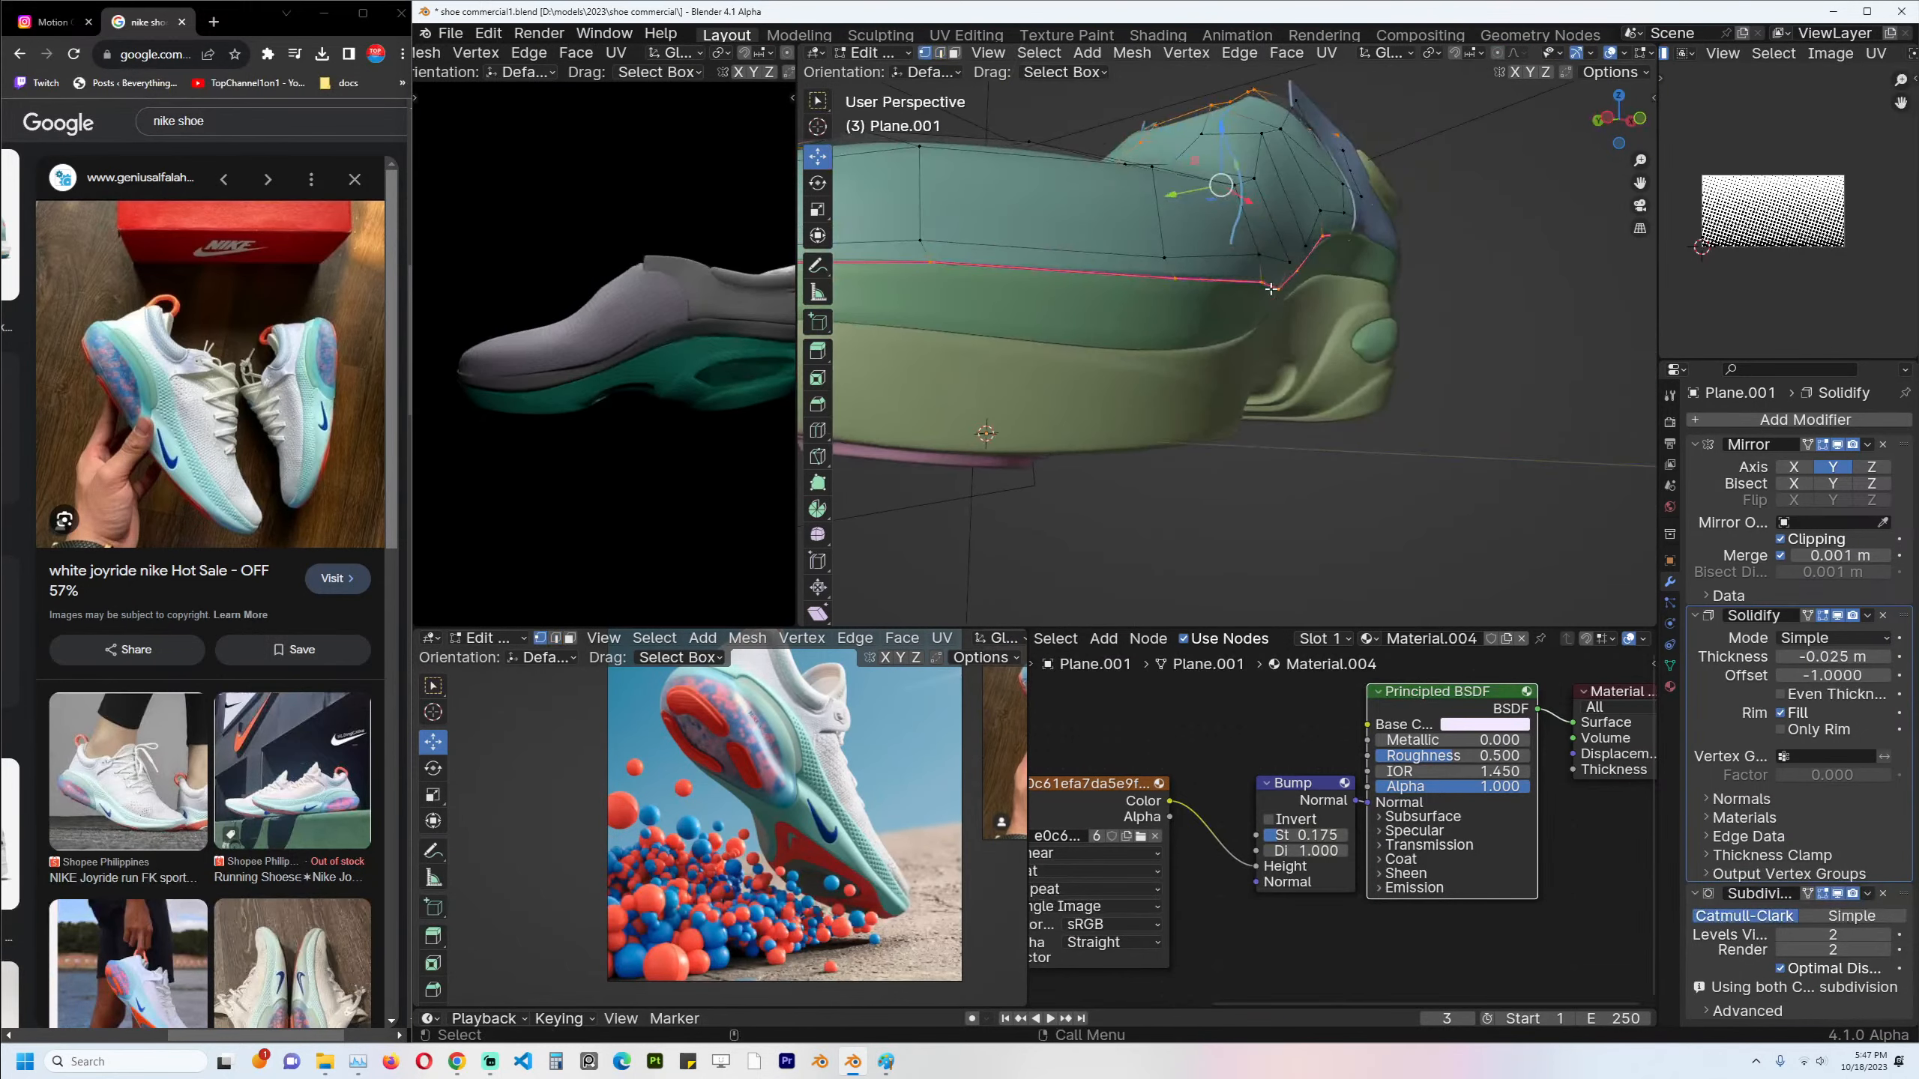
pyautogui.keyDown('ctrl'); pyautogui.click(1281, 282); pyautogui.keyUp('ctrl')
pyautogui.press('g')
pyautogui.press('y')
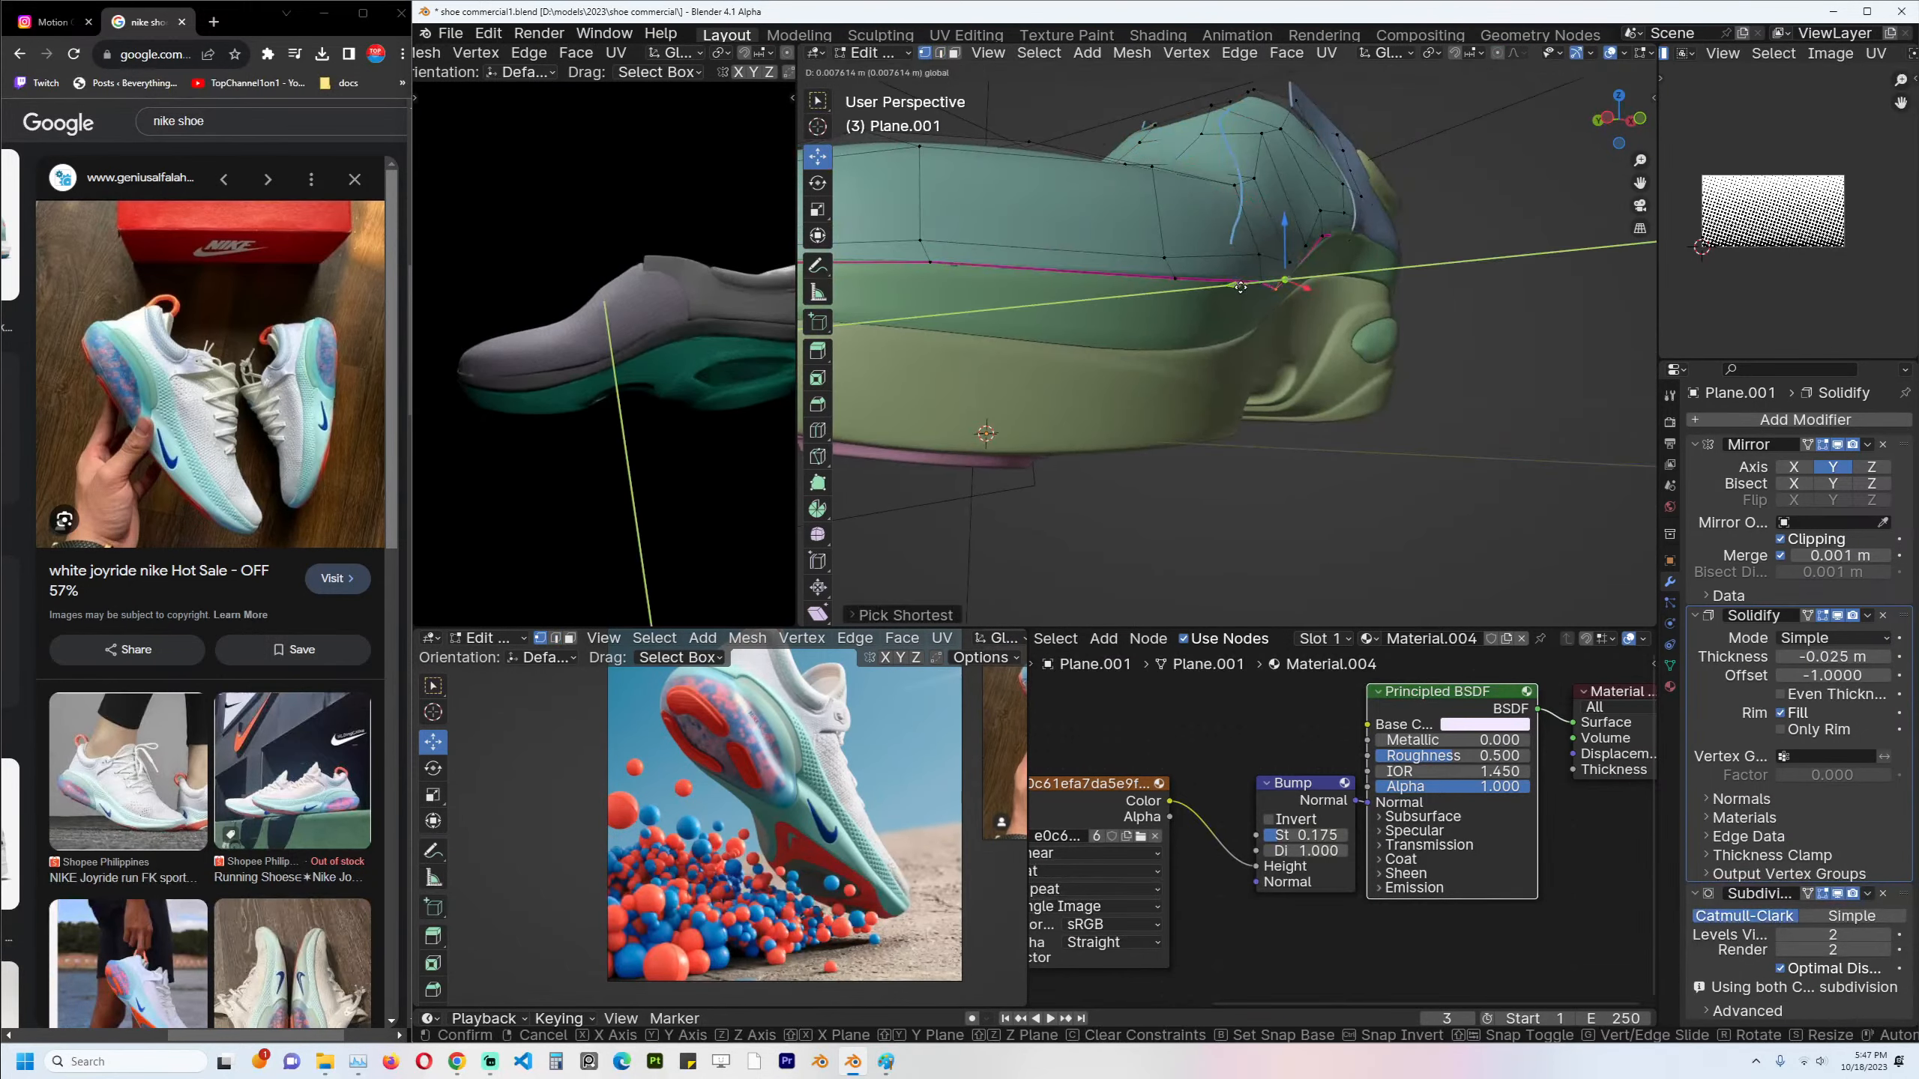
pyautogui.click(1280, 280)
# Move the neighbouring lower-edge vertex toward the toe along the Y axis and save the file.
pyautogui.press('g')
pyautogui.press('y')
pyautogui.click(1142, 284)
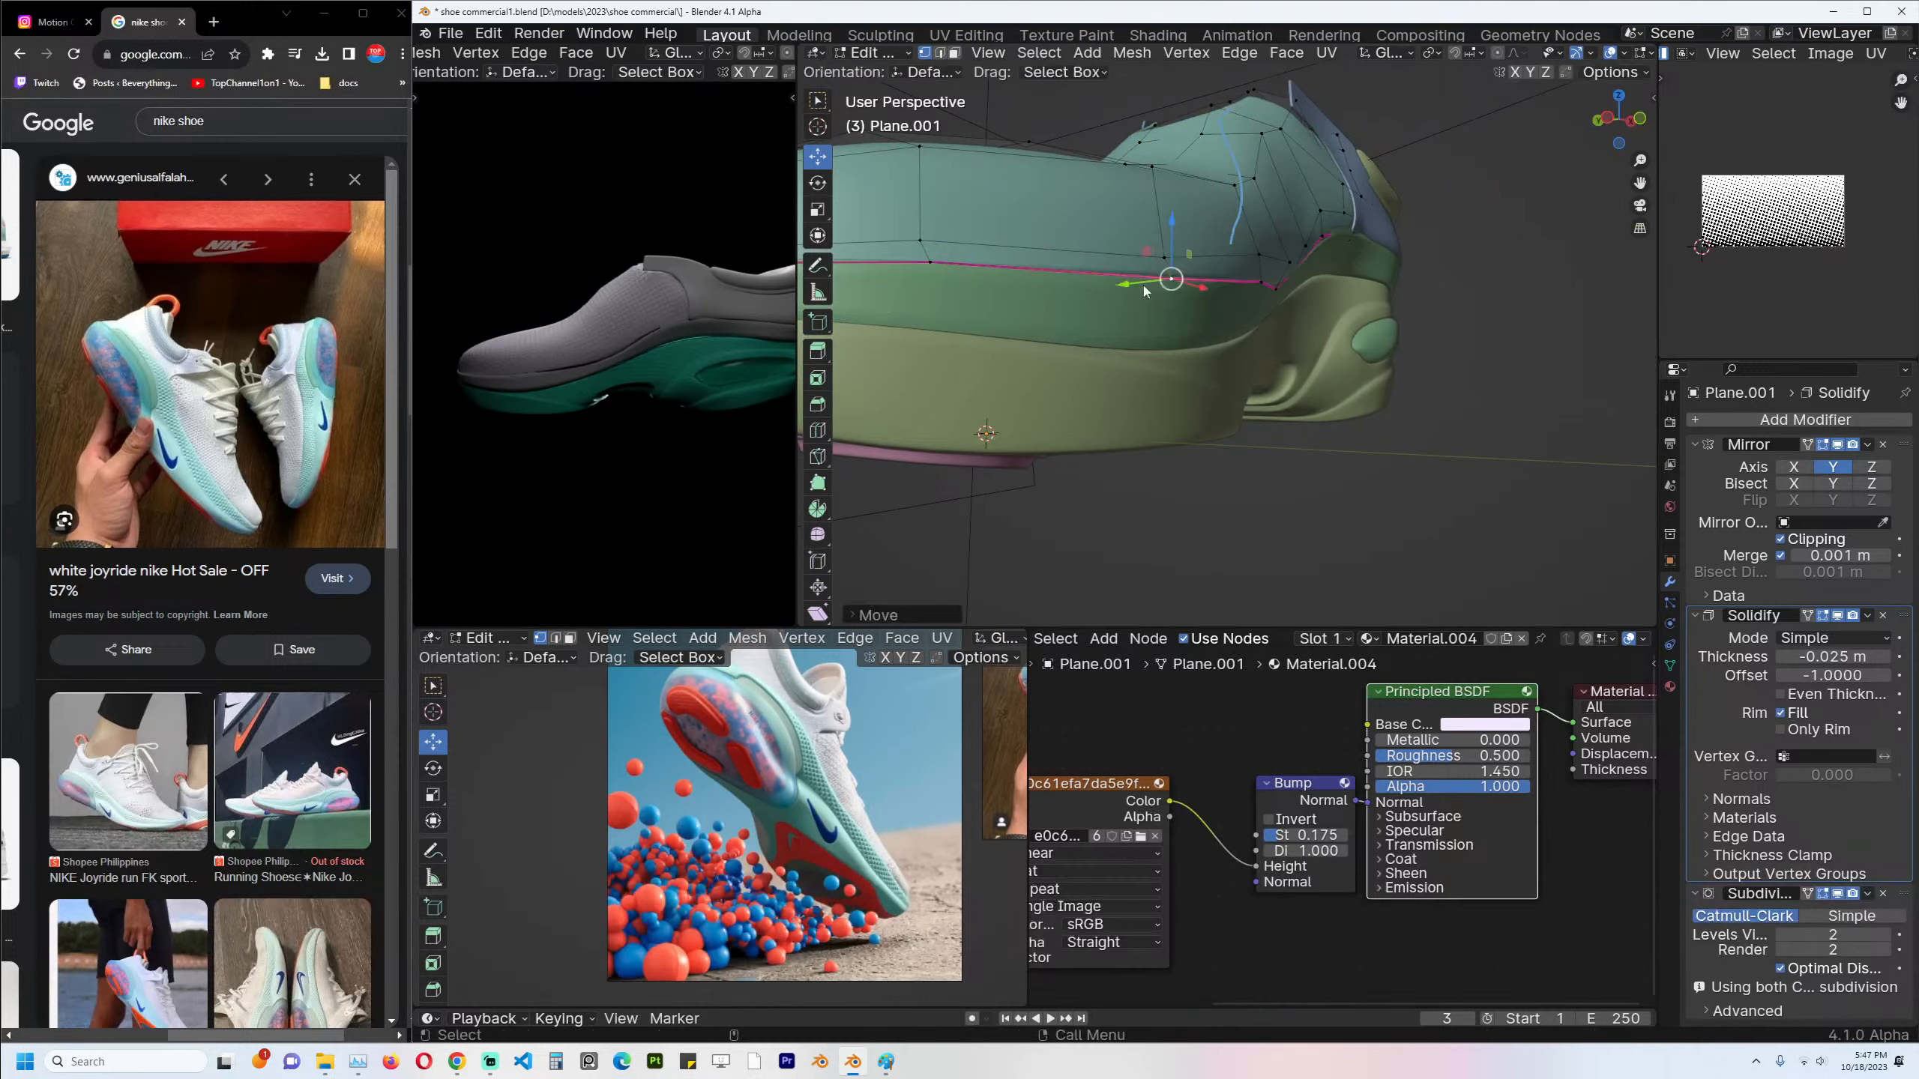
pyautogui.press('Tab')
pyautogui.moveTo(1142, 285); pyautogui.dragTo(1305, 320, button='middle')
pyautogui.hotkey('ctrl', 's')
pyautogui.moveTo(1053, 303); pyautogui.dragTo(945, 294, button='middle')
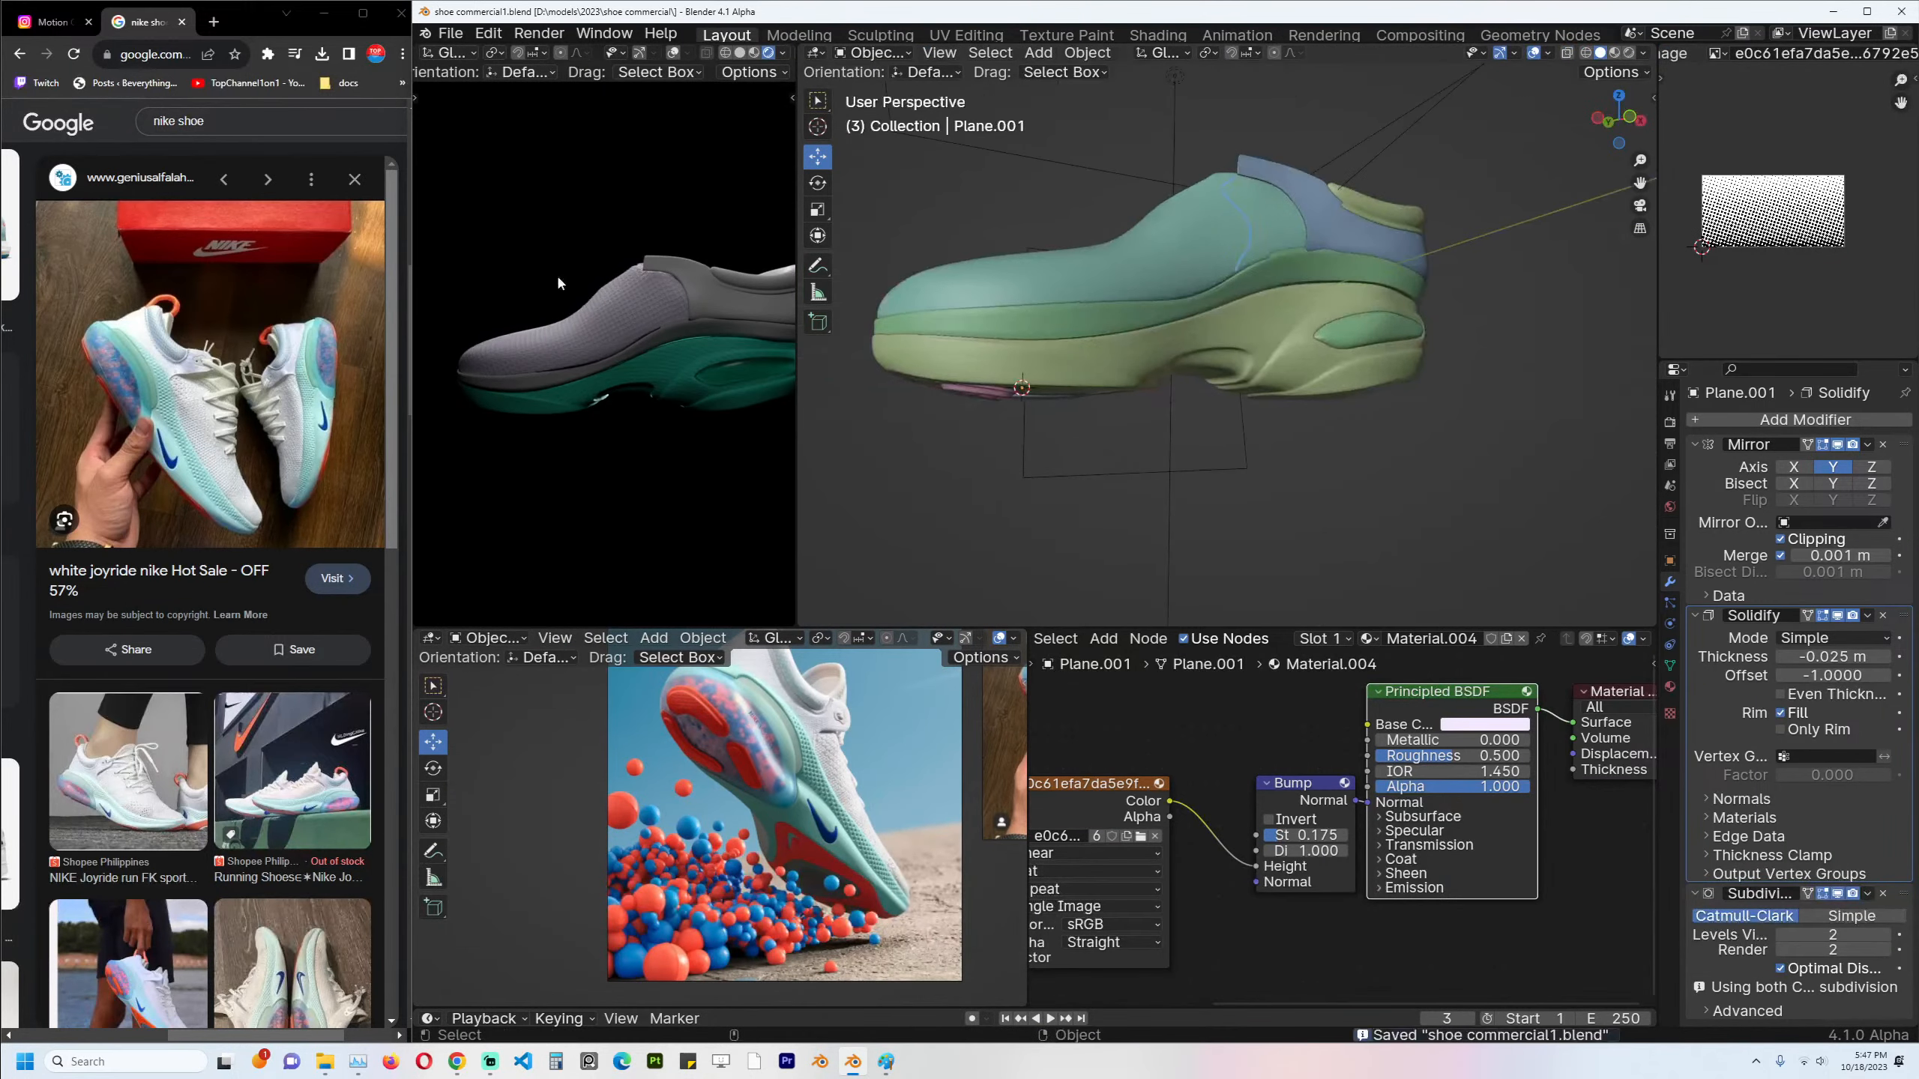
# Edge-slide a vertex near the front upper's lower edge at midfoot to smooth its outline.
pyautogui.scroll(3, 533, 258)
pyautogui.scroll(2, 1069, 274)
pyautogui.moveTo(1193, 264); pyautogui.dragTo(1116, 273, button='middle')
pyautogui.click(1069, 267)
pyautogui.press('Tab')
pyautogui.press('g')
pyautogui.press('g')
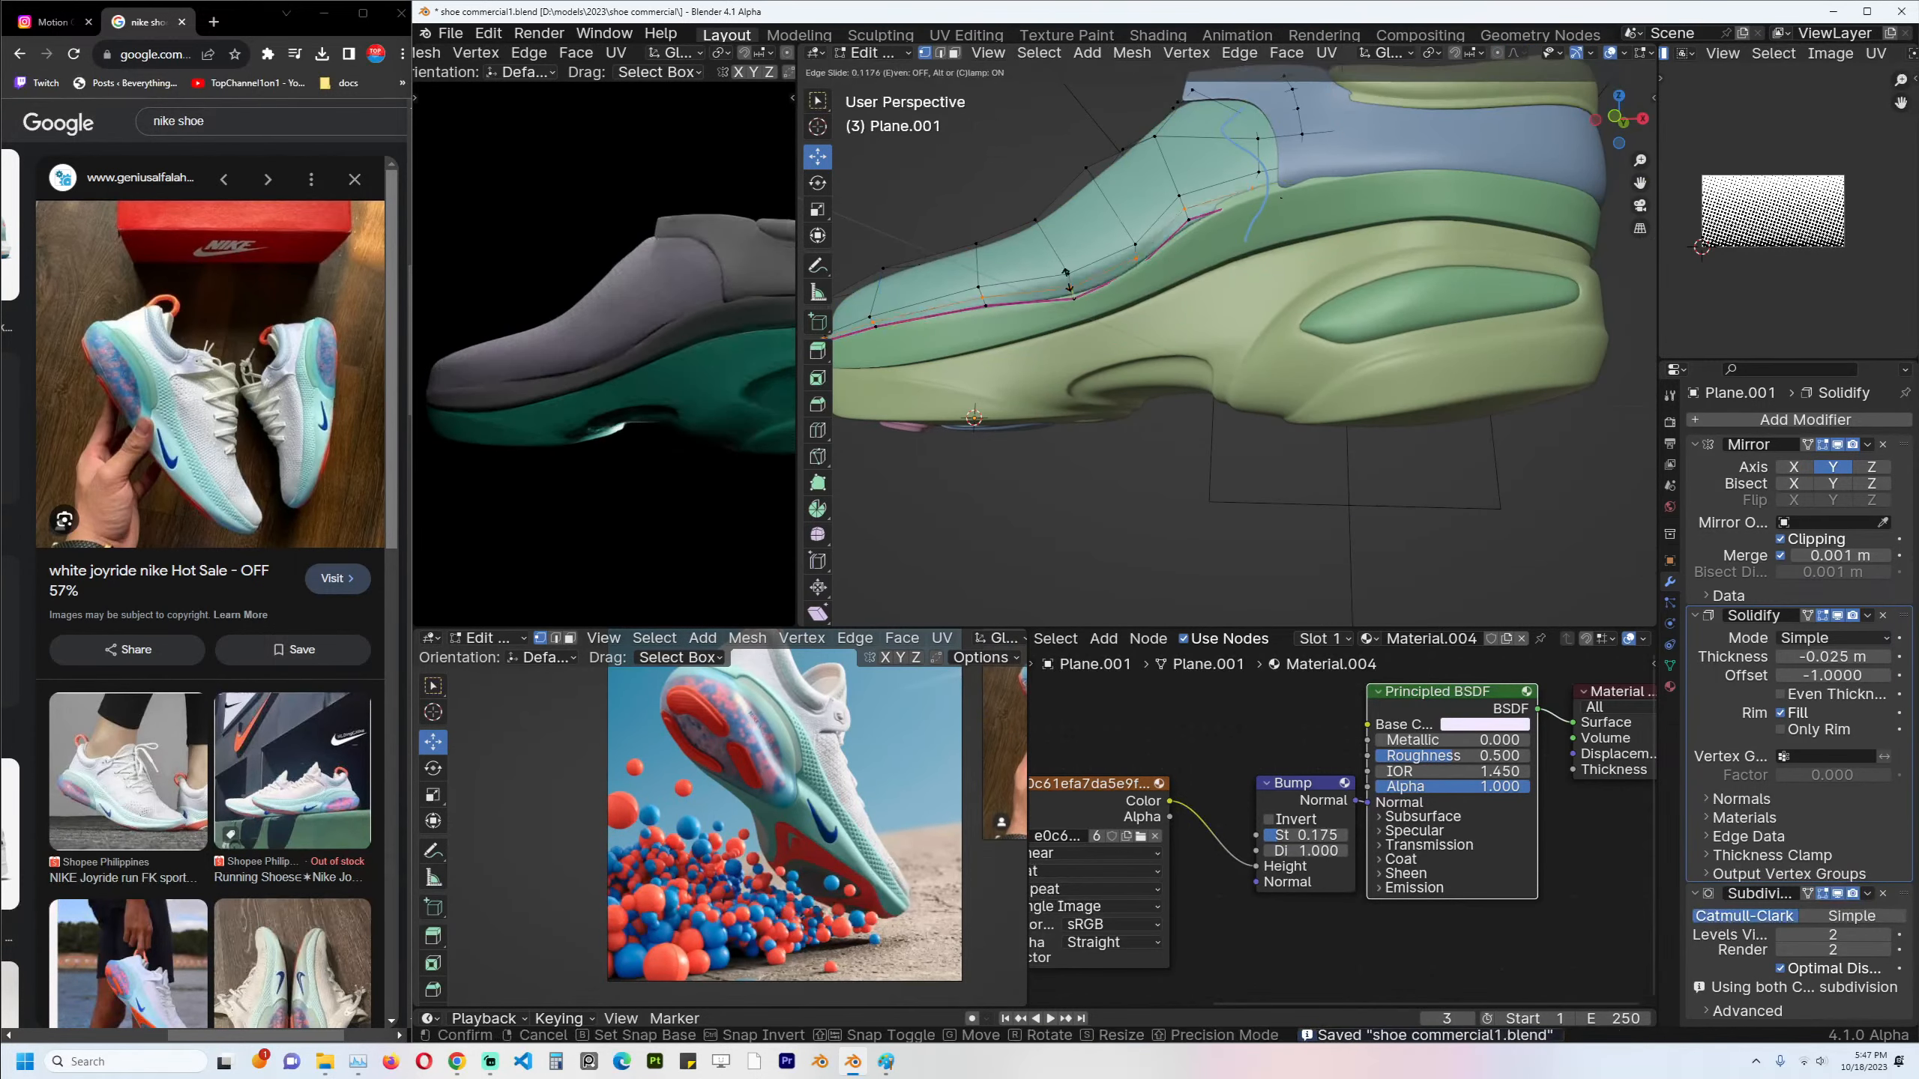
pyautogui.click(1067, 281)
pyautogui.press('Tab')
pyautogui.scroll(3, 1122, 312)
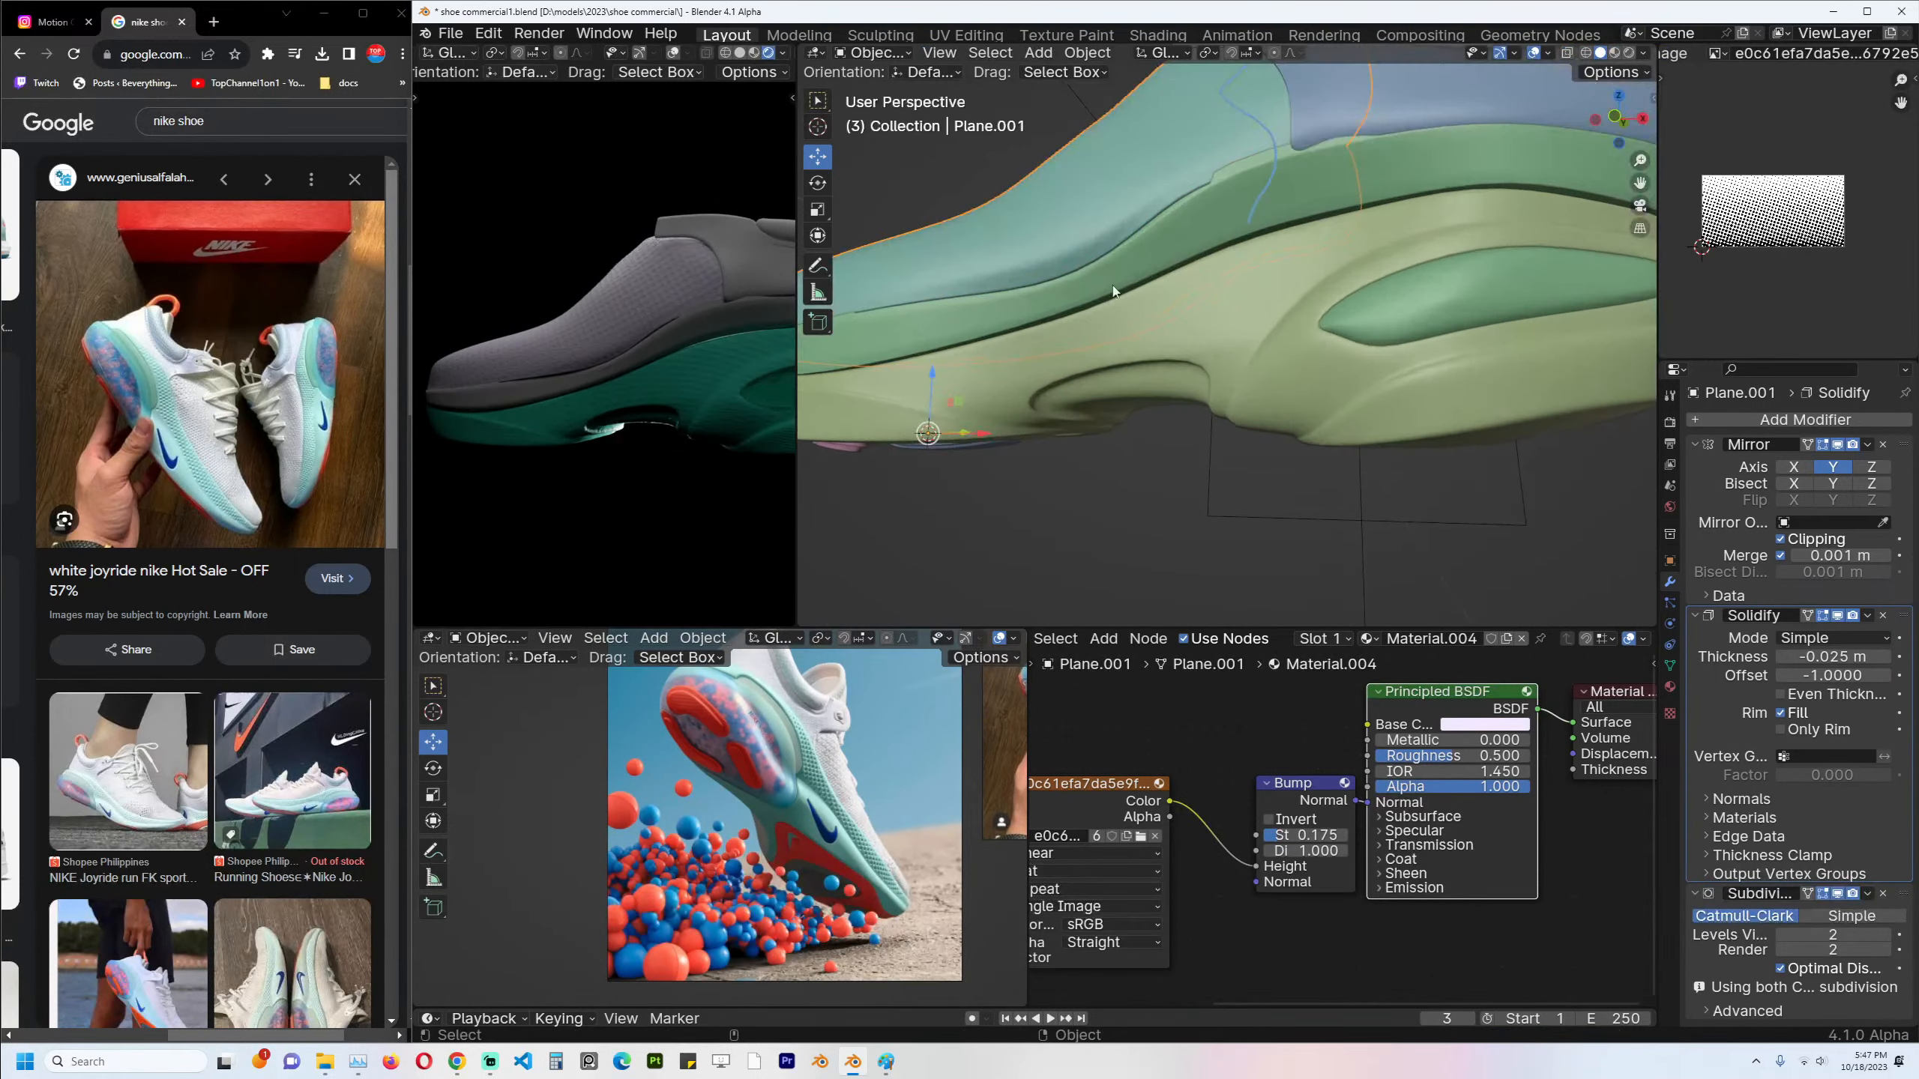
# Dissolve the selected edges on the front upper and shift a midfoot lower-edge vertex along the Y axis.
pyautogui.press('Tab')
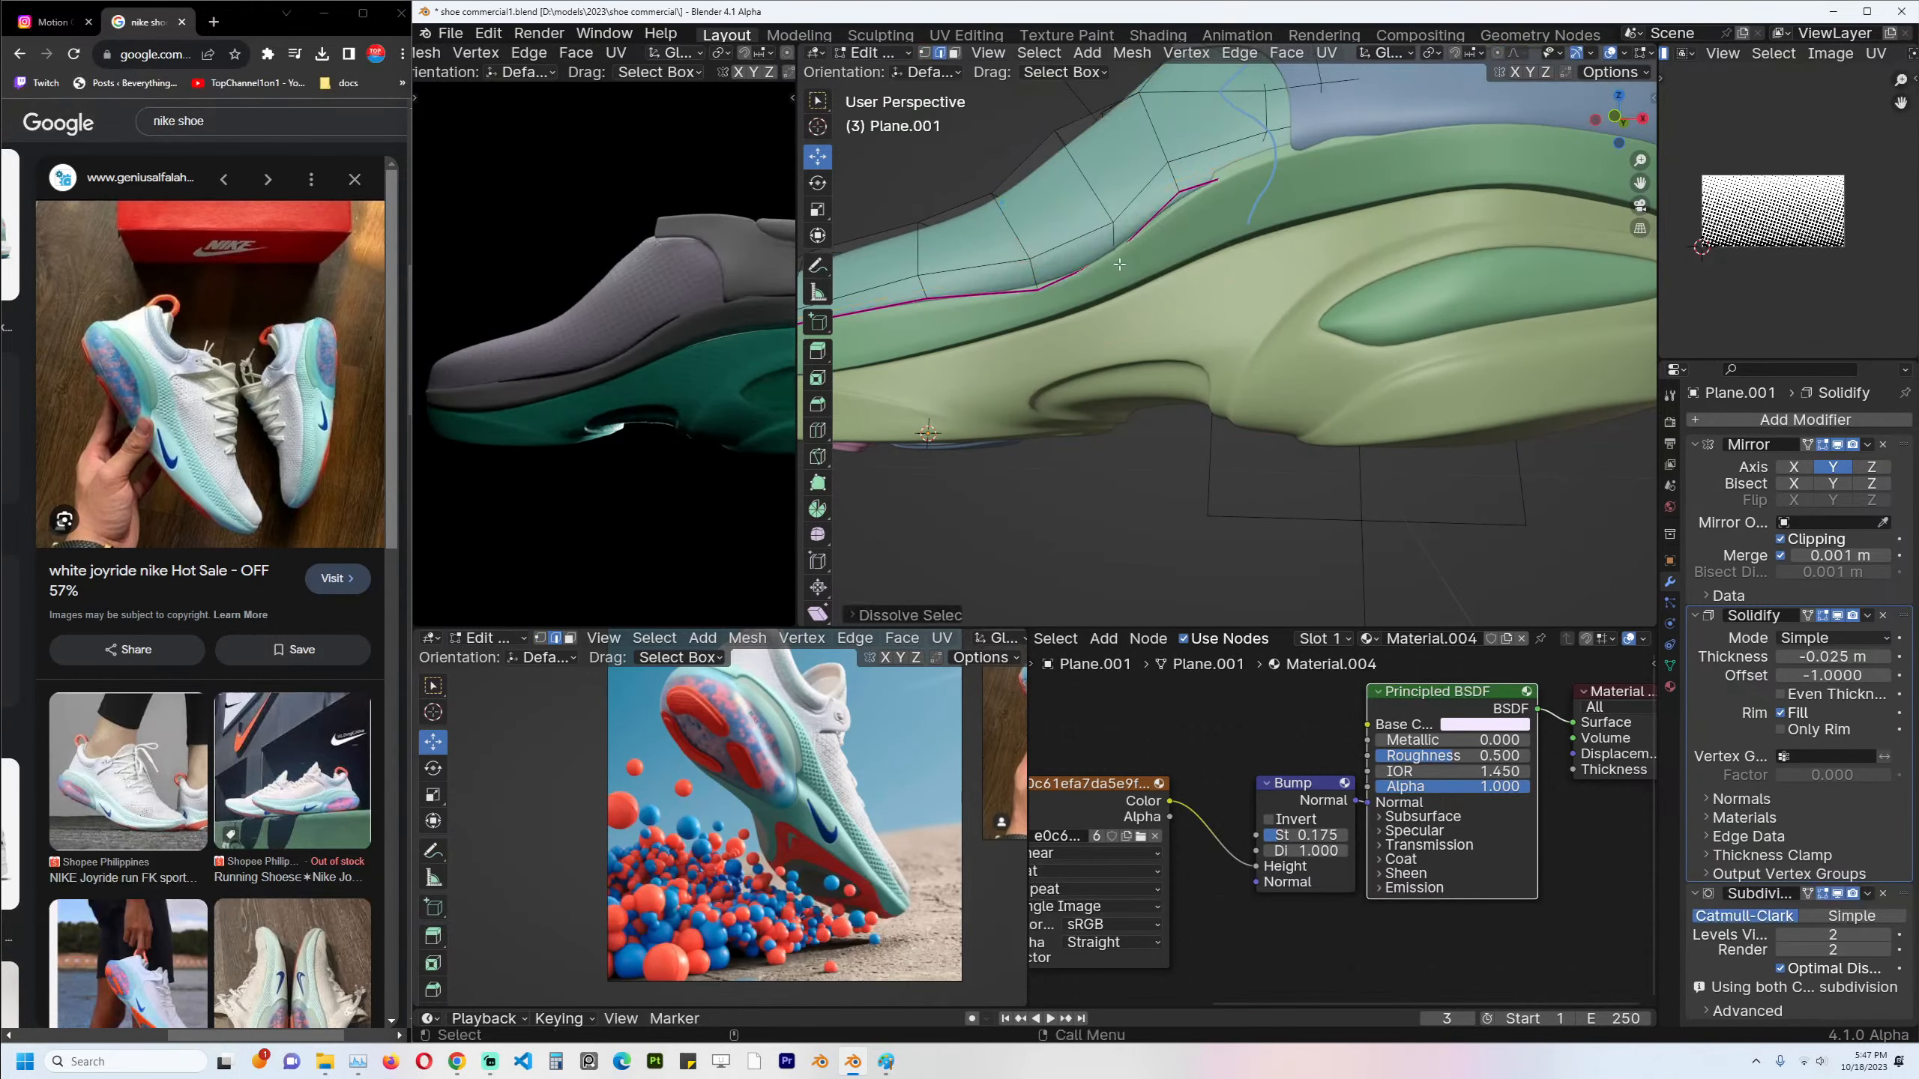
pyautogui.press('1')
pyautogui.moveTo(1110, 251); pyautogui.dragTo(1229, 330, button='middle')
pyautogui.press('g')
pyautogui.click(1149, 366)
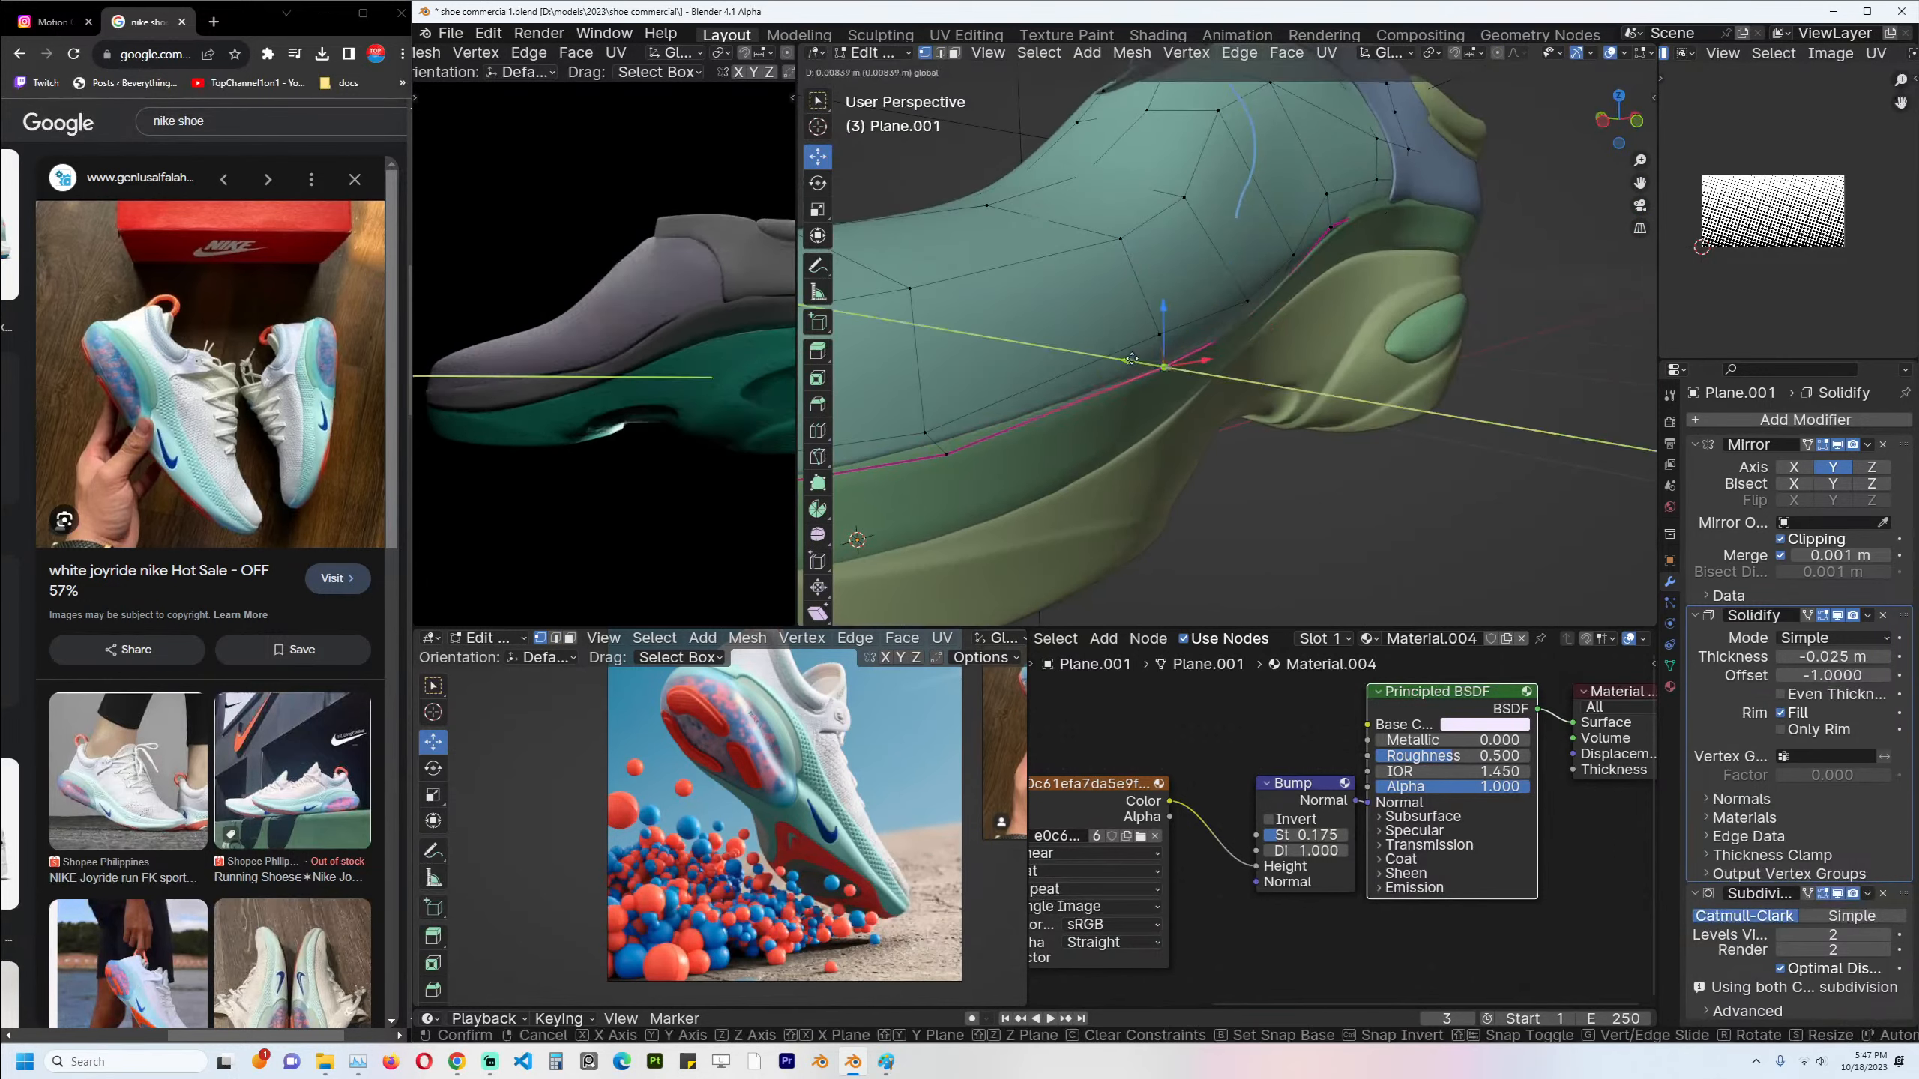
pyautogui.press('Tab')
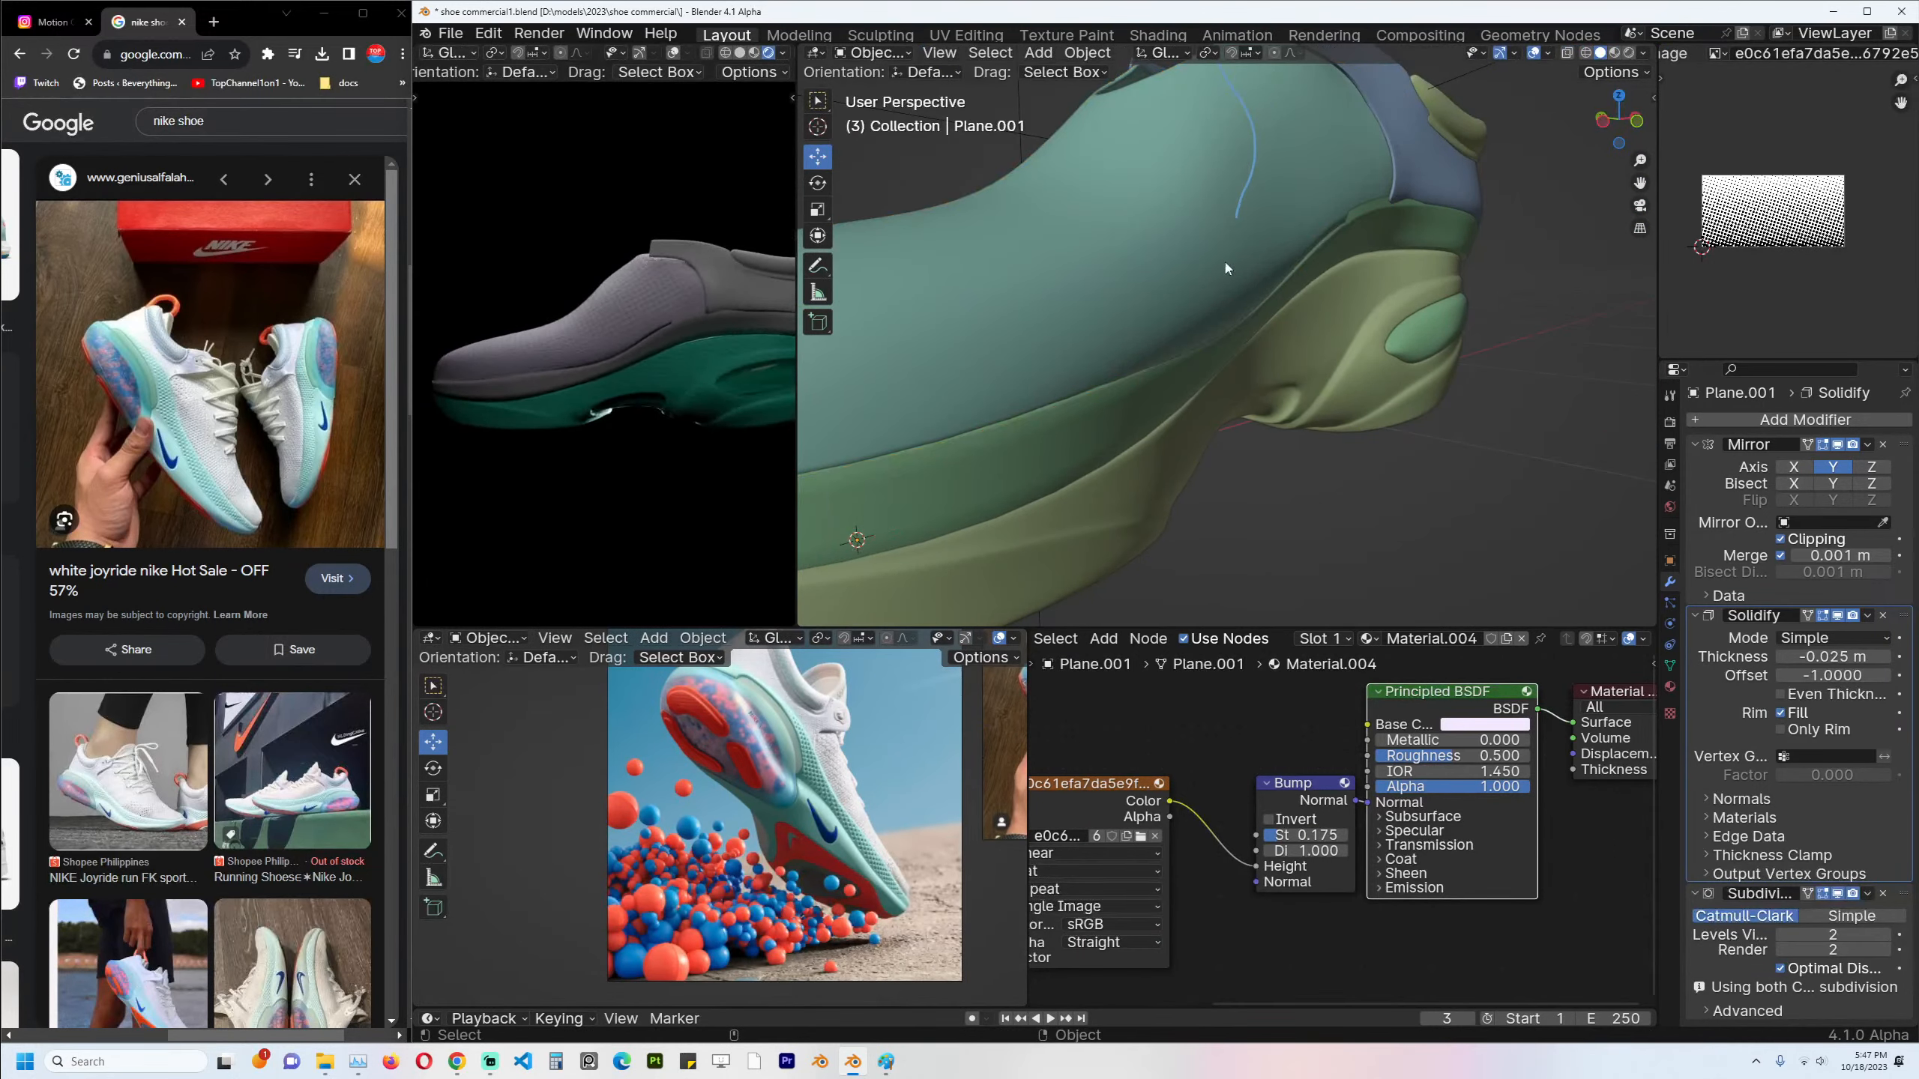
# Pick the front upper's hidden lower-edge vertex below the heel collar, move it along the Y axis, and save the file.
pyautogui.moveTo(1135, 368); pyautogui.dragTo(1229, 299, button='middle')
pyautogui.press('Tab')
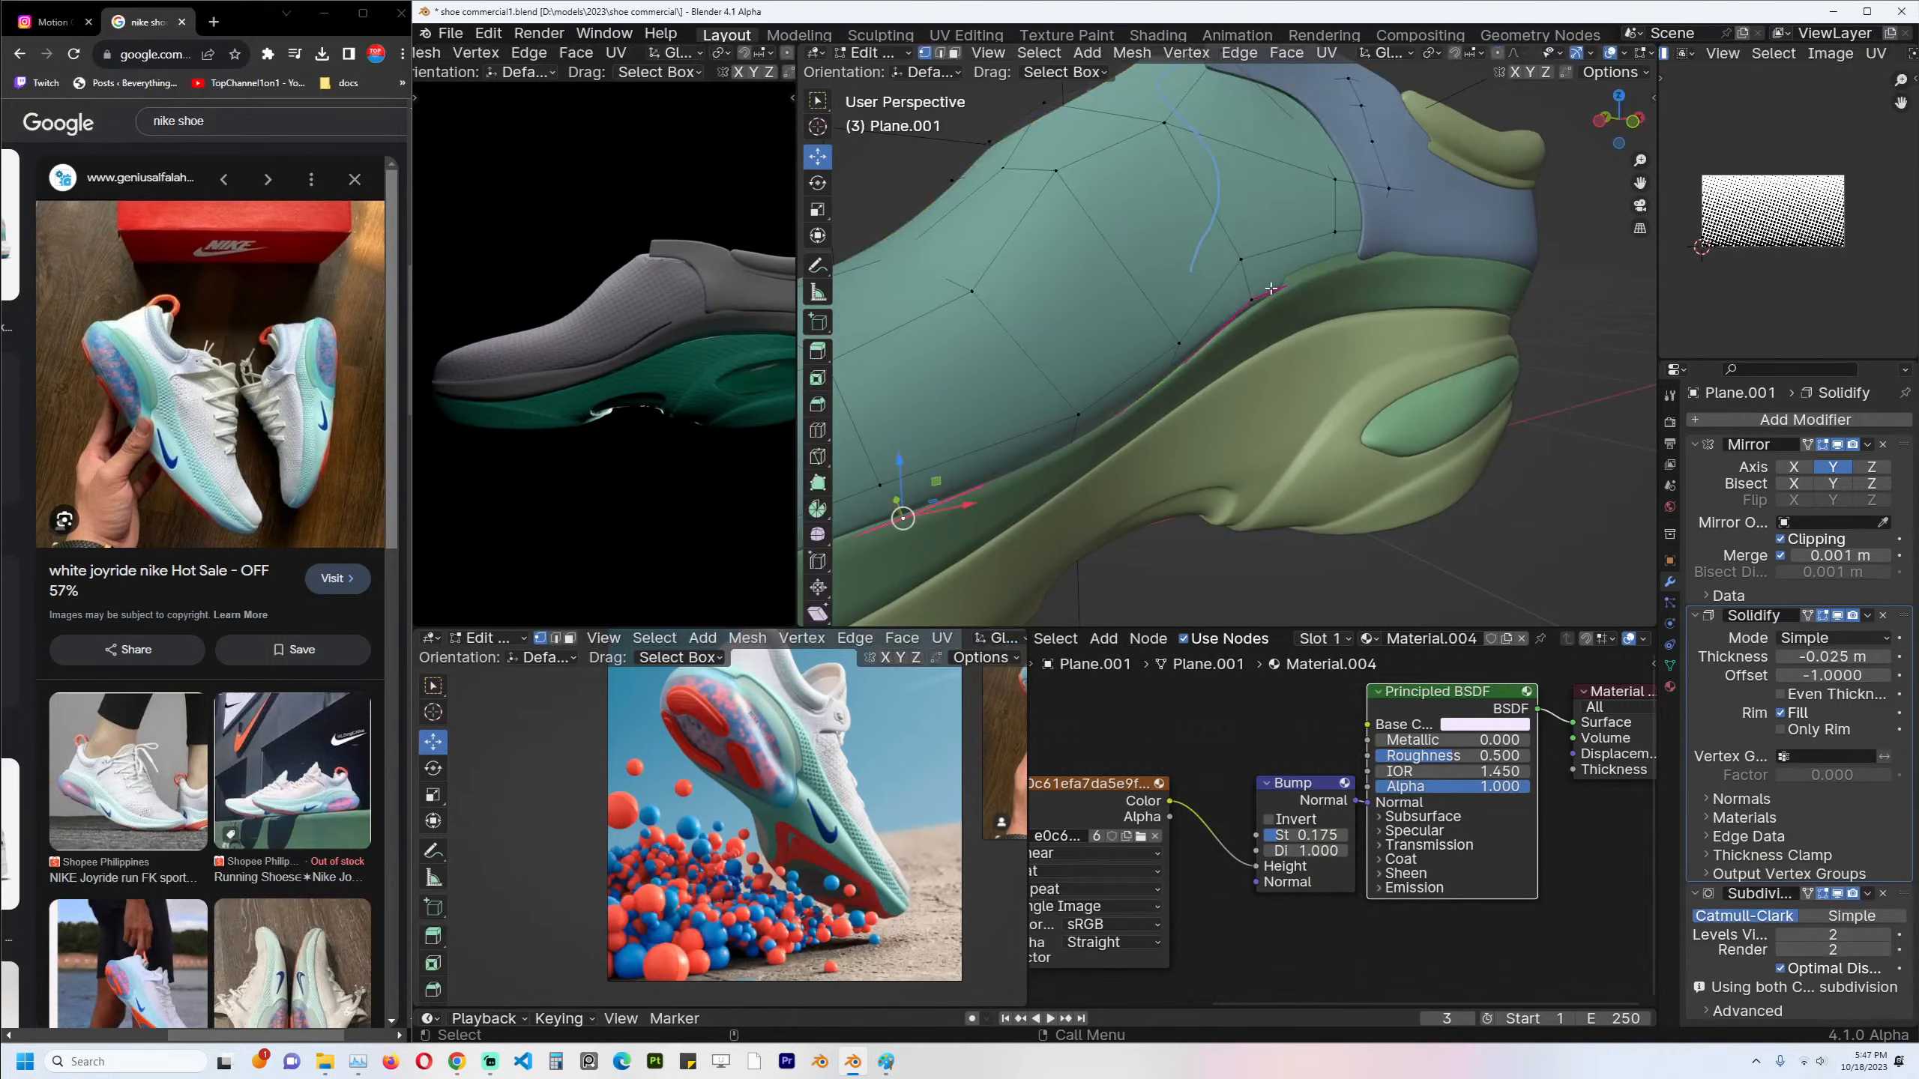
pyautogui.hotkey('alt', 'z')
pyautogui.keyDown('ctrl'); pyautogui.click(1285, 286); pyautogui.keyUp('ctrl')
pyautogui.hotkey('alt', 'z')
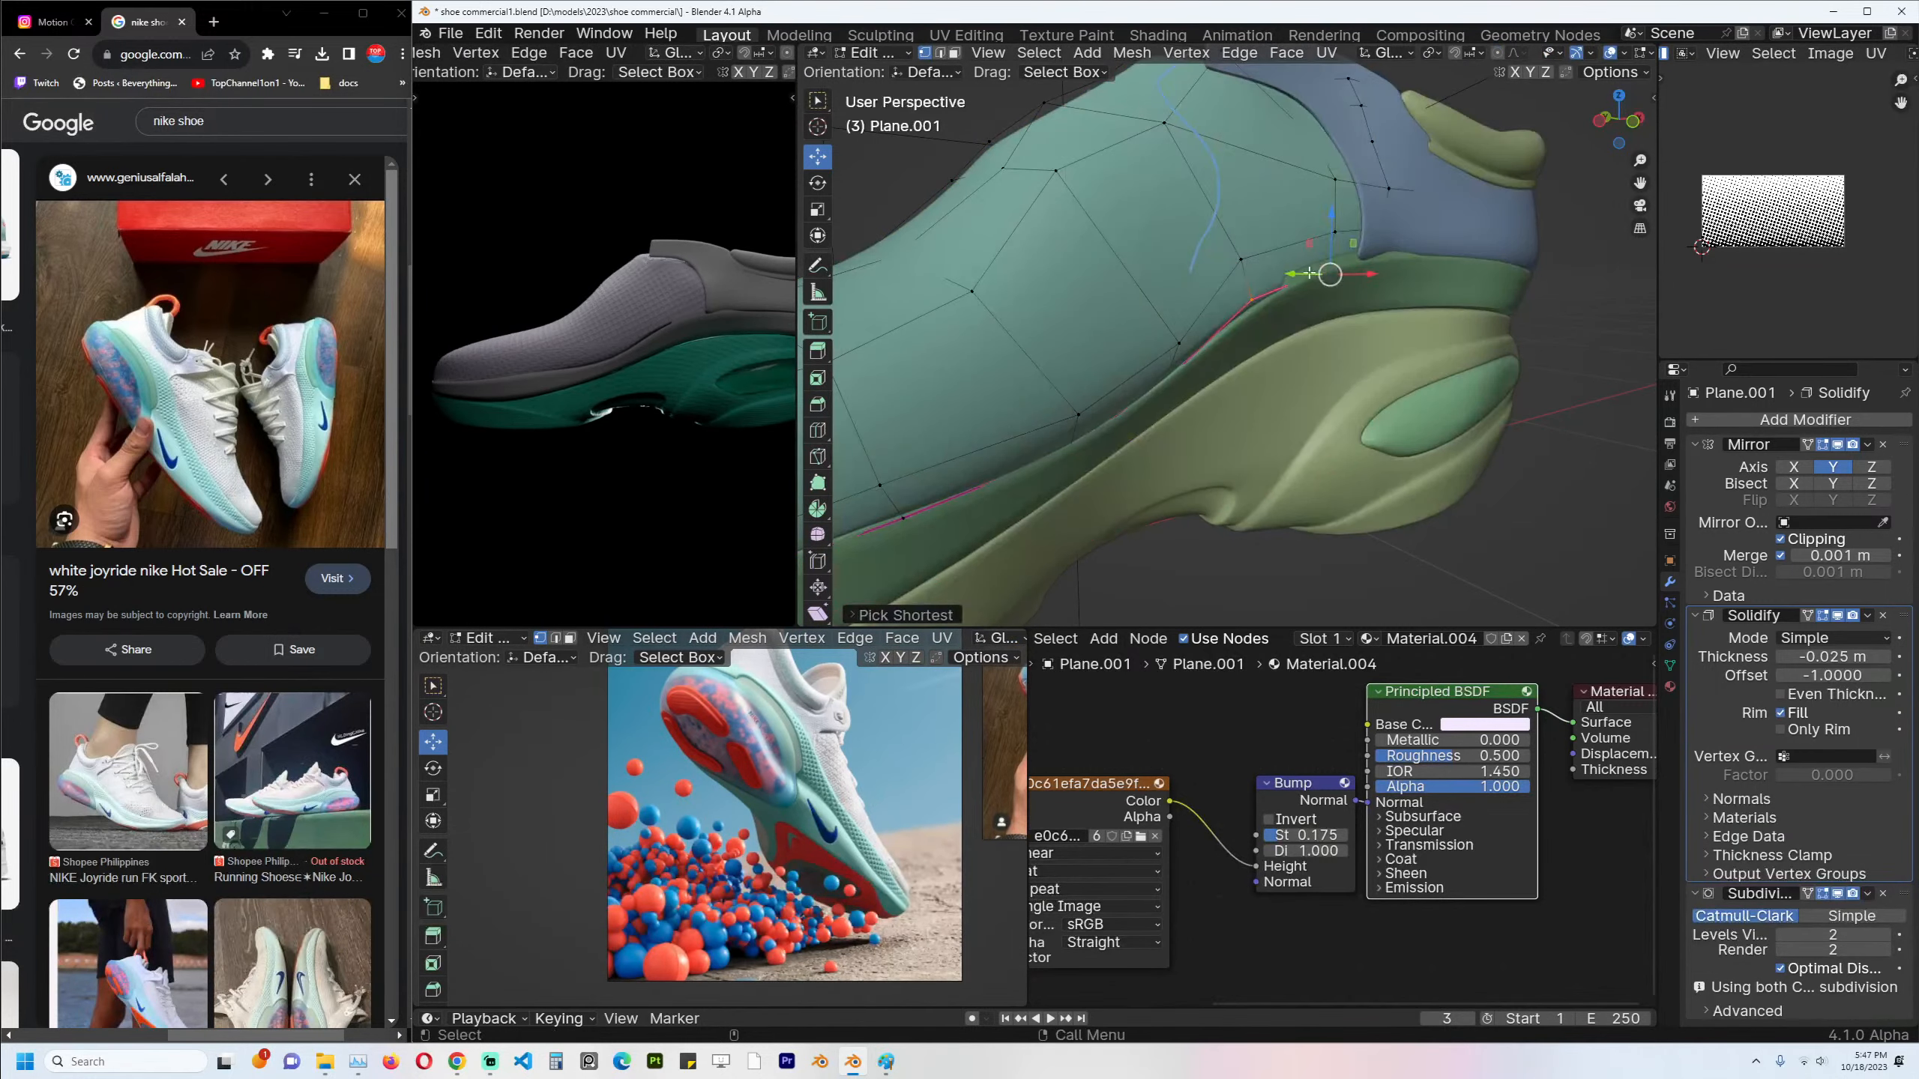
pyautogui.moveTo(1310, 273); pyautogui.dragTo(1289, 270)
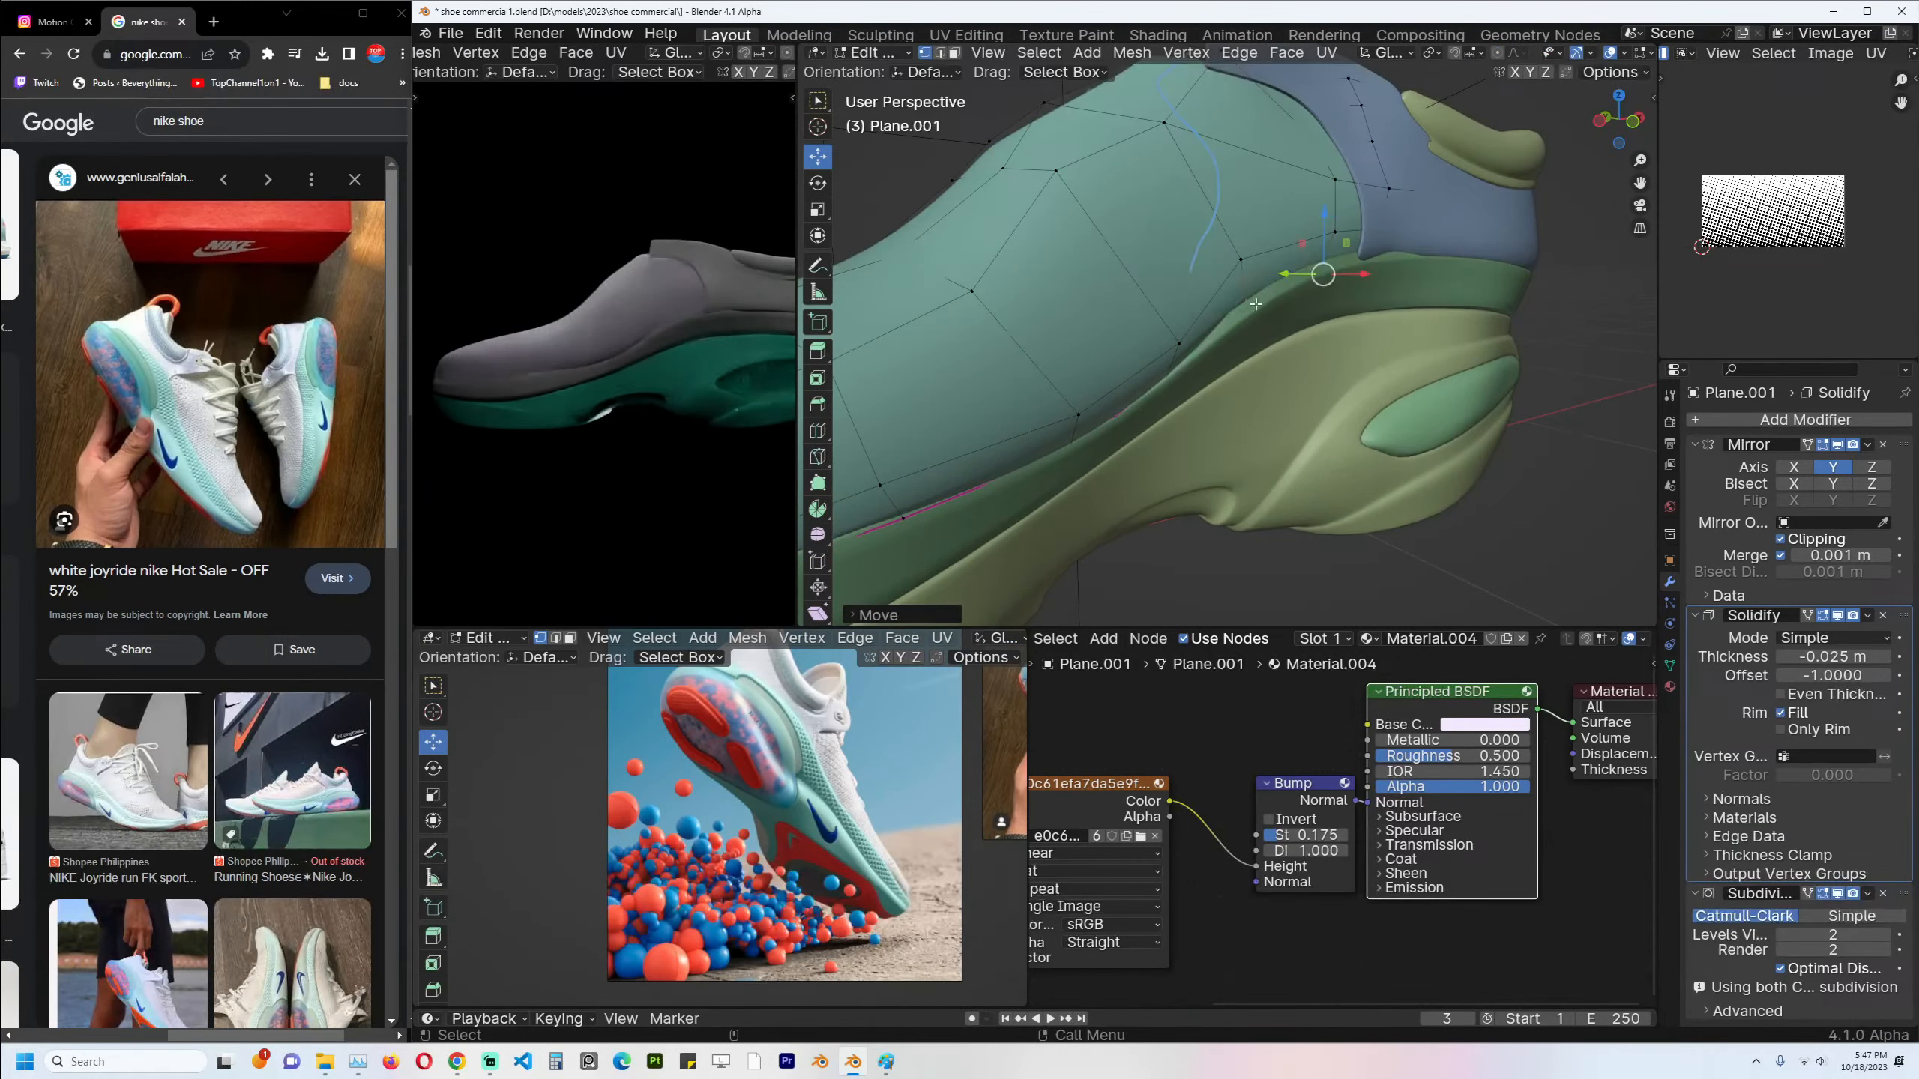
pyautogui.press('Tab')
pyautogui.scroll(-3, 567, 333)
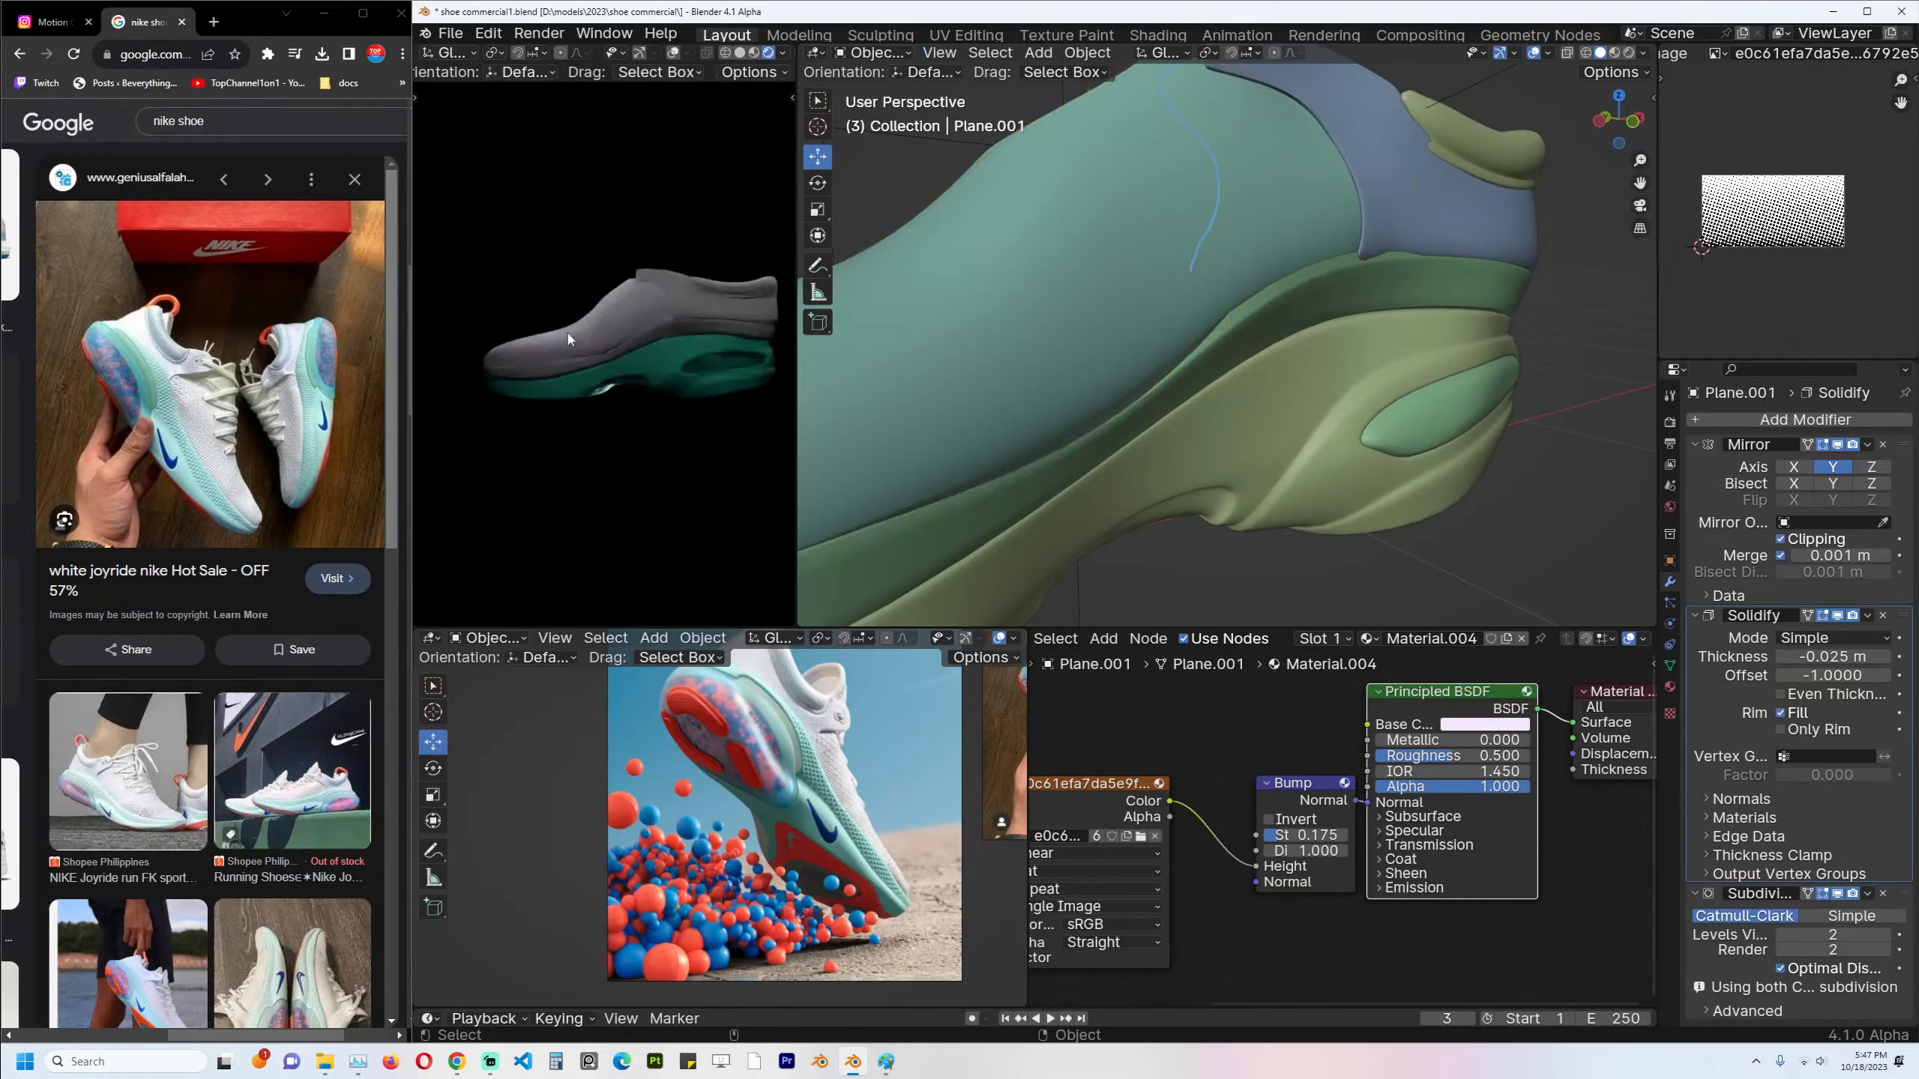
pyautogui.hotkey('ctrl', 's')
# Duplicate the area light beside the shoe, place the copy at about X 2.03, Y -0.66, Z 0.60 m, and rotate it.
pyautogui.scroll(-8, 1158, 320)
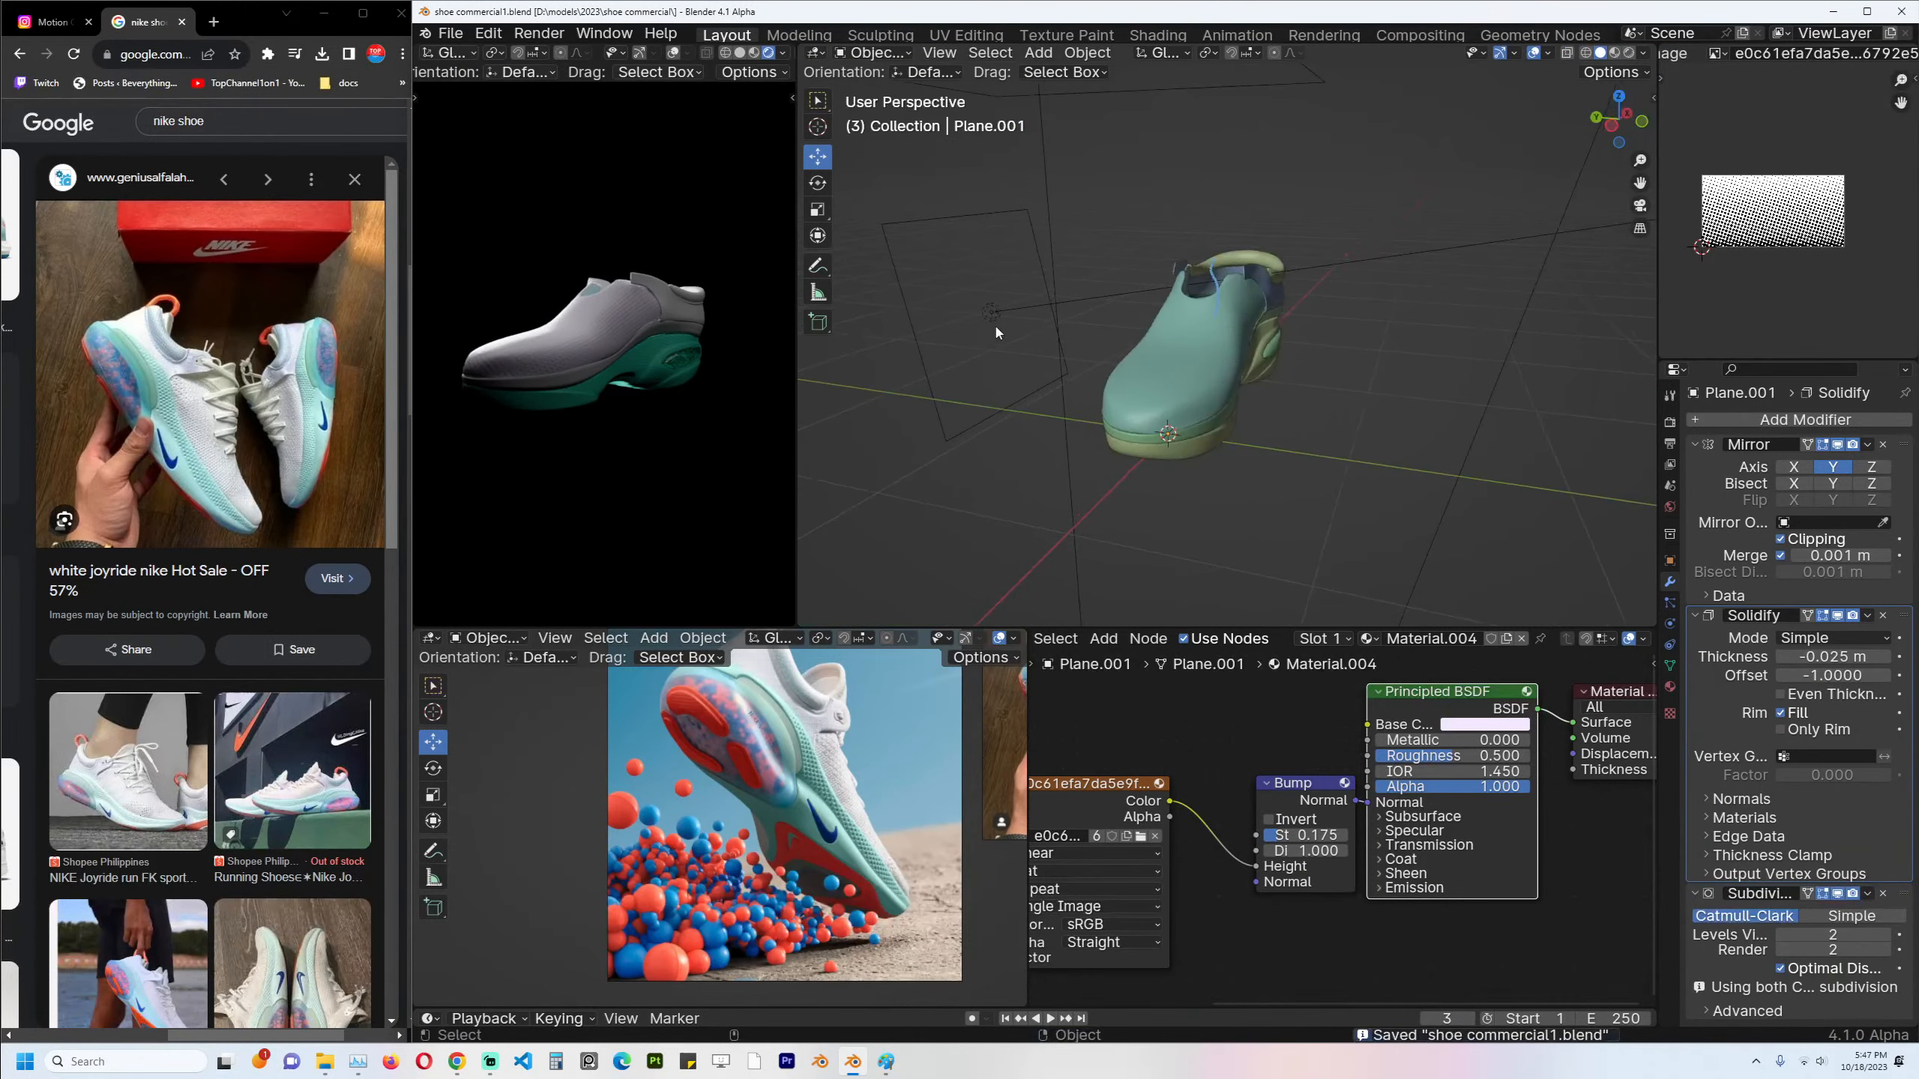
pyautogui.click(1003, 312)
pyautogui.hotkey('shift', 'd')
pyautogui.click(1391, 299)
pyautogui.press('r')
pyautogui.click(1140, 373)
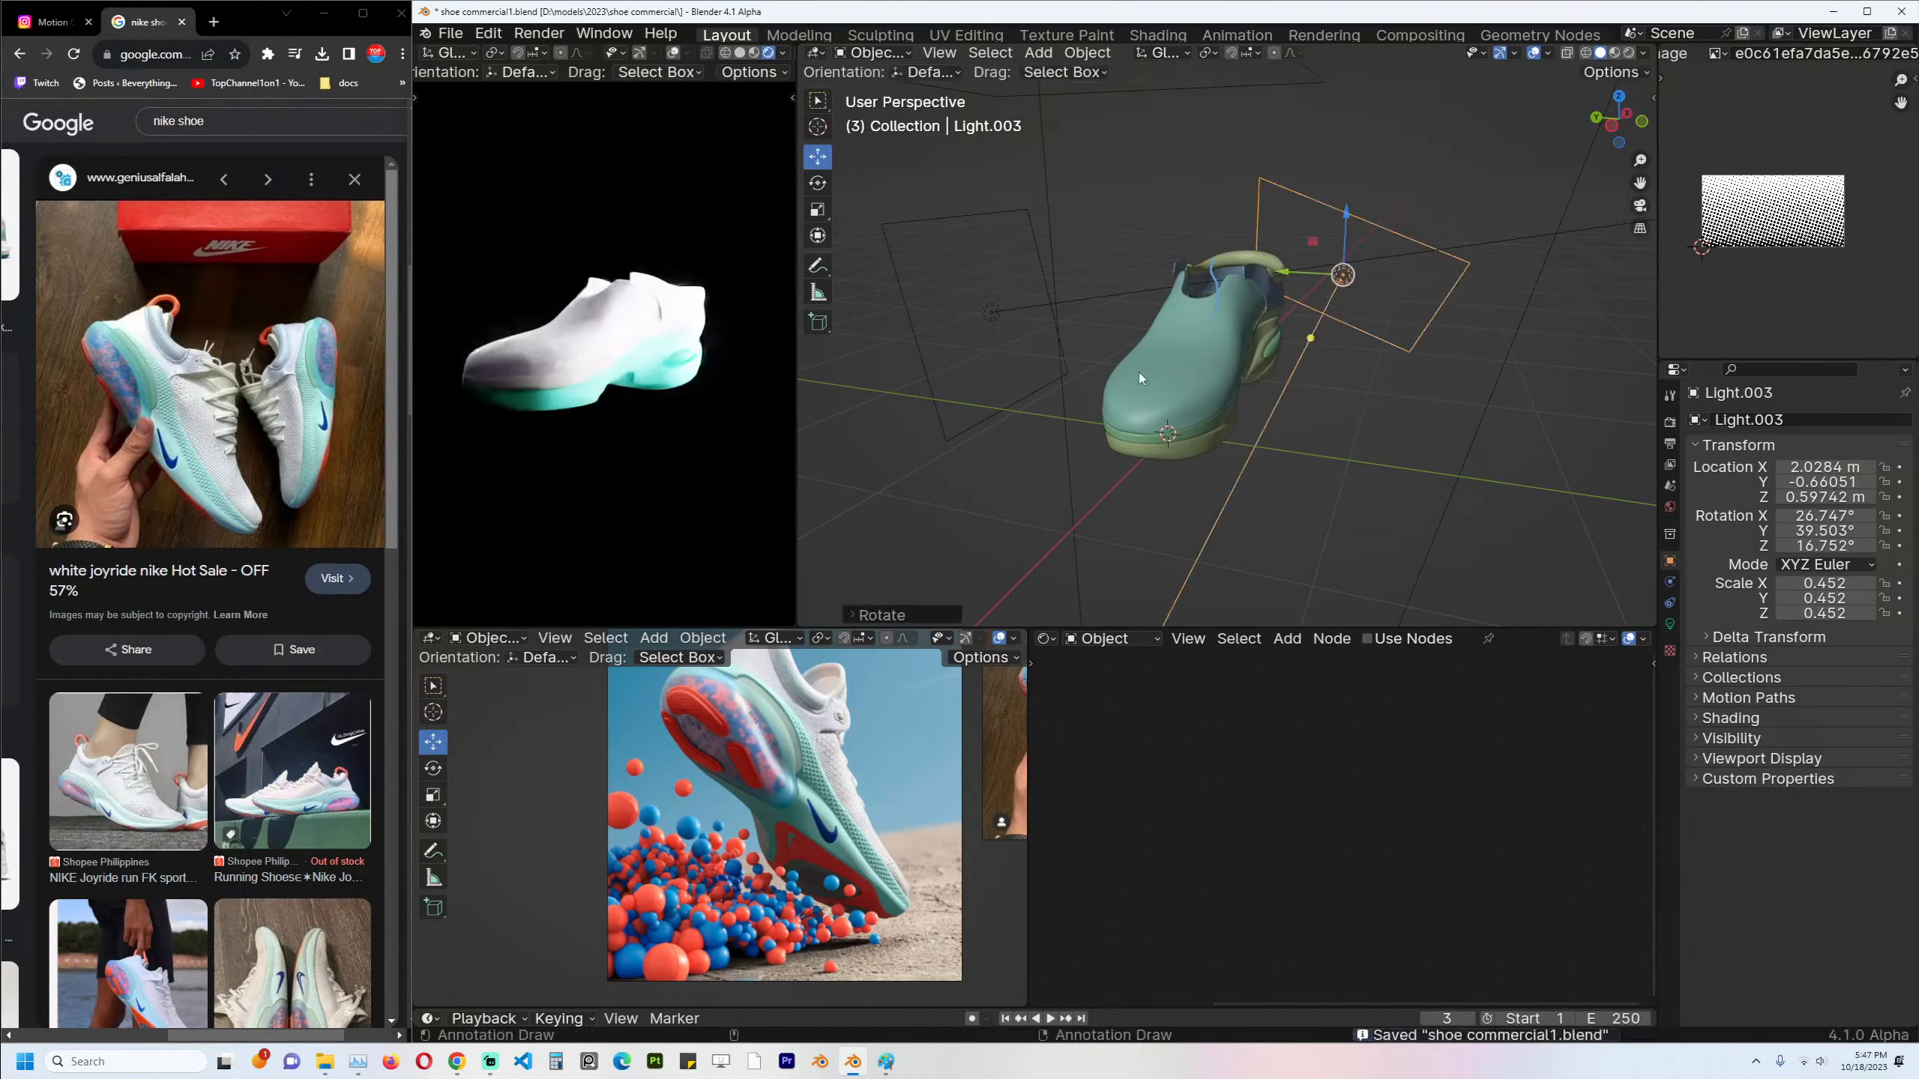
# Raise the duplicated light to about X 2.46, Y -0.56, Z 2.17 m and trackball-rotate it to about 41.6°, 49.1°, 42.8°.
pyautogui.press('g')
pyautogui.click(1146, 175)
pyautogui.moveTo(1230, 329); pyautogui.dragTo(1172, 322, button='middle')
pyautogui.press('r')
pyautogui.press('r')
pyautogui.click(1272, 308)
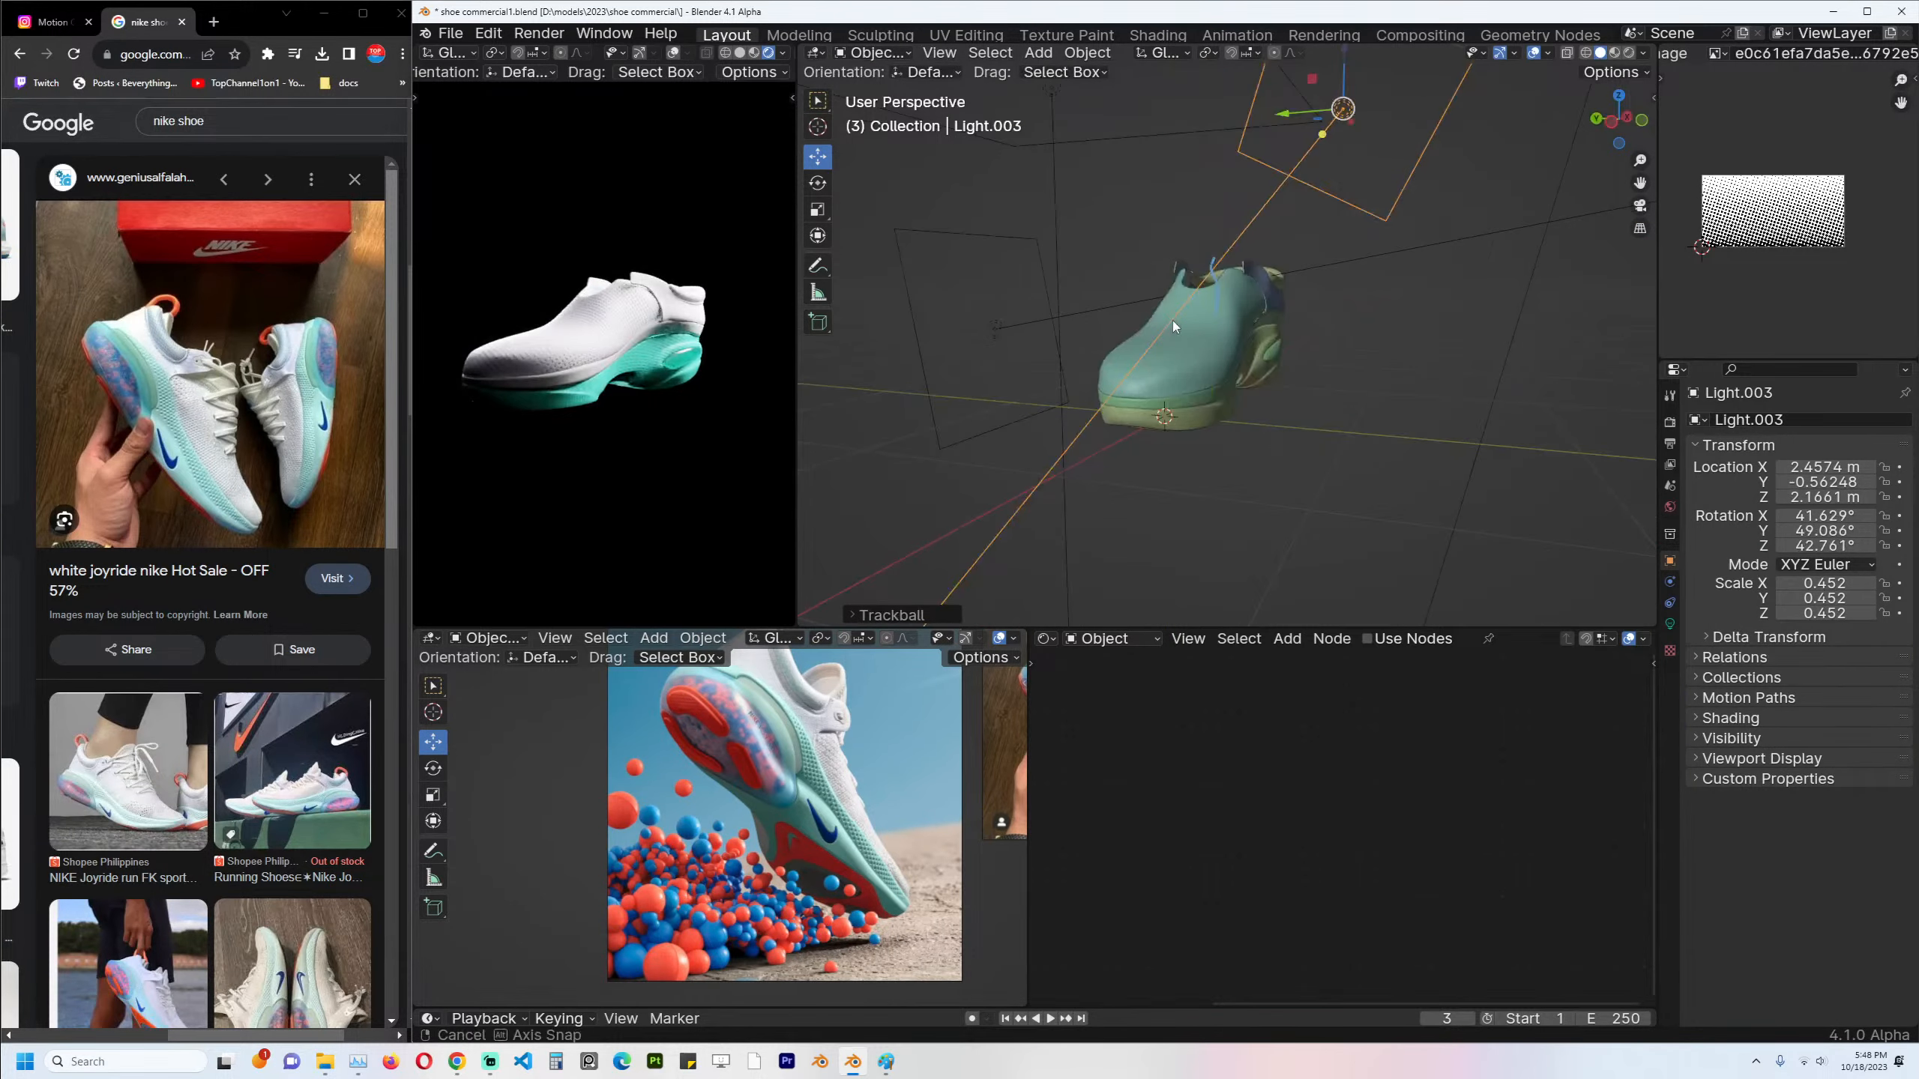
# Move the light to about X 2.84, Y -1.67, Z 2.15 m, rotate it to about 34.4°, 52.6°, 4.0°, and save.
pyautogui.press('g')
pyautogui.click(1392, 334)
pyautogui.moveTo(1405, 378); pyautogui.dragTo(1354, 386, button='middle')
pyautogui.press('r')
pyautogui.press('r')
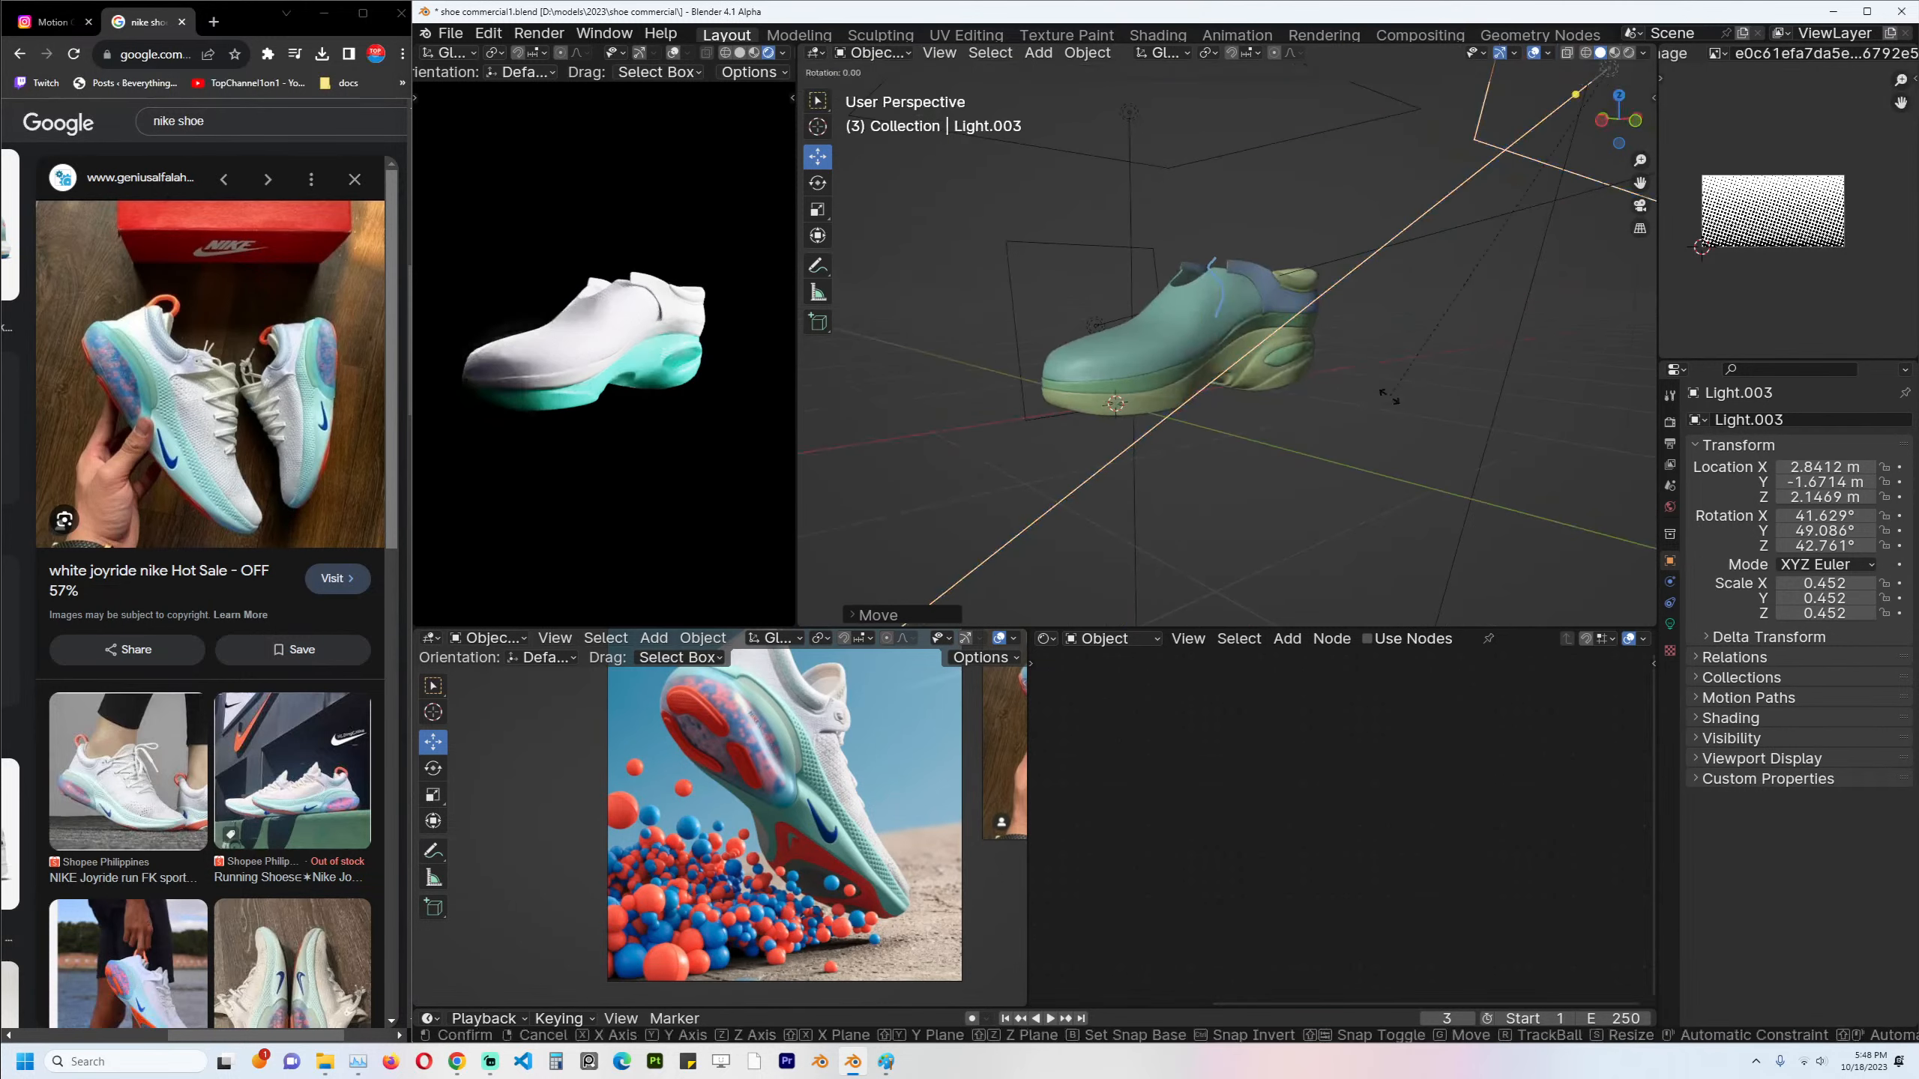
pyautogui.click(1347, 395)
pyautogui.scroll(3, 1356, 386)
pyautogui.hotkey('ctrl', 's')
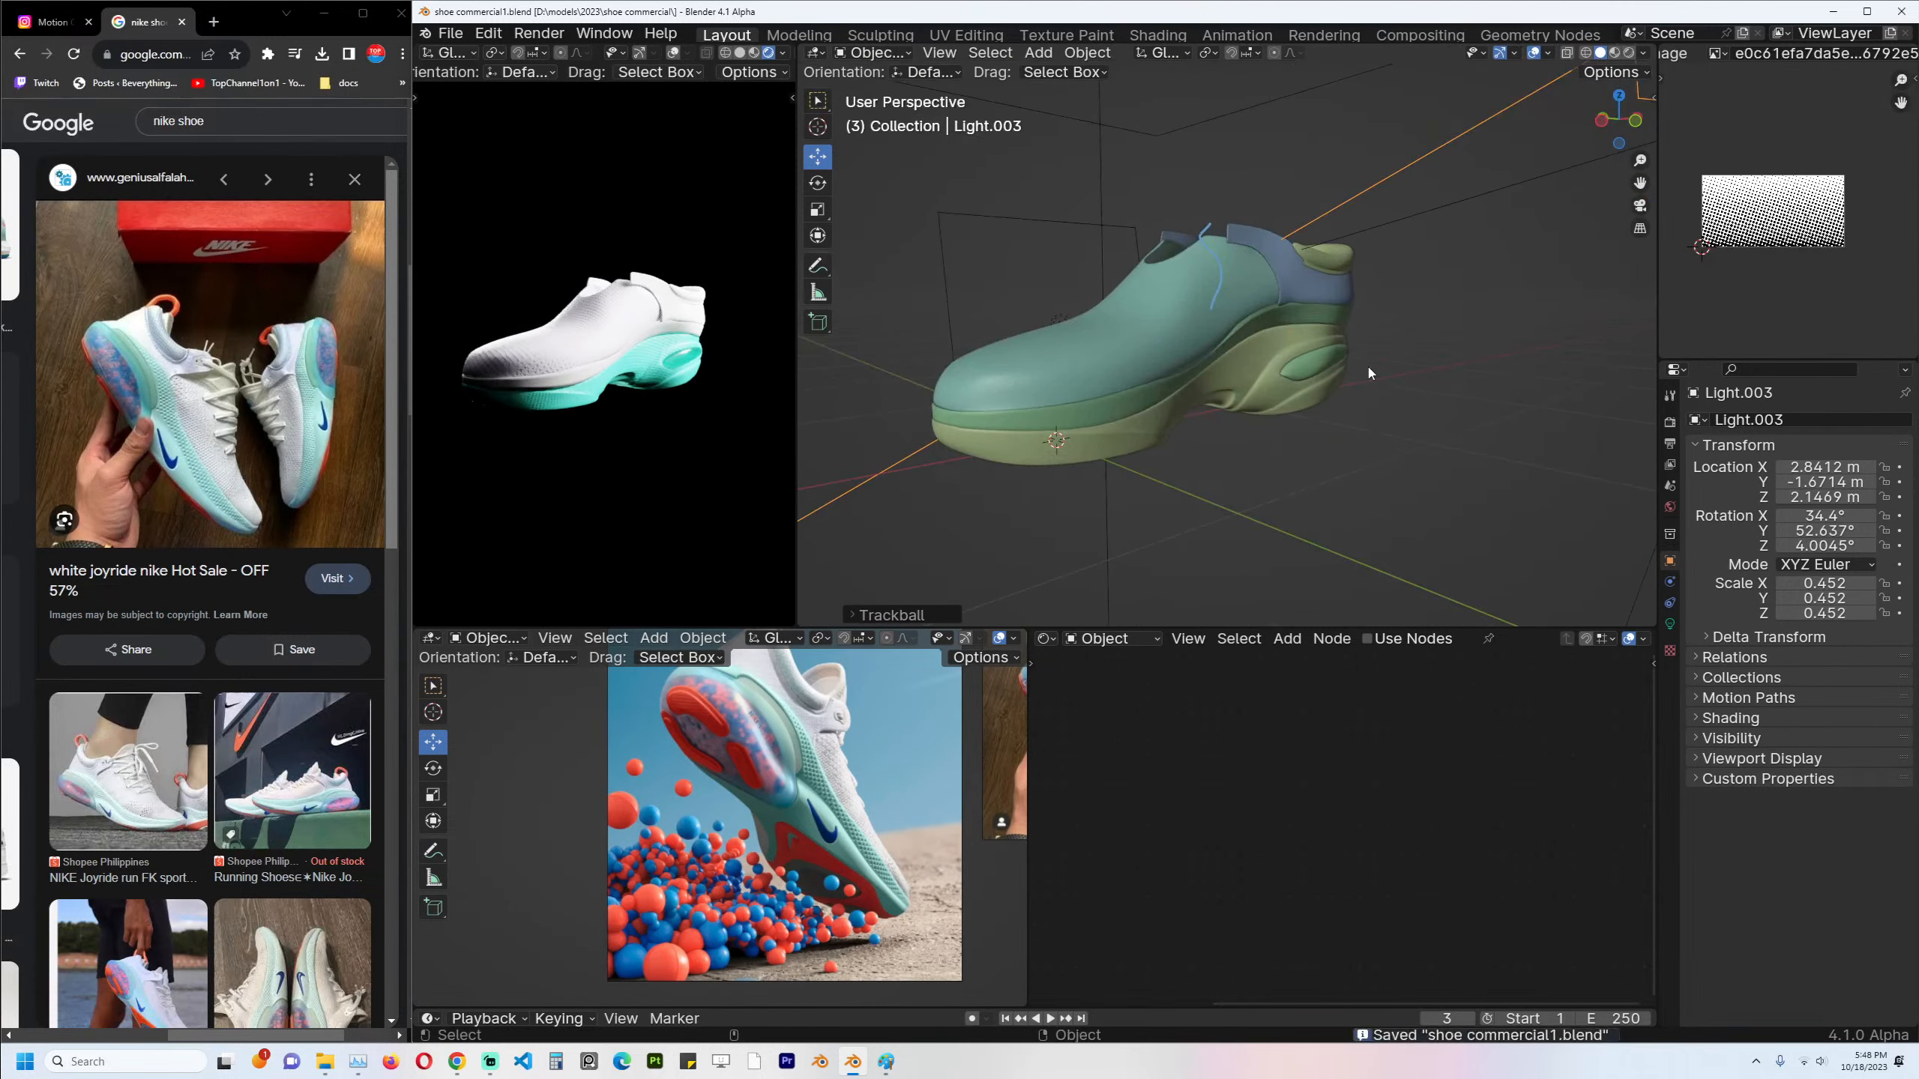
# Inspect the newly lit shoe from several angles in the rendered view, select the front upper, and save the file.
pyautogui.scroll(-4, 1092, 375)
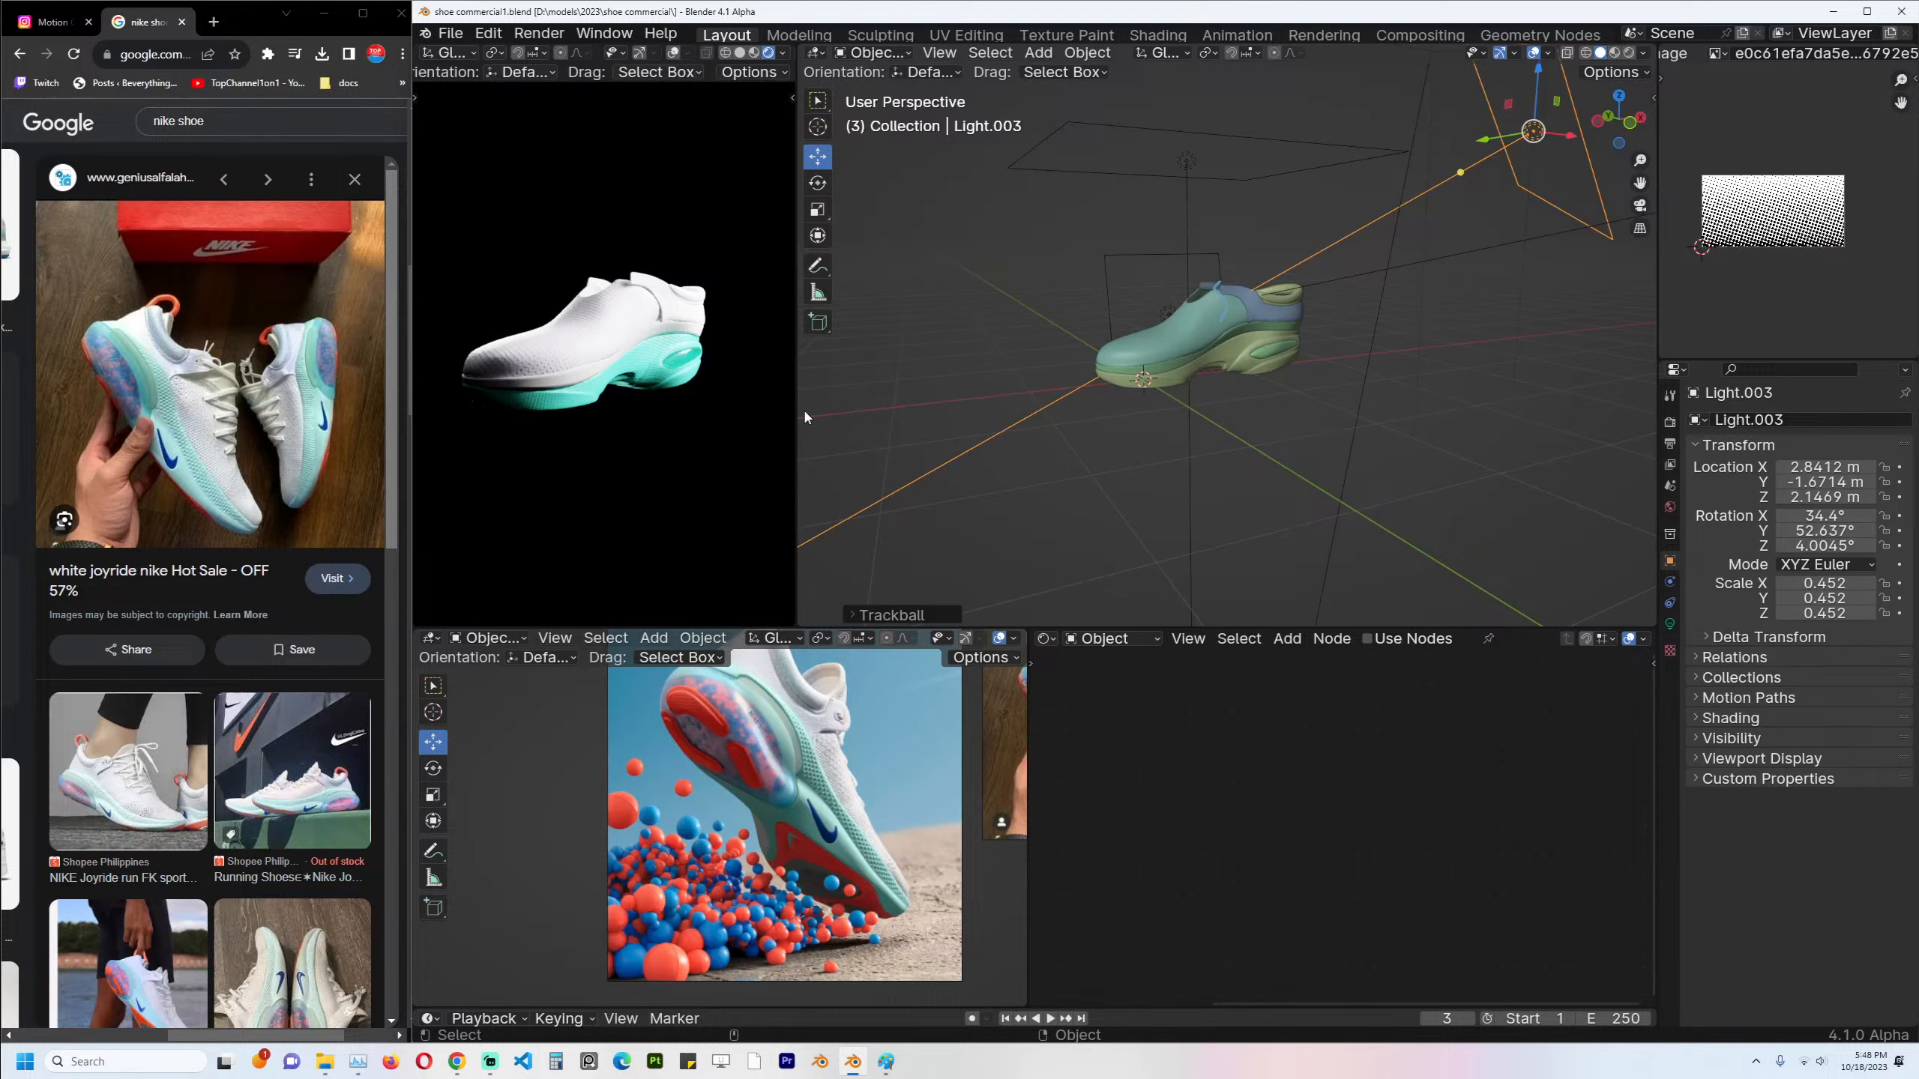
pyautogui.click(1121, 433)
pyautogui.hotkey('ctrl', 's')
pyautogui.moveTo(1284, 373); pyautogui.dragTo(1446, 407, button='middle')
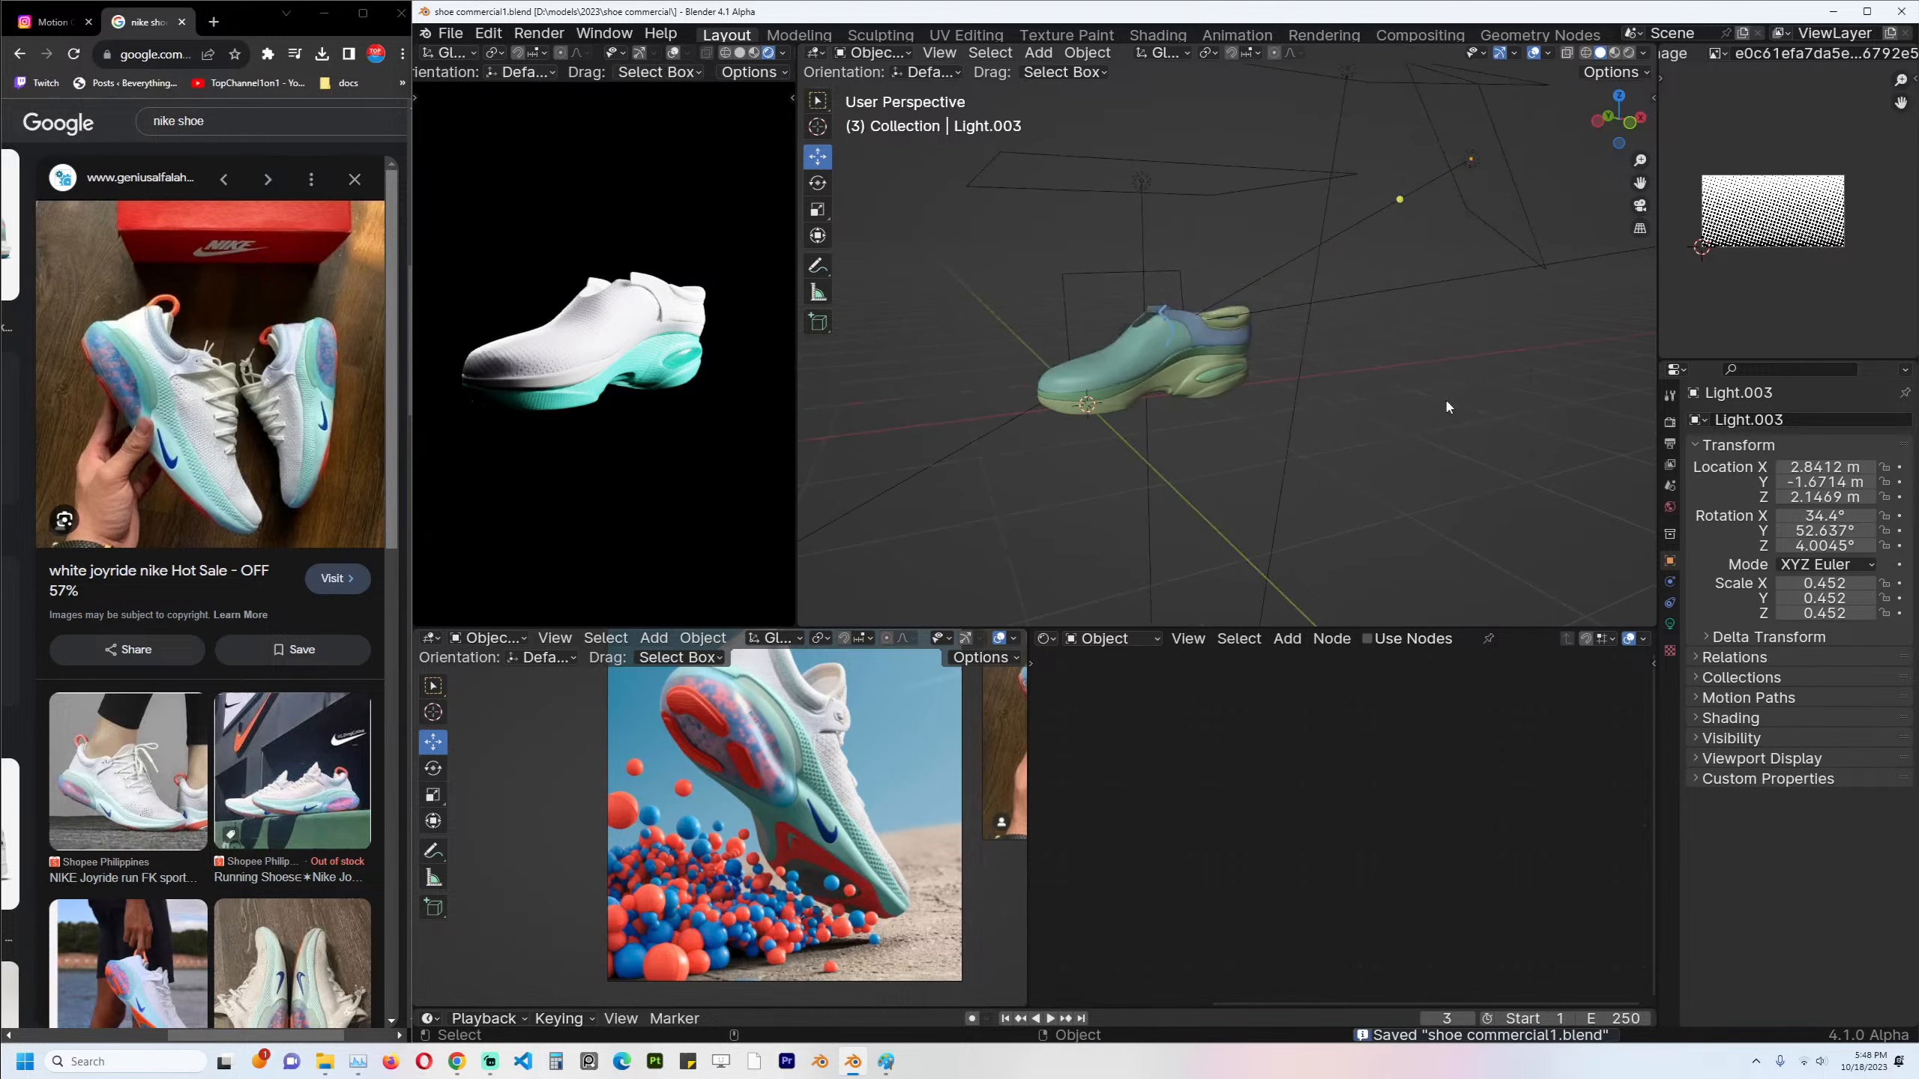
pyautogui.click(1669, 588)
pyautogui.moveTo(1286, 321); pyautogui.dragTo(1238, 337, button='middle')
pyautogui.moveTo(725, 313)
pyautogui.mouseDown(button='middle')
pyautogui.moveTo(691, 331)
pyautogui.moveTo(755, 329)
pyautogui.mouseUp(button='middle')
pyautogui.click(1037, 359)
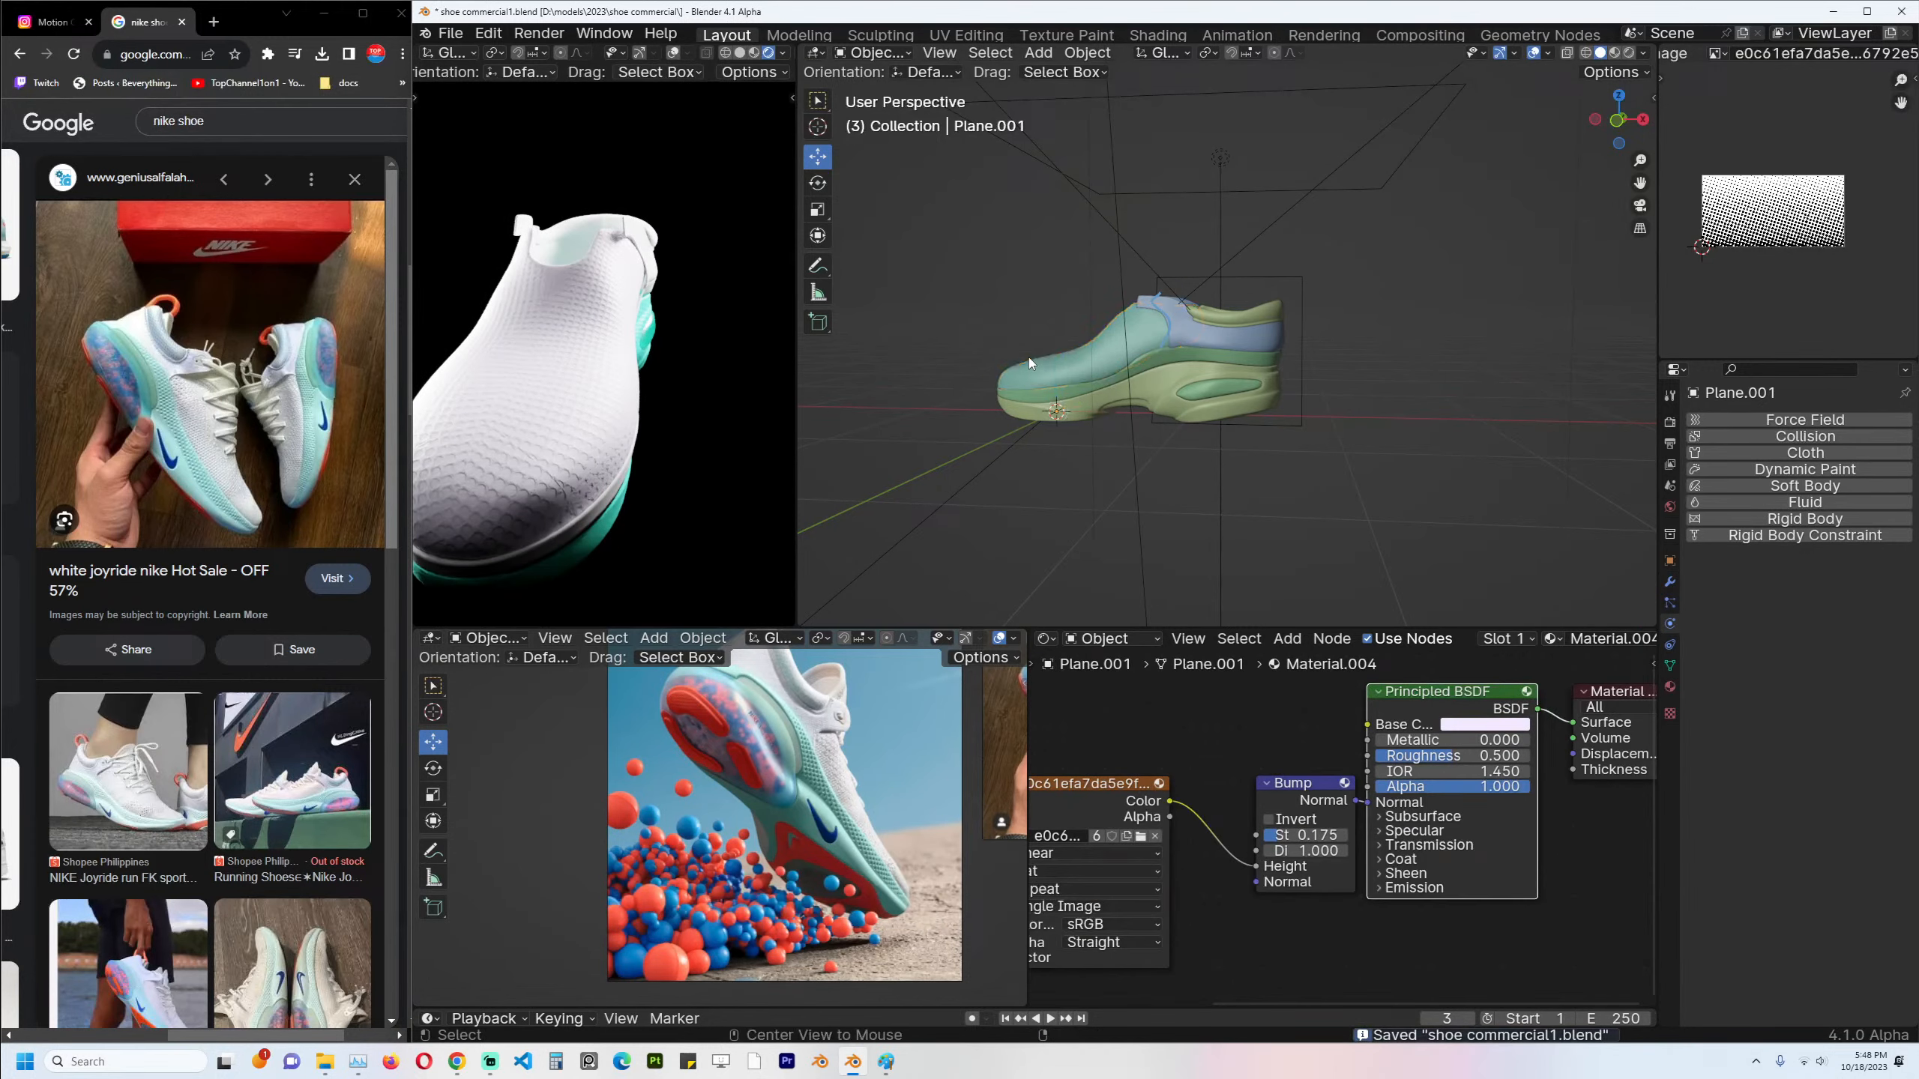
pyautogui.moveTo(553, 325); pyautogui.dragTo(641, 304, button='middle')
pyautogui.hotkey('ctrl', 's')
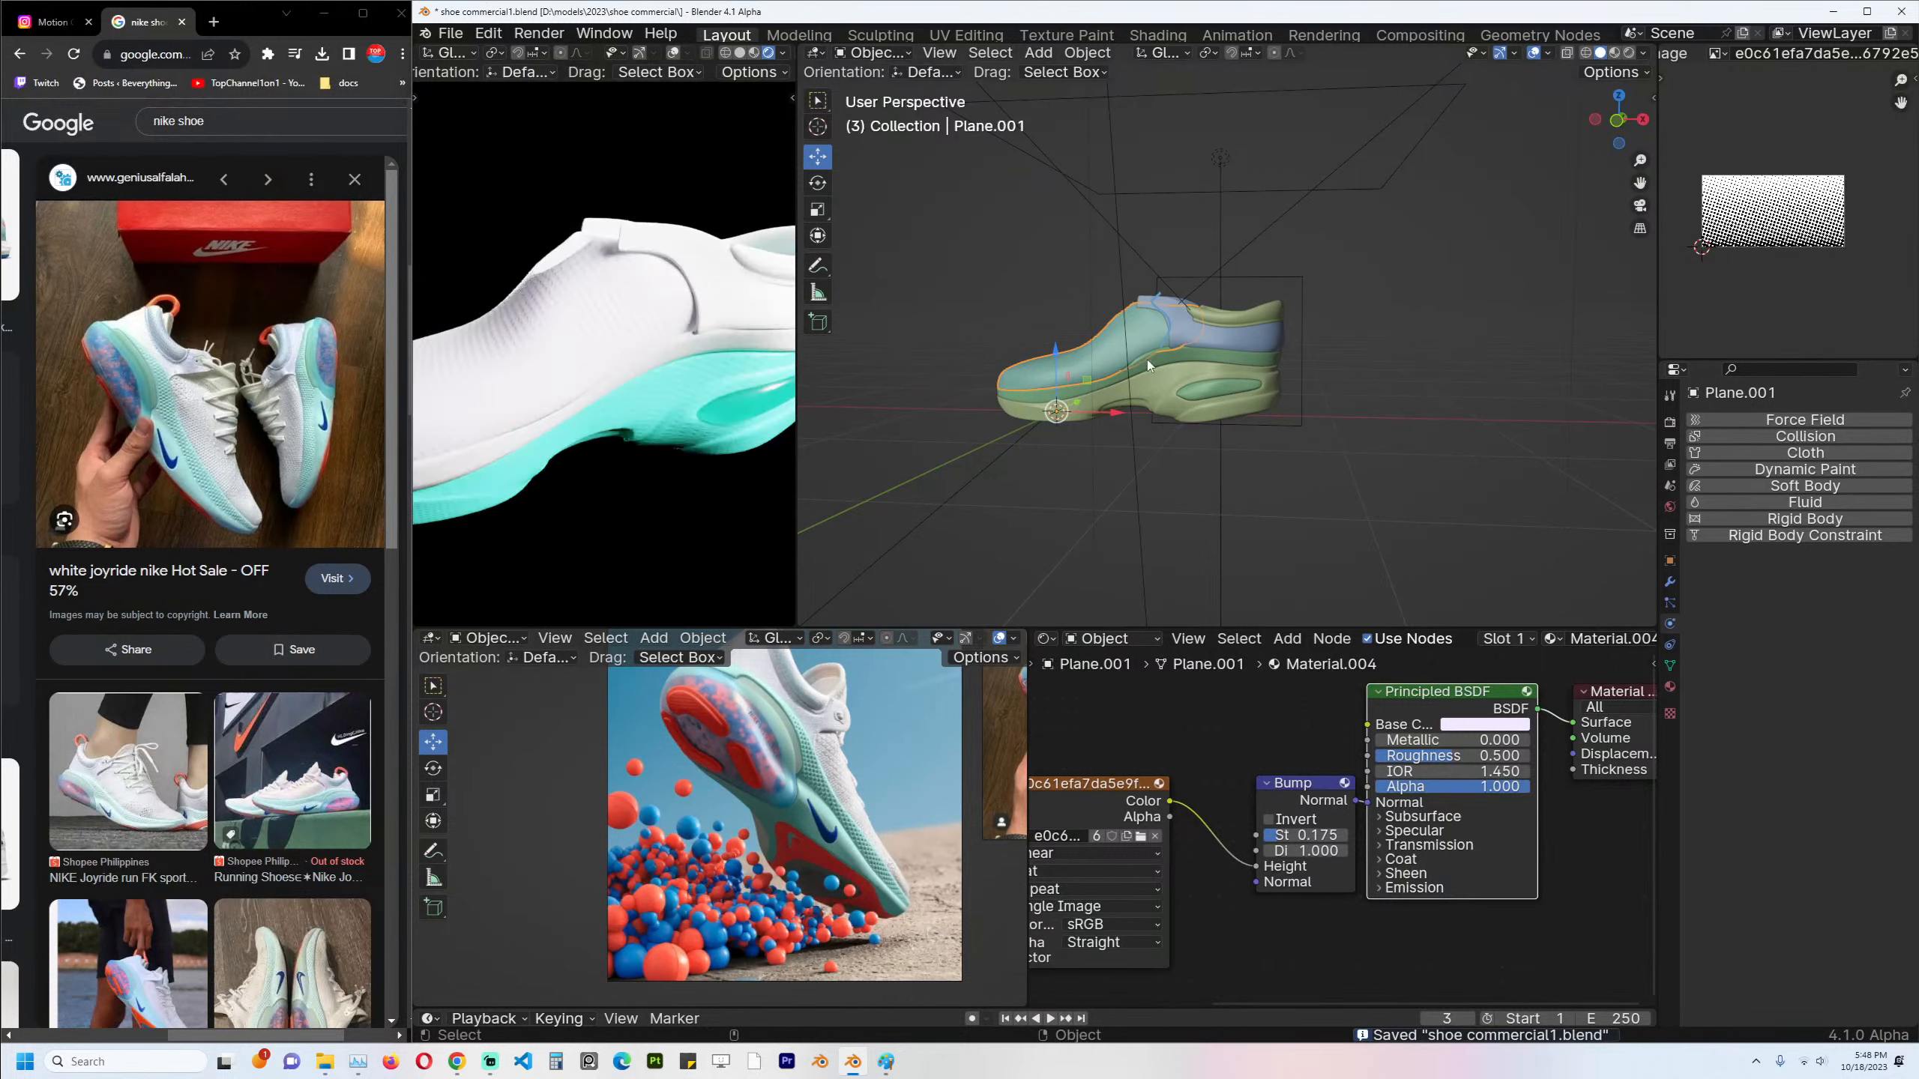
# Move the Bump node away from the Principled BSDF, expand the Subsurface settings, and set the weight to 0.418.
pyautogui.scroll(4, 1367, 805)
pyautogui.moveTo(1367, 806); pyautogui.dragTo(1313, 851, button='middle')
pyautogui.moveTo(1266, 820); pyautogui.dragTo(1194, 842)
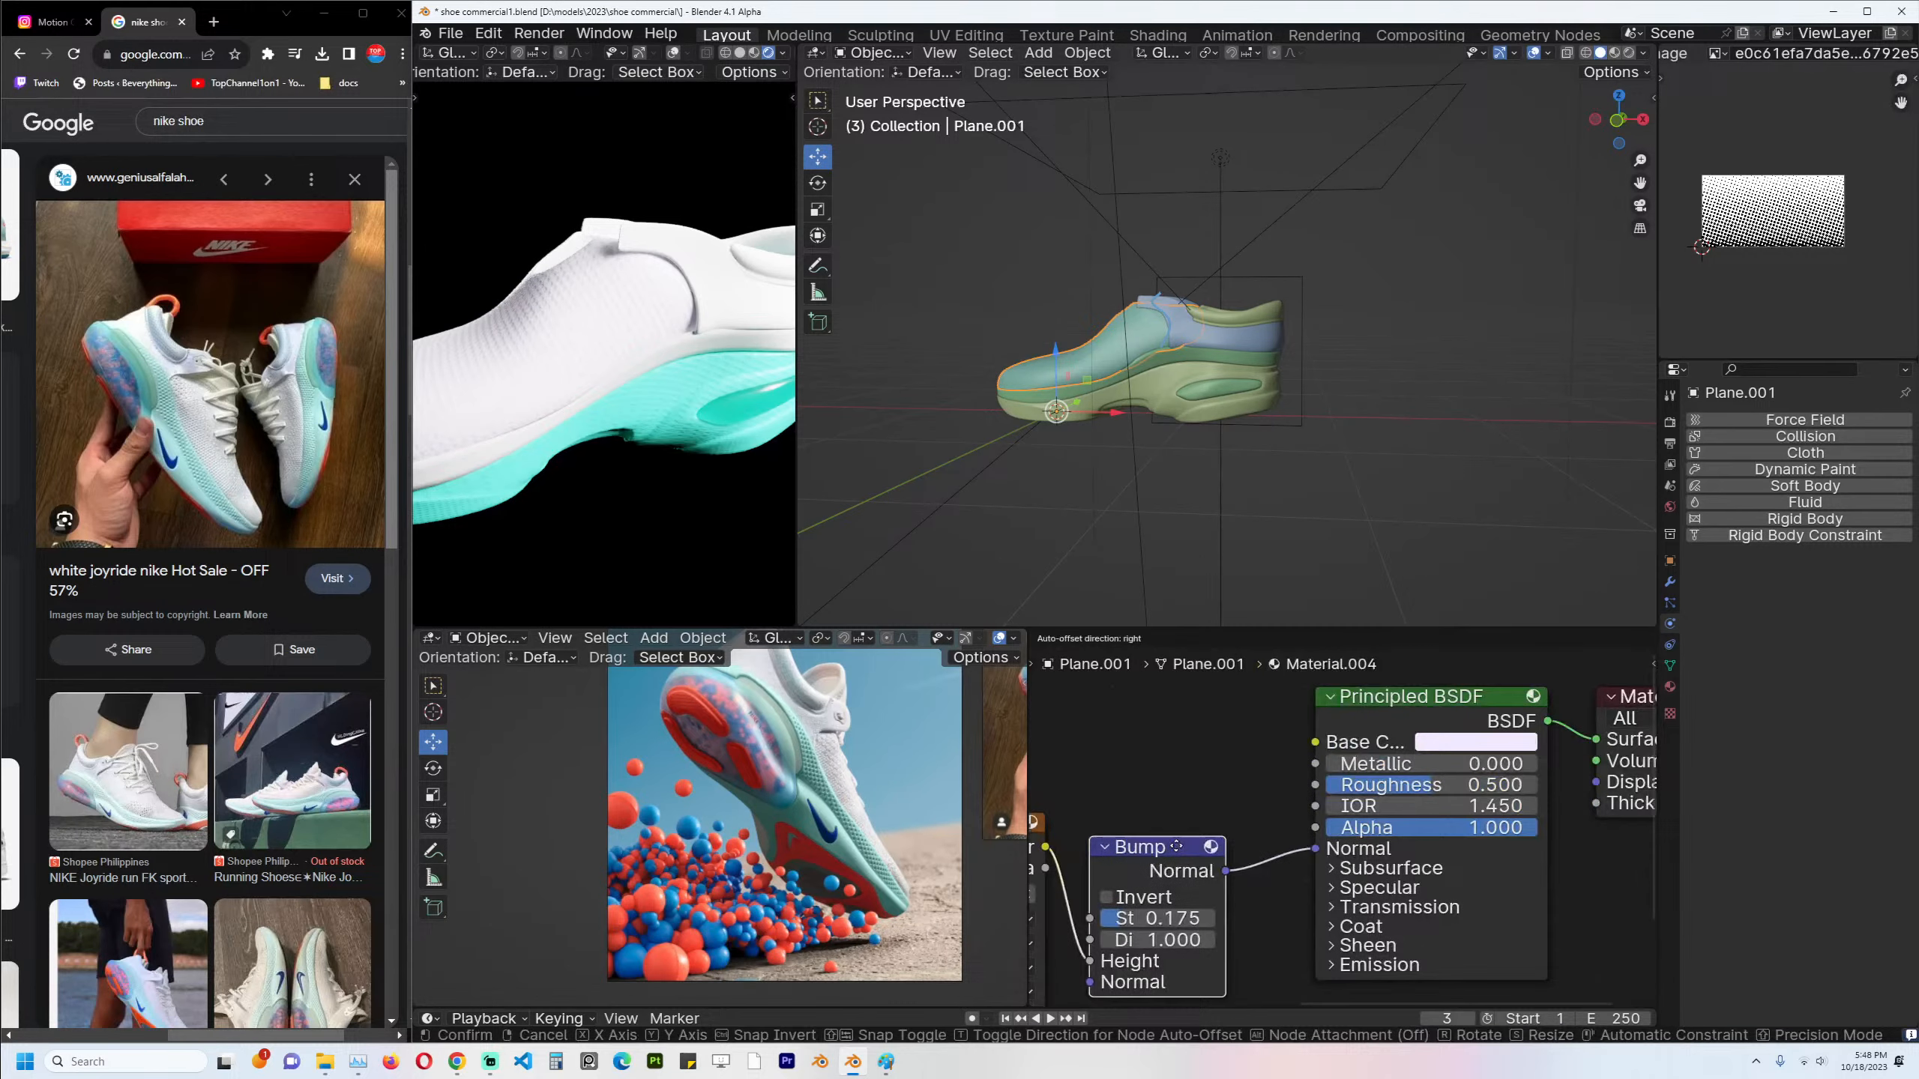
pyautogui.moveTo(1212, 810); pyautogui.dragTo(1212, 780, button='middle')
pyautogui.click(1321, 836)
pyautogui.moveTo(1320, 837); pyautogui.dragTo(1224, 804, button='middle')
pyautogui.moveTo(1243, 814); pyautogui.dragTo(1318, 816)
# Set the second and third Subsurface Radius values of the front upper's material to 1.000.
pyautogui.click(1352, 872)
pyautogui.write('18')
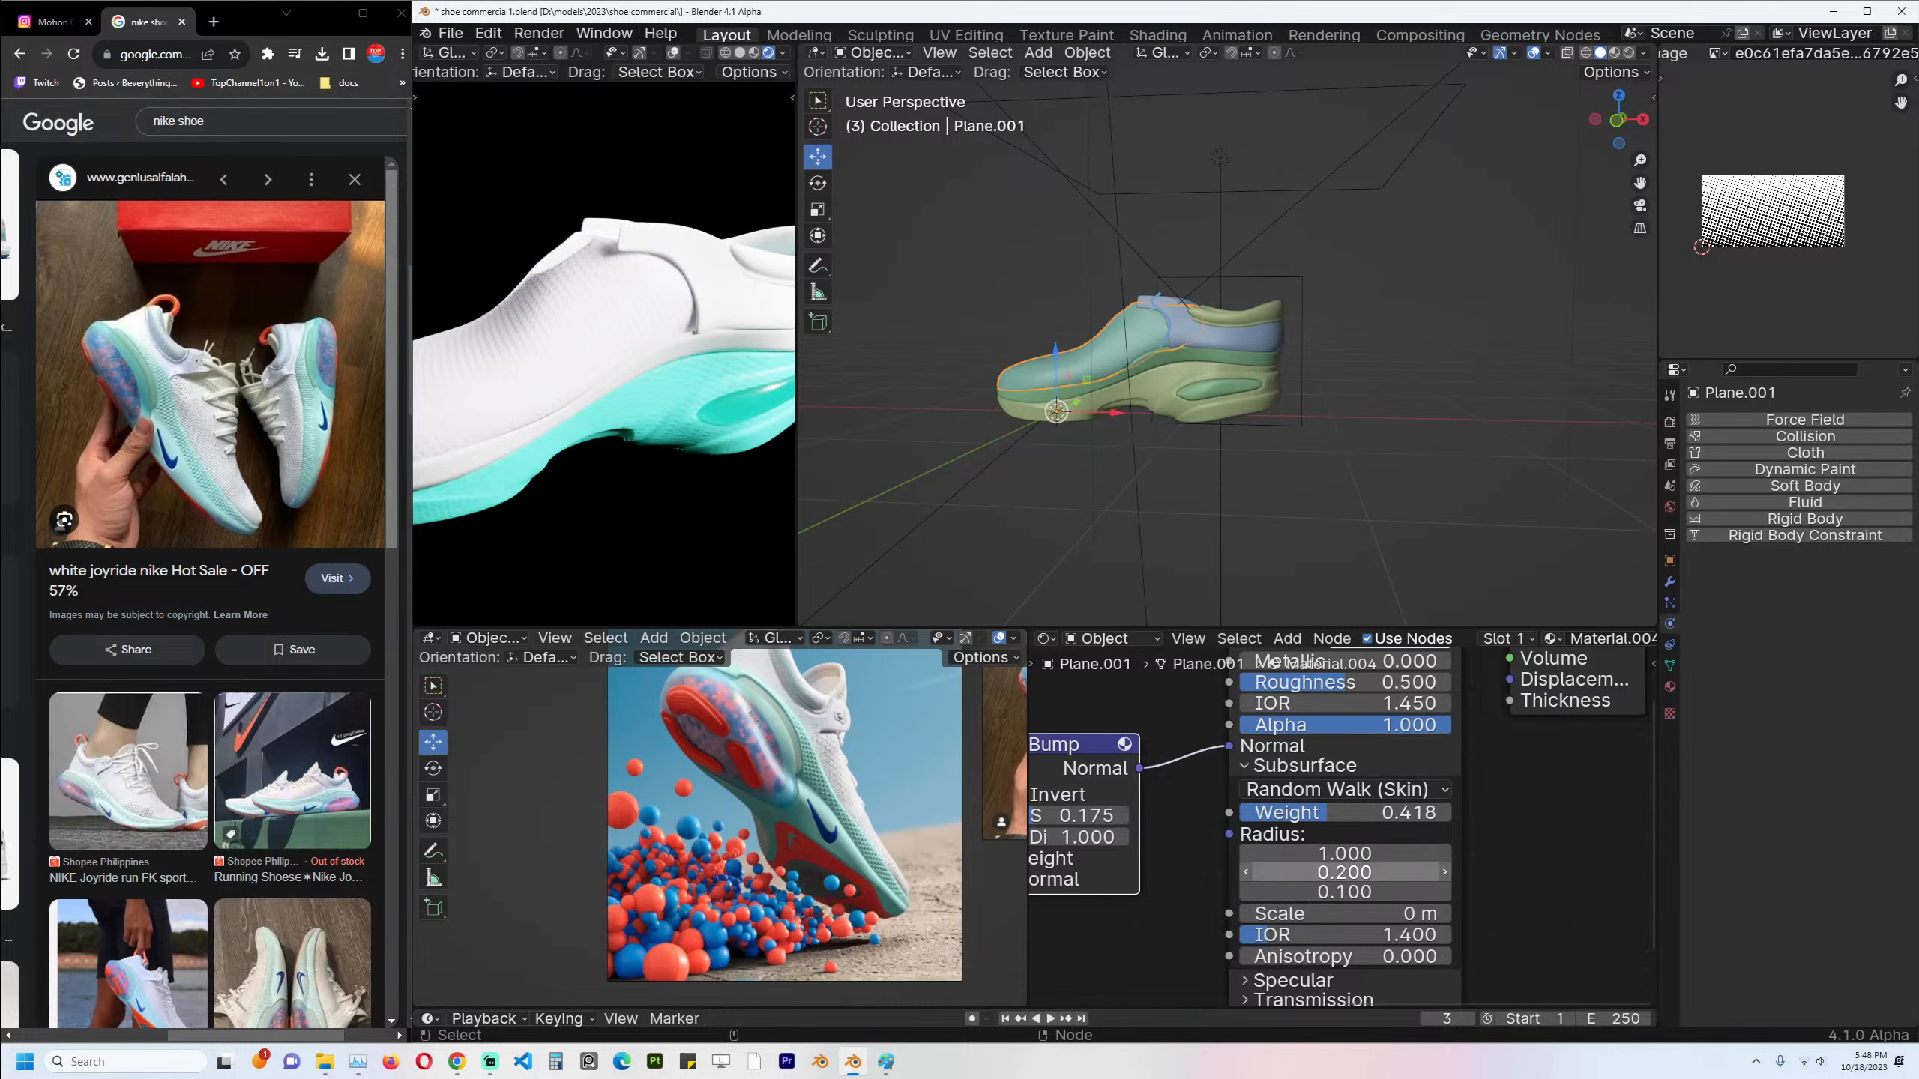
pyautogui.press('Return')
pyautogui.click(1340, 892)
pyautogui.write('1')
pyautogui.press('Return')
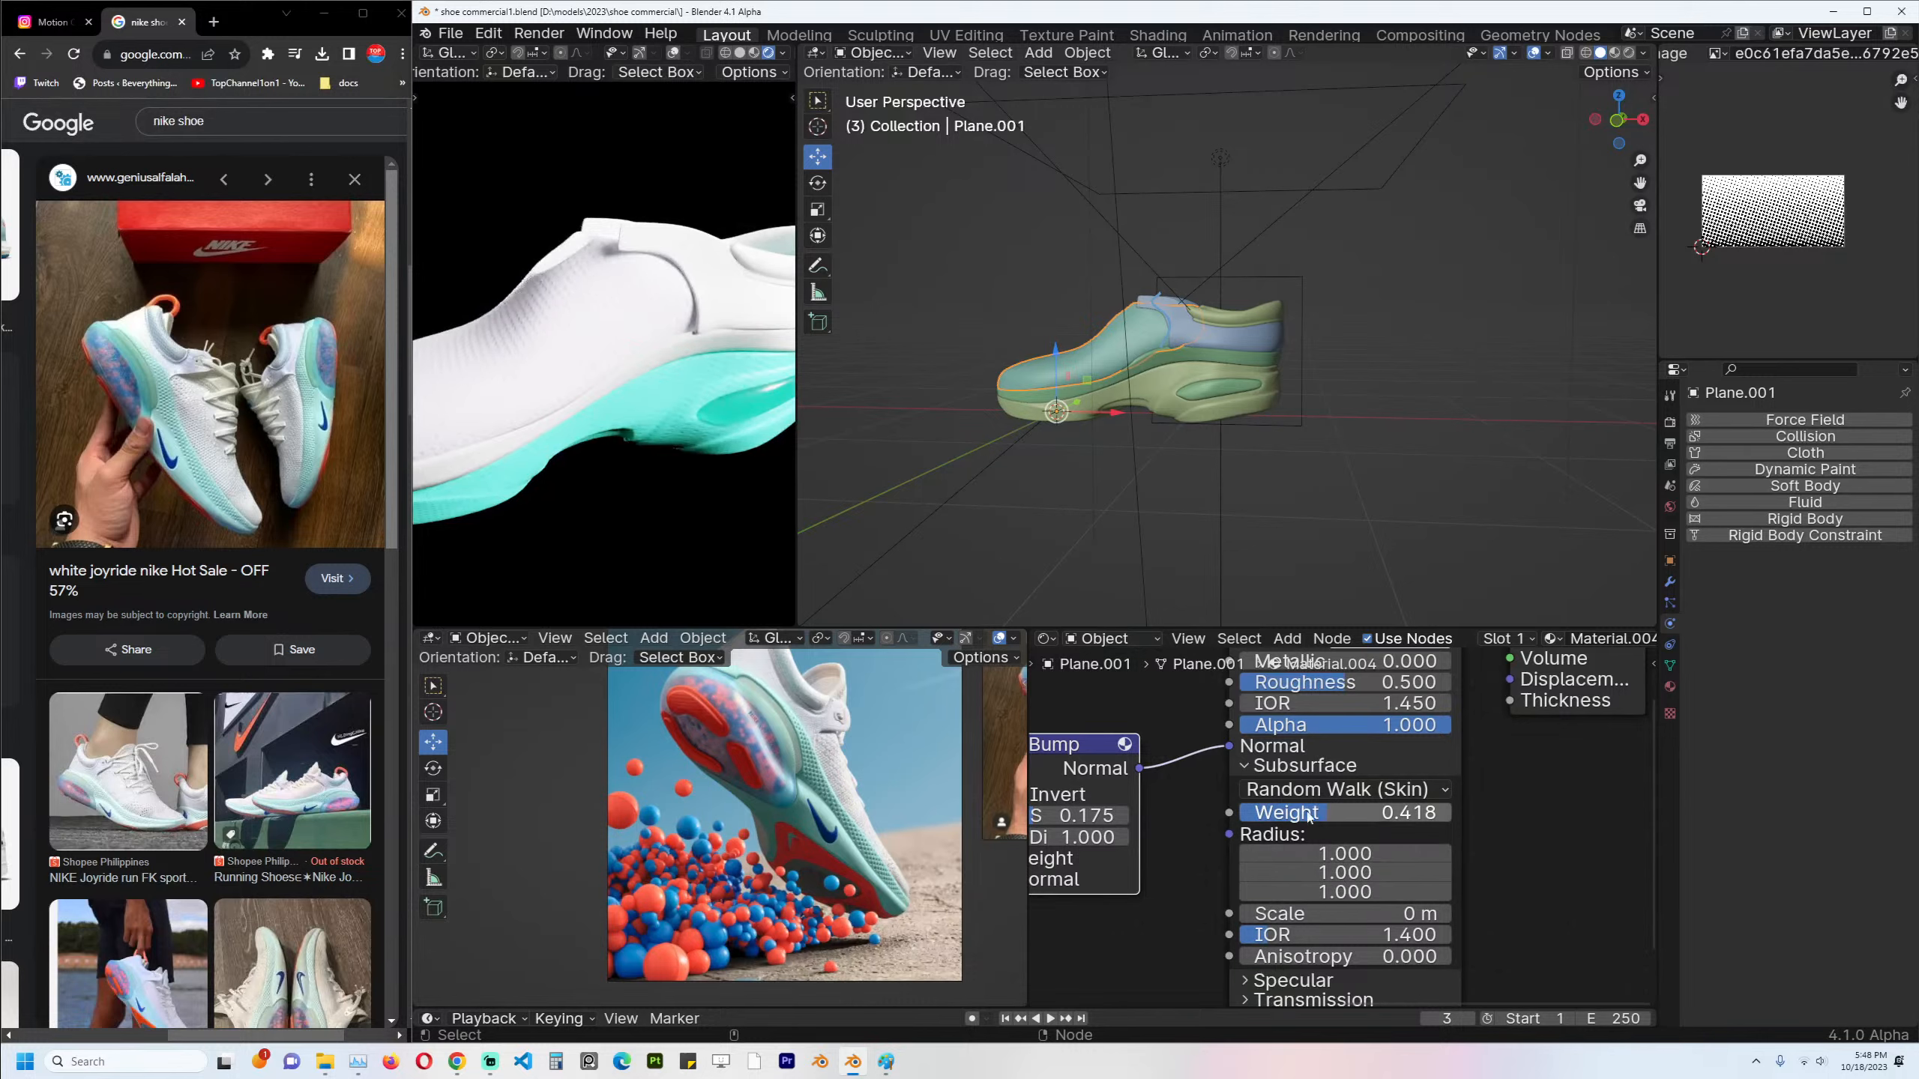
# Set the front upper's Metallic to 0.291, Roughness to 0.791, and Subsurface weight to 0.505, and check the render.
pyautogui.moveTo(1295, 816); pyautogui.dragTo(1357, 663)
pyautogui.moveTo(1388, 812); pyautogui.dragTo(1345, 813)
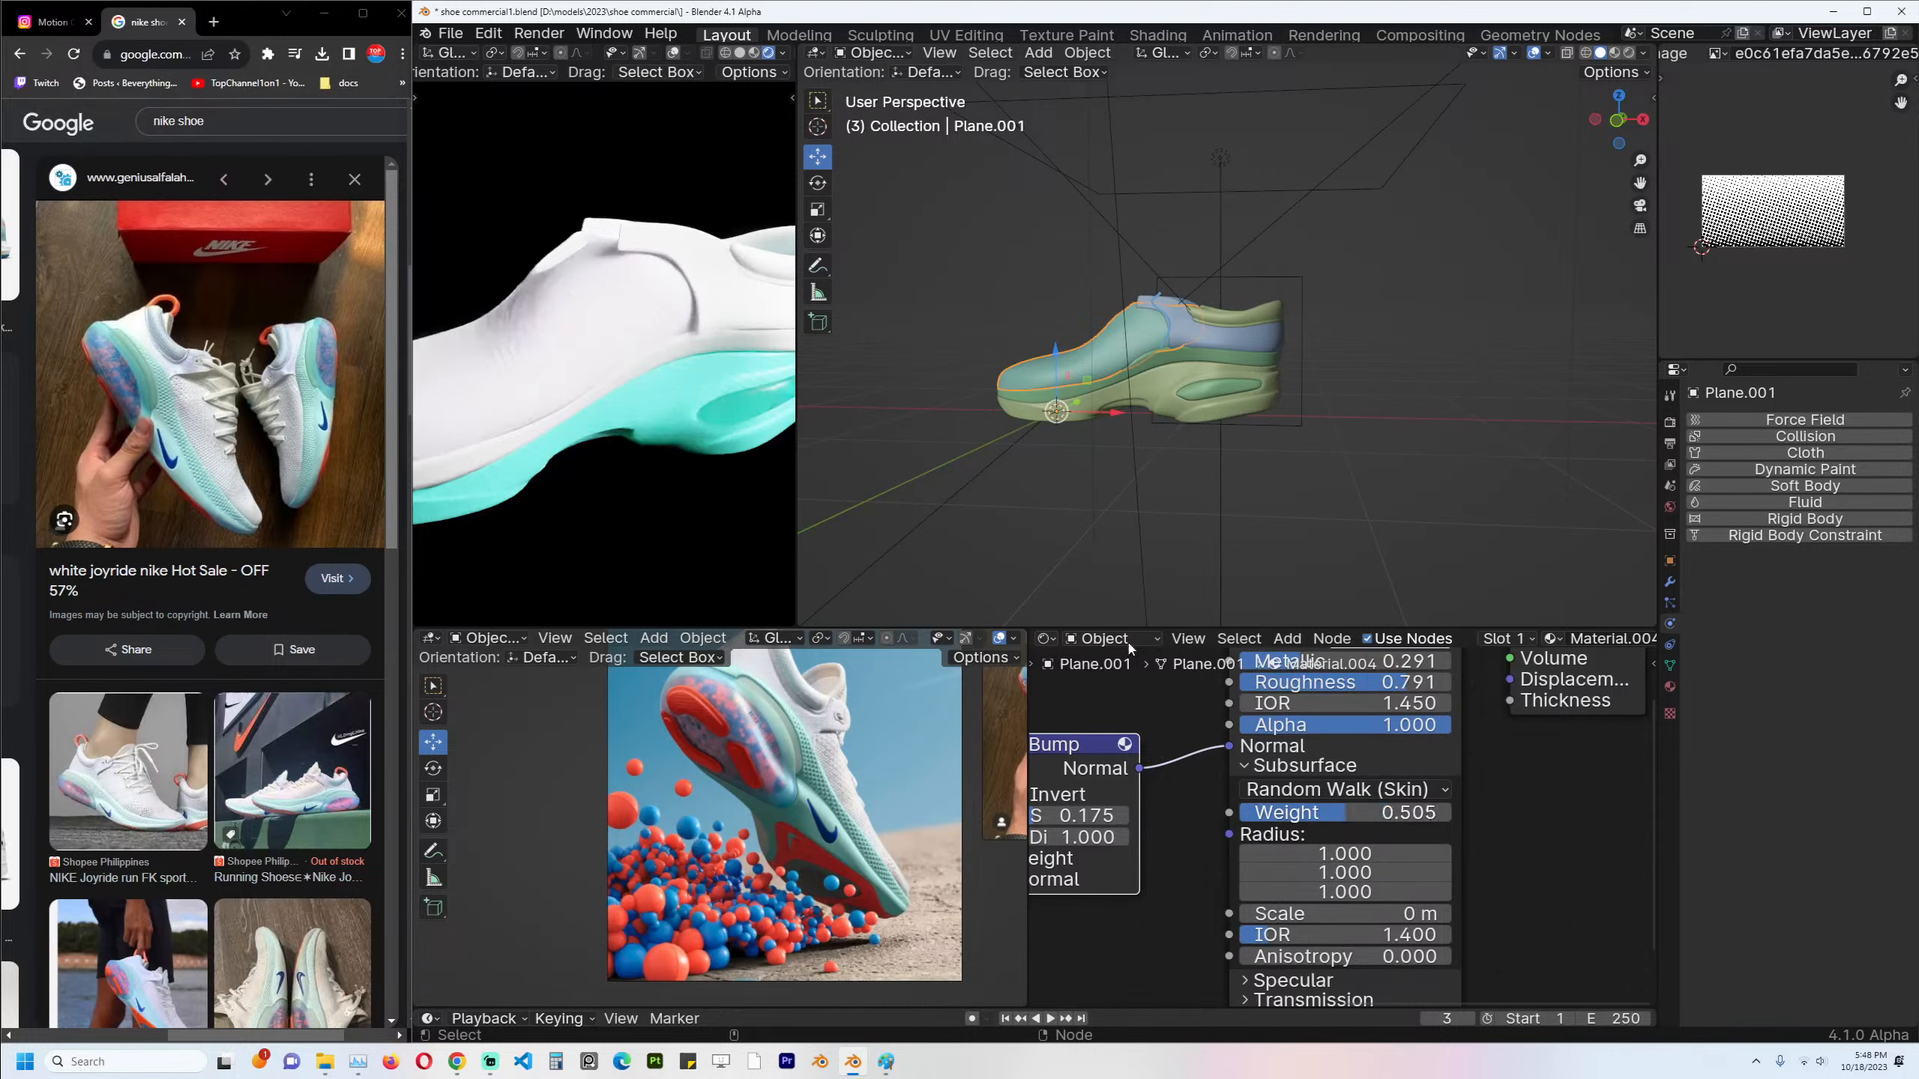
pyautogui.moveTo(604, 450); pyautogui.dragTo(689, 428, button='middle')
pyautogui.click(1352, 456)
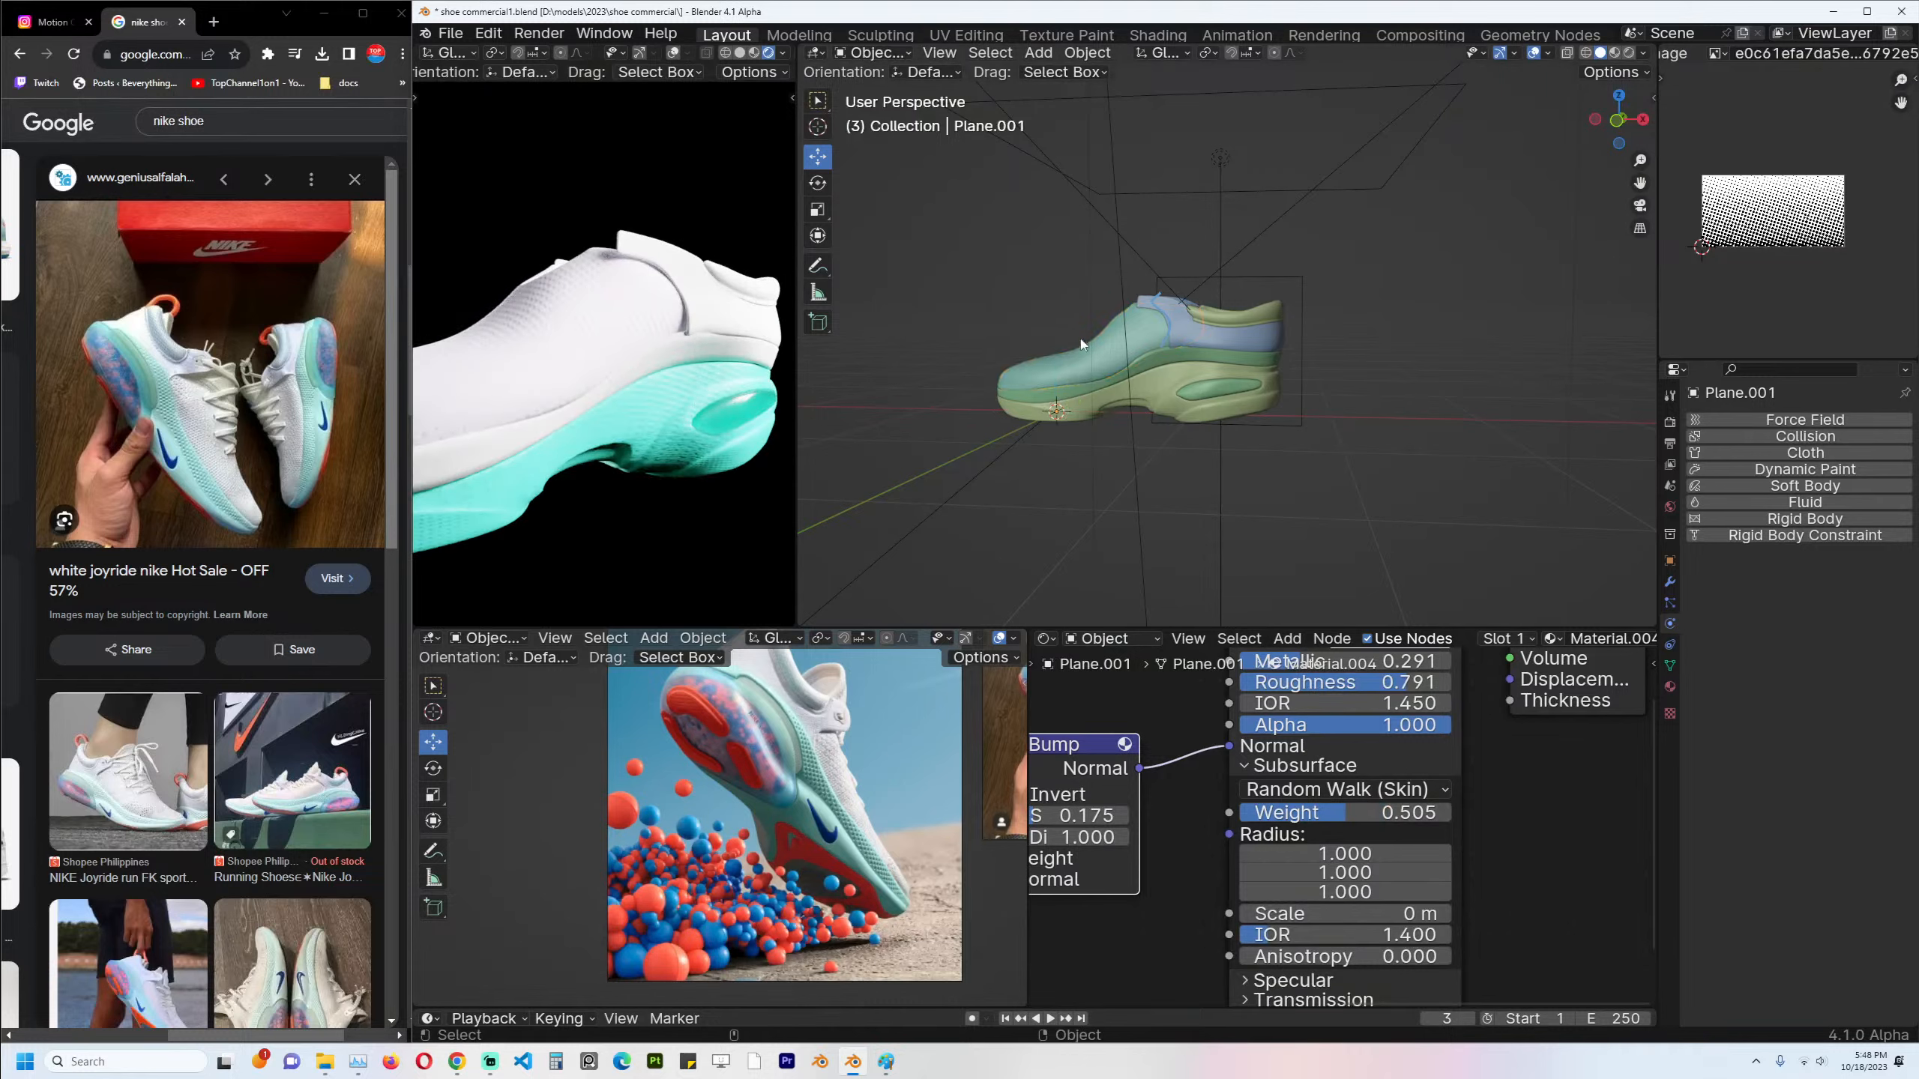
# Set the Subsurface weight to 0.000 and move the Material Output node farther from the Principled BSDF.
pyautogui.scroll(-2, 1365, 742)
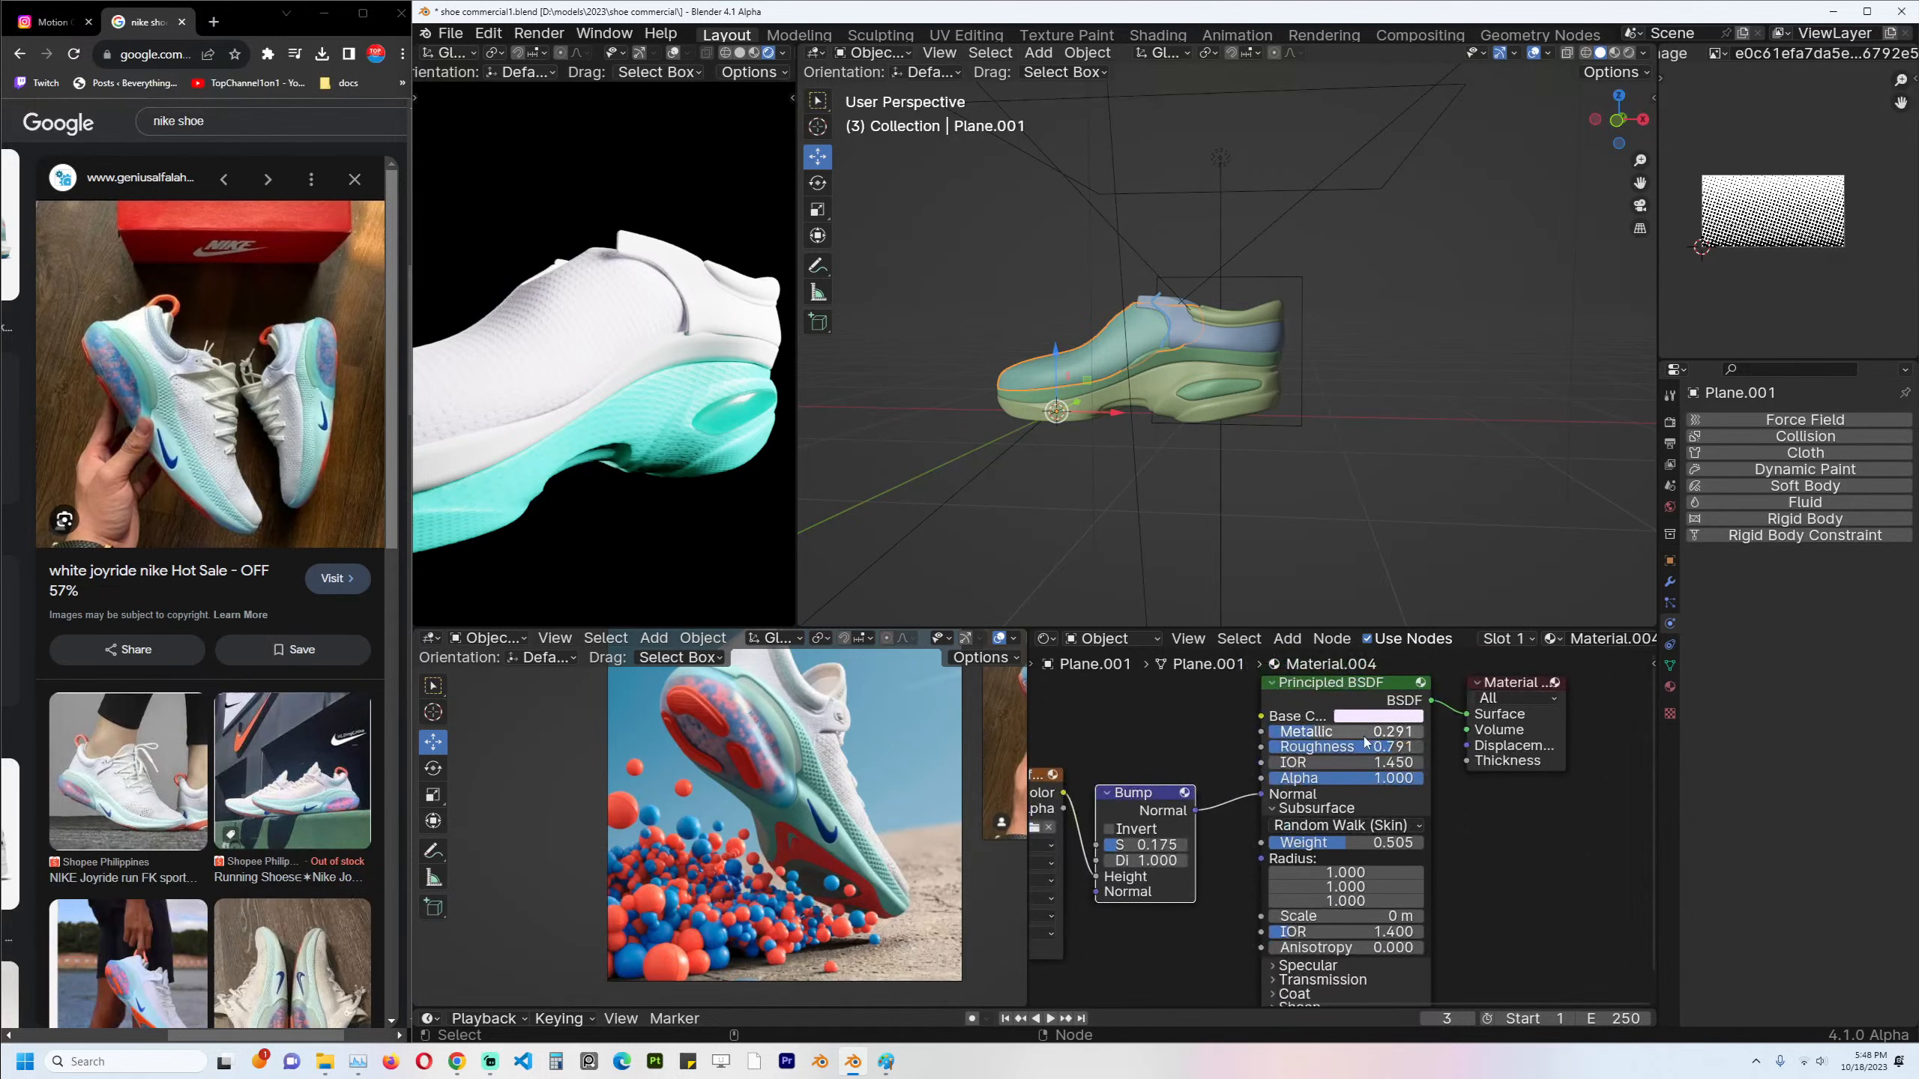
pyautogui.moveTo(1350, 848); pyautogui.dragTo(1269, 844)
pyautogui.moveTo(1584, 711); pyautogui.dragTo(1482, 752, button='middle')
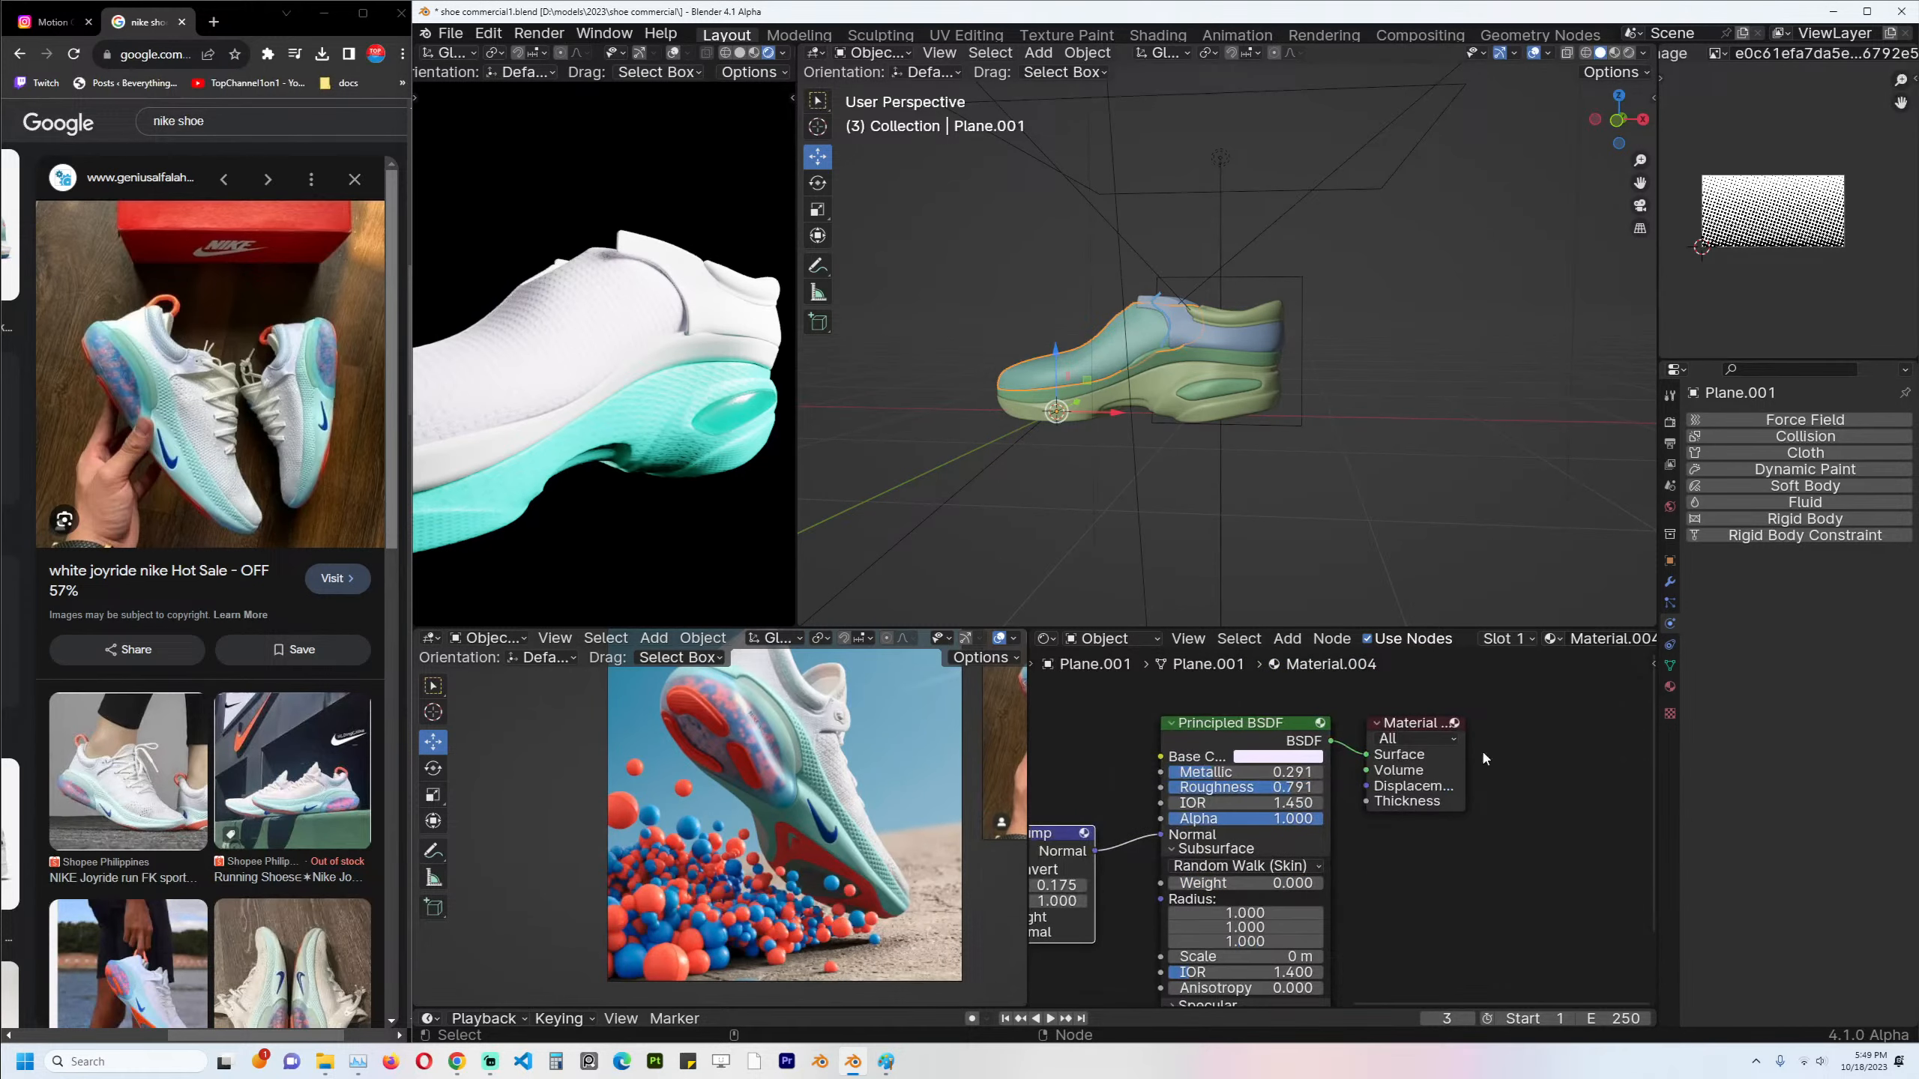
pyautogui.moveTo(1420, 733); pyautogui.dragTo(1629, 729)
# Add a Translucent BSDF above the Principled BSDF and combine both with a Mix Shader feeding the Material Output.
pyautogui.hotkey('shift', 'a')
pyautogui.moveTo(1350, 677)
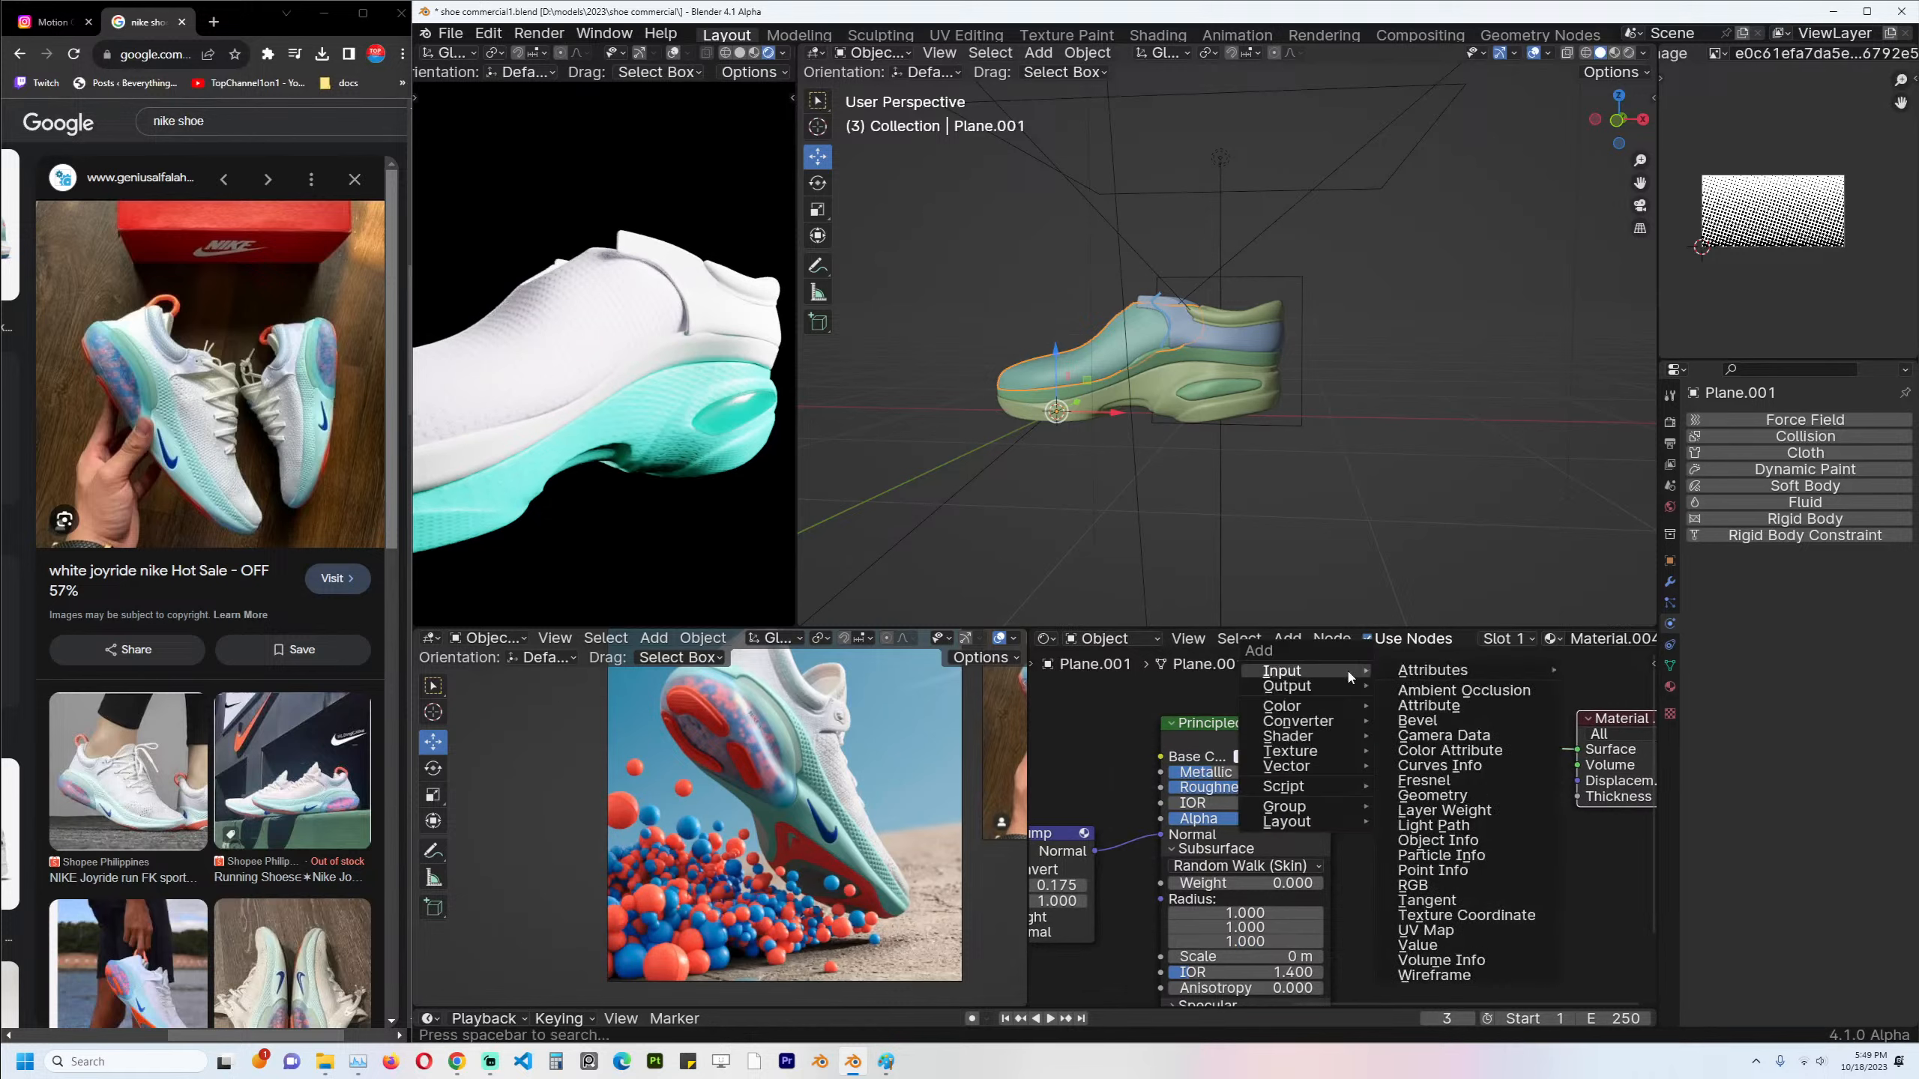
pyautogui.moveTo(1388, 806); pyautogui.dragTo(1395, 851, button='middle')
pyautogui.press('F3')
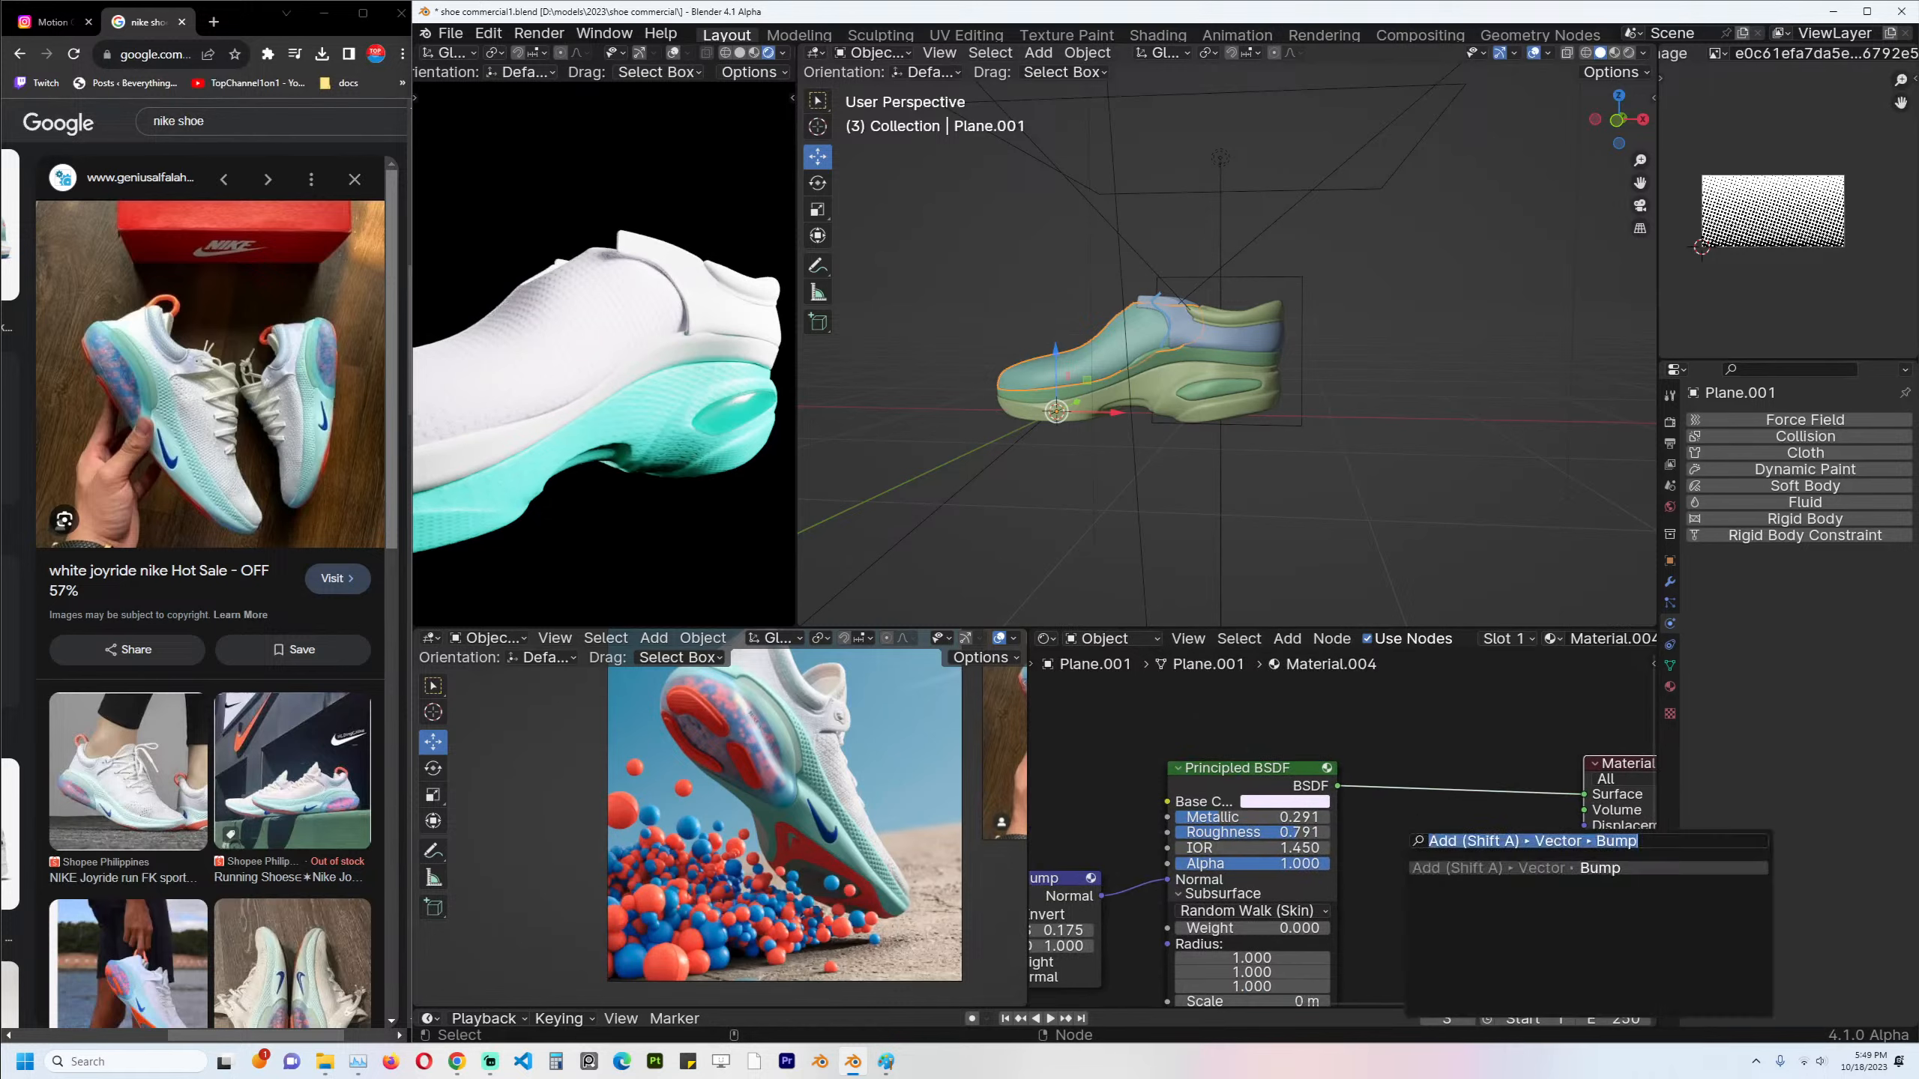
pyautogui.write('tran')
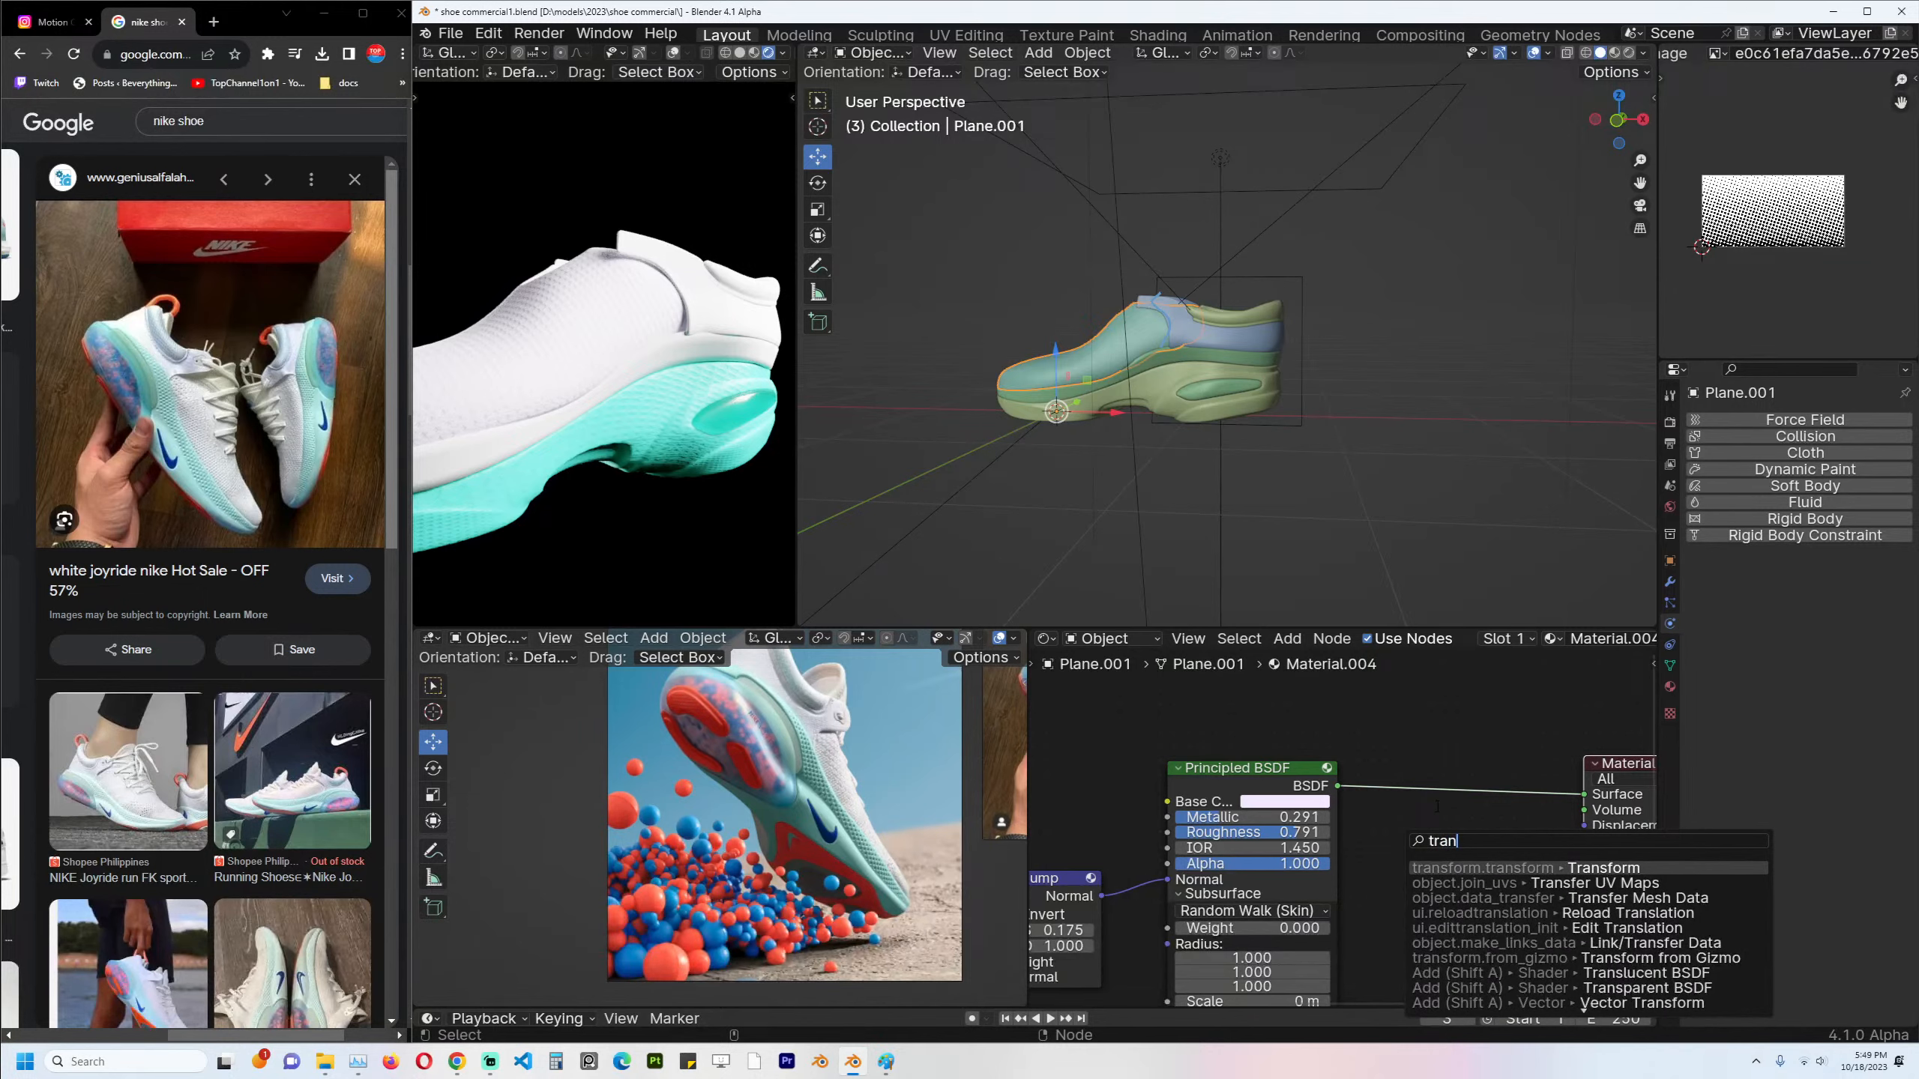
pyautogui.write('slu')
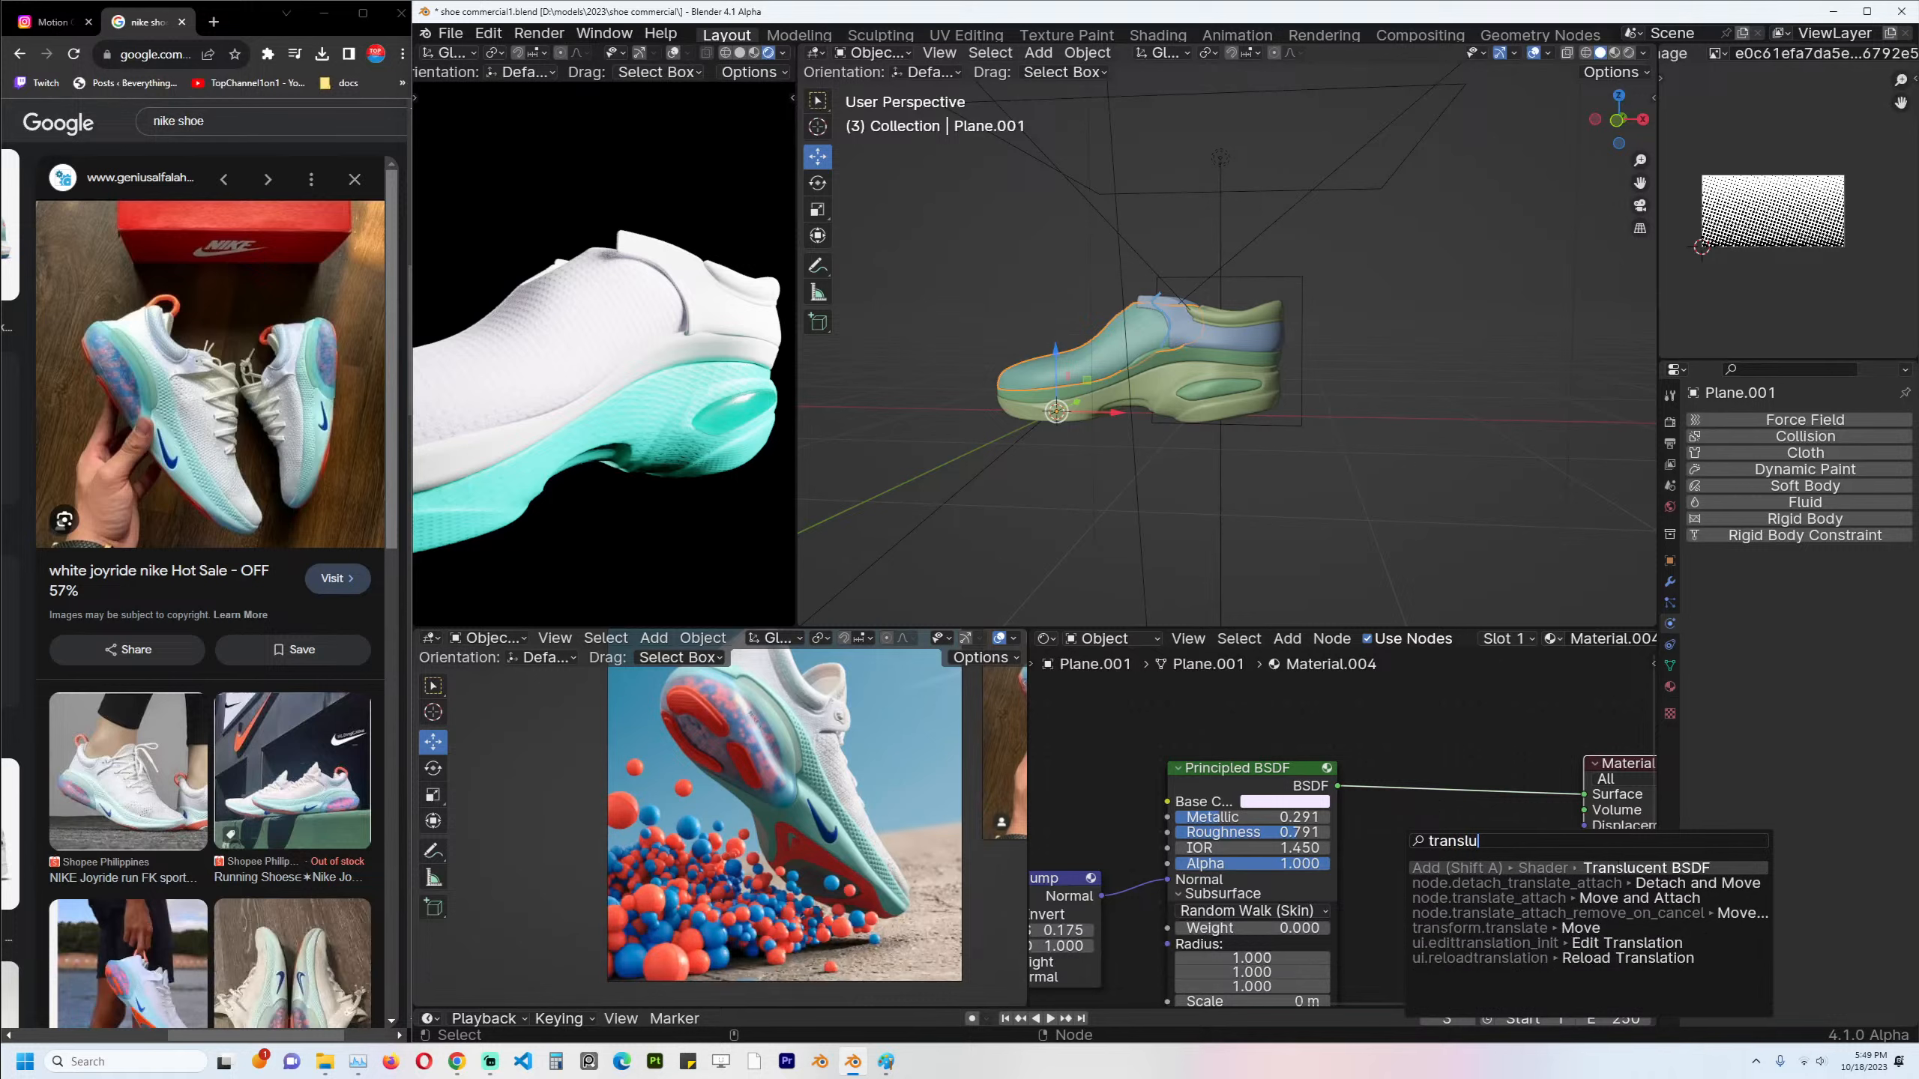
pyautogui.click(1629, 867)
pyautogui.click(1233, 679)
pyautogui.keyDown('ctrl'); pyautogui.keyDown('shift'); pyautogui.moveTo(1256, 773); pyautogui.dragTo(1301, 734, button='right'); pyautogui.keyUp('shift'); pyautogui.keyUp('ctrl')
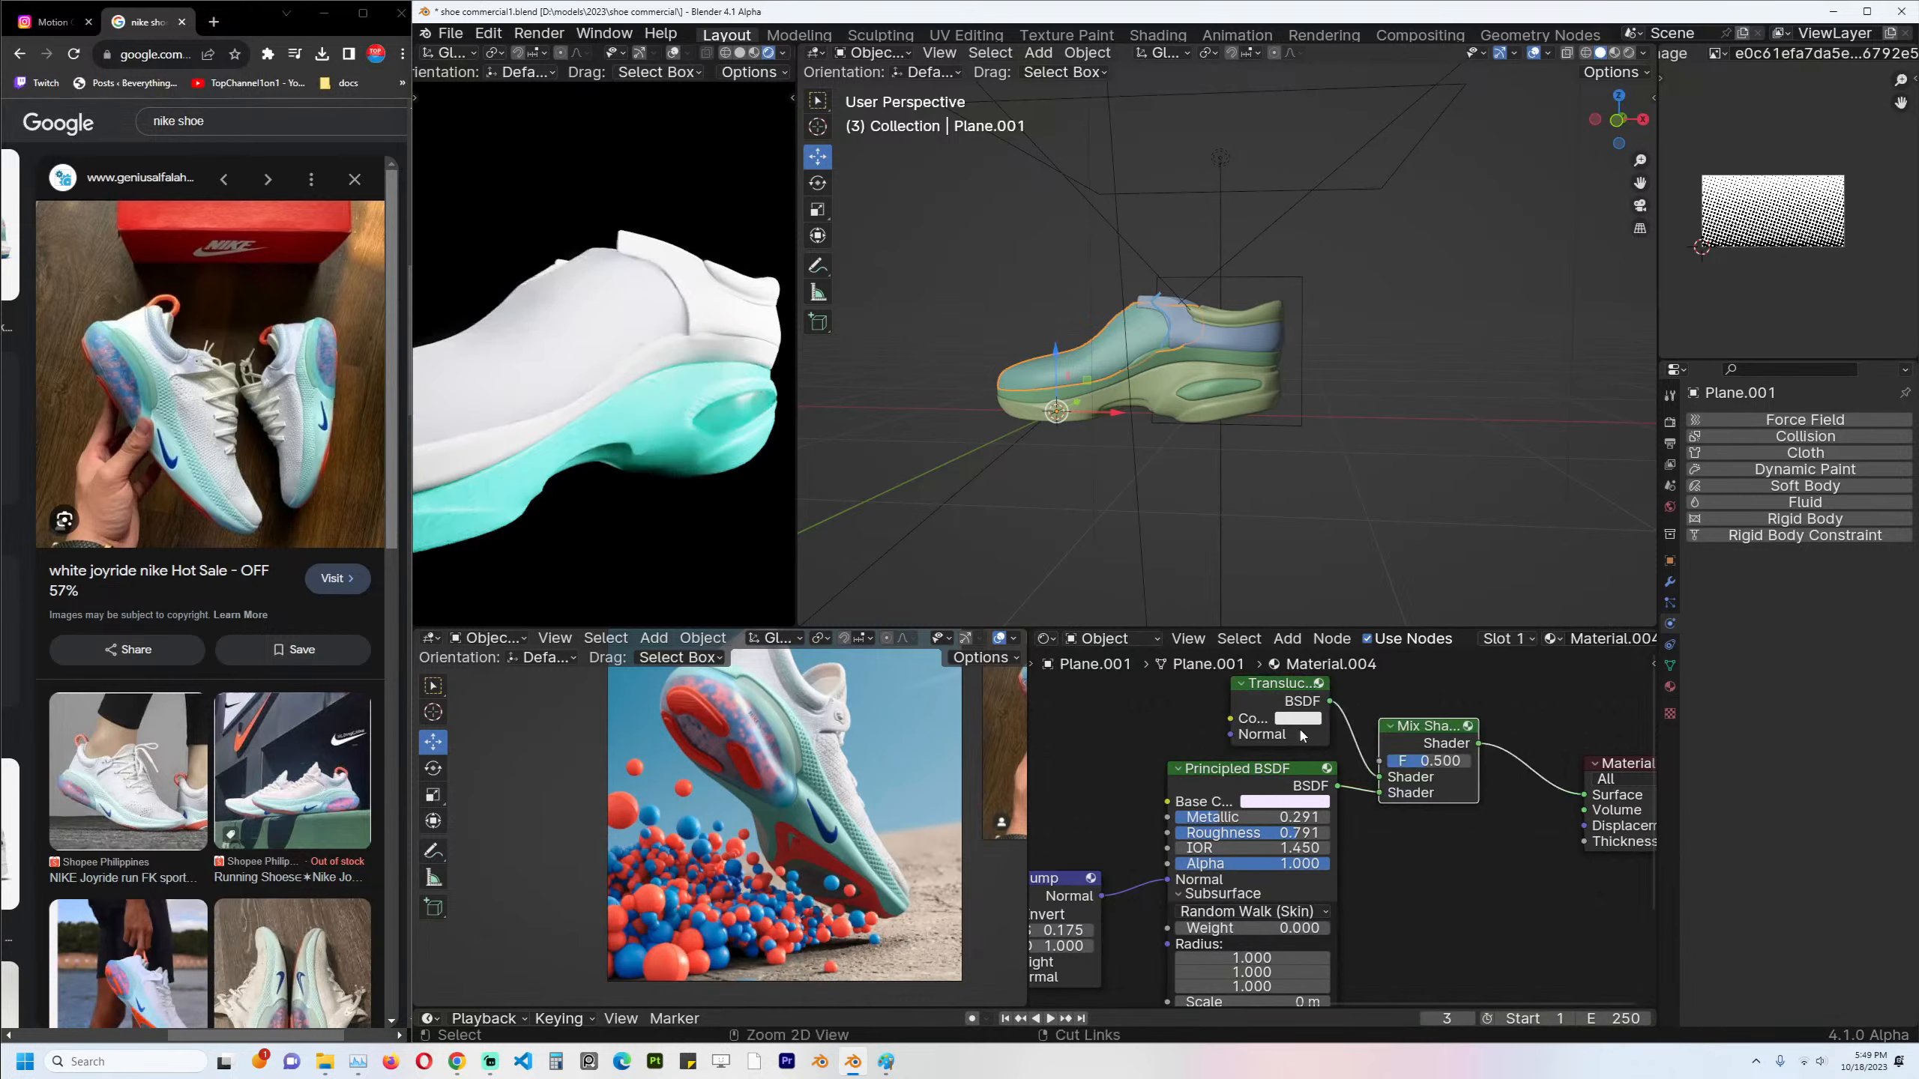
# Connect the Bump node's Normal output to the Translucent BSDF and set the Translucent colour to white with Value 1.000.
pyautogui.moveTo(1132, 786); pyautogui.dragTo(1184, 782, button='middle')
pyautogui.moveTo(1156, 891); pyautogui.dragTo(1194, 841)
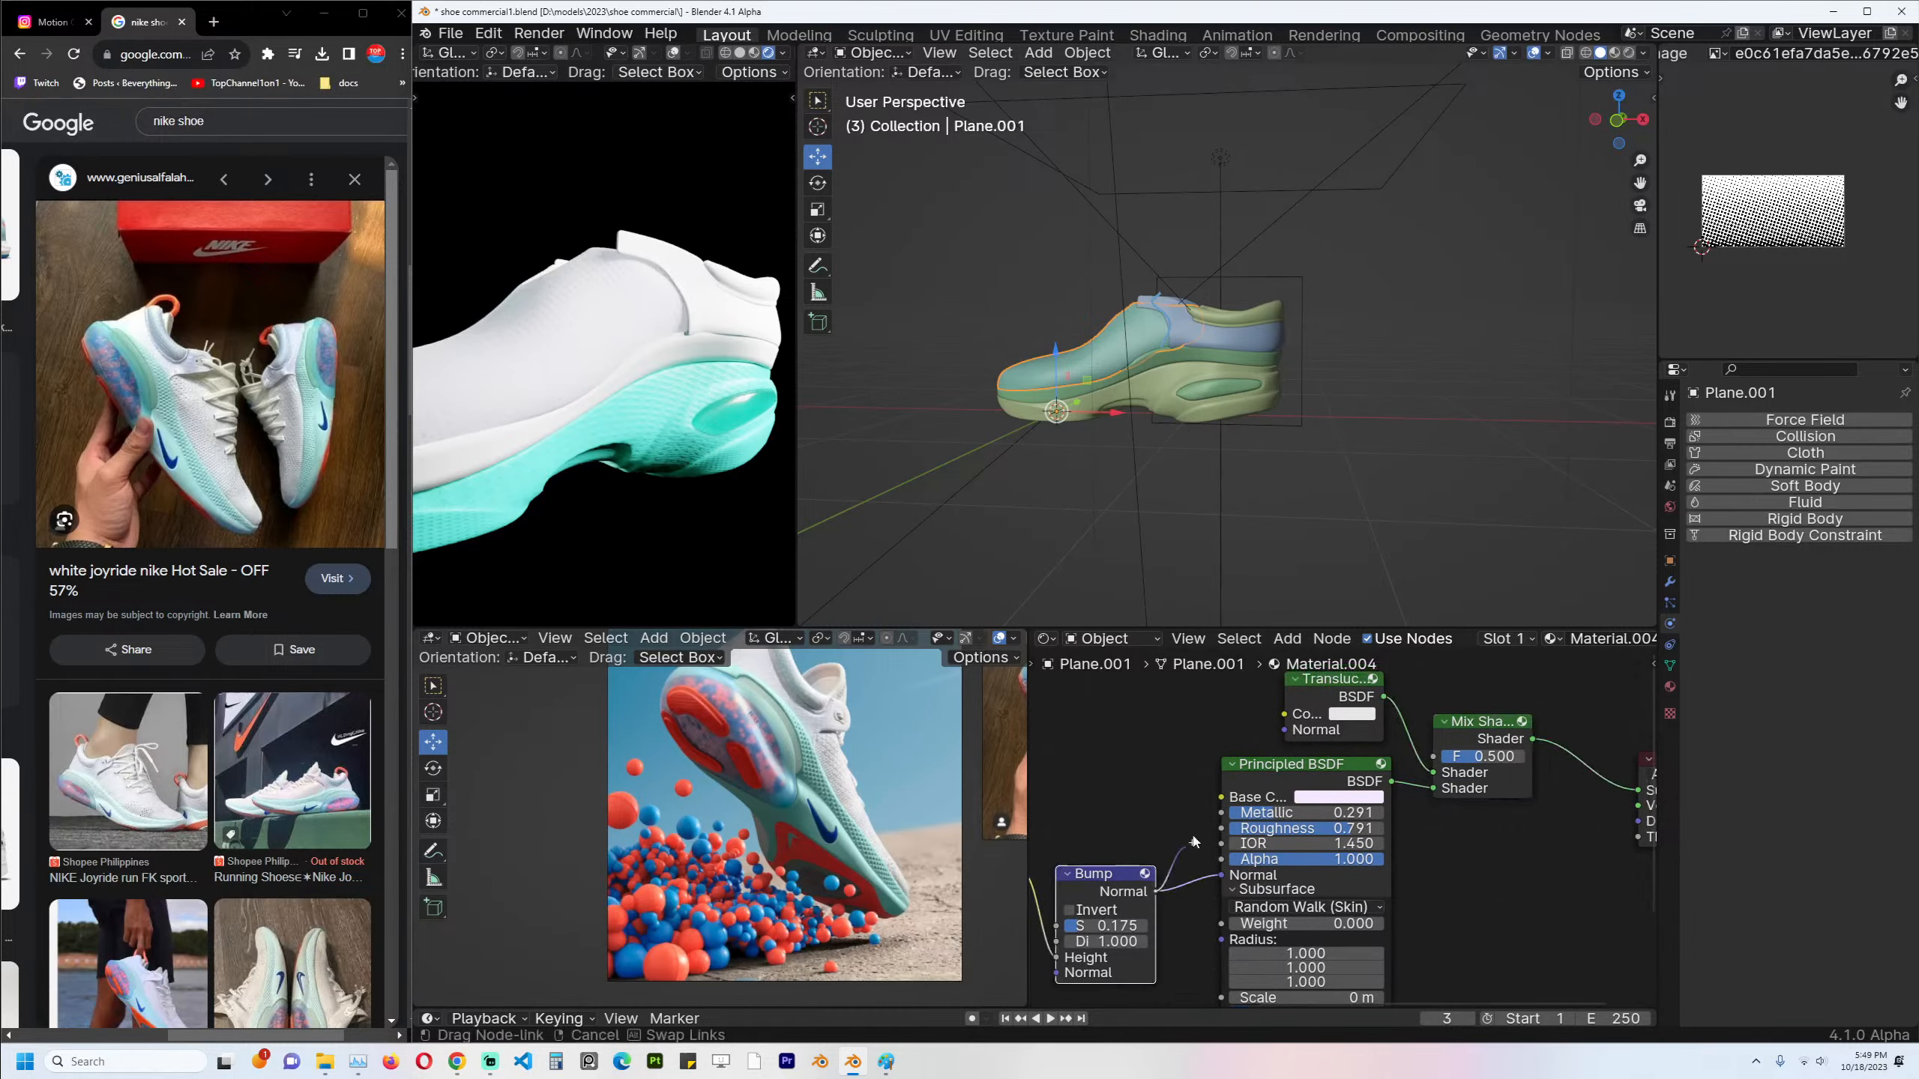
pyautogui.moveTo(1287, 737); pyautogui.dragTo(1286, 731)
pyautogui.click(1352, 713)
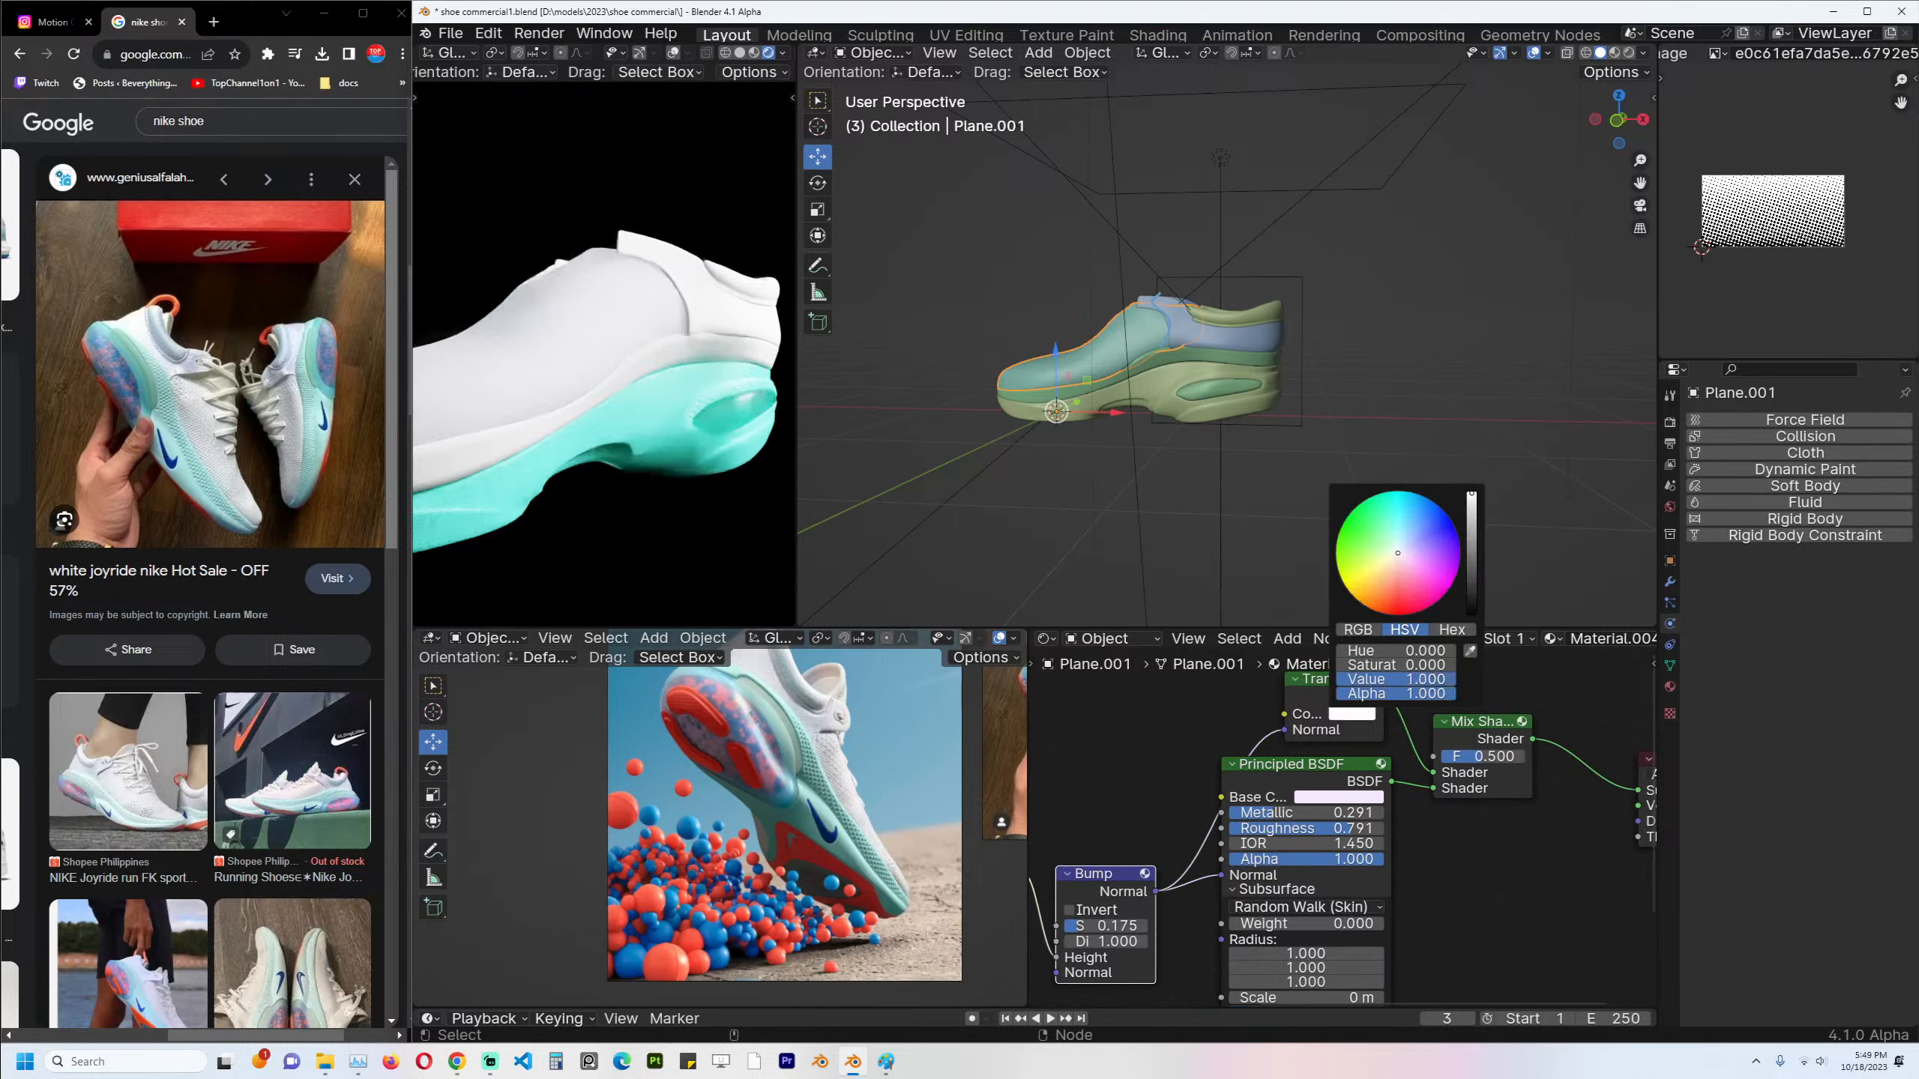
# Set the Mix Shader factor to 0.792, check the shoe in the render view, and save the file.
pyautogui.moveTo(1495, 768); pyautogui.dragTo(1545, 763)
pyautogui.scroll(-5, 633, 353)
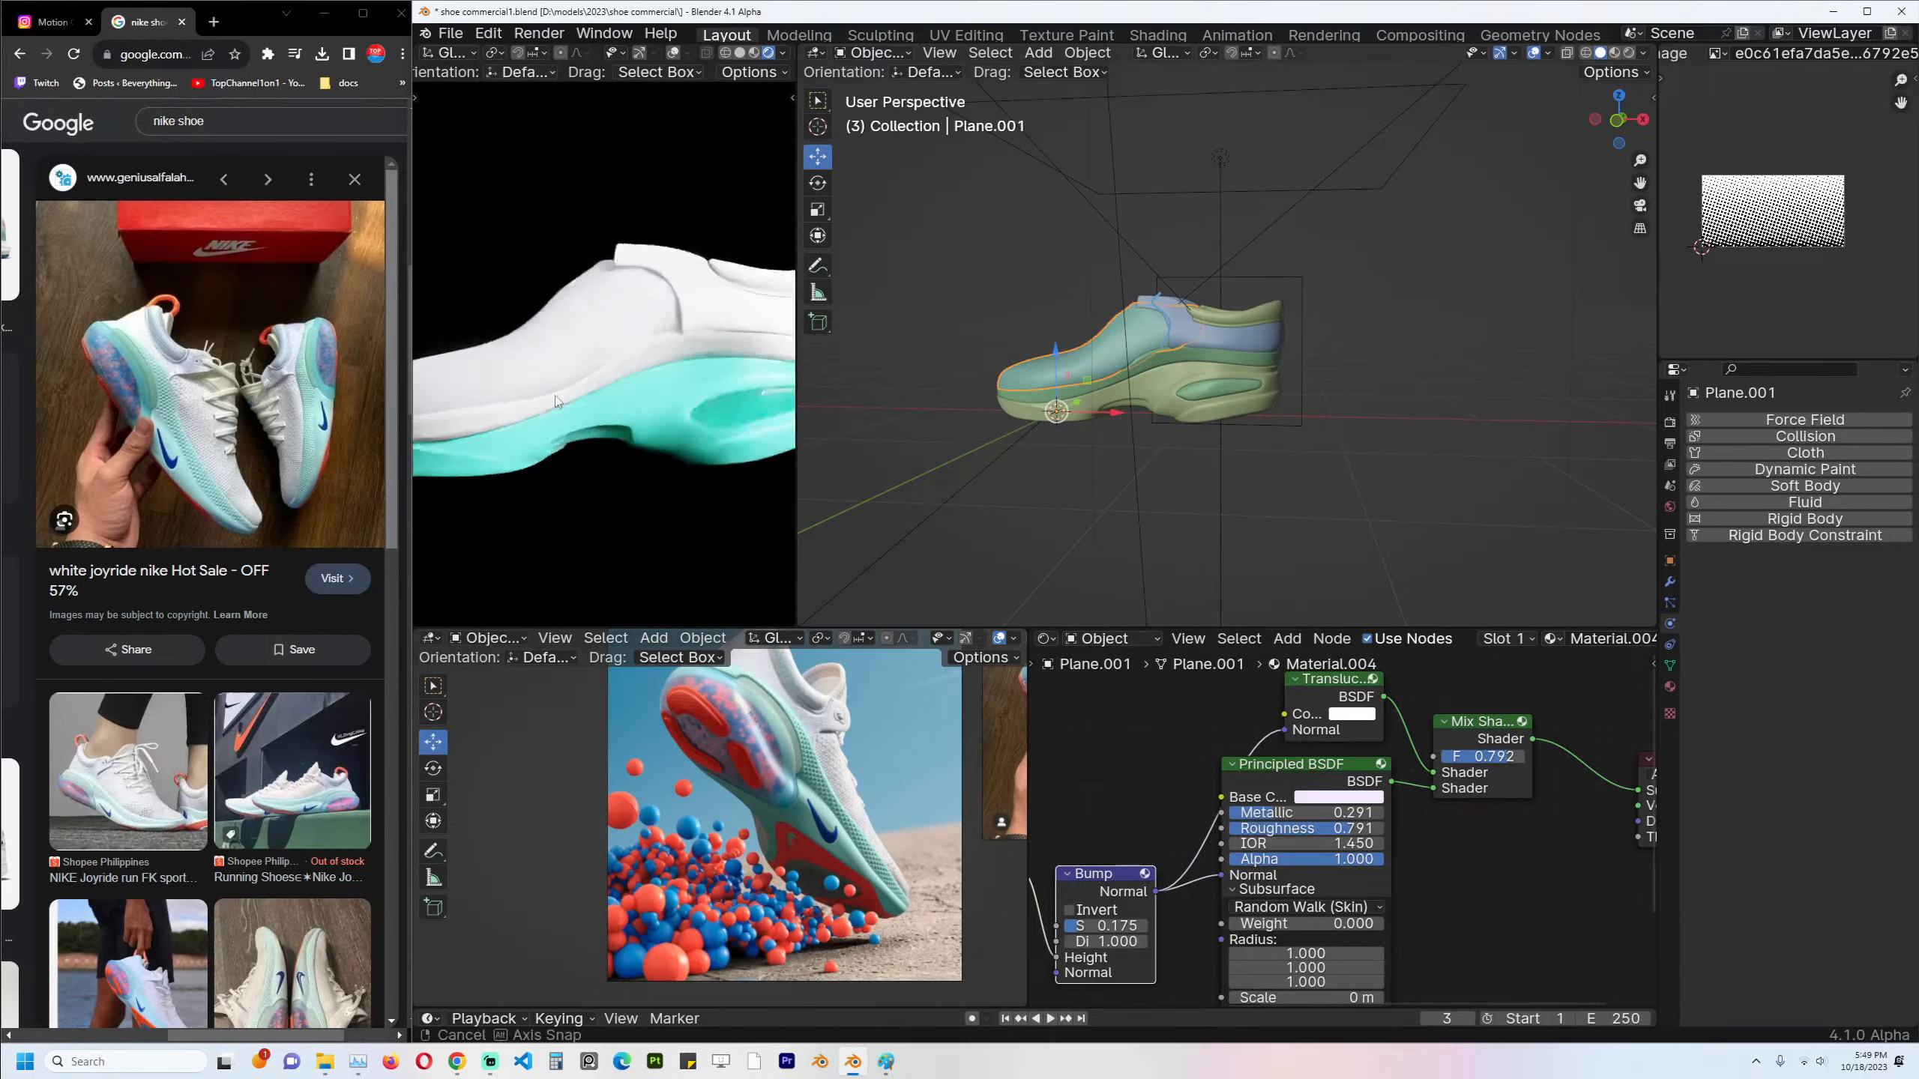
pyautogui.hotkey('ctrl', 's')
pyautogui.click(621, 447)
pyautogui.scroll(2, 648, 451)
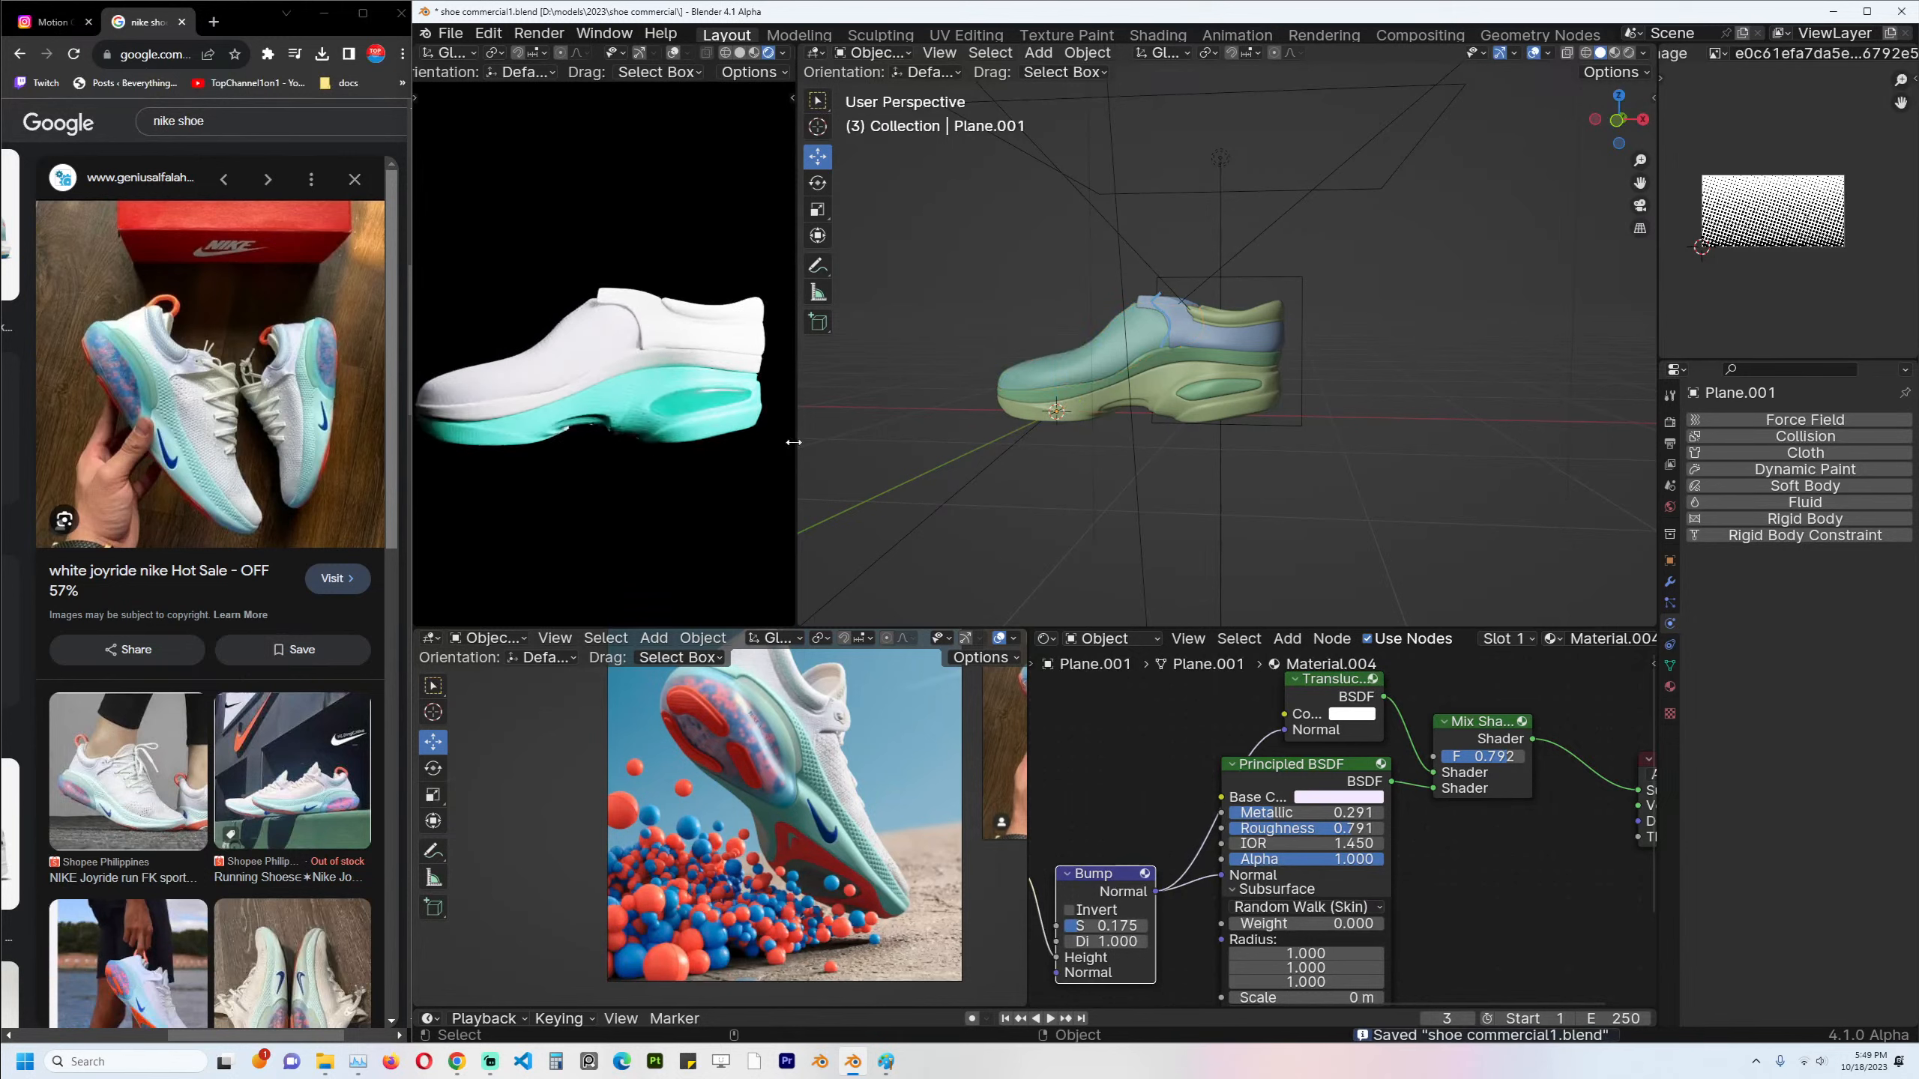
# Inspect the shoe's side profile in the front view and select the front upper, examining its toe shape against the sole.
pyautogui.click(1218, 384)
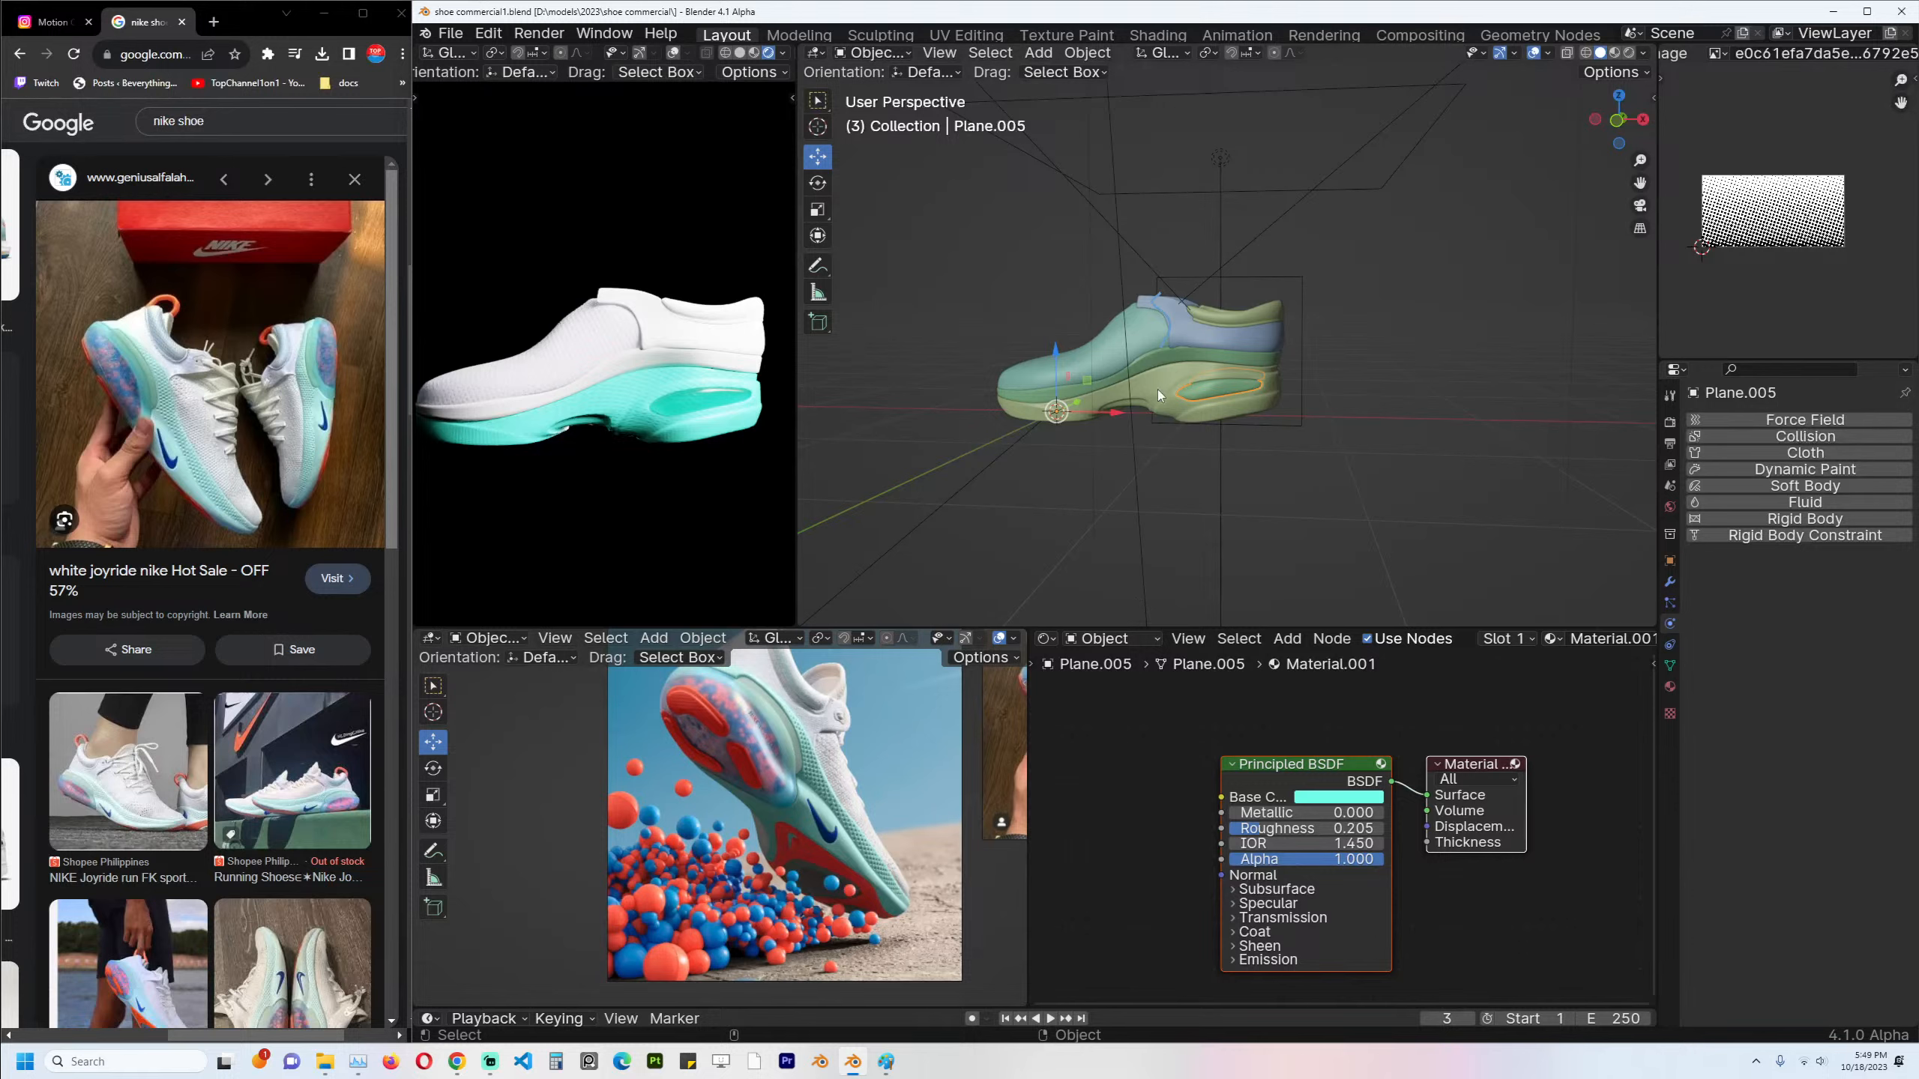
pyautogui.press('KP_1')
pyautogui.click(1062, 536)
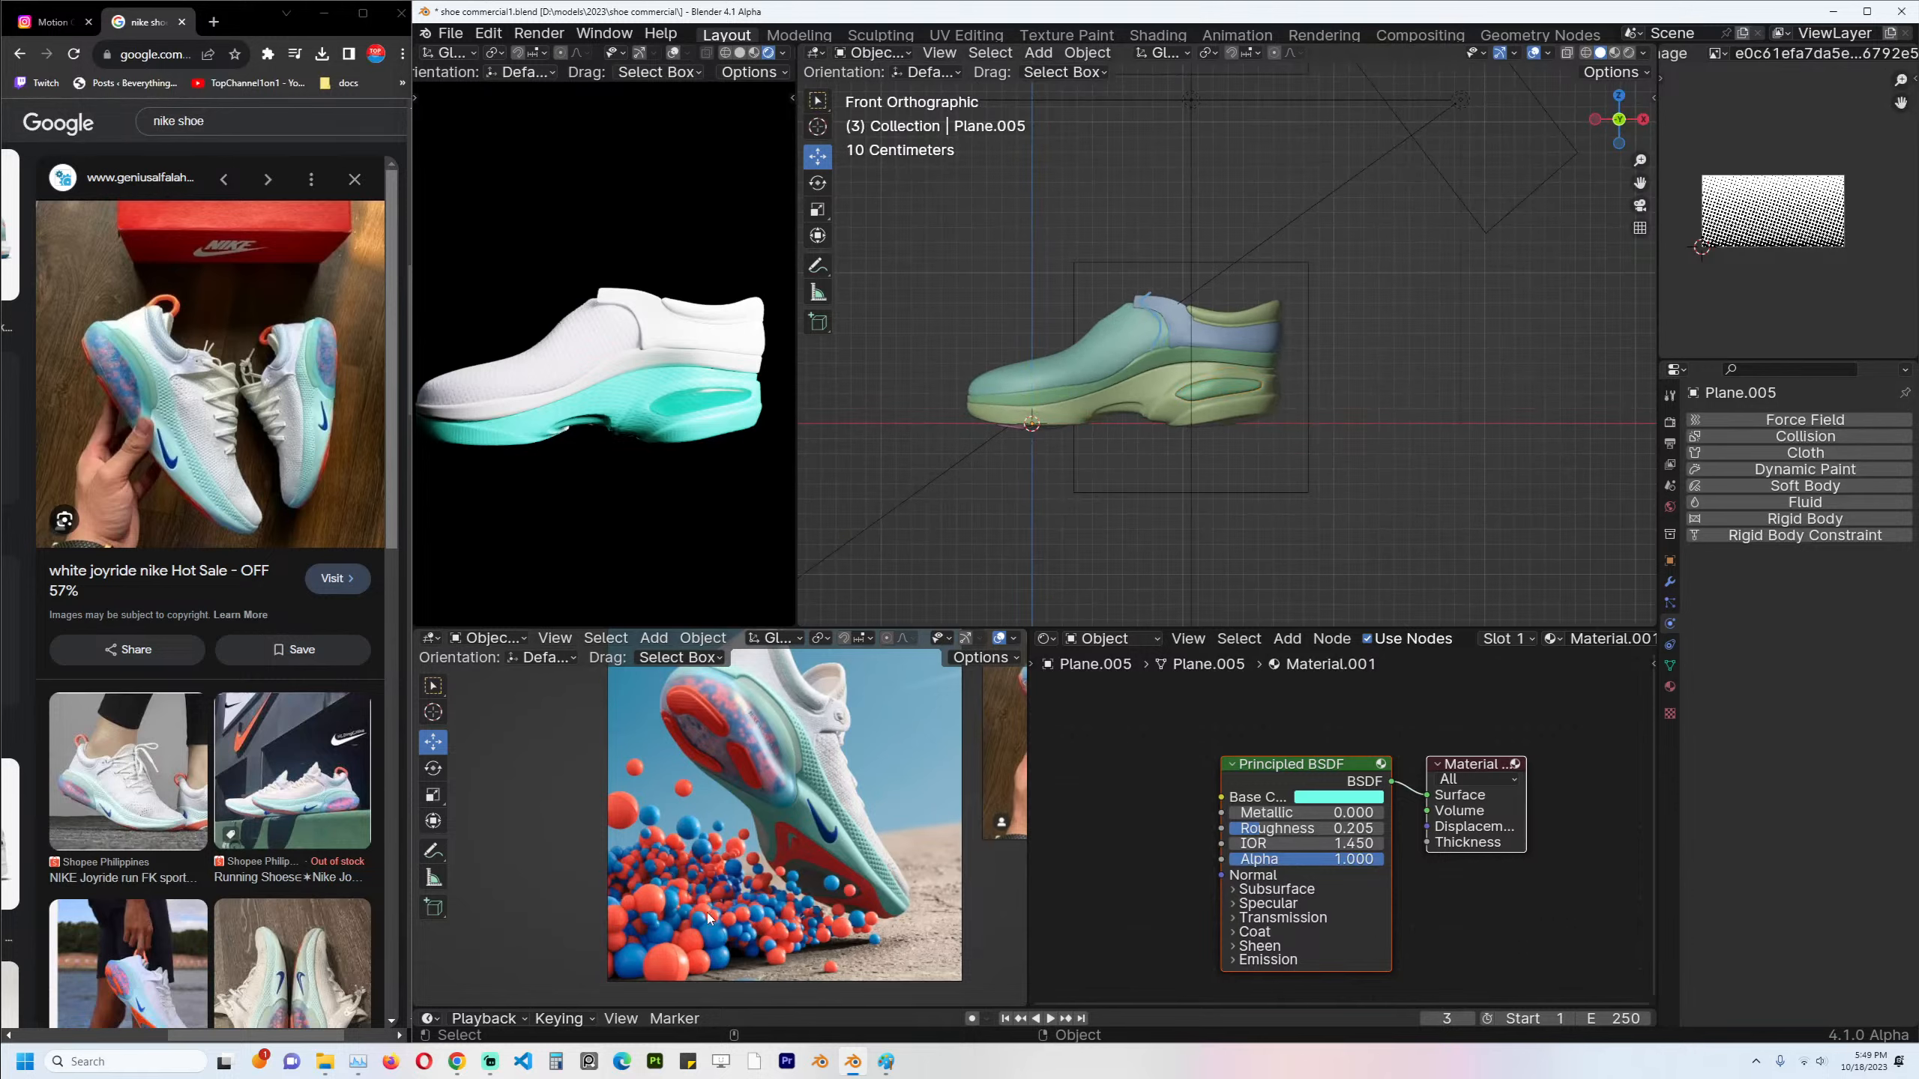
pyautogui.scroll(4, 1242, 395)
pyautogui.hotkey('ctrl', 's')
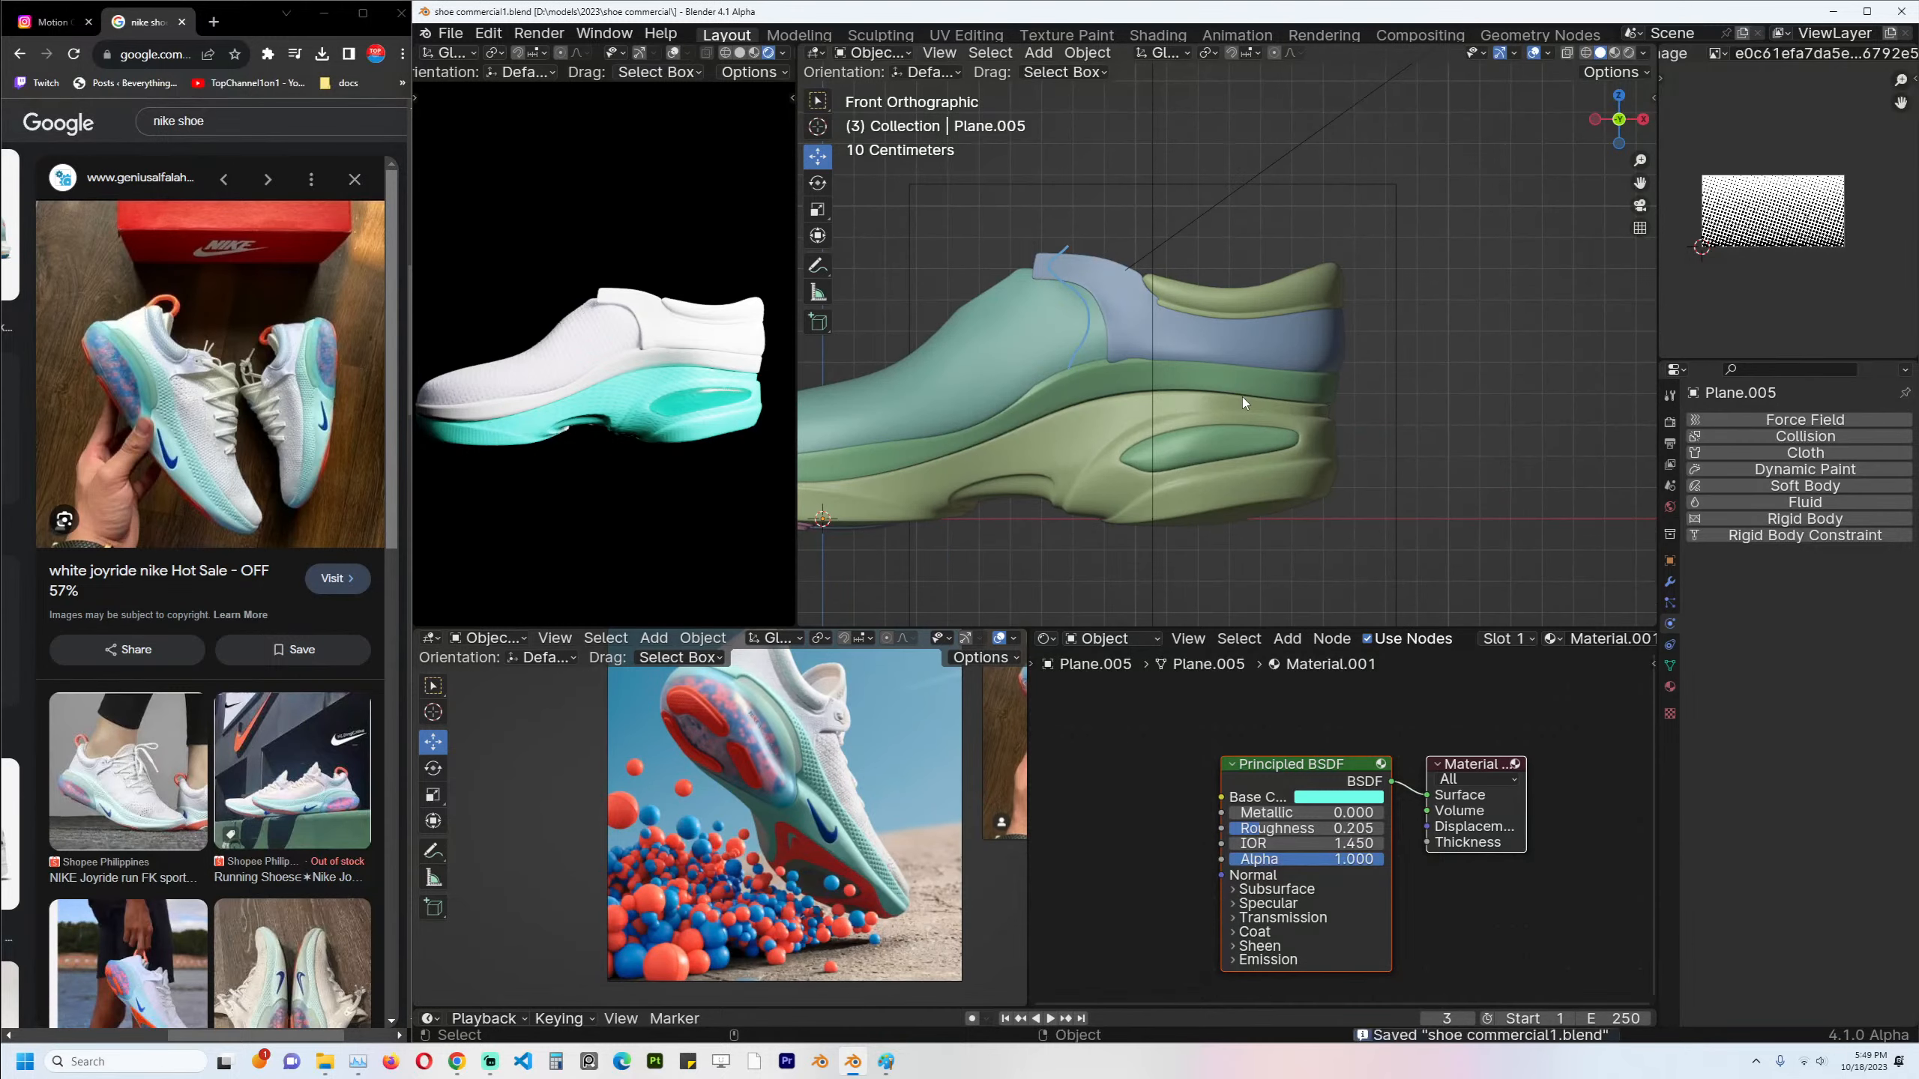
pyautogui.keyDown('shift'); pyautogui.moveTo(1148, 406); pyautogui.dragTo(1255, 391, button='middle'); pyautogui.keyUp('shift')
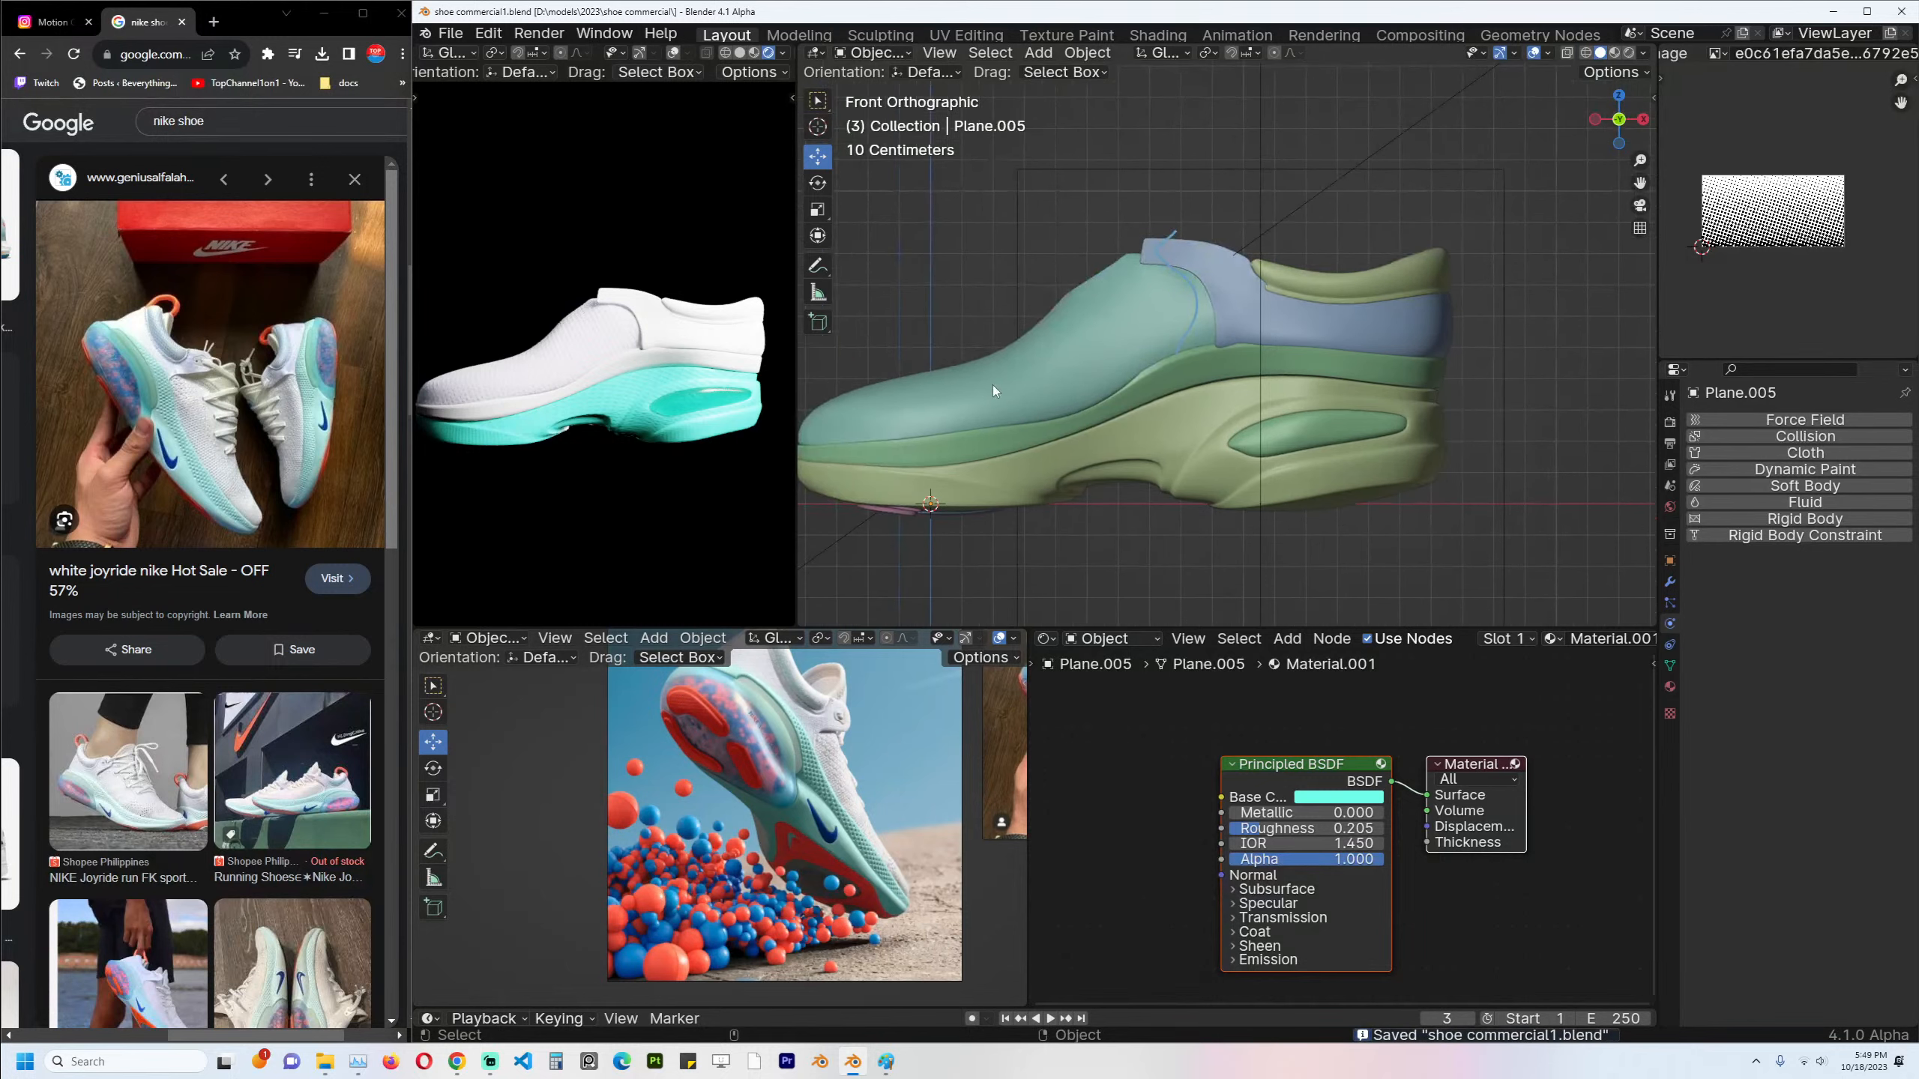
pyautogui.click(1011, 351)
pyautogui.keyDown('shift'); pyautogui.moveTo(1010, 351); pyautogui.dragTo(1129, 350, button='middle'); pyautogui.keyUp('shift')
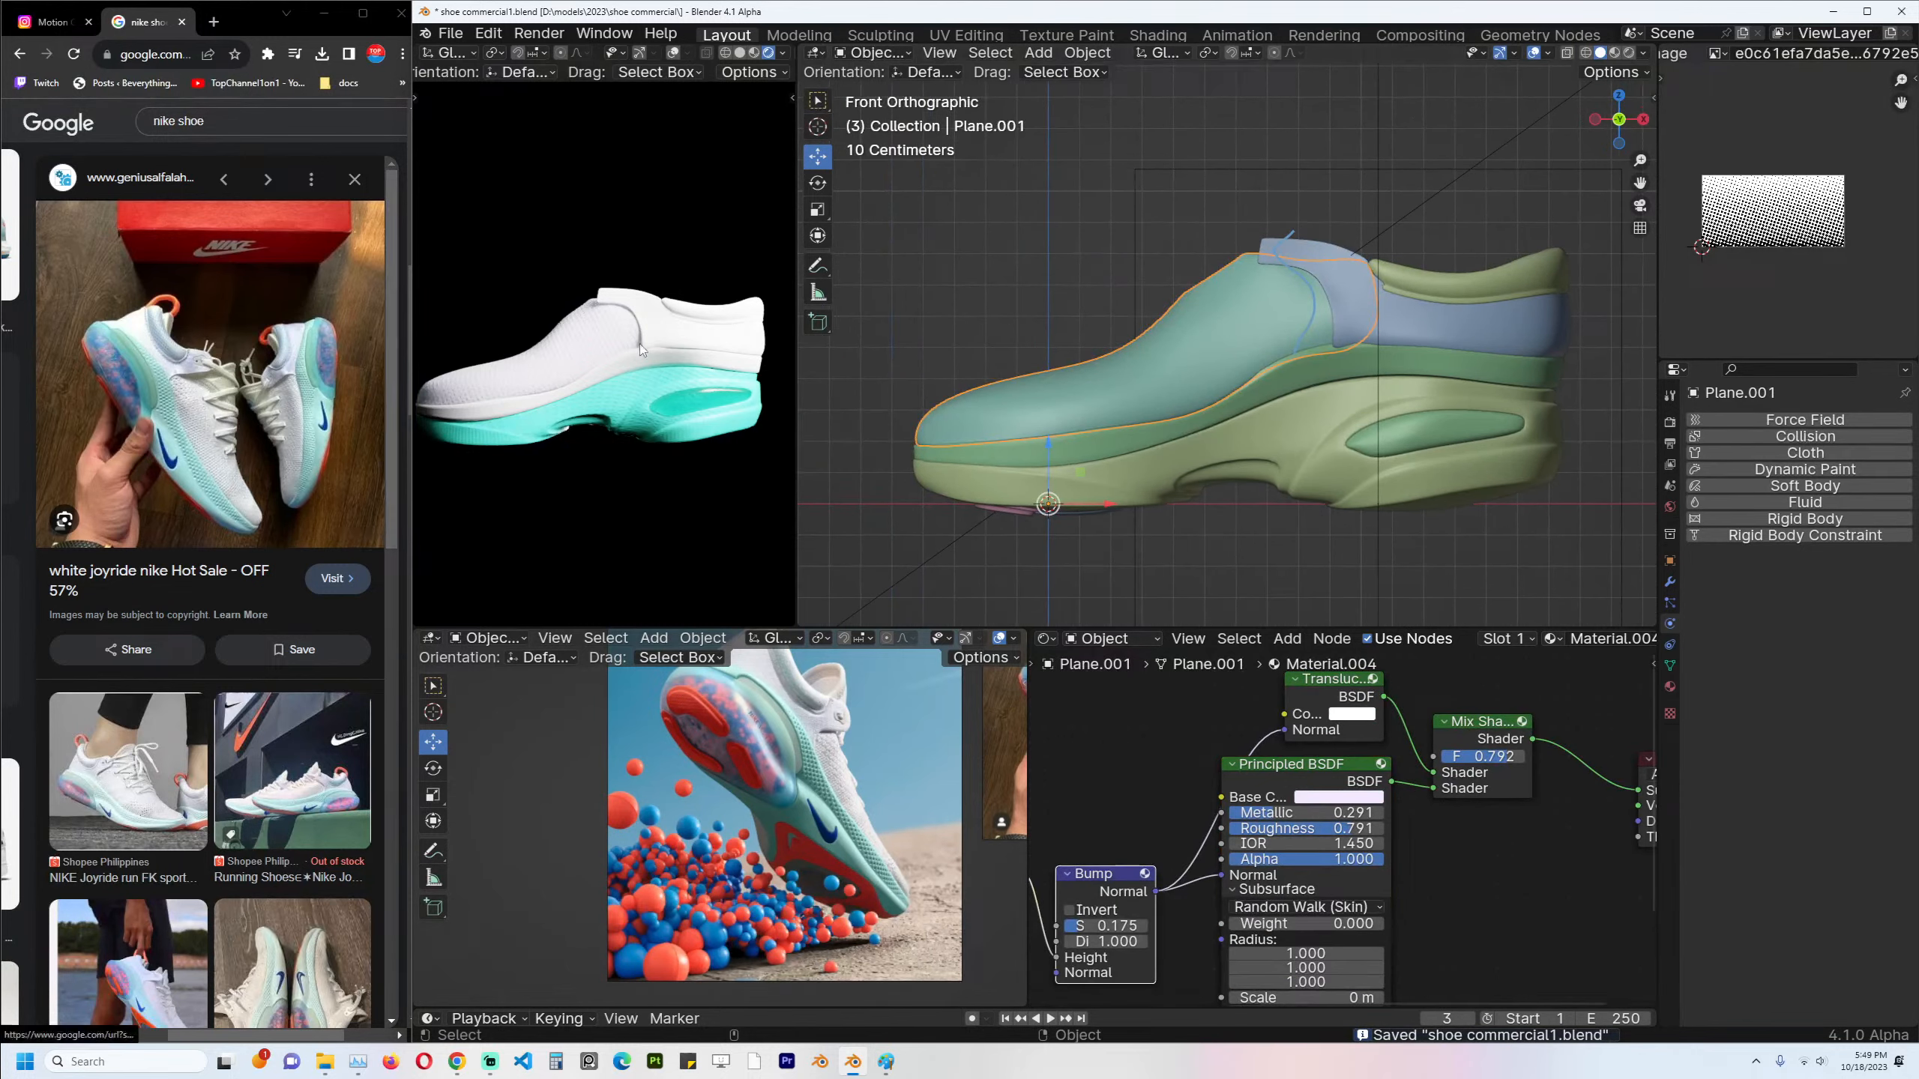
pyautogui.hotkey('shift', 'a')
pyautogui.press('Escape')
pyautogui.moveTo(1058, 381); pyautogui.dragTo(1206, 405, button='middle')
pyautogui.press('KP_1')
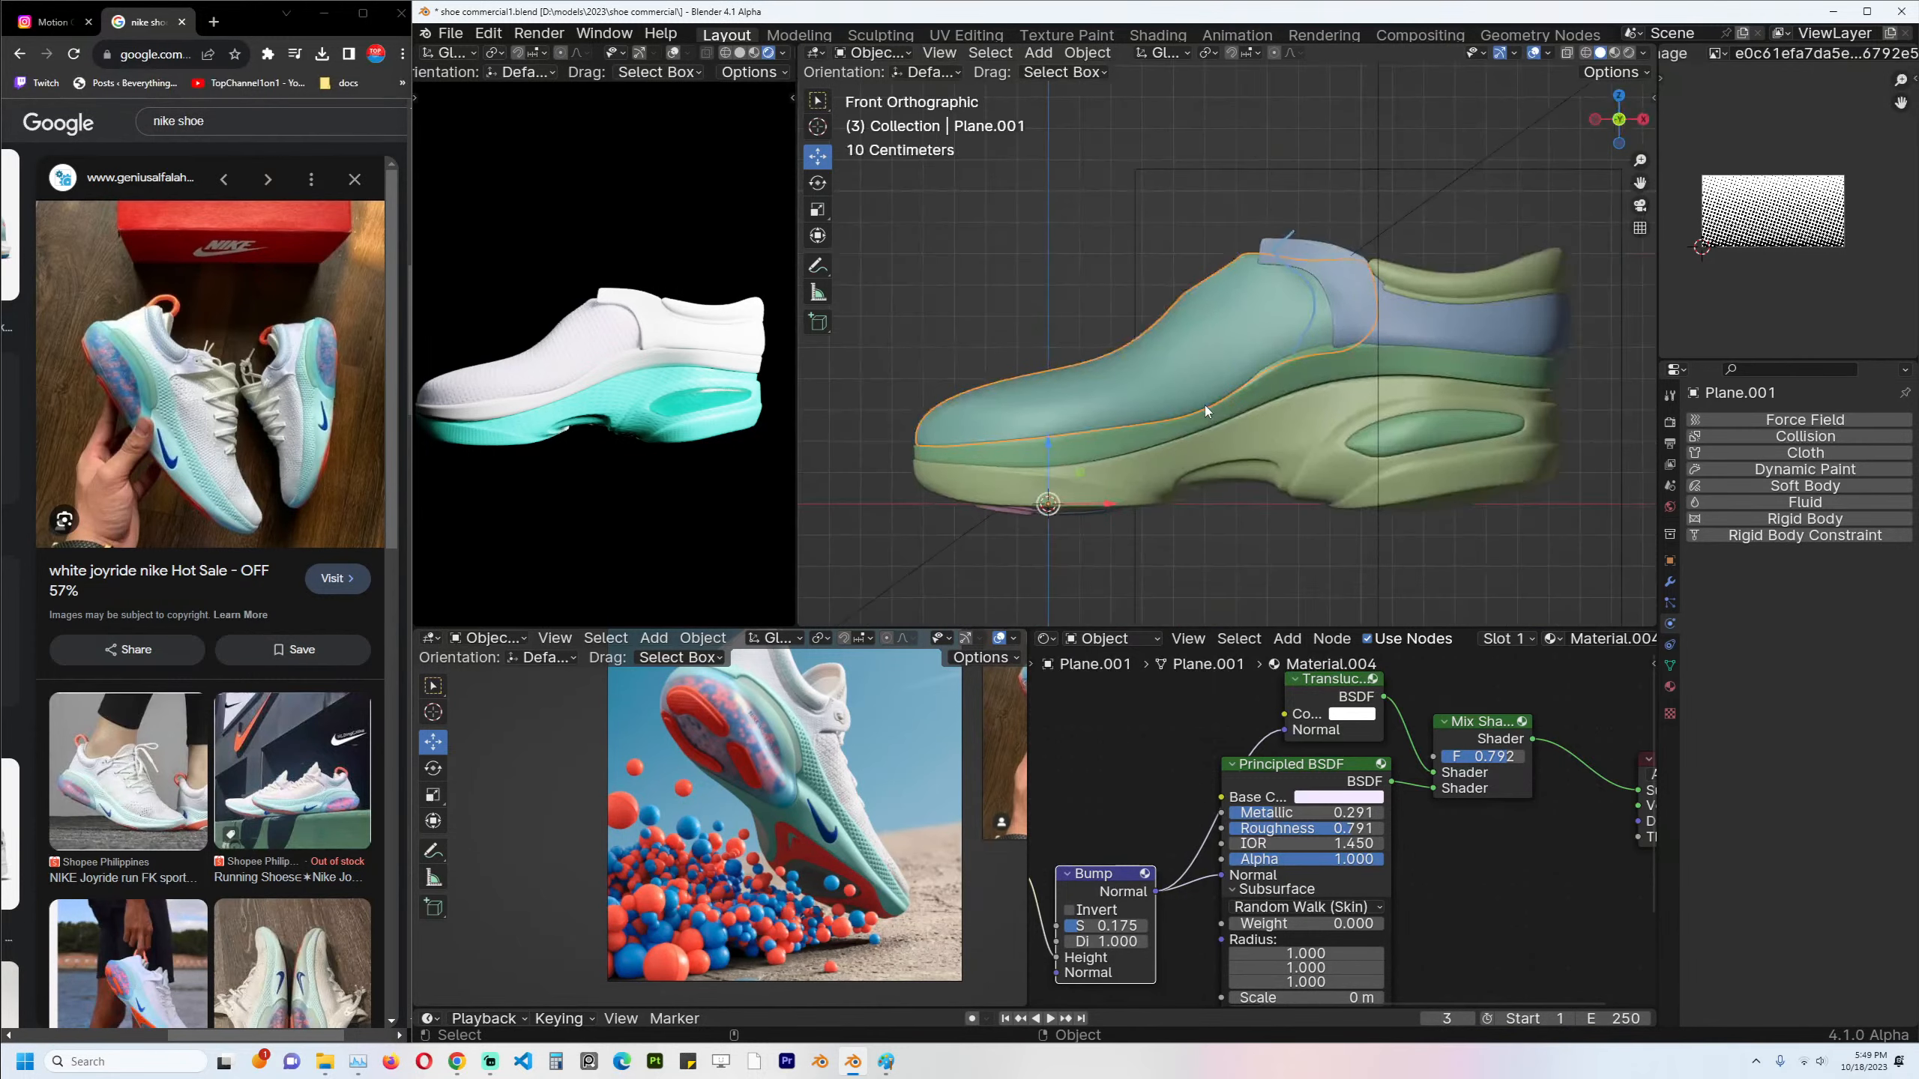
# In the left view, select the centre-line vertices over the front upper's toe and raise them slightly along Z.
pyautogui.press('KP_7')
pyautogui.press('ctrl+KP_3')
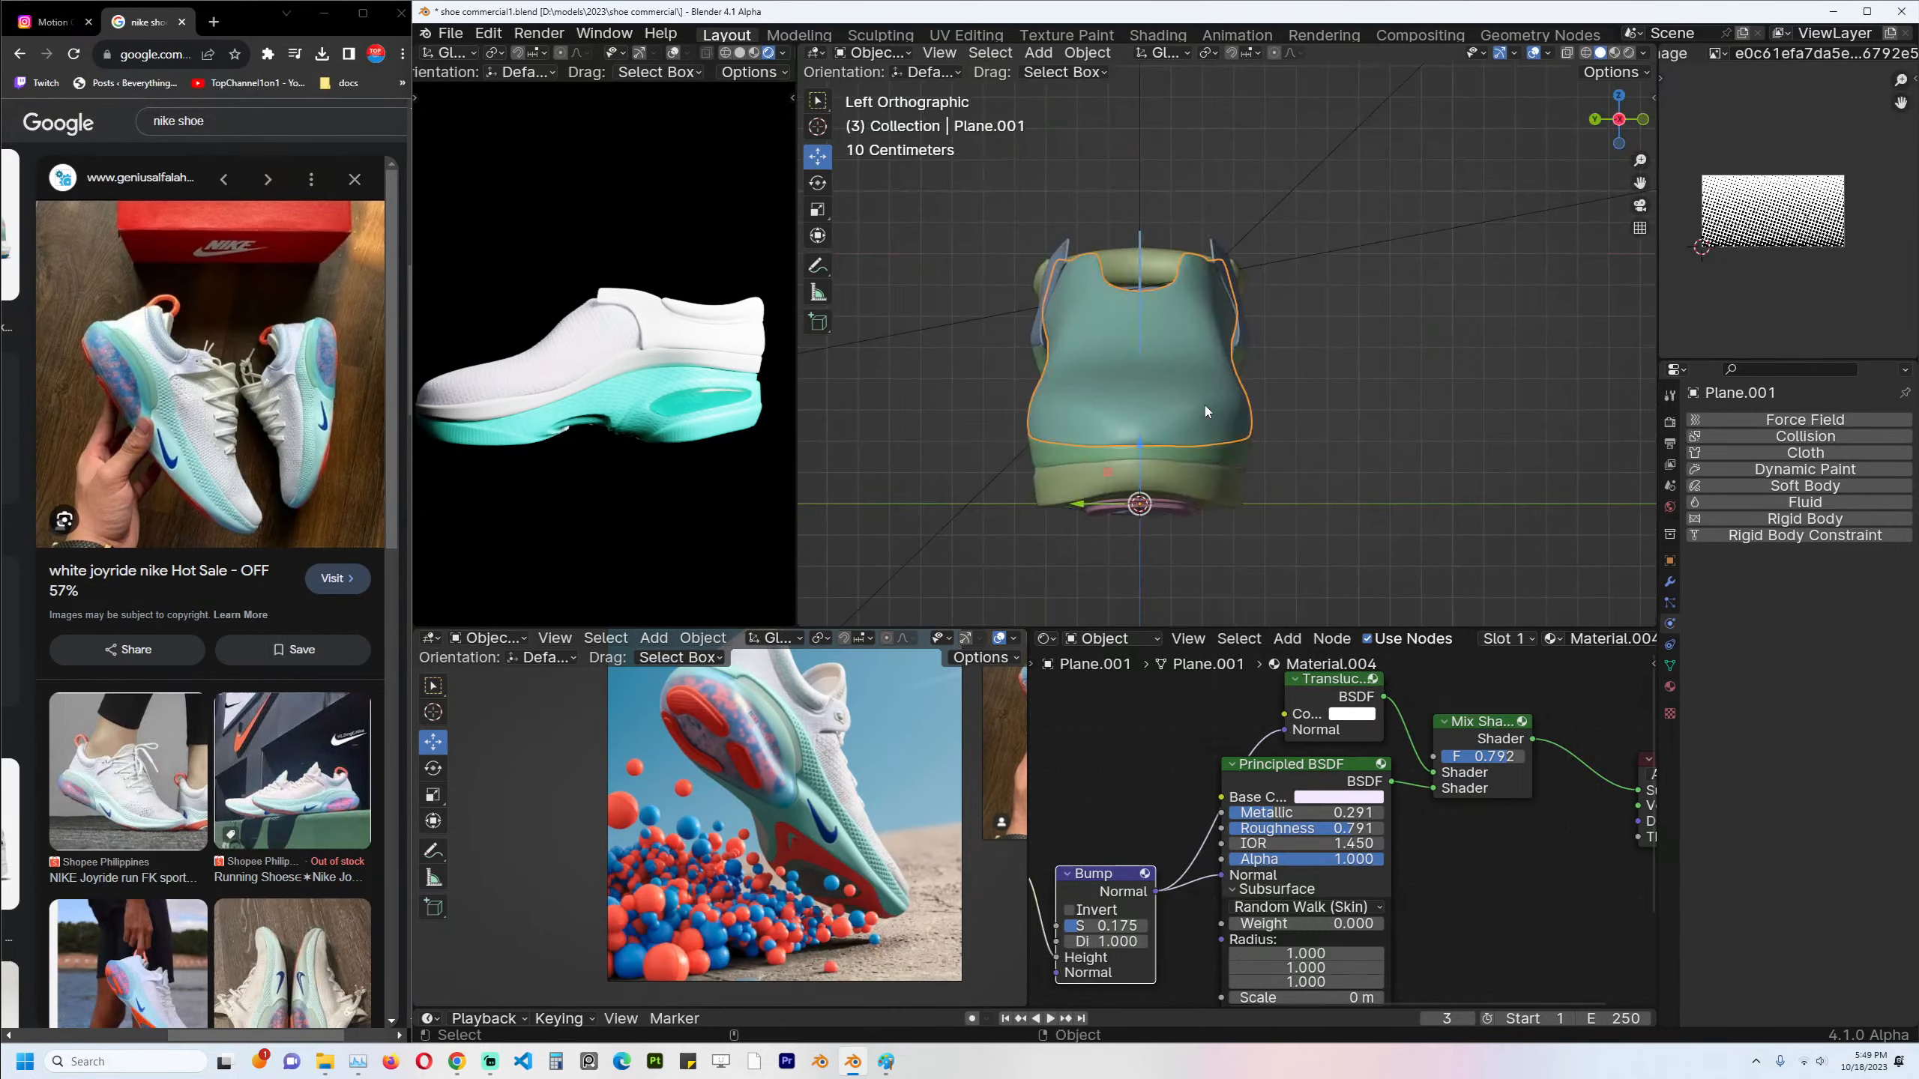
pyautogui.scroll(3, 1205, 405)
pyautogui.click(1205, 406)
pyautogui.press('Tab')
pyautogui.scroll(1, 1208, 406)
pyautogui.press('Tab')
pyautogui.click(1205, 406)
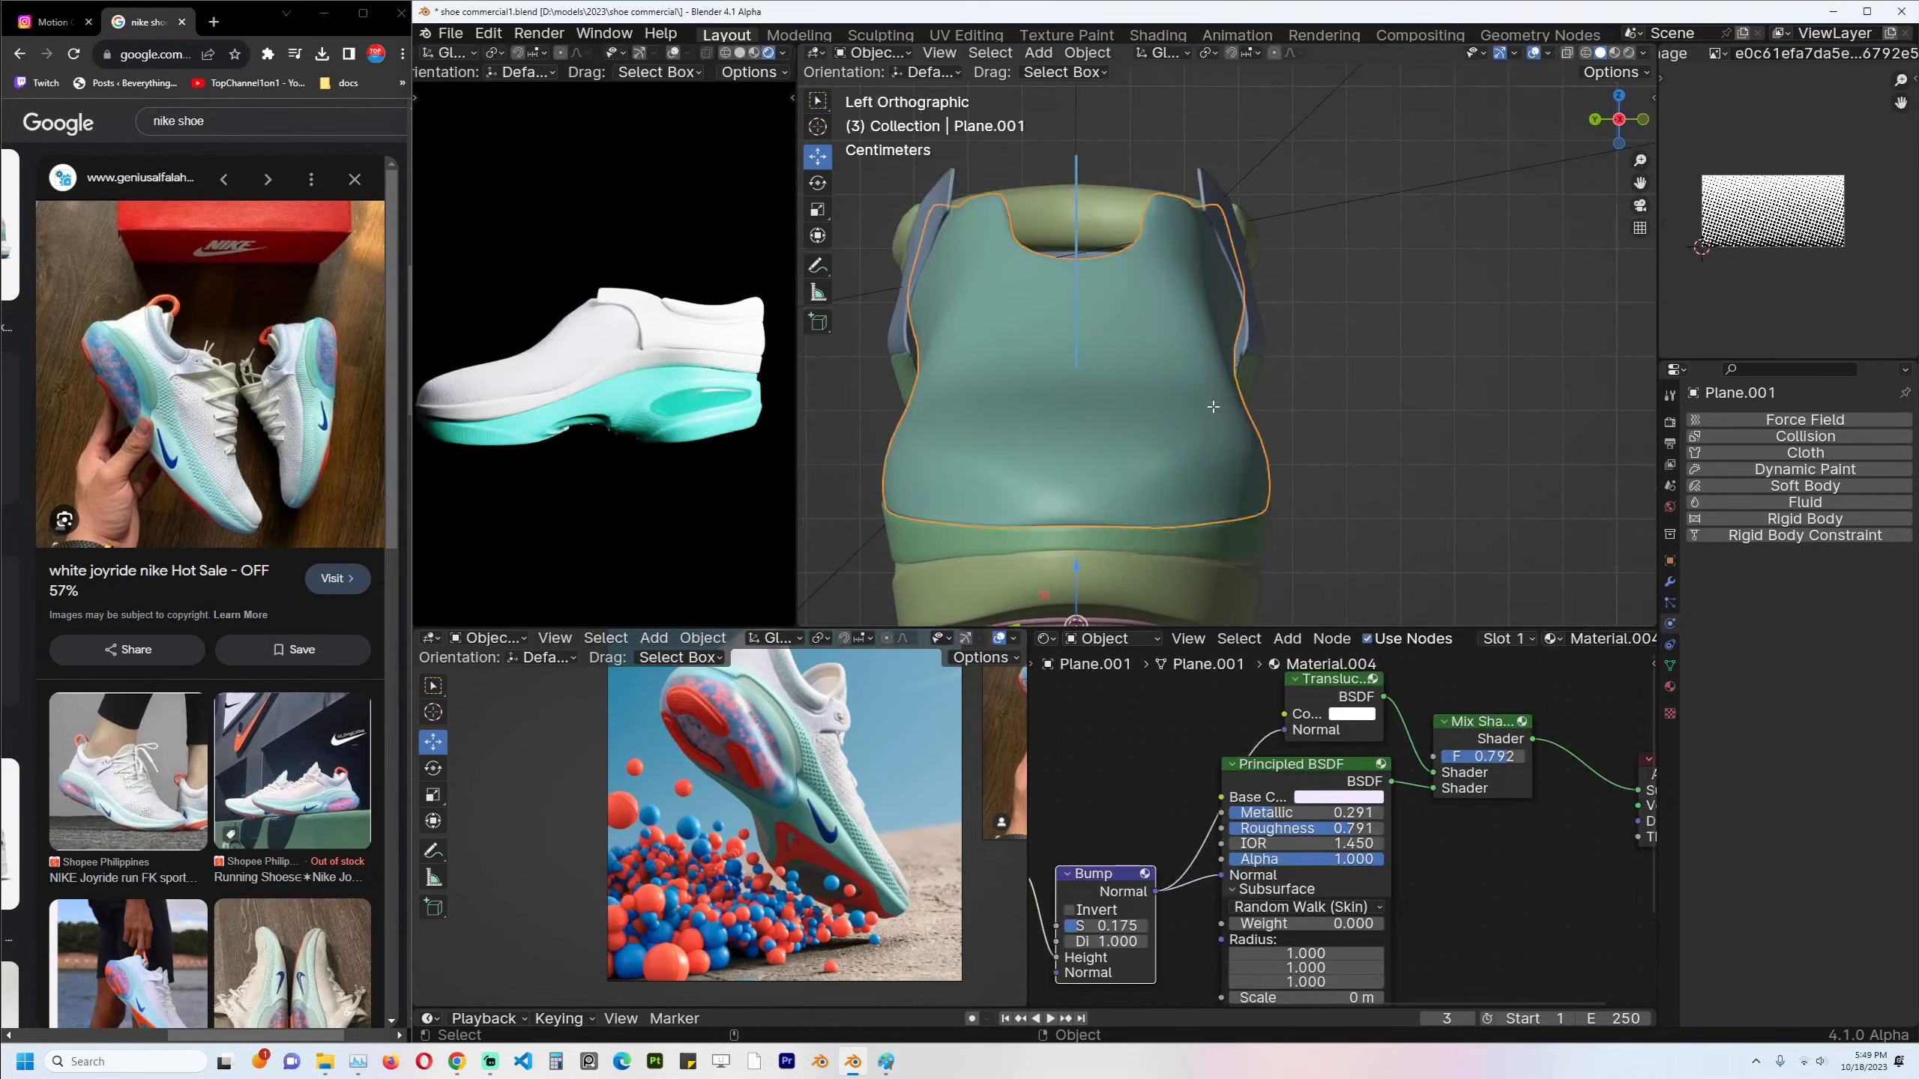
pyautogui.press('Tab')
pyautogui.hotkey('alt', 'z')
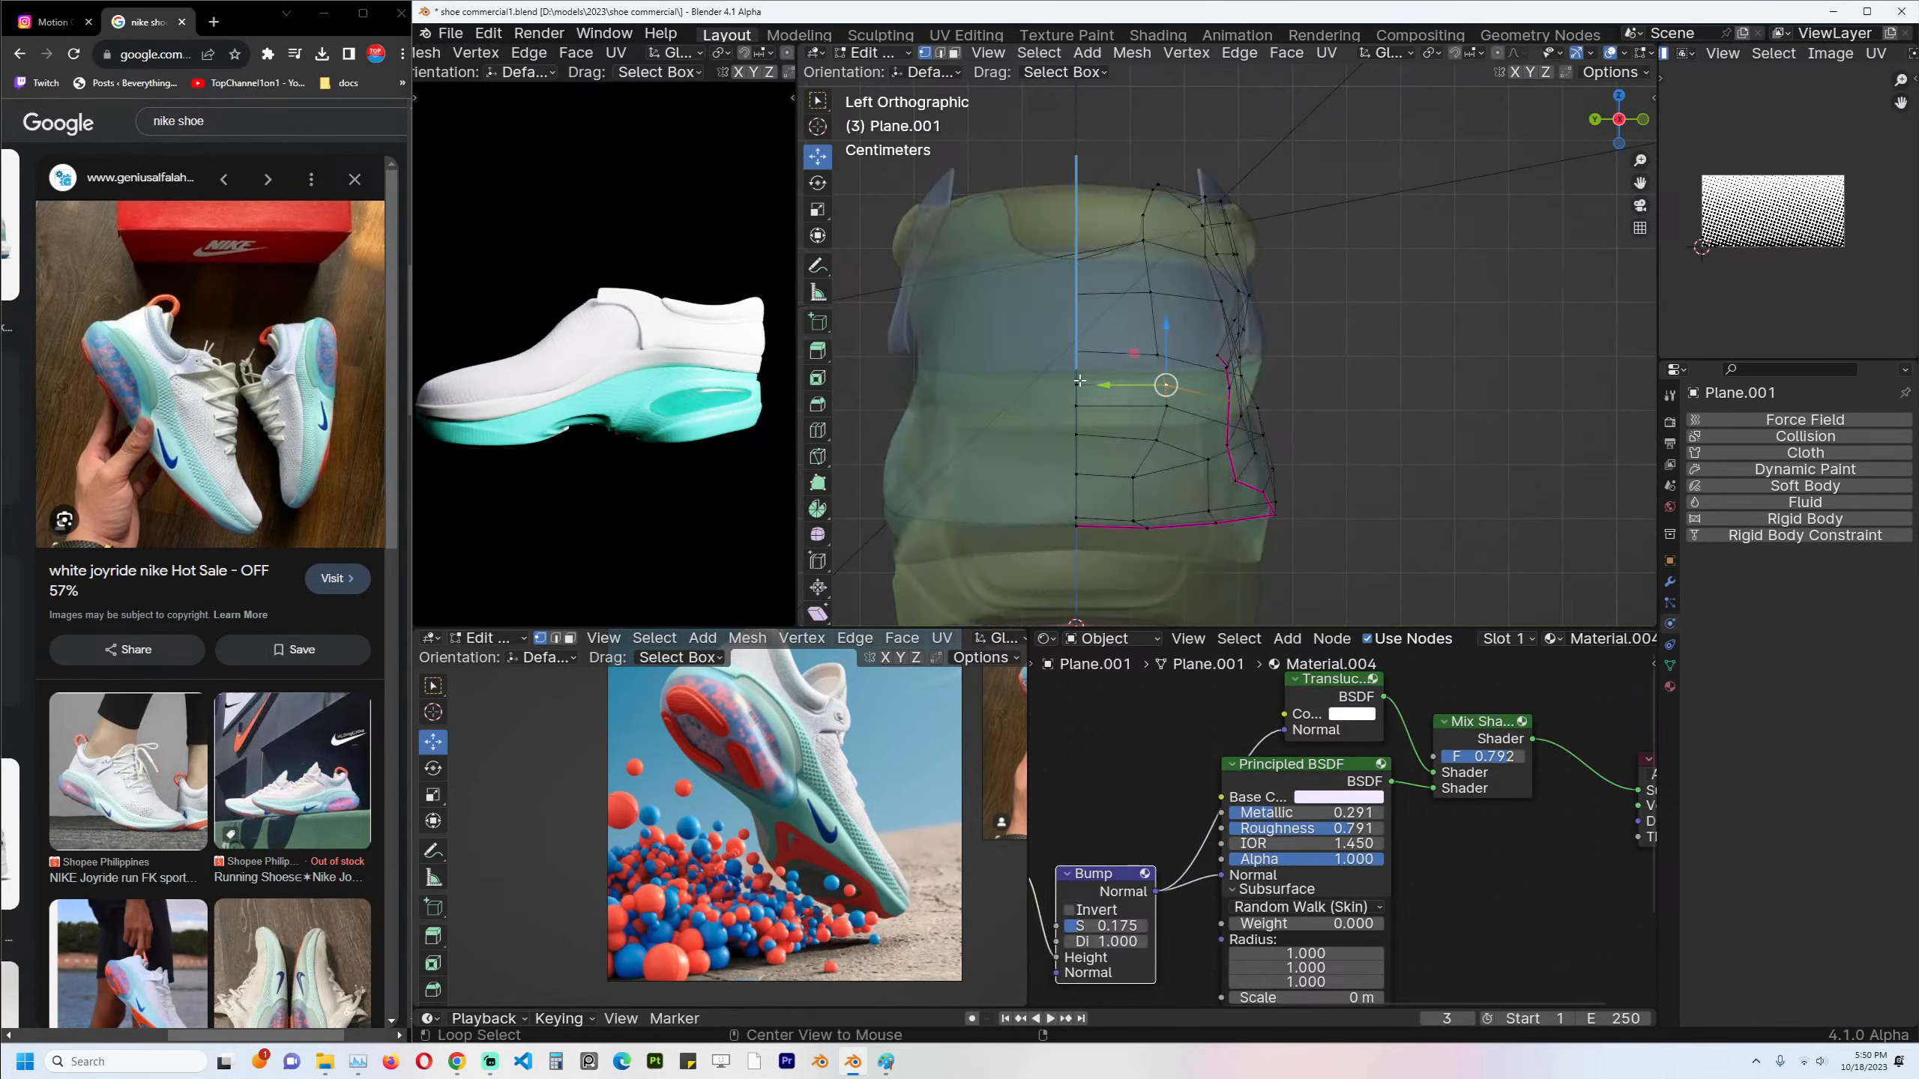
pyautogui.hotkey('alt', 'z')
pyautogui.hotkey('ctrl', 'z')
pyautogui.keyDown('ctrl'); pyautogui.click(1077, 379); pyautogui.keyUp('ctrl')
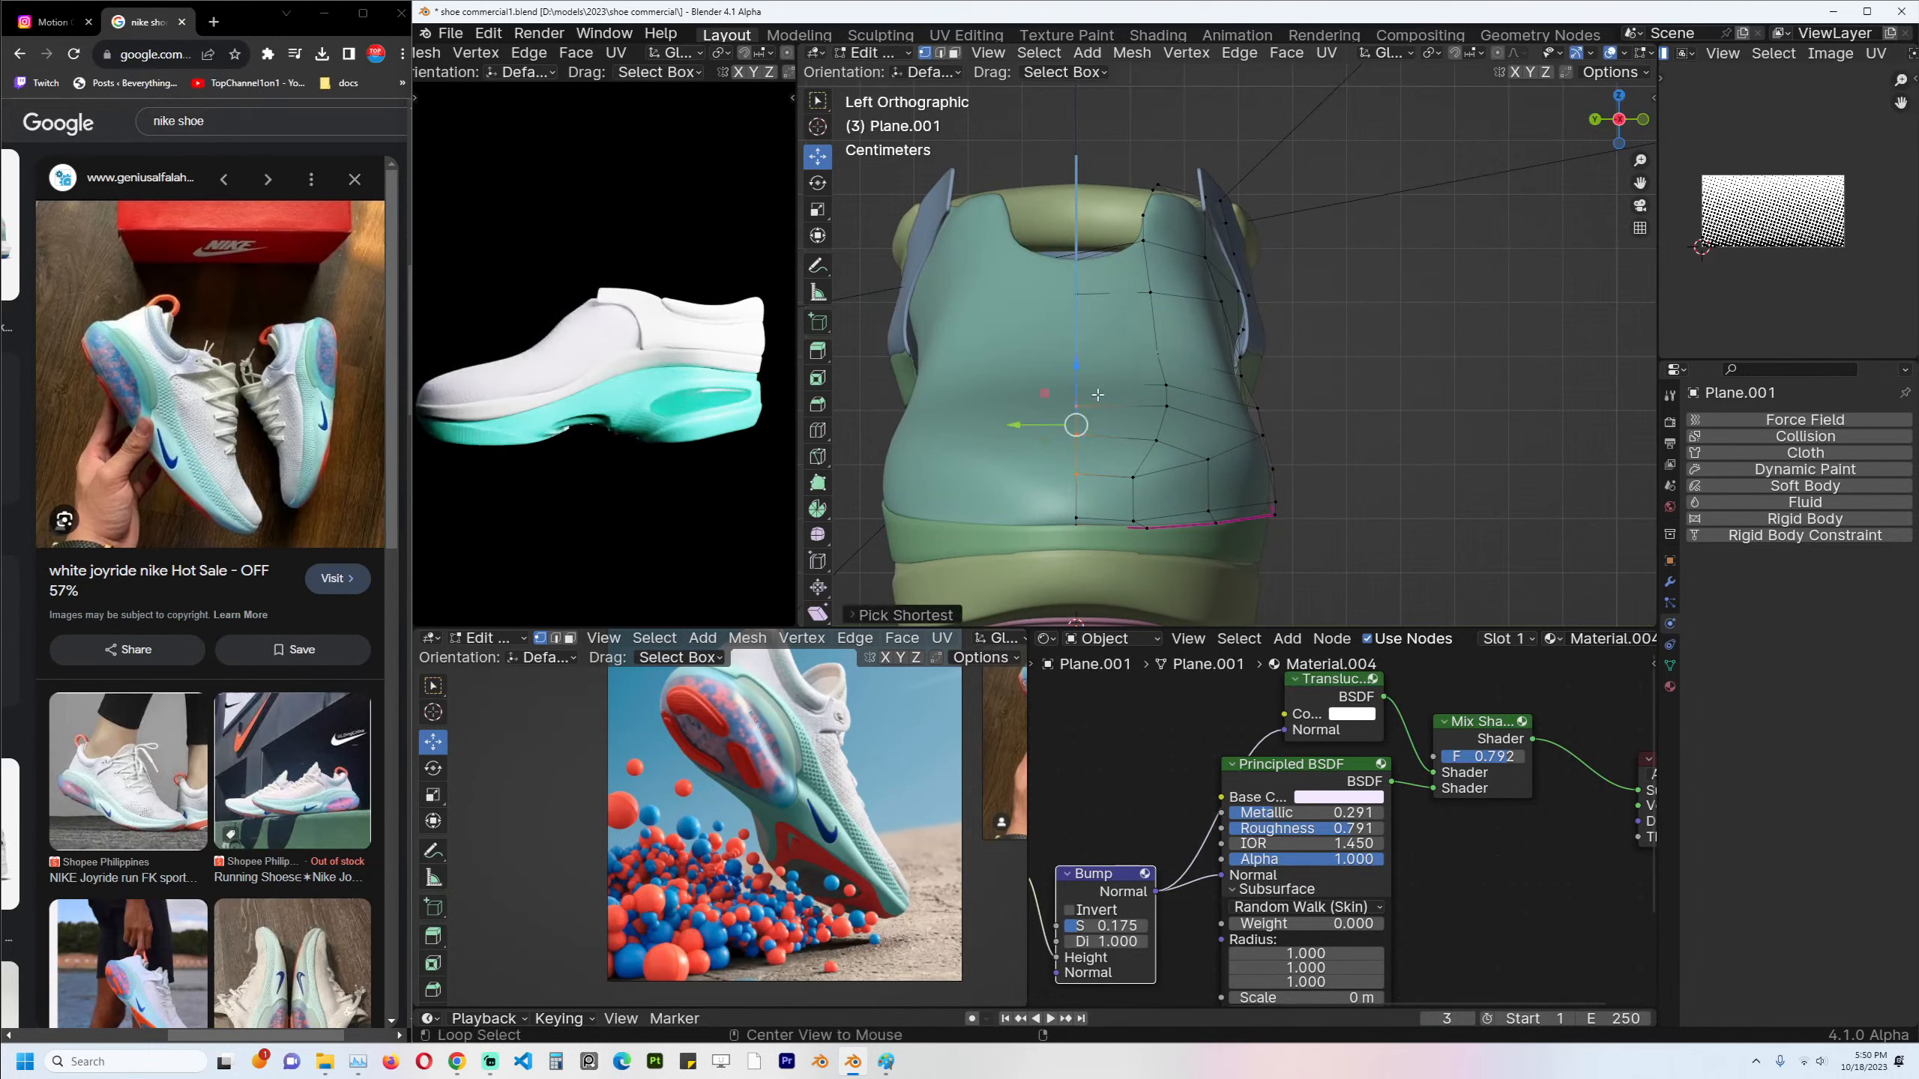
pyautogui.hotkey('alt', 'z')
pyautogui.hotkey('alt', 'z')
pyautogui.moveTo(1076, 358); pyautogui.dragTo(1074, 341)
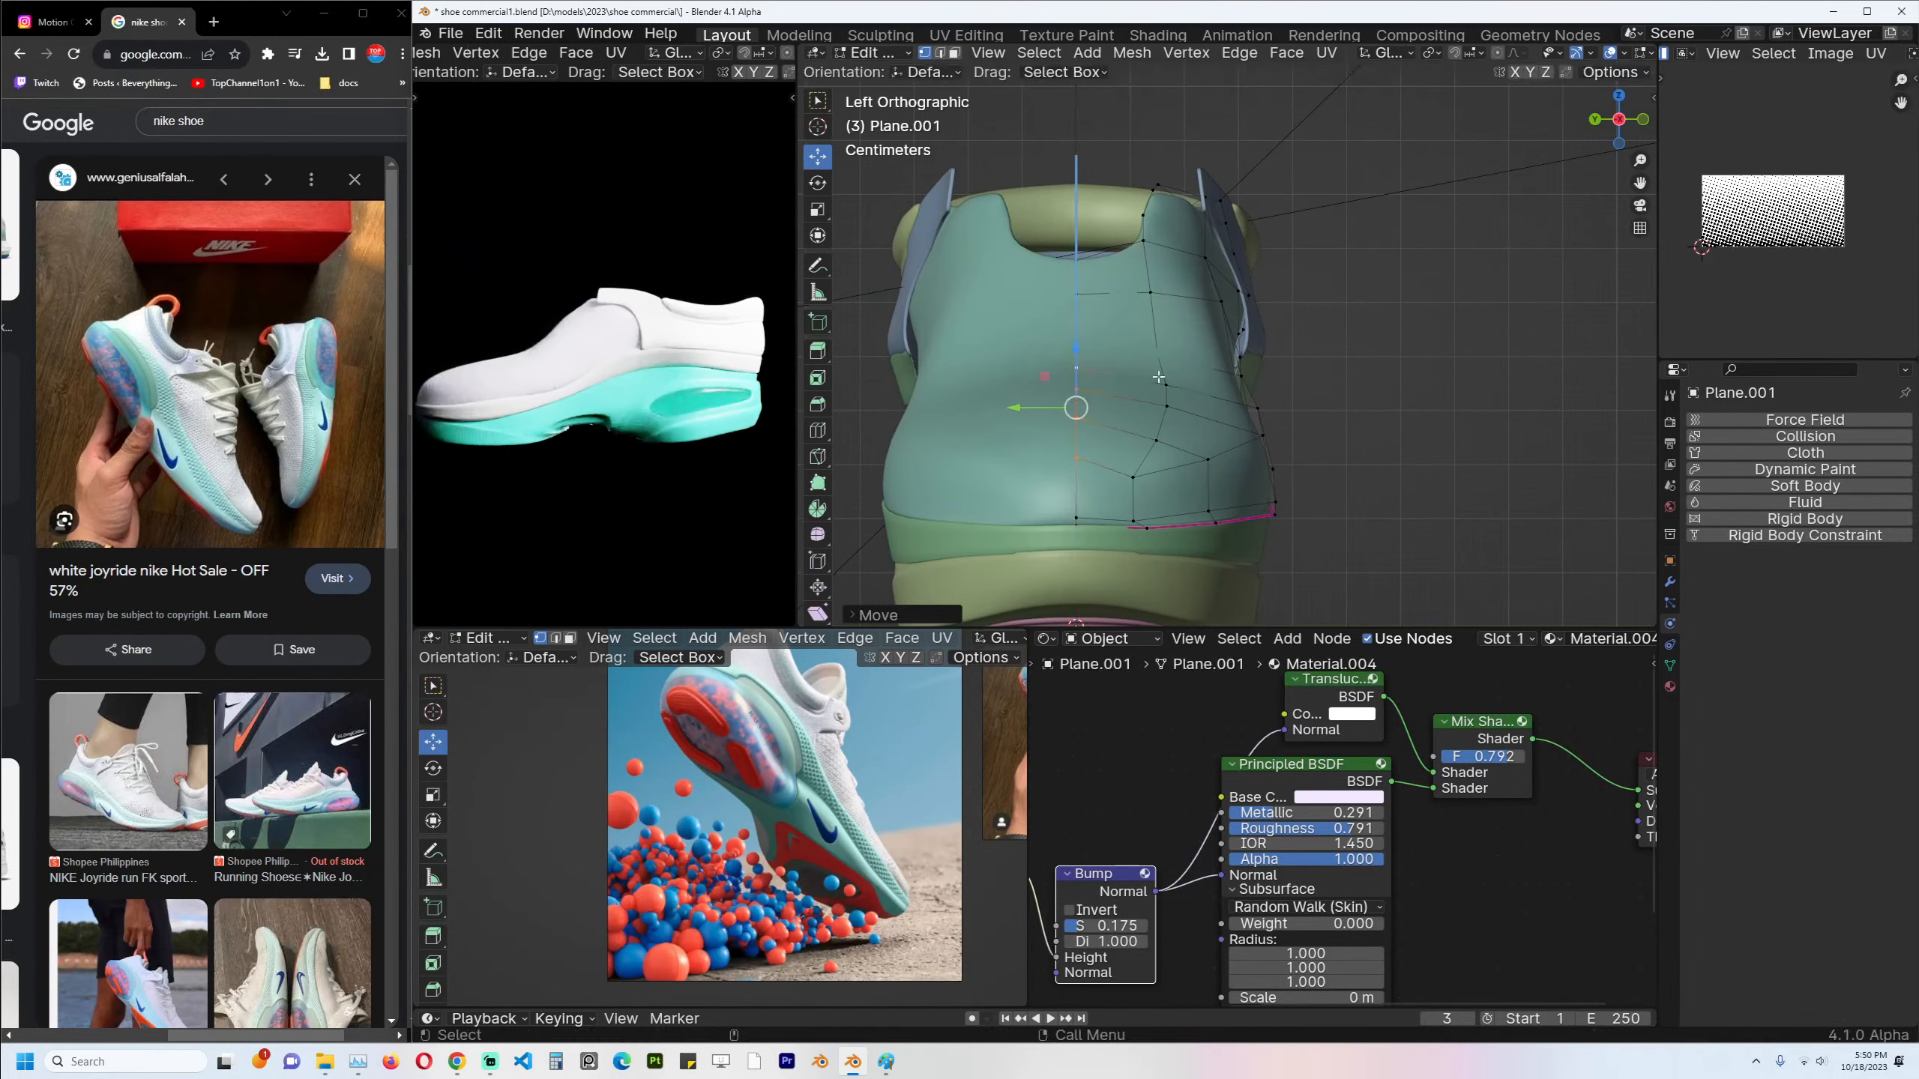
# Raise the neighbouring column of toe vertices slightly along Z and slide them along their edges to even the front upper's curve.
pyautogui.click(1157, 355)
pyautogui.keyDown('ctrl'); pyautogui.click(1134, 476); pyautogui.keyUp('ctrl')
pyautogui.press('g')
pyautogui.press('z')
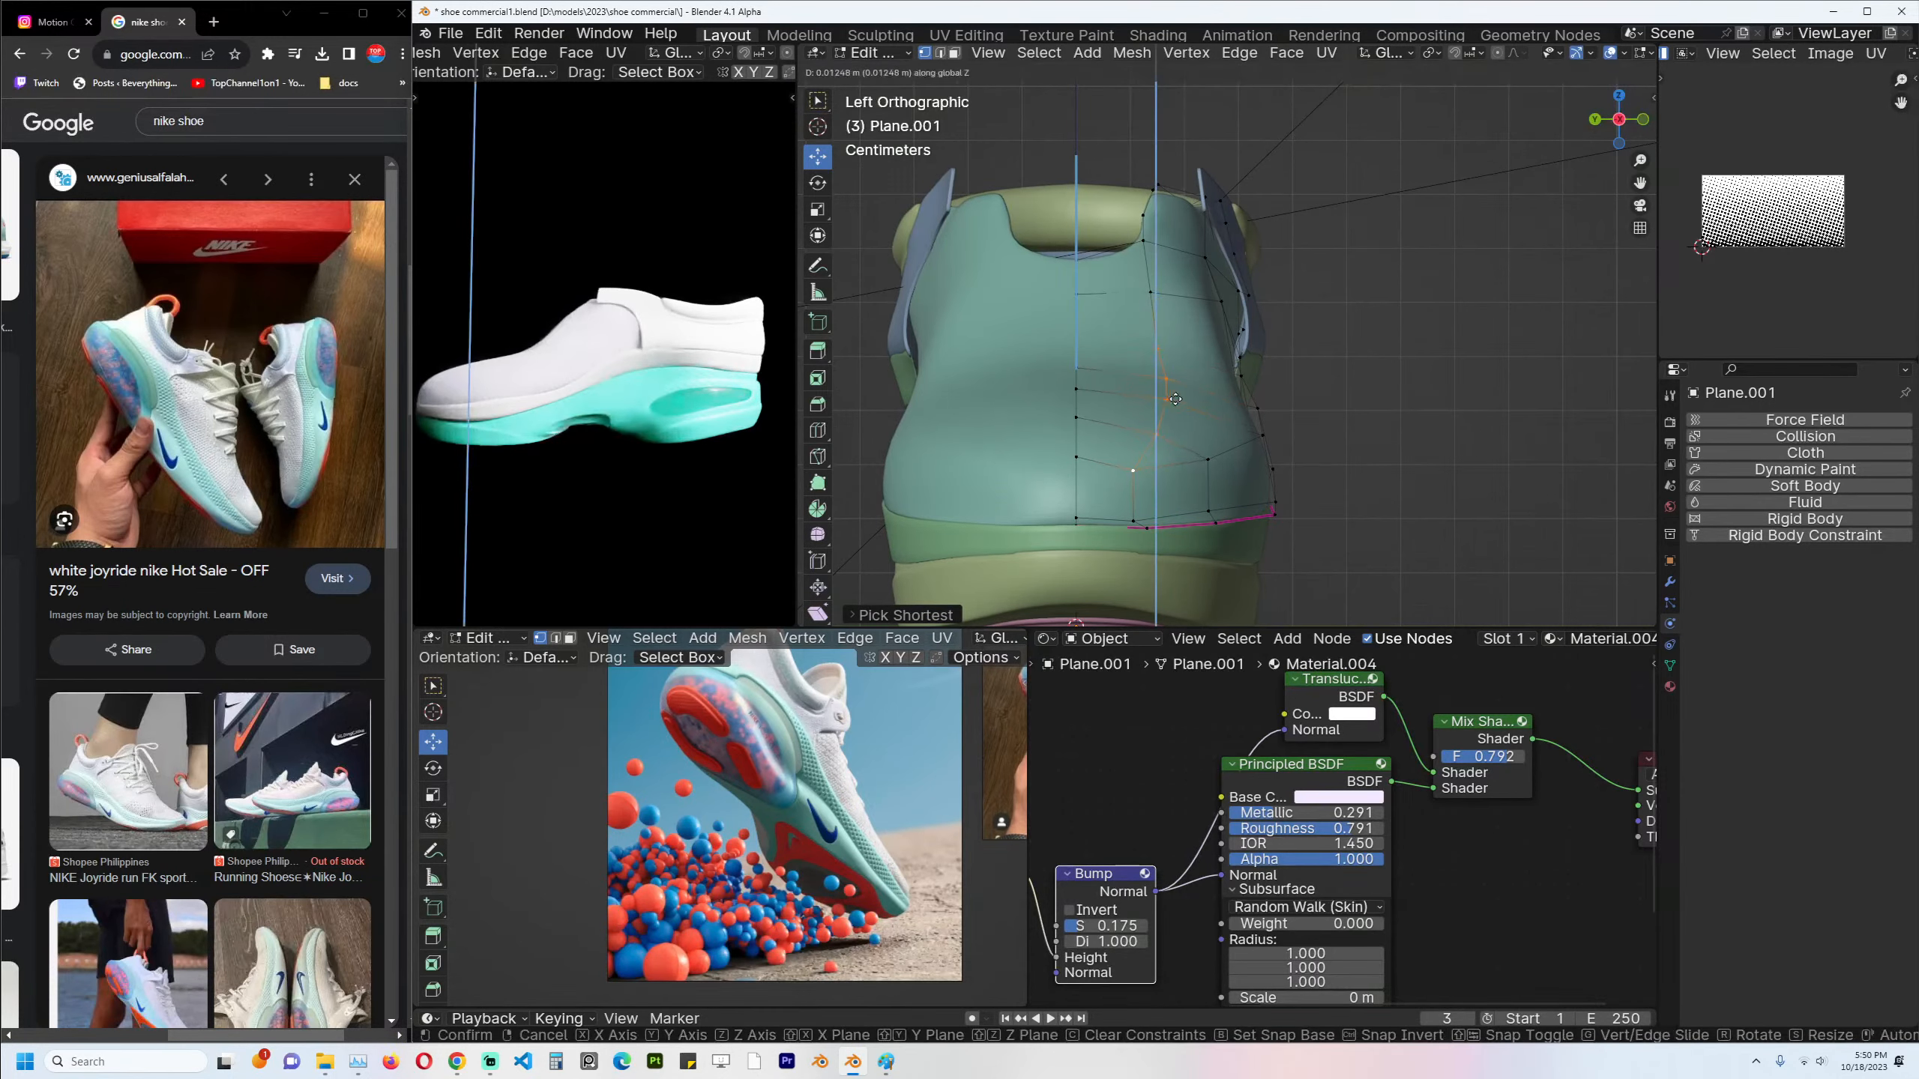
pyautogui.click(1177, 398)
pyautogui.press('Tab')
pyautogui.moveTo(1177, 398)
pyautogui.mouseDown(button='middle')
pyautogui.moveTo(1090, 413)
pyautogui.moveTo(1365, 396)
pyautogui.moveTo(1153, 415)
pyautogui.mouseUp(button='middle')
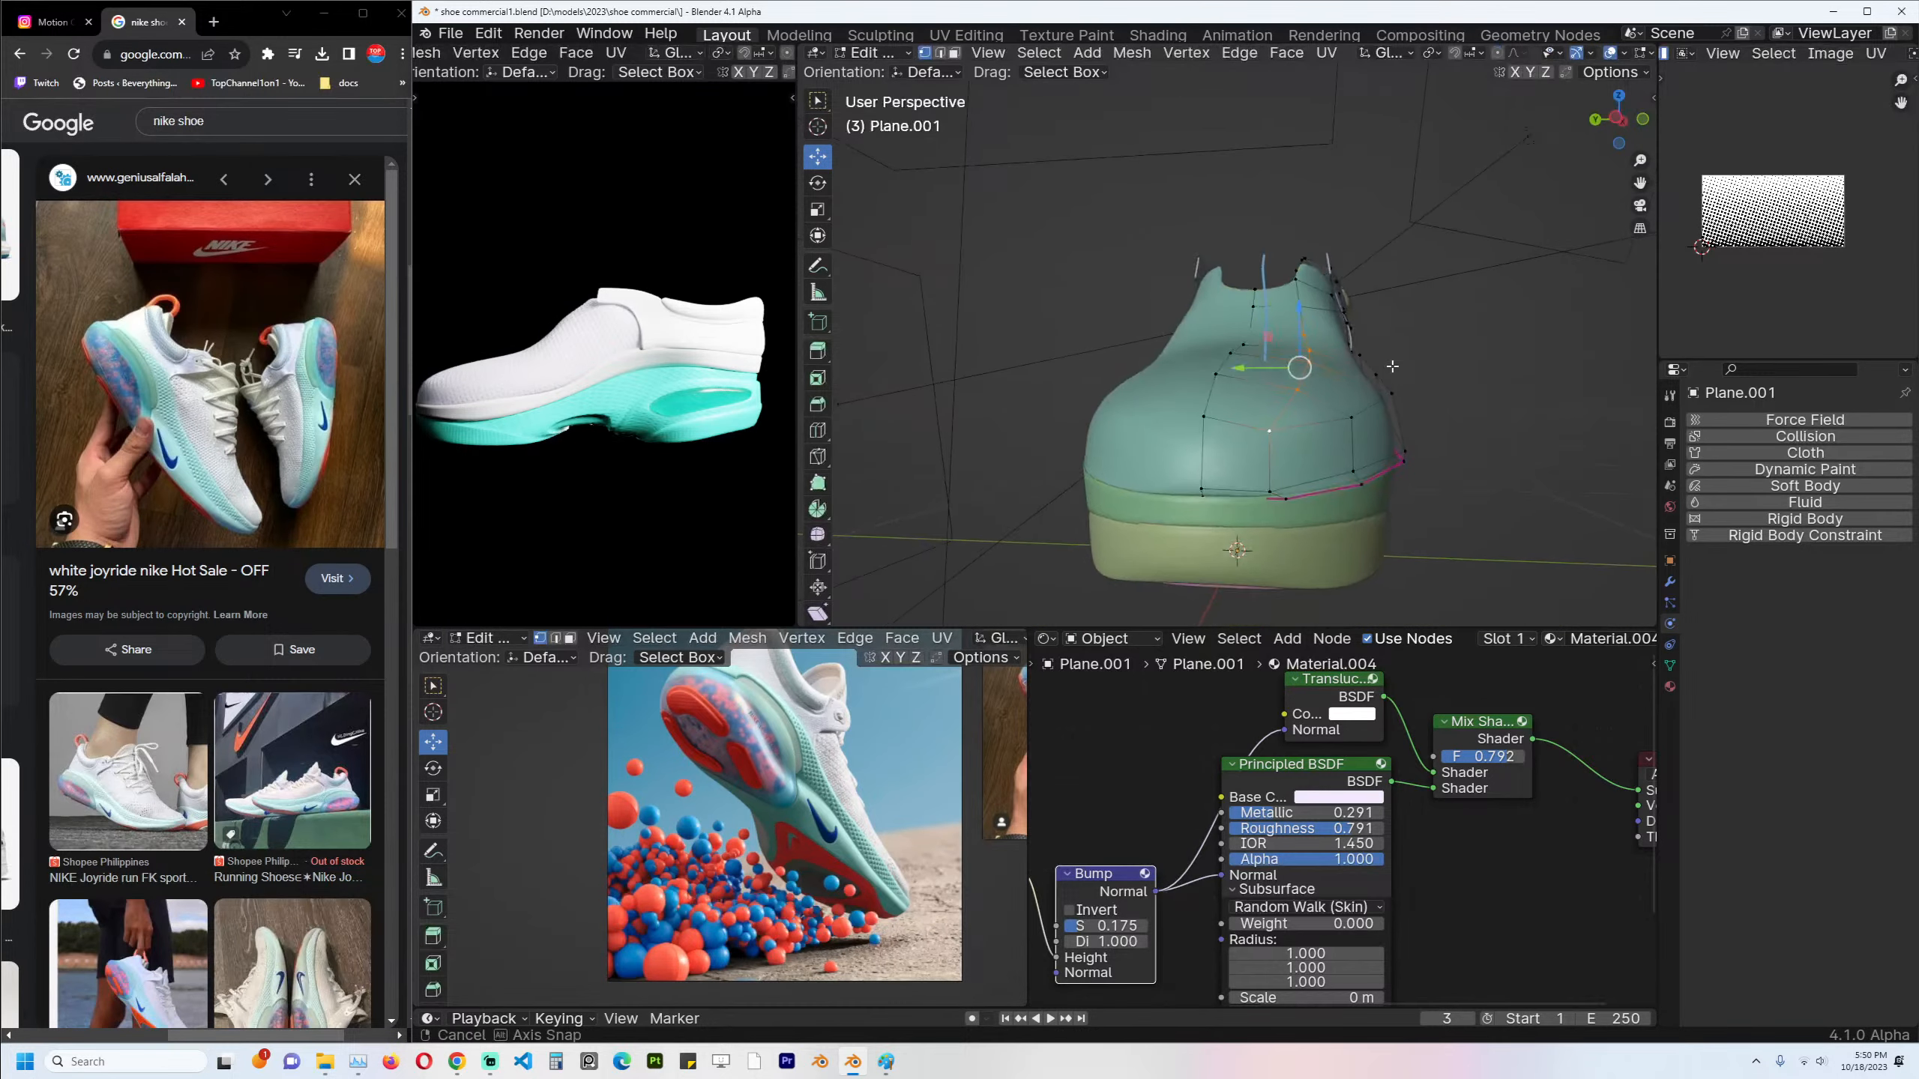
pyautogui.press('Tab')
pyautogui.press('g')
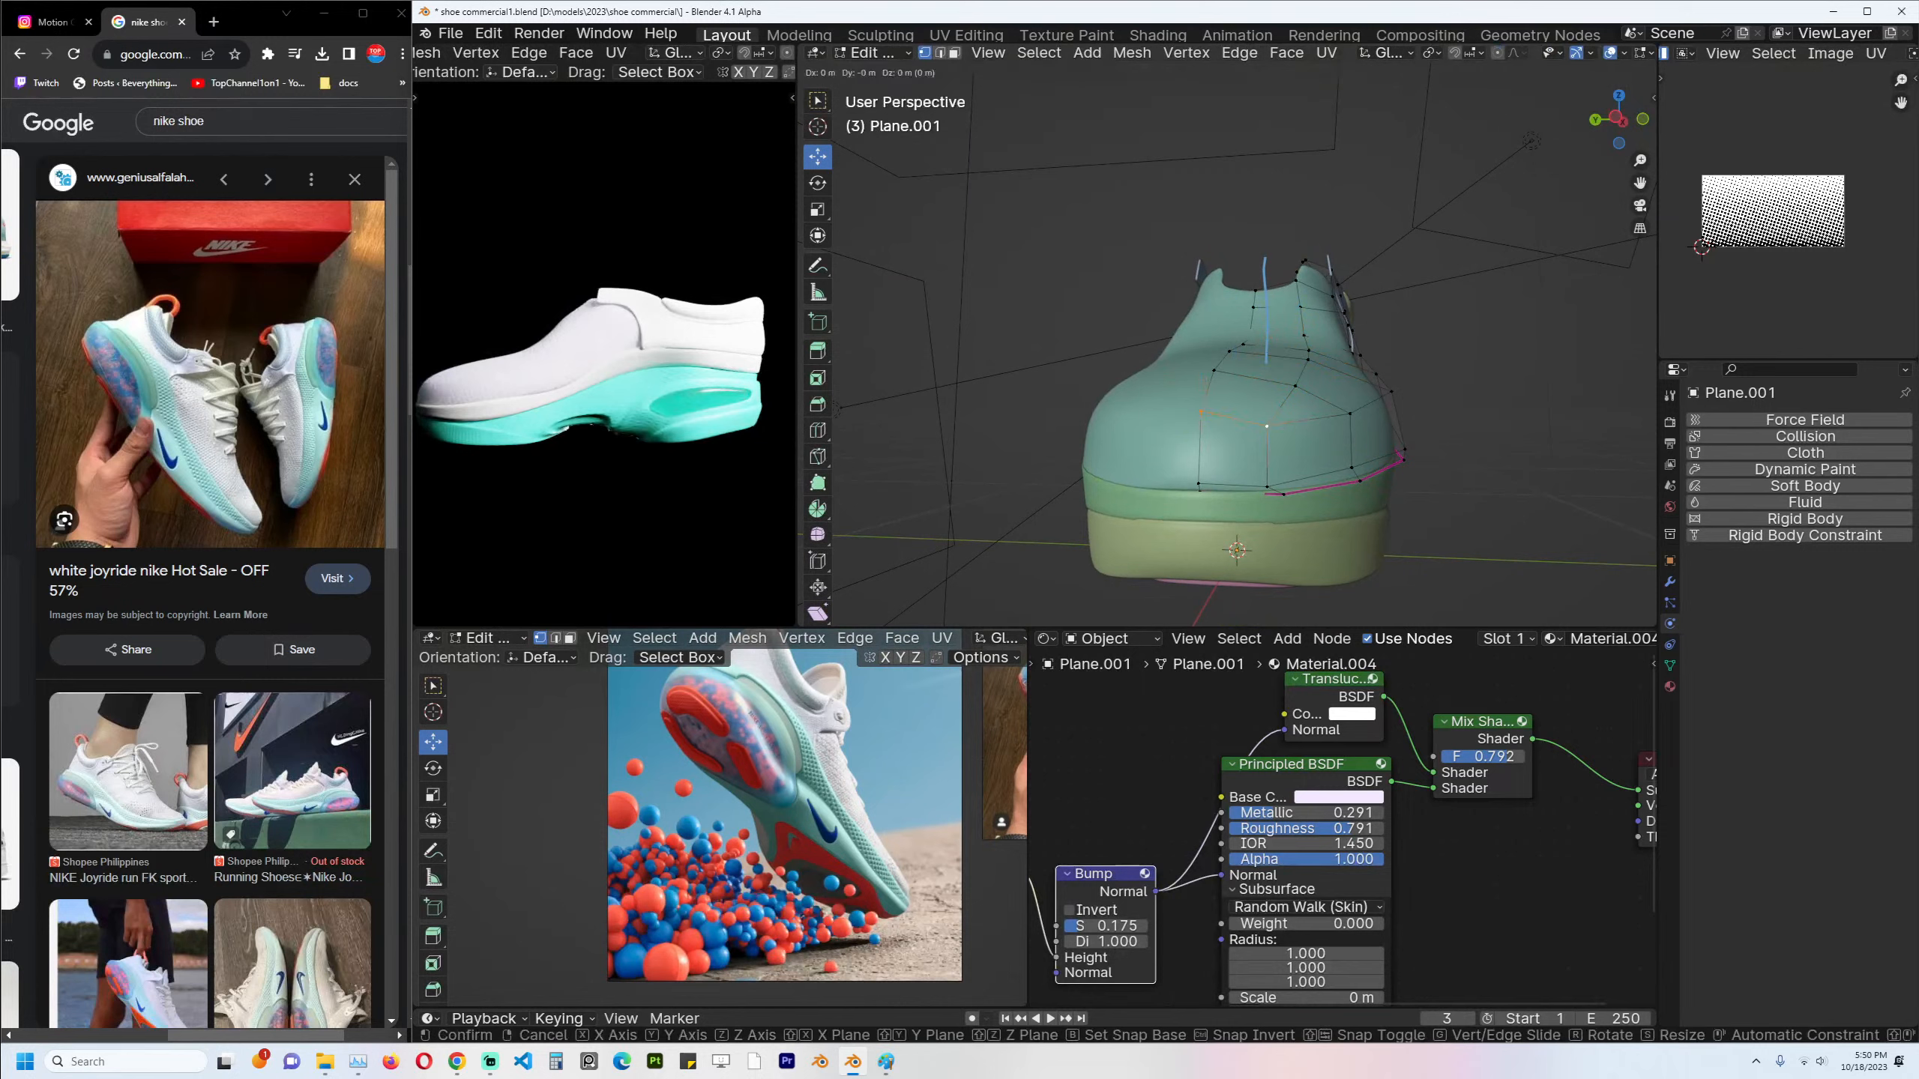
pyautogui.press('g')
pyautogui.click(1270, 458)
# Select the row of vertices along the side of the toe, slide it along its edges, and inspect the smoothed front upper.
pyautogui.moveTo(1271, 458); pyautogui.dragTo(1156, 393, button='middle')
pyautogui.keyDown('ctrl'); pyautogui.click(1245, 257); pyautogui.keyUp('ctrl')
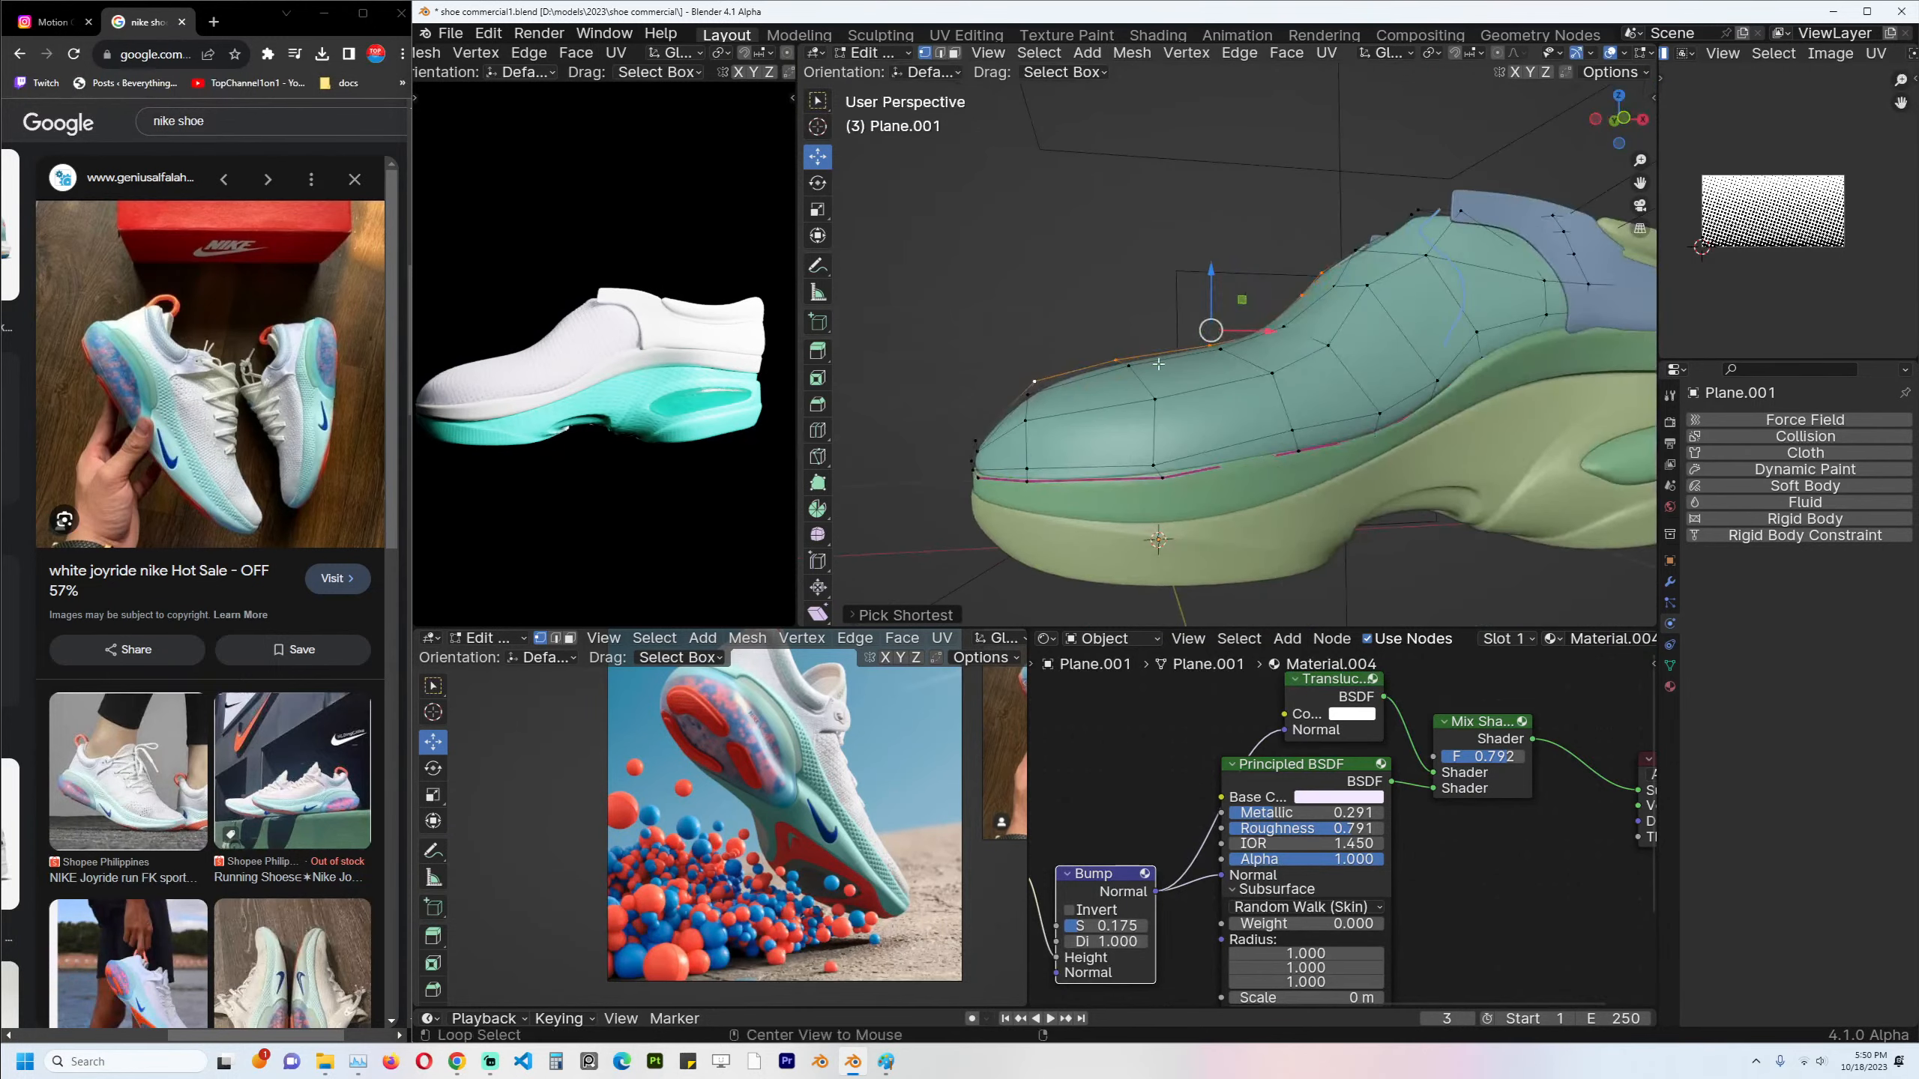
pyautogui.press('g')
pyautogui.press('g')
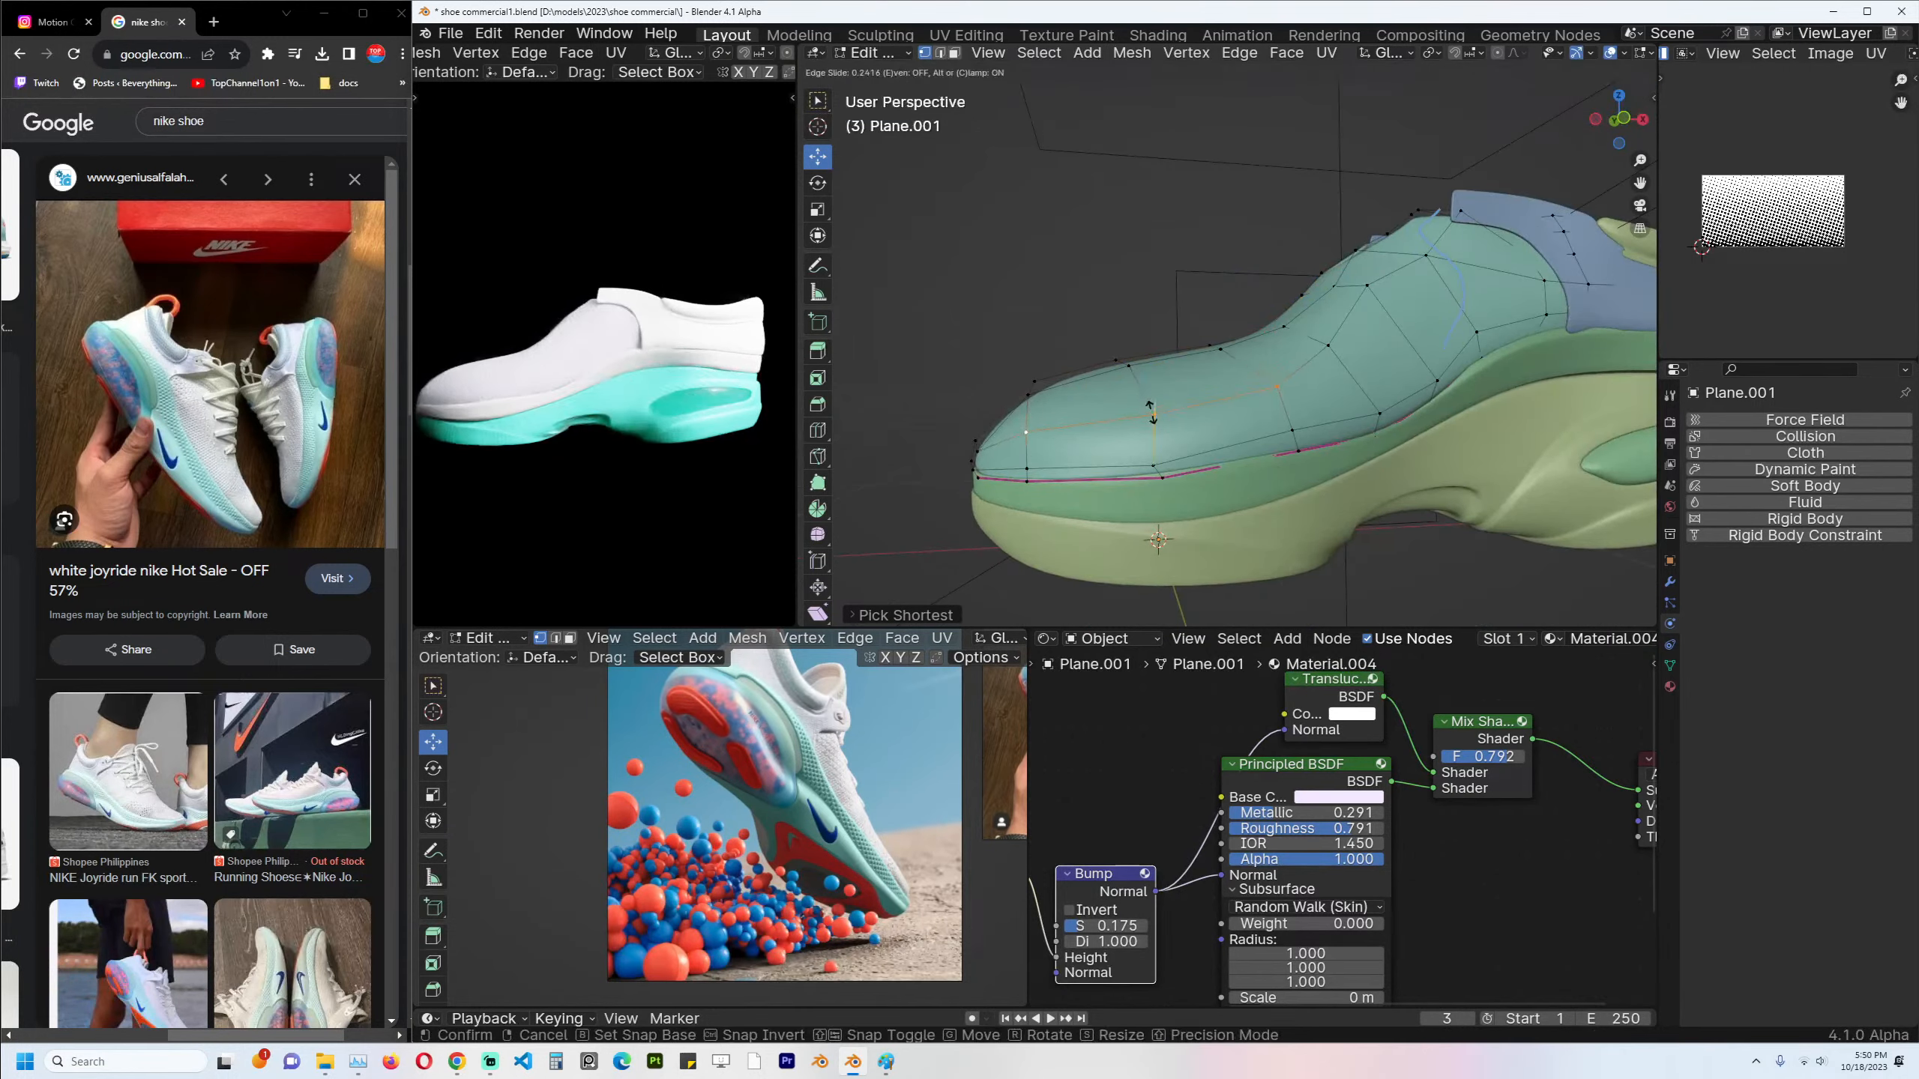
pyautogui.click(1152, 412)
pyautogui.press('Tab')
pyautogui.moveTo(1163, 409); pyautogui.dragTo(1263, 421, button='middle')
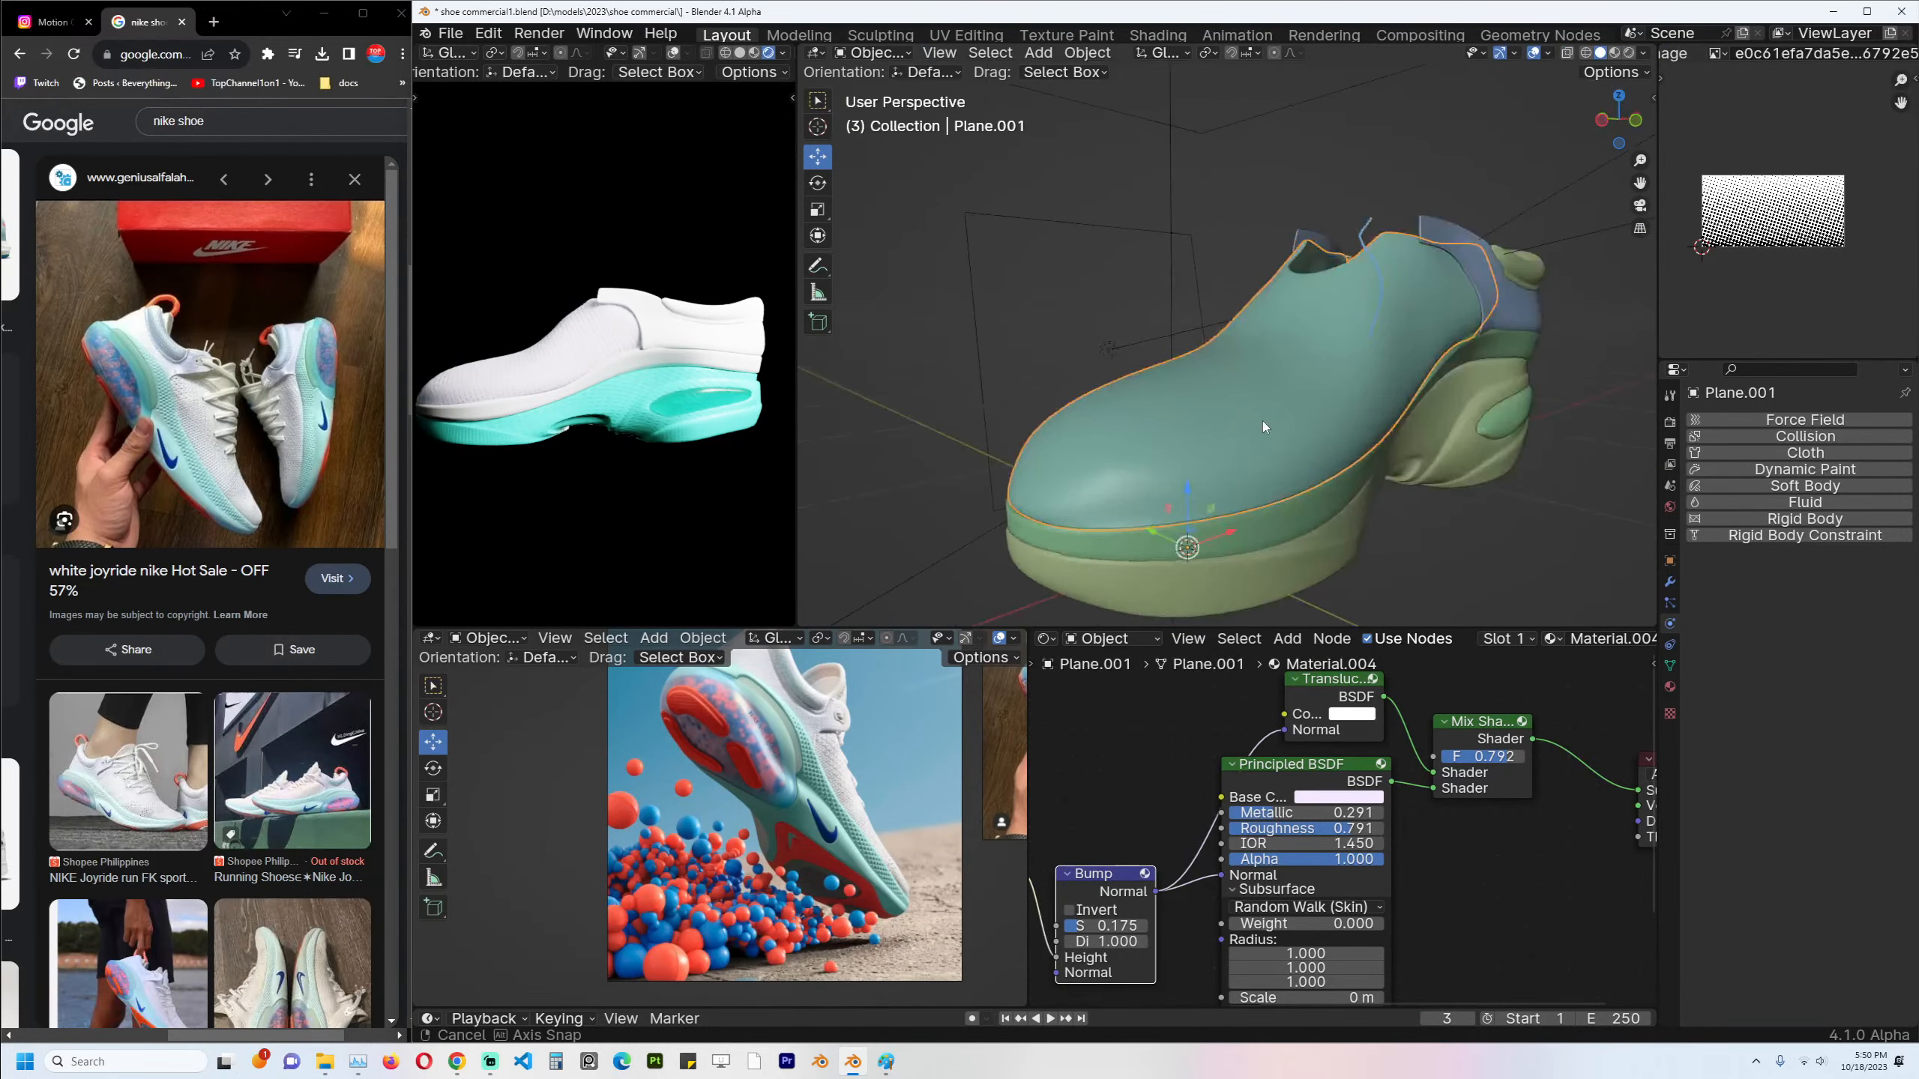
# Cut across the front upper's toe tip with the Knife, shape the tip vertices into a rounder profile, and save the file.
pyautogui.press('Tab')
pyautogui.press('KP_1')
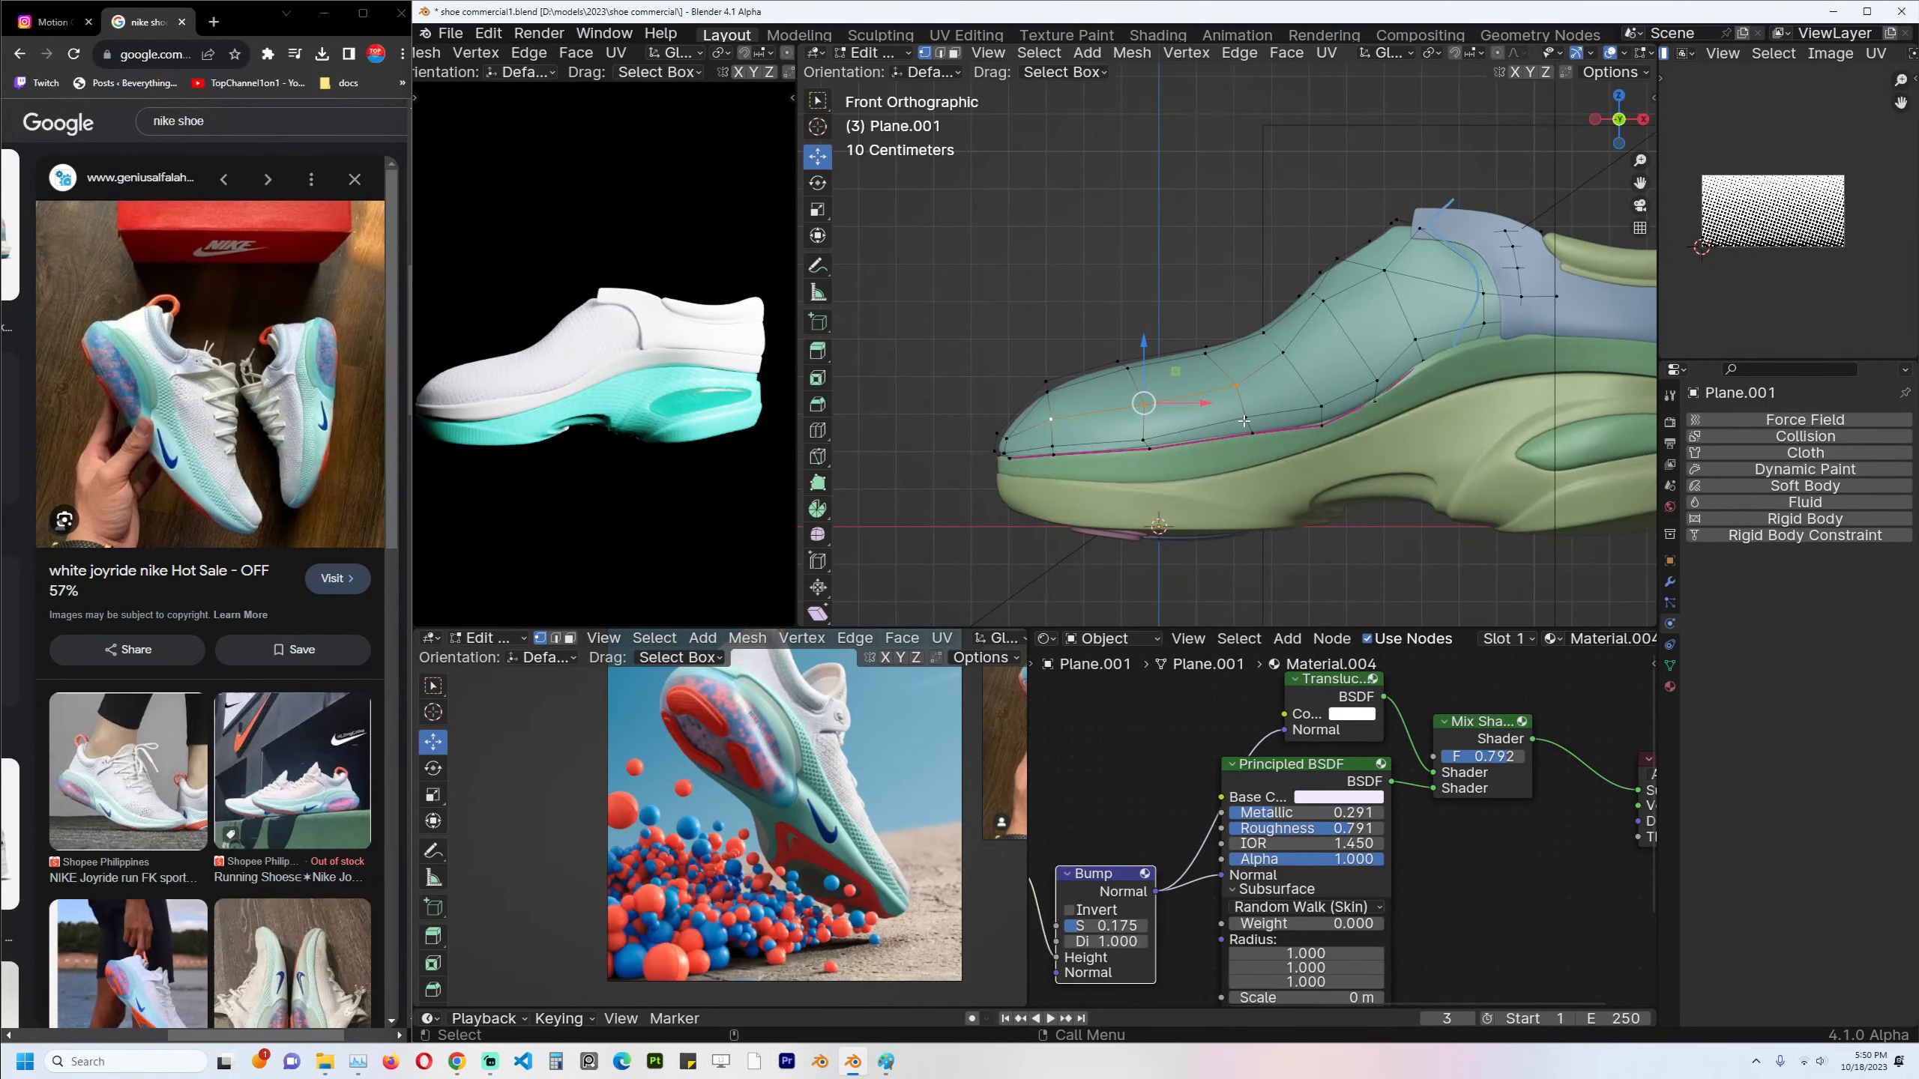
pyautogui.scroll(3, 1244, 422)
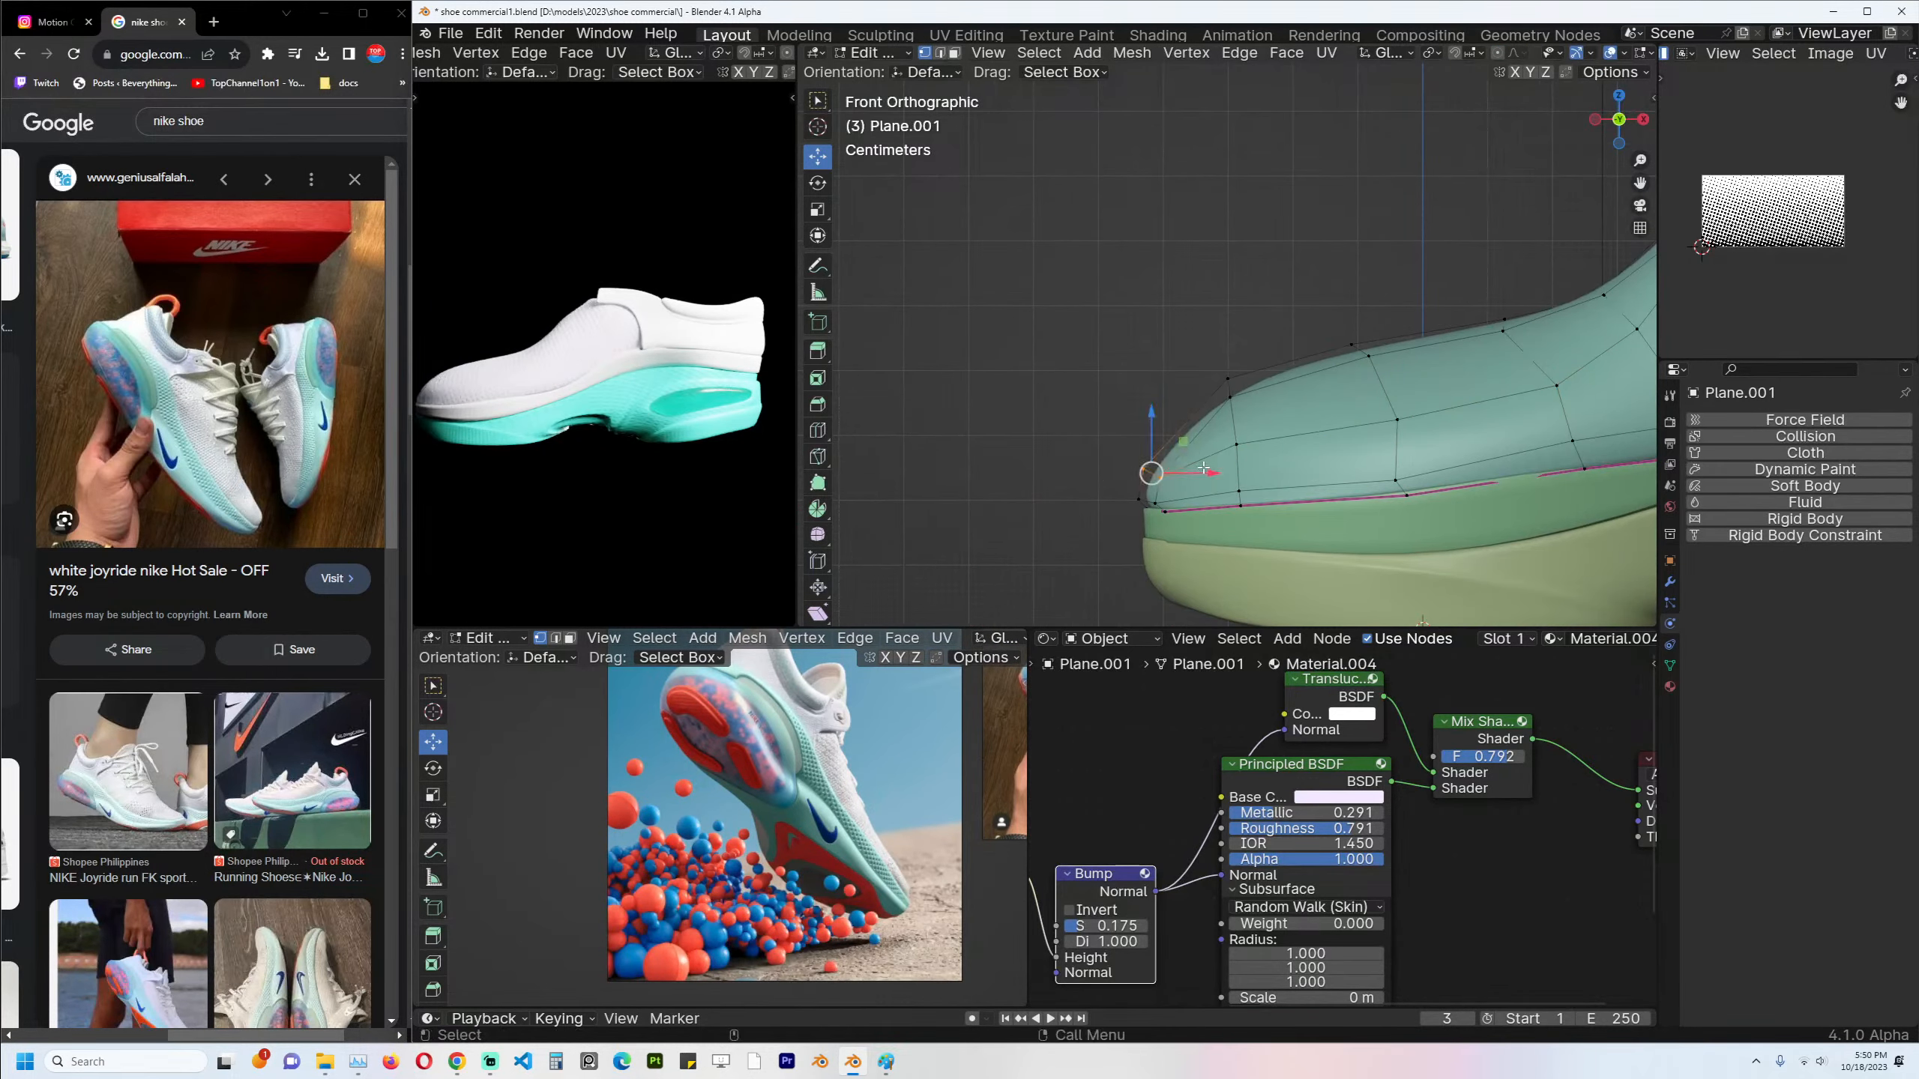
pyautogui.scroll(1, 1204, 468)
pyautogui.hotkey('alt', 'a')
pyautogui.press('k')
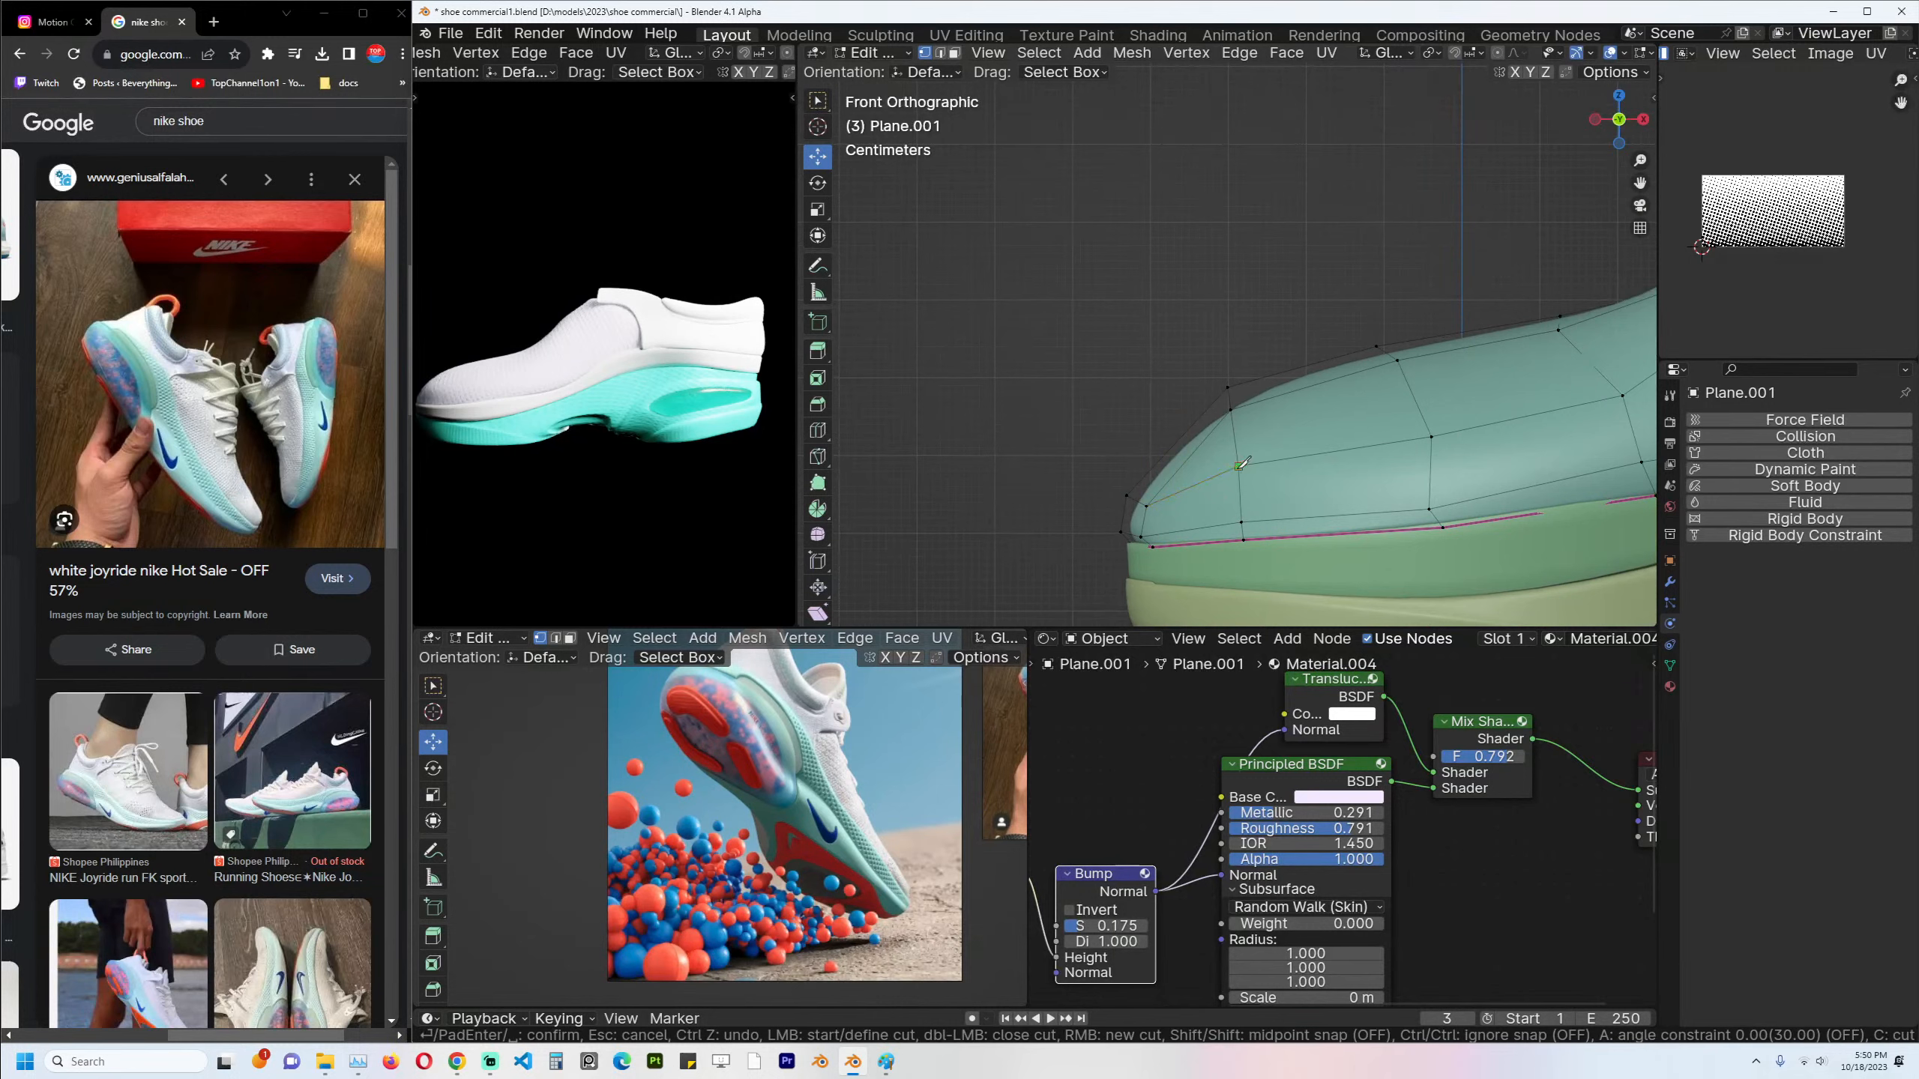
pyautogui.click(1167, 452)
pyautogui.press('Return')
pyautogui.moveTo(1127, 431); pyautogui.dragTo(1160, 515)
pyautogui.hotkey('alt', 'a')
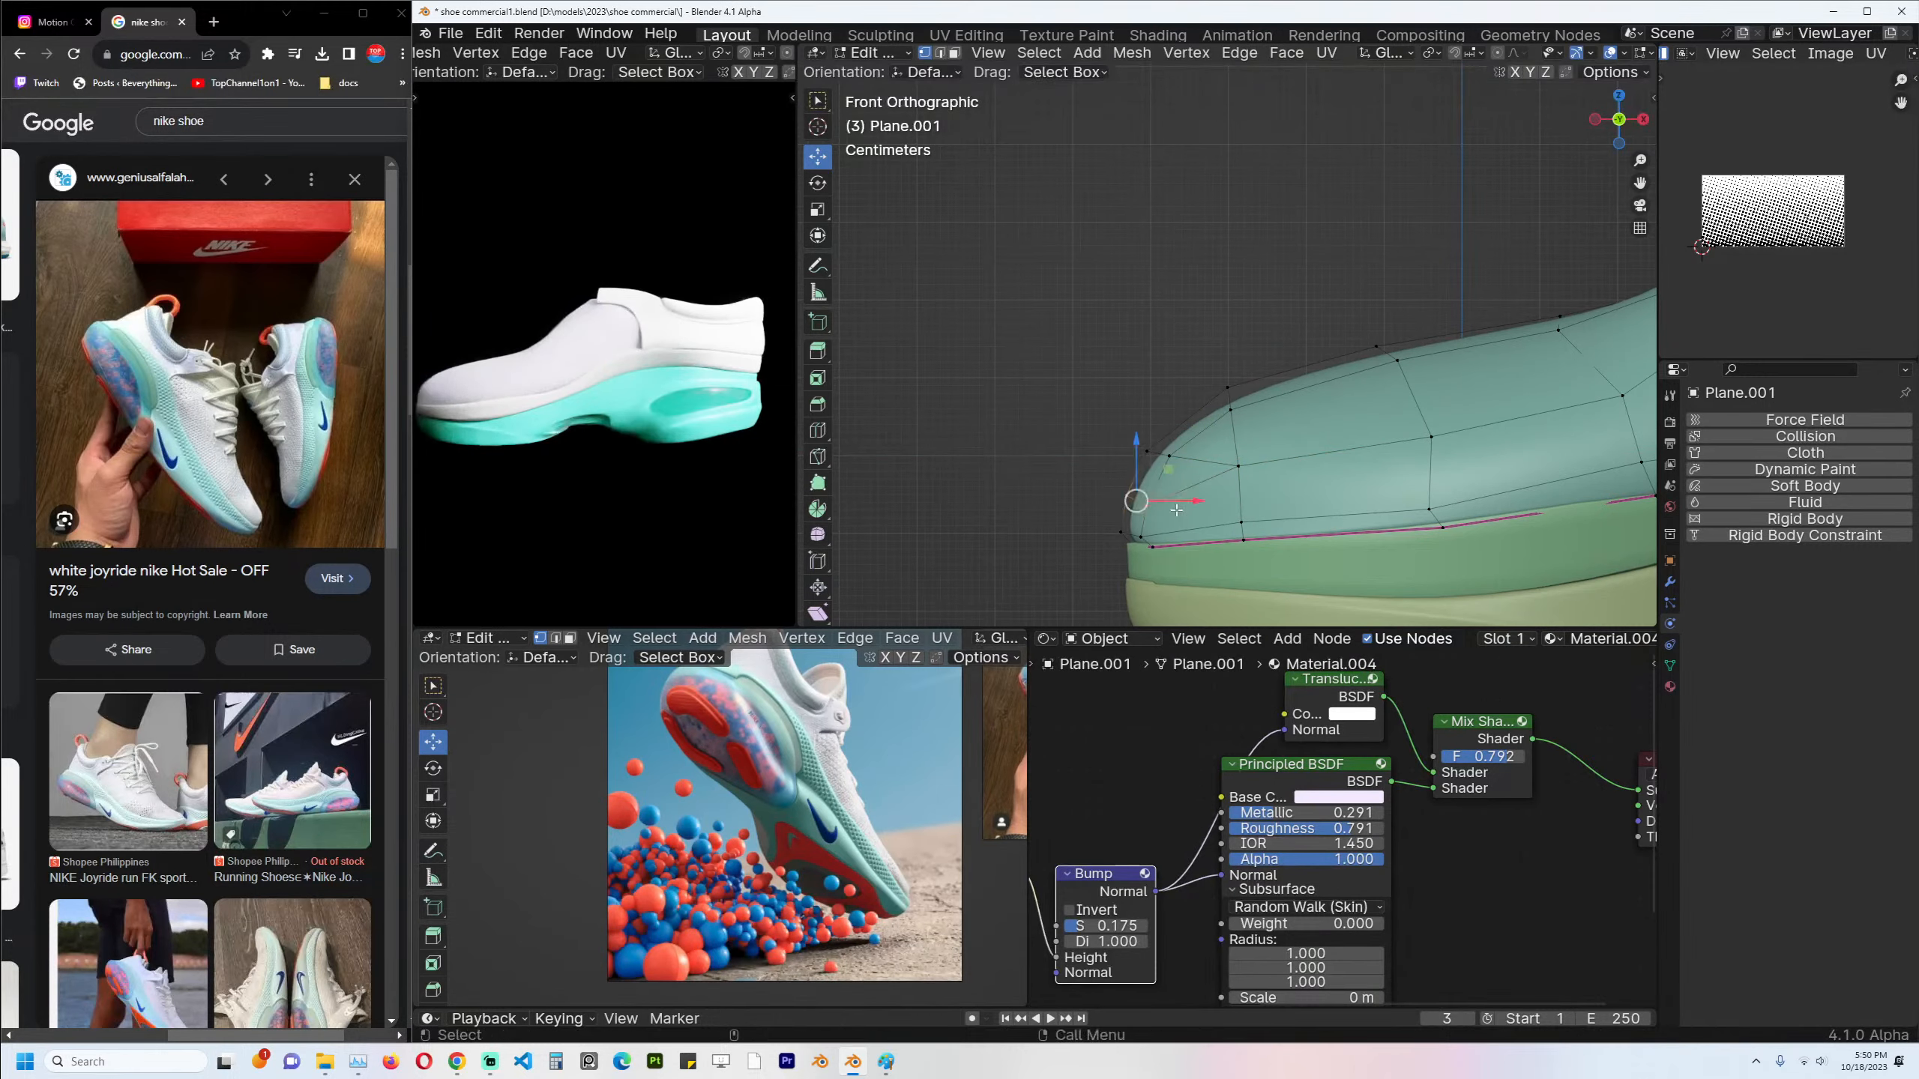
pyautogui.scroll(-3, 1176, 510)
pyautogui.press('Tab')
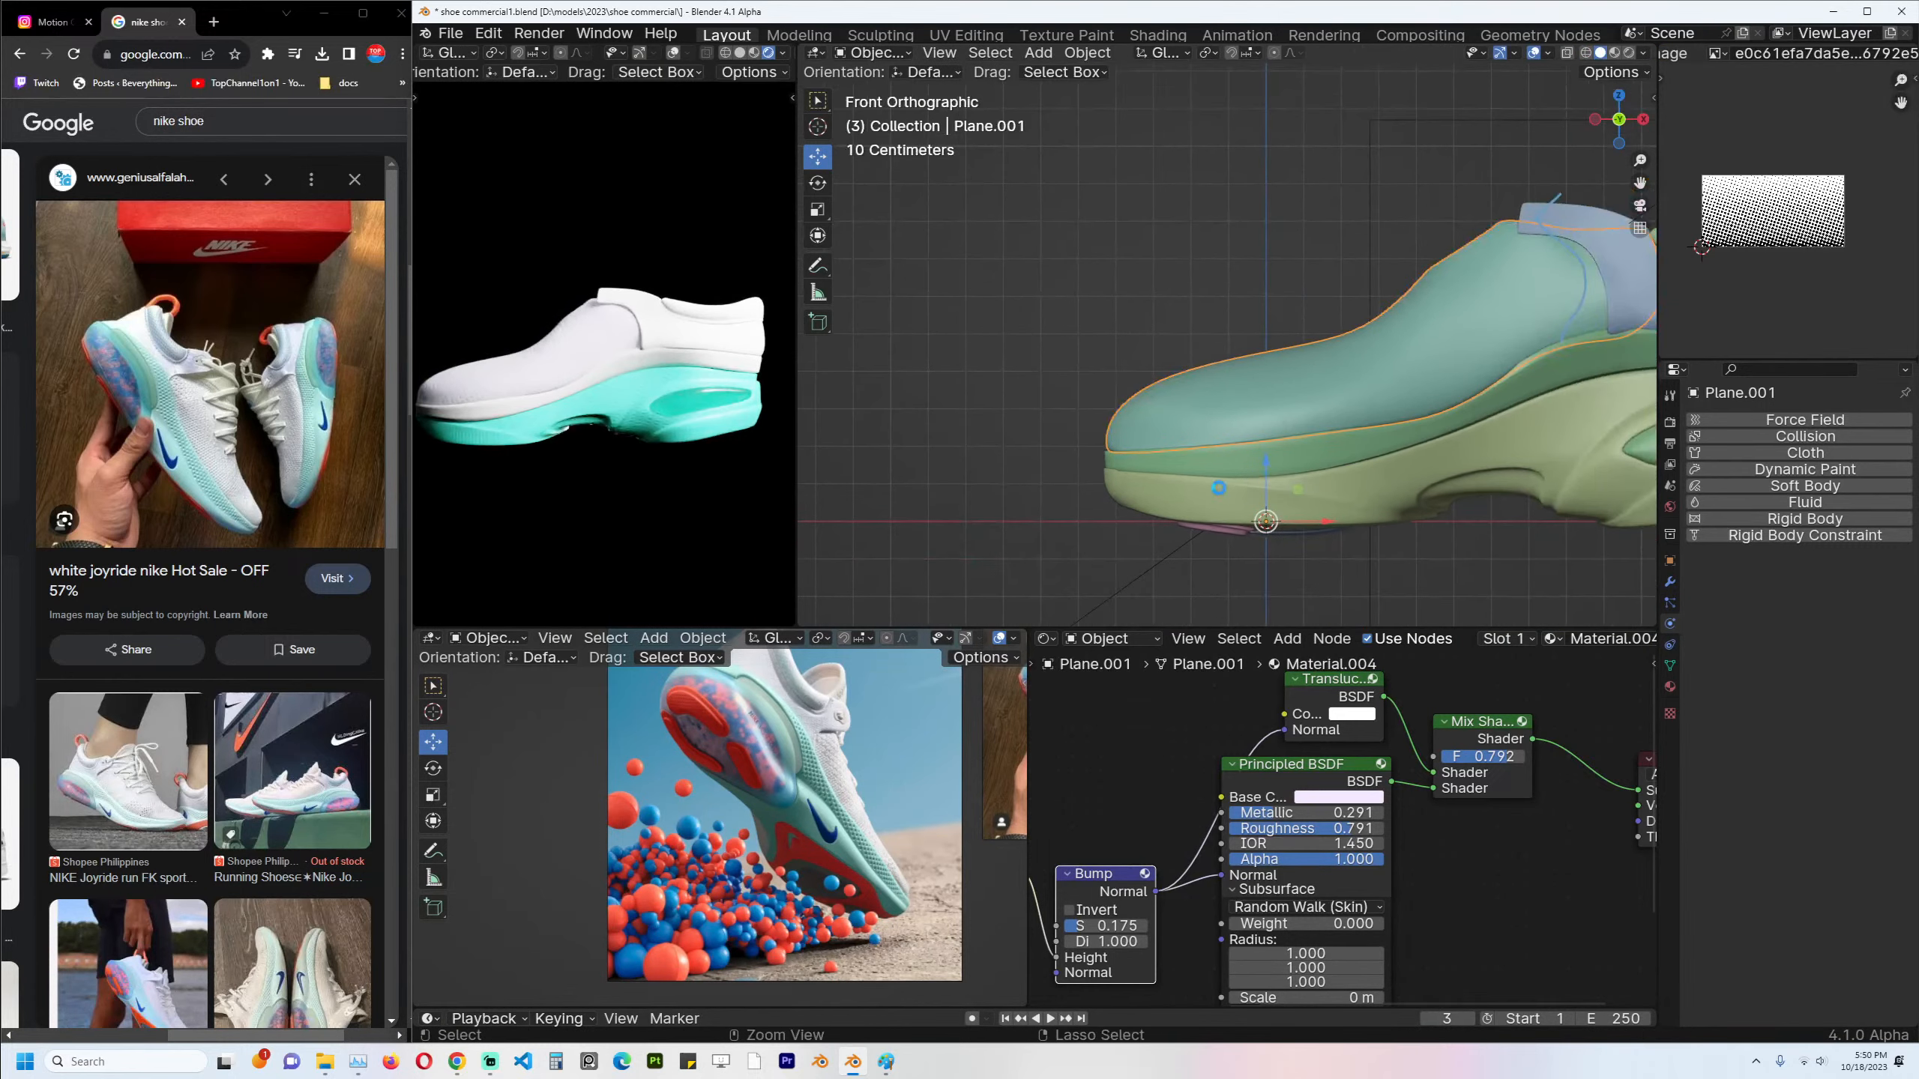
pyautogui.hotkey('ctrl', 's')
# In the top view, add a plane at the 3D cursor over the toe and scale its mesh down to toe size.
pyautogui.scroll(2, 1224, 458)
pyautogui.scroll(2, 1217, 439)
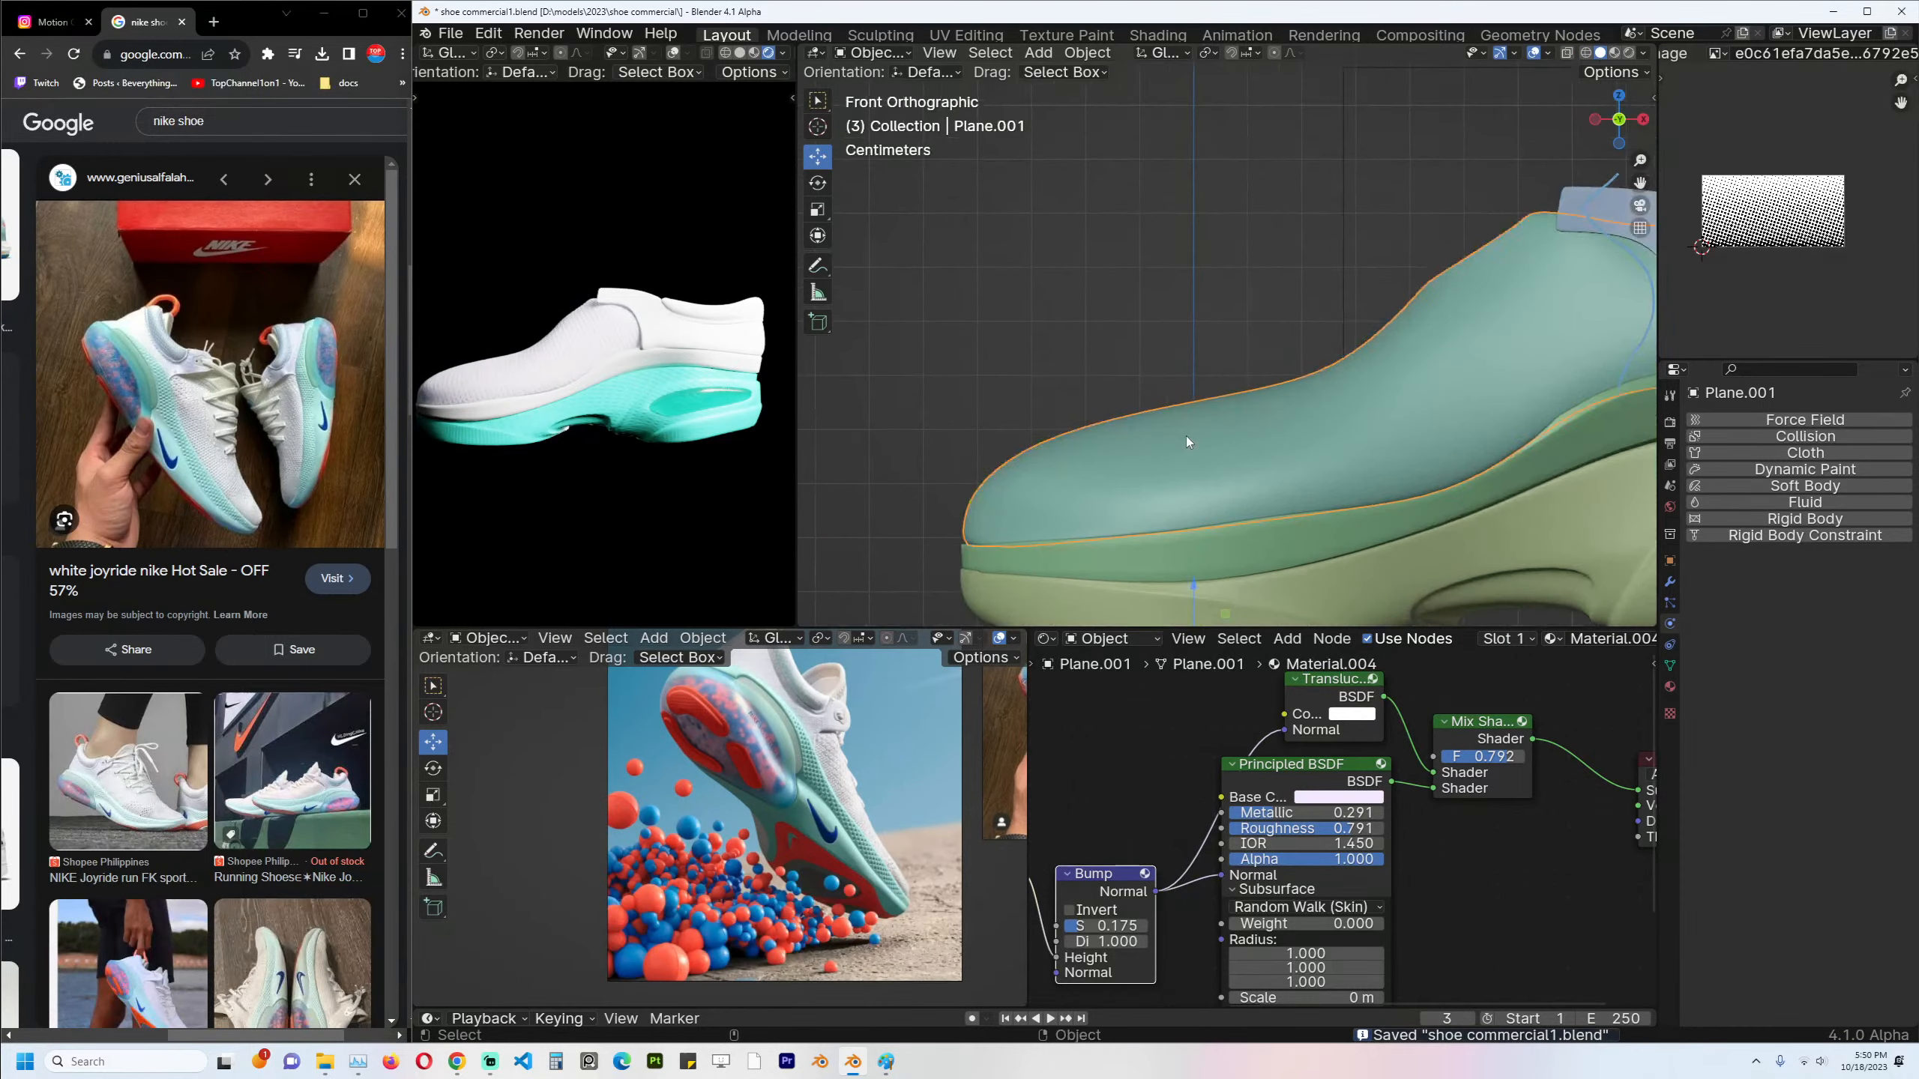
pyautogui.moveTo(1187, 442); pyautogui.dragTo(1303, 491, button='middle')
pyautogui.press('KP_7')
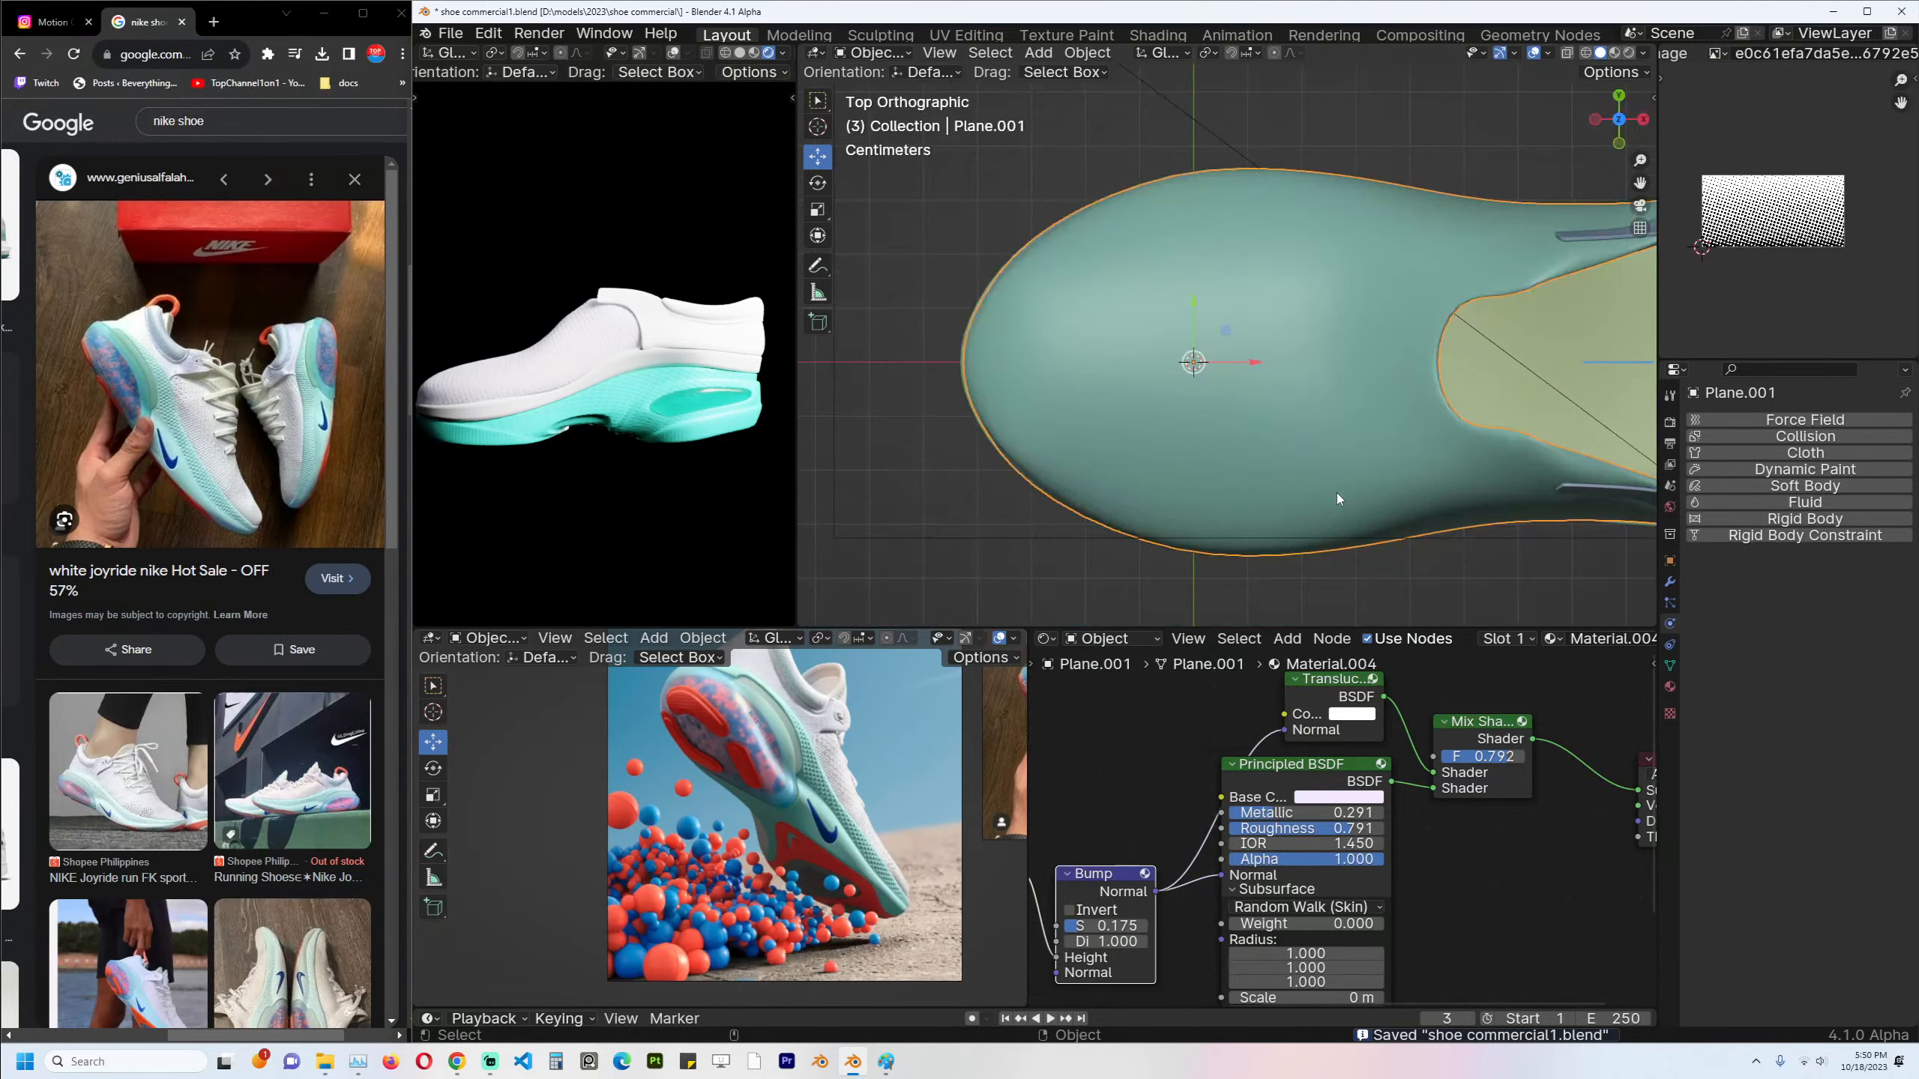
pyautogui.hotkey('ctrl', 's')
pyautogui.hotkey('shift', 'a')
pyautogui.click(1276, 348)
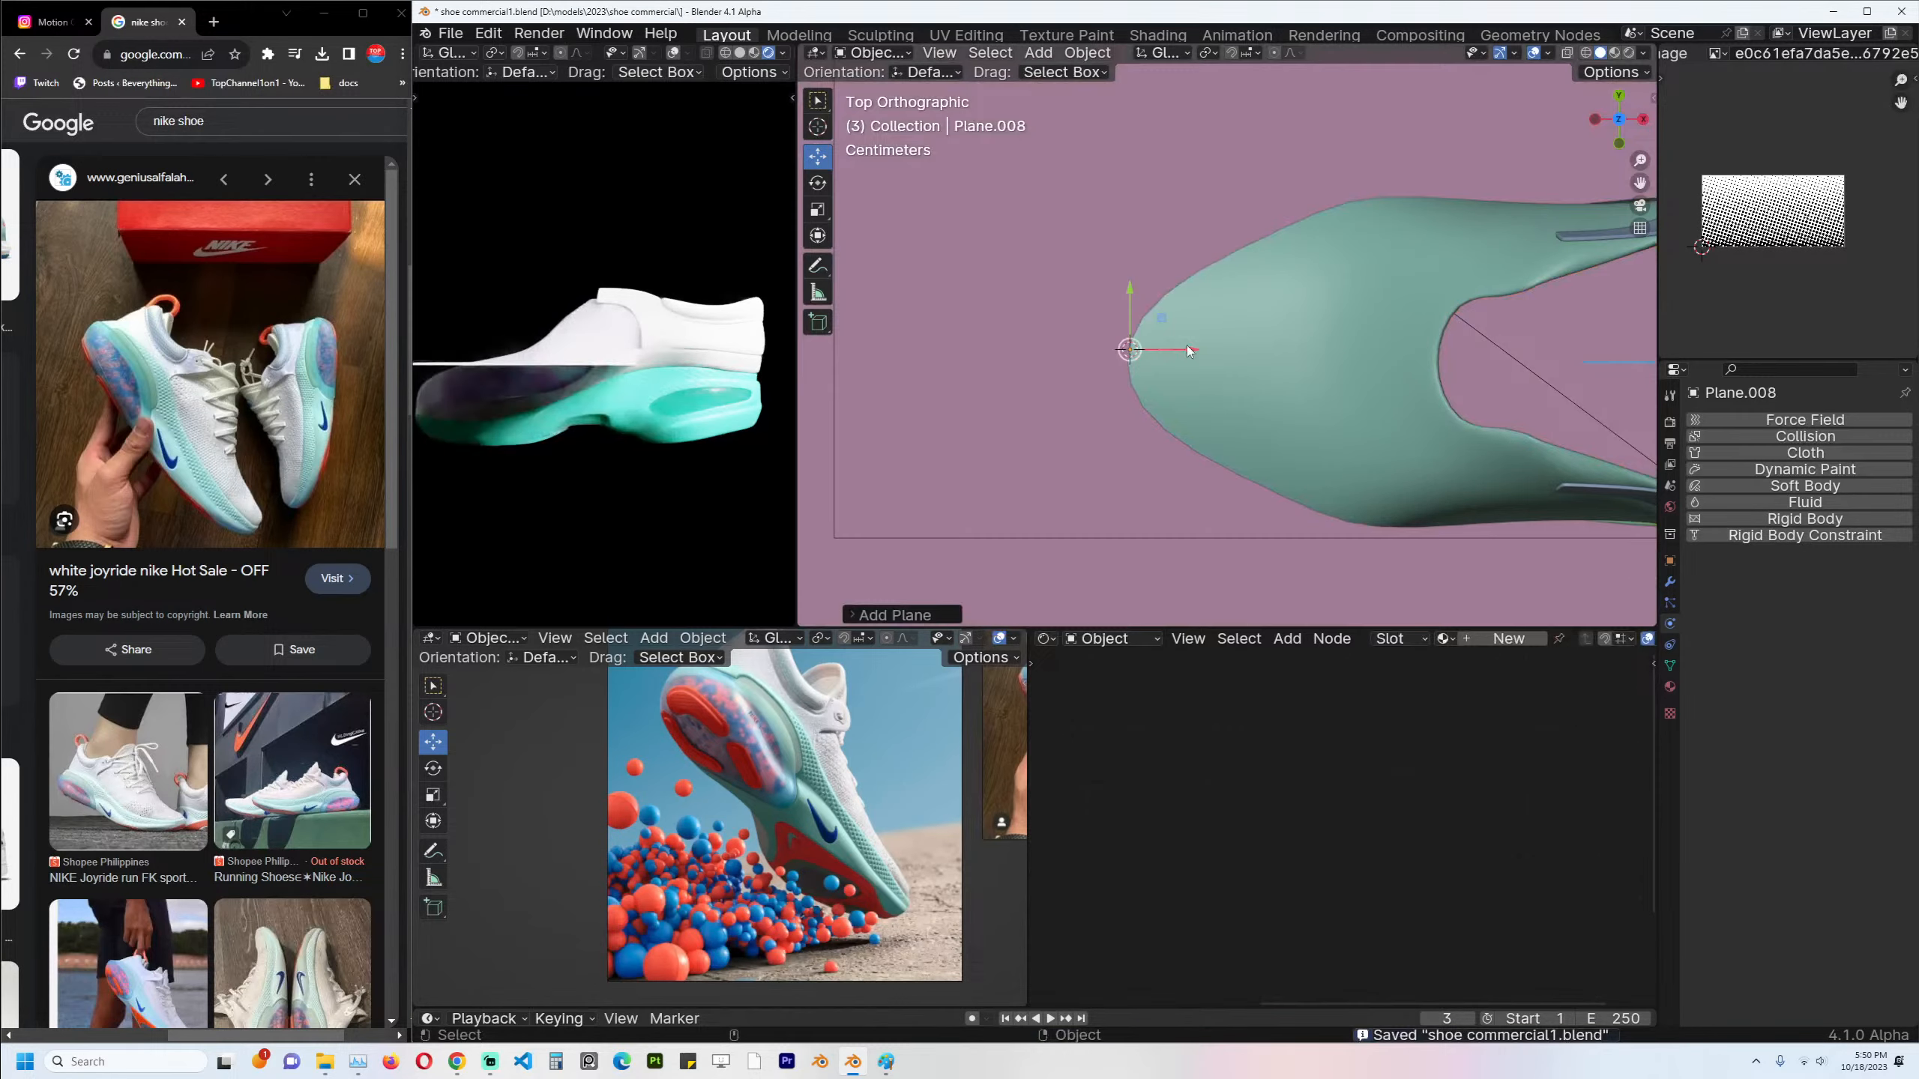
pyautogui.press('Tab')
pyautogui.press('s')
pyautogui.click(1182, 307)
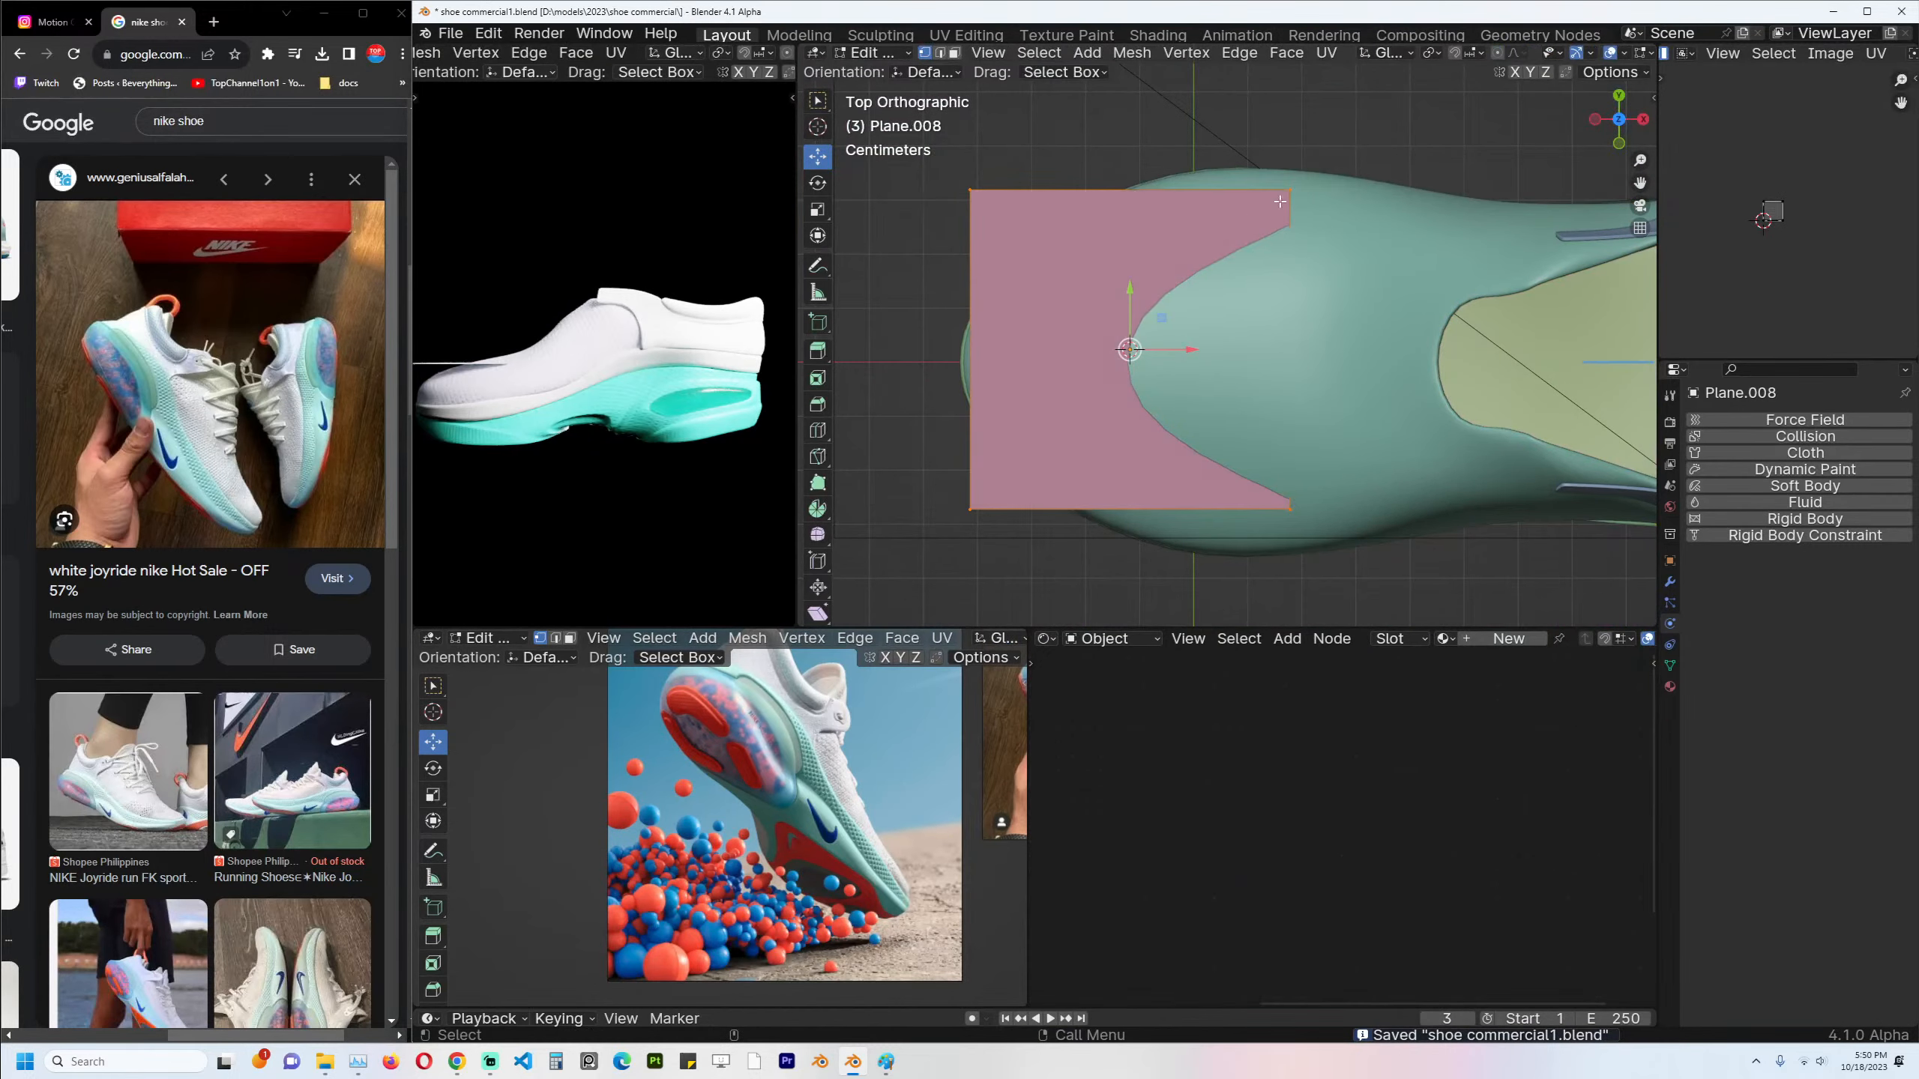
# Delete two of the plane's vertices, move the remaining two onto the toe, and scale them into a short edge.
pyautogui.press('x')
pyautogui.click(1335, 291)
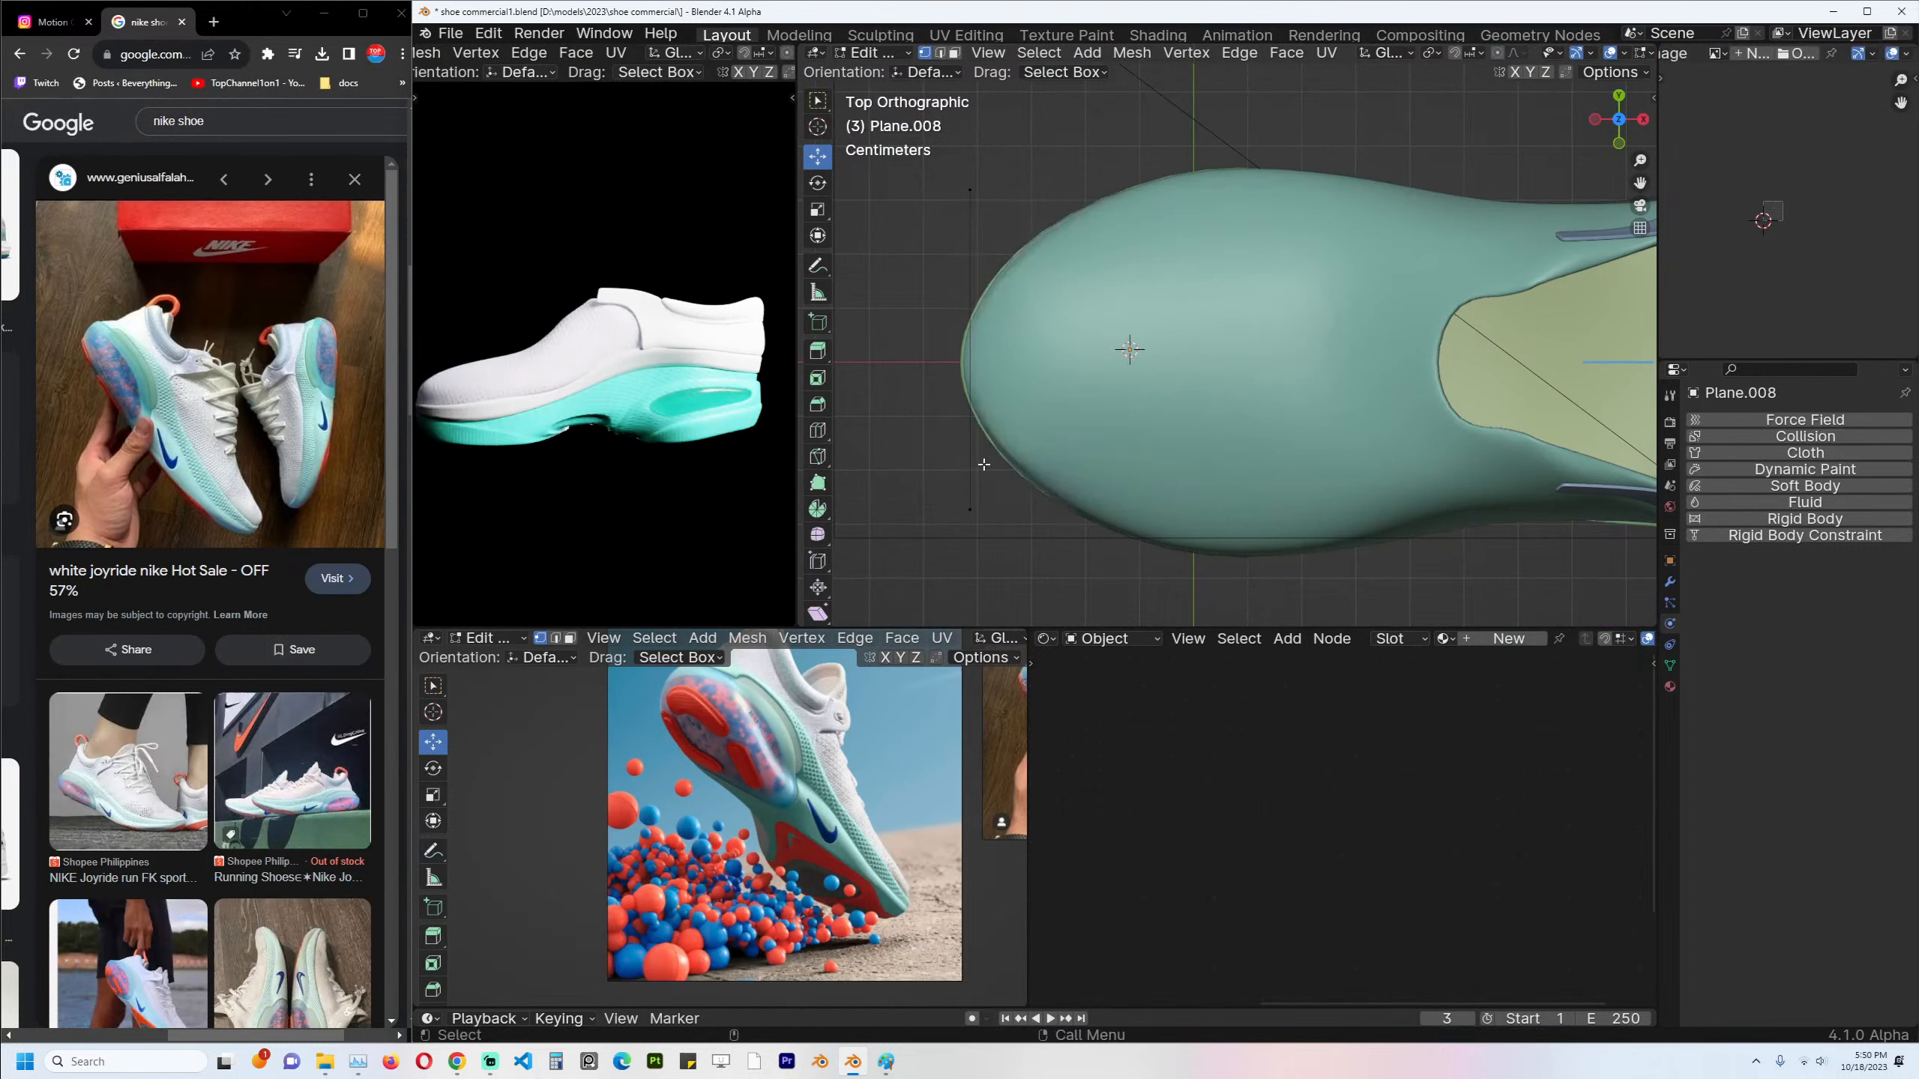
pyautogui.click(971, 222)
pyautogui.press('g')
pyautogui.click(1090, 428)
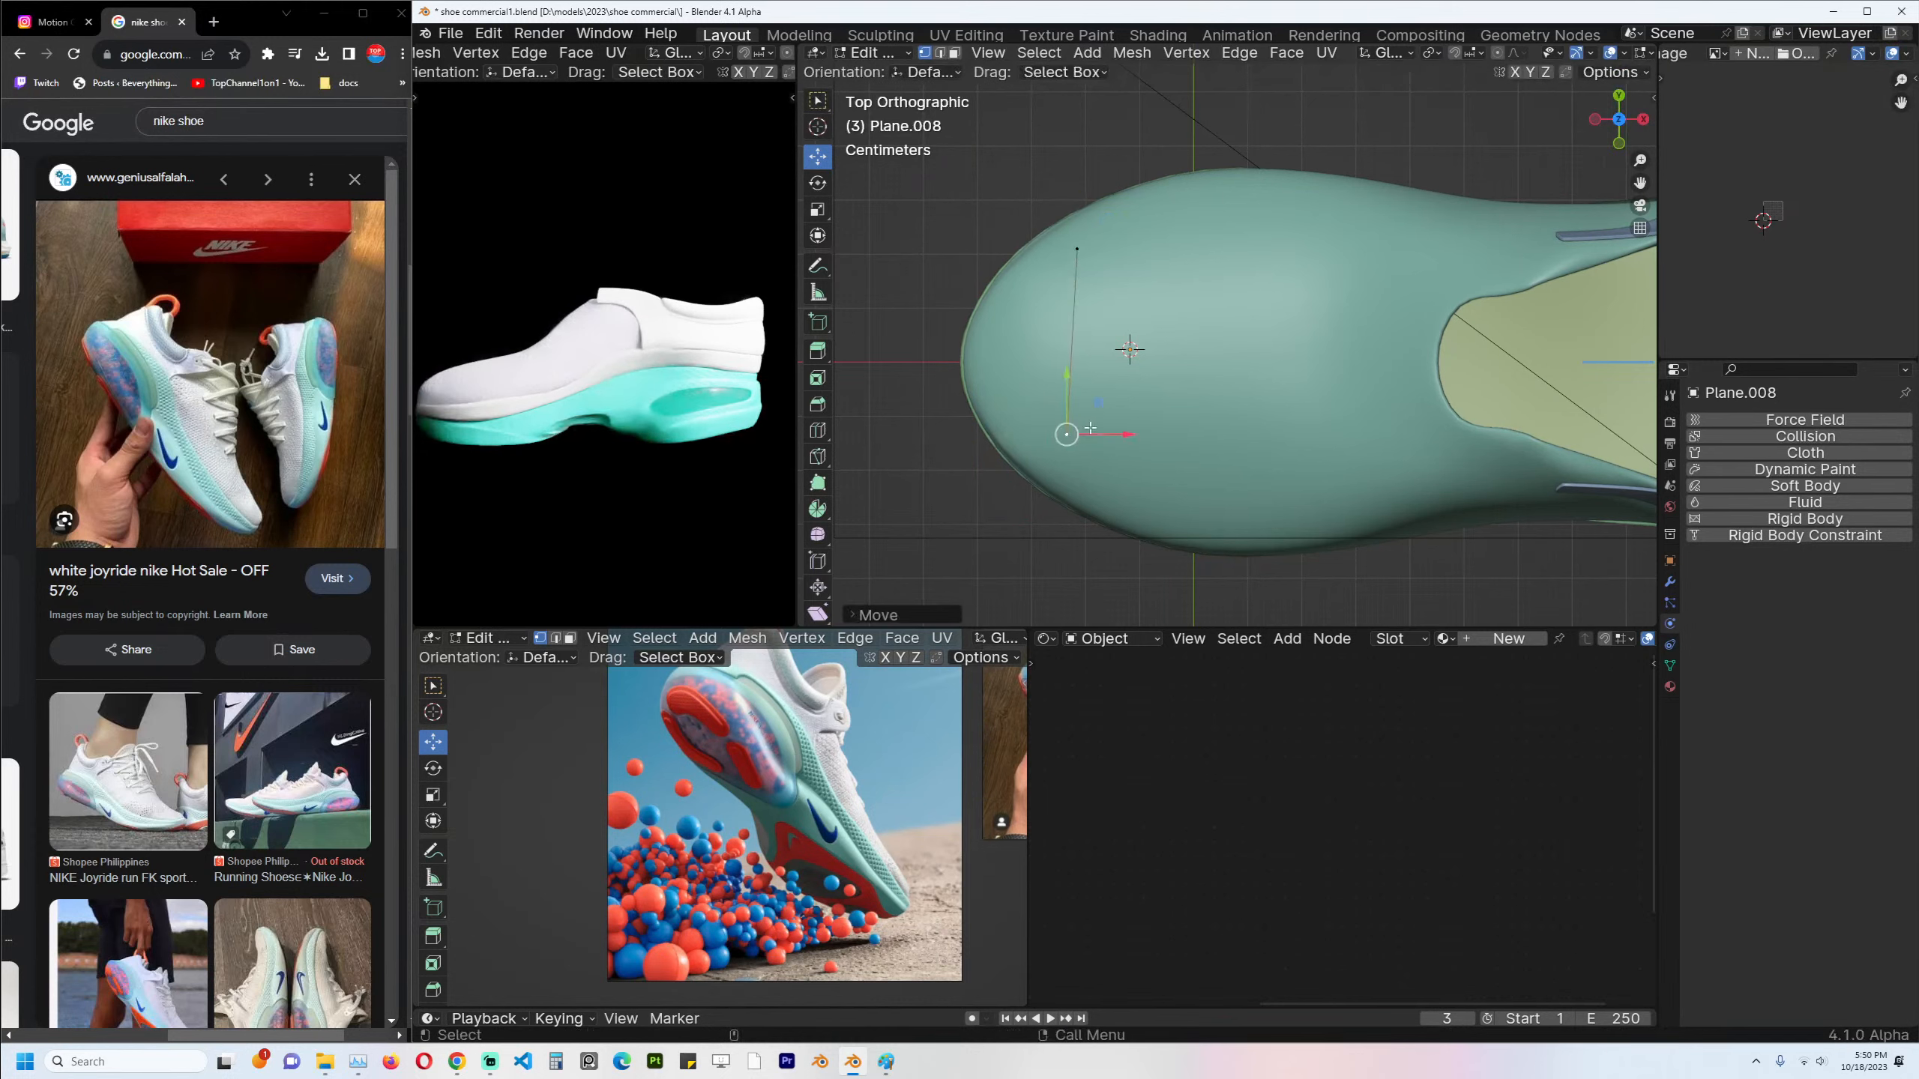
pyautogui.moveTo(1076, 249); pyautogui.dragTo(1152, 559)
pyautogui.press('s')
pyautogui.click(1093, 419)
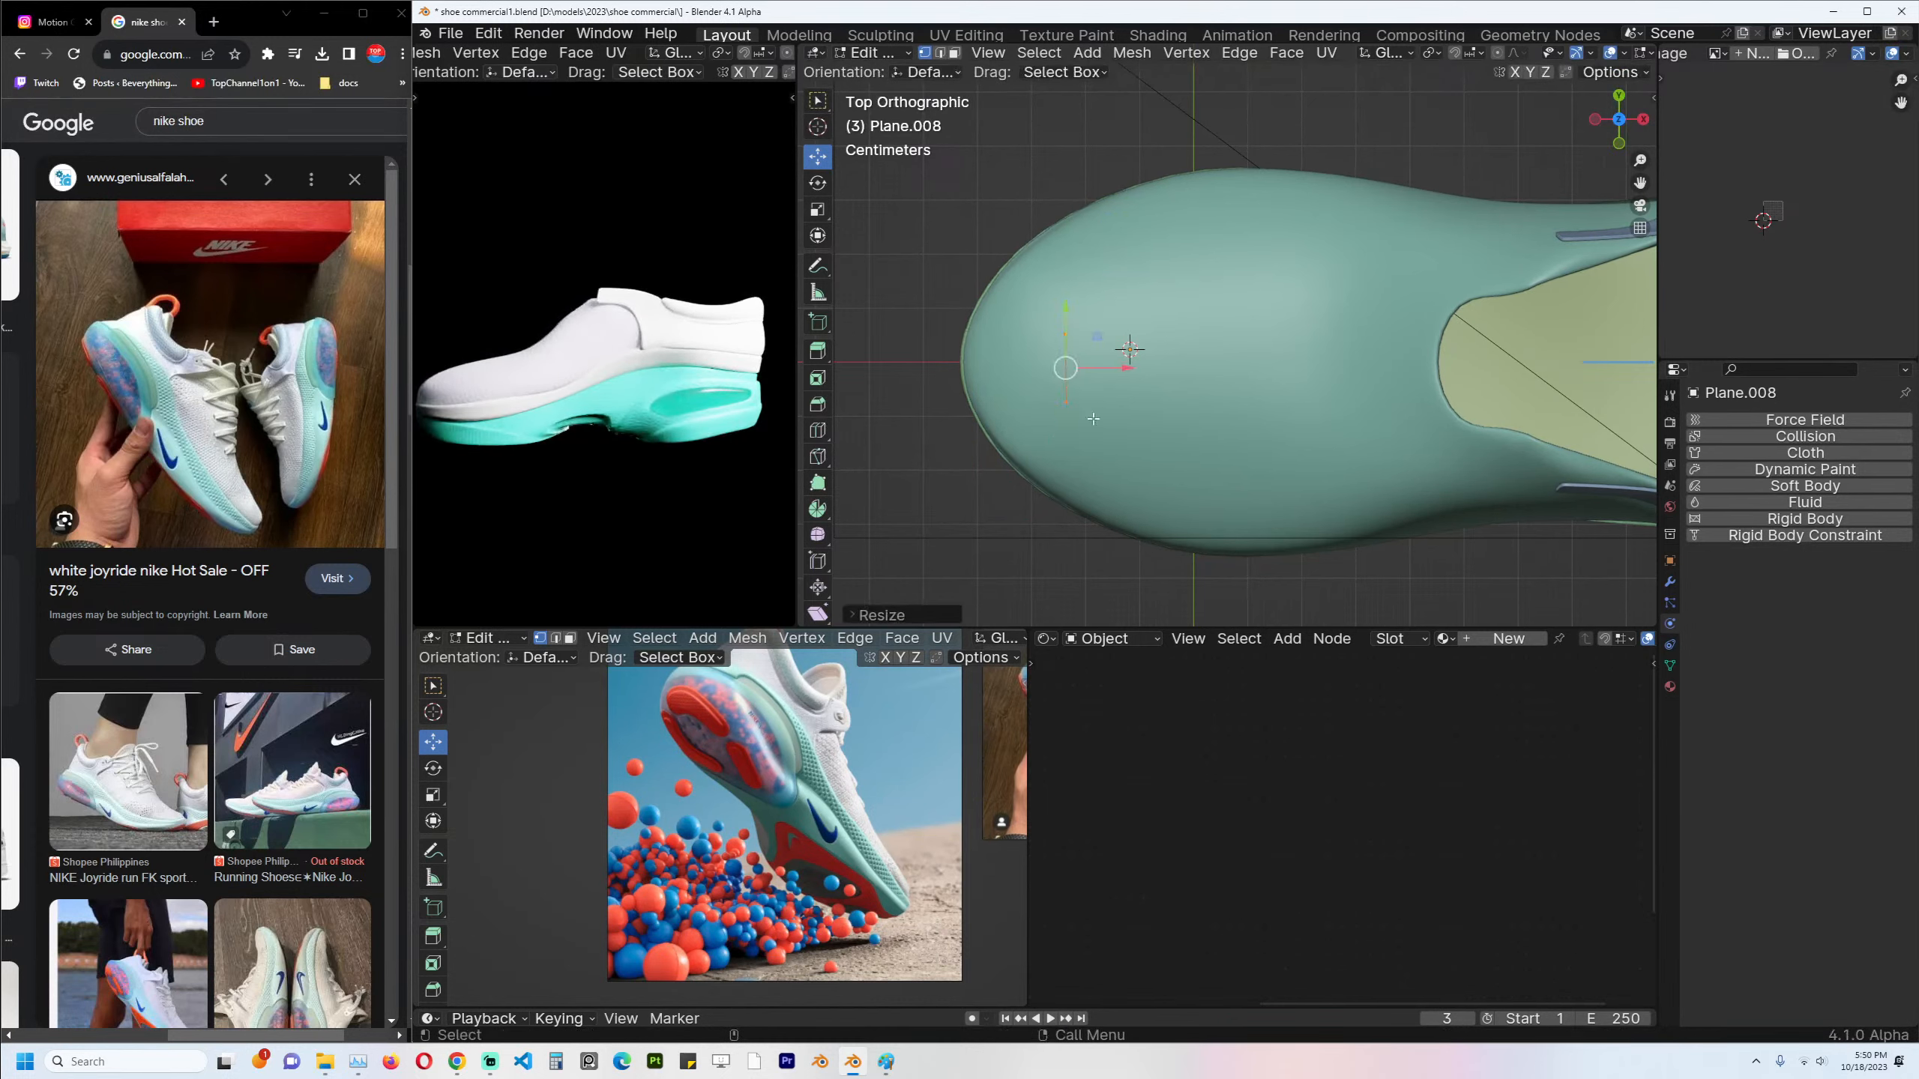
# Extrude the short edge's end vertex repeatedly in top view into a widening zigzag running from the toe towards the shoe opening.
pyautogui.click(1092, 363)
pyautogui.press('e')
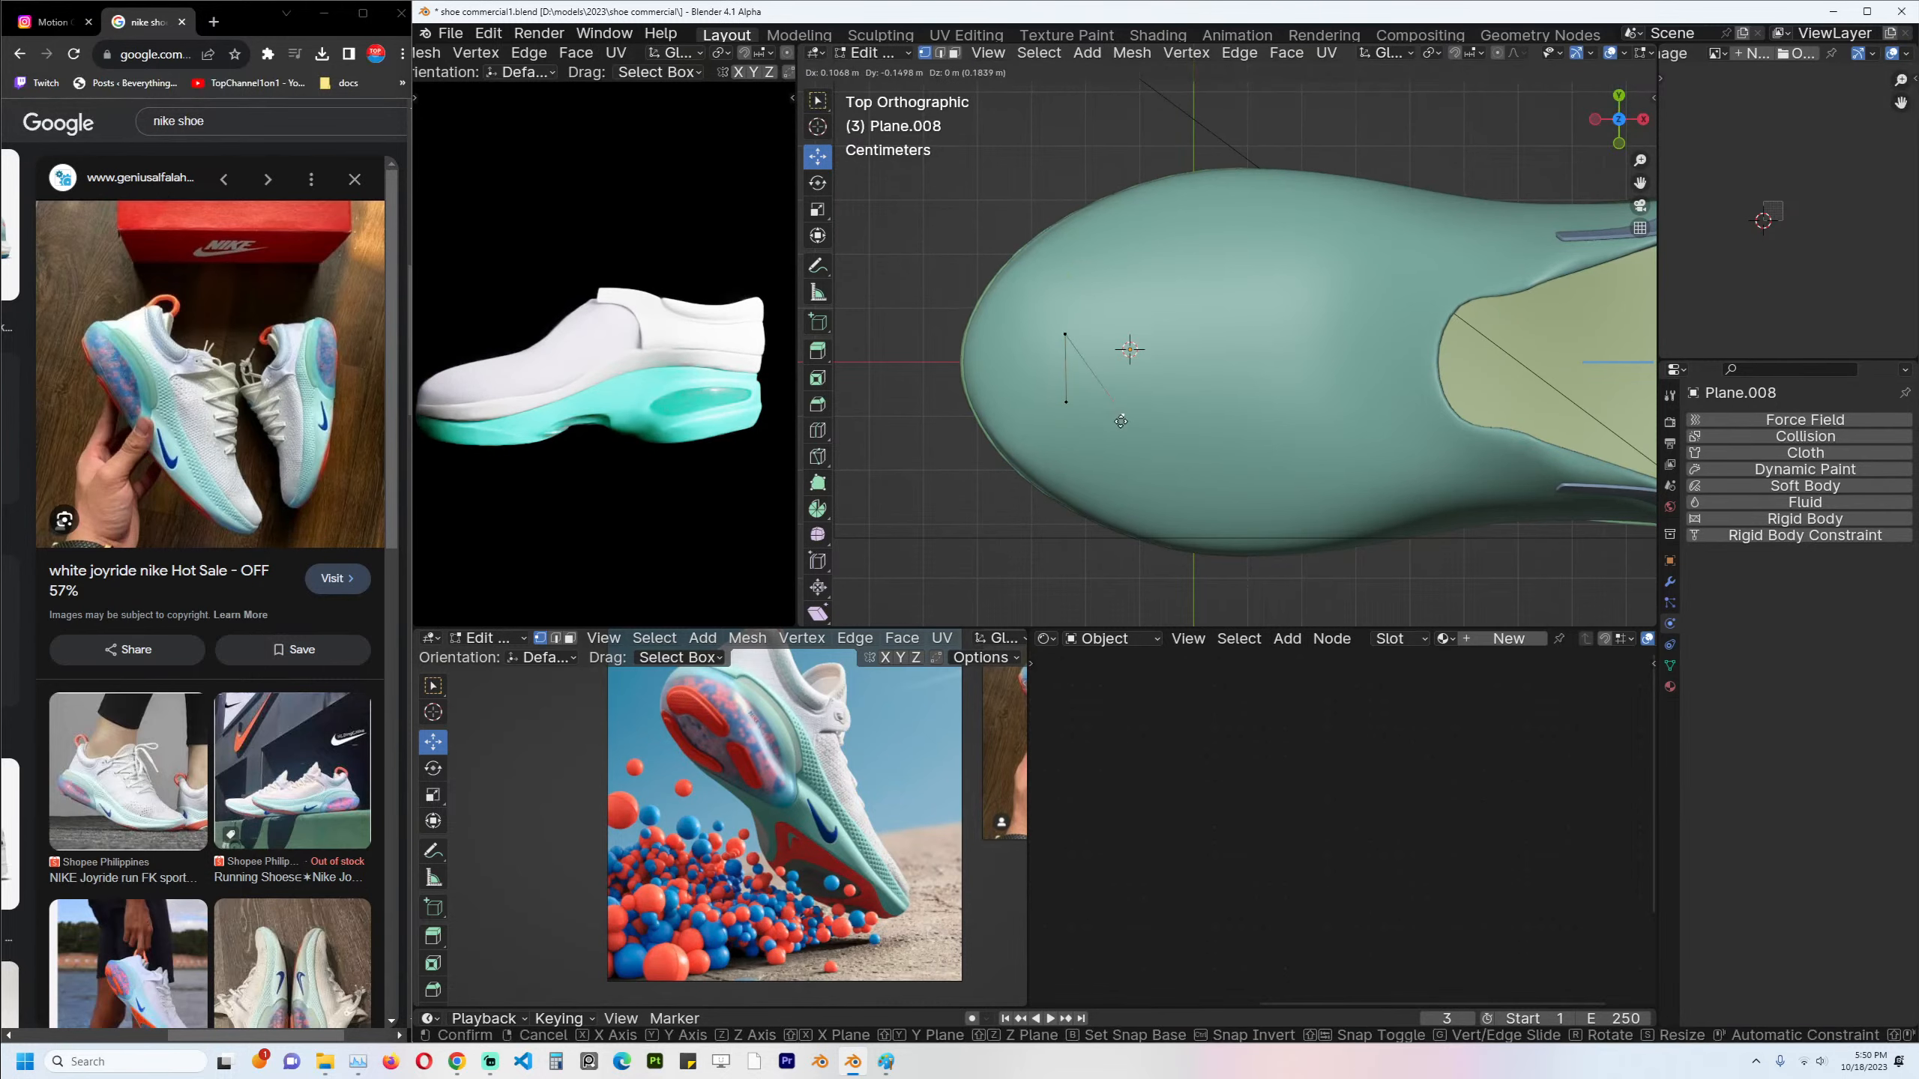
pyautogui.click(1122, 416)
pyautogui.press('e')
pyautogui.click(1219, 442)
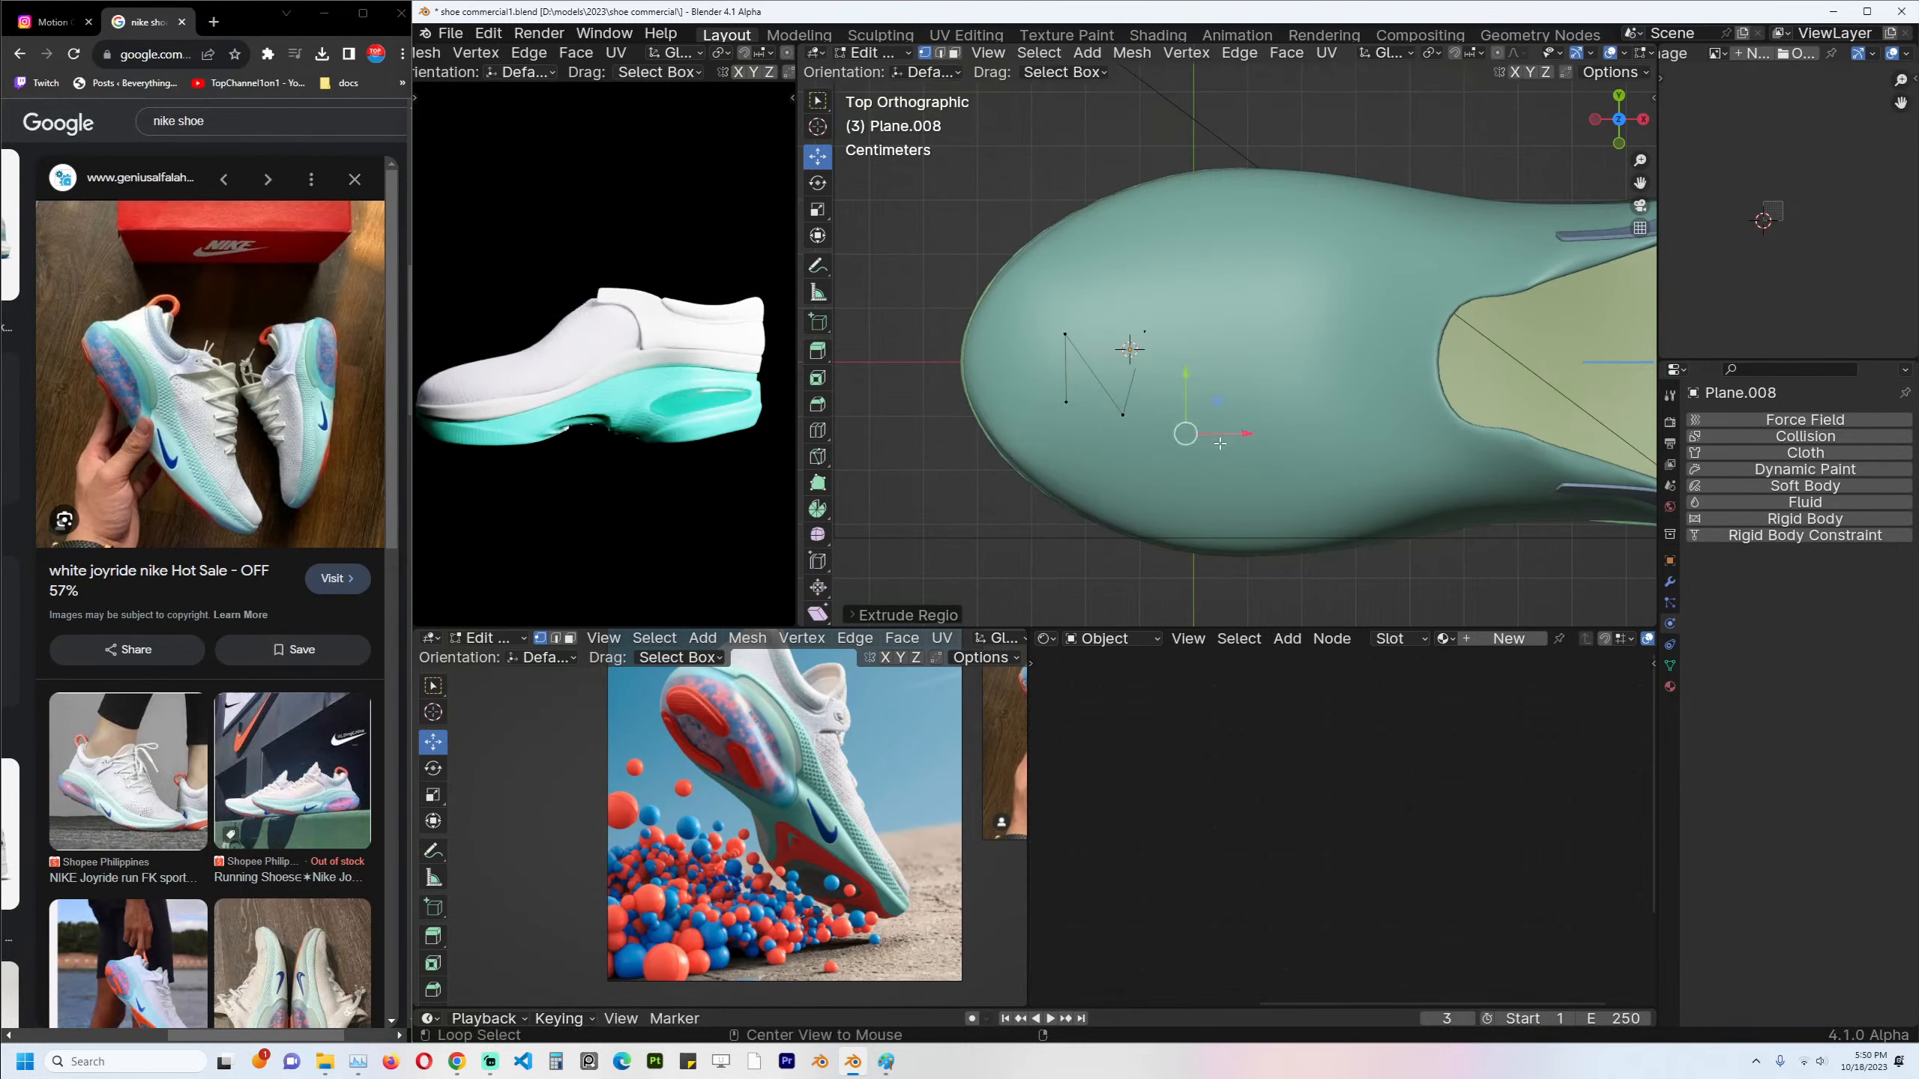
pyautogui.hotkey('alt', 'z')
pyautogui.press('e')
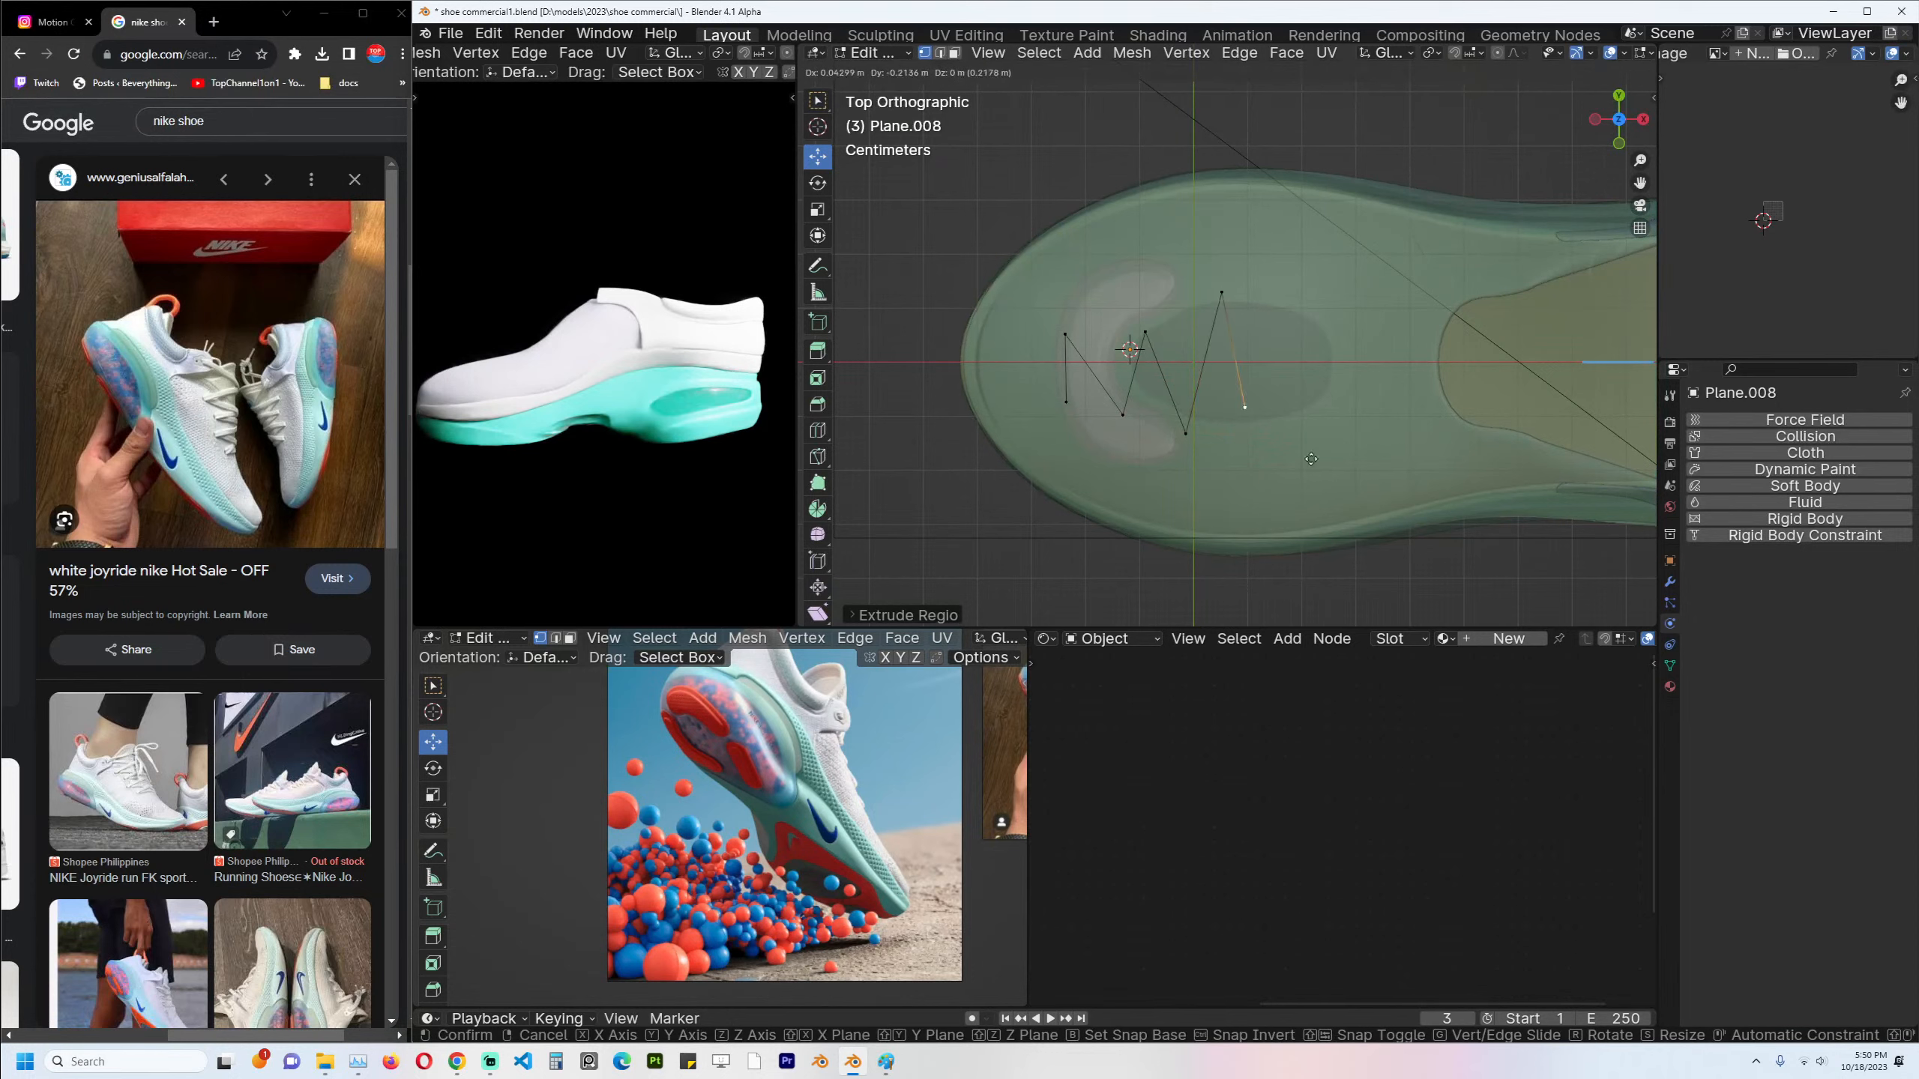
pyautogui.click(1403, 274)
pyautogui.press('e')
pyautogui.click(1433, 505)
pyautogui.press('e')
pyautogui.click(1455, 215)
pyautogui.press('e')
pyautogui.click(1536, 507)
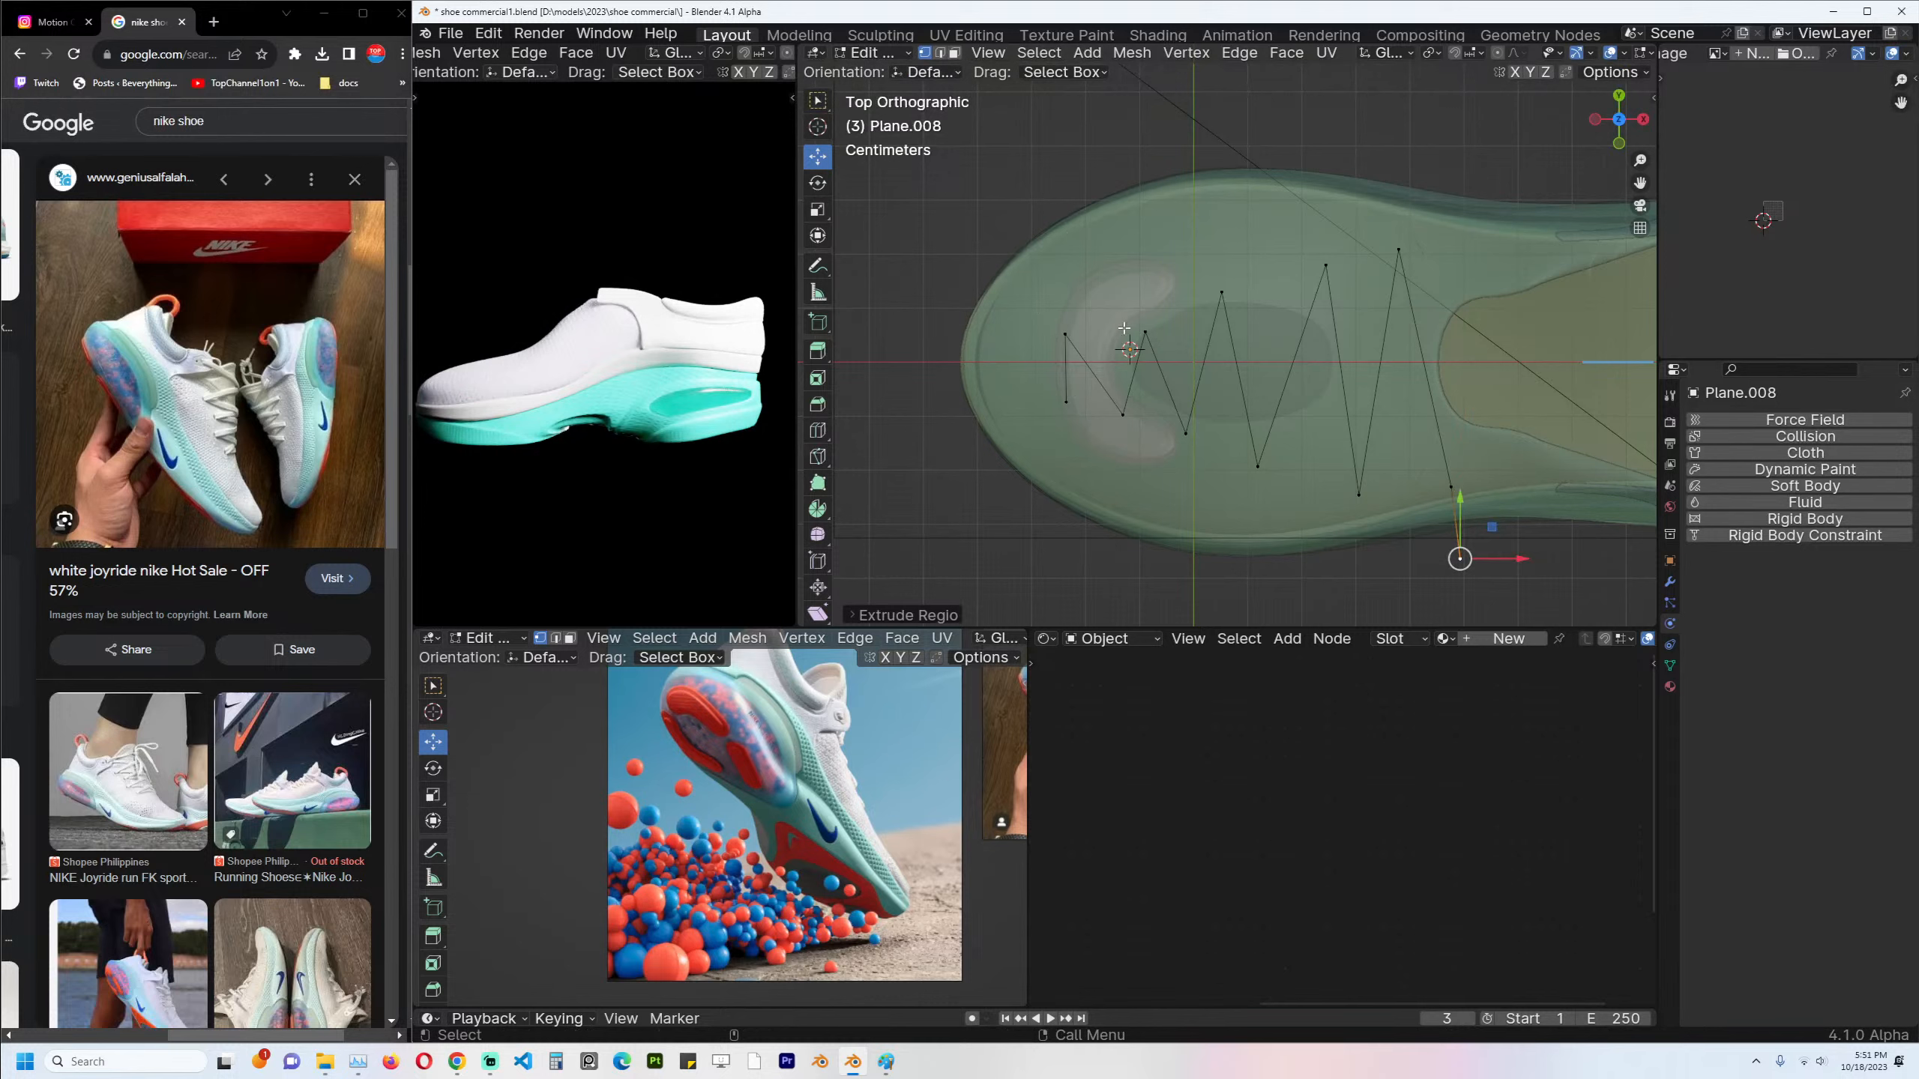
# Select the entire zigzag line and subdivide all of its edges.
pyautogui.press('a')
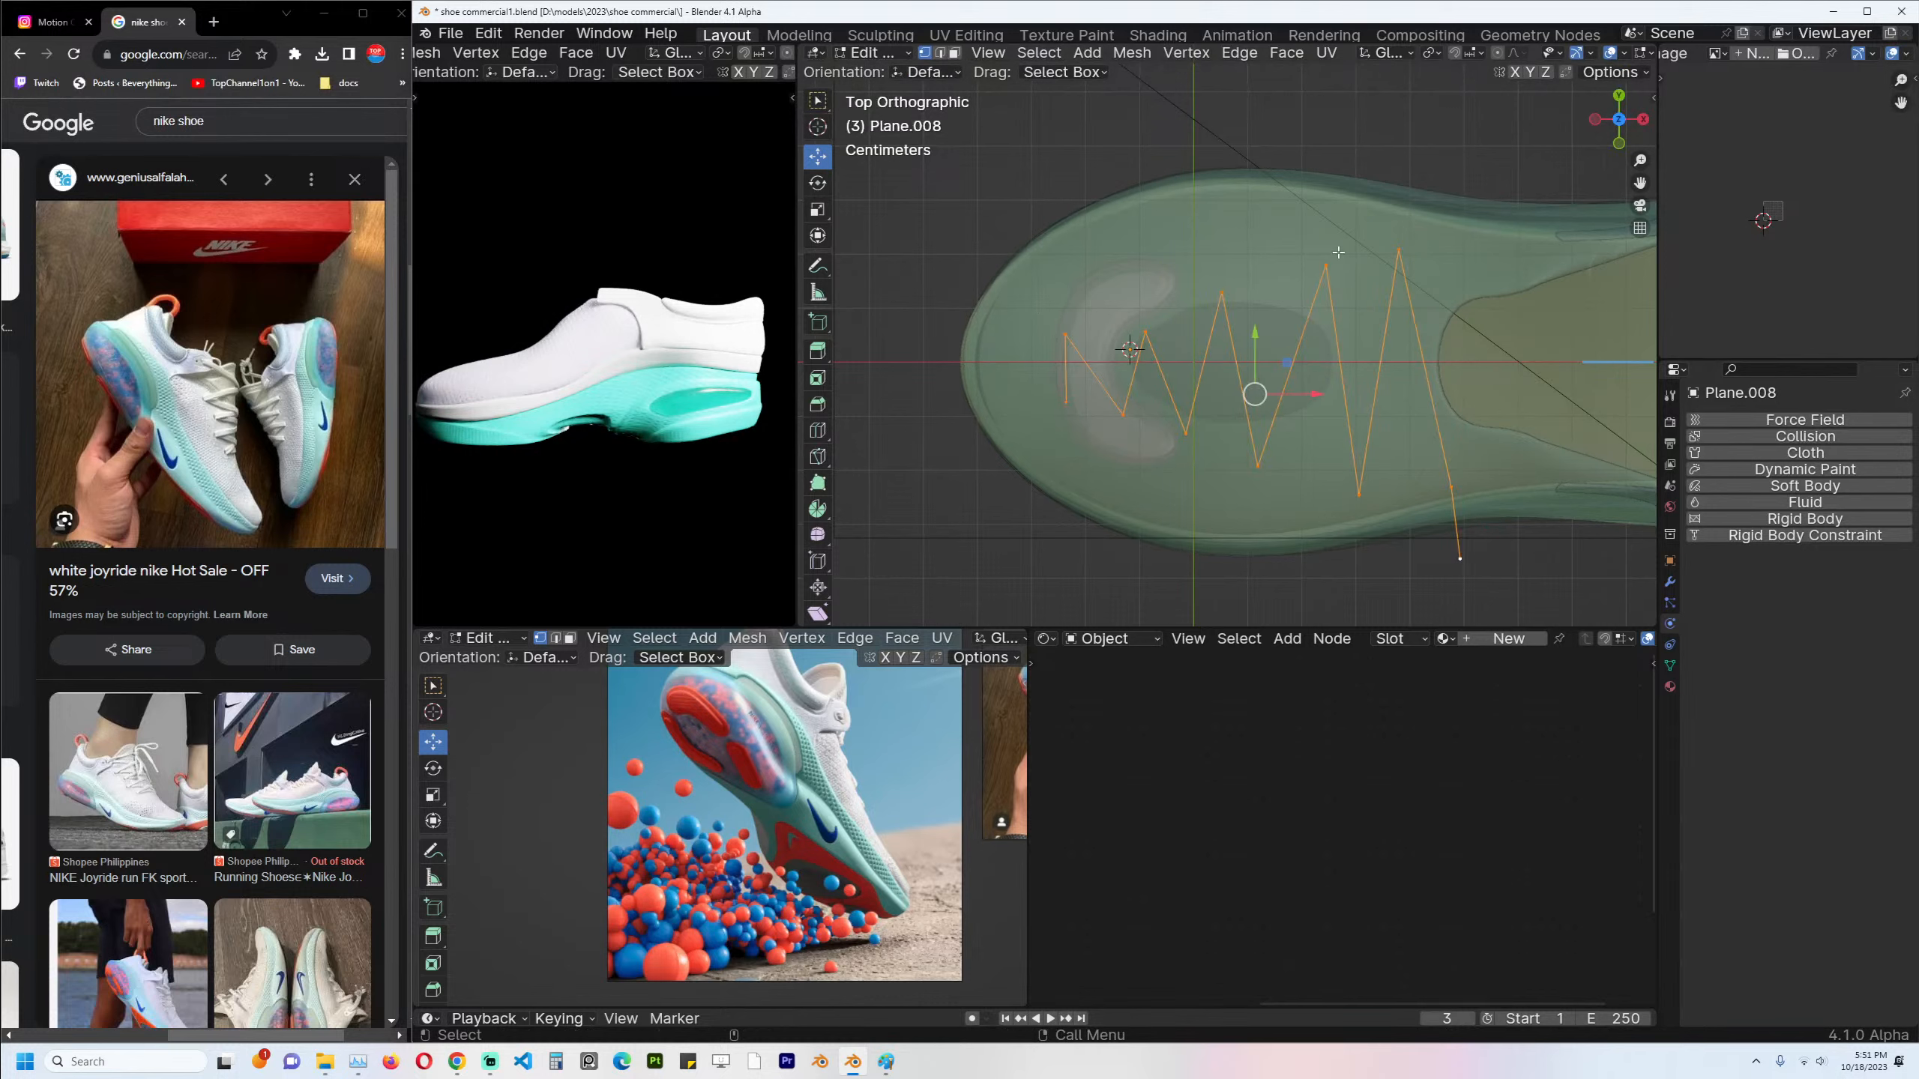
pyautogui.rightClick(1338, 252)
pyautogui.click(1338, 257)
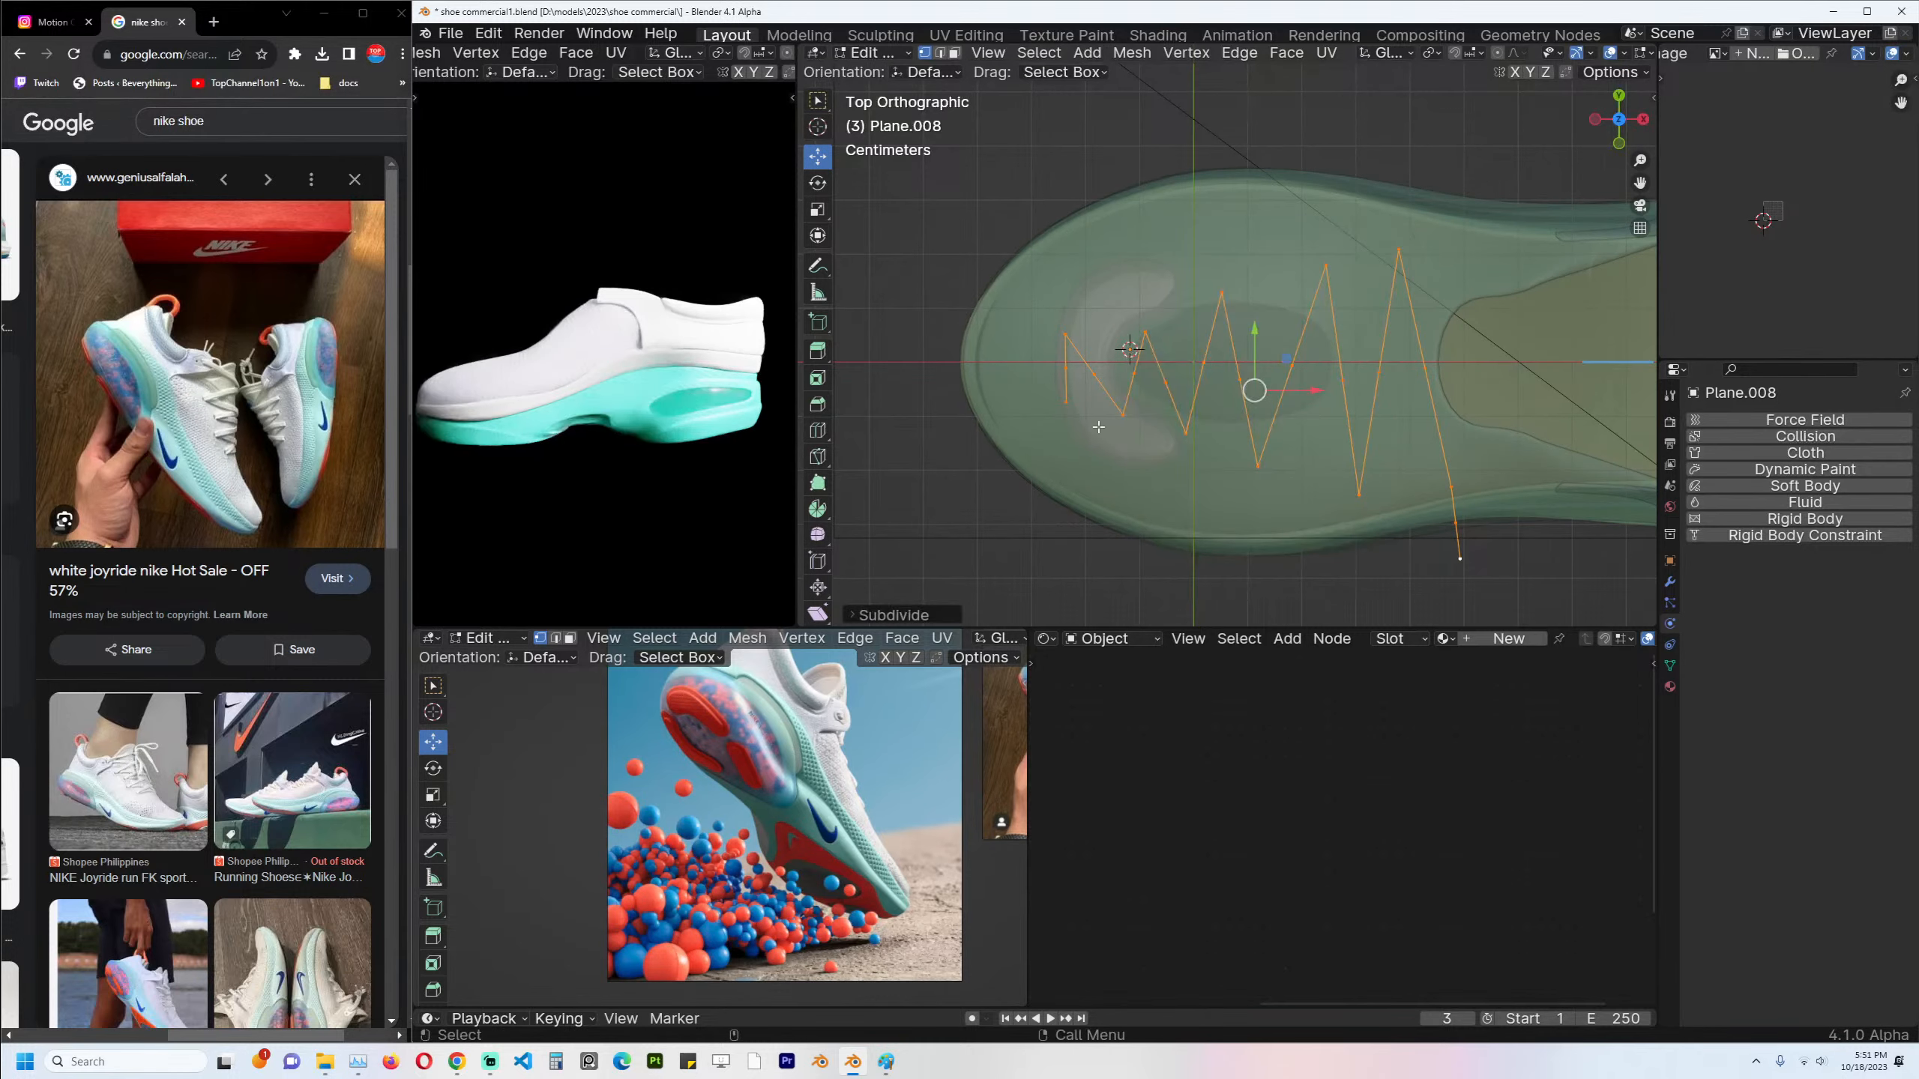
# In the front view, raise the zigzag's edge midpoints along Z above its corner vertices.
pyautogui.moveTo(1045, 359); pyautogui.dragTo(1394, 387)
pyautogui.moveTo(1131, 369); pyautogui.dragTo(1229, 396)
pyautogui.press('KP_1')
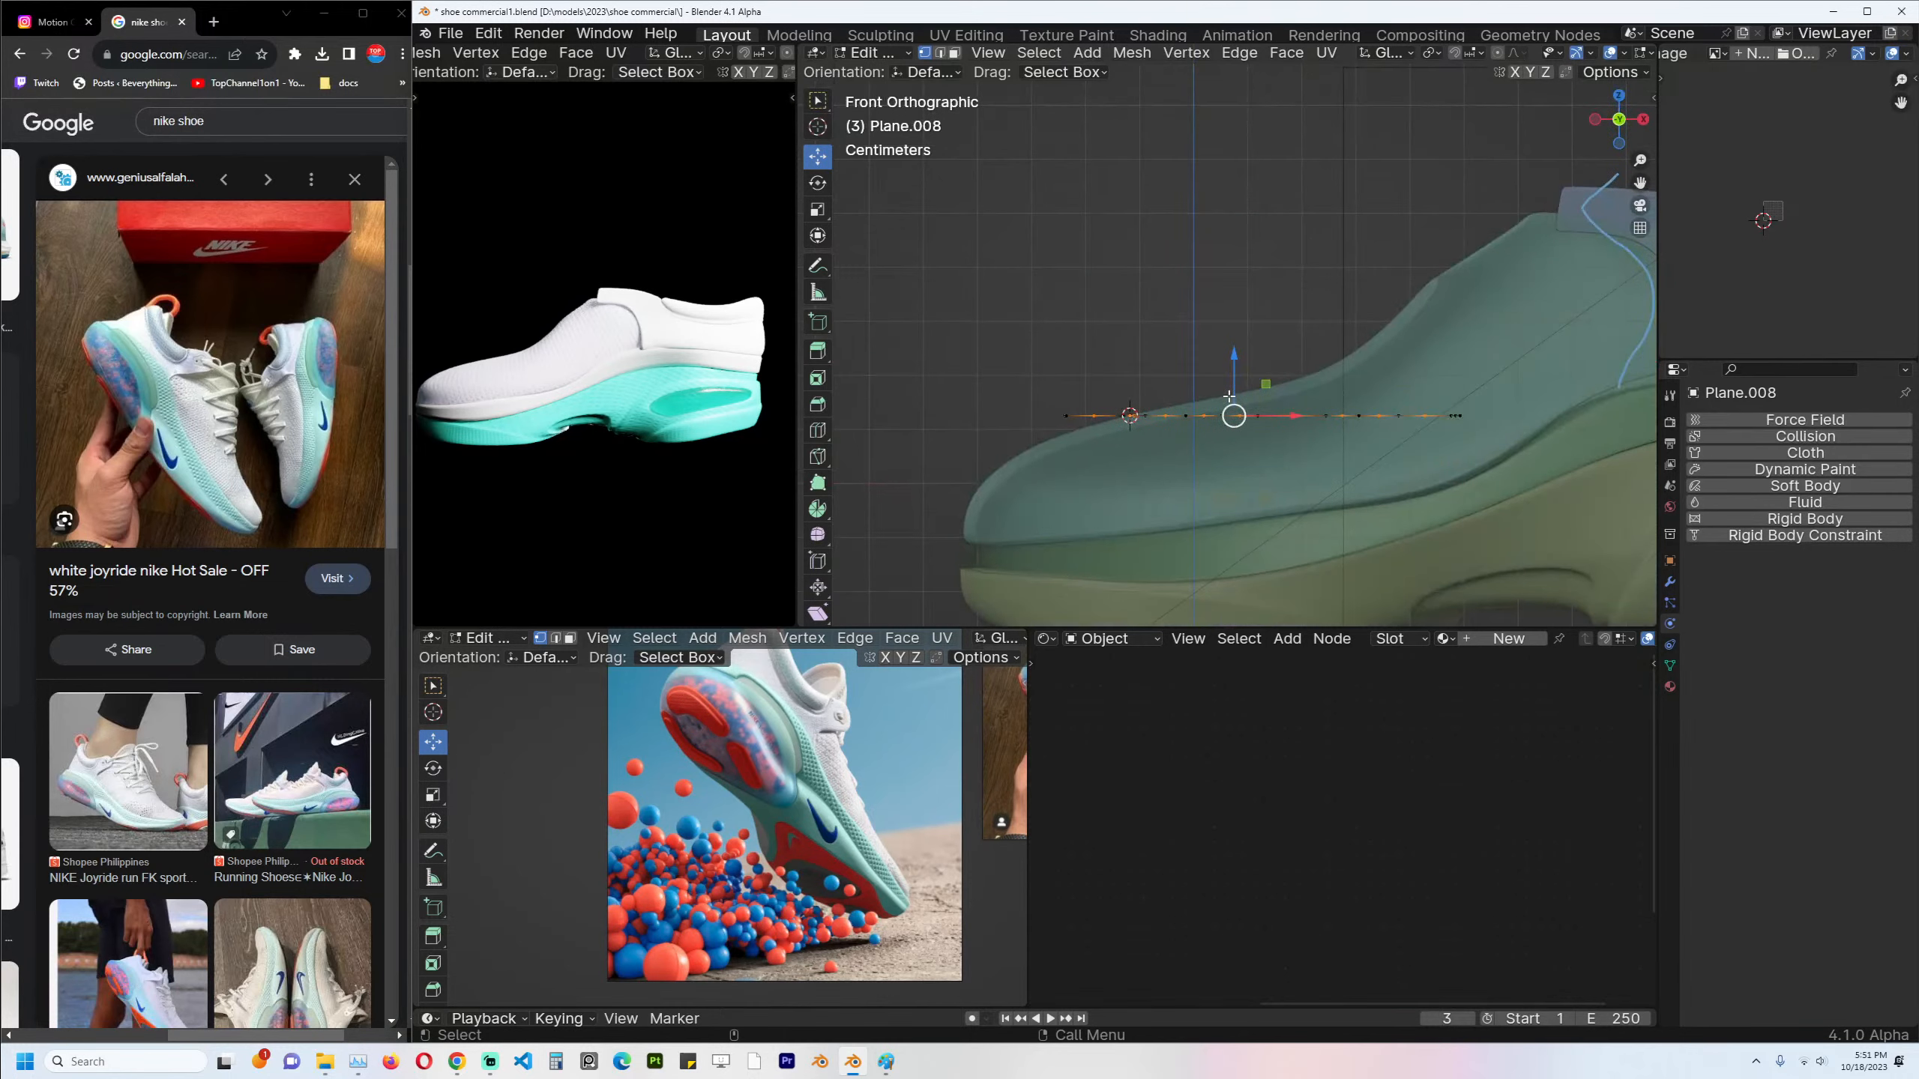
pyautogui.press('g')
pyautogui.press('z')
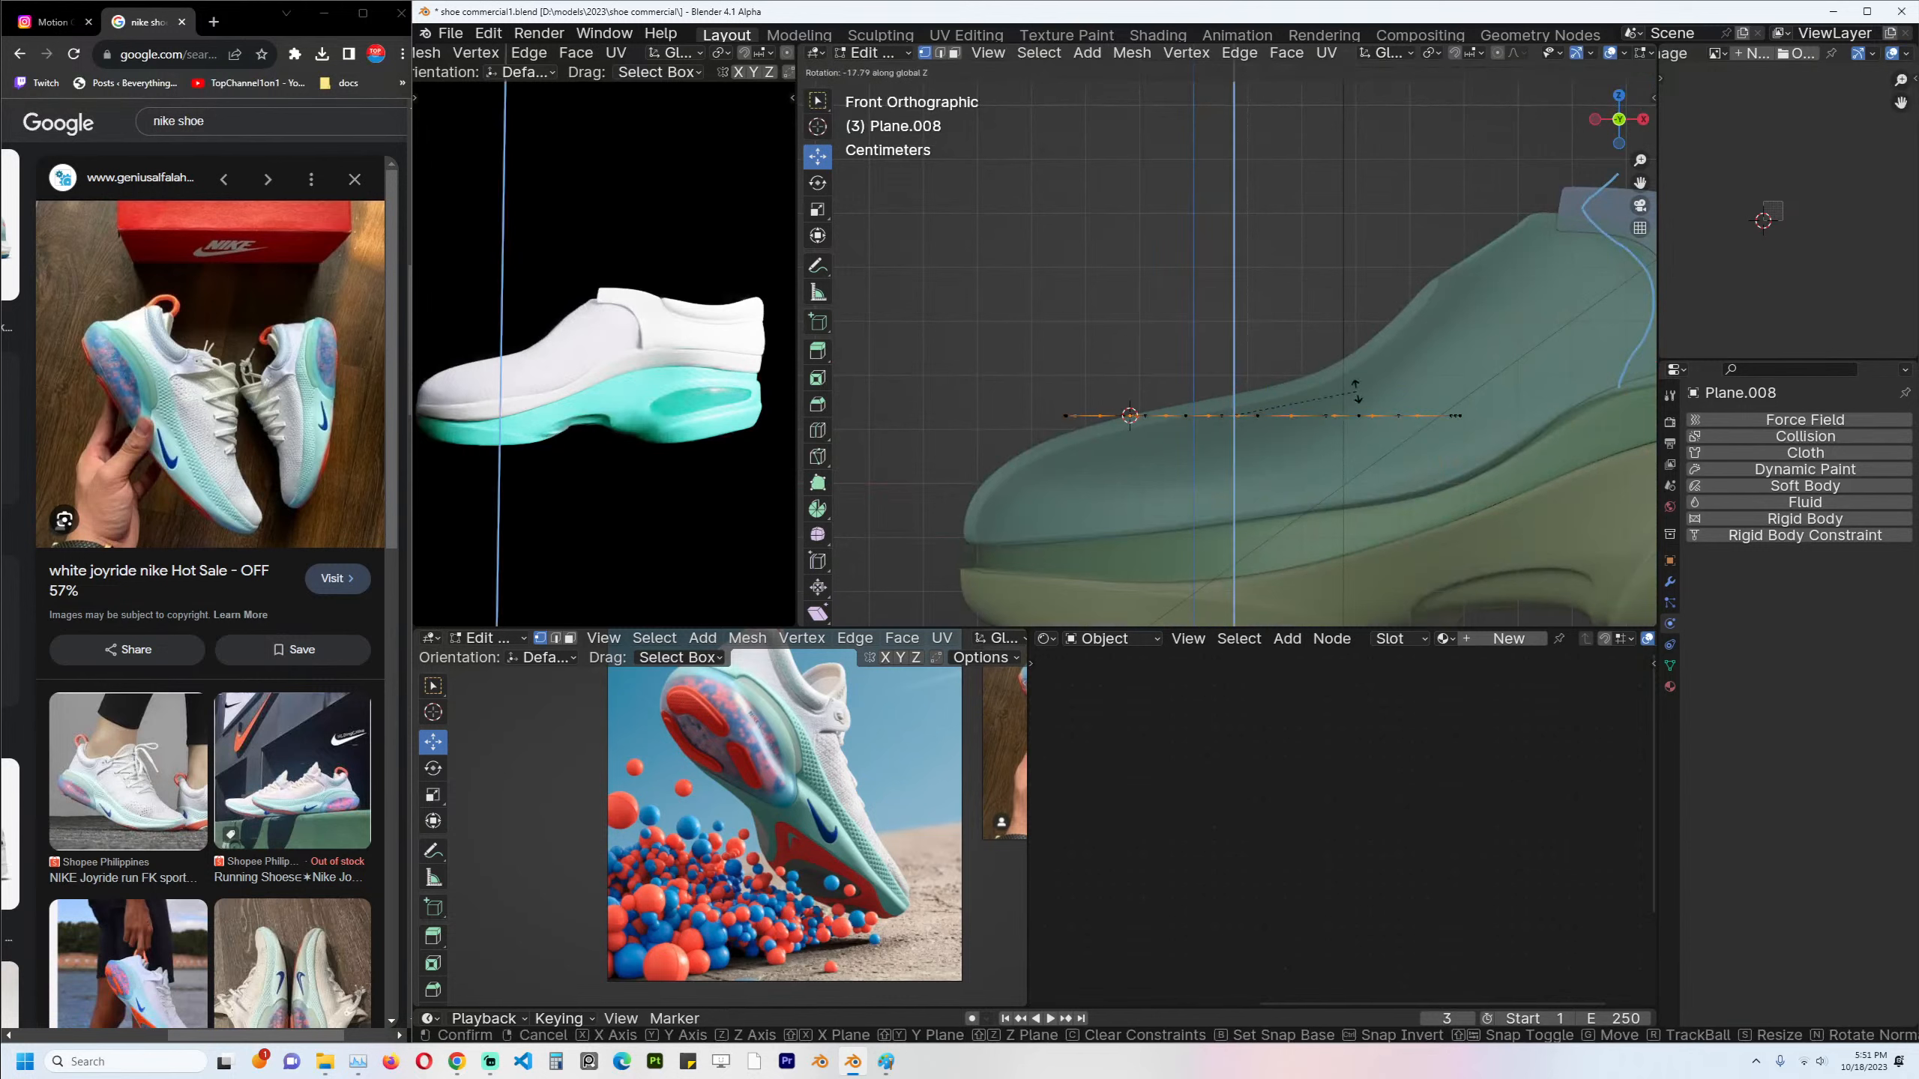
pyautogui.click(1342, 432)
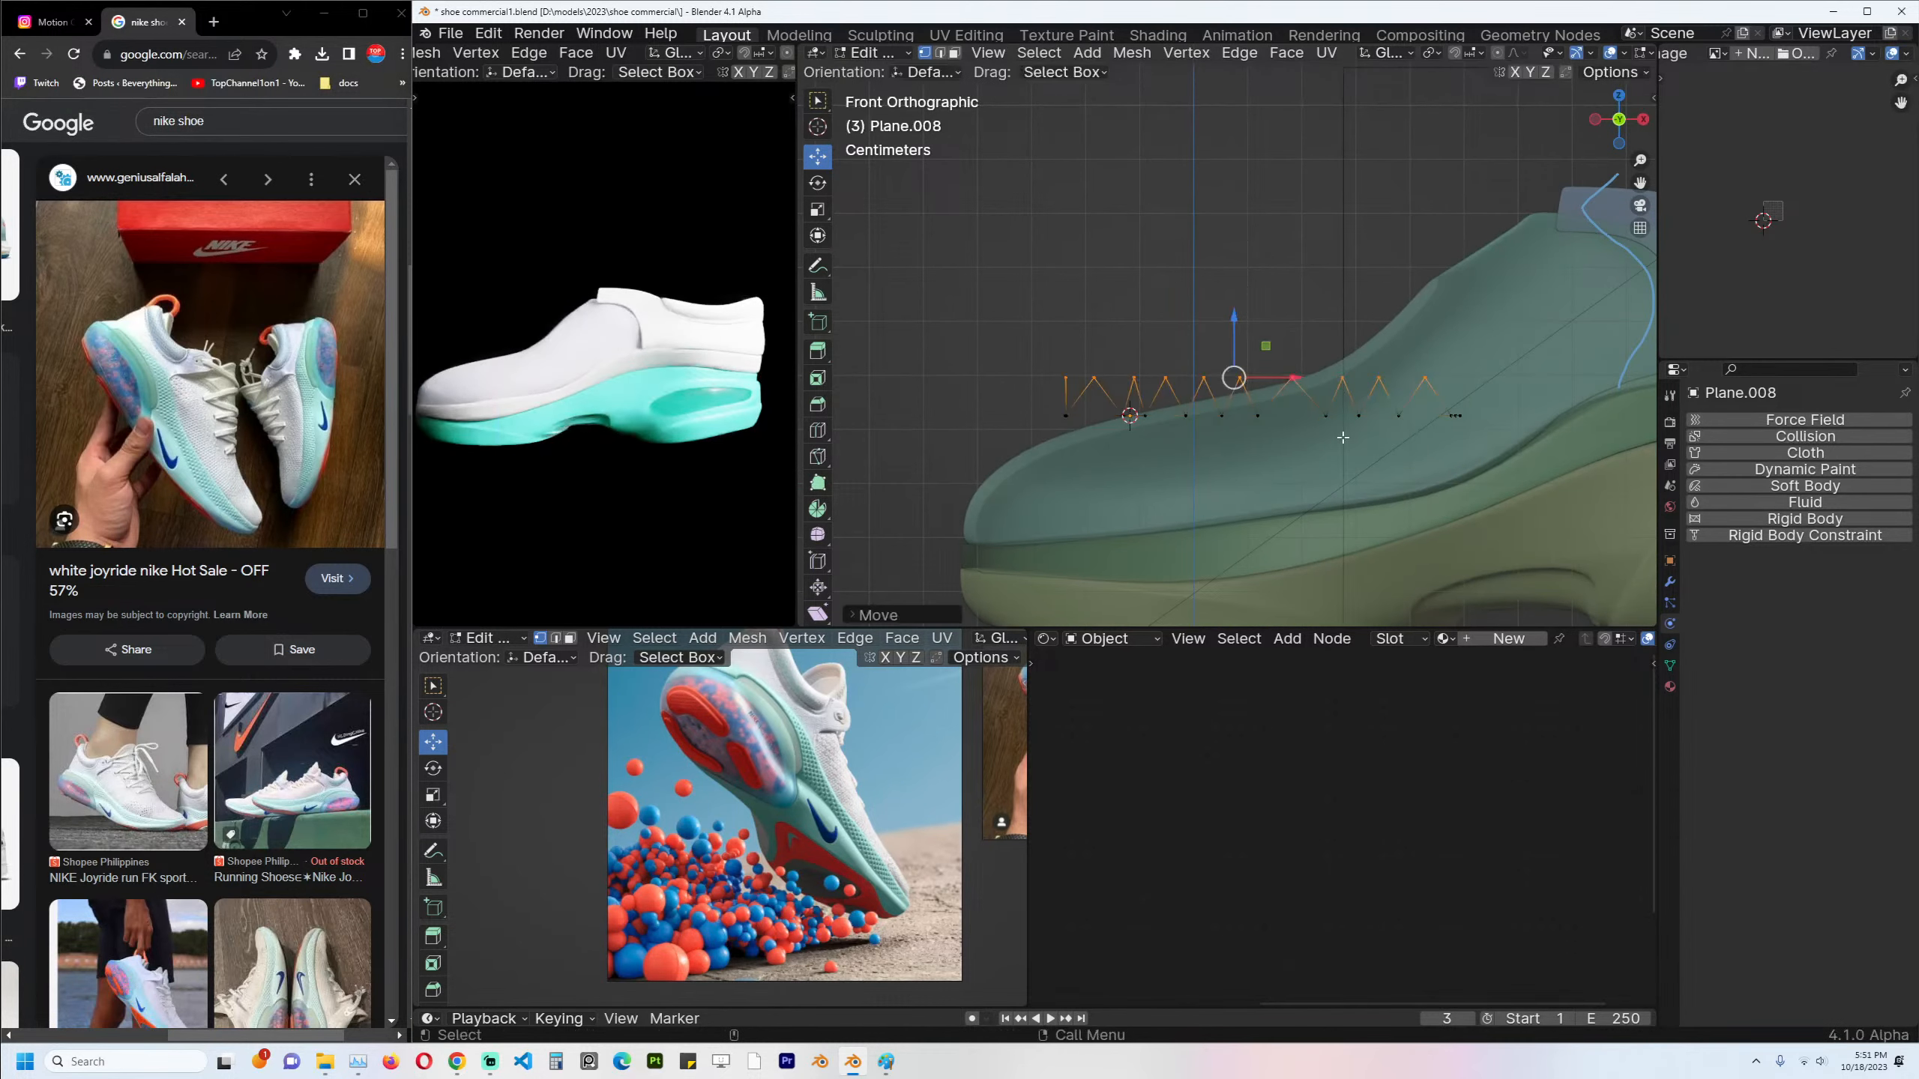
# Shear the zigzag in the front view to match the slope of the upper, and adjust its height along Z.
pyautogui.click(818, 613)
pyautogui.moveTo(1313, 388); pyautogui.dragTo(1333, 269)
pyautogui.press('g')
pyautogui.press('z')
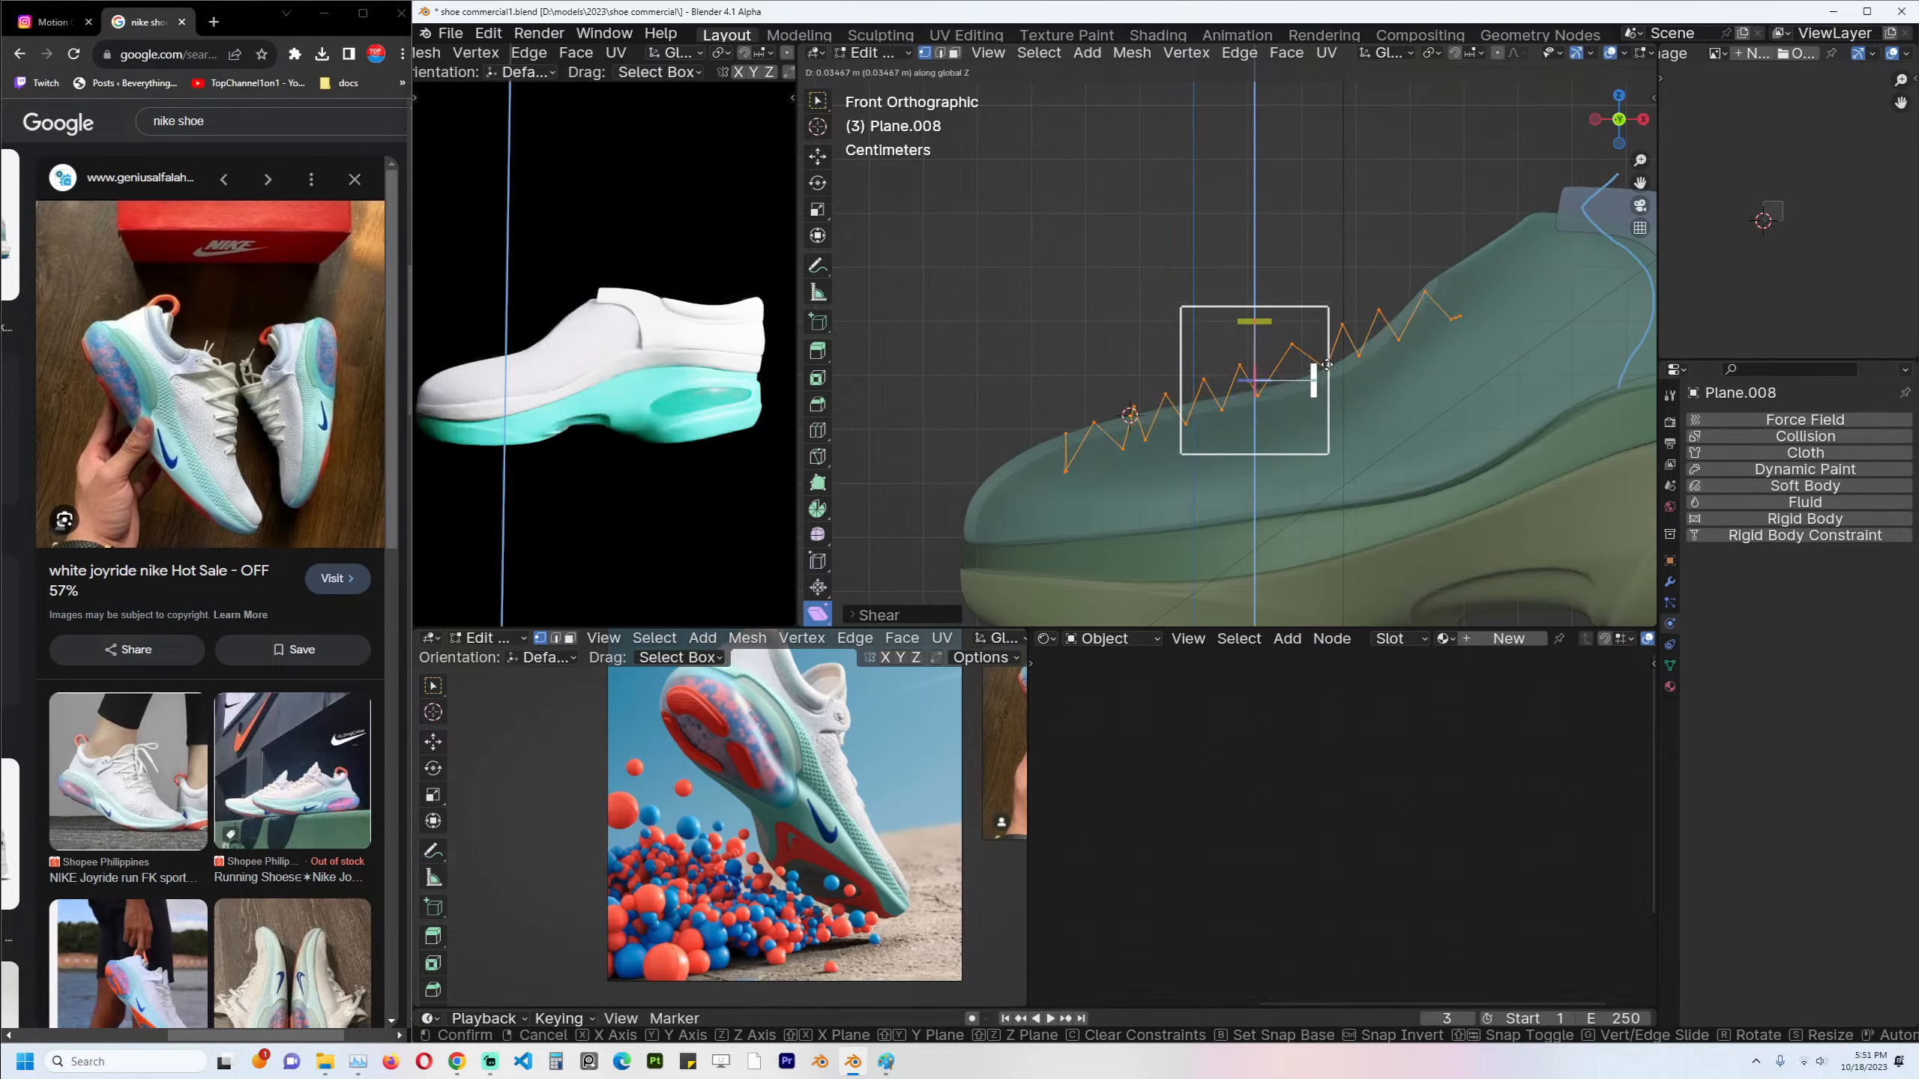
pyautogui.click(1324, 371)
pyautogui.scroll(1, 1245, 356)
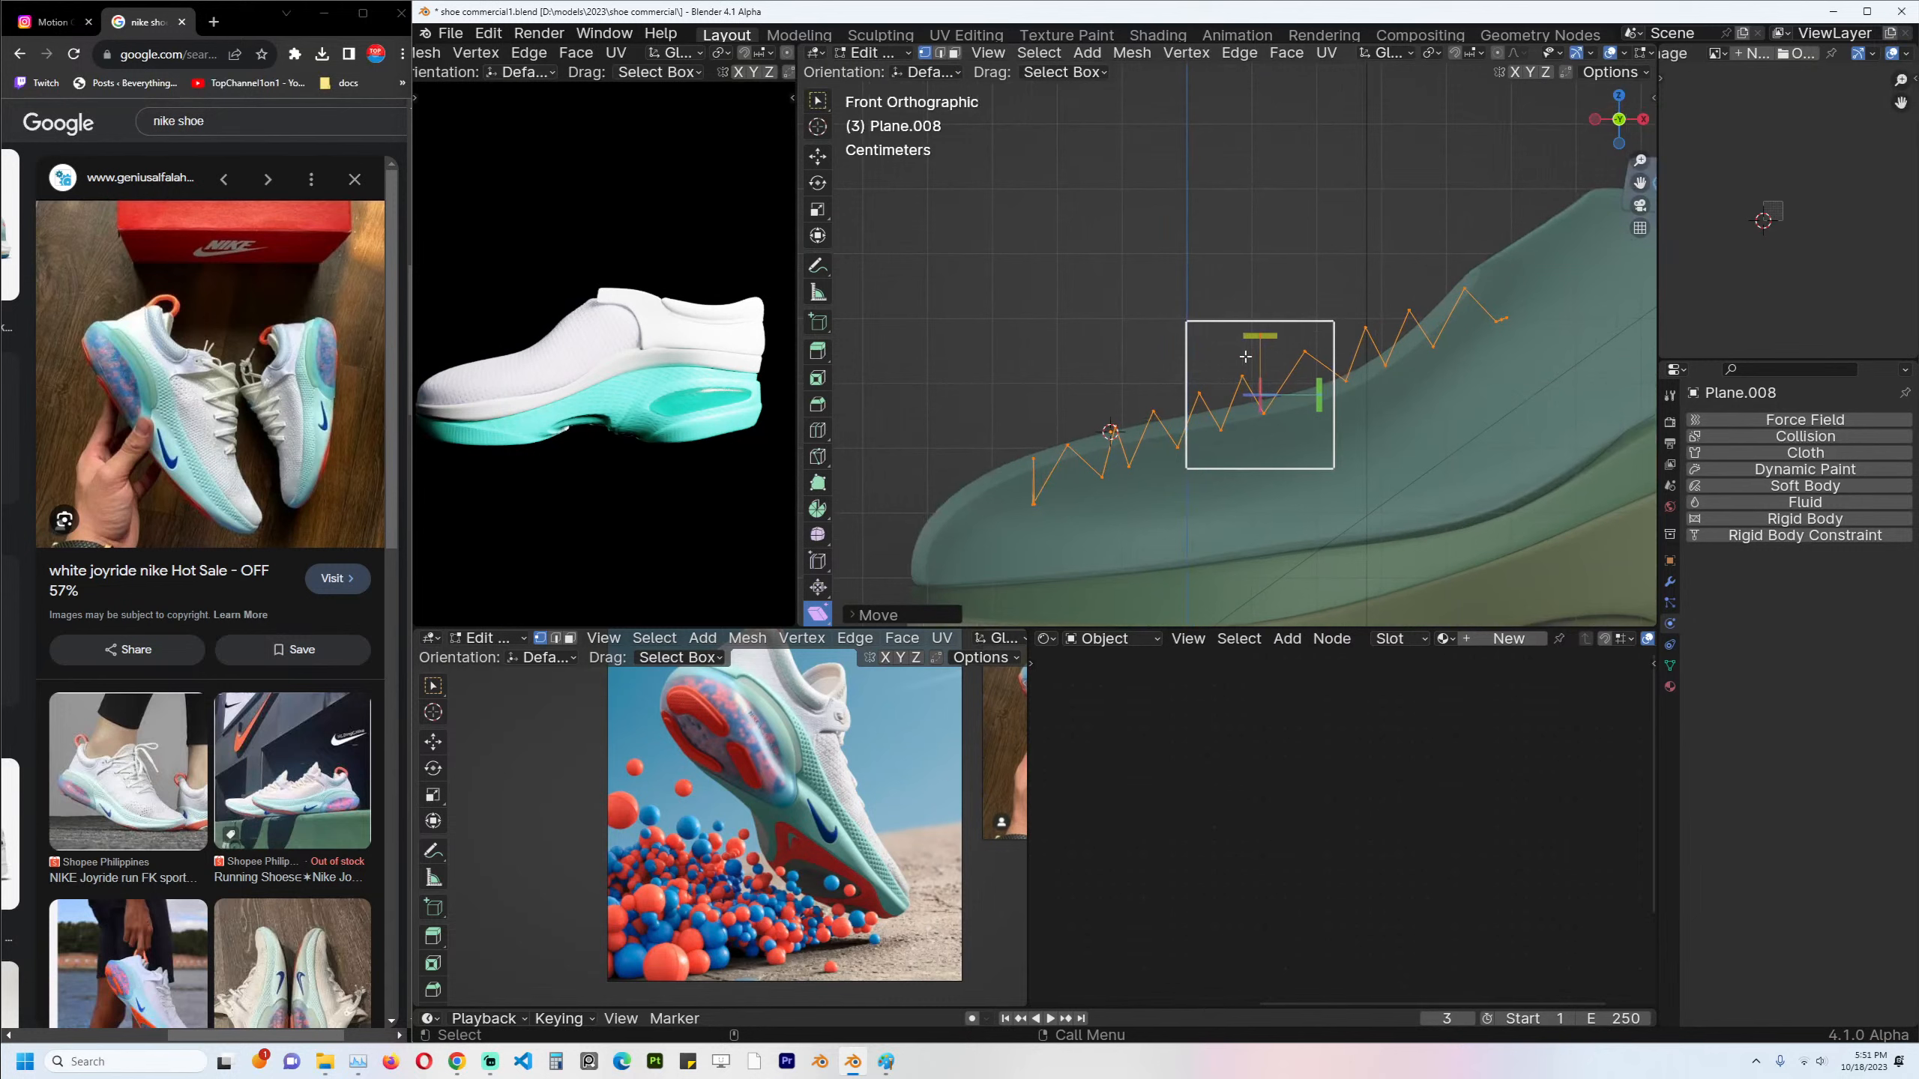
pyautogui.moveTo(1089, 489); pyautogui.dragTo(1020, 520)
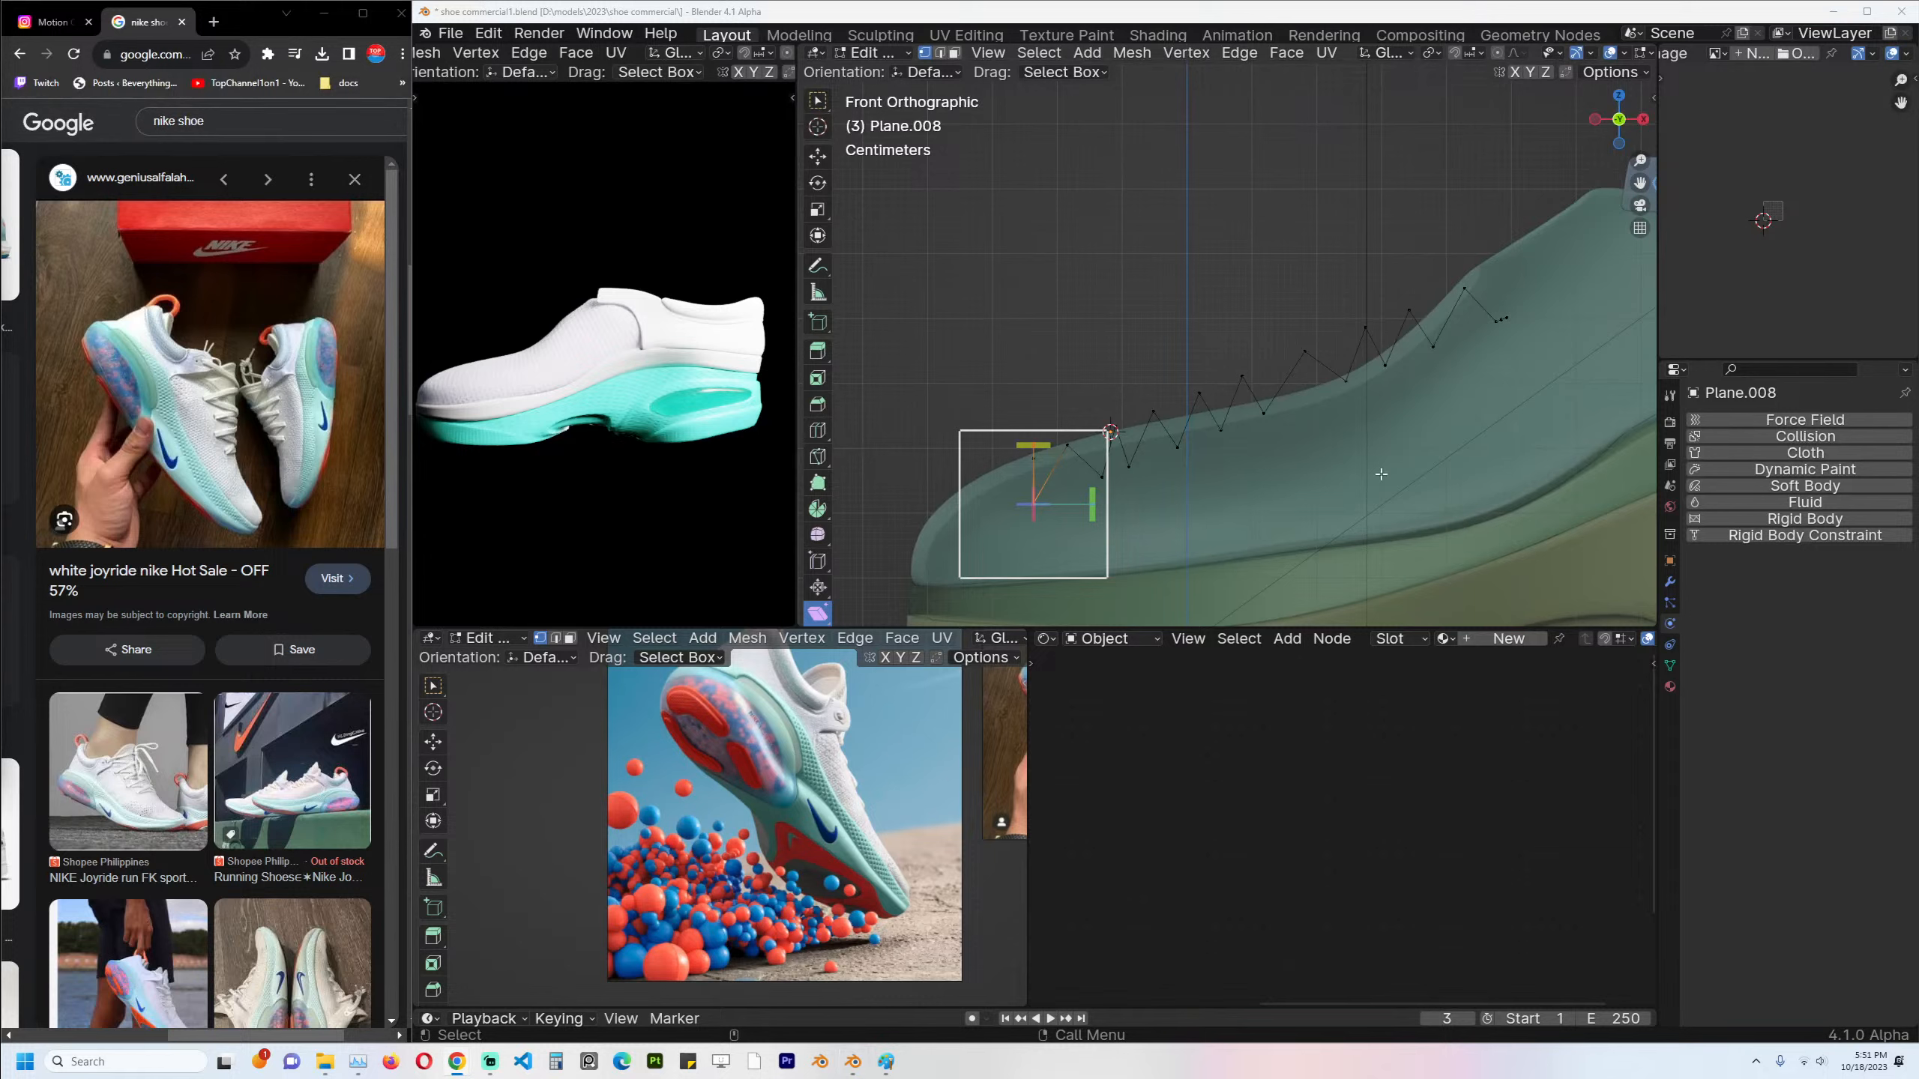
pyautogui.moveTo(1154, 303); pyautogui.dragTo(1349, 381)
# Add a level 1 Subdivision Surface modifier to the zigzag object and check the smoothed curve from the top.
pyautogui.press('Tab')
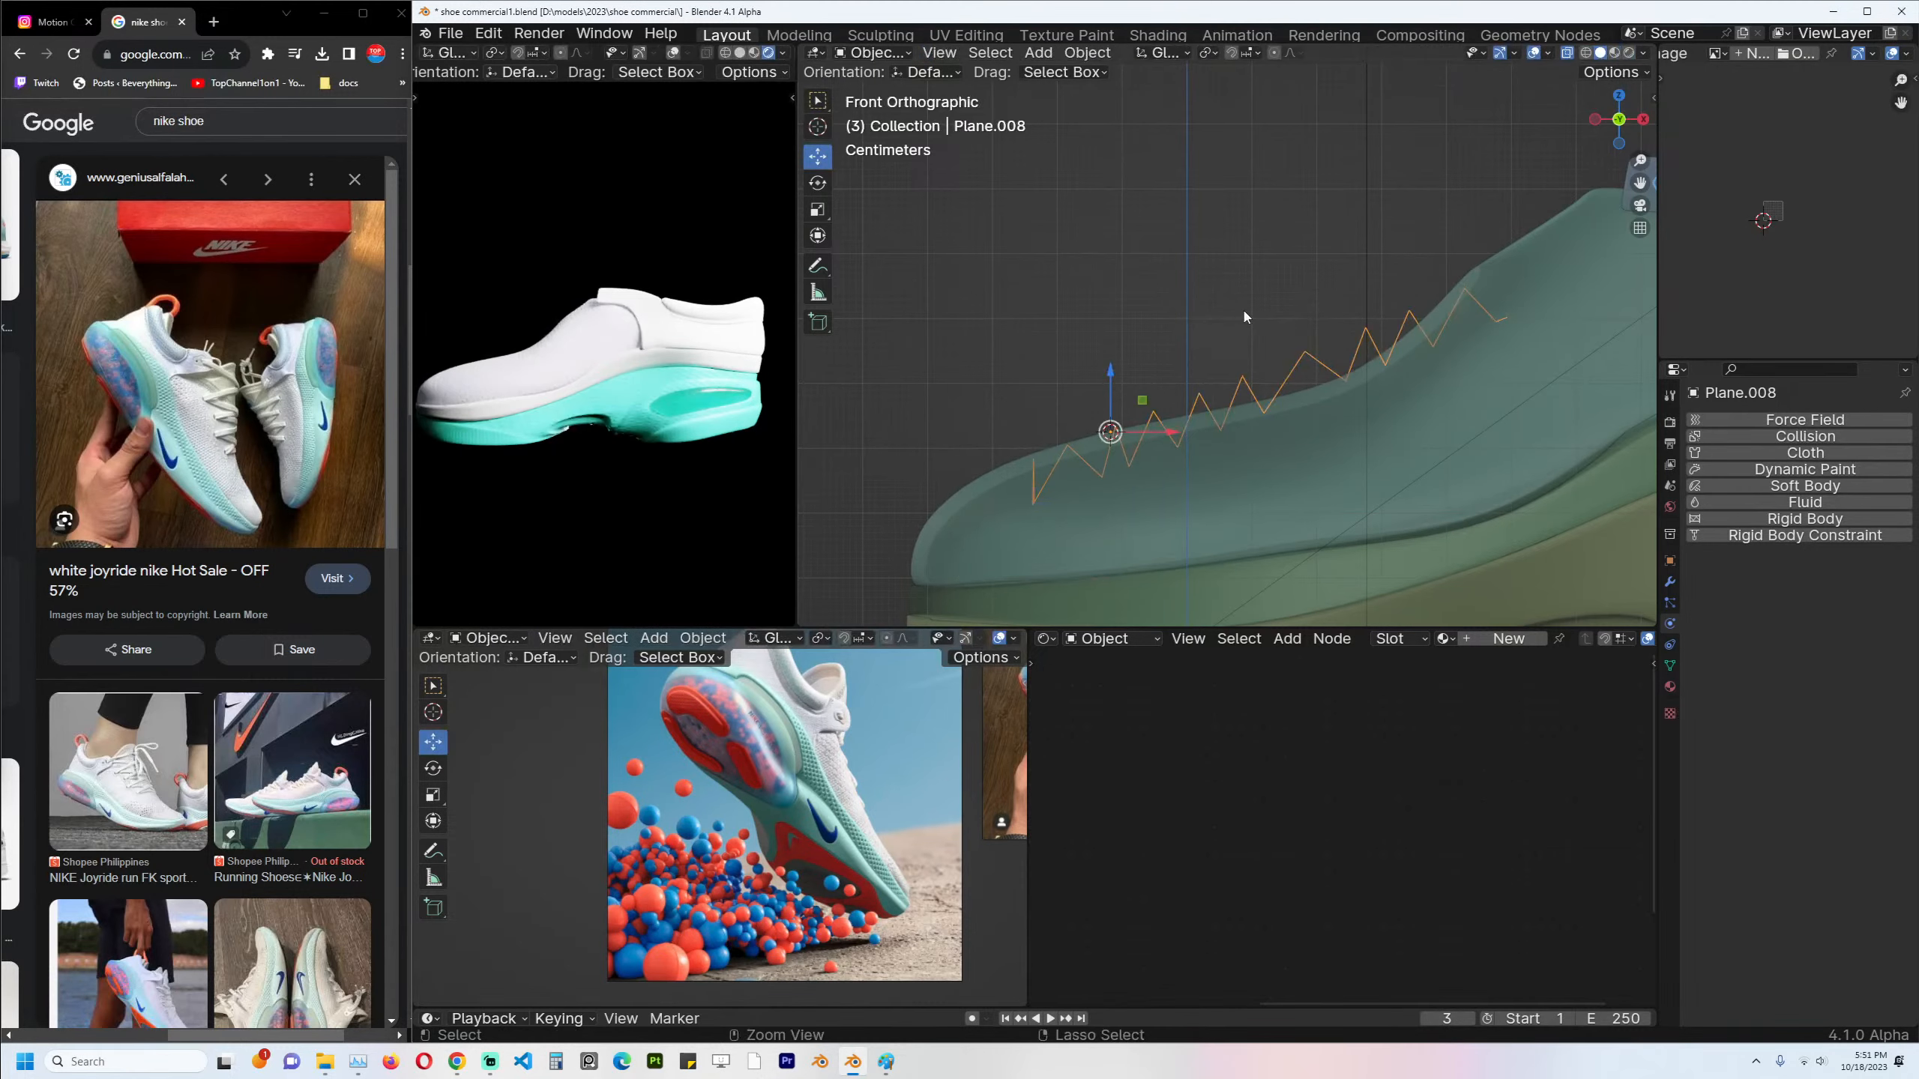
pyautogui.hotkey('ctrl', '1')
pyautogui.moveTo(1267, 356); pyautogui.dragTo(1402, 390, button='middle')
pyautogui.press('KP_7')
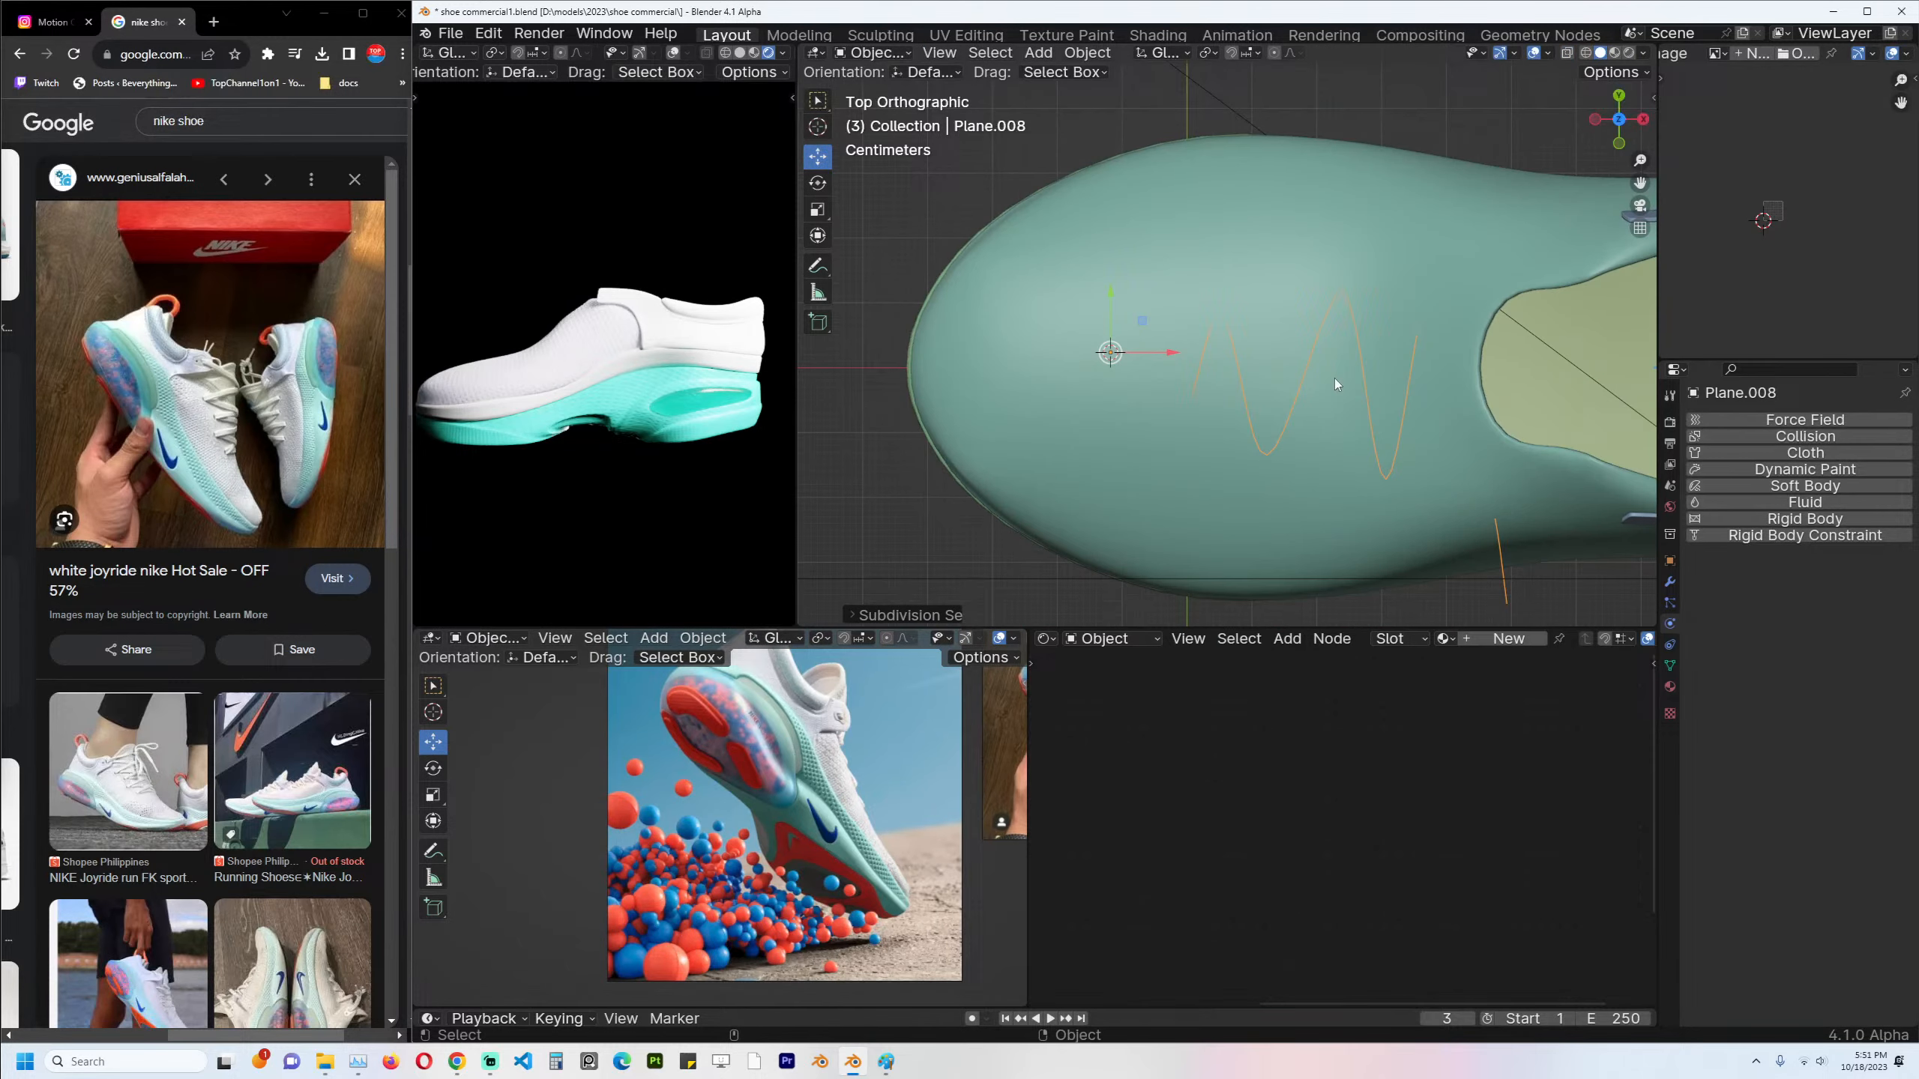
pyautogui.hotkey('alt', 'z')
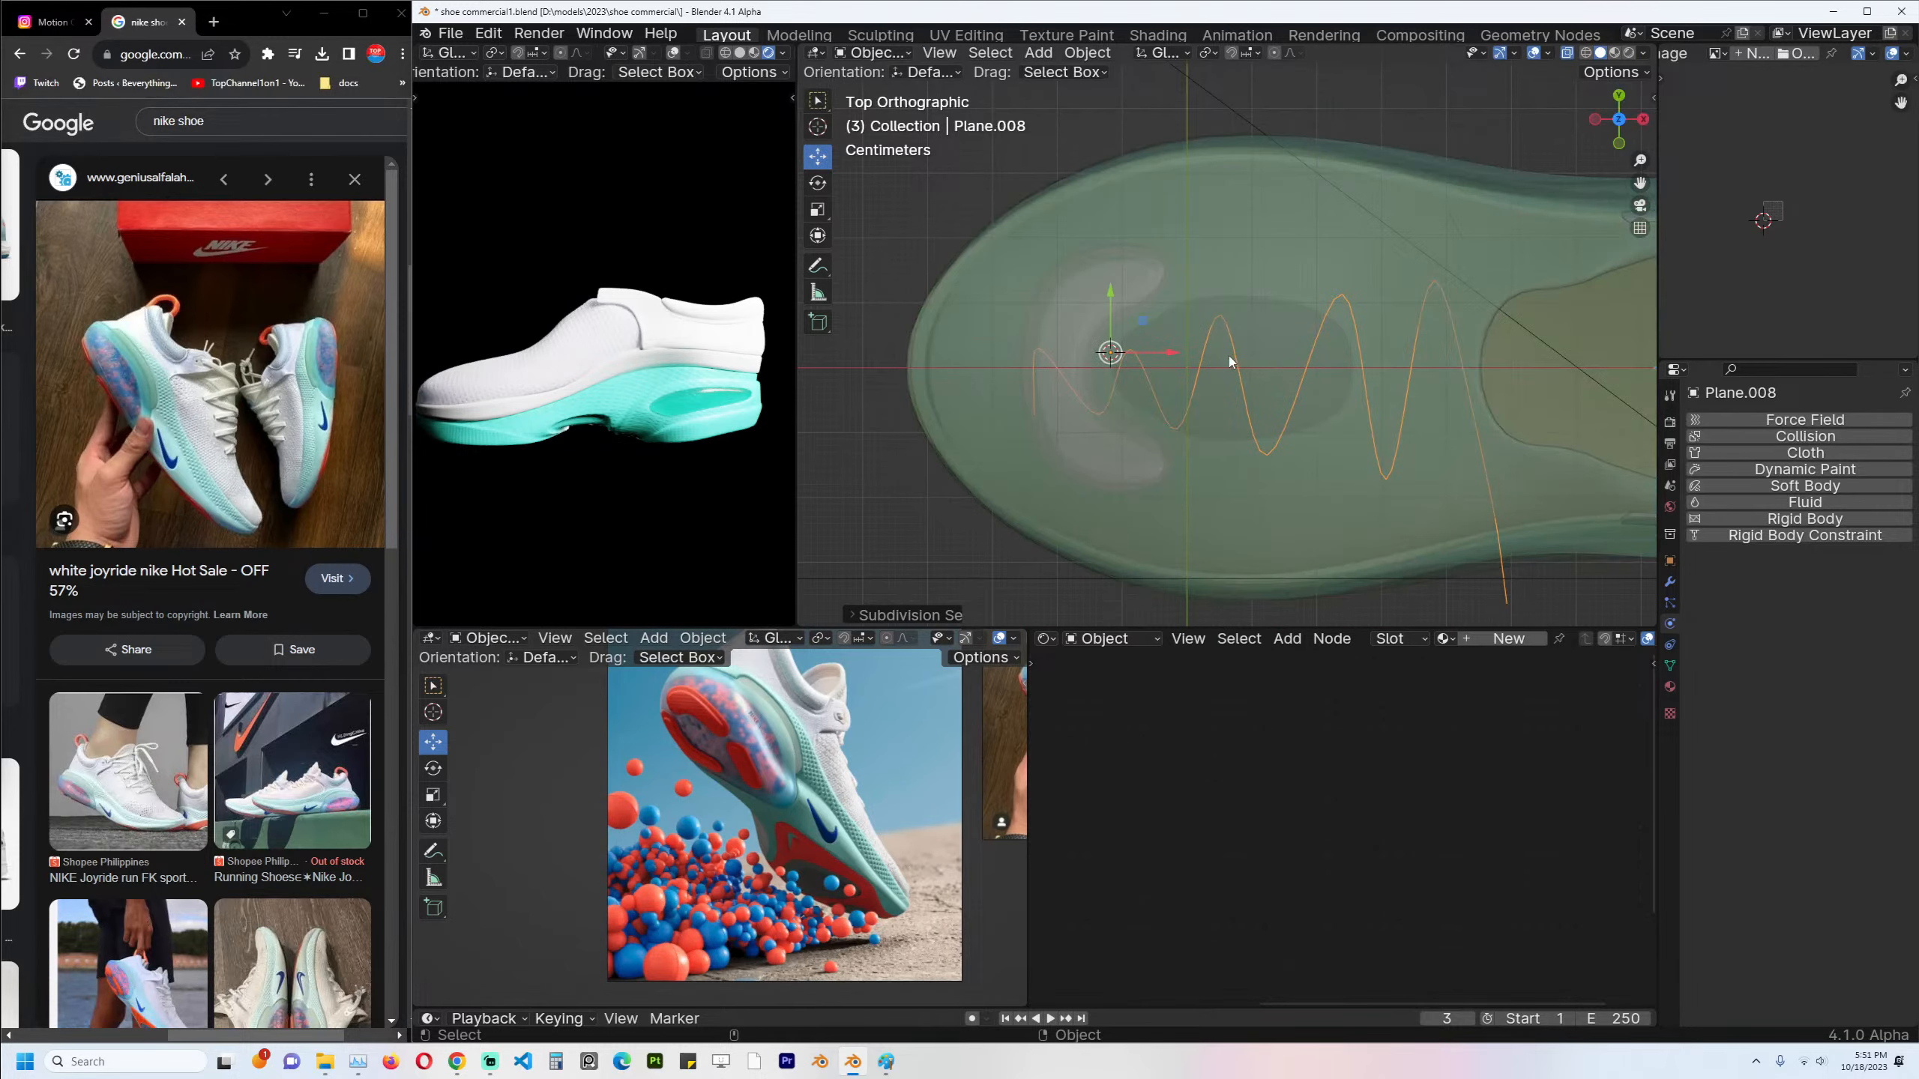
# Move the whole zigzag slightly up along Z so it sits above the surface of the upper.
pyautogui.press('Tab')
pyautogui.moveTo(1087, 281); pyautogui.dragTo(1233, 345)
pyautogui.moveTo(913, 255); pyautogui.dragTo(1150, 311)
pyautogui.moveTo(1296, 349); pyautogui.dragTo(1296, 349)
pyautogui.moveTo(1296, 349); pyautogui.dragTo(1291, 264, button='middle')
pyautogui.hotkey('alt', 'z')
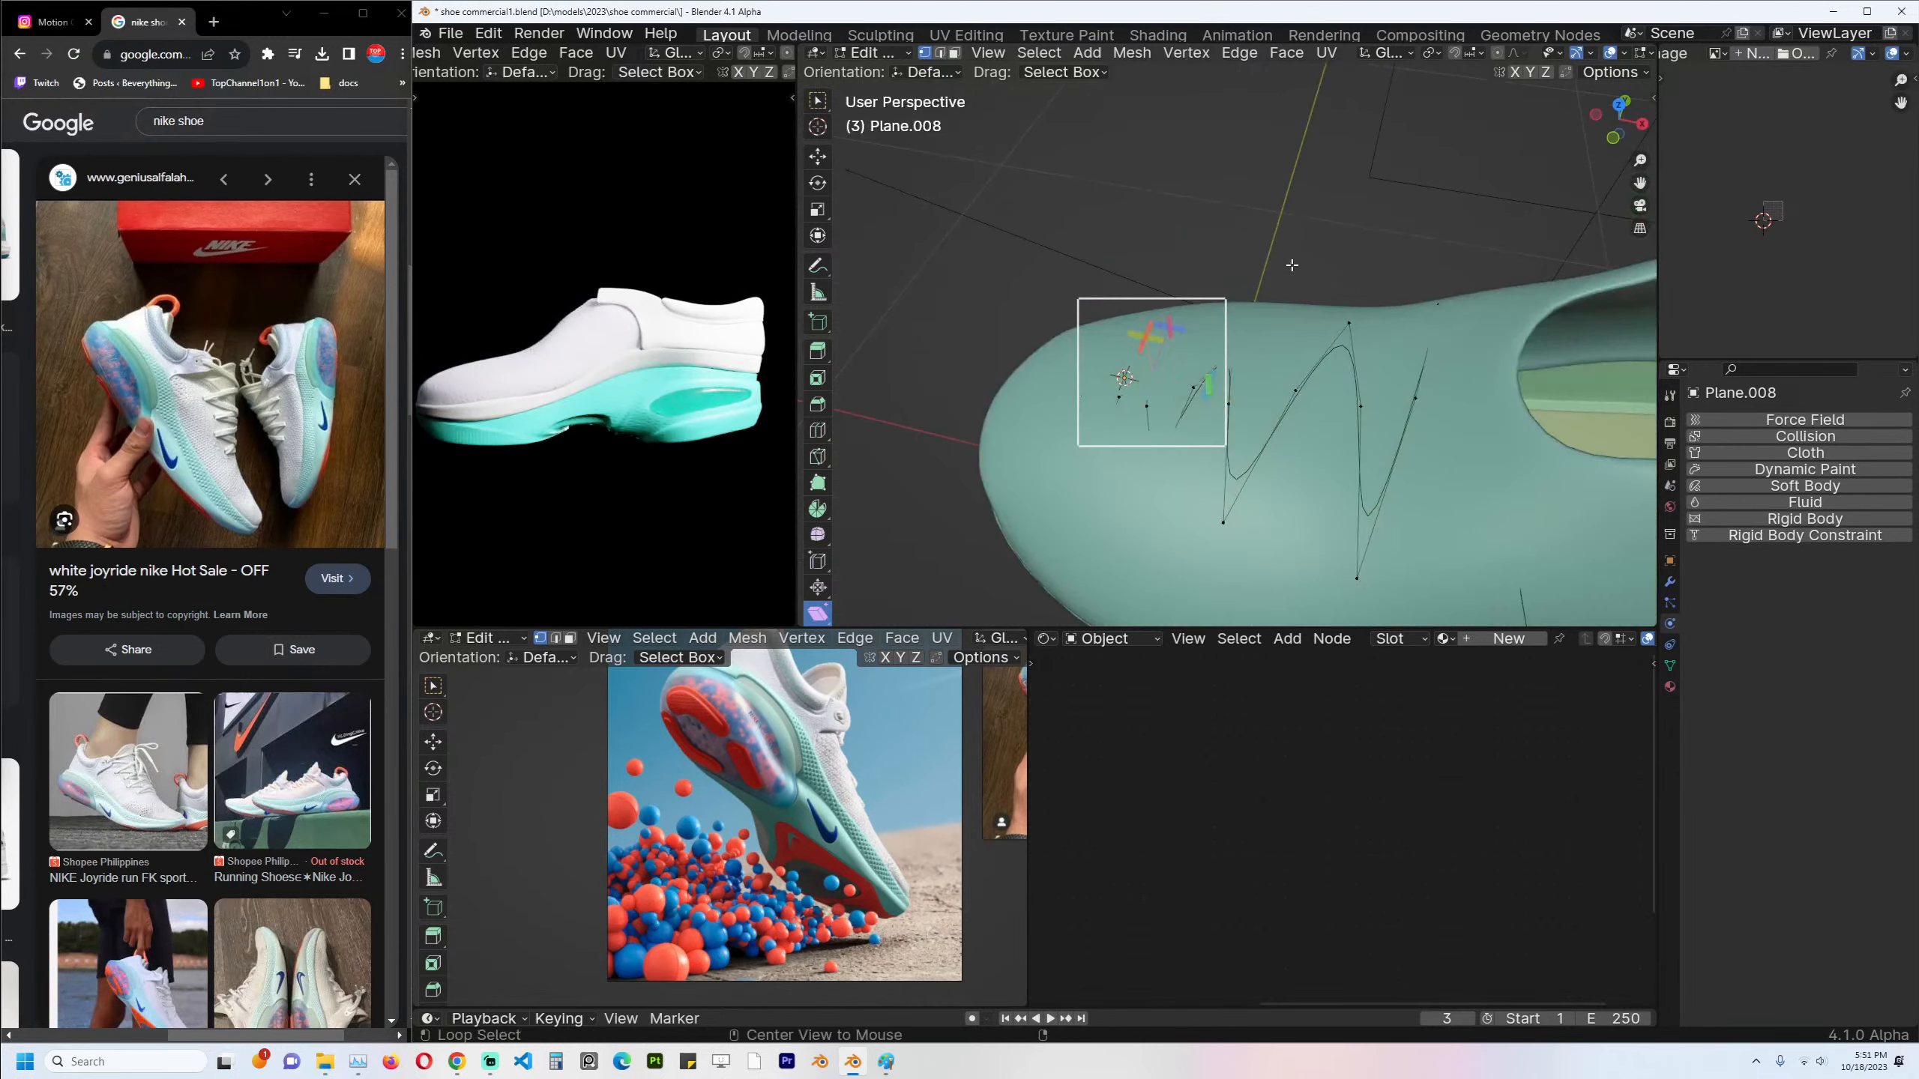
pyautogui.moveTo(1165, 357); pyautogui.dragTo(1344, 321, button='middle')
pyautogui.press('g')
pyautogui.press('z')
pyautogui.click(1281, 307)
# Select the zigzag's toe-end vertices in the front view and inspect the line's fit from the front of the shoe.
pyautogui.press('Tab')
pyautogui.press('KP_3')
pyautogui.press('KP_1')
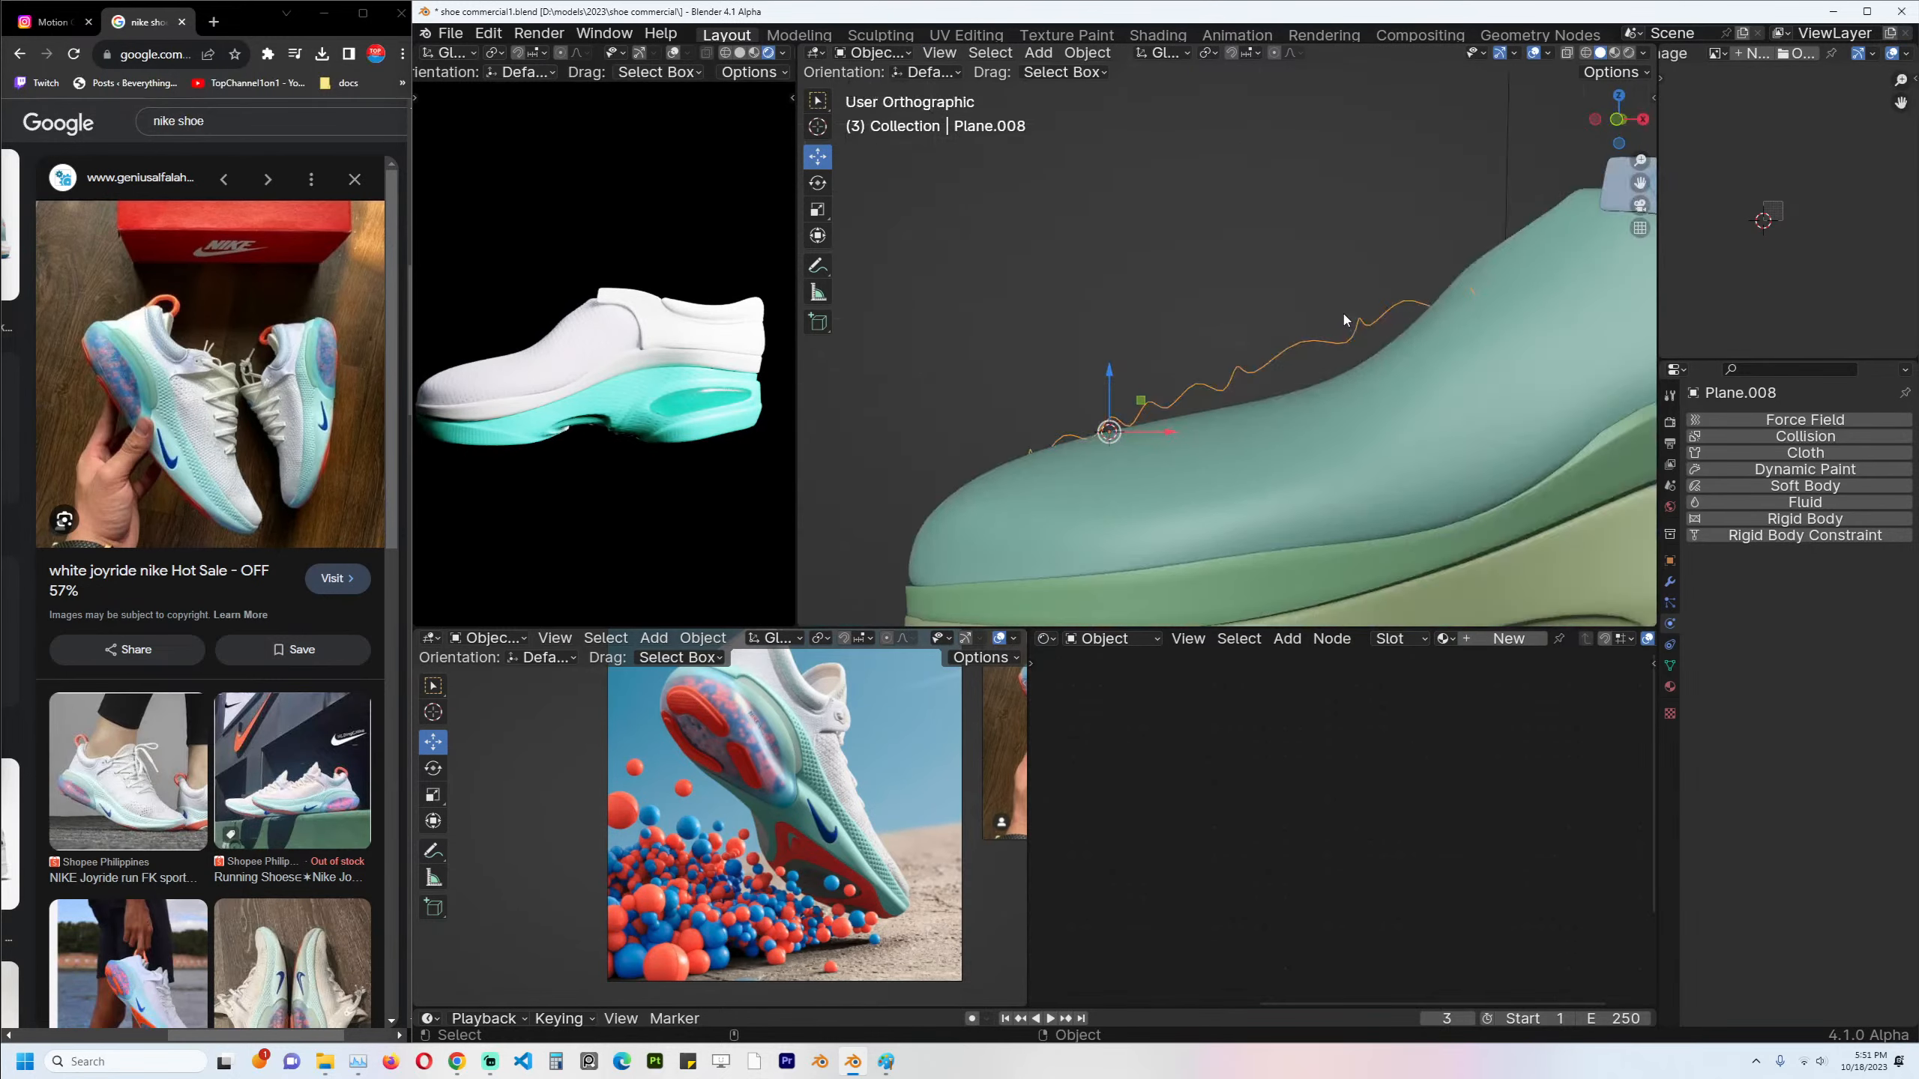
pyautogui.press('Tab')
pyautogui.hotkey('alt', 'z')
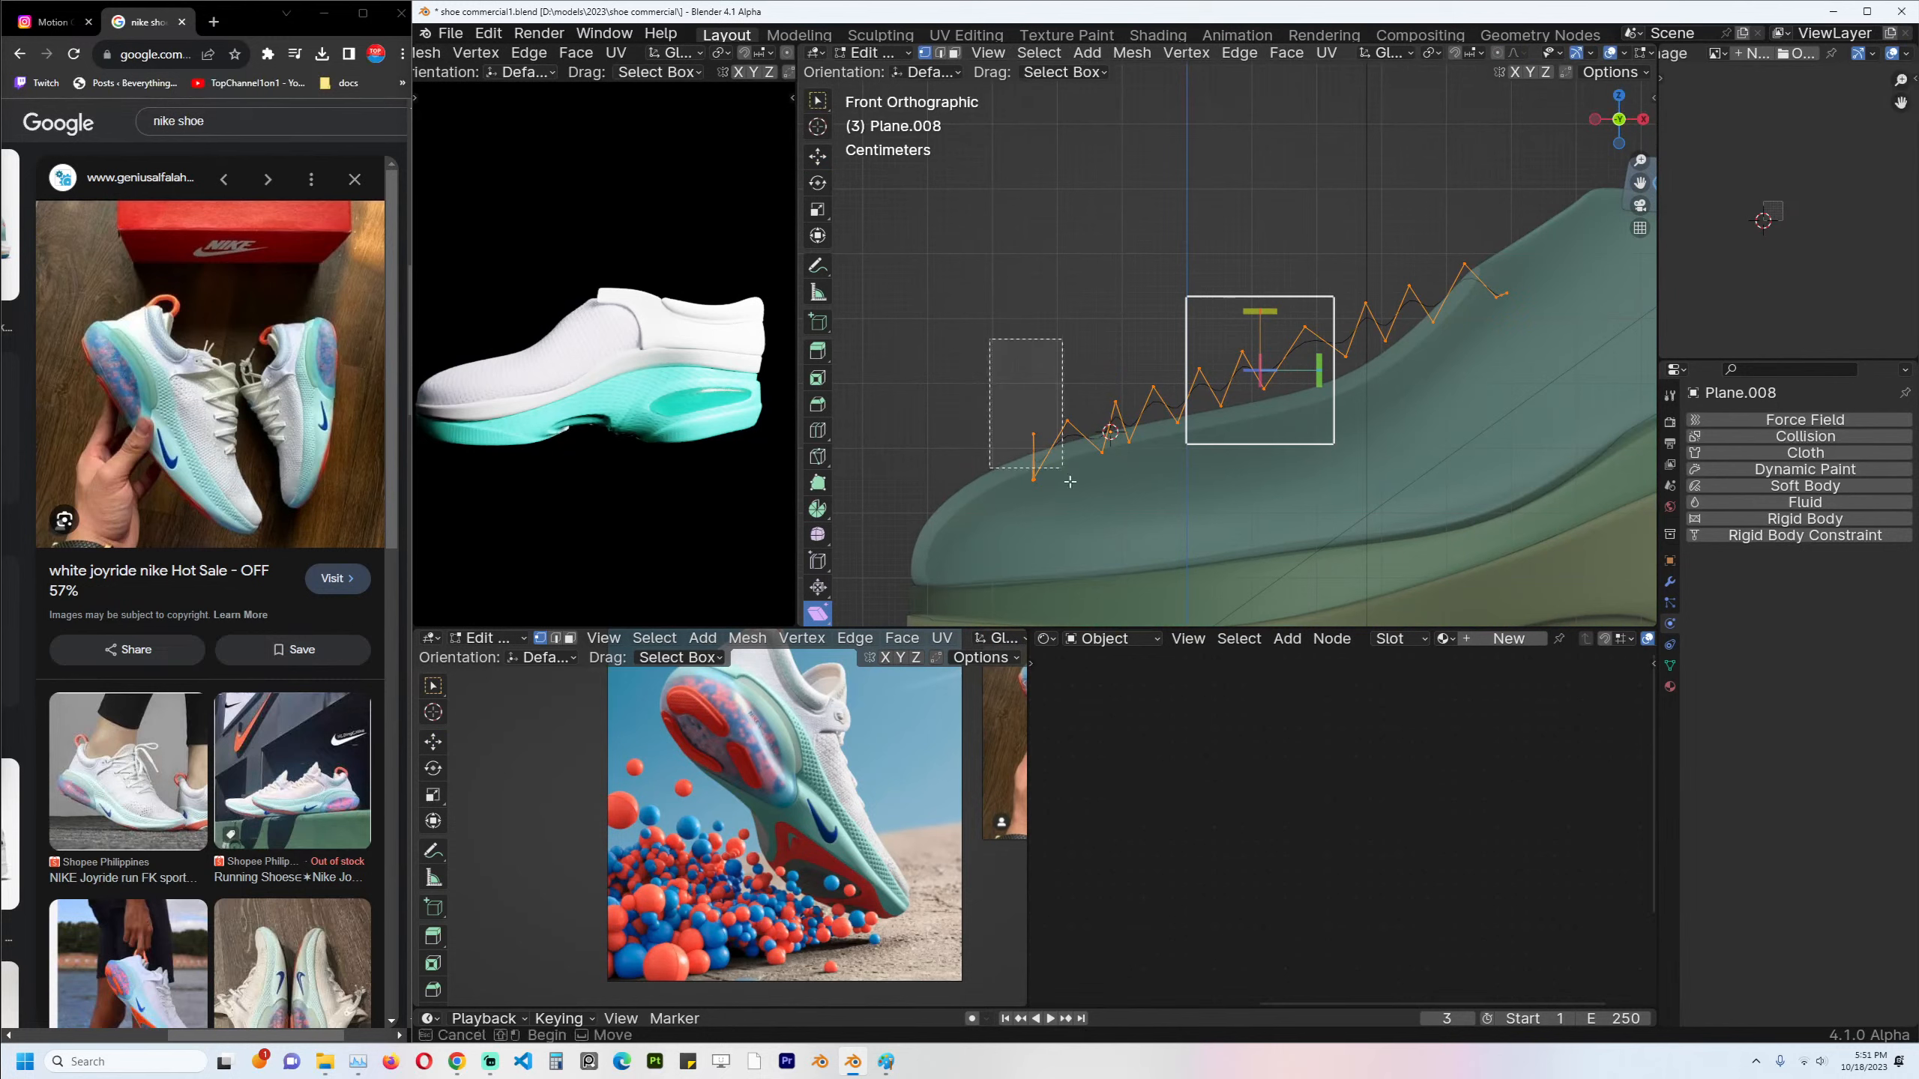
pyautogui.click(817, 156)
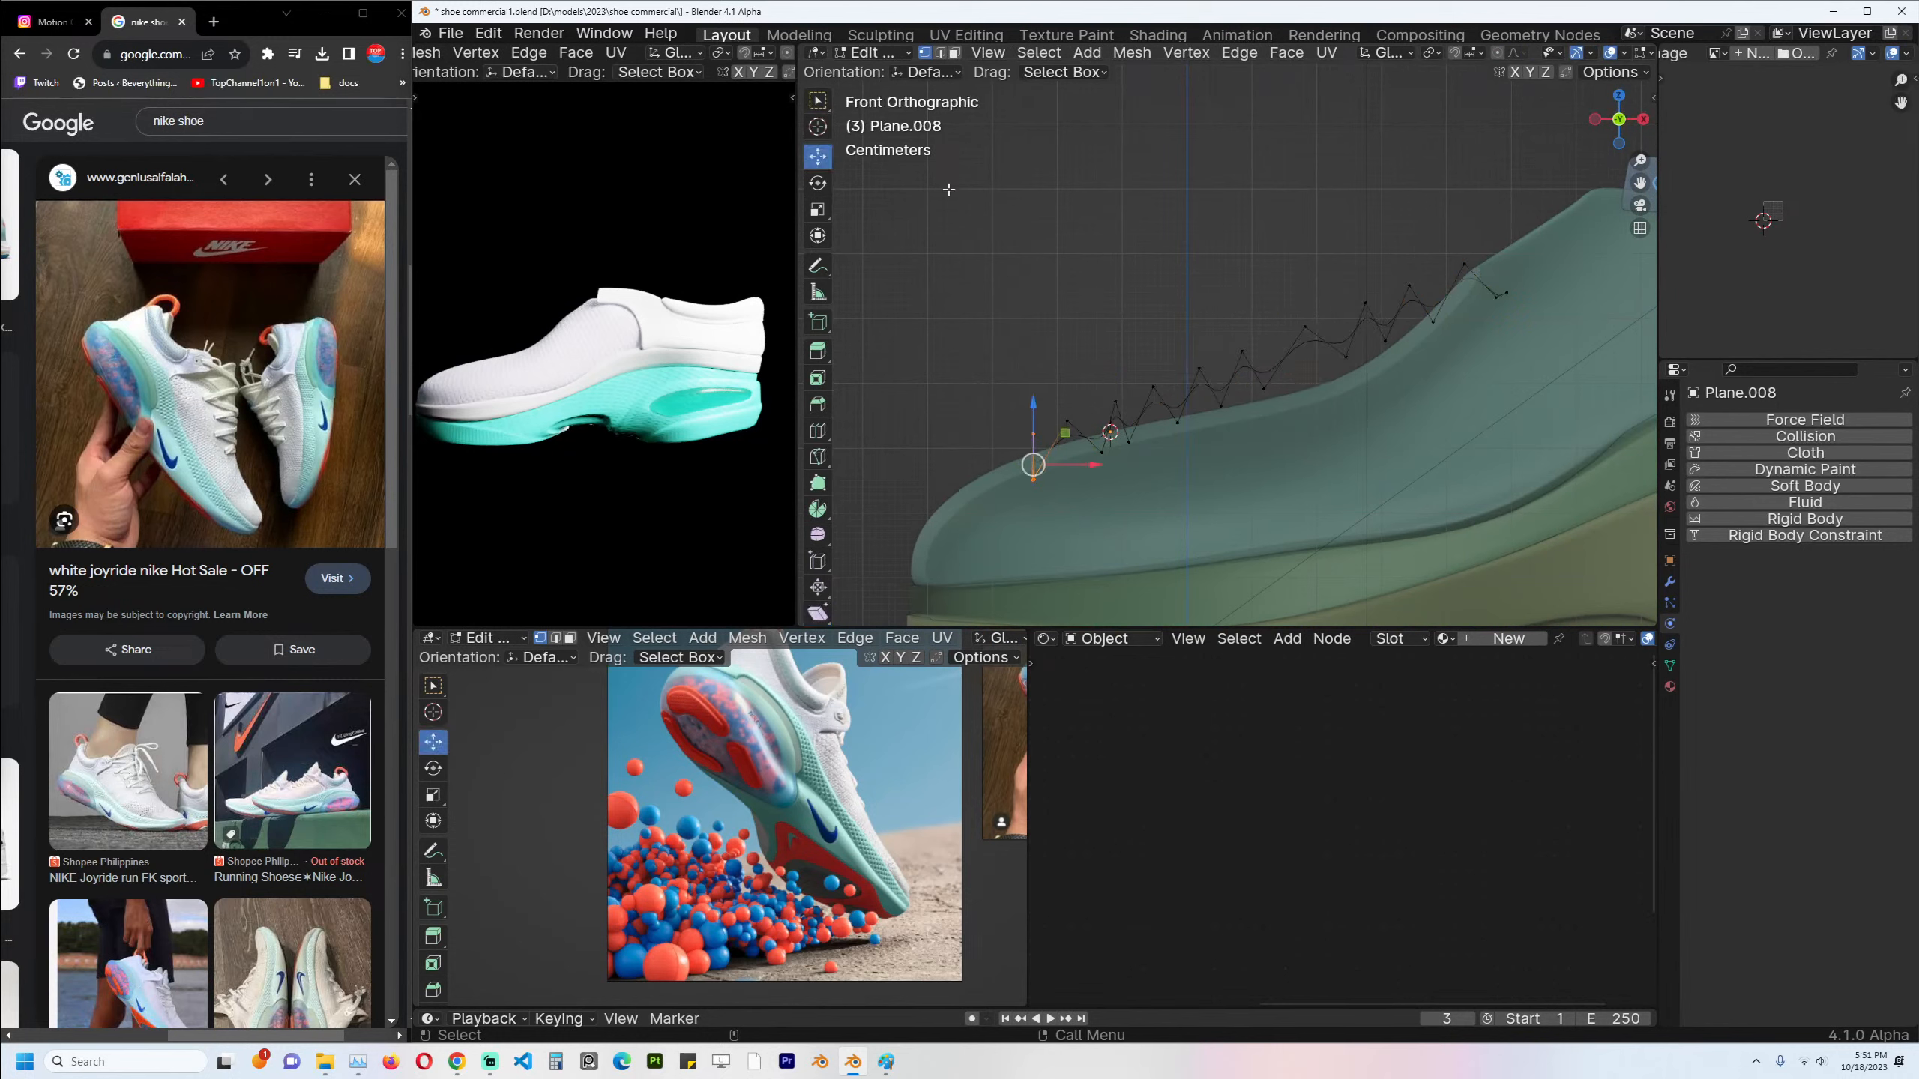
pyautogui.press('Tab')
pyautogui.hotkey('alt', 'z')
pyautogui.moveTo(1020, 382); pyautogui.dragTo(1324, 464, button='middle')
# Widen the shader editor area, switch it to the Geometry Node Editor, and reselect the zigzag object.
pyautogui.click(1042, 641)
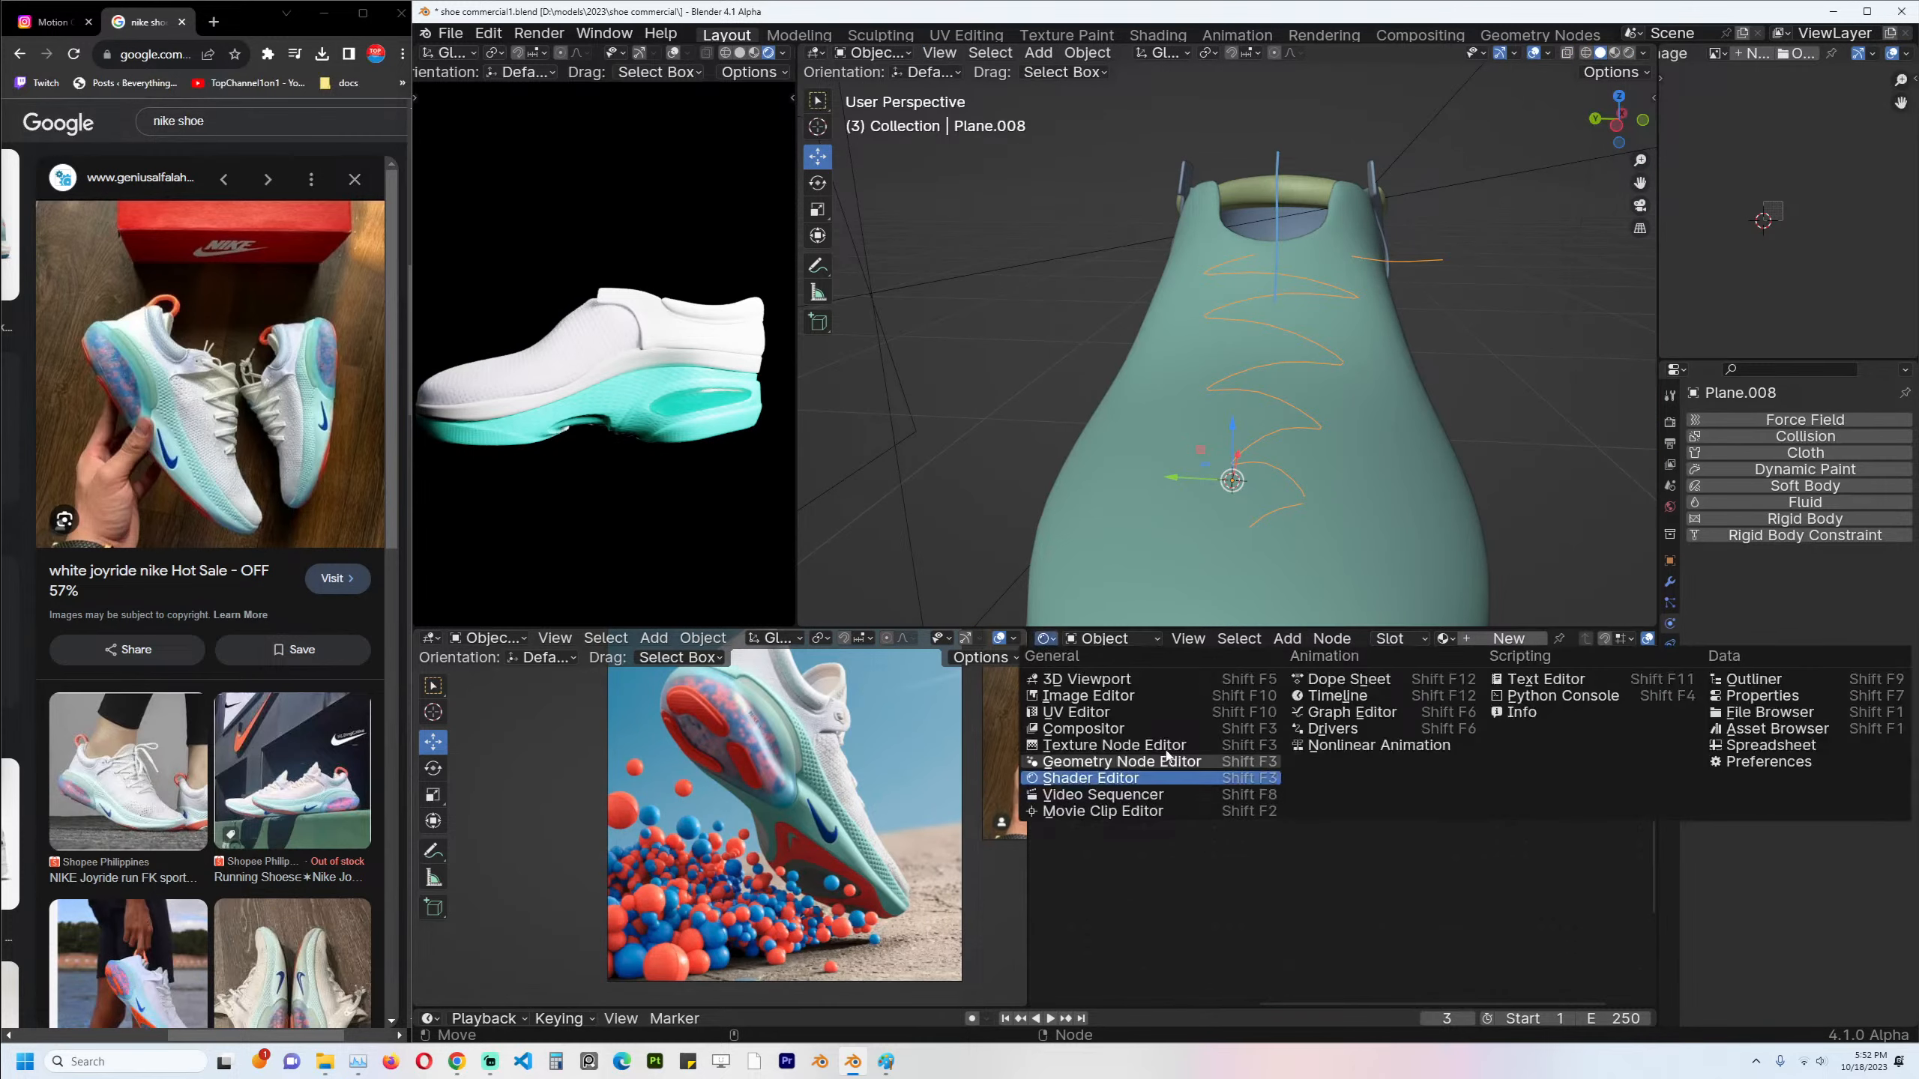
pyautogui.moveTo(1028, 677); pyautogui.dragTo(910, 674)
pyautogui.click(1136, 624)
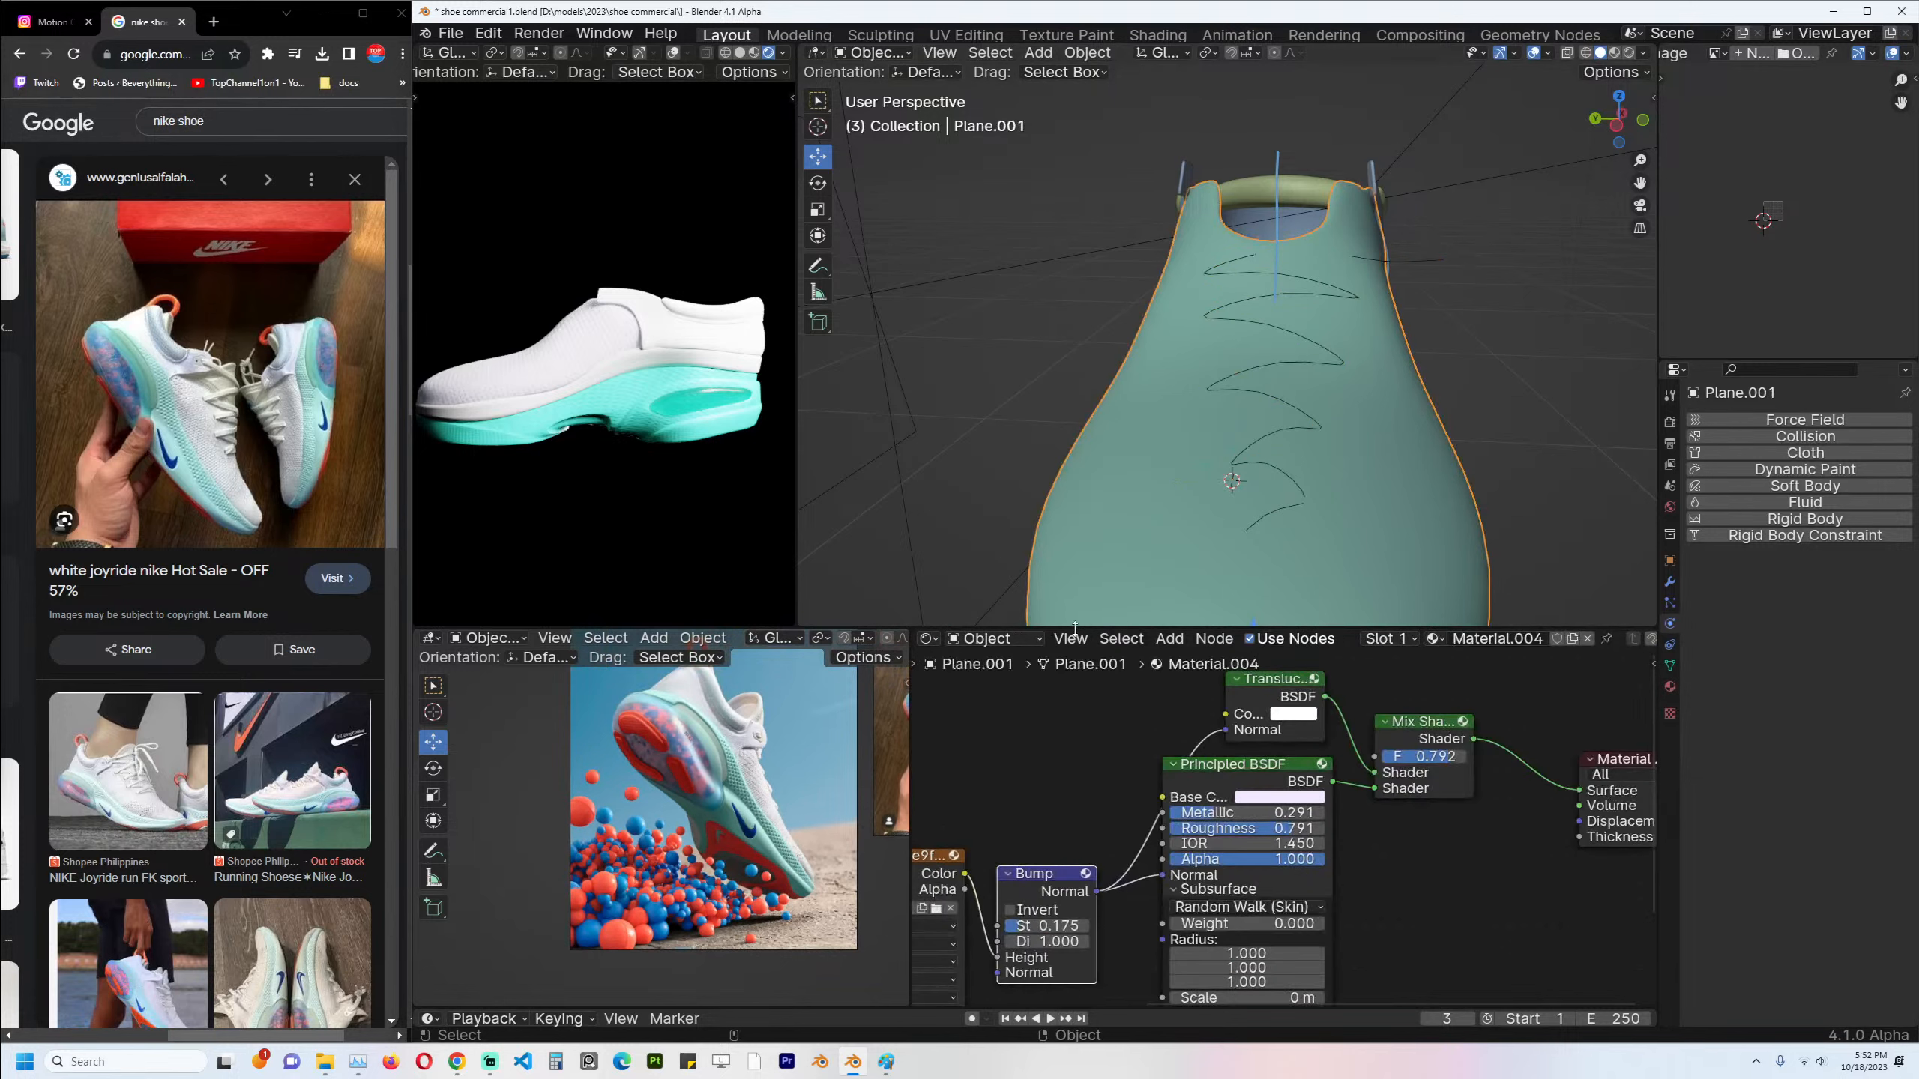
pyautogui.click(929, 639)
pyautogui.click(982, 761)
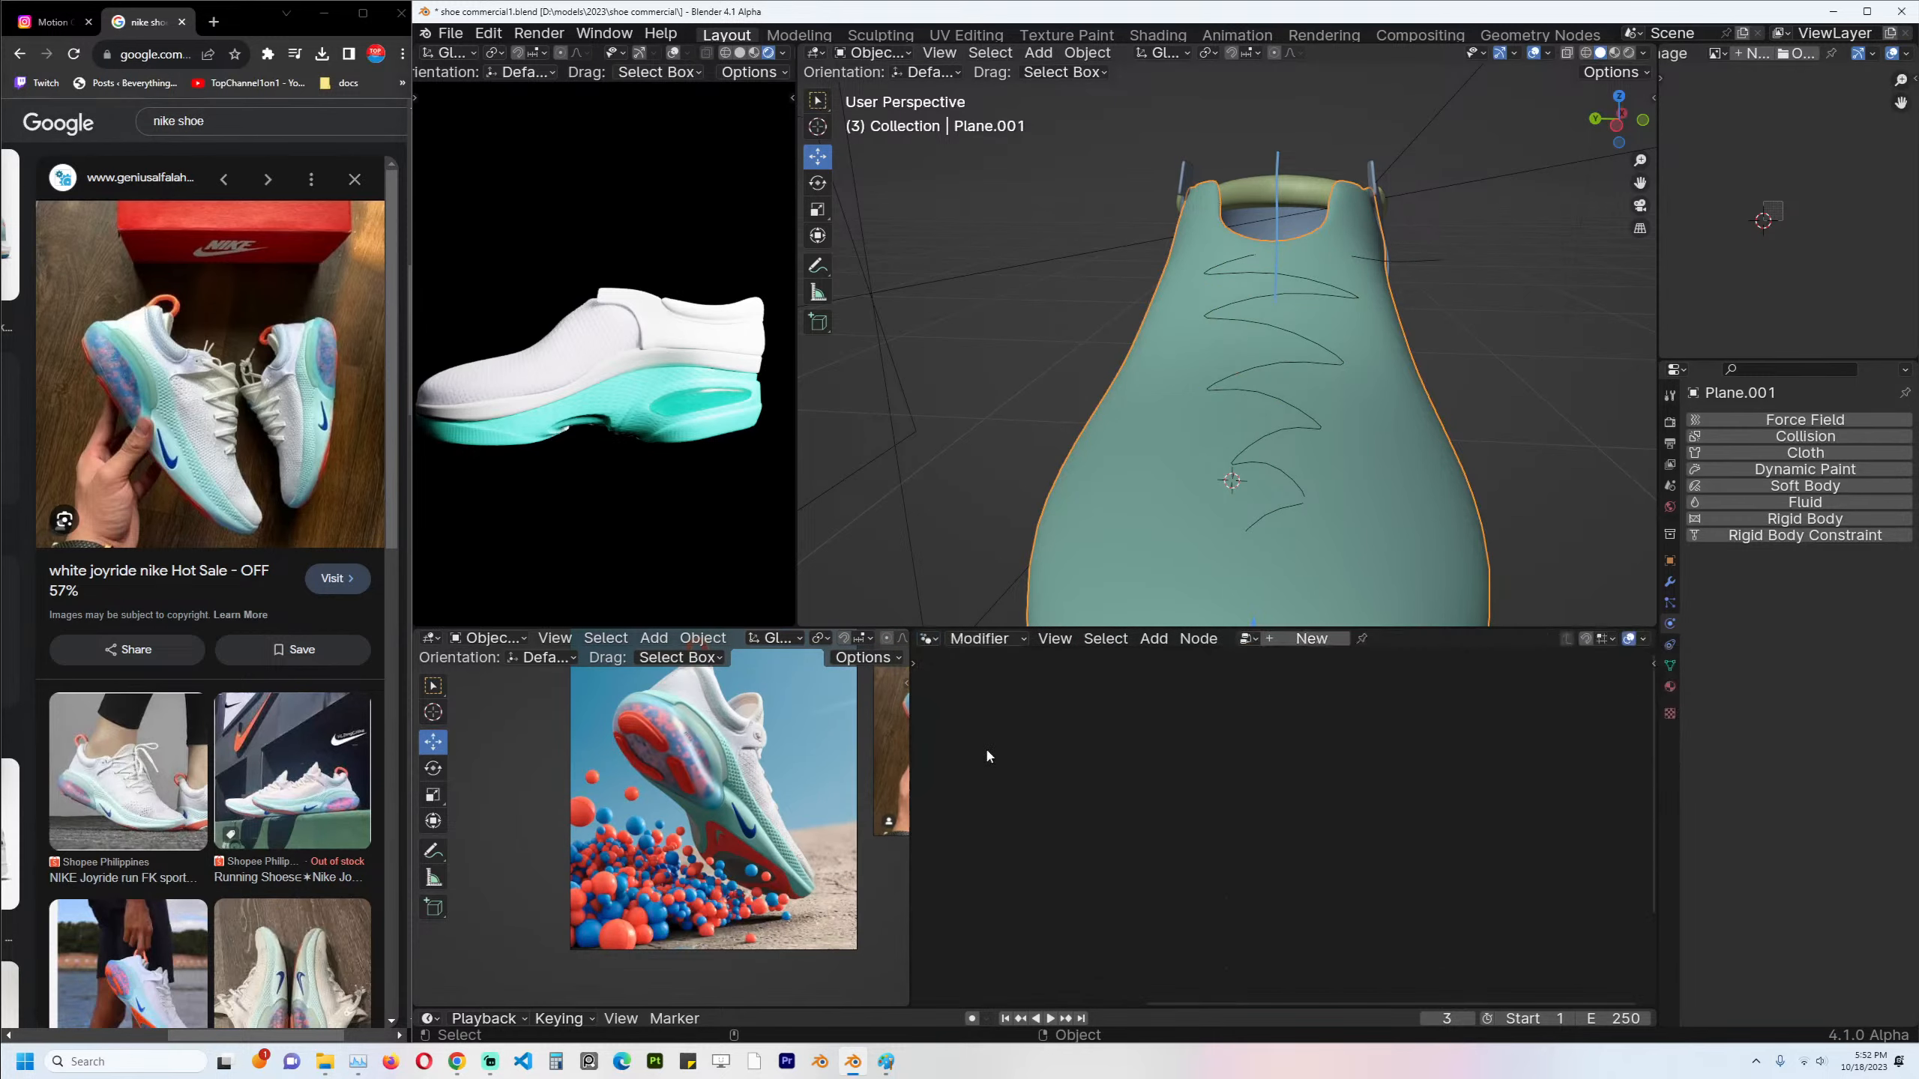
pyautogui.click(1270, 387)
pyautogui.click(1263, 393)
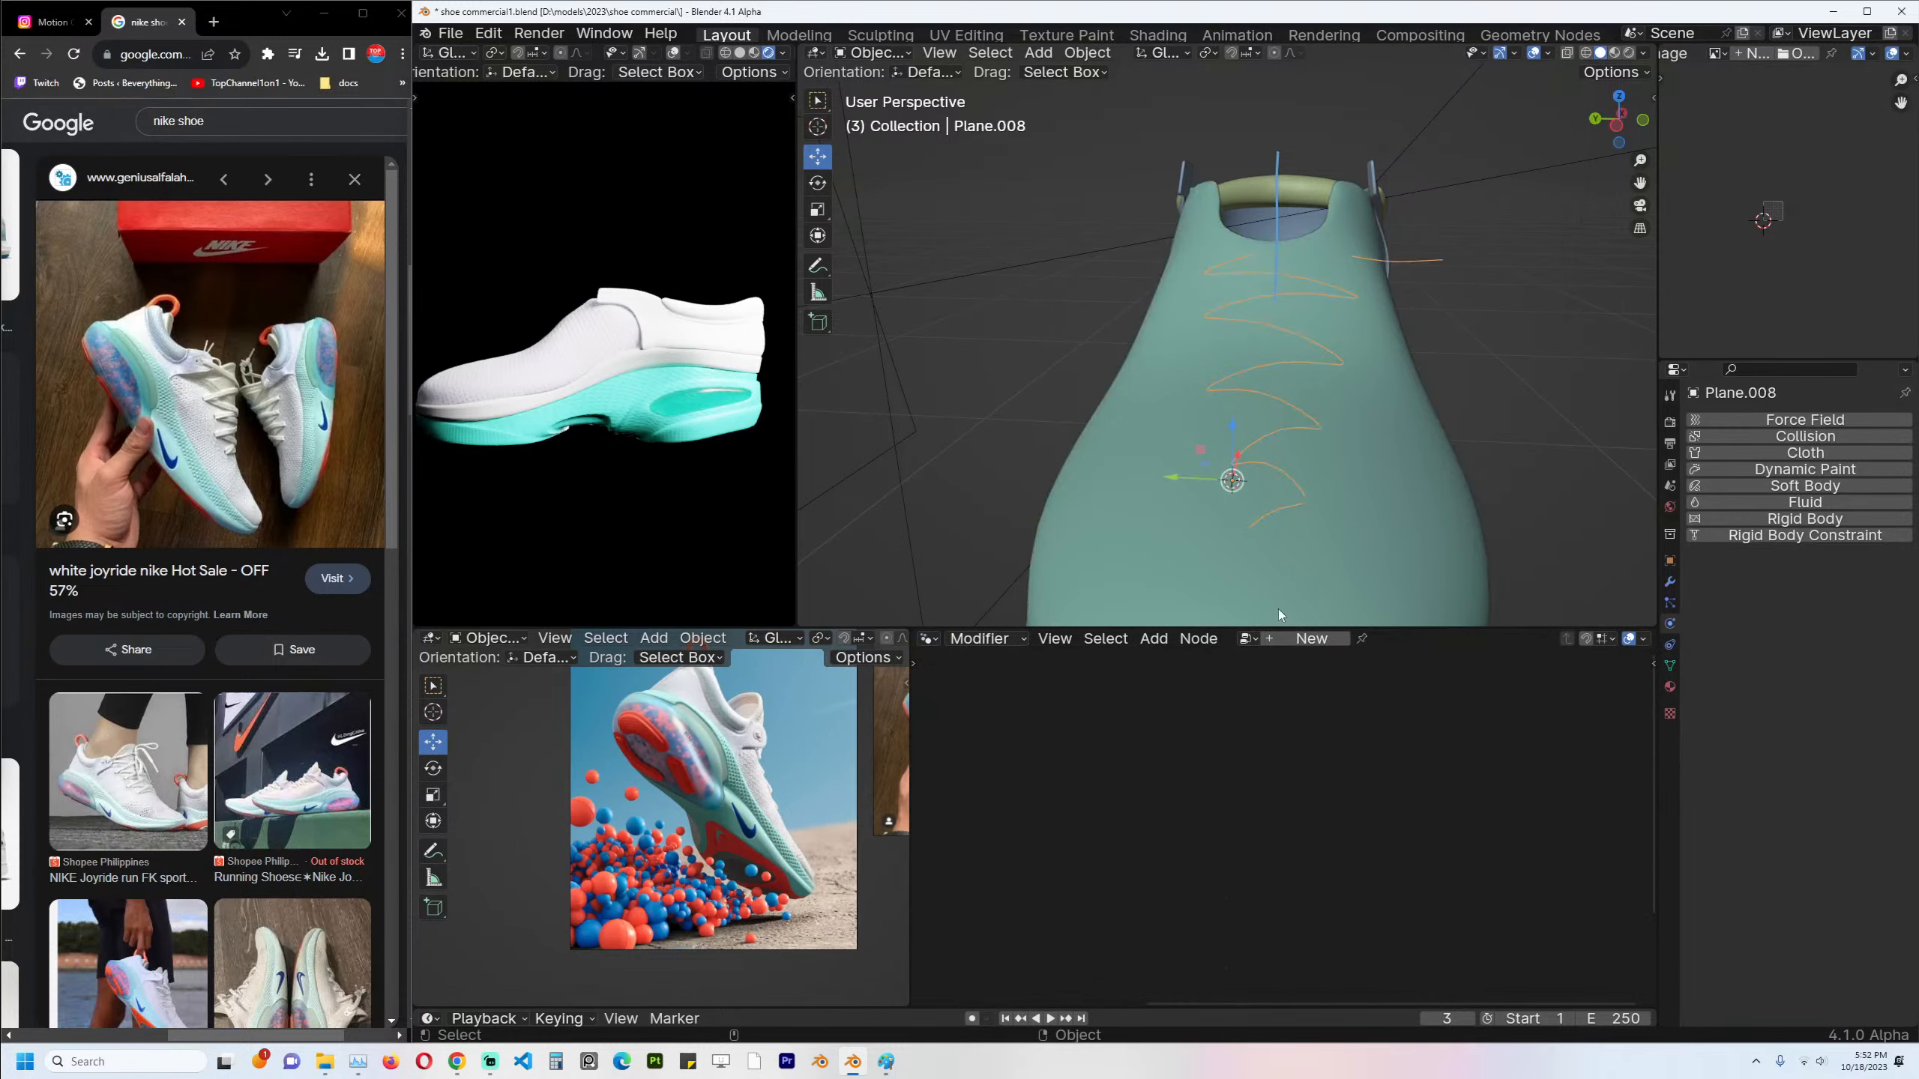
# Create a new geometry node tree for the zigzag and move the Group Input node away from the Group Output.
pyautogui.click(1307, 639)
pyautogui.moveTo(1305, 797); pyautogui.dragTo(1415, 685, button='middle')
pyautogui.moveTo(1268, 835); pyautogui.dragTo(1347, 733, button='middle')
pyautogui.scroll(1, 1286, 795)
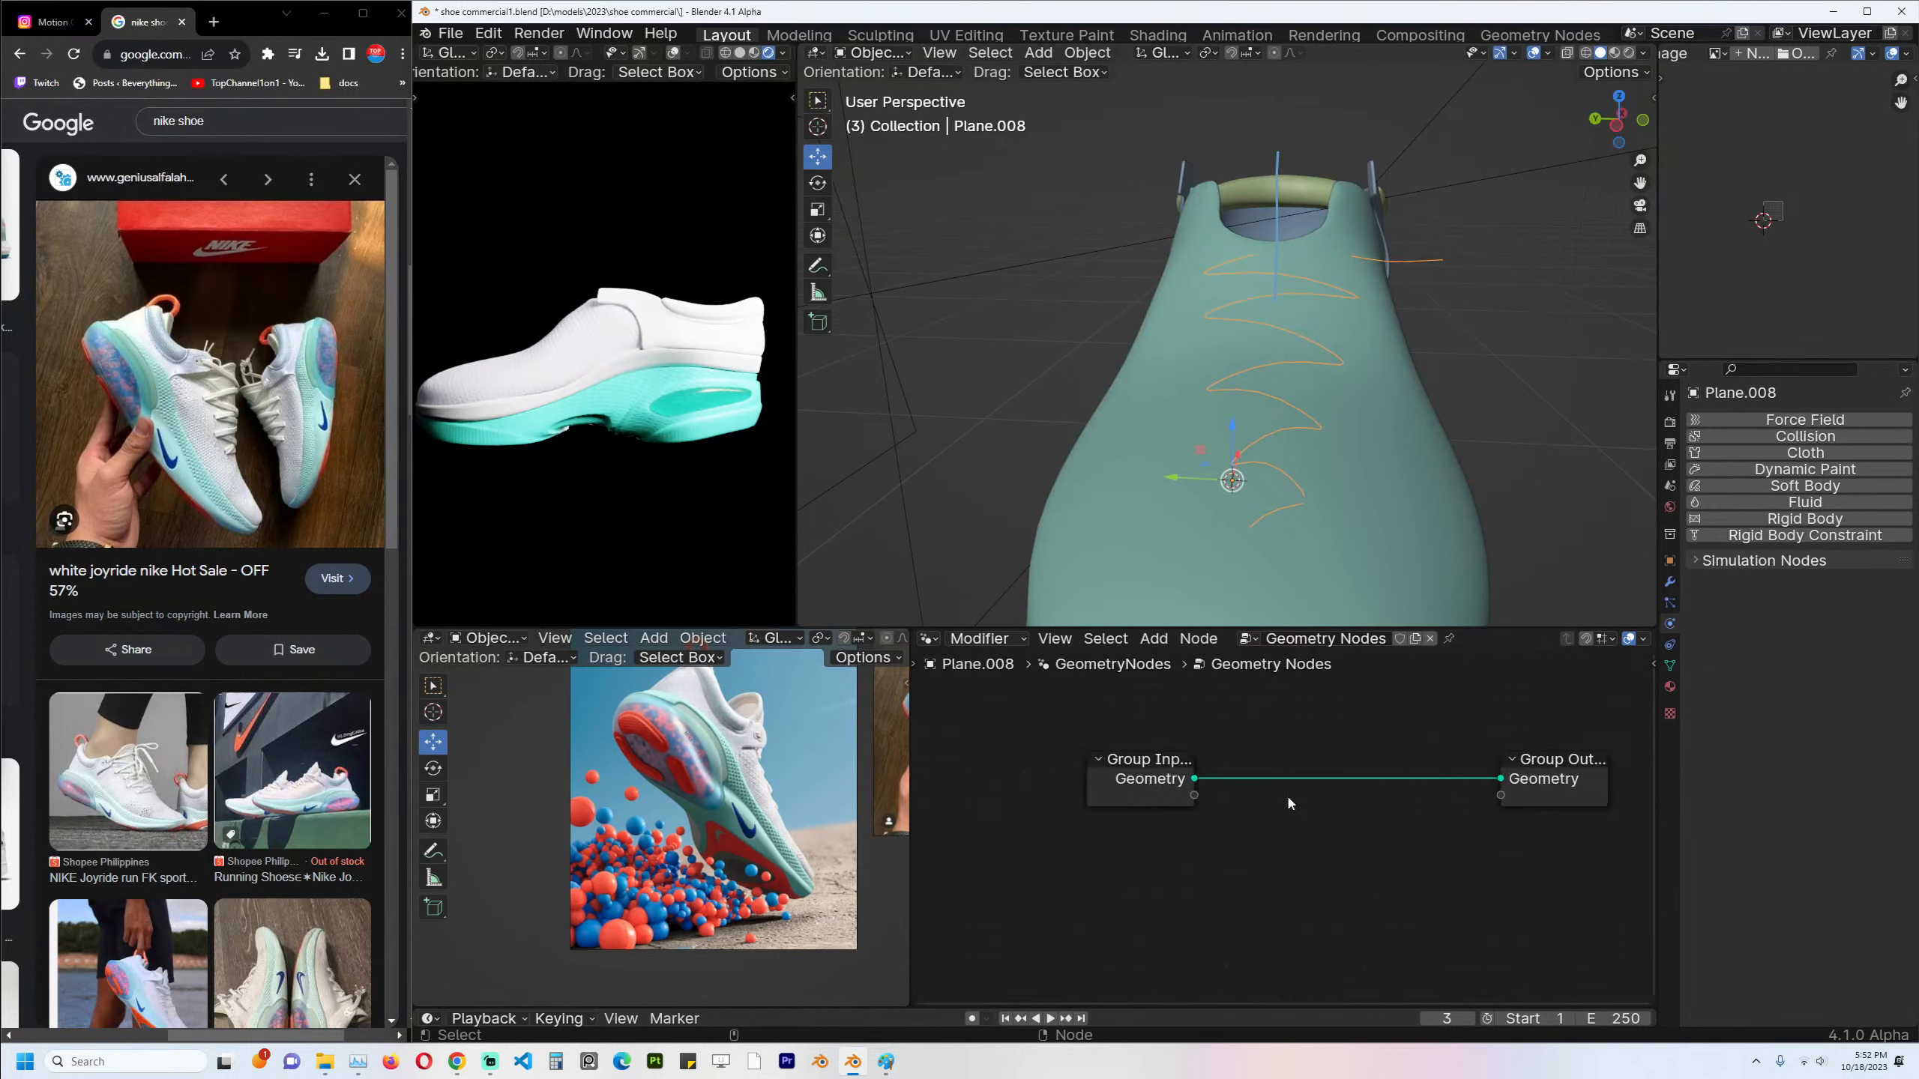
pyautogui.moveTo(1105, 778); pyautogui.dragTo(966, 785)
pyautogui.hotkey('shift', 'a')
pyautogui.press('Escape')
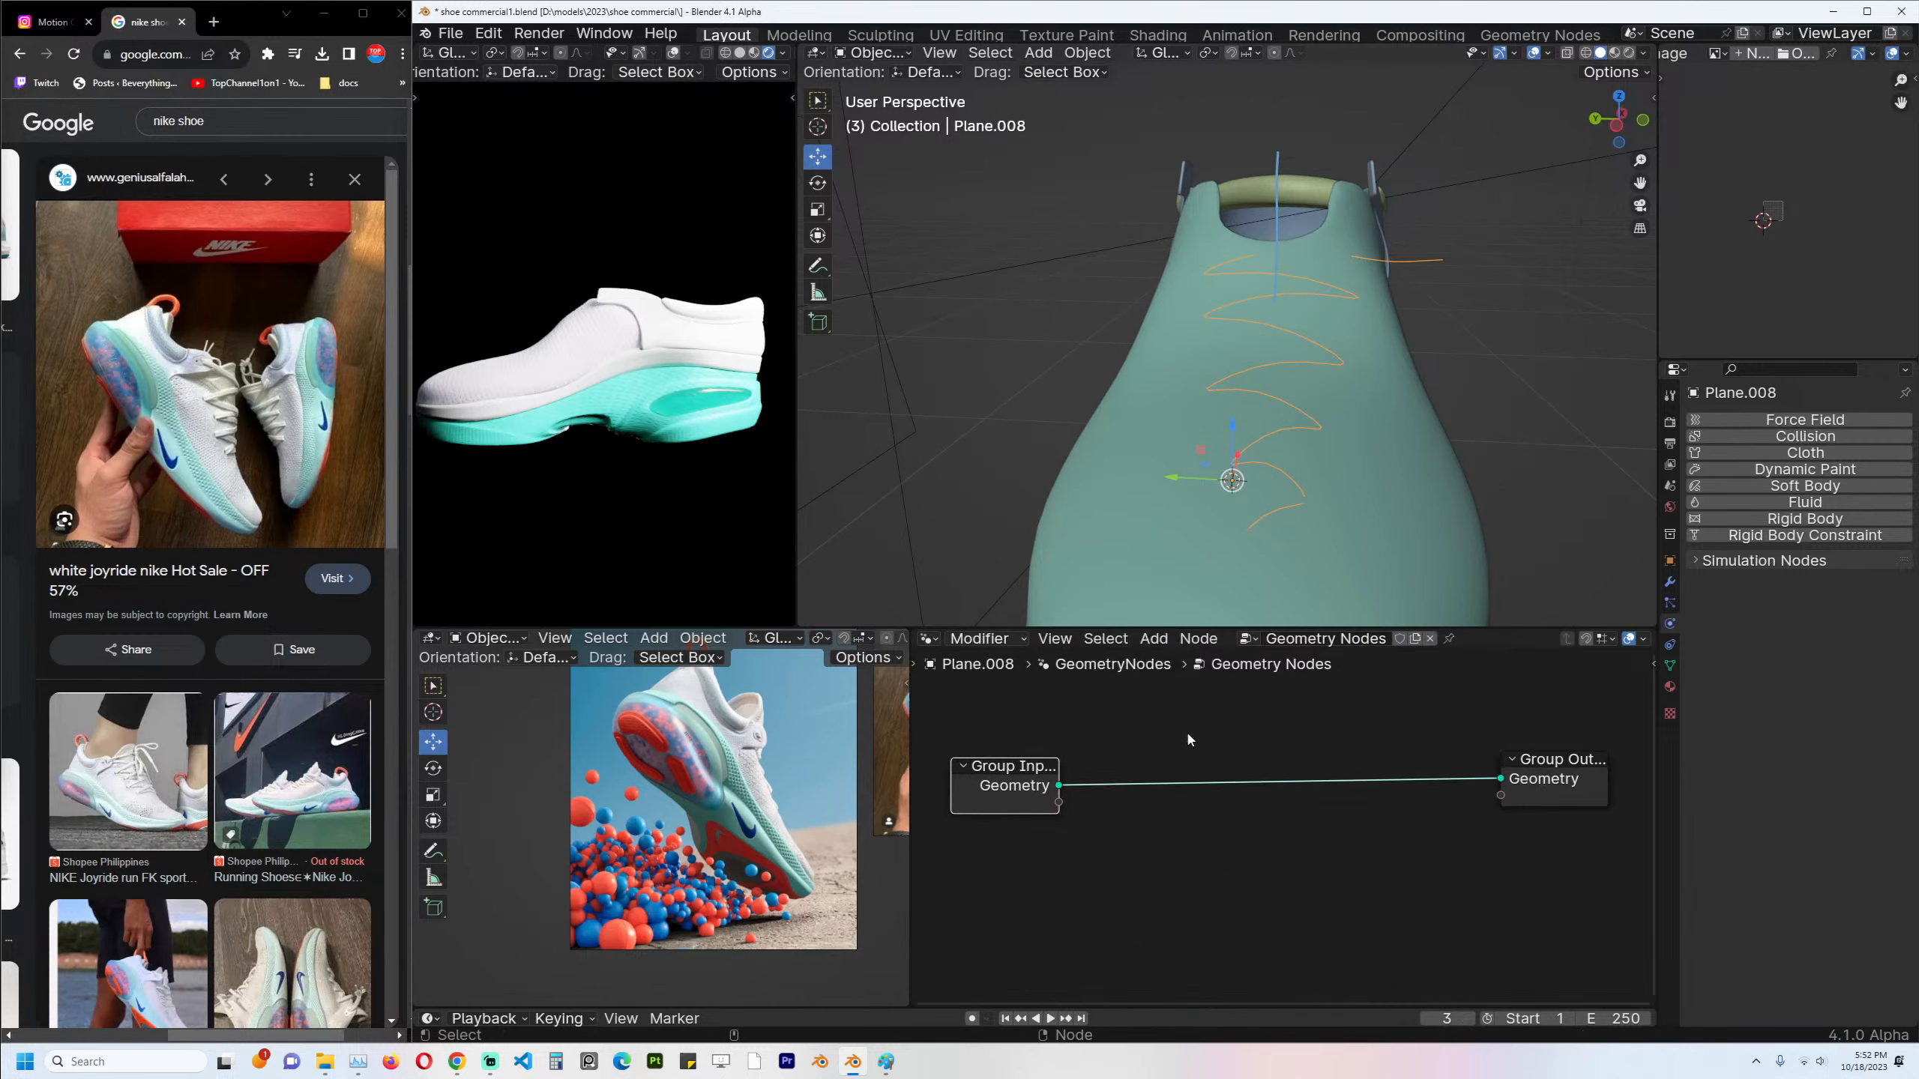
pyautogui.press('F3')
pyautogui.write('tp')
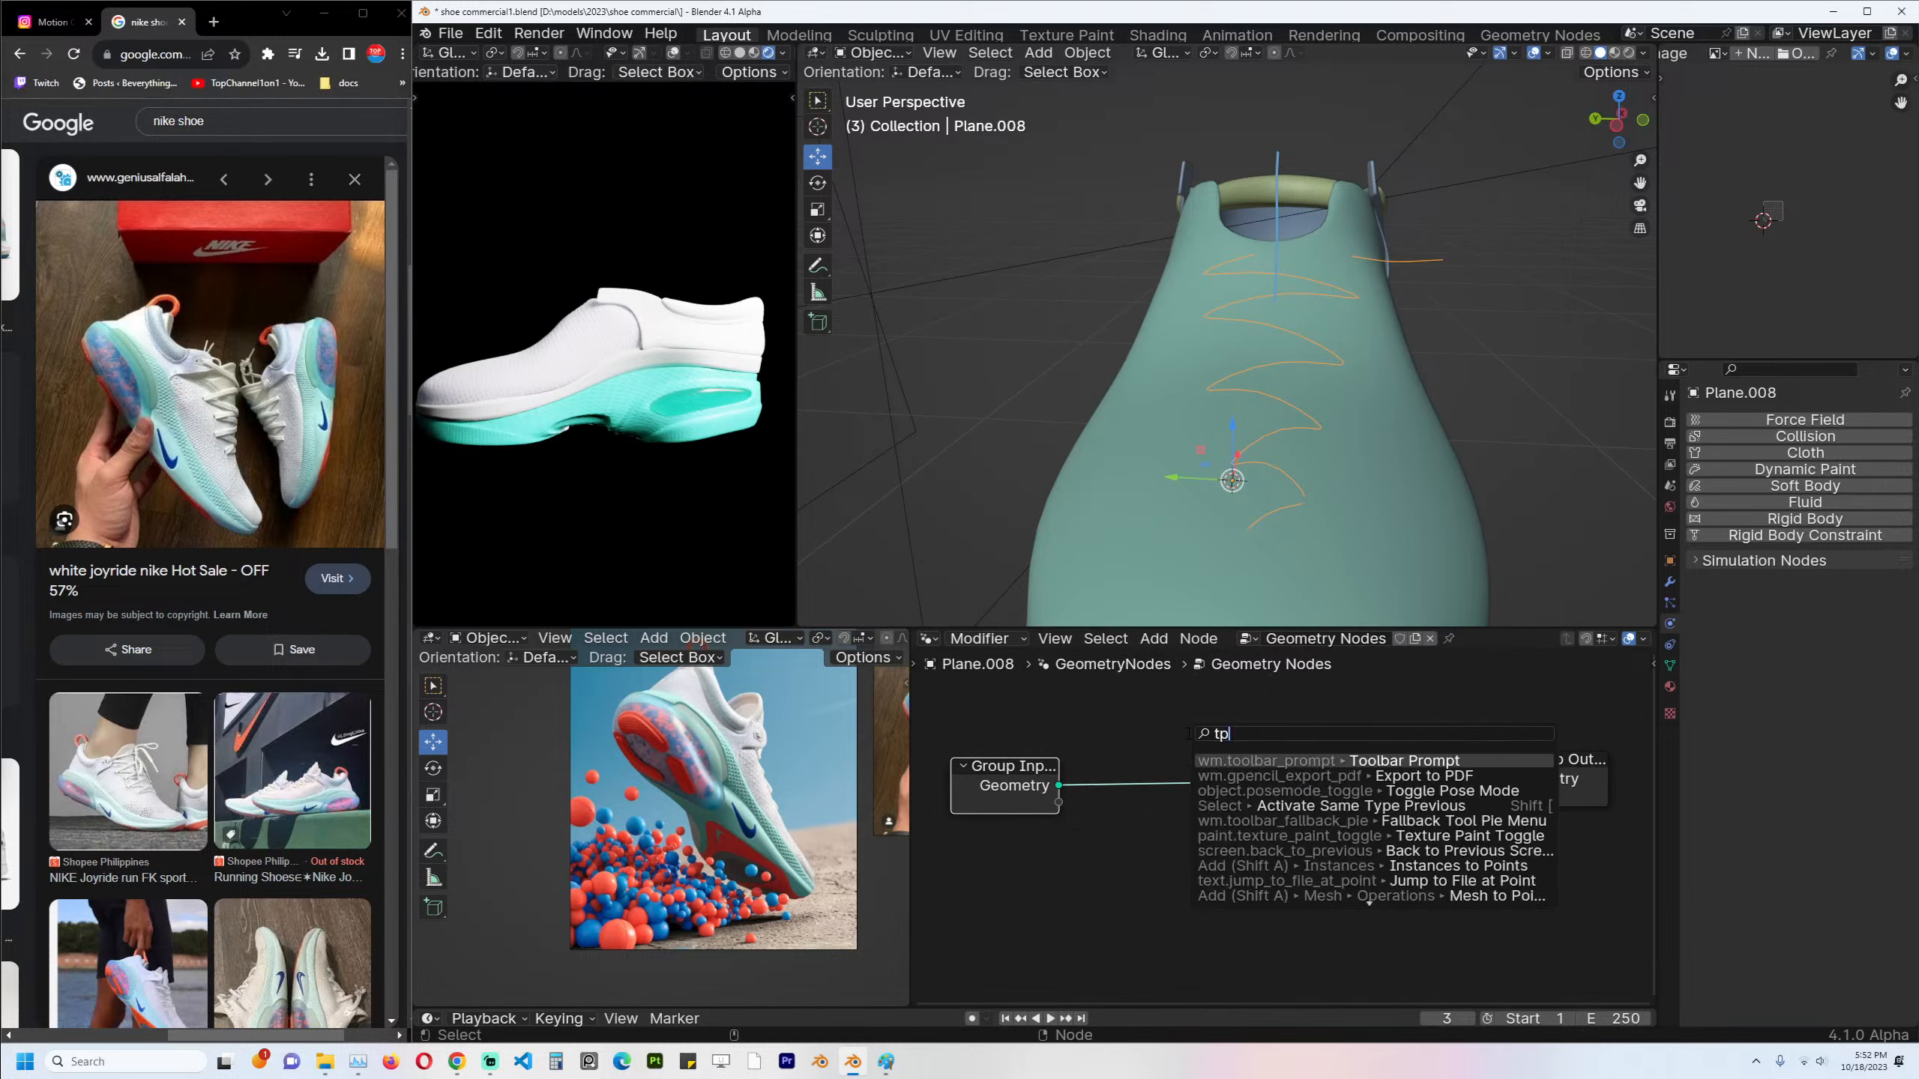
pyautogui.write(' cct')
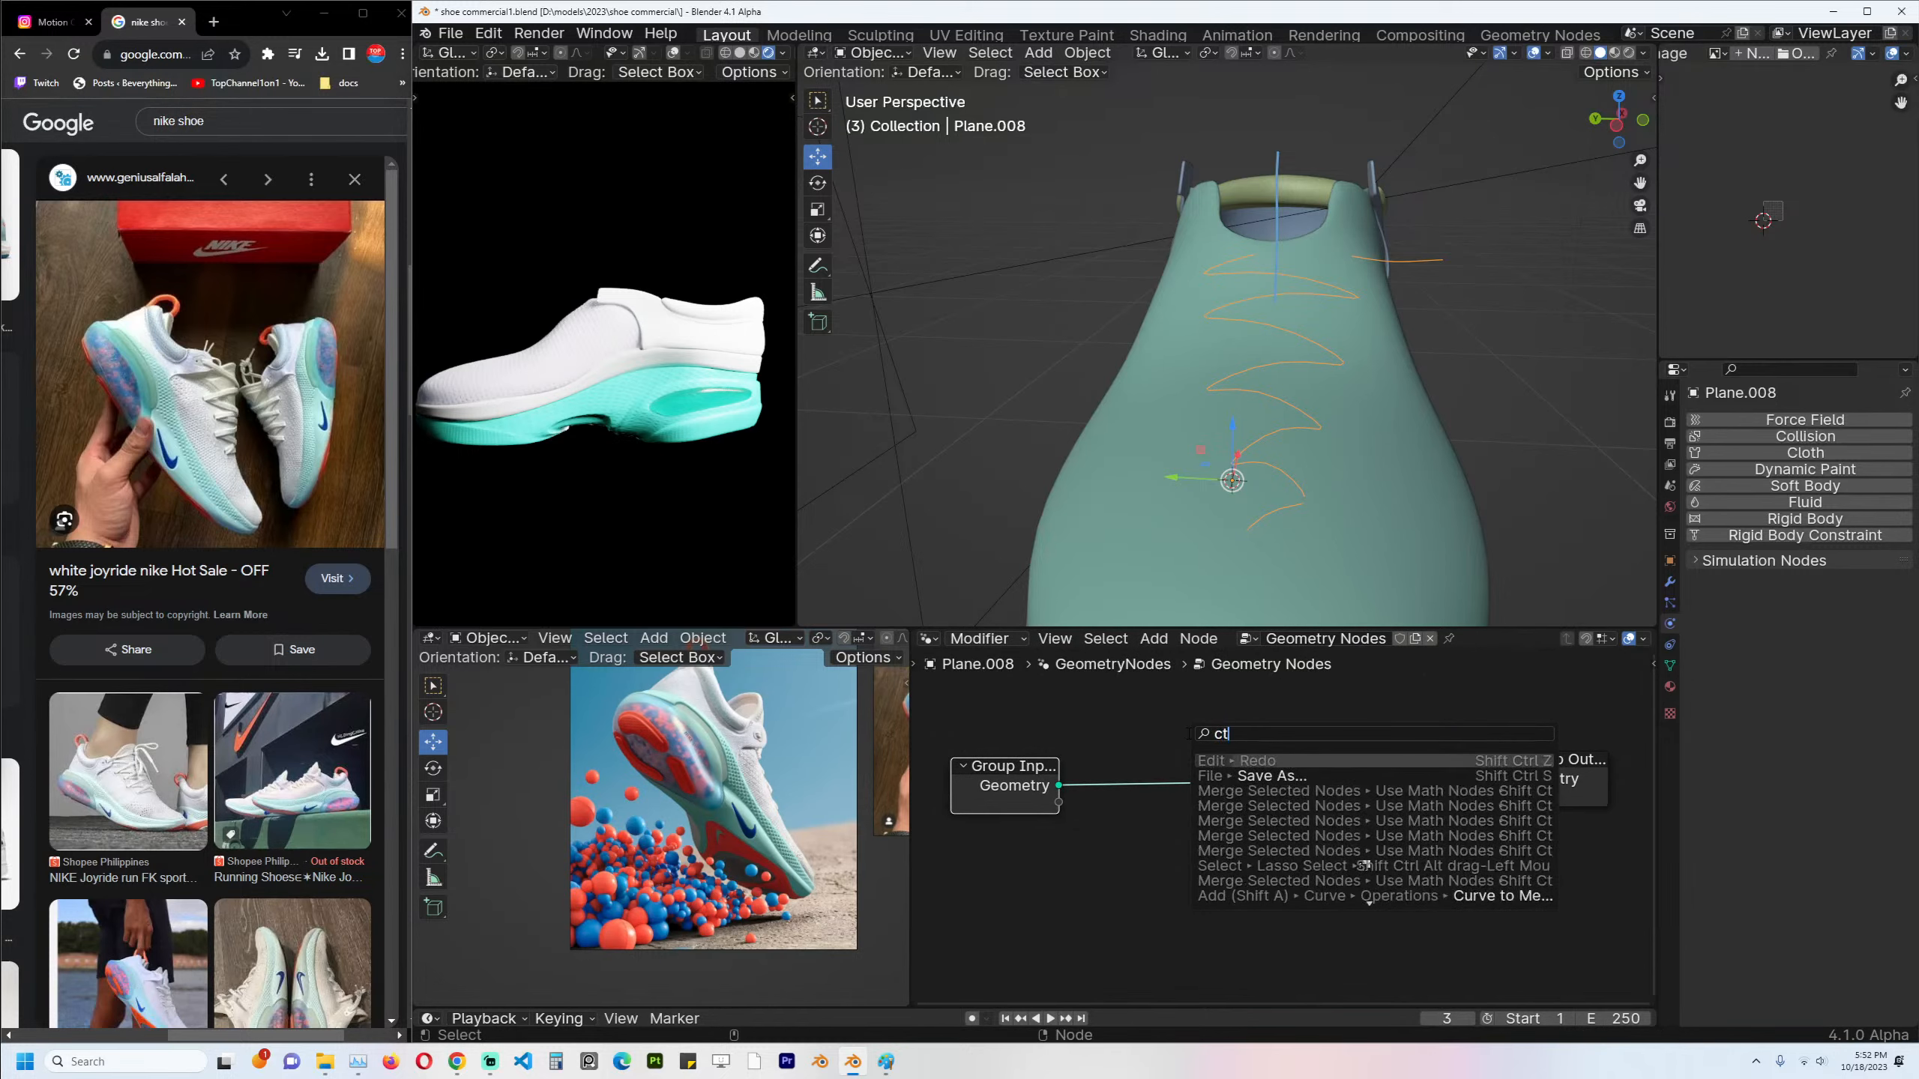
pyautogui.press('BackSpace')
pyautogui.press('BackSpace')
pyautogui.write('tp')
pyautogui.press('BackSpace')
pyautogui.press('BackSpace')
pyautogui.press('BackSpace')
pyautogui.write('ct')
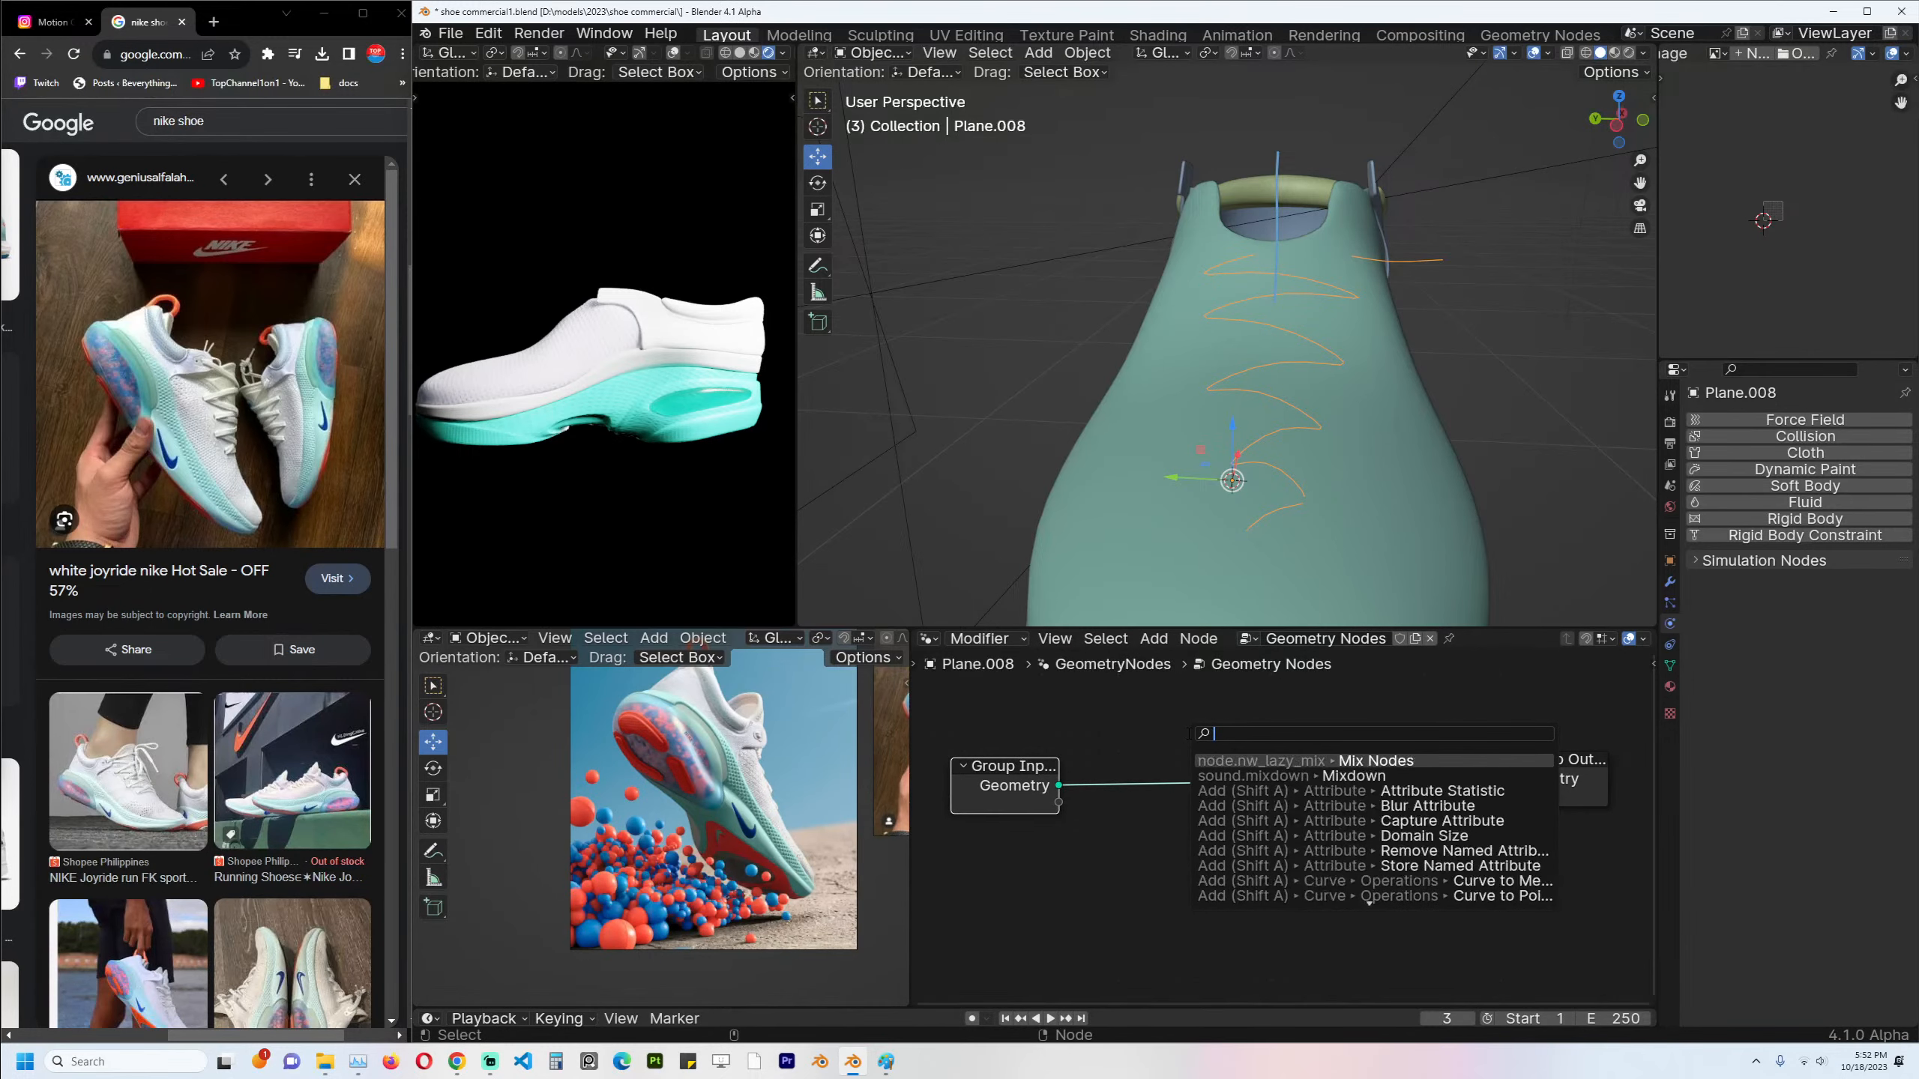
pyautogui.press('BackSpace')
pyautogui.press('BackSpace')
pyautogui.write('tp c')
pyautogui.press('BackSpace')
pyautogui.press('BackSpace')
pyautogui.press('BackSpace')
pyautogui.write('o')
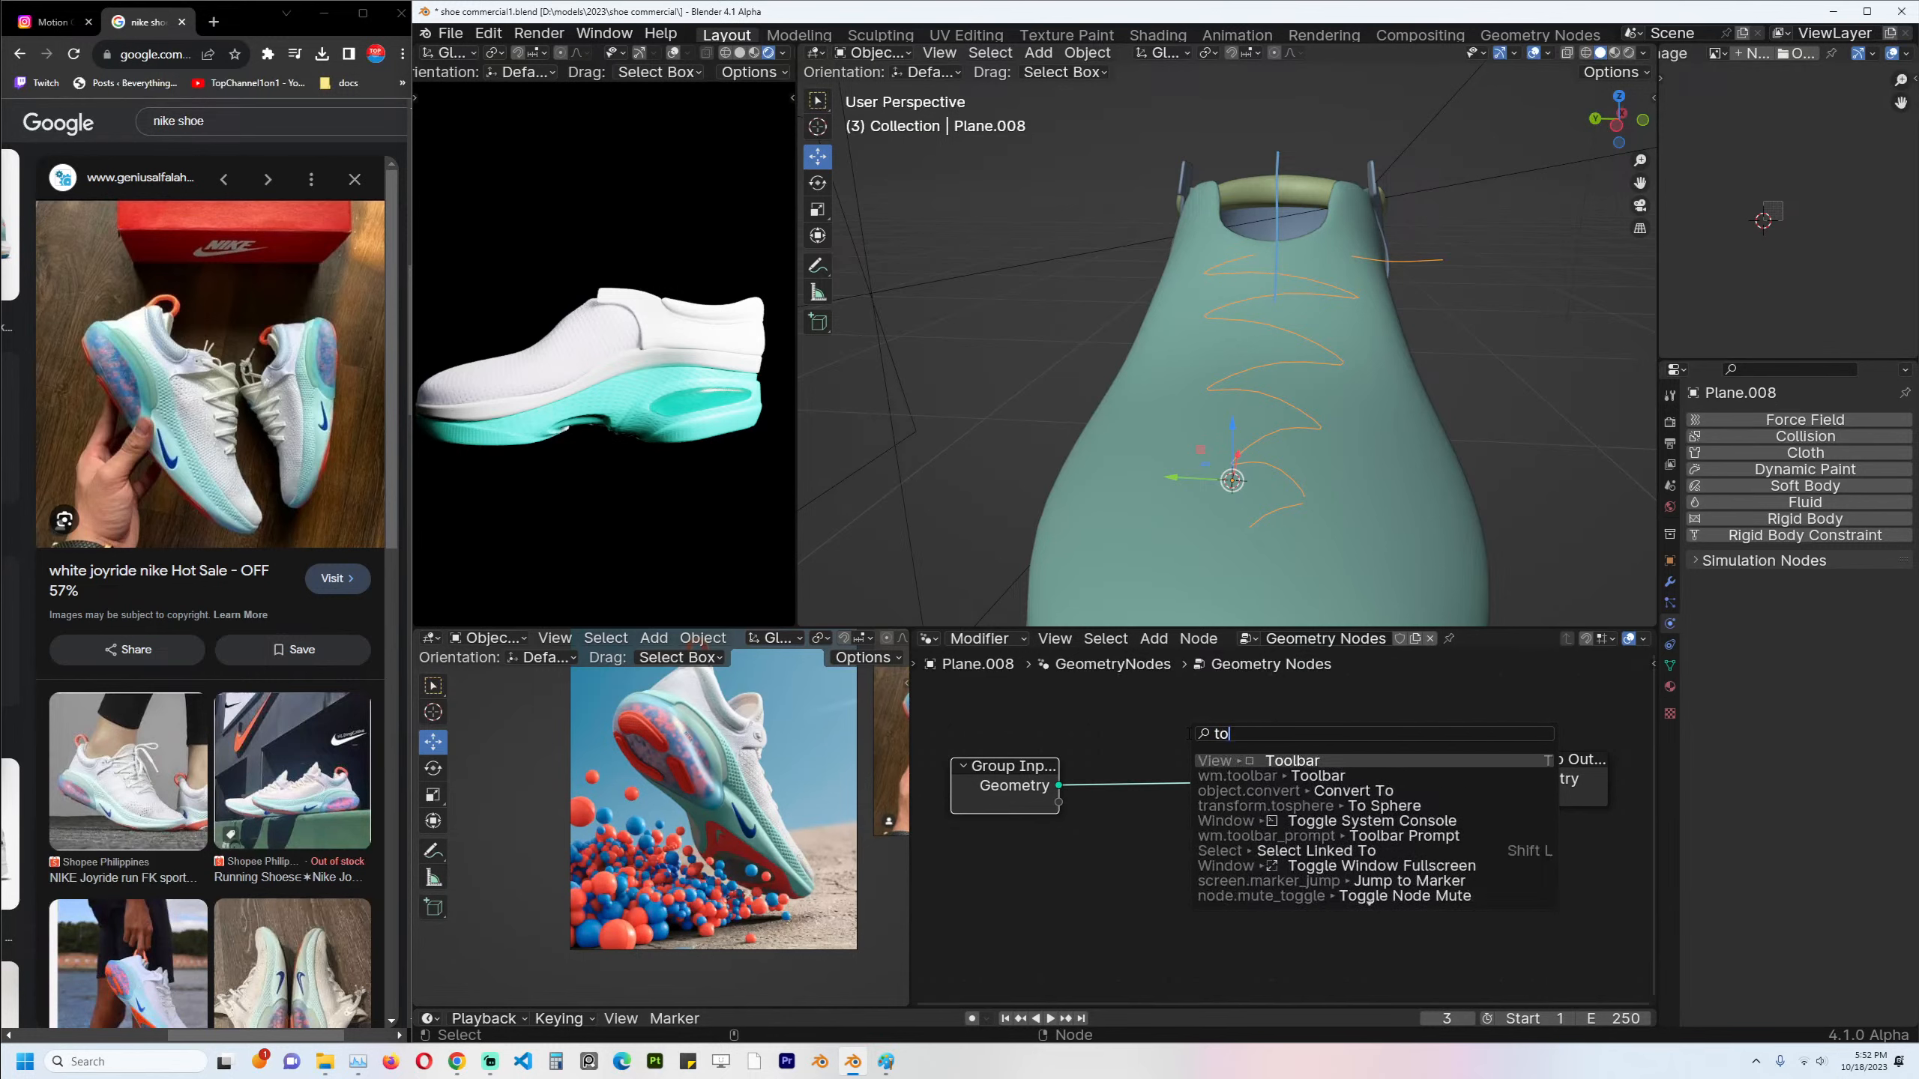
pyautogui.write(' cur')
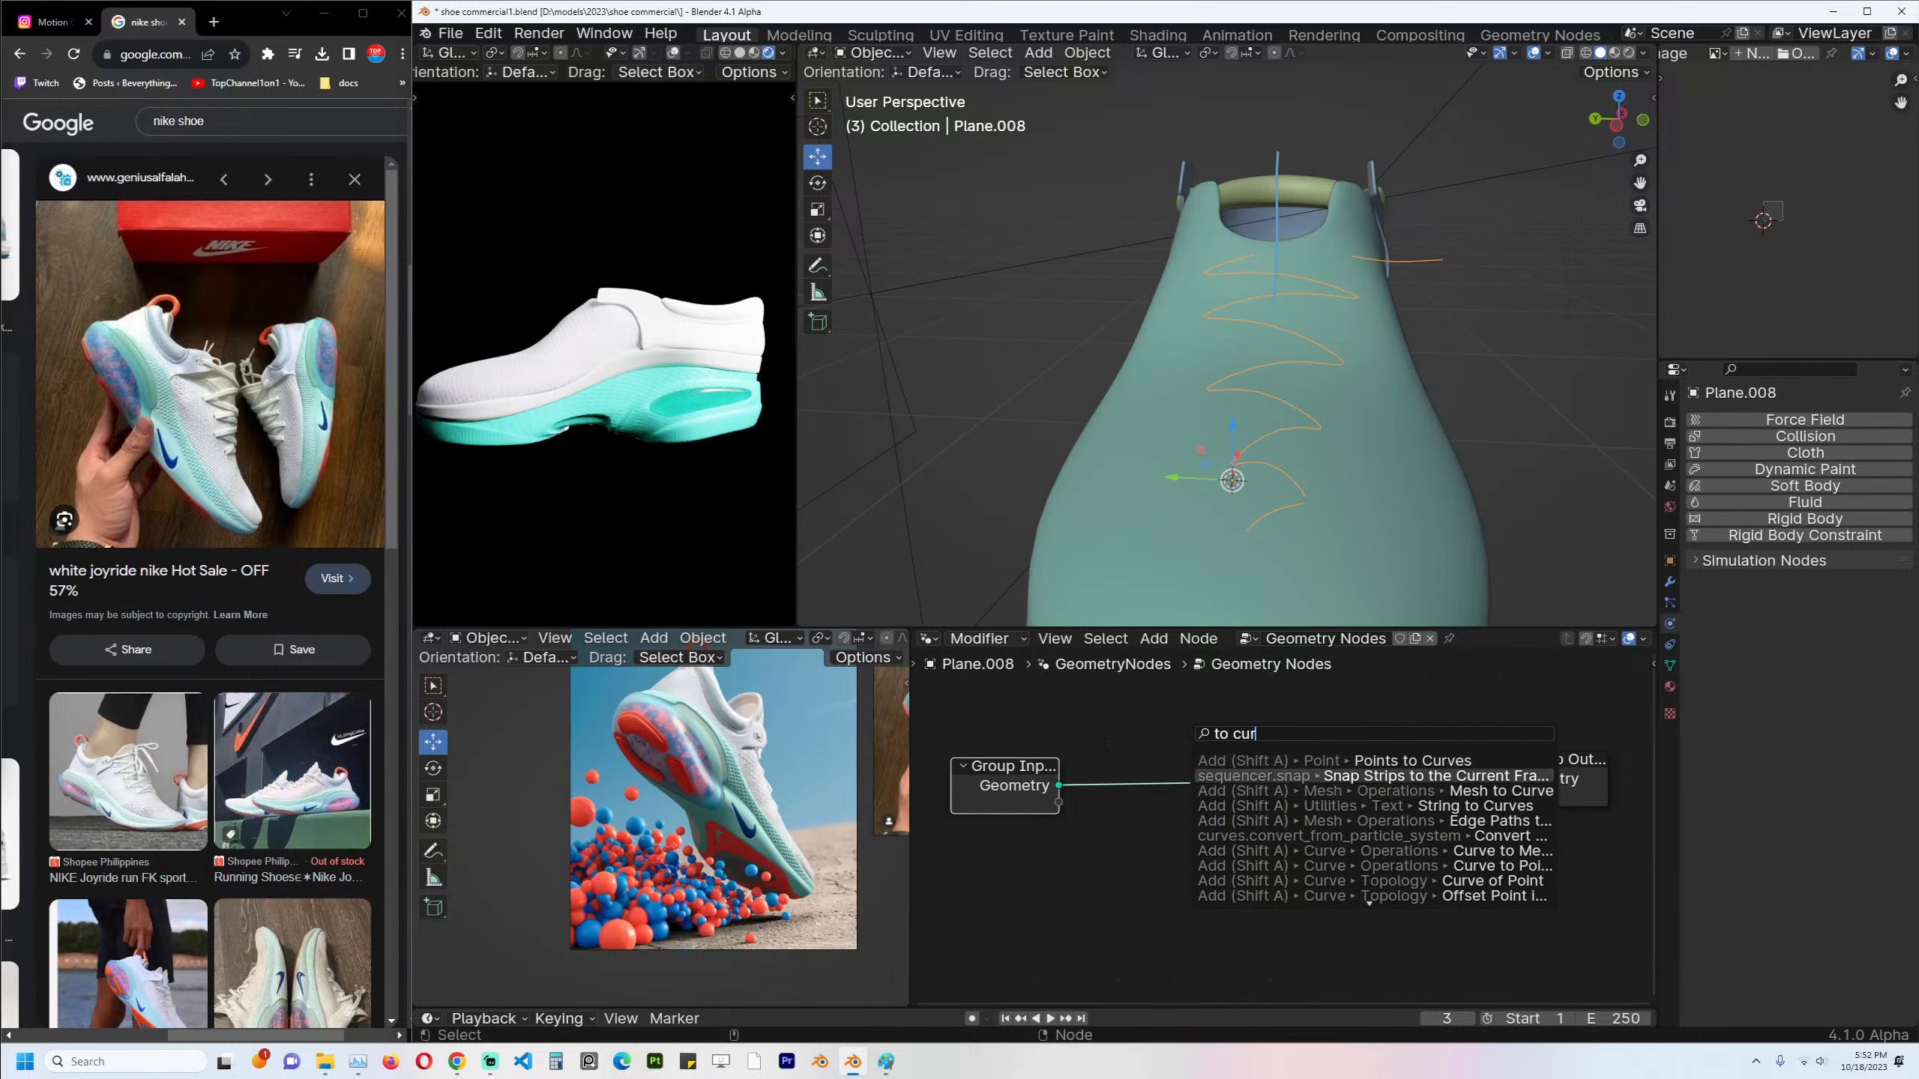
pyautogui.press('Escape')
# Add a Curve to Mesh node linked from the Group Input geometry and connect its mesh to a Viewer node.
pyautogui.moveTo(1058, 785); pyautogui.dragTo(1211, 739)
pyautogui.write('to cu')
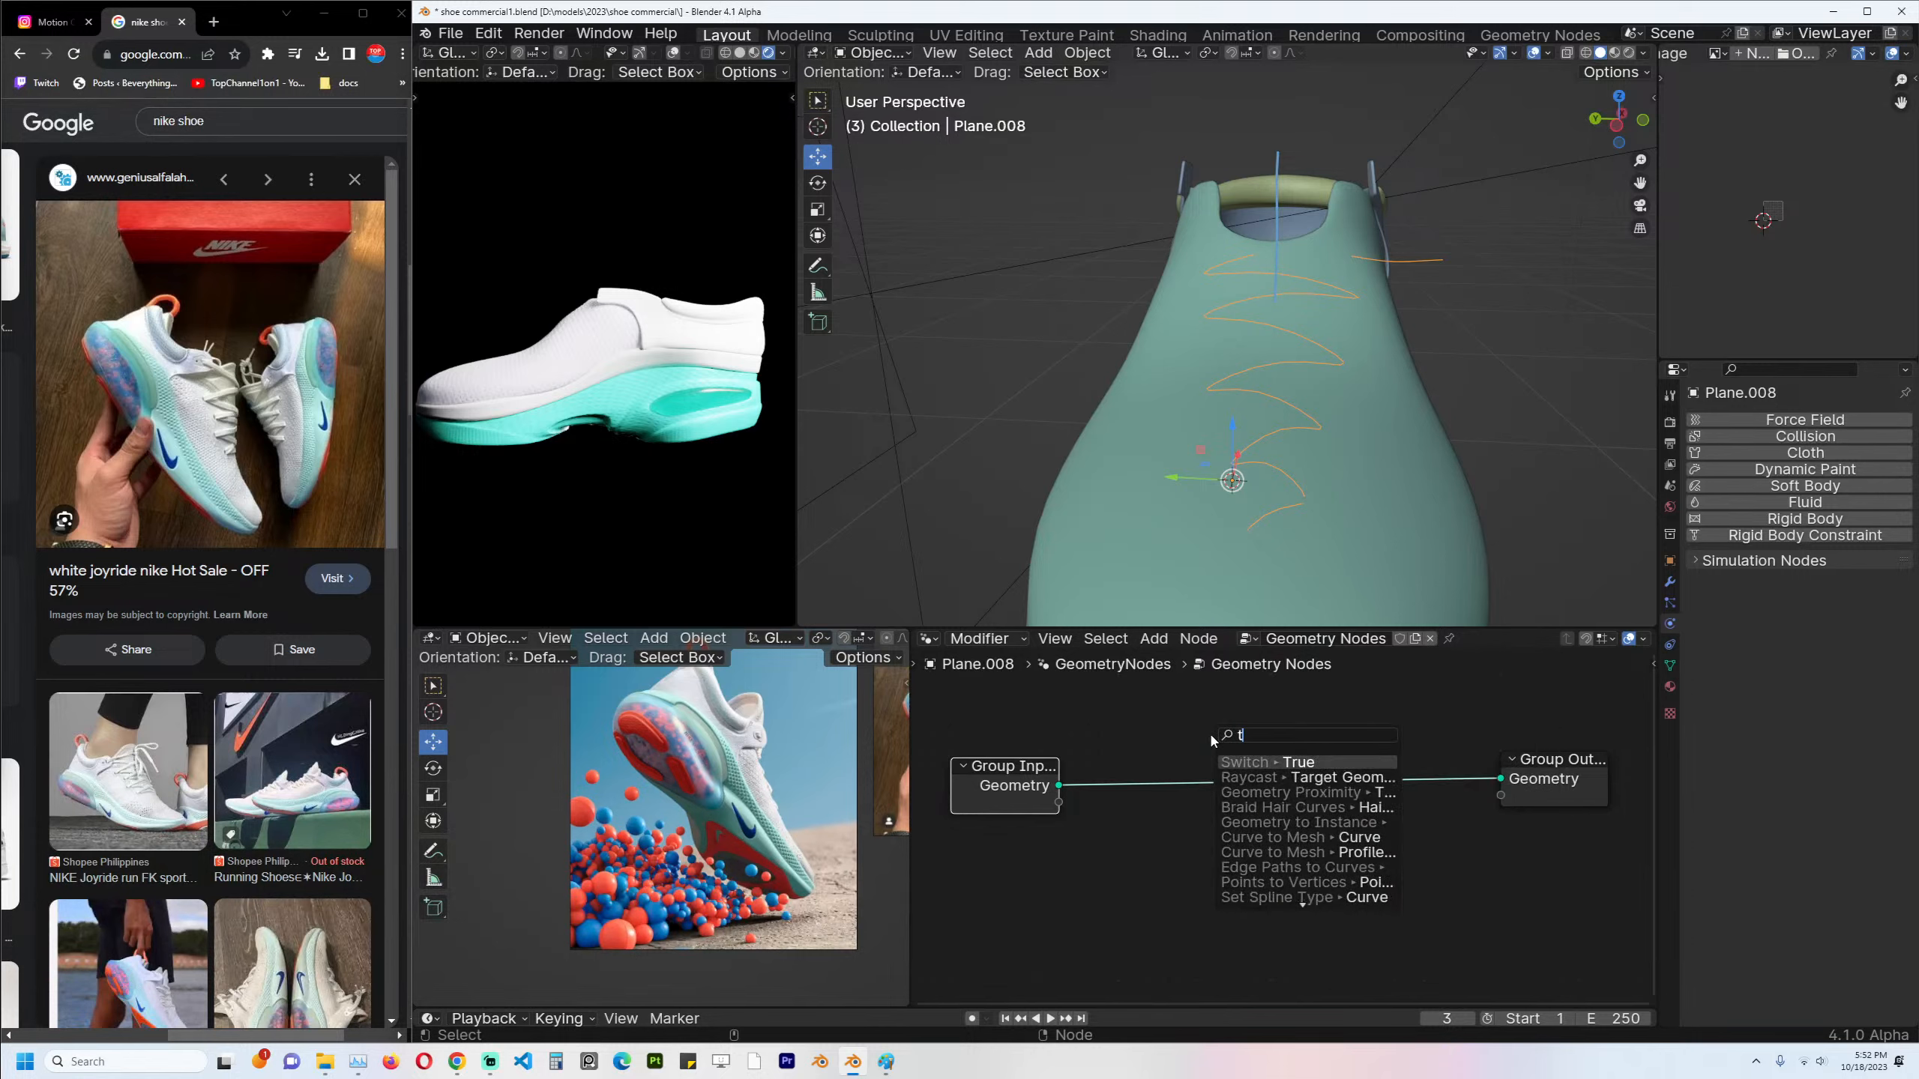
pyautogui.press('Left')
pyautogui.press('Left')
pyautogui.press('Left')
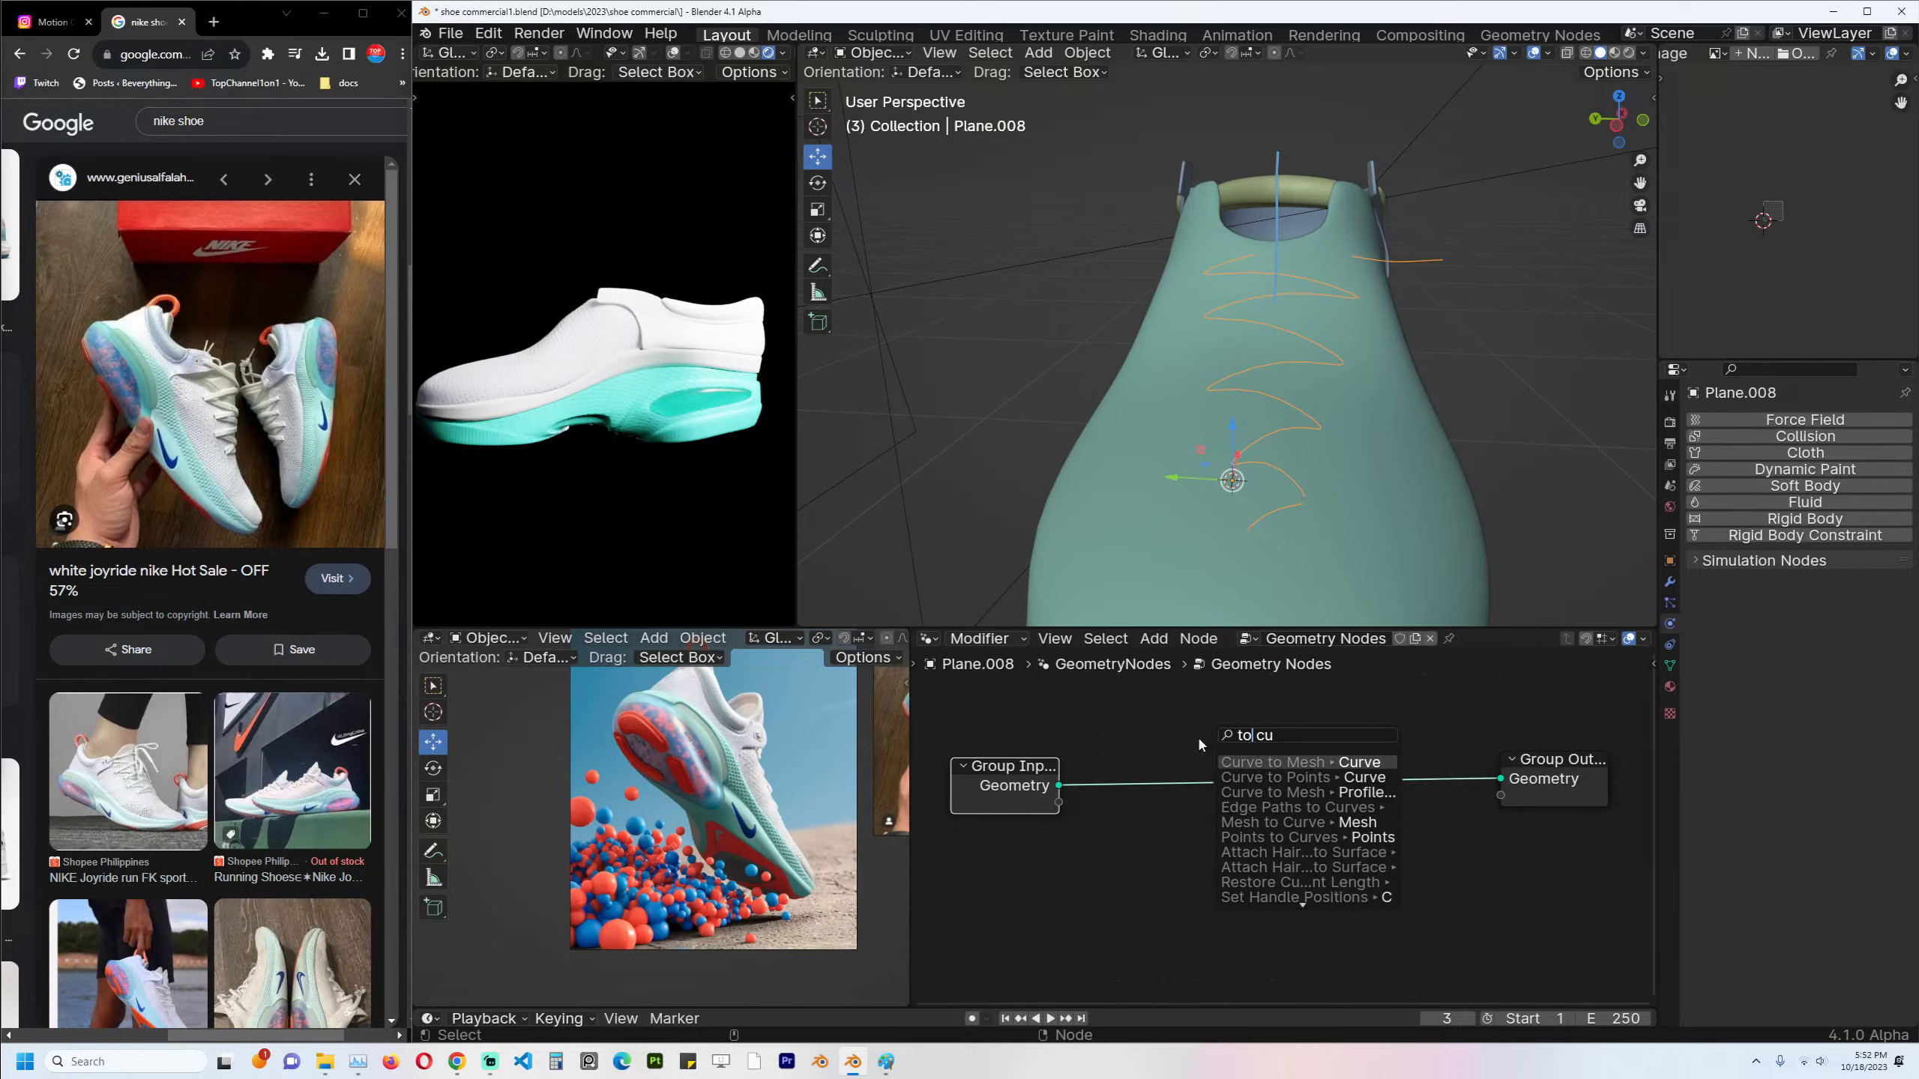
pyautogui.click(1261, 763)
pyautogui.keyDown('ctrl'); pyautogui.keyDown('shift'); pyautogui.click(1260, 766); pyautogui.keyUp('shift'); pyautogui.keyUp('ctrl')
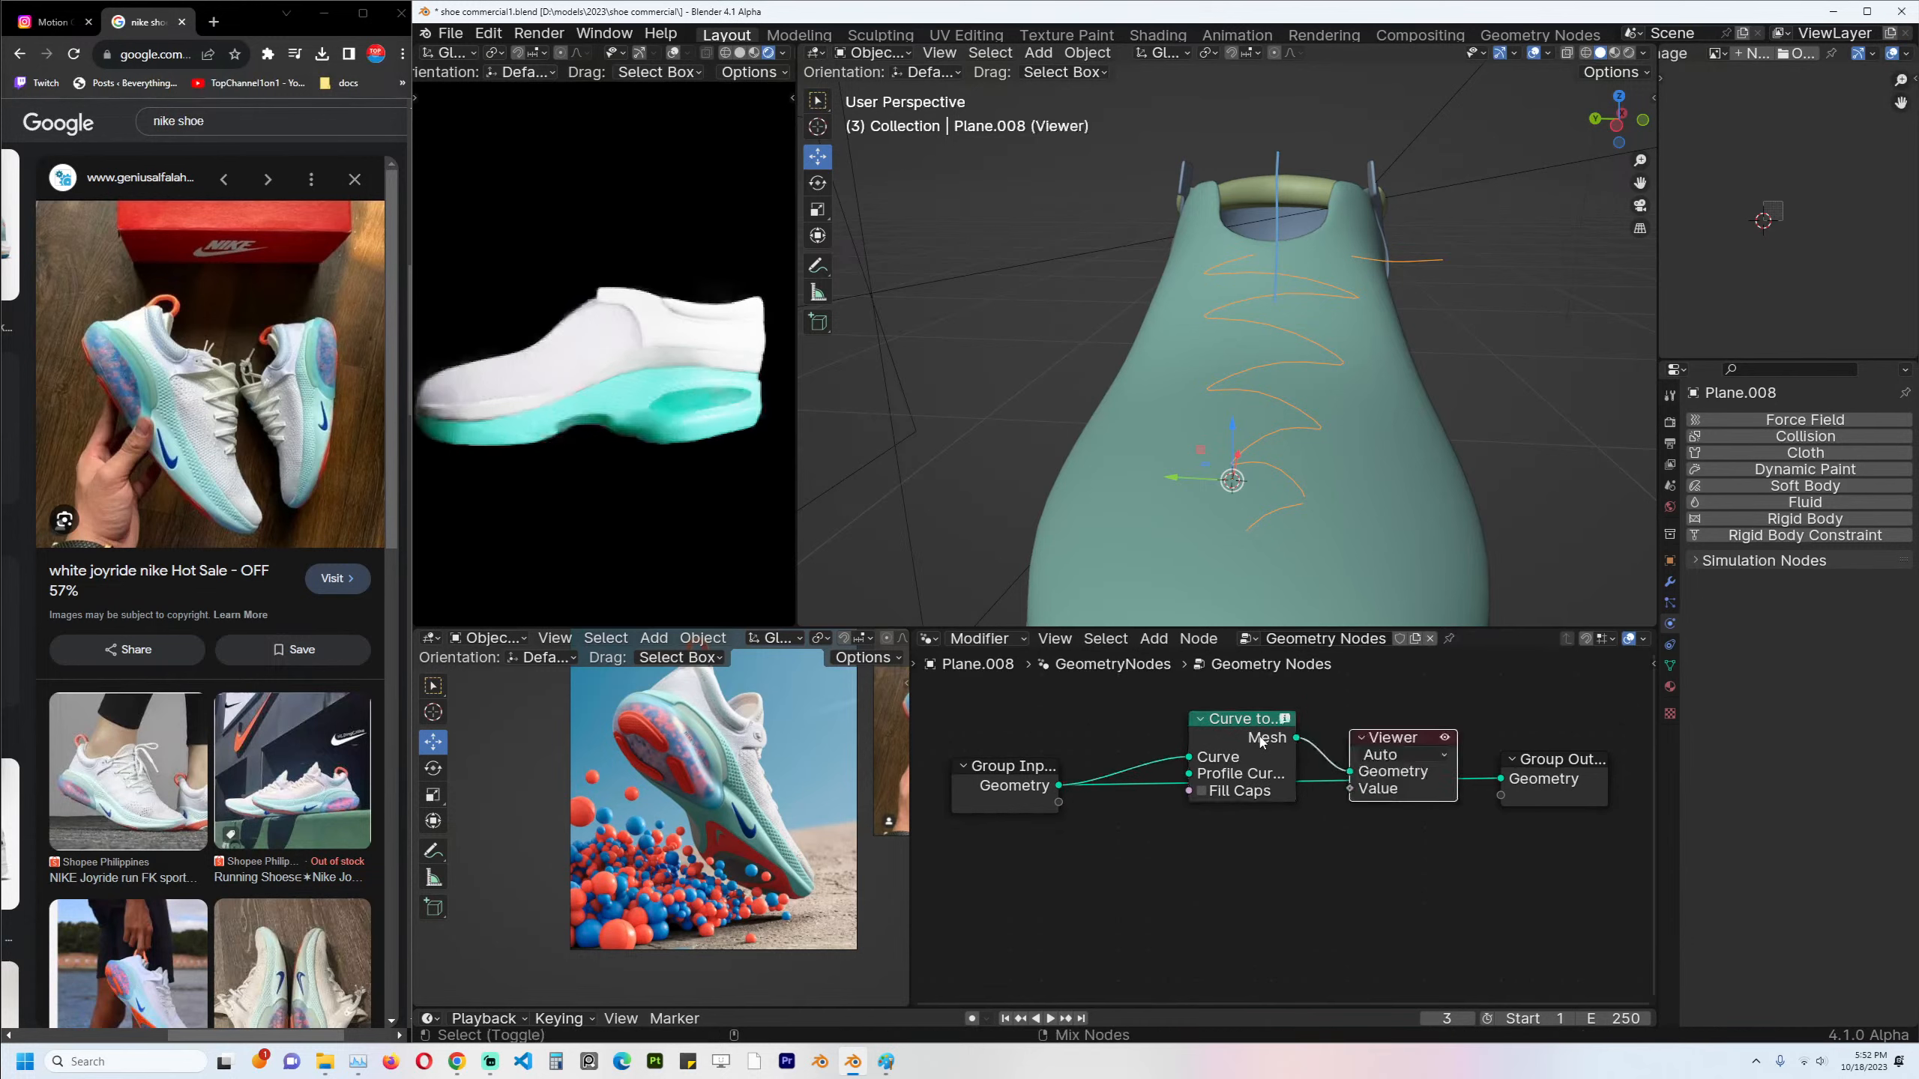
# Move the Group Input node further away and dissolve the Curve to Mesh node while keeping its connection to the Viewer.
pyautogui.click(1363, 737)
pyautogui.moveTo(1008, 769); pyautogui.dragTo(937, 778)
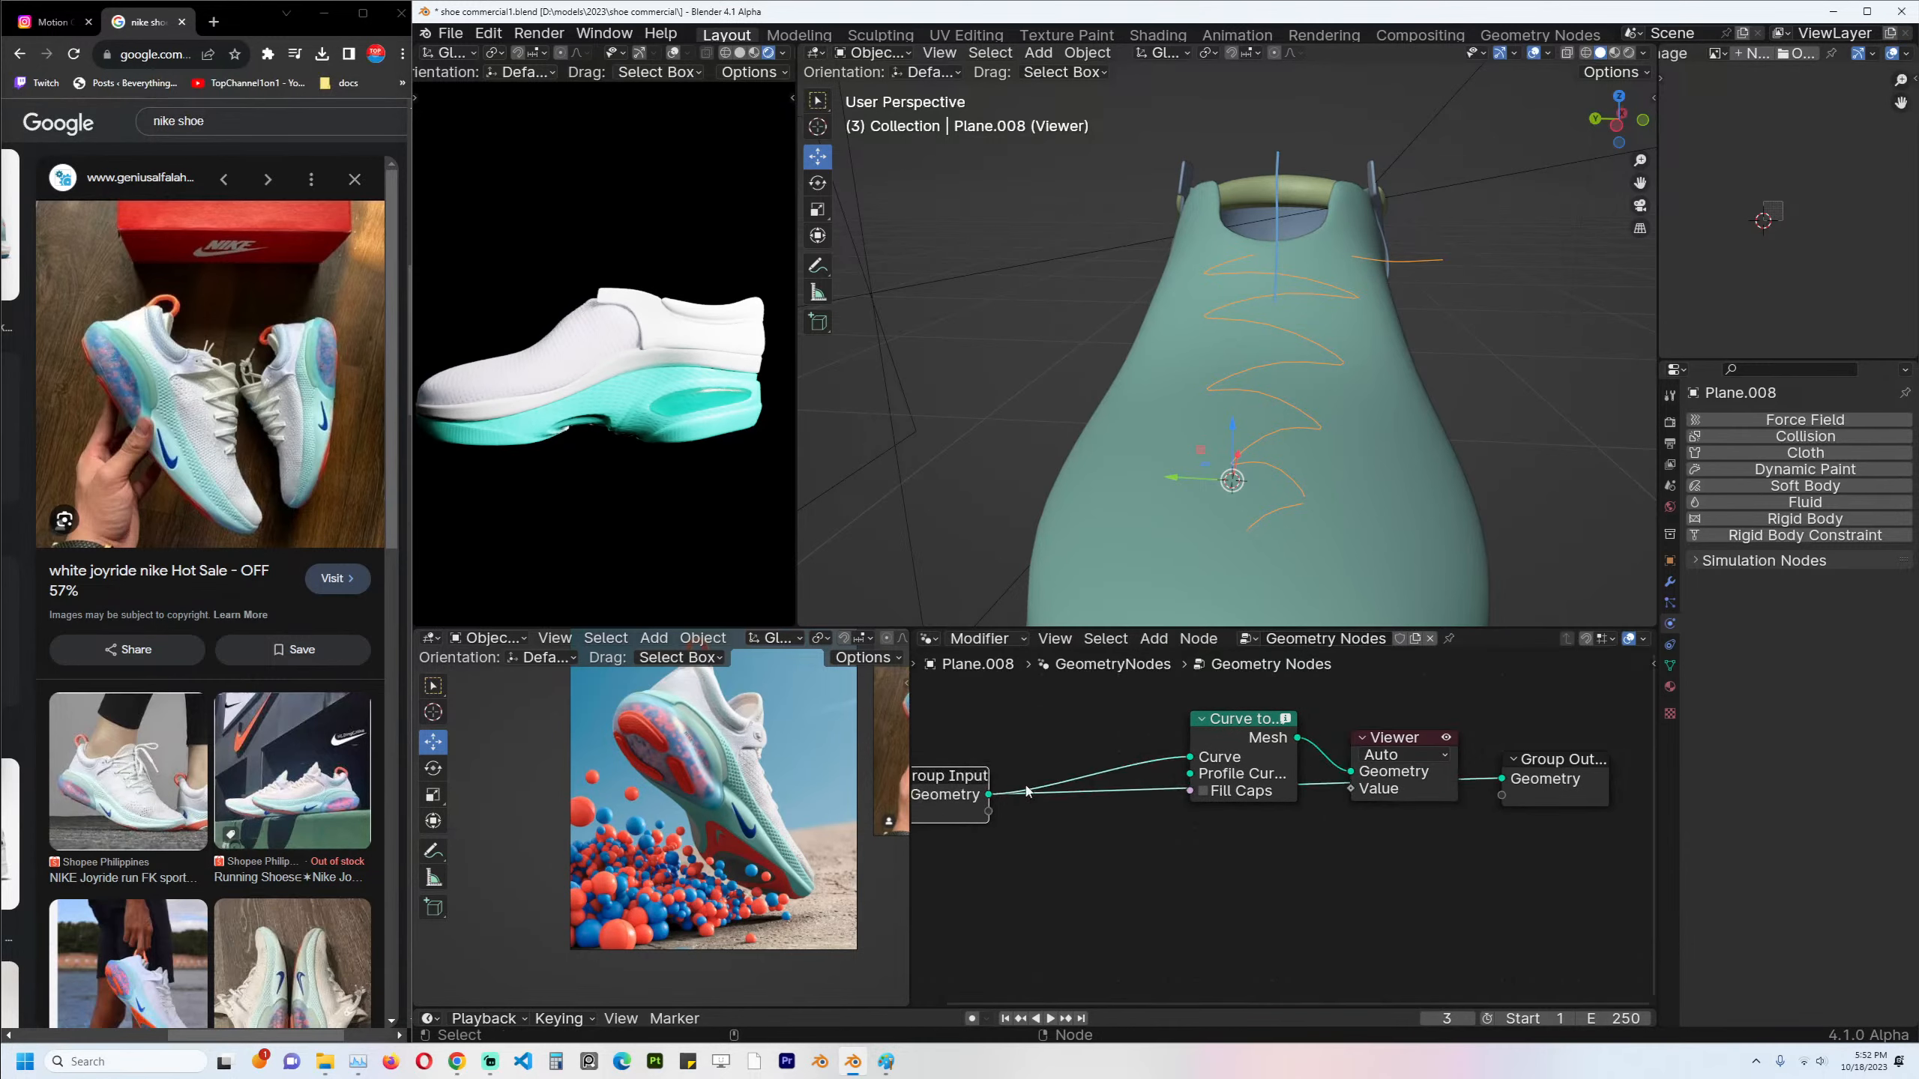
pyautogui.click(1268, 724)
pyautogui.hotkey('ctrl', 'x')
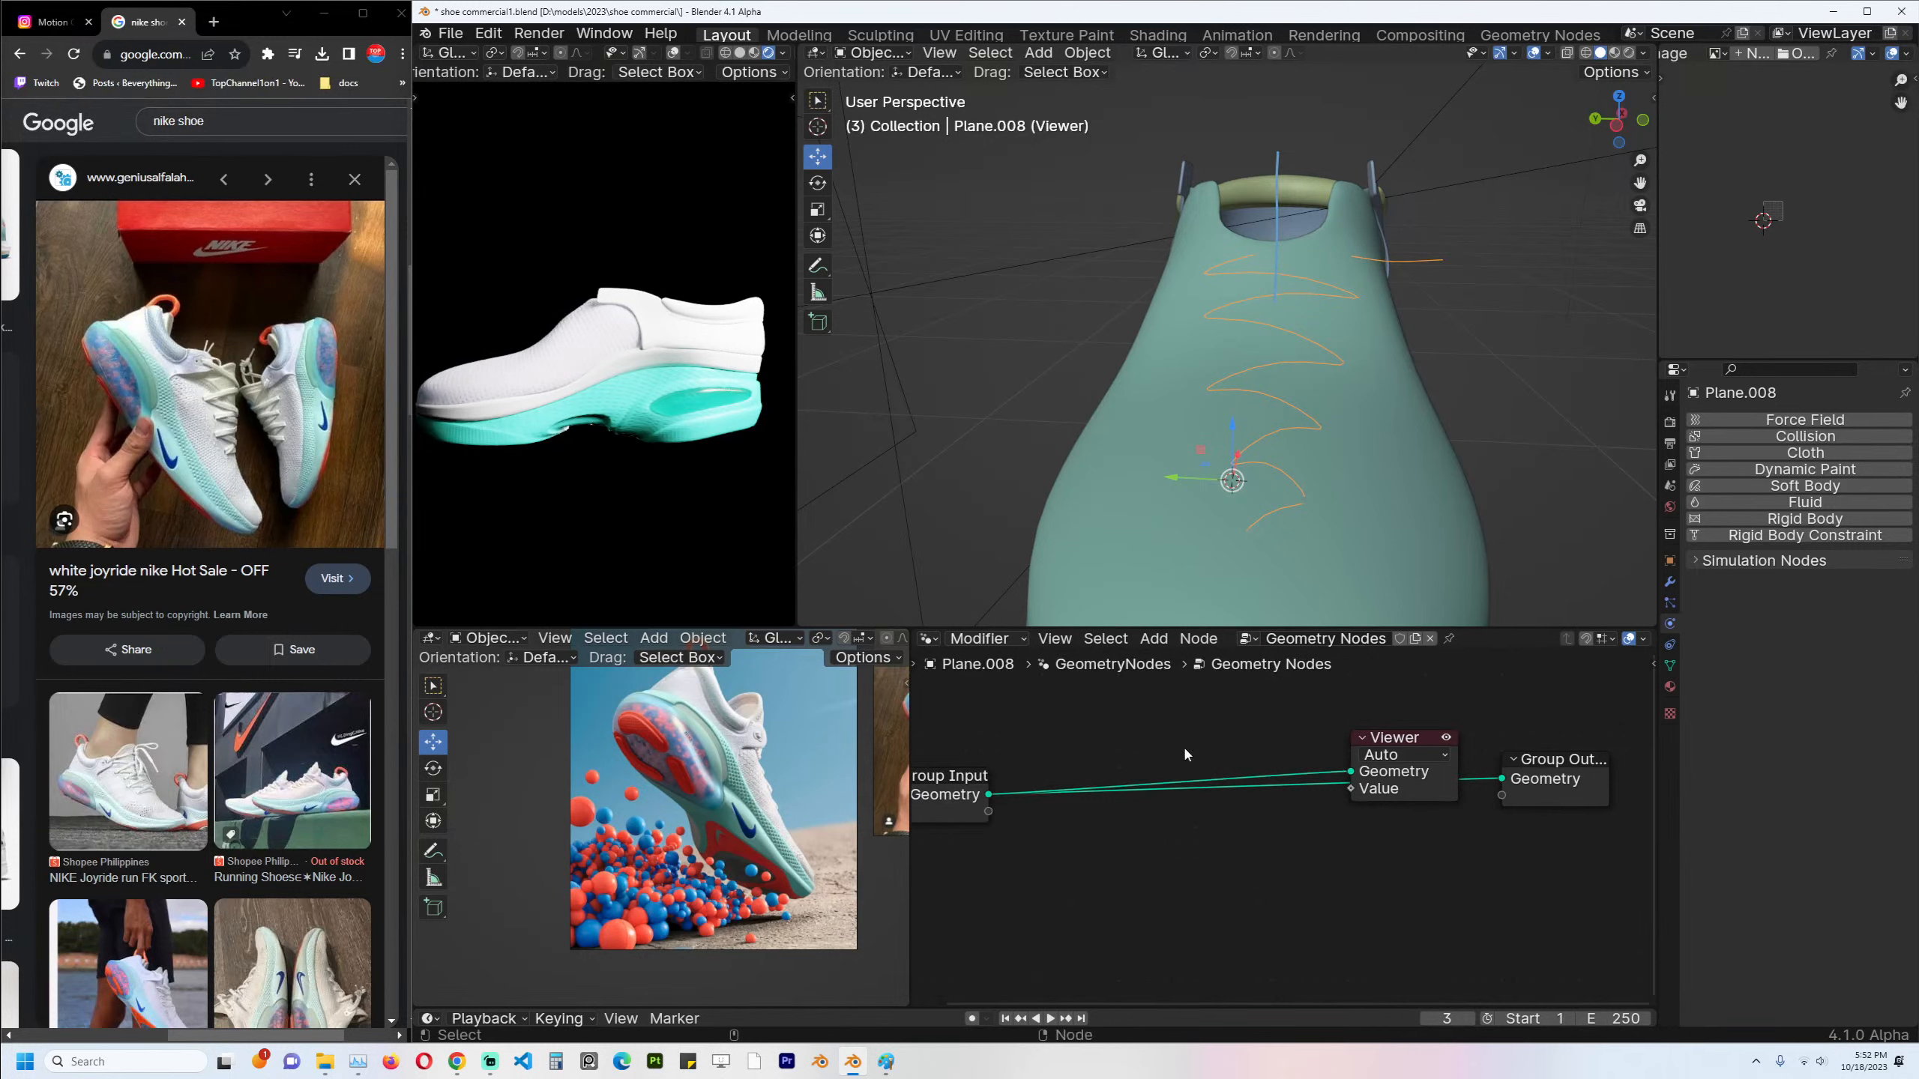
# Add a Mesh to Curve node on the link between the Group Input geometry and the Viewer.
pyautogui.hotkey('shift', 'a')
pyautogui.moveTo(1133, 749)
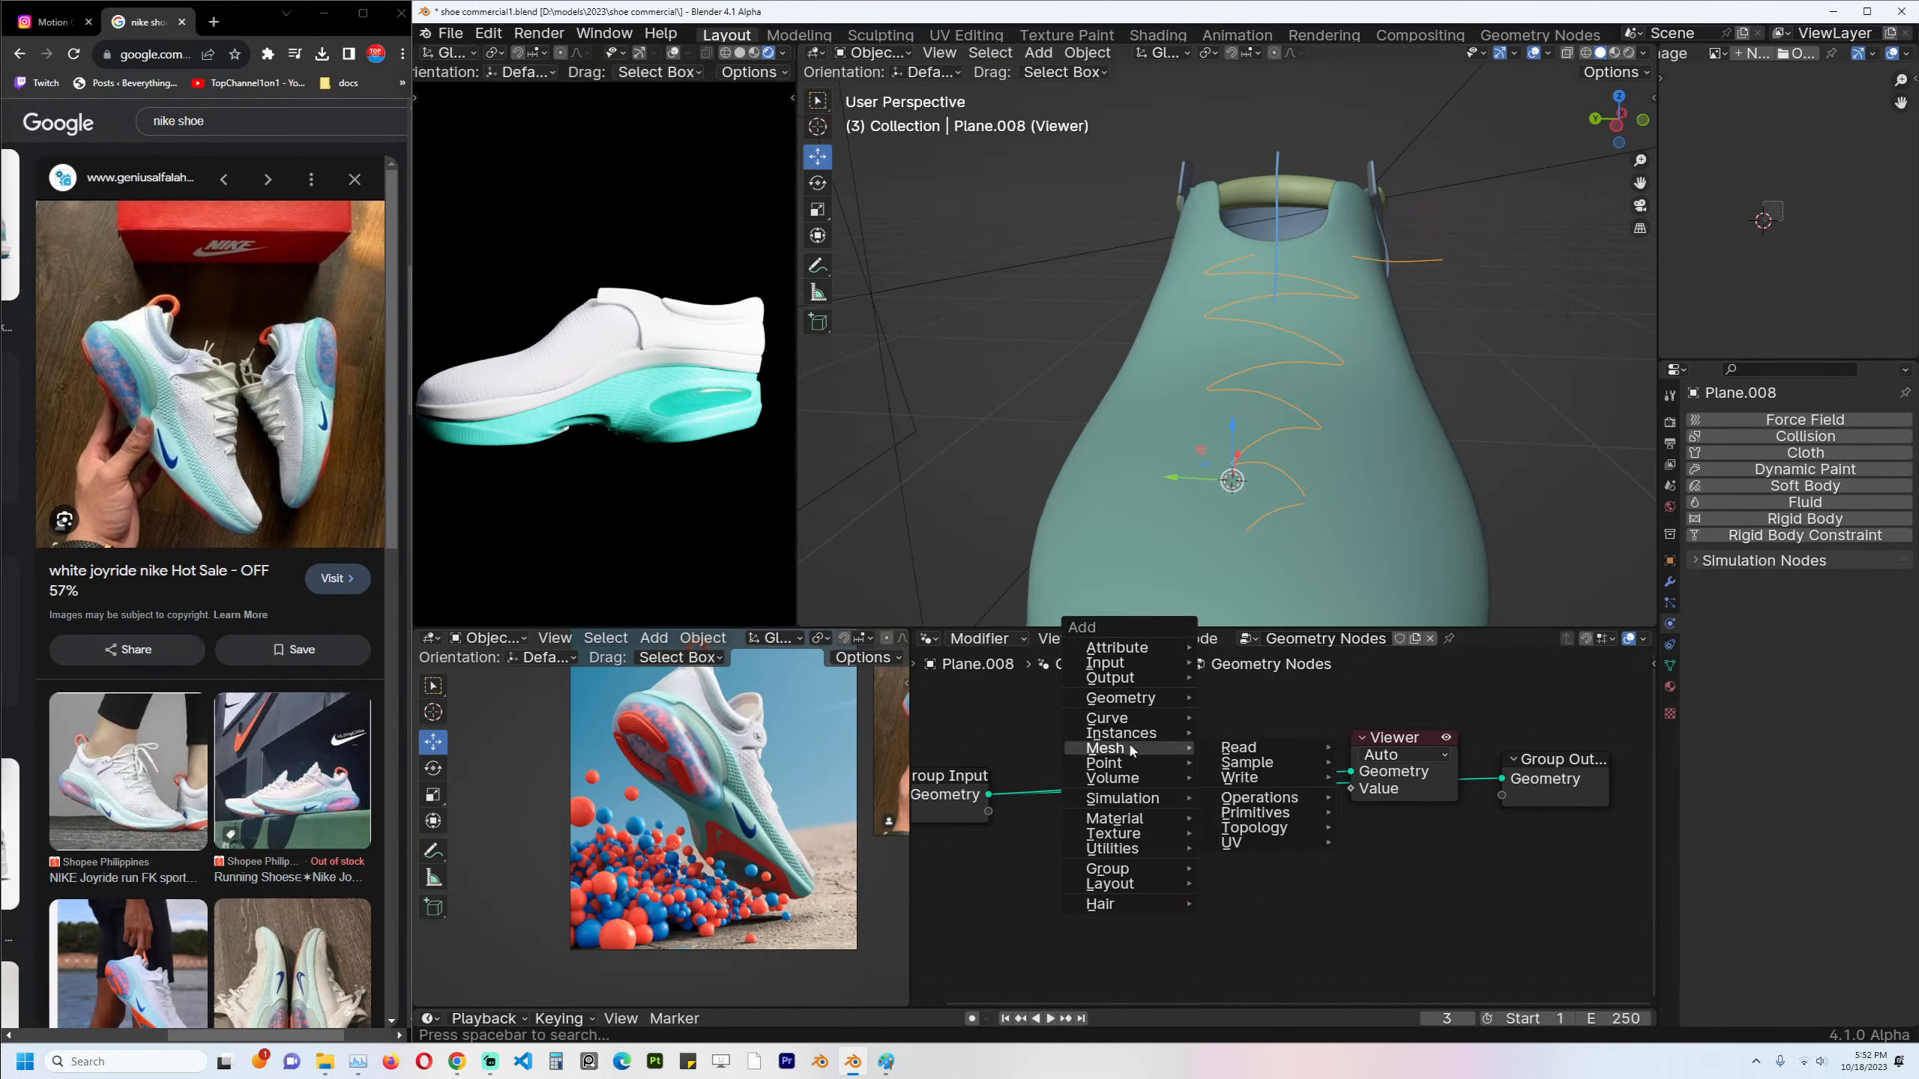
pyautogui.press('Escape')
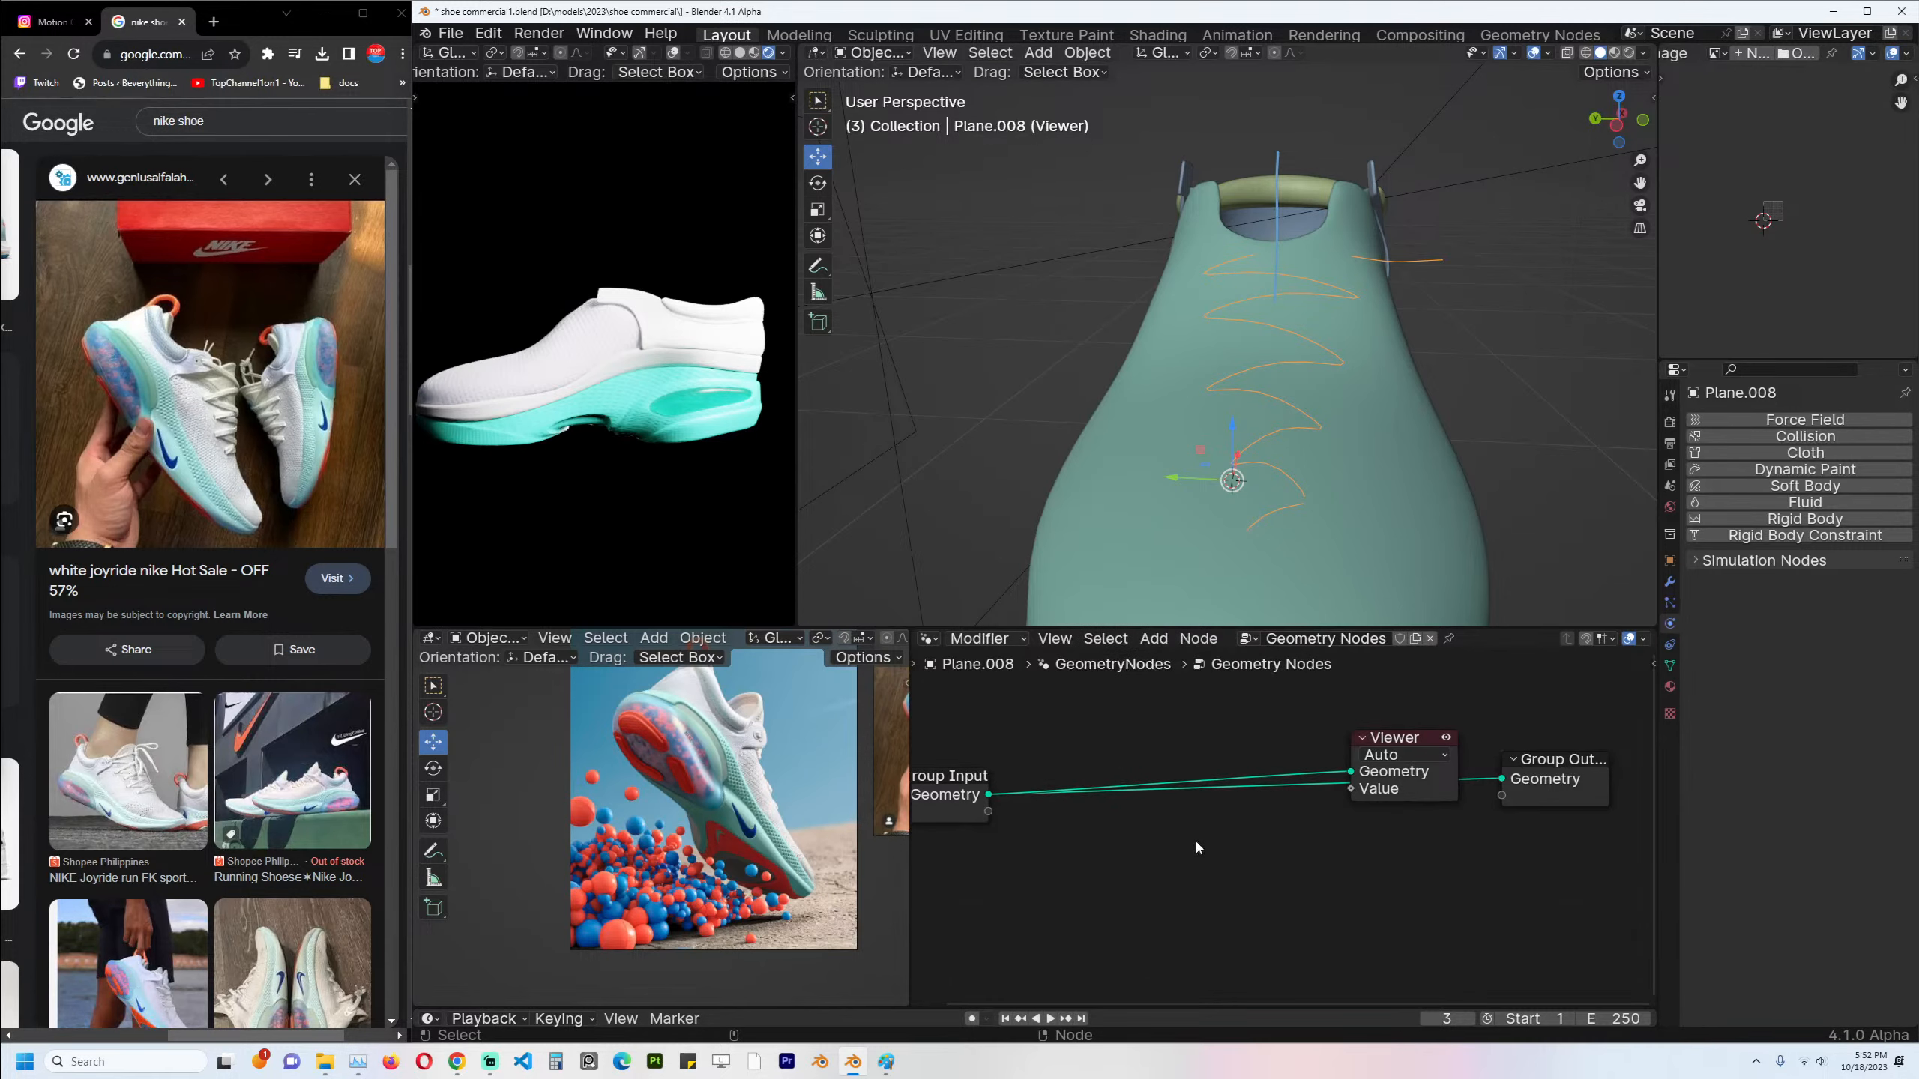
pyautogui.press('F3')
pyautogui.write('mesh to cur')
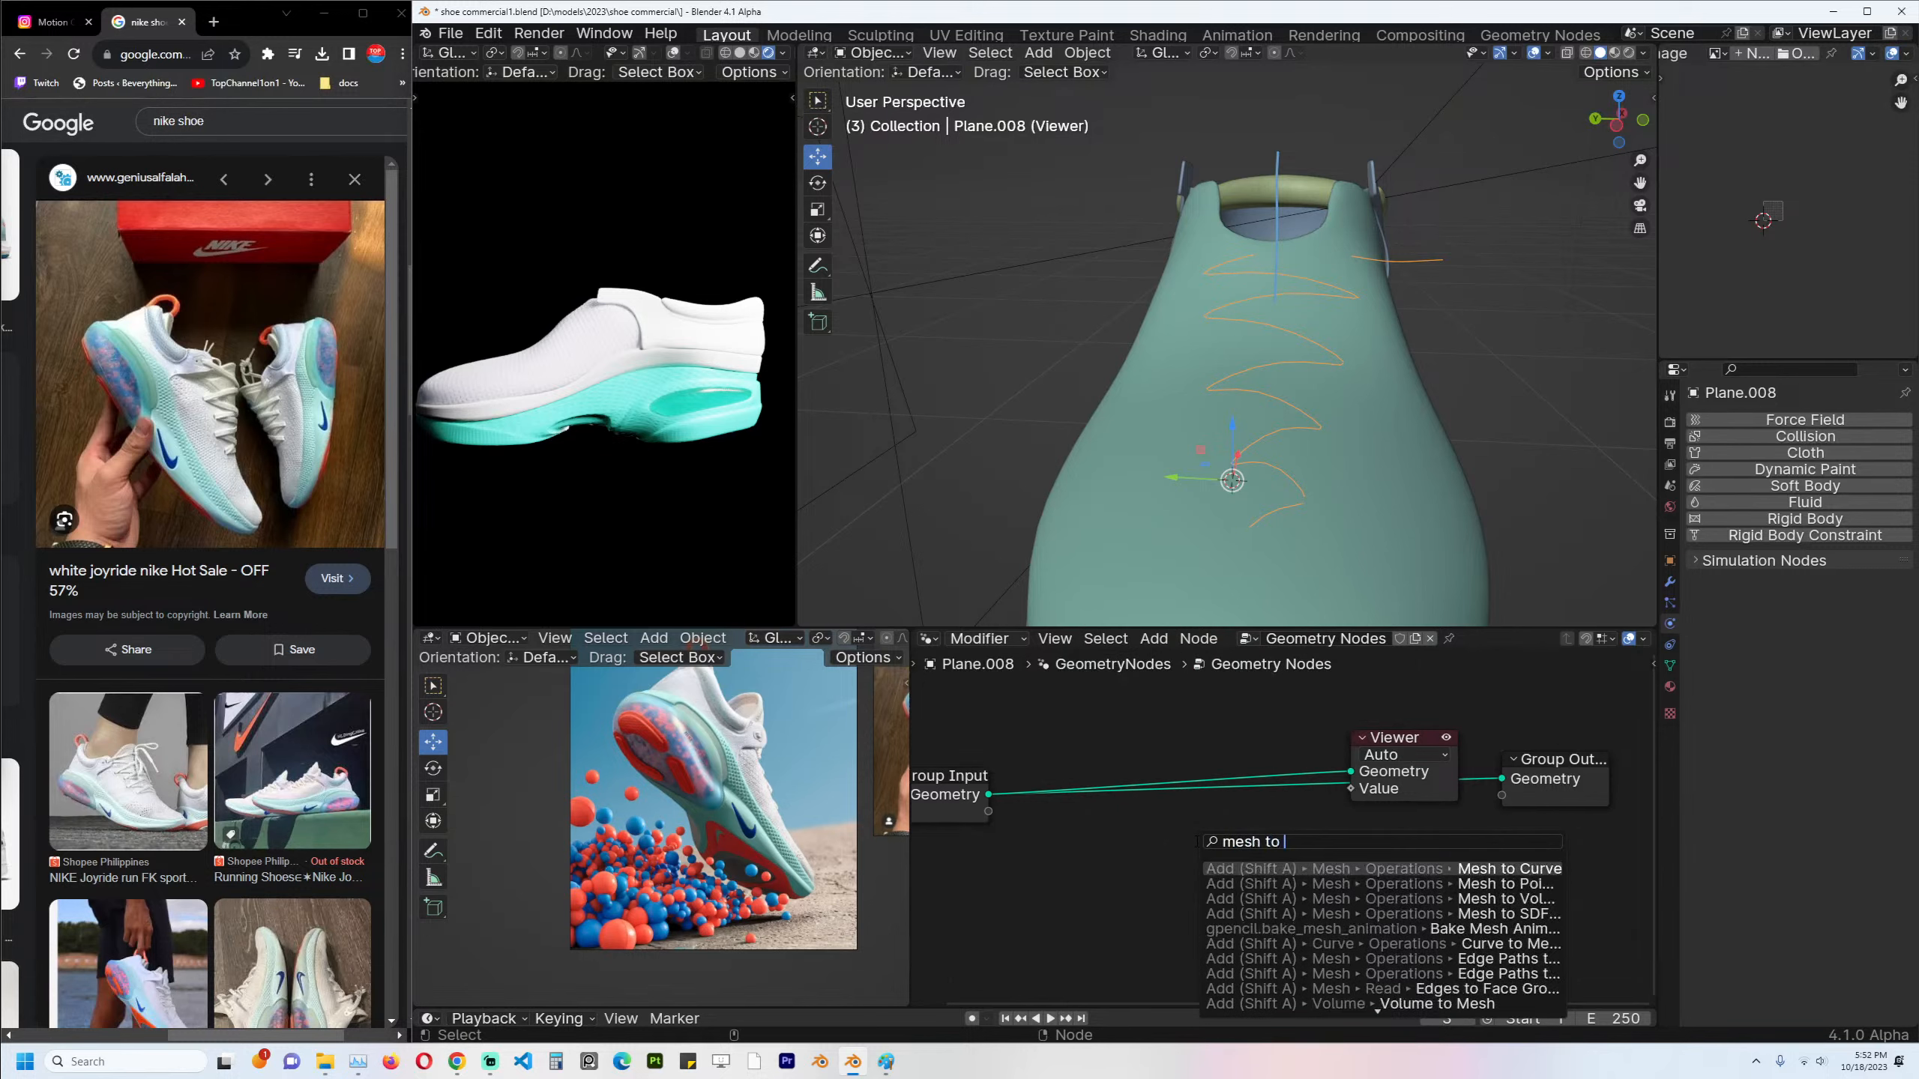
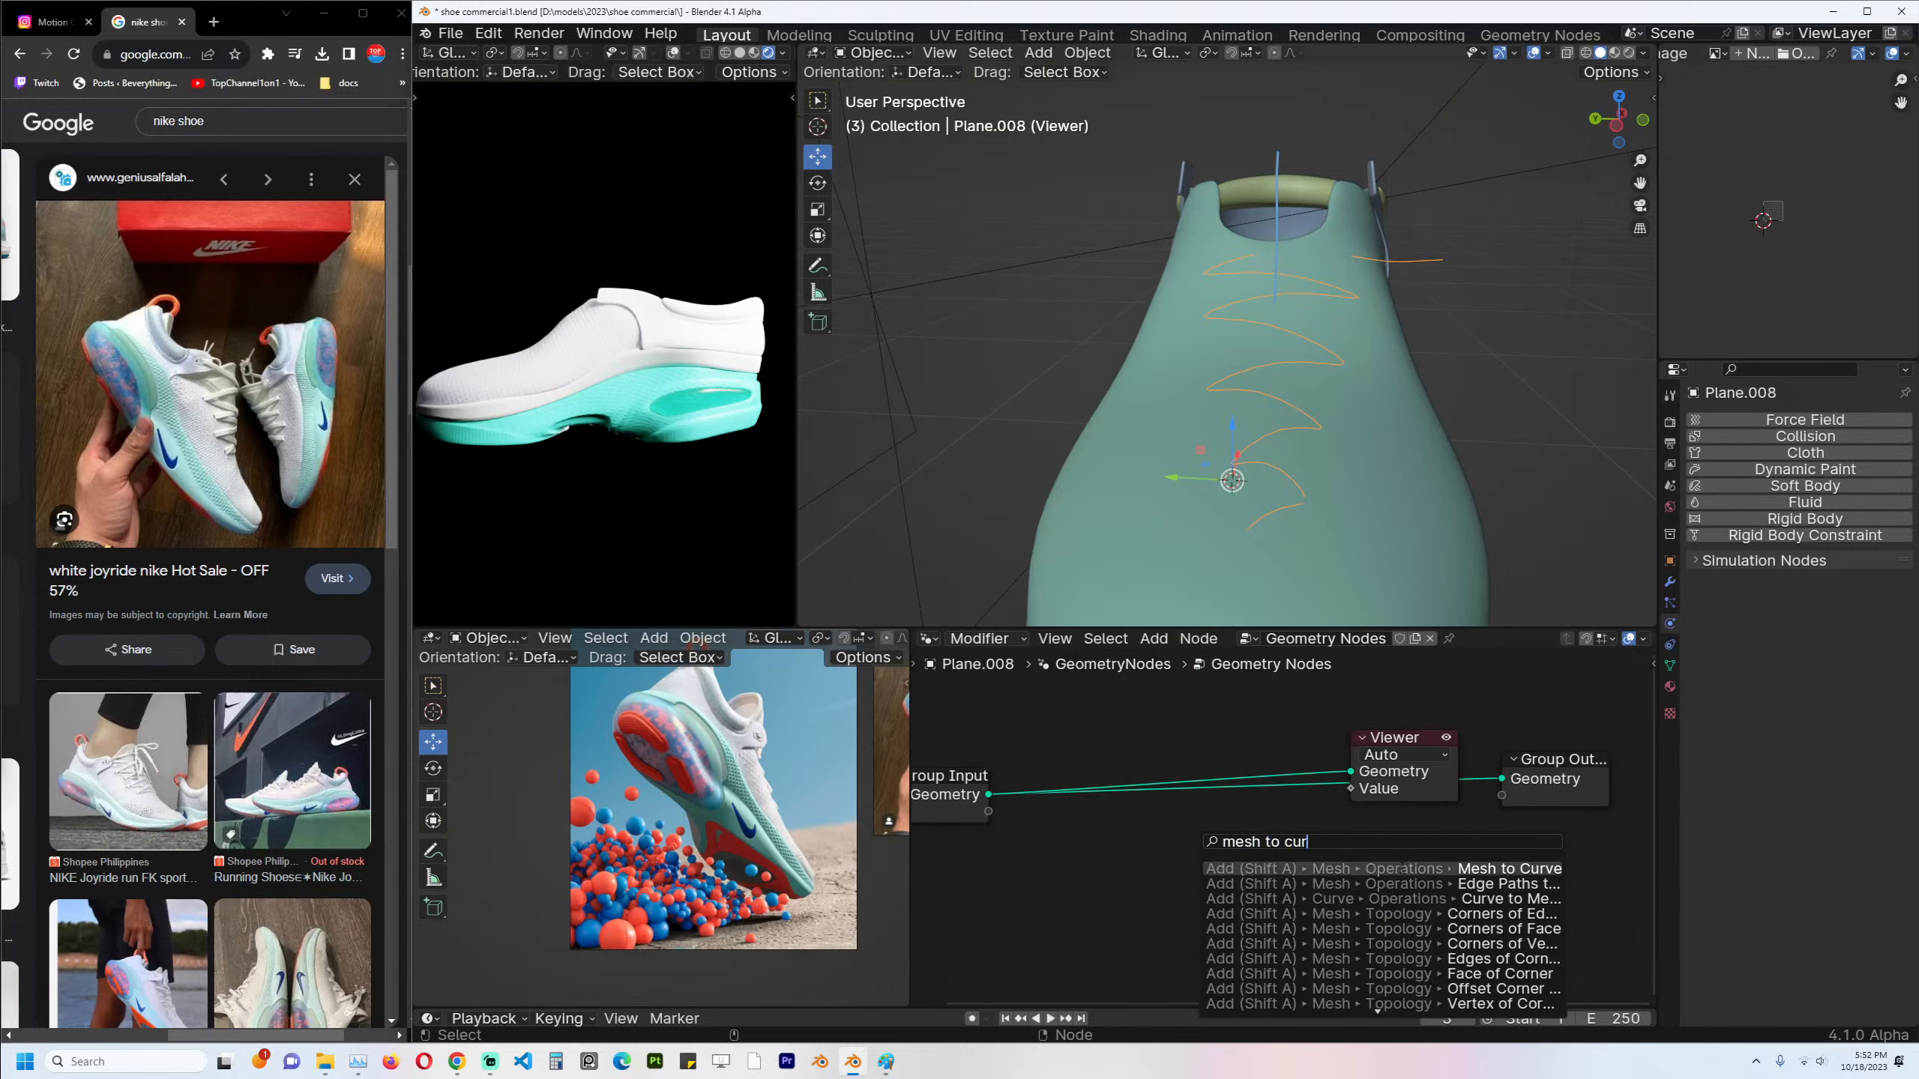
pyautogui.press('Return')
pyautogui.click(1093, 841)
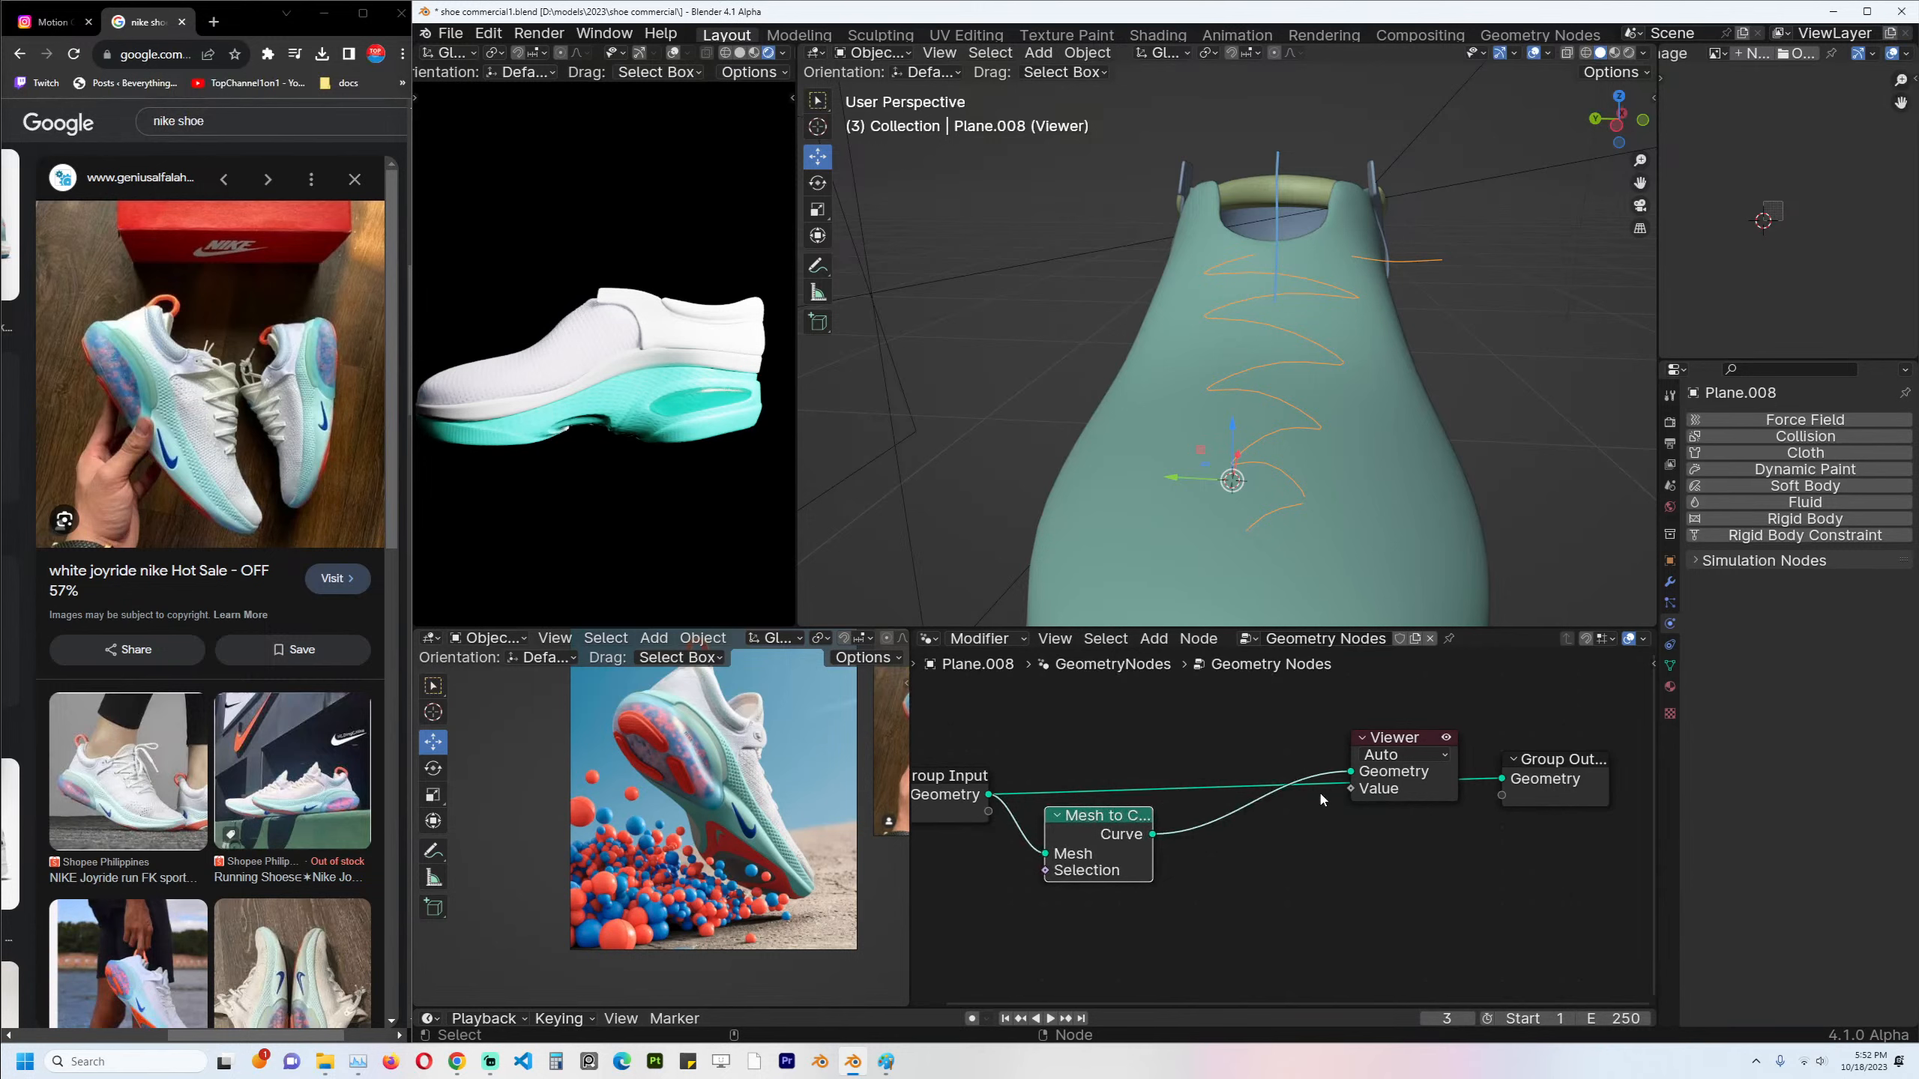
# Move the Viewer node clear of the other links, above the Group Output node, and save the file.
pyautogui.scroll(1, 1319, 791)
pyautogui.moveTo(1419, 731); pyautogui.dragTo(1501, 697)
pyautogui.hotkey('ctrl', 's')
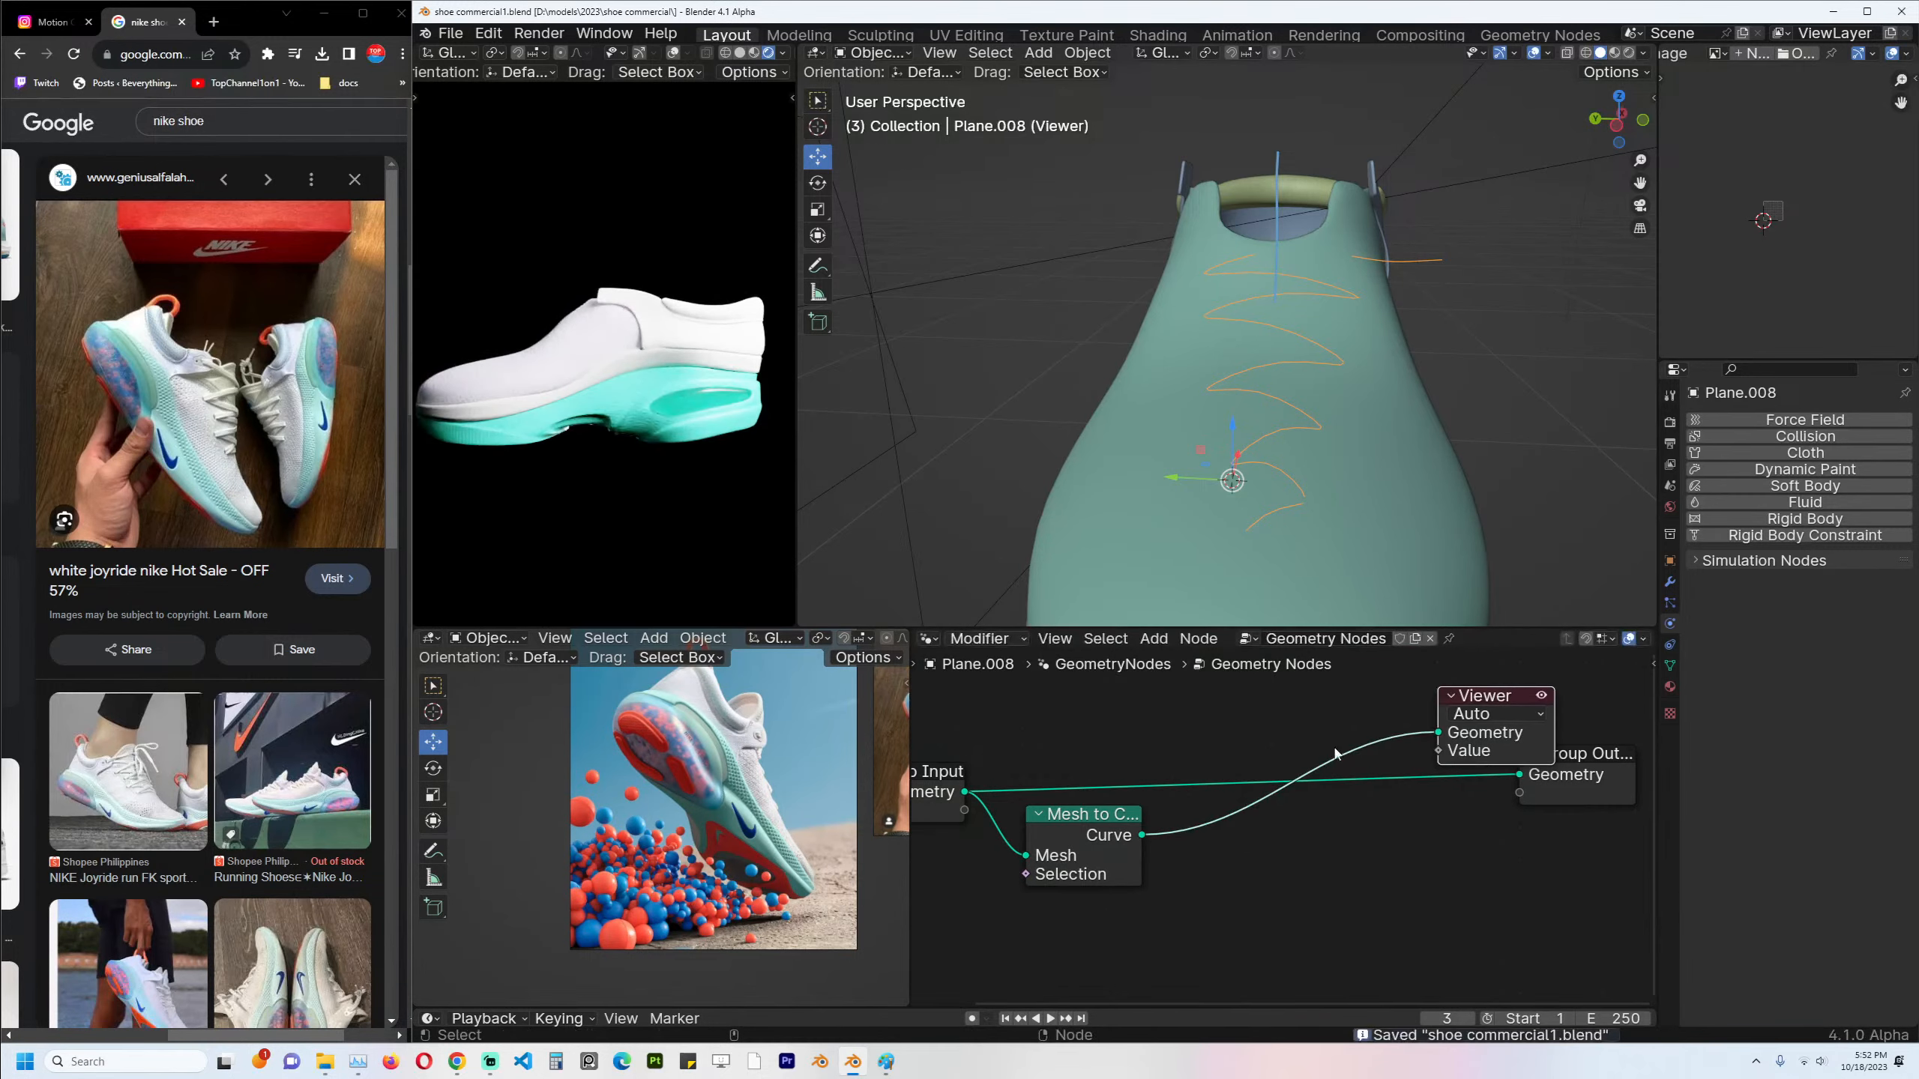
pyautogui.moveTo(1213, 784); pyautogui.dragTo(1204, 745, button='middle')
pyautogui.scroll(3, 663, 841)
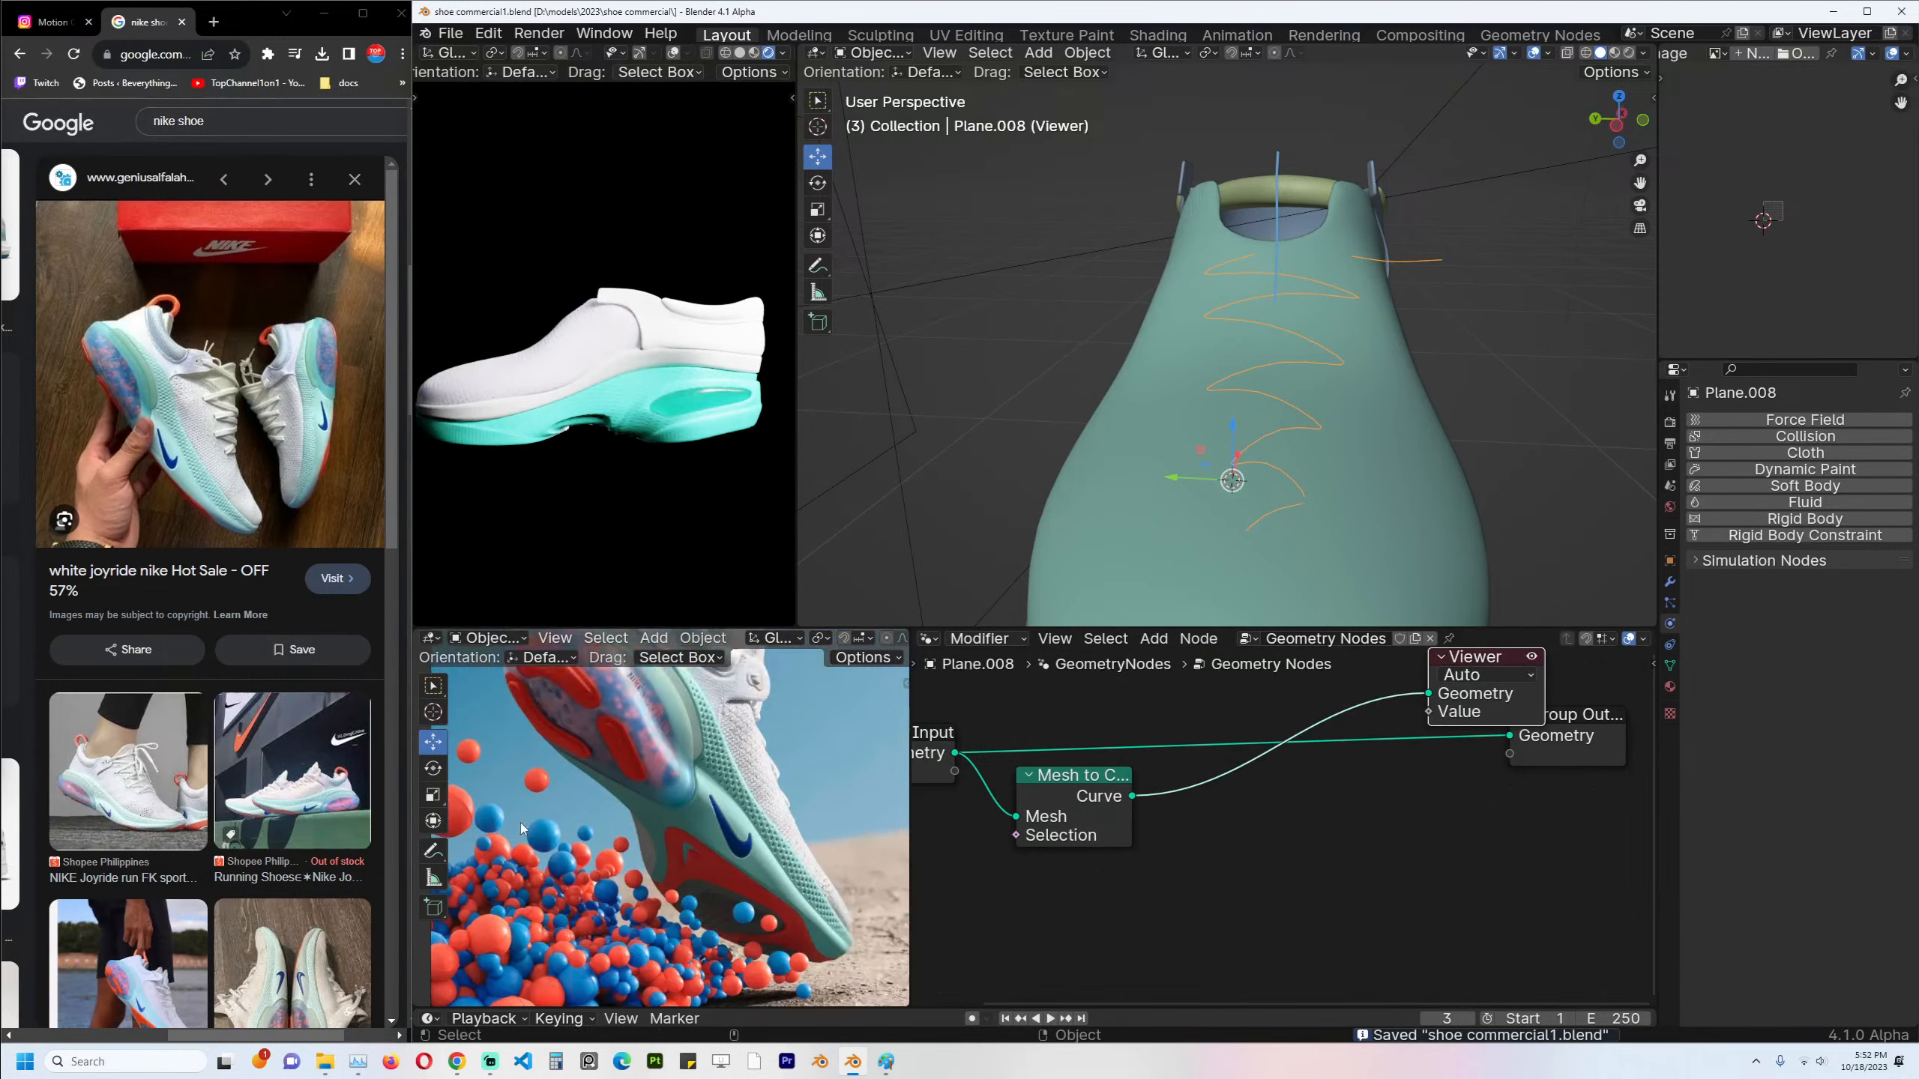
pyautogui.moveTo(1202, 822); pyautogui.dragTo(1131, 813, button='middle')
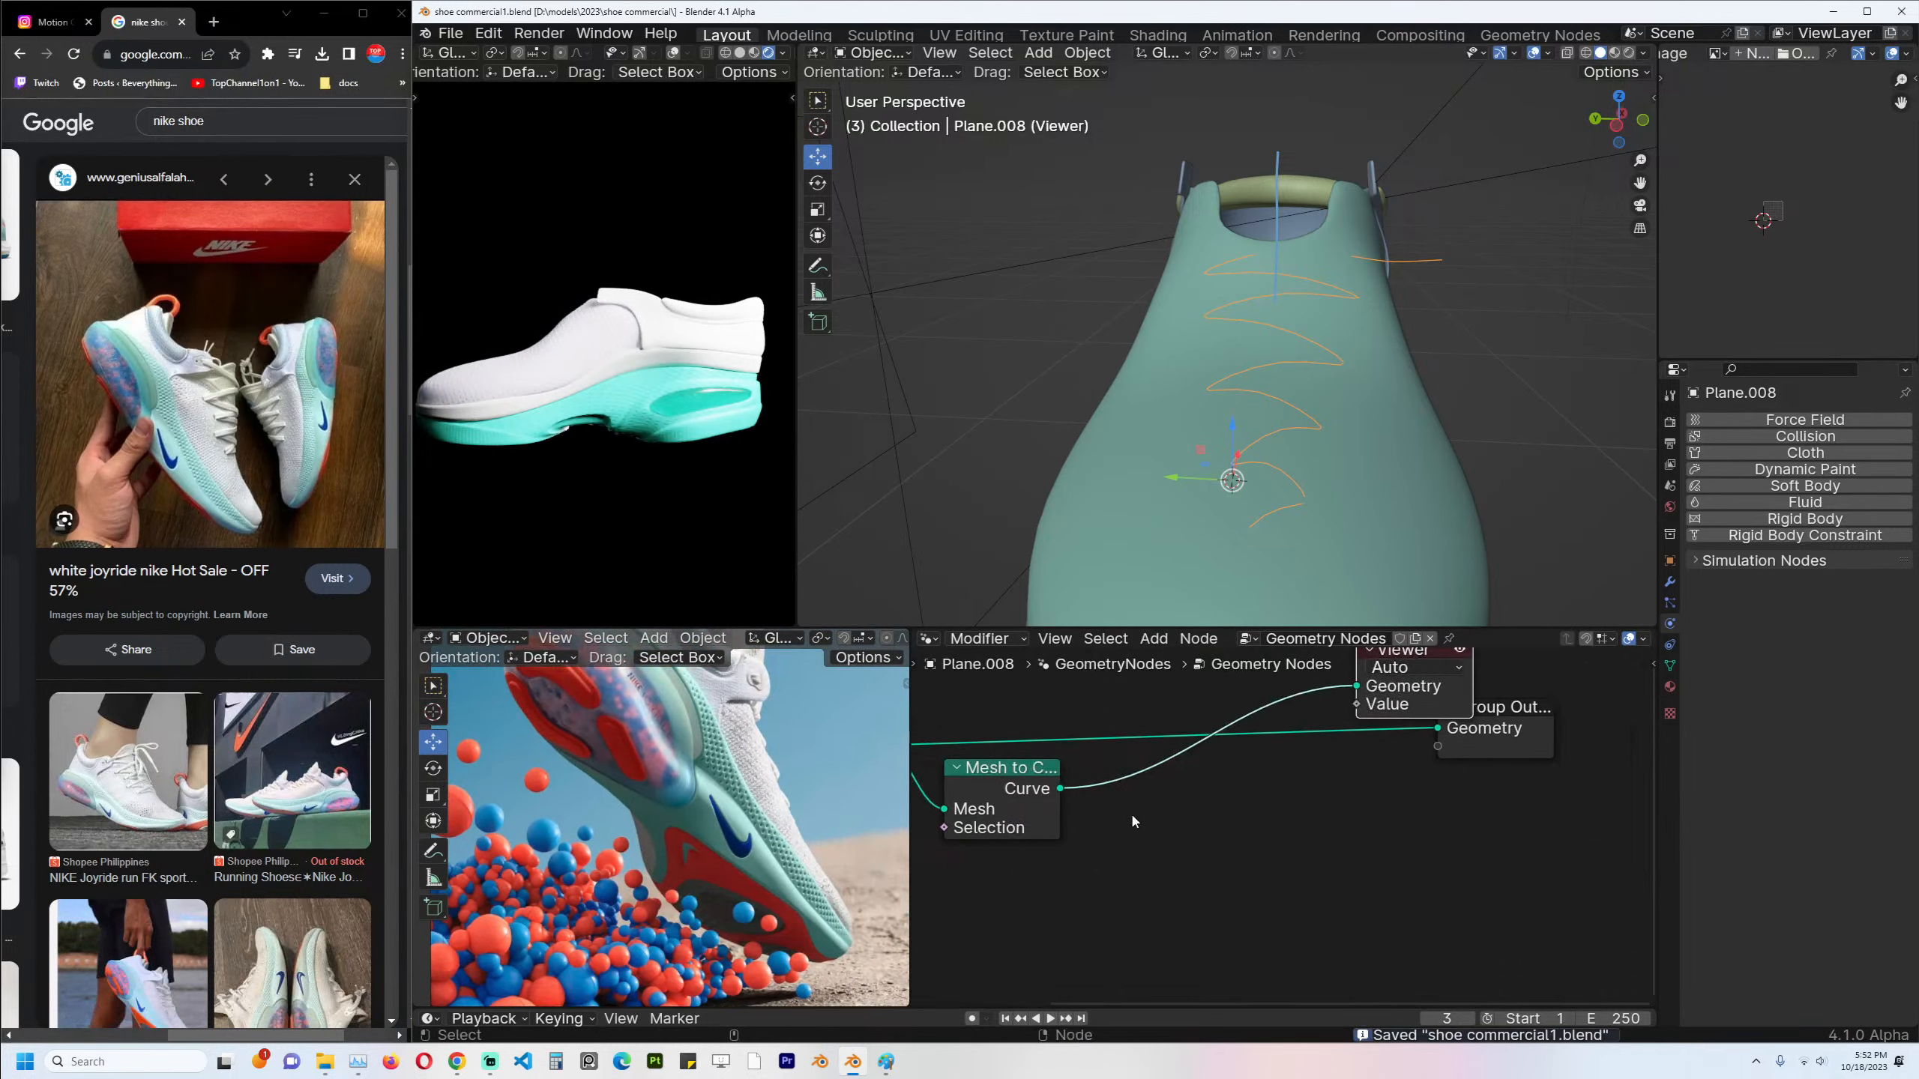
# Place the 3D cursor beside the shoe, add a plane there and narrow it along the global X axis to about half.
pyautogui.moveTo(1340, 369); pyautogui.dragTo(1491, 395, button='middle')
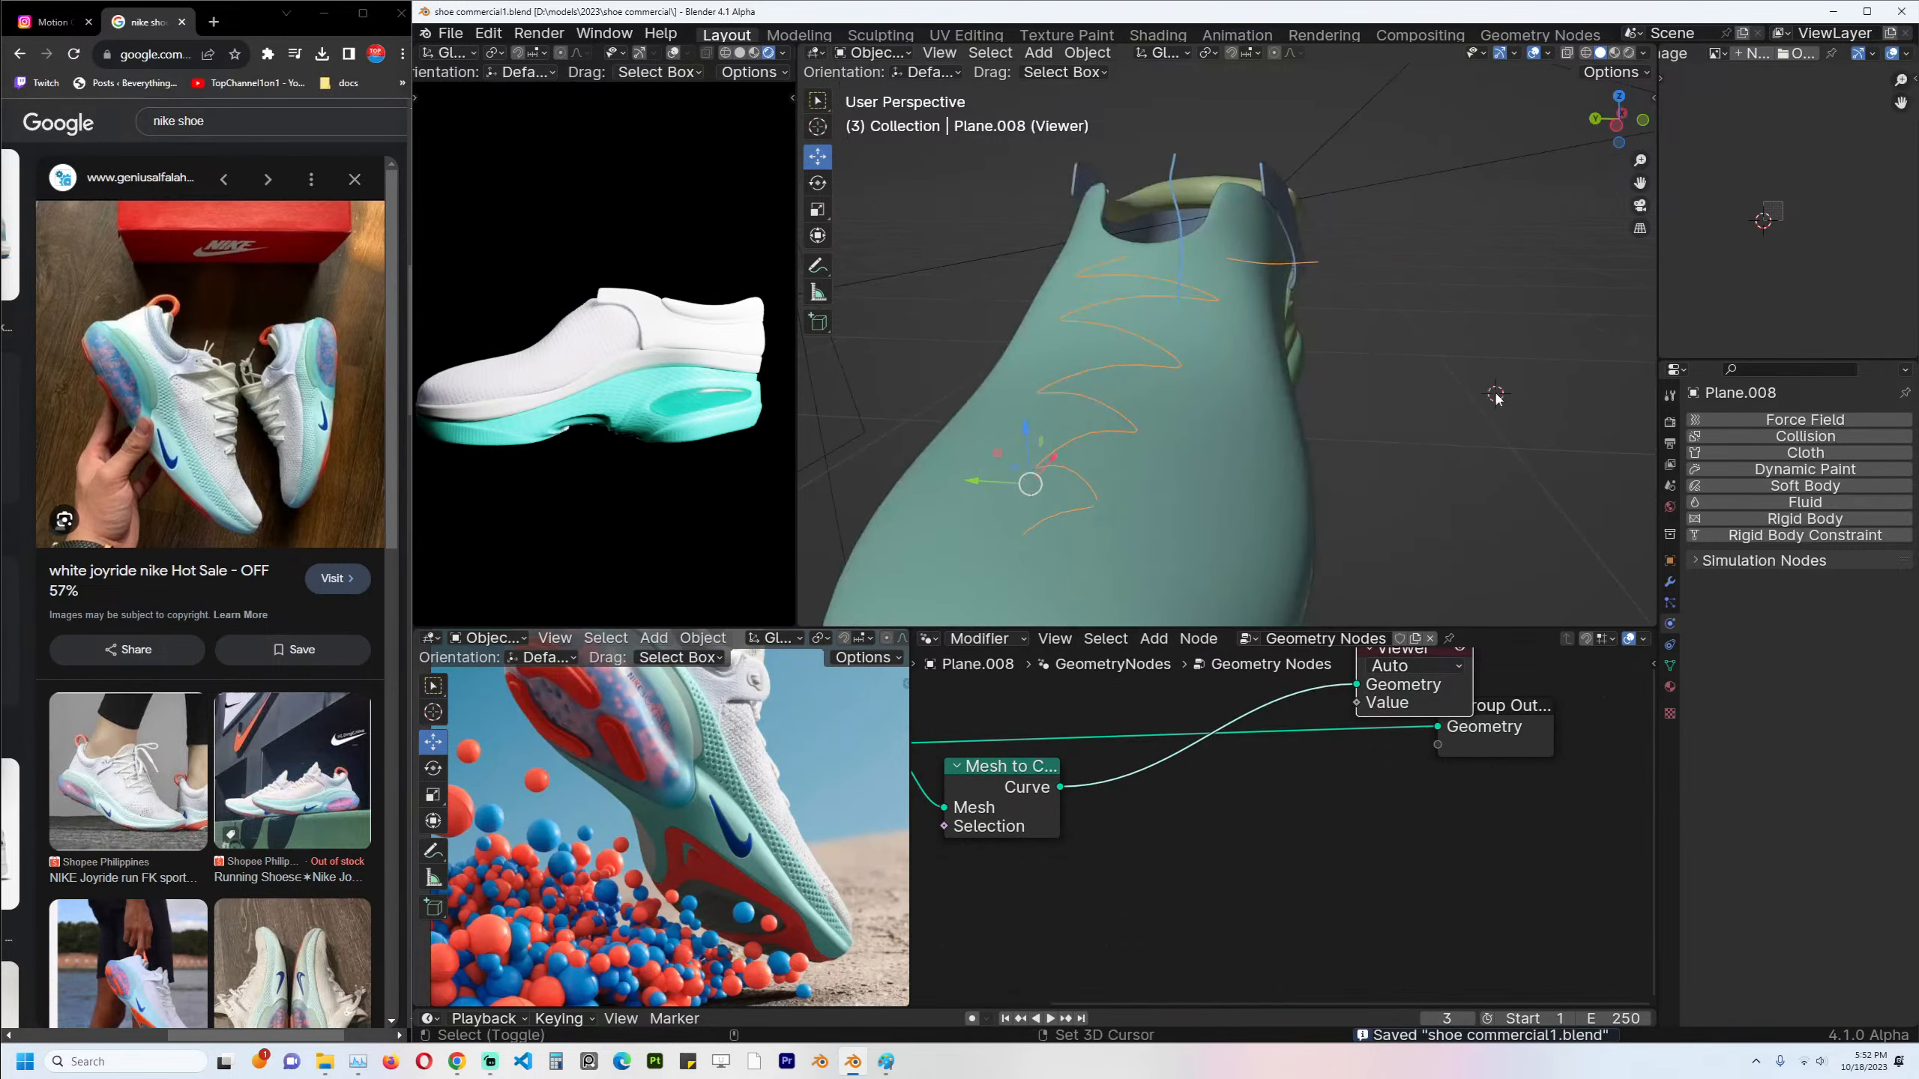
pyautogui.hotkey('shift', 'a')
pyautogui.moveTo(1193, 851); pyautogui.dragTo(1246, 819, button='middle')
pyautogui.hotkey('shift', 'a')
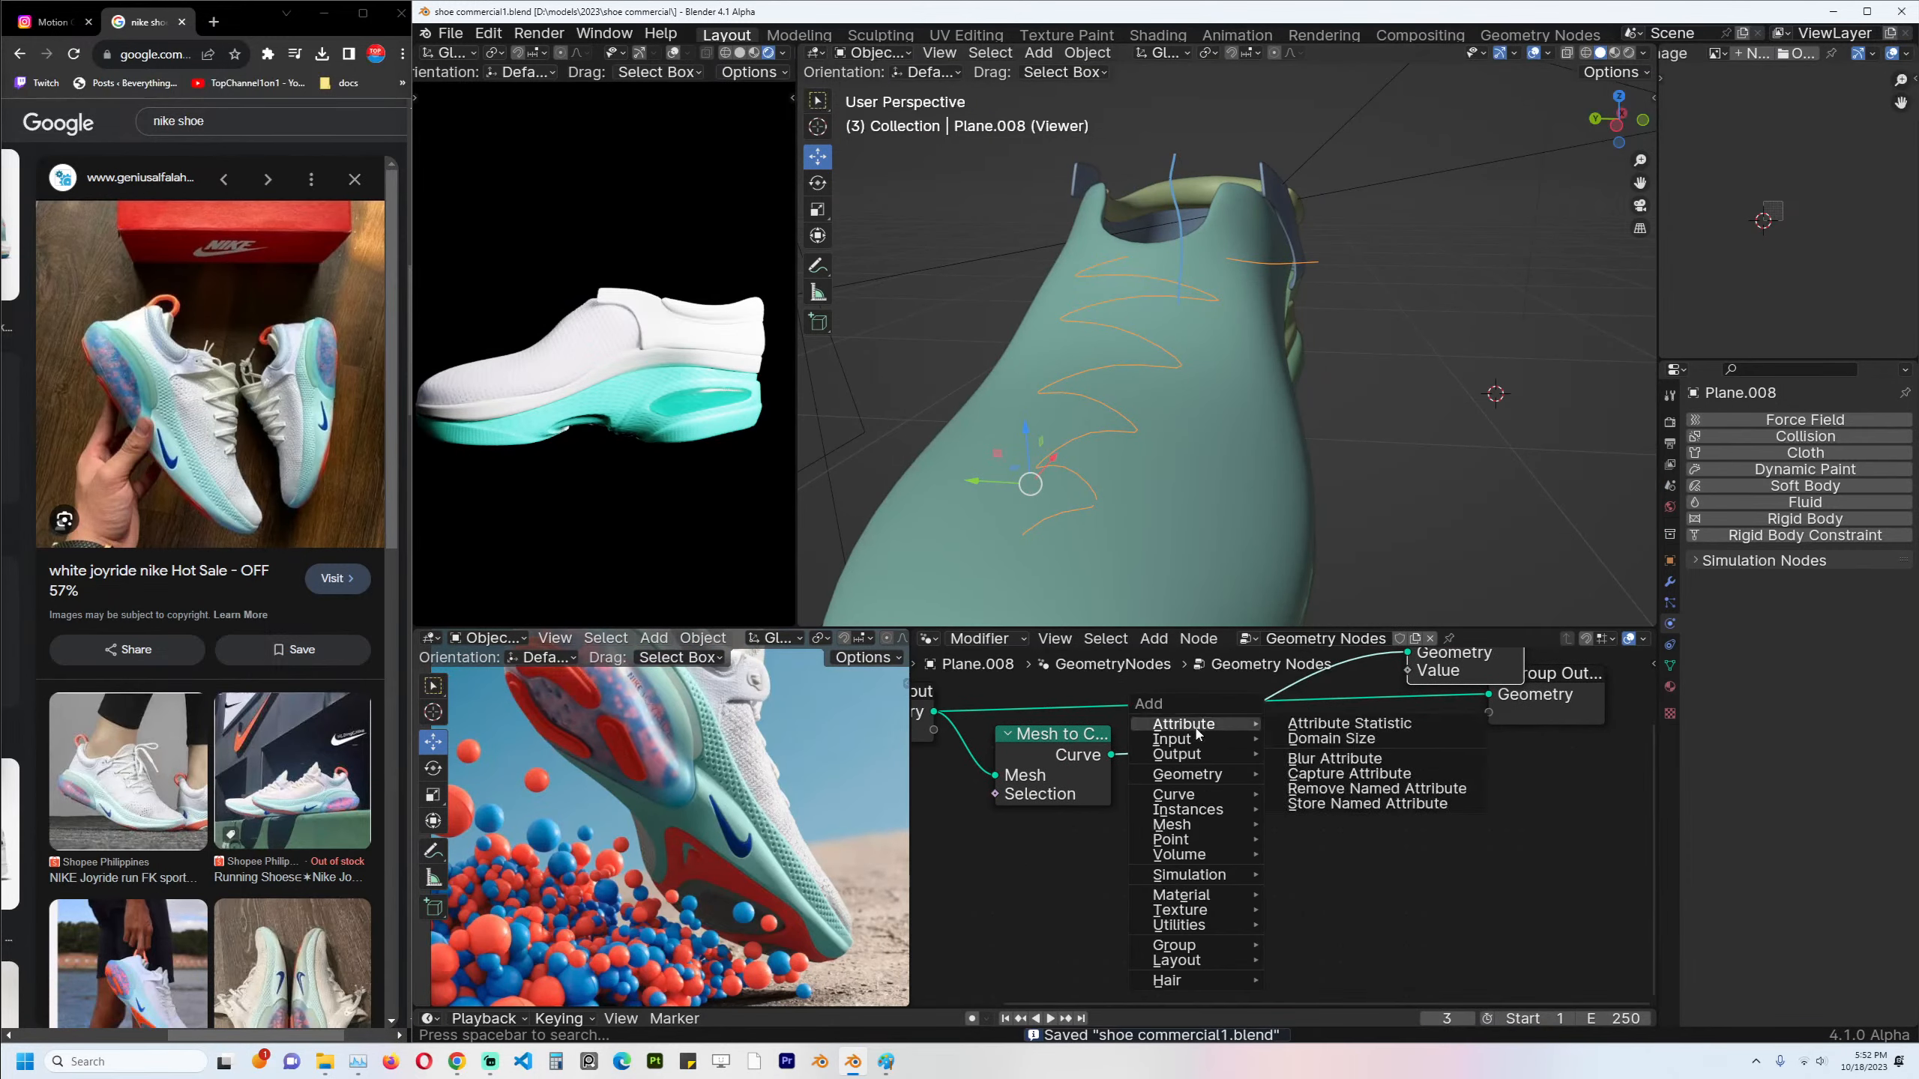
pyautogui.keyDown('shift'); pyautogui.moveTo(1531, 422); pyautogui.dragTo(1349, 438, button='middle'); pyautogui.keyUp('shift')
pyautogui.hotkey('shift', 'a')
pyautogui.moveTo(1351, 442)
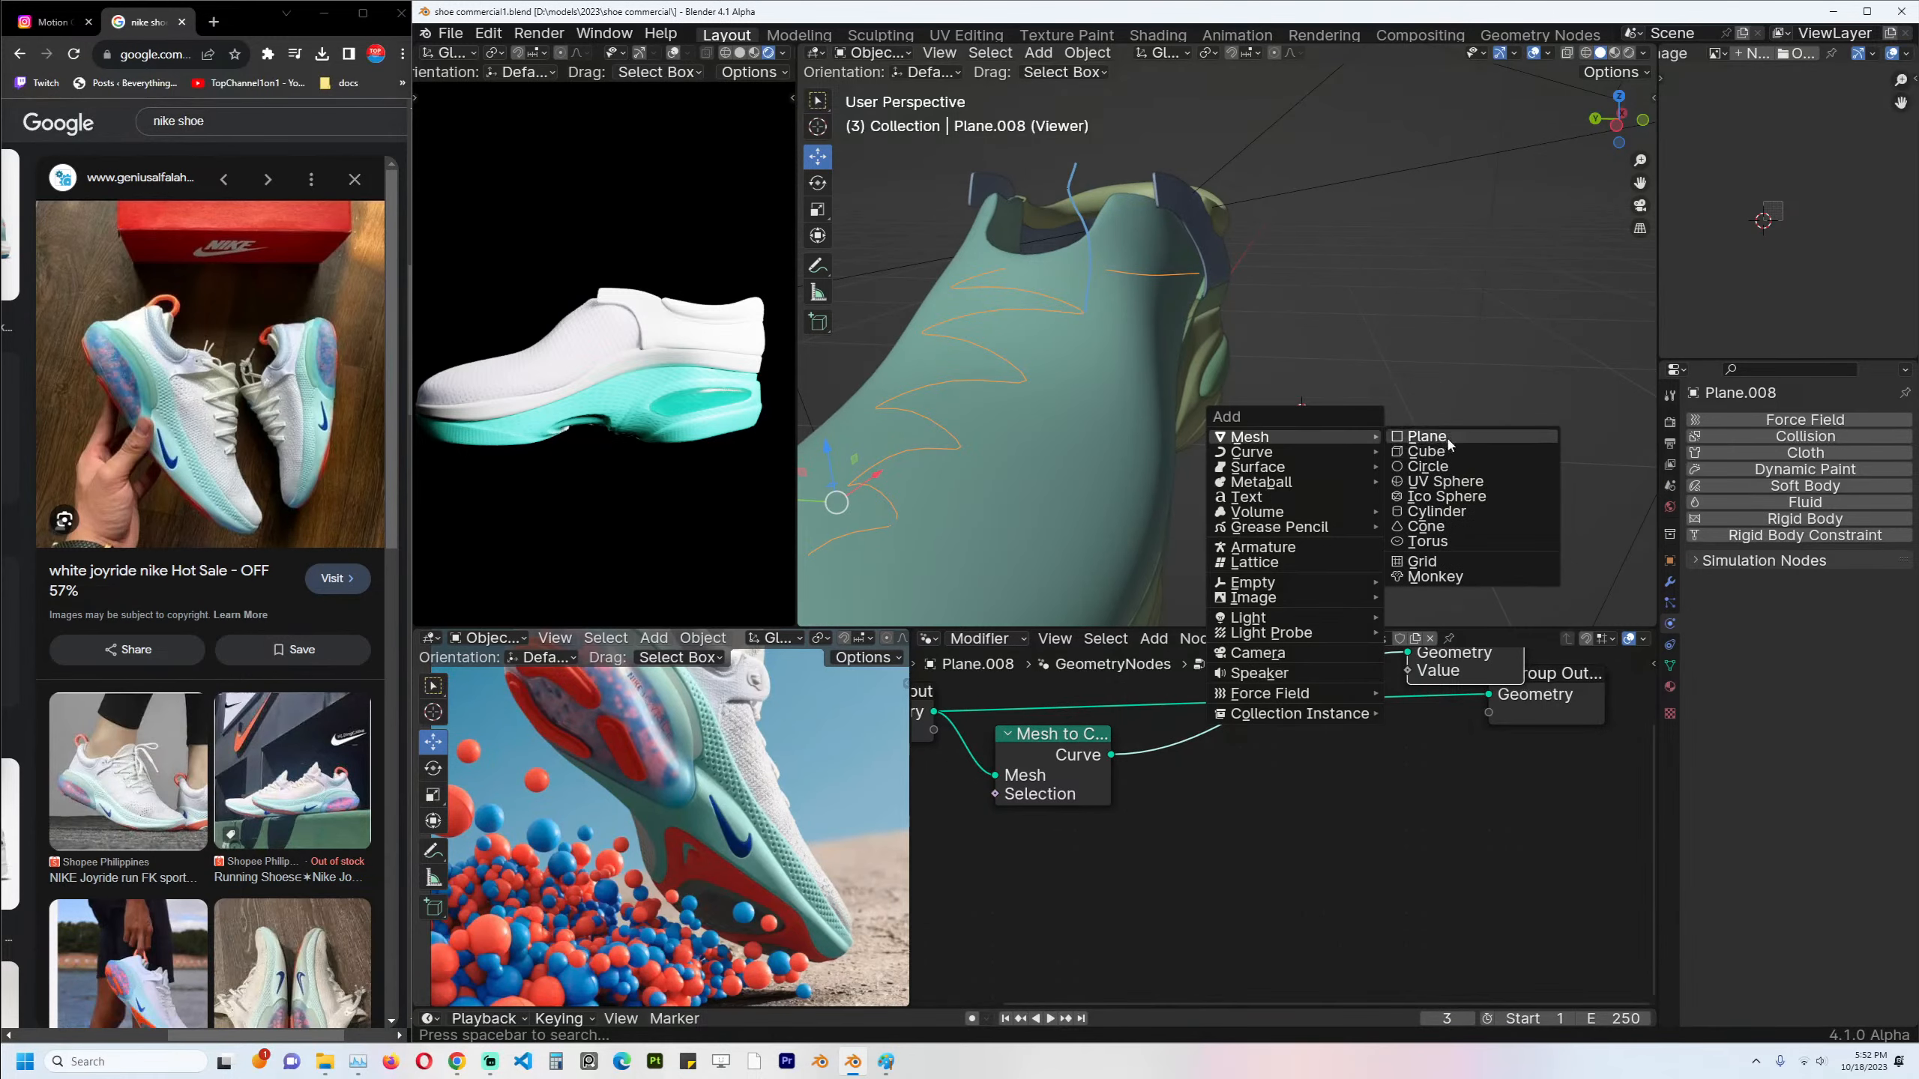
pyautogui.click(1432, 438)
pyautogui.press('s')
pyautogui.press('y')
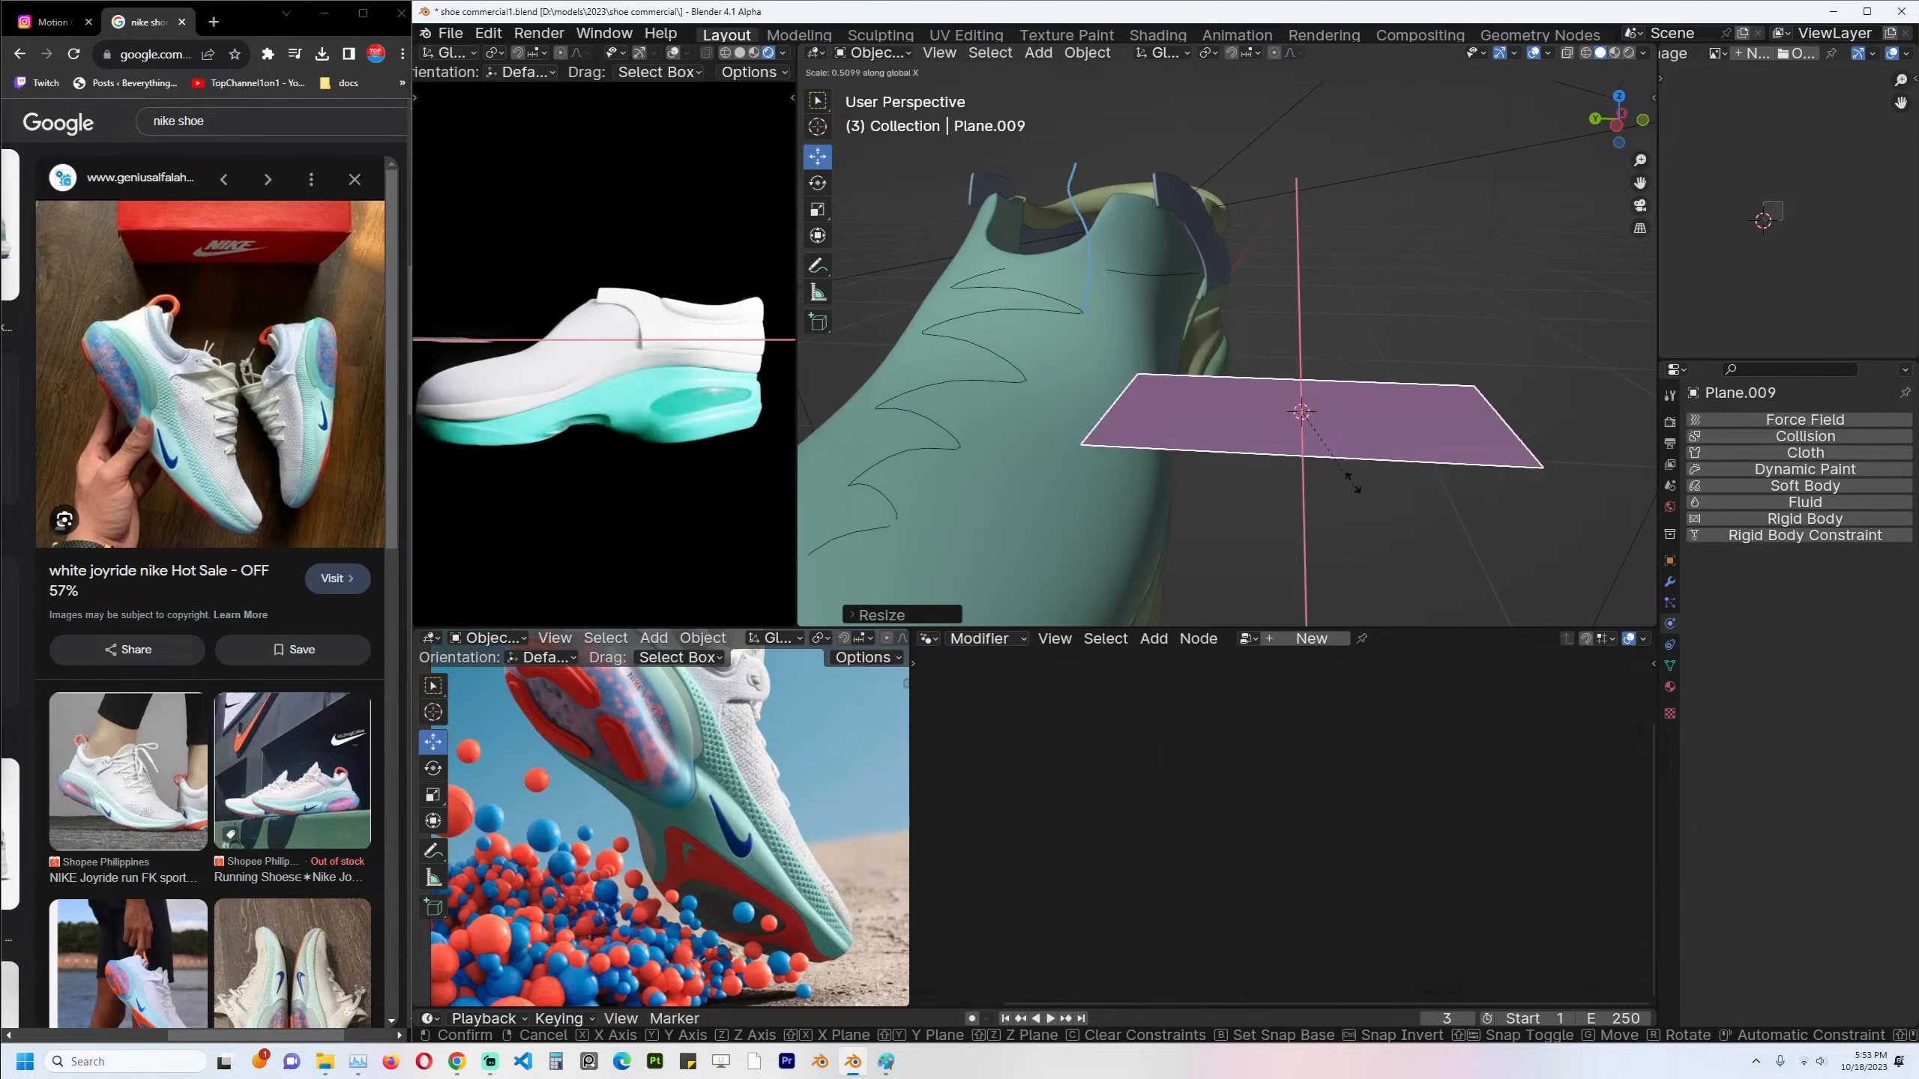
pyautogui.click(1353, 470)
# Rotate the new plane 90° around the global Y axis so it stands upright.
pyautogui.press('r')
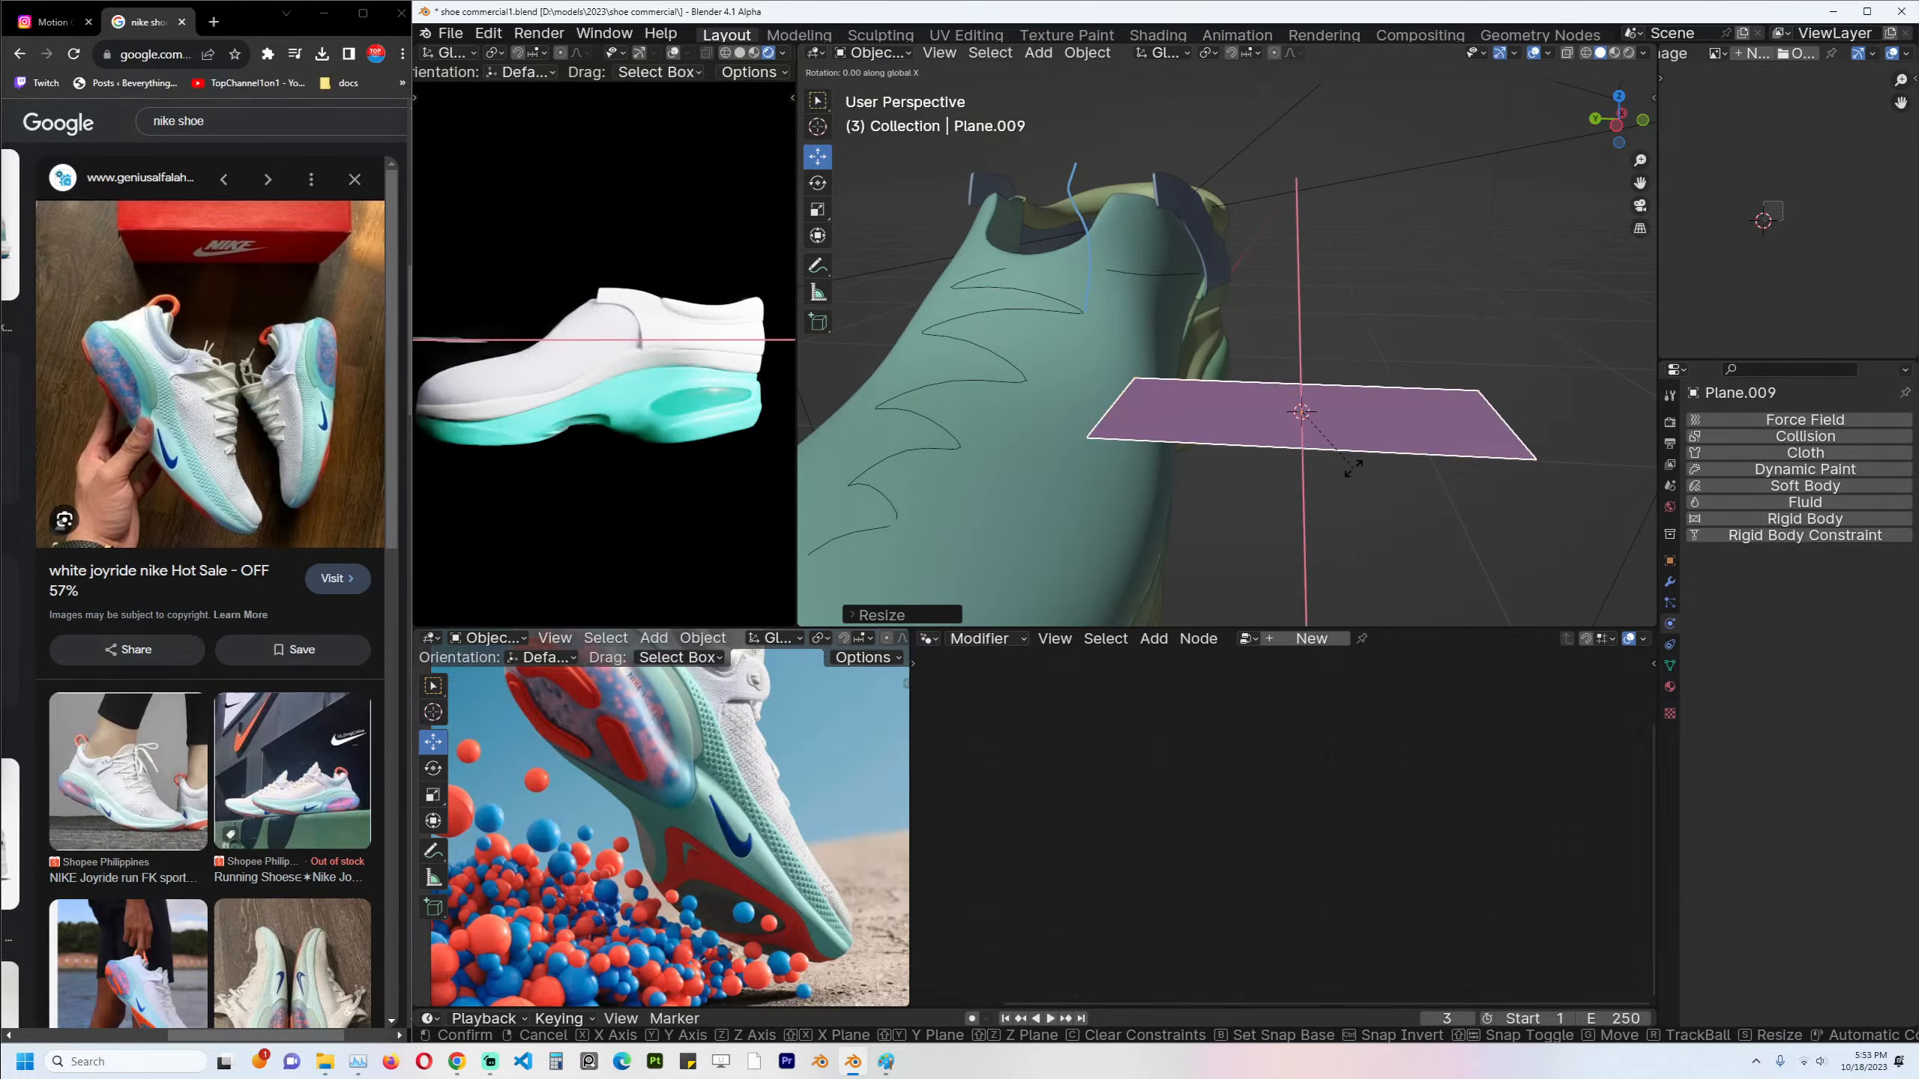
pyautogui.press('y')
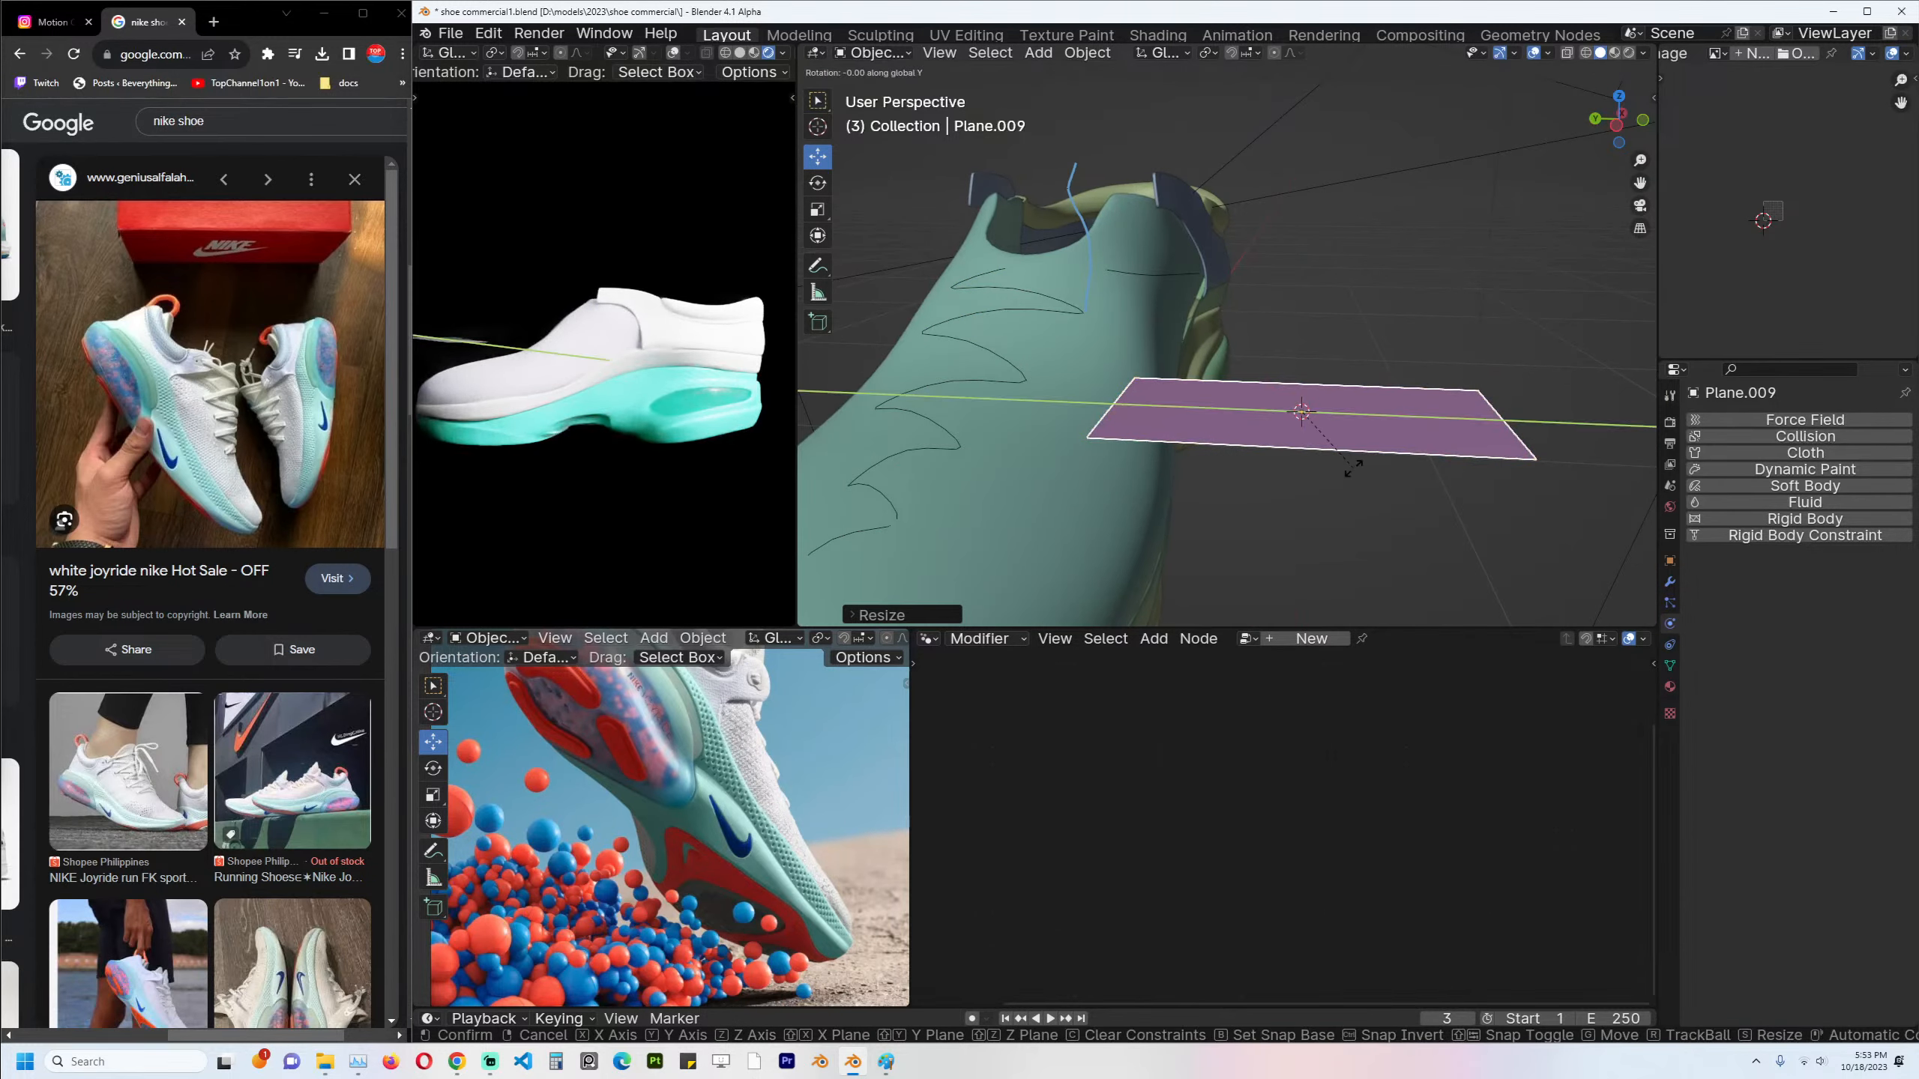
pyautogui.write('90')
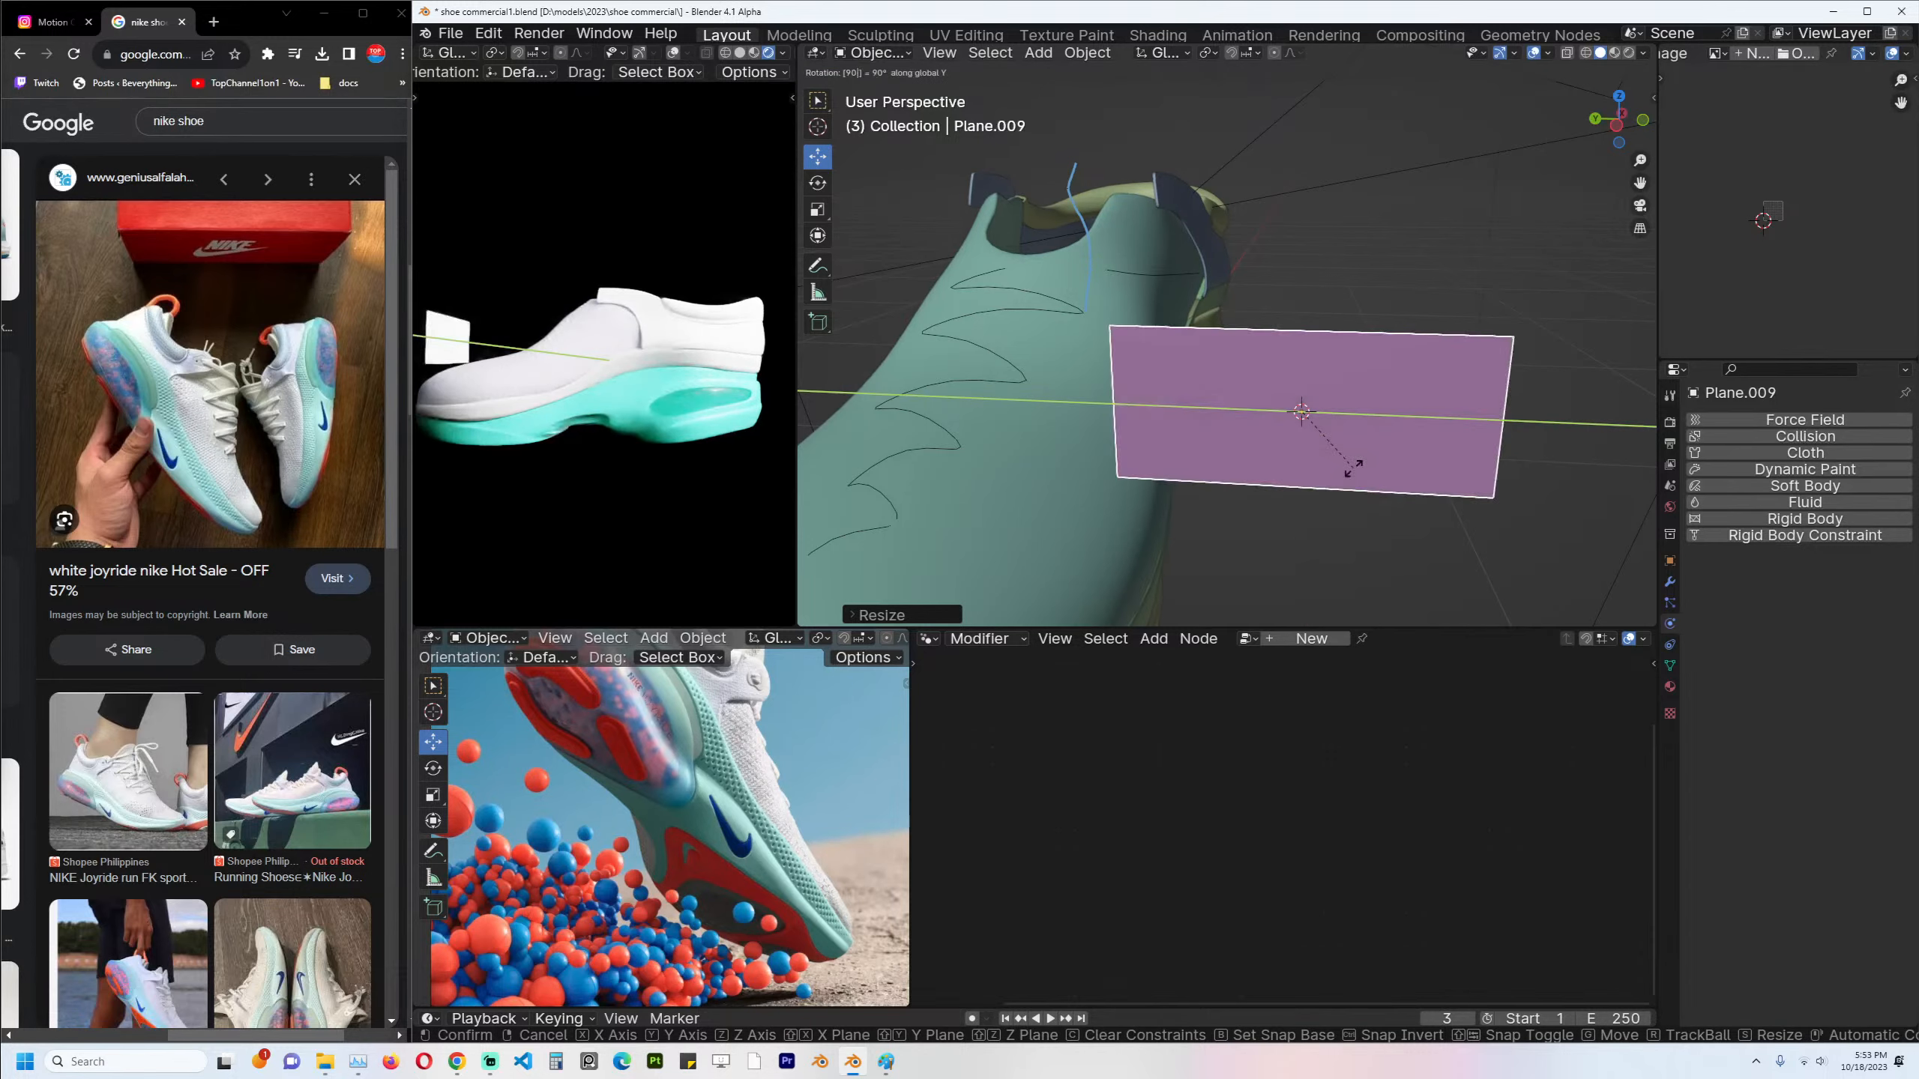
pyautogui.press('Return')
# Shrink the upright plane uniformly and move it slightly further away from the shoe.
pyautogui.press('s')
pyautogui.click(1331, 458)
pyautogui.press('g')
pyautogui.click(1397, 470)
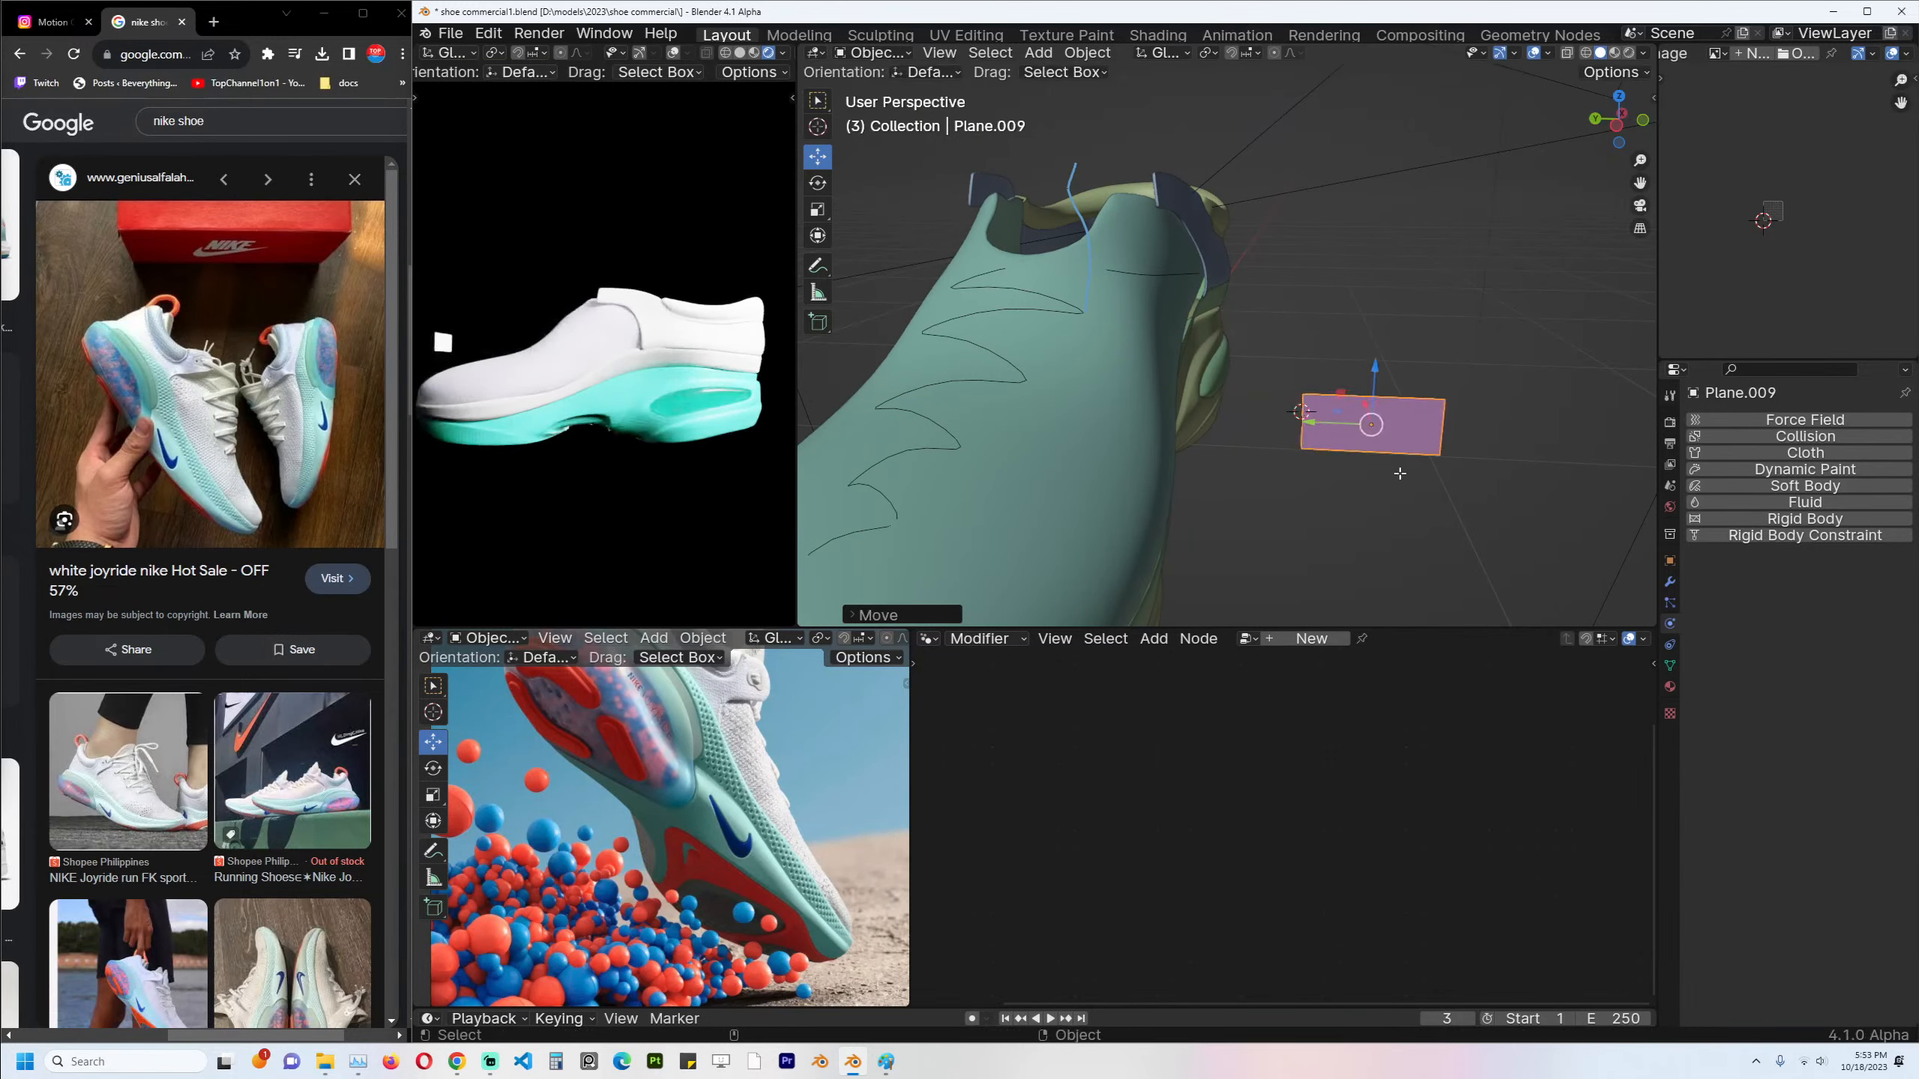
# Add a level 2 Subdivision Surface modifier to the plane and flatten it into a thin ellipse.
pyautogui.press('Tab')
pyautogui.hotkey('ctrl', '2')
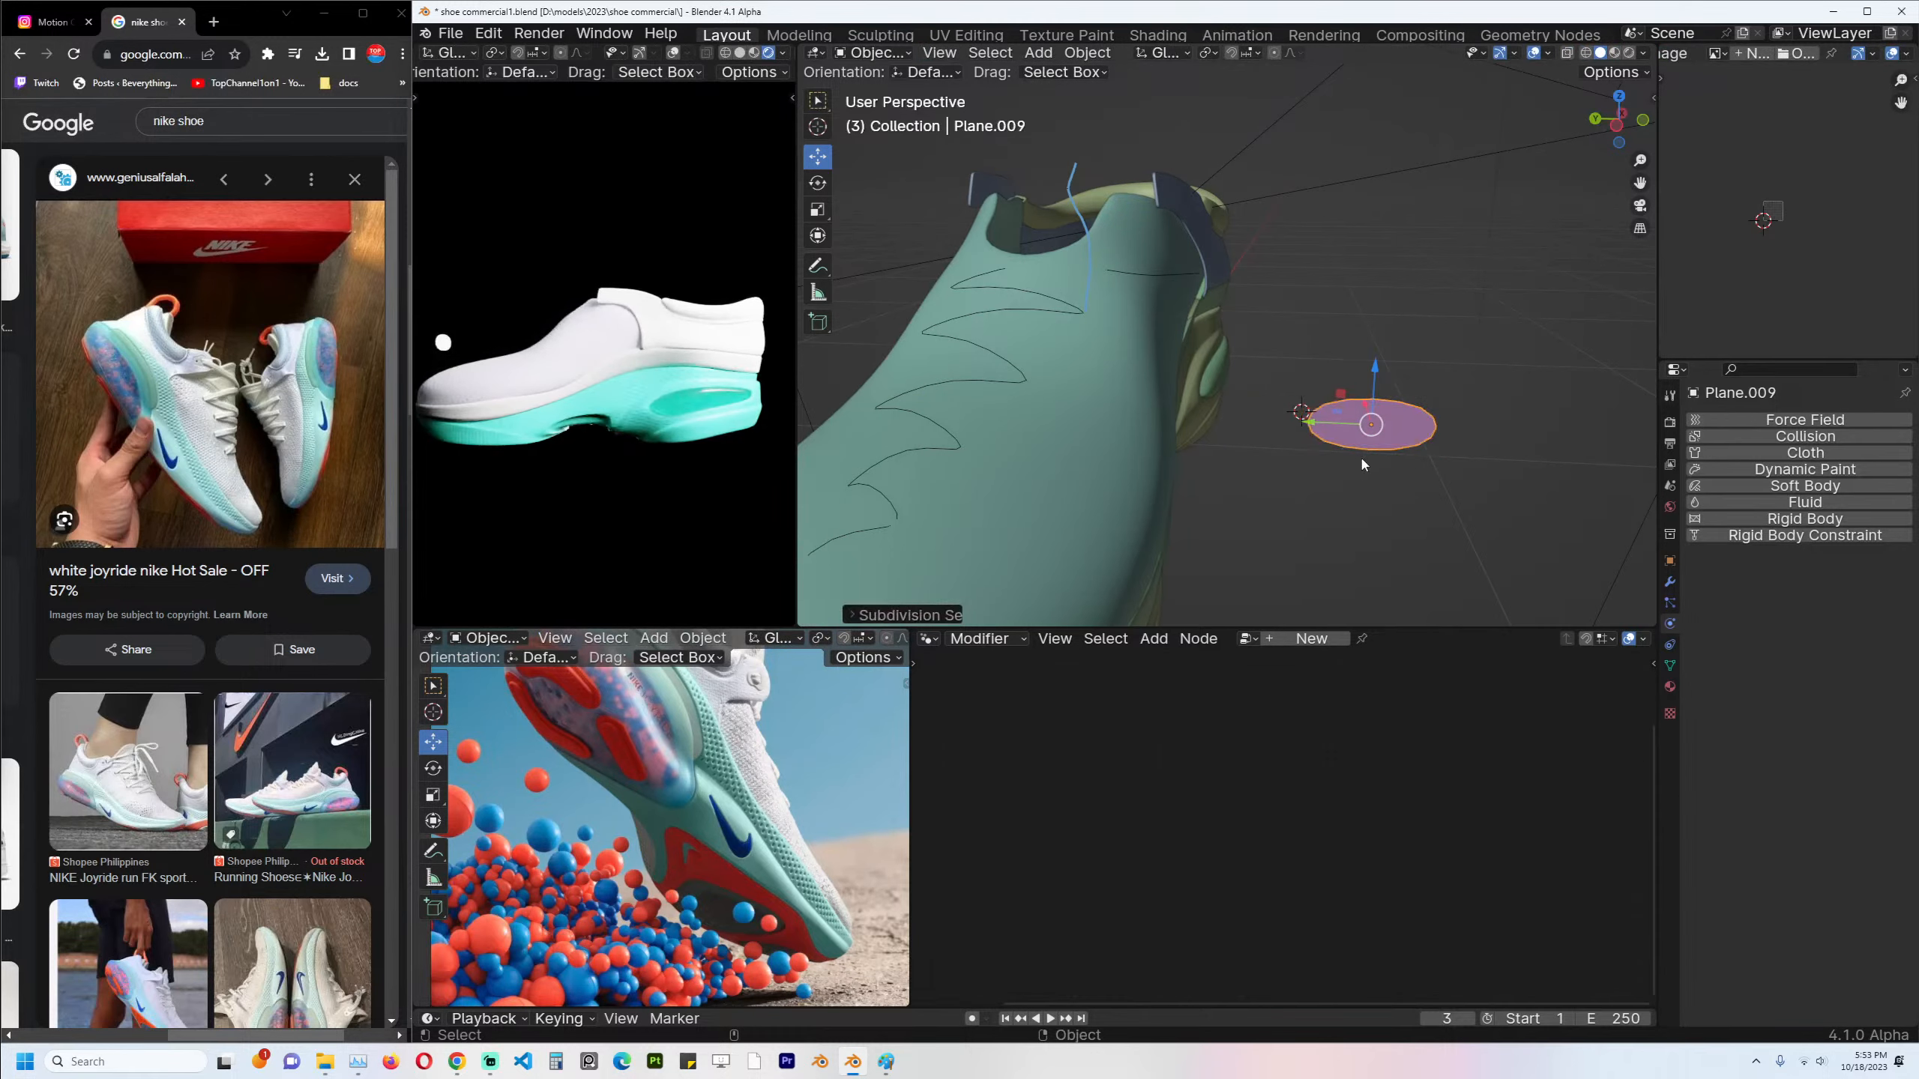
pyautogui.press('Tab')
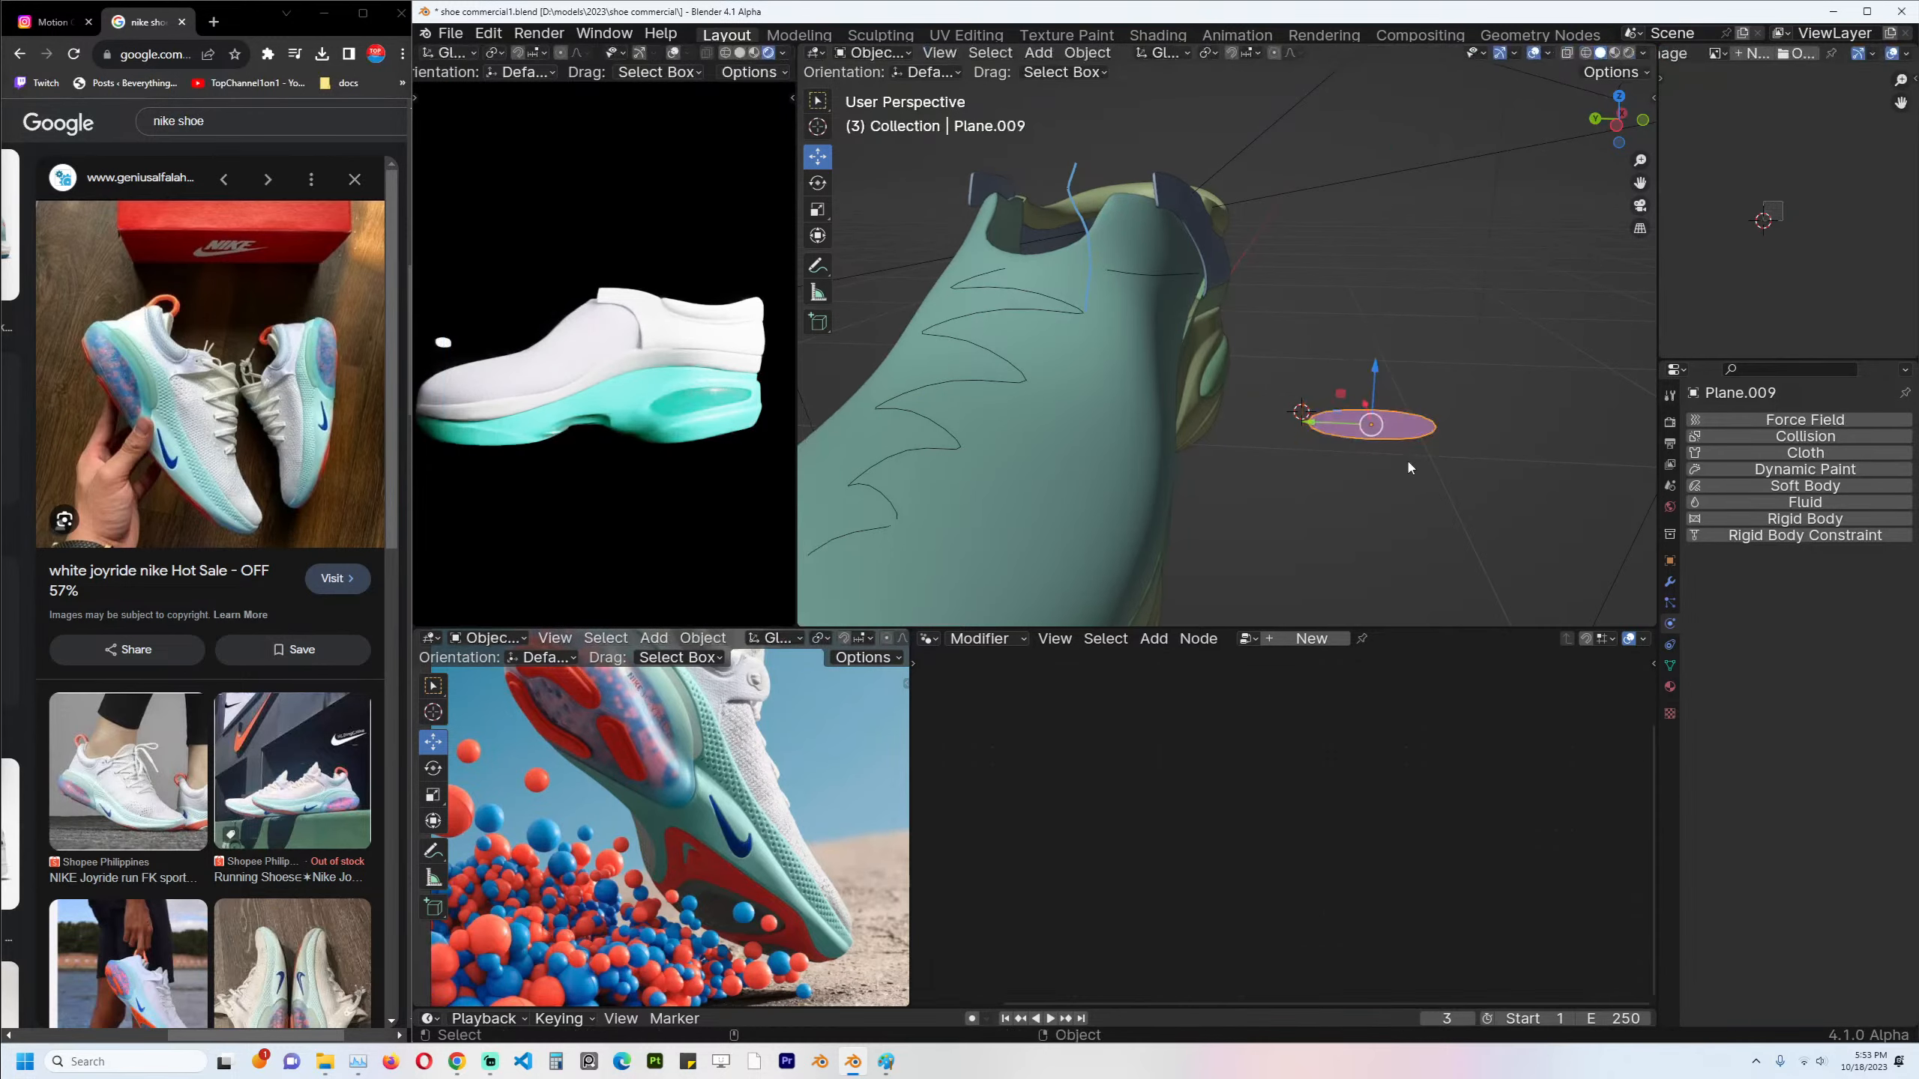
# Reselect the zigzag lace and switch the image editor area to the Outliner.
pyautogui.click(982, 353)
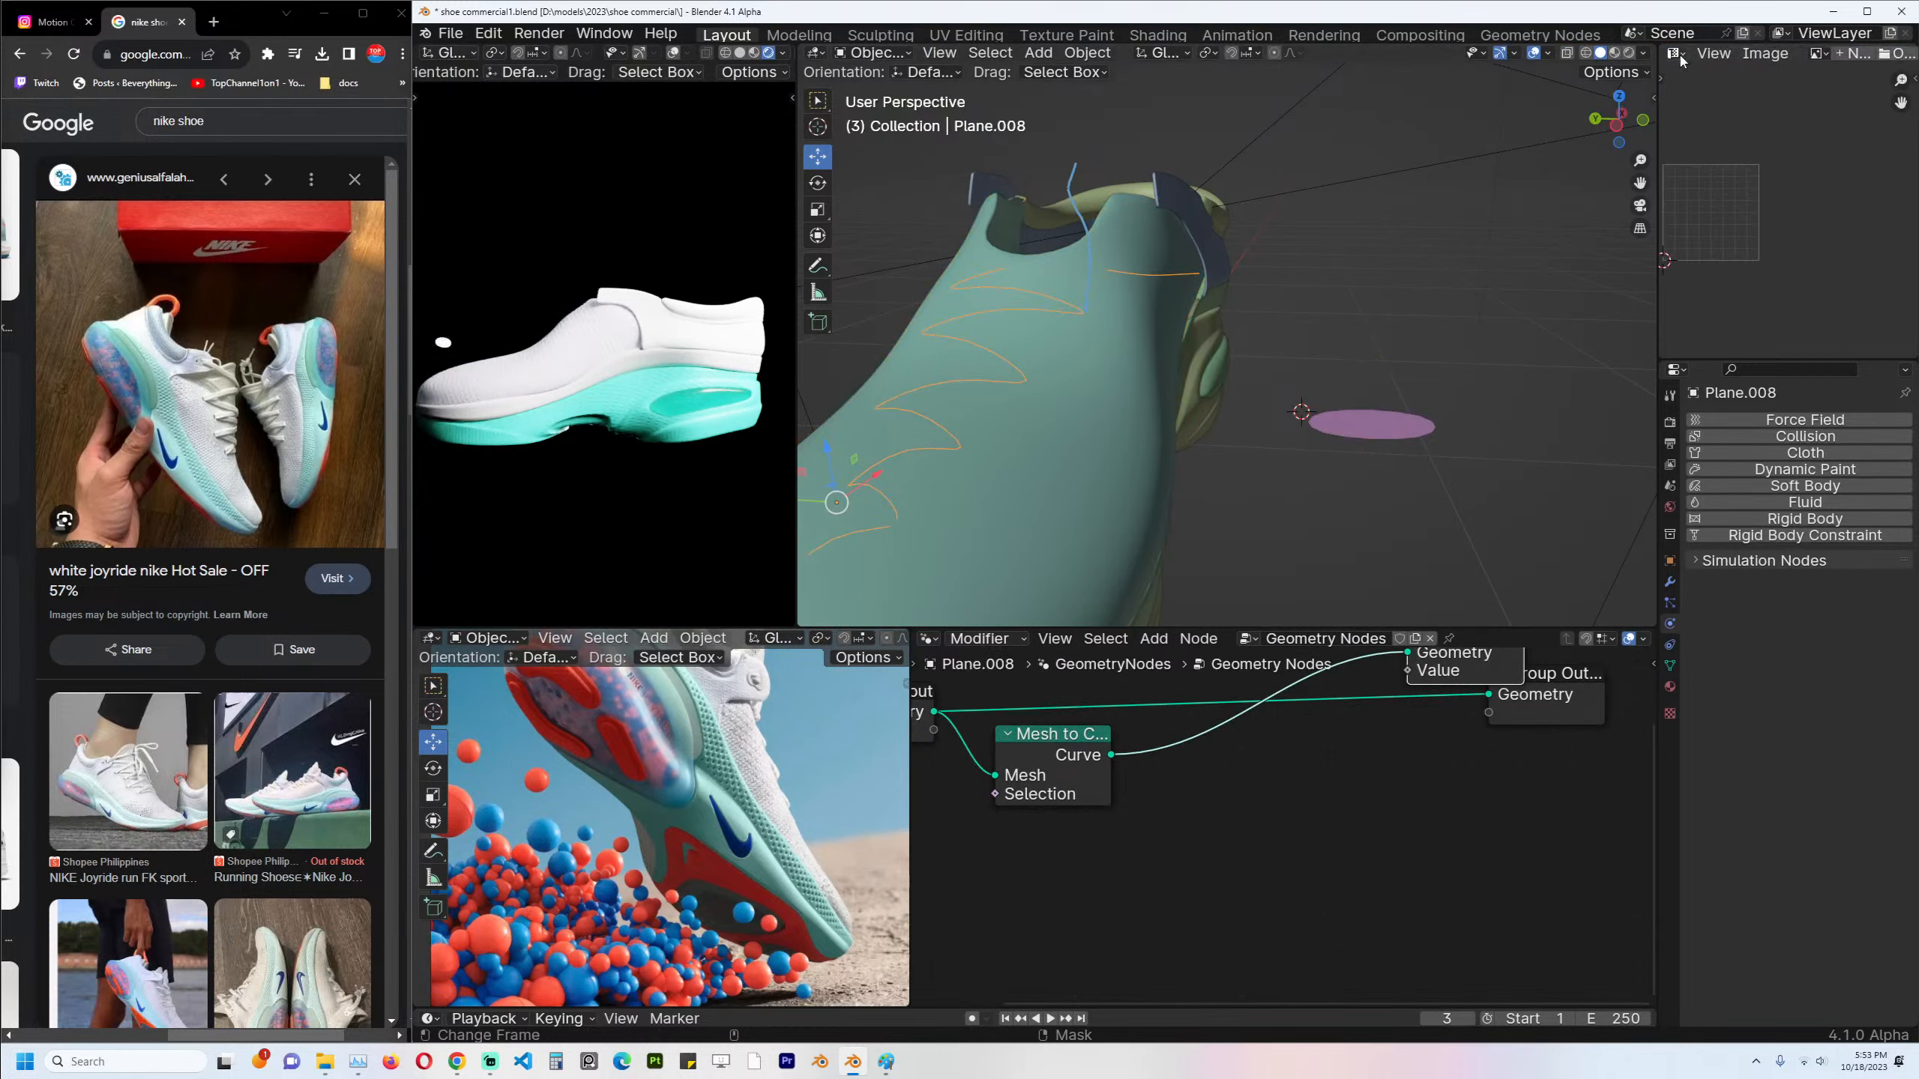
pyautogui.click(1682, 61)
pyautogui.click(1556, 102)
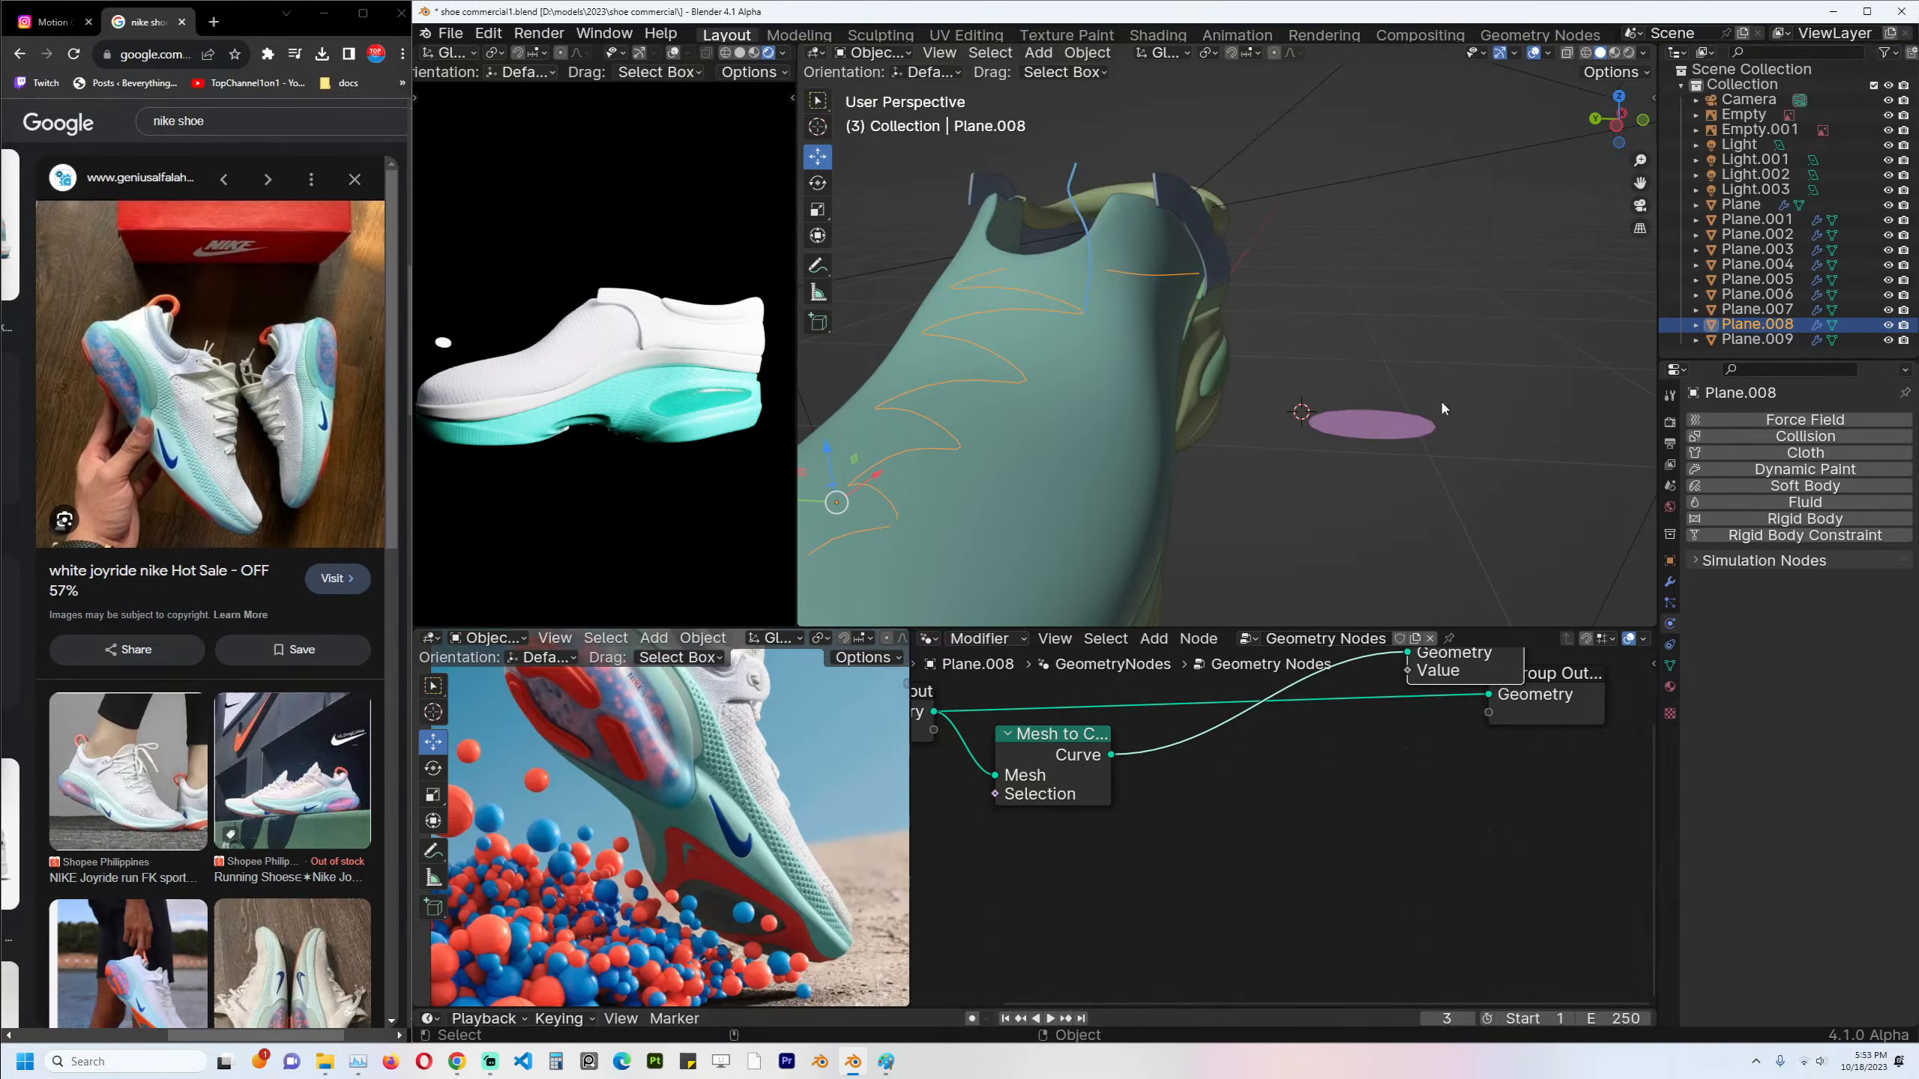
# Bring Plane.009, the thin ellipse, into the zigzag lace's node tree as an Object Info node.
pyautogui.click(1378, 428)
pyautogui.click(955, 319)
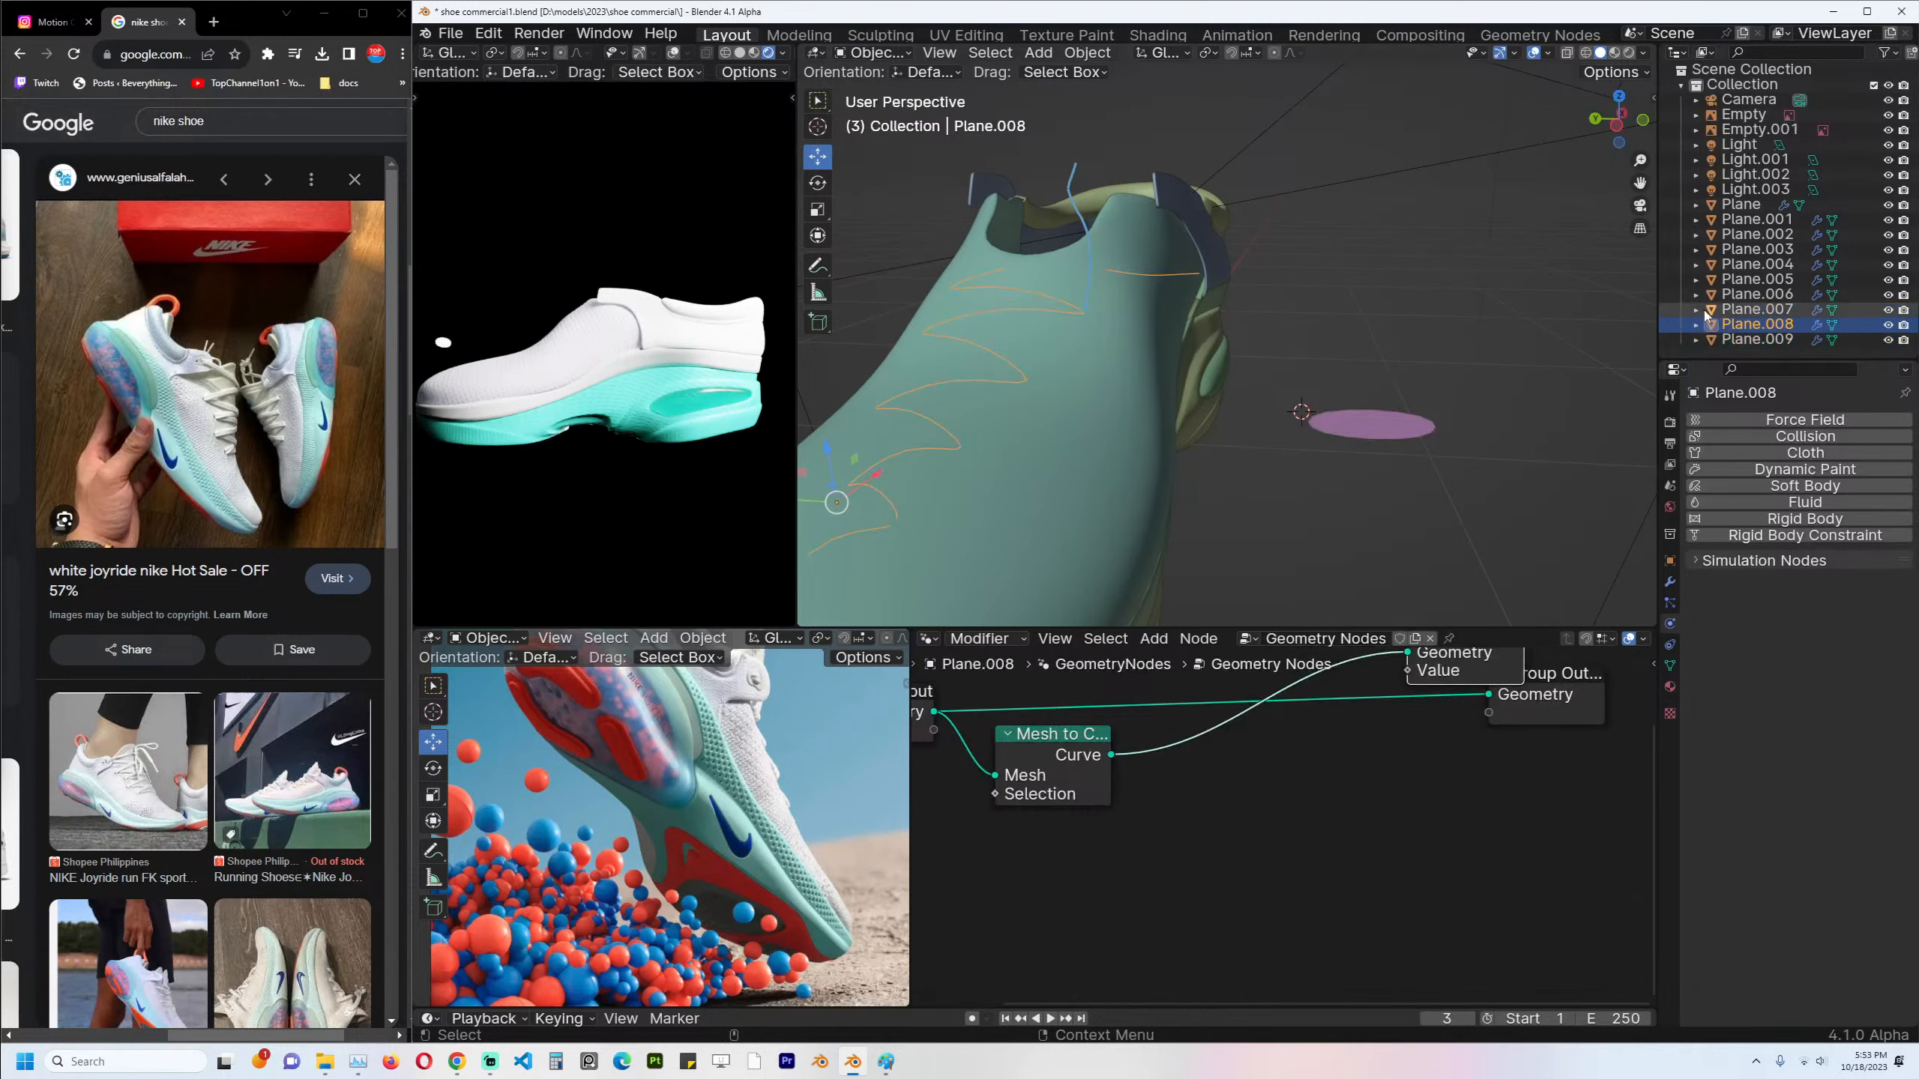
pyautogui.moveTo(1709, 340); pyautogui.dragTo(1015, 907)
pyautogui.moveTo(1054, 870); pyautogui.dragTo(1105, 826, button='middle')
# Duplicate the Mesh to Curve node and link the Object Info geometry to the copy's mesh input.
pyautogui.click(1127, 735)
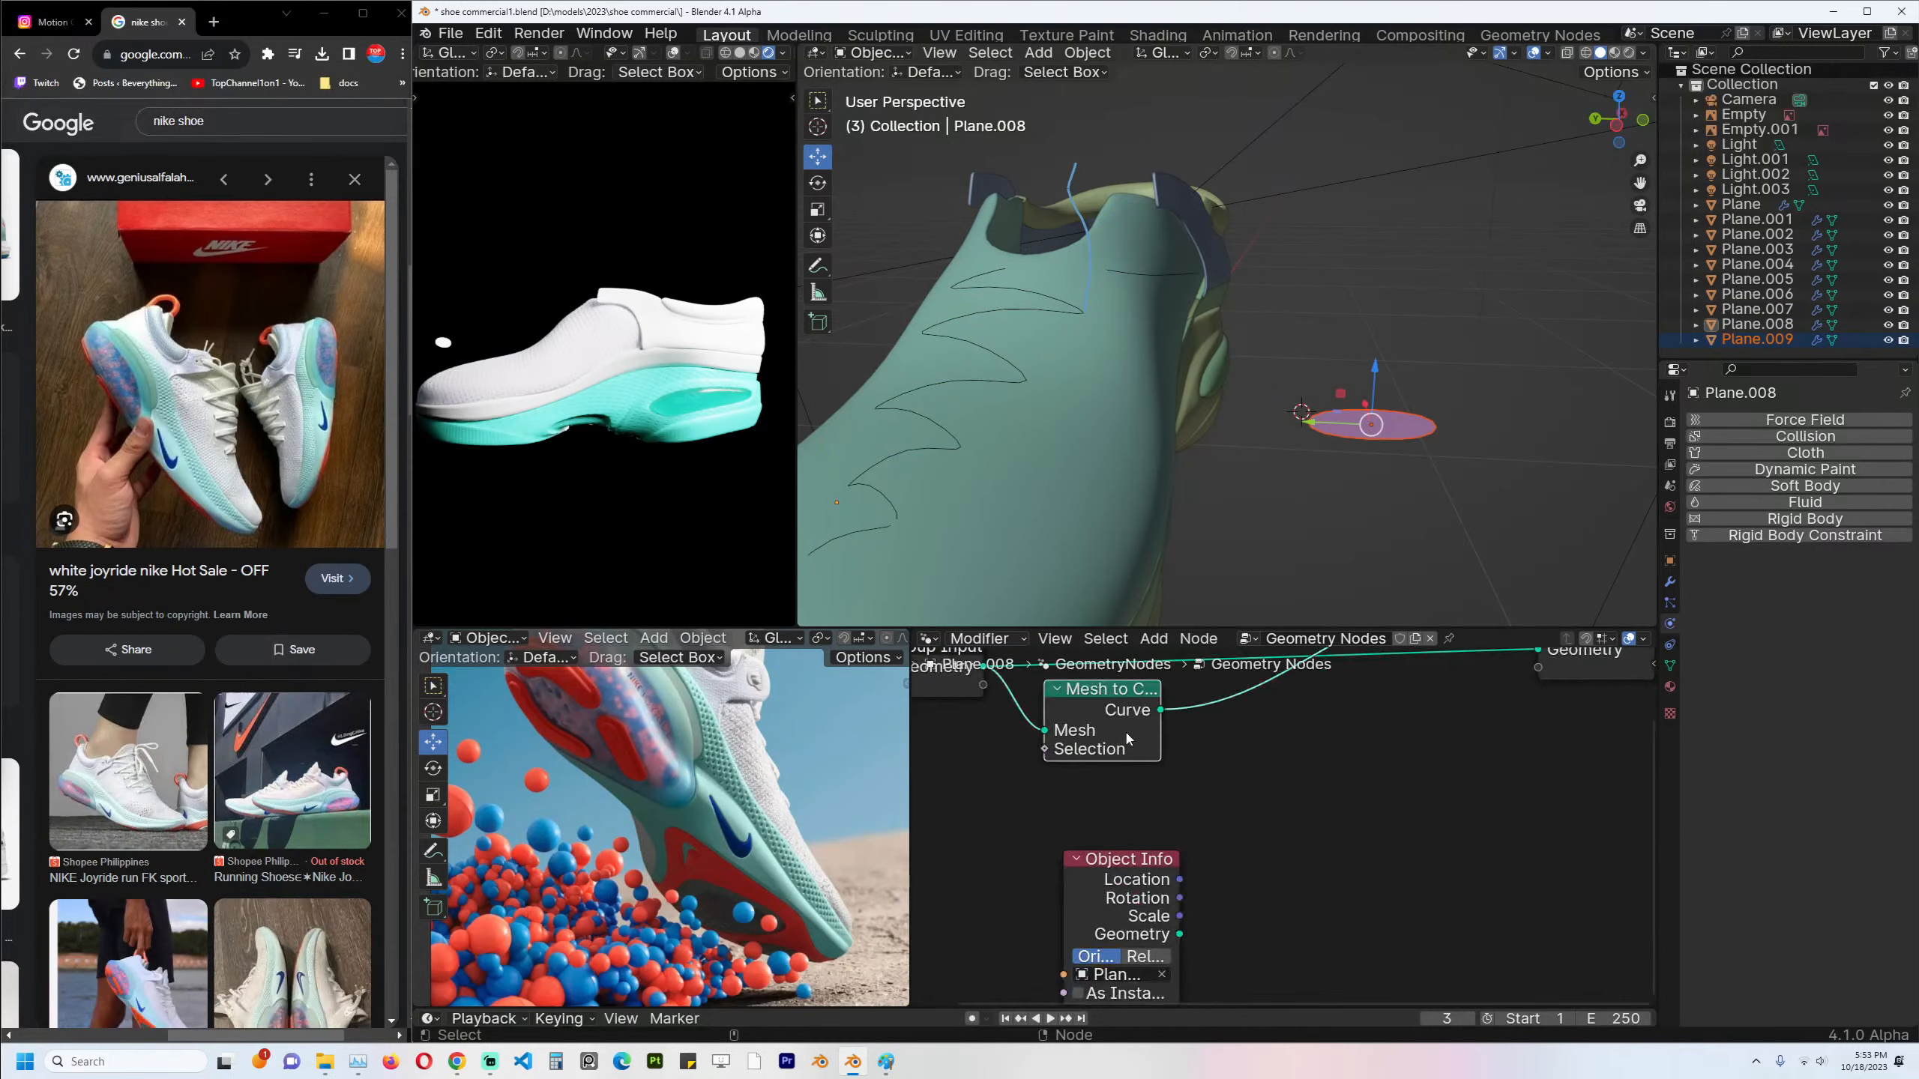
pyautogui.hotkey('shift', 'd')
pyautogui.click(1335, 862)
pyautogui.moveTo(1180, 934); pyautogui.dragTo(1256, 861)
pyautogui.moveTo(1034, 792); pyautogui.dragTo(1003, 838, button='middle')
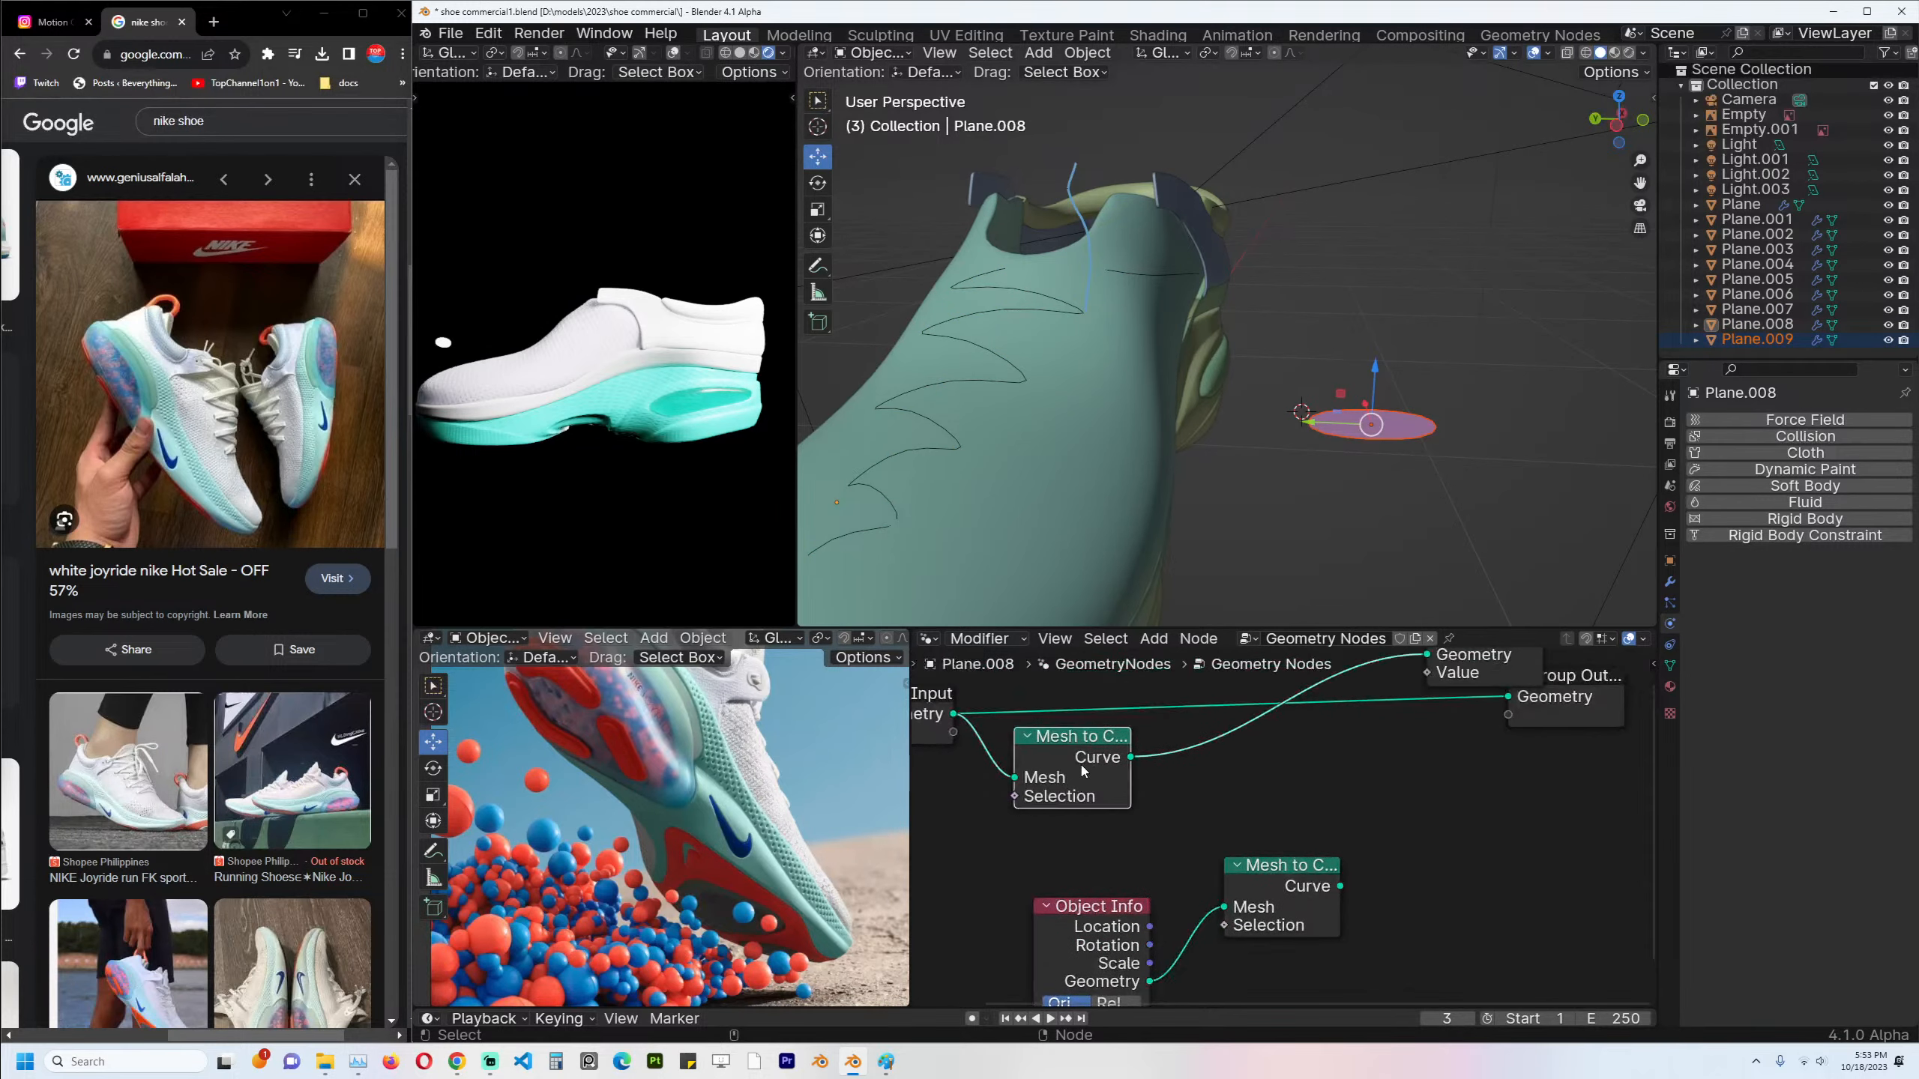
# Add a Curve to Mesh node for the lace curve and link the duplicated Mesh to Curve output to its Profile Curve.
pyautogui.hotkey('shift', 'a')
pyautogui.press('F3')
pyautogui.press('BackSpace')
pyautogui.write('to mesh')
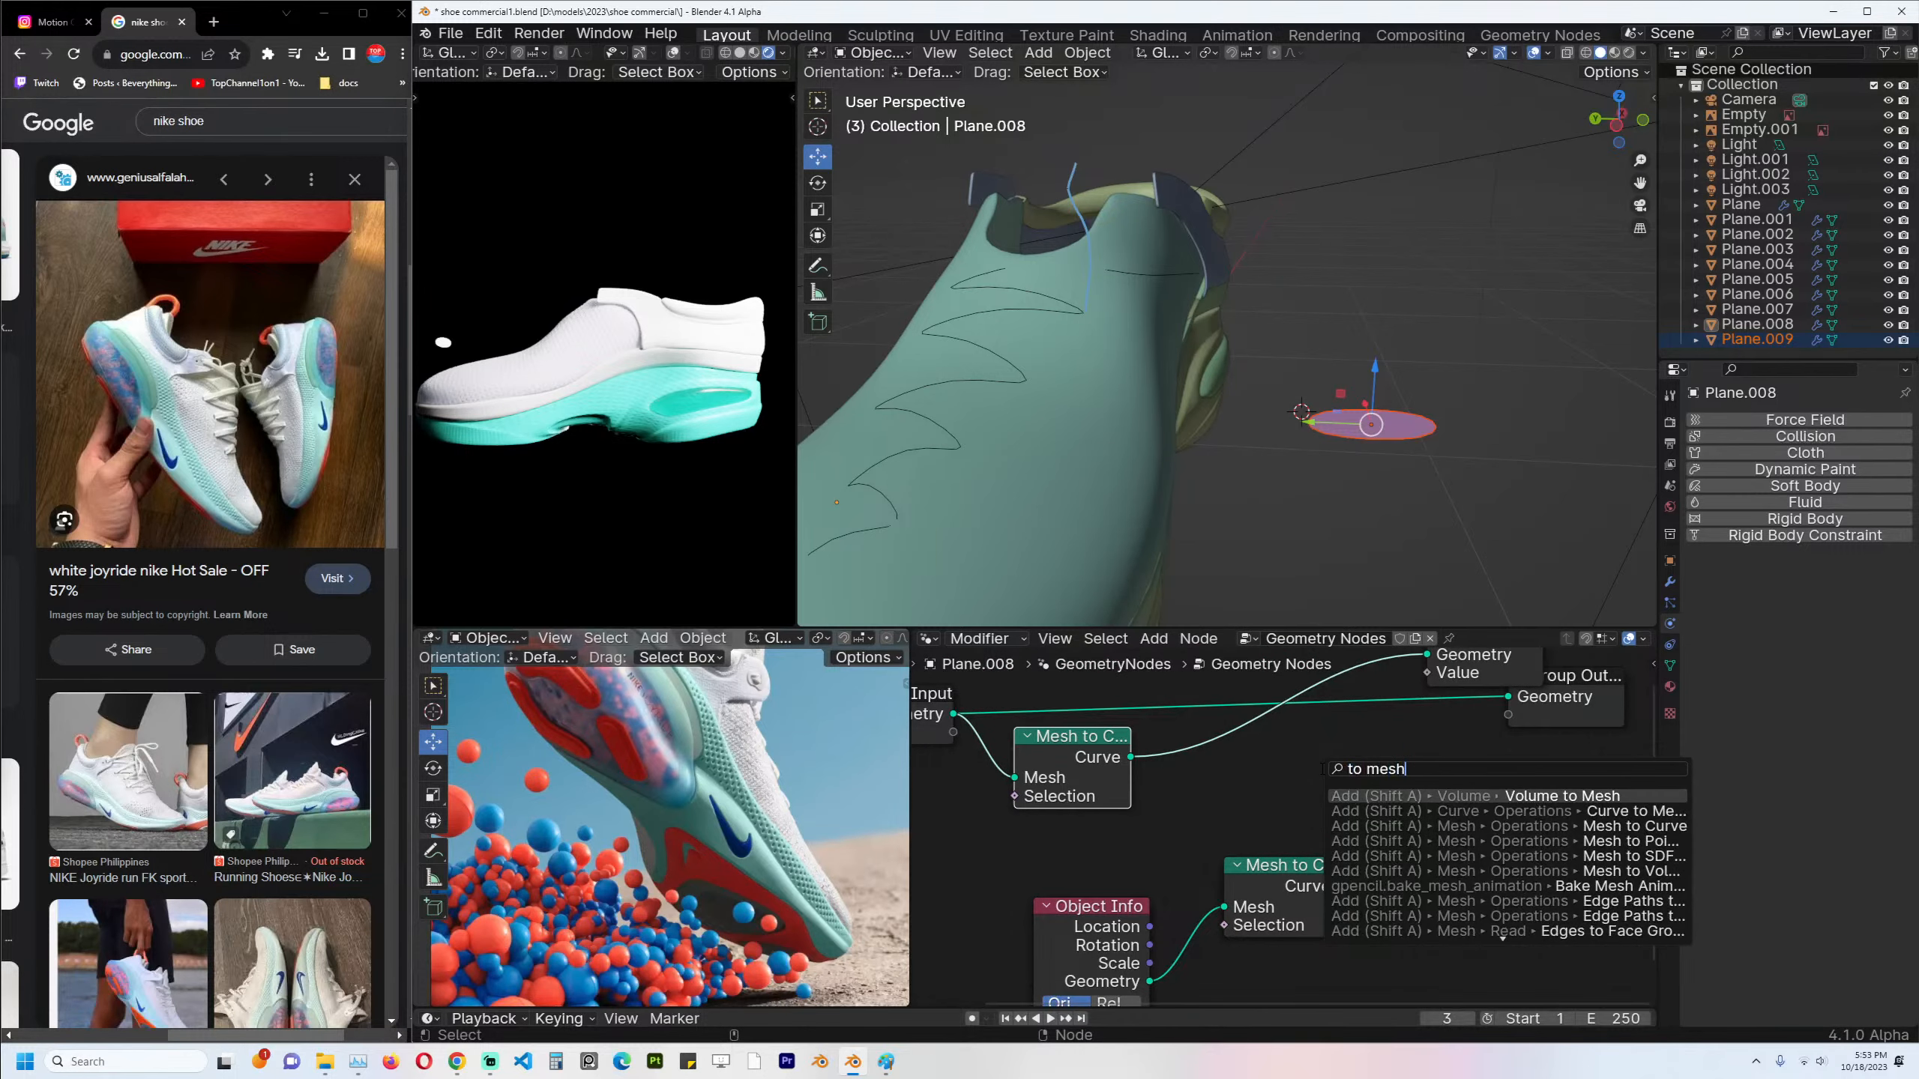
pyautogui.press('Down')
pyautogui.press('Return')
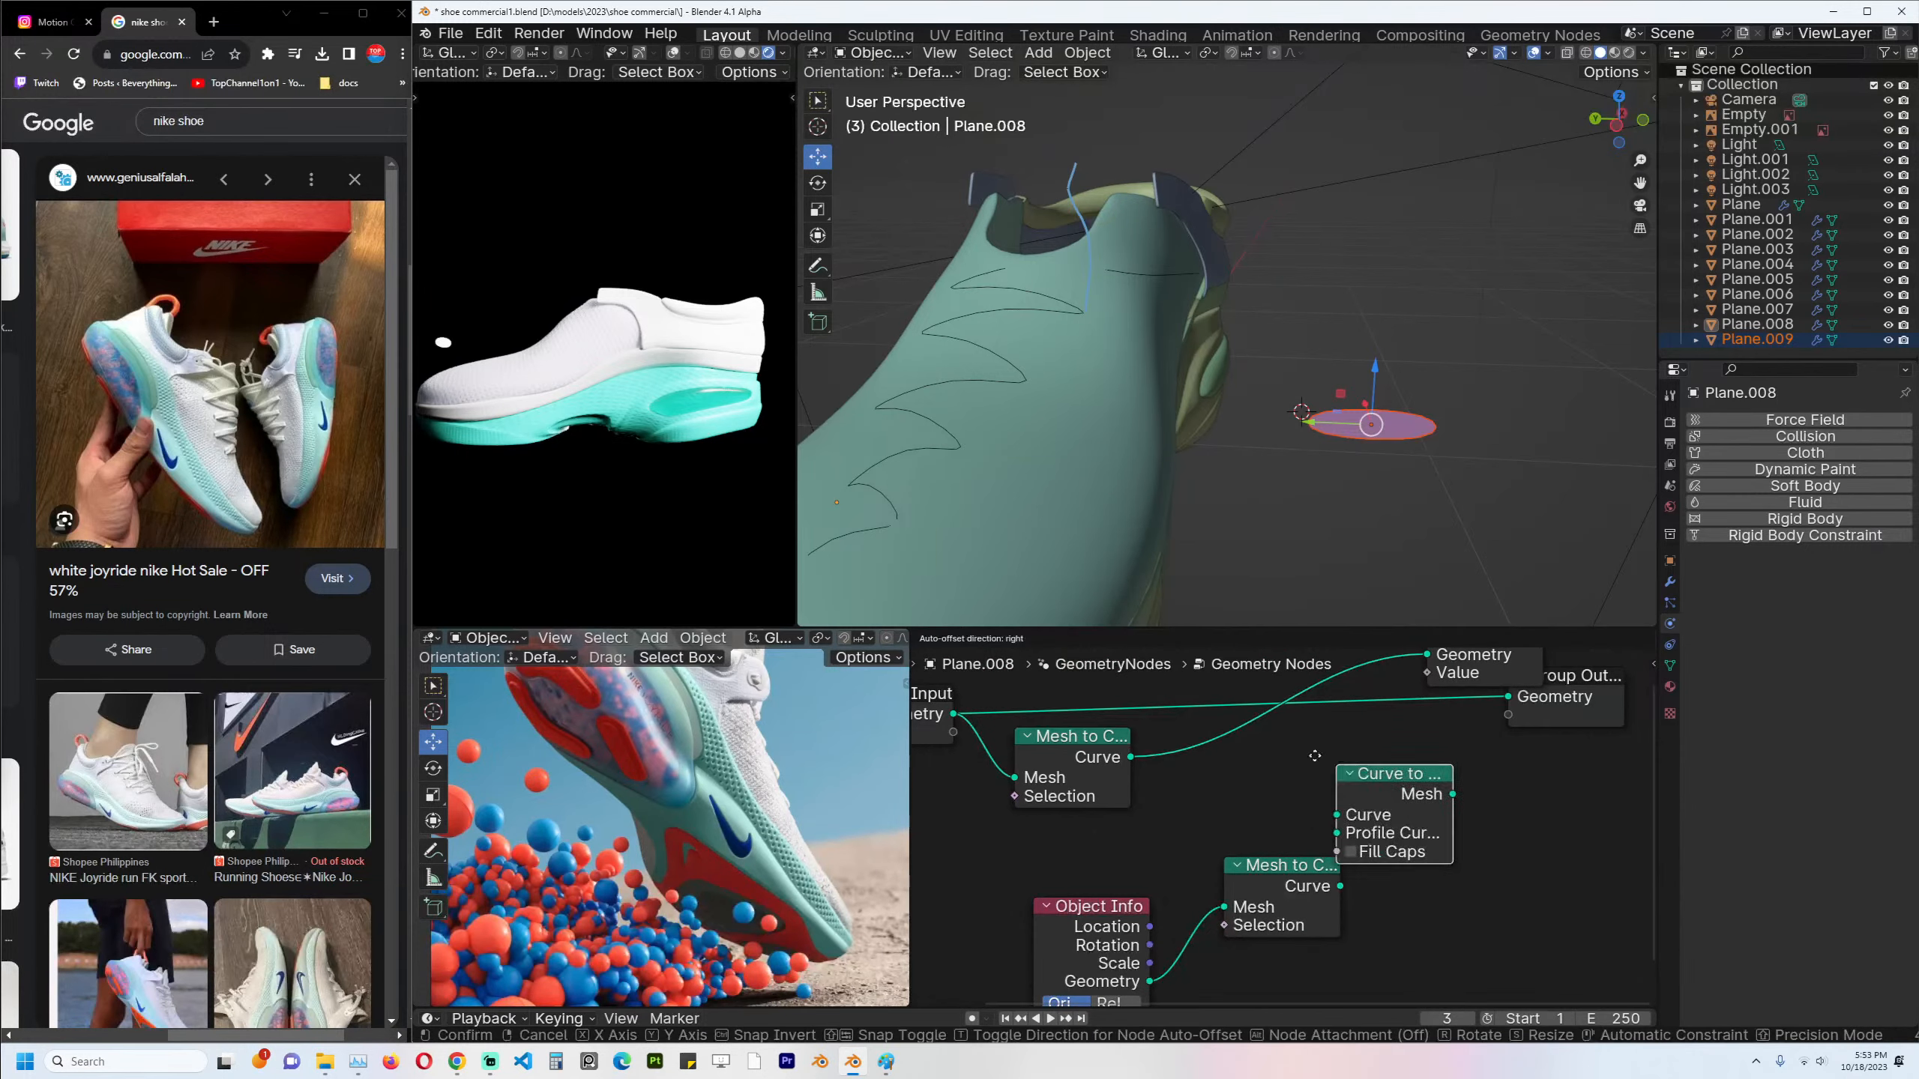
pyautogui.click(1315, 748)
pyautogui.moveTo(1340, 885); pyautogui.dragTo(1252, 793)
# Connect the Curve to Mesh output to the Viewer and turn on the Viewer preview.
pyautogui.moveTo(1329, 747); pyautogui.dragTo(1259, 782, button='middle')
pyautogui.keyDown('ctrl'); pyautogui.keyDown('shift'); pyautogui.click(1264, 779); pyautogui.keyUp('shift'); pyautogui.keyUp('ctrl')
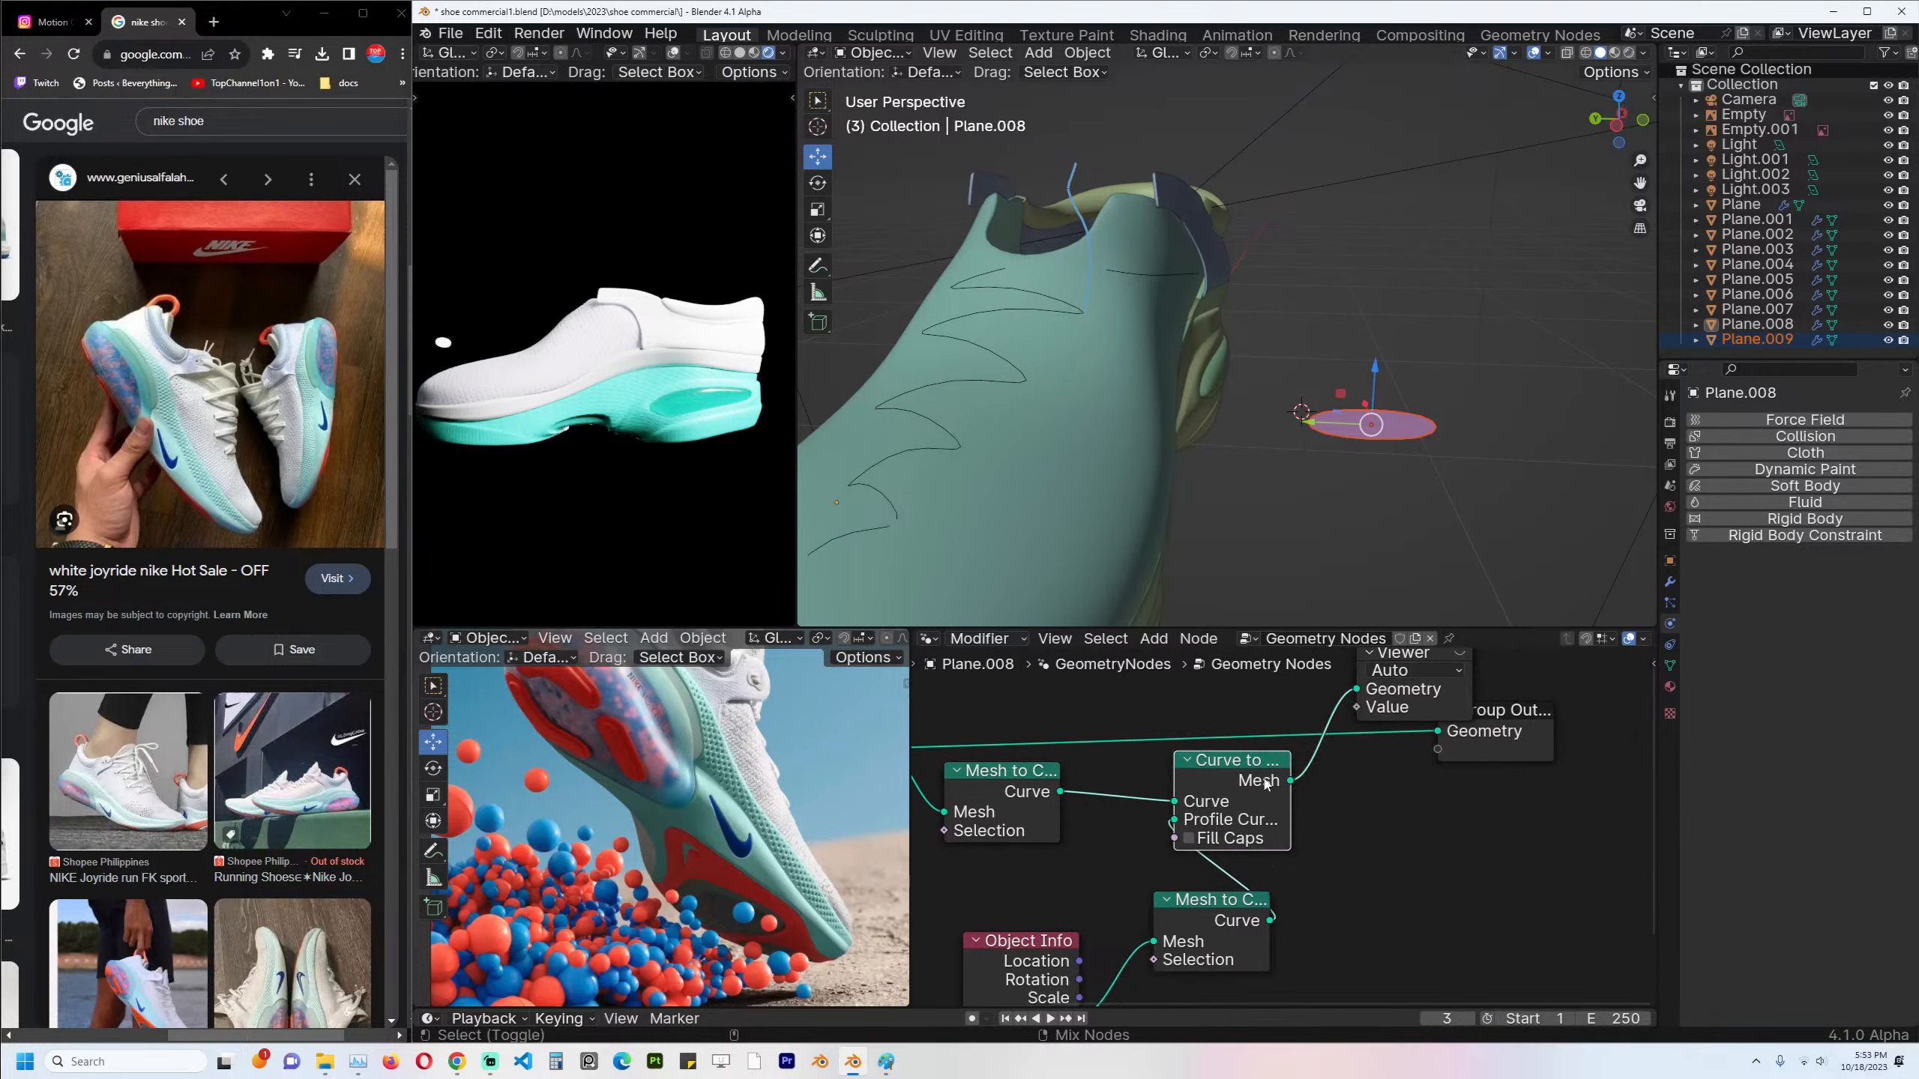
pyautogui.click(1460, 653)
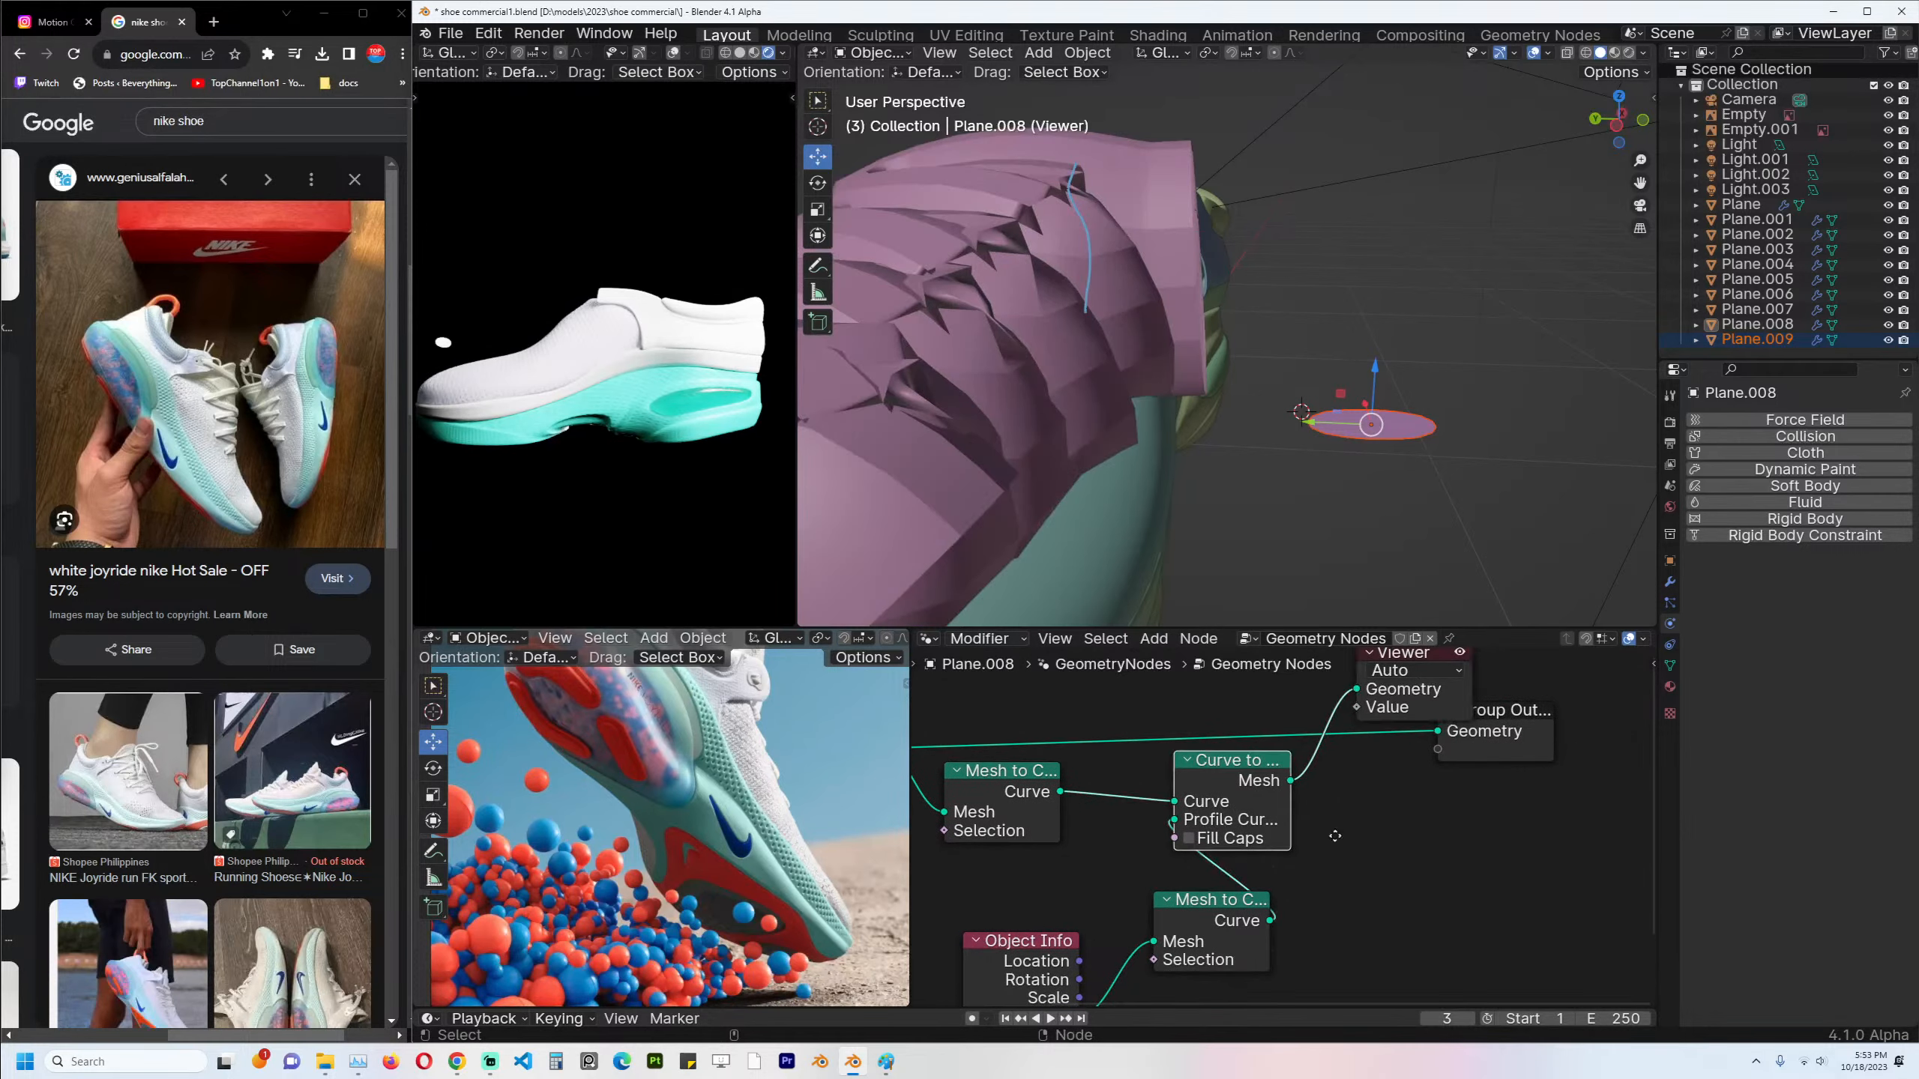
# Move the Object Info node and the profile's Mesh to Curve node apart to make room around them.
pyautogui.moveTo(1335, 835); pyautogui.dragTo(1577, 697, button='middle')
pyautogui.moveTo(1284, 875); pyautogui.dragTo(1087, 838)
pyautogui.moveTo(1468, 813); pyautogui.dragTo(1289, 839)
pyautogui.click(1315, 744)
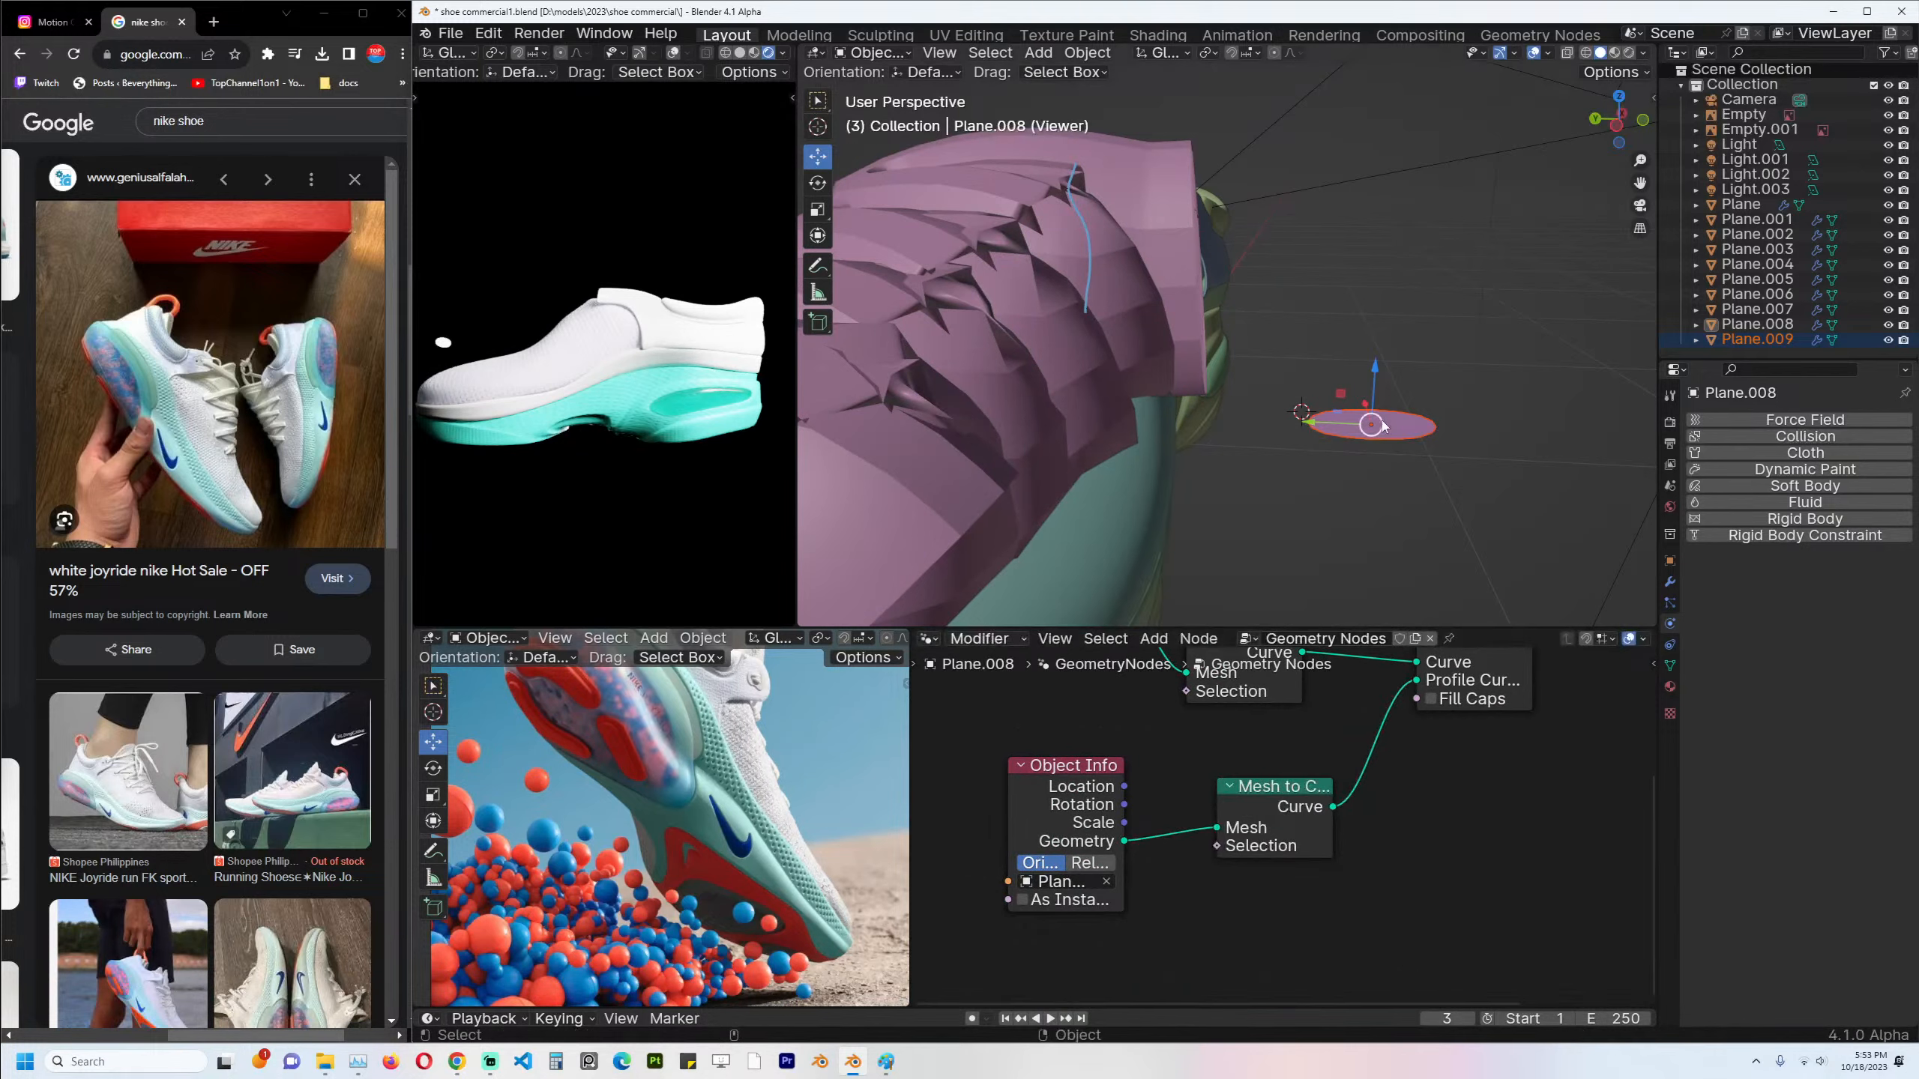
# Apply the object transform of the ellipse profile Plane.009 and reselect the zigzag lace.
pyautogui.click(1383, 427)
pyautogui.hotkey('ctrl', 'a')
pyautogui.click(1394, 448)
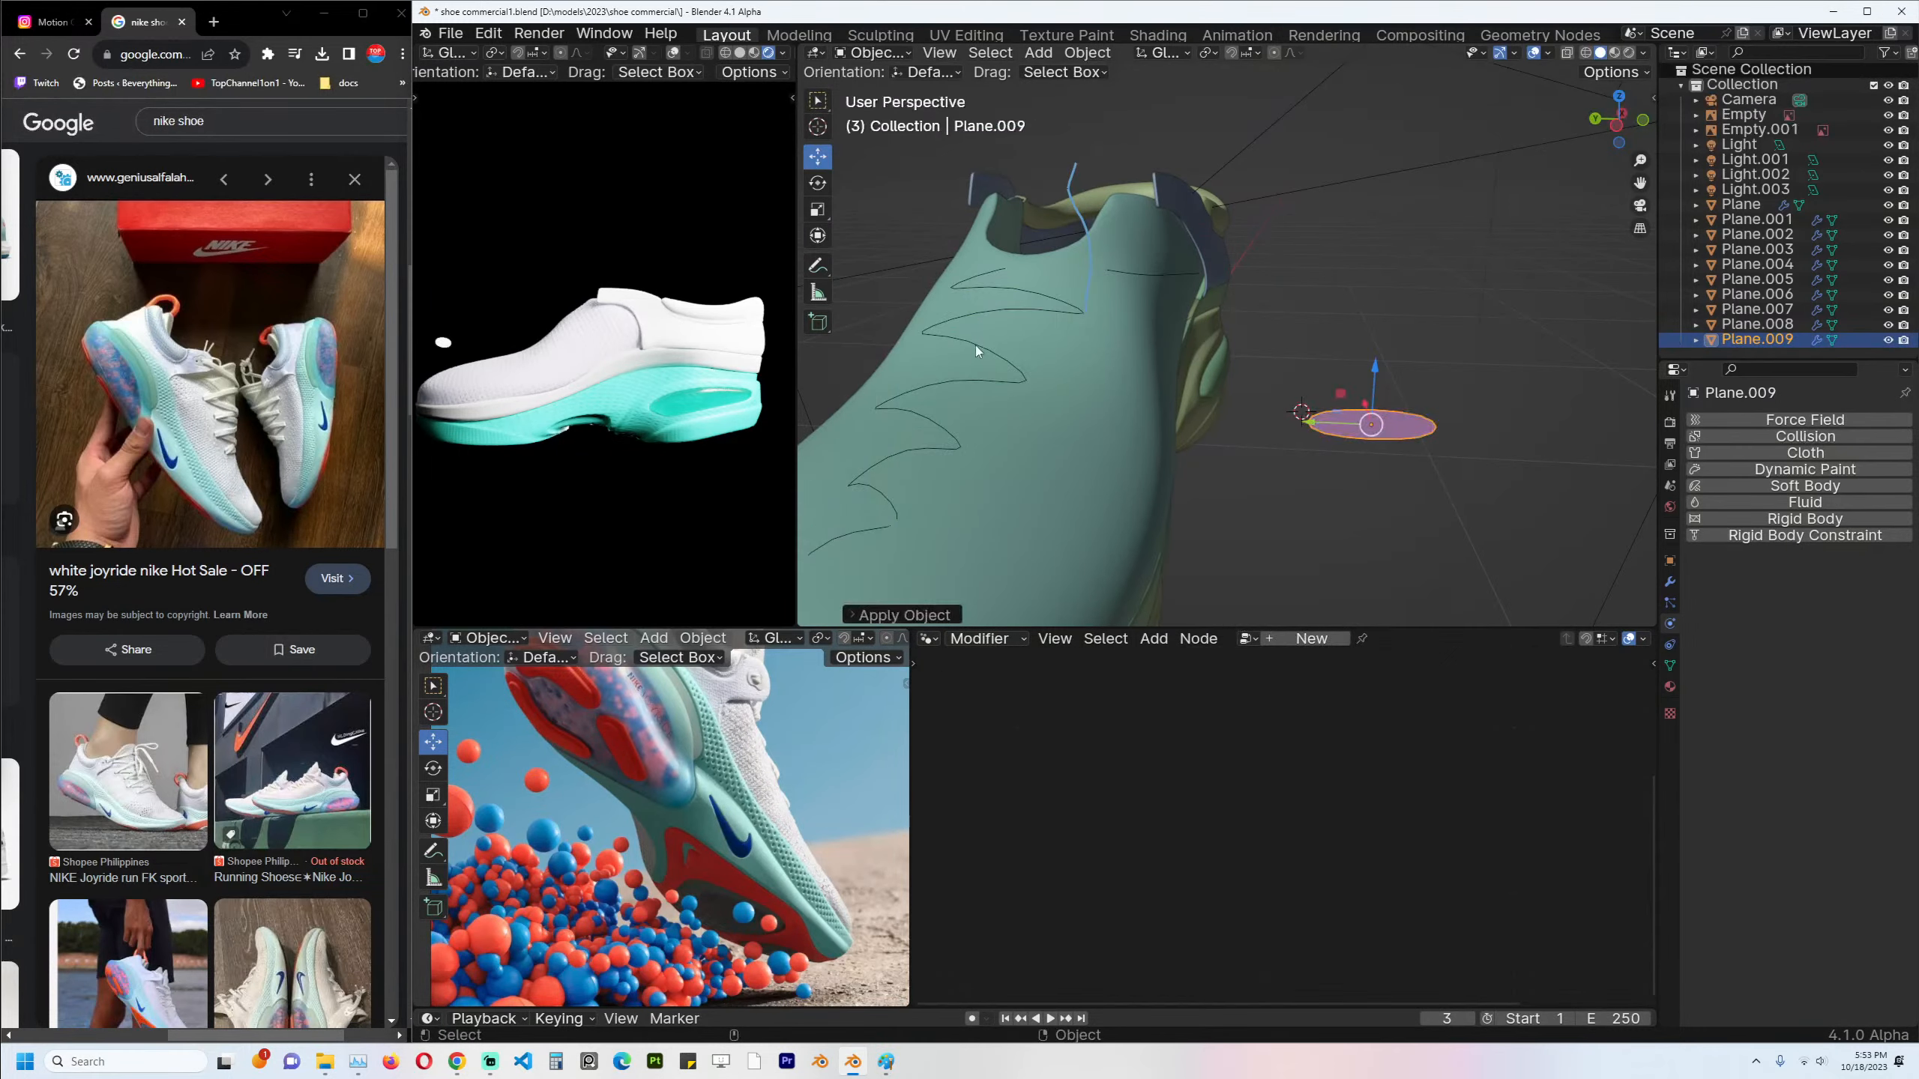
pyautogui.click(974, 345)
pyautogui.moveTo(1224, 748); pyautogui.dragTo(1309, 830, button='middle')
pyautogui.hotkey('shift', 'a')
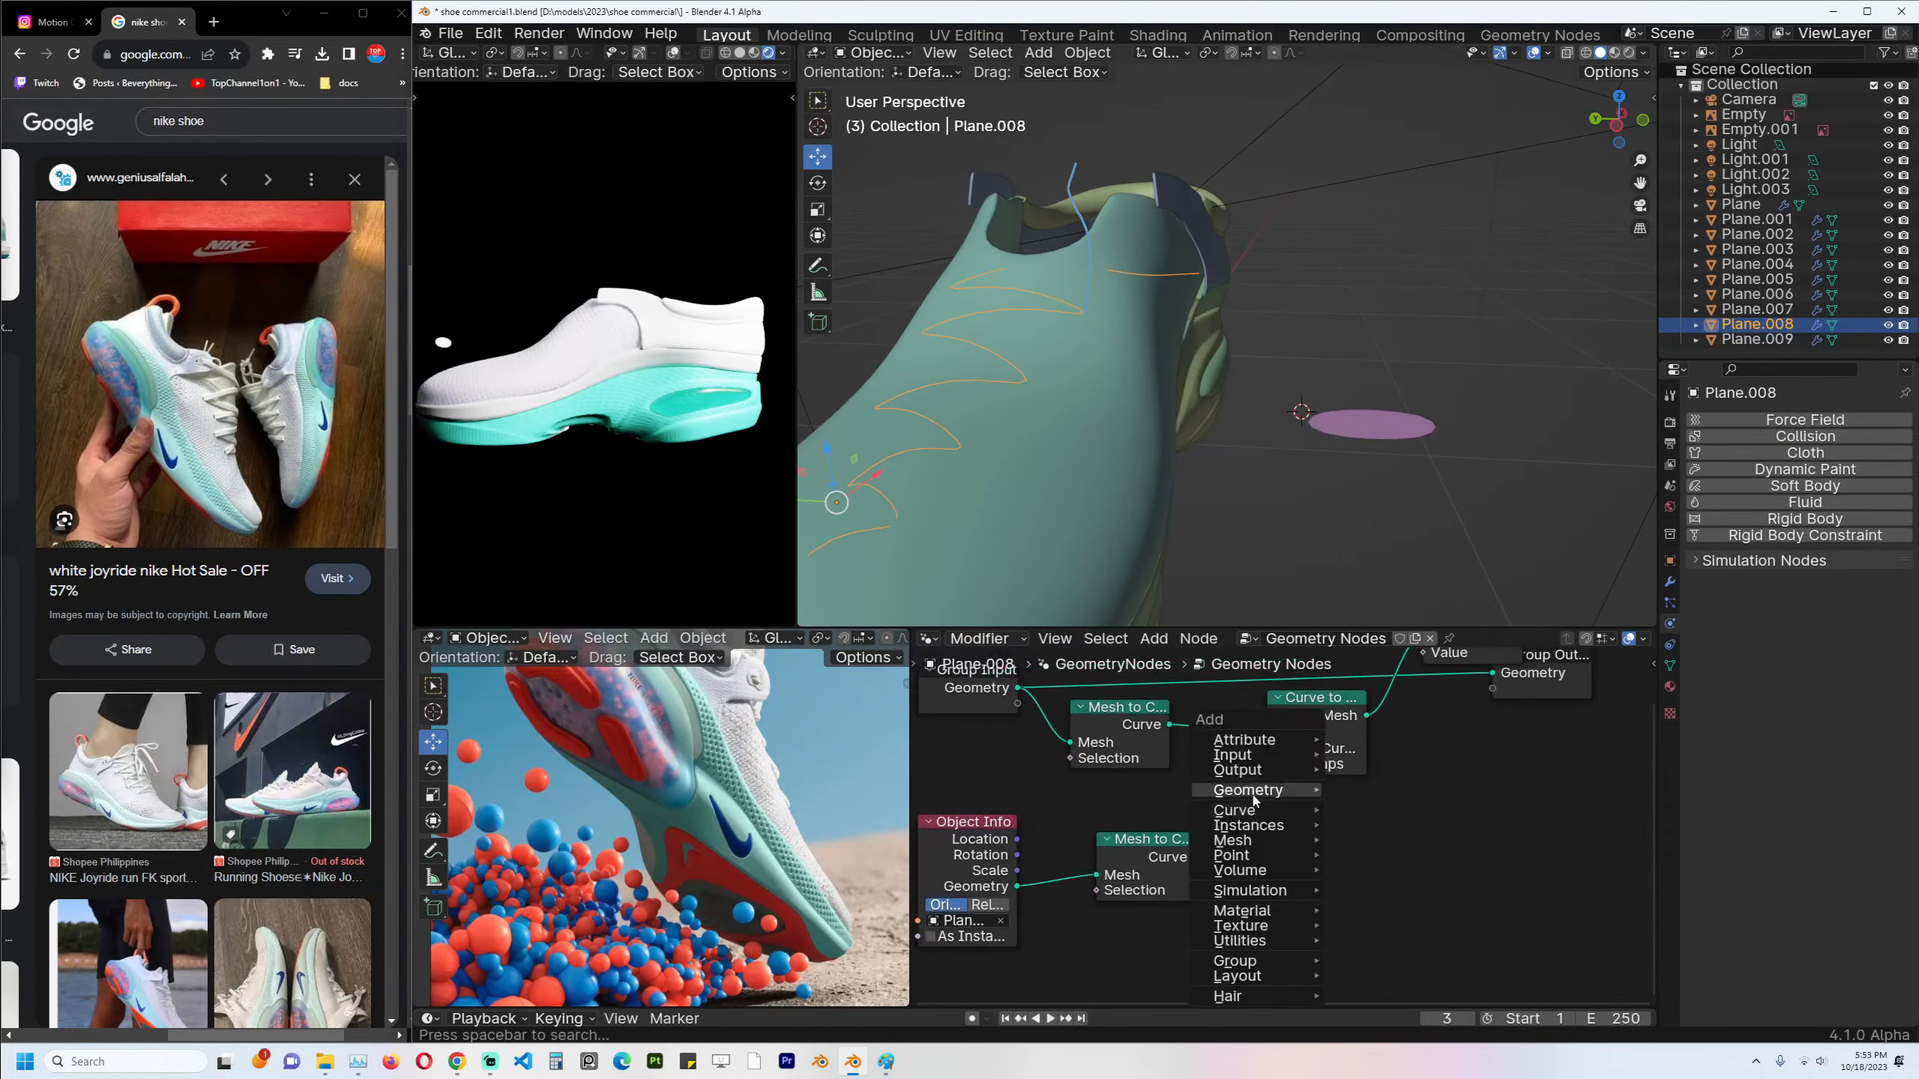
pyautogui.press('Escape')
pyautogui.press('F3')
pyautogui.write('tra')
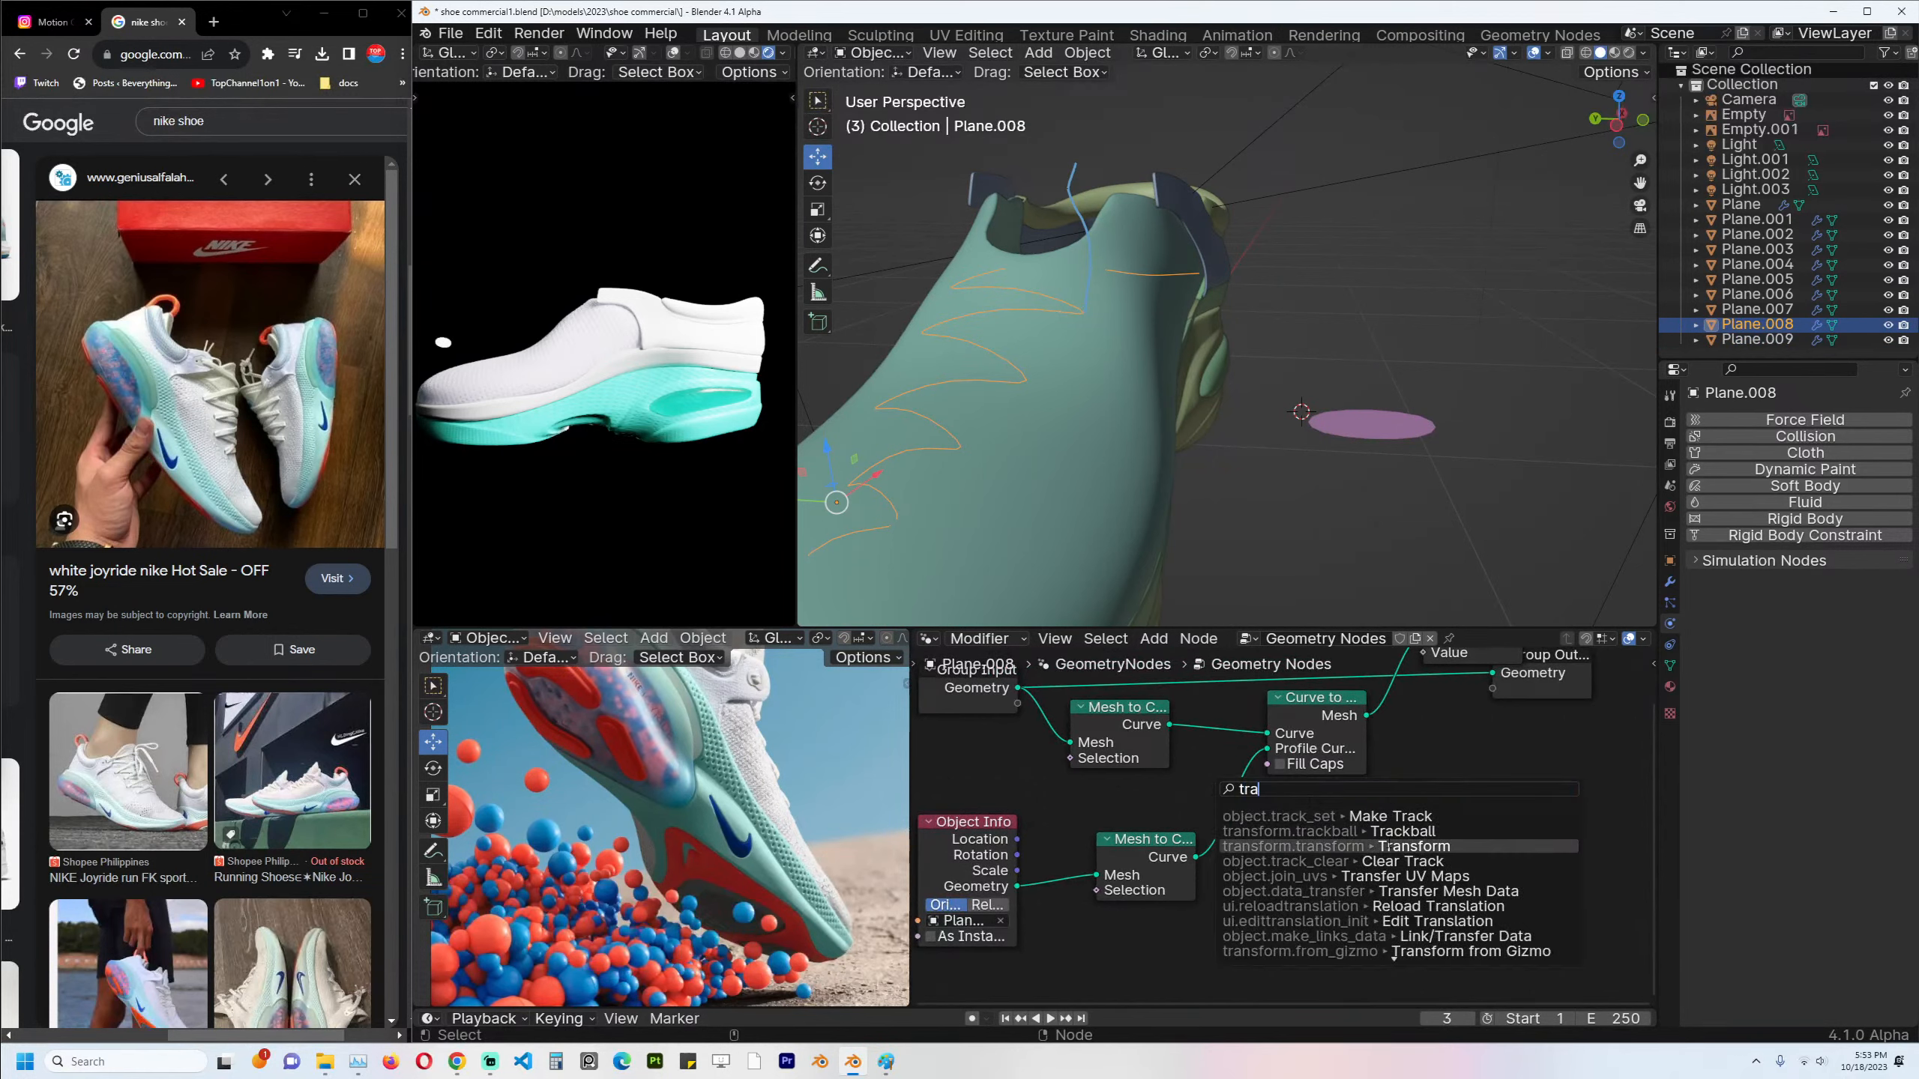
pyautogui.press('Escape')
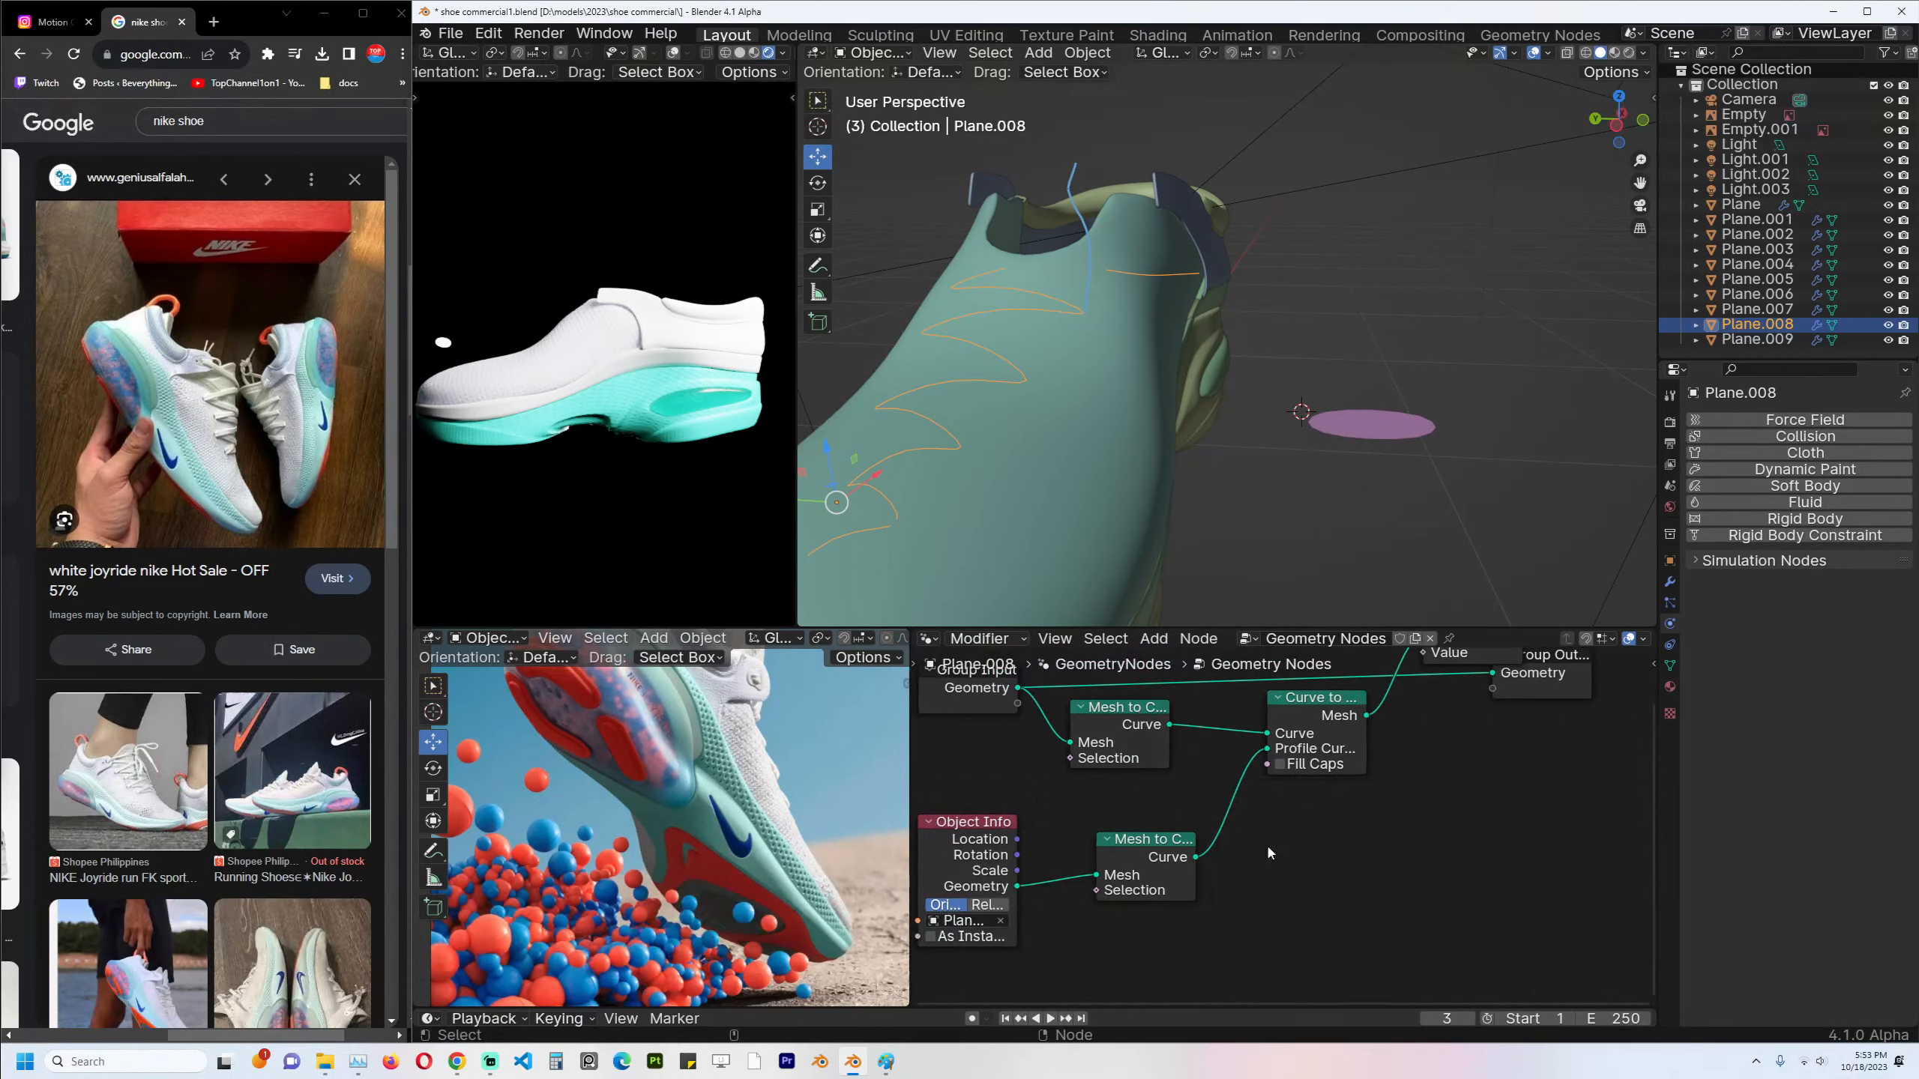
pyautogui.press('F3')
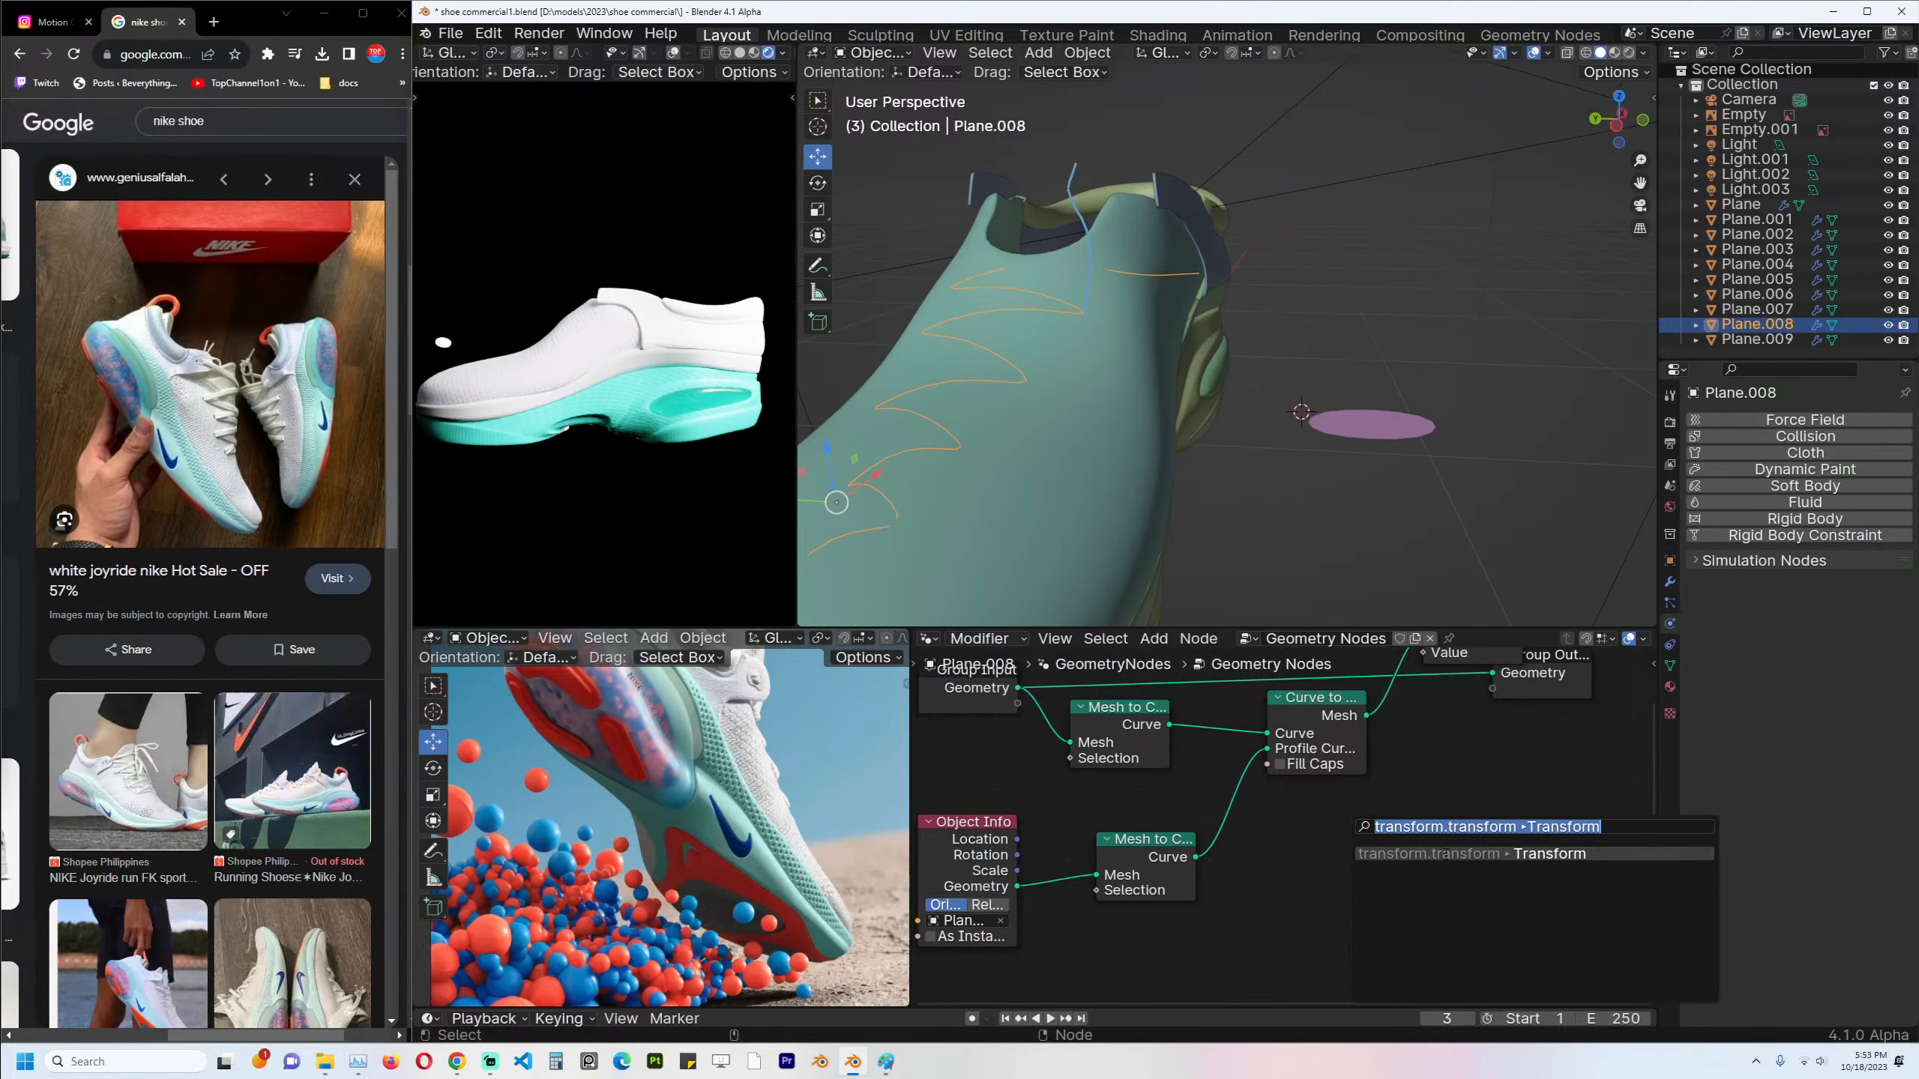
pyautogui.press('Escape')
pyautogui.moveTo(1386, 838); pyautogui.dragTo(1307, 842, button='middle')
pyautogui.press('F3')
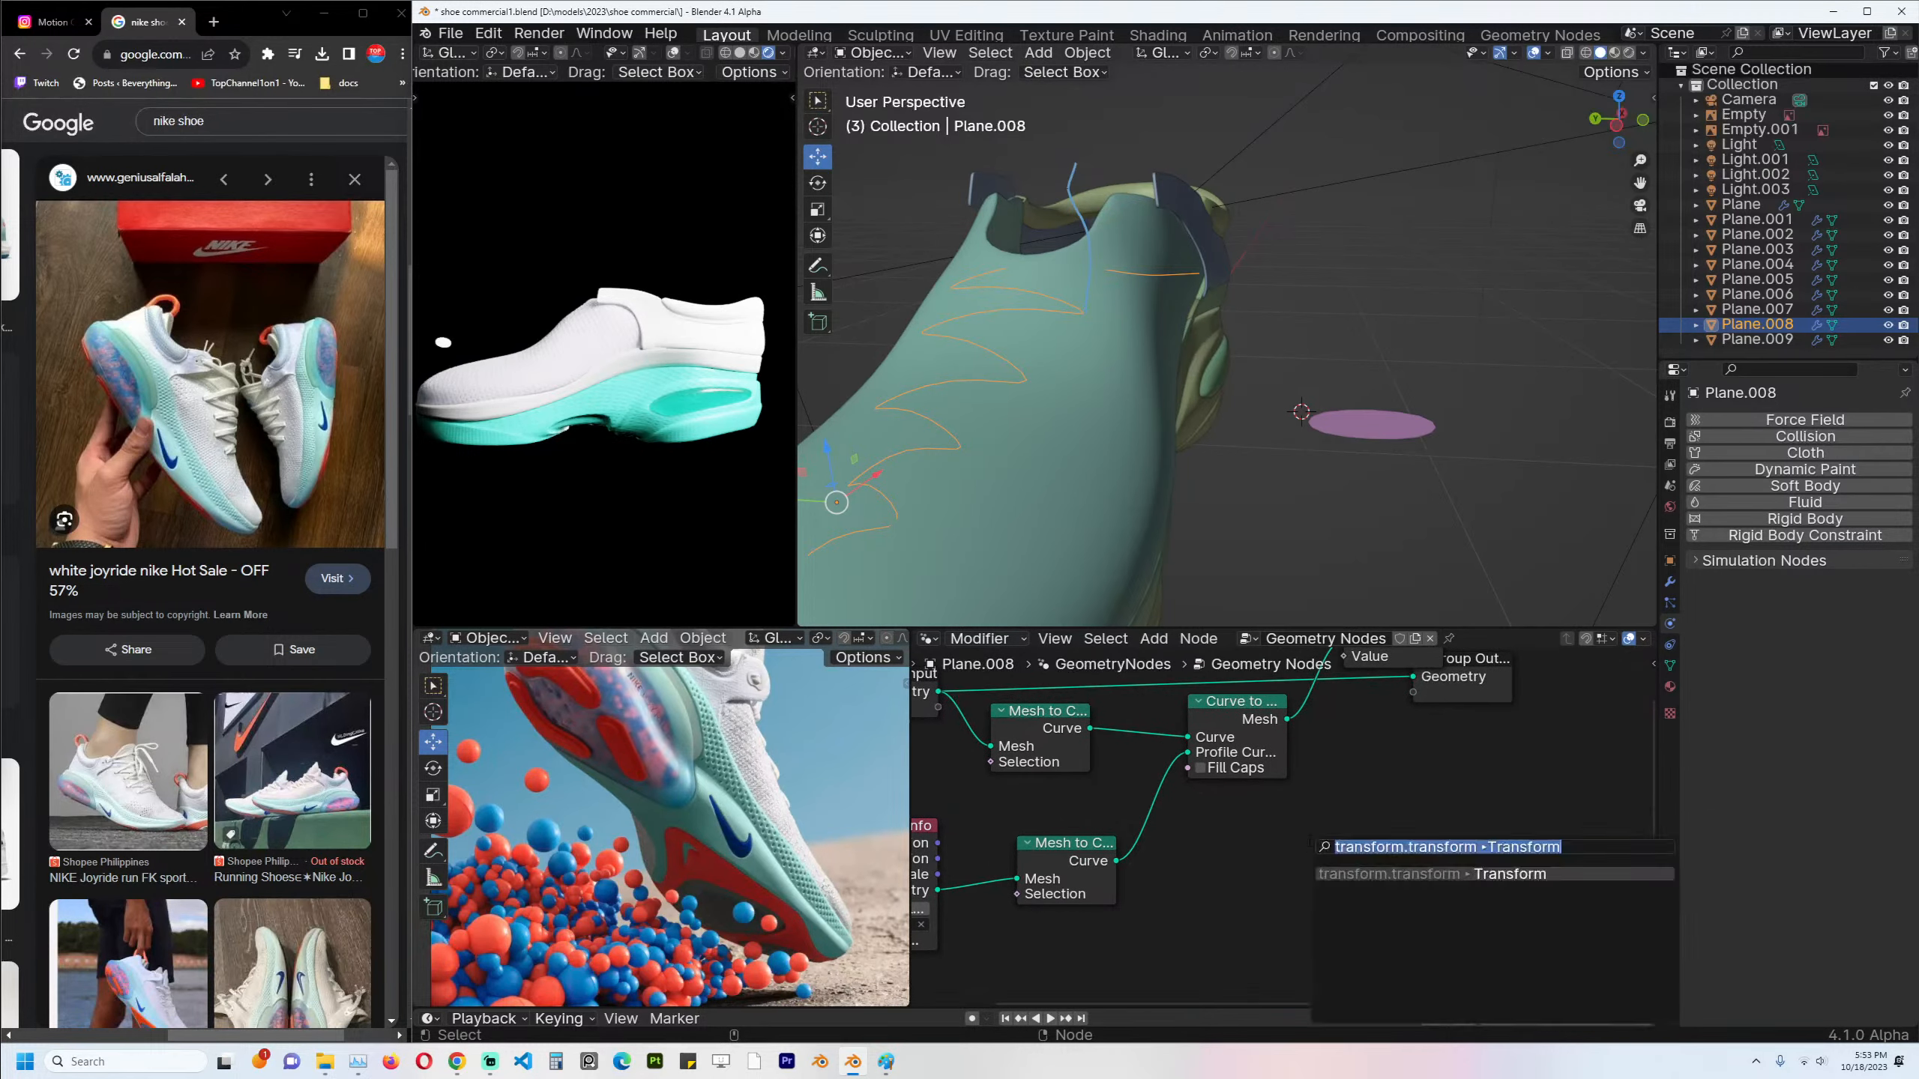
pyautogui.write('tra')
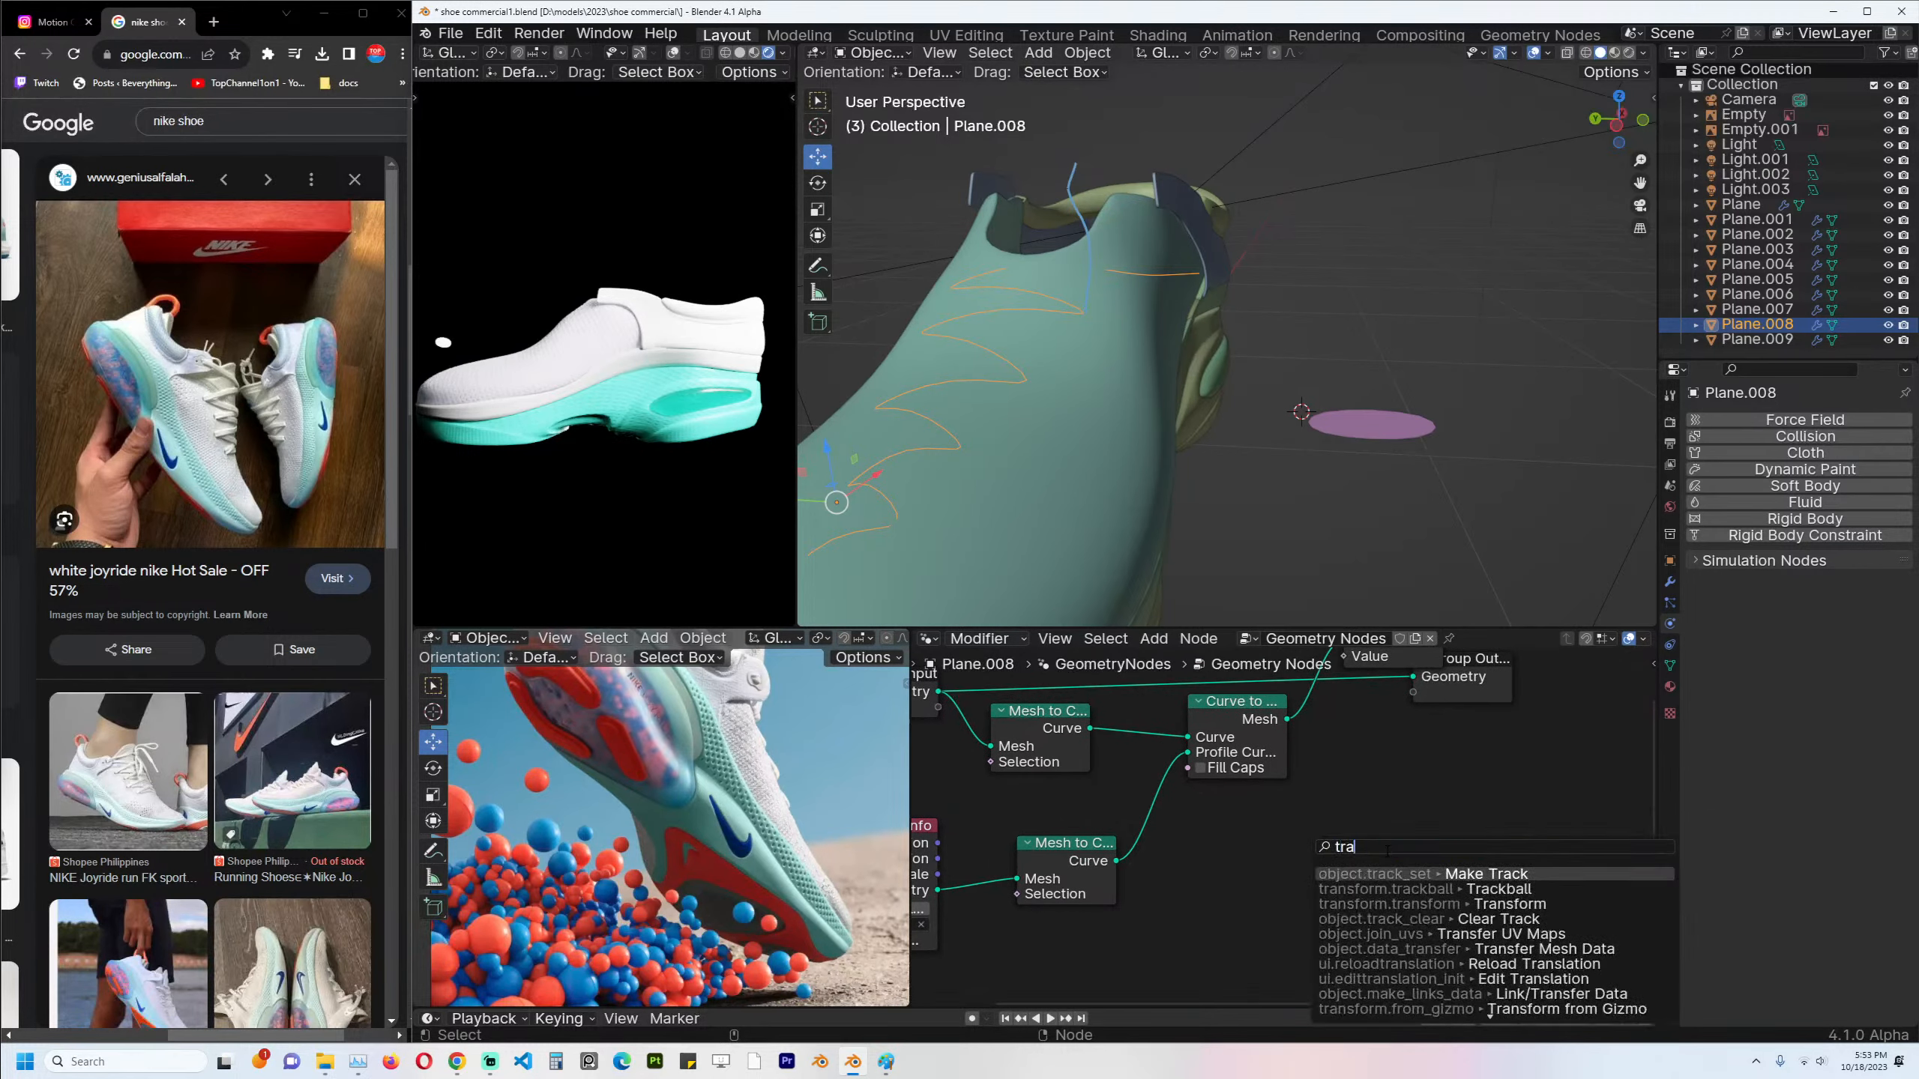
pyautogui.press('Down')
pyautogui.press('Down')
pyautogui.press('Down')
pyautogui.press('Down')
pyautogui.press('Down')
pyautogui.press('Down')
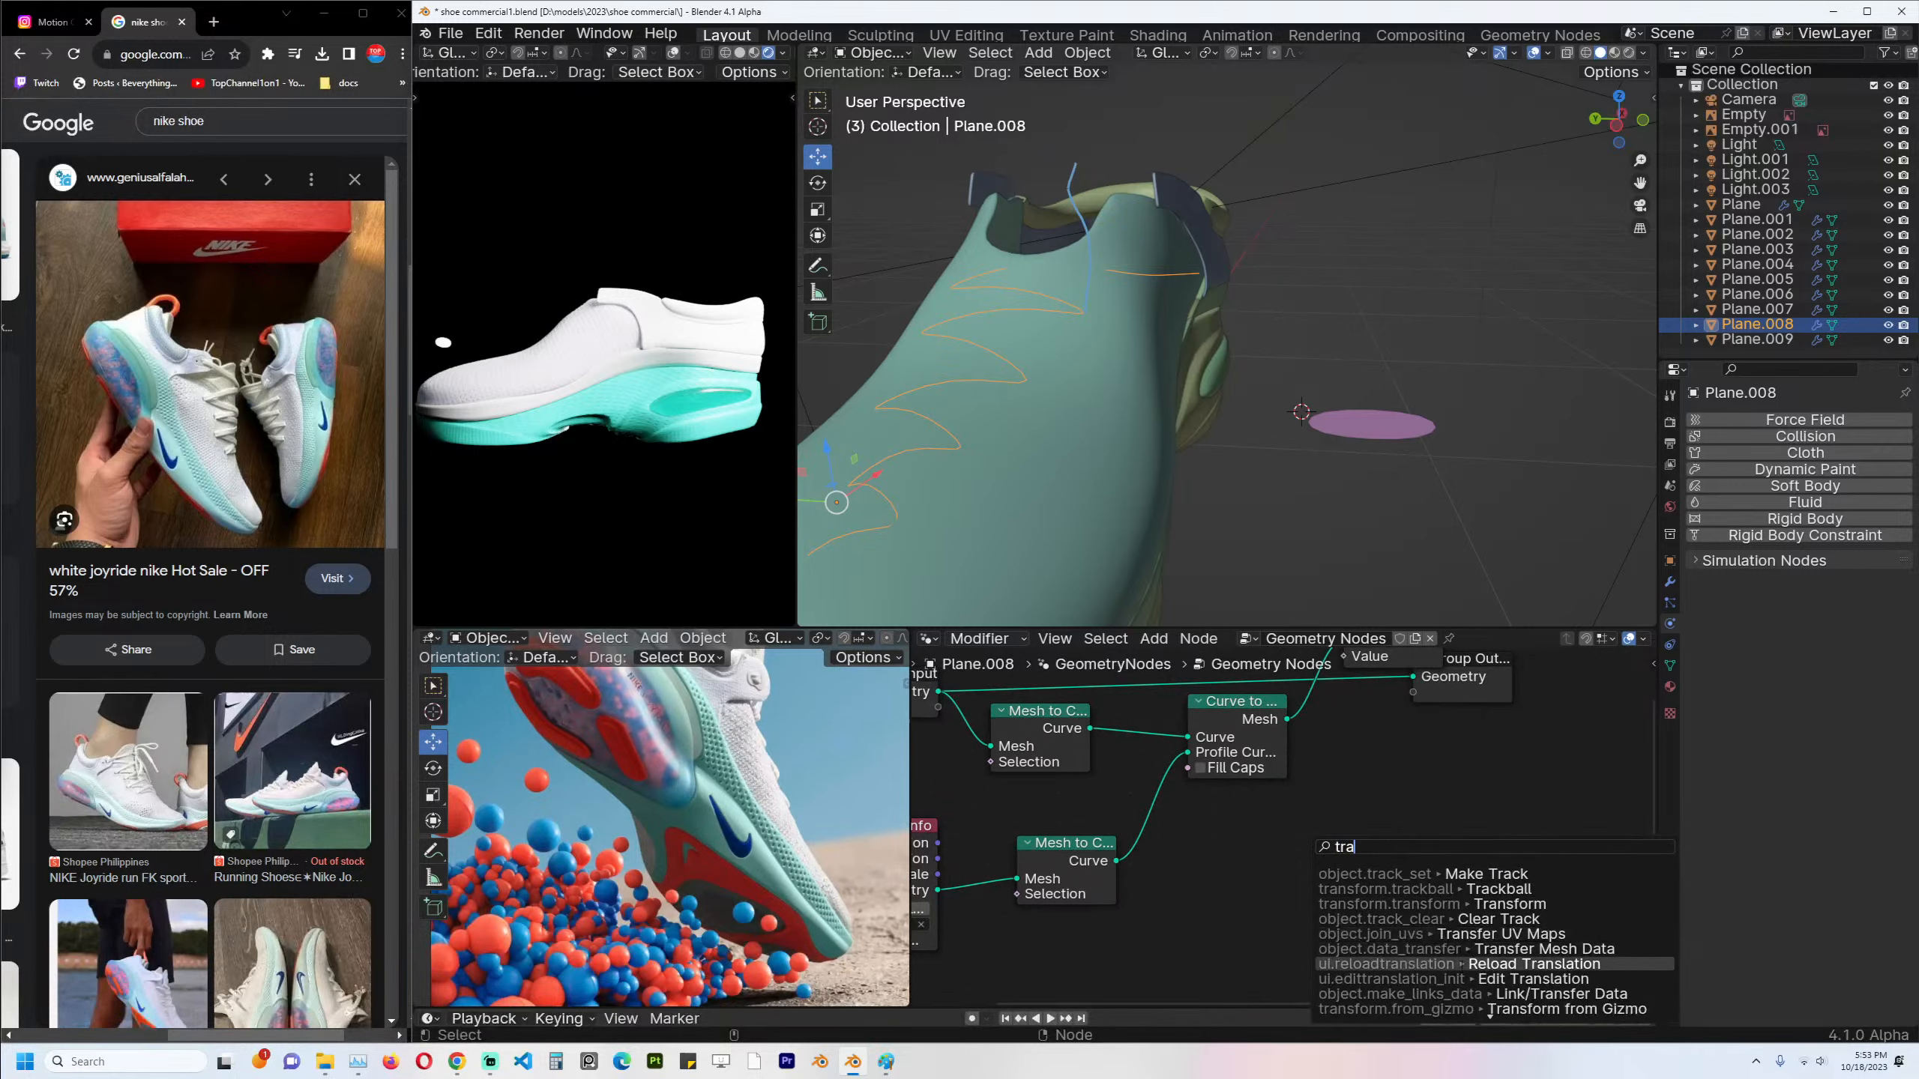
pyautogui.press('Escape')
# Insert a Transform Geometry node between the profile's Mesh to Curve node and the Profile Curve input of Curve to Mesh.
pyautogui.moveTo(1116, 861); pyautogui.dragTo(1249, 858)
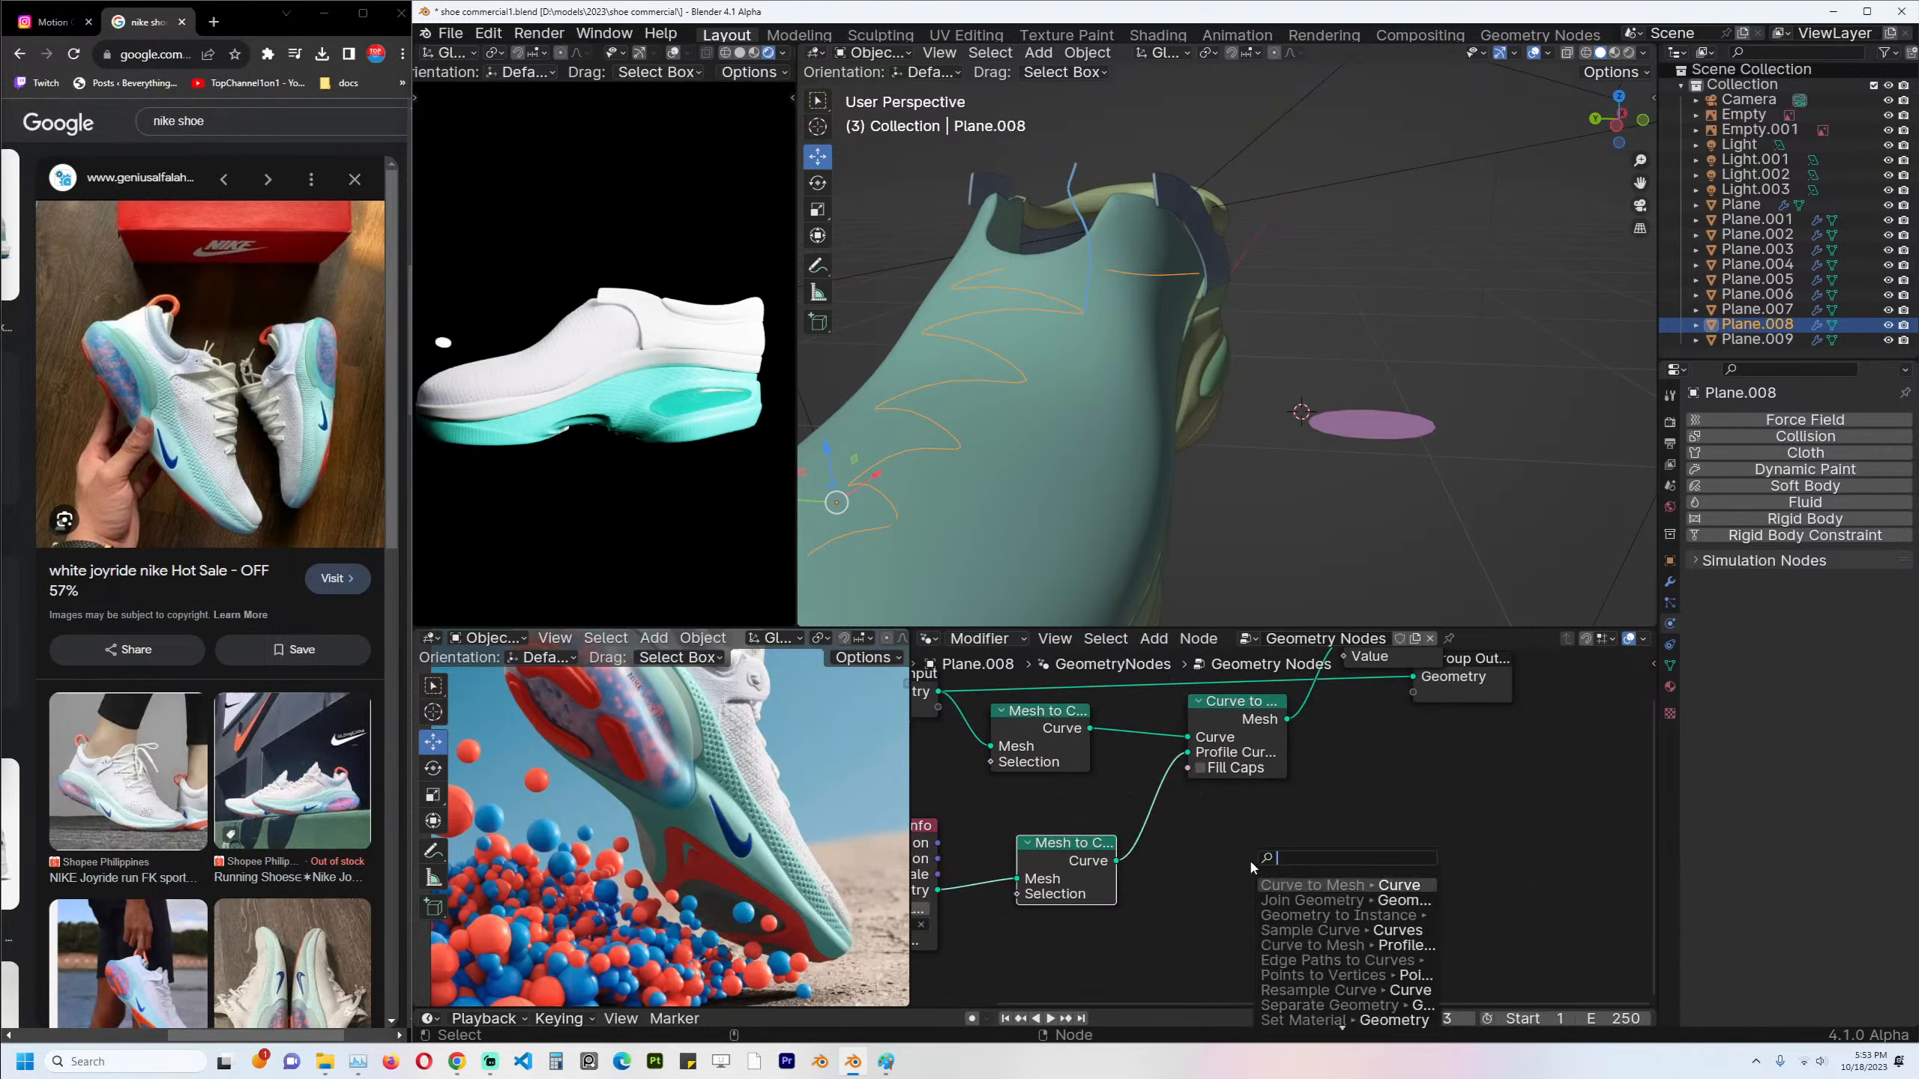
pyautogui.write('tra')
pyautogui.click(1313, 886)
pyautogui.moveTo(1371, 776); pyautogui.dragTo(1394, 798, button='middle')
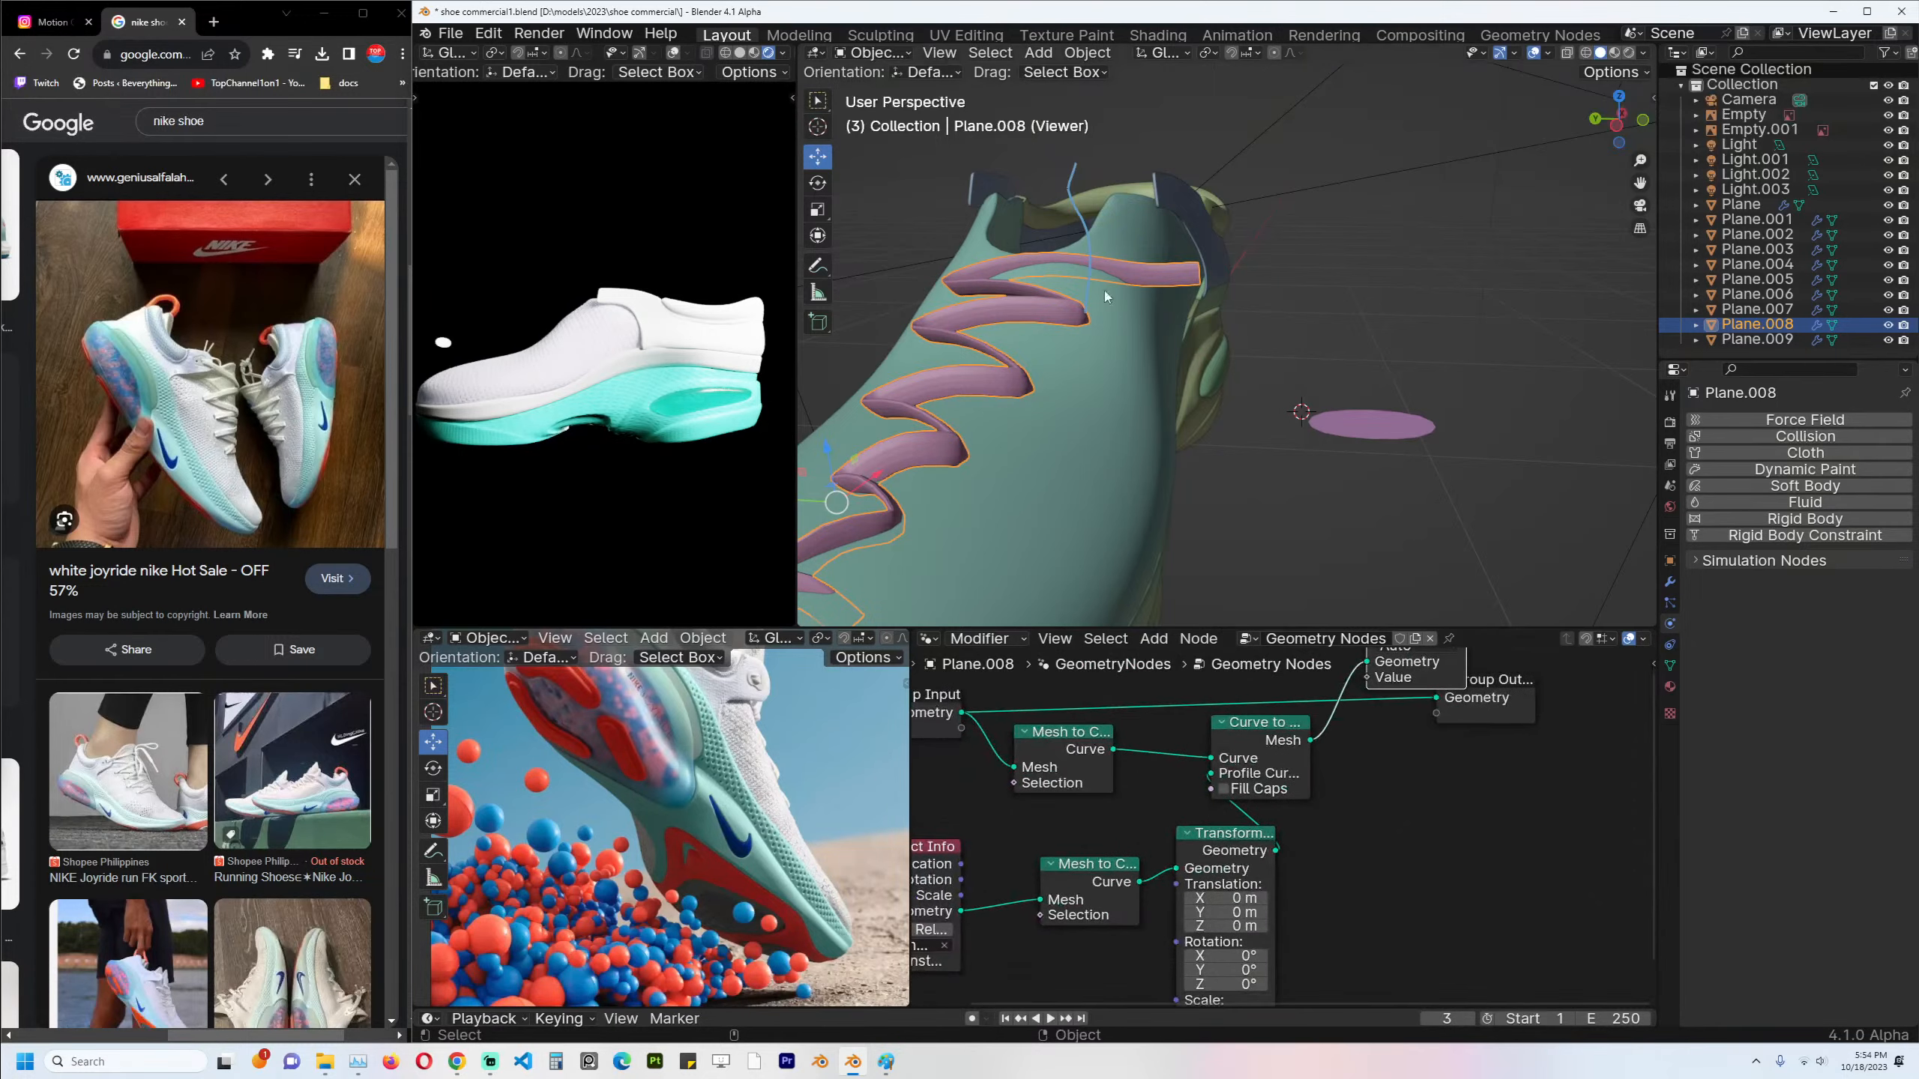
# Set the Z rotation of the profile's Transform Geometry node to 113° so the lace lies flatter on the shoe.
pyautogui.moveTo(1102, 291); pyautogui.dragTo(1179, 318, button='middle')
pyautogui.moveTo(1303, 977); pyautogui.dragTo(1382, 789, button='middle')
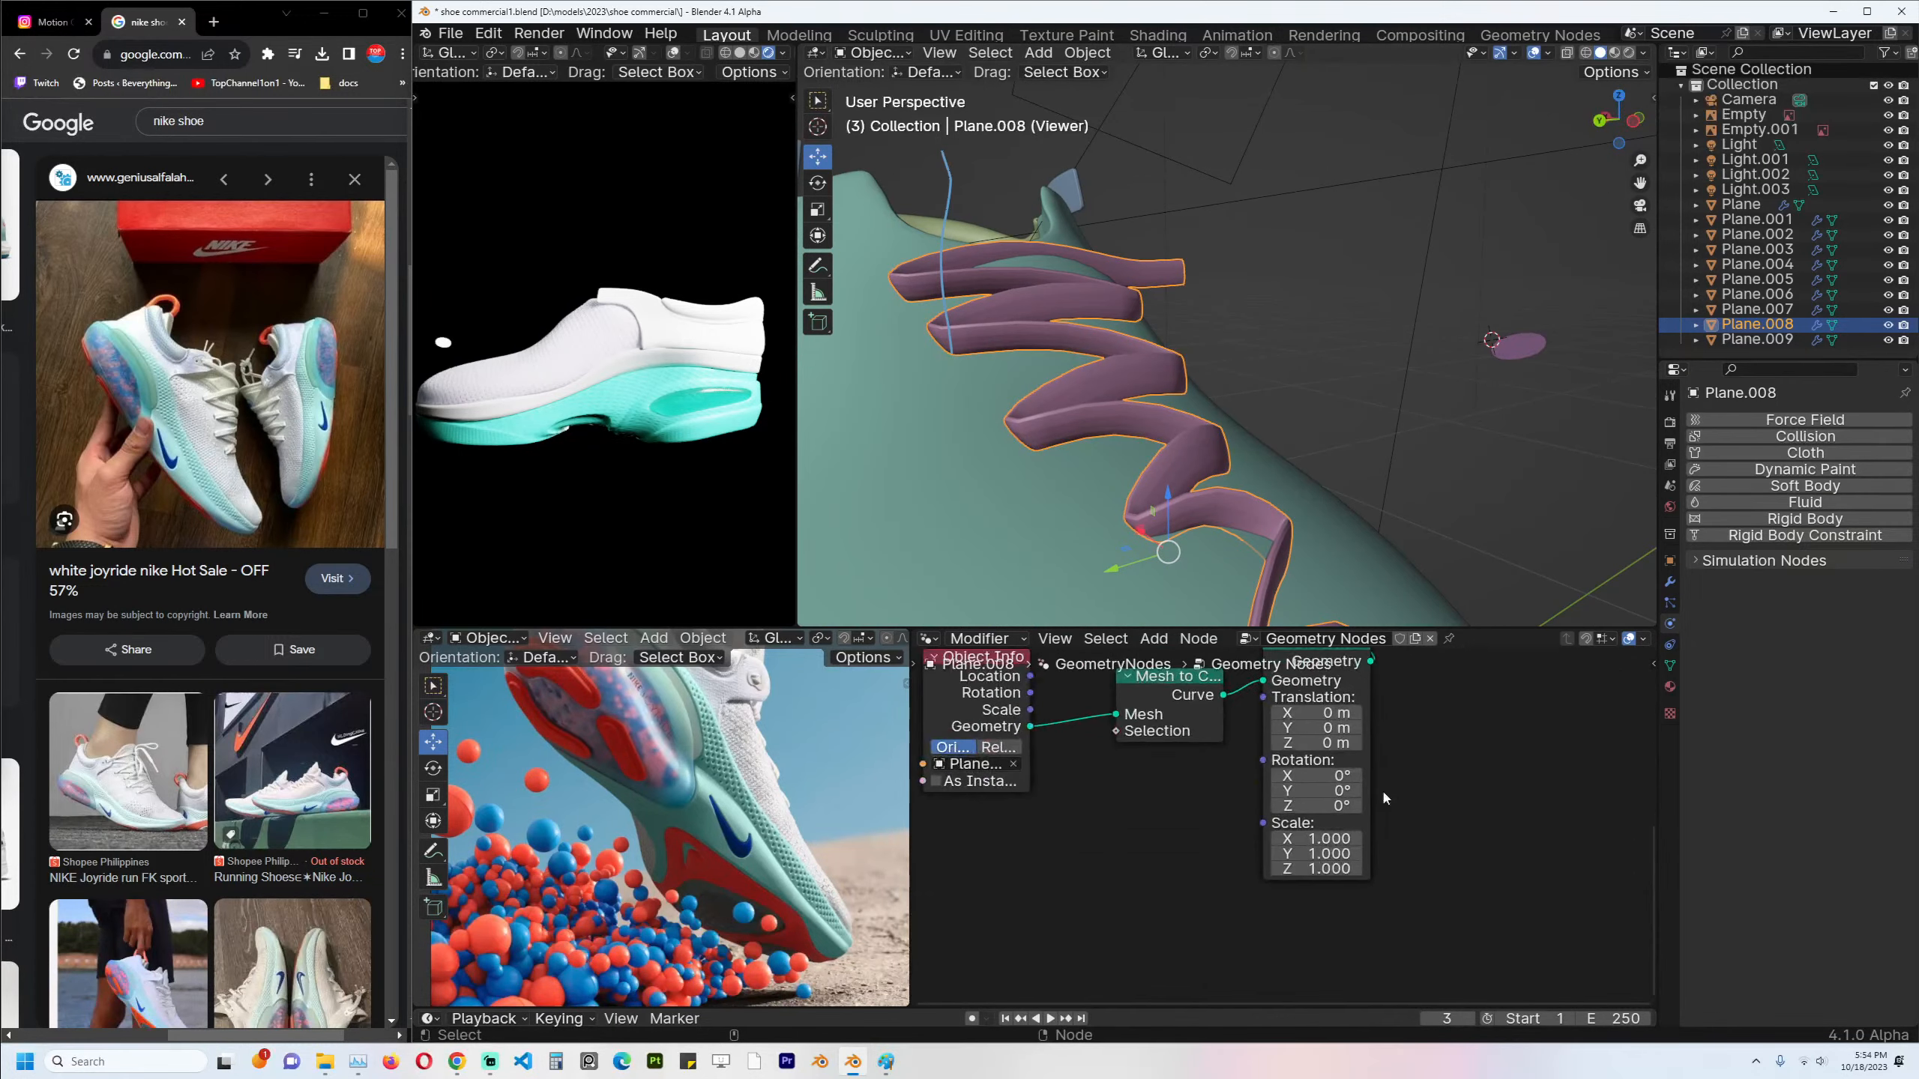
pyautogui.moveTo(1342, 790); pyautogui.dragTo(1414, 806)
pyautogui.press('BackSpace')
pyautogui.press('BackSpace')
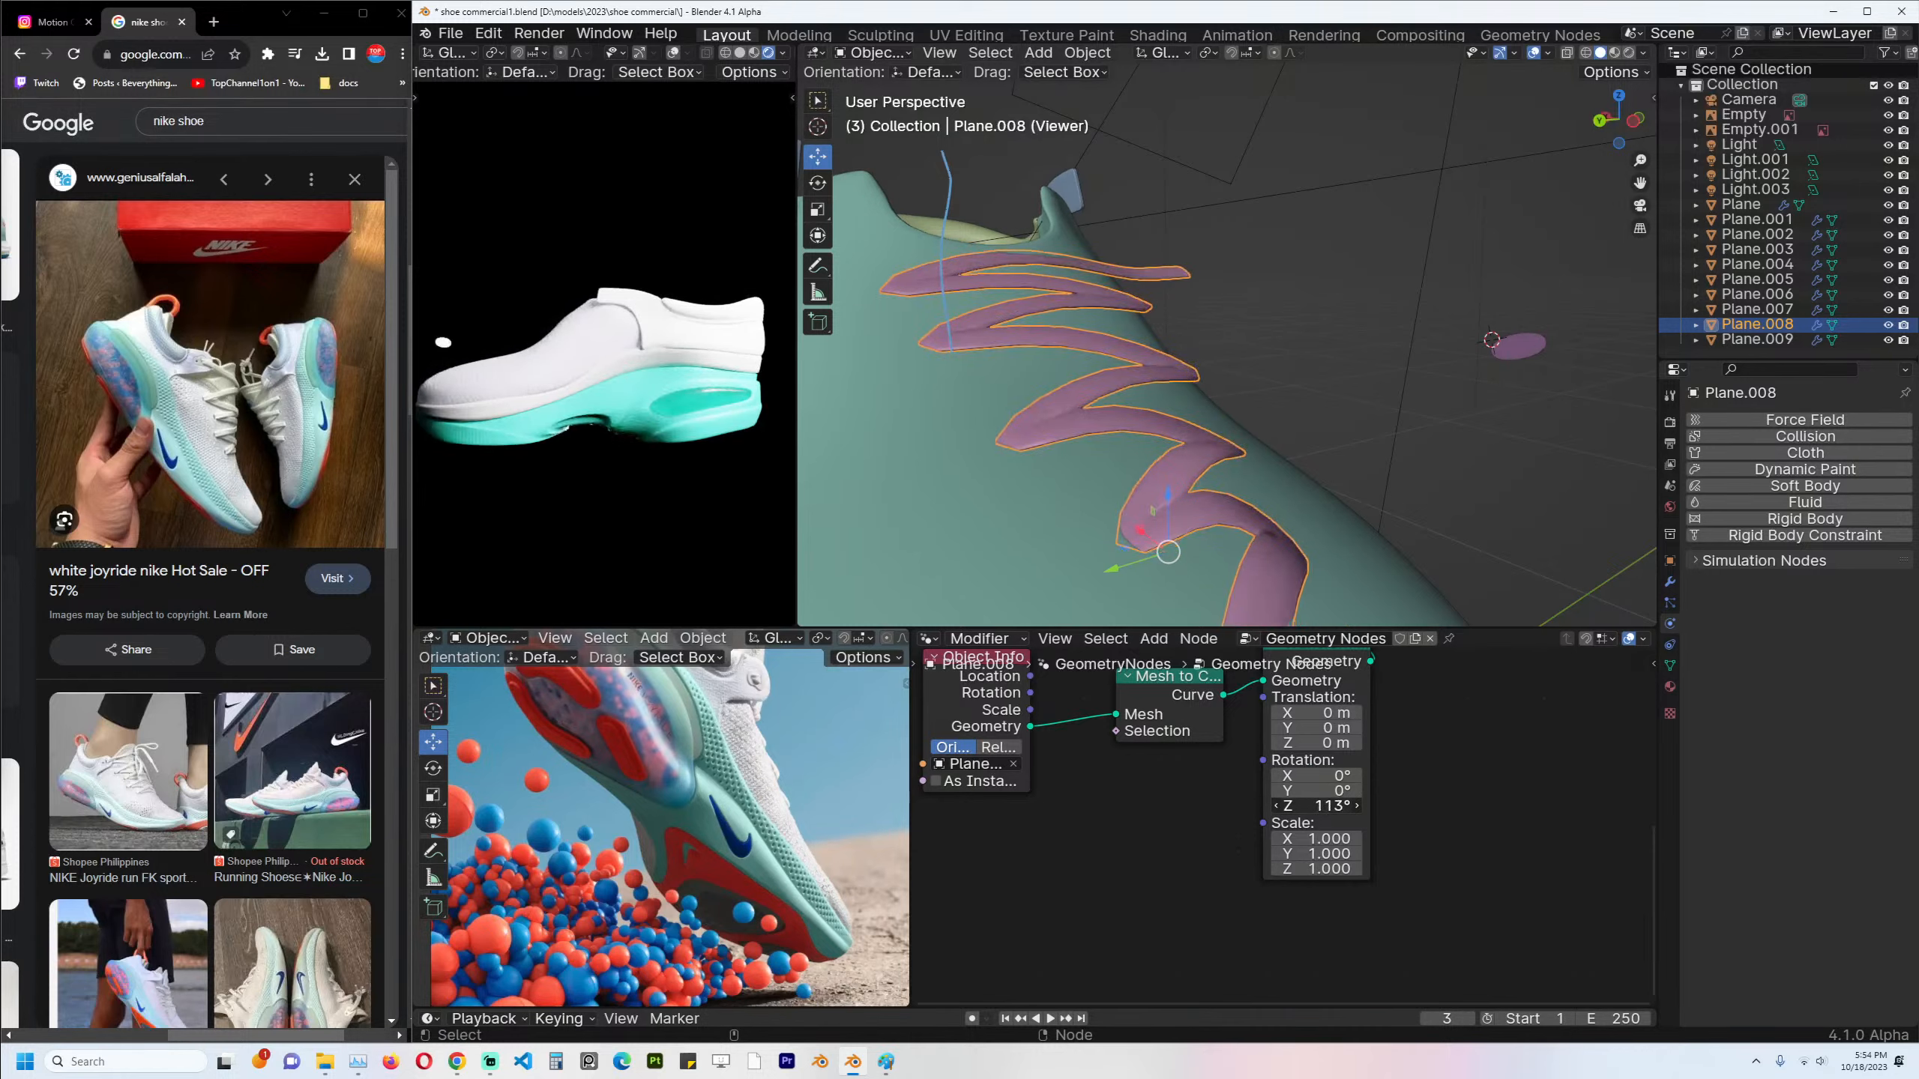
# Open the zigzag lace for mesh editing in front view and select all its vertices.
pyautogui.moveTo(1174, 554); pyautogui.dragTo(1332, 309, button='middle')
pyautogui.press('Tab')
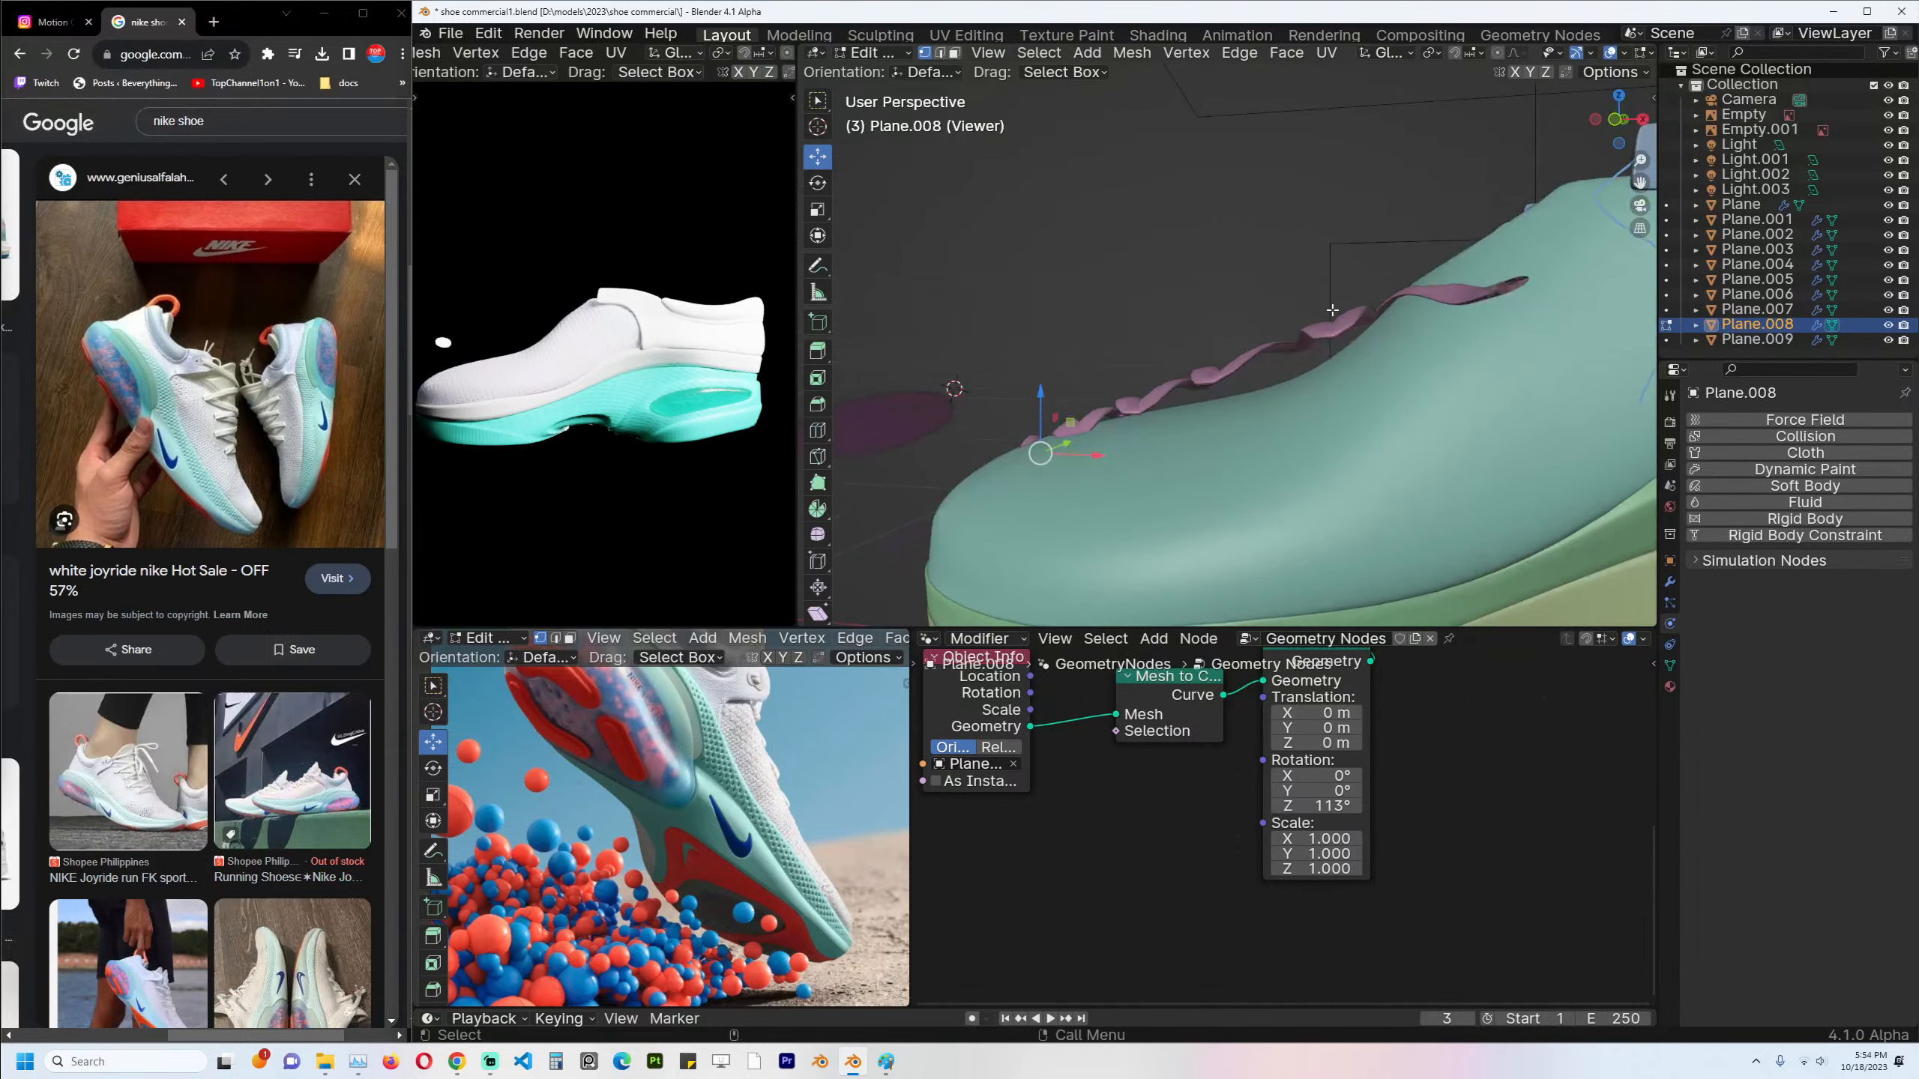
pyautogui.press('KP_1')
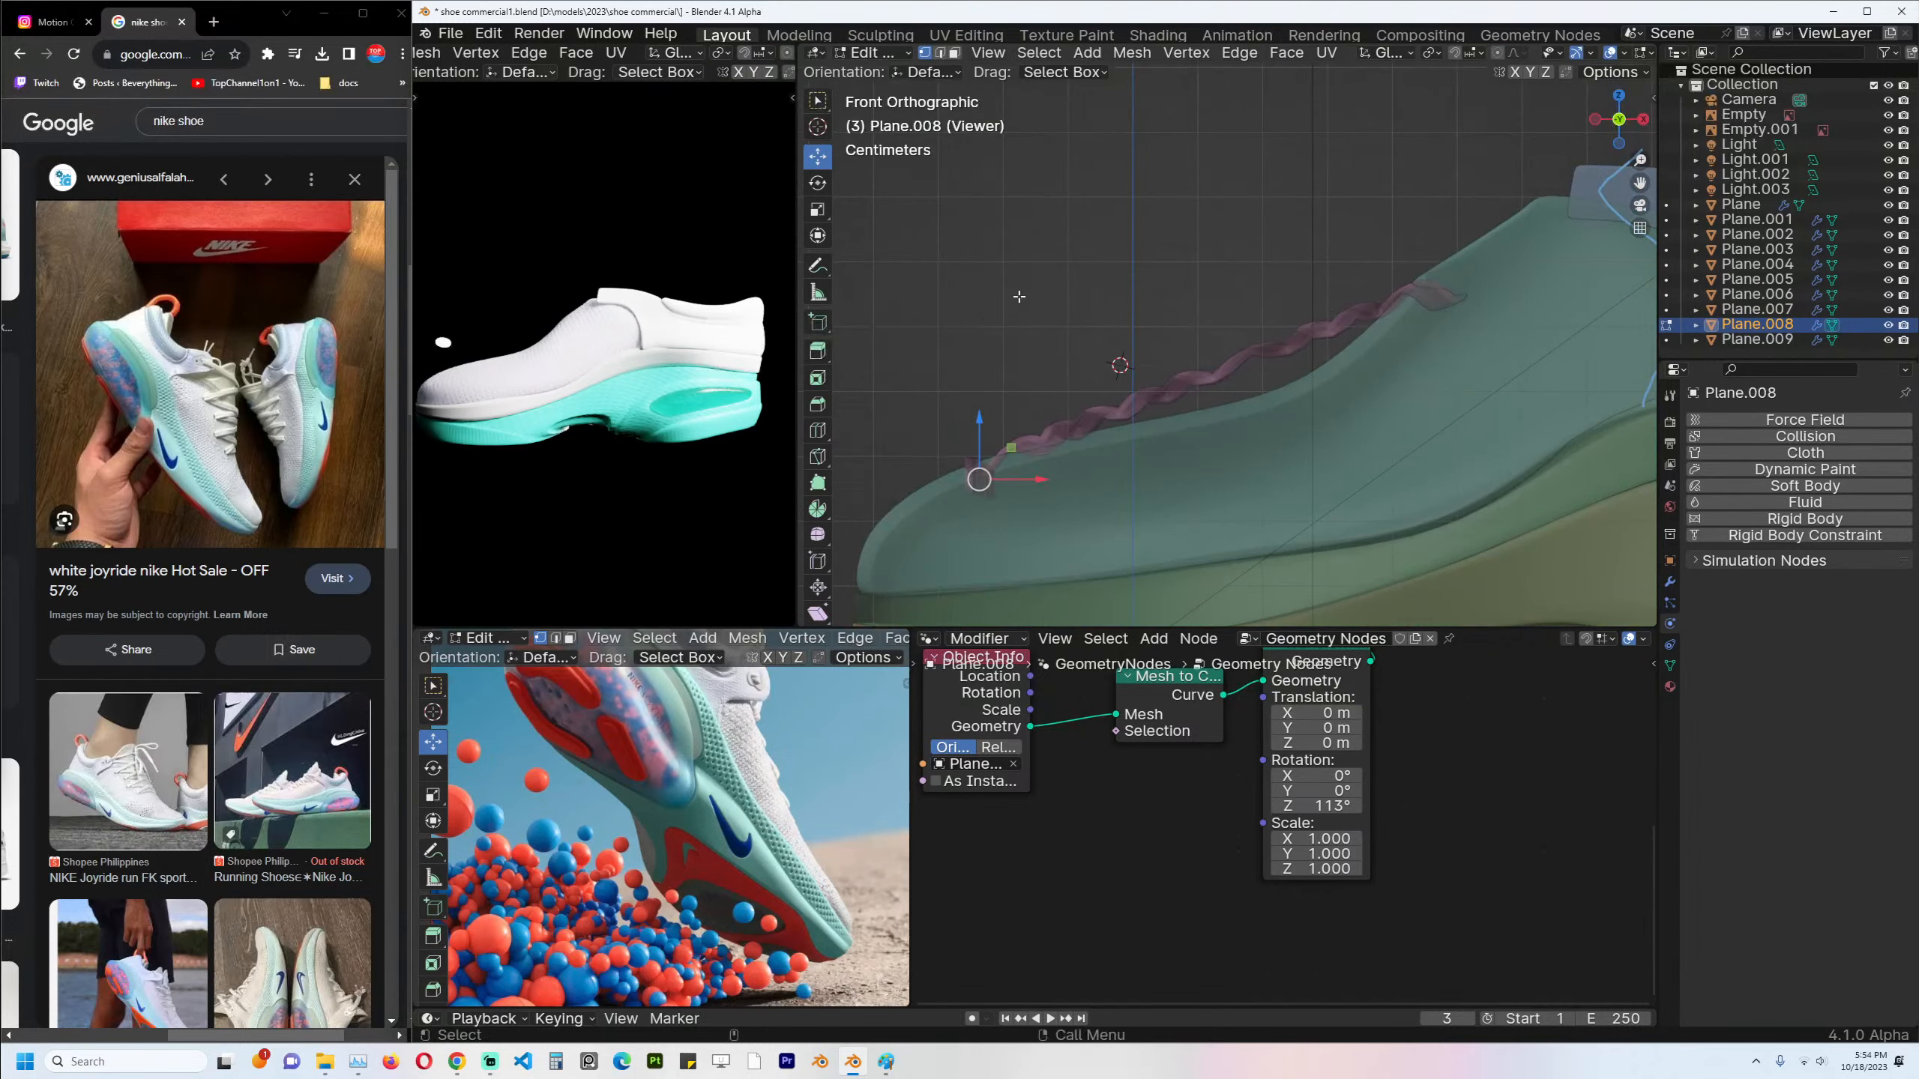
pyautogui.press('a')
# Merge the swept lace mesh with the original geometry through a Join Geometry node feeding Group Output, and space the nodes apart.
pyautogui.scroll(-3, 1252, 798)
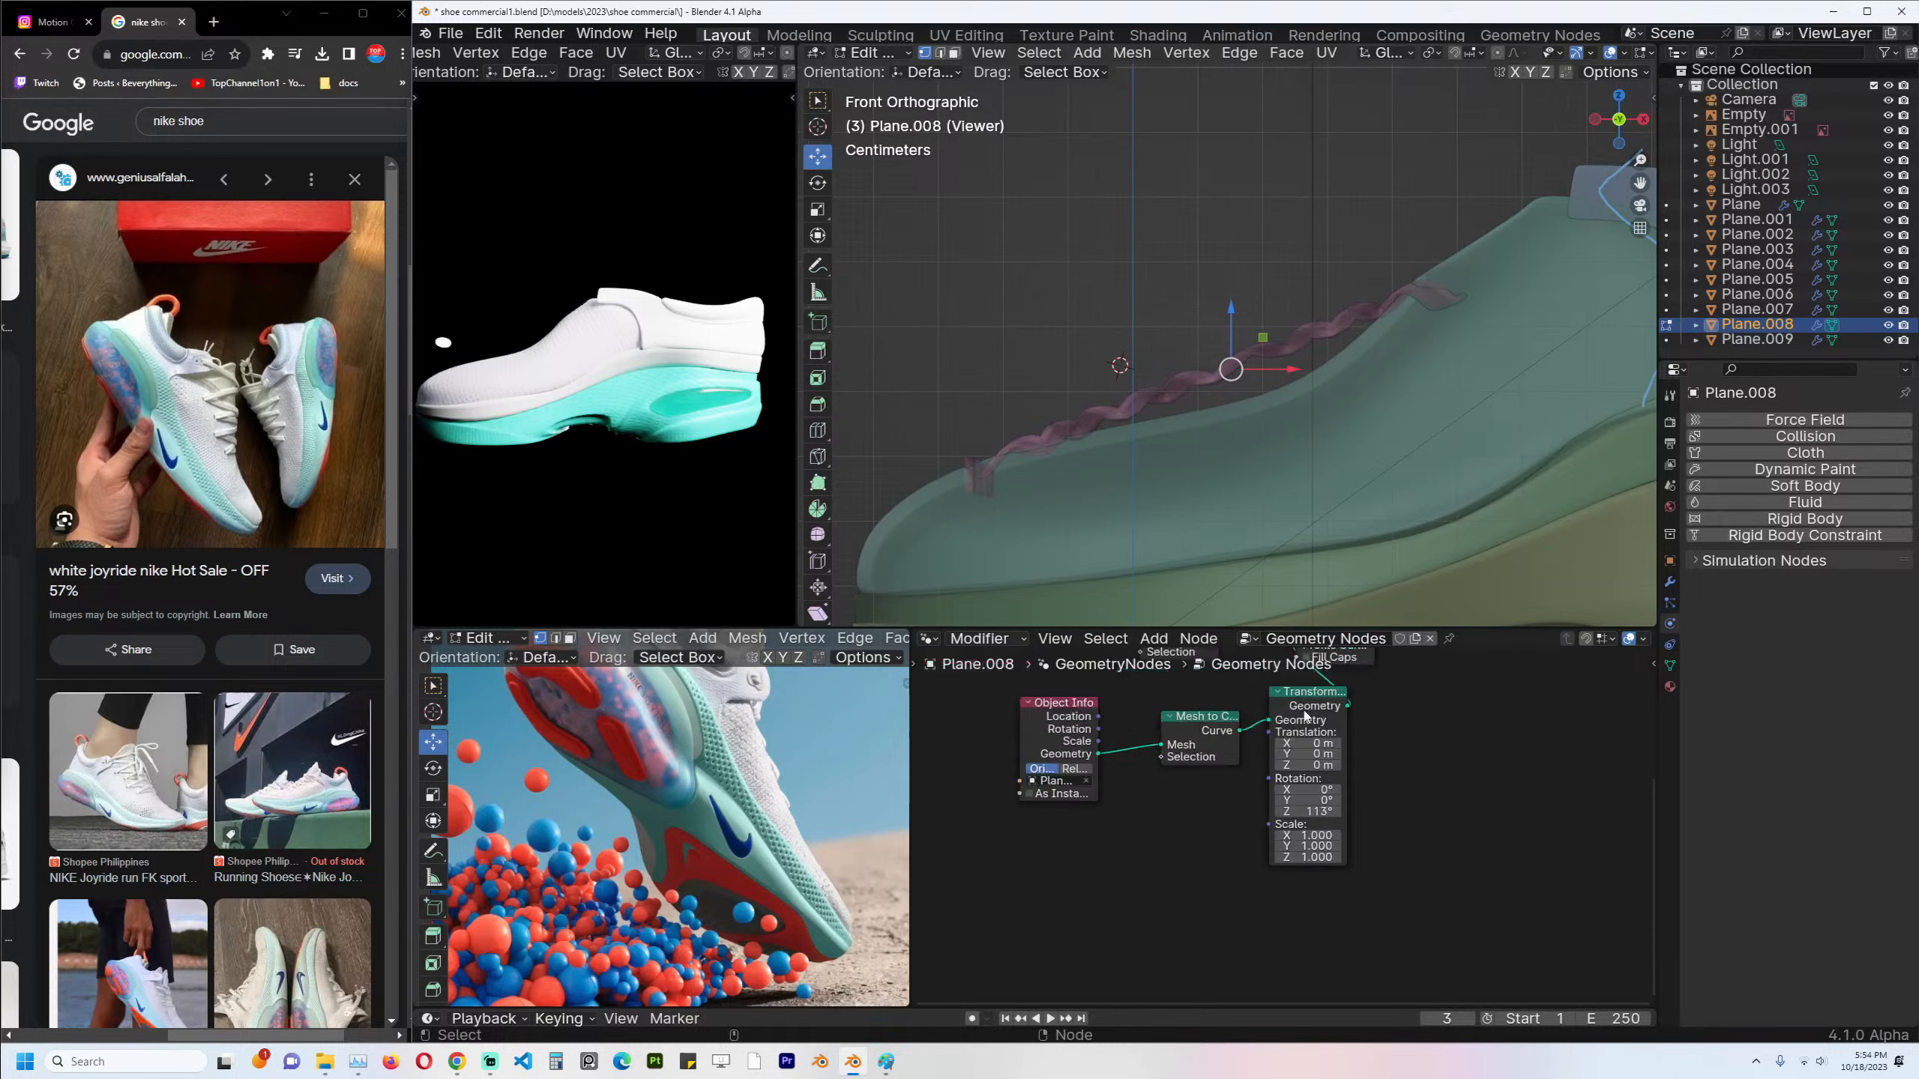
pyautogui.moveTo(1028, 782); pyautogui.dragTo(1100, 774, button='middle')
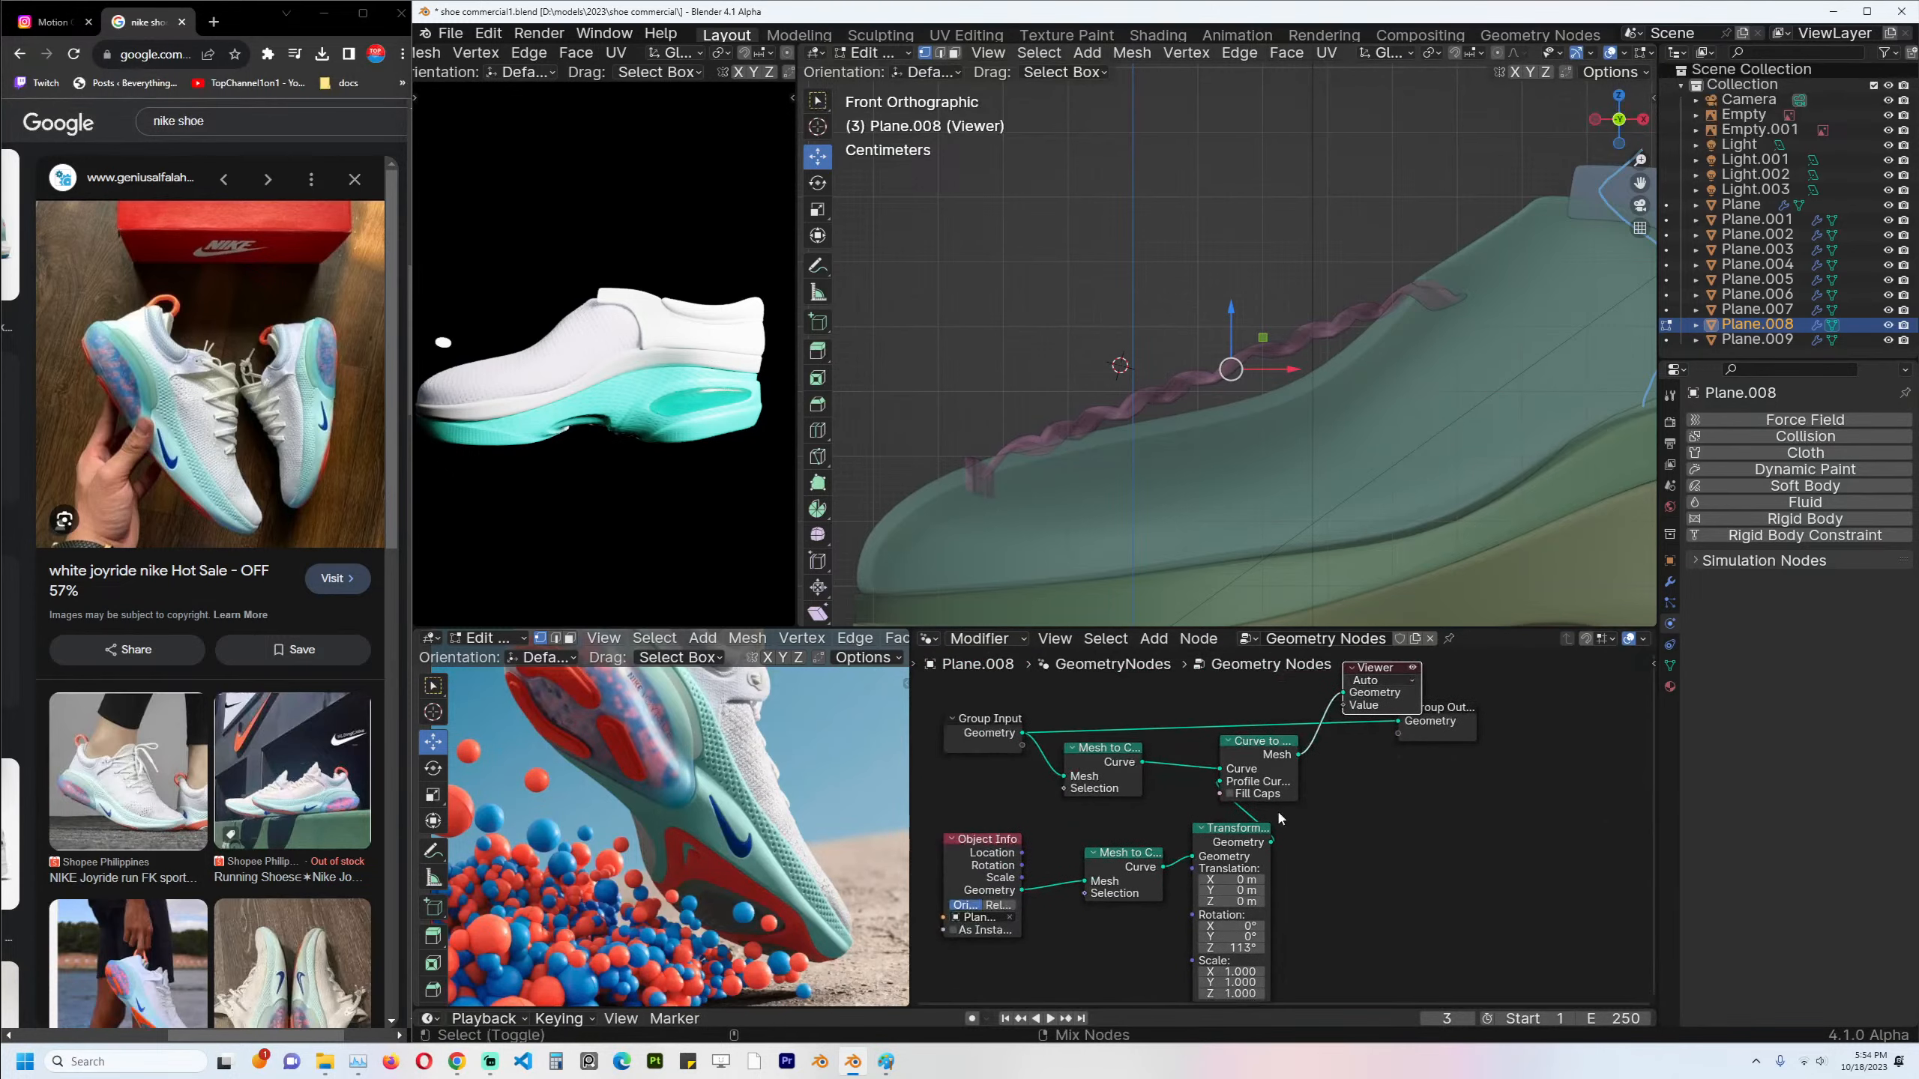
pyautogui.keyDown('shift'); pyautogui.click(1290, 788); pyautogui.keyUp('shift')
pyautogui.press('ctrl+KP_0')
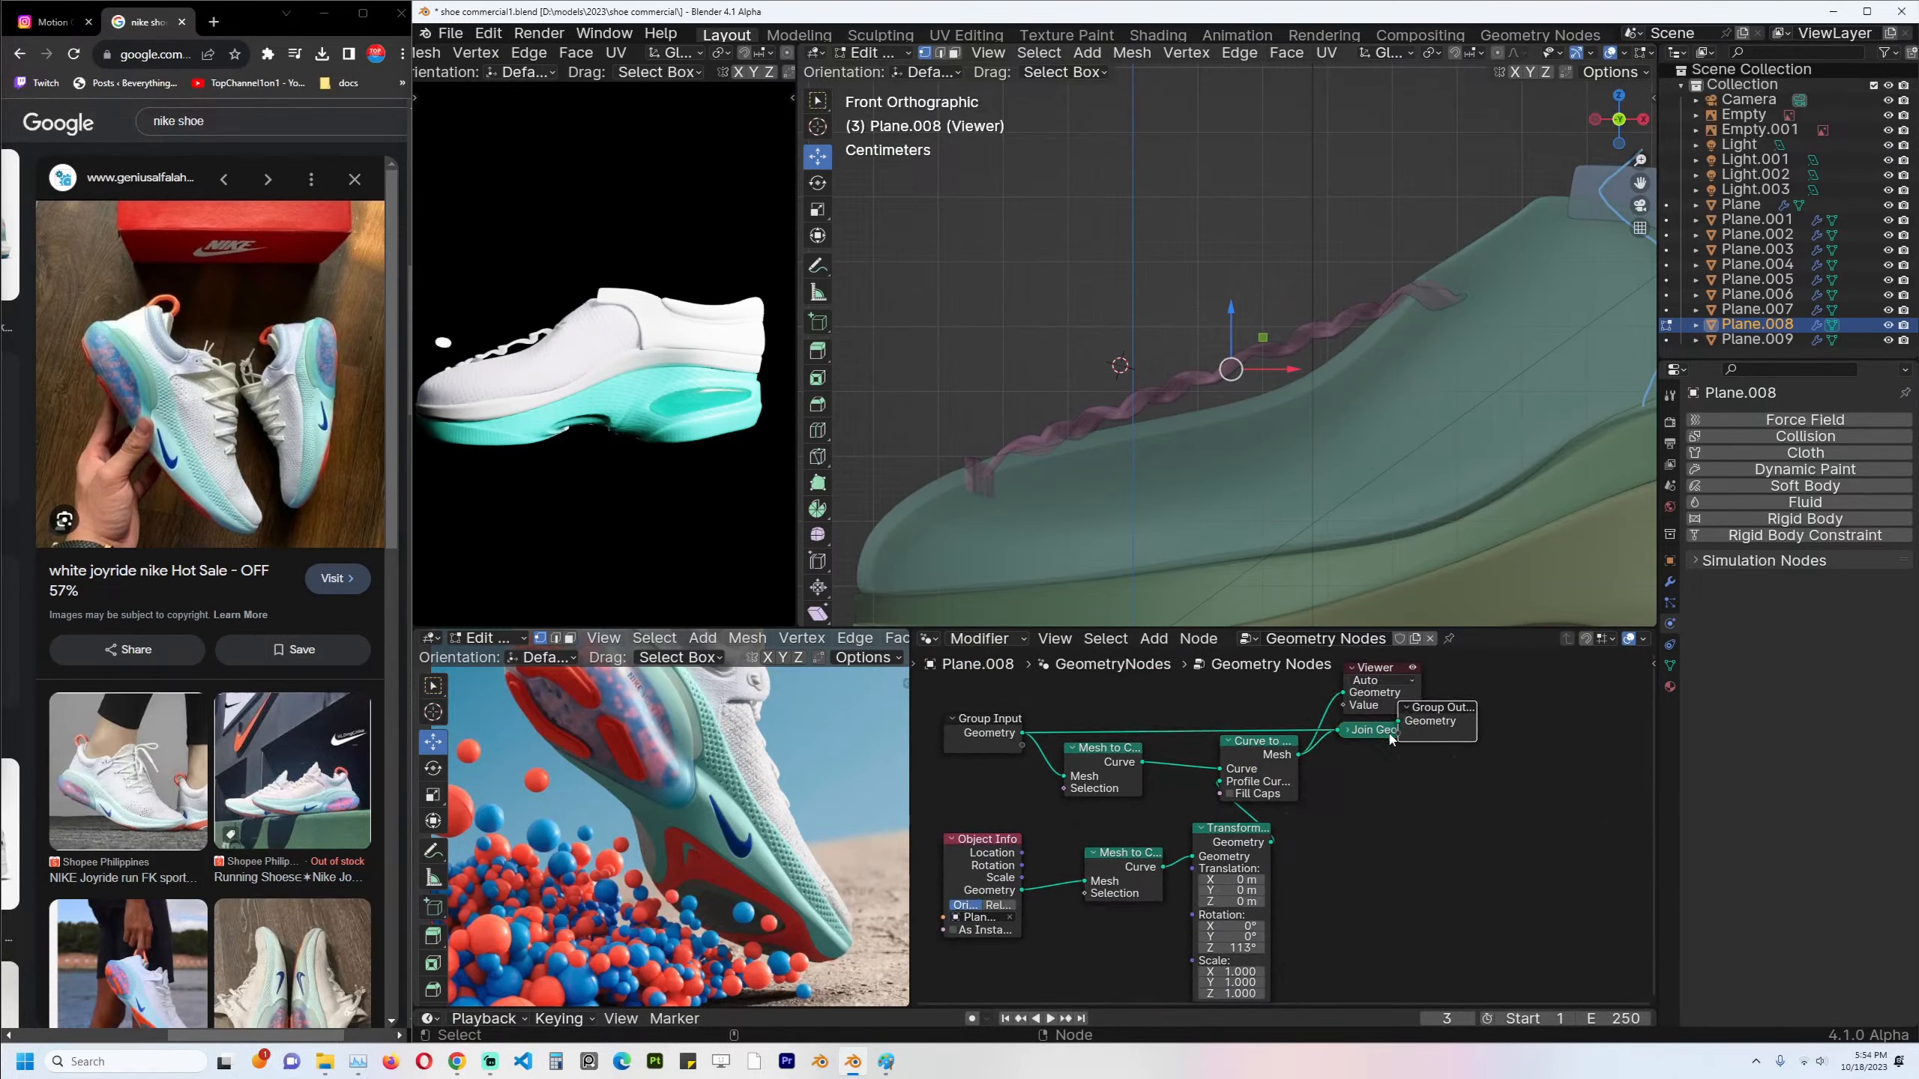
pyautogui.moveTo(1472, 722); pyautogui.dragTo(1566, 740)
pyautogui.click(1347, 730)
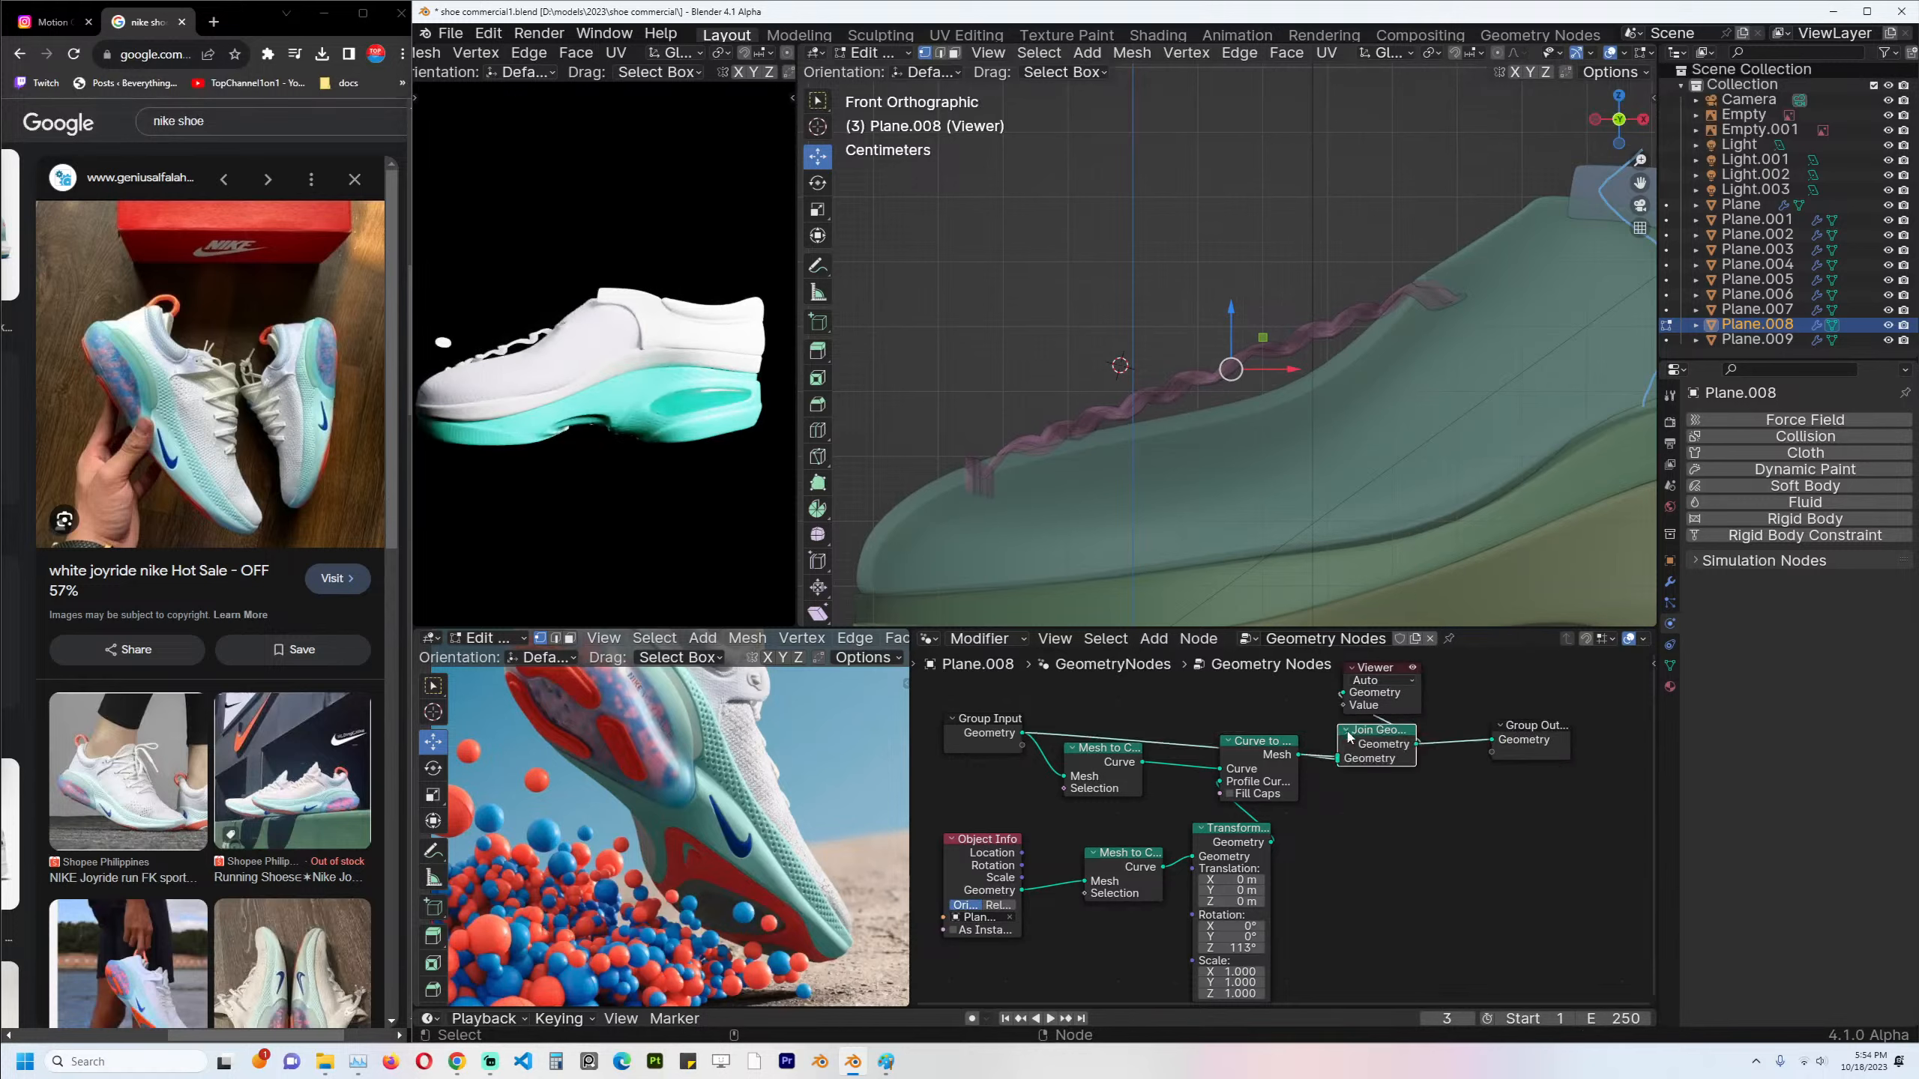
# Turn off the viewport display of the lace's Geometry Nodes modifier and return to object mode.
pyautogui.press('Tab')
pyautogui.press('Tab')
pyautogui.click(1175, 382)
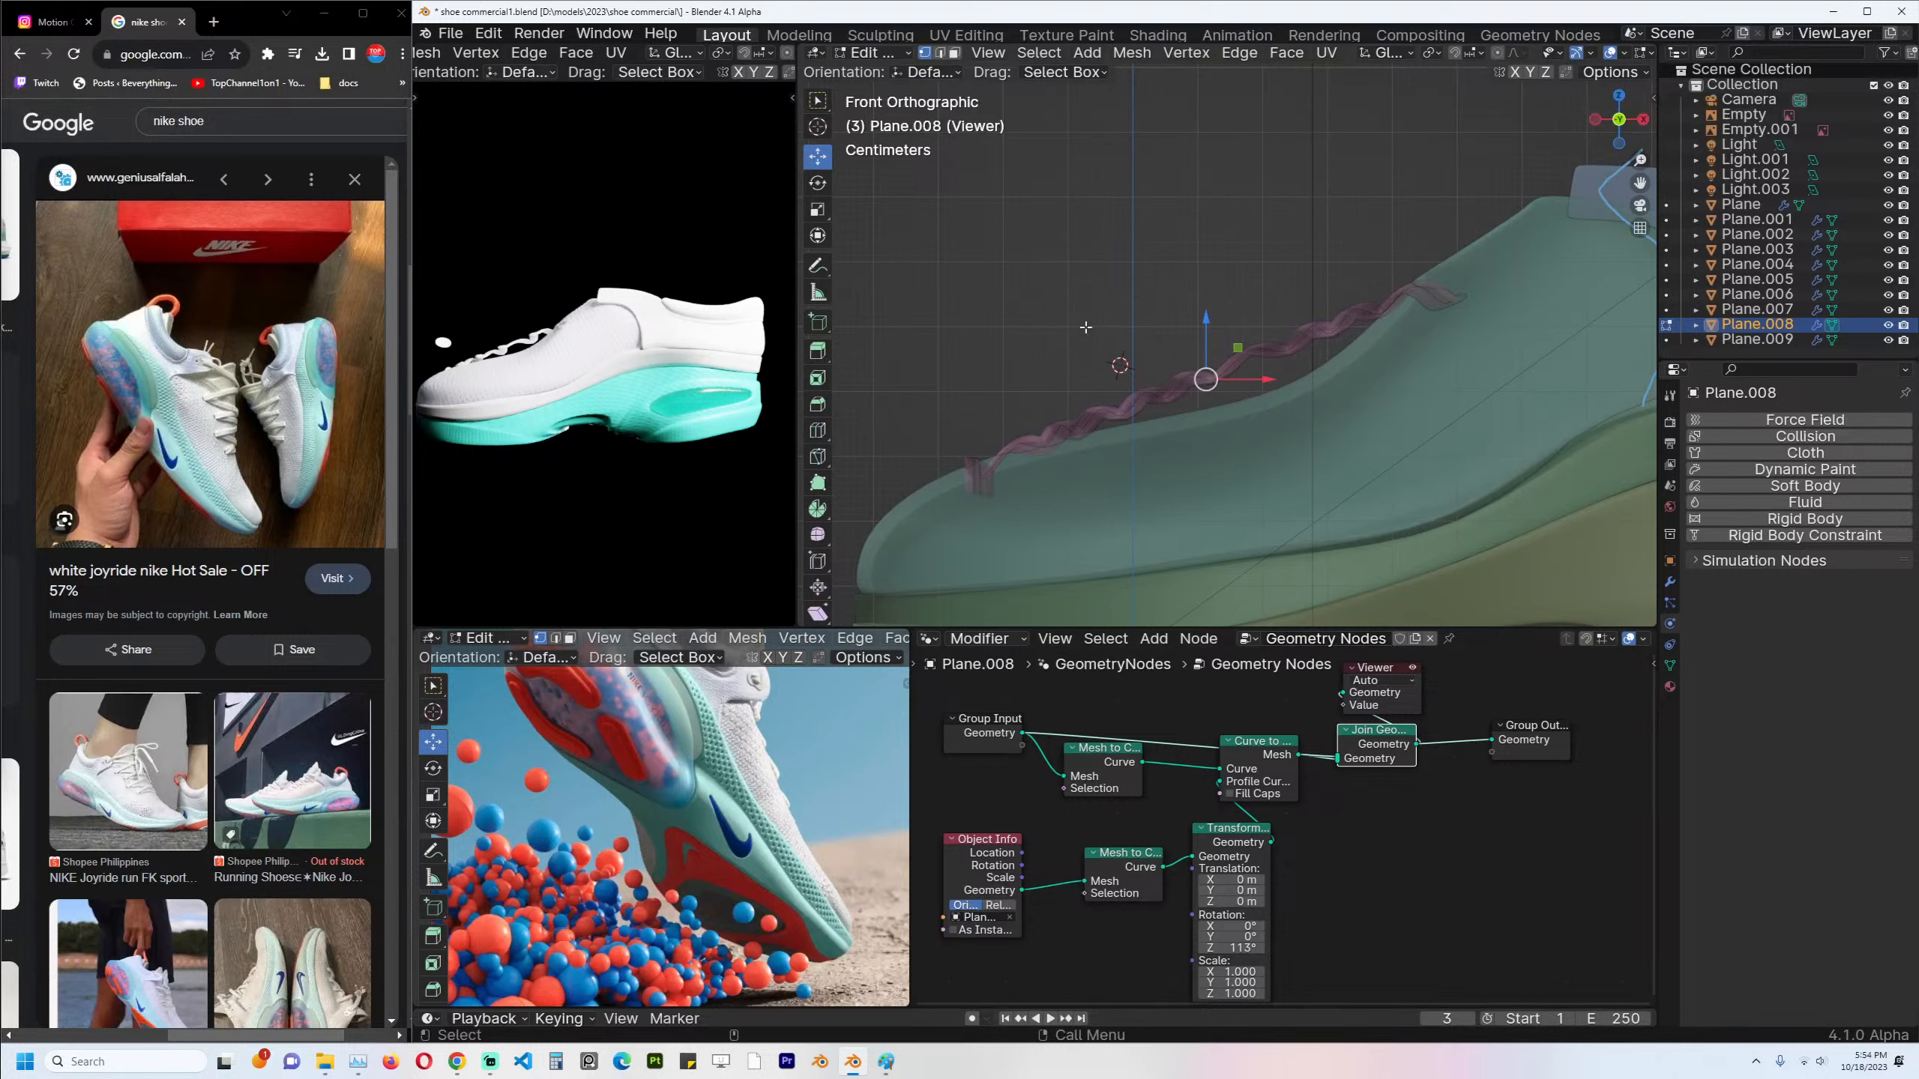
pyautogui.click(1669, 583)
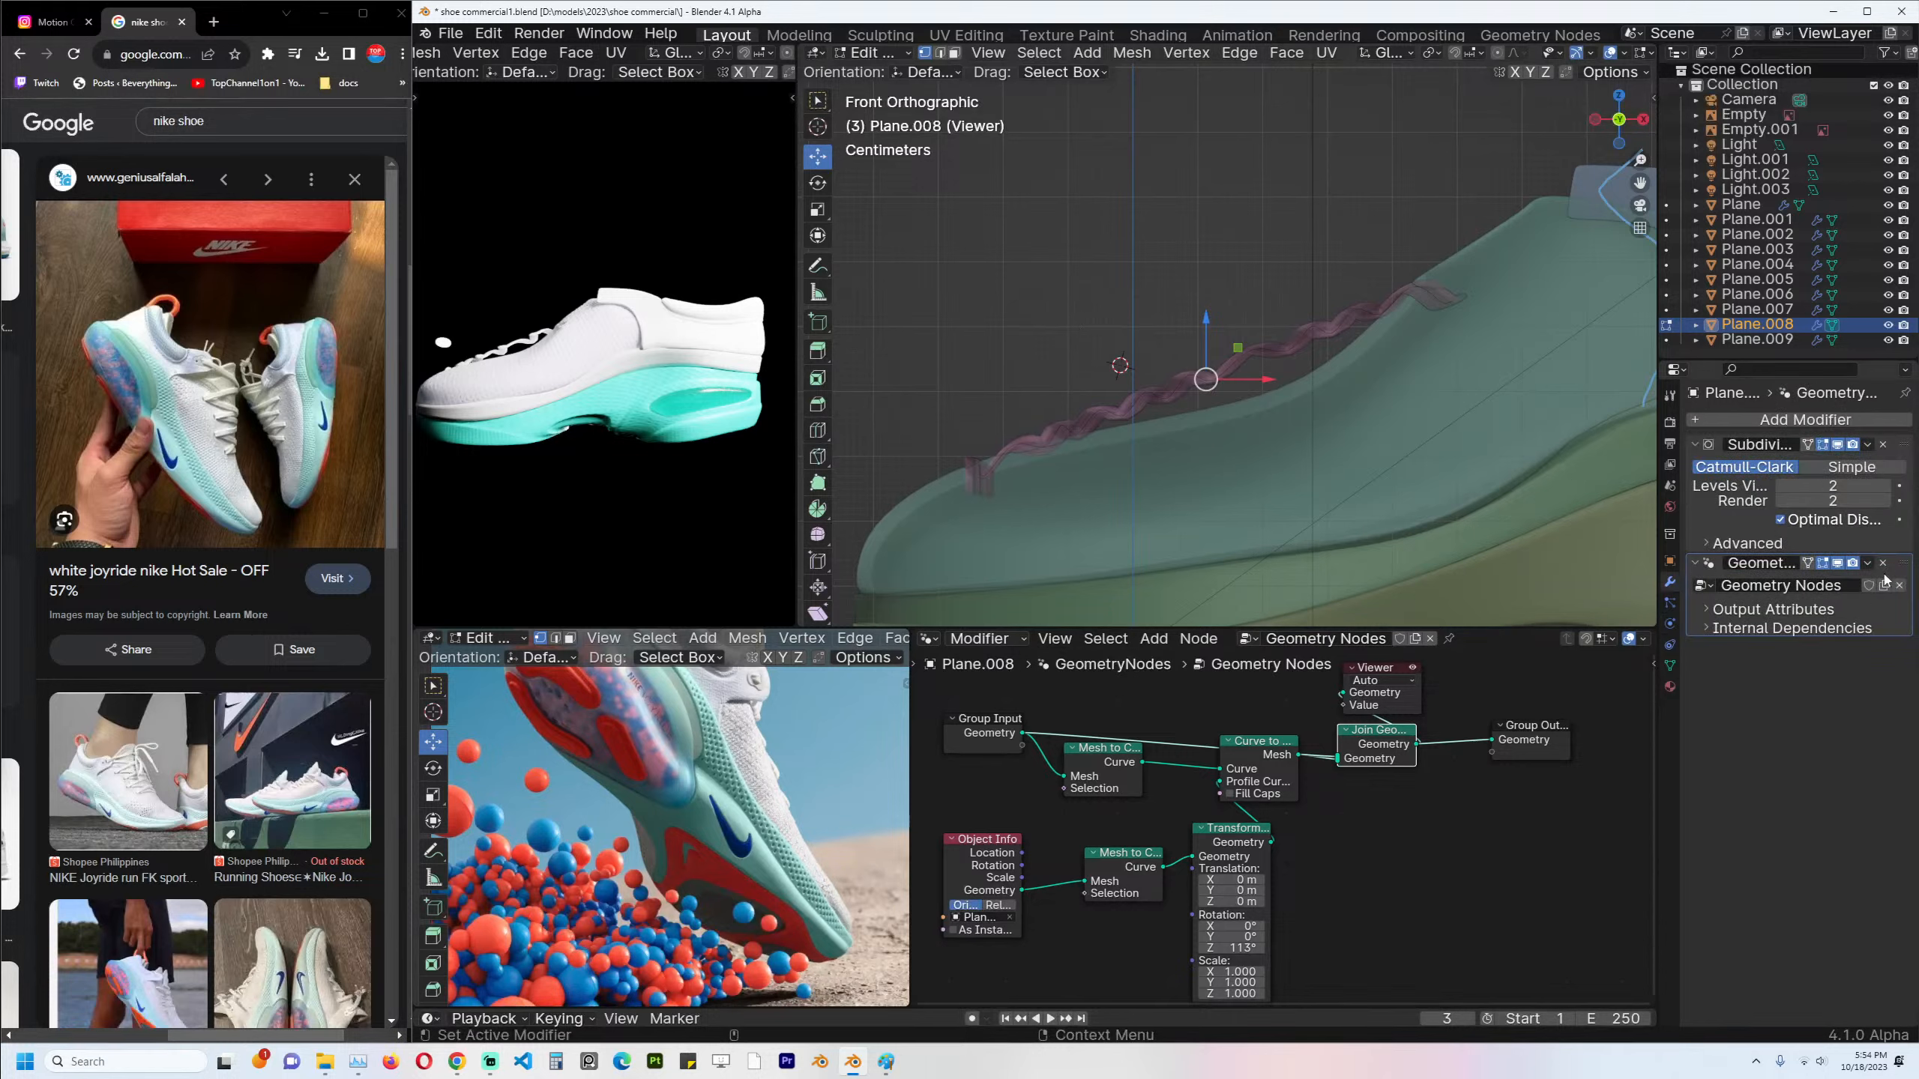
pyautogui.click(1839, 562)
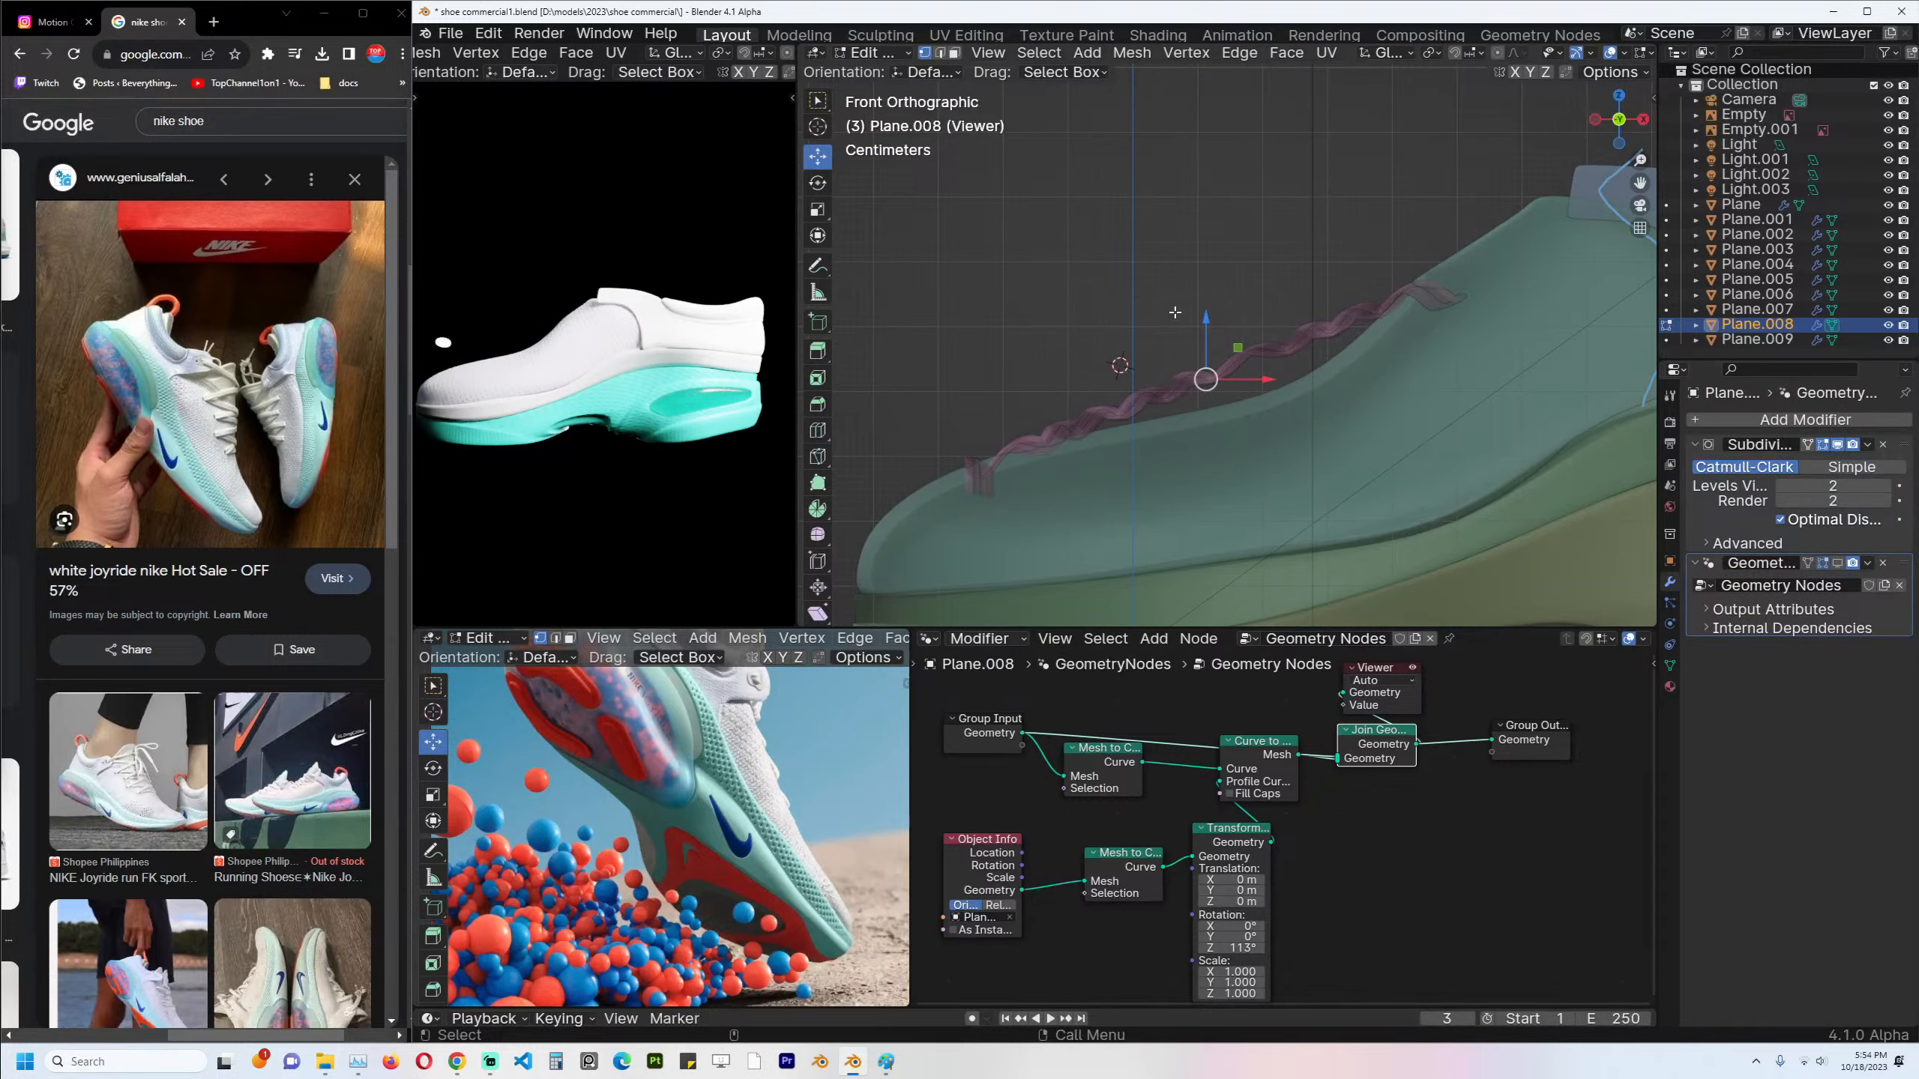
pyautogui.press('Tab')
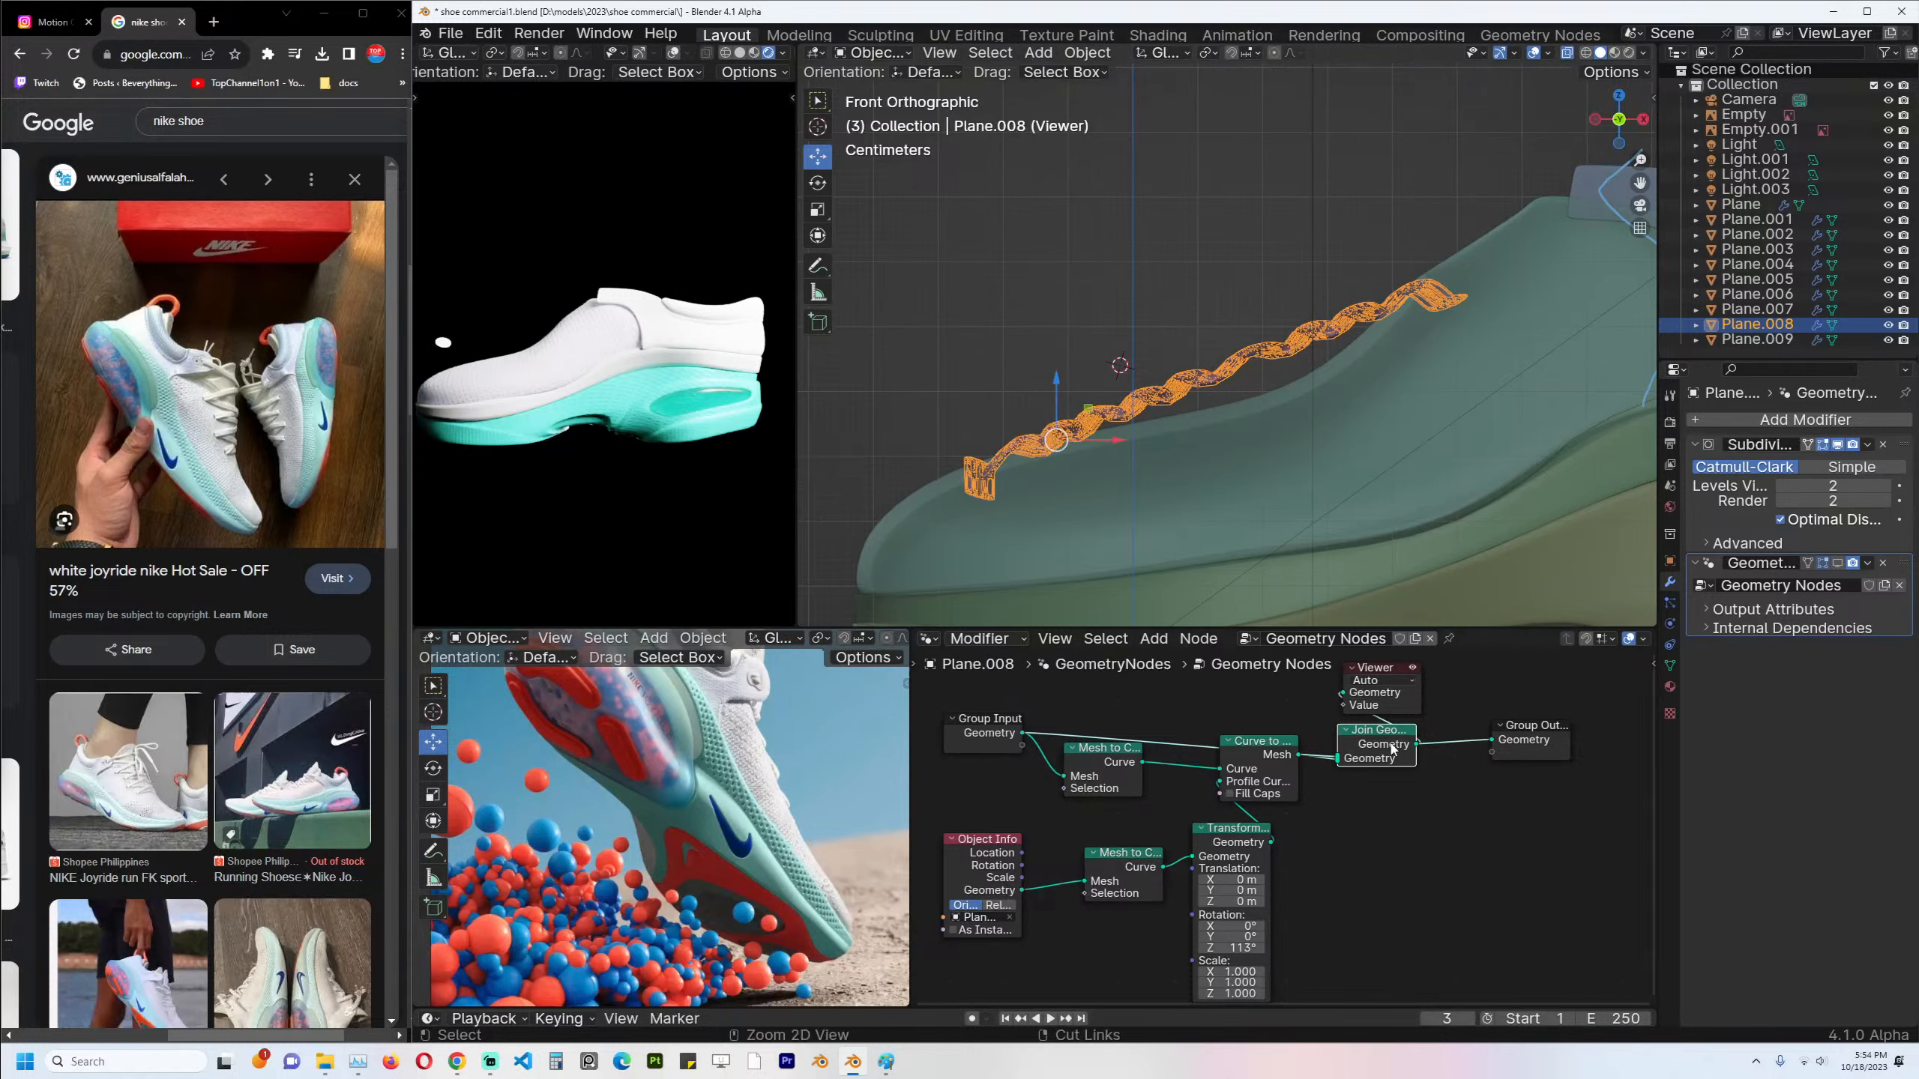
# Deselect and reselect the zigzag lace, and toggle the viewport and render display of its Geometry Nodes modifier.
pyautogui.hotkey('alt', 'a')
pyautogui.click(1248, 352)
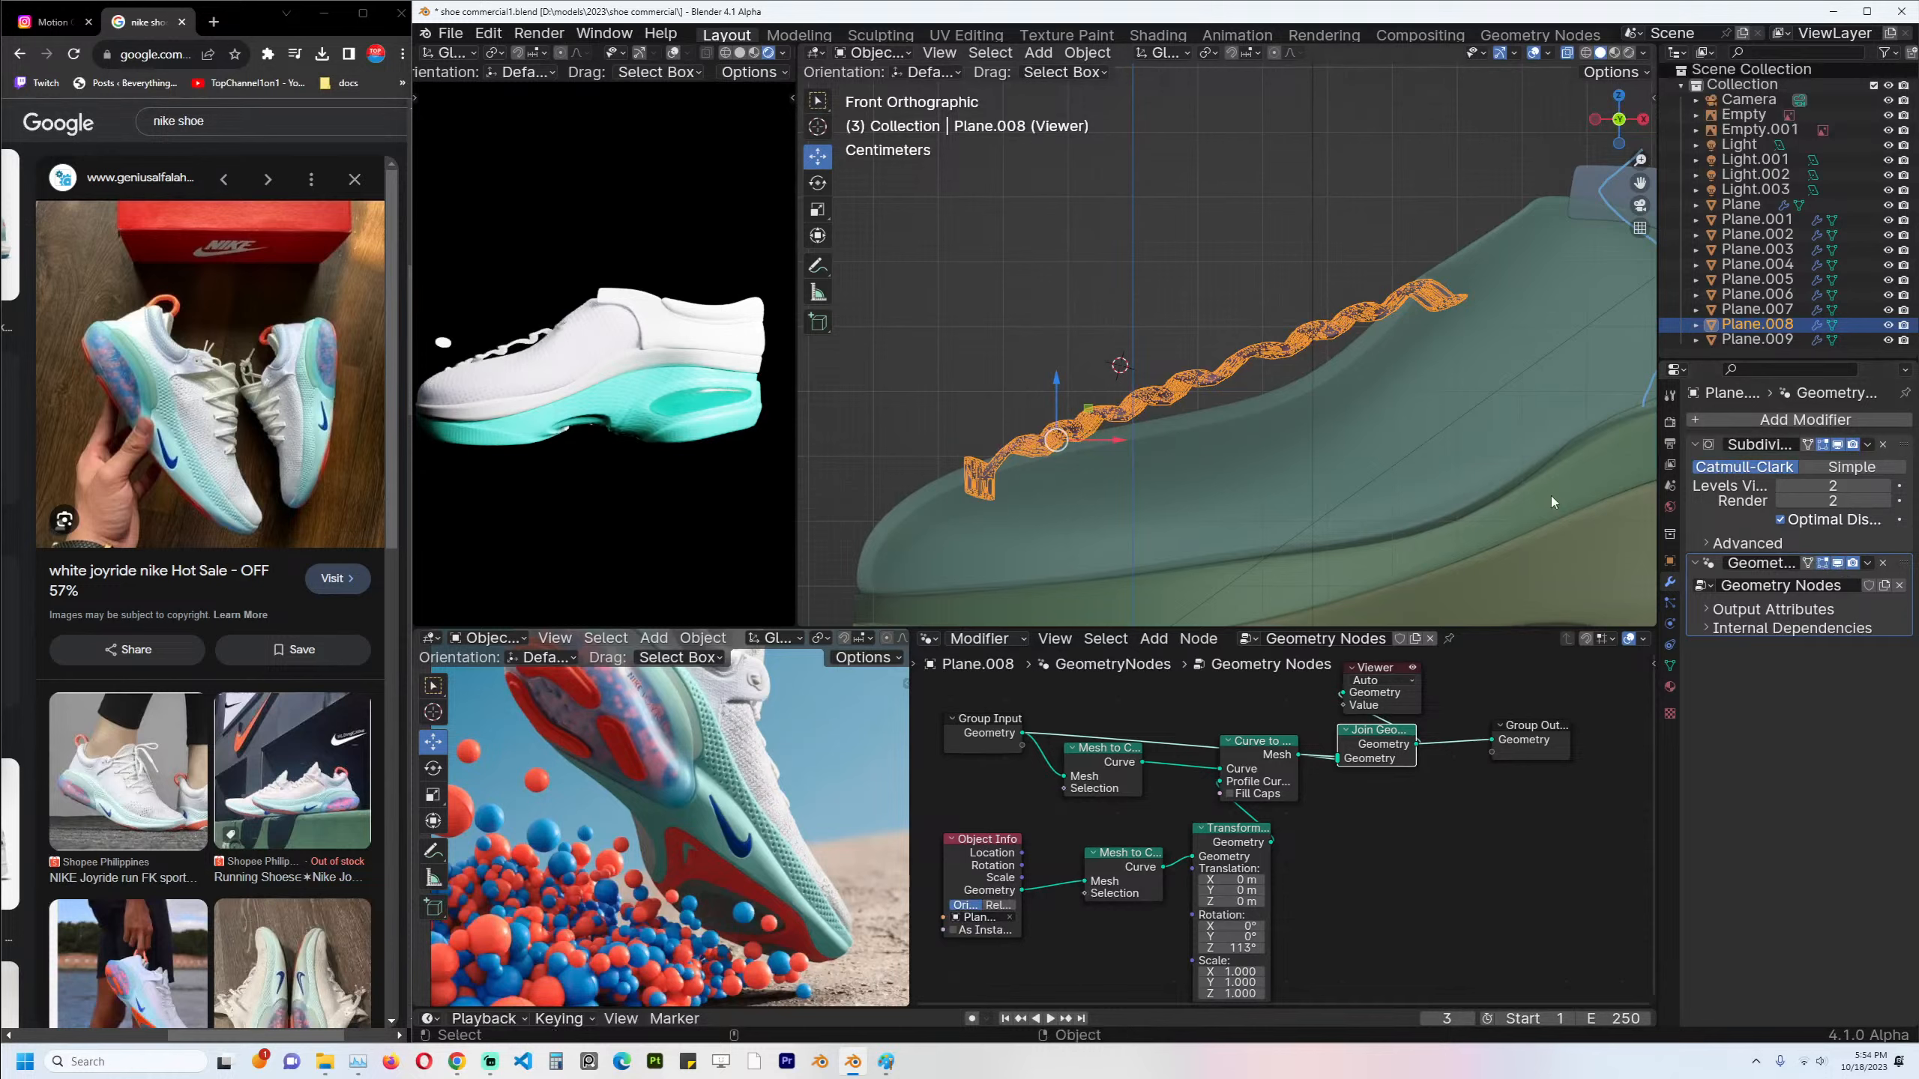
pyautogui.moveTo(1550, 495); pyautogui.dragTo(1254, 352, button='middle')
pyautogui.hotkey('alt', 'a')
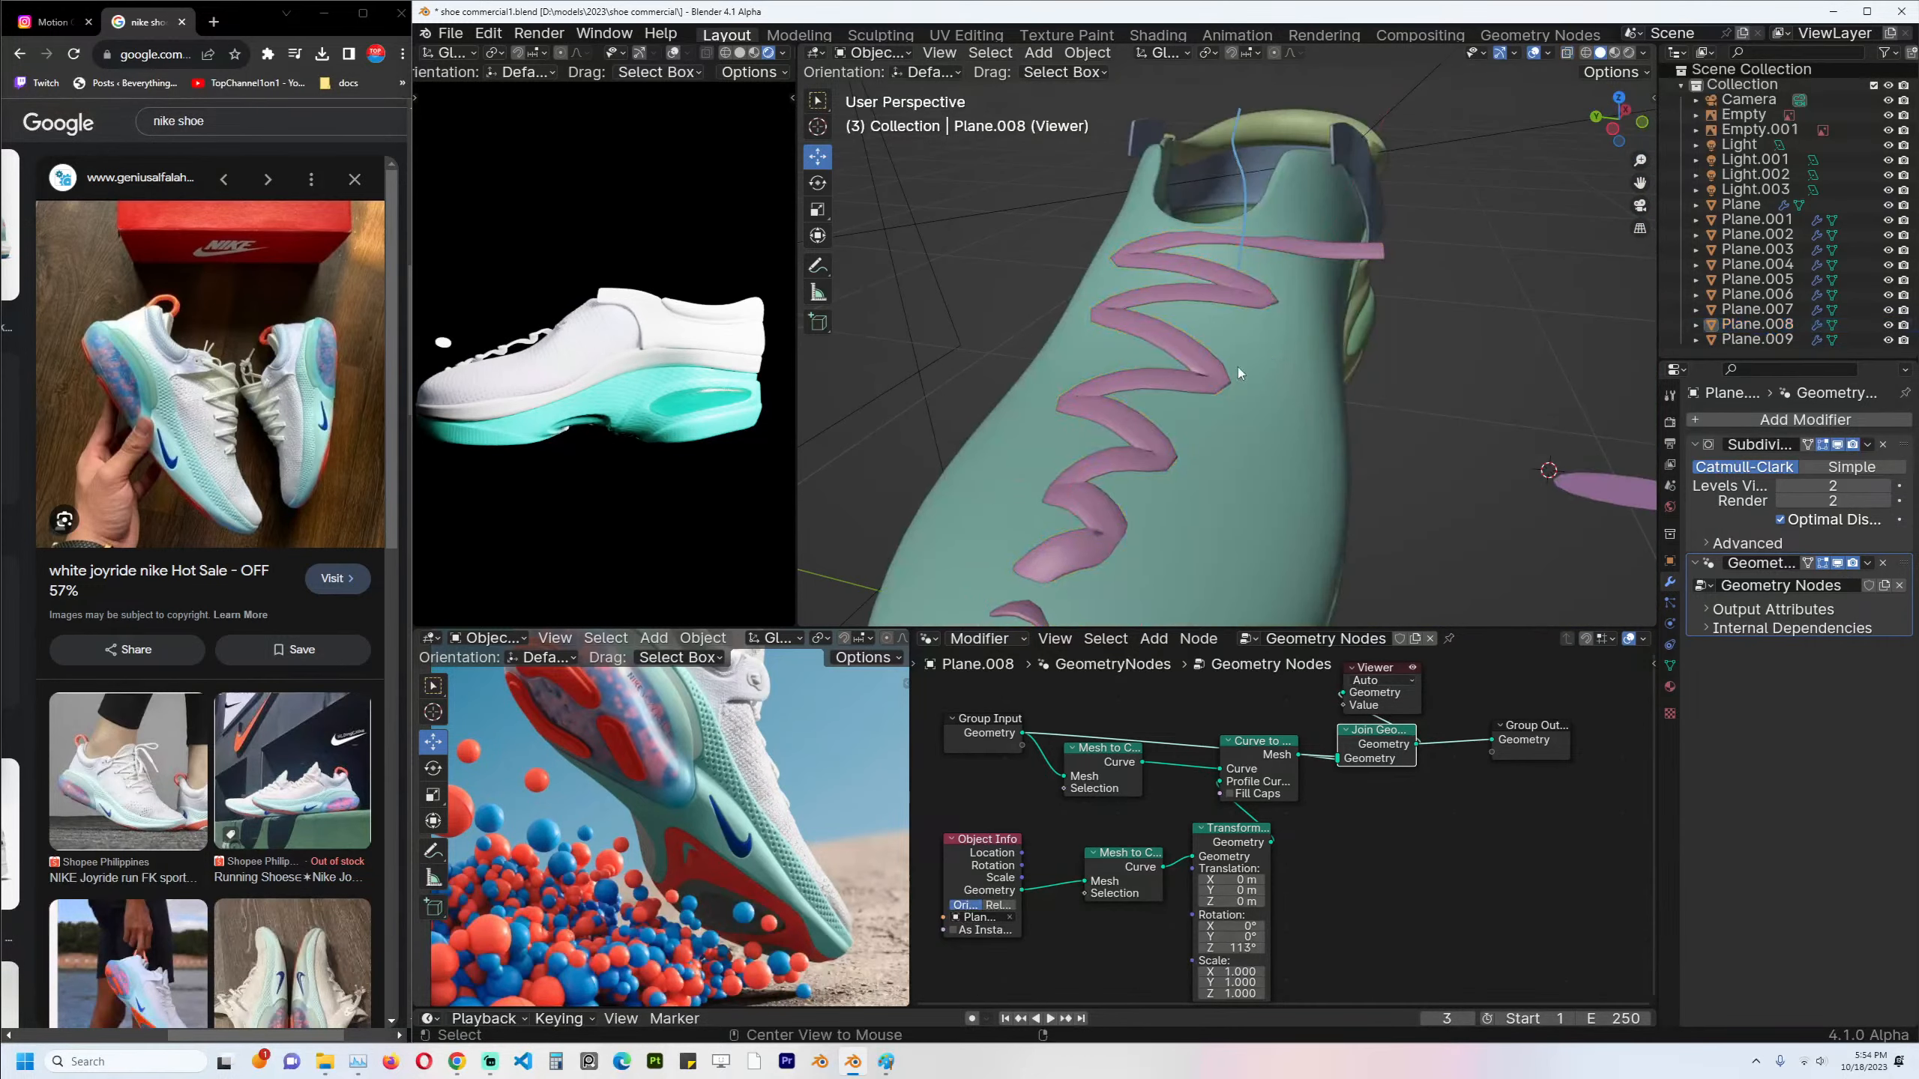
pyautogui.click(1239, 370)
pyautogui.click(1836, 563)
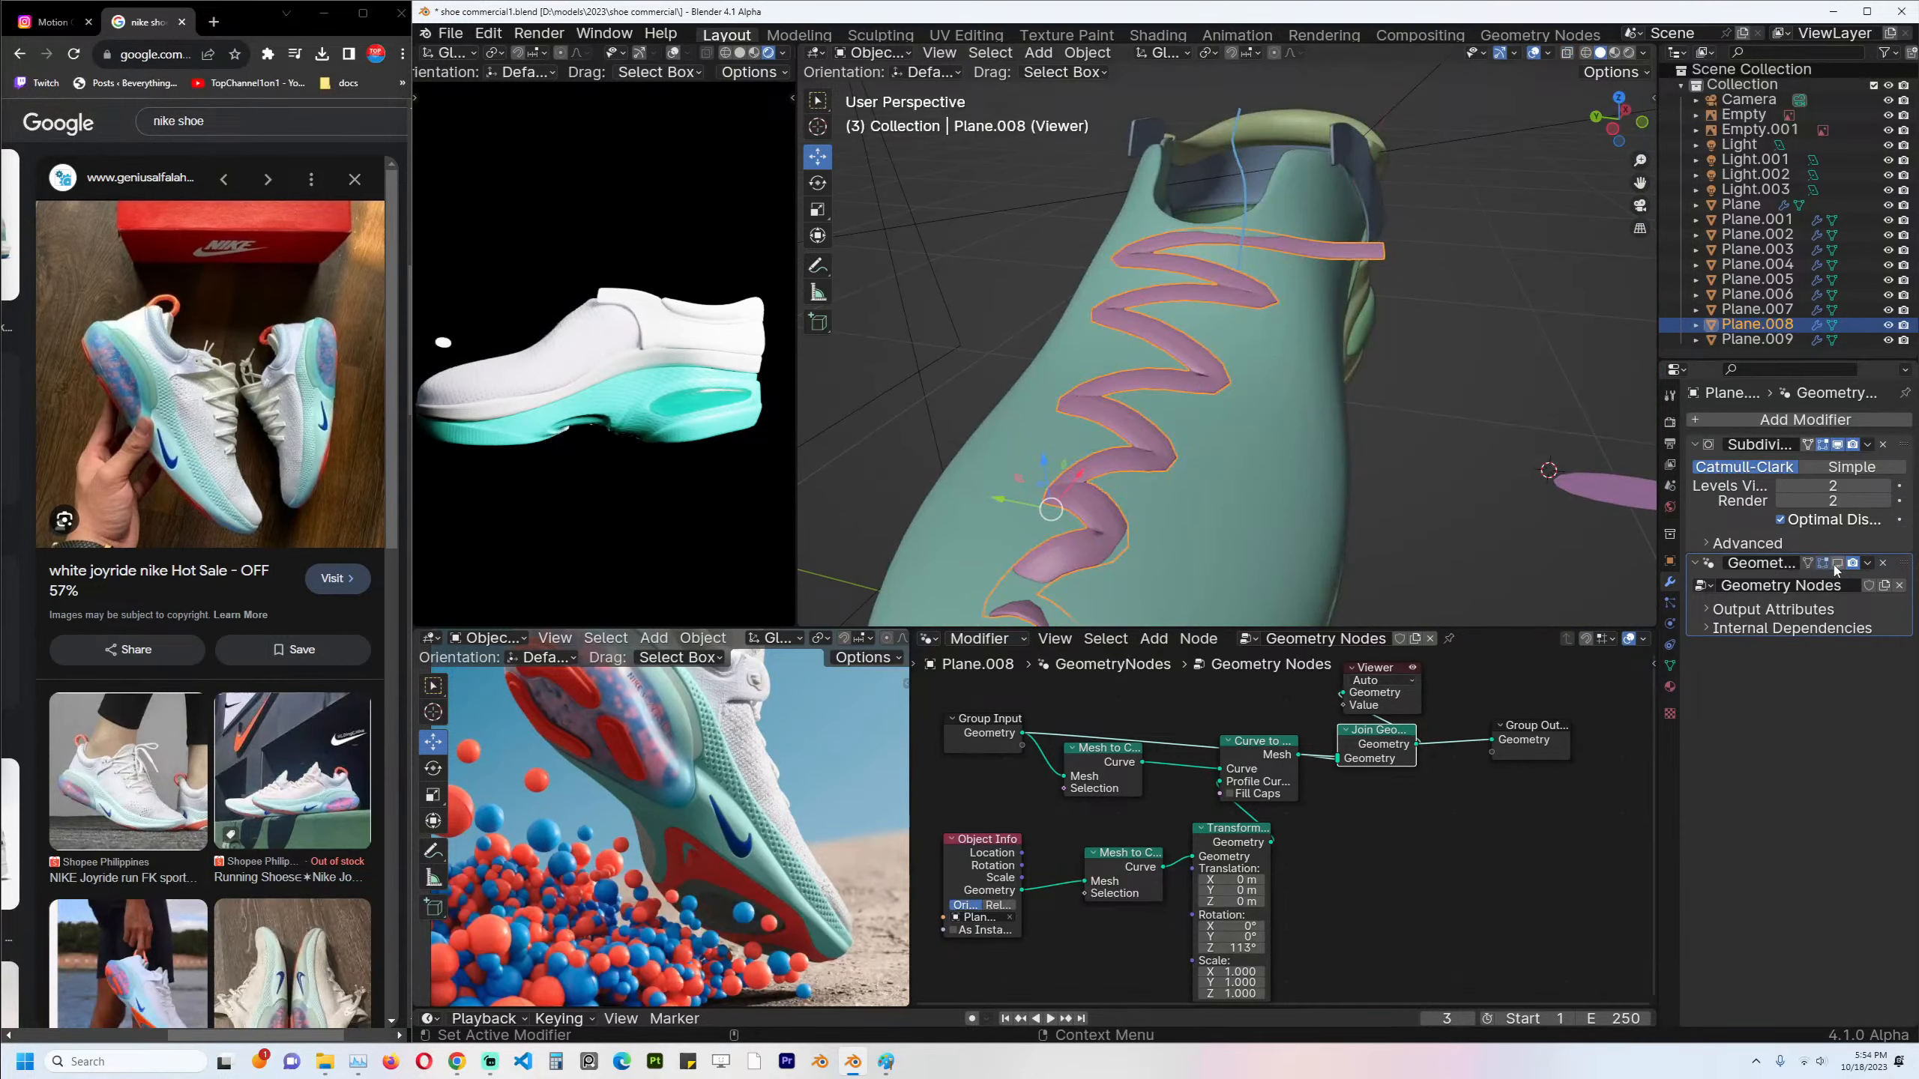
pyautogui.click(1852, 563)
pyautogui.click(1837, 563)
# Try removing the Geometry Nodes modifier from the lace, and undo the removal.
pyautogui.click(1884, 563)
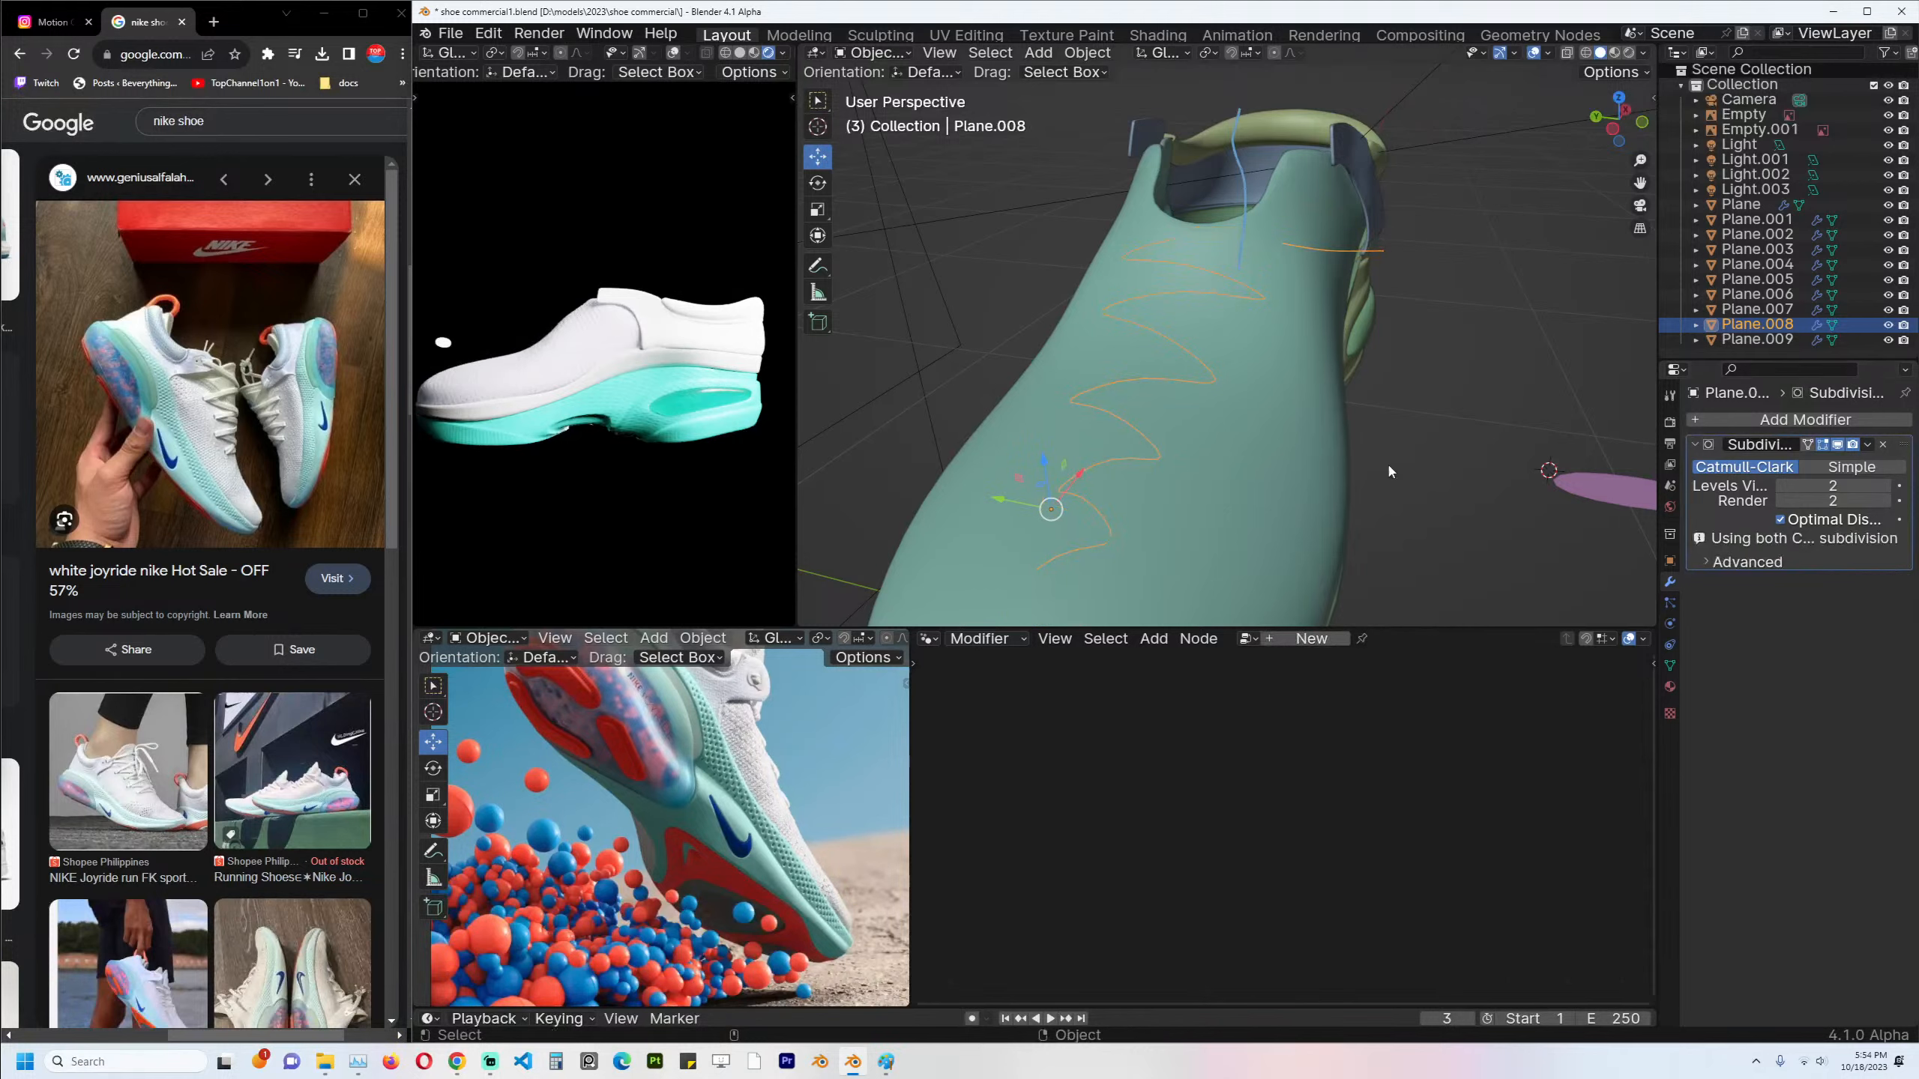
pyautogui.hotkey('ctrl', 'z')
pyautogui.hotkey('ctrl', 'z')
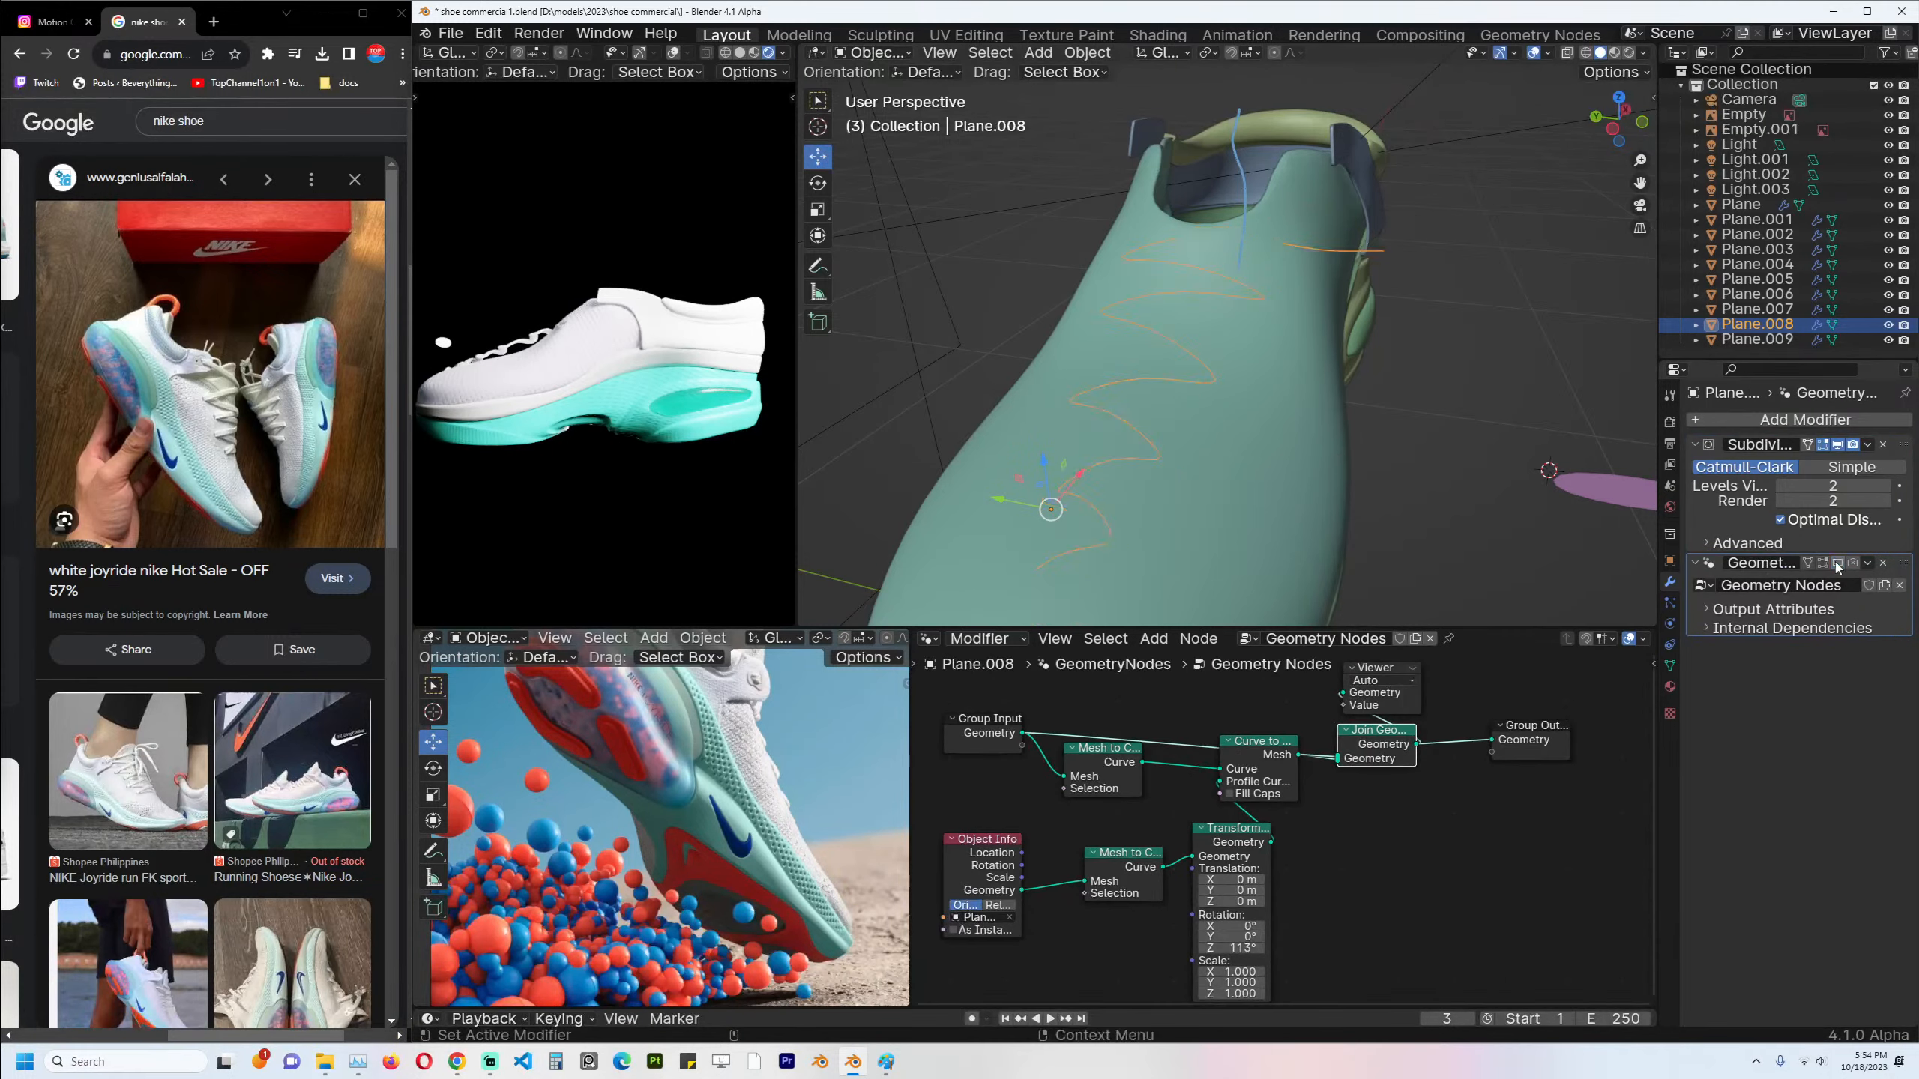
# Collapse the Subdivision modifier and turn the Geometry Nodes modifier's viewport and render display back on.
pyautogui.click(1696, 444)
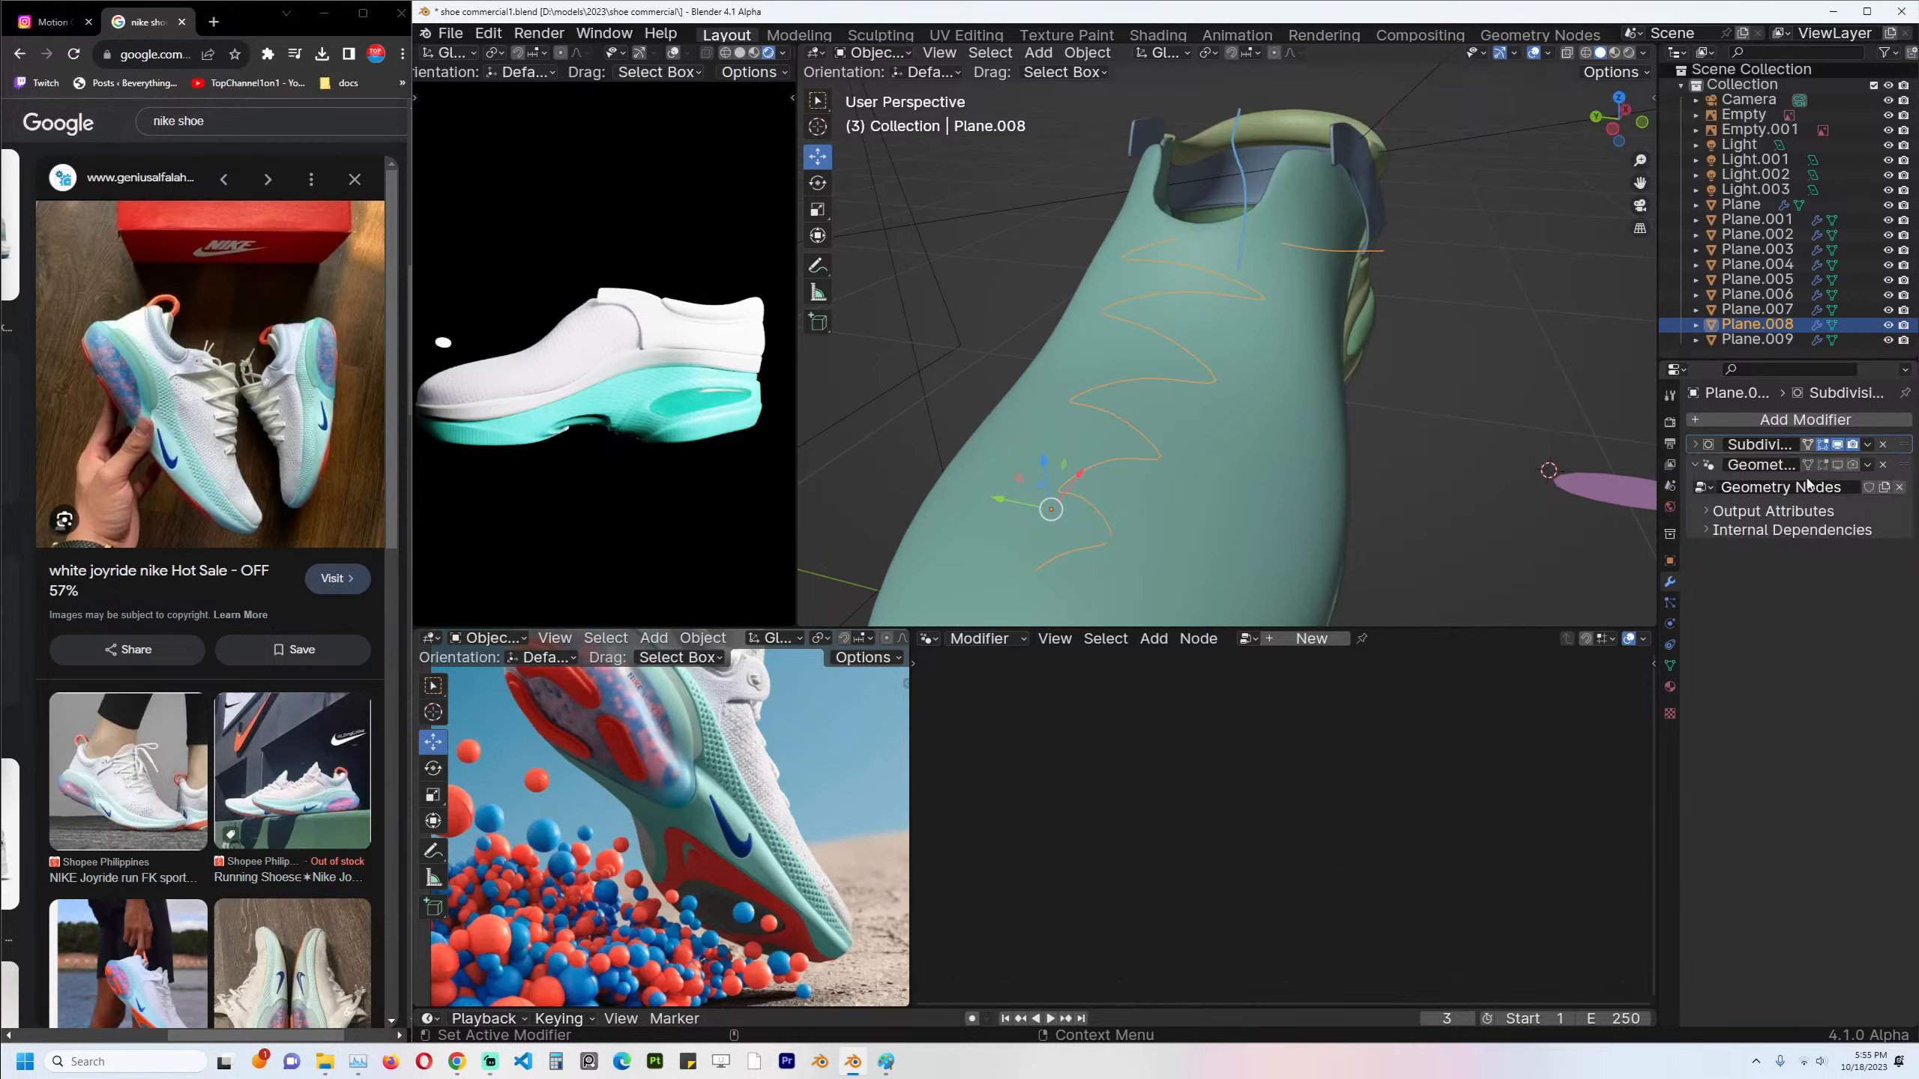
pyautogui.click(1837, 465)
pyautogui.click(1837, 465)
pyautogui.click(1837, 464)
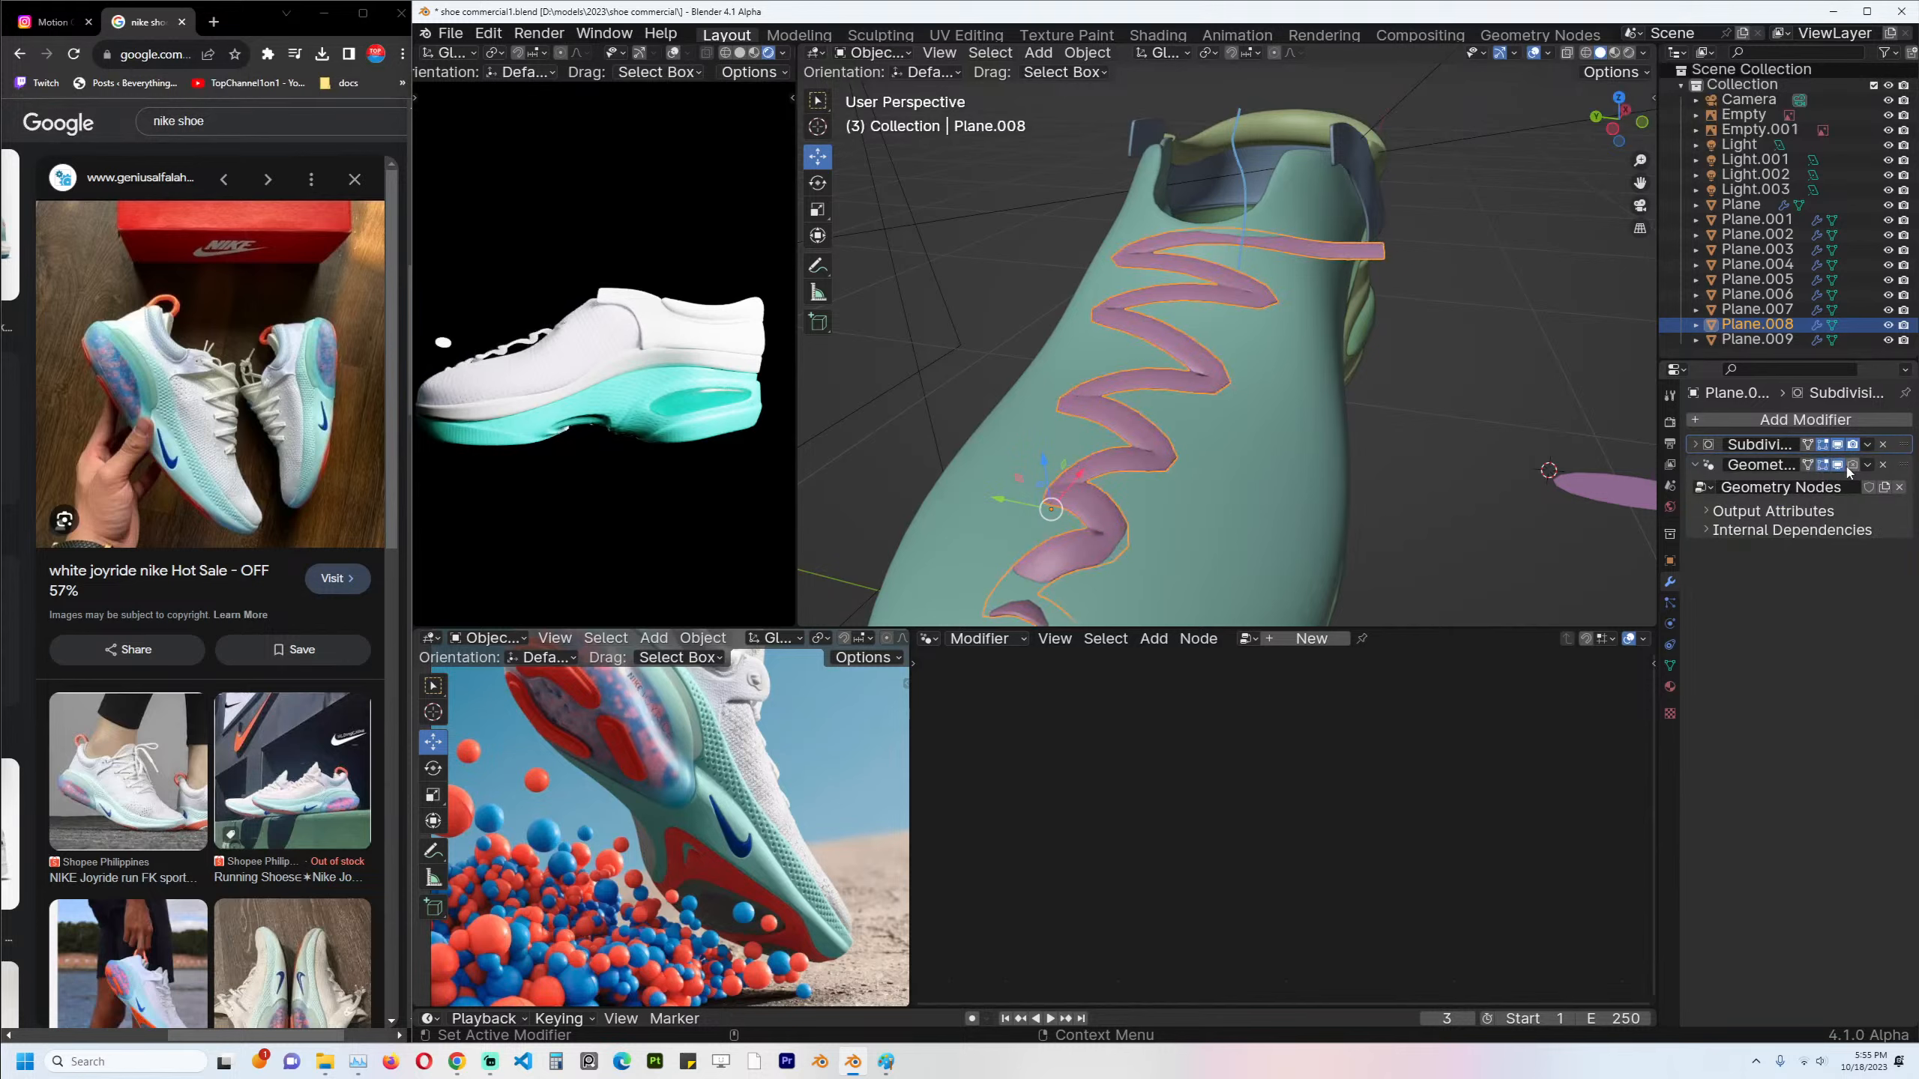
pyautogui.click(1837, 465)
pyautogui.click(1837, 465)
# Edit the lace mesh in front view and move its vertices near the toe down onto the shoe upper.
pyautogui.press('Tab')
pyautogui.moveTo(1209, 340); pyautogui.dragTo(1147, 302, button='middle')
pyautogui.press('KP_3')
pyautogui.press('KP_1')
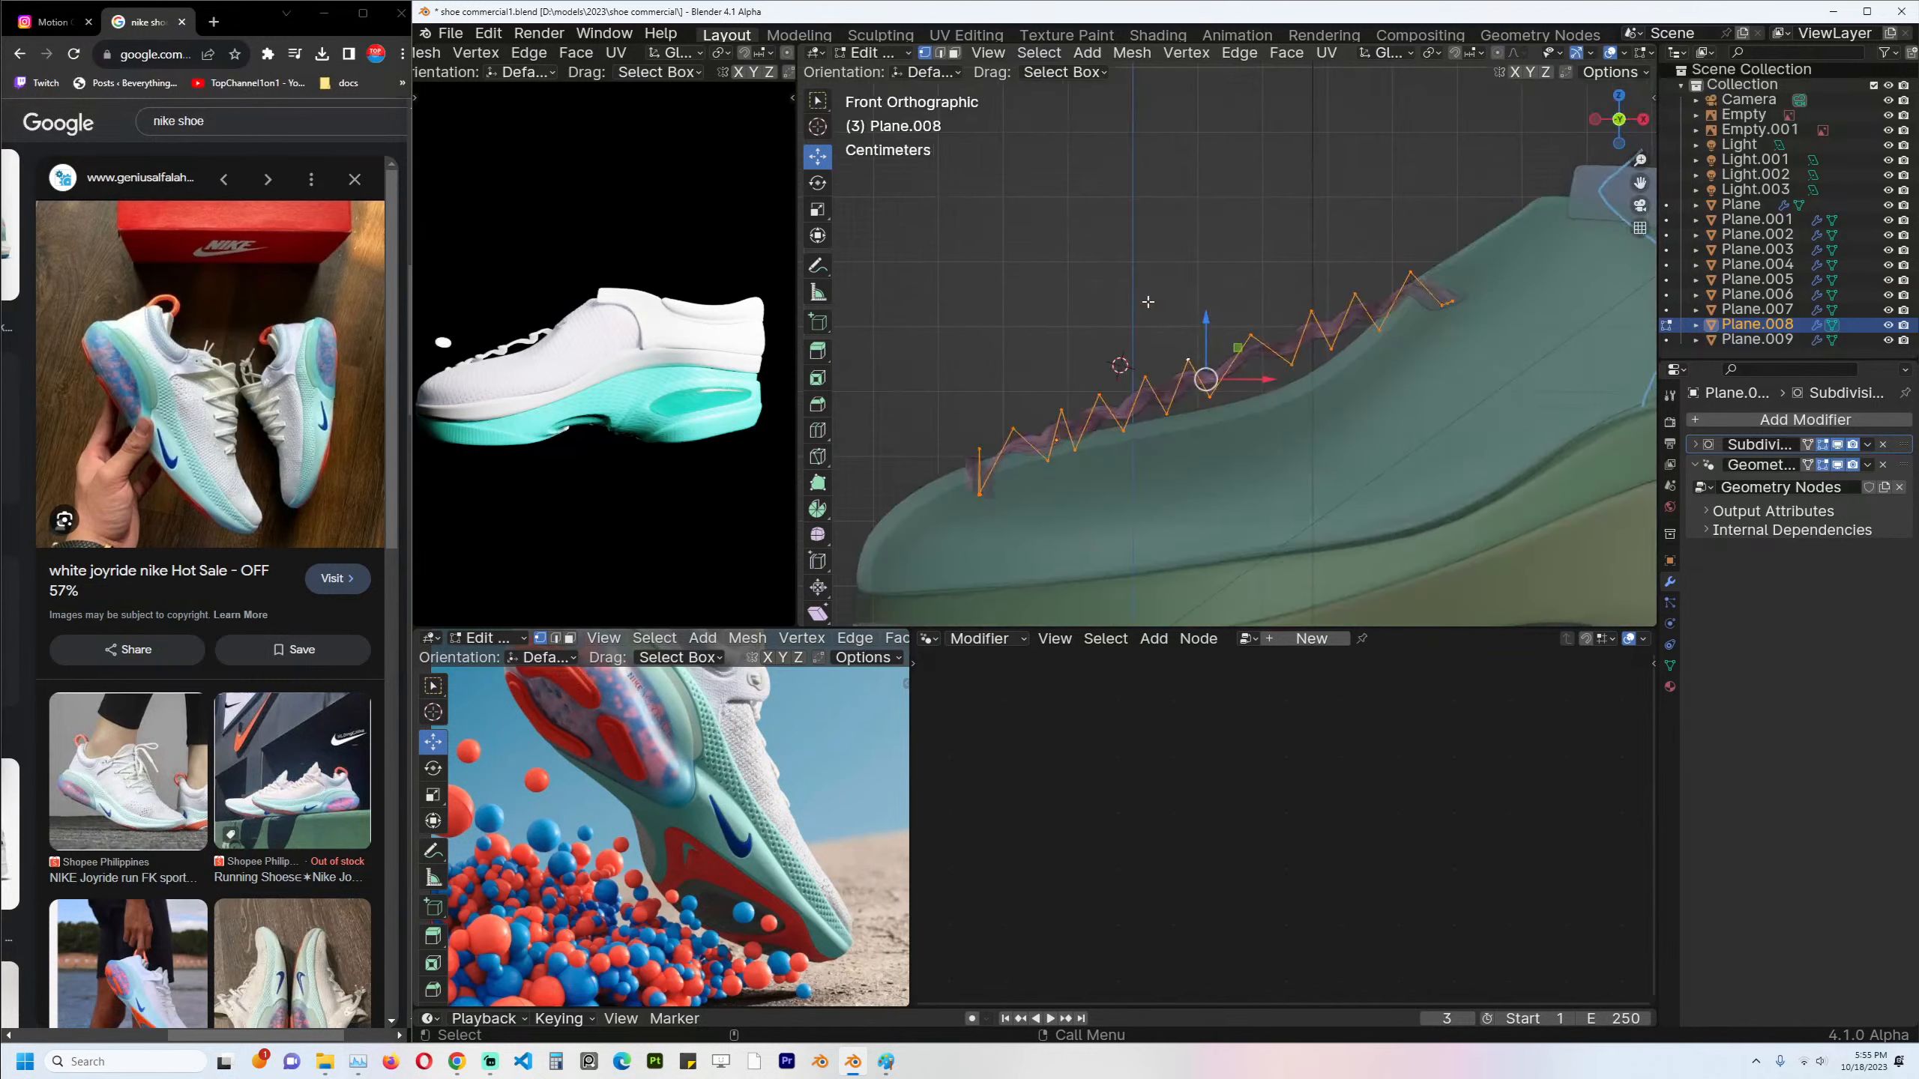
pyautogui.hotkey('alt', 'a')
pyautogui.moveTo(997, 345); pyautogui.dragTo(1085, 469)
pyautogui.press('g')
pyautogui.click(1093, 474)
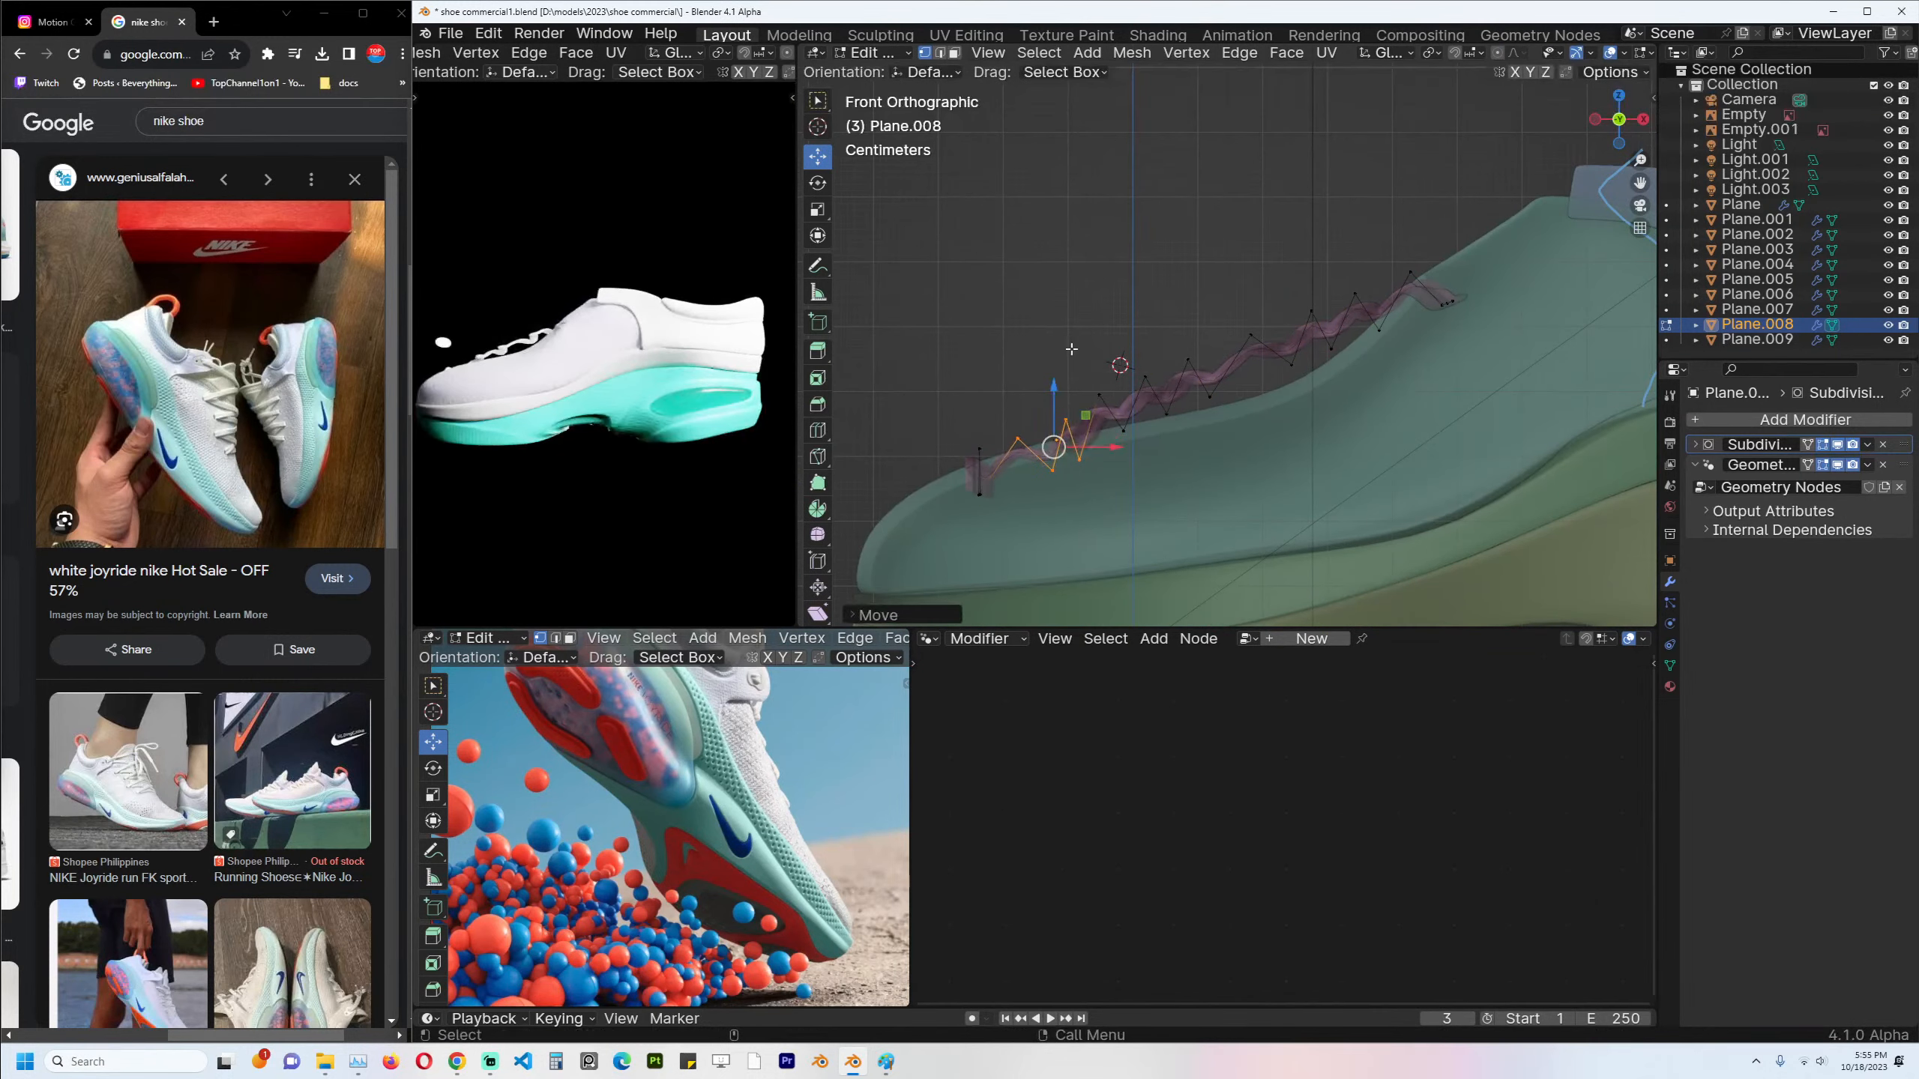
pyautogui.press('g')
pyautogui.press('y')
pyautogui.click(1071, 343)
# Lower two neighbouring groups of vertices along the middle of the lace towards the upper's surface.
pyautogui.moveTo(486, 271); pyautogui.dragTo(529, 287, button='middle')
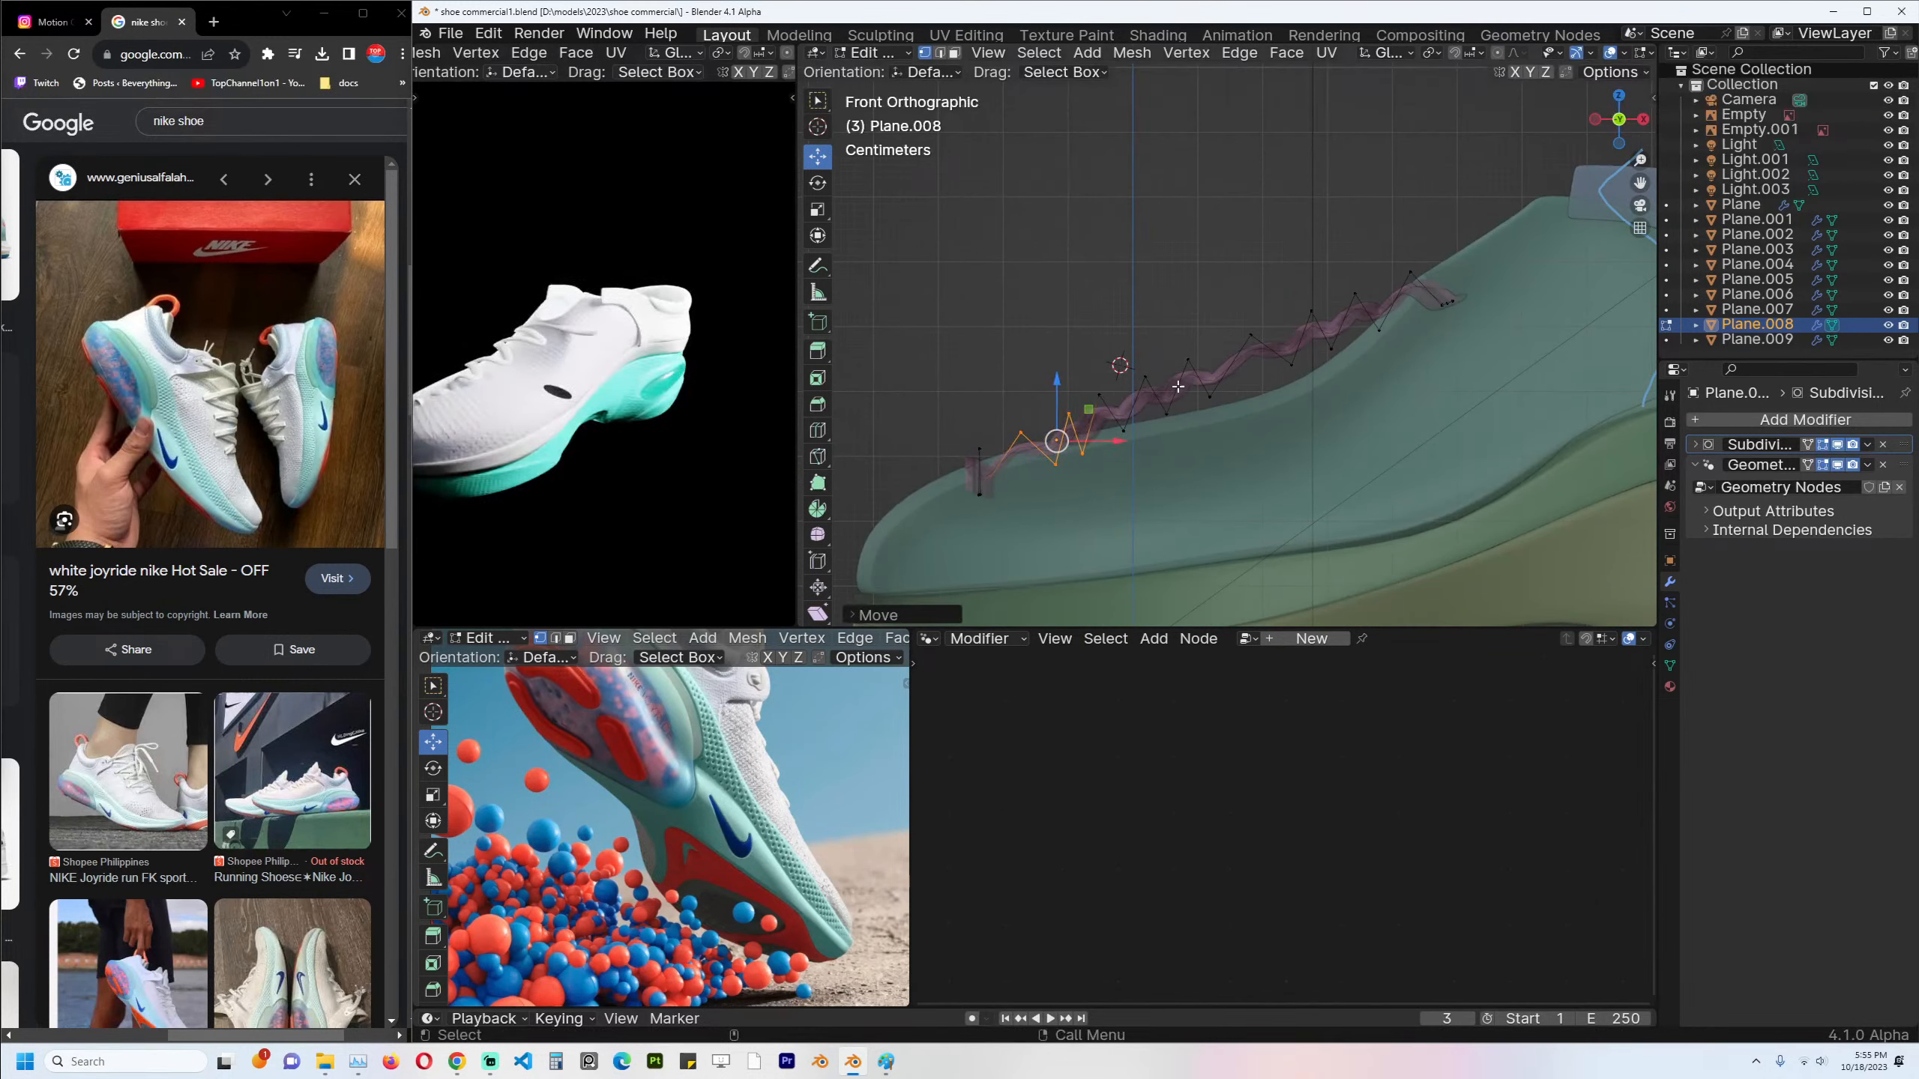
pyautogui.moveTo(1065, 356); pyautogui.dragTo(1191, 458)
pyautogui.press('g')
pyautogui.click(1193, 458)
pyautogui.moveTo(1175, 325); pyautogui.dragTo(1307, 438)
pyautogui.press('g')
pyautogui.click(1307, 455)
# Lower the lace vertices on the steep part near the ankle opening and return to object mode.
pyautogui.moveTo(1288, 259); pyautogui.dragTo(1398, 349)
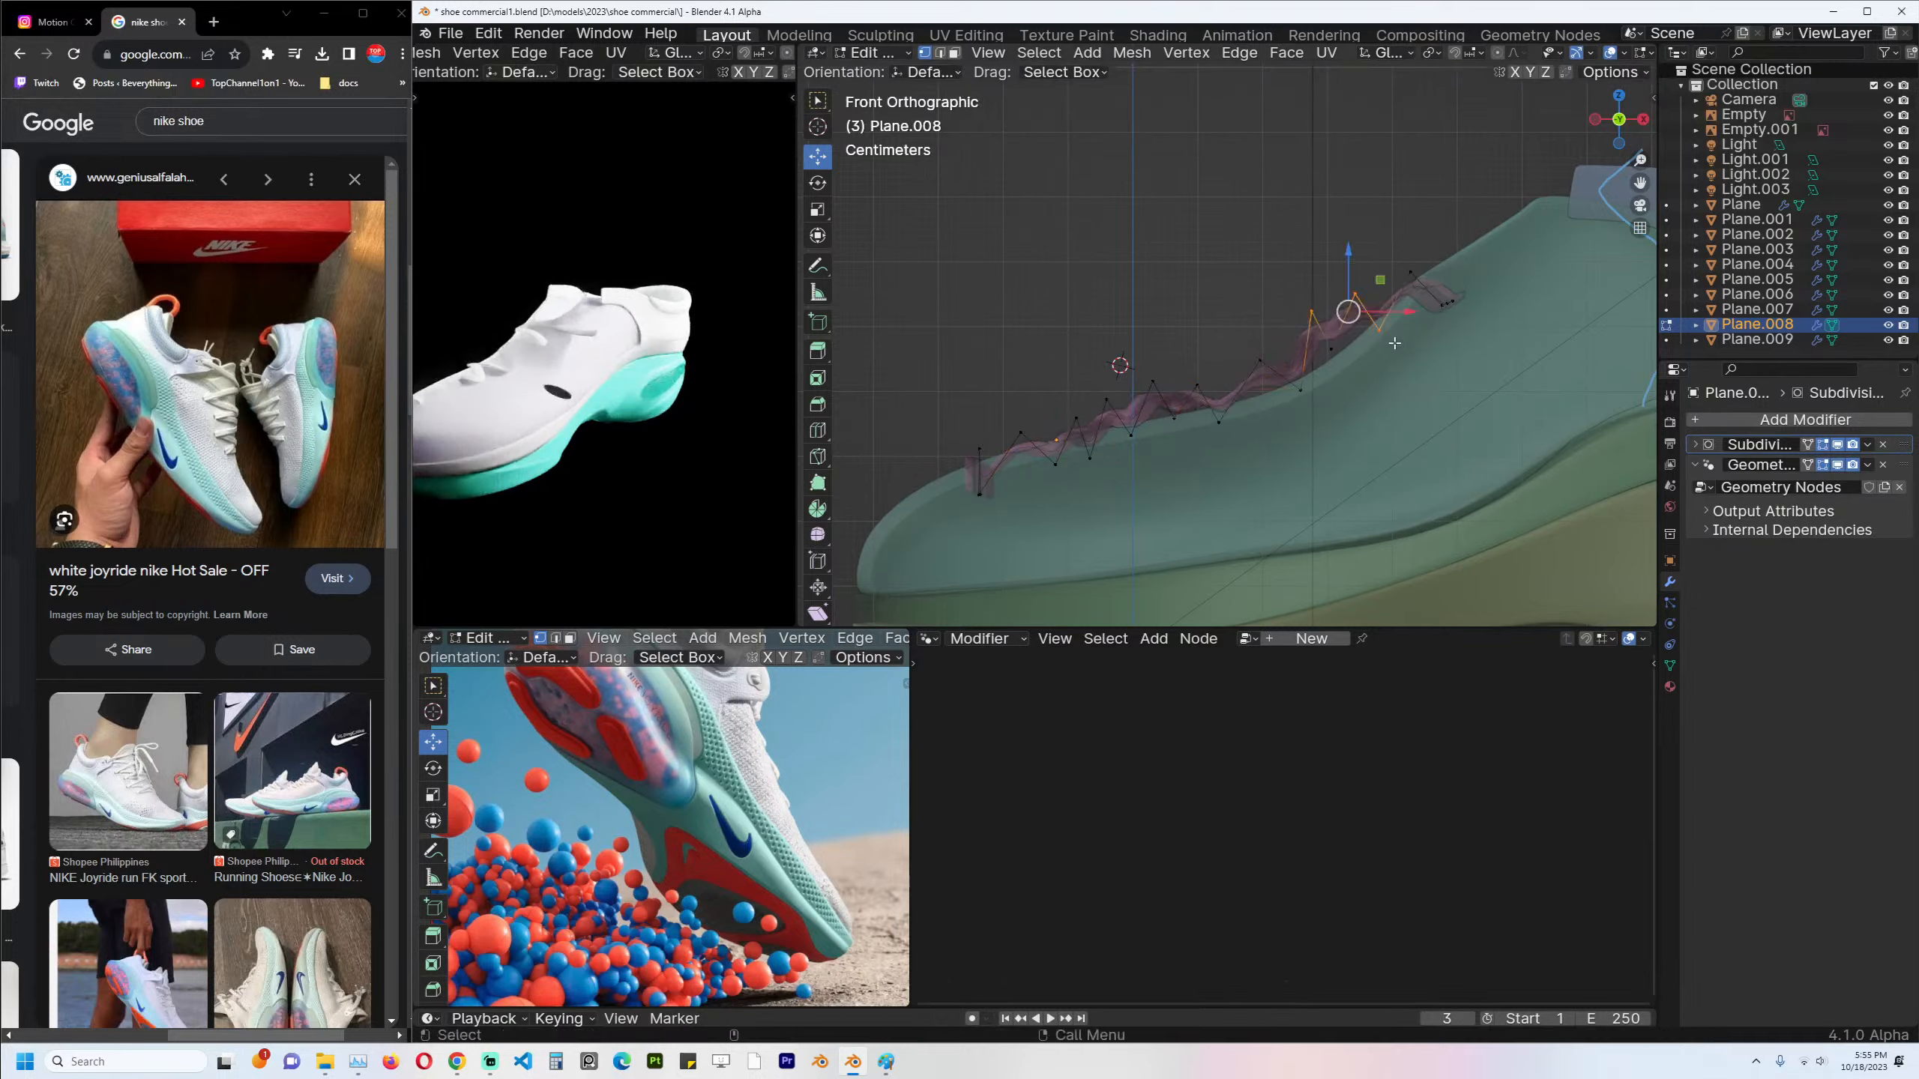
pyautogui.moveTo(1247, 267); pyautogui.dragTo(1343, 360)
pyautogui.click(1340, 358)
pyautogui.press('g')
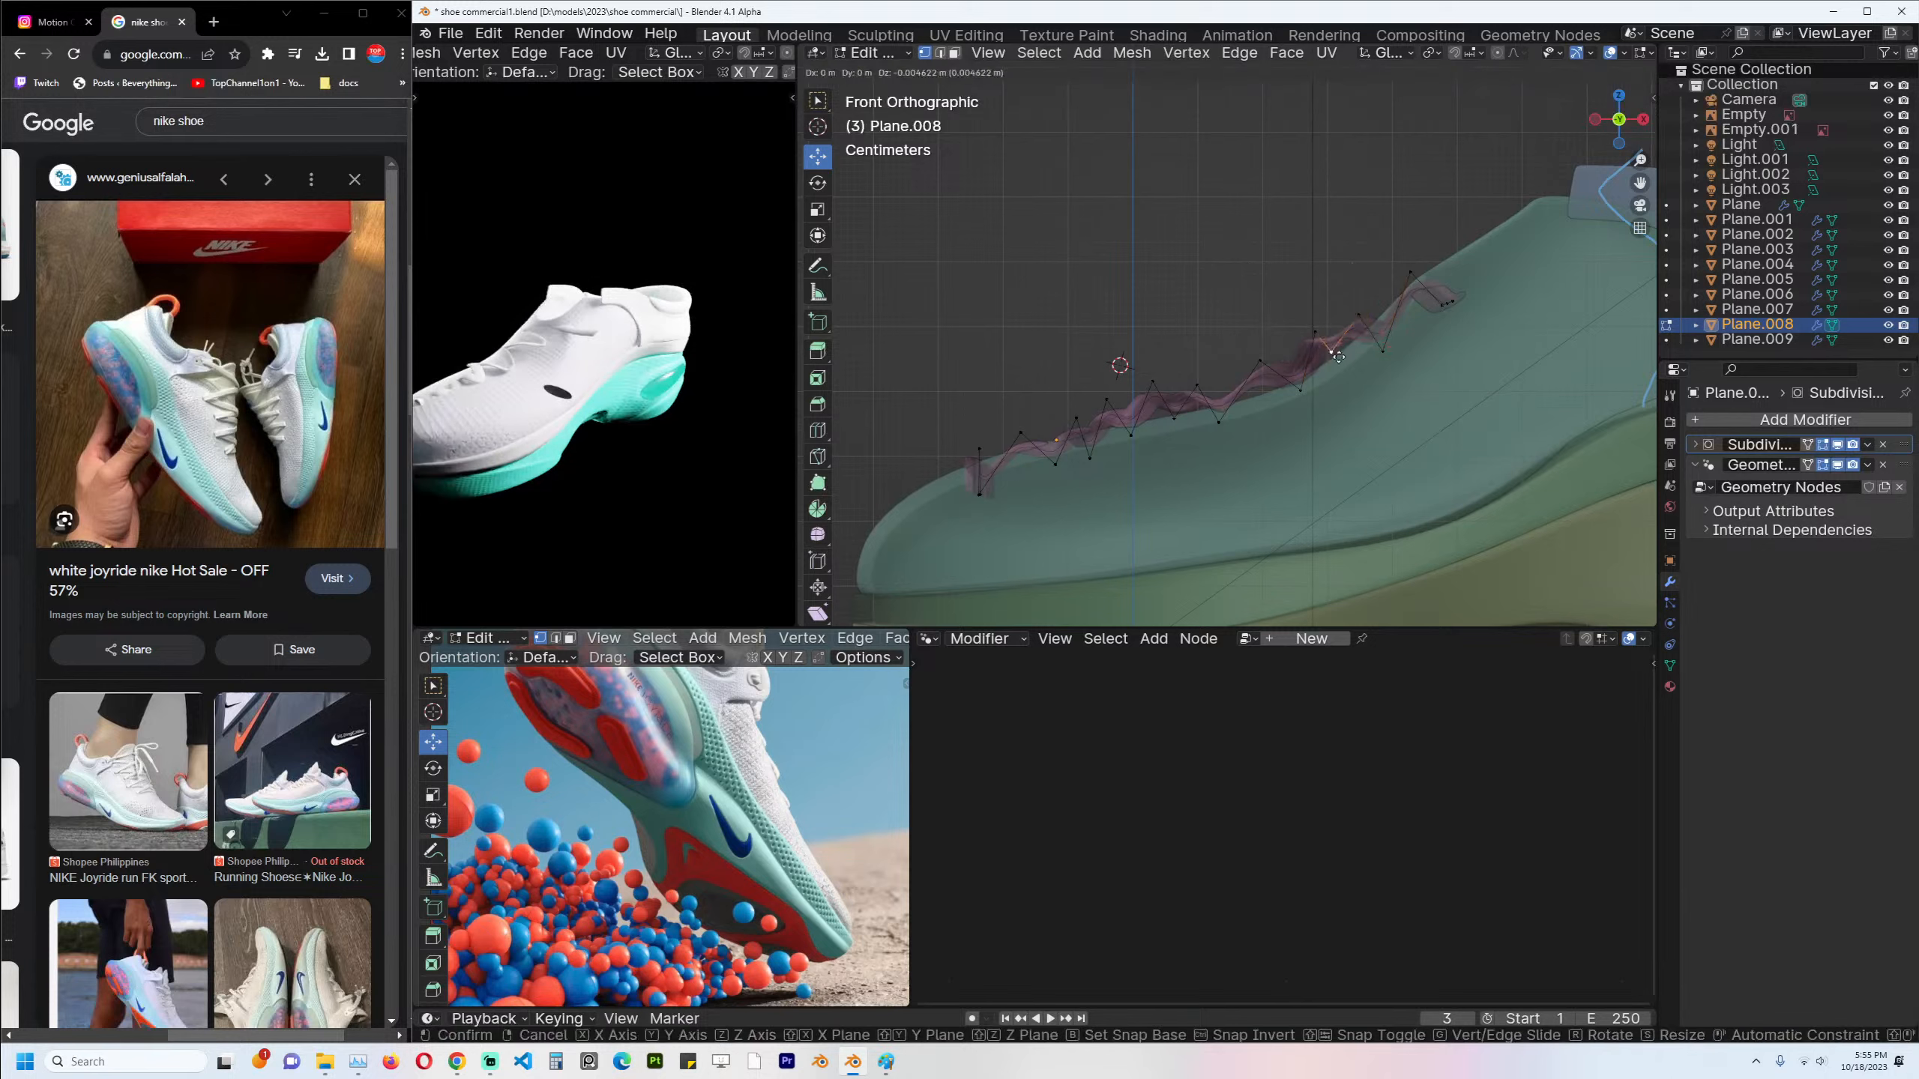
pyautogui.click(1345, 372)
pyautogui.moveTo(1389, 245); pyautogui.dragTo(1435, 295)
pyautogui.press('Tab')
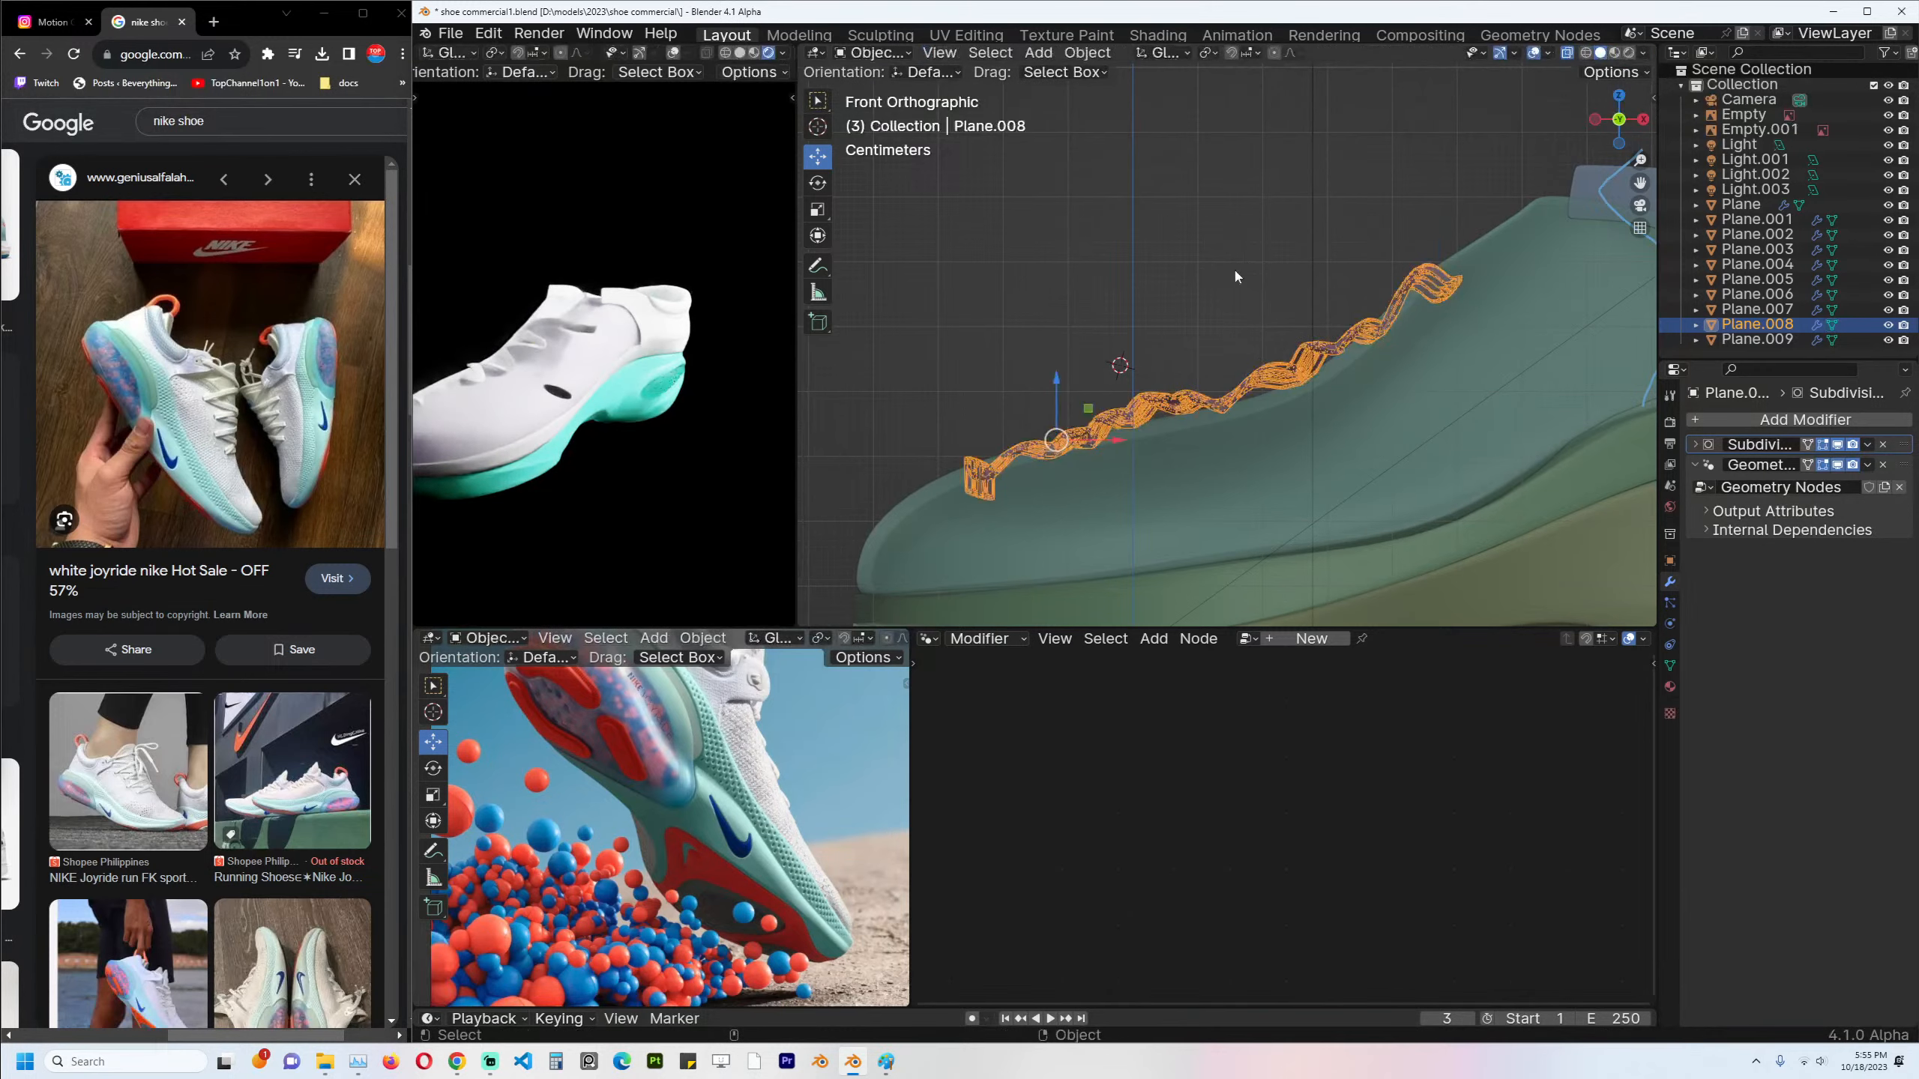
# Inspect how the lowered lace sits on the upper from above, with and without X-ray.
pyautogui.moveTo(1234, 267); pyautogui.dragTo(1445, 313, button='middle')
pyautogui.hotkey('alt', 'z')
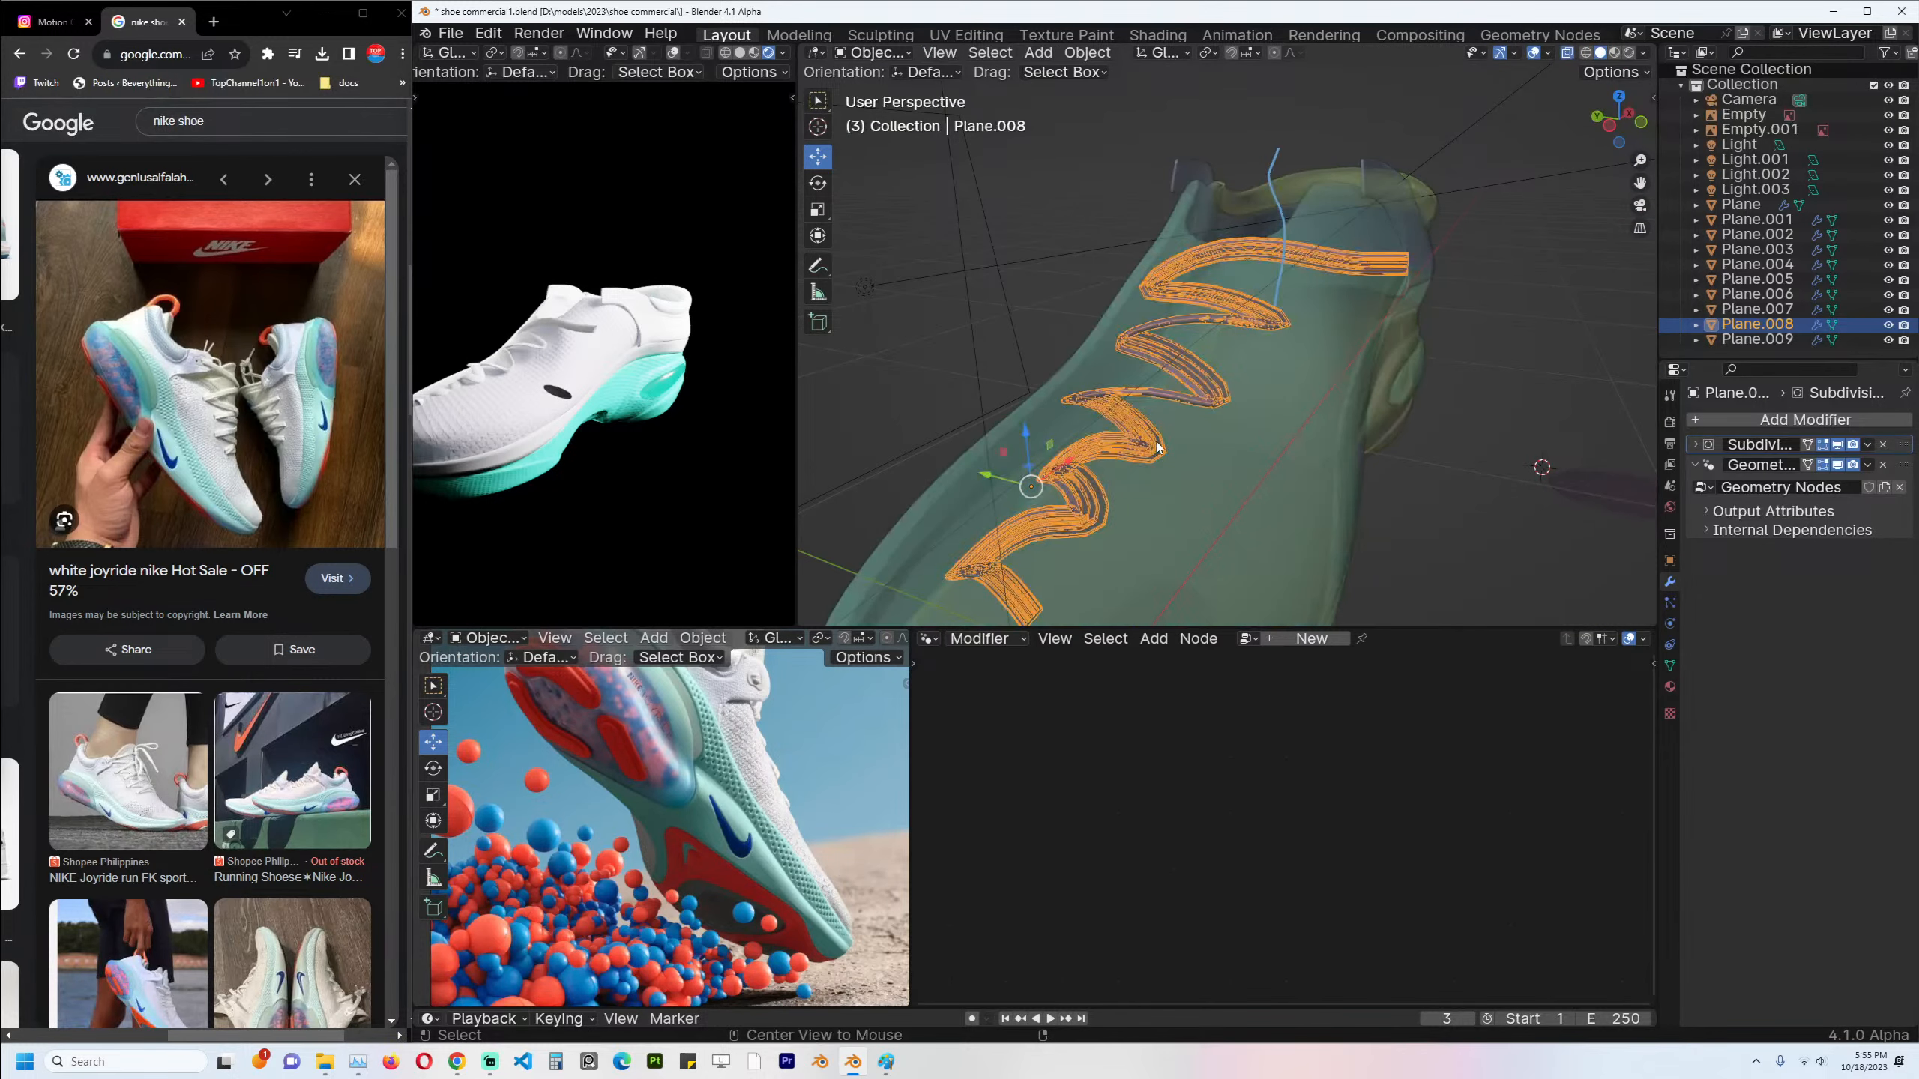
pyautogui.hotkey('alt', 'z')
pyautogui.keyDown('shift'); pyautogui.moveTo(1105, 450); pyautogui.dragTo(1148, 424, button='middle'); pyautogui.keyUp('shift')
pyautogui.hotkey('alt', 'a')
pyautogui.click(1112, 420)
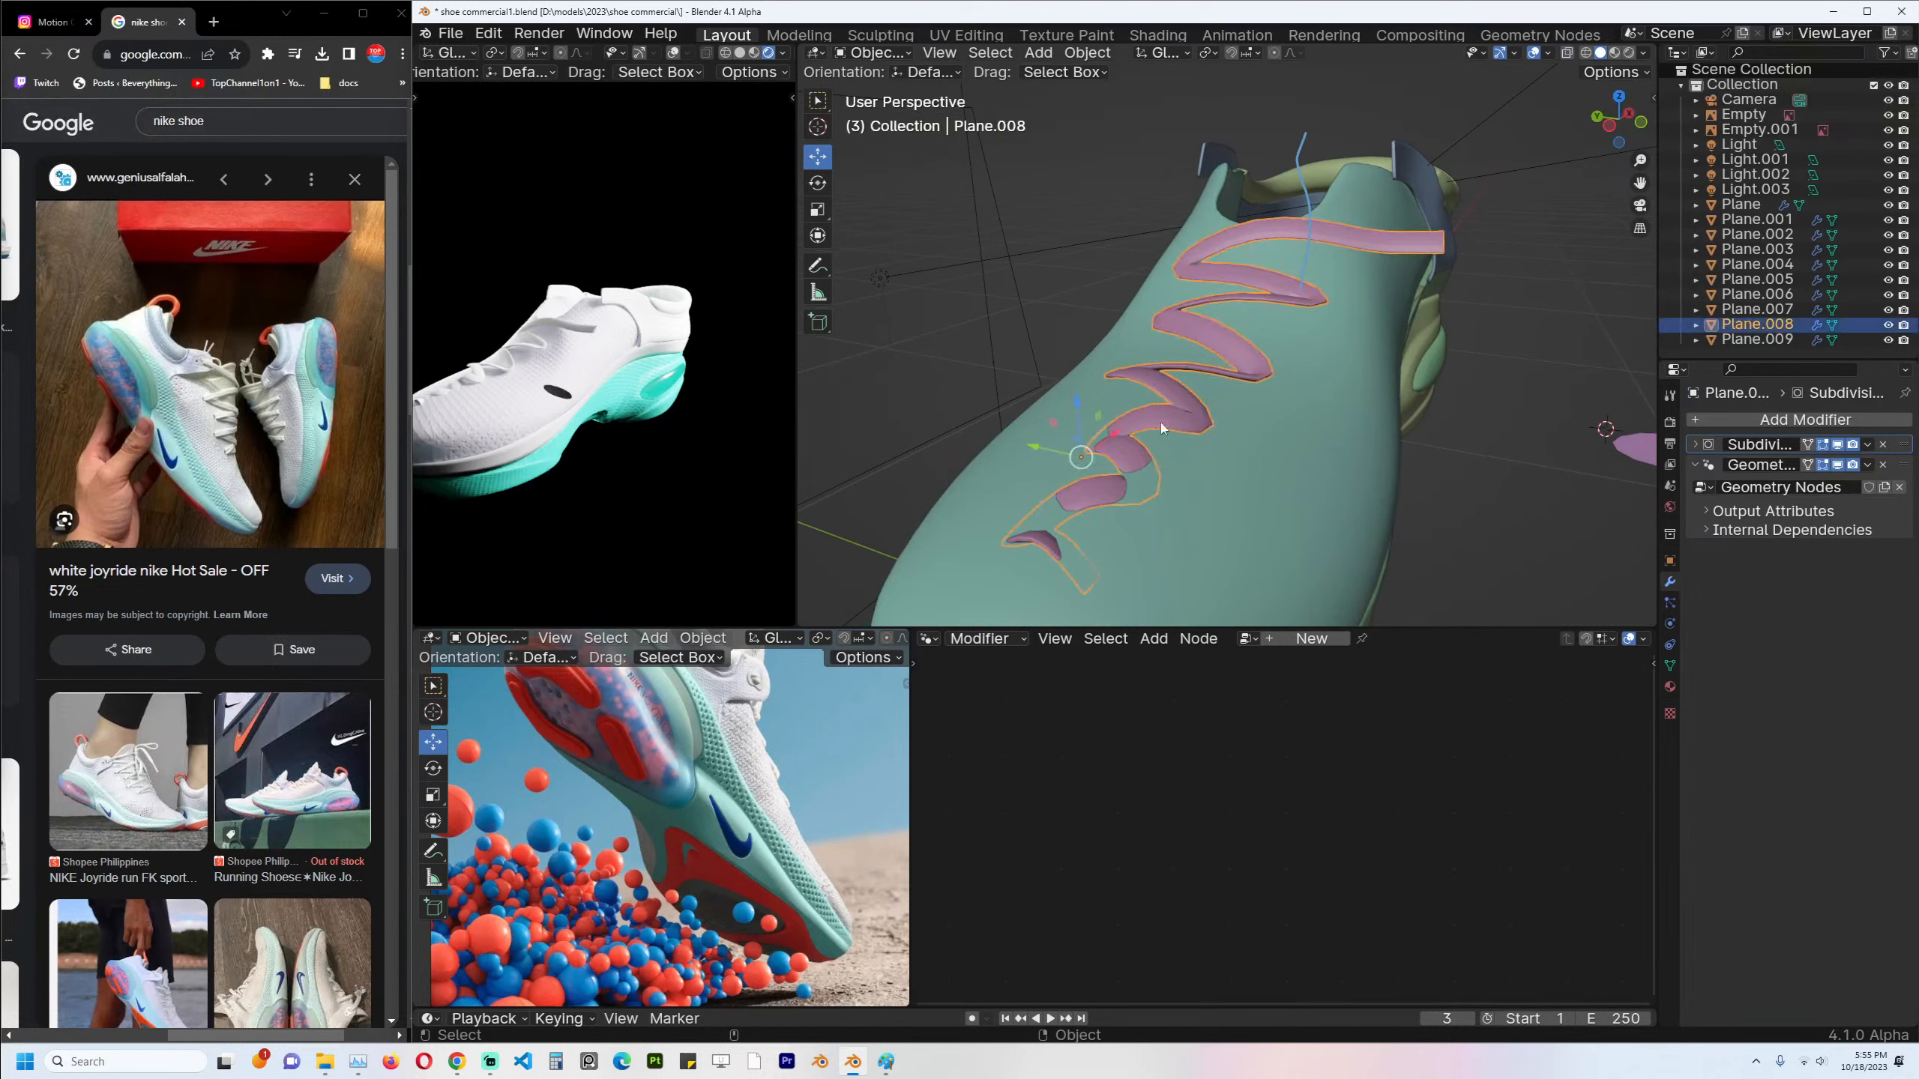
pyautogui.press('Tab')
pyautogui.press('Tab')
# Bring back the lace's node tree and set the profile Transform Geometry node's X scale to 0.670.
pyautogui.click(1773, 511)
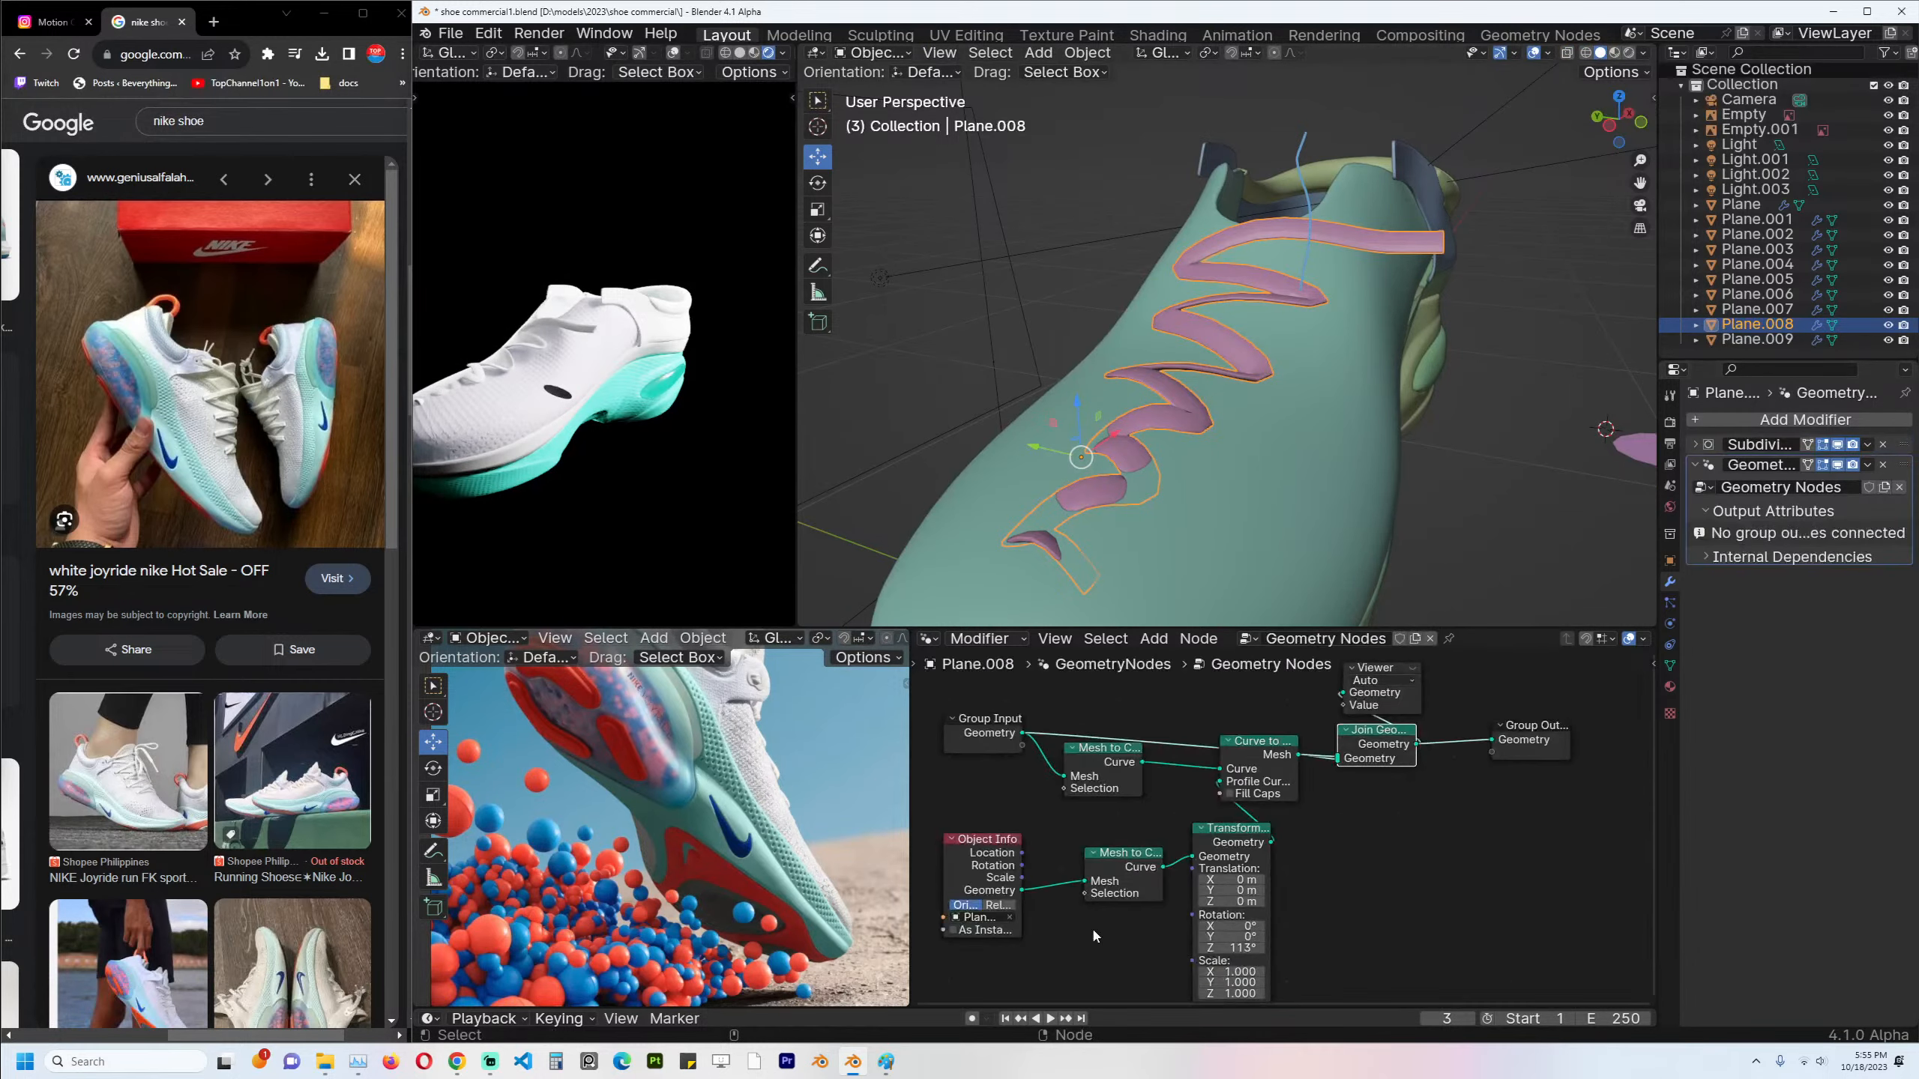
pyautogui.scroll(3, 1091, 926)
pyautogui.moveTo(1211, 889); pyautogui.dragTo(1163, 916)
# Move the Viewer node away from the Join Geometry node to a free spot beyond Group Output.
pyautogui.moveTo(1197, 483); pyautogui.dragTo(1348, 607, button='middle')
pyautogui.moveTo(1369, 793); pyautogui.dragTo(1172, 952, button='middle')
pyautogui.moveTo(1257, 866); pyautogui.dragTo(1115, 946, button='middle')
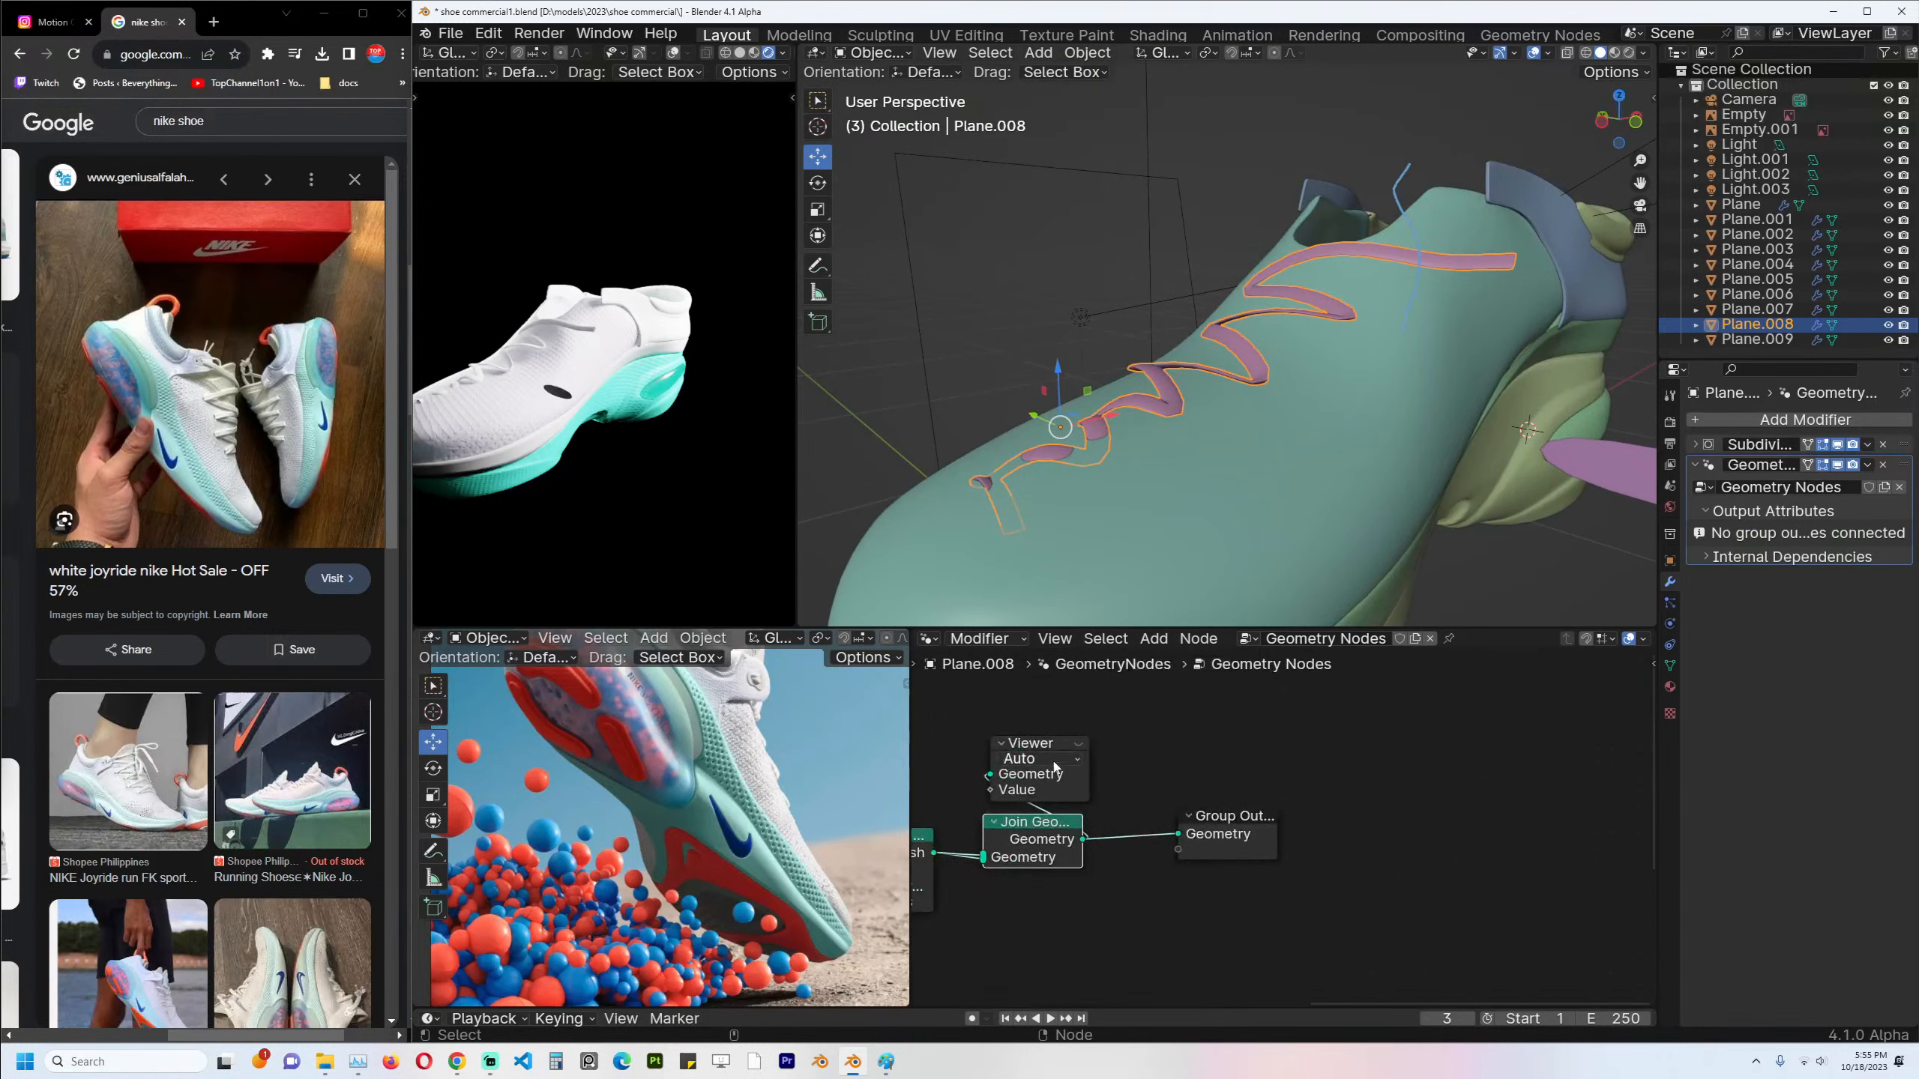
pyautogui.moveTo(1054, 748); pyautogui.dragTo(1480, 702)
pyautogui.moveTo(1217, 798); pyautogui.dragTo(1632, 671, button='middle')
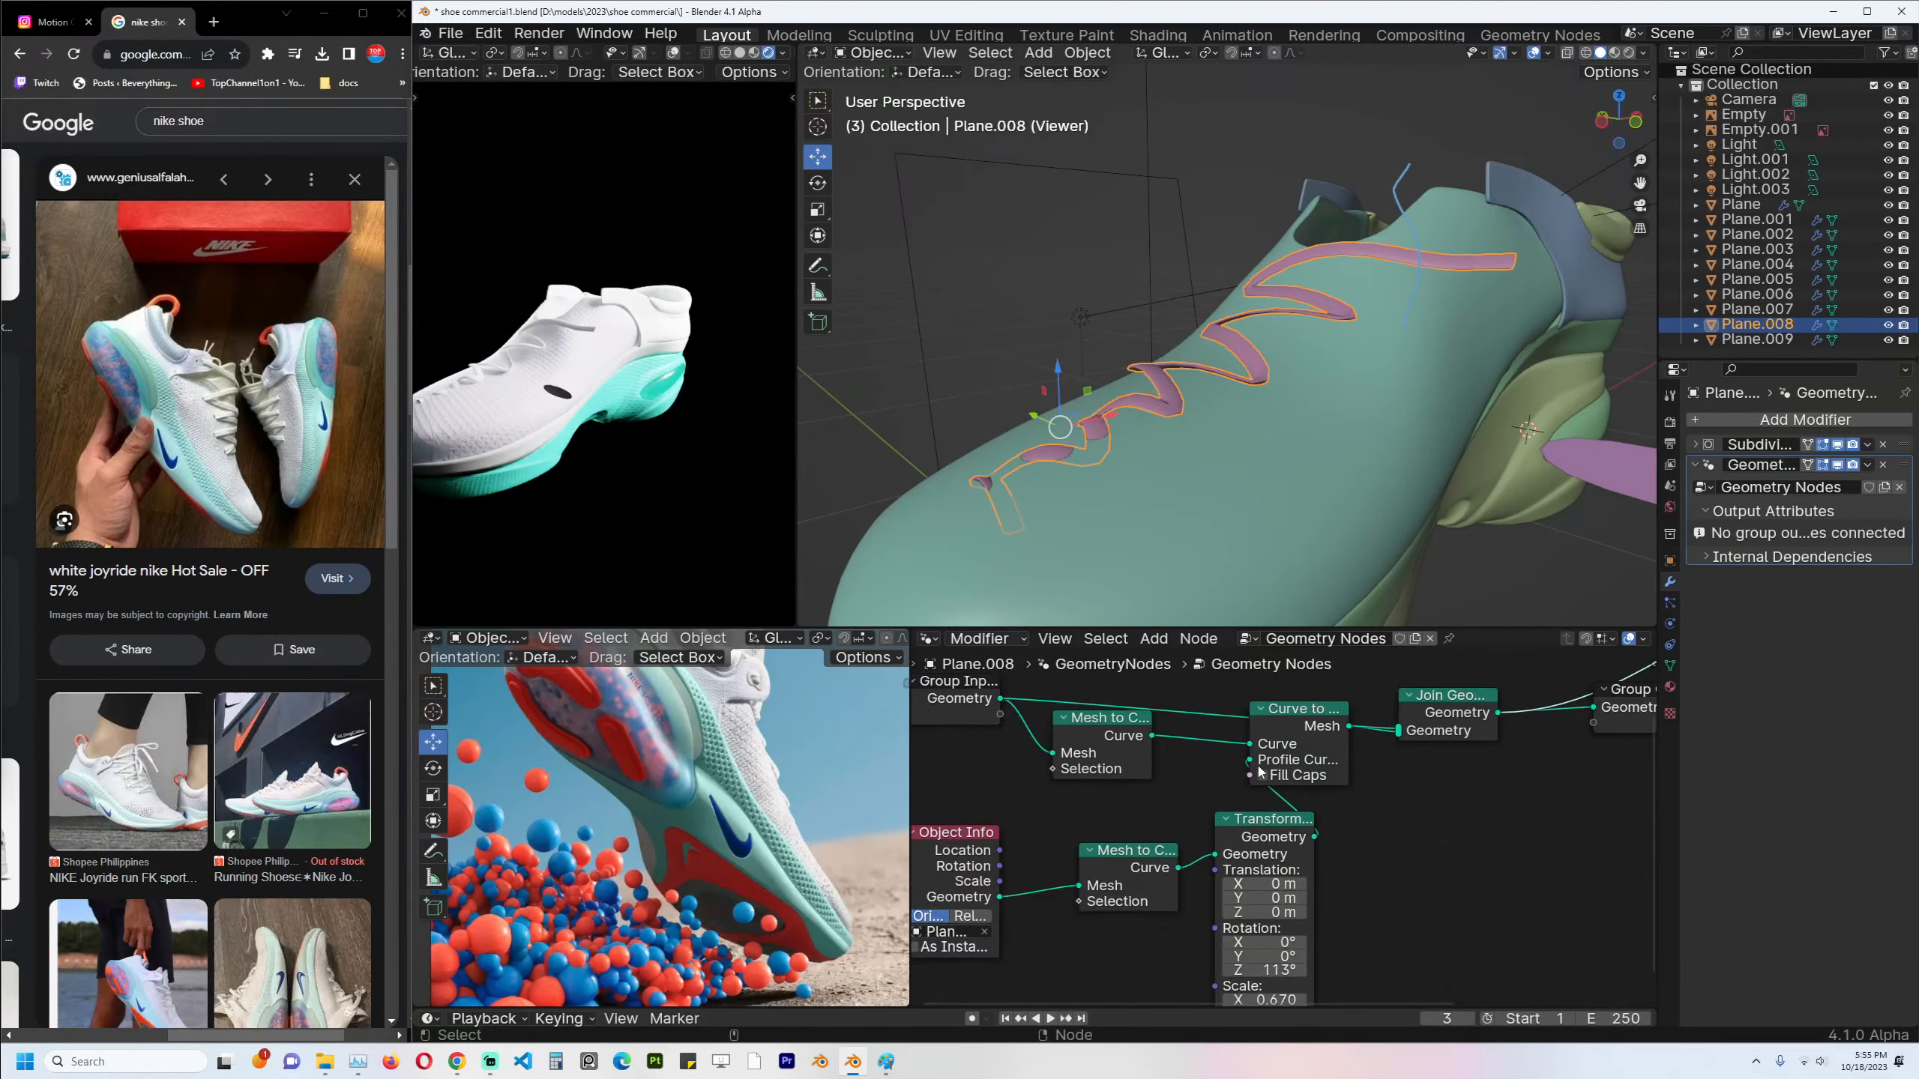
# Spread out the Join Geometry and Curve to Mesh nodes to free space after the lace's Mesh to Curve node.
pyautogui.moveTo(1258, 766); pyautogui.dragTo(1211, 797, button='middle')
pyautogui.moveTo(1060, 769); pyautogui.dragTo(1037, 798)
pyautogui.moveTo(1402, 737); pyautogui.dragTo(1468, 698)
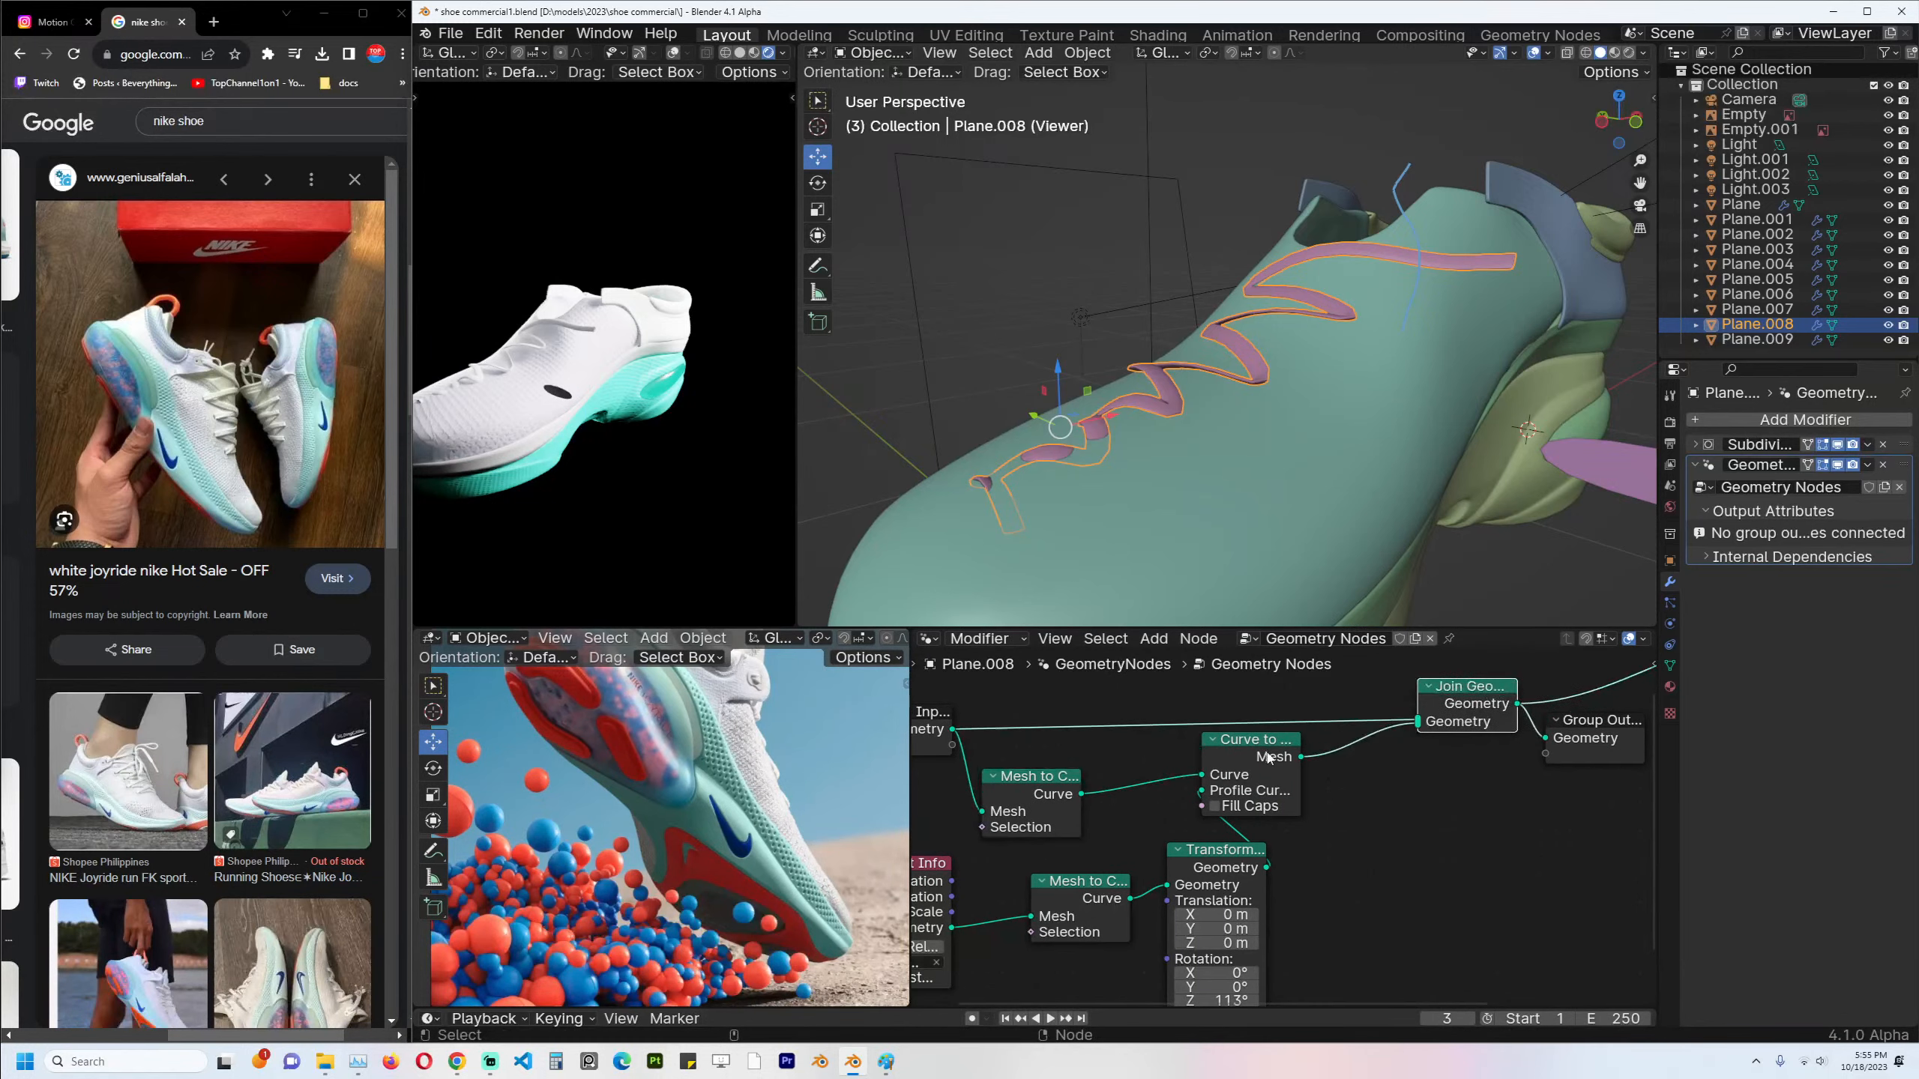
pyautogui.moveTo(1266, 755); pyautogui.dragTo(1361, 792)
pyautogui.moveTo(1119, 818); pyautogui.dragTo(1257, 797, button='middle')
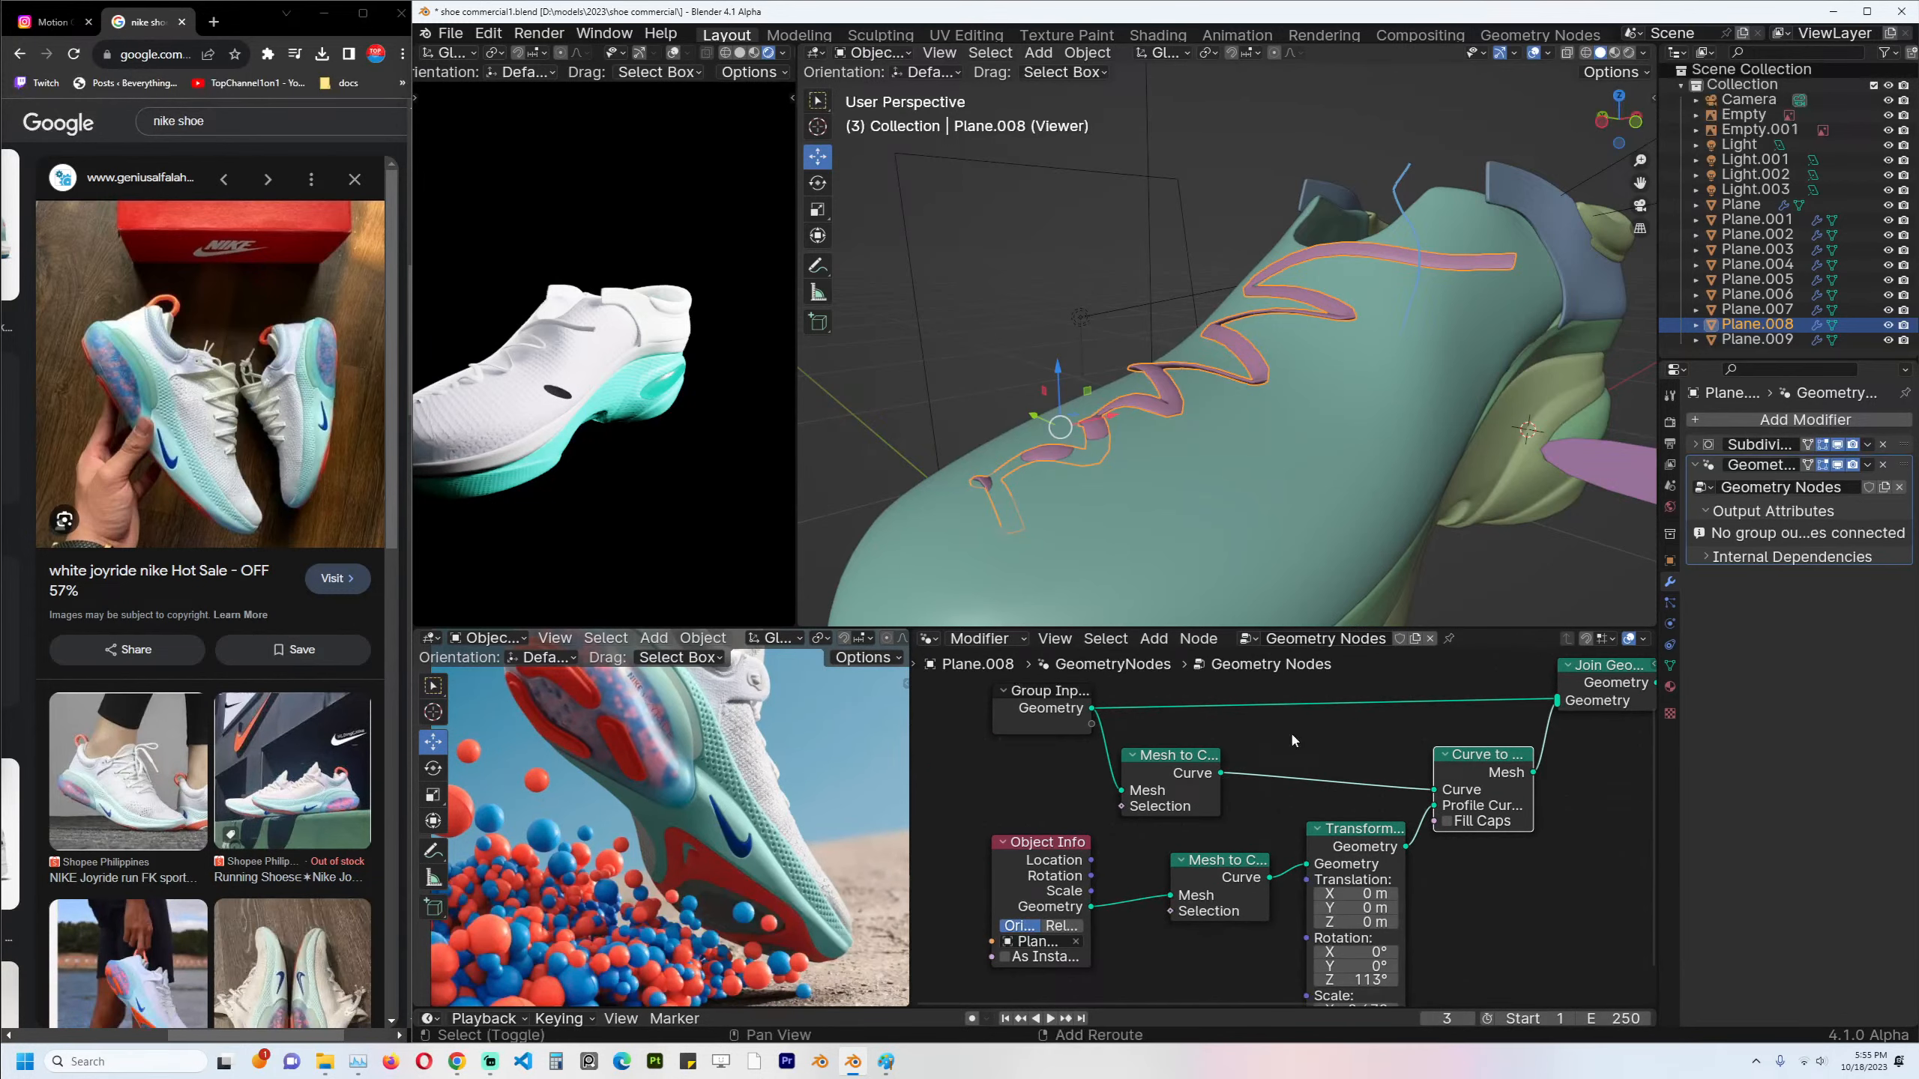
pyautogui.hotkey('shift', 'a')
pyautogui.press('F3')
pyautogui.write('t')
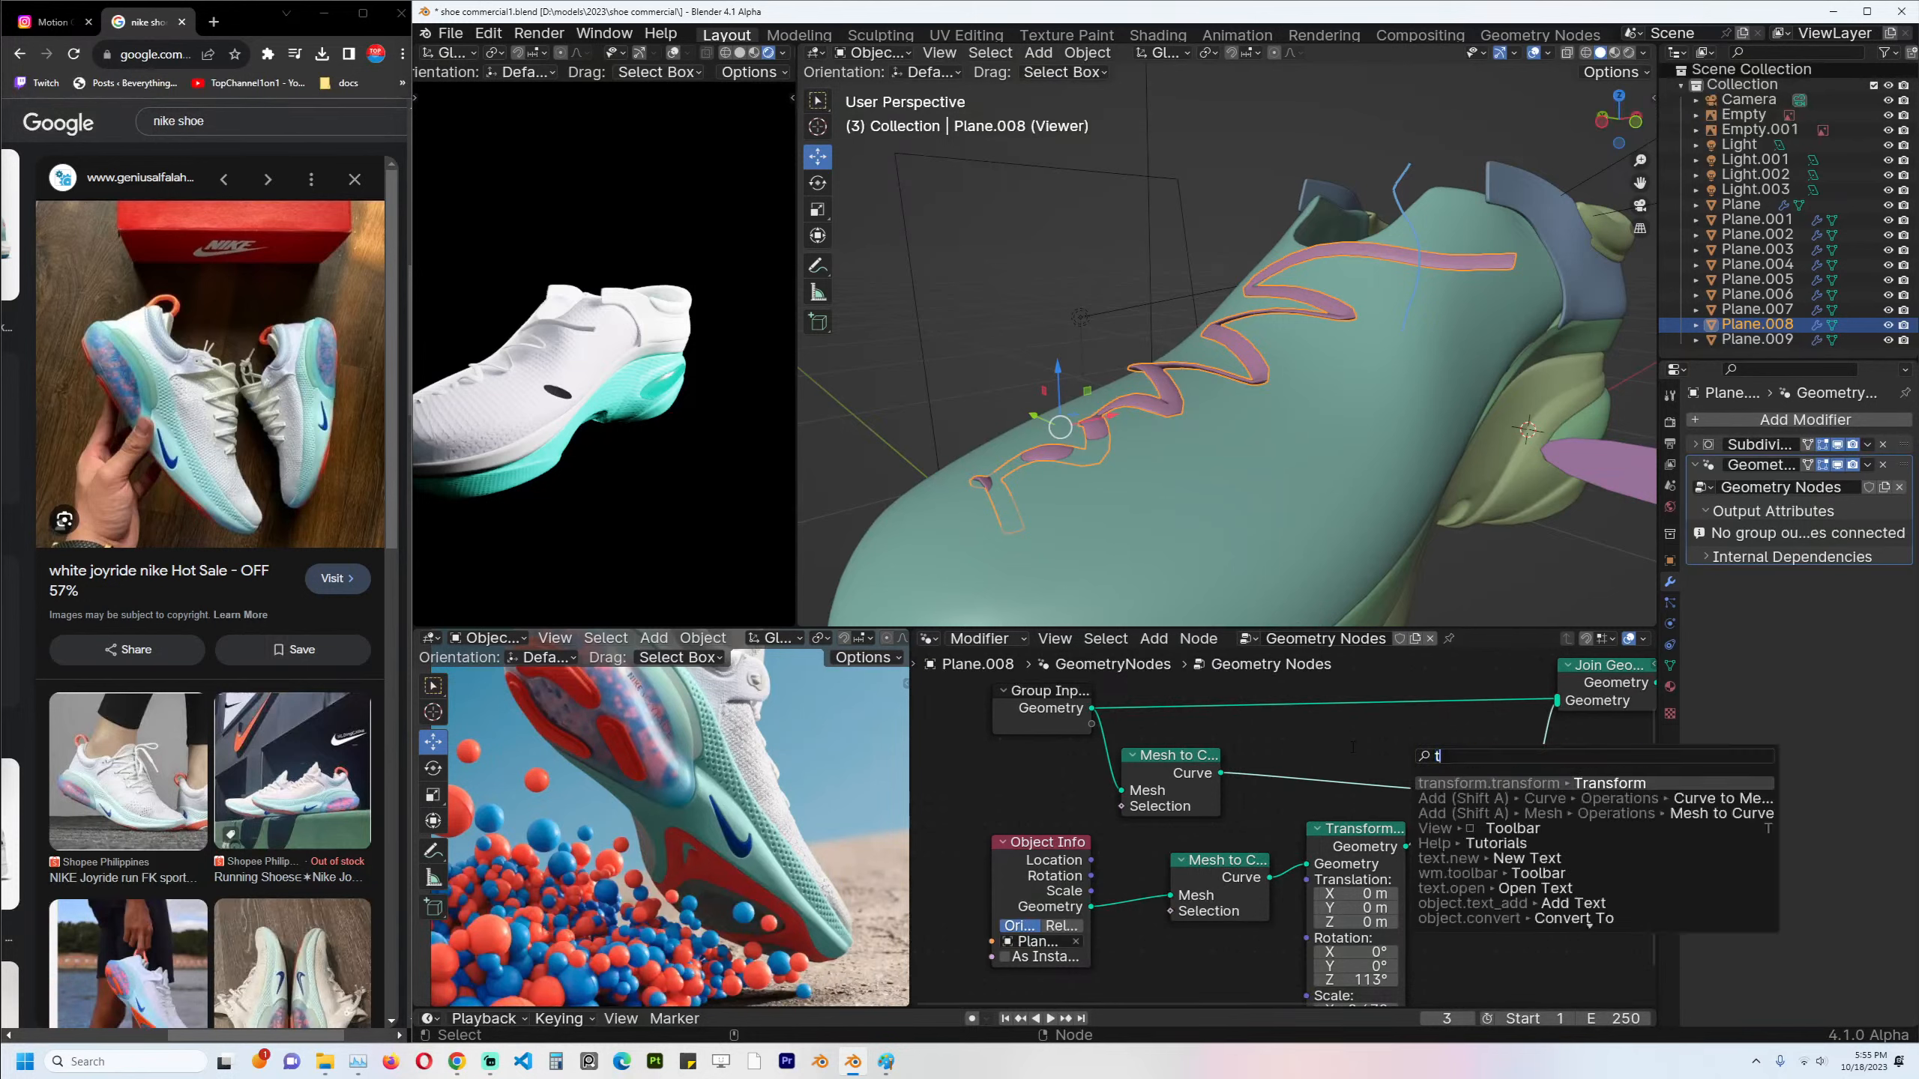
pyautogui.press('BackSpace')
pyautogui.write('curve')
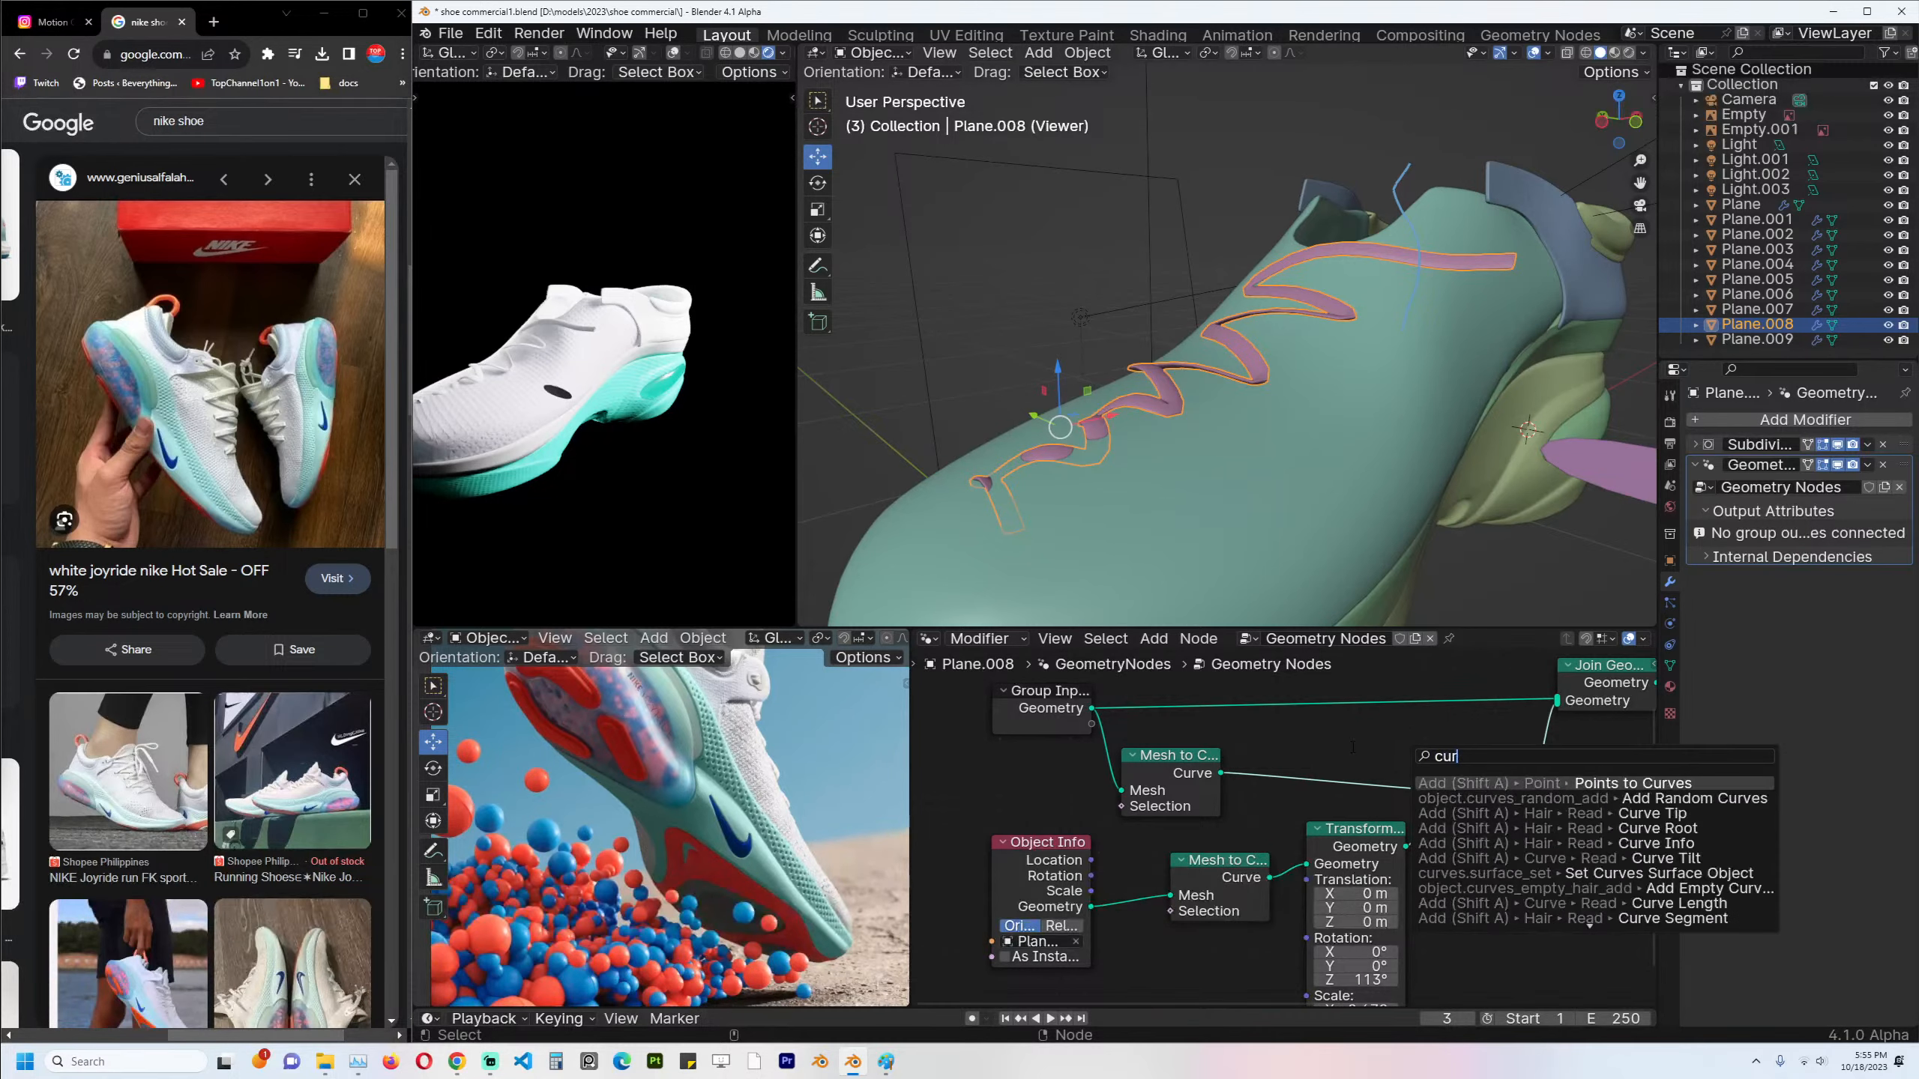
pyautogui.press('Down')
pyautogui.press('Down')
pyautogui.press('Down')
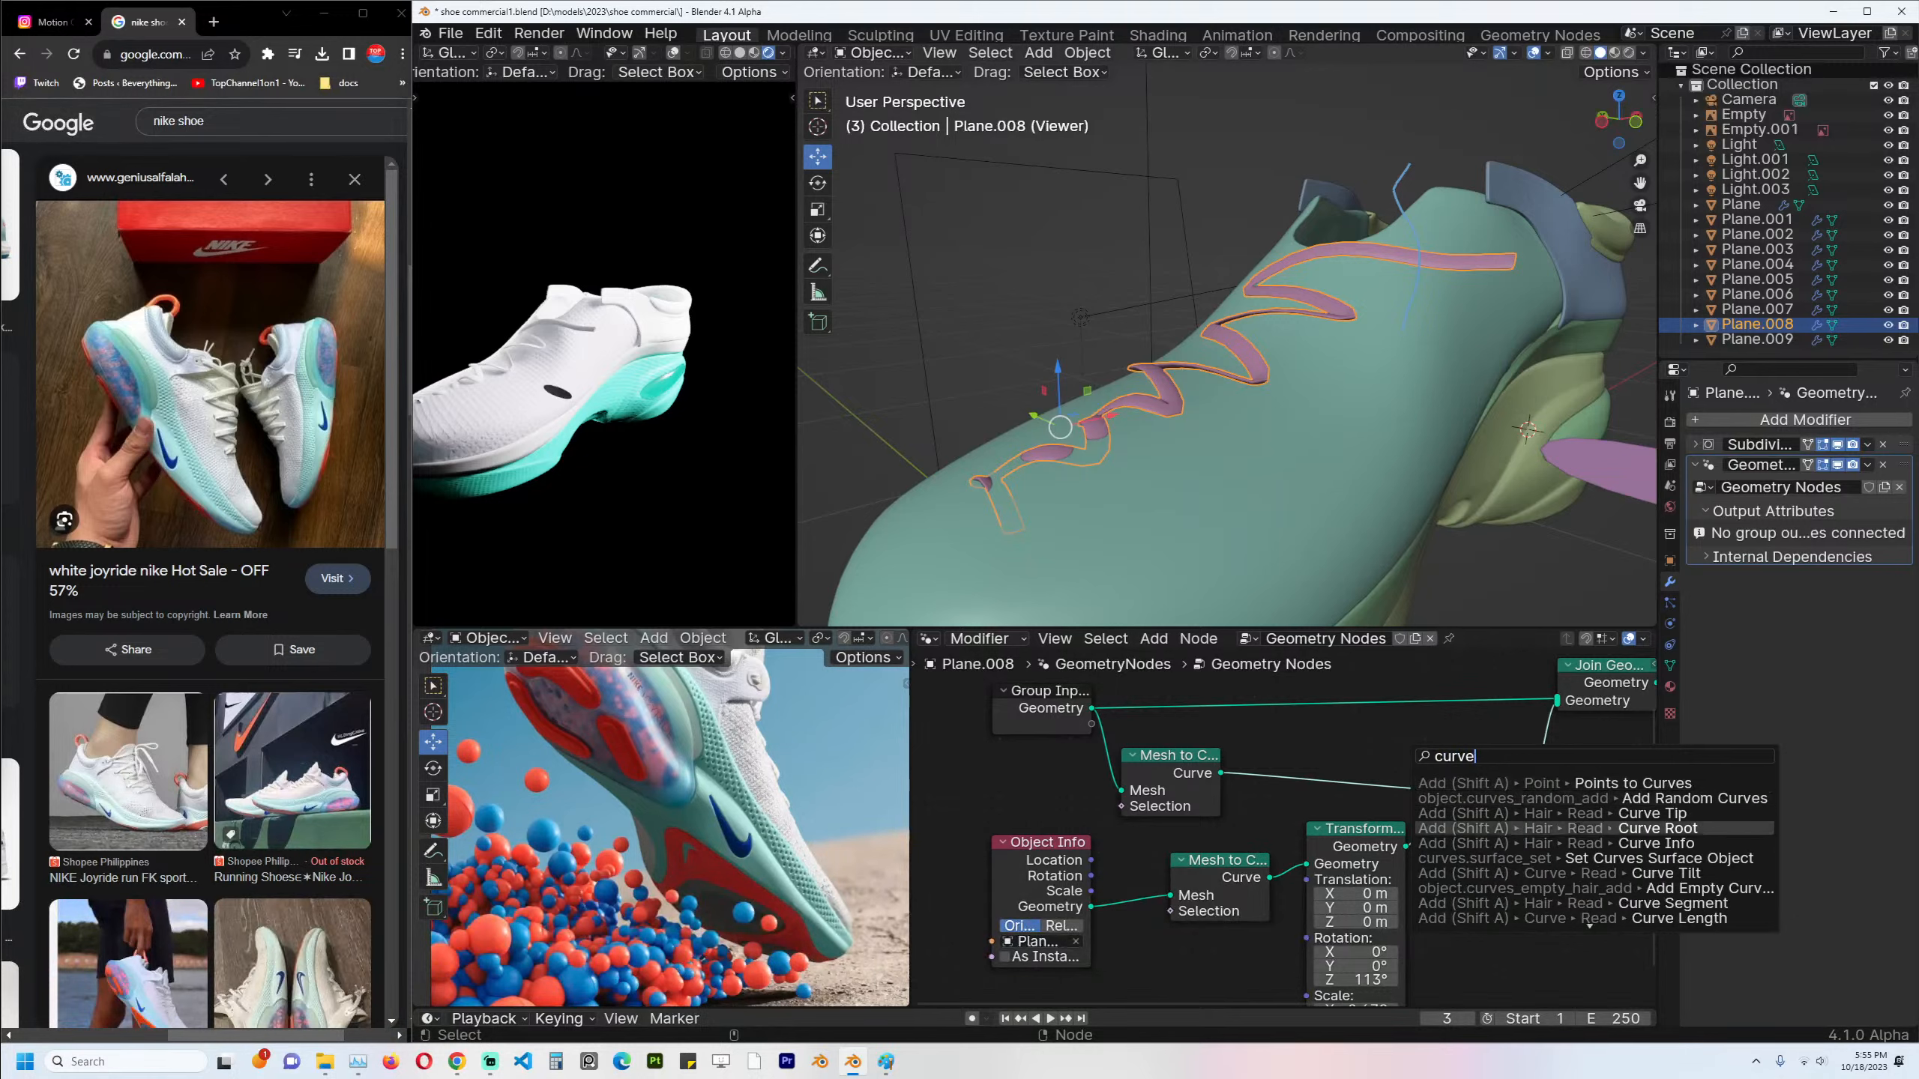
pyautogui.press('Down')
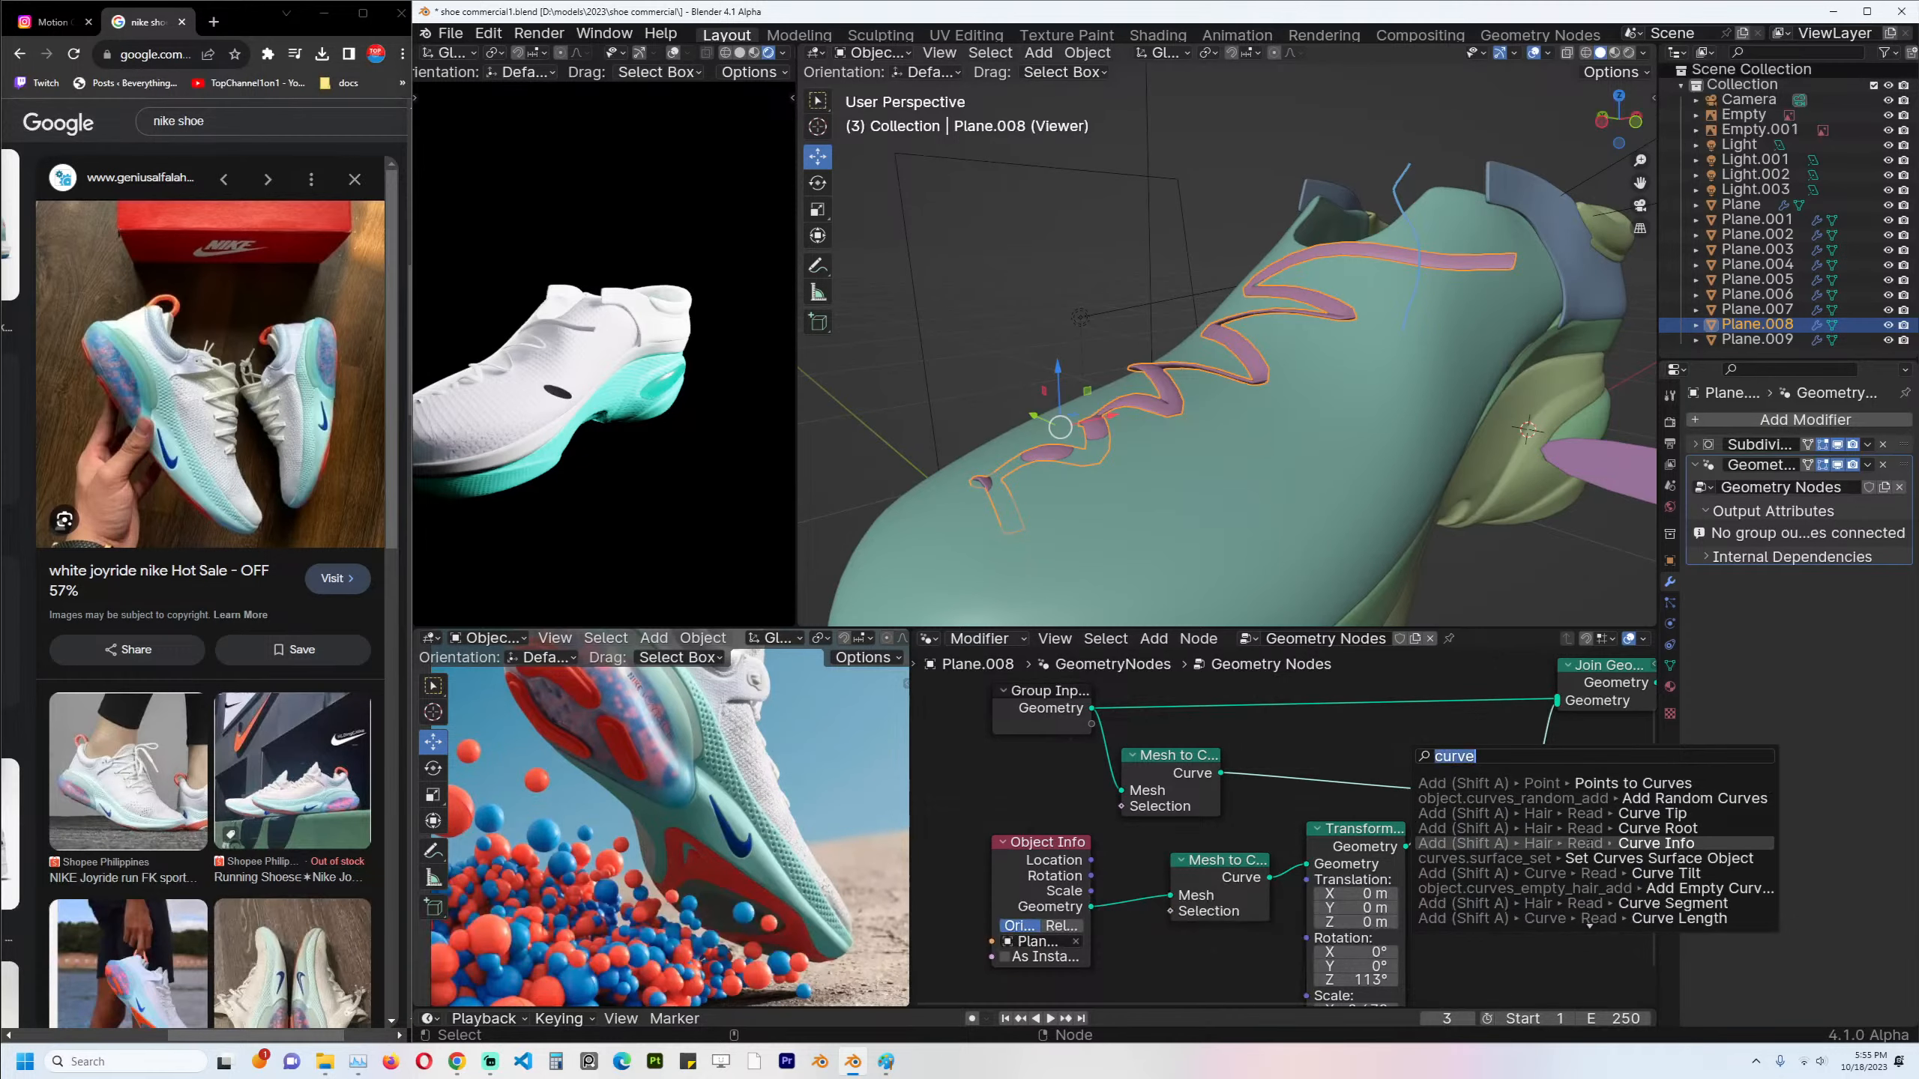
pyautogui.write('targn')
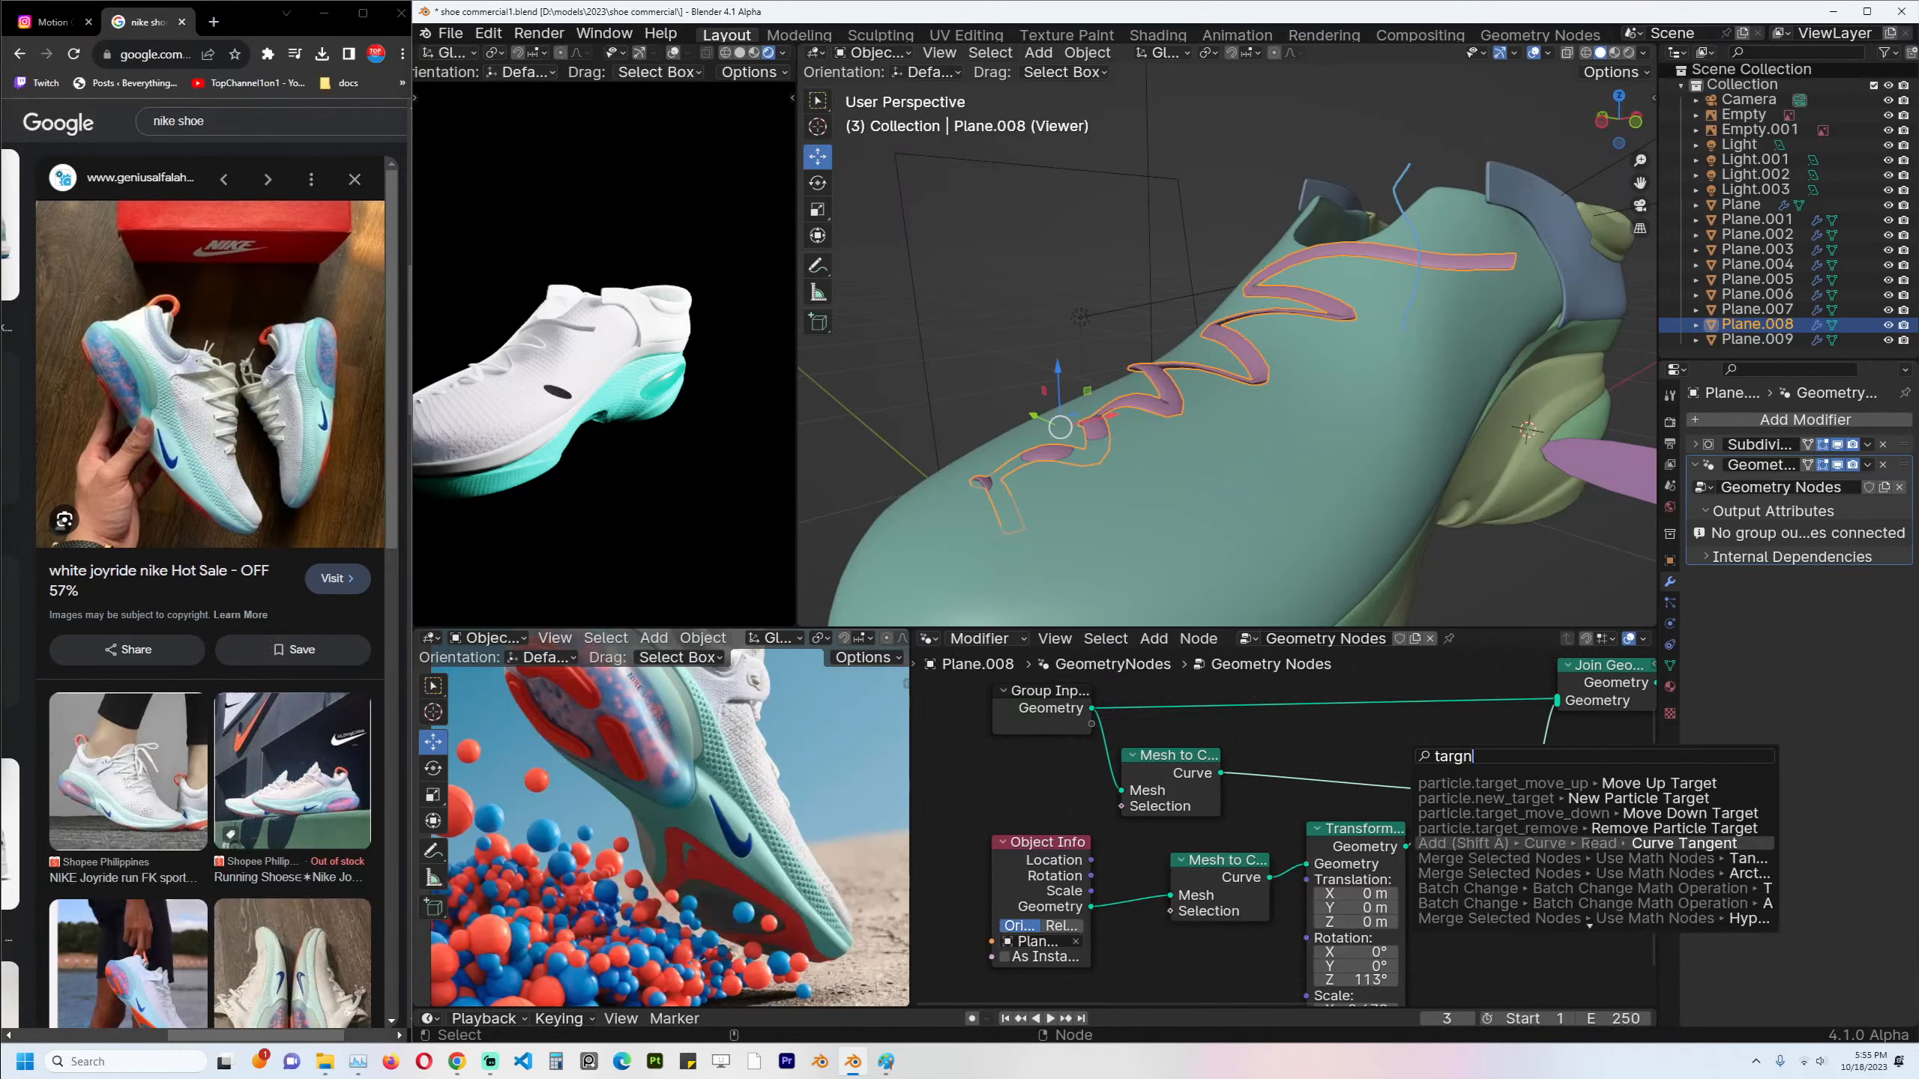
pyautogui.press('BackSpace')
pyautogui.press('BackSpace')
pyautogui.press('BackSpace')
pyautogui.write('nget')
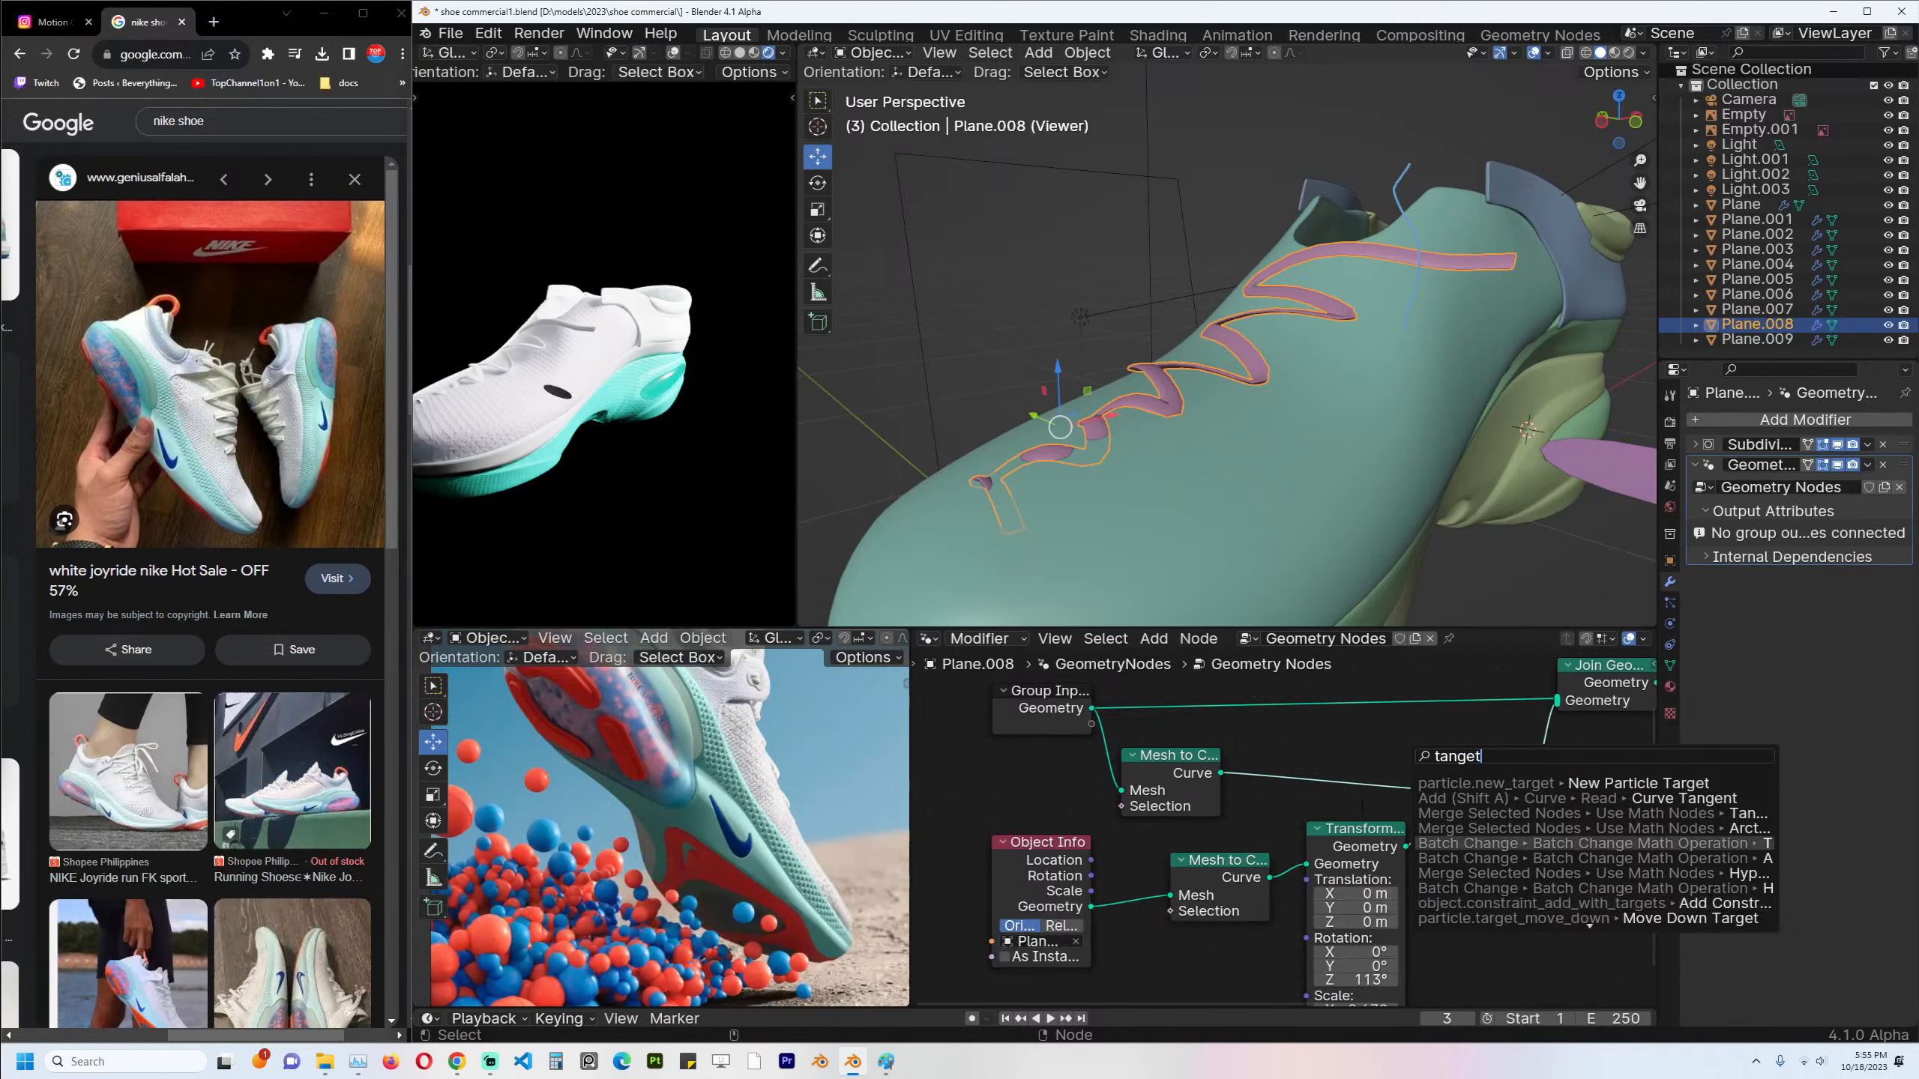
pyautogui.press('Escape')
# Save the shoe commercial1.blend file.
pyautogui.scroll(-2, 1253, 810)
pyautogui.hotkey('ctrl', 's')
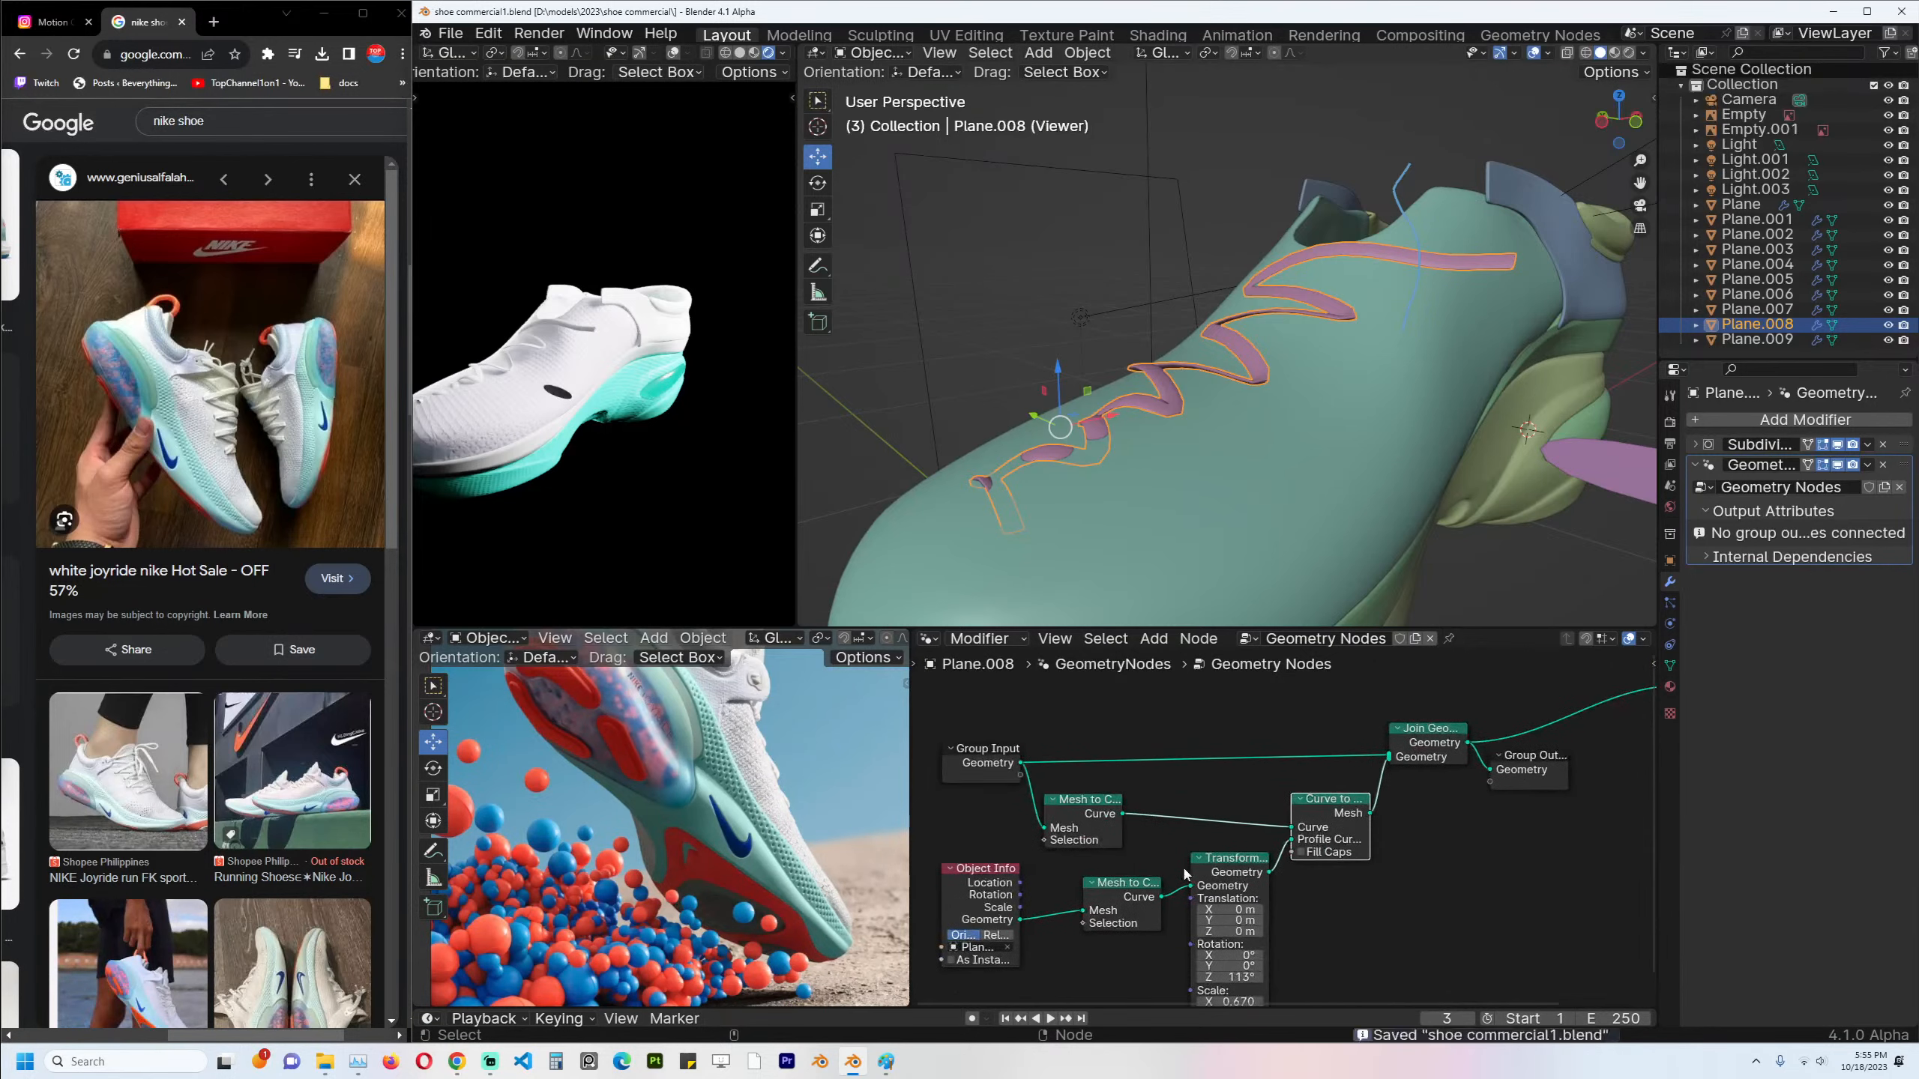
# Test a 37° tilt on the lace with a Set Curve Tilt node placed before Curve to Mesh, and remove the node.
pyautogui.moveTo(1020, 763); pyautogui.dragTo(1225, 763)
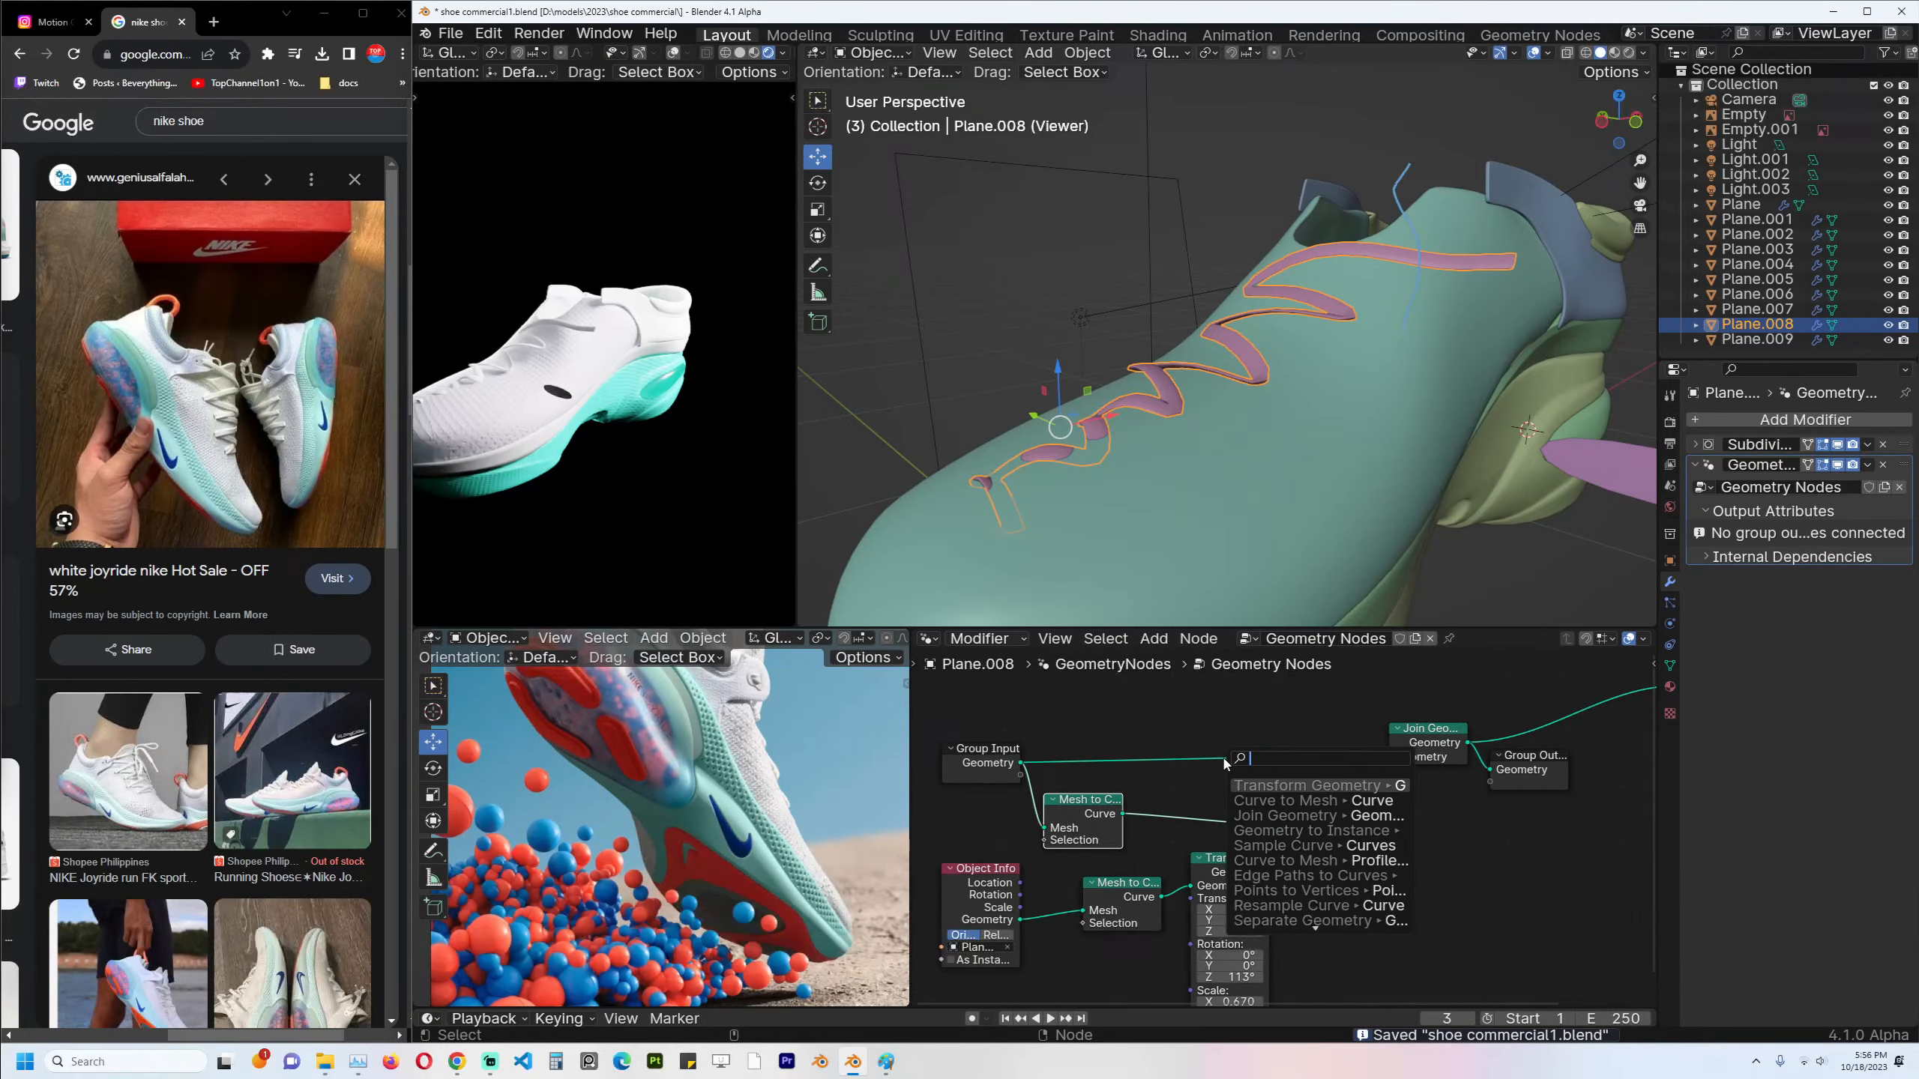
pyautogui.write('cure')
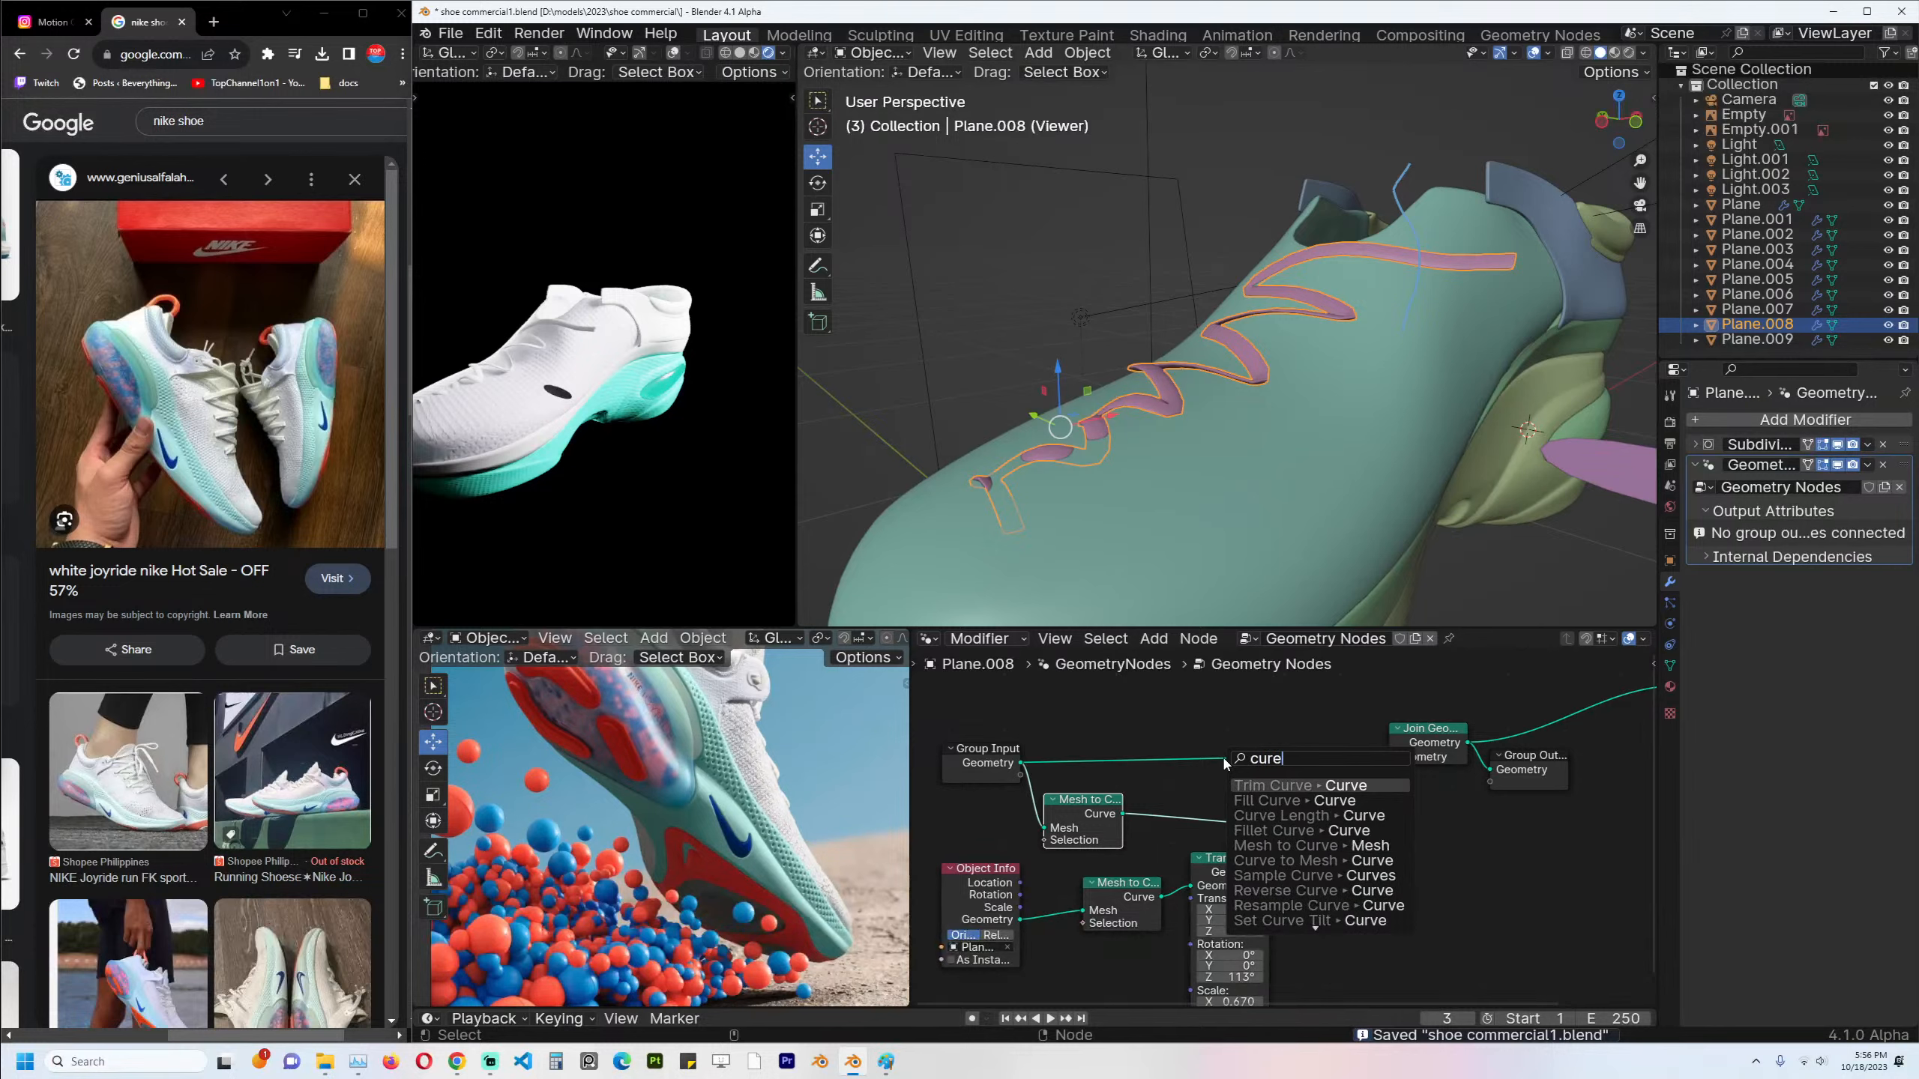
pyautogui.press('BackSpace')
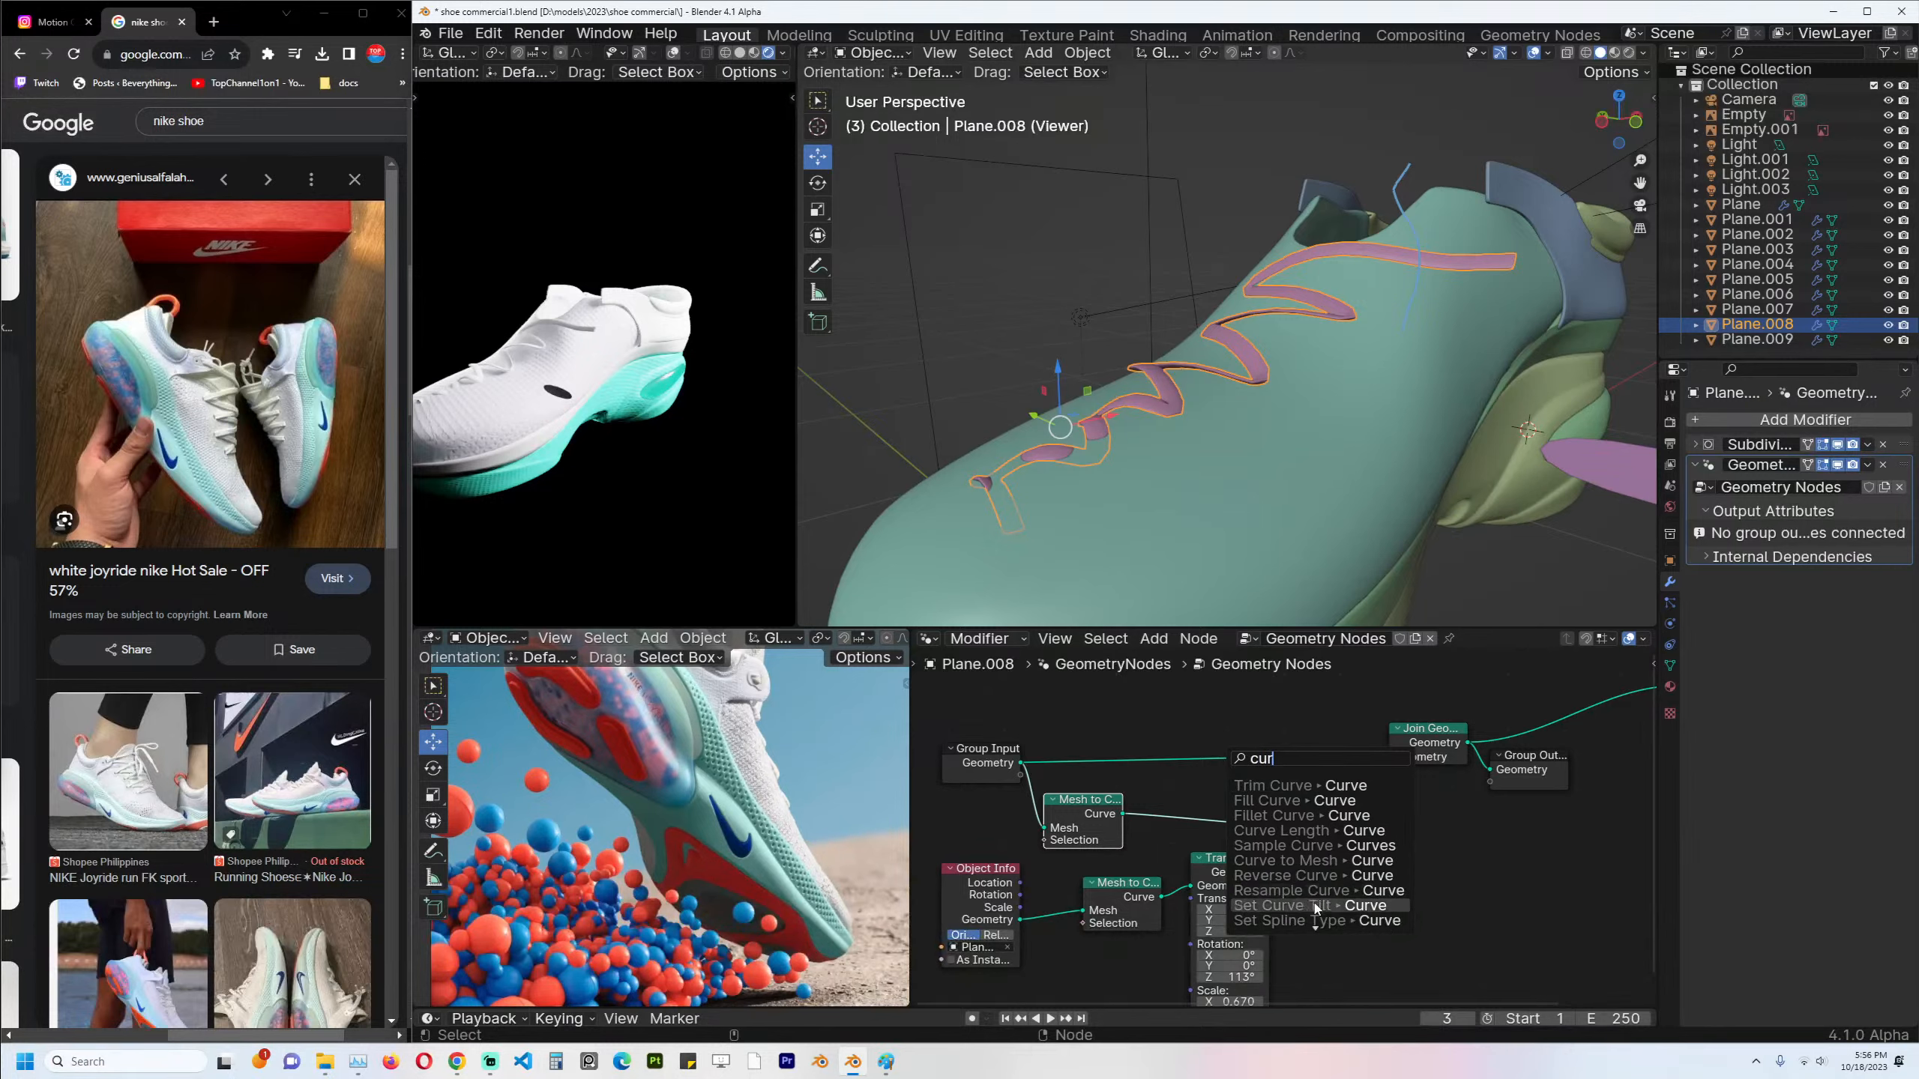
pyautogui.click(1285, 906)
pyautogui.click(1245, 889)
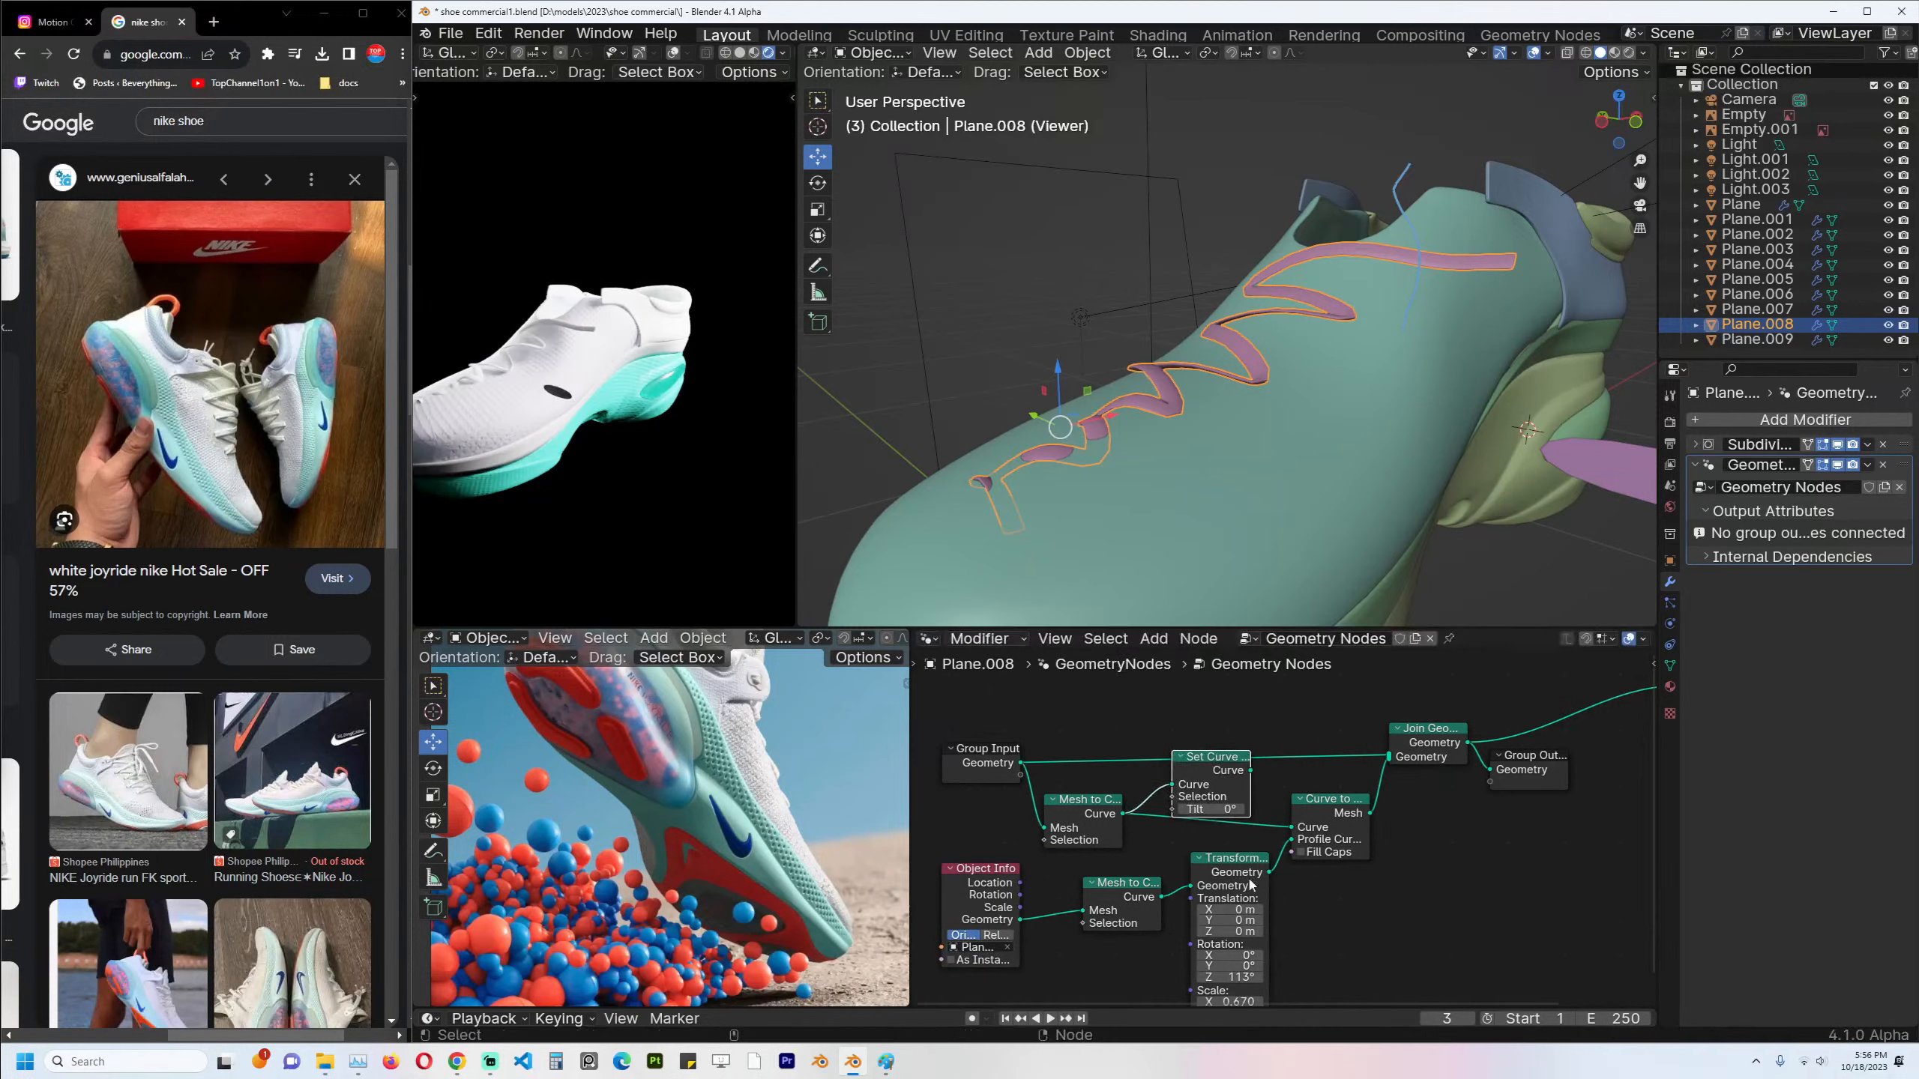
pyautogui.moveTo(1220, 860); pyautogui.dragTo(1291, 879, button='middle')
pyautogui.scroll(1, 1314, 831)
pyautogui.moveTo(1329, 780); pyautogui.dragTo(1282, 825)
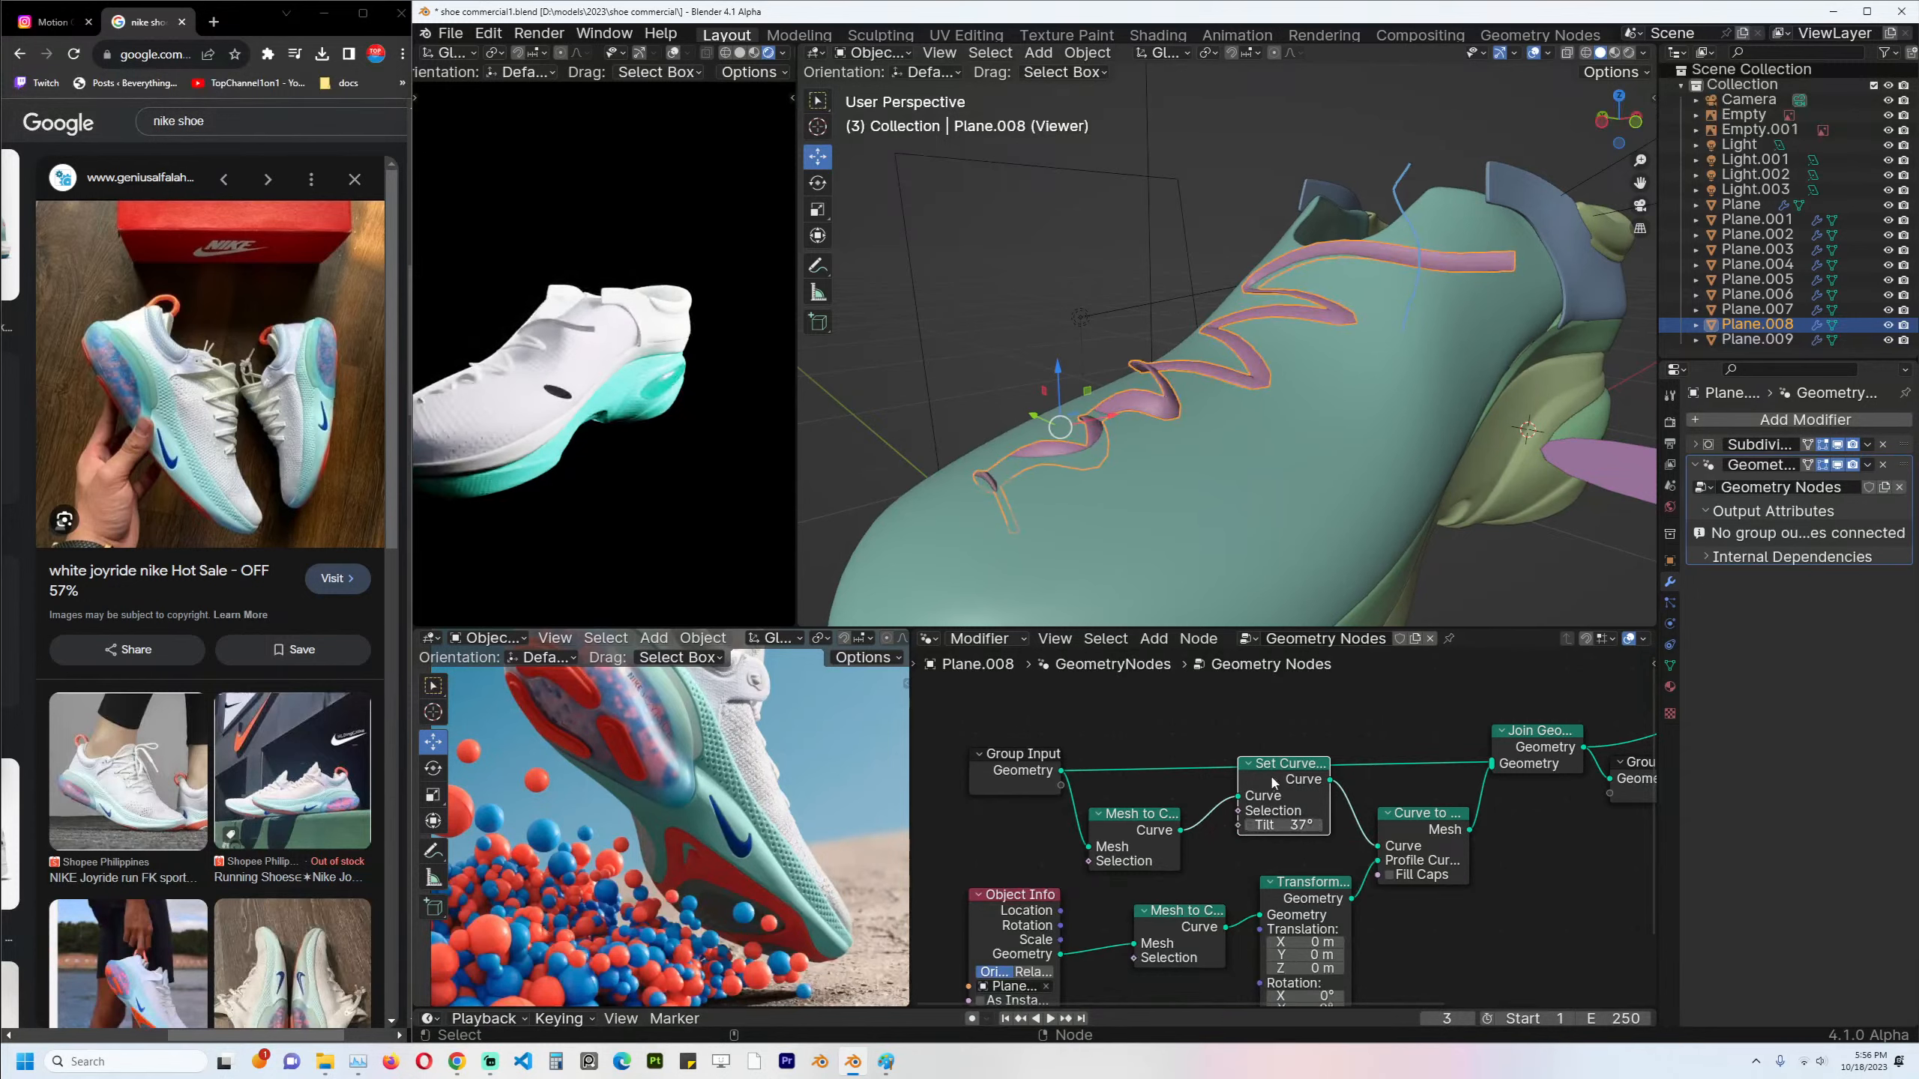
pyautogui.hotkey('ctrl', 'x')
# Enter edit mode on the lace and raise its sunken vertices near the toe along Z above the upper.
pyautogui.scroll(-1, 1200, 364)
pyautogui.scroll(2, 1155, 370)
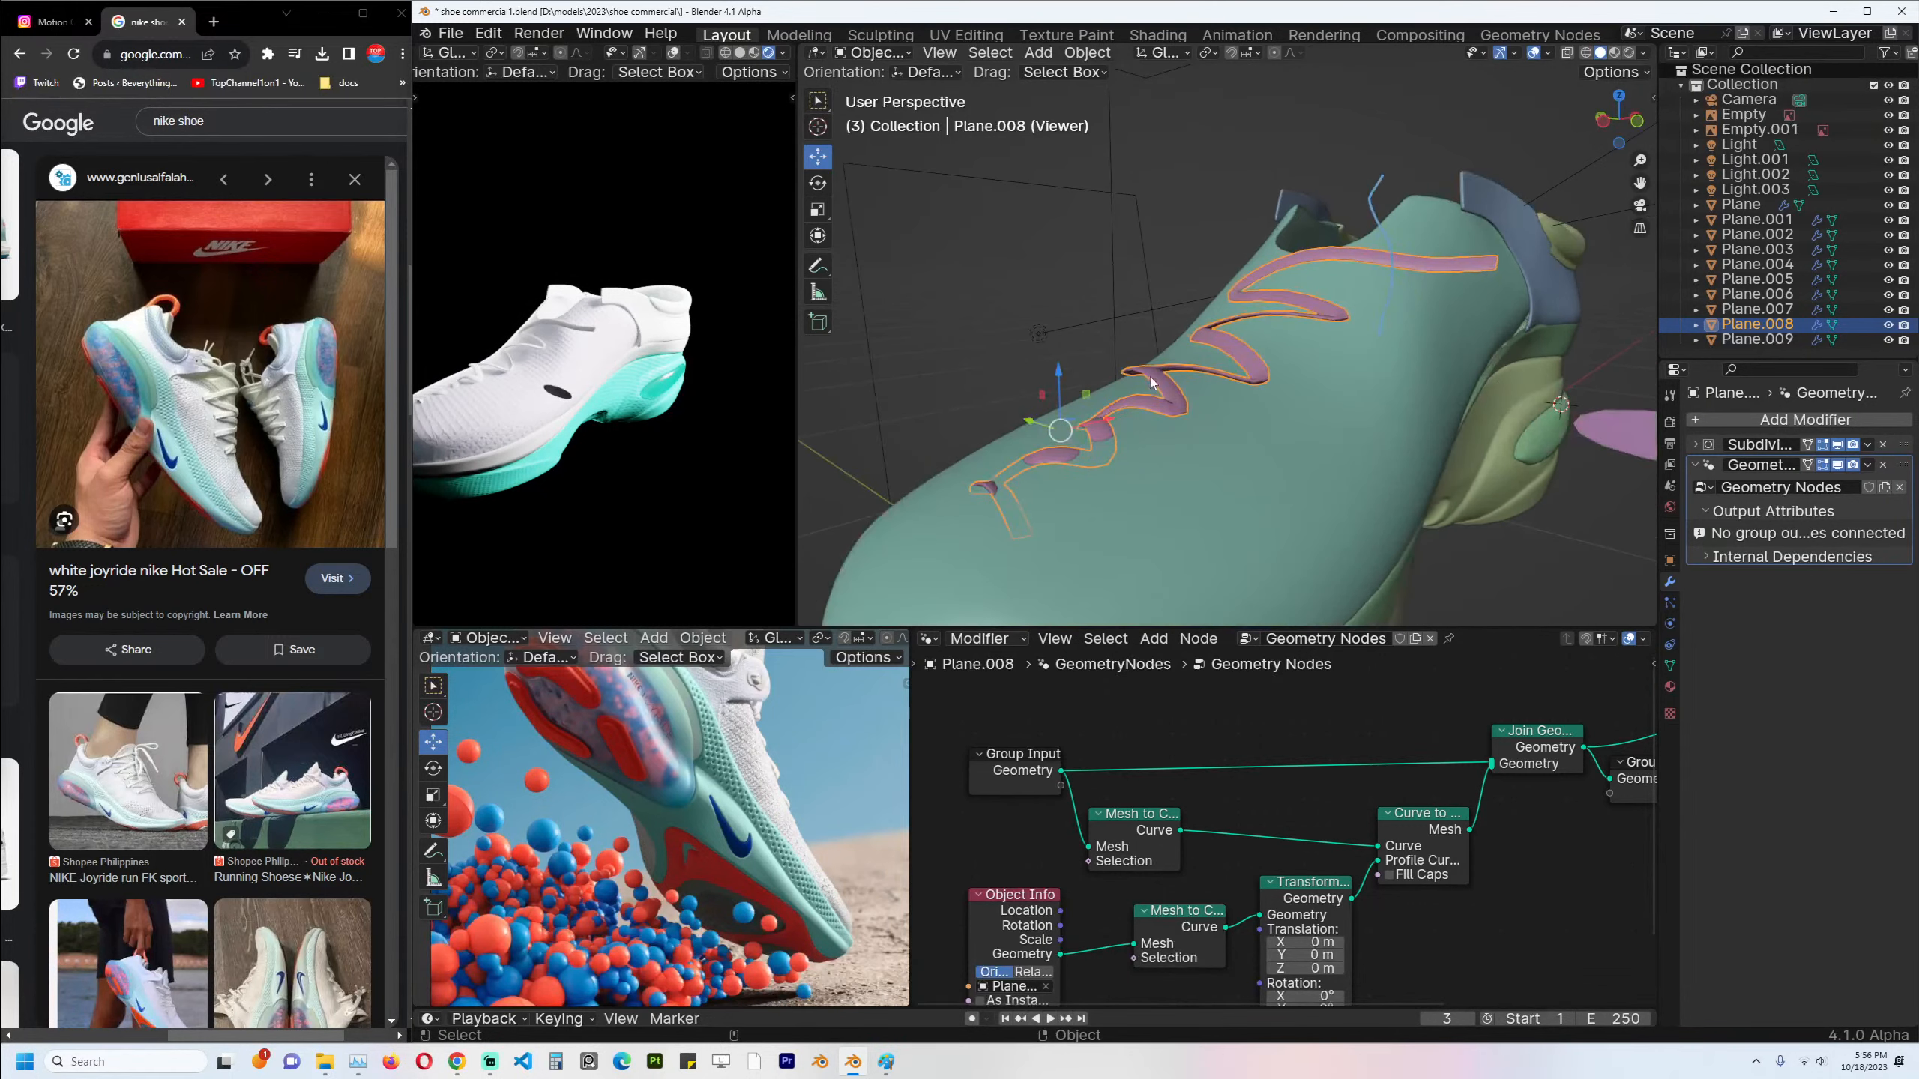
pyautogui.press('Tab')
pyautogui.hotkey('alt', 'z')
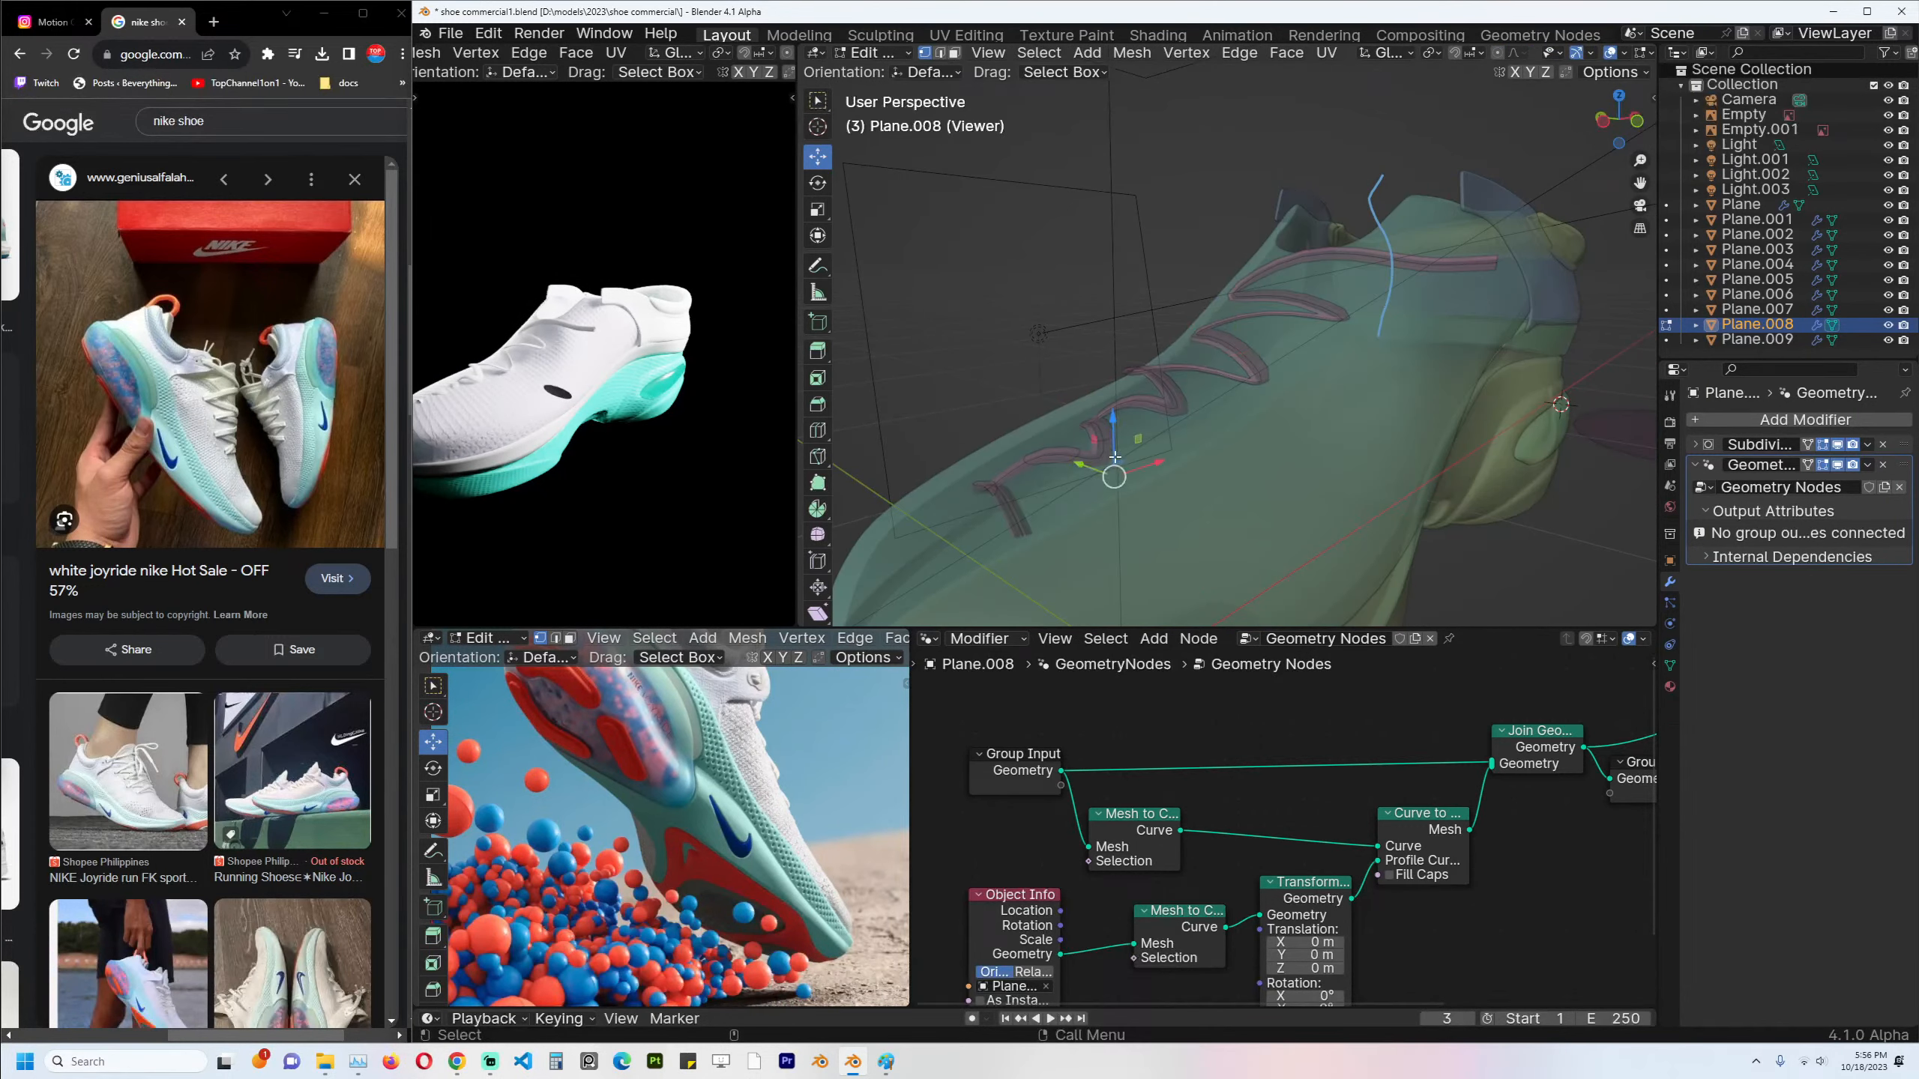
pyautogui.hotkey('alt', 'z')
pyautogui.click(989, 427)
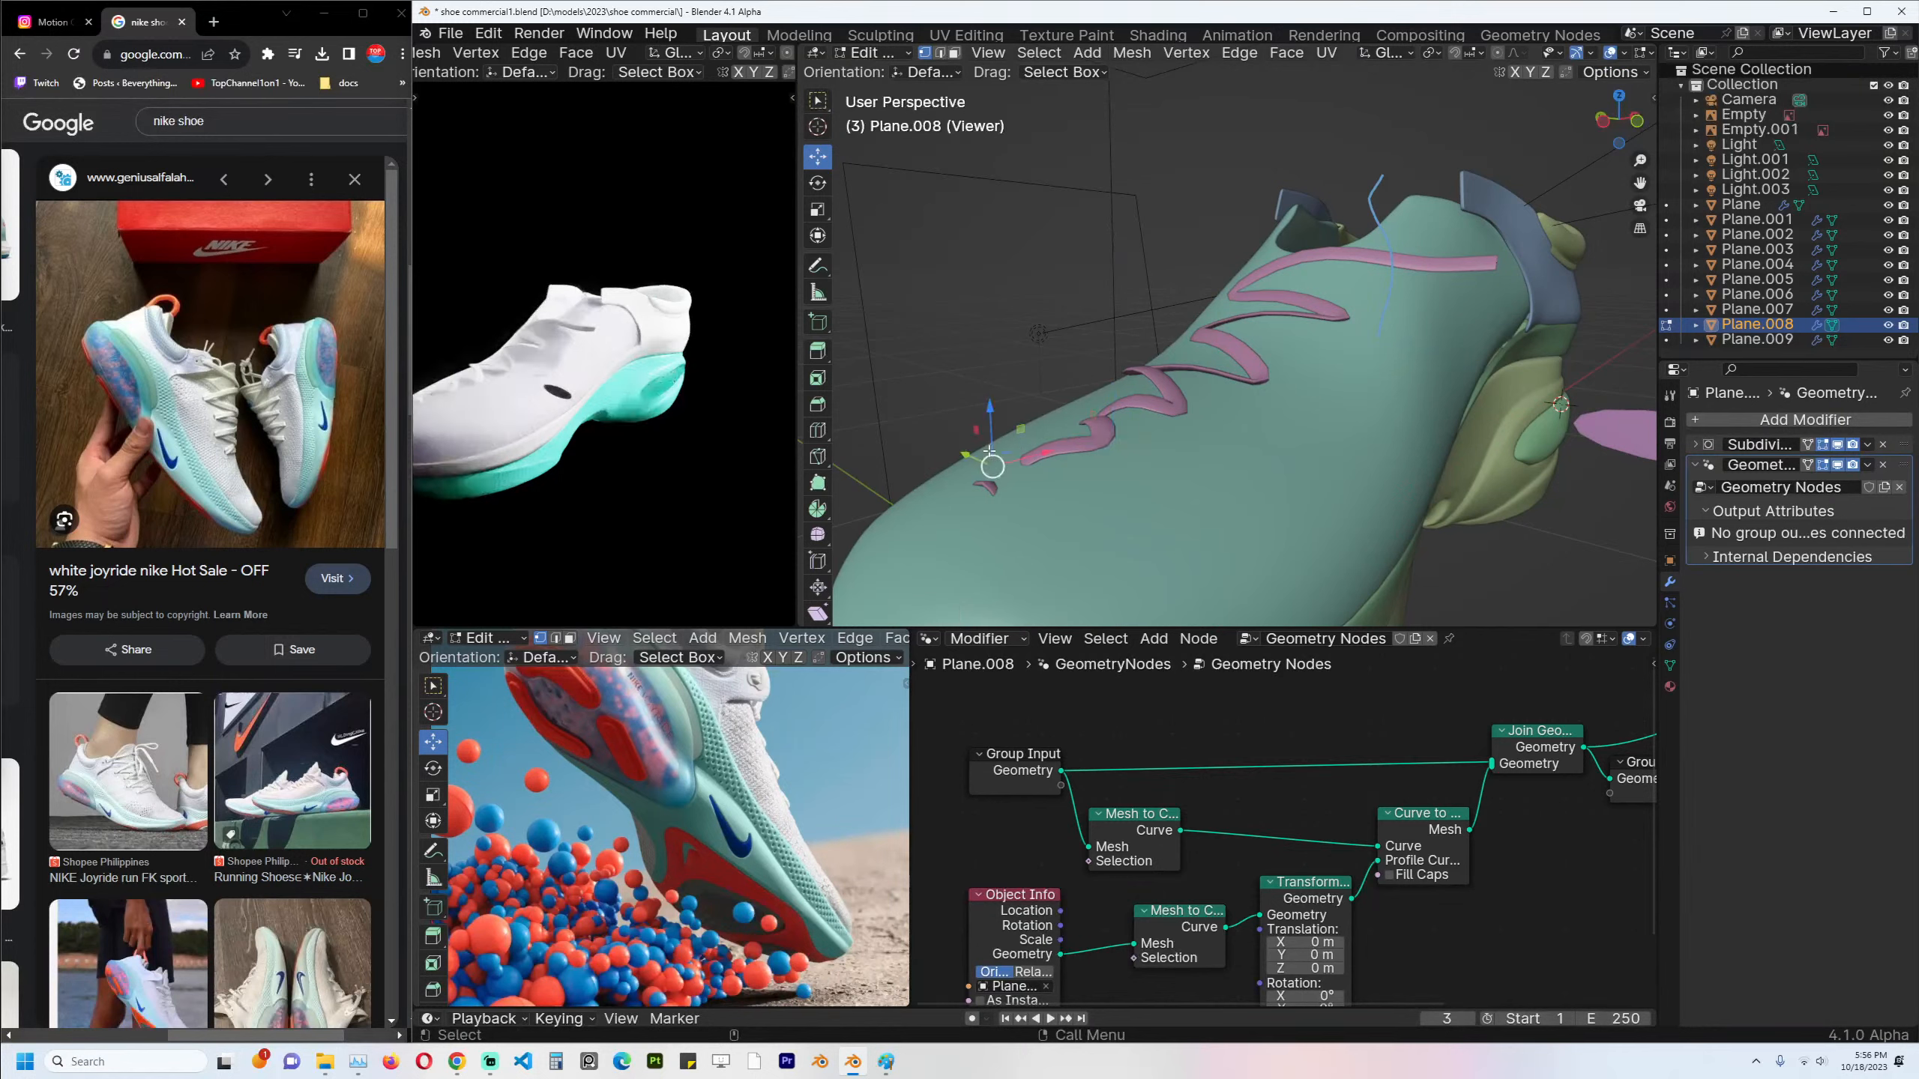
pyautogui.hotkey('alt', 'z')
pyautogui.hotkey('alt', 'z')
pyautogui.moveTo(990, 427); pyautogui.dragTo(971, 478)
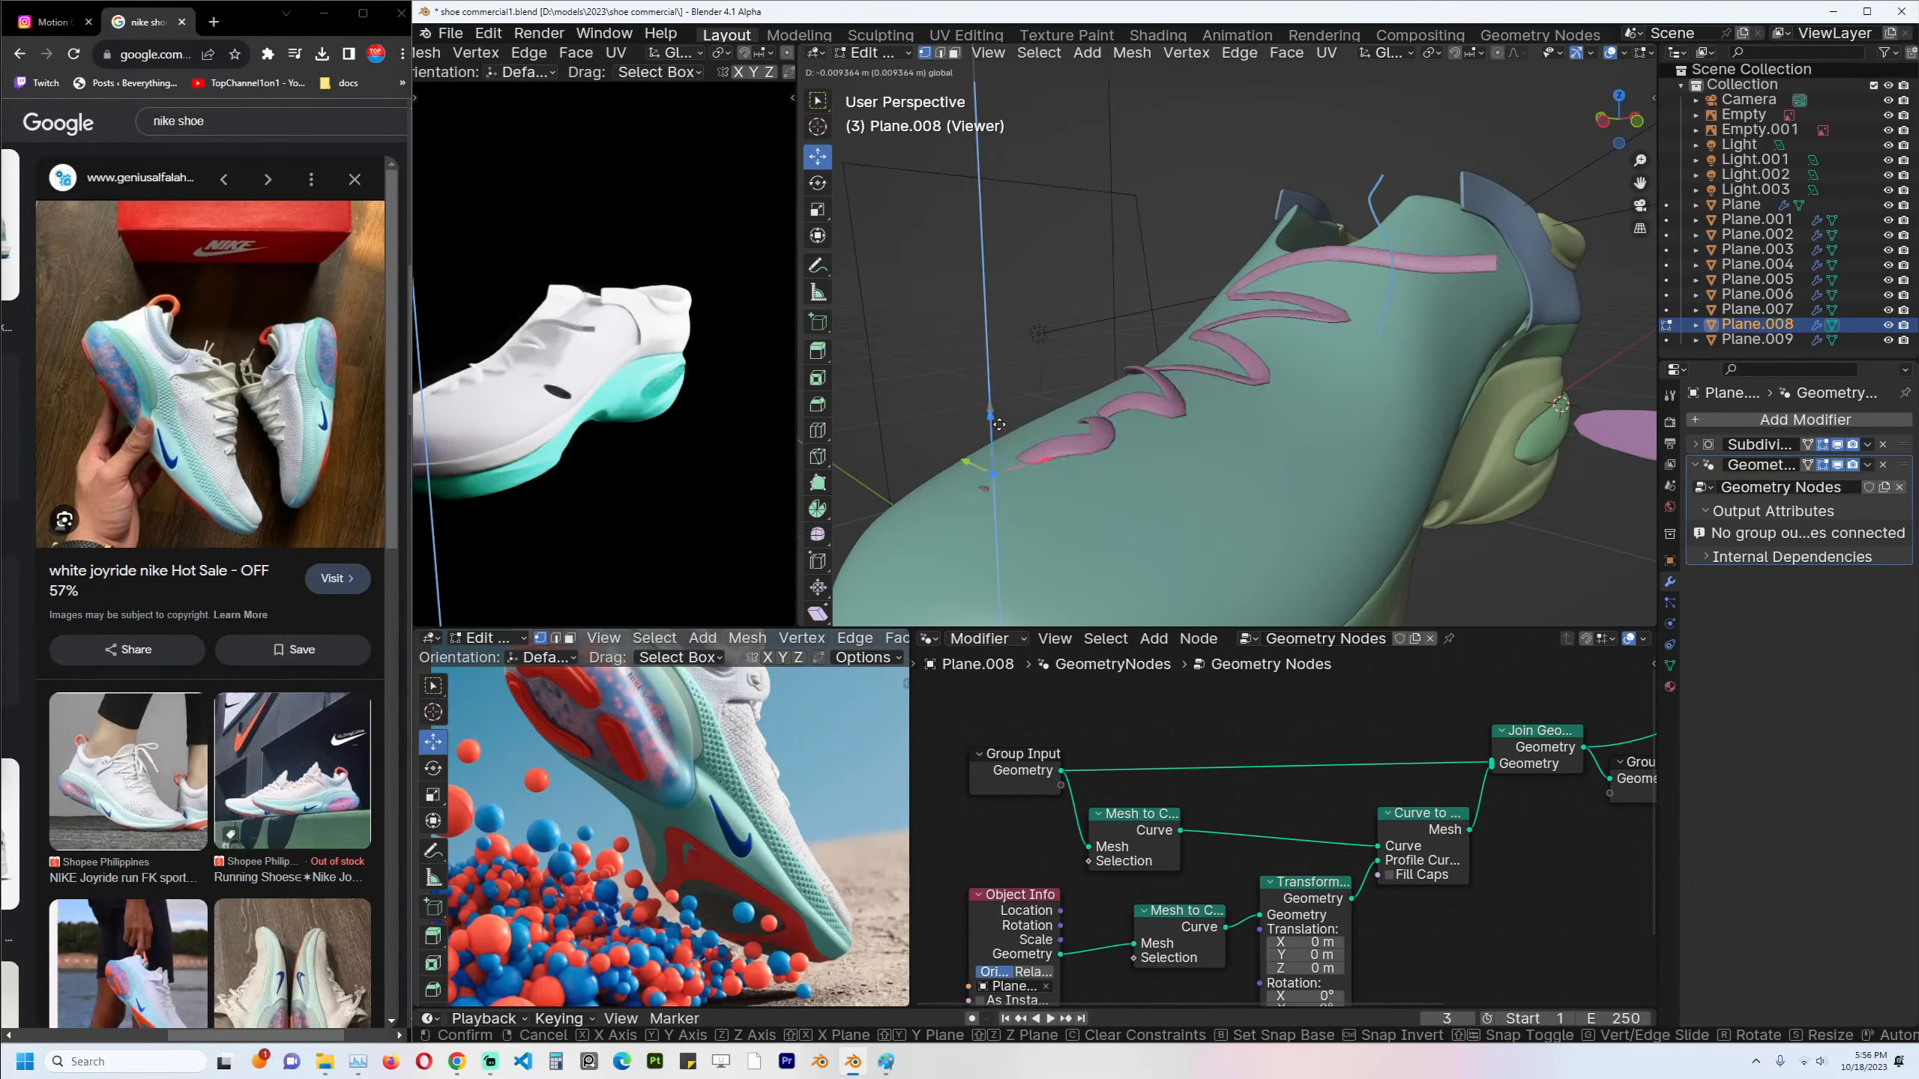
pyautogui.hotkey('alt', 'z')
pyautogui.press('g')
pyautogui.hotkey('alt', 'z')
pyautogui.press('z')
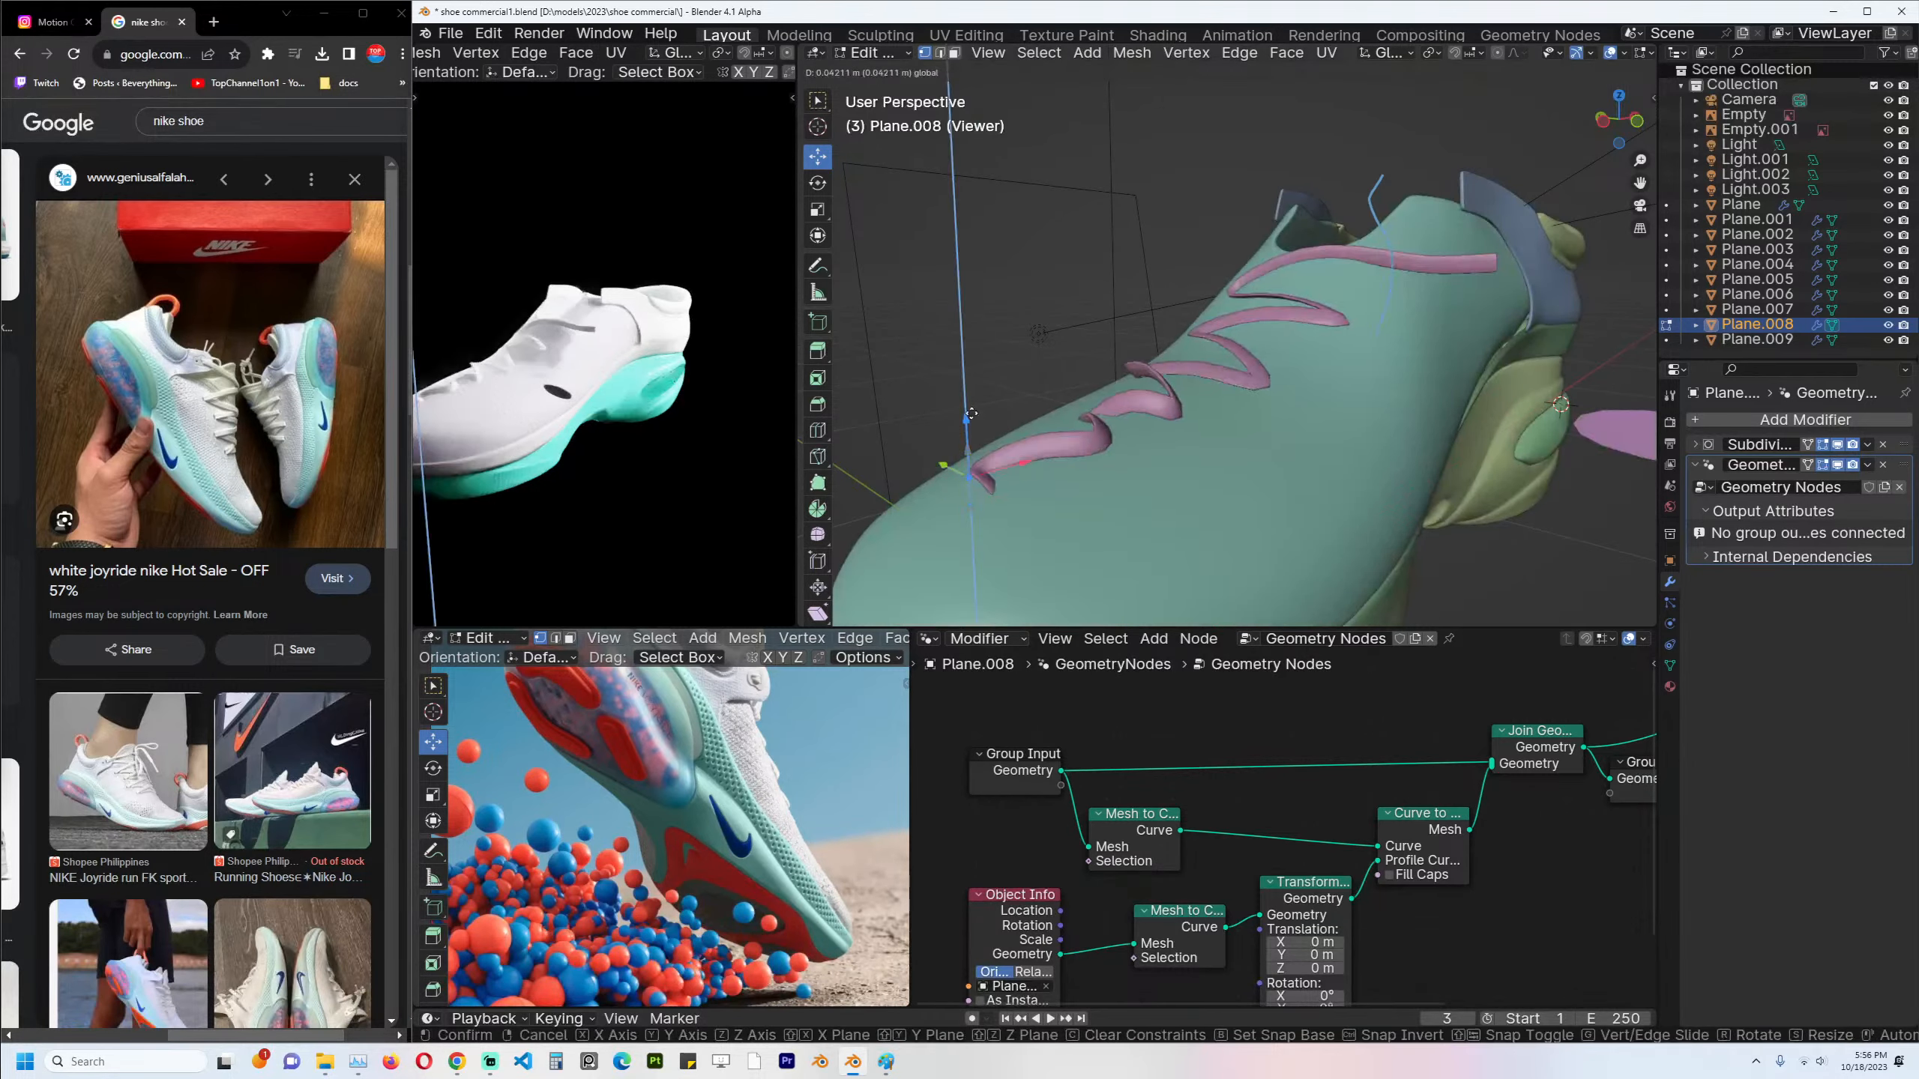
# Raise the lace's front end vertex and a vertex of one of the loops clear of the upper.
pyautogui.click(1020, 530)
pyautogui.moveTo(972, 414); pyautogui.dragTo(1019, 438)
pyautogui.click(1195, 409)
pyautogui.moveTo(1191, 374); pyautogui.dragTo(1188, 366)
# In front view, extrude the lace's ankle end down the side of the upper to the sole and return to object mode.
pyautogui.click(1488, 263)
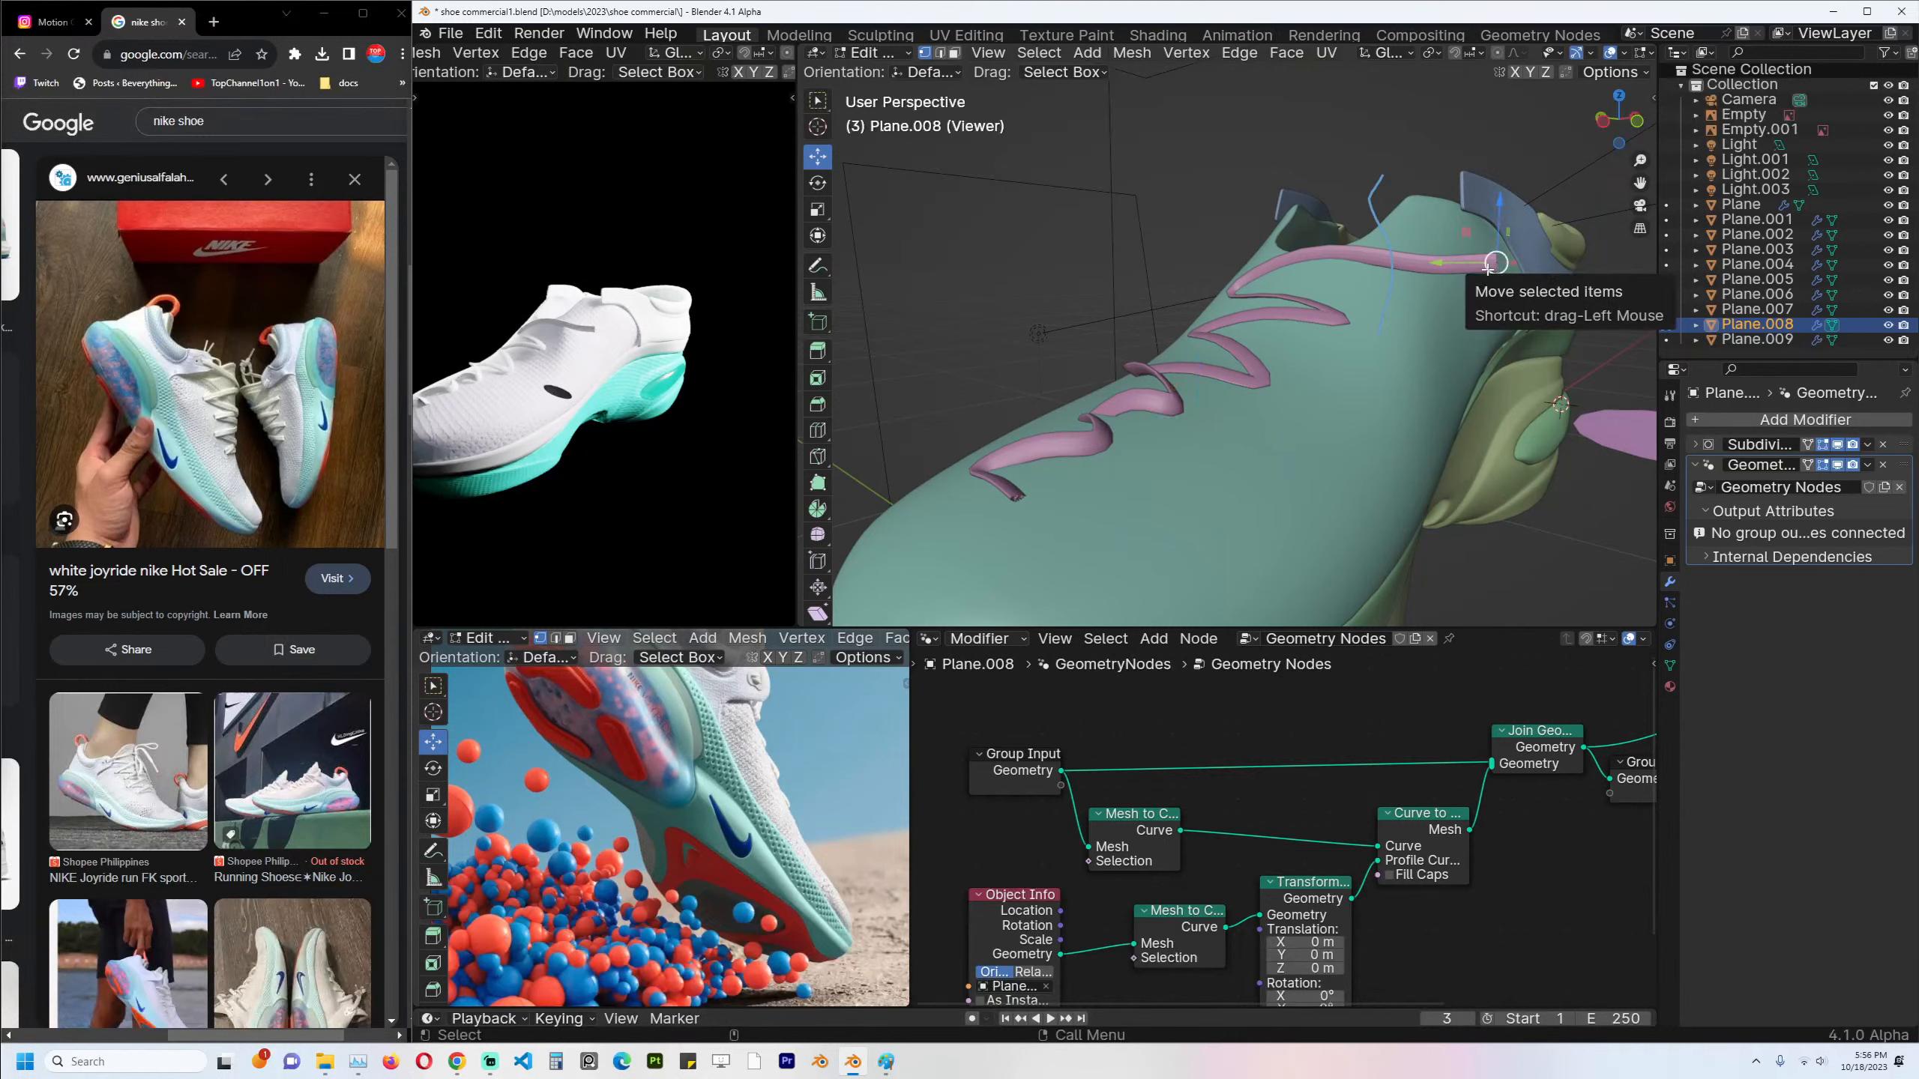
pyautogui.press('KP_1')
pyautogui.press('e')
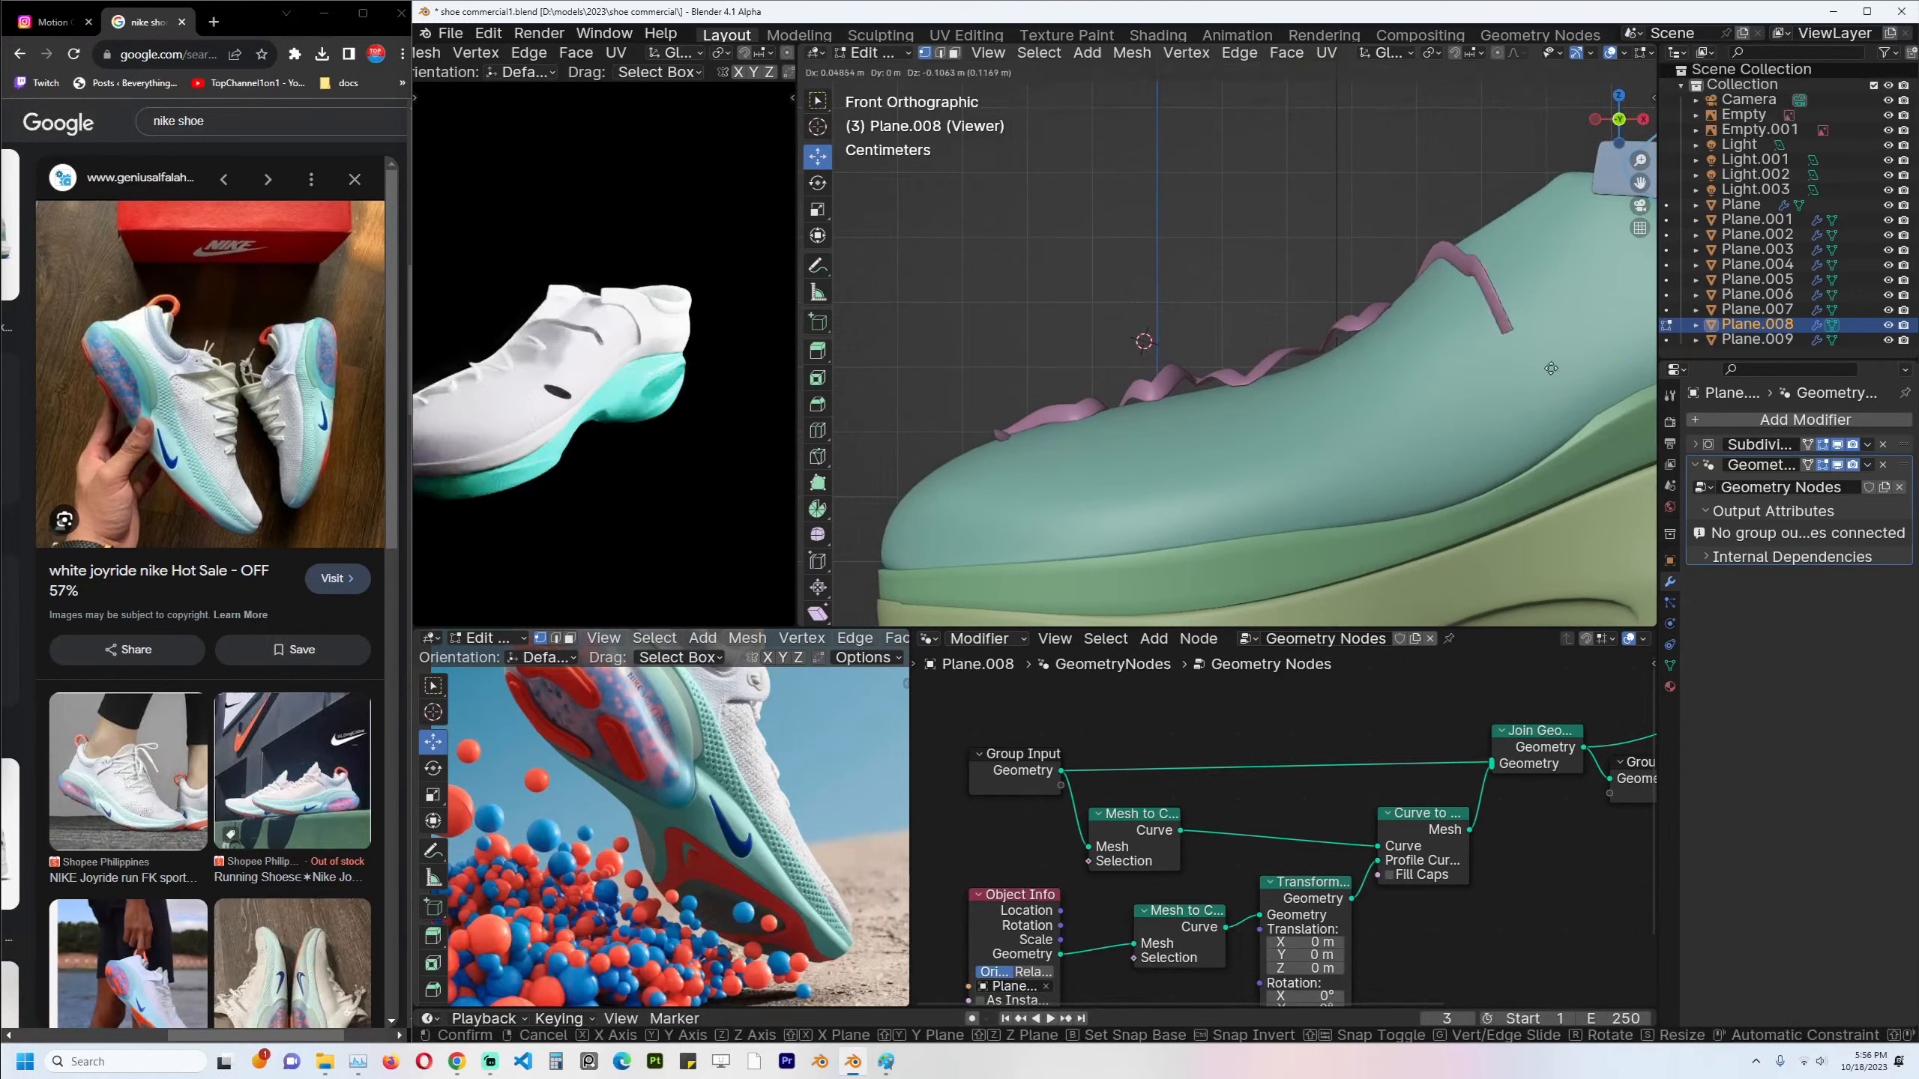
pyautogui.click(1538, 536)
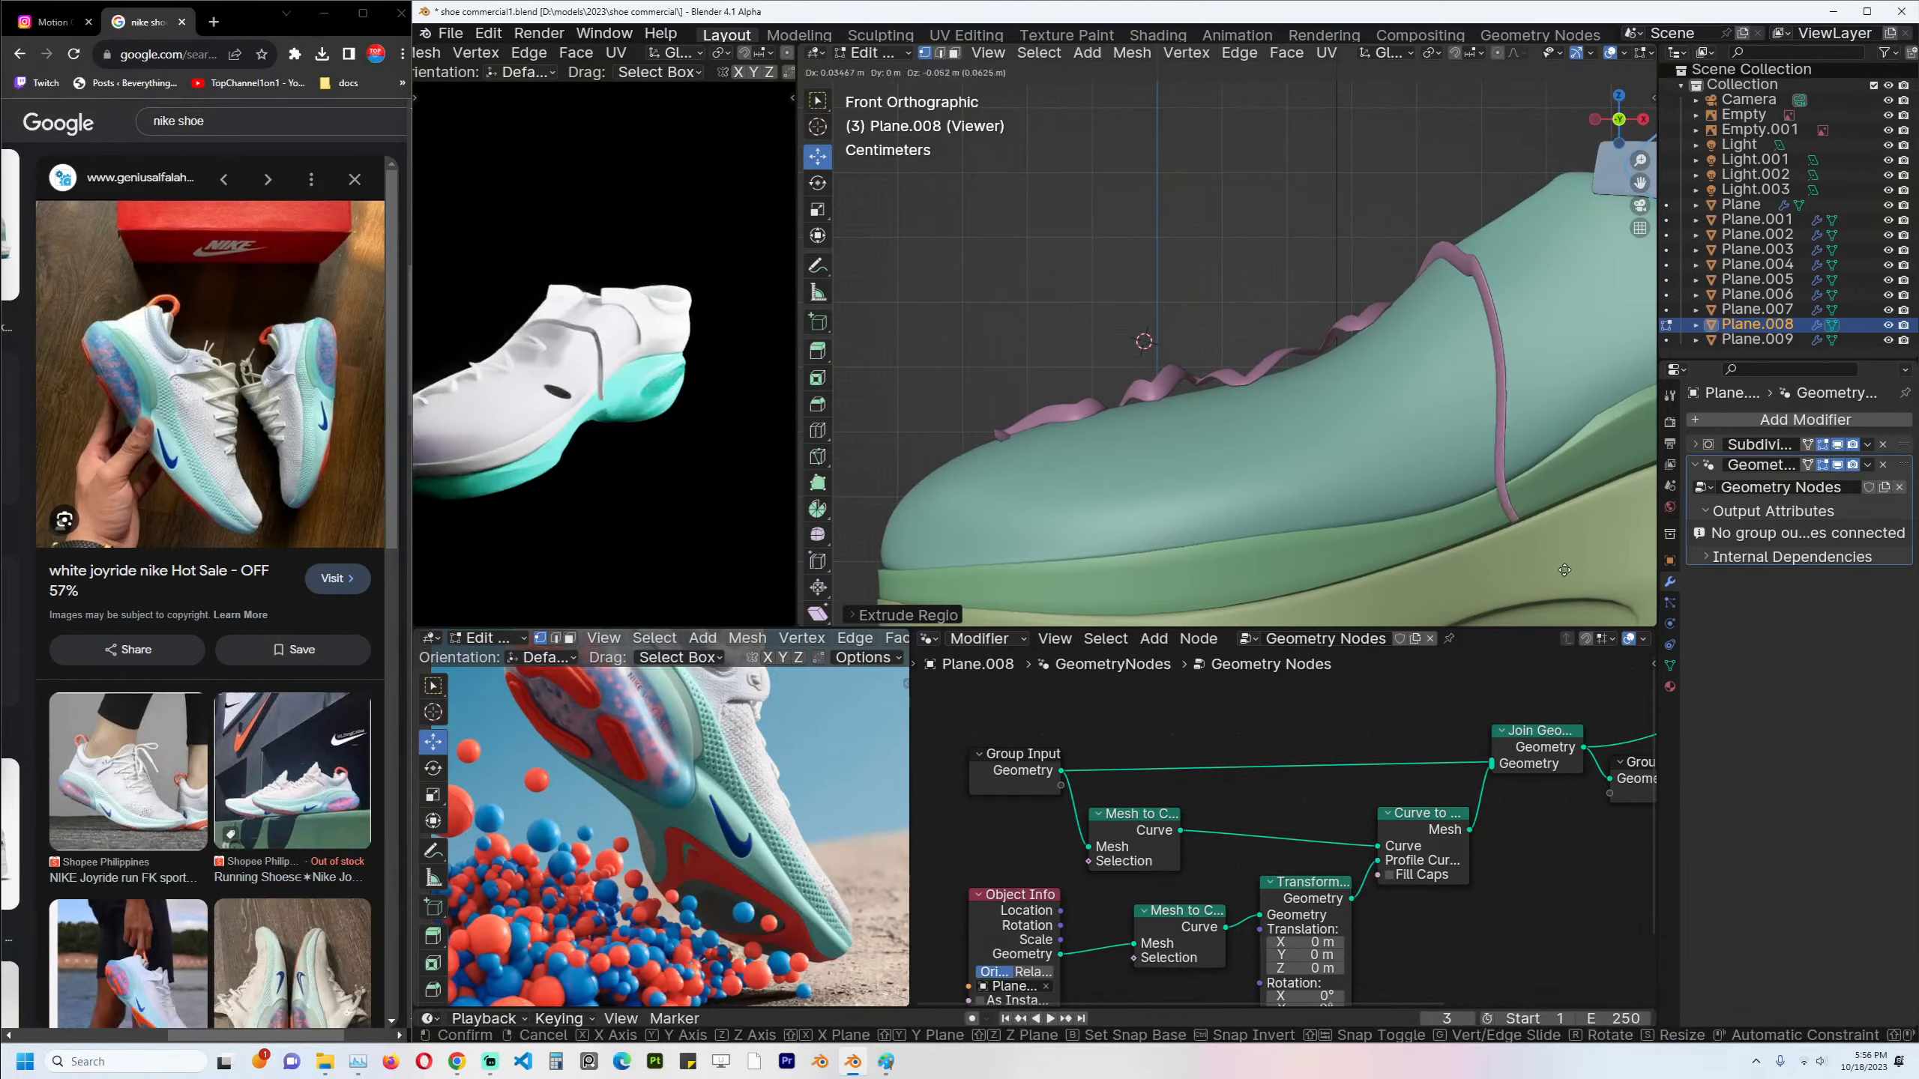
pyautogui.press('Tab')
# Hide the elliptical lace profile object beside the shoe.
pyautogui.moveTo(1254, 313); pyautogui.dragTo(1405, 393, button='middle')
pyautogui.click(1382, 423)
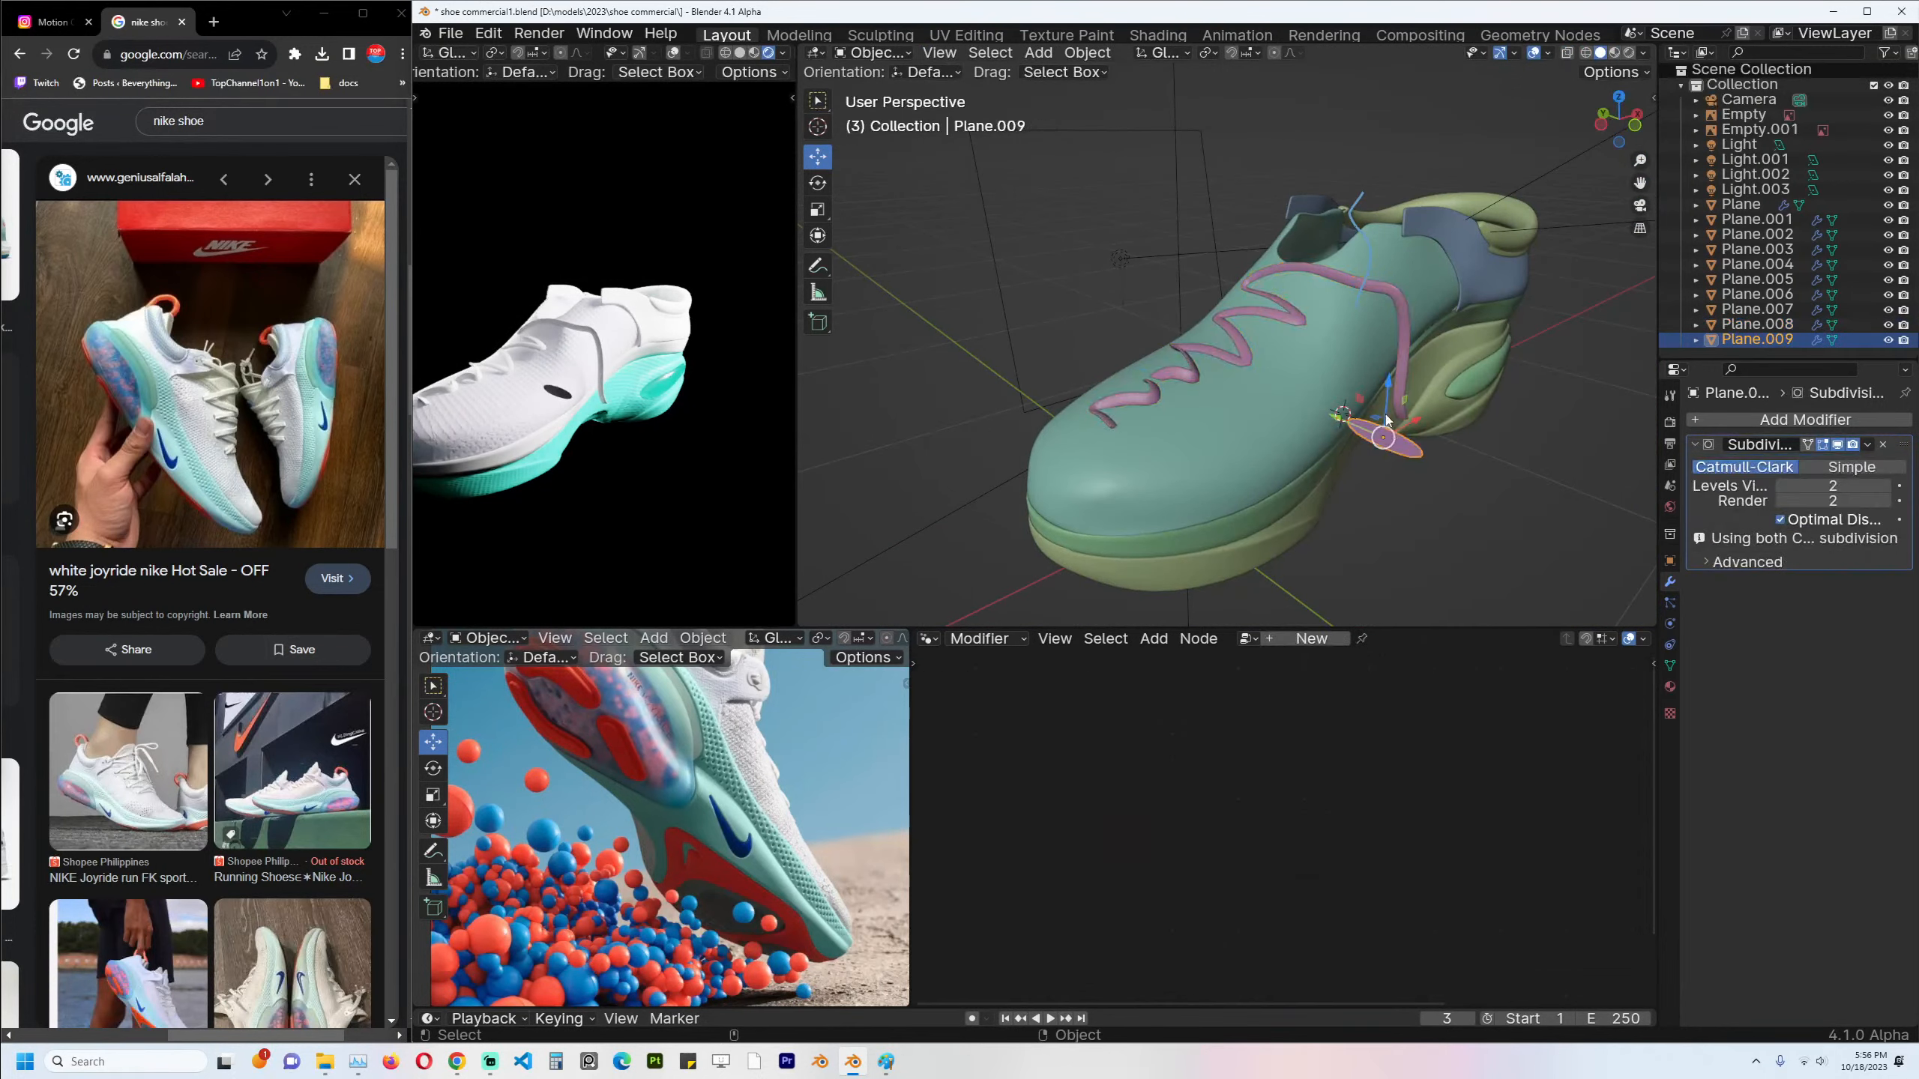
pyautogui.click(1285, 303)
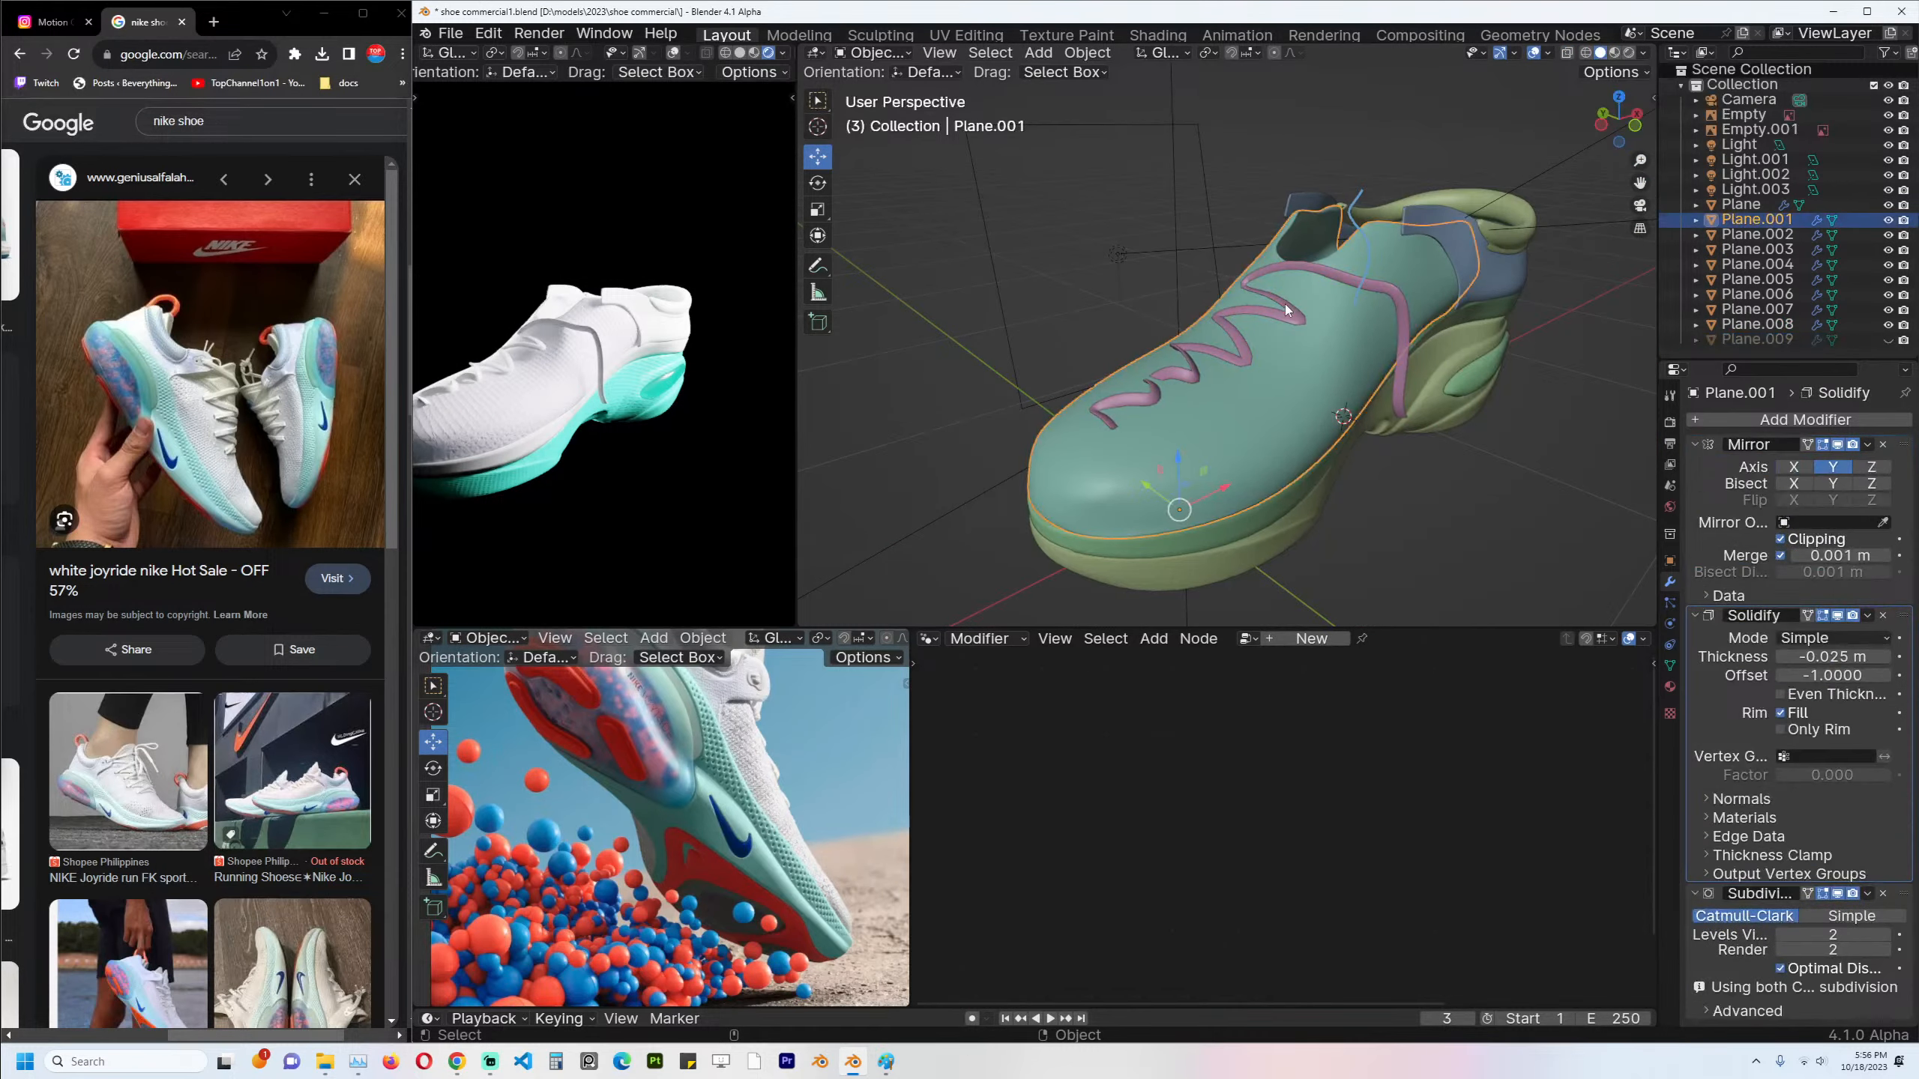
# Open the lace in edit mode from the top view and duplicate its whole mesh in place.
pyautogui.press('KP_7')
pyautogui.press('Tab')
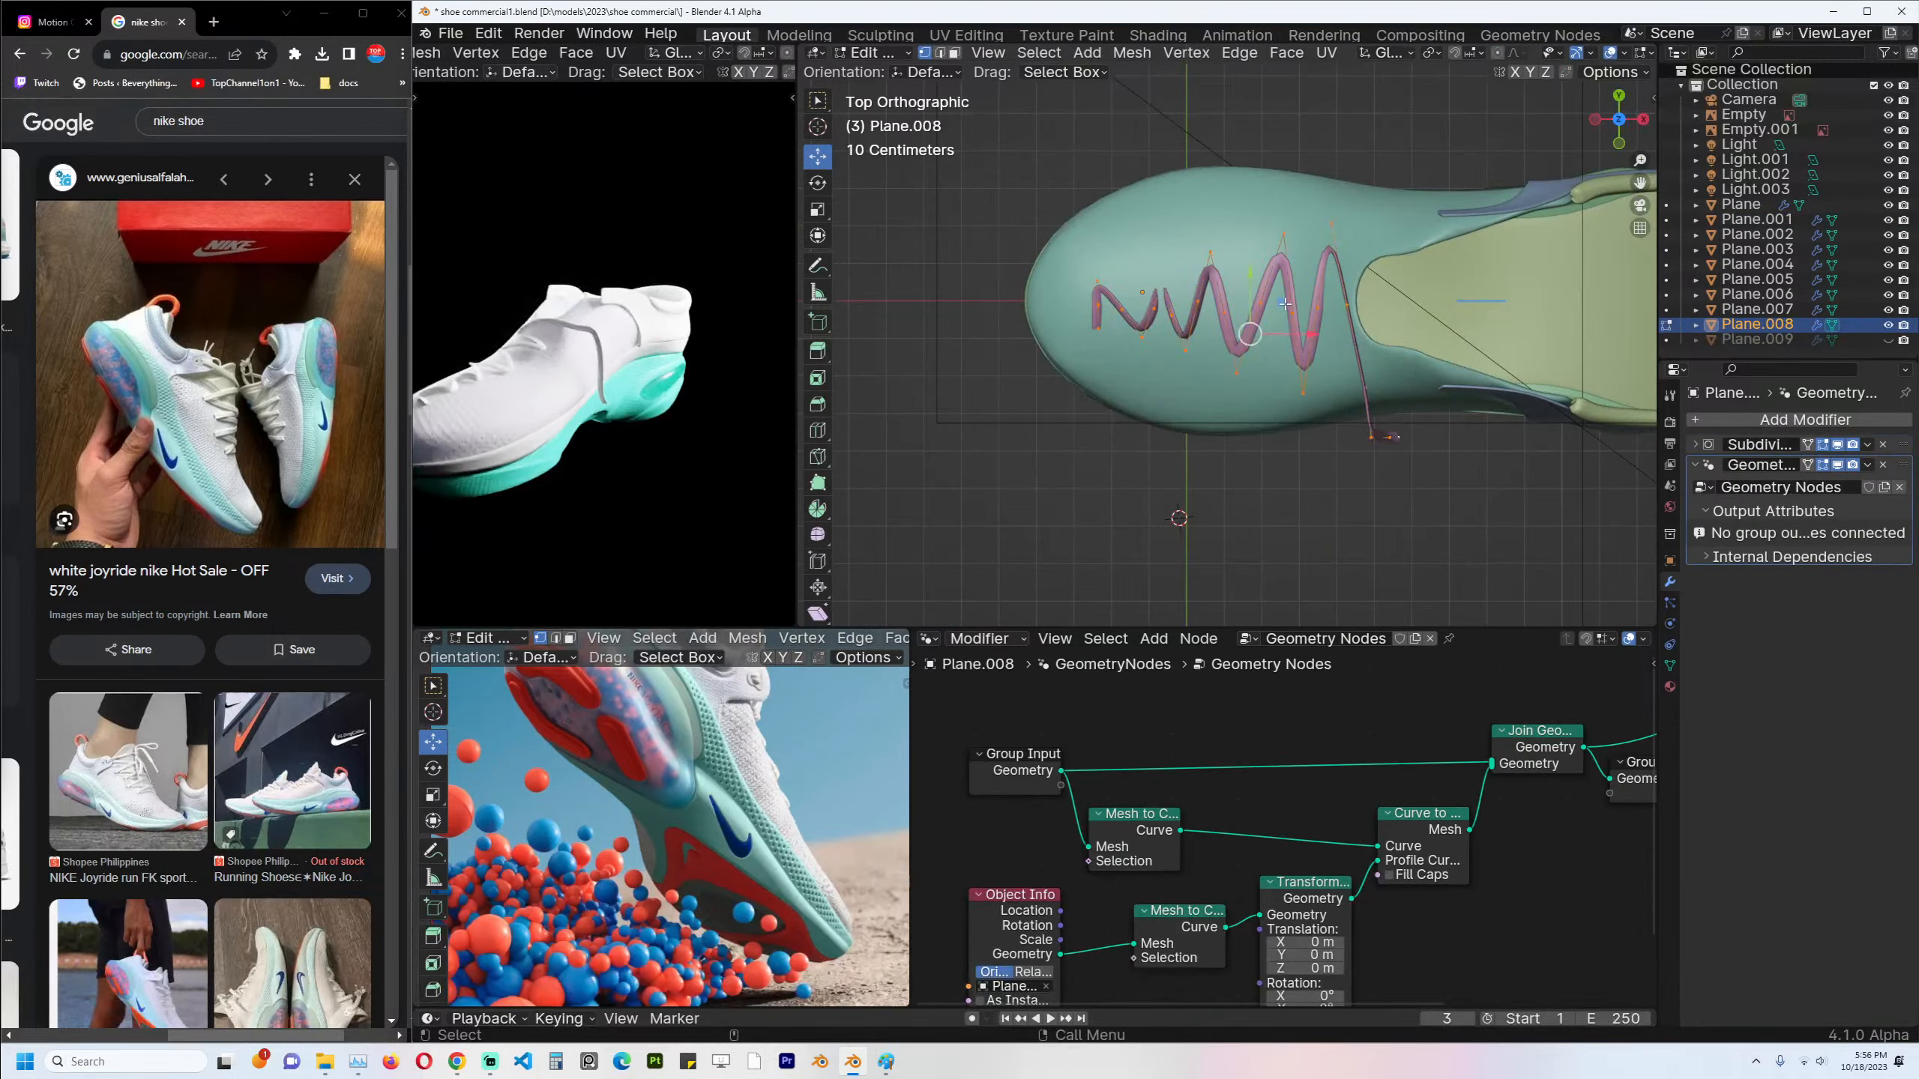
pyautogui.hotkey('shift', 'g')
pyautogui.click(1285, 308)
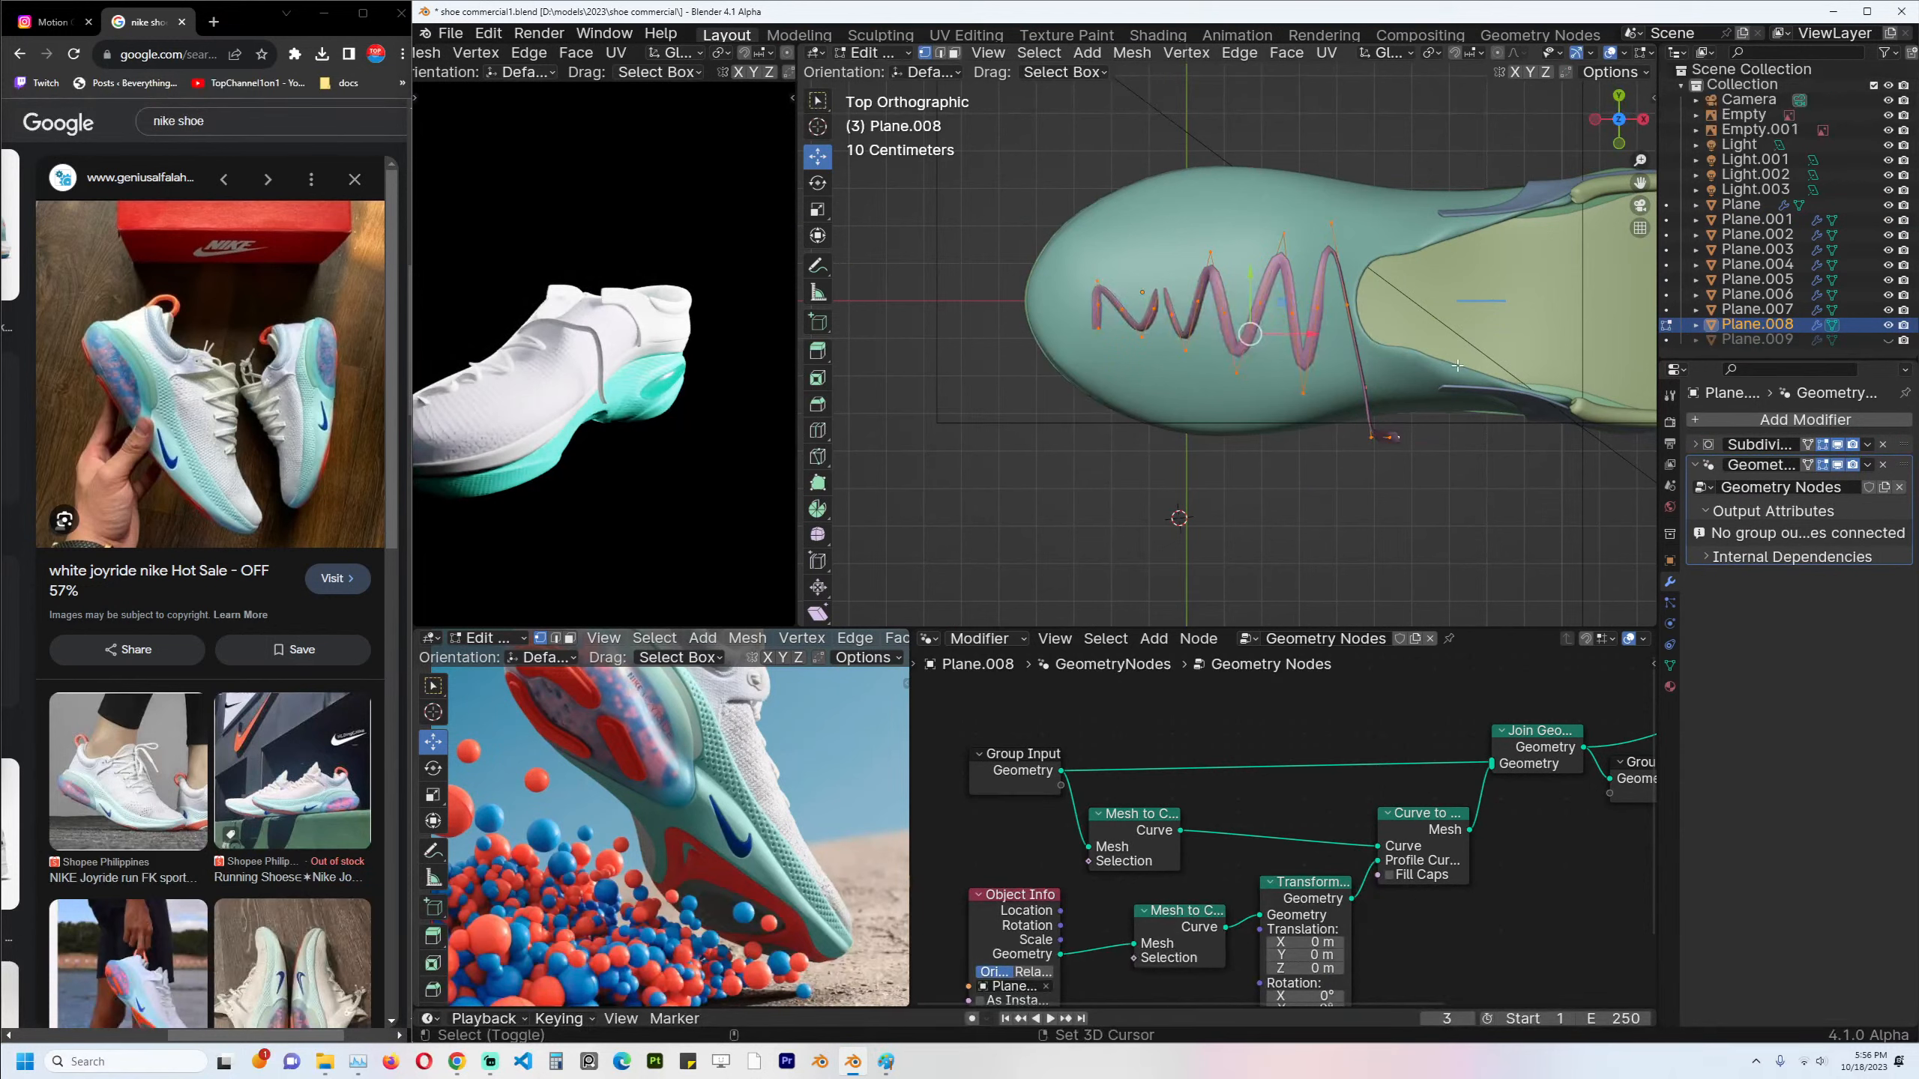
pyautogui.hotkey('shift', 'd')
pyautogui.press('Escape')
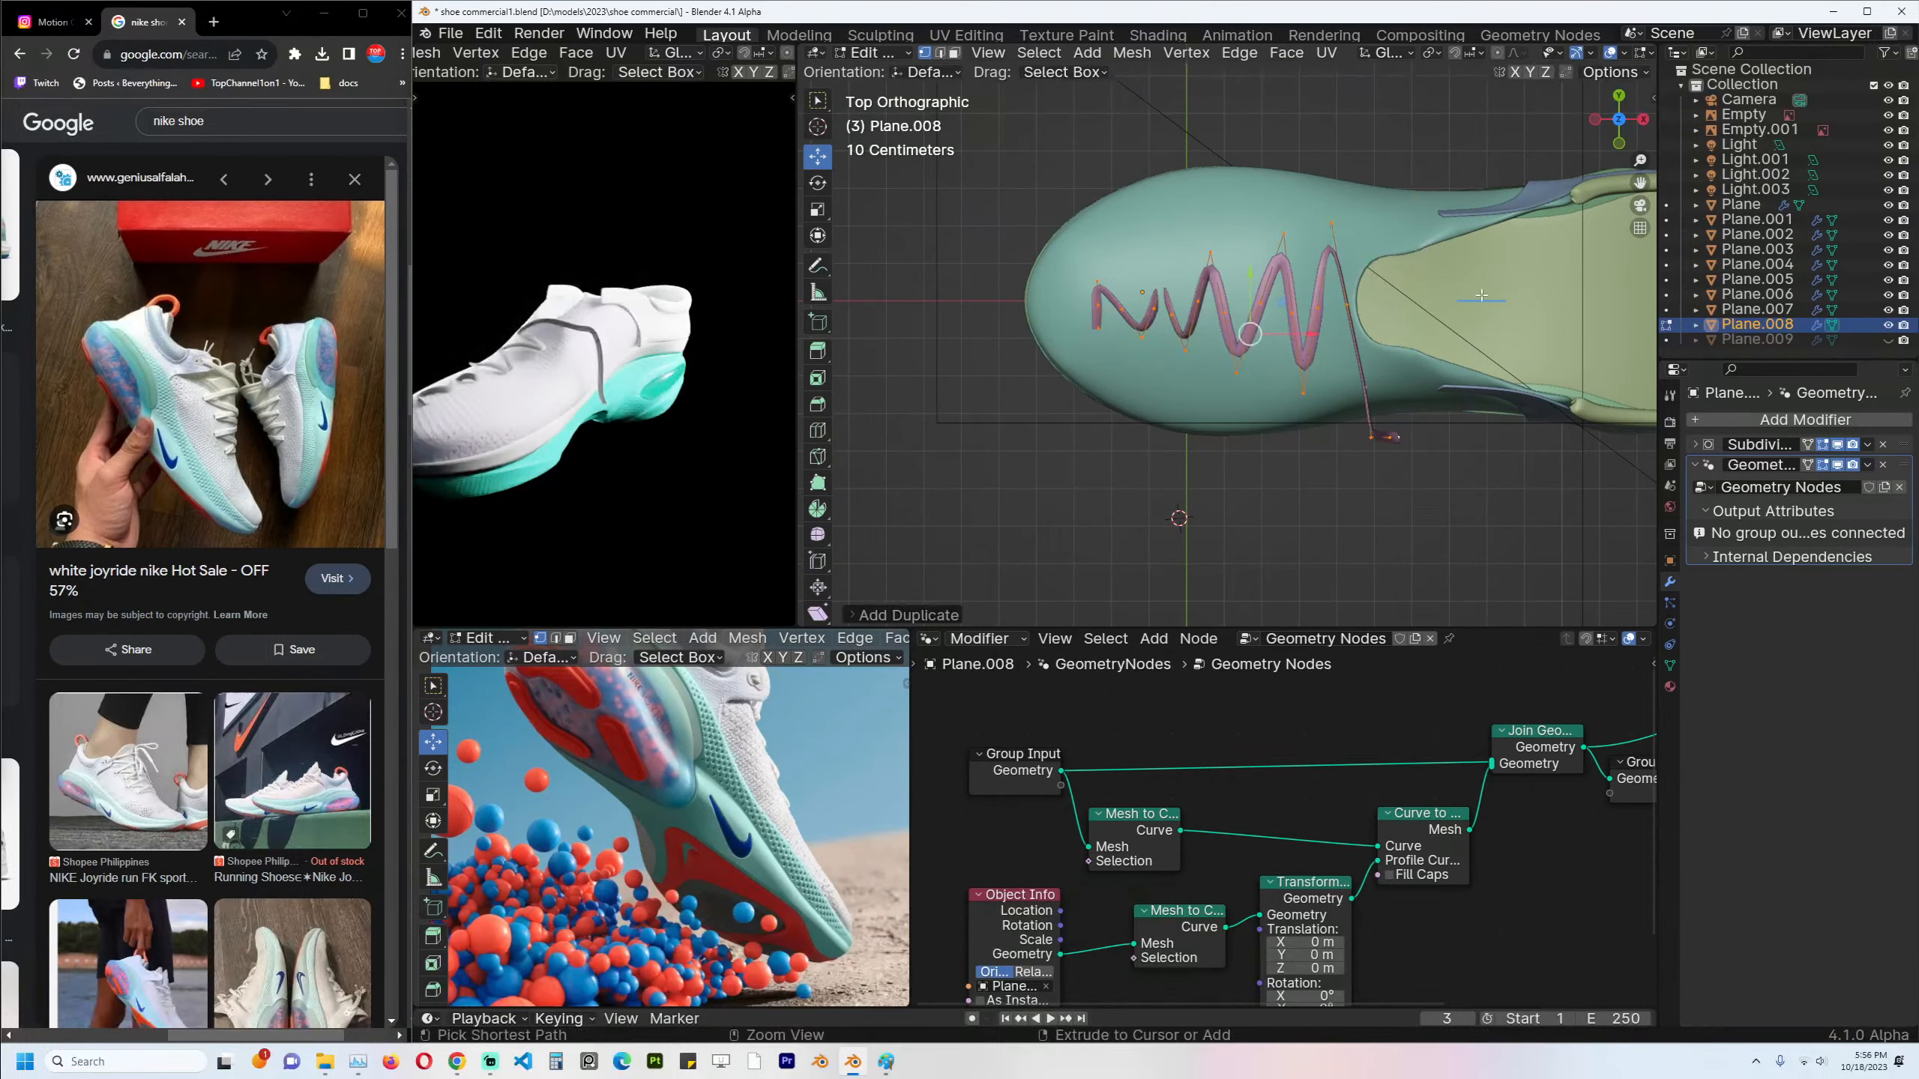
# Mirror the duplicated lace along Y and position it so it crisscrosses the original on the upper.
pyautogui.hotkey('ctrl', 'm')
pyautogui.press('y')
pyautogui.press('g')
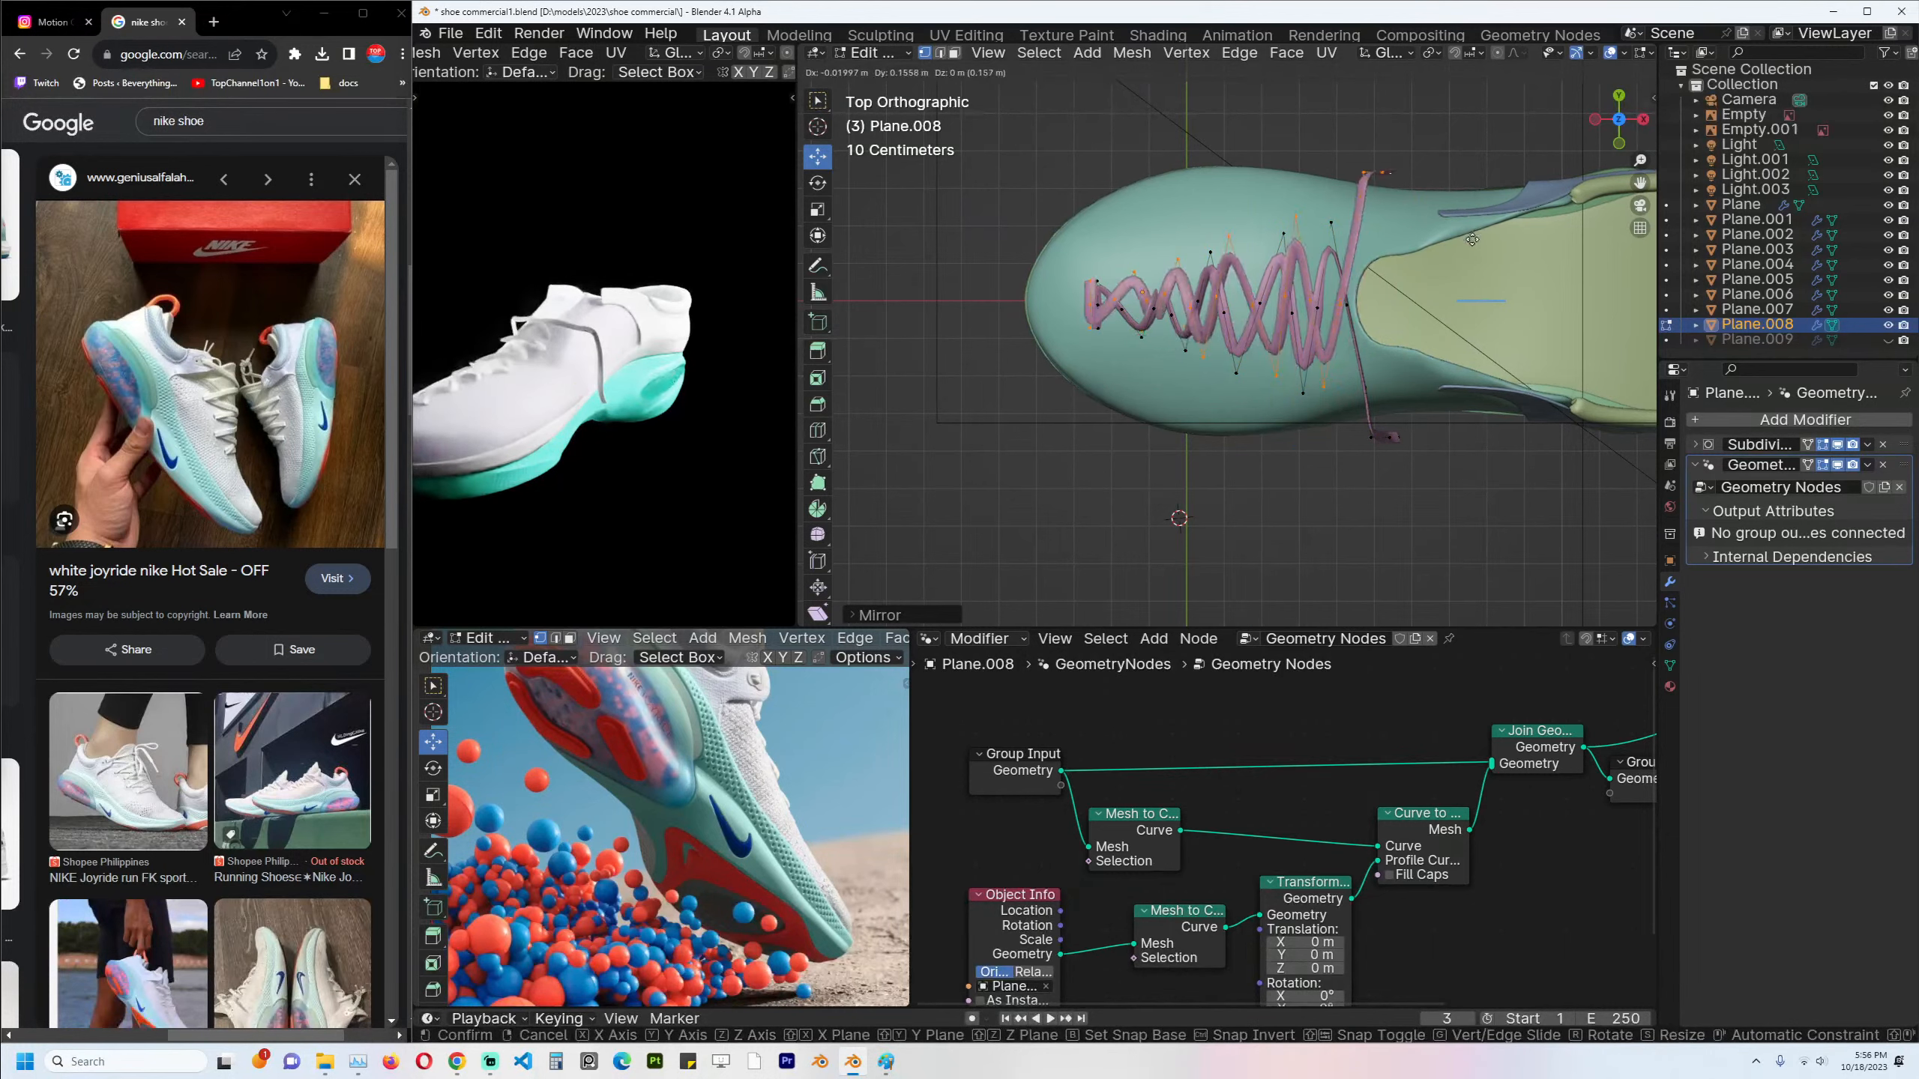
pyautogui.click(1471, 244)
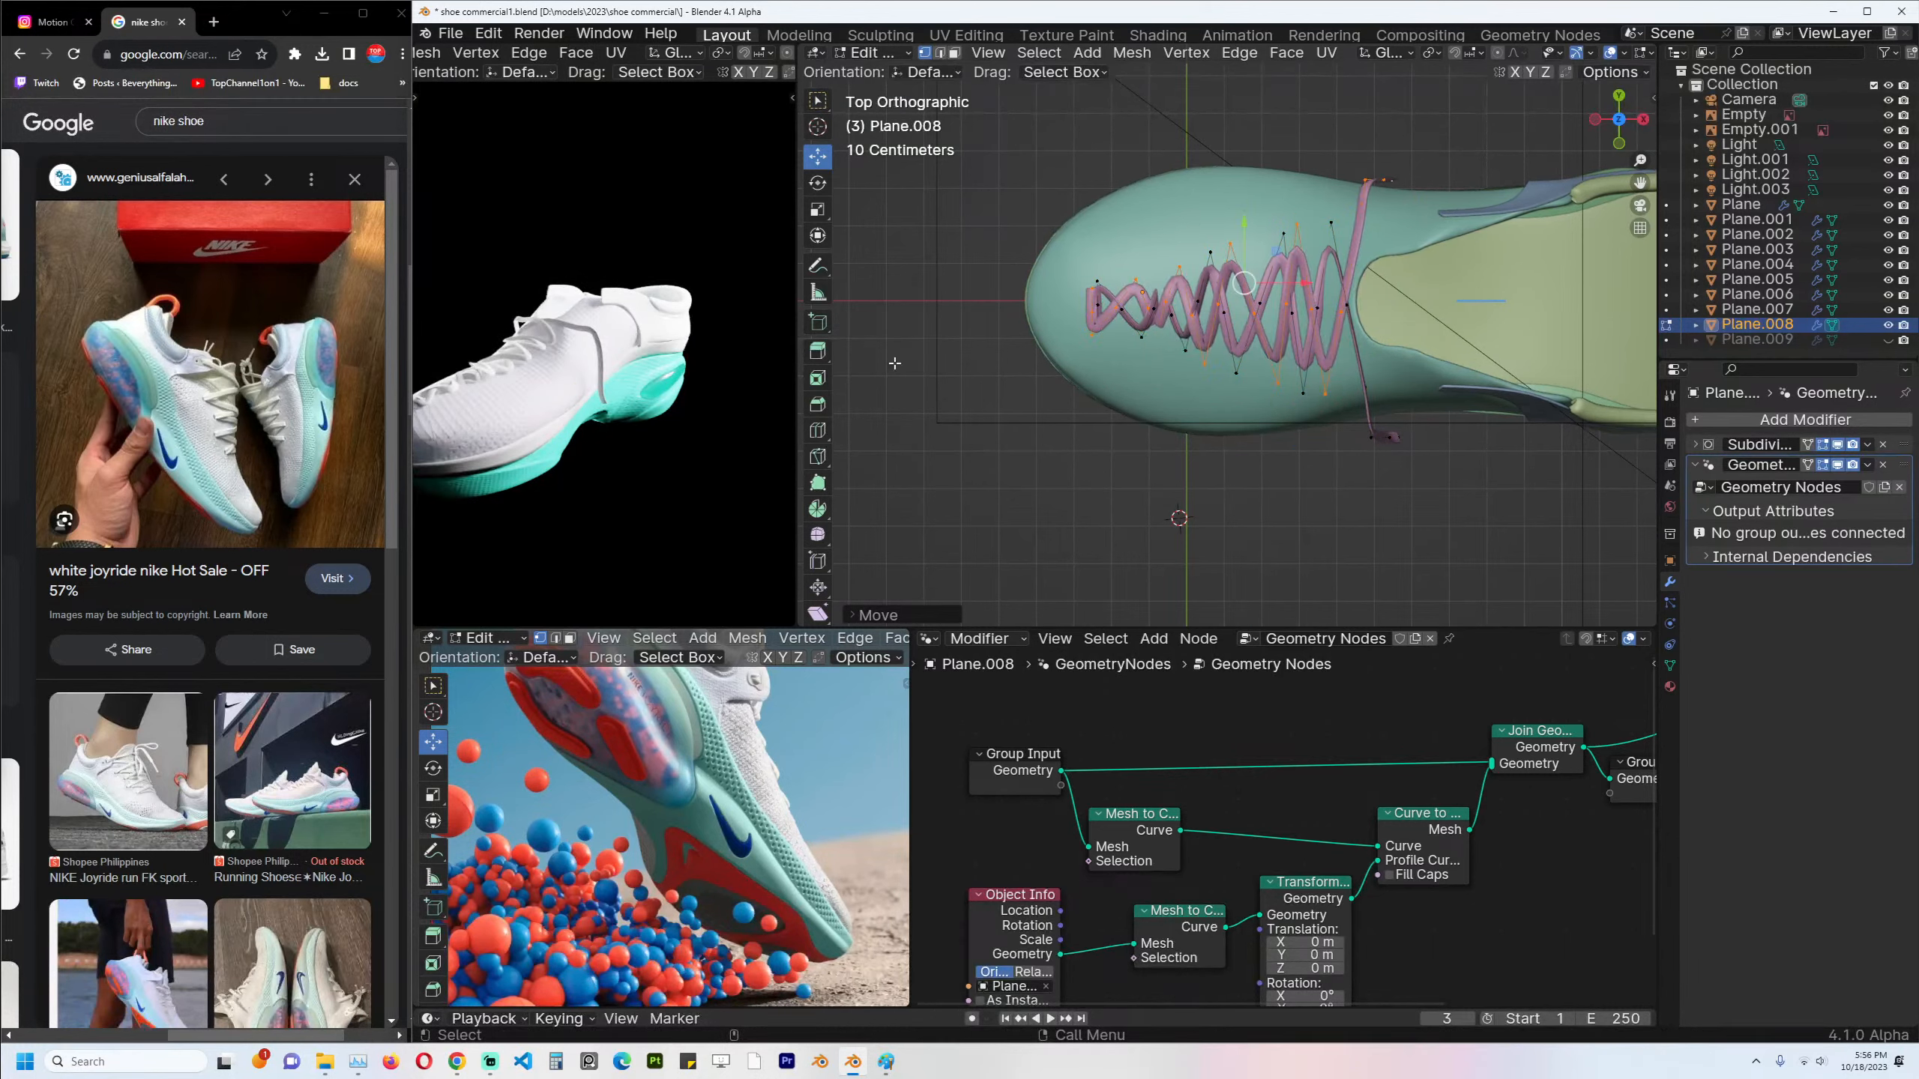
# Circle-select the front loop tips on the lace's negative Y side in X-ray and move them outward with proportional editing.
pyautogui.scroll(1, 1207, 273)
pyautogui.hotkey('alt', 'z')
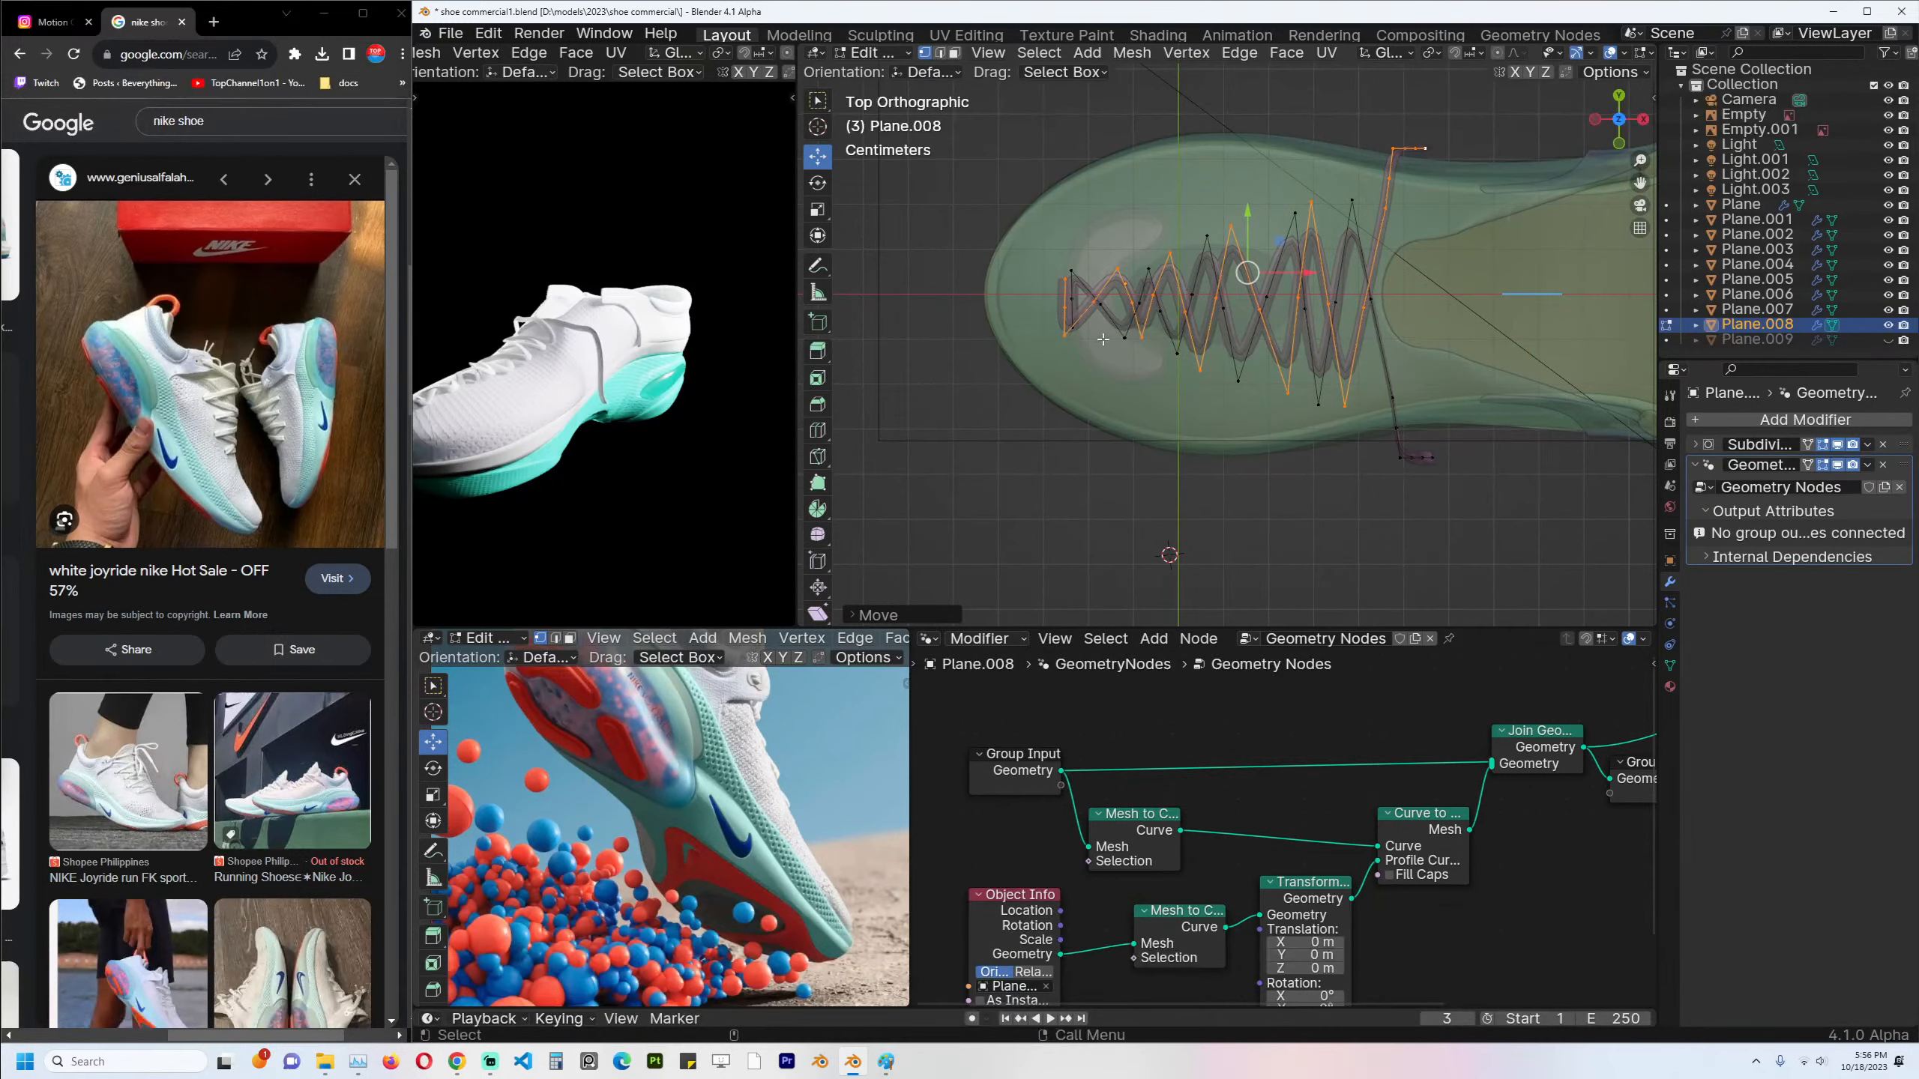
pyautogui.press('c')
pyautogui.press('Escape')
pyautogui.hotkey('alt', 'a')
pyautogui.press('c')
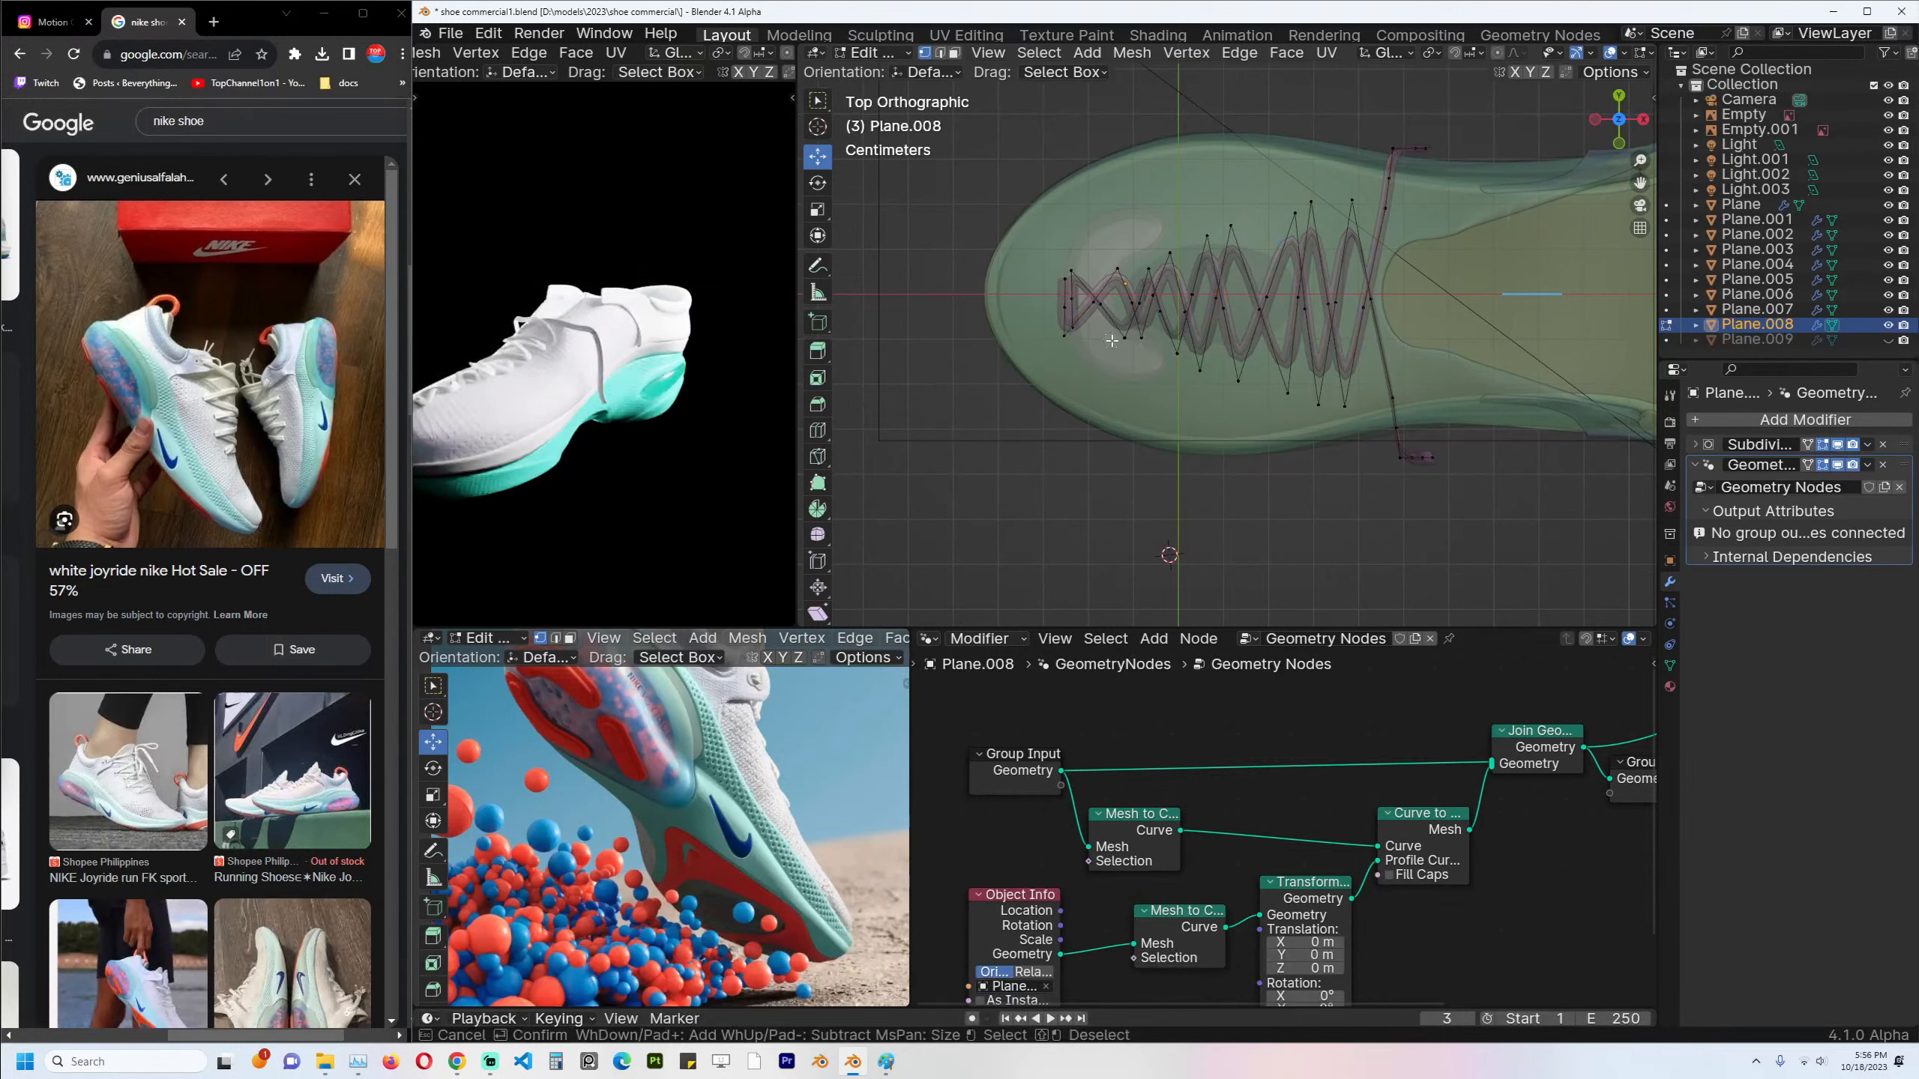
pyautogui.moveTo(1111, 340); pyautogui.dragTo(1216, 363)
pyautogui.press('Escape')
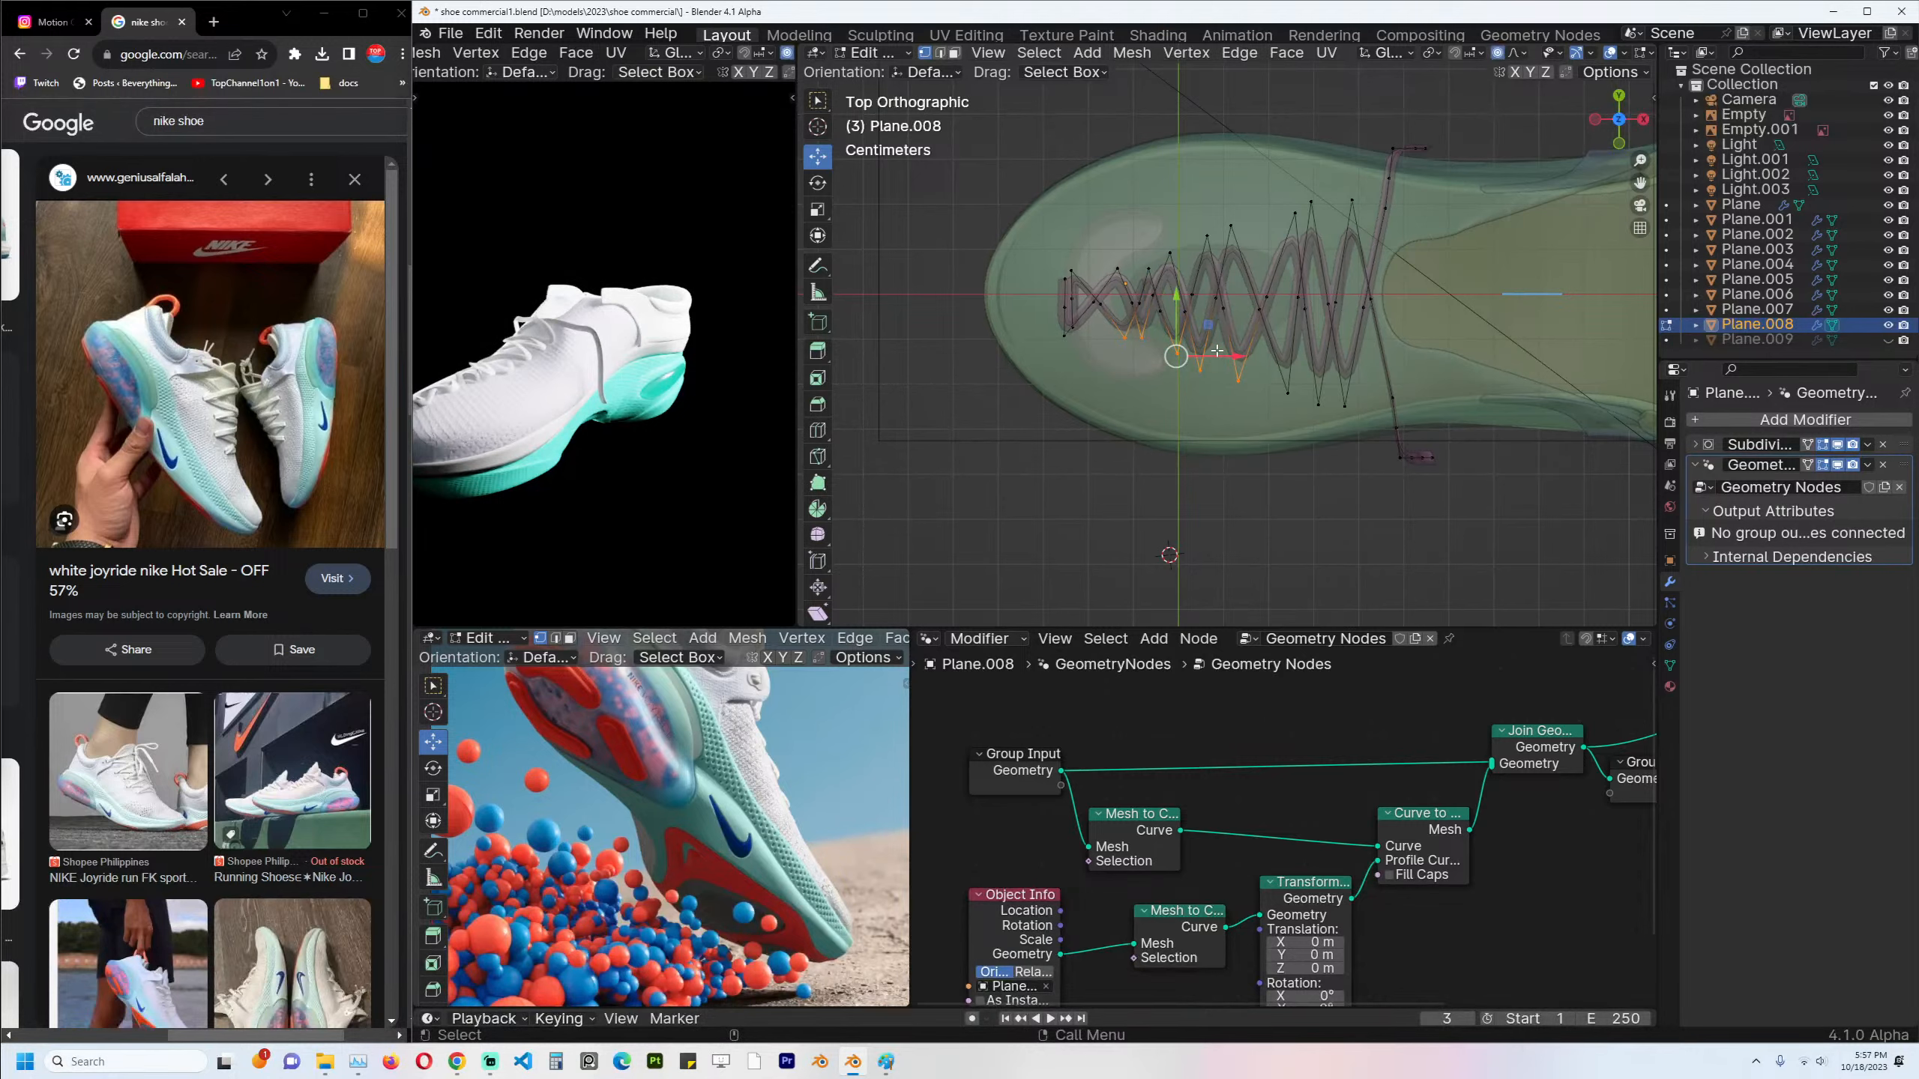
pyautogui.press('g')
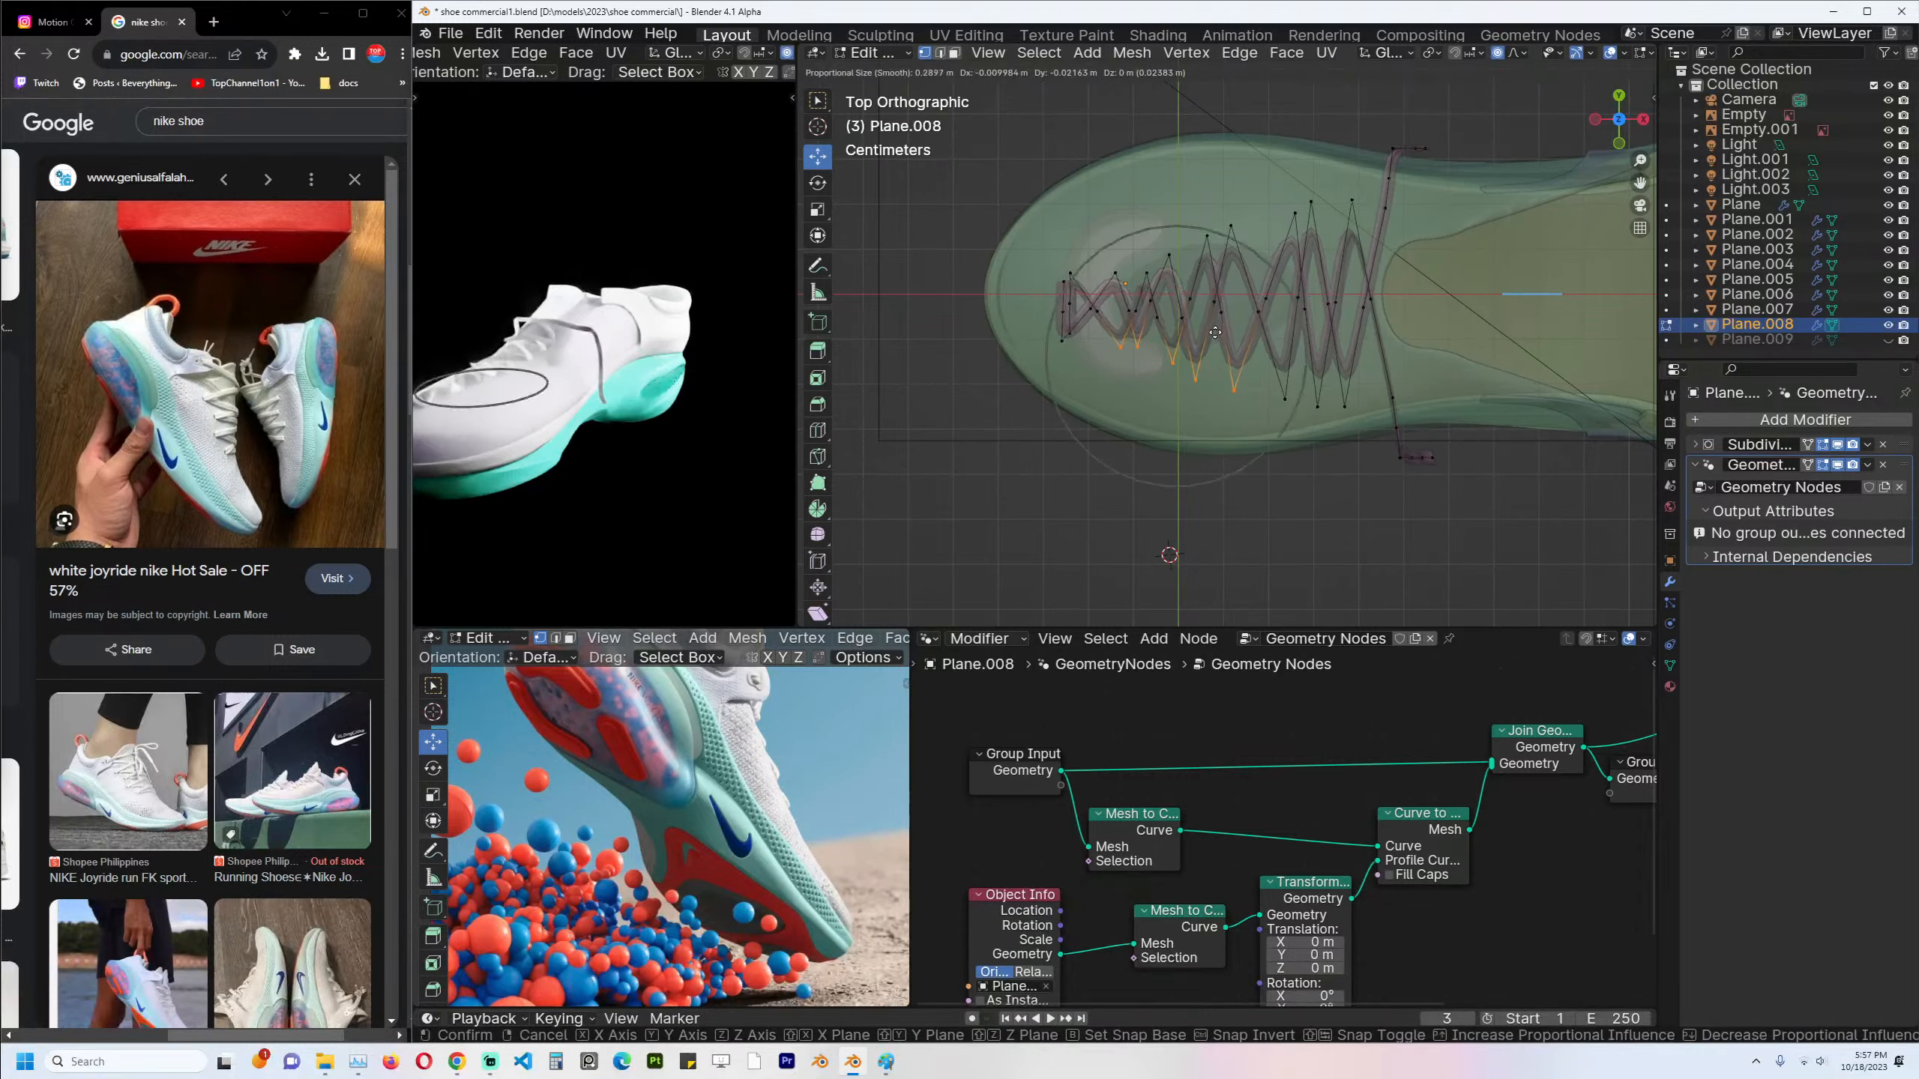
pyautogui.click(1215, 345)
# Select the front loop tips on the lace's positive Y side and move them outward with proportional editing.
pyautogui.moveTo(1066, 192); pyautogui.dragTo(1131, 231)
pyautogui.moveTo(1267, 282); pyautogui.dragTo(1267, 282)
pyautogui.press('g')
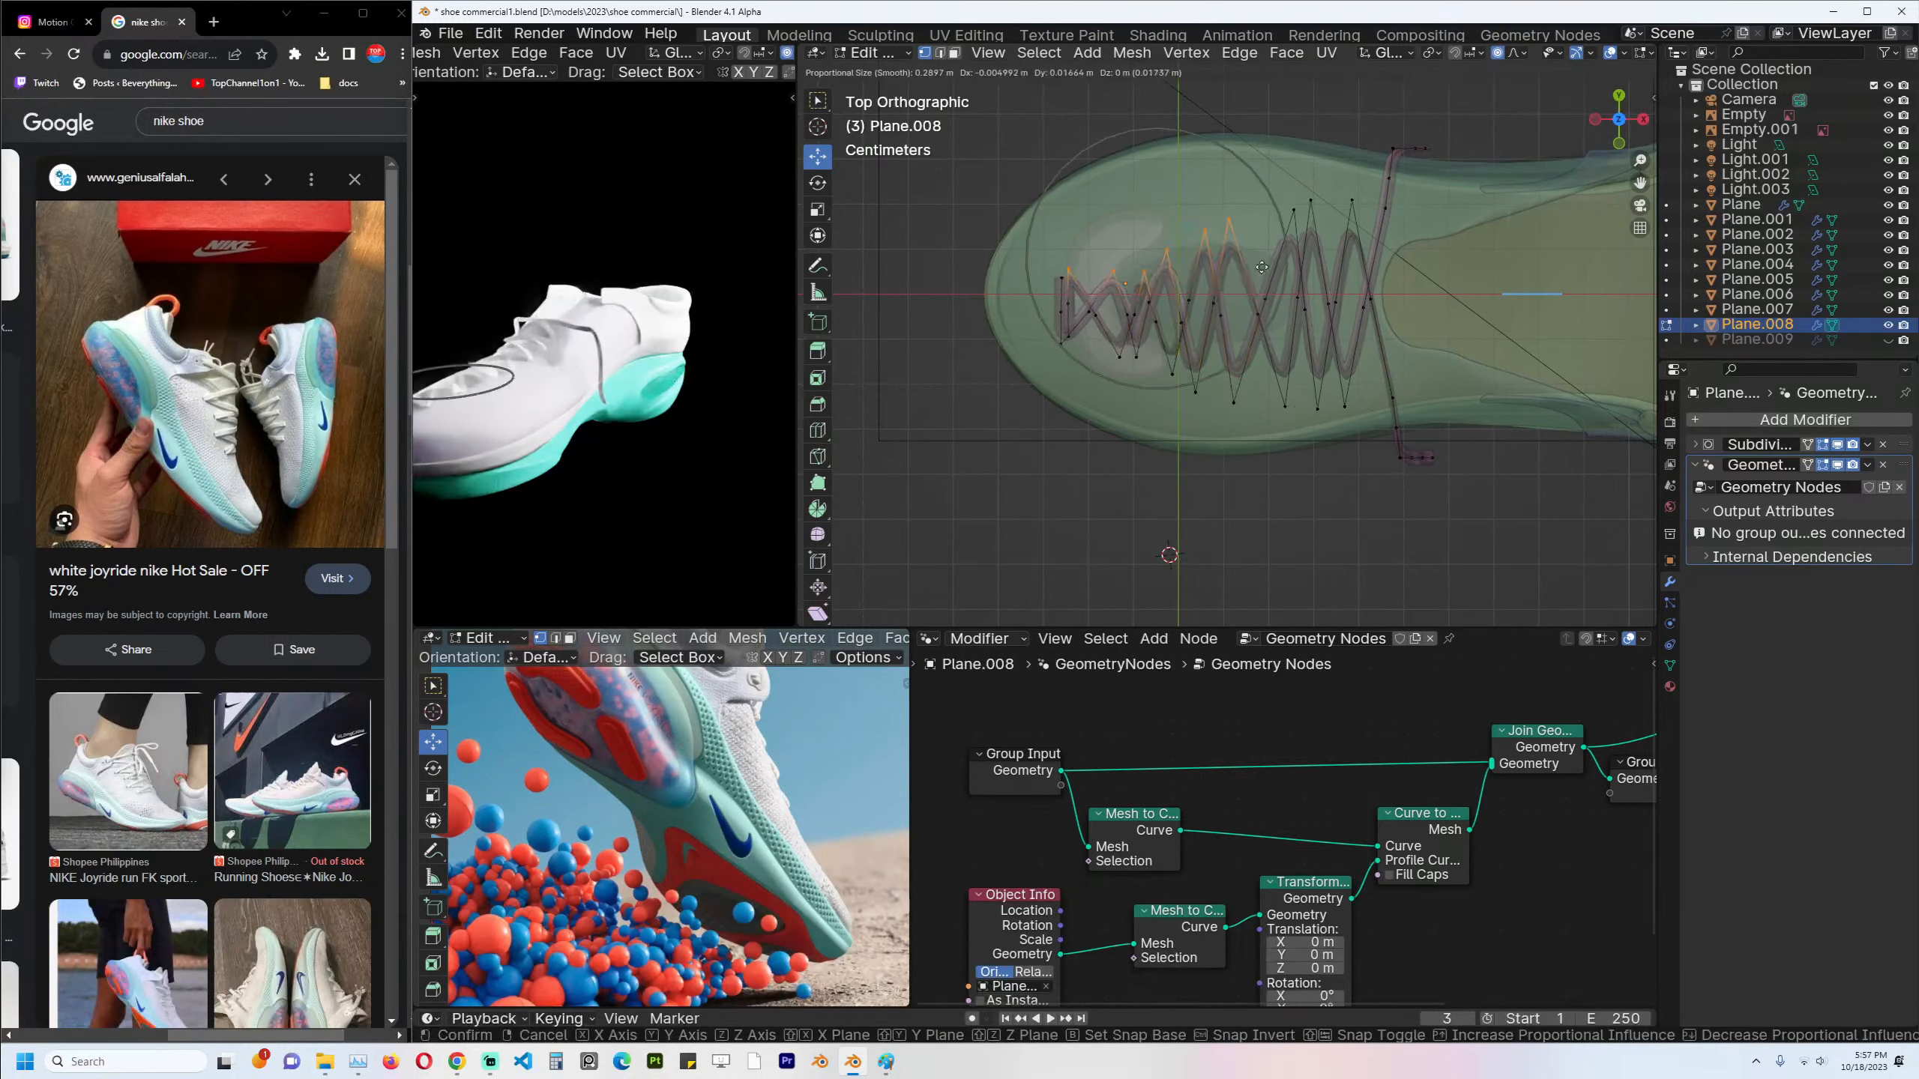
pyautogui.click(1265, 244)
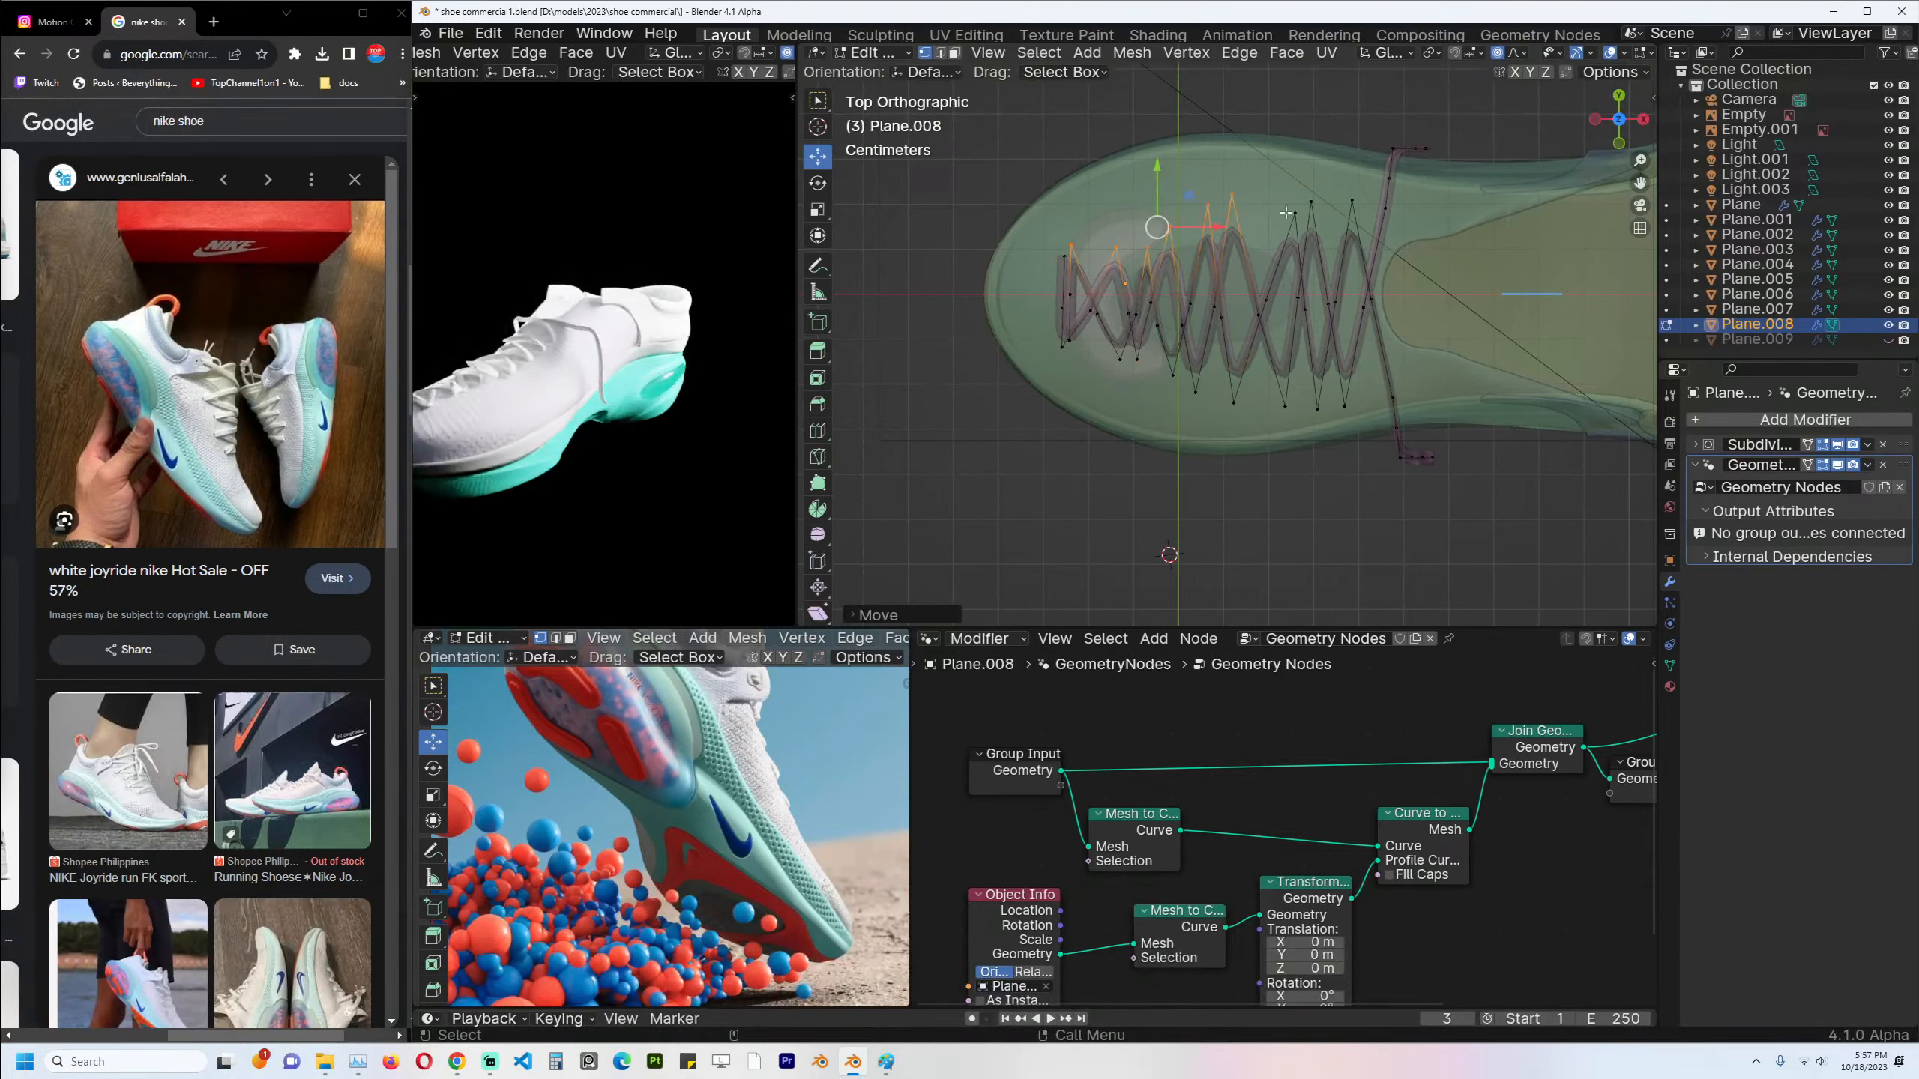
# Shift the middle loop tips on the lace's positive Y side toward the toe, return to object mode and save the file.
pyautogui.moveTo(1278, 187); pyautogui.dragTo(1360, 241)
pyautogui.click(1255, 179)
pyautogui.moveTo(1248, 195); pyautogui.dragTo(1318, 236)
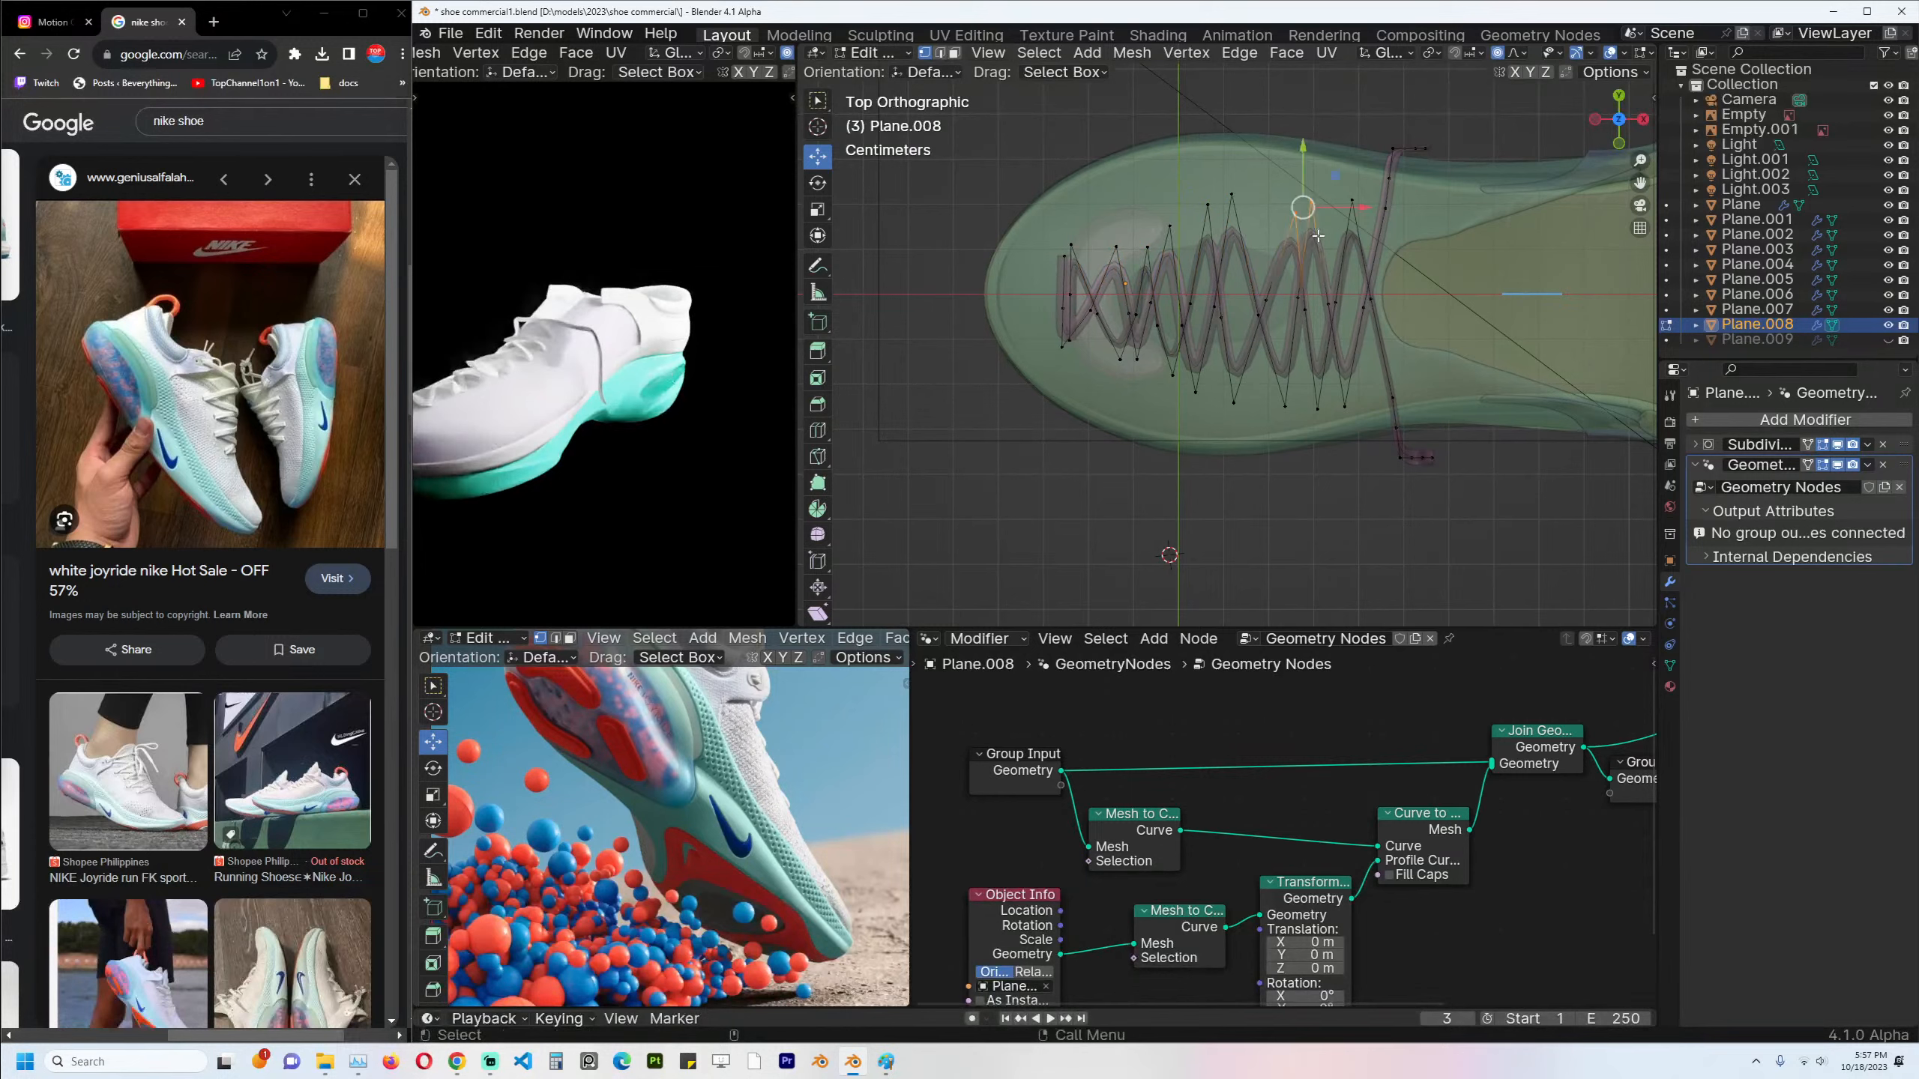
pyautogui.press('g')
pyautogui.click(1263, 223)
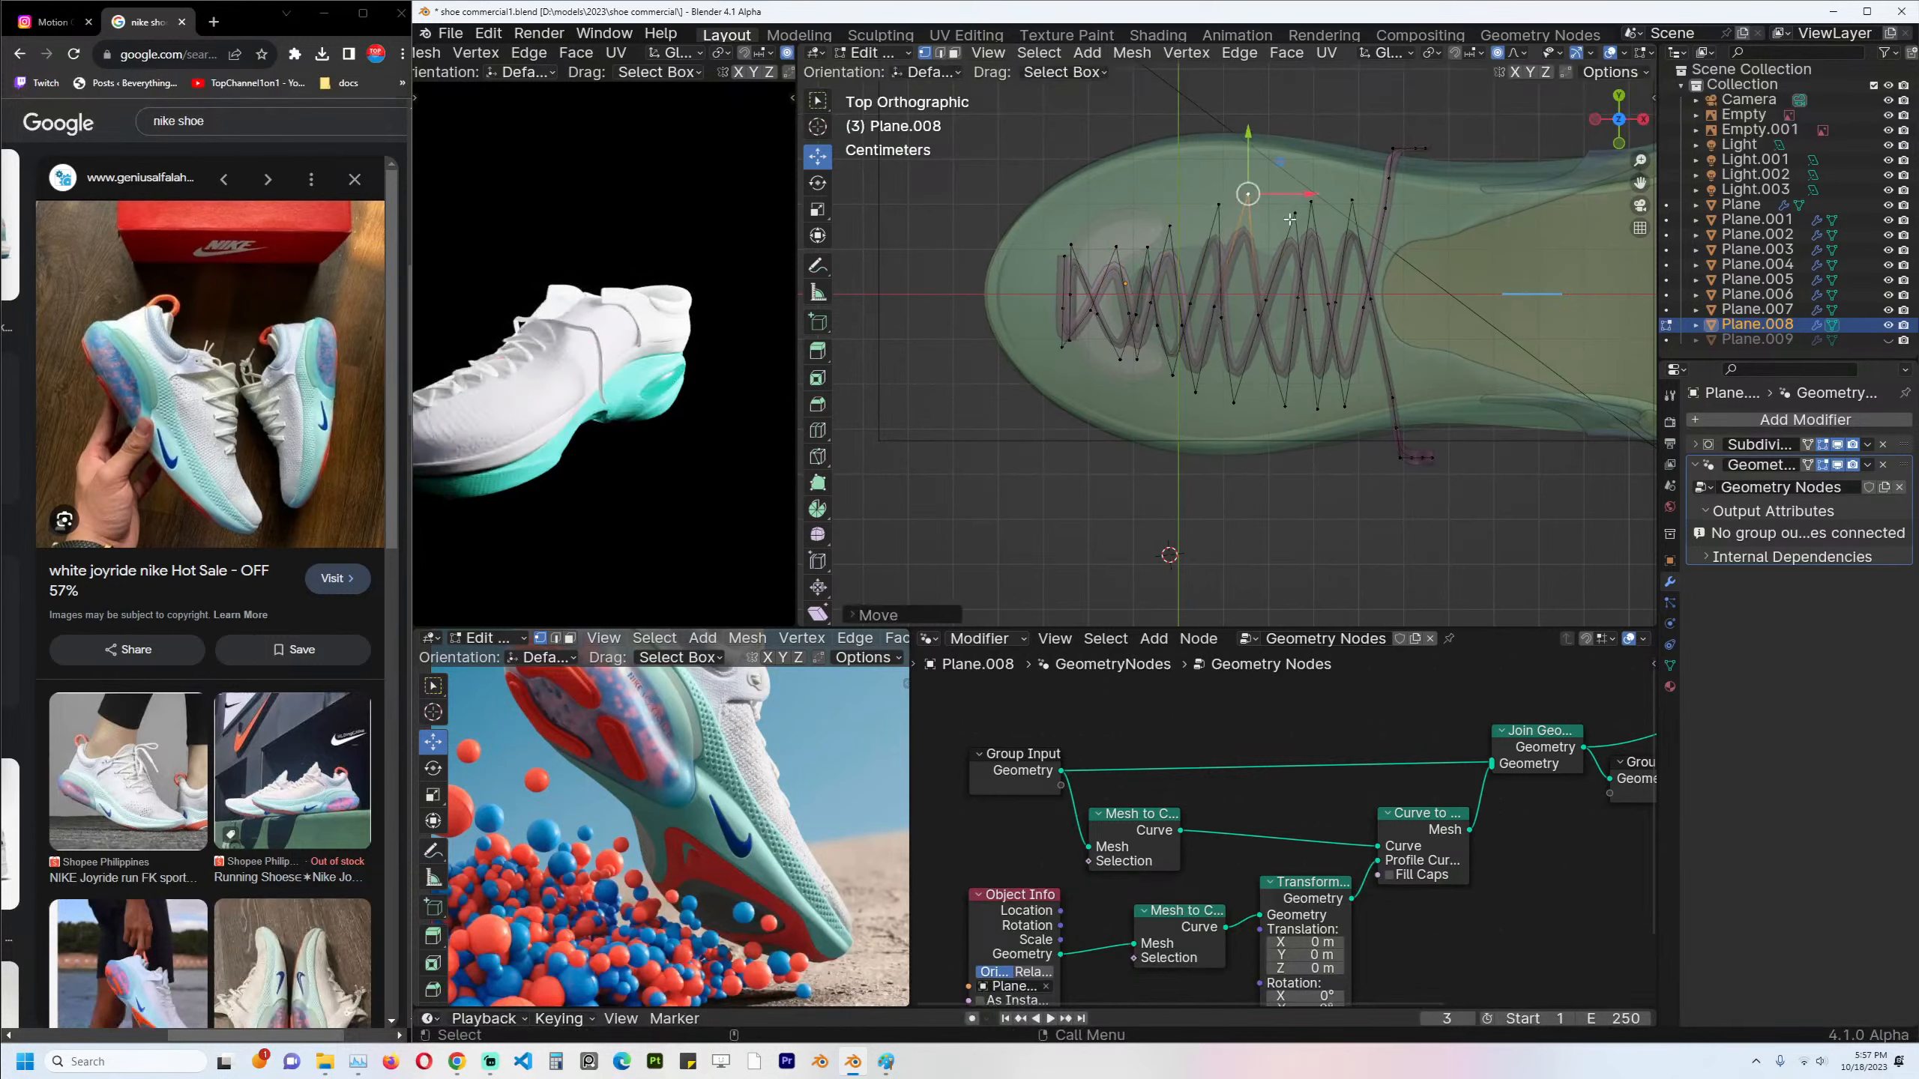
pyautogui.press('g')
pyautogui.click(1293, 215)
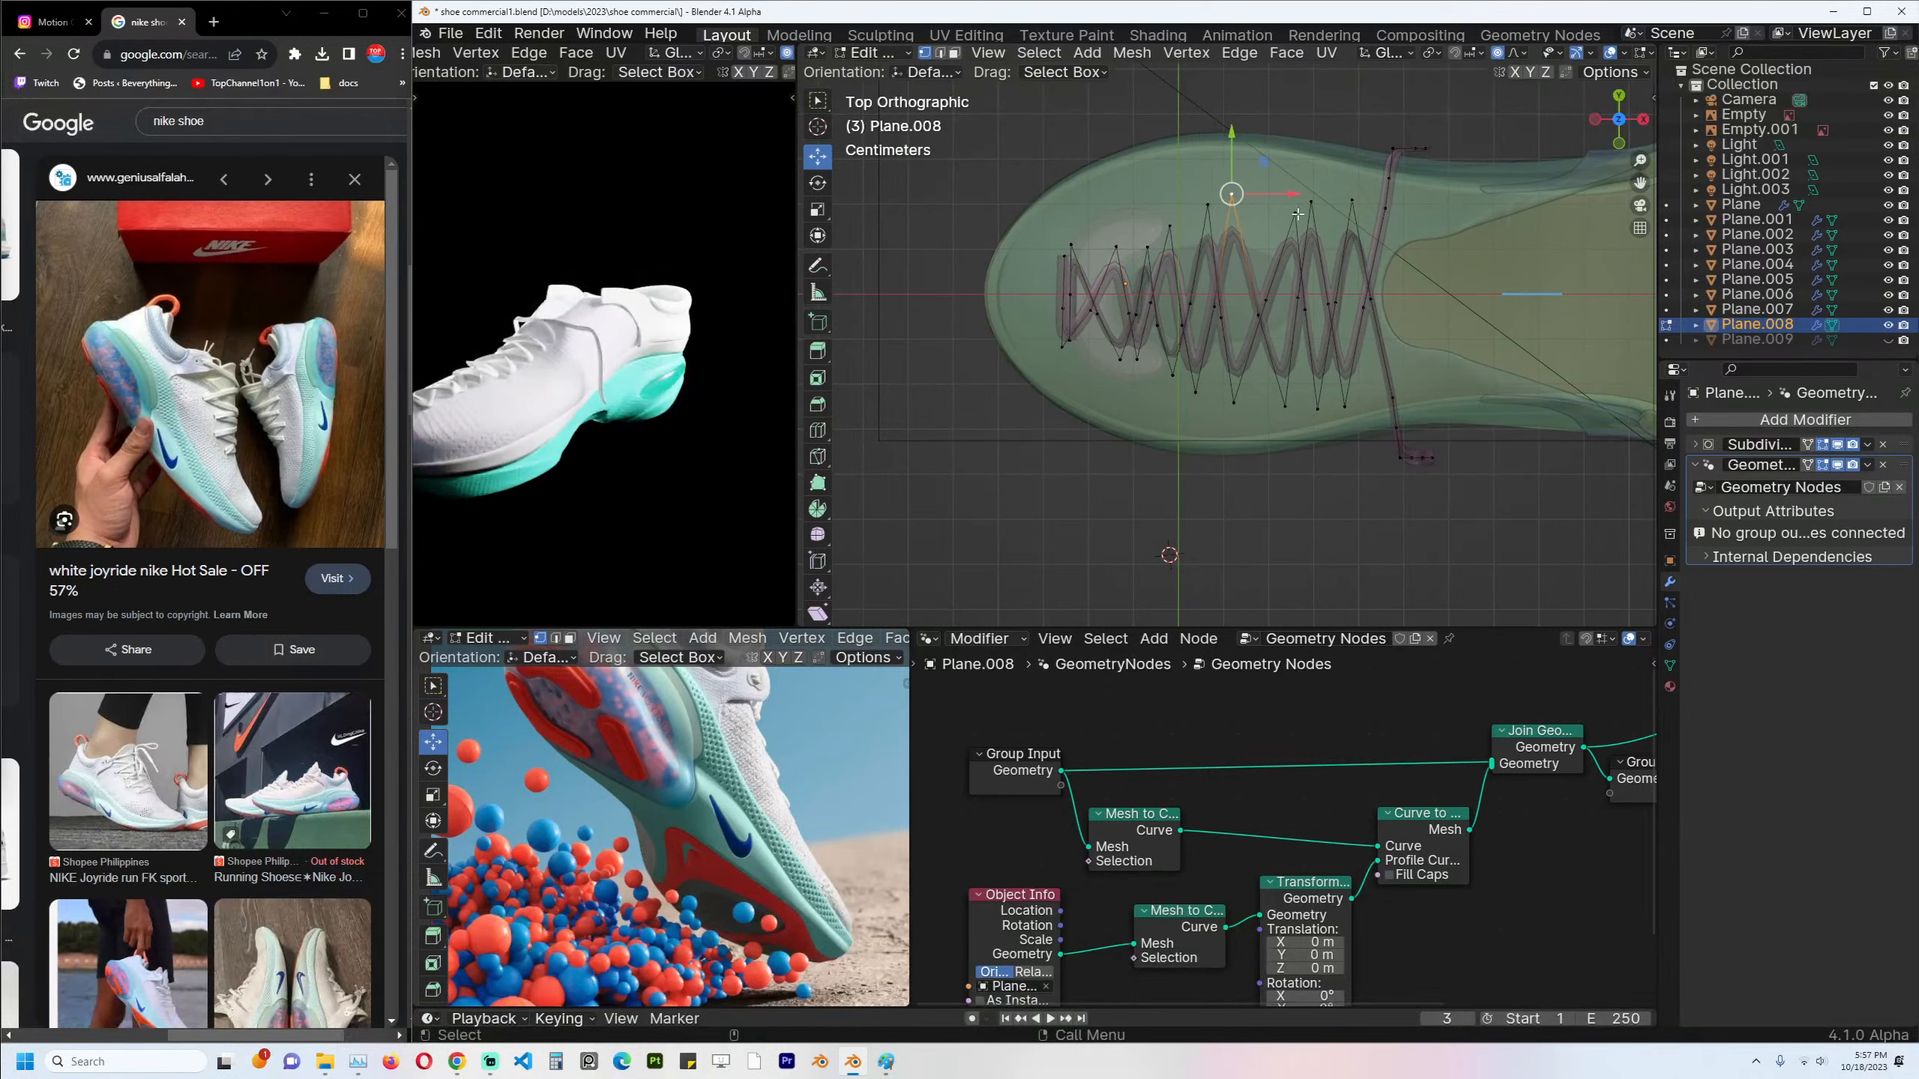
pyautogui.press('Tab')
pyautogui.hotkey('alt', 'a')
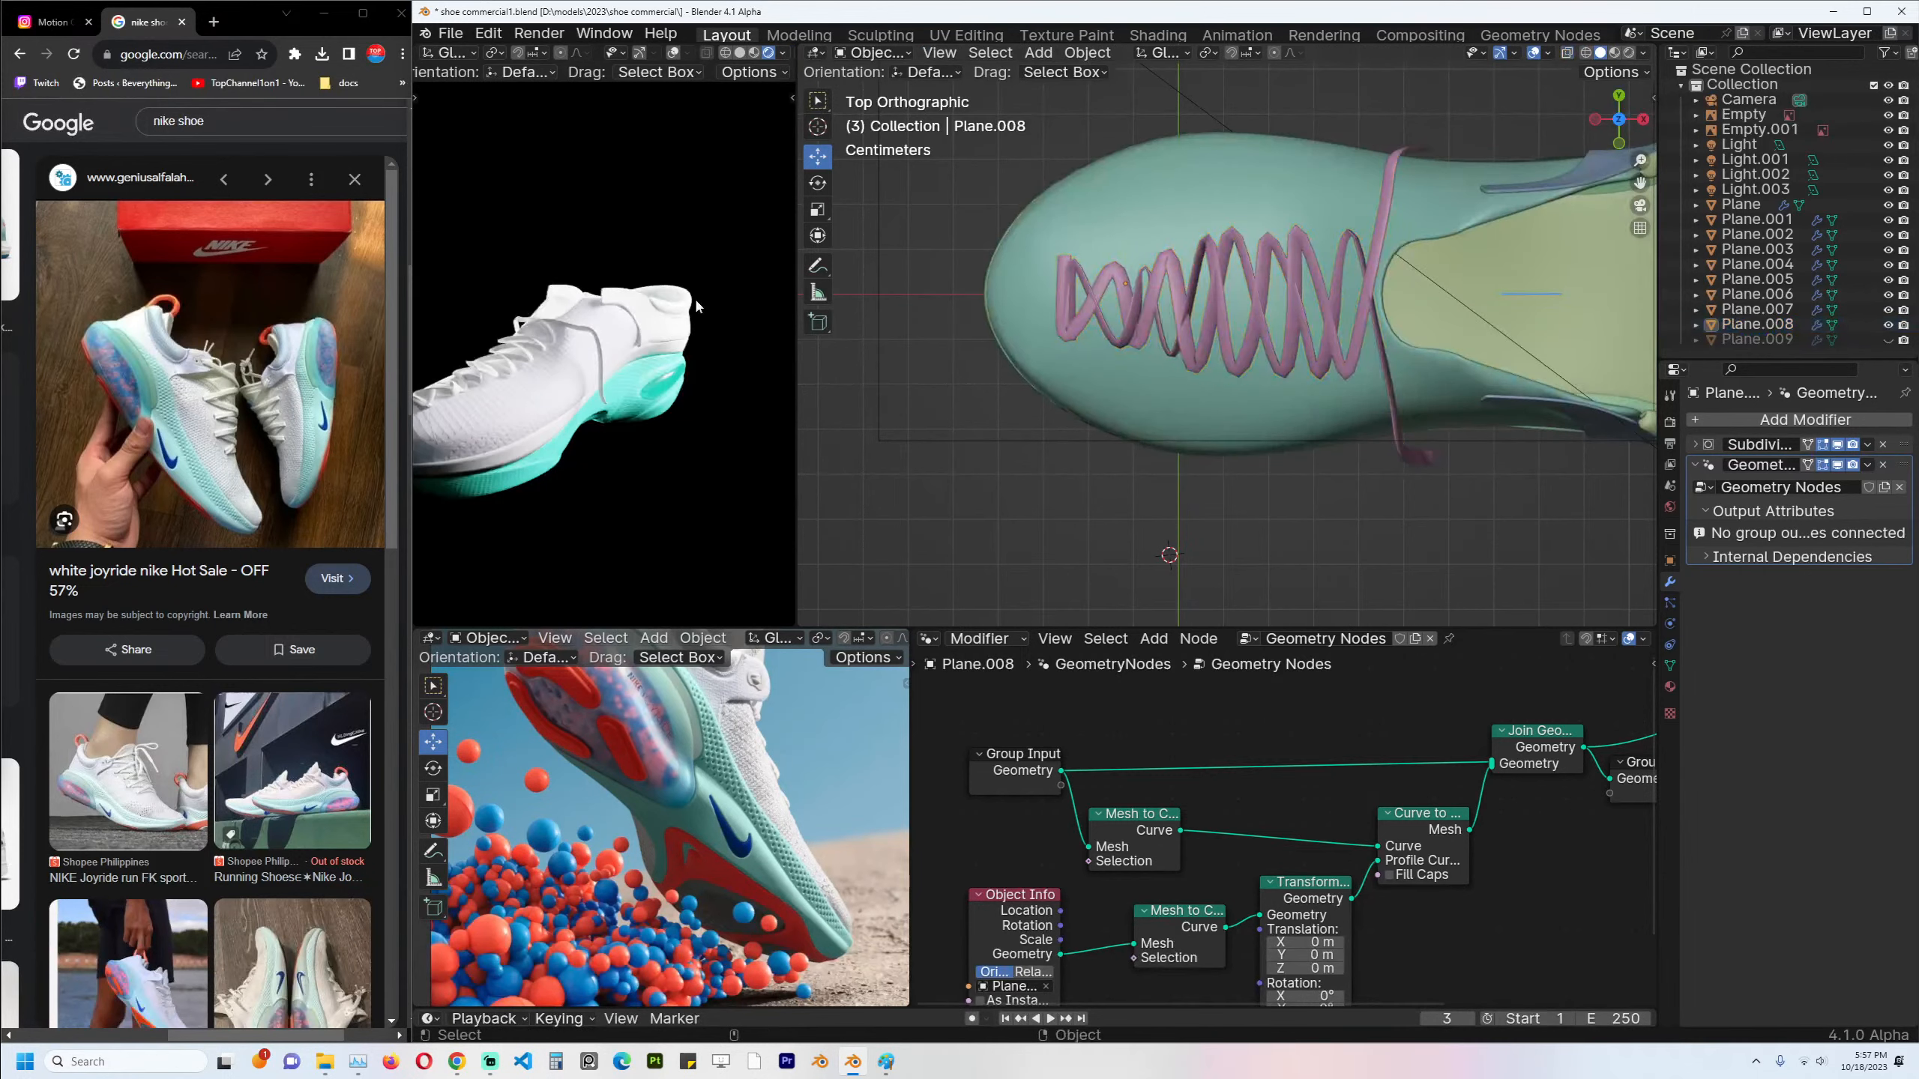
pyautogui.scroll(2, 1326, 332)
pyautogui.hotkey('ctrl', 's')
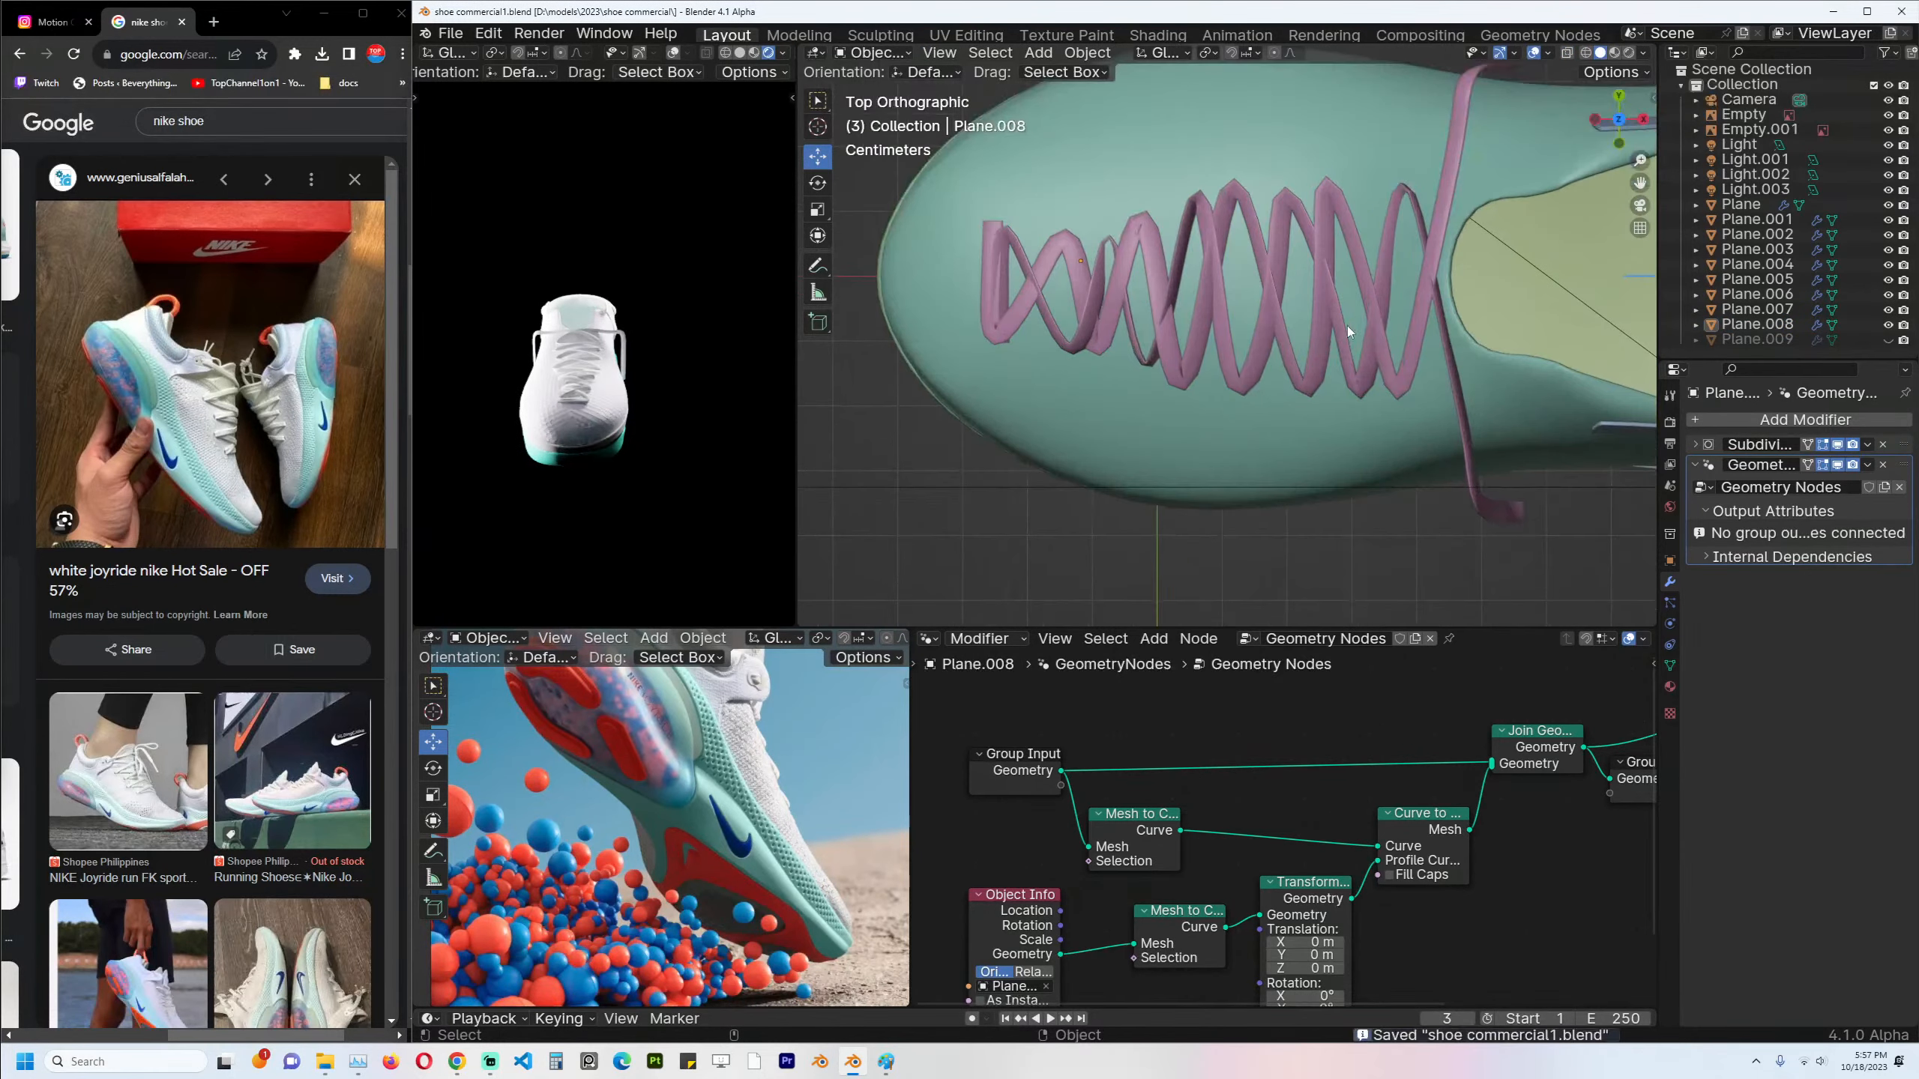
# Nudge the whole lace object to sit properly on the upper and save the file.
pyautogui.moveTo(1346, 326); pyautogui.dragTo(1330, 308, button='middle')
pyautogui.click(1328, 306)
pyautogui.hotkey('alt', 'a')
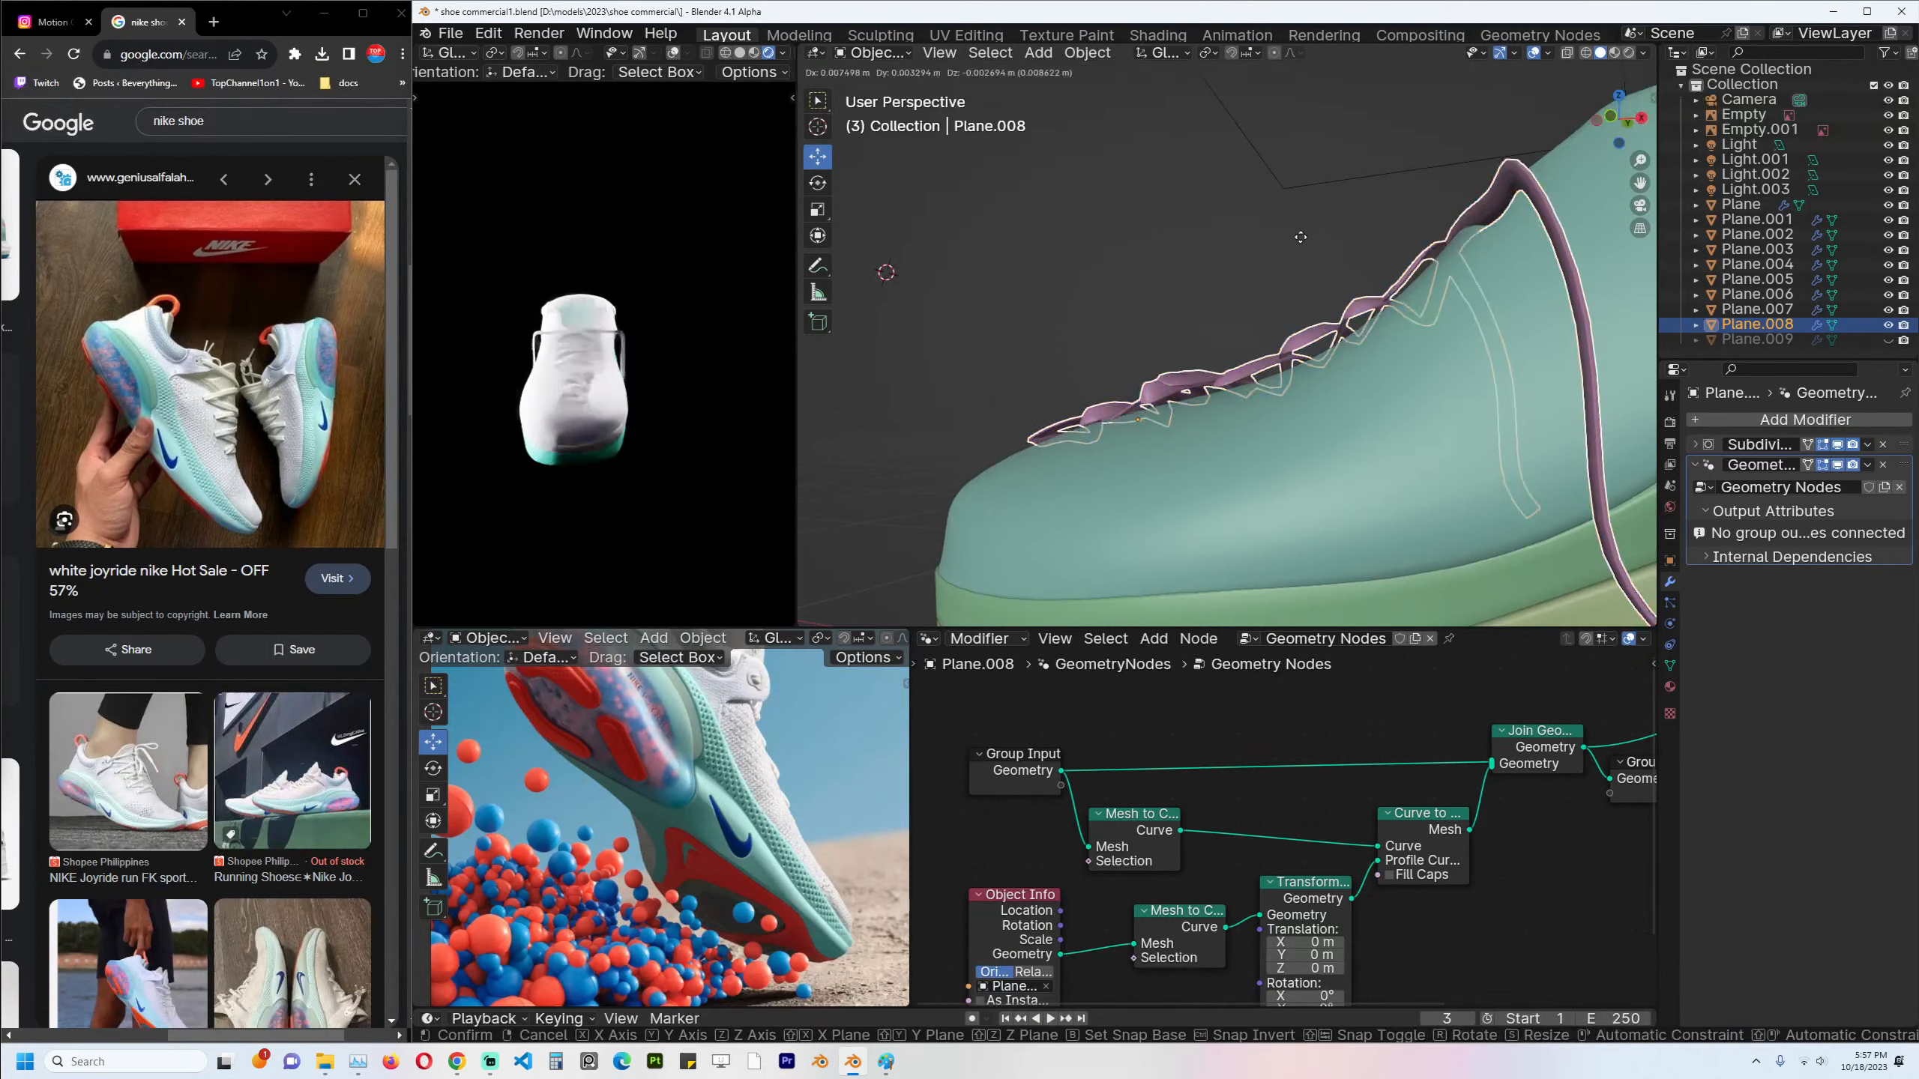
pyautogui.moveTo(1301, 253)
pyautogui.mouseDown(button='middle')
pyautogui.moveTo(1463, 339)
pyautogui.moveTo(1360, 347)
pyautogui.moveTo(1237, 308)
pyautogui.moveTo(1101, 300)
pyautogui.moveTo(1144, 330)
pyautogui.moveTo(1346, 328)
pyautogui.moveTo(1268, 329)
pyautogui.mouseUp(button='middle')
pyautogui.hotkey('ctrl', 's')
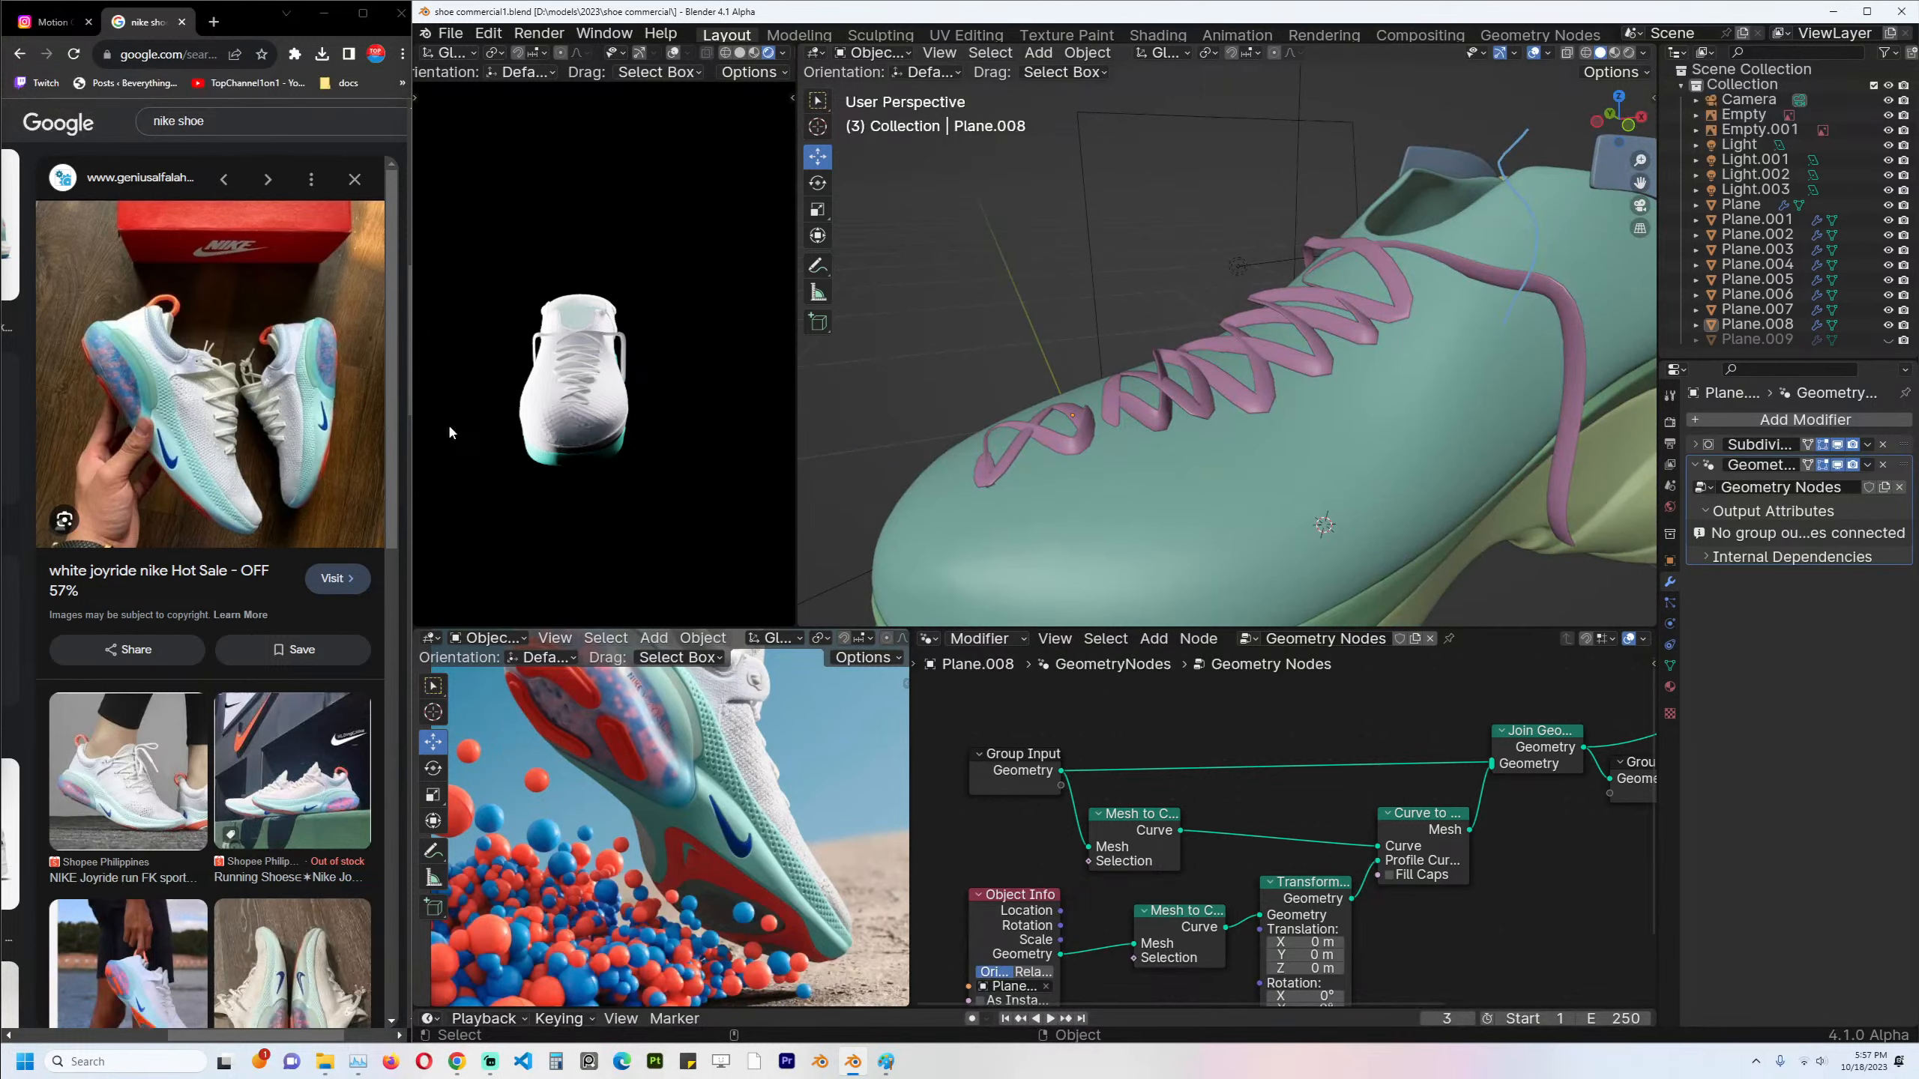
# Select the lace and move its Group Output node farther away from the Join Geometry node.
pyautogui.moveTo(541, 387); pyautogui.dragTo(710, 401, button='middle')
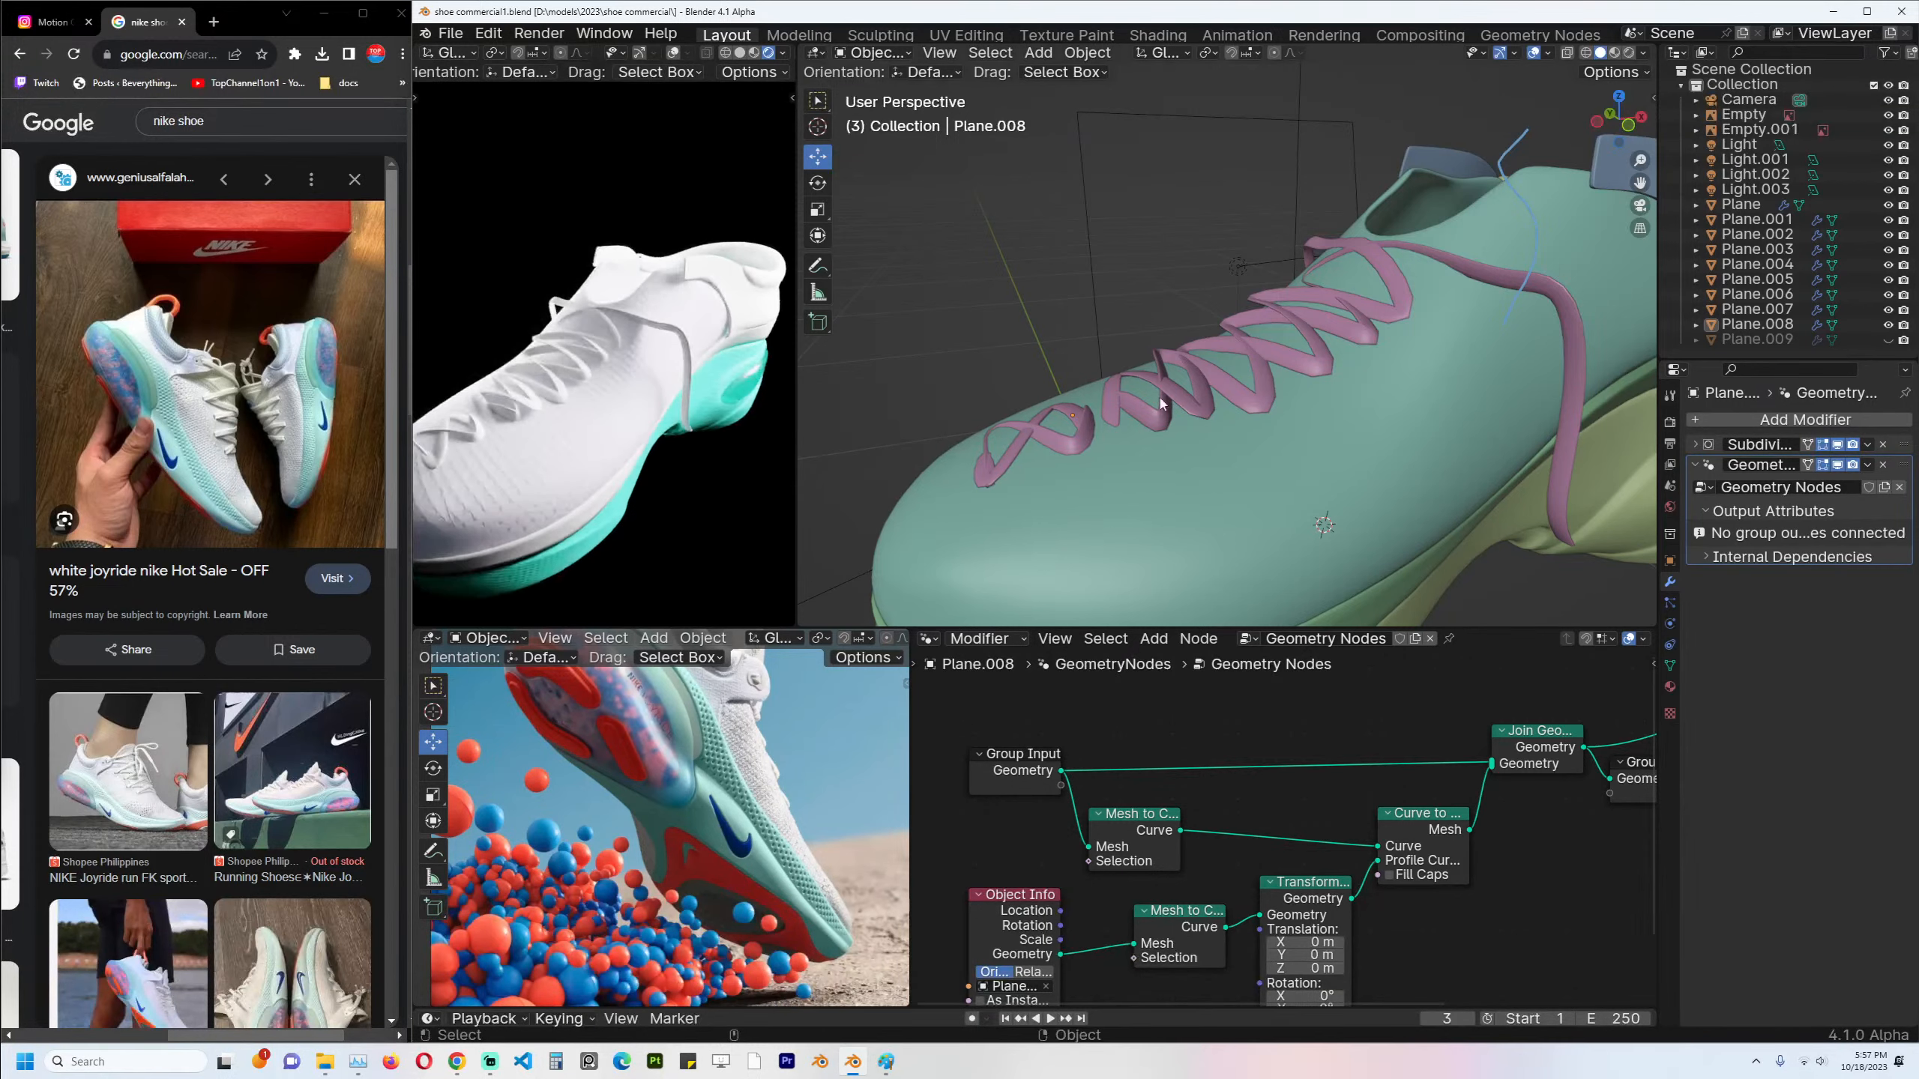
pyautogui.click(1208, 413)
pyautogui.scroll(-5, 1207, 412)
pyautogui.scroll(-3, 1284, 816)
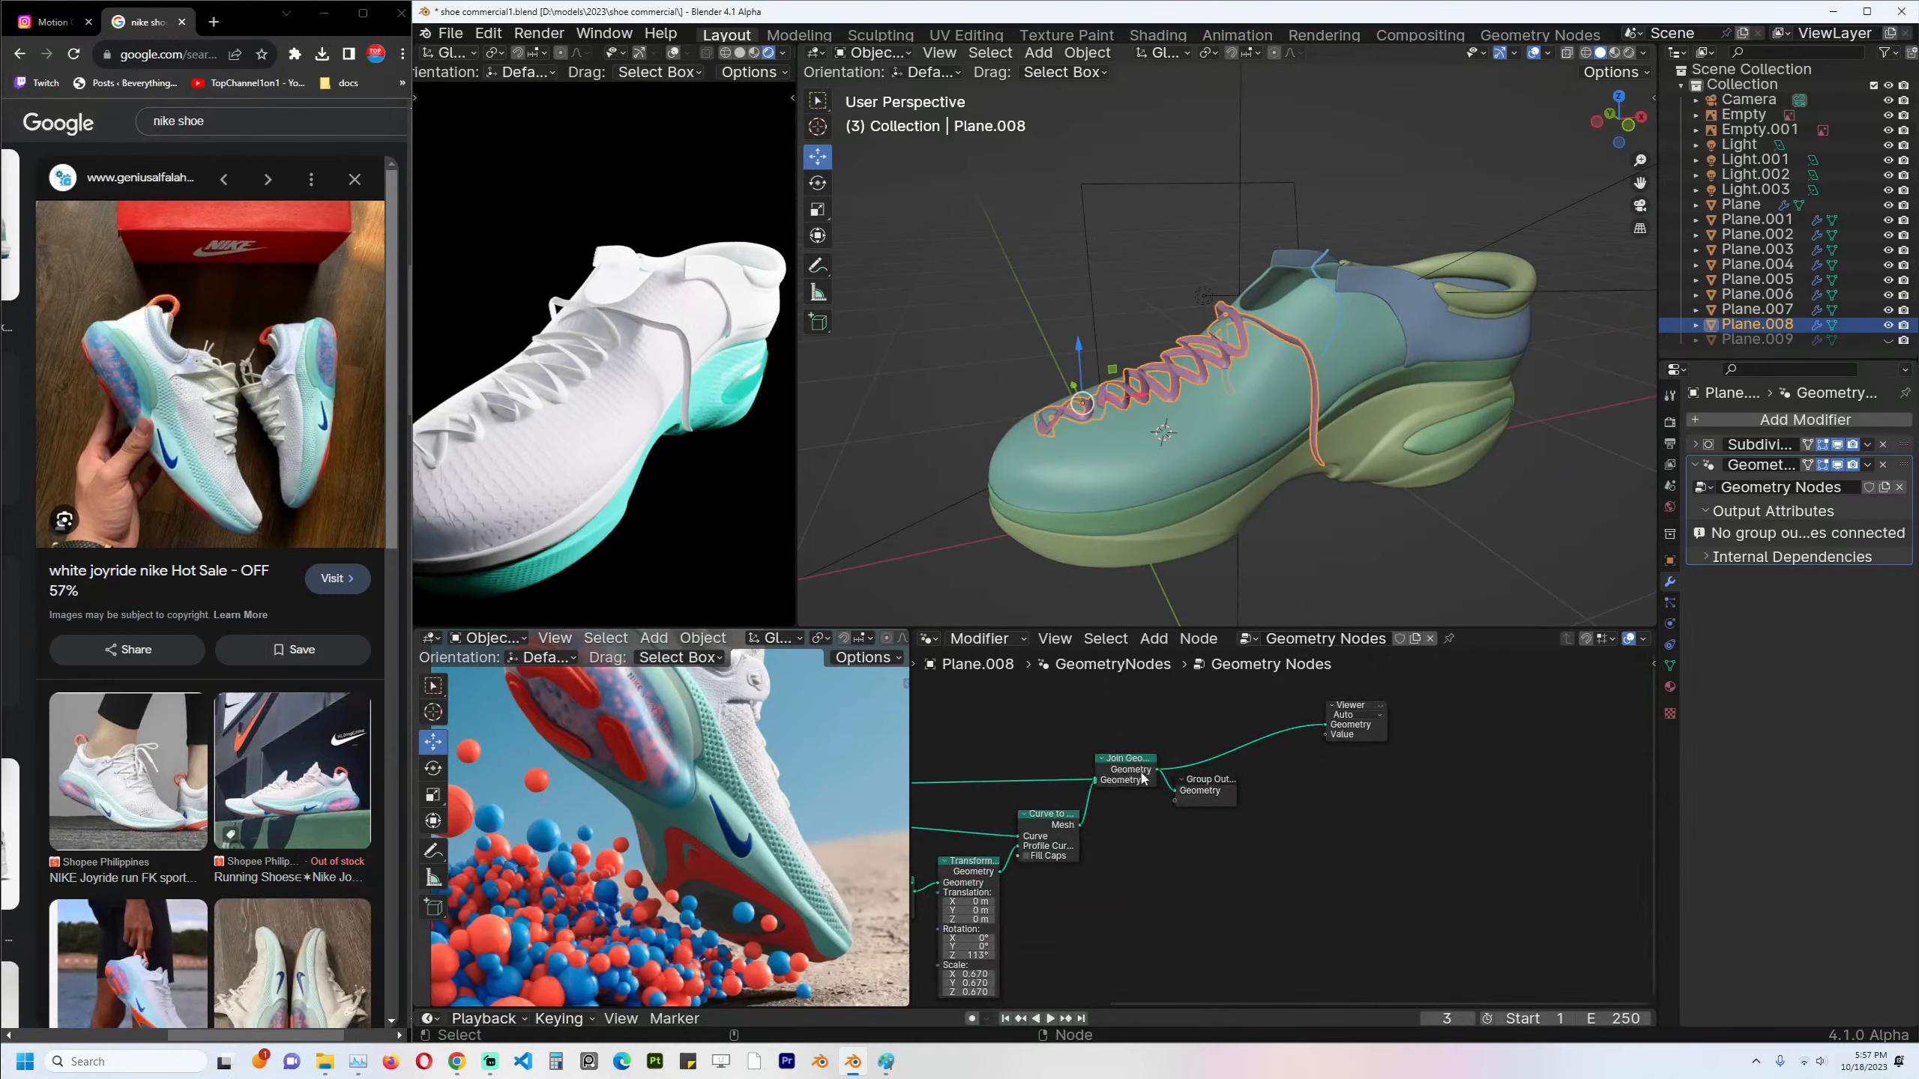
pyautogui.moveTo(1187, 790); pyautogui.dragTo(1386, 797)
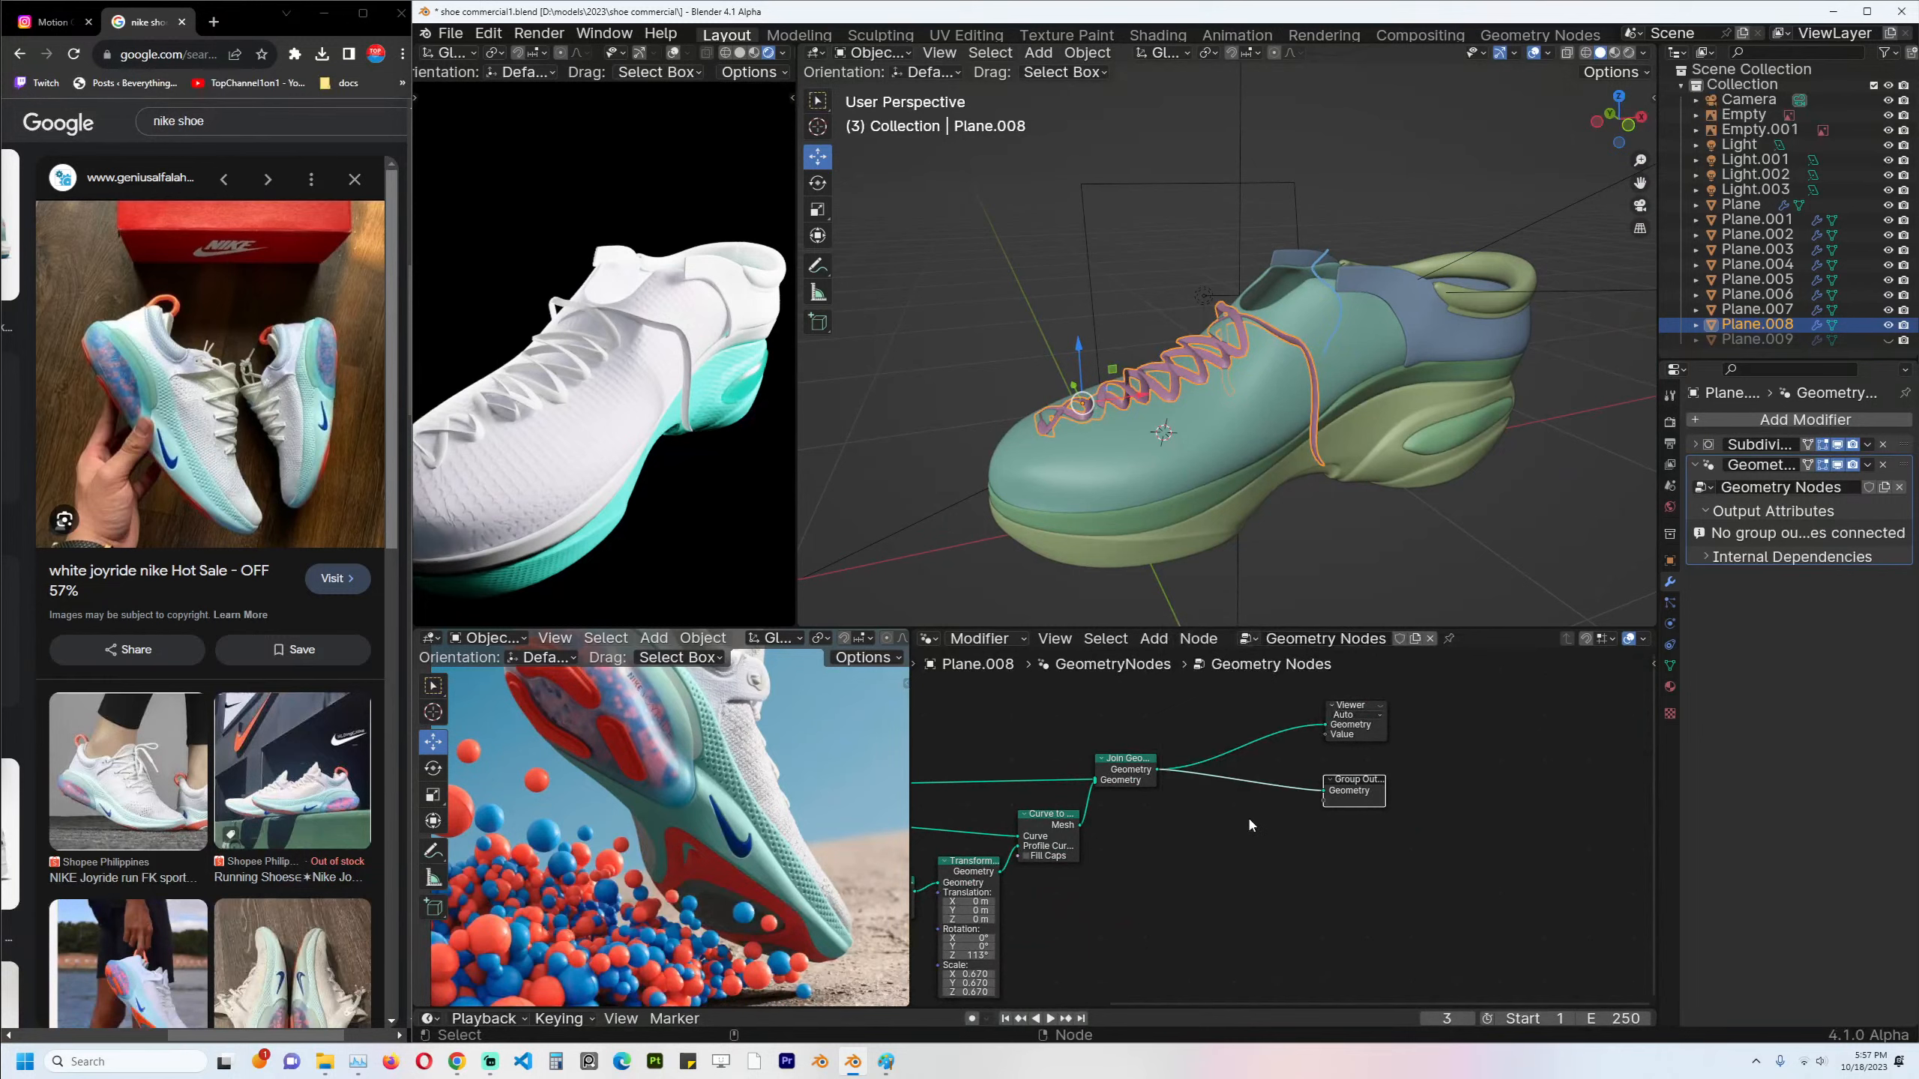
pyautogui.press('F3')
pyautogui.write('se')
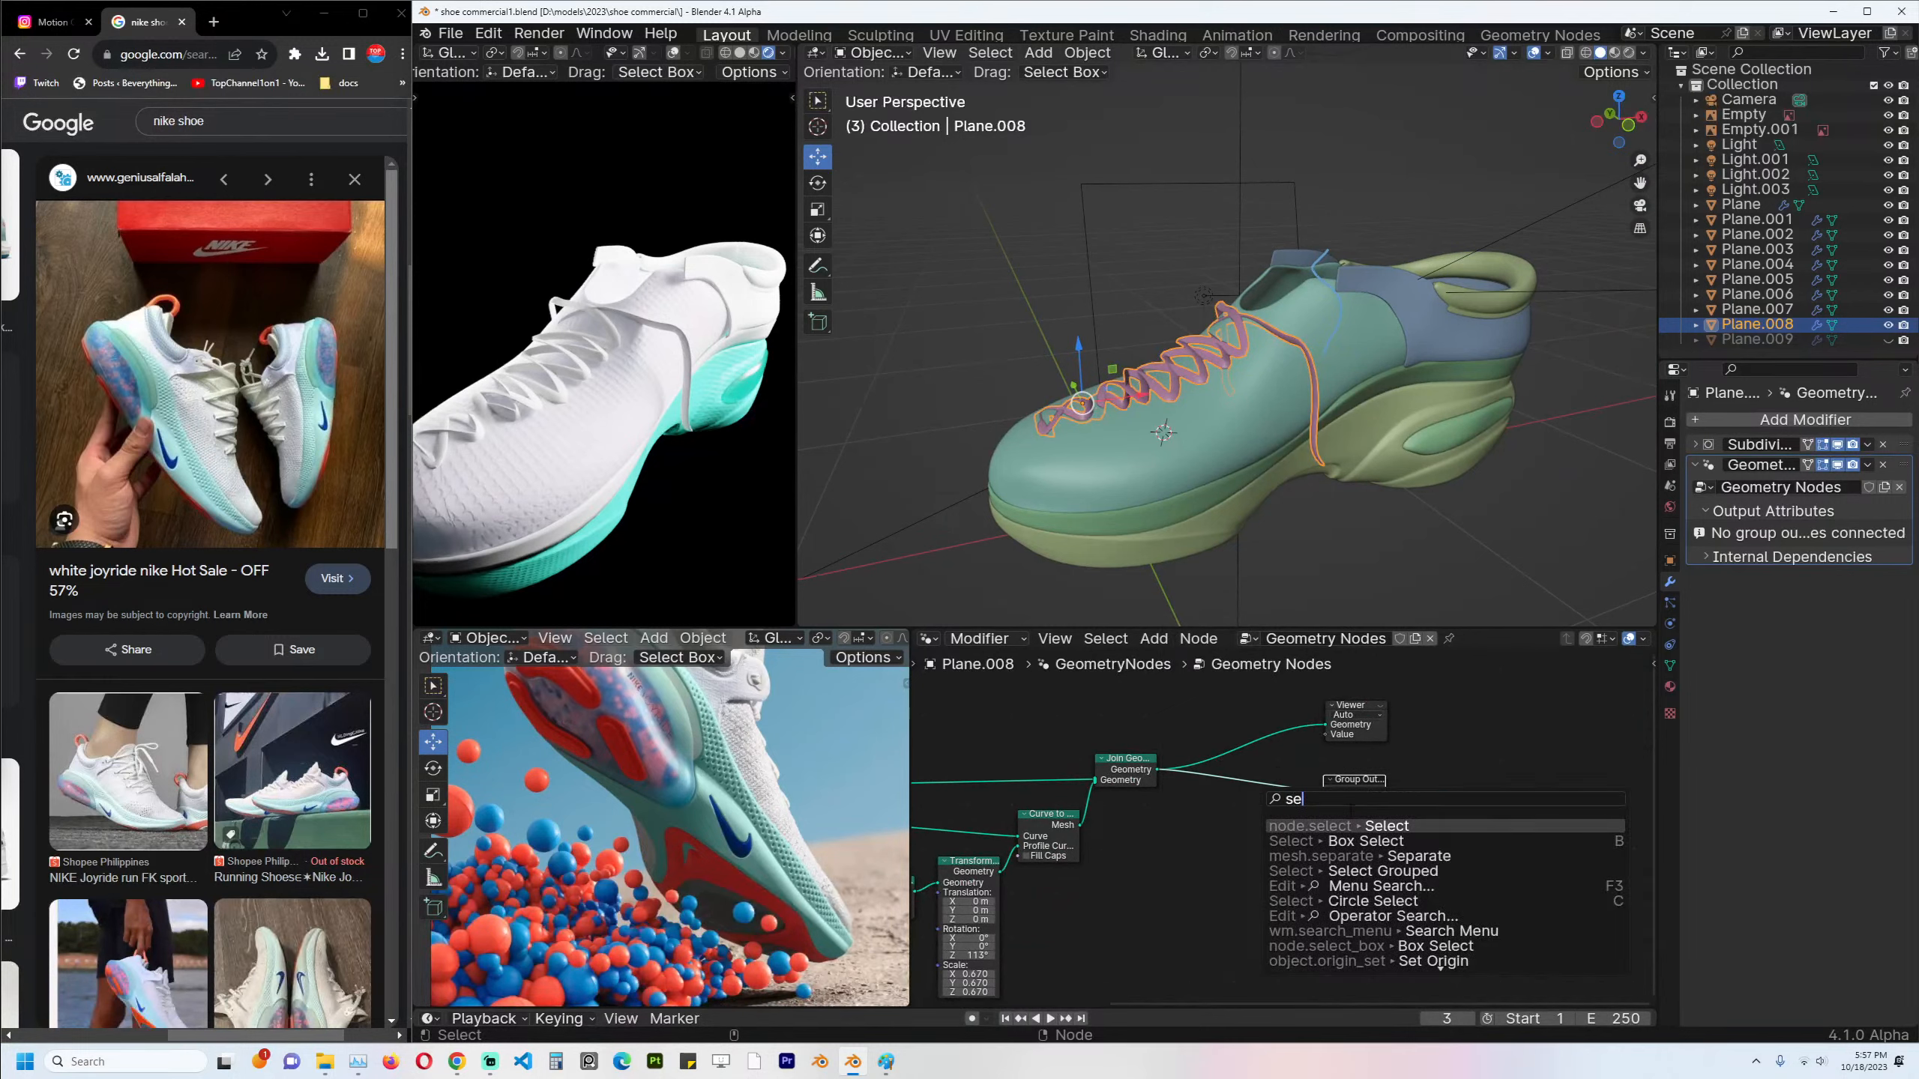
pyautogui.write('t')
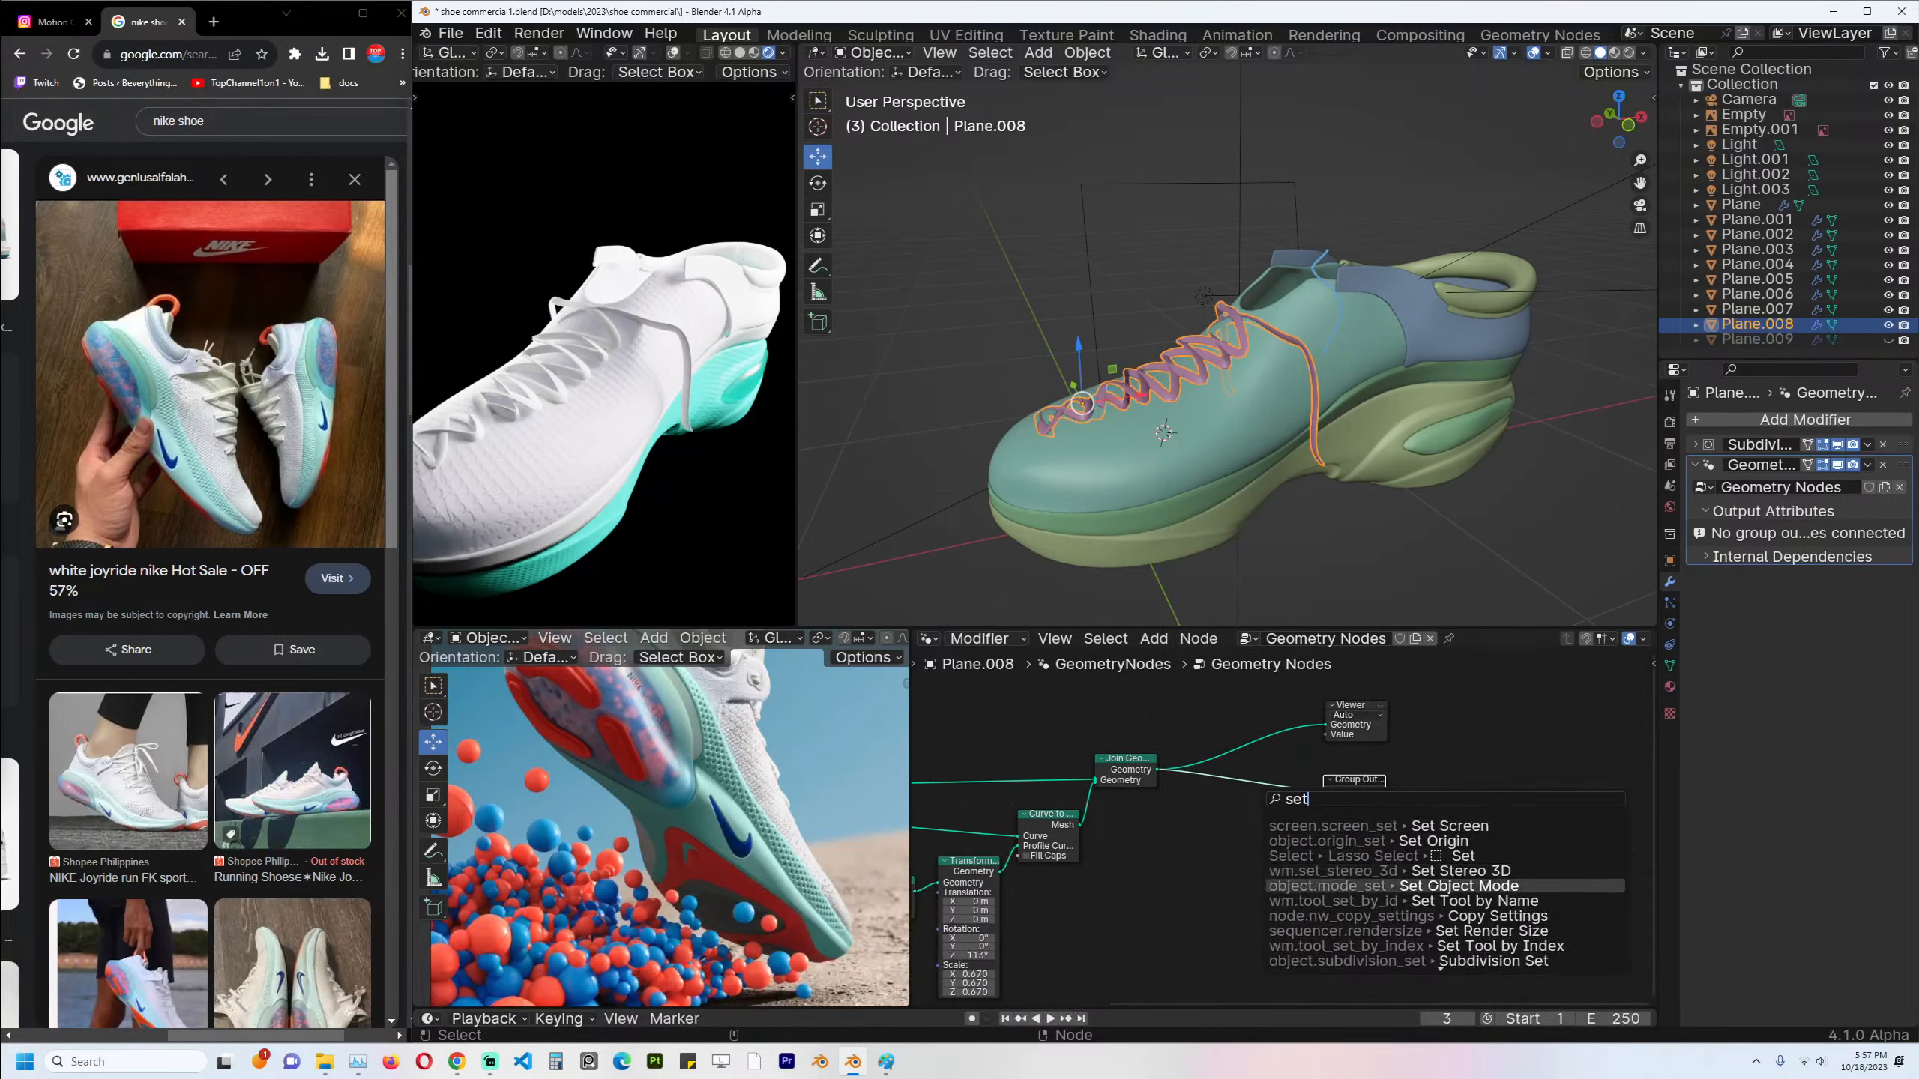
pyautogui.press('Escape')
pyautogui.hotkey('shift', 'a')
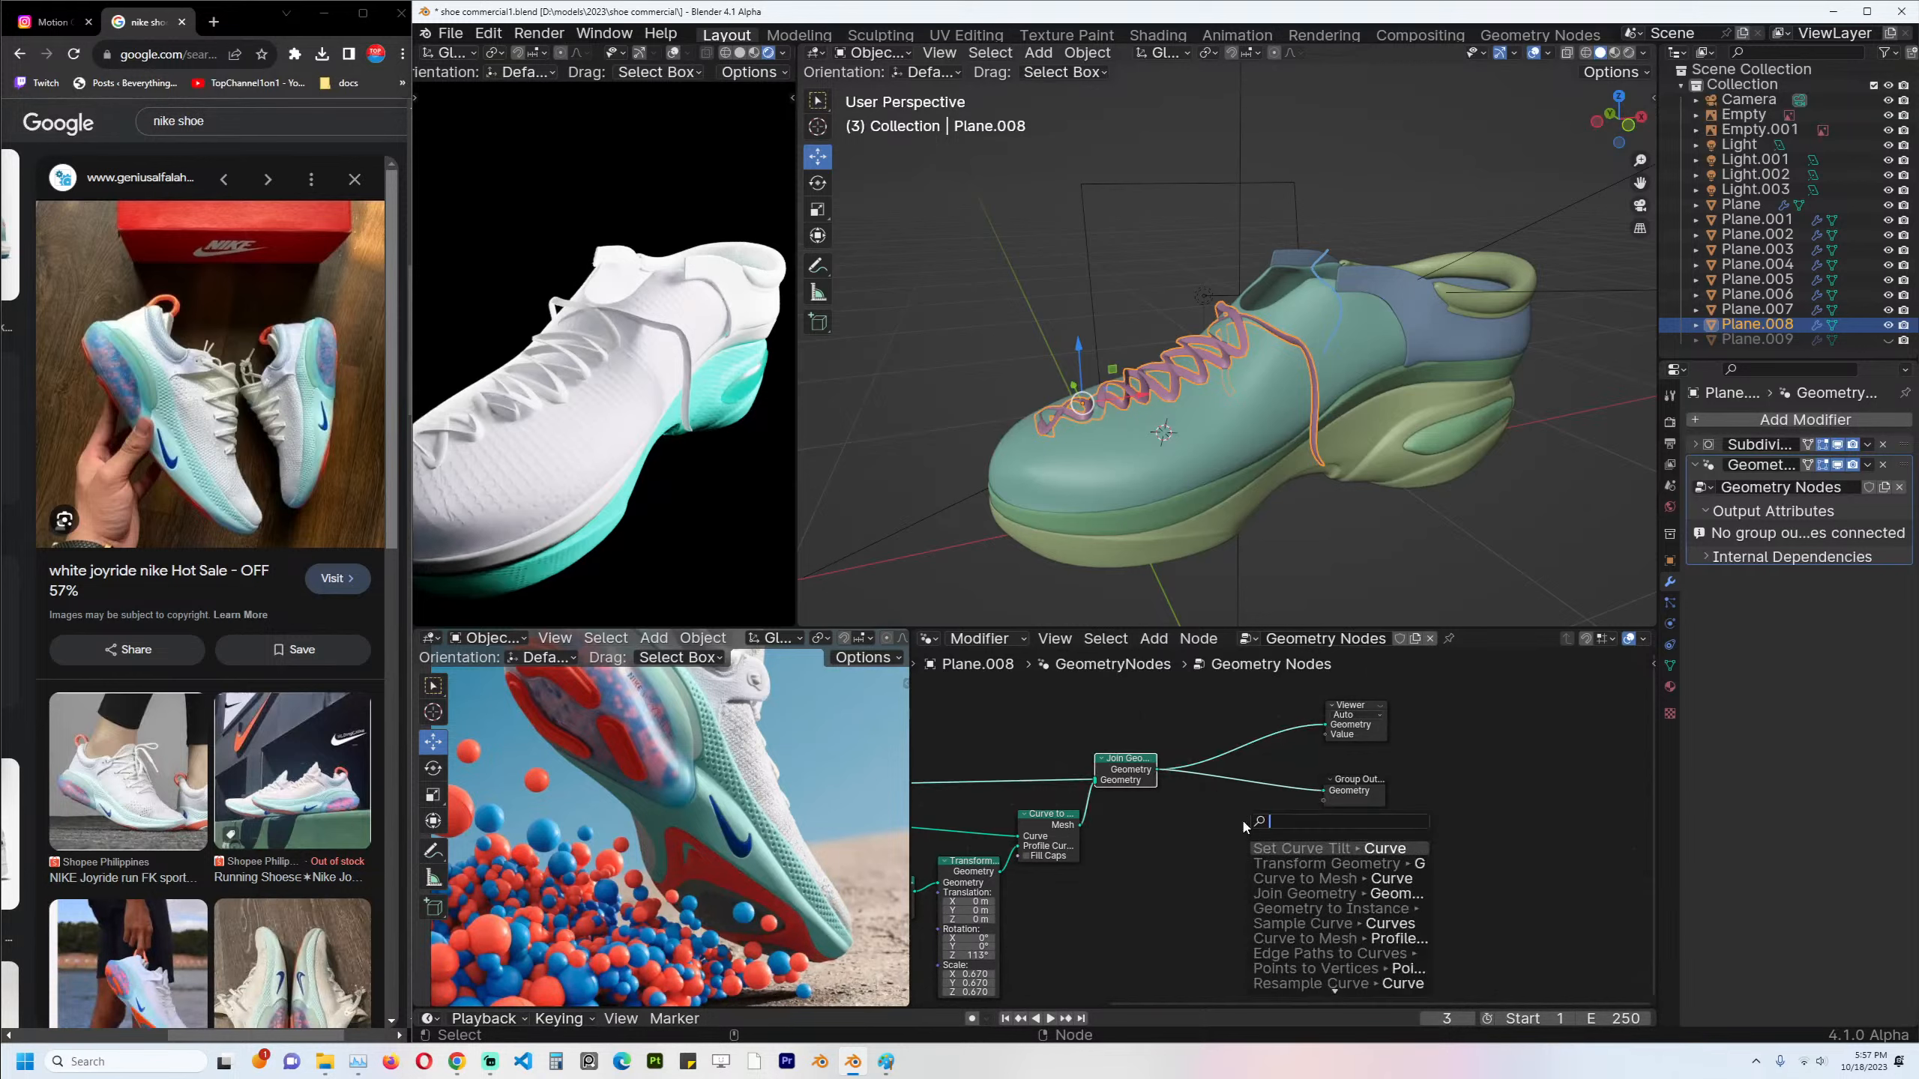
pyautogui.write('set mat')
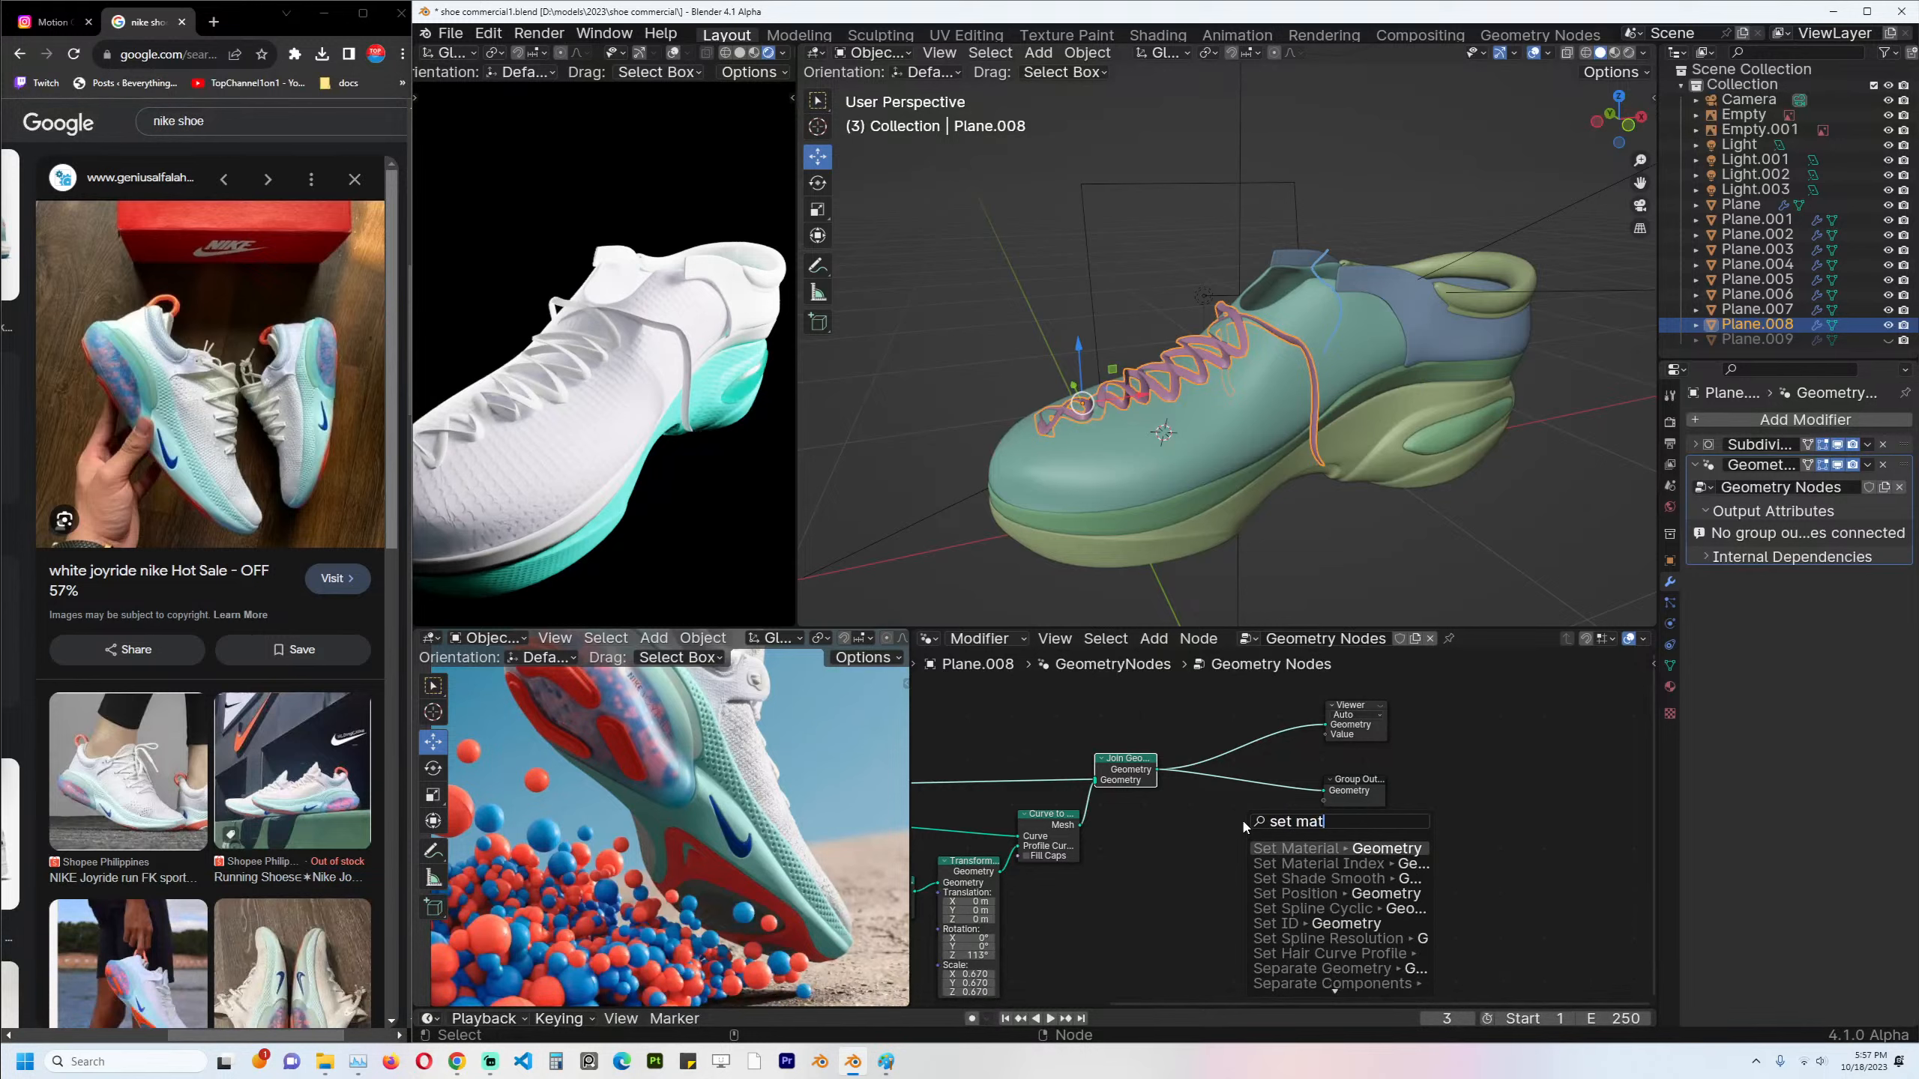
pyautogui.press('Escape')
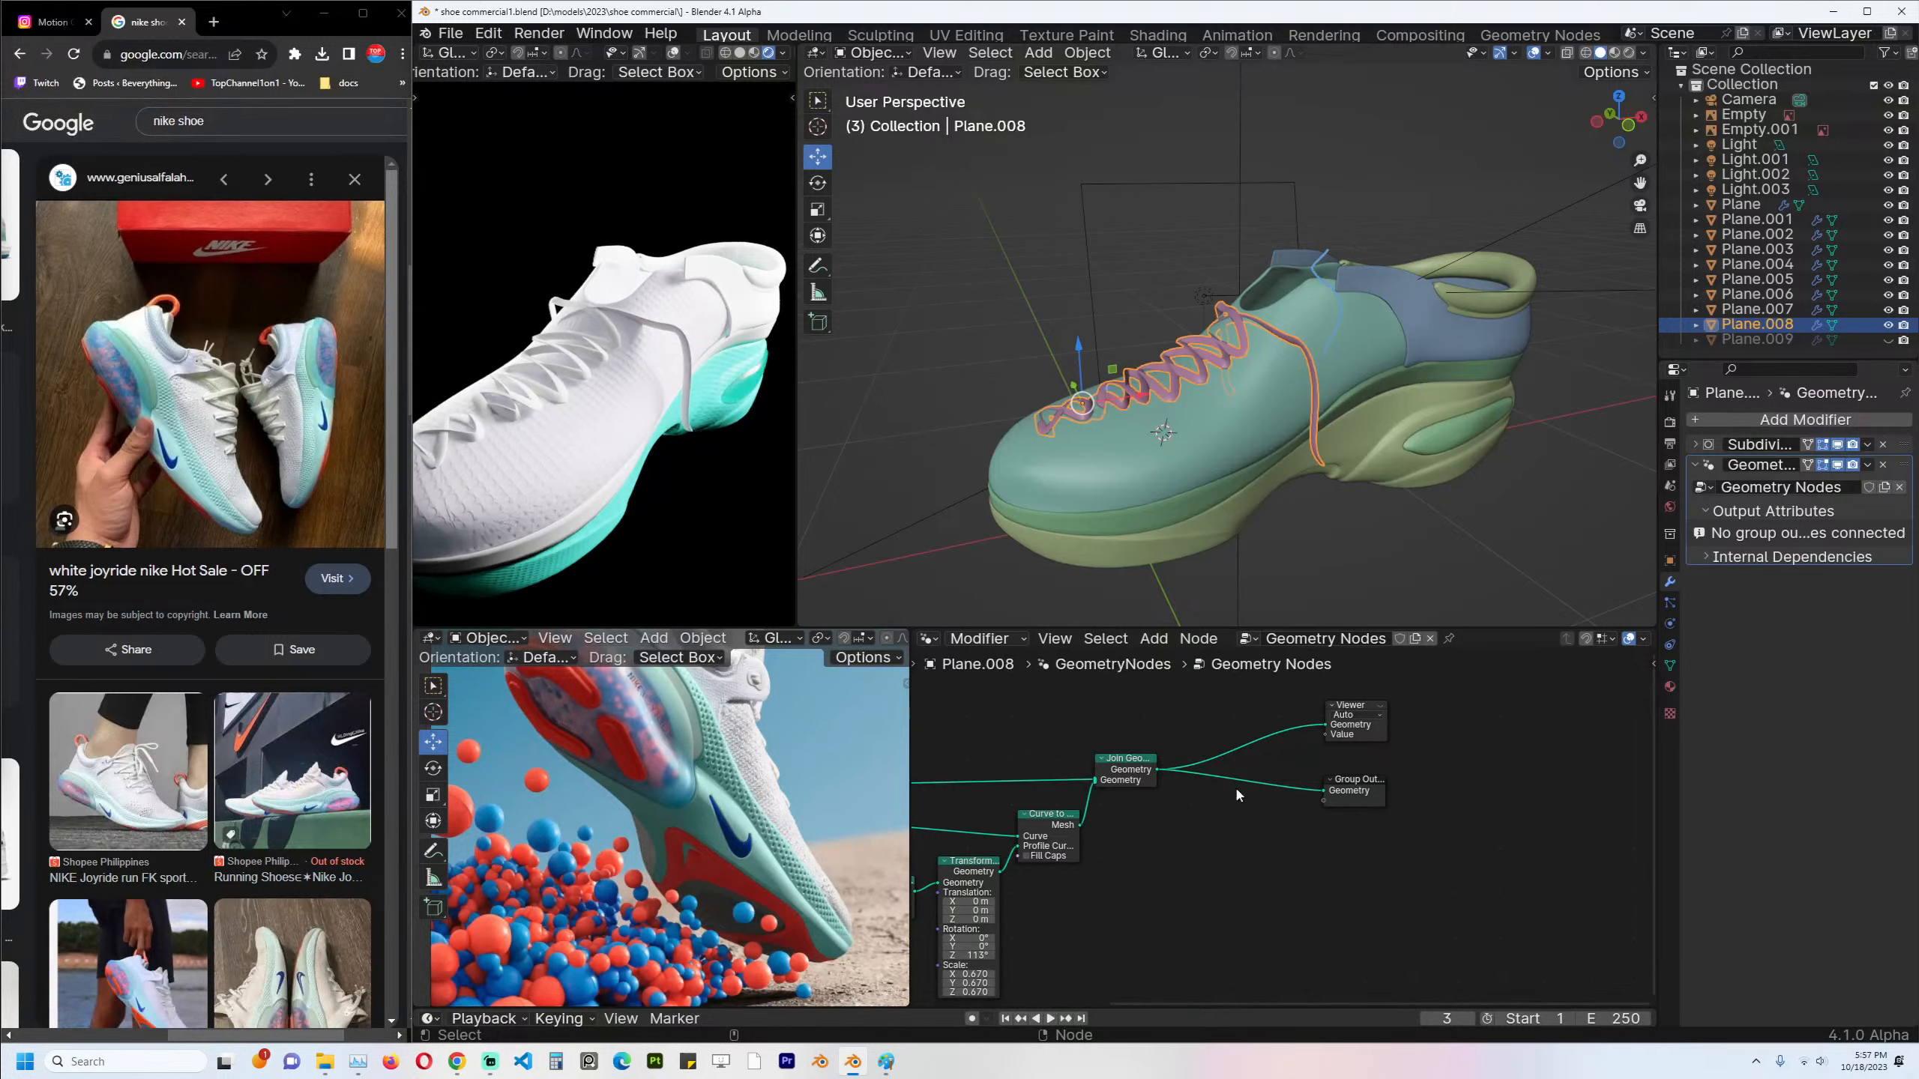
# Show the shoe in the front orthographic view and save the file.
pyautogui.hotkey('ctrl', 's')
pyautogui.hotkey('alt', 'a')
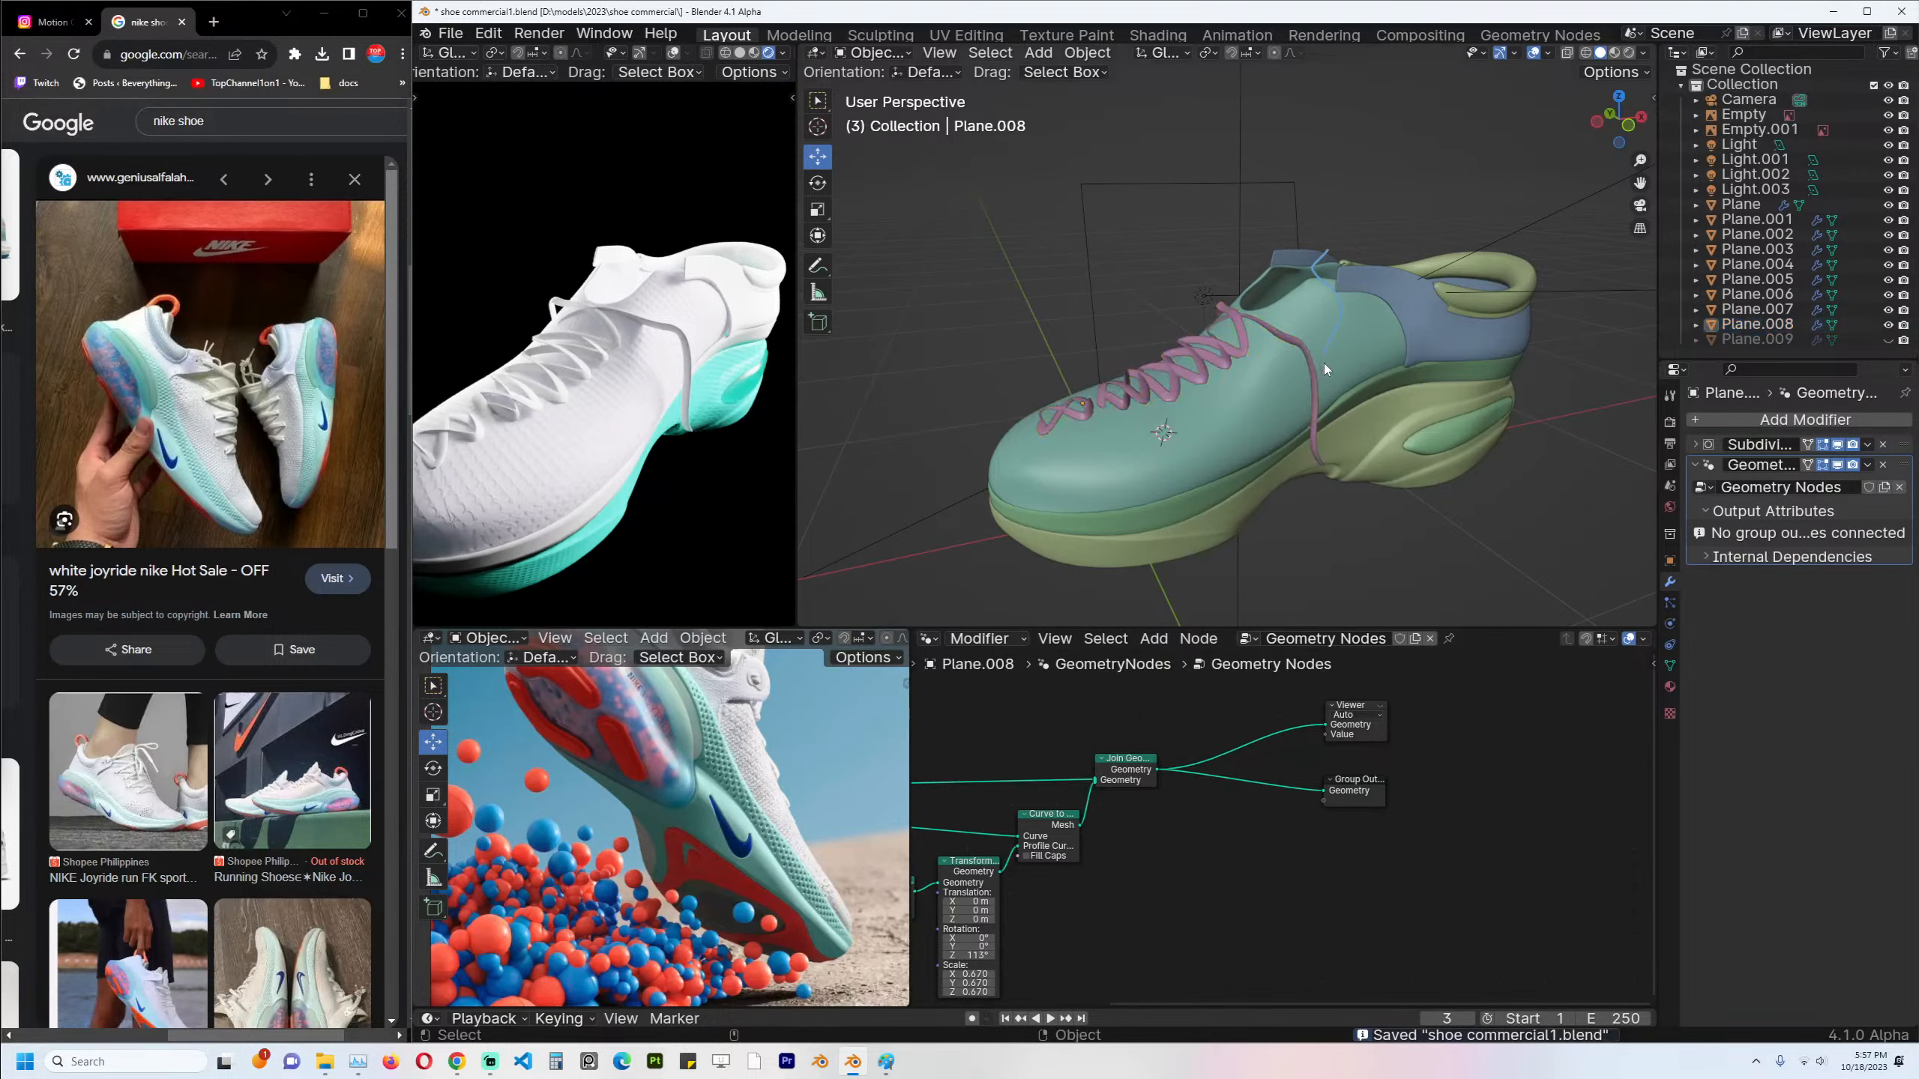
pyautogui.click(1323, 362)
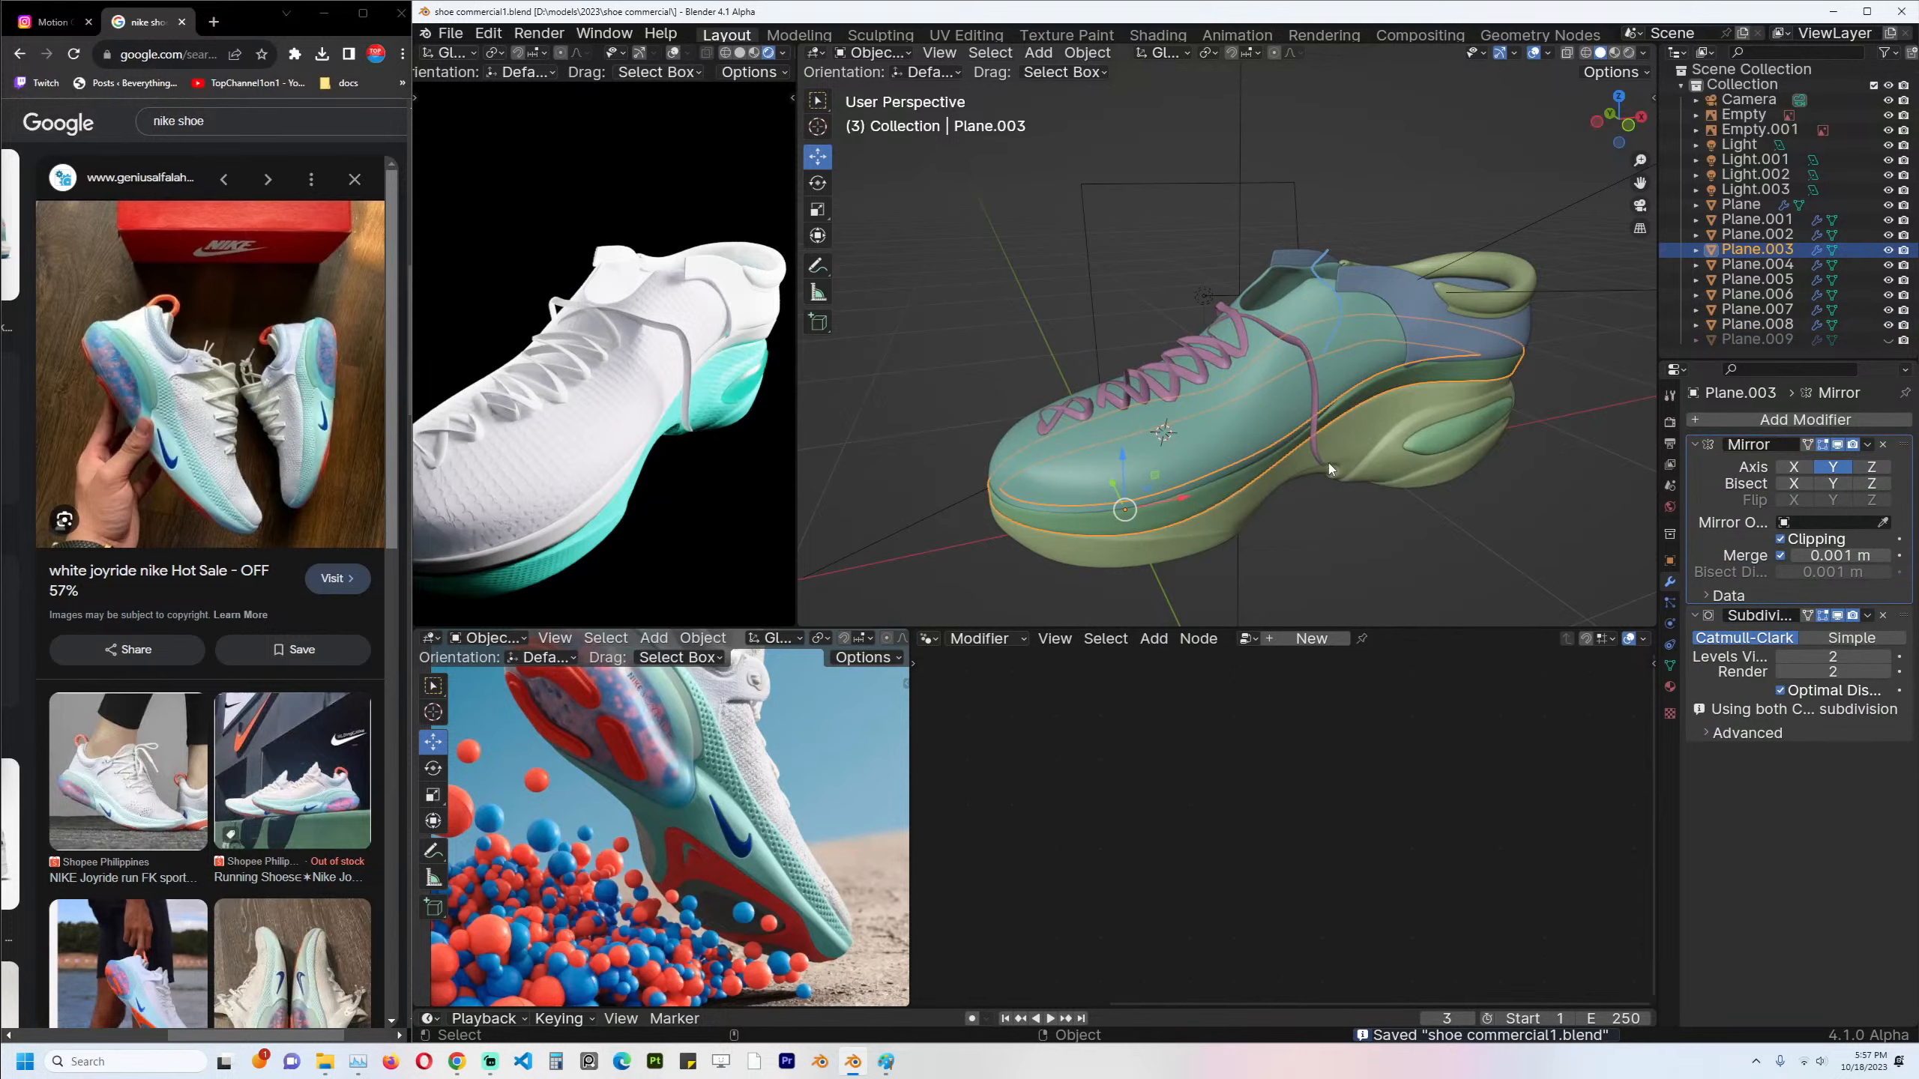
pyautogui.press('KP_1')
pyautogui.scroll(-2, 1324, 460)
pyautogui.keyDown('ctrl'); pyautogui.moveTo(1324, 461); pyautogui.dragTo(1275, 485, button='middle'); pyautogui.keyUp('ctrl')
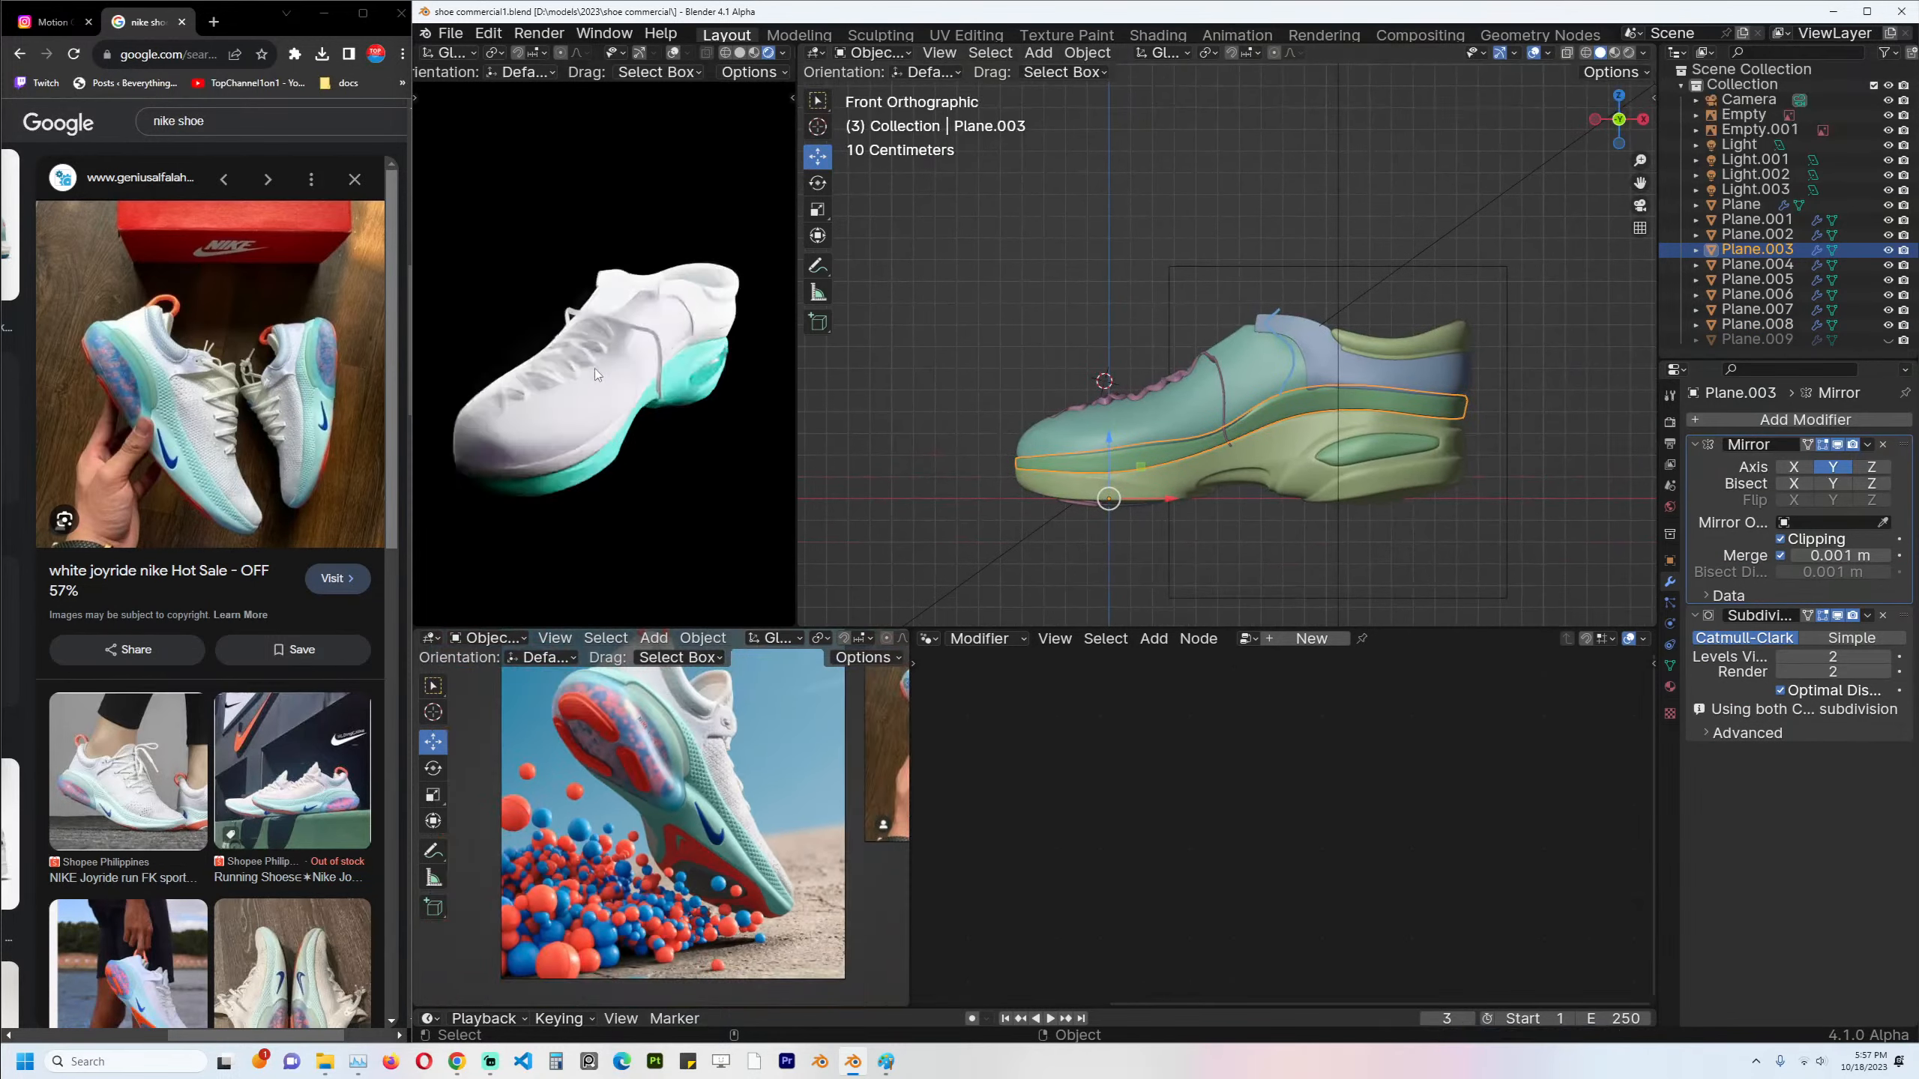
pyautogui.click(1254, 343)
pyautogui.hotkey('ctrl', 's')
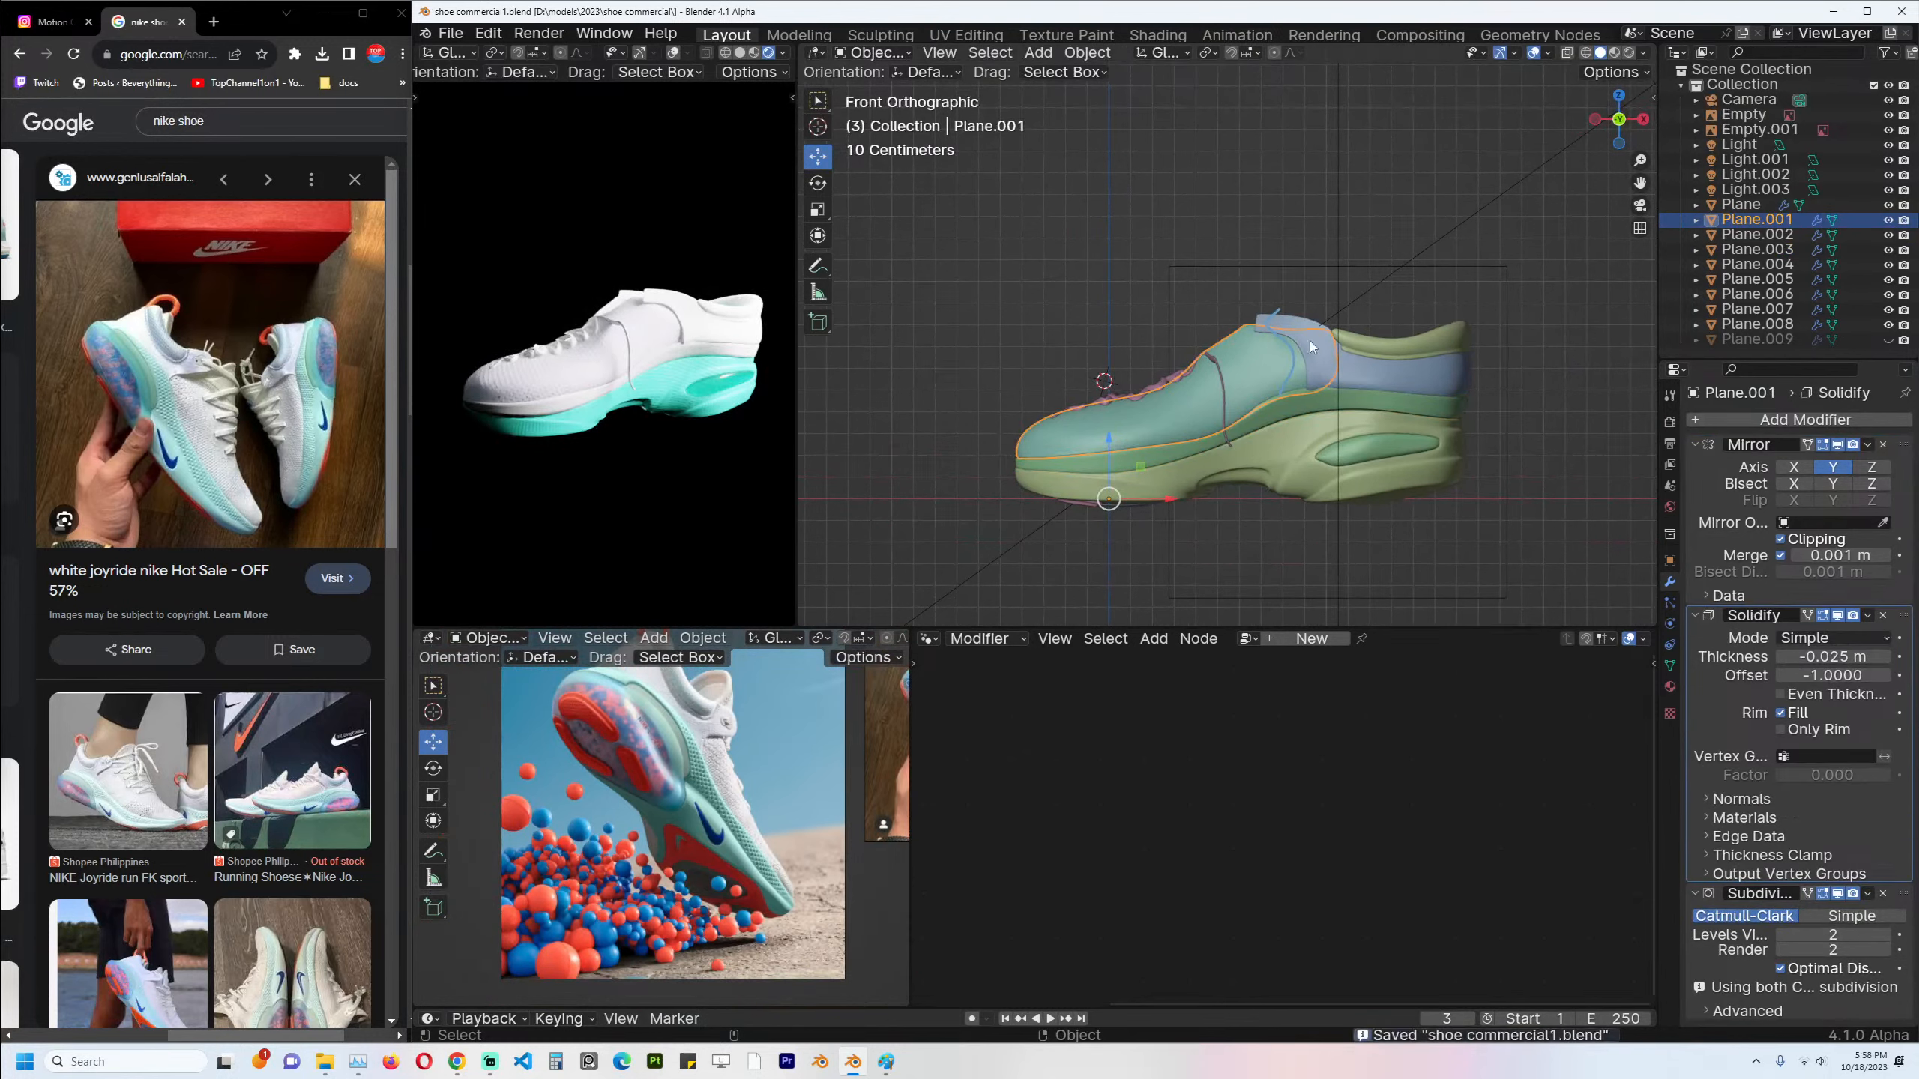
# Select all lights by type, move them into a new collection named "lights" and save the file.
pyautogui.click(1457, 260)
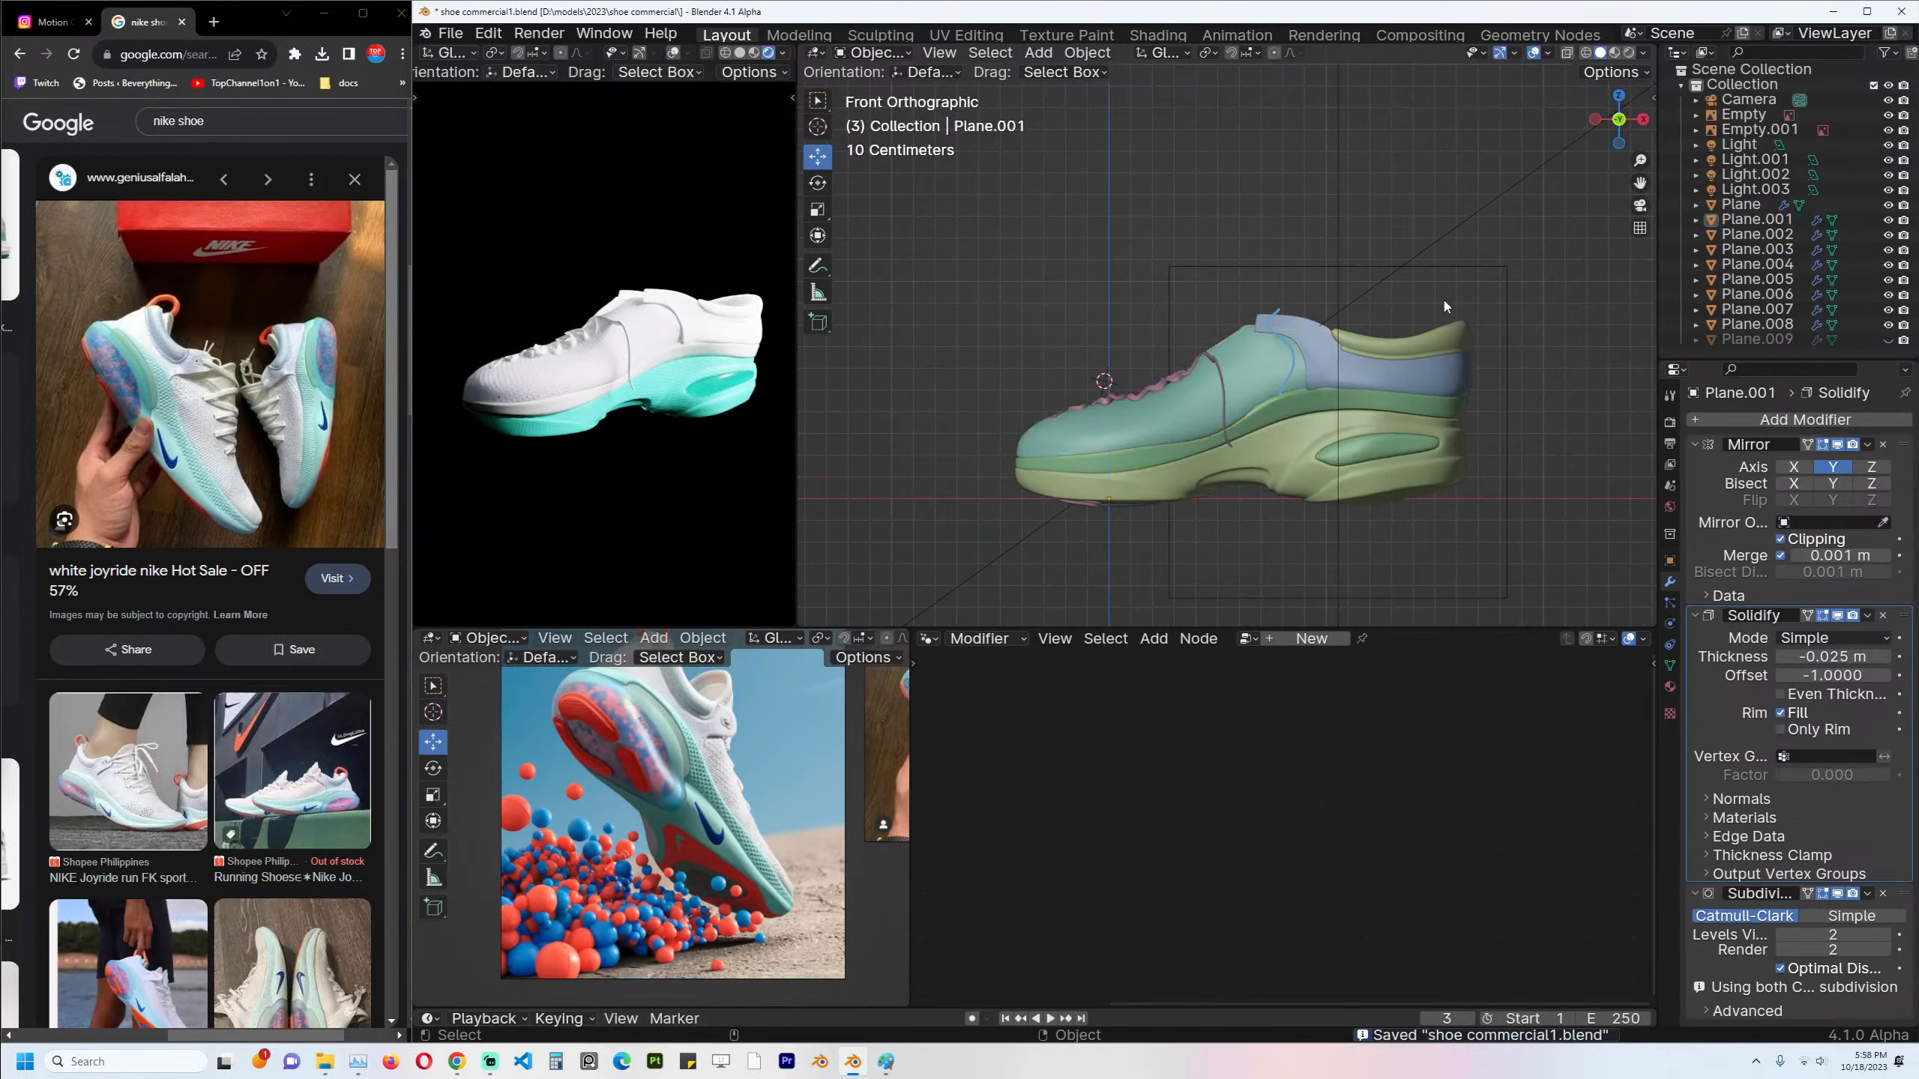
pyautogui.hotkey('shift', 'g')
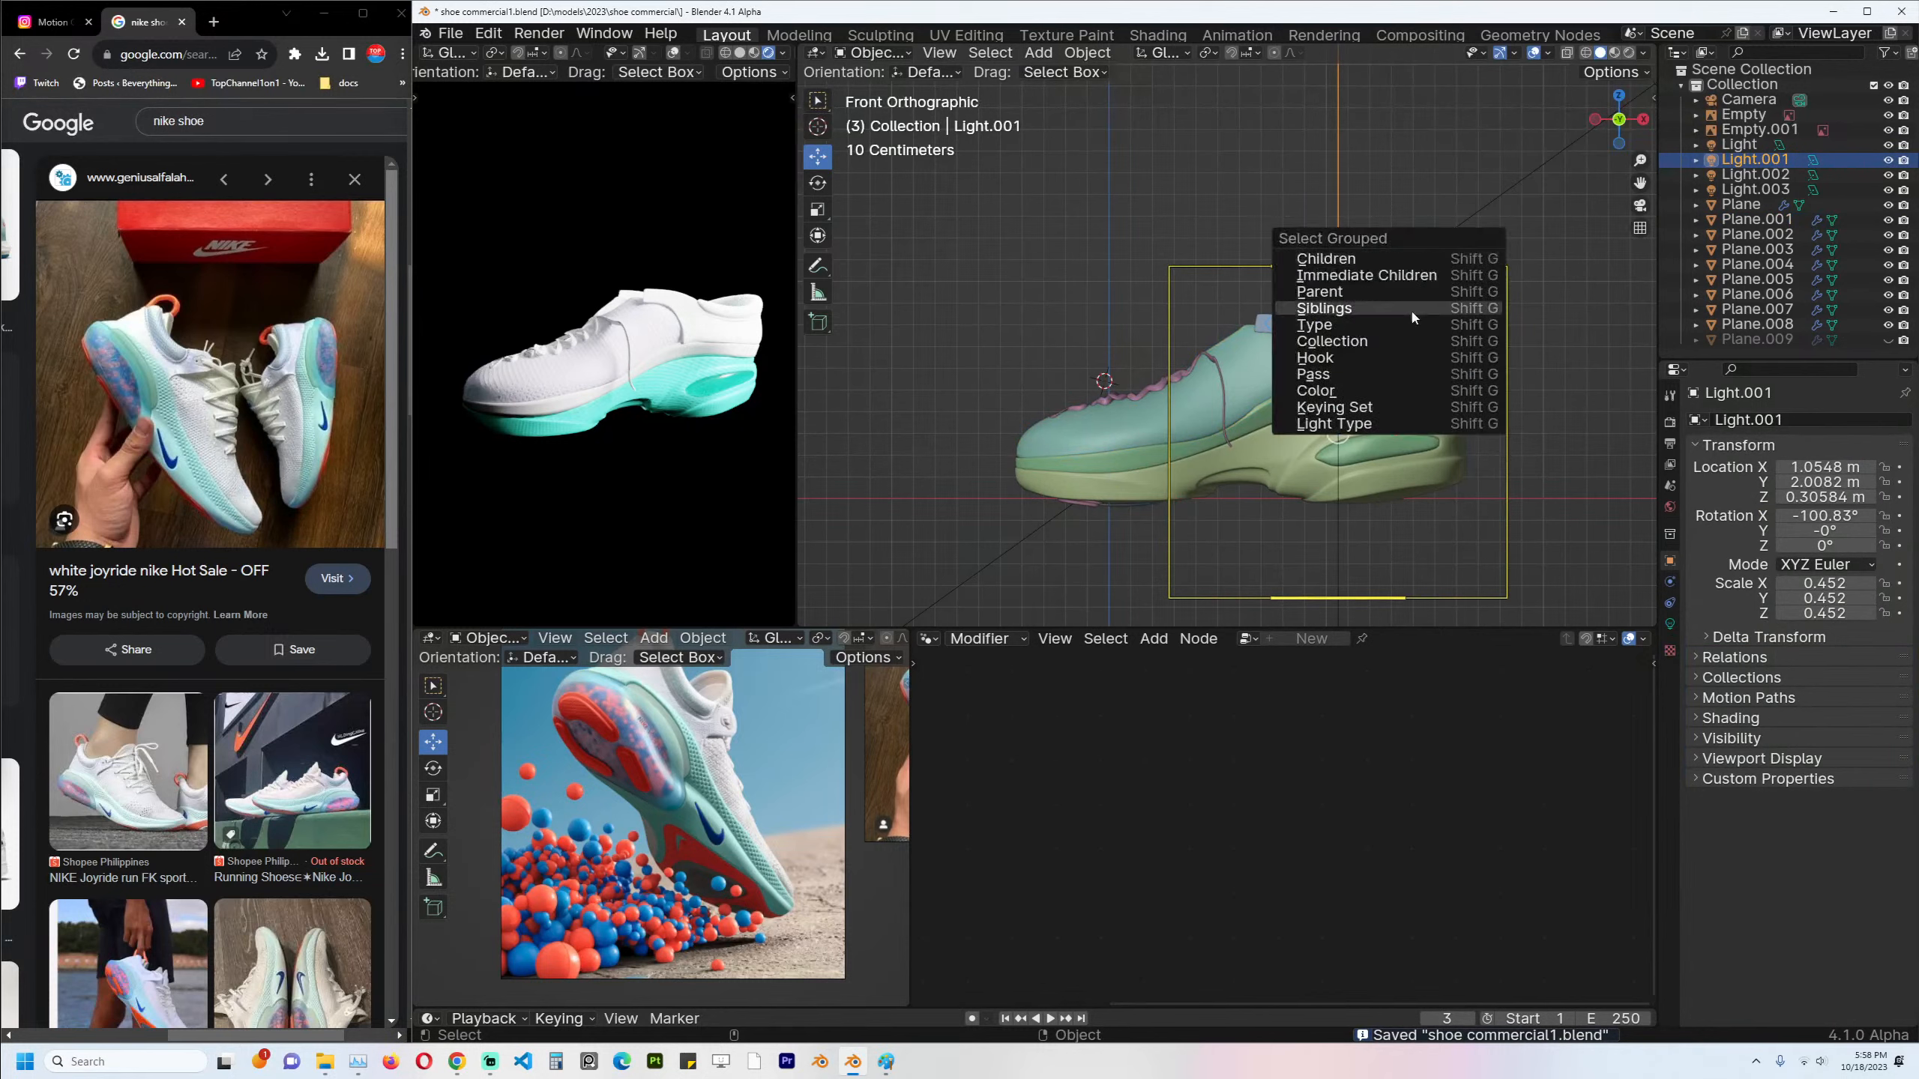
pyautogui.click(1398, 327)
pyautogui.press('m')
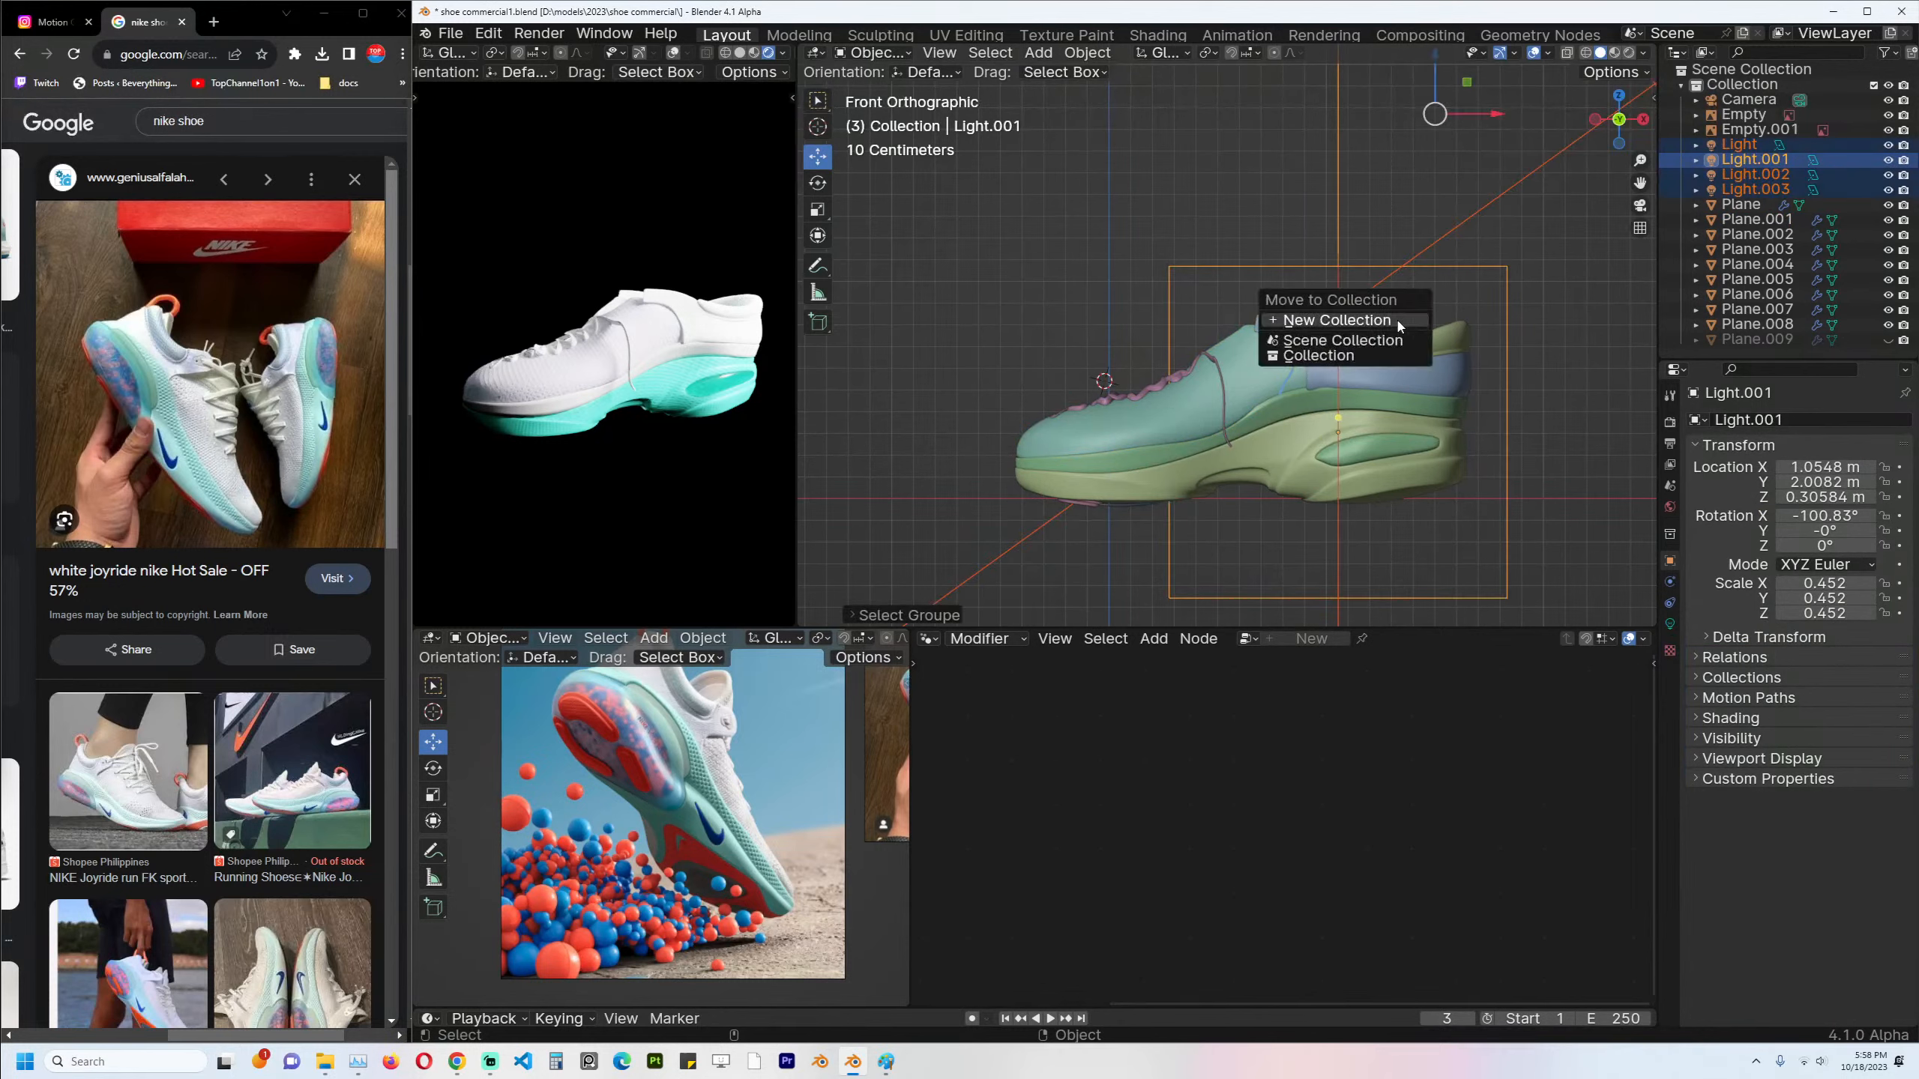
pyautogui.click(1398, 324)
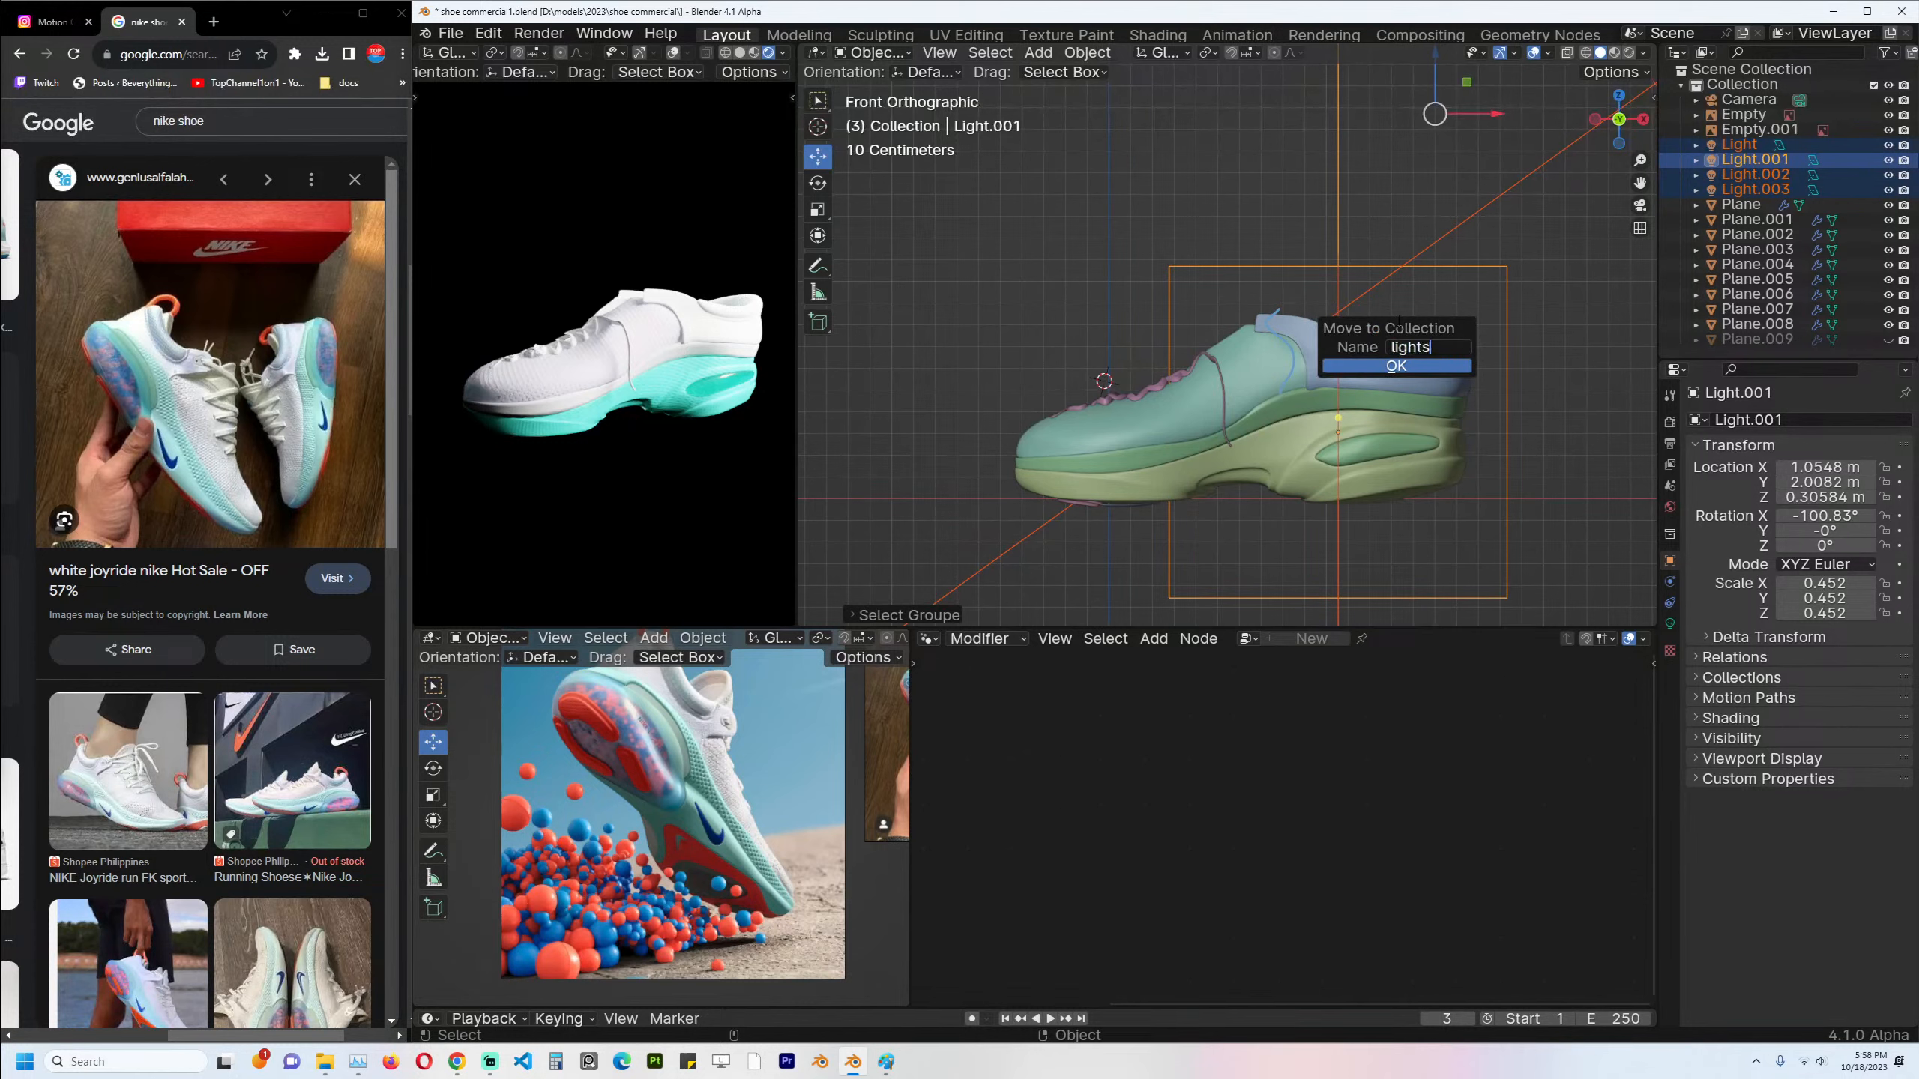
pyautogui.click(1380, 368)
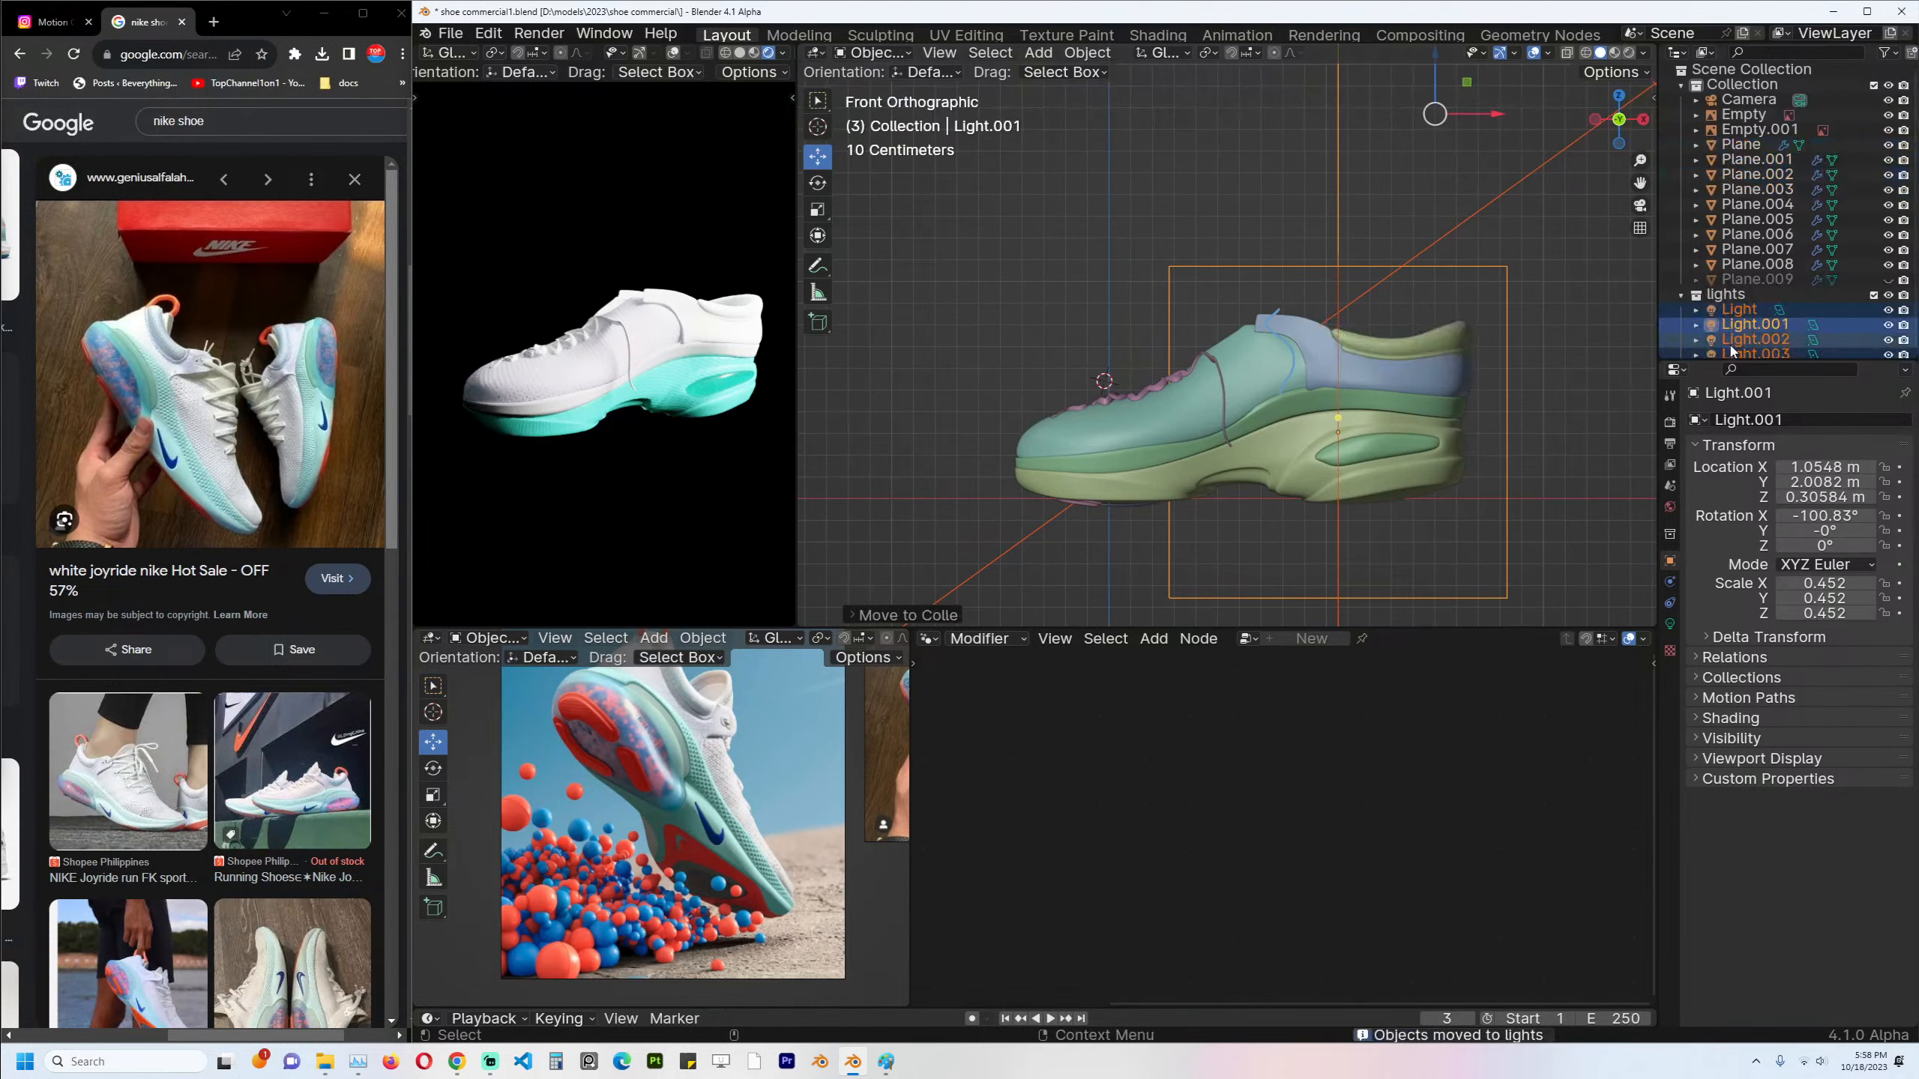
pyautogui.hotkey('ctrl', 's')
pyautogui.click(1373, 233)
pyautogui.scroll(-1, 1373, 233)
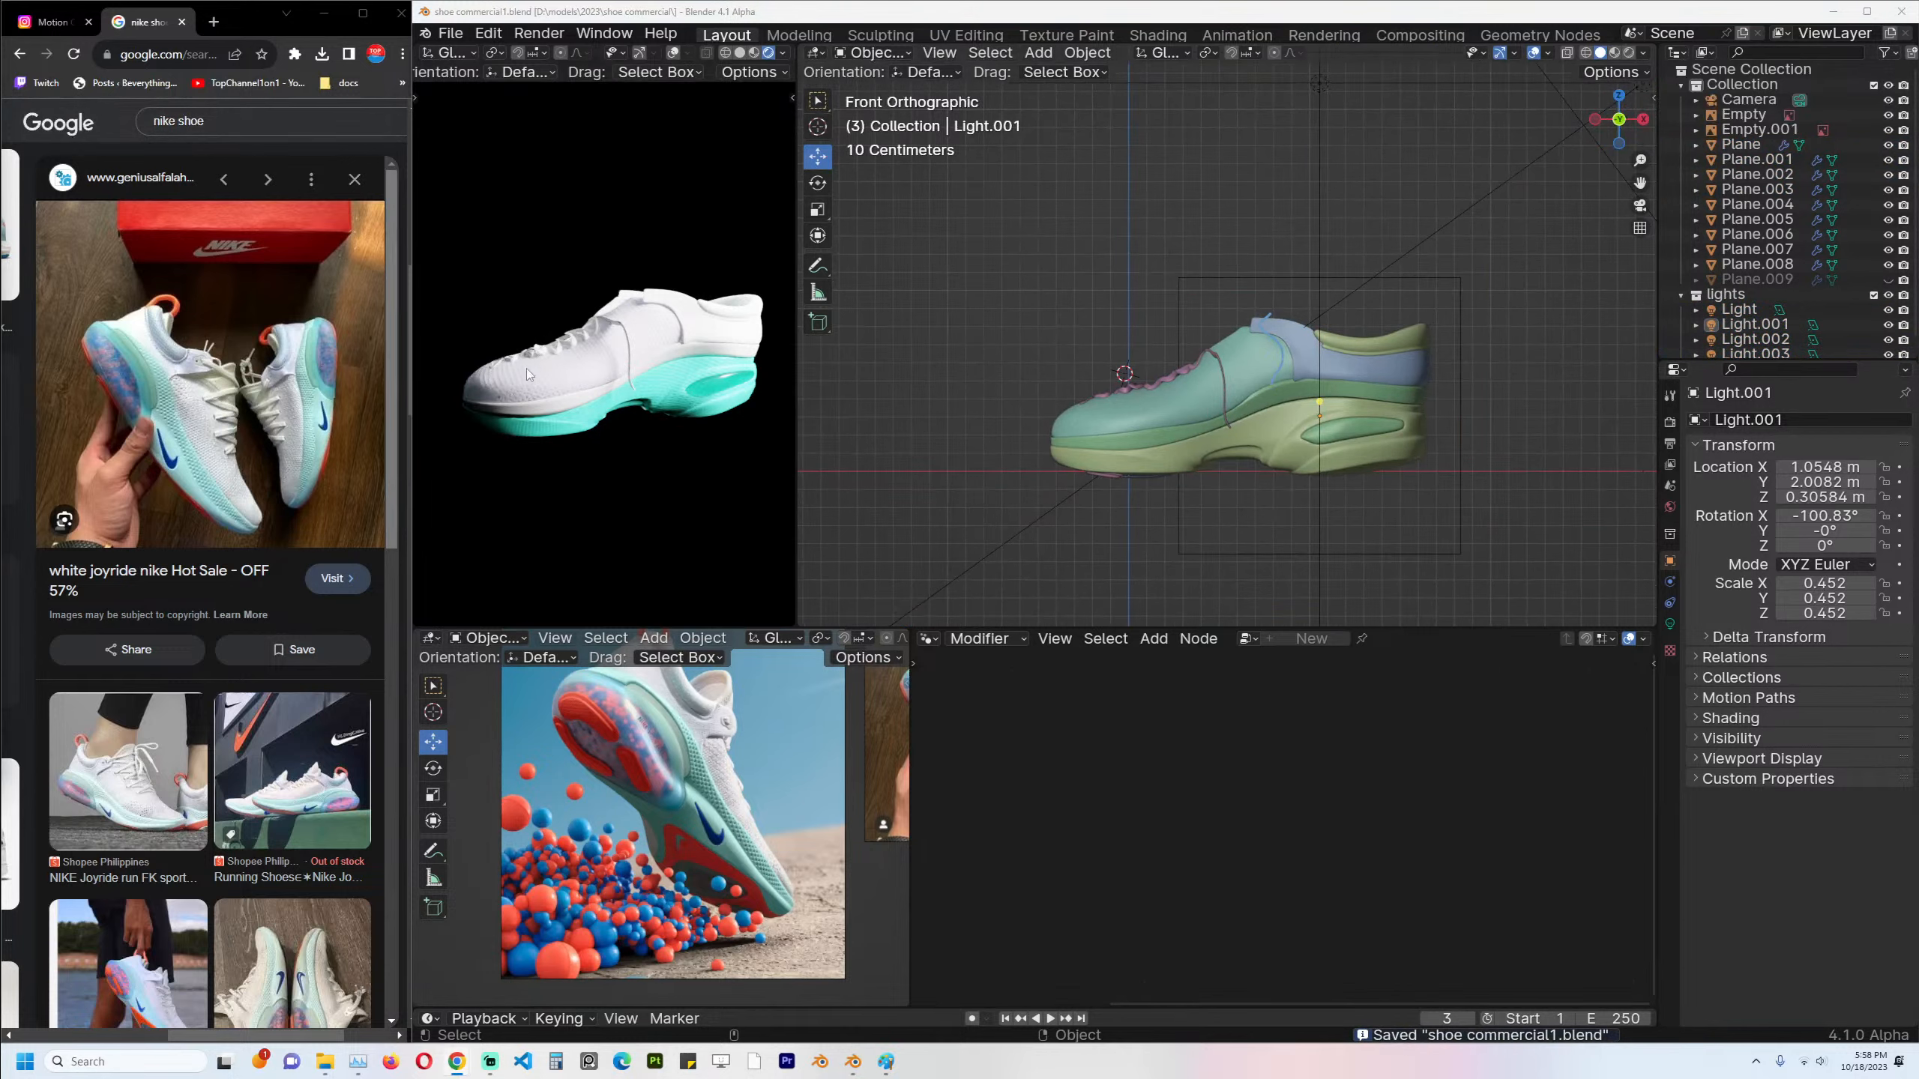
# View the reference sneaker animation on the Instagram page in Chrome, and return to the shoe model in Blender.
pyautogui.click(52, 22)
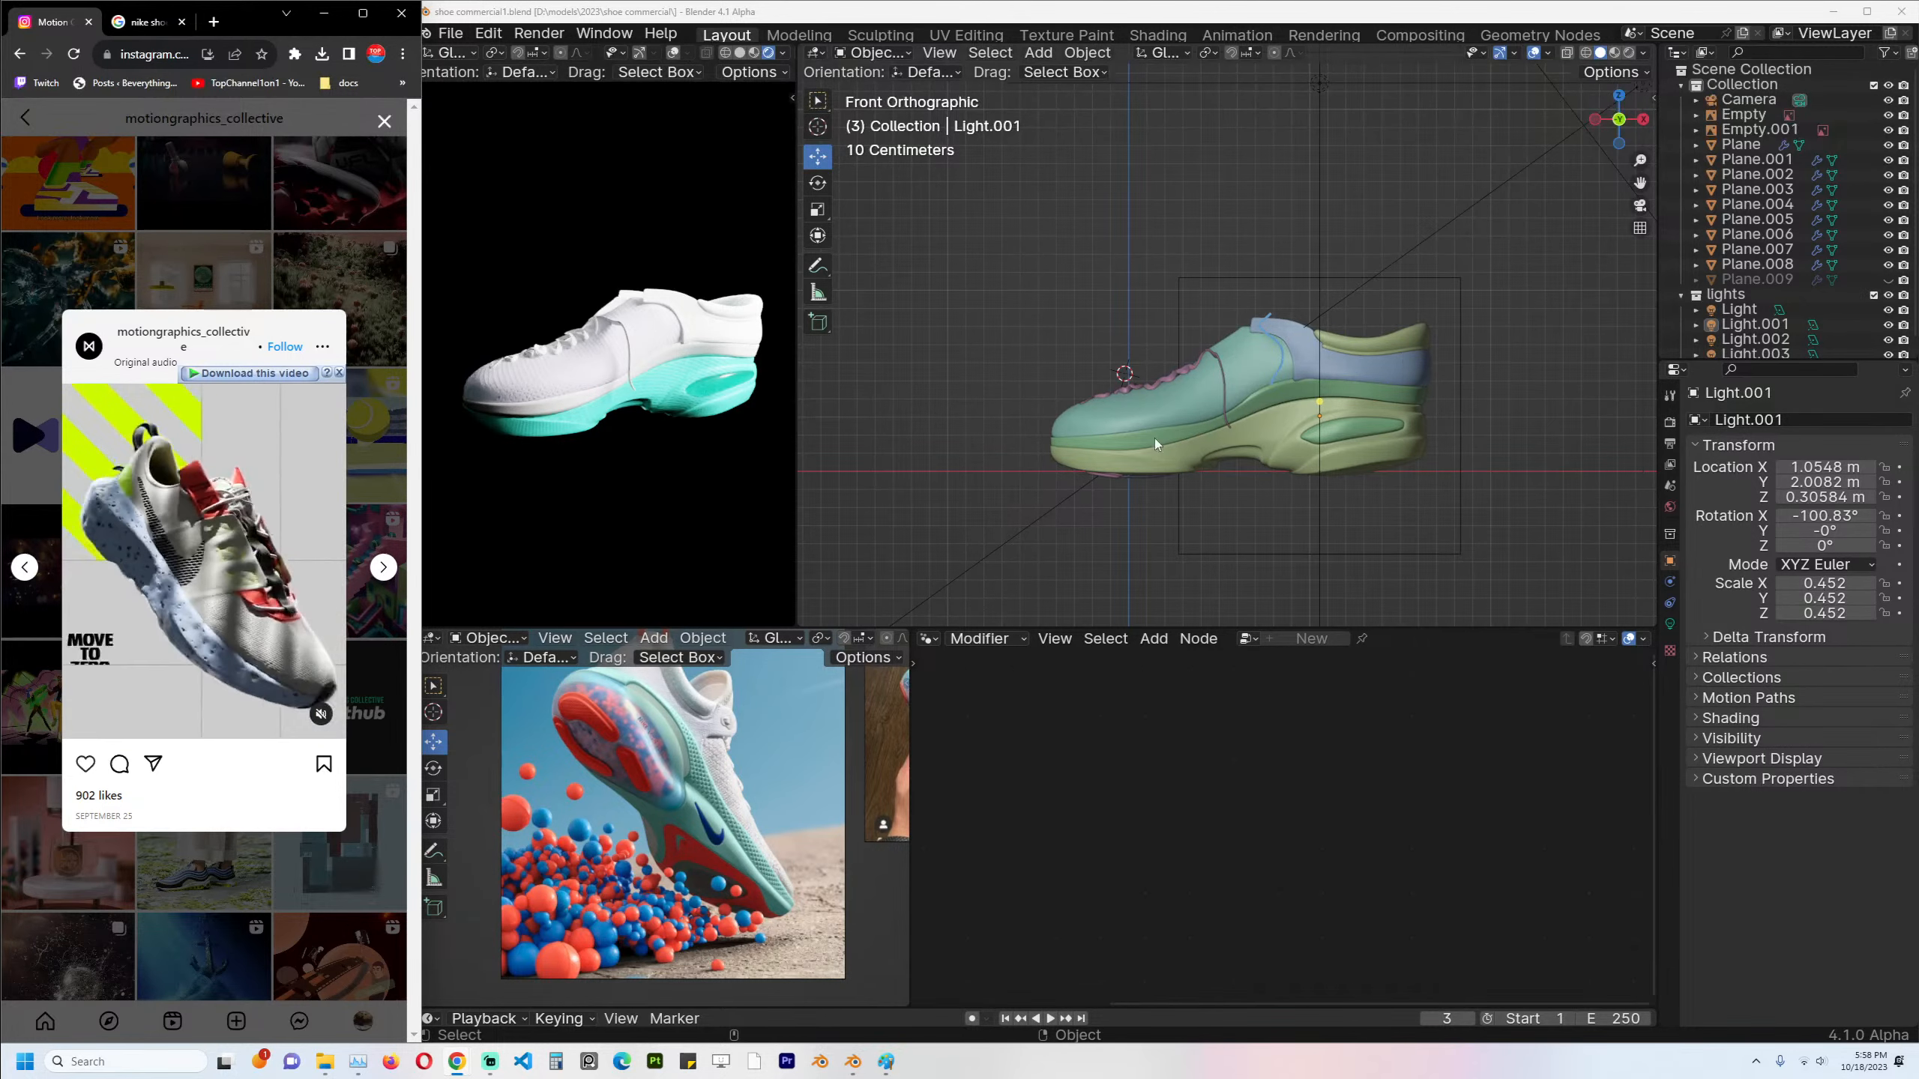
pyautogui.click(1352, 443)
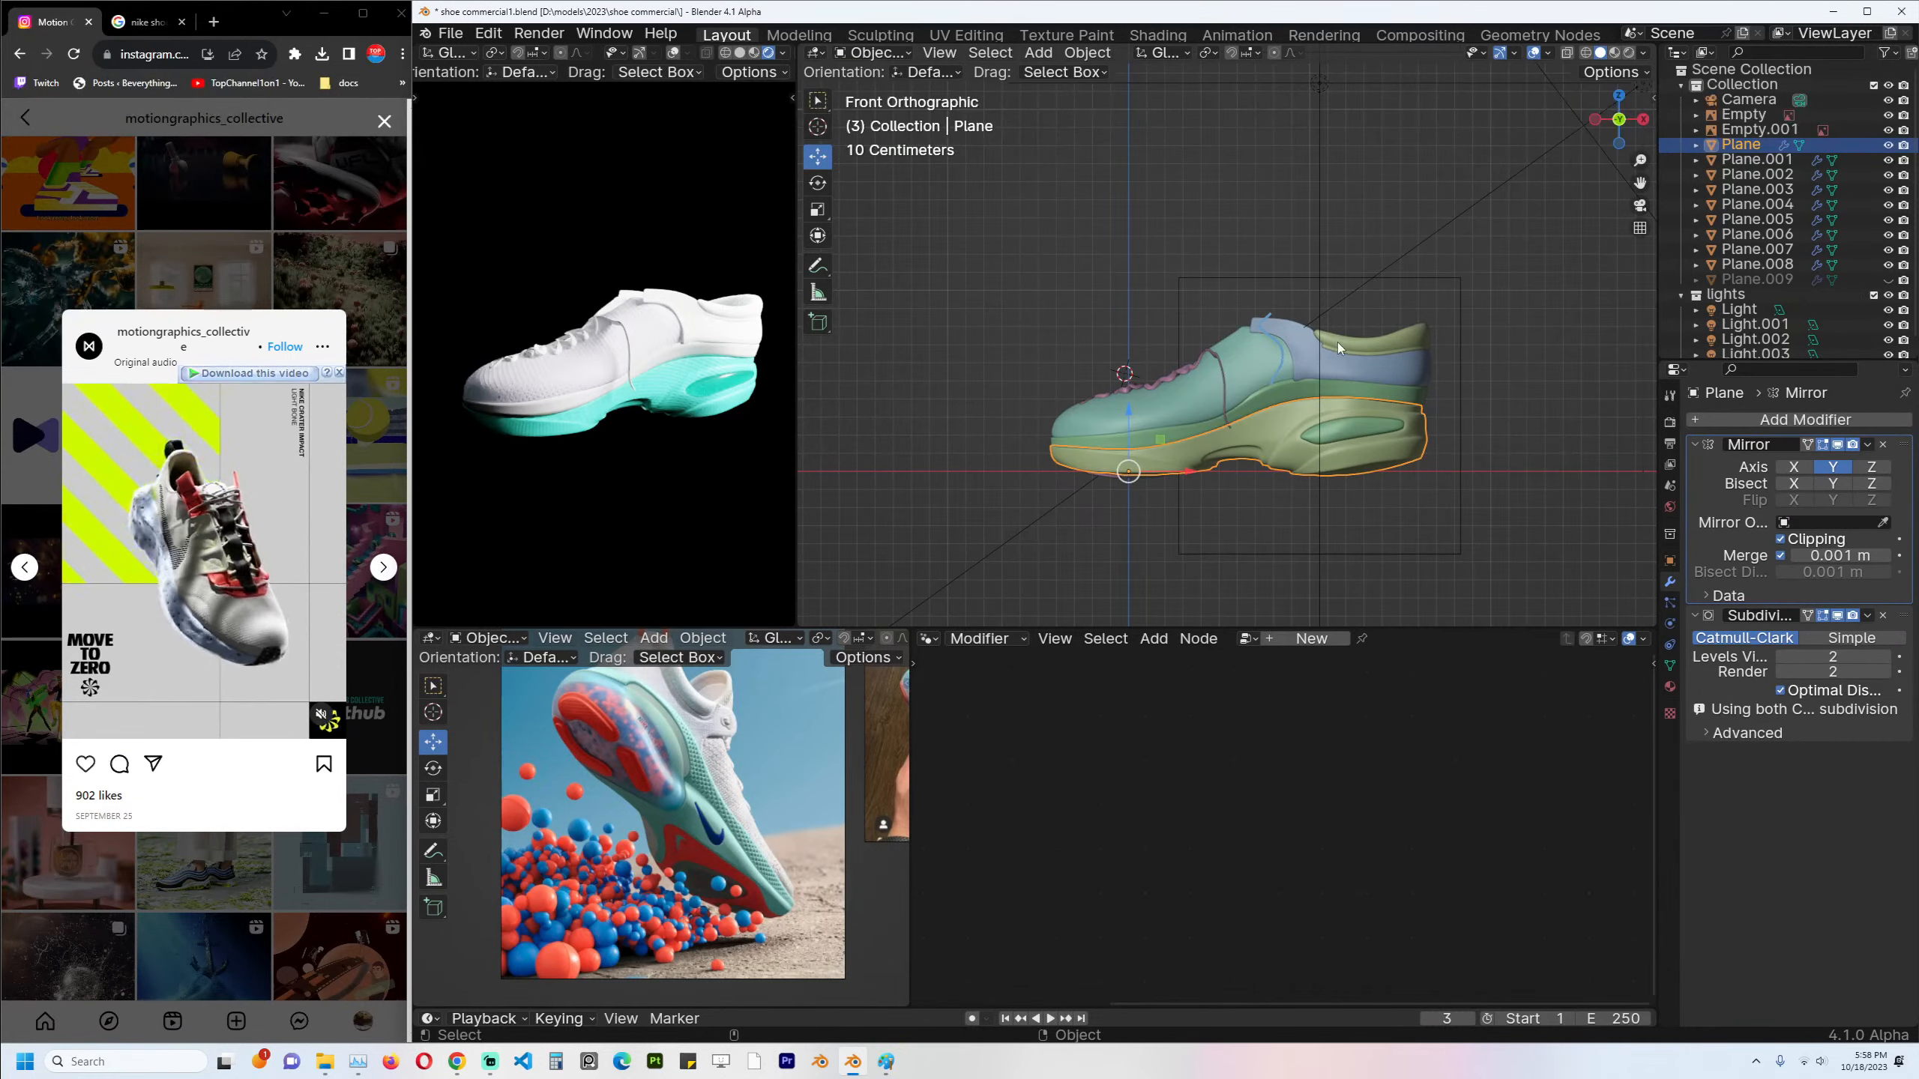
pyautogui.click(1362, 433)
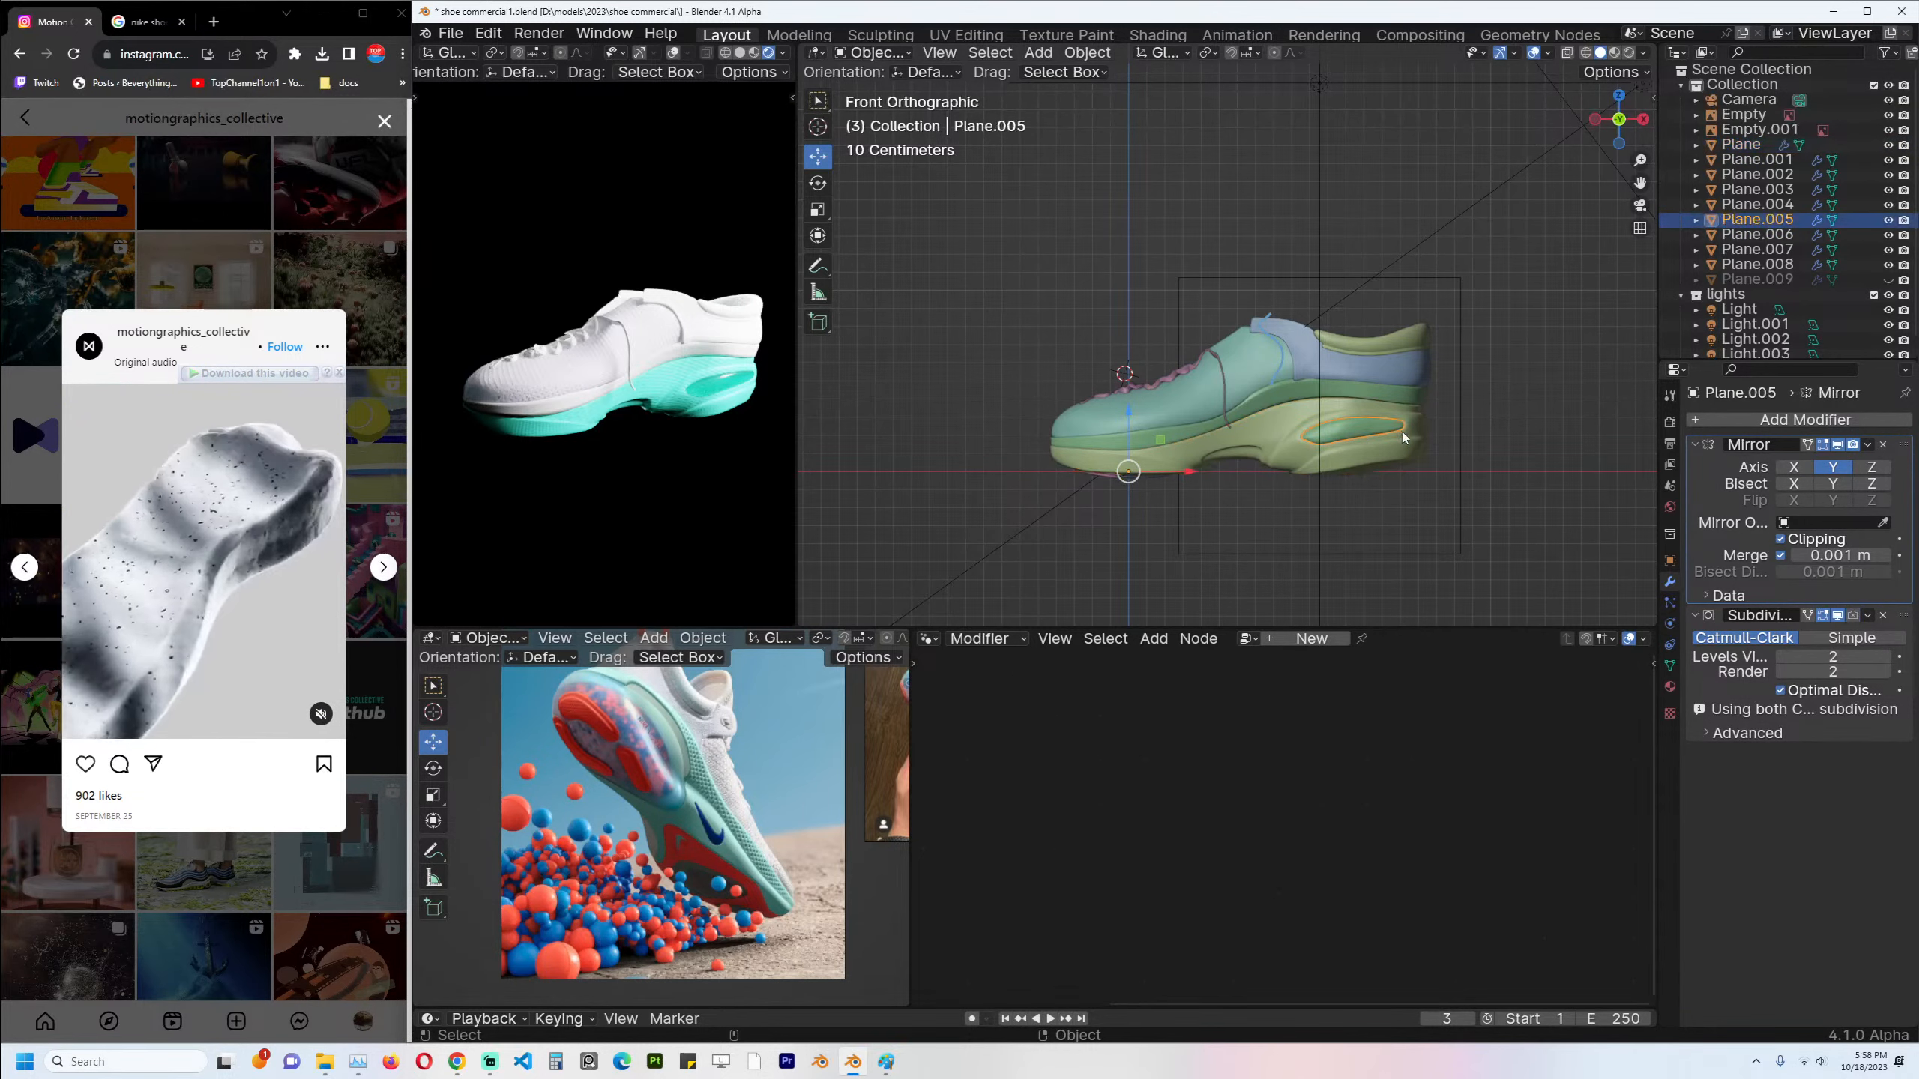
pyautogui.scroll(2, 1402, 431)
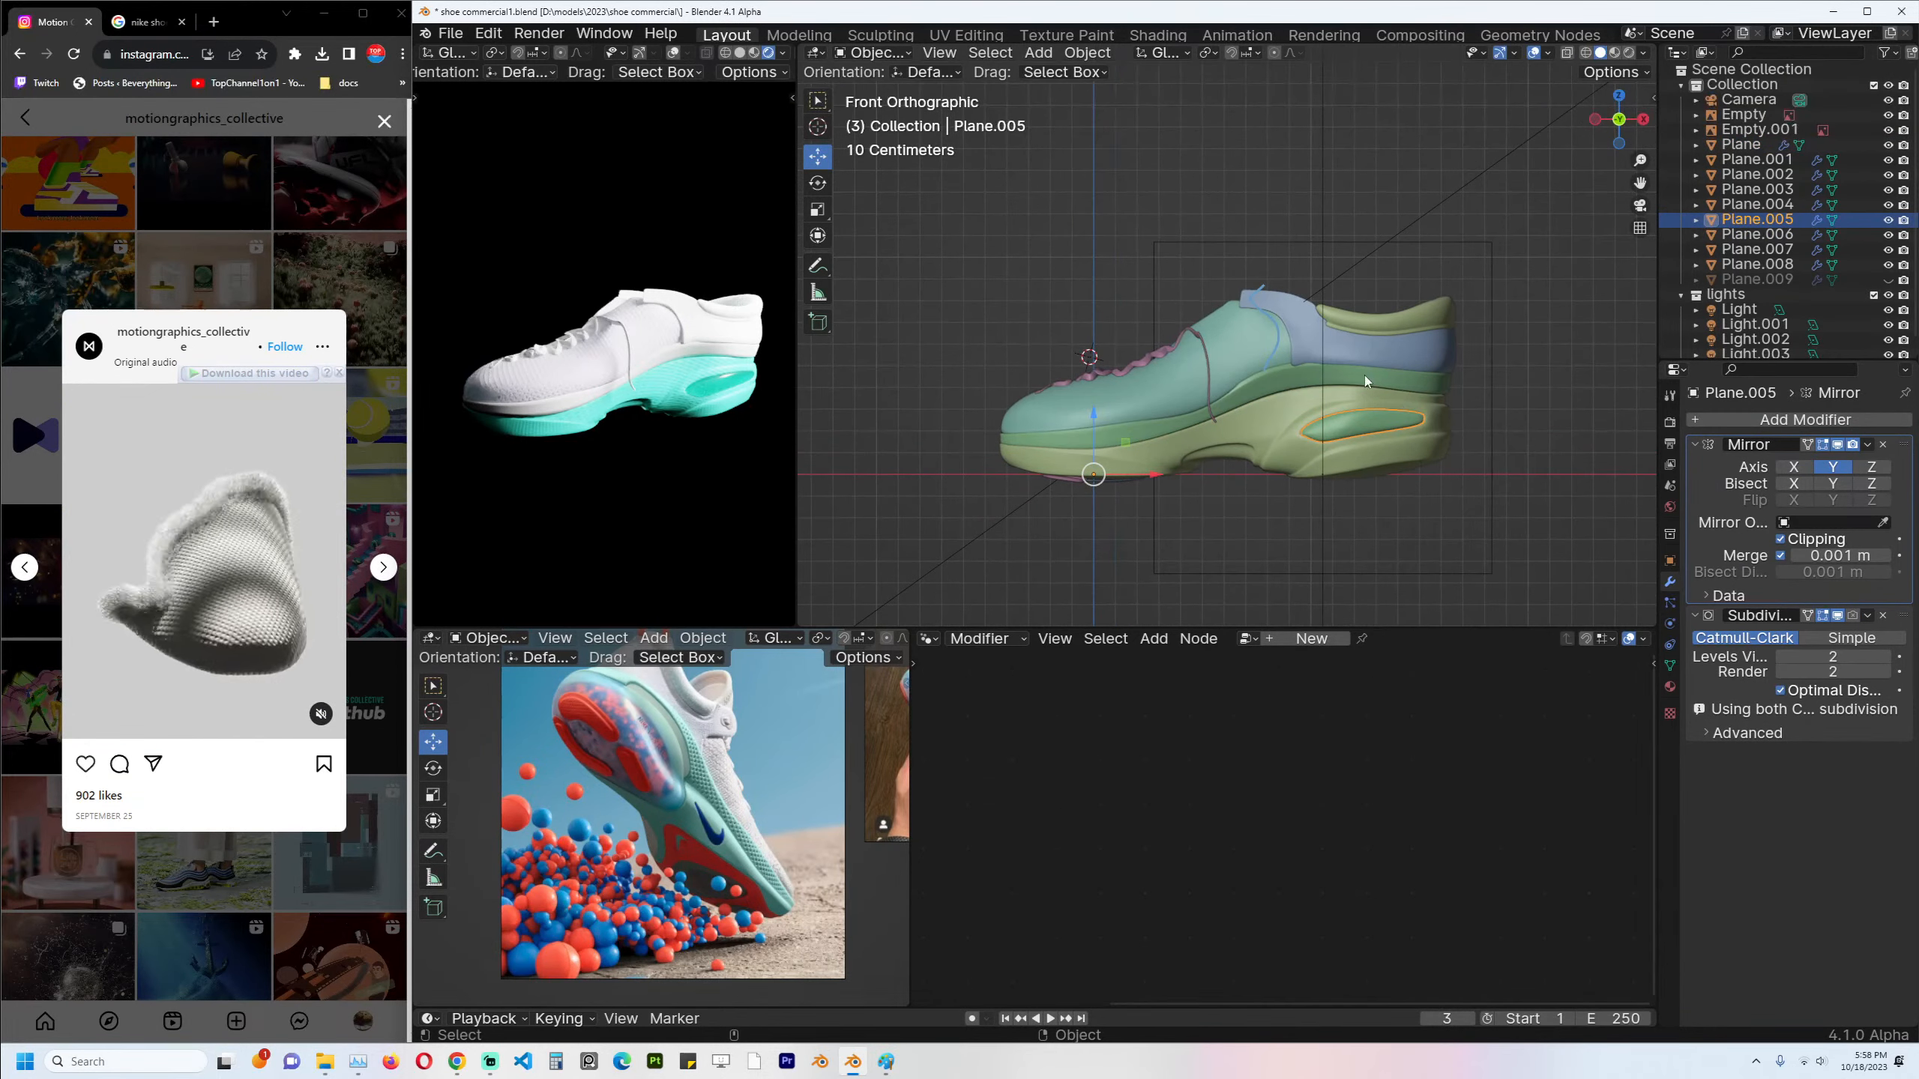
pyautogui.scroll(-3, 1366, 378)
pyautogui.hotkey('shift', 'g')
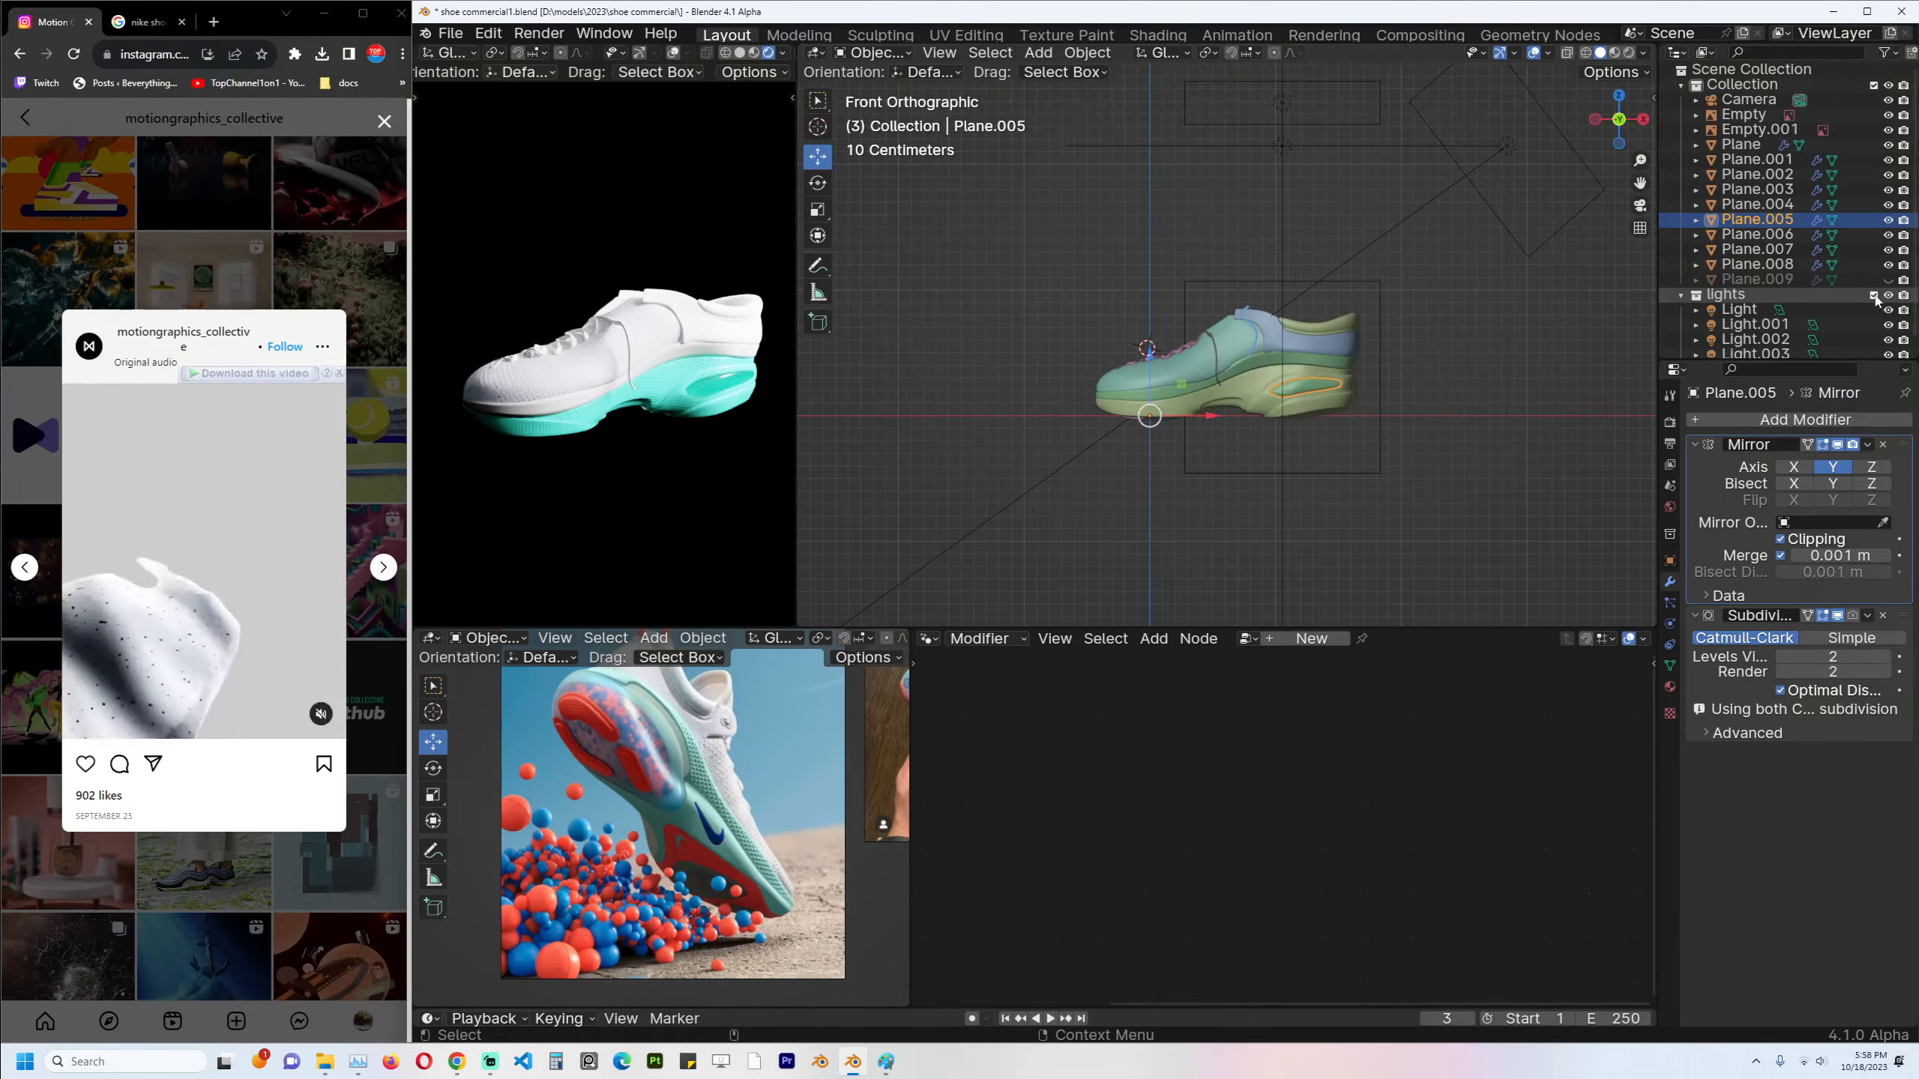
# Exclude the lights collection from the view layer.
pyautogui.click(1874, 295)
pyautogui.click(1874, 296)
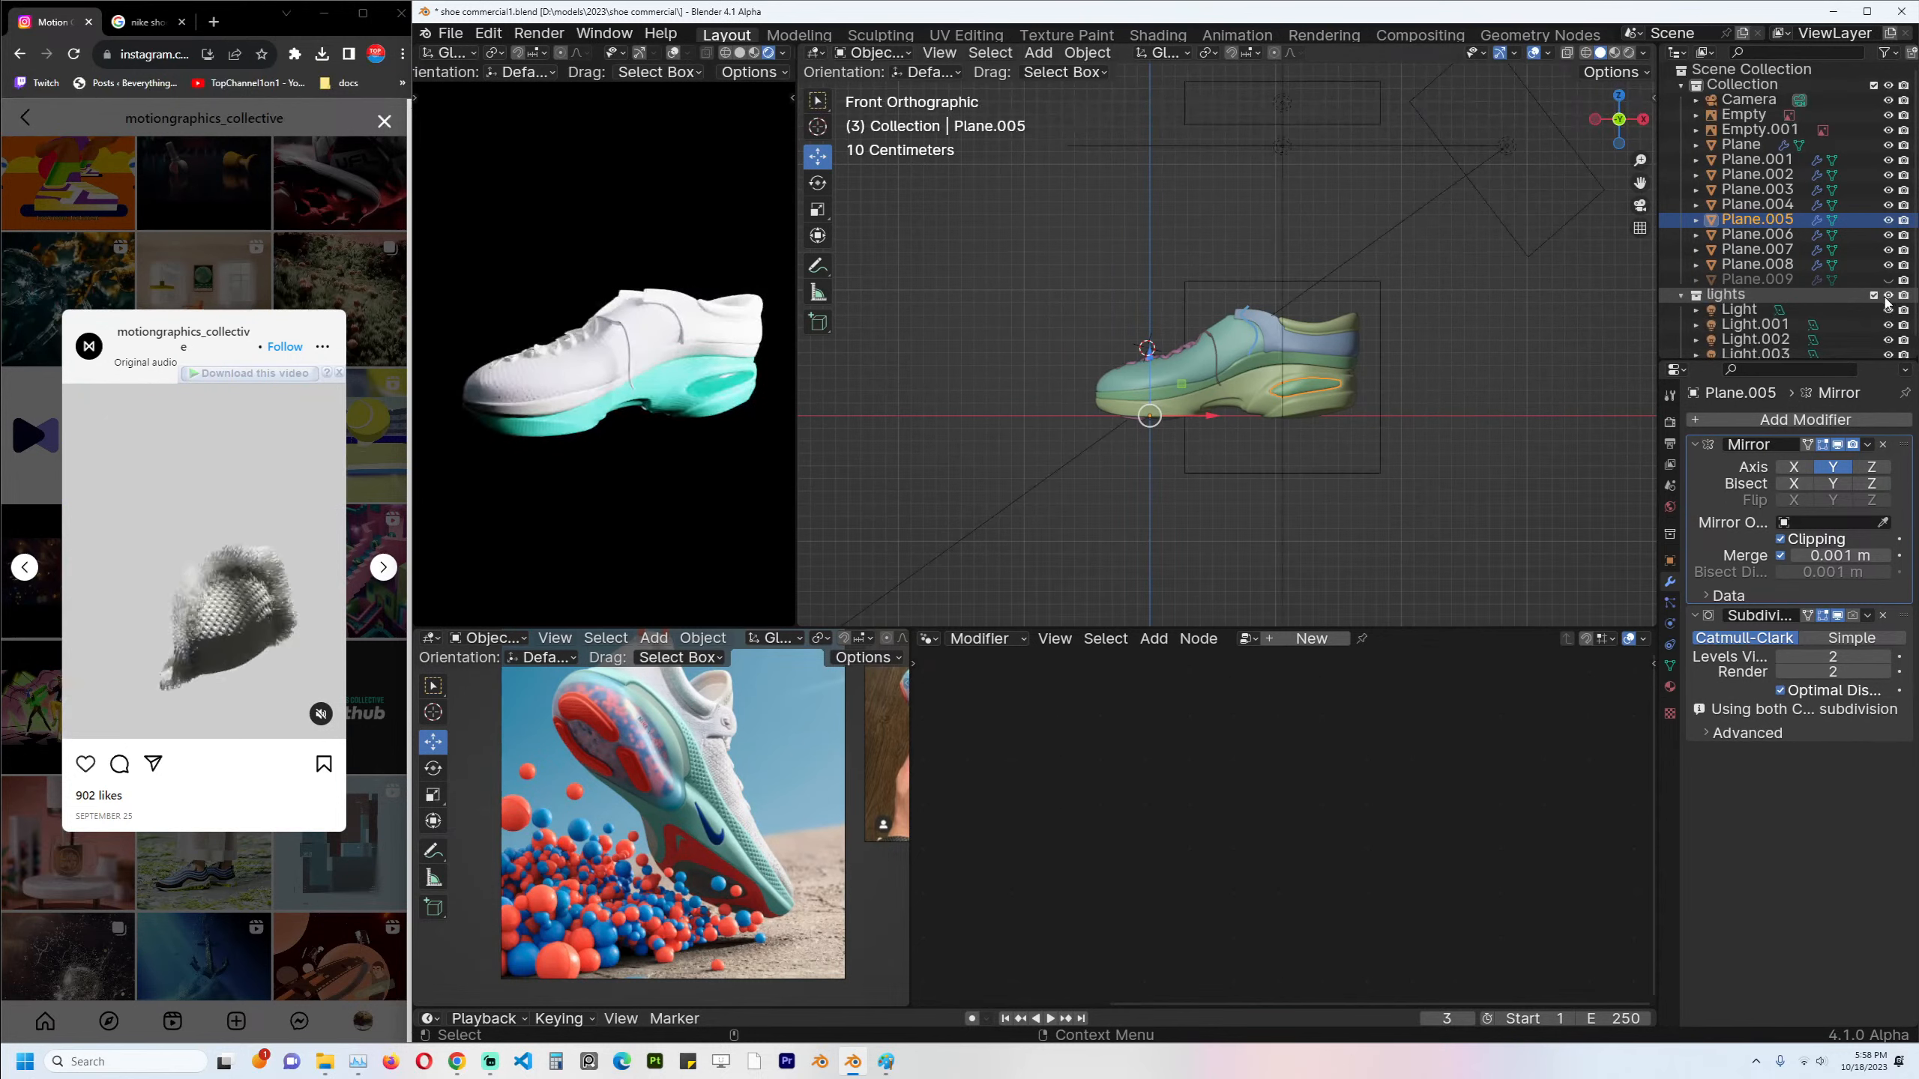
pyautogui.click(1874, 296)
# Select all visible shoe parts and move them into a new collection named "shoe".
pyautogui.moveTo(976, 228); pyautogui.dragTo(1462, 446)
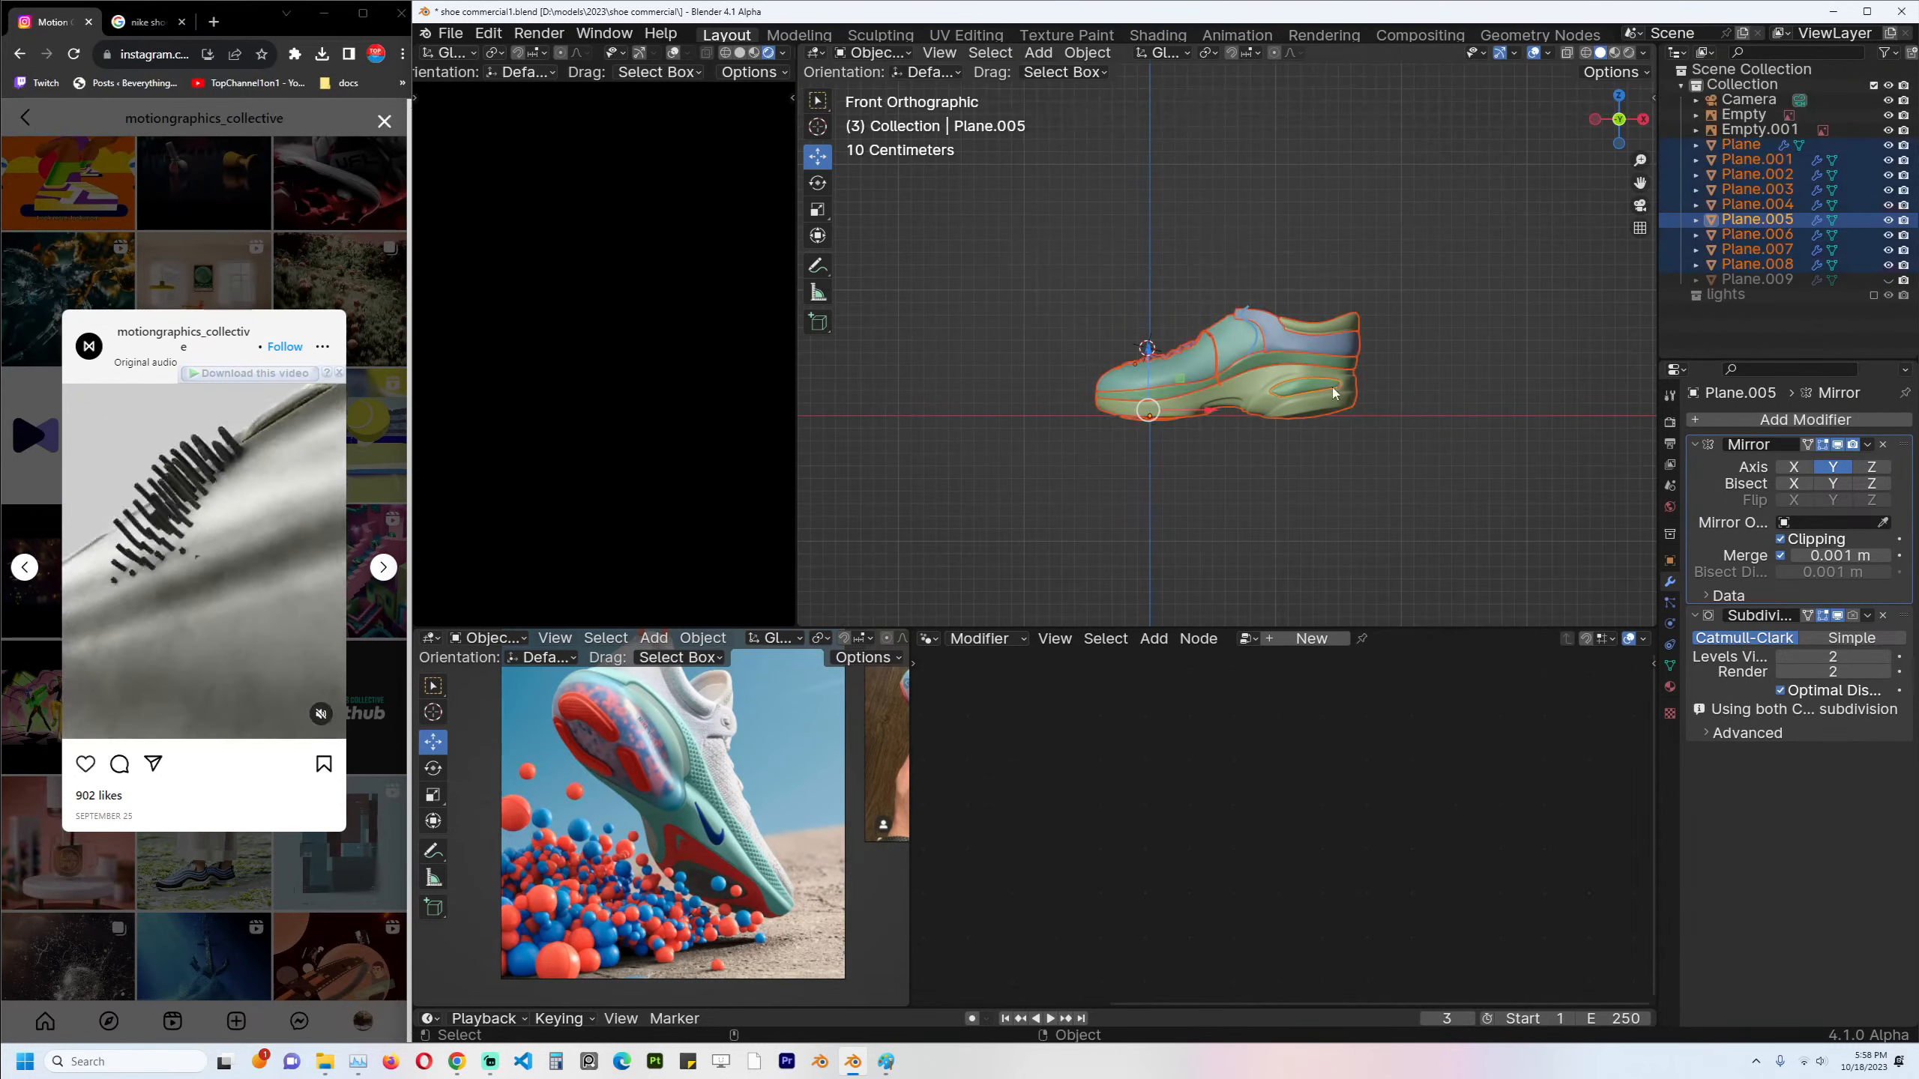
pyautogui.press('m')
pyautogui.click(1322, 389)
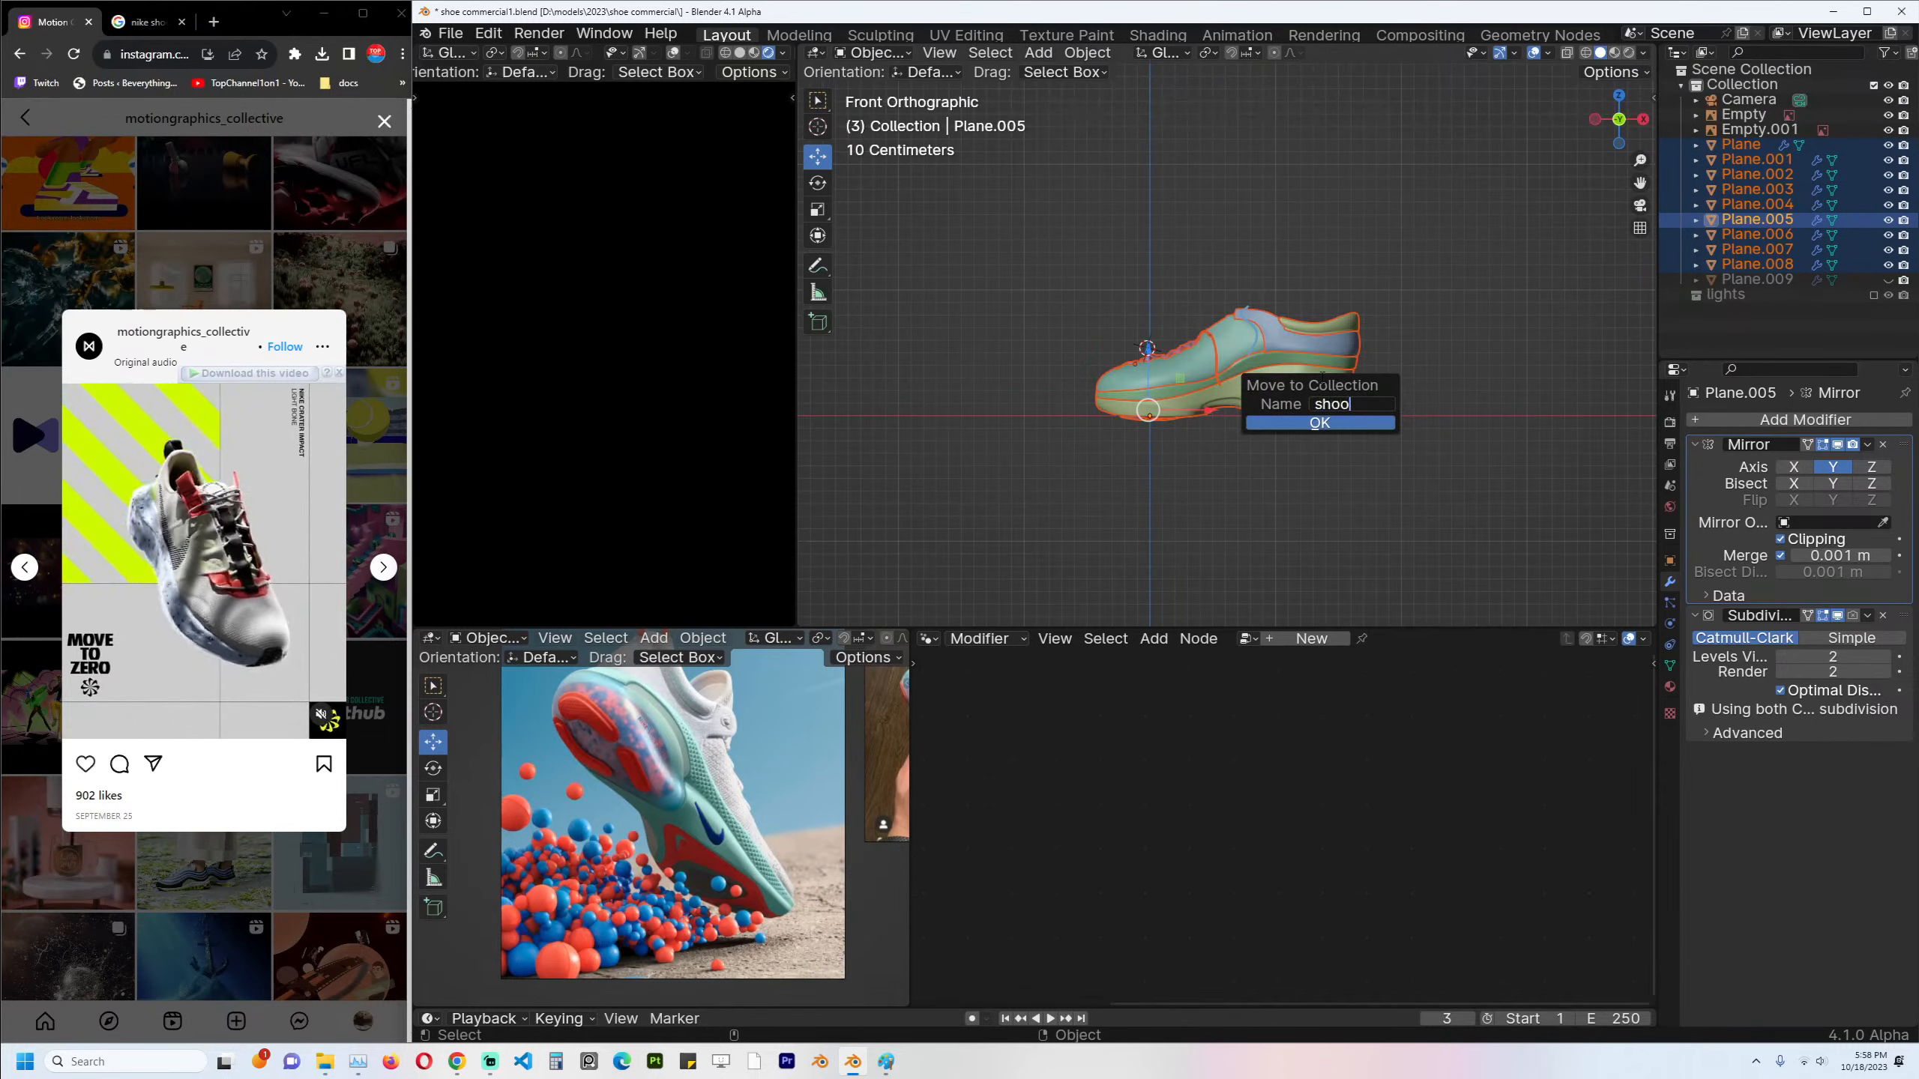
pyautogui.write('shoe')
pyautogui.click(1314, 422)
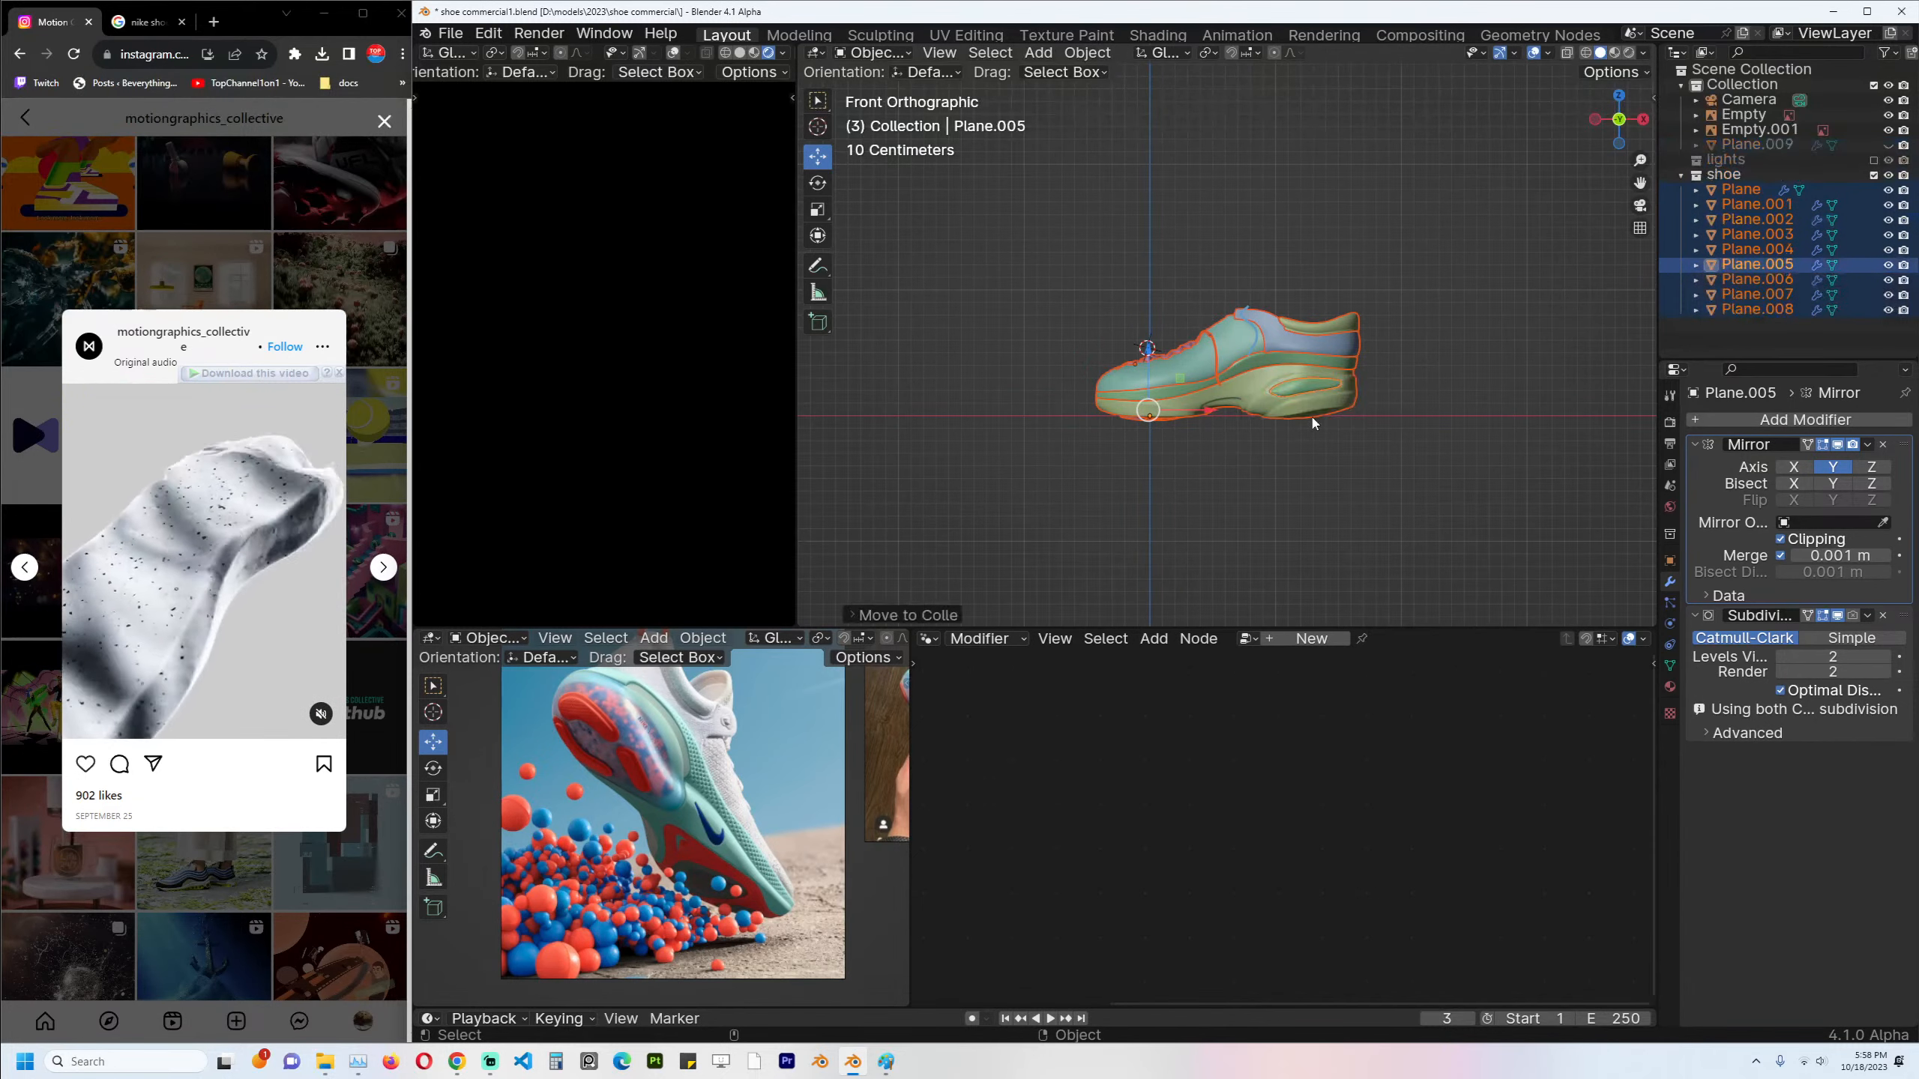
pyautogui.press('m')
pyautogui.press('Escape')
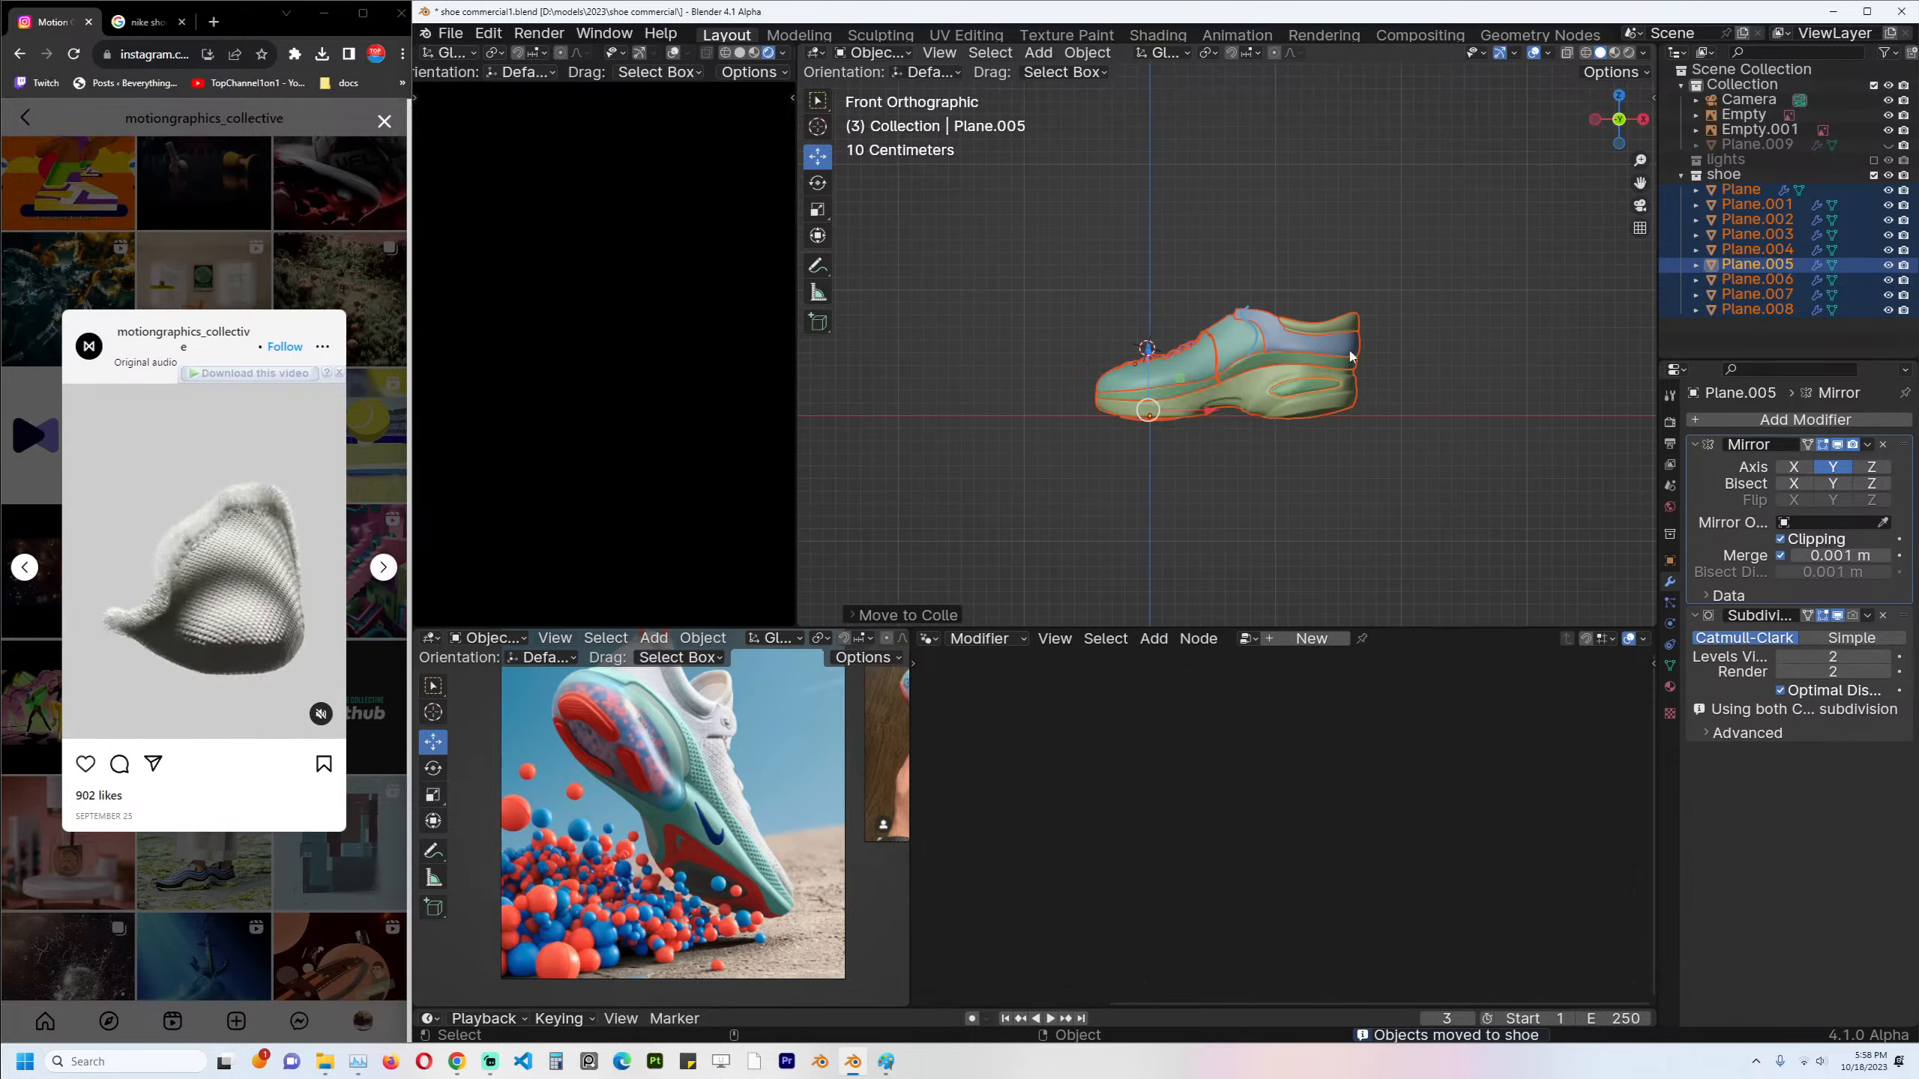
# Try to reset the origins of all the selected shoe parts.
pyautogui.rightClick(1269, 430)
pyautogui.moveTo(1284, 431)
pyautogui.click(1440, 441)
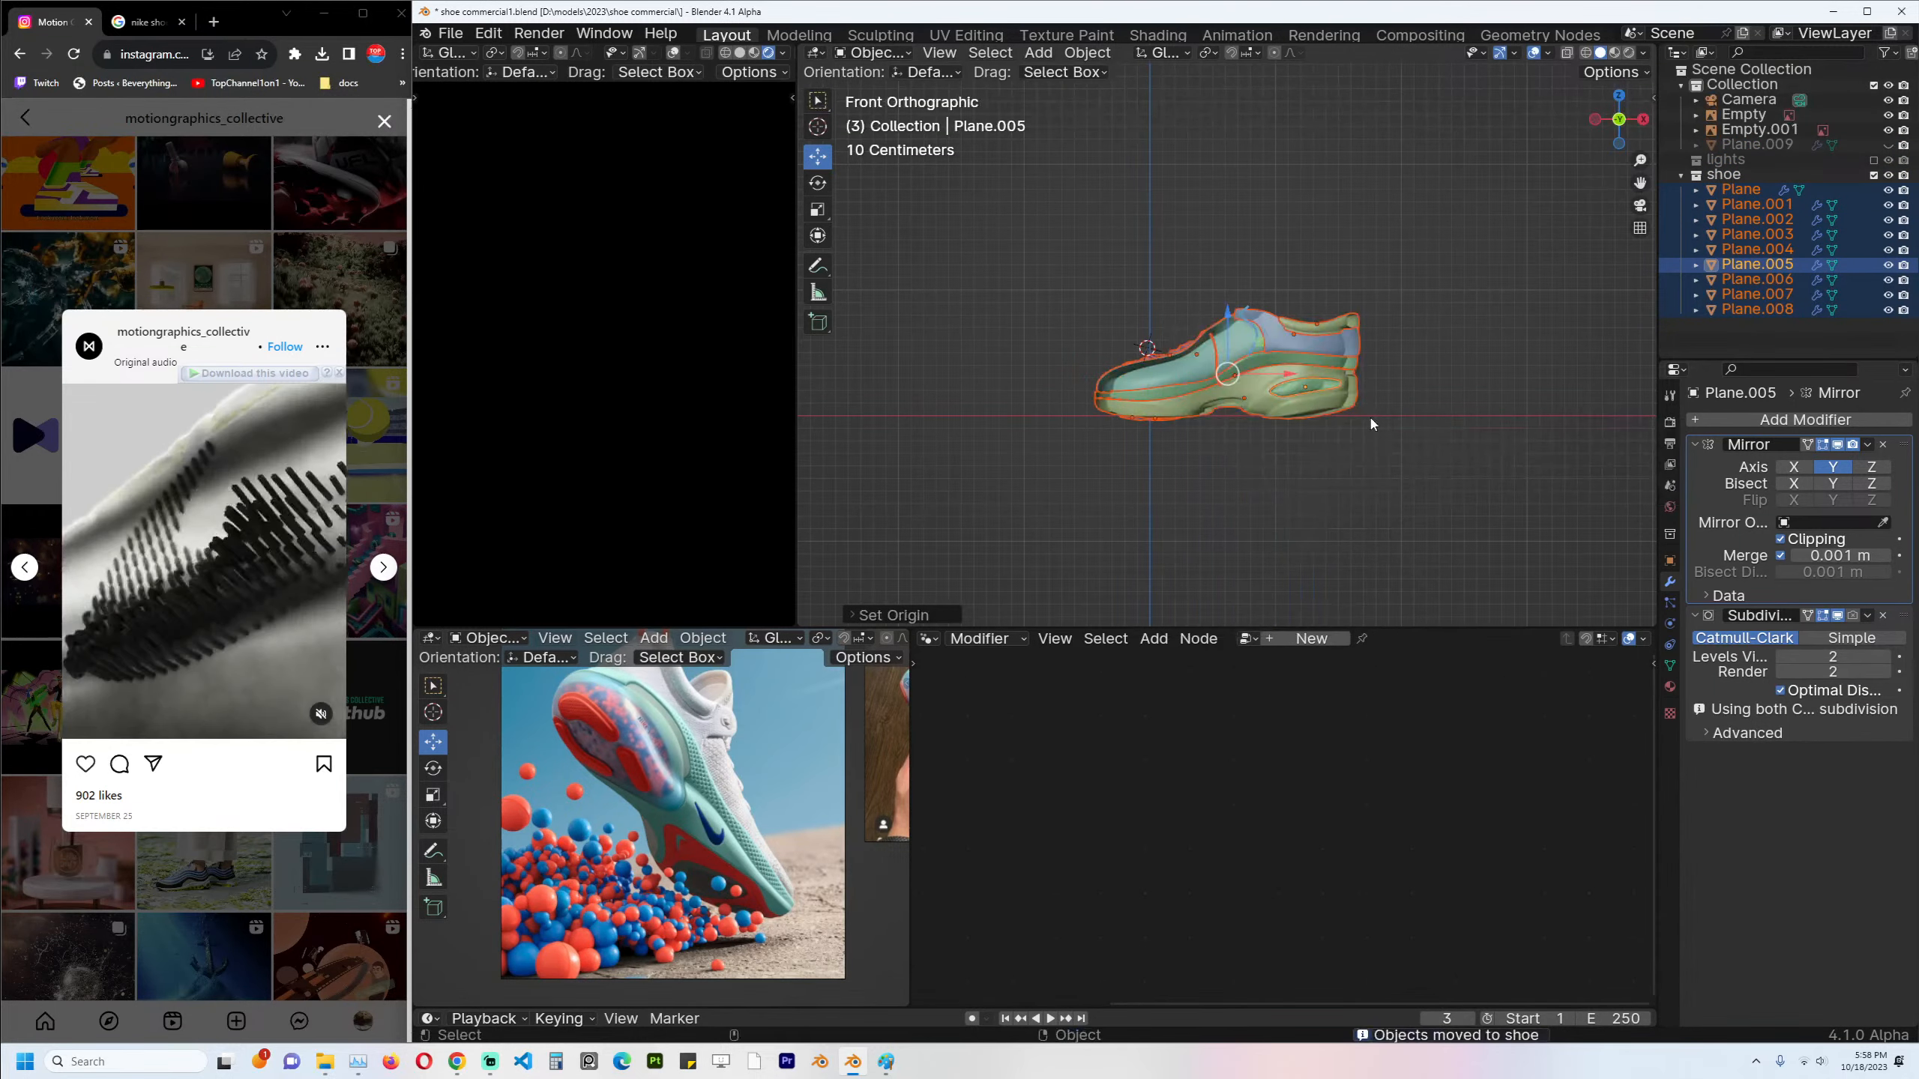
pyautogui.moveTo(1371, 421); pyautogui.dragTo(1284, 378, button='middle')
pyautogui.hotkey('alt', 'a')
pyautogui.press('KP_1')
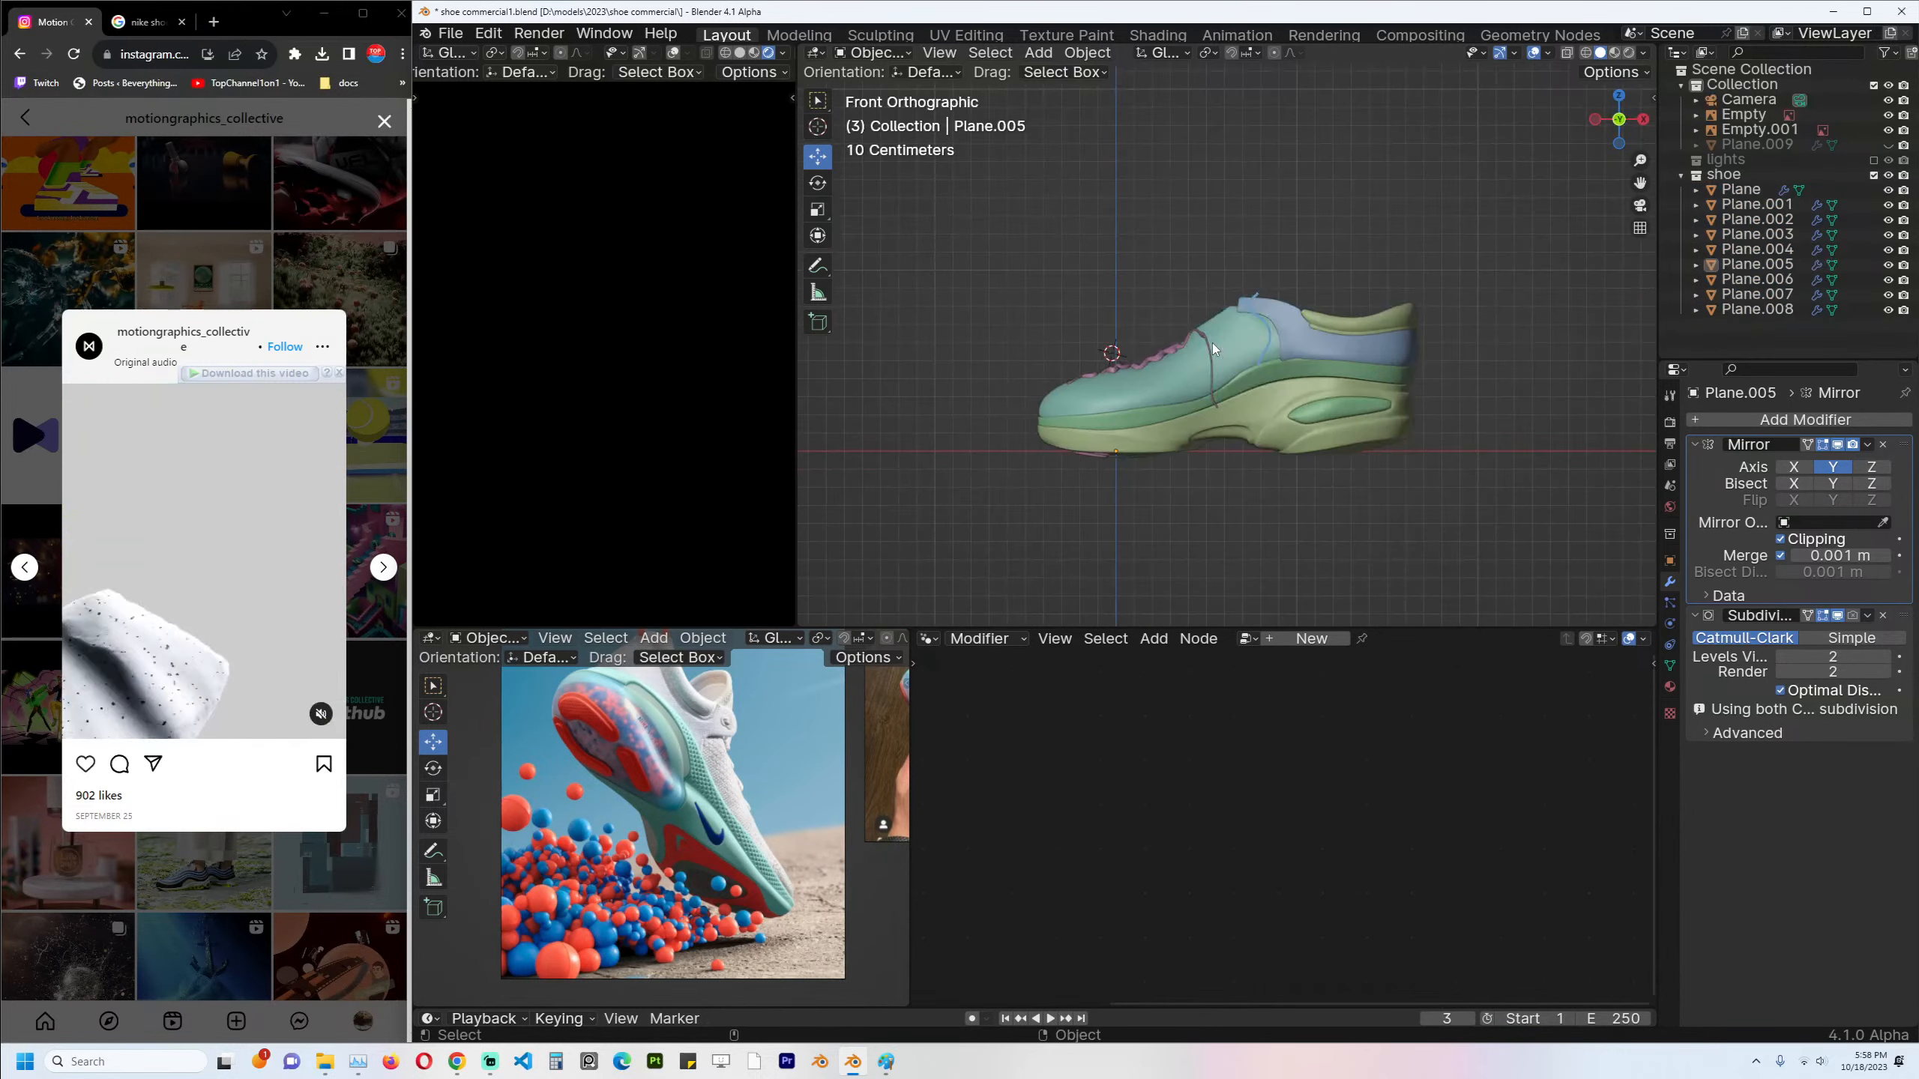
# Save the file and check the sole, upper and heel collar parts from the top view.
pyautogui.hotkey('ctrl', 's')
pyautogui.click(1223, 341)
pyautogui.moveTo(1258, 372); pyautogui.dragTo(1449, 452, button='middle')
pyautogui.press('KP_5')
pyautogui.press('KP_7')
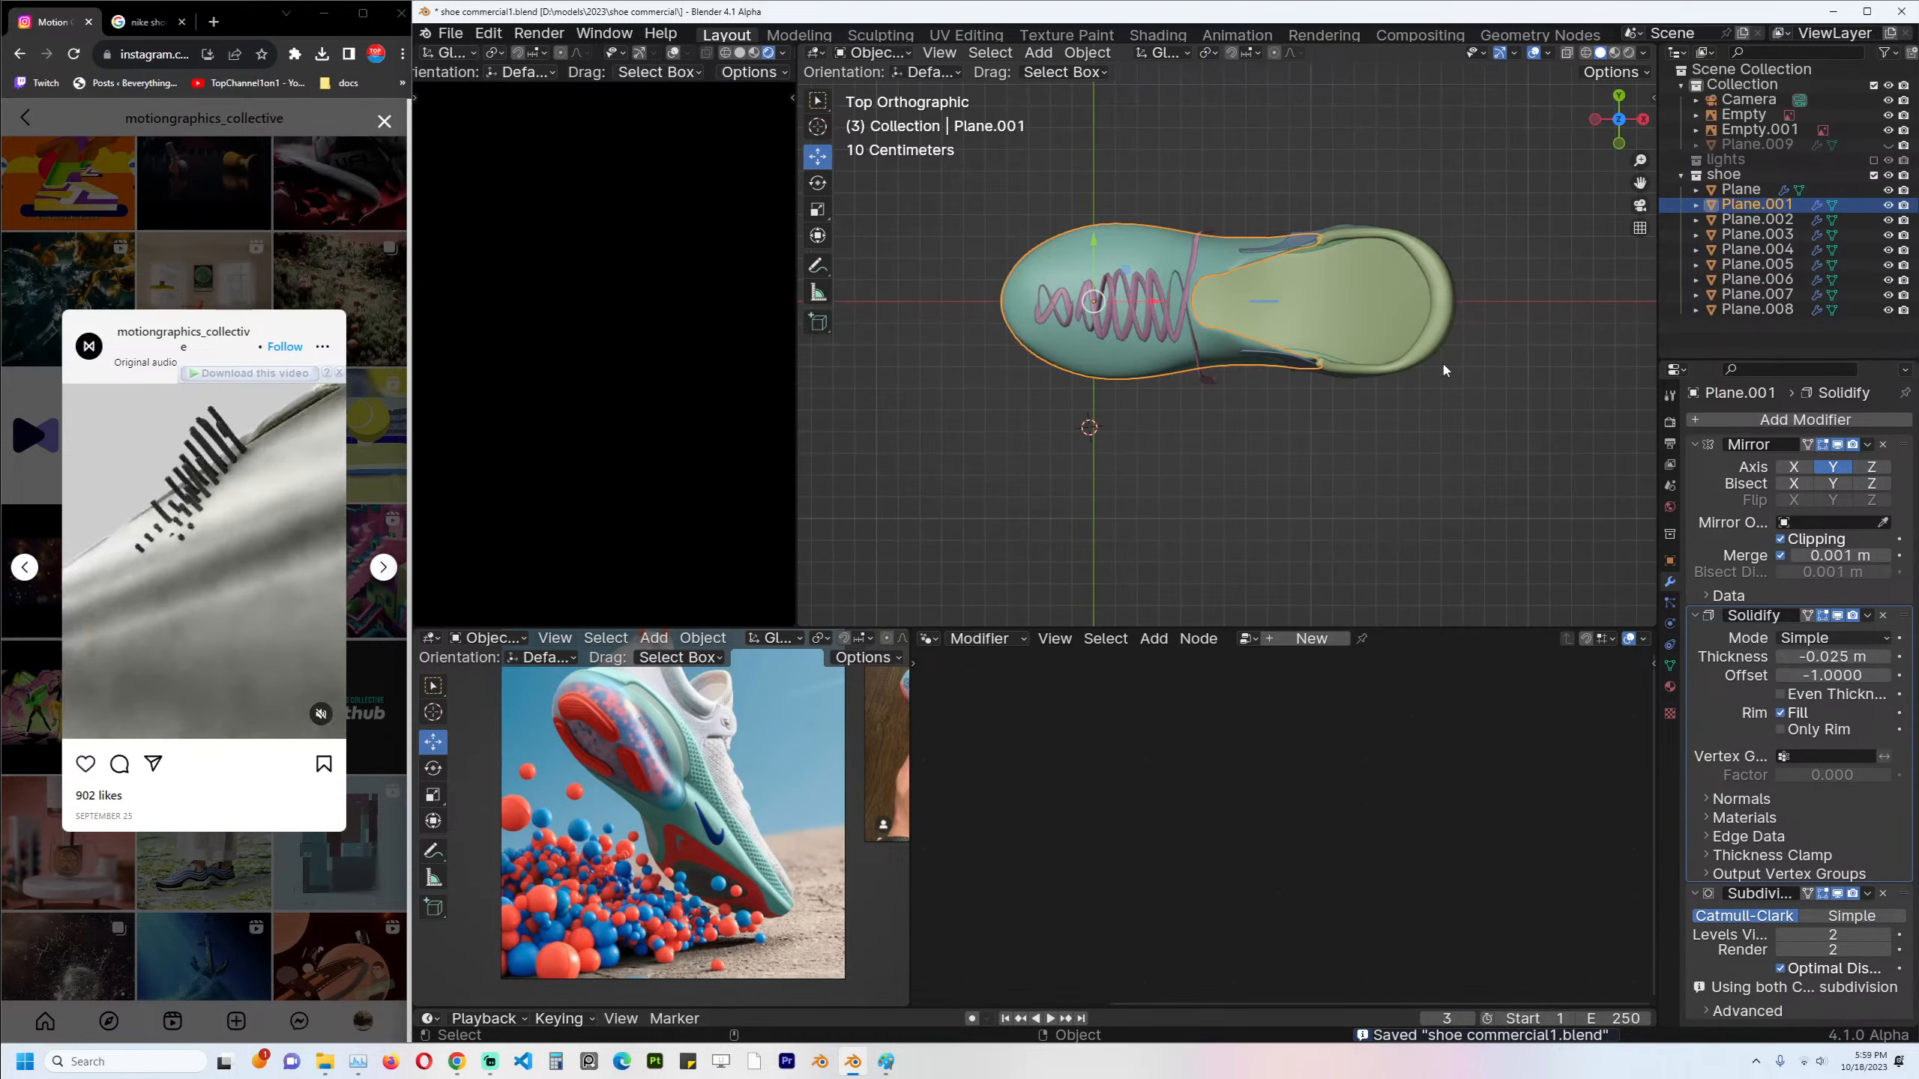
pyautogui.click(1316, 344)
pyautogui.moveTo(1316, 344); pyautogui.dragTo(1148, 266, button='middle')
pyautogui.press('KP_7')
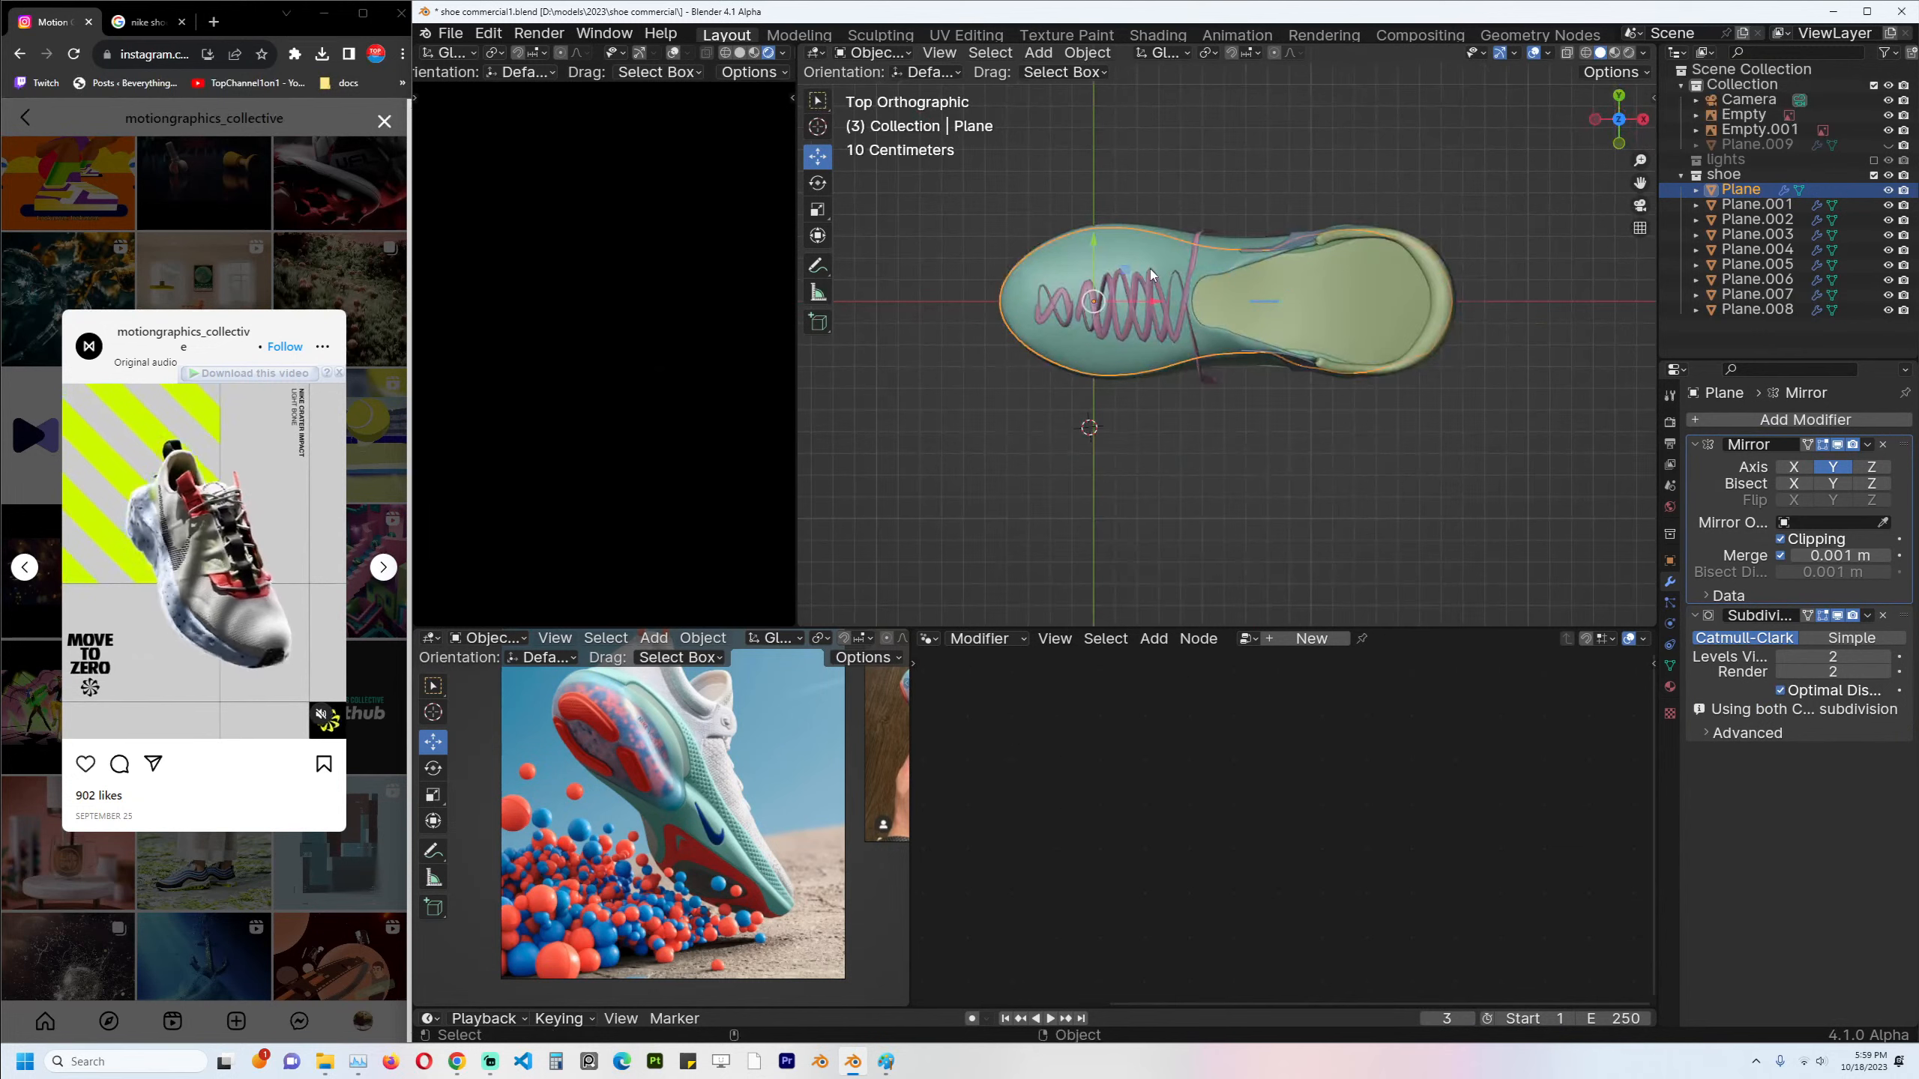
pyautogui.click(1238, 195)
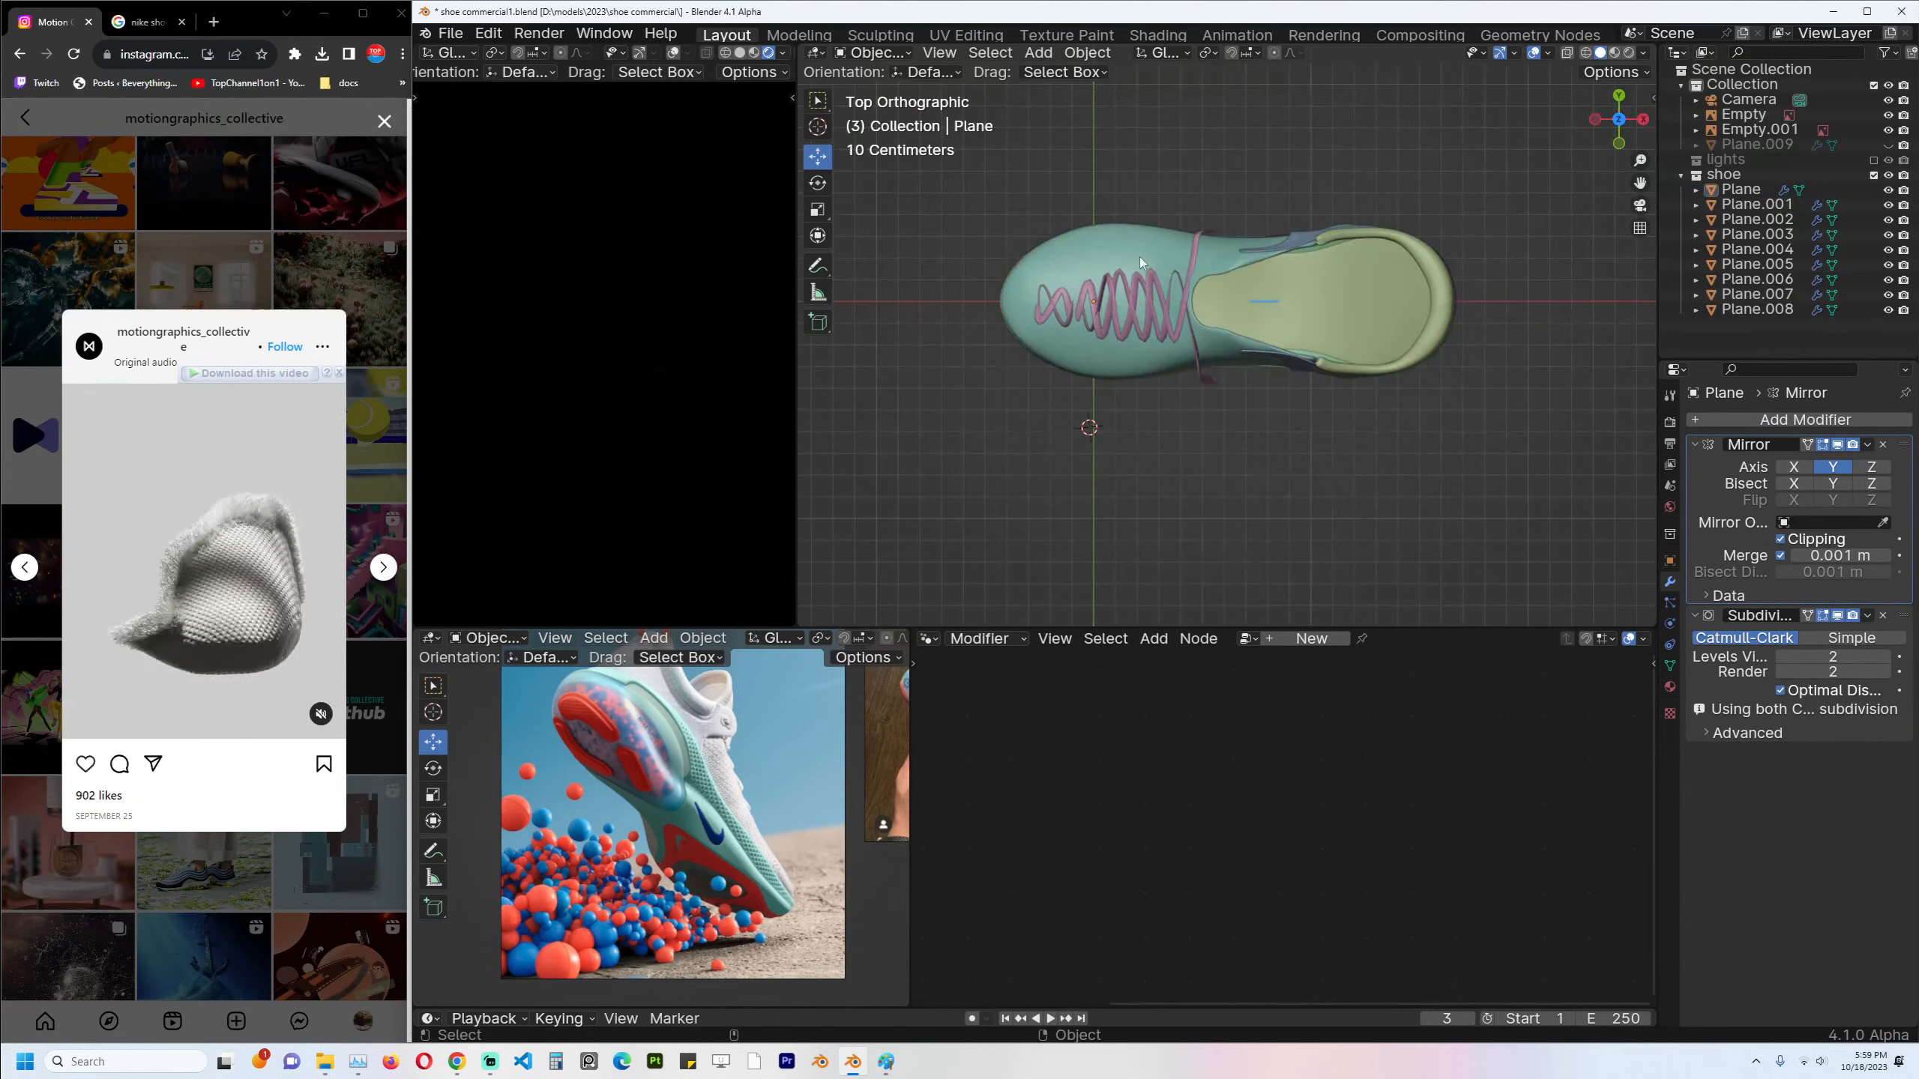
pyautogui.click(1407, 316)
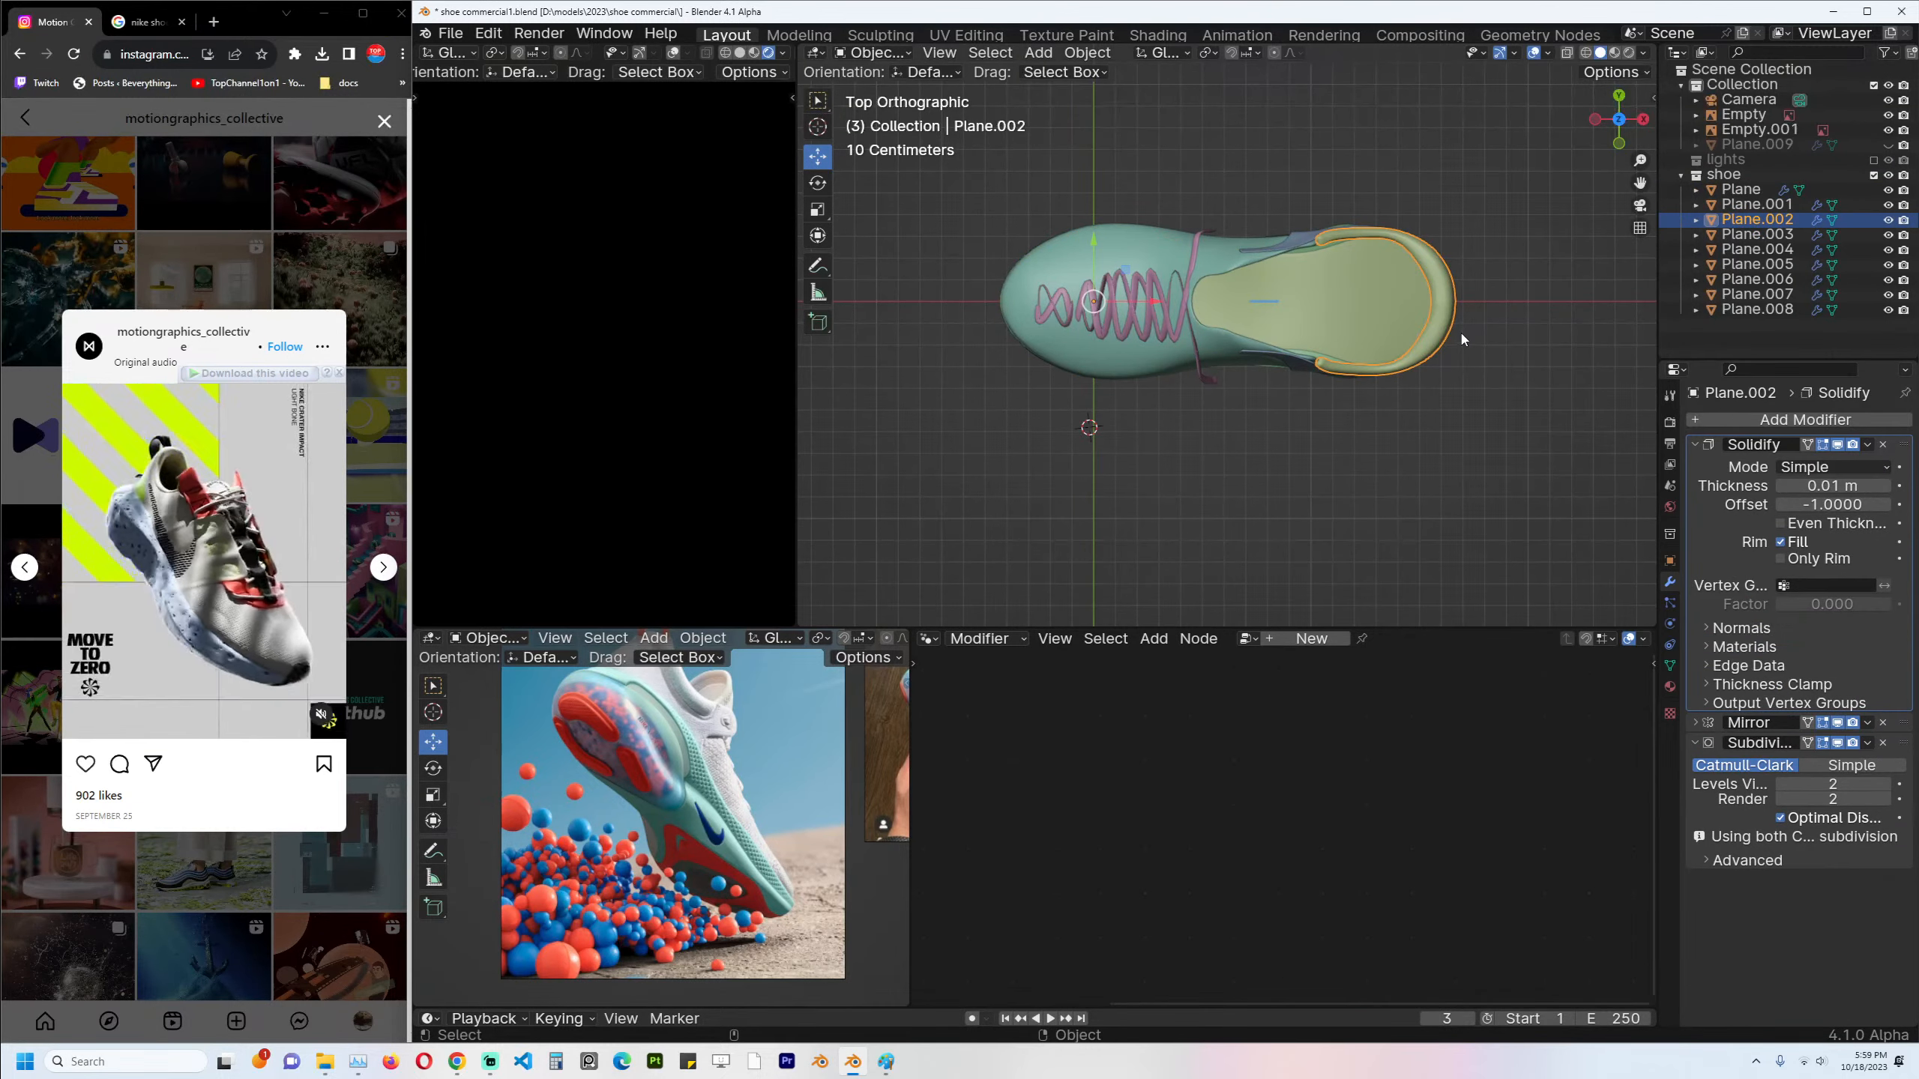
pyautogui.moveTo(951, 204); pyautogui.dragTo(1523, 386)
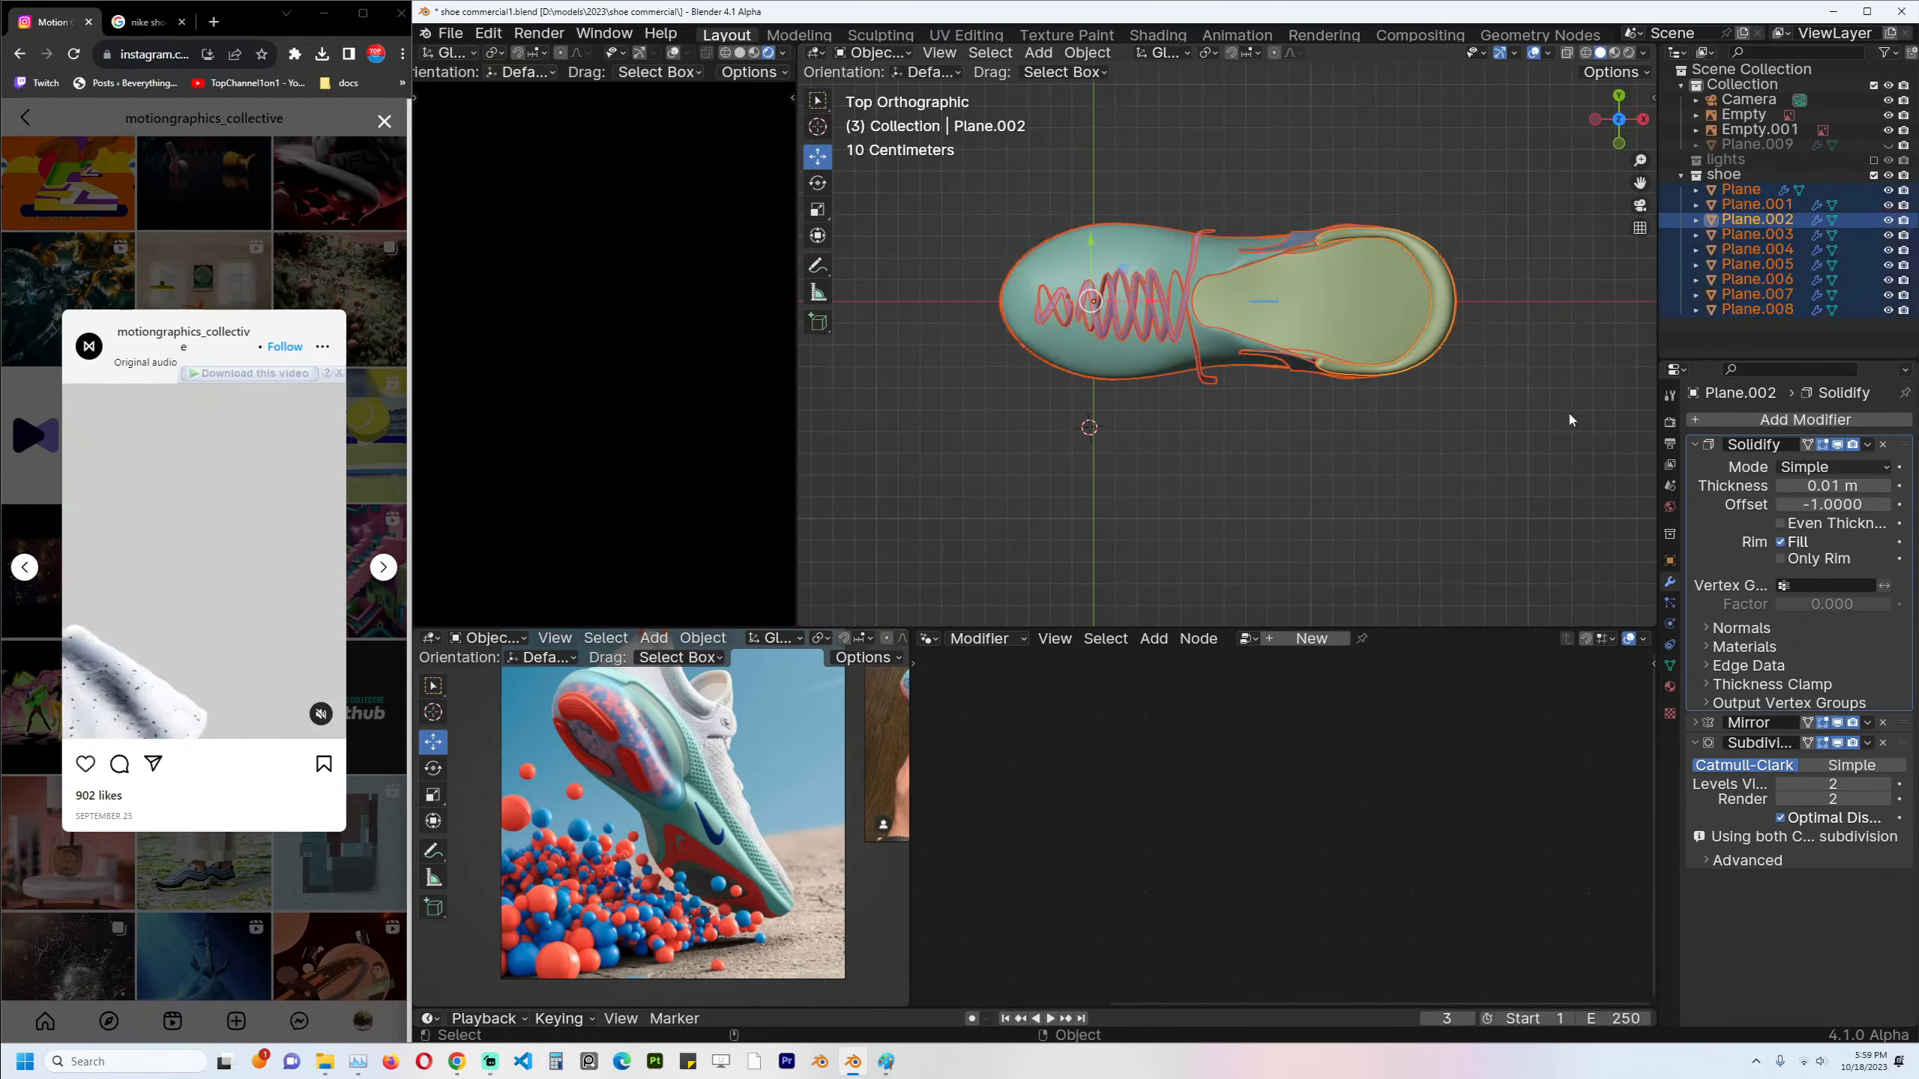
pyautogui.hotkey('alt', 'a')
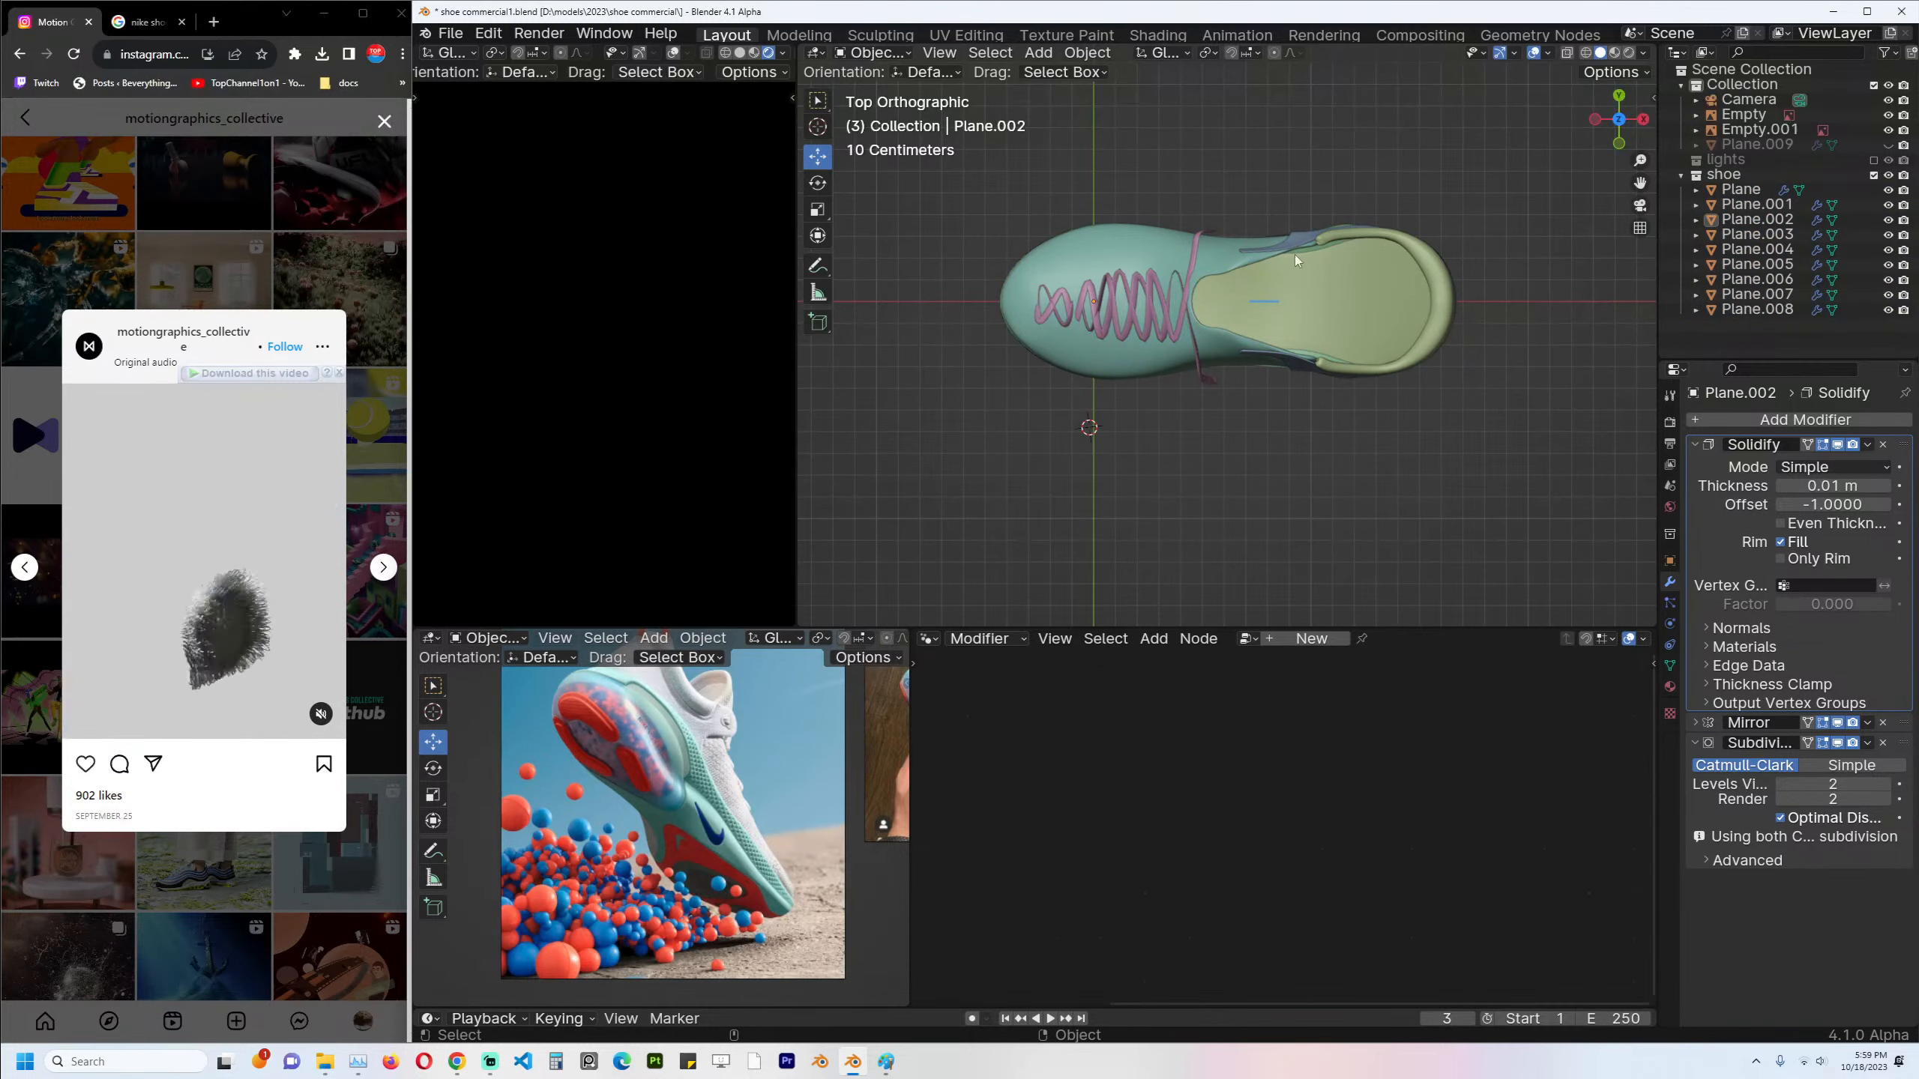
# Apply the Mirror modifiers of the shoe's upper, midsole strip and sole.
pyautogui.click(1217, 243)
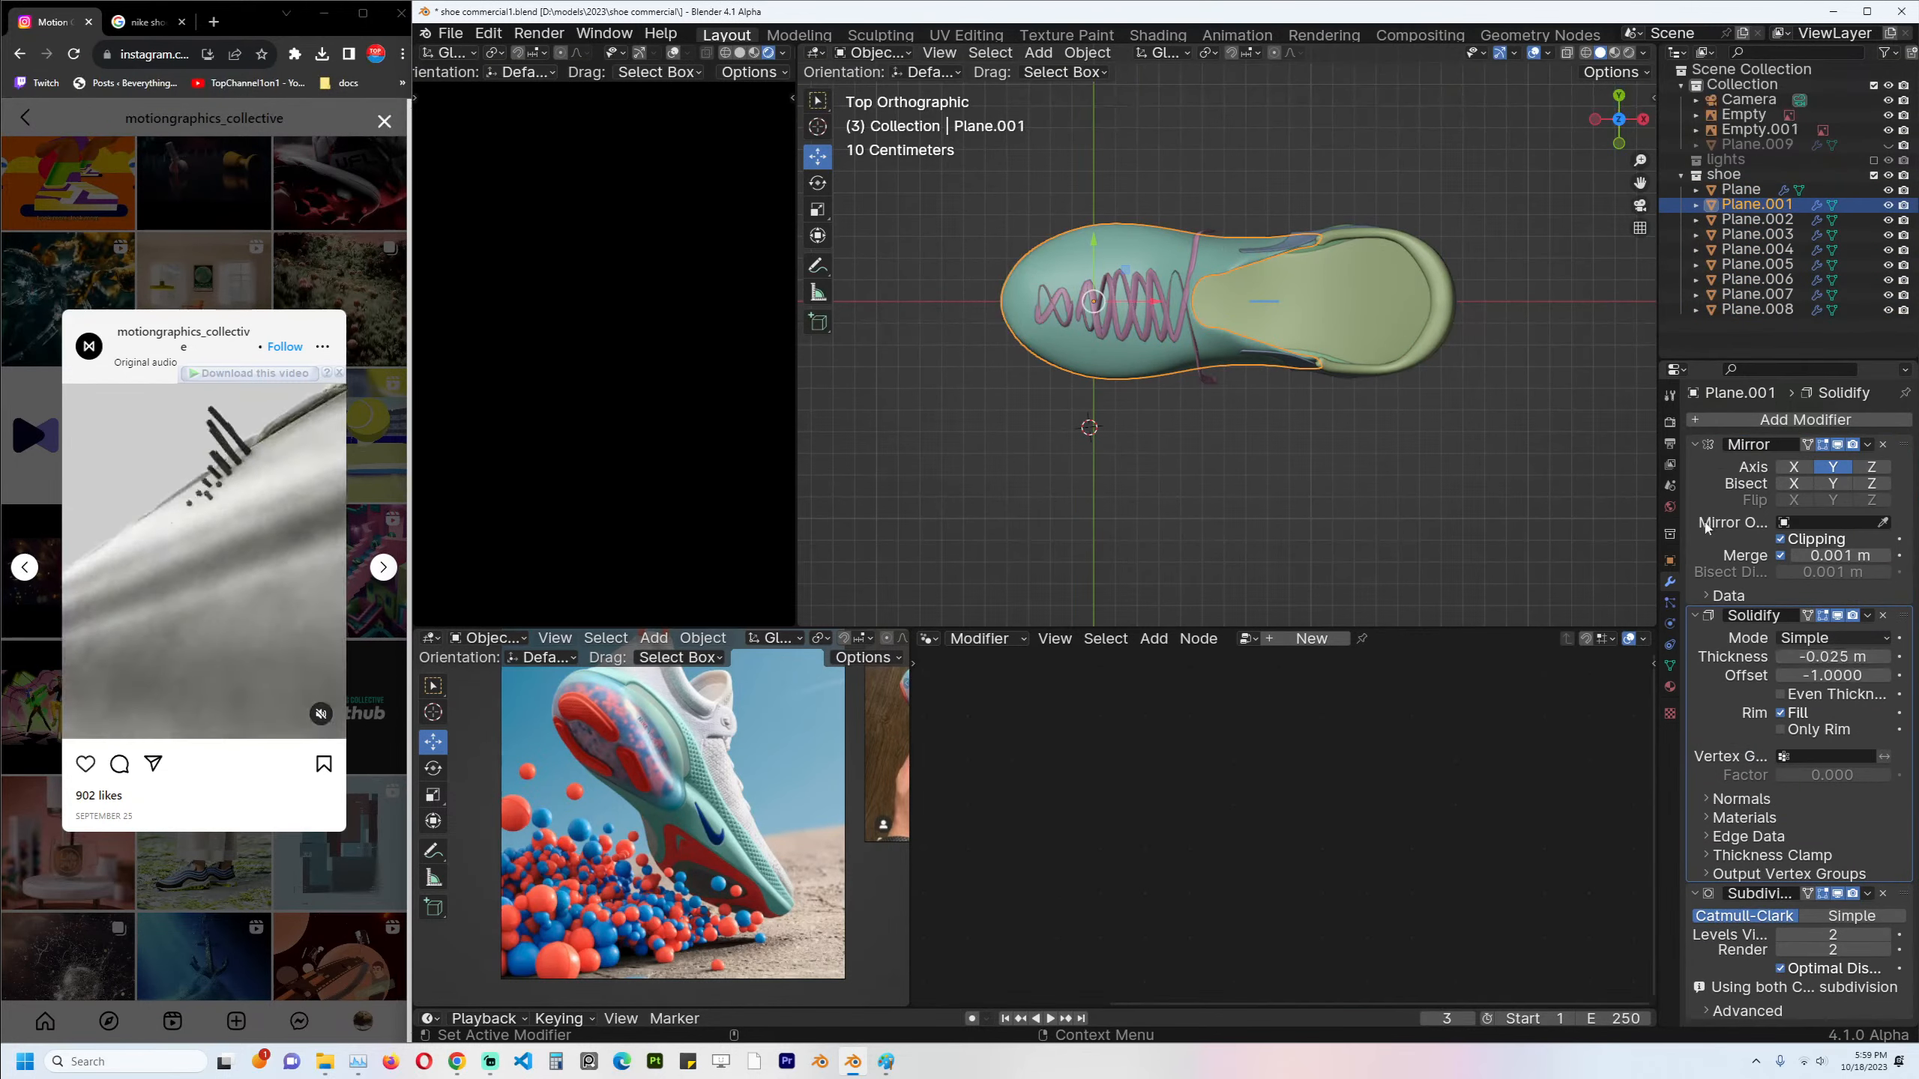
pyautogui.click(1795, 446)
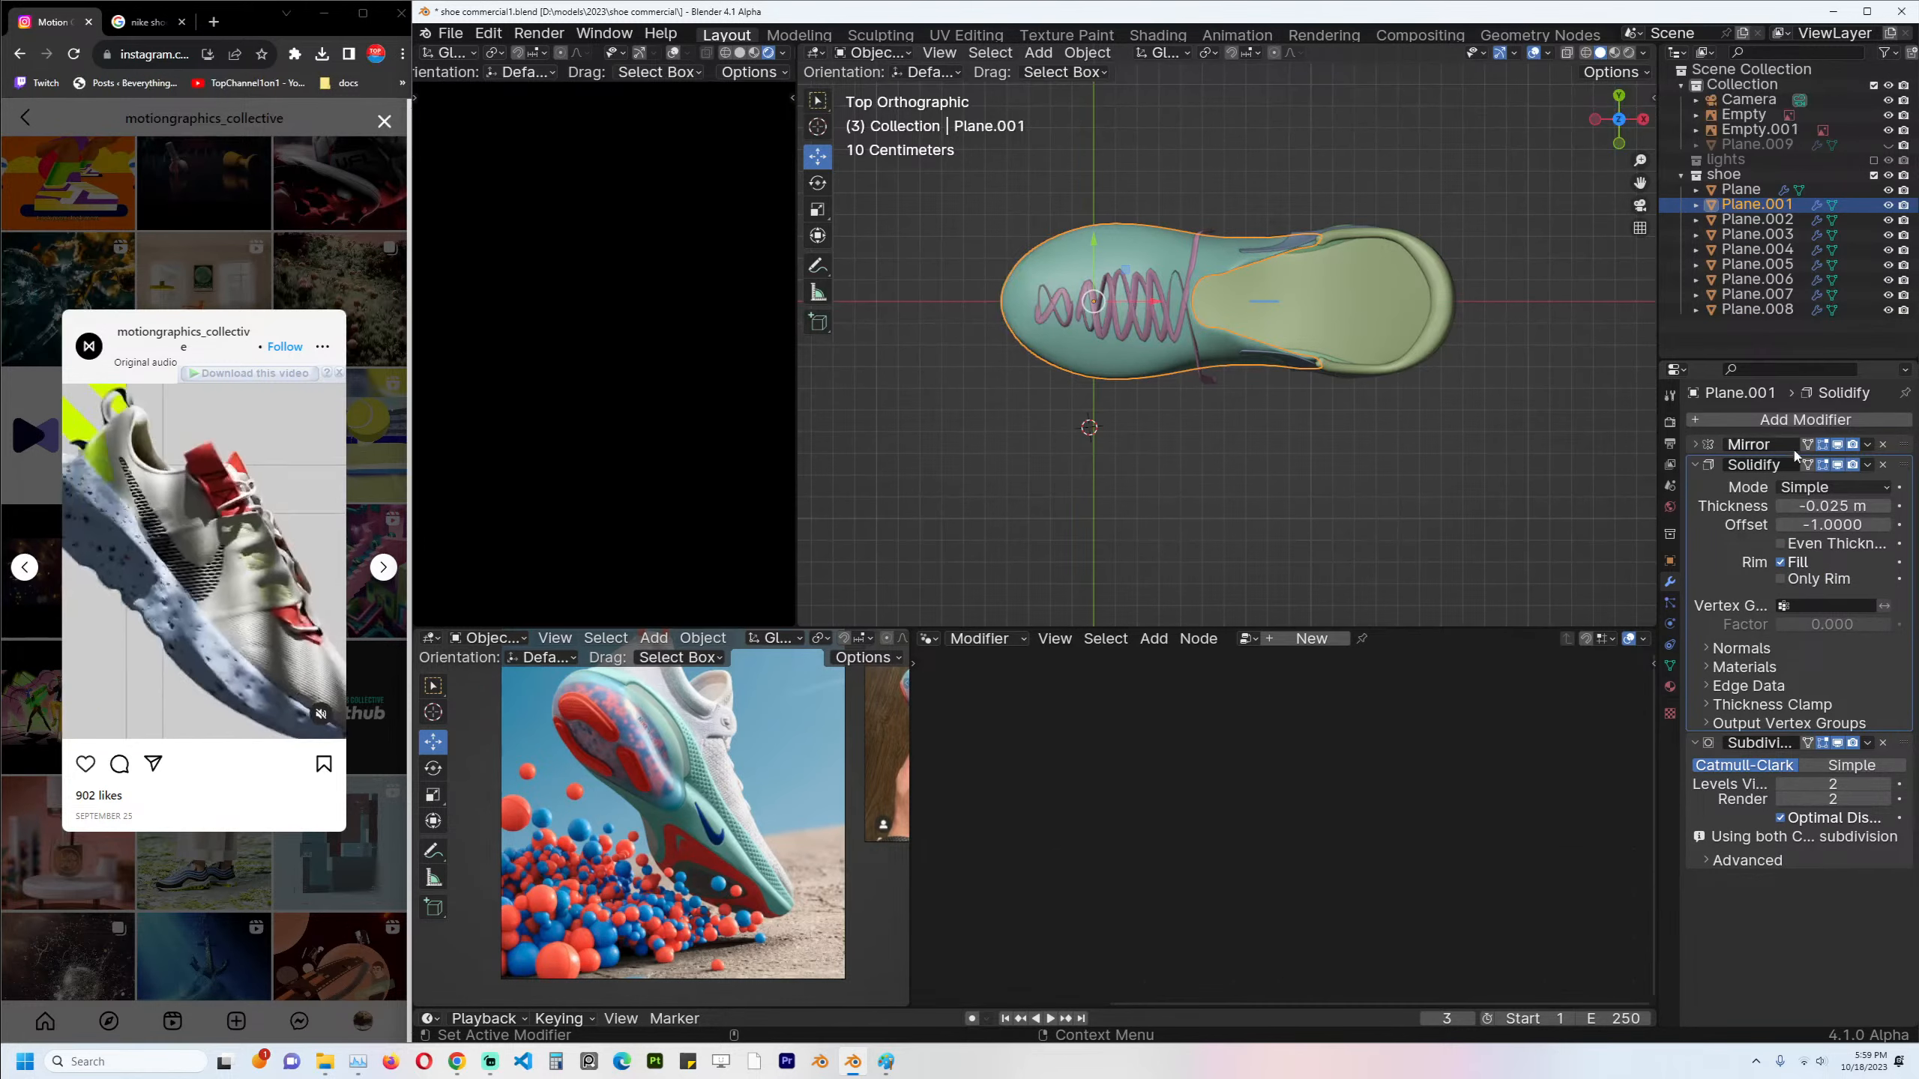
pyautogui.hotkey('ctrl', 'a')
pyautogui.moveTo(1291, 331); pyautogui.dragTo(1290, 189, button='middle')
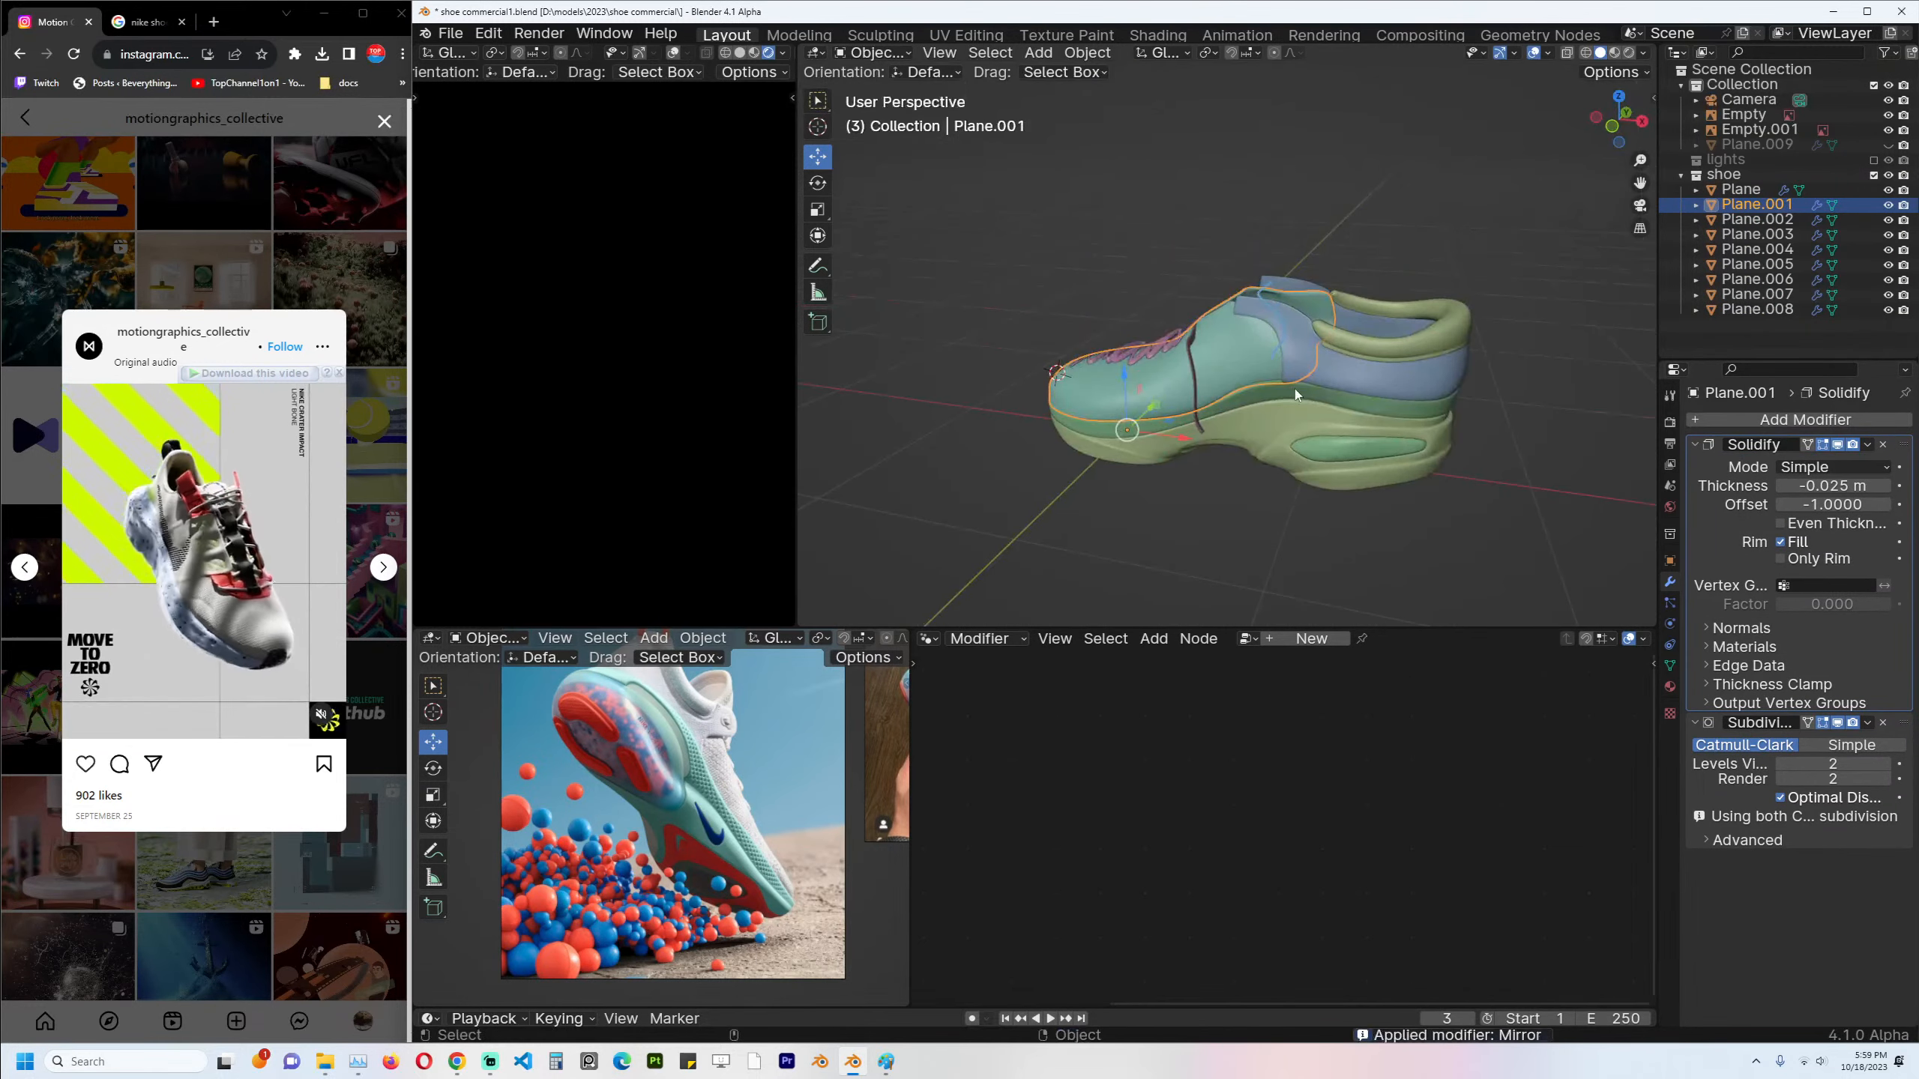
pyautogui.click(1293, 392)
pyautogui.hotkey('ctrl', 'a')
pyautogui.click(1289, 463)
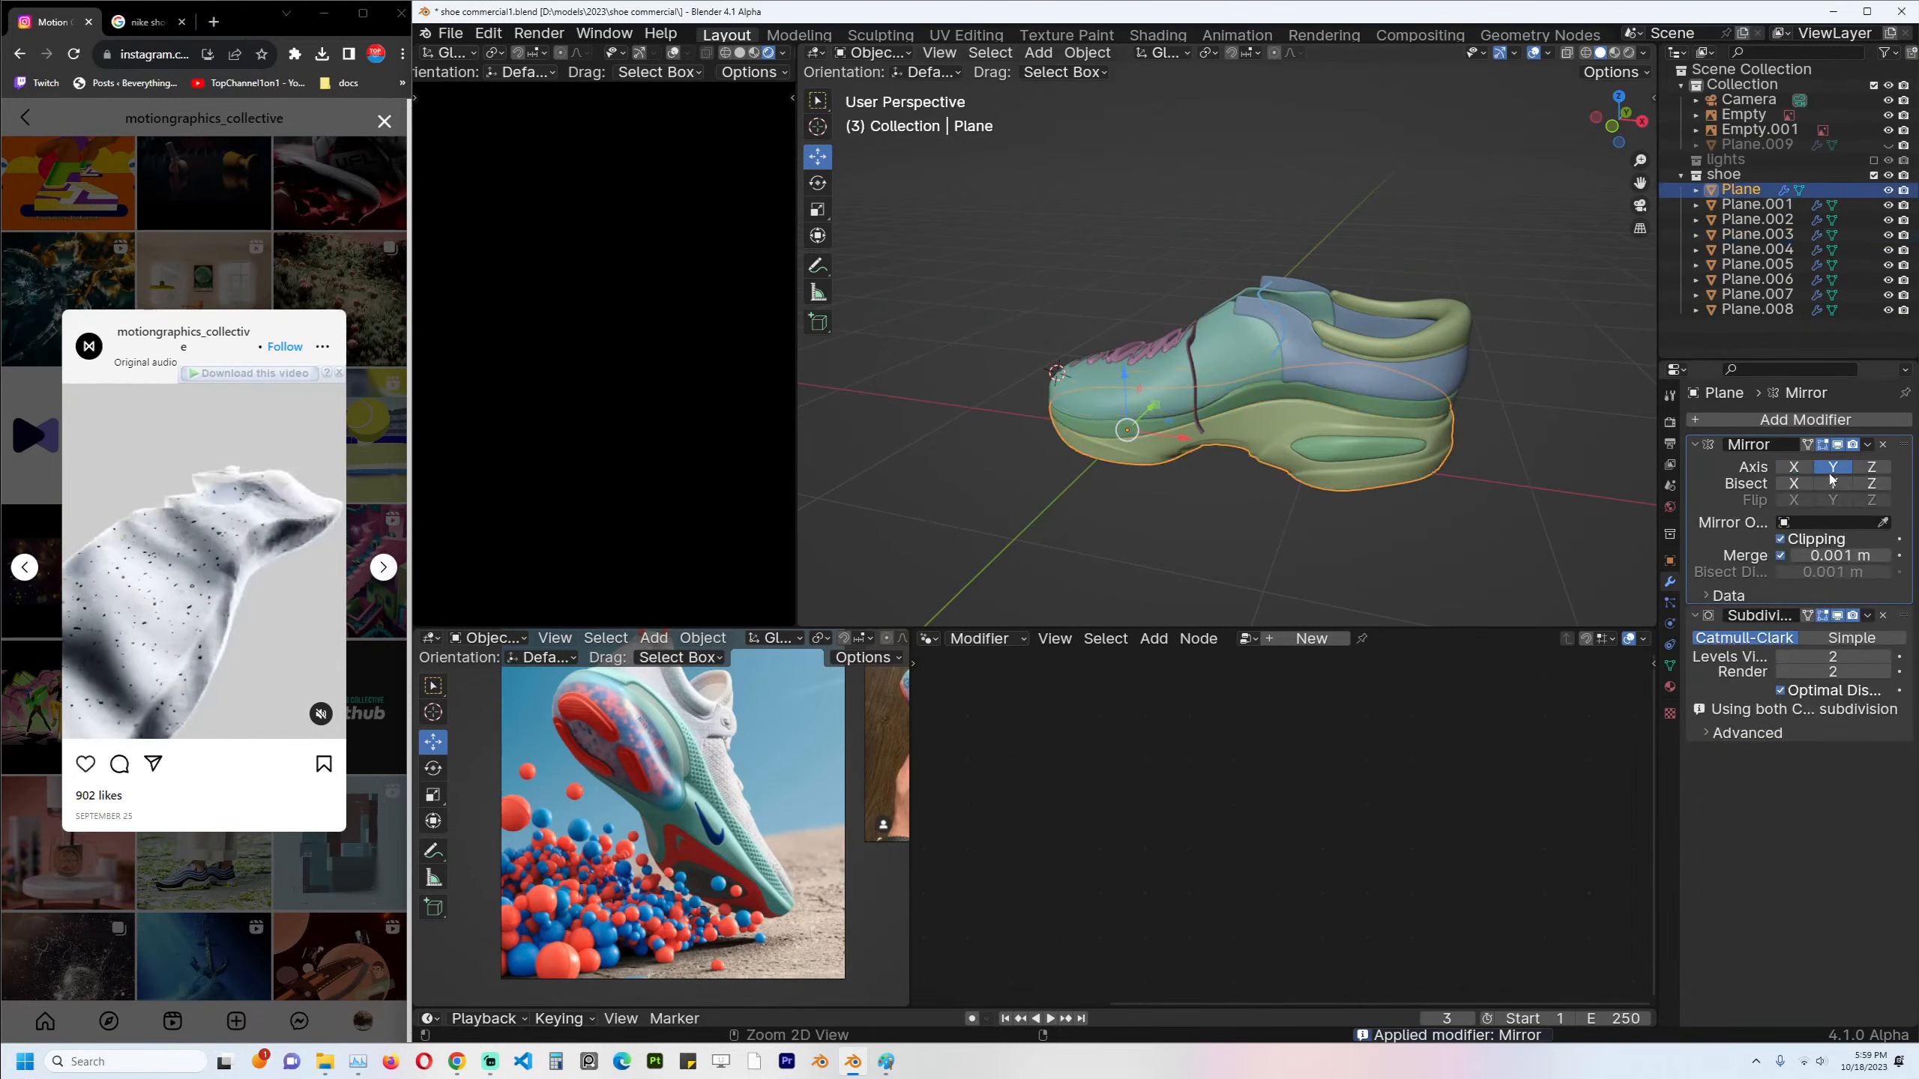
pyautogui.hotkey('ctrl', 'a')
# Edit the upper, midsole and sole together and scale one side of the forefoot along Y in top view.
pyautogui.keyDown('shift'); pyautogui.click(1248, 385); pyautogui.keyUp('shift')
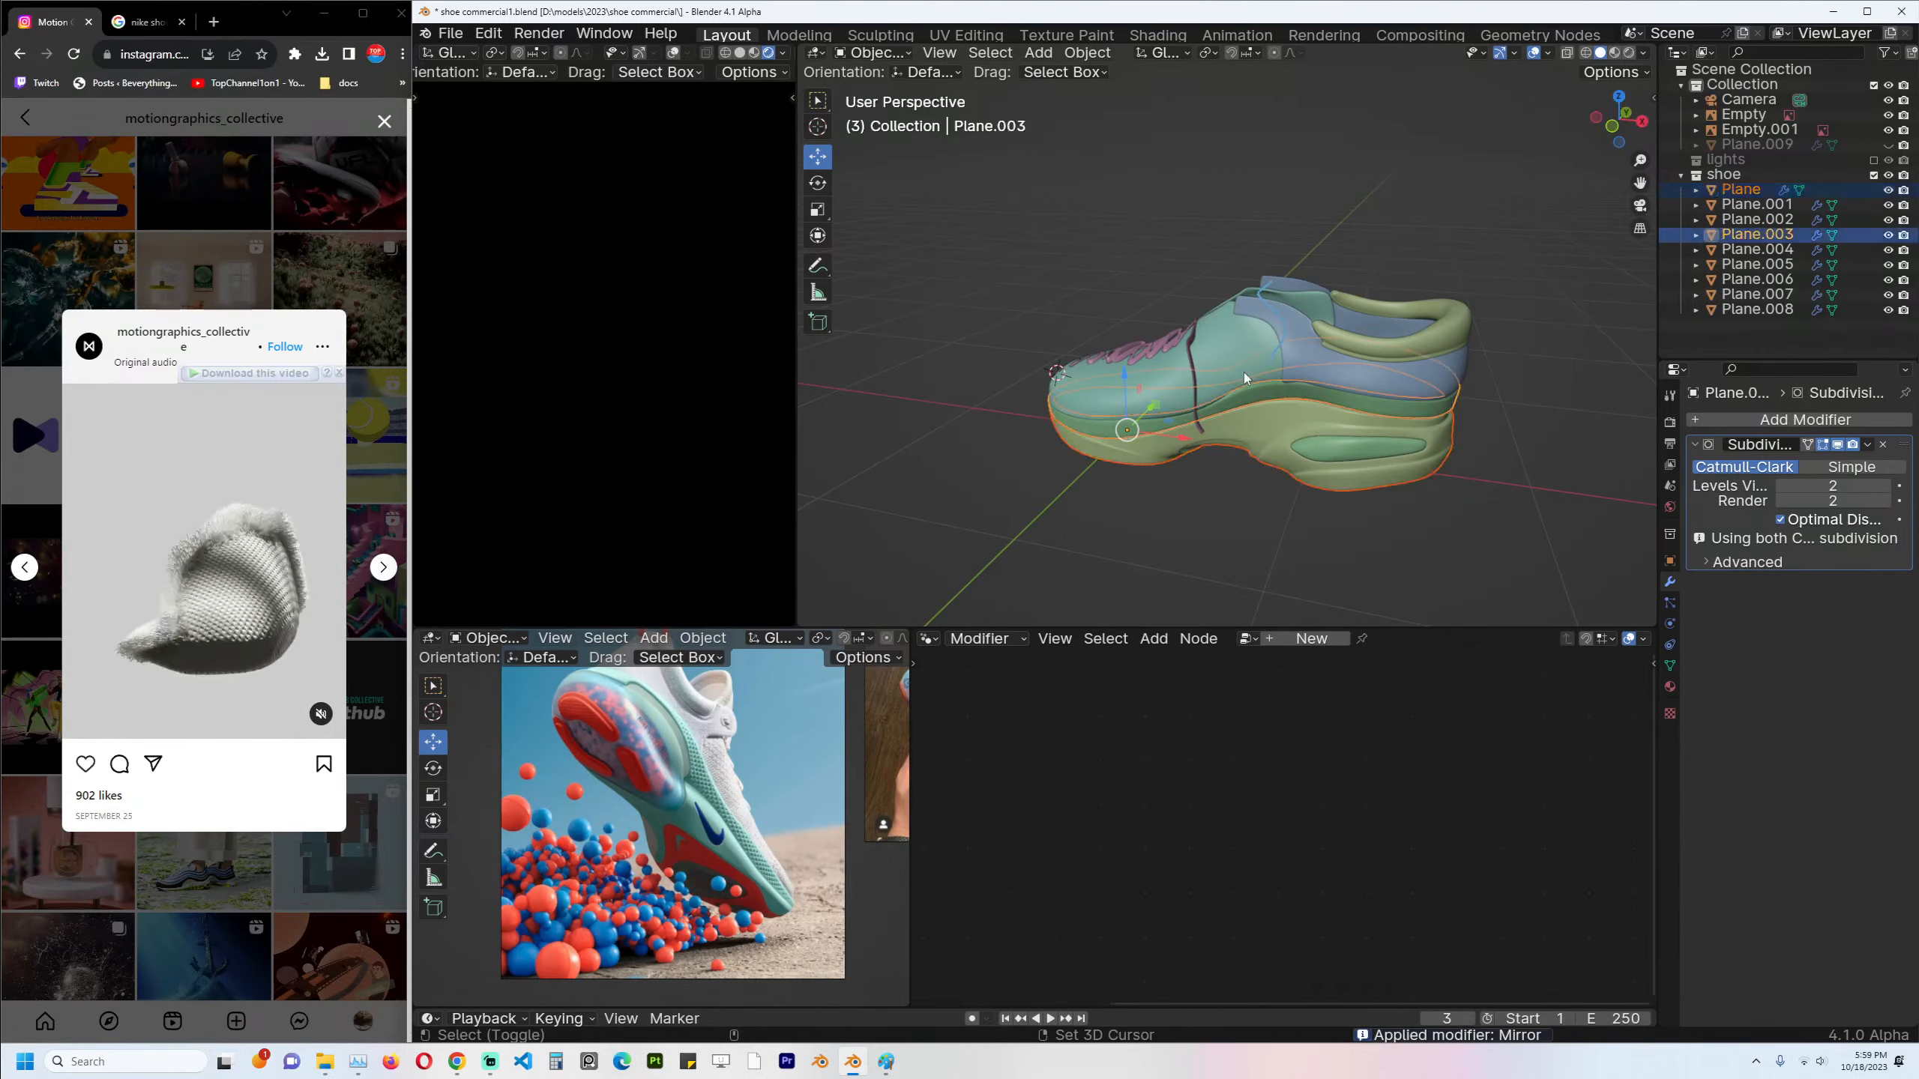
pyautogui.keyDown('shift'); pyautogui.click(1225, 343); pyautogui.keyUp('shift')
pyautogui.press('KP_7')
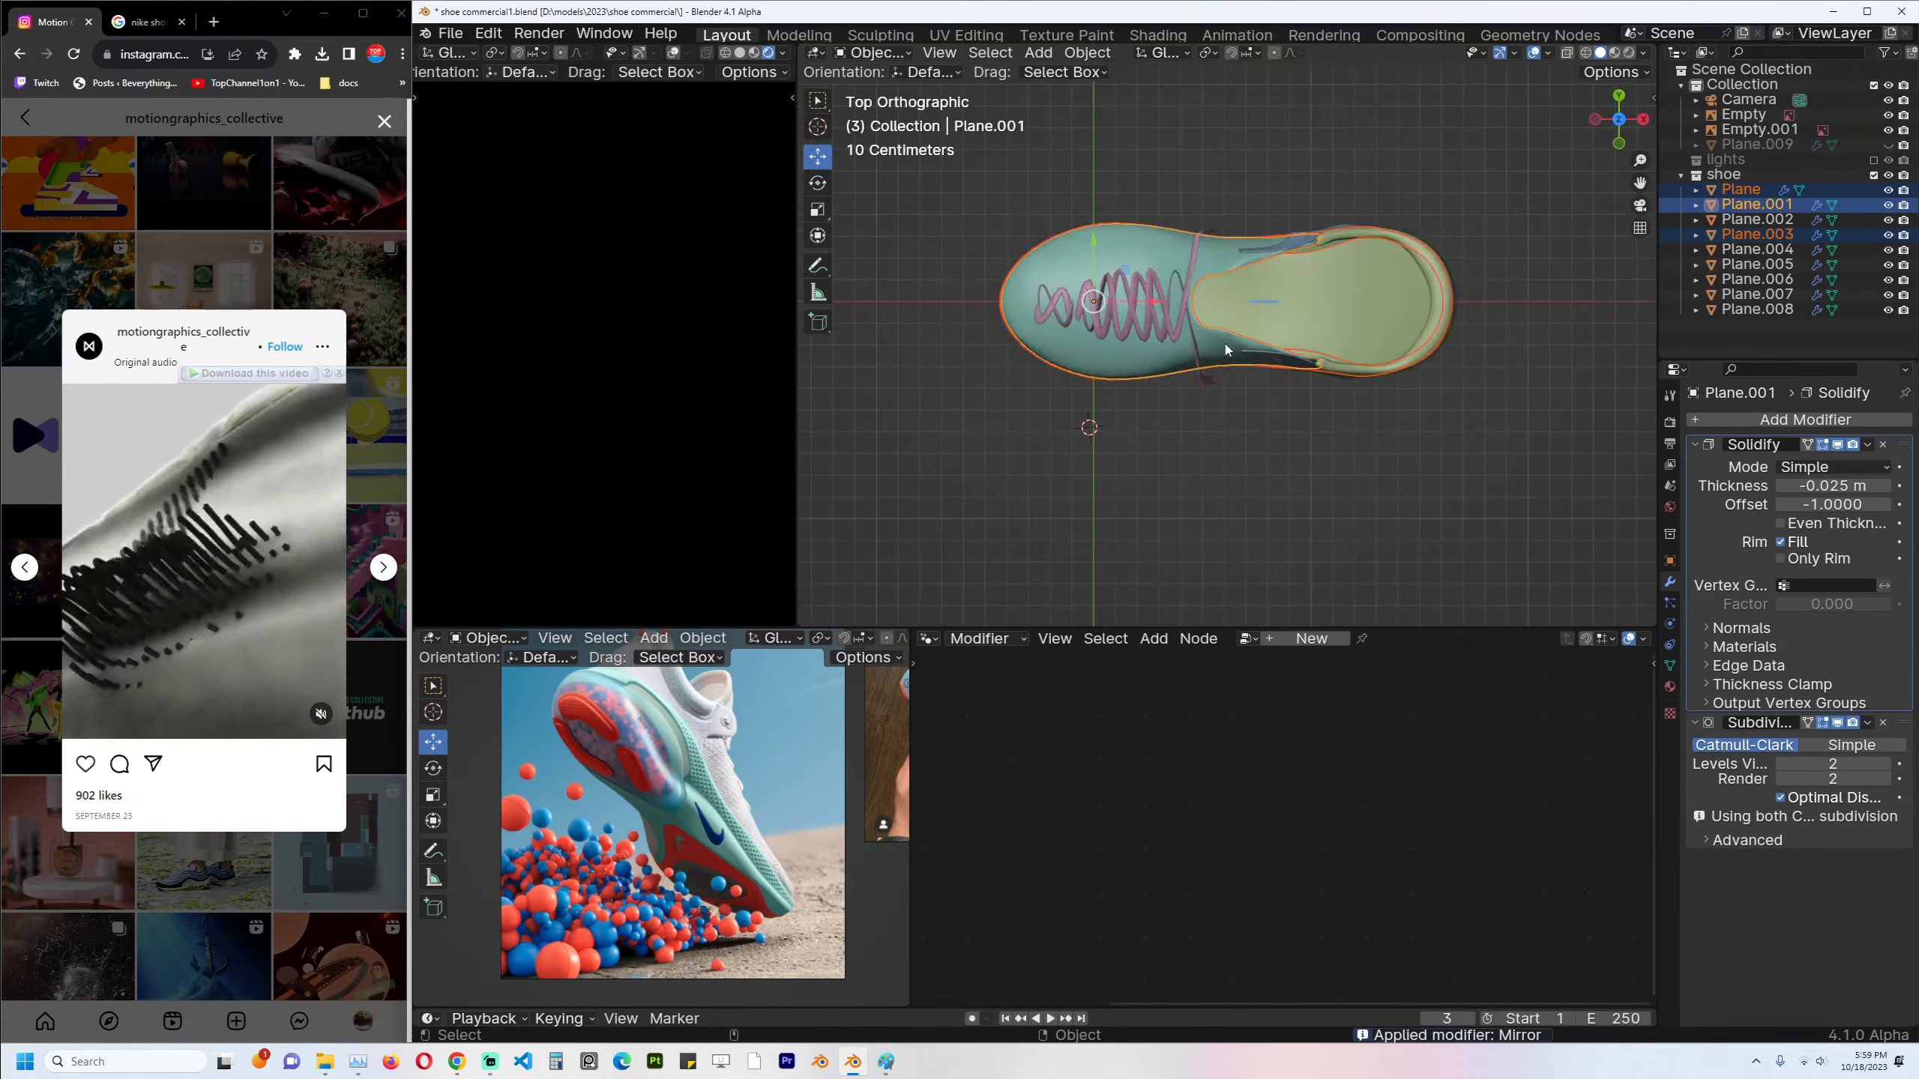
pyautogui.press('Tab')
pyautogui.scroll(2, 1212, 220)
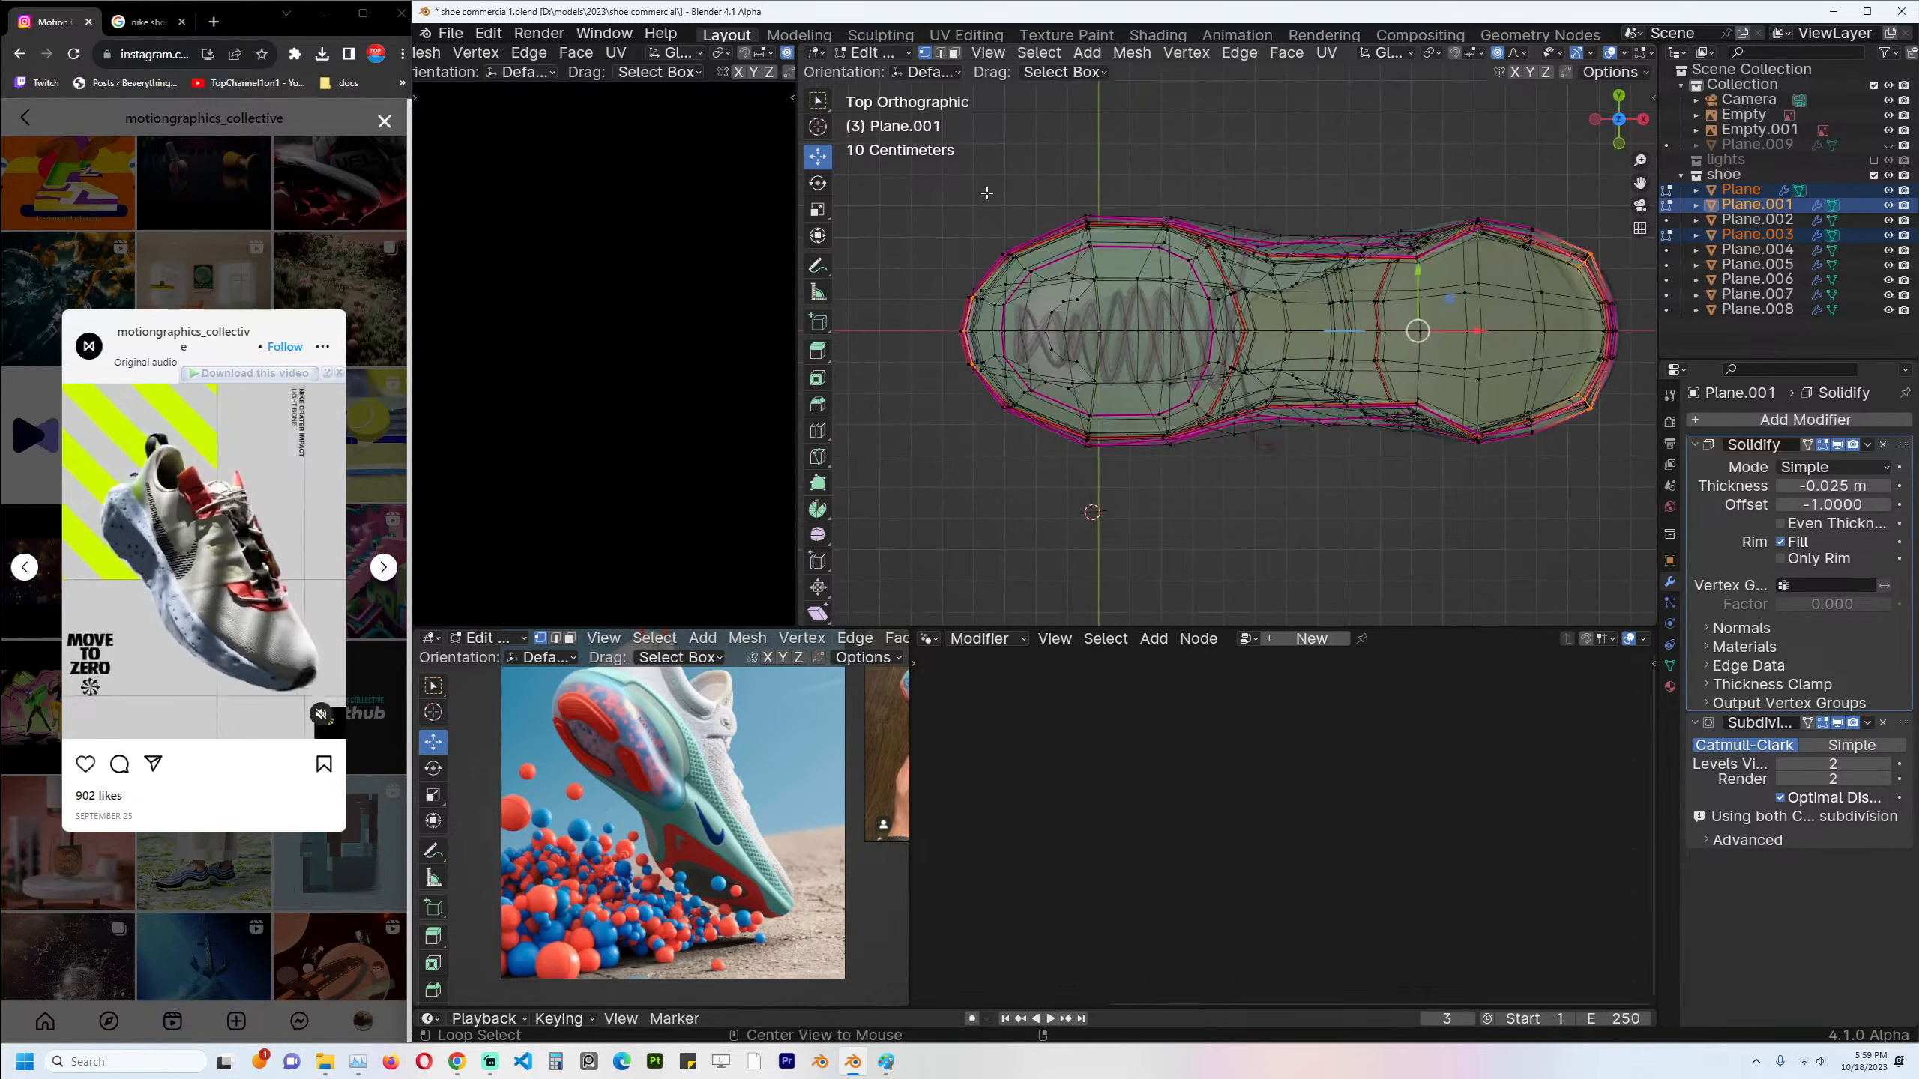
pyautogui.moveTo(928, 164); pyautogui.dragTo(1295, 318)
pyautogui.press('s')
pyautogui.press('y')
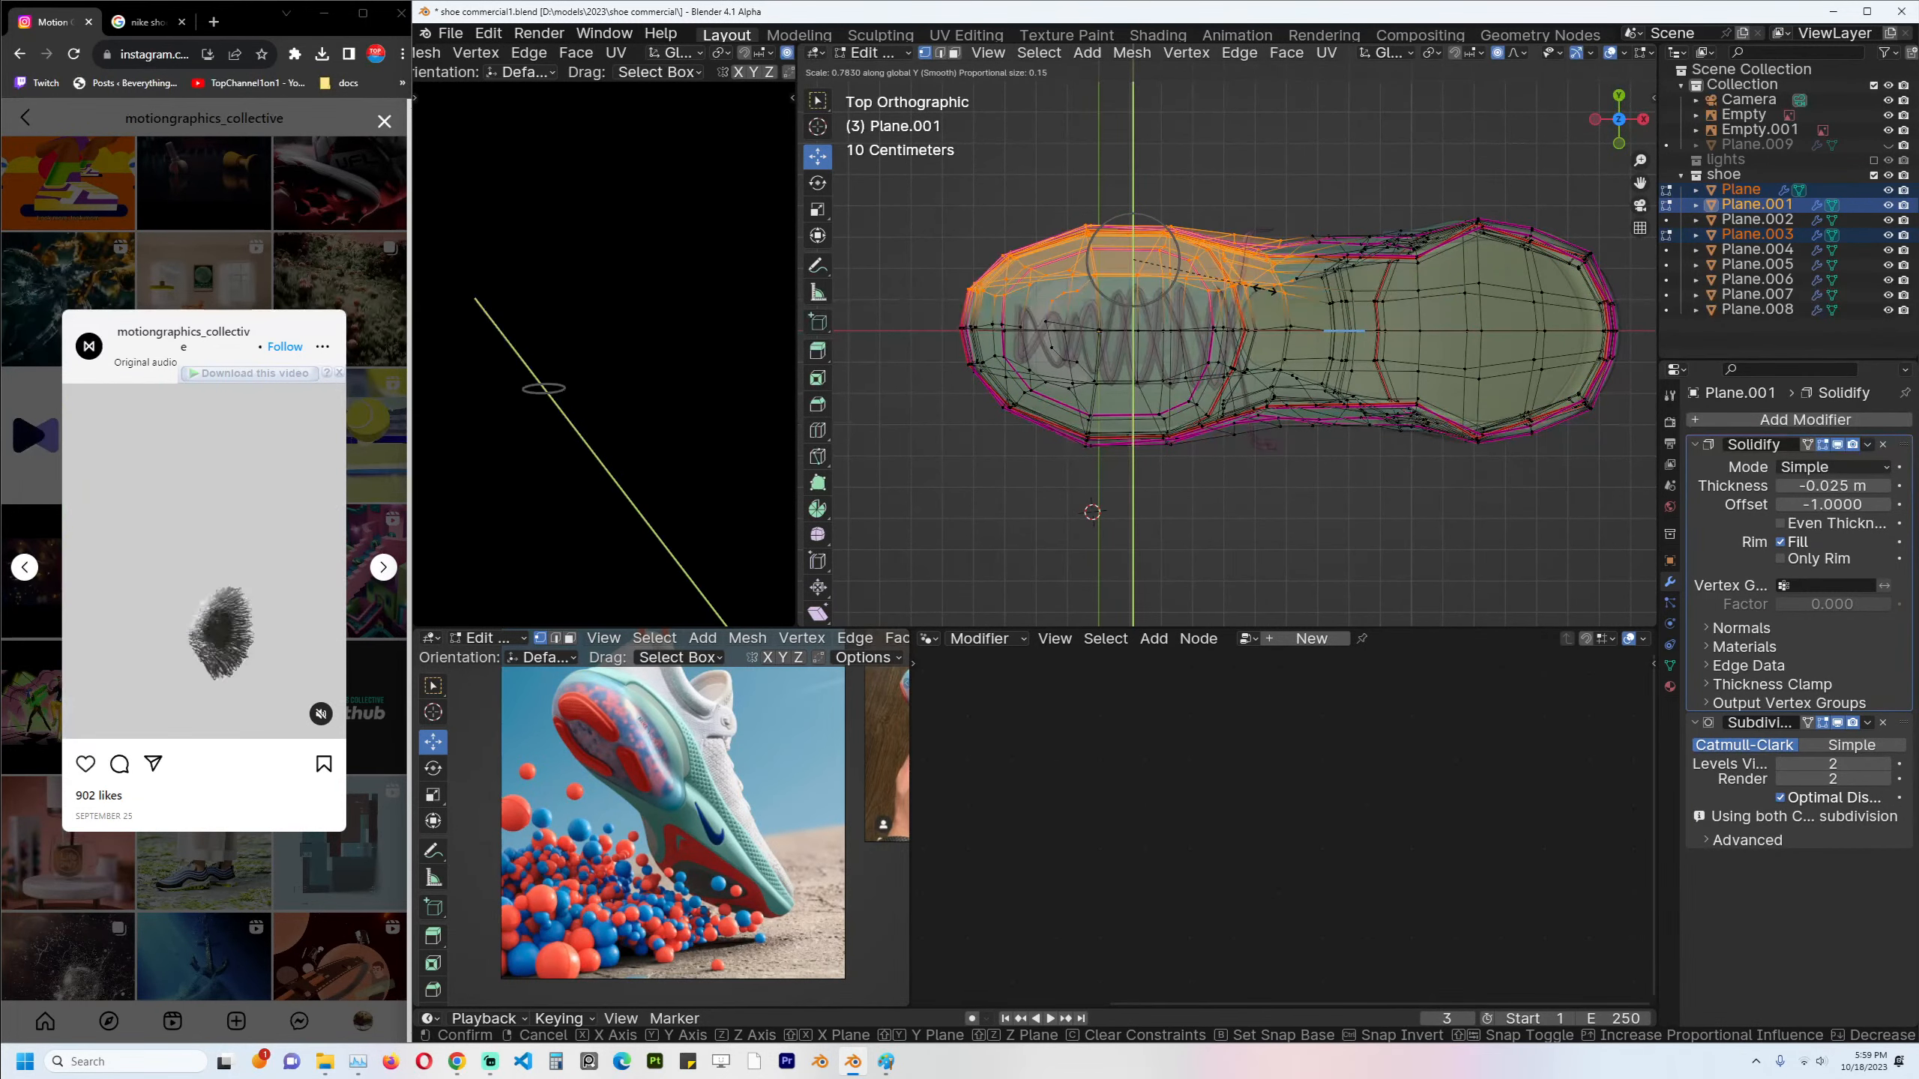
pyautogui.click(1266, 290)
pyautogui.press('s')
pyautogui.press('y')
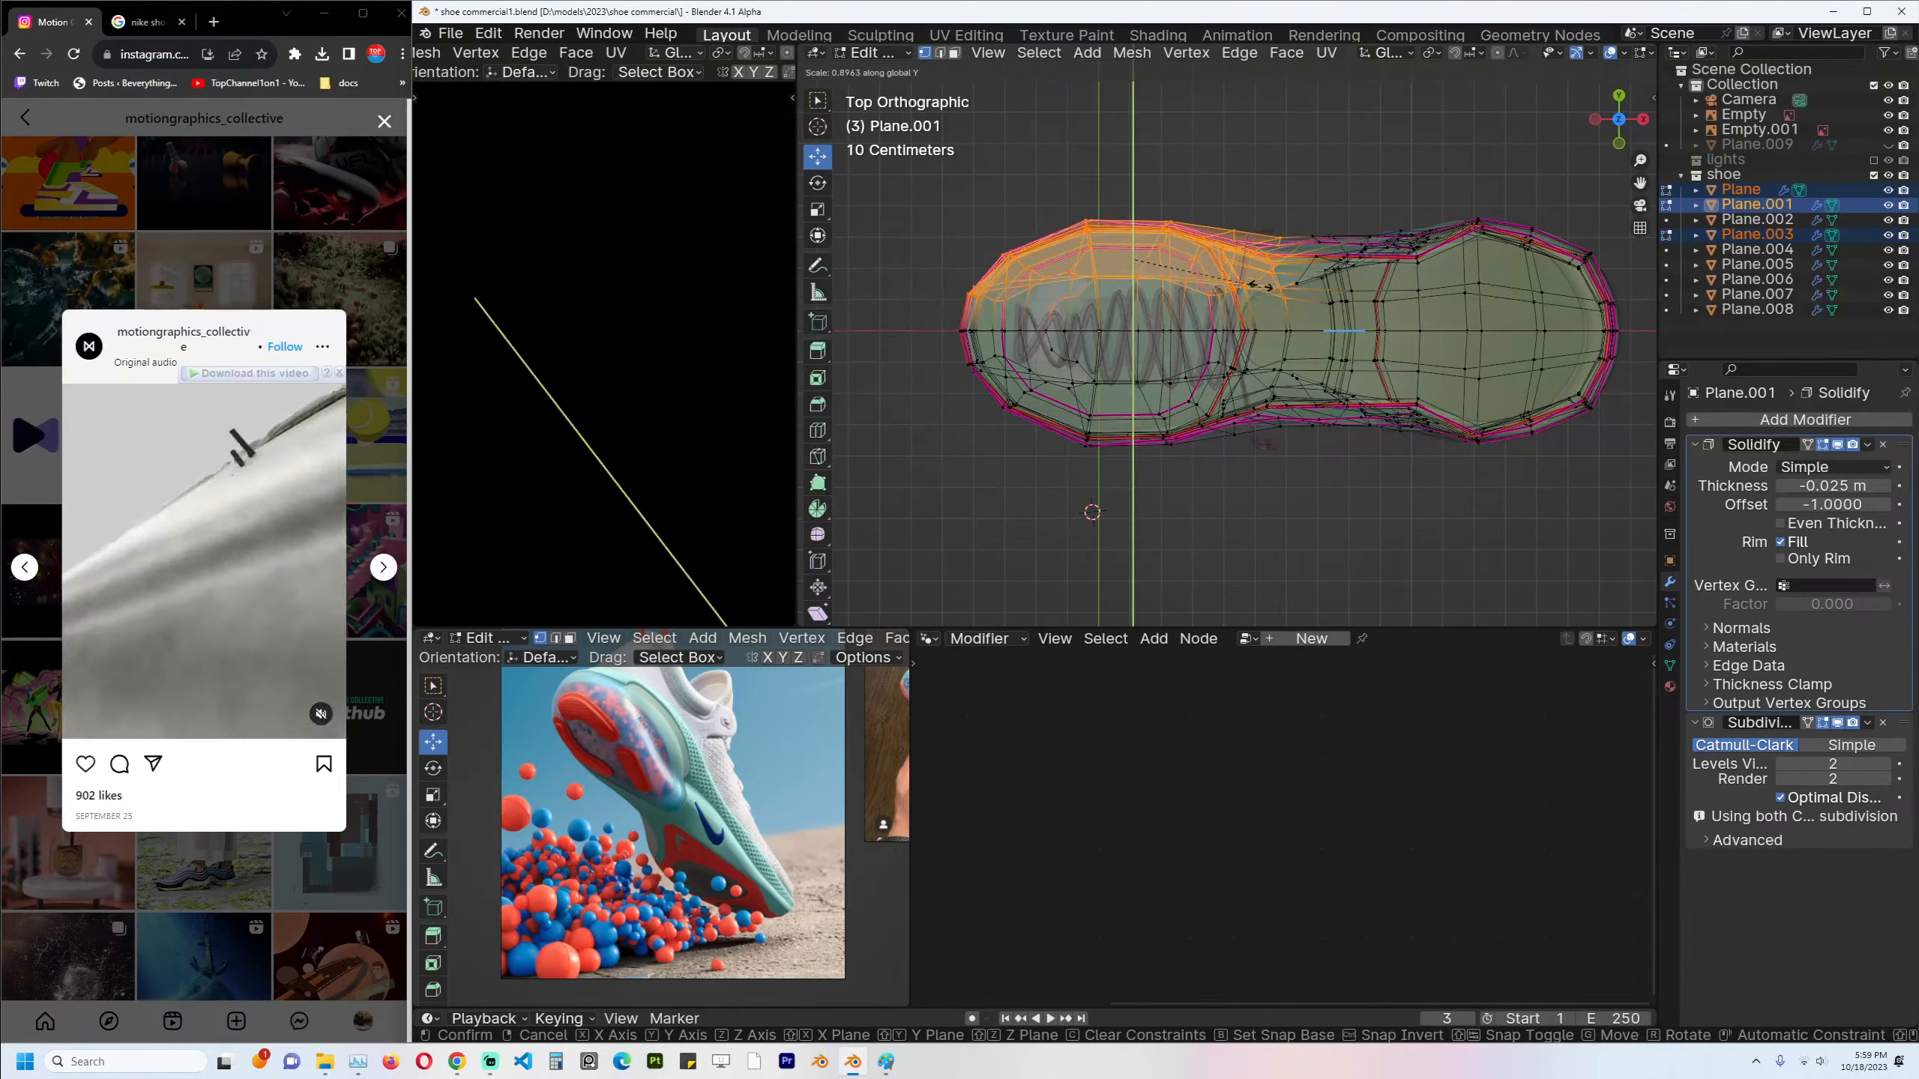
pyautogui.click(1258, 294)
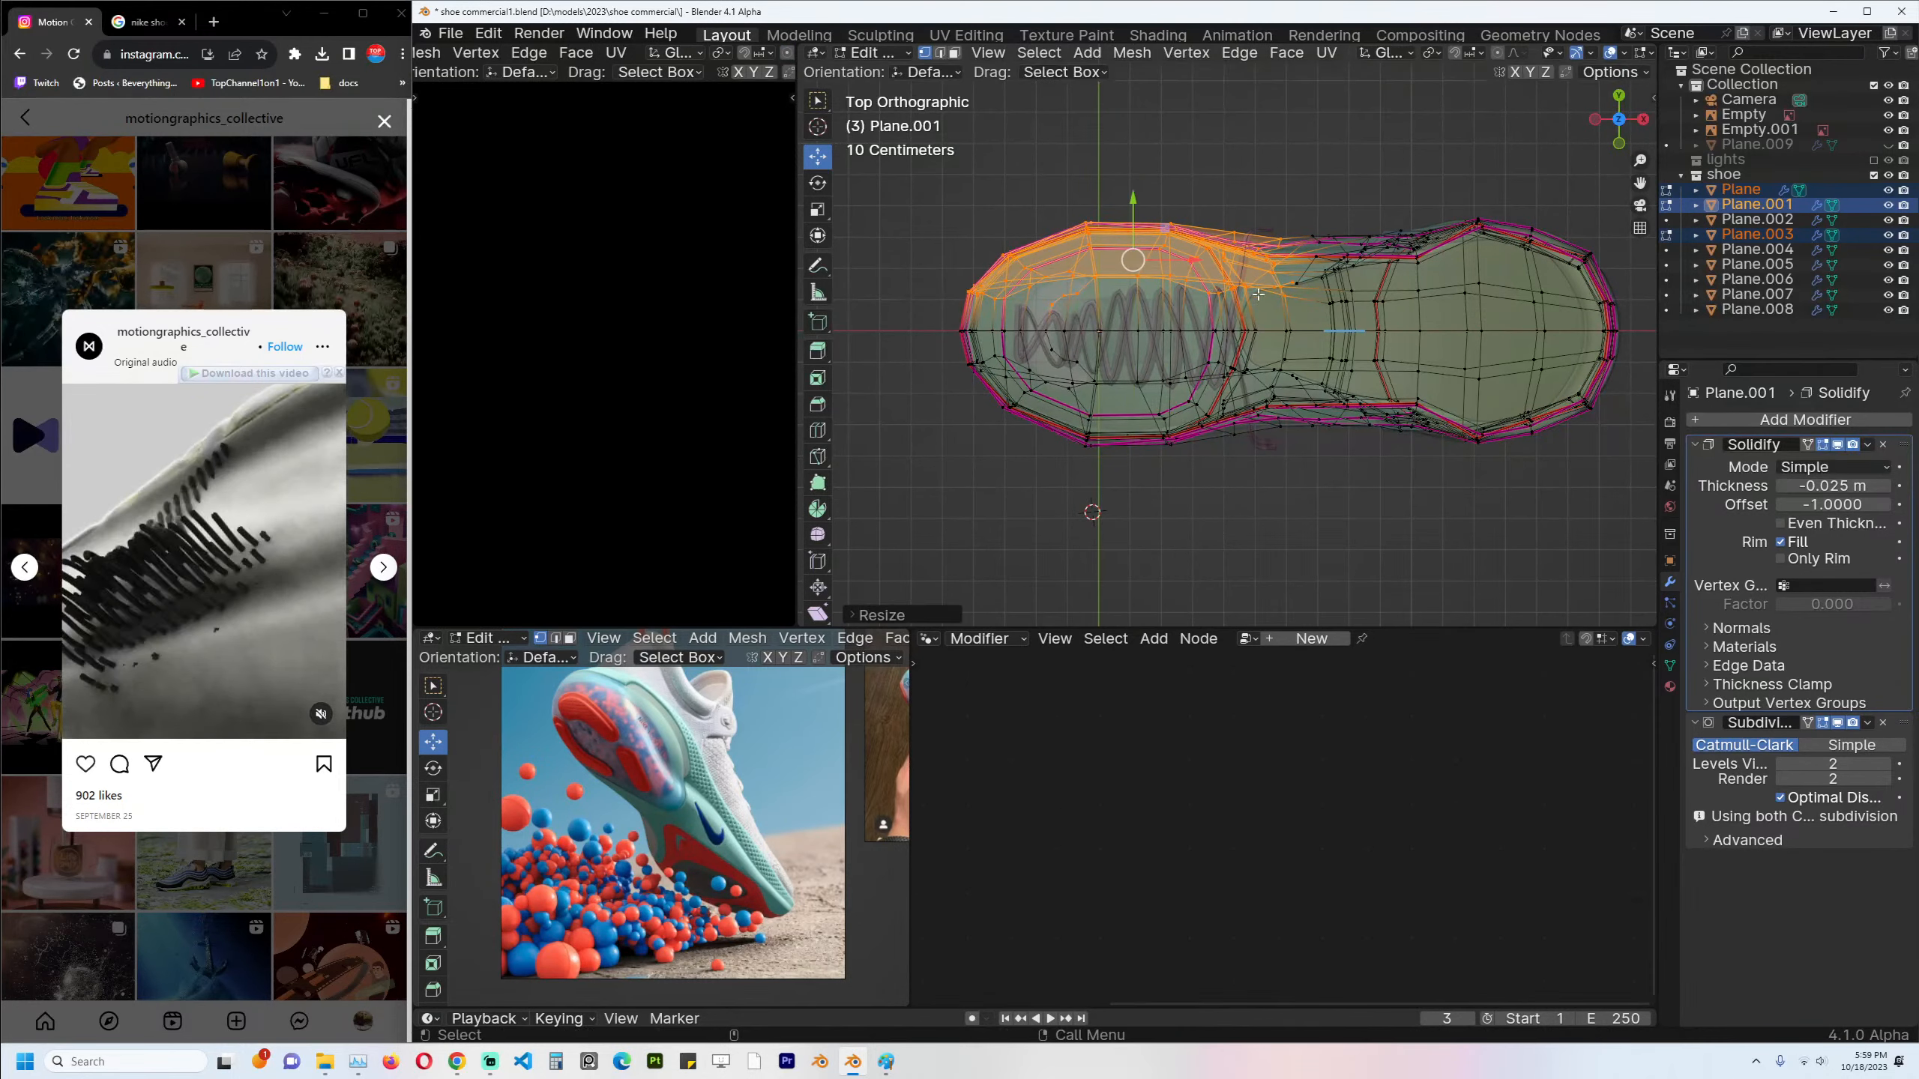
# Shift the selected forefoot side inward along Y, rotate it slightly and reposition it.
pyautogui.press('g')
pyautogui.press('y')
pyautogui.click(1305, 309)
pyautogui.press('r')
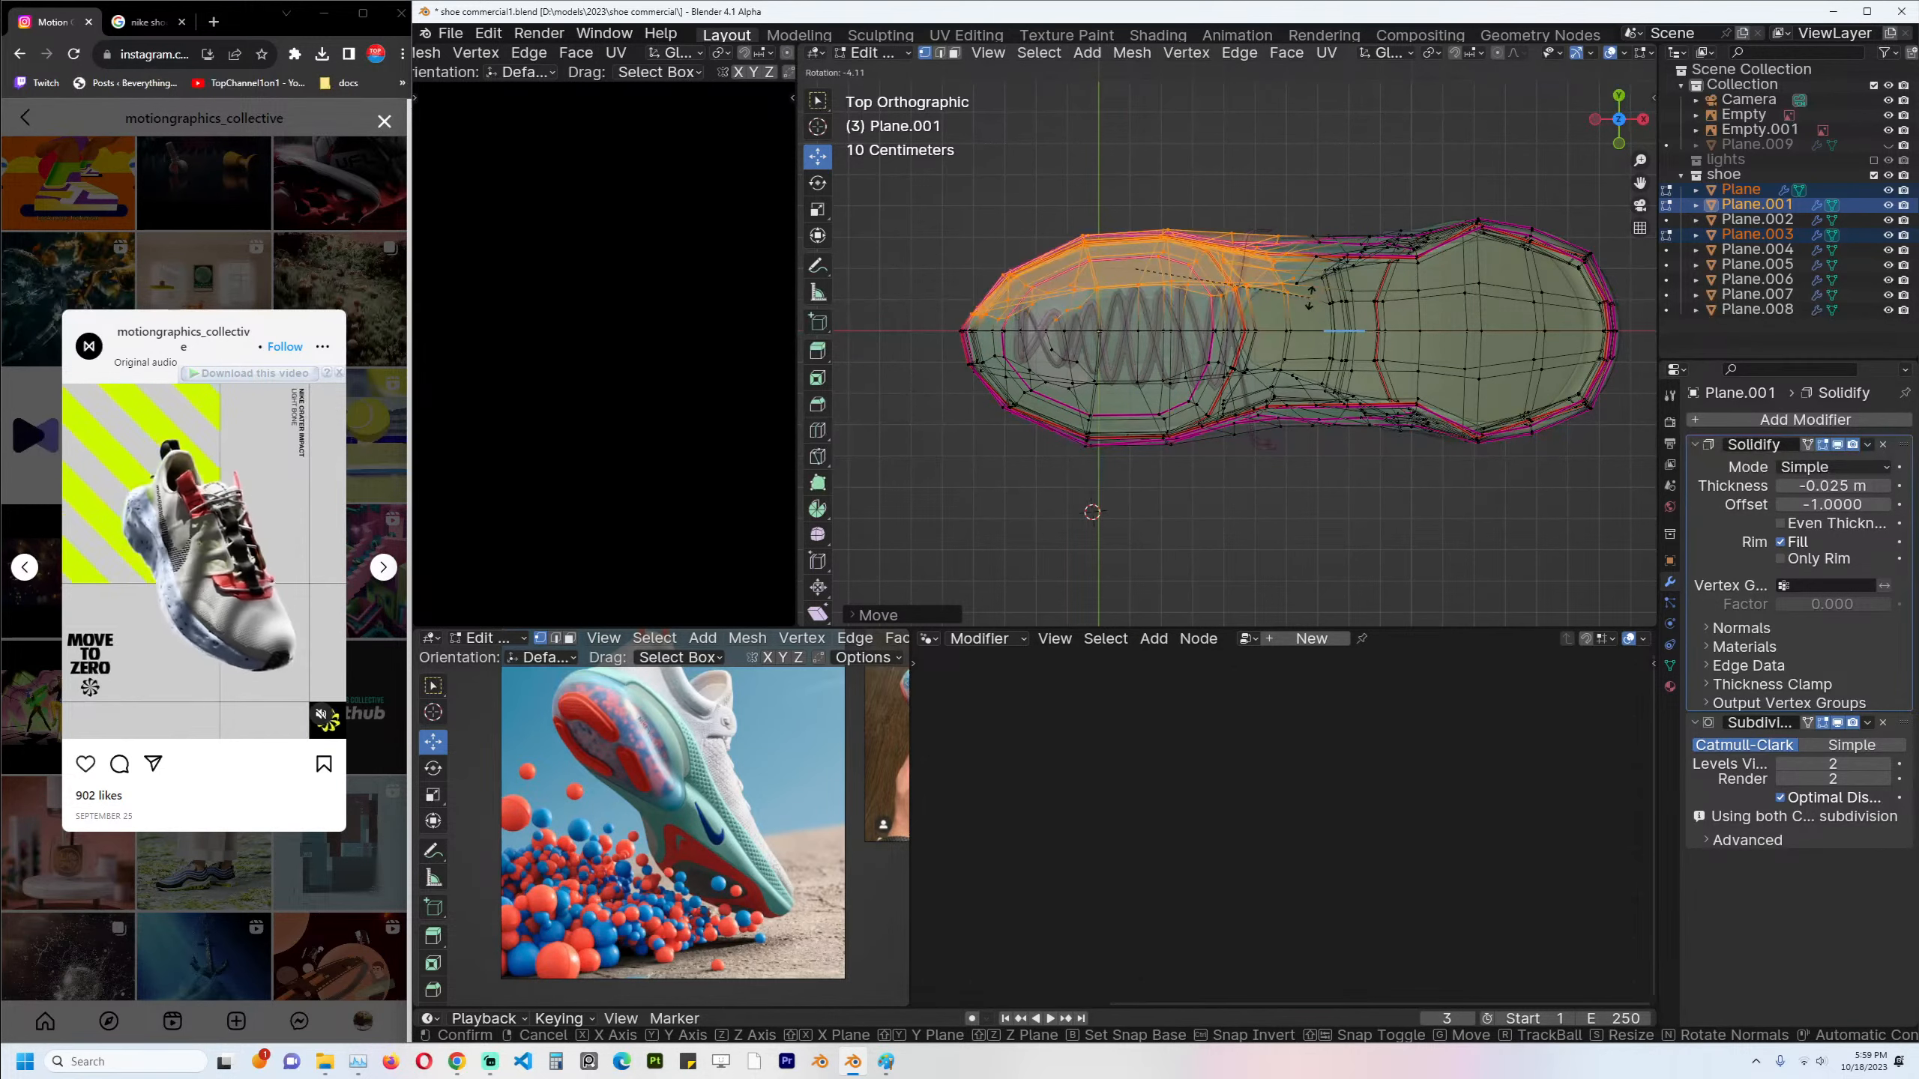
pyautogui.click(1305, 309)
pyautogui.press('g')
pyautogui.click(1304, 294)
pyautogui.press('Tab')
pyautogui.hotkey('alt', 'z')
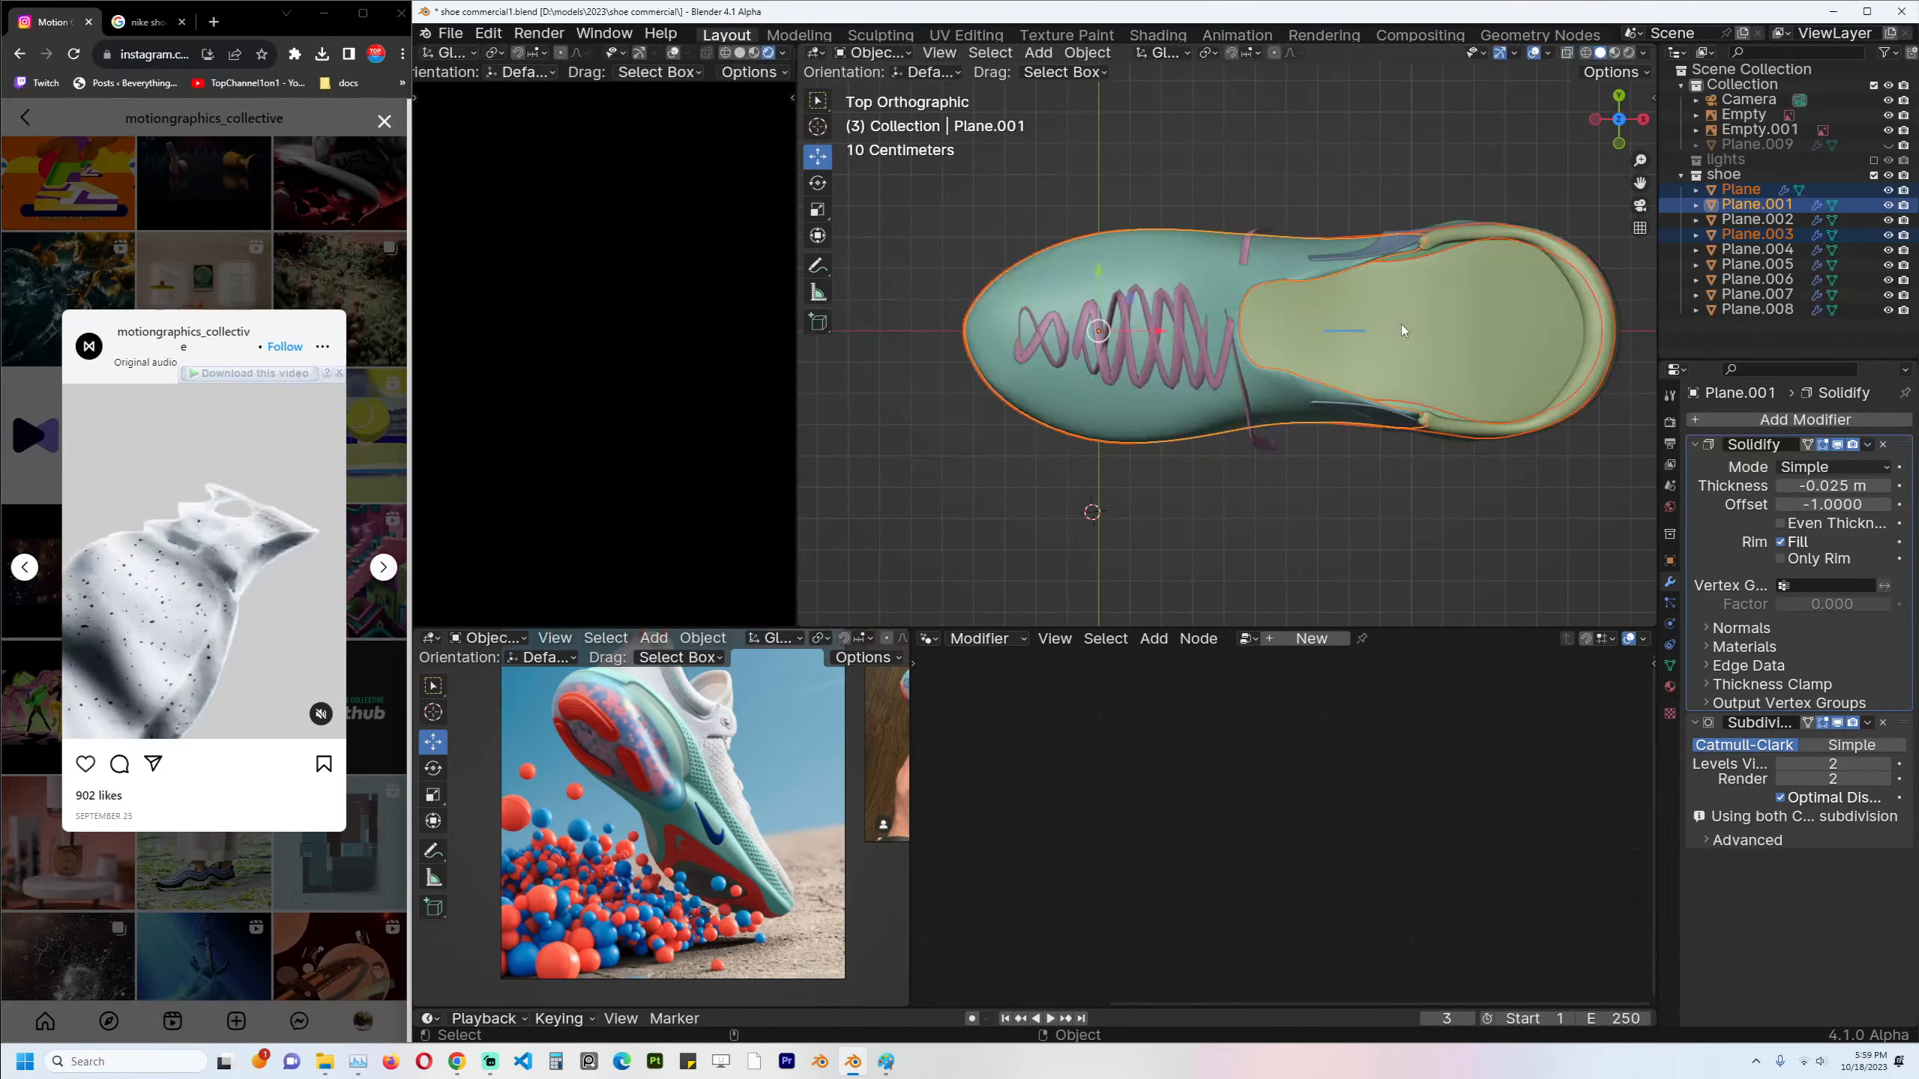
# Move the vertices at the very tip of the toe slightly along X toward the heel.
pyautogui.press('Tab')
pyautogui.keyDown('shift'); pyautogui.moveTo(1244, 351); pyautogui.dragTo(1388, 343, button='middle'); pyautogui.keyUp('shift')
pyautogui.scroll(3, 1388, 343)
pyautogui.hotkey('alt', 'z')
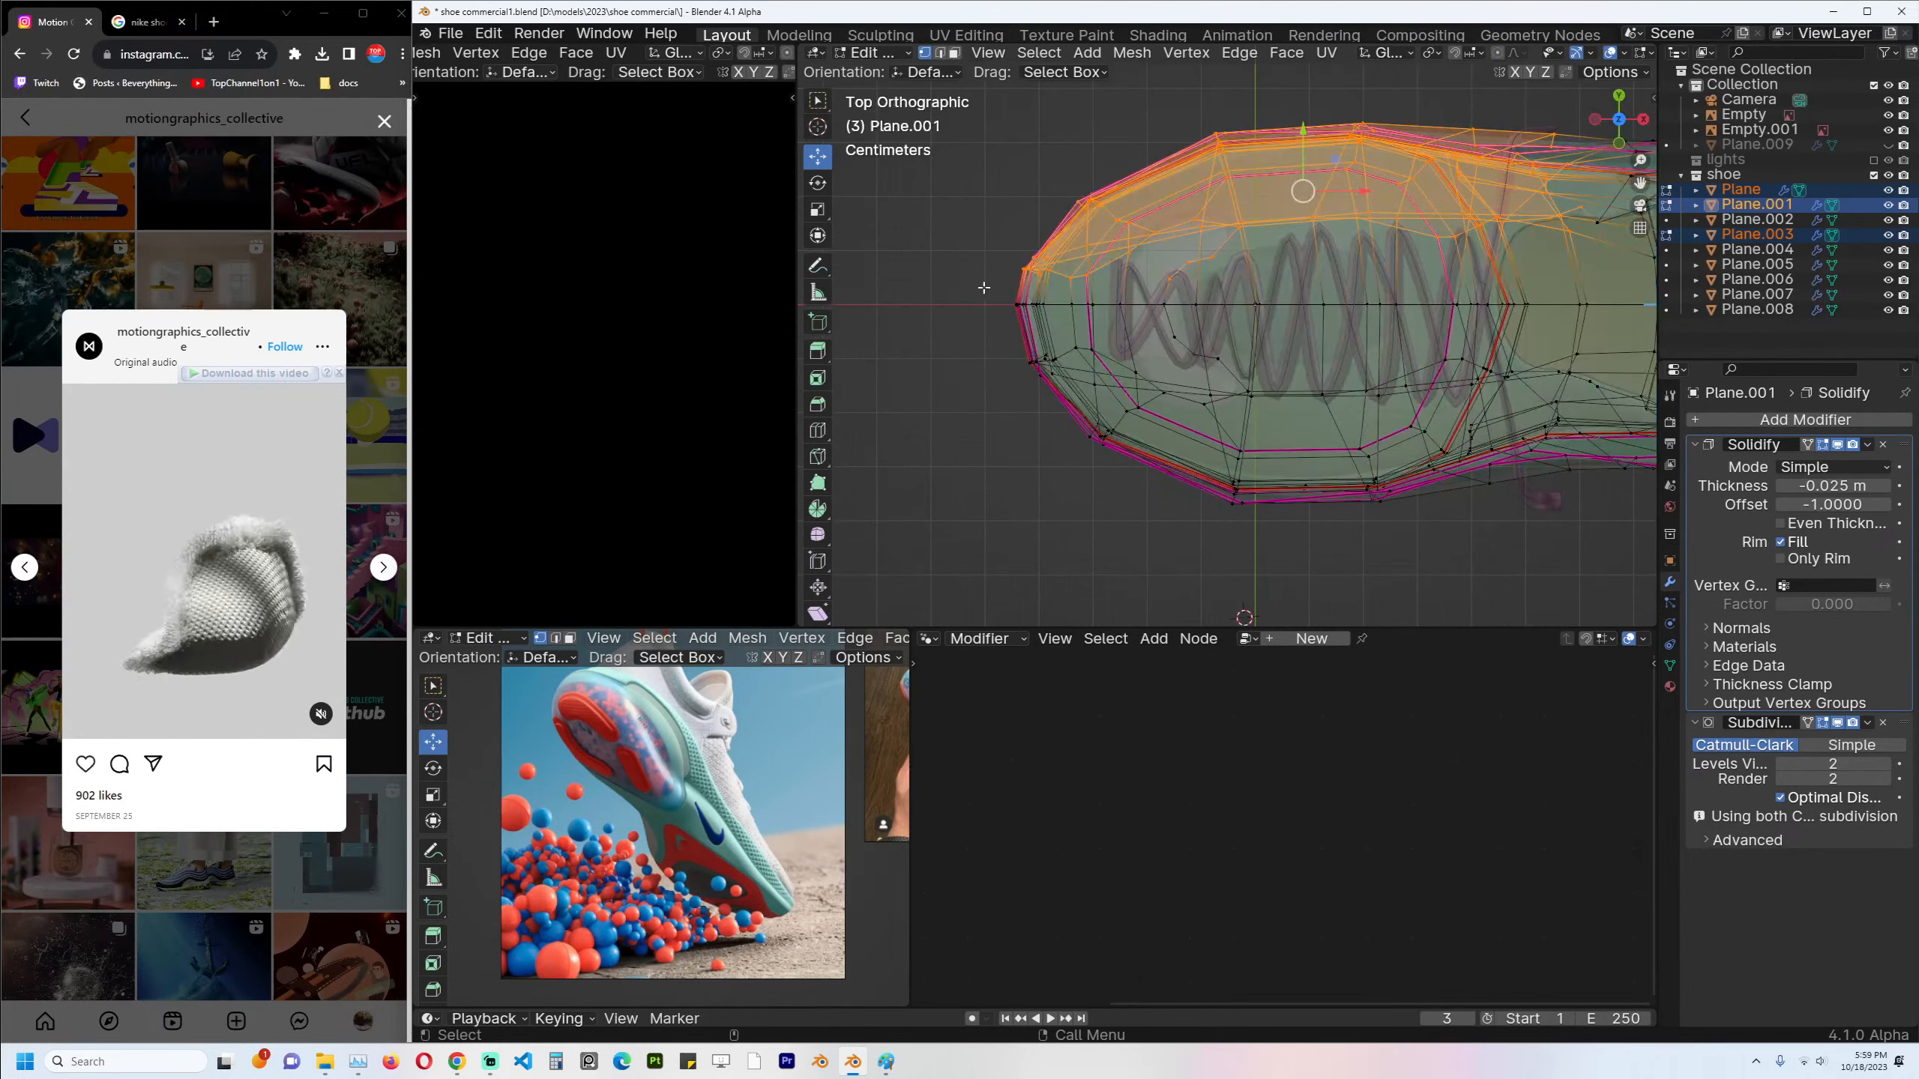
pyautogui.moveTo(982, 287); pyautogui.dragTo(1128, 334)
pyautogui.press('g')
pyautogui.press('x')
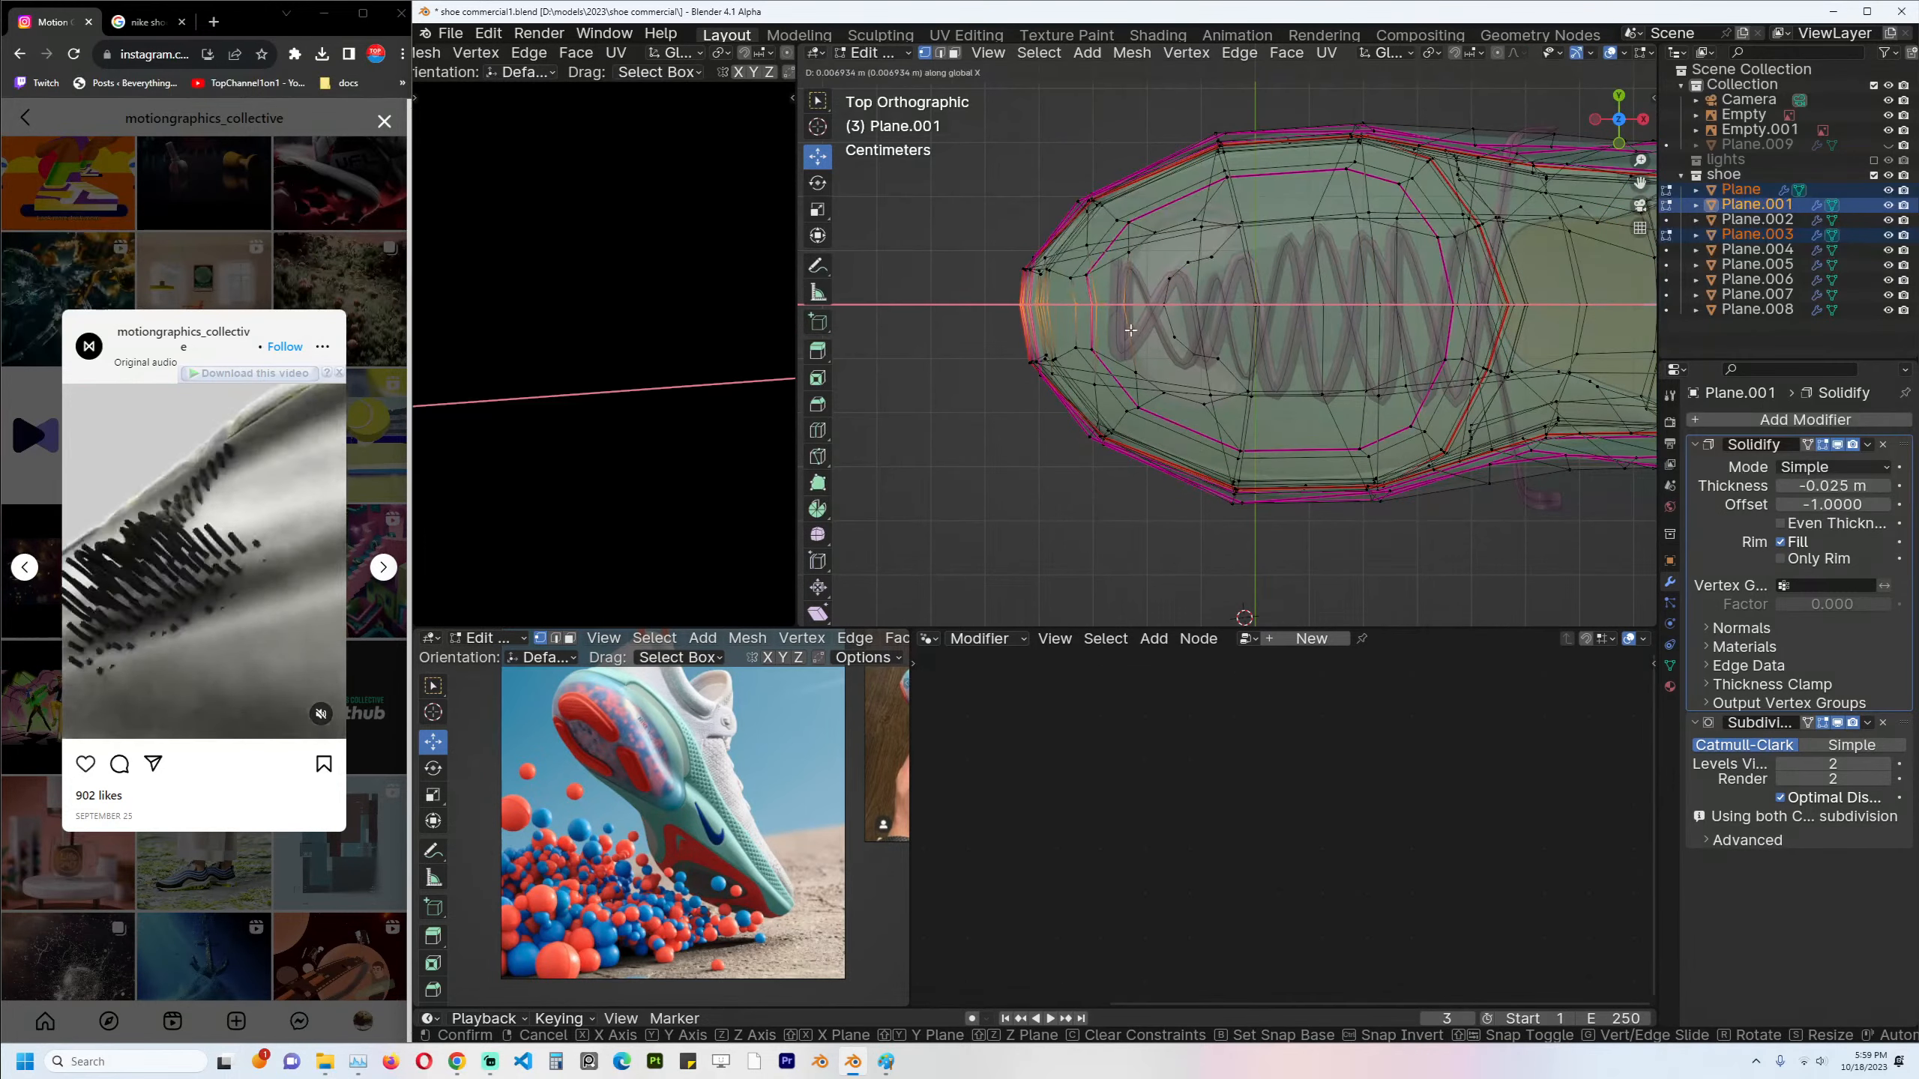
pyautogui.click(1131, 331)
# Move the outline vertices on the opposite side of the forefoot to reshape its curve.
pyautogui.moveTo(1002, 334); pyautogui.dragTo(1411, 522)
pyautogui.press('g')
pyautogui.click(1413, 508)
pyautogui.keyDown('shift'); pyautogui.moveTo(1422, 502); pyautogui.dragTo(1399, 494, button='middle'); pyautogui.keyUp('shift')
pyautogui.press('g')
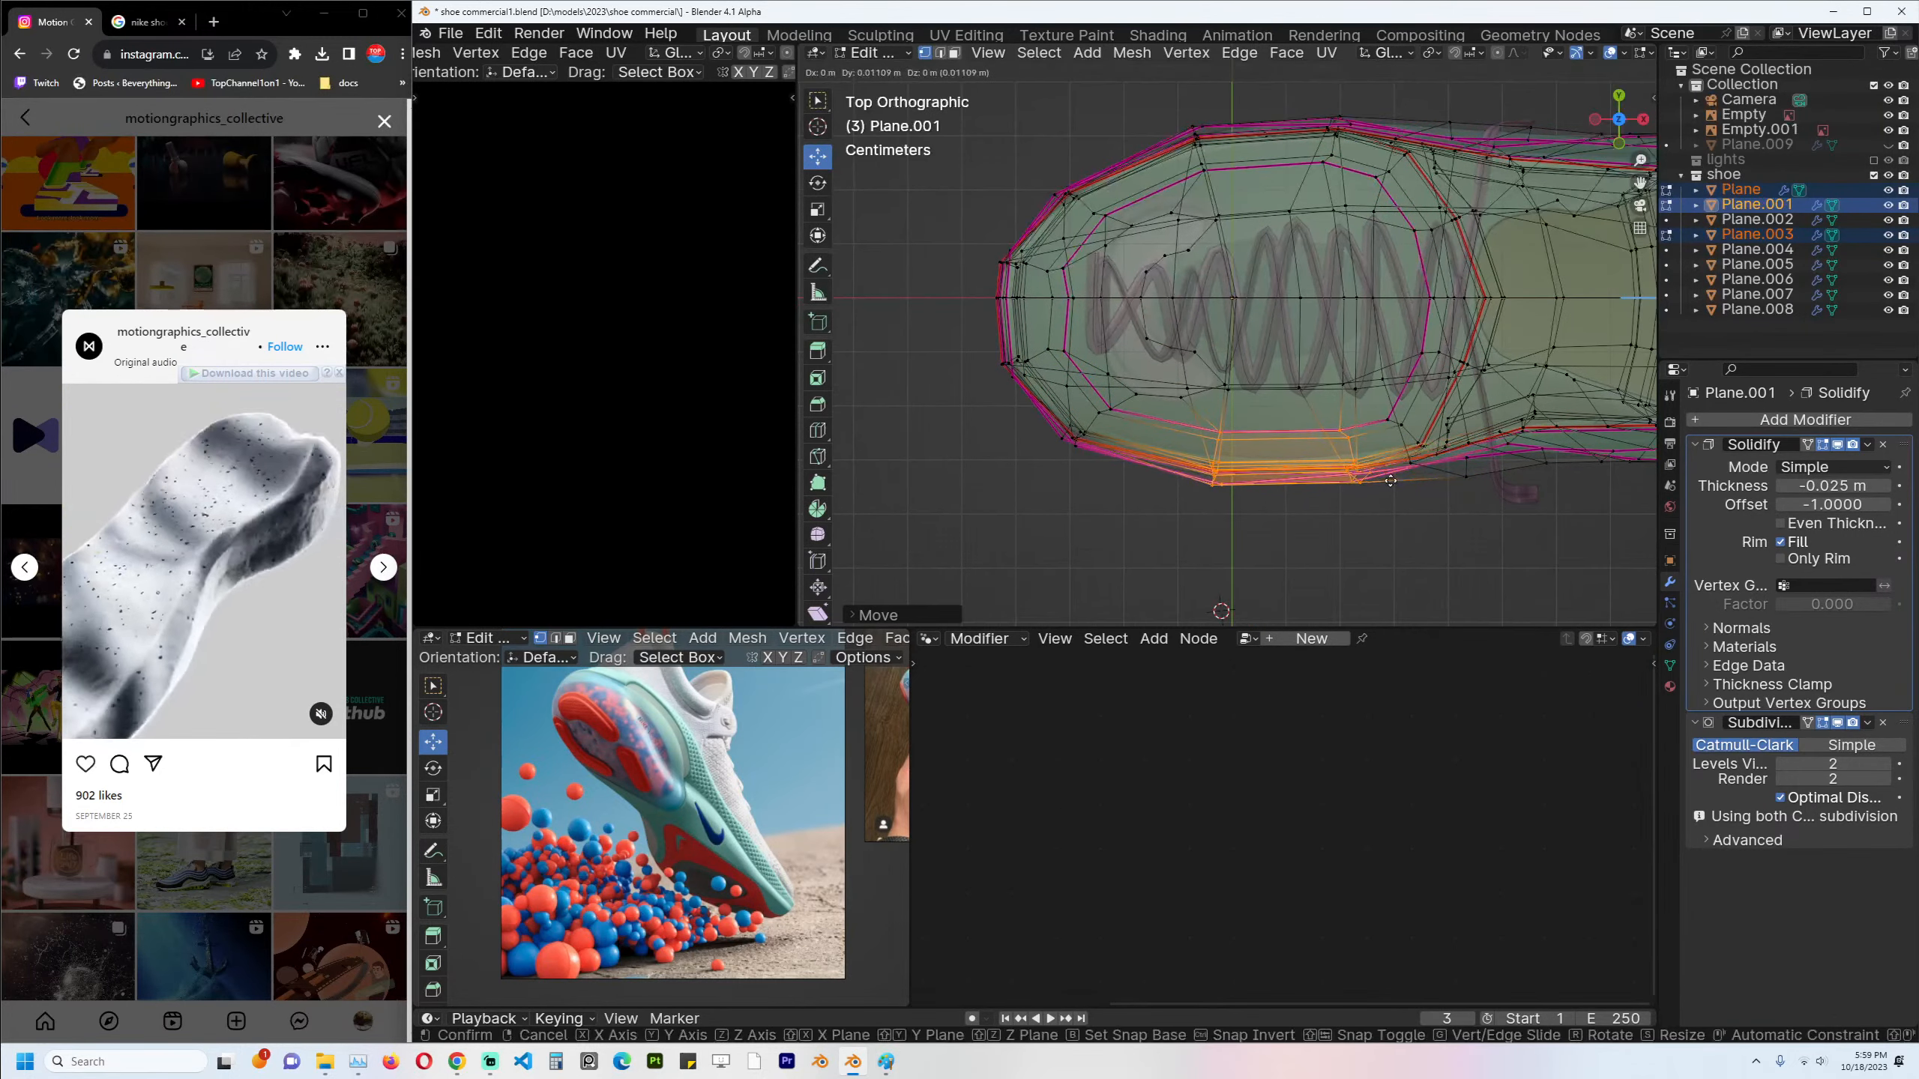
pyautogui.click(1400, 488)
# Nudge the side vertices where the forefoot meets the midfoot to smooth the shoe's outline.
pyautogui.moveTo(1381, 391); pyautogui.dragTo(1596, 515)
pyautogui.keyDown('shift'); pyautogui.moveTo(1549, 500); pyautogui.dragTo(1436, 499, button='middle'); pyautogui.keyUp('shift')
pyautogui.press('g')
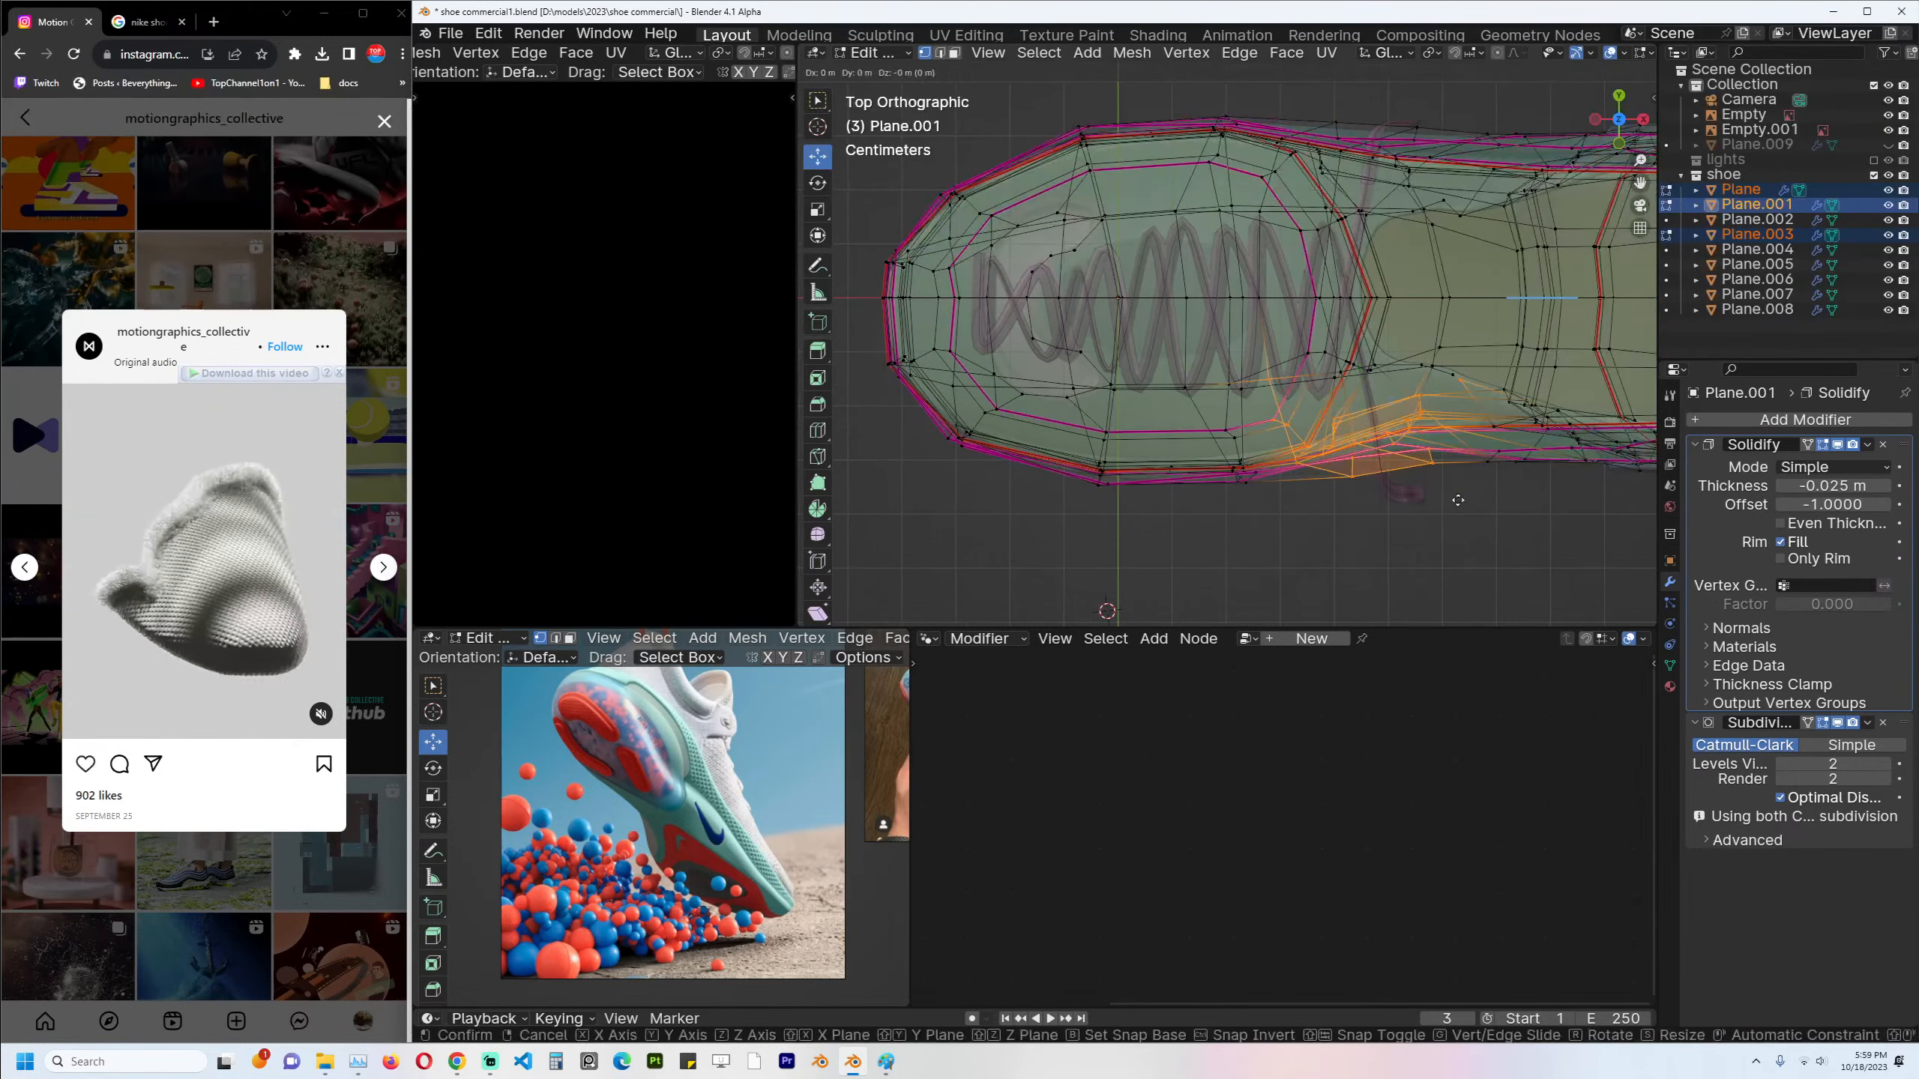
pyautogui.click(1459, 493)
pyautogui.hotkey('alt', 'z')
pyautogui.scroll(-4, 1443, 488)
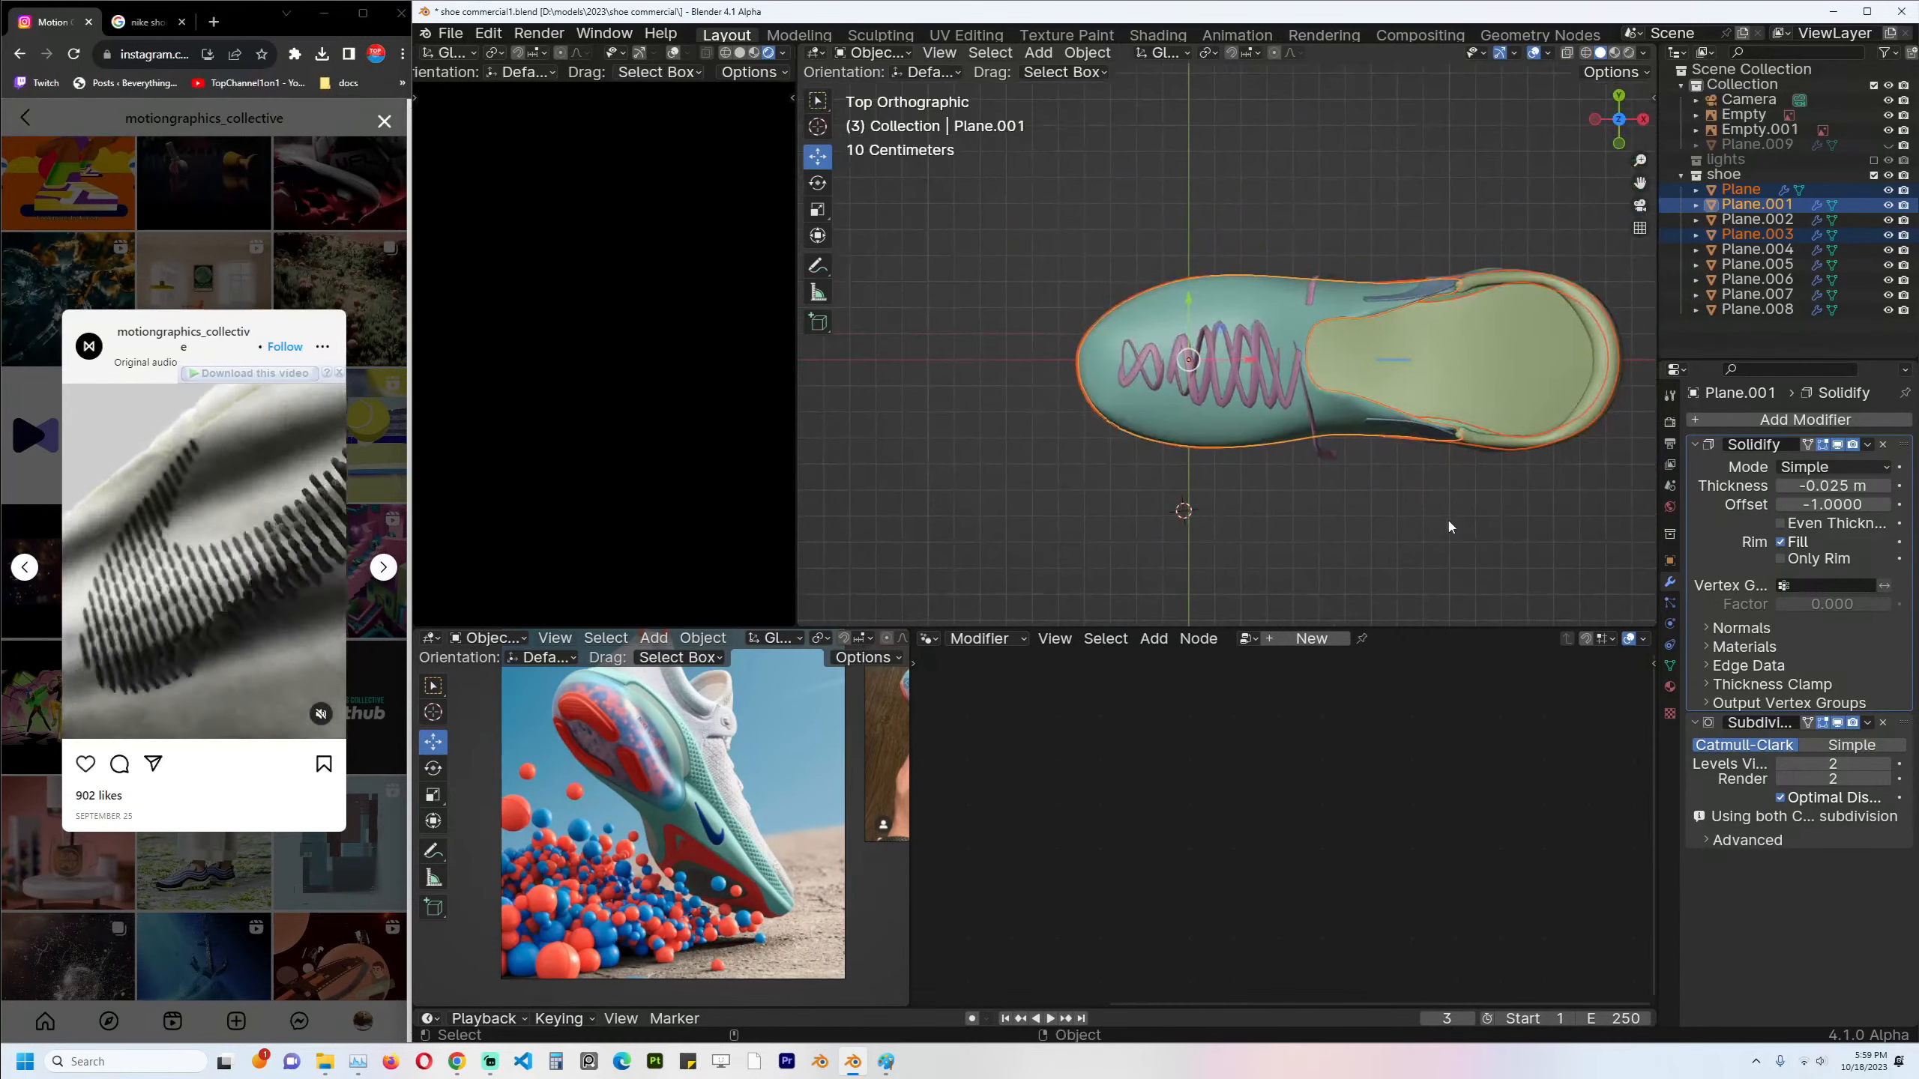
# Rotate and reposition the whole toe cap slightly for an asymmetric shoe shape, and finish editing the meshes.
pyautogui.scroll(3, 1056, 334)
pyautogui.hotkey('alt', 'z')
pyautogui.moveTo(1013, 264); pyautogui.dragTo(1204, 512)
pyautogui.press('r')
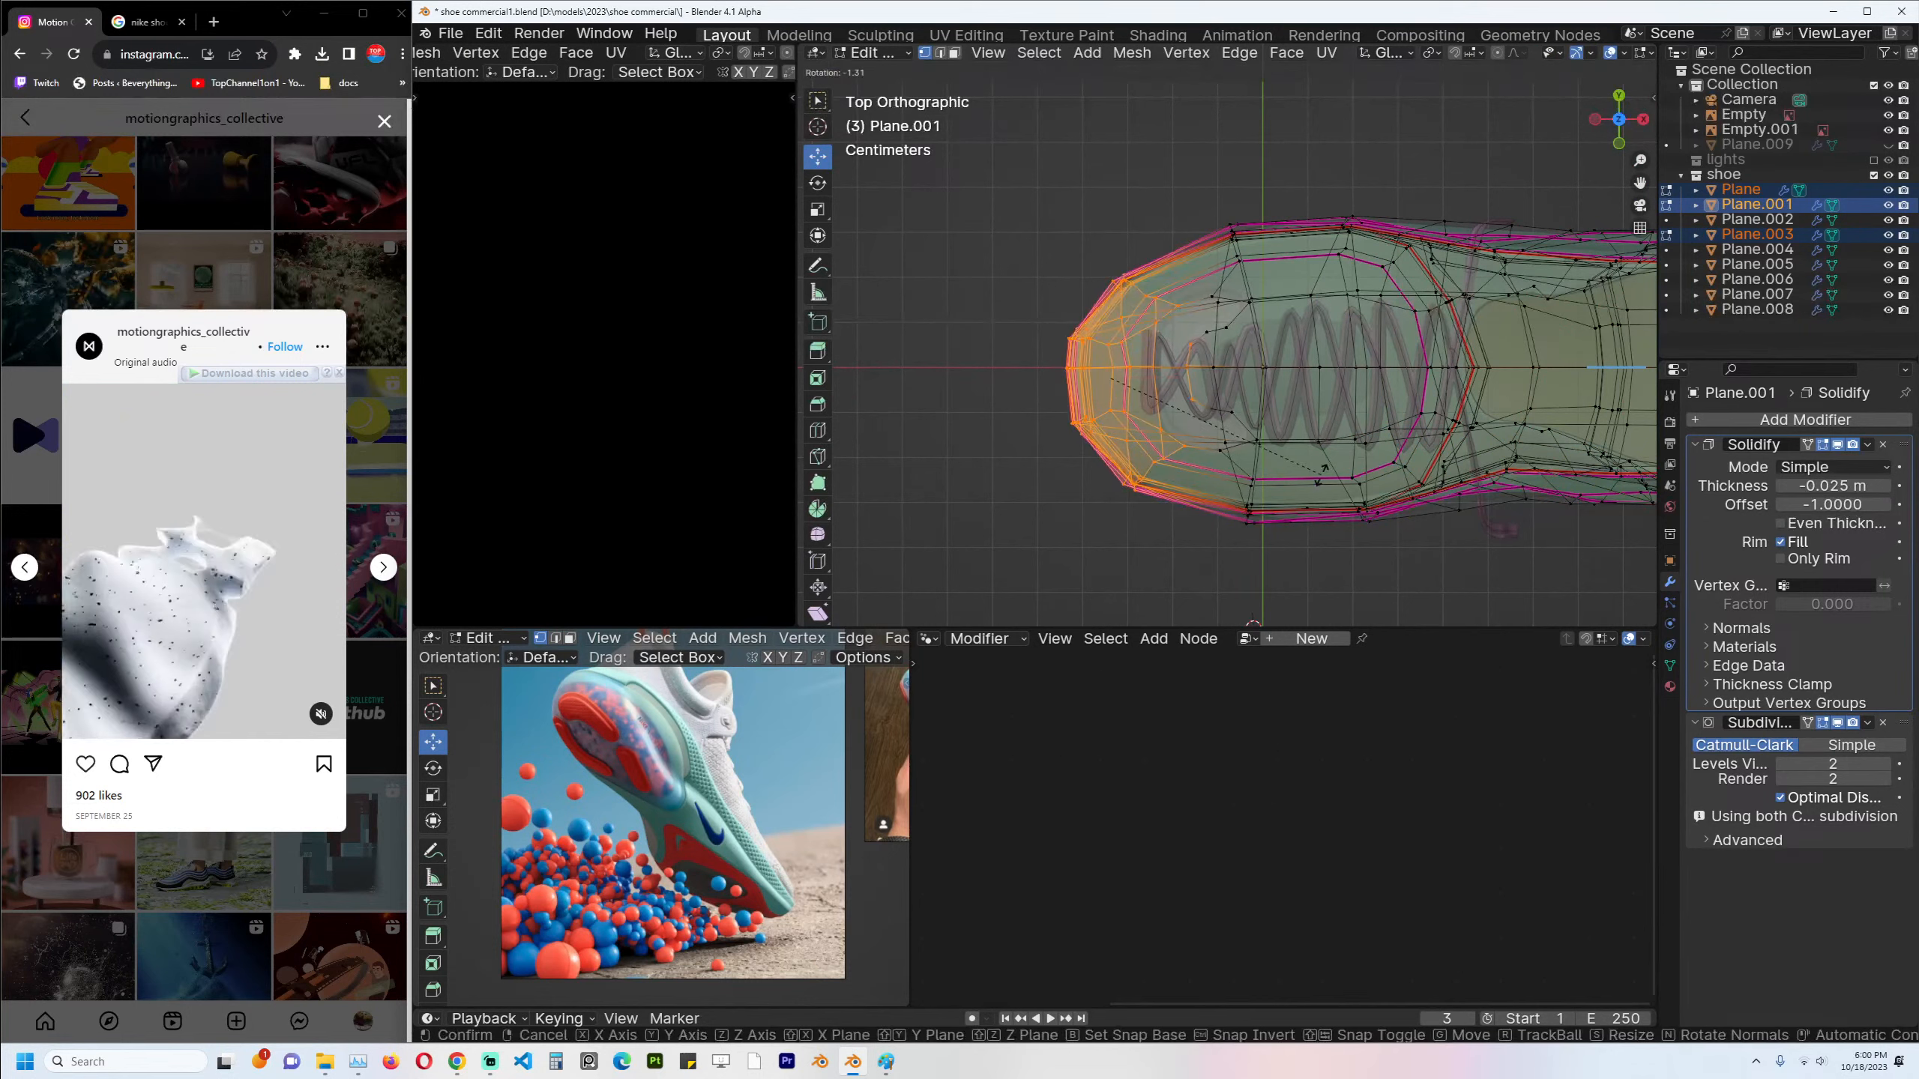
pyautogui.click(1317, 474)
pyautogui.press('g')
pyautogui.click(1321, 479)
pyautogui.press('r')
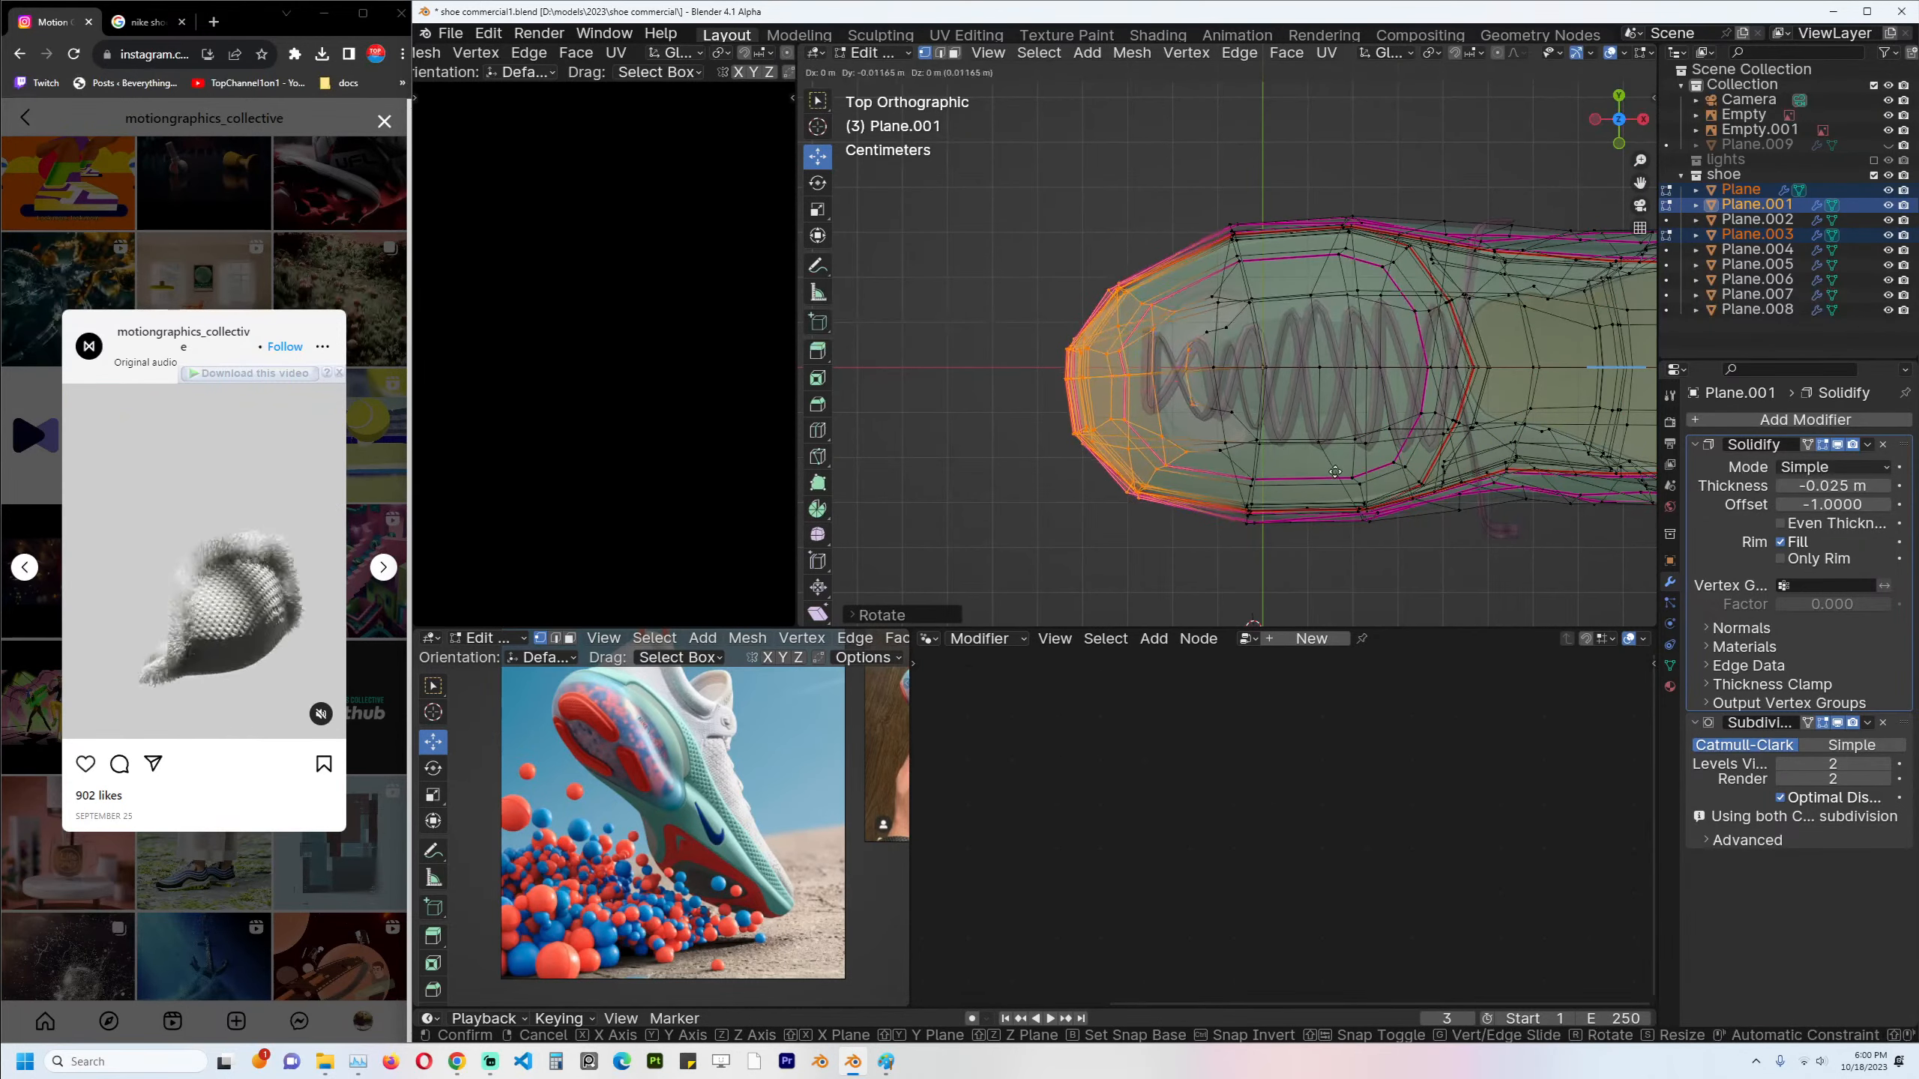
pyautogui.click(1344, 463)
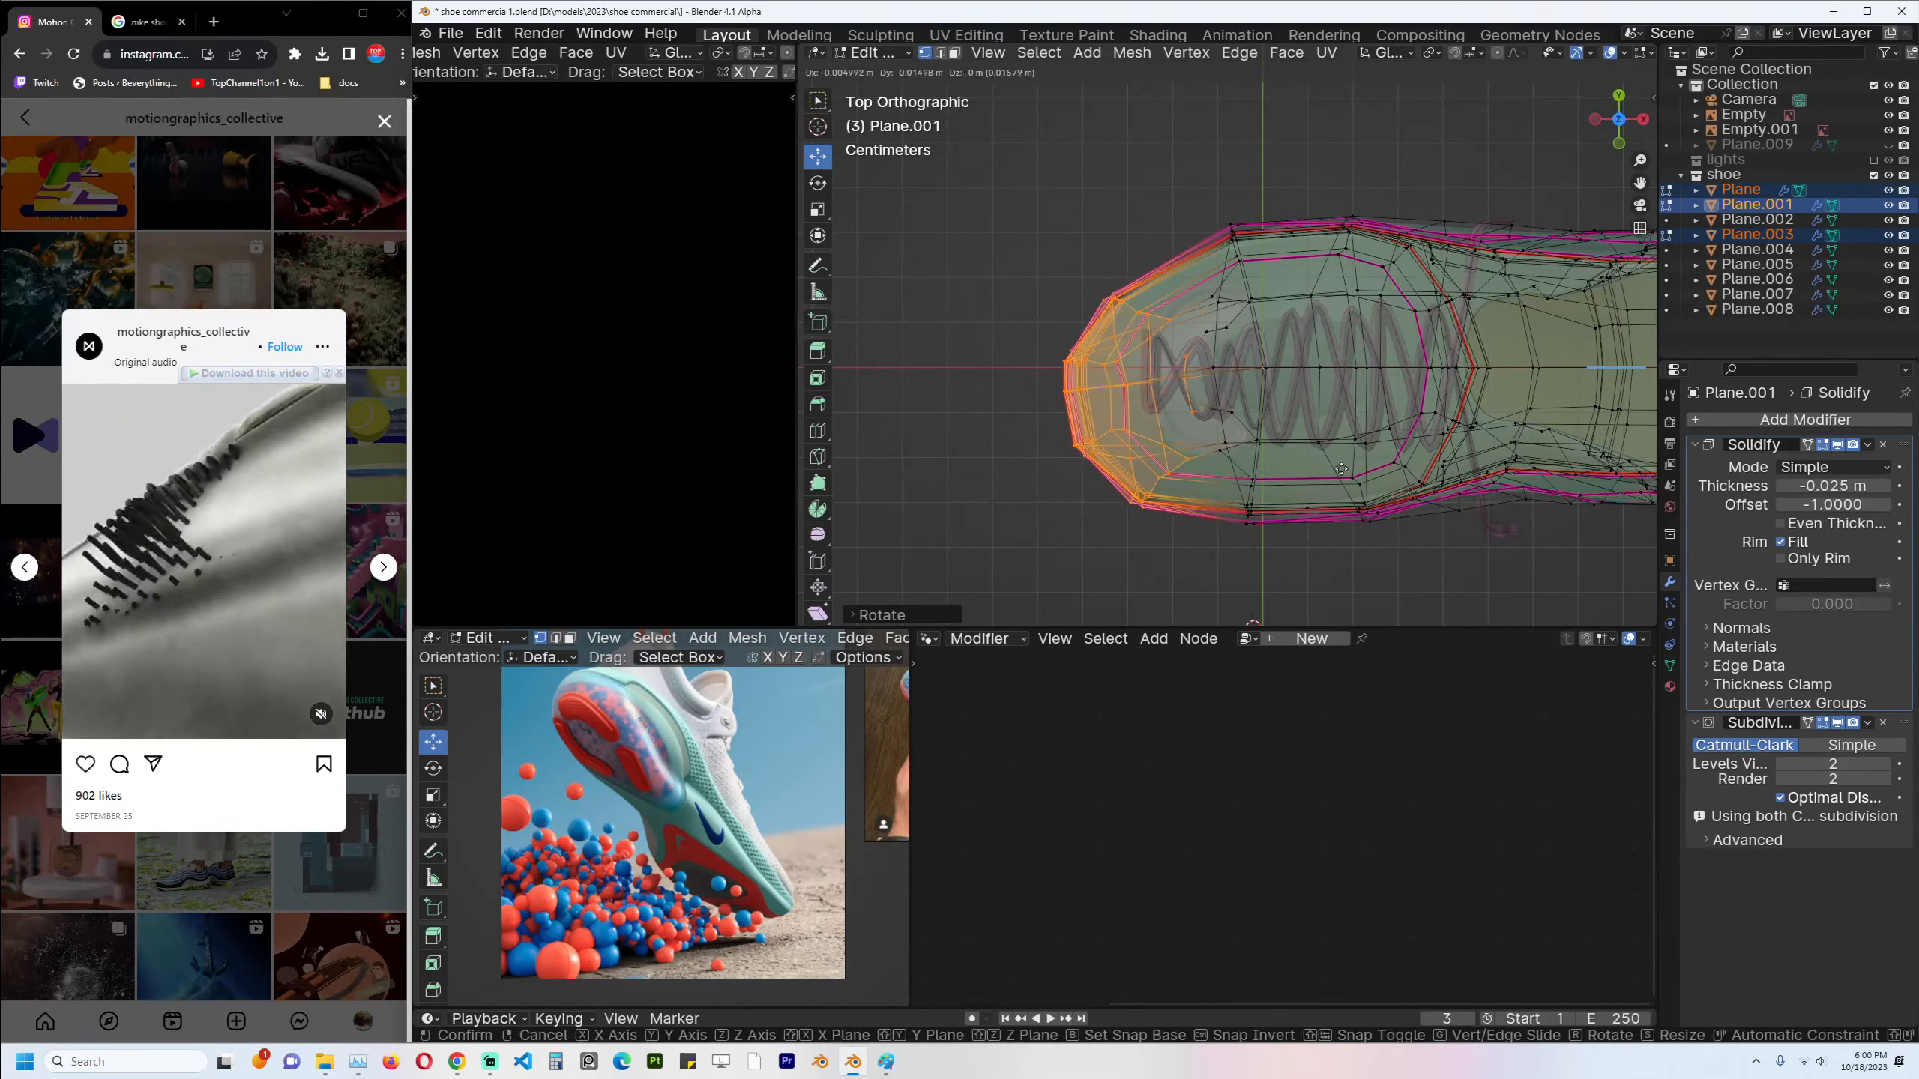
pyautogui.press('Tab')
pyautogui.hotkey('alt', 'z')
pyautogui.keyDown('alt'); pyautogui.scroll(-1, 1425, 454); pyautogui.keyUp('alt')
pyautogui.scroll(-2, 1425, 453)
pyautogui.keyDown('shift'); pyautogui.moveTo(1425, 453); pyautogui.dragTo(1239, 457, button='middle'); pyautogui.keyUp('shift')
pyautogui.hotkey('alt', 'a')
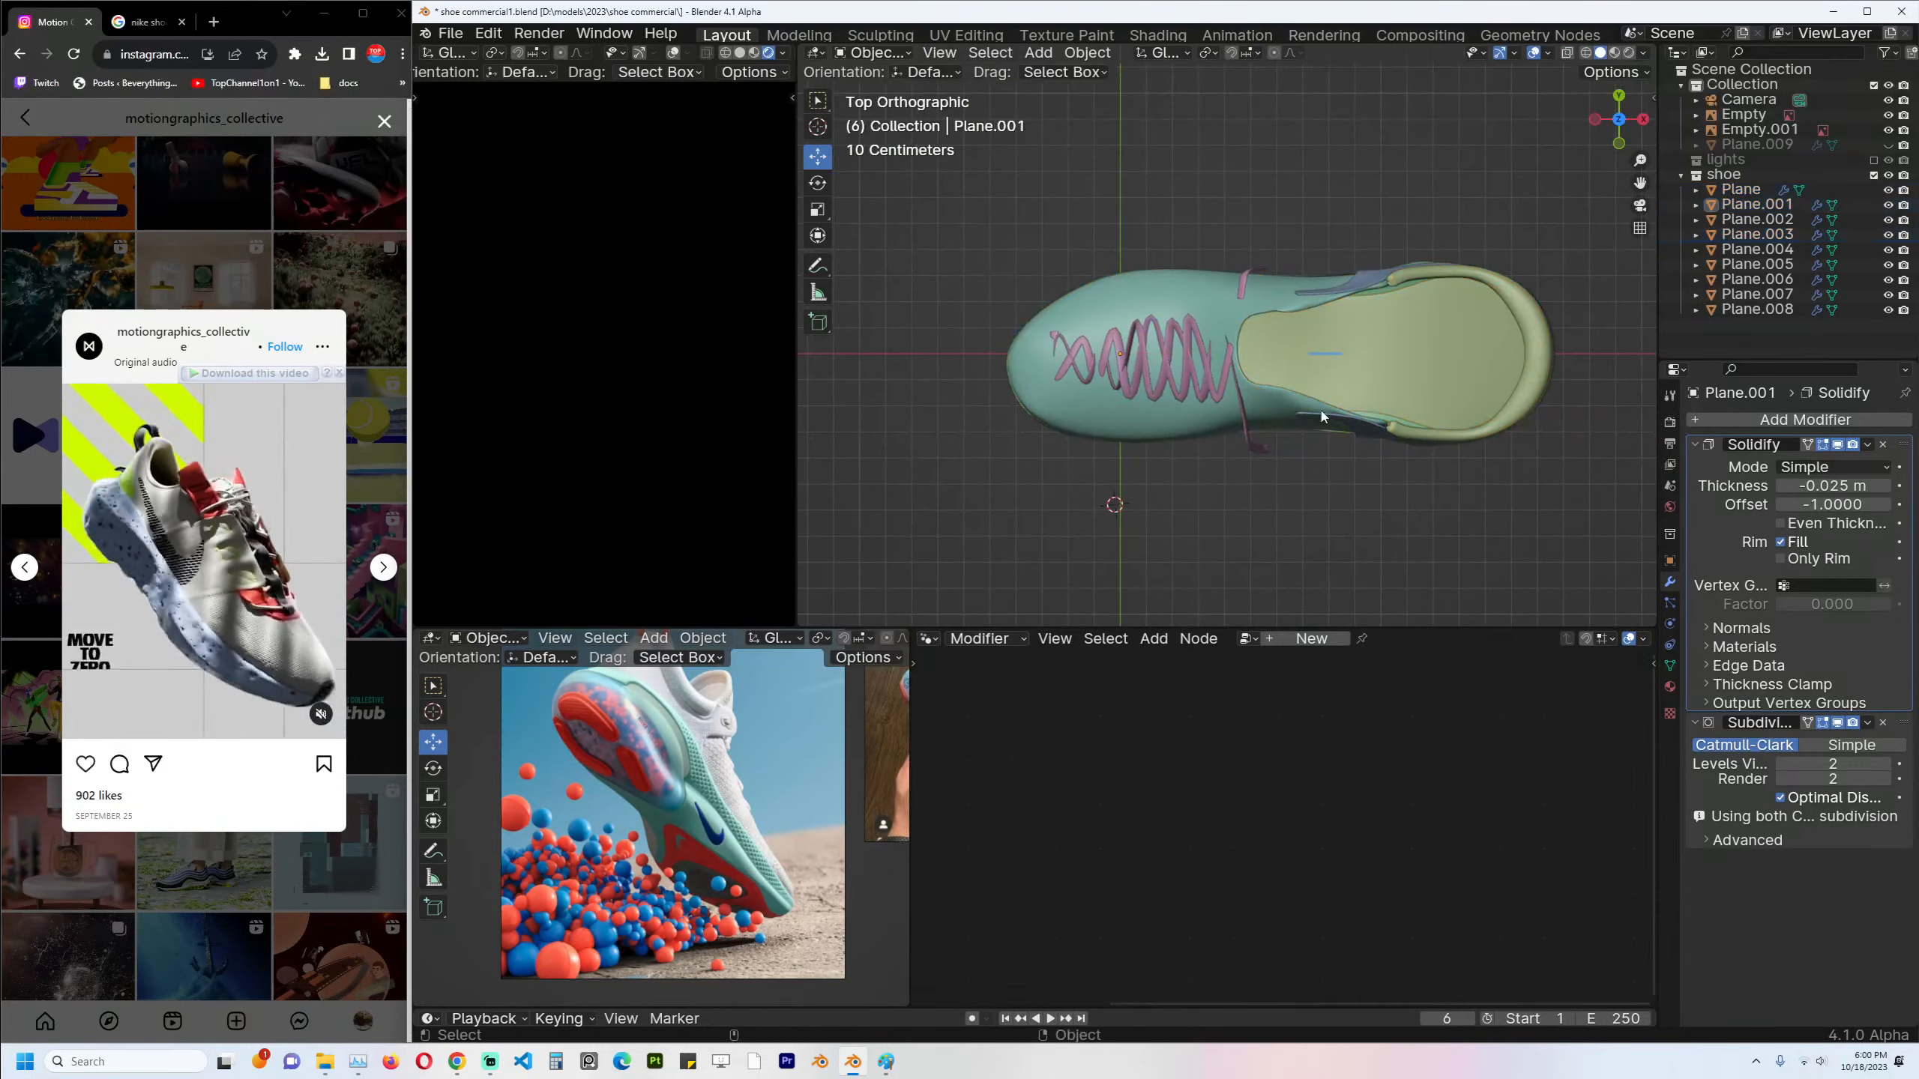
pyautogui.click(1299, 313)
pyautogui.scroll(2, 1343, 329)
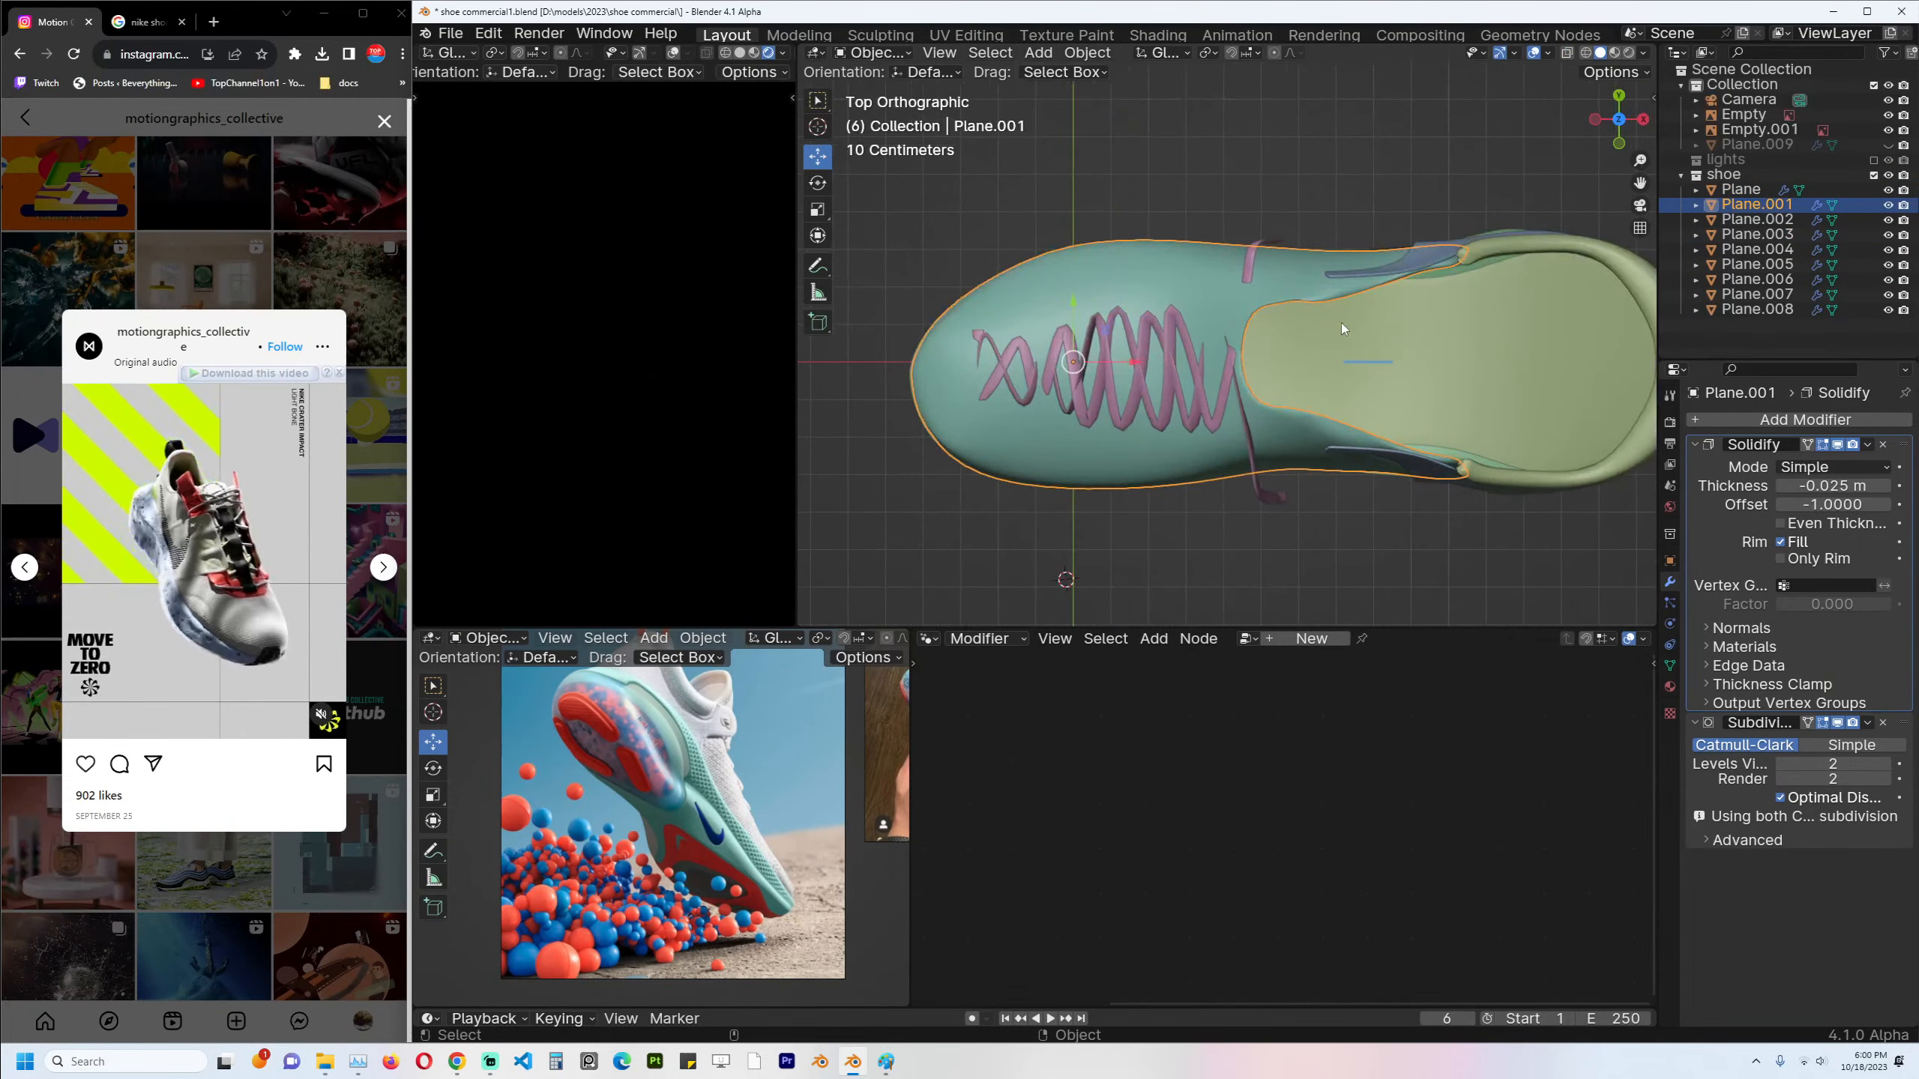
pyautogui.keyDown('shift'); pyautogui.click(1423, 329); pyautogui.keyUp('shift')
pyautogui.keyDown('shift'); pyautogui.moveTo(1406, 311); pyautogui.dragTo(1367, 320, button='middle'); pyautogui.keyUp('shift')
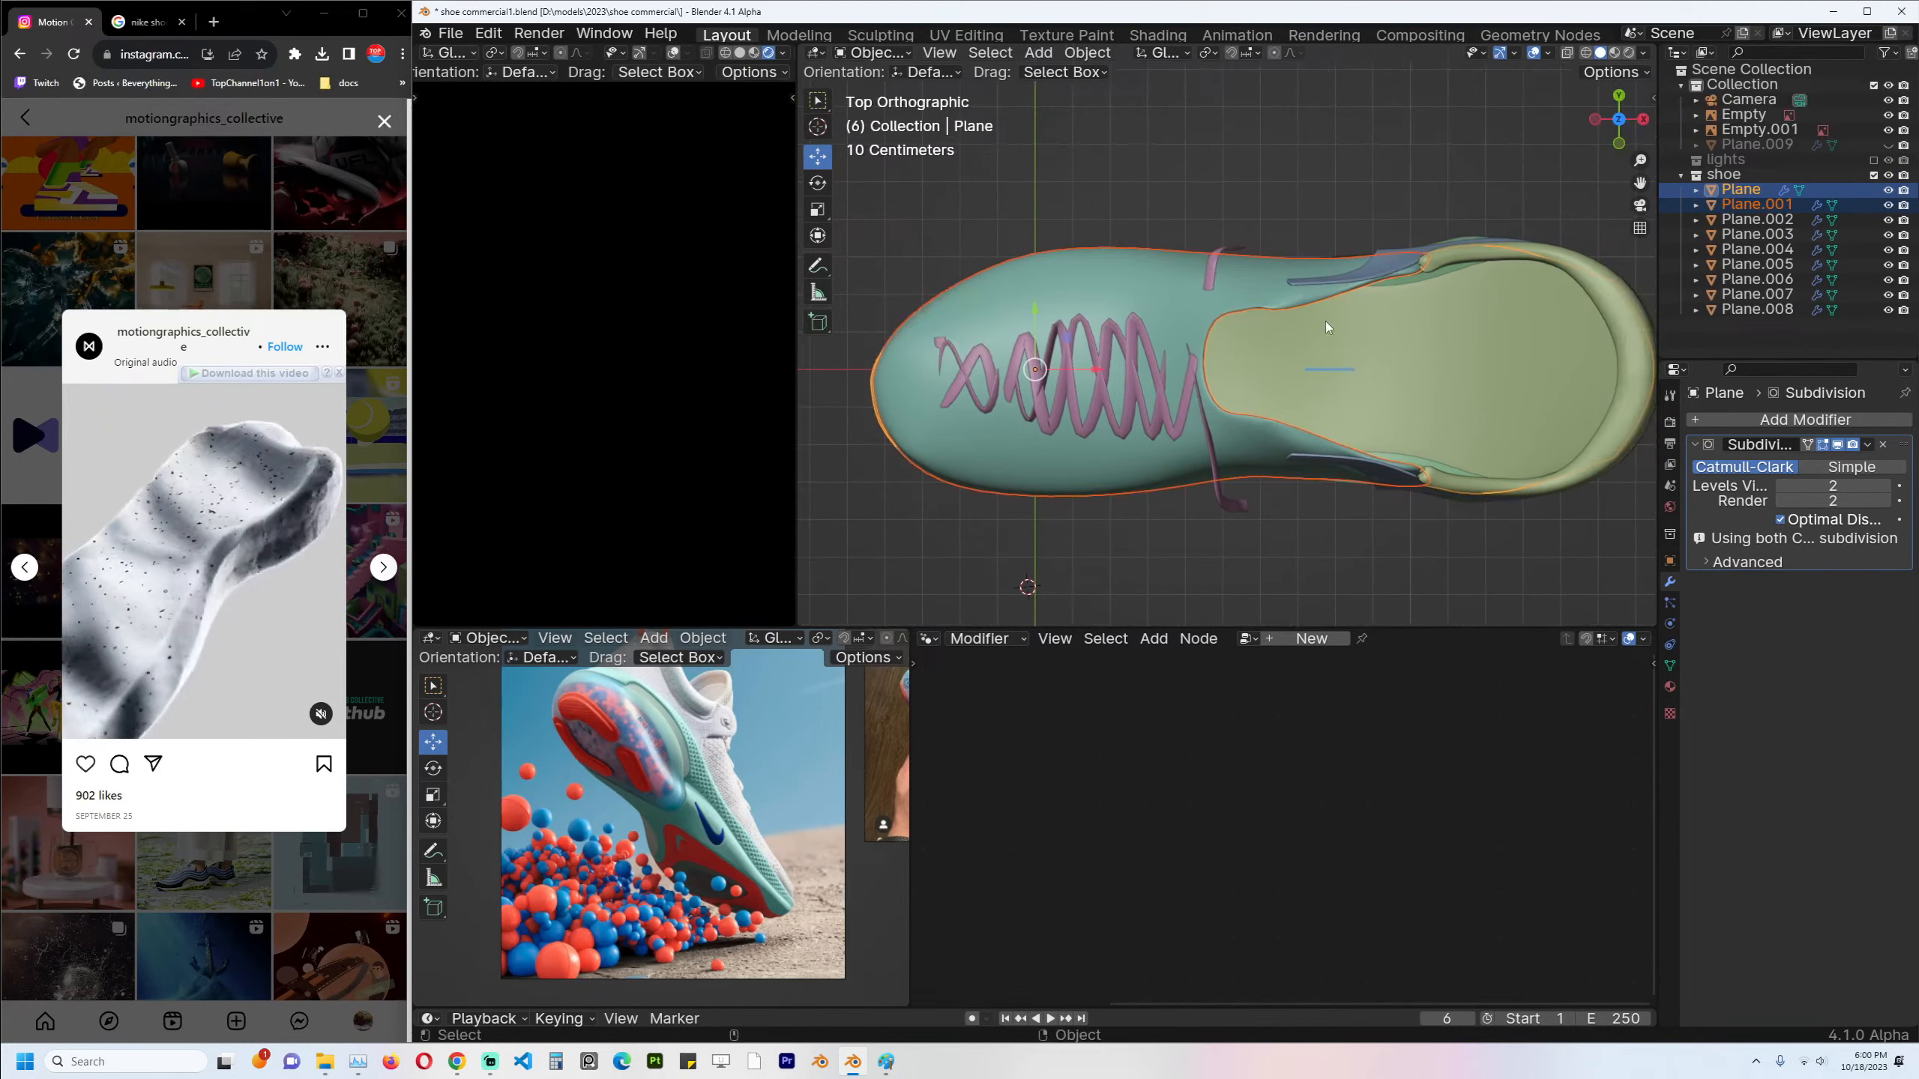
pyautogui.moveTo(1302, 223); pyautogui.dragTo(1423, 467)
pyautogui.press('Tab')
pyautogui.hotkey('alt', 'z')
pyautogui.keyDown('shift'); pyautogui.moveTo(1326, 240); pyautogui.dragTo(1308, 267, button='middle'); pyautogui.keyUp('shift')
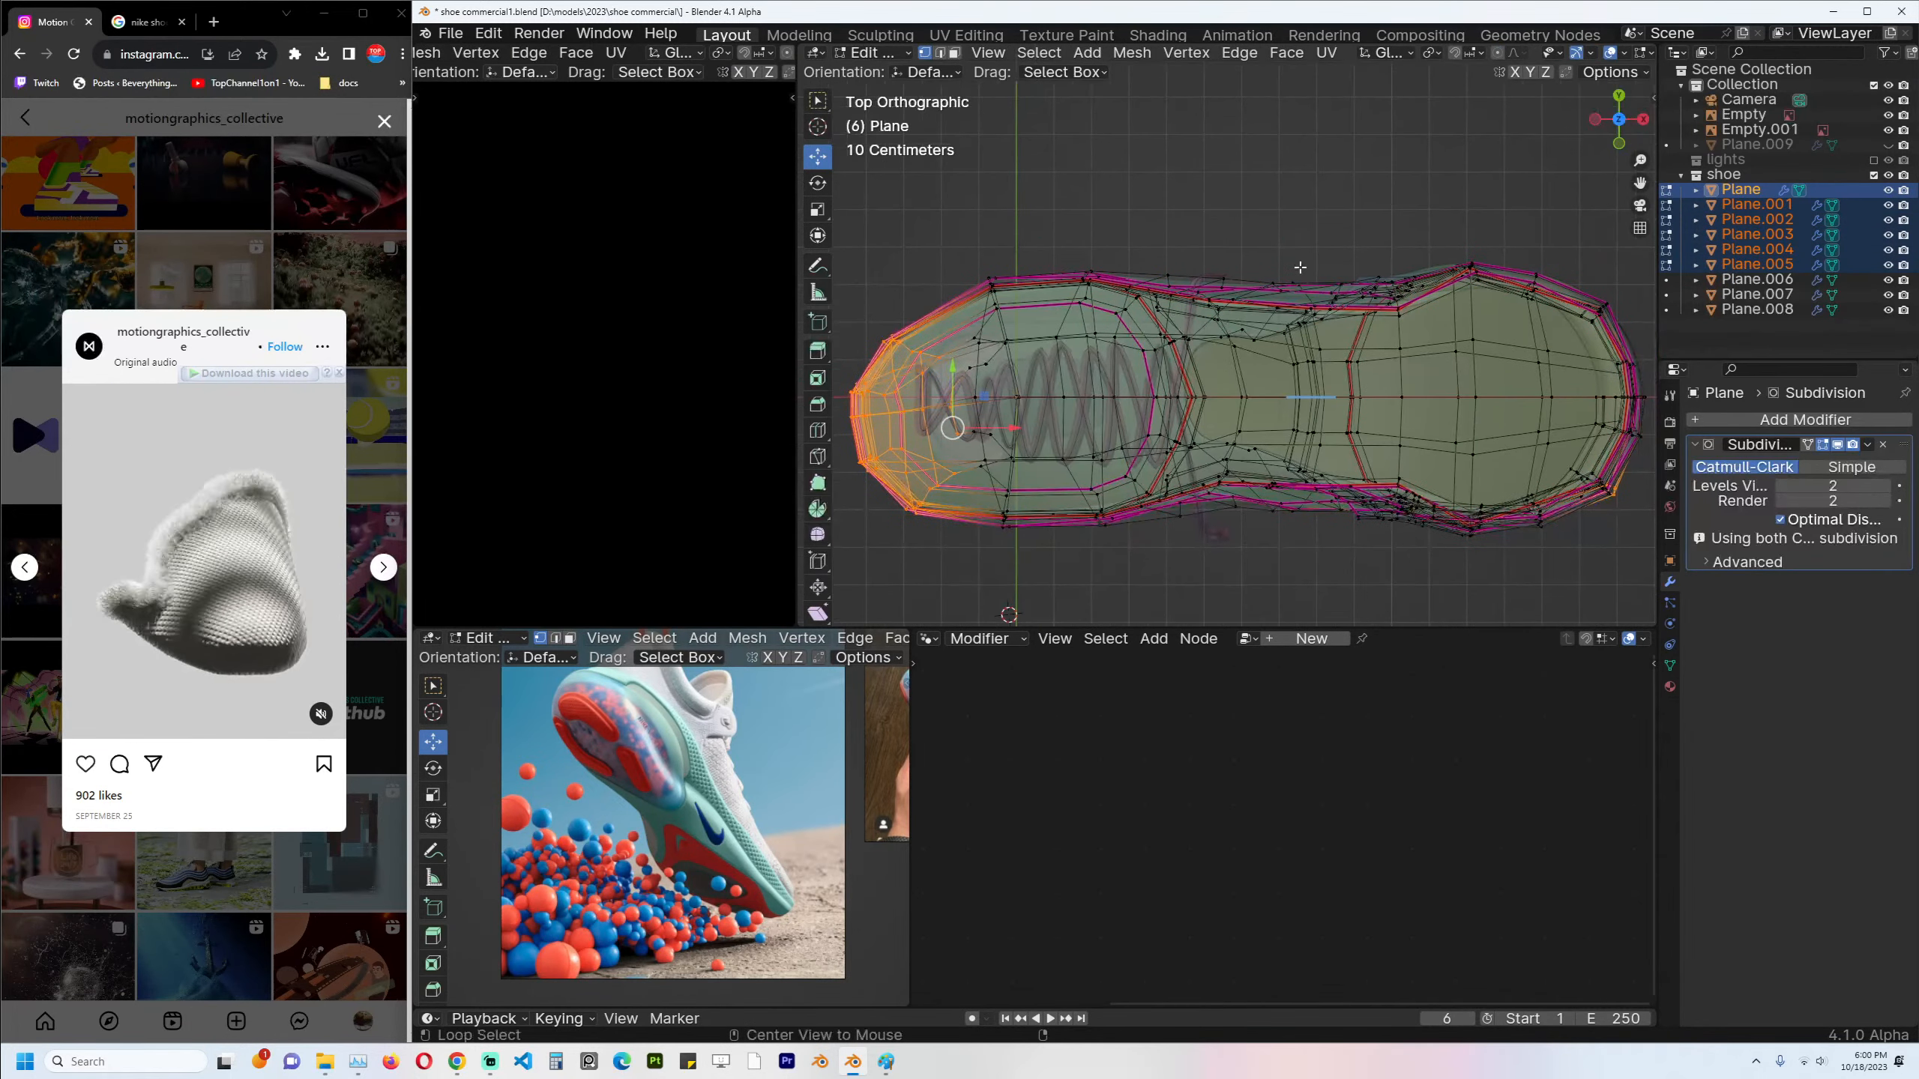
pyautogui.press('Tab')
# Apply the heel collar's Mirror modifier and select the shoe's upper.
pyautogui.click(1581, 342)
pyautogui.hotkey('alt', 'z')
pyautogui.click(1581, 343)
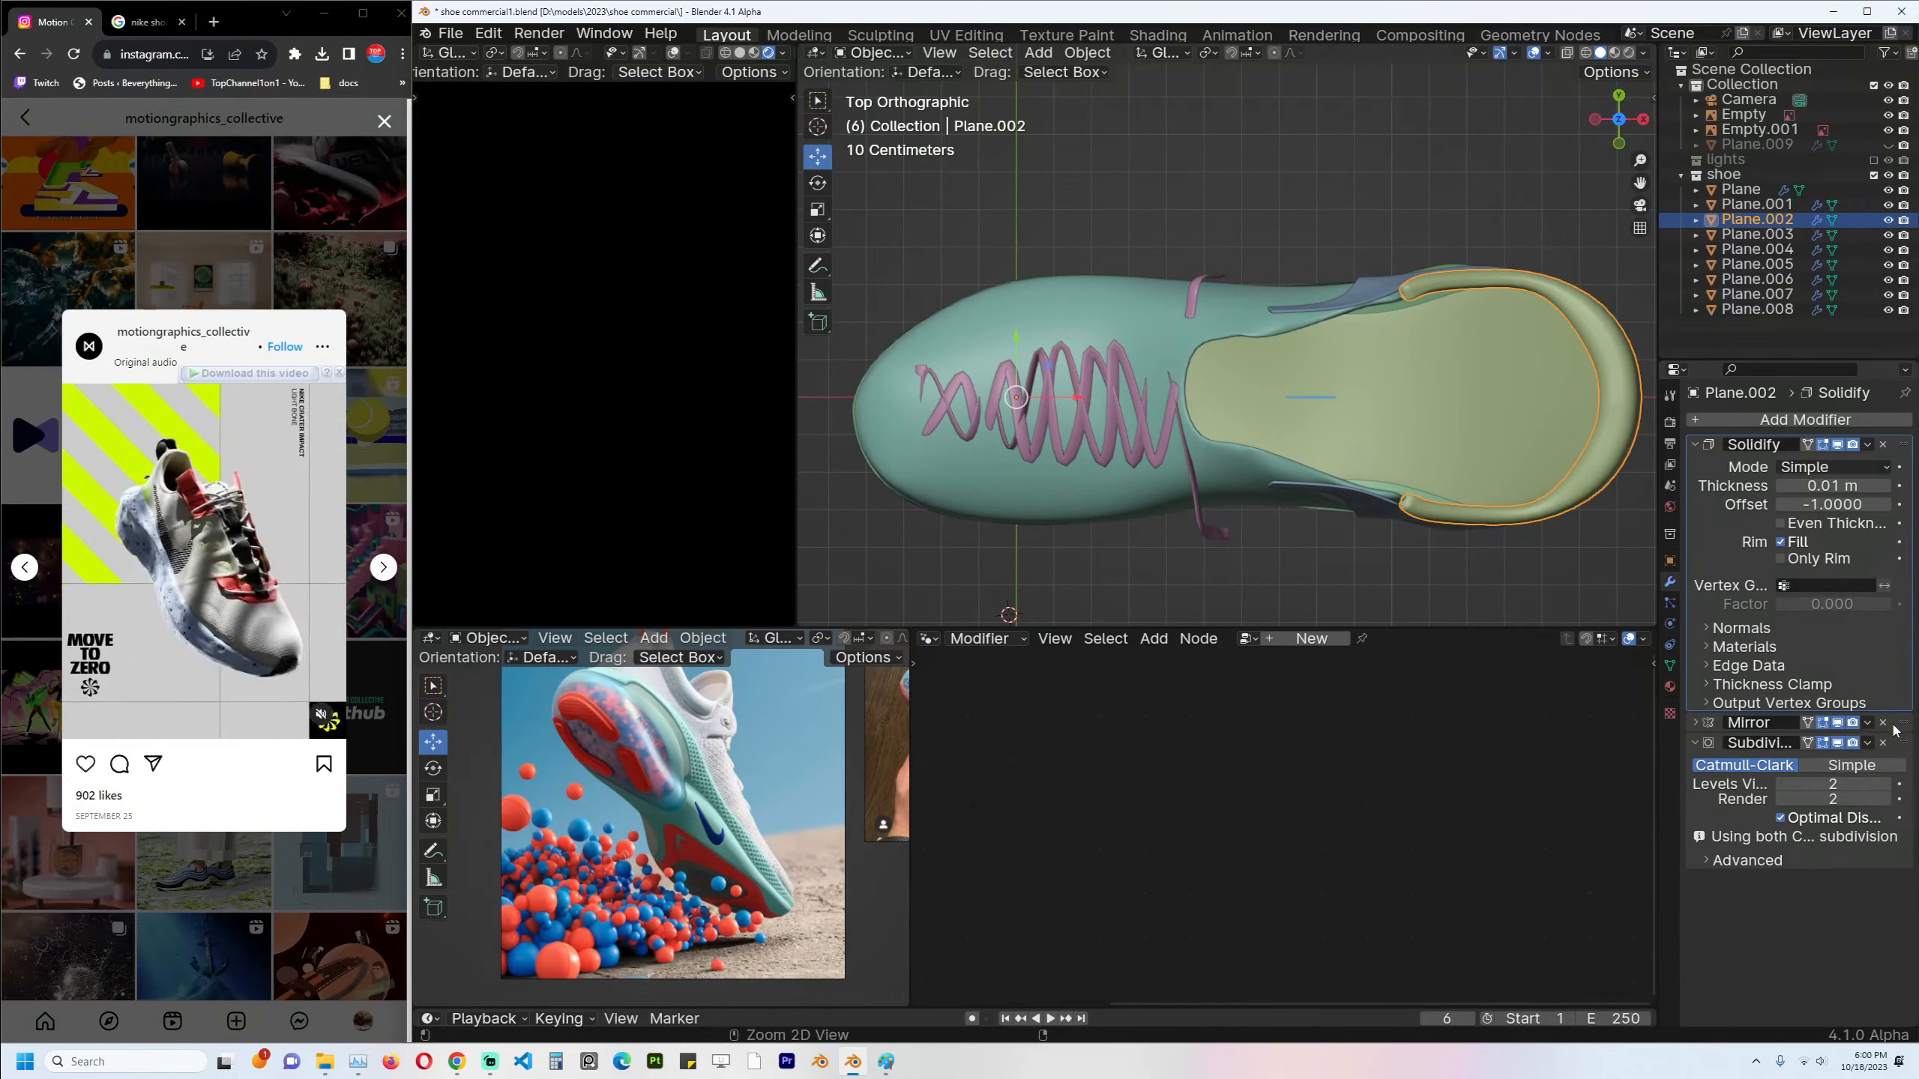
pyautogui.hotkey('ctrl', 'a')
pyautogui.click(1420, 342)
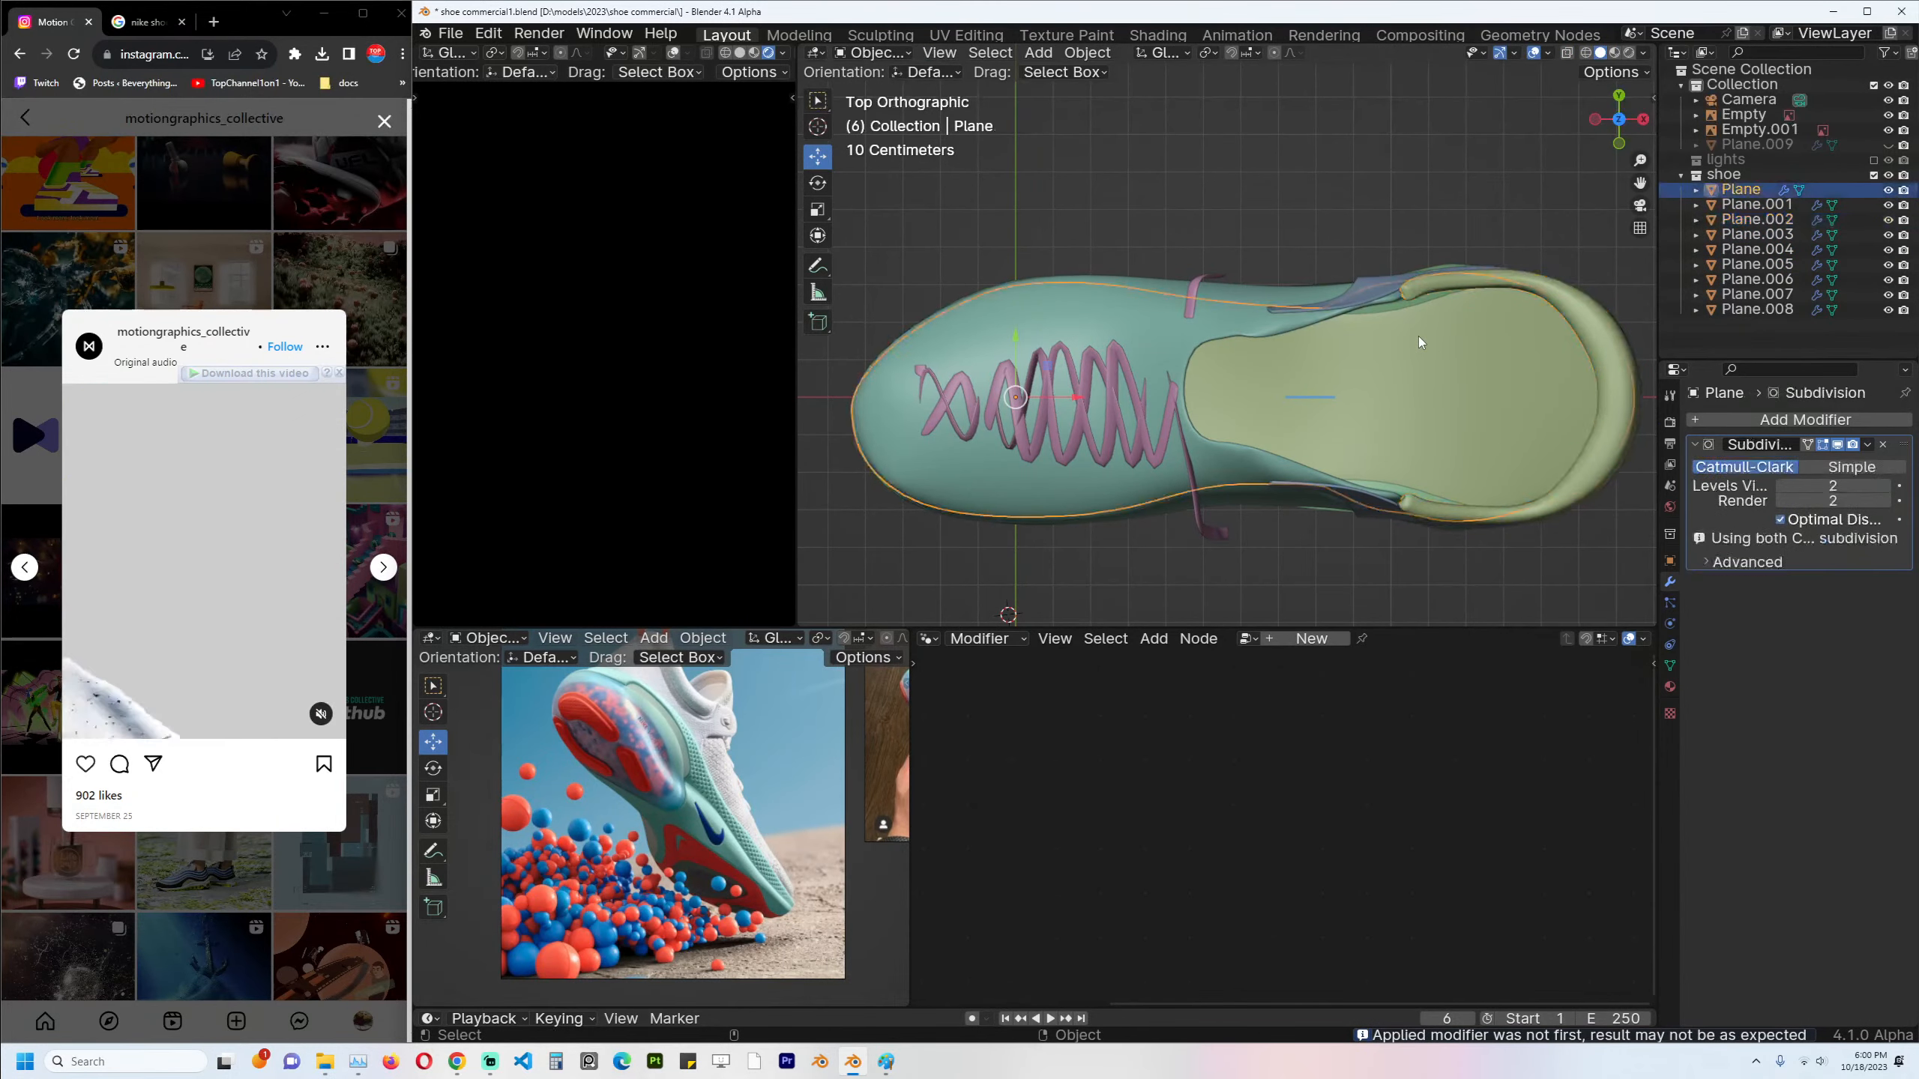
pyautogui.click(1405, 300)
pyautogui.click(1370, 306)
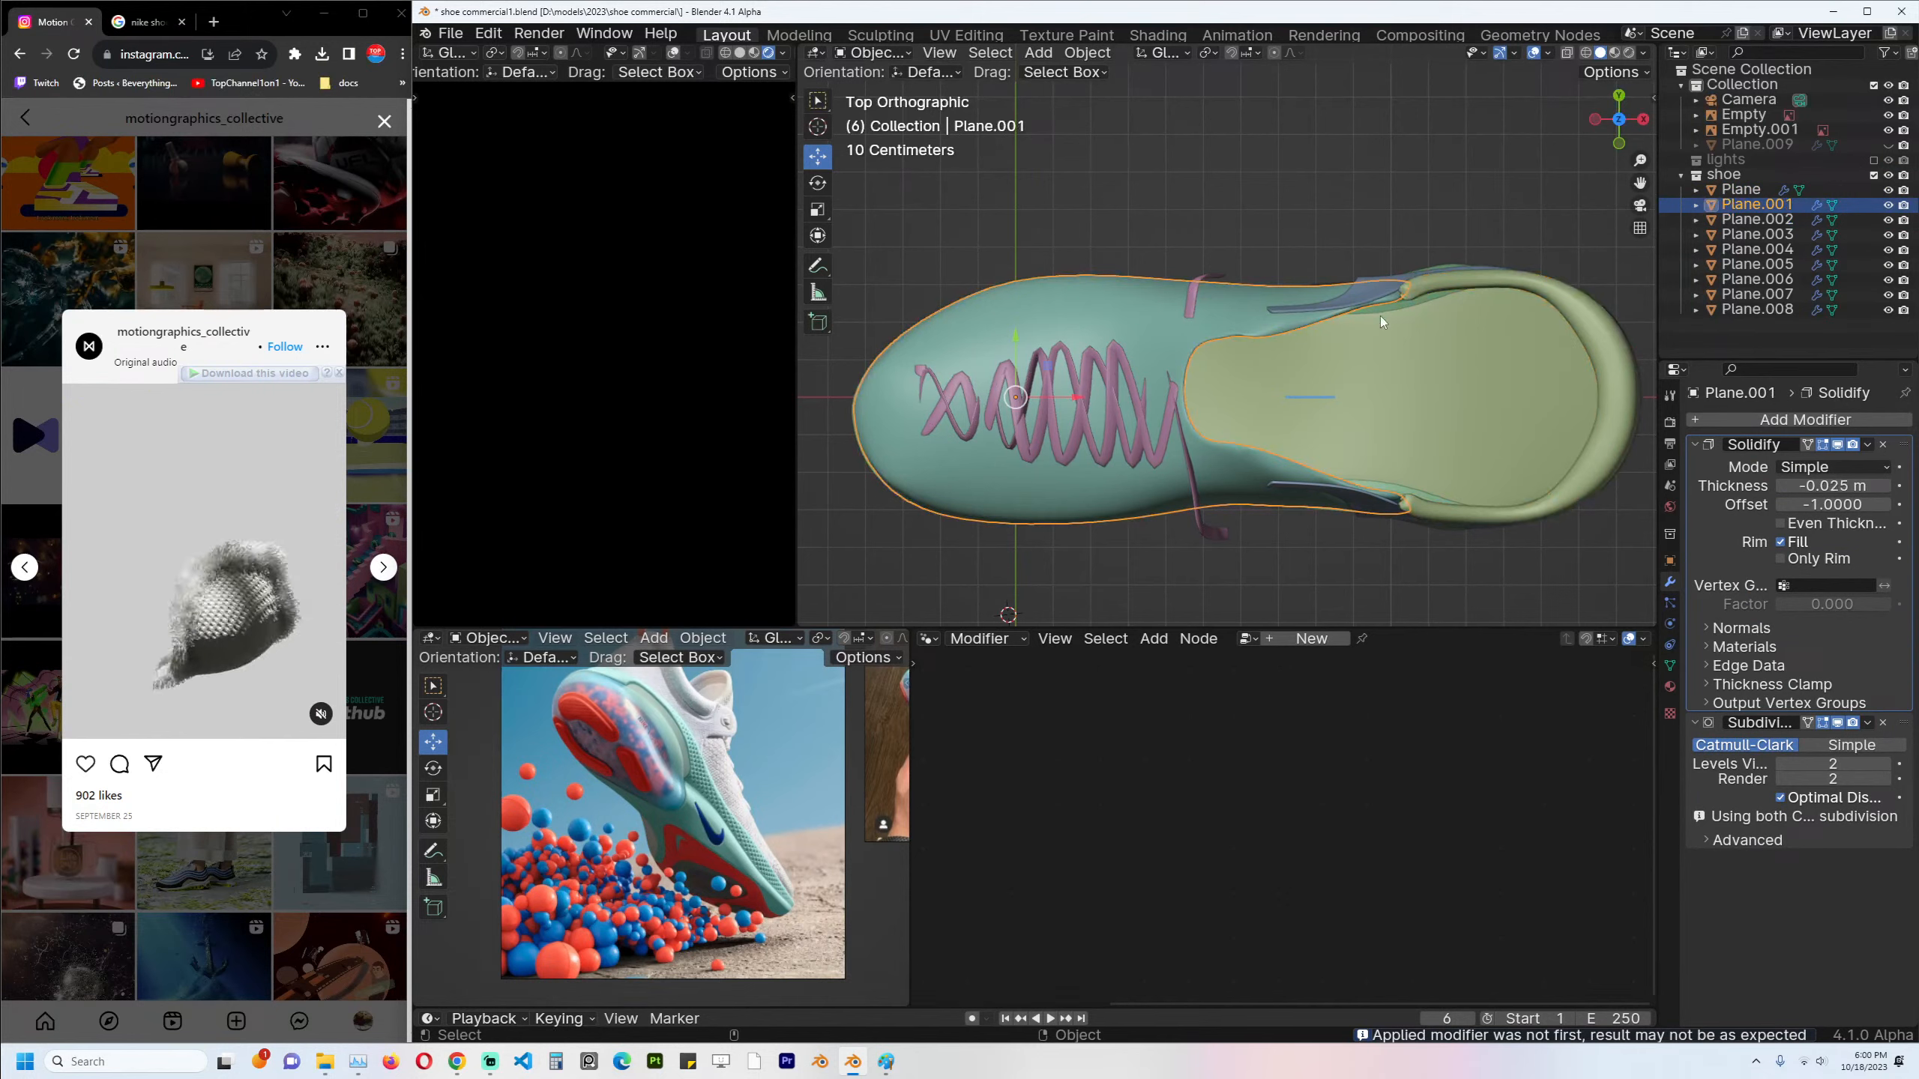
# Select the blue heel panel and apply its Mirror modifier.
pyautogui.moveTo(1394, 306); pyautogui.dragTo(1398, 329, button='middle')
pyautogui.click(1427, 392)
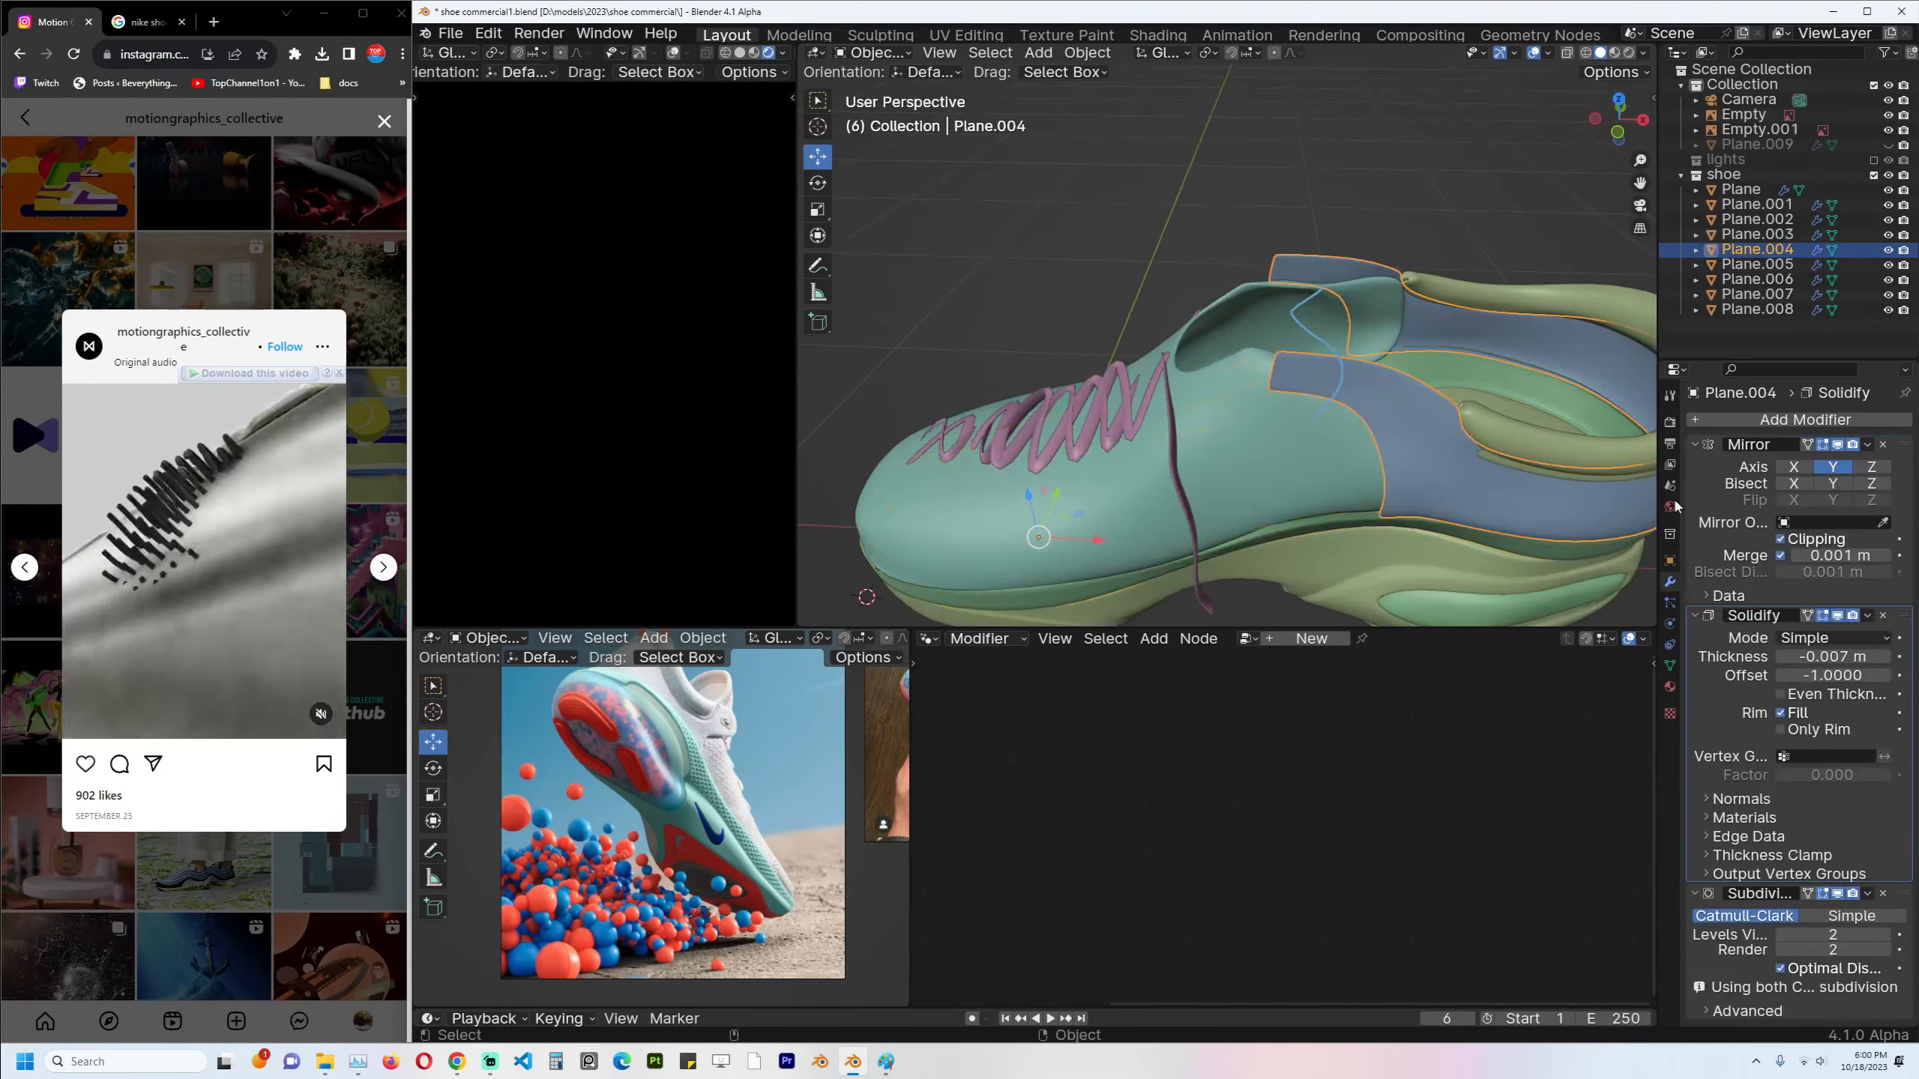
pyautogui.hotkey('ctrl', 'a')
pyautogui.press('KP_7')
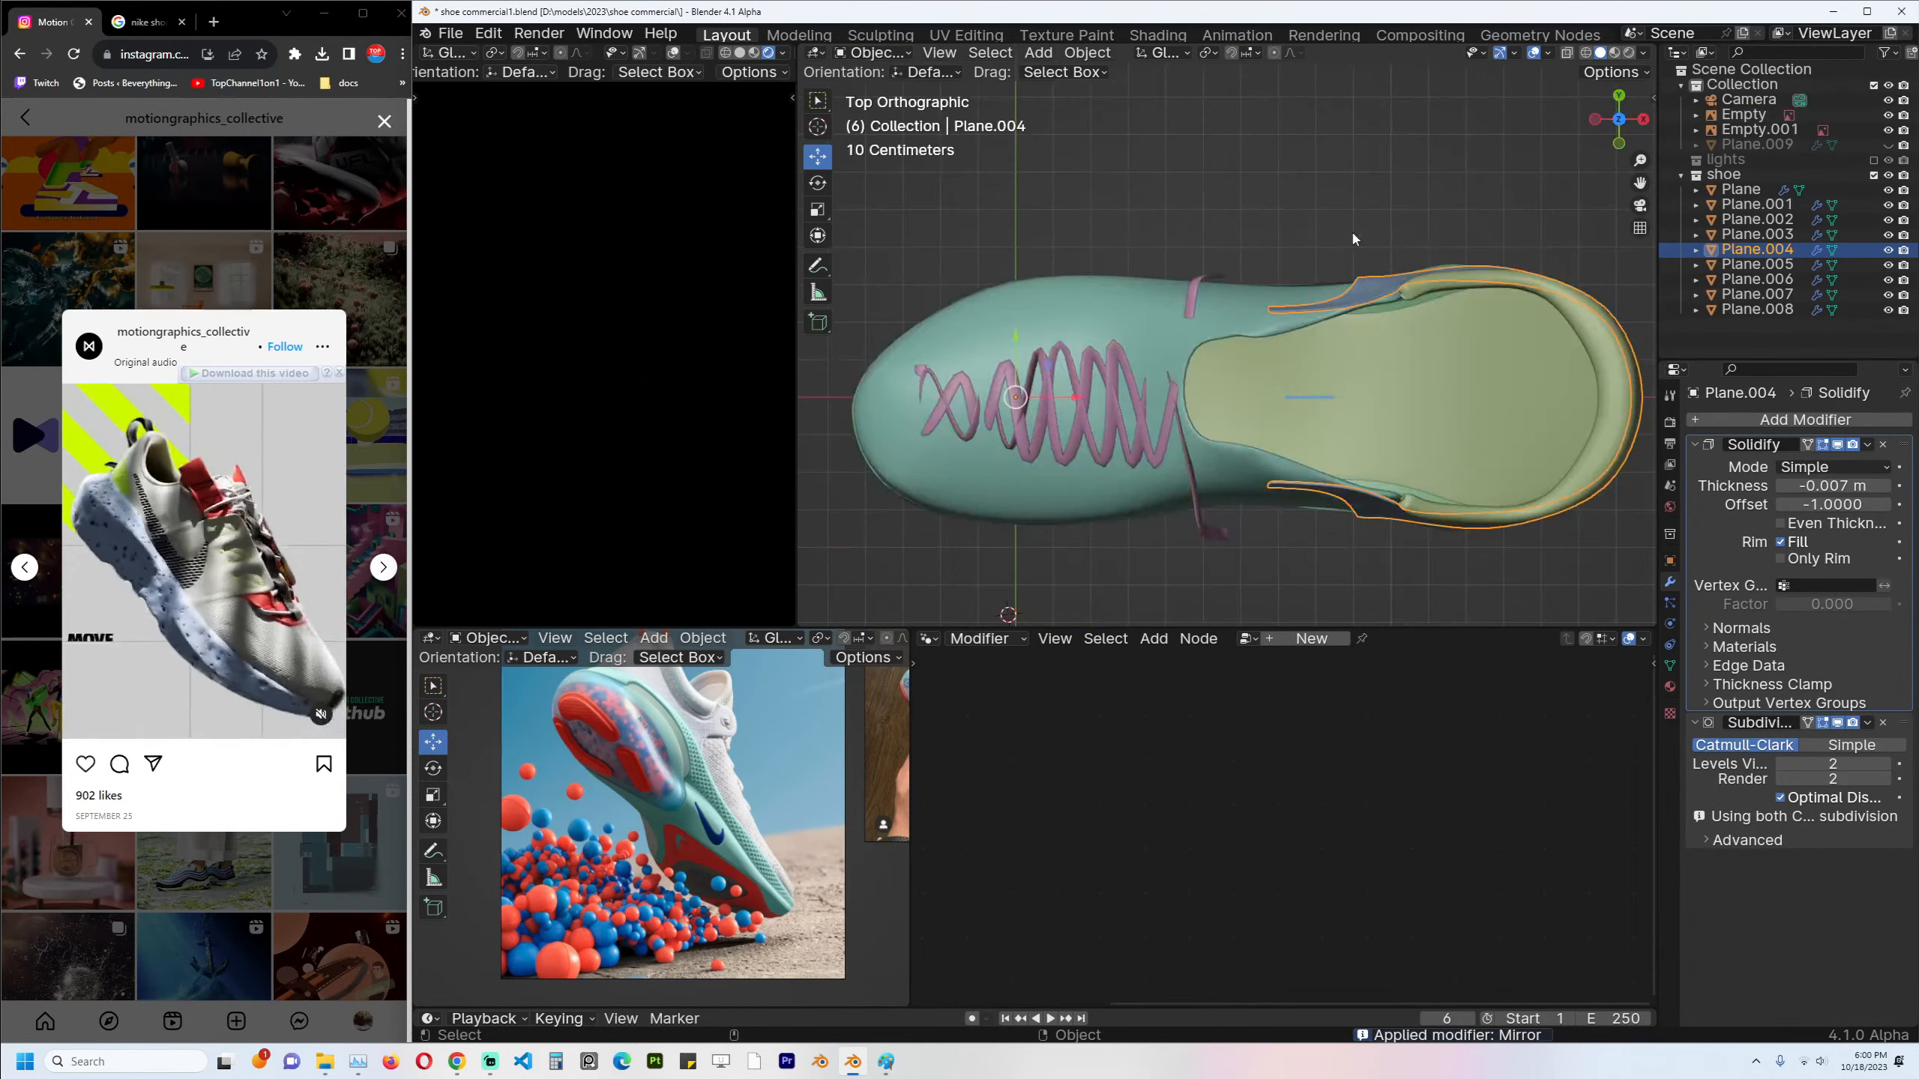
# Edit the main shoe meshes together and shift the midfoot vertices on both sides to reshape the waist in top view.
pyautogui.moveTo(1353, 239); pyautogui.dragTo(1305, 341)
pyautogui.press('Tab')
pyautogui.hotkey('alt', 'z')
pyautogui.moveTo(1227, 237); pyautogui.dragTo(1361, 339)
pyautogui.hotkey('alt', 'a')
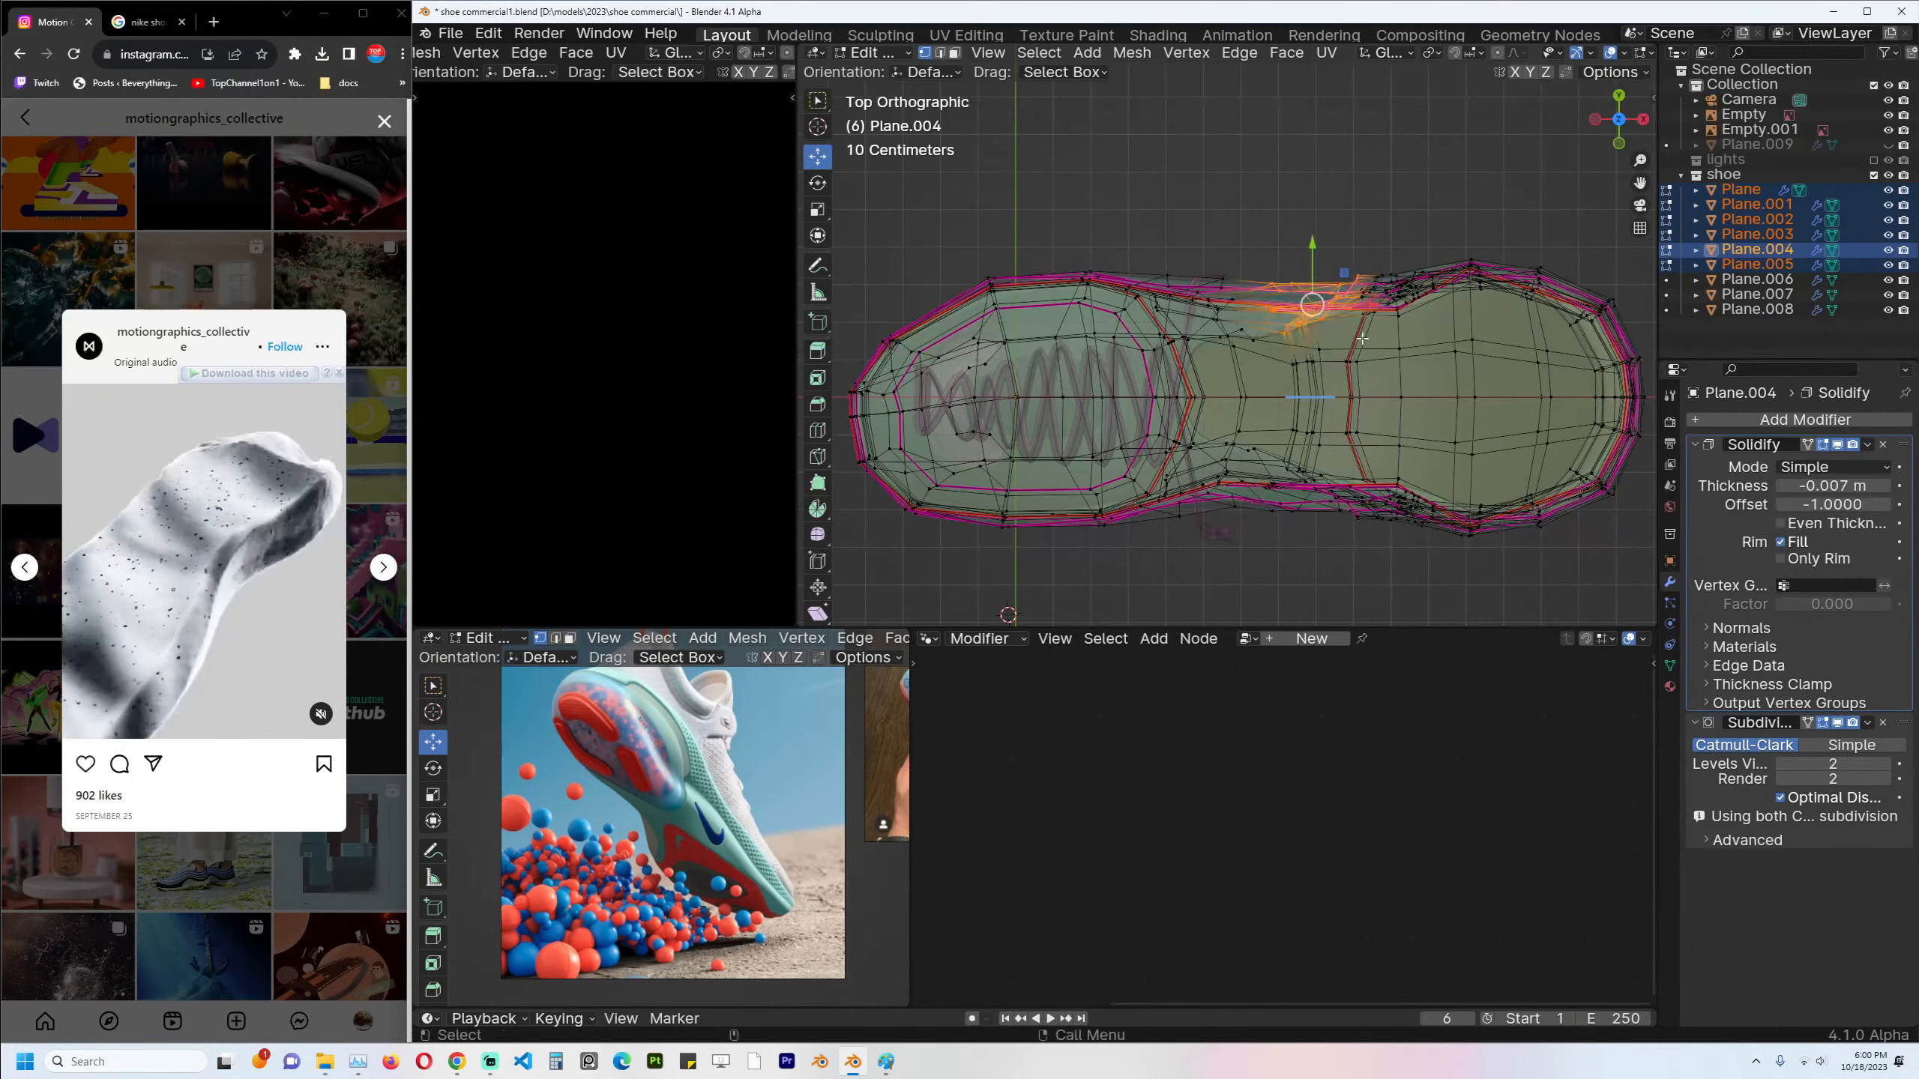
pyautogui.moveTo(1315, 239); pyautogui.dragTo(1321, 221)
pyautogui.moveTo(1255, 444); pyautogui.dragTo(1311, 491)
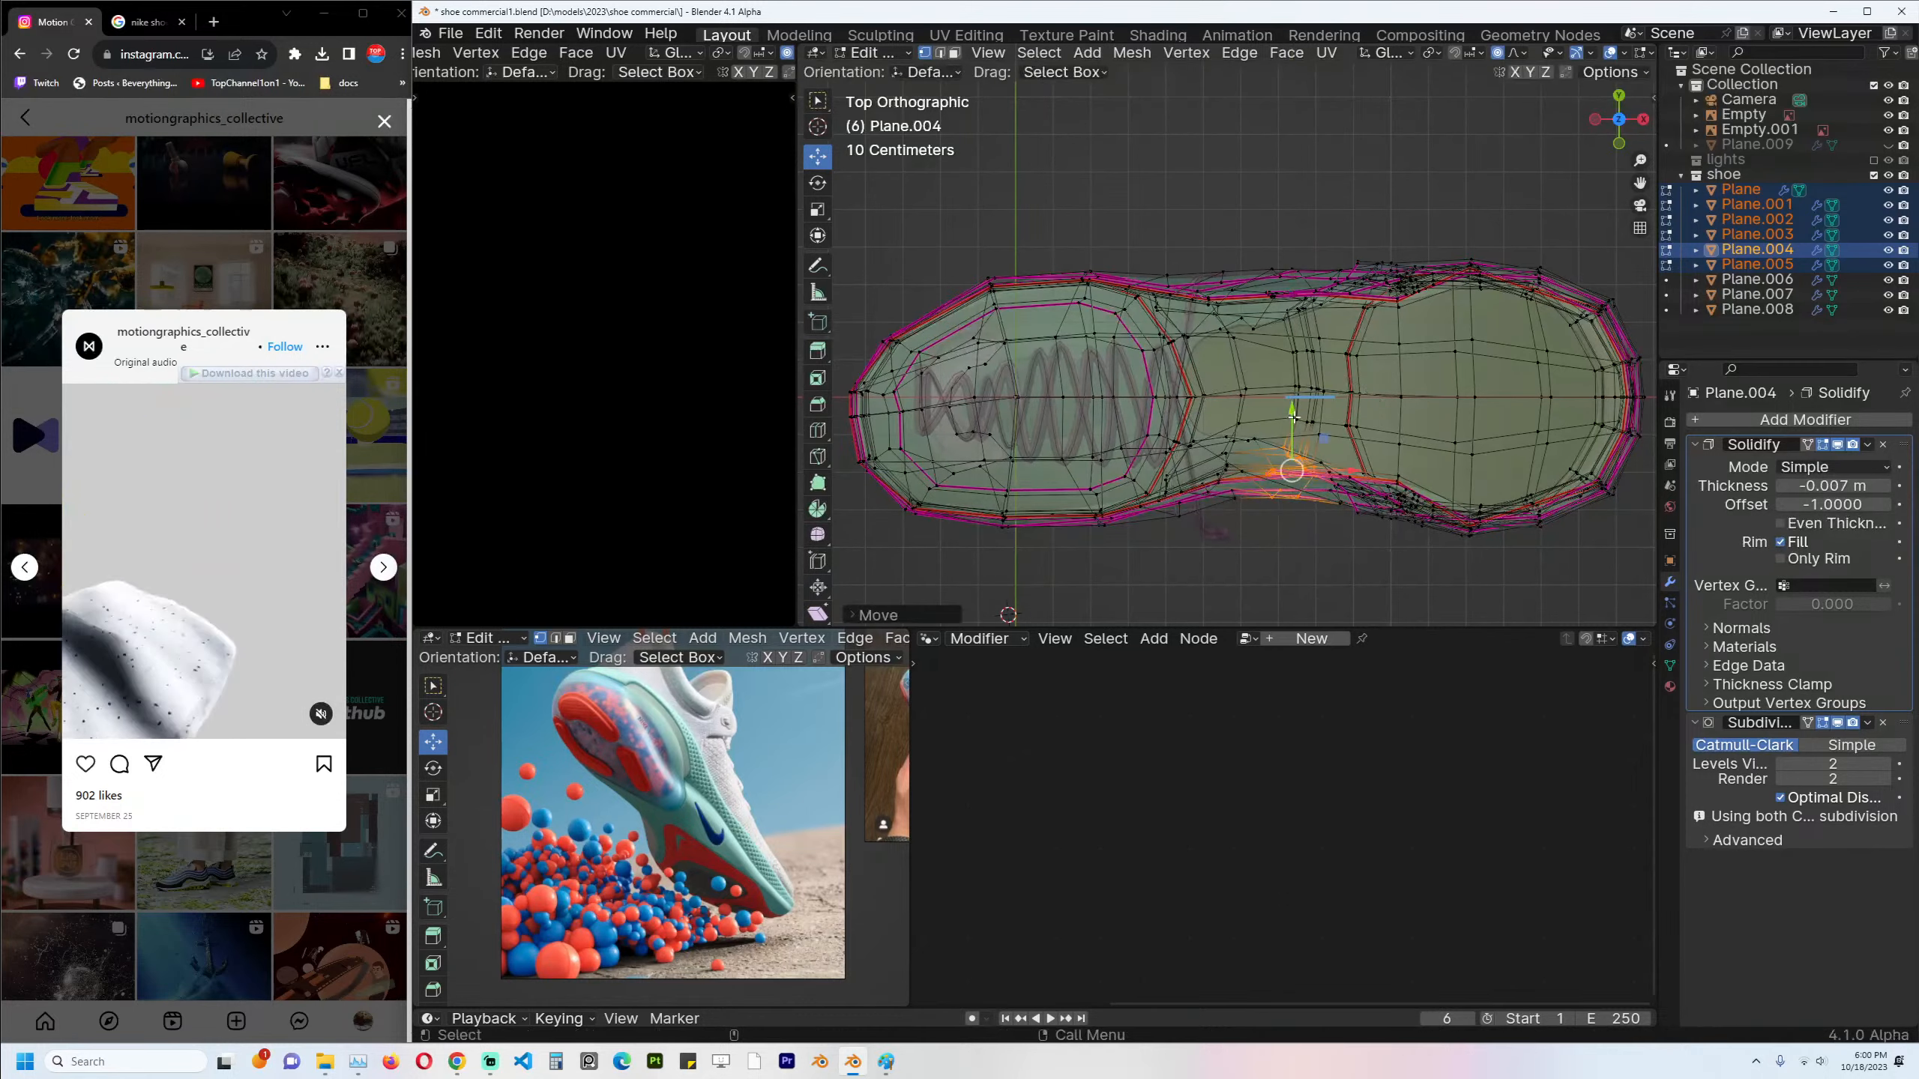
pyautogui.press('Tab')
pyautogui.scroll(-2, 1345, 470)
pyautogui.scroll(5, 1257, 387)
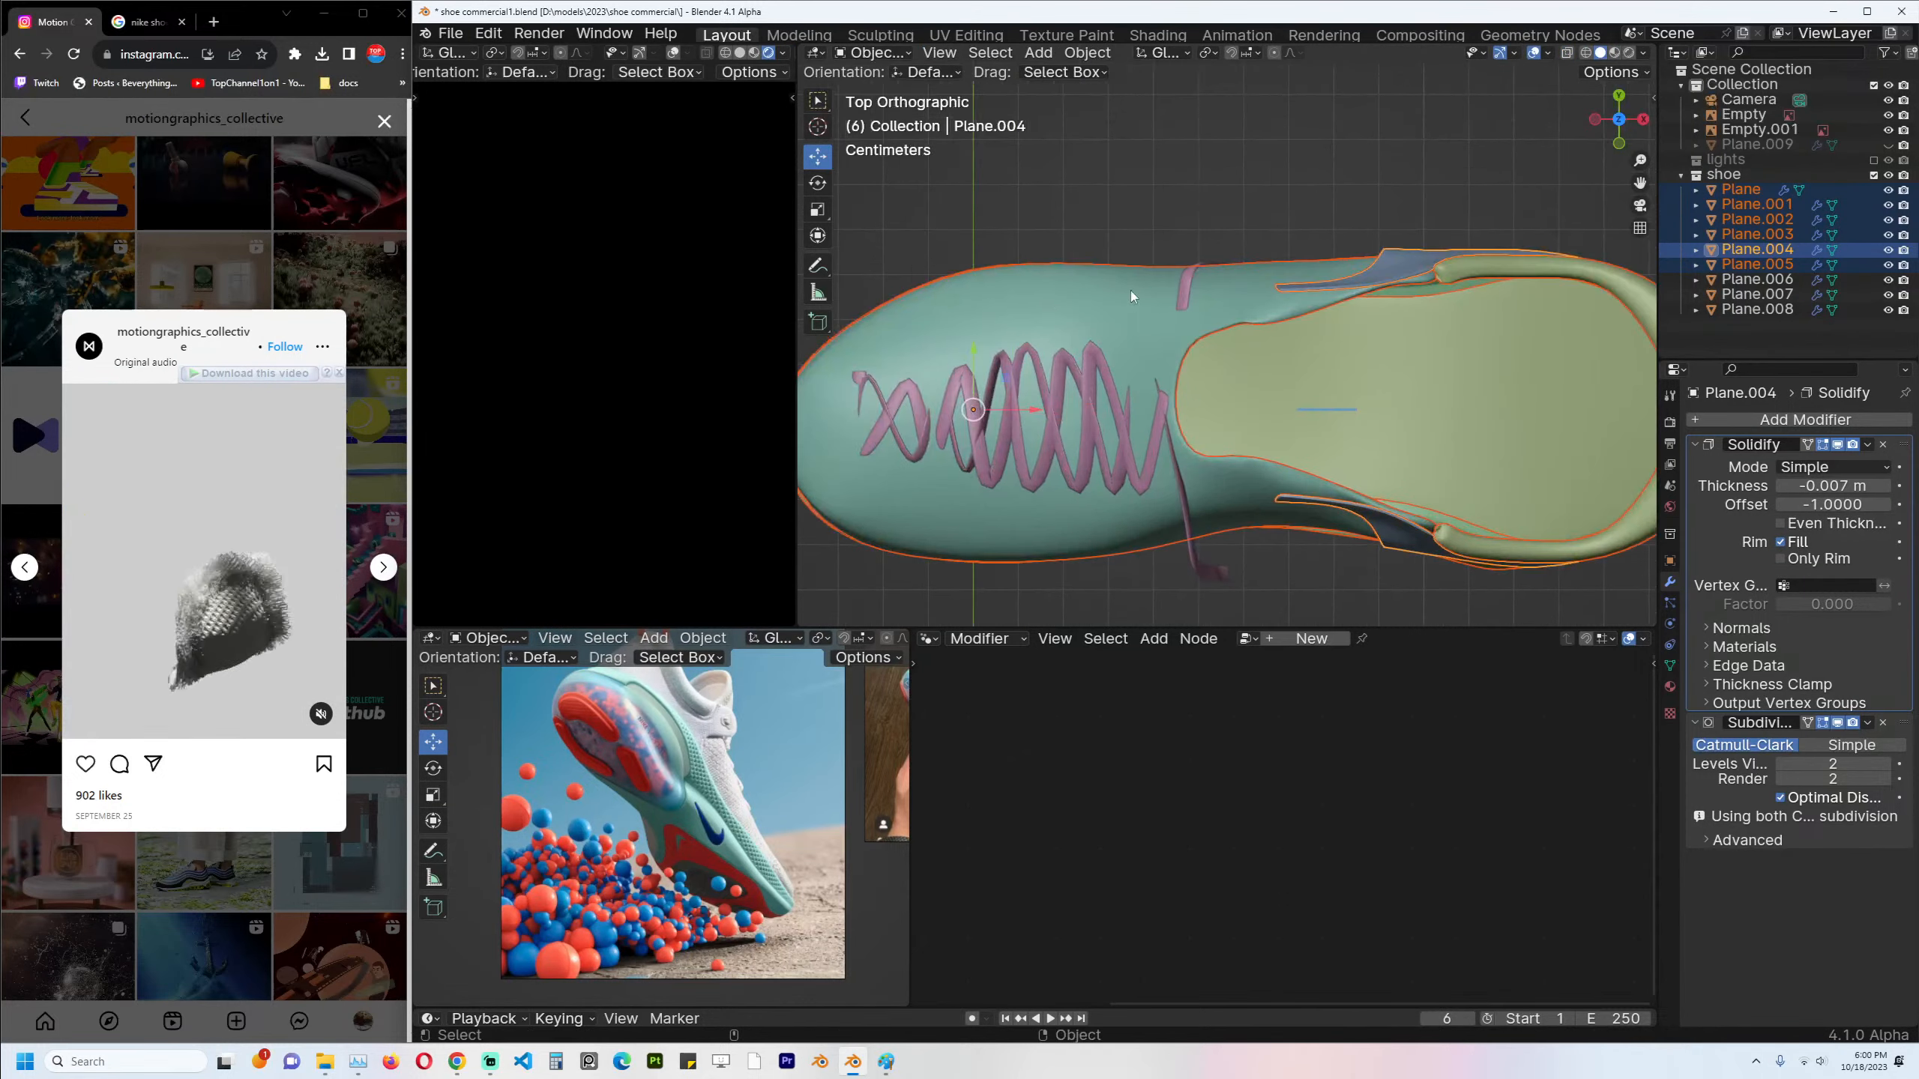
# Move the vertices at the toe's corner with proportional editing to refine the toe outline, and save the file.
pyautogui.press('Tab')
pyautogui.moveTo(983, 300); pyautogui.dragTo(1061, 363)
pyautogui.press('g')
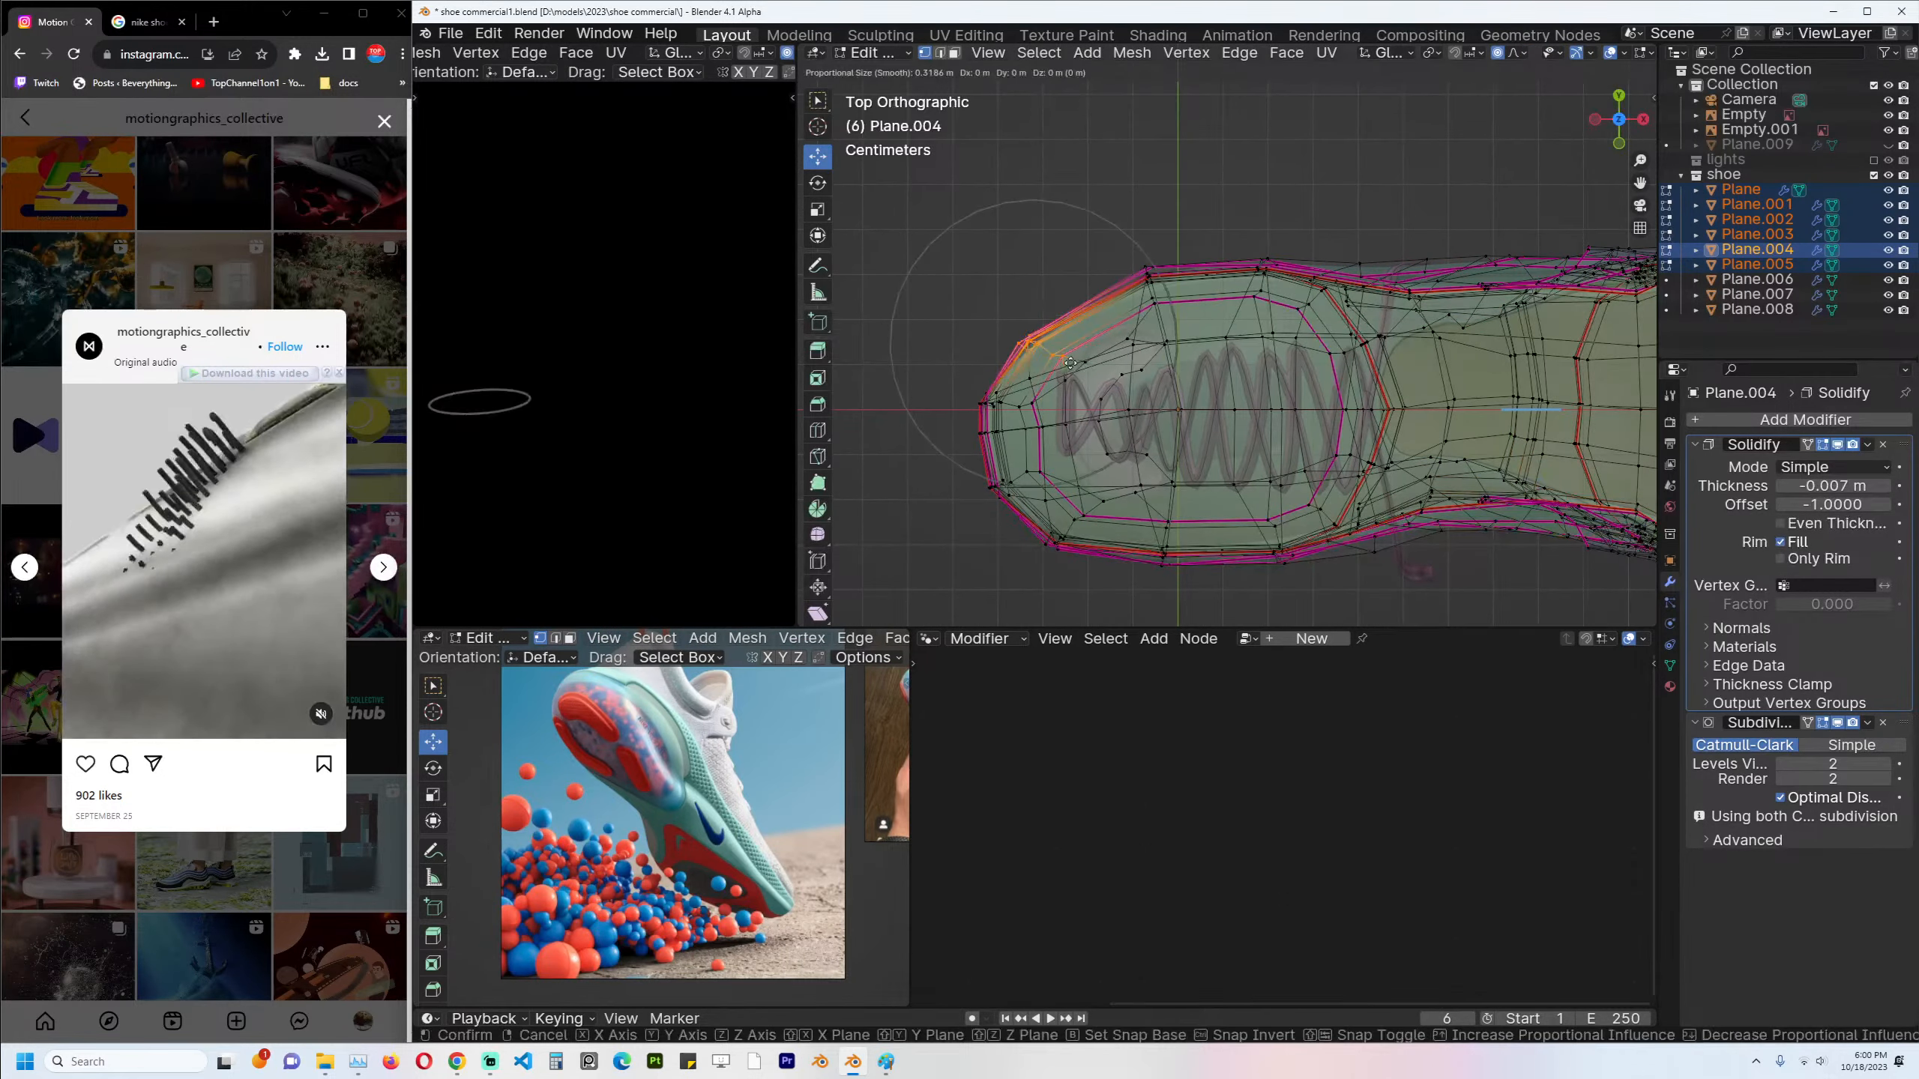
pyautogui.click(1075, 357)
pyautogui.press('Tab')
pyautogui.moveTo(1075, 357)
pyautogui.mouseDown(button='middle')
pyautogui.moveTo(1223, 393)
pyautogui.moveTo(1092, 335)
pyautogui.mouseUp(button='middle')
pyautogui.hotkey('ctrl', 's')
pyautogui.press('KP_1')
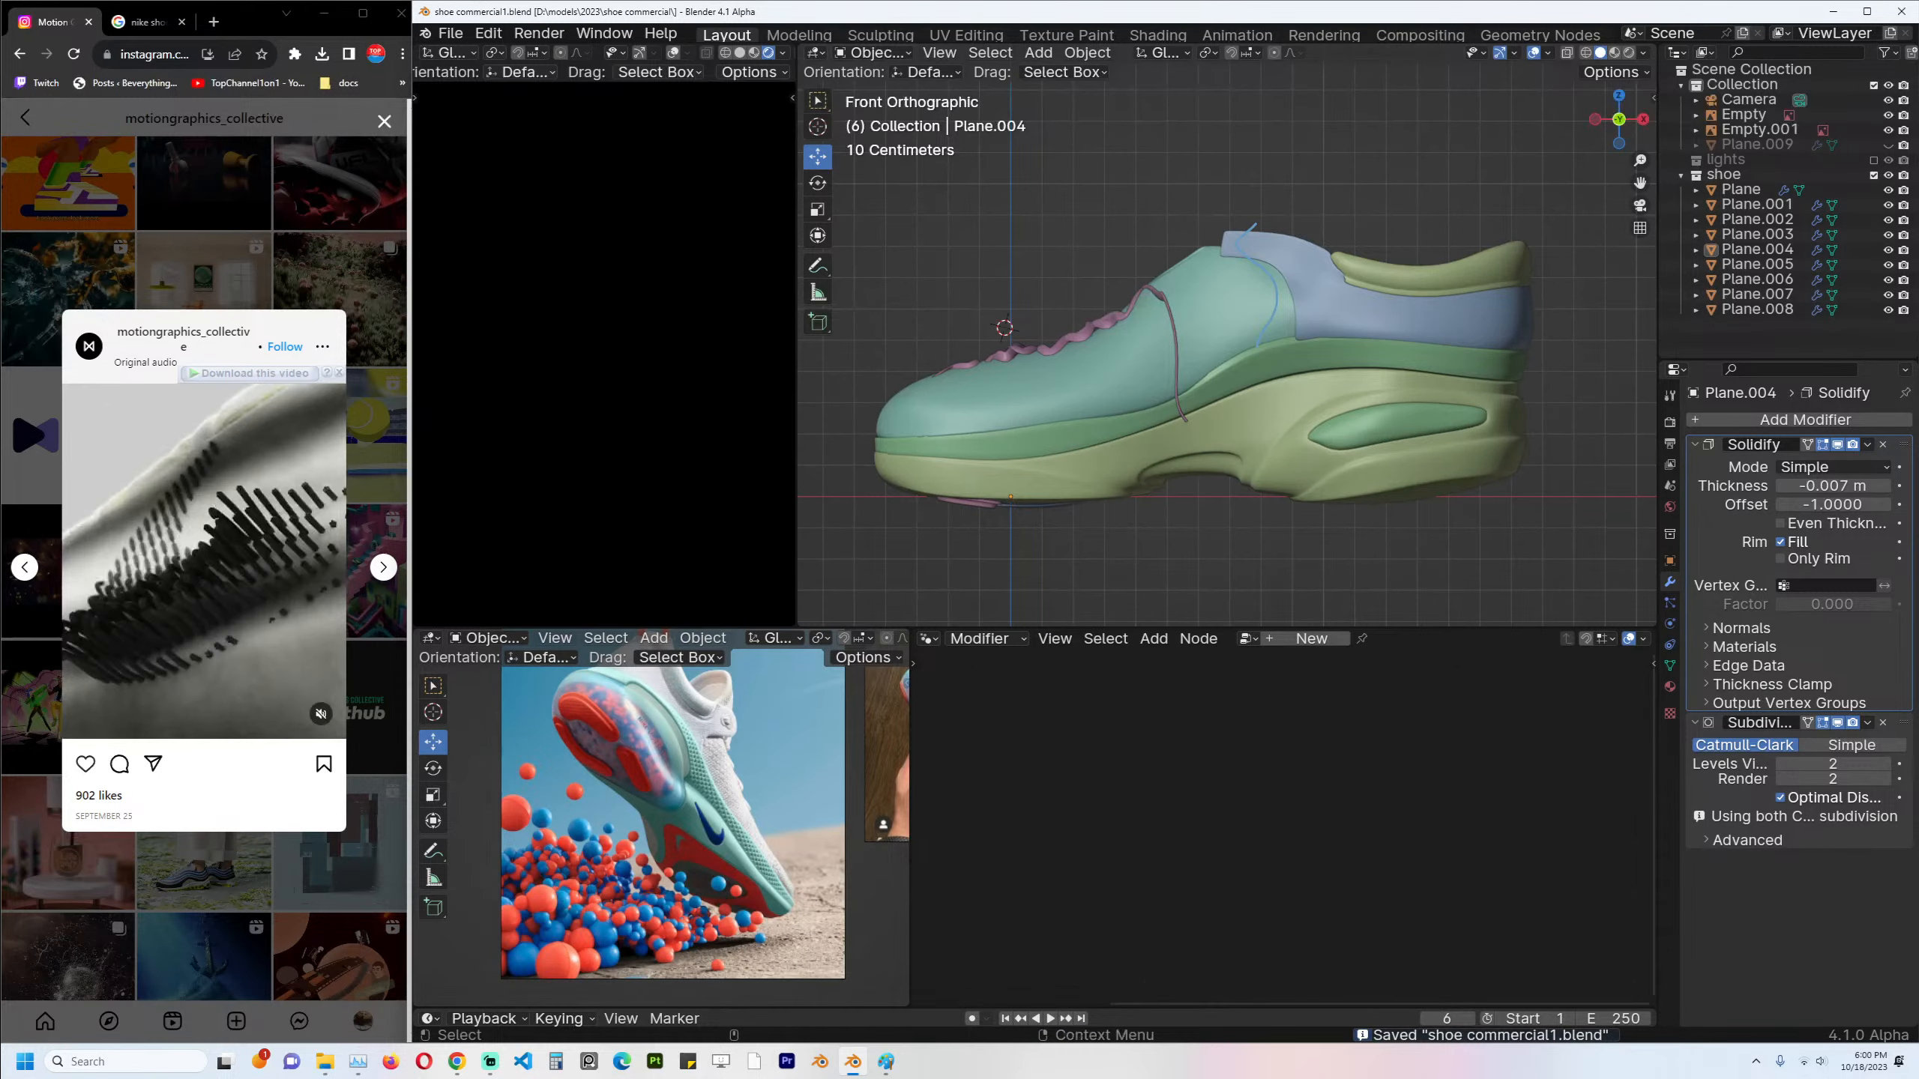
# Enable the lights collection, select the sole and enlarge the timeline area.
pyautogui.click(1873, 160)
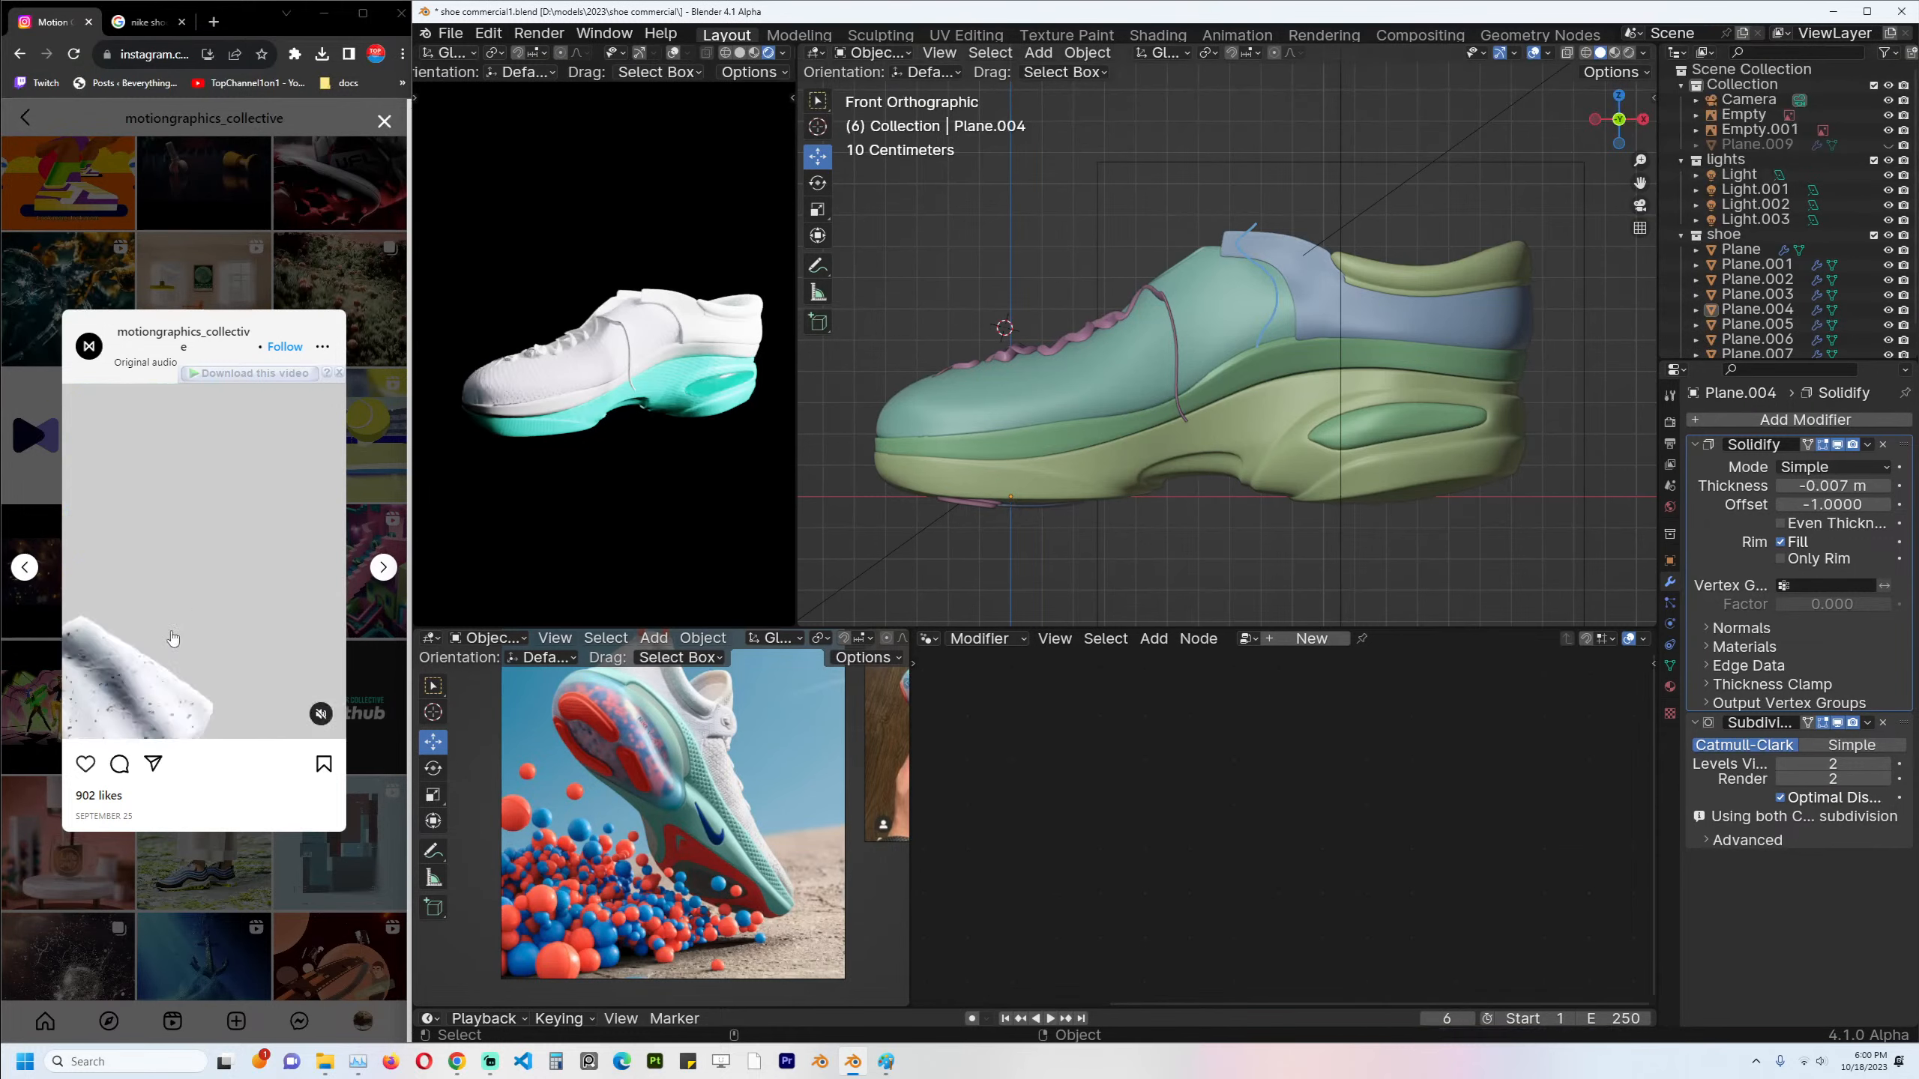
pyautogui.click(1238, 446)
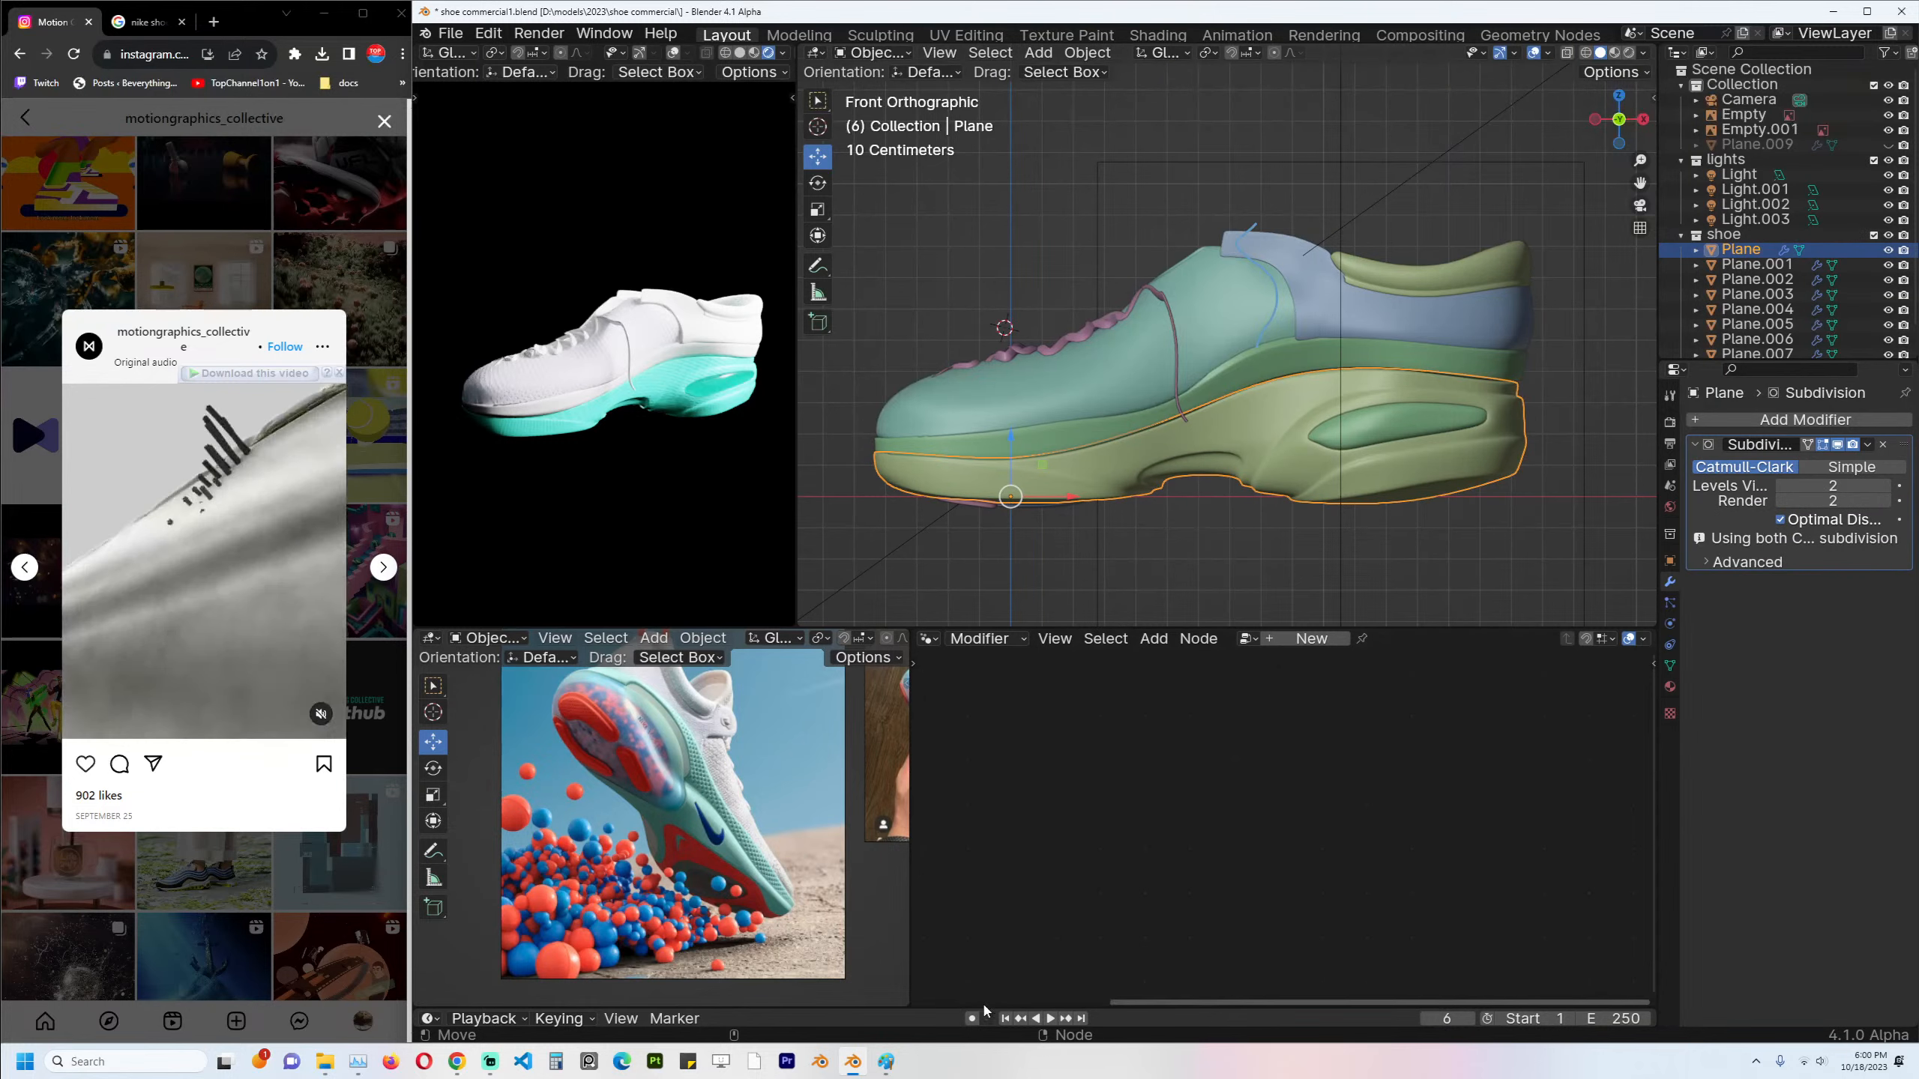
pyautogui.moveTo(982, 1006); pyautogui.dragTo(983, 943)
pyautogui.scroll(-3, 1337, 365)
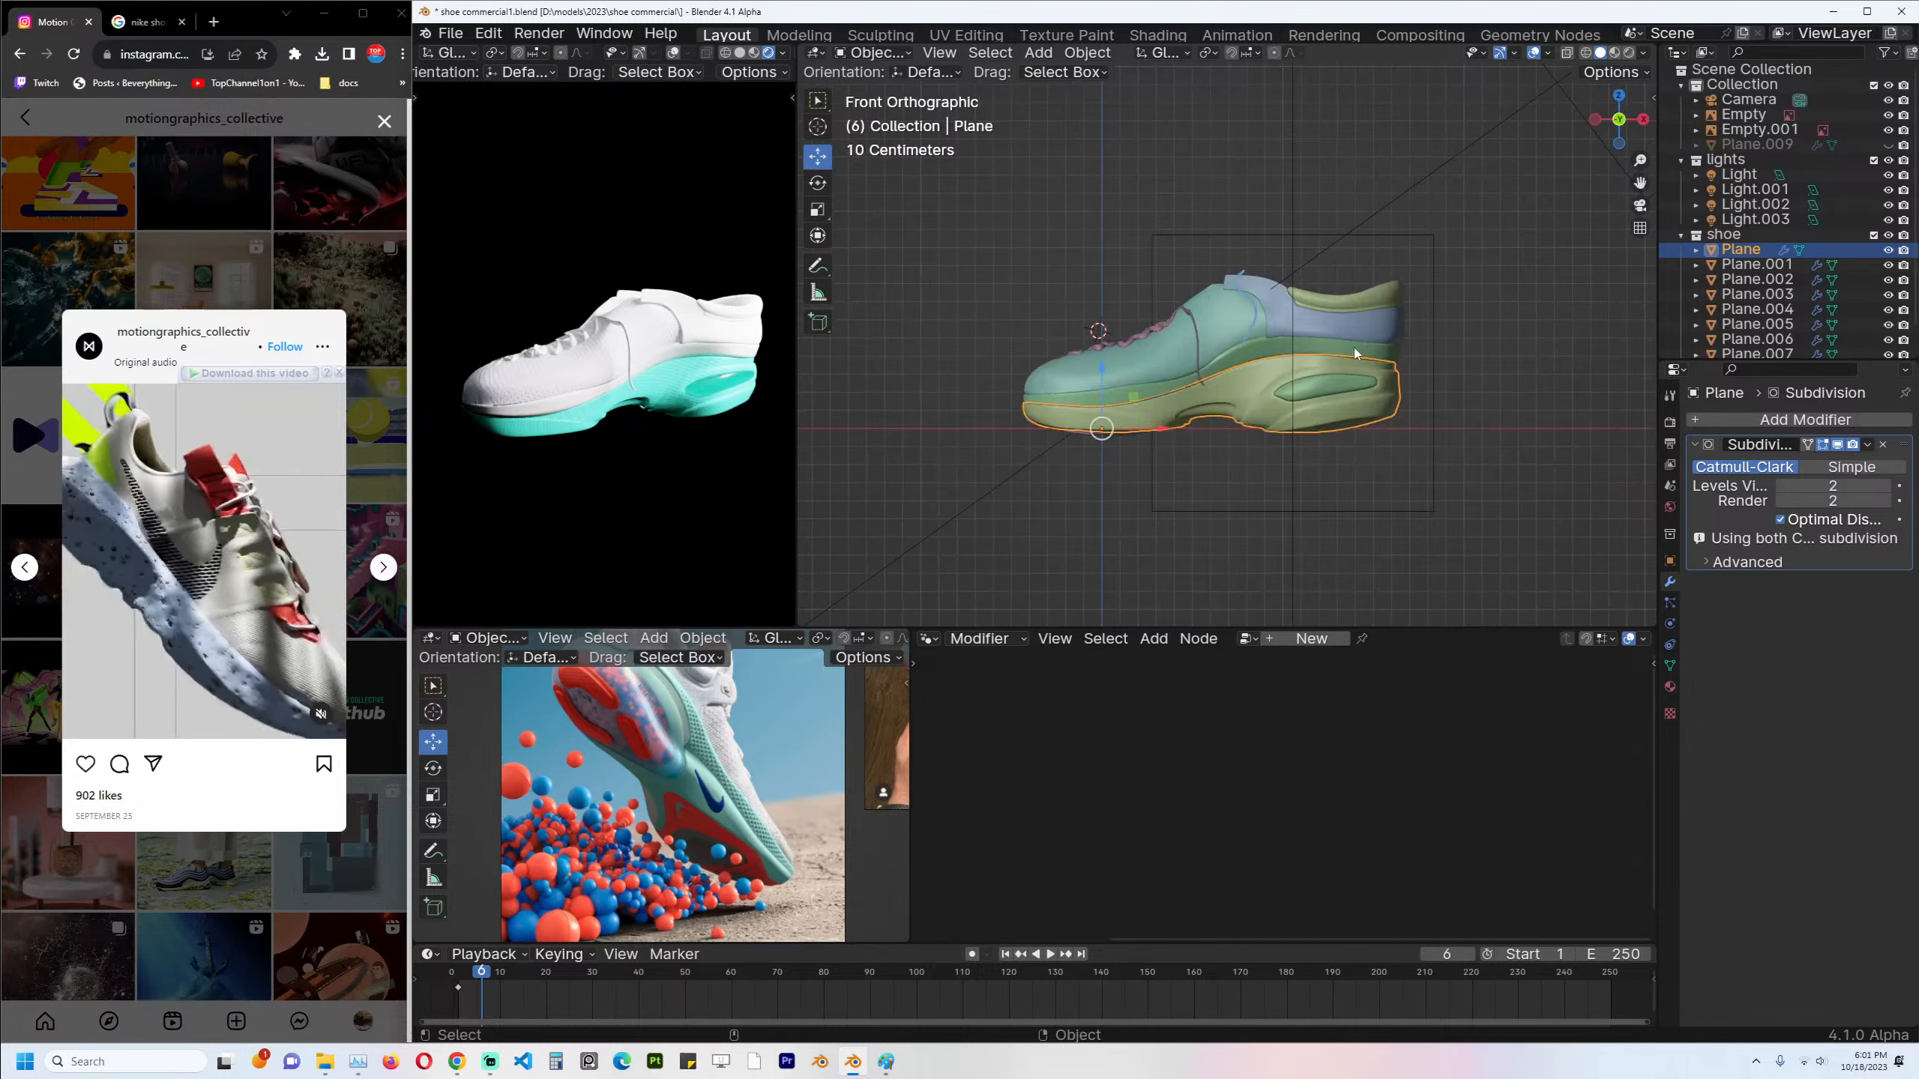
# Select all shoe parts from Plane to Plane.008 and keyframe them at frame 130 with auto keying and a slight move.
pyautogui.click(1372, 350)
pyautogui.click(1740, 249)
pyautogui.scroll(-1, 1760, 302)
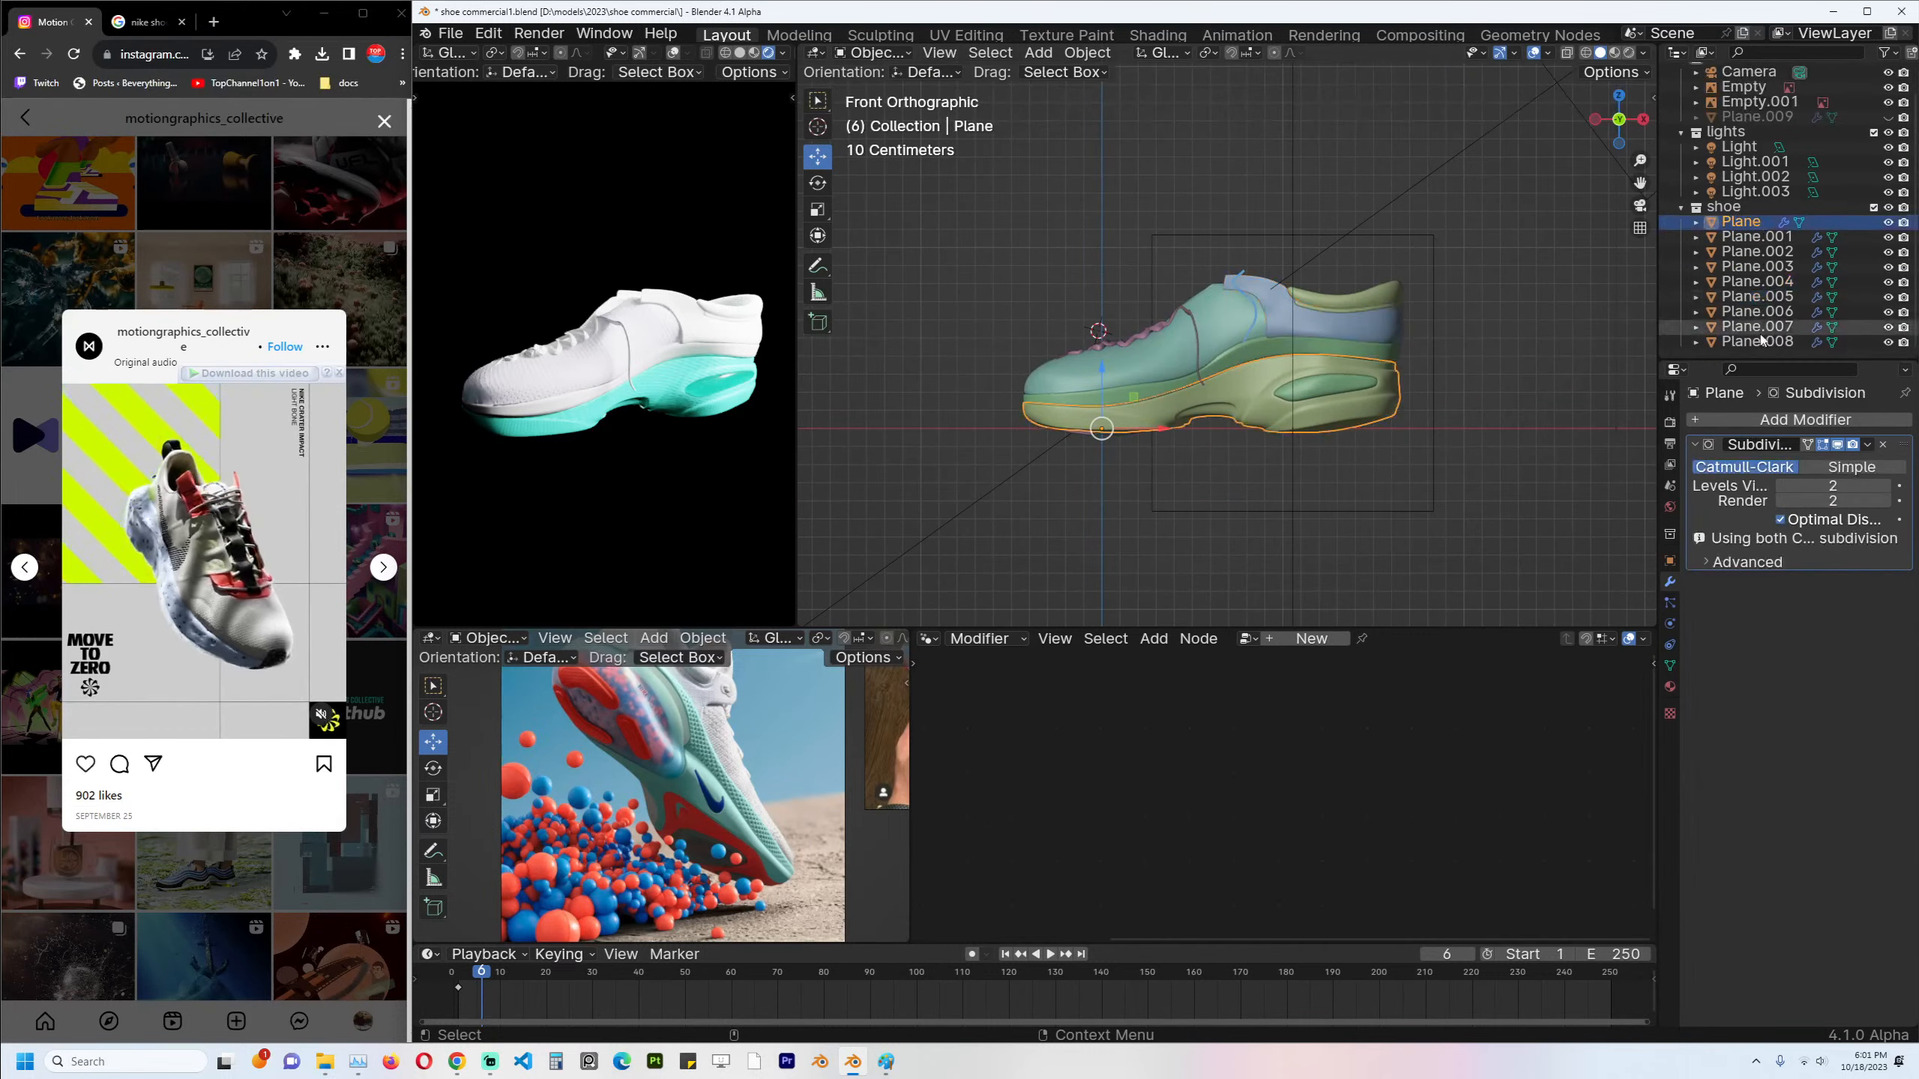
pyautogui.keyDown('shift'); pyautogui.click(1757, 341); pyautogui.keyUp('shift')
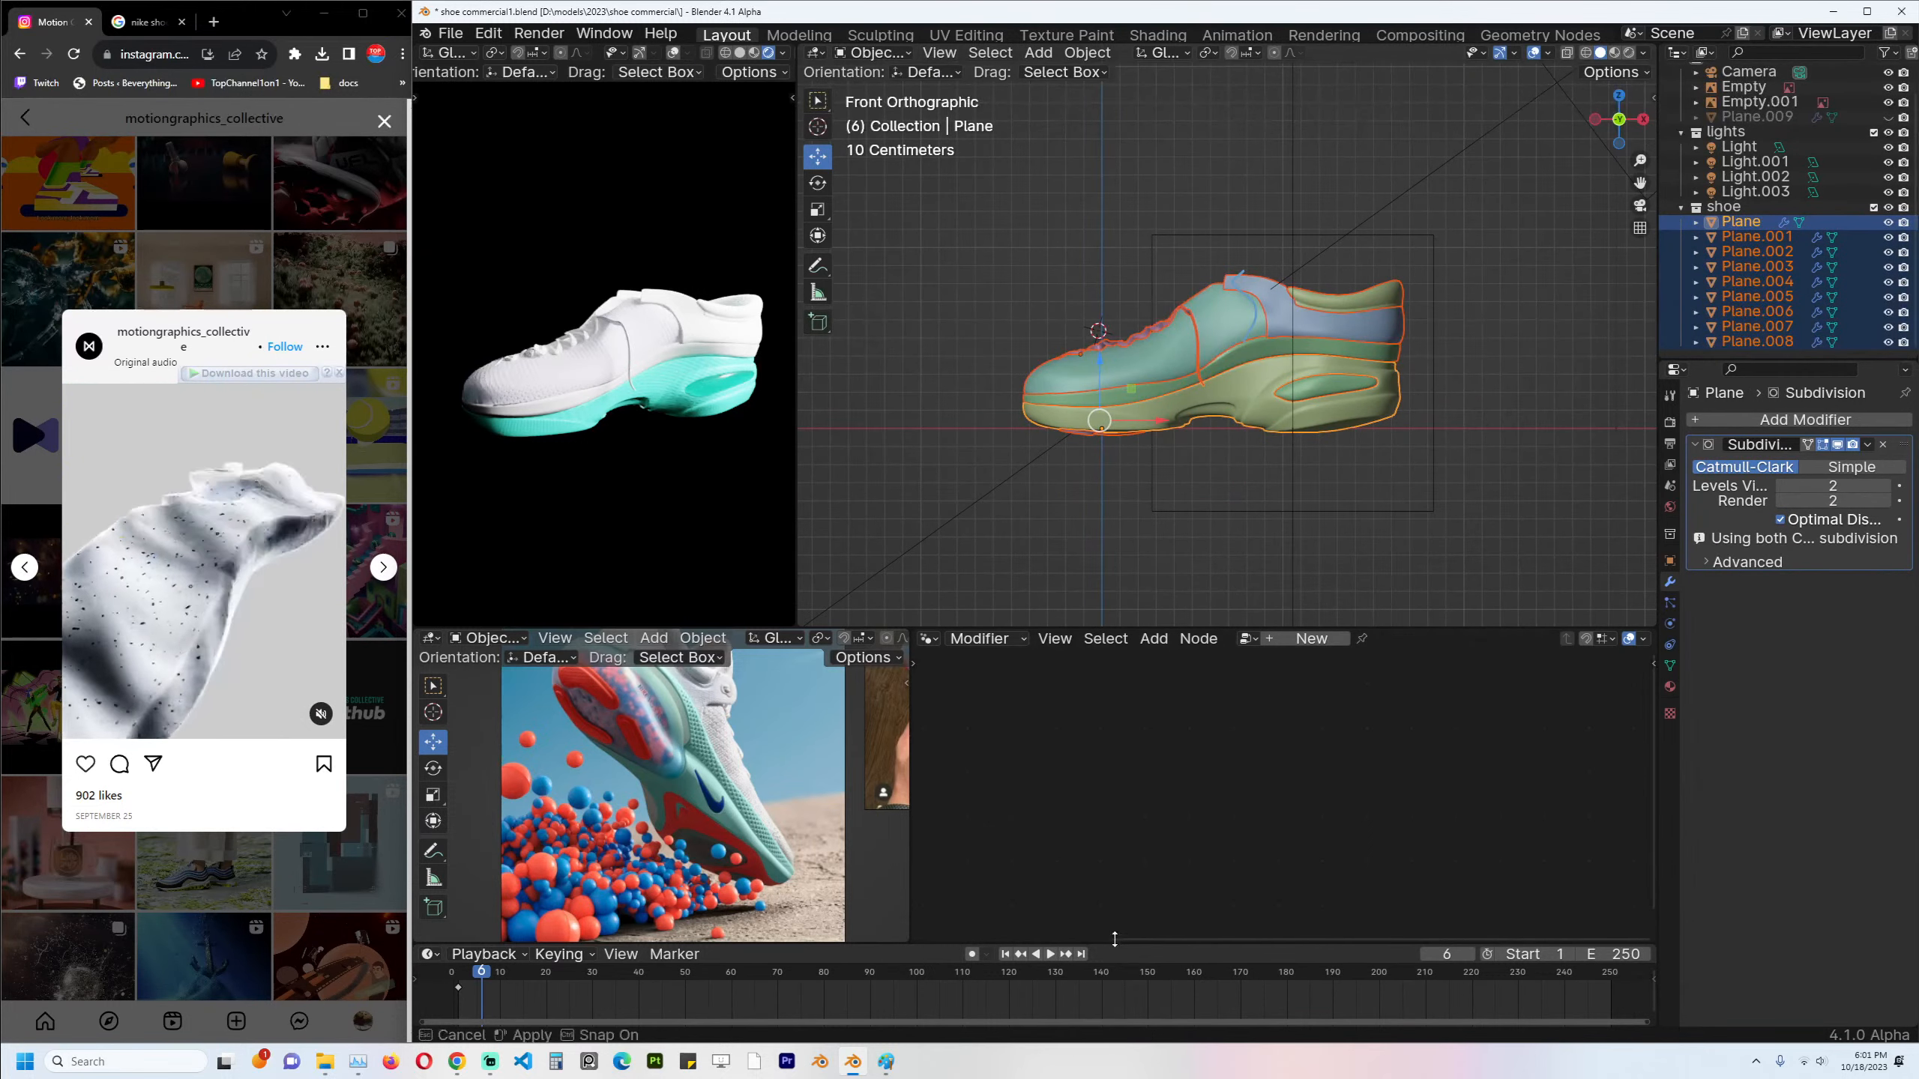
pyautogui.moveTo(1114, 939); pyautogui.dragTo(1088, 879)
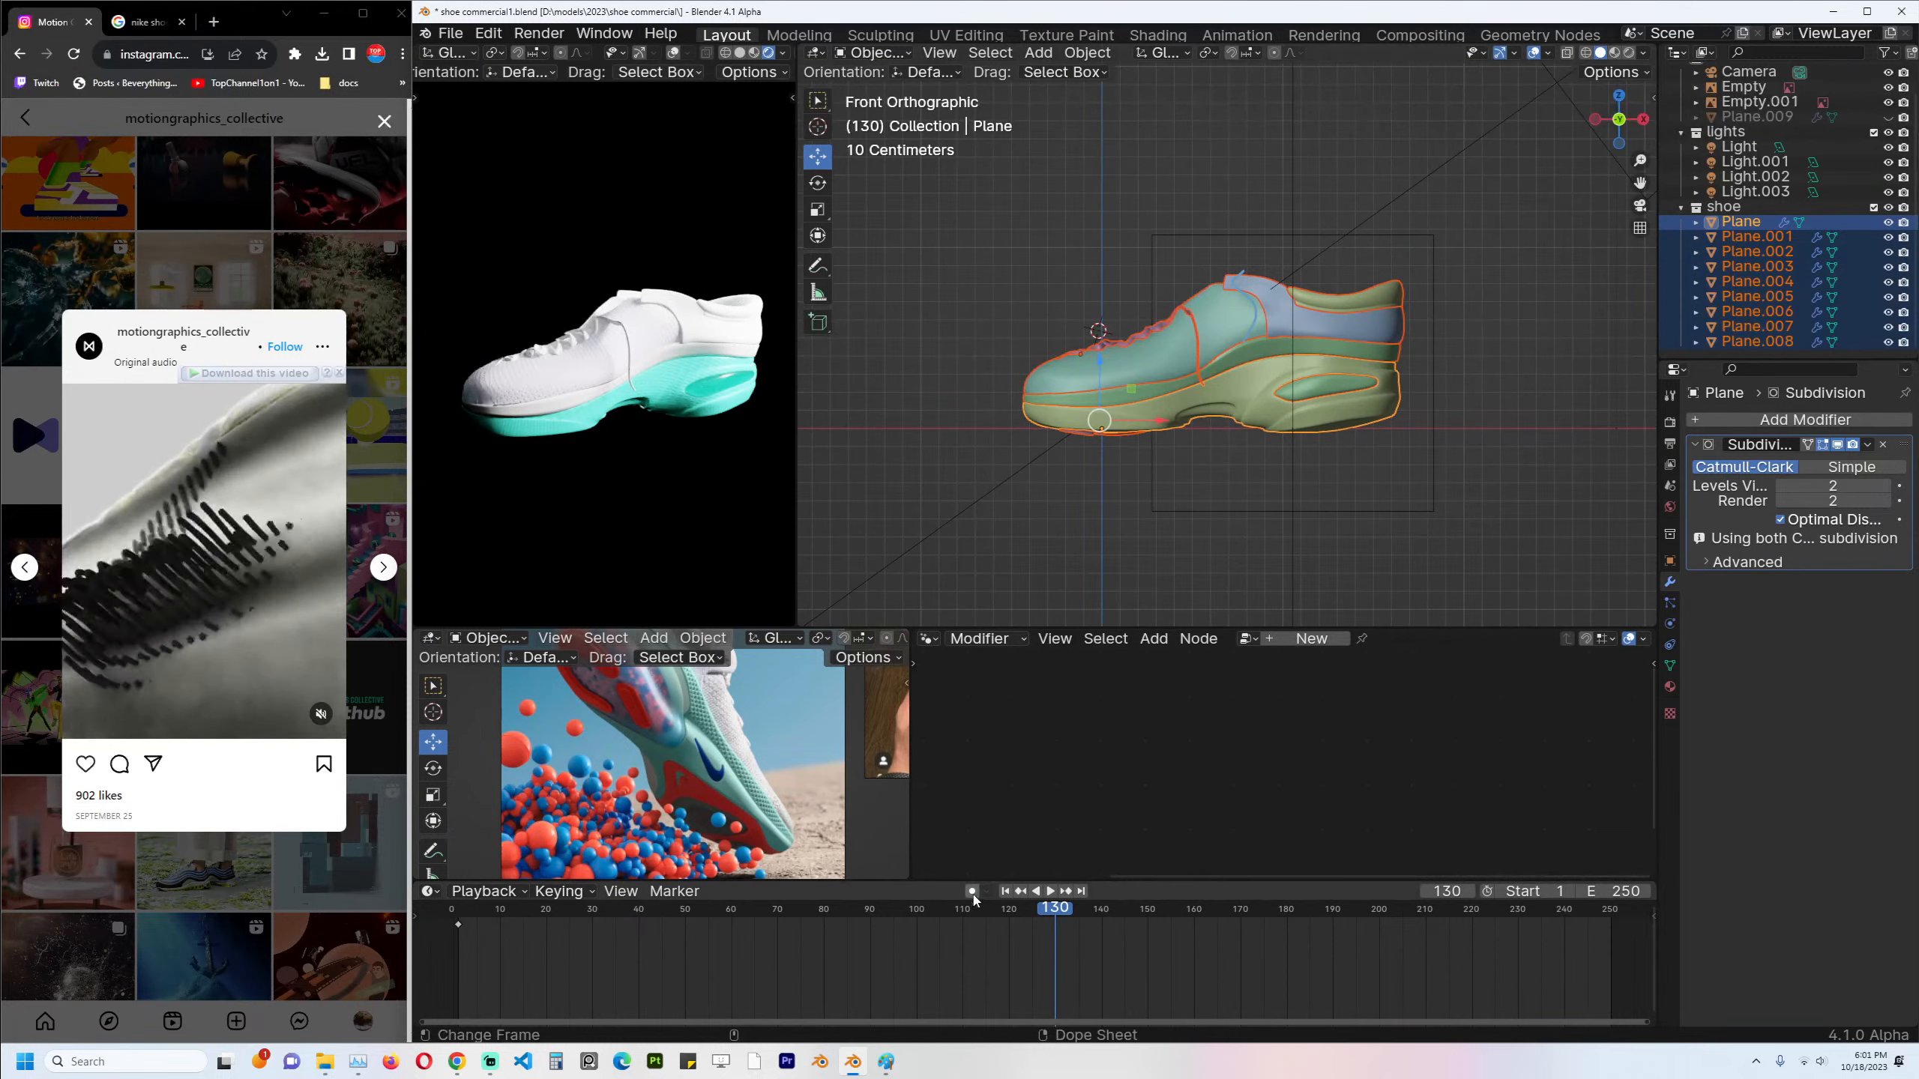
pyautogui.press('g')
pyautogui.click(1342, 391)
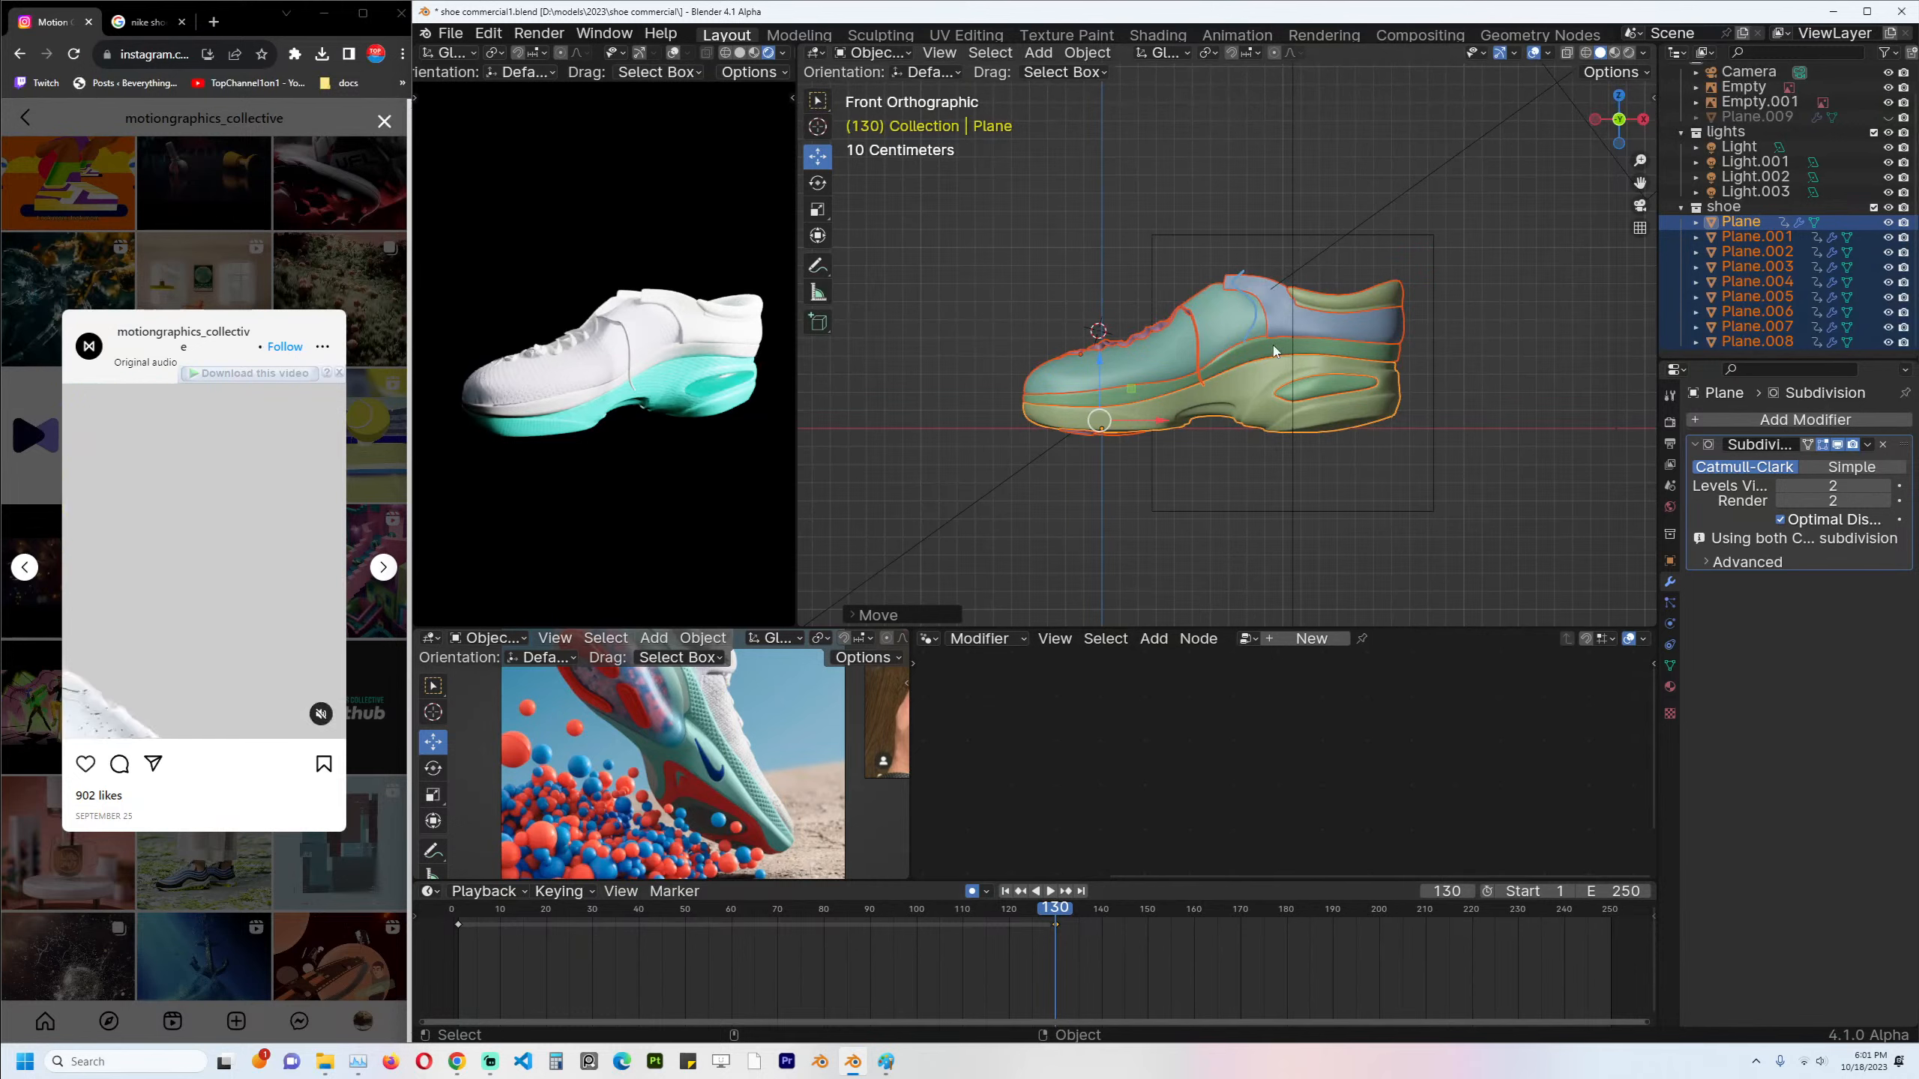
# Add a cube empty, move it onto the shoe and scale it uniformly to about 0.52.
pyautogui.hotkey('shift', 'a')
pyautogui.moveTo(1194, 517)
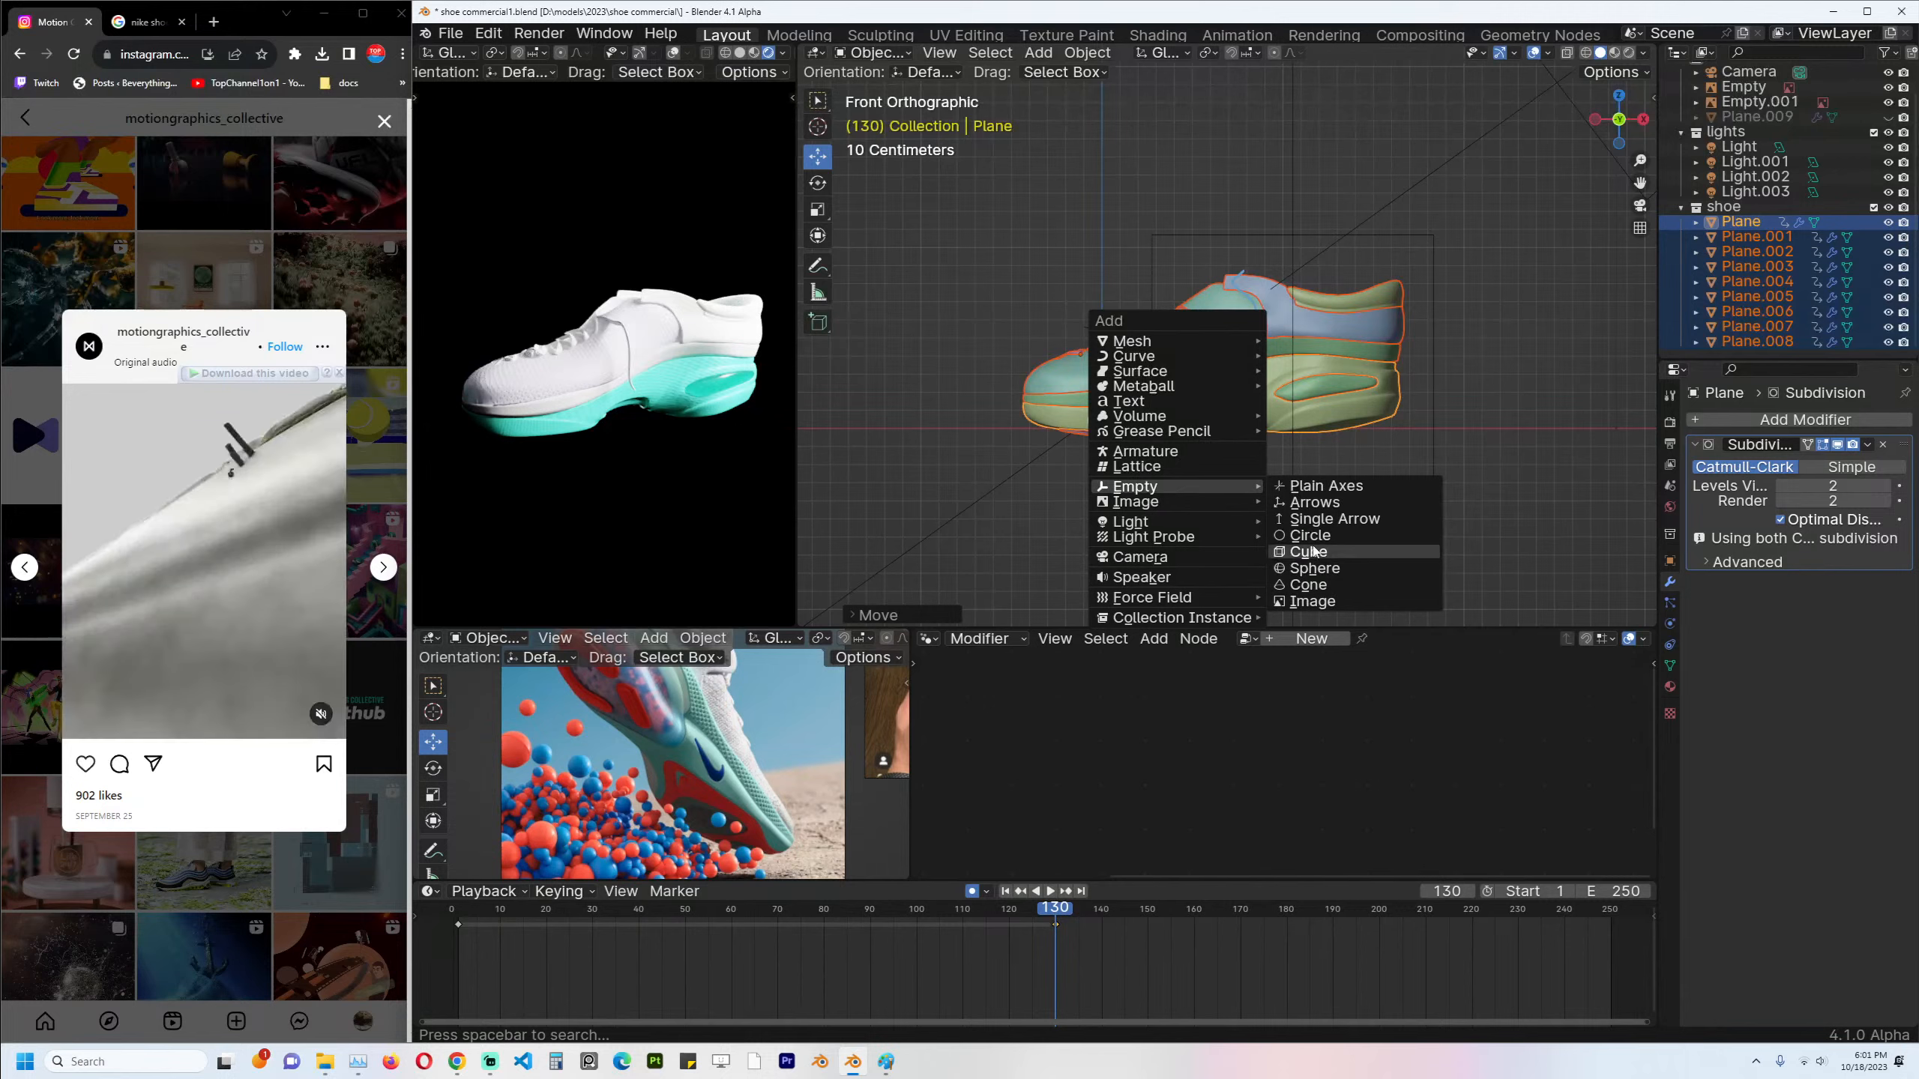
pyautogui.click(1303, 552)
pyautogui.press('g')
pyautogui.click(1421, 549)
pyautogui.press('s')
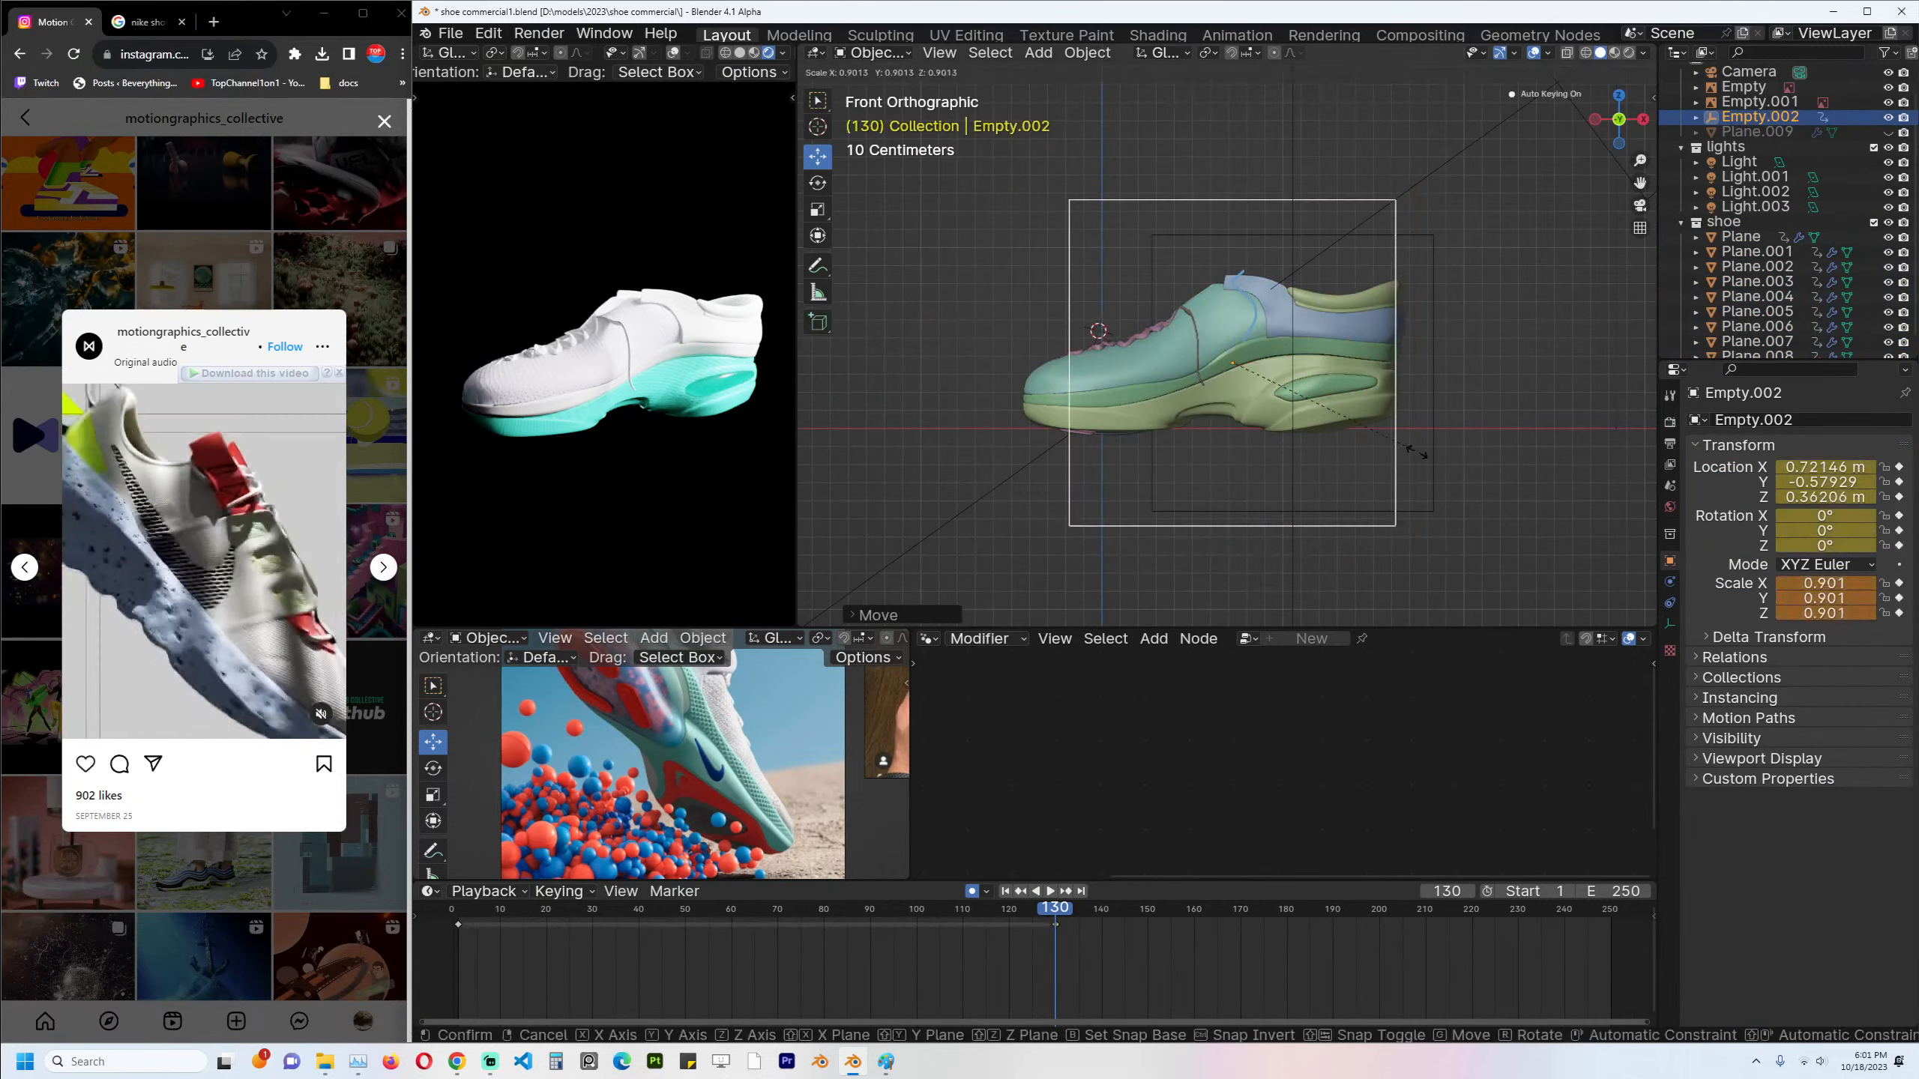
pyautogui.click(1336, 431)
# Stretch the cube empty along X to about 1.1 and move it, including along Y, to center it around the shoe.
pyautogui.press('s')
pyautogui.press('x')
pyautogui.click(1477, 404)
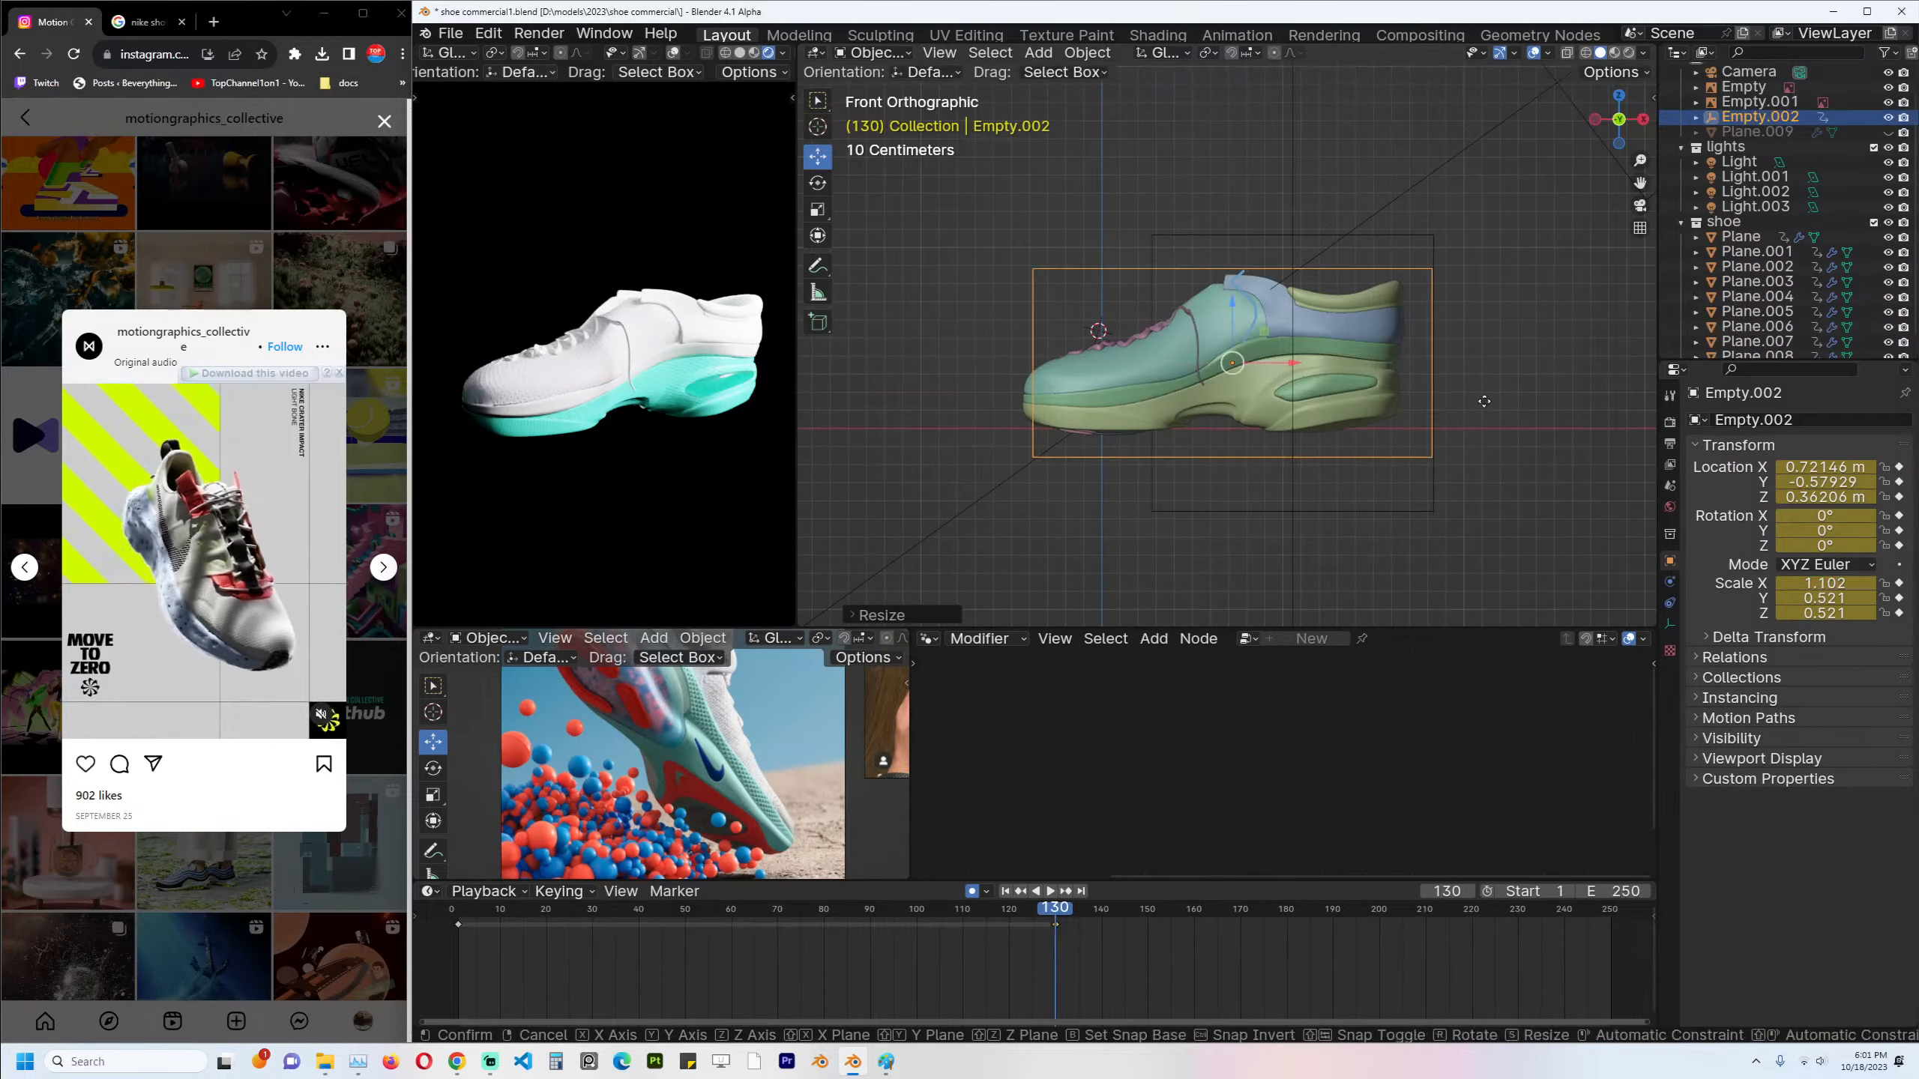
pyautogui.press('g')
pyautogui.click(1465, 398)
pyautogui.moveTo(1465, 398); pyautogui.dragTo(1619, 465, button='middle')
pyautogui.press('g')
pyautogui.press('y')
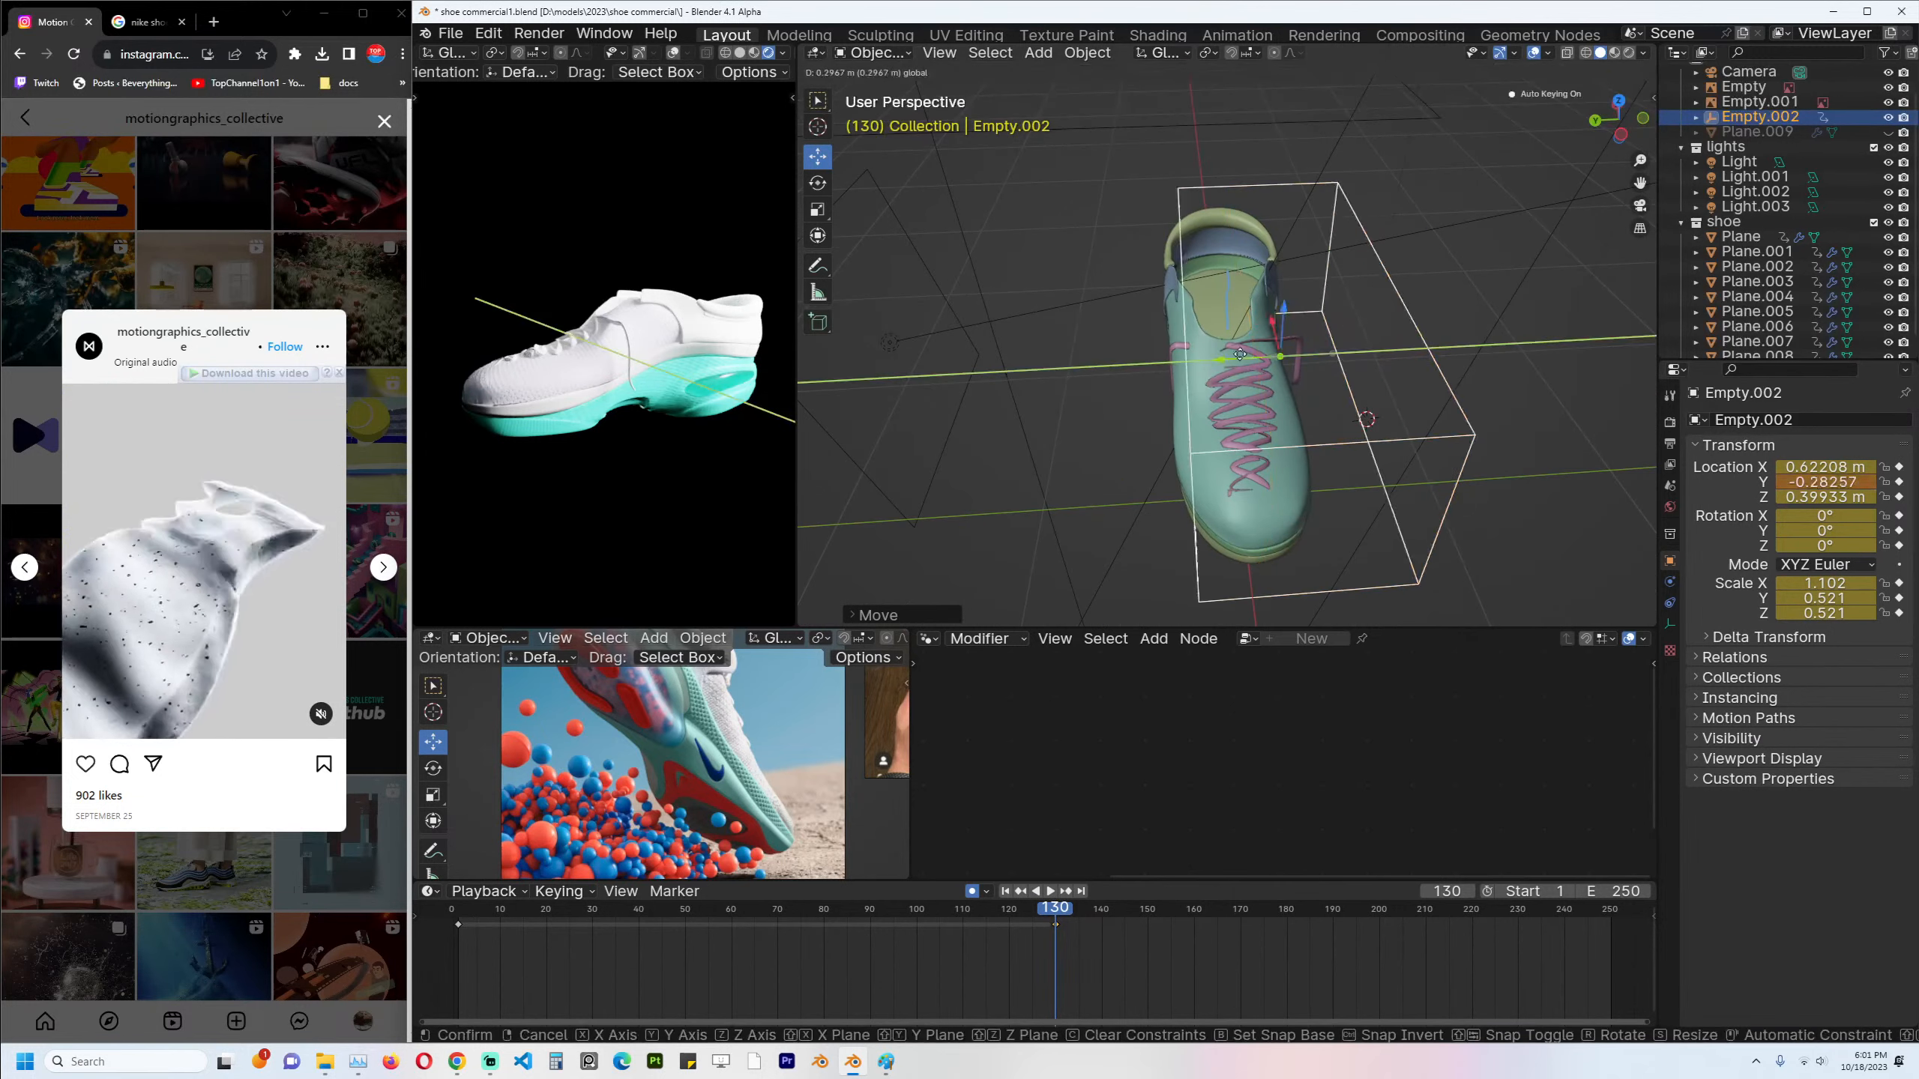
# Centre the box empty Empty.002 on the shoe and parent every object in the shoe collection to it.
pyautogui.click(1261, 408)
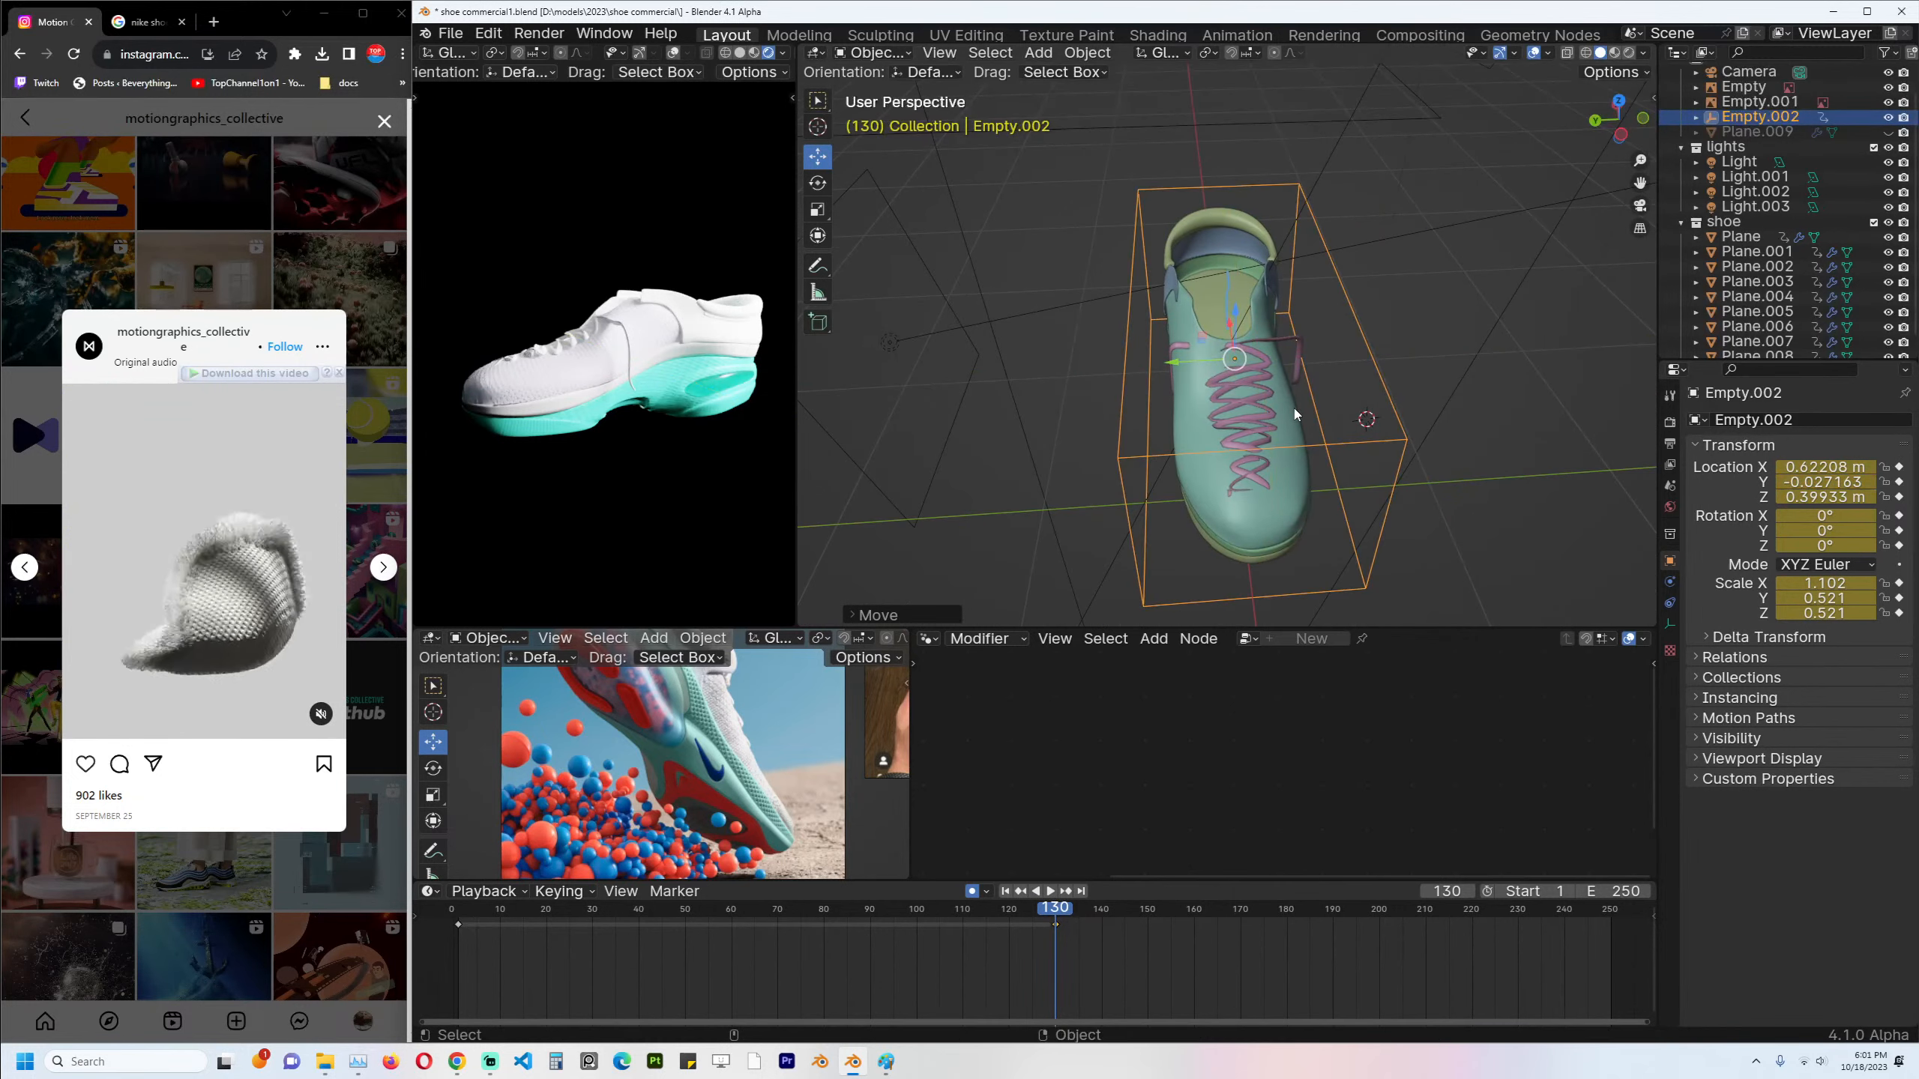
pyautogui.click(1294, 411)
pyautogui.hotkey('shift', 'g')
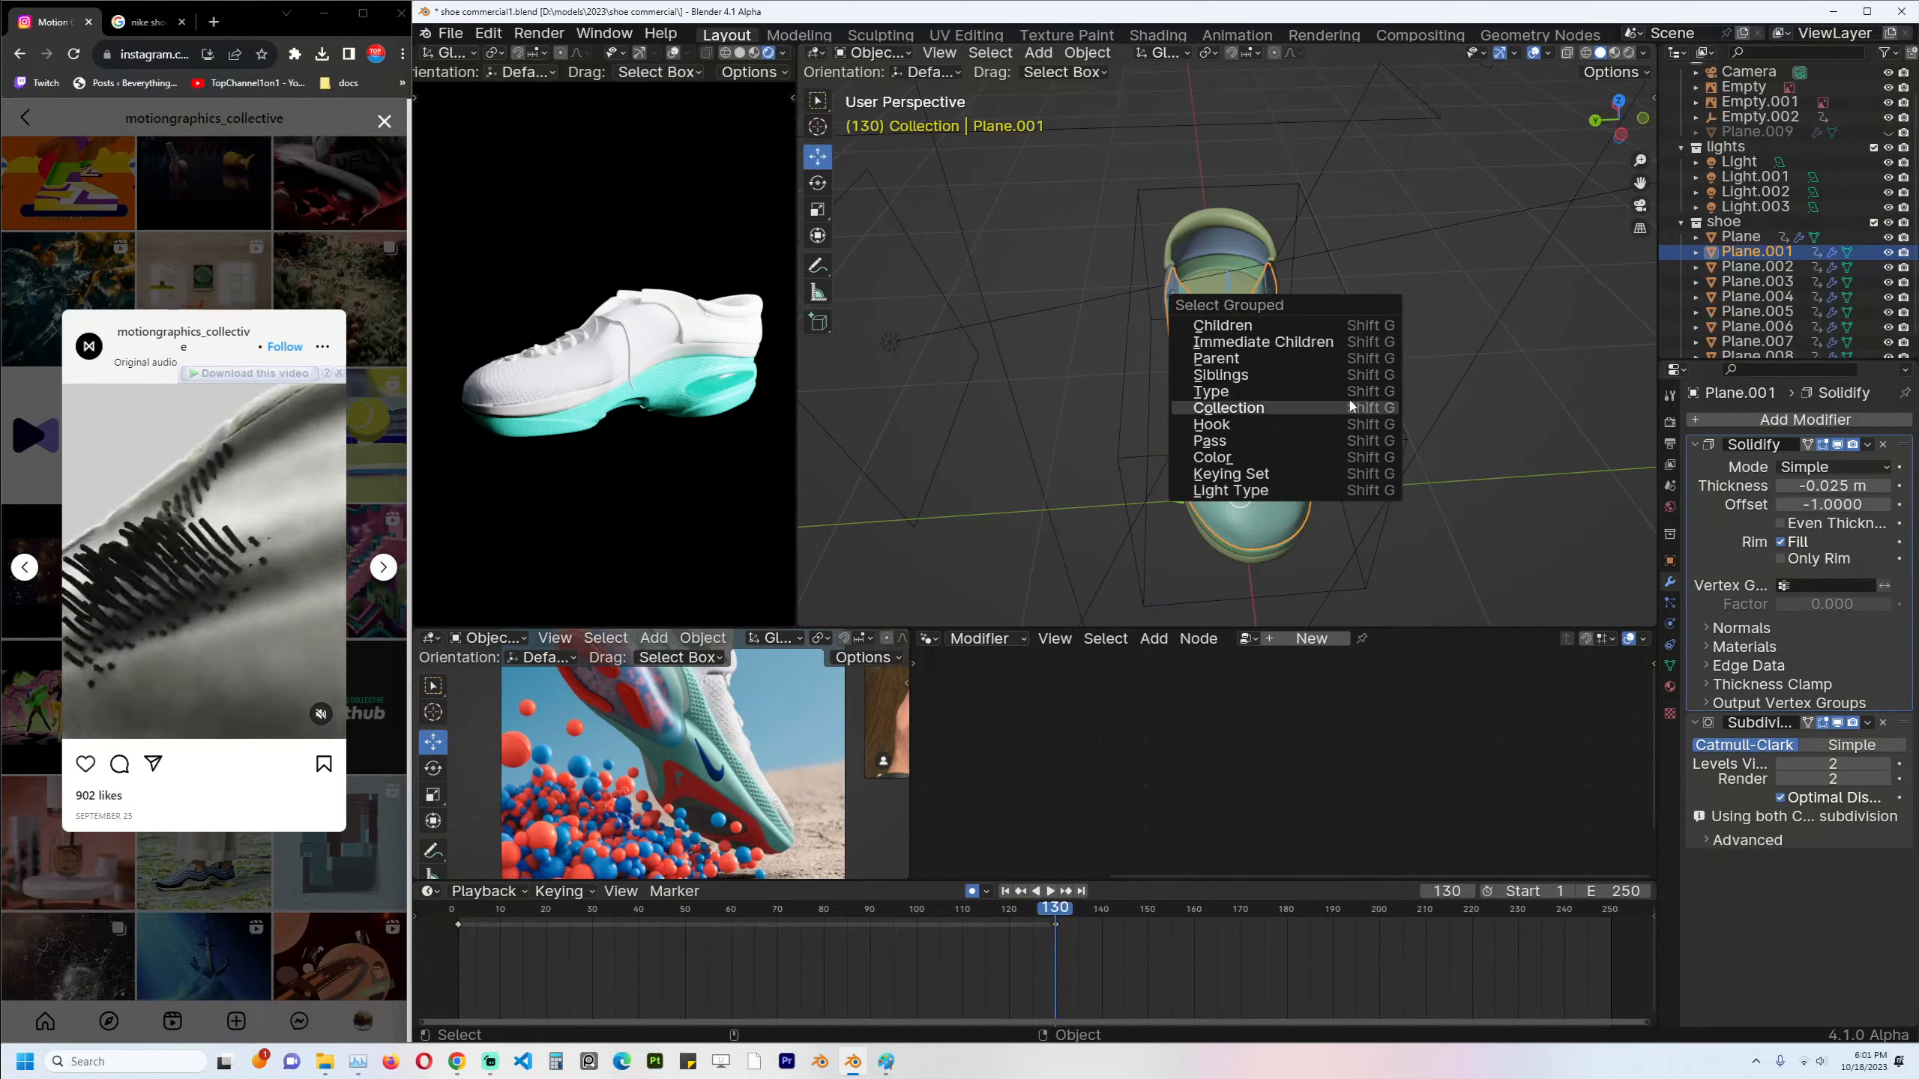
pyautogui.click(1228, 408)
pyautogui.keyDown('shift'); pyautogui.click(1382, 385); pyautogui.keyUp('shift')
pyautogui.hotkey('ctrl', 'p')
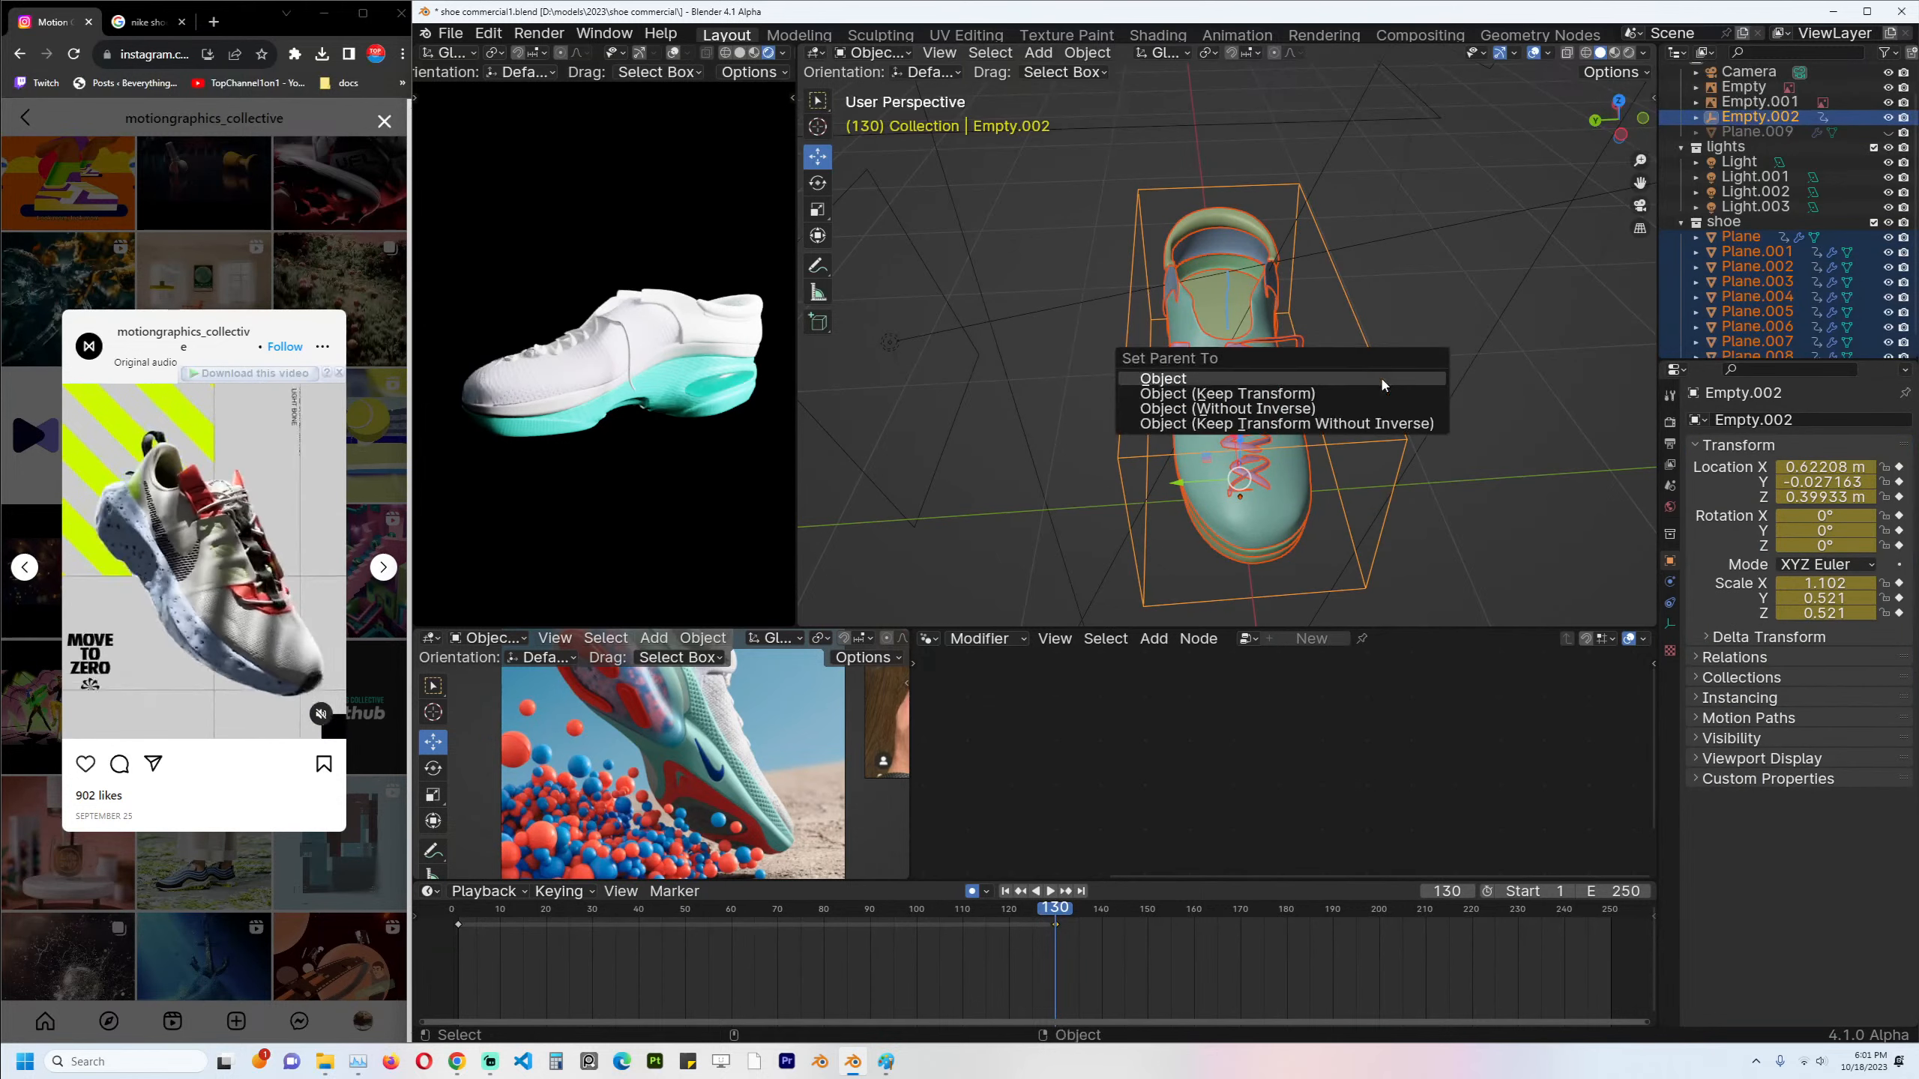
pyautogui.click(1383, 380)
pyautogui.click(1382, 386)
# In front view at frame 169, rotate Empty.002 about -20.8° around Y to lift the shoe's heel, and move it upward.
pyautogui.press('KP_3')
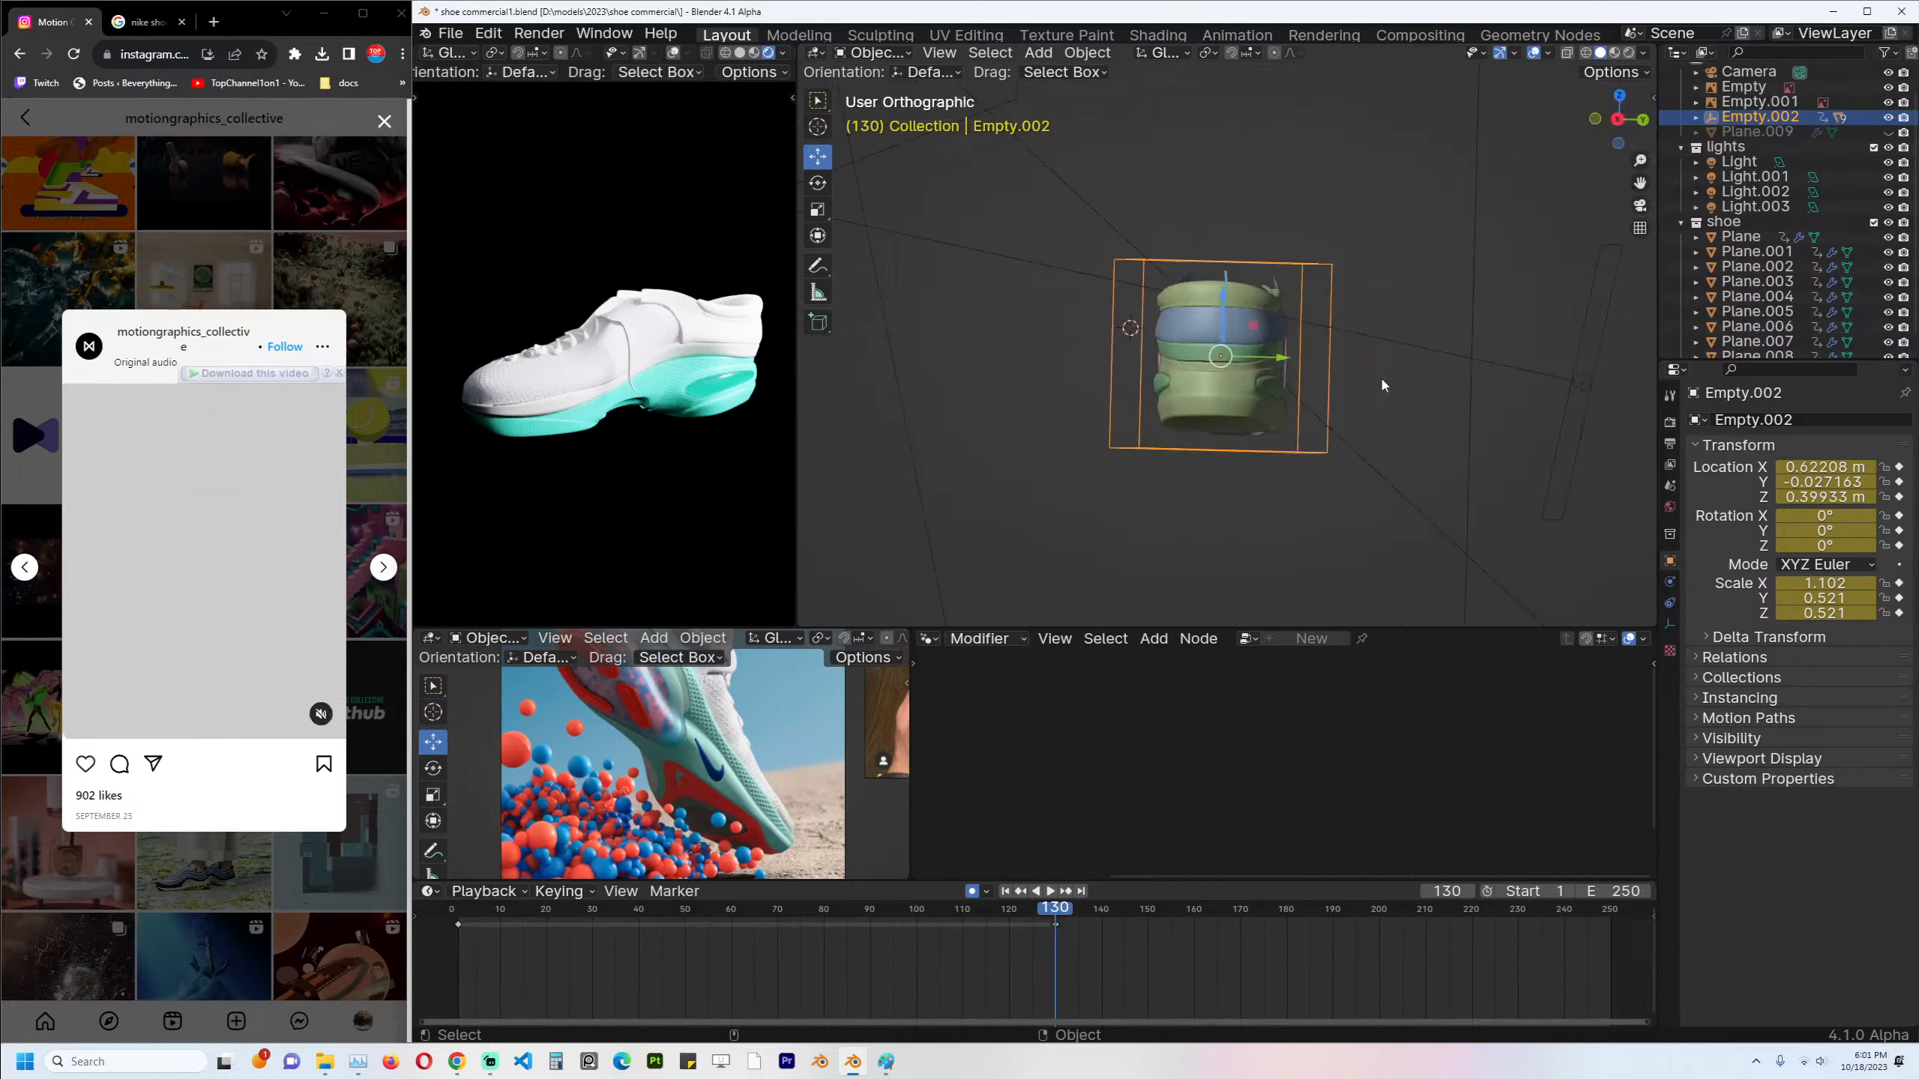
pyautogui.press('KP_1')
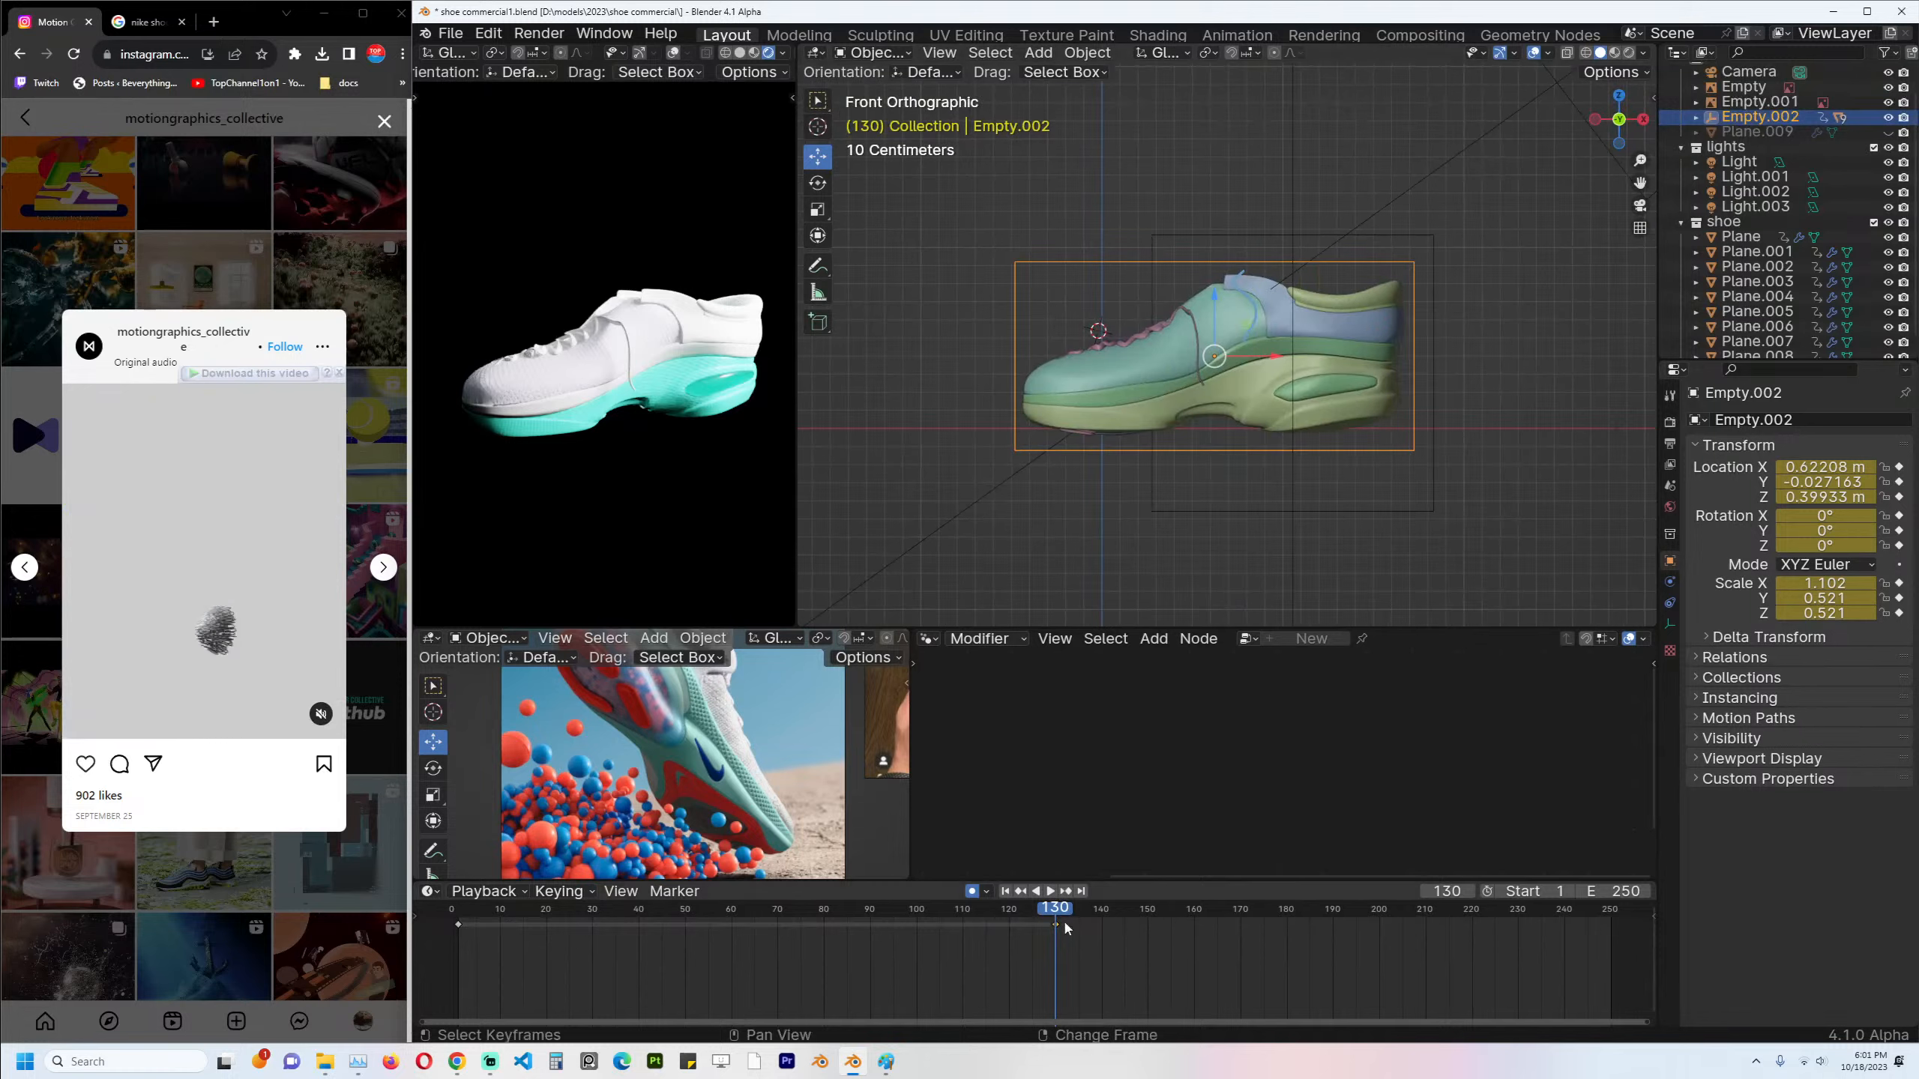
pyautogui.moveTo(1065, 928)
pyautogui.mouseDown()
pyautogui.moveTo(1030, 920)
pyautogui.moveTo(1039, 933)
pyautogui.mouseUp()
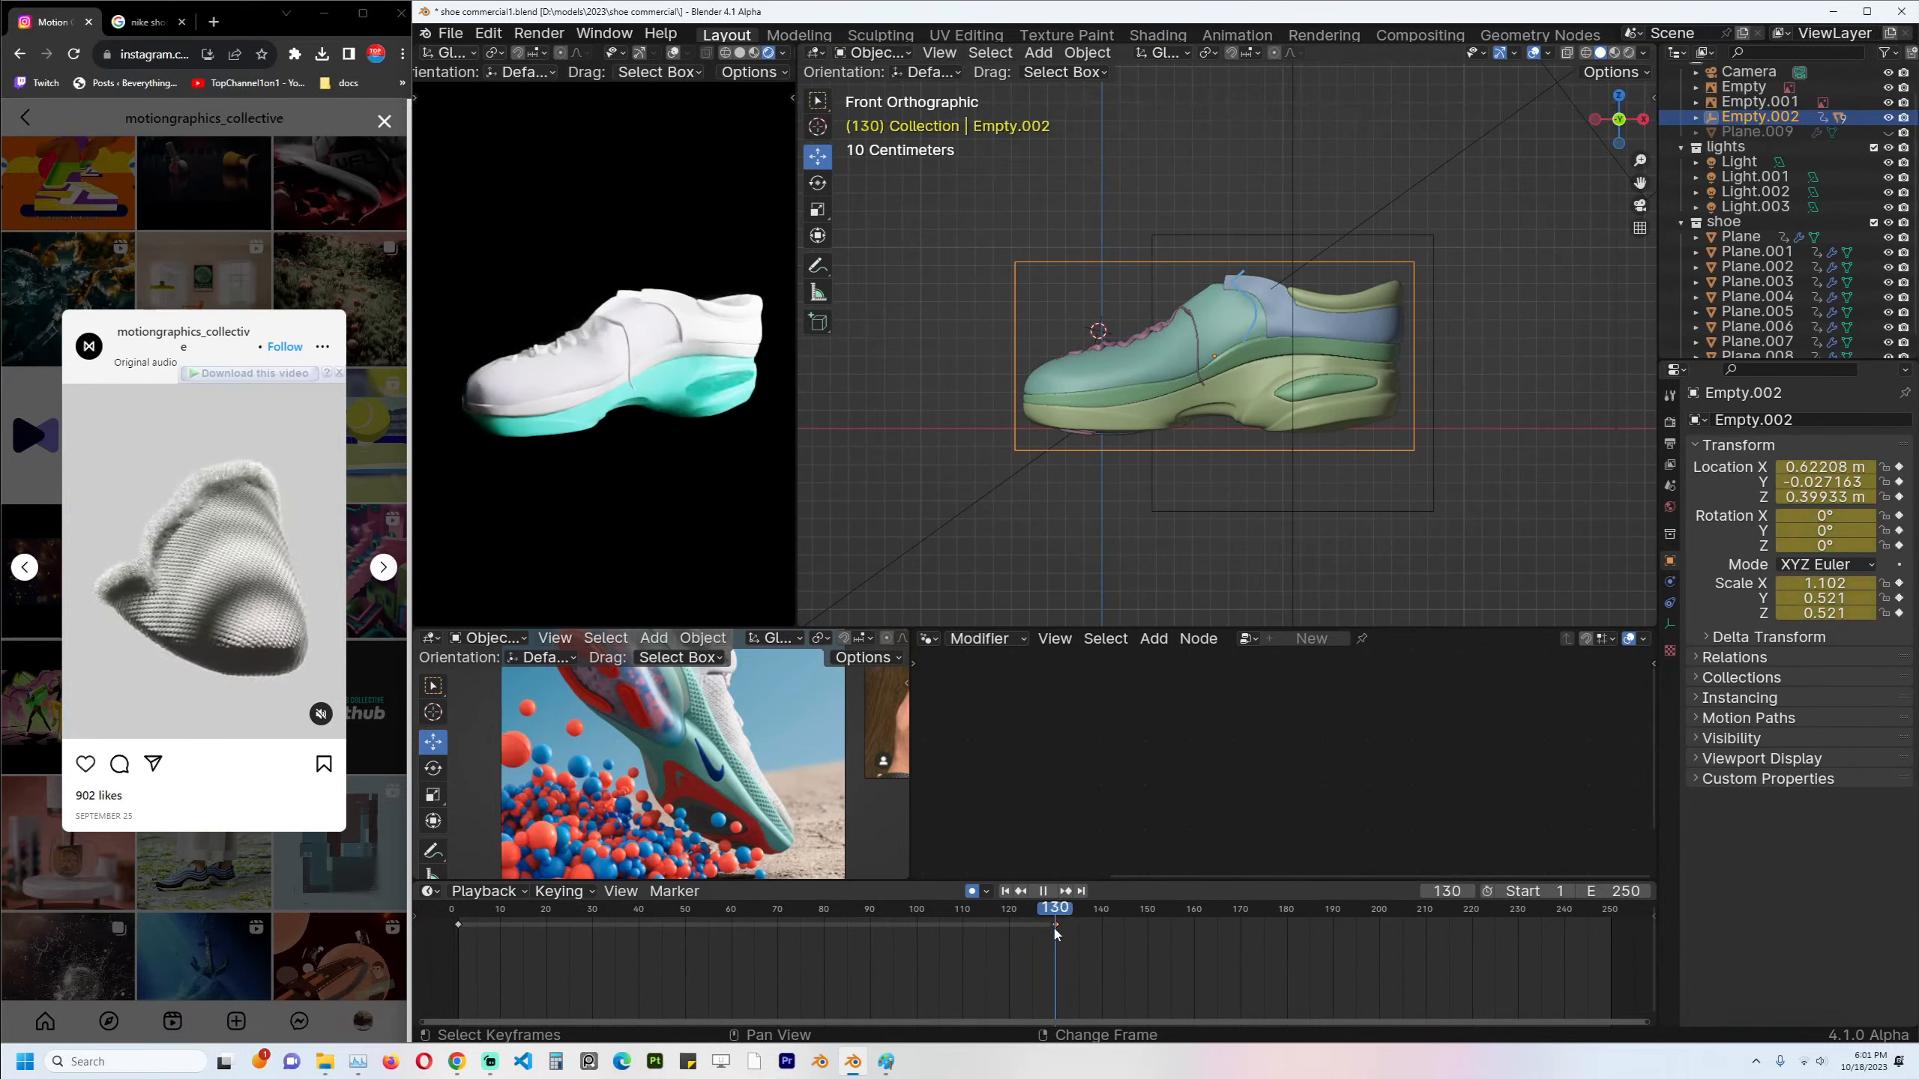
pyautogui.keyDown('shift'); pyautogui.moveTo(1055, 935); pyautogui.dragTo(1235, 934, button='right'); pyautogui.keyUp('shift')
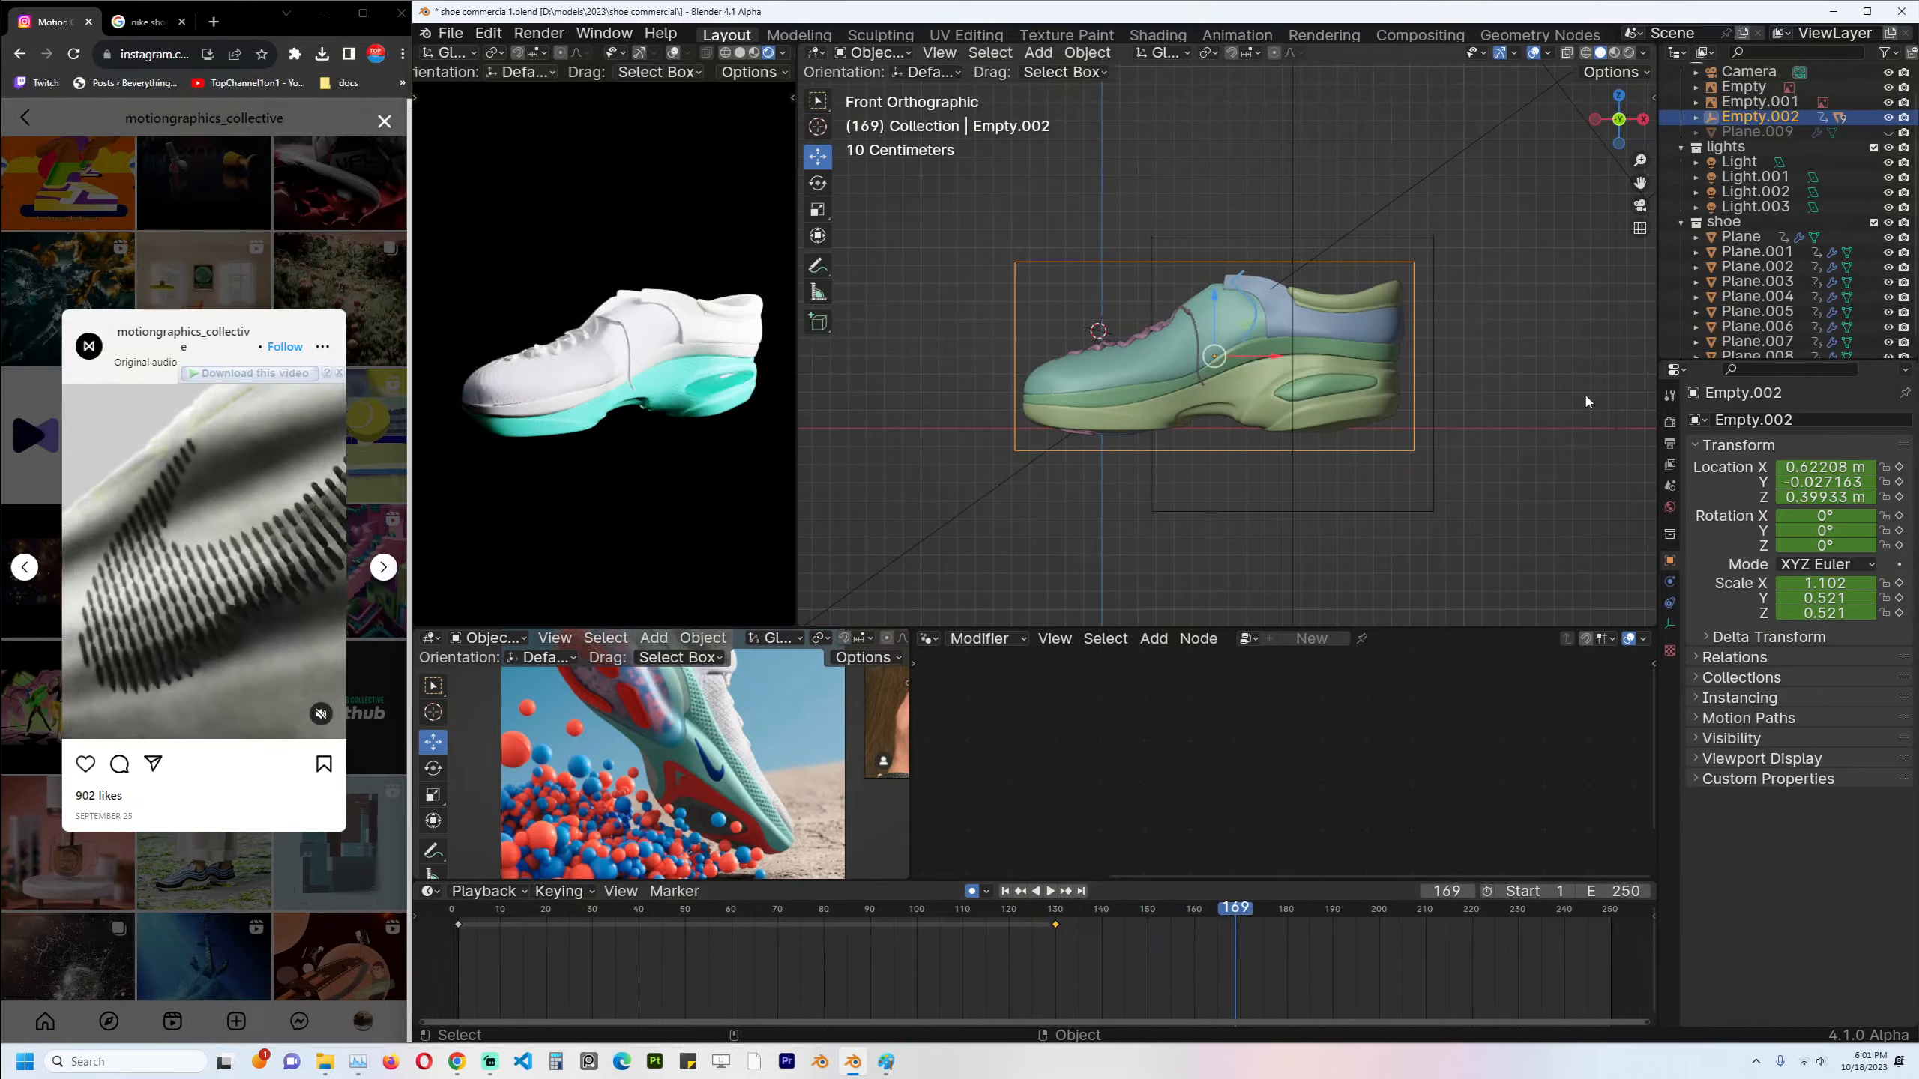
pyautogui.press('r')
pyautogui.press('Return')
pyautogui.press('g')
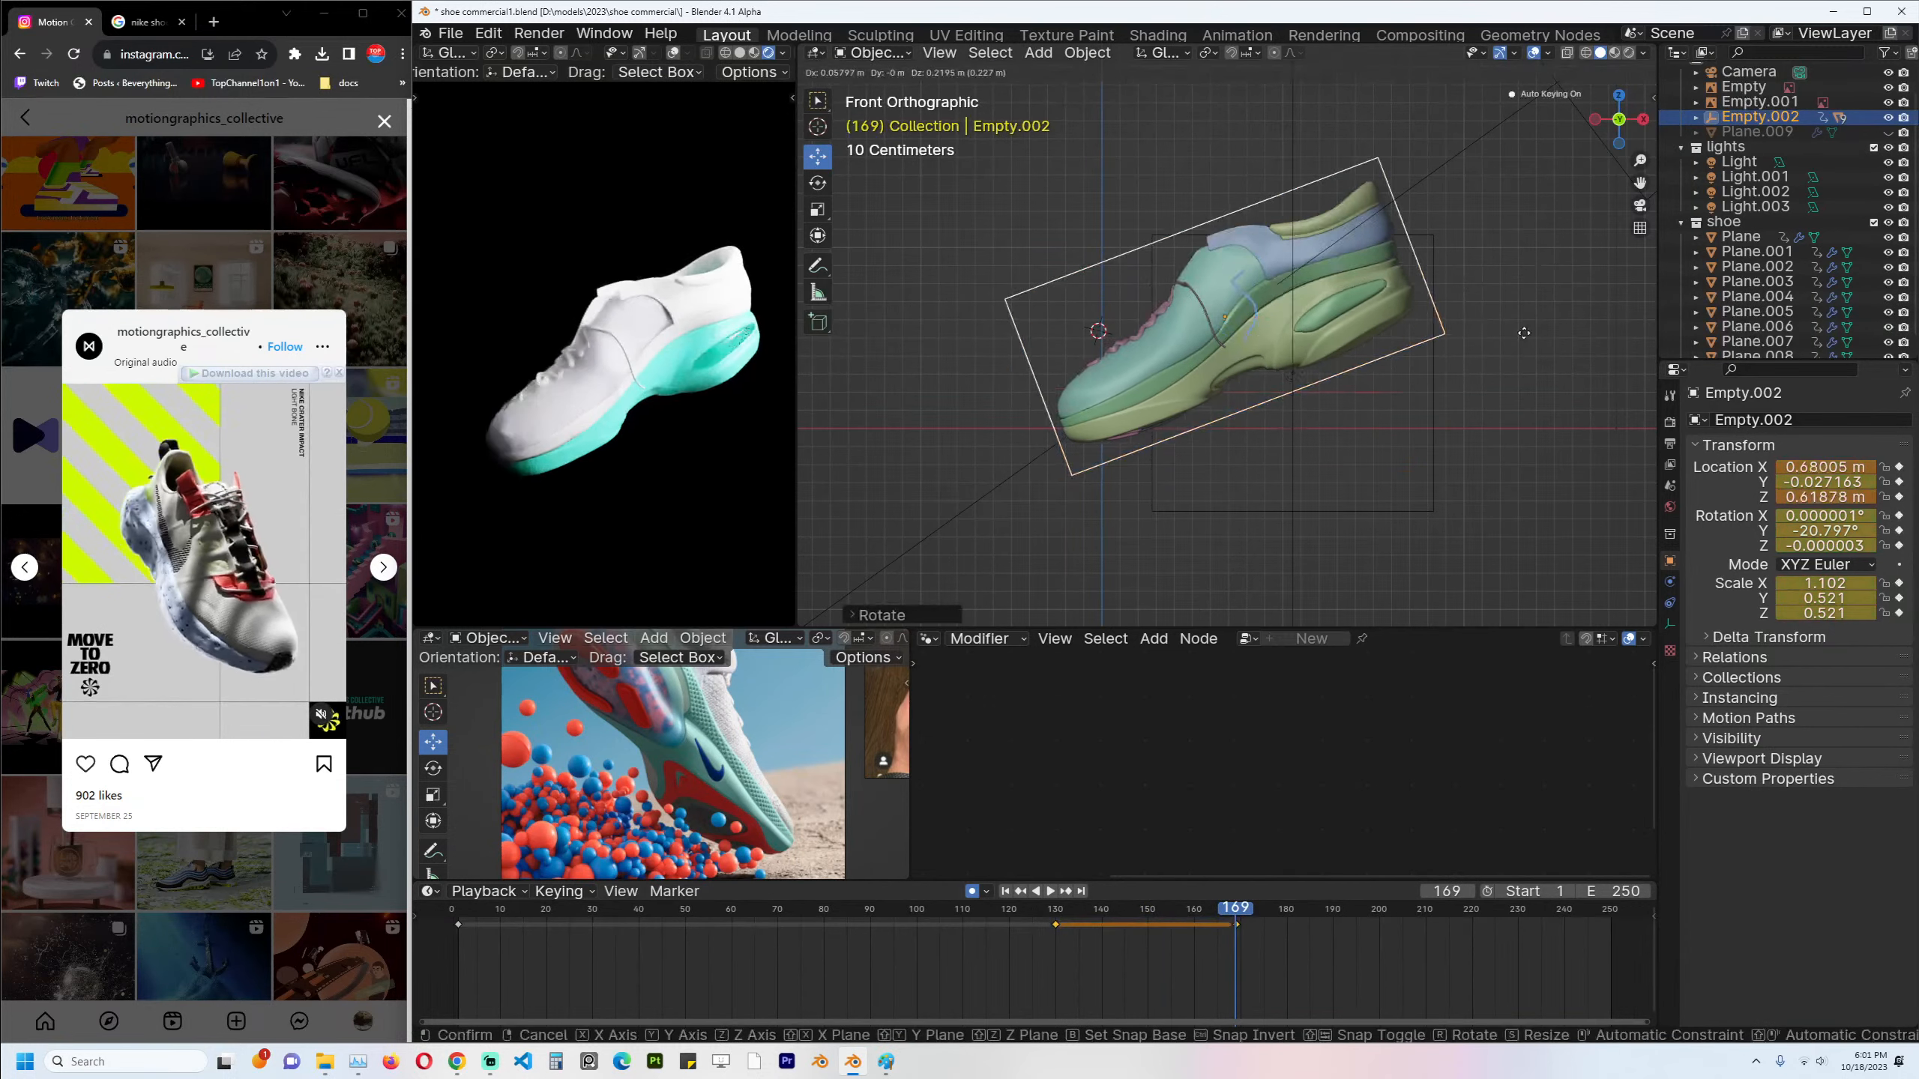
pyautogui.click(1523, 333)
# Play the shoe's motion from frame 130, stop it and scrub back to frame 0.
pyautogui.press('Down')
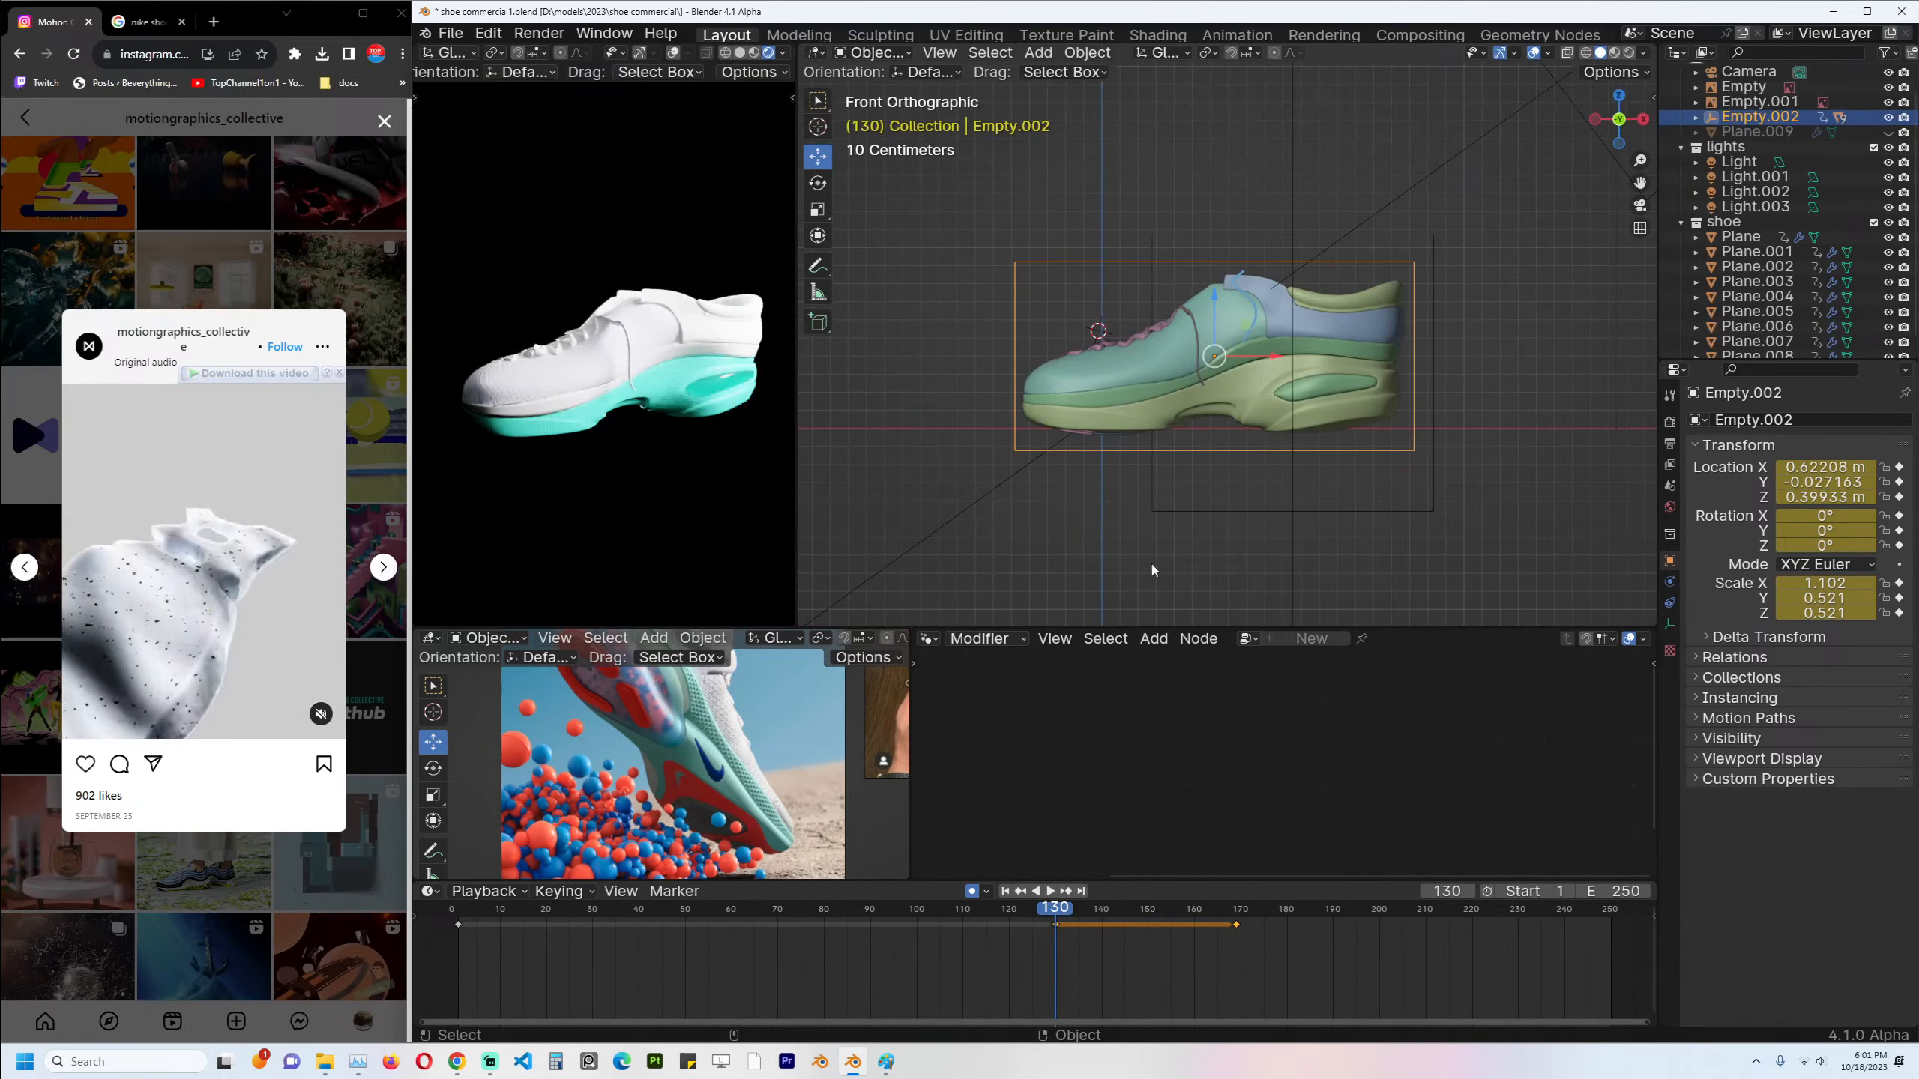
pyautogui.press('space')
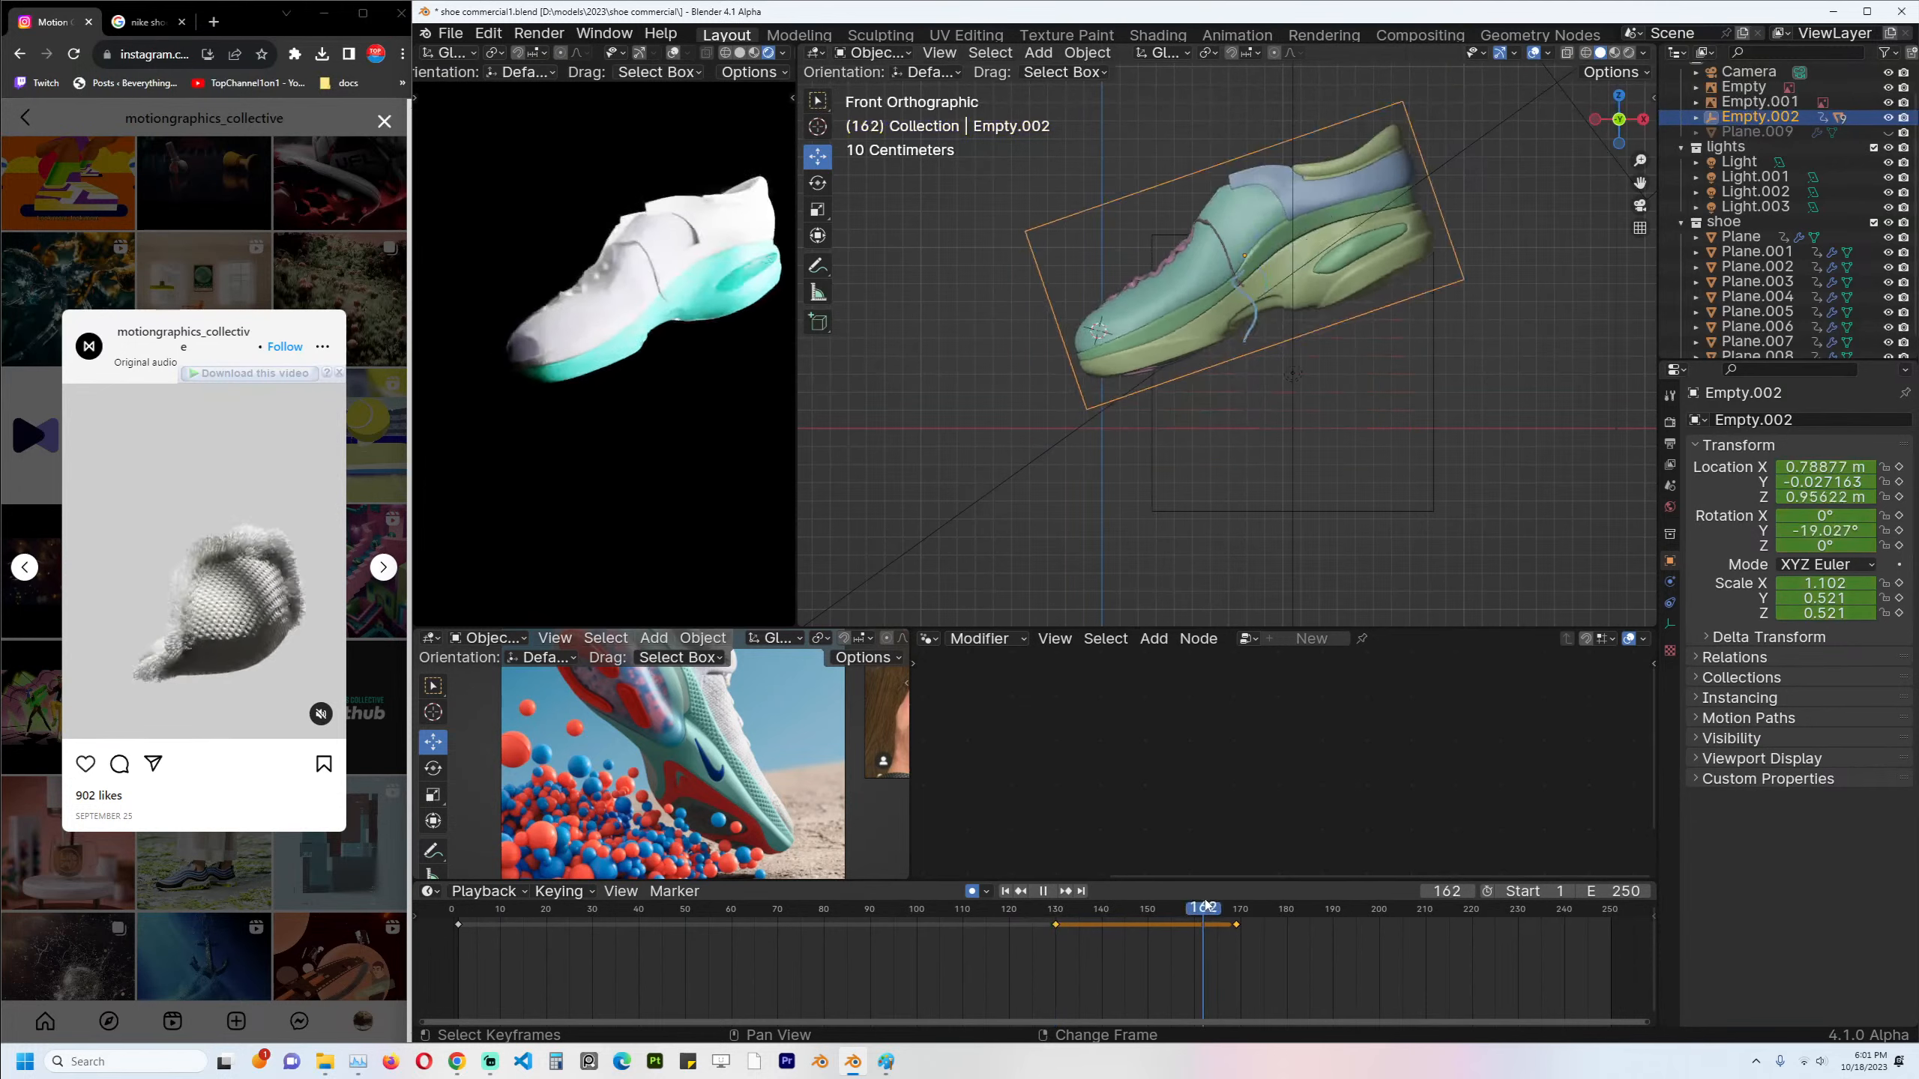
pyautogui.press('space')
pyautogui.moveTo(1207, 906); pyautogui.dragTo(454, 918)
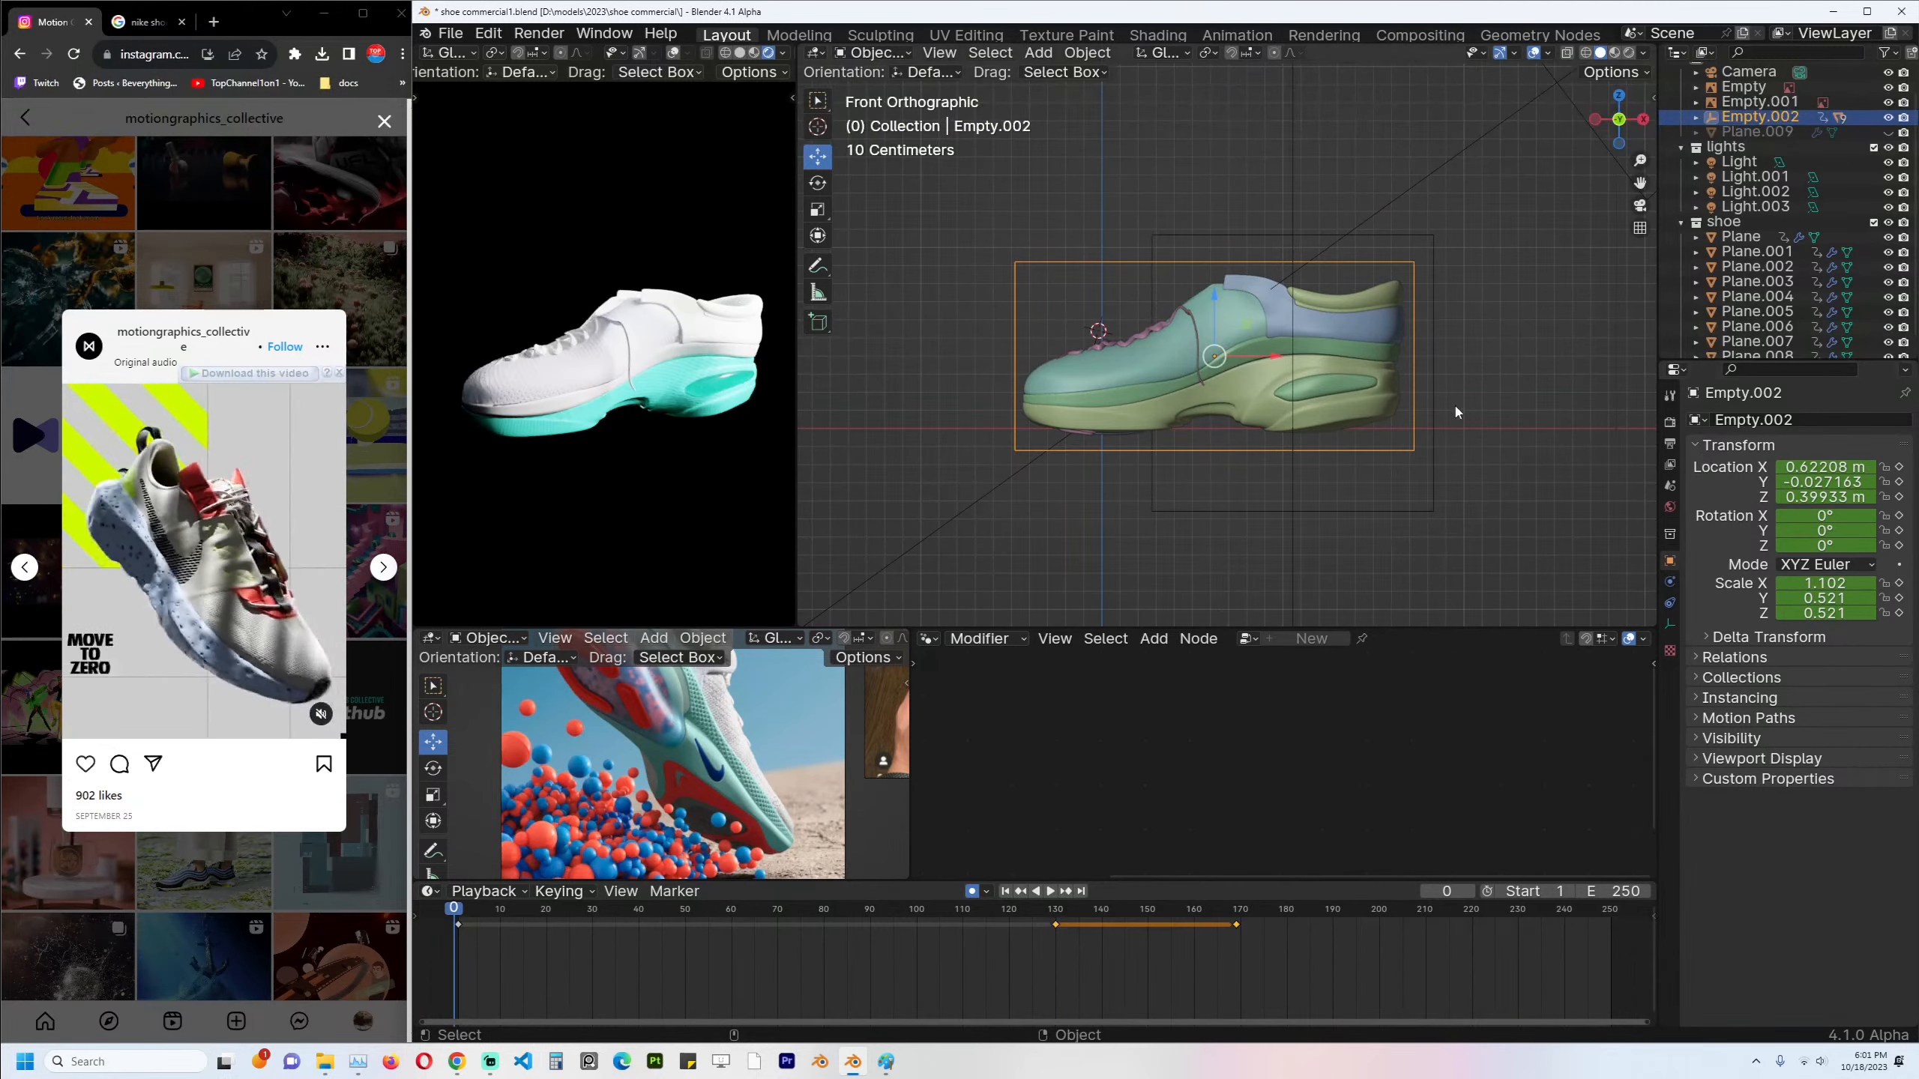
# Rename the sole mesh as sole and hide all the other meshes in the shoe collection.
pyautogui.click(1367, 400)
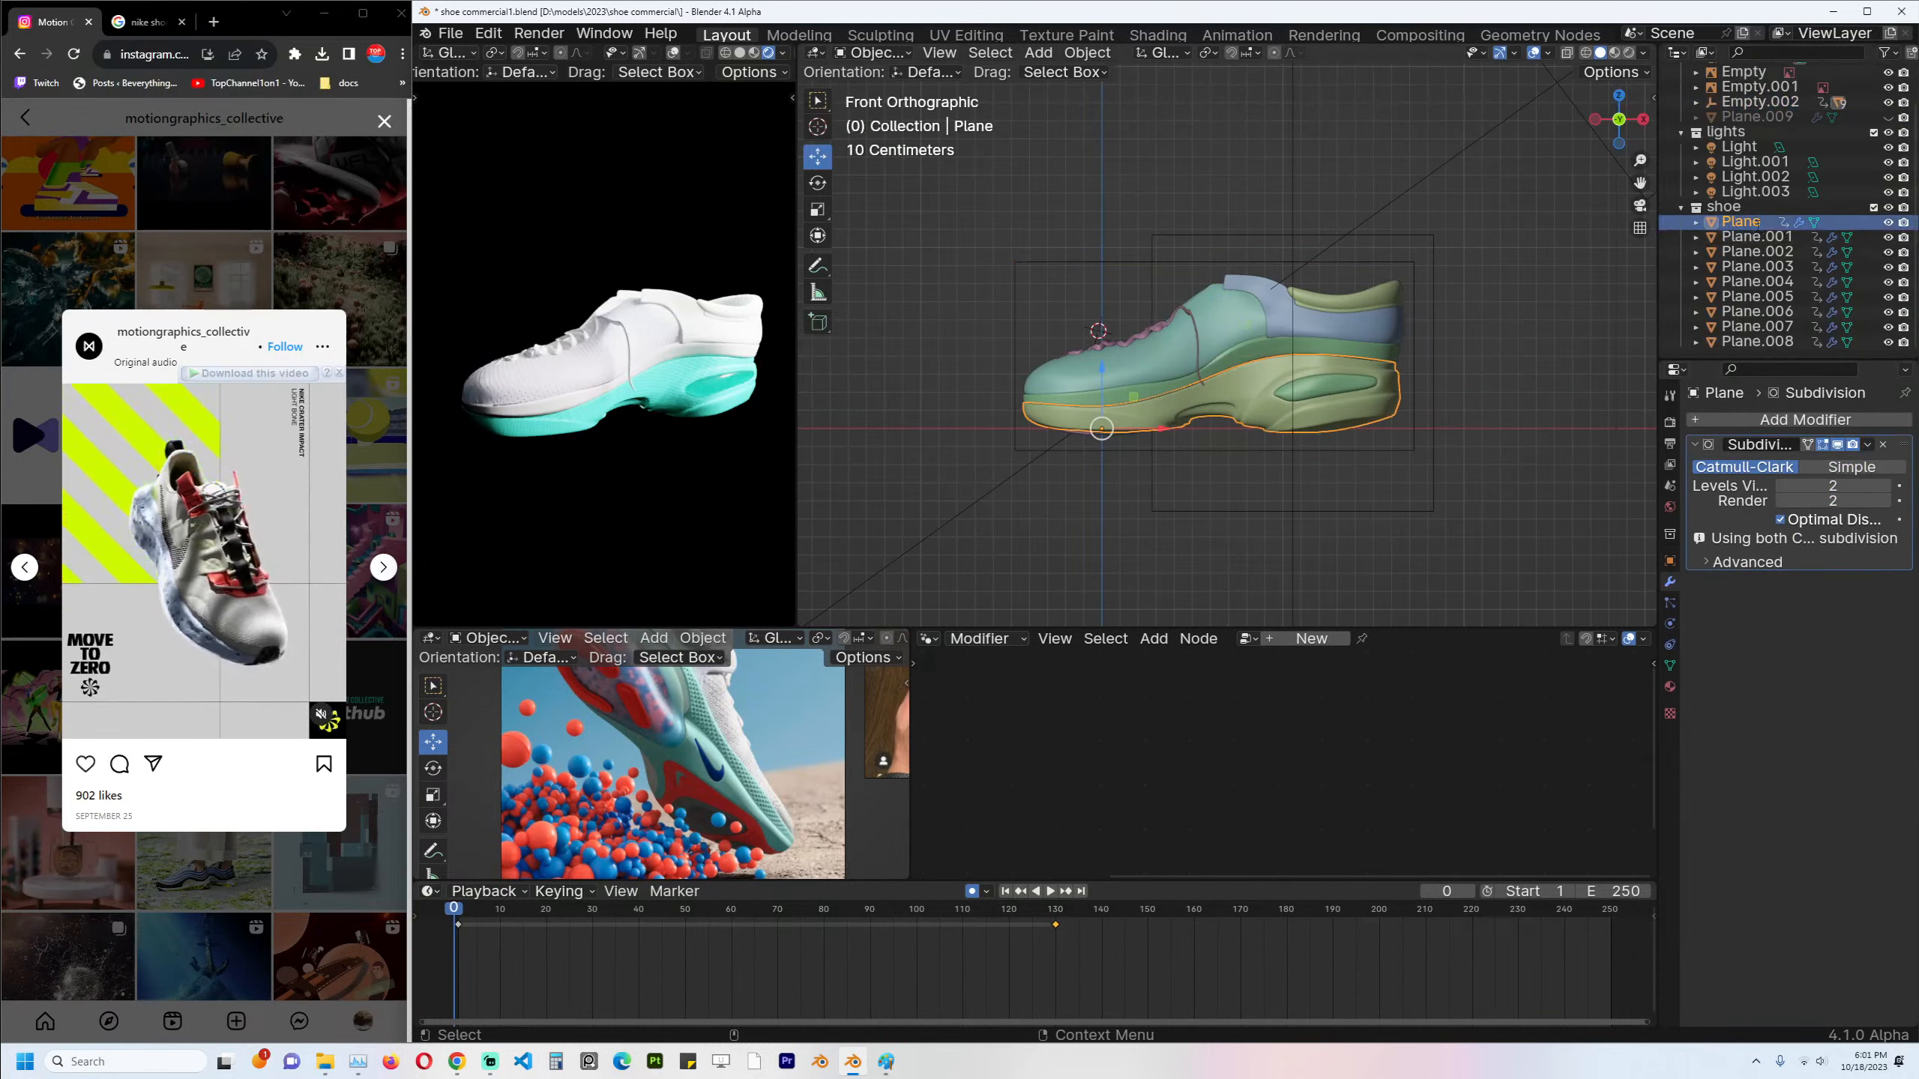
pyautogui.doubleClick(1758, 221)
pyautogui.write('sole')
pyautogui.press('Return')
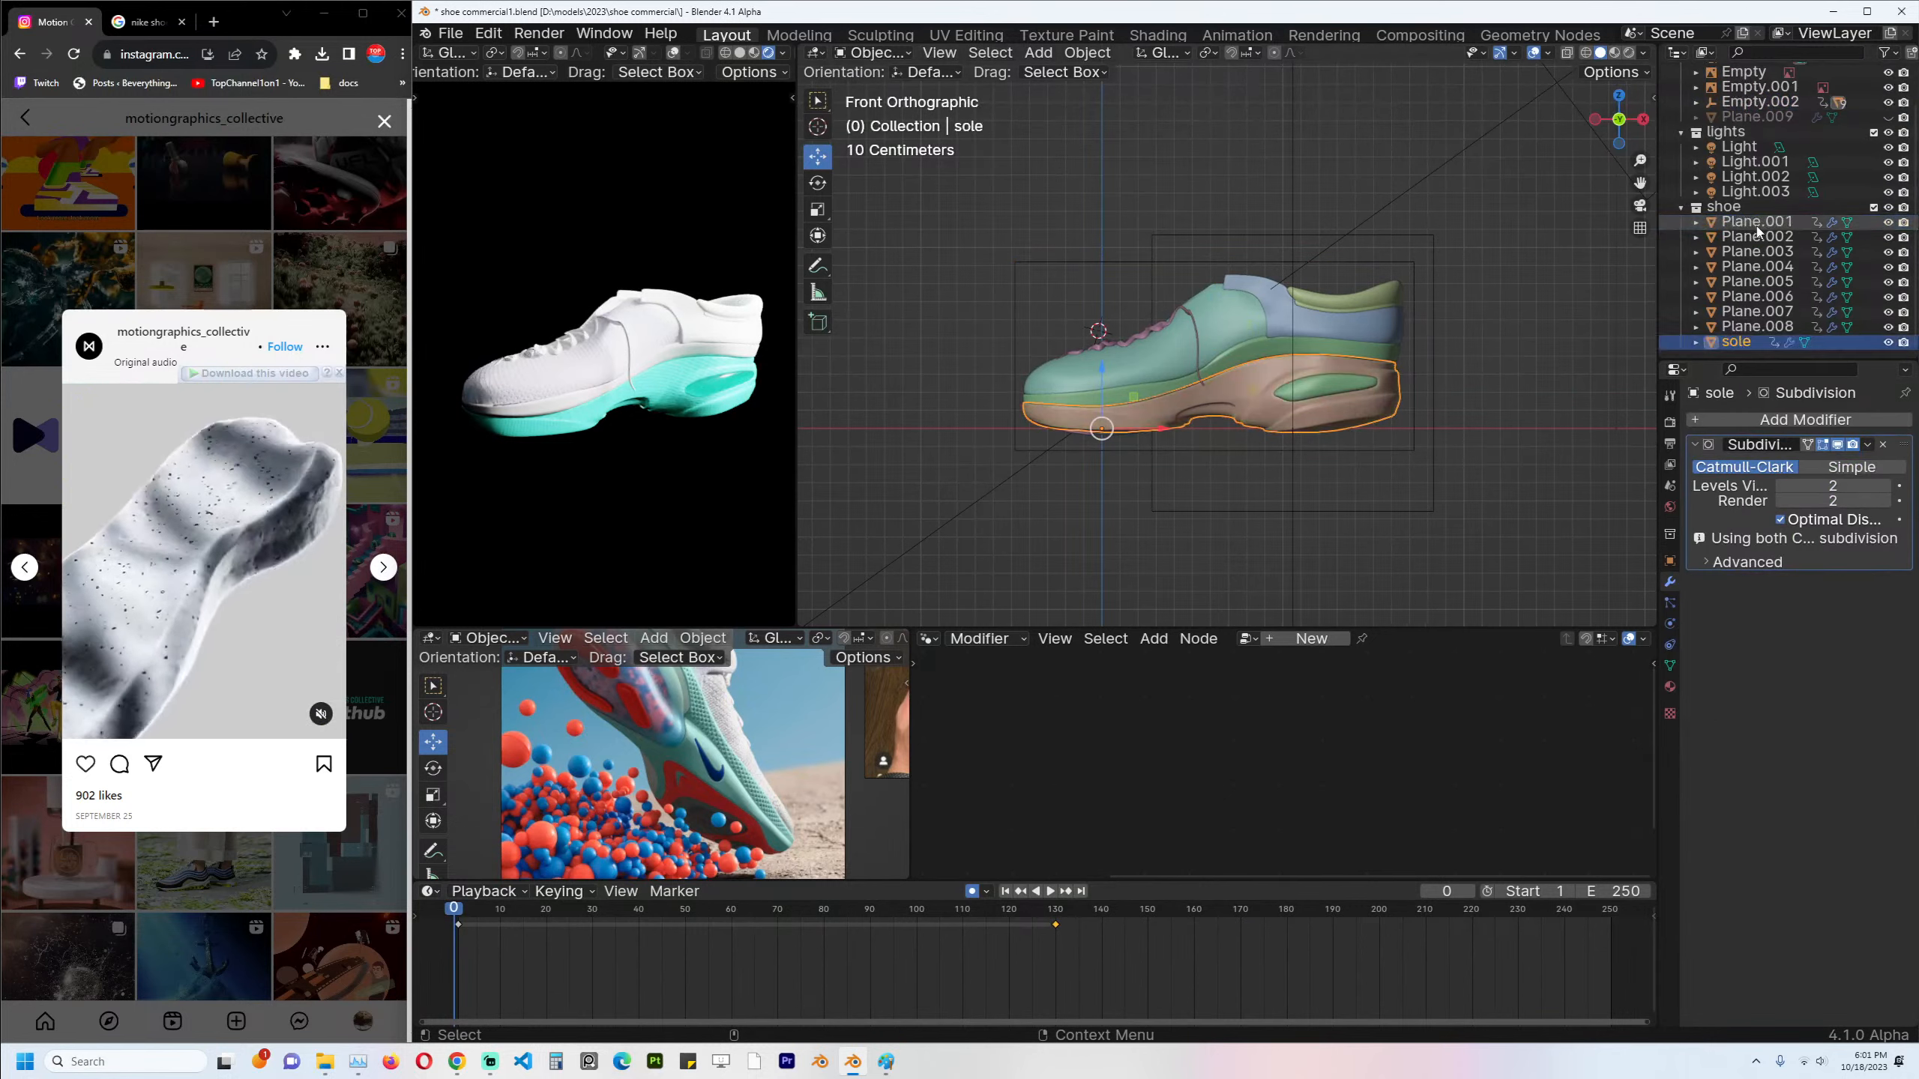
pyautogui.moveTo(1888, 237); pyautogui.dragTo(1888, 326)
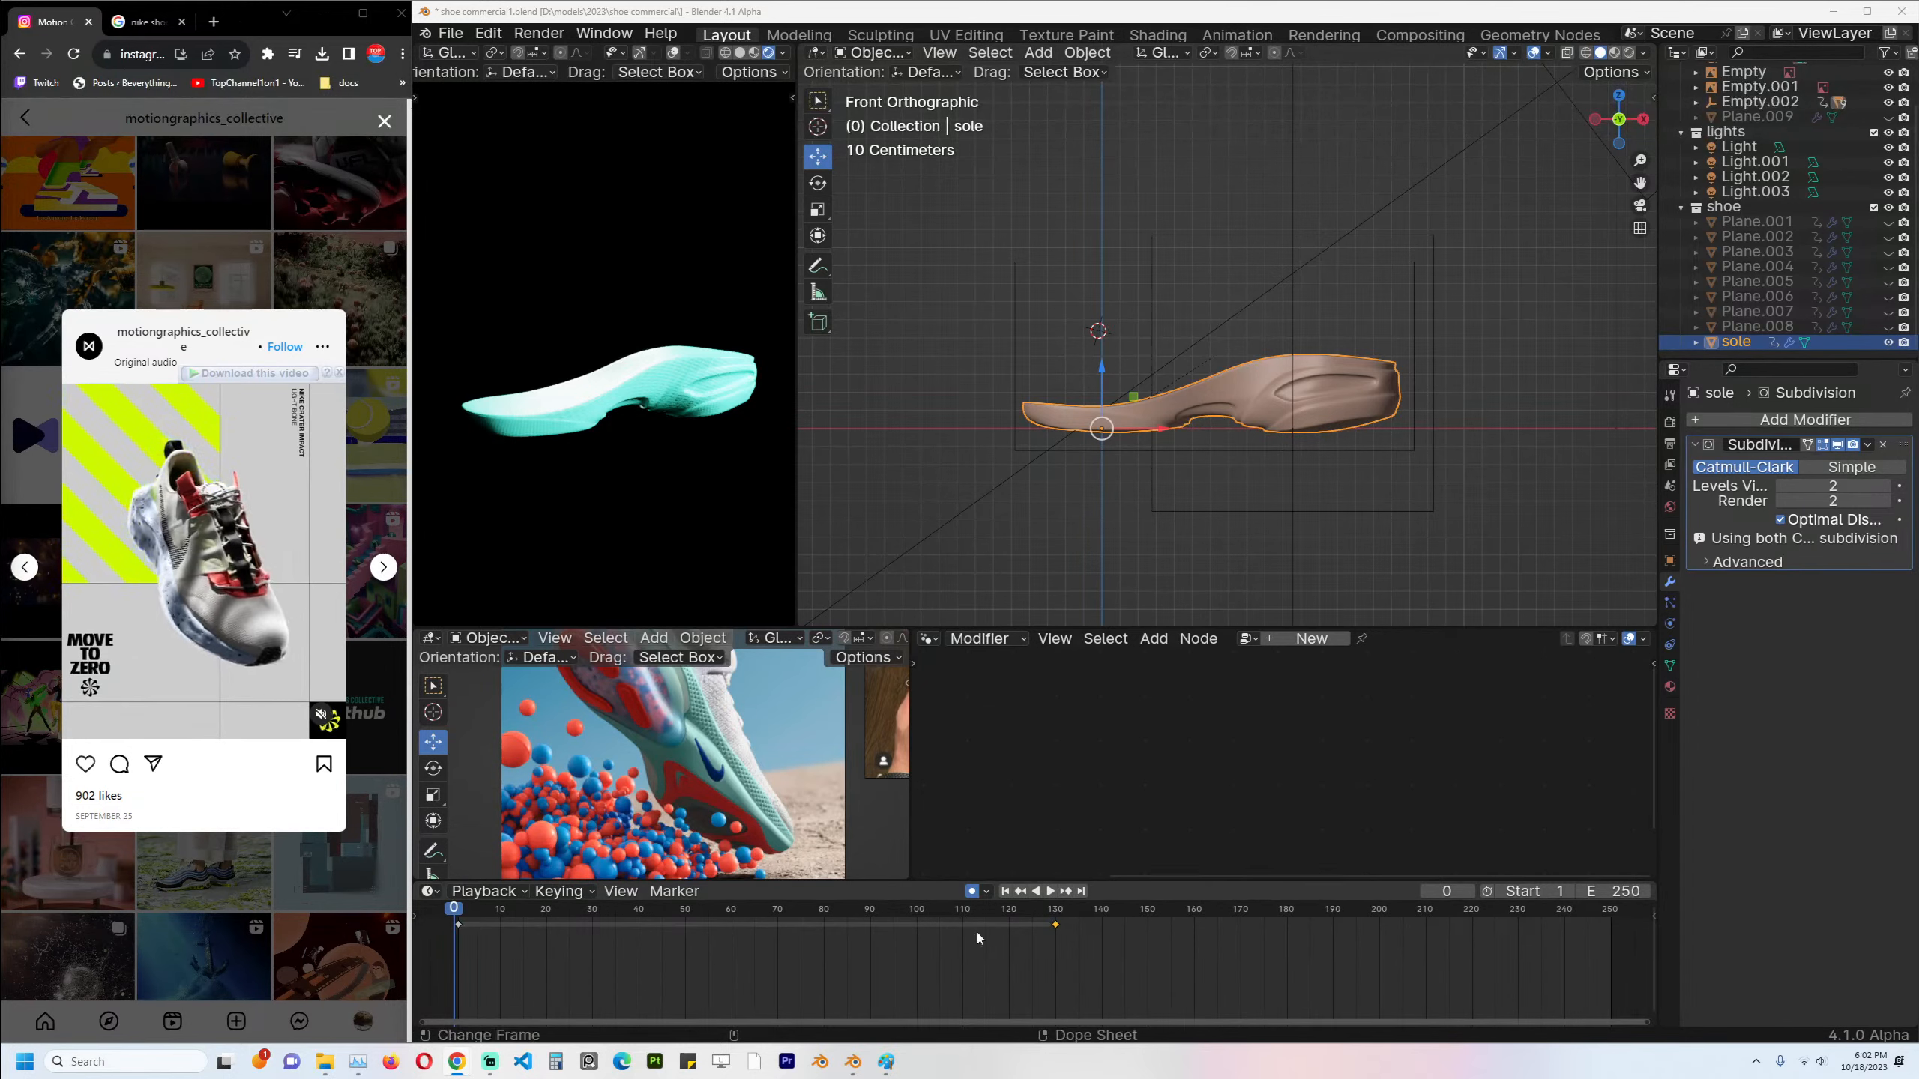
pyautogui.click(1327, 458)
pyautogui.click(1332, 426)
pyautogui.press('r')
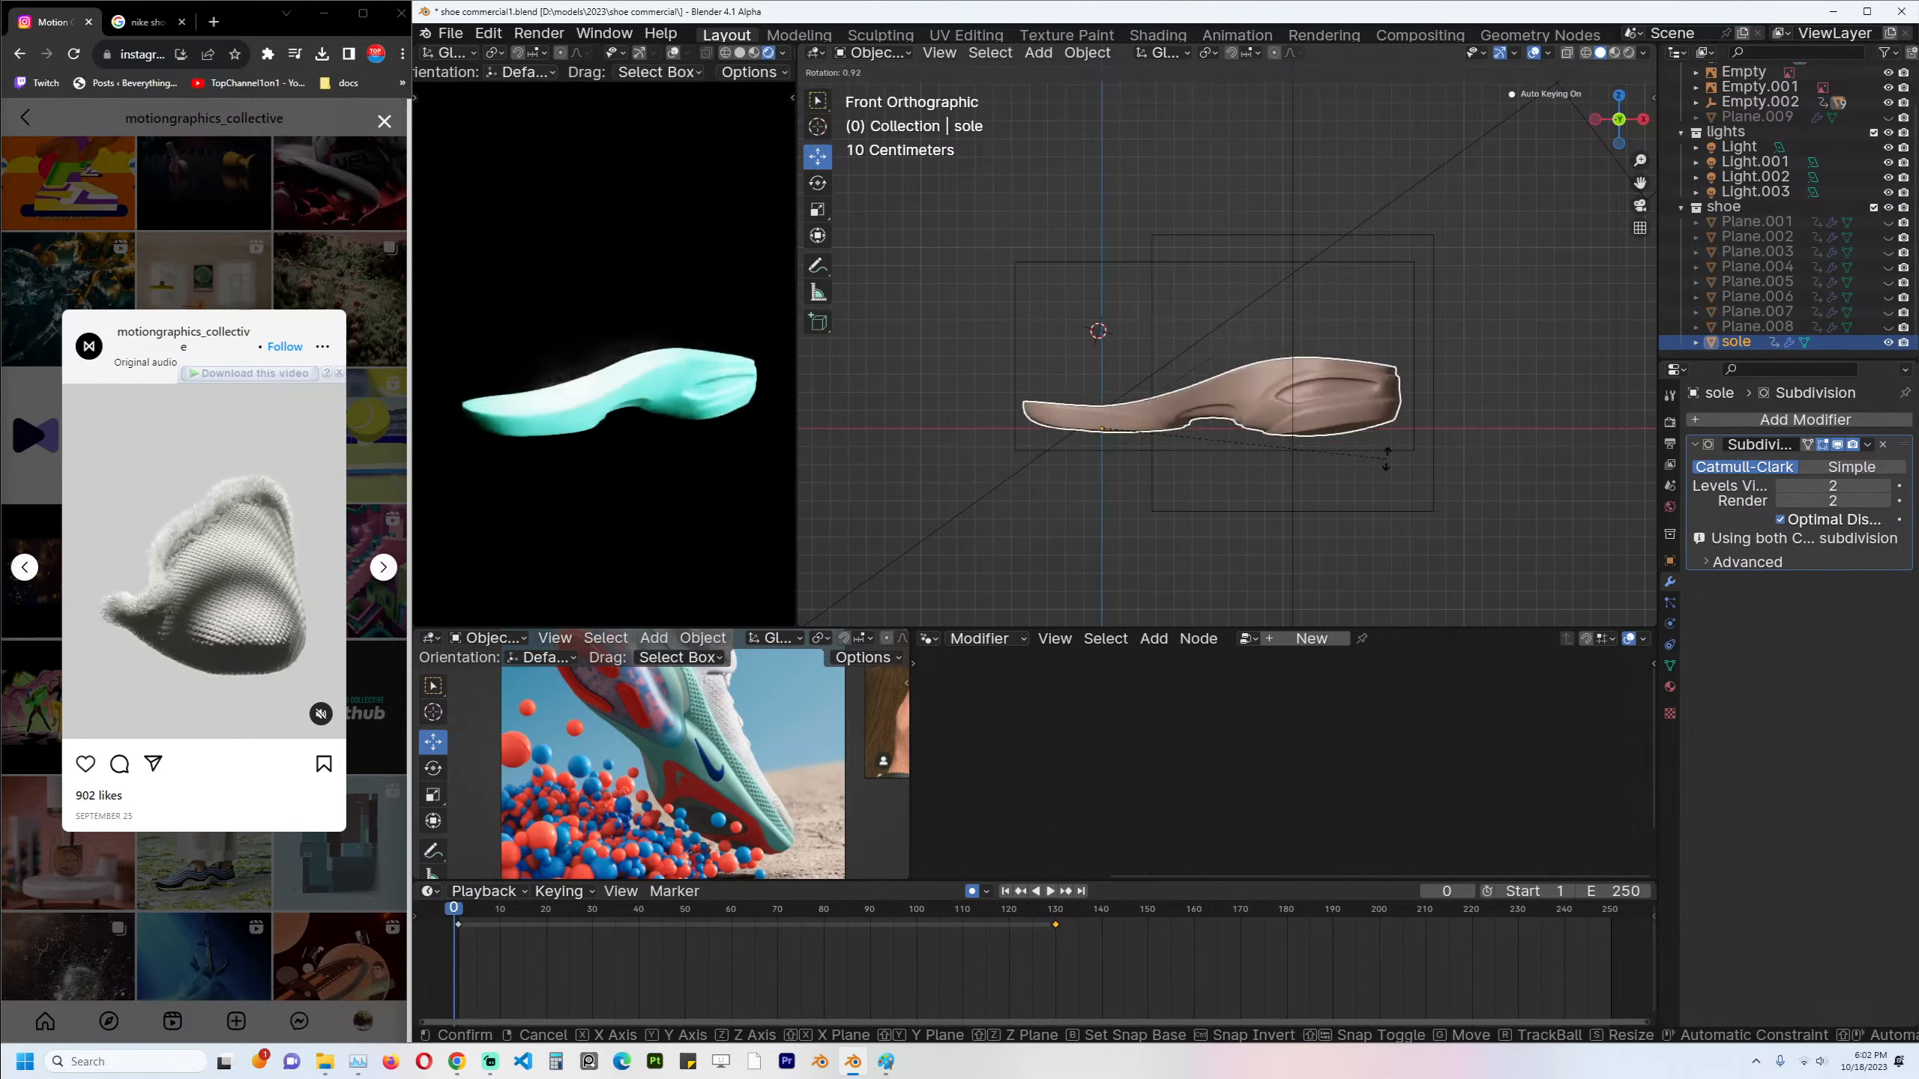
pyautogui.rightClick(1378, 452)
# Set the sole's origin to its geometry.
pyautogui.moveTo(1247, 399); pyautogui.dragTo(1247, 437, button='middle')
pyautogui.rightClick(1245, 437)
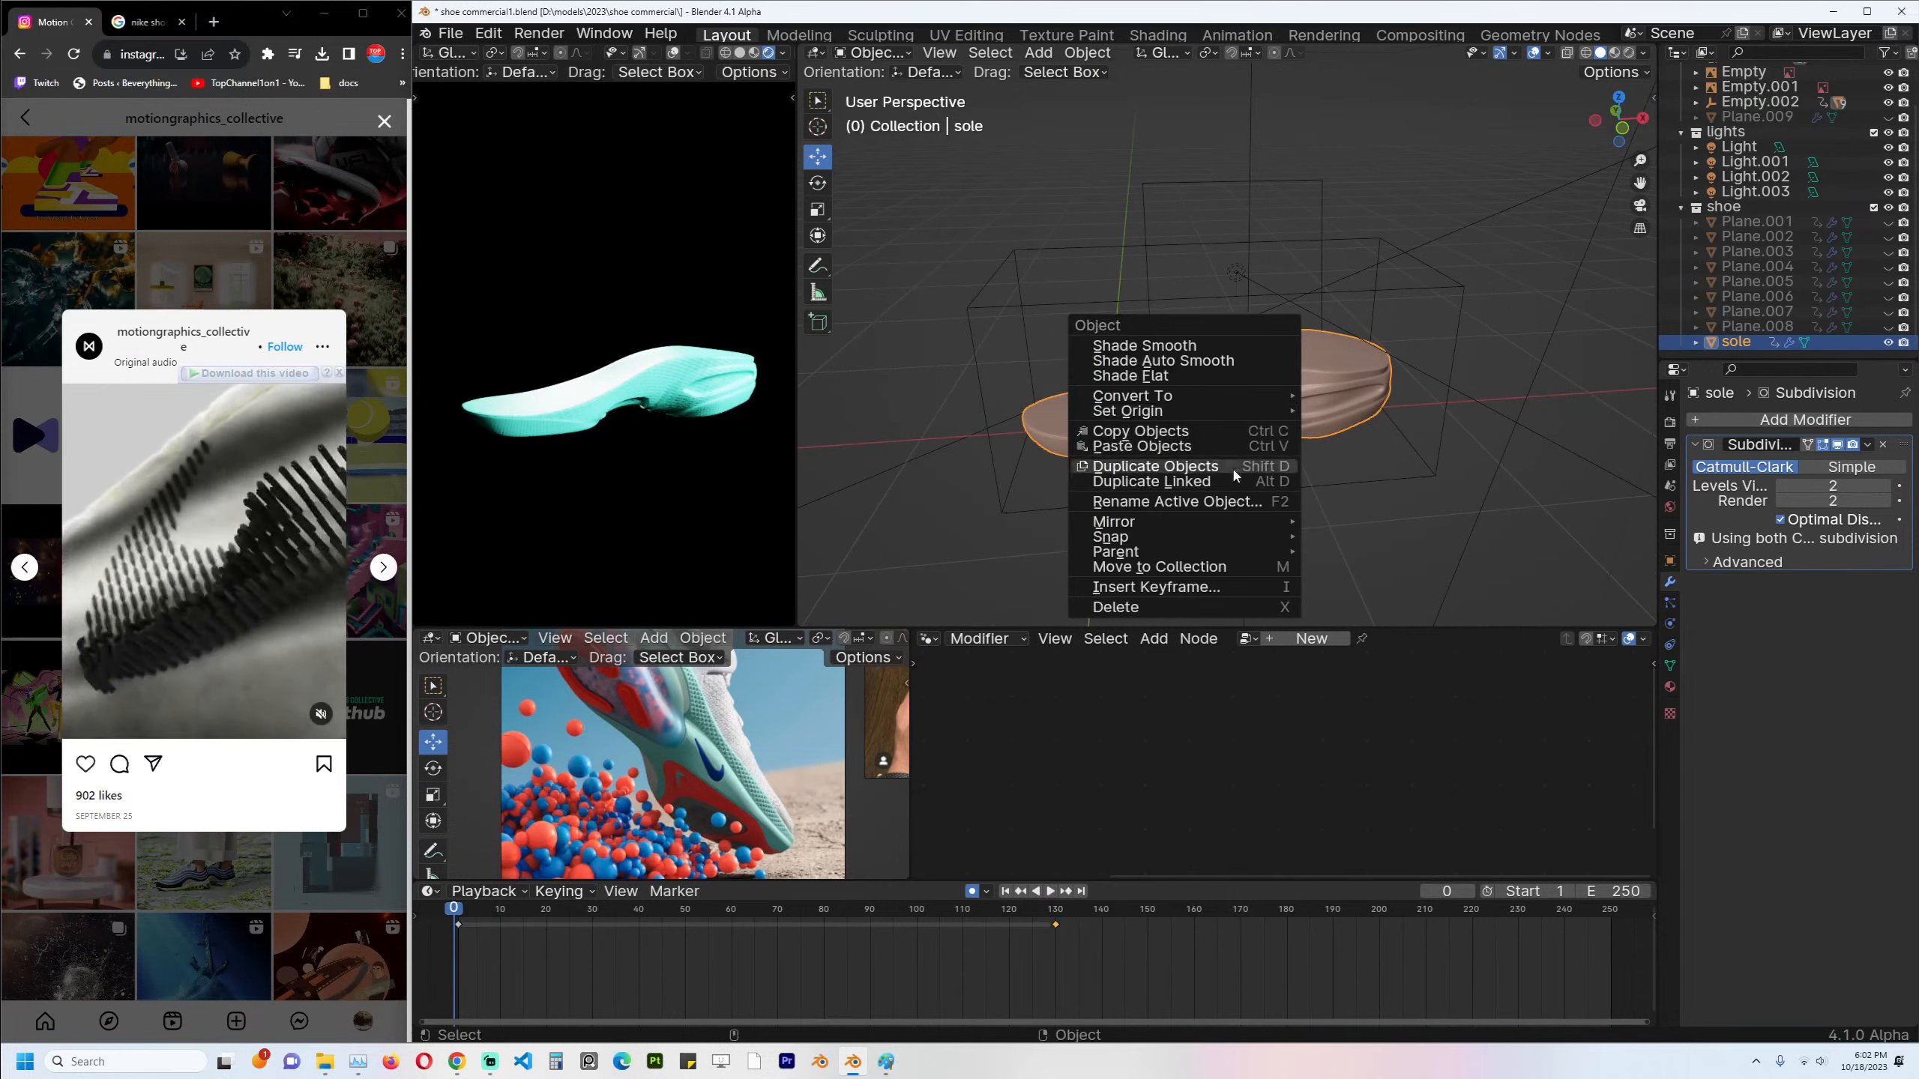
pyautogui.moveTo(1241, 412)
pyautogui.click(1359, 426)
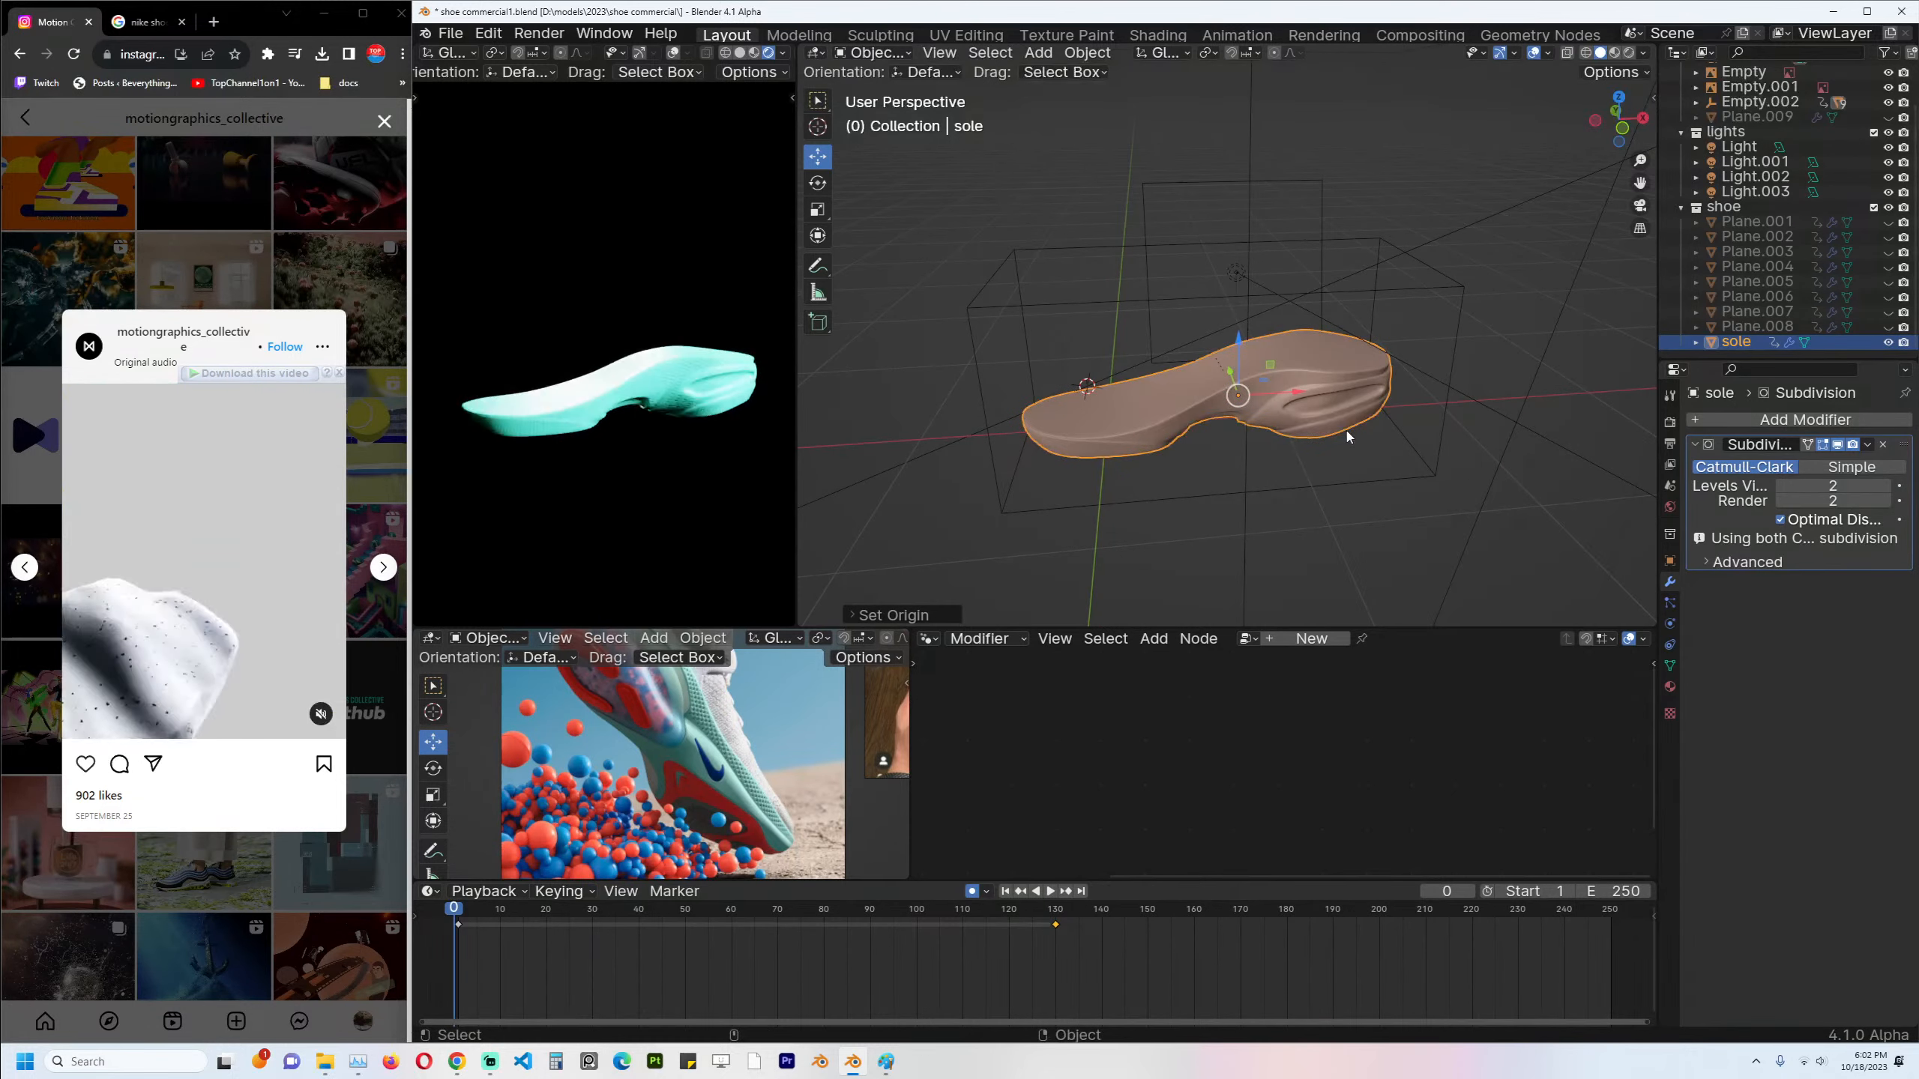
# In front view at frame 0, trackball-rotate the sole to show its underside, and delete its keyframe at frame 1.
pyautogui.press('KP_1')
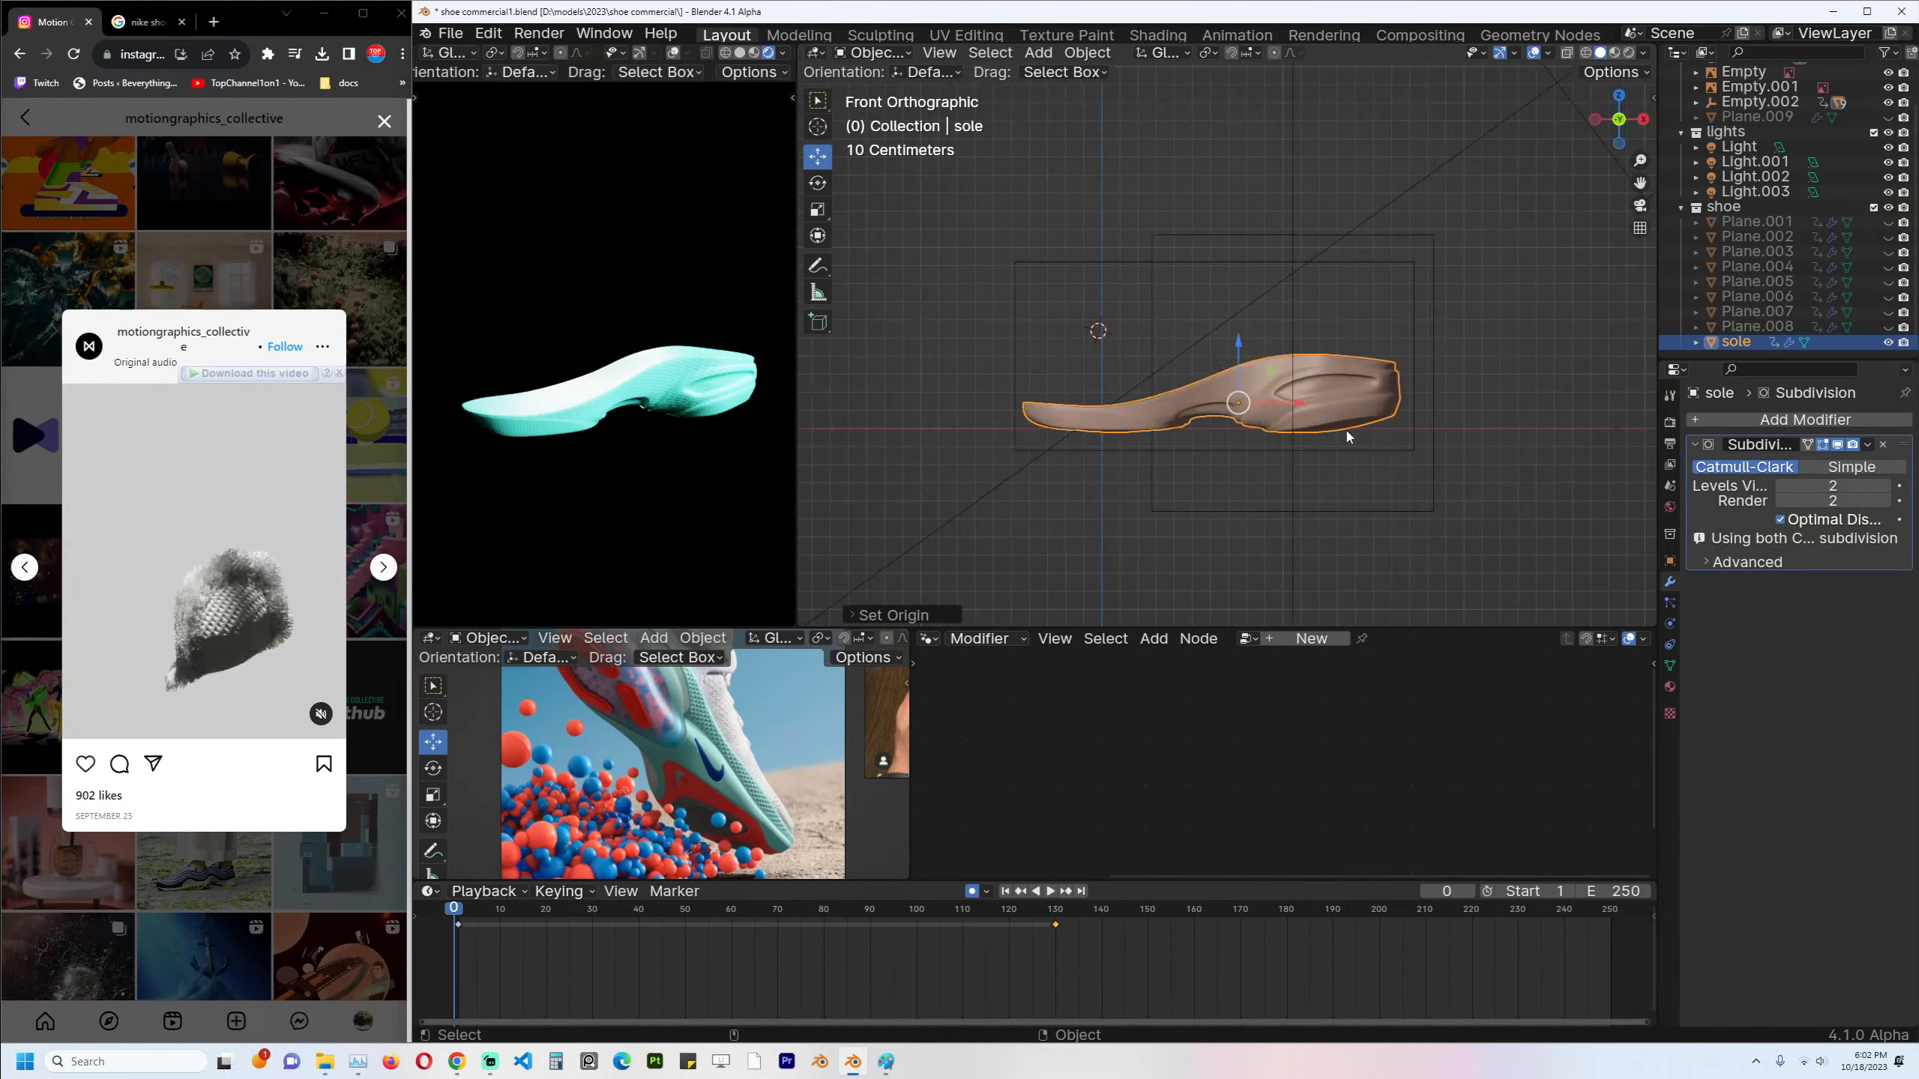
pyautogui.press('r')
pyautogui.press('r')
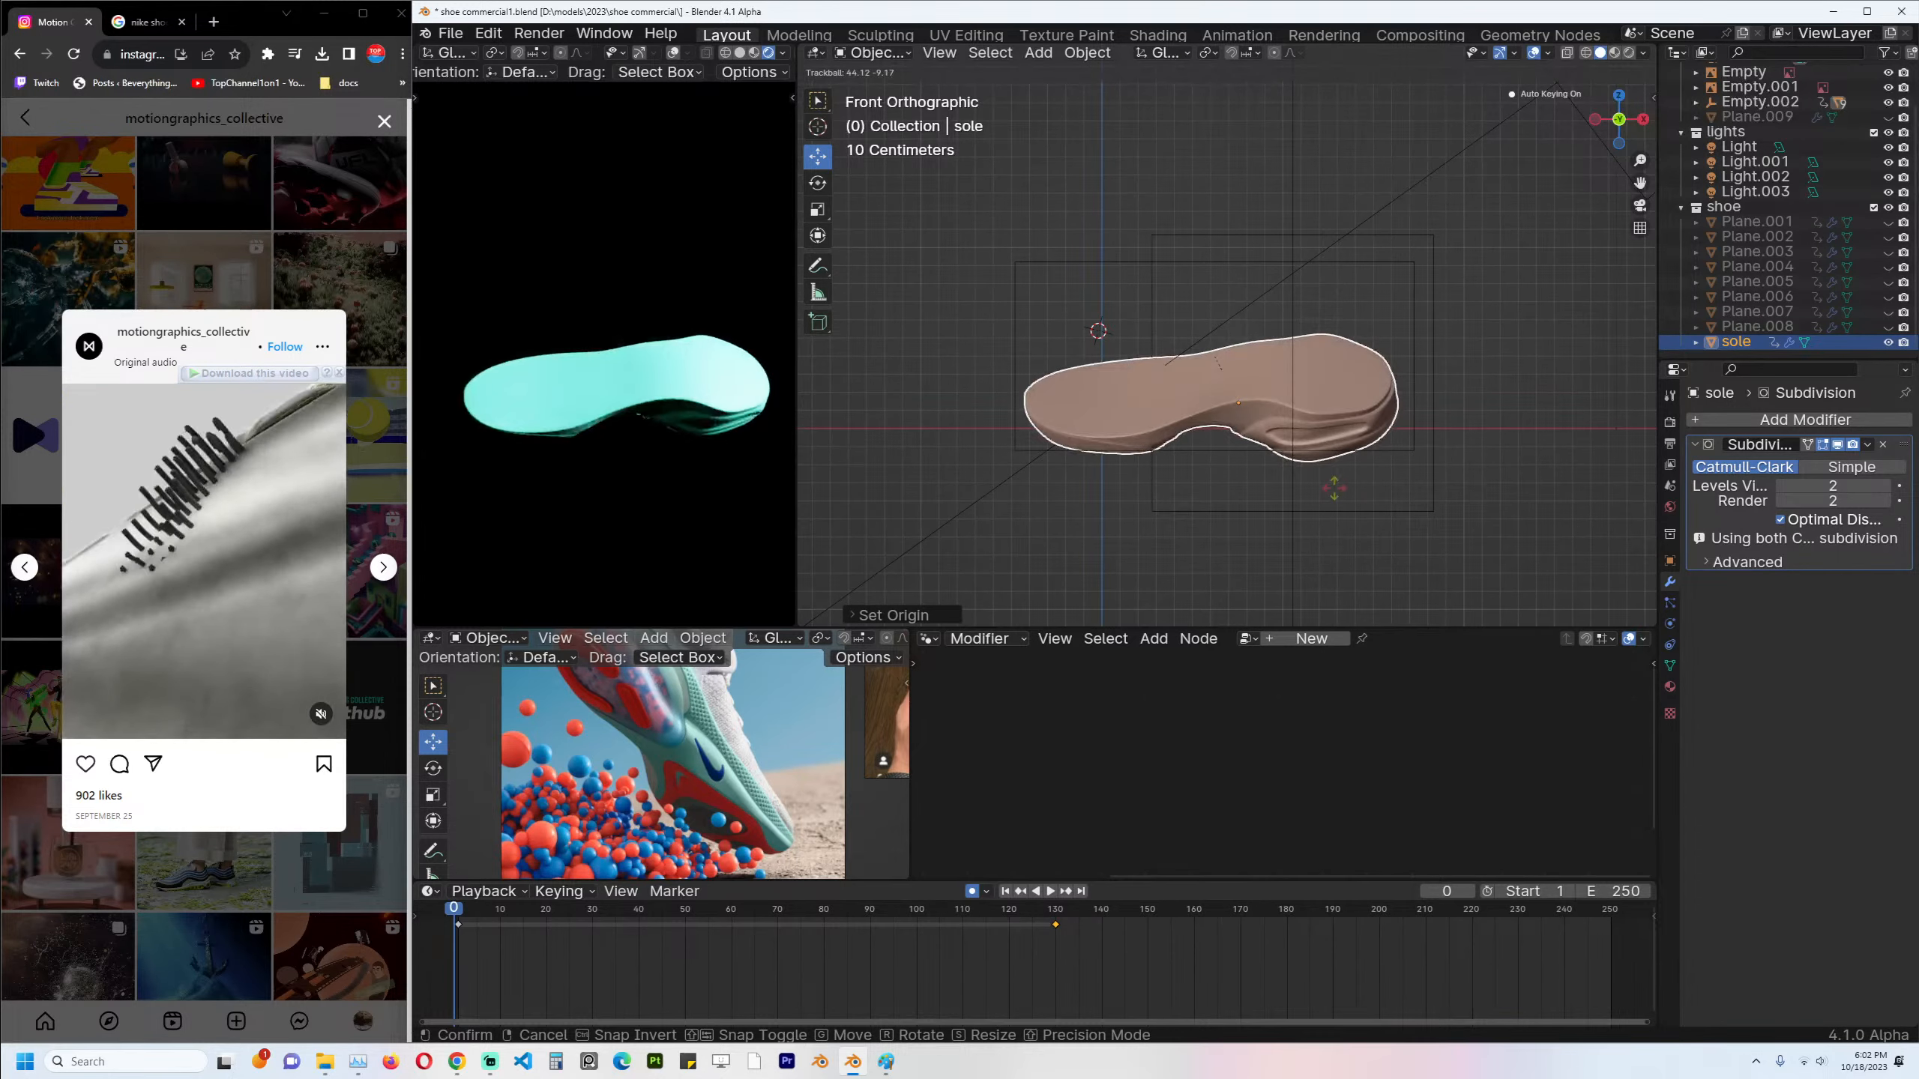
pyautogui.click(1349, 359)
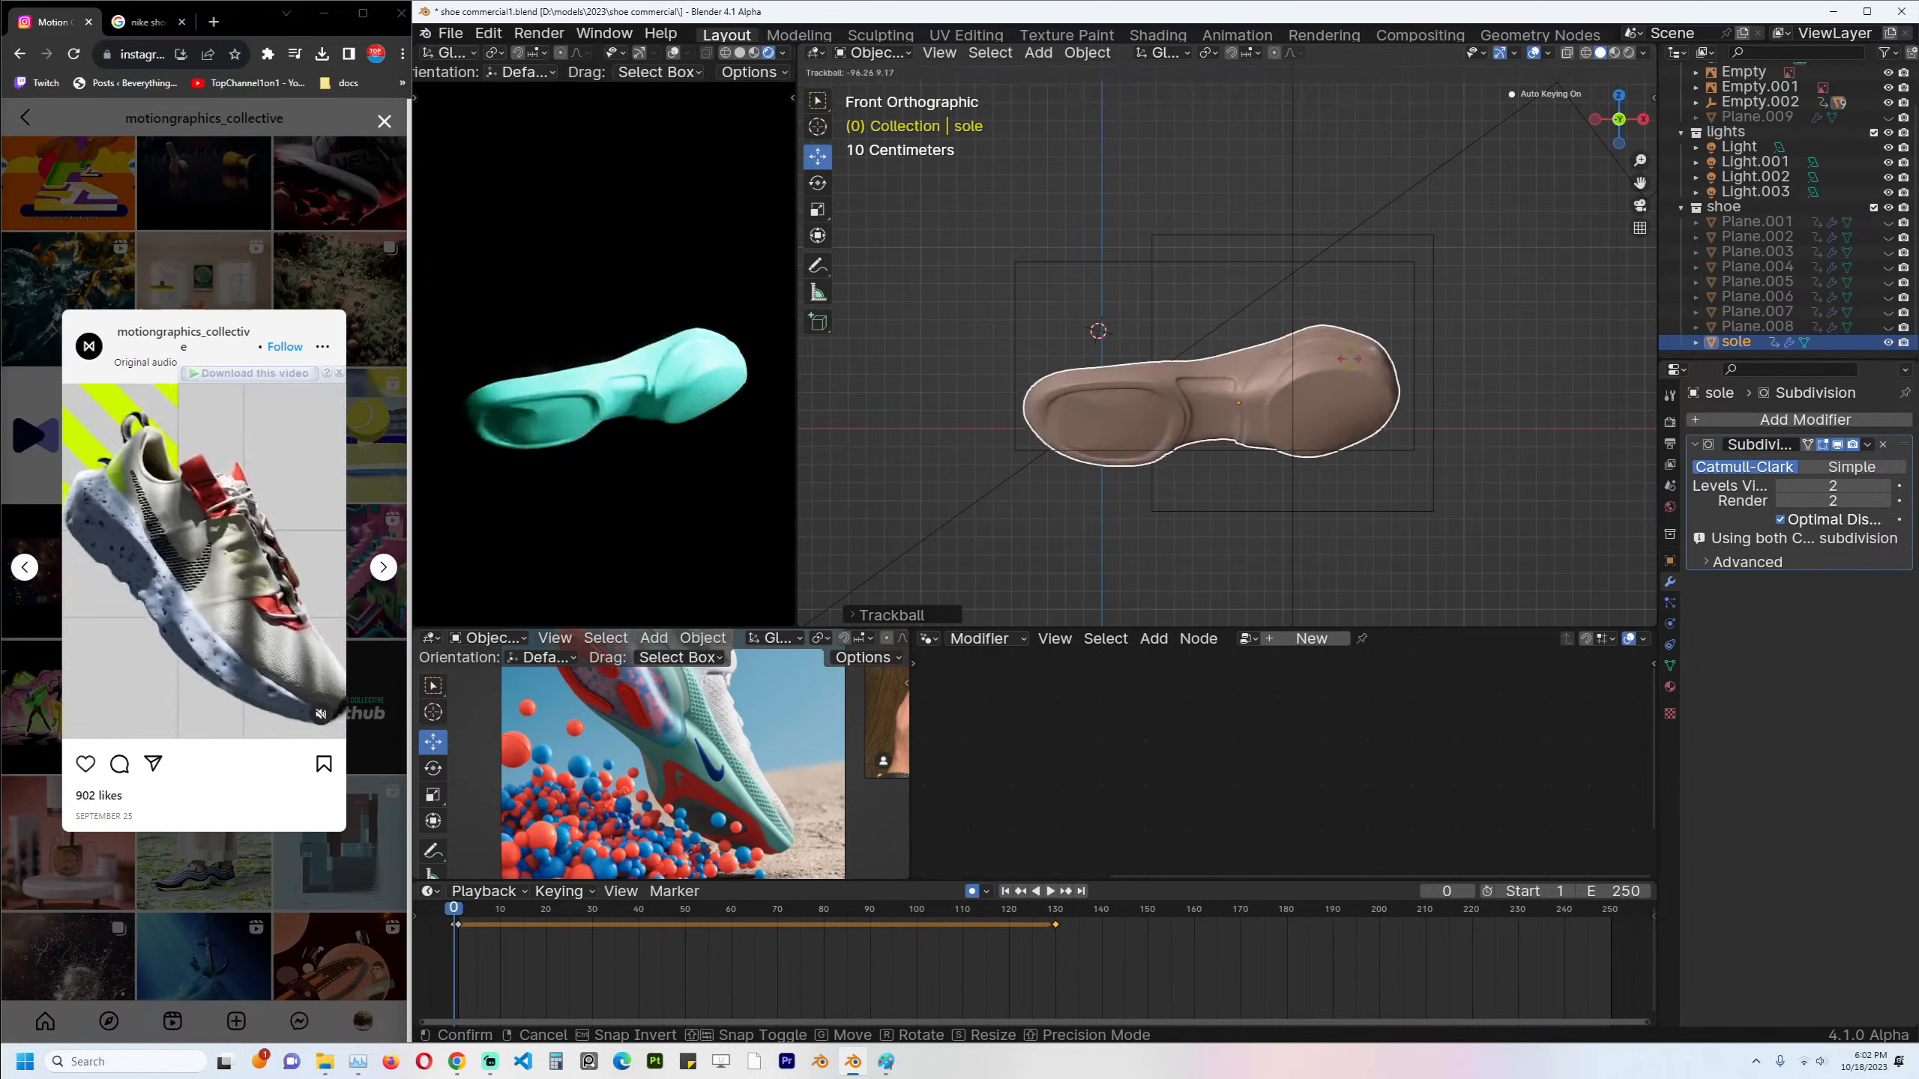
pyautogui.click(1328, 393)
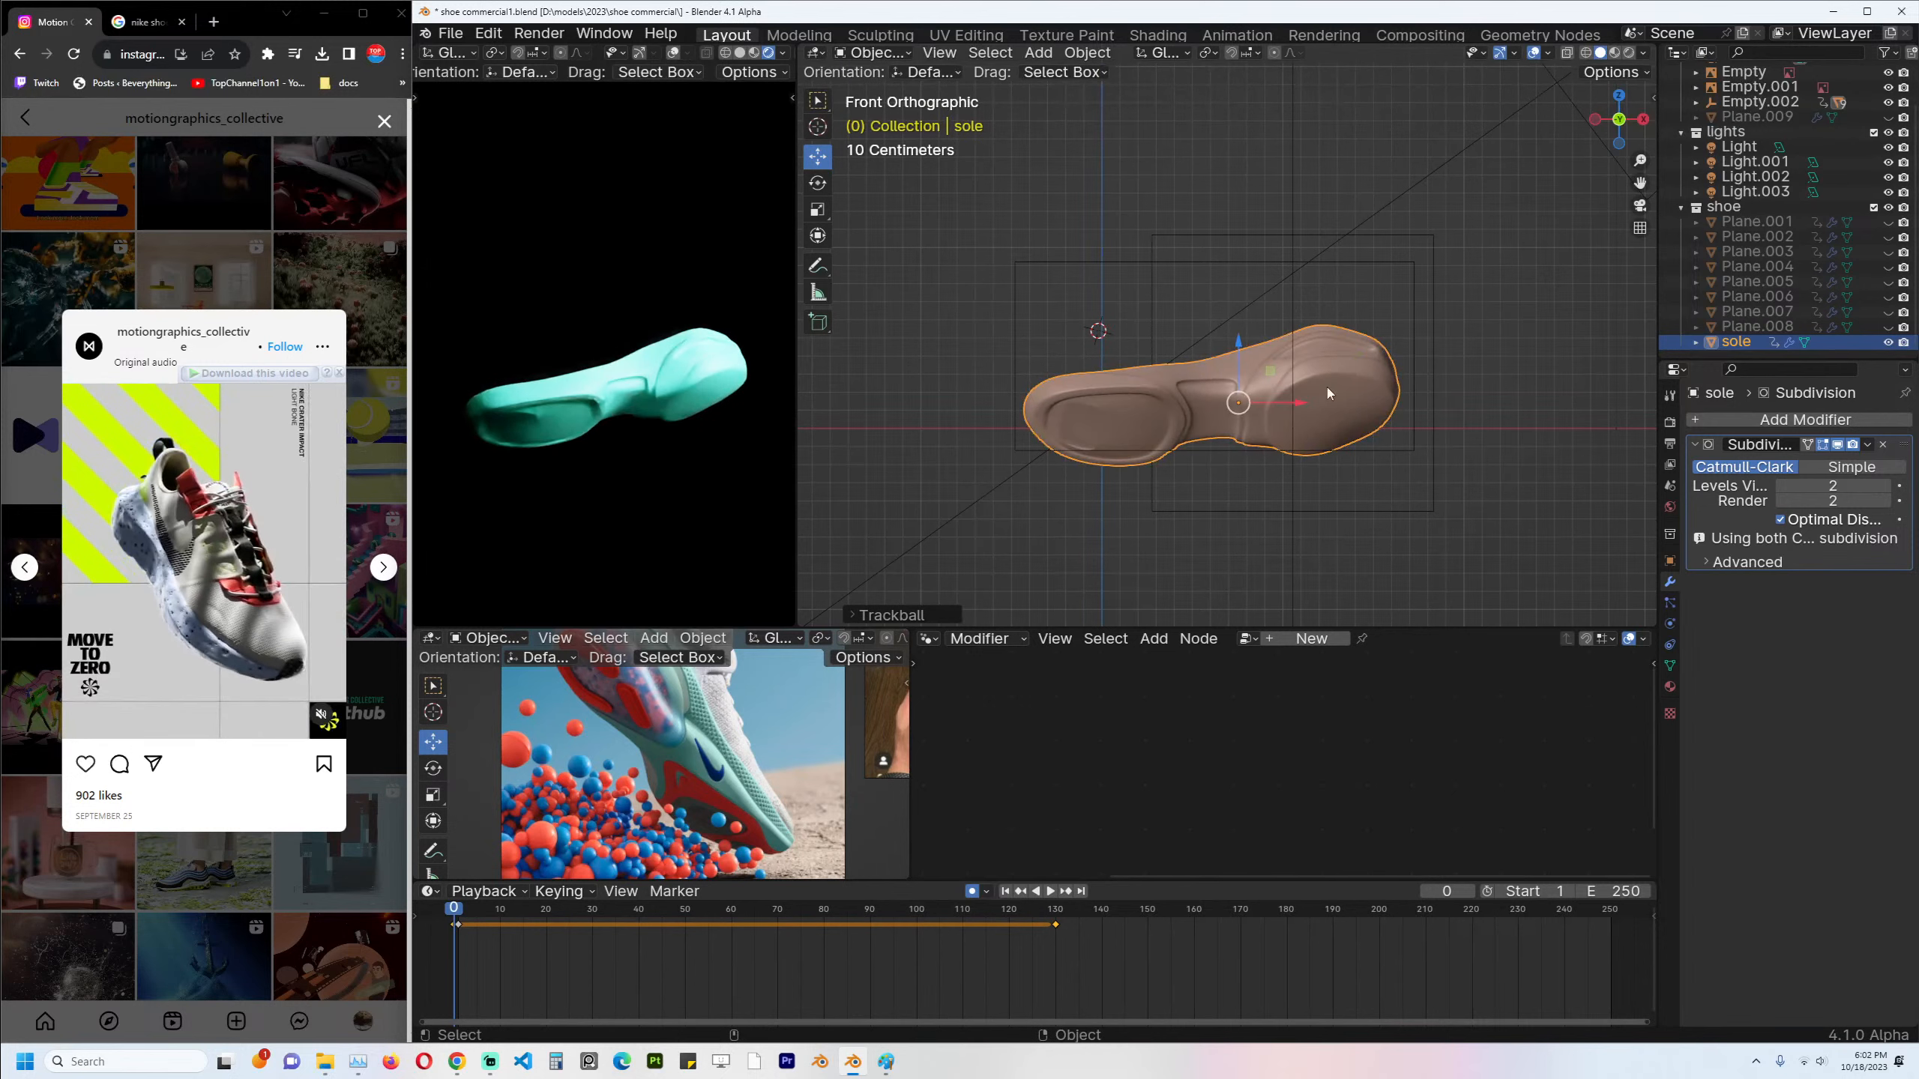
pyautogui.press('x')
pyautogui.click(458, 924)
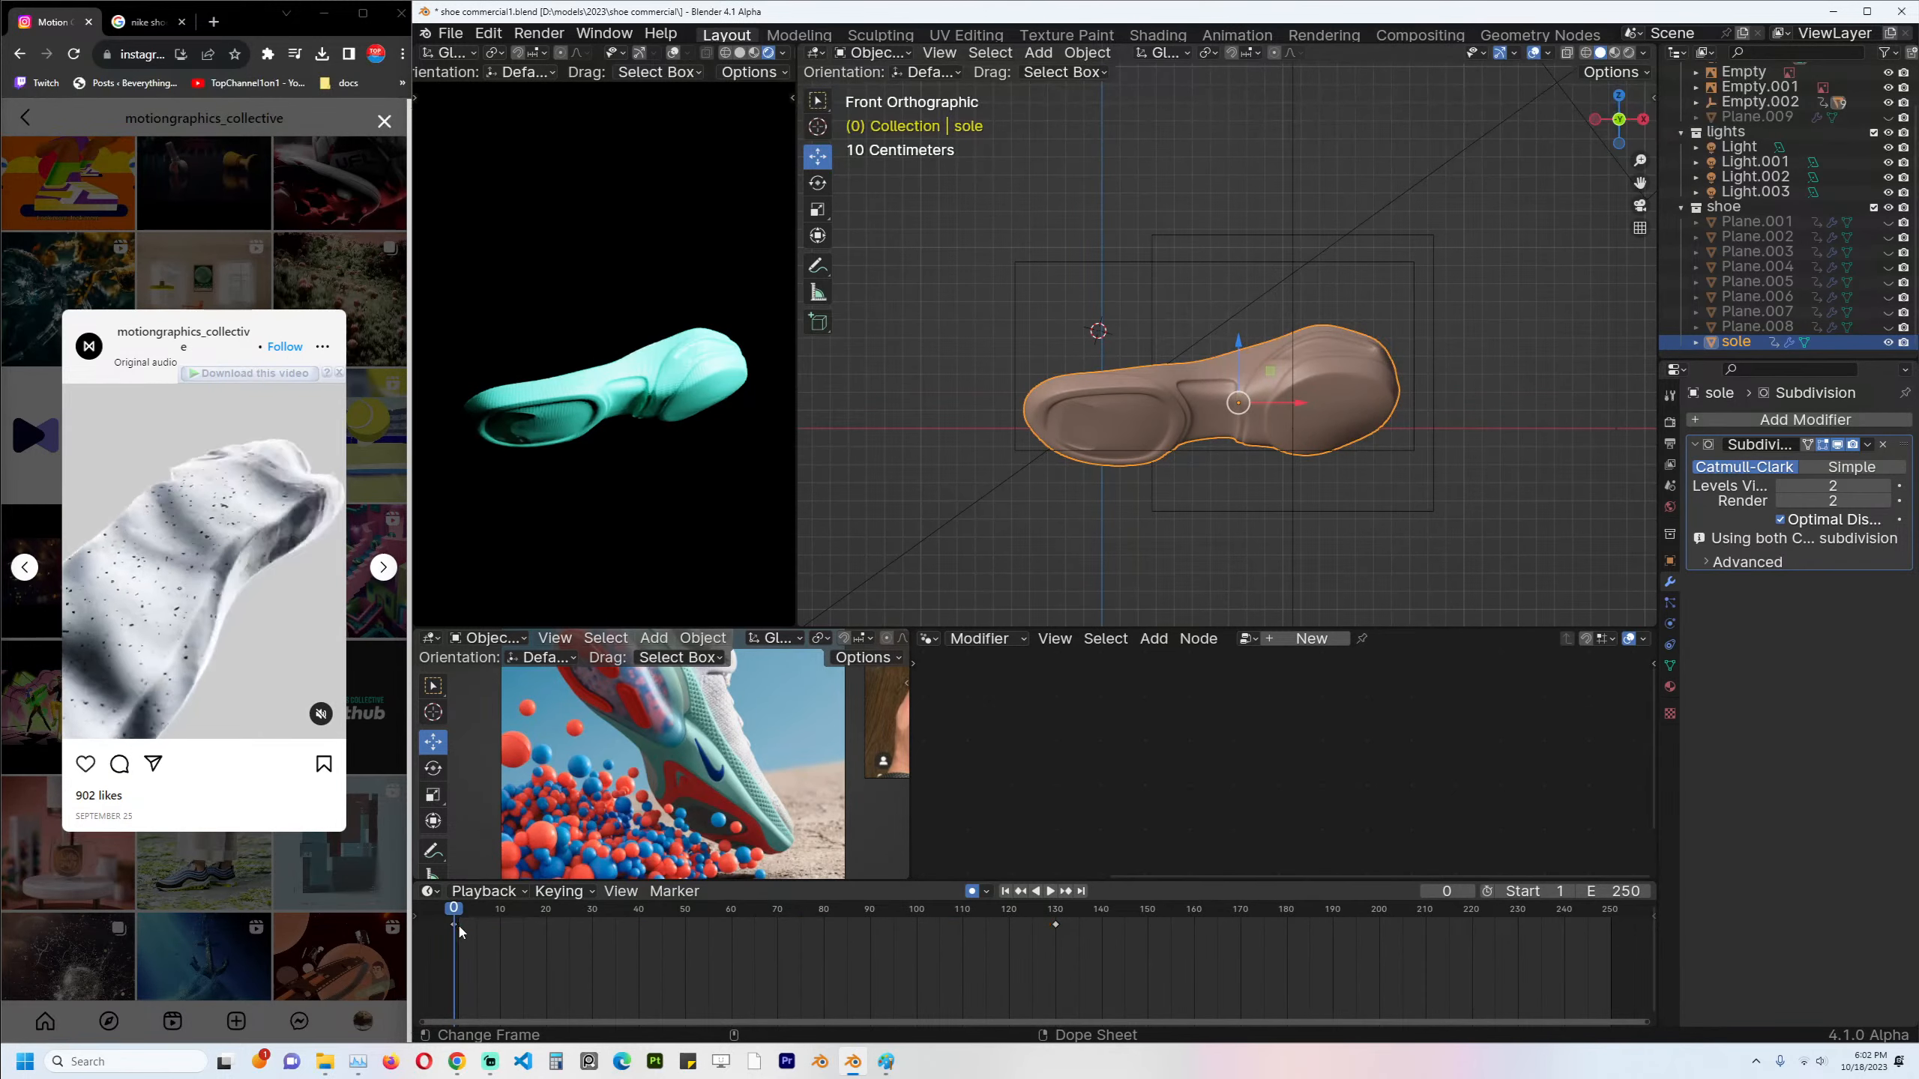
# At frame 130, rotate the sole so its heel end tilts upward, and move it up toward the shoe's original place.
pyautogui.keyDown('shift'); pyautogui.moveTo(459, 917); pyautogui.dragTo(1061, 907, button='right'); pyautogui.keyUp('shift')
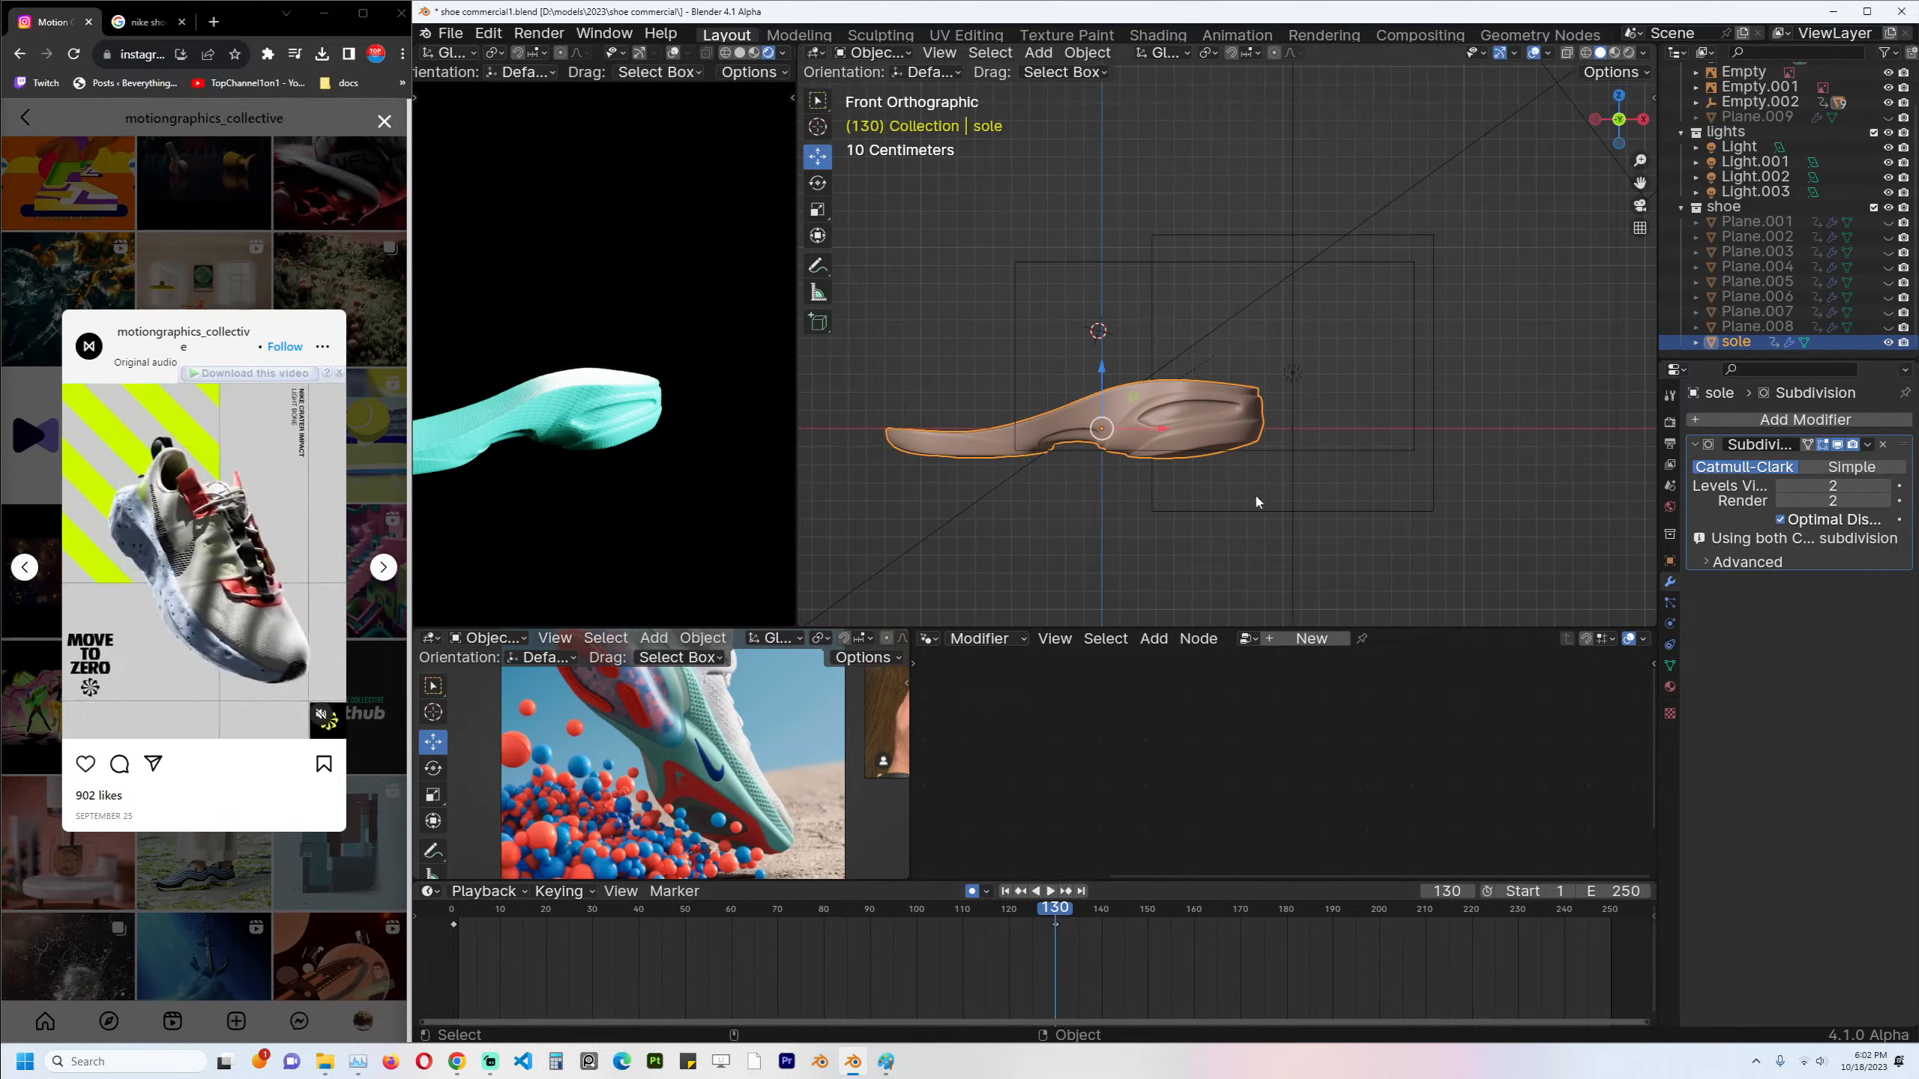
pyautogui.press('r')
pyautogui.press('r')
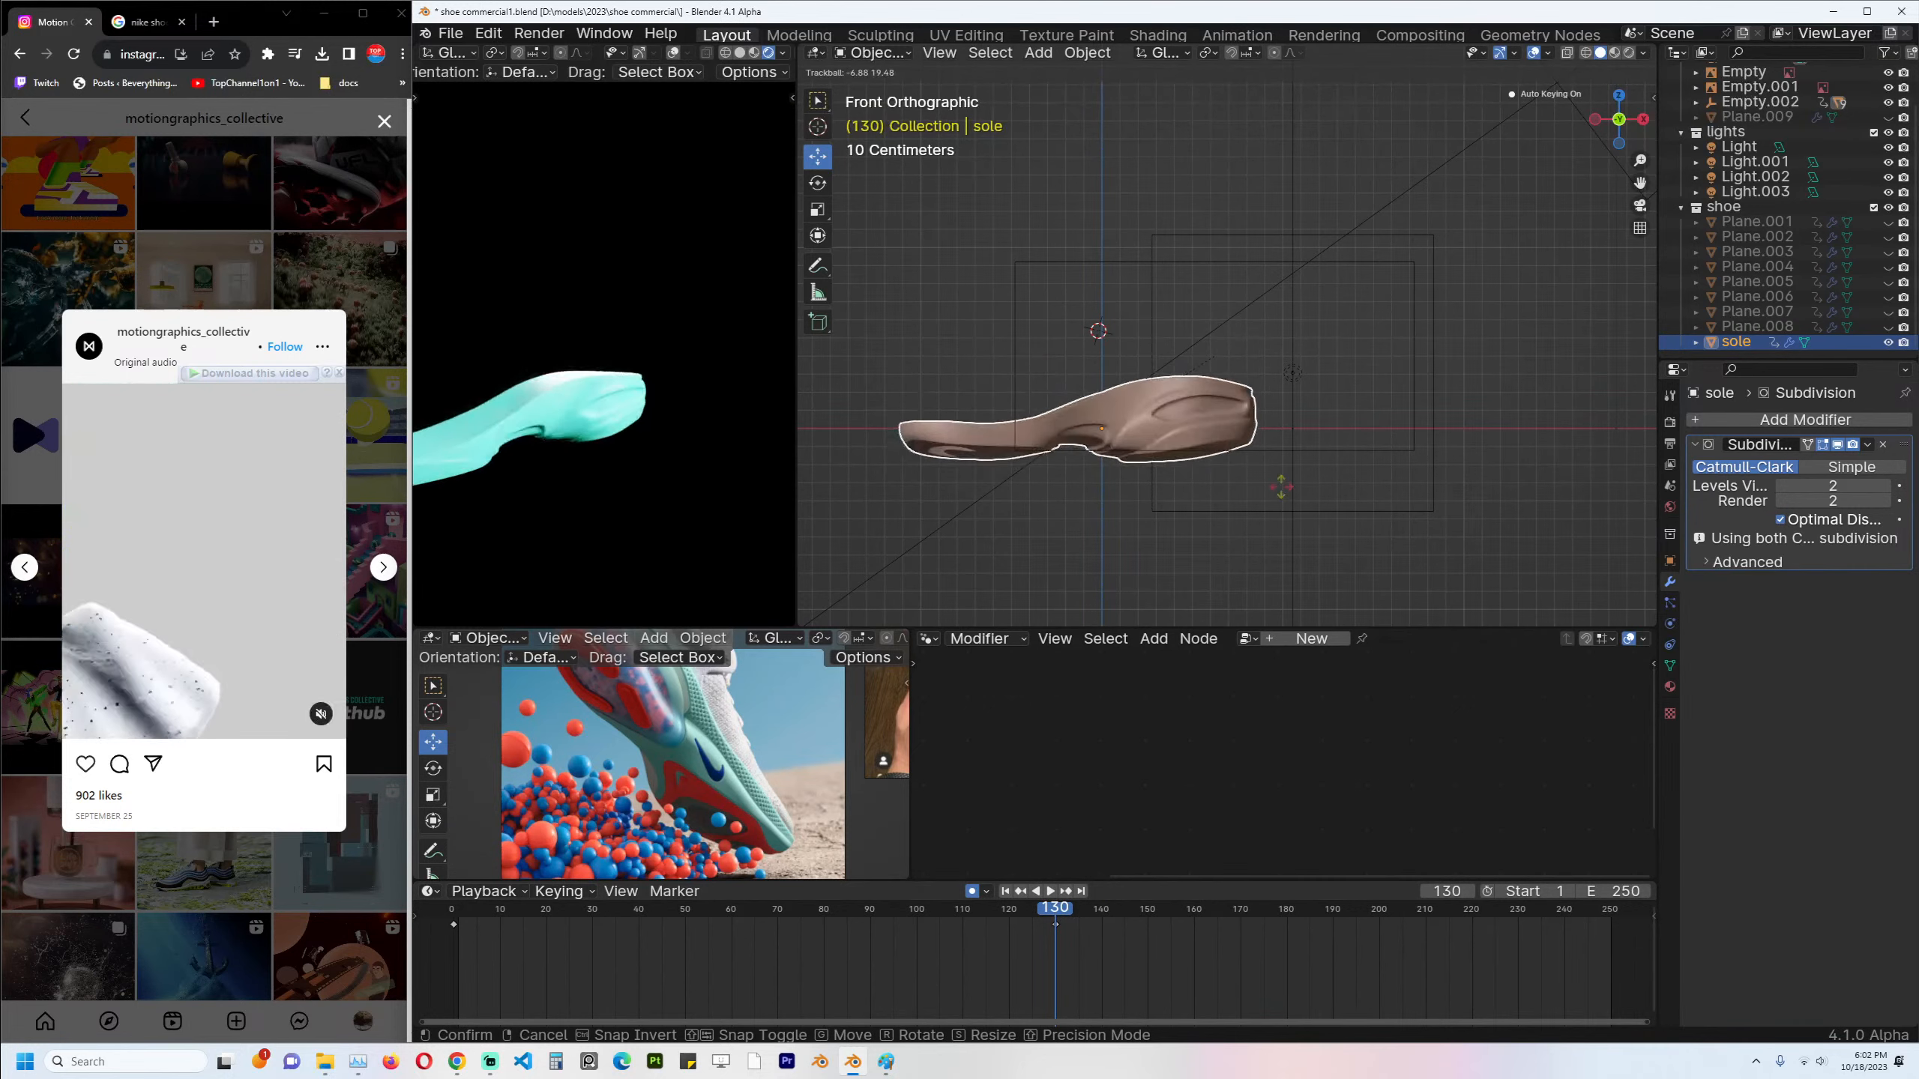
pyautogui.press('g')
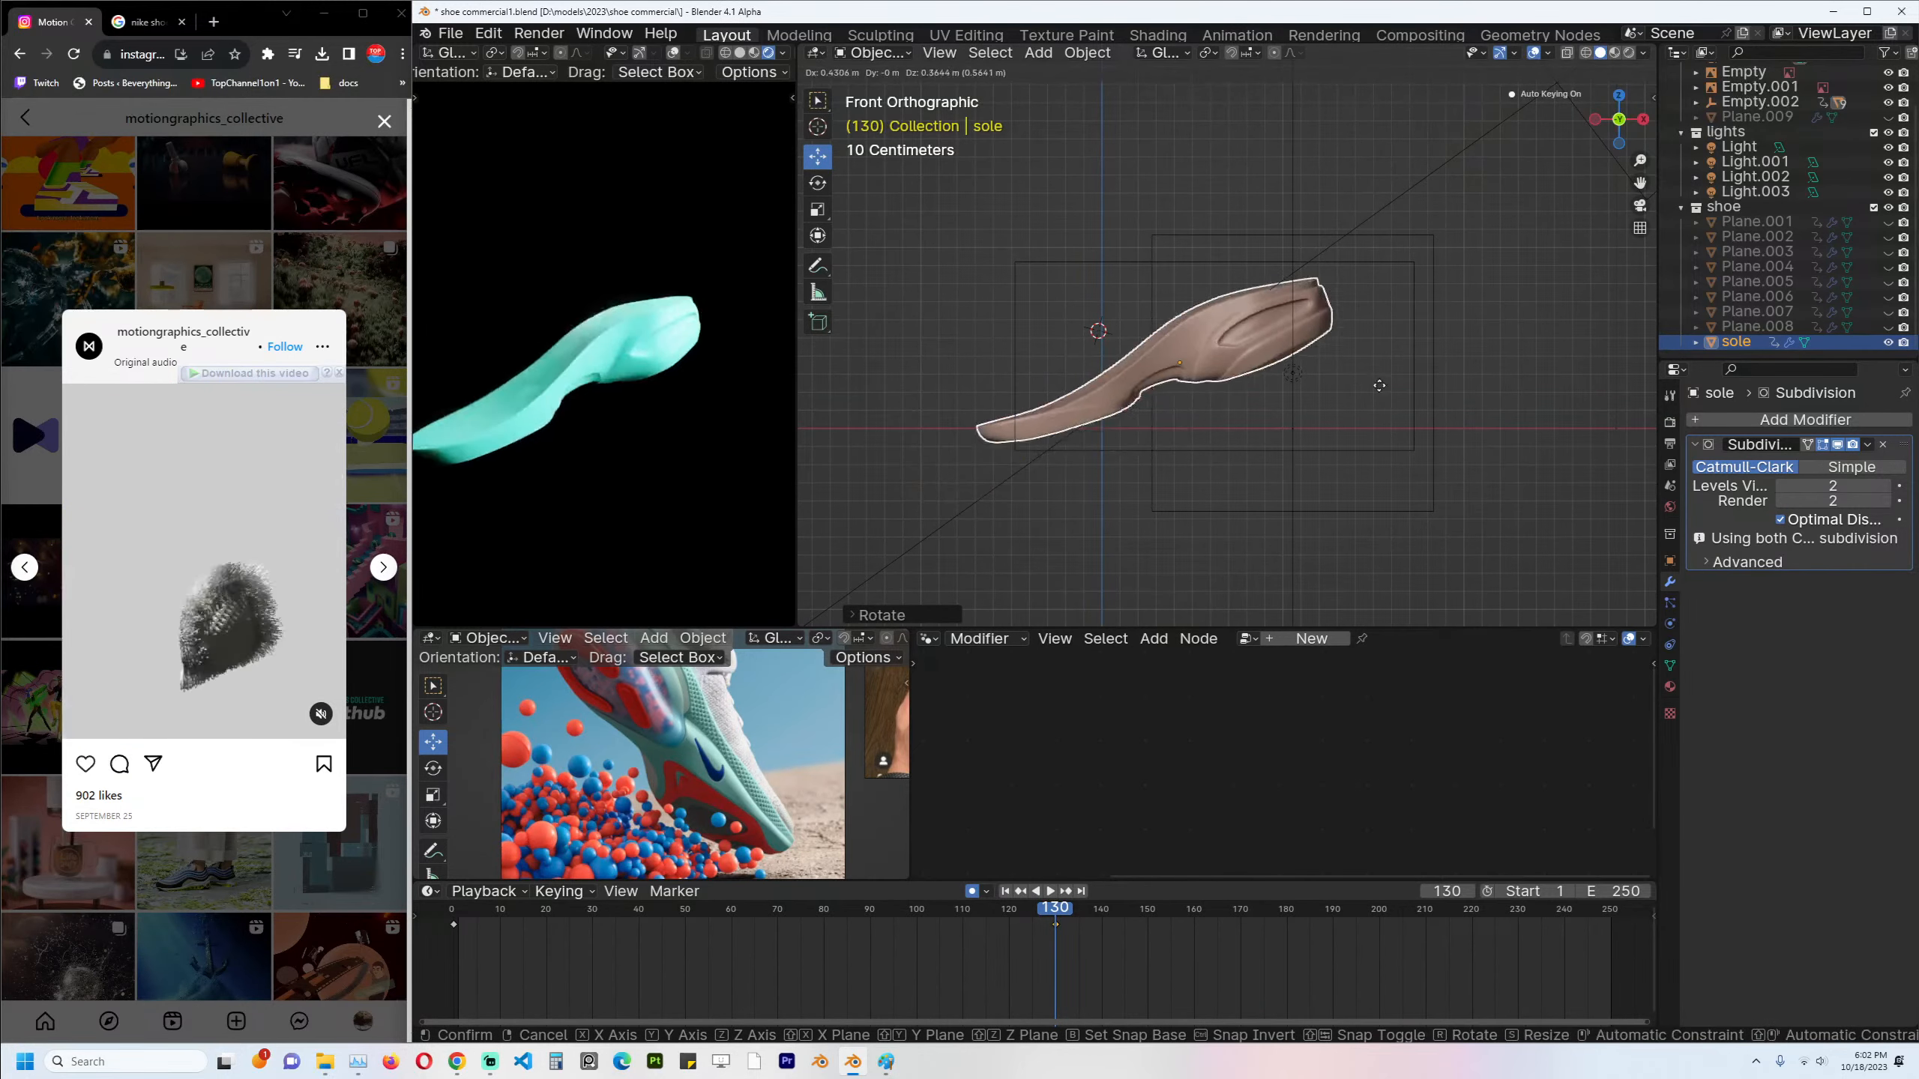
pyautogui.click(1182, 580)
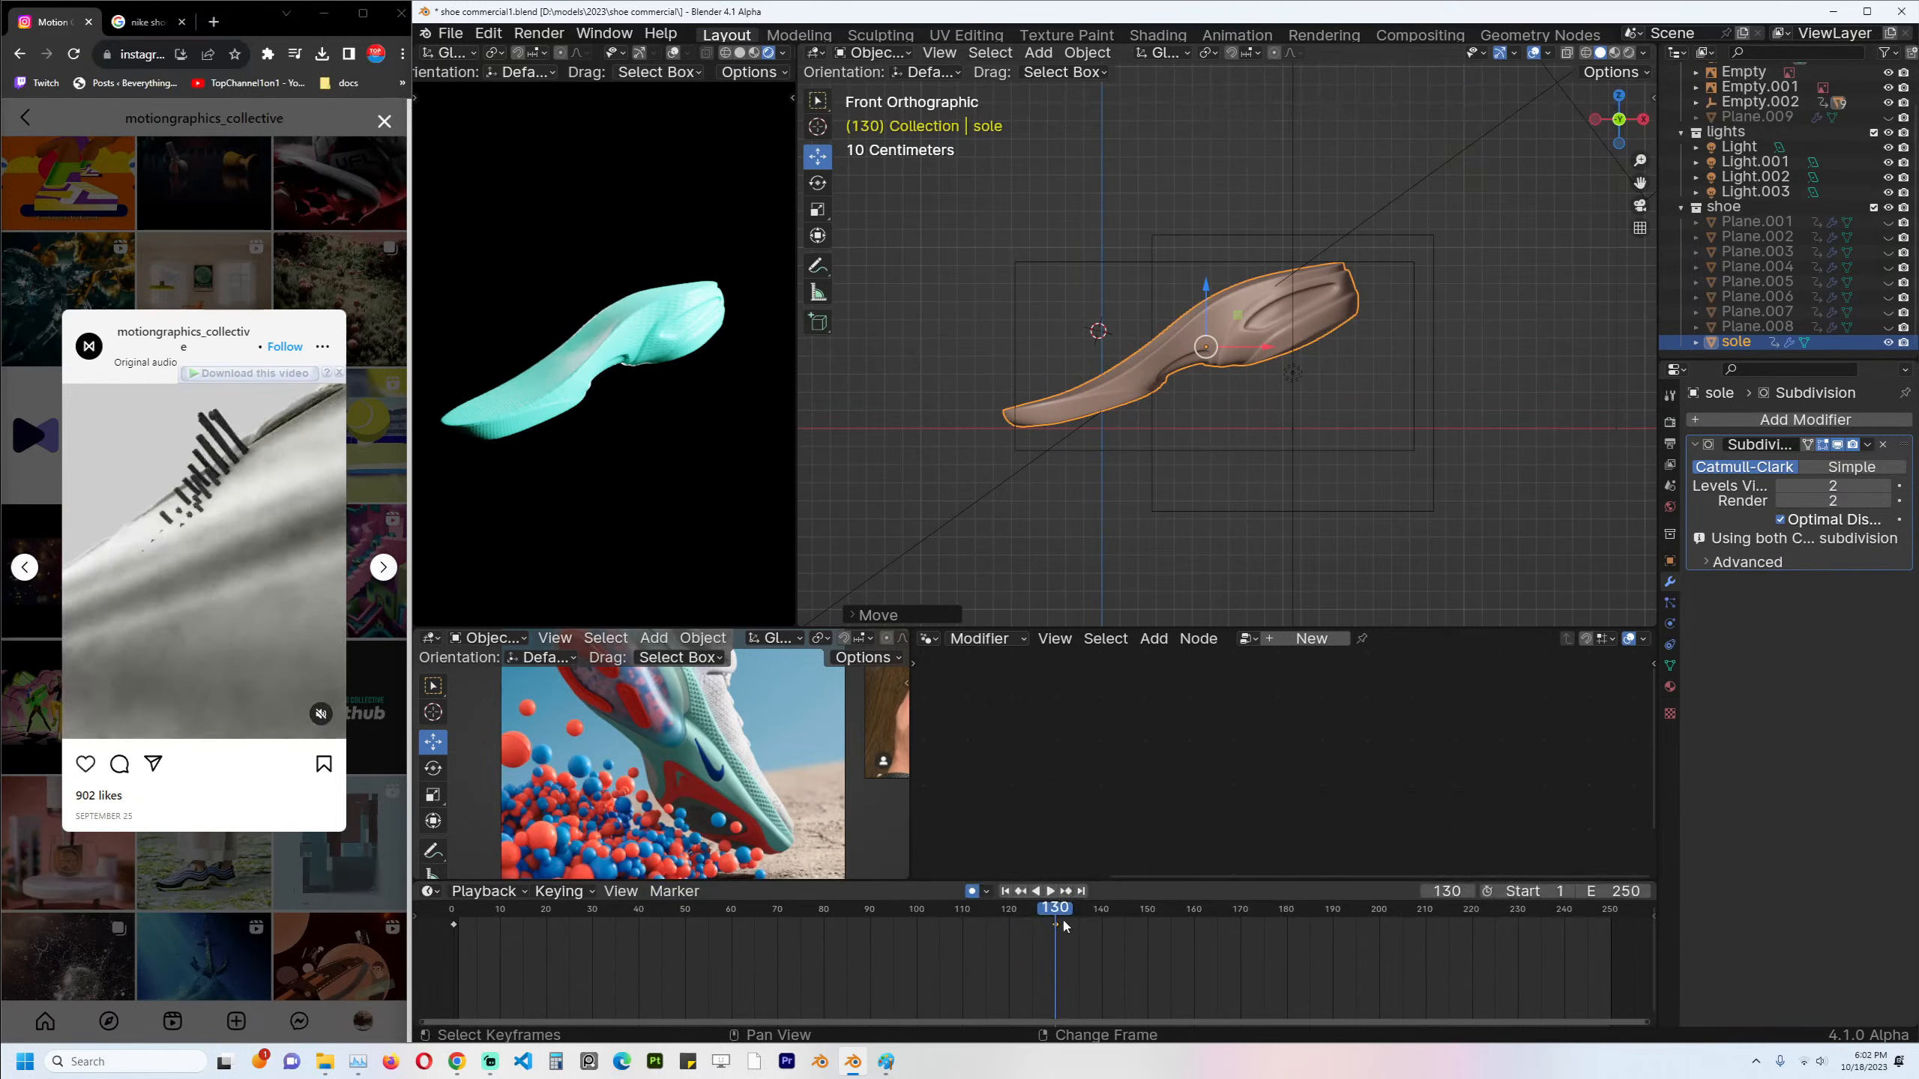
# Back at frame 0, lower the sole and trackball-rotate it to a nearly level side view.
pyautogui.keyDown('shift'); pyautogui.moveTo(1064, 921); pyautogui.dragTo(446, 895, button='right'); pyautogui.keyUp('shift')
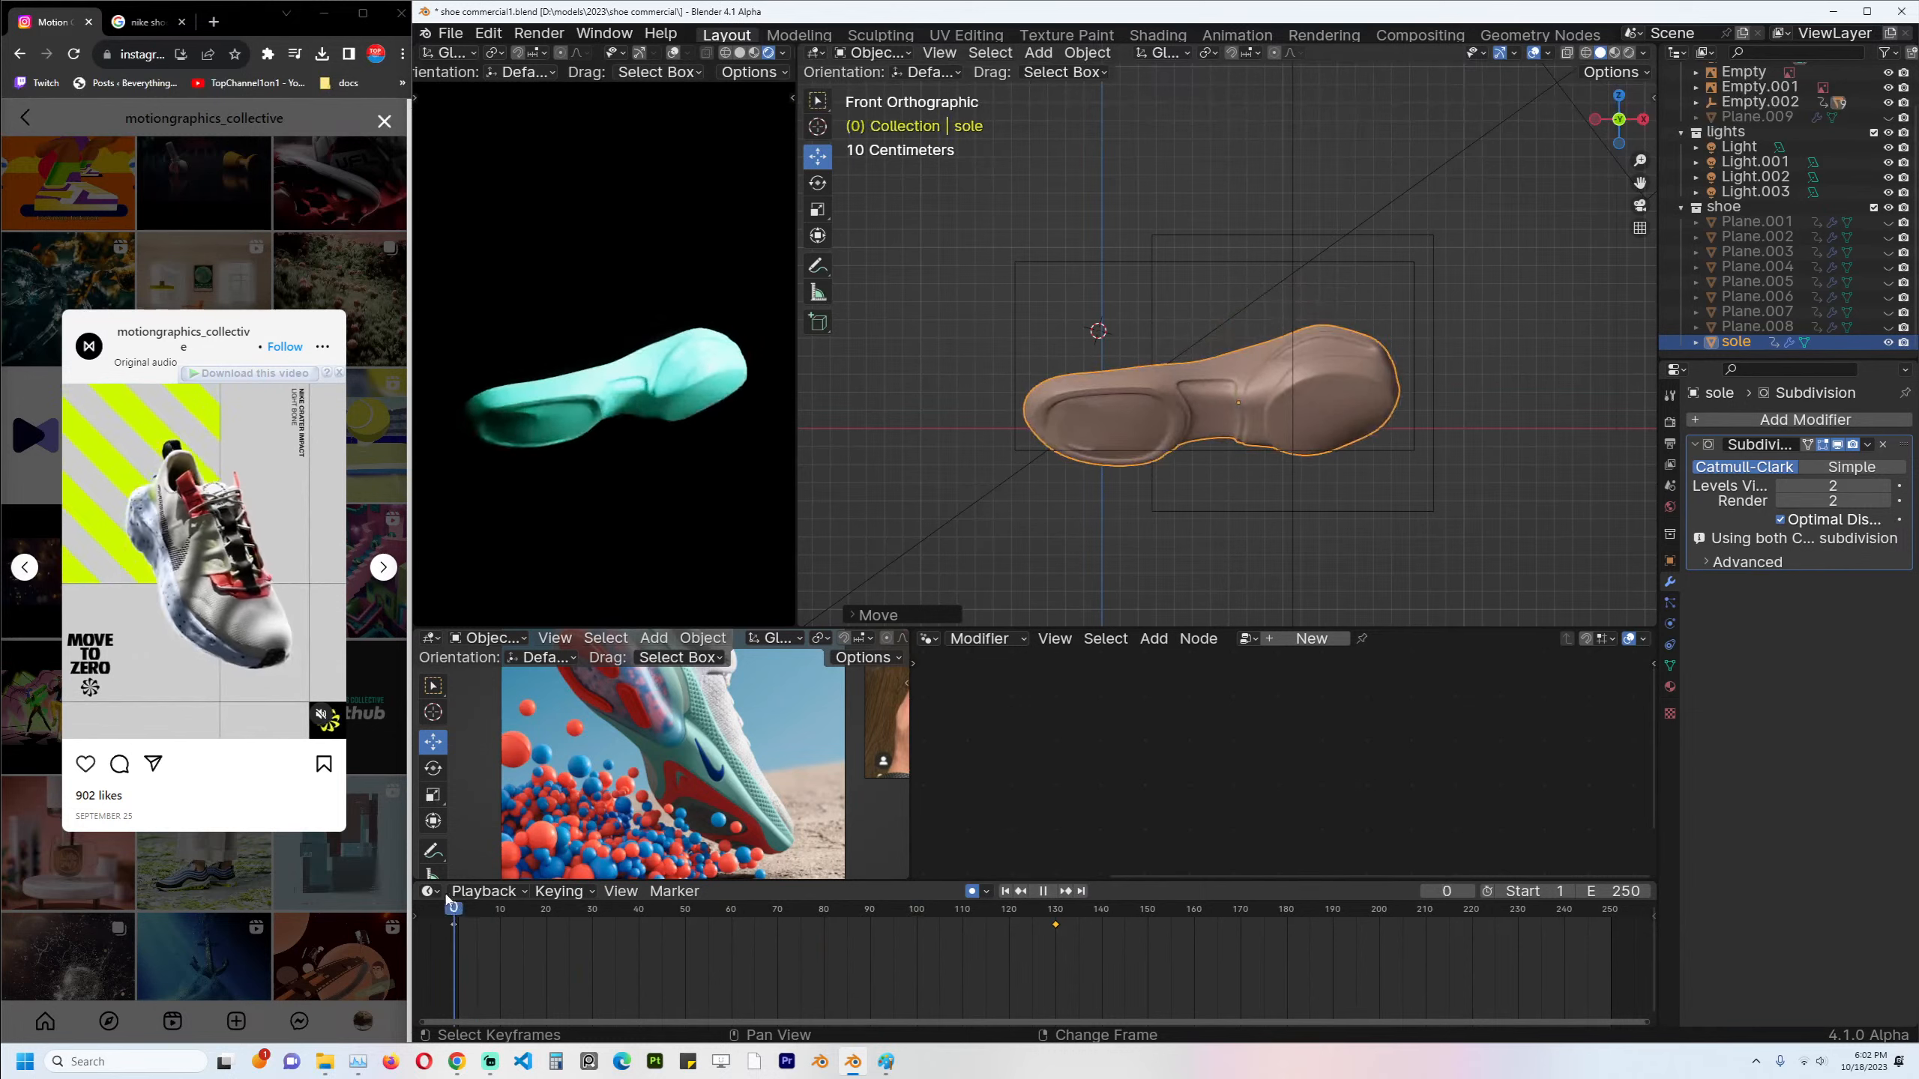
pyautogui.press('r')
pyautogui.press('r')
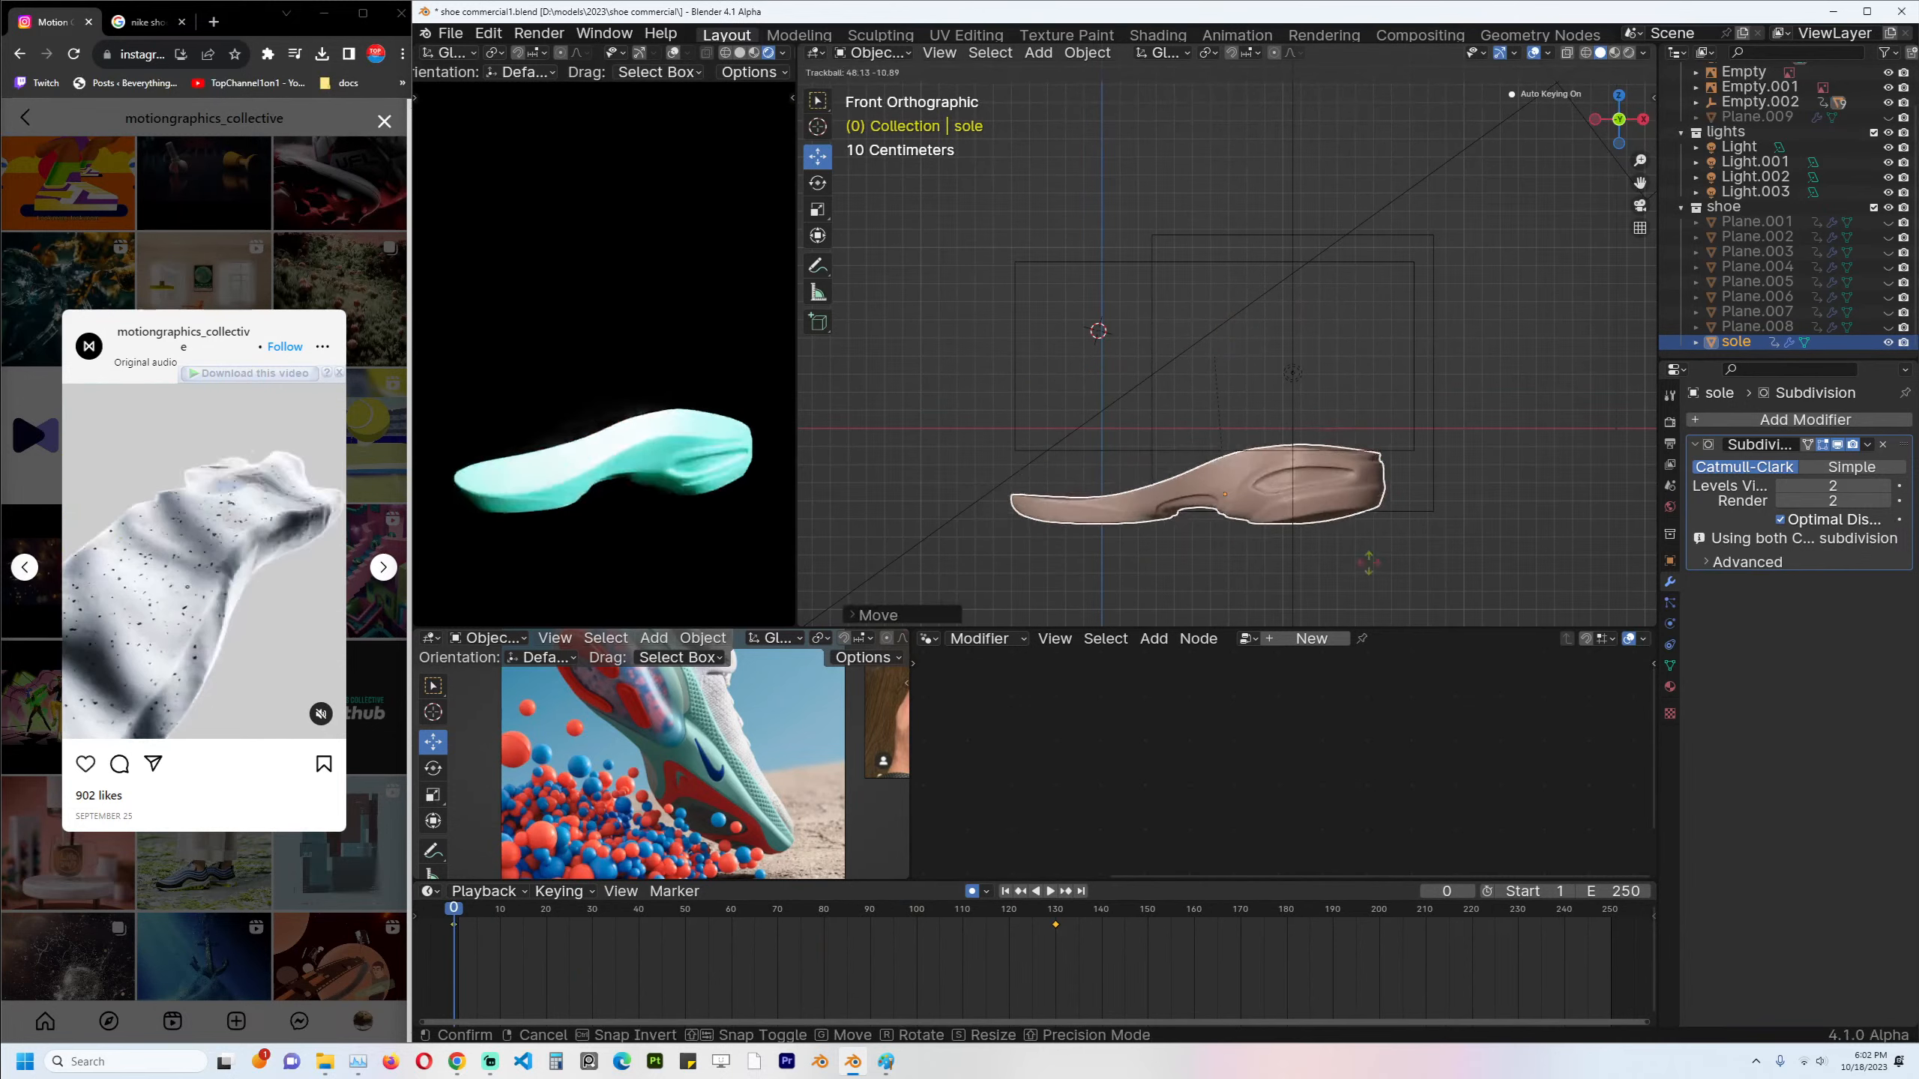
pyautogui.click(1368, 562)
# Look through the camera, move it slightly lower at frame 0, and play back the sole animation.
pyautogui.press('KP_0')
pyautogui.press('KP_0')
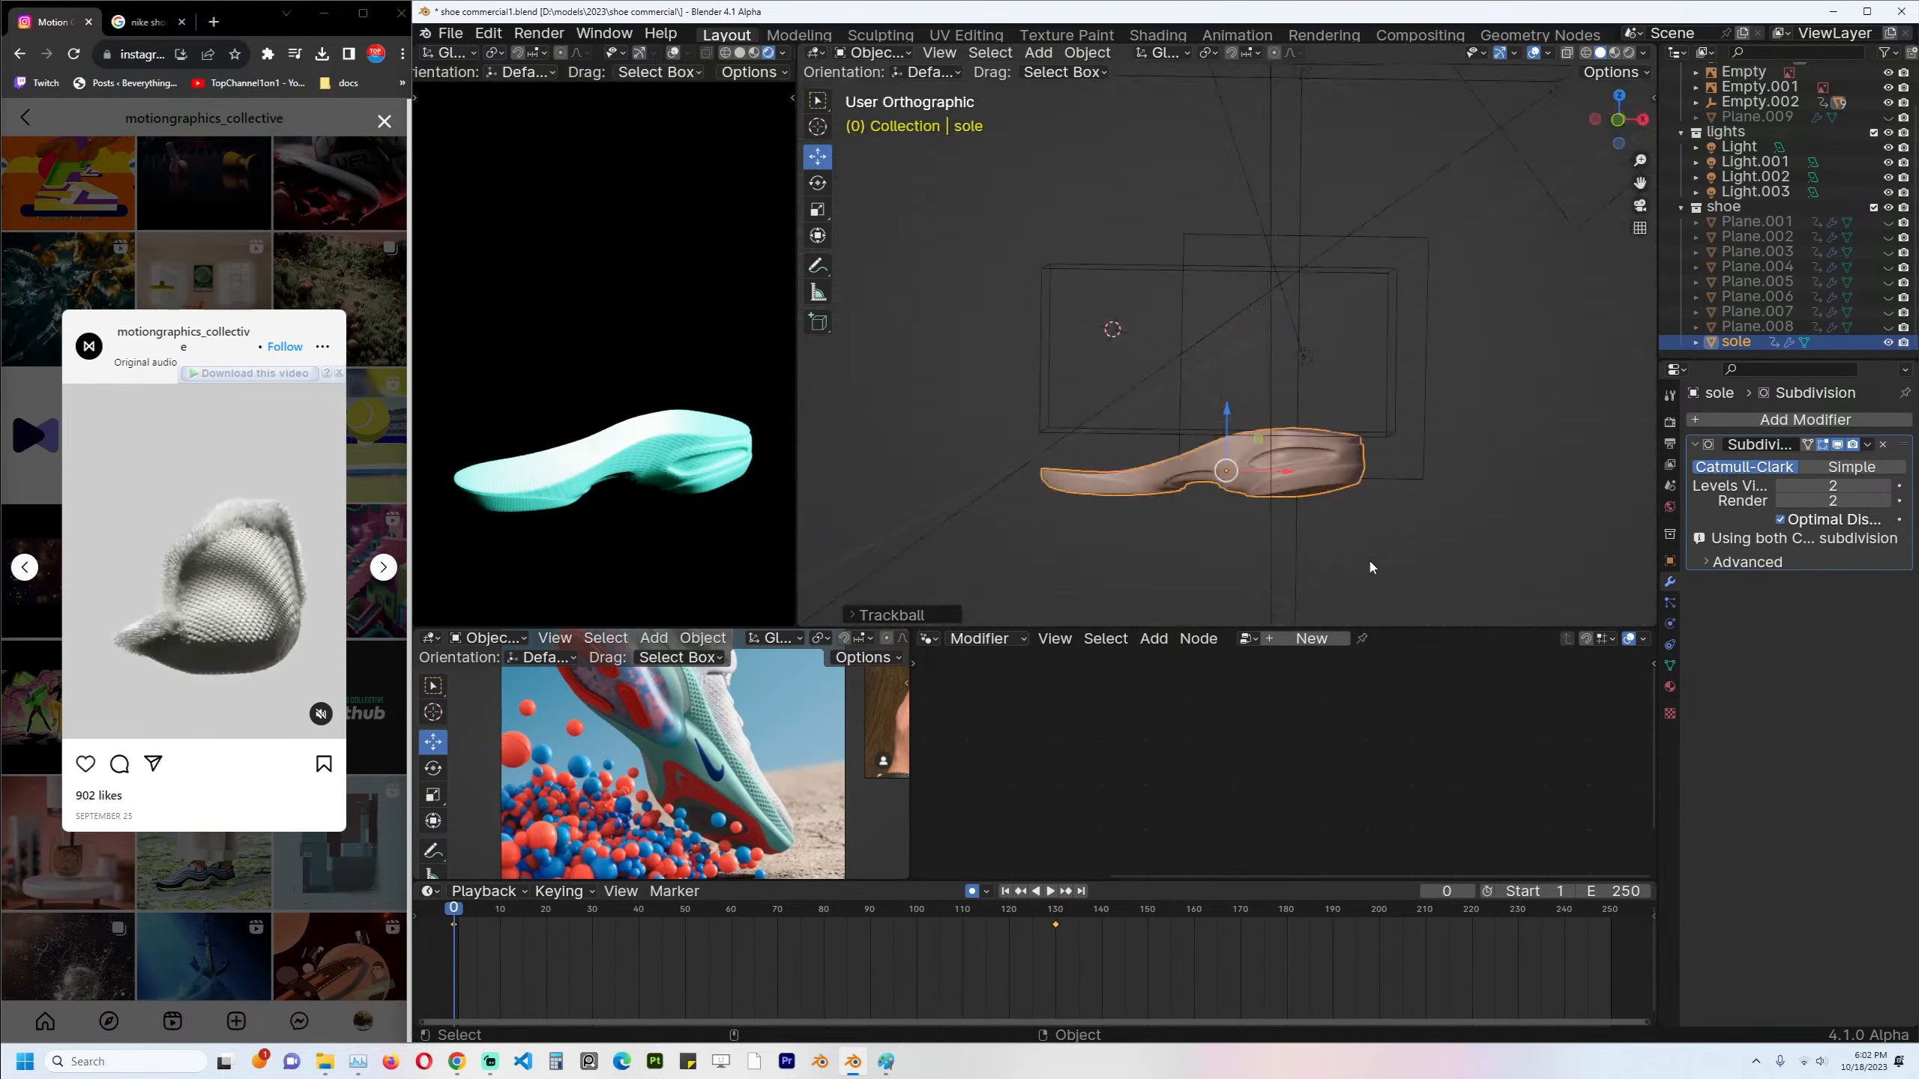
pyautogui.press('KP_0')
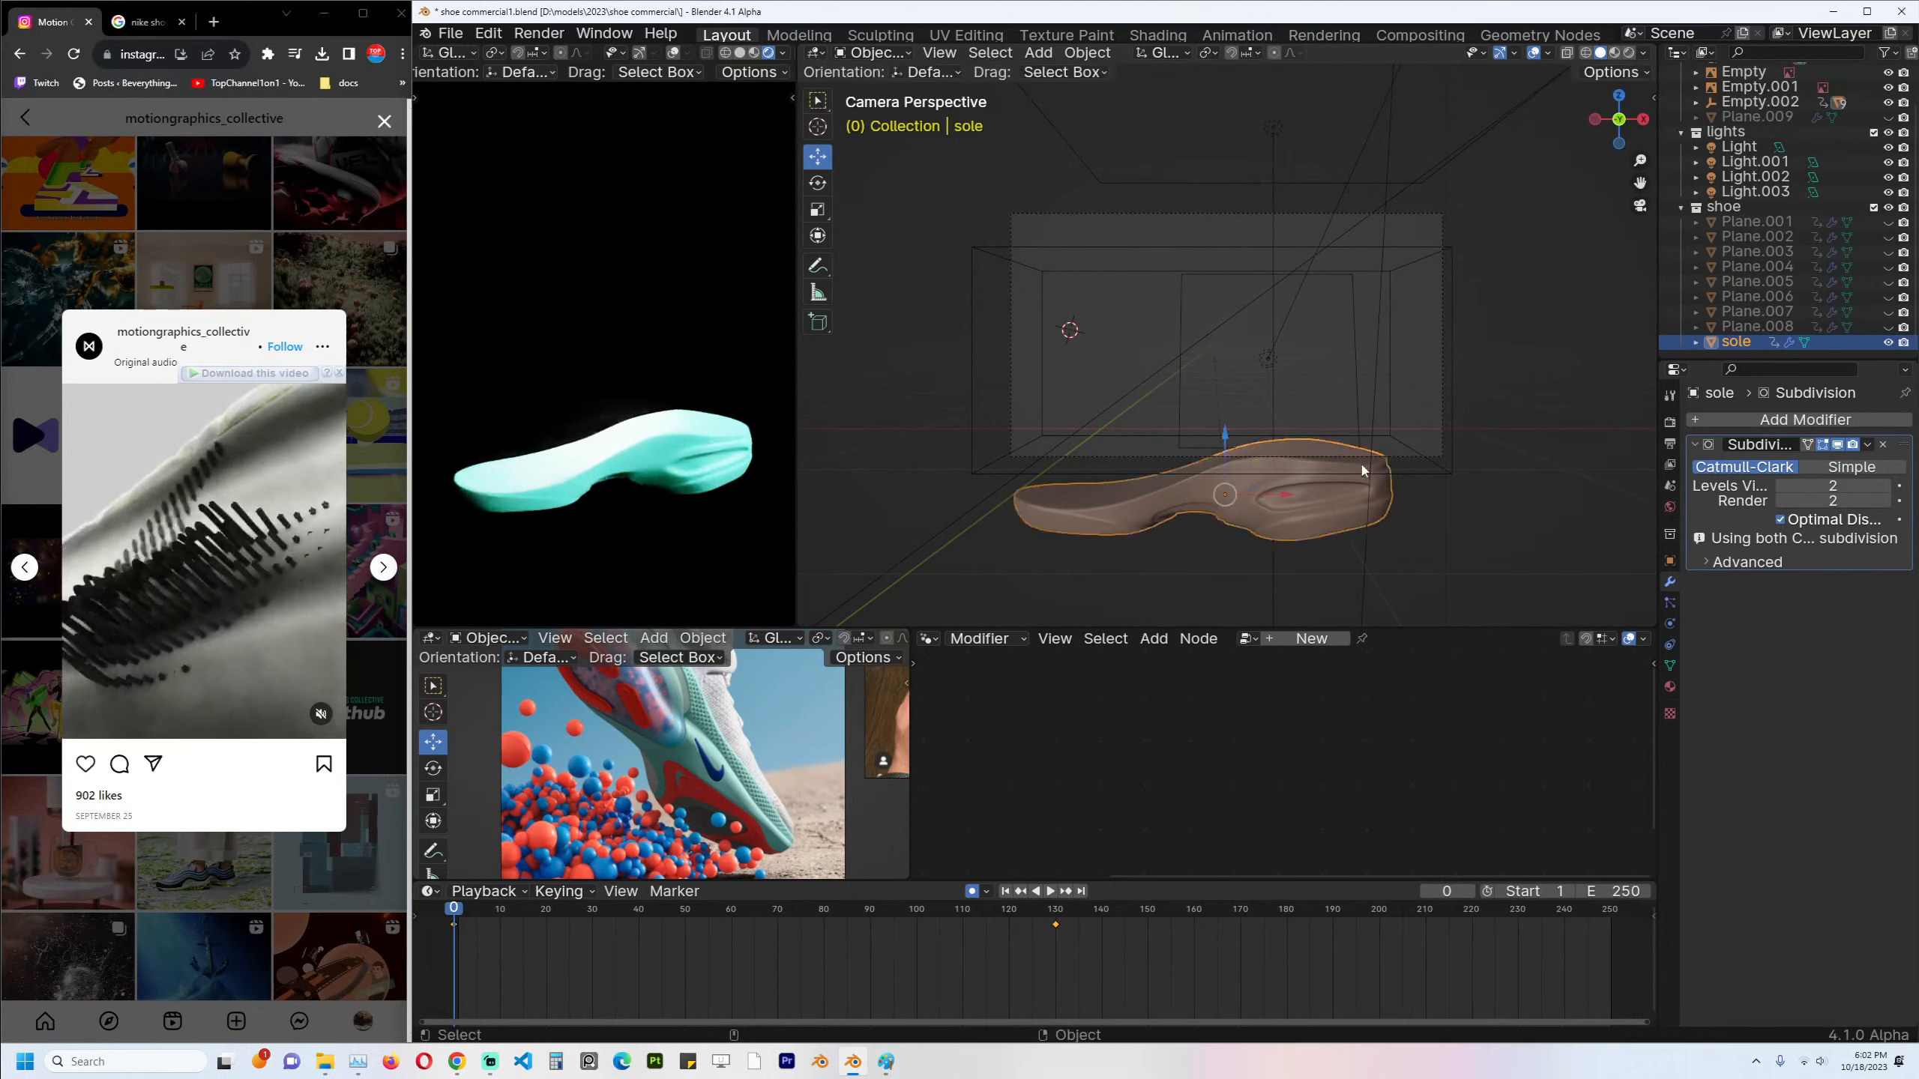
pyautogui.click(1407, 456)
pyautogui.press('g')
pyautogui.click(1401, 467)
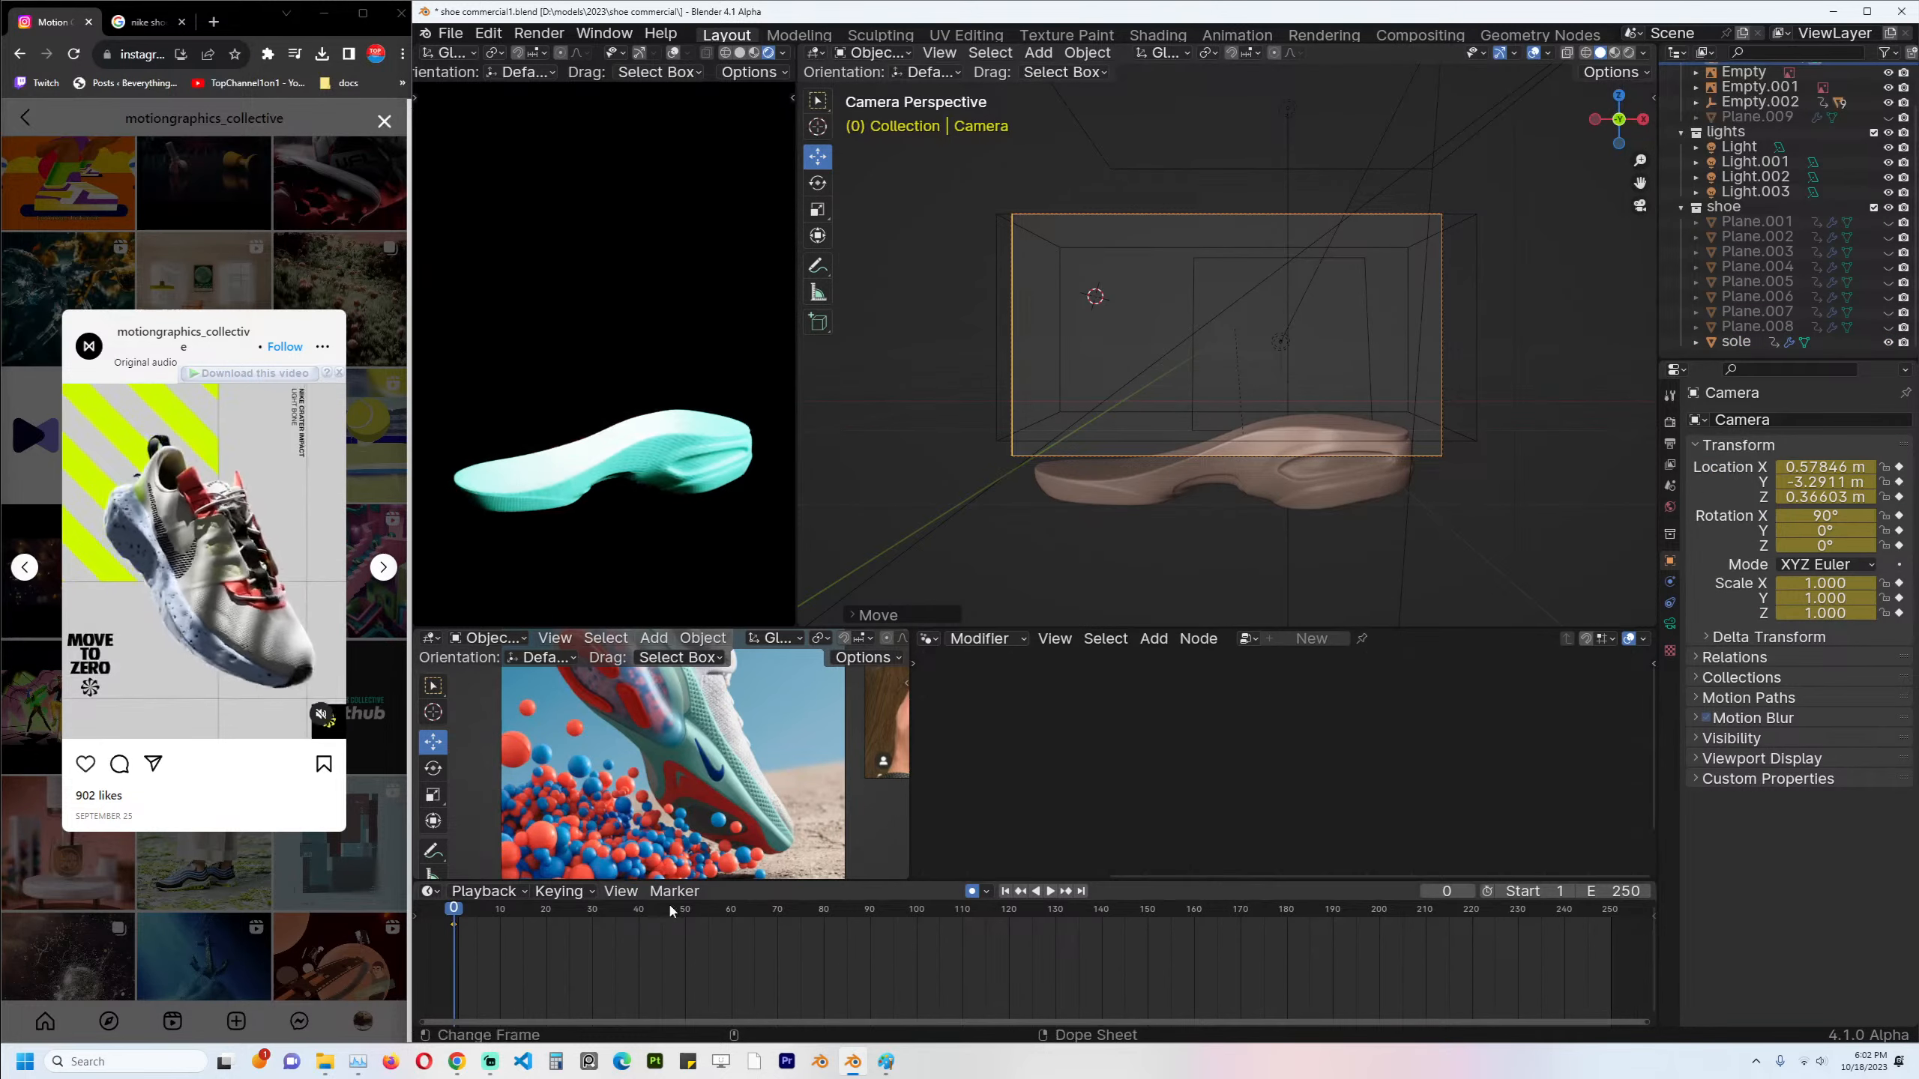
pyautogui.press('space')
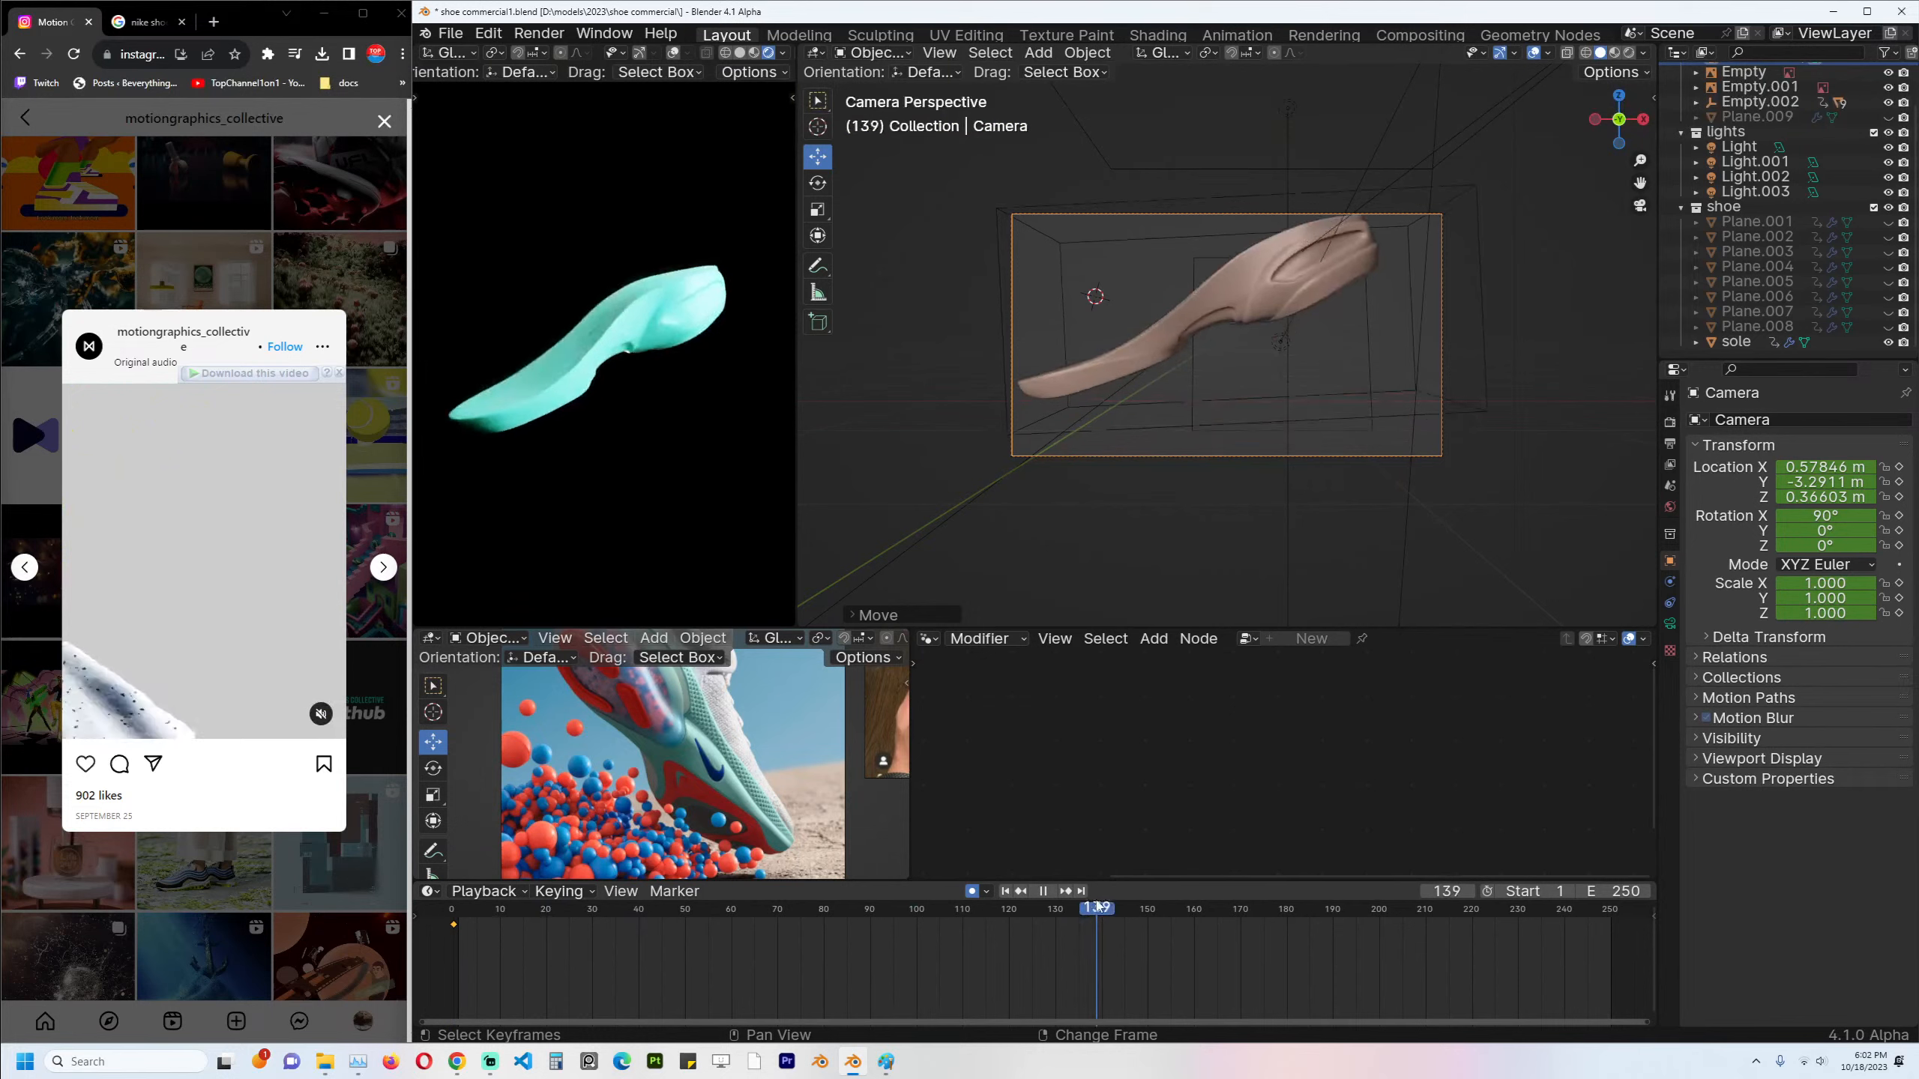
pyautogui.press('space')
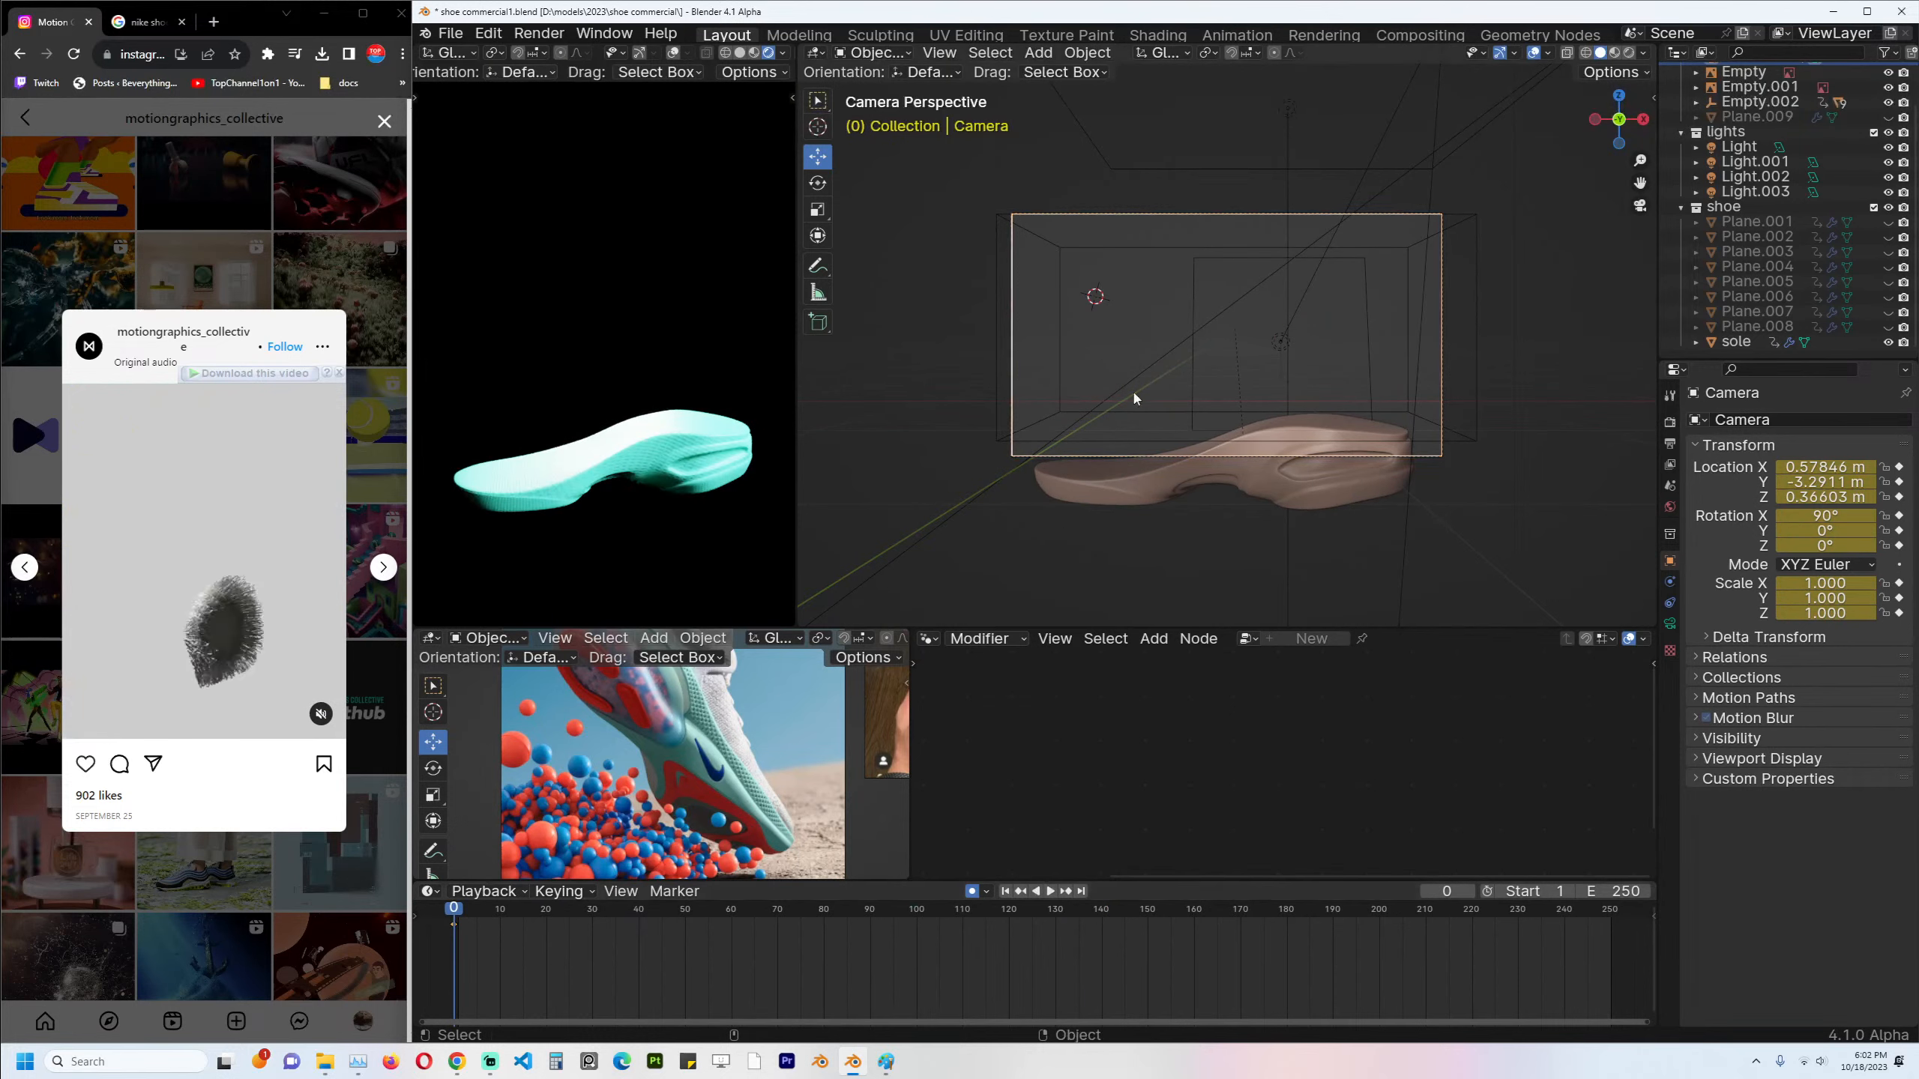
# Create a new geometry nodes tree on the sole and save the file.
pyautogui.click(1325, 472)
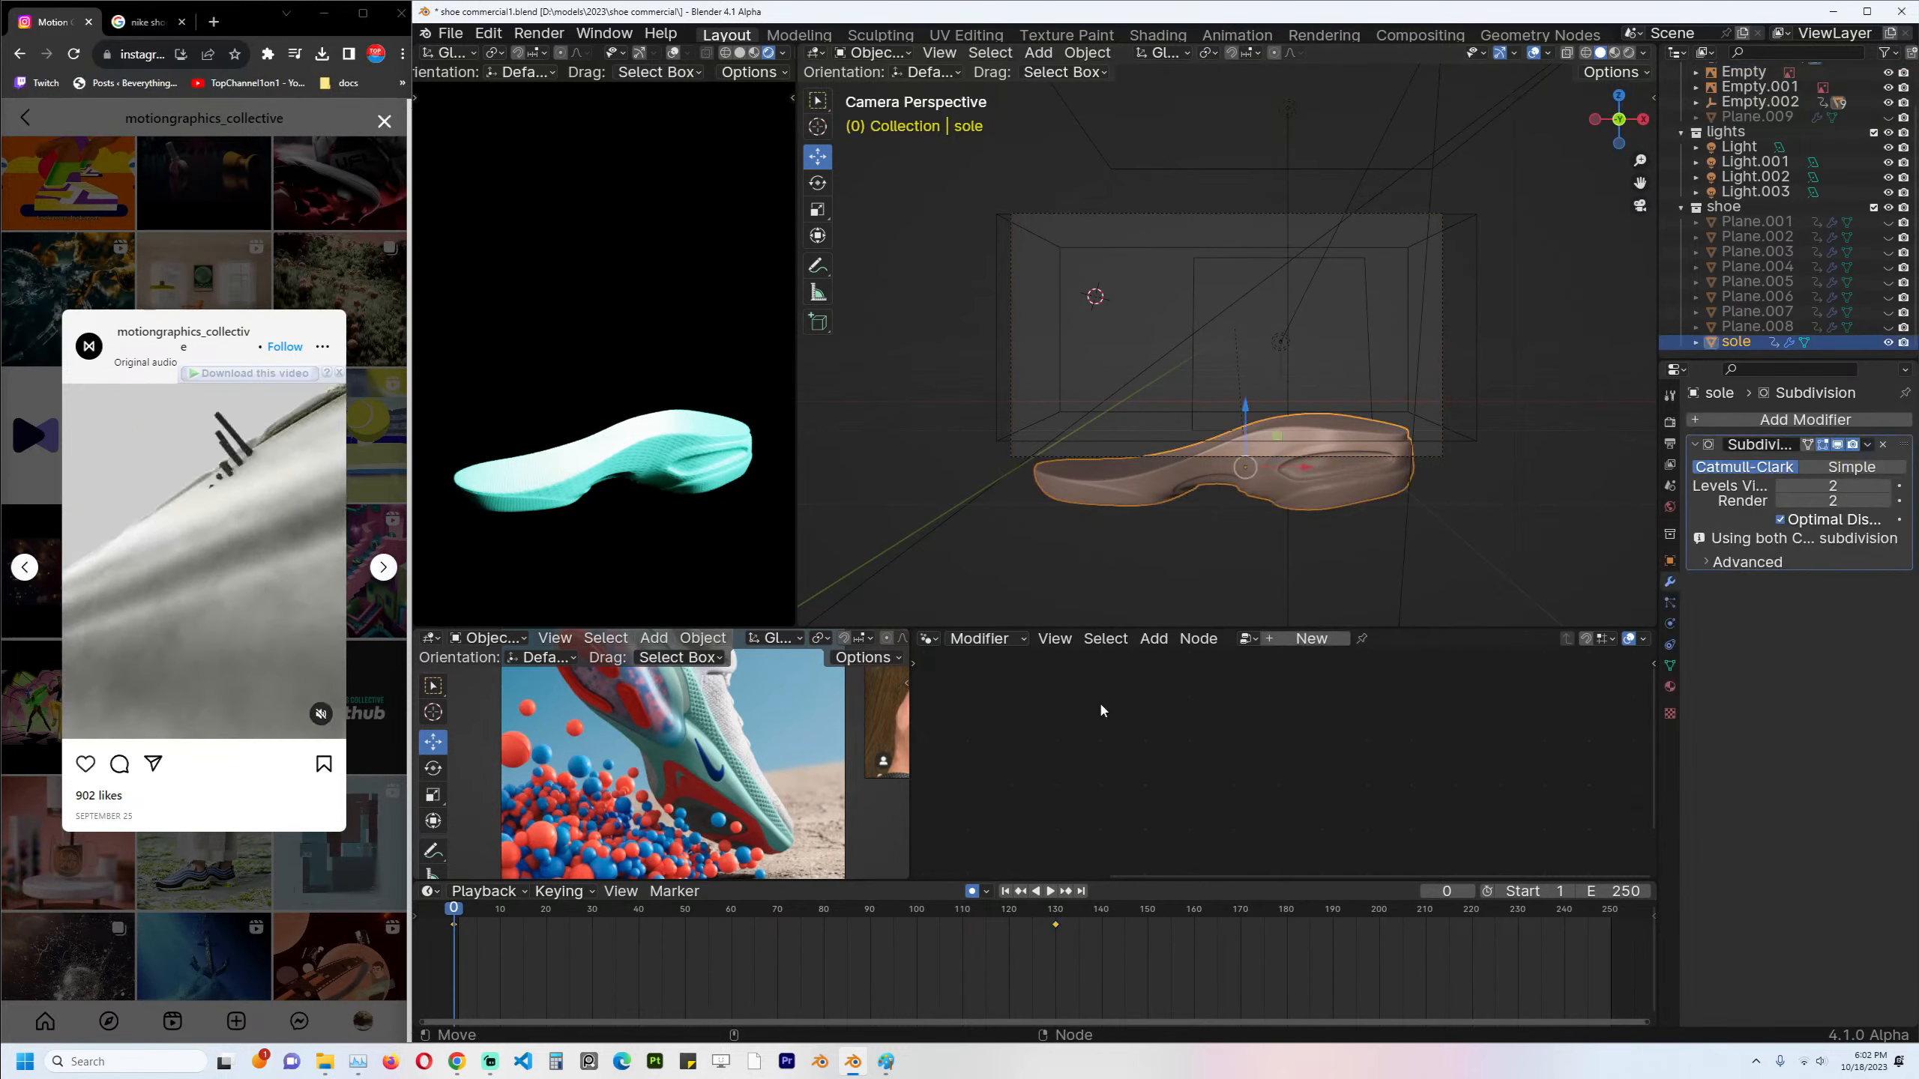
pyautogui.click(929, 638)
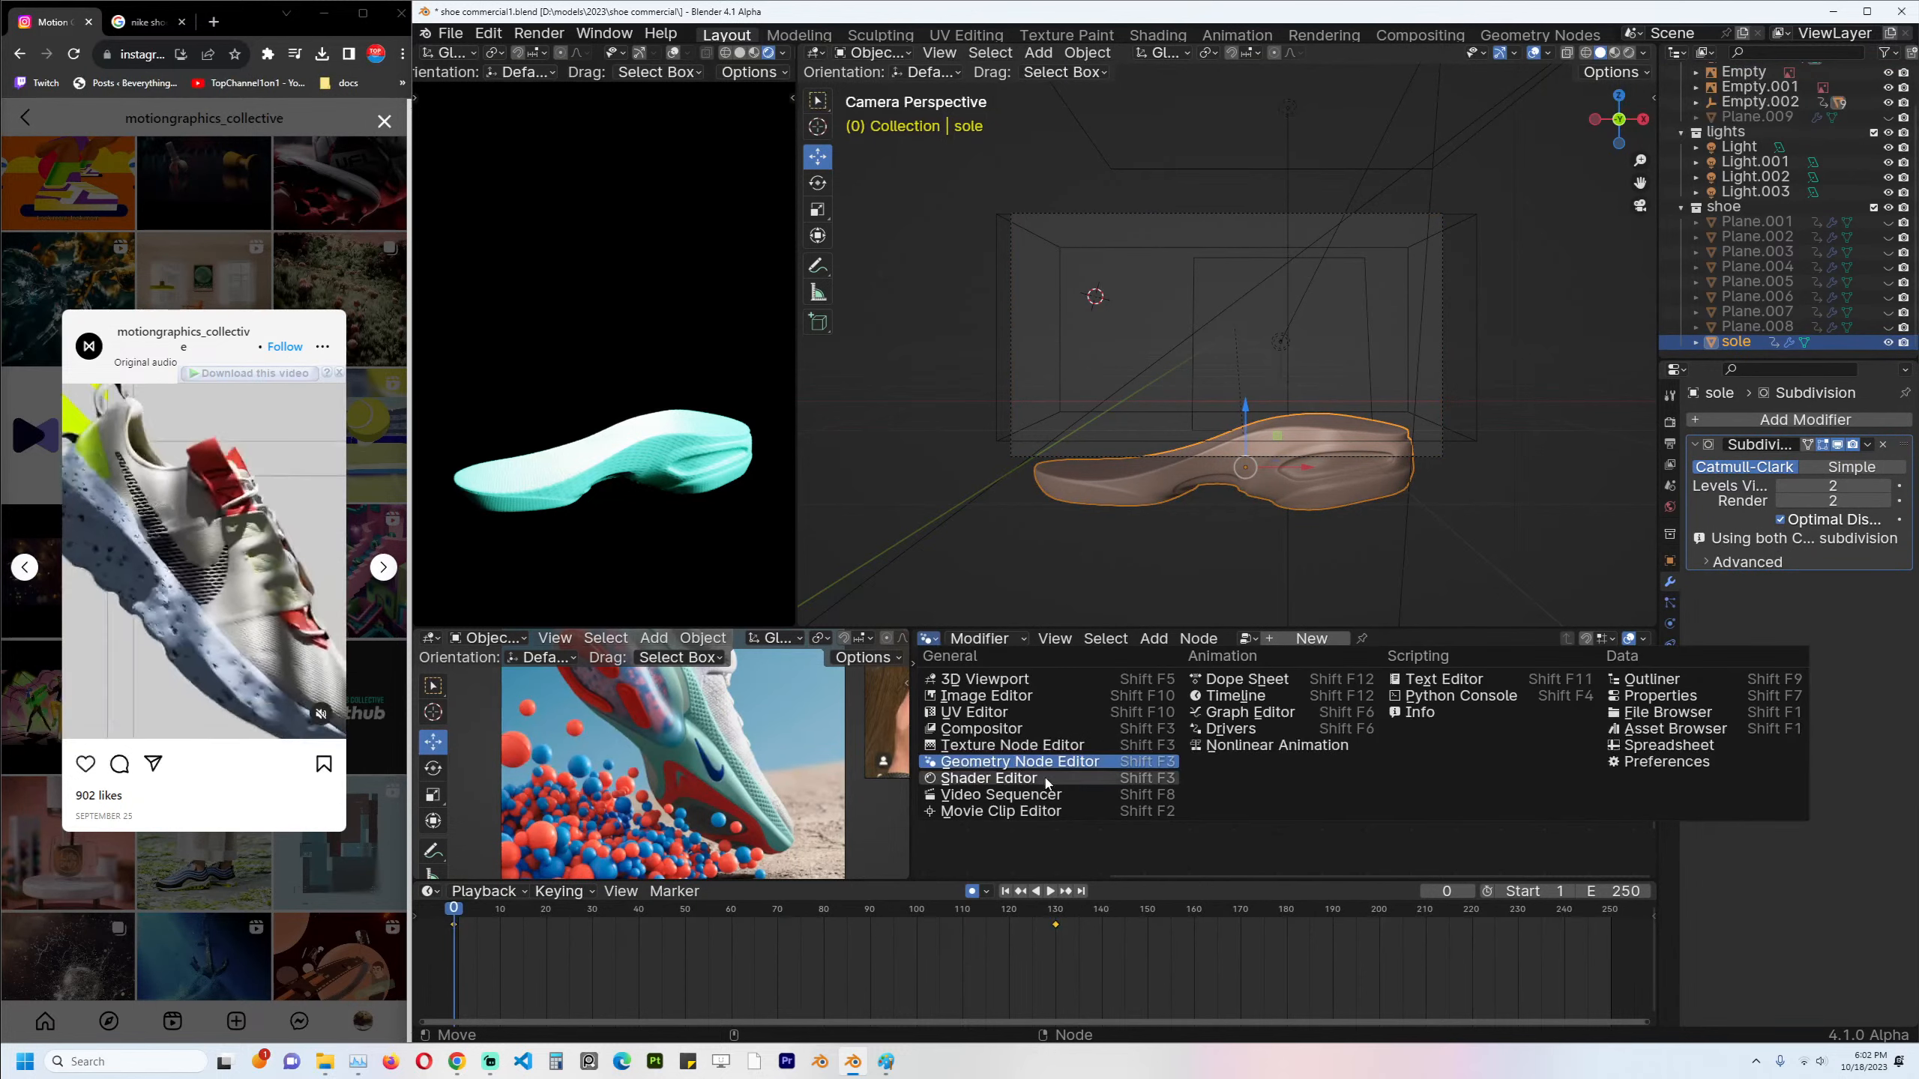
pyautogui.click(1068, 768)
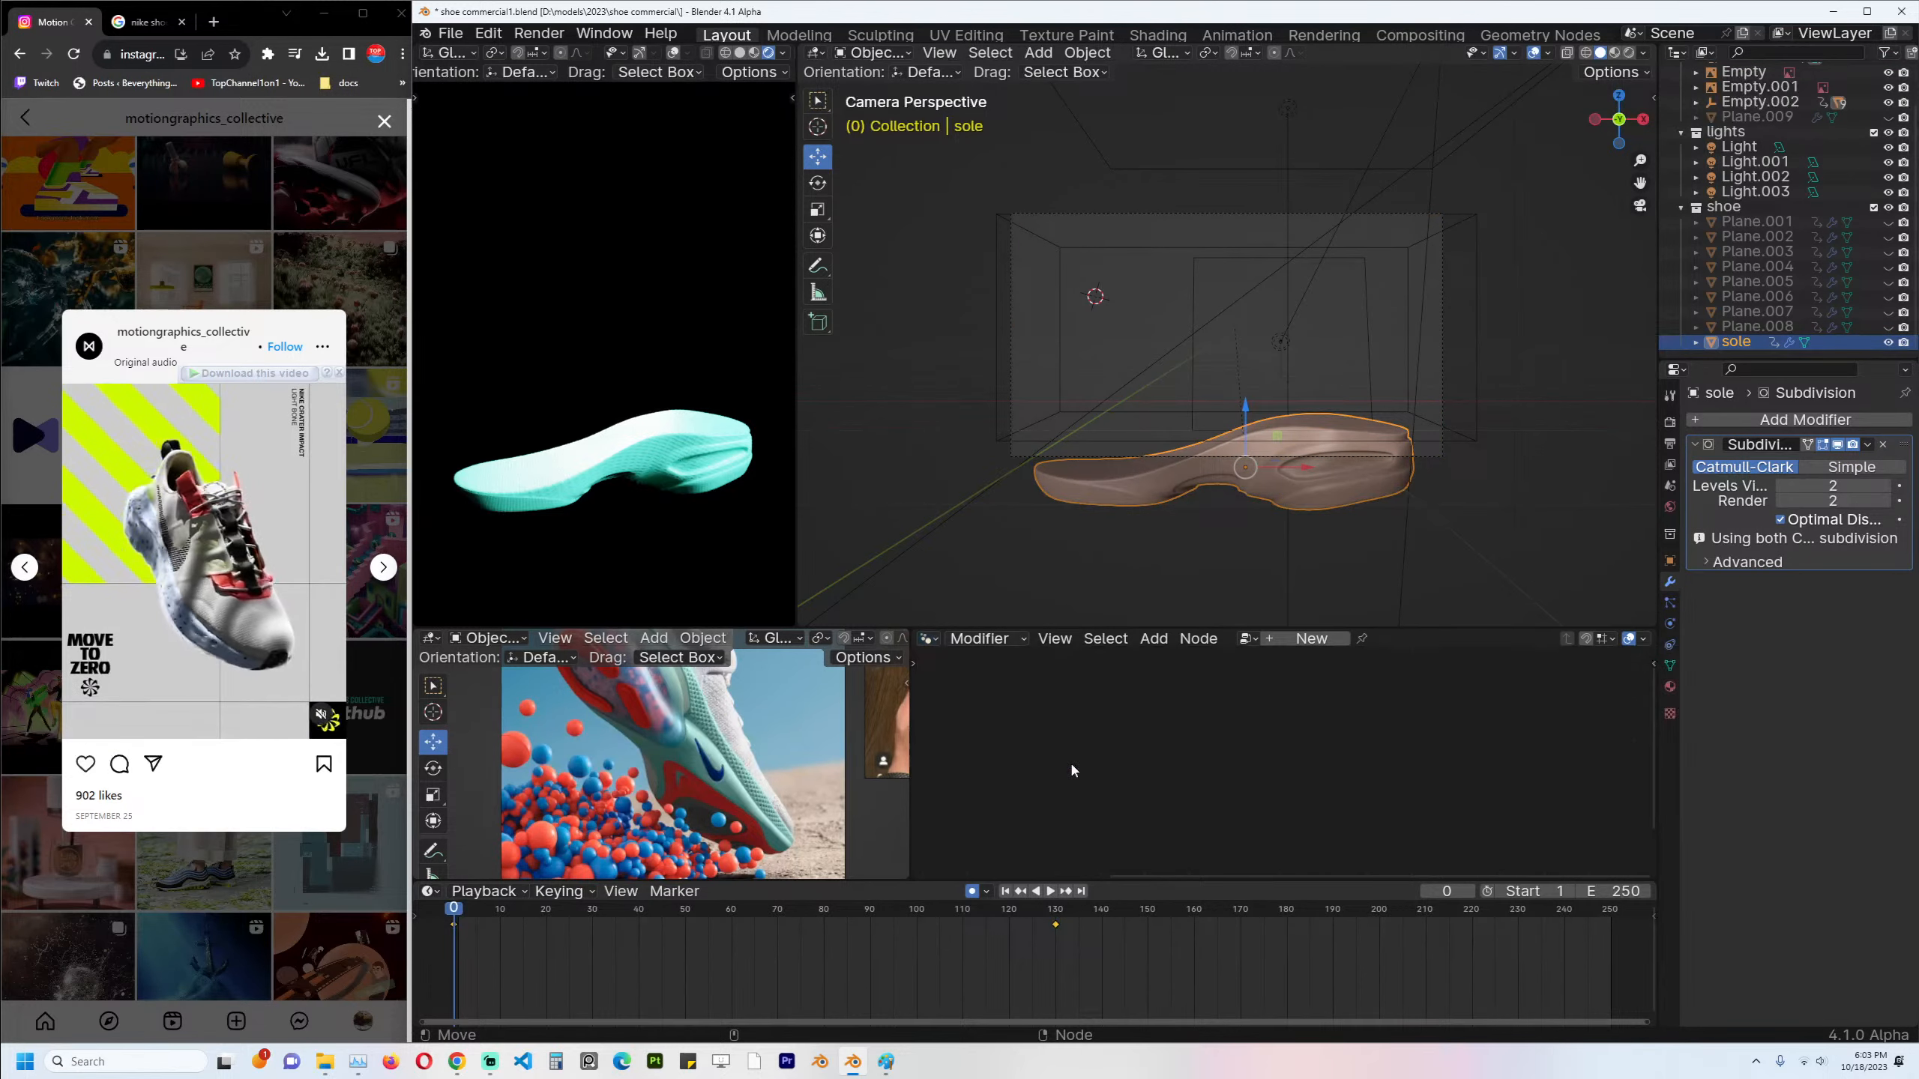
pyautogui.click(1310, 639)
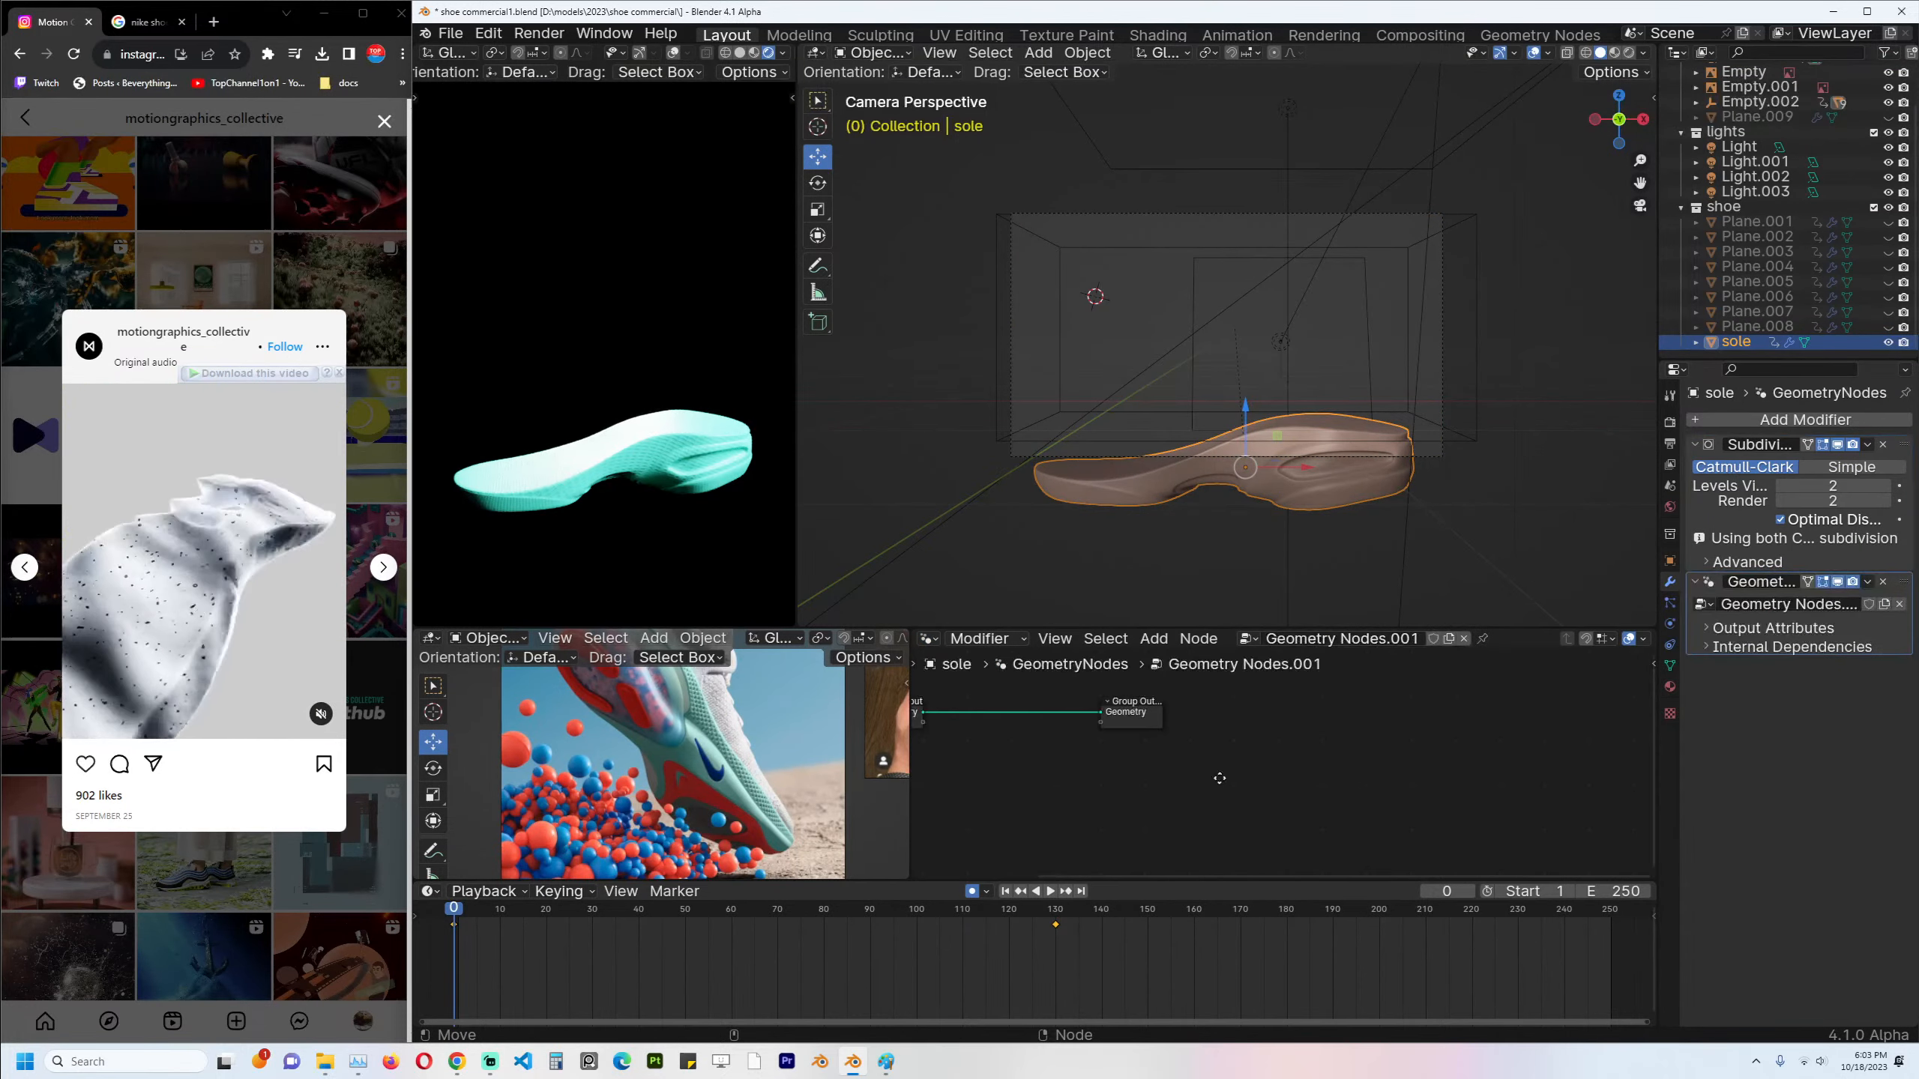
pyautogui.moveTo(1219, 778); pyautogui.dragTo(1340, 777, button='middle')
pyautogui.hotkey('ctrl', 's')
# Play the animation to frame 112, move the Group Input and Group Output nodes farther apart, and save the file.
pyautogui.press('space')
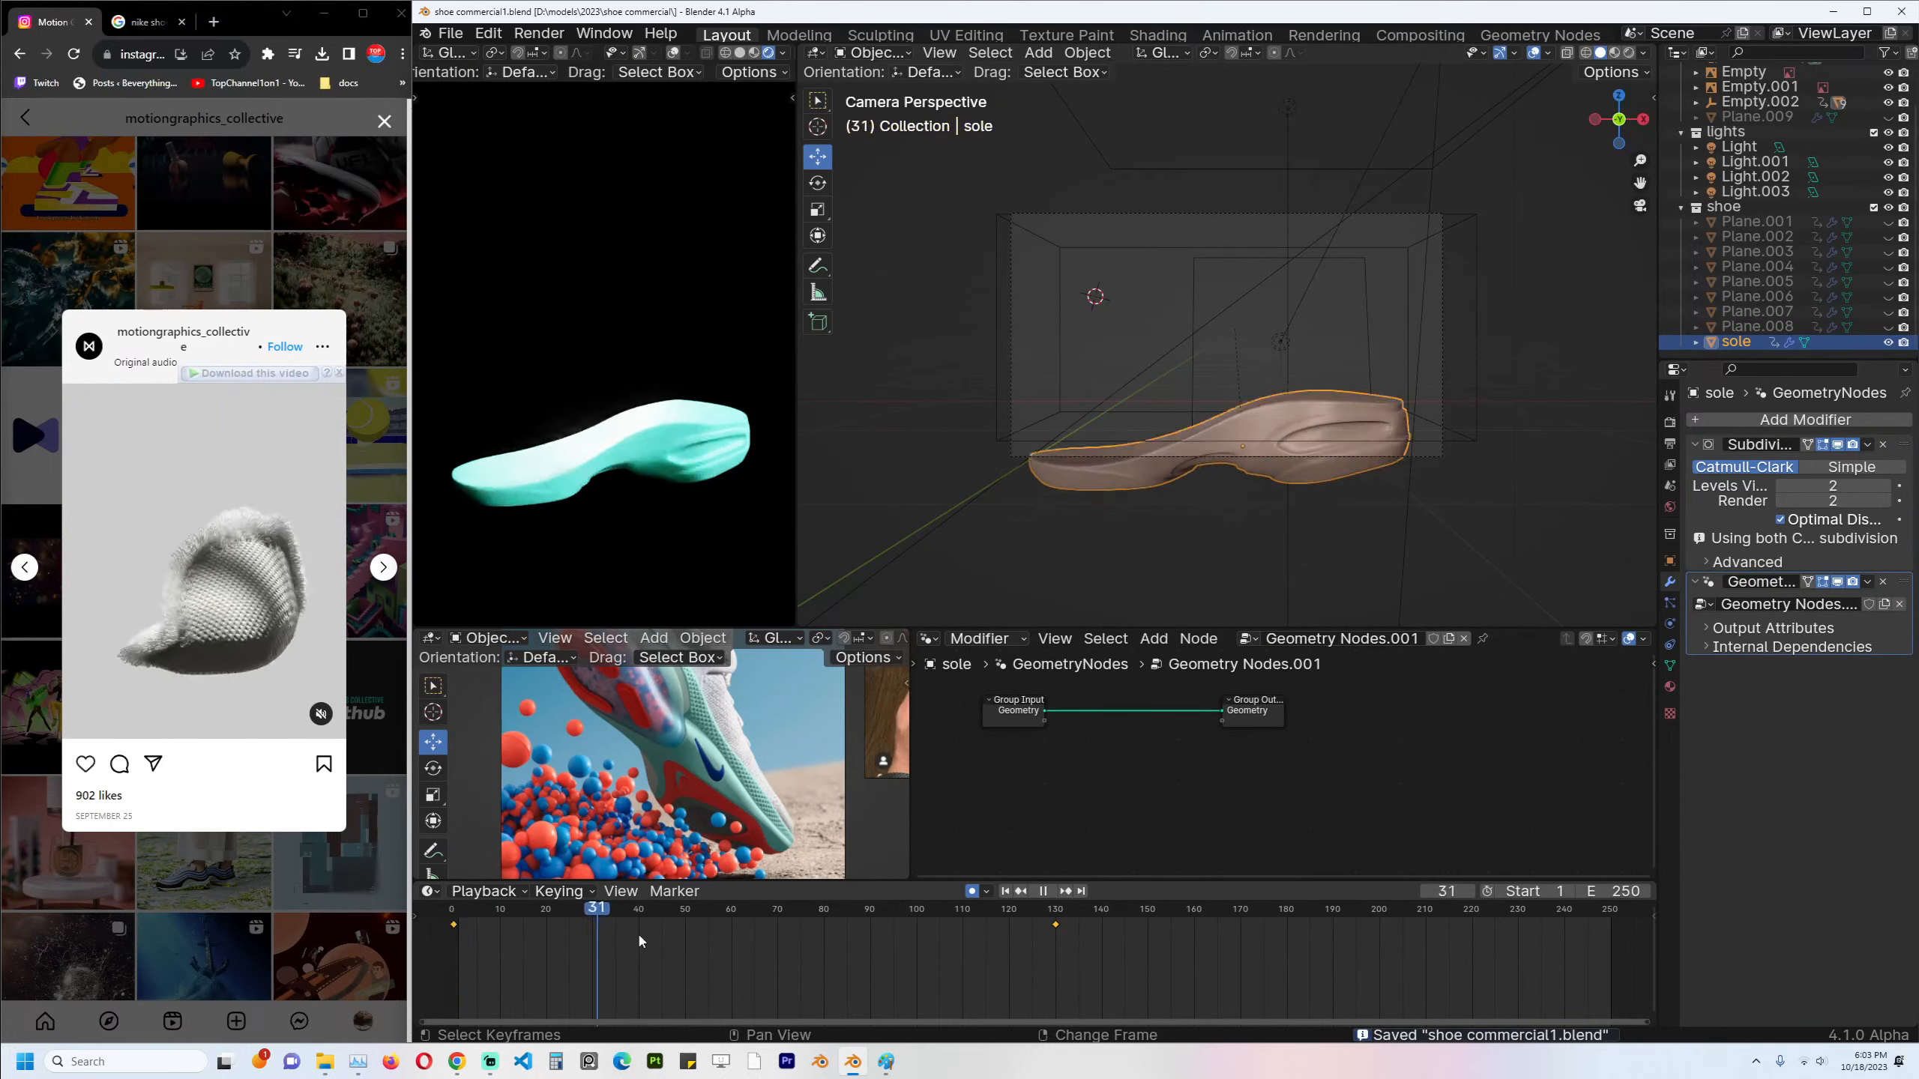
pyautogui.moveTo(1140, 317); pyautogui.dragTo(1276, 355, button='middle')
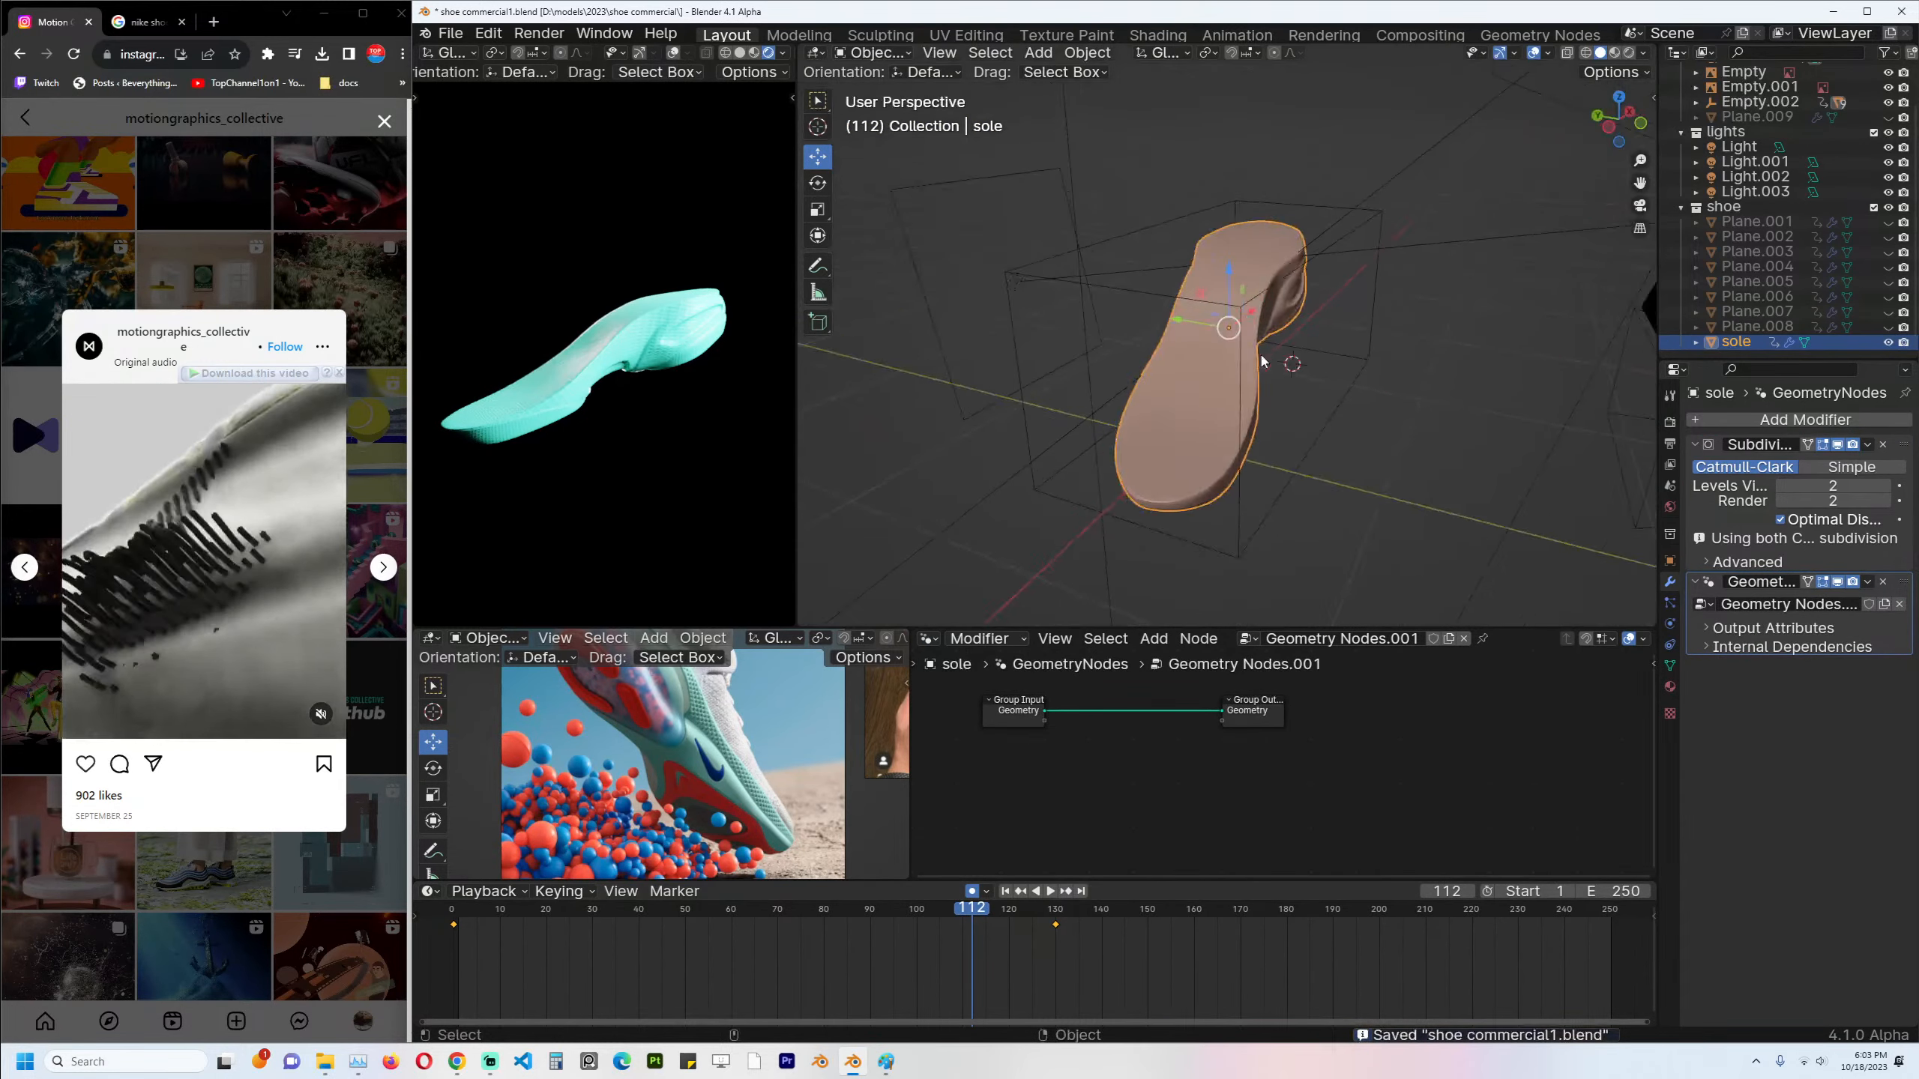
pyautogui.scroll(2, 1277, 356)
pyautogui.moveTo(1260, 713); pyautogui.dragTo(1410, 707)
pyautogui.moveTo(1296, 370); pyautogui.dragTo(1231, 348, button='middle')
pyautogui.hotkey('ctrl', 's')
pyautogui.moveTo(1202, 715); pyautogui.dragTo(1251, 712, button='middle')
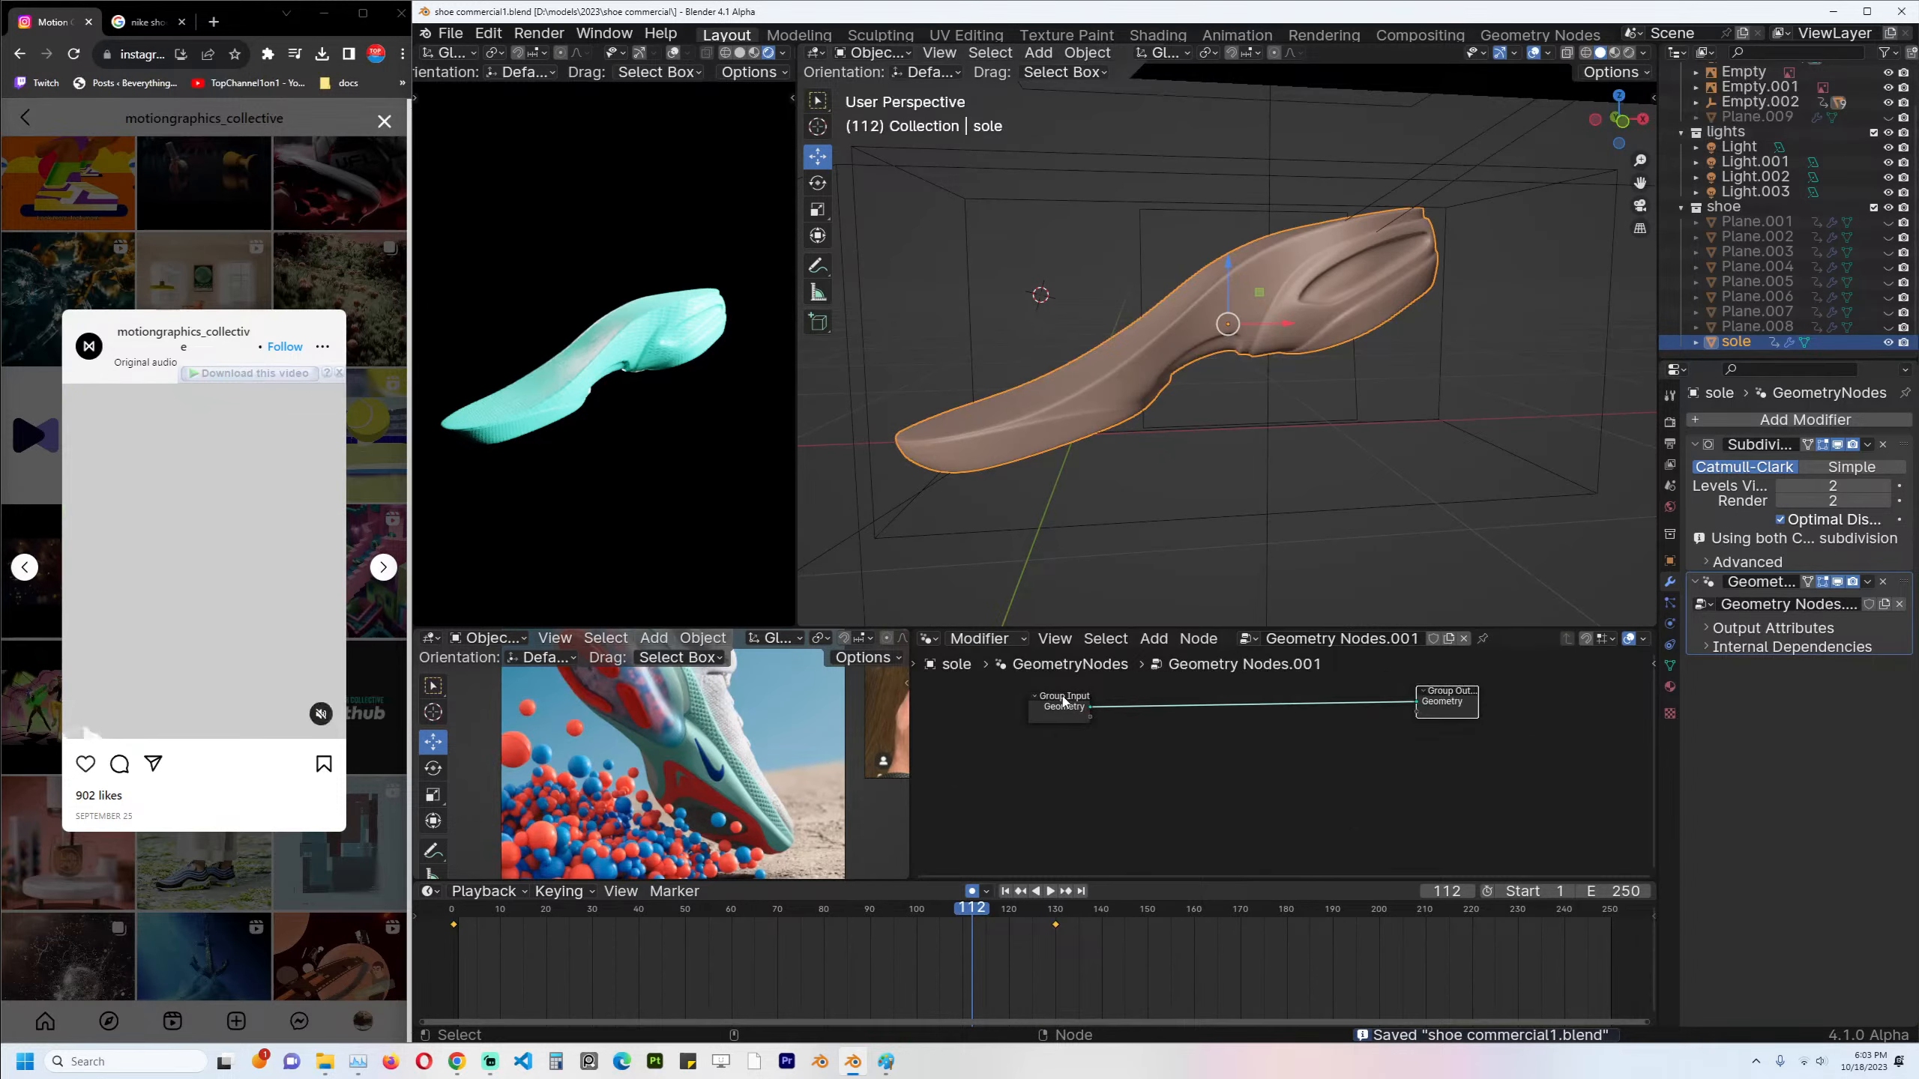
pyautogui.moveTo(1062, 703); pyautogui.dragTo(951, 712)
pyautogui.moveTo(1059, 729); pyautogui.dragTo(1141, 719, button='middle')
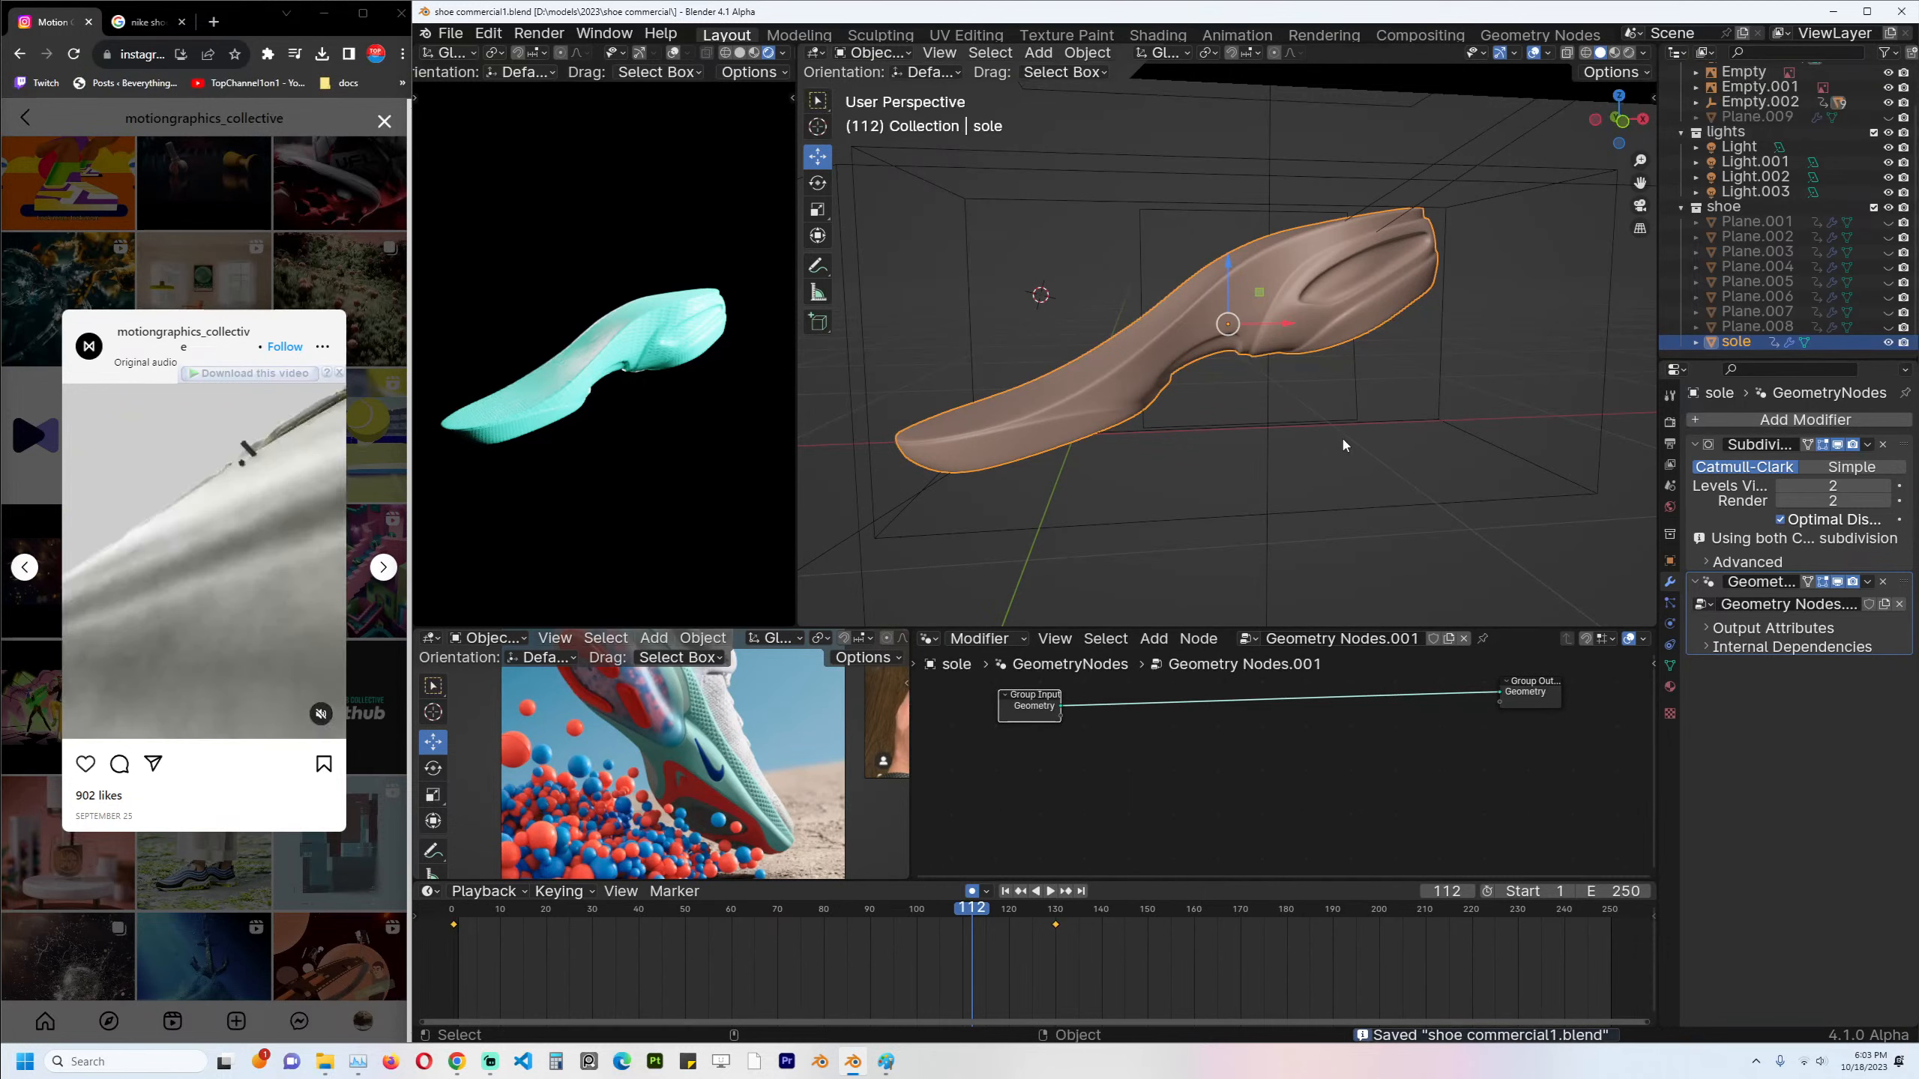
pyautogui.moveTo(1345, 446); pyautogui.dragTo(1329, 513, button='middle')
pyautogui.moveTo(1243, 734); pyautogui.dragTo(1255, 727, button='middle')
# Insert a Mesh to SDF Volume node on the link between Group Input and Group Output.
pyautogui.hotkey('shift', 'a')
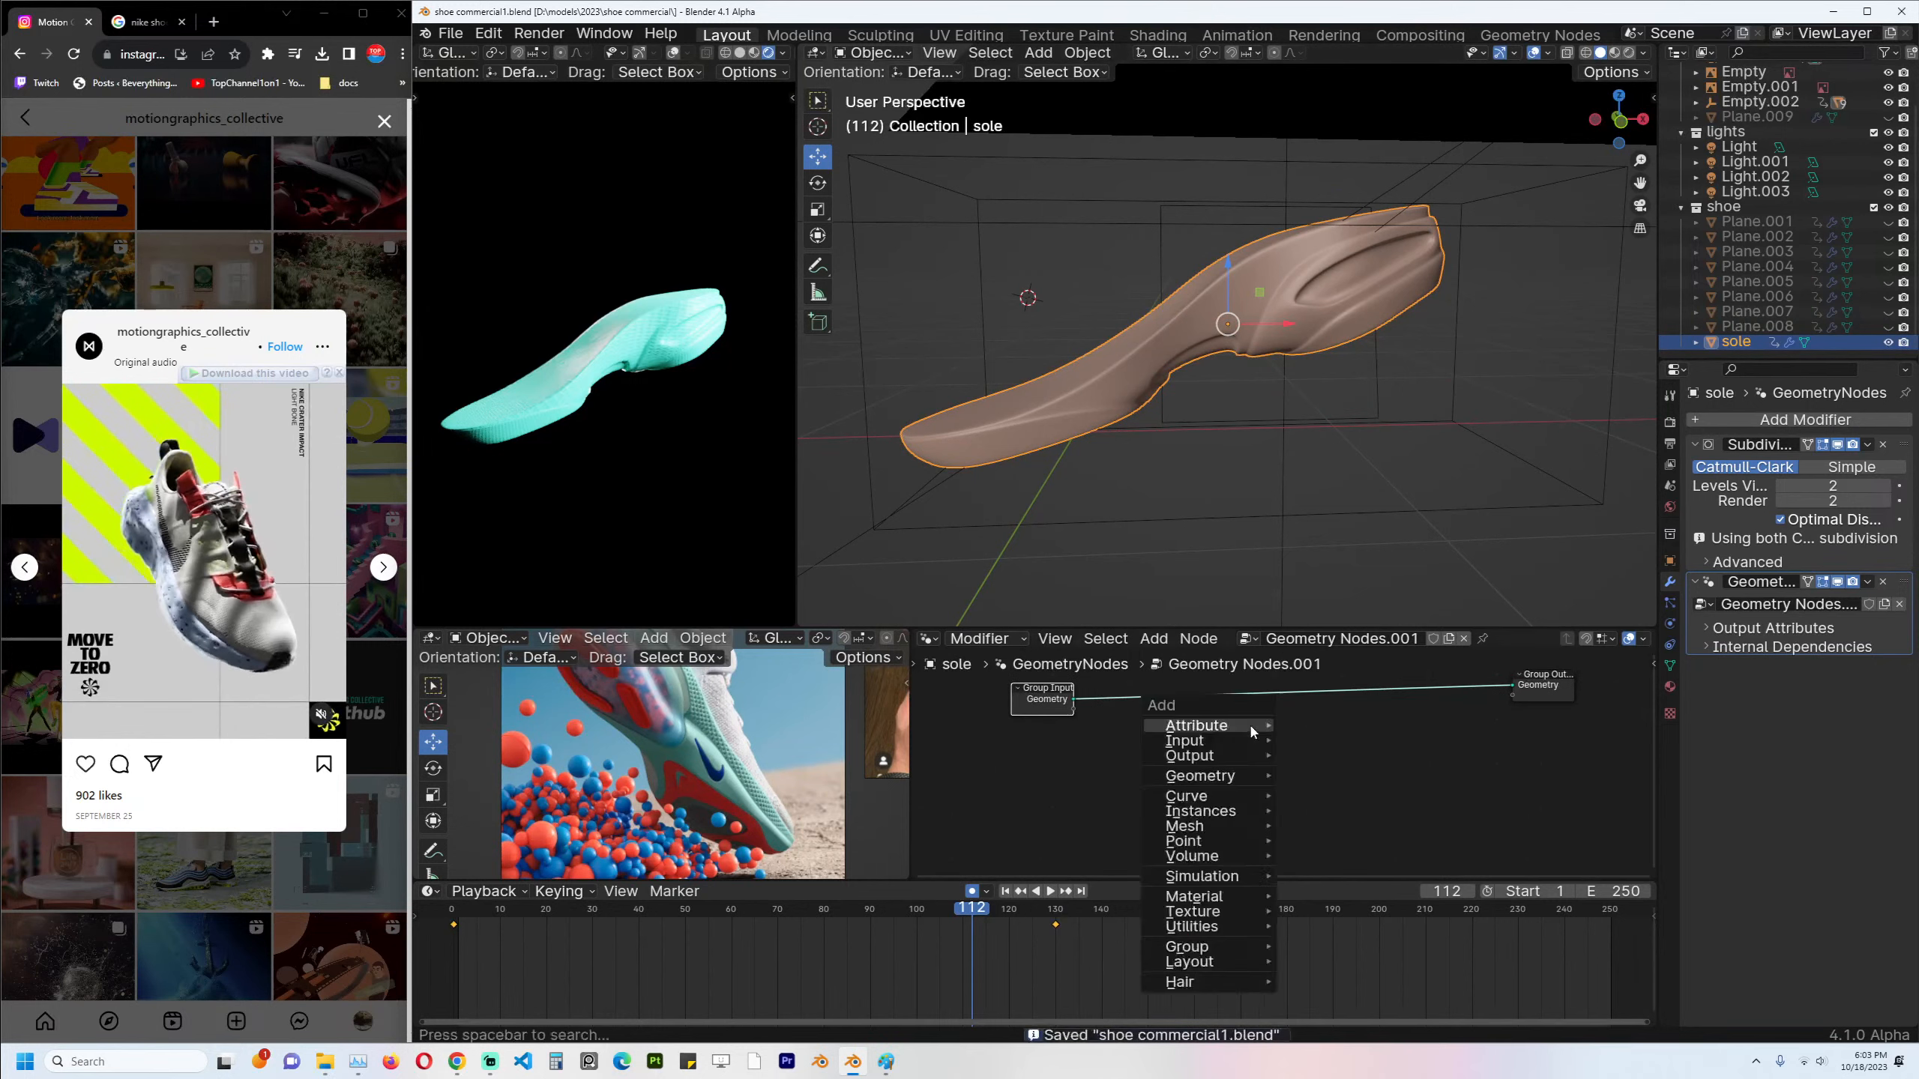
pyautogui.press('Escape')
pyautogui.hotkey('shift', 'a')
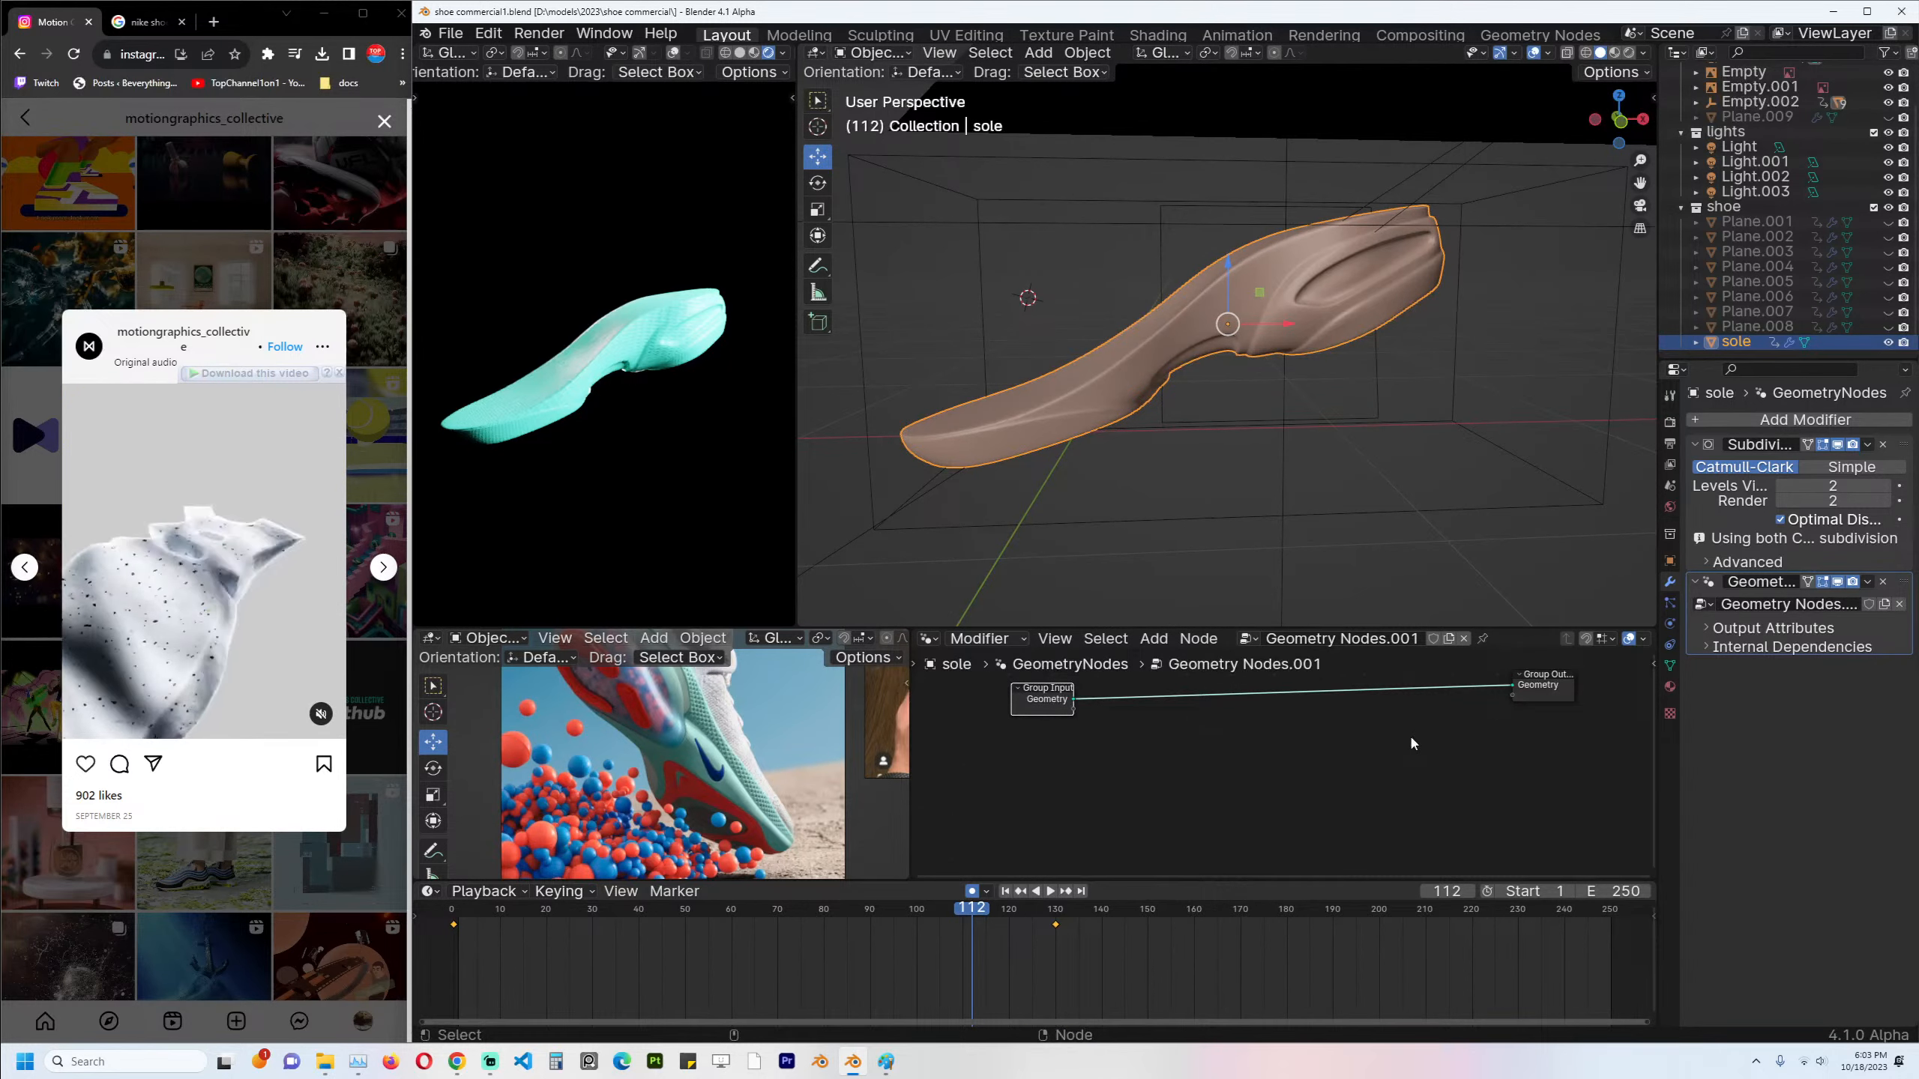
pyautogui.press('F3')
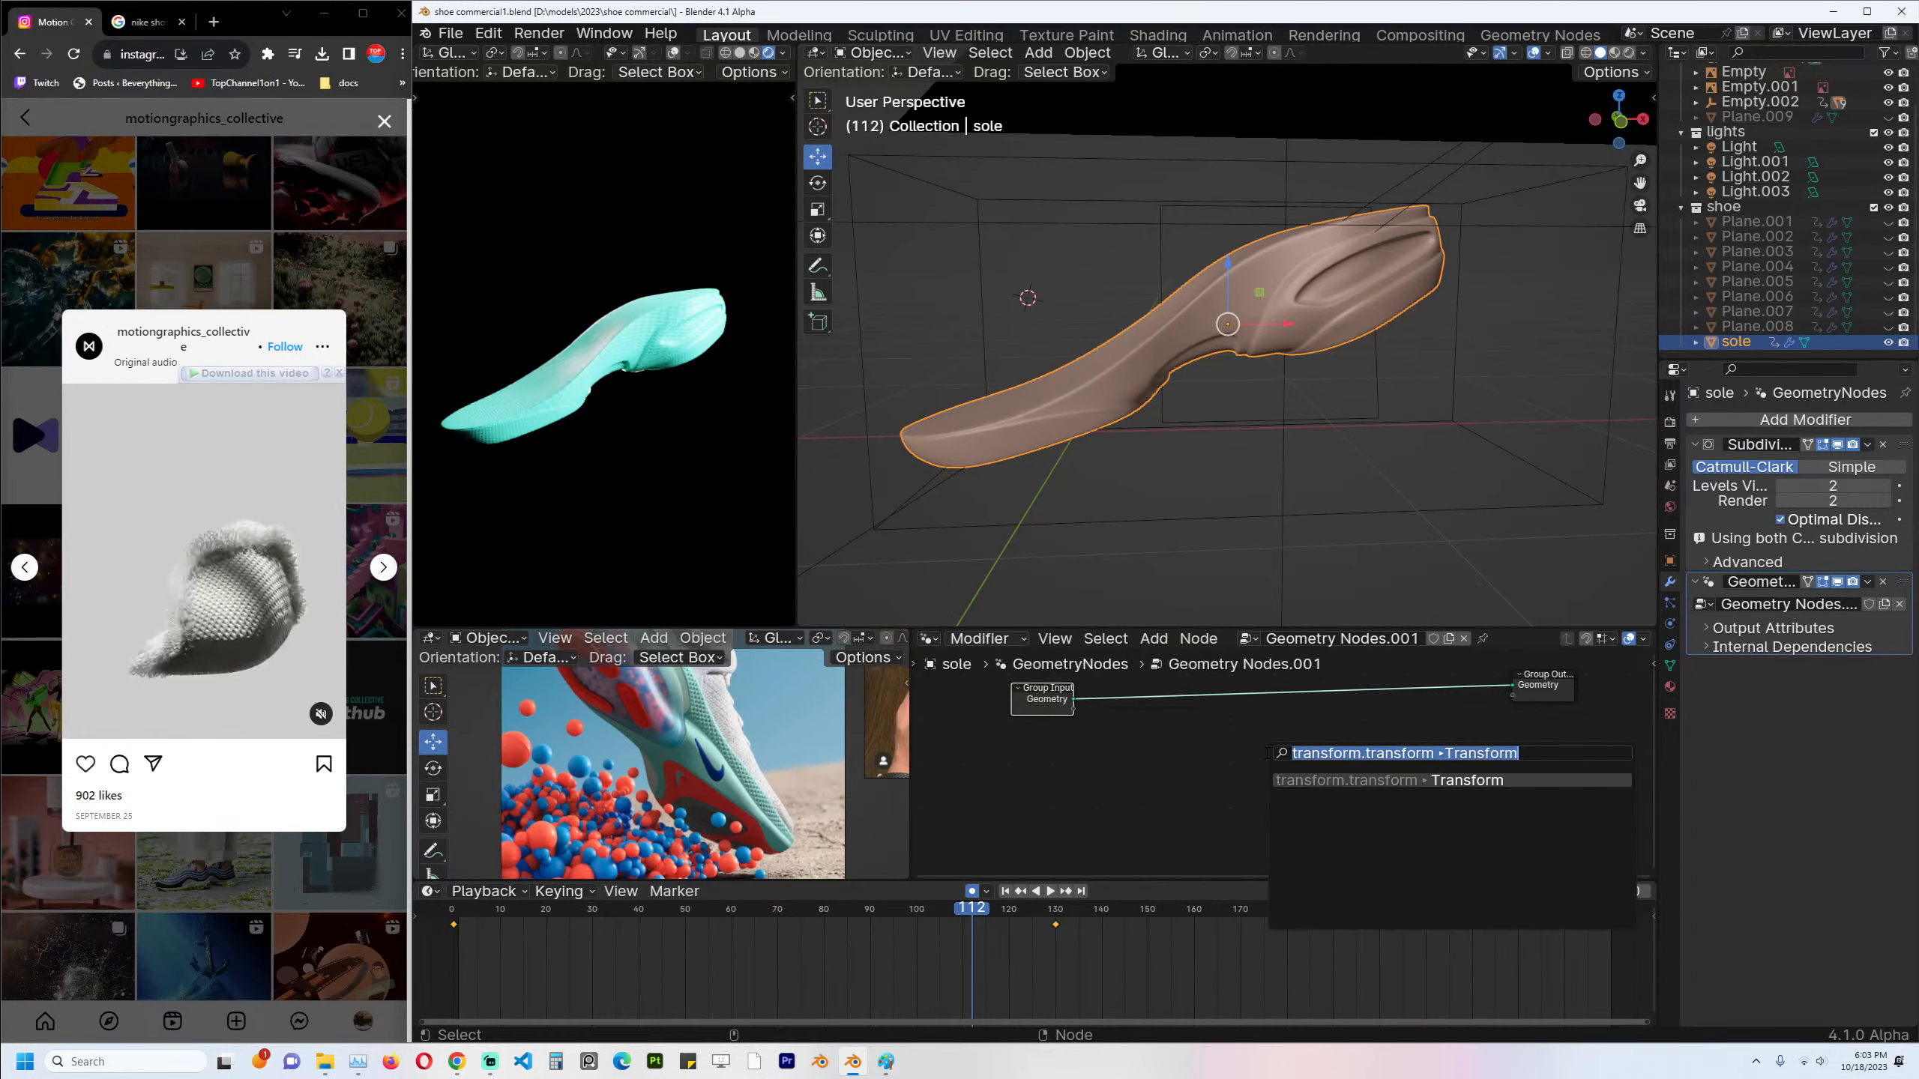
pyautogui.write('to vol')
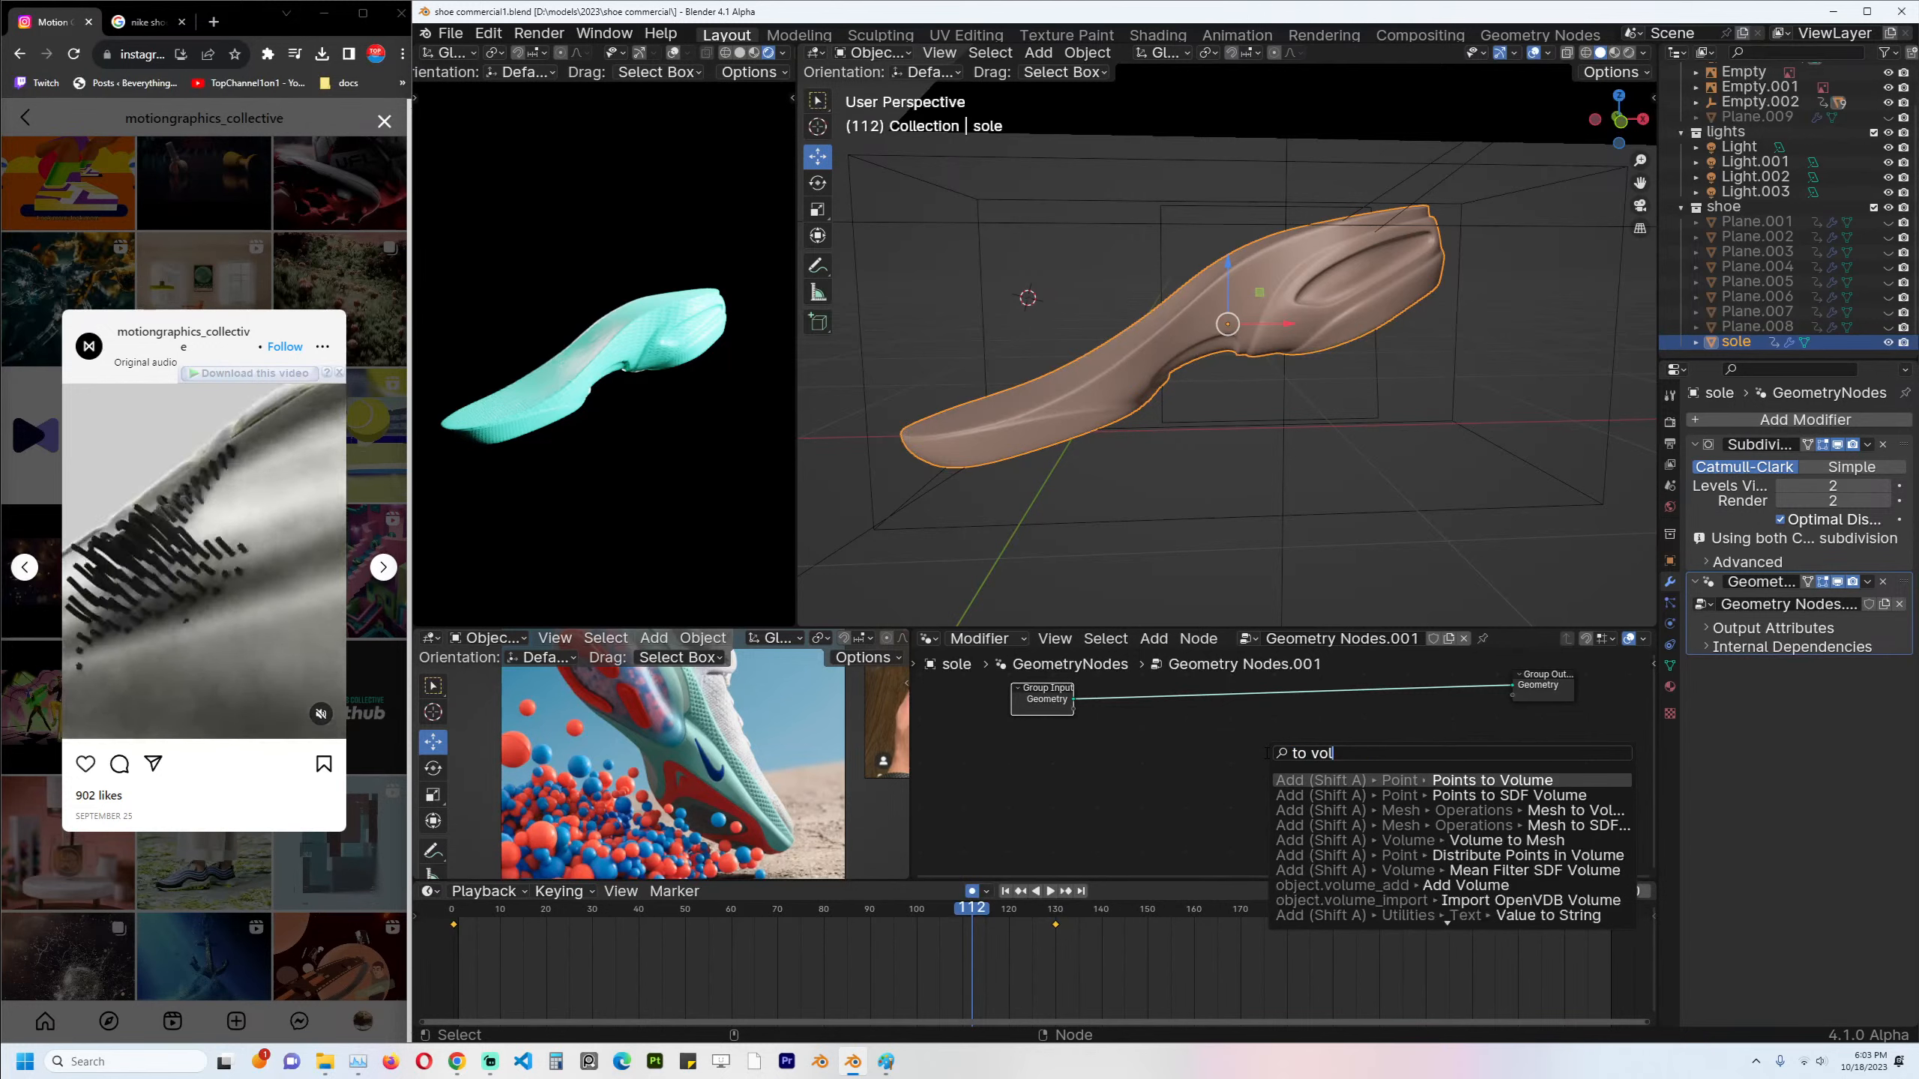
pyautogui.press('Down')
pyautogui.press('Down')
pyautogui.press('Up')
pyautogui.press('Down')
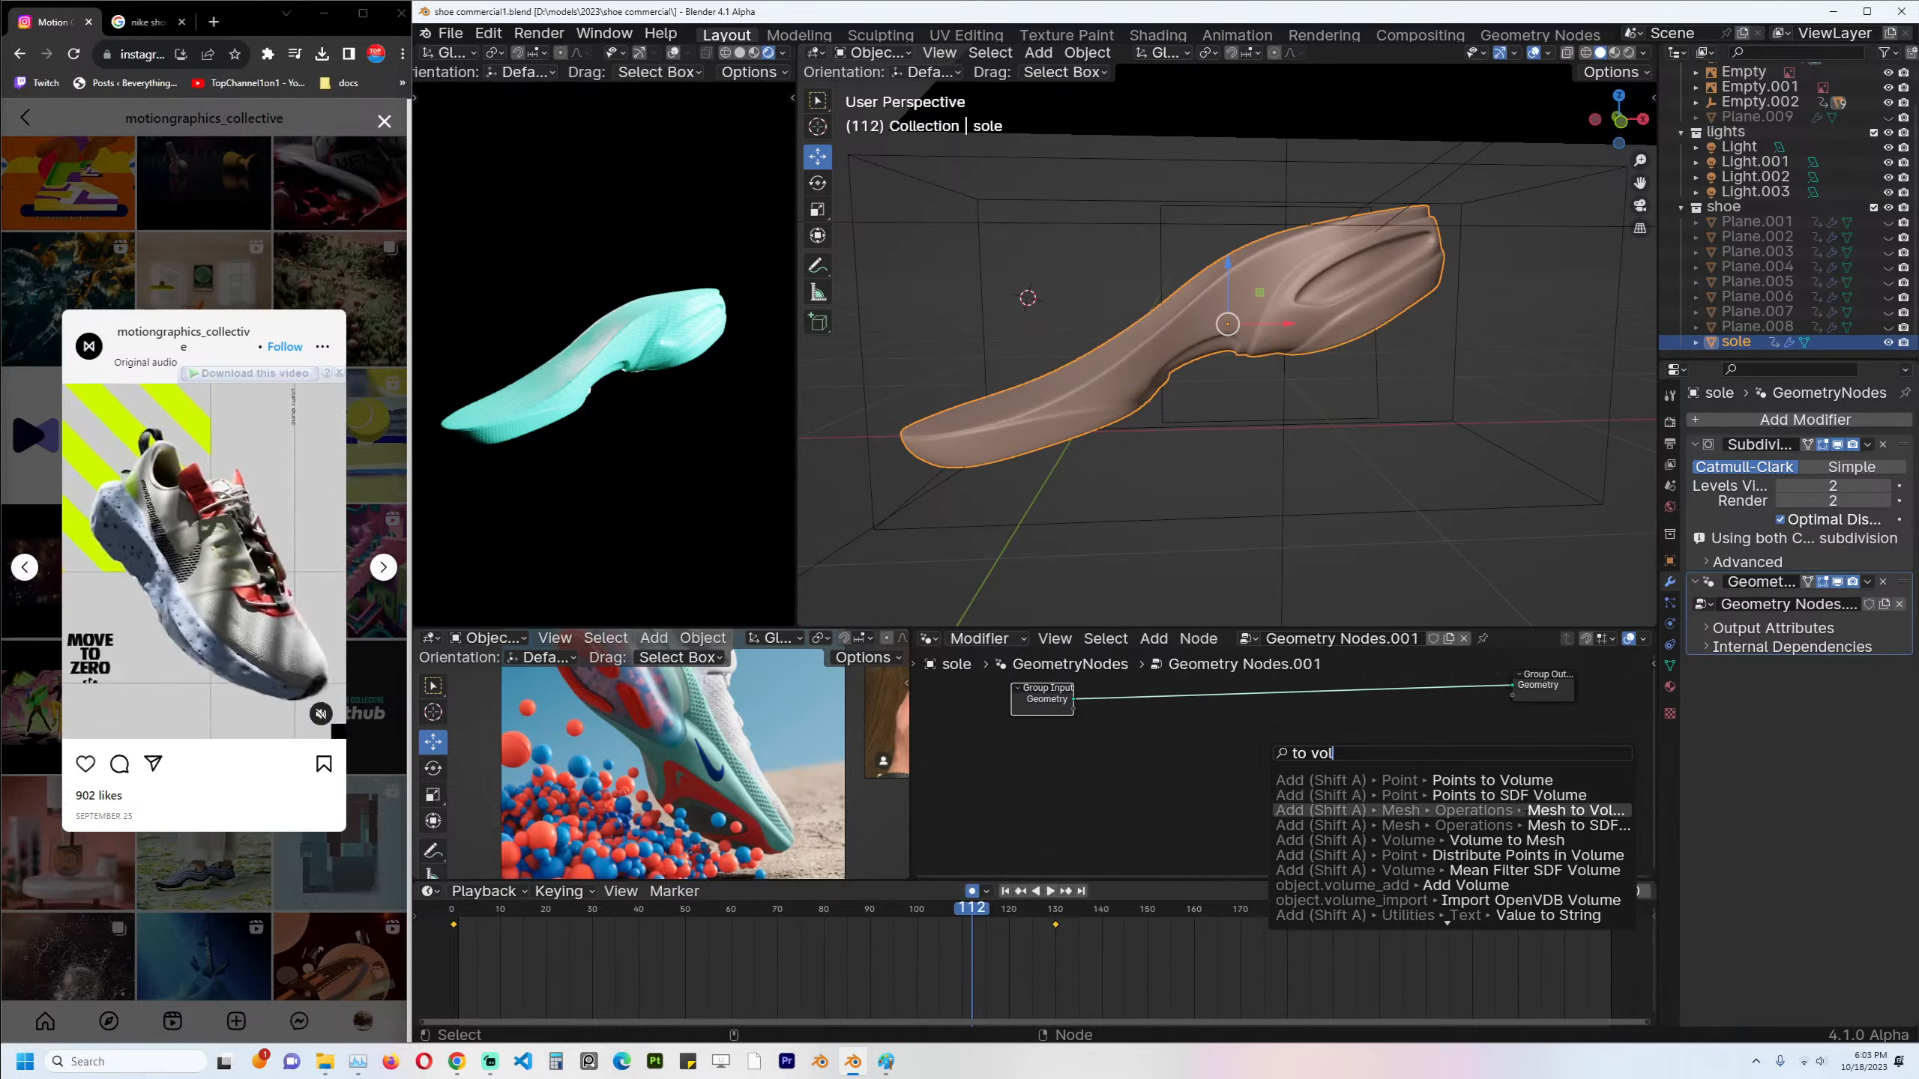
pyautogui.press('Down')
pyautogui.press('Return')
pyautogui.click(1130, 695)
pyautogui.scroll(2, 1200, 724)
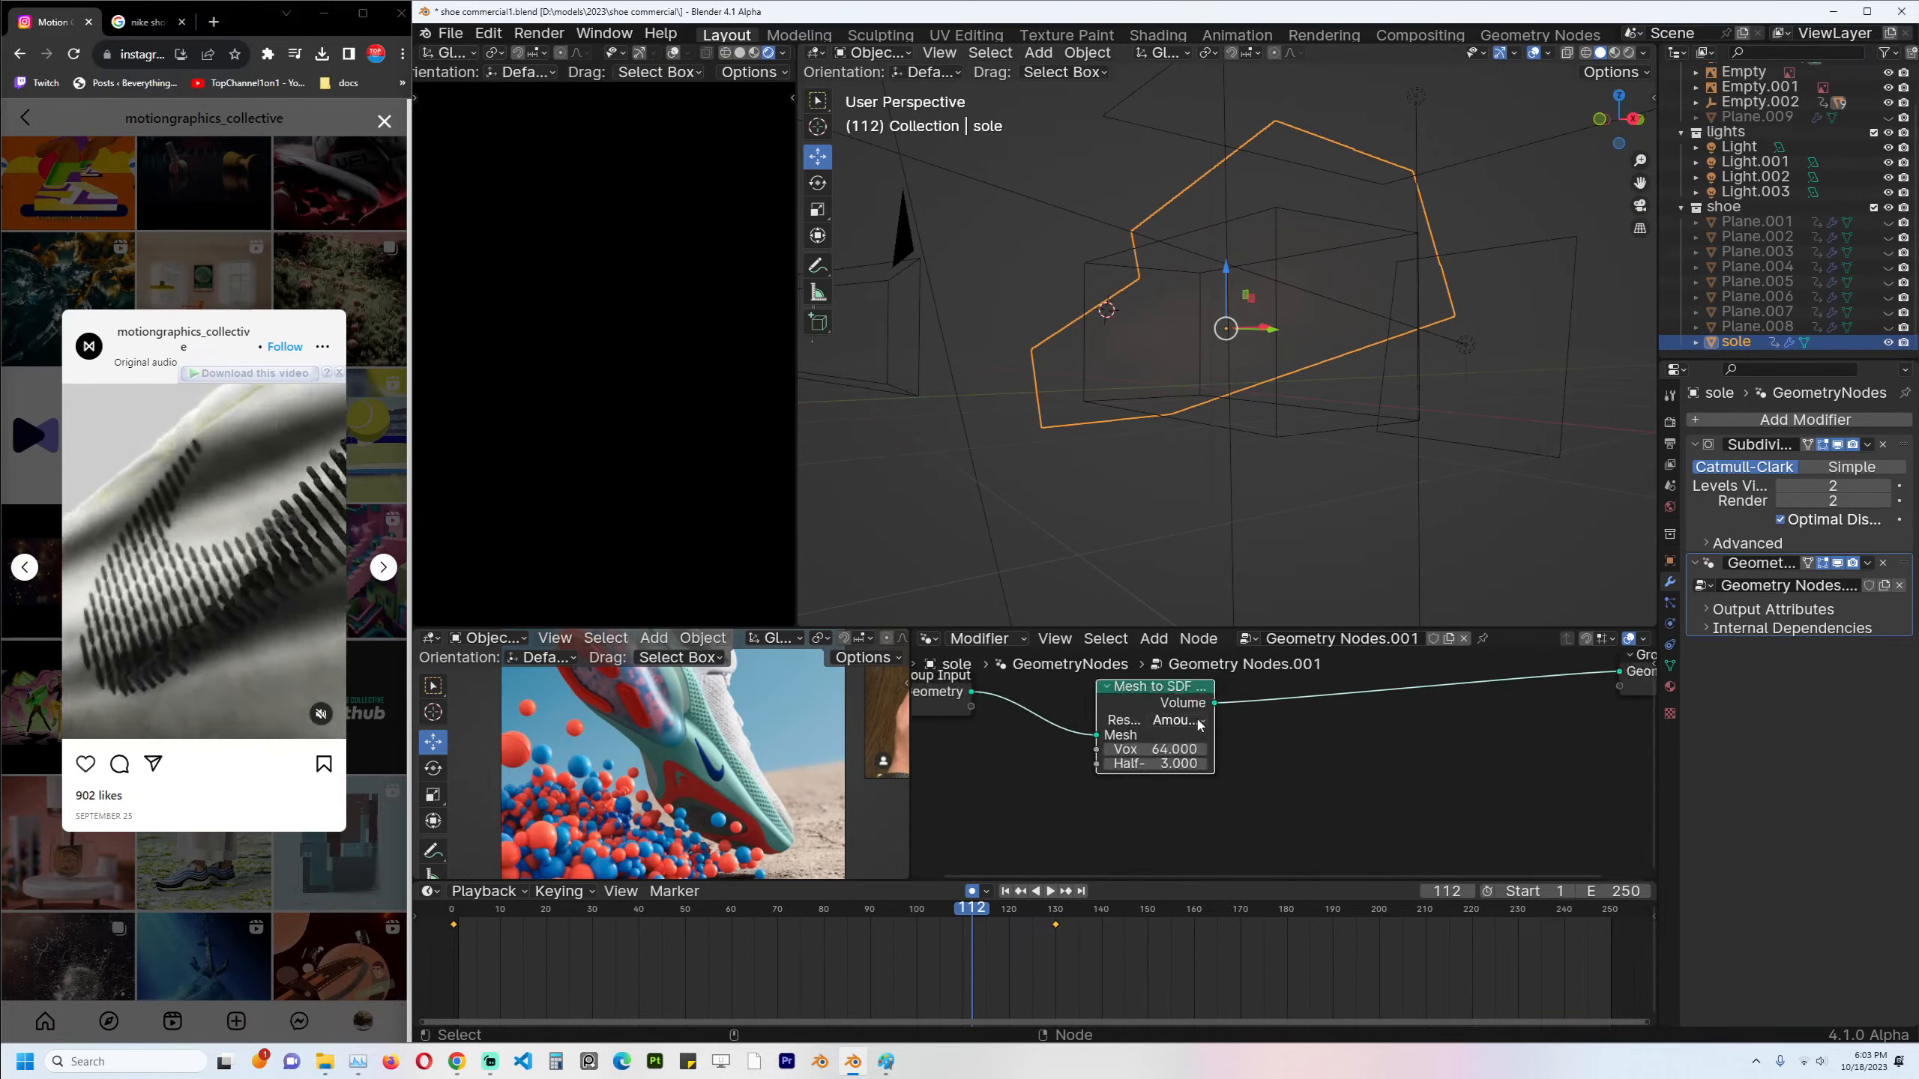
# Remove the Mesh to SDF Volume node while keeping Group Input linked to Group Output.
pyautogui.hotkey('shift', 'a')
pyautogui.press('Escape')
pyautogui.hotkey('ctrl', 'x')
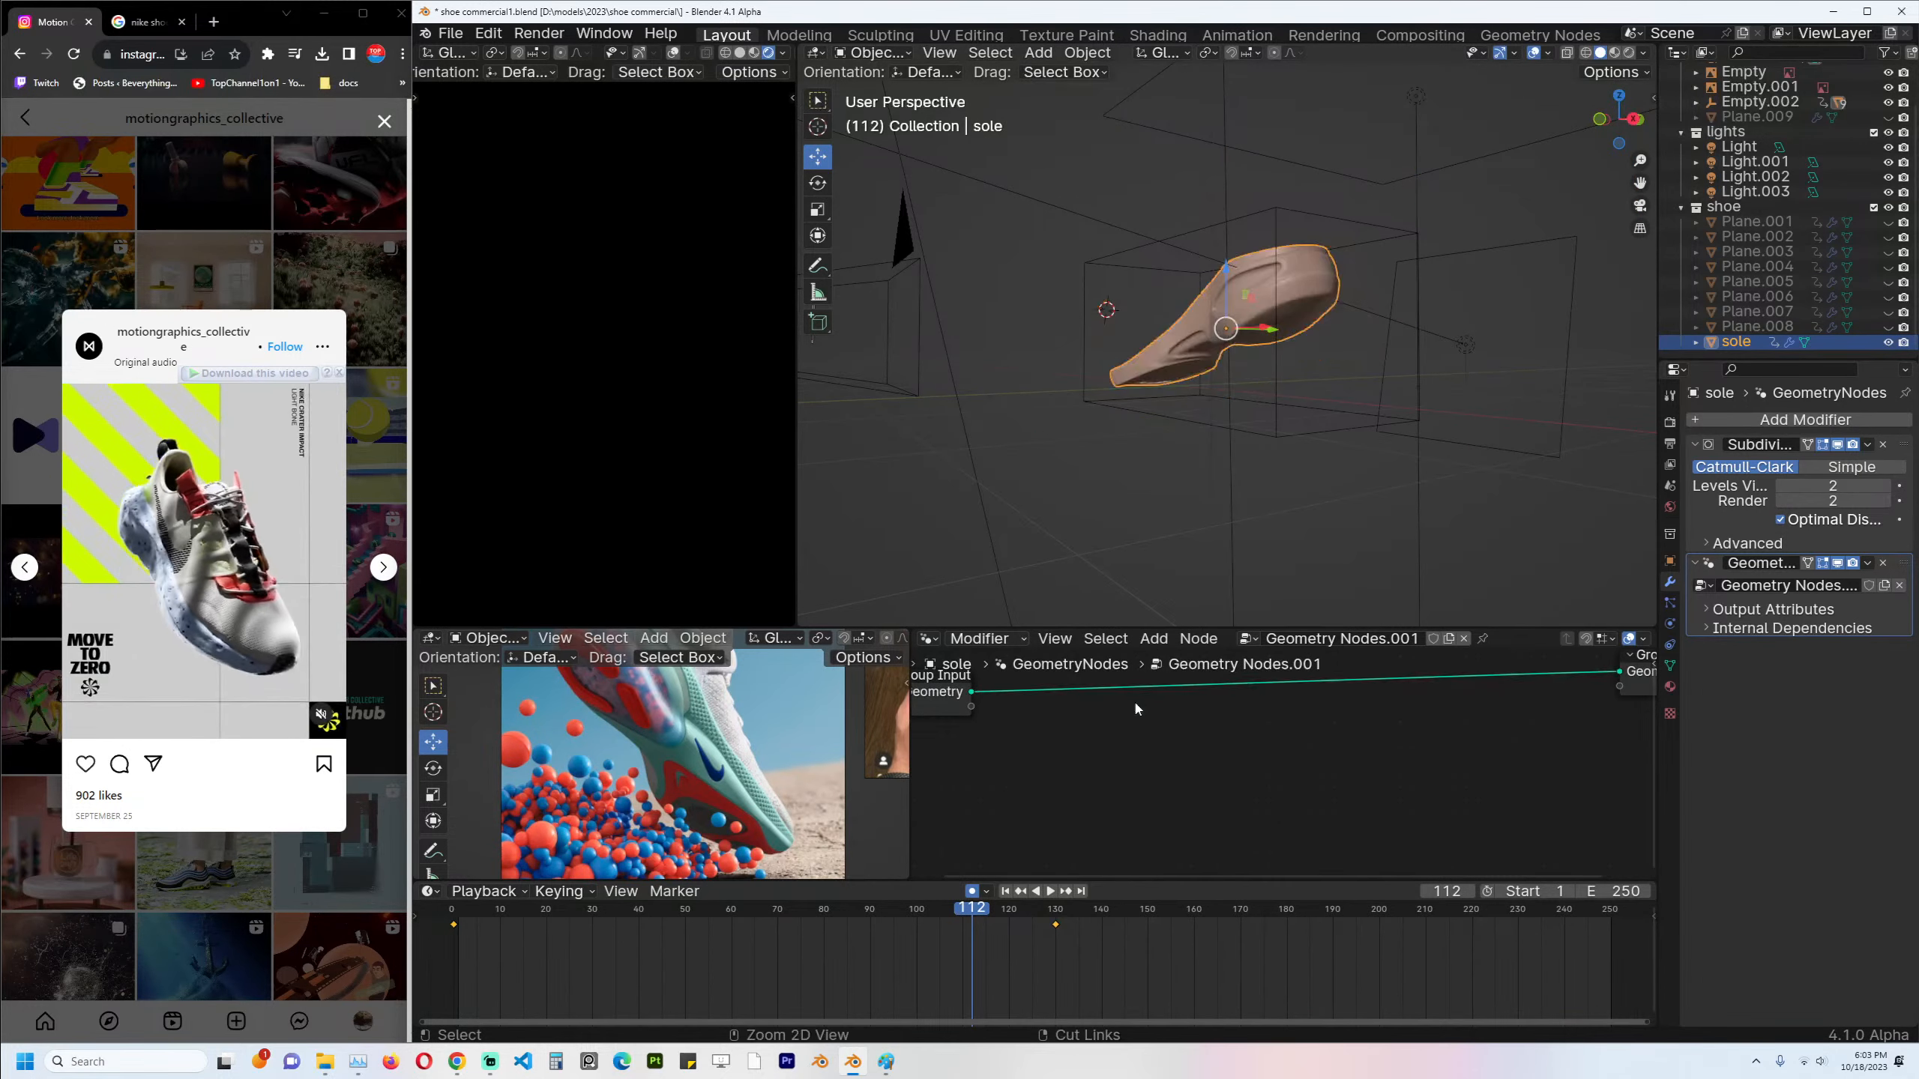
# Search the nodes for "volume" and insert a Mesh to Volume node on the link between Group Input and Group Output.
pyautogui.hotkey('shift', 'a')
pyautogui.press('F3')
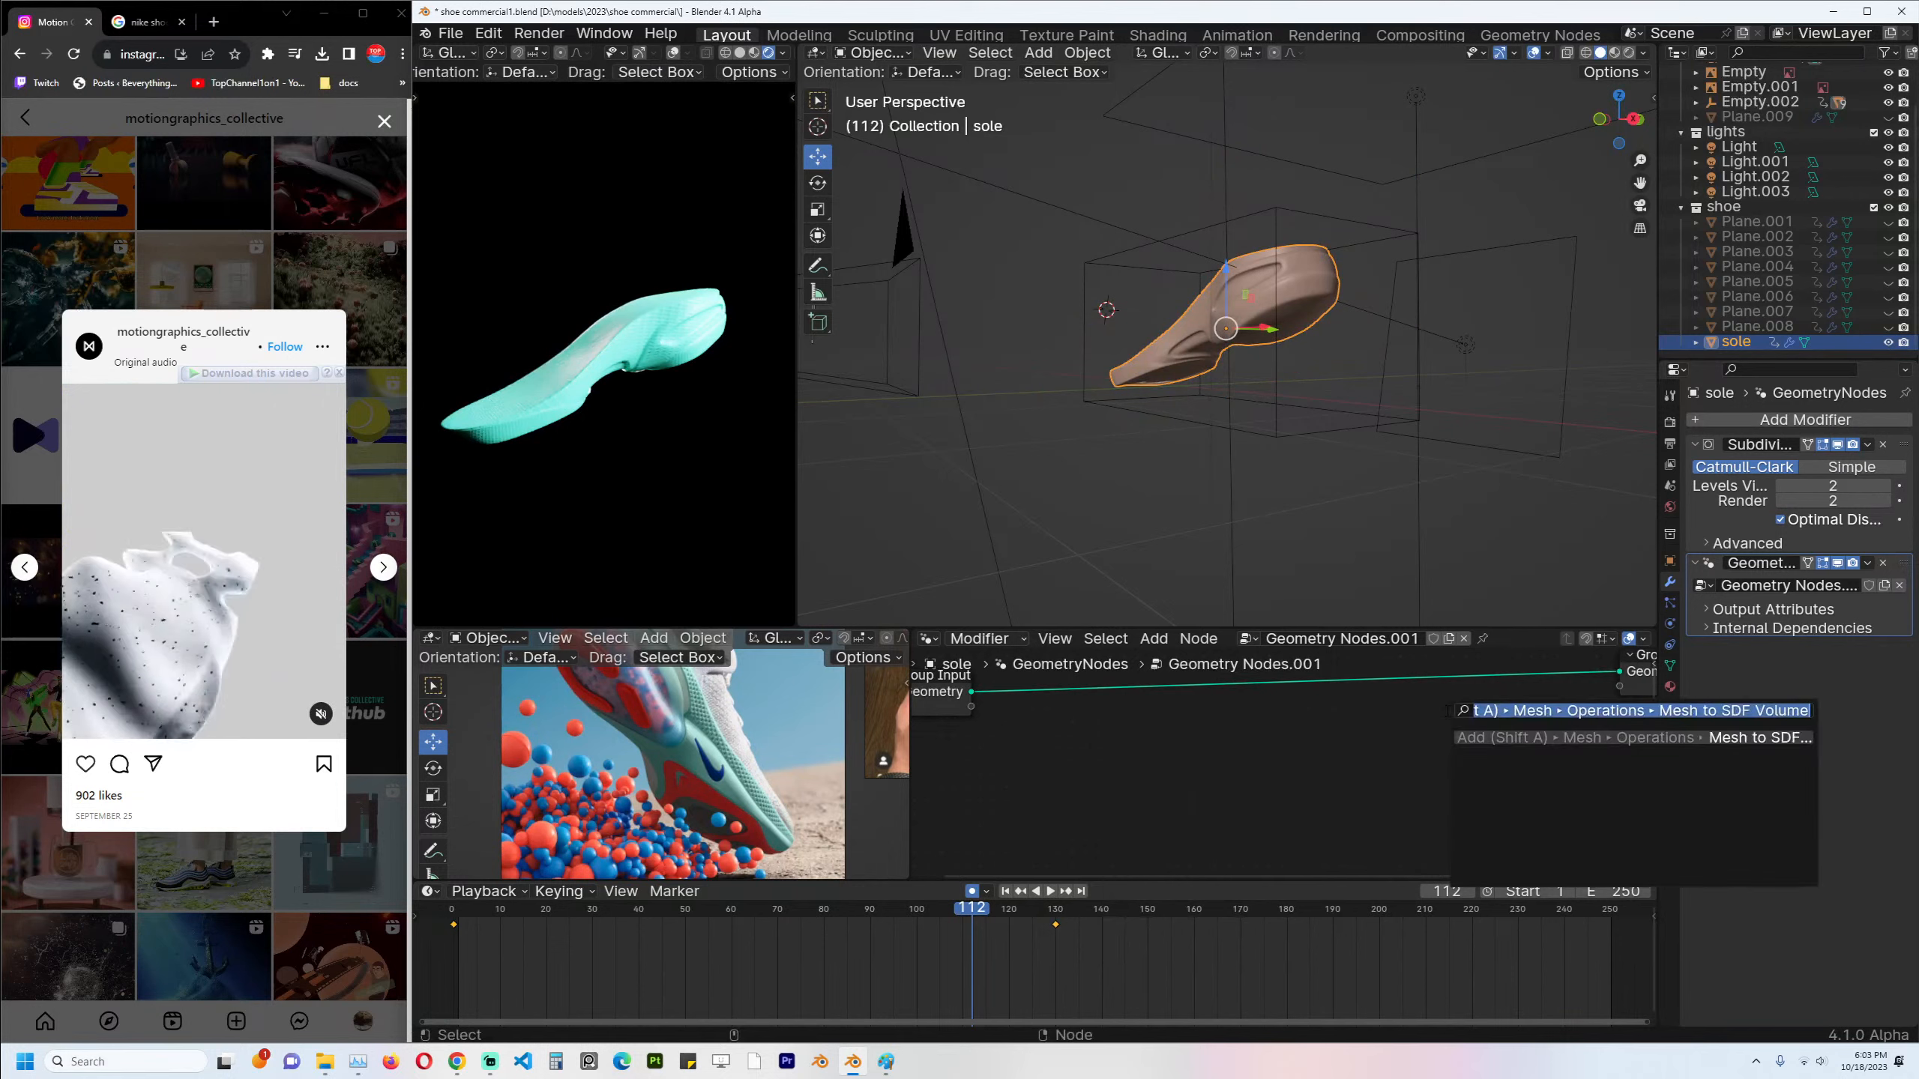
pyautogui.hotkey('shift', 'a')
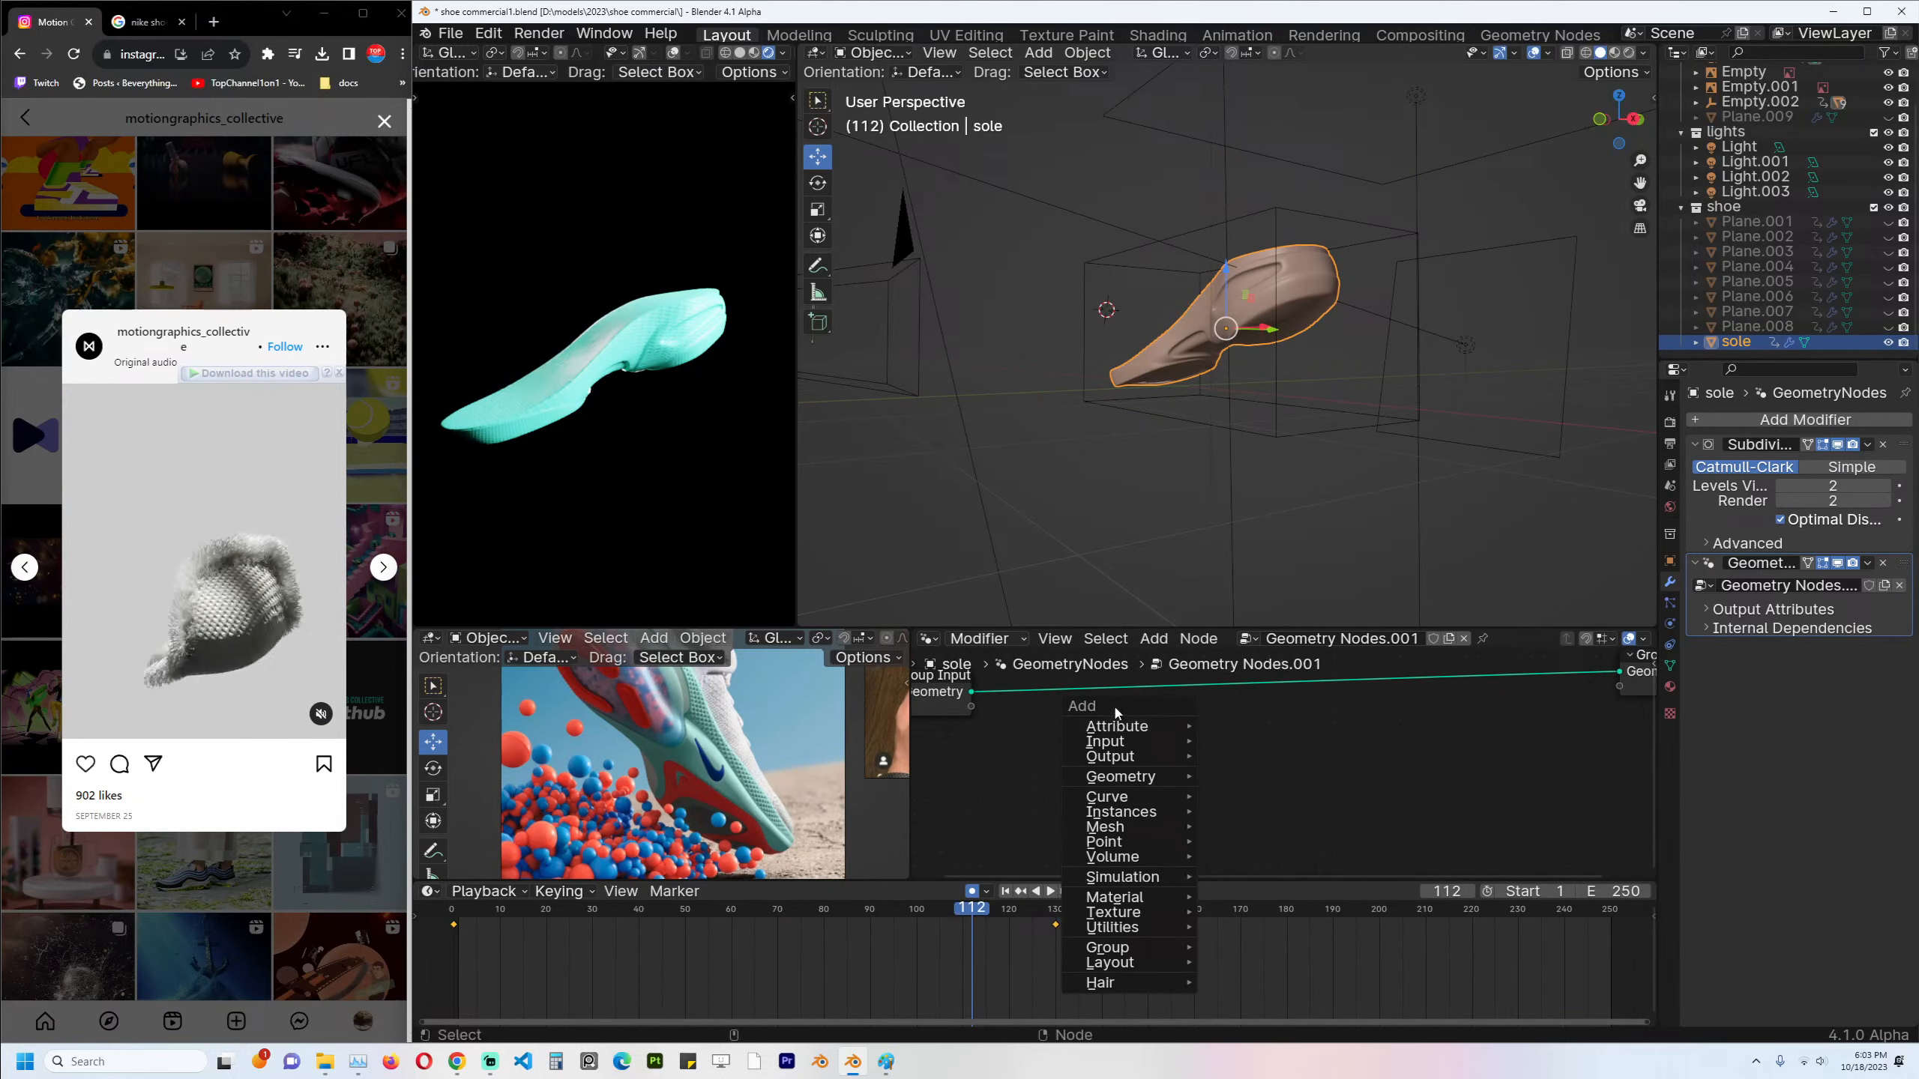
pyautogui.moveTo(1136, 780)
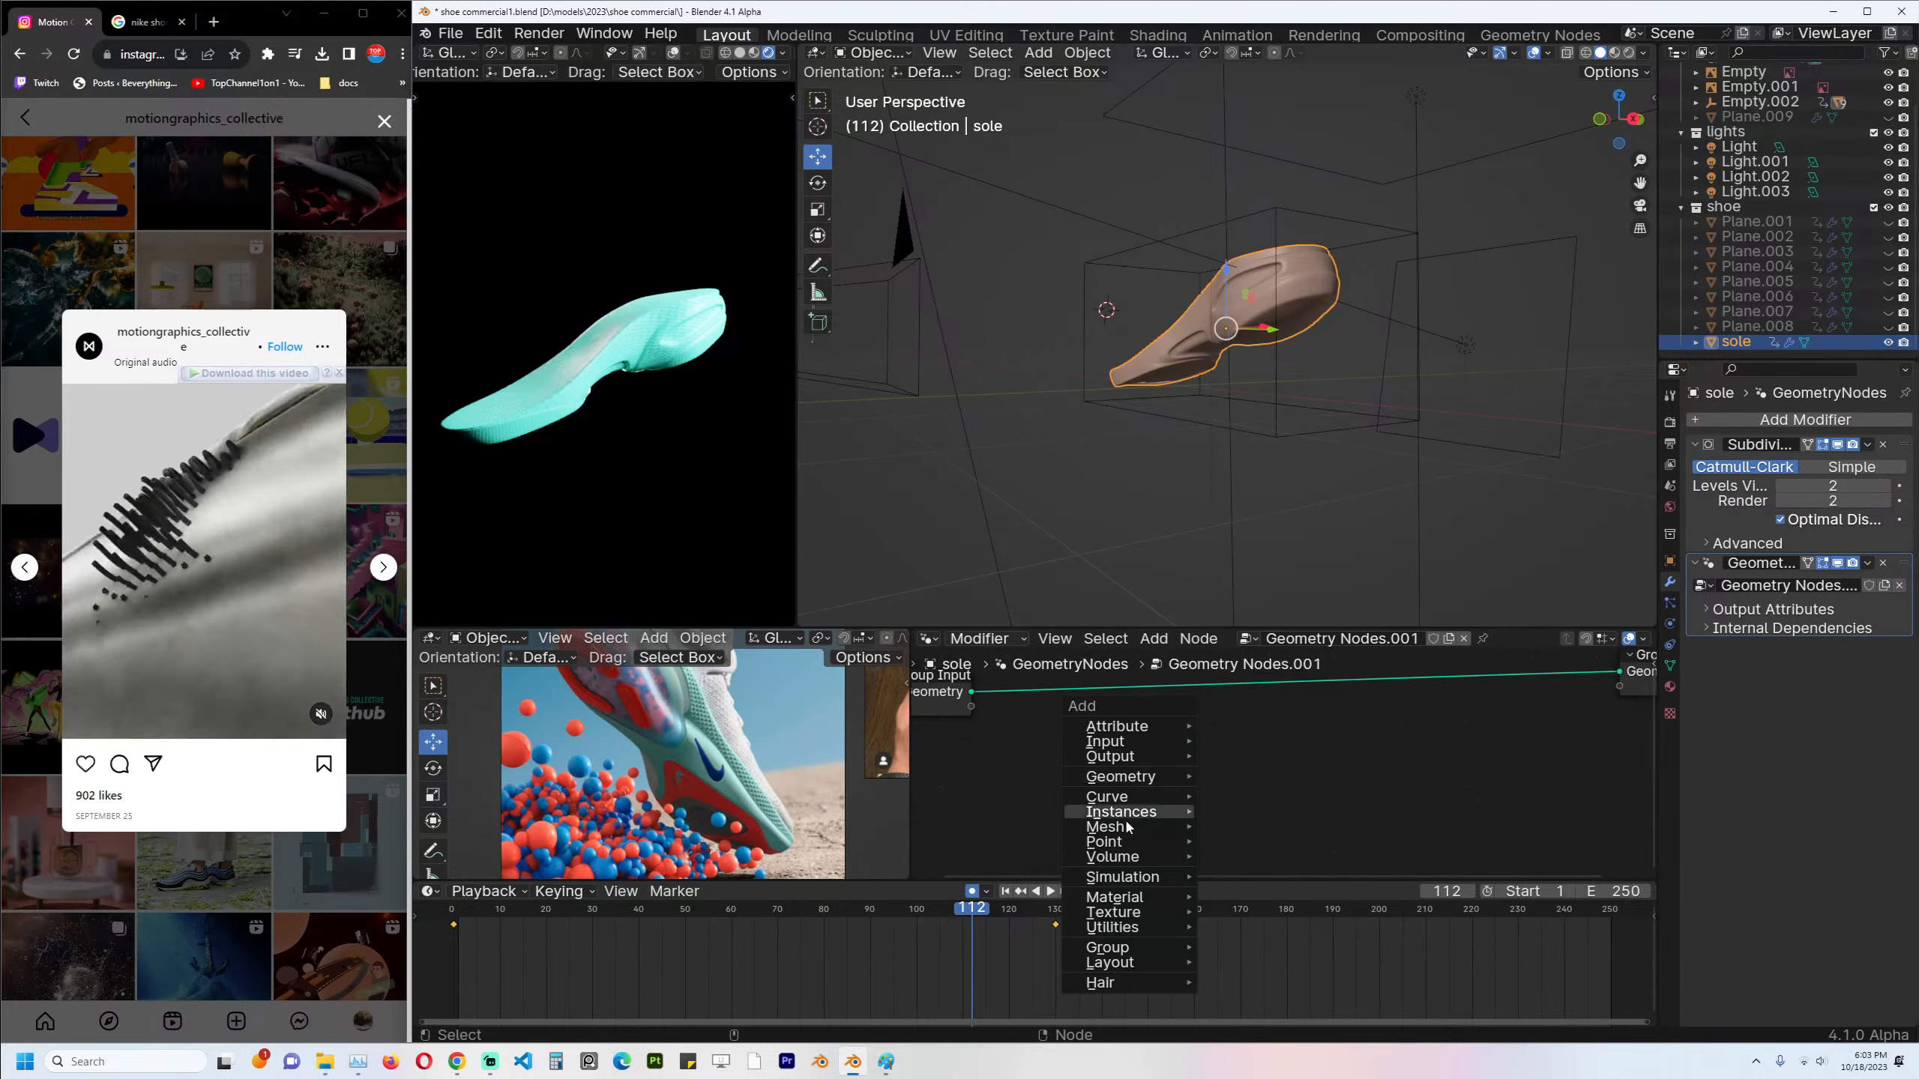
pyautogui.press('F3')
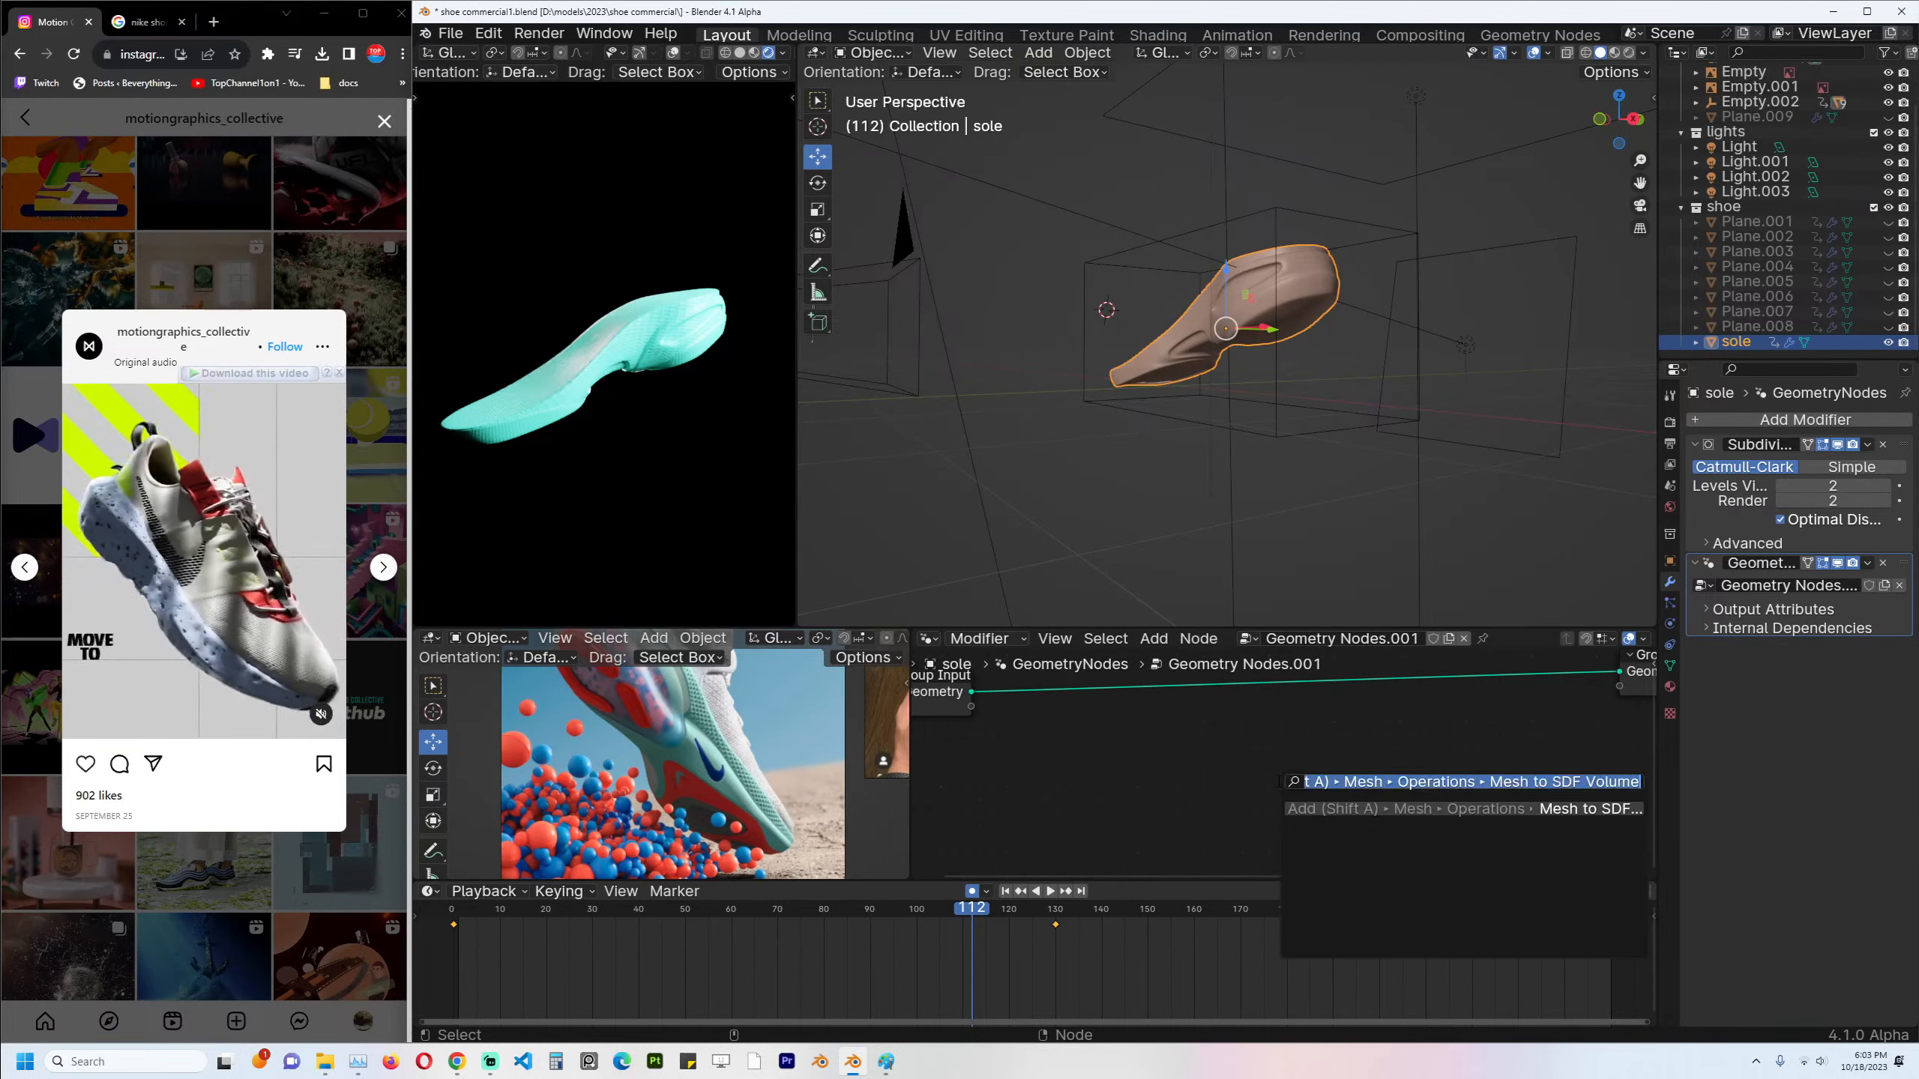
pyautogui.write('o')
pyautogui.press('BackSpace')
pyautogui.write('v')
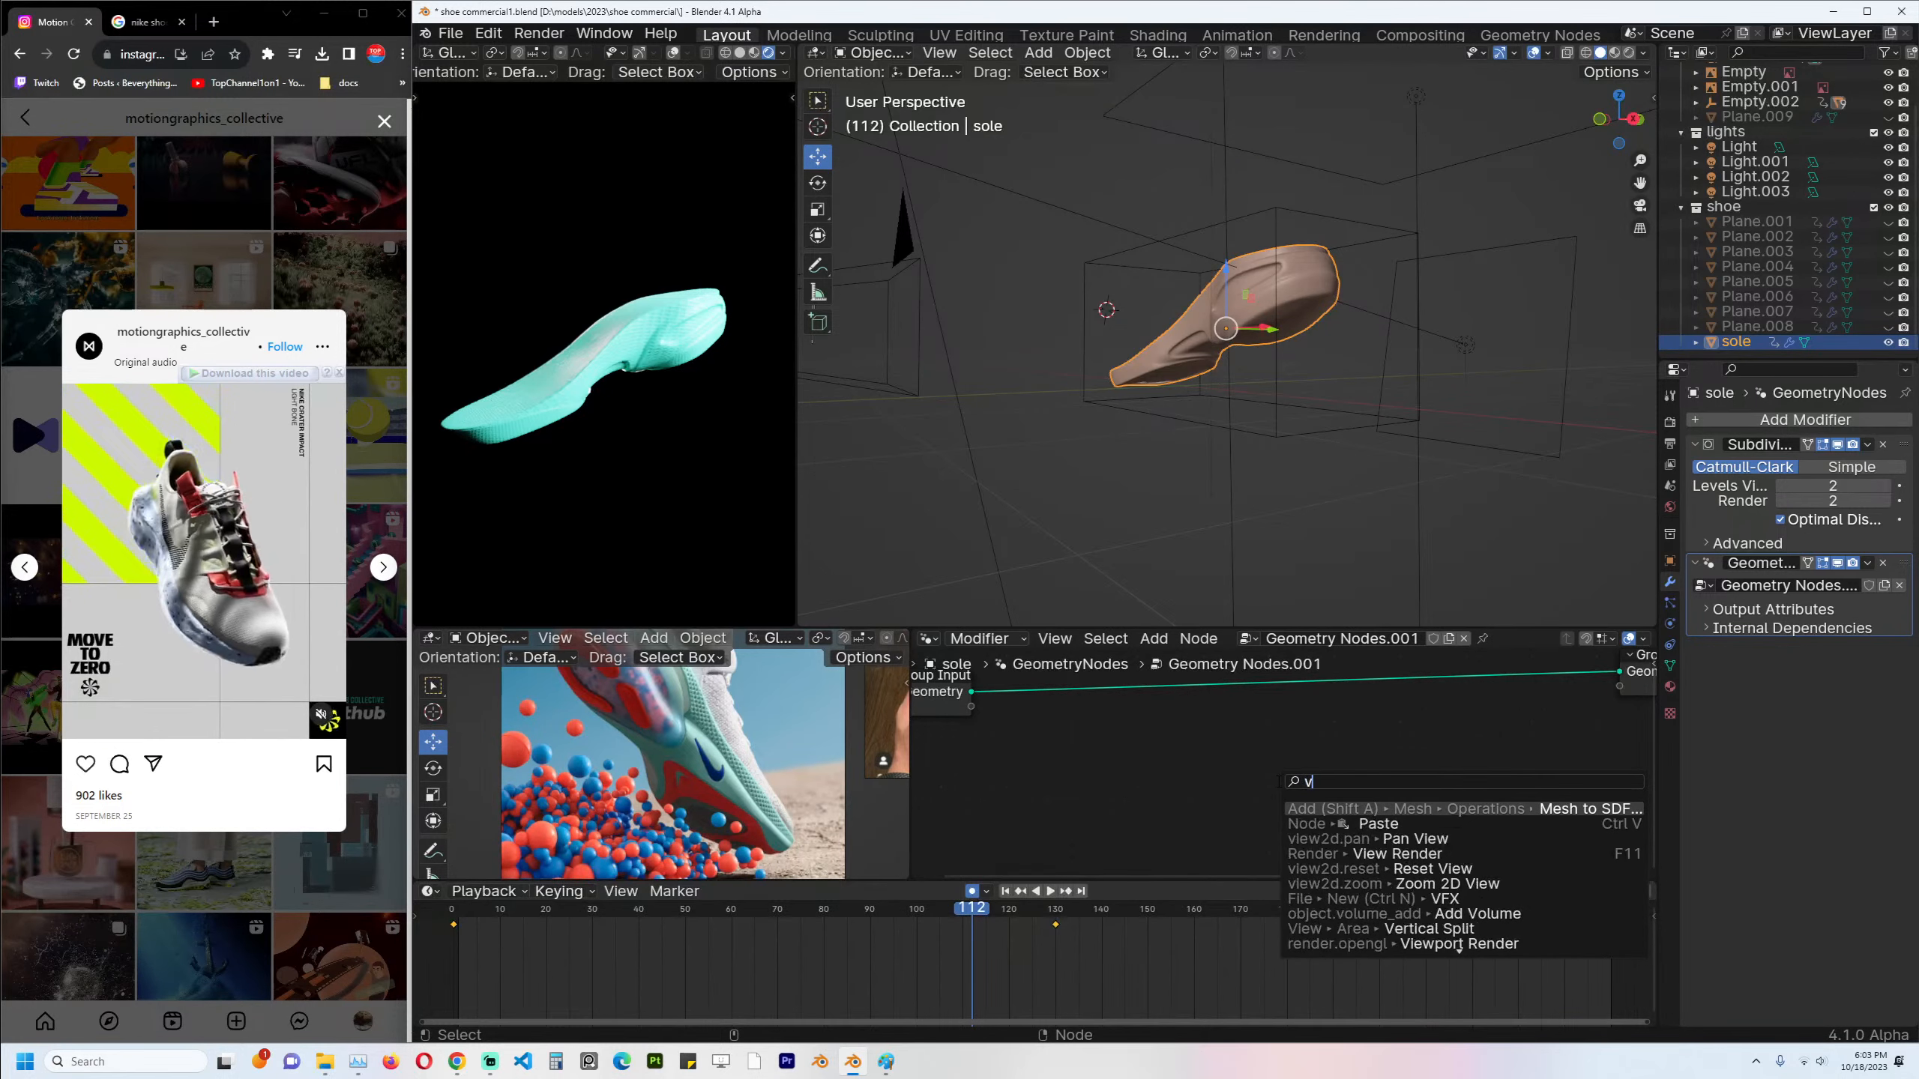
pyautogui.write('olu')
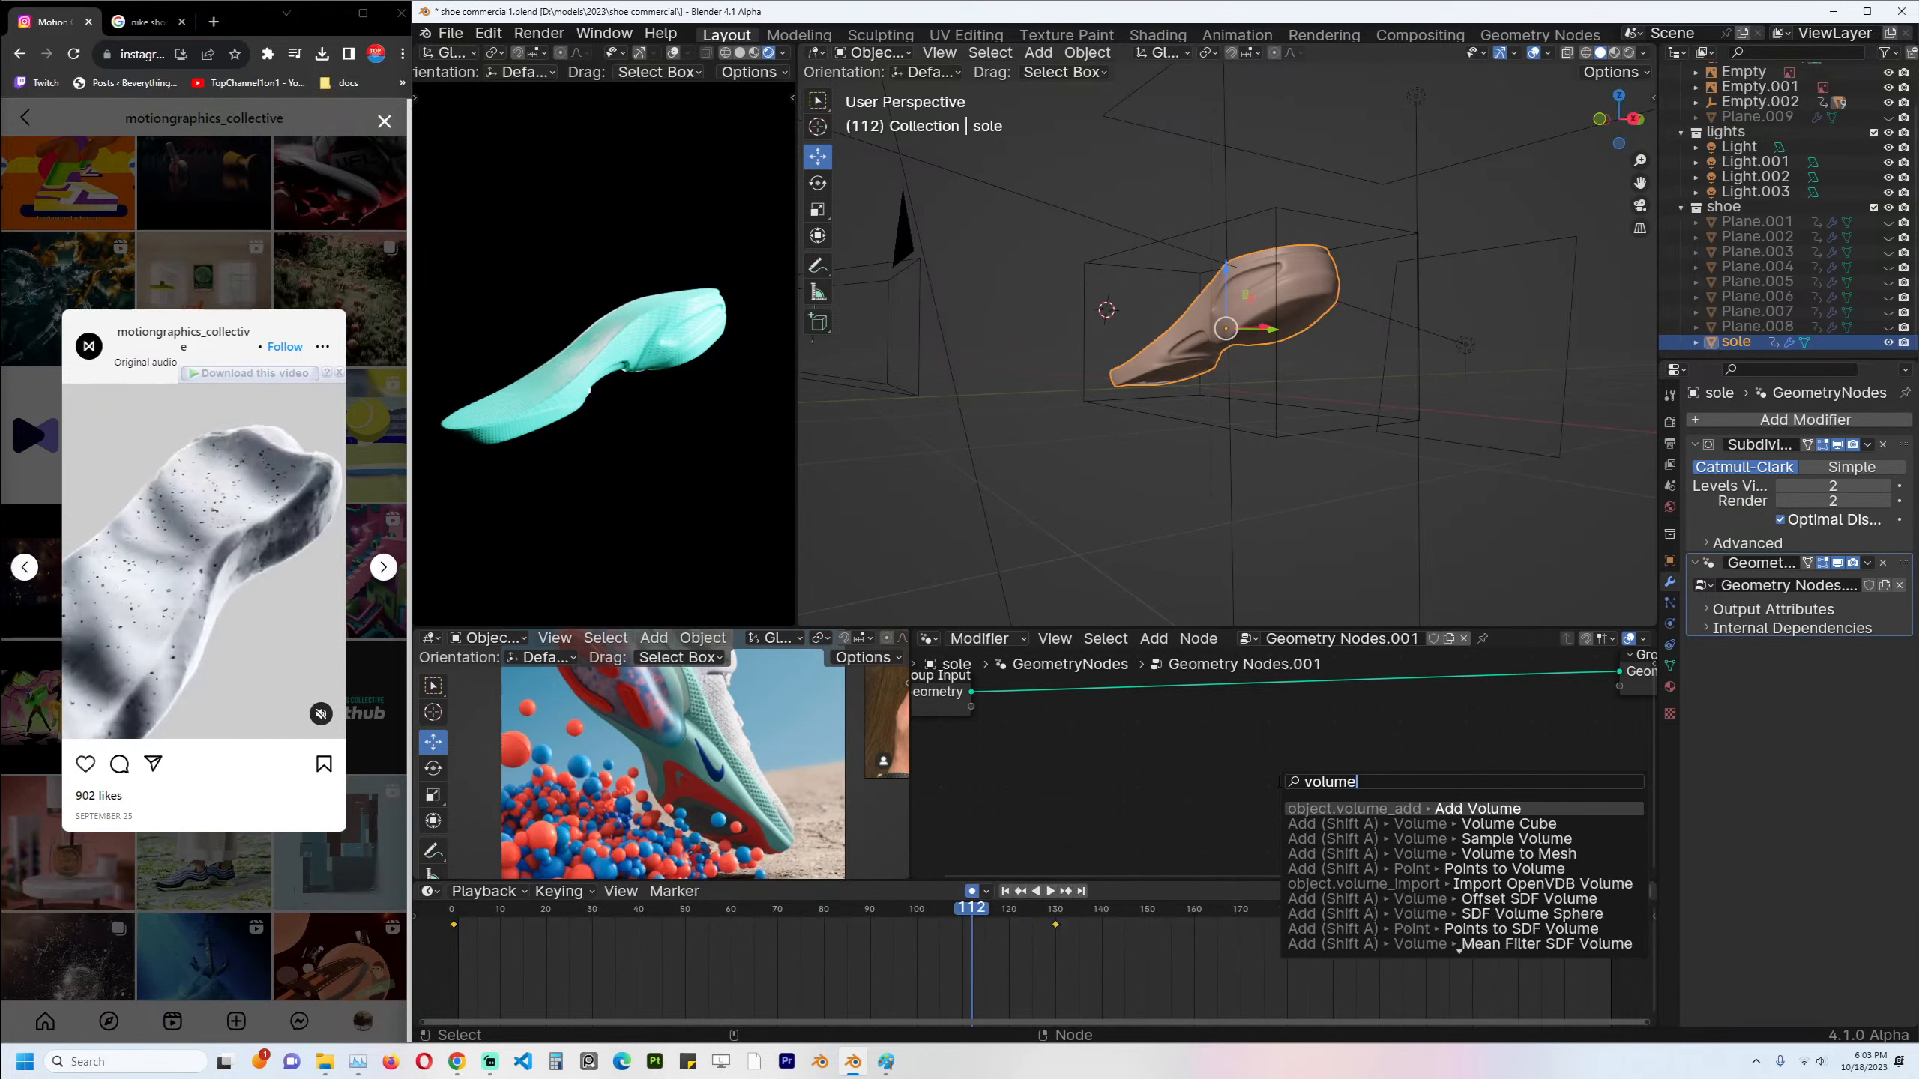
pyautogui.write('me')
pyautogui.press('Down')
pyautogui.press('Down')
pyautogui.press('Down')
pyautogui.press('Down')
pyautogui.press('Down')
pyautogui.press('Down')
pyautogui.press('Down')
pyautogui.press('Down')
pyautogui.press('Down')
pyautogui.press('Down')
pyautogui.press('Down')
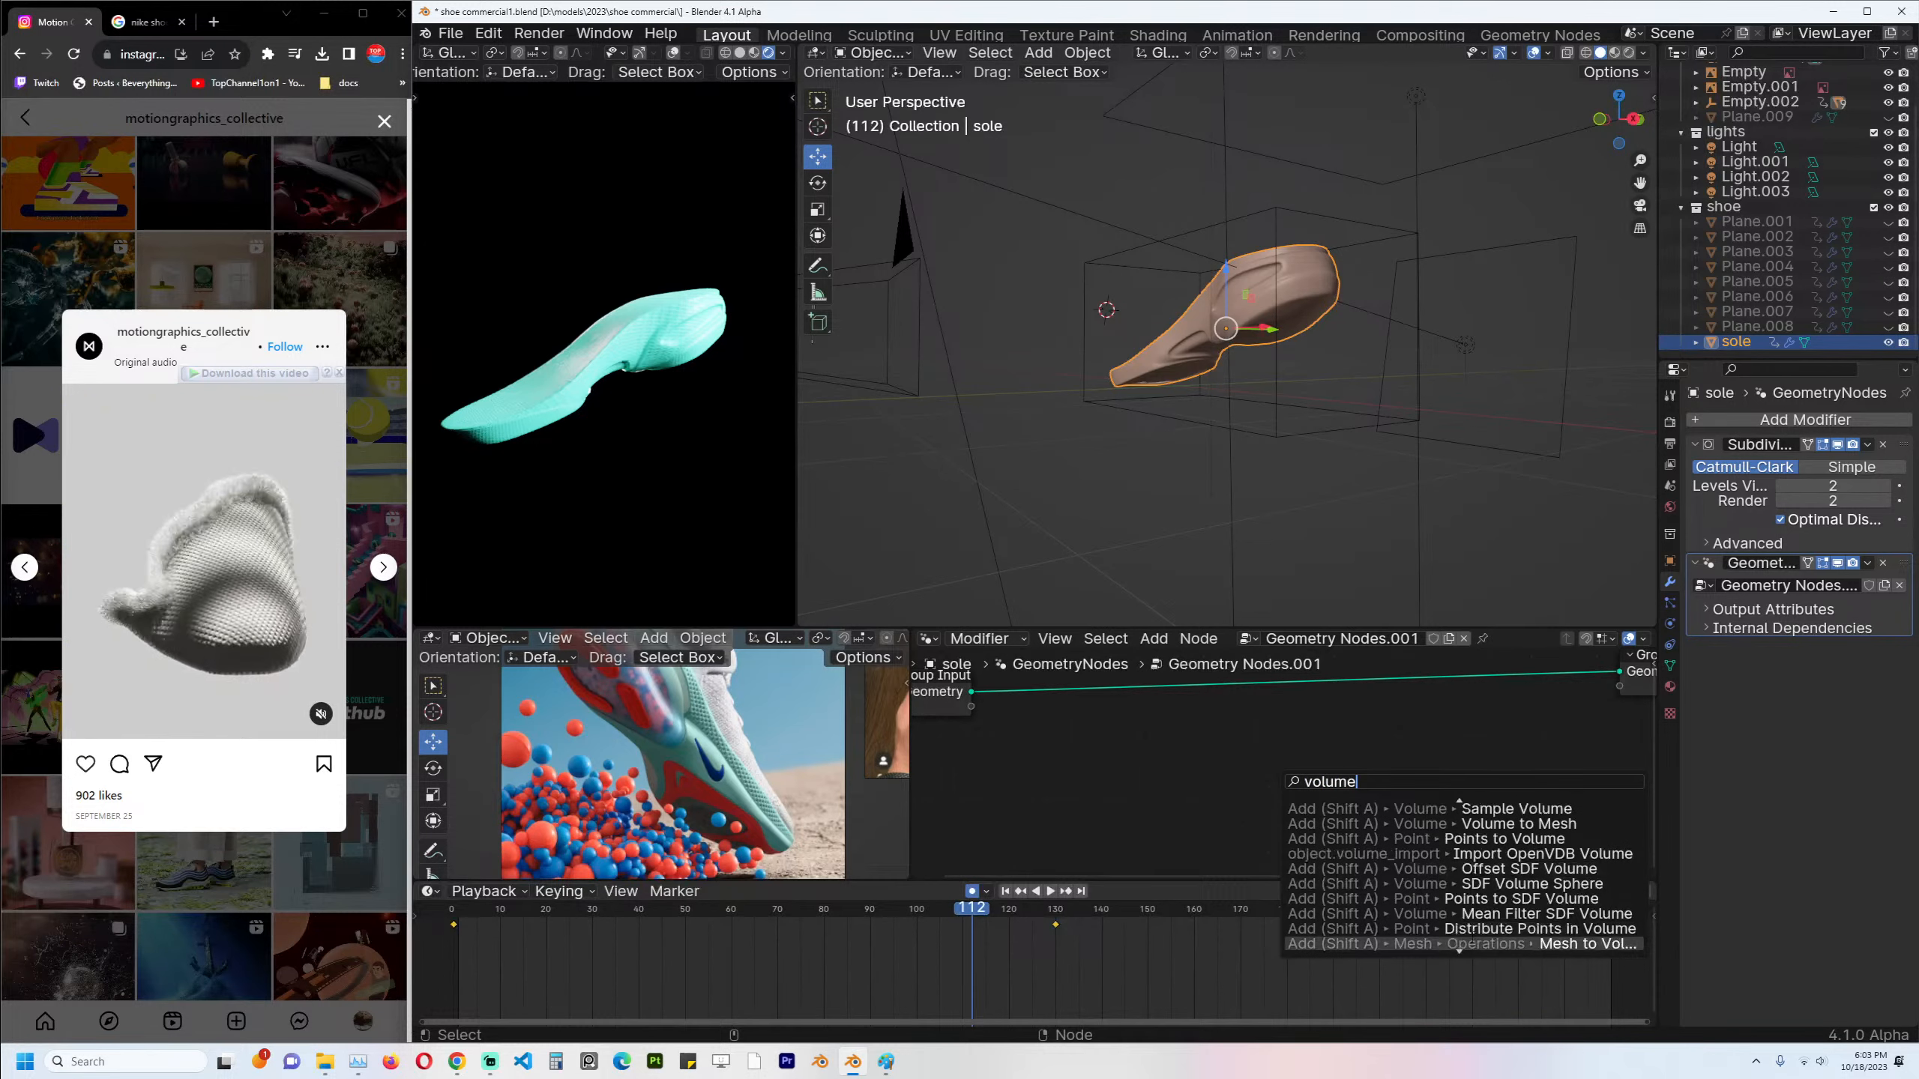
pyautogui.press('Down')
pyautogui.press('Down')
pyautogui.press('Up')
pyautogui.press('Up')
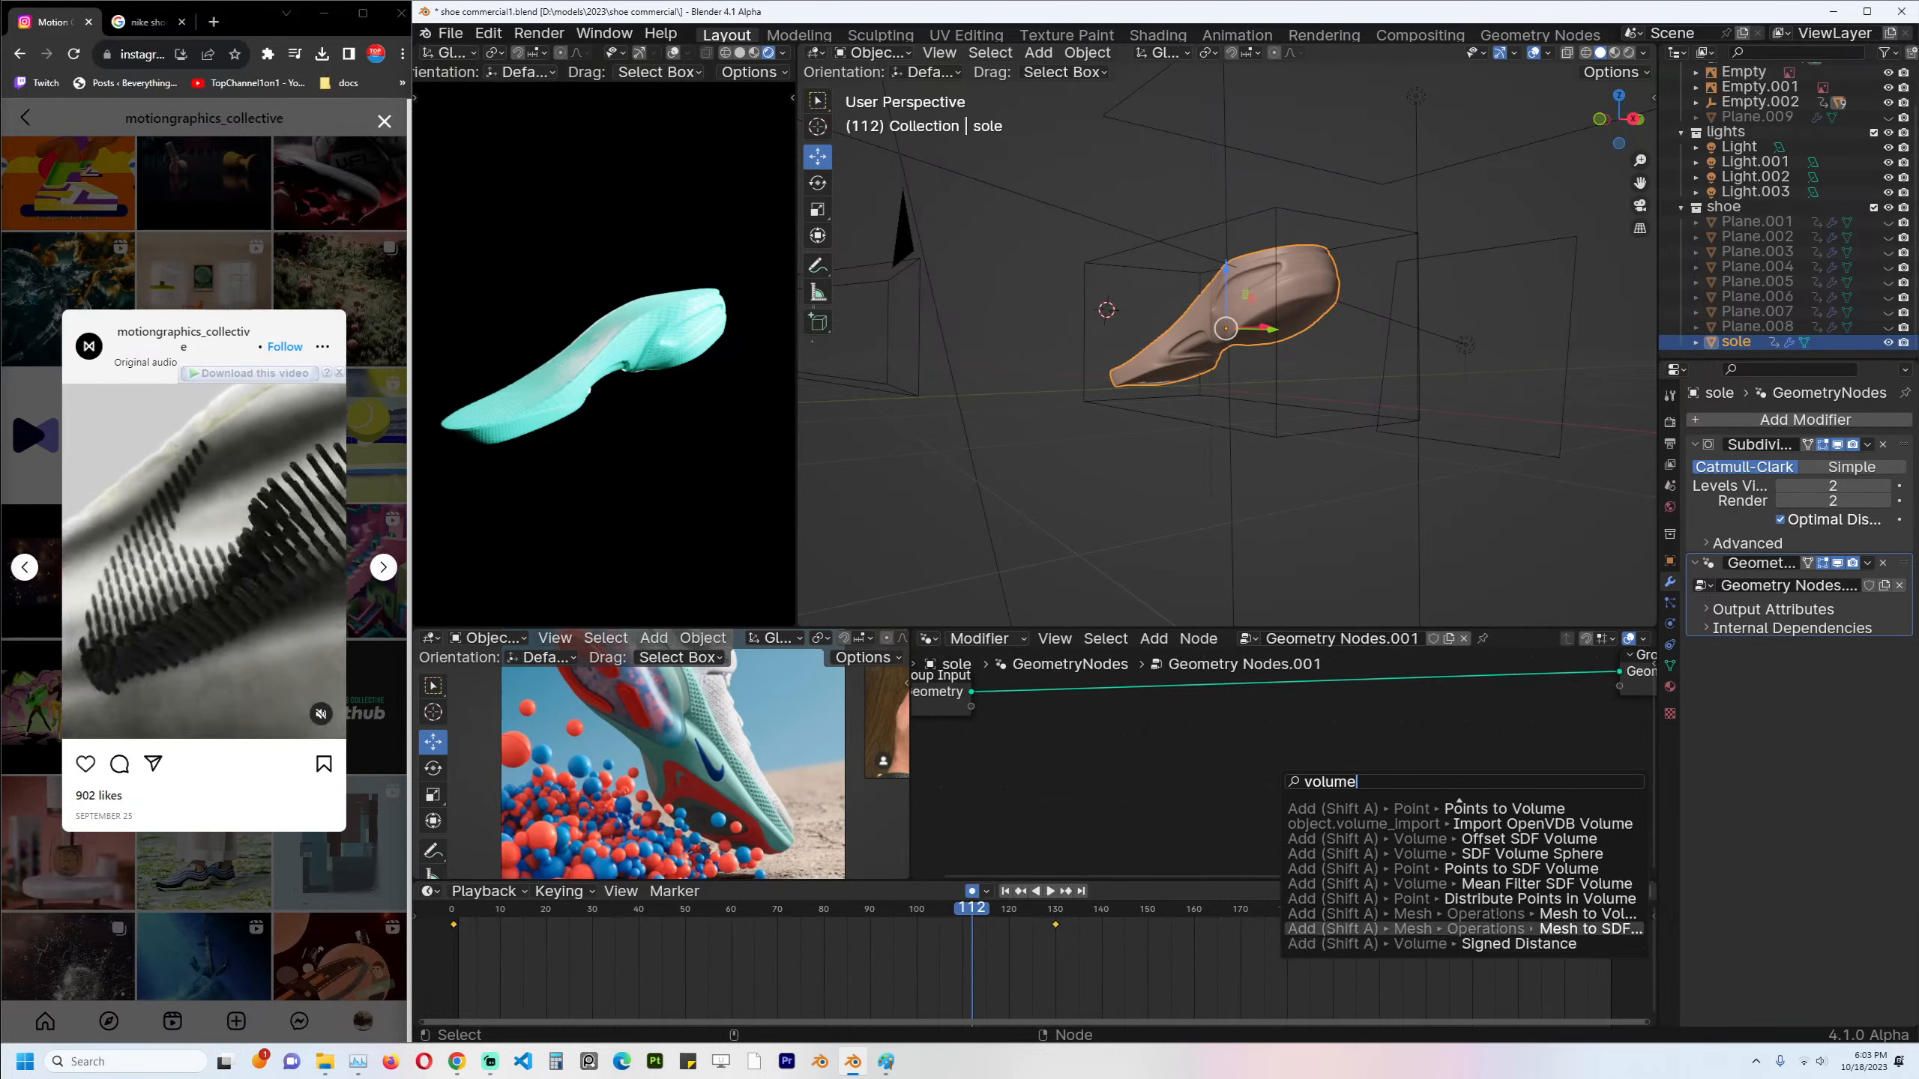
pyautogui.press('Return')
pyautogui.click(1121, 682)
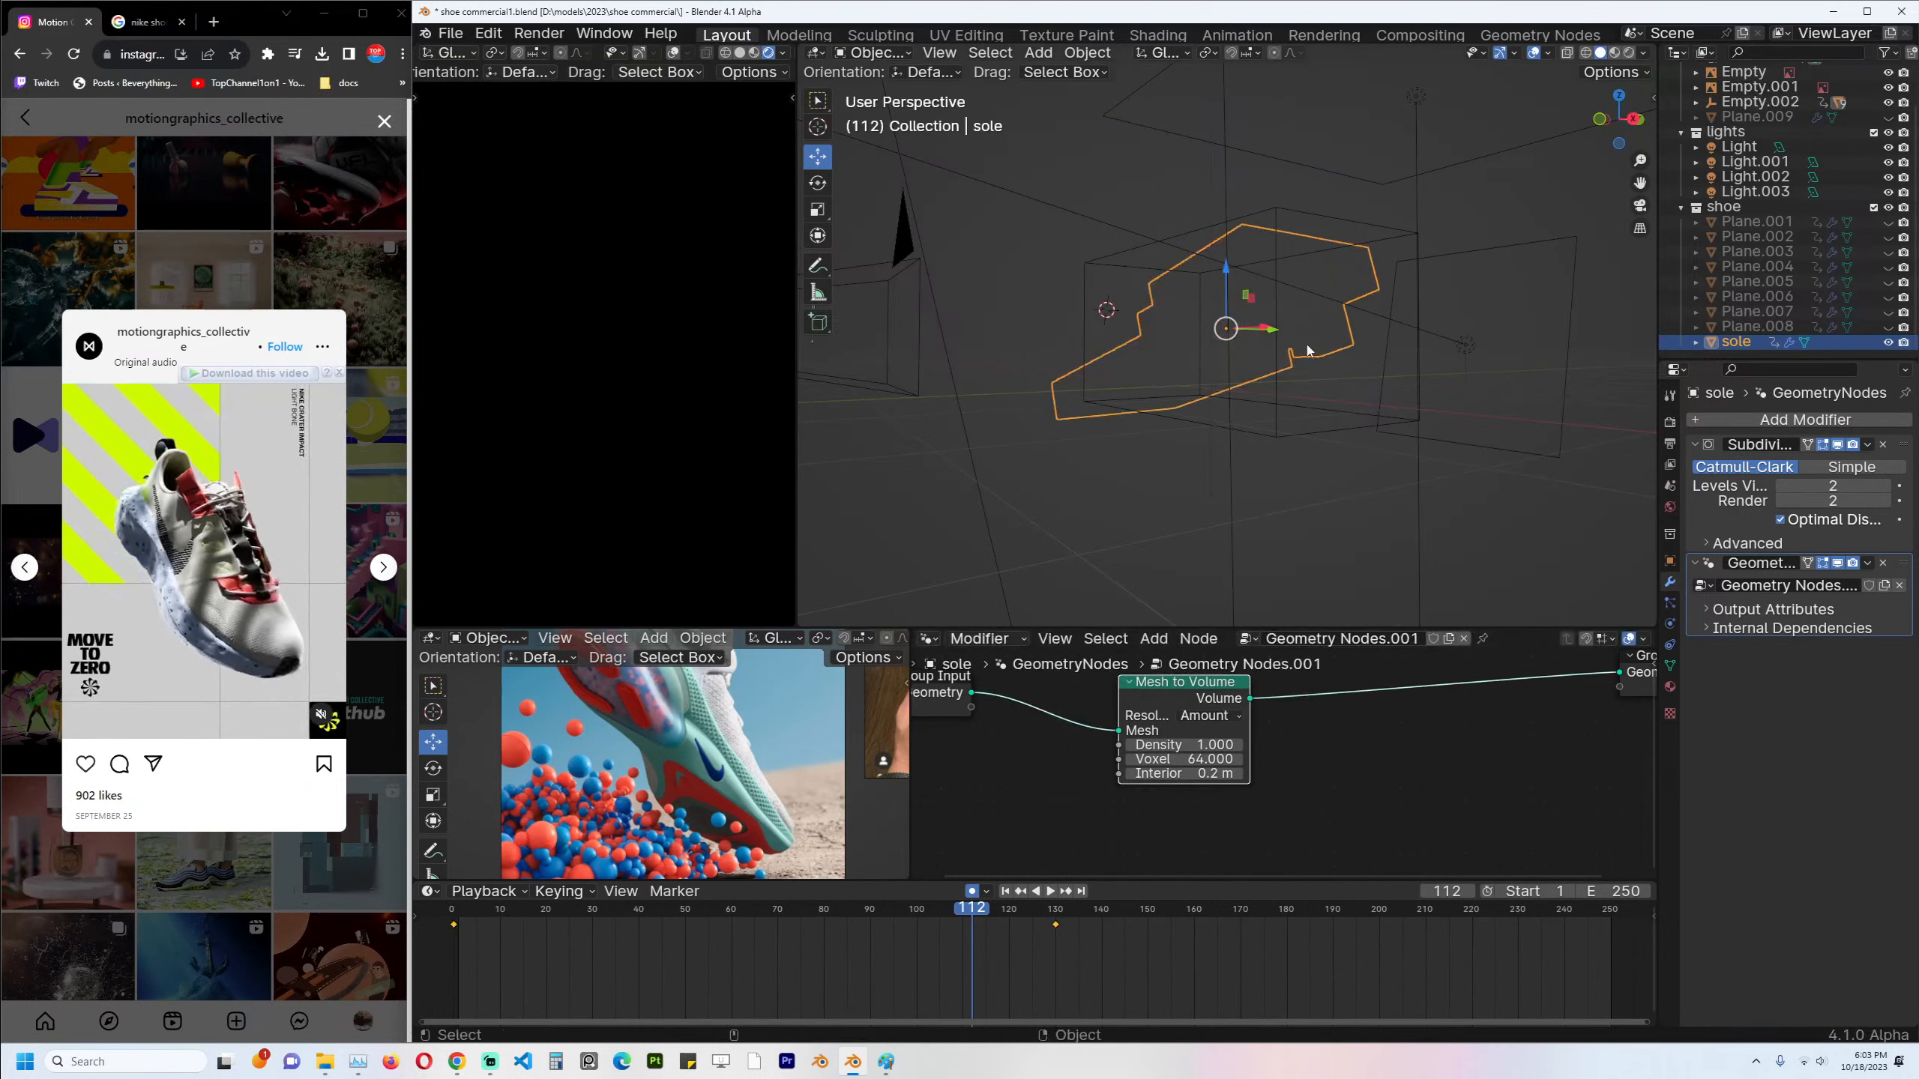
# Try to attach a second Mesh to Volume node to the first one's Volume output.
pyautogui.moveTo(1308, 350); pyautogui.dragTo(1349, 388, button='middle')
pyautogui.hotkey('shift', 'a')
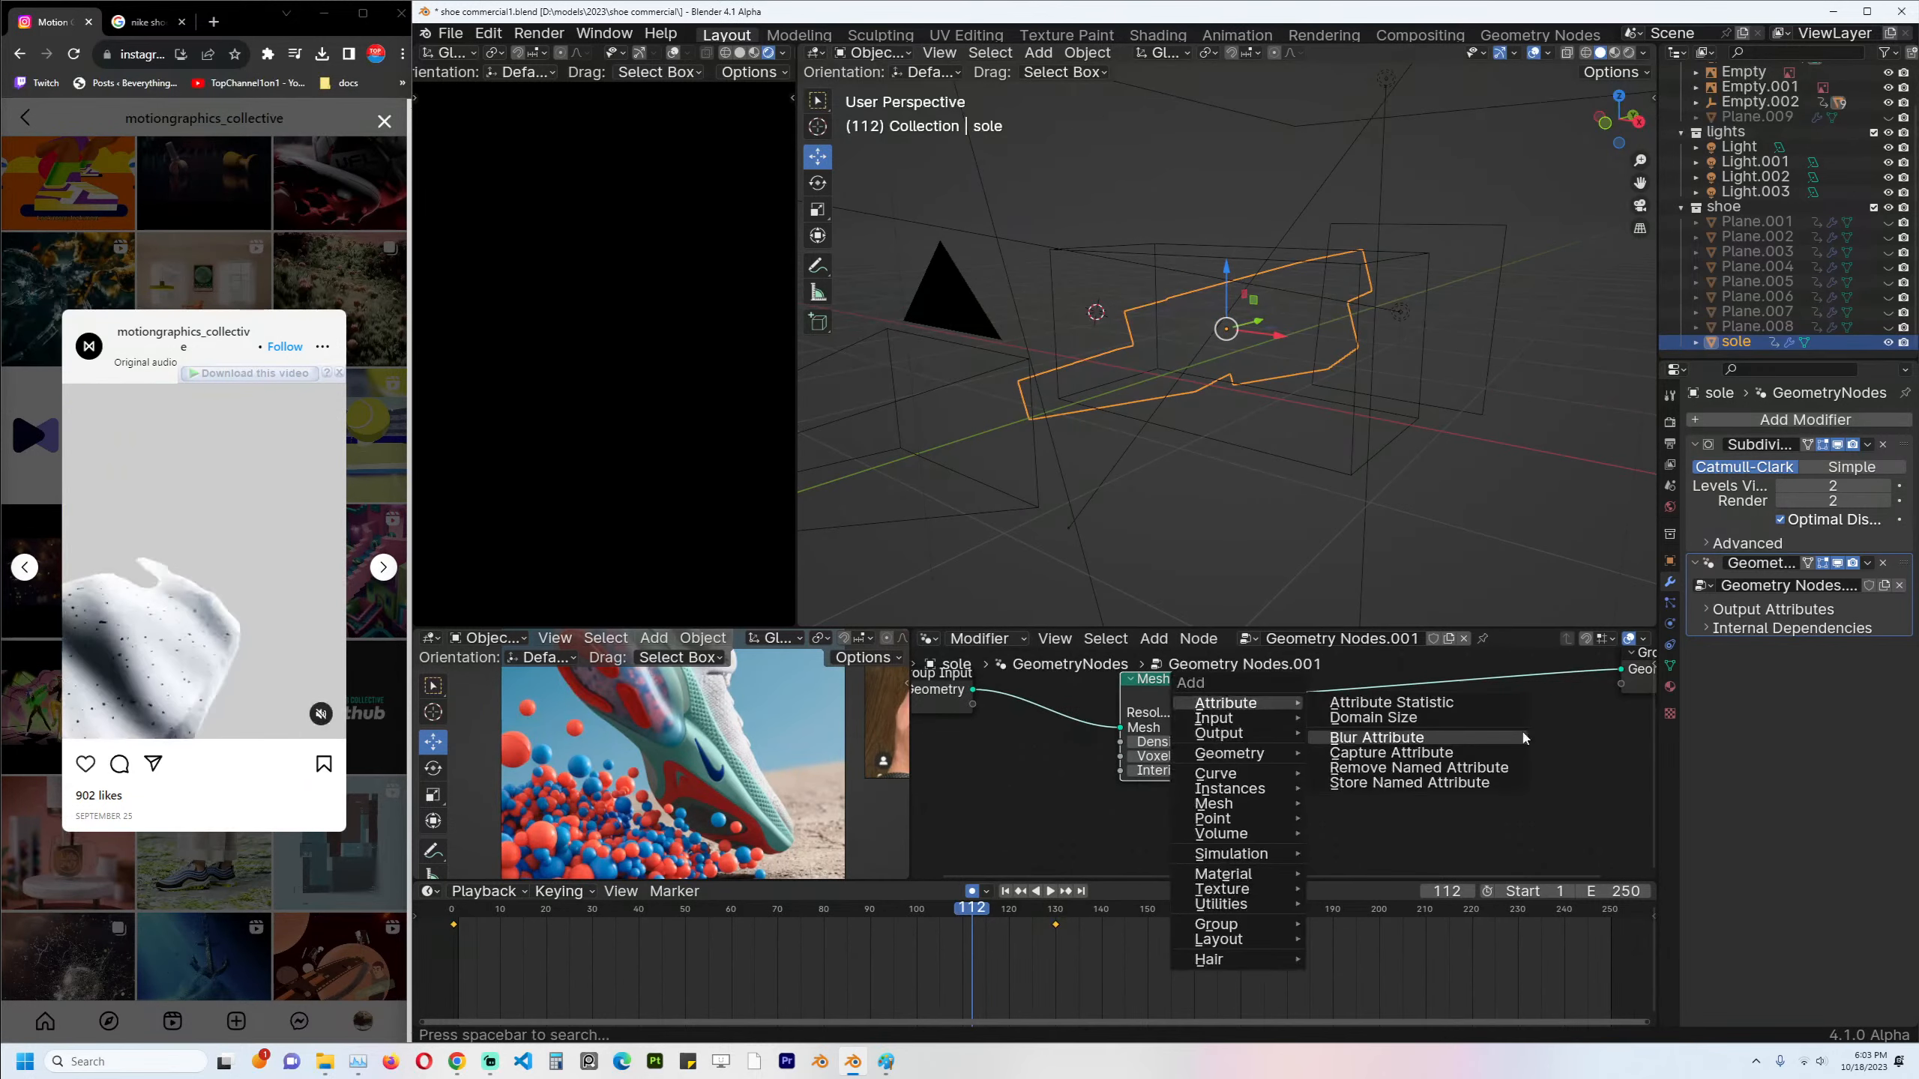
pyautogui.press('Escape')
pyautogui.moveTo(1362, 748); pyautogui.dragTo(1359, 742)
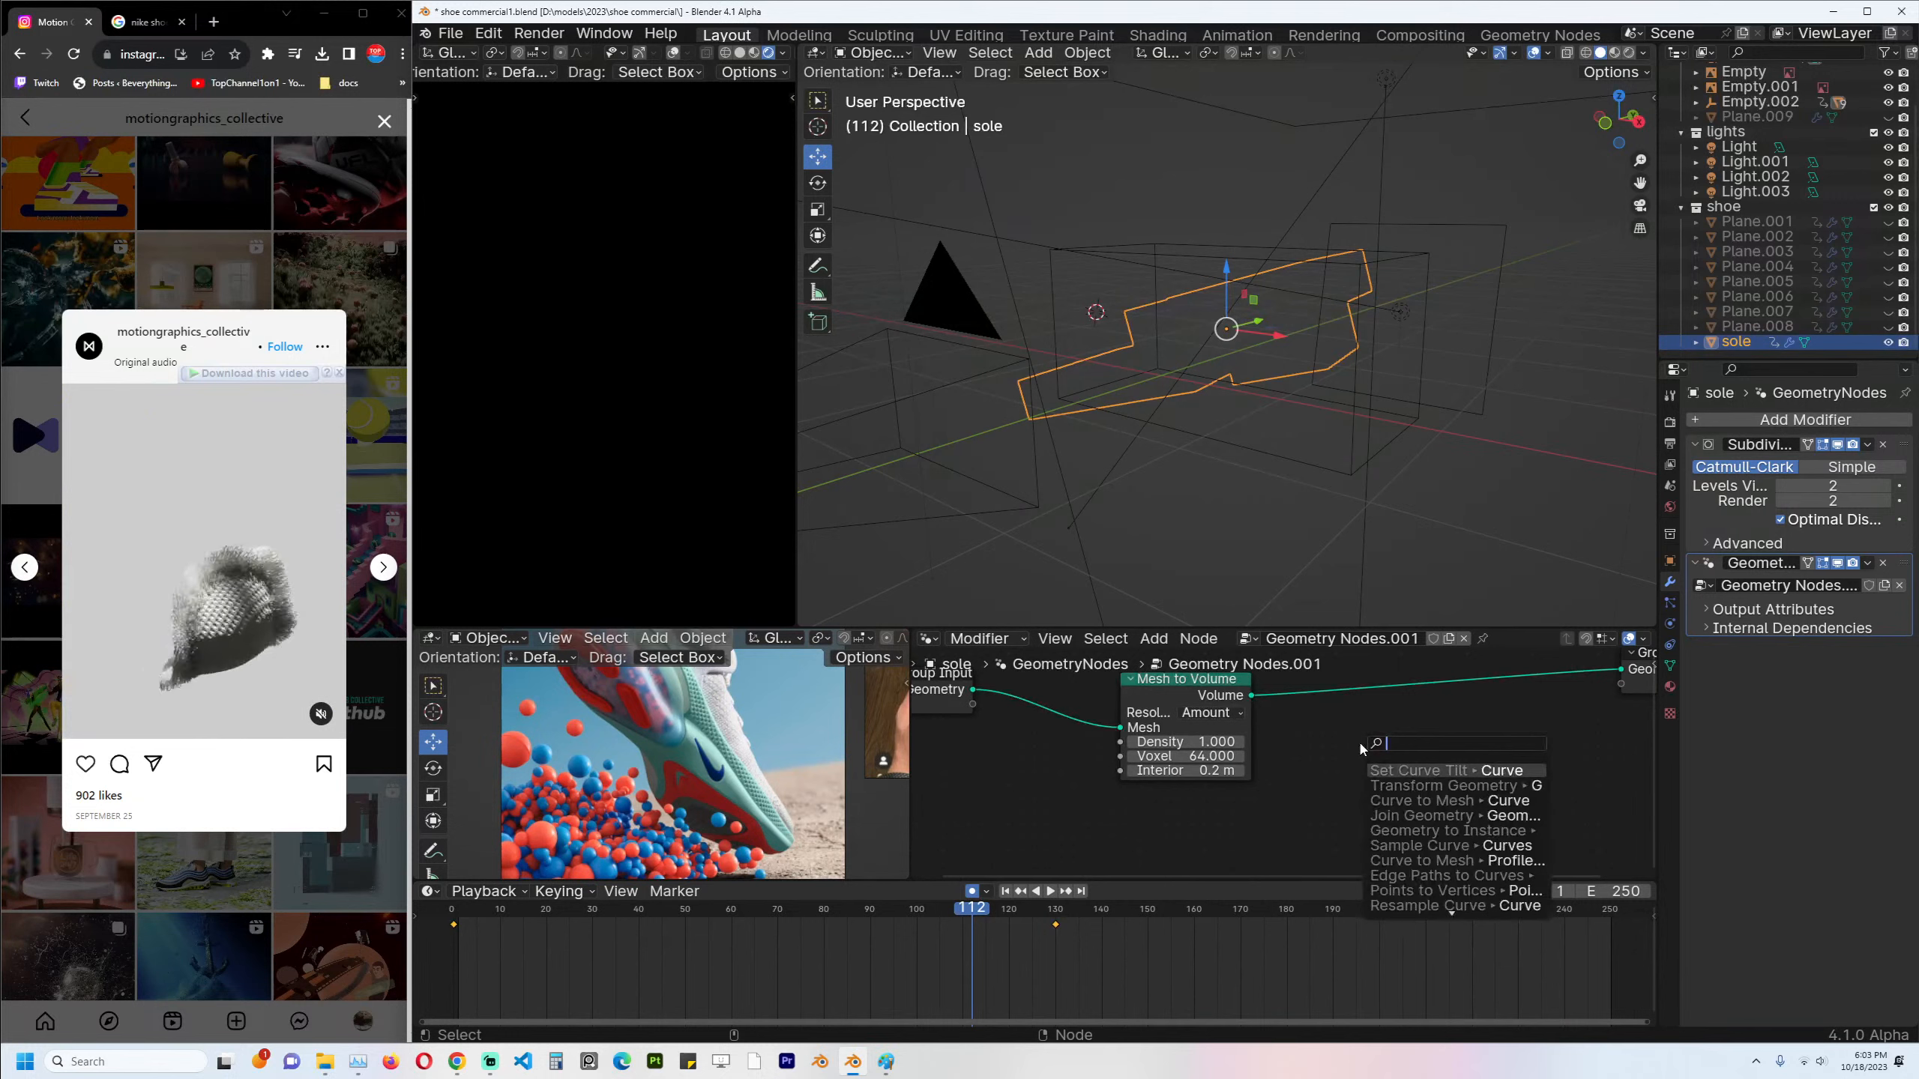
pyautogui.write('to mes')
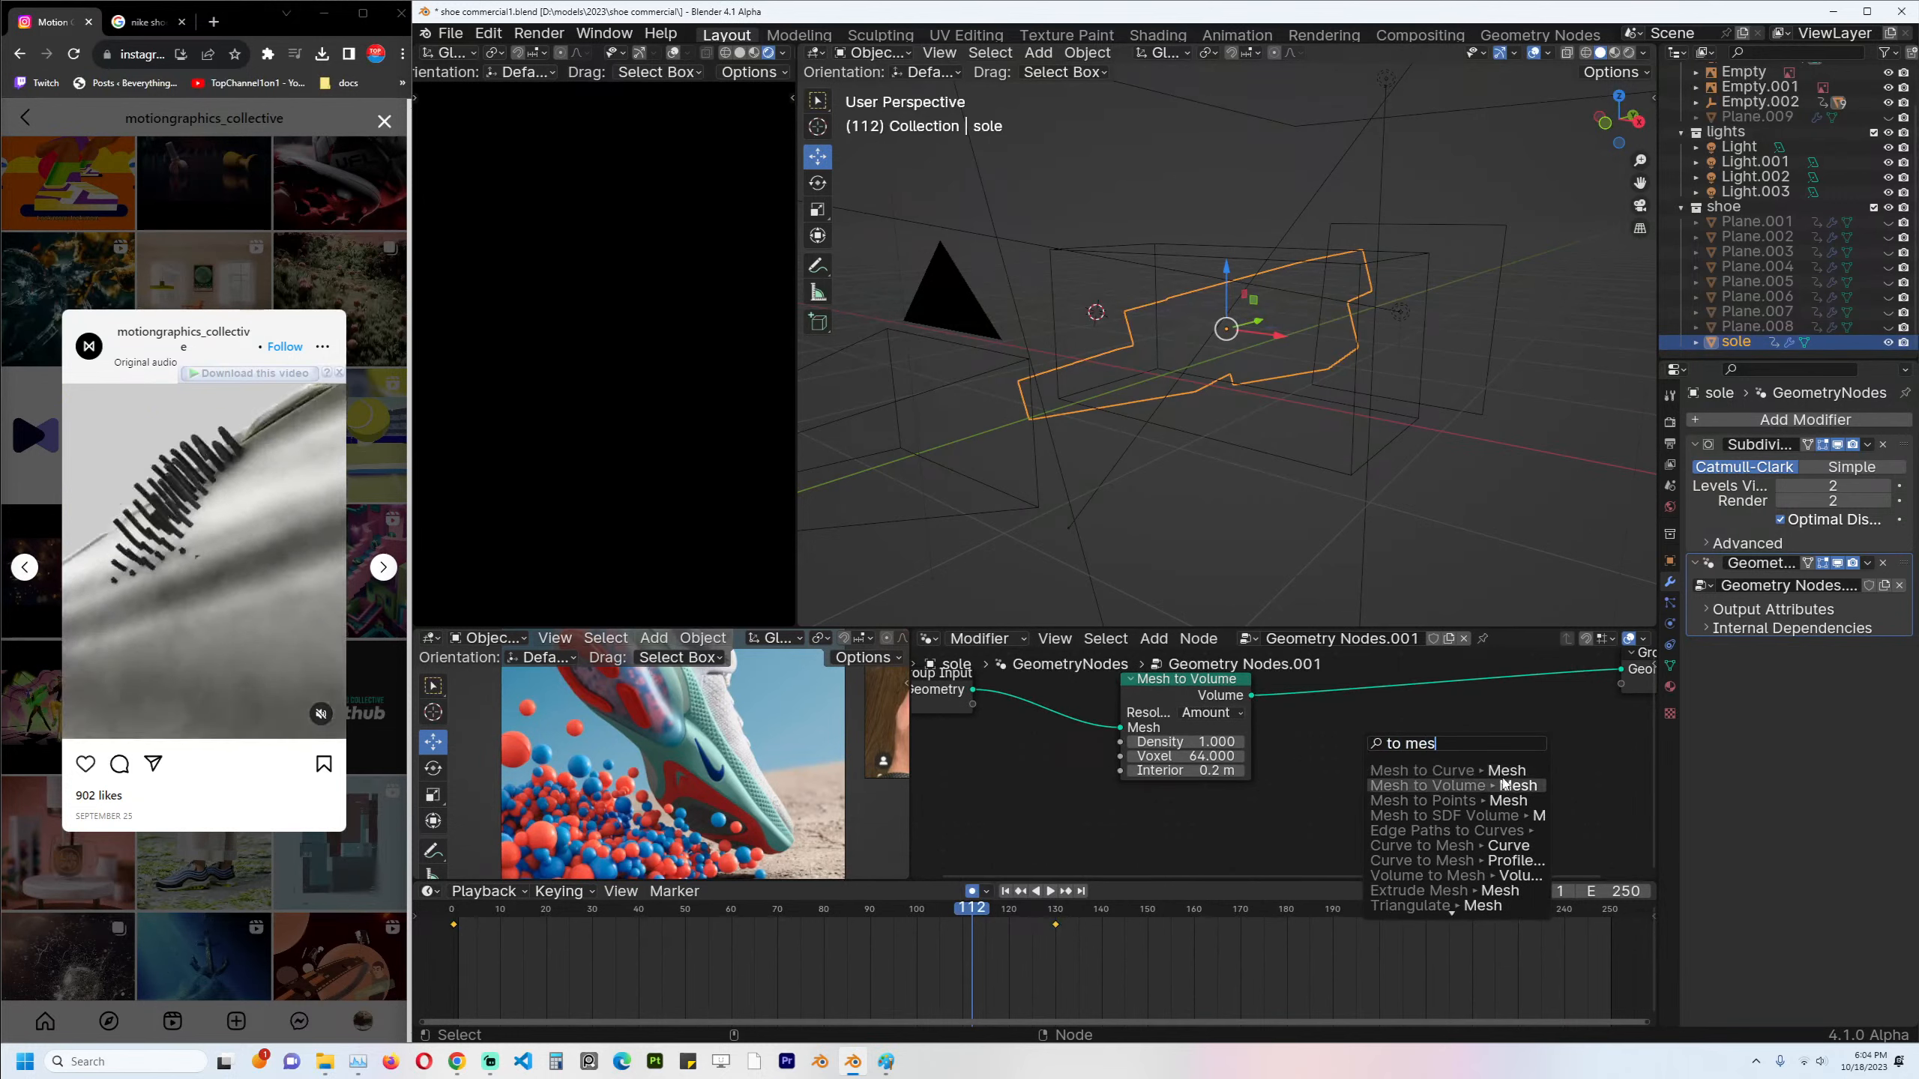
pyautogui.click(1511, 788)
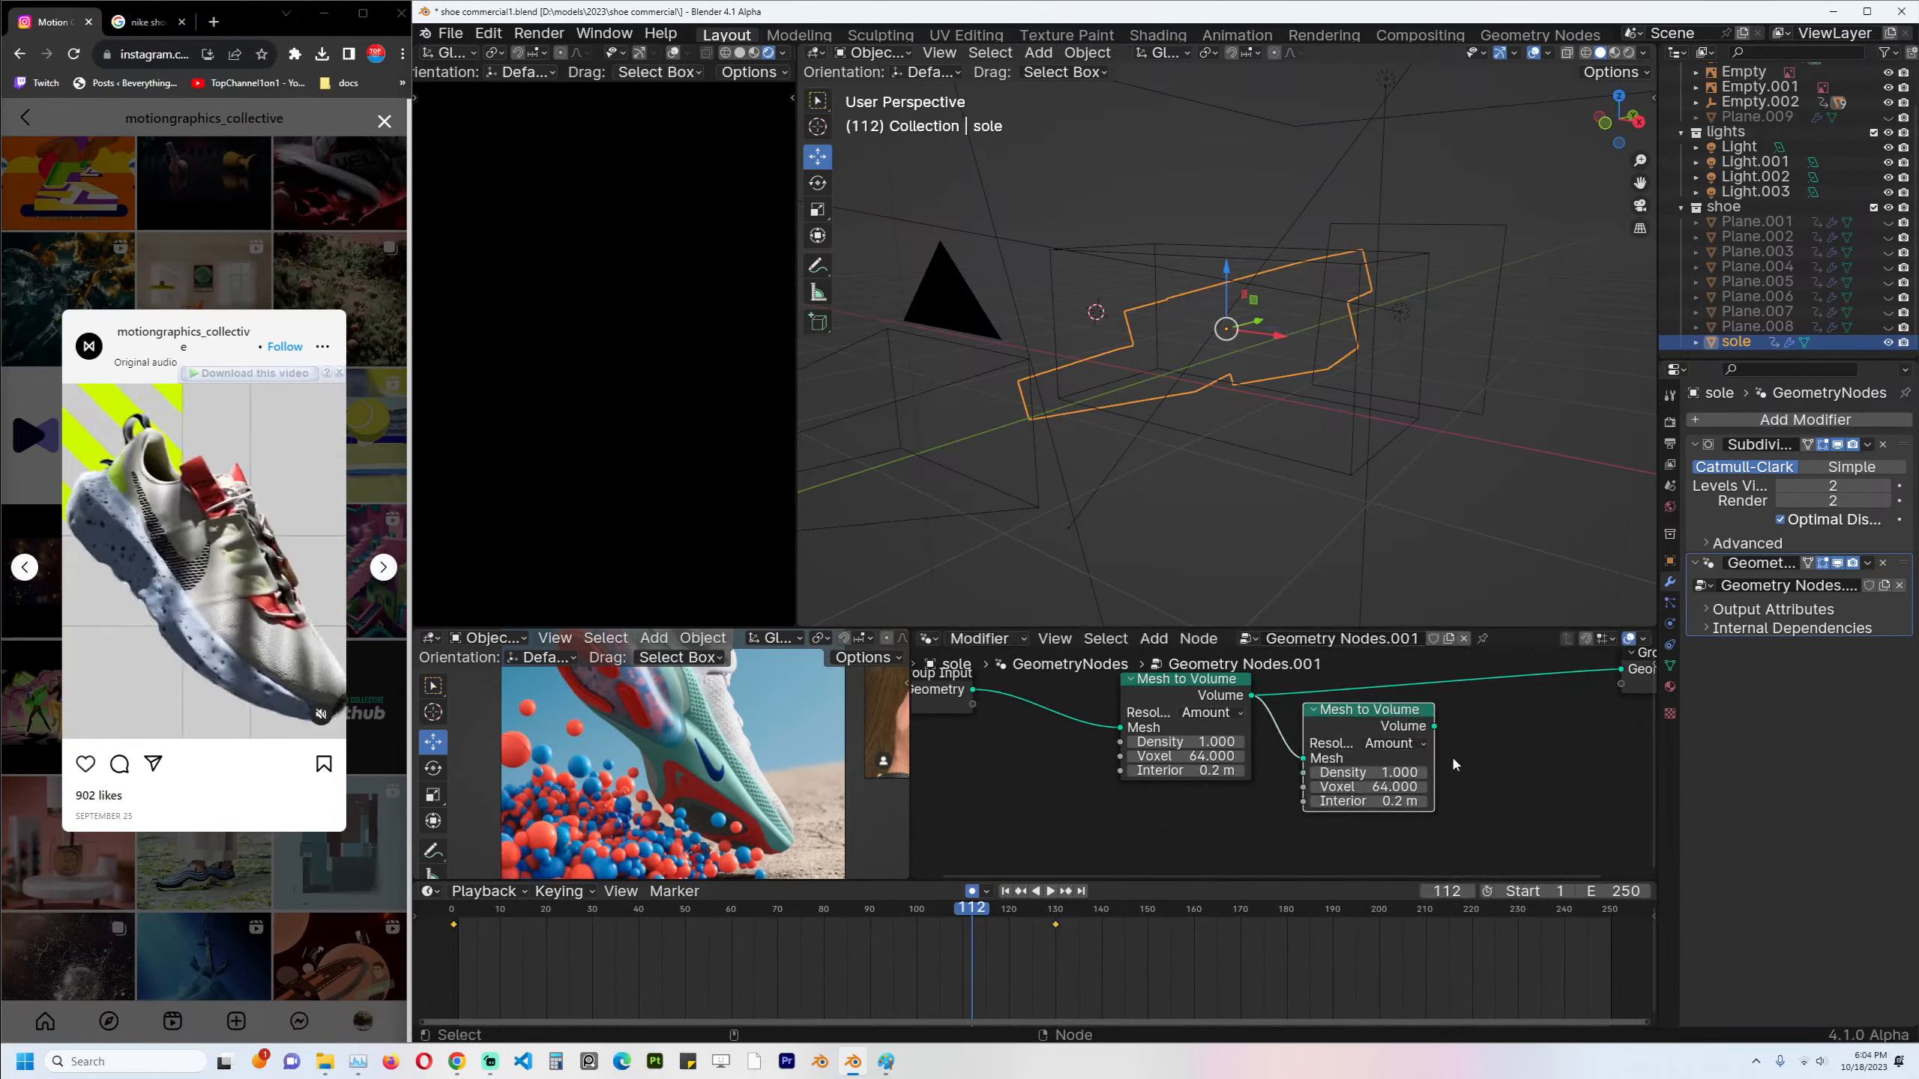
pyautogui.press('Escape')
# Attach a second Mesh to Volume node to the first one's Volume output and connect a Viewer node to it.
pyautogui.moveTo(1251, 694); pyautogui.dragTo(1406, 766)
pyautogui.write('volumen')
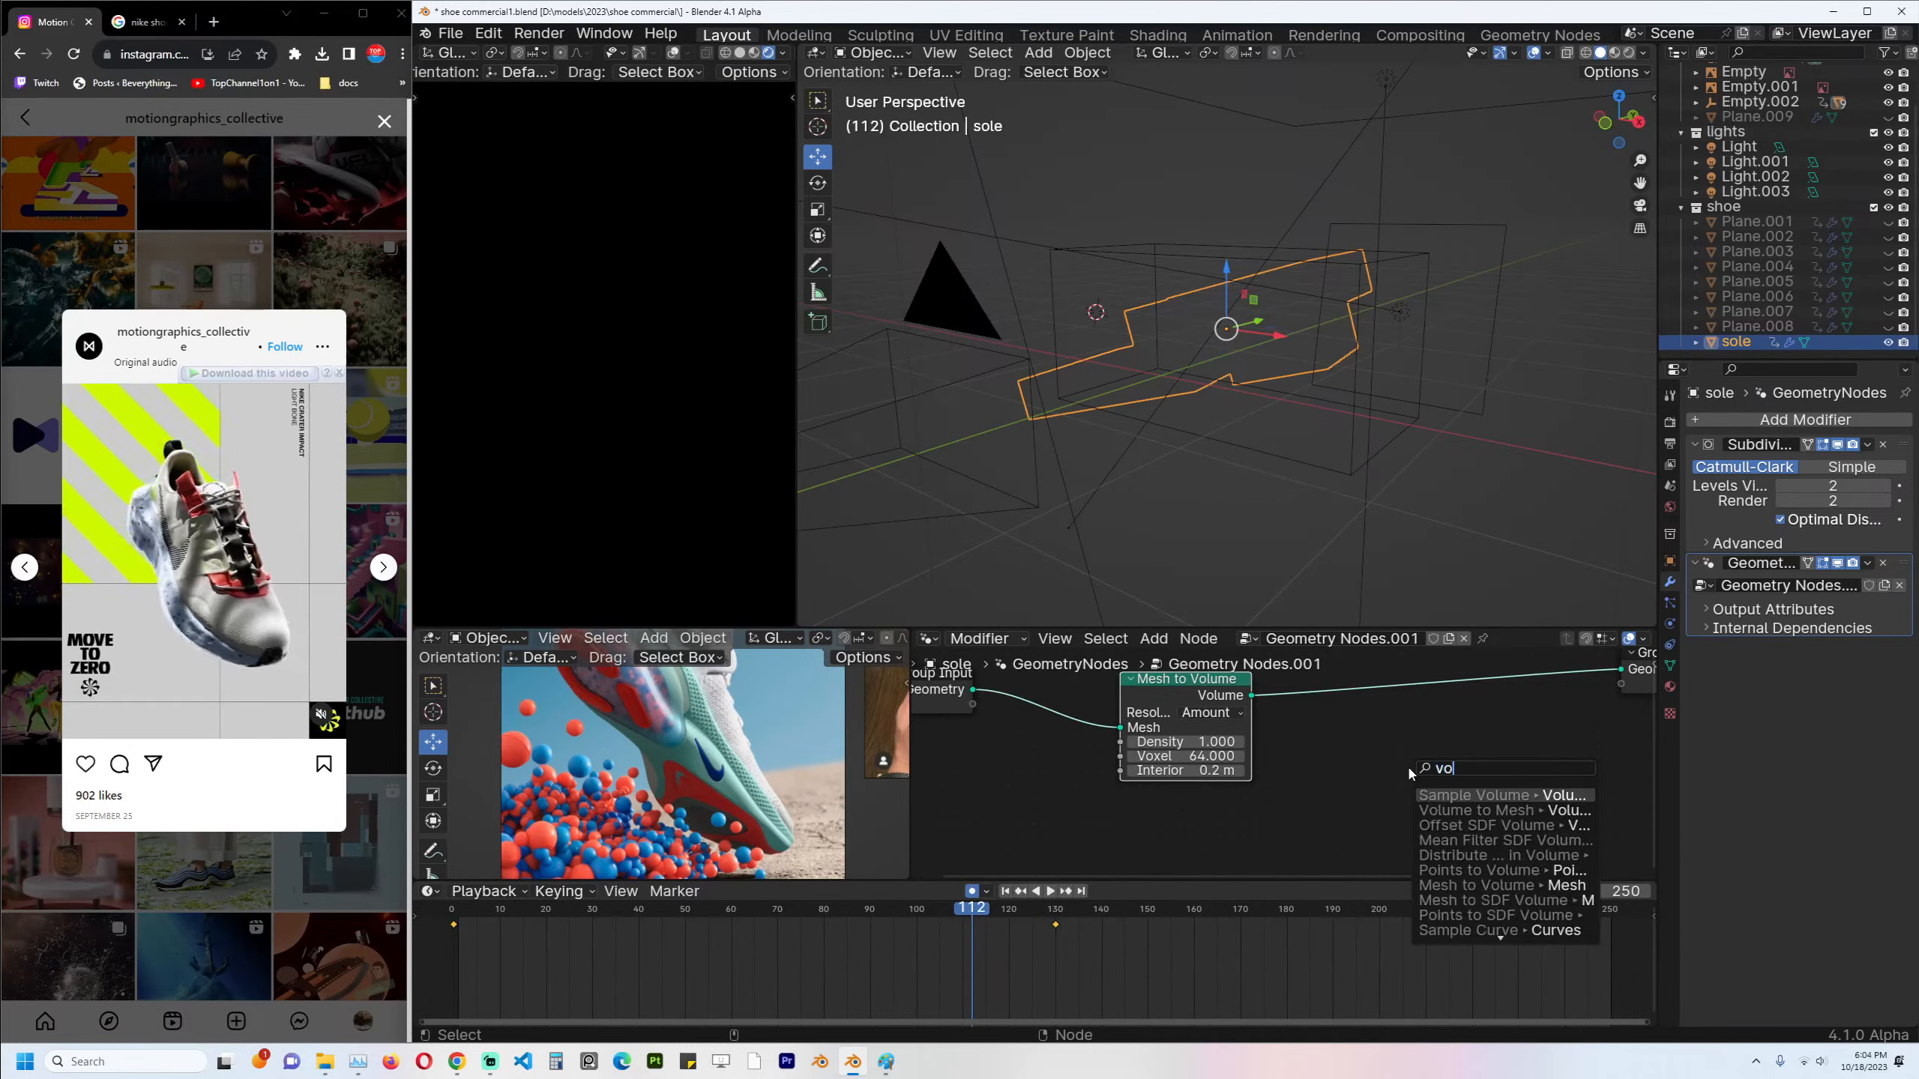
pyautogui.press('BackSpace')
pyautogui.press('BackSpace')
pyautogui.write('to me')
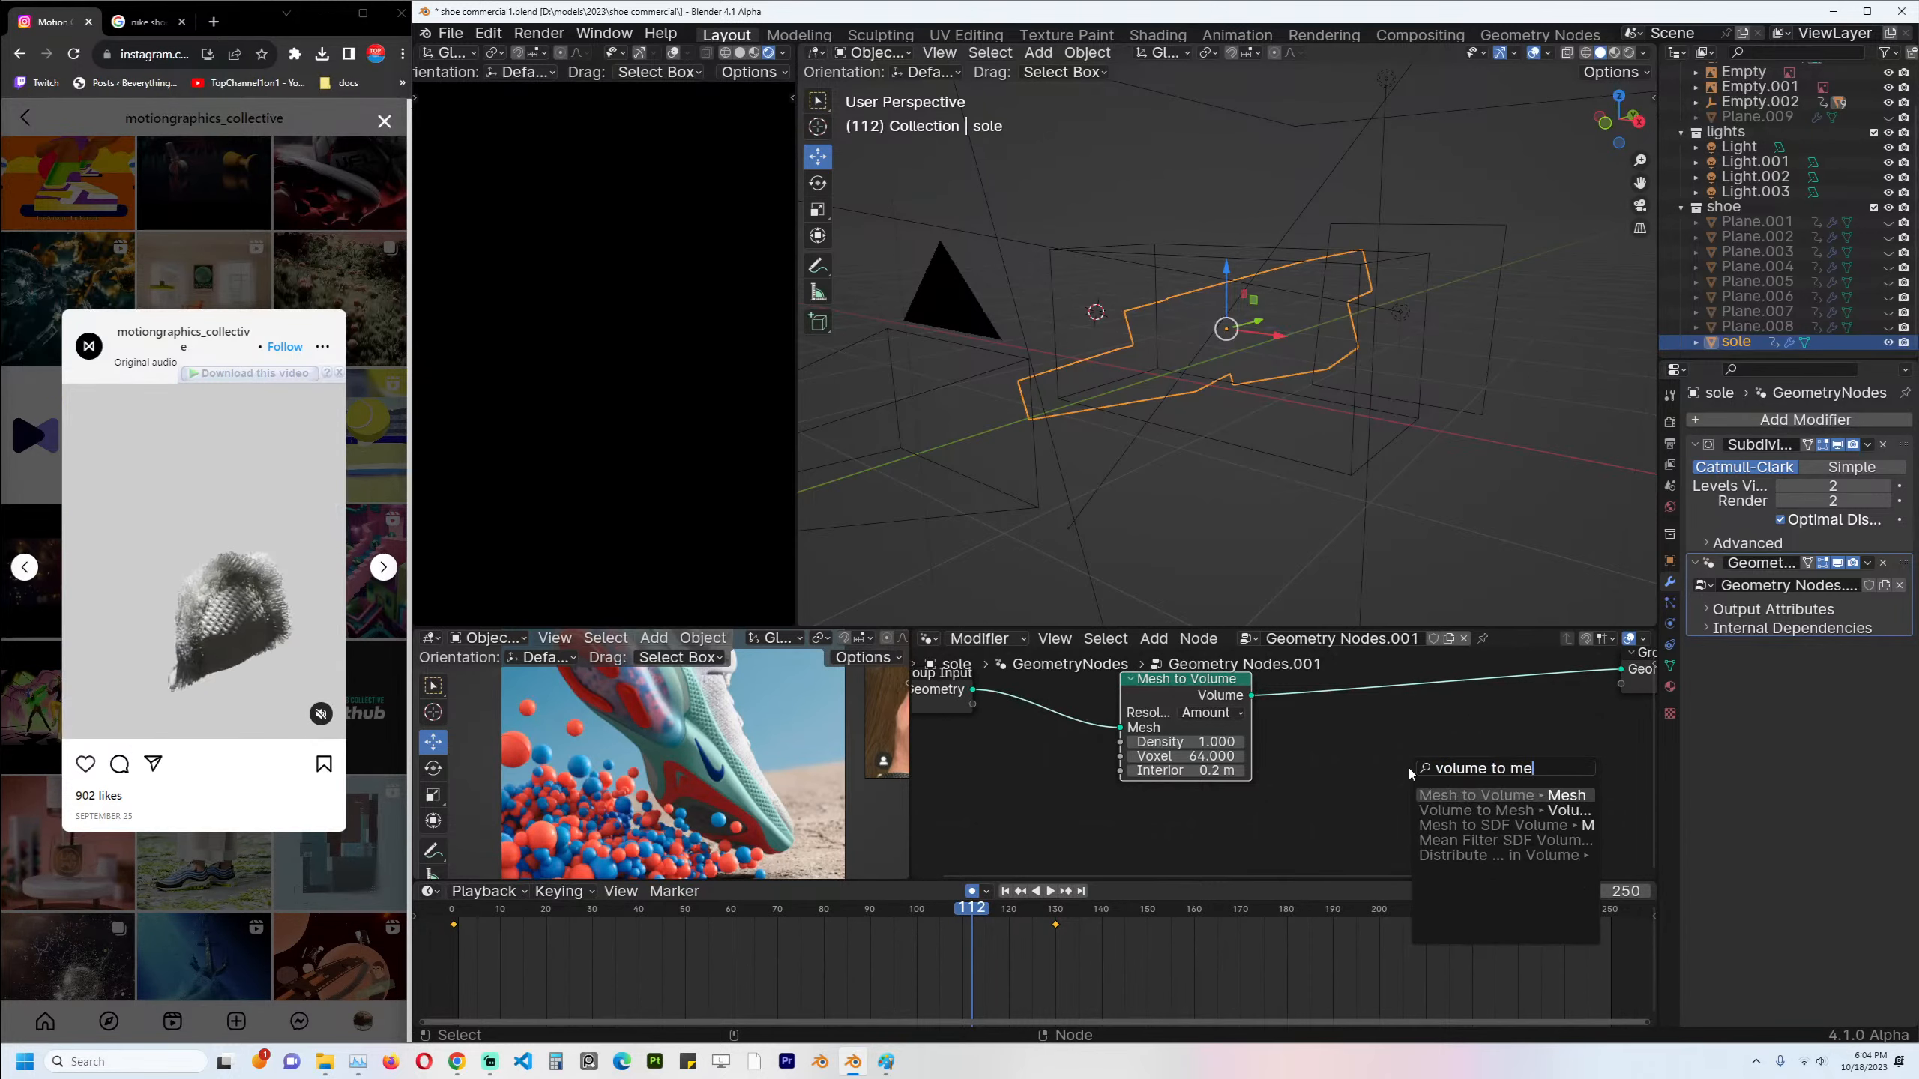
pyautogui.click(1457, 795)
pyautogui.keyDown('ctrl'); pyautogui.keyDown('shift'); pyautogui.click(1343, 740); pyautogui.keyUp('shift'); pyautogui.keyUp('ctrl')
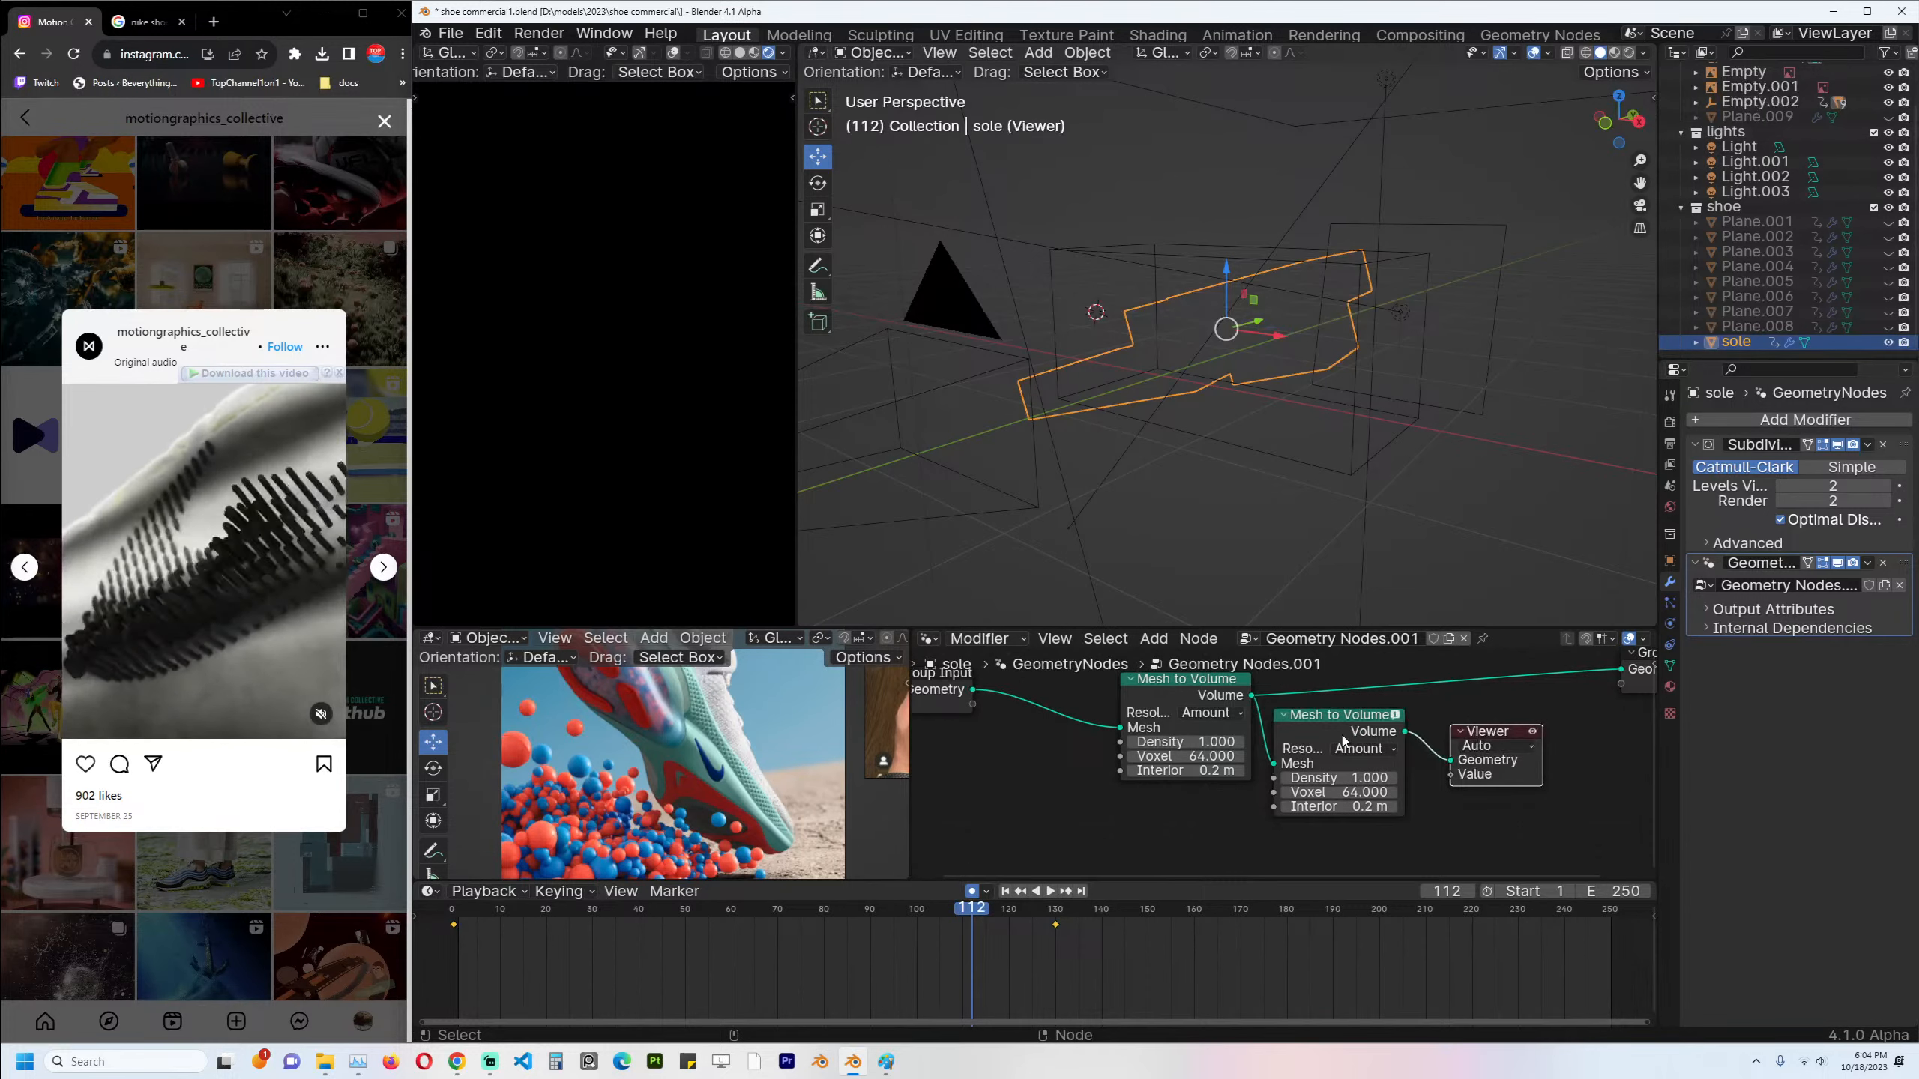
# Move the first Mesh to Volume node slightly lower and remove the second one while keeping the links to Viewer and Group Output.
pyautogui.moveTo(1170, 697); pyautogui.dragTo(1132, 744)
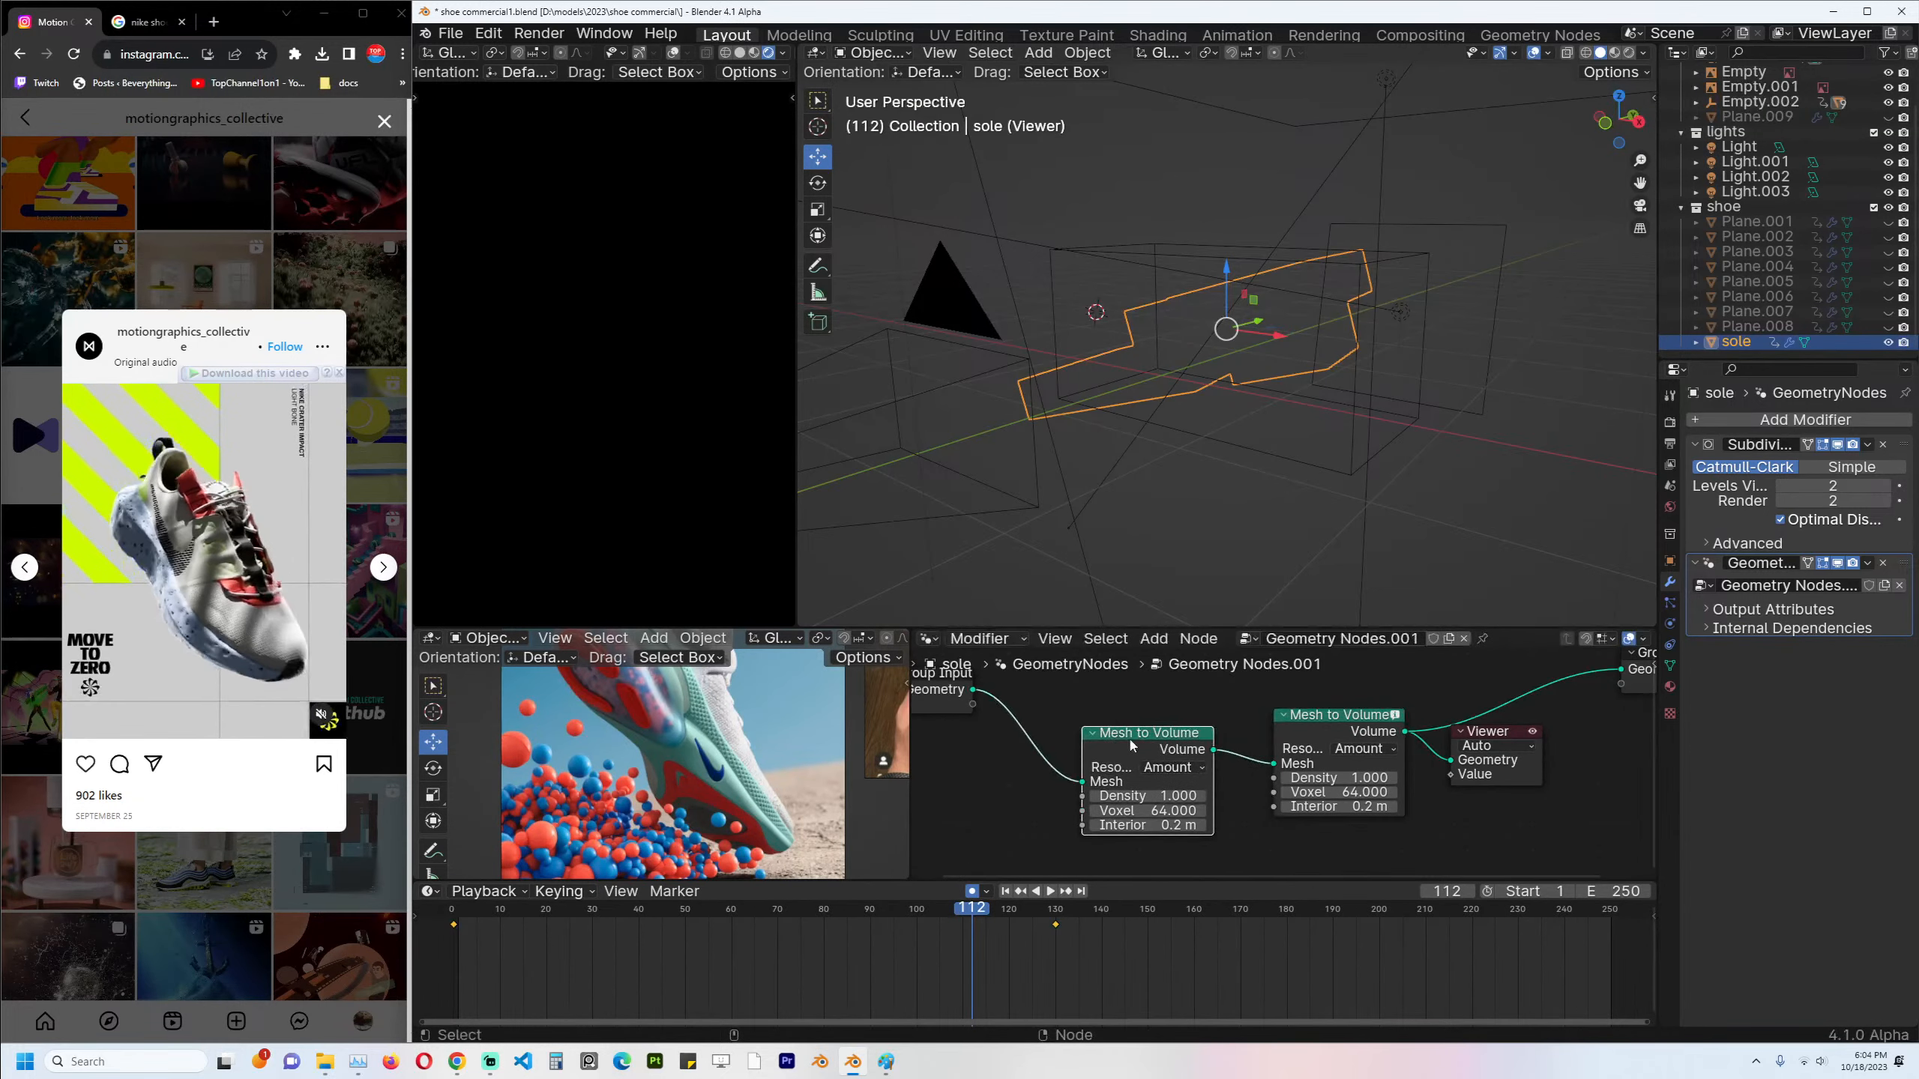
pyautogui.hotkey('ctrl', 'x')
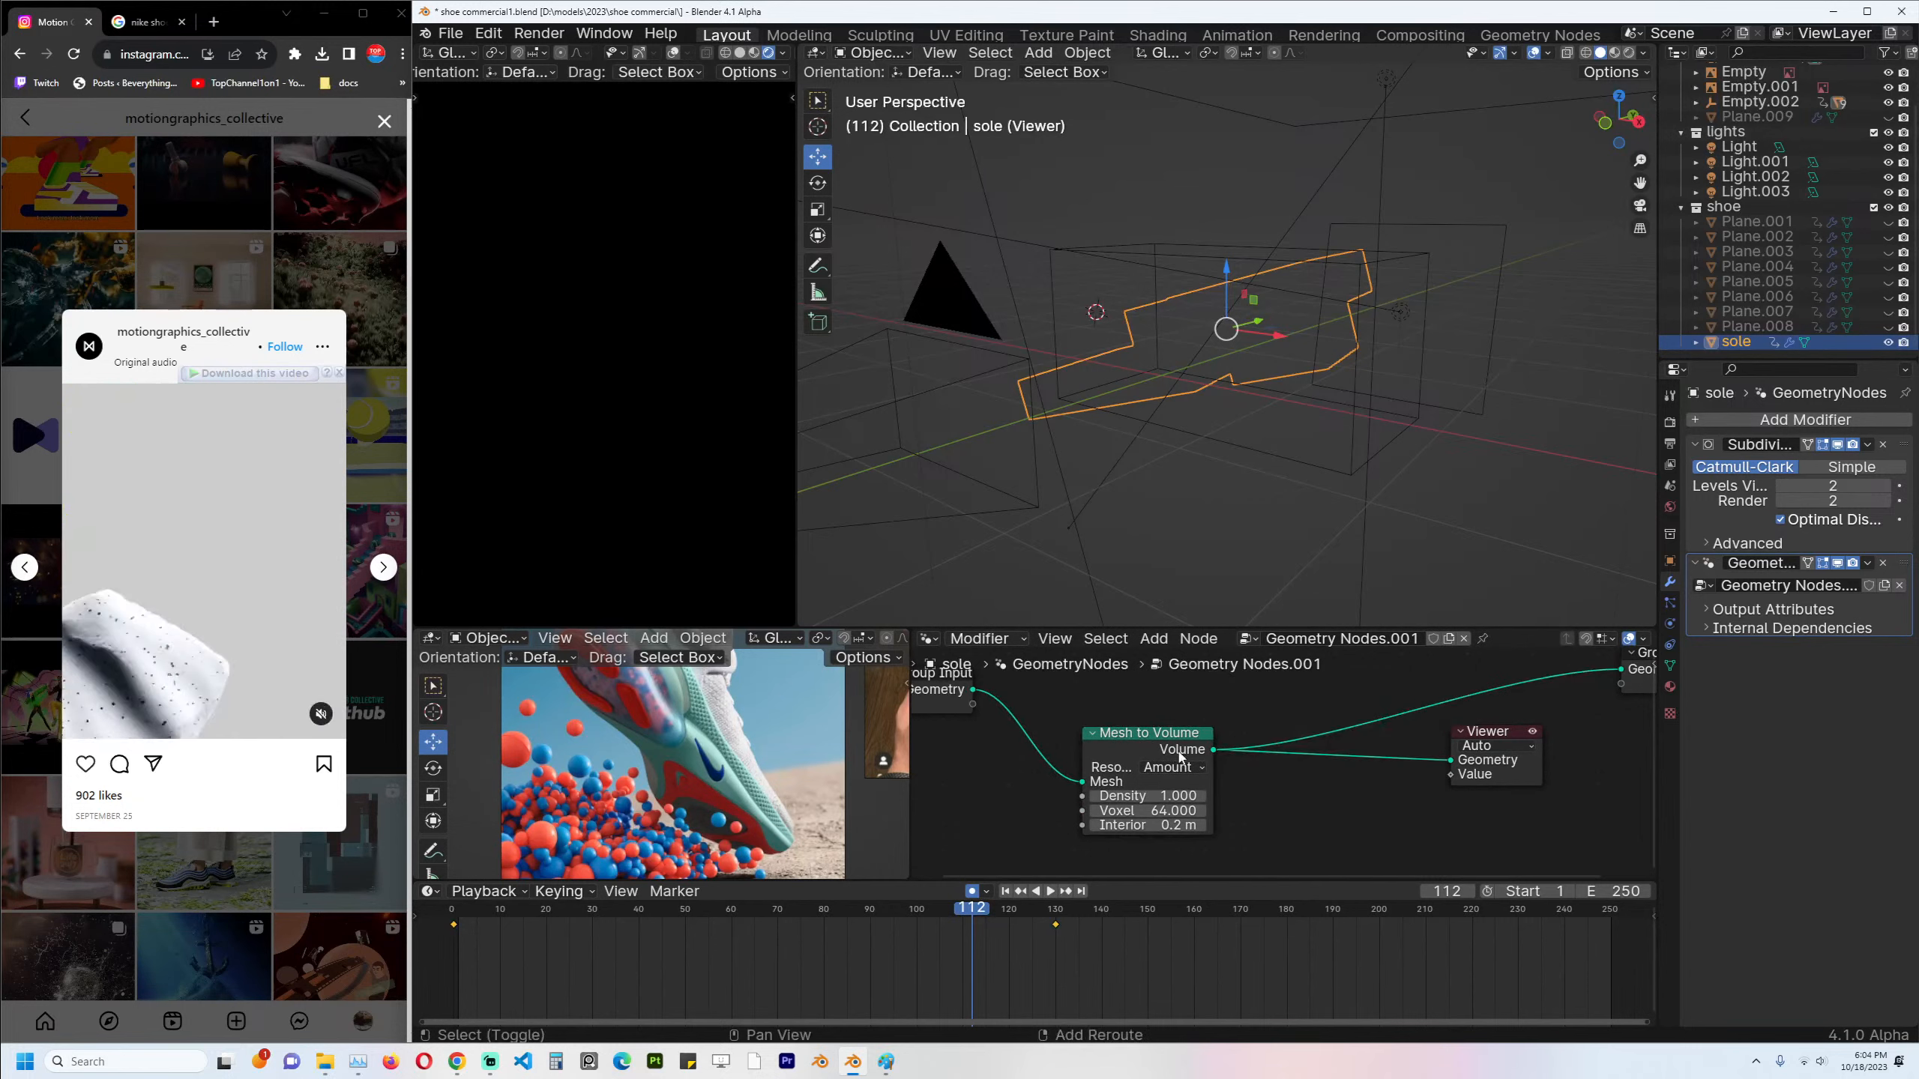
# Insert a Volume to Mesh node on the link between the Mesh to Volume and Viewer nodes.
pyautogui.hotkey('shift', 'a')
pyautogui.press('F3')
pyautogui.write('v')
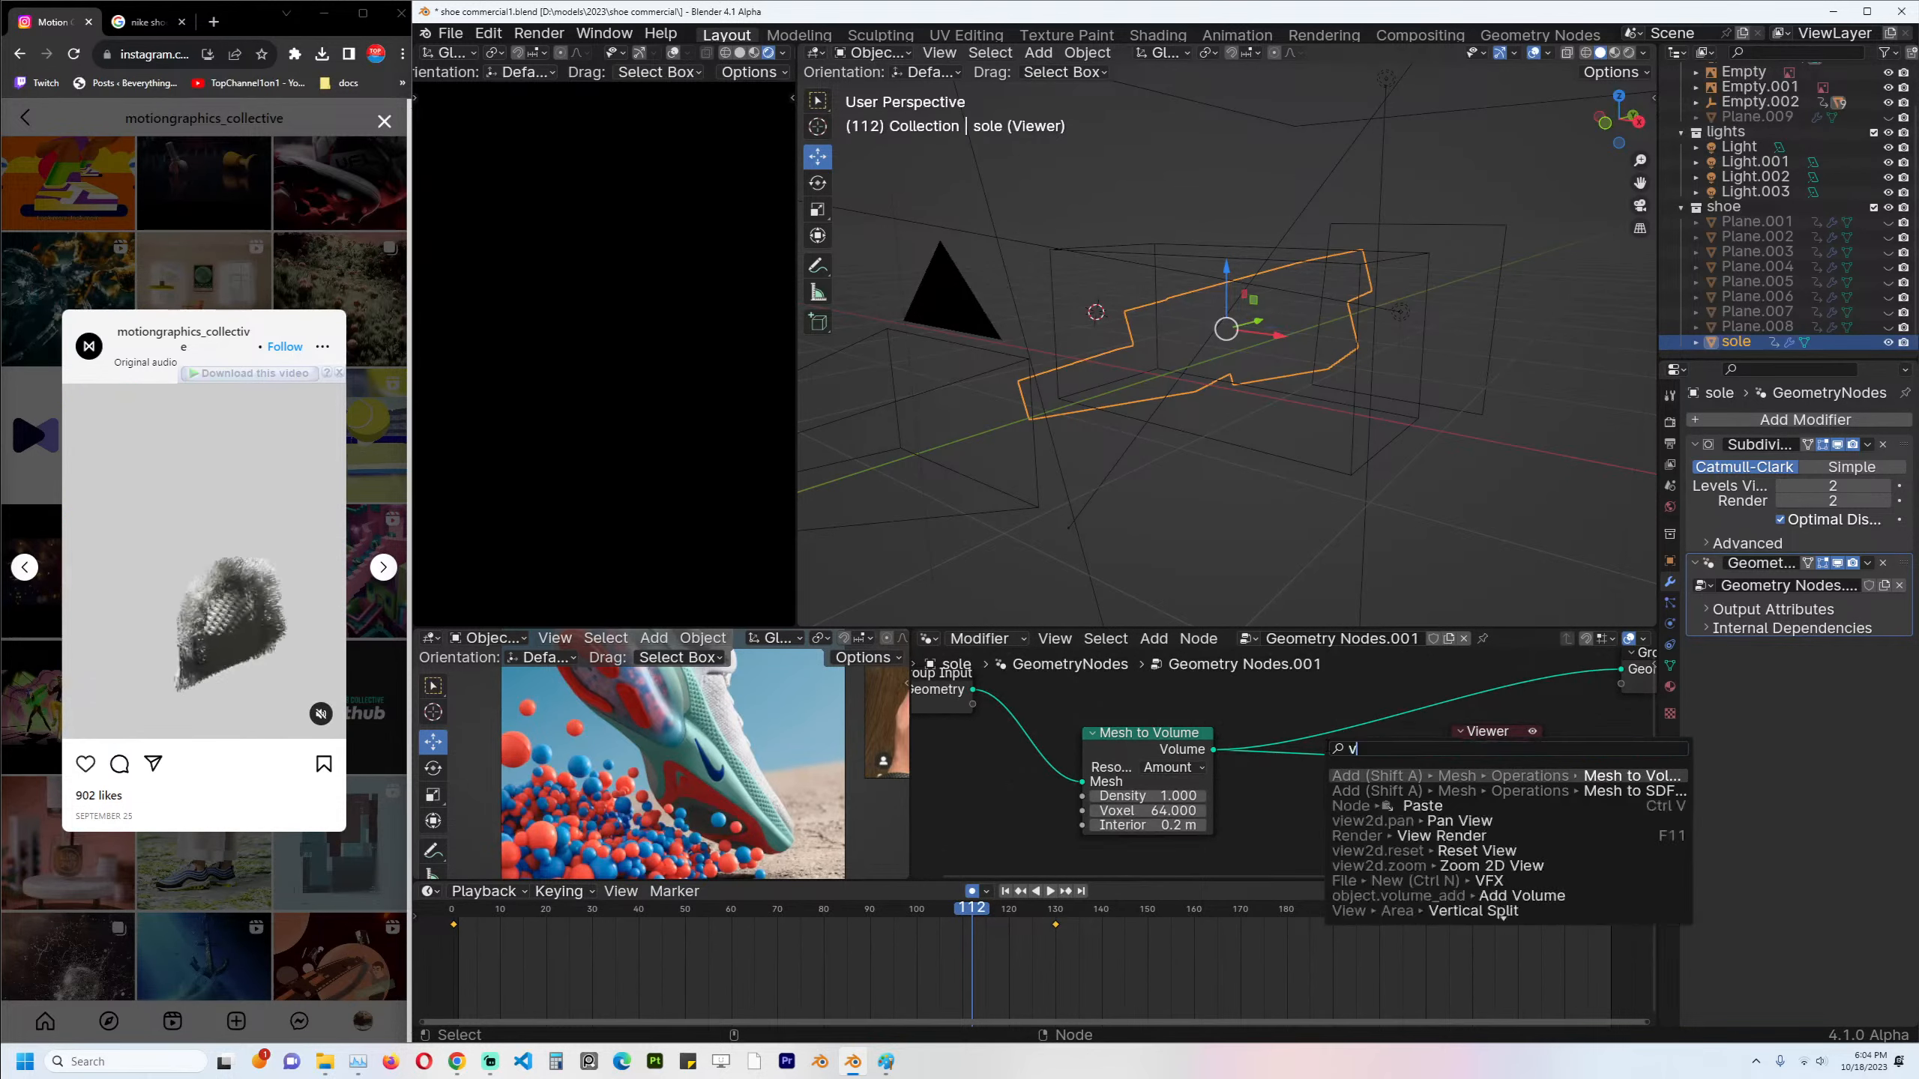
pyautogui.write('olume')
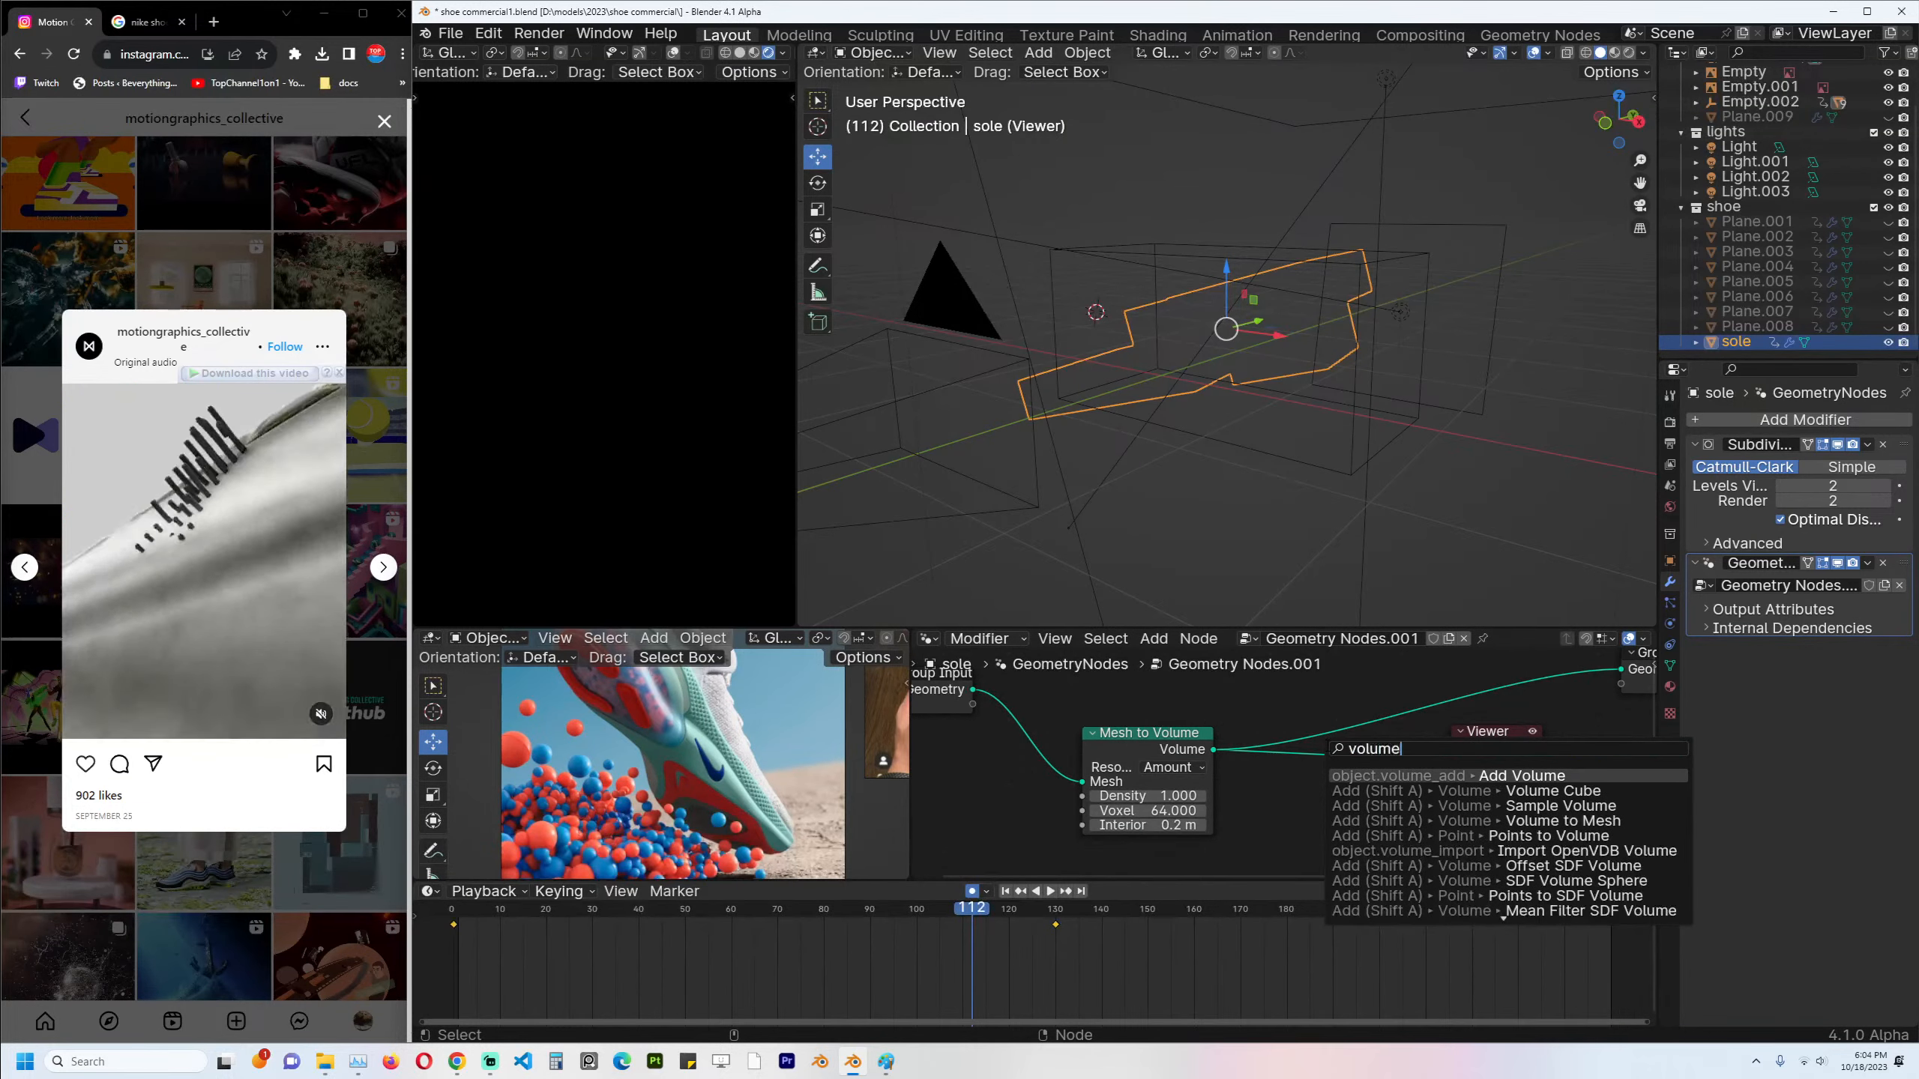
pyautogui.write(' to me')
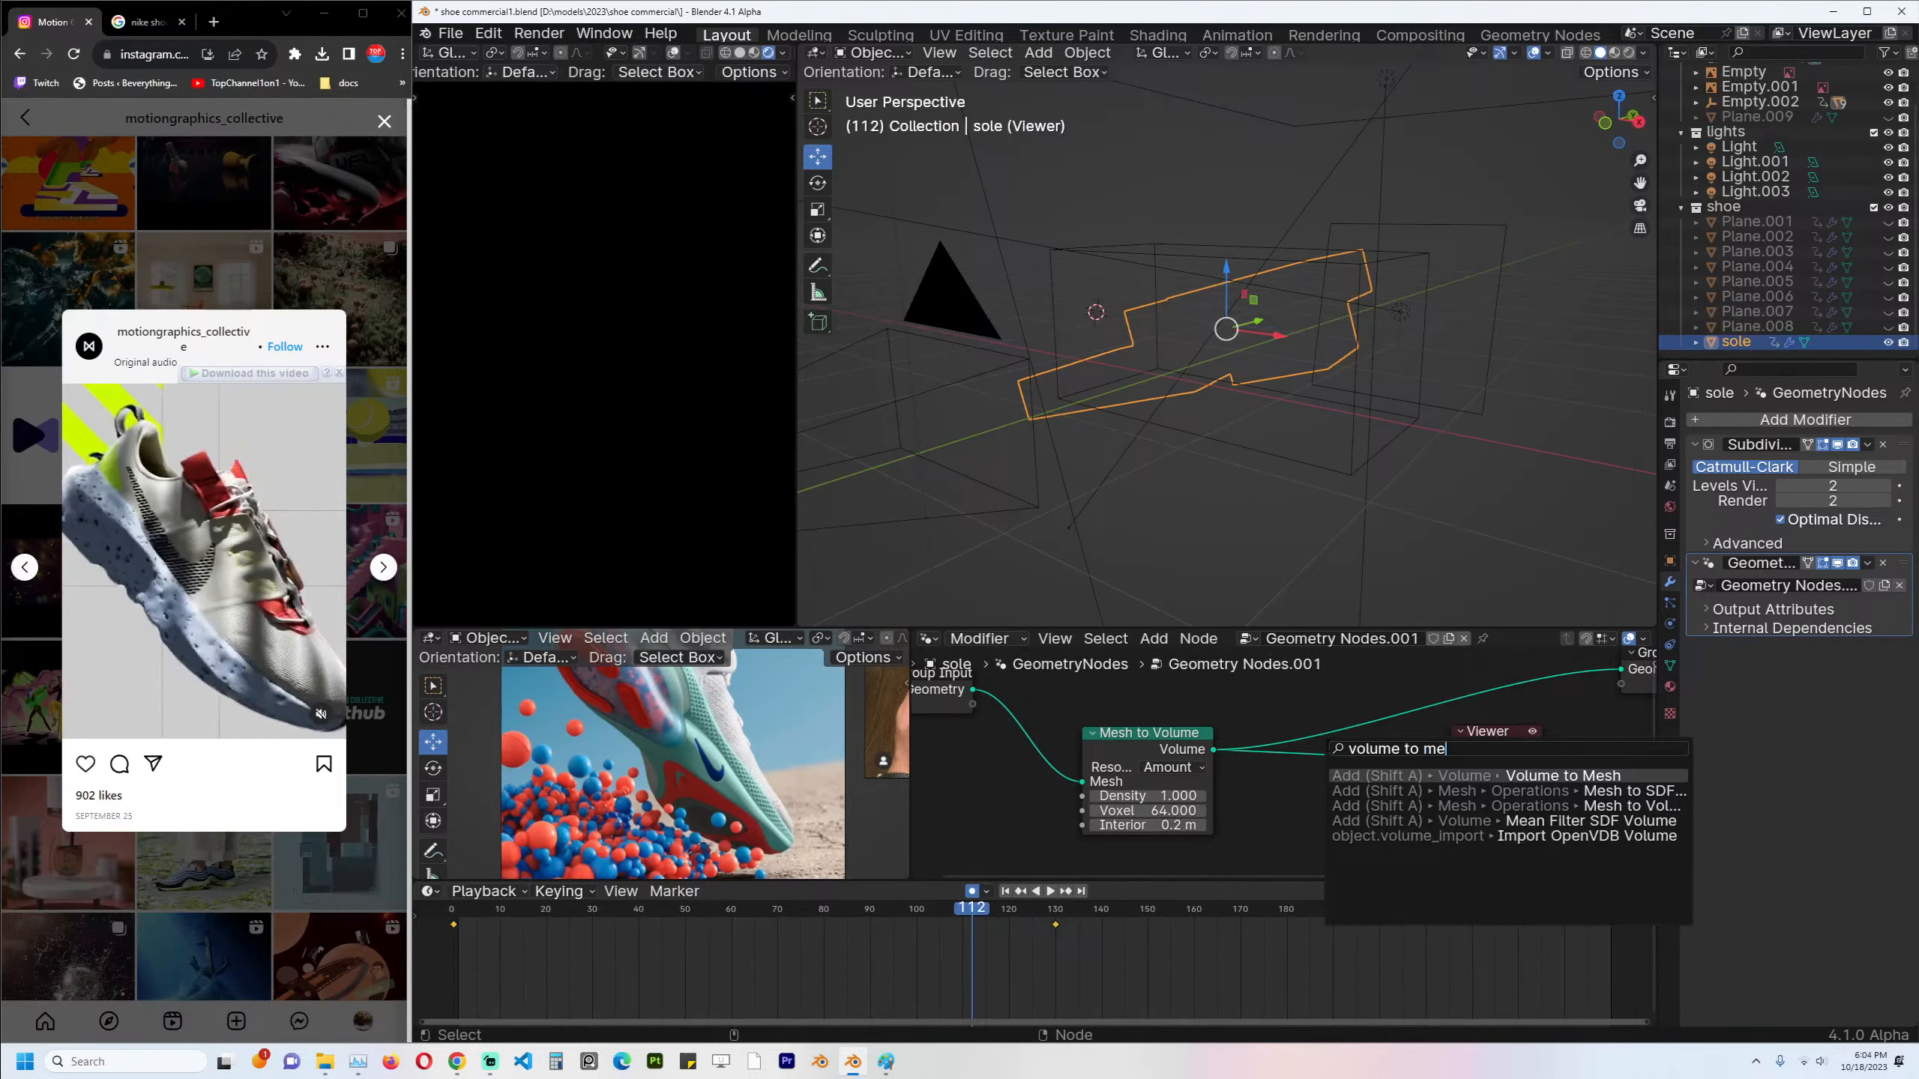
pyautogui.press('Return')
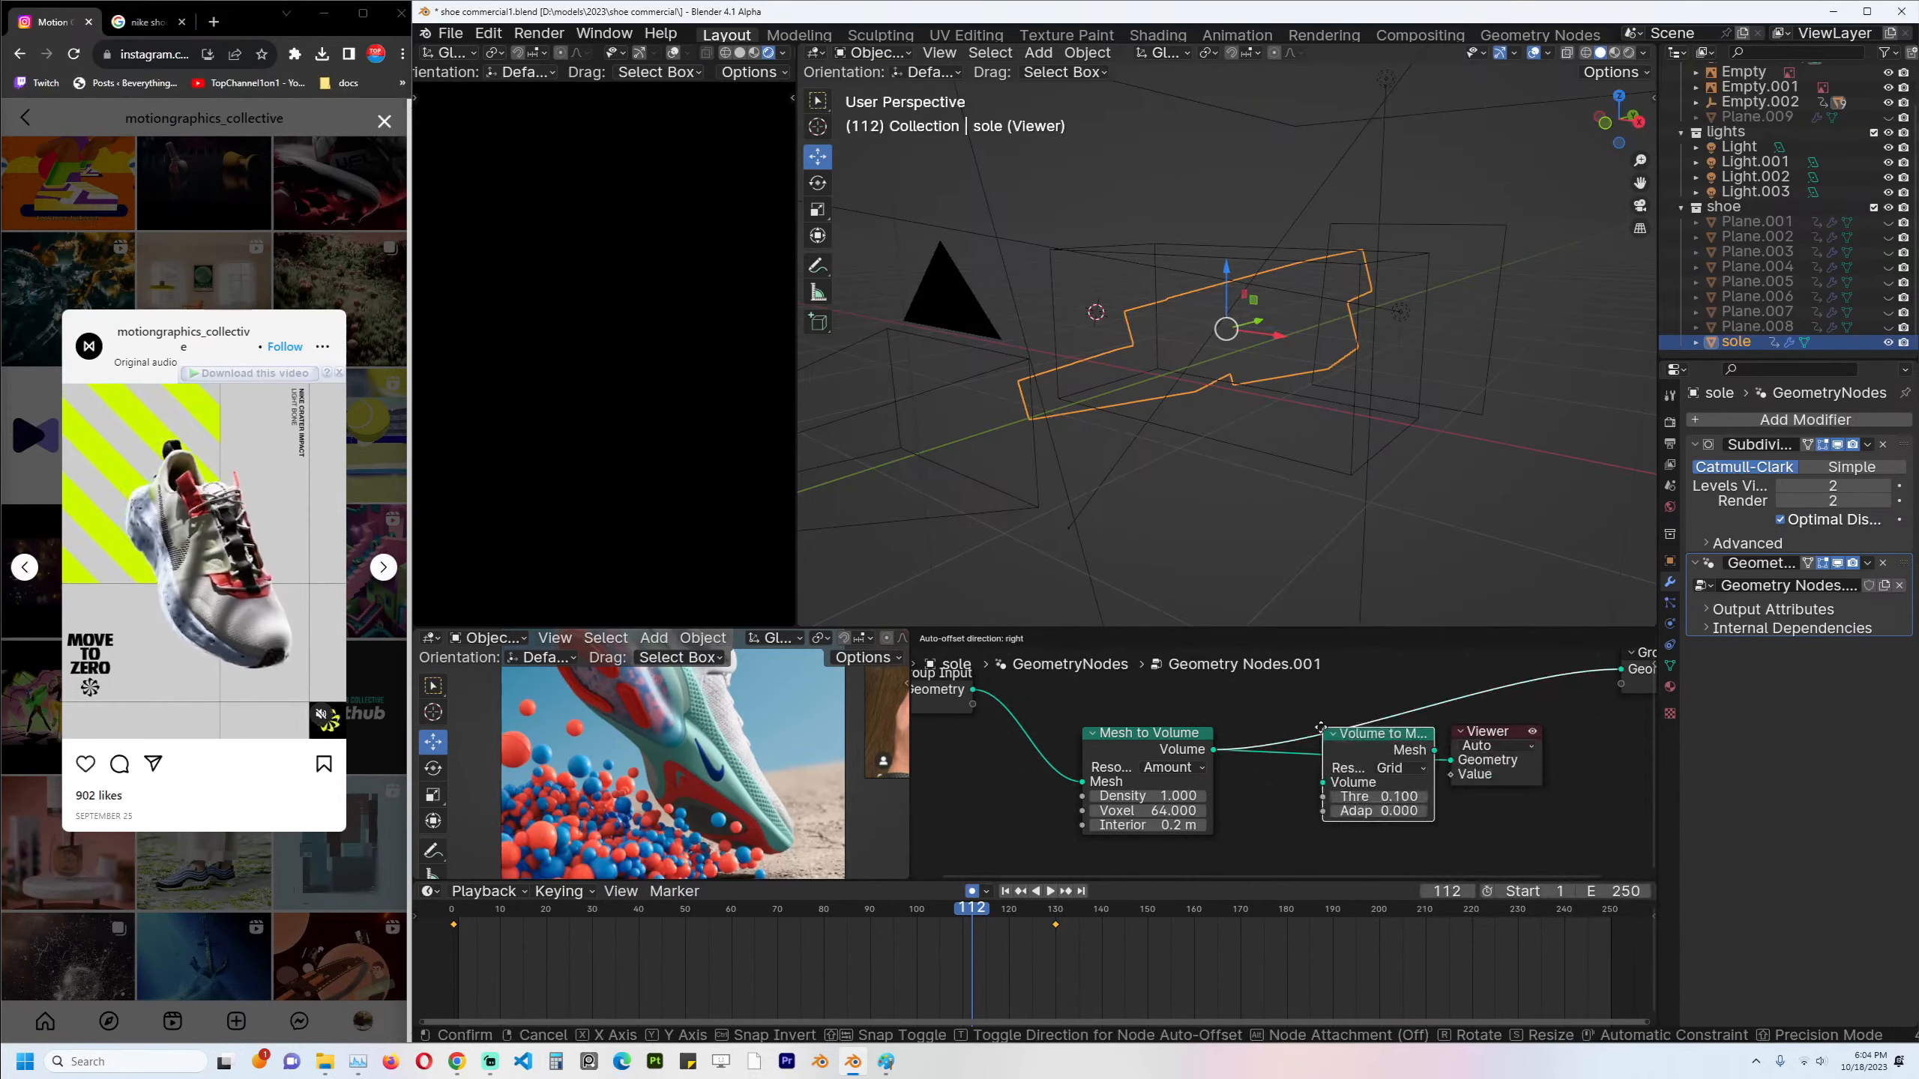
pyautogui.click(1386, 765)
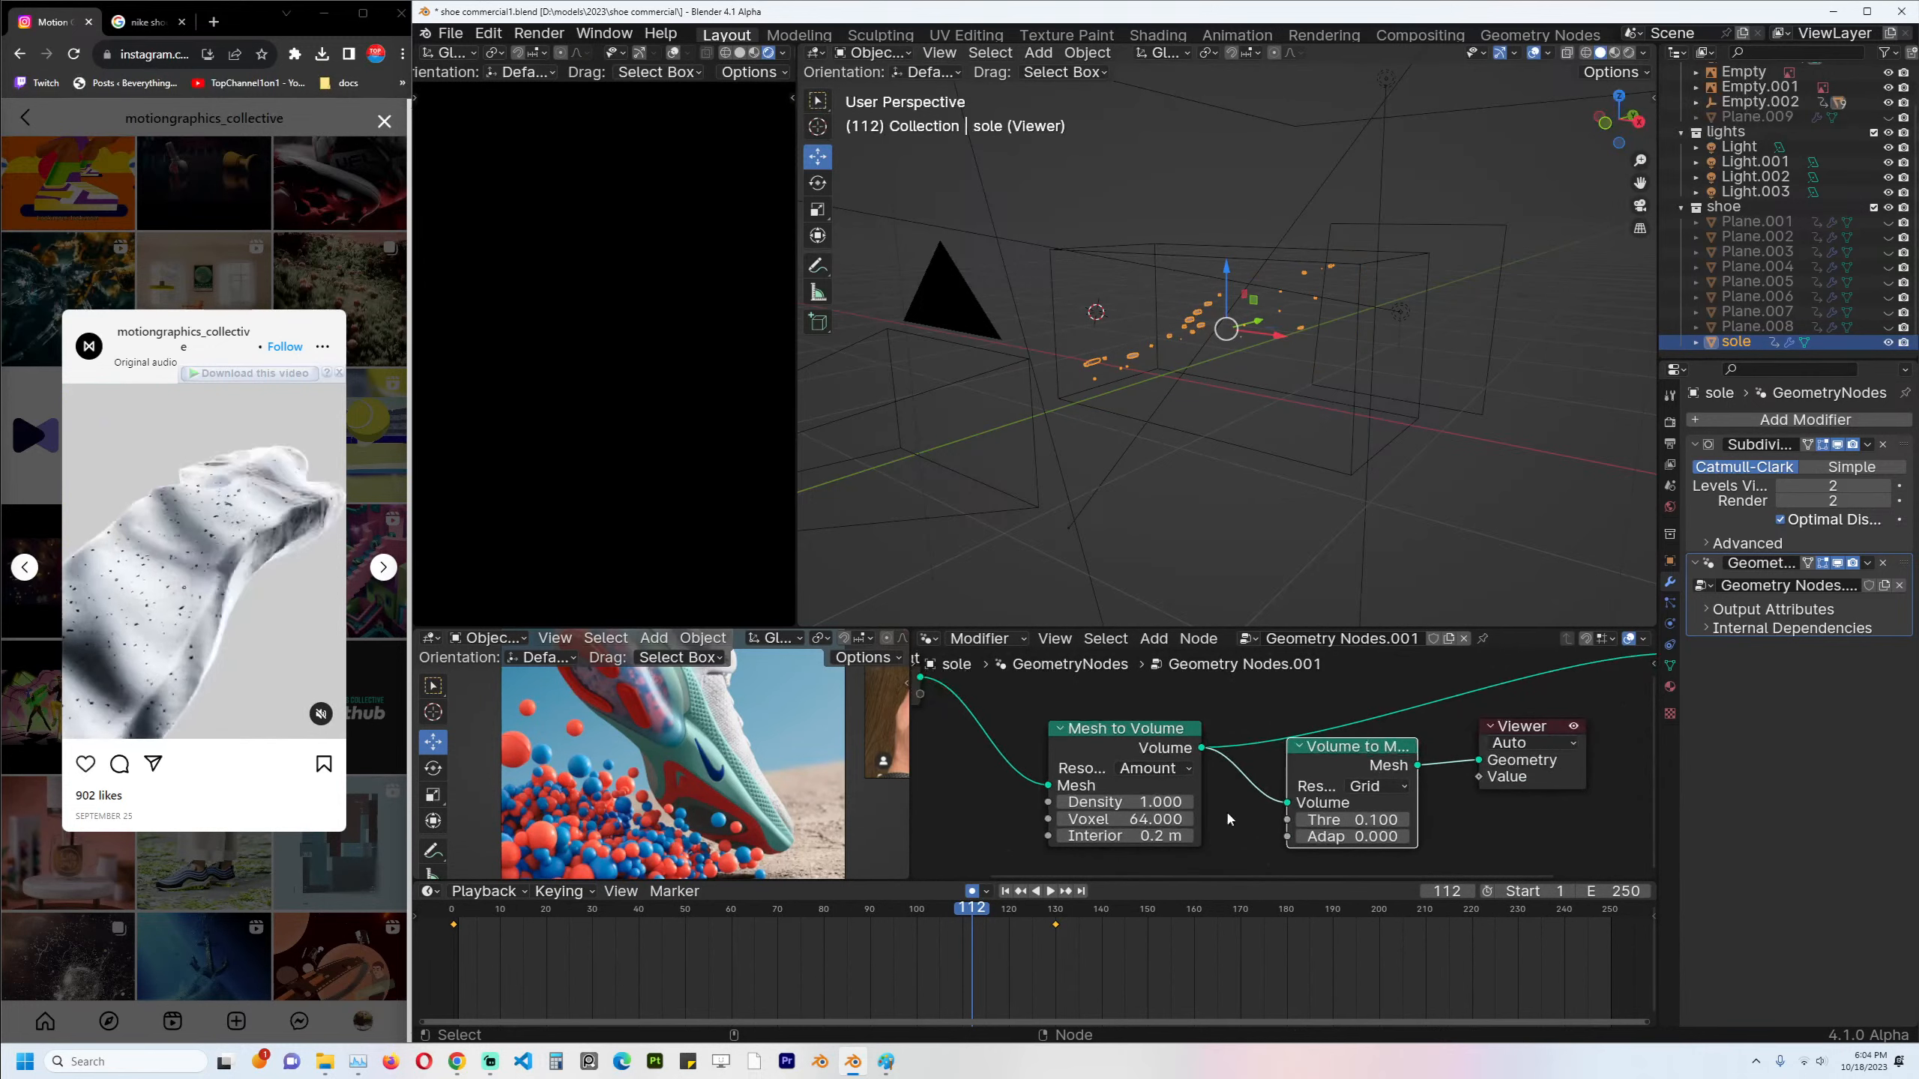
# Set the Mesh to Volume node's interior band width to 0.0001 m and its voxel amount to 37.3.
pyautogui.scroll(1, 1293, 766)
pyautogui.scroll(3, 1266, 431)
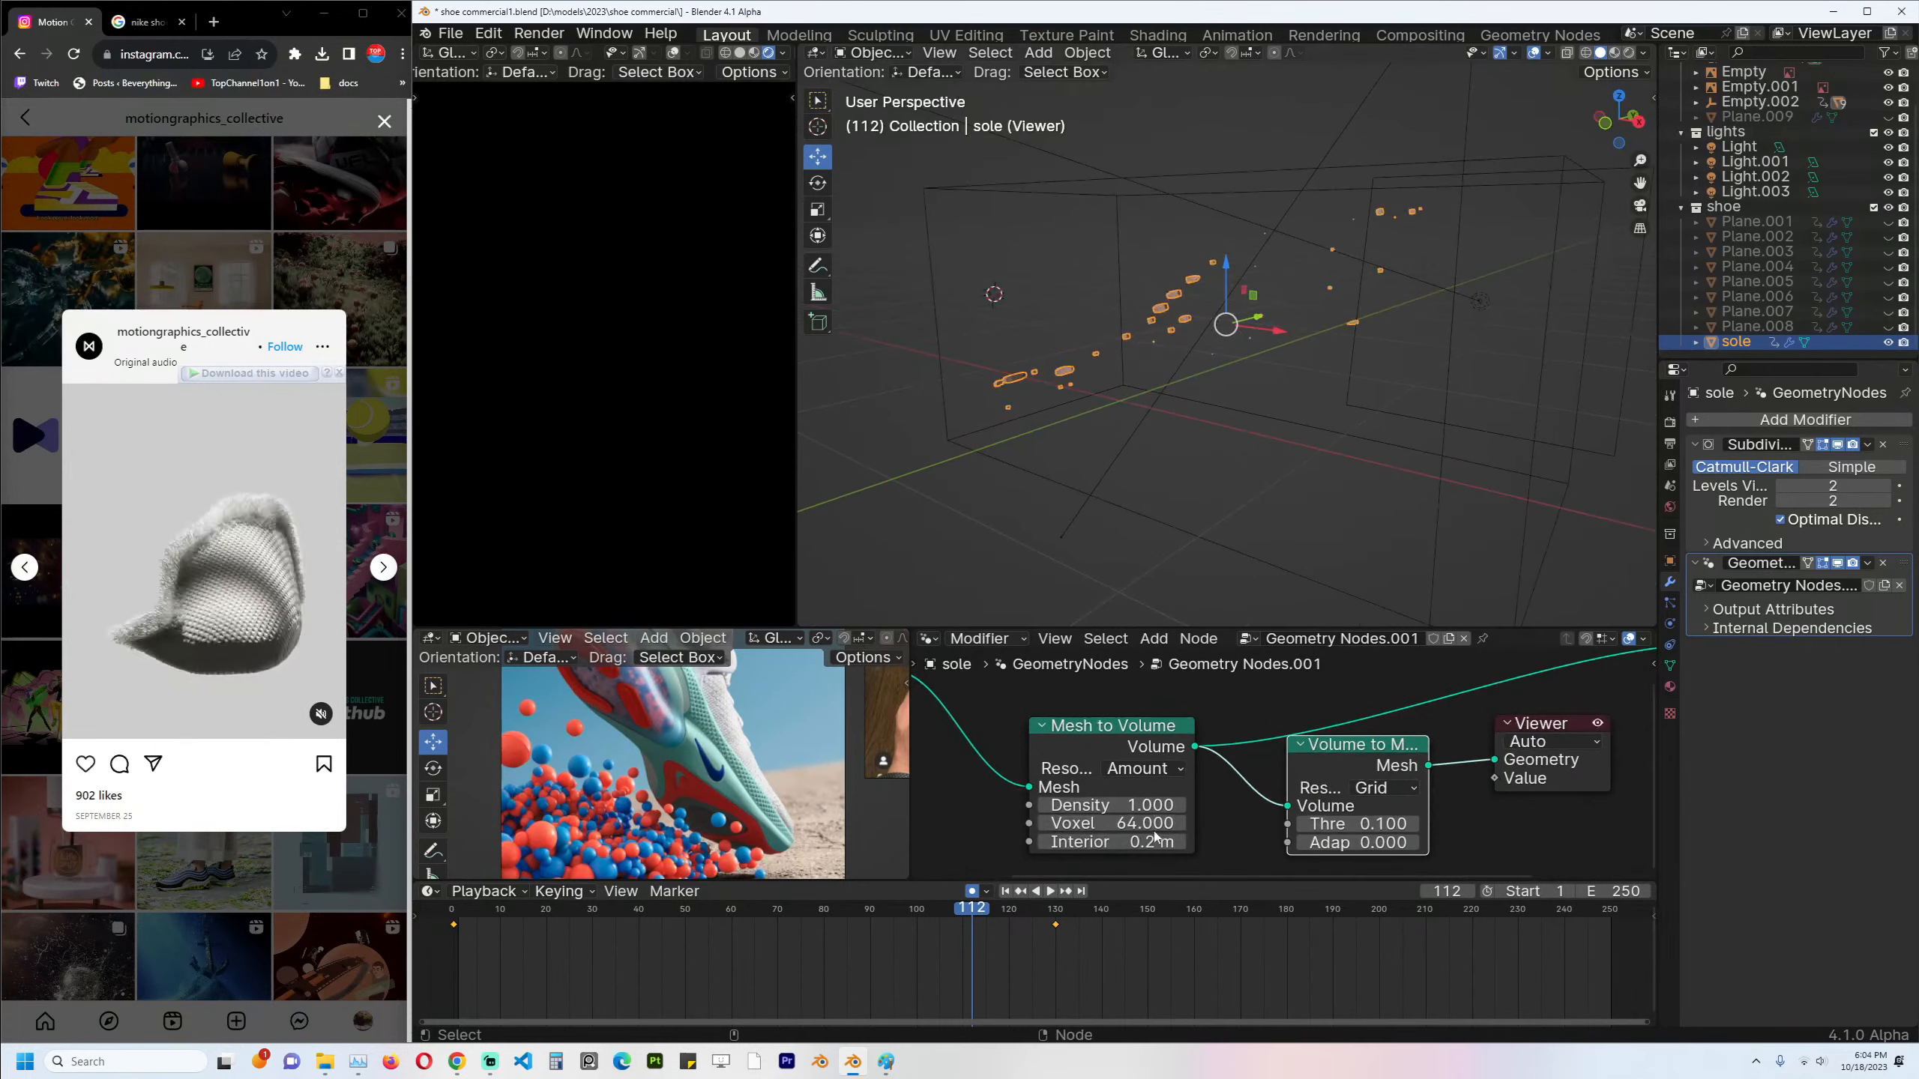
pyautogui.moveTo(1118, 841)
pyautogui.mouseDown()
pyautogui.moveTo(1058, 841)
pyautogui.moveTo(1163, 805)
pyautogui.moveTo(1057, 805)
pyautogui.moveTo(1171, 823)
pyautogui.moveTo(1080, 823)
pyautogui.moveTo(1107, 823)
pyautogui.mouseUp()
pyautogui.moveTo(1230, 470); pyautogui.dragTo(1302, 500, button='middle')
pyautogui.moveTo(1376, 823); pyautogui.dragTo(1327, 814, button='middle')
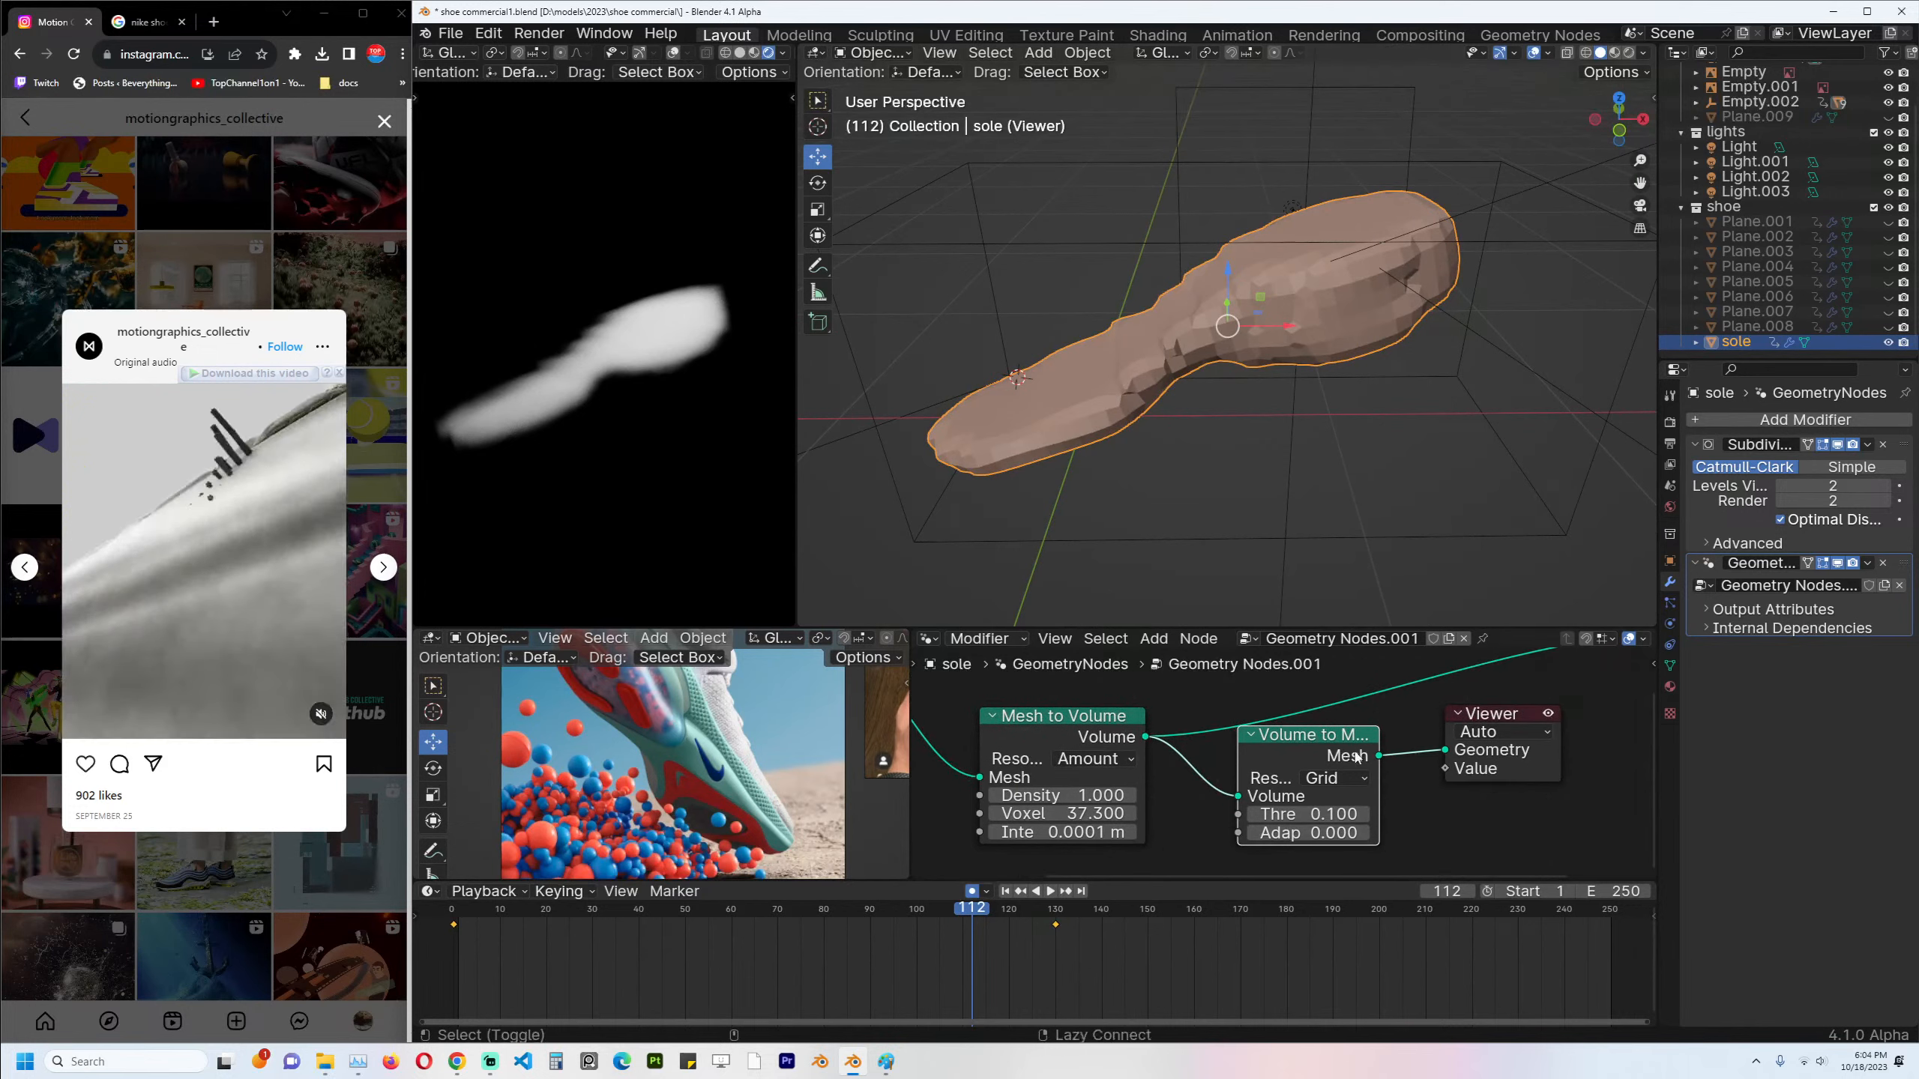
# Connect the Volume to Mesh node's Mesh output to the Group Output and move the Viewer node farther away.
pyautogui.keyDown('ctrl'); pyautogui.keyDown('shift'); pyautogui.click(1358, 755); pyautogui.keyUp('shift'); pyautogui.keyUp('ctrl')
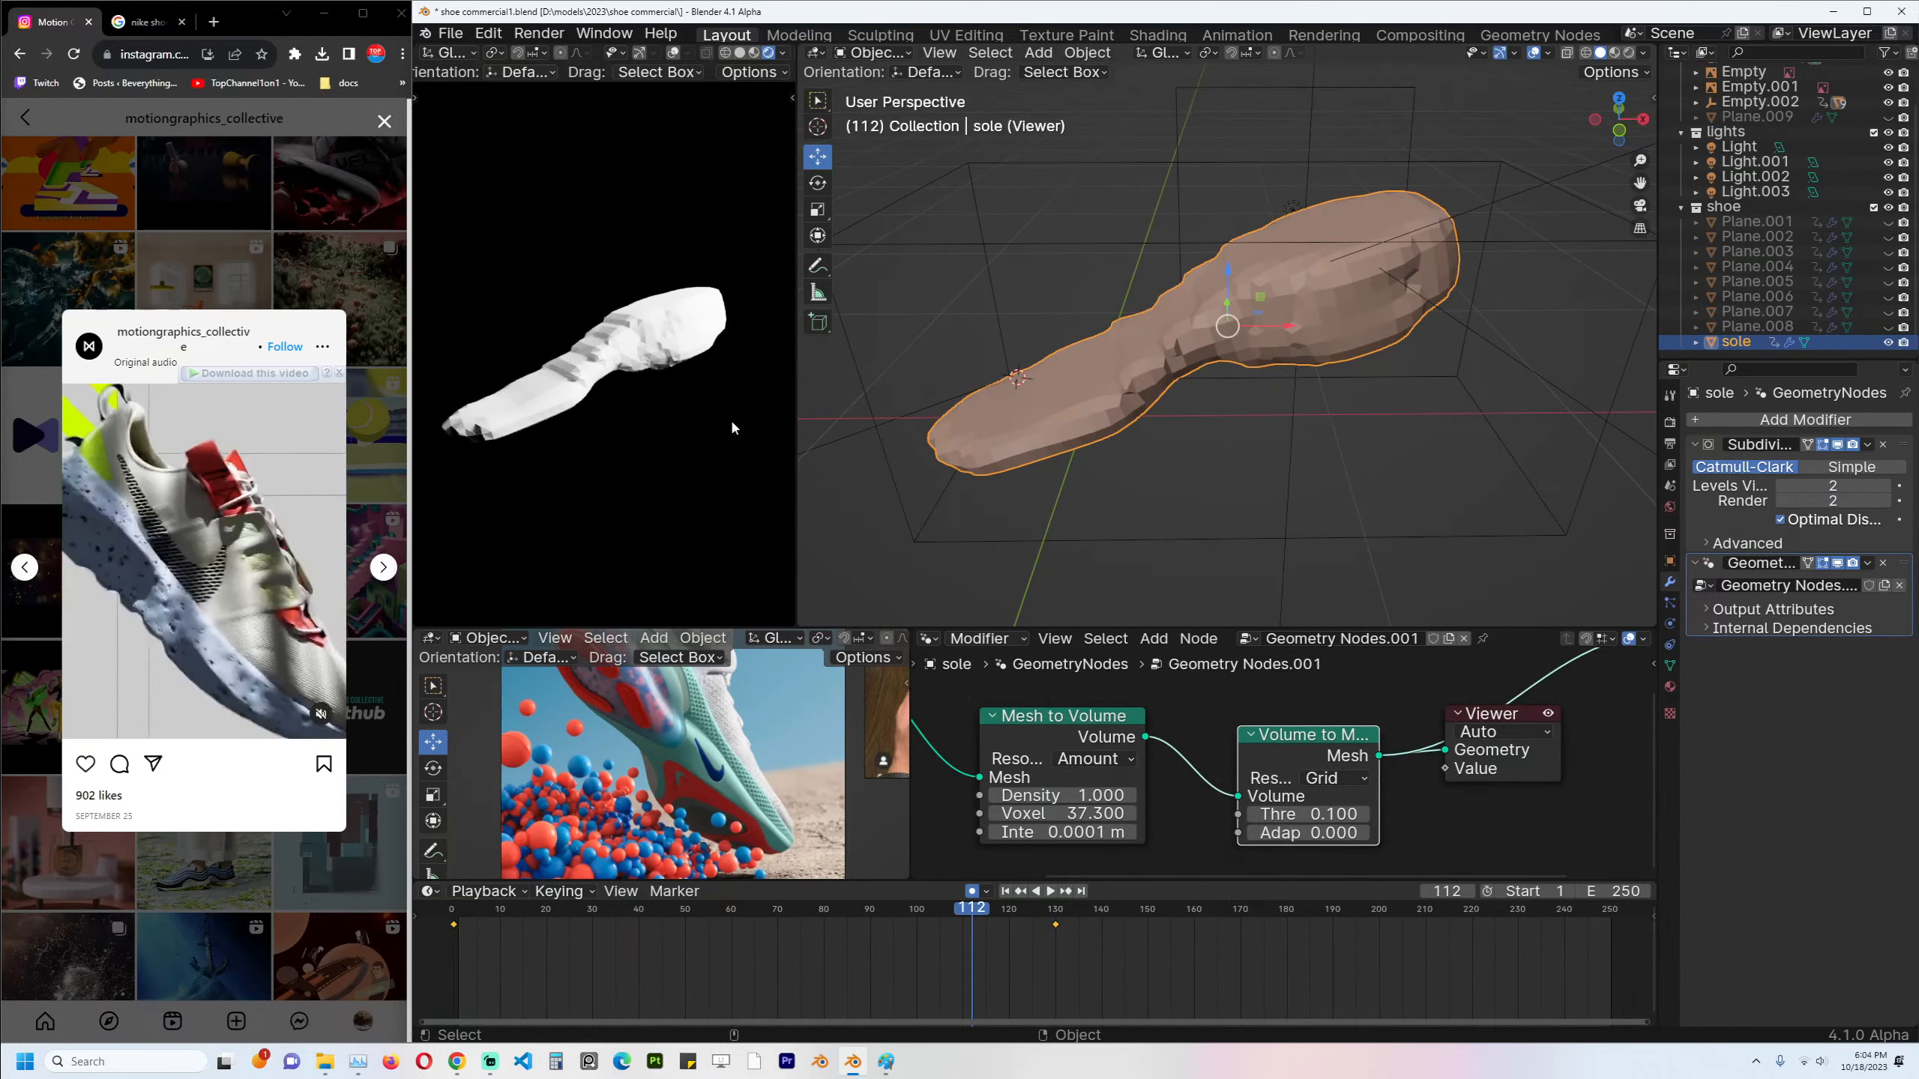
pyautogui.moveTo(1319, 730); pyautogui.dragTo(1213, 746, button='middle')
pyautogui.moveTo(1213, 776); pyautogui.dragTo(1167, 776)
pyautogui.press('Escape')
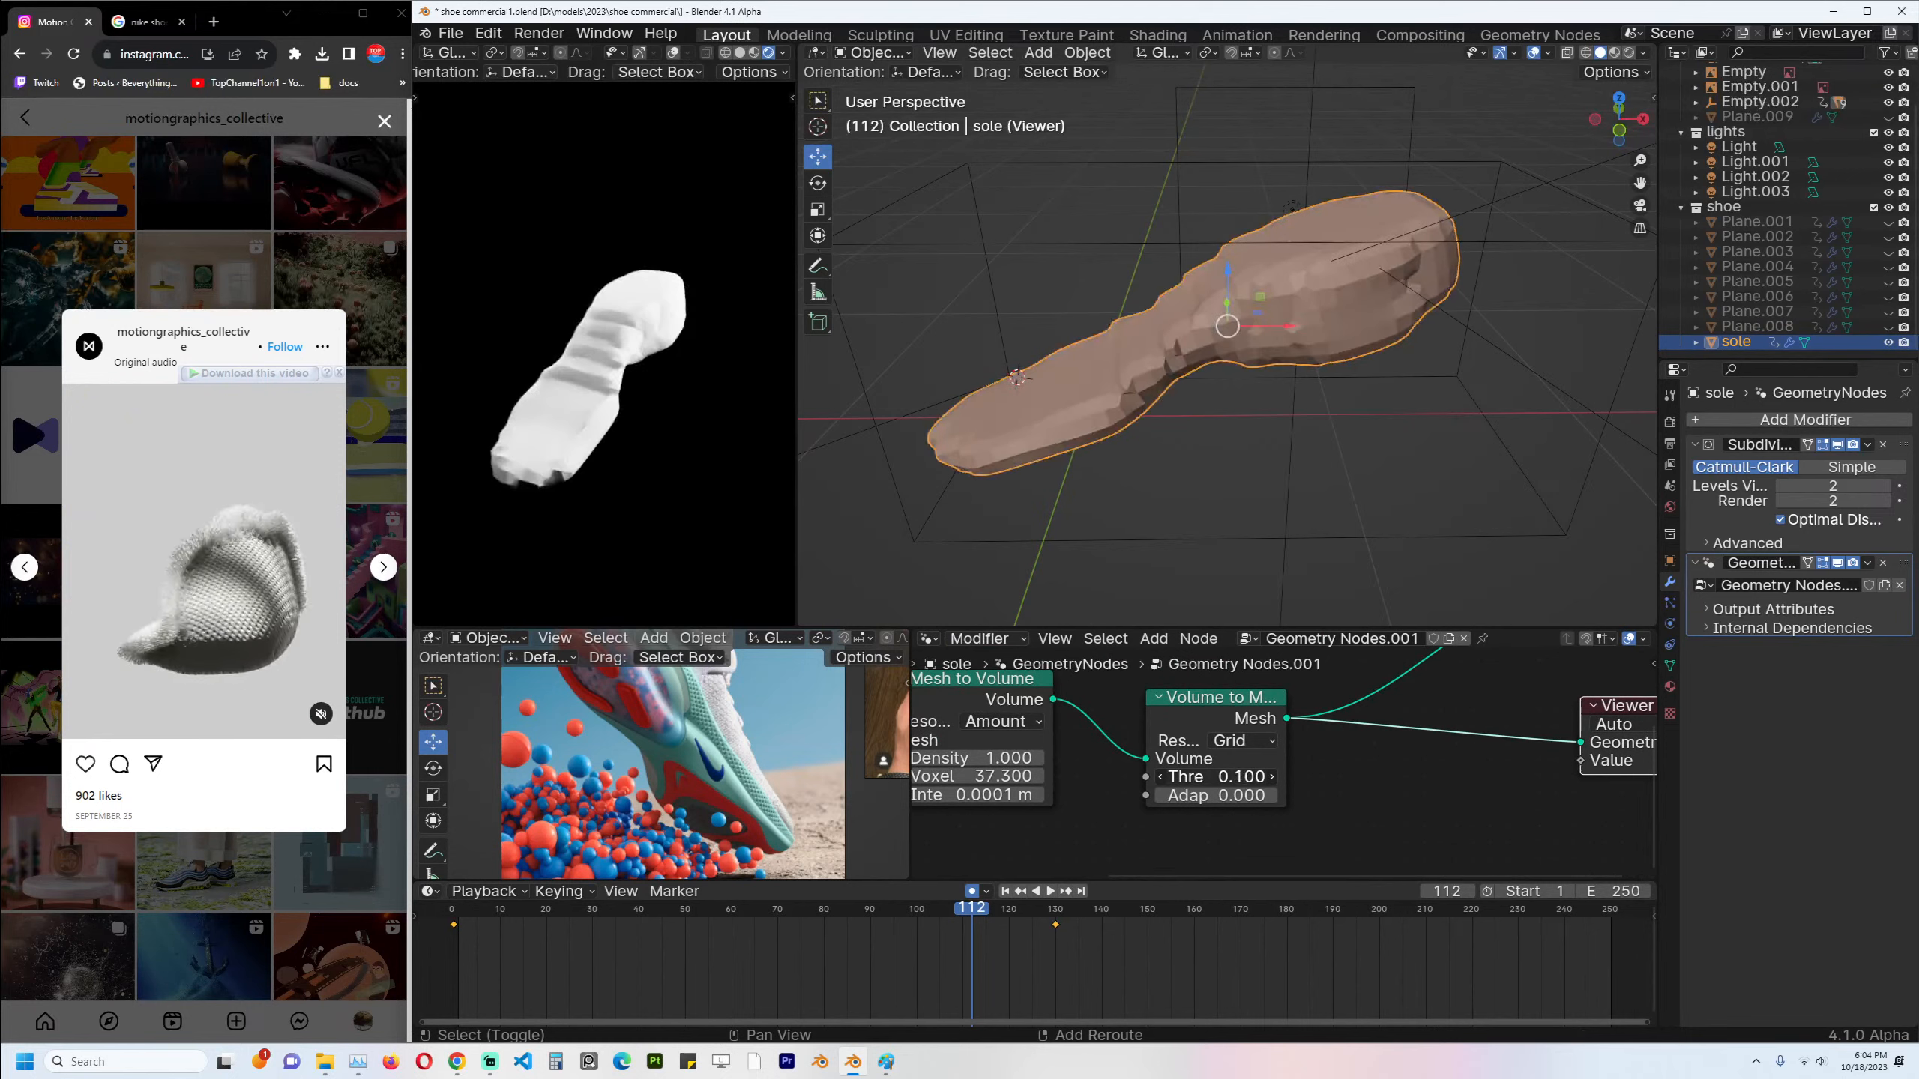
# Set the Mesh to Volume node's density to 0.690, voxel amount to 39.310 and interior band width to 0.0601 m.
pyautogui.moveTo(992, 757)
pyautogui.mouseDown()
pyautogui.moveTo(963, 757)
pyautogui.moveTo(1006, 776)
pyautogui.moveTo(994, 794)
pyautogui.mouseUp()
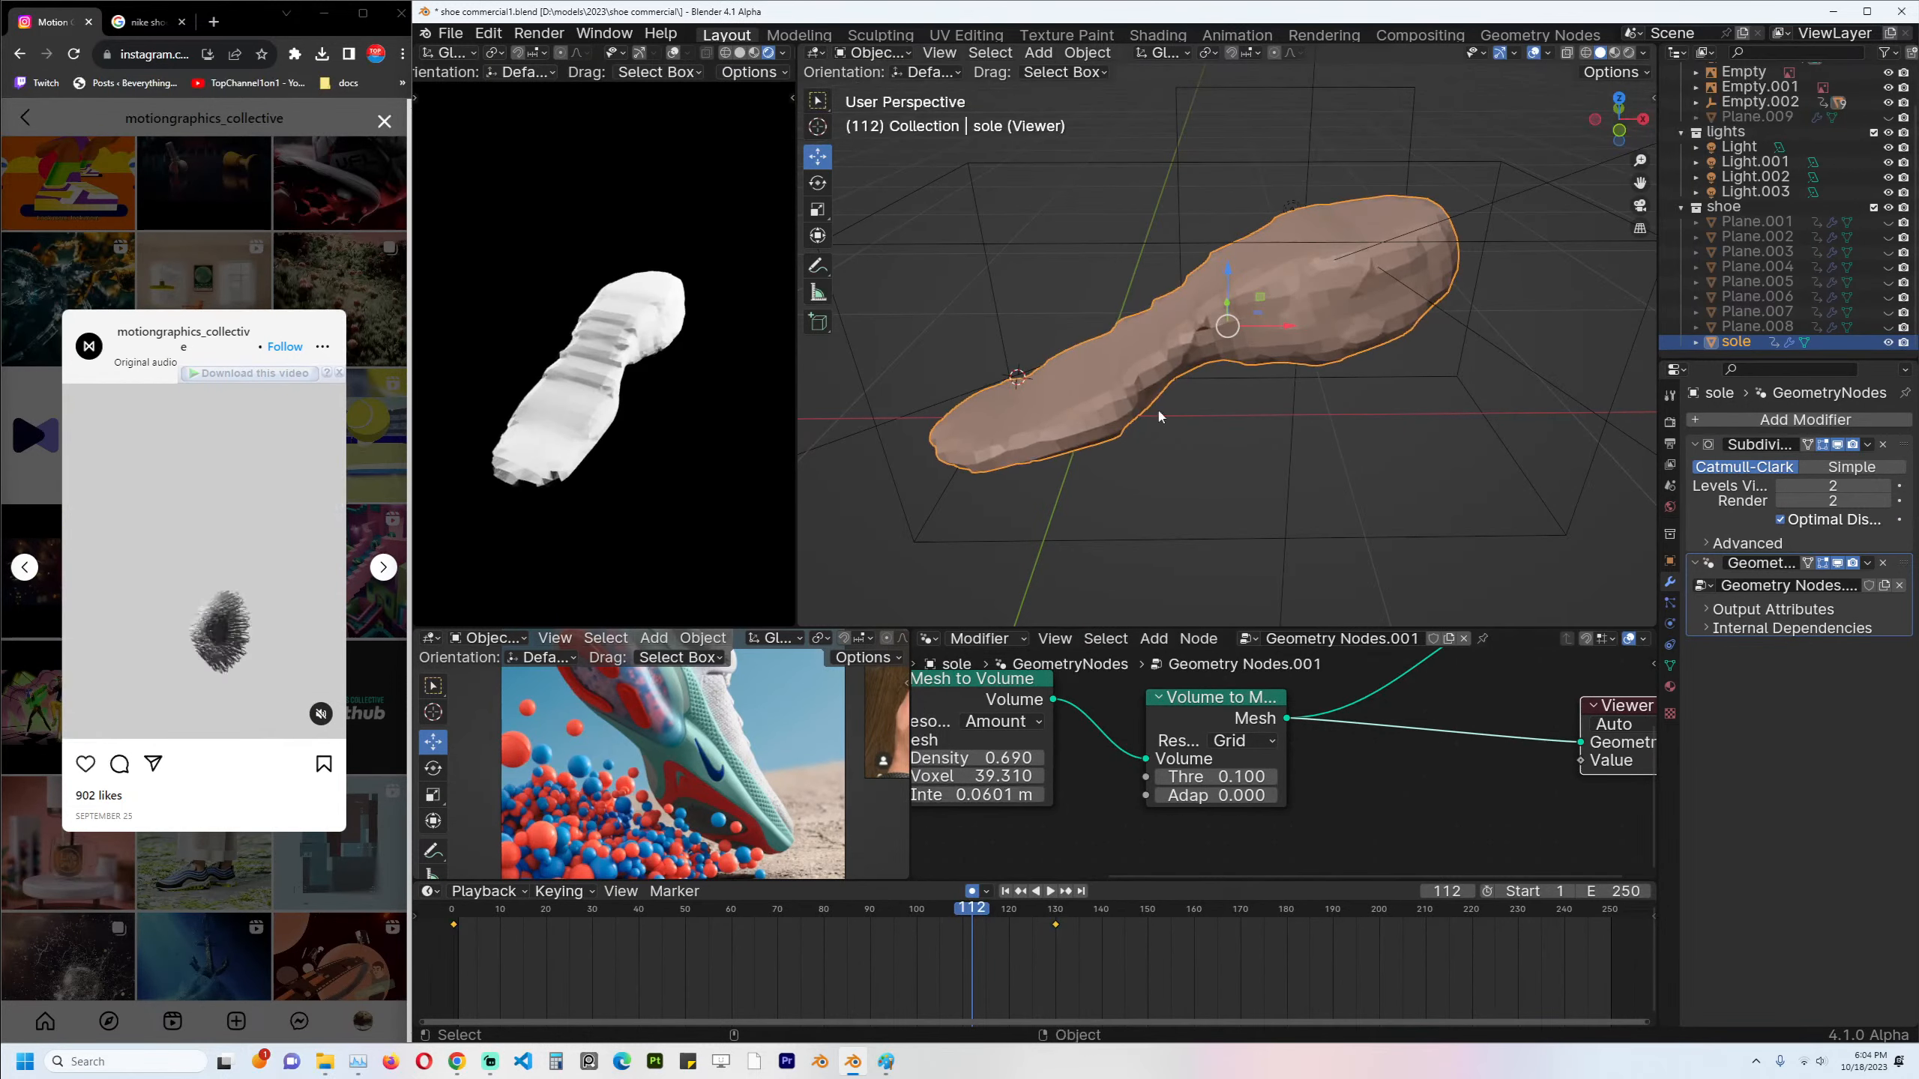
pyautogui.moveTo(1157, 416); pyautogui.dragTo(1116, 397, button='middle')
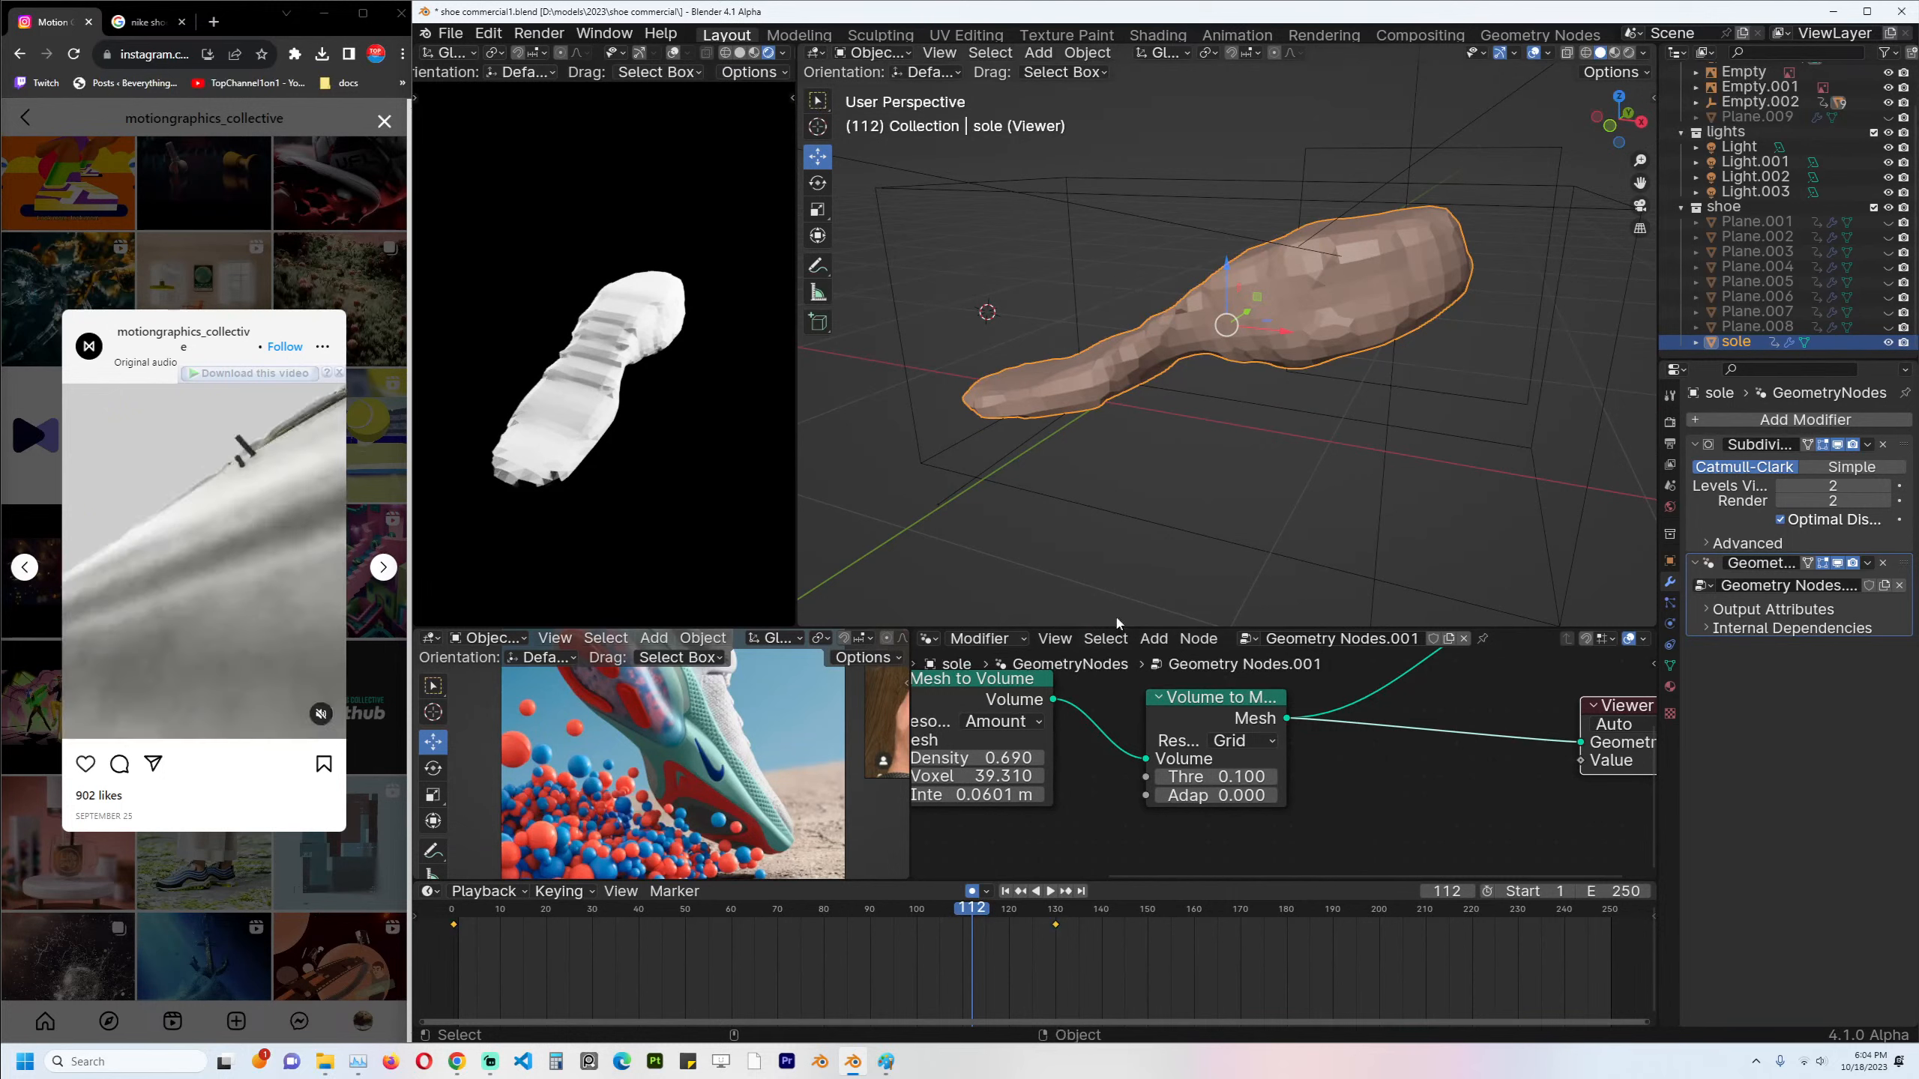
pyautogui.moveTo(687, 409); pyautogui.dragTo(554, 376, button='middle')
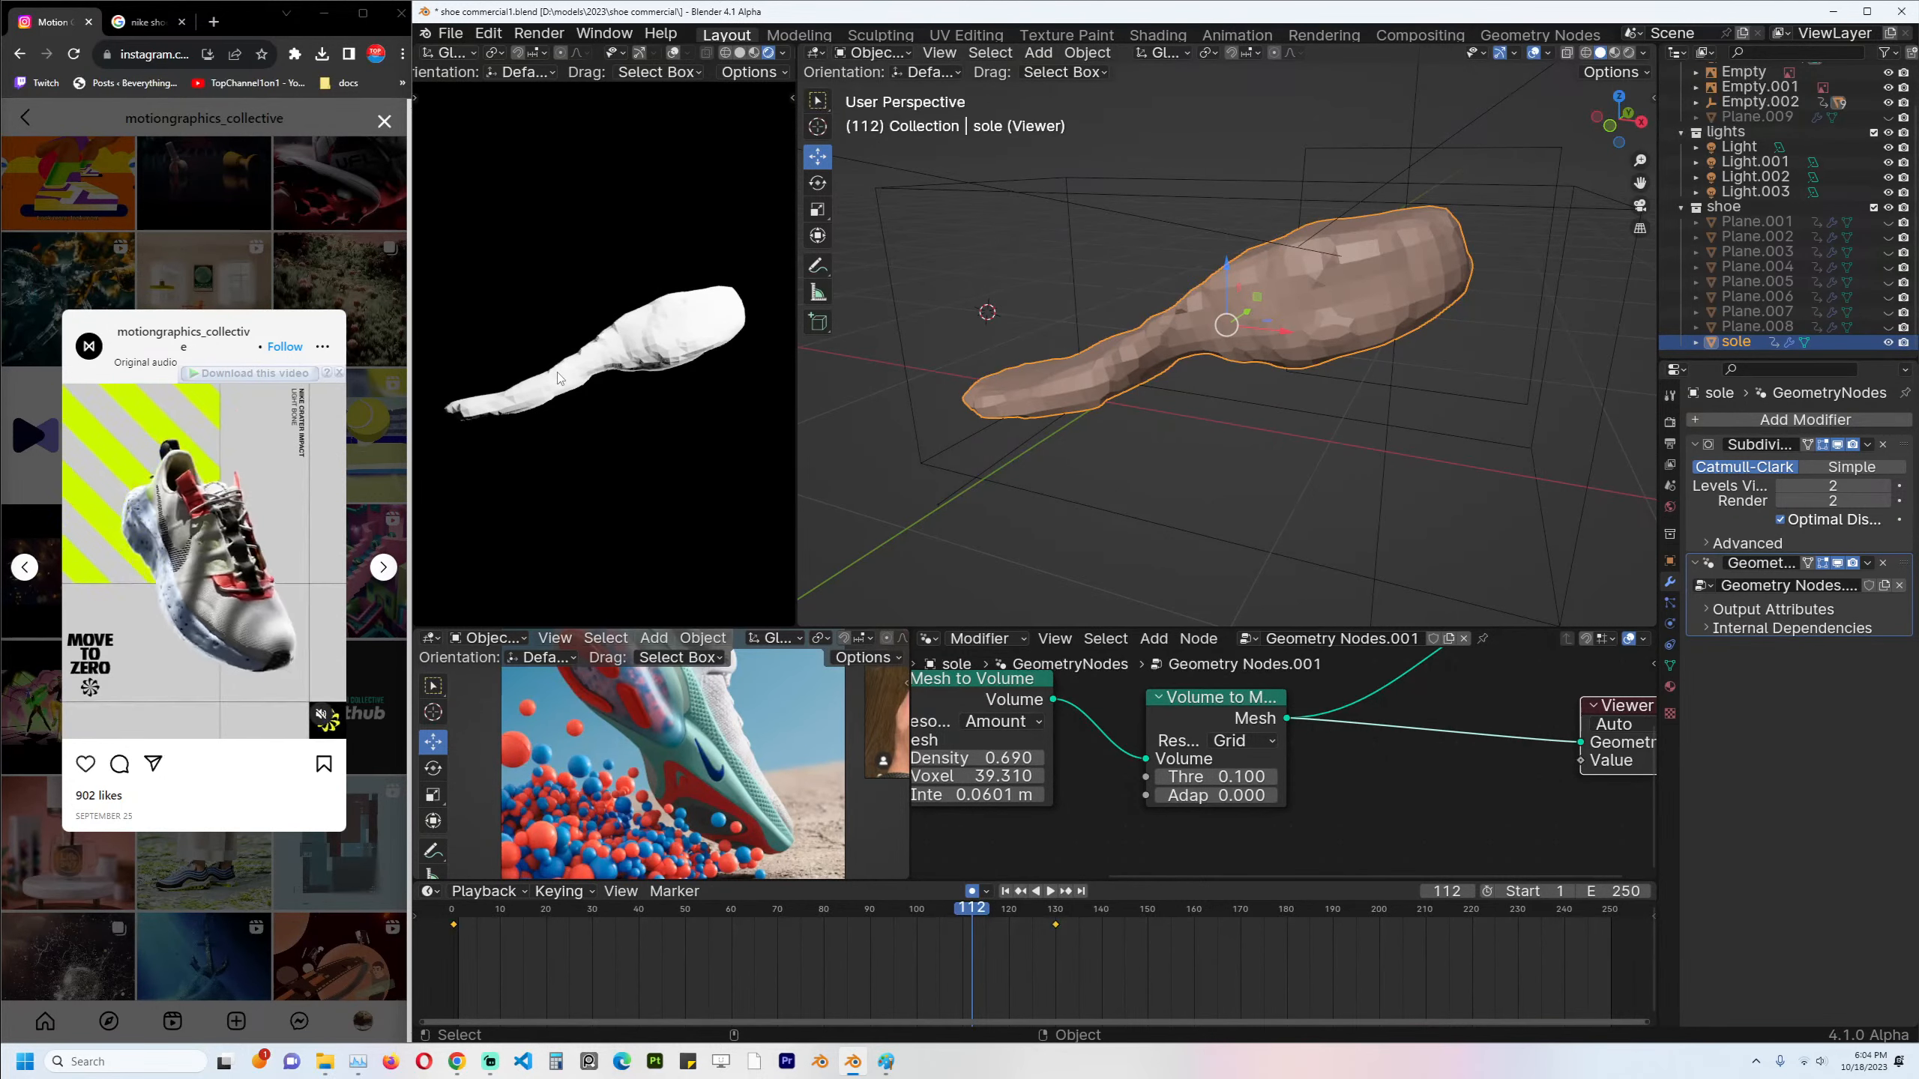
# Delete the Mesh to Volume and Volume to Mesh nodes while keeping the links intact, and save the file.
pyautogui.scroll(-3, 1412, 800)
pyautogui.moveTo(1284, 820); pyautogui.dragTo(982, 692)
pyautogui.hotkey('ctrl', 'x')
pyautogui.moveTo(1037, 707); pyautogui.dragTo(1119, 753, button='middle')
pyautogui.moveTo(1152, 401); pyautogui.dragTo(1288, 431, button='middle')
pyautogui.moveTo(1149, 830); pyautogui.dragTo(1170, 798, button='middle')
pyautogui.hotkey('ctrl', 's')
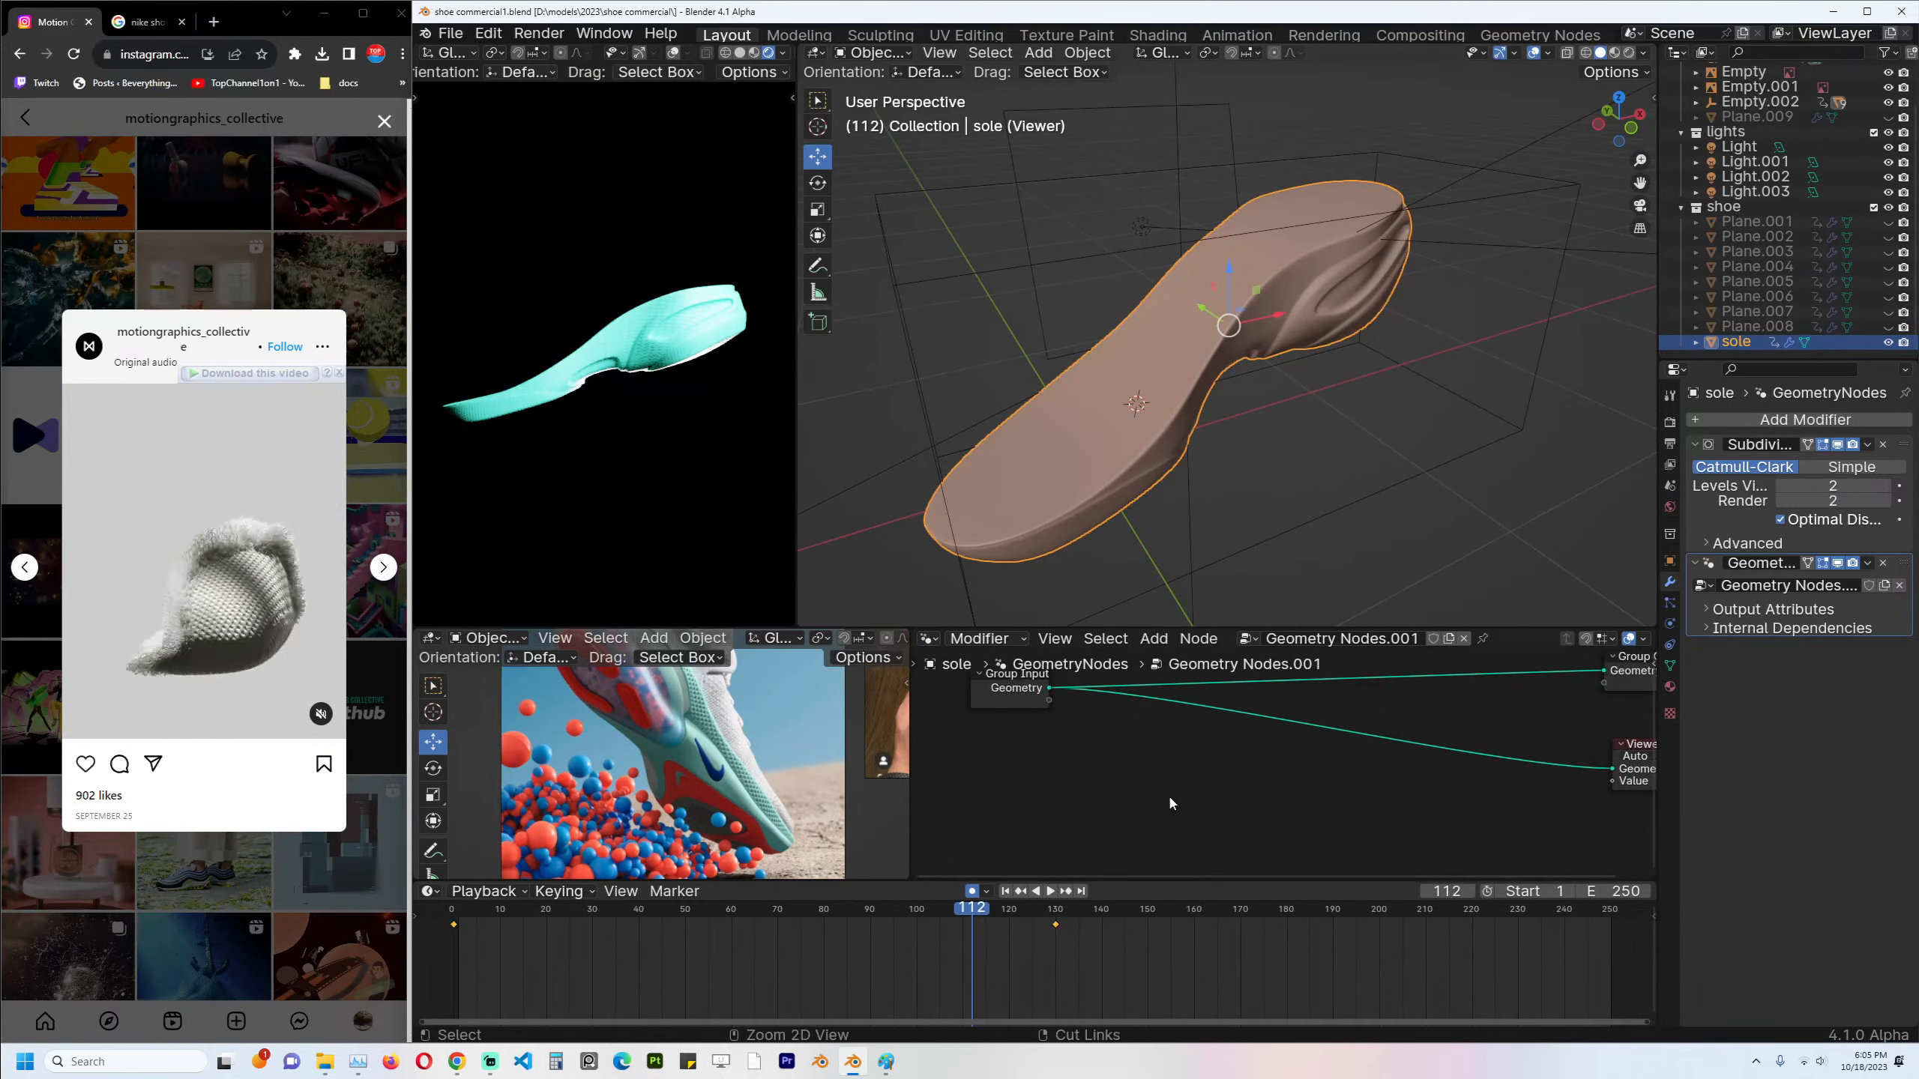
pyautogui.hotkey('shift', 'a')
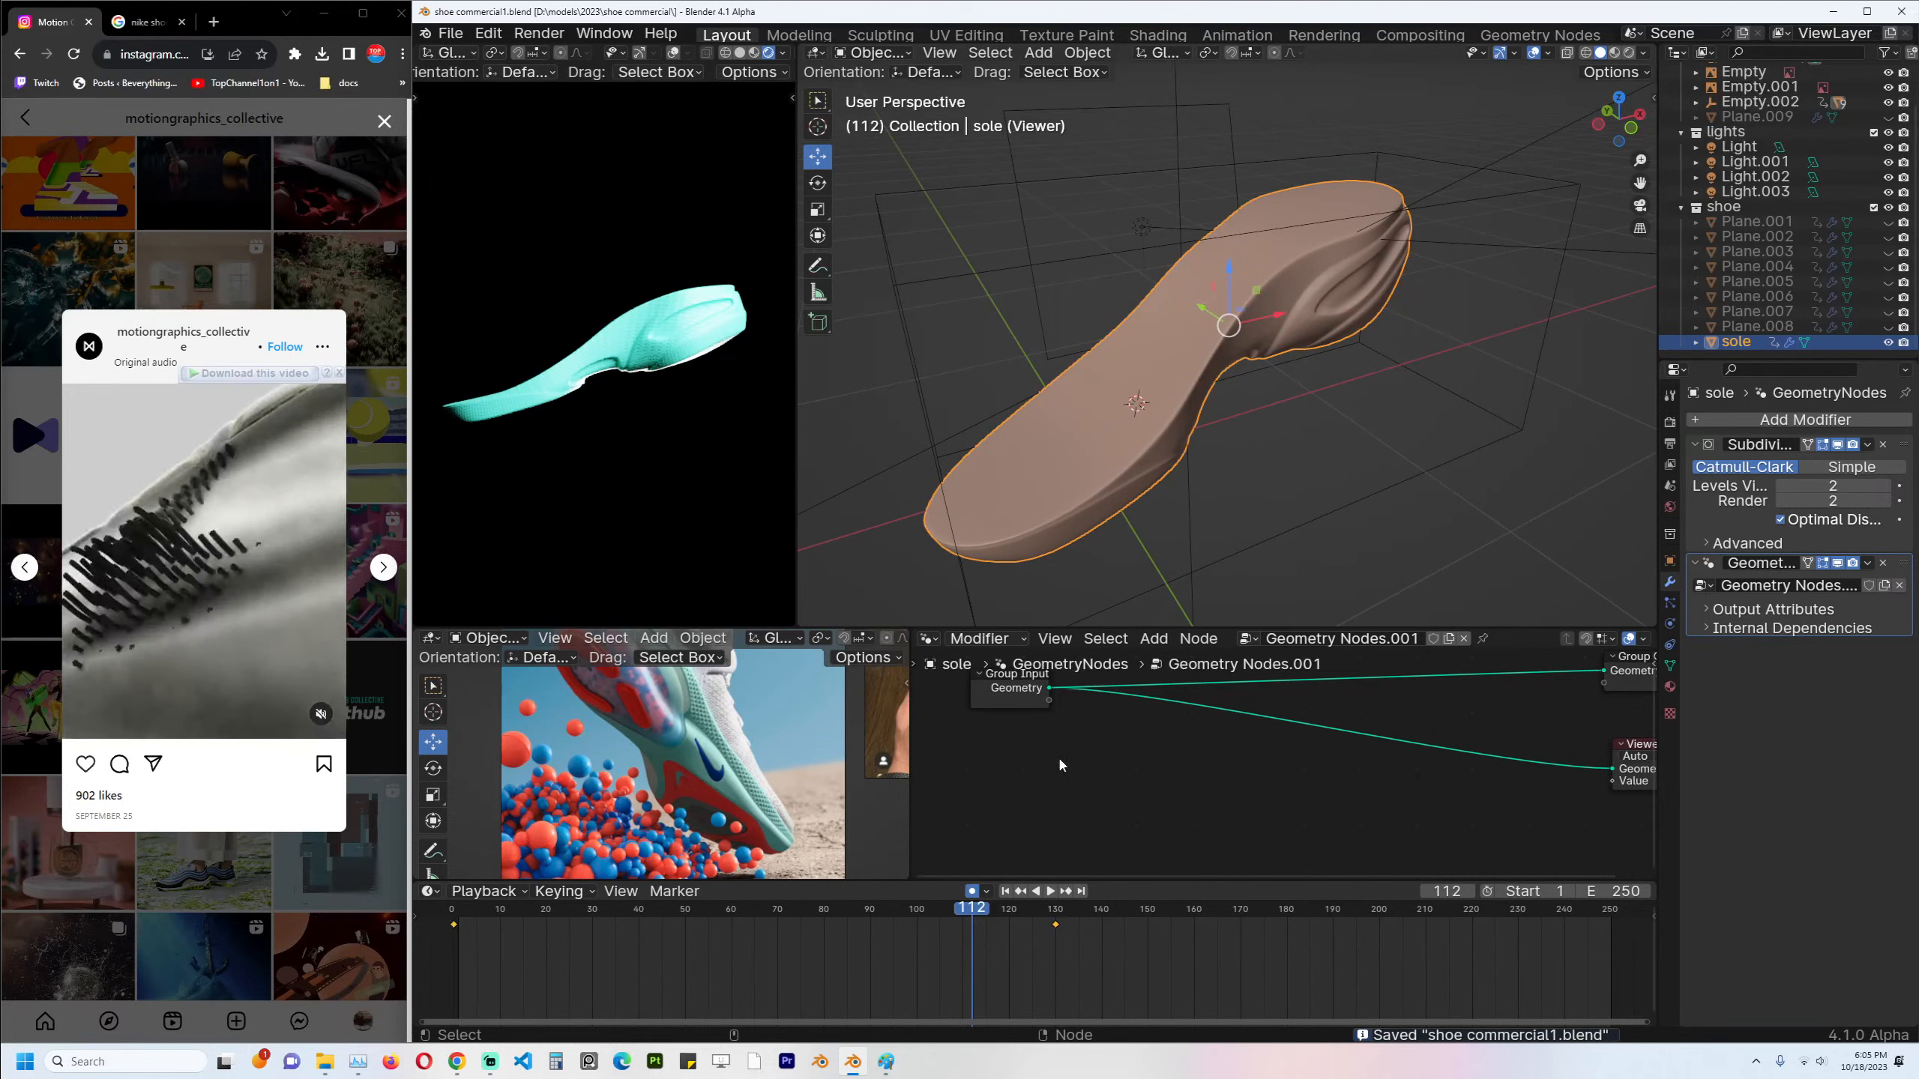
pyautogui.moveTo(1061, 767); pyautogui.dragTo(1080, 773, button='middle')
pyautogui.hotkey('shift', 'a')
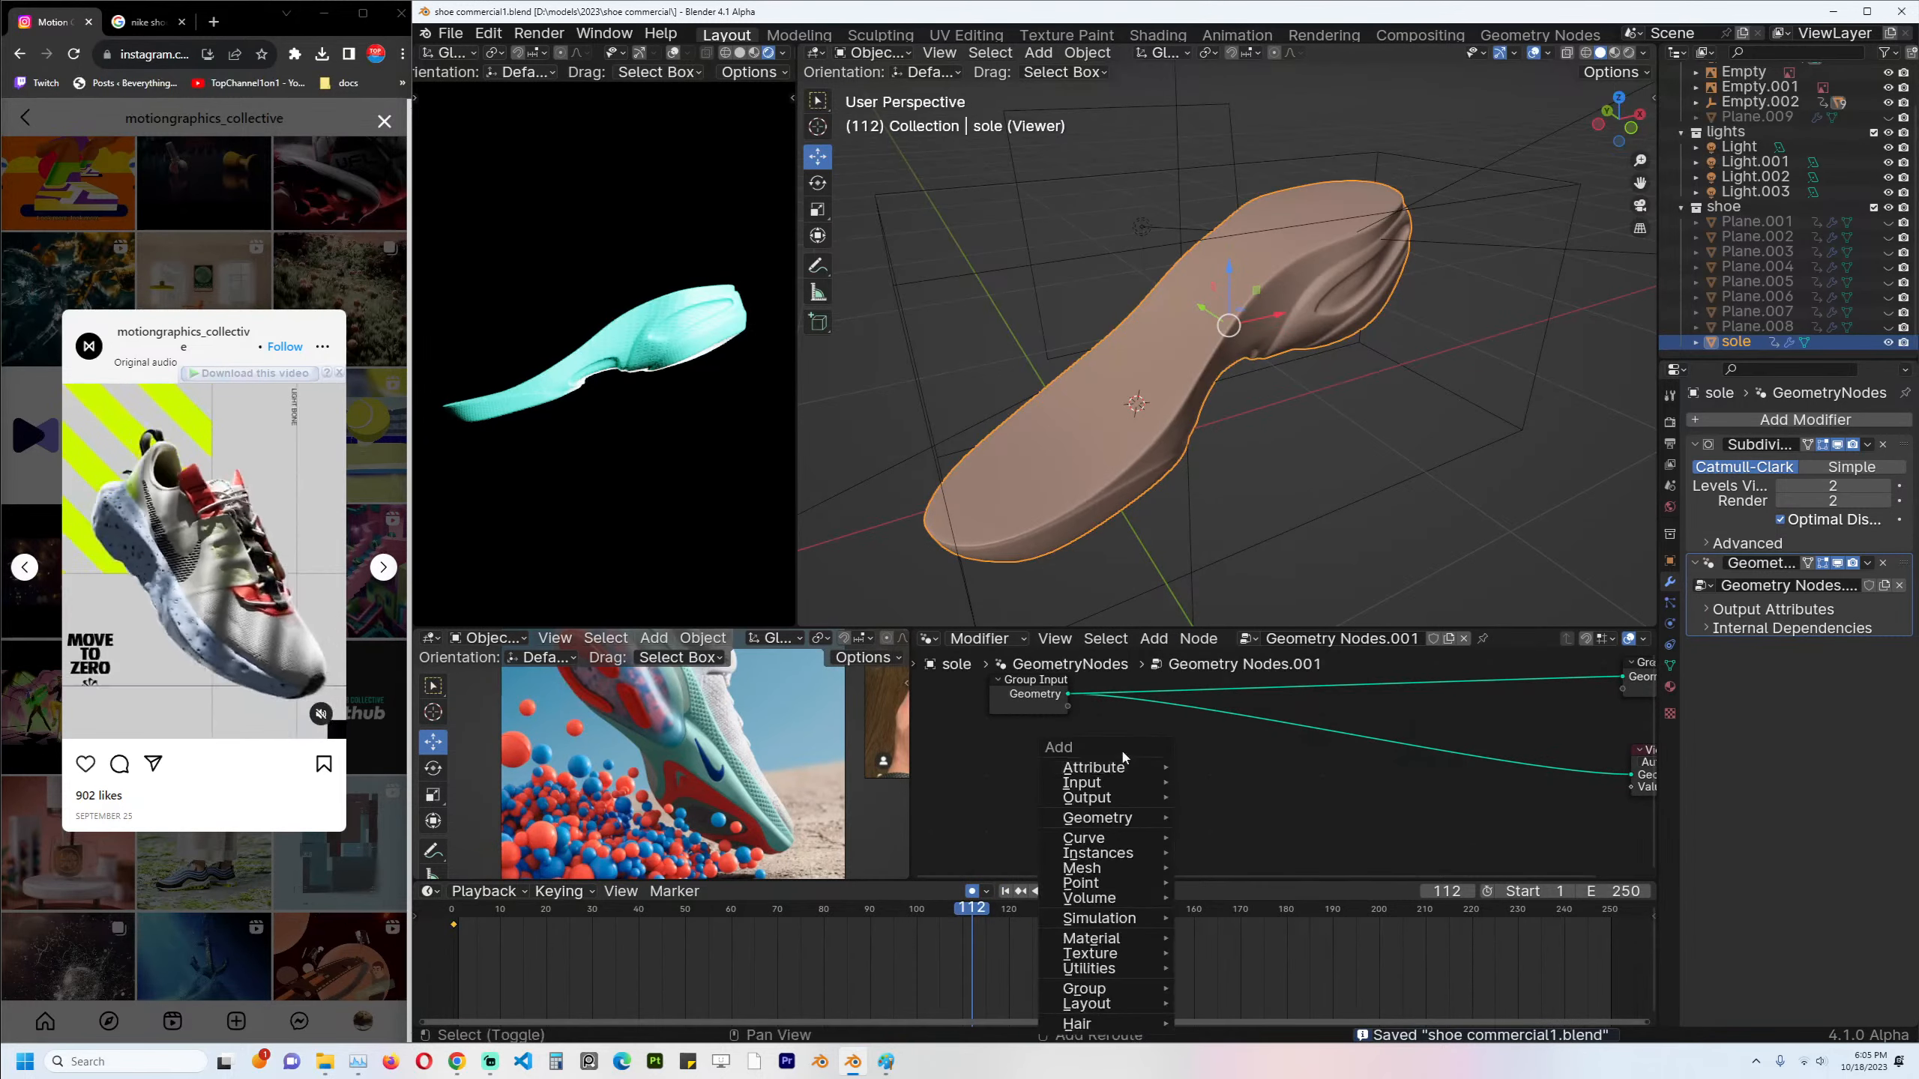
pyautogui.press('F3')
pyautogui.press('Escape')
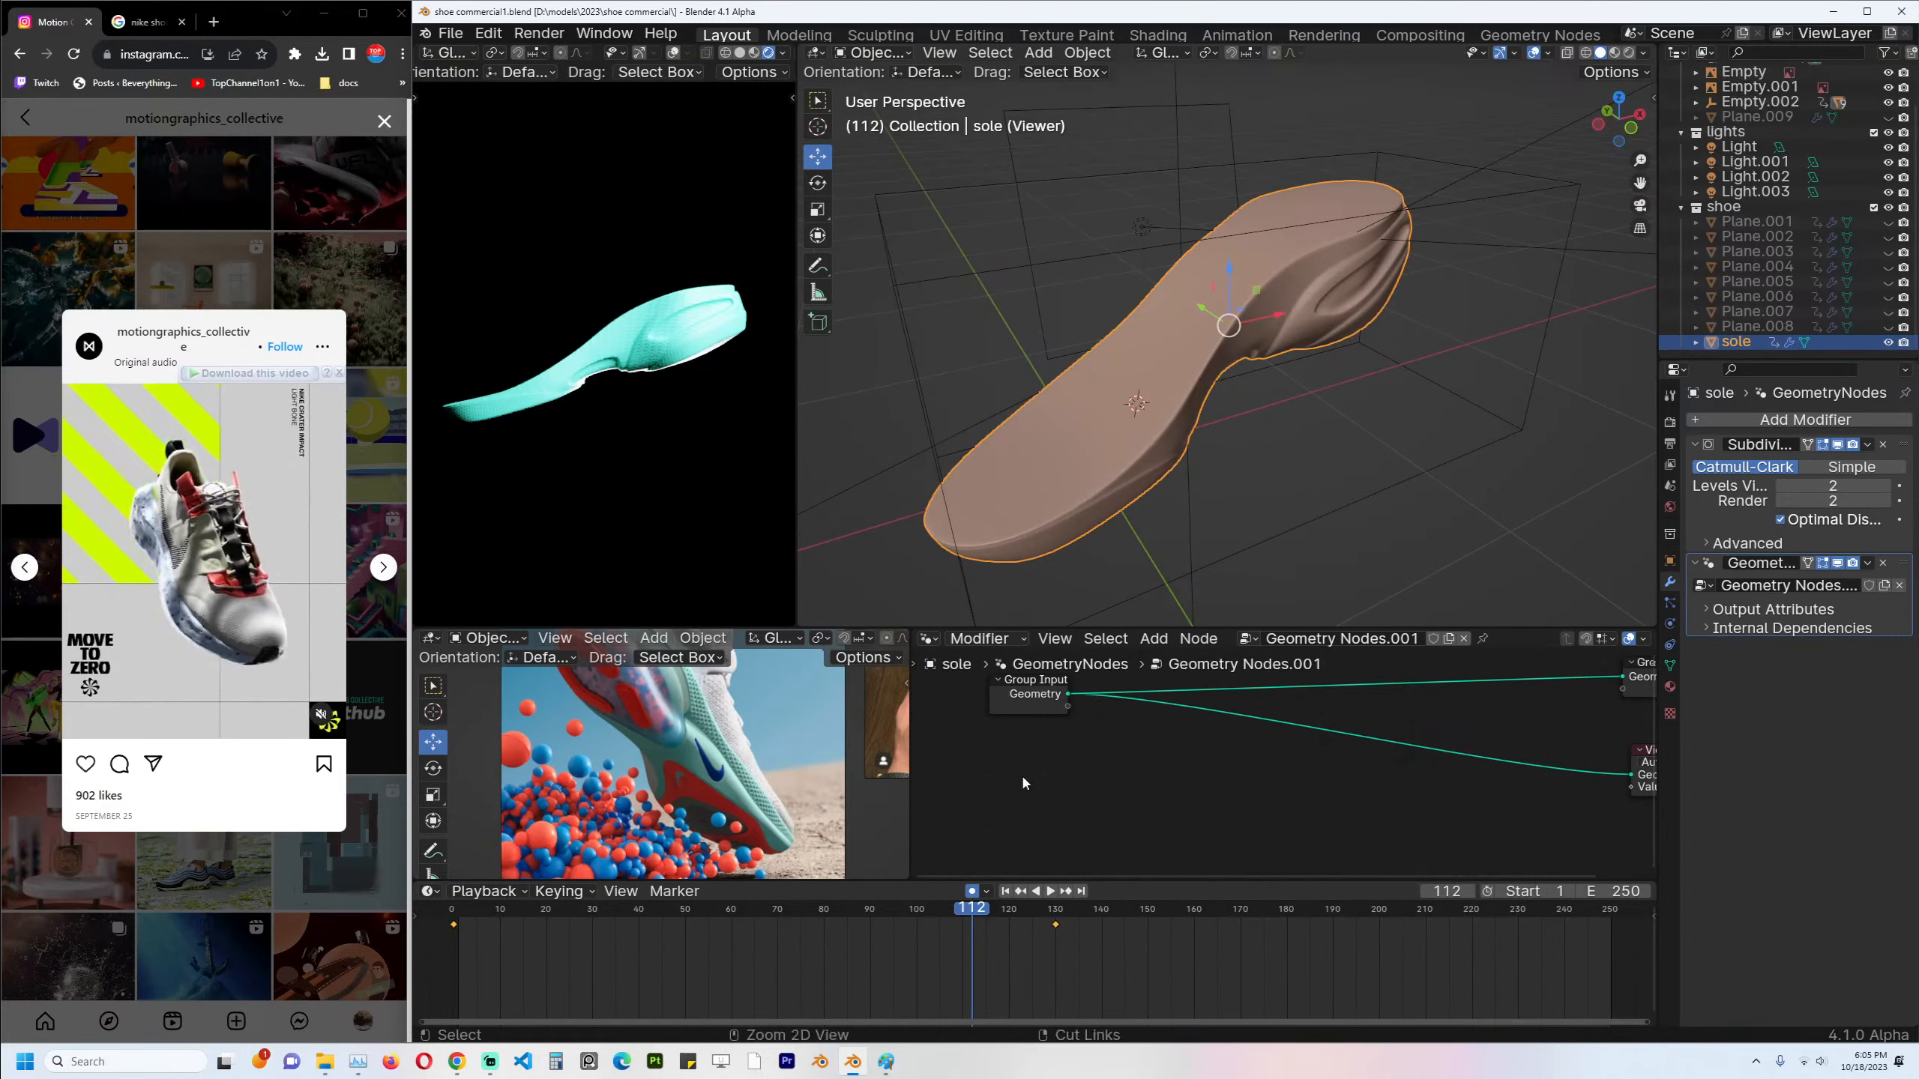
# Save the file, launch Blender 3.6.0 and snap its window to the right half of the screen.
pyautogui.hotkey('ctrl', 's')
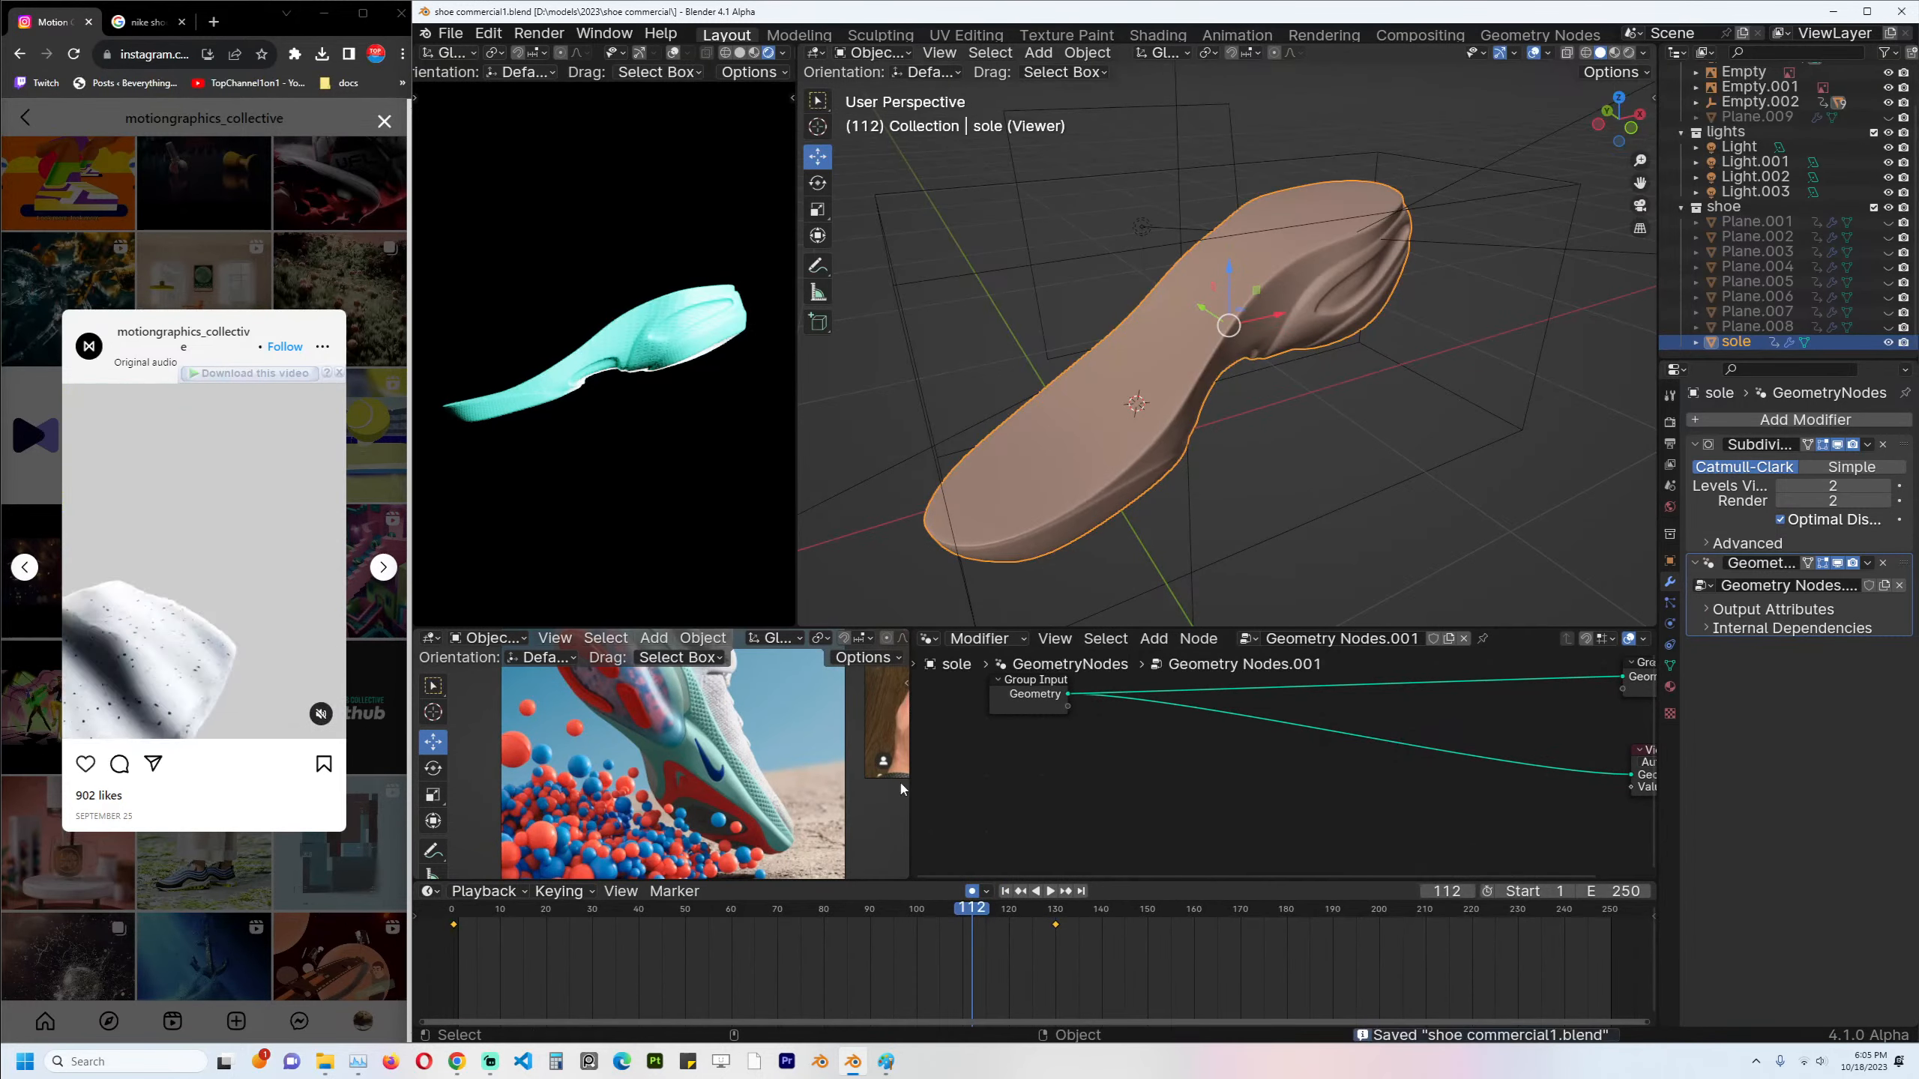
pyautogui.click(753, 1062)
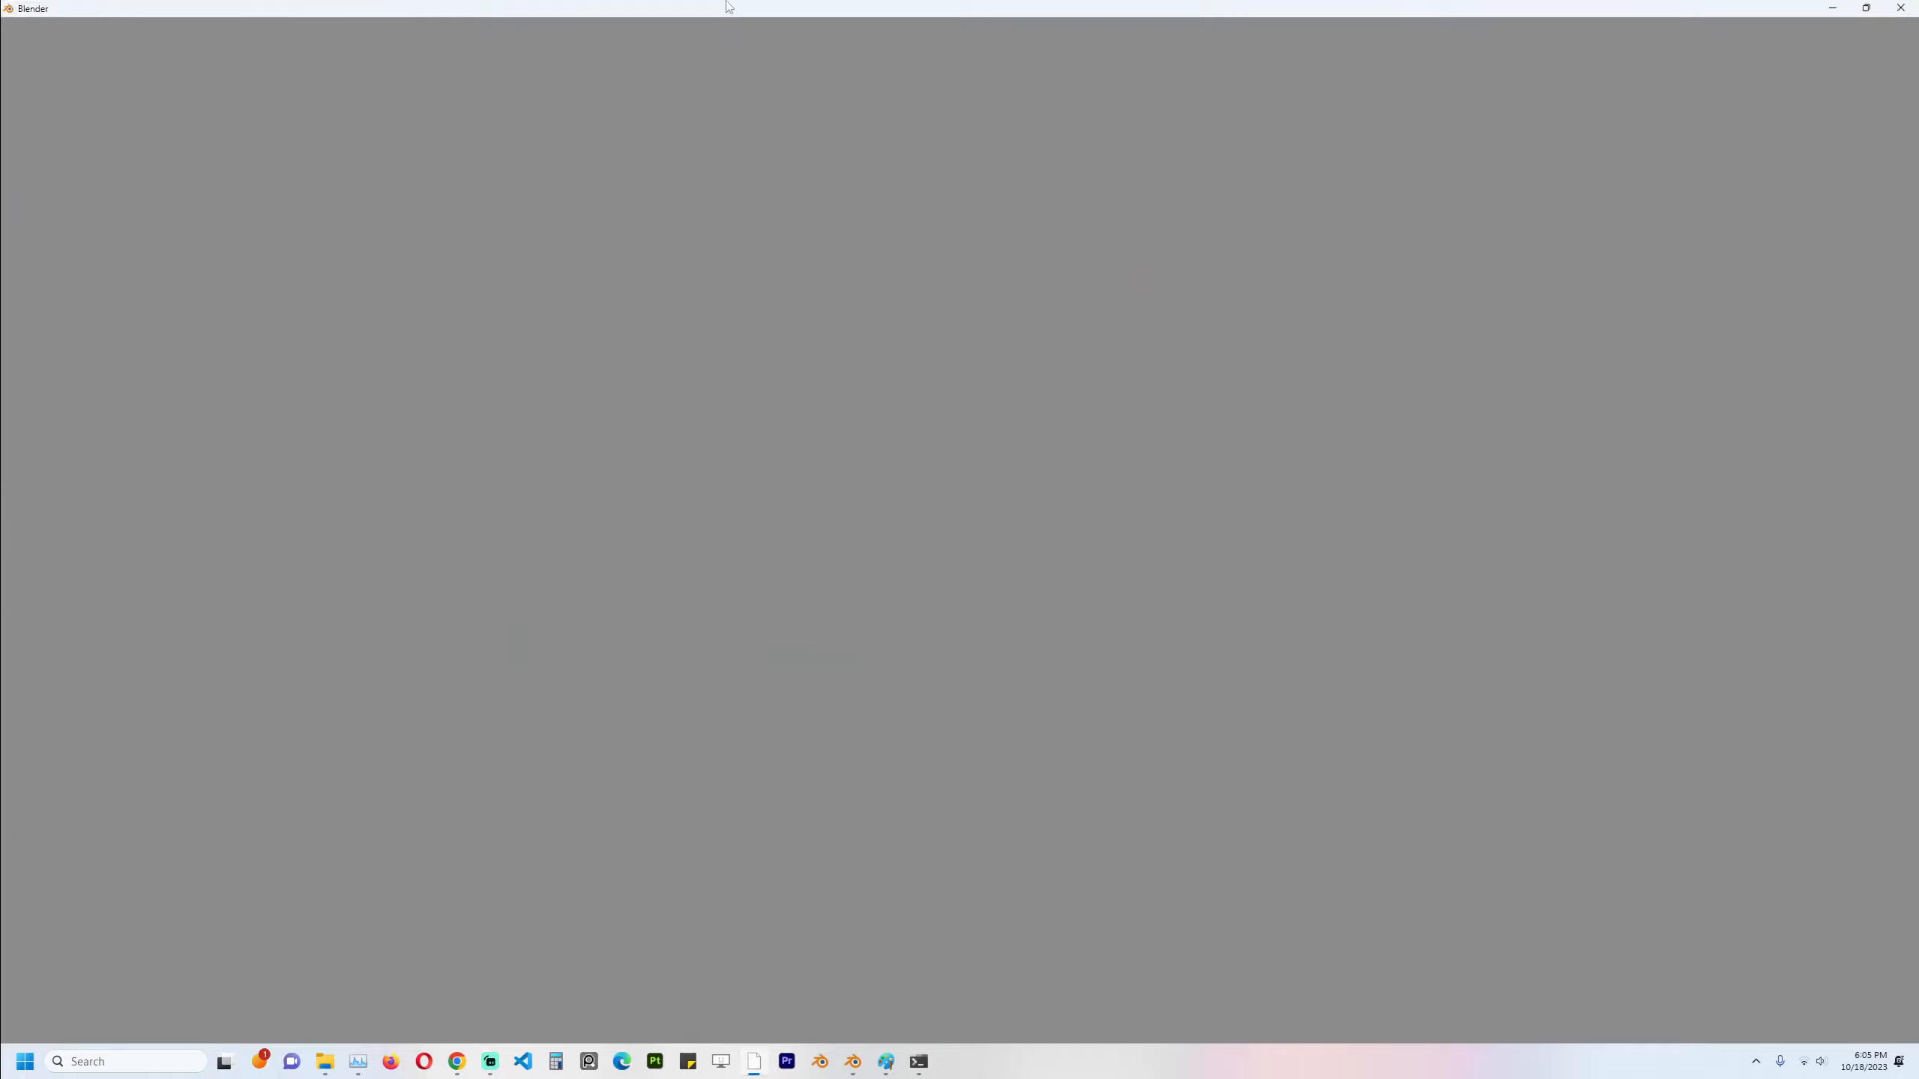
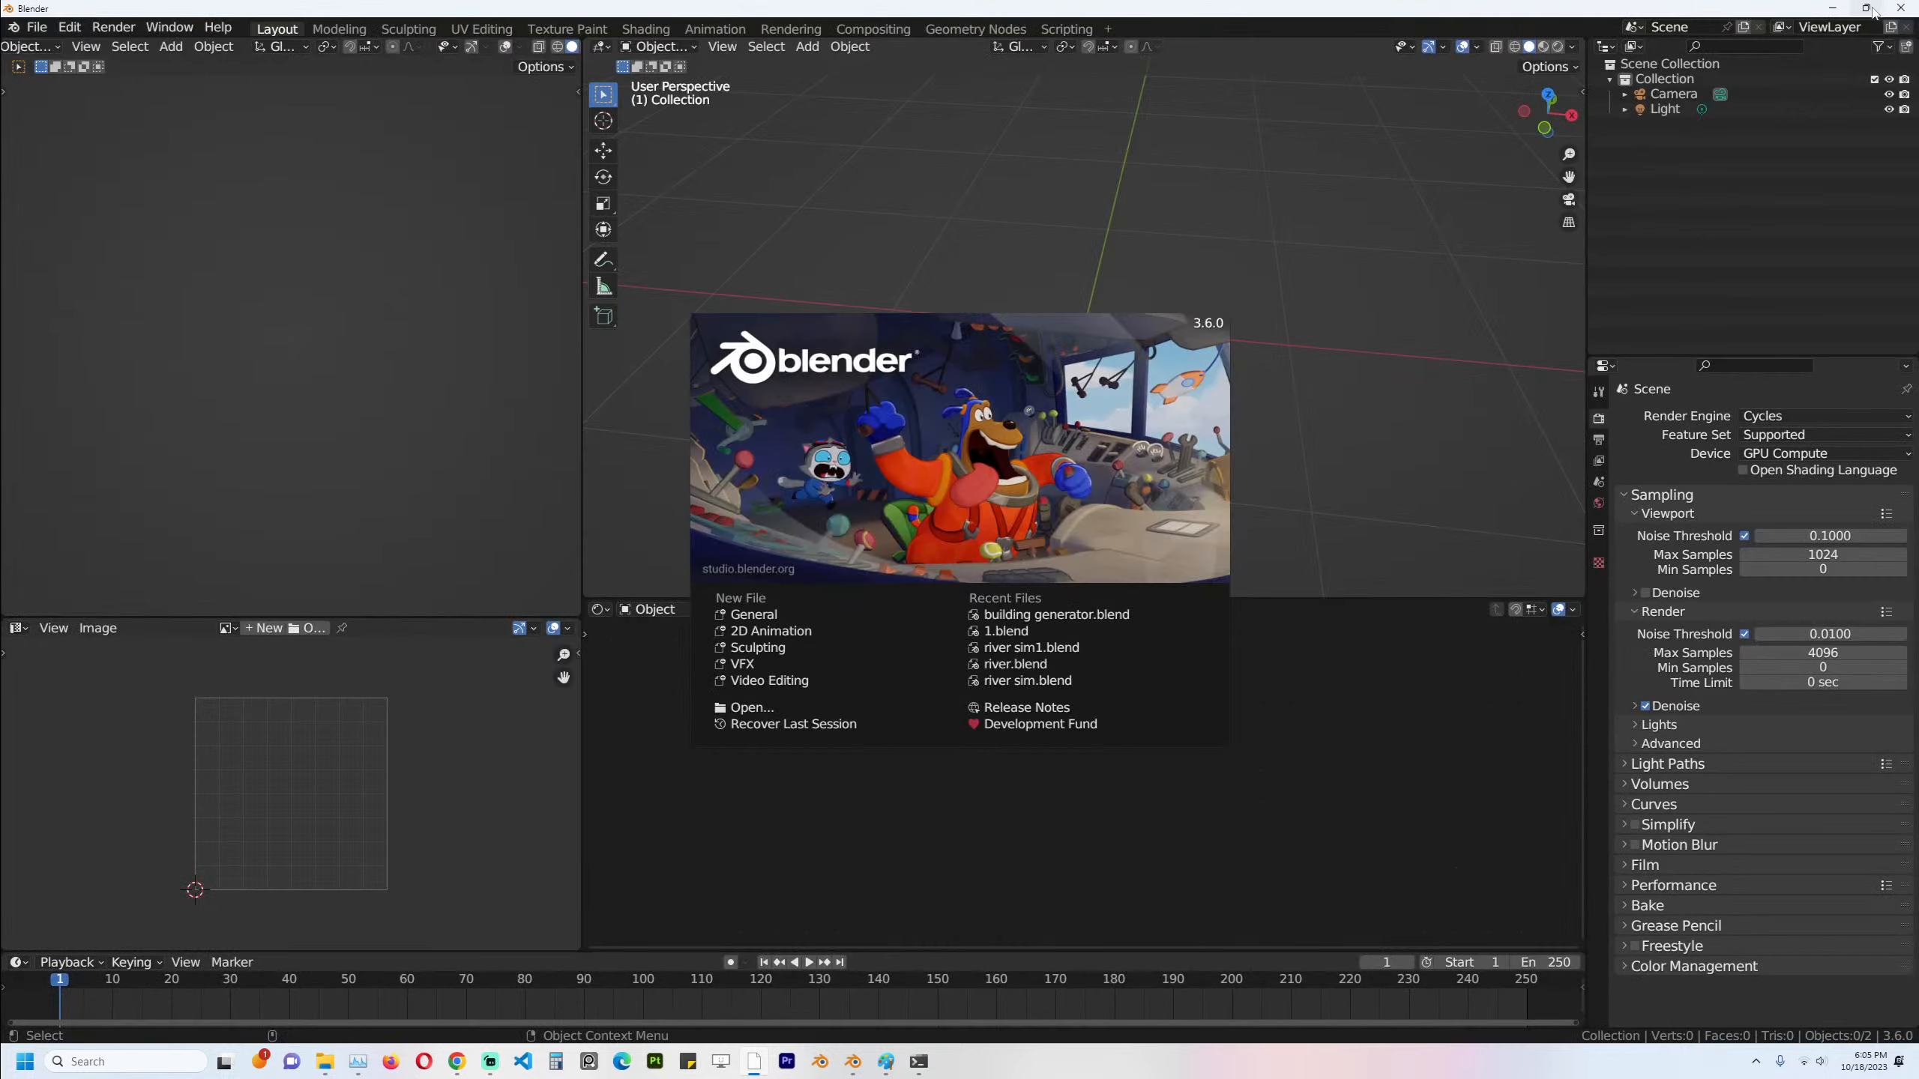
pyautogui.moveTo(1874, 12)
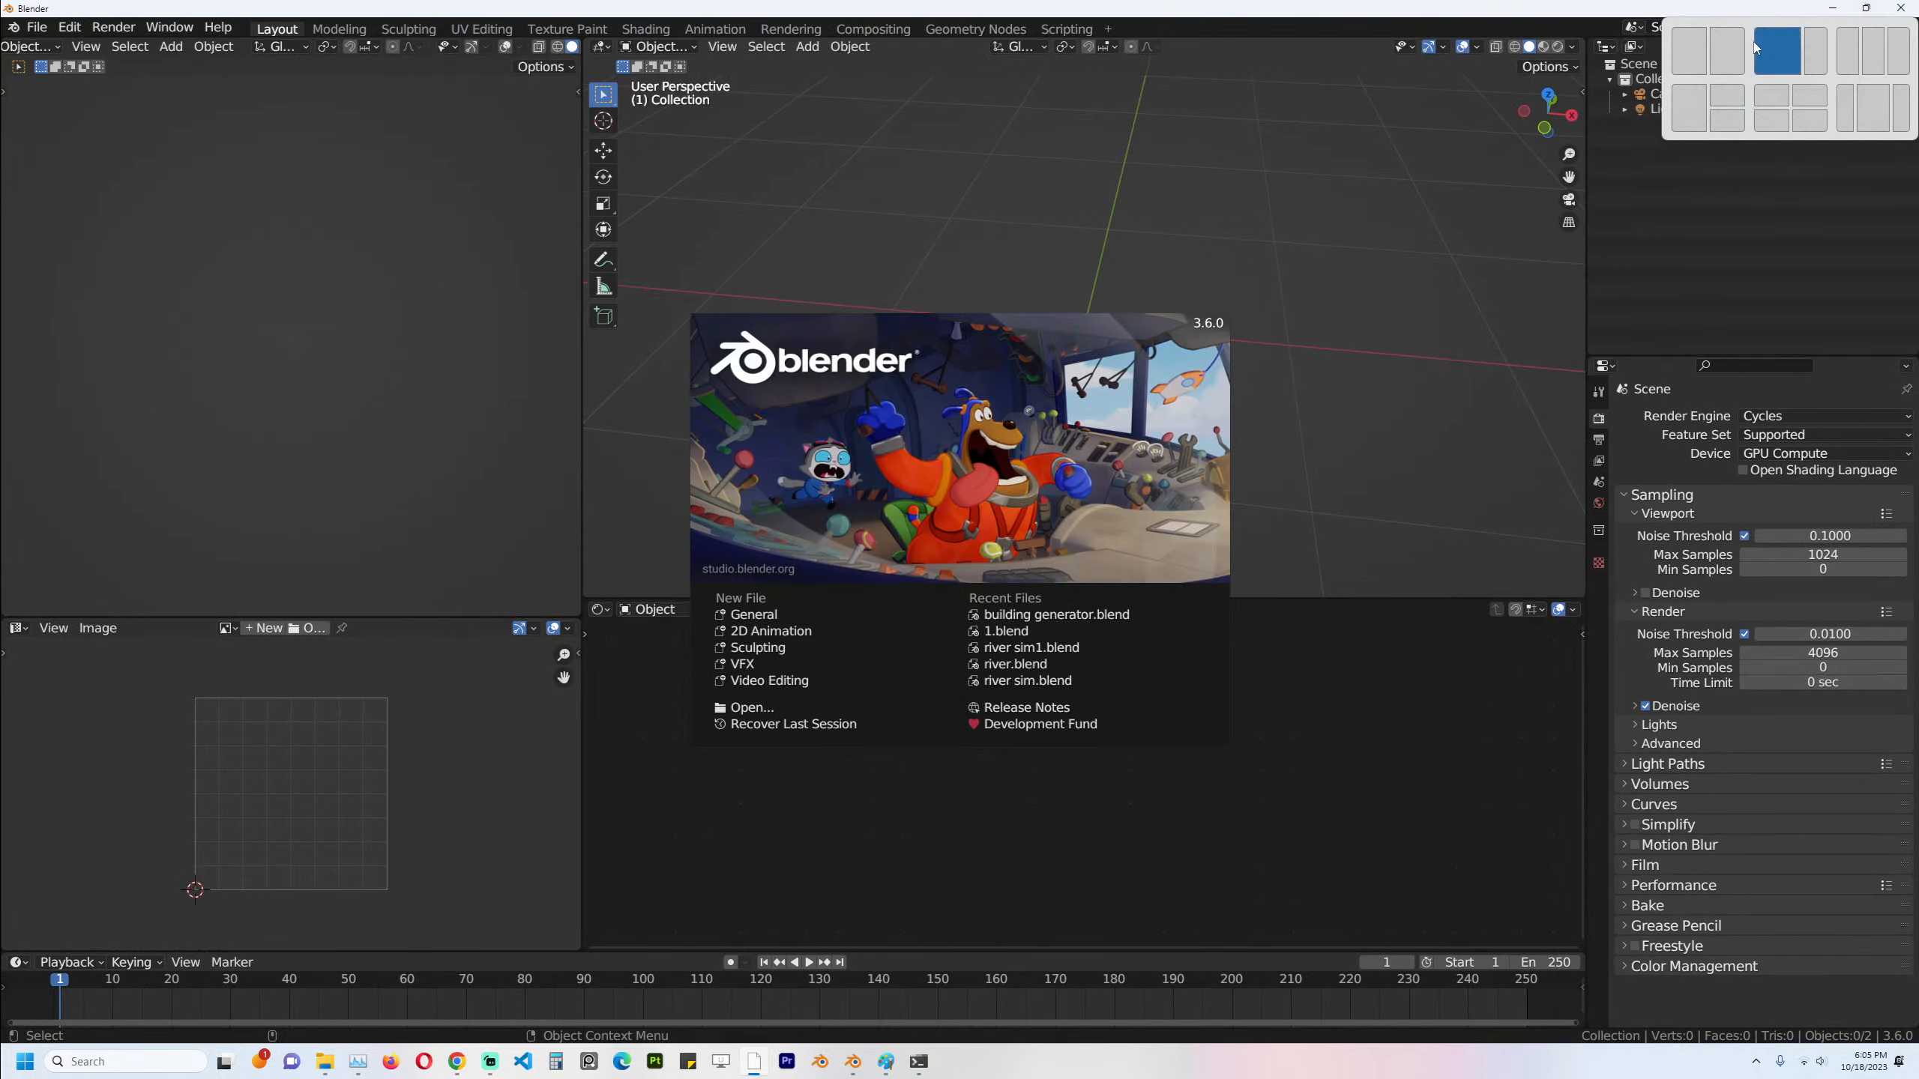
pyautogui.click(1727, 51)
pyautogui.click(1018, 232)
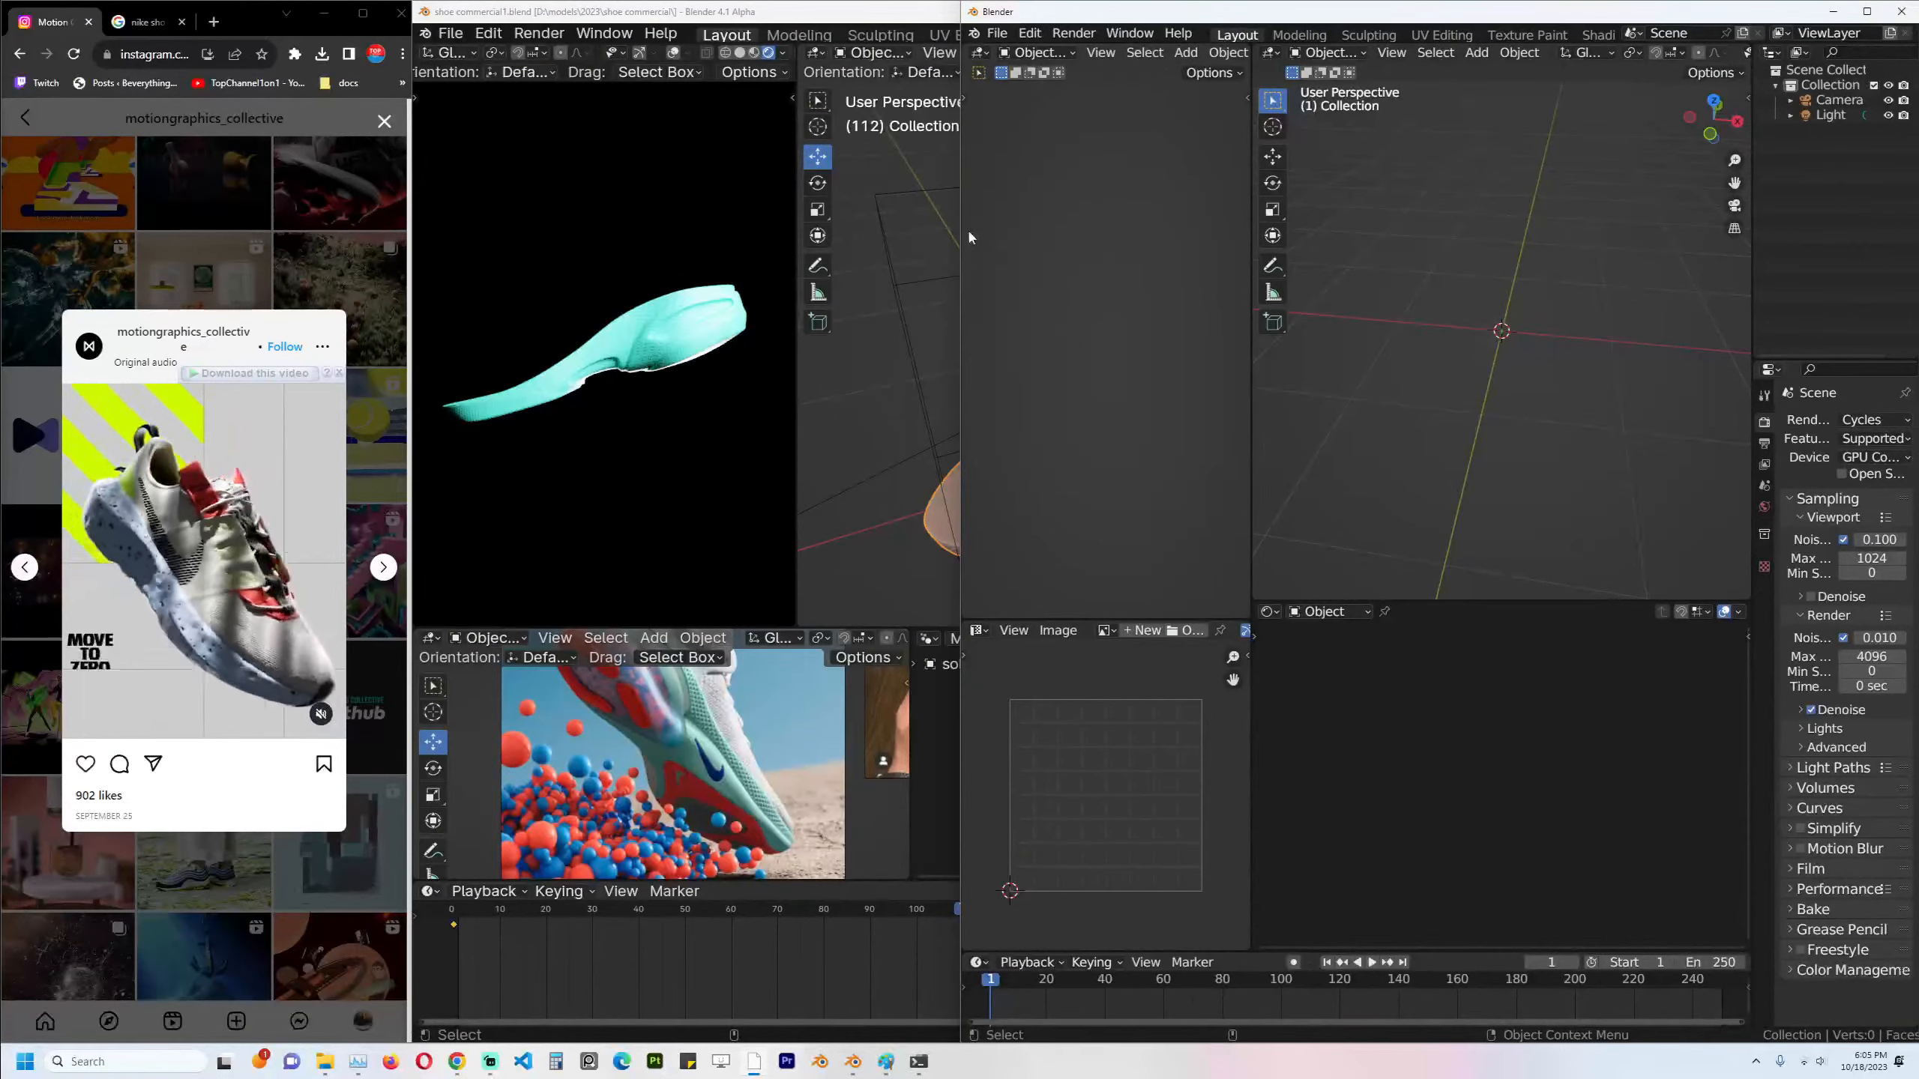
# Close the Blender 4.1 Alpha window and widen the Blender 3.6.0 window up to the reference browser.
pyautogui.click(796, 14)
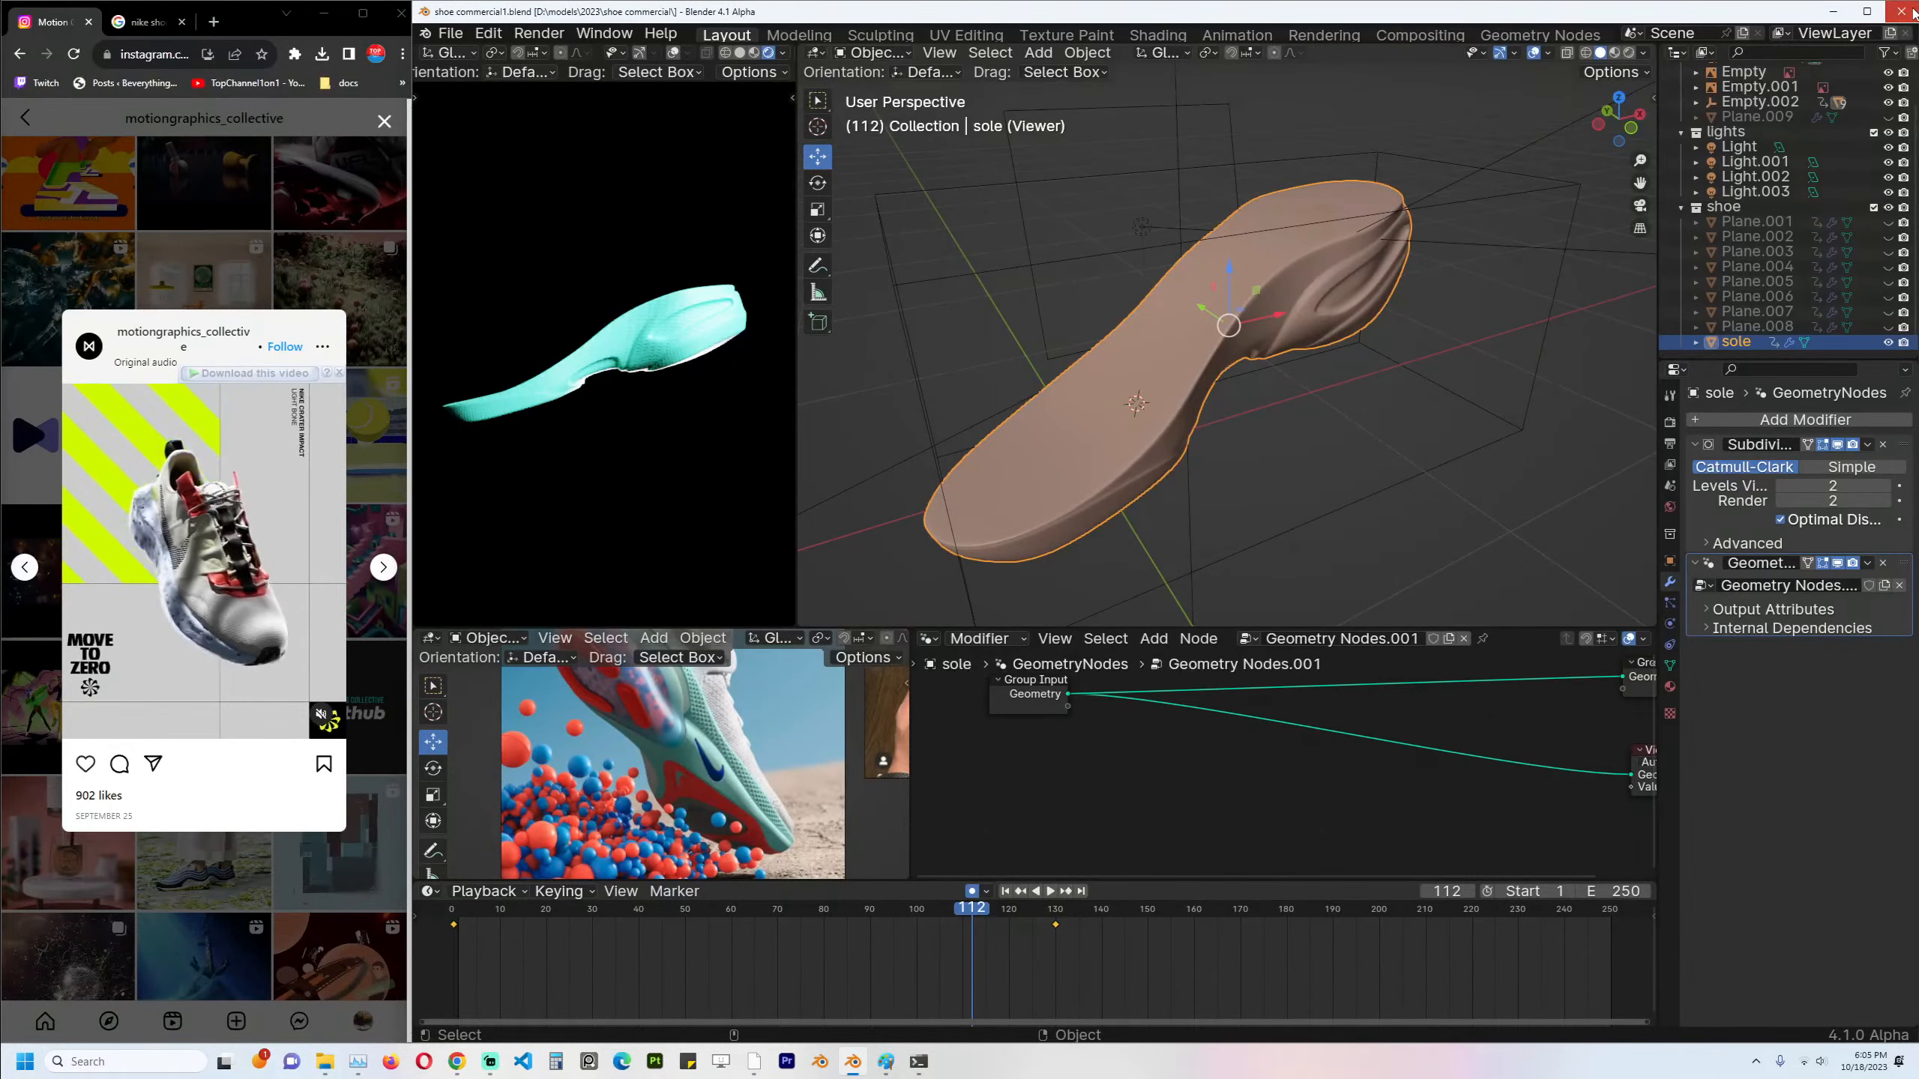
pyautogui.click(1913, 10)
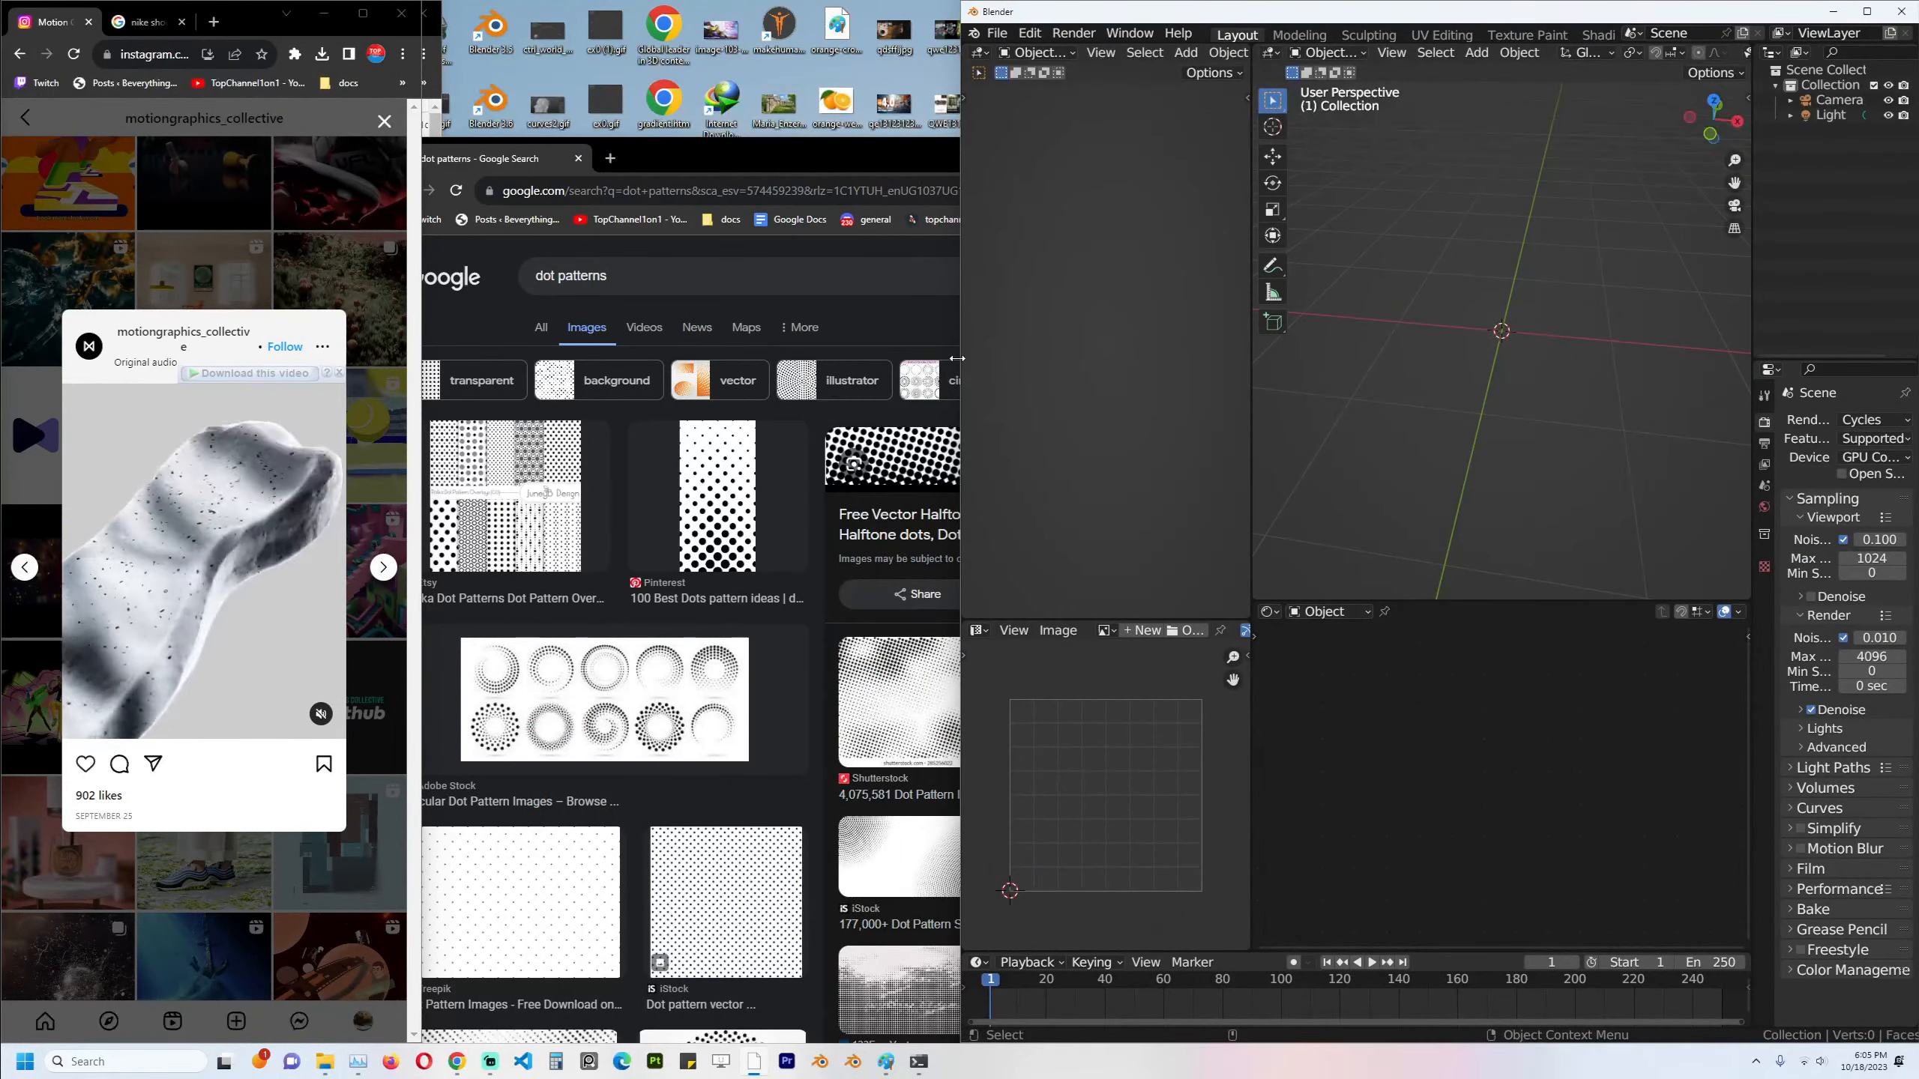
pyautogui.moveTo(957, 358); pyautogui.dragTo(419, 354)
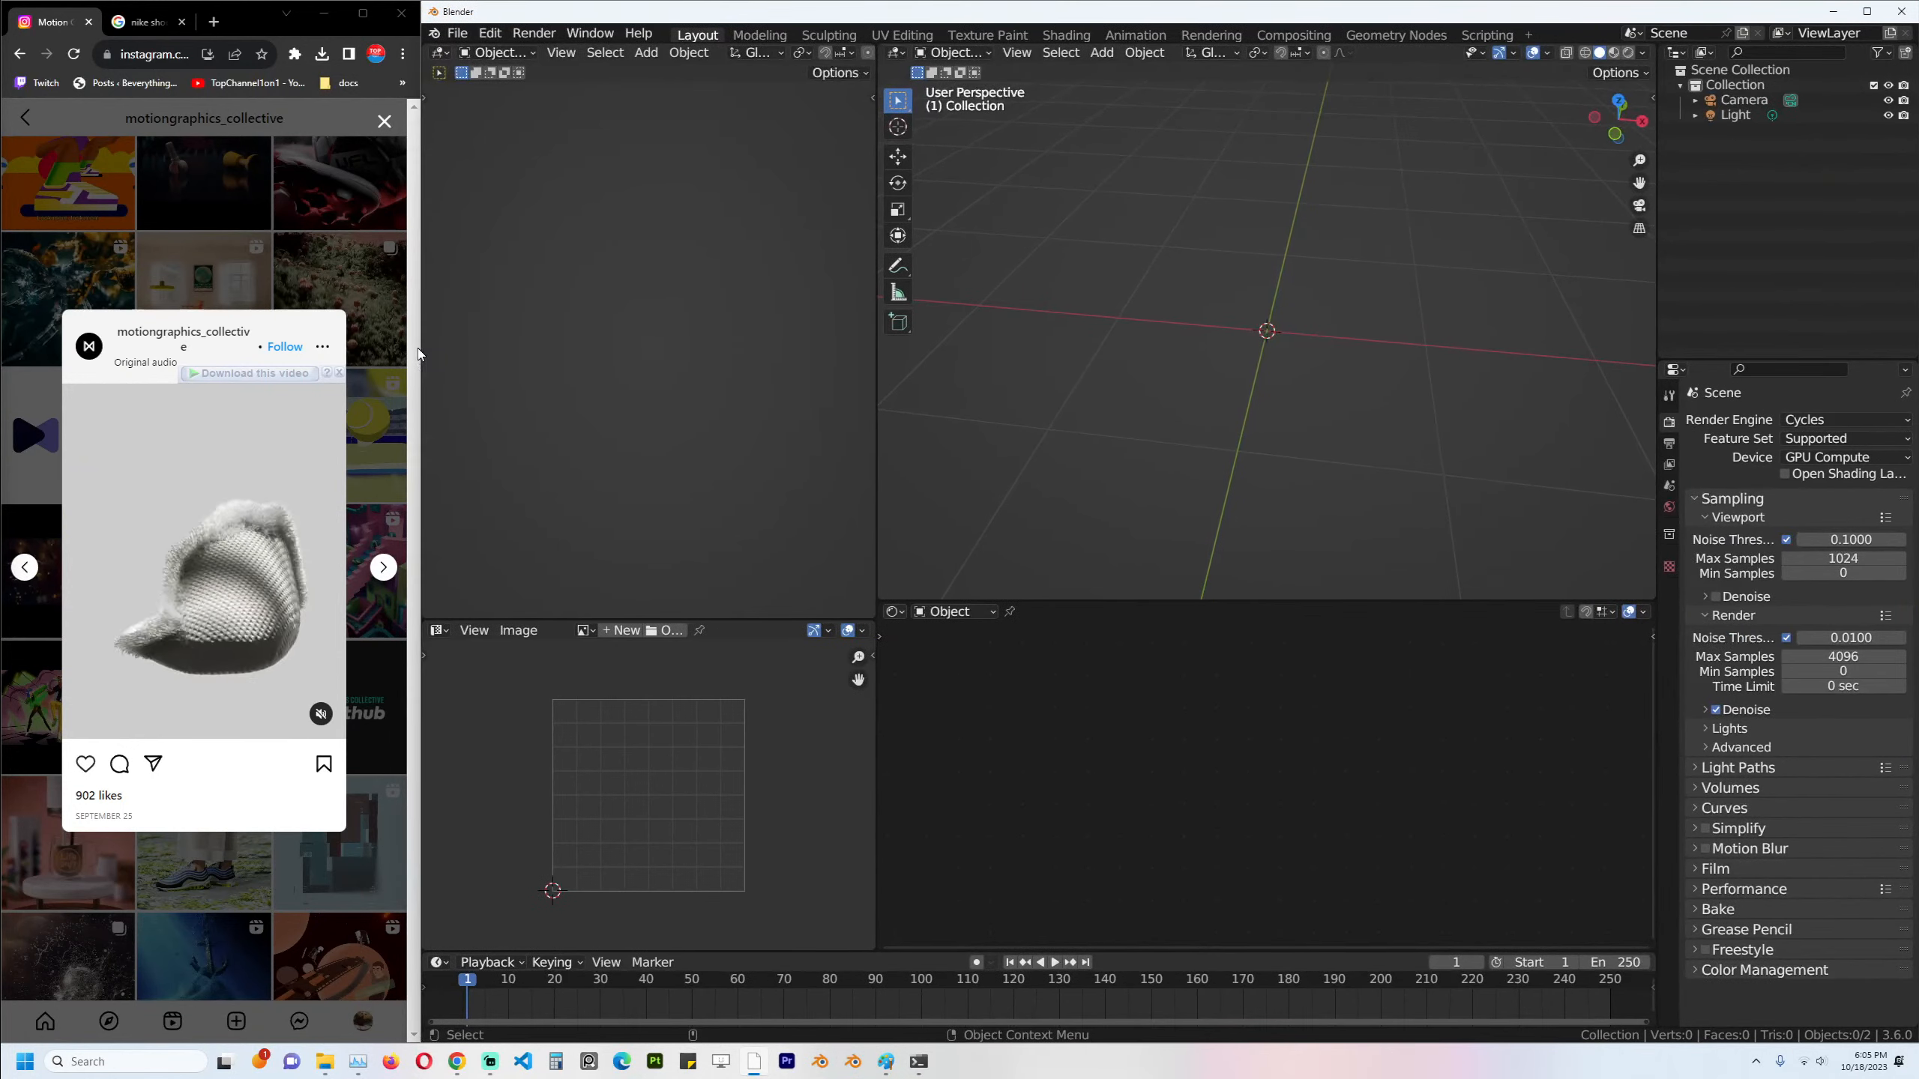
# Start opening a file and browse to the D:\models\2023 folder.
pyautogui.click(436, 33)
pyautogui.moveTo(457, 33)
pyautogui.click(483, 73)
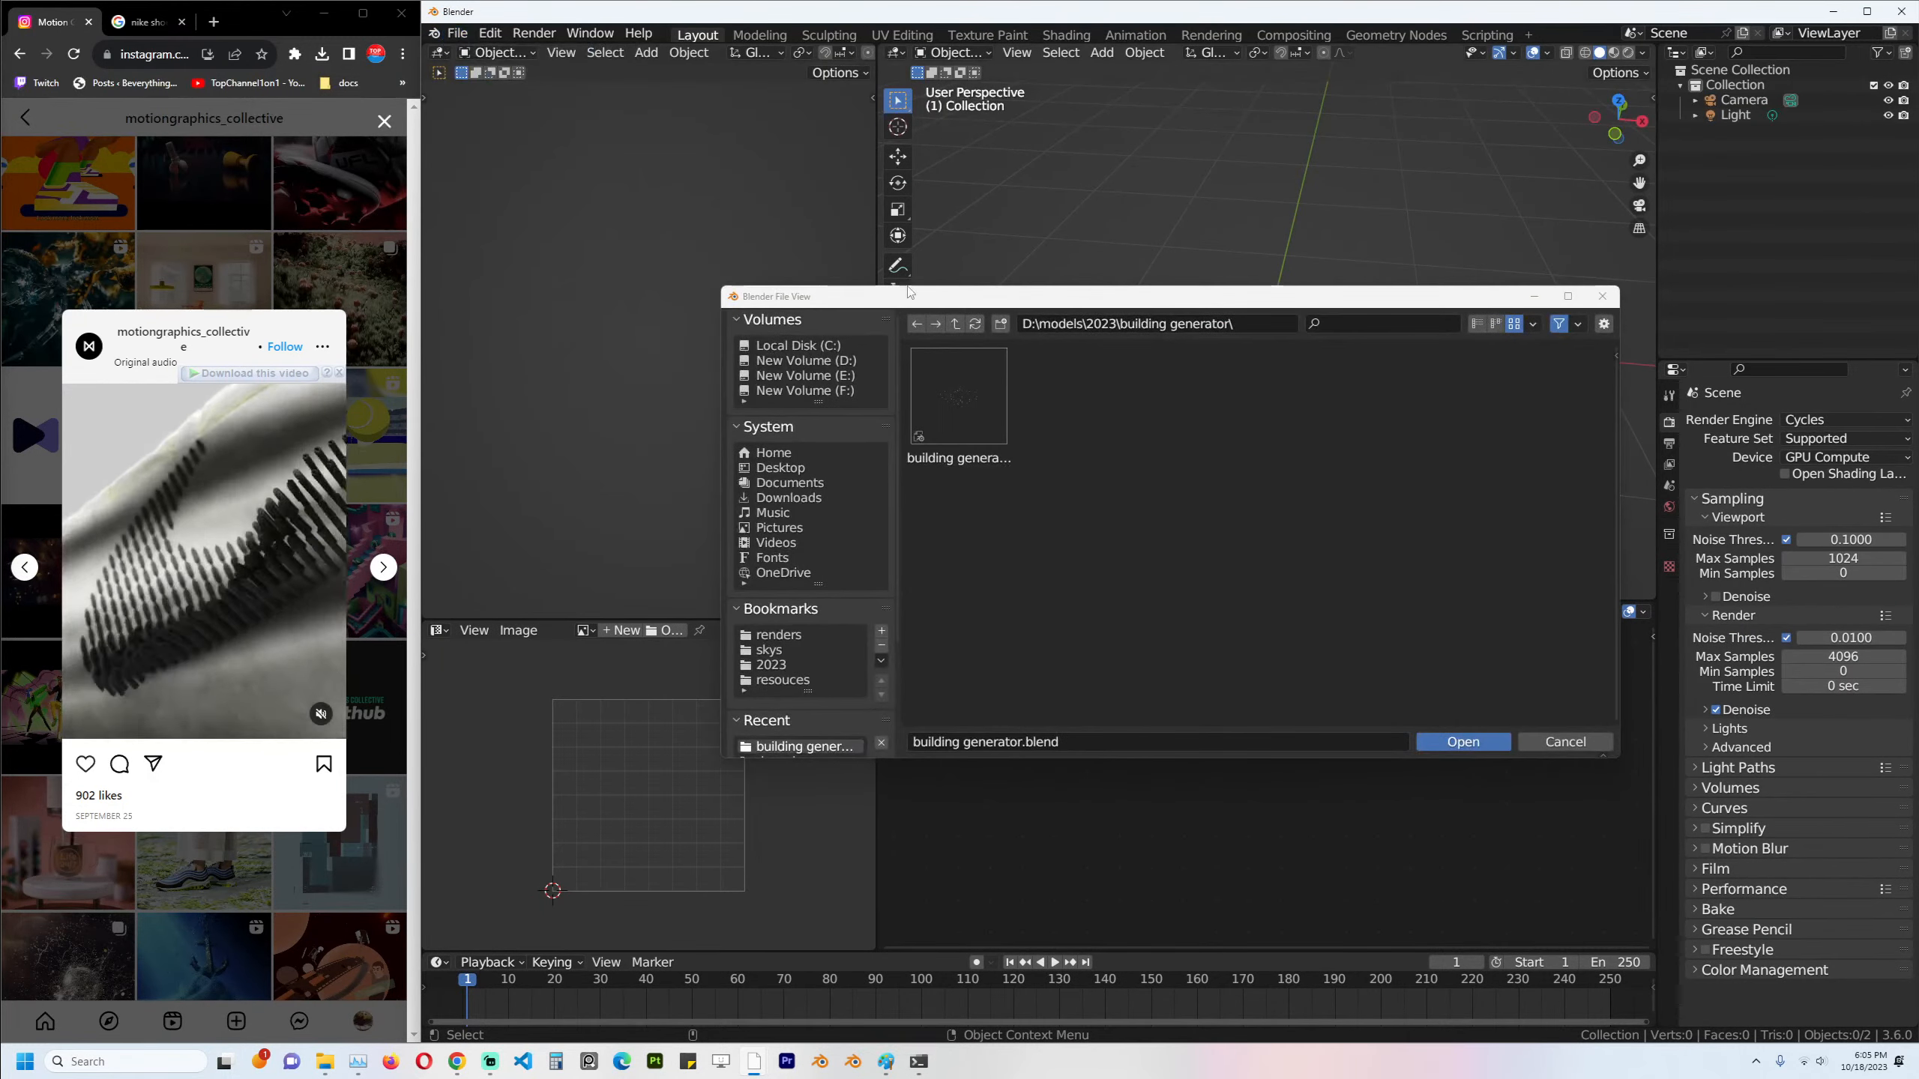
pyautogui.click(955, 324)
pyautogui.click(955, 324)
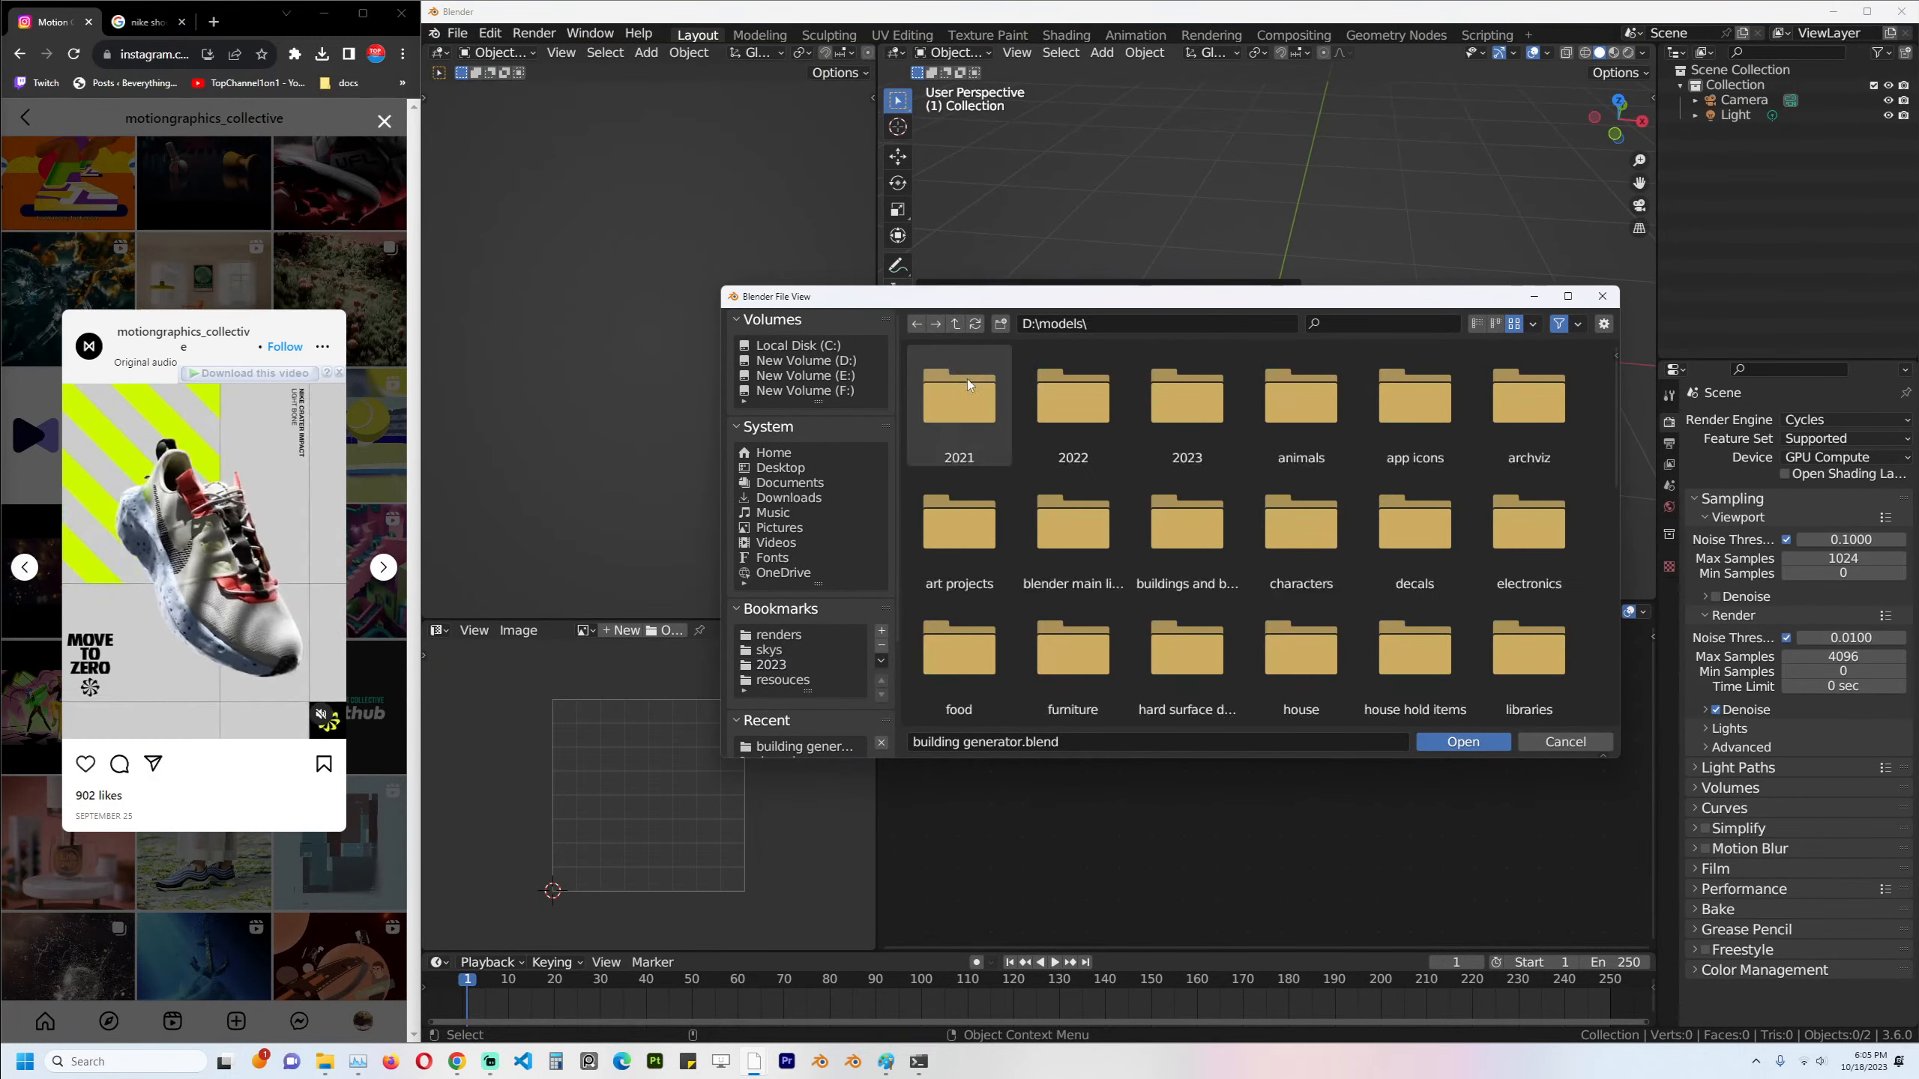
pyautogui.doubleClick(968, 387)
pyautogui.click(954, 324)
pyautogui.click(1182, 418)
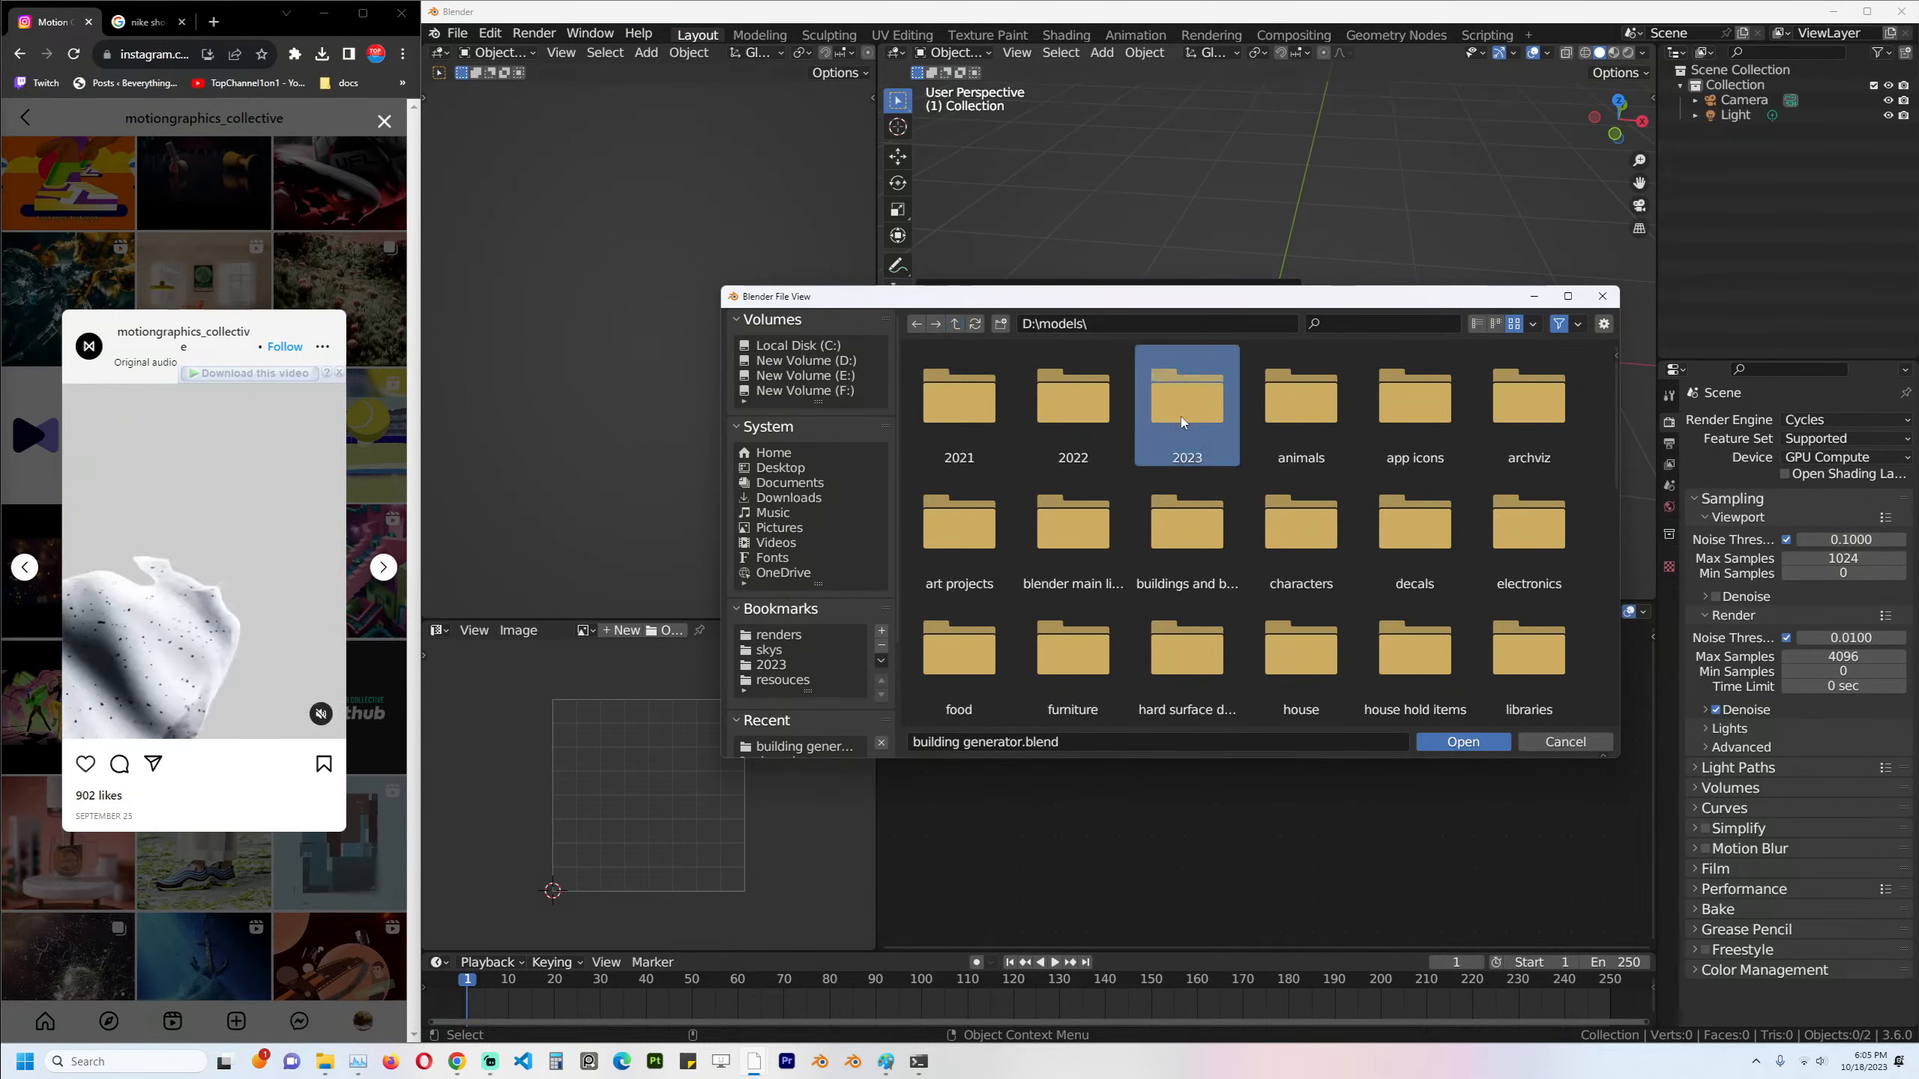
pyautogui.doubleClick(1181, 418)
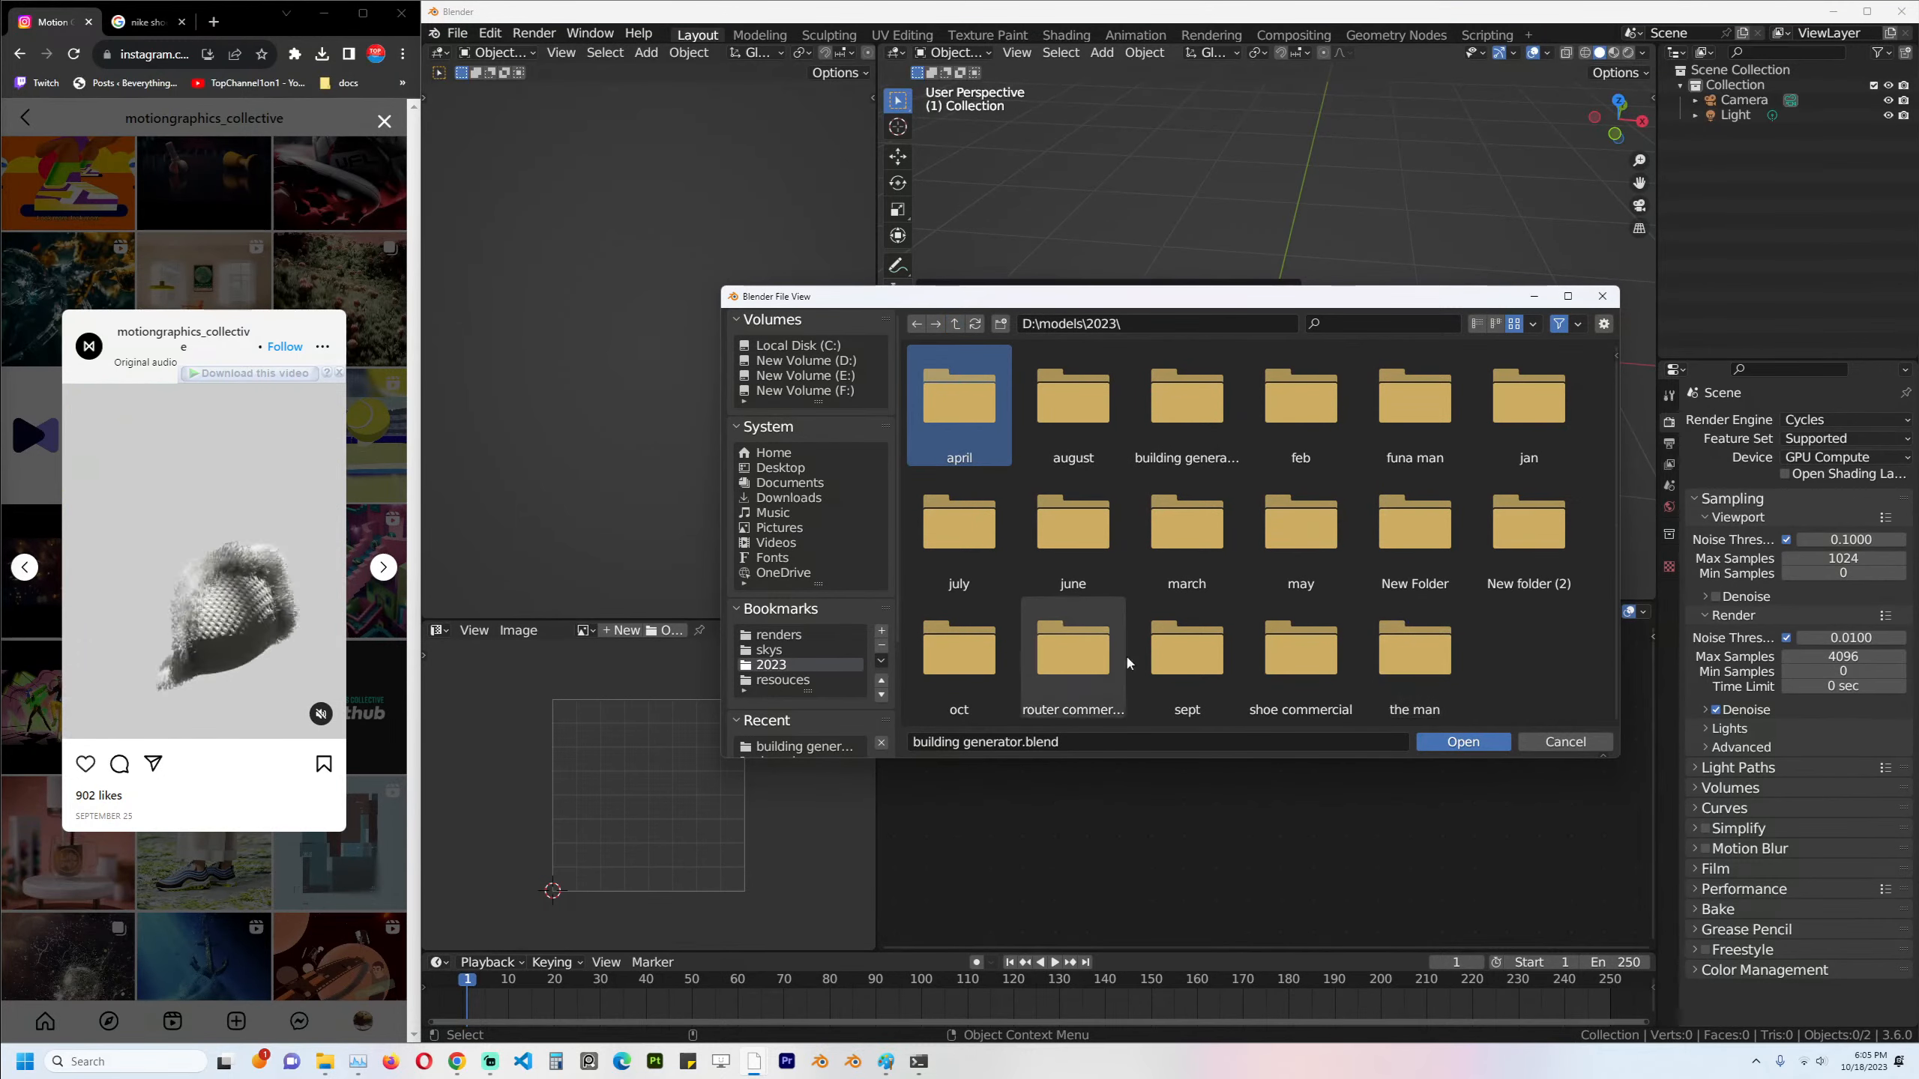
# Look through the oct and sept folders for the project and sort the file list by modified date.
pyautogui.doubleClick(971, 653)
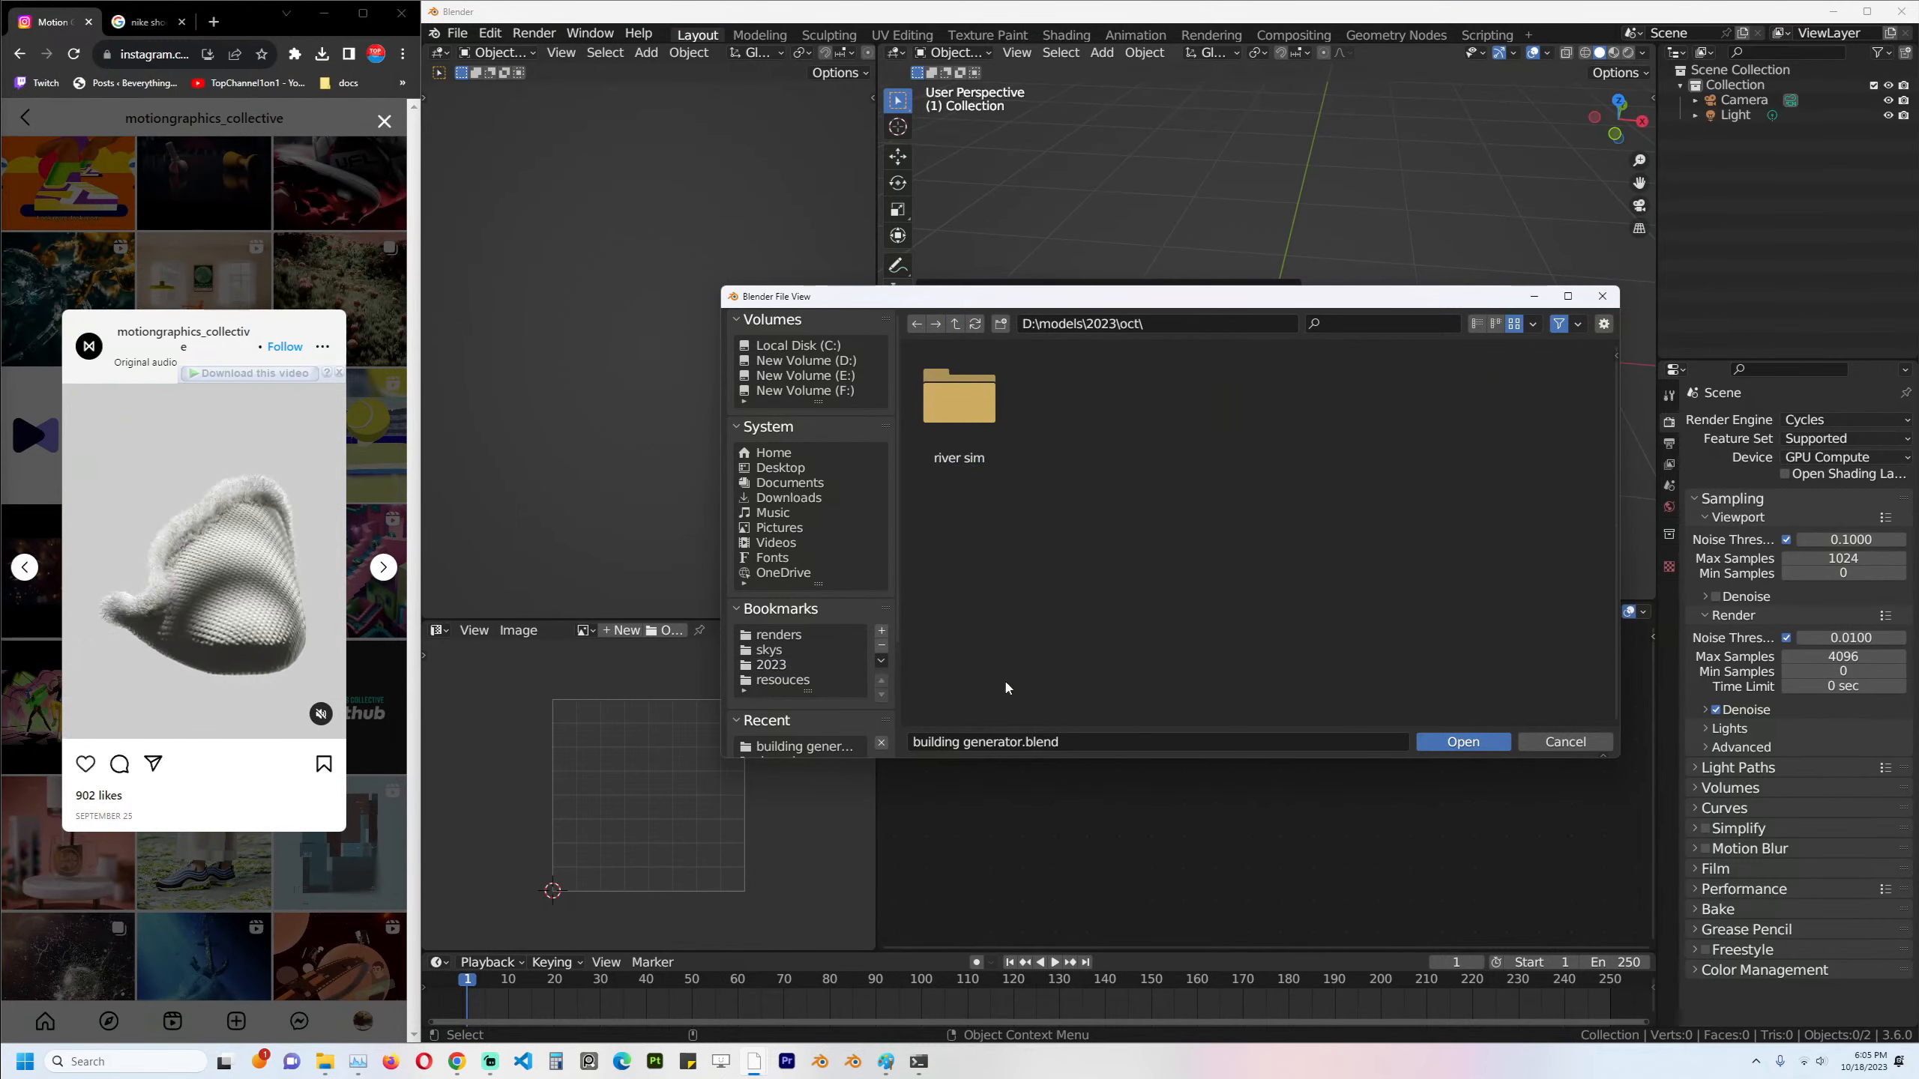
pyautogui.click(958, 326)
pyautogui.doubleClick(1221, 678)
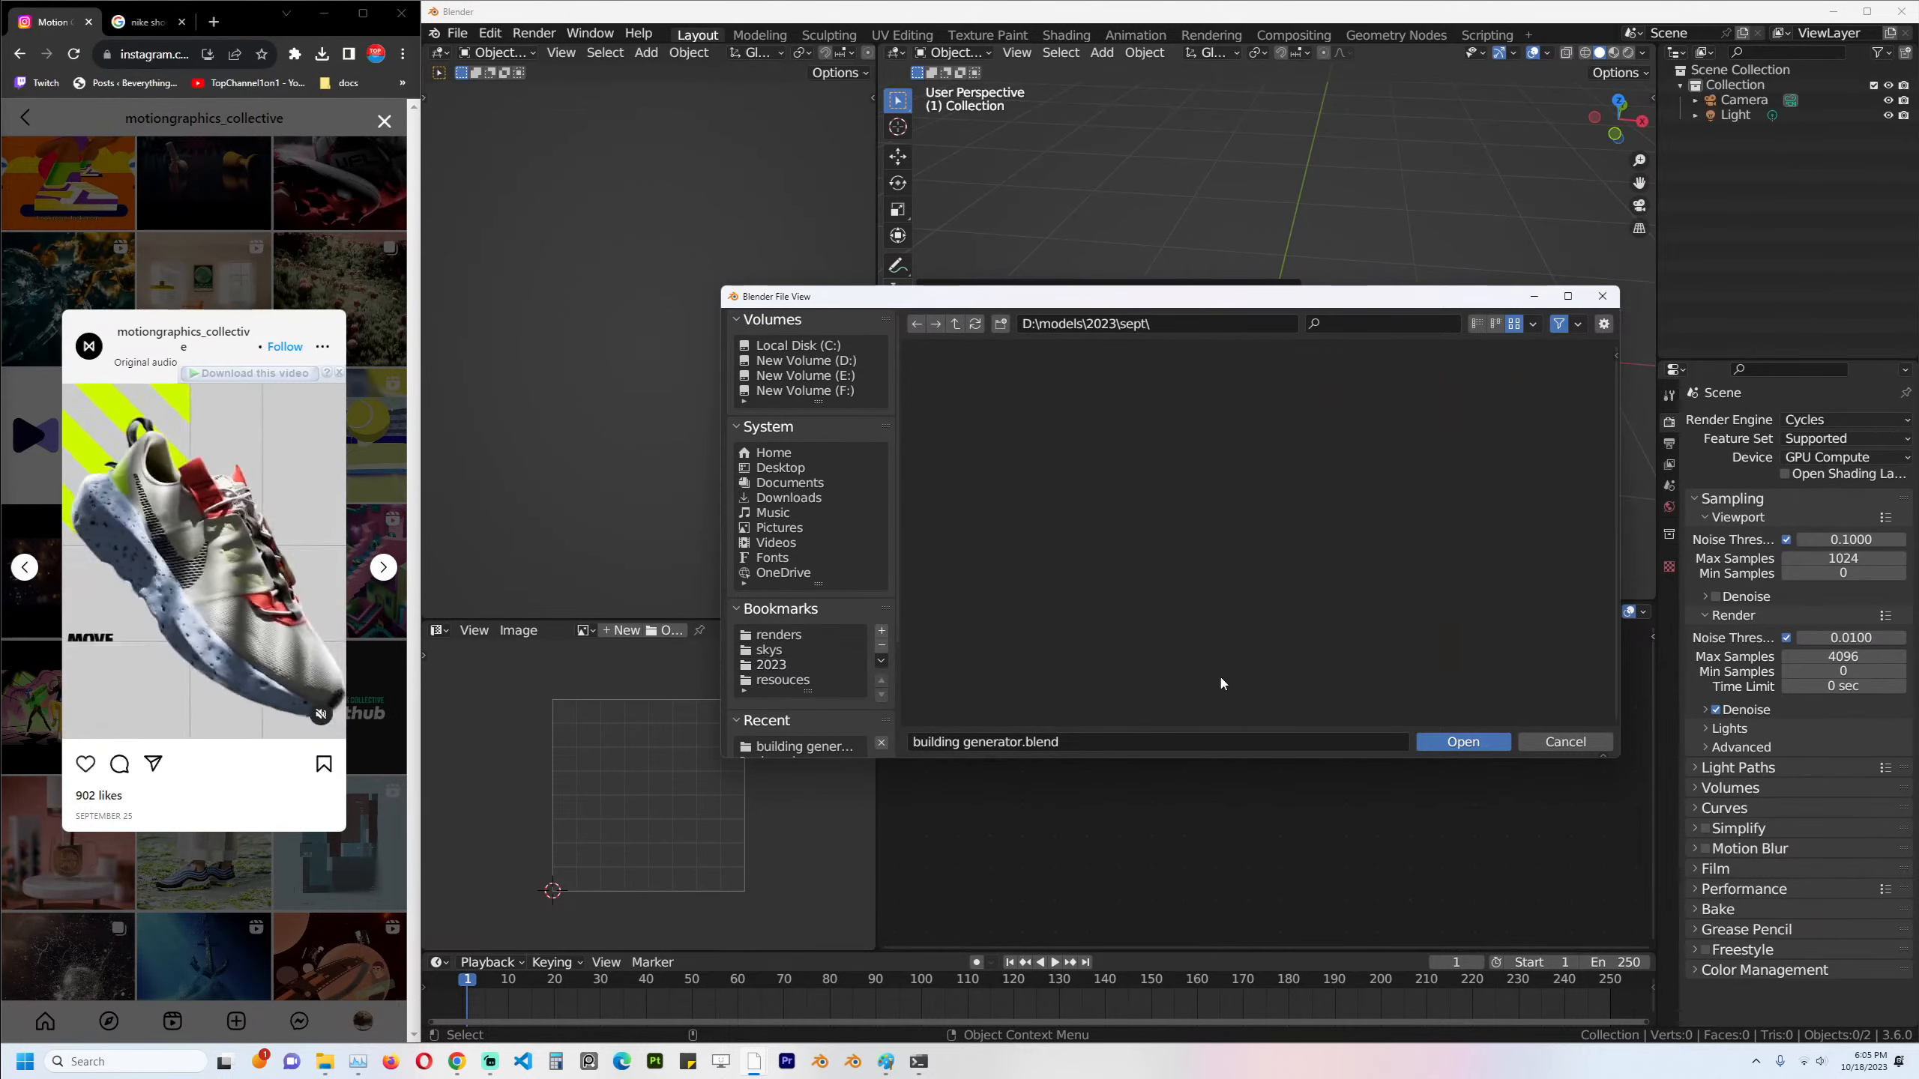
pyautogui.click(1533, 324)
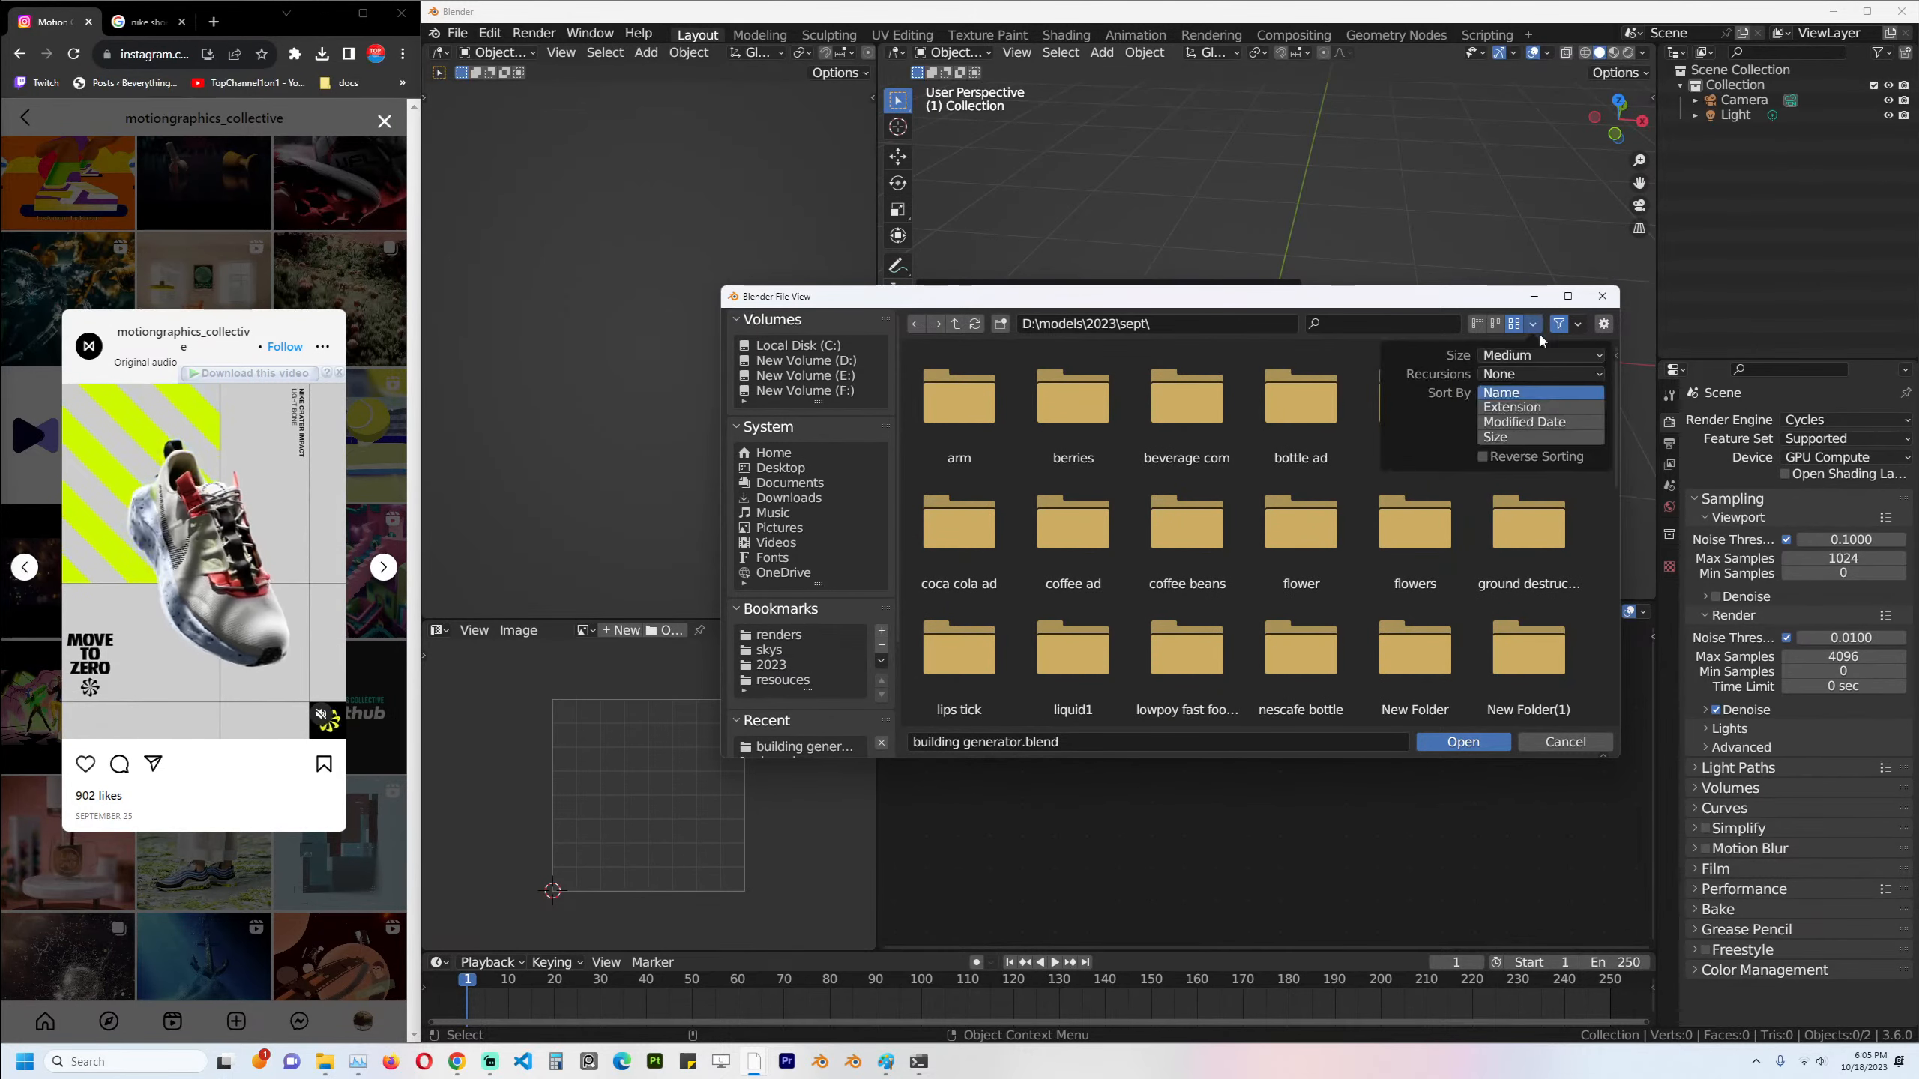
pyautogui.click(1520, 422)
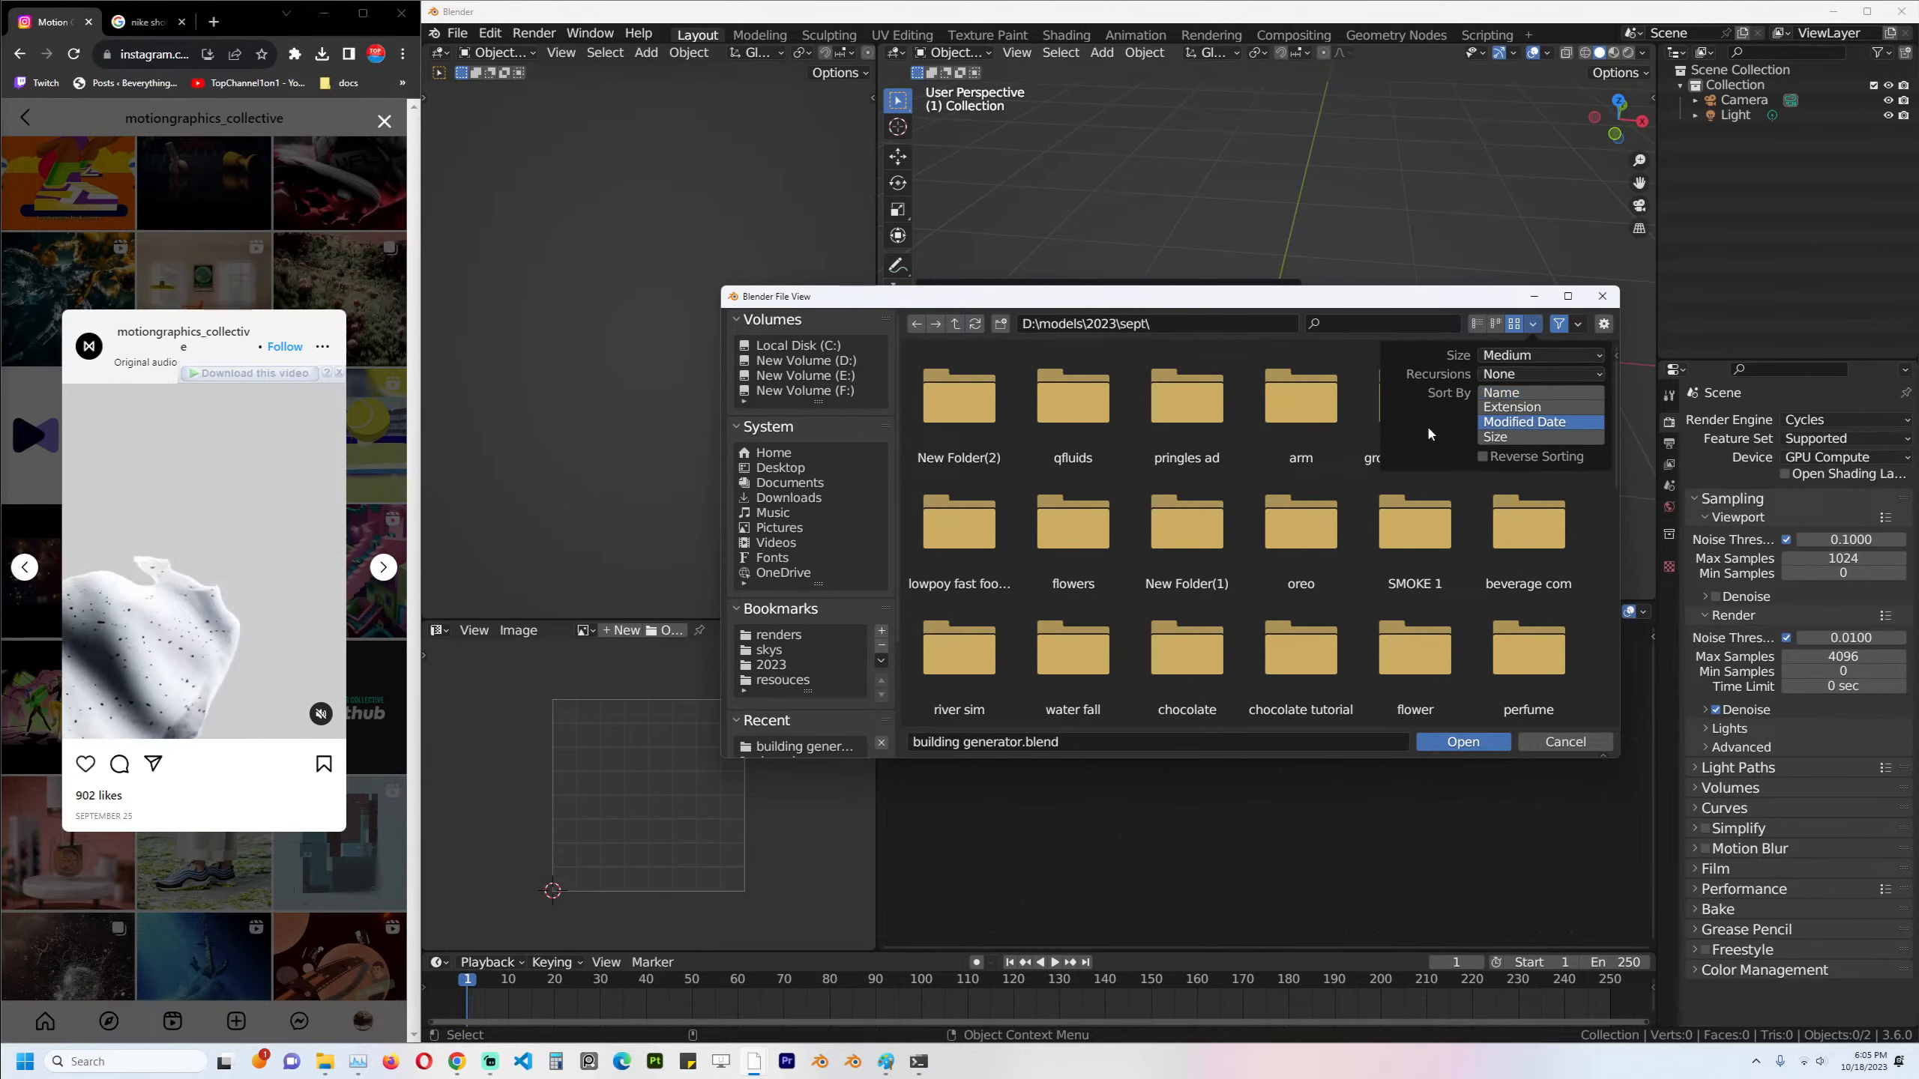
# Open shoe commercial1.blend from the shoe commercial folder inside 2023.
pyautogui.click(956, 327)
pyautogui.doubleClick(973, 412)
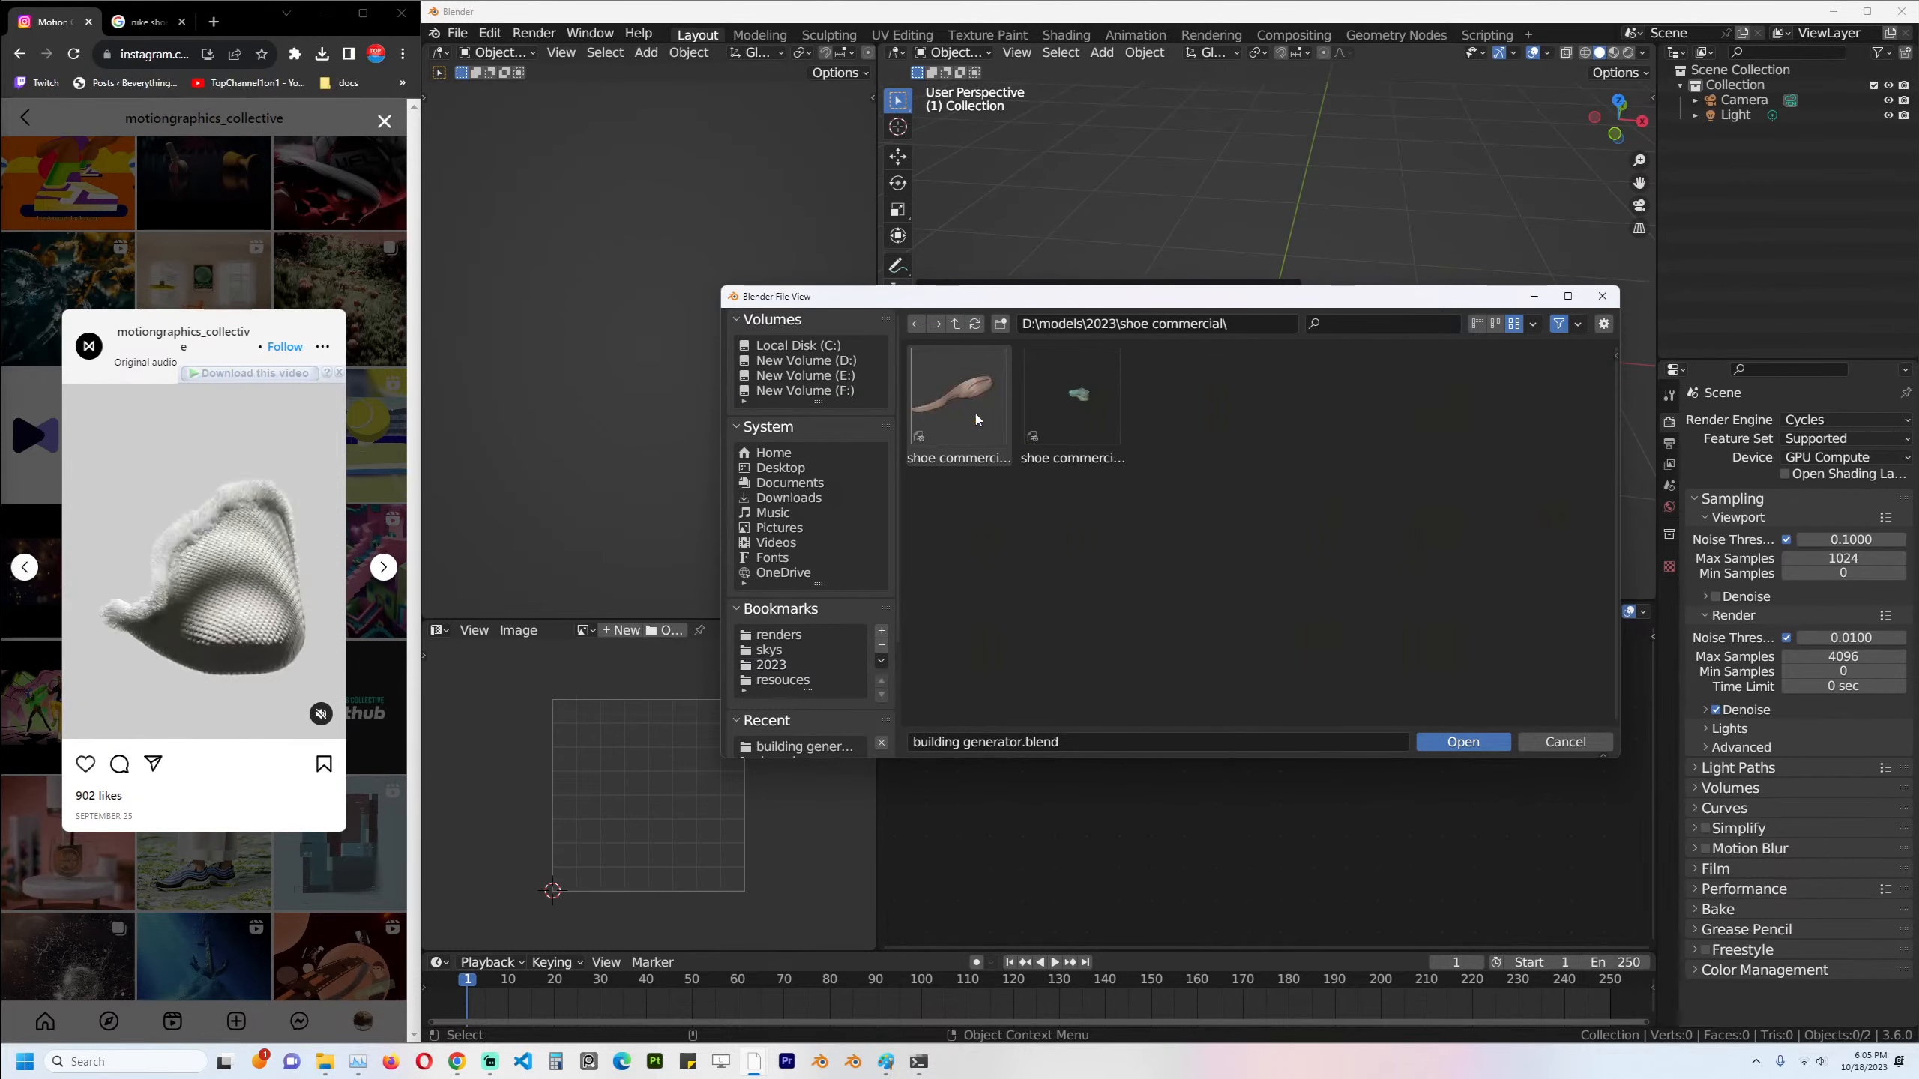
pyautogui.doubleClick(946, 415)
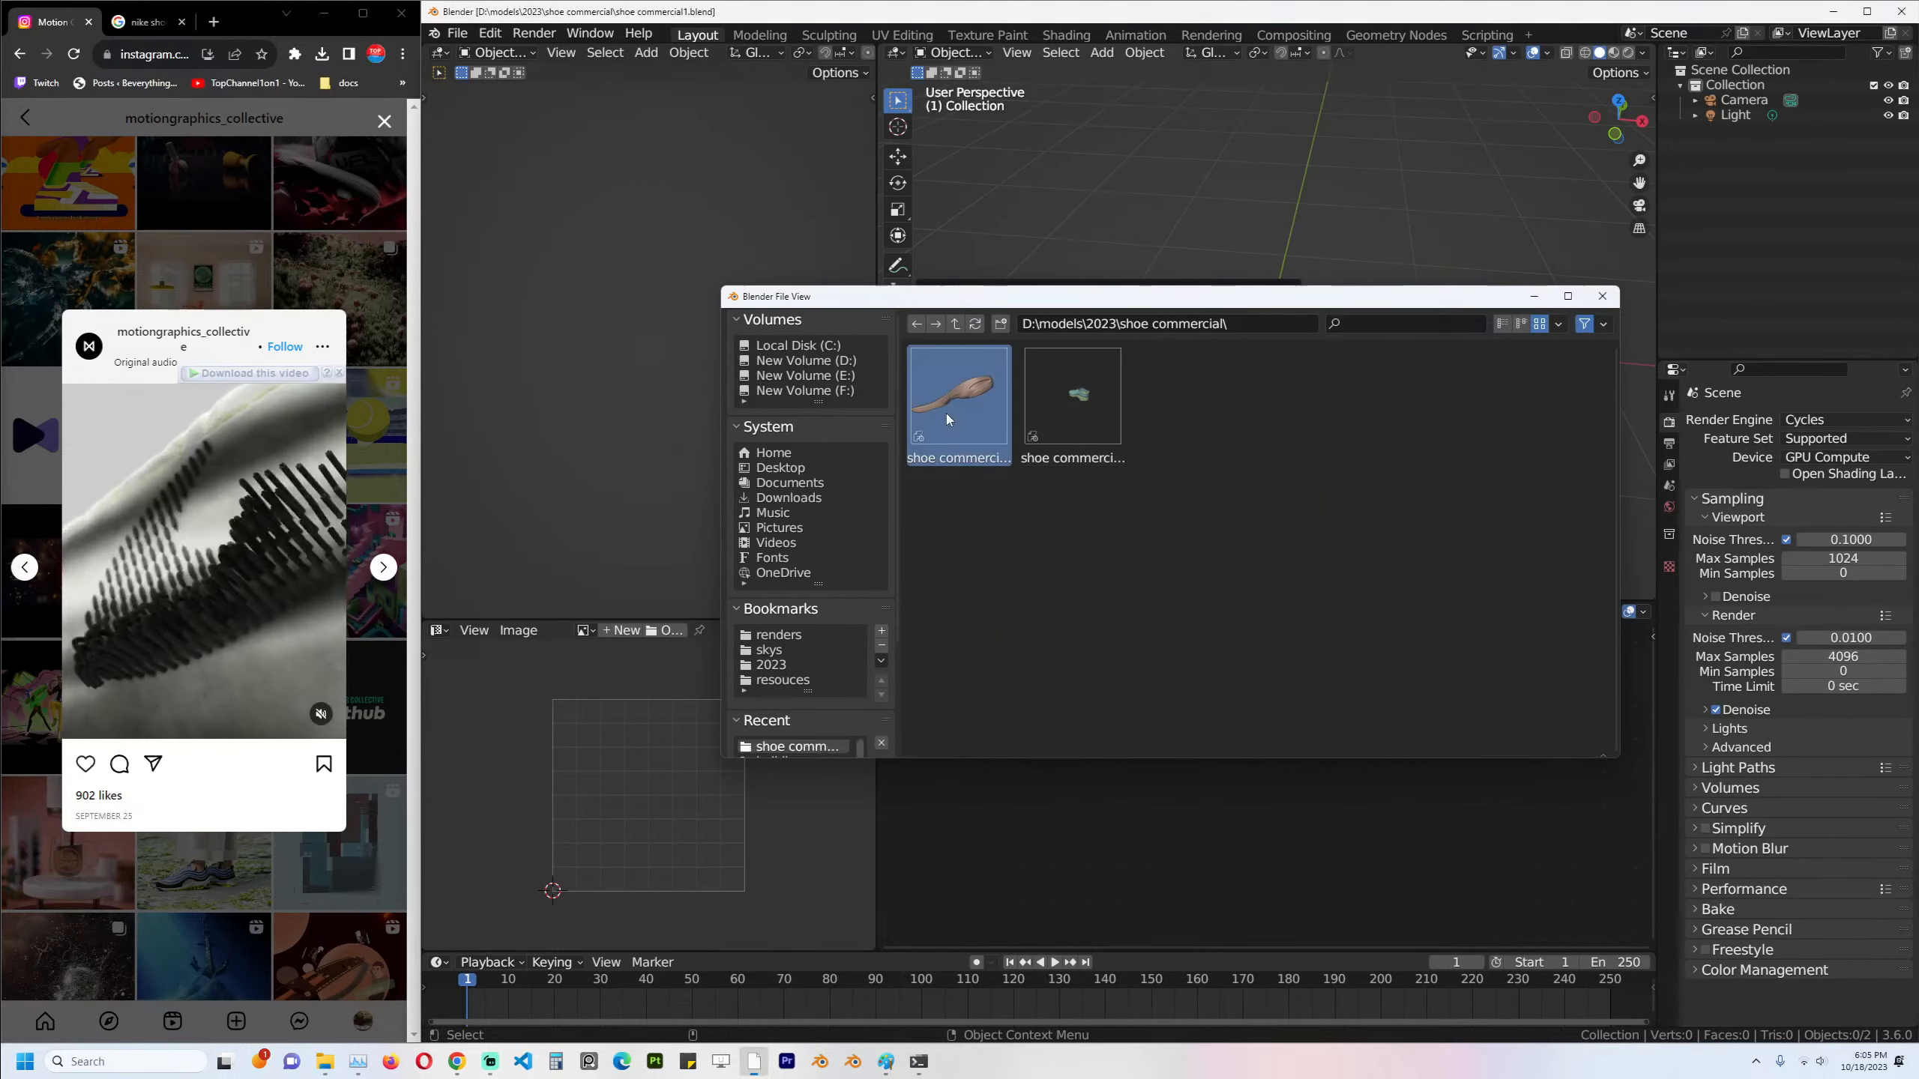
# Scrub the timeline to frame 50 and show the camera viewport in rendered shading.
pyautogui.moveTo(474, 946); pyautogui.dragTo(692, 941, button='right')
pyautogui.click(780, 58)
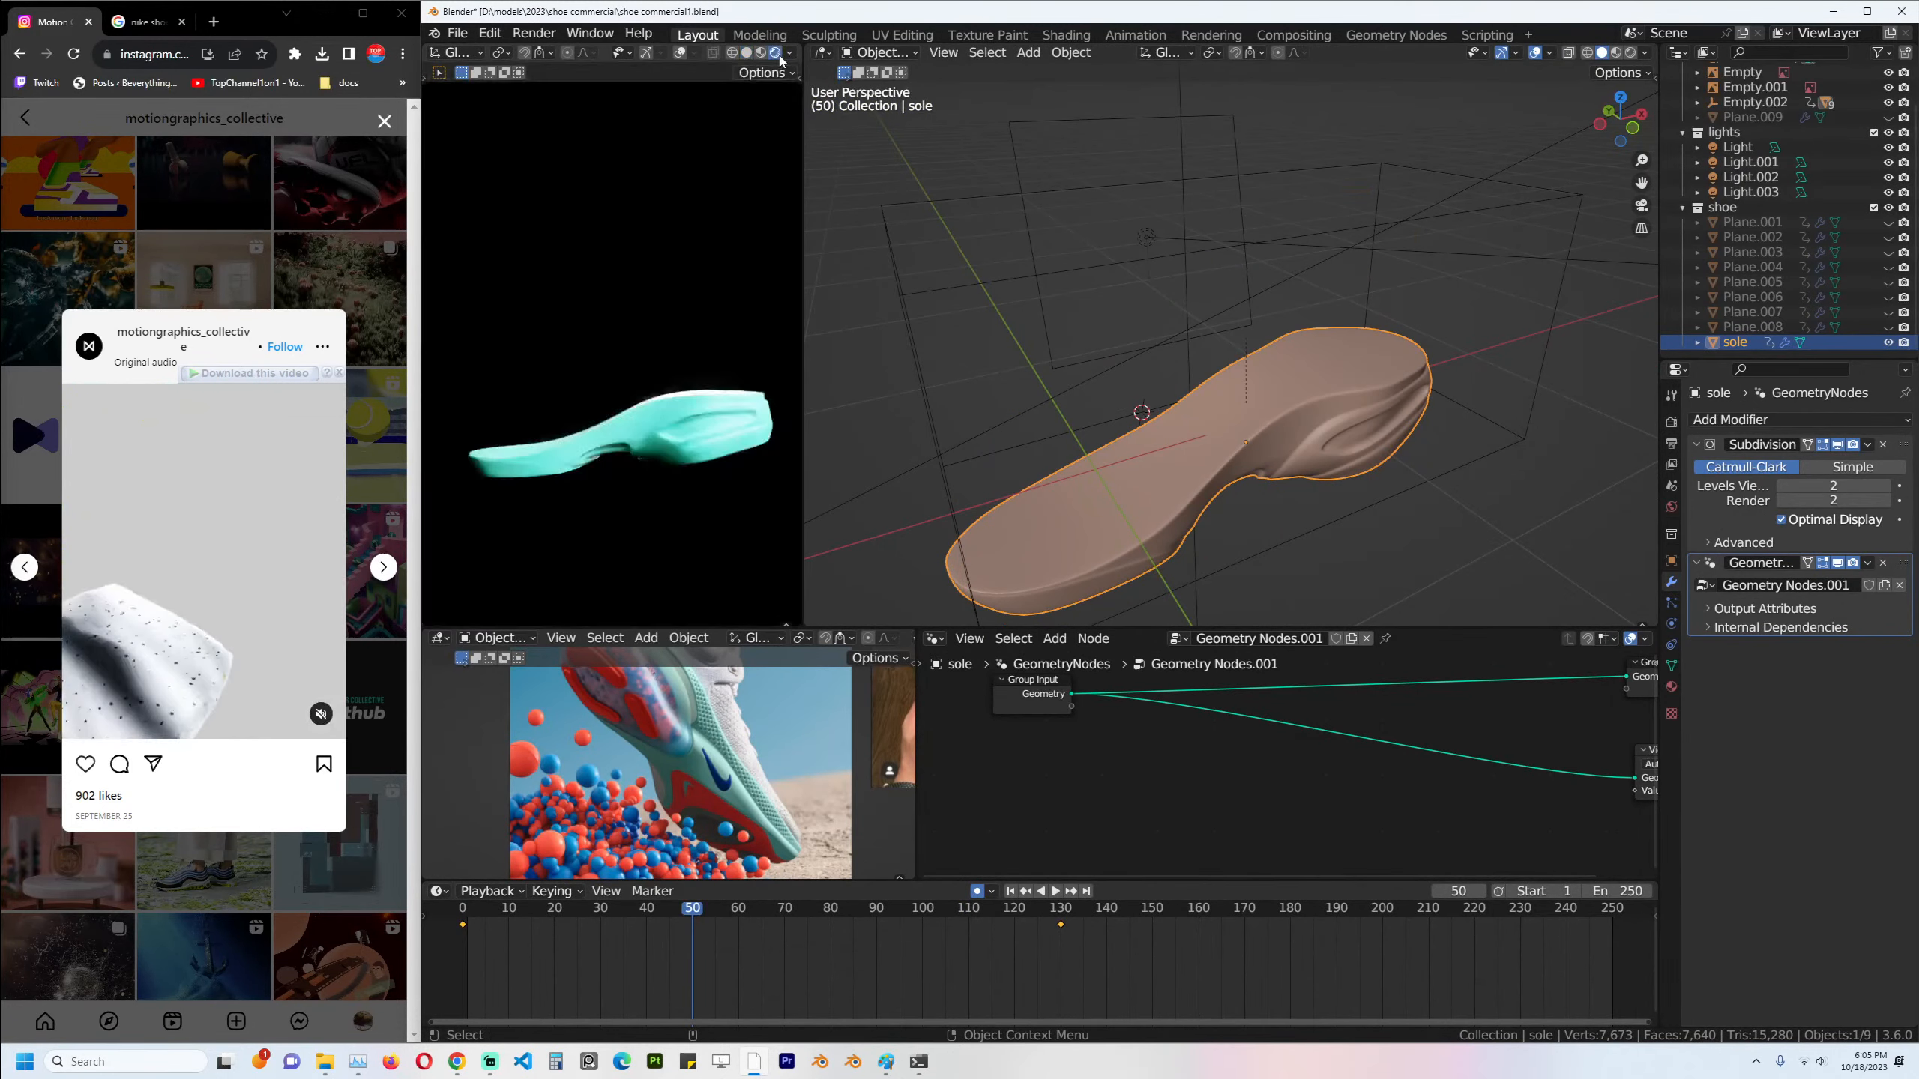
# Enlarge the node editor and insert a Distribute Points in Volume node between the Group Input and Group Output.
pyautogui.keyDown('shift'); pyautogui.moveTo(1345, 498); pyautogui.dragTo(1311, 603, button='middle'); pyautogui.keyUp('shift')
pyautogui.moveTo(1285, 731); pyautogui.dragTo(1255, 785, button='middle')
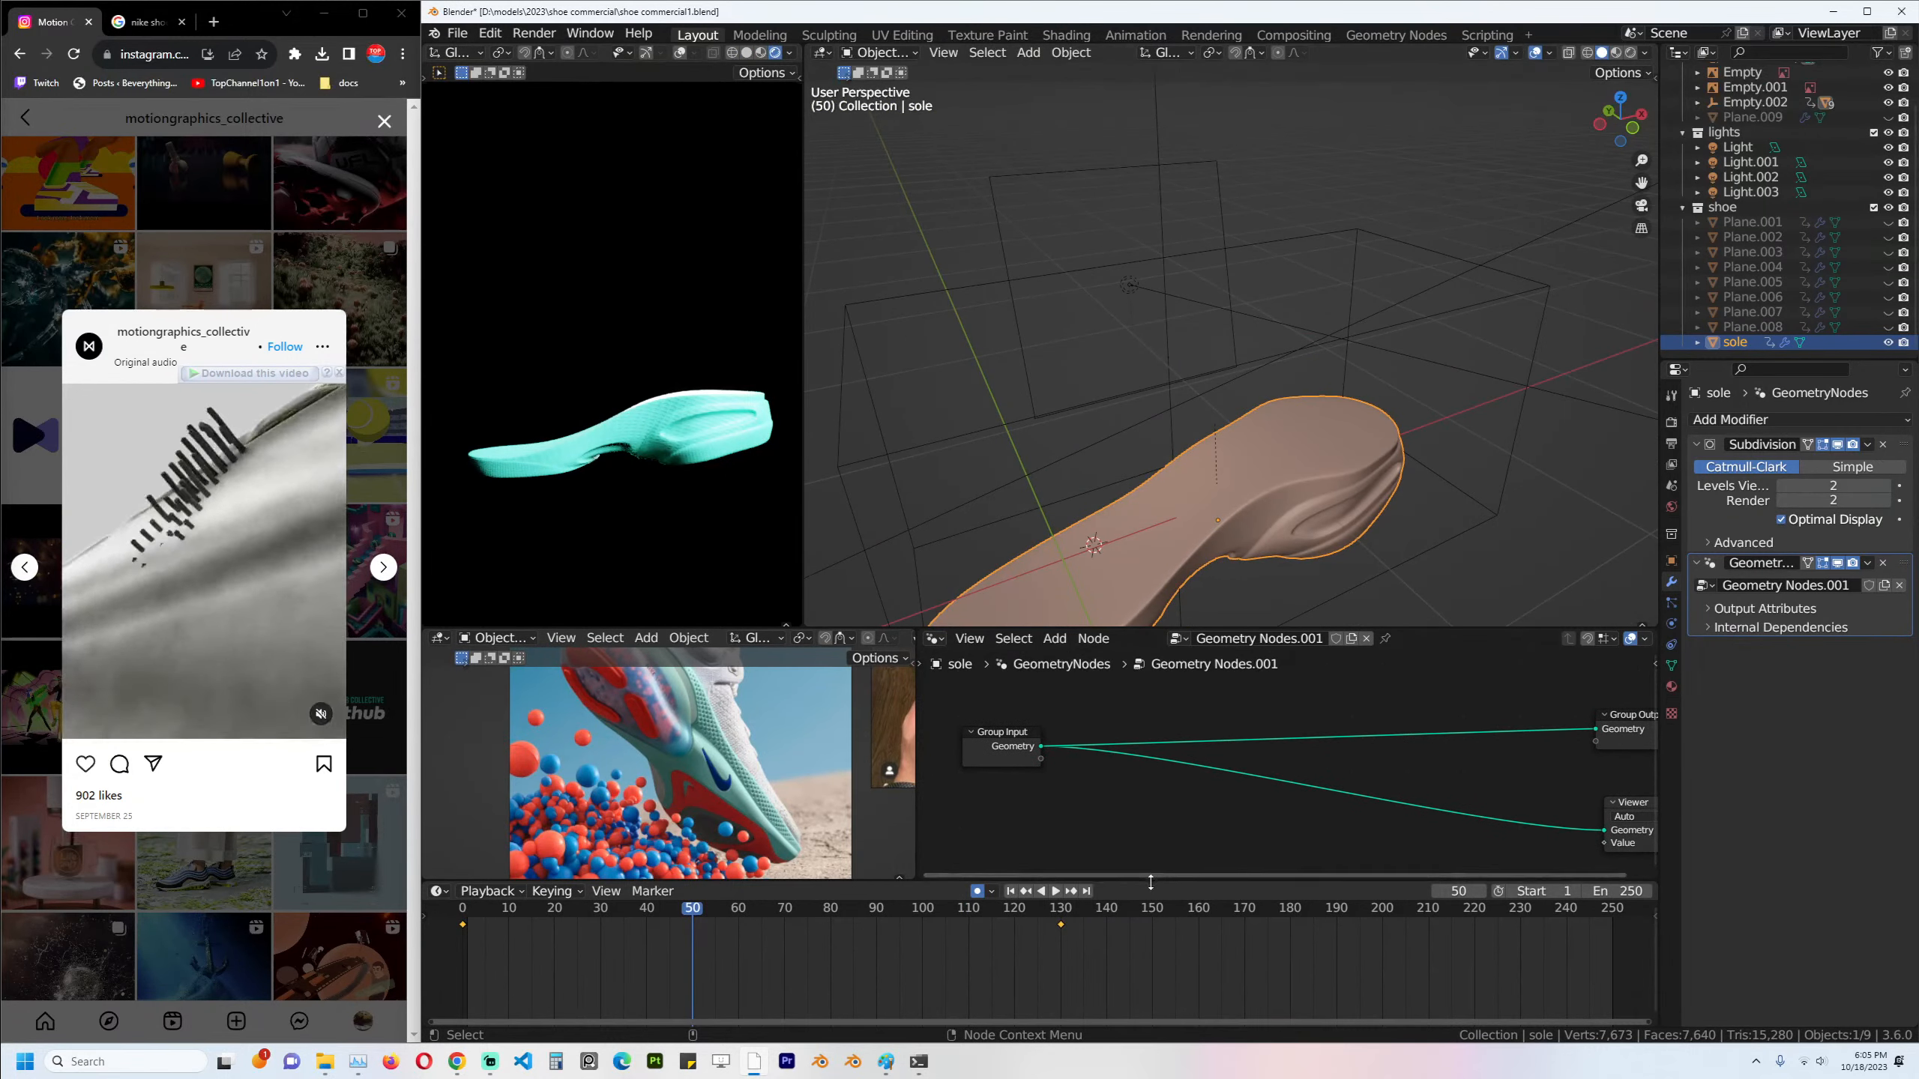
pyautogui.moveTo(1150, 882); pyautogui.dragTo(1151, 937)
pyautogui.moveTo(1019, 756); pyautogui.dragTo(985, 839)
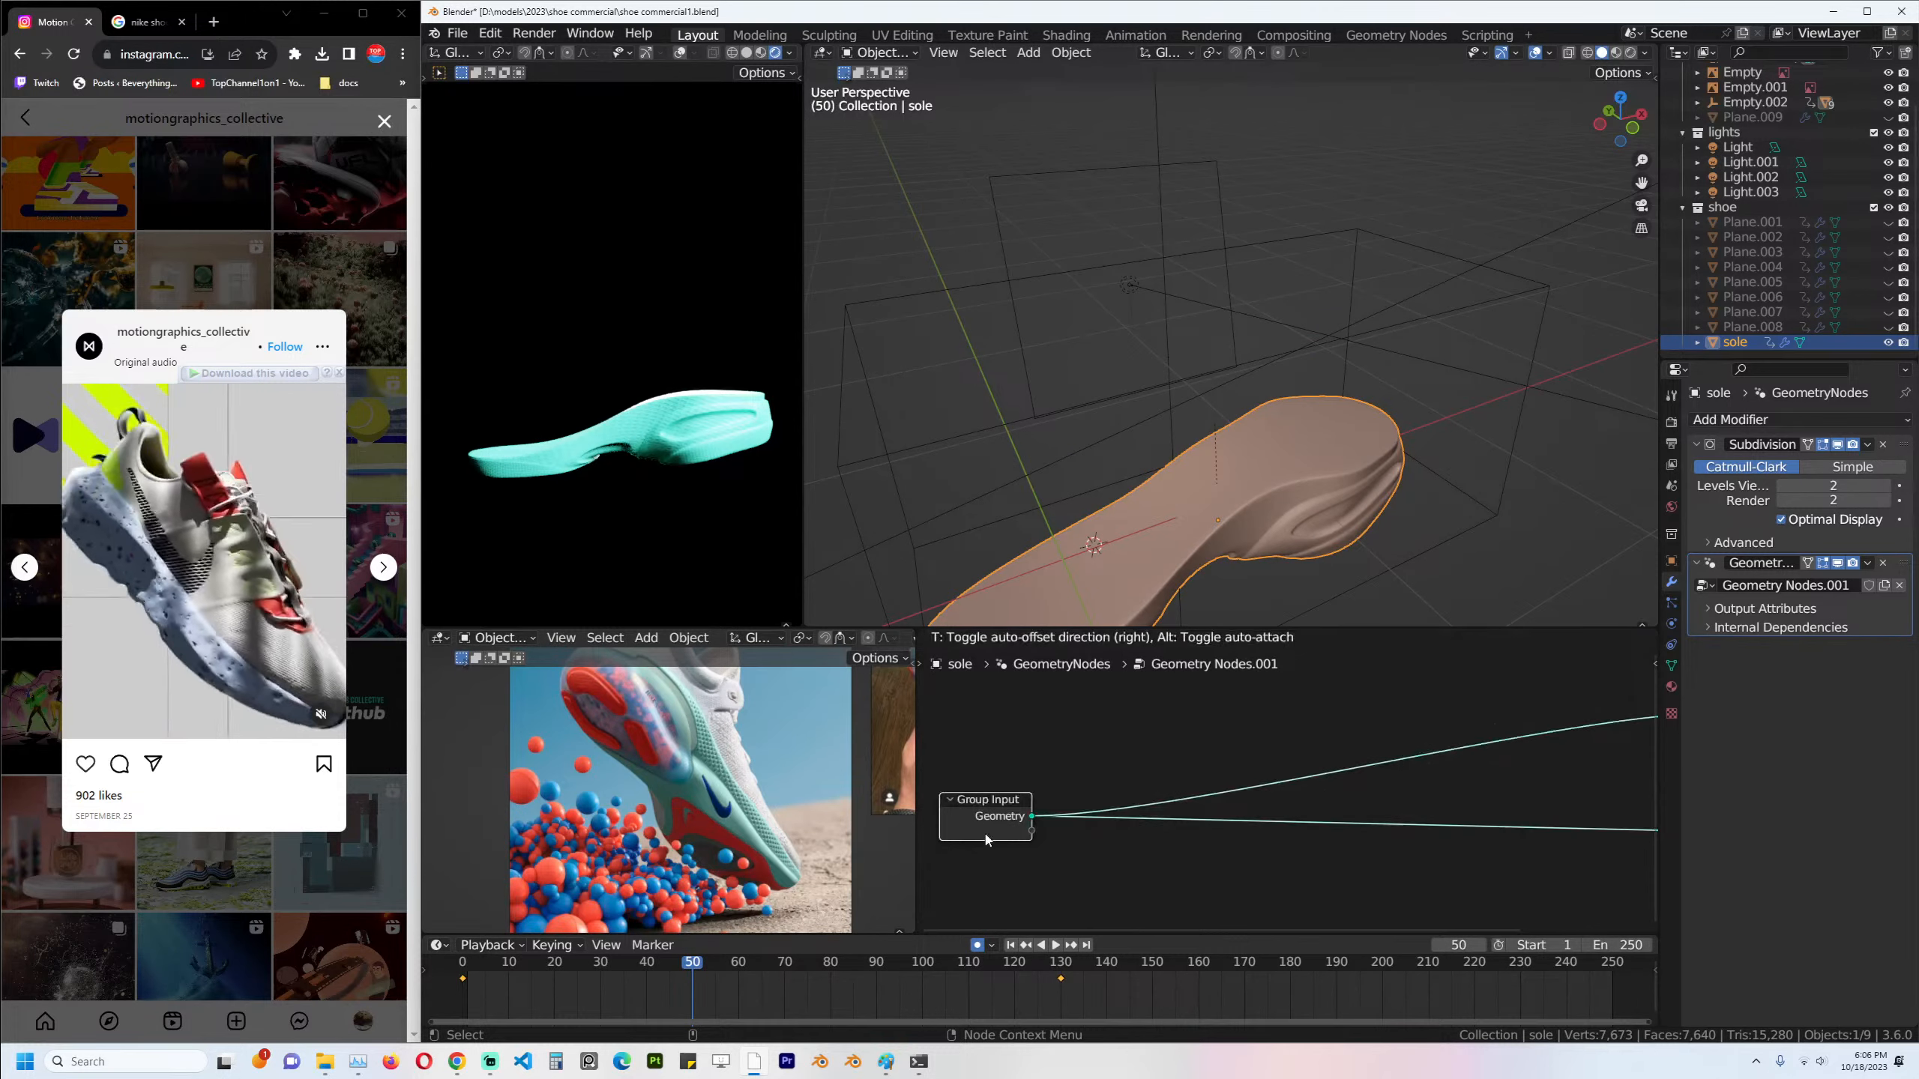
pyautogui.scroll(-2, 985, 839)
pyautogui.hotkey('shift', 'a')
pyautogui.write('dis')
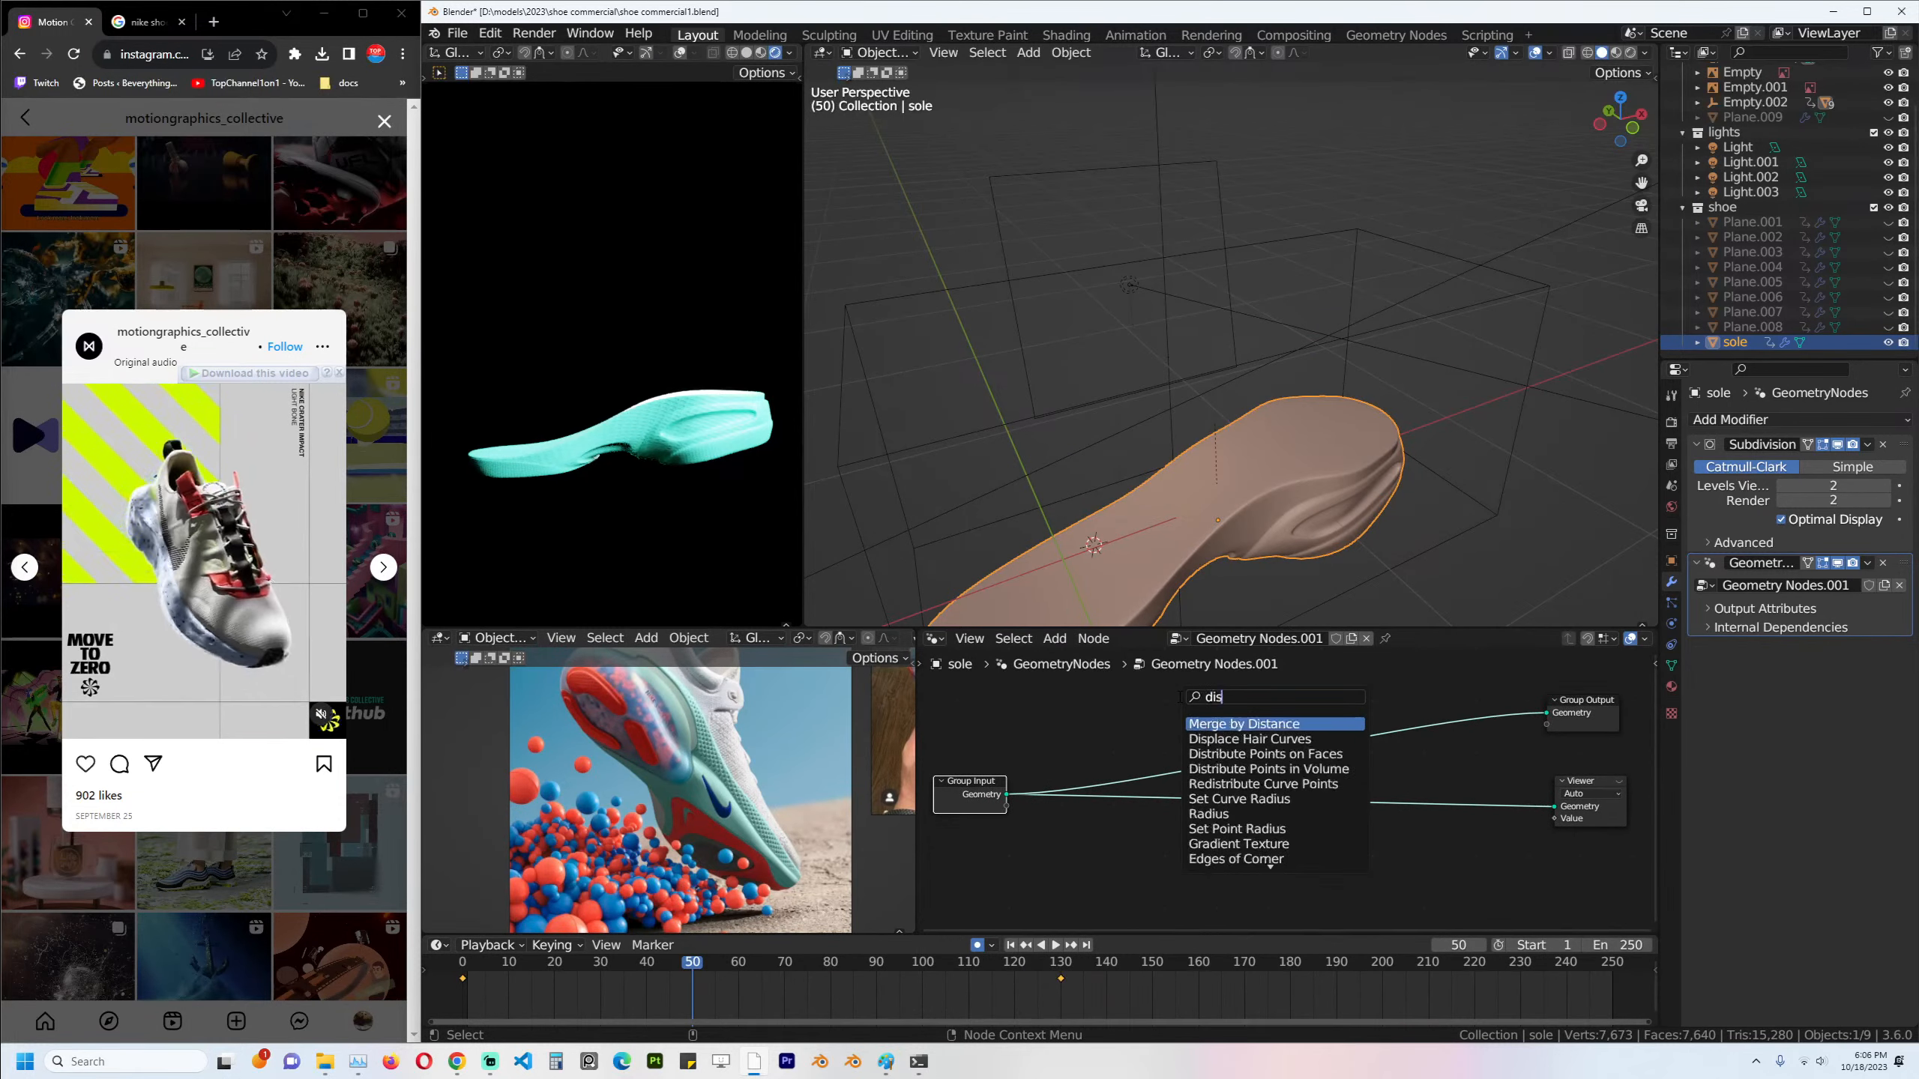
pyautogui.write('t')
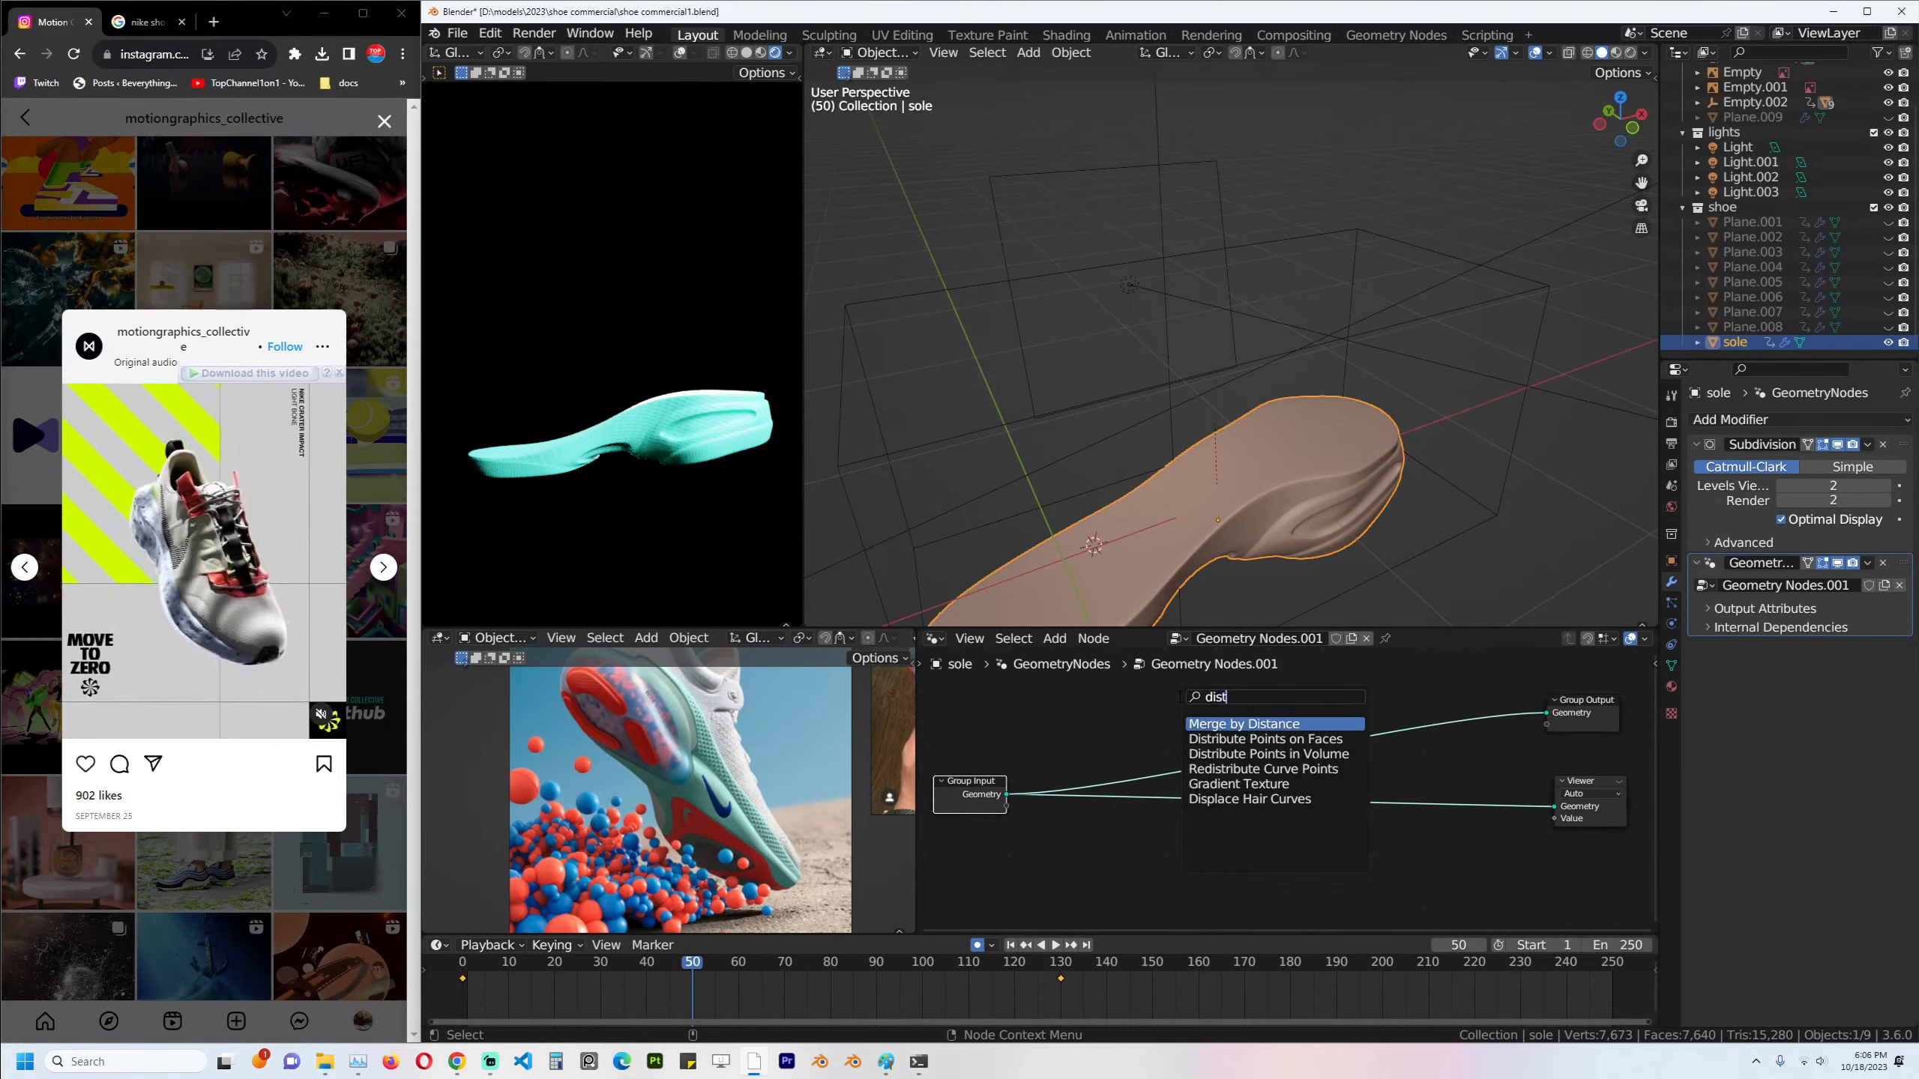
pyautogui.click(1250, 754)
pyautogui.click(1222, 760)
pyautogui.scroll(2, 1197, 726)
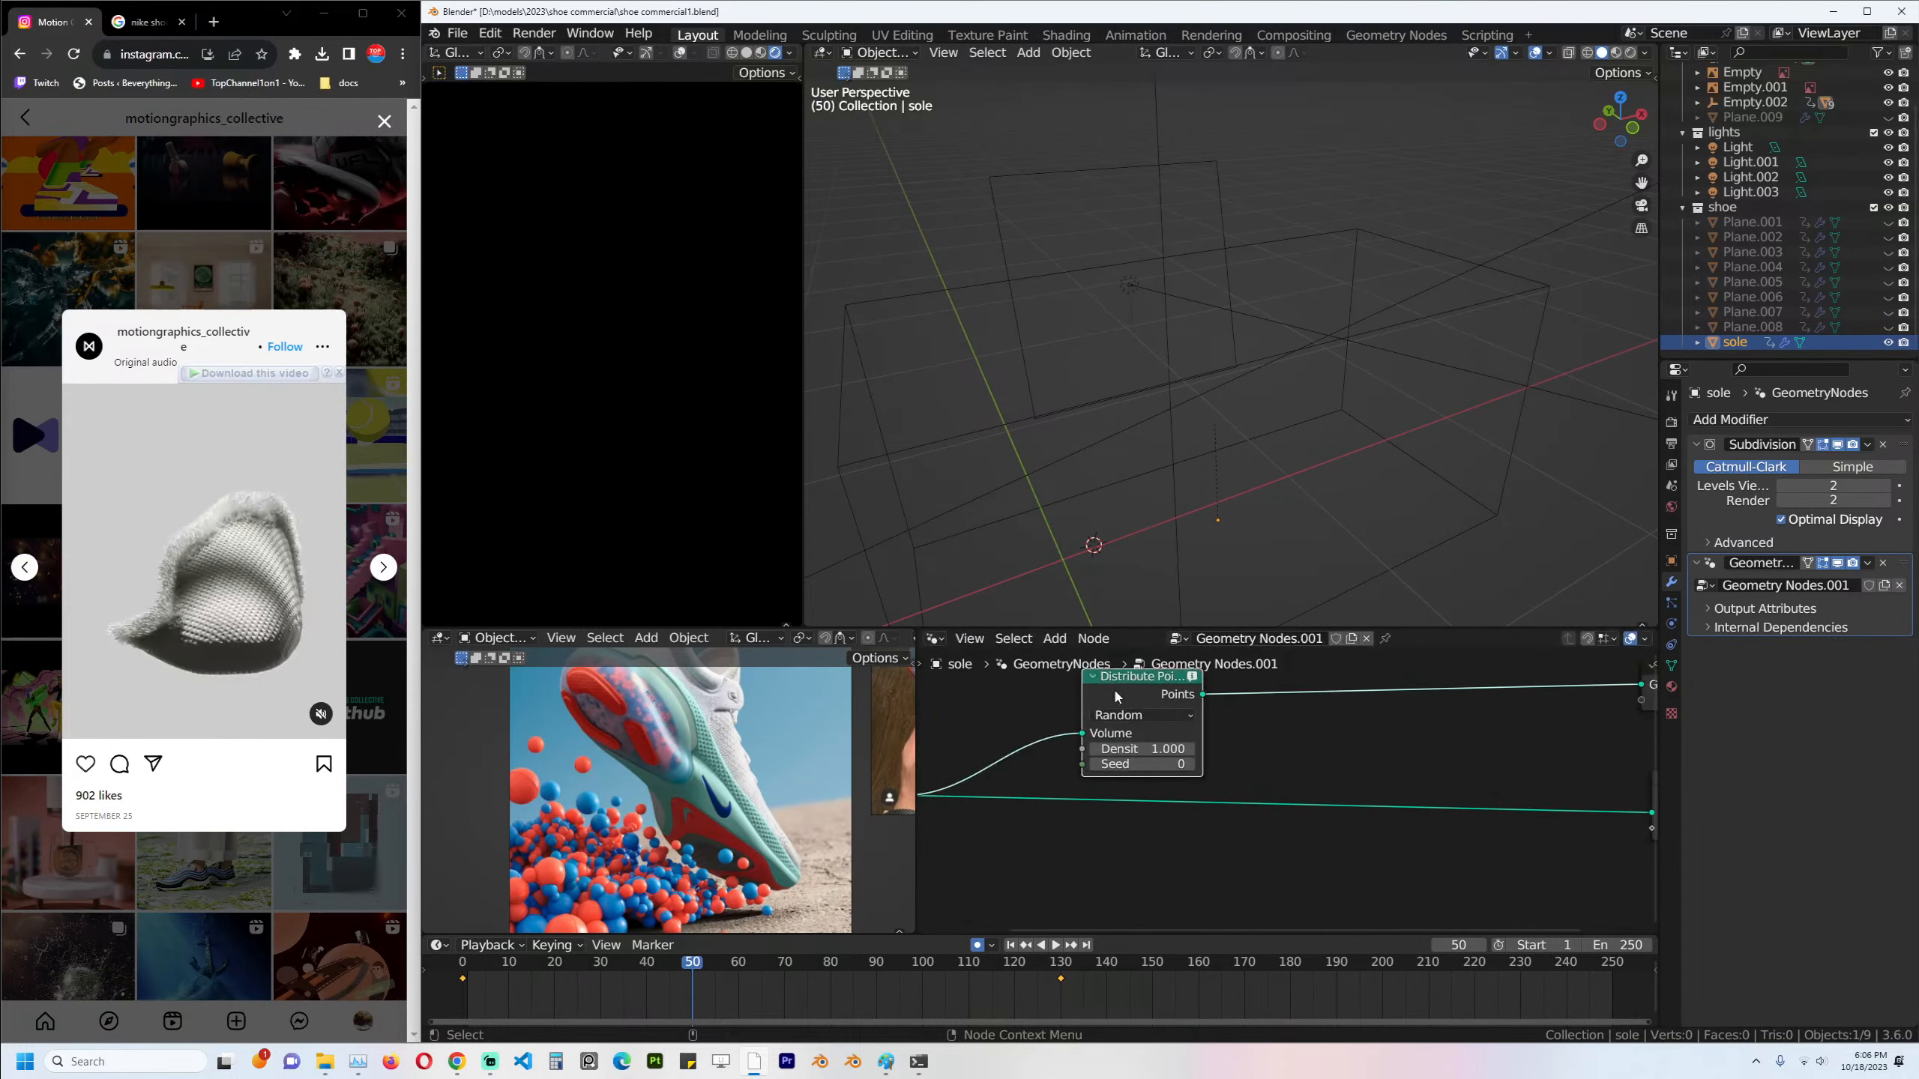
pyautogui.moveTo(1169, 743); pyautogui.dragTo(1299, 742, button='middle')
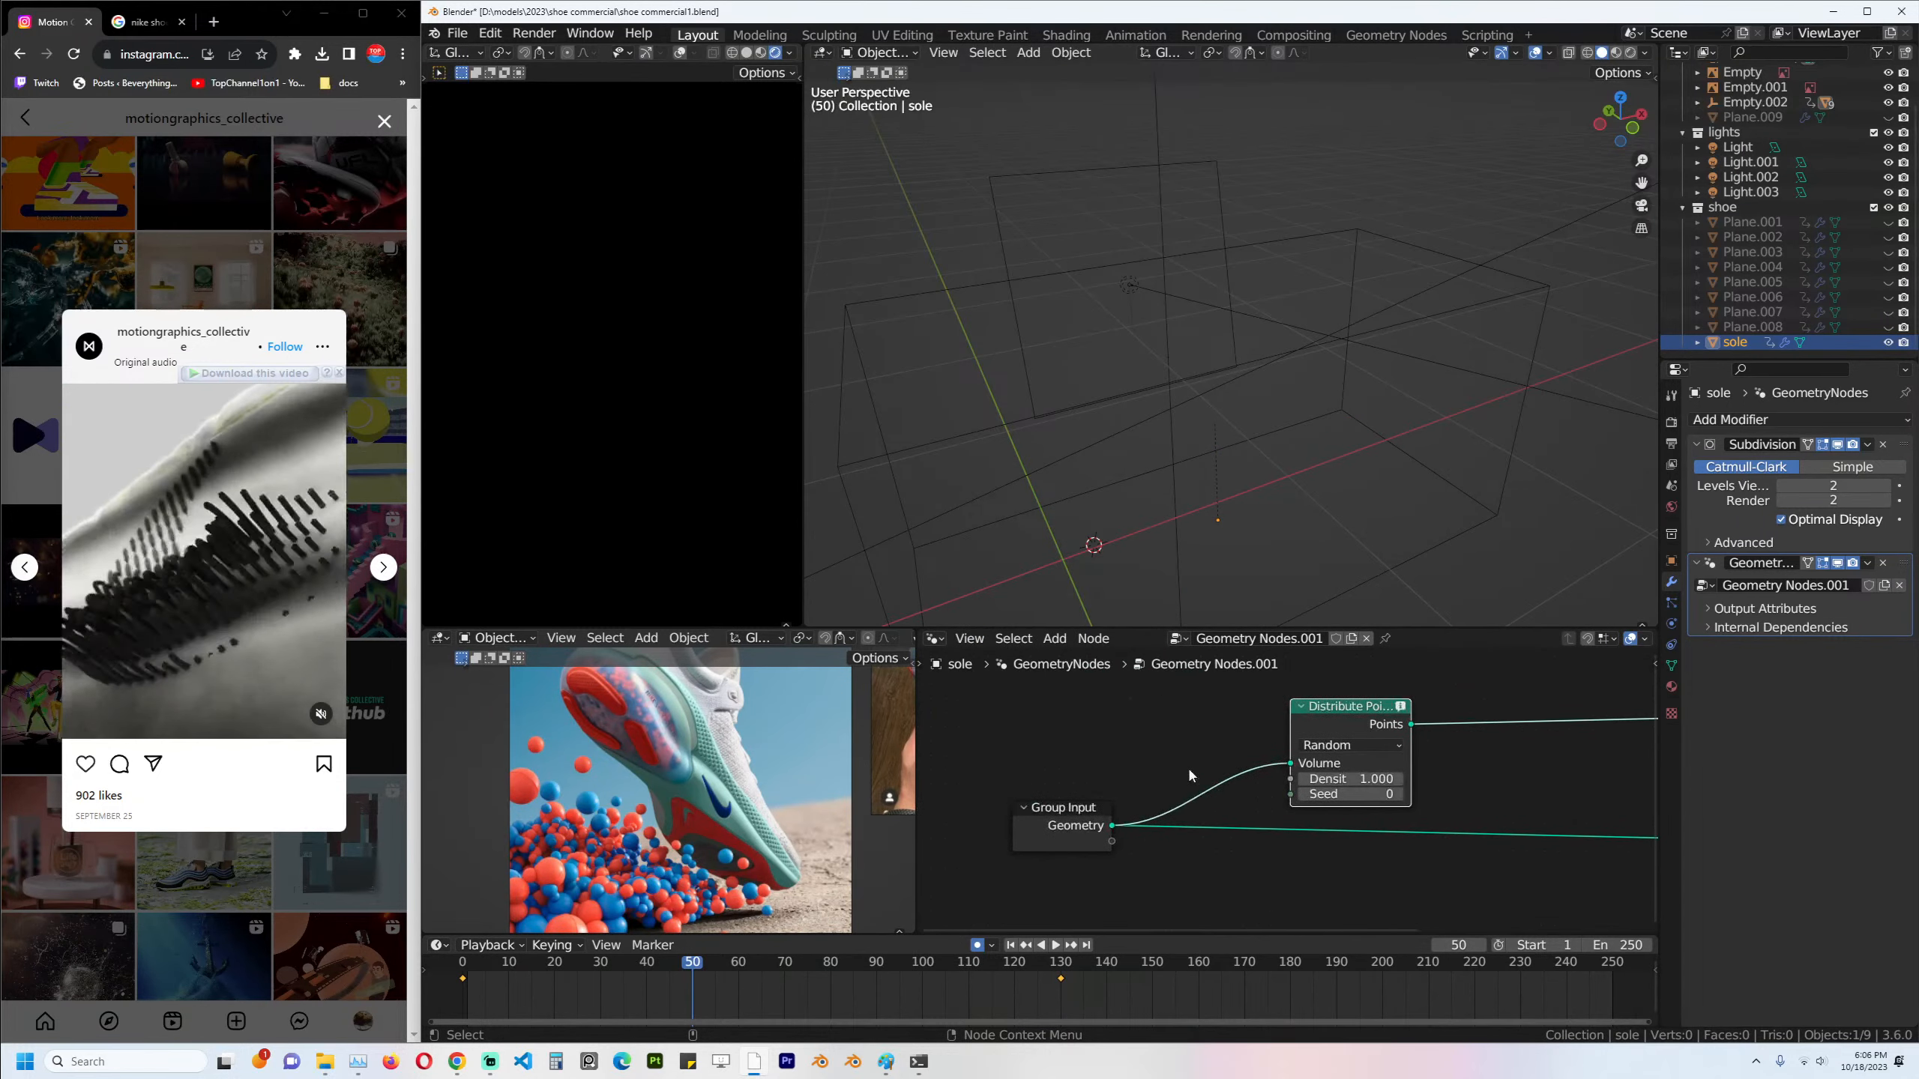
# Insert a Mesh to Volume node ahead of Distribute Points in Volume and set the point distribution density to 94.6.
pyautogui.moveTo(1073, 810); pyautogui.dragTo(1003, 810)
pyautogui.hotkey('shift', 'a')
pyautogui.click(1203, 737)
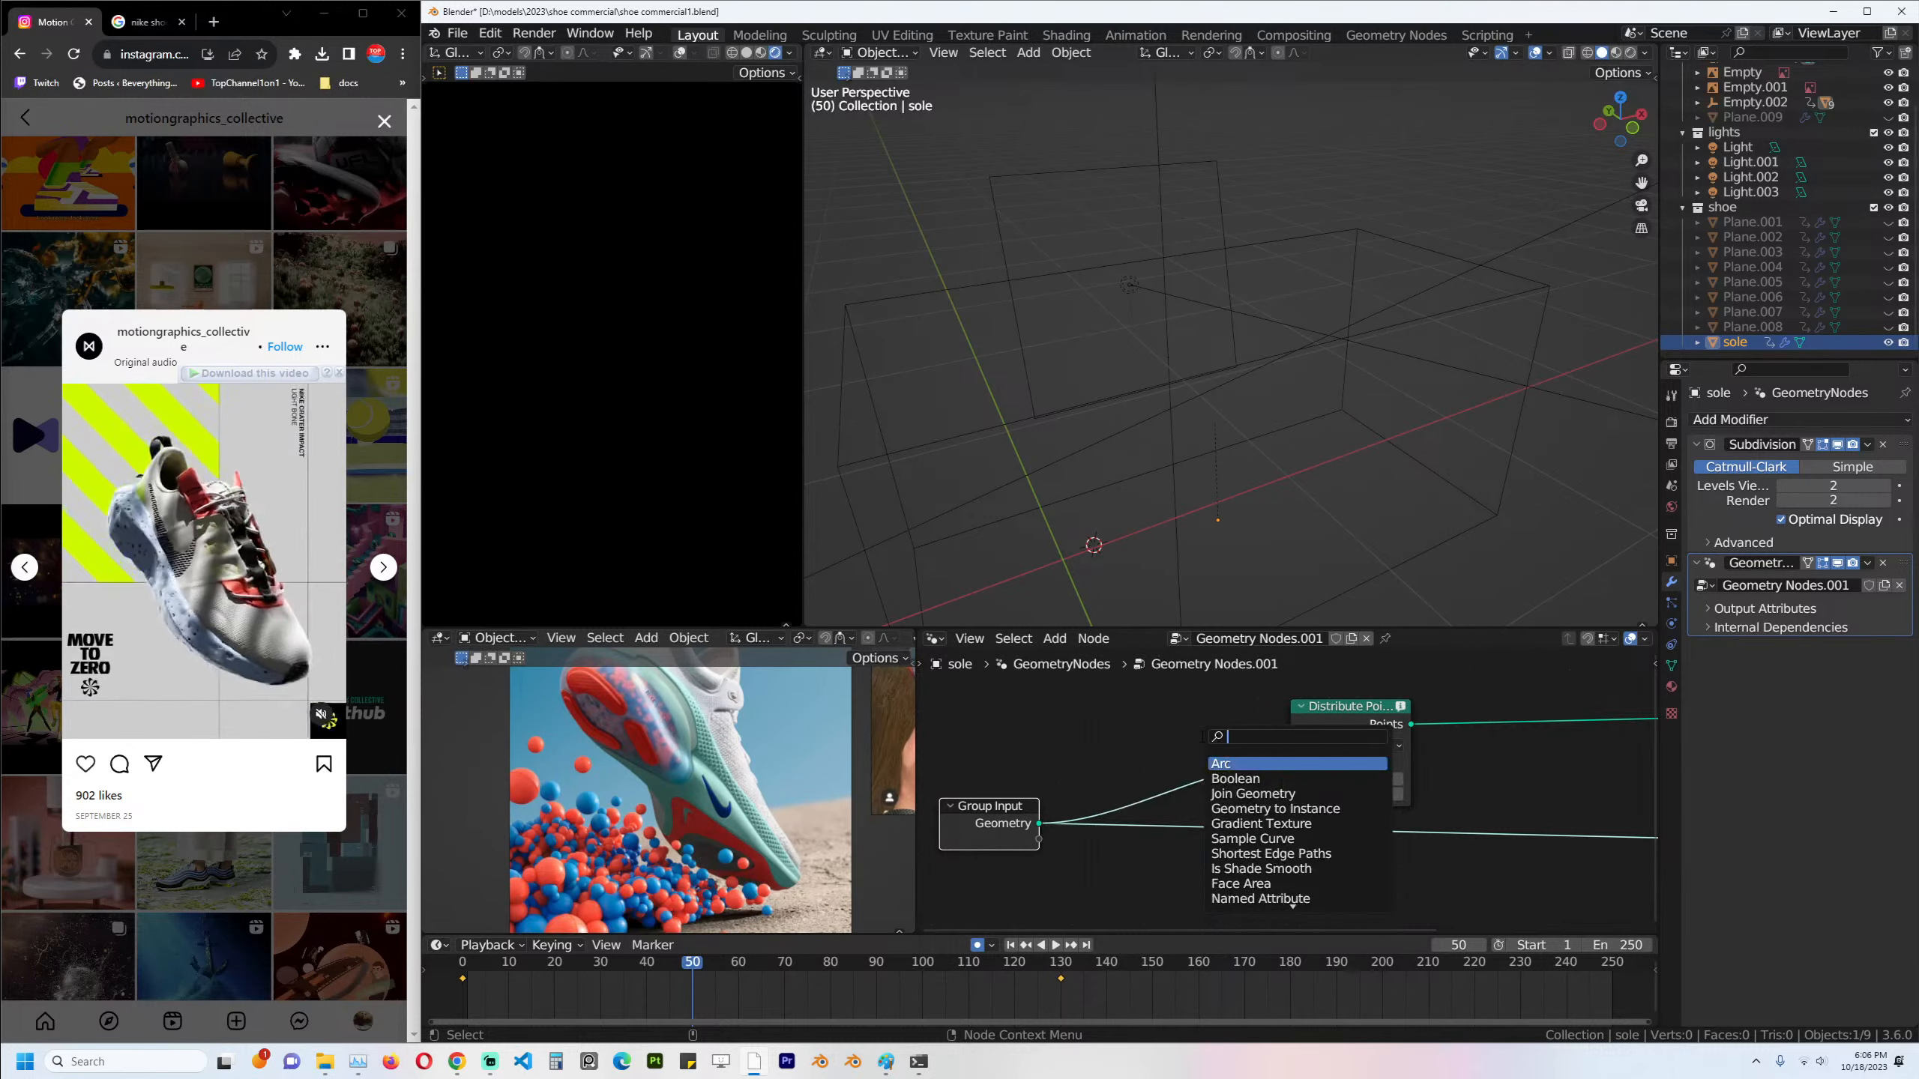
pyautogui.write('to vol')
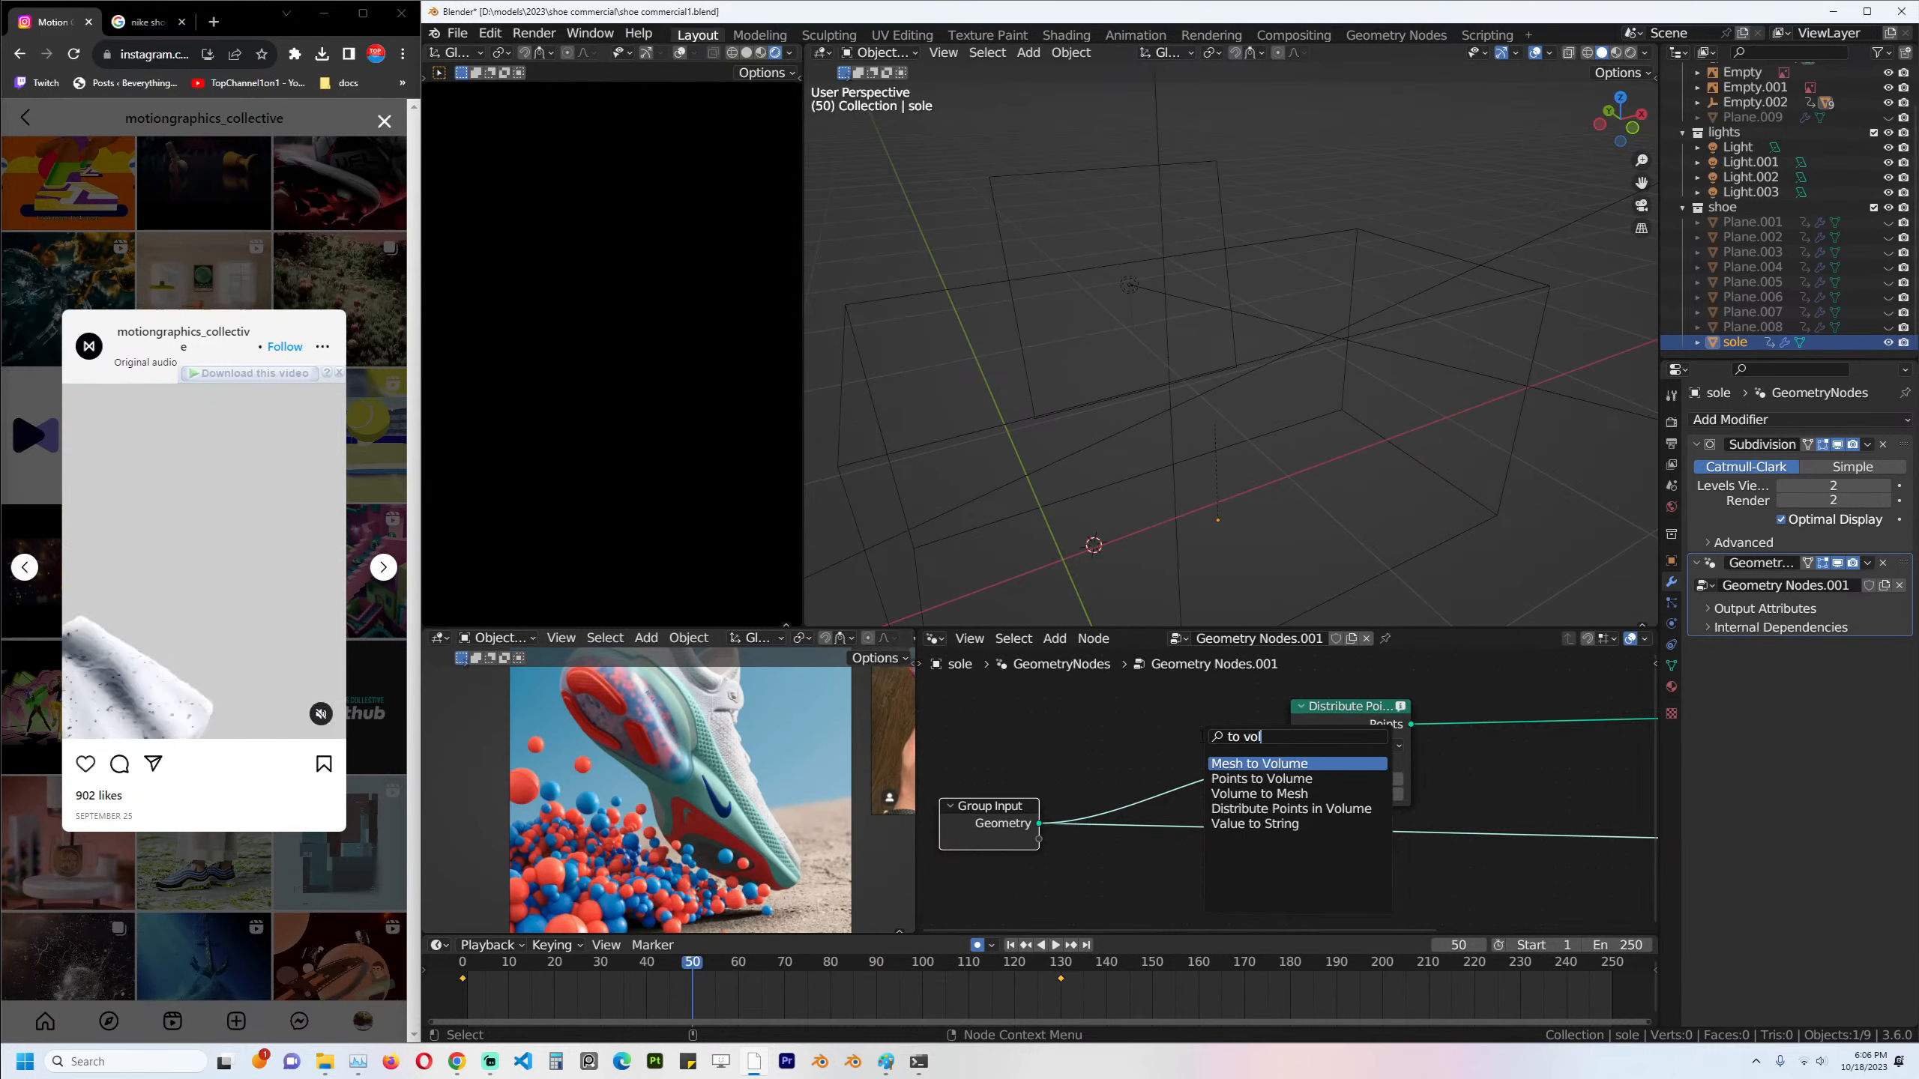
pyautogui.press('Return')
pyautogui.click(1283, 772)
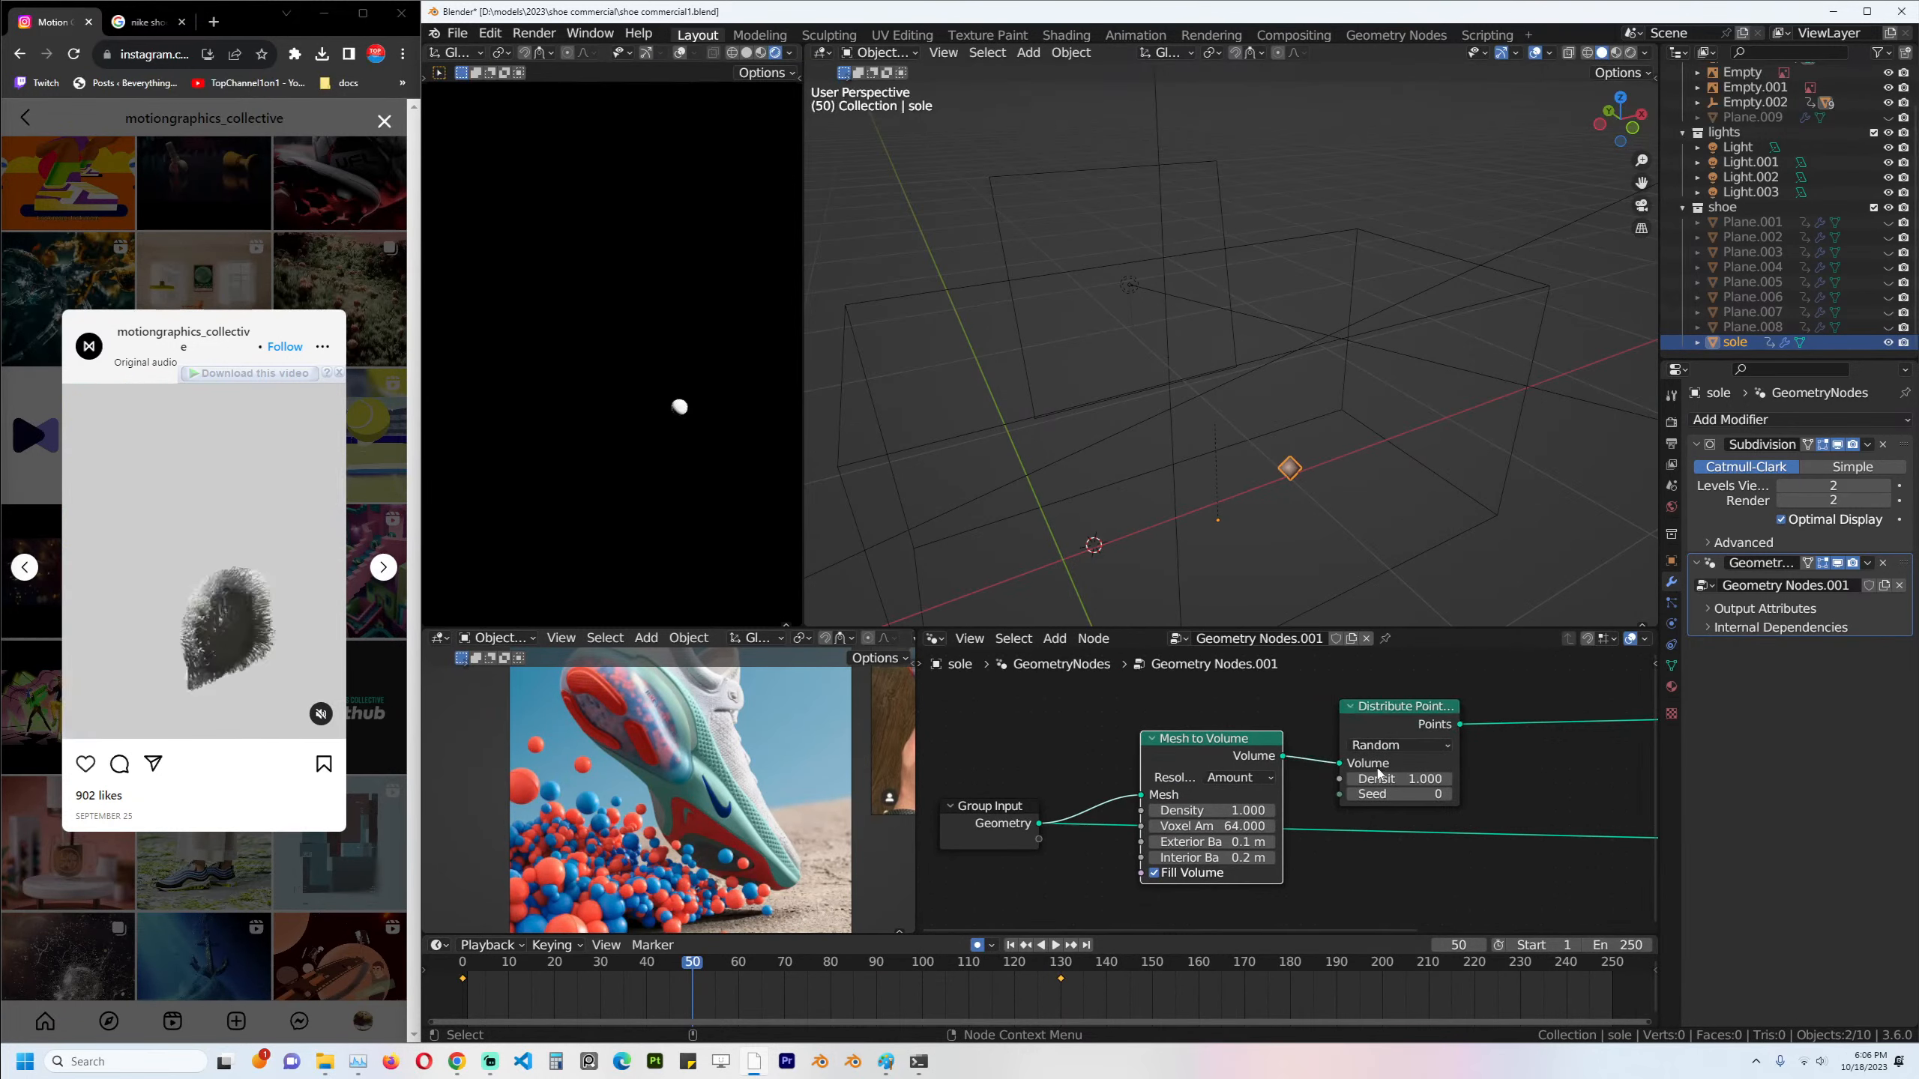
pyautogui.moveTo(1378, 773); pyautogui.dragTo(1447, 772)
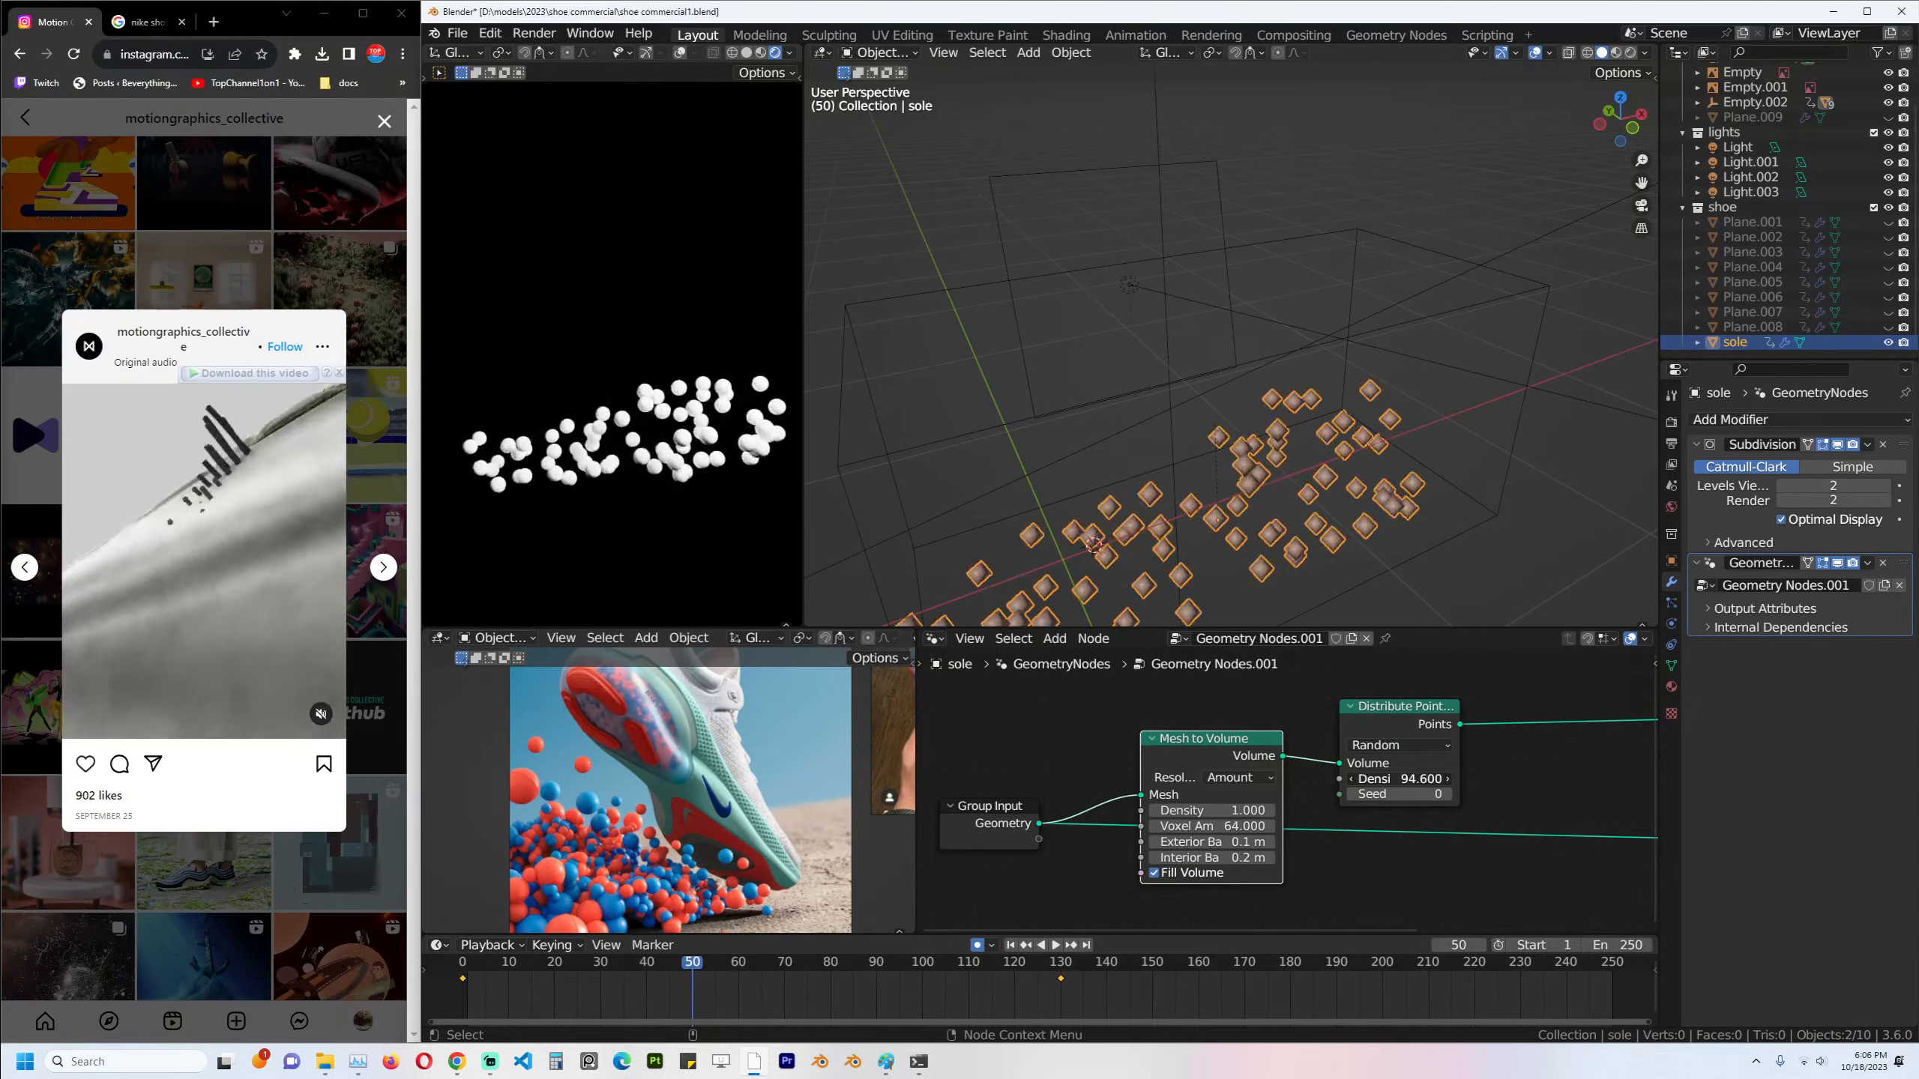
# Add a Cube mesh primitive node to the sole's node tree.
pyautogui.scroll(-3, 1215, 784)
pyautogui.hotkey('shift', 'a')
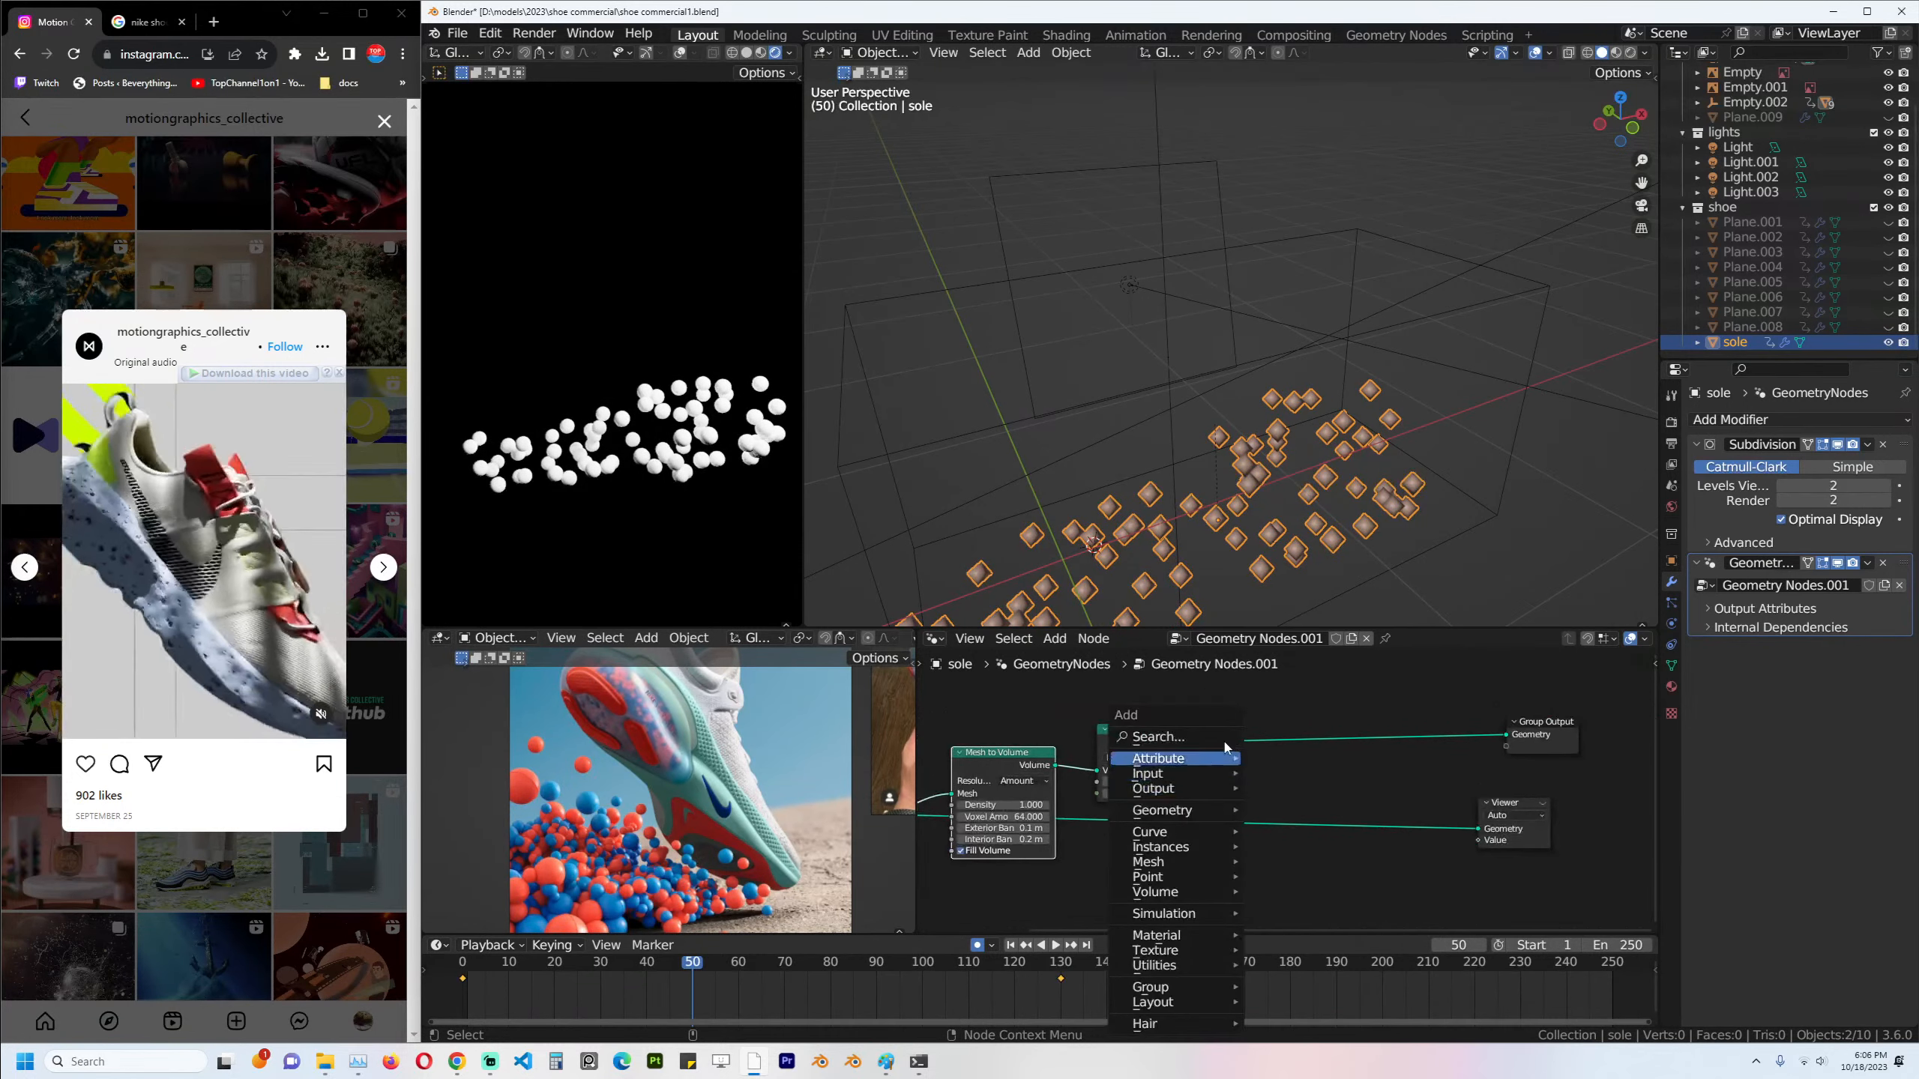
pyautogui.click(1221, 738)
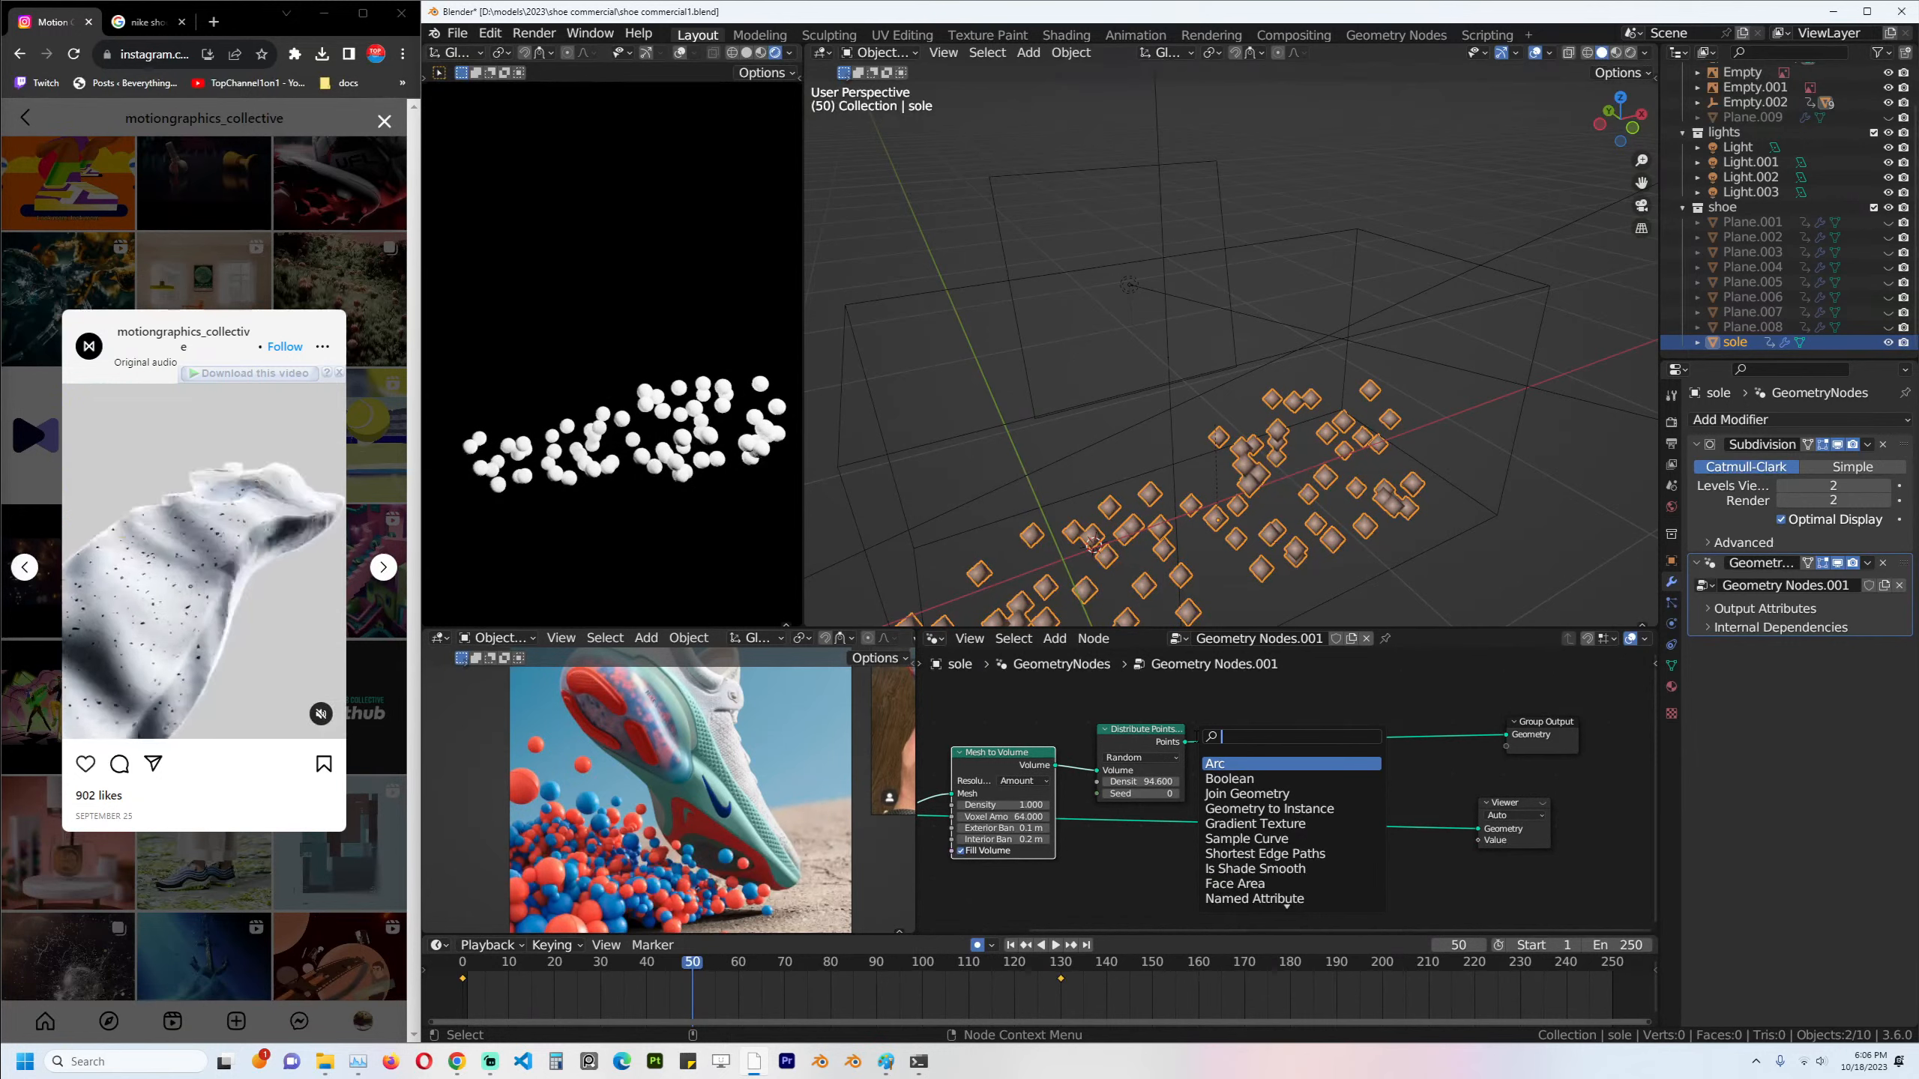
pyautogui.write('mes')
pyautogui.press('BackSpace')
pyautogui.press('BackSpace')
pyautogui.press('BackSpace')
pyautogui.write('cube')
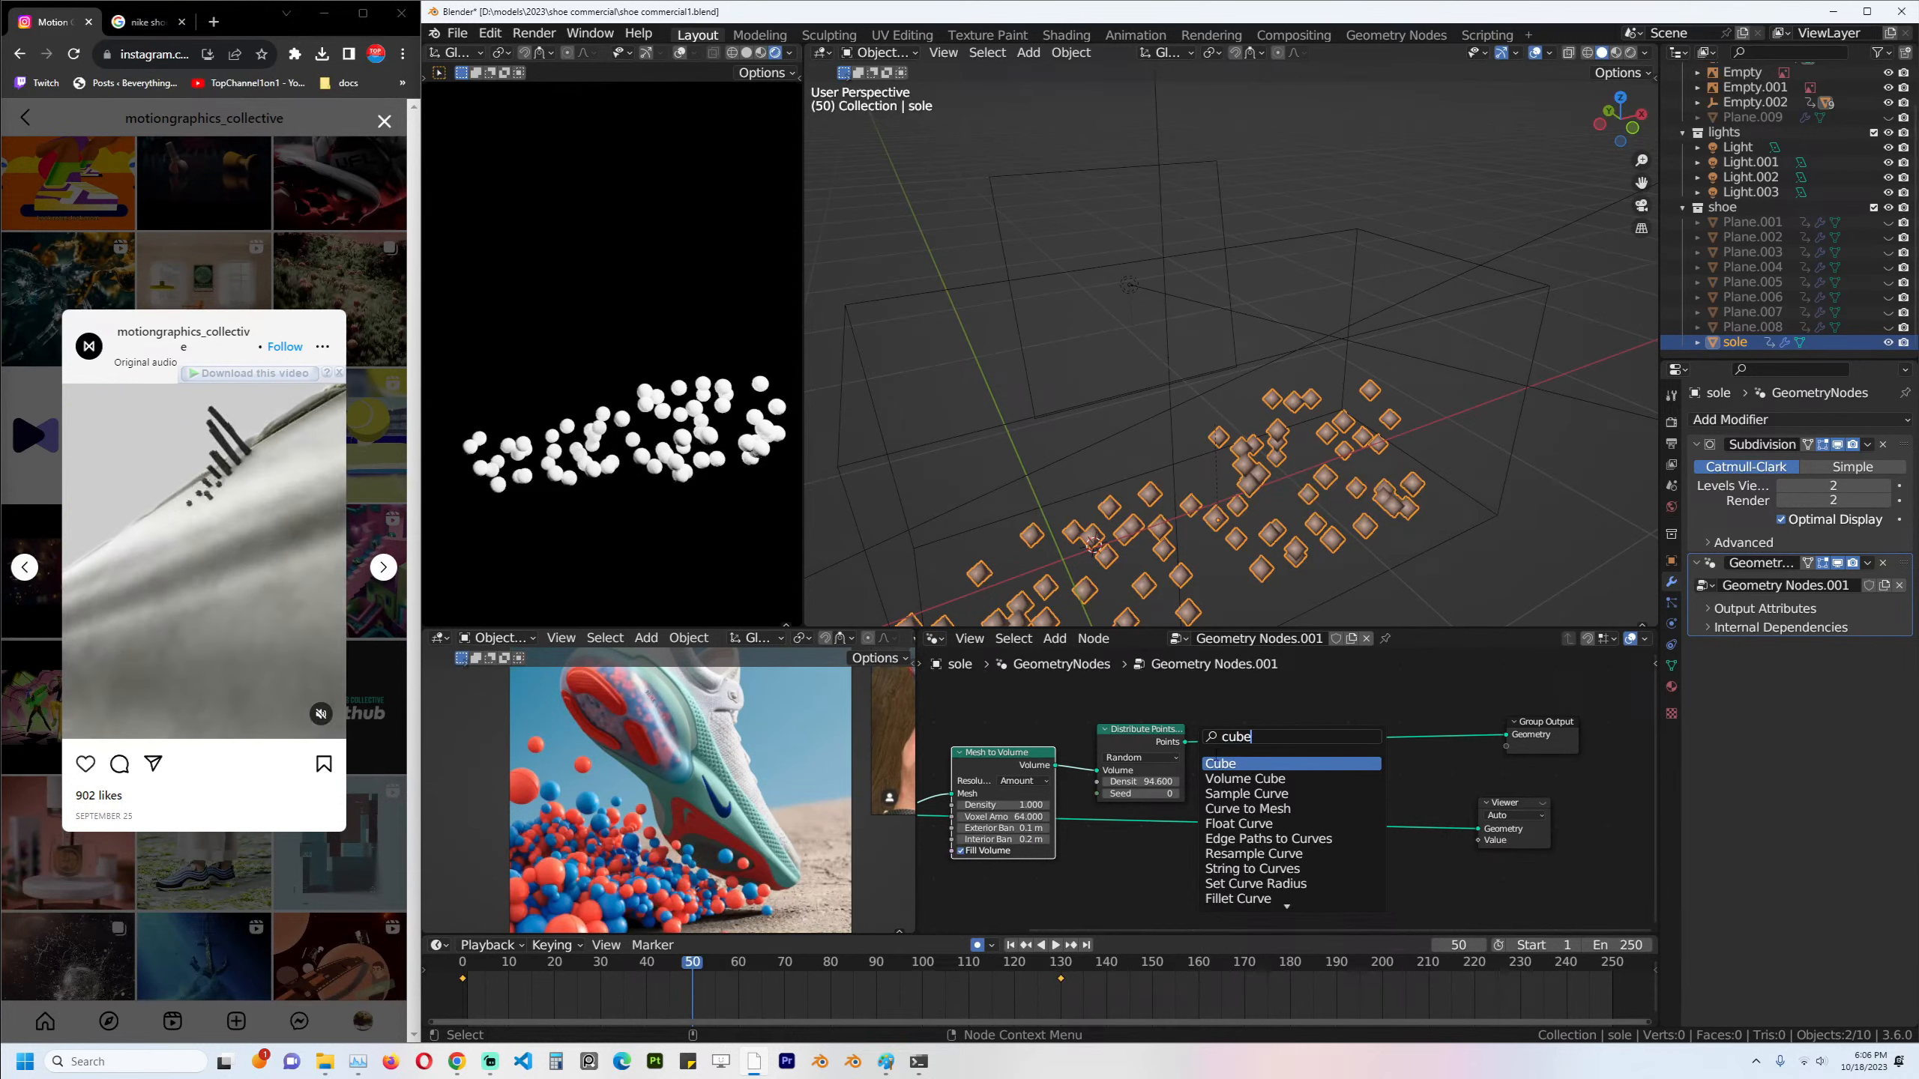
pyautogui.click(1219, 762)
pyautogui.click(994, 703)
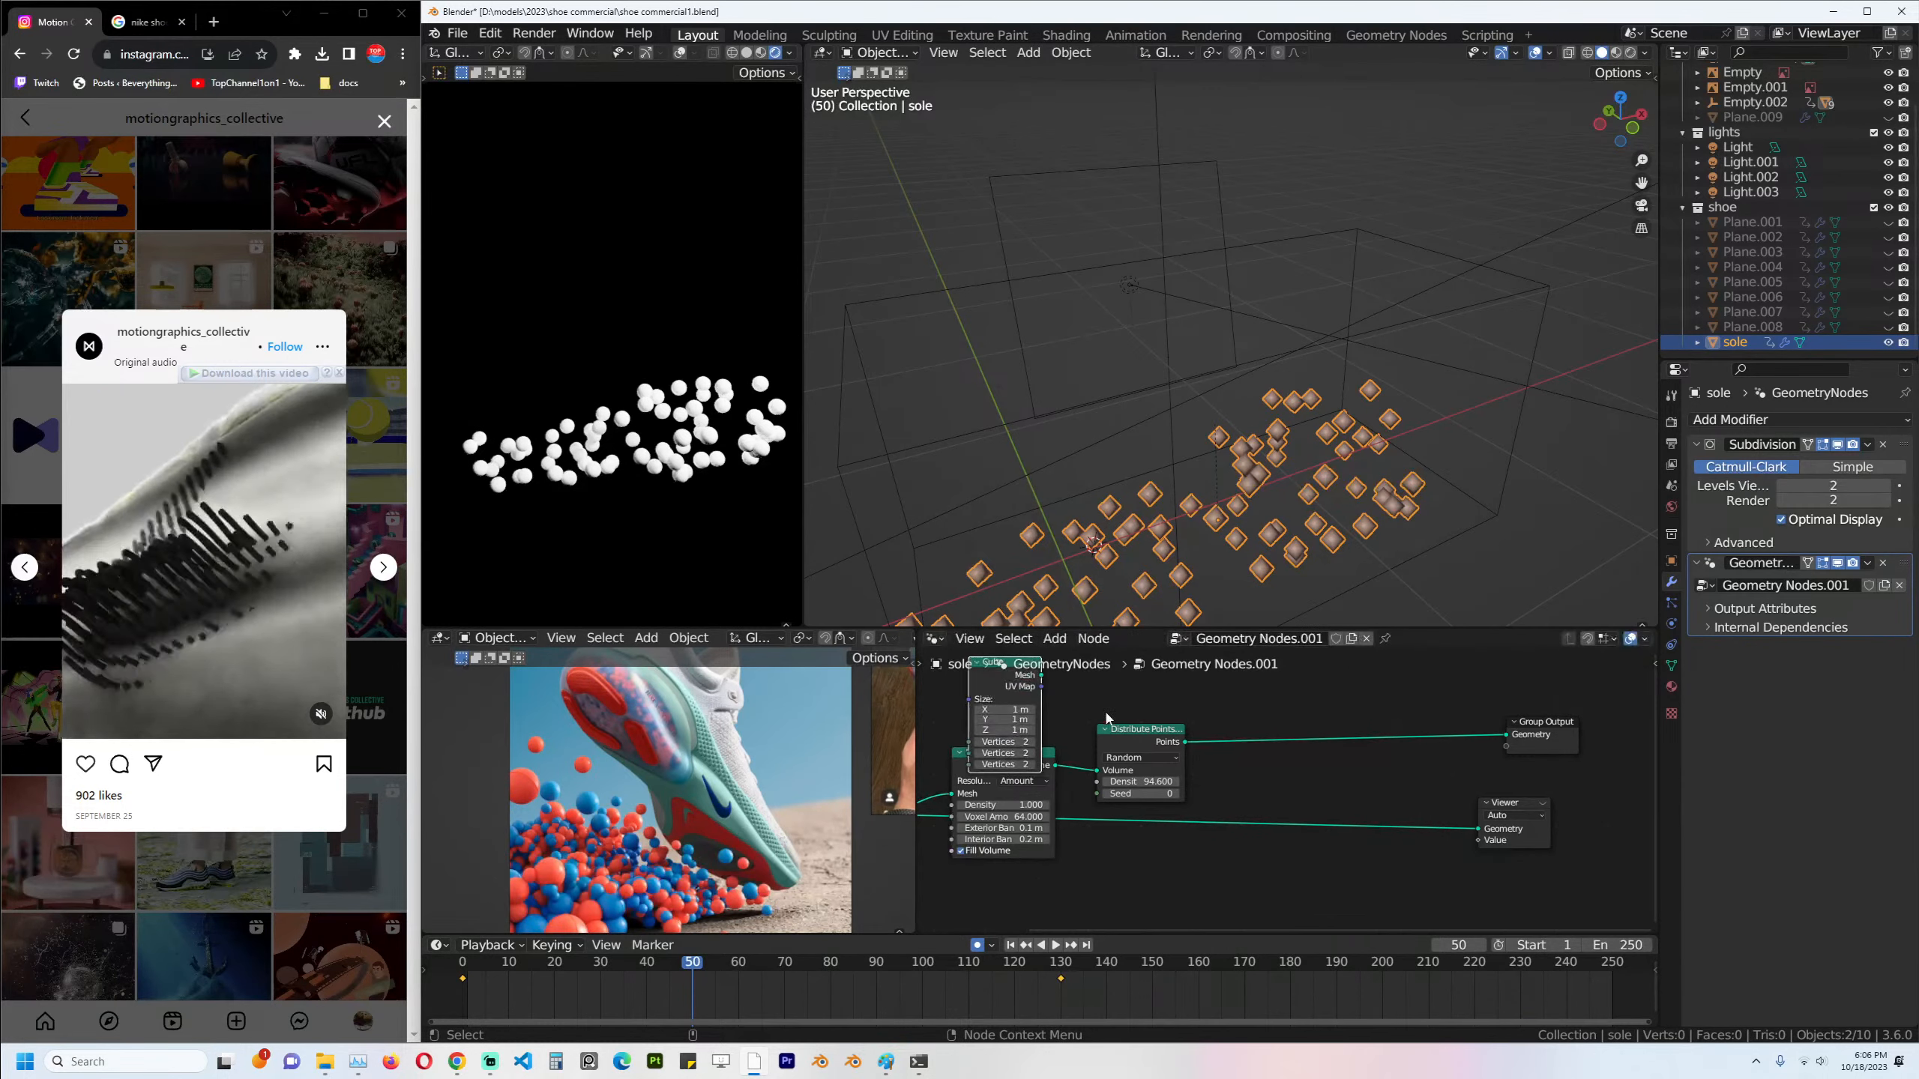
# Insert an Instance on Points node before the Group Output and connect the Cube mesh to its Instance input.
pyautogui.moveTo(1261, 692); pyautogui.dragTo(1250, 744, button='middle')
pyautogui.hotkey('shift', 'a')
pyautogui.click(1250, 744)
pyautogui.write('inst')
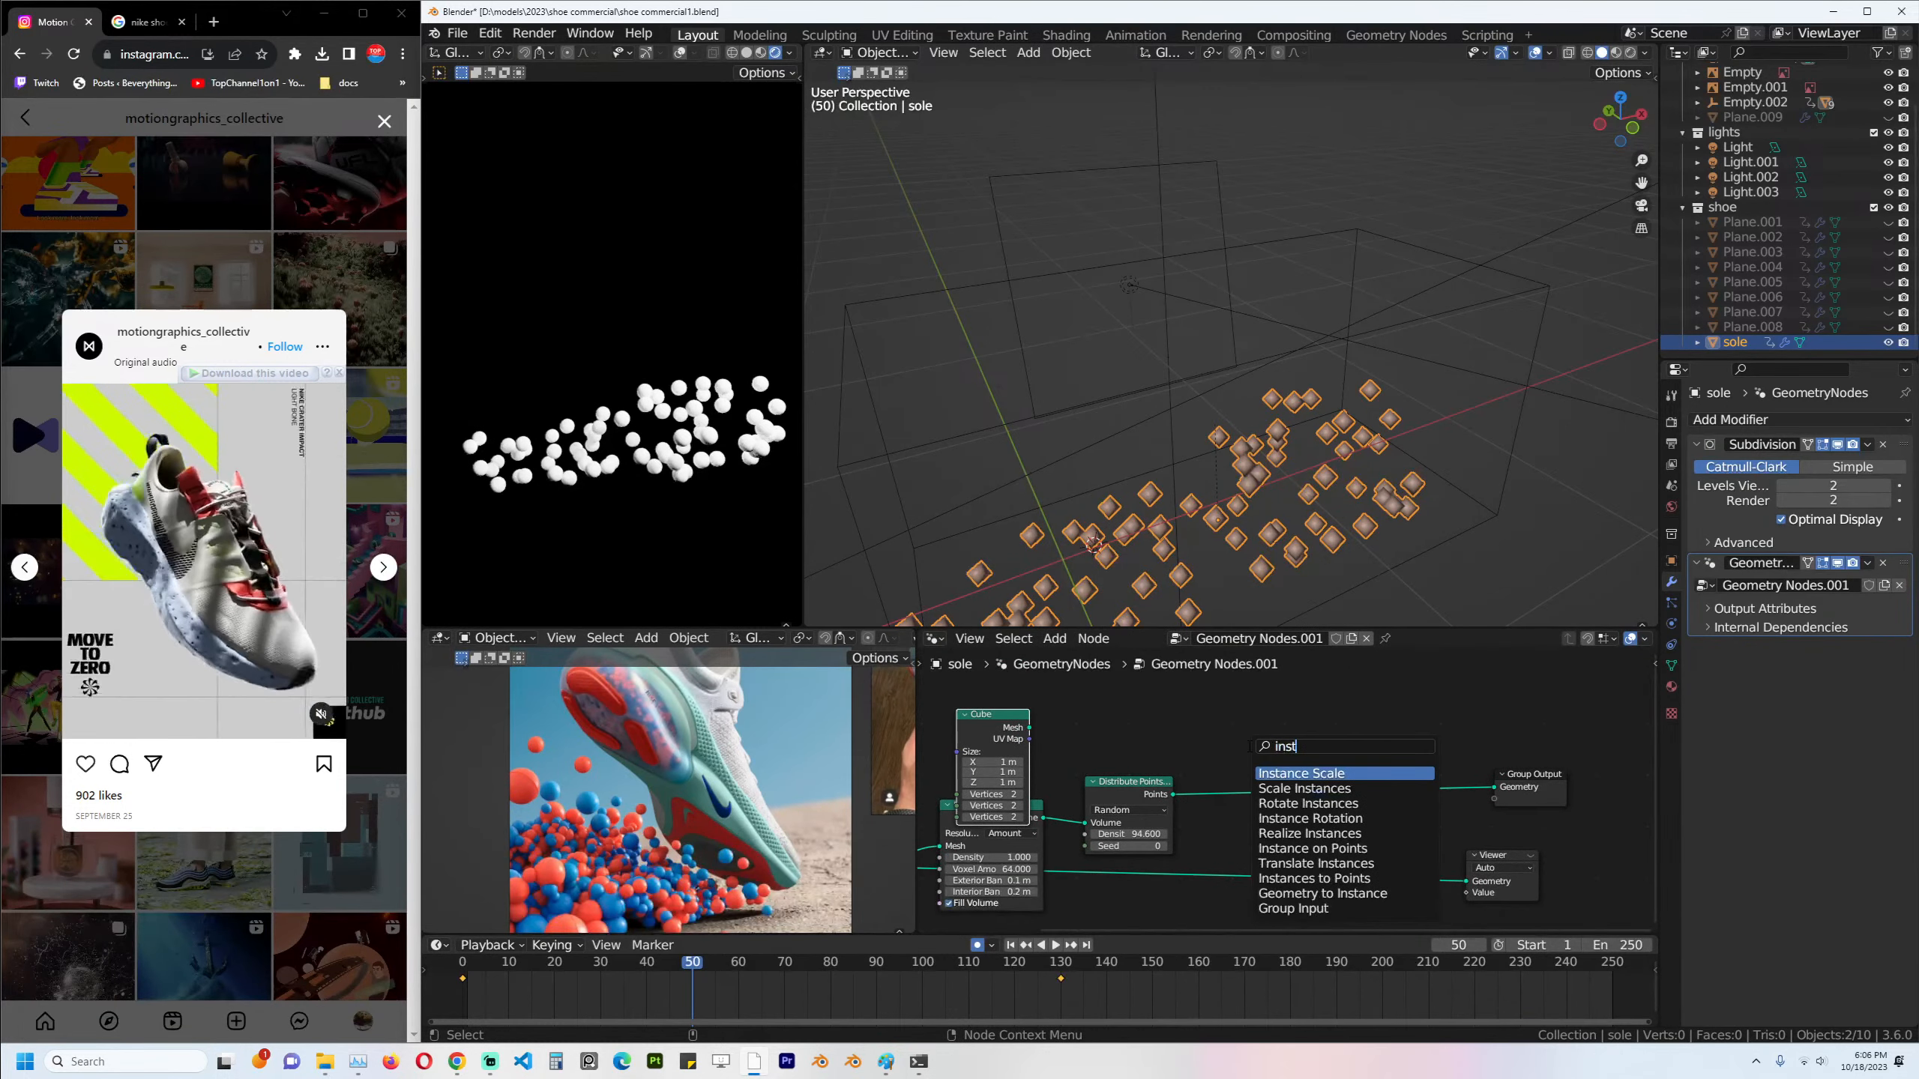
pyautogui.write('ance')
pyautogui.press('Down')
pyautogui.press('Down')
pyautogui.press('Down')
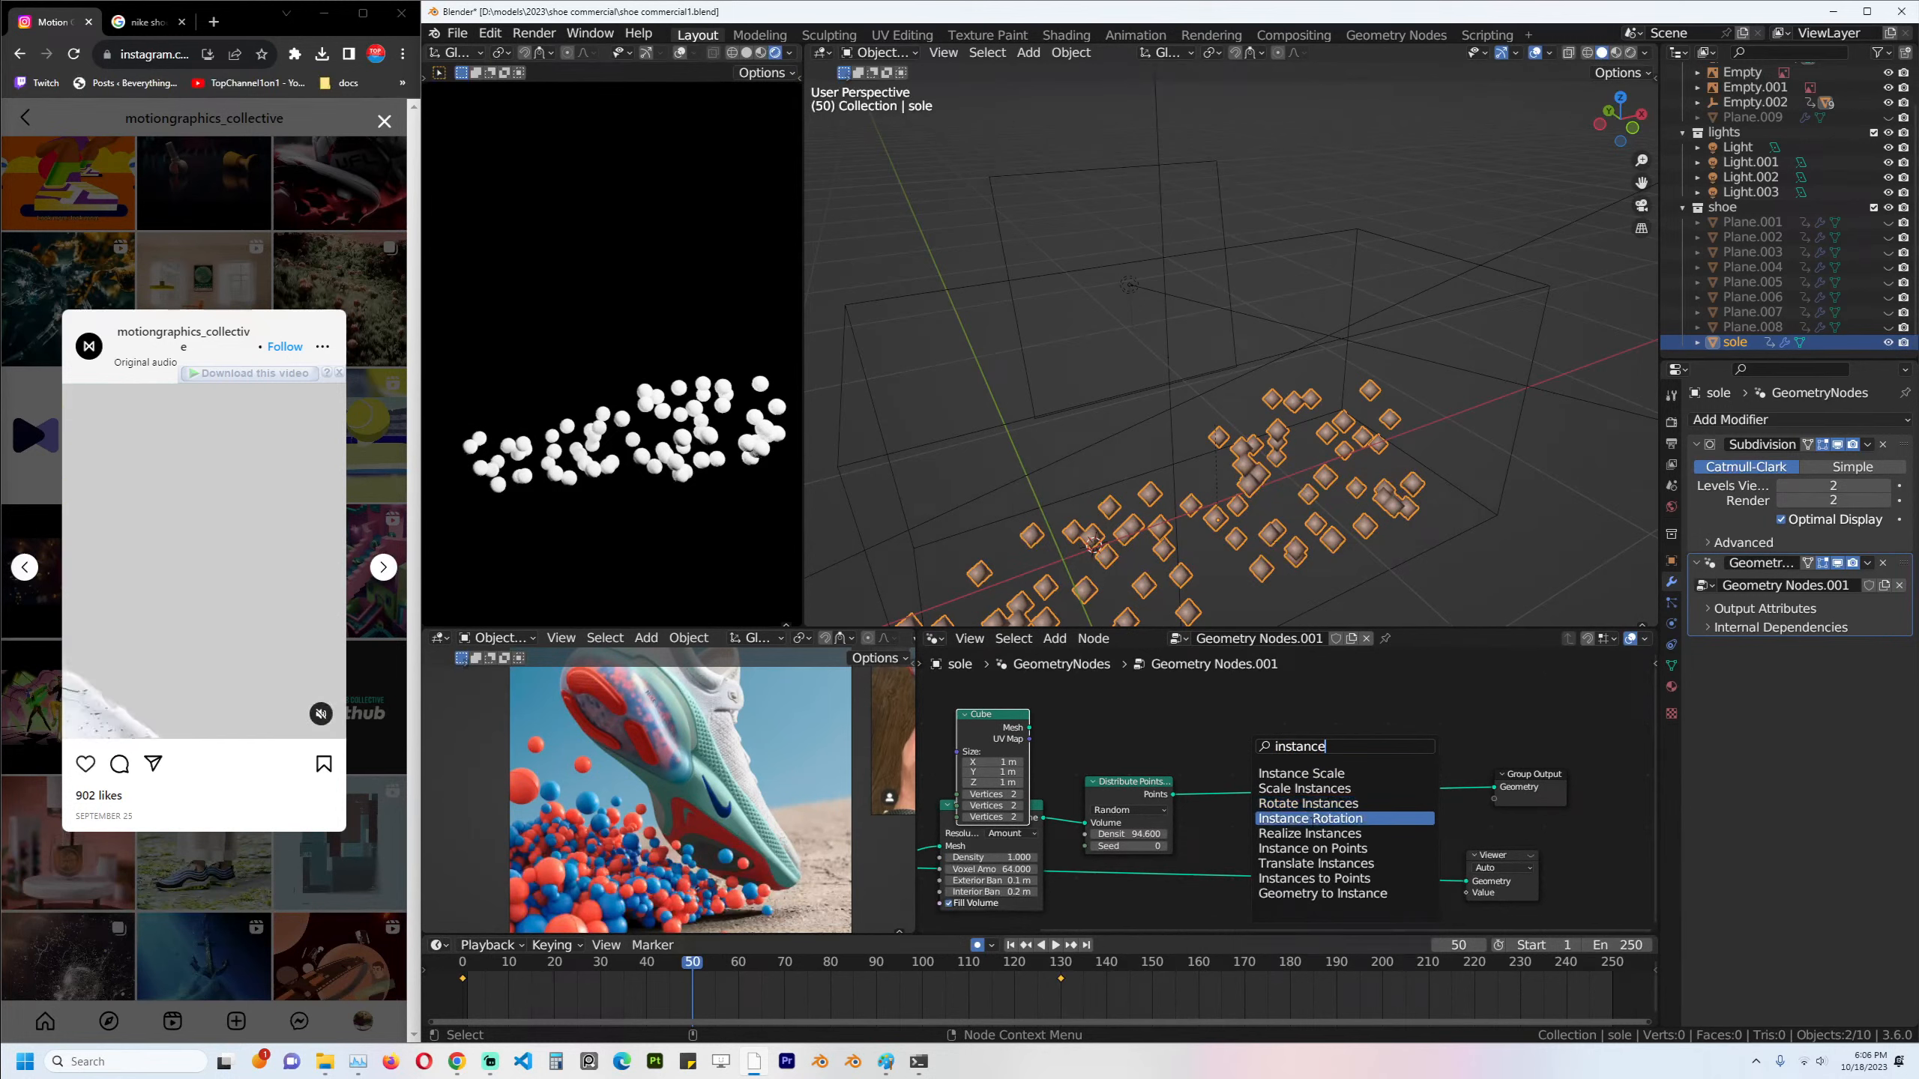
pyautogui.click(1313, 848)
pyautogui.click(1313, 820)
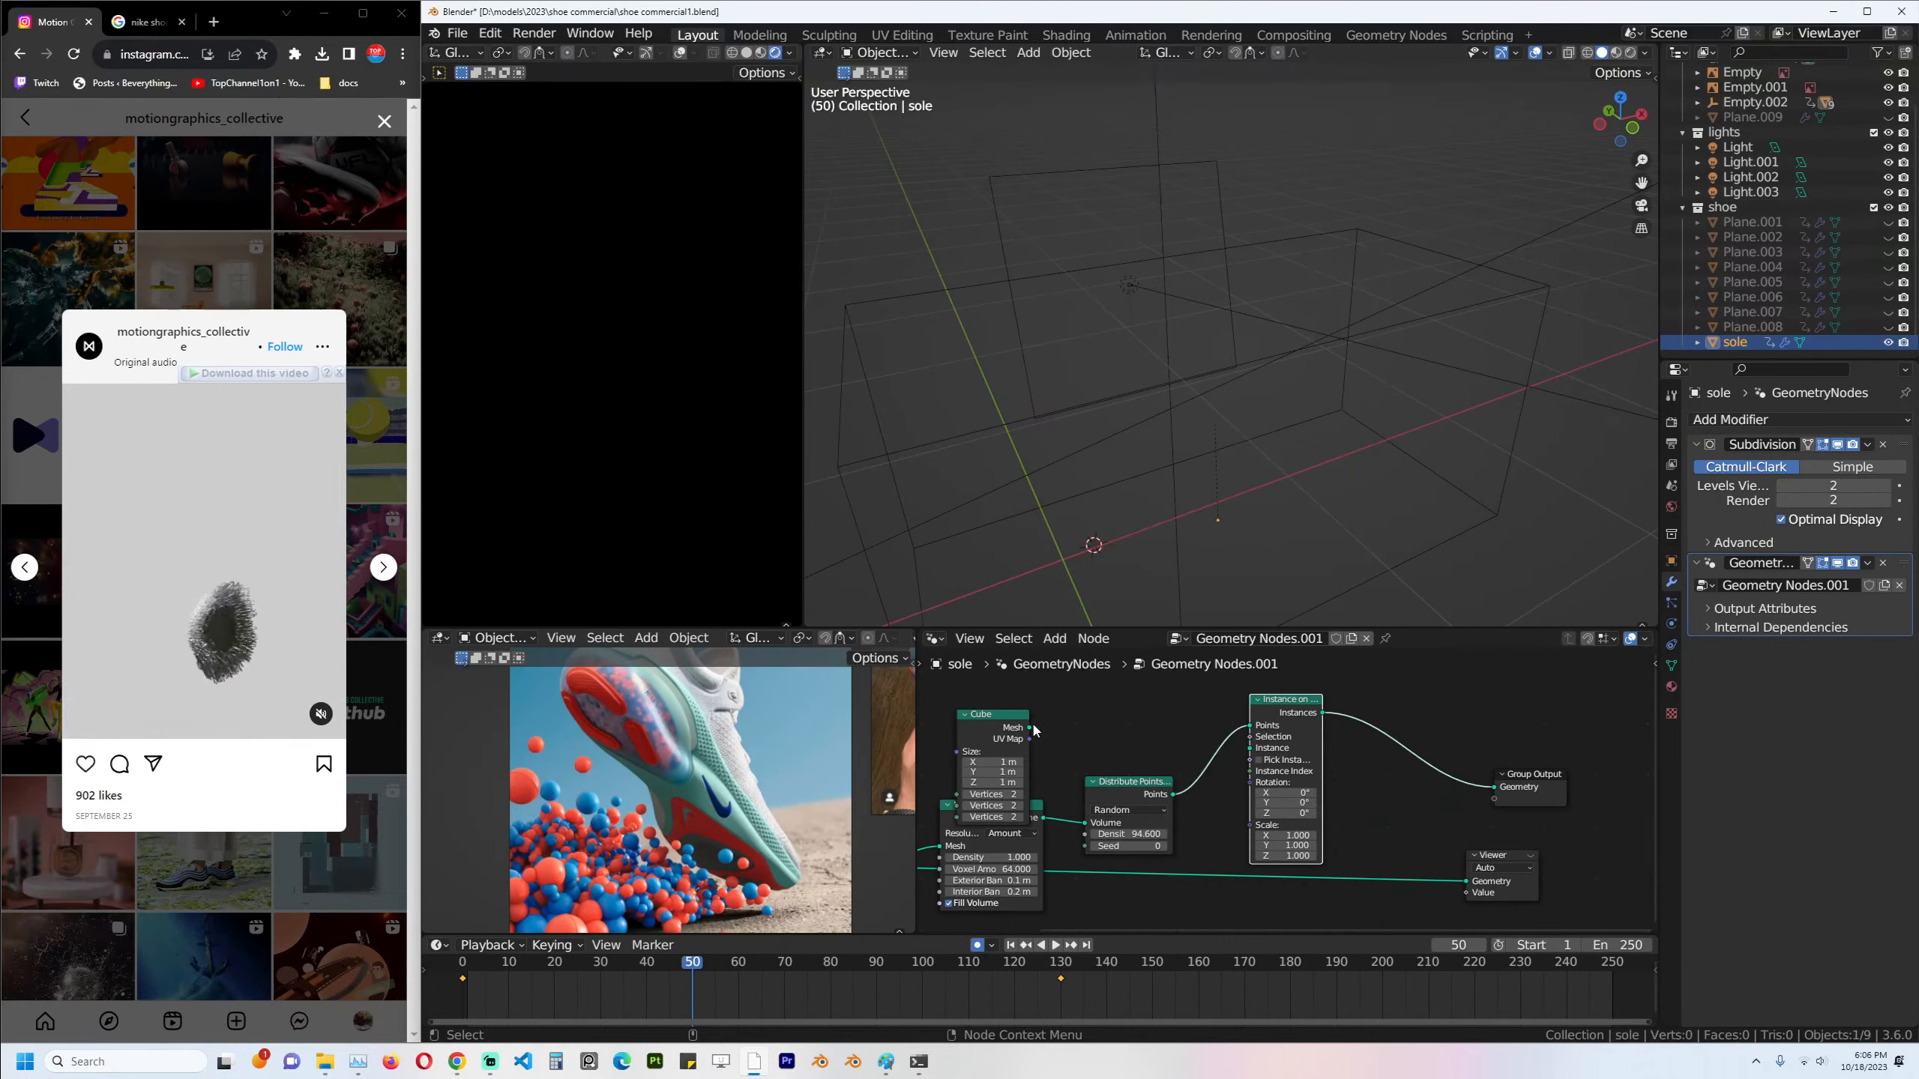
pyautogui.moveTo(1031, 727); pyautogui.dragTo(1251, 748)
# Insert a Subdivision Surface node after the Cube with level 2 and deselect everything in the viewport.
pyautogui.scroll(-4, 1111, 770)
pyautogui.moveTo(1109, 771); pyautogui.dragTo(1202, 805, button='middle')
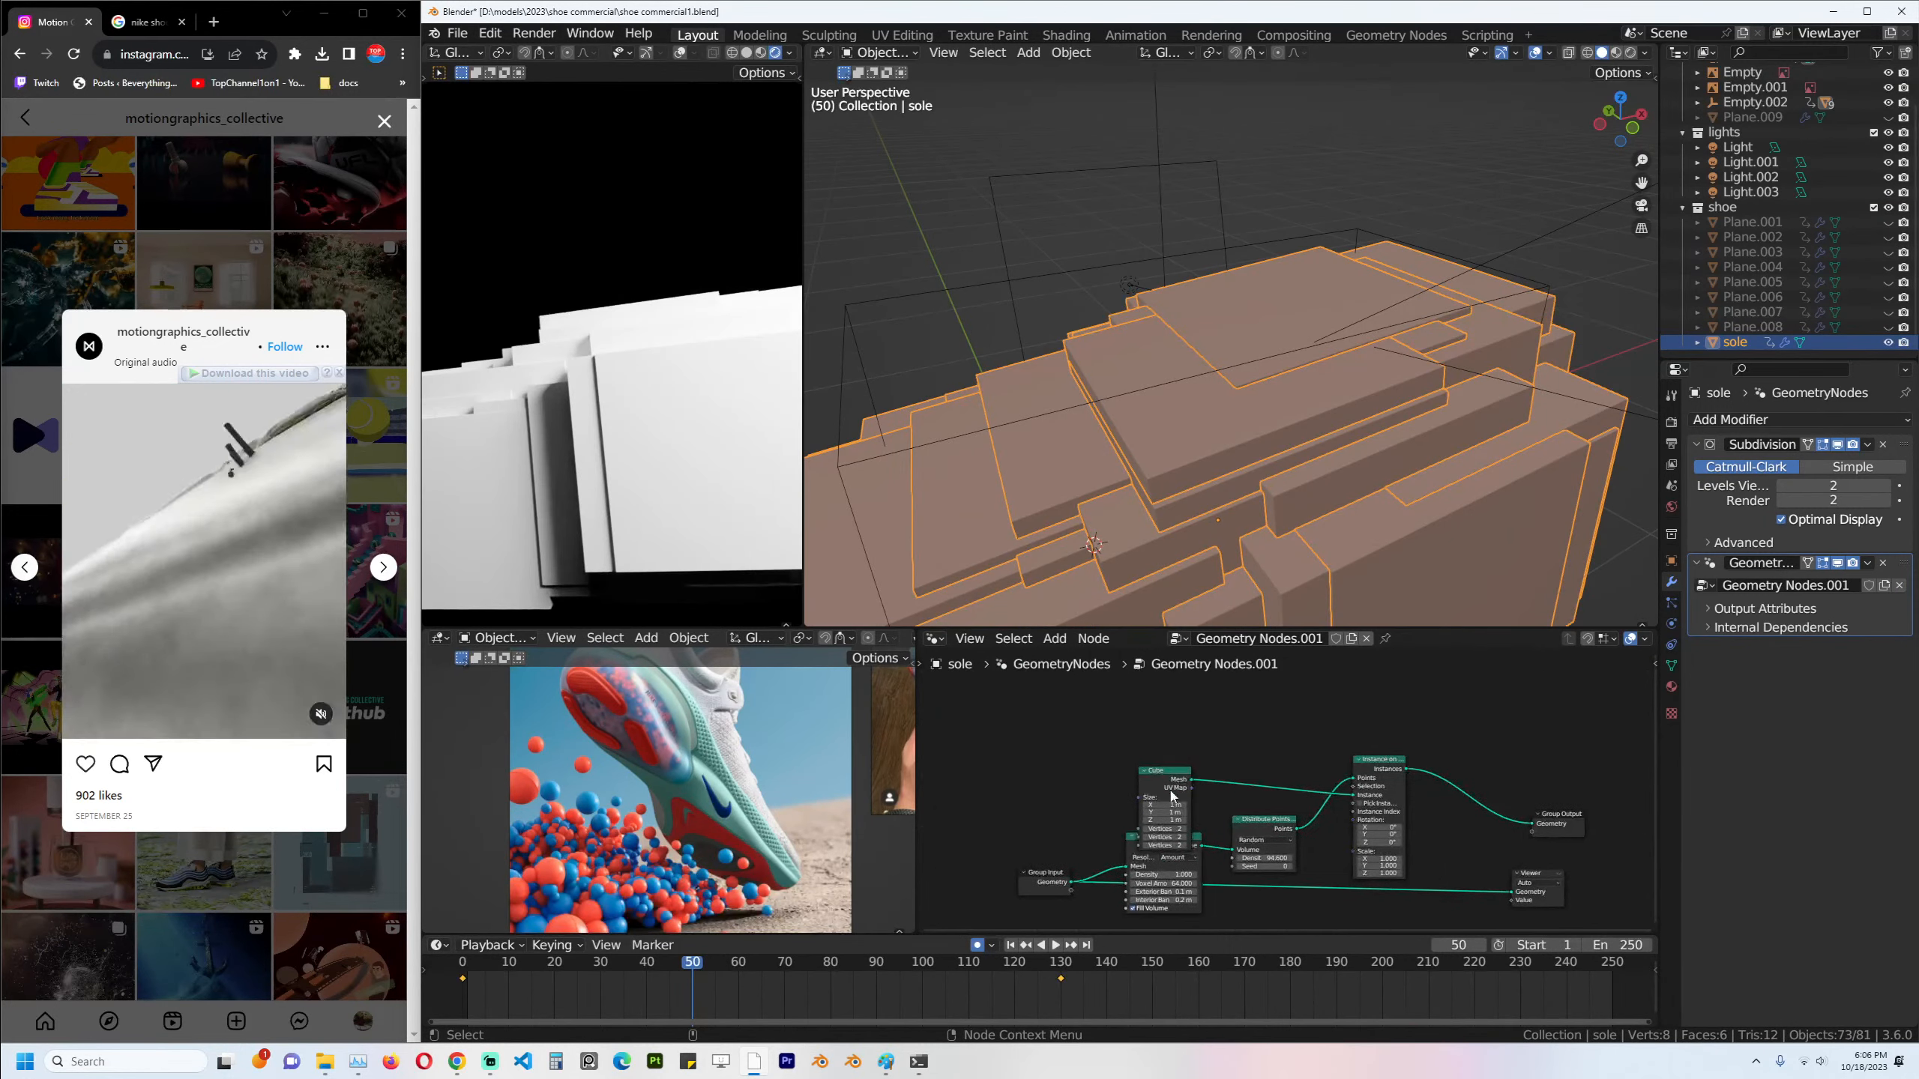
pyautogui.moveTo(1170, 796); pyautogui.dragTo(1051, 747)
pyautogui.hotkey('shift', 'a')
pyautogui.click(1153, 730)
pyautogui.write('sub')
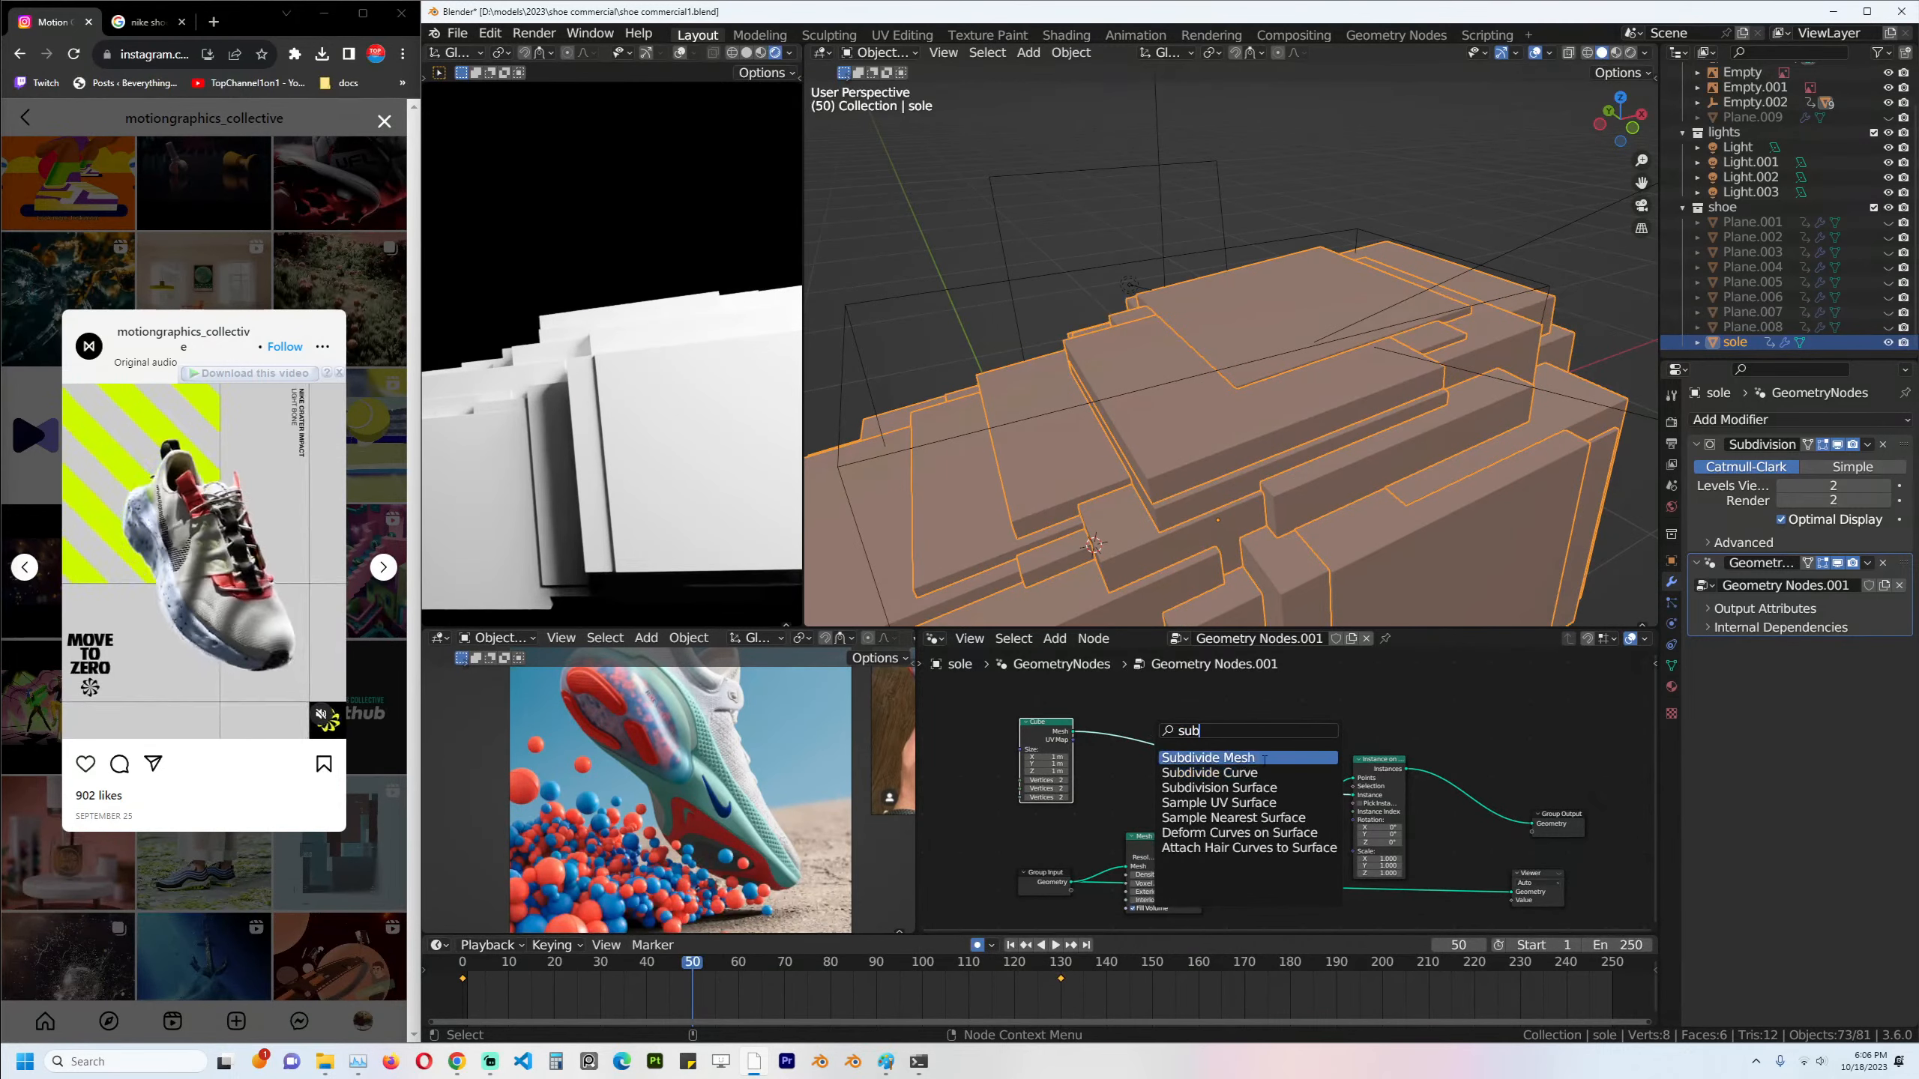
pyautogui.click(1268, 788)
pyautogui.click(1145, 745)
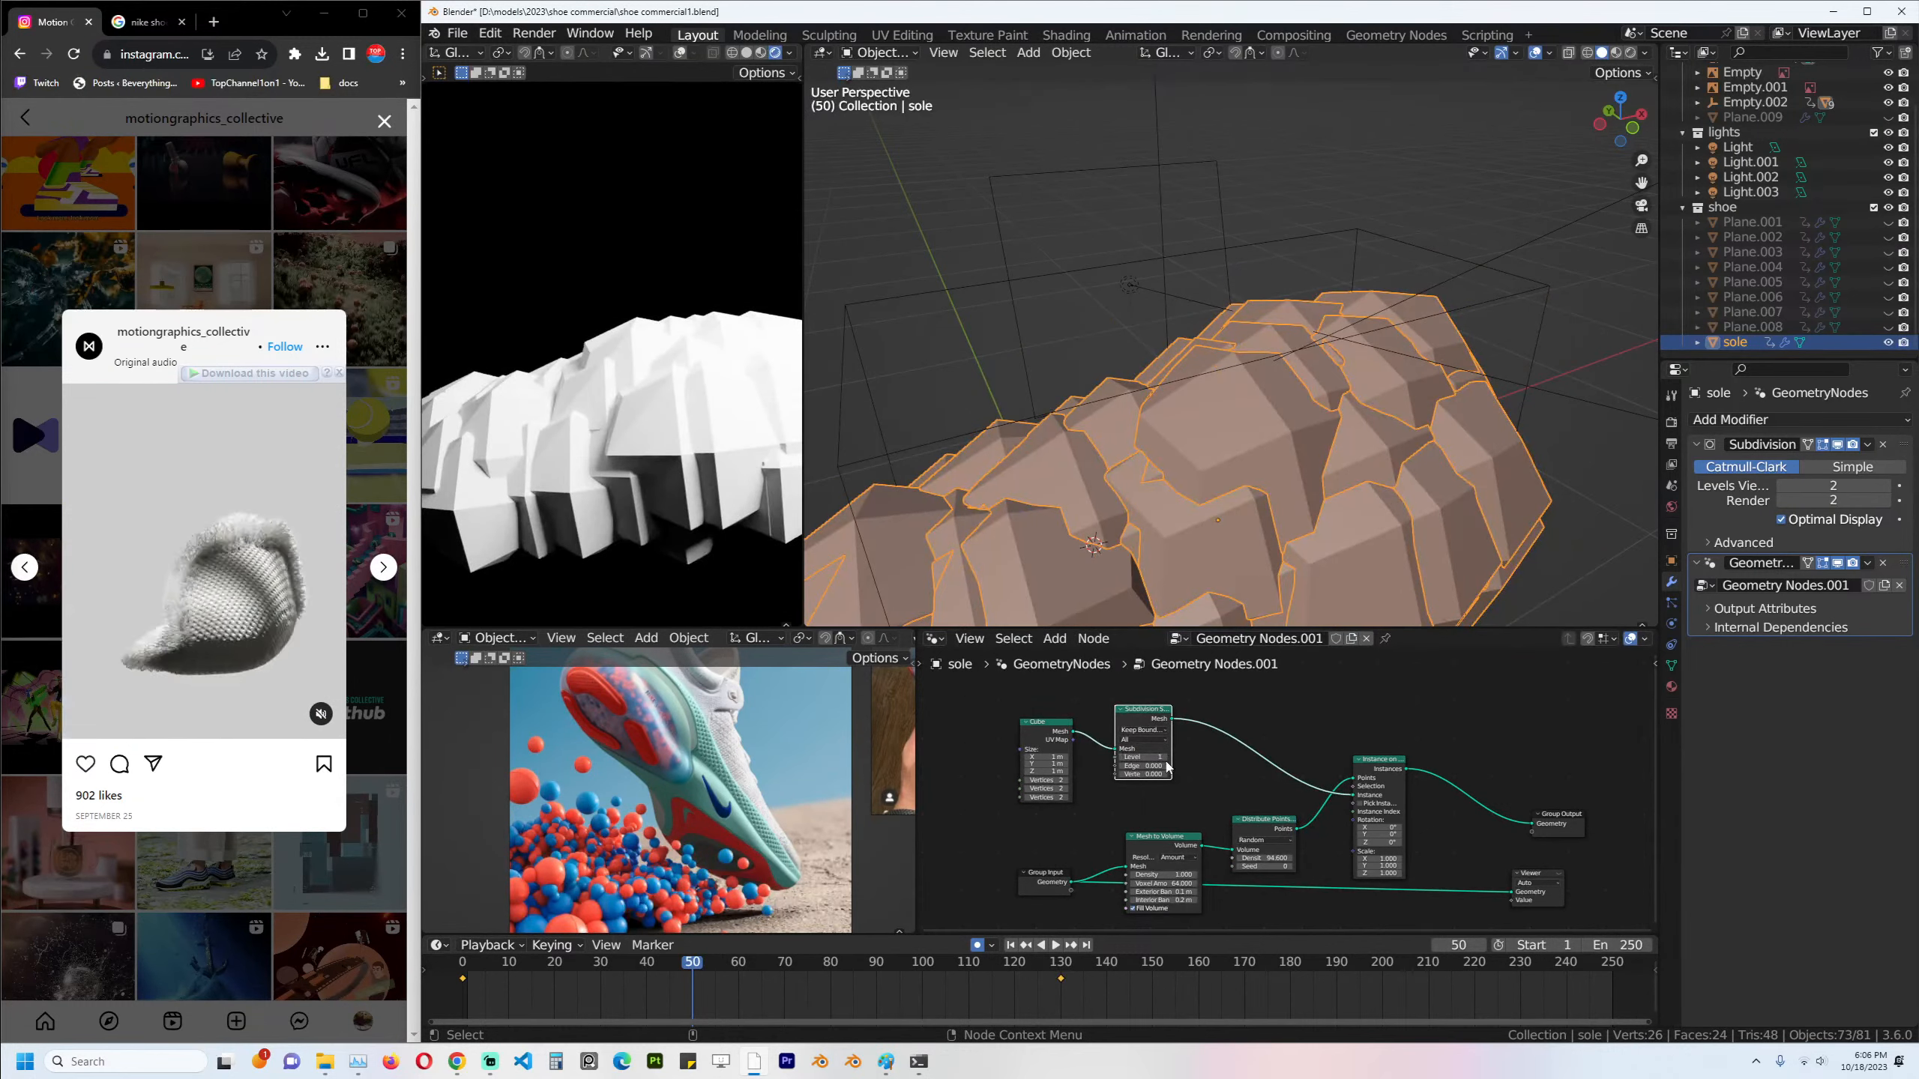
pyautogui.click(1164, 756)
pyautogui.scroll(-2, 1319, 330)
pyautogui.moveTo(1322, 348); pyautogui.dragTo(1293, 335, button='middle')
pyautogui.hotkey('alt', 'a')
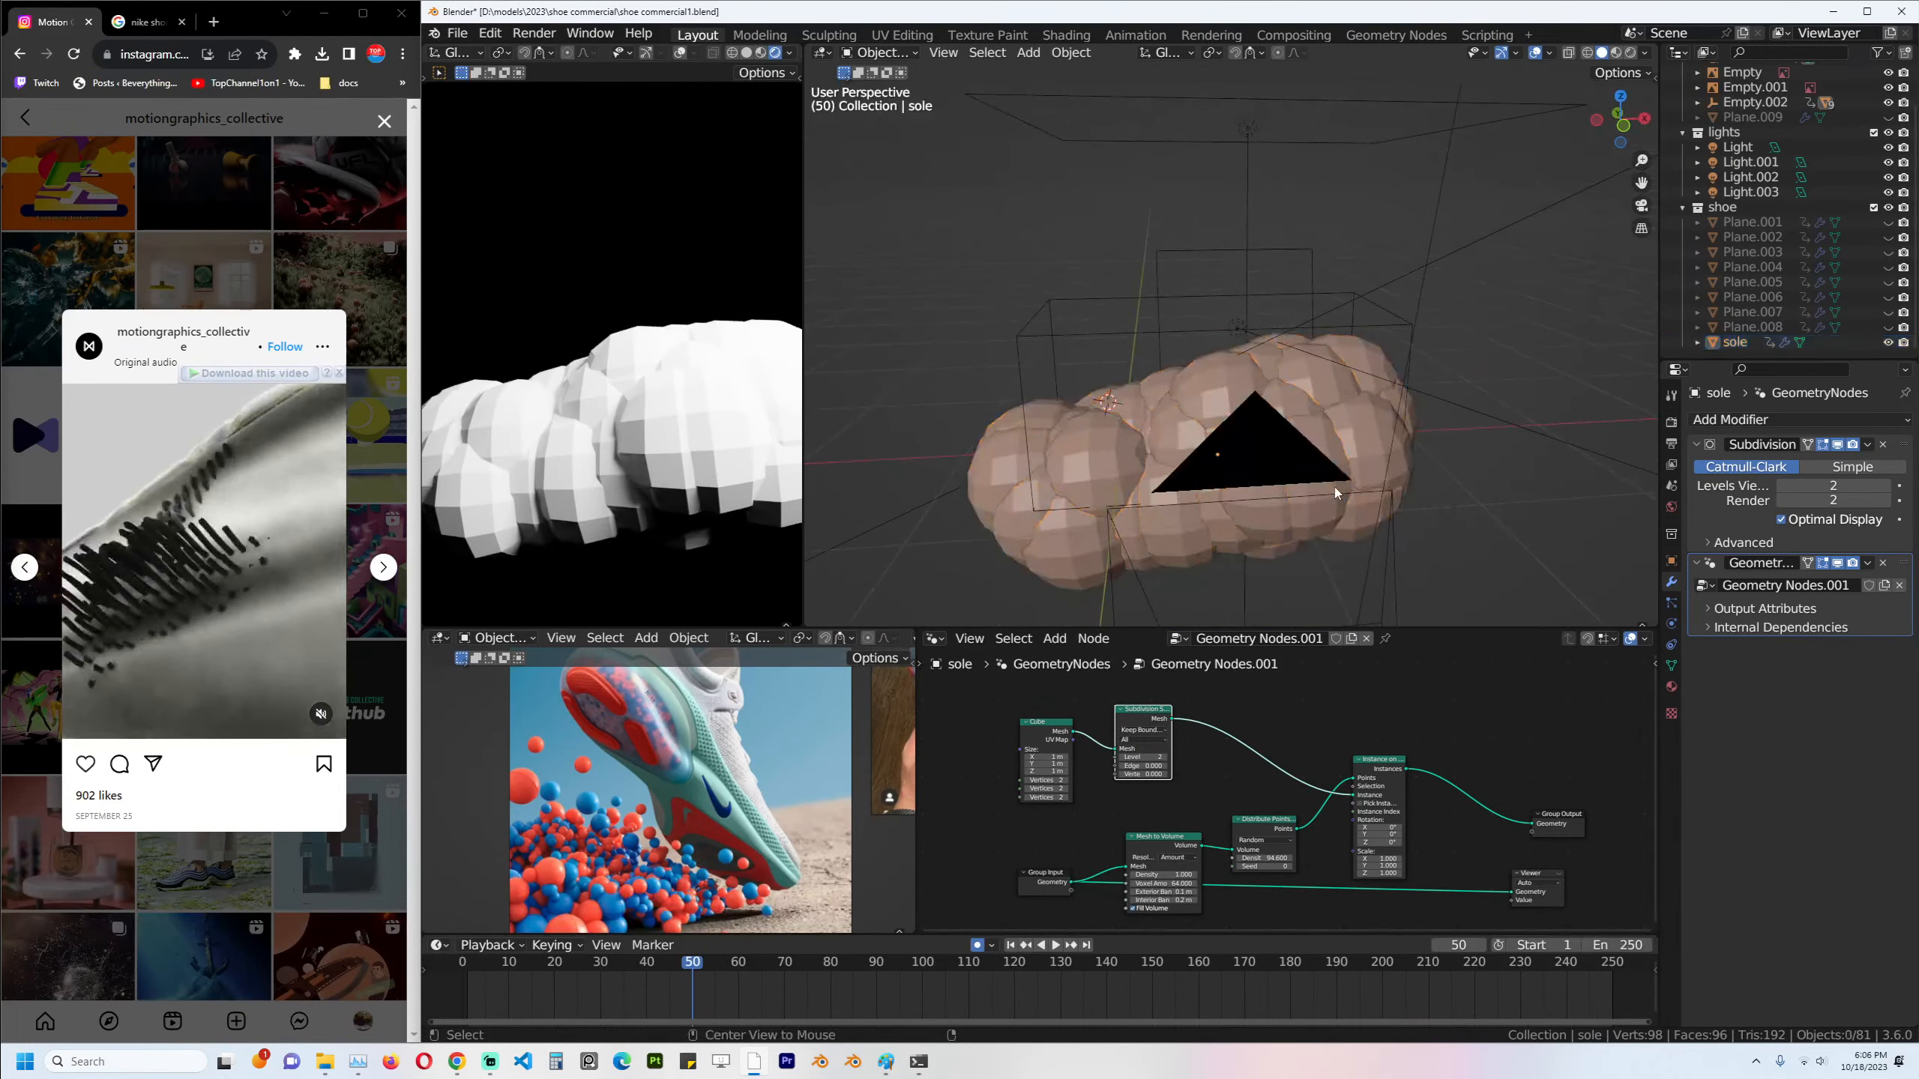
# Set the X, Y and Z scale of the Instance on Points node to 0.980.
pyautogui.moveTo(1406, 830); pyautogui.dragTo(1304, 782, button='middle')
pyautogui.scroll(3, 1303, 801)
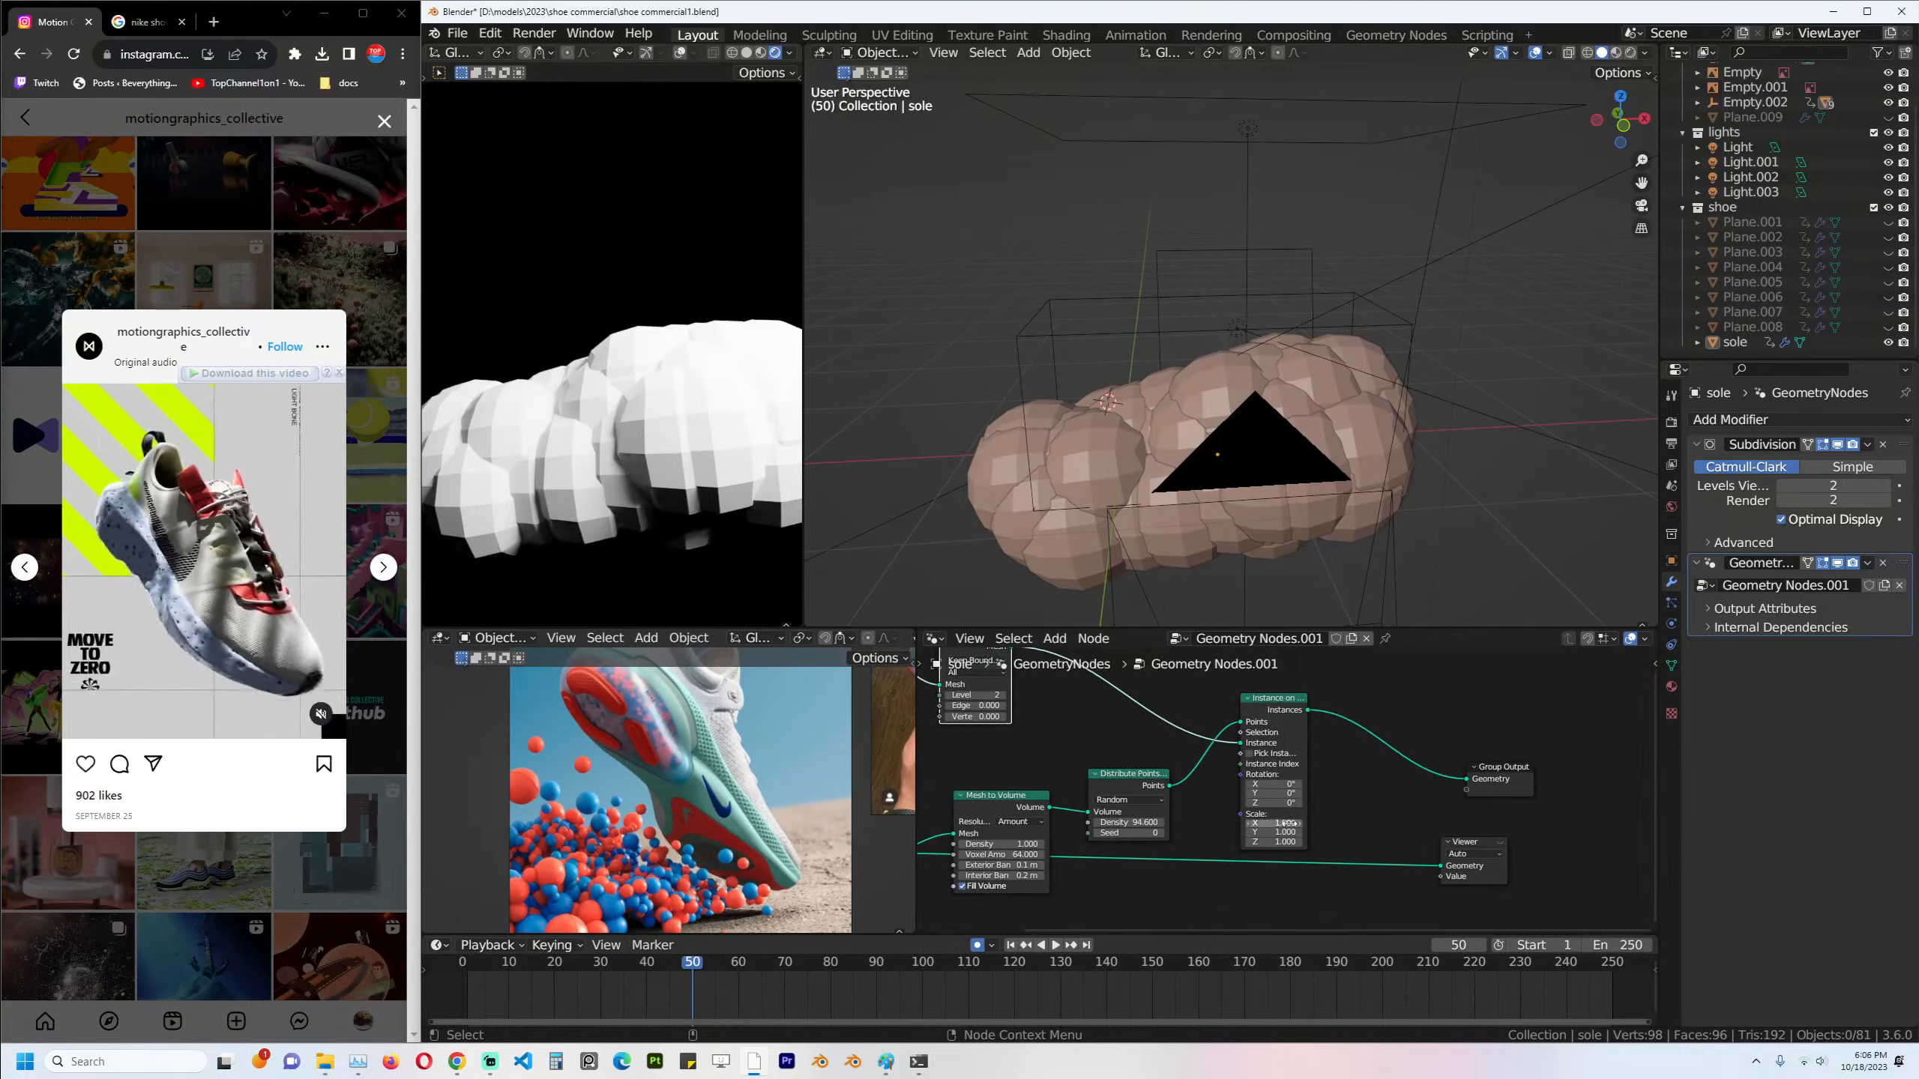
pyautogui.keyDown('alt'); pyautogui.moveTo(1284, 822); pyautogui.dragTo(1277, 822); pyautogui.keyUp('alt')
# Add a Noise Texture with scale 5.4 and connect its Fac output to the Scale input of Instance on Points.
pyautogui.moveTo(1276, 822); pyautogui.dragTo(1341, 782, button='middle')
pyautogui.hotkey('shift', 'a')
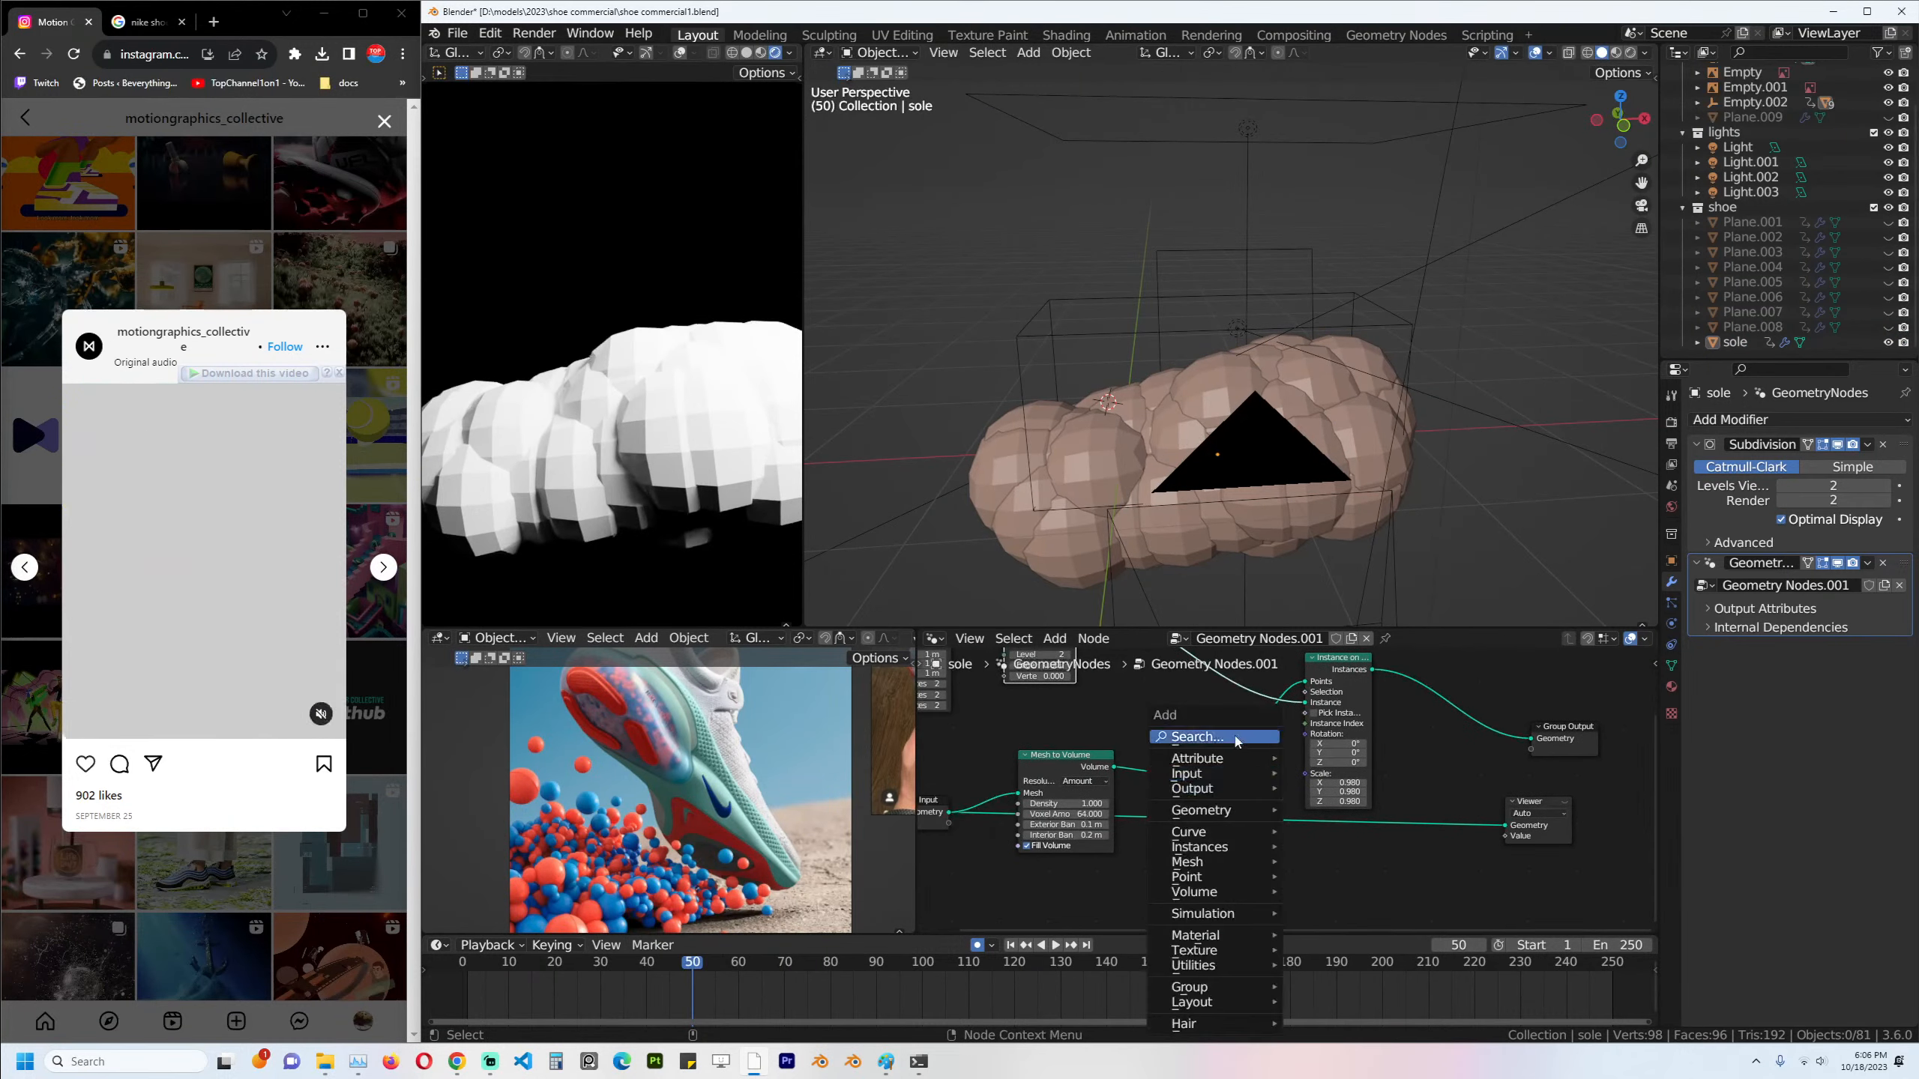
pyautogui.click(1237, 737)
pyautogui.write('nois')
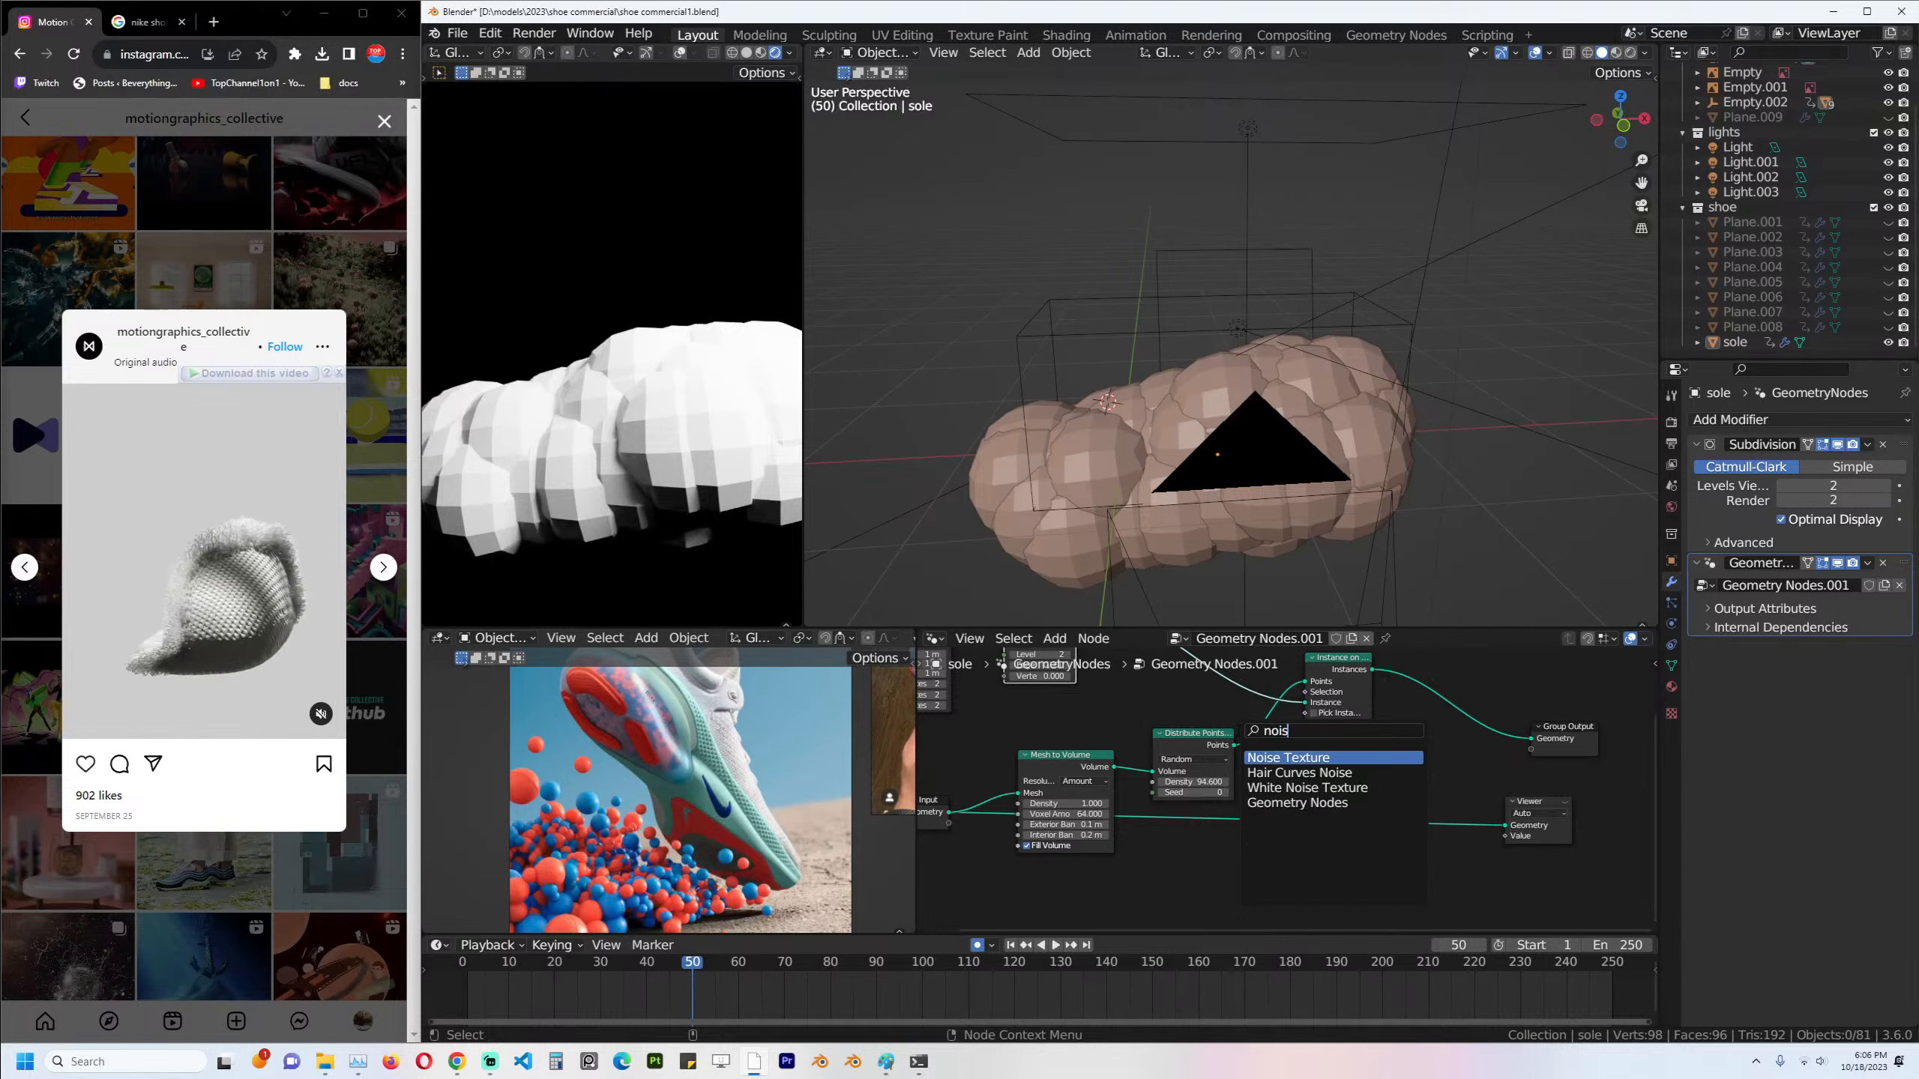
pyautogui.press('Return')
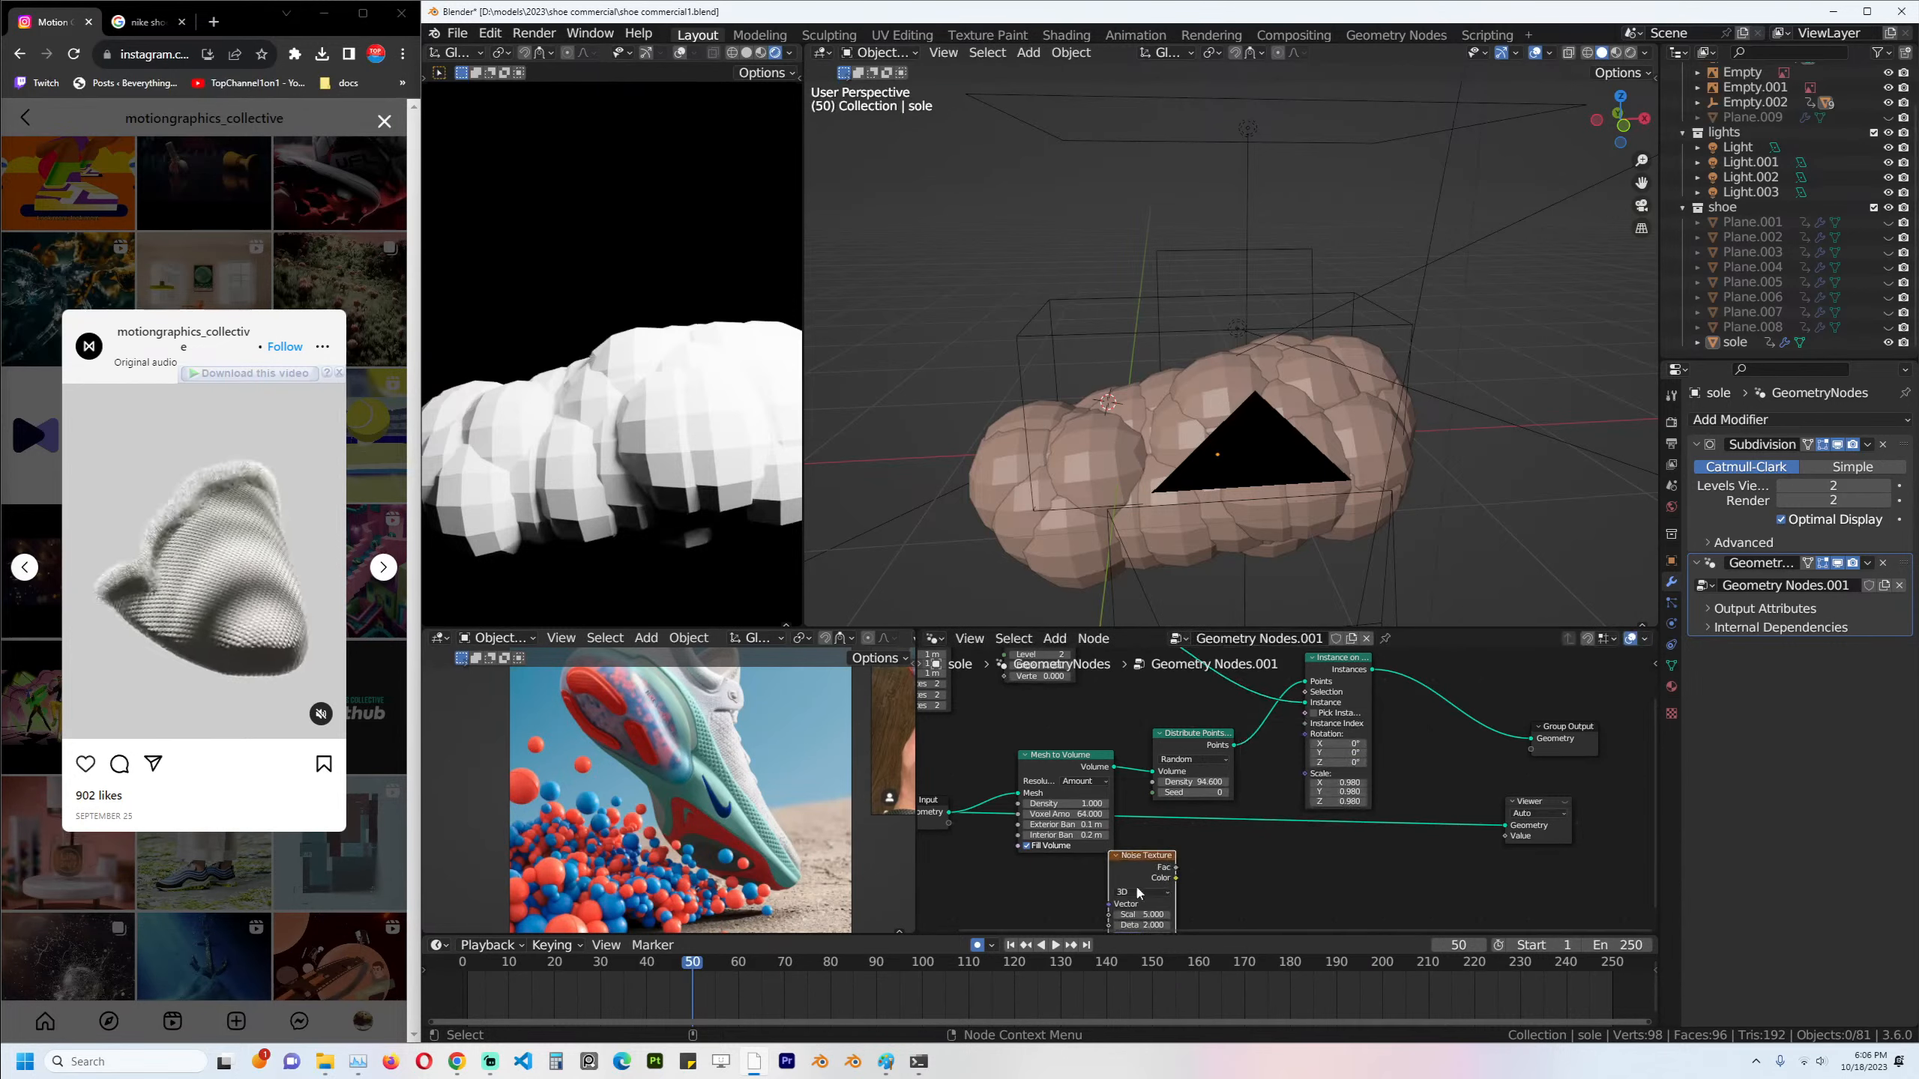
pyautogui.click(1097, 793)
pyautogui.moveTo(1111, 779); pyautogui.dragTo(1258, 695)
pyautogui.moveTo(1251, 716); pyautogui.dragTo(1389, 652, button='middle')
pyautogui.moveTo(1239, 728); pyautogui.dragTo(1123, 773)
pyautogui.scroll(2, 1124, 775)
pyautogui.moveTo(1055, 841); pyautogui.dragTo(1085, 841)
# Insert a Math node between the noise Fac output and the instance Scale input and set it to Multiply.
pyautogui.hotkey('shift', 'a')
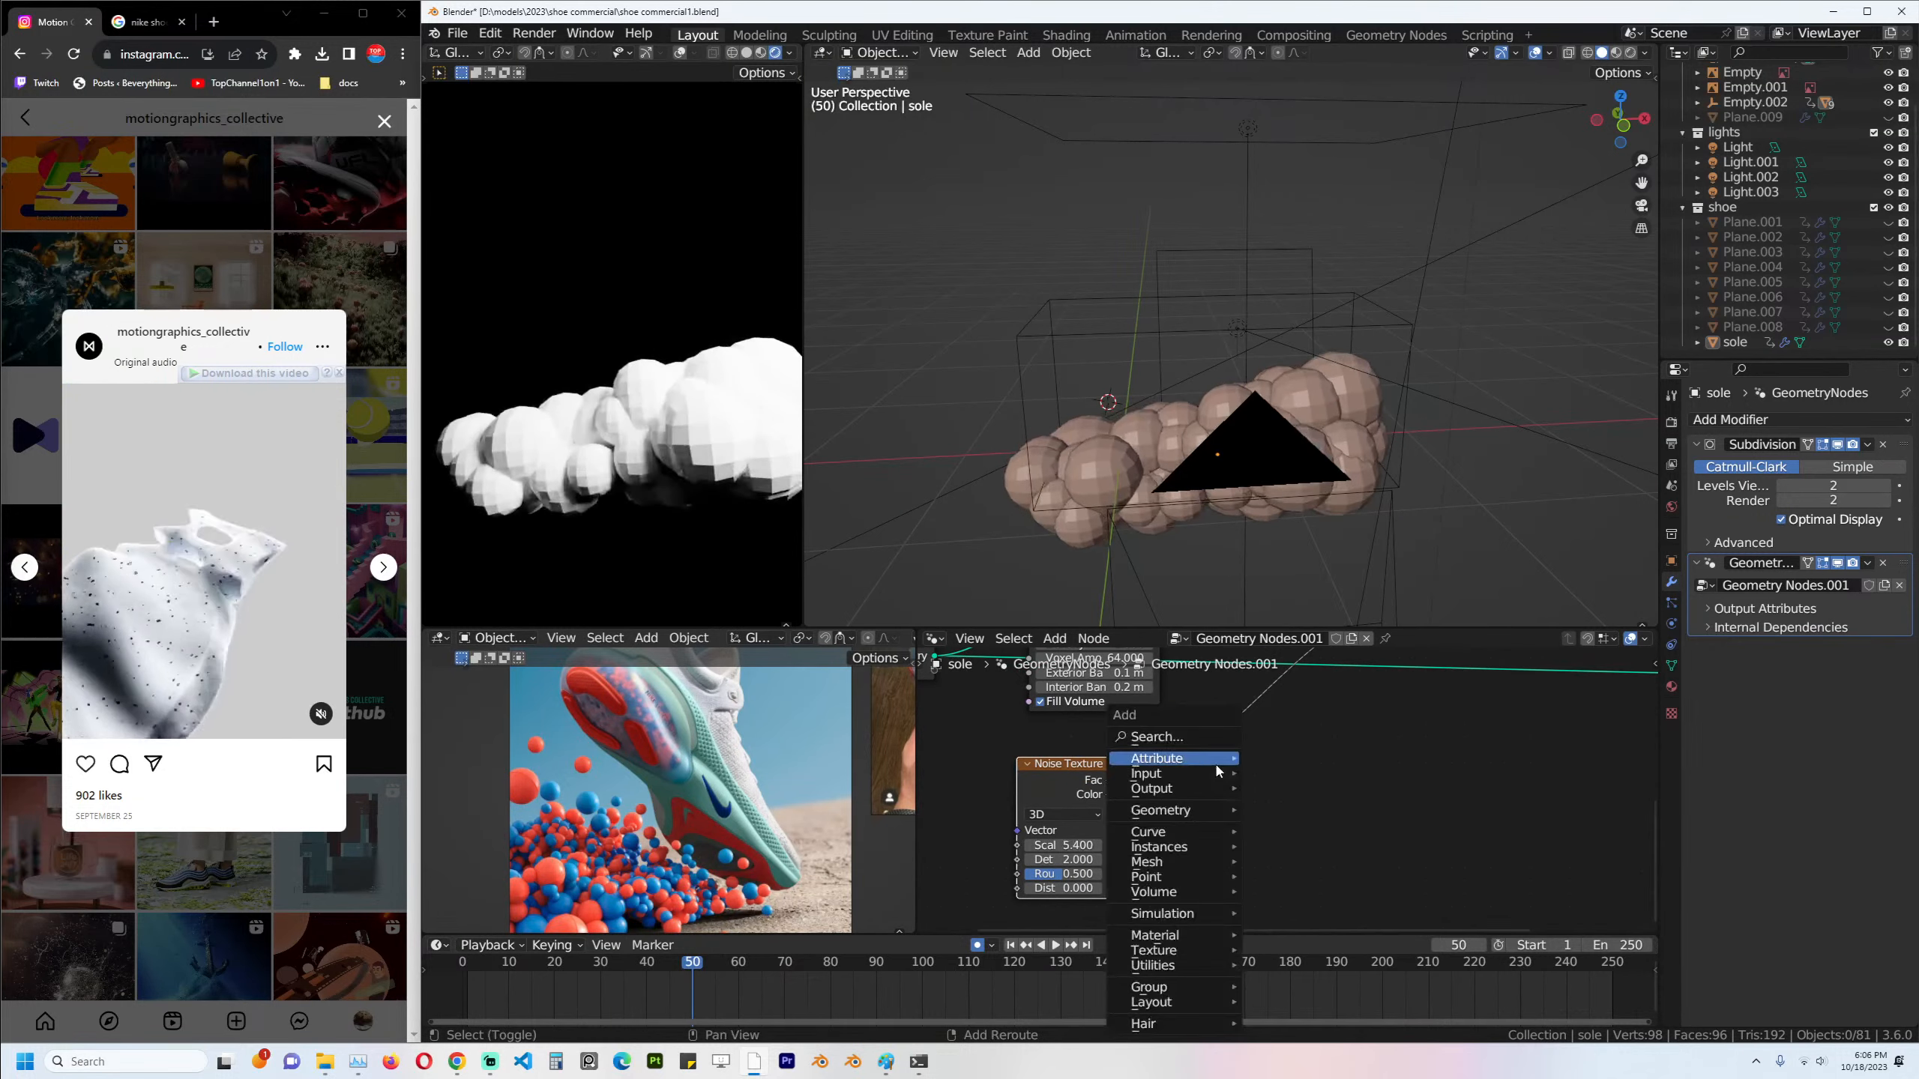
pyautogui.click(1221, 737)
pyautogui.write('vec')
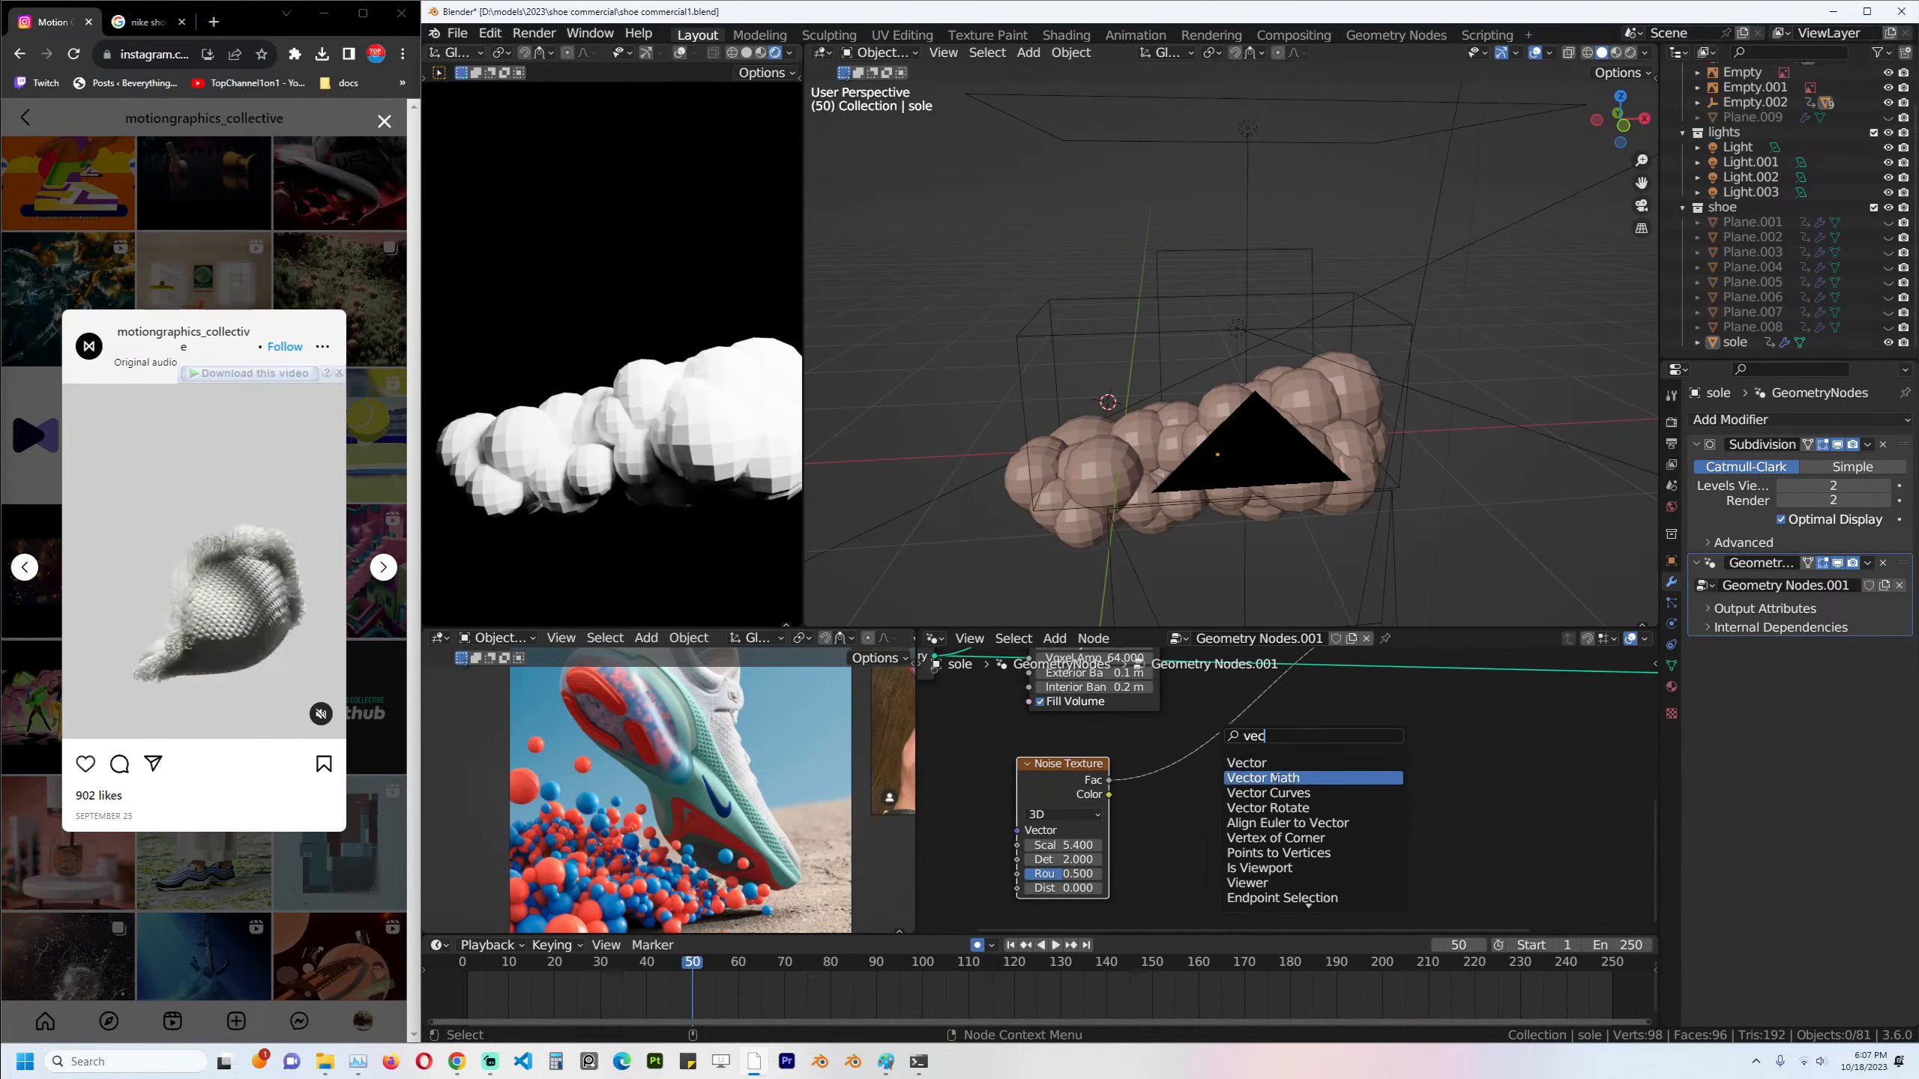
pyautogui.press('BackSpace')
pyautogui.press('BackSpace')
pyautogui.press('BackSpace')
pyautogui.write('math')
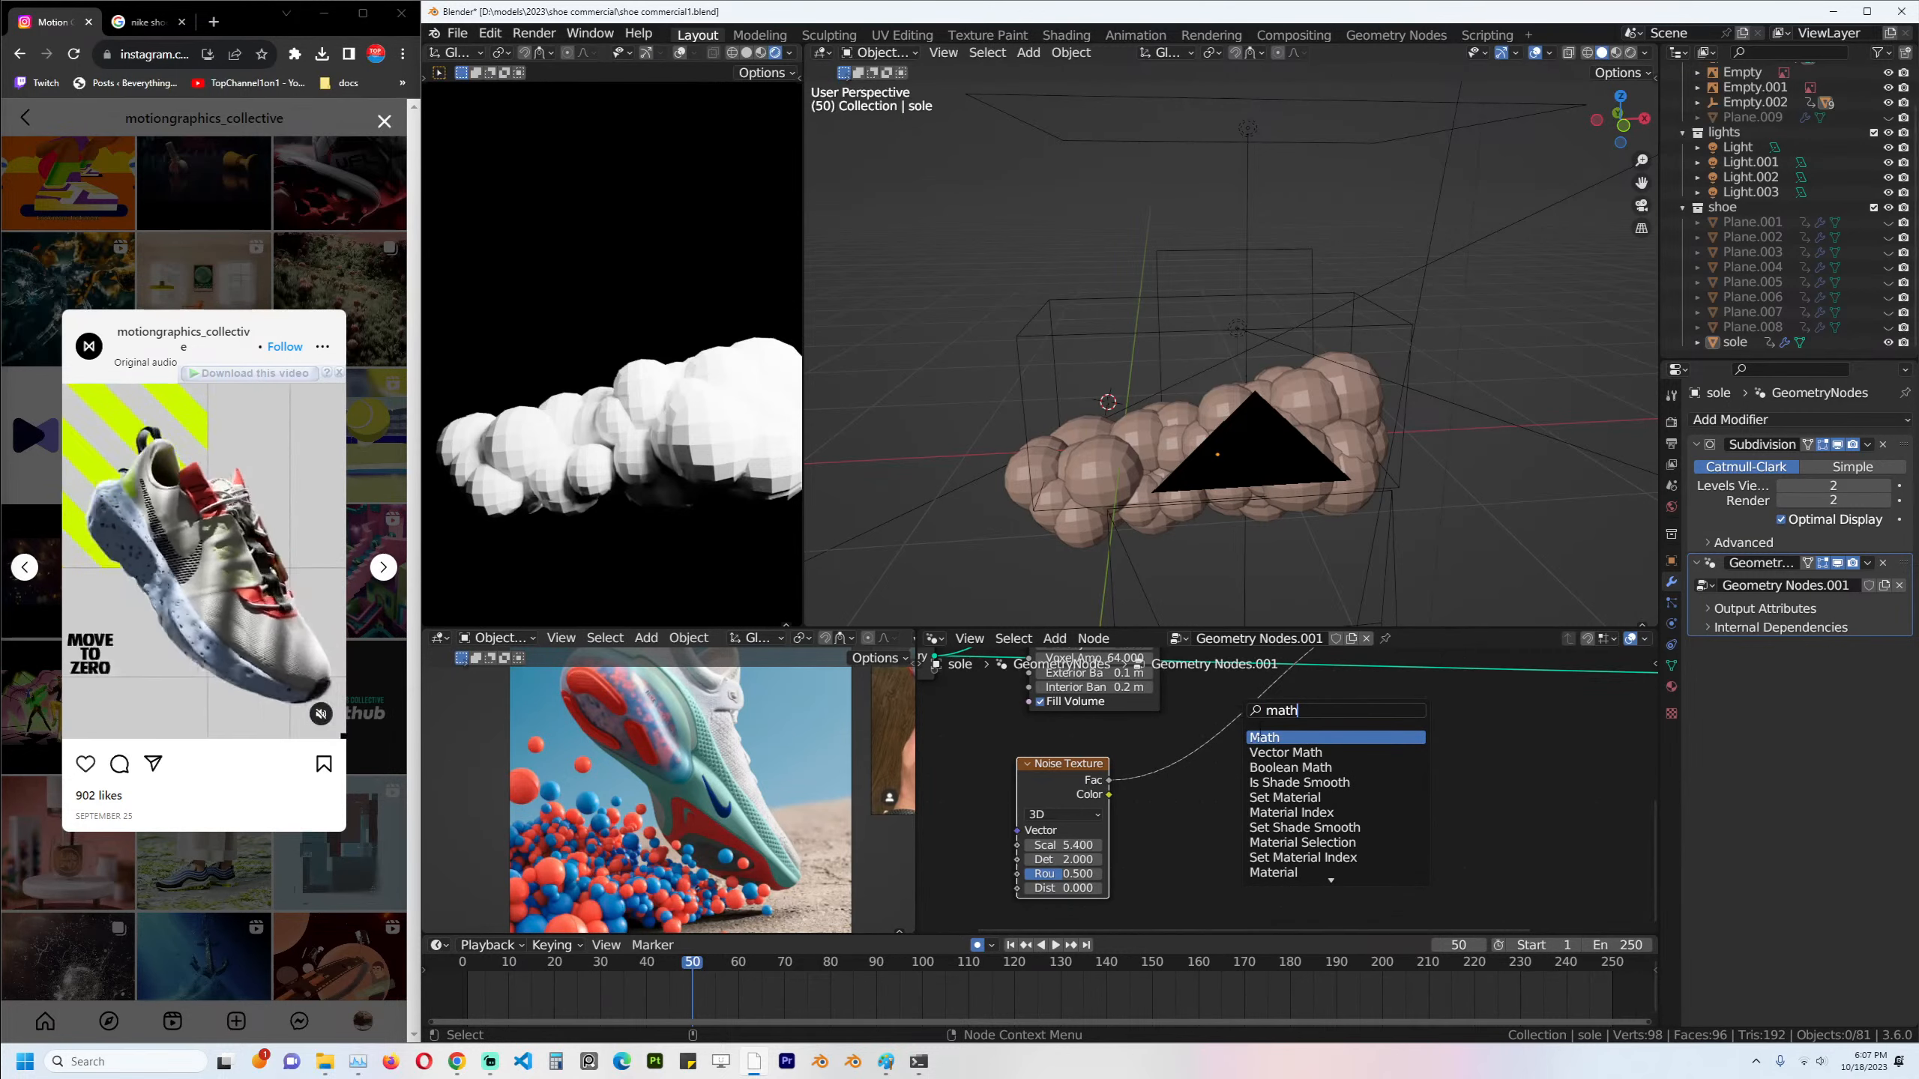
pyautogui.press('Return')
pyautogui.click(1235, 745)
pyautogui.click(1239, 739)
pyautogui.click(1225, 791)
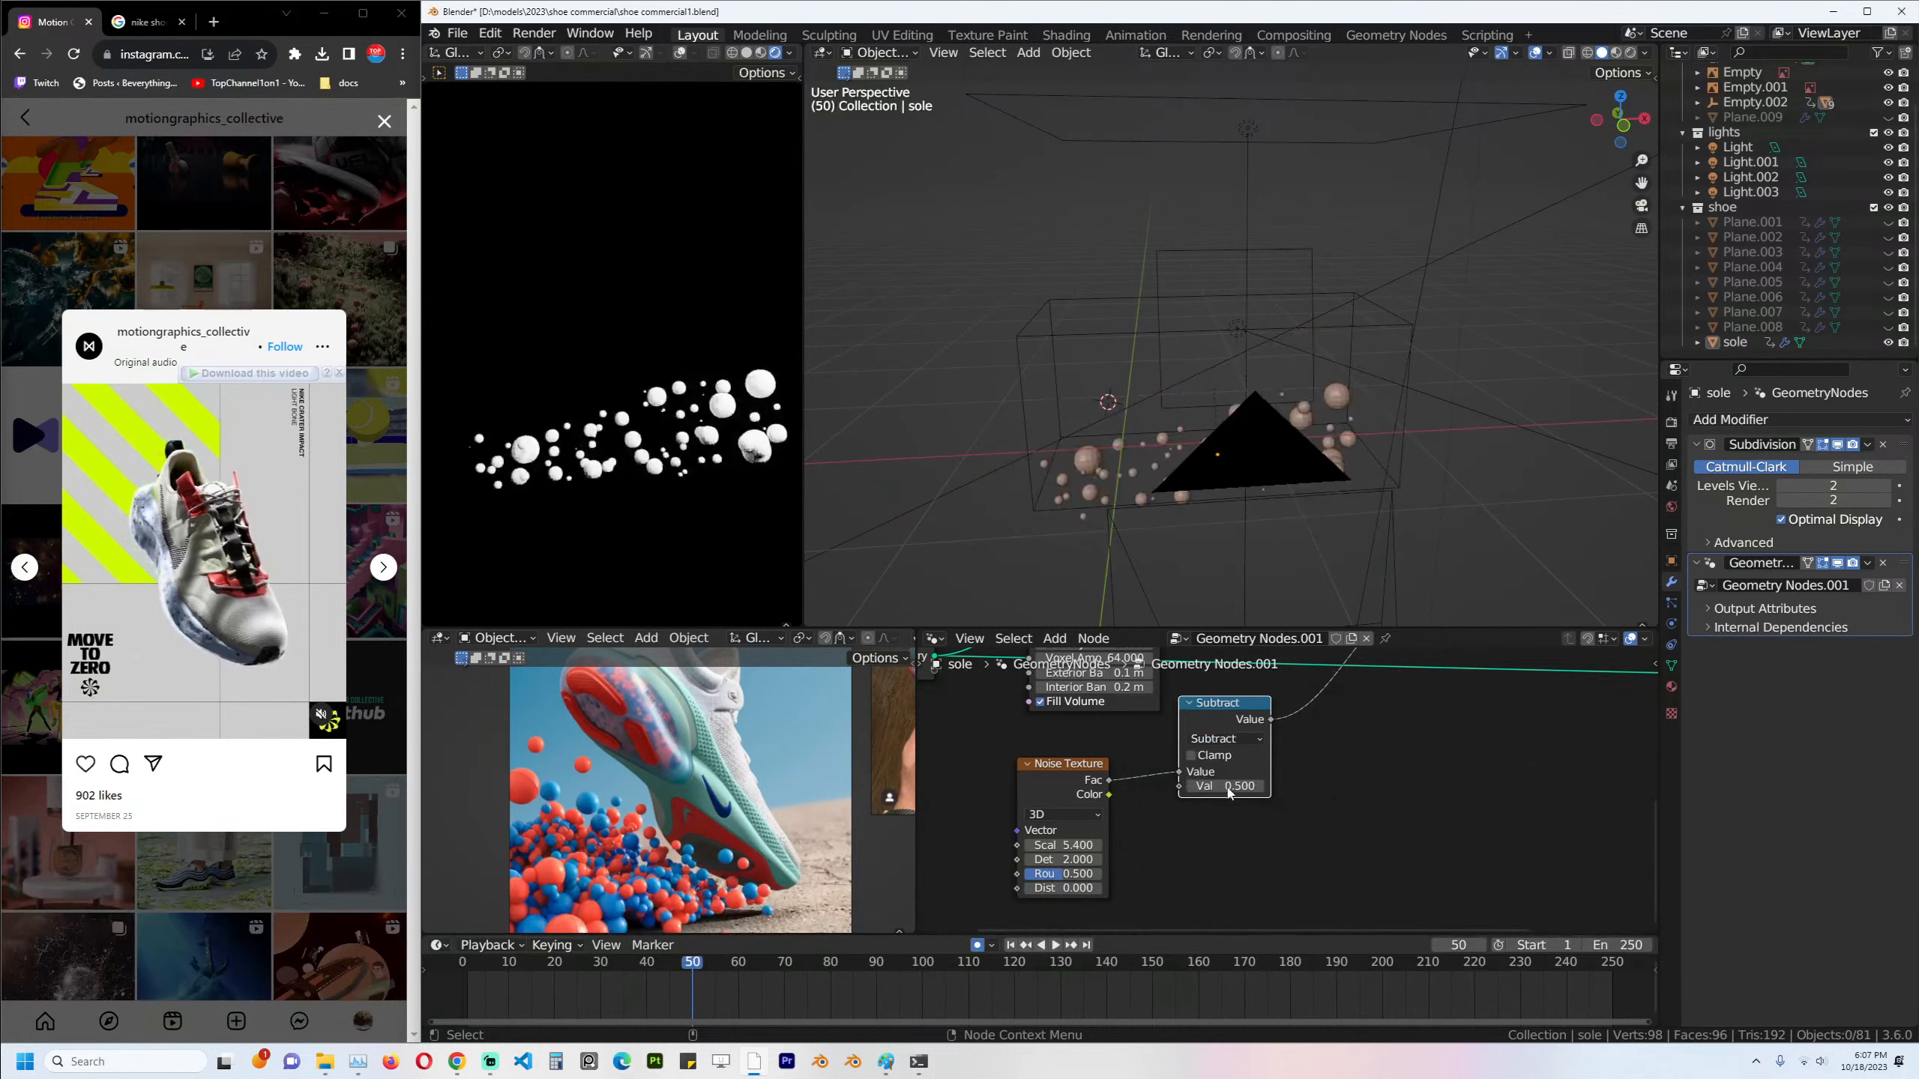
pyautogui.click(1245, 742)
pyautogui.click(1217, 805)
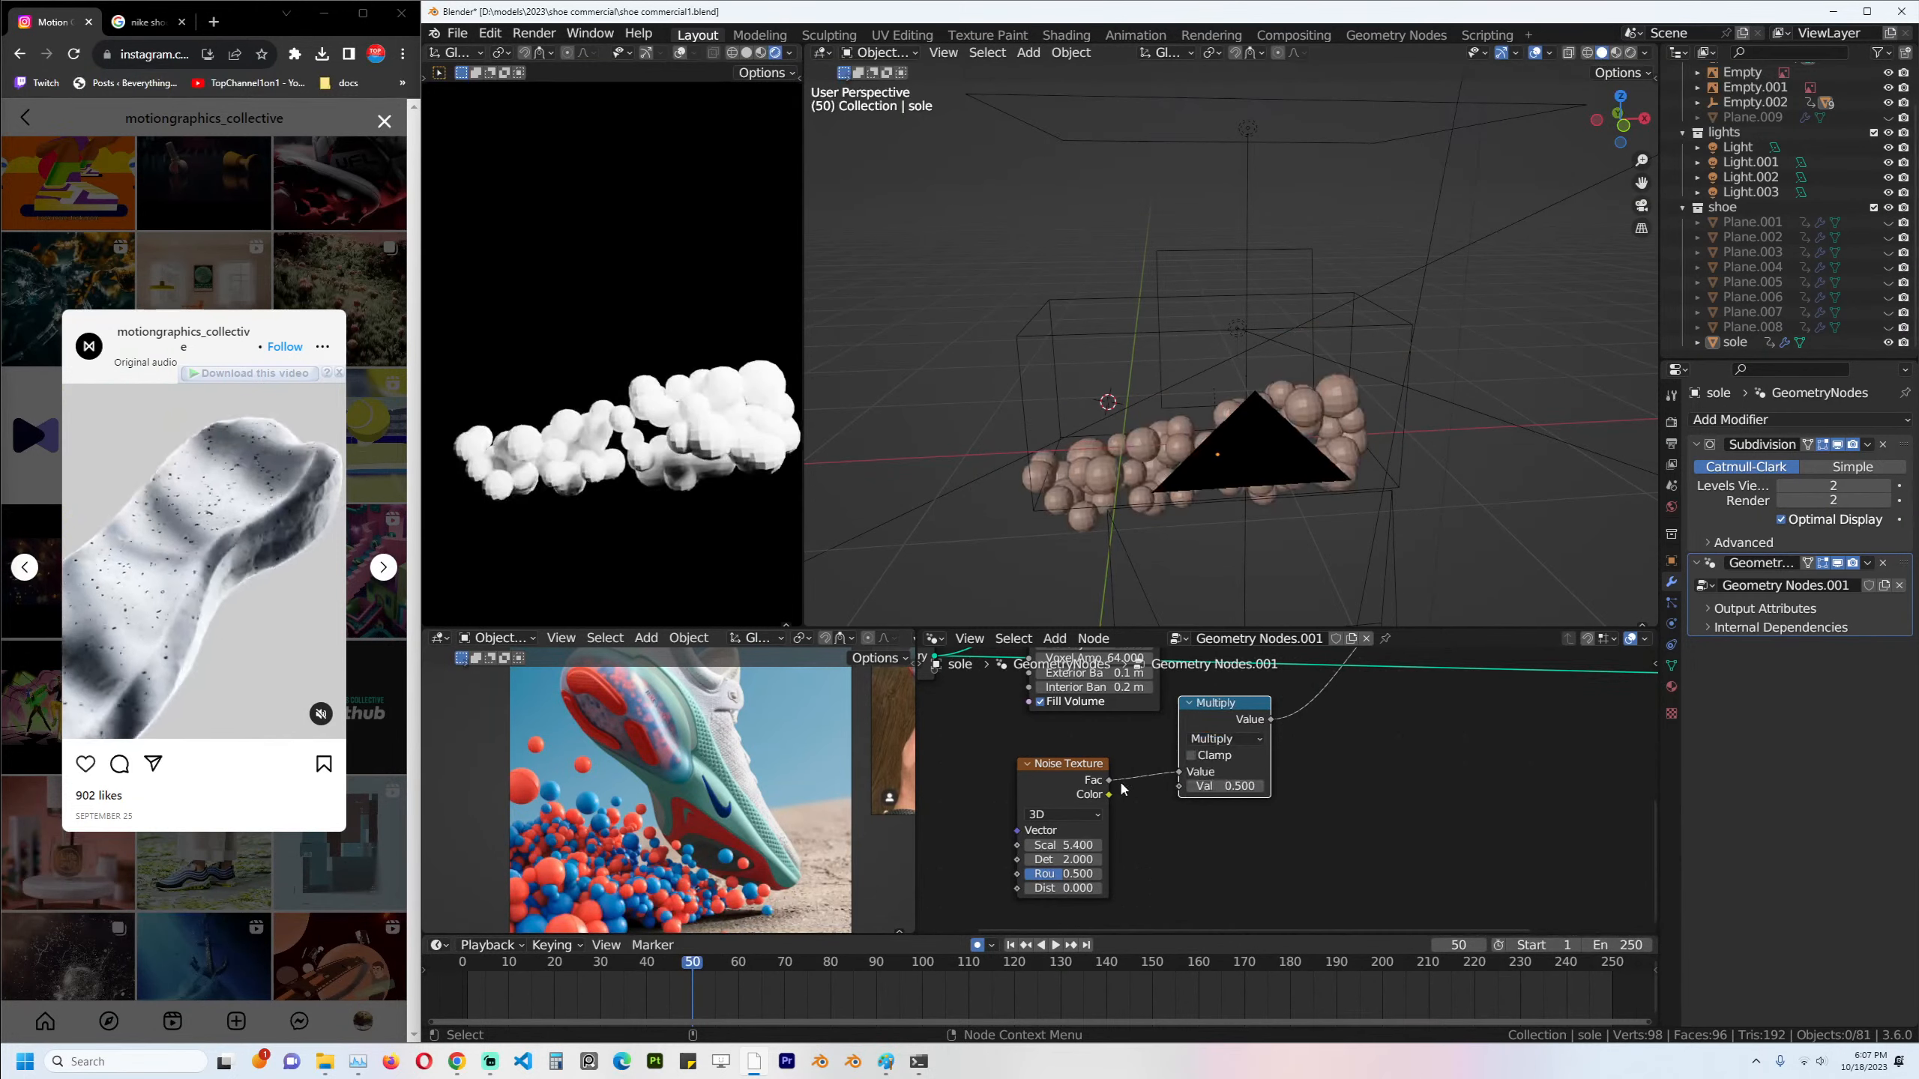
# Duplicate the Multiply node right after the noise texture, change the copy to Subtract, and set the original's multiply value to 0.650.
pyautogui.moveTo(1072, 775); pyautogui.dragTo(972, 787)
pyautogui.click(1228, 722)
pyautogui.hotkey('shift', 'd')
pyautogui.click(1106, 789)
pyautogui.click(1105, 798)
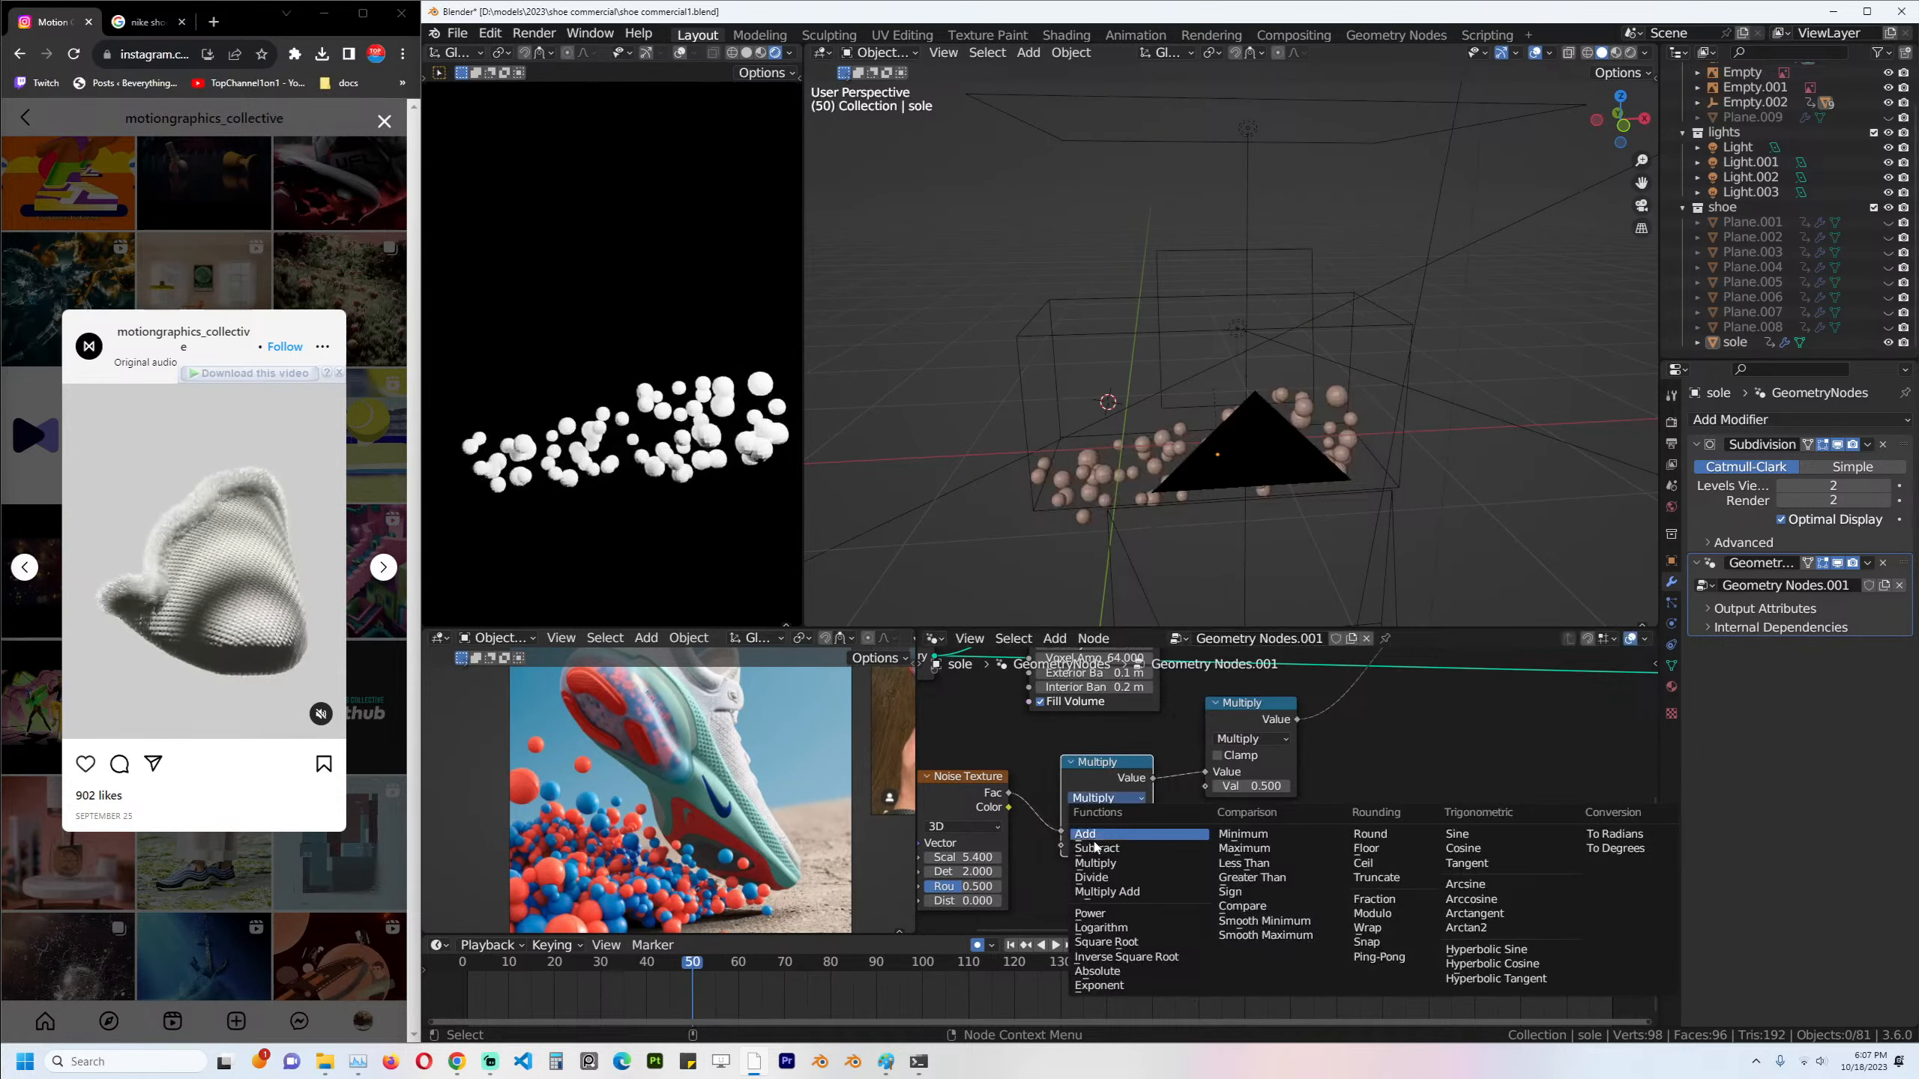
pyautogui.click(1096, 847)
pyautogui.moveTo(1254, 786)
pyautogui.mouseDown()
pyautogui.moveTo(1345, 787)
pyautogui.moveTo(1254, 786)
pyautogui.mouseUp()
# Add a Mesh Boolean node on the link between Instance on Points and Group Output.
pyautogui.scroll(-2, 1288, 770)
pyautogui.moveTo(1379, 682); pyautogui.dragTo(1288, 770, button='middle')
pyautogui.scroll(2, 1287, 770)
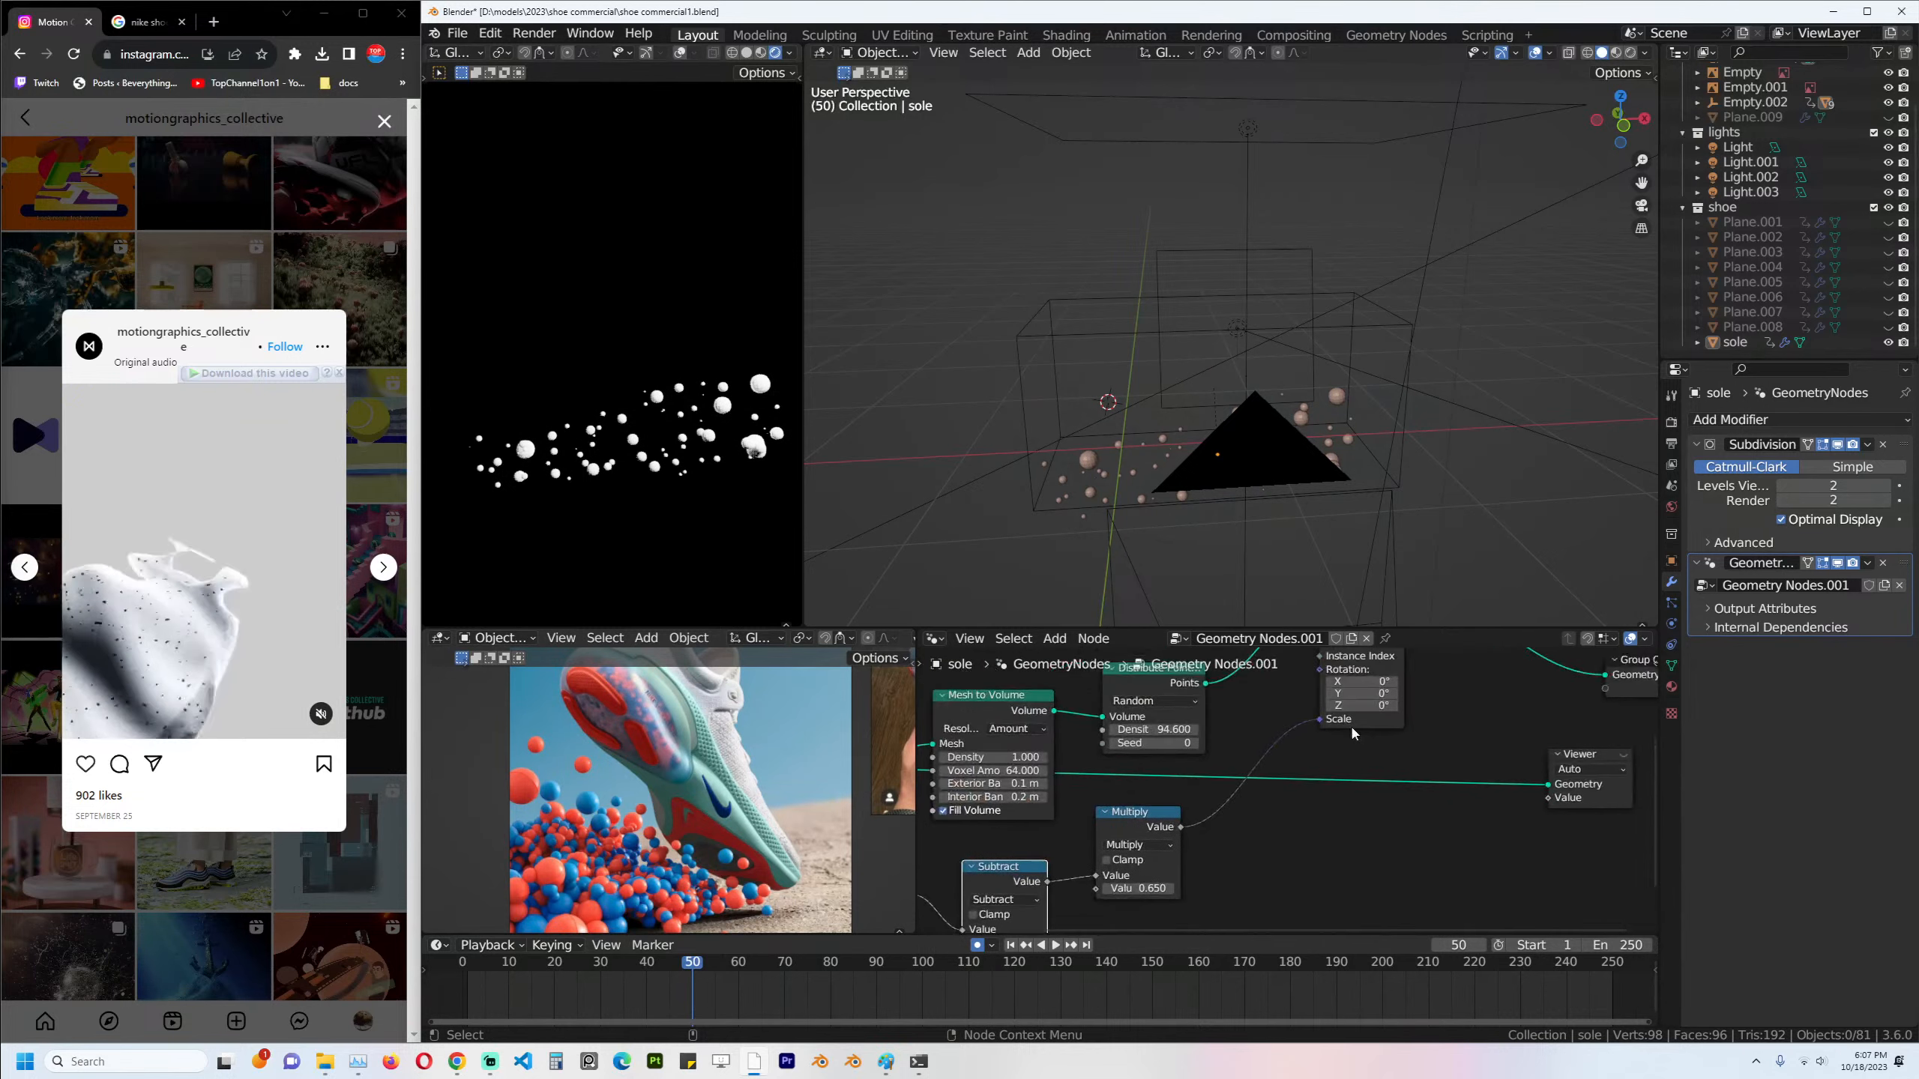
pyautogui.moveTo(1518, 726); pyautogui.dragTo(1300, 798, button='middle')
pyautogui.click(1619, 844)
pyautogui.moveTo(1248, 732); pyautogui.dragTo(1294, 774, button='middle')
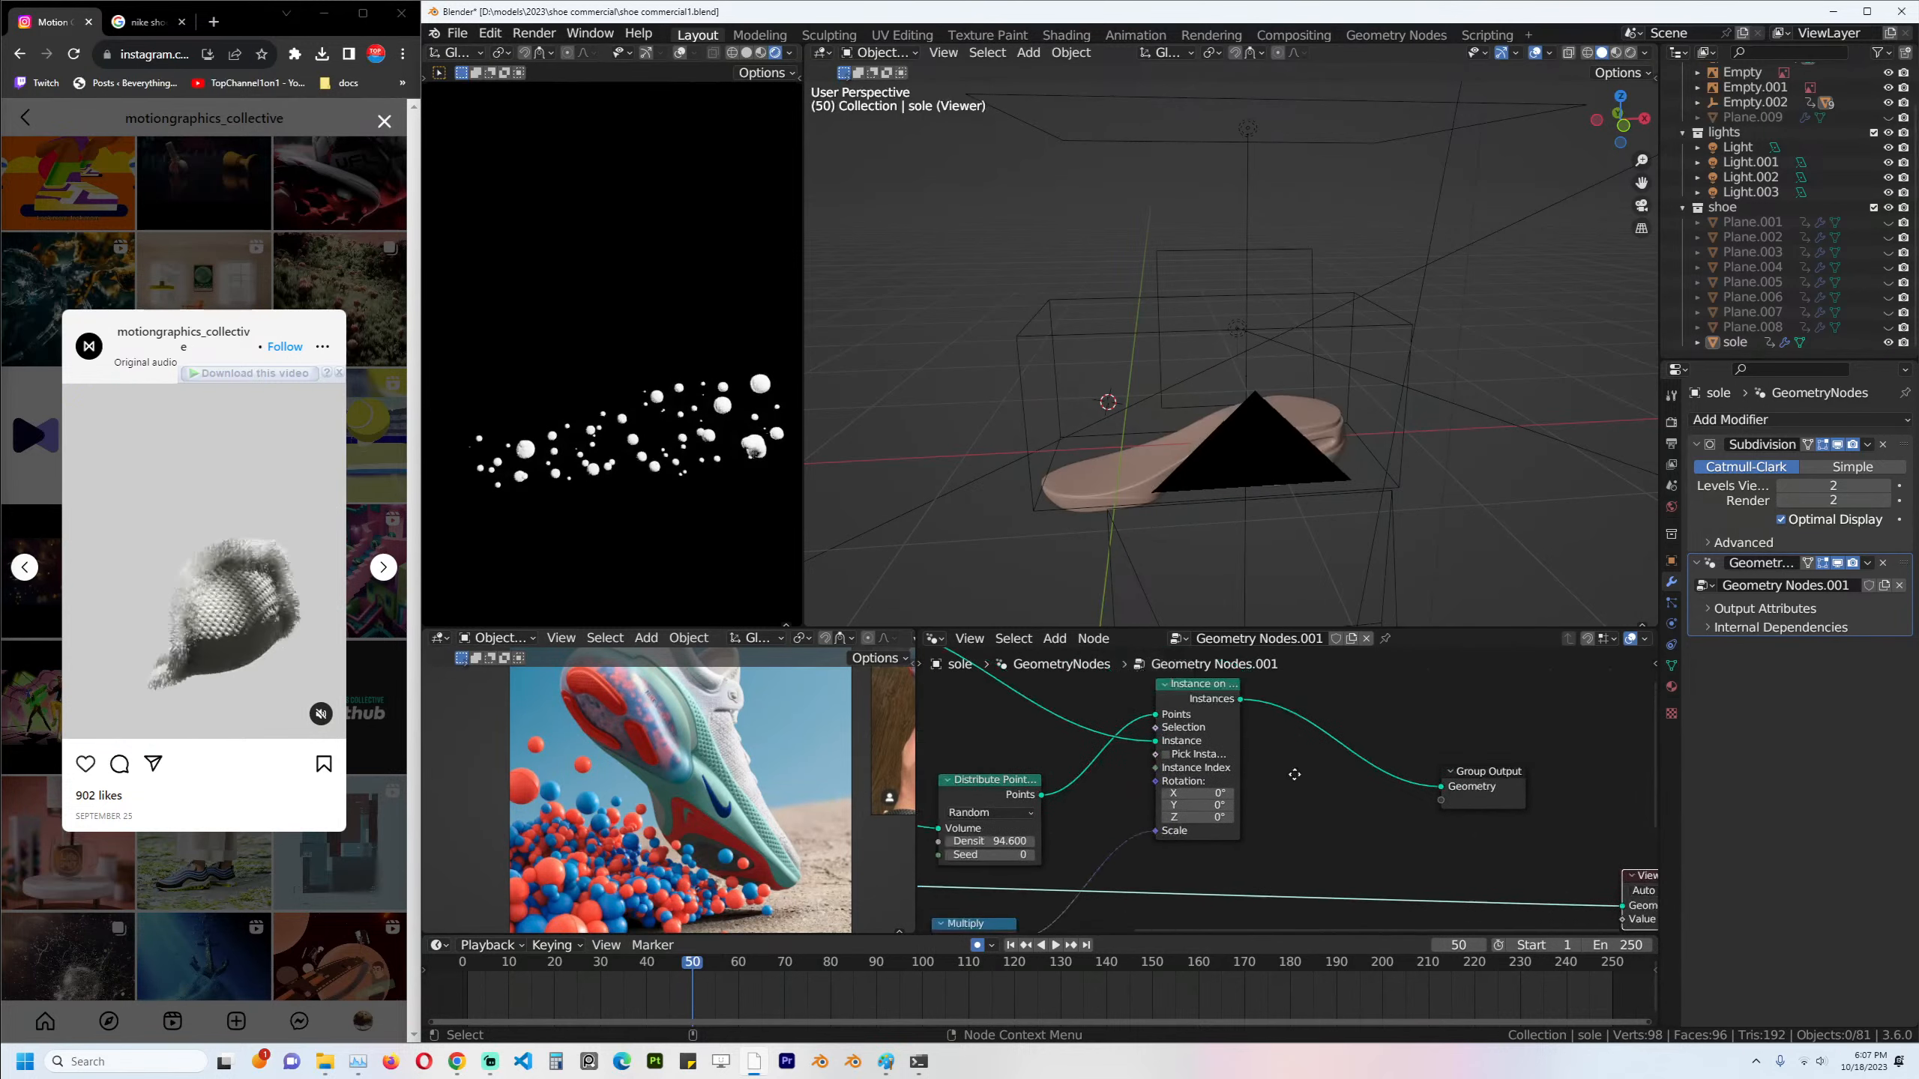
pyautogui.moveTo(1412, 722); pyautogui.dragTo(1256, 735, button='middle')
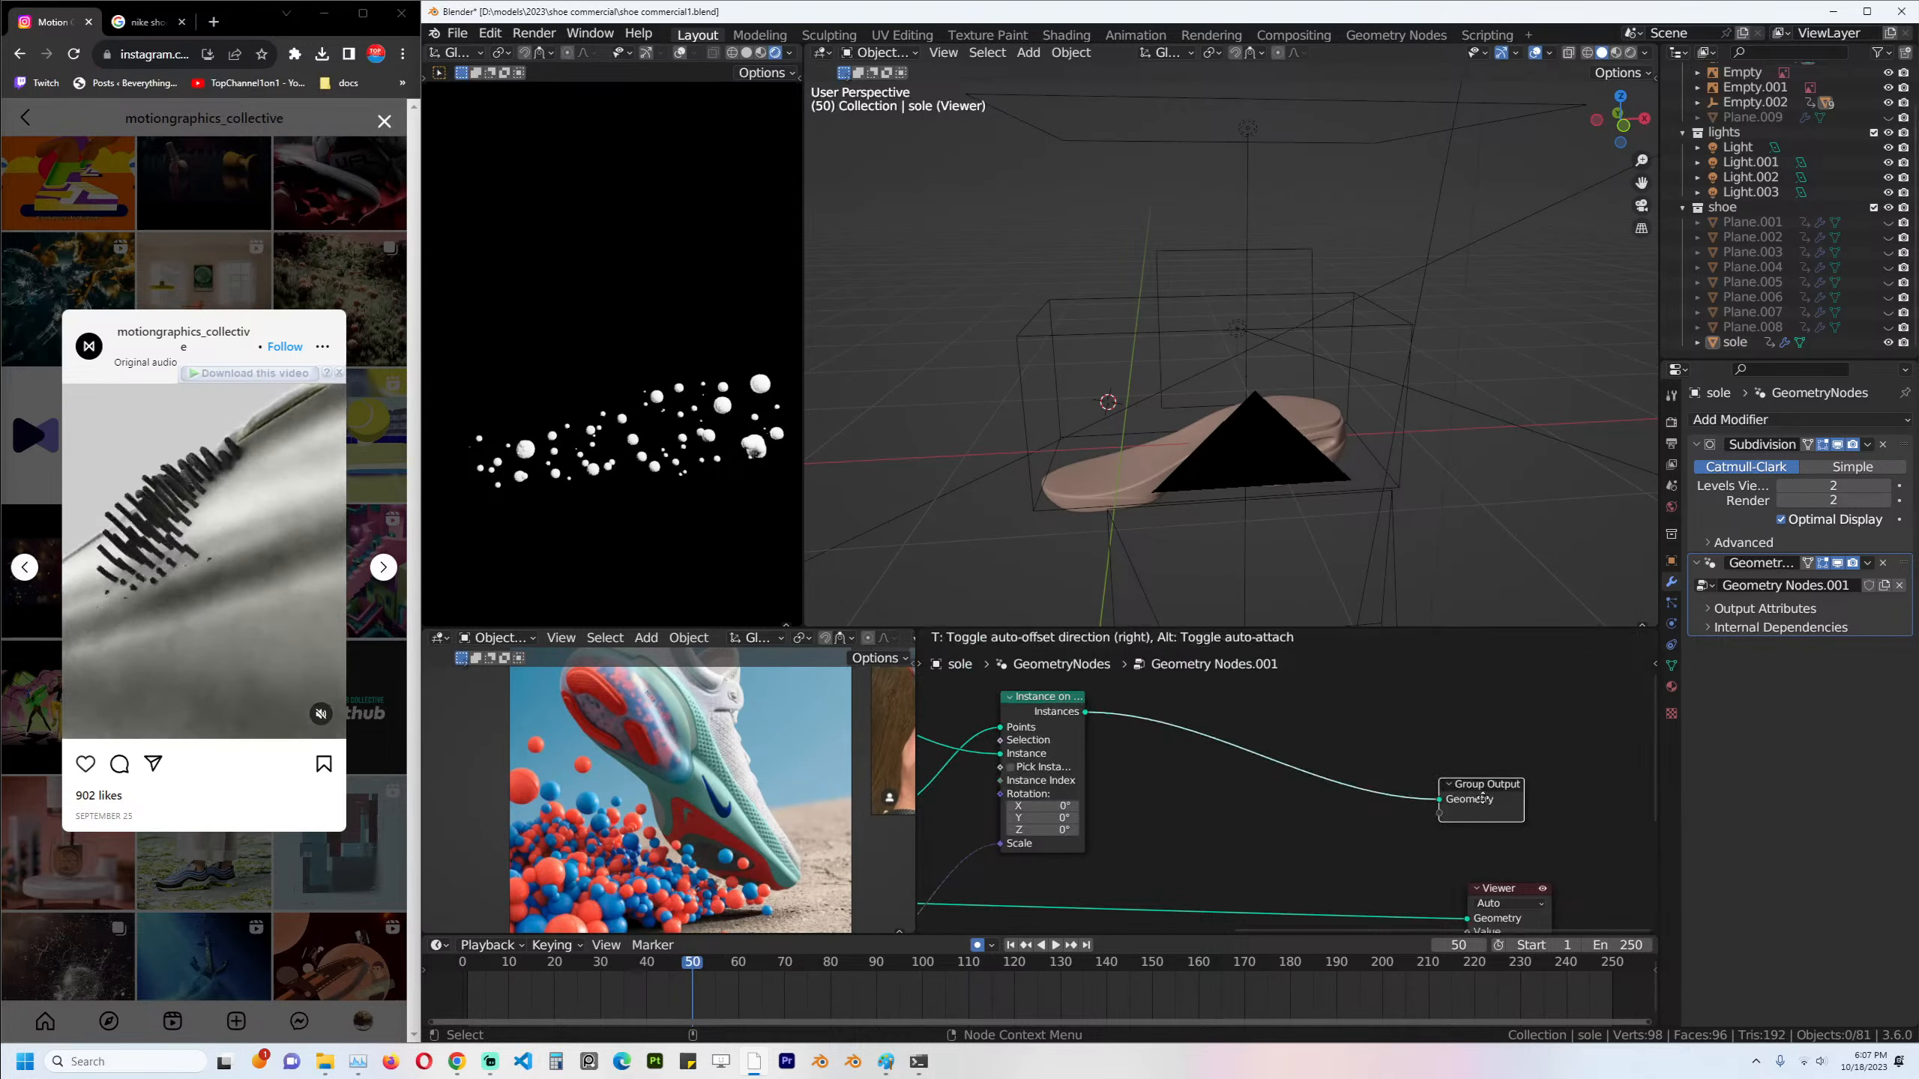
pyautogui.hotkey('shift', 'a')
pyautogui.click(1243, 706)
pyautogui.write('boleam')
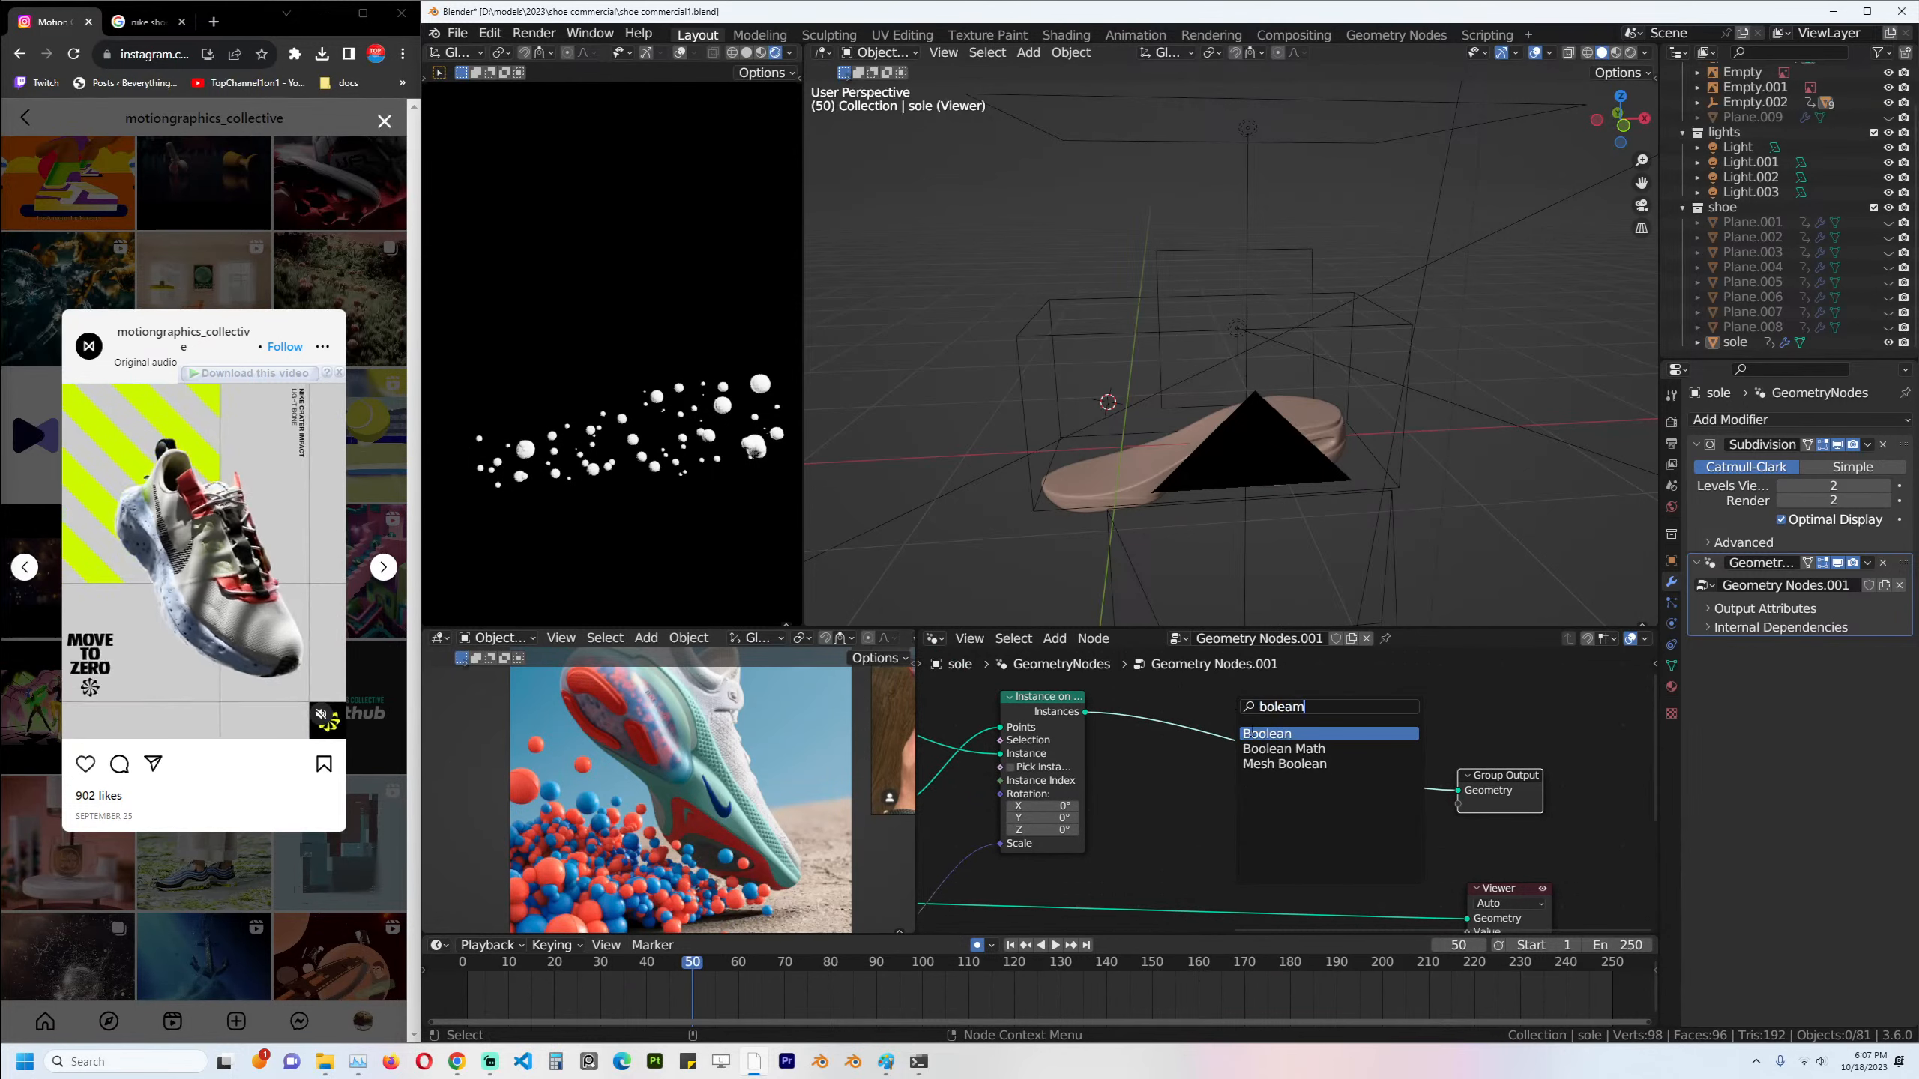
pyautogui.click(1284, 763)
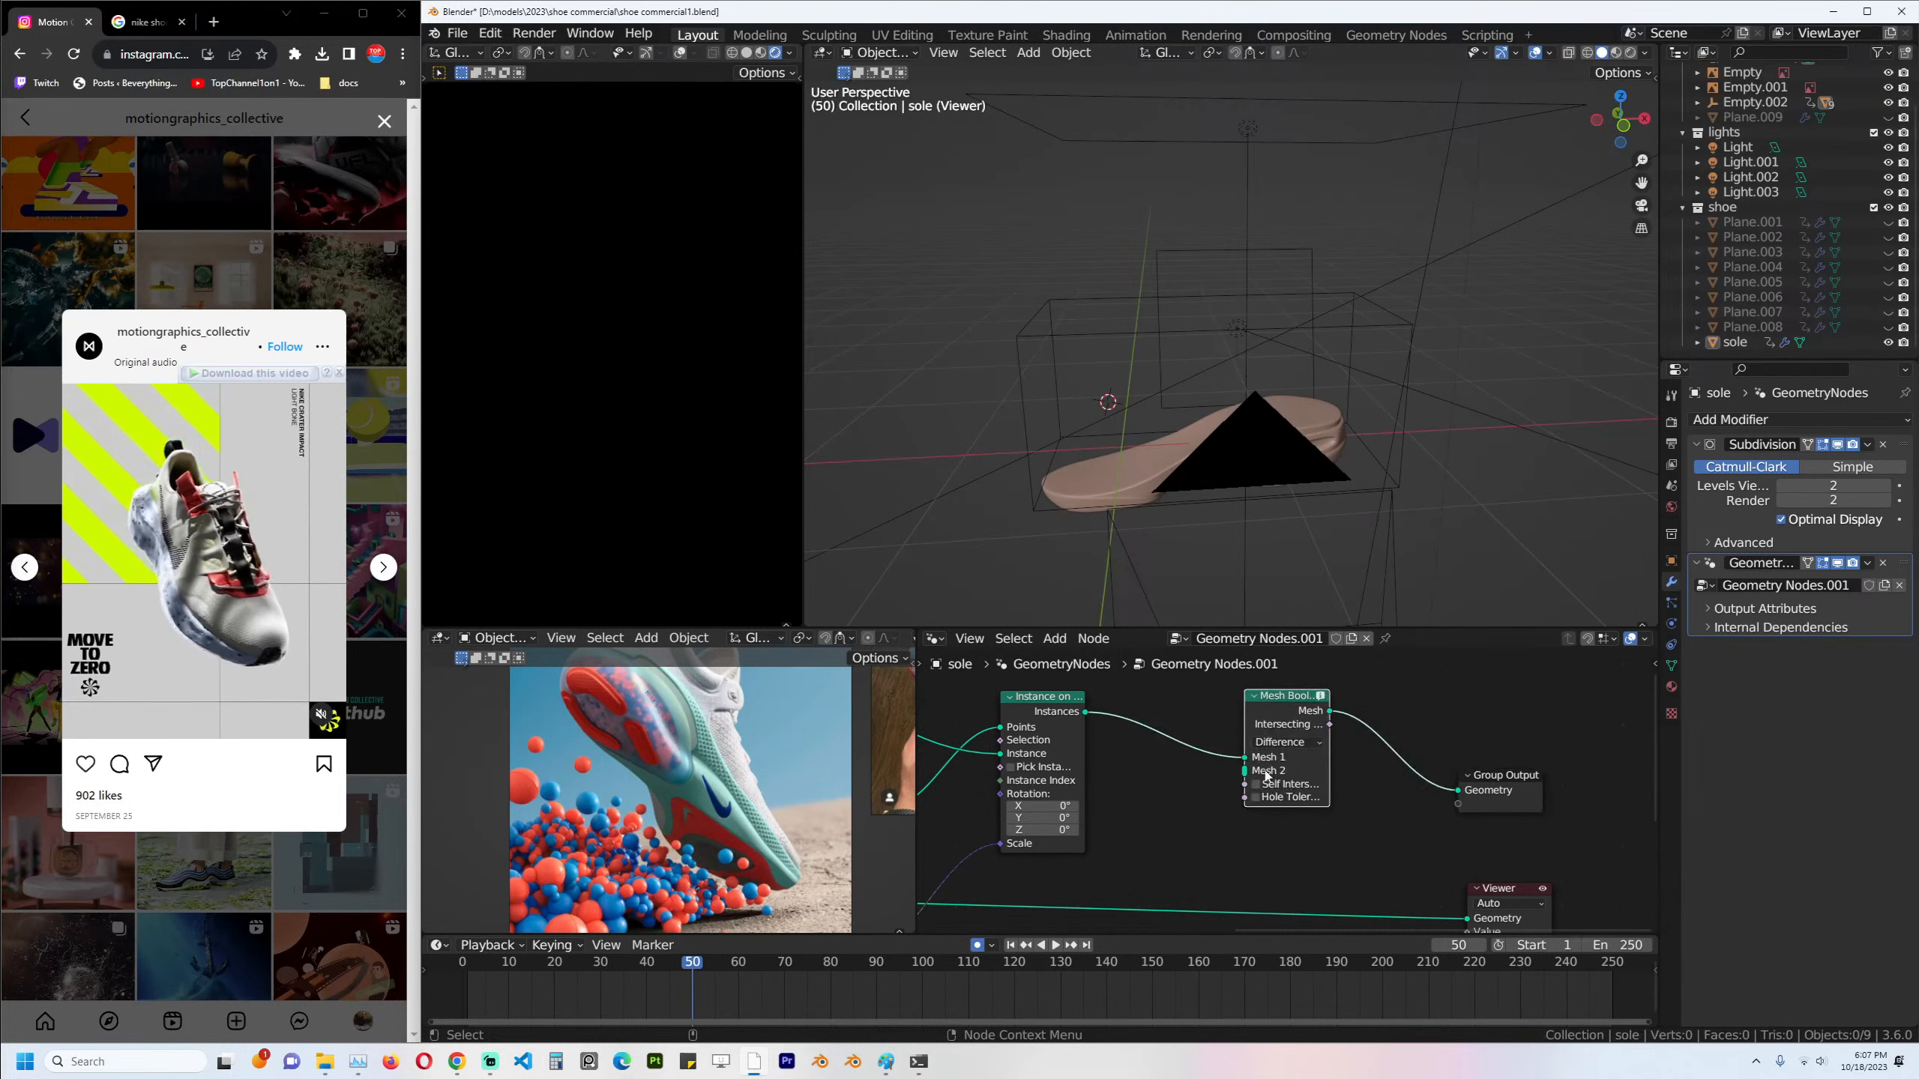
pyautogui.click(1284, 763)
# Connect the Group Input geometry to Mesh 1 and the instances to Mesh 2 of the Mesh Boolean node, and save the file.
pyautogui.scroll(-1, 1284, 763)
pyautogui.moveTo(1284, 763); pyautogui.dragTo(1244, 749, button='middle')
pyautogui.scroll(-1, 1212, 811)
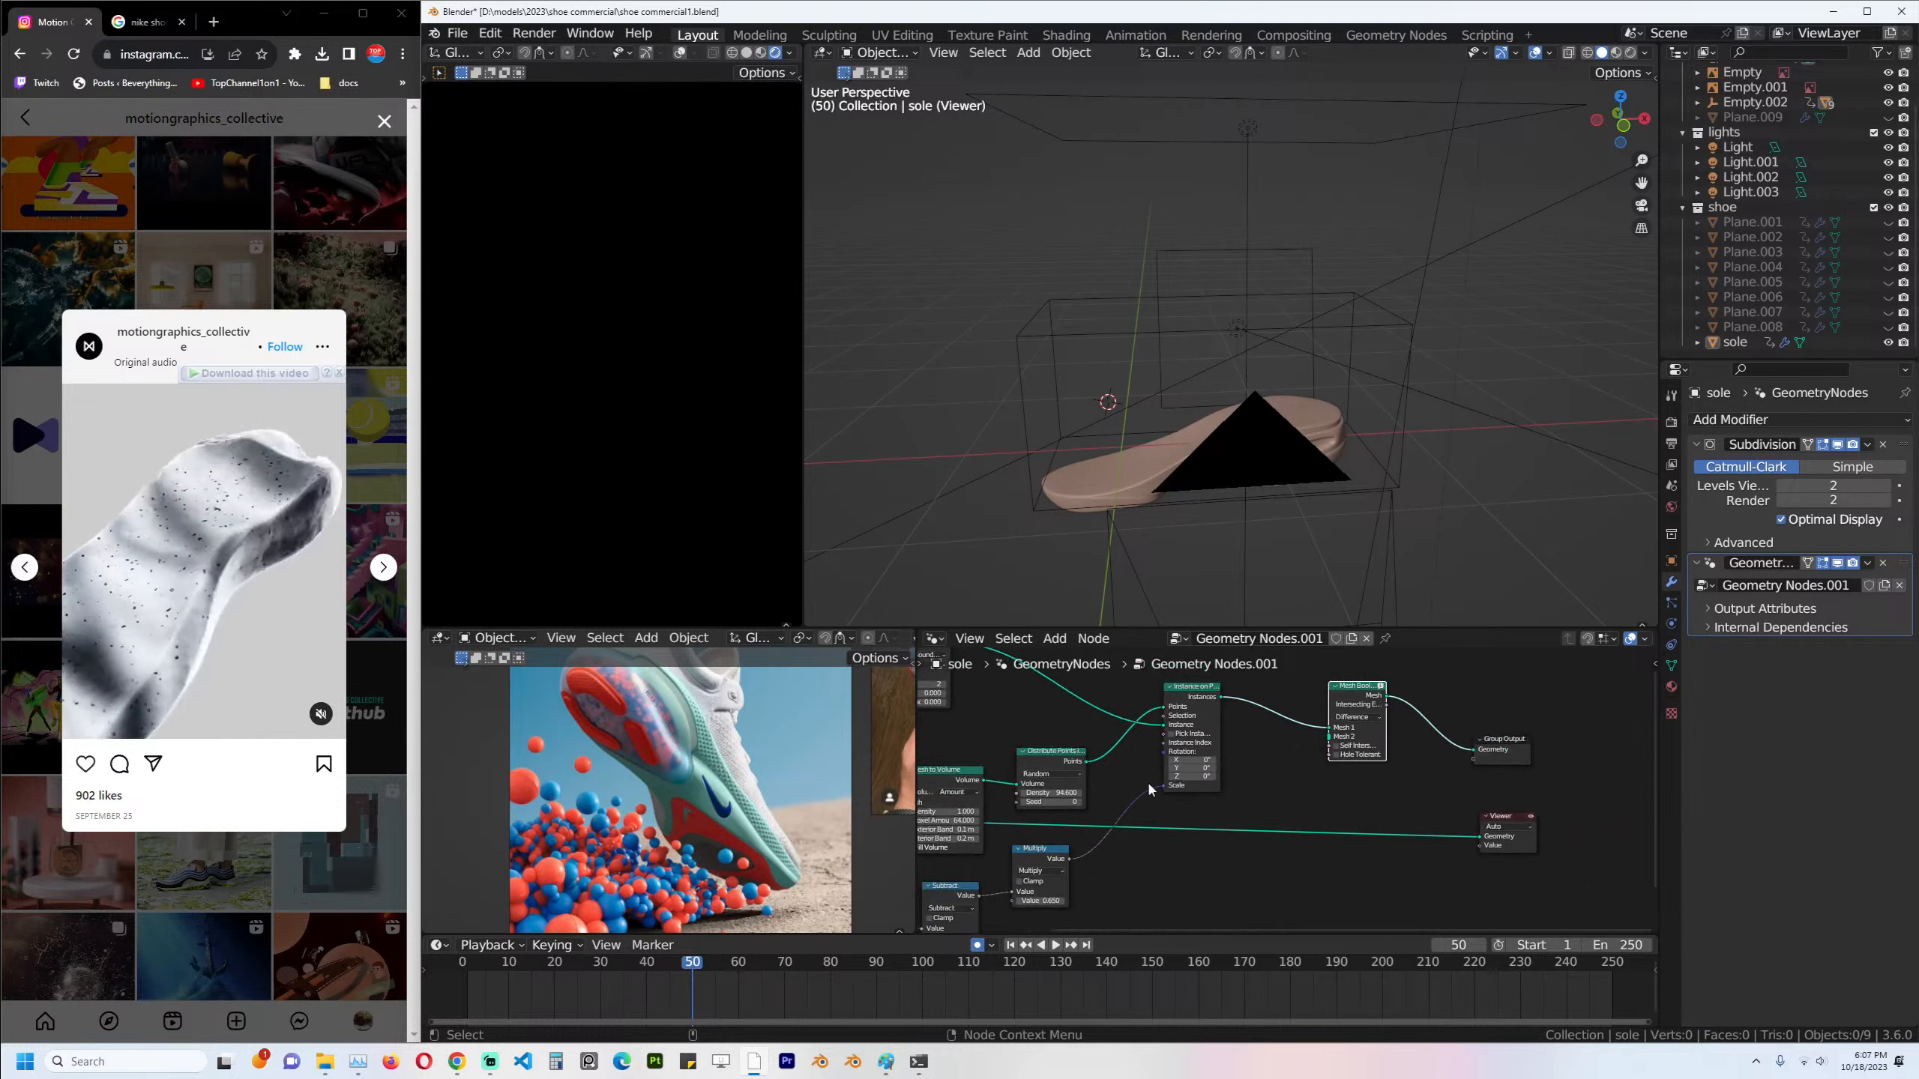
pyautogui.scroll(-1, 1150, 788)
pyautogui.moveTo(1149, 788); pyautogui.dragTo(1208, 754, button='middle')
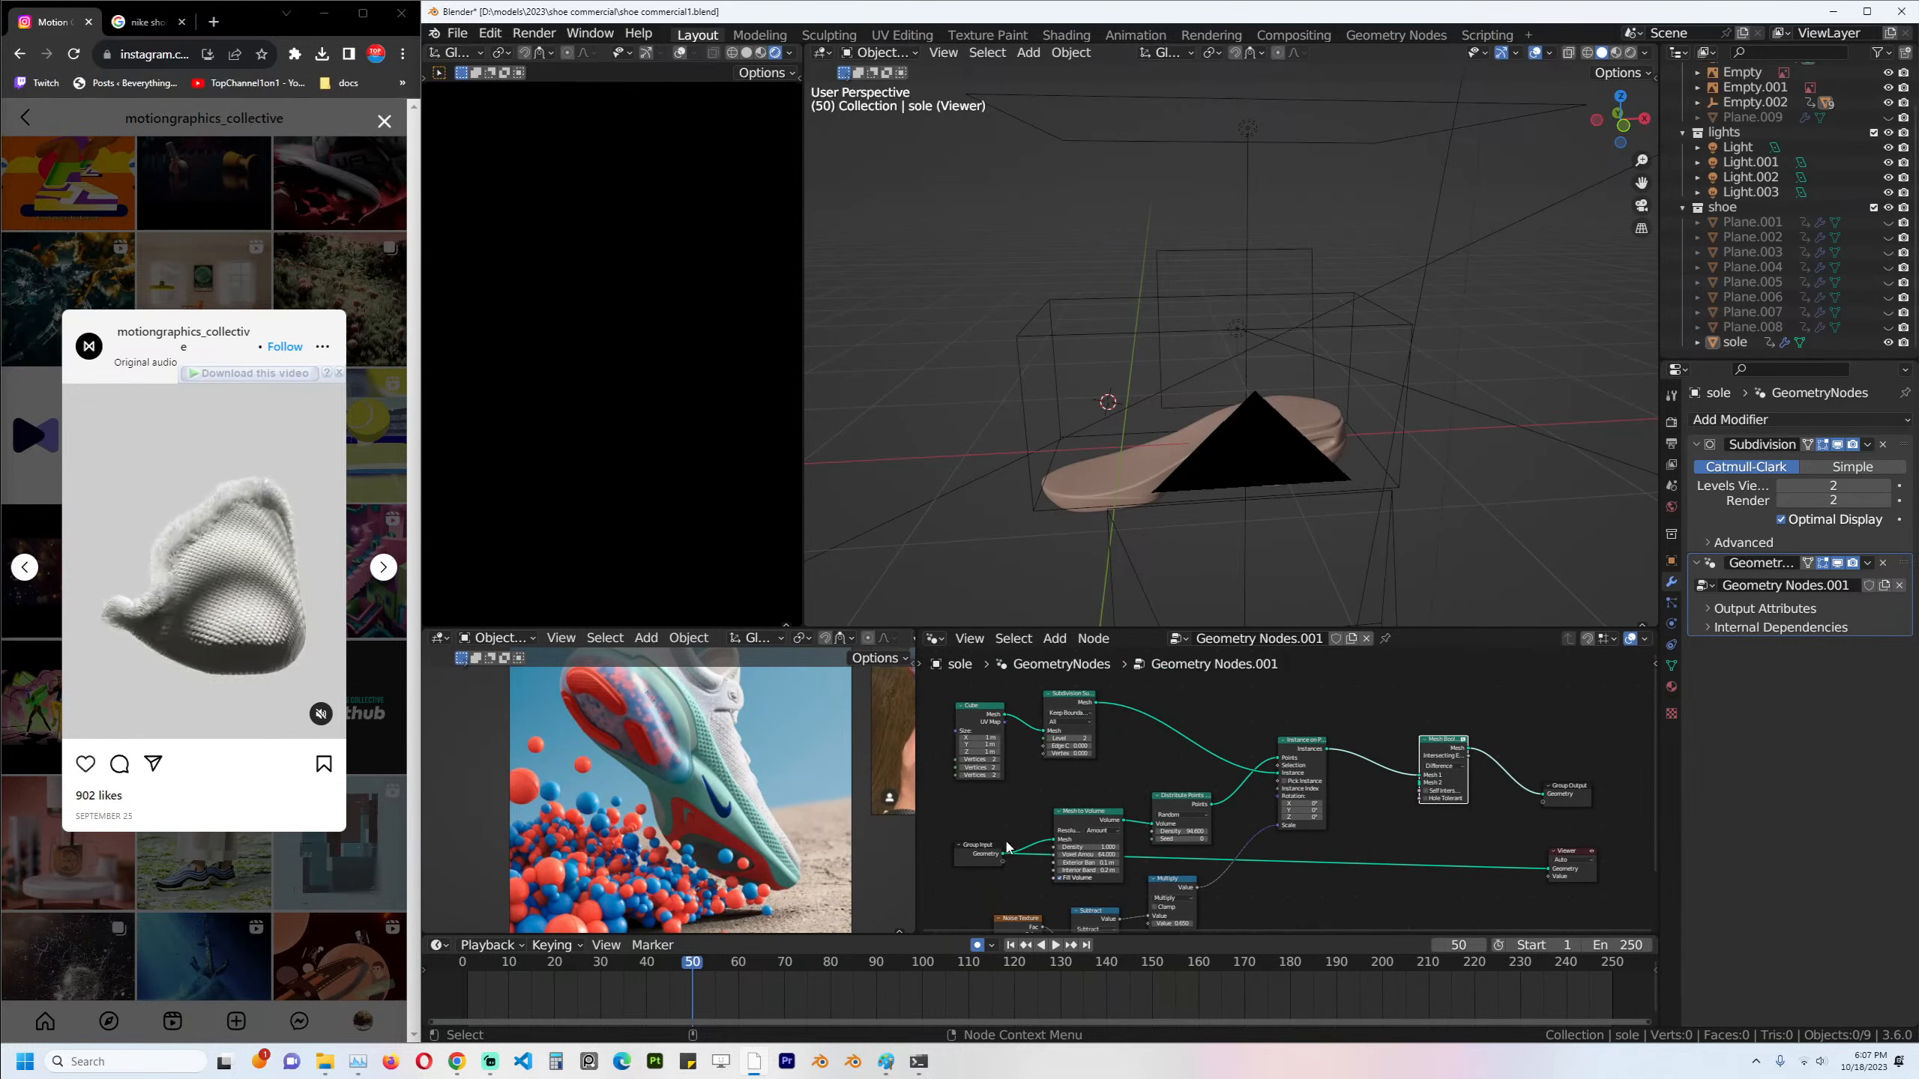
pyautogui.moveTo(1003, 853); pyautogui.dragTo(1245, 805)
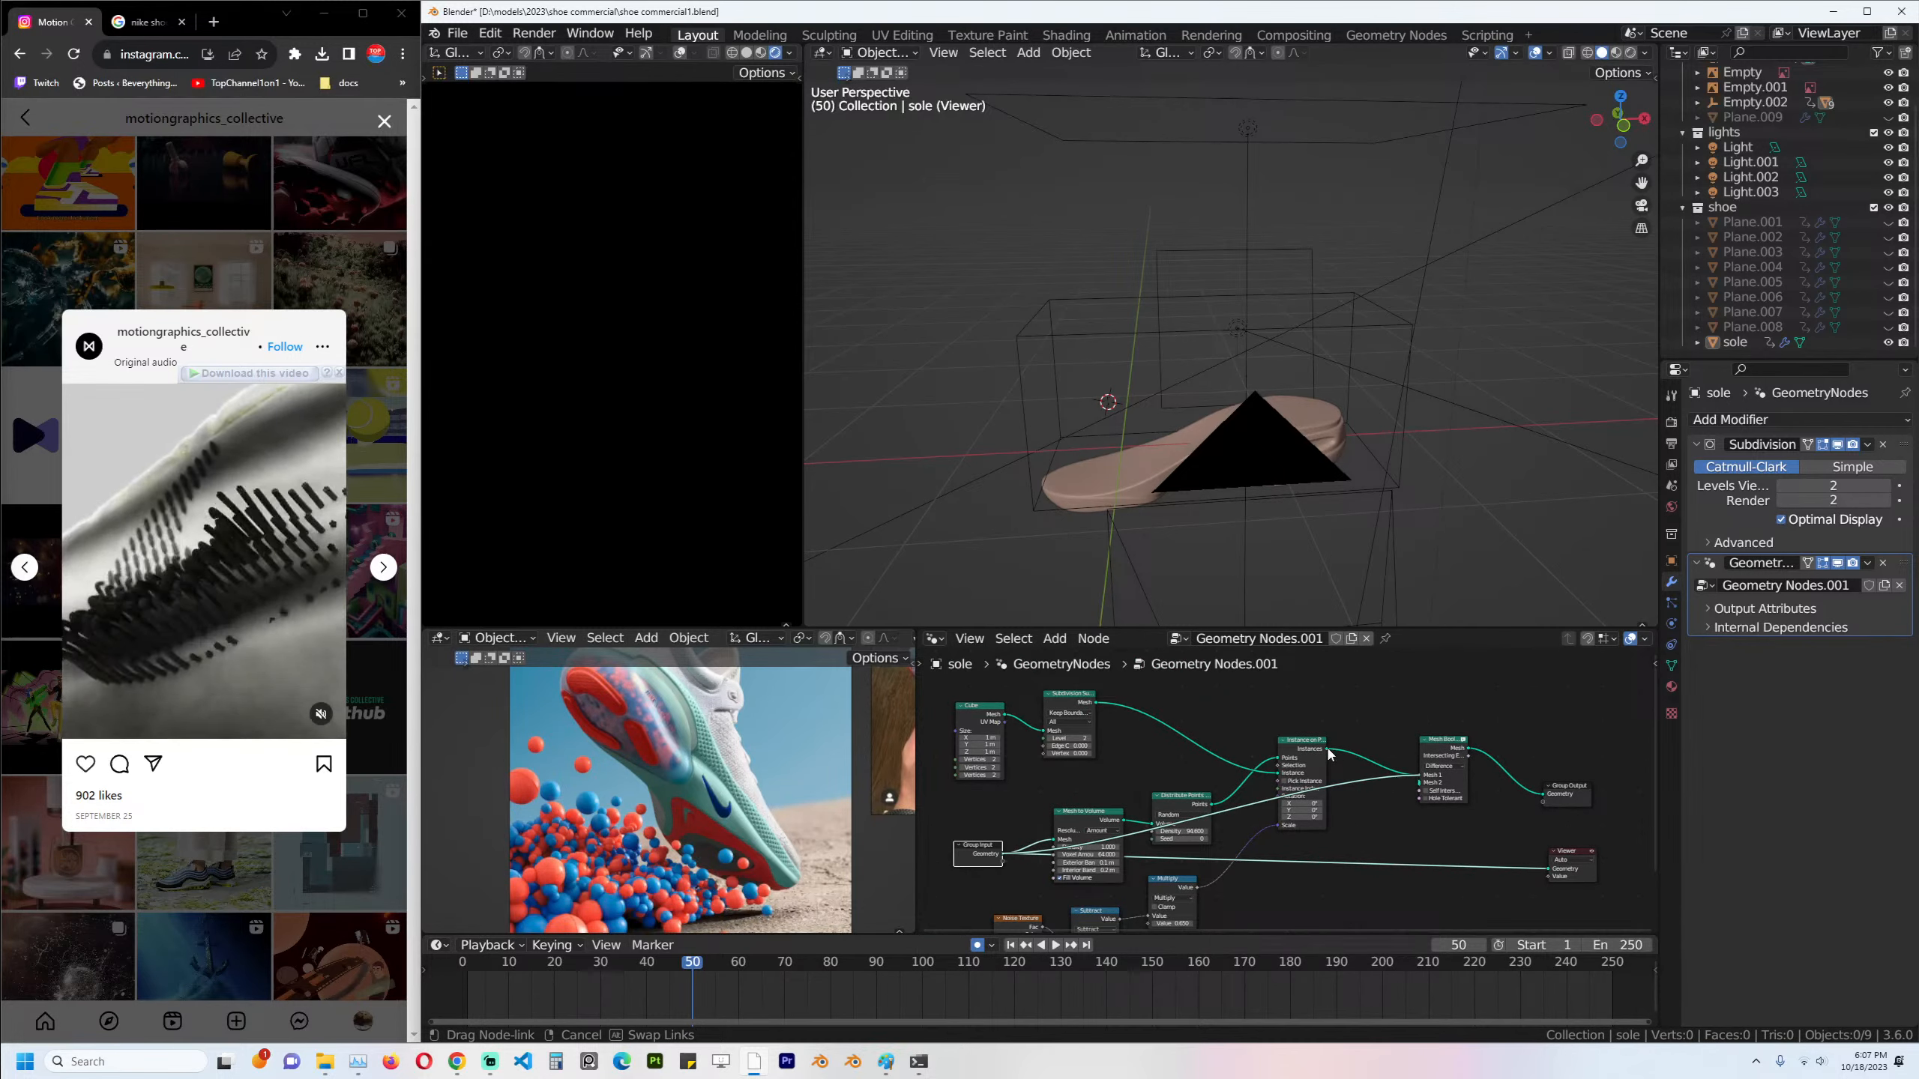
pyautogui.moveTo(1329, 754); pyautogui.dragTo(1424, 789)
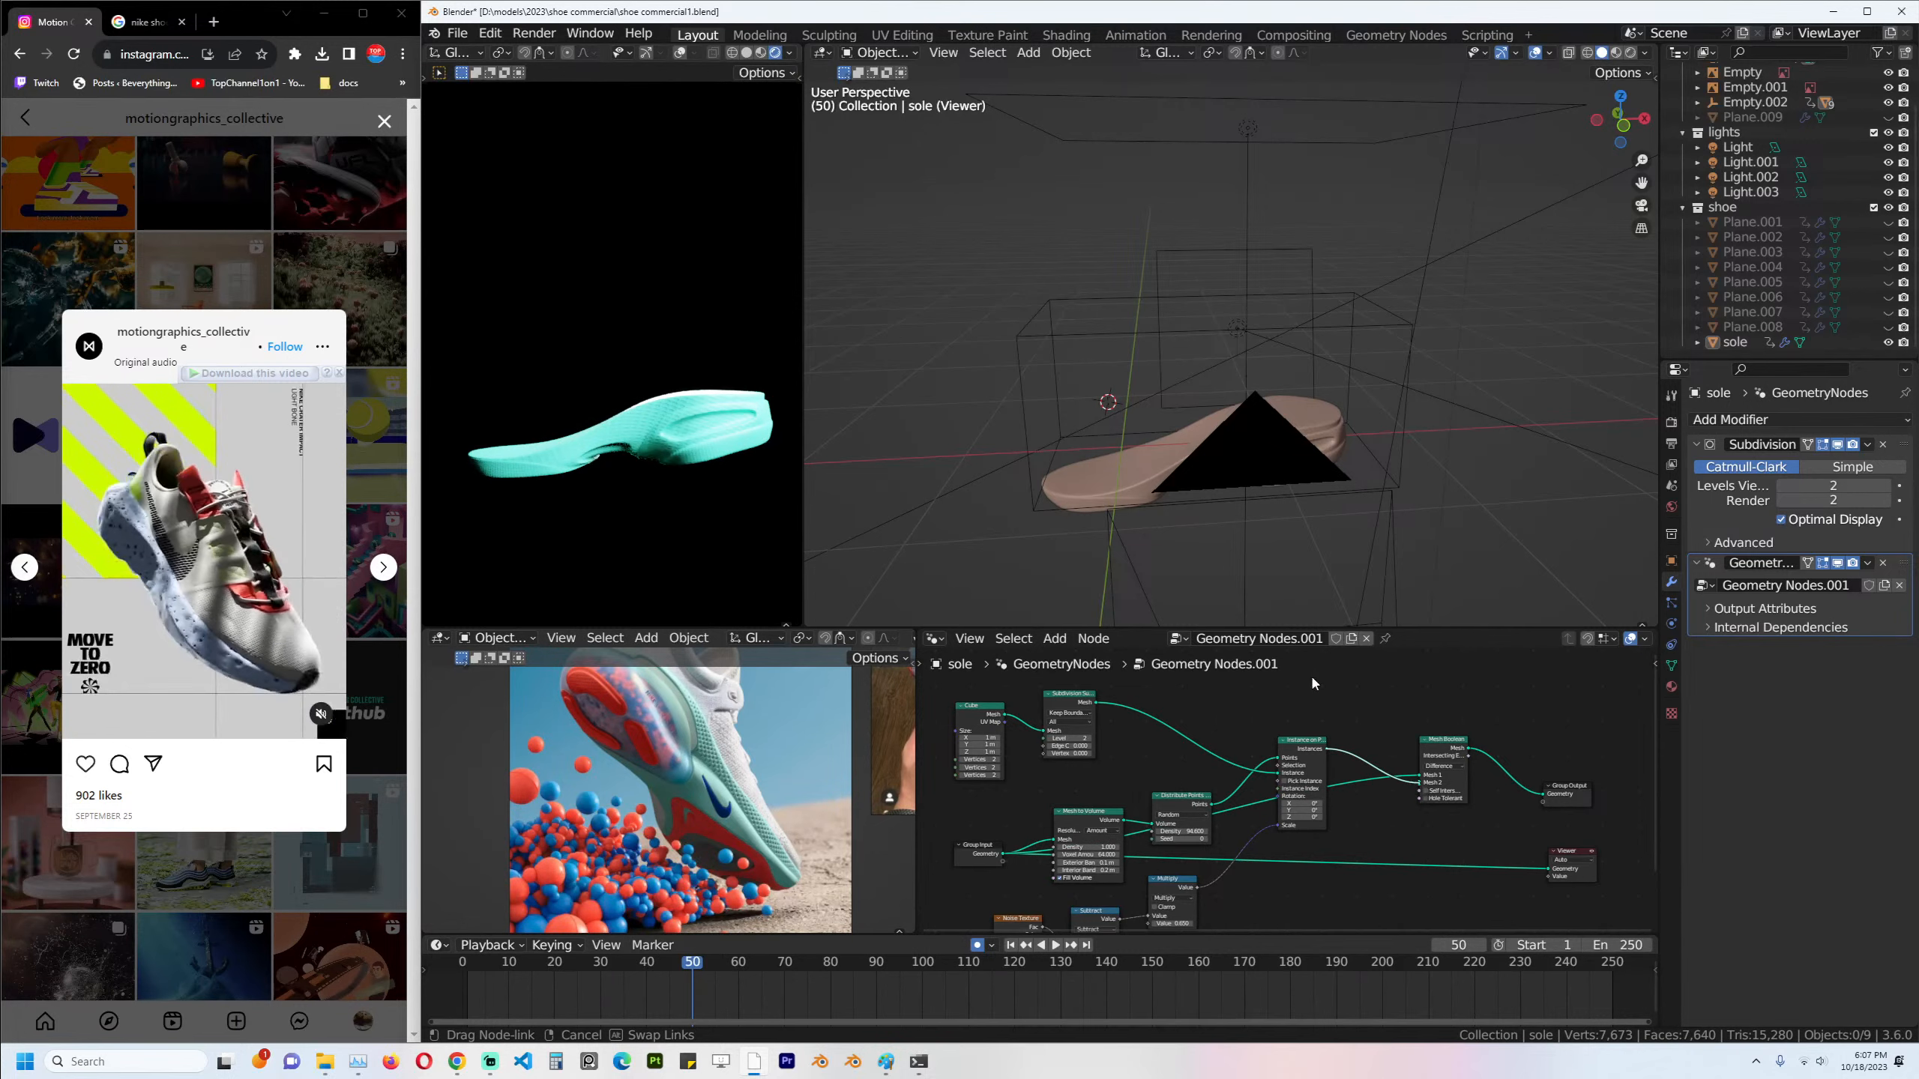
pyautogui.moveTo(1236, 425); pyautogui.dragTo(1269, 453, button='middle')
pyautogui.scroll(2, 1363, 751)
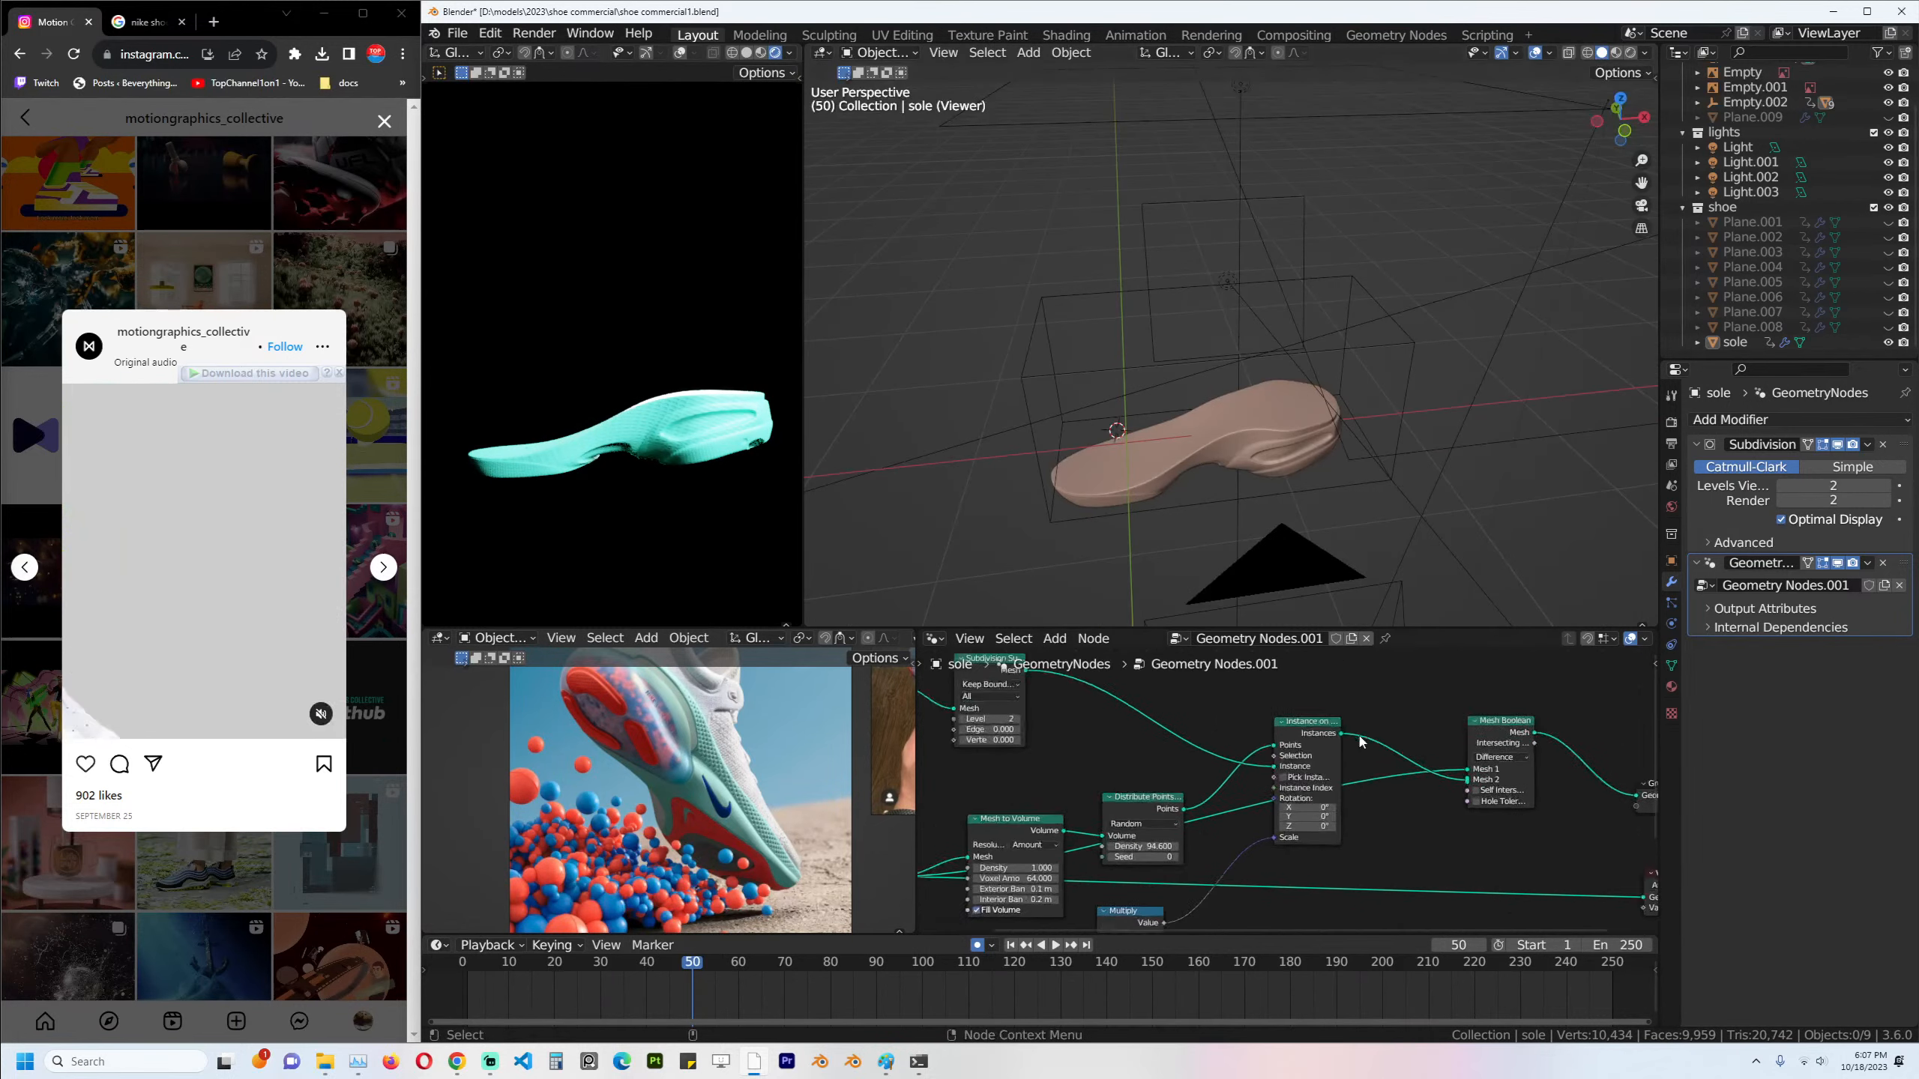
pyautogui.hotkey('ctrl', 's')
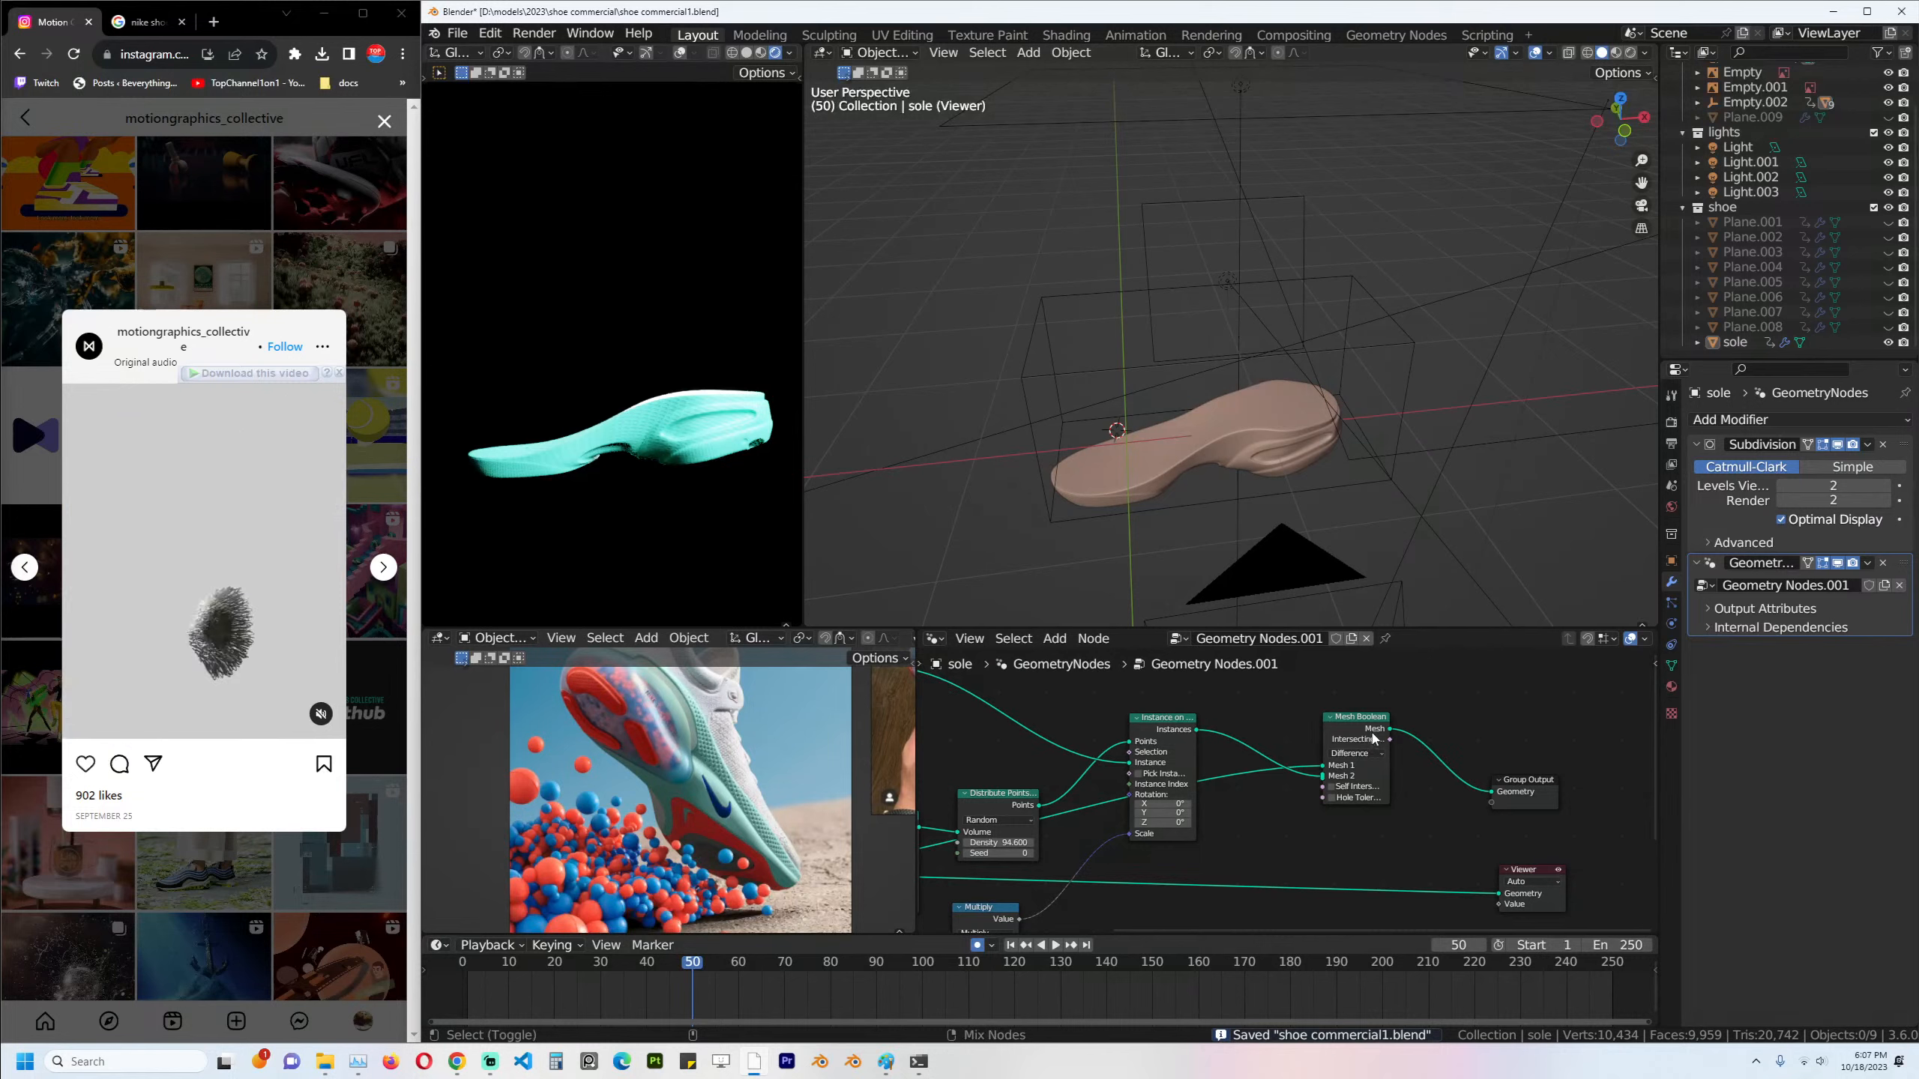
# Preview the Mesh Boolean output through the Viewer node, remove the link to the Viewer's Value input, and save the file.
pyautogui.keyDown('ctrl'); pyautogui.keyDown('shift'); pyautogui.click(1376, 728); pyautogui.keyUp('shift'); pyautogui.keyUp('ctrl')
pyautogui.moveTo(1183, 358); pyautogui.dragTo(1277, 439, button='middle')
pyautogui.moveTo(1312, 684); pyautogui.dragTo(1201, 623, button='middle')
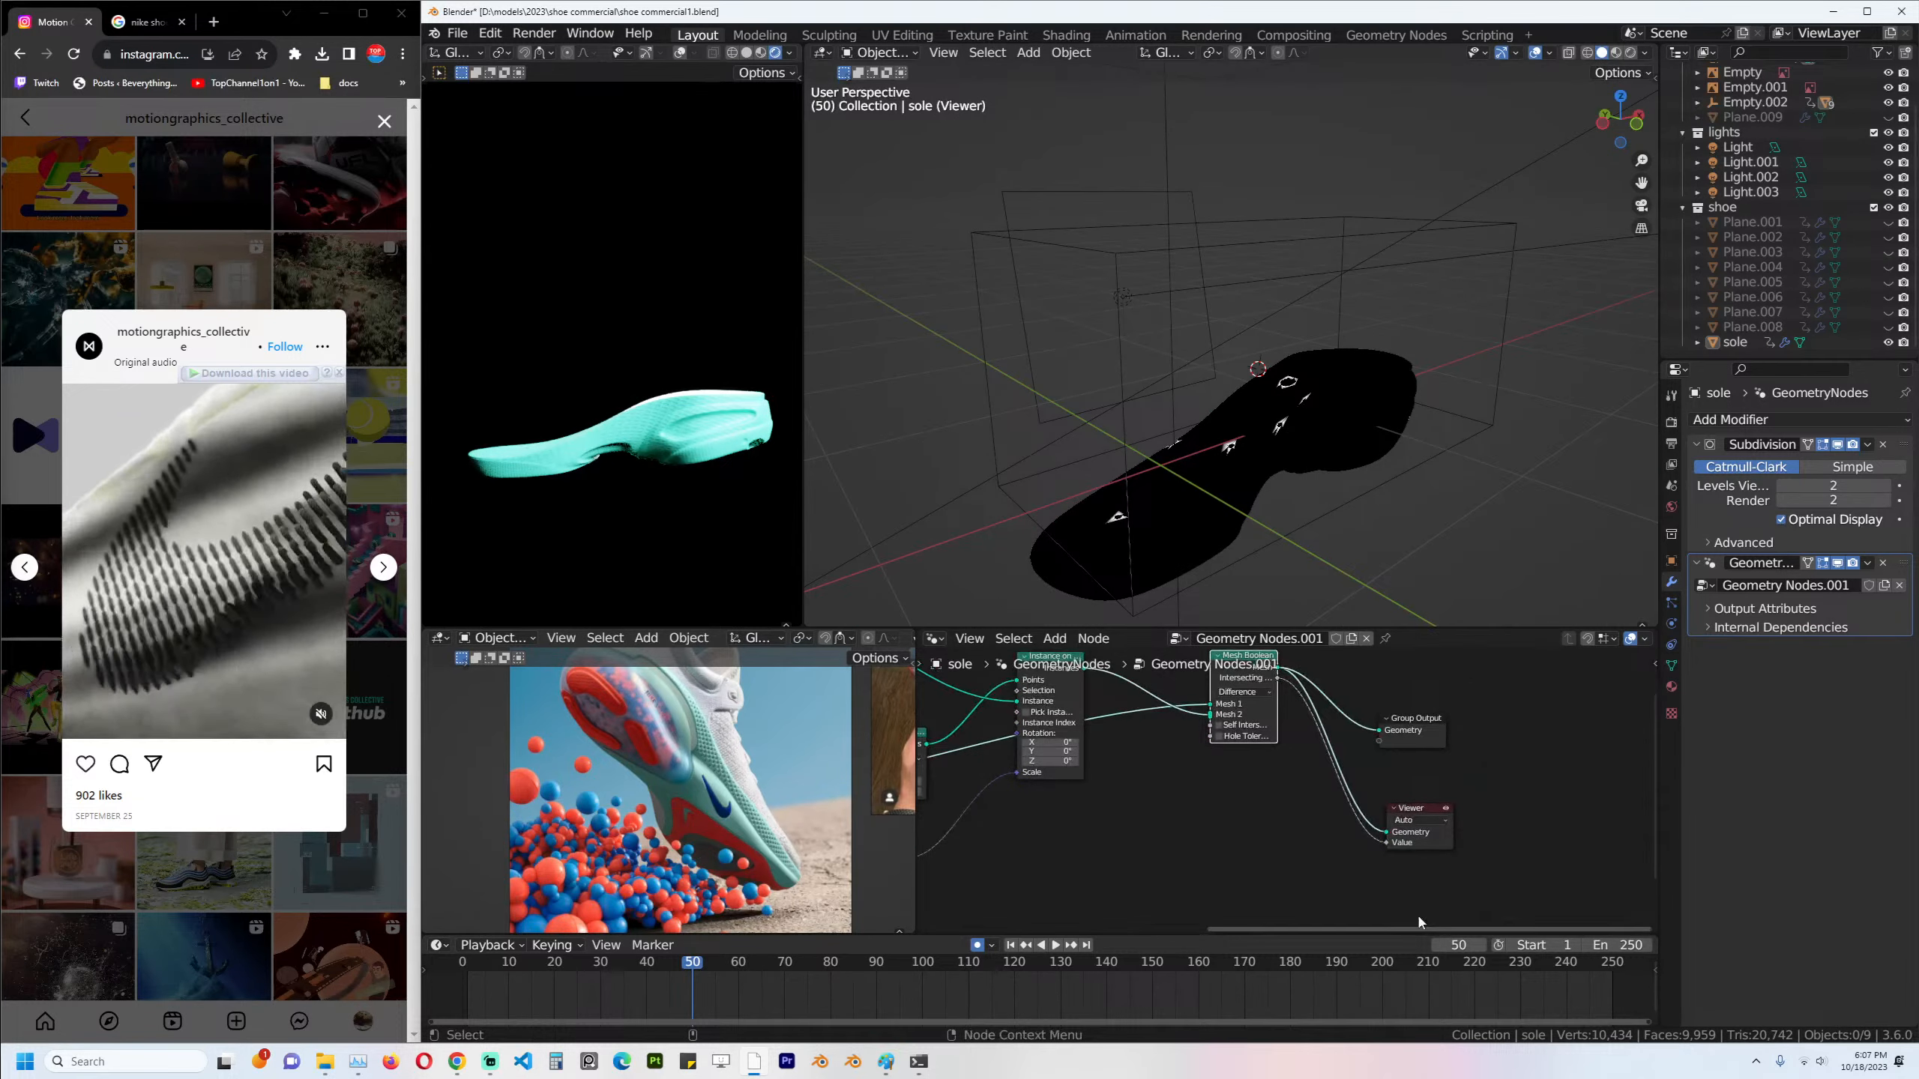
pyautogui.click(1388, 841)
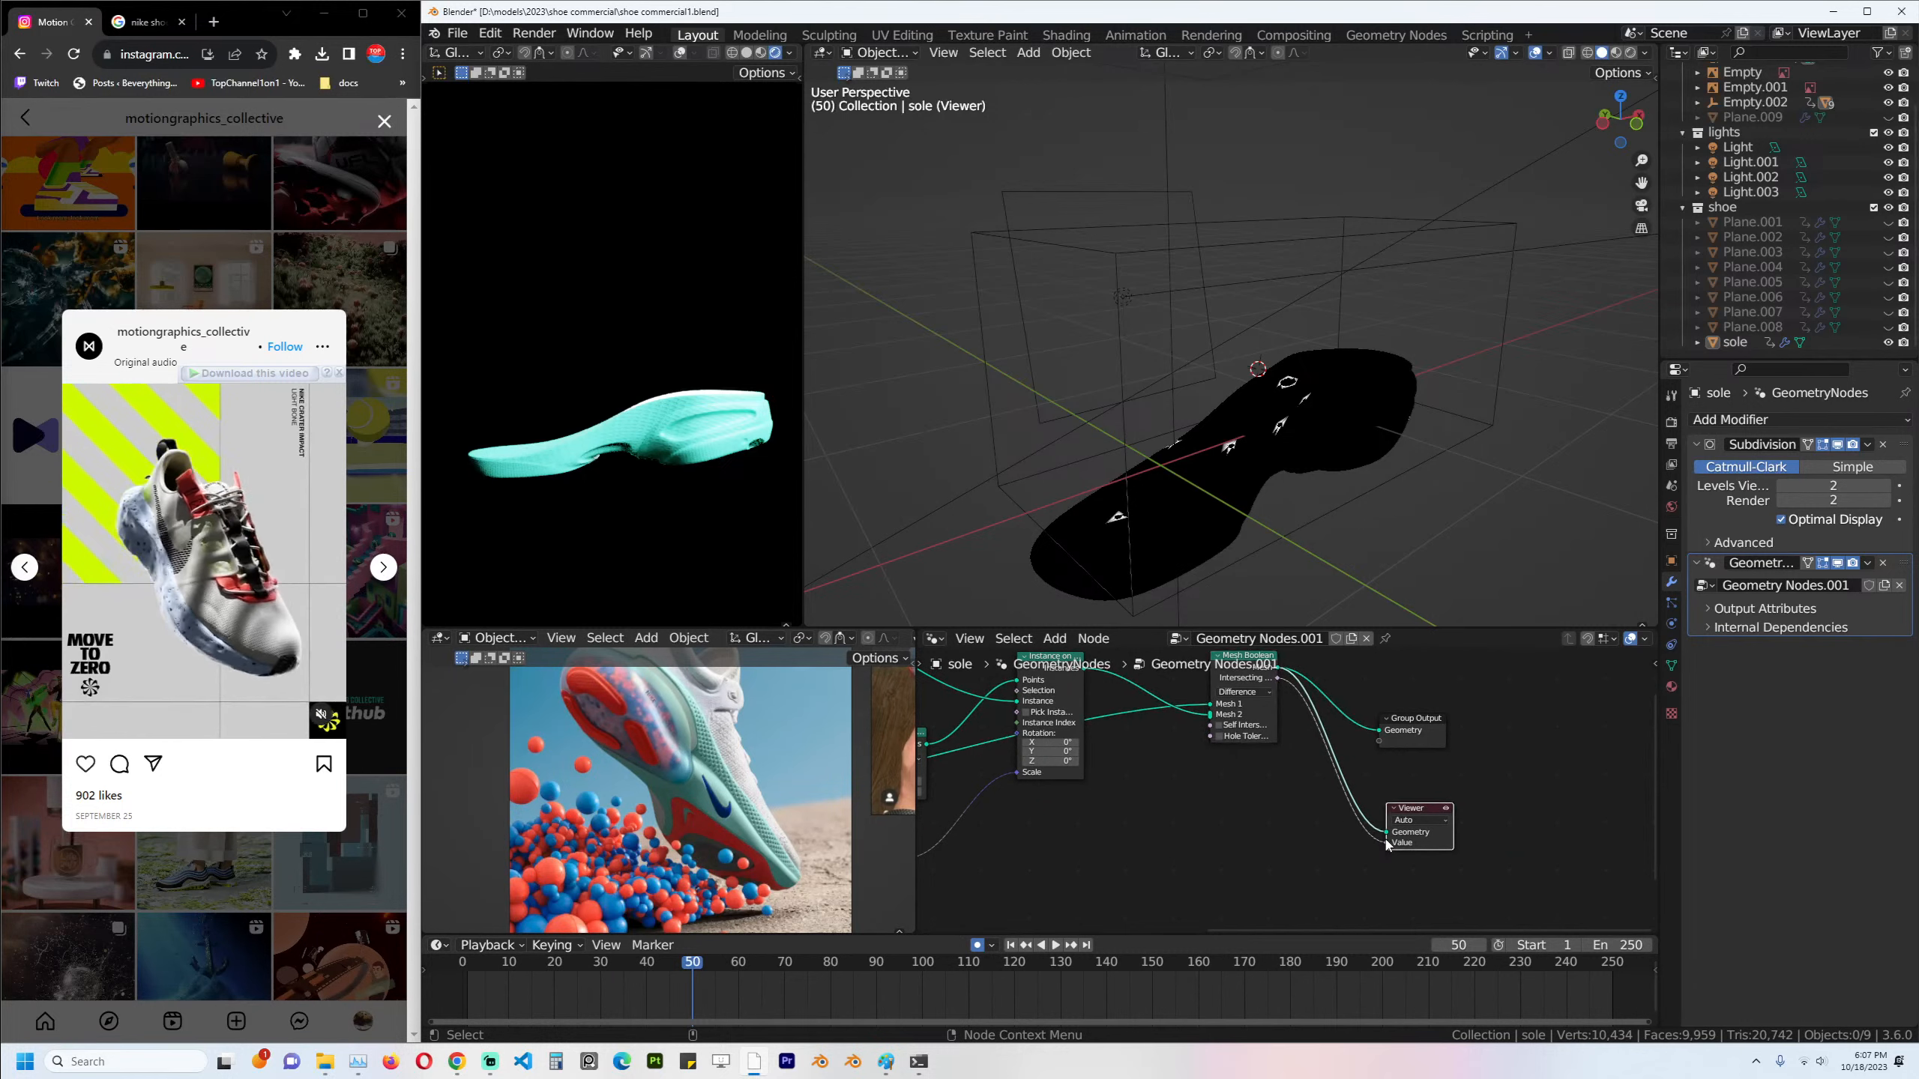
pyautogui.moveTo(1385, 844); pyautogui.dragTo(1358, 850)
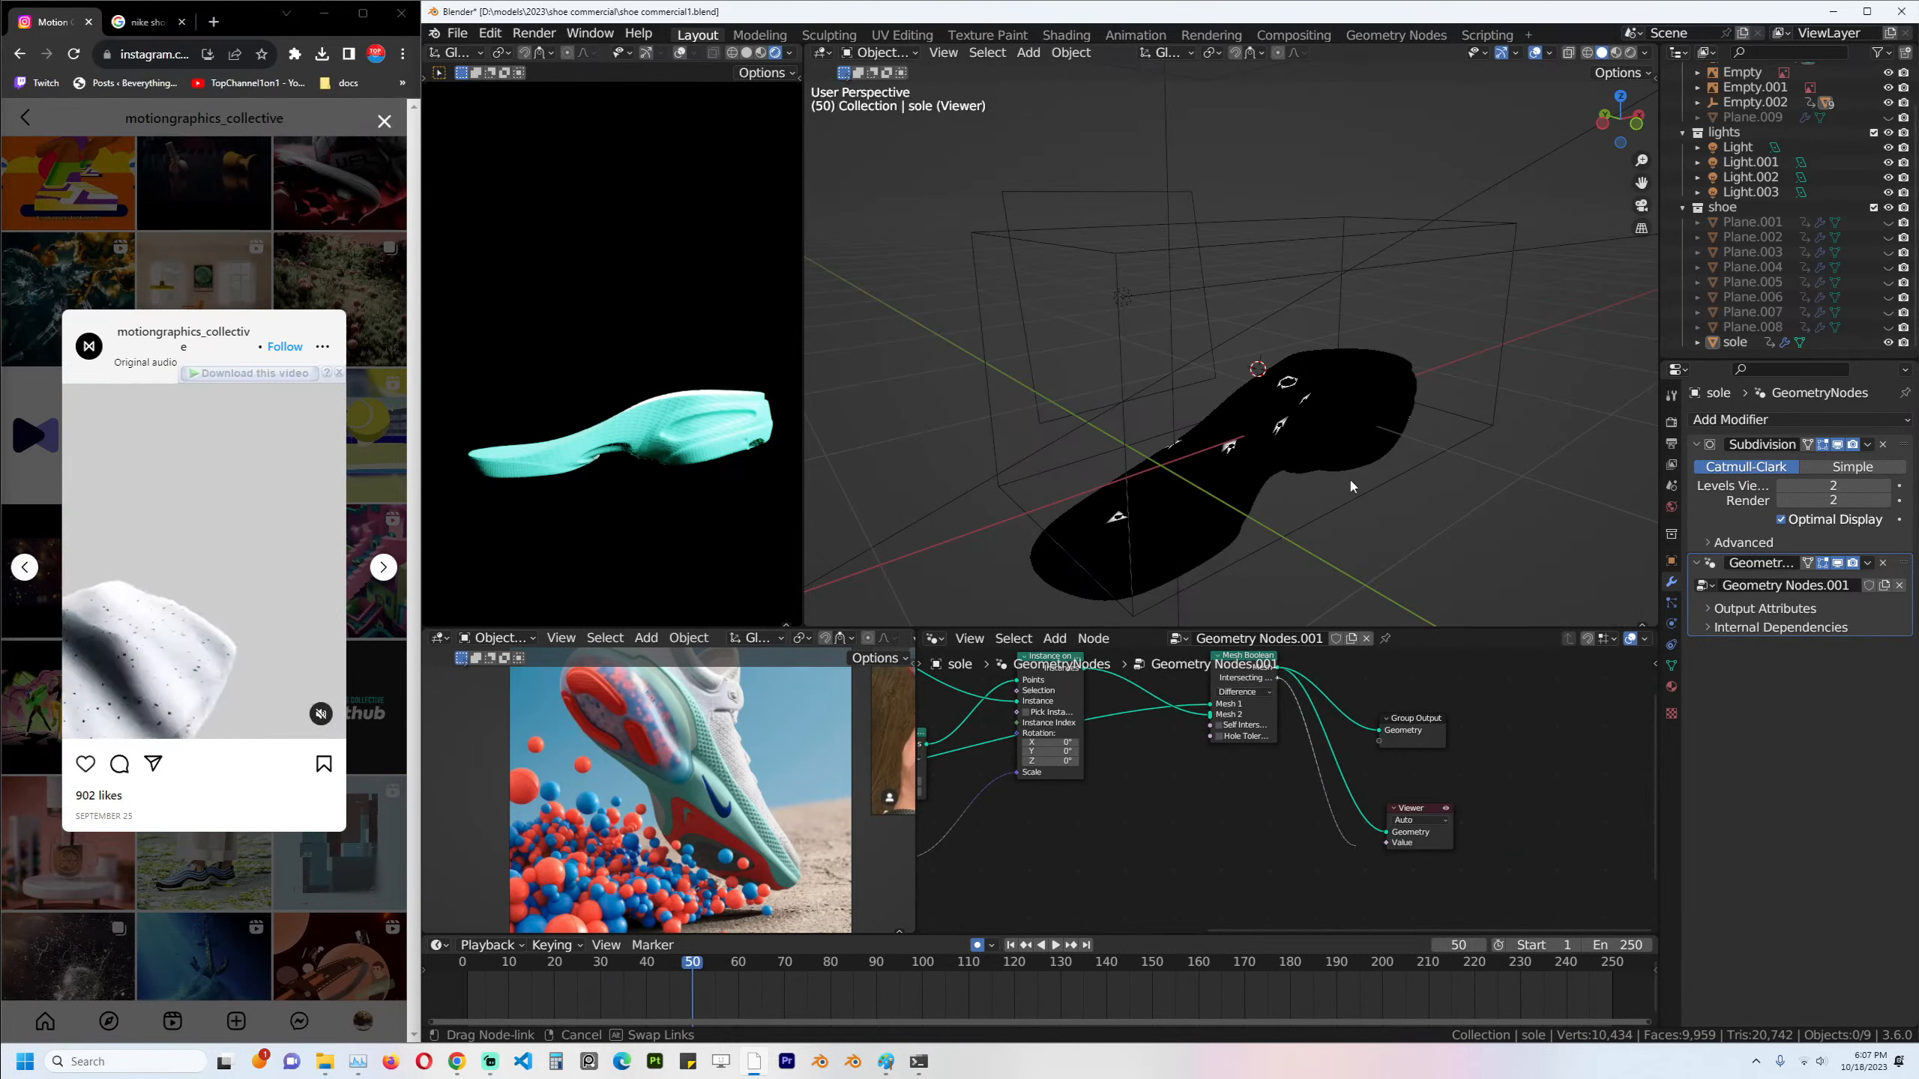
pyautogui.moveTo(1352, 486); pyautogui.dragTo(1352, 486)
pyautogui.moveTo(1352, 486)
pyautogui.mouseDown(button='middle')
pyautogui.moveTo(1383, 518)
pyautogui.moveTo(1368, 544)
pyautogui.mouseUp(button='middle')
pyautogui.scroll(2, 1343, 798)
pyautogui.moveTo(1343, 798); pyautogui.dragTo(1418, 797, button='middle')
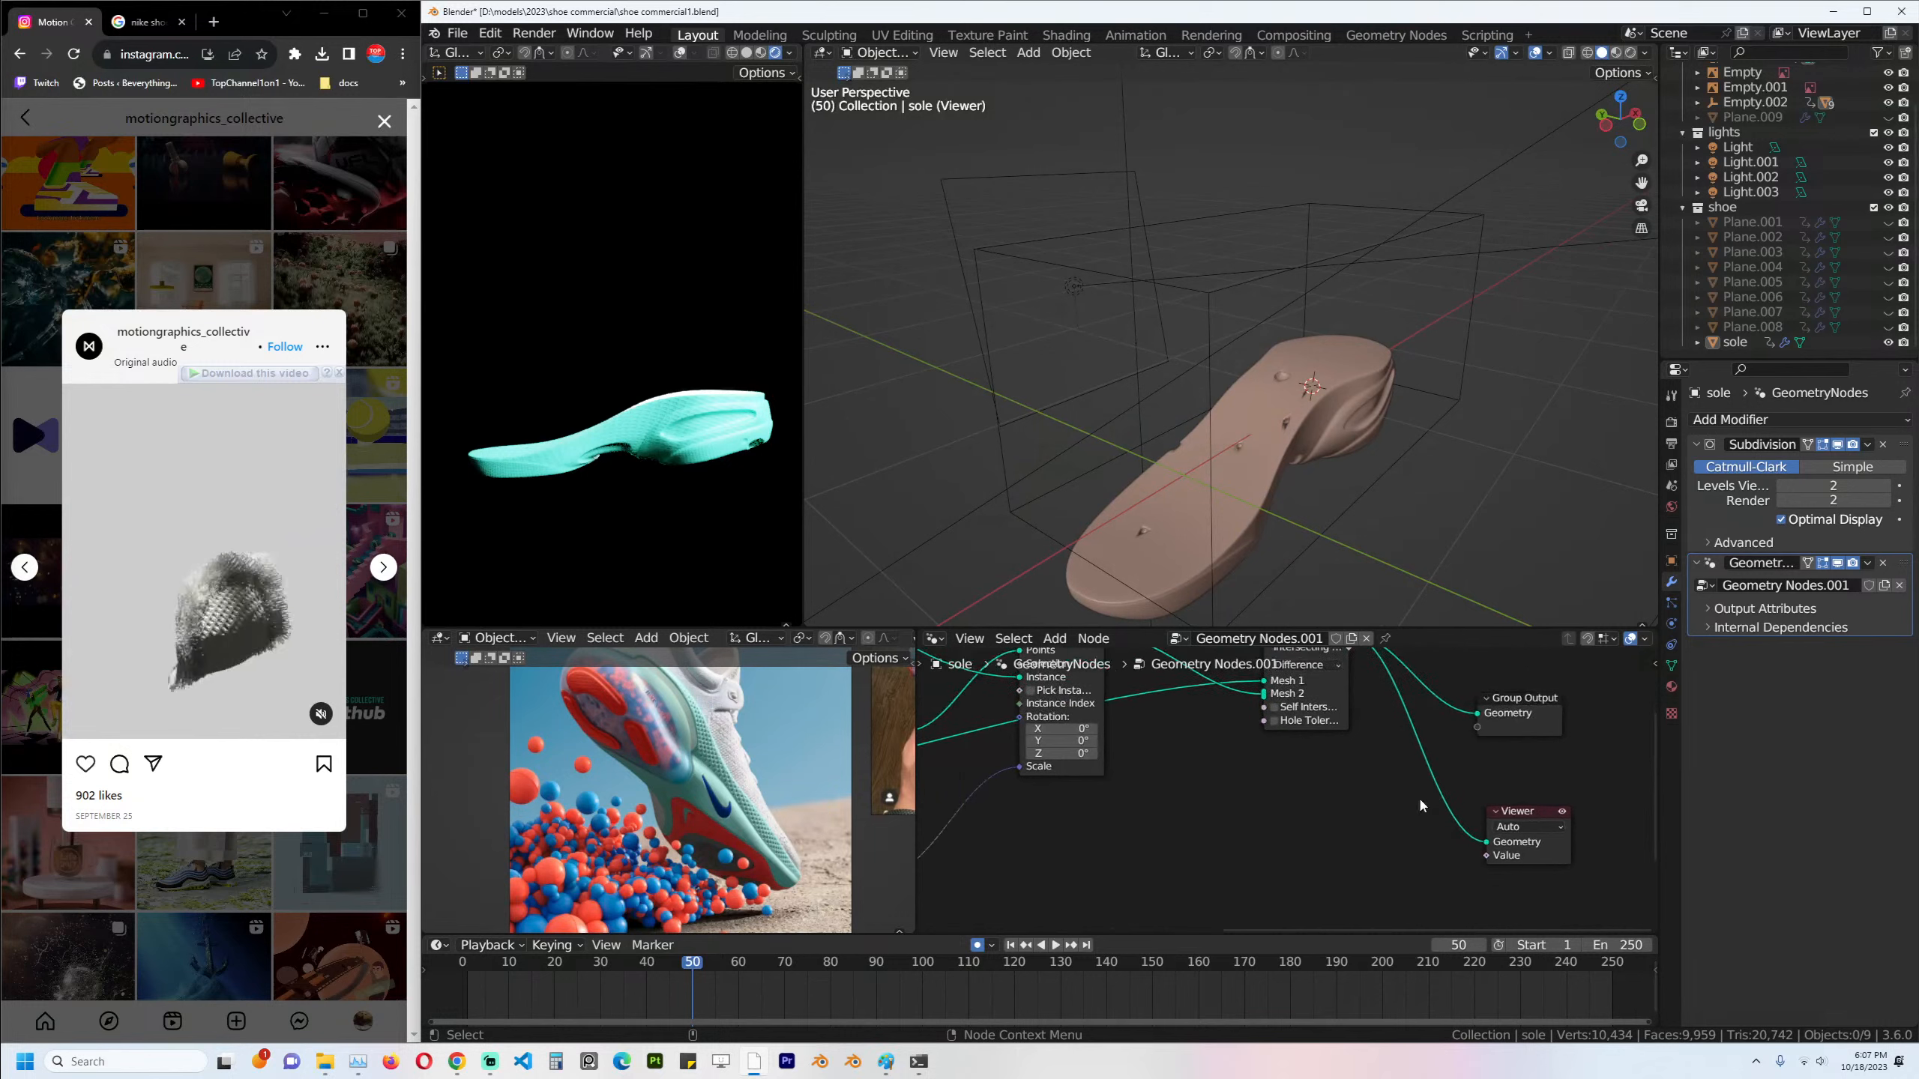
pyautogui.hotkey('ctrl', 's')
# Set the Multiply node's value to 2.950 and inspect the sphere cut-outs in the sole.
pyautogui.click(1282, 710)
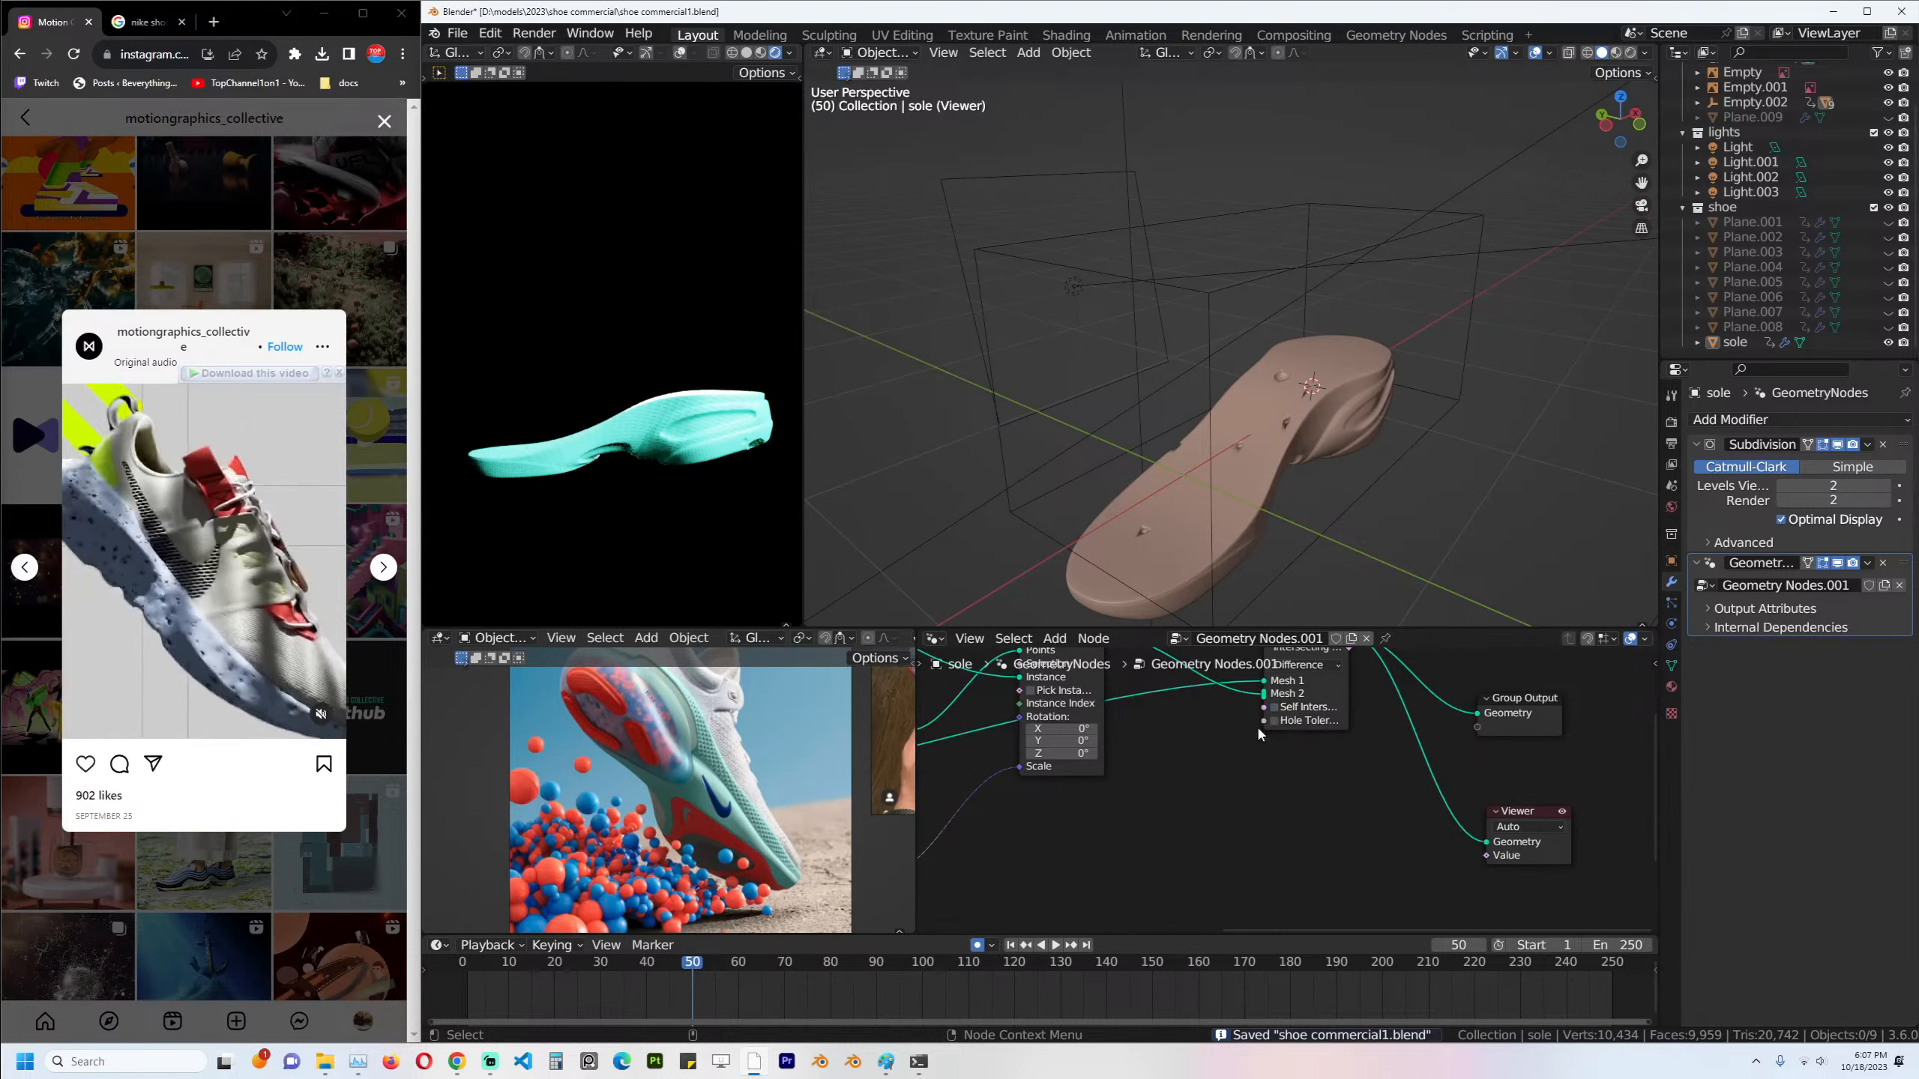
pyautogui.scroll(-1, 1282, 714)
pyautogui.moveTo(1281, 715); pyautogui.dragTo(1577, 670, button='middle')
pyautogui.moveTo(1167, 854); pyautogui.dragTo(1188, 835, button='middle')
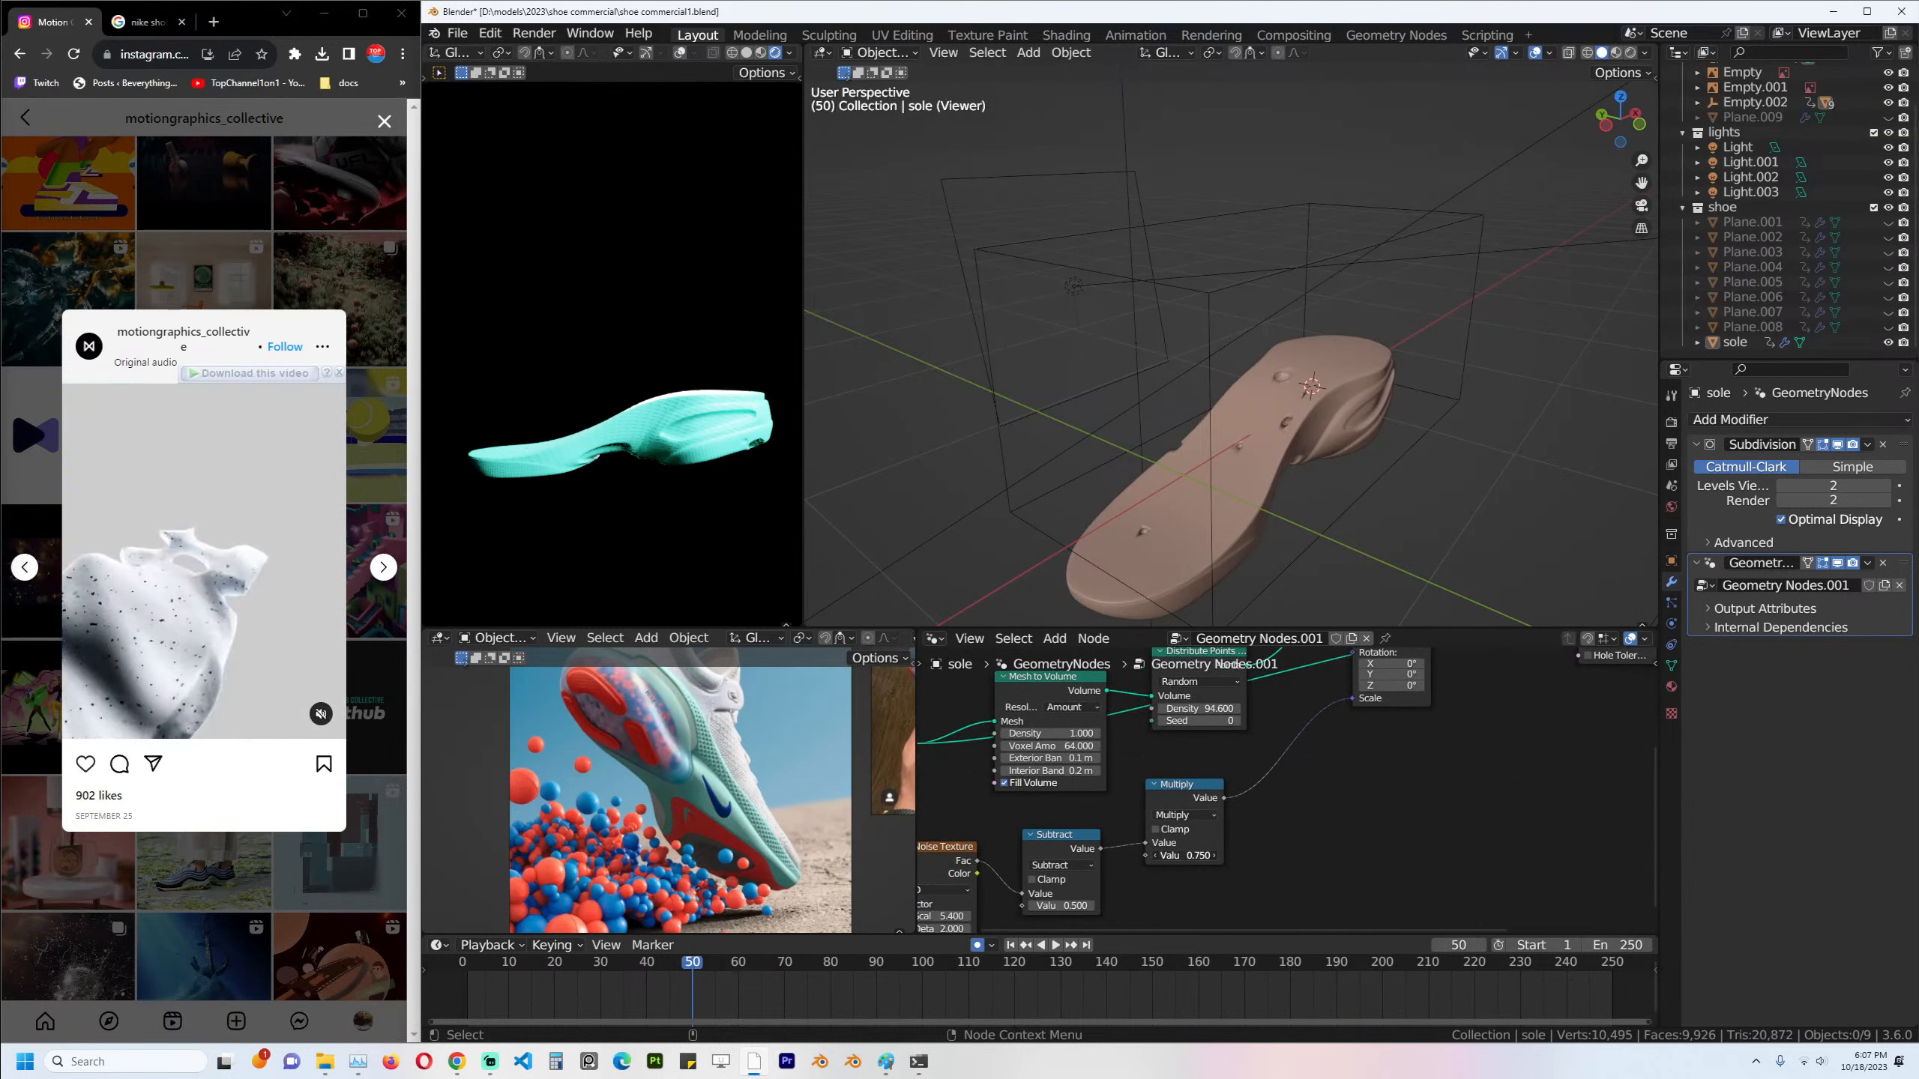
pyautogui.moveTo(1186, 856)
pyautogui.mouseDown()
pyautogui.moveTo(1239, 855)
pyautogui.moveTo(1202, 855)
pyautogui.mouseUp()
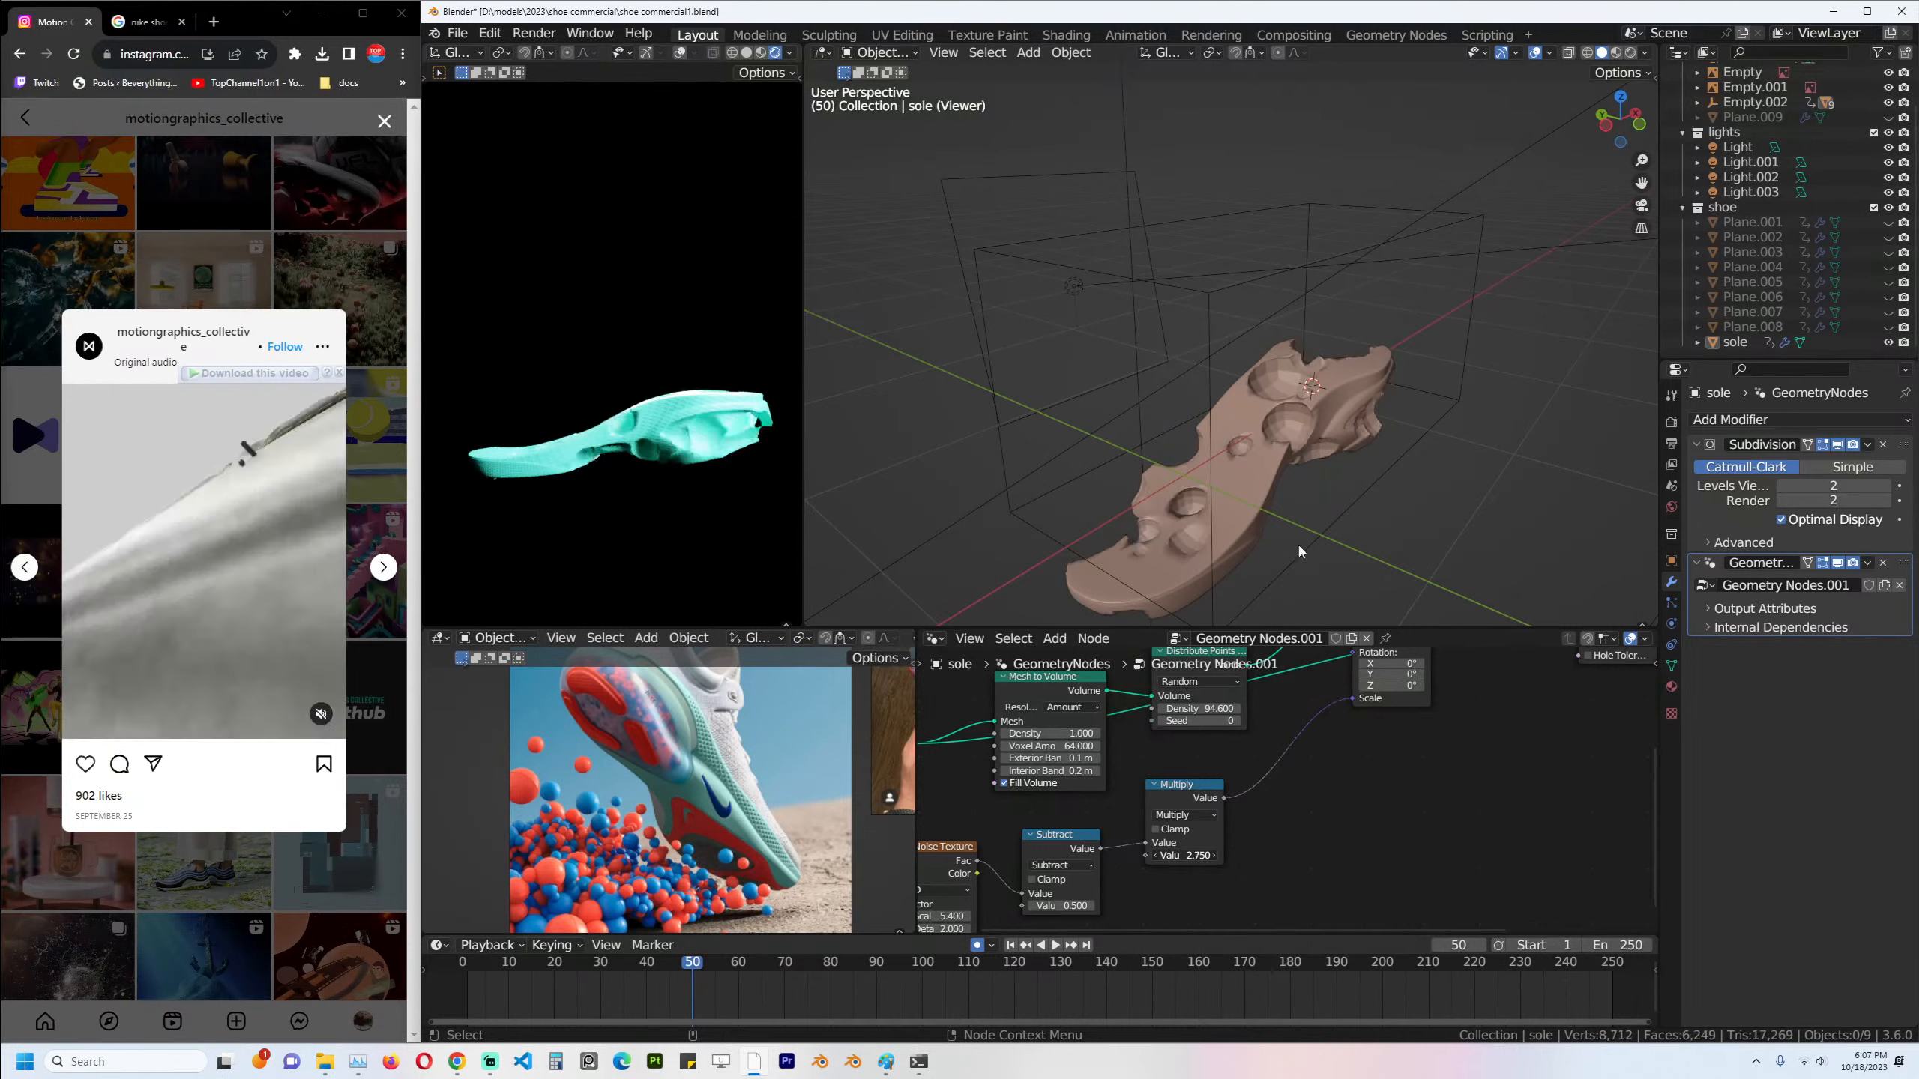
pyautogui.moveTo(1220, 435); pyautogui.dragTo(938, 430, button='middle')
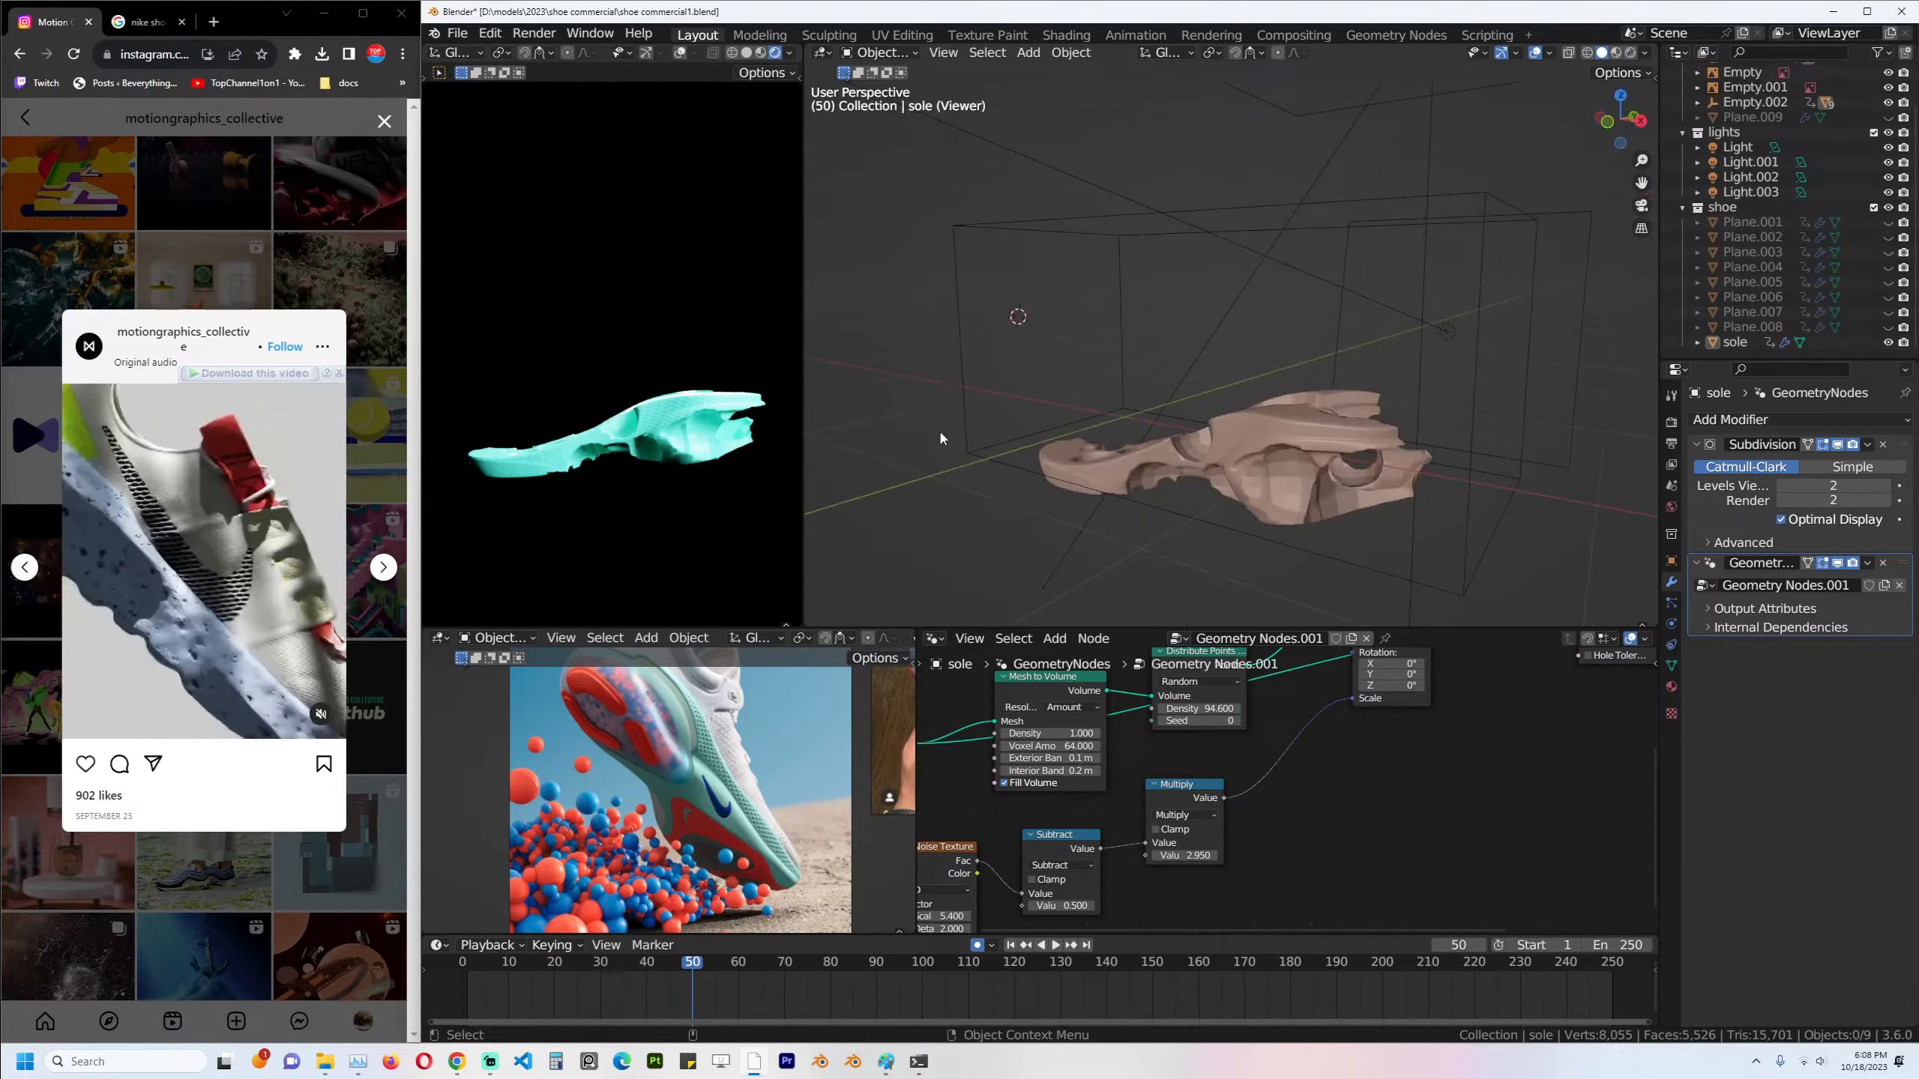
pyautogui.moveTo(1176, 503); pyautogui.dragTo(1111, 574, button='middle')
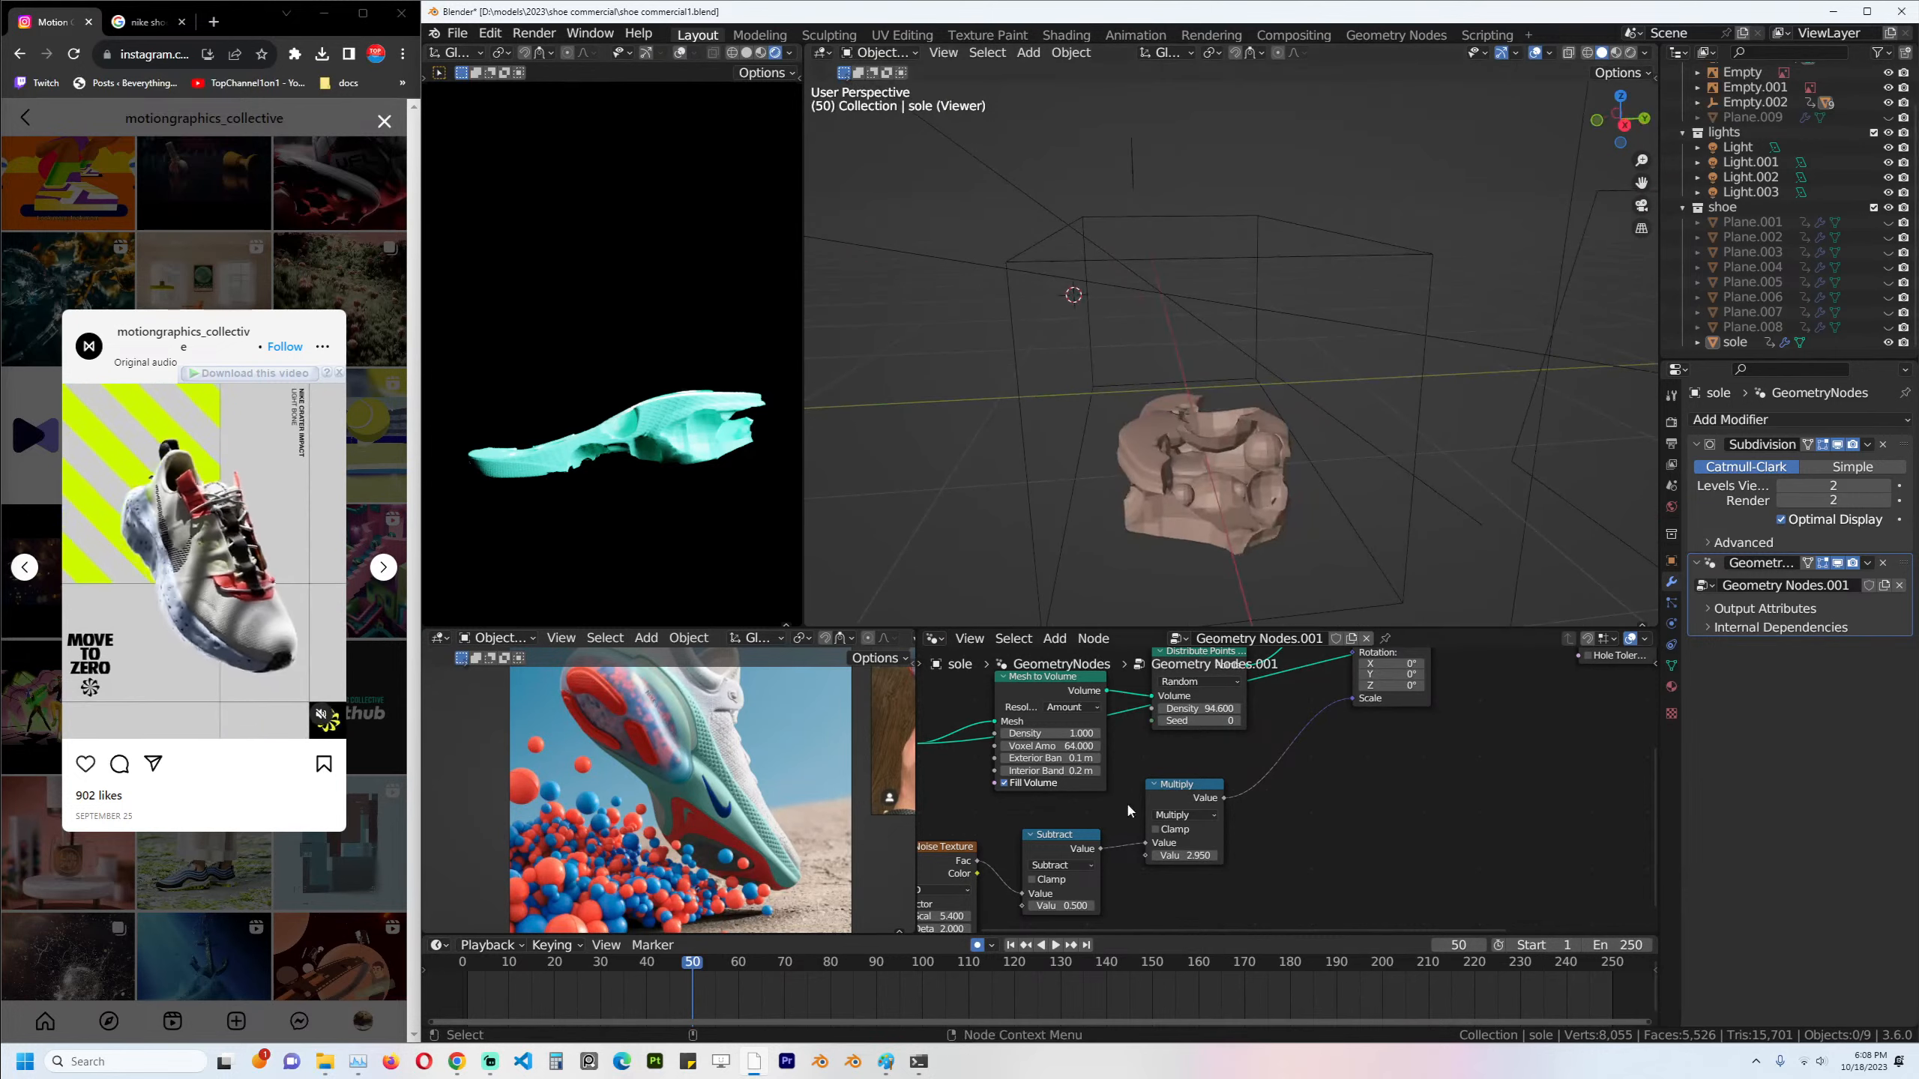
# Insert a Realize Instances node between Instance on Points and the Mesh 2 input of Mesh Boolean.
pyautogui.scroll(-2, 1185, 855)
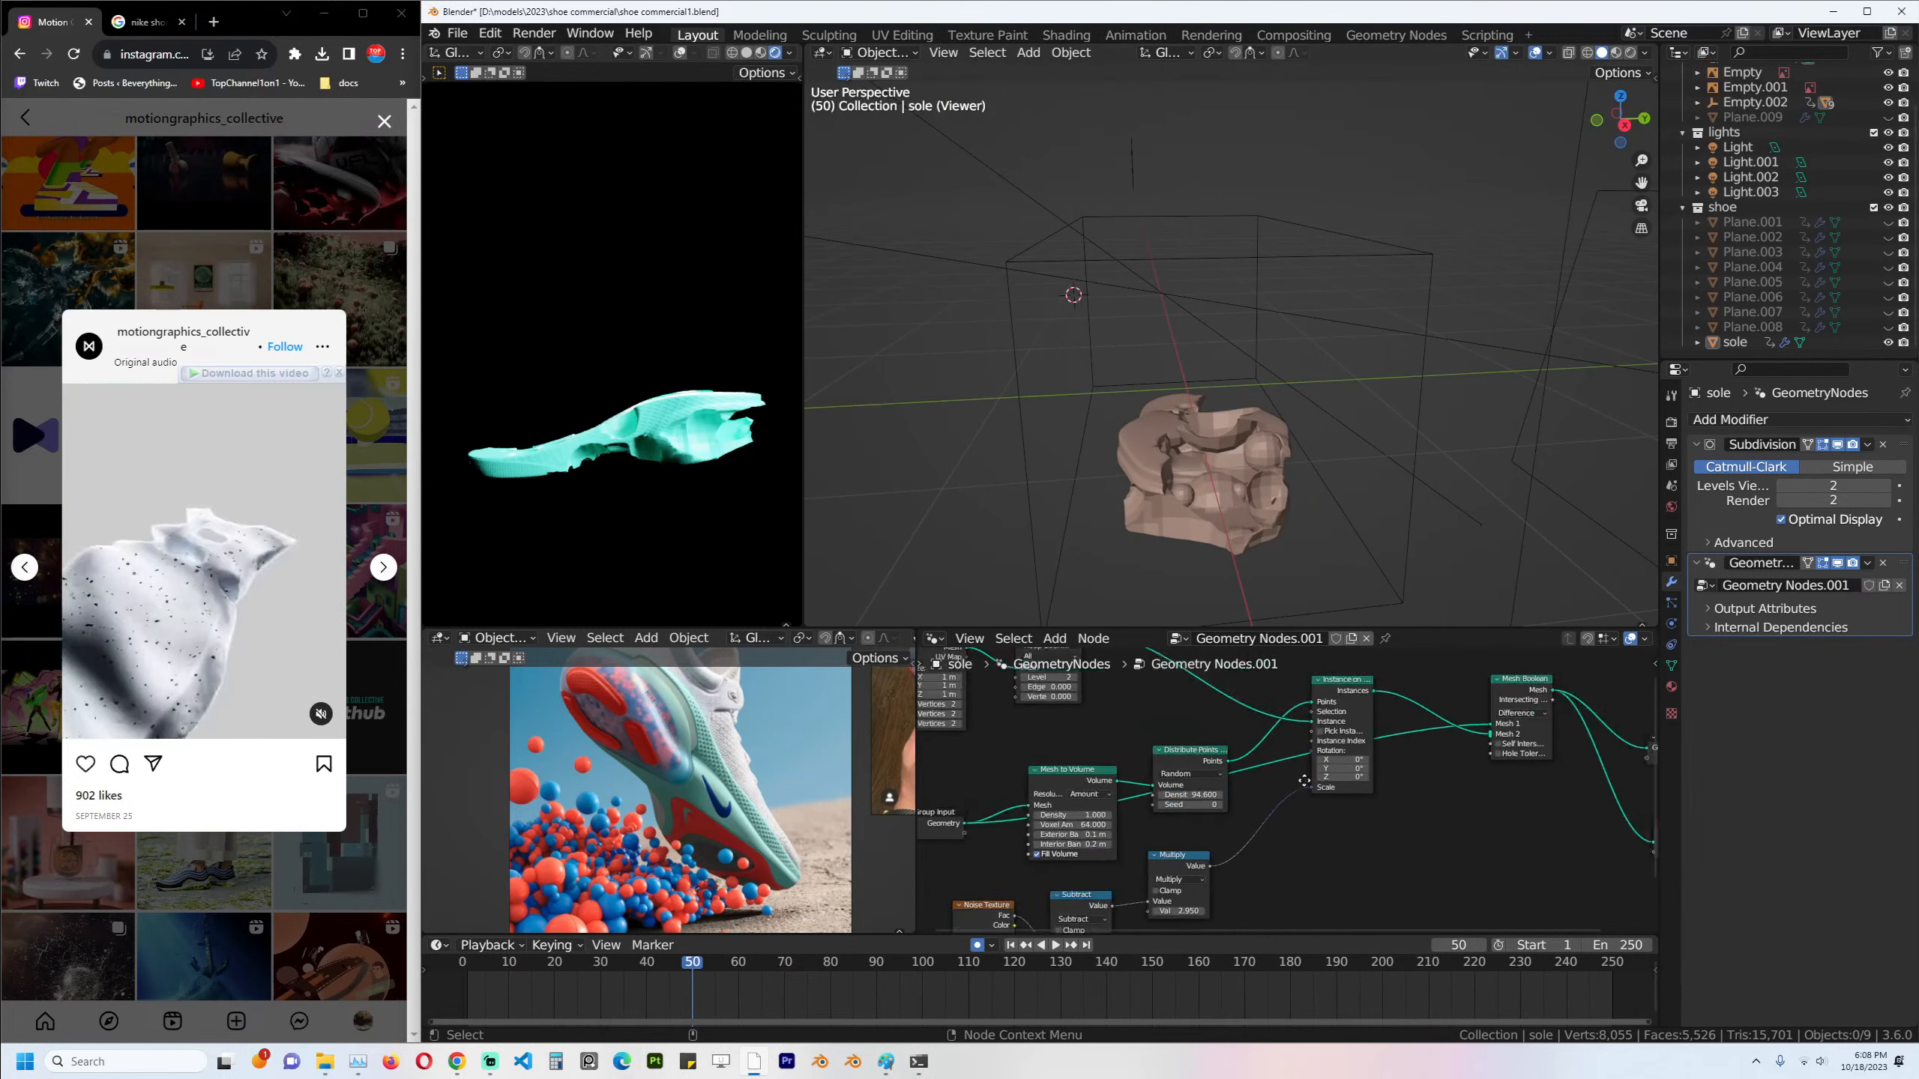
pyautogui.moveTo(1355, 678); pyautogui.dragTo(1292, 709, button='middle')
pyautogui.hotkey('shift', 'a')
pyautogui.write('rea')
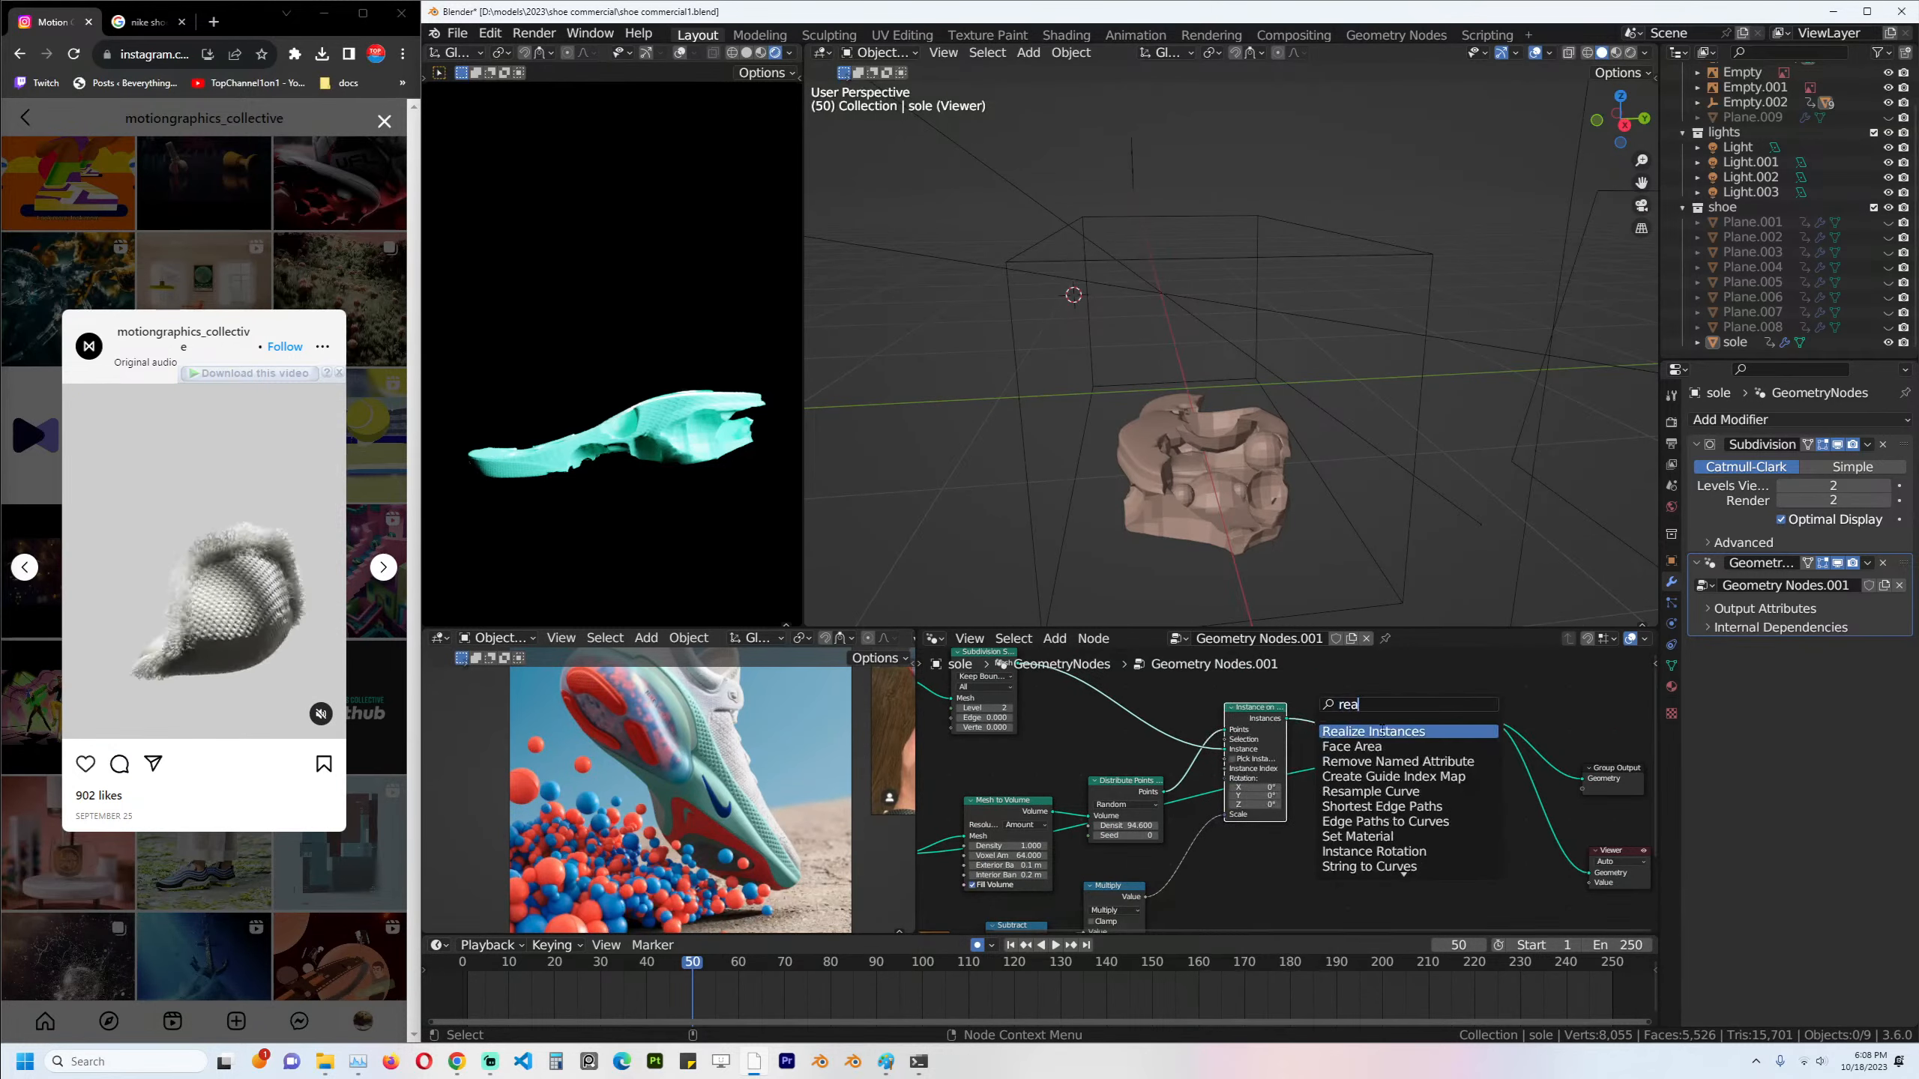
pyautogui.click(1381, 731)
pyautogui.click(1352, 709)
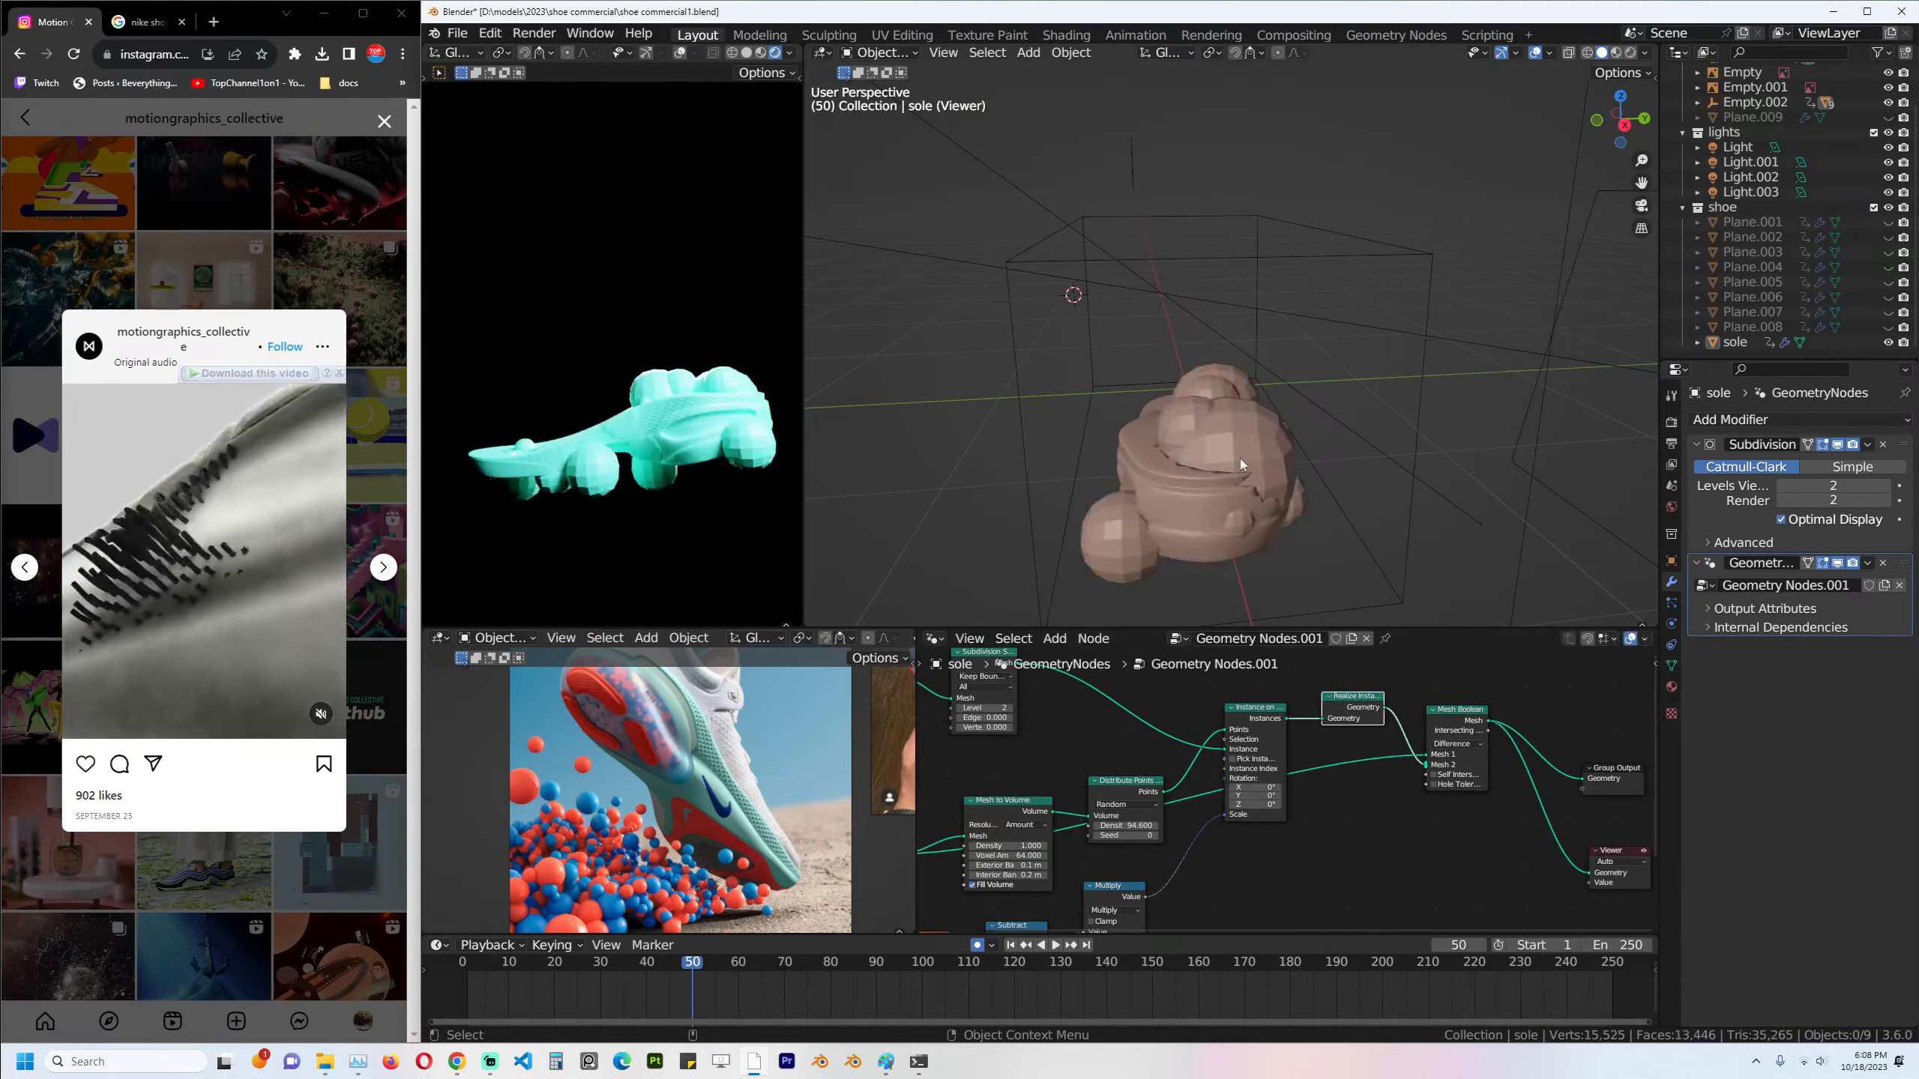
pyautogui.moveTo(1284, 454); pyautogui.dragTo(1423, 467, button='middle')
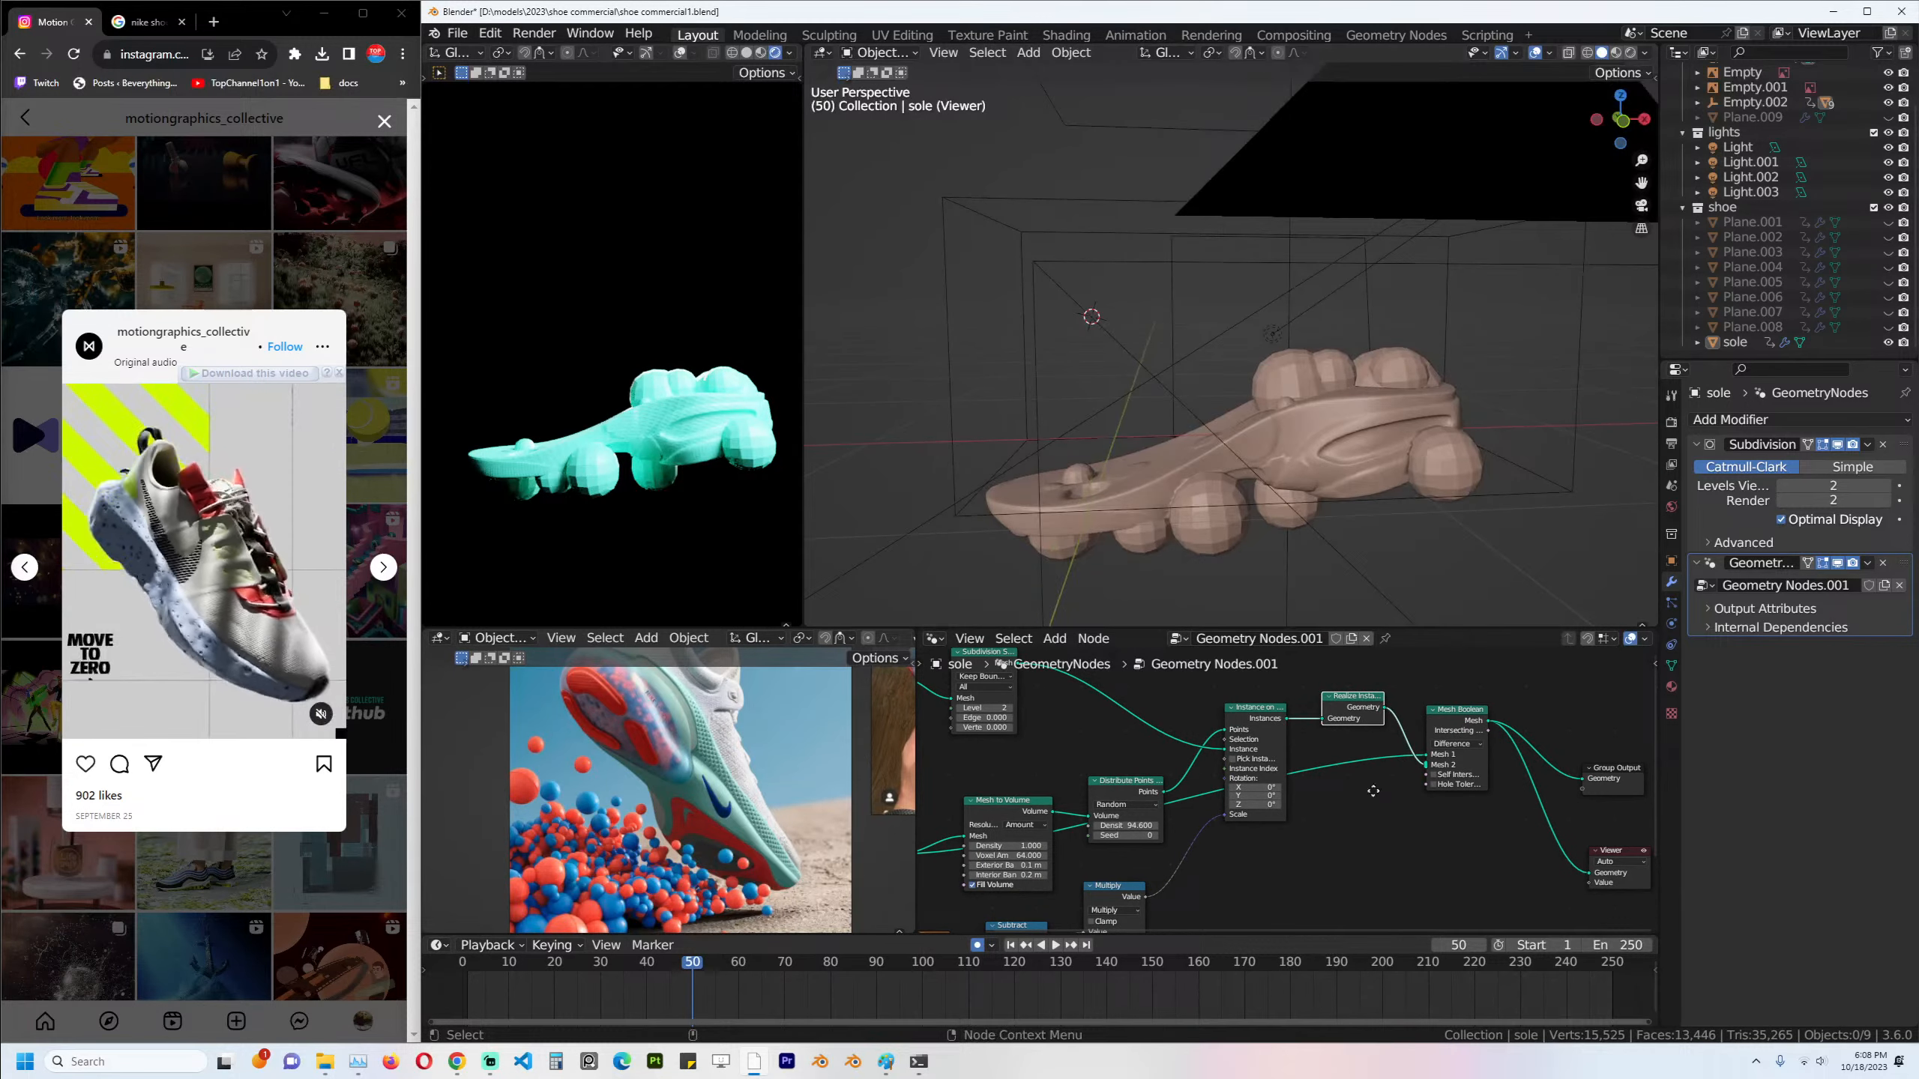
# Enable Hole Tolerant on the Mesh Boolean node and check the cut sole.
pyautogui.scroll(2, 1372, 791)
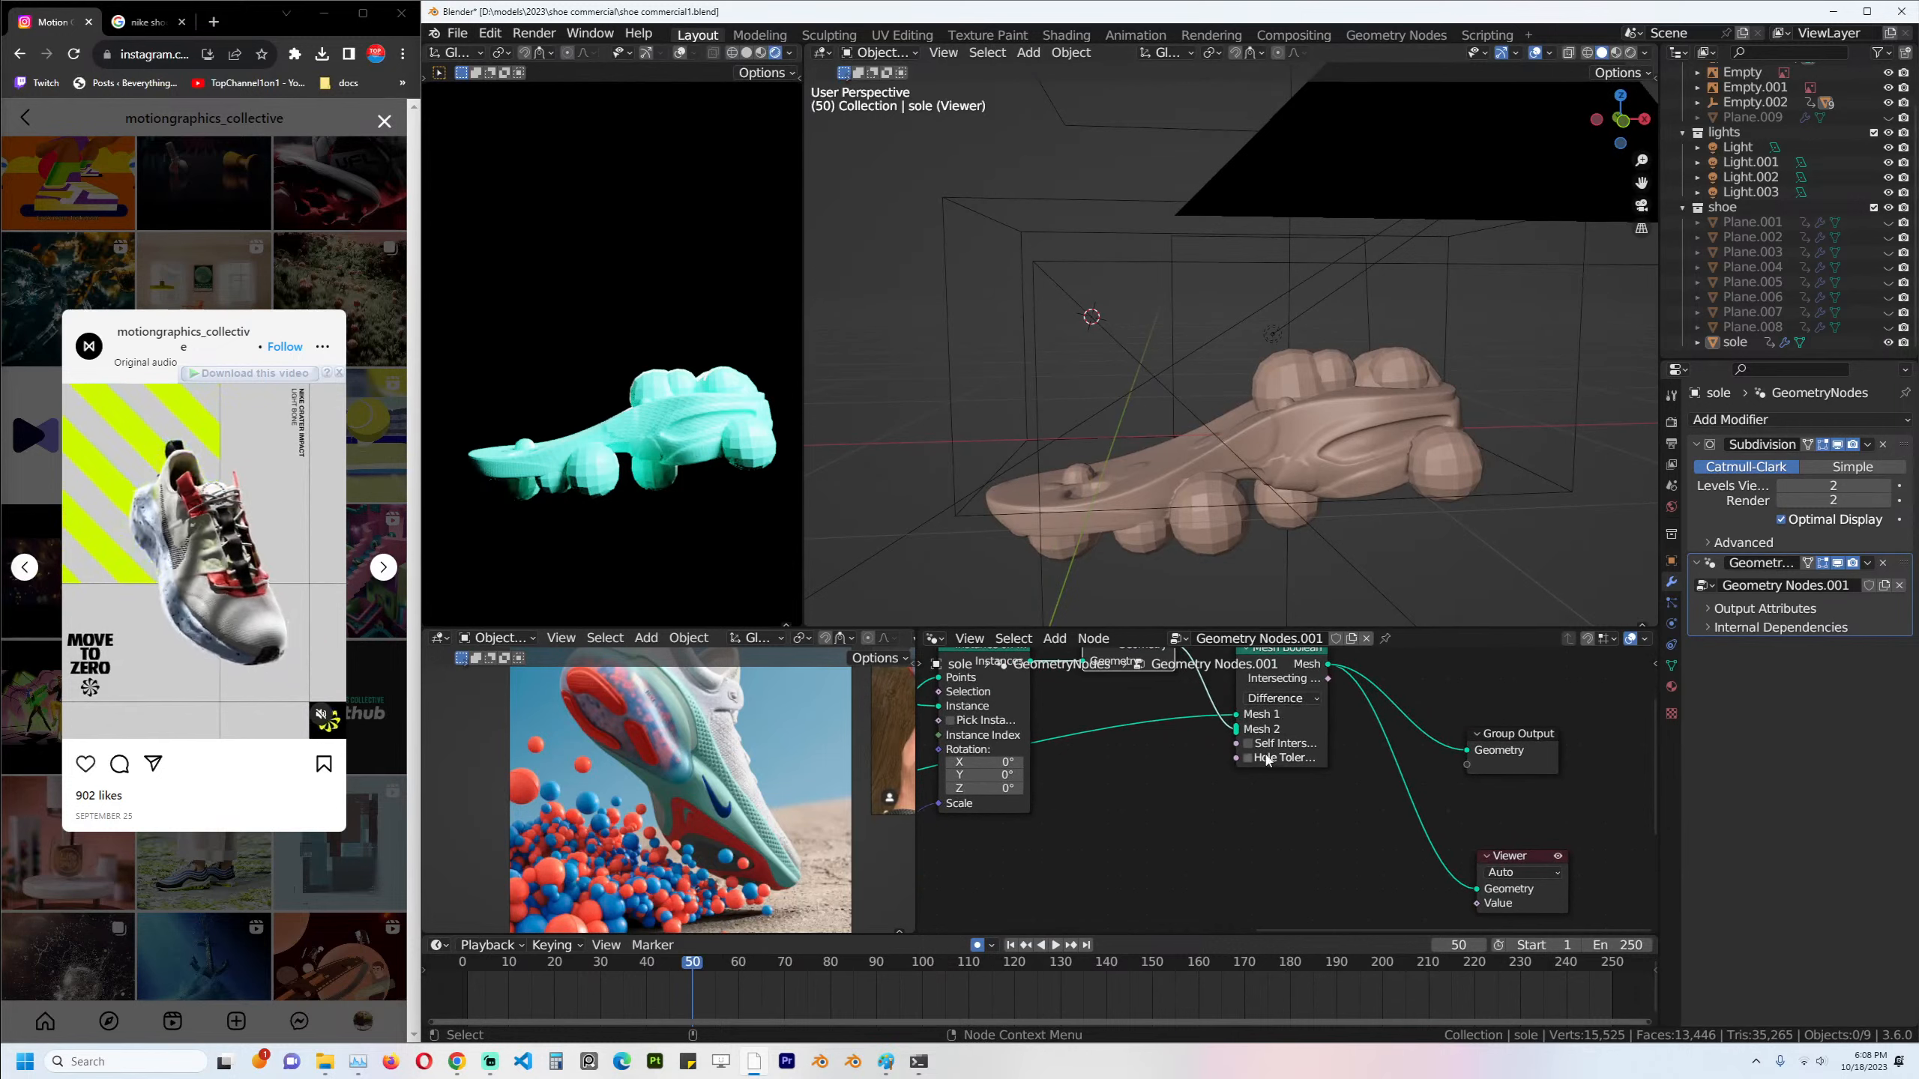
pyautogui.click(1267, 759)
pyautogui.moveTo(1284, 453); pyautogui.dragTo(1307, 487, button='middle')
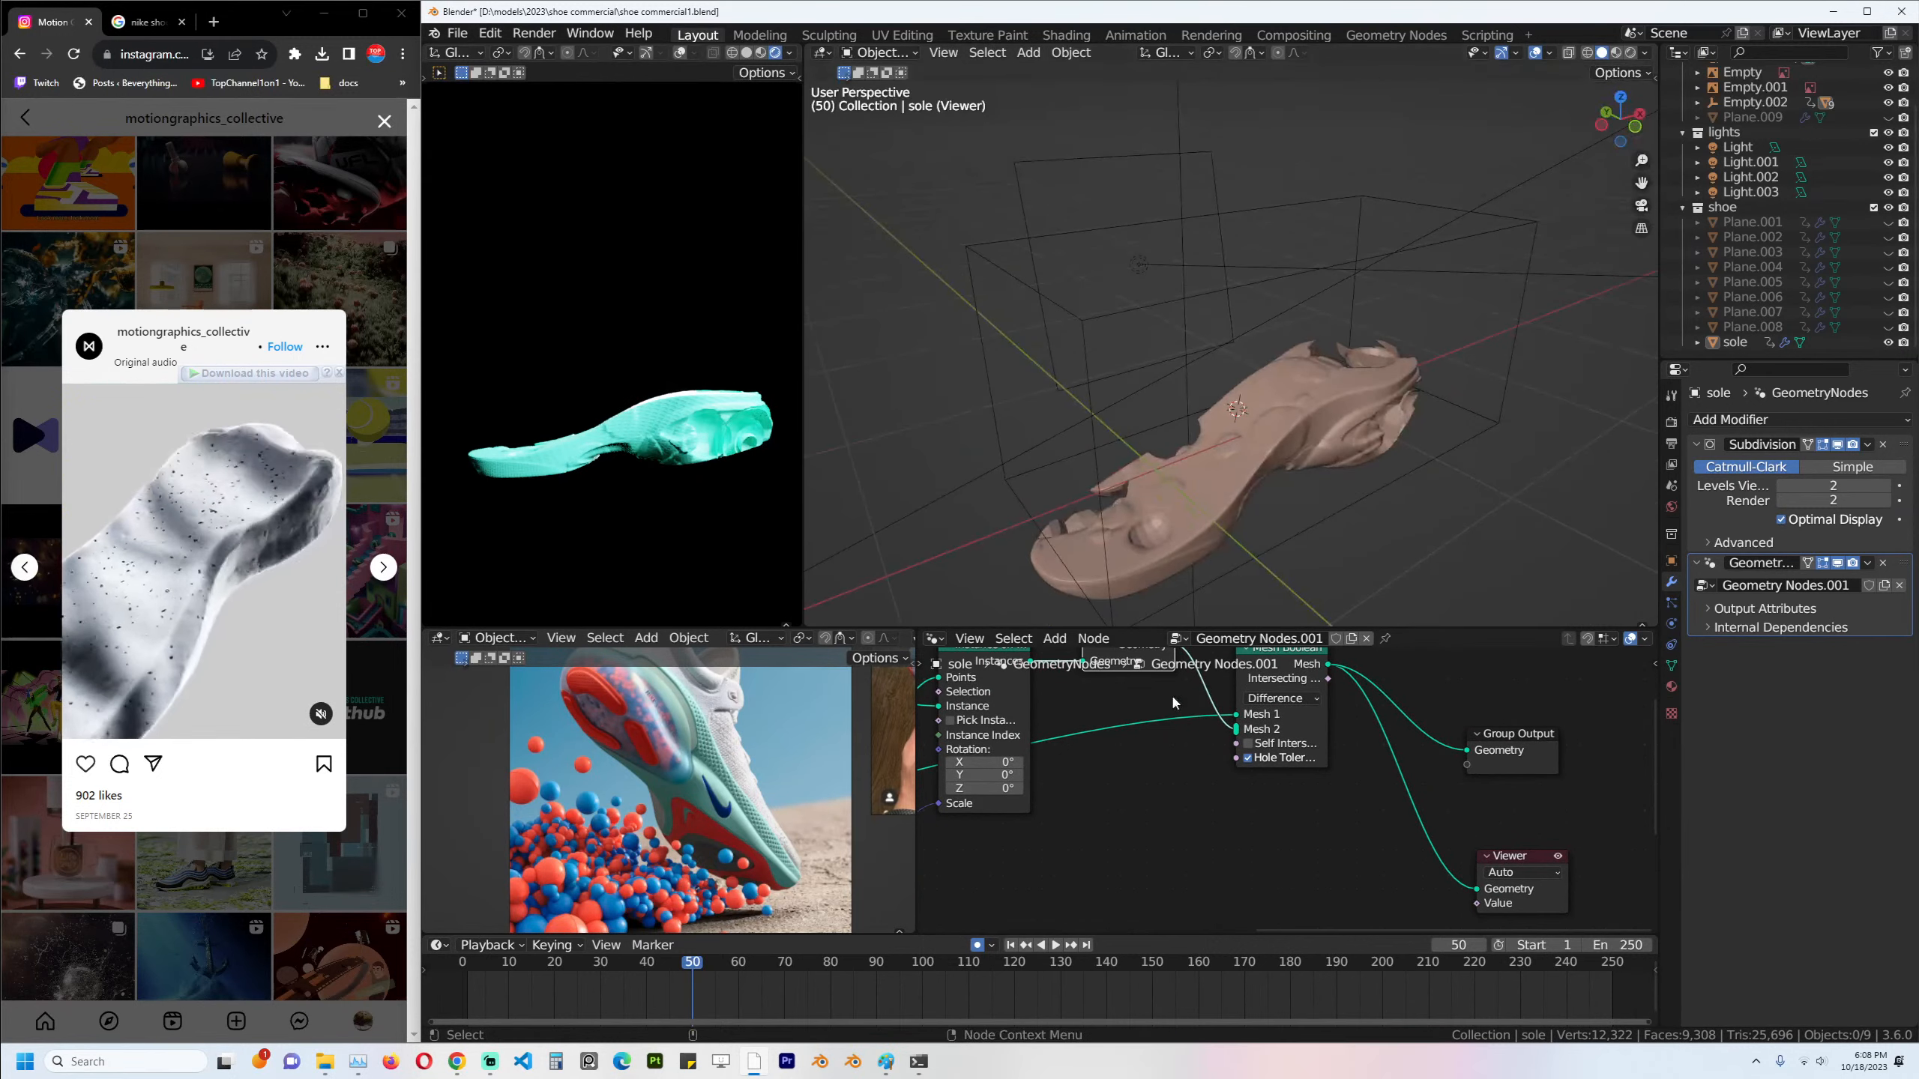
# Raise the Multiply node's value to about 5.65 and save the file.
pyautogui.moveTo(1167, 763); pyautogui.dragTo(1368, 761, button='middle')
pyautogui.moveTo(954, 892); pyautogui.dragTo(1130, 814, button='middle')
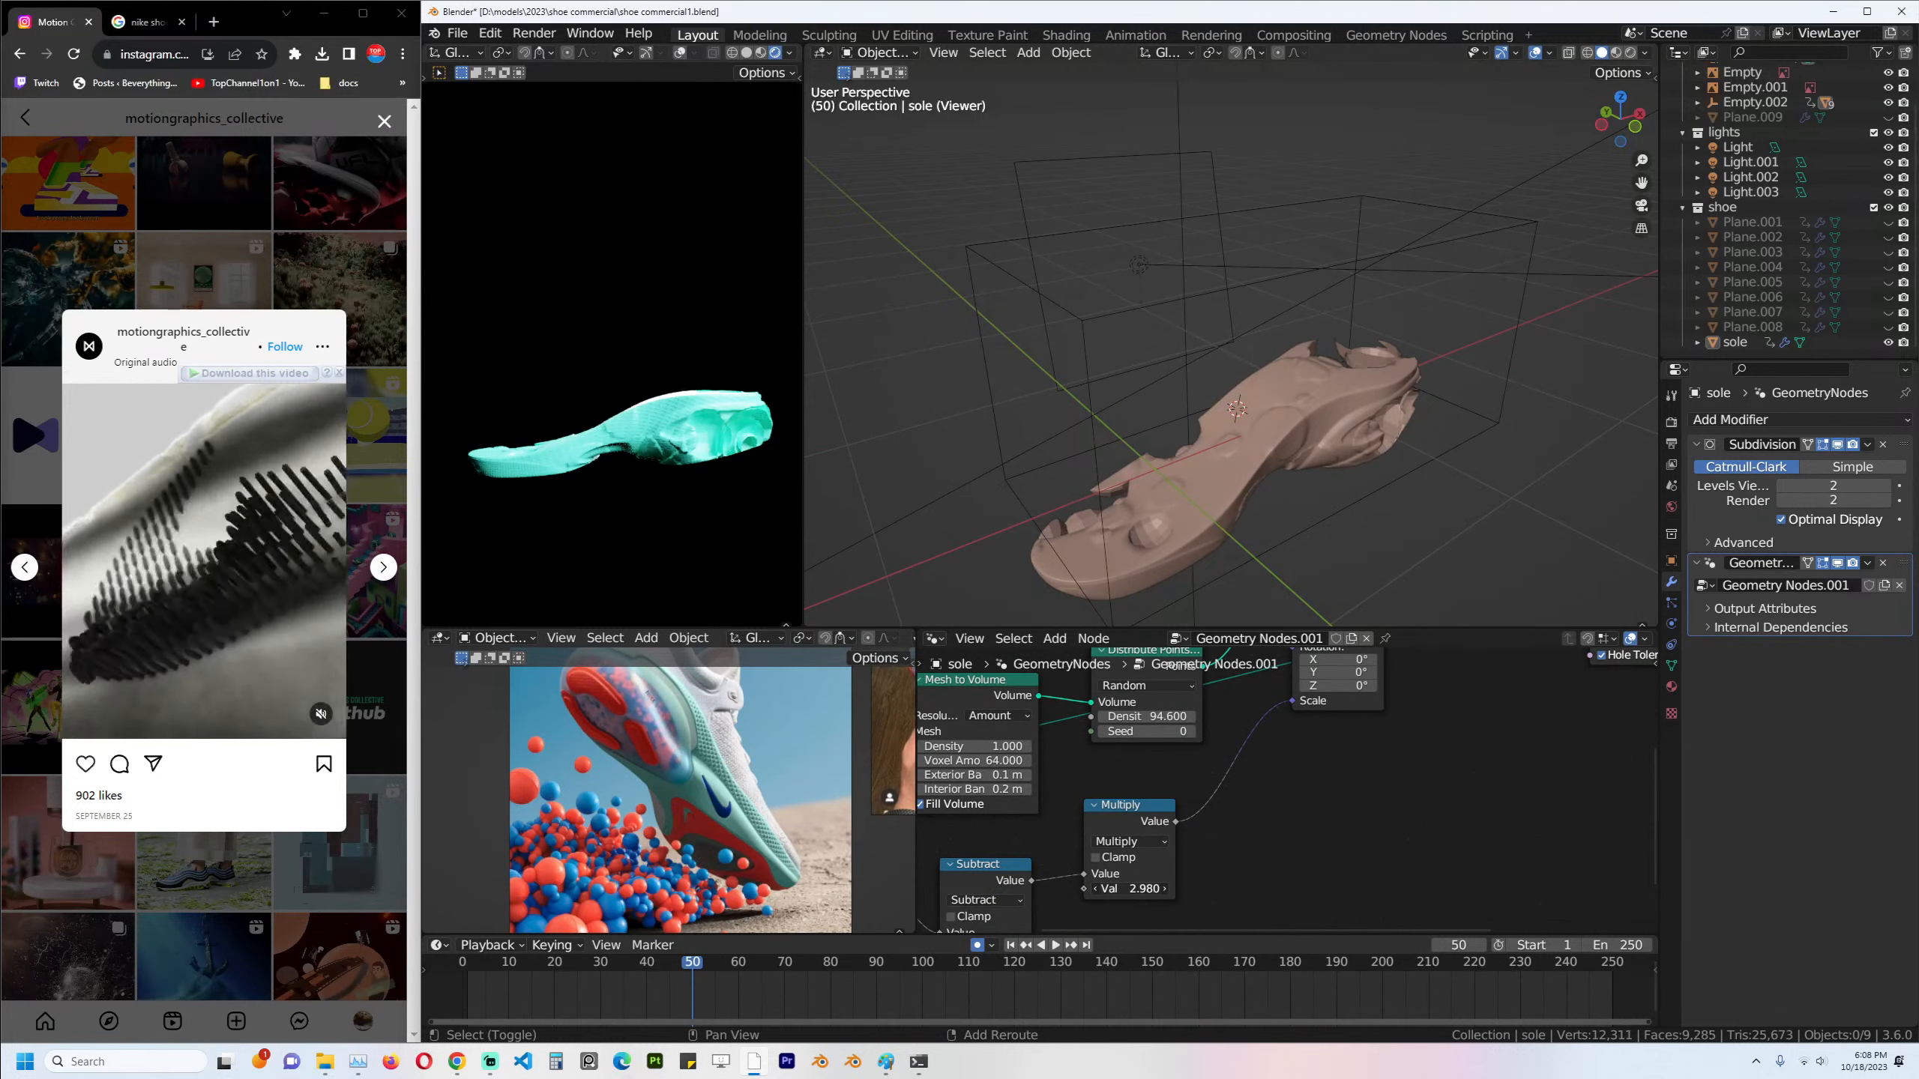
pyautogui.moveTo(1130, 888); pyautogui.dragTo(1209, 889)
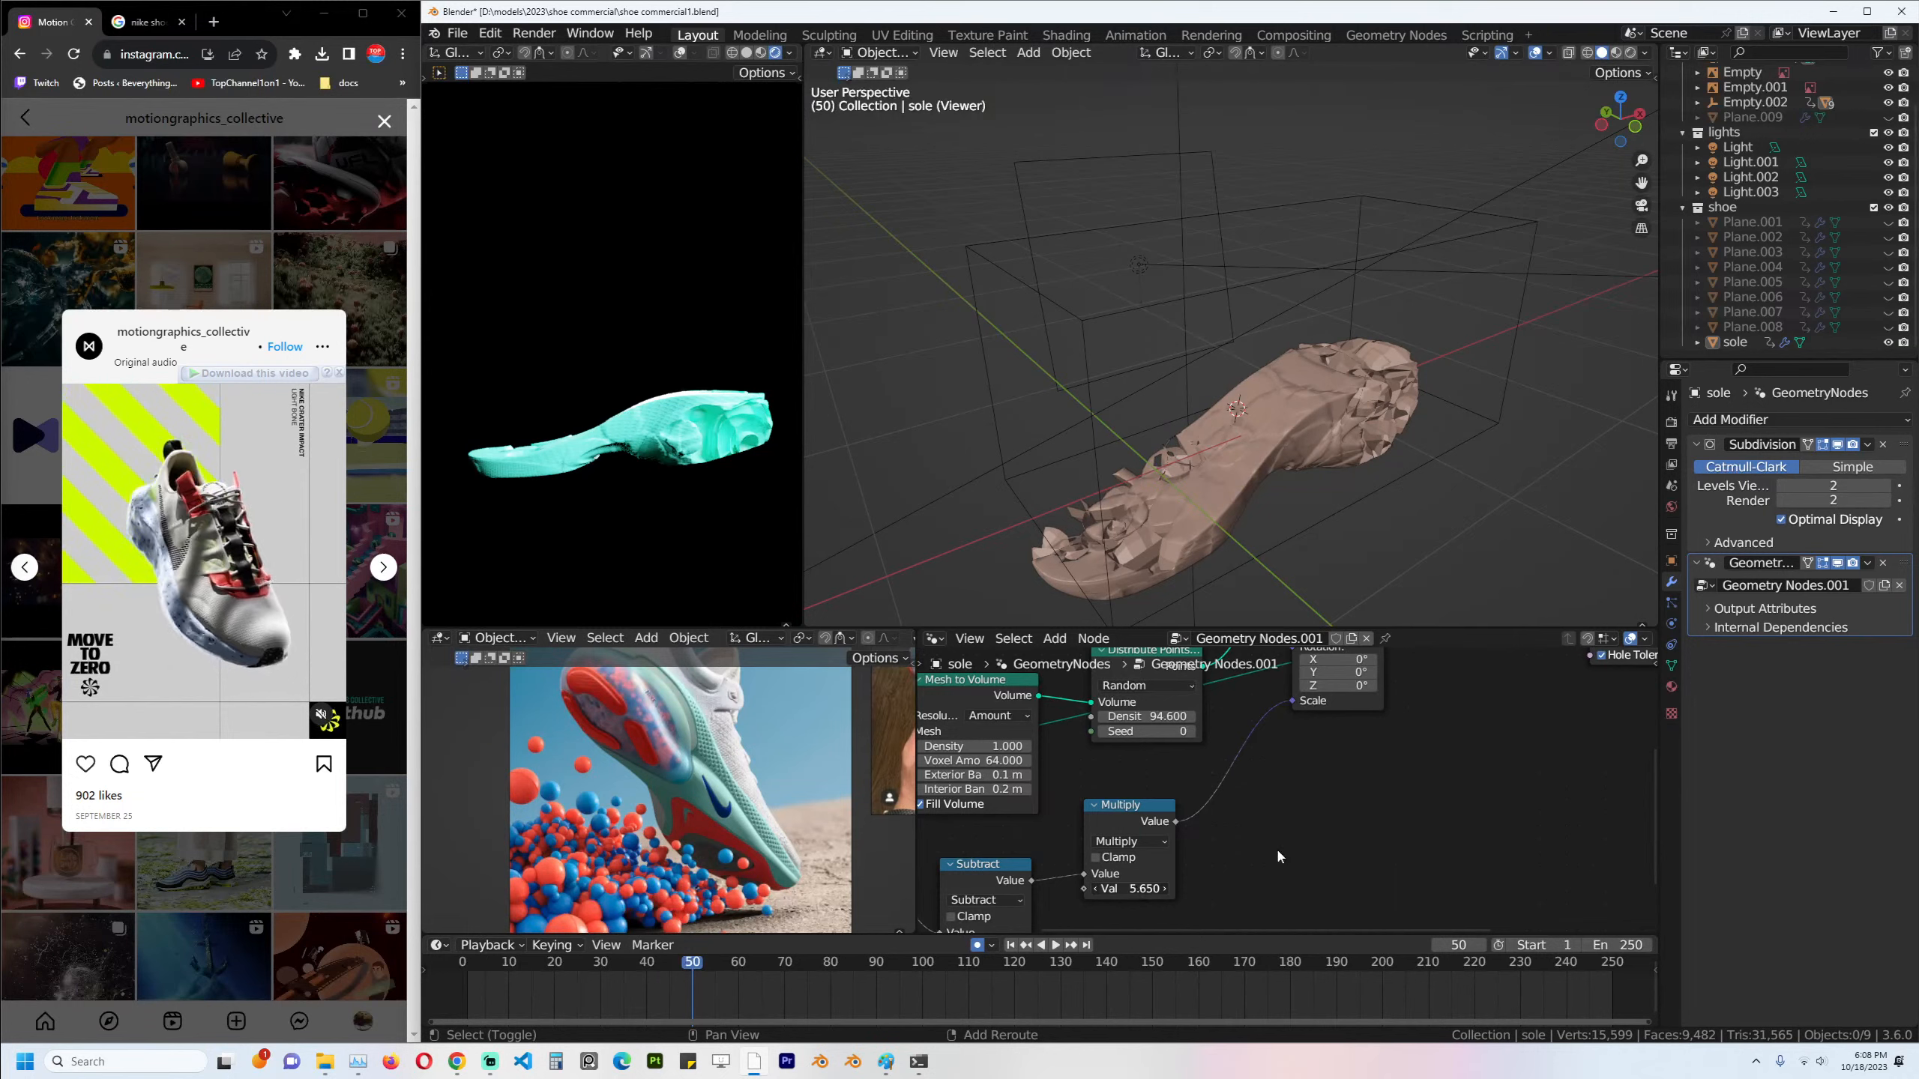
pyautogui.moveTo(1331, 833); pyautogui.dragTo(1124, 879, button='middle')
pyautogui.moveTo(1443, 689); pyautogui.dragTo(1317, 777, button='middle')
pyautogui.scroll(2, 1316, 777)
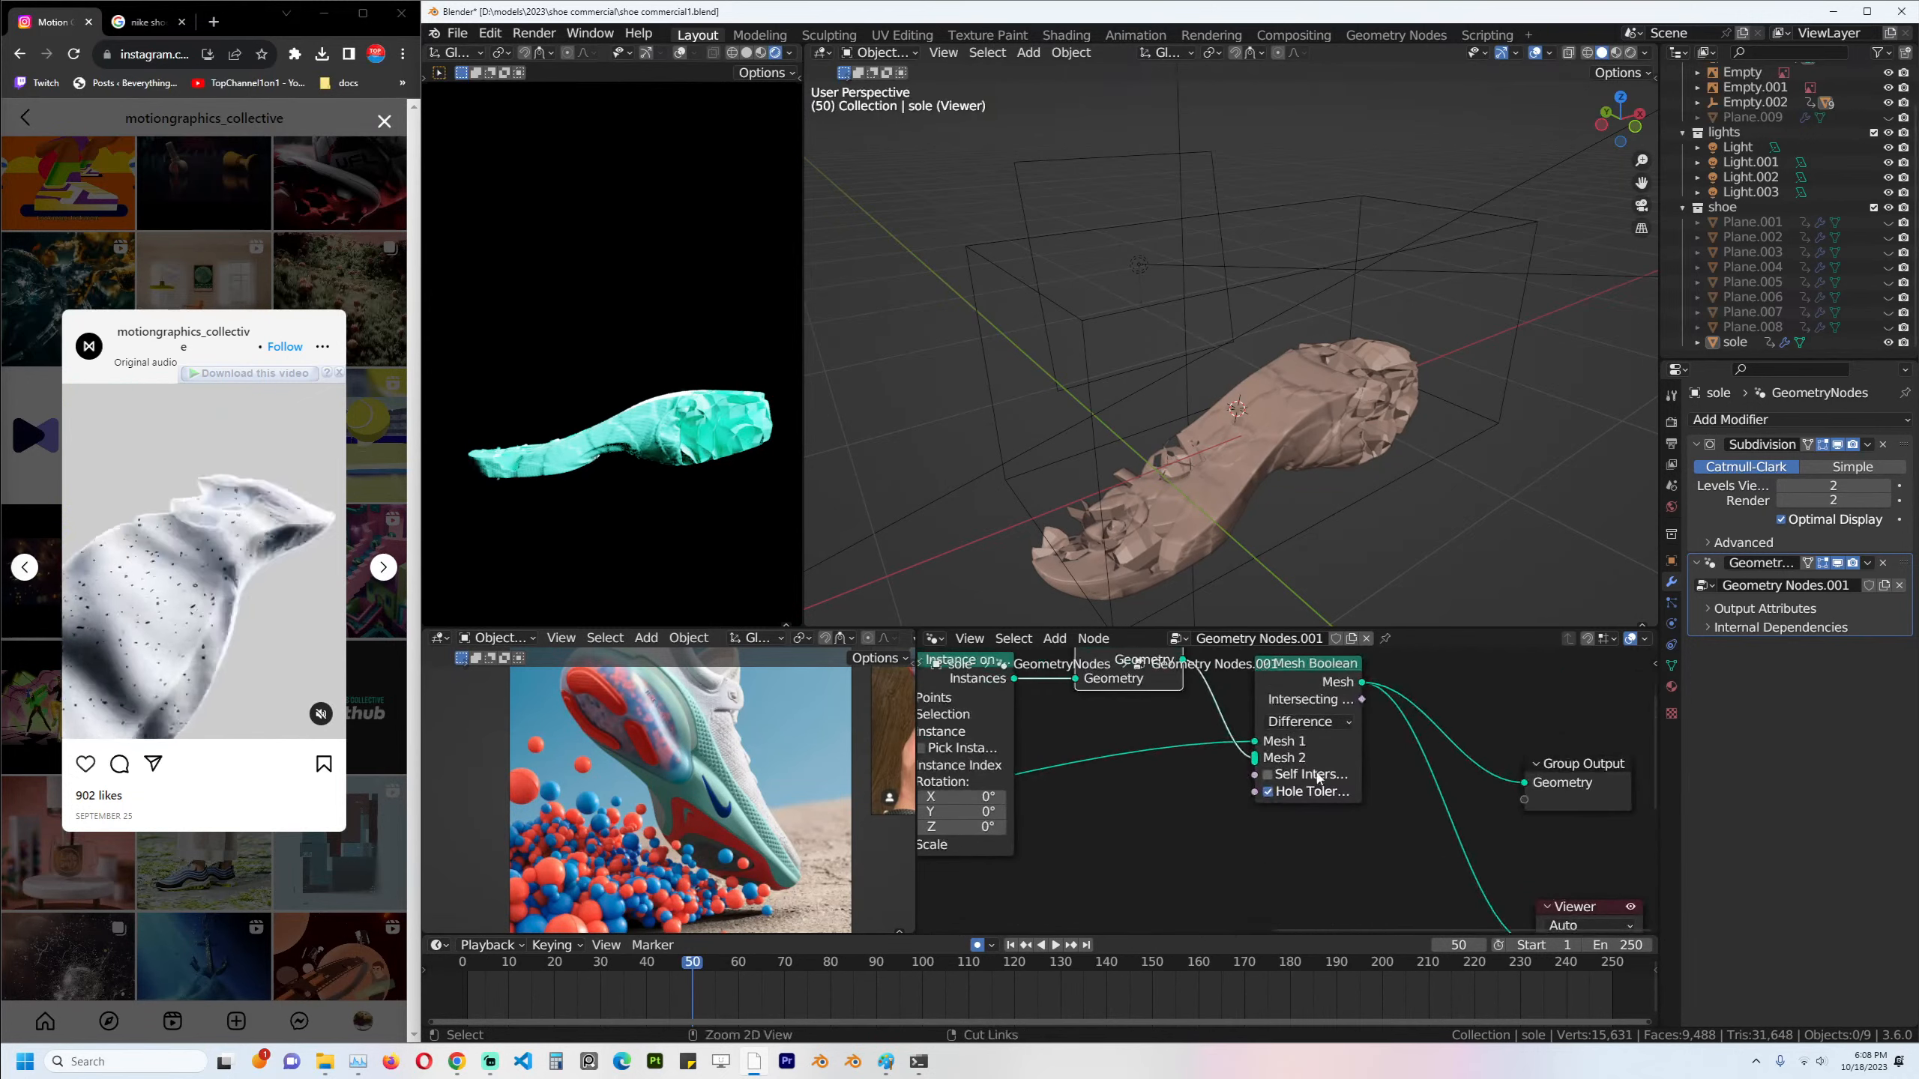
pyautogui.hotkey('ctrl', 's')
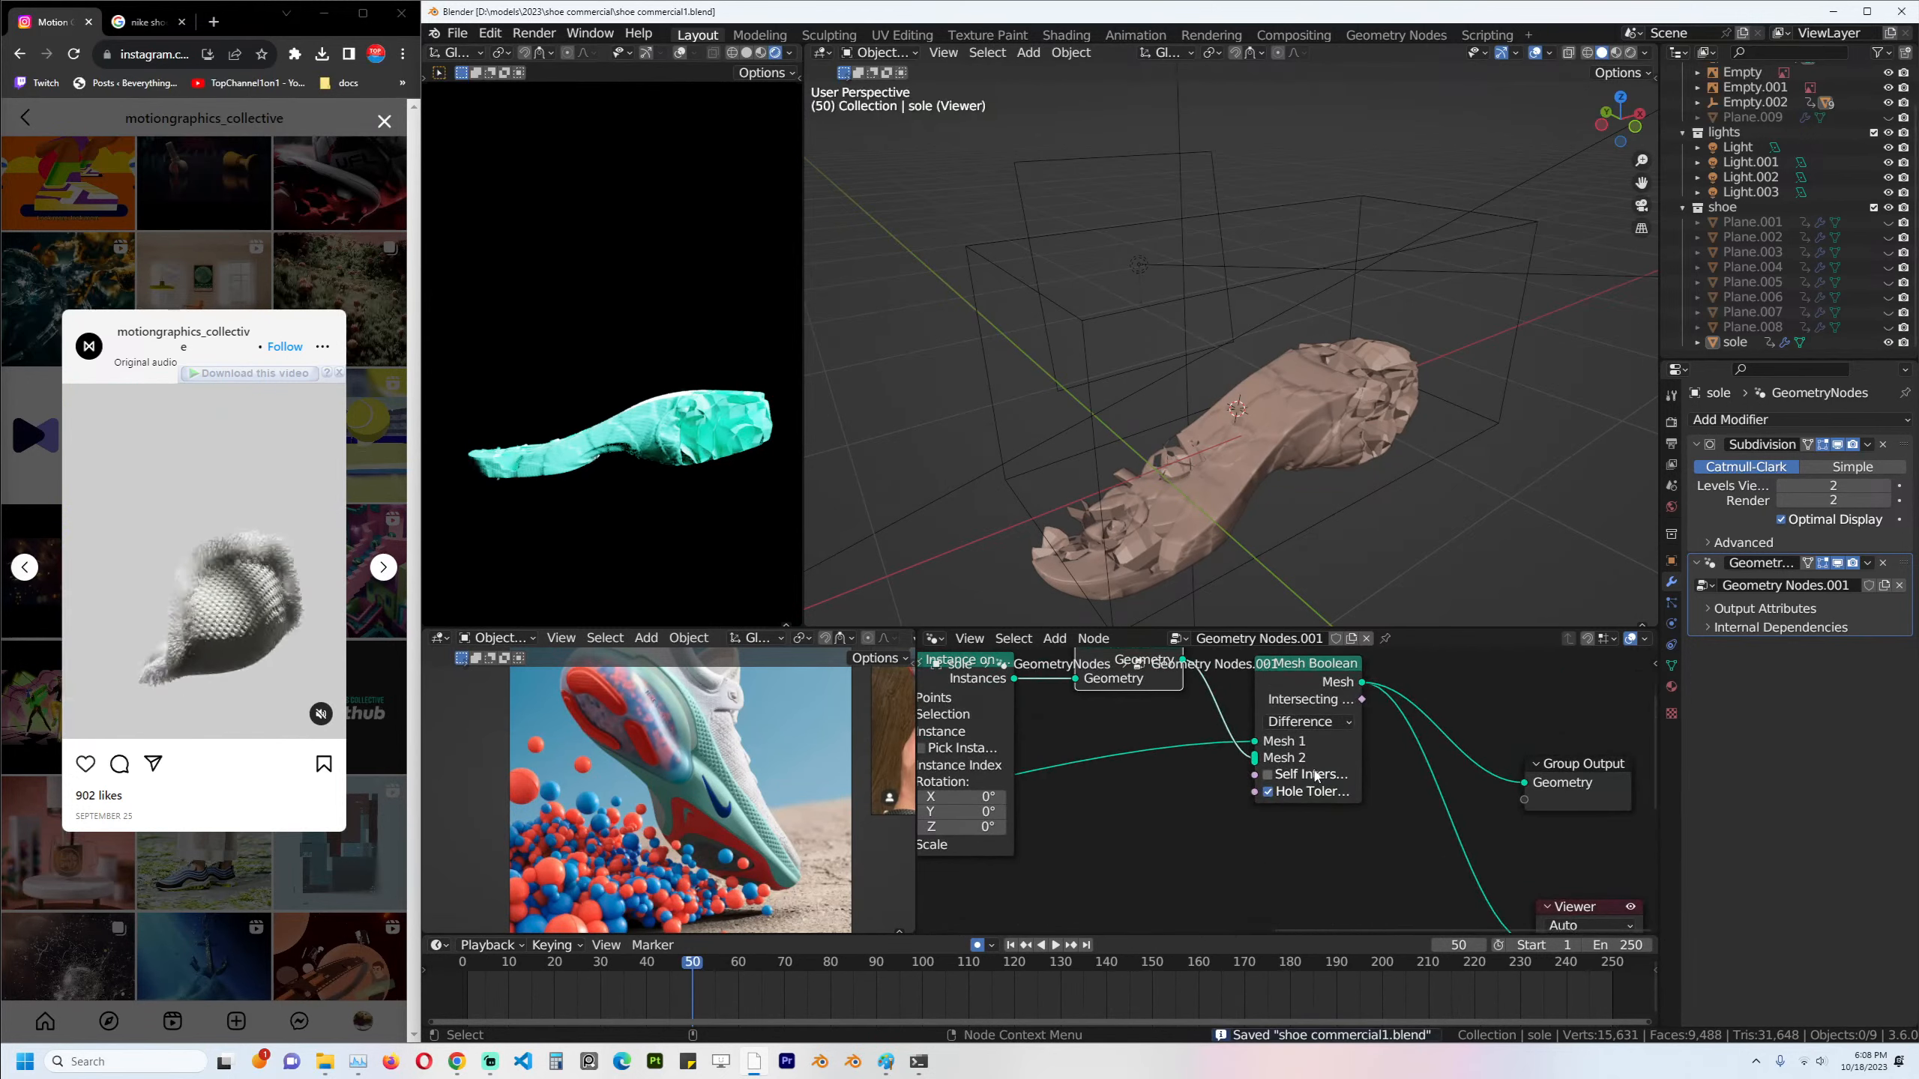
# Try the Self Intersection option on the Mesh Boolean node.
pyautogui.click(1268, 775)
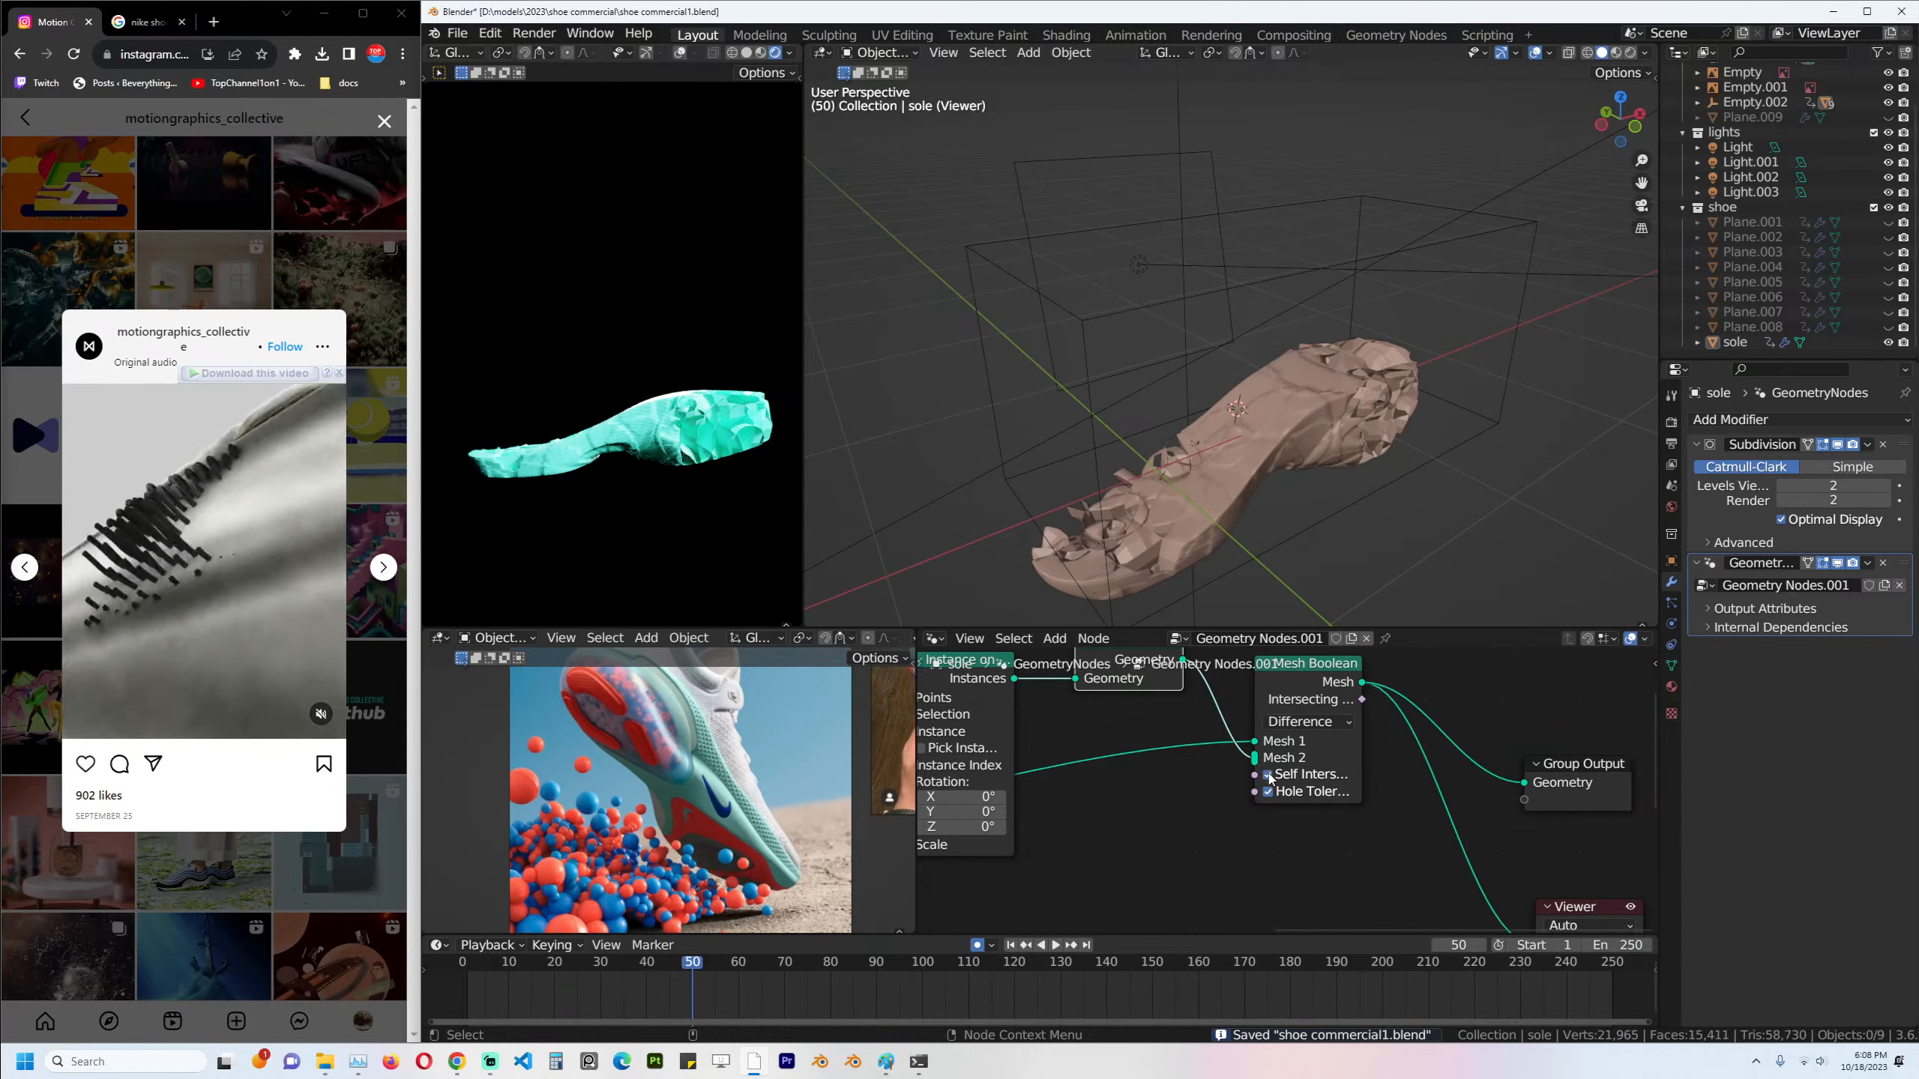
pyautogui.click(1269, 775)
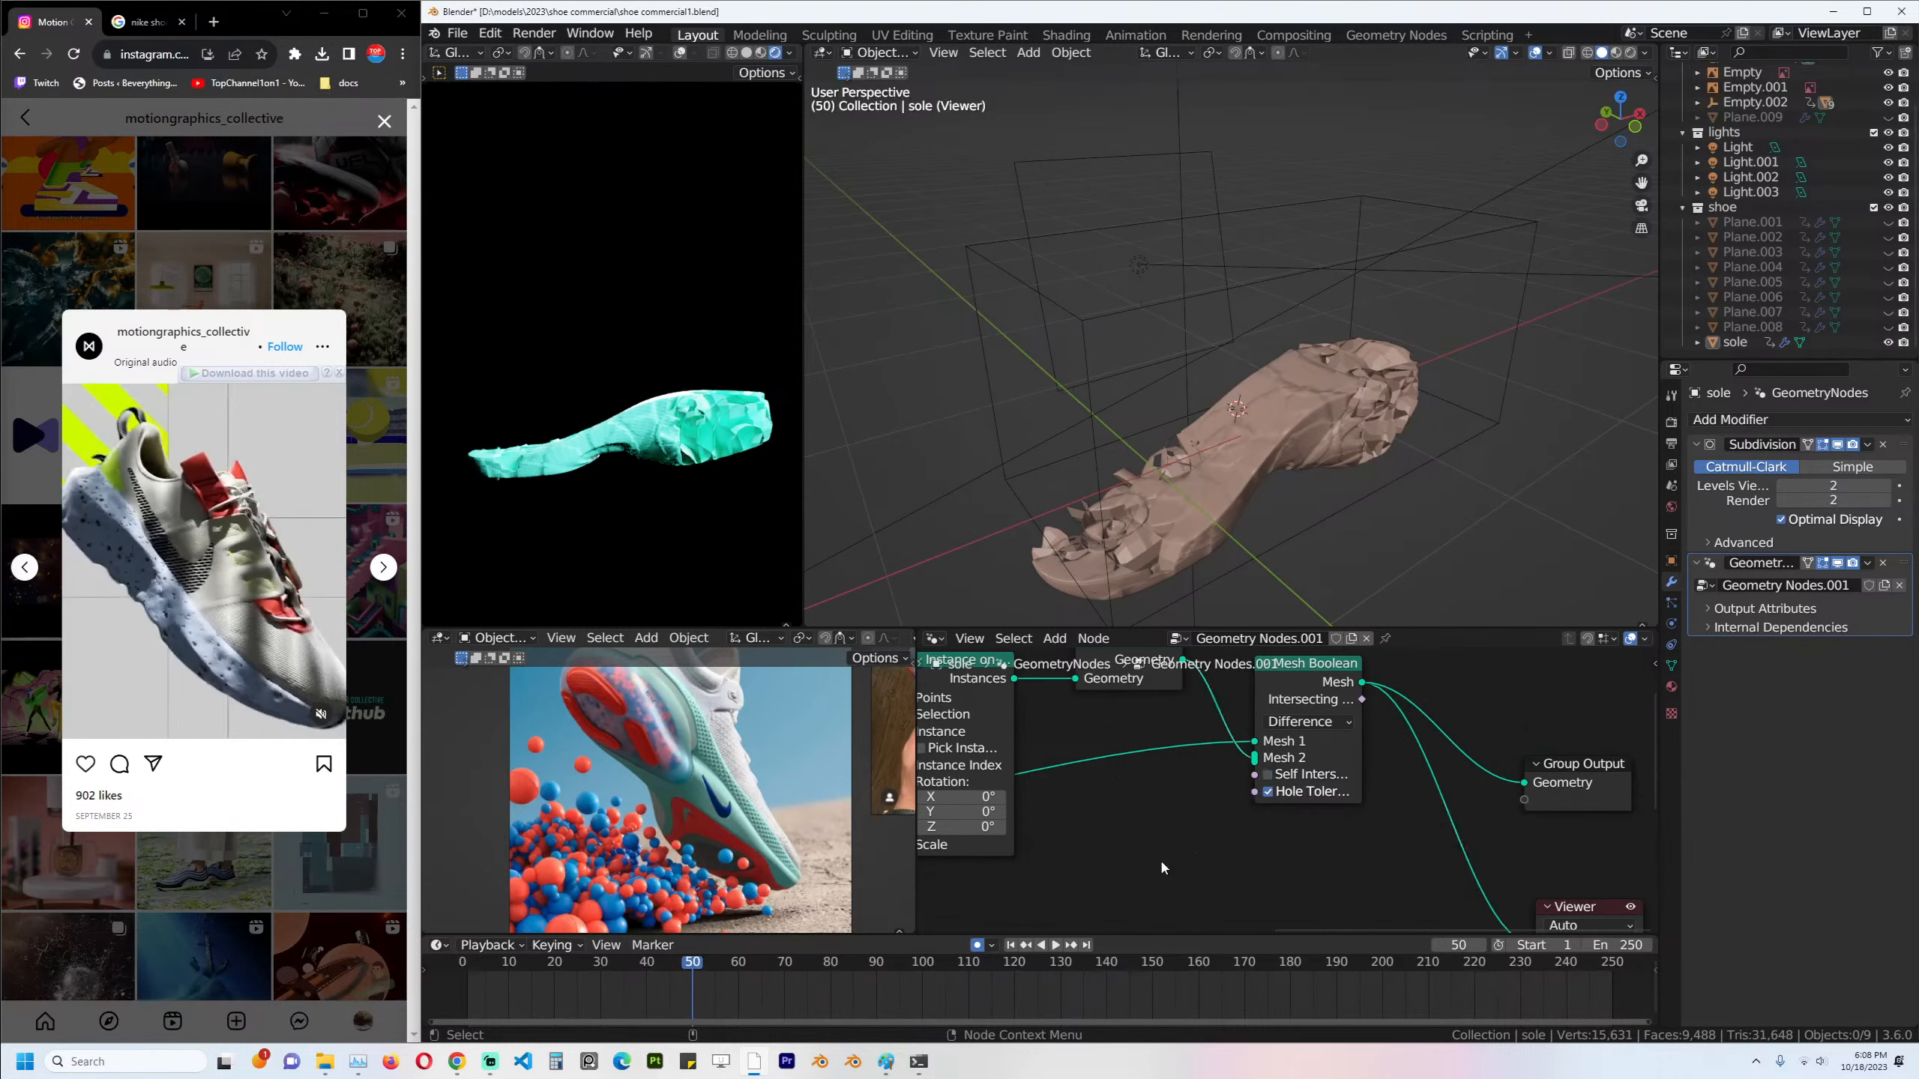
pyautogui.scroll(-3, 1160, 860)
pyautogui.scroll(-2, 1526, 834)
pyautogui.press('Home')
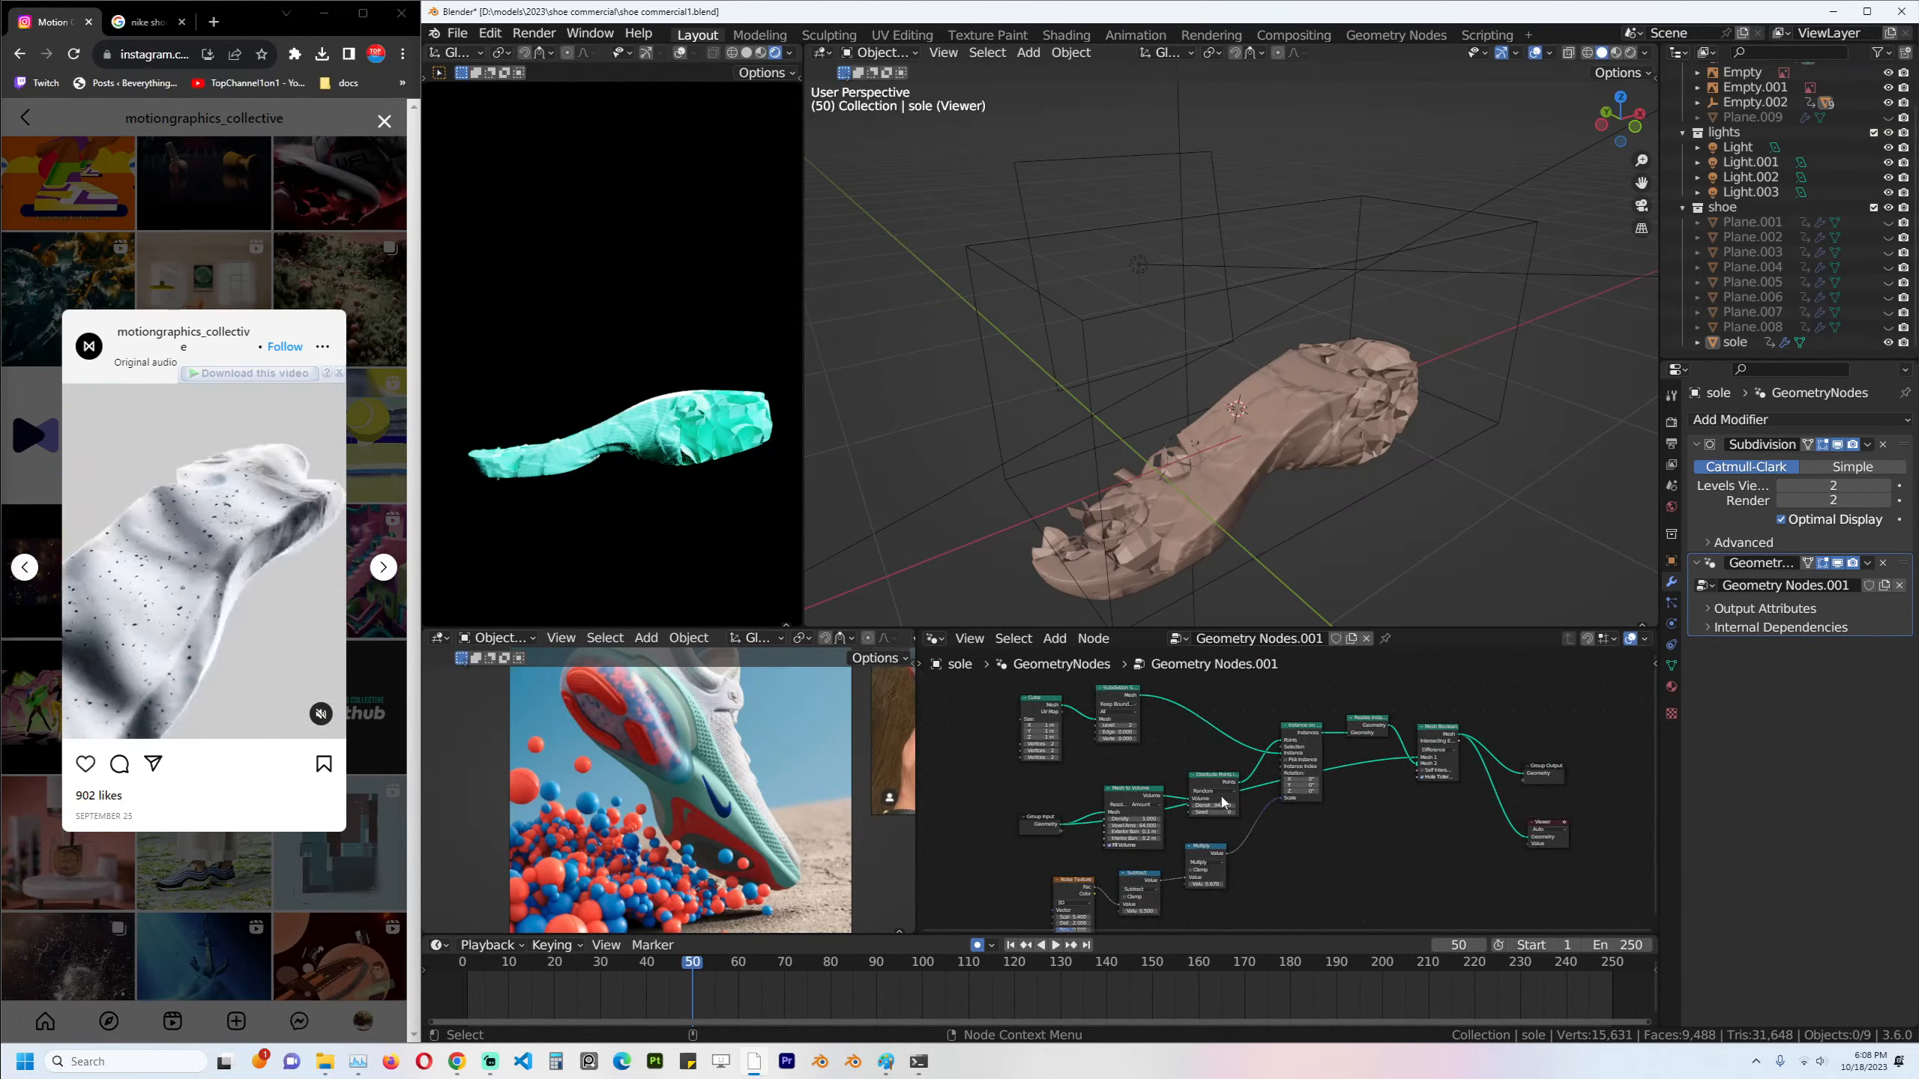
pyautogui.moveTo(1394, 713); pyautogui.dragTo(1331, 722, button='middle')
pyautogui.scroll(1, 1333, 725)
pyautogui.scroll(-2, 1334, 731)
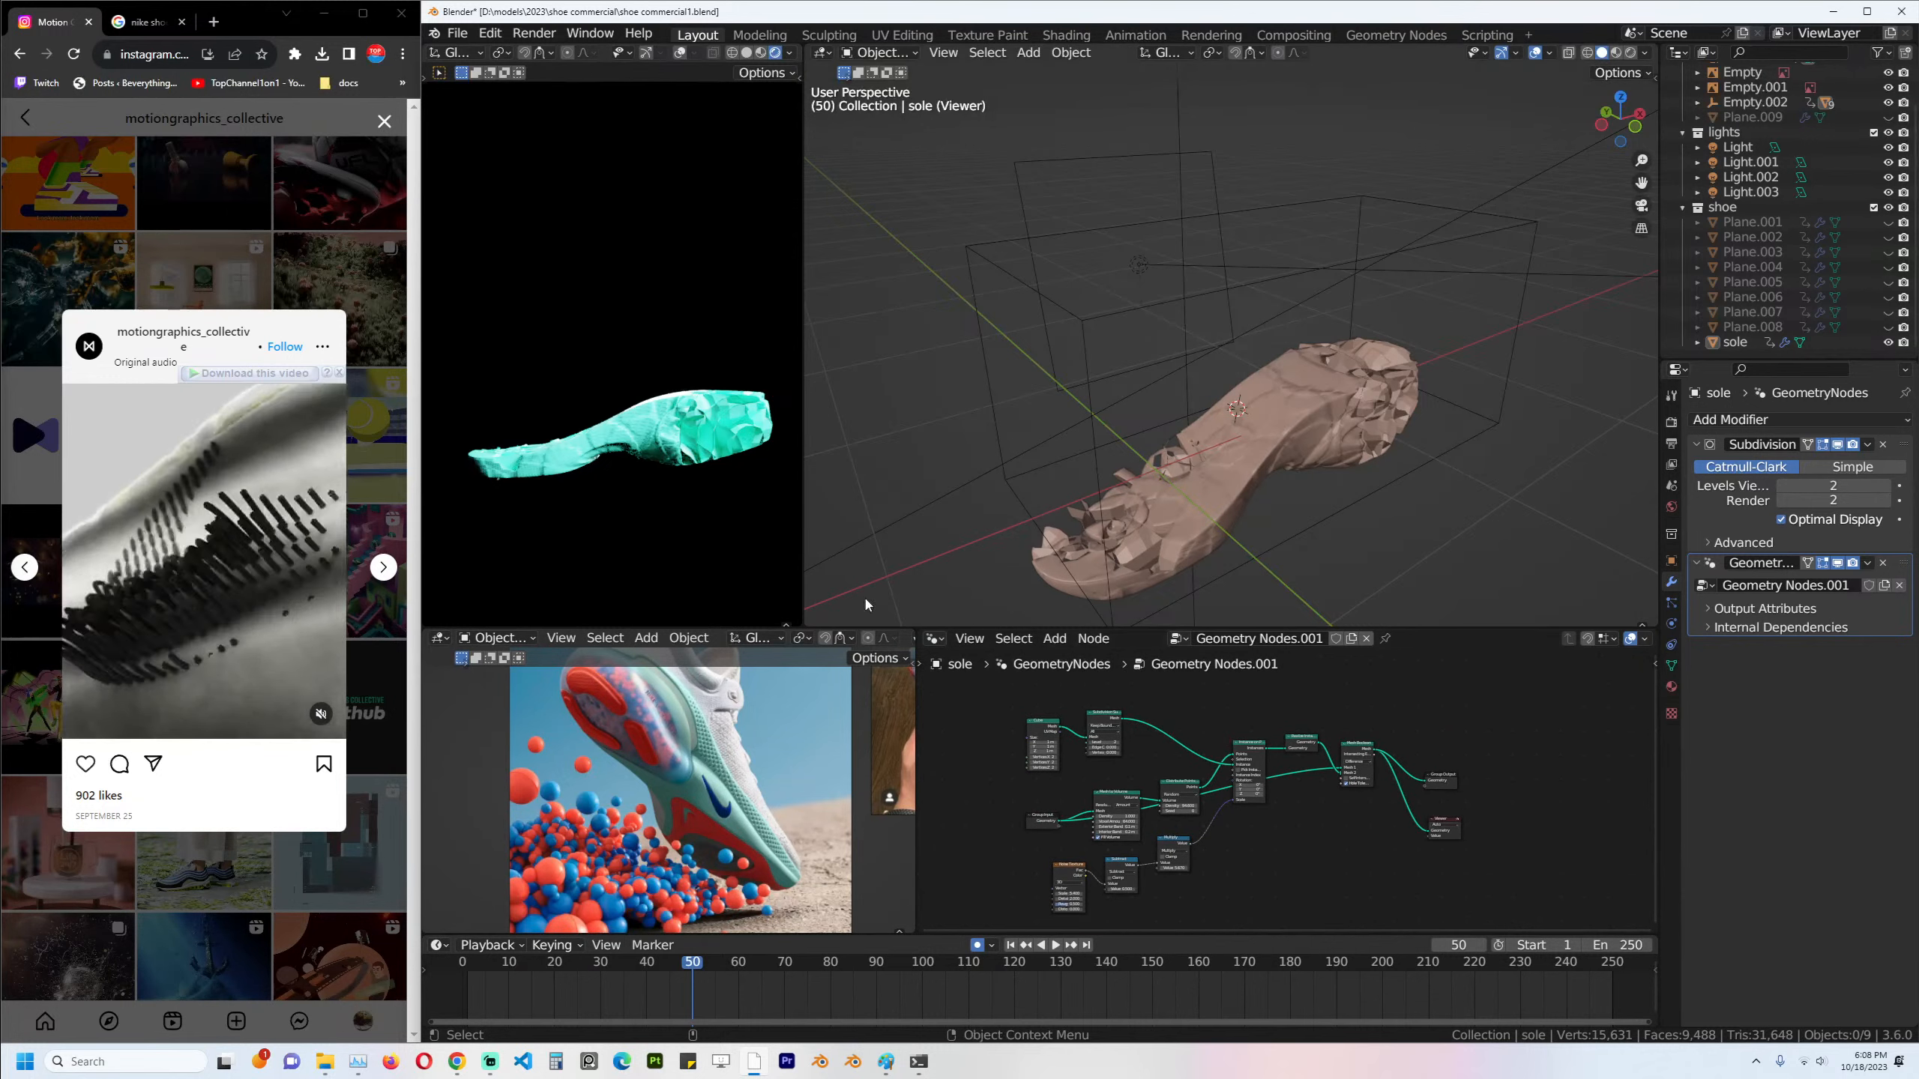
pyautogui.moveTo(1212, 805); pyautogui.dragTo(1194, 795, button='middle')
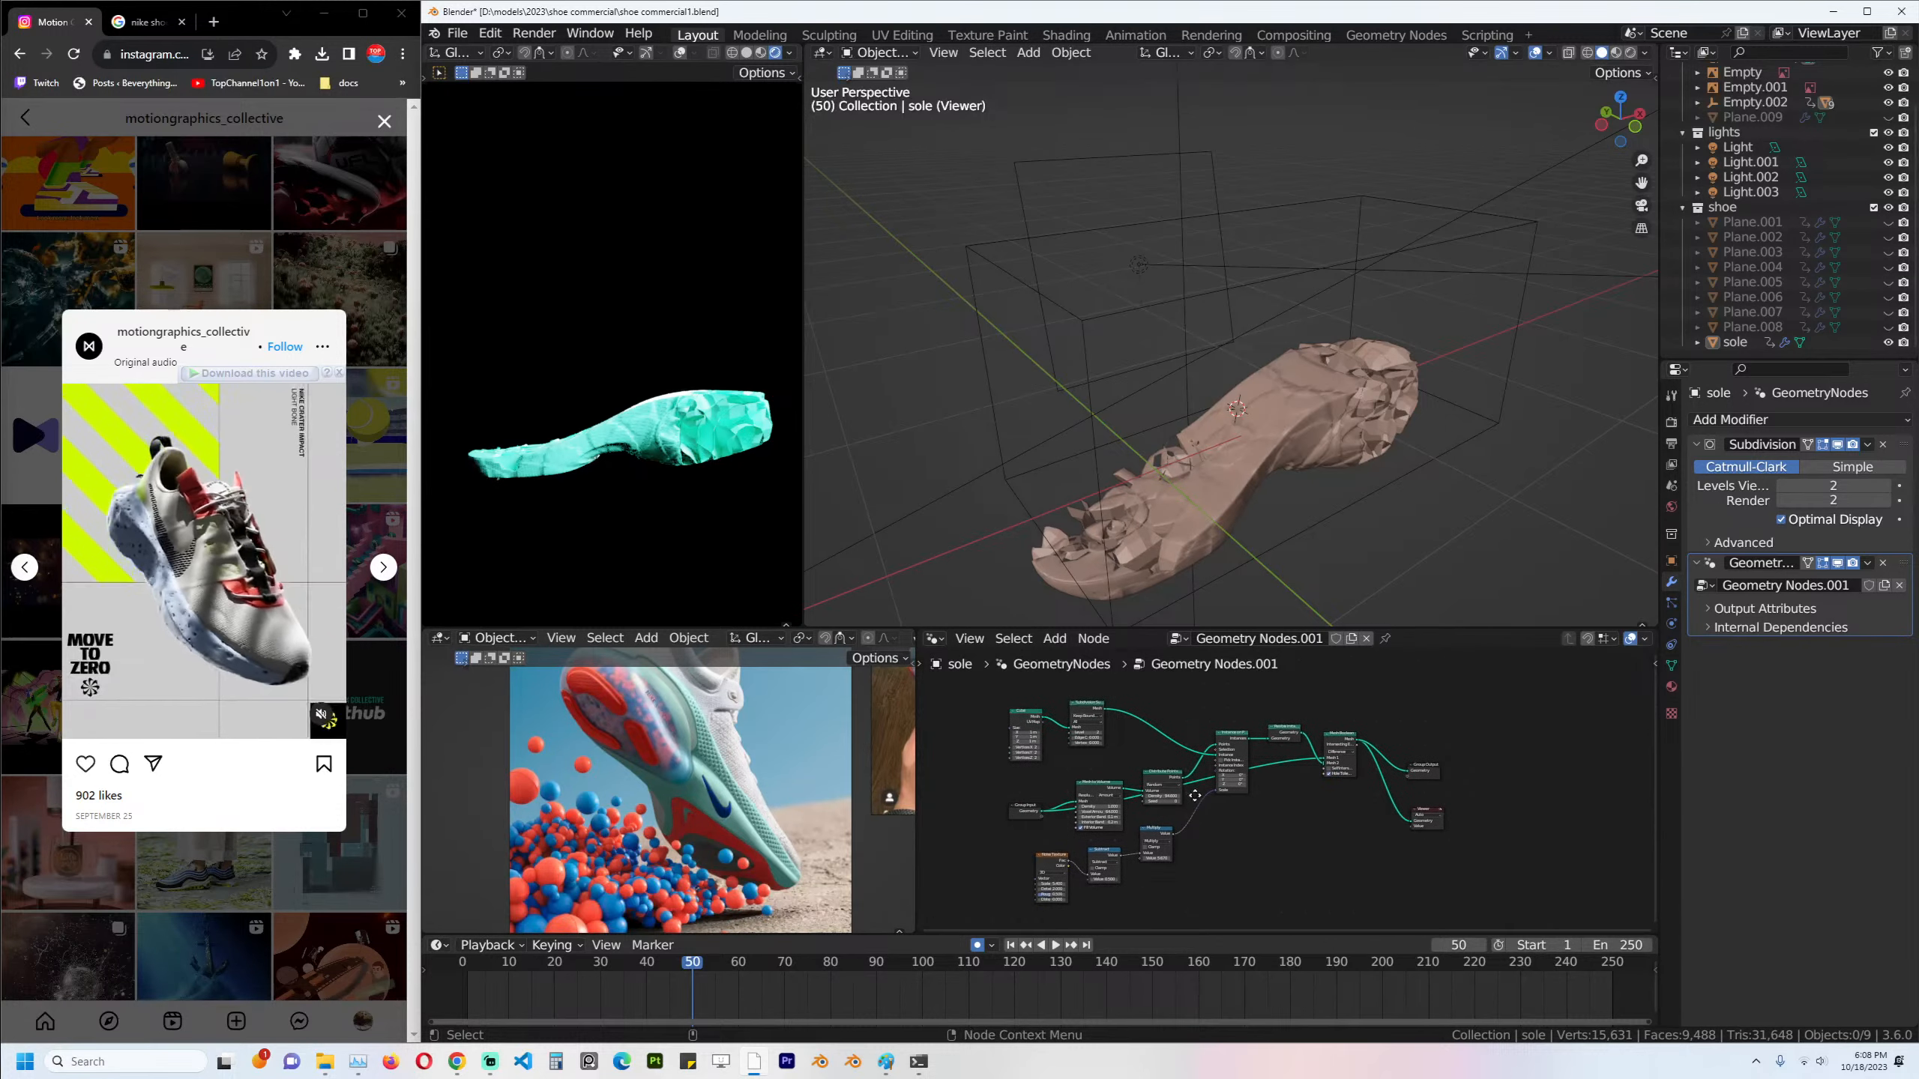
# Move the sphere nodes aside and delete the point distribution, instancing, math, Realize Instances and Mesh Boolean nodes.
pyautogui.moveTo(1157, 694); pyautogui.dragTo(922, 733)
pyautogui.moveTo(1082, 705); pyautogui.dragTo(1029, 711)
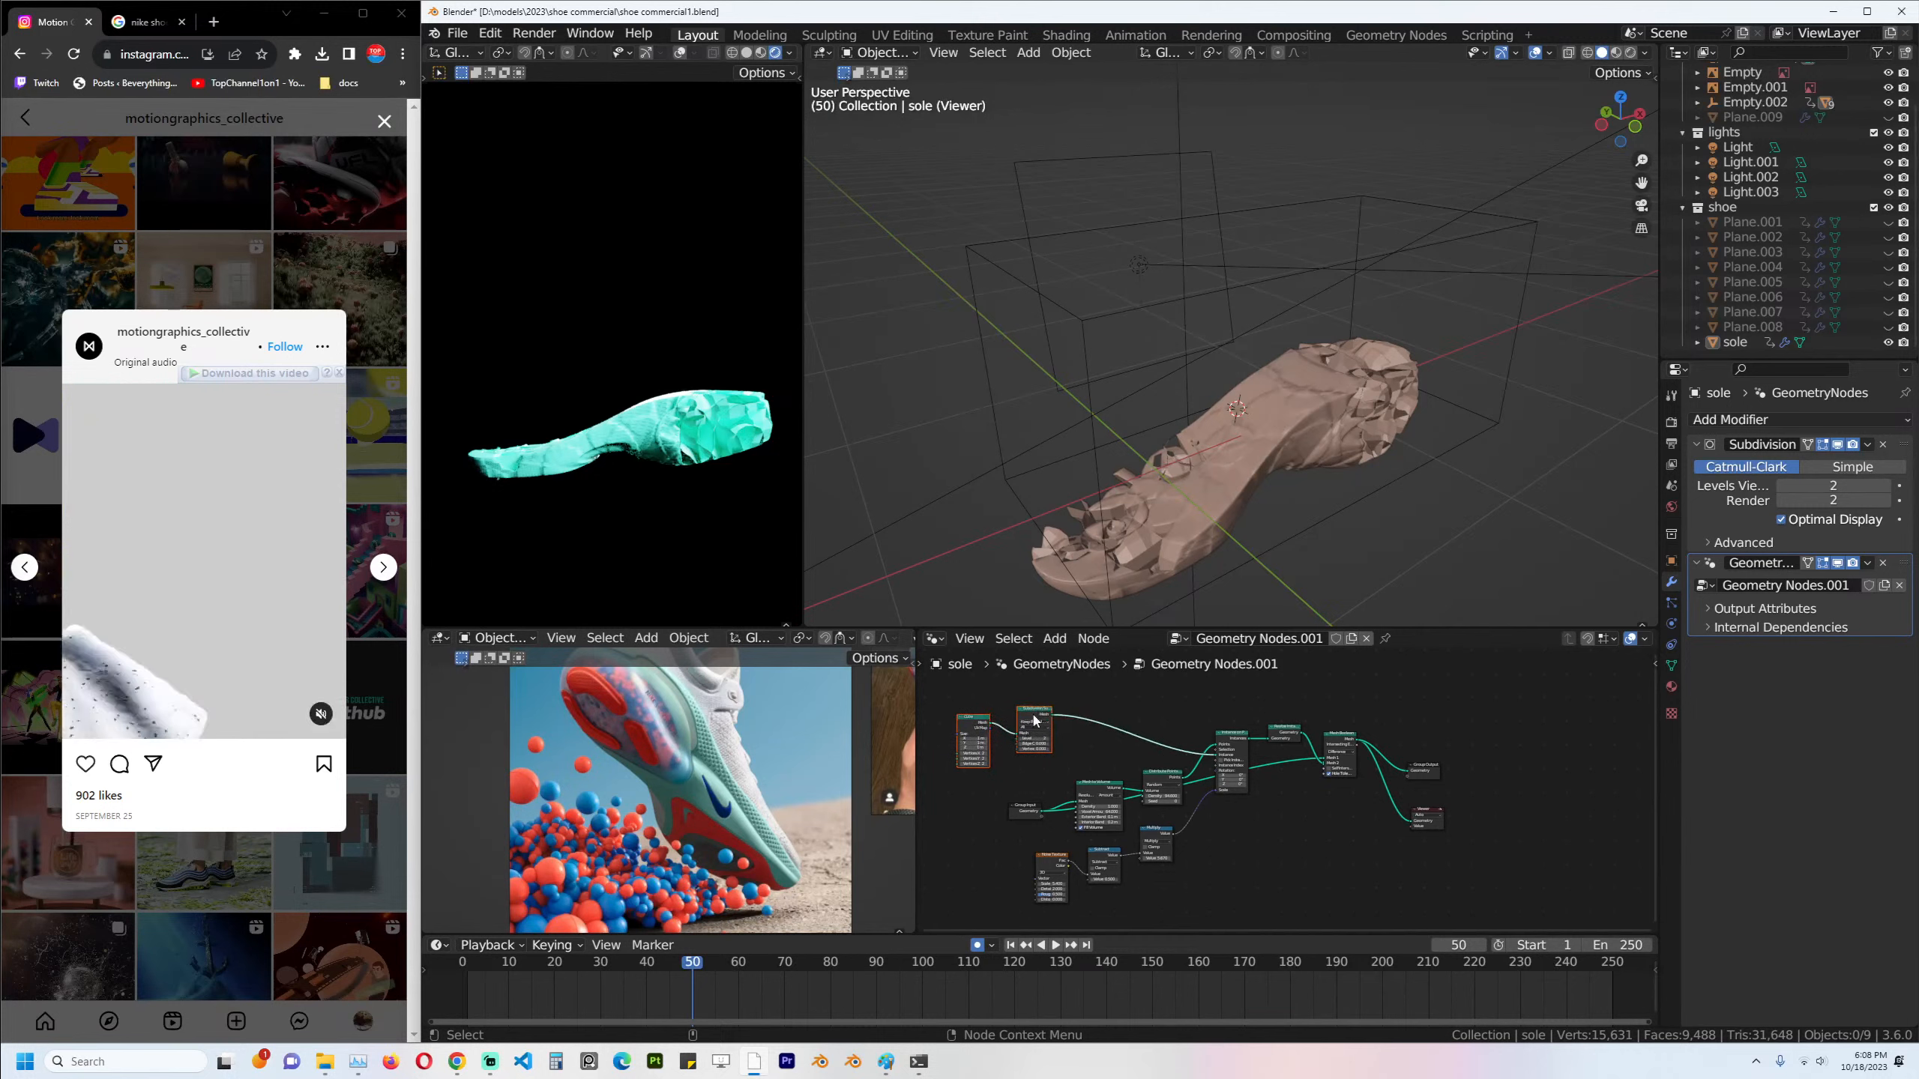
pyautogui.moveTo(1361, 715); pyautogui.dragTo(1044, 884)
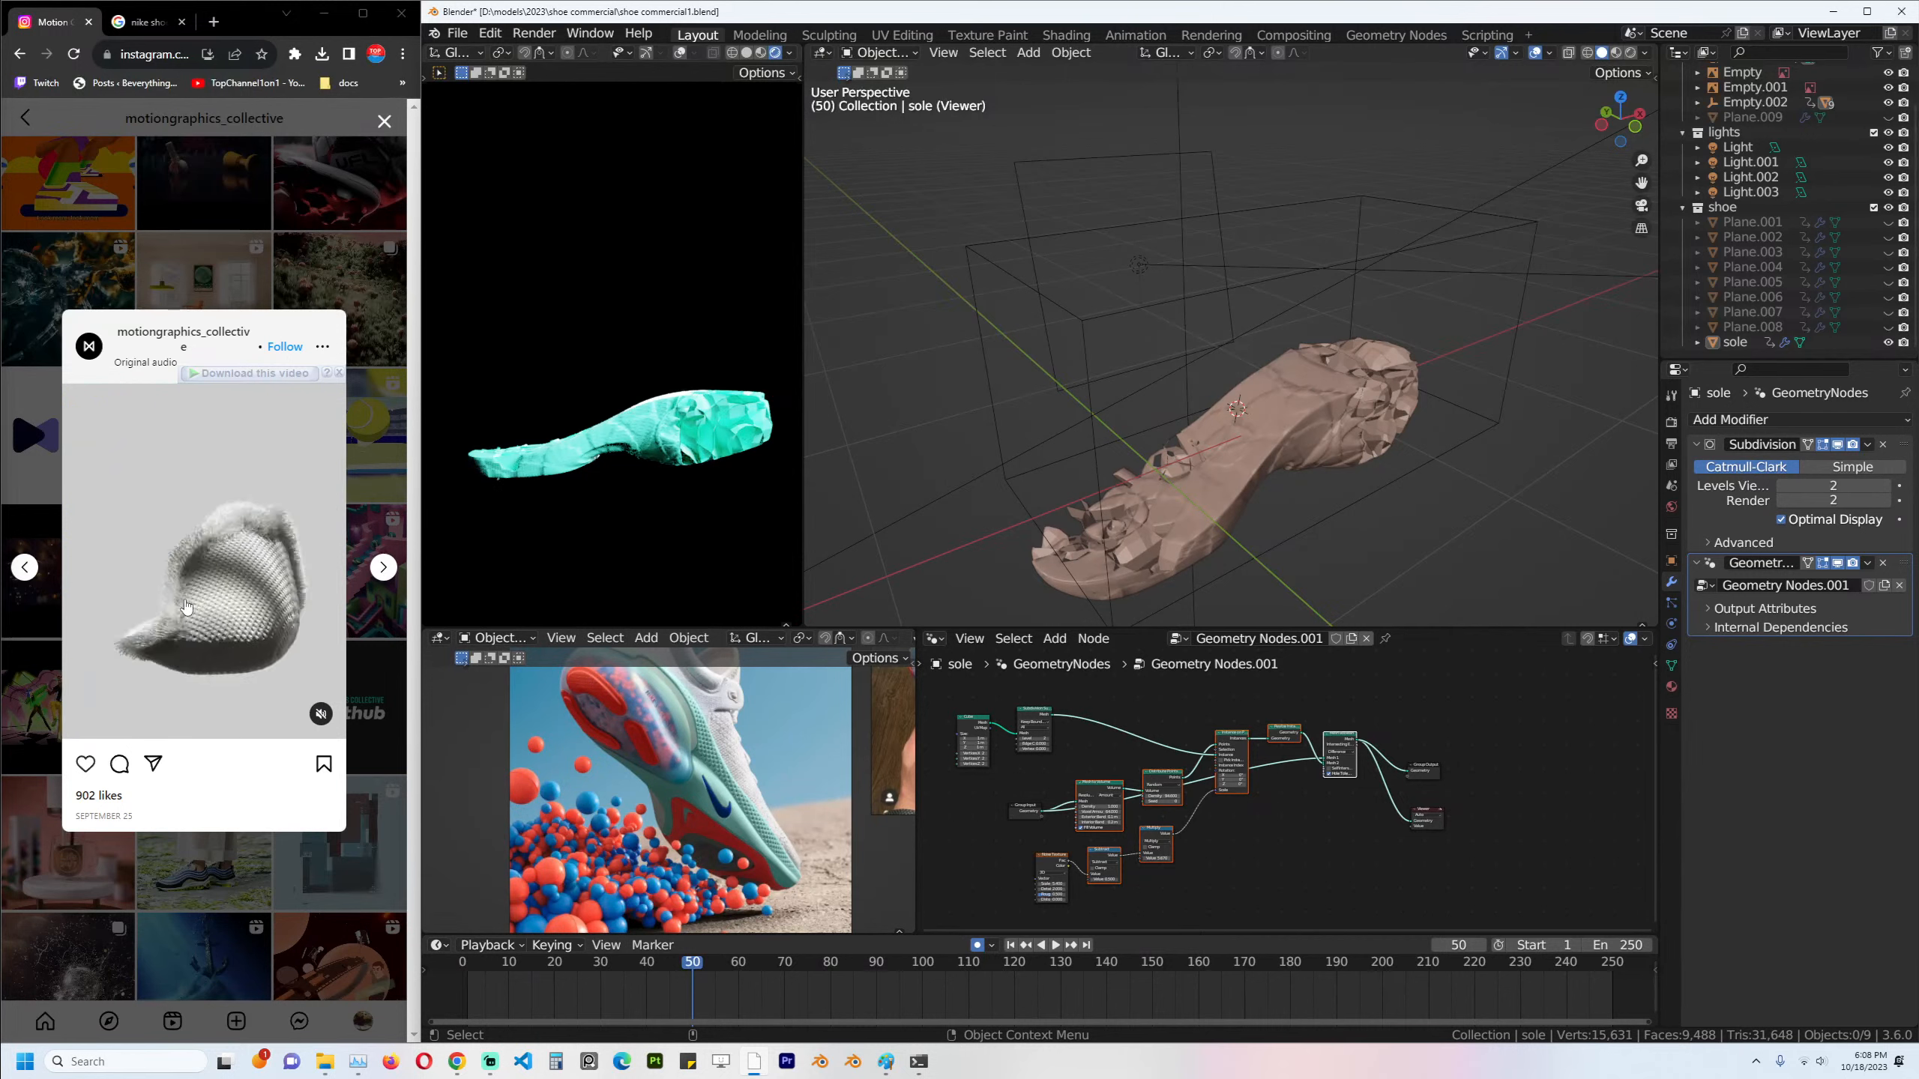
pyautogui.moveTo(1343, 718); pyautogui.dragTo(1073, 903)
pyautogui.press('x')
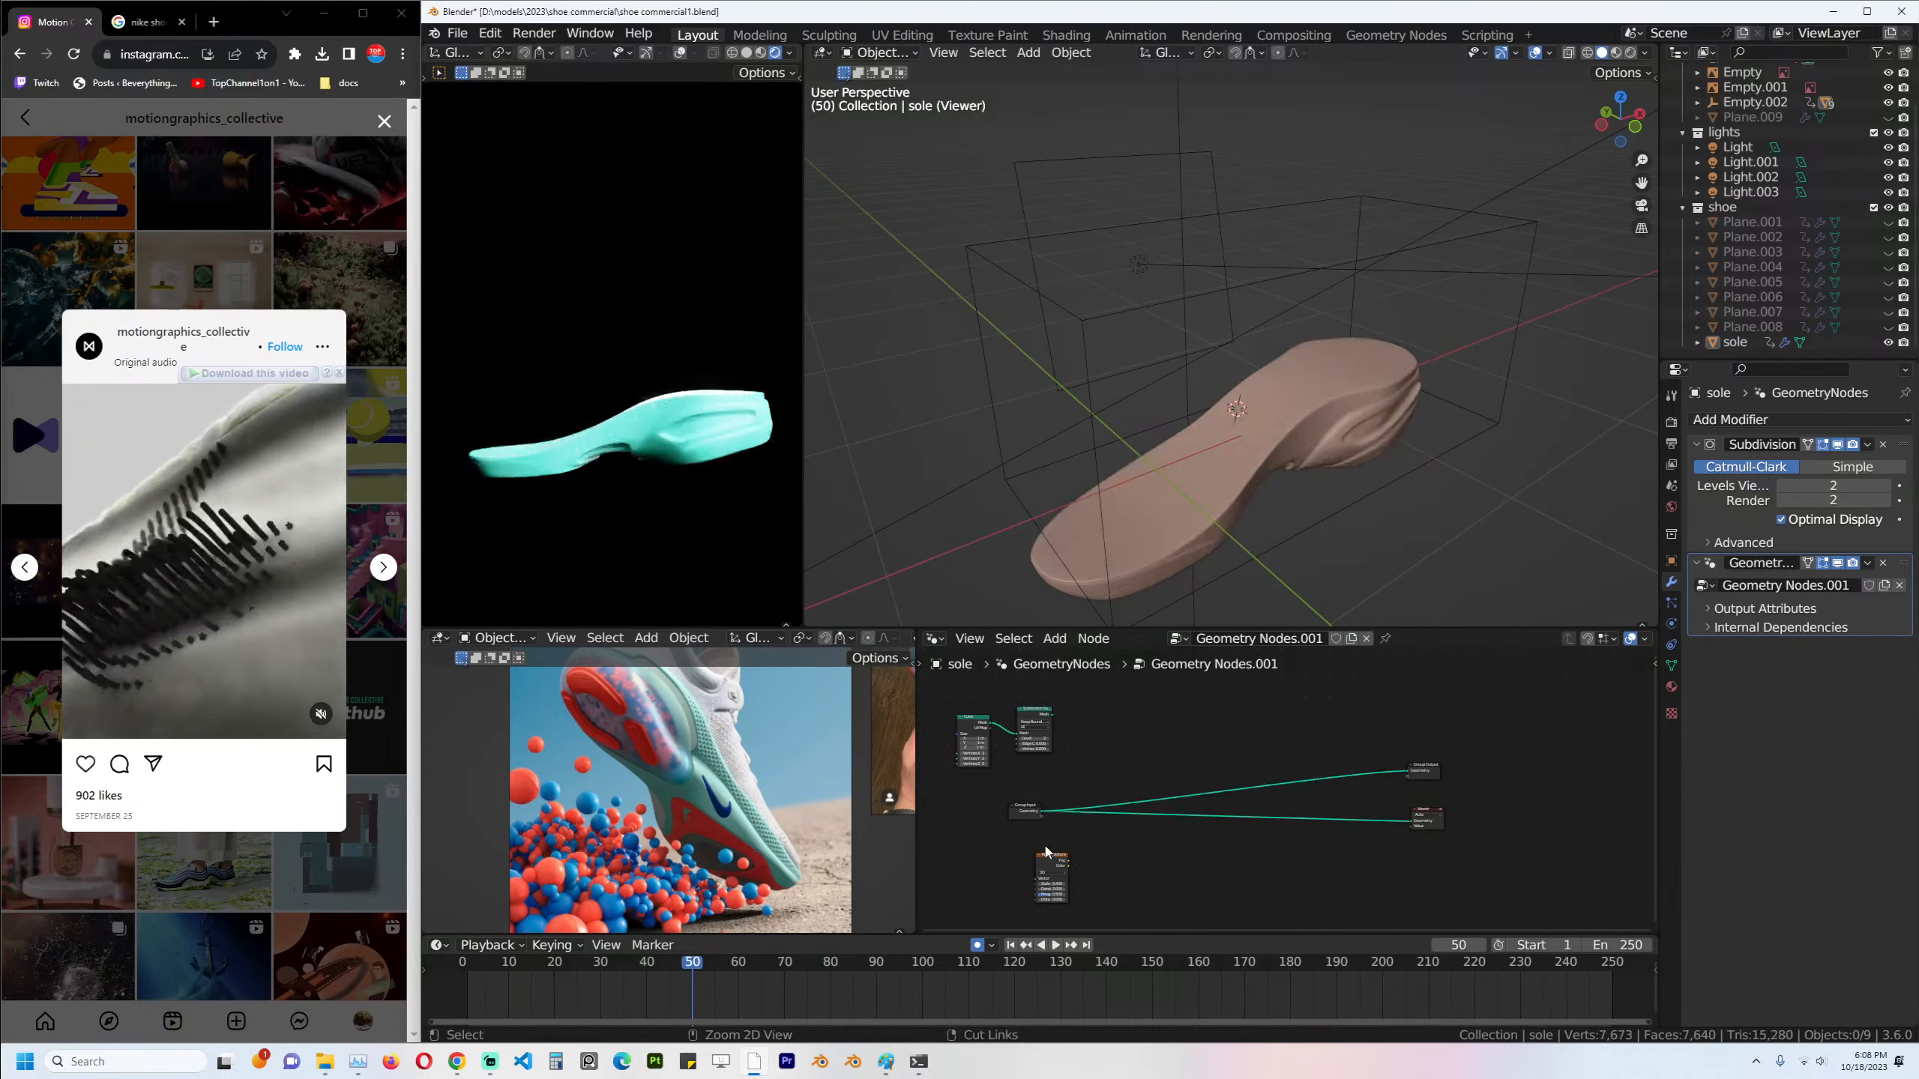
pyautogui.moveTo(1005, 795); pyautogui.dragTo(1062, 899)
pyautogui.press('x')
pyautogui.moveTo(1102, 696); pyautogui.dragTo(923, 754)
pyautogui.hotkey('ctrl', 'z')
pyautogui.hotkey('ctrl', 'z')
pyautogui.hotkey('ctrl', 'z')
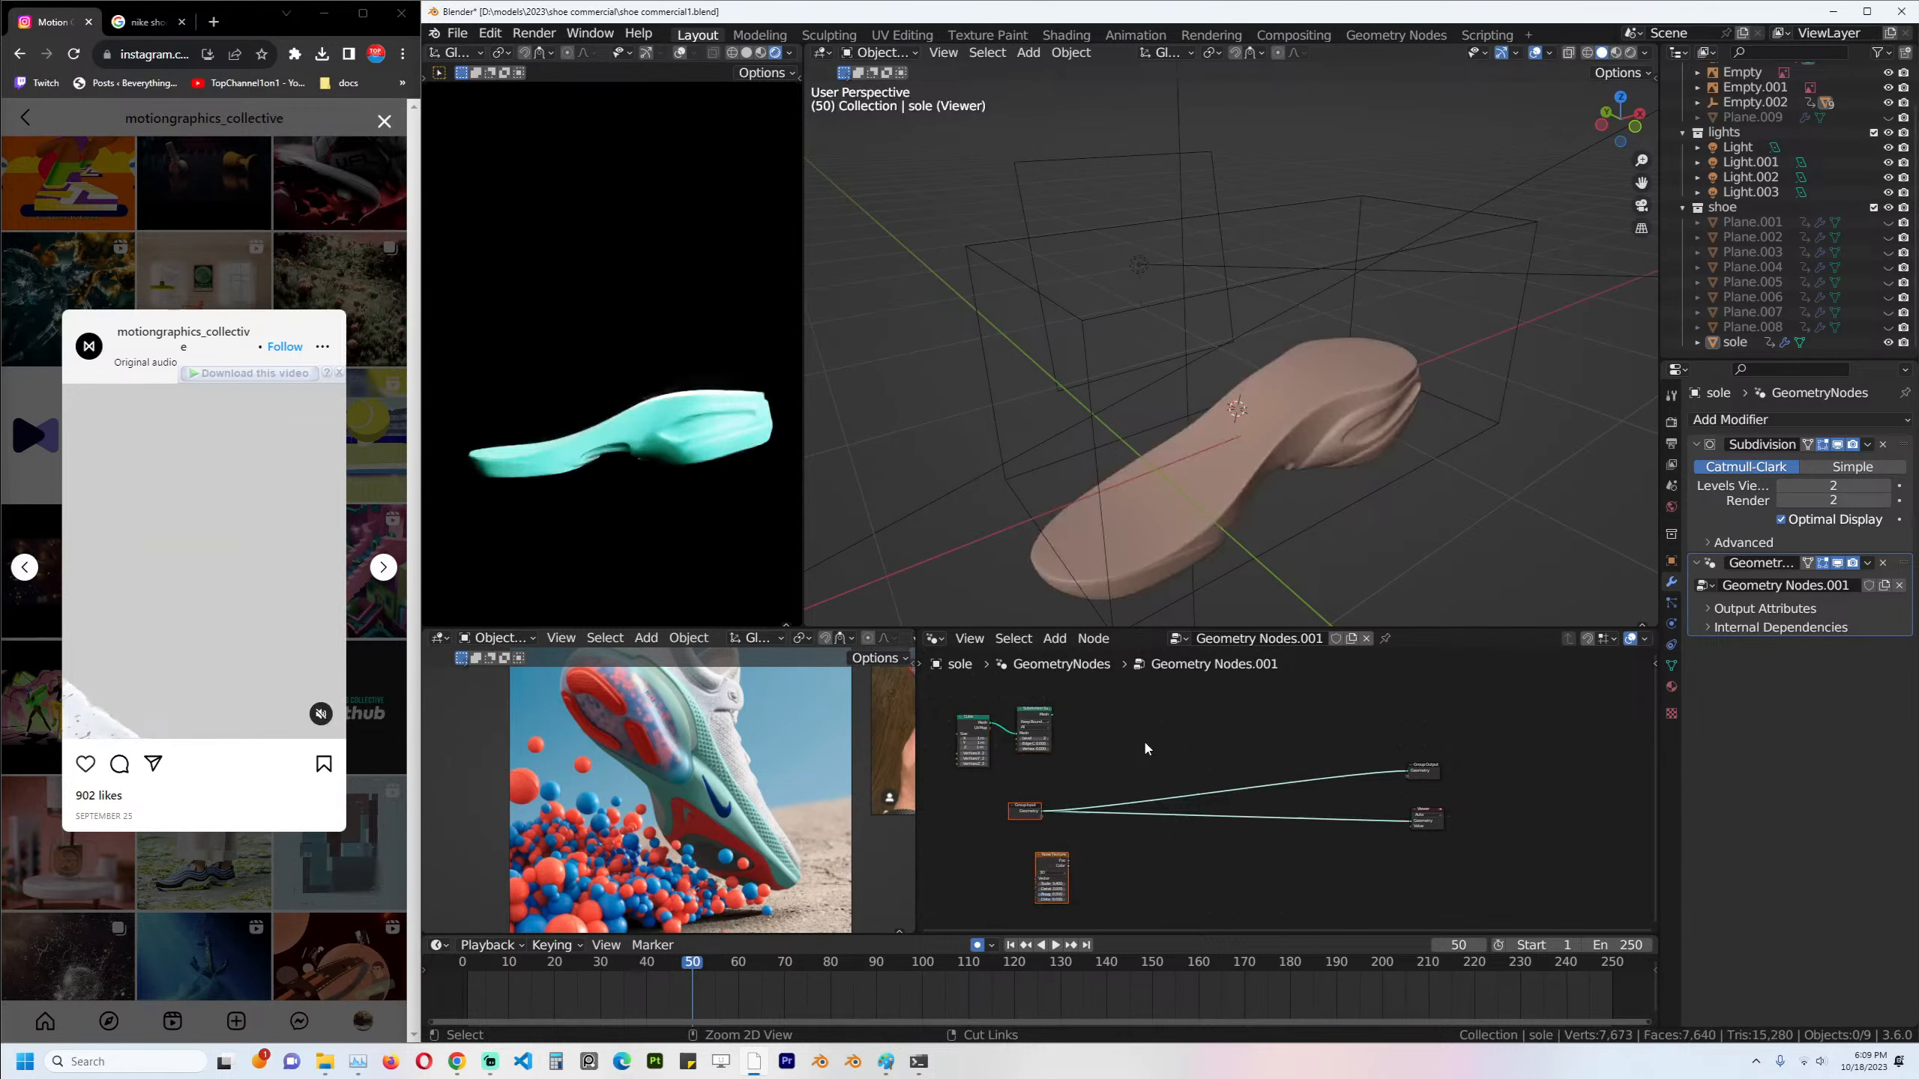
# Delete the remaining sphere nodes and the noise texture node, keeping Group Input, and save the file.
pyautogui.moveTo(1112, 684); pyautogui.dragTo(941, 746)
pyautogui.press('x')
pyautogui.click(1051, 870)
pyautogui.press('x')
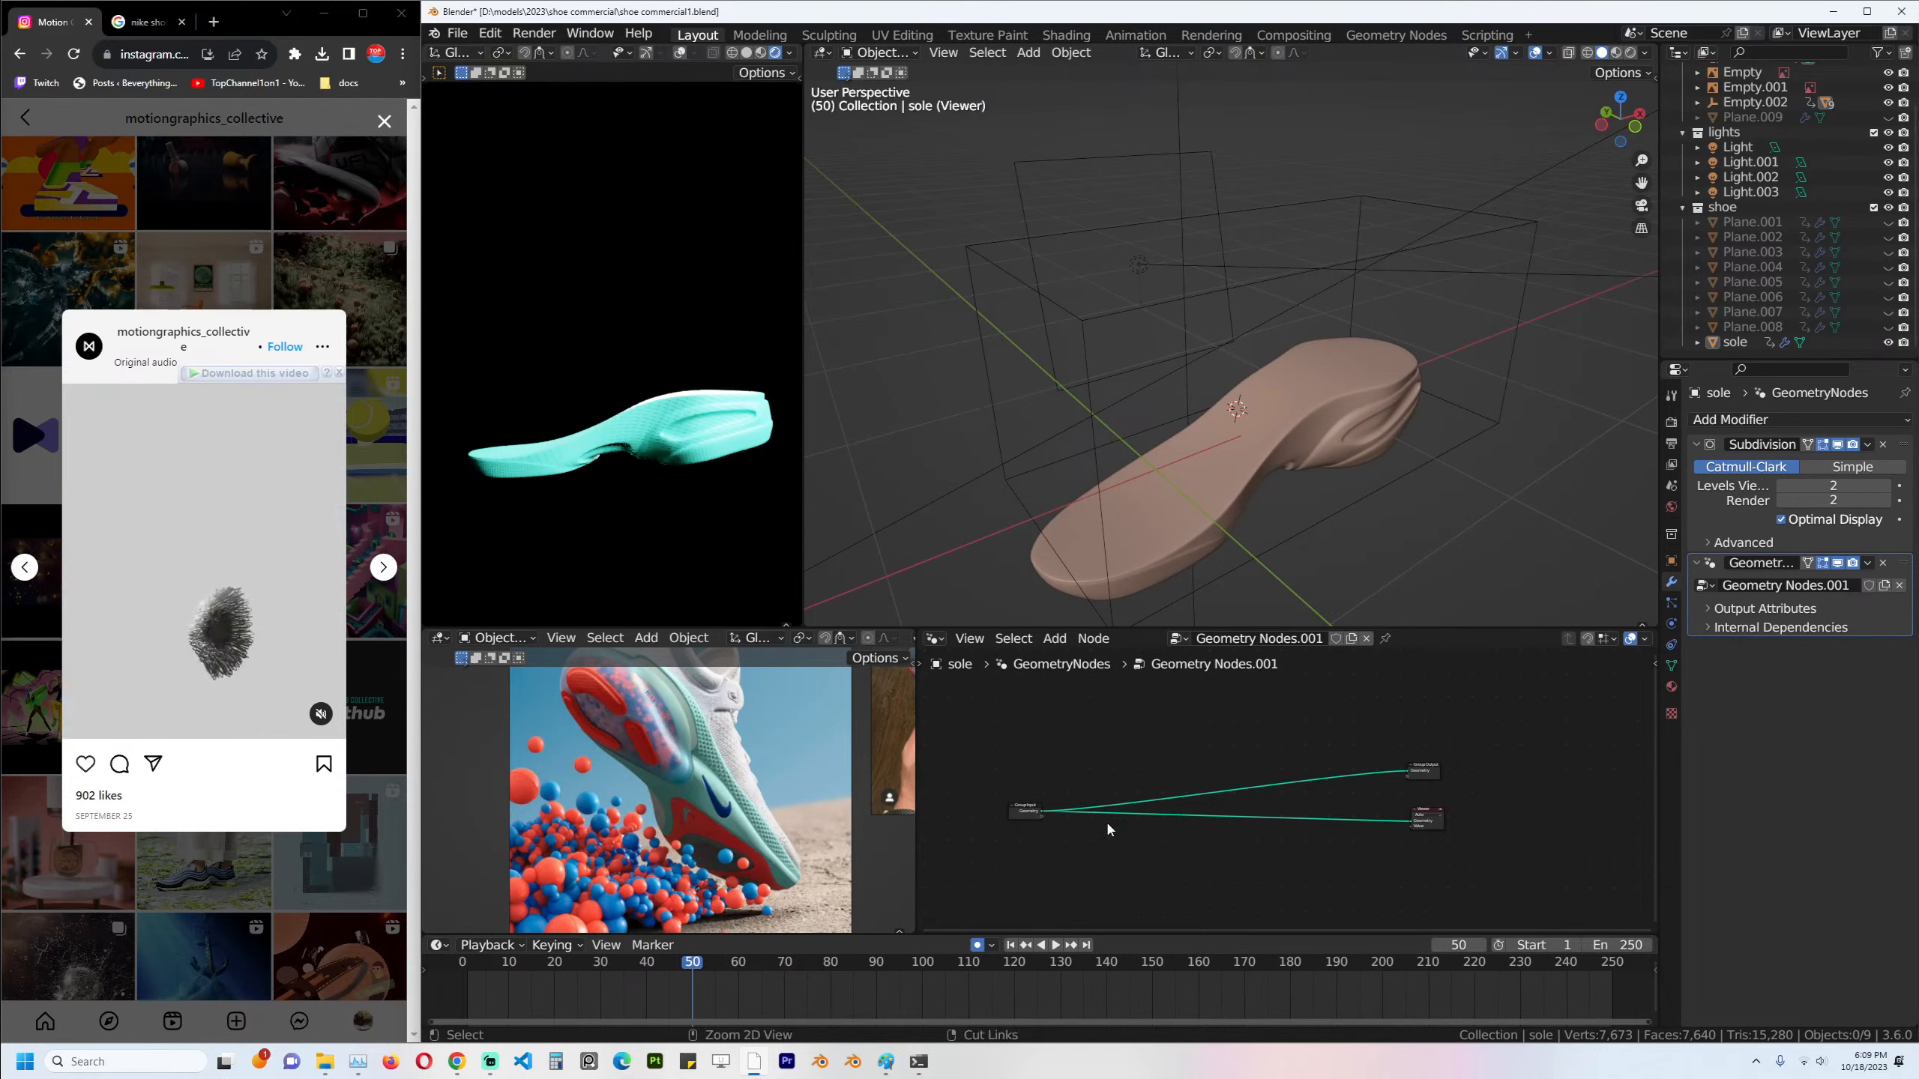
pyautogui.press('Home')
pyautogui.hotkey('ctrl', 's')
# Insert a Volume to Mesh node after Group Input so it feeds both Group Output and the Viewer.
pyautogui.moveTo(1170, 766); pyautogui.dragTo(1261, 761, button='middle')
pyautogui.hotkey('shift', 'a')
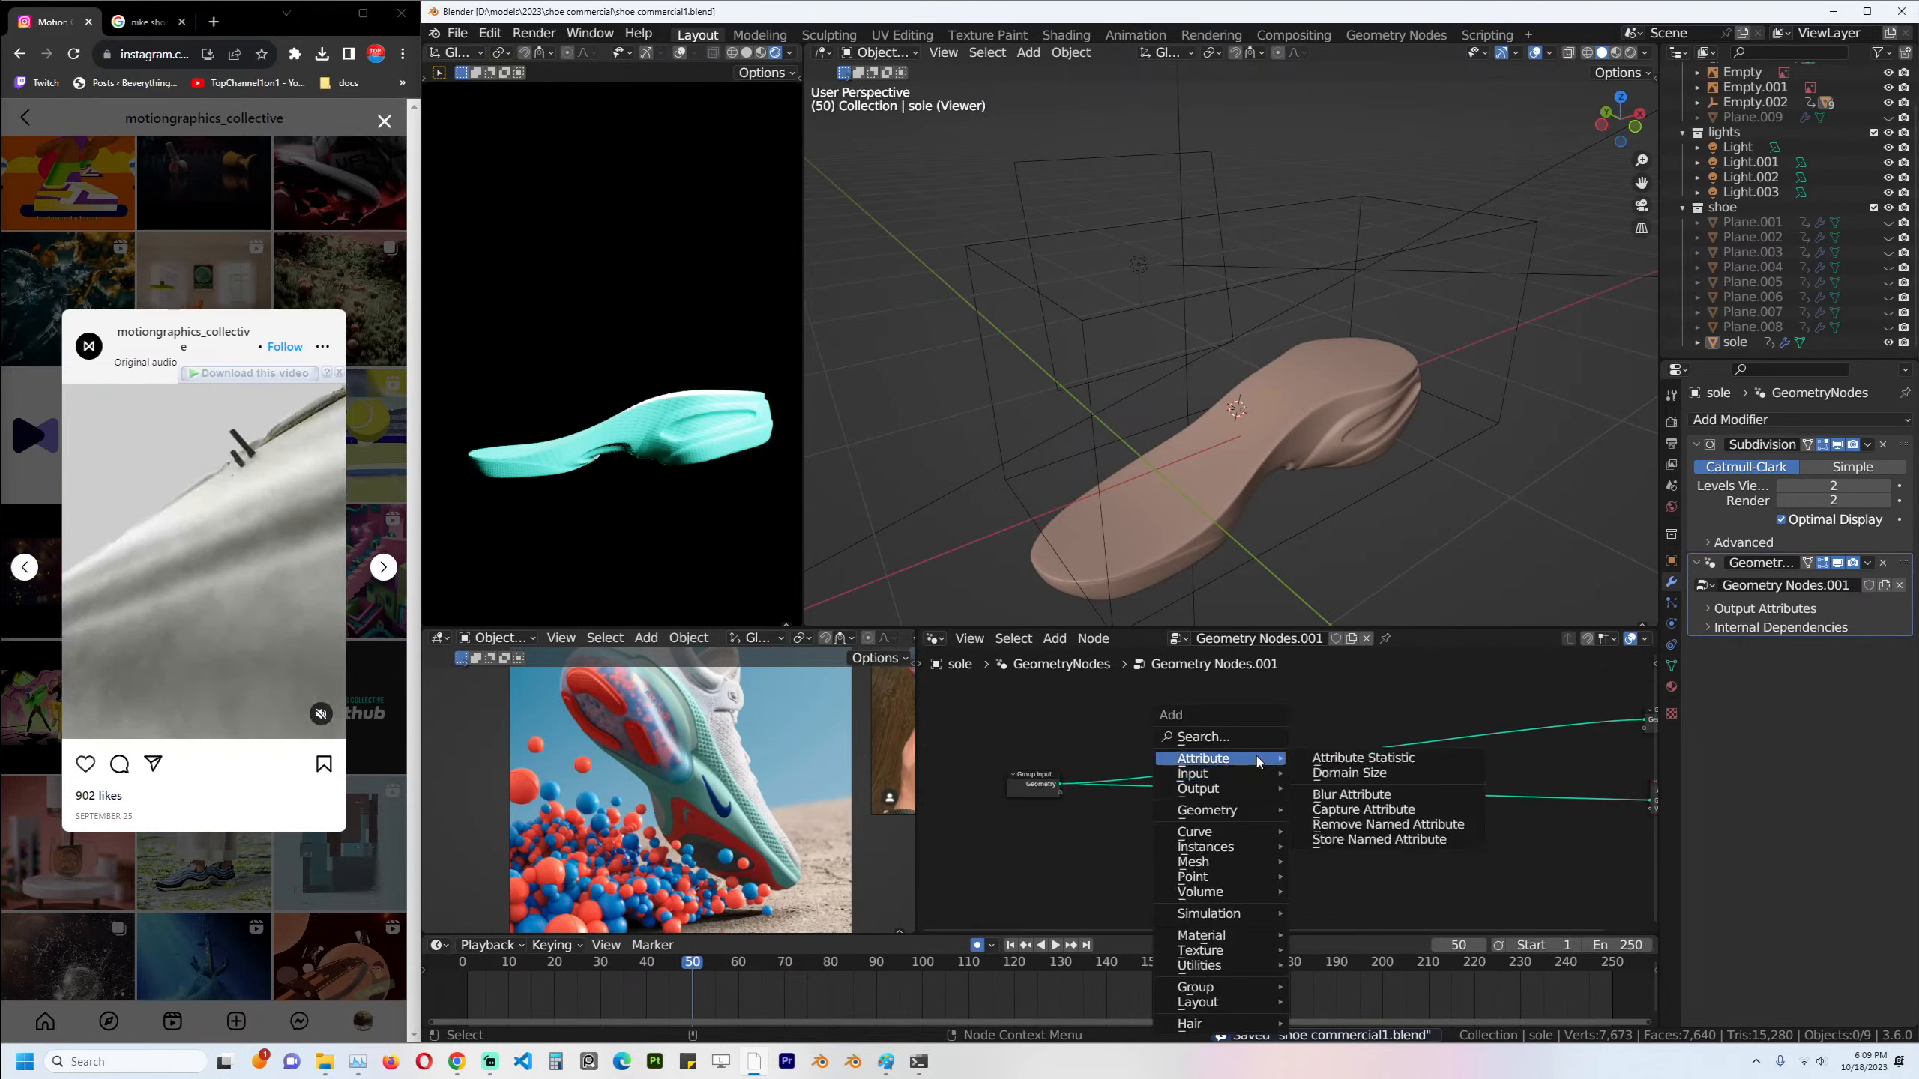
pyautogui.click(1248, 736)
pyautogui.write('to vom')
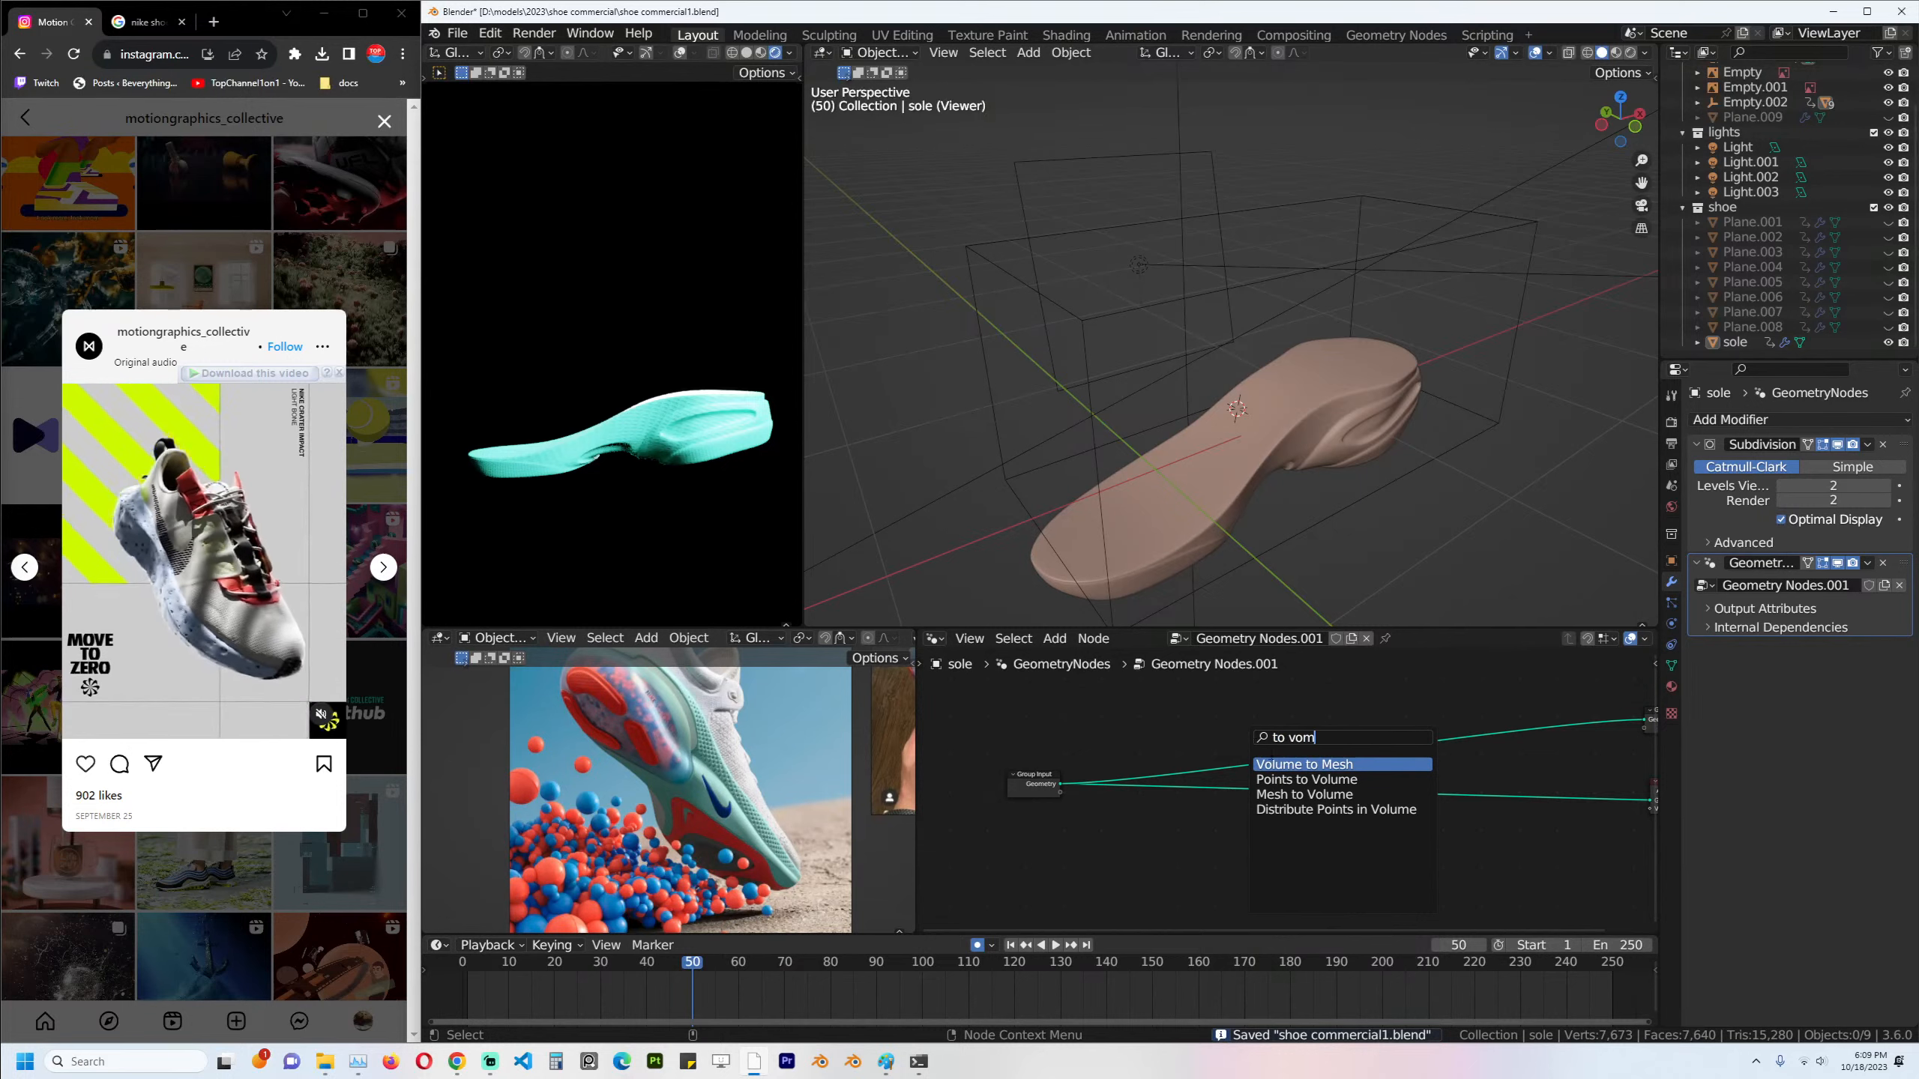
pyautogui.press('Return')
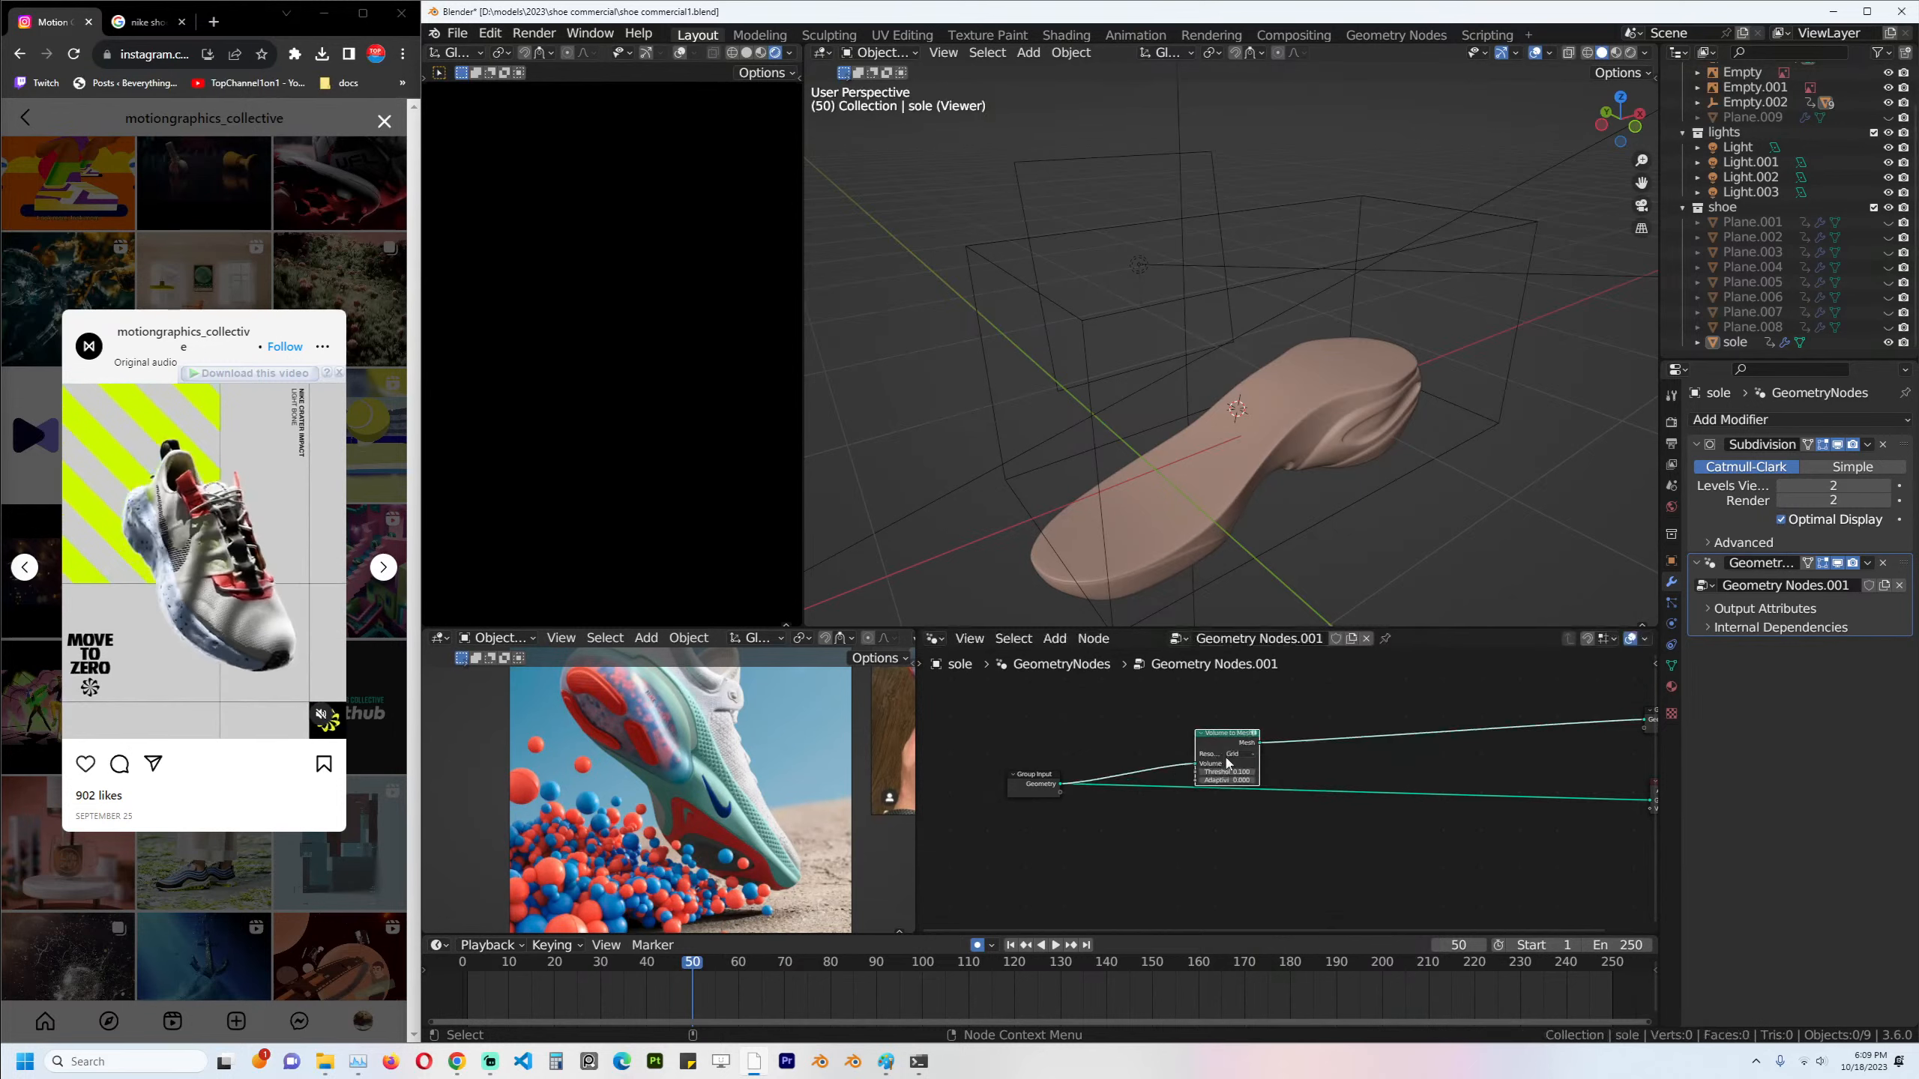
pyautogui.click(1121, 787)
pyautogui.moveTo(1122, 787); pyautogui.dragTo(1224, 787, button='middle')
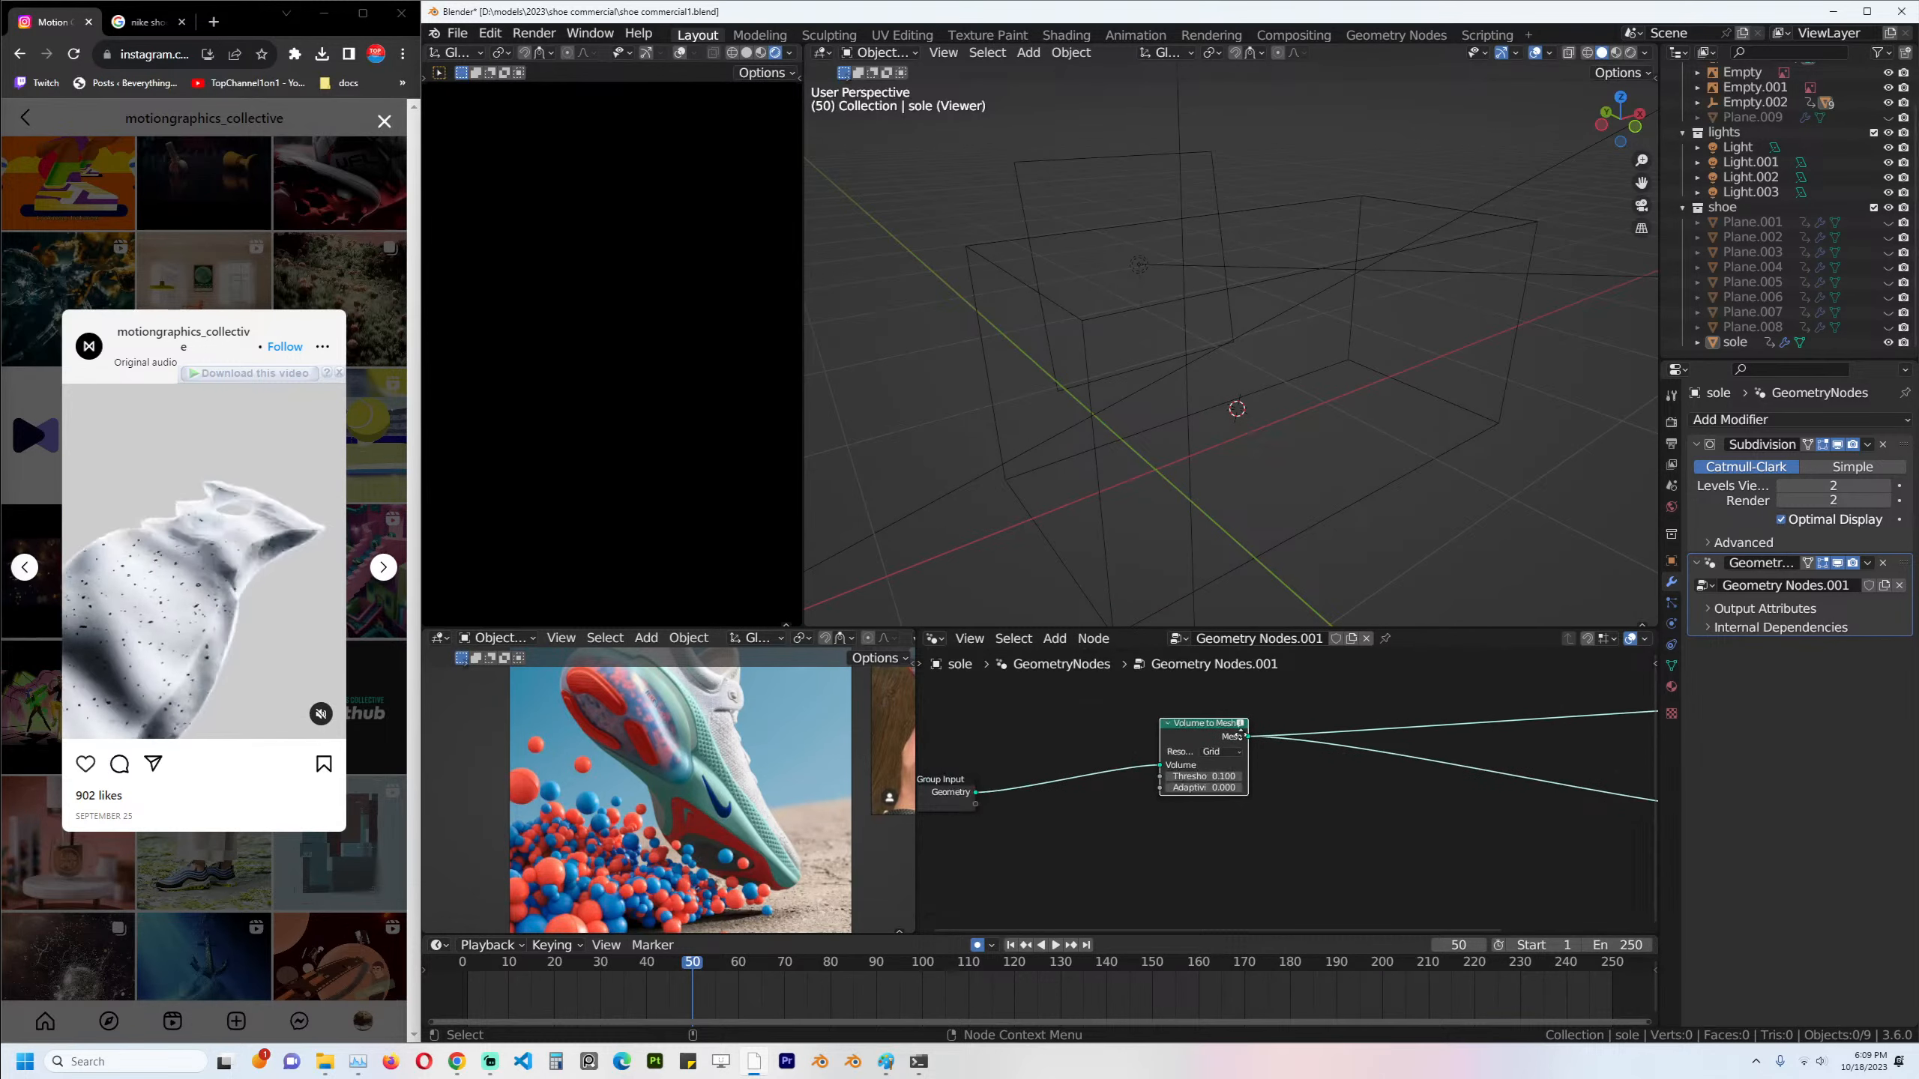
# Insert a Mesh to Volume node between Group Input and the Volume to Mesh node.
pyautogui.hotkey('shift', 'a')
pyautogui.click(1246, 738)
pyautogui.write('mesh tp')
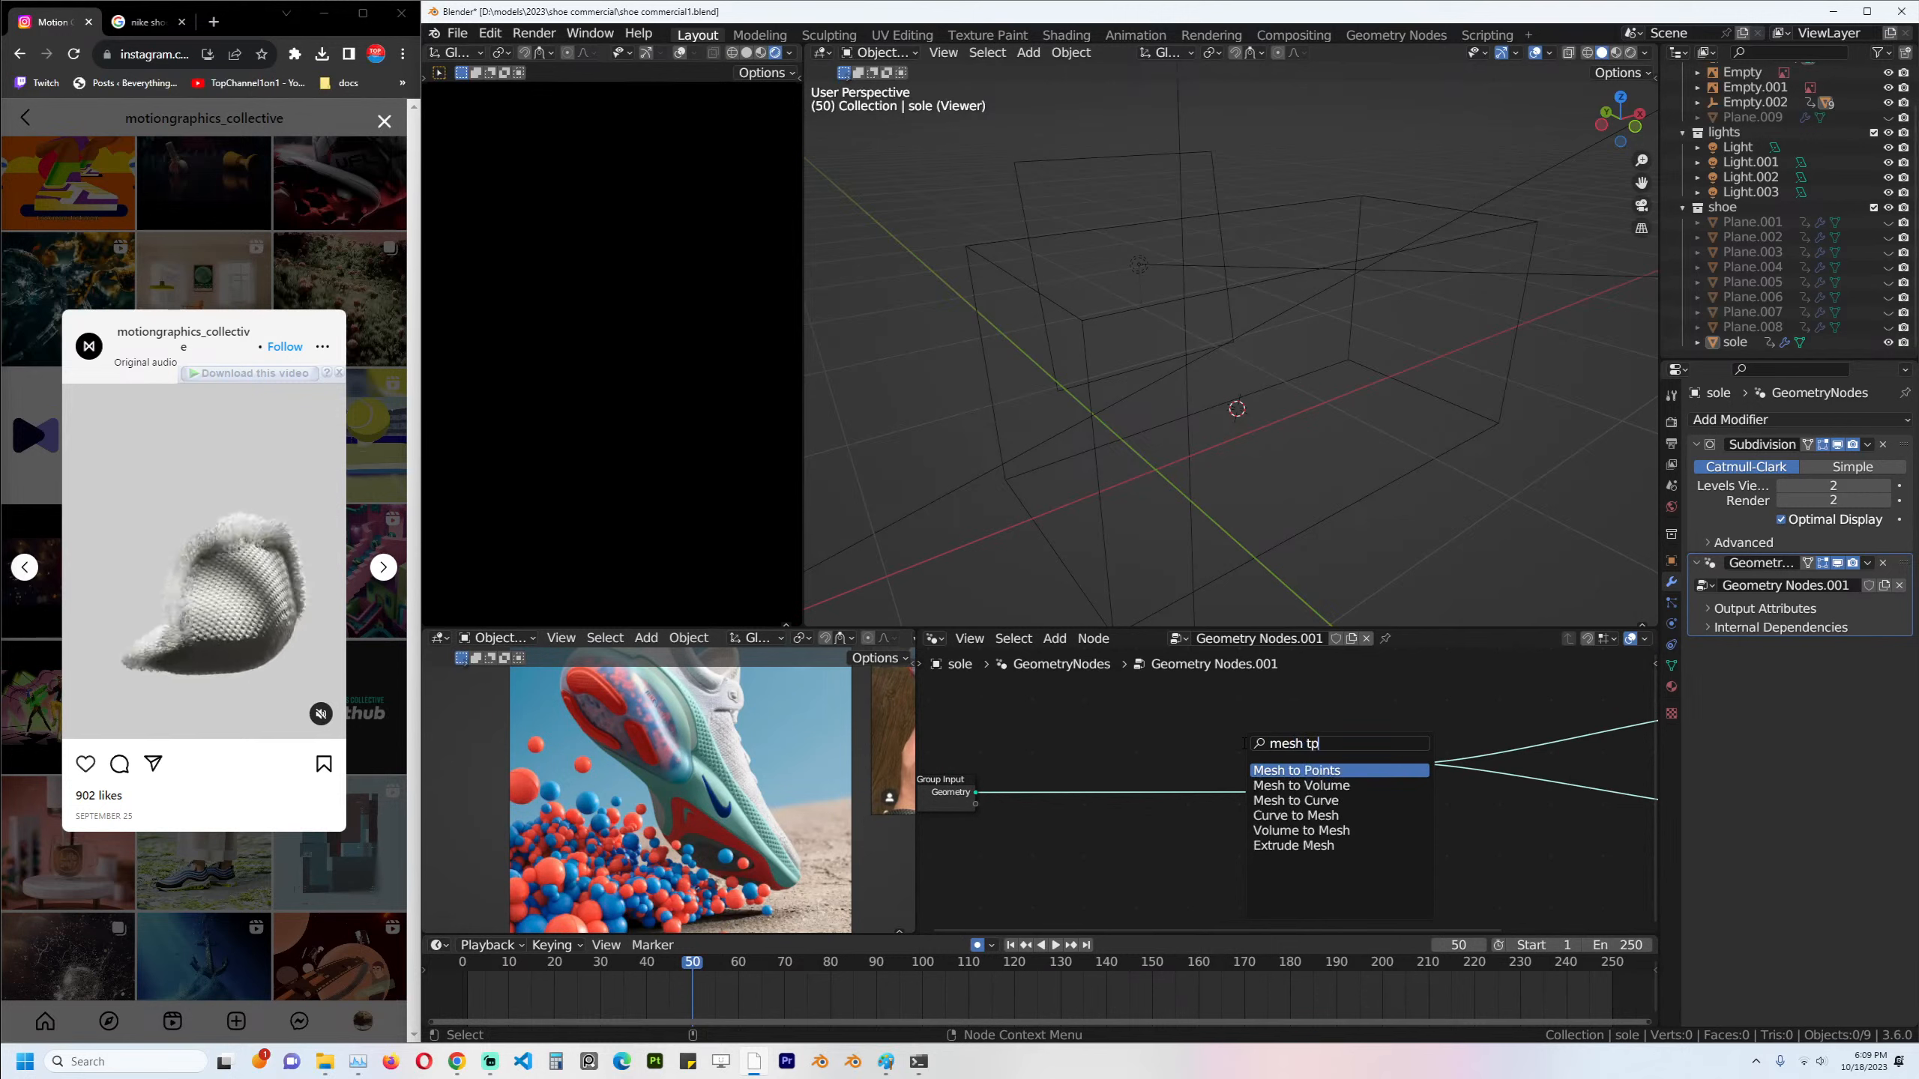
pyautogui.click(1277, 786)
pyautogui.click(1035, 787)
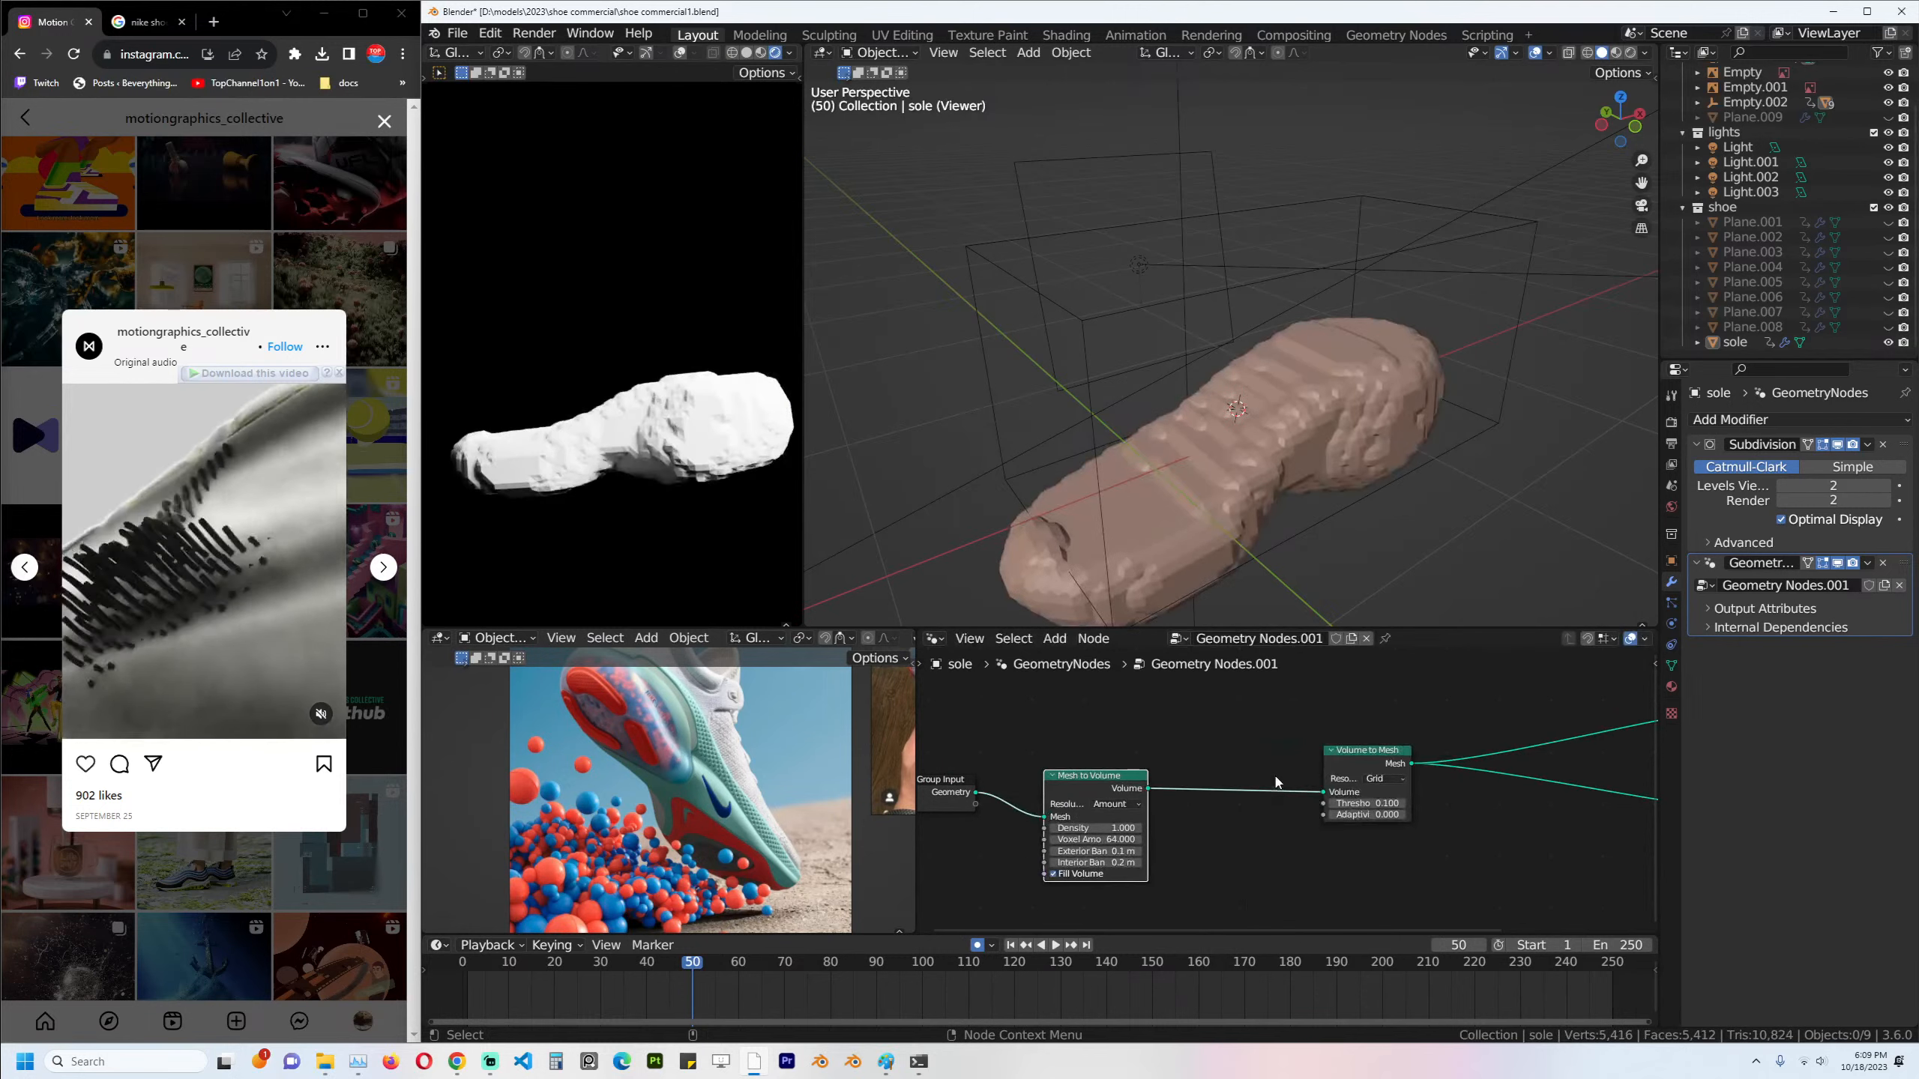
# Merge the original sole geometry with the Volume to Mesh output through Join Geometry, and inspect the overlap in wireframe.
pyautogui.moveTo(1276, 785); pyautogui.dragTo(1139, 773, button='middle')
pyautogui.moveTo(1128, 443); pyautogui.dragTo(1203, 393, button='middle')
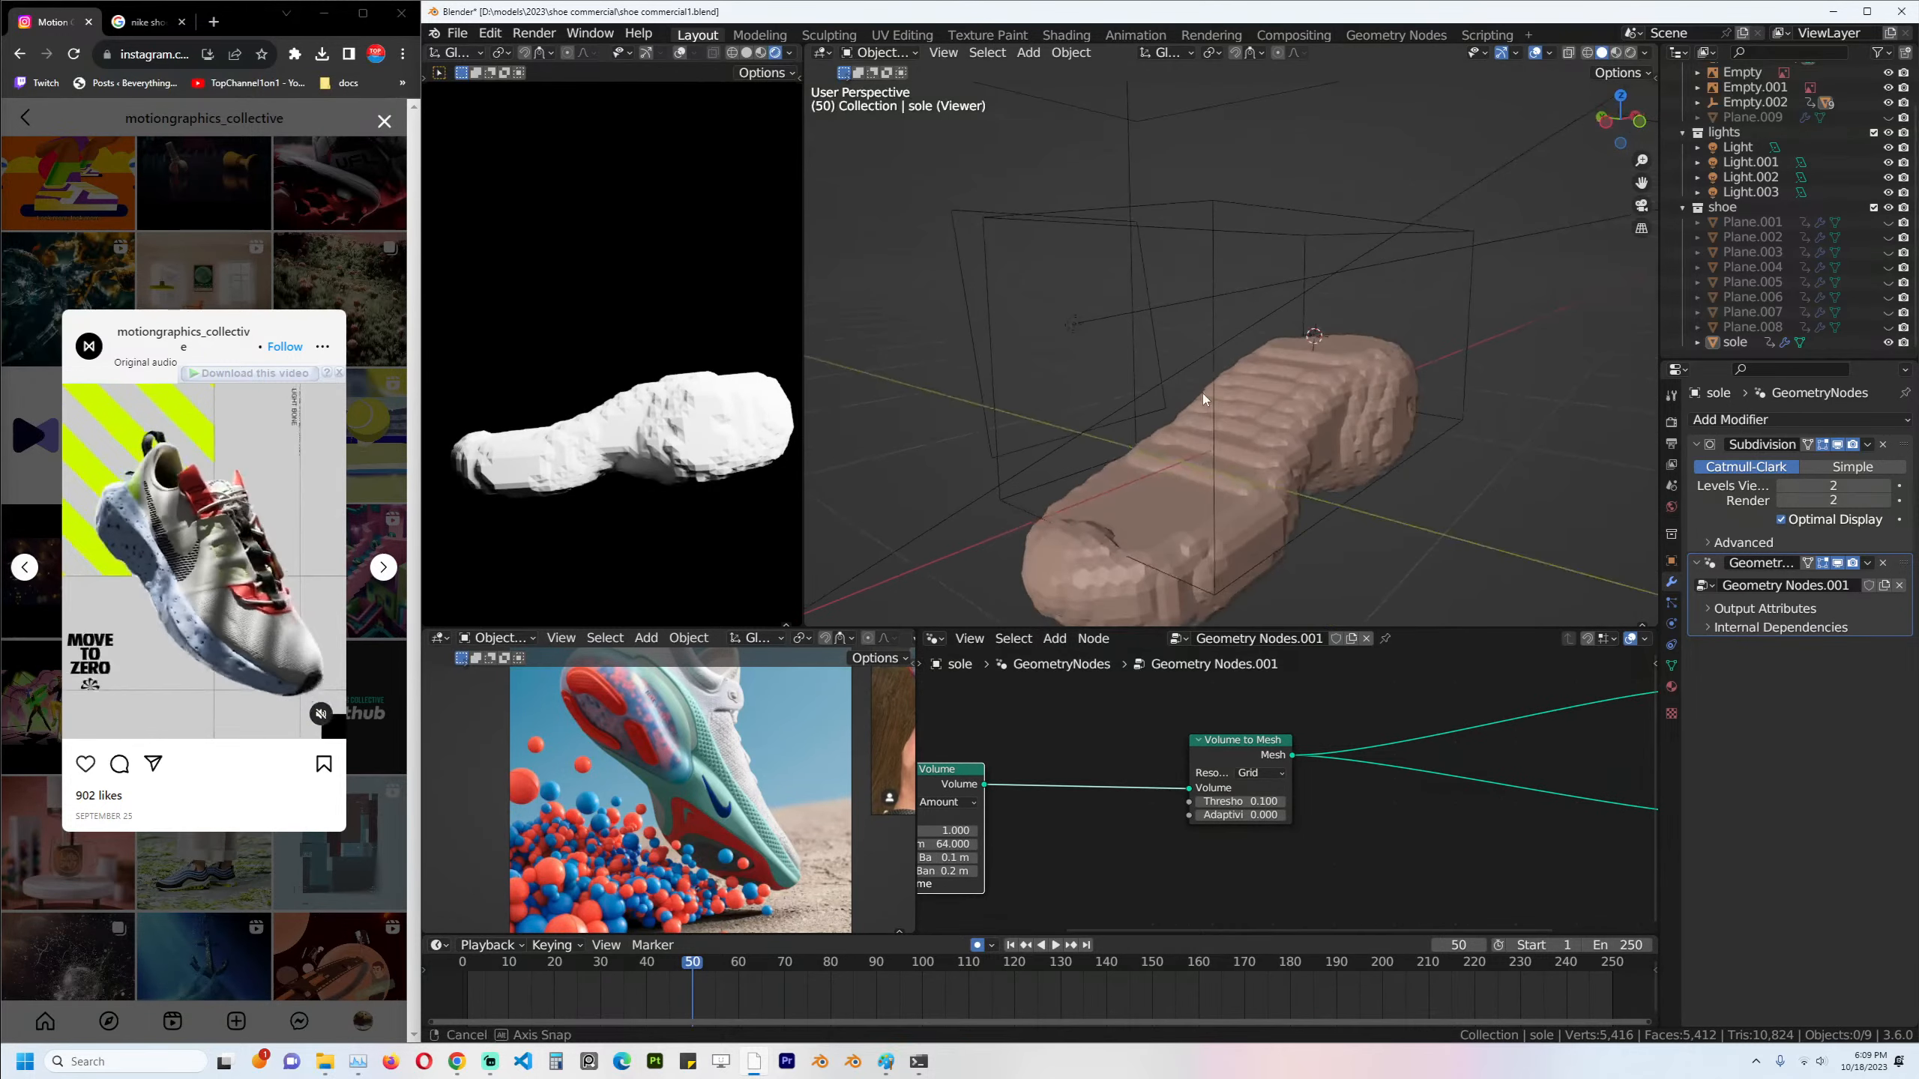
pyautogui.scroll(-4, 1196, 832)
pyautogui.moveTo(1196, 832); pyautogui.dragTo(1246, 801, button='middle')
pyautogui.keyDown('ctrl'); pyautogui.keyDown('shift'); pyautogui.moveTo(1092, 792); pyautogui.dragTo(1349, 762, button='right'); pyautogui.keyUp('shift'); pyautogui.keyUp('ctrl')
pyautogui.moveTo(1348, 764); pyautogui.dragTo(1330, 826)
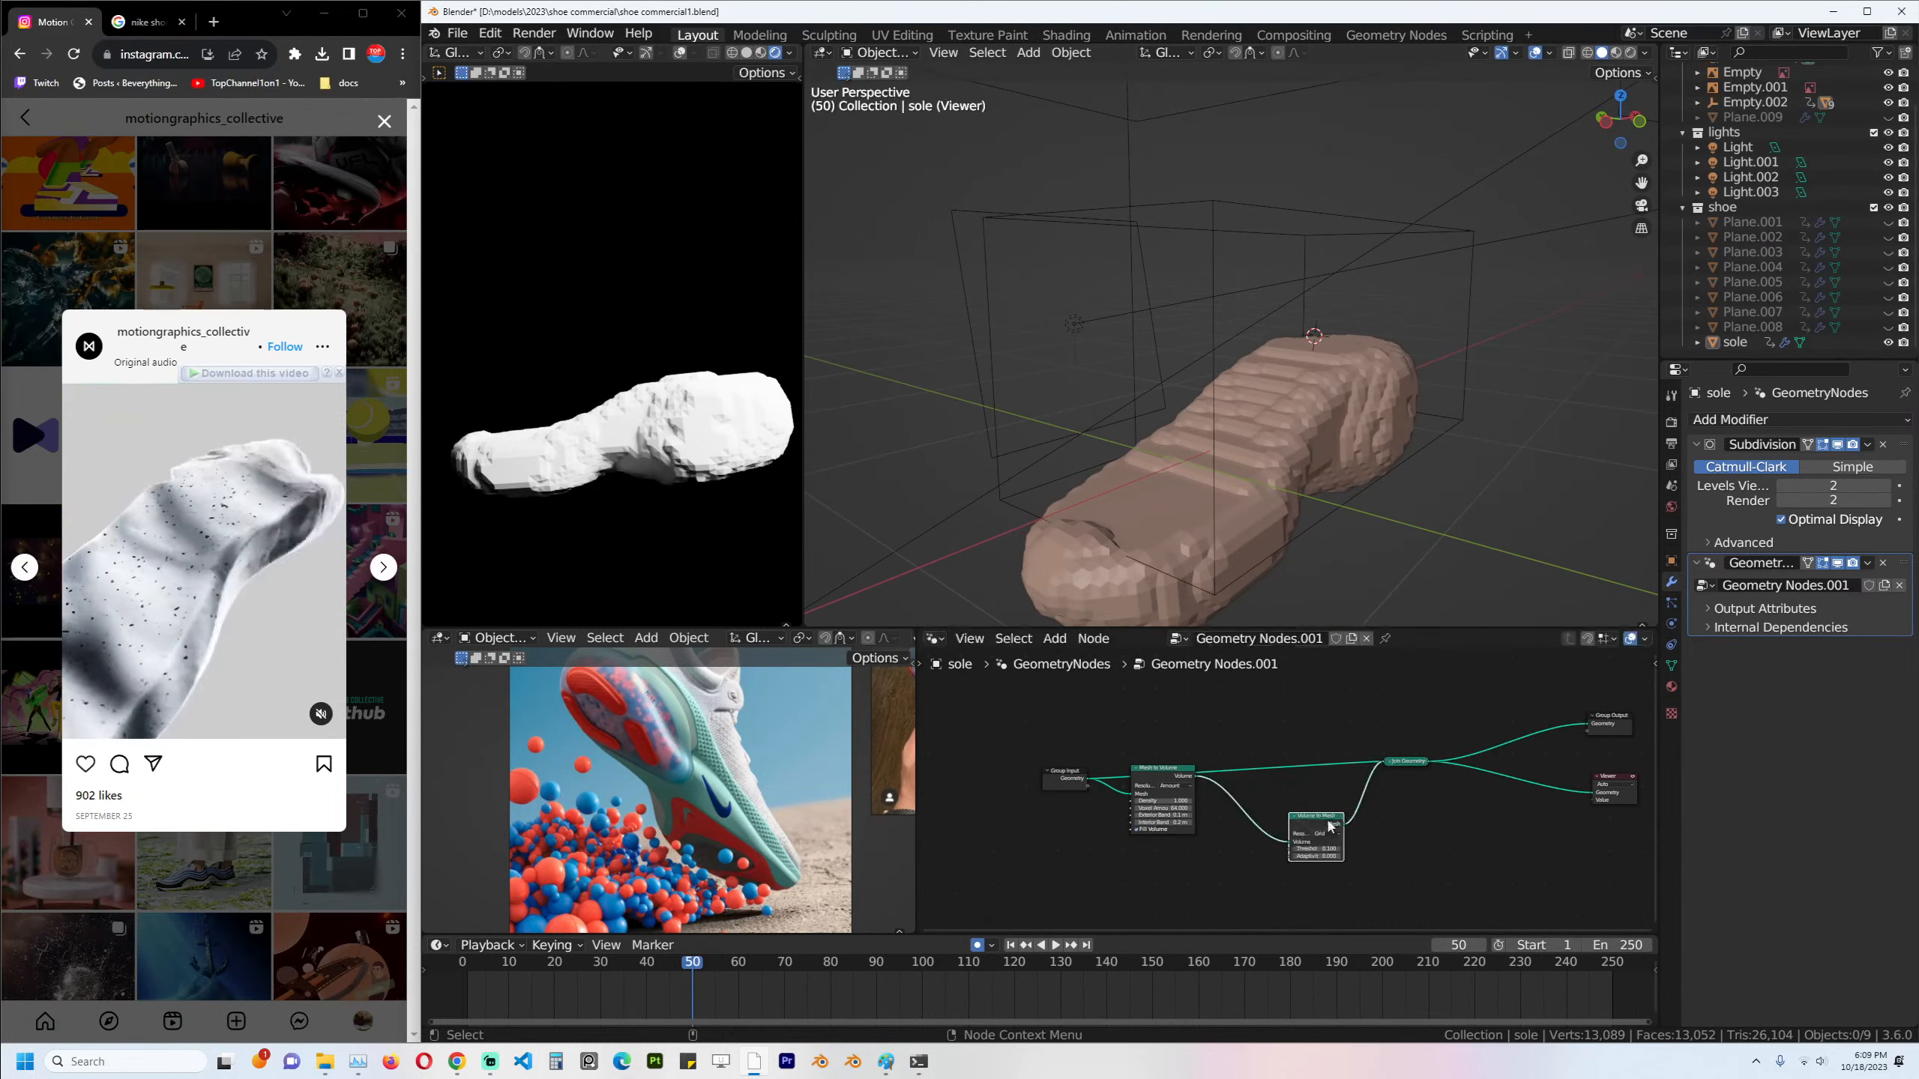
pyautogui.click(1388, 761)
pyautogui.hotkey('shift', 'z')
pyautogui.moveTo(1187, 473); pyautogui.dragTo(1190, 432, button='middle')
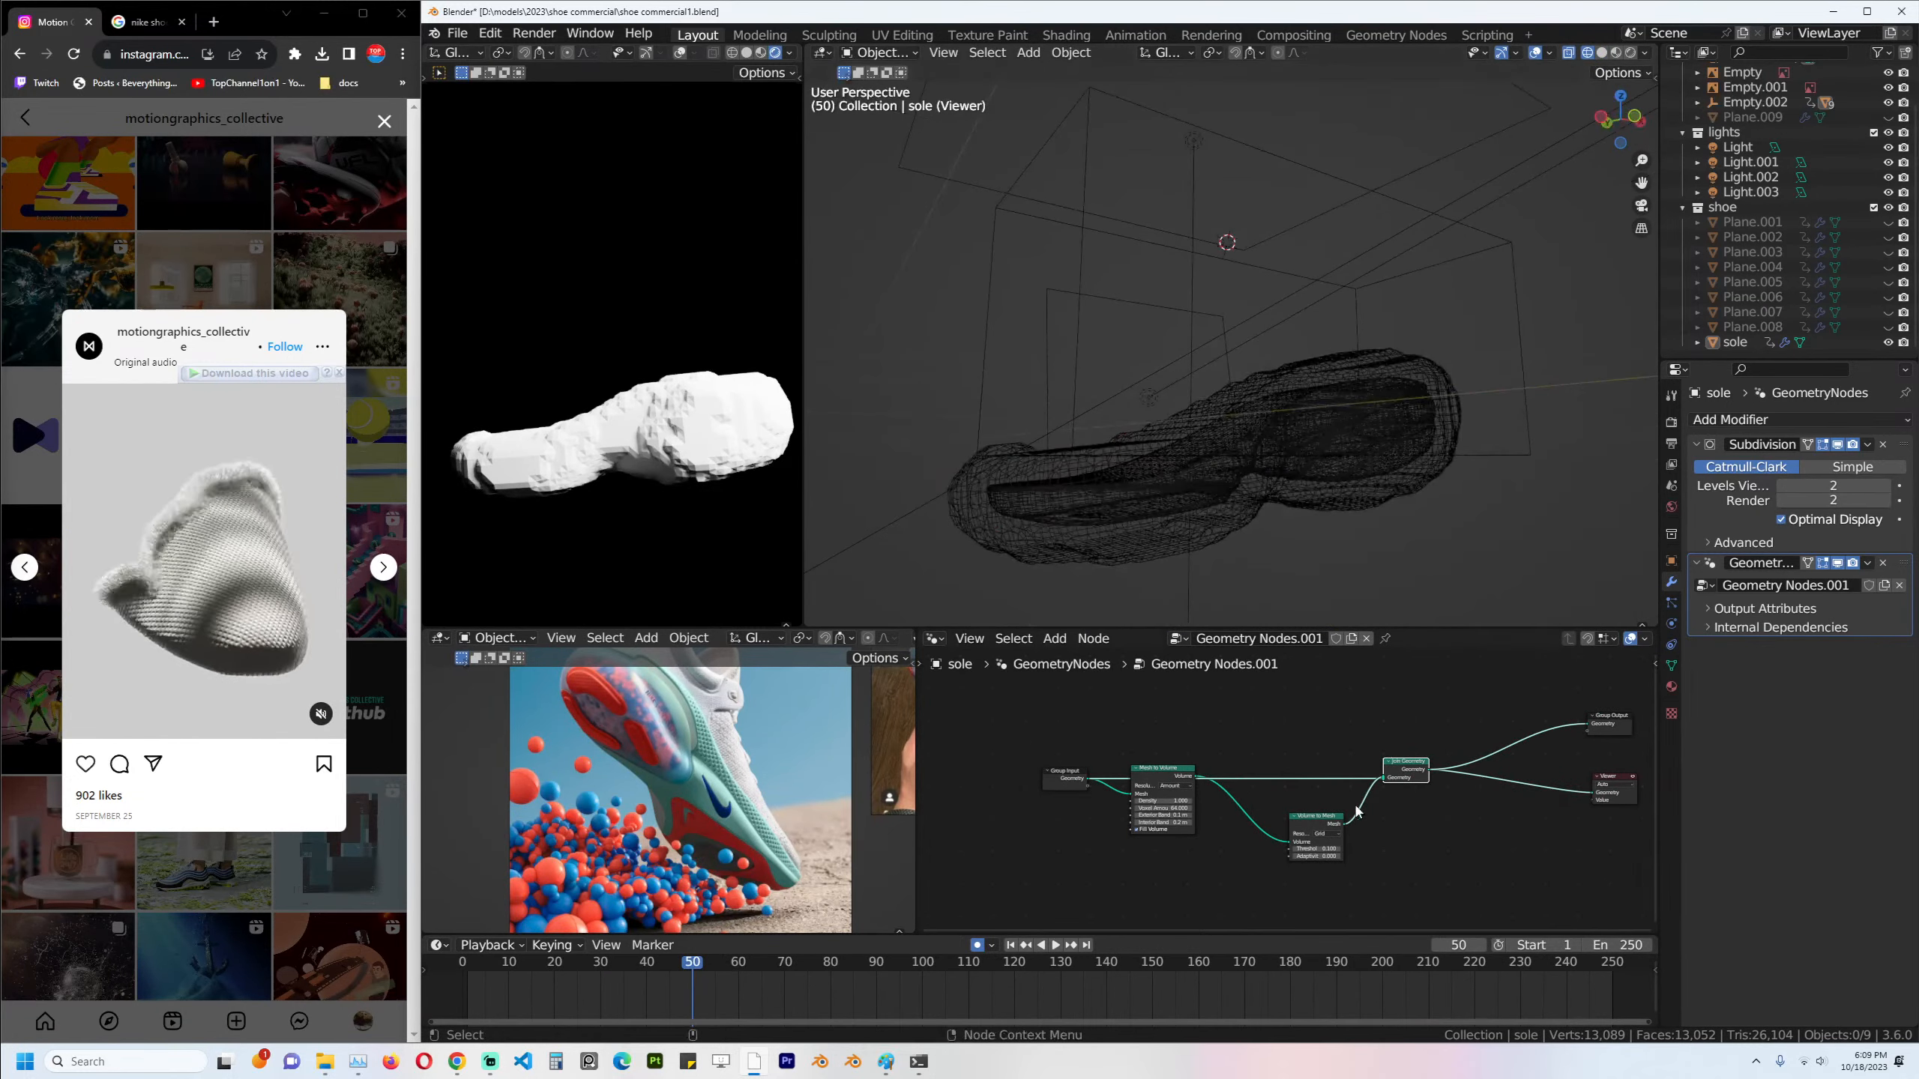
# Place Mesh to Volume below the main link and try a Density of 0.01 before settling on 0.44.
pyautogui.scroll(3, 1151, 793)
pyautogui.moveTo(1150, 793)
pyautogui.mouseDown(button='middle')
pyautogui.moveTo(1143, 690)
pyautogui.moveTo(1132, 795)
pyautogui.mouseUp(button='middle')
pyautogui.moveTo(1152, 762); pyautogui.dragTo(1155, 814)
pyautogui.moveTo(1155, 811); pyautogui.dragTo(1174, 742, button='middle')
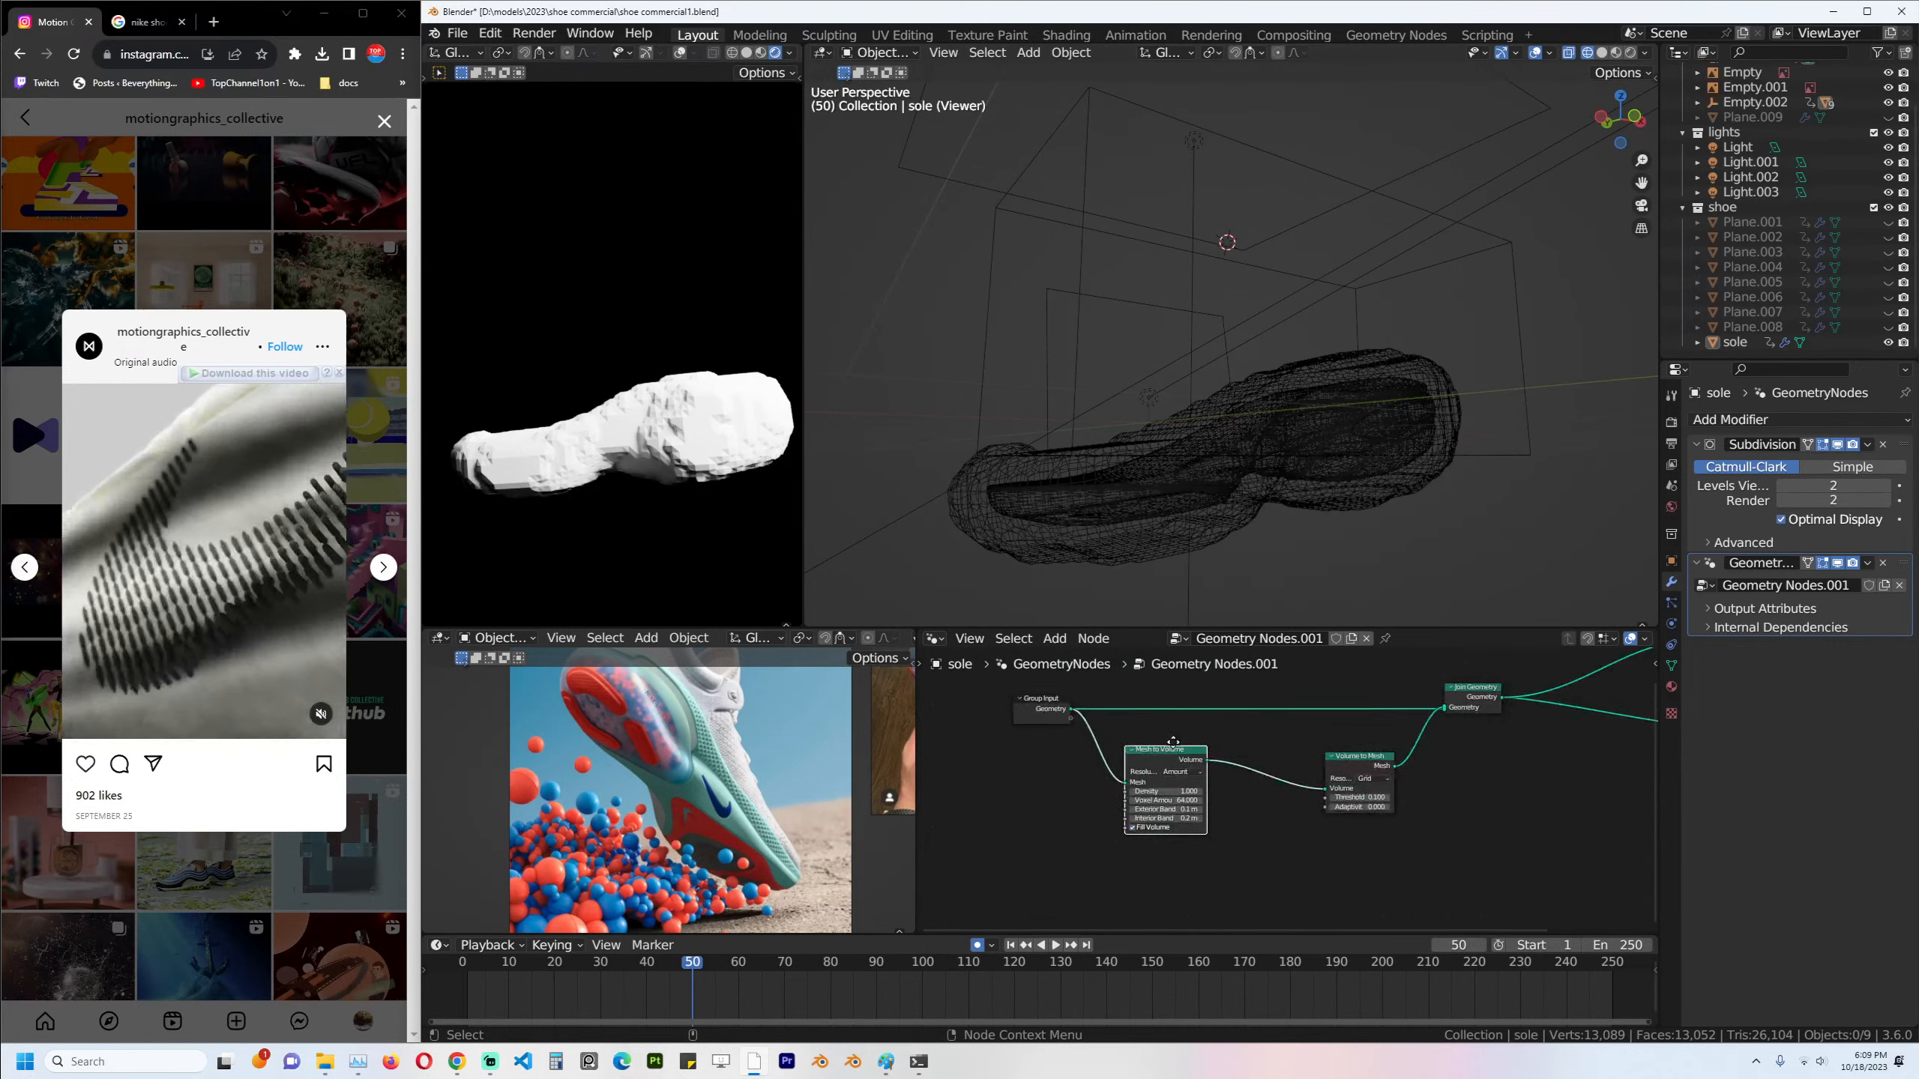
pyautogui.scroll(2, 1173, 742)
pyautogui.doubleClick(1122, 792)
pyautogui.write('0.01')
pyautogui.press('Return')
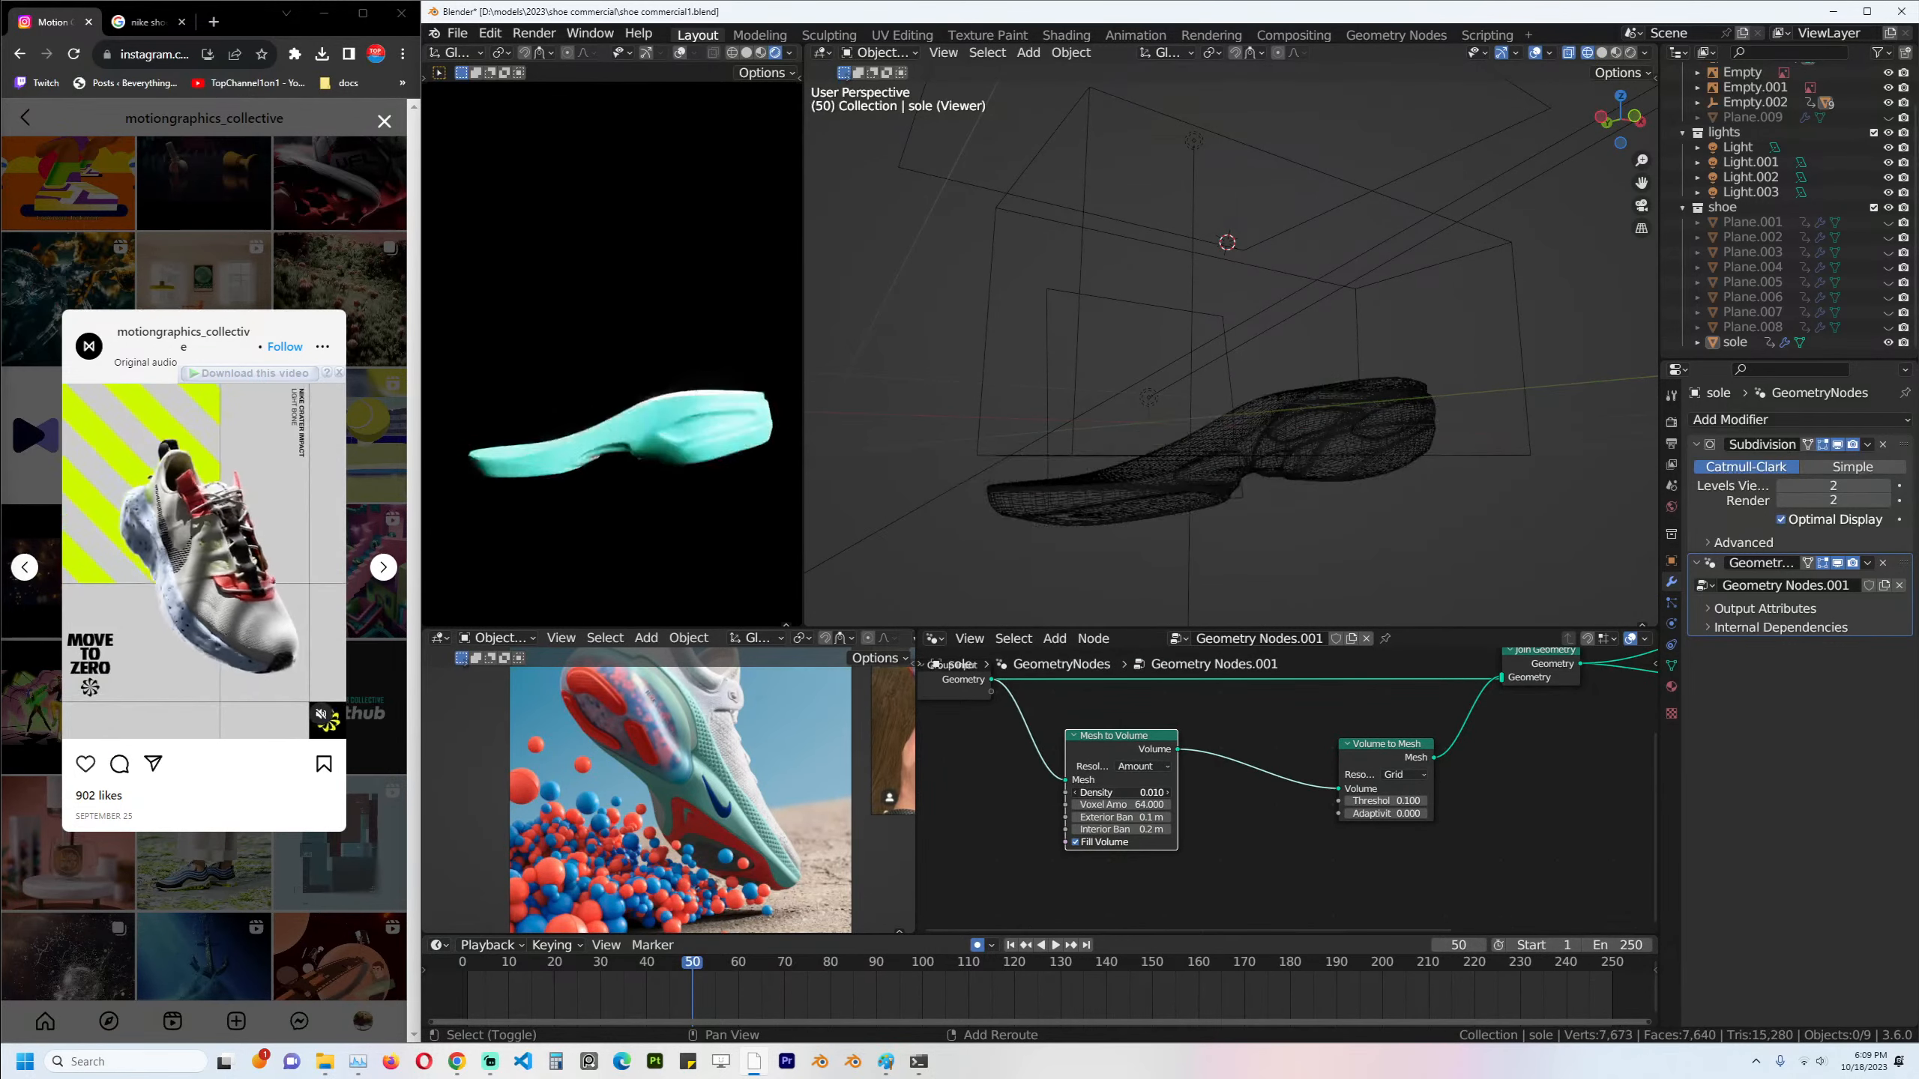
pyautogui.keyDown('shift'); pyautogui.moveTo(1121, 792); pyautogui.dragTo(1149, 792); pyautogui.keyUp('shift')
pyautogui.moveTo(1164, 823); pyautogui.dragTo(1206, 807, button='middle')
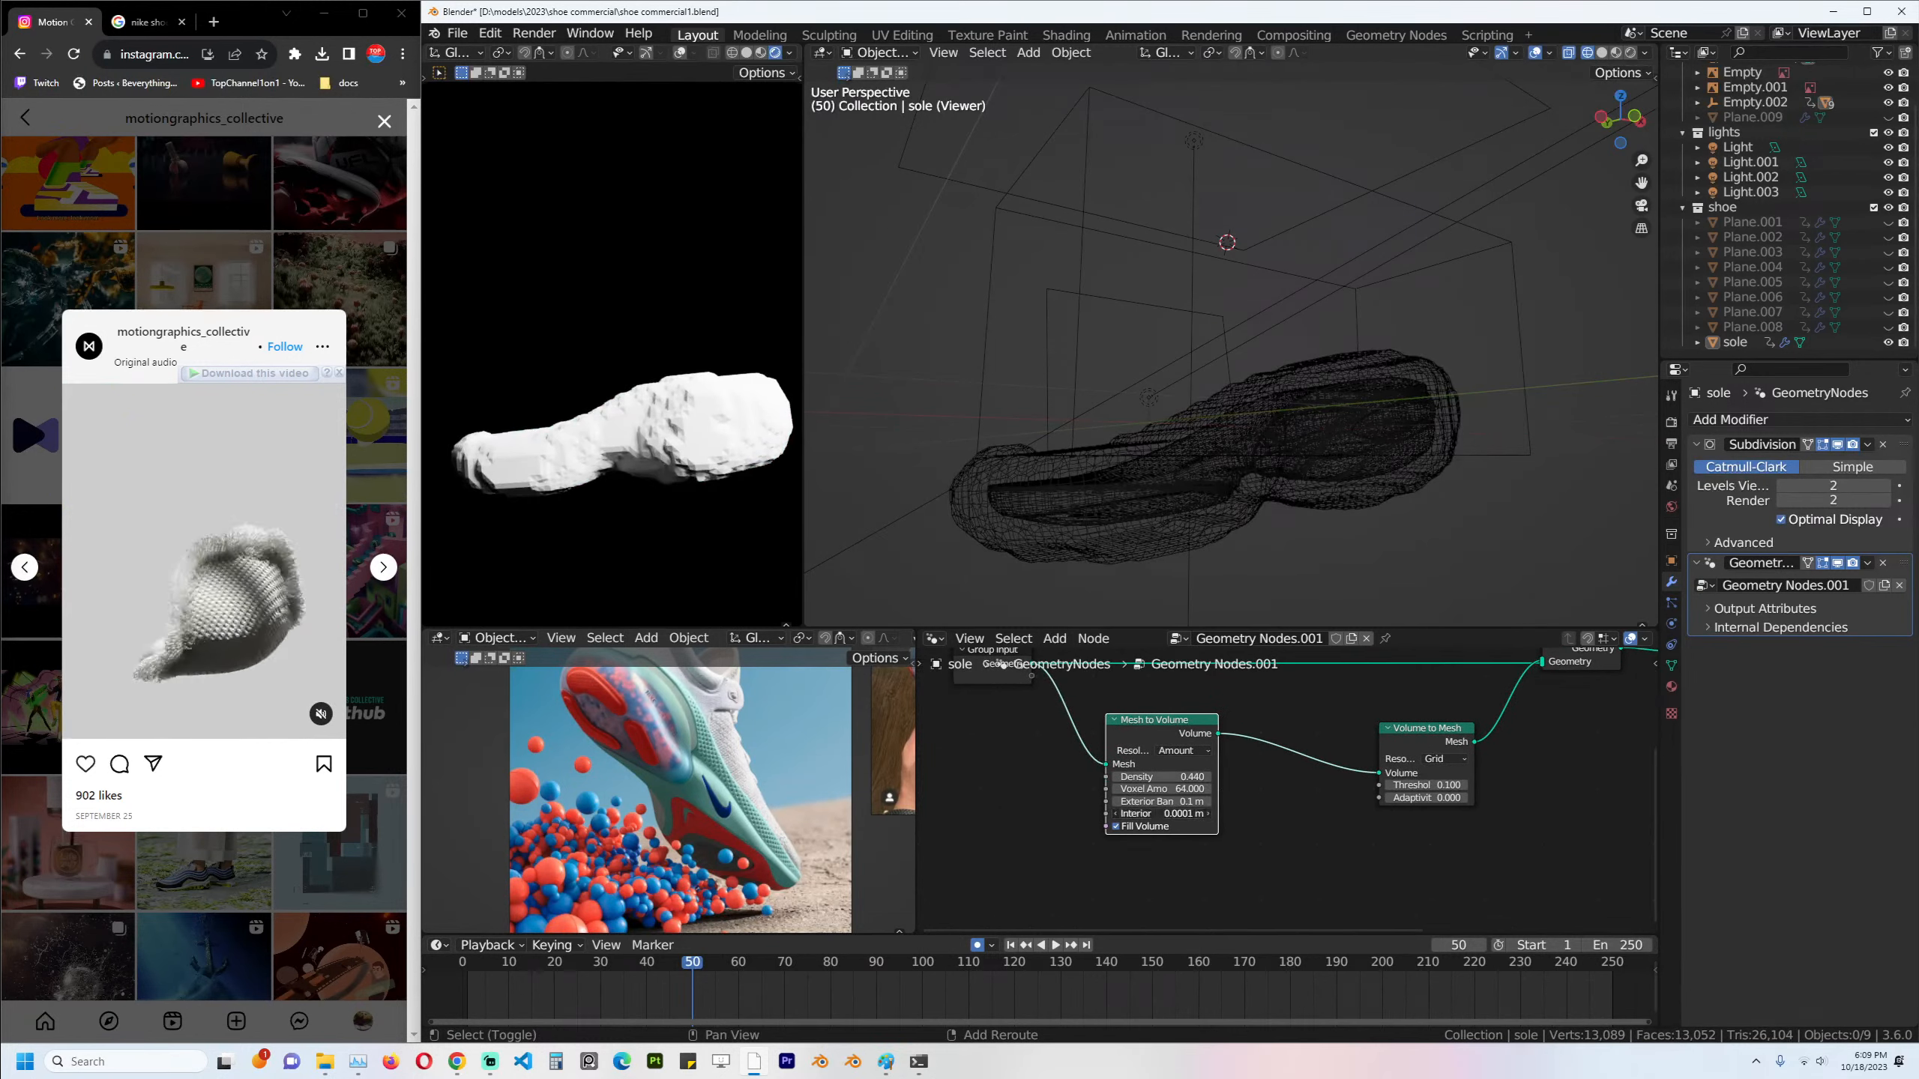
# Lower the Mesh to Volume node's Exterior Band to 0.01 m and return the viewport to solid shading.
pyautogui.keyDown('shift'); pyautogui.moveTo(1161, 802); pyautogui.dragTo(1135, 801); pyautogui.keyUp('shift')
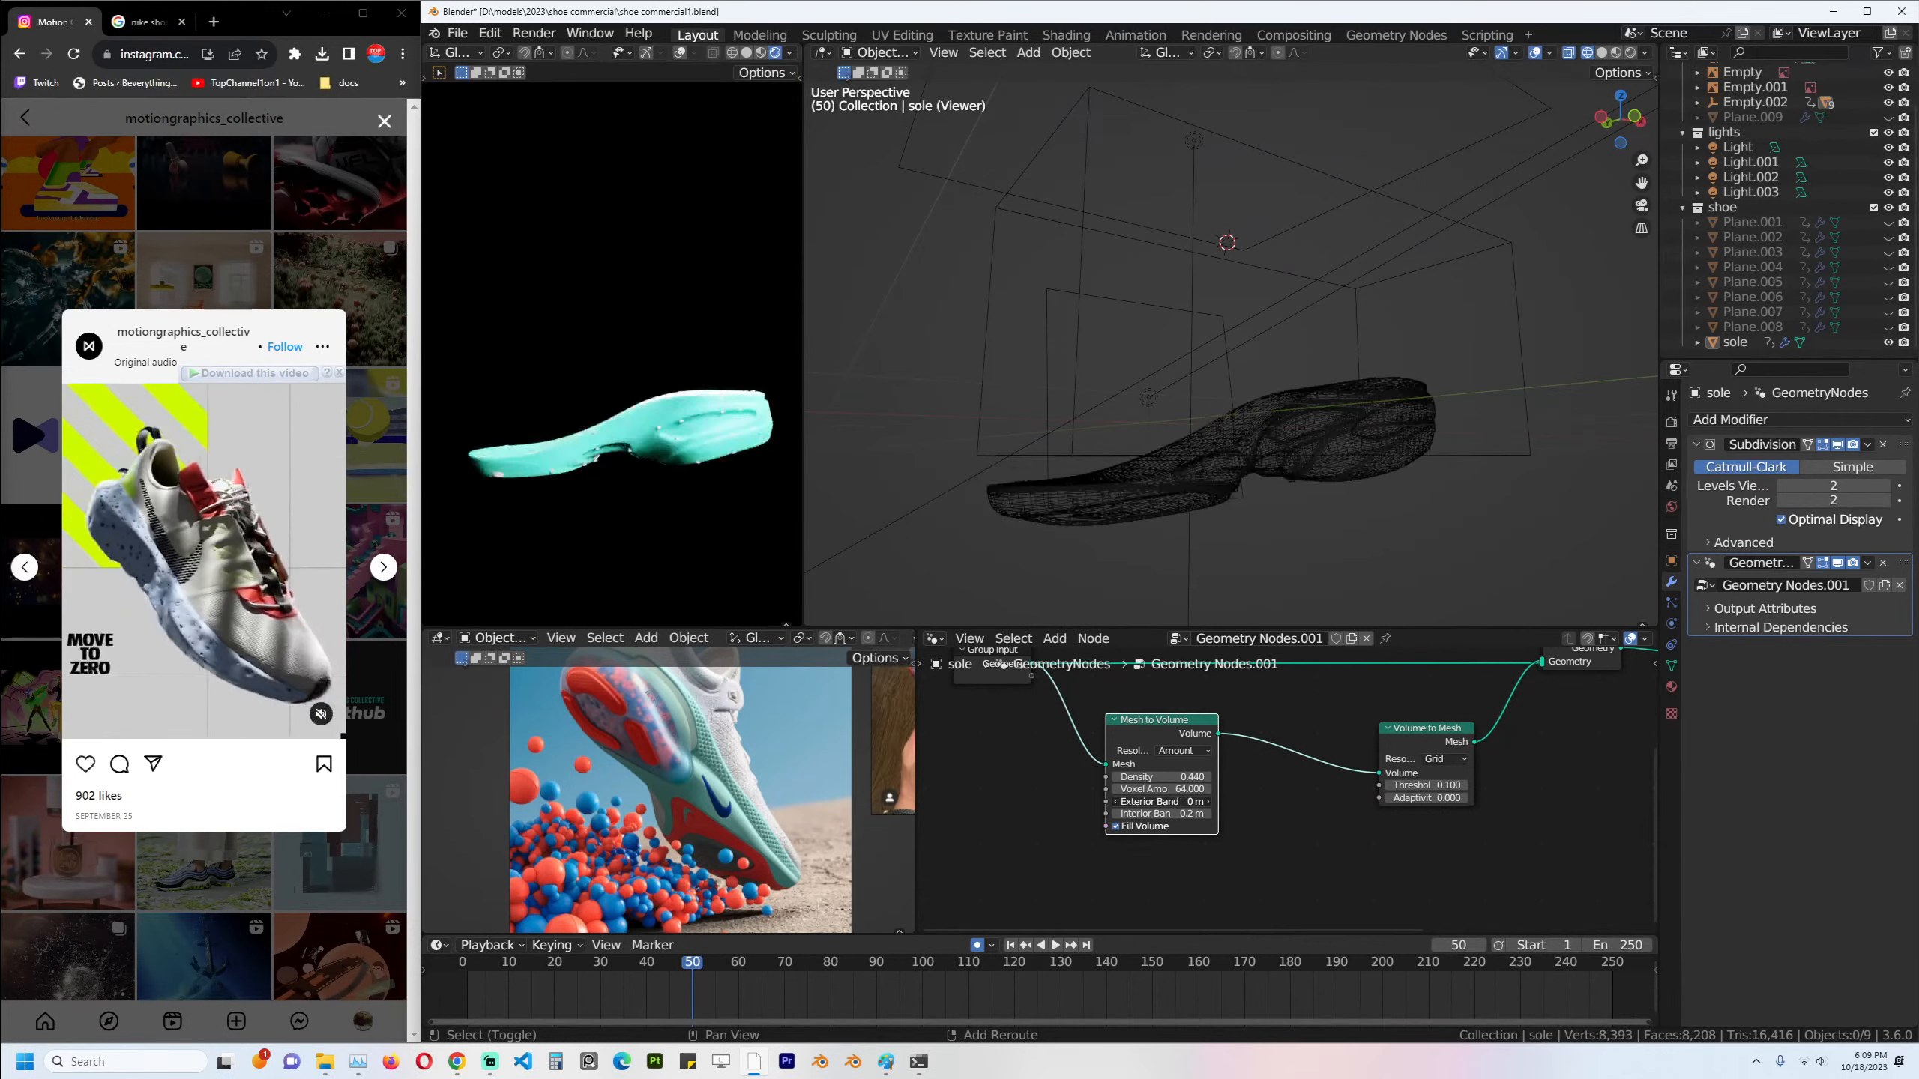
pyautogui.moveTo(1316, 457); pyautogui.dragTo(1340, 465, button='middle')
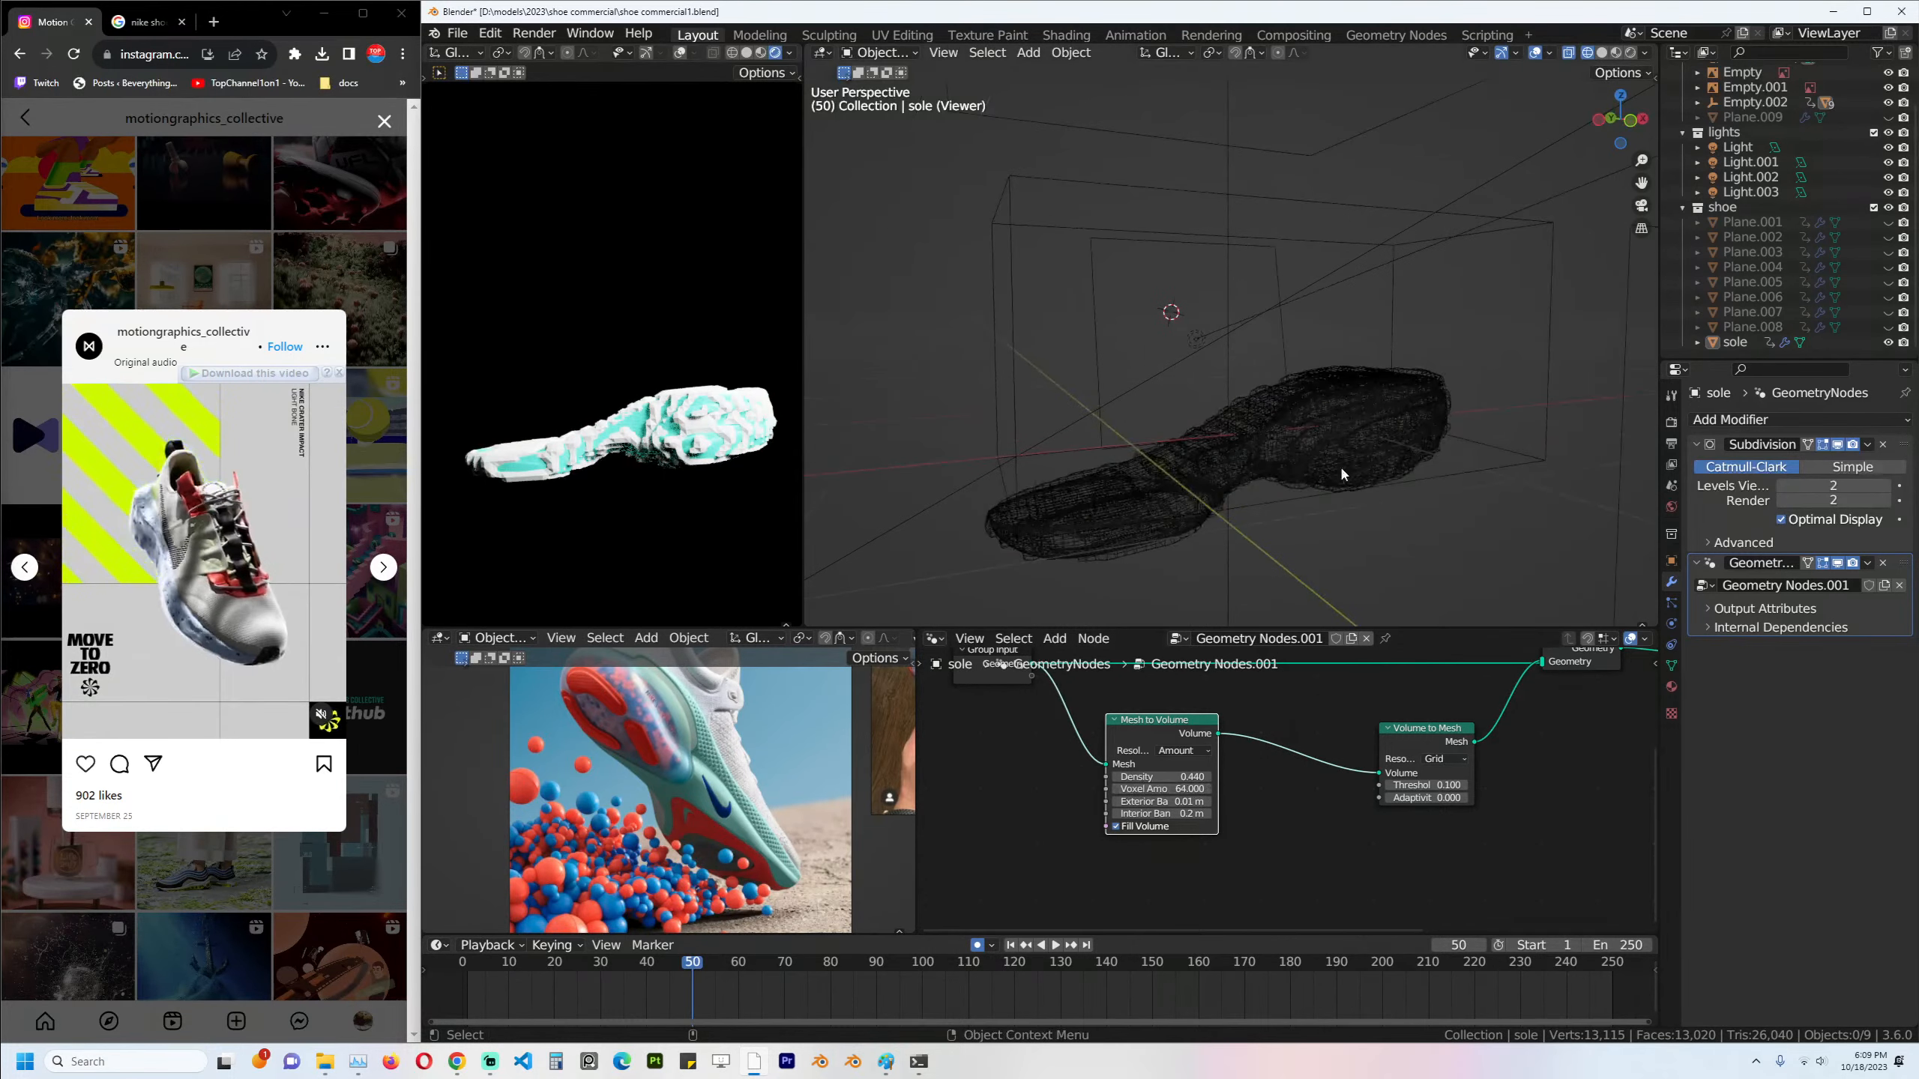
pyautogui.hotkey('shift', 'z')
# Rearrange the volume nodes, preview the Volume to Mesh result alone through the Viewer, and save the file.
pyautogui.moveTo(1553, 719); pyautogui.dragTo(1242, 732, button='middle')
pyautogui.scroll(-2, 1243, 732)
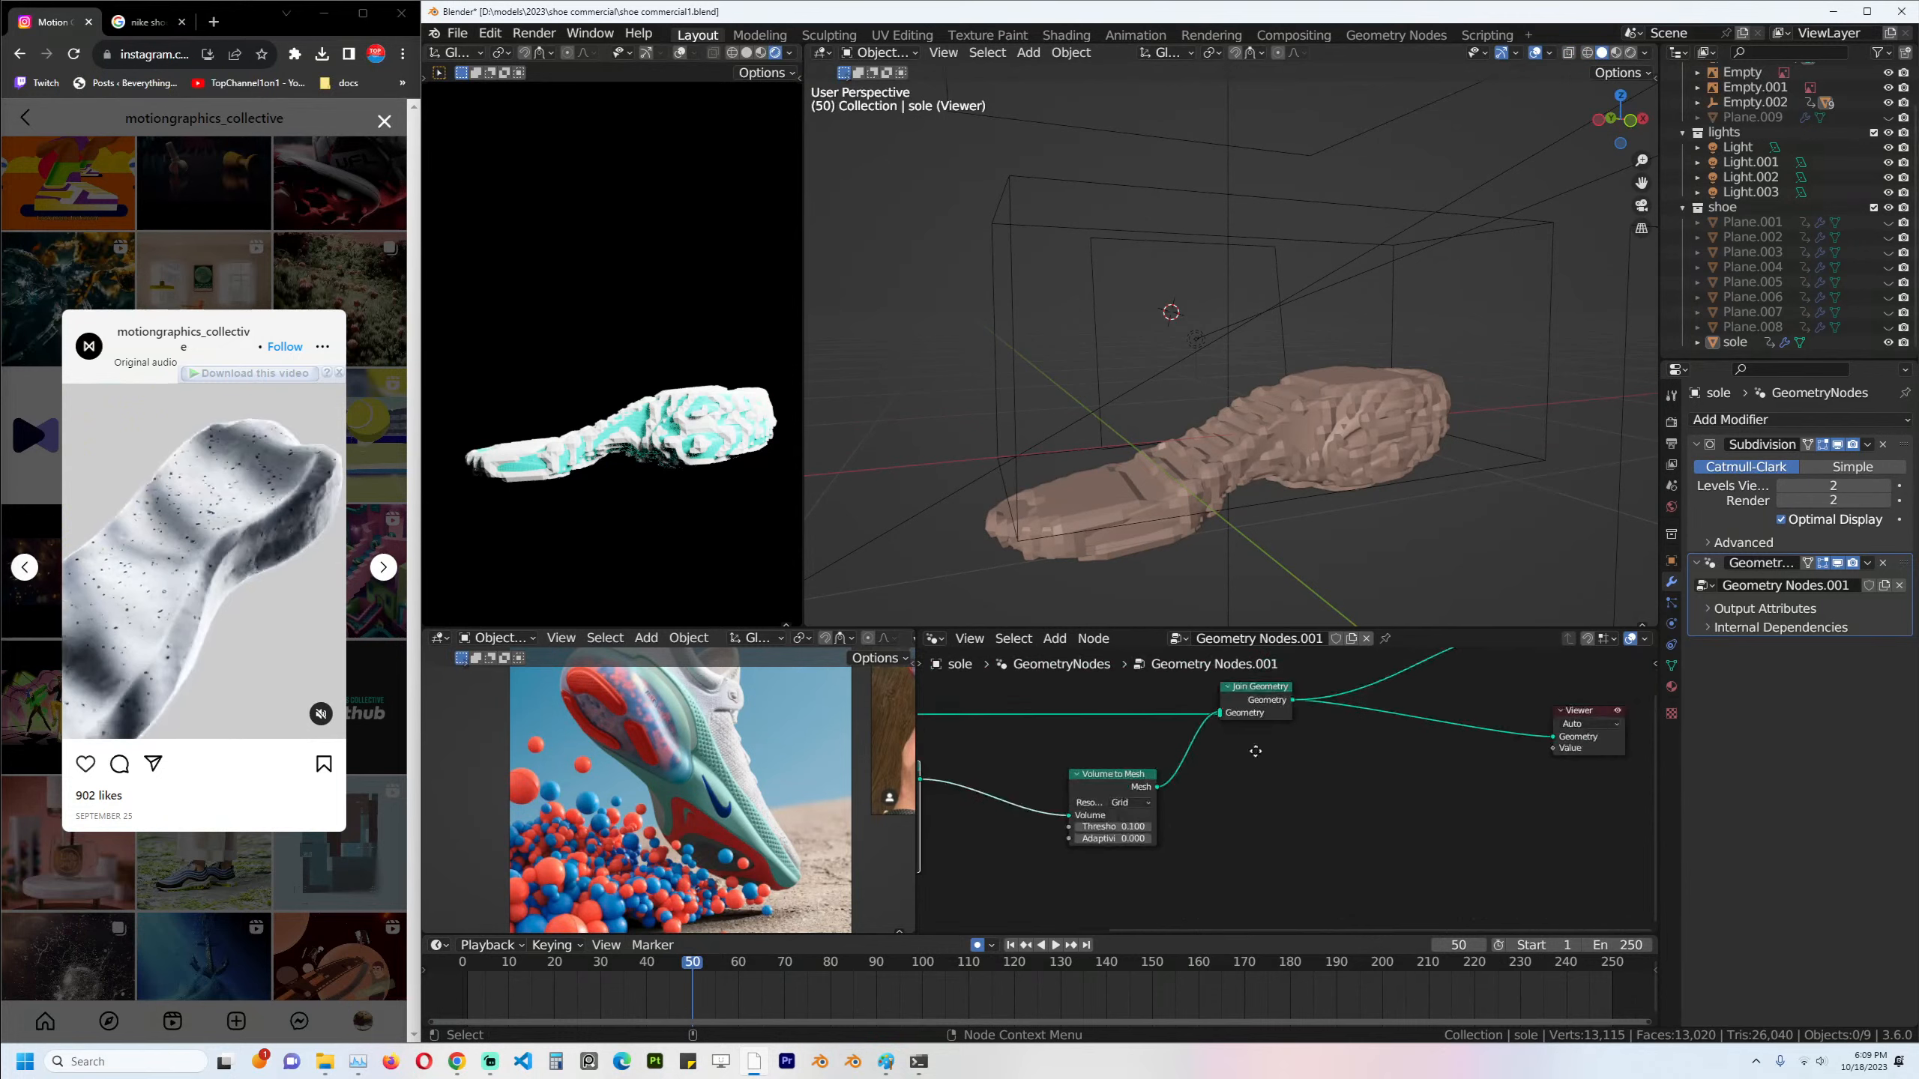
pyautogui.moveTo(1045, 798); pyautogui.dragTo(1009, 816, button='middle')
pyautogui.moveTo(1009, 818); pyautogui.dragTo(998, 827)
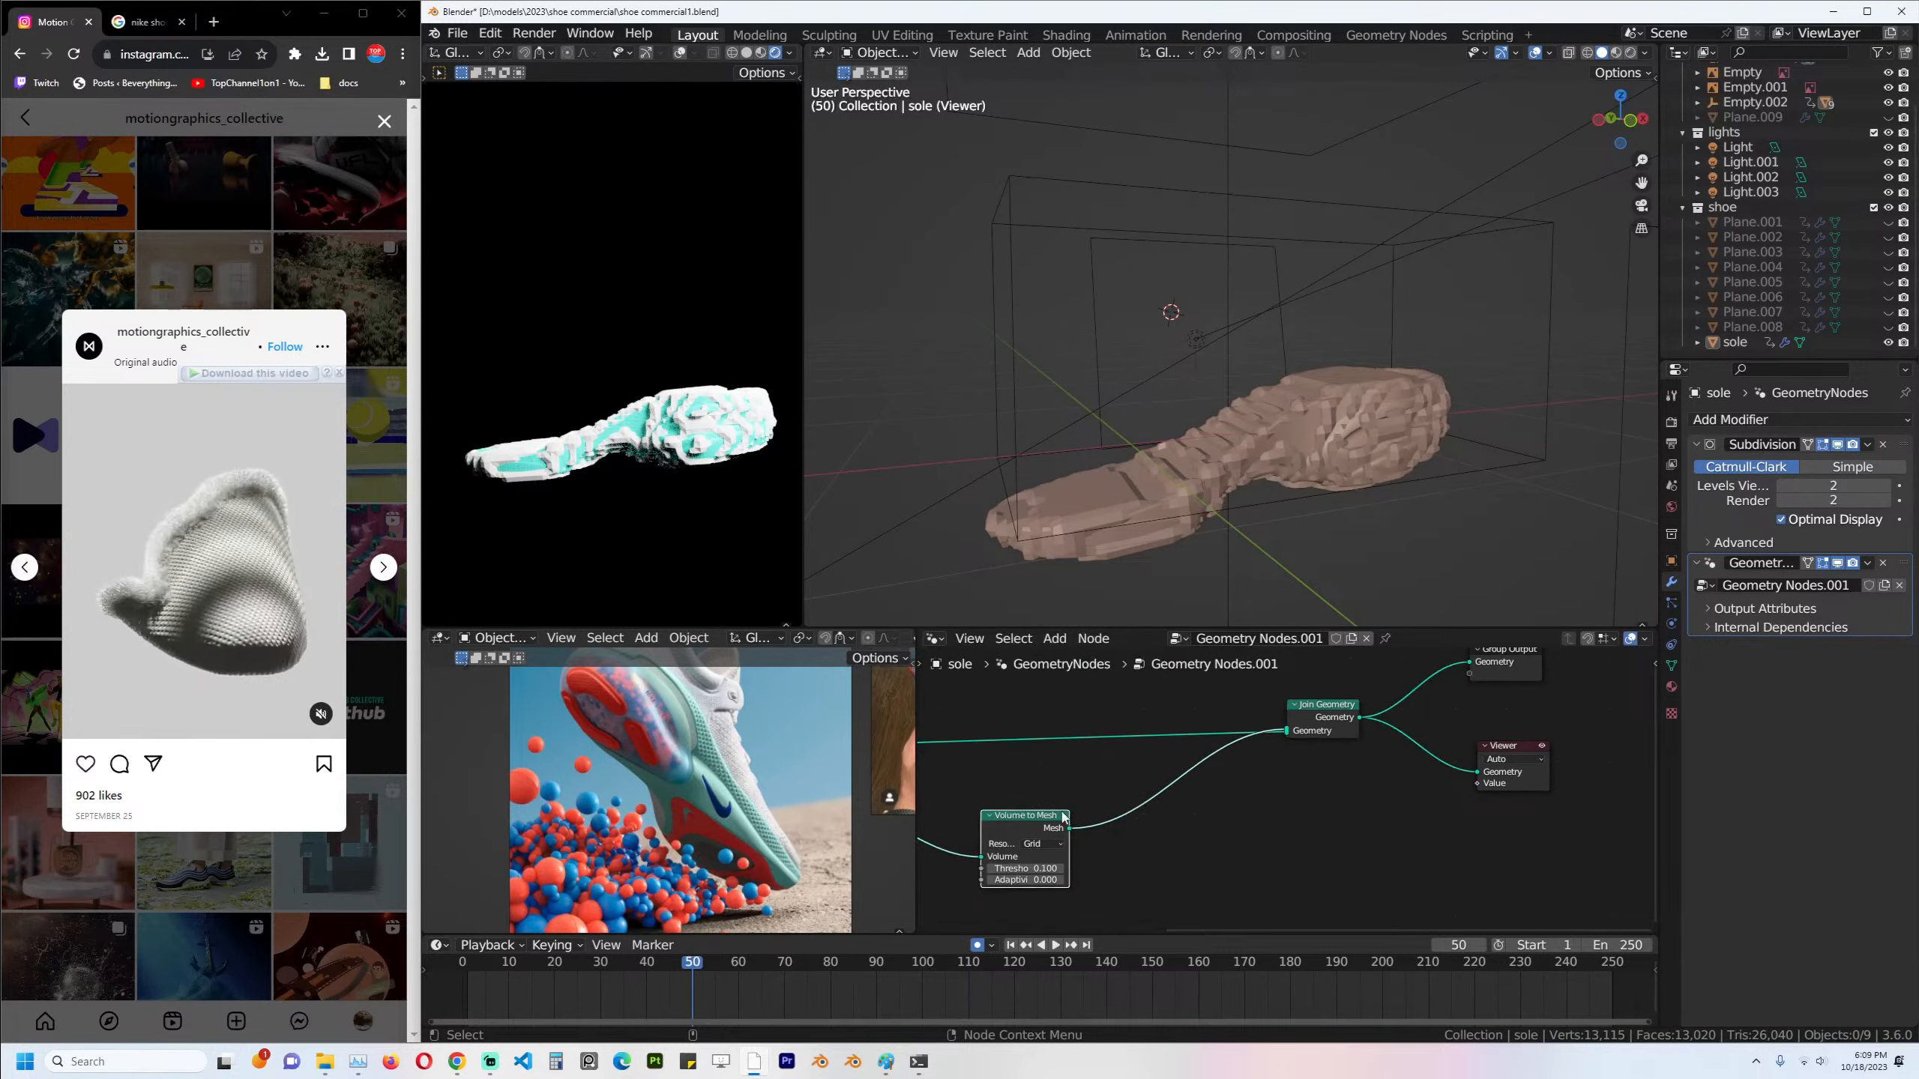
pyautogui.moveTo(1025, 843); pyautogui.dragTo(1165, 772, button='middle')
pyautogui.moveTo(1165, 768); pyautogui.dragTo(1085, 744)
pyautogui.moveTo(1255, 523); pyautogui.dragTo(1296, 532, button='middle')
pyautogui.scroll(2, 1301, 770)
pyautogui.moveTo(1301, 769); pyautogui.dragTo(1341, 733, button='middle')
pyautogui.keyDown('ctrl'); pyautogui.keyDown('shift'); pyautogui.click(1028, 765); pyautogui.keyUp('shift'); pyautogui.keyUp('ctrl')
pyautogui.hotkey('ctrl', 's')
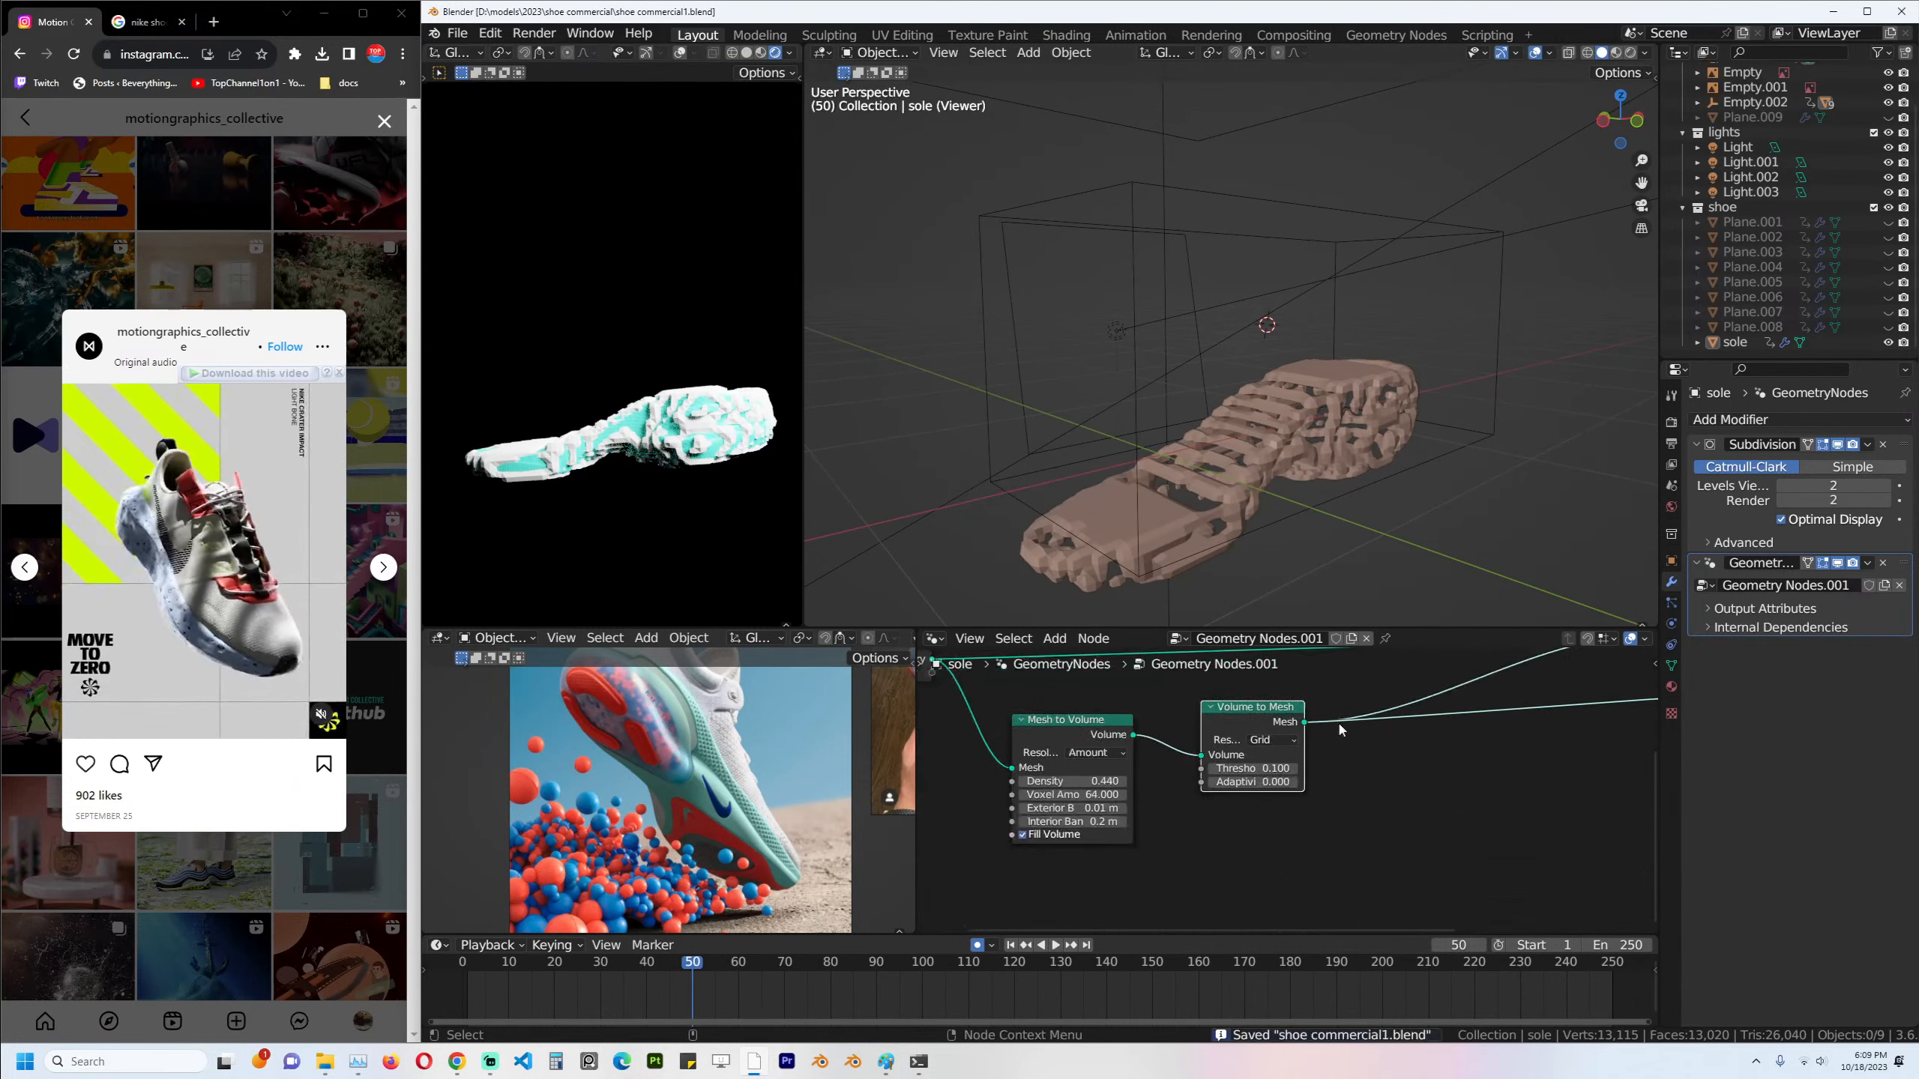
# Disable Fill Volume on Mesh to Volume and set Exterior Band to 0.02 m and Interior Band to 0.35 m.
pyautogui.scroll(2, 1315, 744)
pyautogui.click(1036, 811)
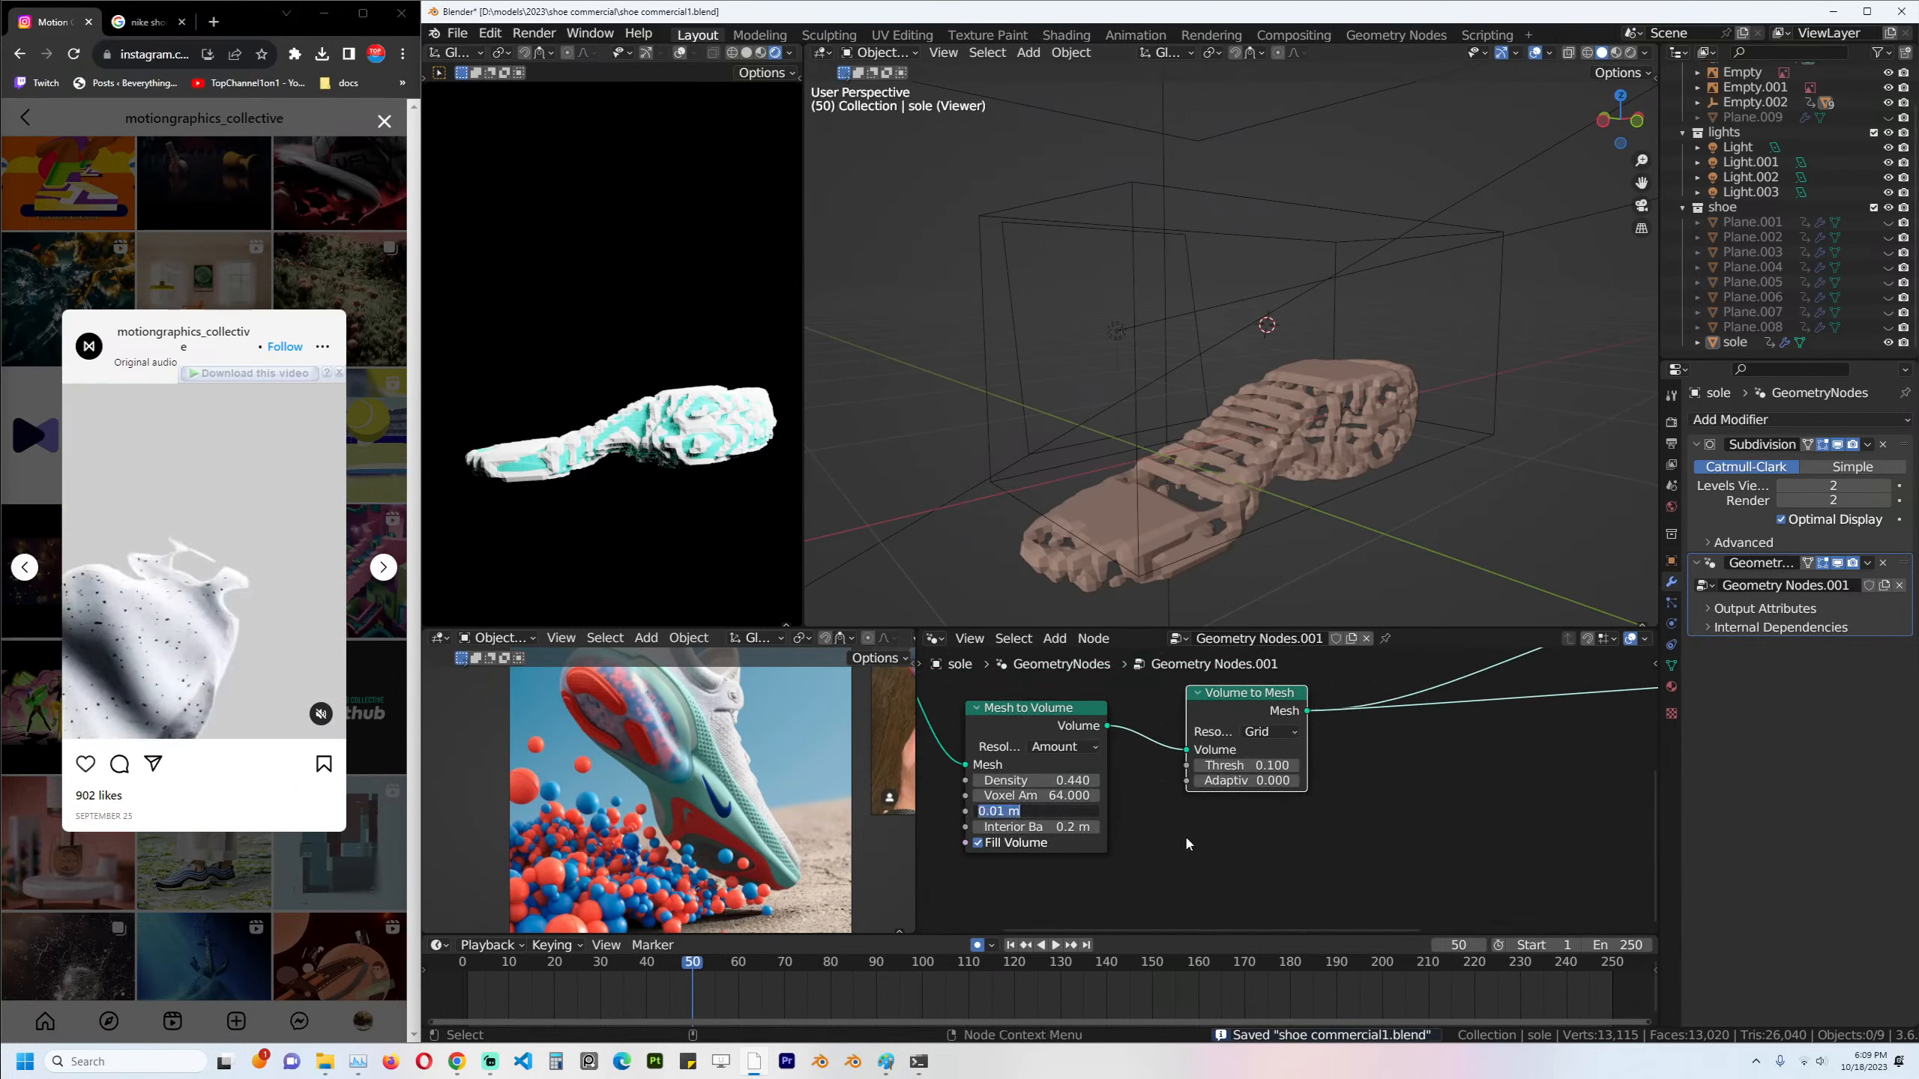
pyautogui.click(1186, 843)
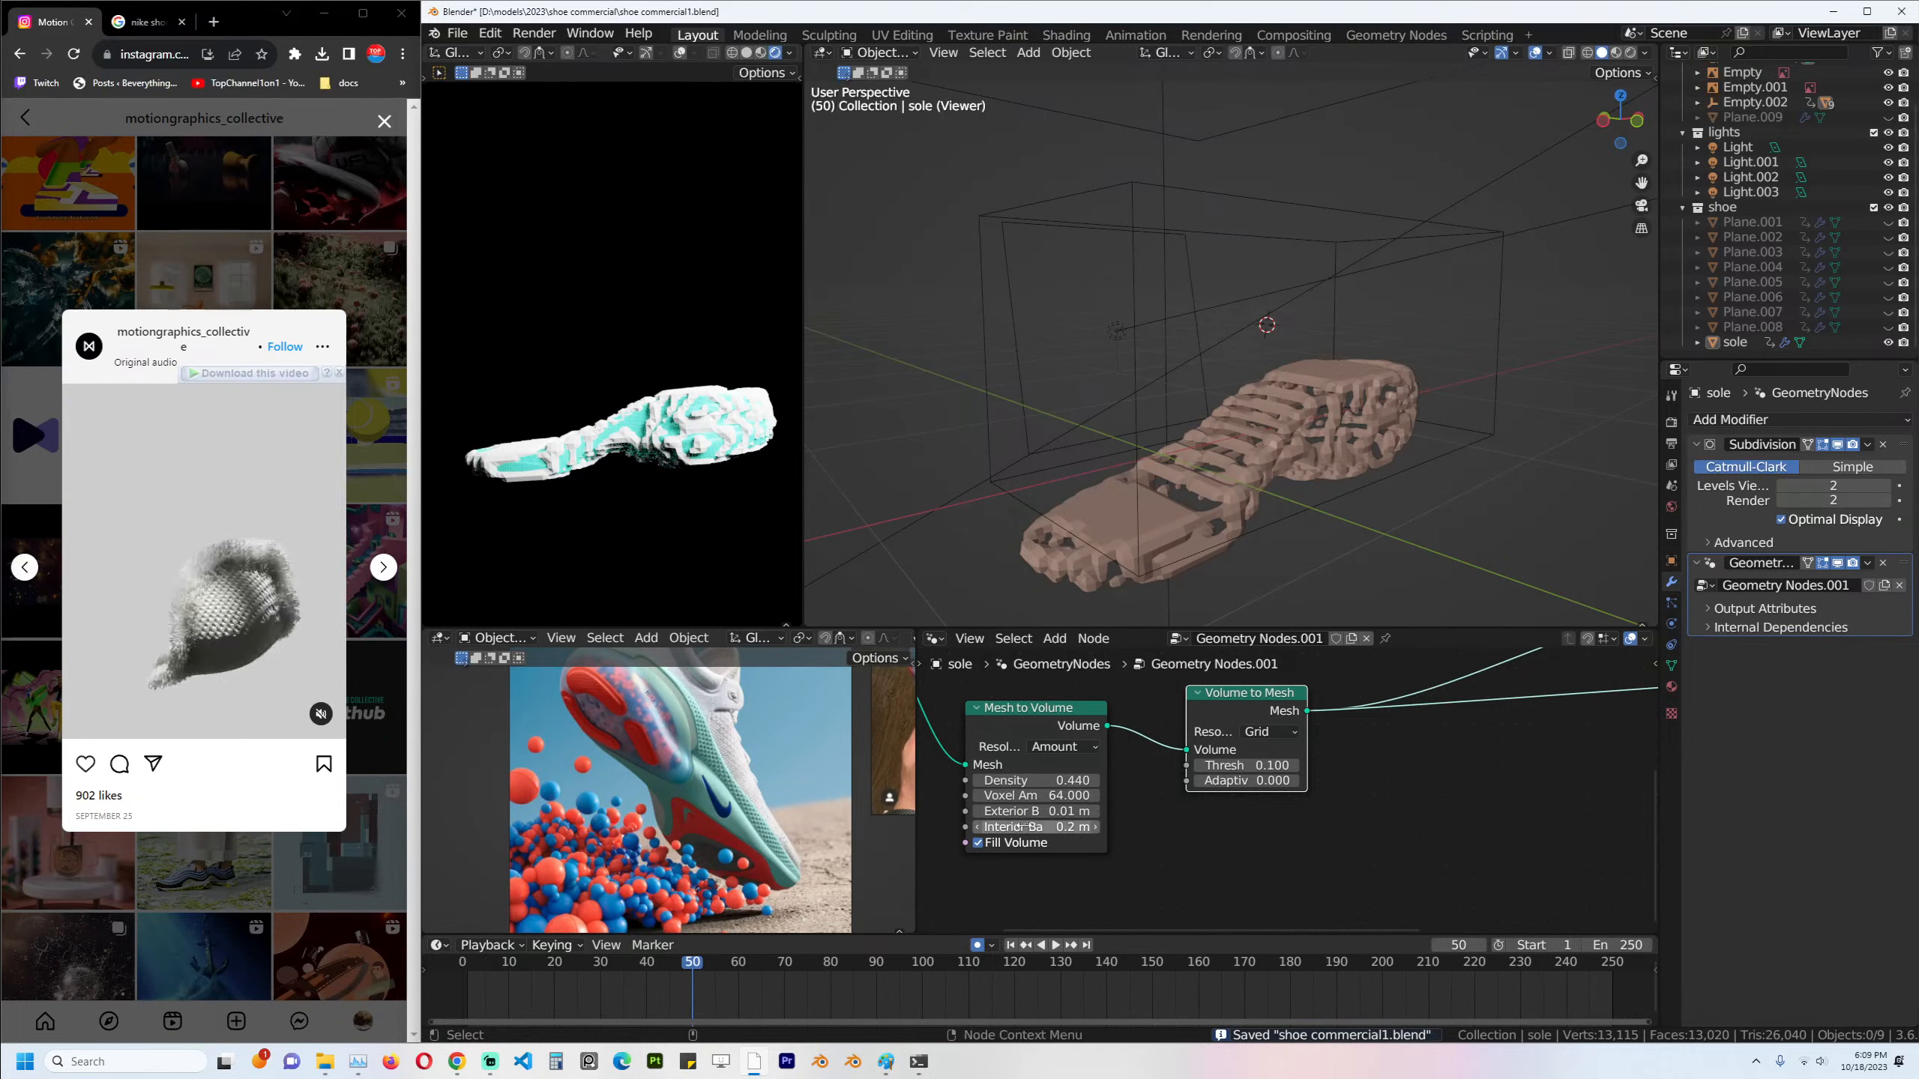
pyautogui.click(977, 841)
pyautogui.moveTo(1064, 811)
pyautogui.mouseDown()
pyautogui.moveTo(1095, 811)
pyautogui.moveTo(1054, 811)
pyautogui.mouseUp()
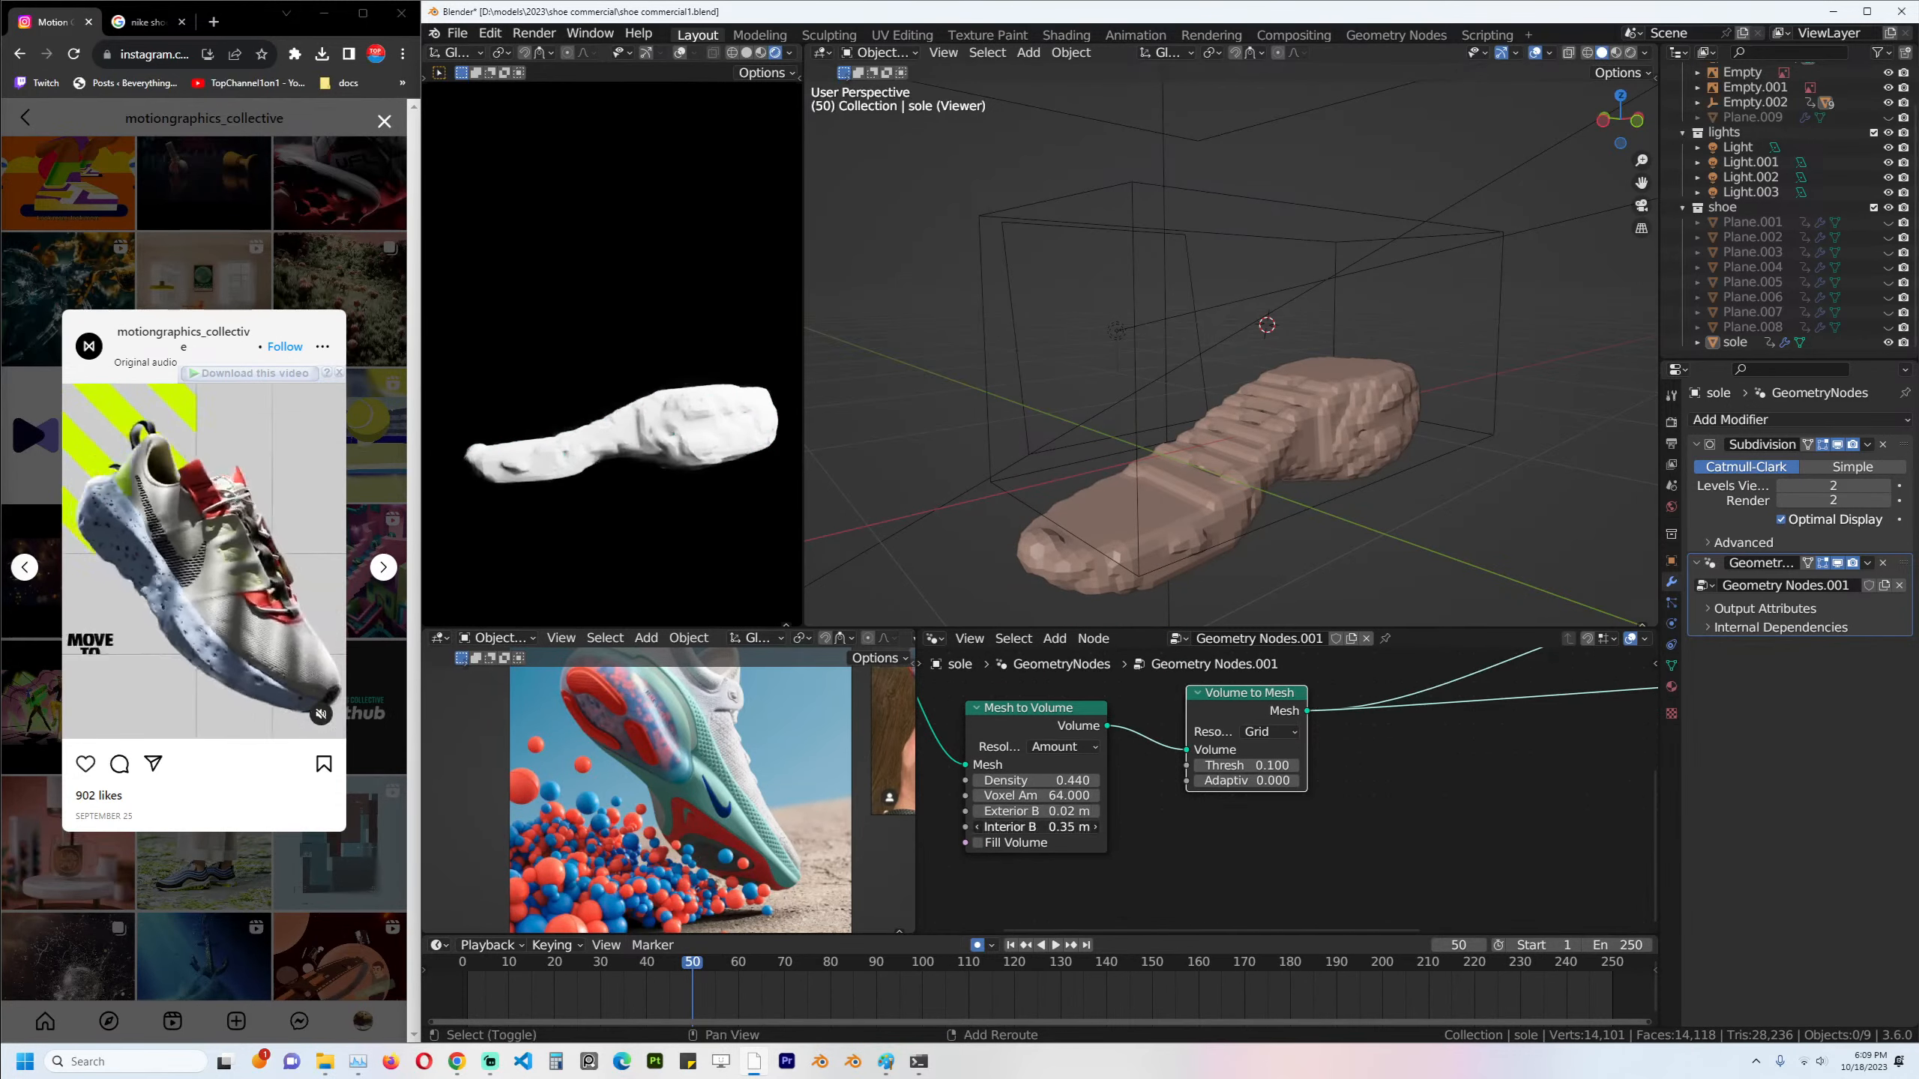
# Add a Blur Attribute node below the Volume to Mesh link and set its data type to Vector.
pyautogui.moveTo(1569, 706); pyautogui.dragTo(1289, 727, button='middle')
pyautogui.hotkey('shift', 'a')
pyautogui.click(1294, 731)
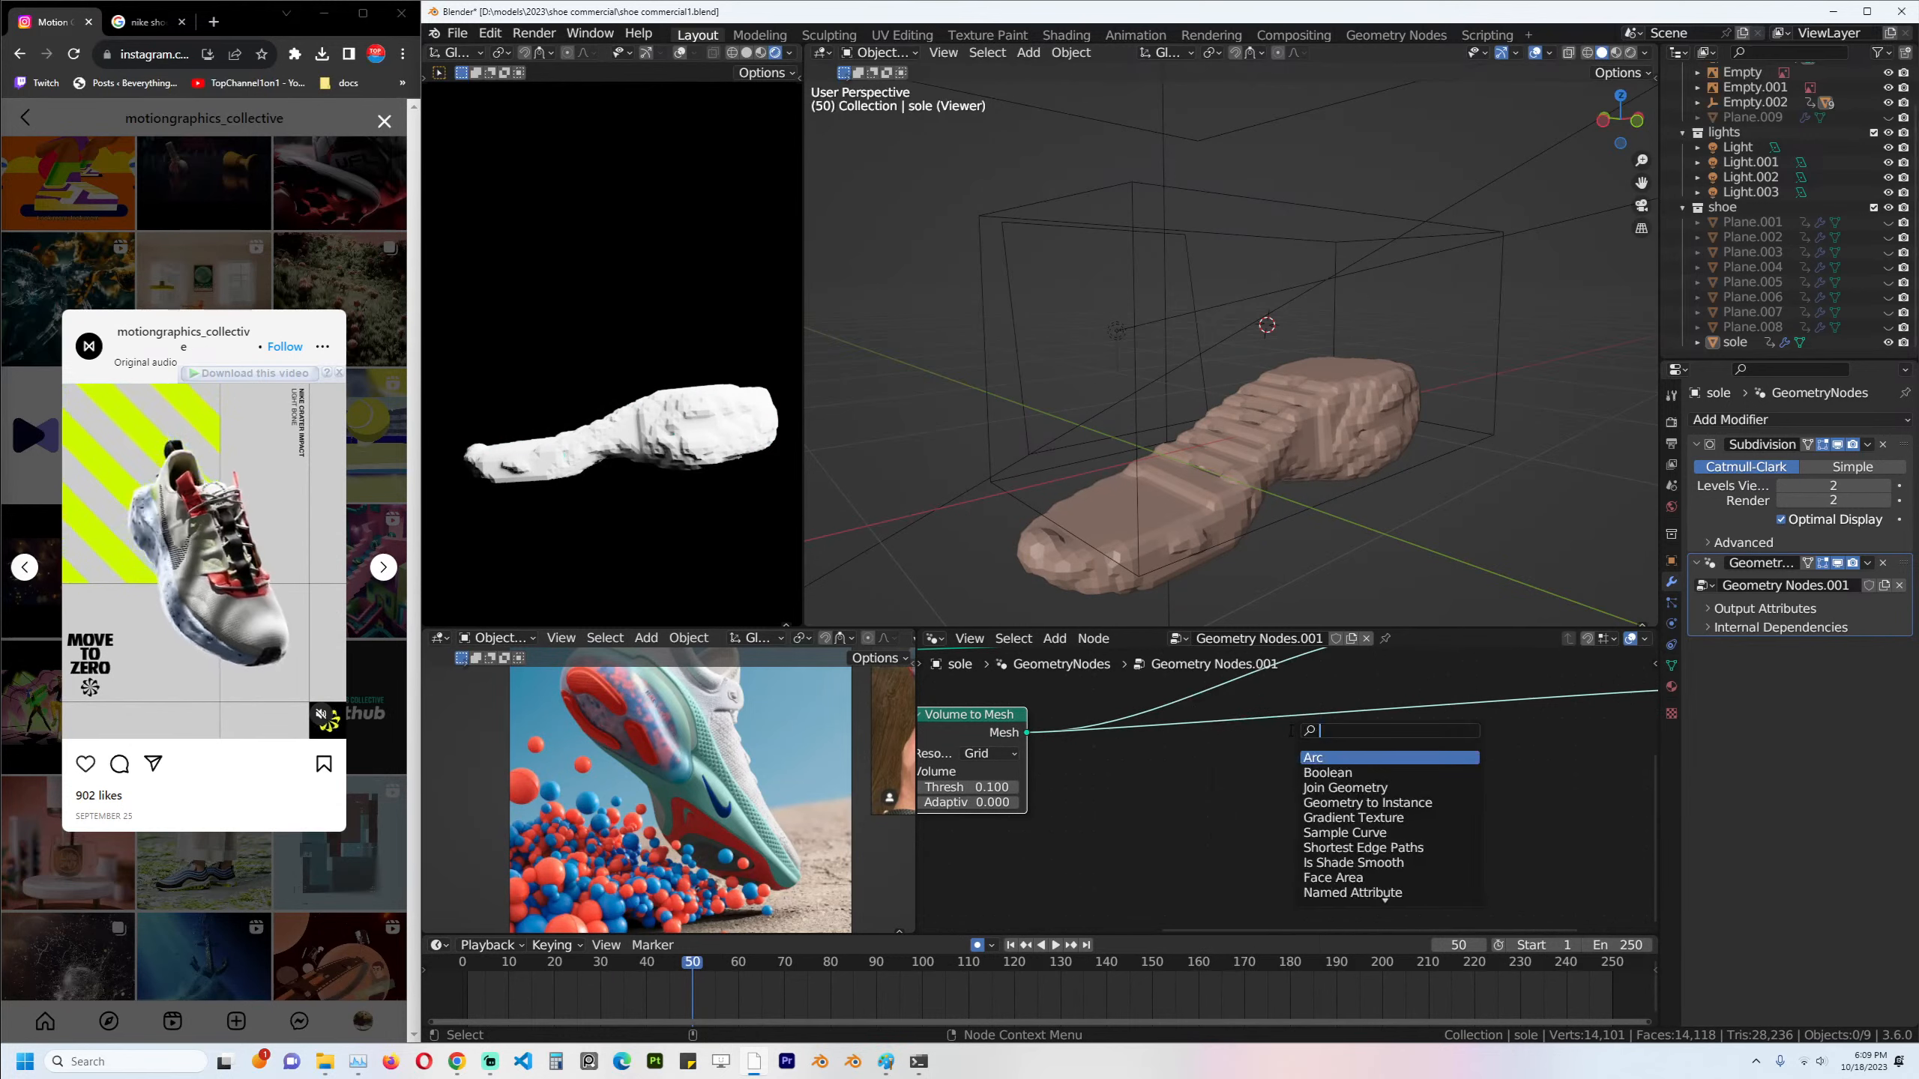
pyautogui.write('blur')
pyautogui.press('Return')
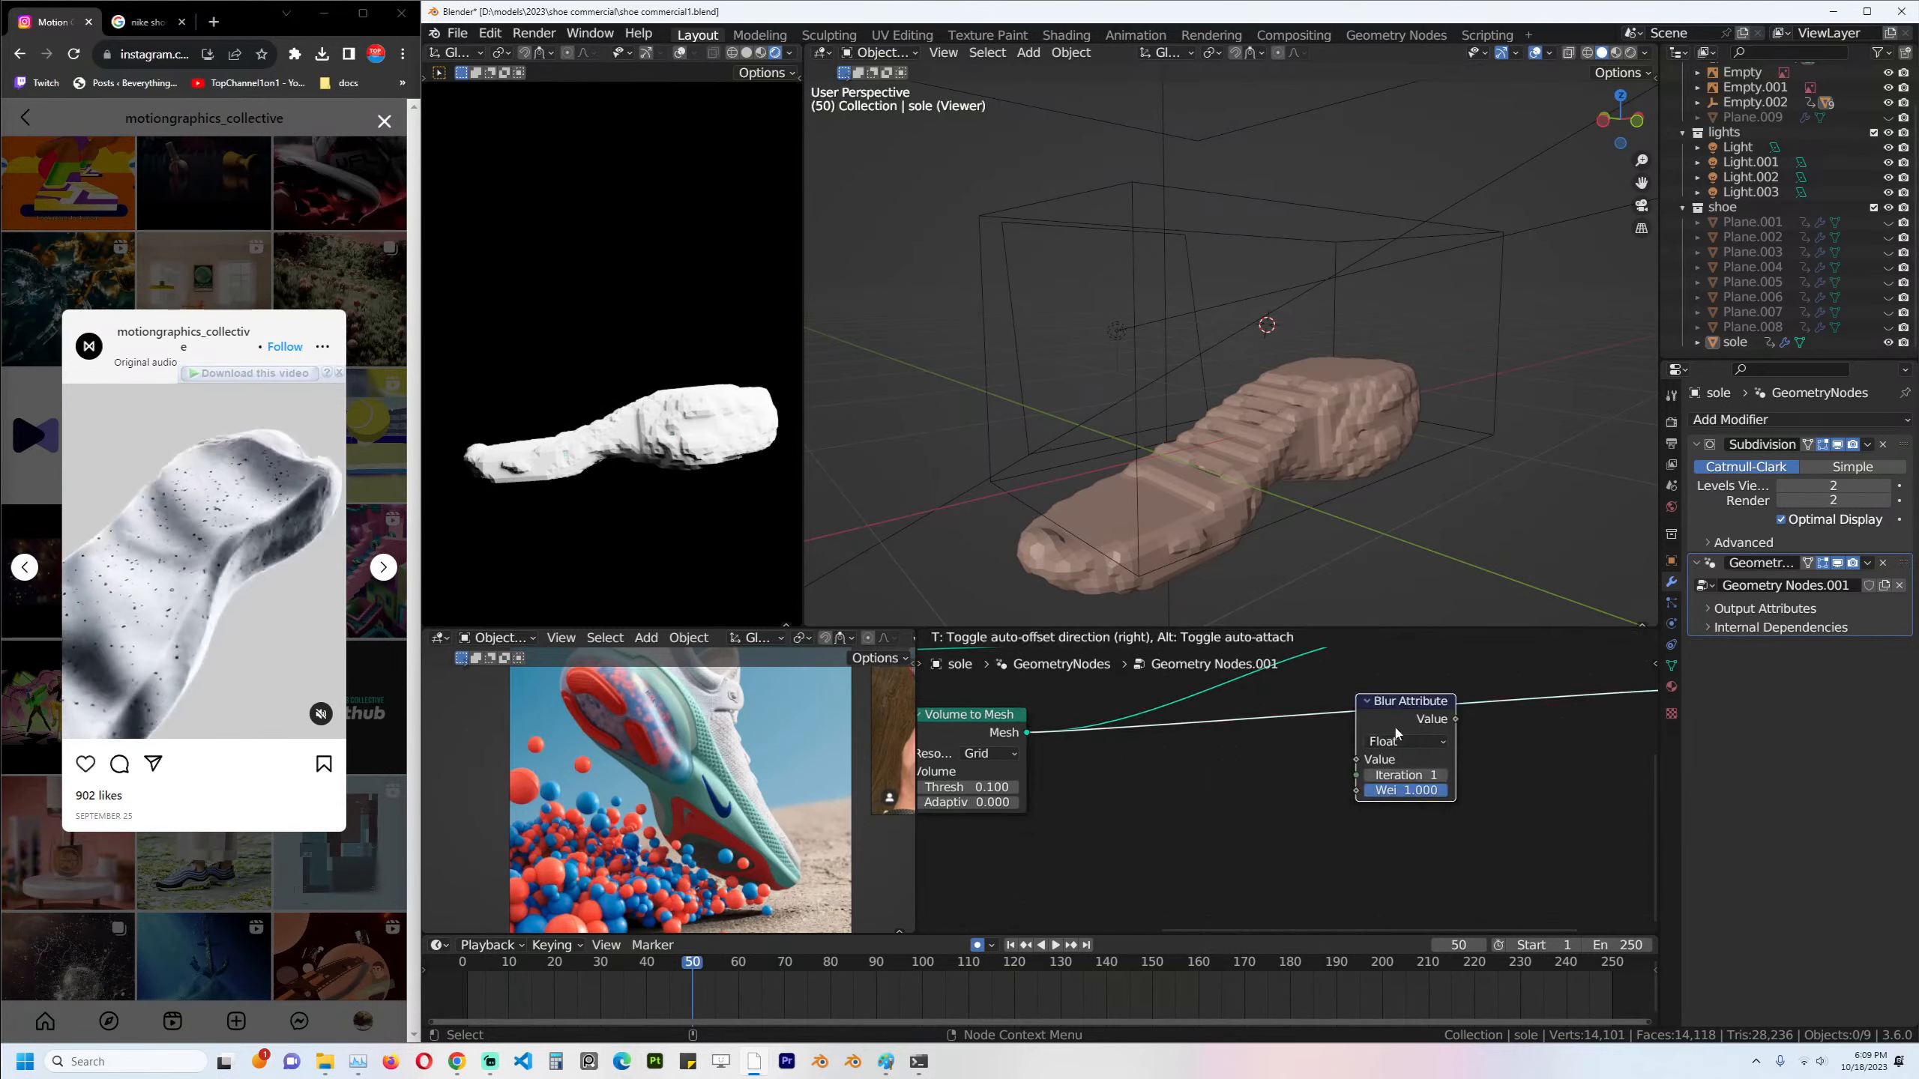
pyautogui.click(1405, 704)
pyautogui.moveTo(1406, 703); pyautogui.dragTo(1247, 778)
pyautogui.click(1243, 817)
pyautogui.click(1226, 863)
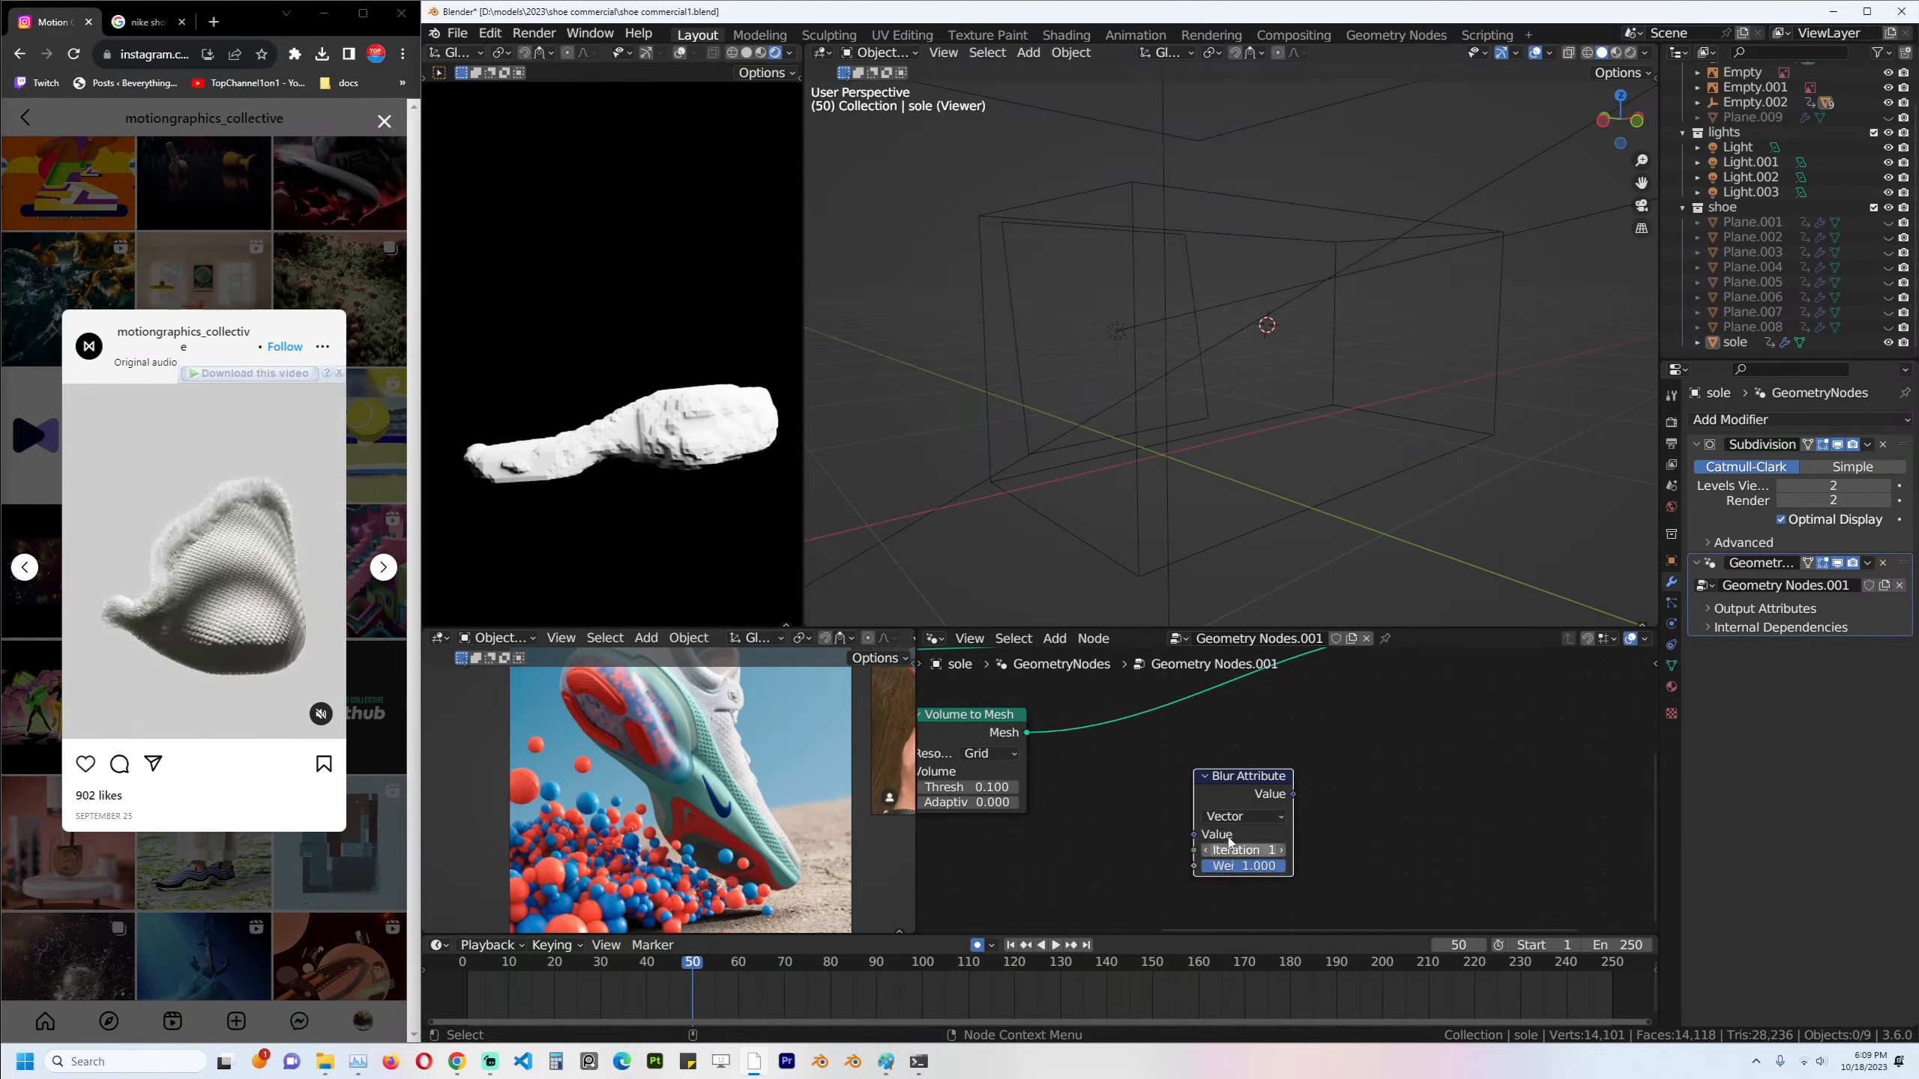
# Insert a Set Position node between Volume to Mesh and the Viewer.
pyautogui.moveTo(1225, 863); pyautogui.dragTo(1169, 880, button='middle')
pyautogui.hotkey('shift', 'a')
pyautogui.click(1311, 721)
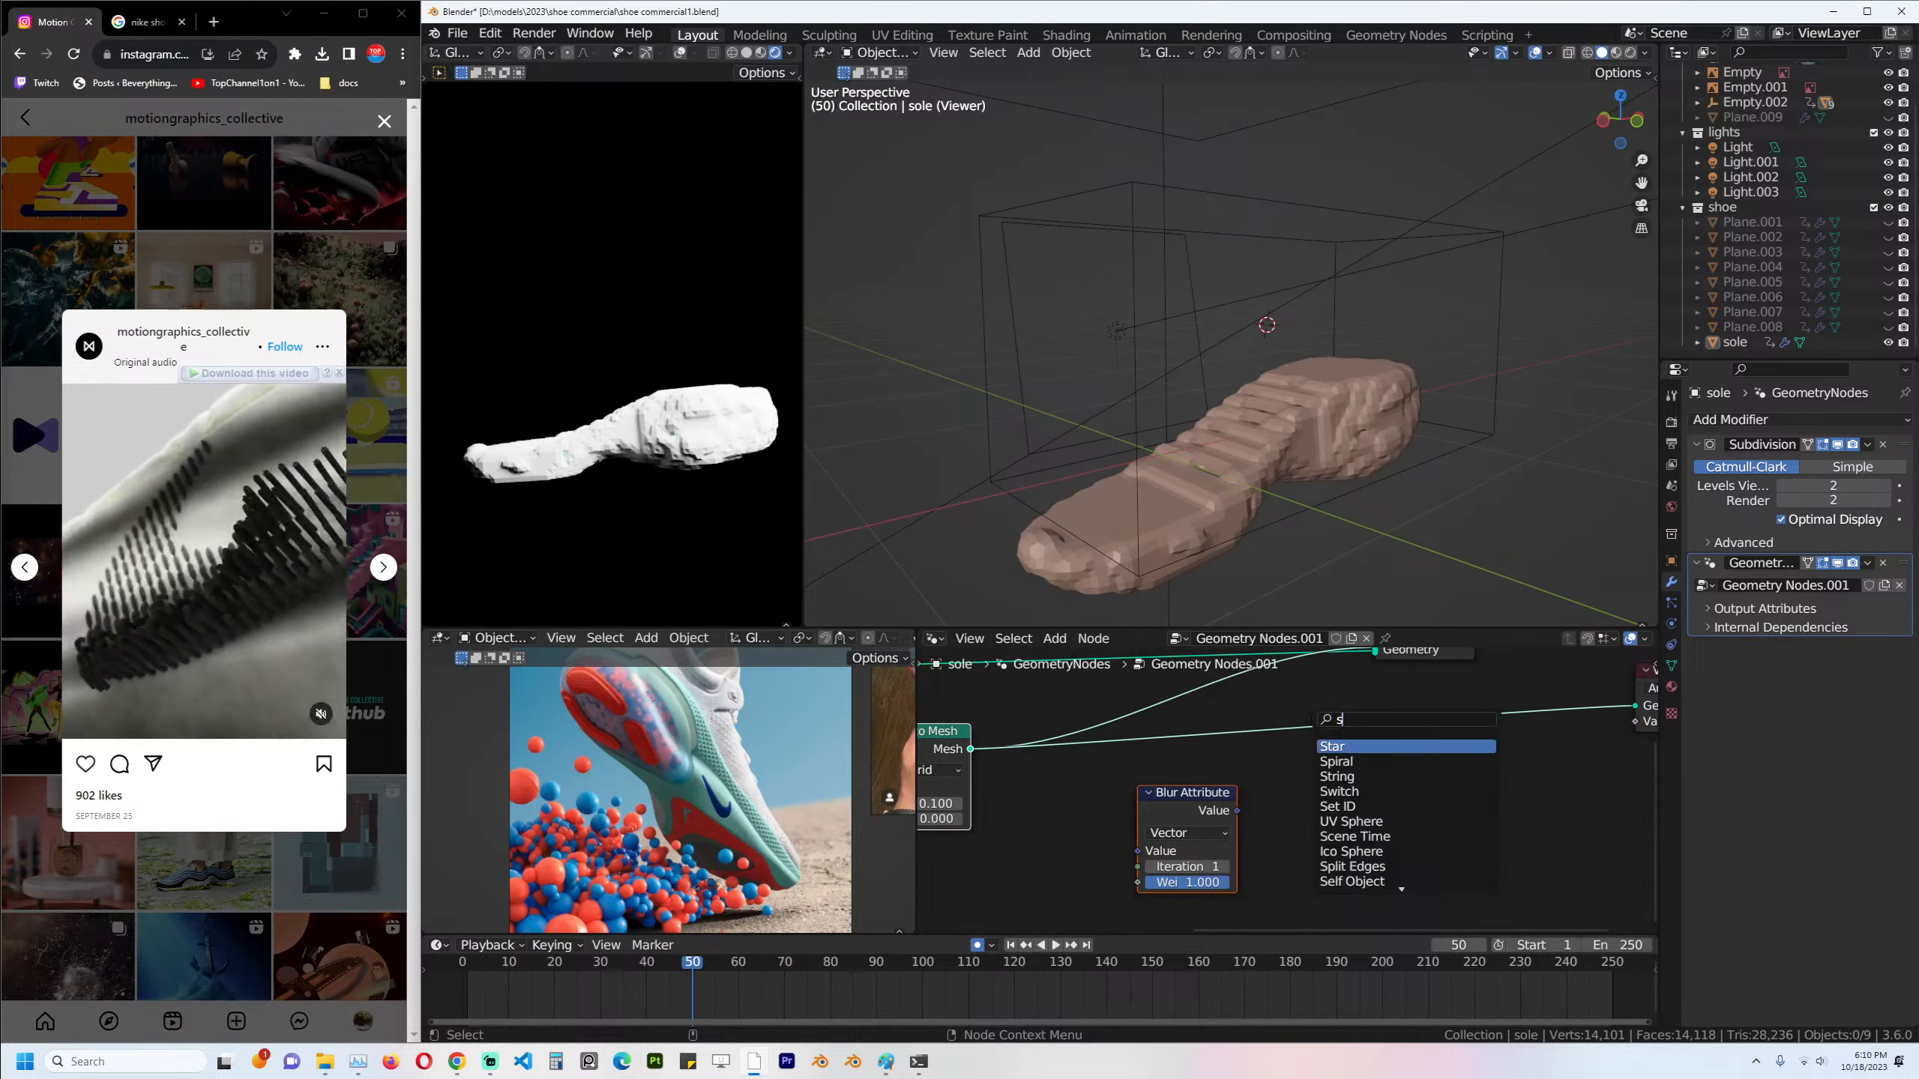
pyautogui.write('set pos')
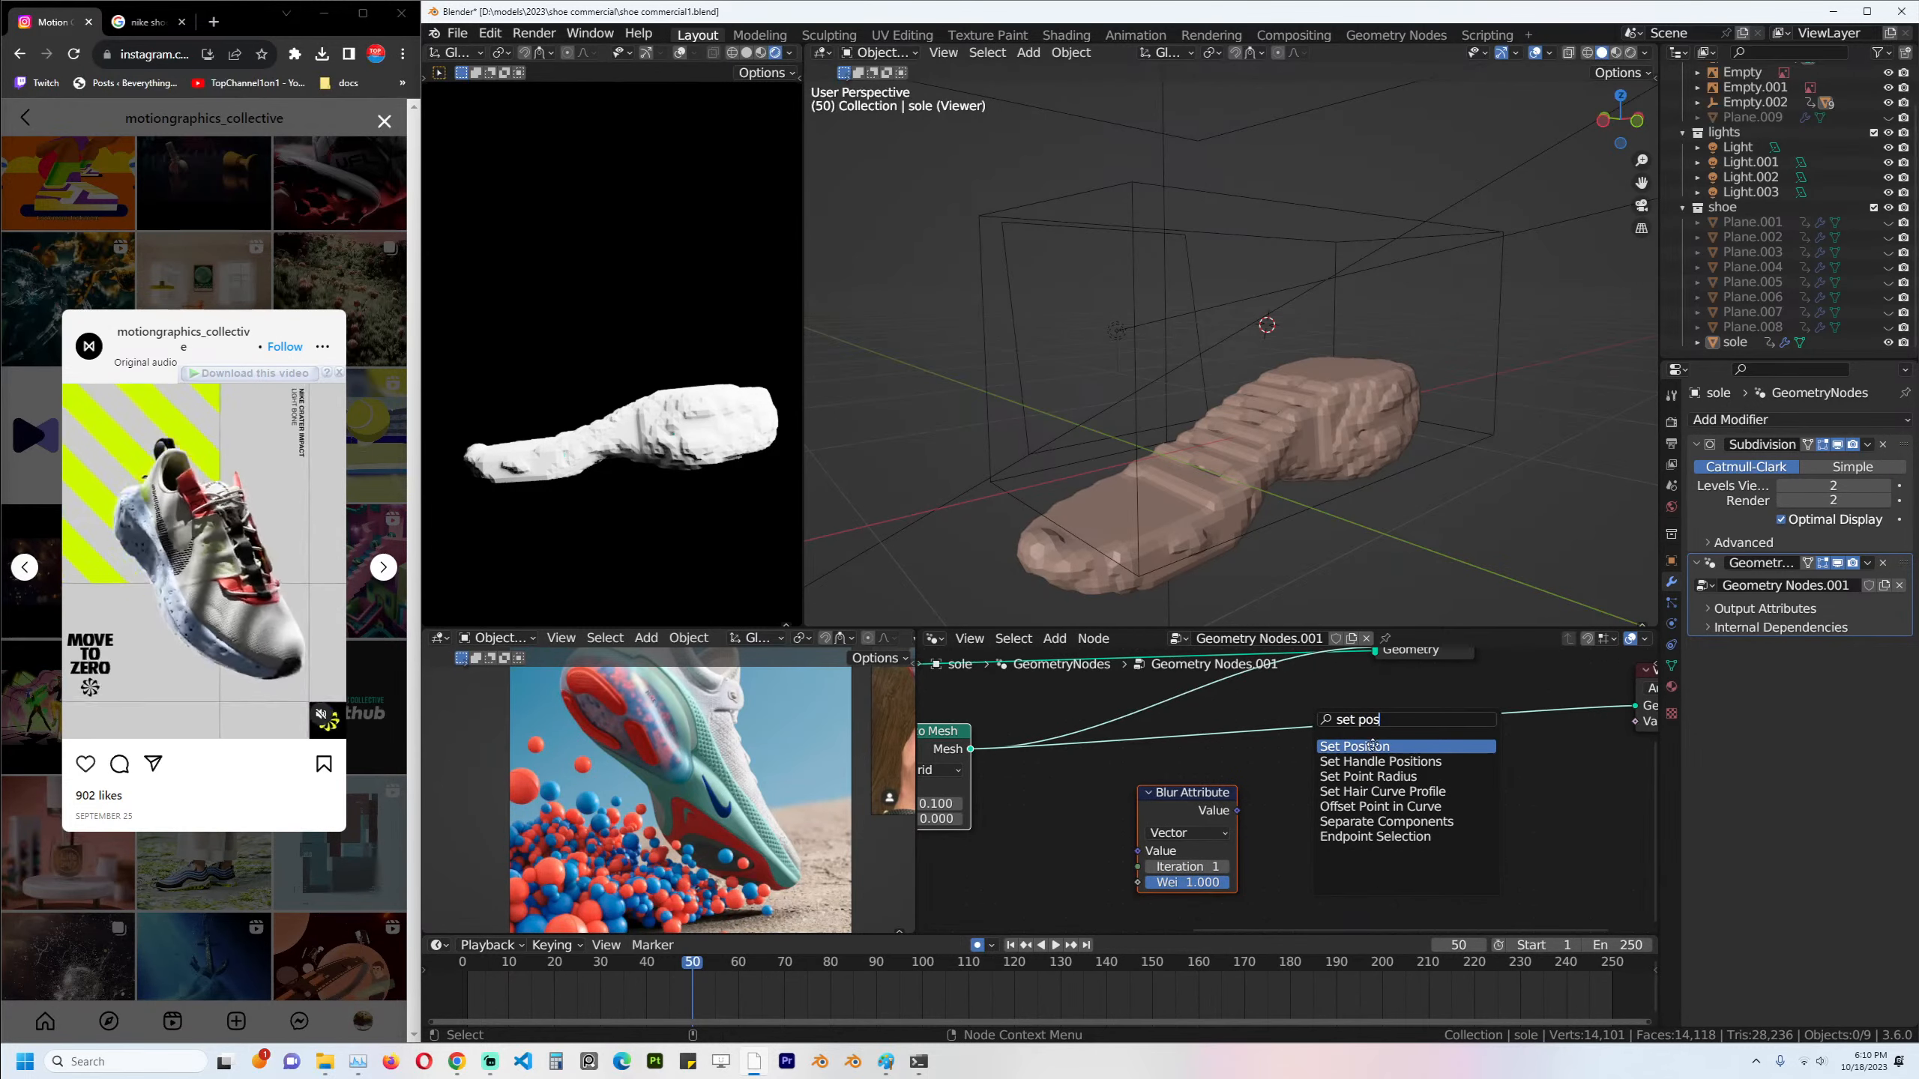
pyautogui.click(1372, 745)
pyautogui.click(1394, 748)
# Add a Position node and connect it to the Value input of Blur Attribute.
pyautogui.hotkey('shift', 'a')
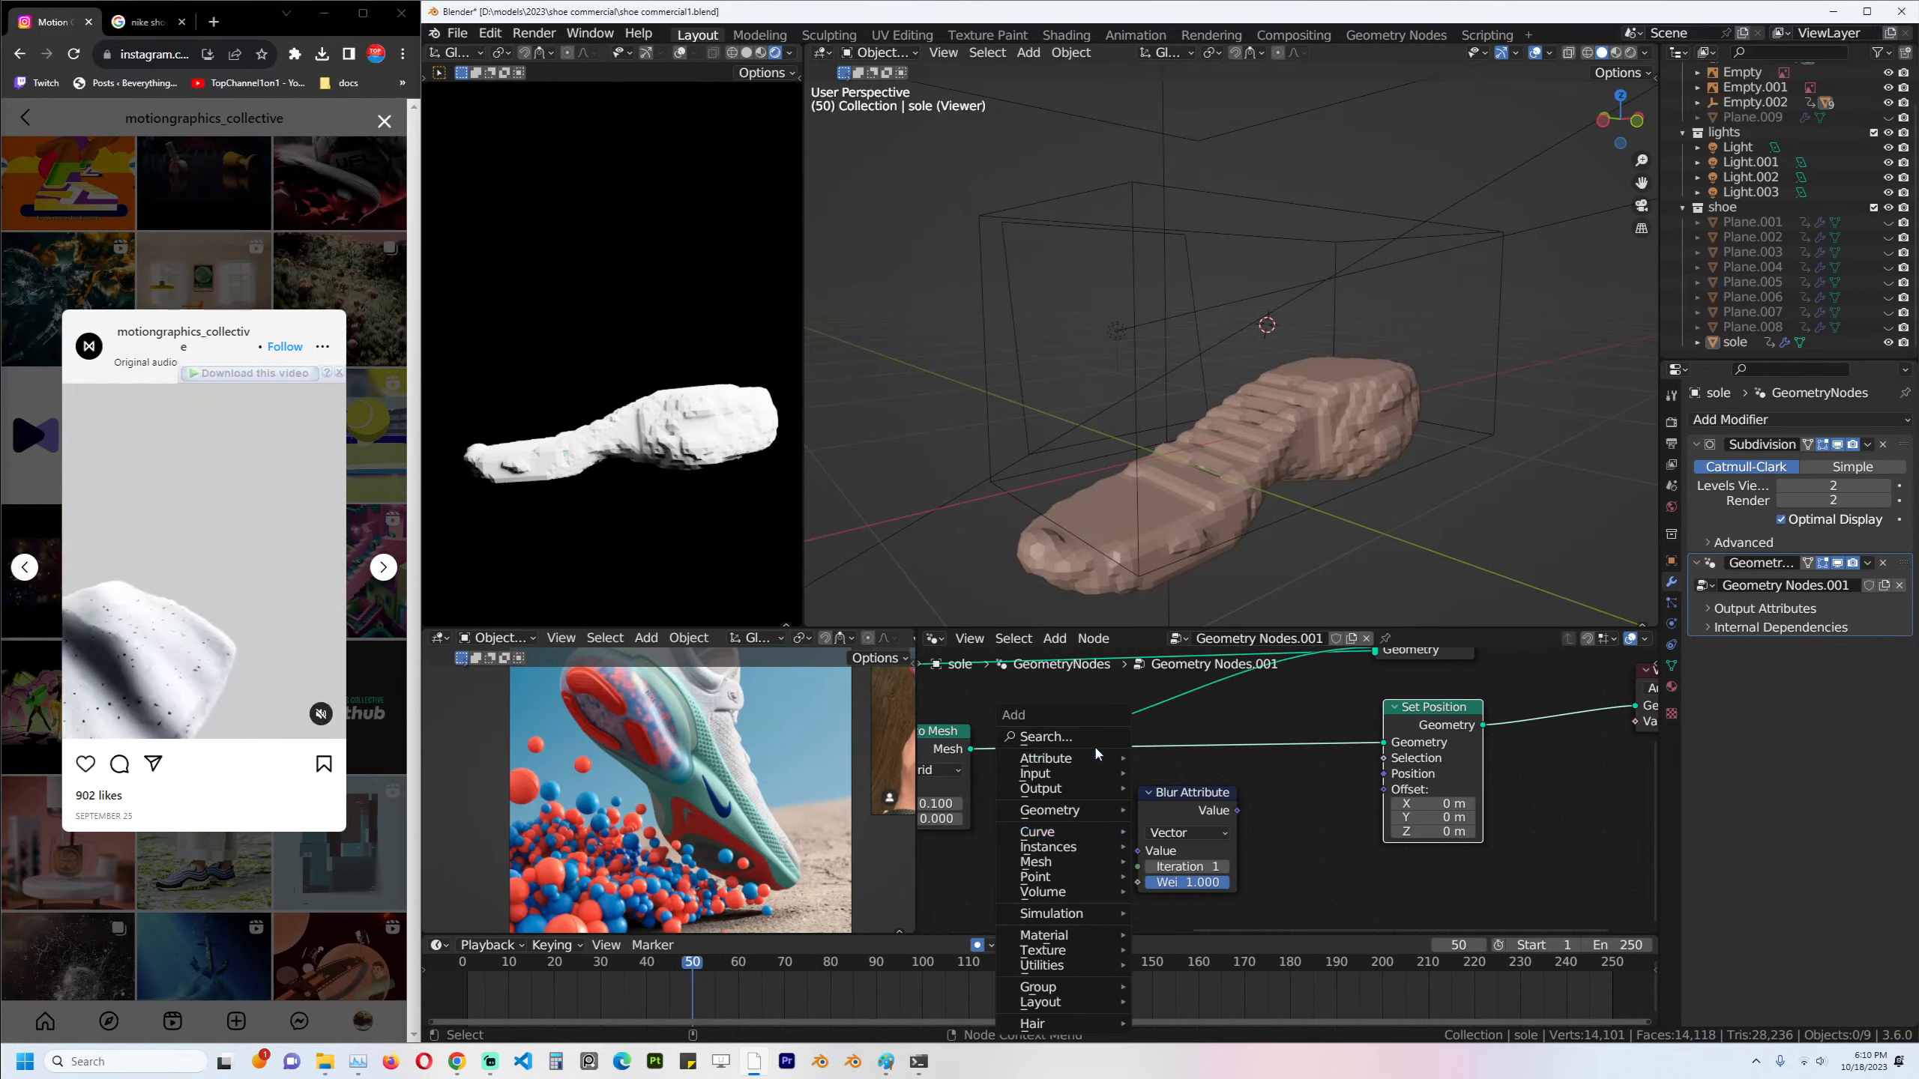
pyautogui.click(1095, 743)
pyautogui.write('posi')
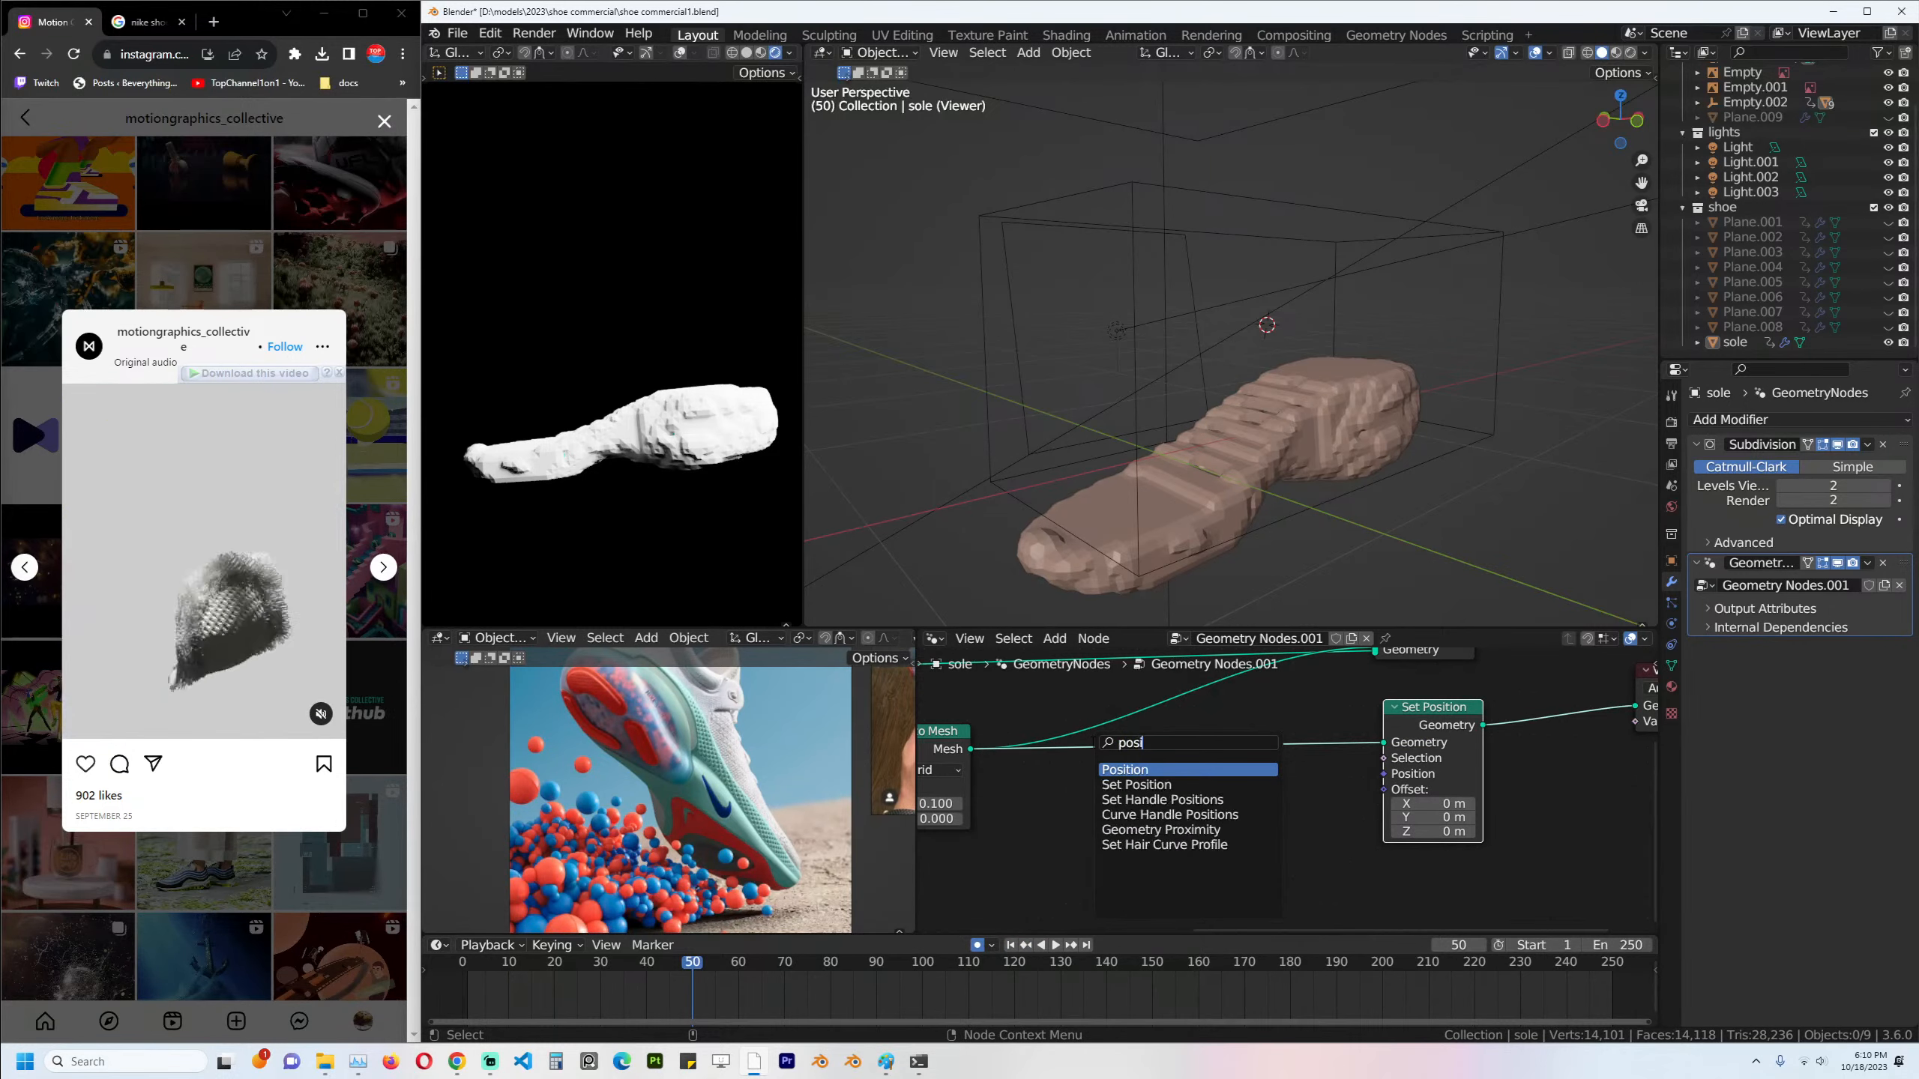
pyautogui.click(1117, 768)
pyautogui.moveTo(1100, 832); pyautogui.dragTo(1138, 850)
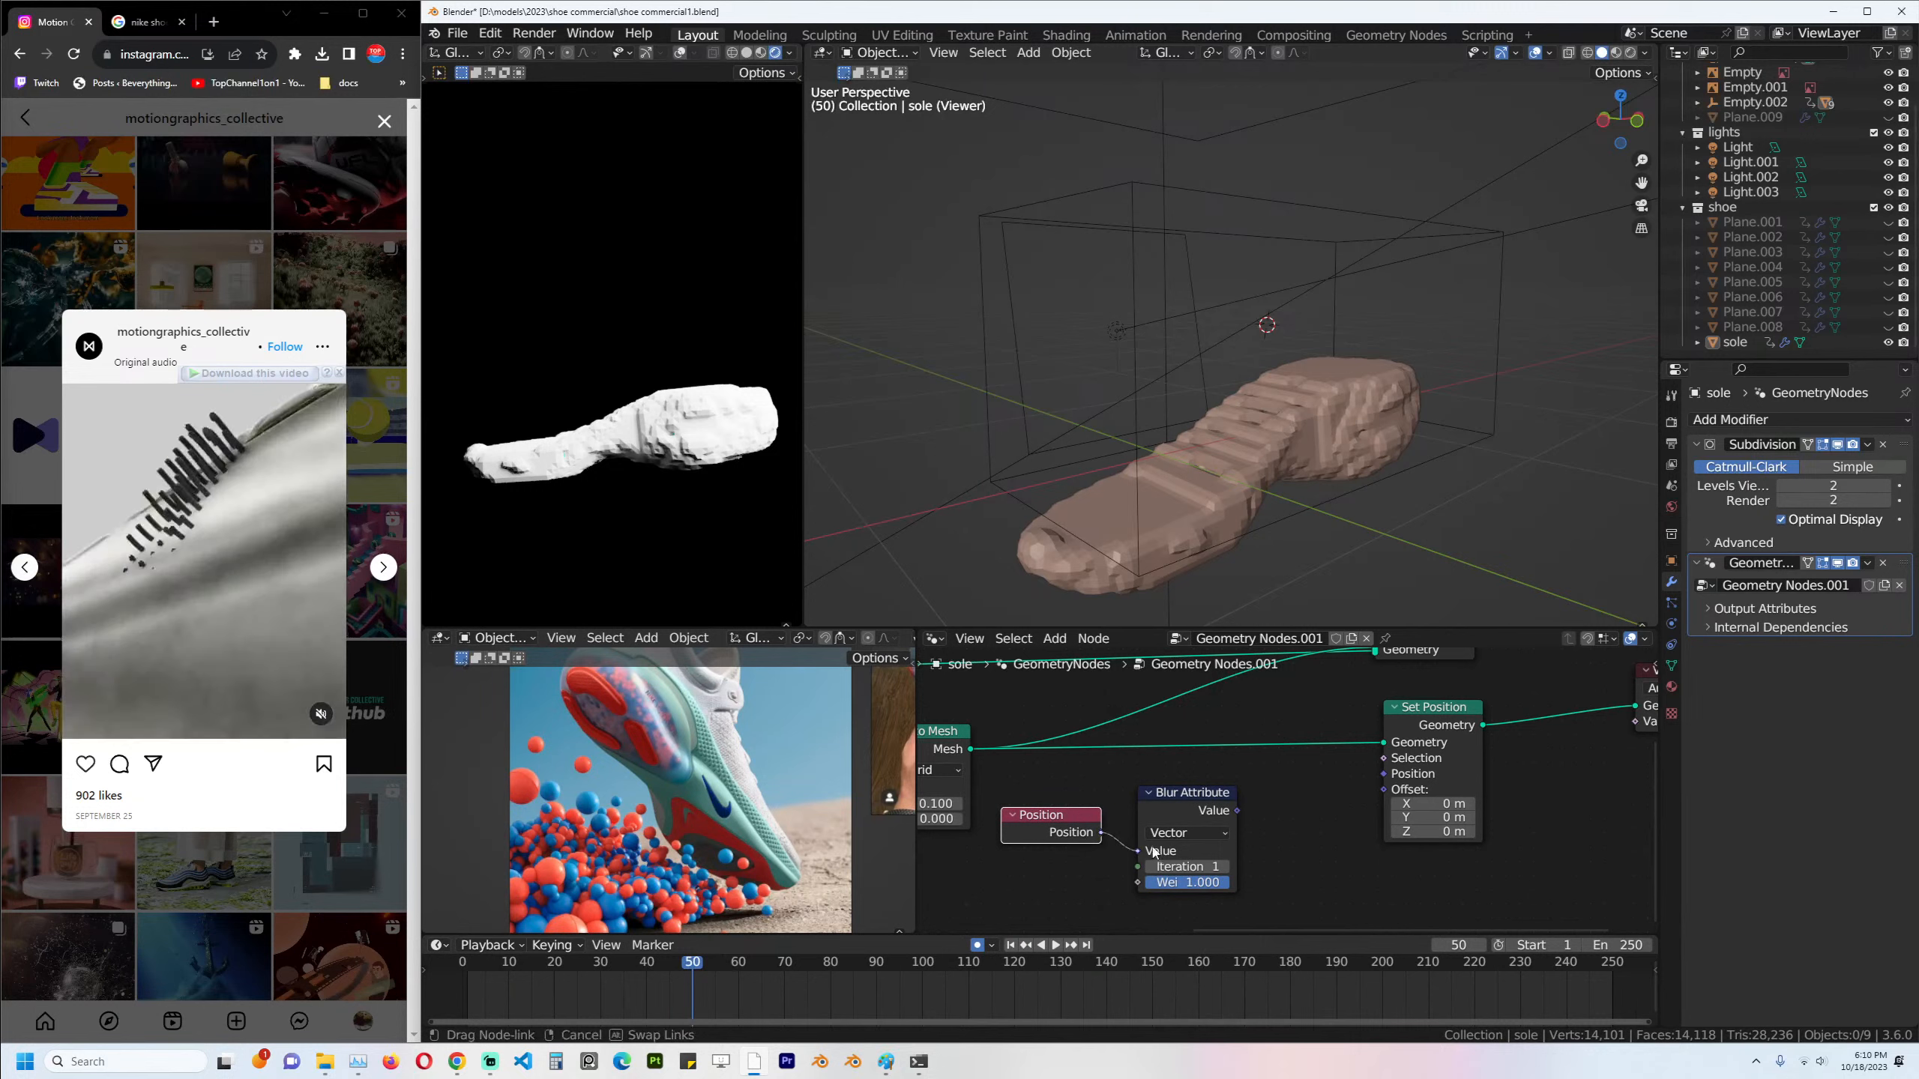
# Connect the Blur Attribute value to Set Position's Position input and raise the blur iterations to 6.
pyautogui.moveTo(1237, 811); pyautogui.dragTo(1383, 775)
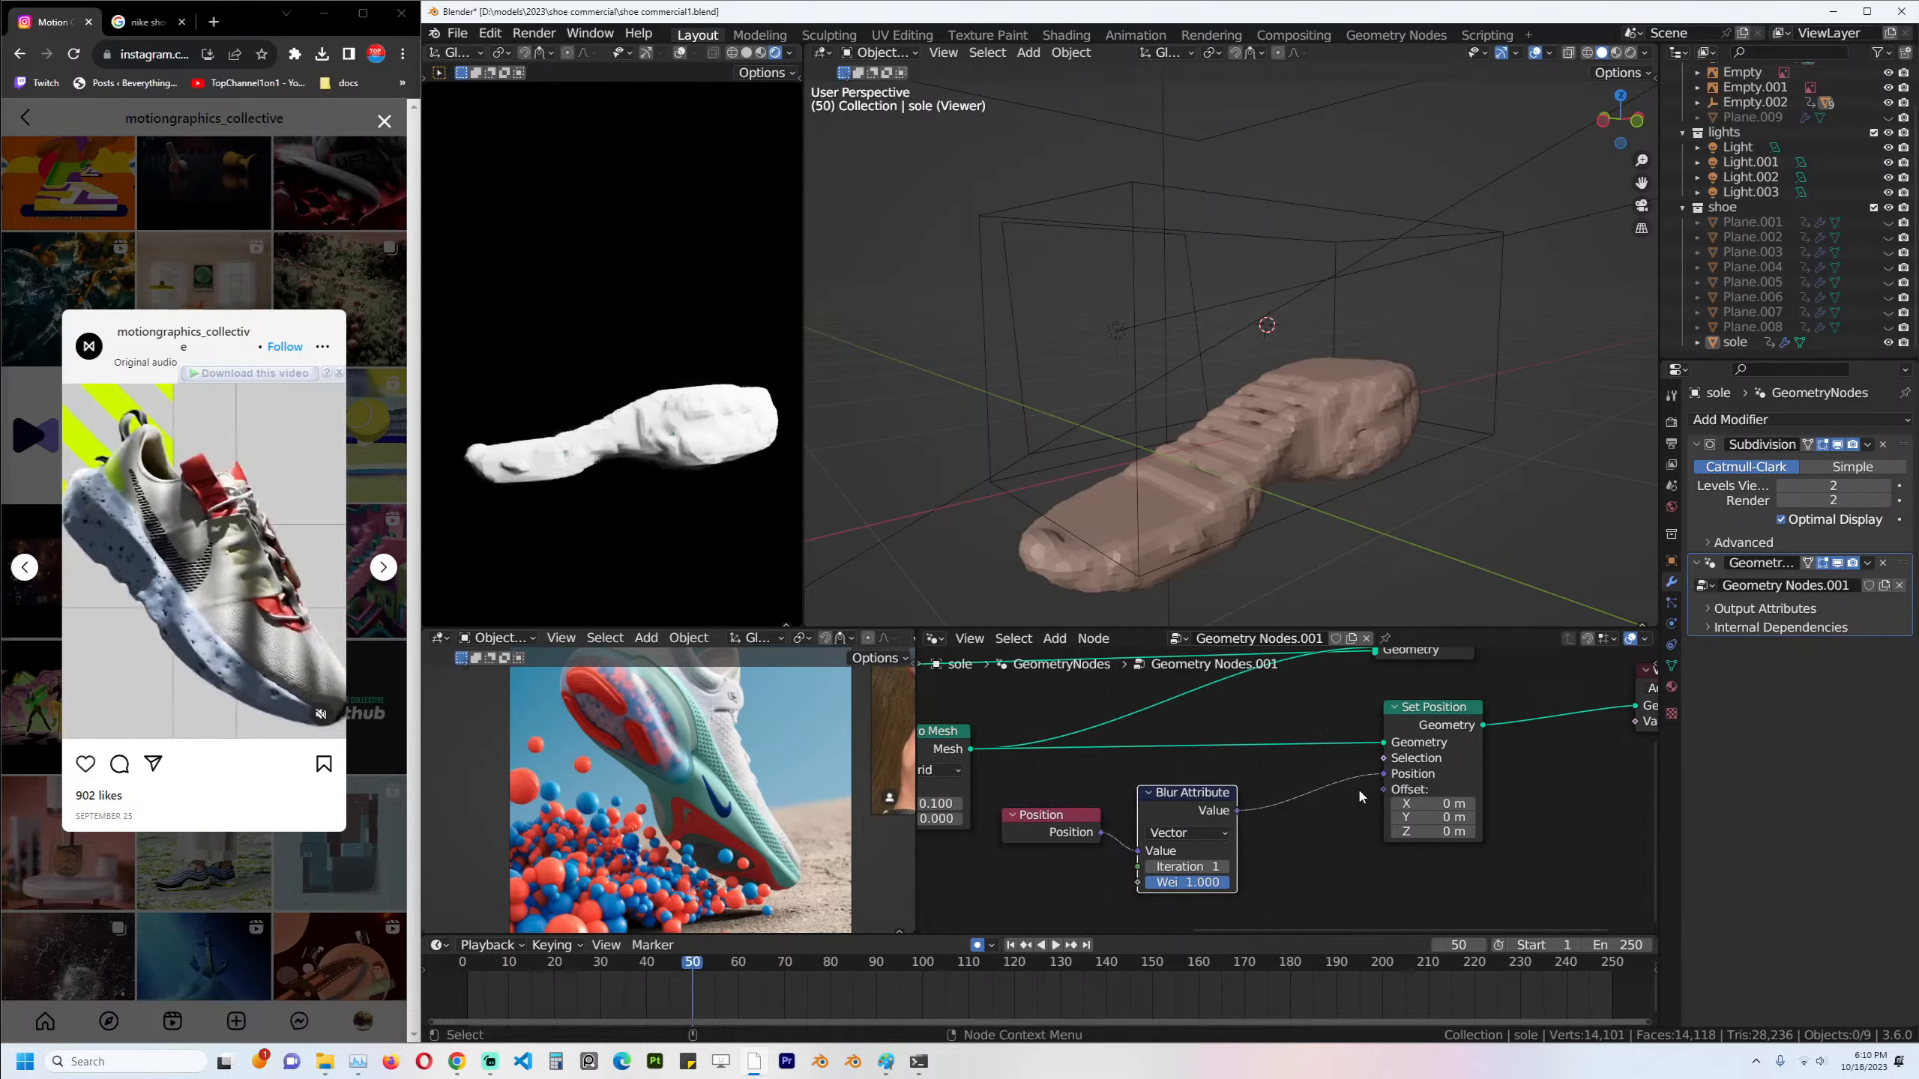
pyautogui.click(1225, 868)
pyautogui.click(1226, 869)
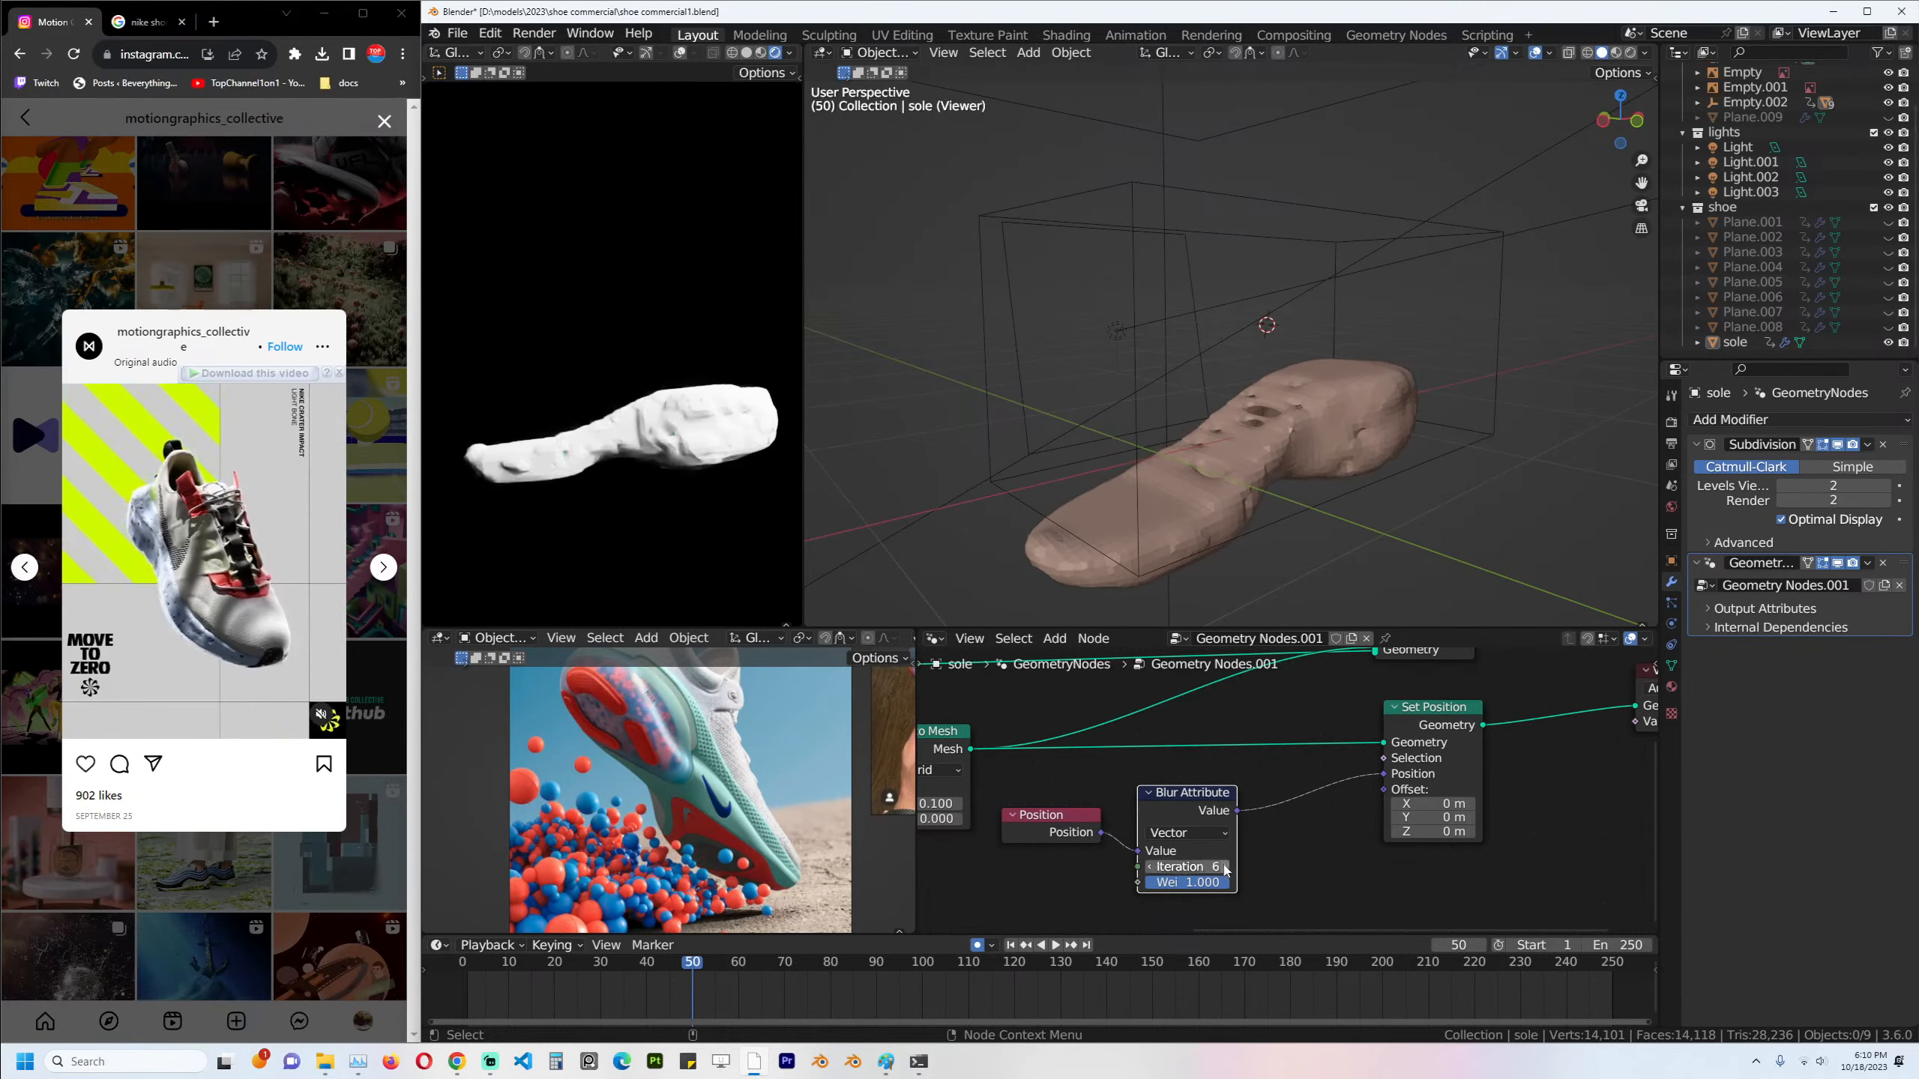
# Connect Set Position's geometry to the Group Output, move the Viewer node aside and save the file.
pyautogui.click(1226, 868)
pyautogui.scroll(-1, 1137, 500)
pyautogui.moveTo(1236, 498); pyautogui.dragTo(1263, 498, button='middle')
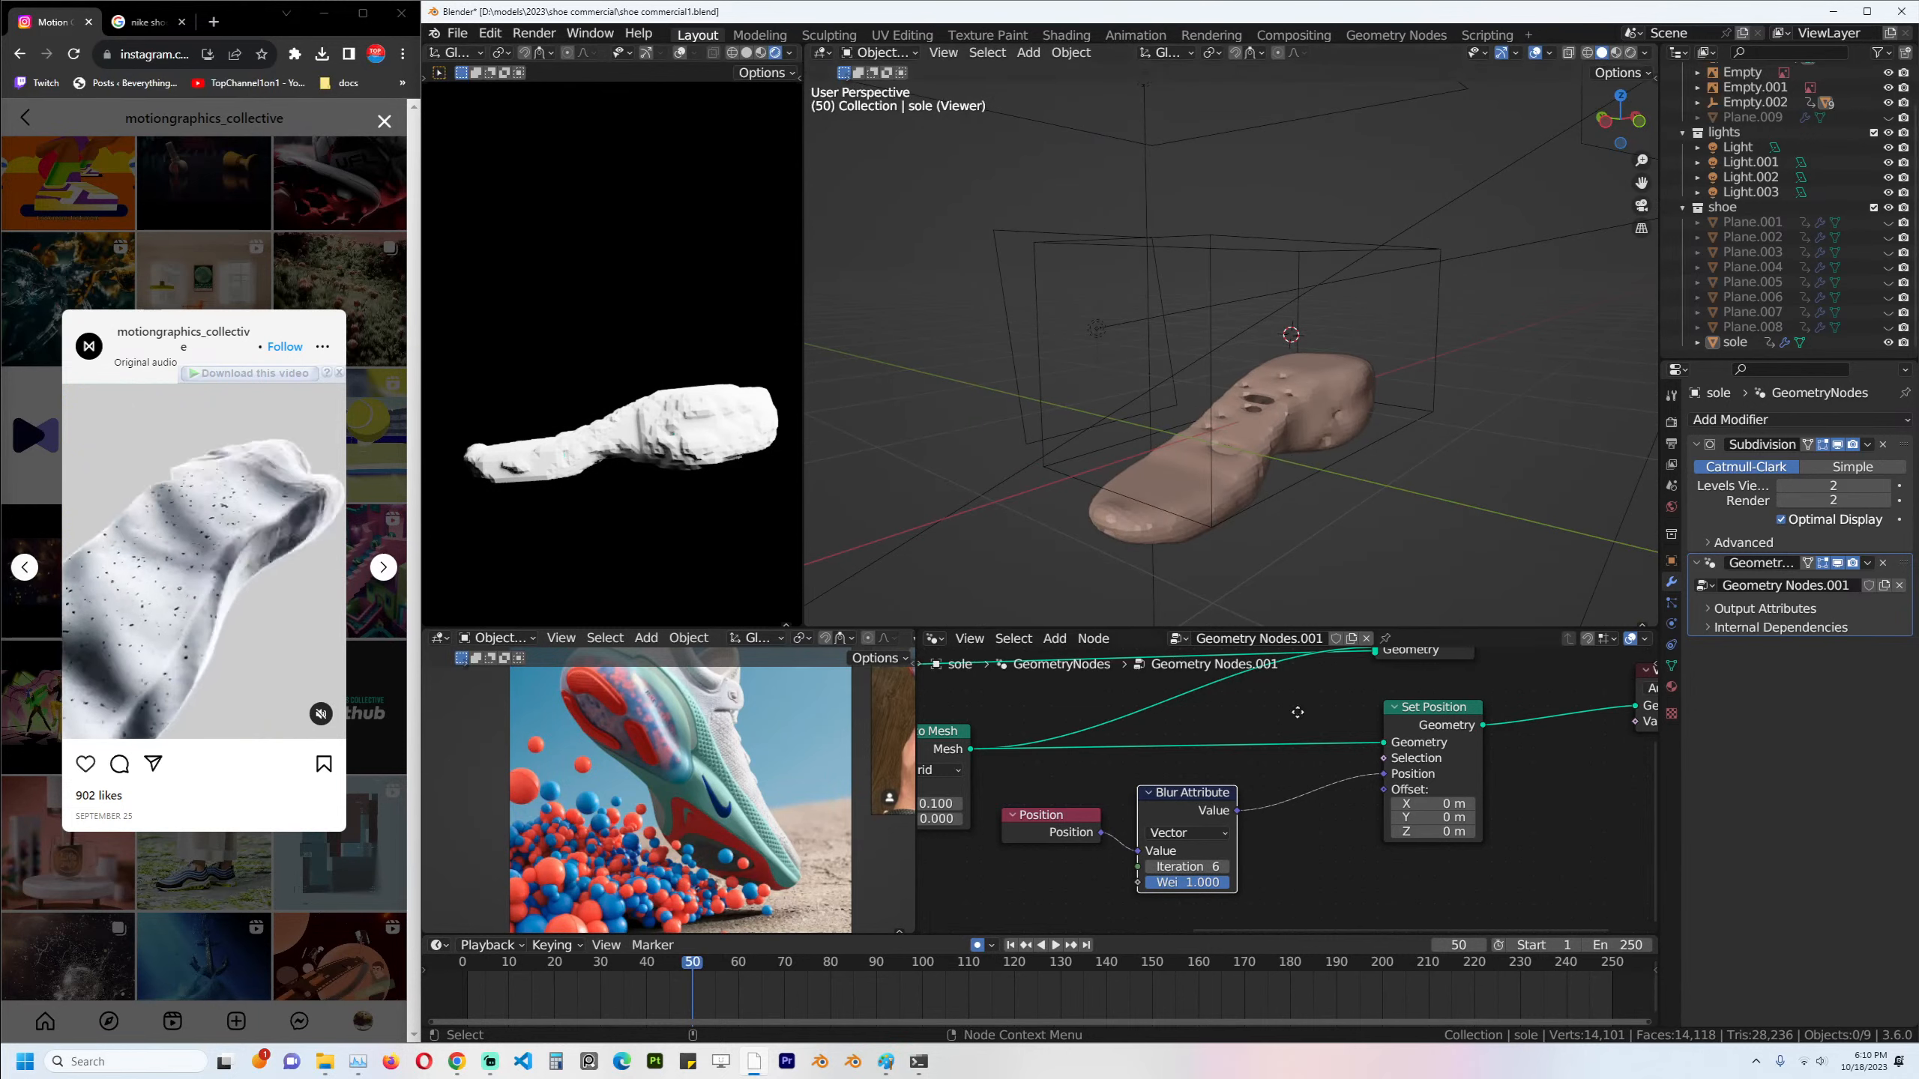
pyautogui.moveTo(1297, 712); pyautogui.dragTo(1122, 755, button='middle')
pyautogui.click(1295, 749)
pyautogui.keyDown('alt'); pyautogui.keyDown('shift'); pyautogui.click(1292, 759); pyautogui.keyUp('shift'); pyautogui.keyUp('alt')
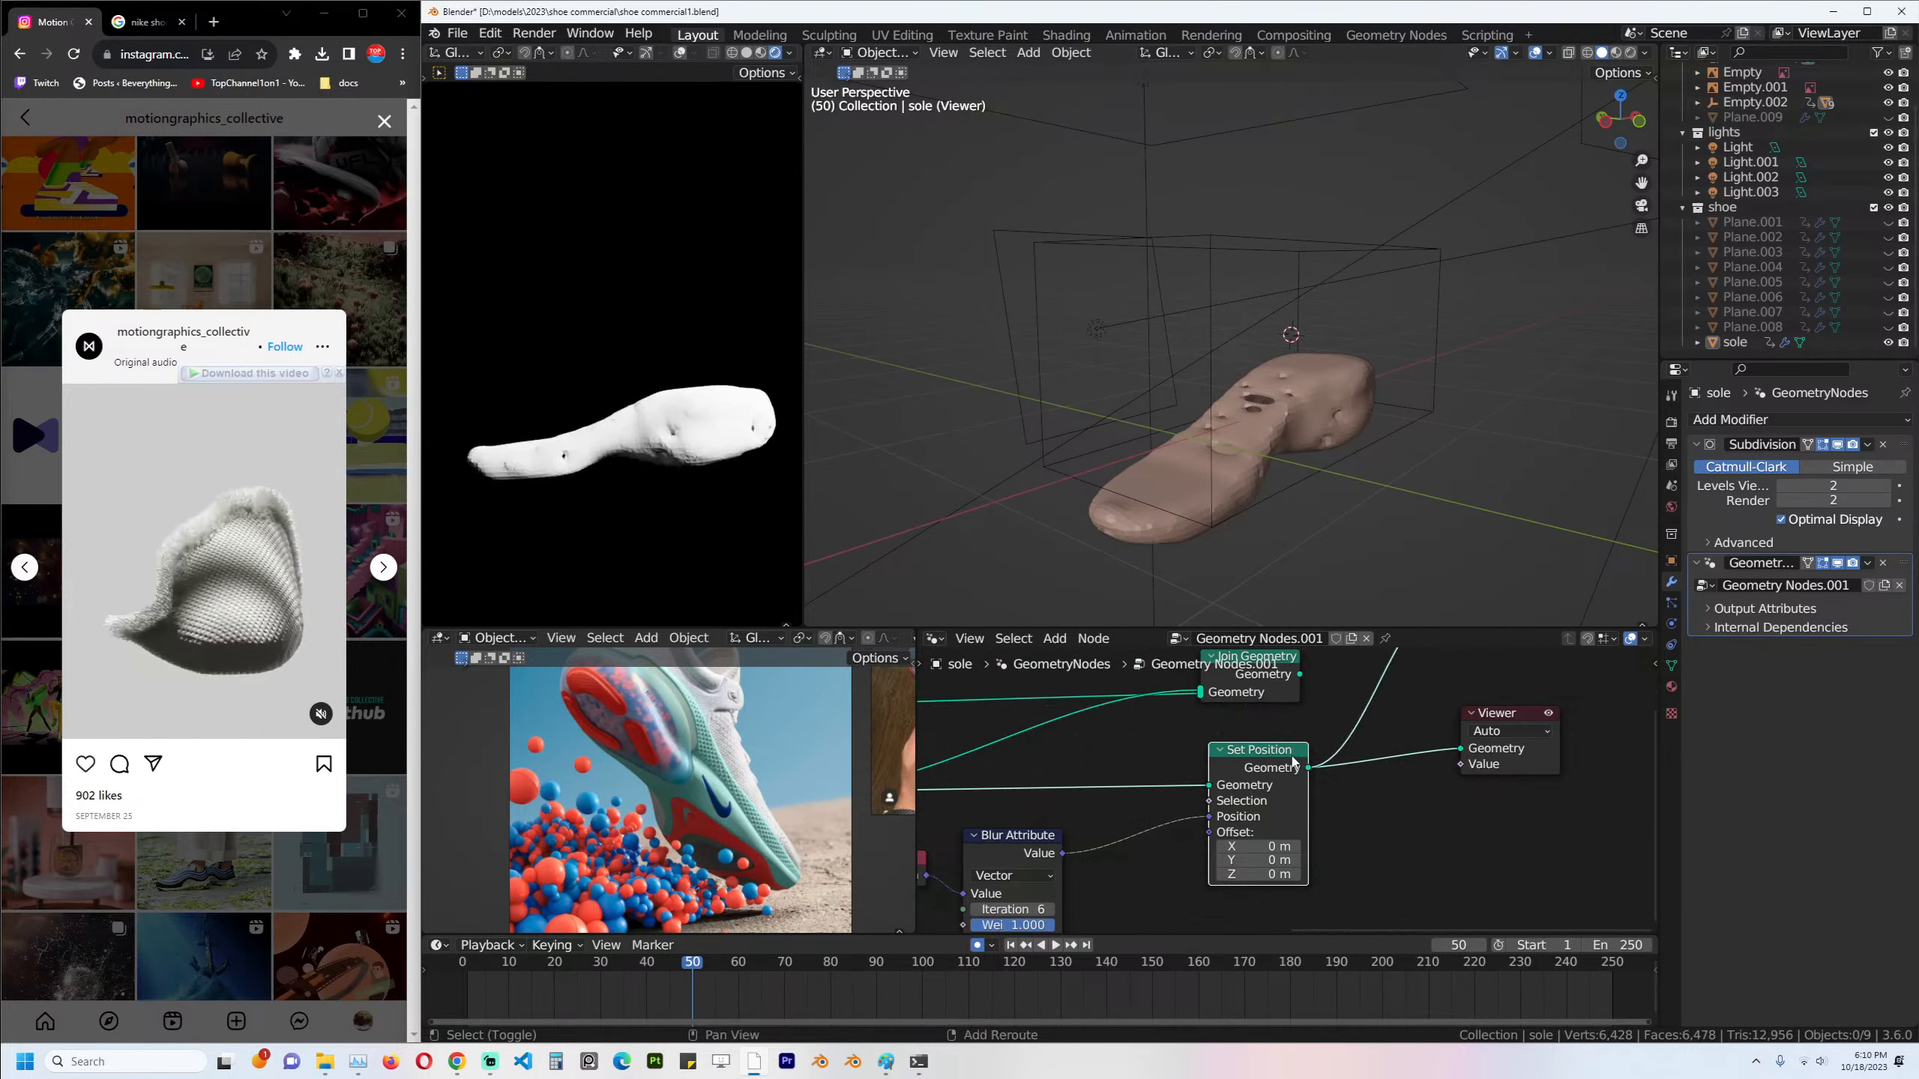
pyautogui.moveTo(1293, 763); pyautogui.dragTo(1096, 792, button='middle')
pyautogui.moveTo(1287, 753); pyautogui.dragTo(1341, 768)
pyautogui.moveTo(1177, 718); pyautogui.dragTo(1102, 754, button='middle')
pyautogui.hotkey('ctrl', 's')
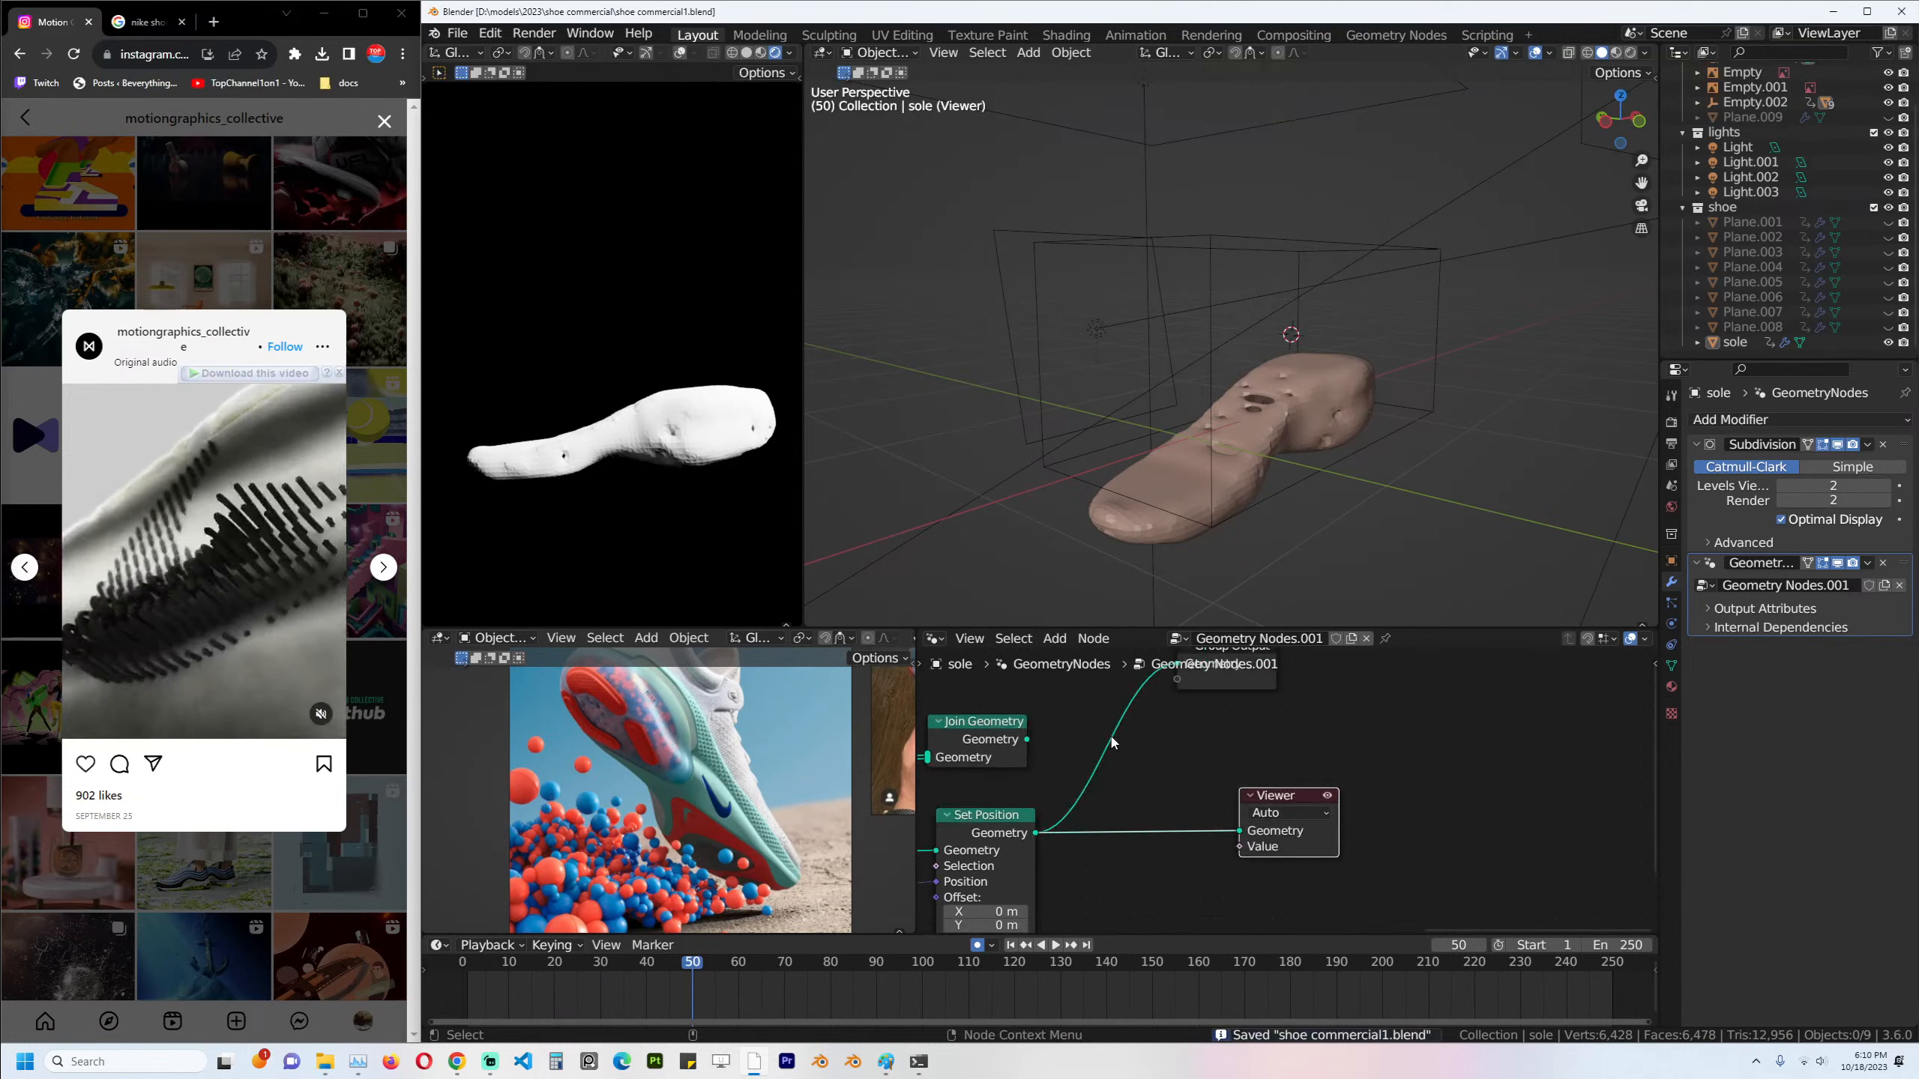
# Insert a Set Material node between Set Position and the Group Output and assign the teal material.
pyautogui.hotkey('shift', 'a')
pyautogui.write('set')
pyautogui.click(1178, 779)
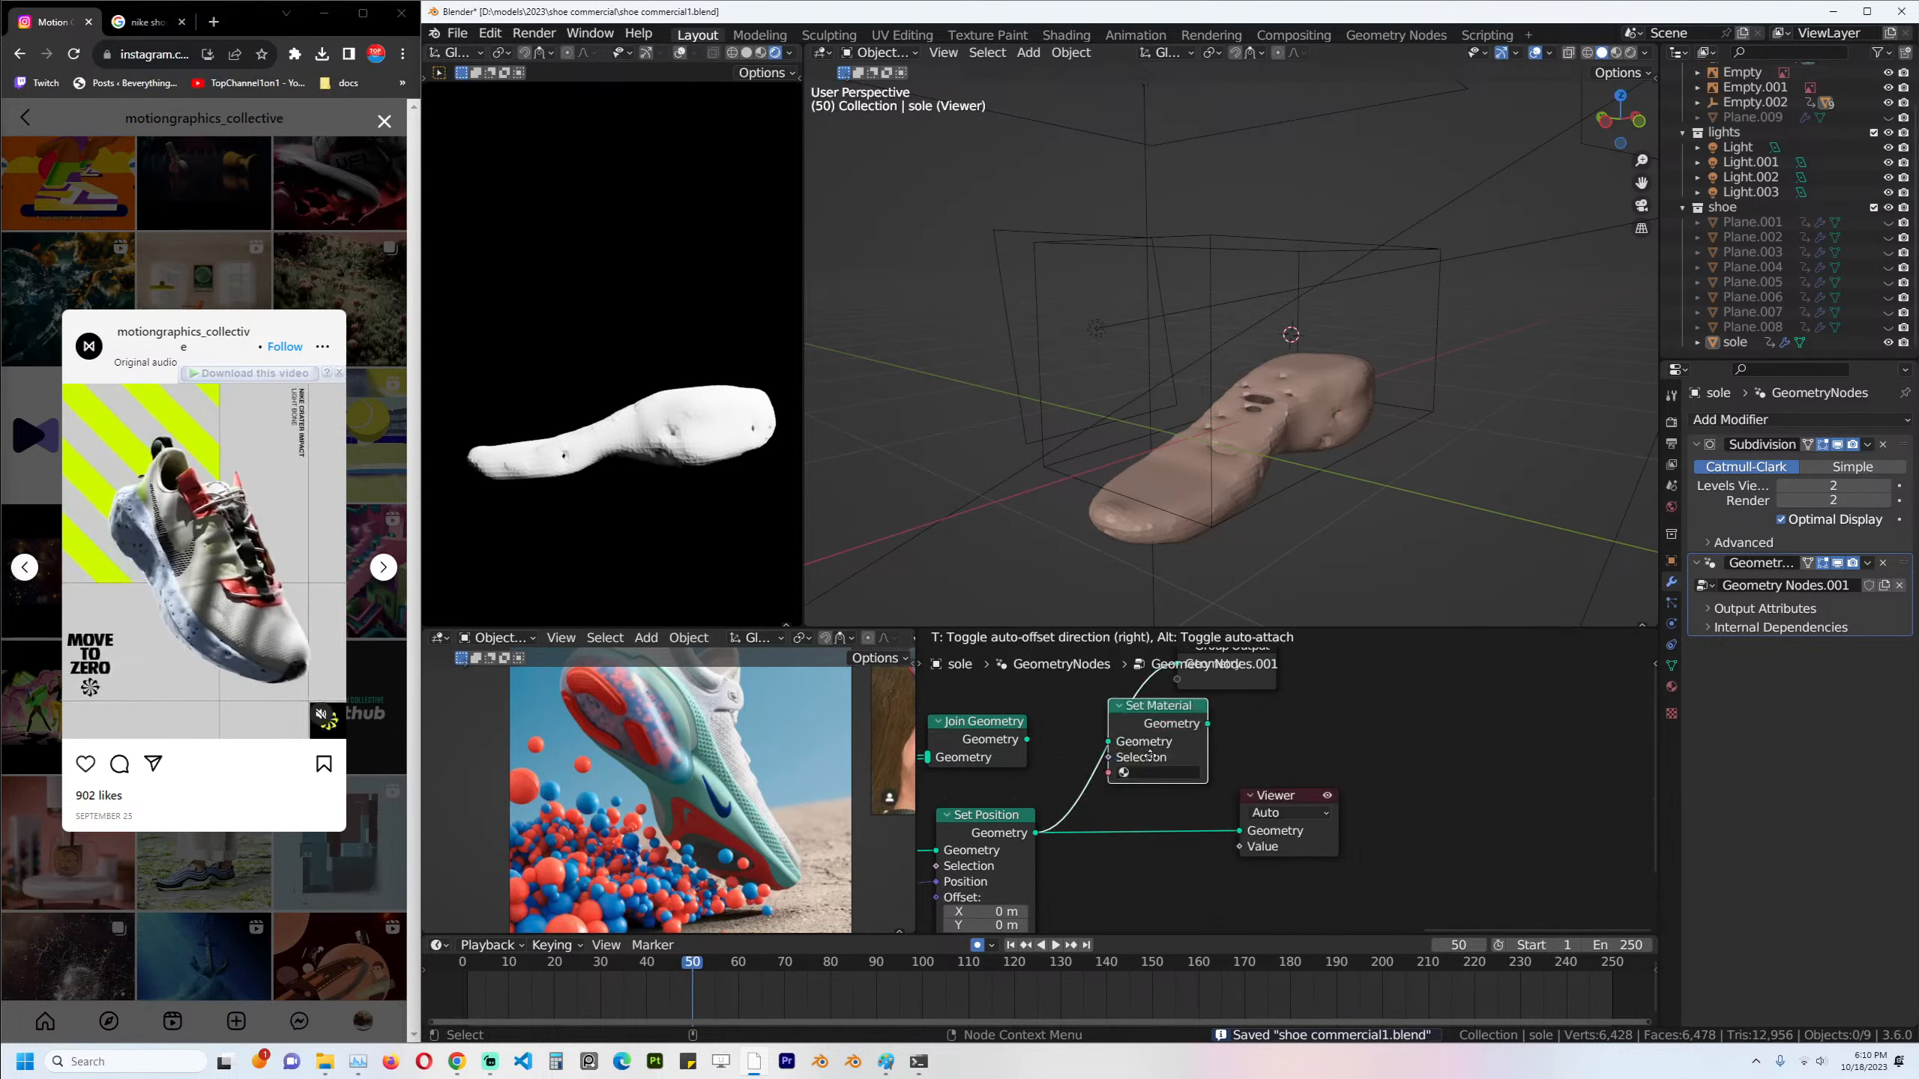
pyautogui.click(1182, 790)
pyautogui.click(1163, 760)
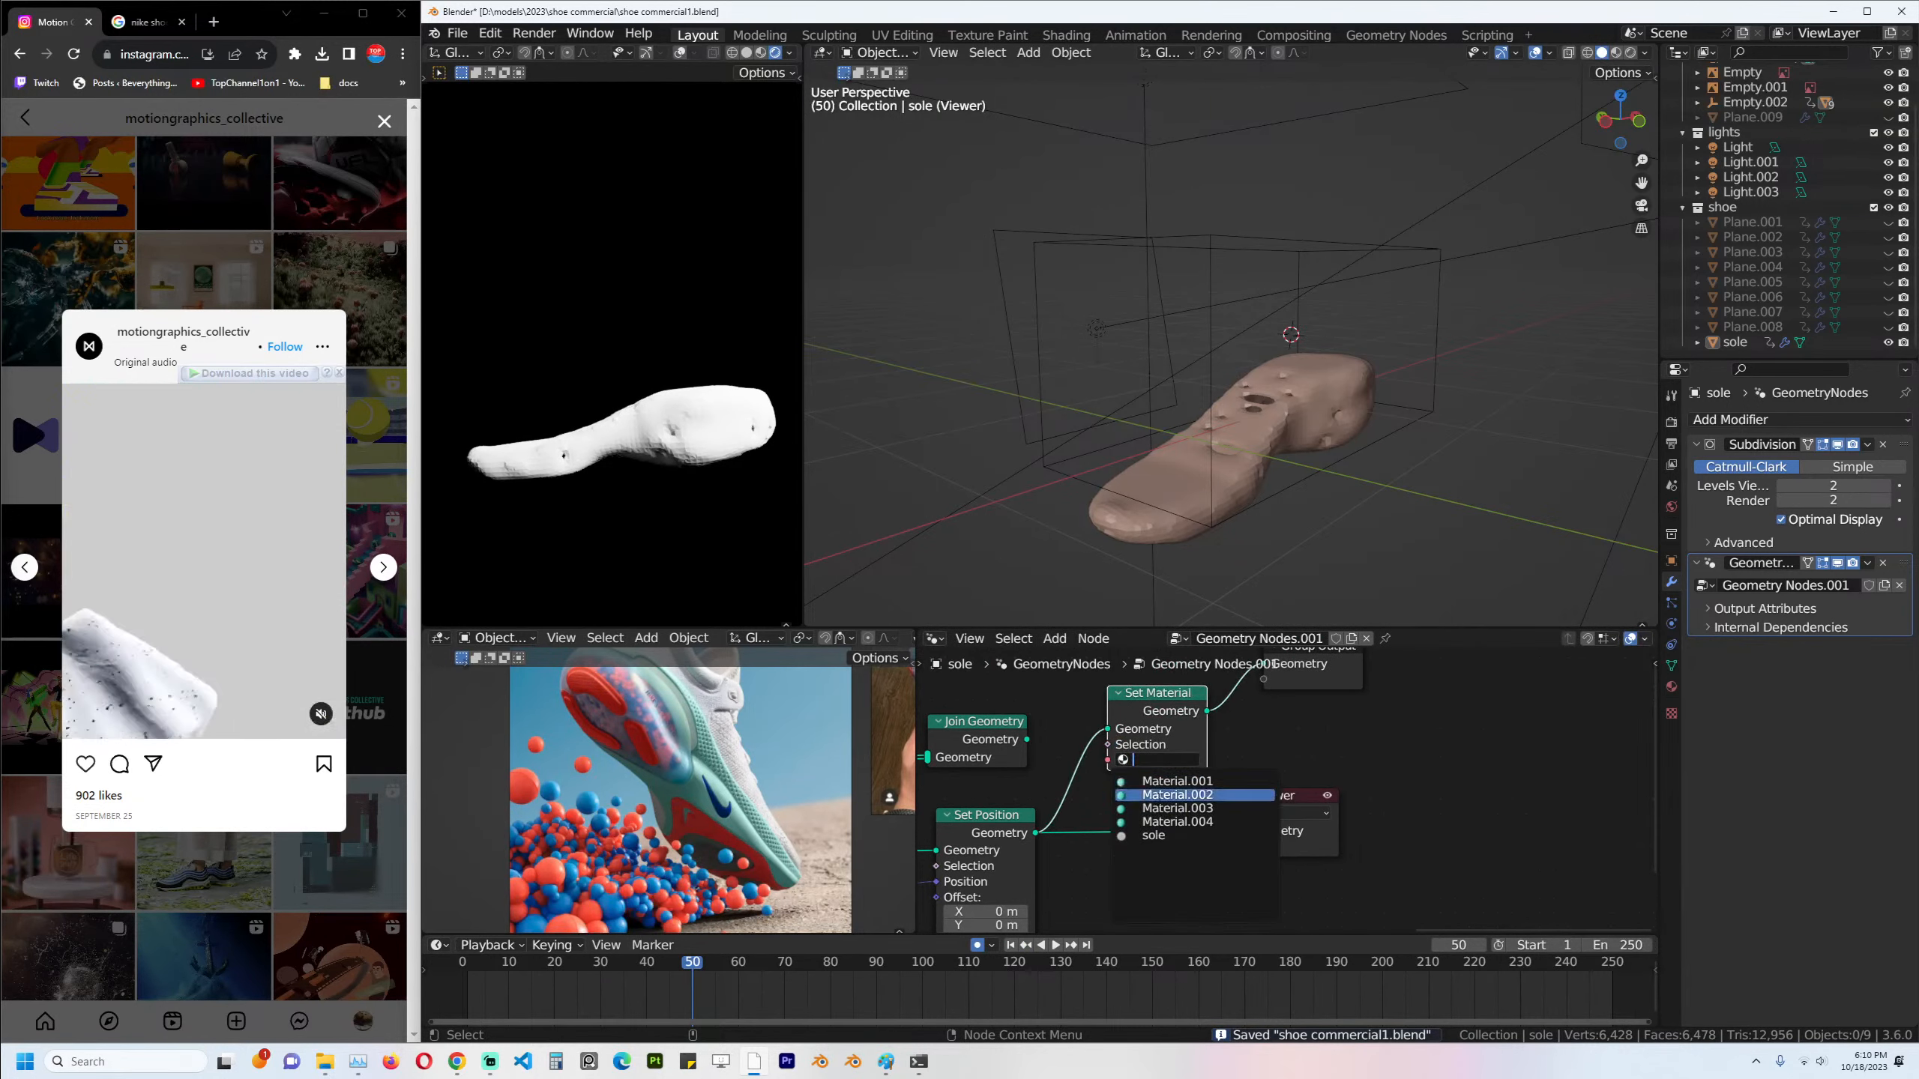
pyautogui.click(1165, 785)
# Insert a Set Shade Smooth node before Set Material, spreading the Viewer, Set Material and Group Output nodes apart.
pyautogui.moveTo(1326, 792); pyautogui.dragTo(1138, 796, button='middle')
pyautogui.moveTo(1138, 797); pyautogui.dragTo(1350, 829)
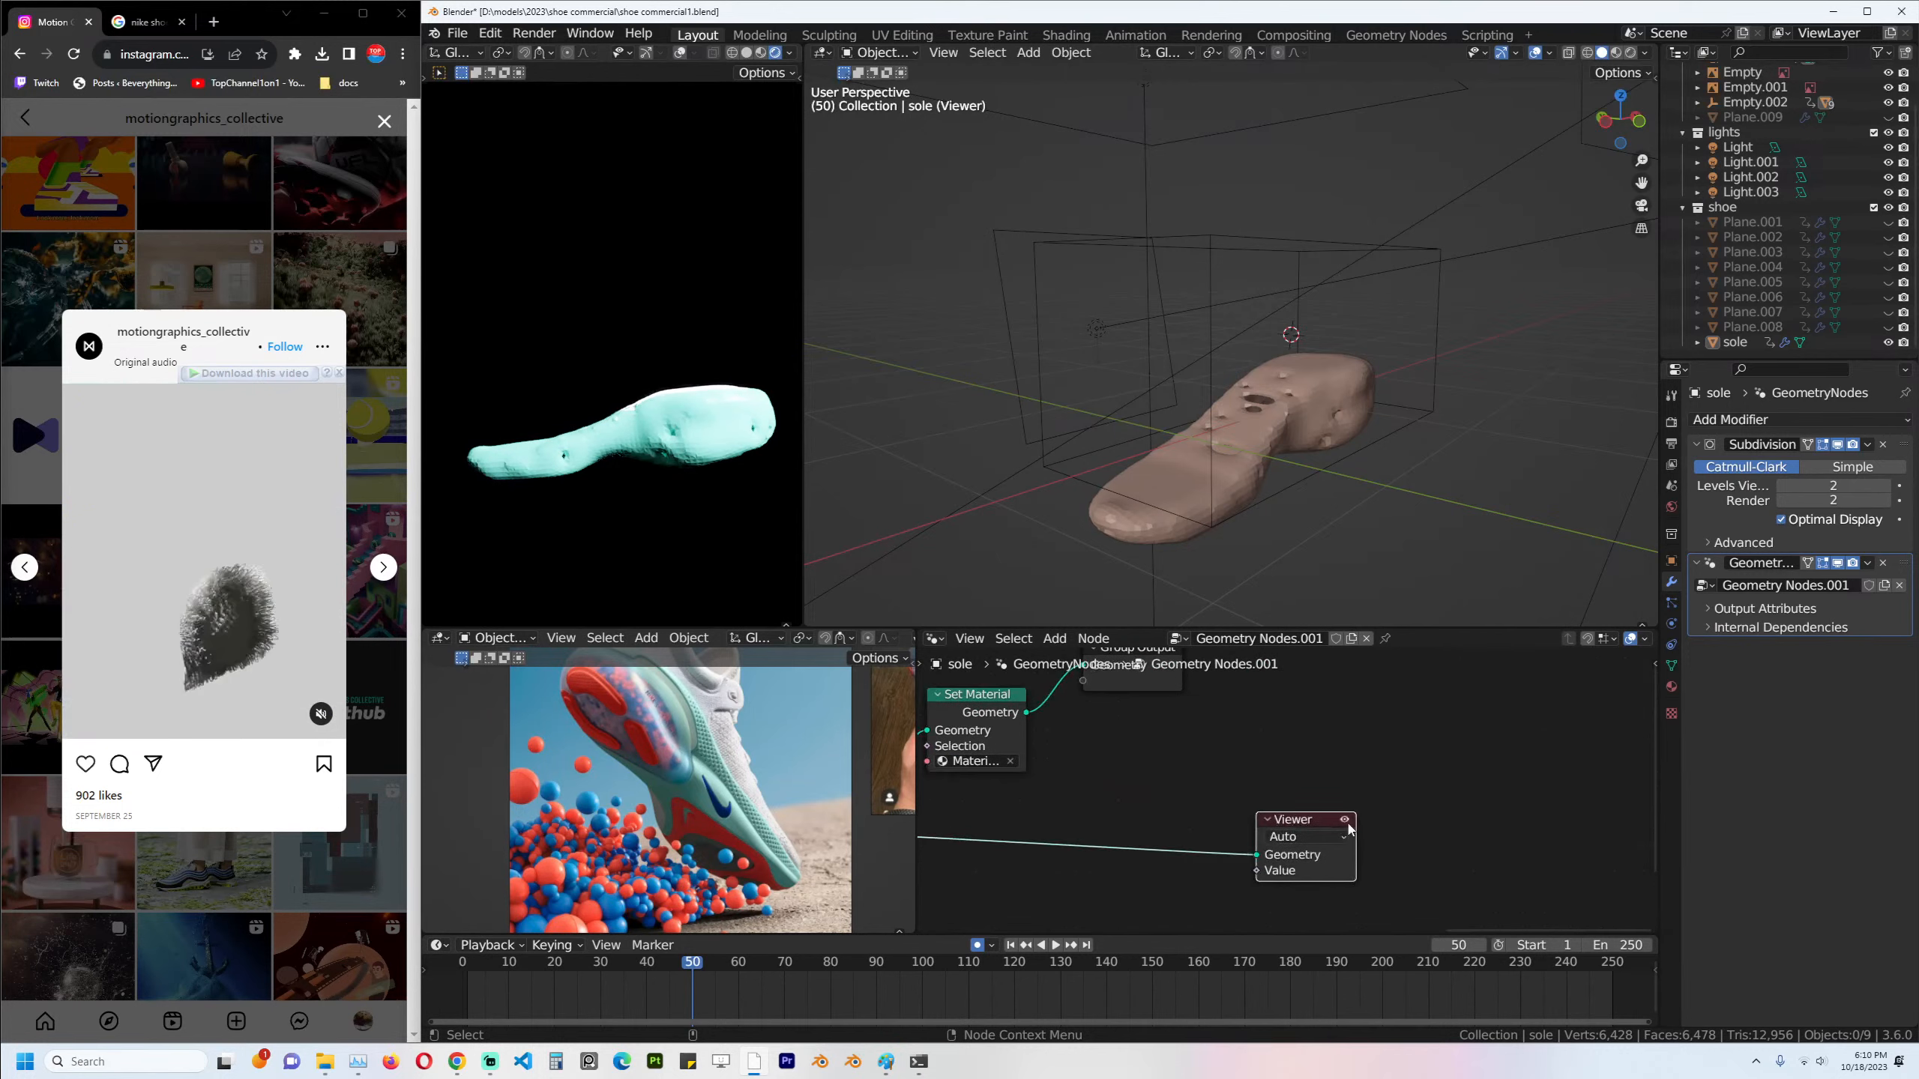
pyautogui.moveTo(996, 731); pyautogui.dragTo(1190, 781)
pyautogui.hotkey('shift', 'a')
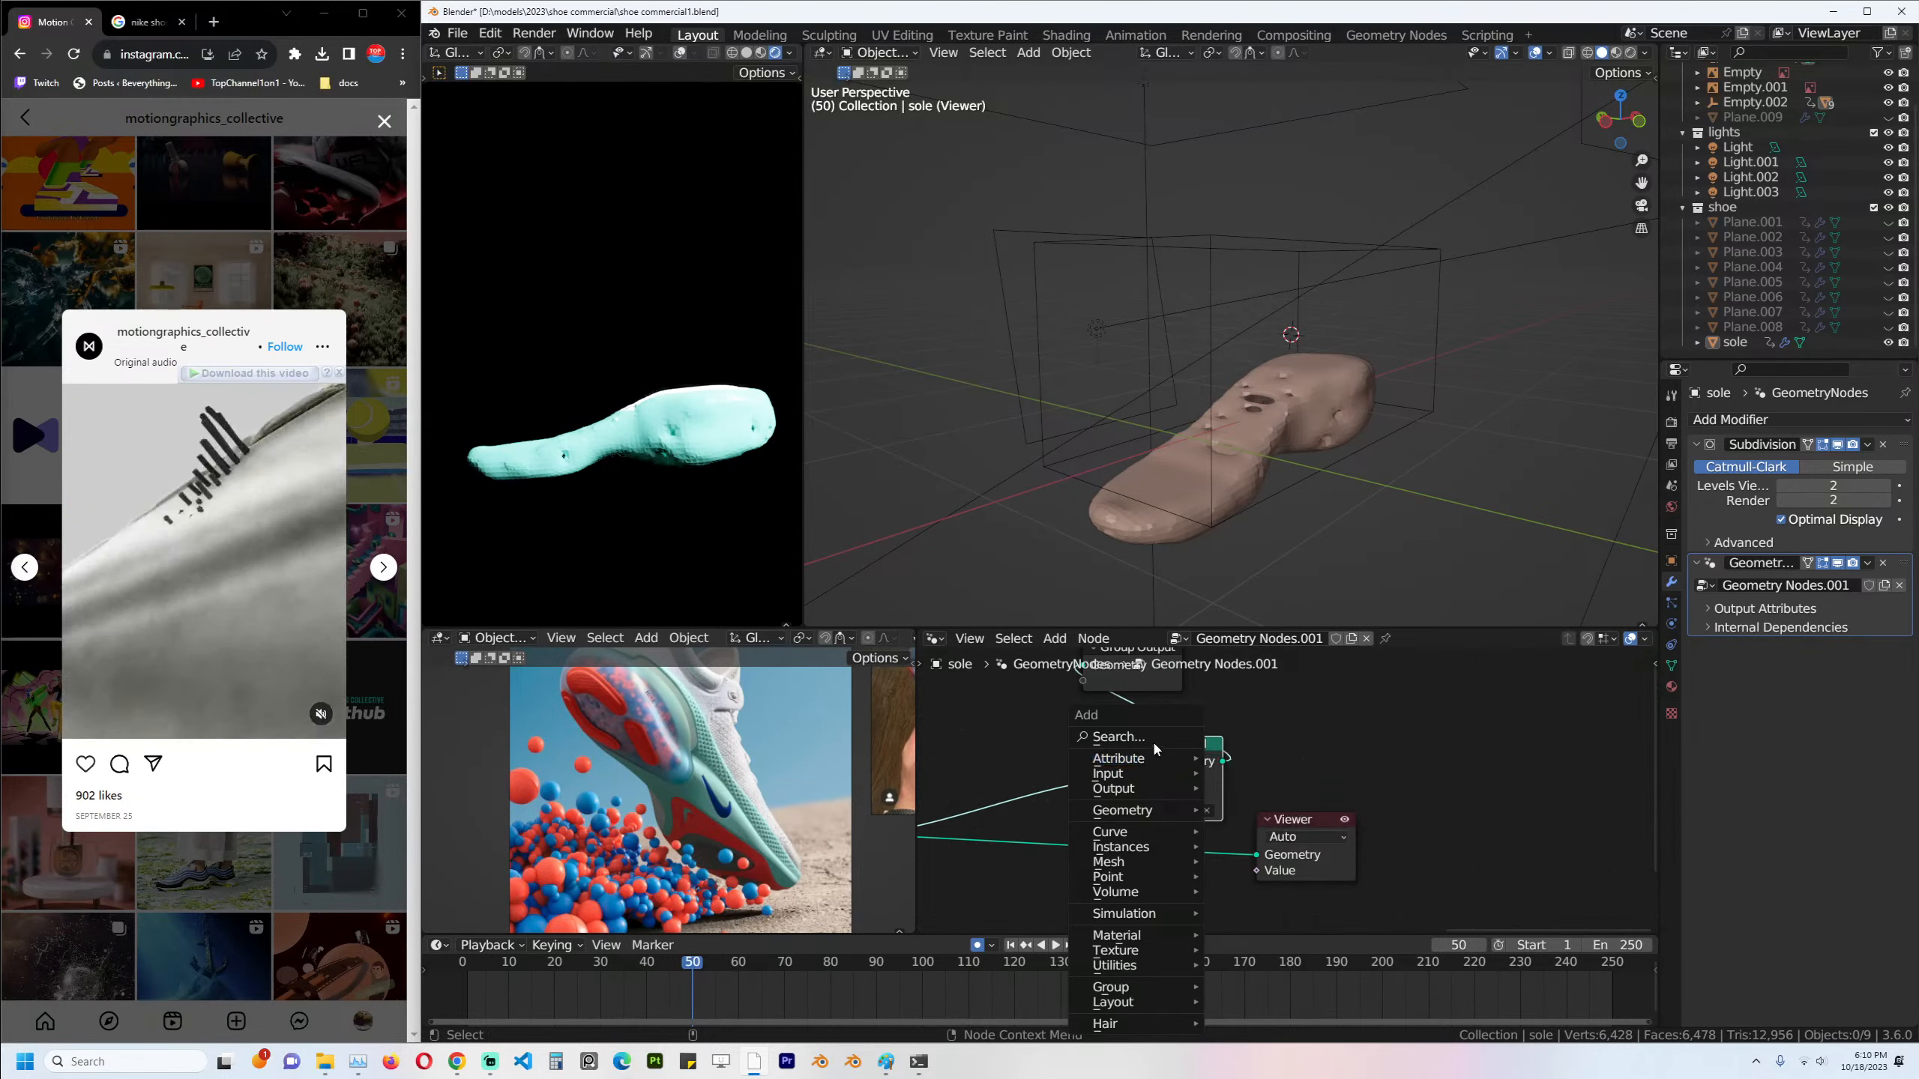
pyautogui.click(1151, 741)
pyautogui.write('smoth')
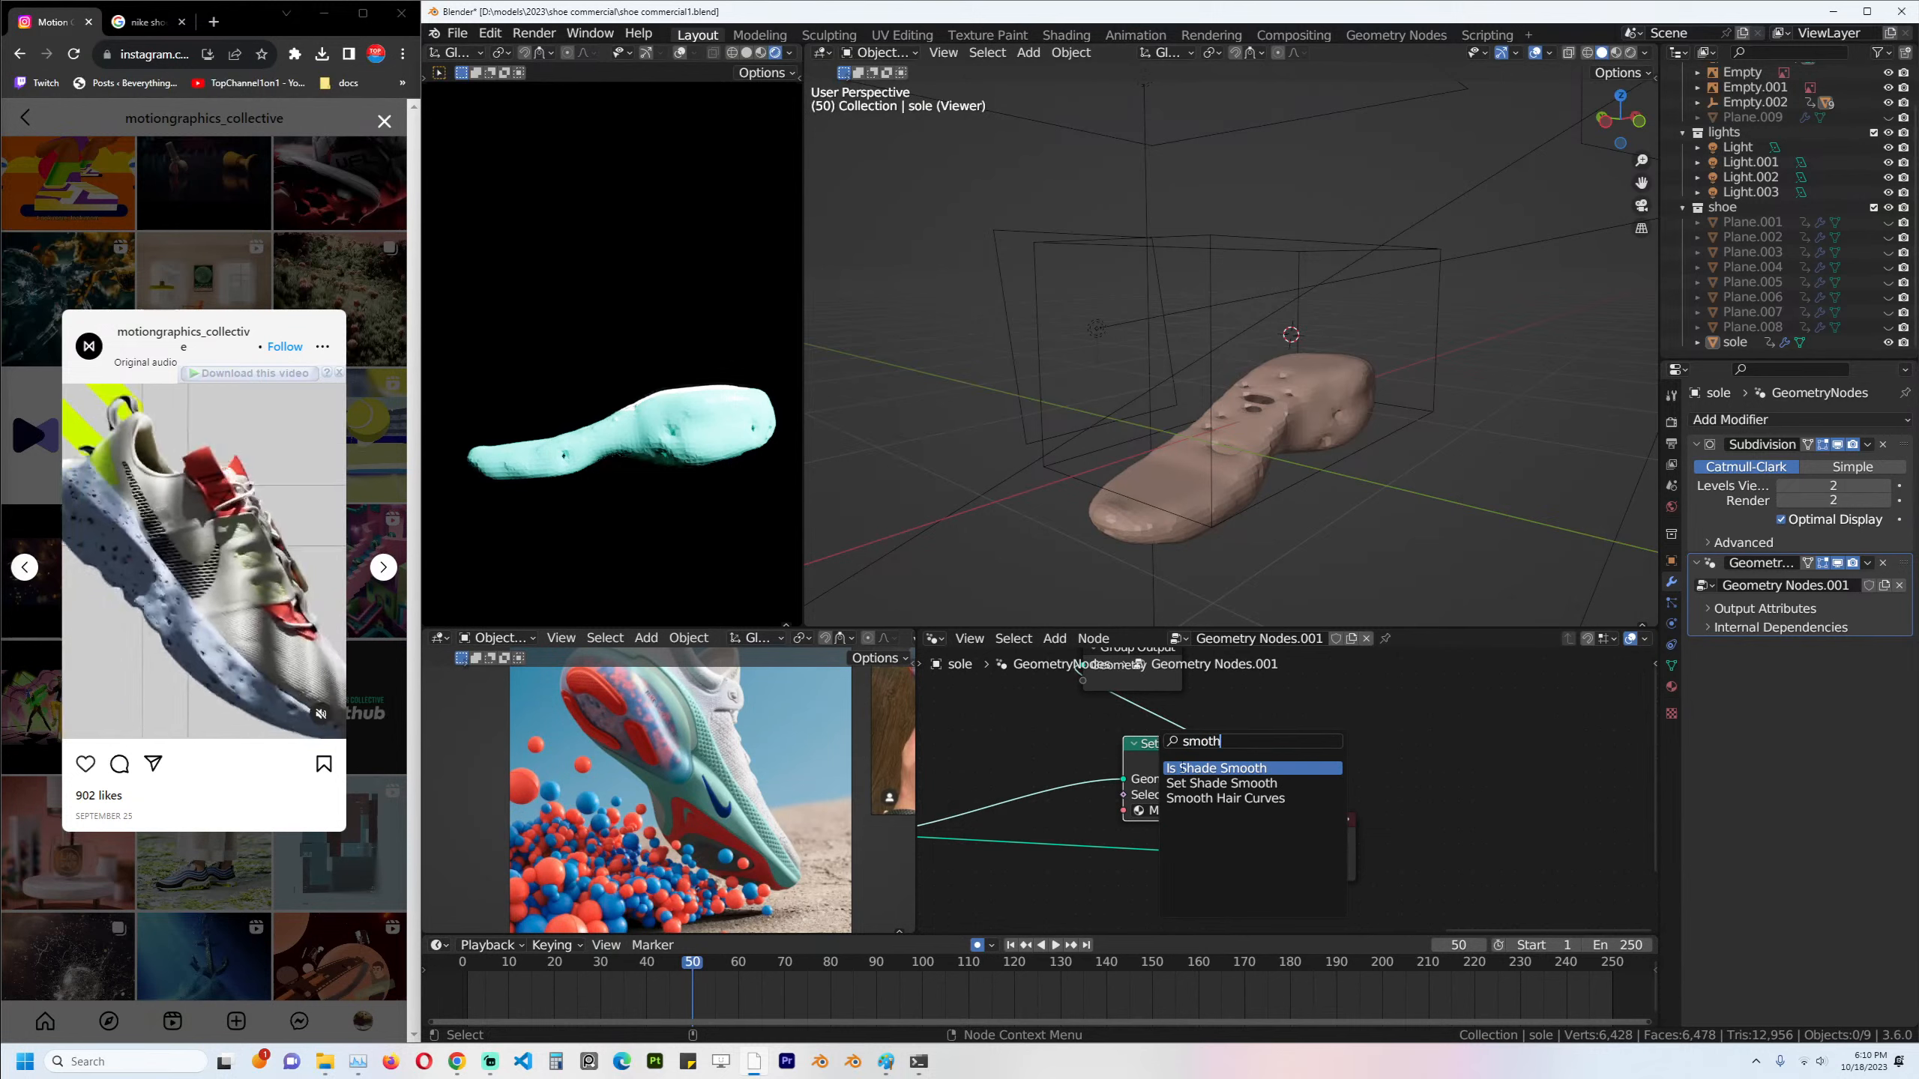
pyautogui.click(1222, 783)
pyautogui.click(1047, 782)
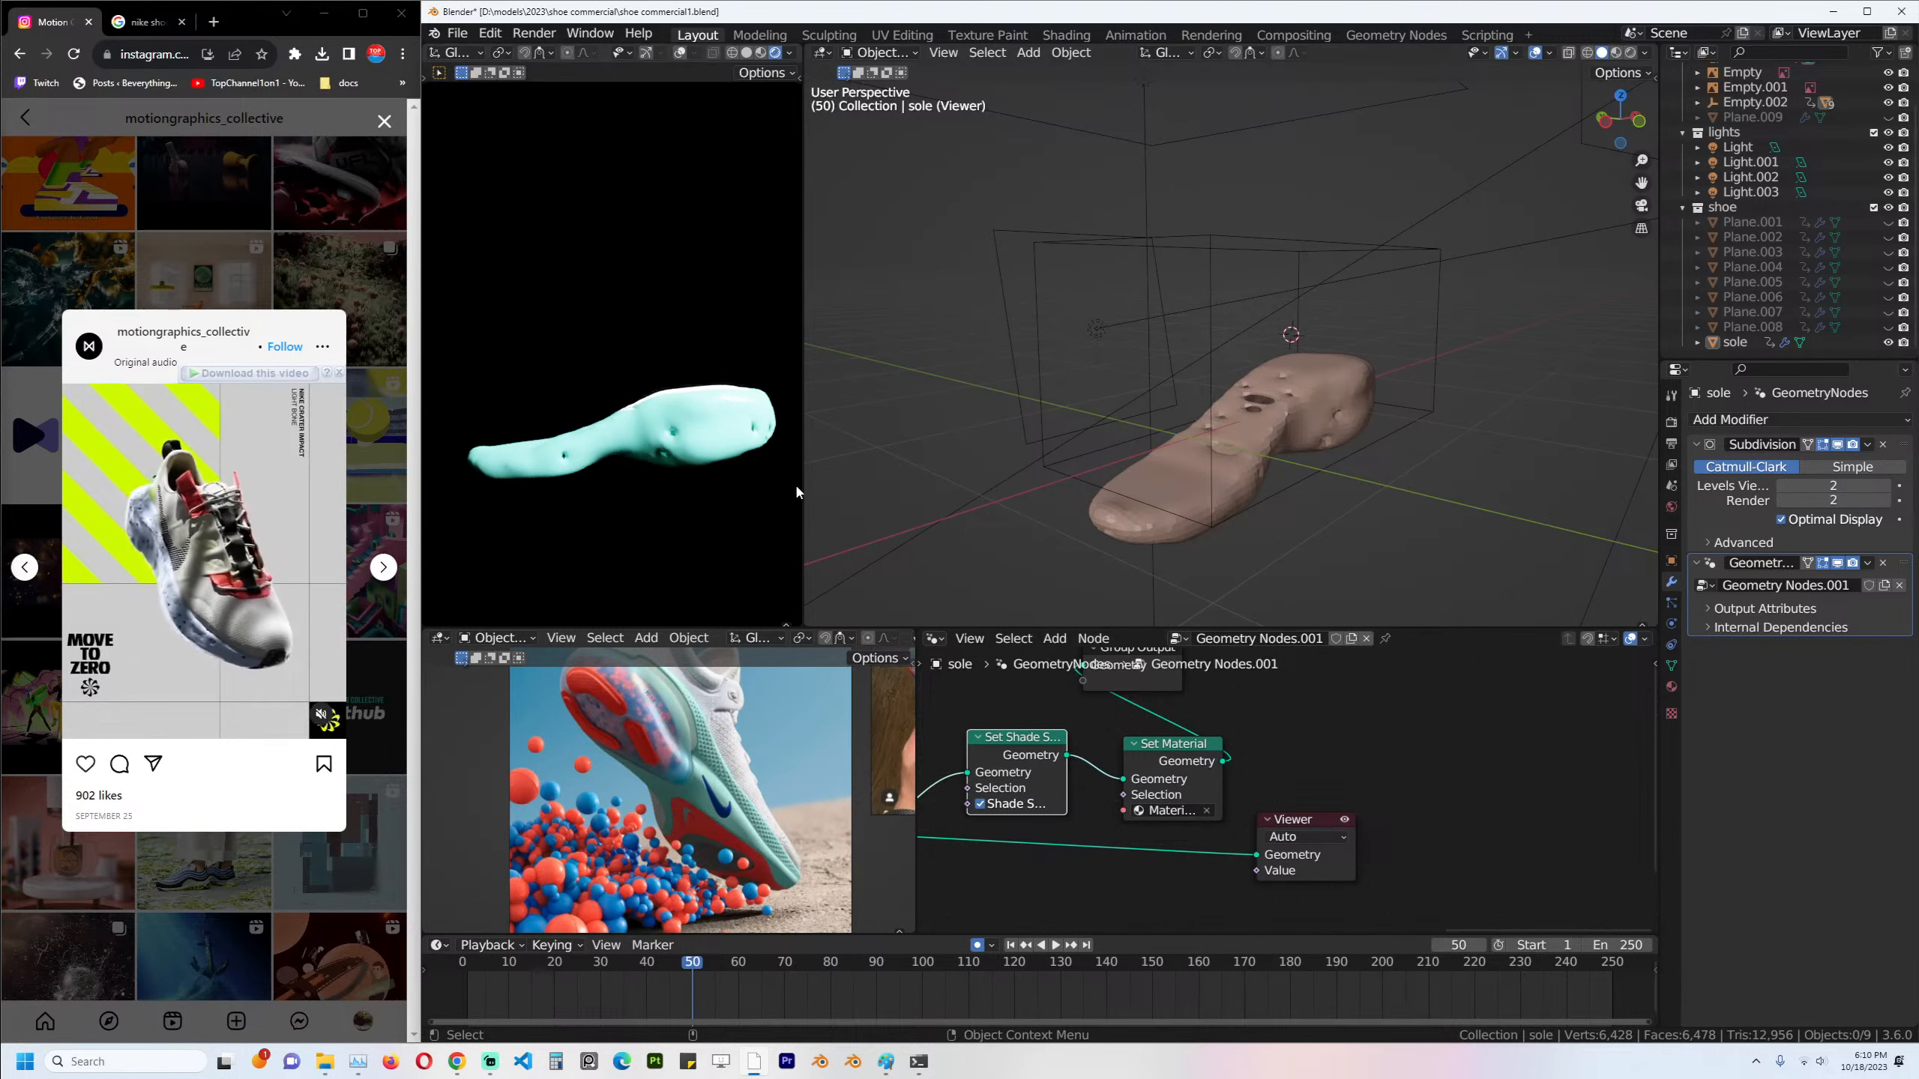
pyautogui.scroll(-2, 1217, 724)
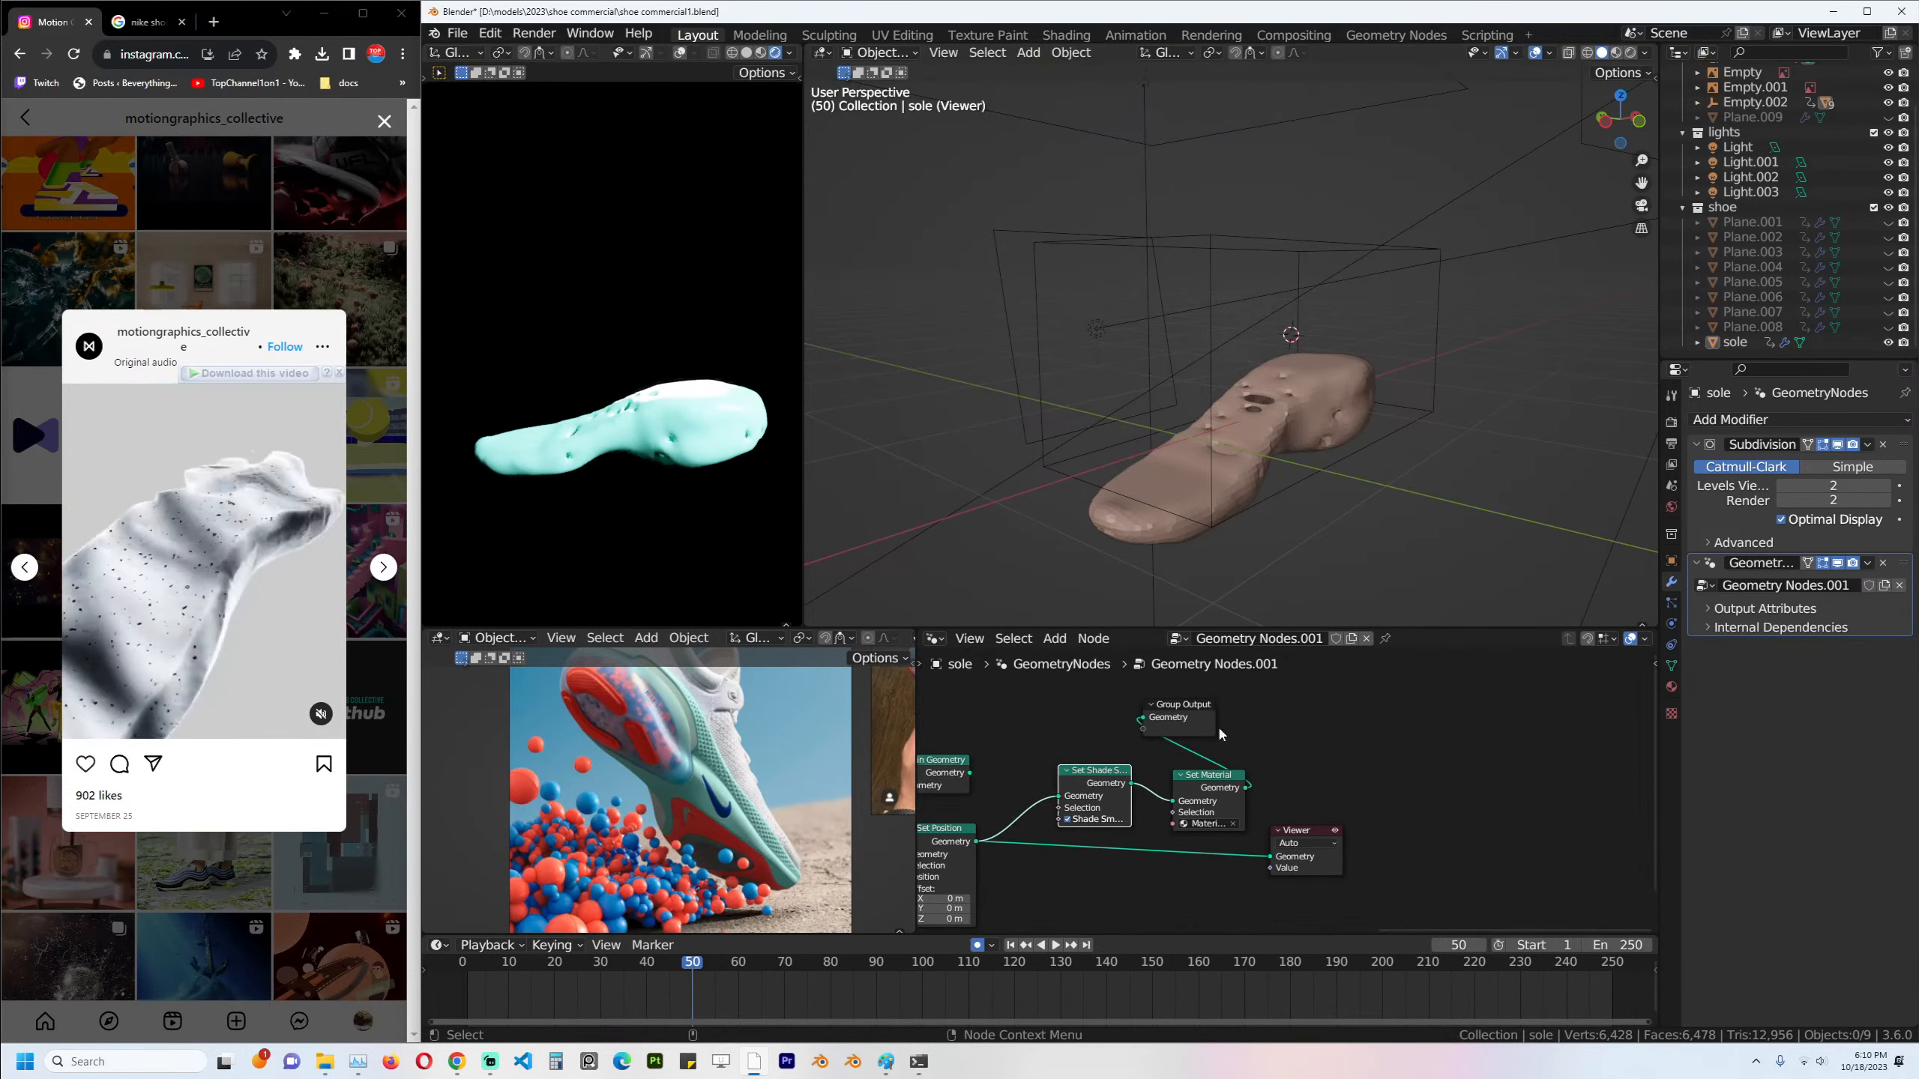
pyautogui.moveTo(1218, 724); pyautogui.dragTo(1548, 733)
# Adjust the Mesh to Volume node's Voxel Amount to about 46.64 and save the file.
pyautogui.scroll(-2, 1358, 768)
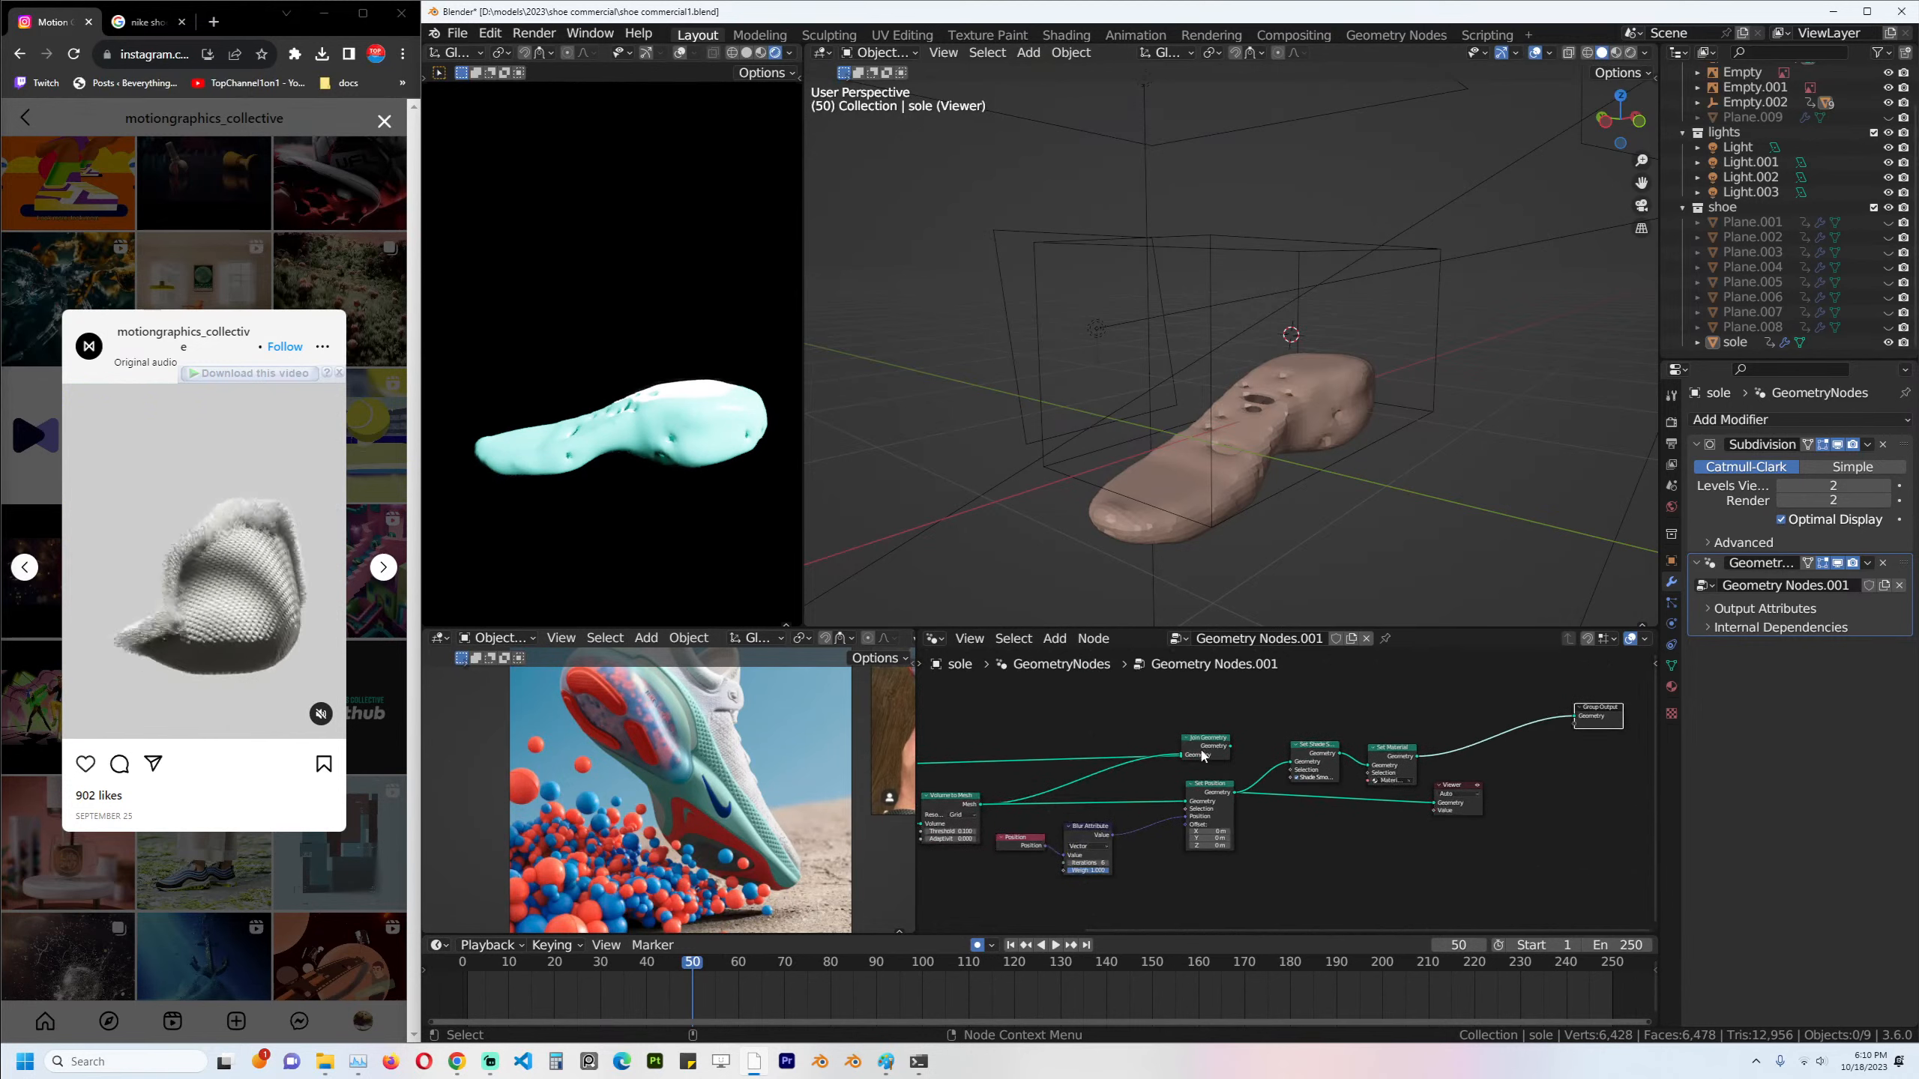
pyautogui.scroll(3, 1284, 792)
pyautogui.moveTo(1337, 752); pyautogui.dragTo(1176, 757, button='middle')
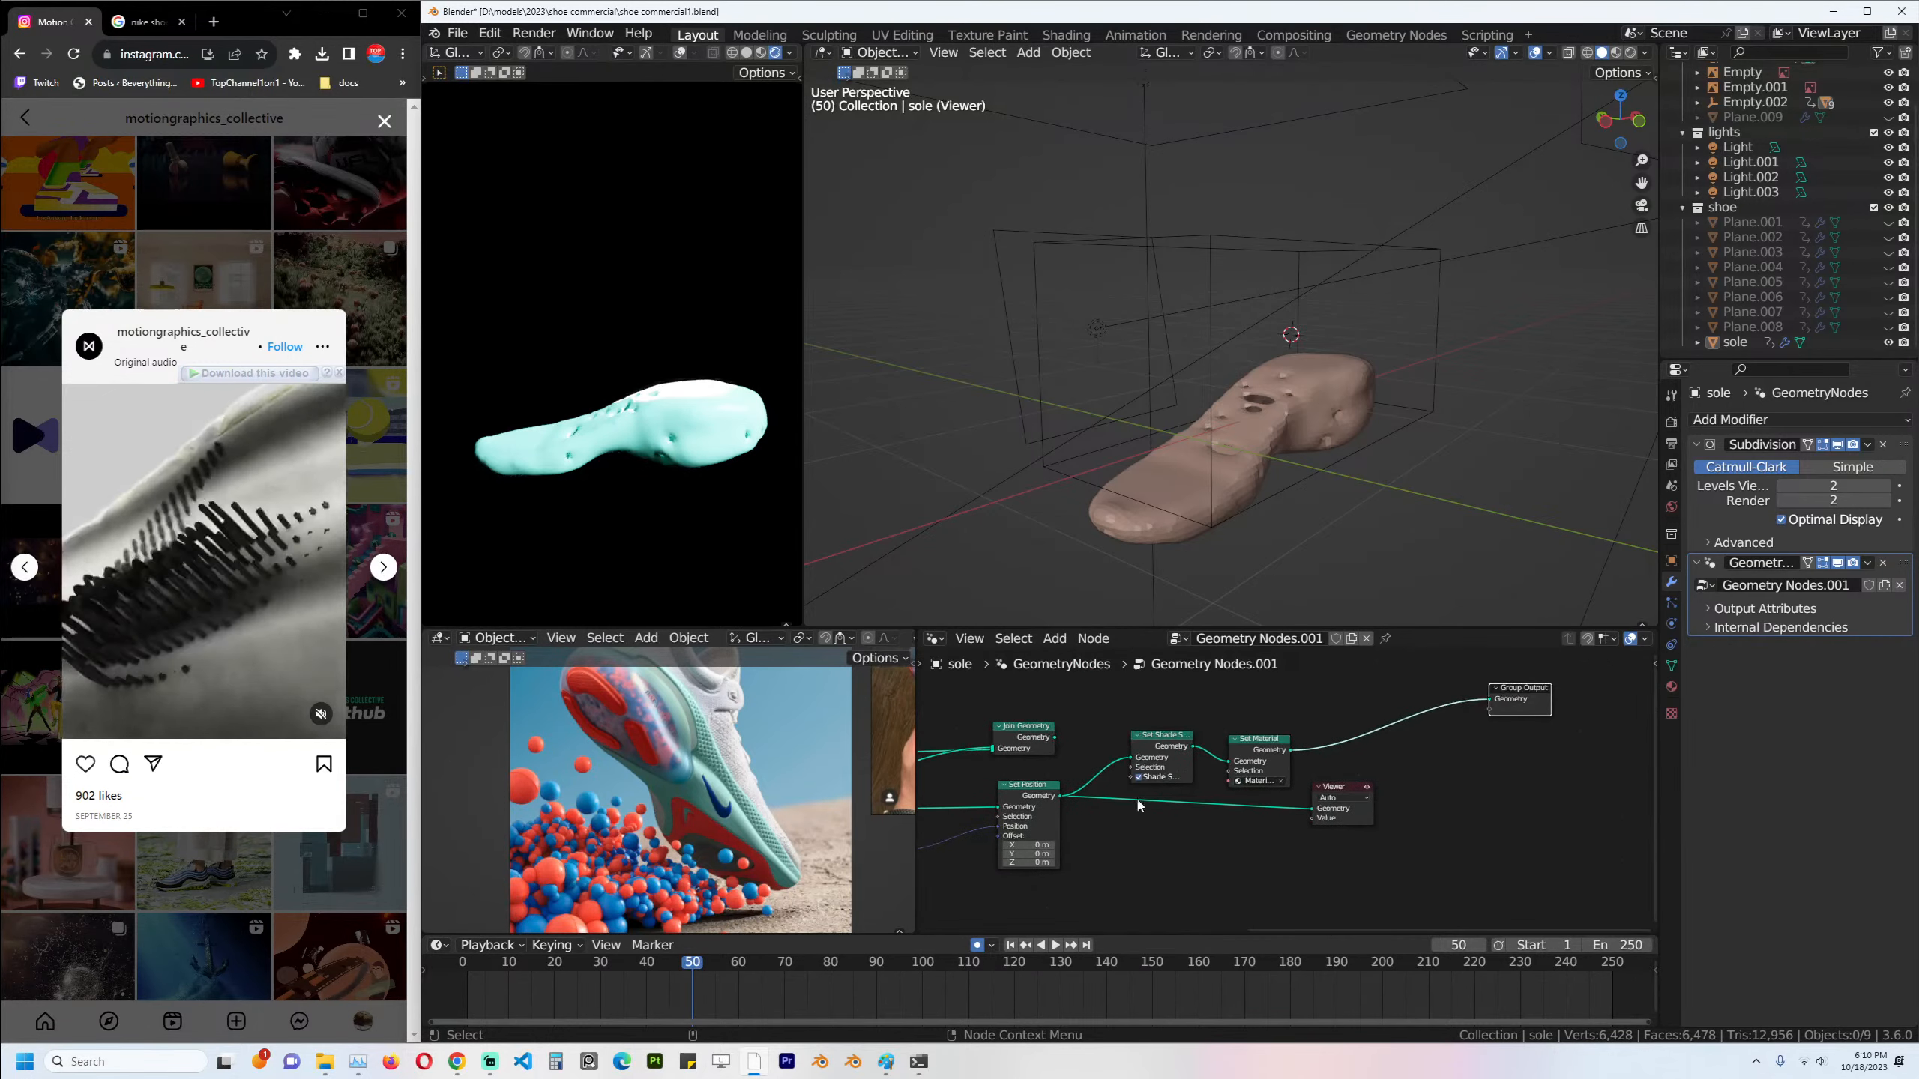
pyautogui.scroll(1, 1139, 806)
pyautogui.moveTo(1044, 834); pyautogui.dragTo(1310, 787, button='middle')
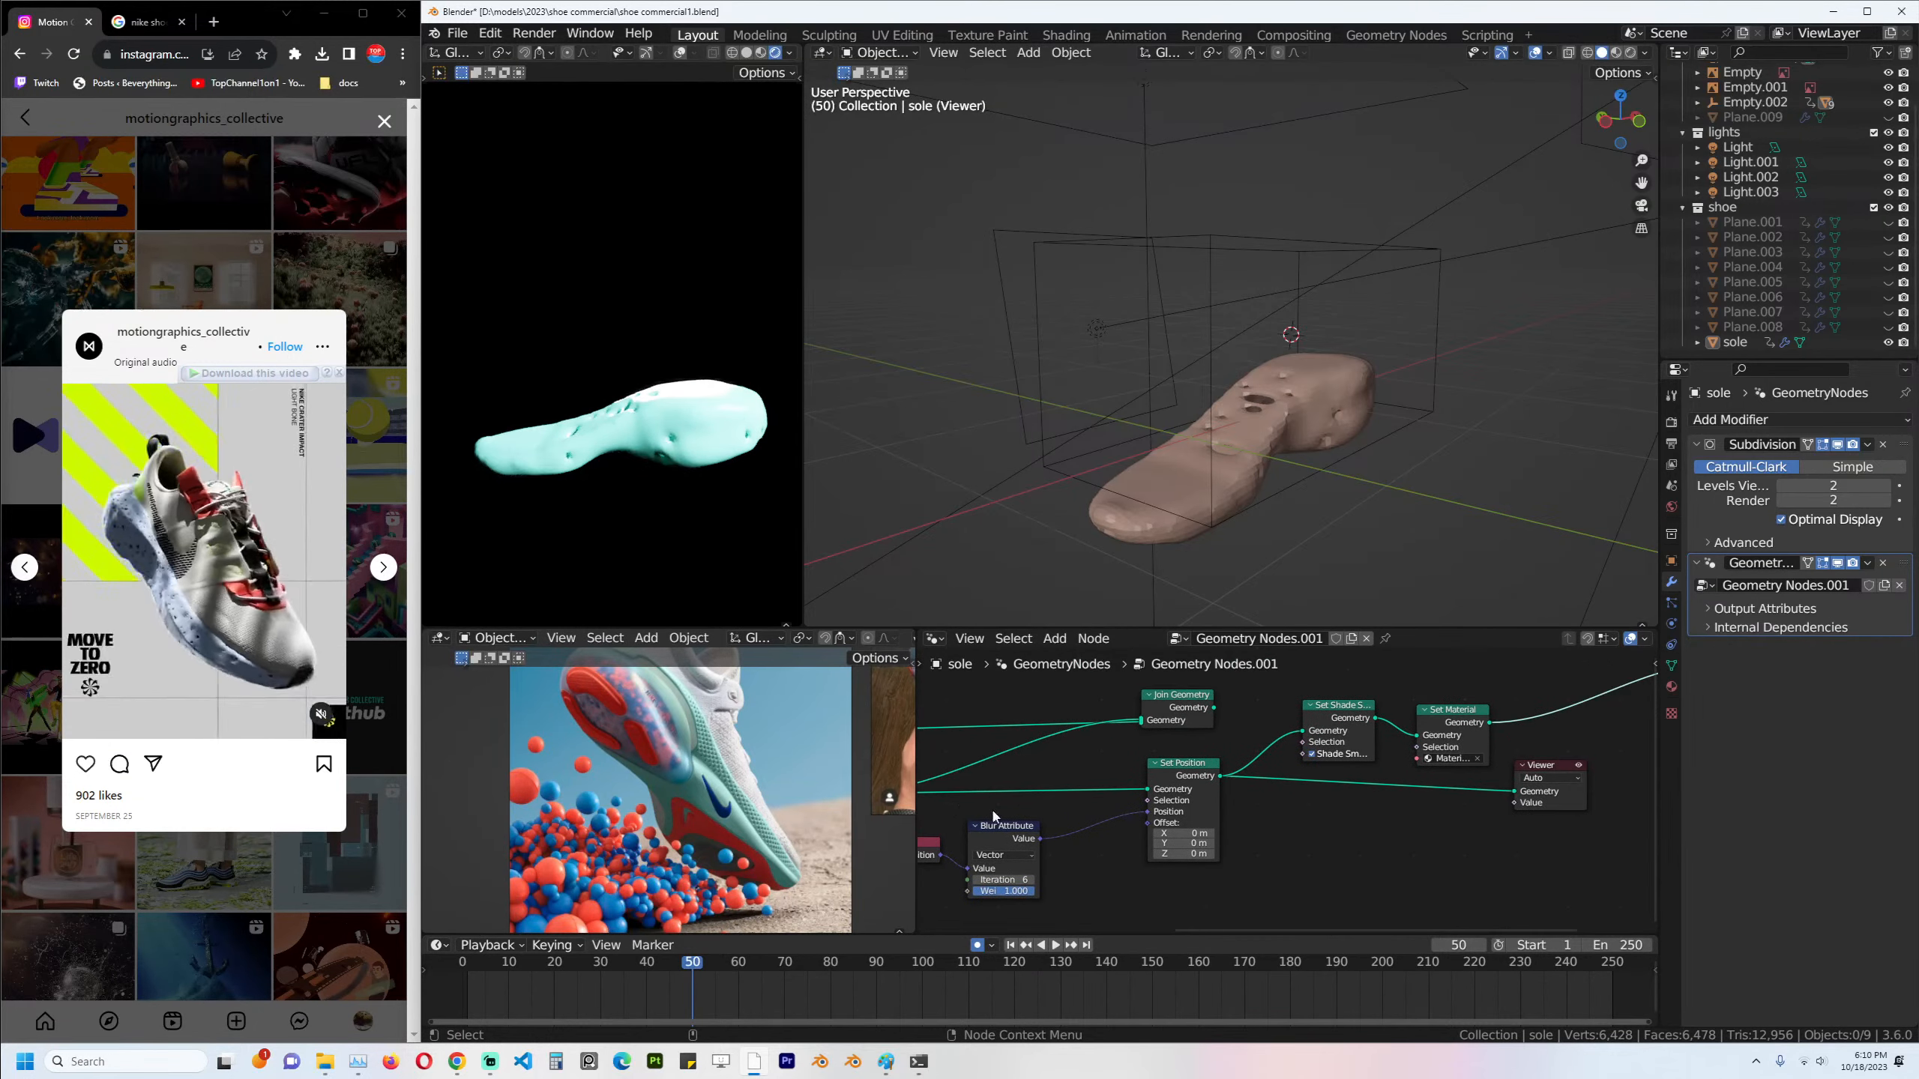
pyautogui.moveTo(994, 815); pyautogui.dragTo(1335, 778, button='middle')
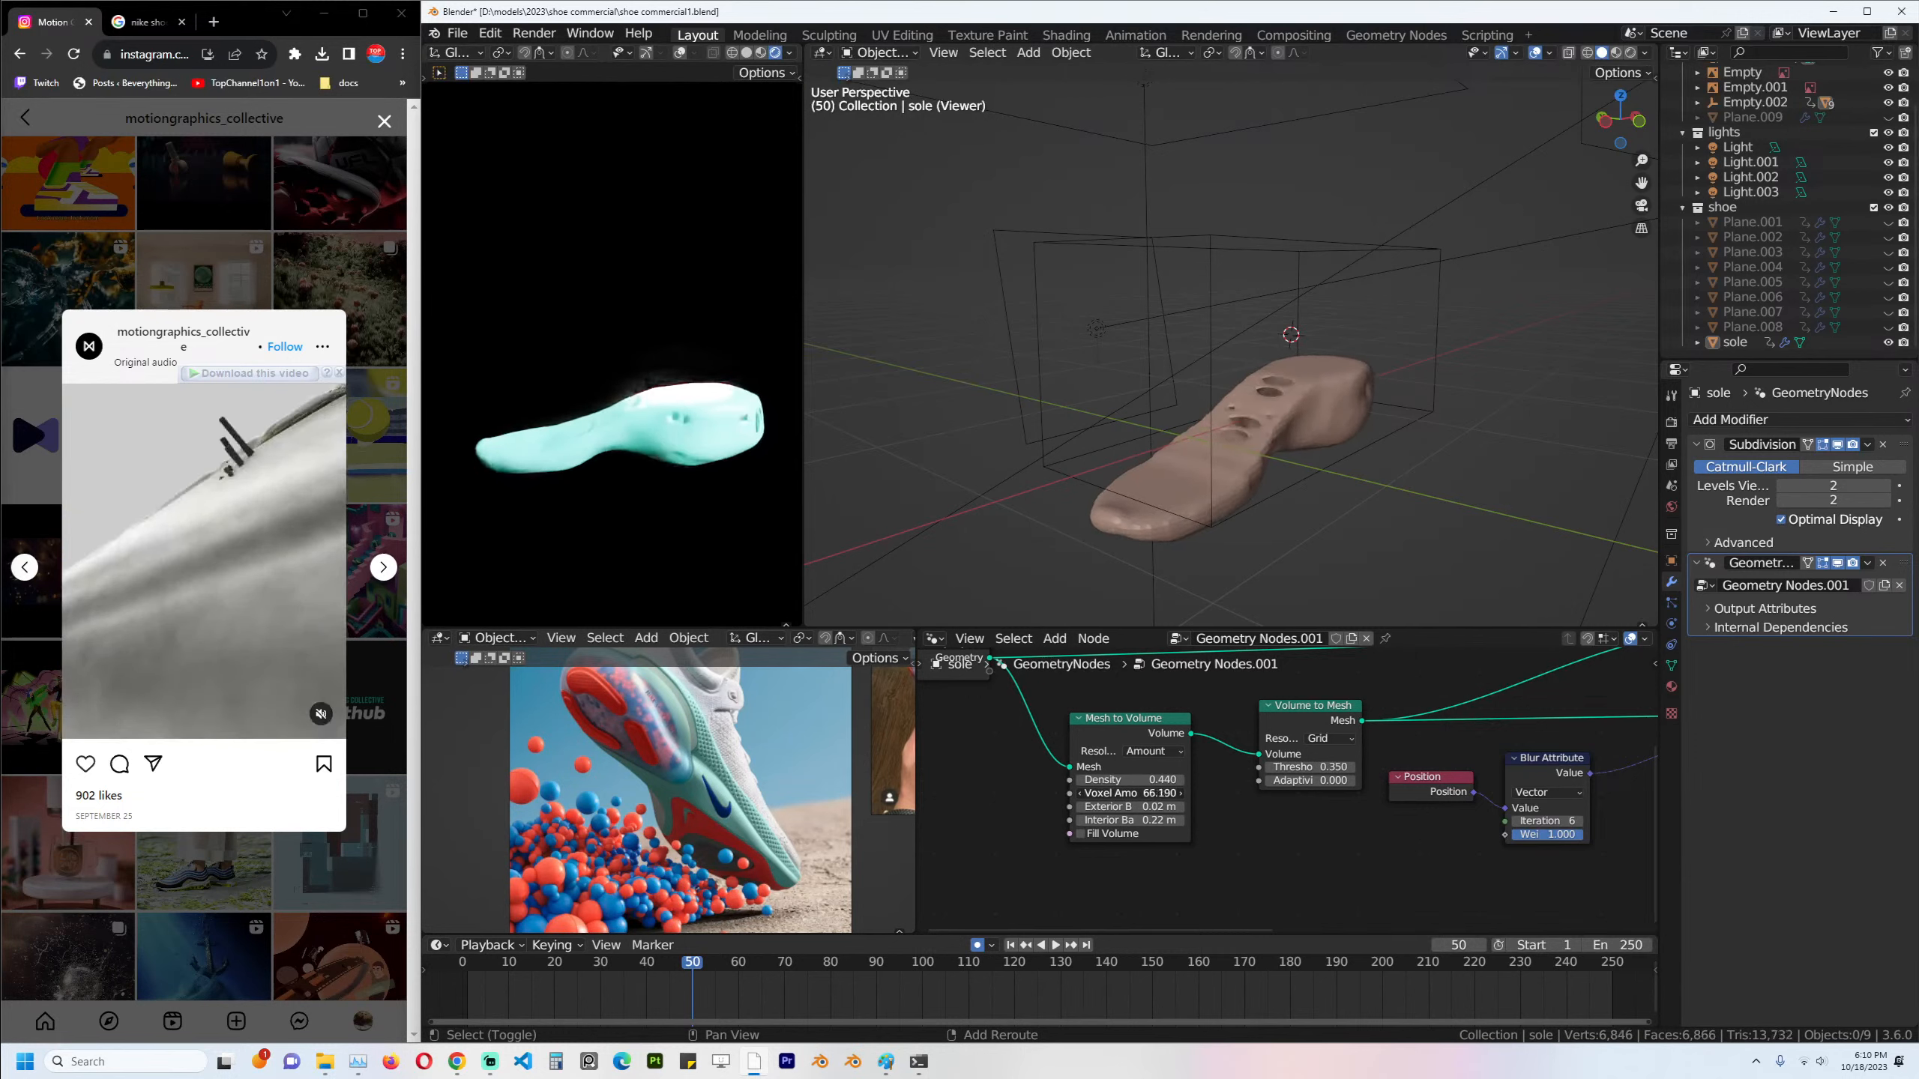
pyautogui.moveTo(1131, 793); pyautogui.dragTo(1111, 793)
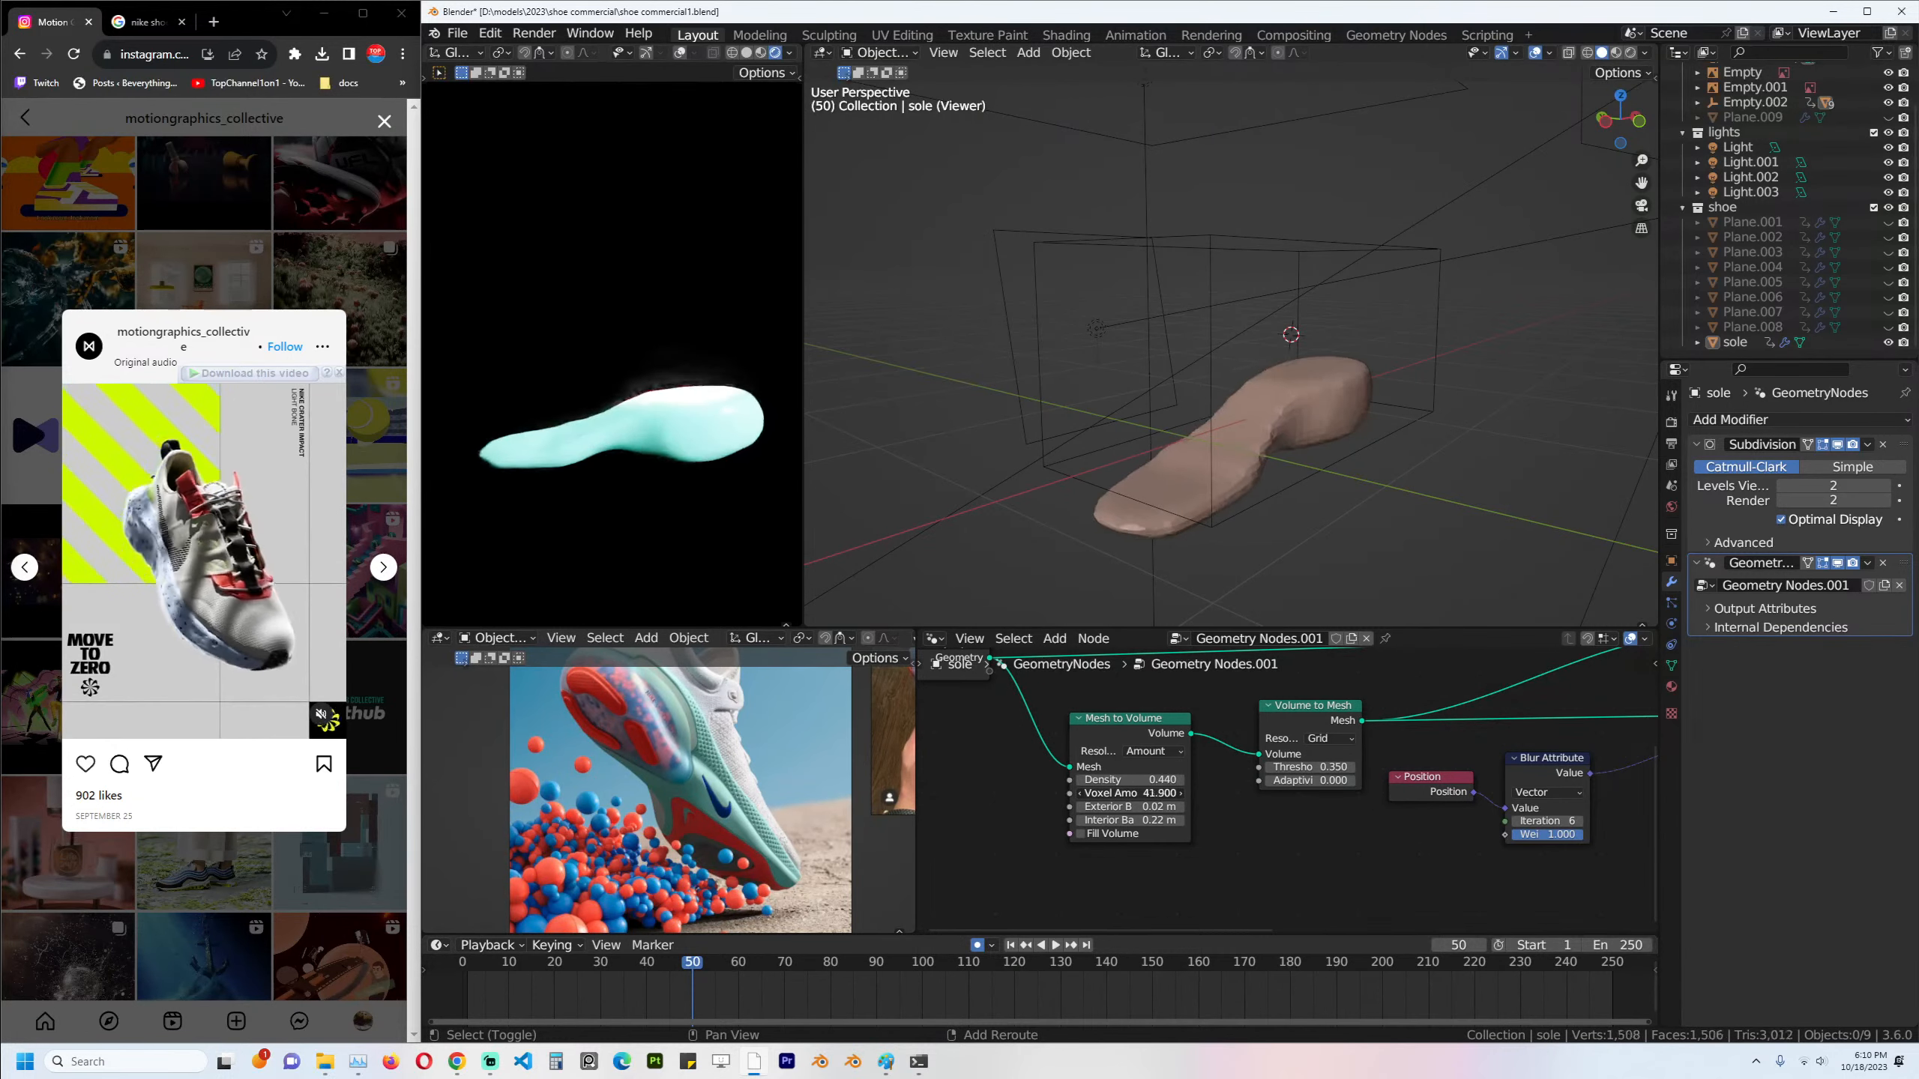
pyautogui.moveTo(1131, 793)
pyautogui.mouseDown()
pyautogui.moveTo(1202, 793)
pyautogui.moveTo(1152, 793)
pyautogui.mouseUp()
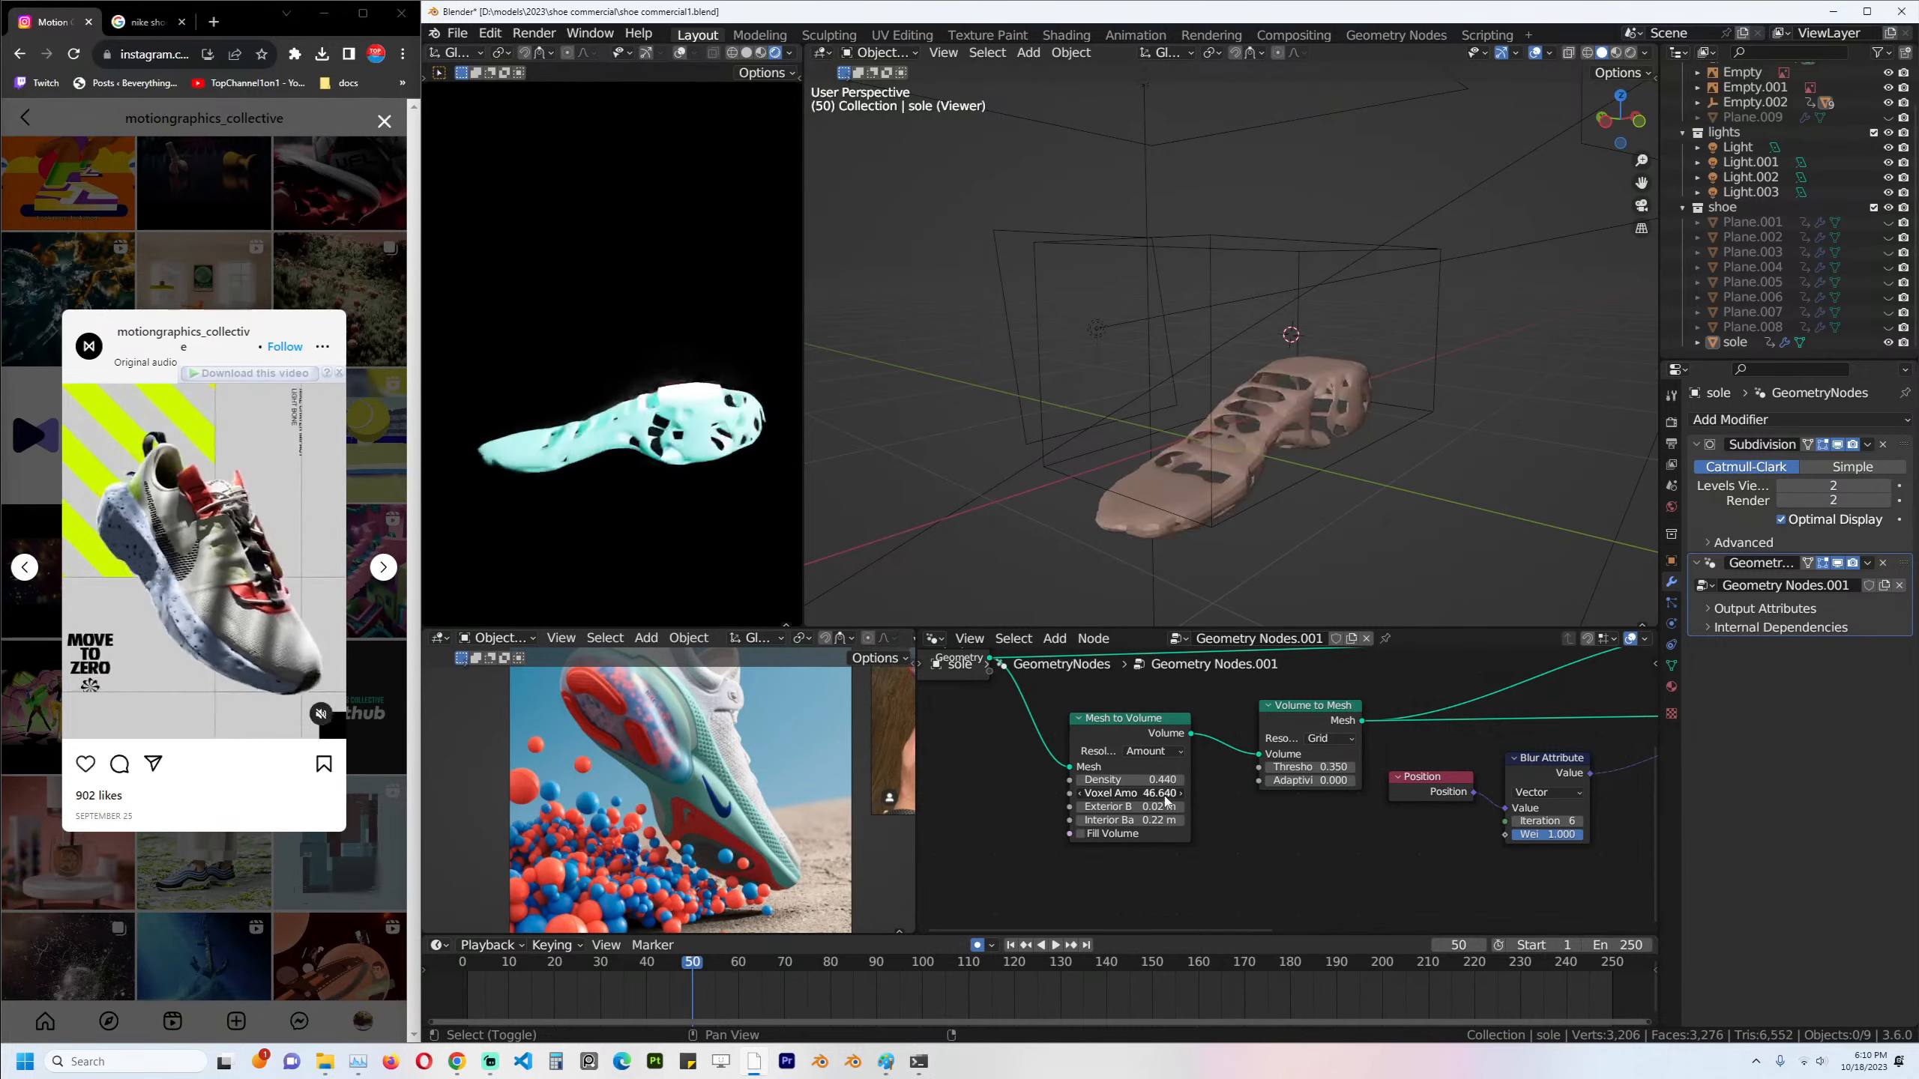
pyautogui.scroll(-3, 1271, 770)
pyautogui.moveTo(1046, 807); pyautogui.dragTo(1122, 794, button='middle')
pyautogui.hotkey('ctrl', 's')
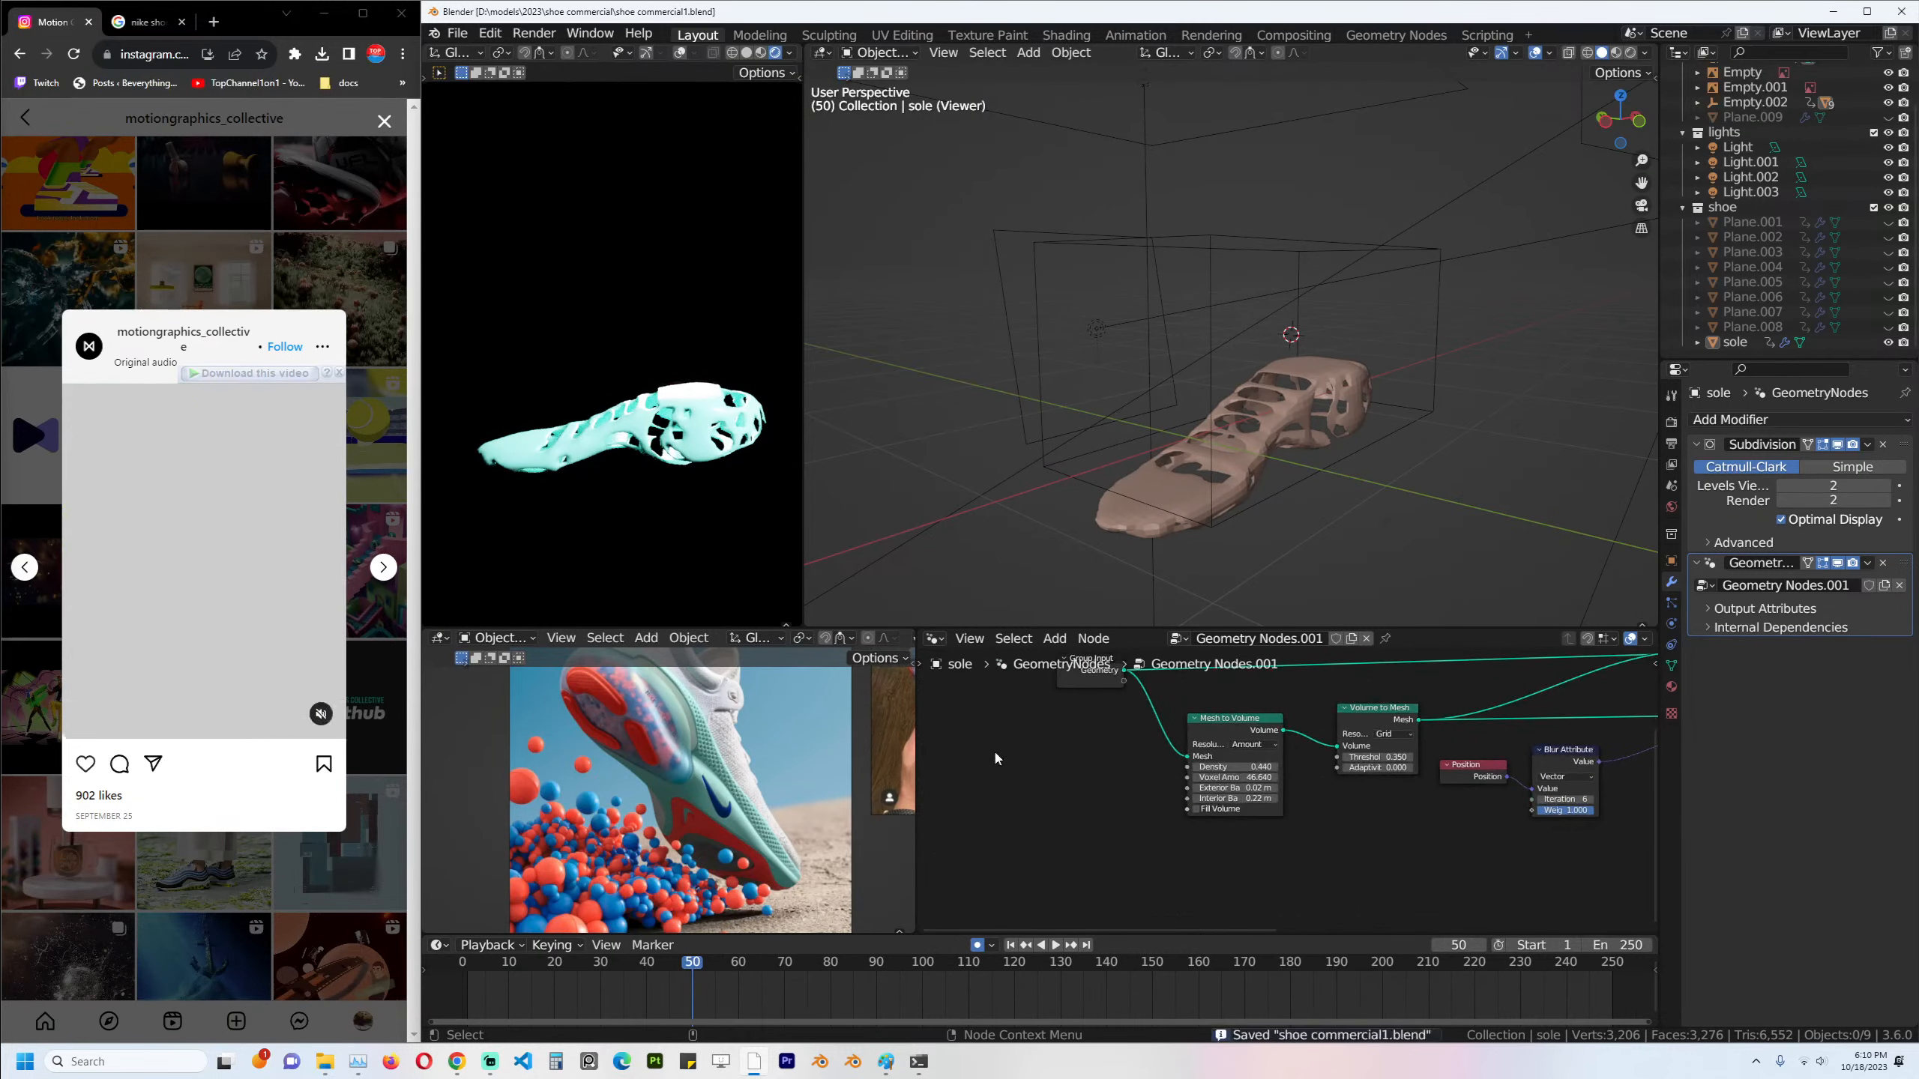
# Add a Noise Texture node in the empty area before Mesh to Volume.
pyautogui.moveTo(998, 747); pyautogui.dragTo(1203, 723, button='middle')
pyautogui.hotkey('shift', 'a')
pyautogui.click(1210, 721)
pyautogui.write('nois')
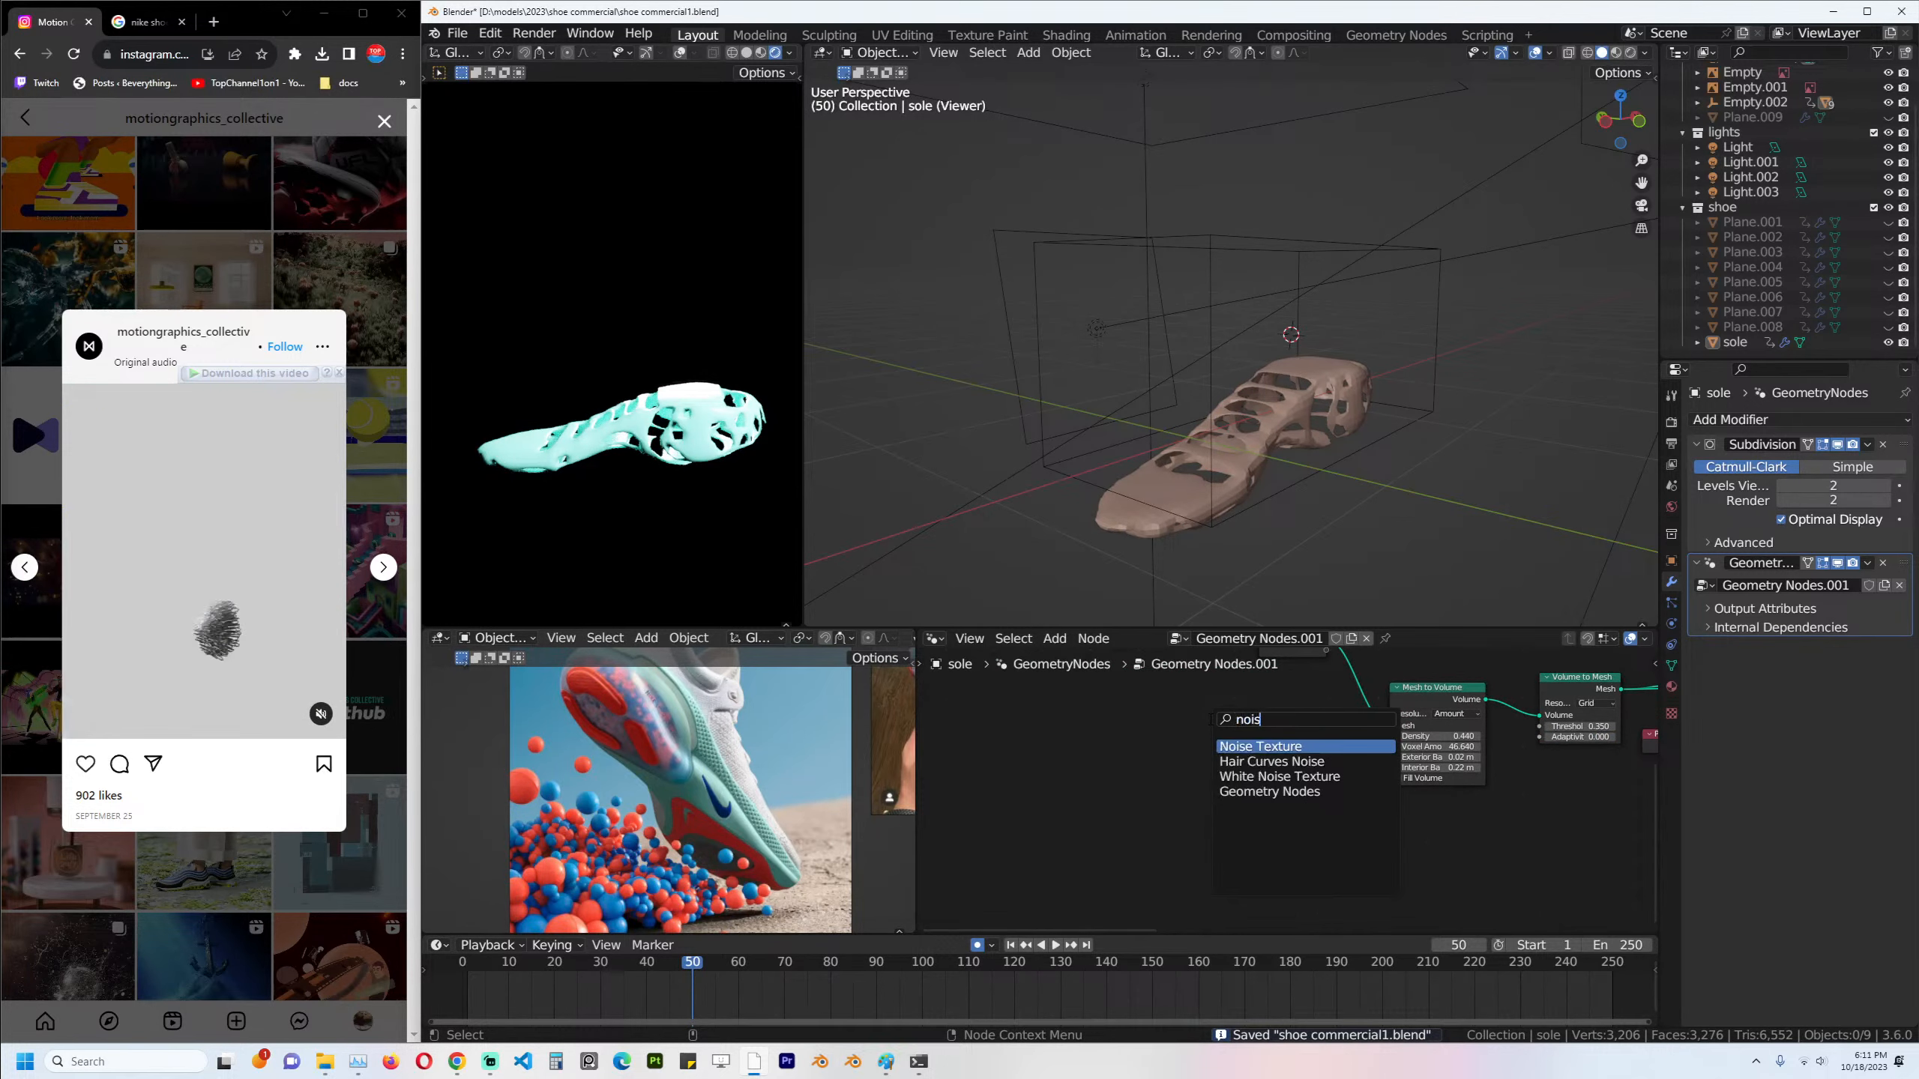
pyautogui.press('Return')
pyautogui.click(1183, 786)
pyautogui.scroll(2, 1277, 786)
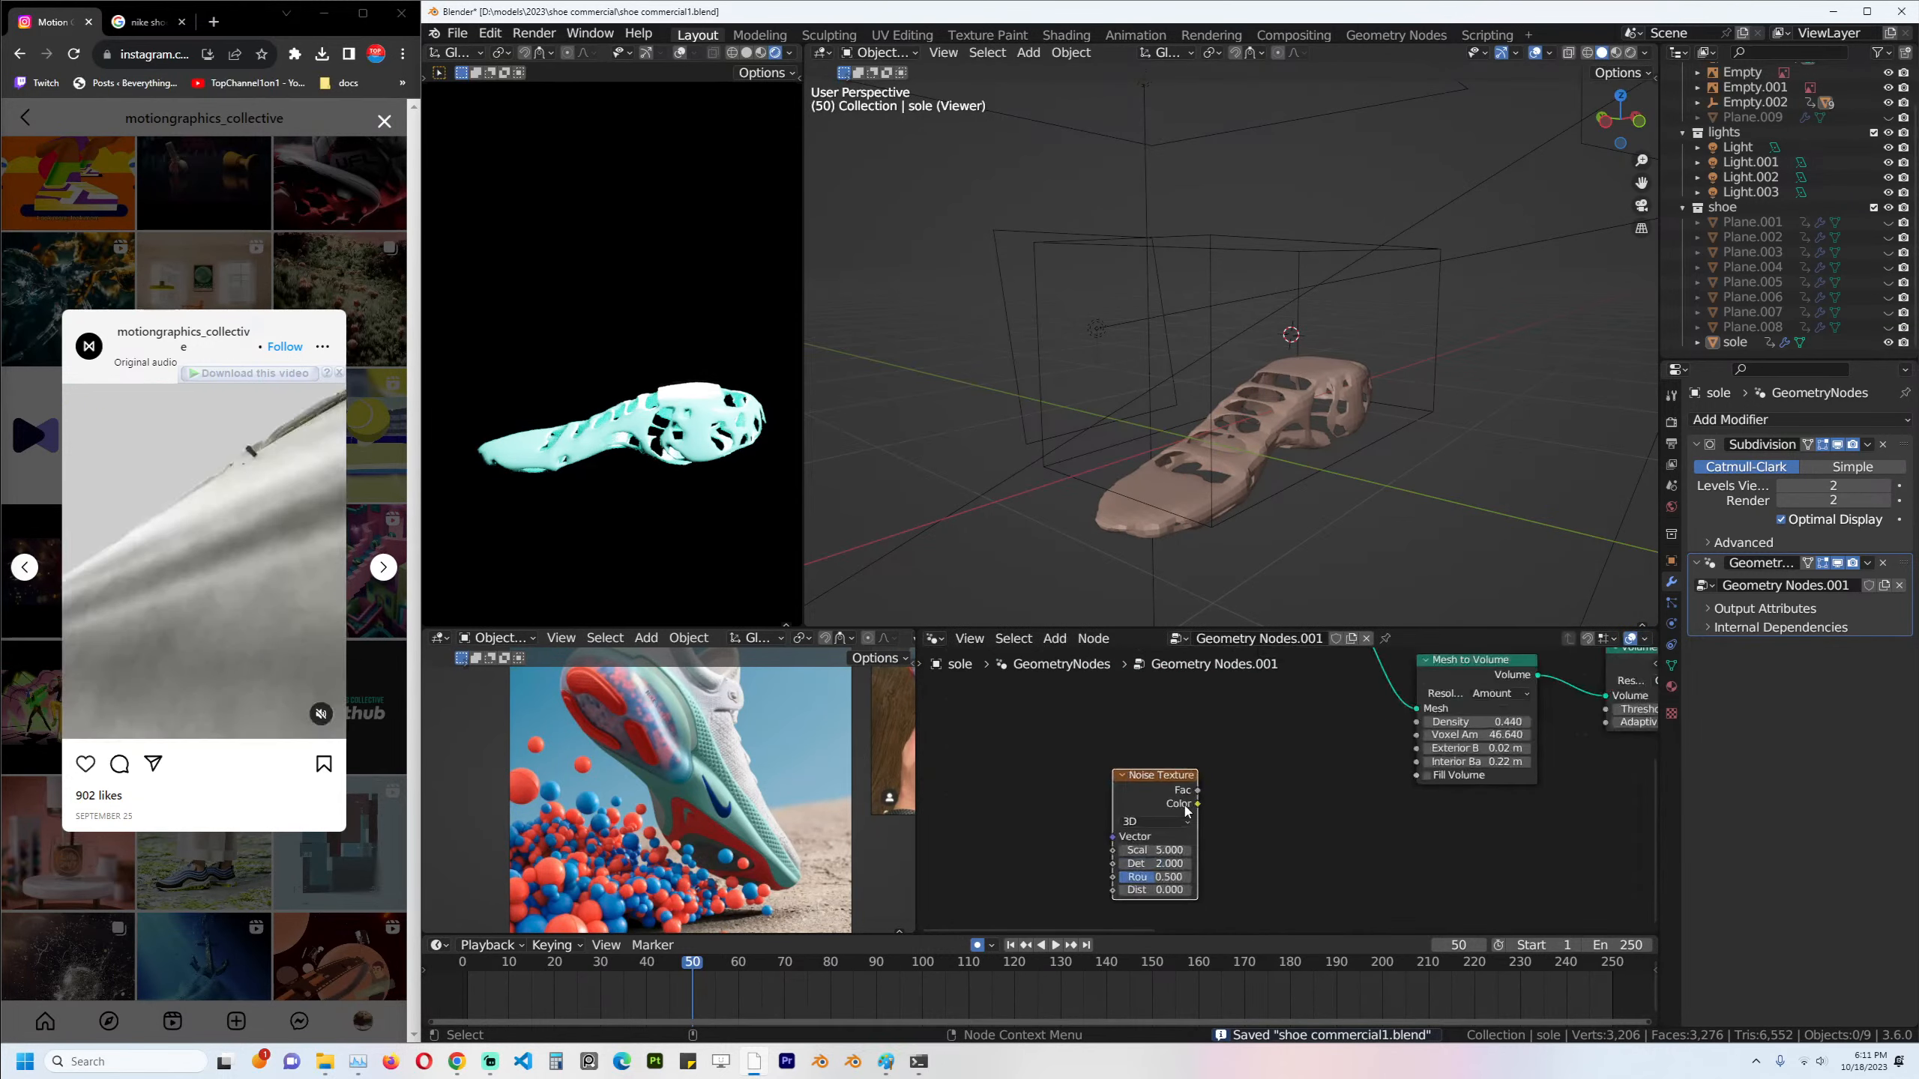
# Try driving the Mesh to Volume density with the Noise Texture's Fac output.
pyautogui.moveTo(1197, 790); pyautogui.dragTo(1439, 721)
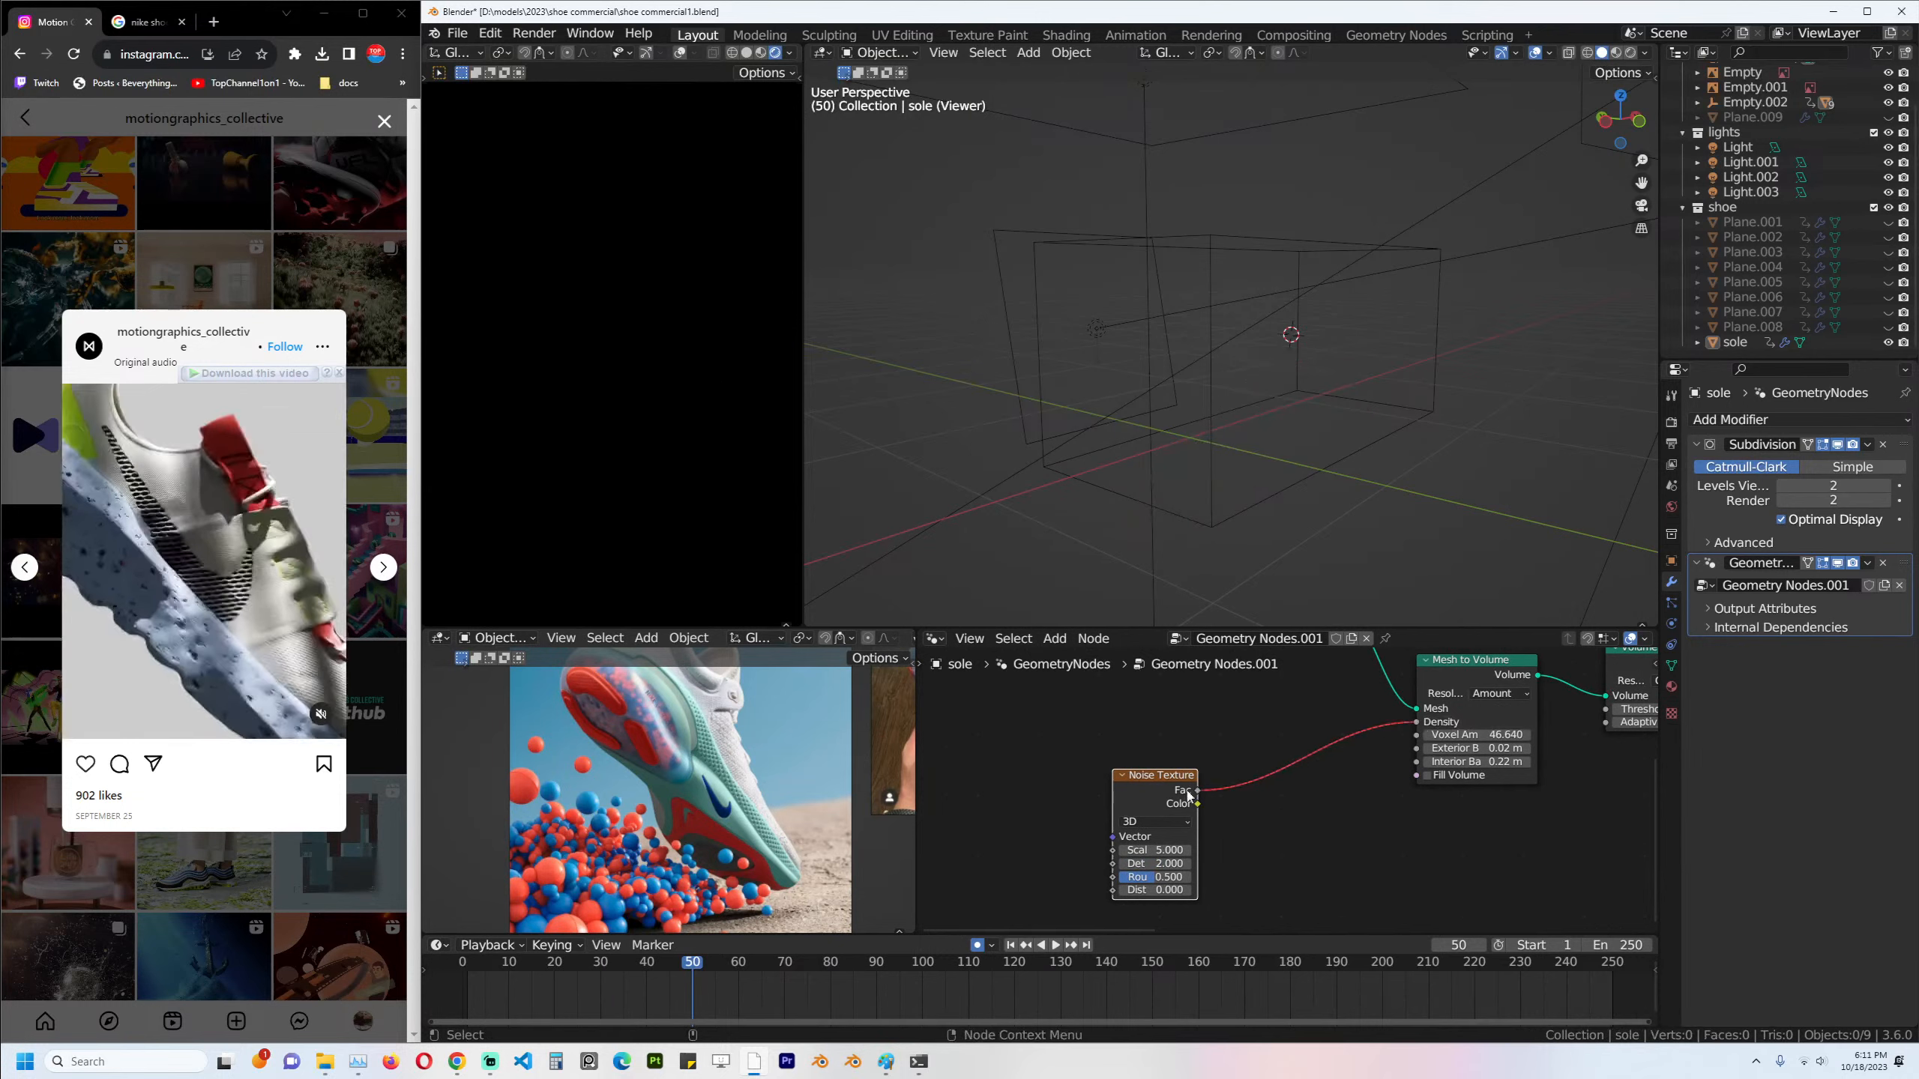
pyautogui.hotkey('ctrl', 'z')
pyautogui.scroll(-1, 1243, 802)
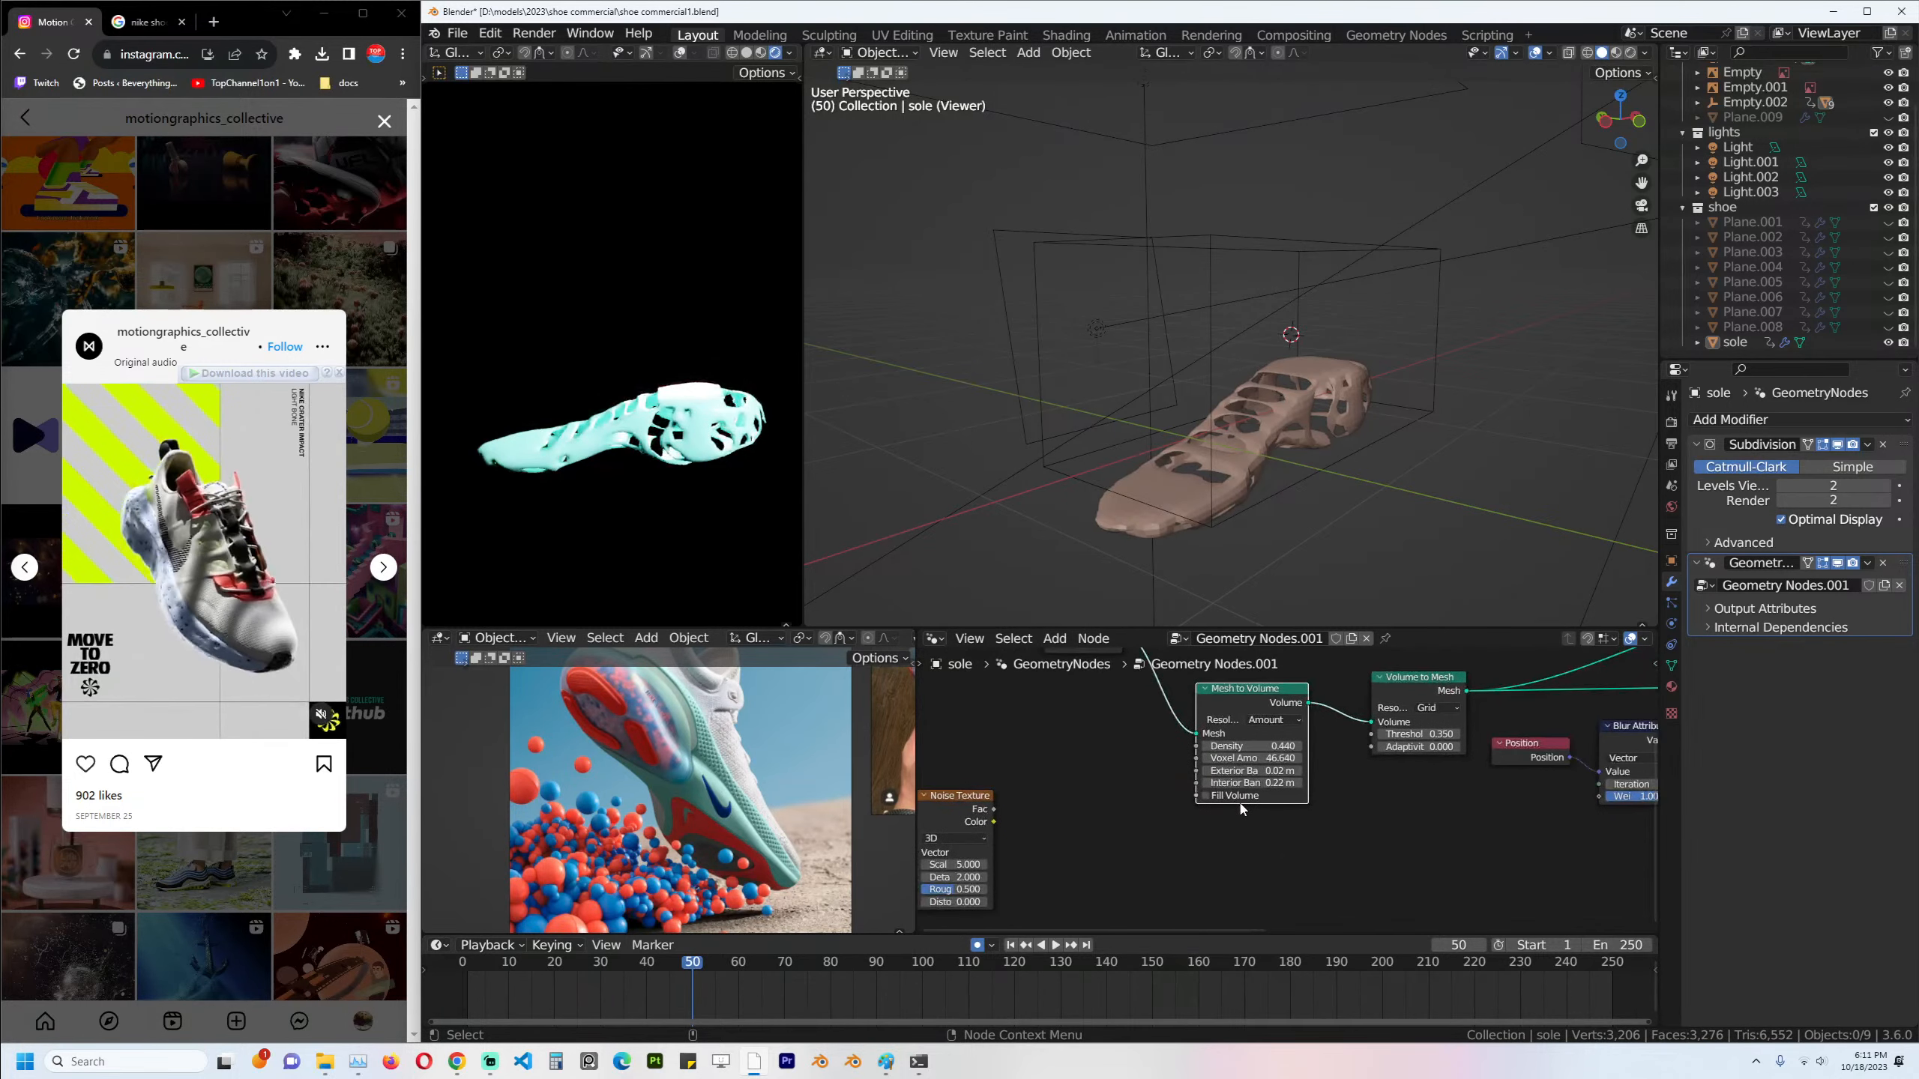
# Move the unconnected Noise Texture node directly beneath the Mesh to Volume node.
pyautogui.moveTo(966, 797); pyautogui.dragTo(1254, 816)
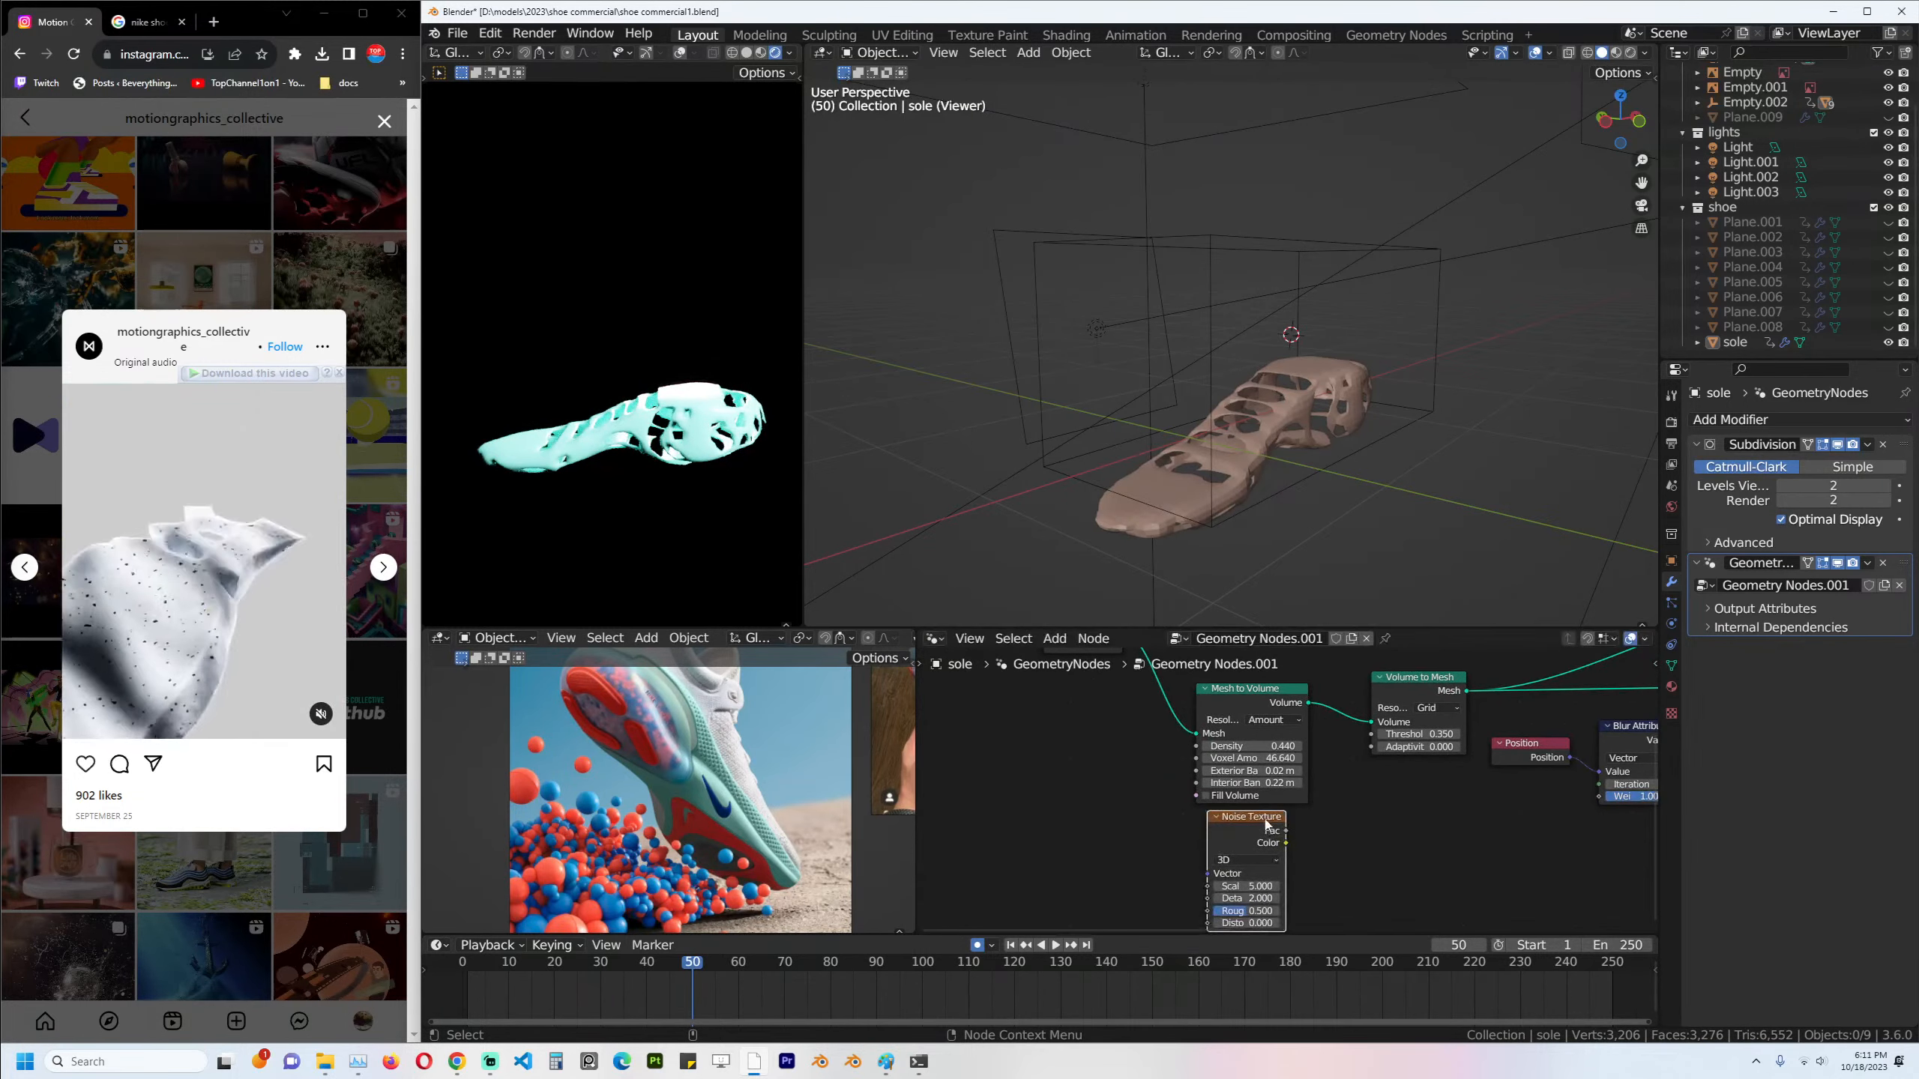
pyautogui.moveTo(1310, 810); pyautogui.dragTo(1219, 827, button='middle')
pyautogui.scroll(-1, 1116, 810)
pyautogui.scroll(1, 1015, 827)
pyautogui.scroll(1, 1298, 795)
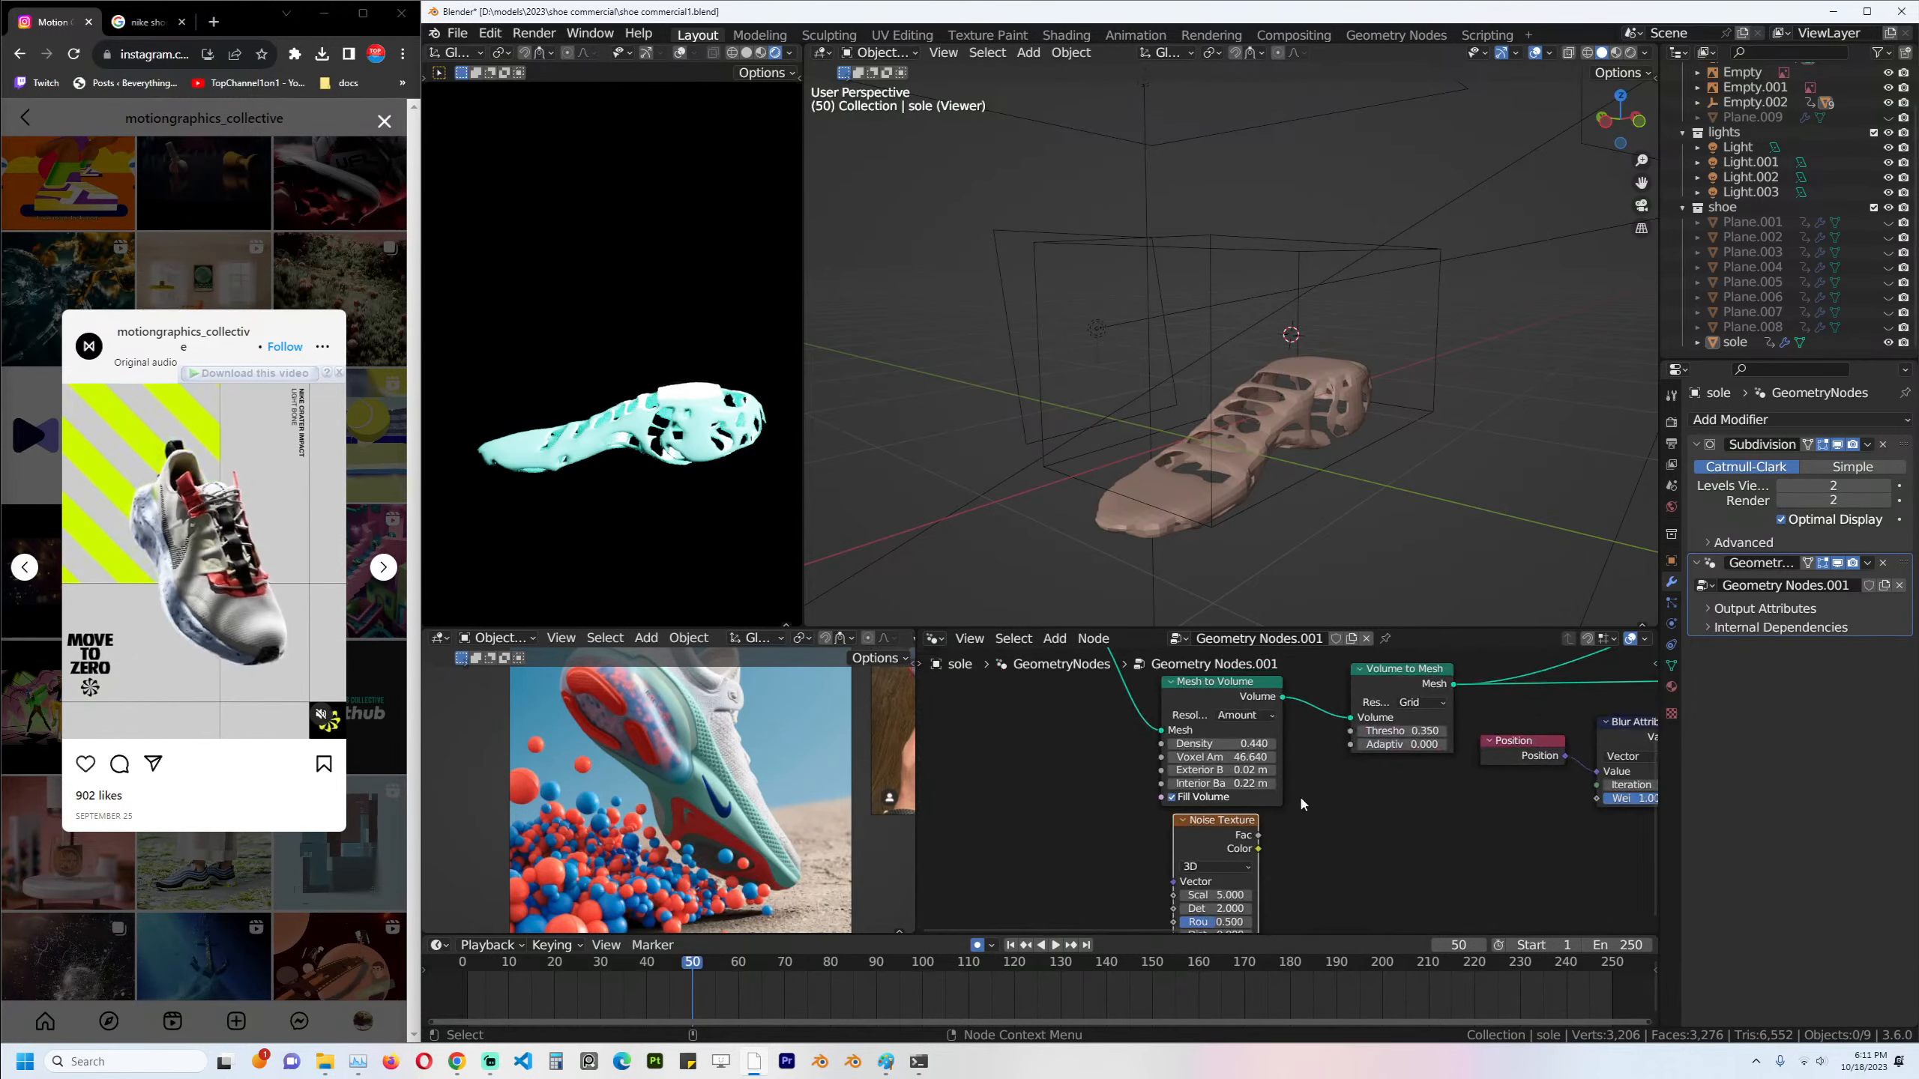
pyautogui.moveTo(1235, 837); pyautogui.dragTo(1182, 847)
pyautogui.scroll(-2, 1259, 794)
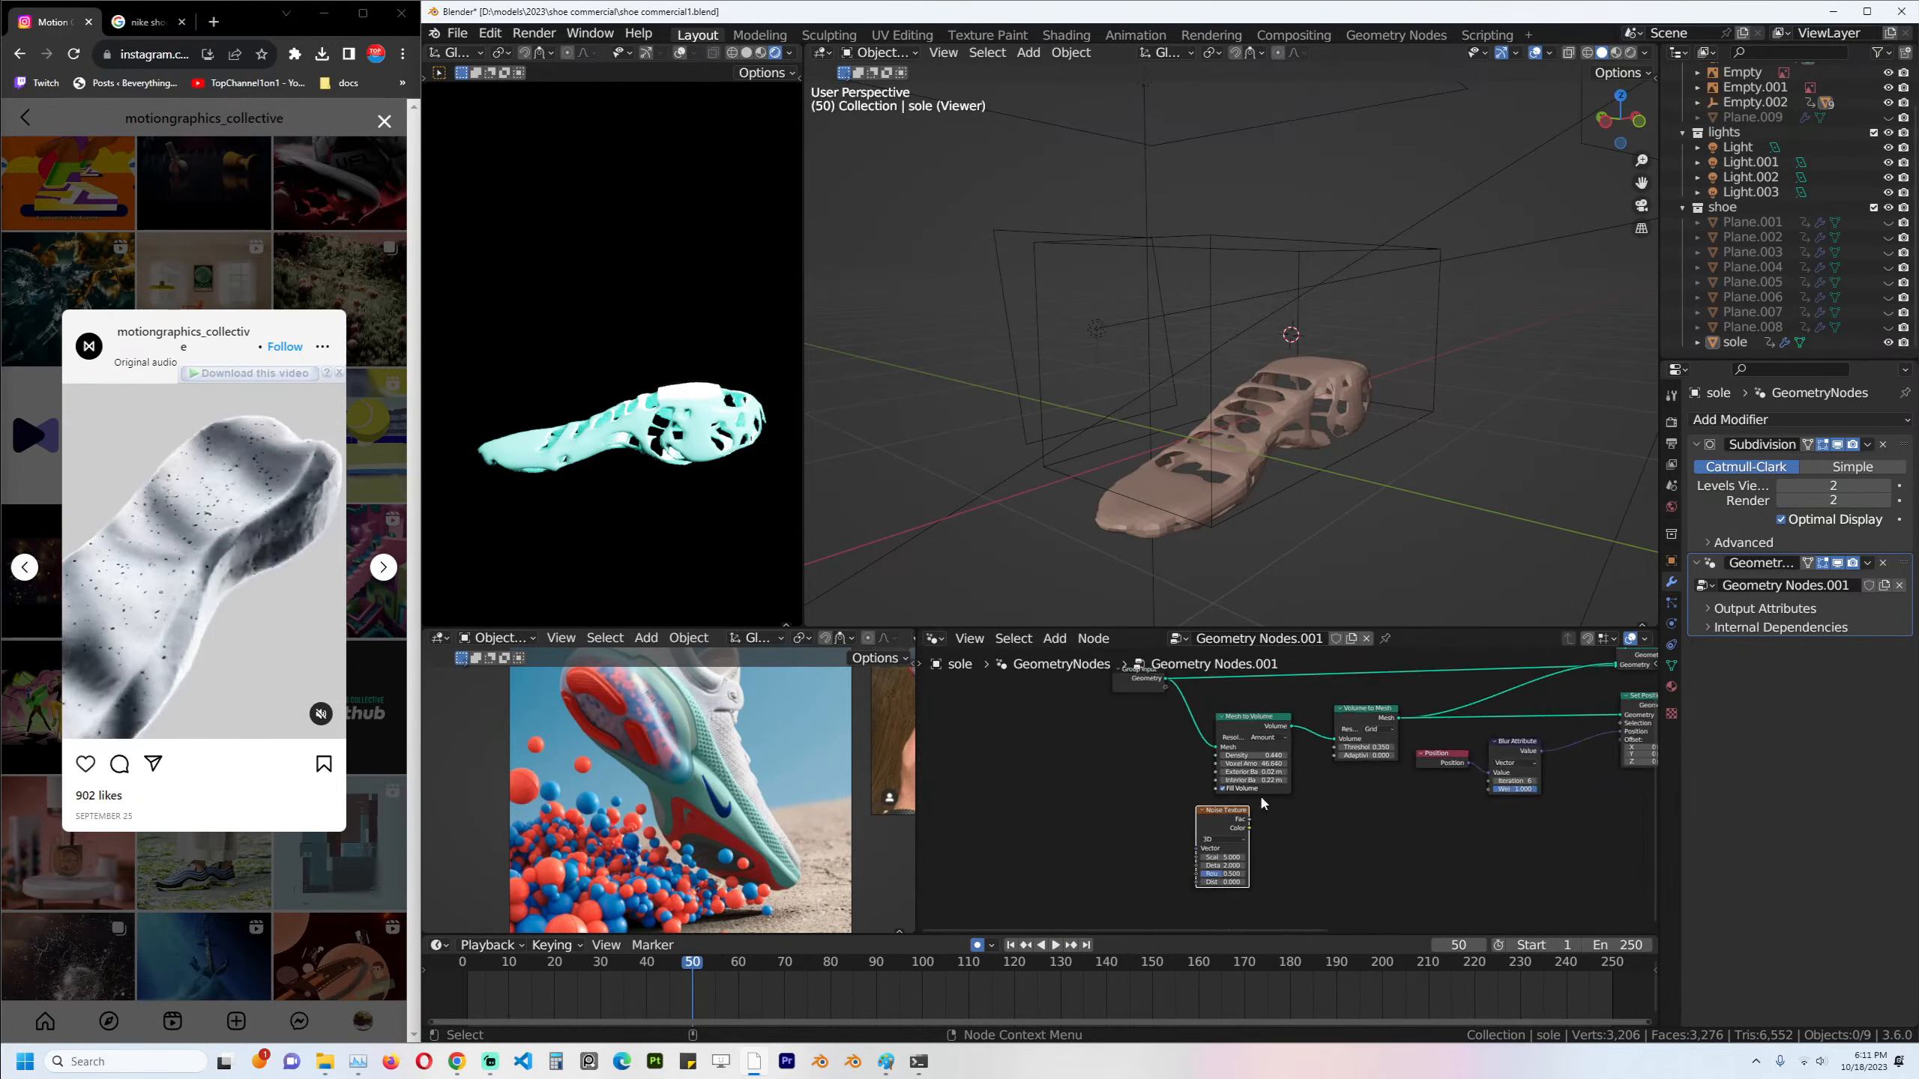
# Save the file and preview the Join Geometry output, returning the Viewer to Set Position.
pyautogui.moveTo(1394, 763); pyautogui.dragTo(1095, 846, button='middle')
pyautogui.scroll(1, 1097, 856)
pyautogui.hotkey('ctrl', 's')
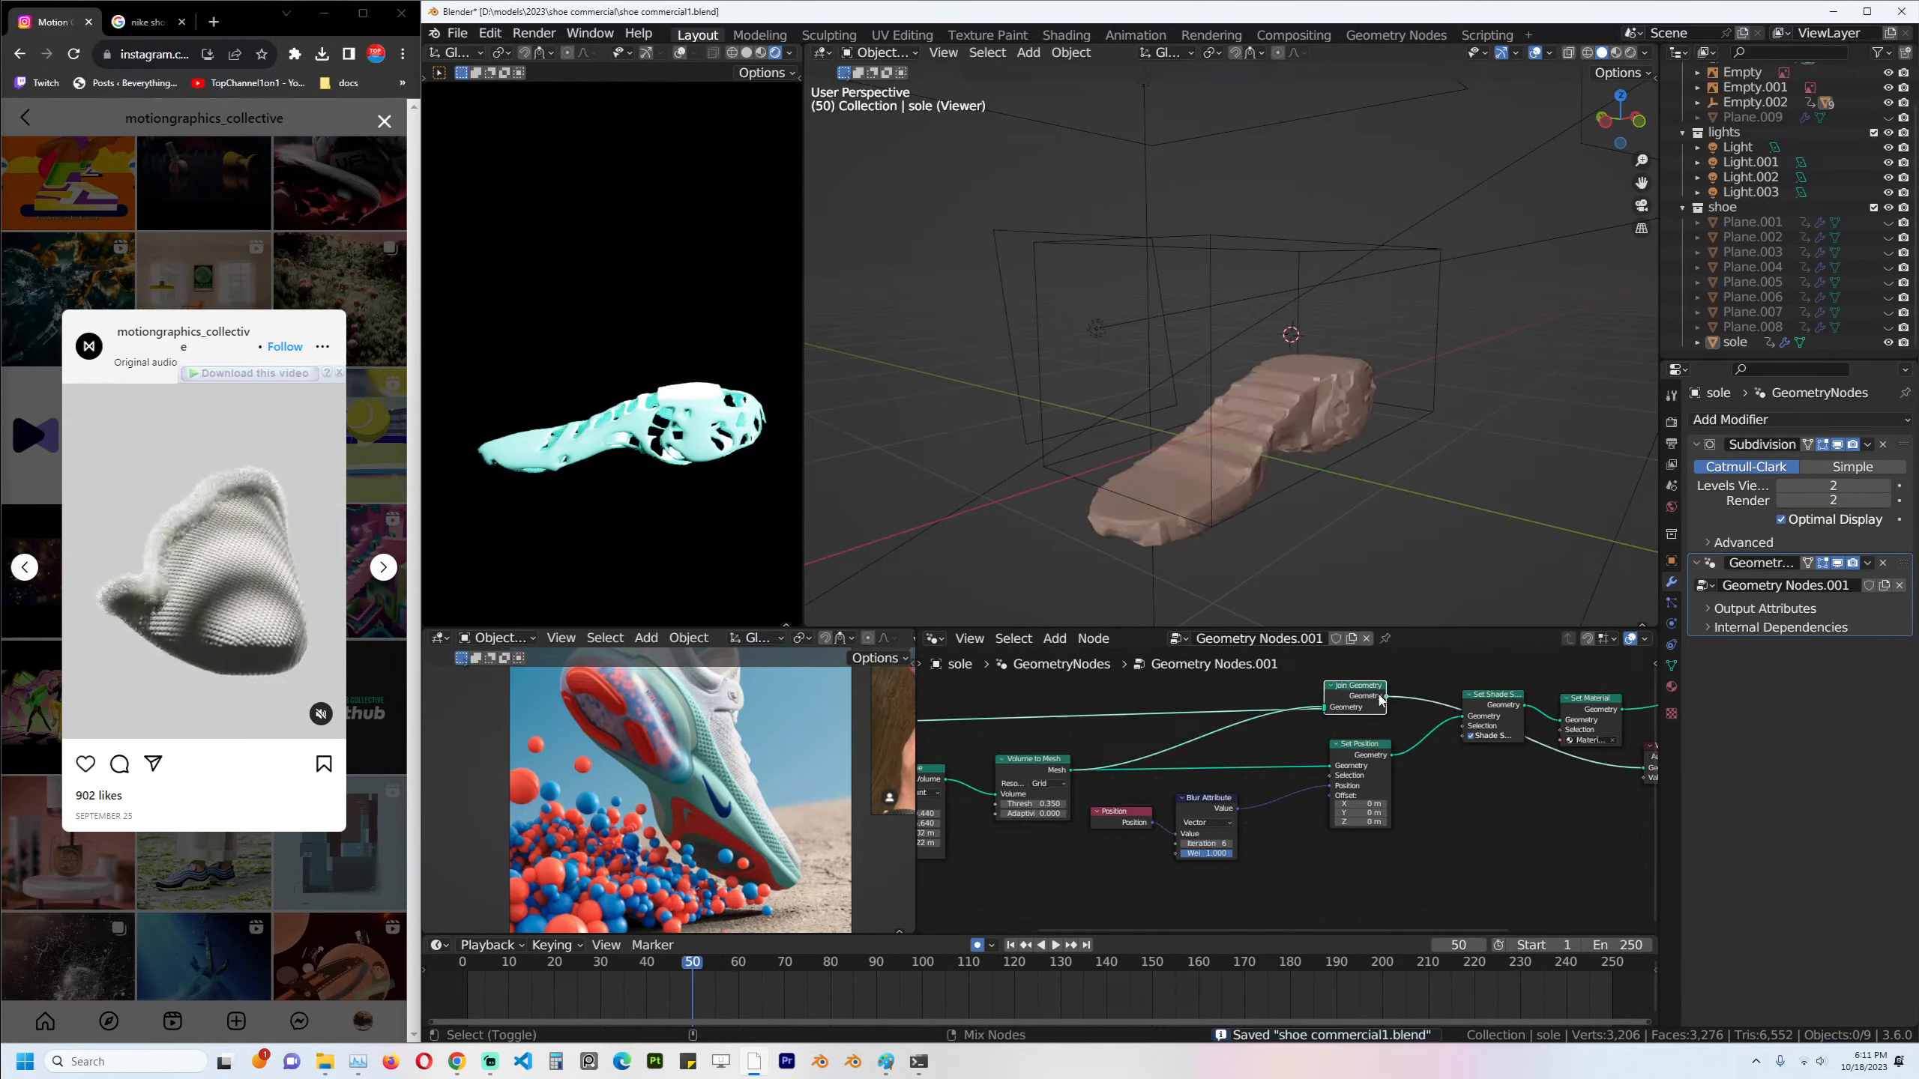
pyautogui.moveTo(1450, 741); pyautogui.dragTo(1291, 755, button='middle')
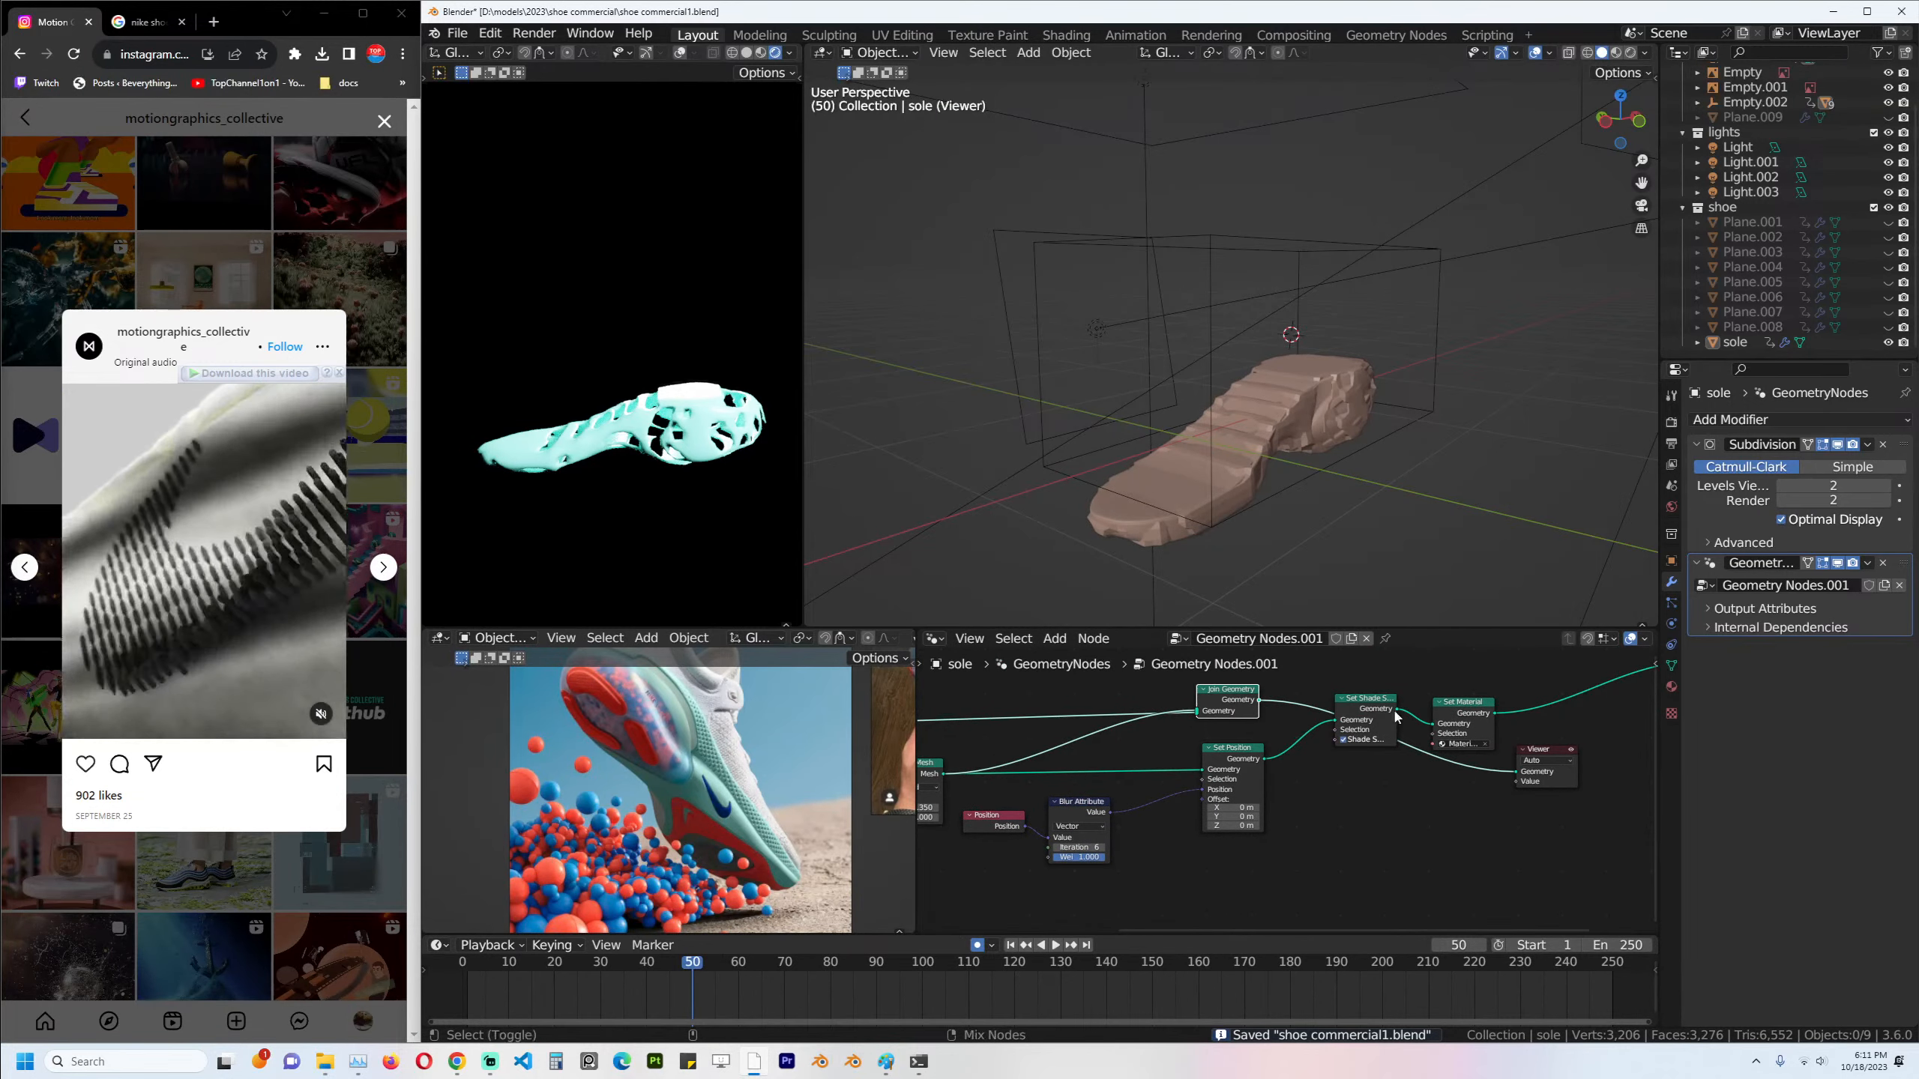
pyautogui.keyDown('ctrl'); pyautogui.keyDown('shift'); pyautogui.click(1256, 751); pyautogui.keyUp('shift'); pyautogui.keyUp('ctrl')
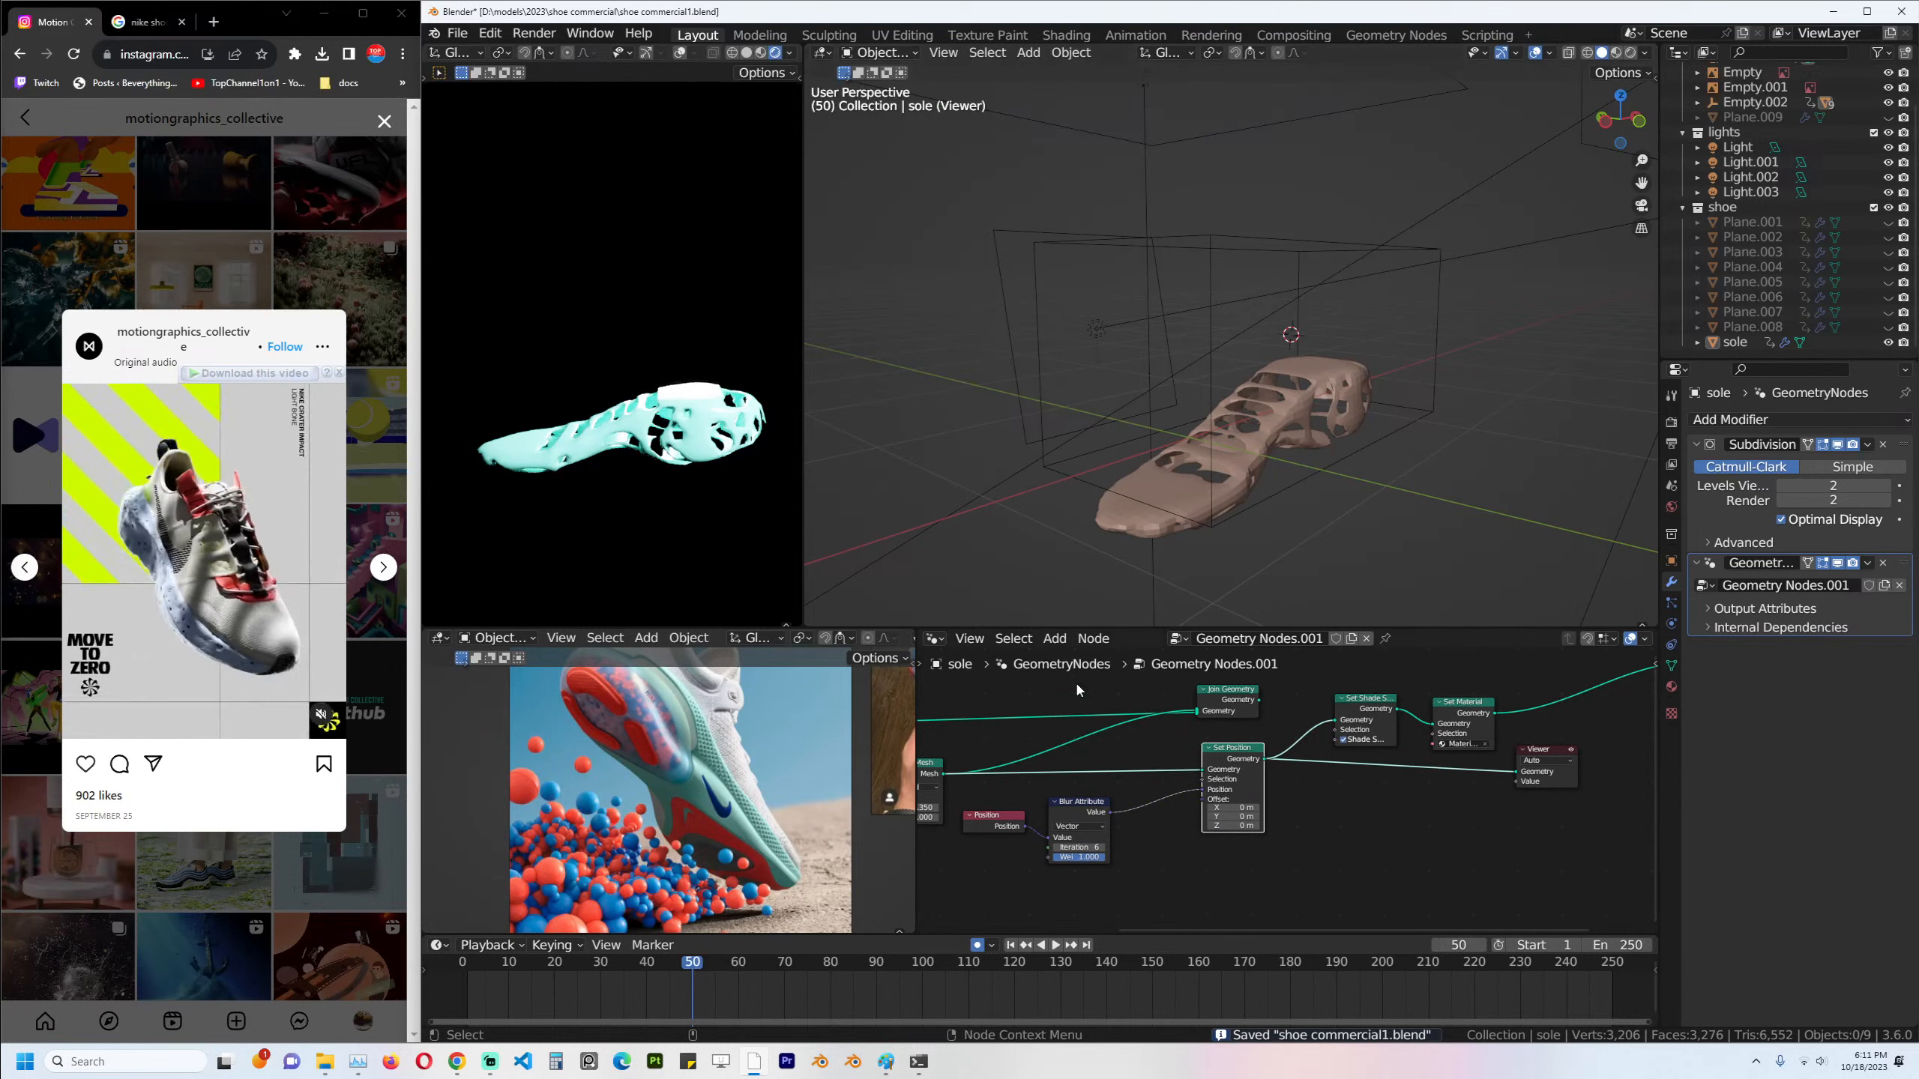
# Unlink the Geometry Nodes.001 group from the sole's modifier and unhide all shoe parts in front view.
pyautogui.click(1365, 638)
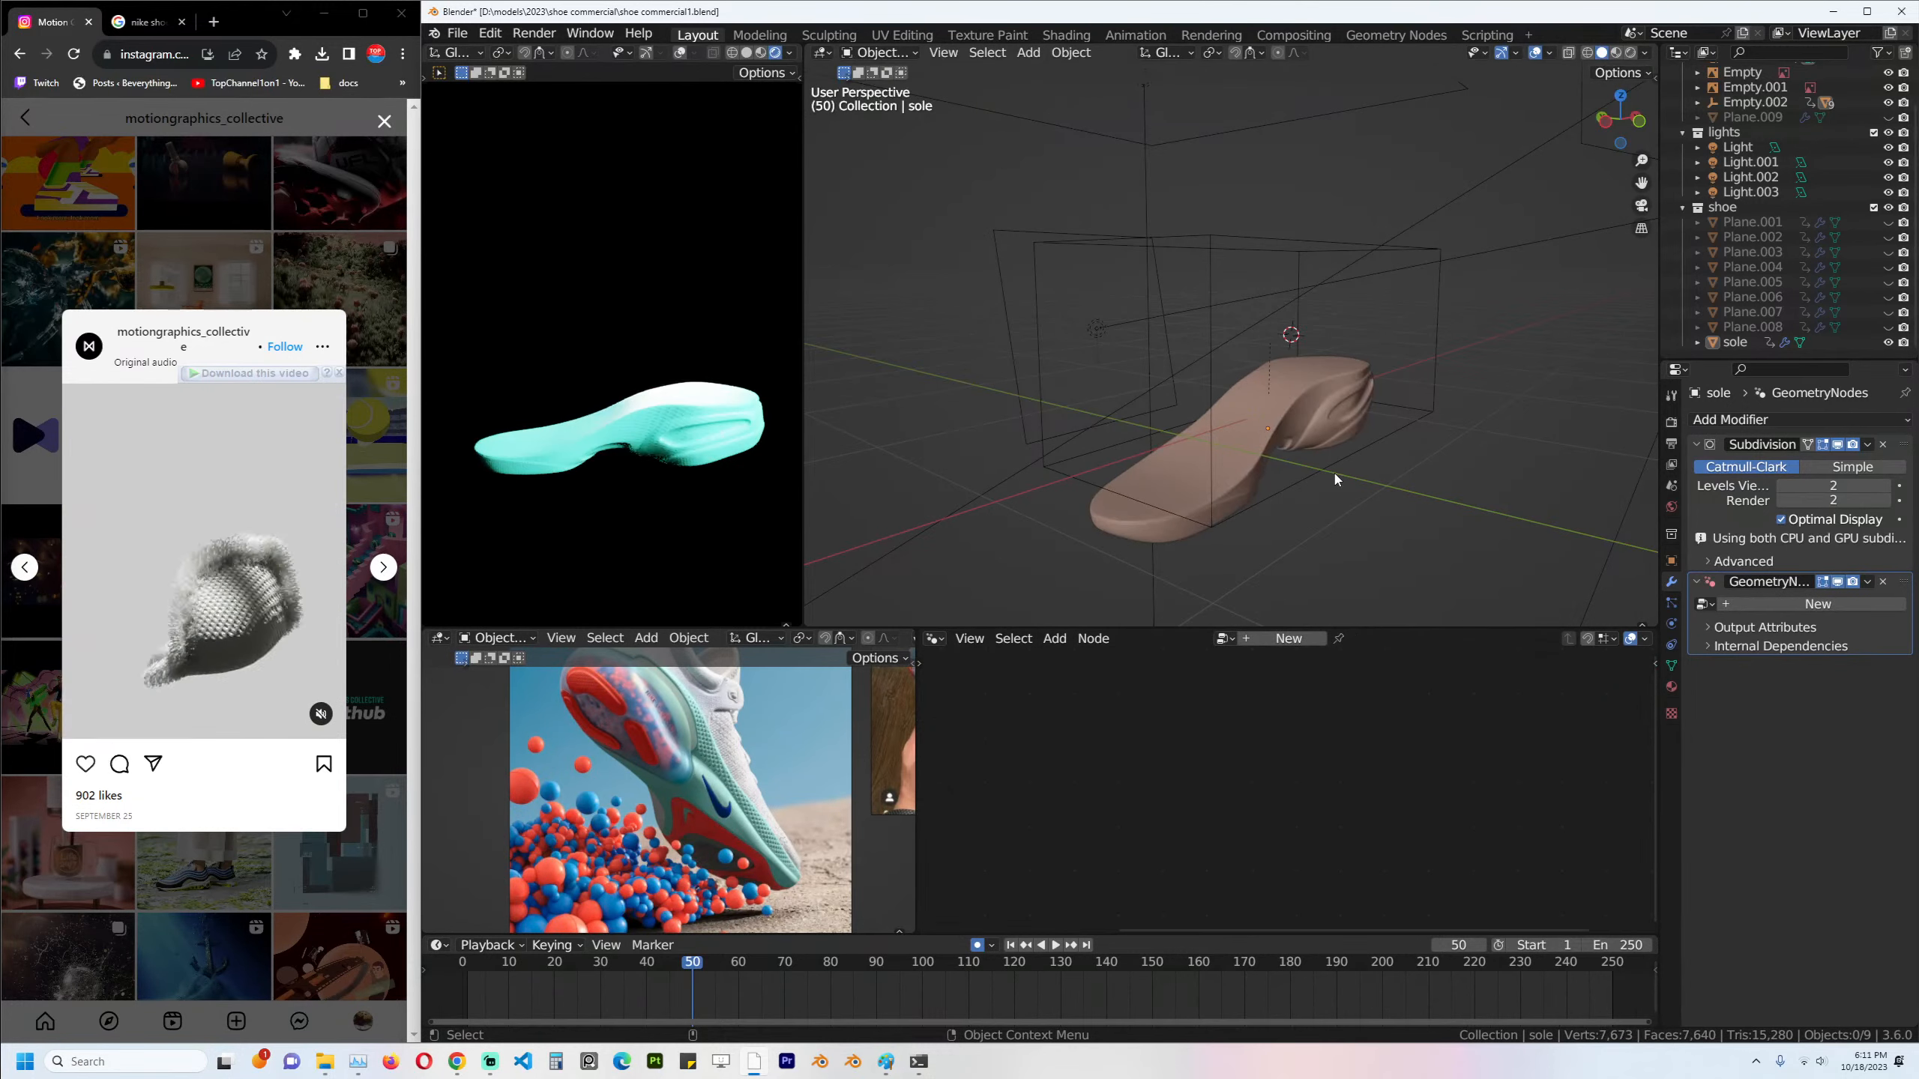
pyautogui.click(1356, 462)
pyautogui.press('KP_1')
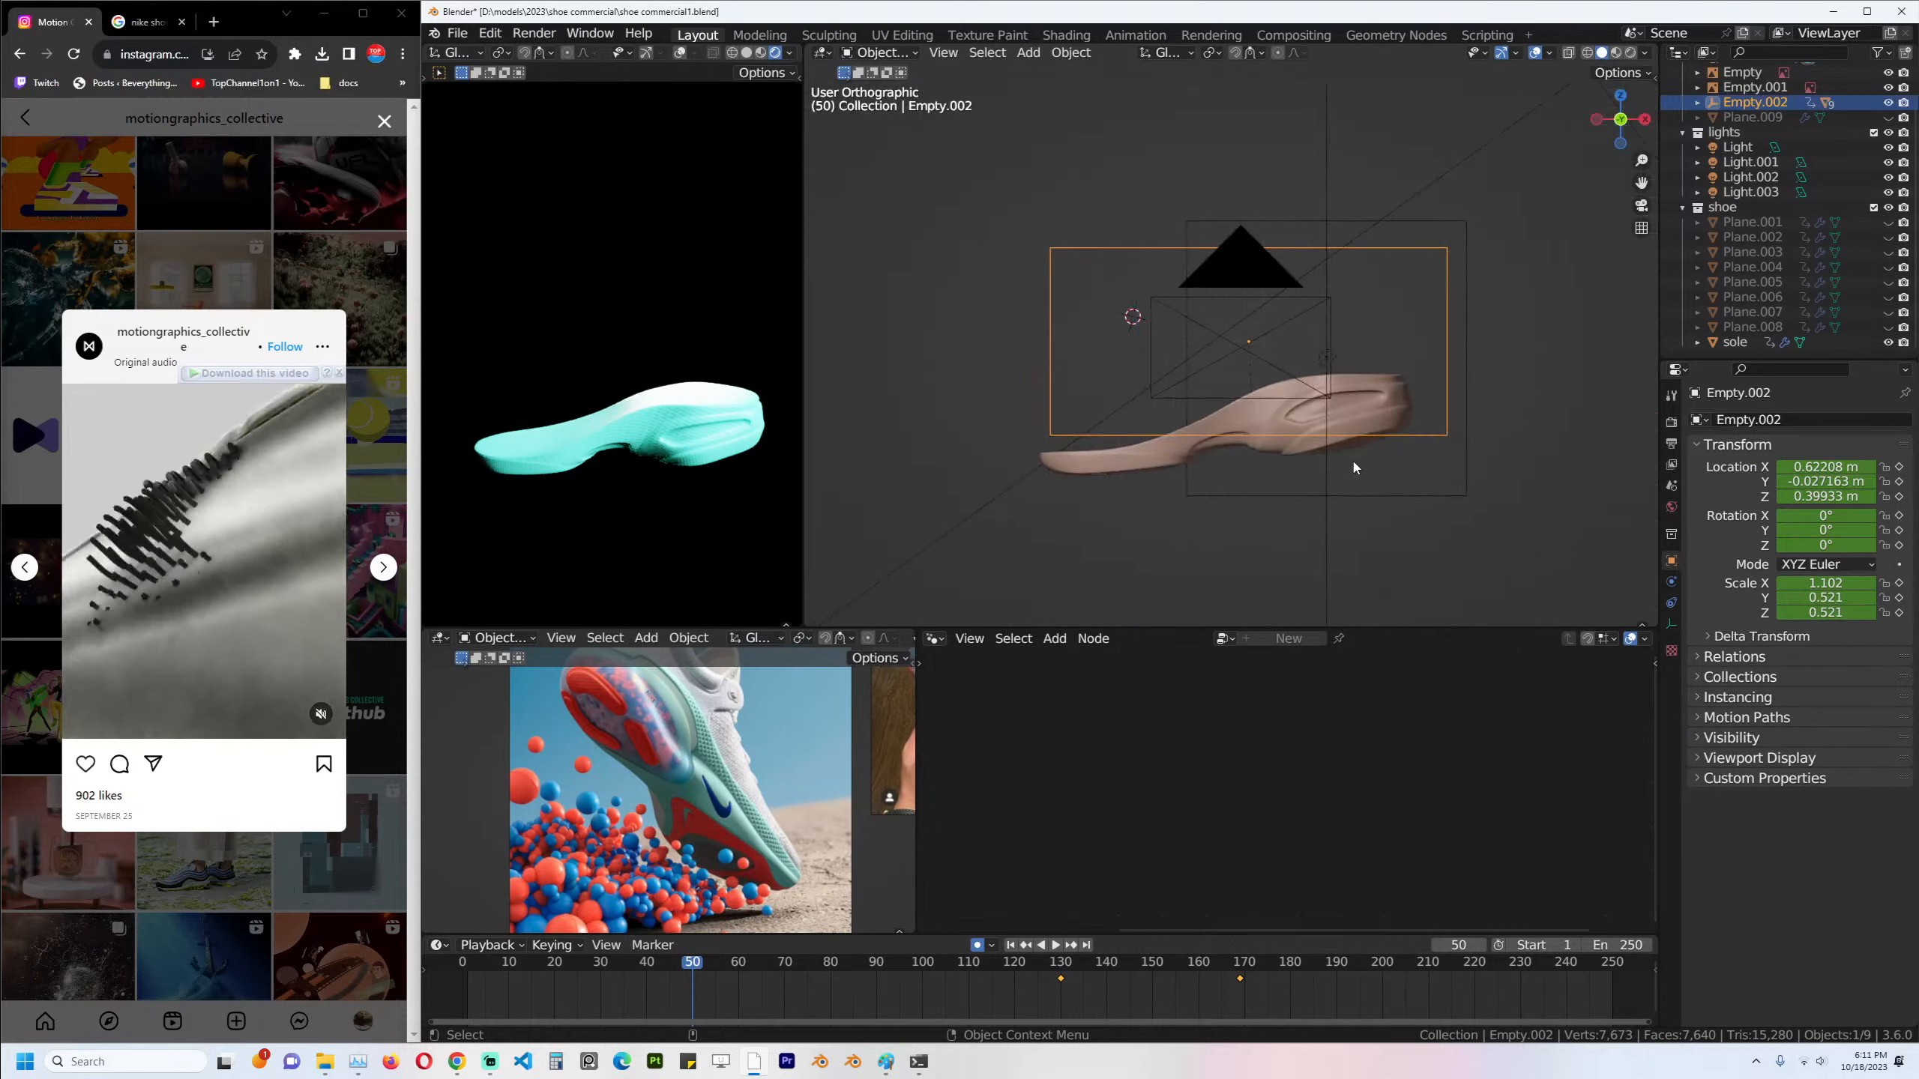
pyautogui.hotkey('alt', 'h')
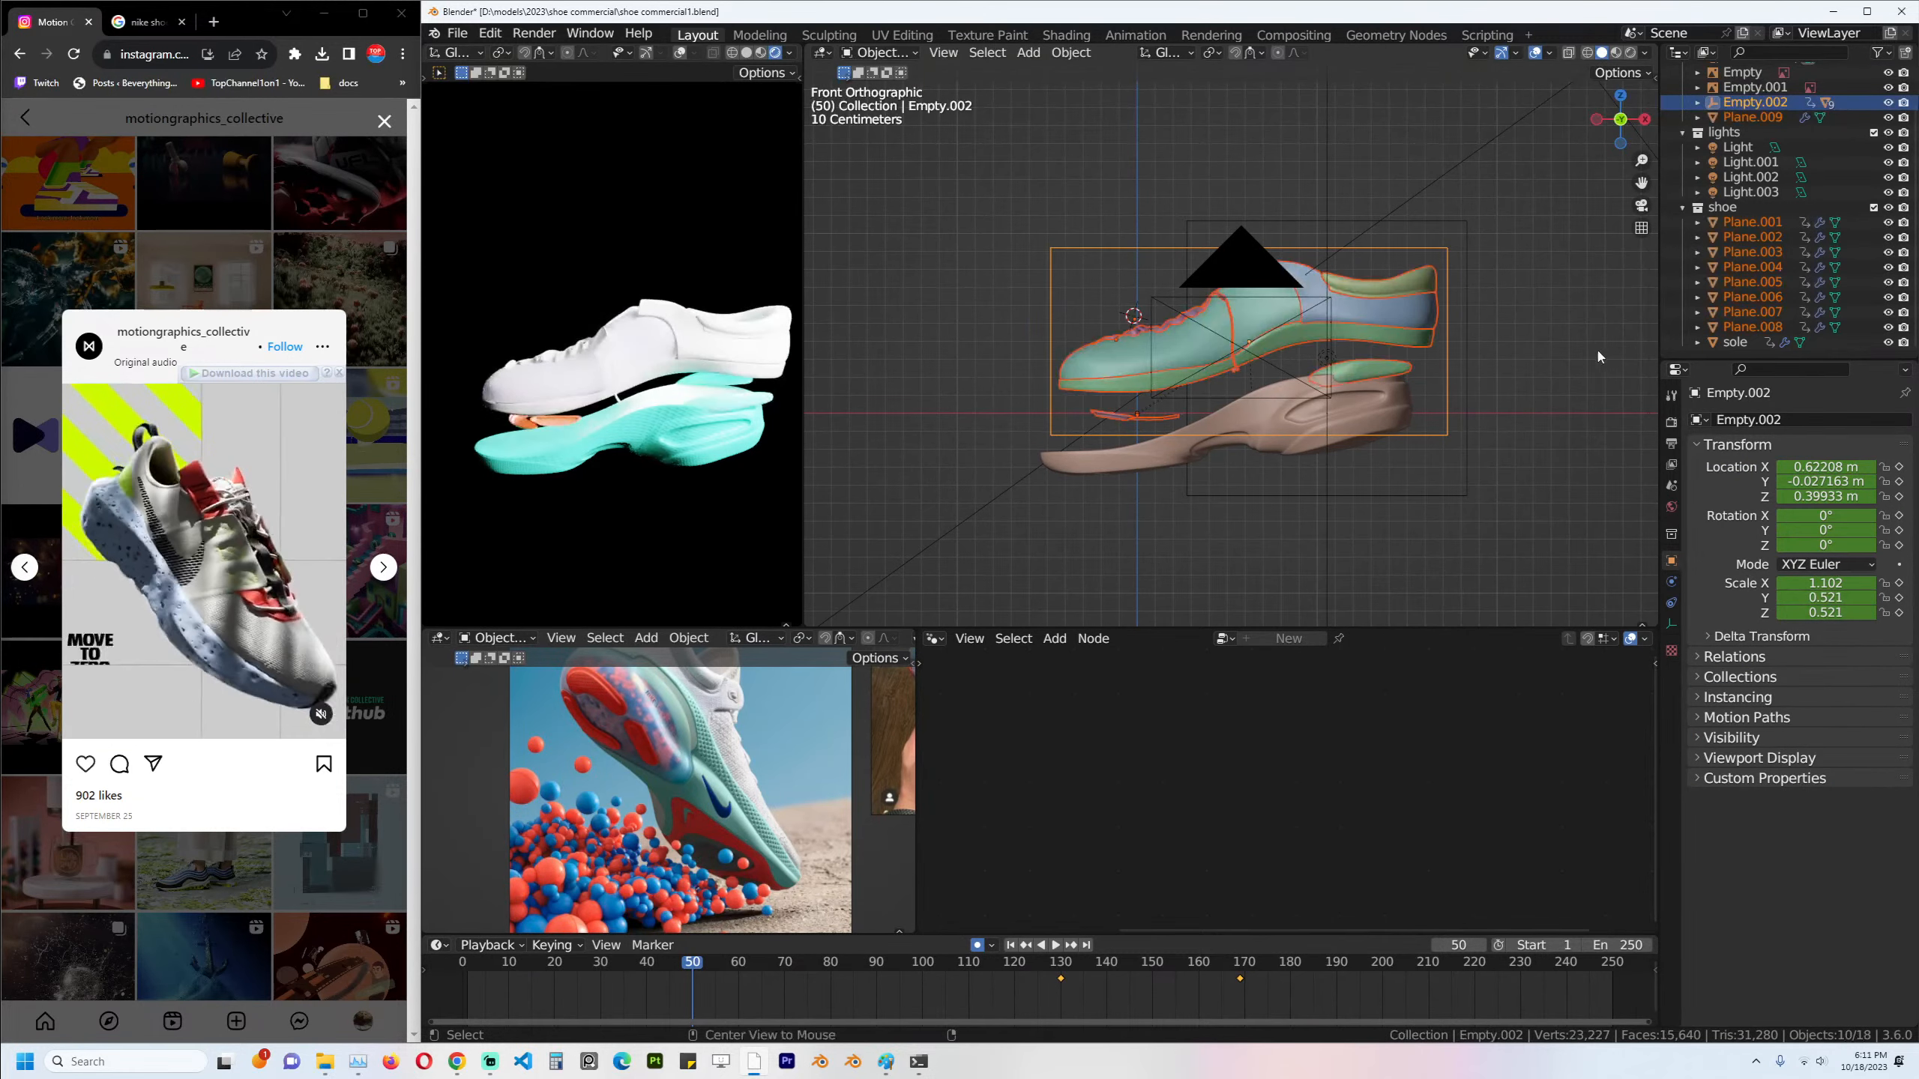
# Select the sole and play its animation from the start through to frame 130.
pyautogui.click(1345, 431)
pyautogui.hotkey('shift', 'Left')
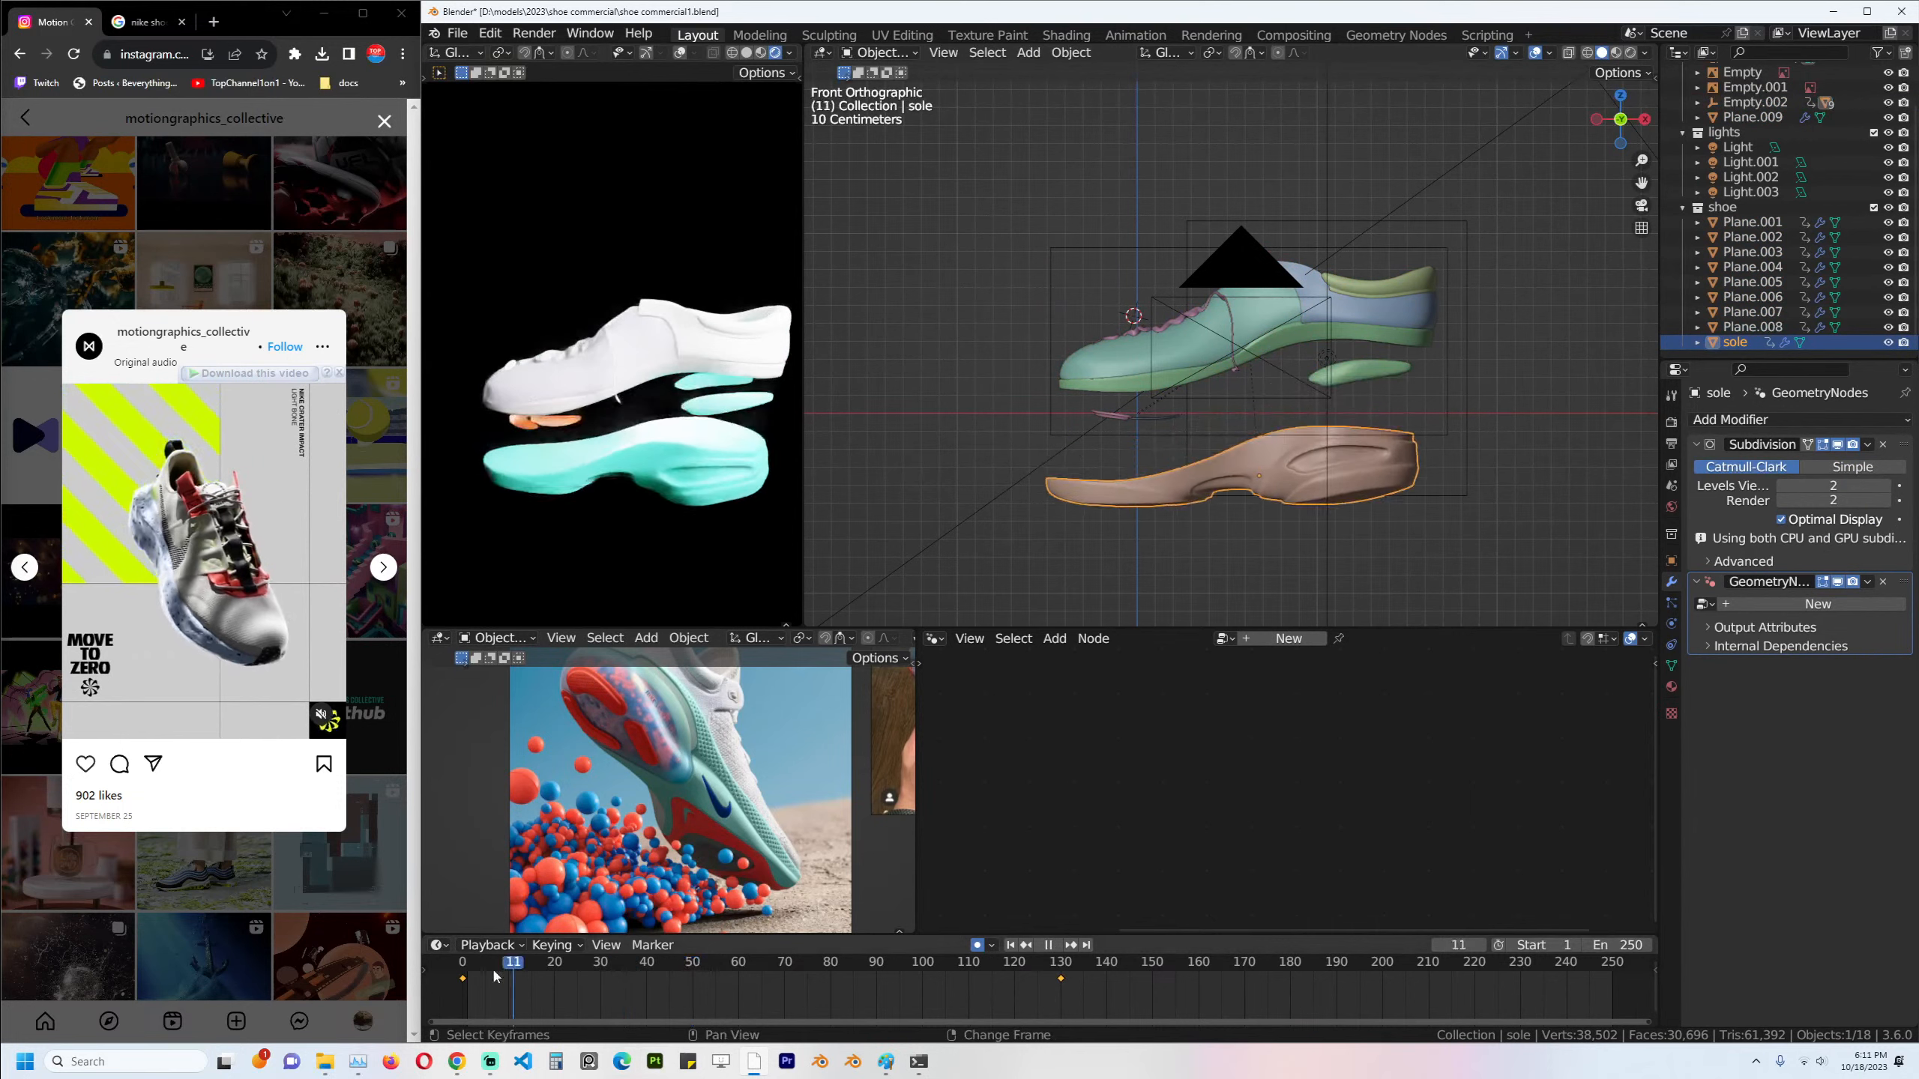
pyautogui.press('space')
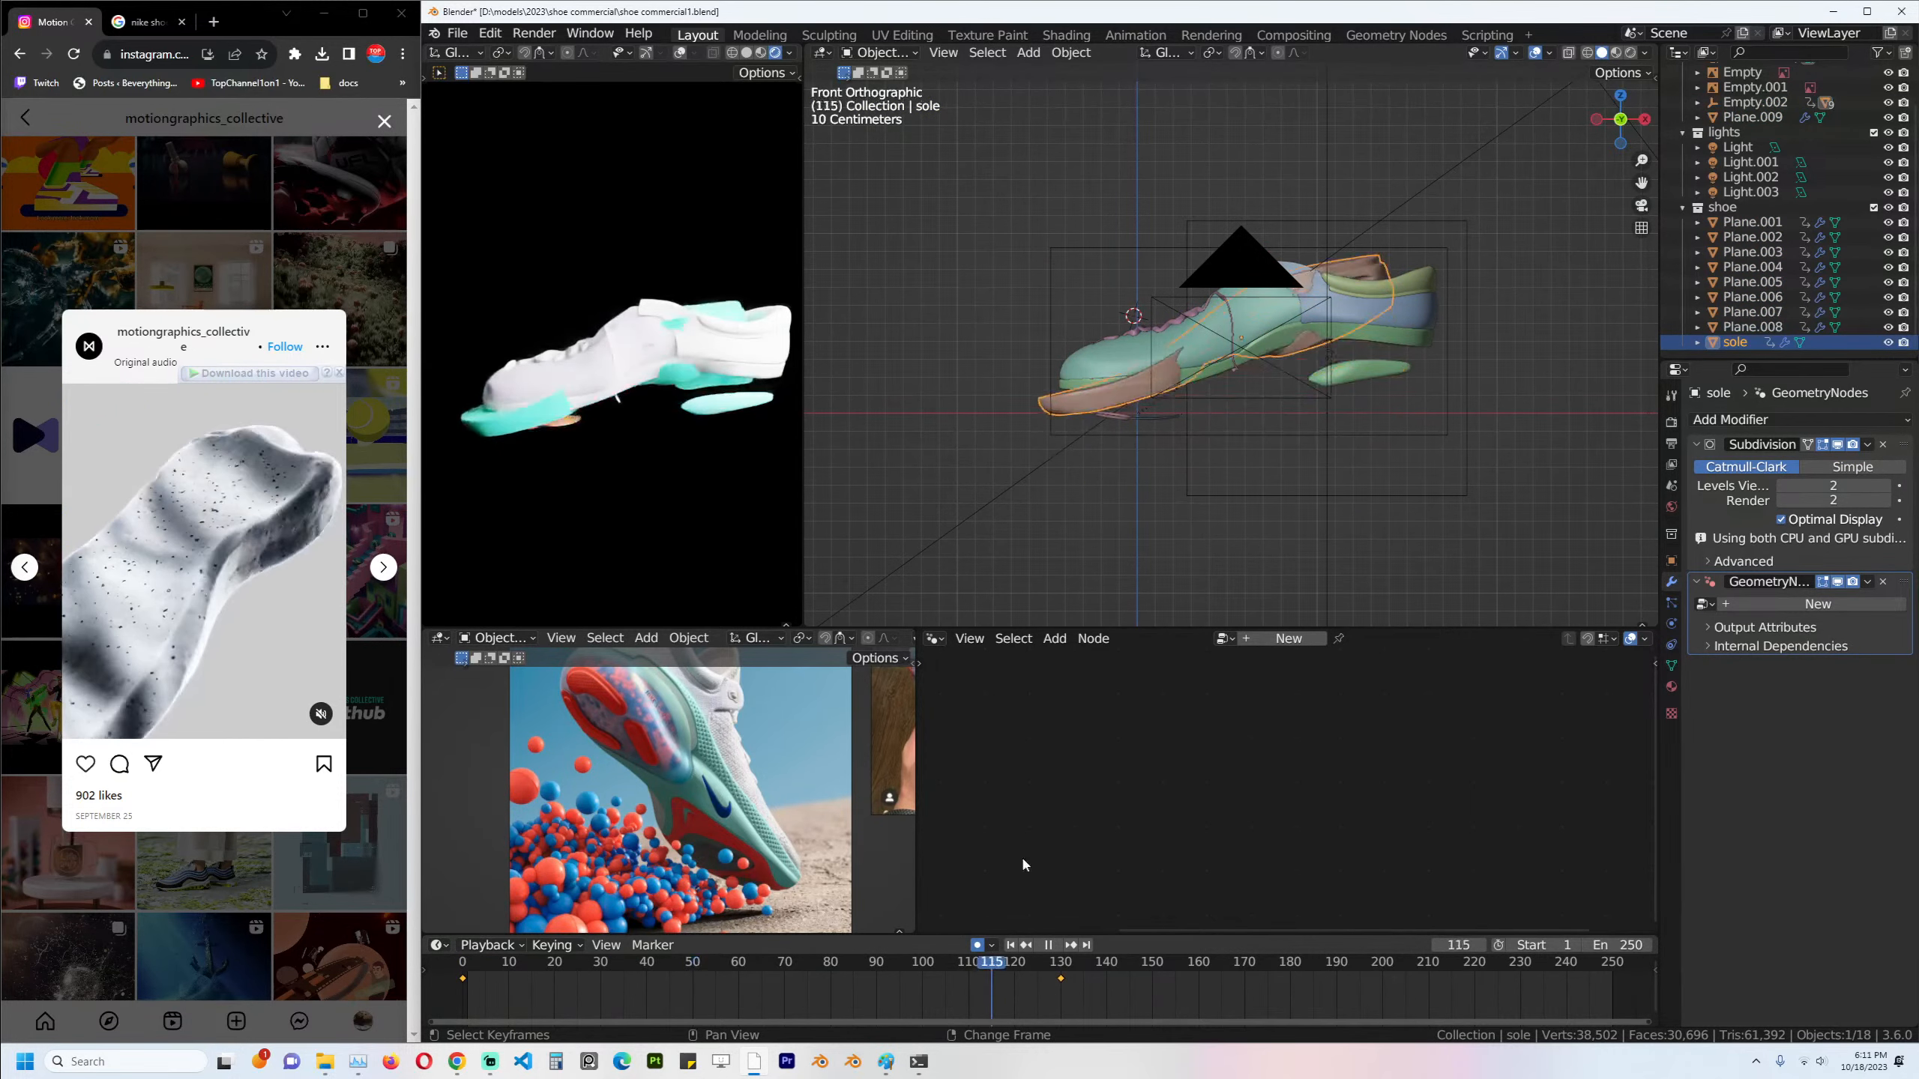
pyautogui.press('space')
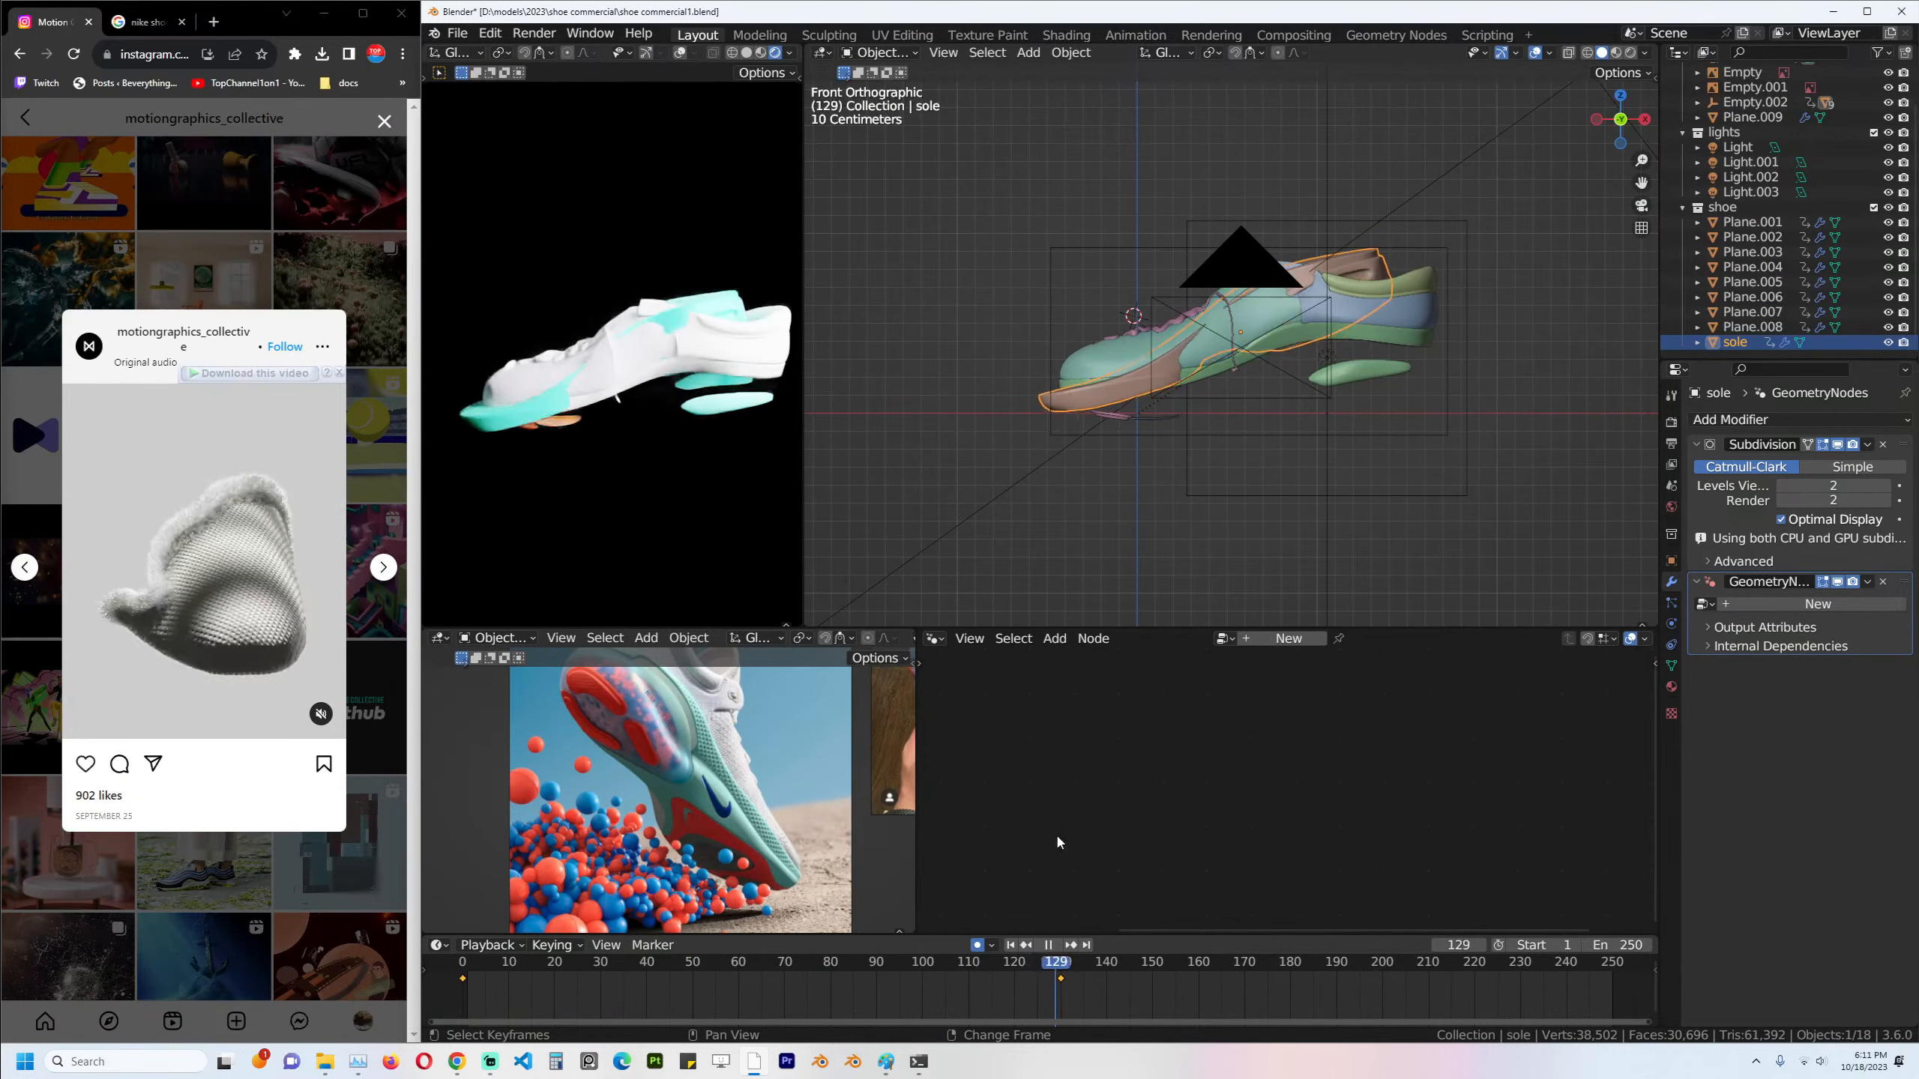
# In front view at frame 130, level the sole and move it into place under the shoe's upper.
pyautogui.scroll(3, 1282, 318)
pyautogui.press('g')
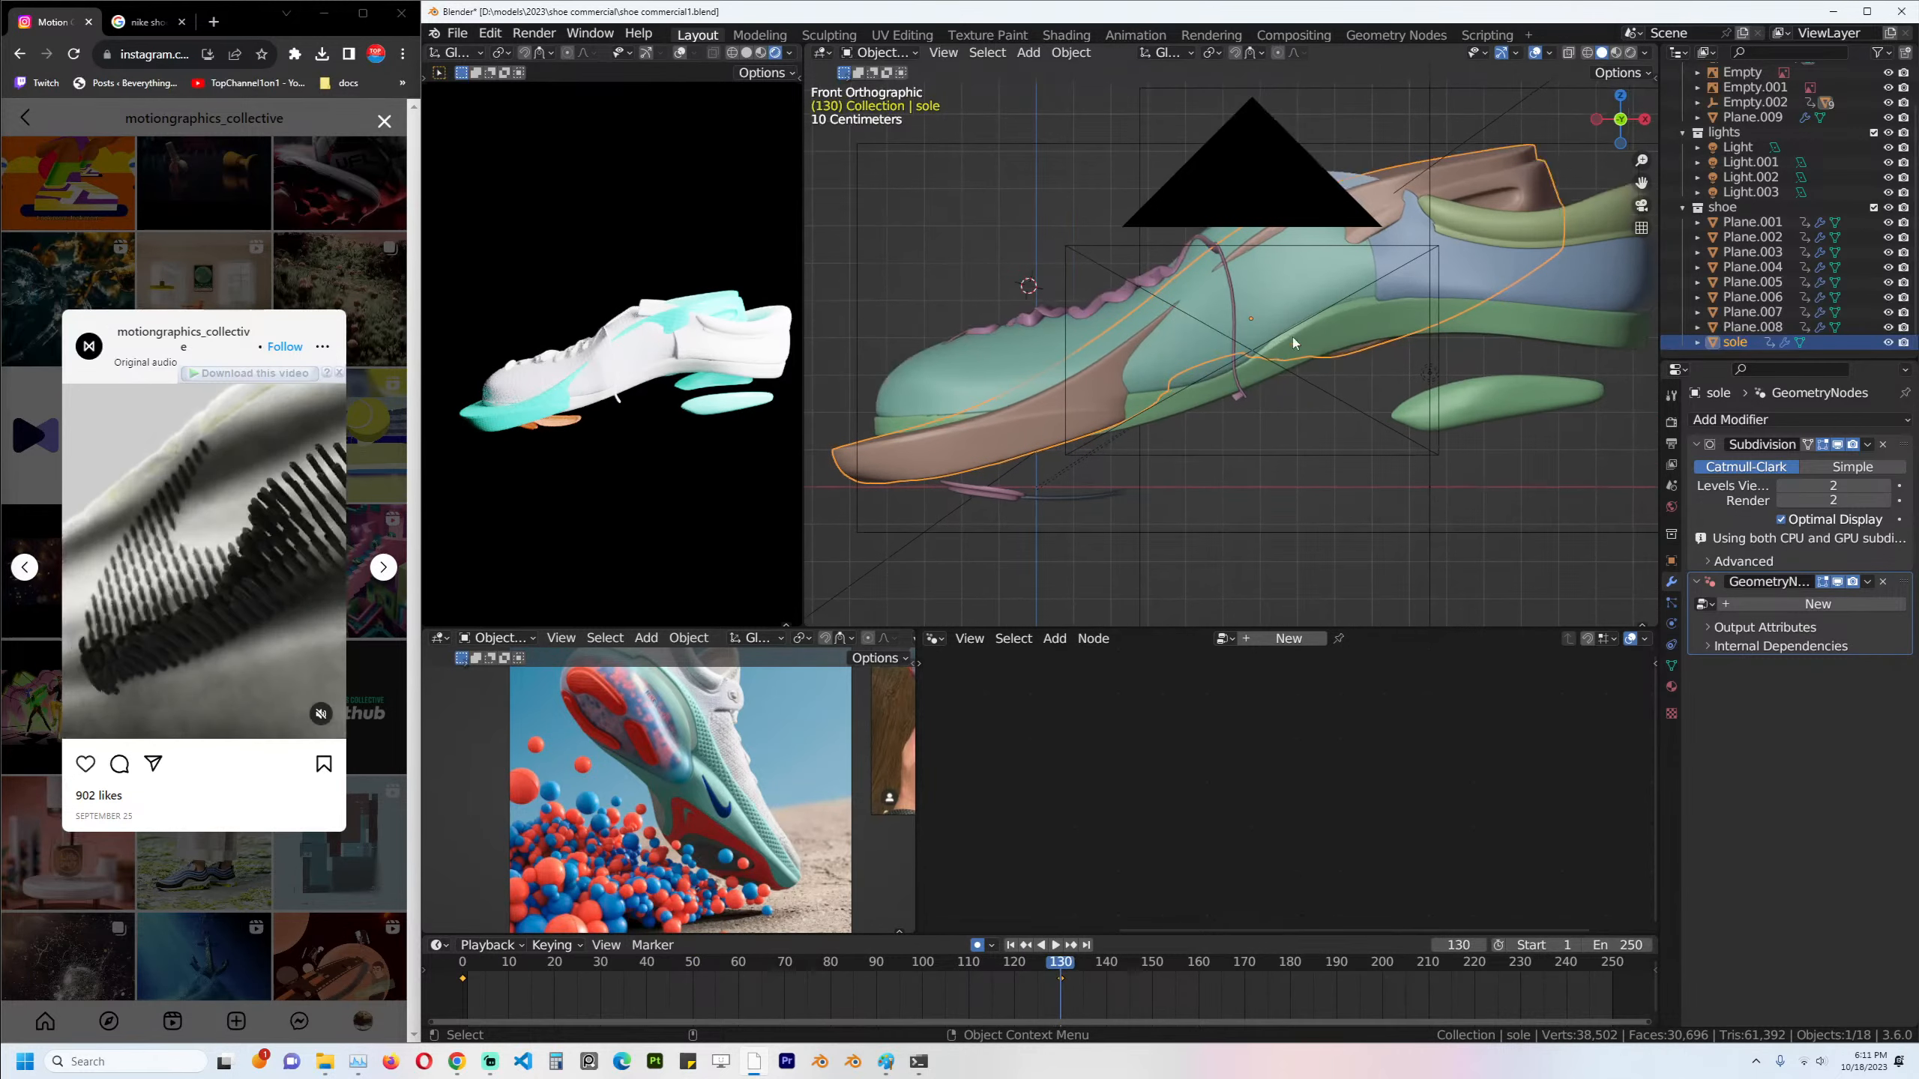
pyautogui.scroll(2, 1292, 335)
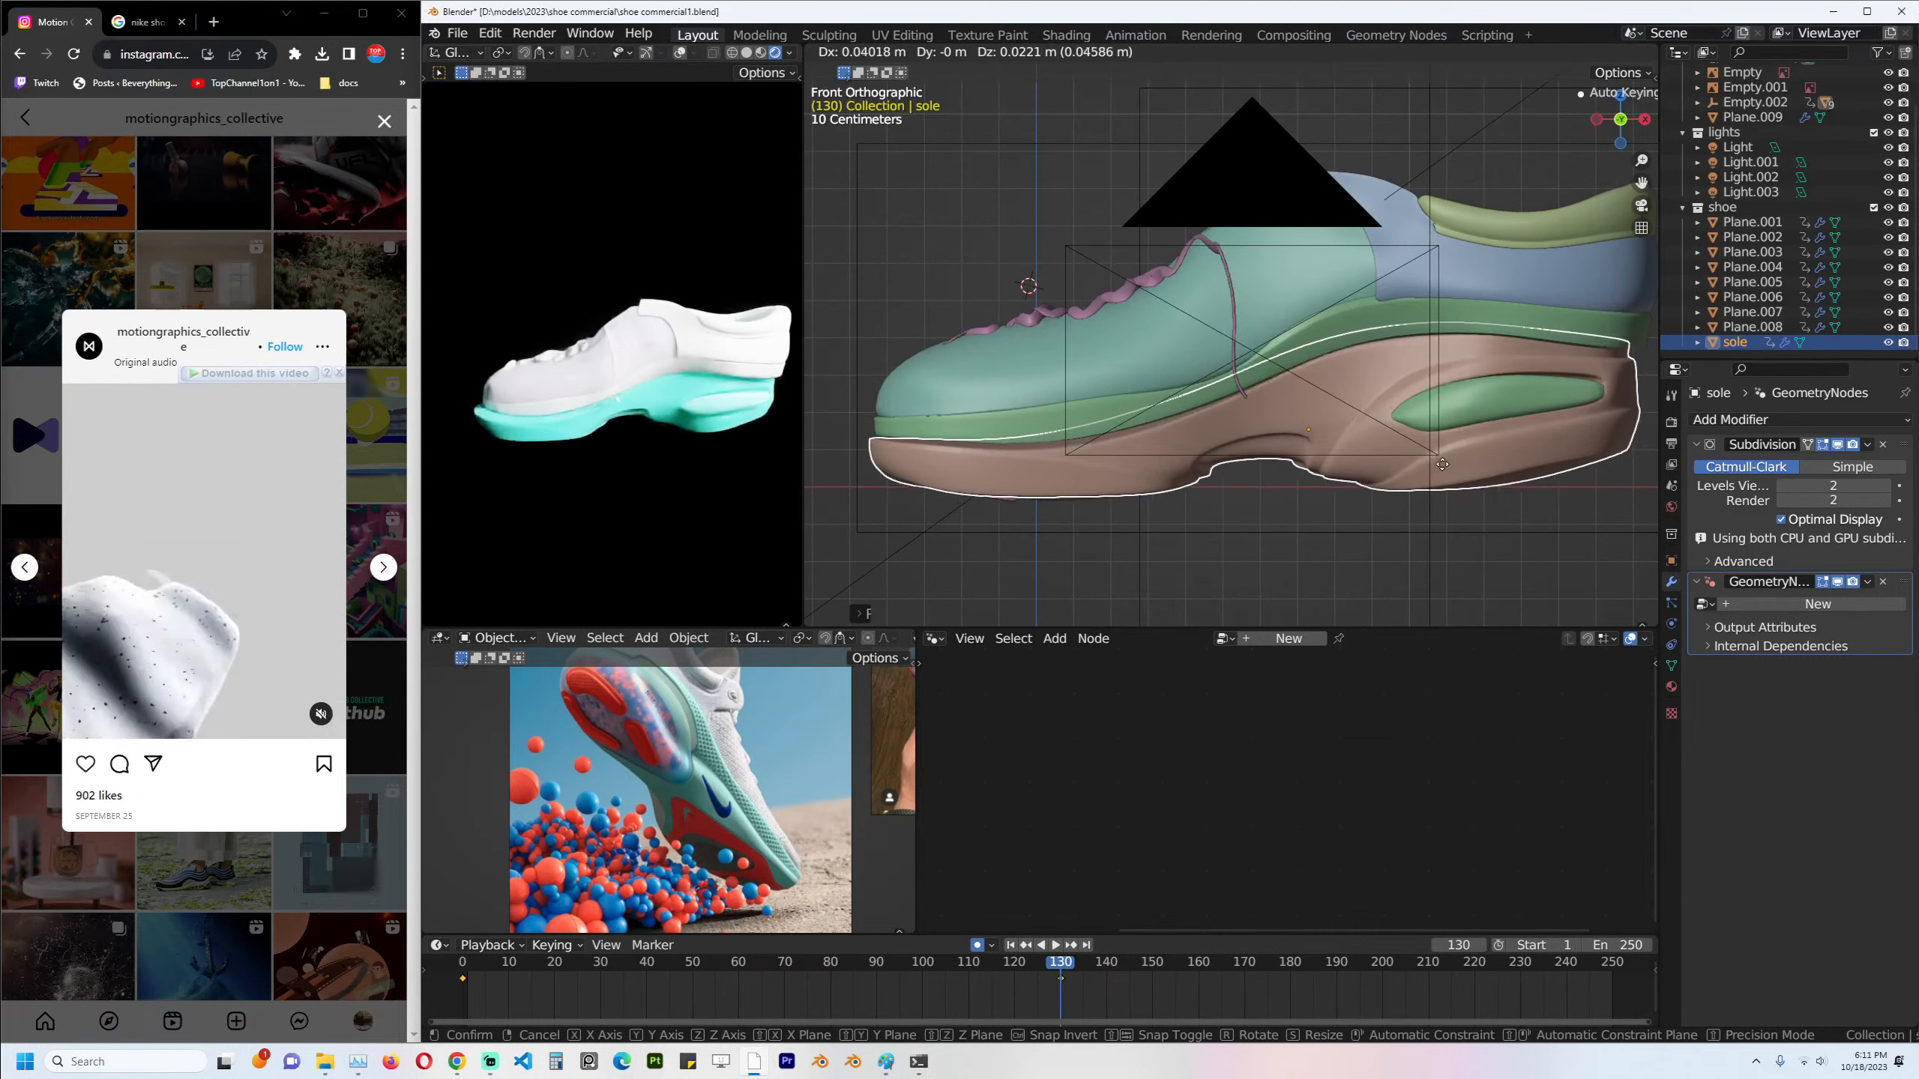
pyautogui.click(1441, 466)
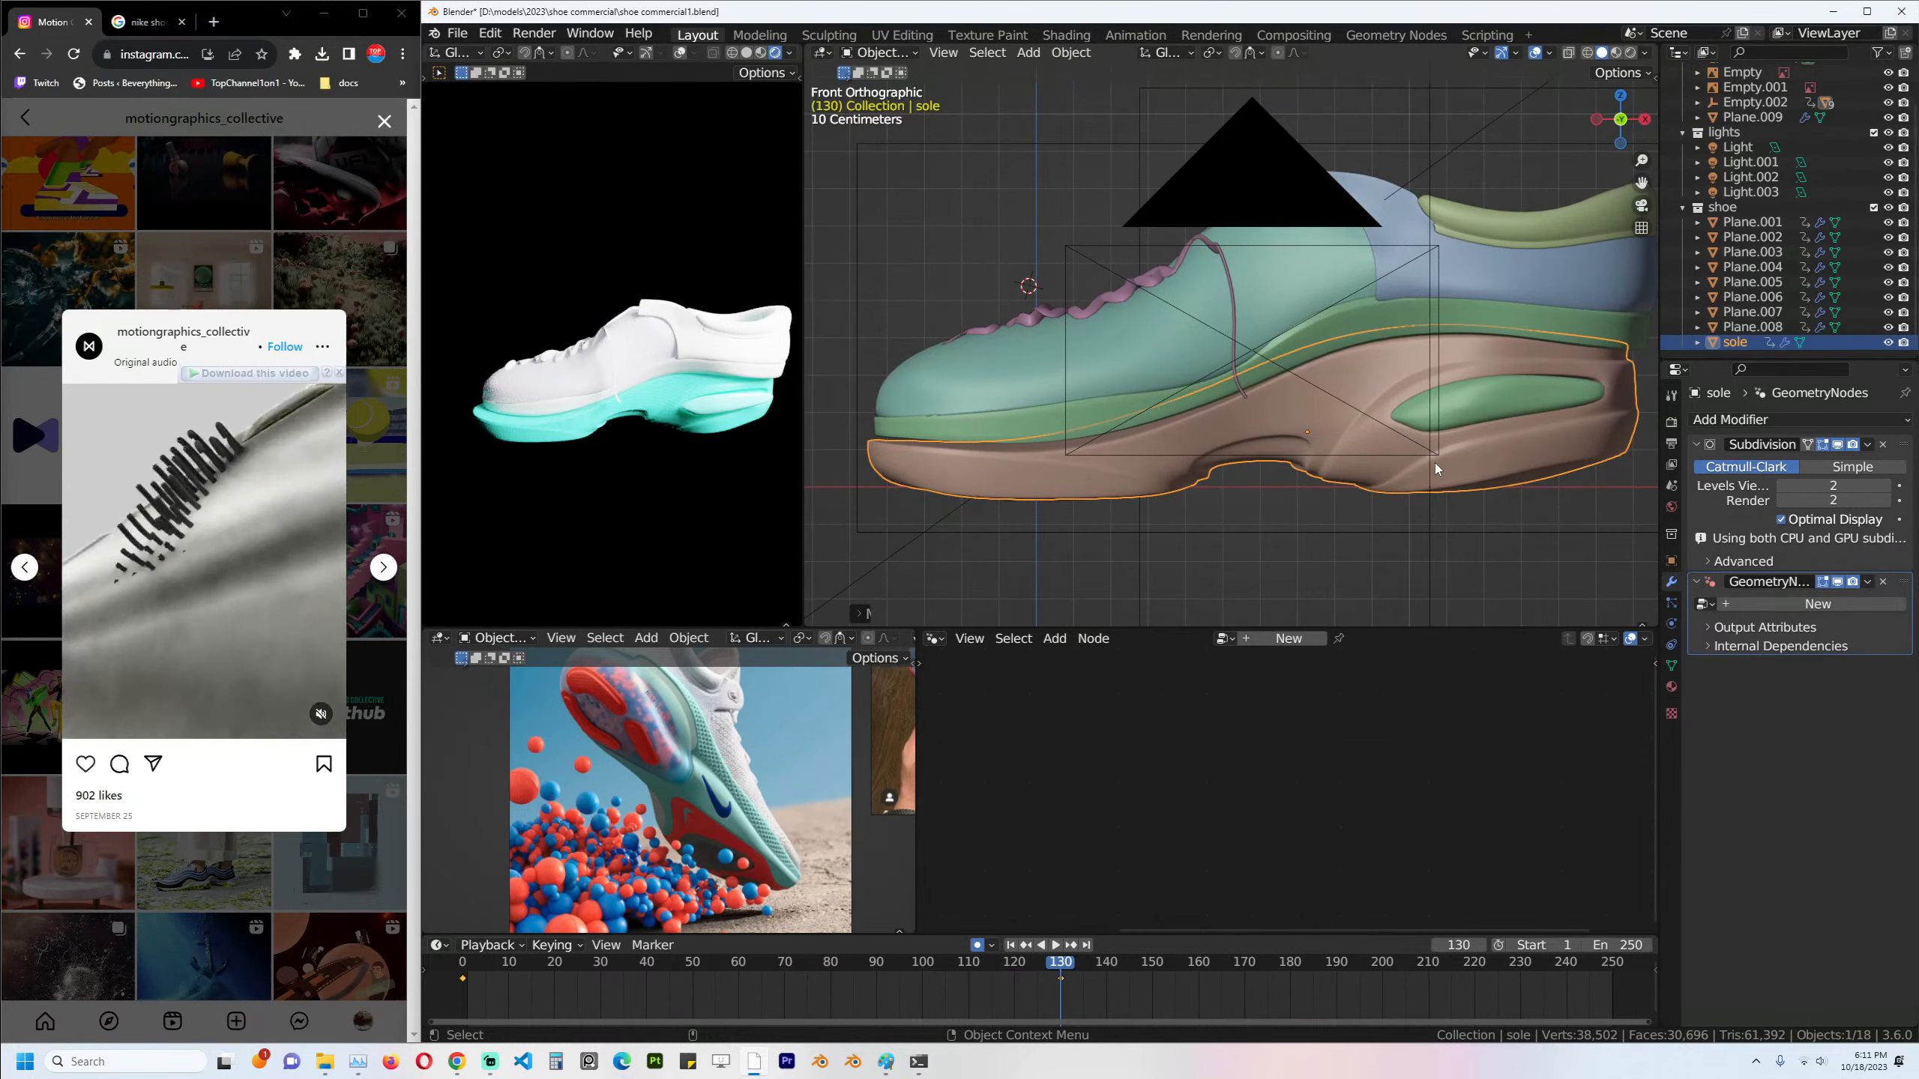
# In right view, shift the sole sideways about -0.08 m in Y to line its heel up with the upper.
pyautogui.press('KP_0')
pyautogui.press('KP_3')
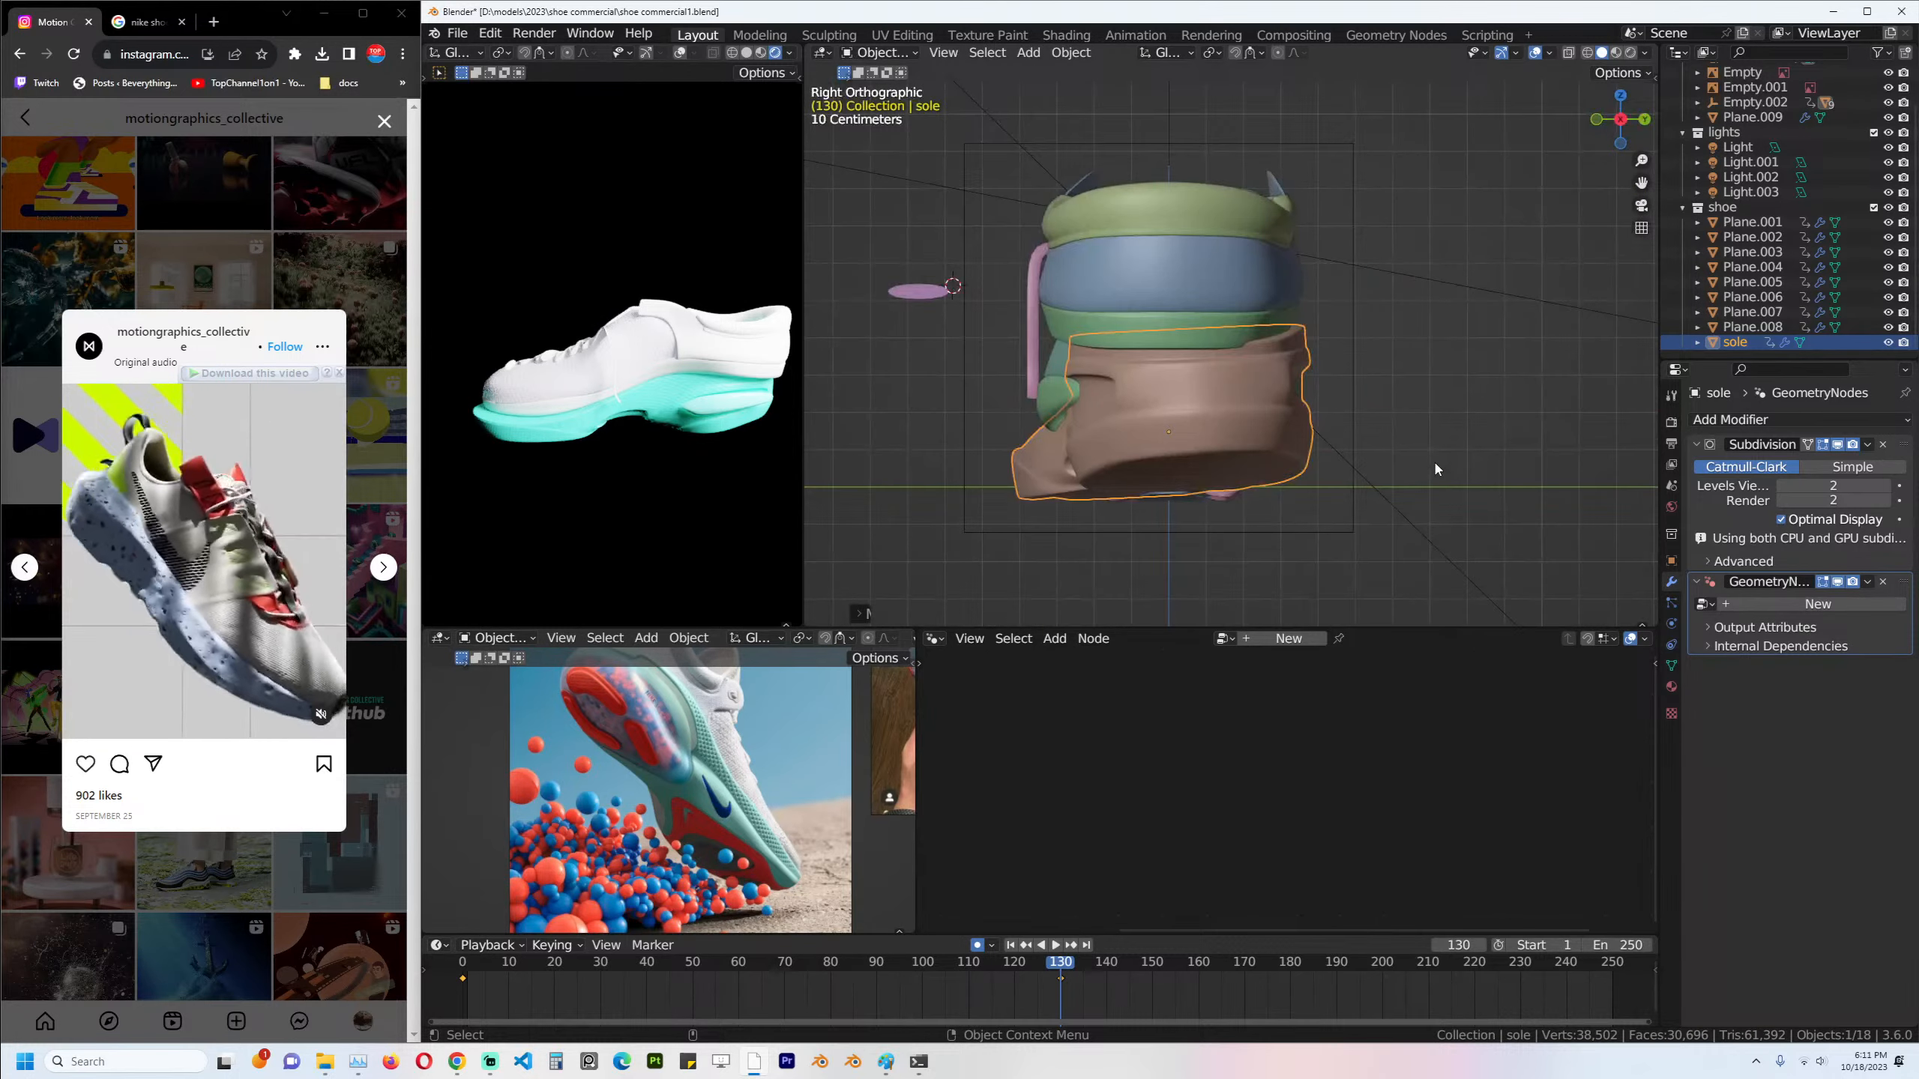
pyautogui.press('g')
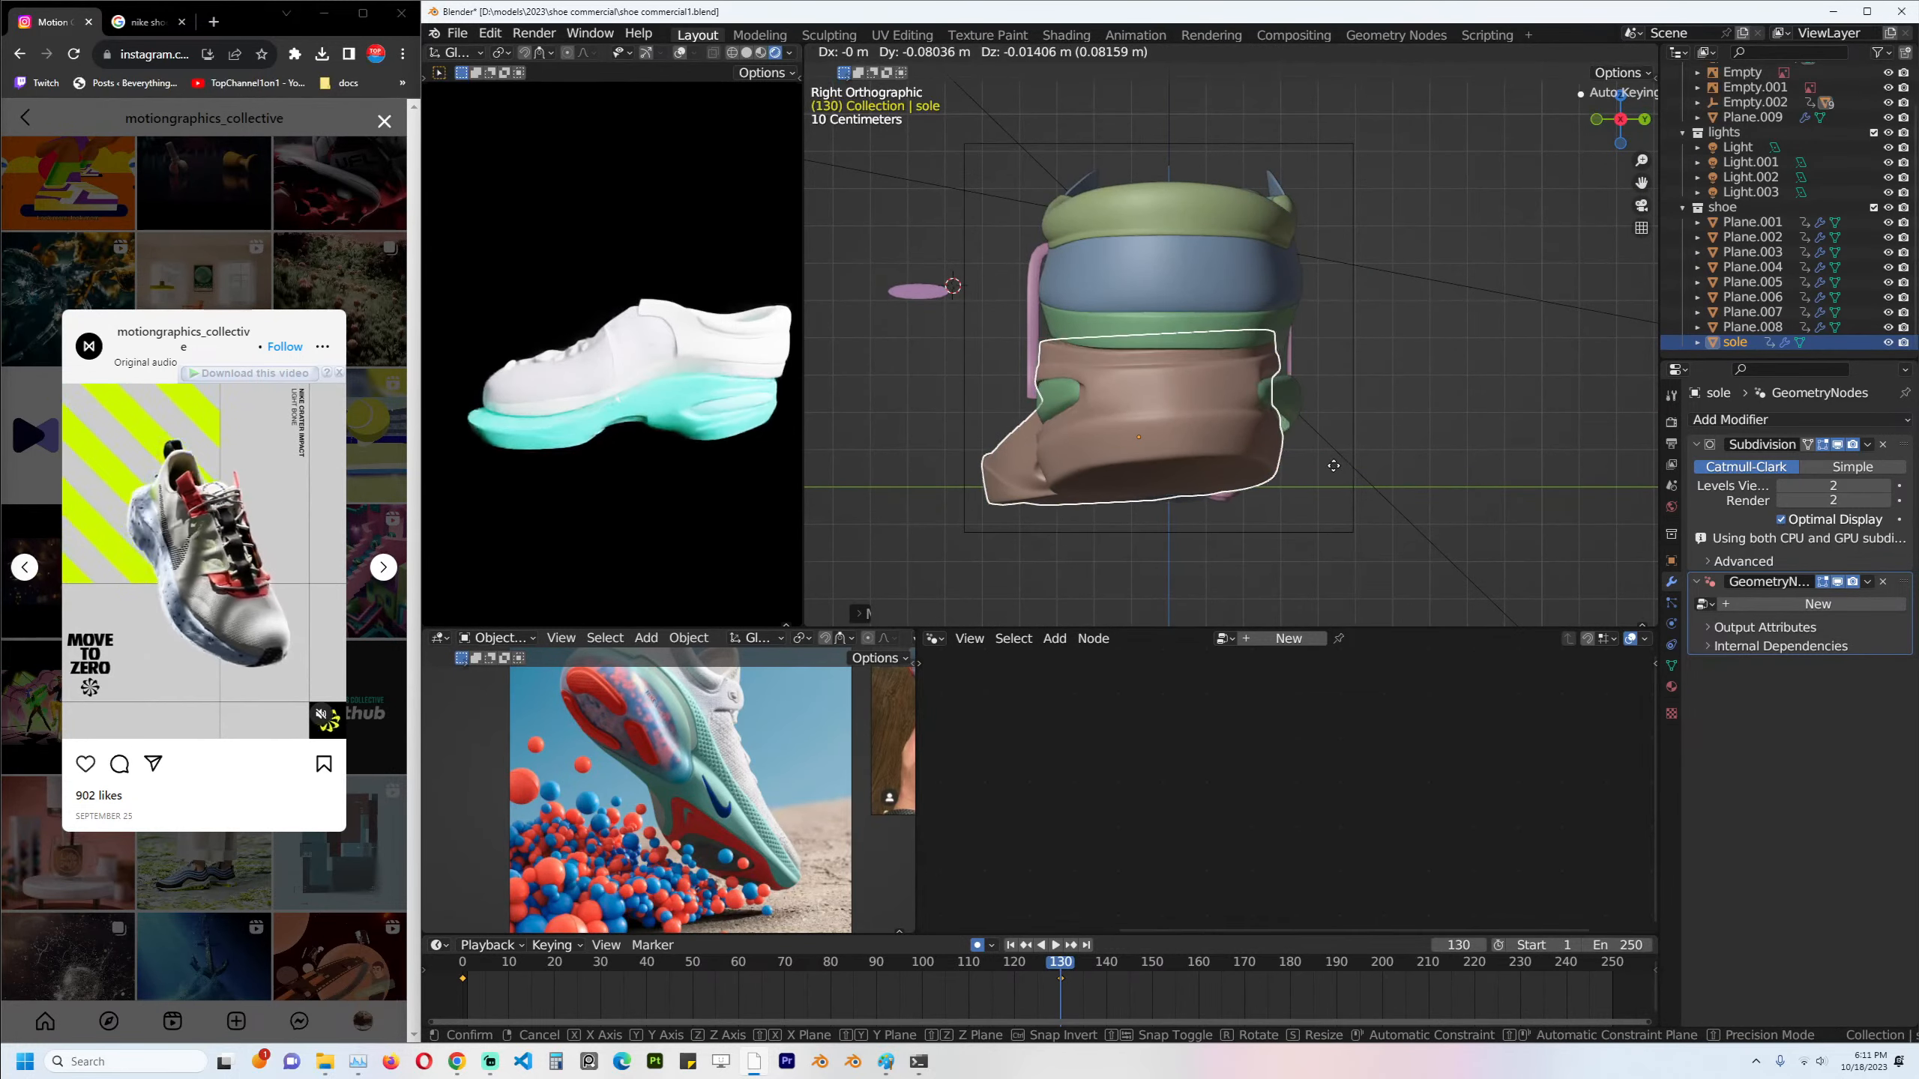
pyautogui.click(1332, 472)
# In top view with wireframe shading, rotate the sole so its outline follows the upper.
pyautogui.press('KP_7')
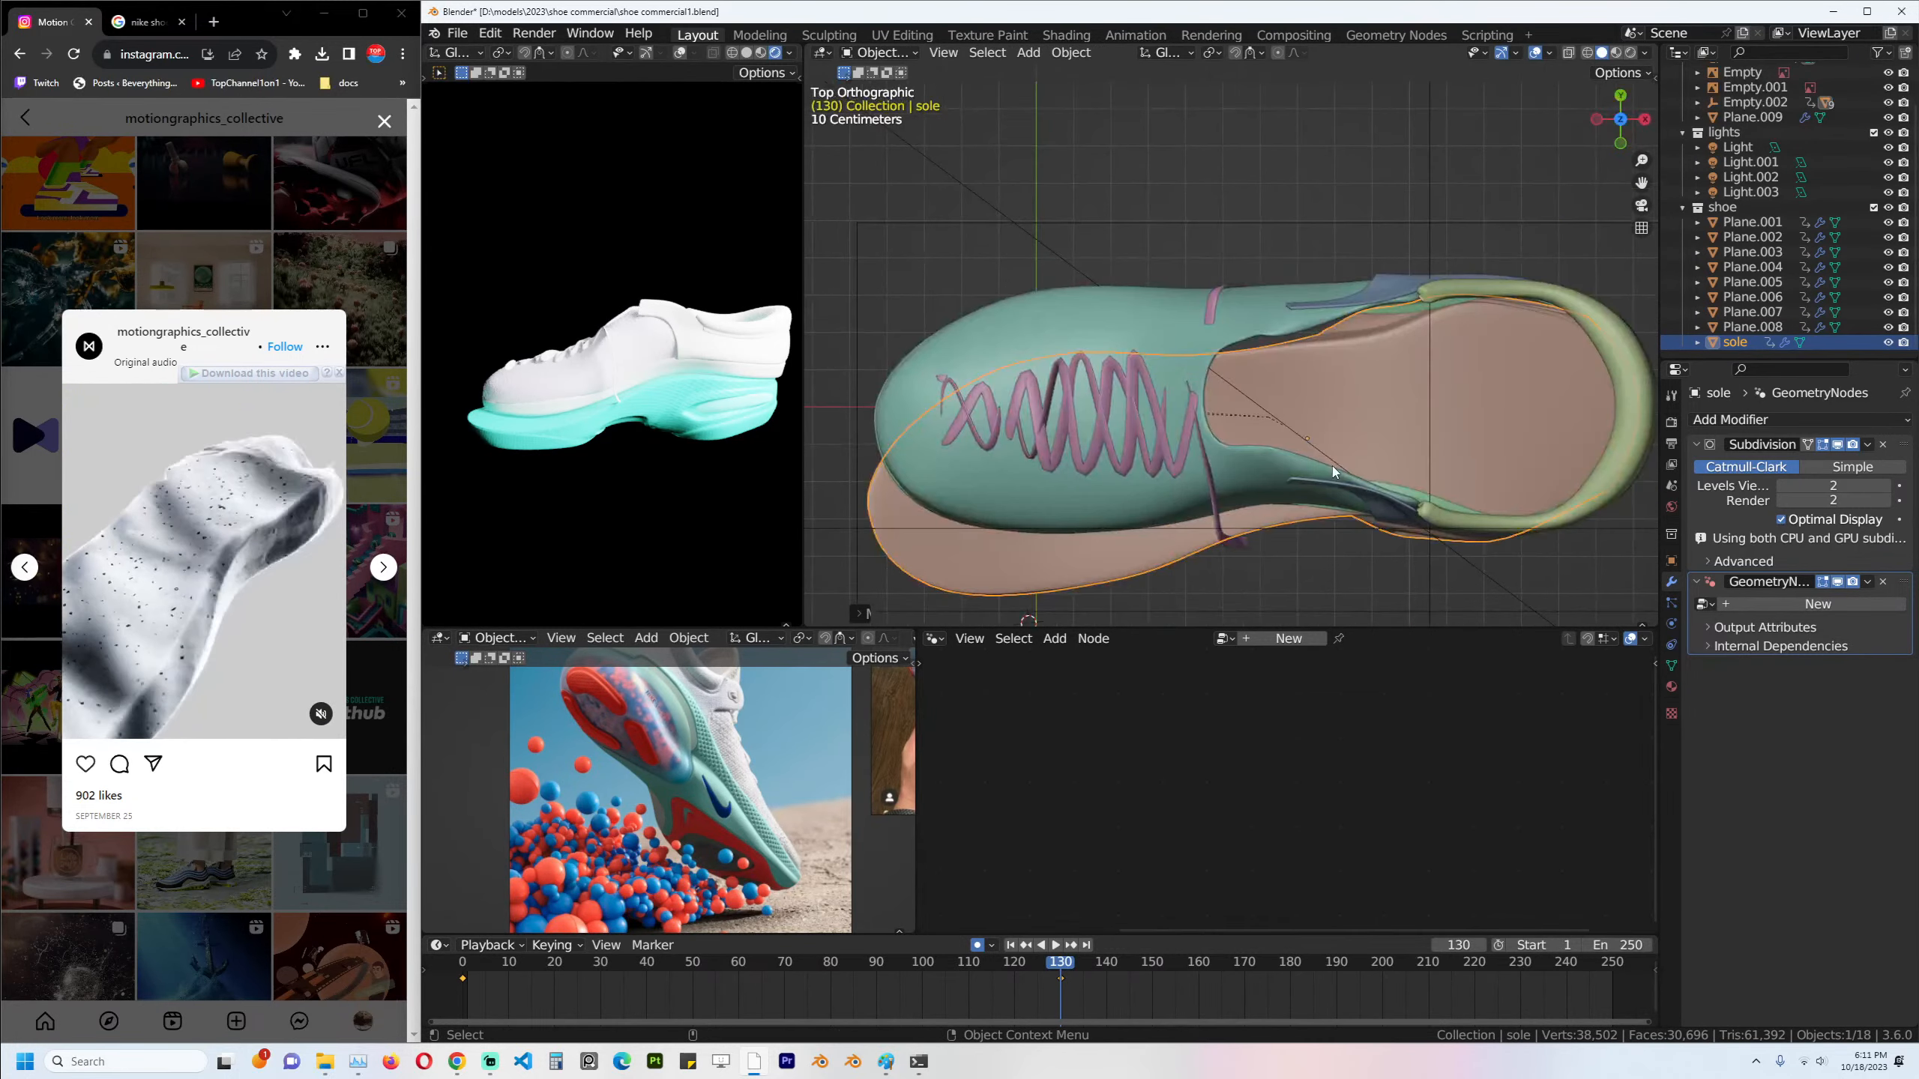
pyautogui.hotkey('shift', 'z')
pyautogui.press('r')
pyautogui.click(1578, 368)
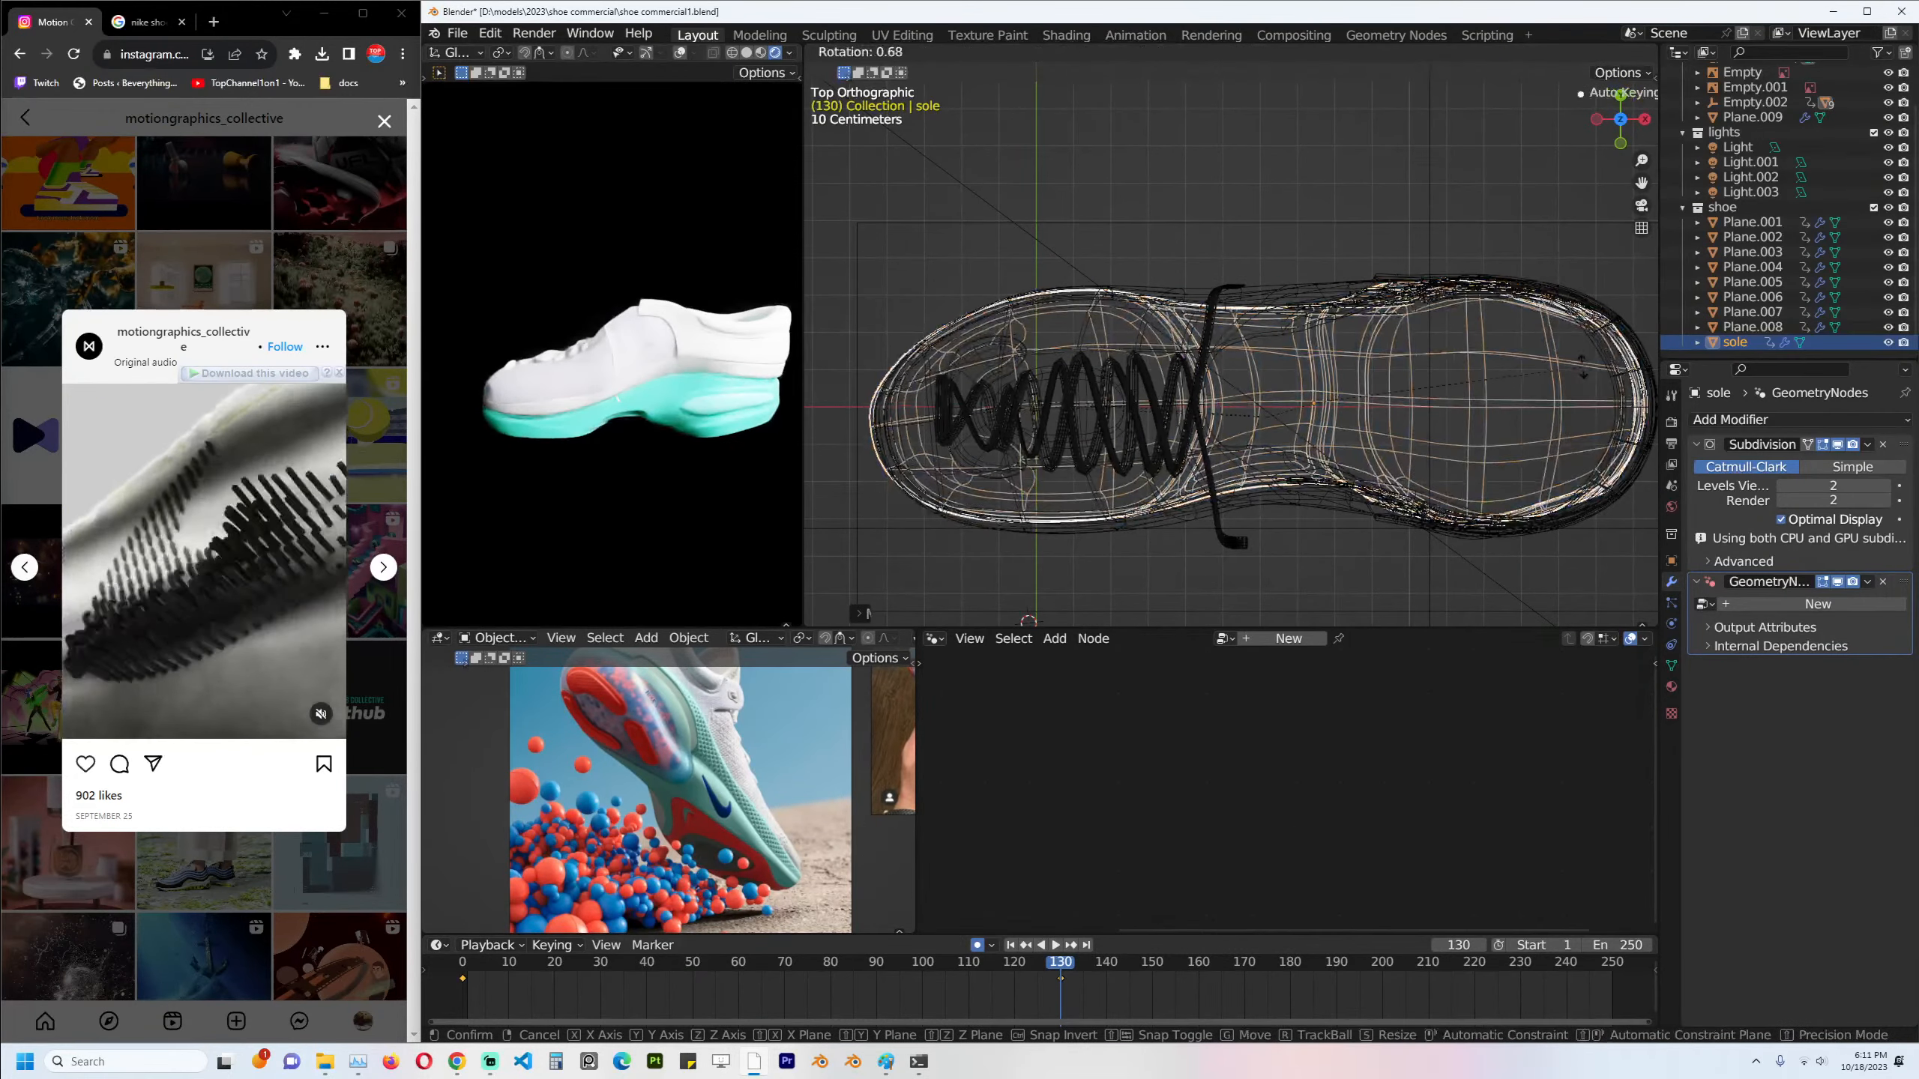
pyautogui.press('r')
pyautogui.press('Escape')
# In front view with solid shading, fine-tune the sole's tilt and move it up against the upper.
pyautogui.press('KP_1')
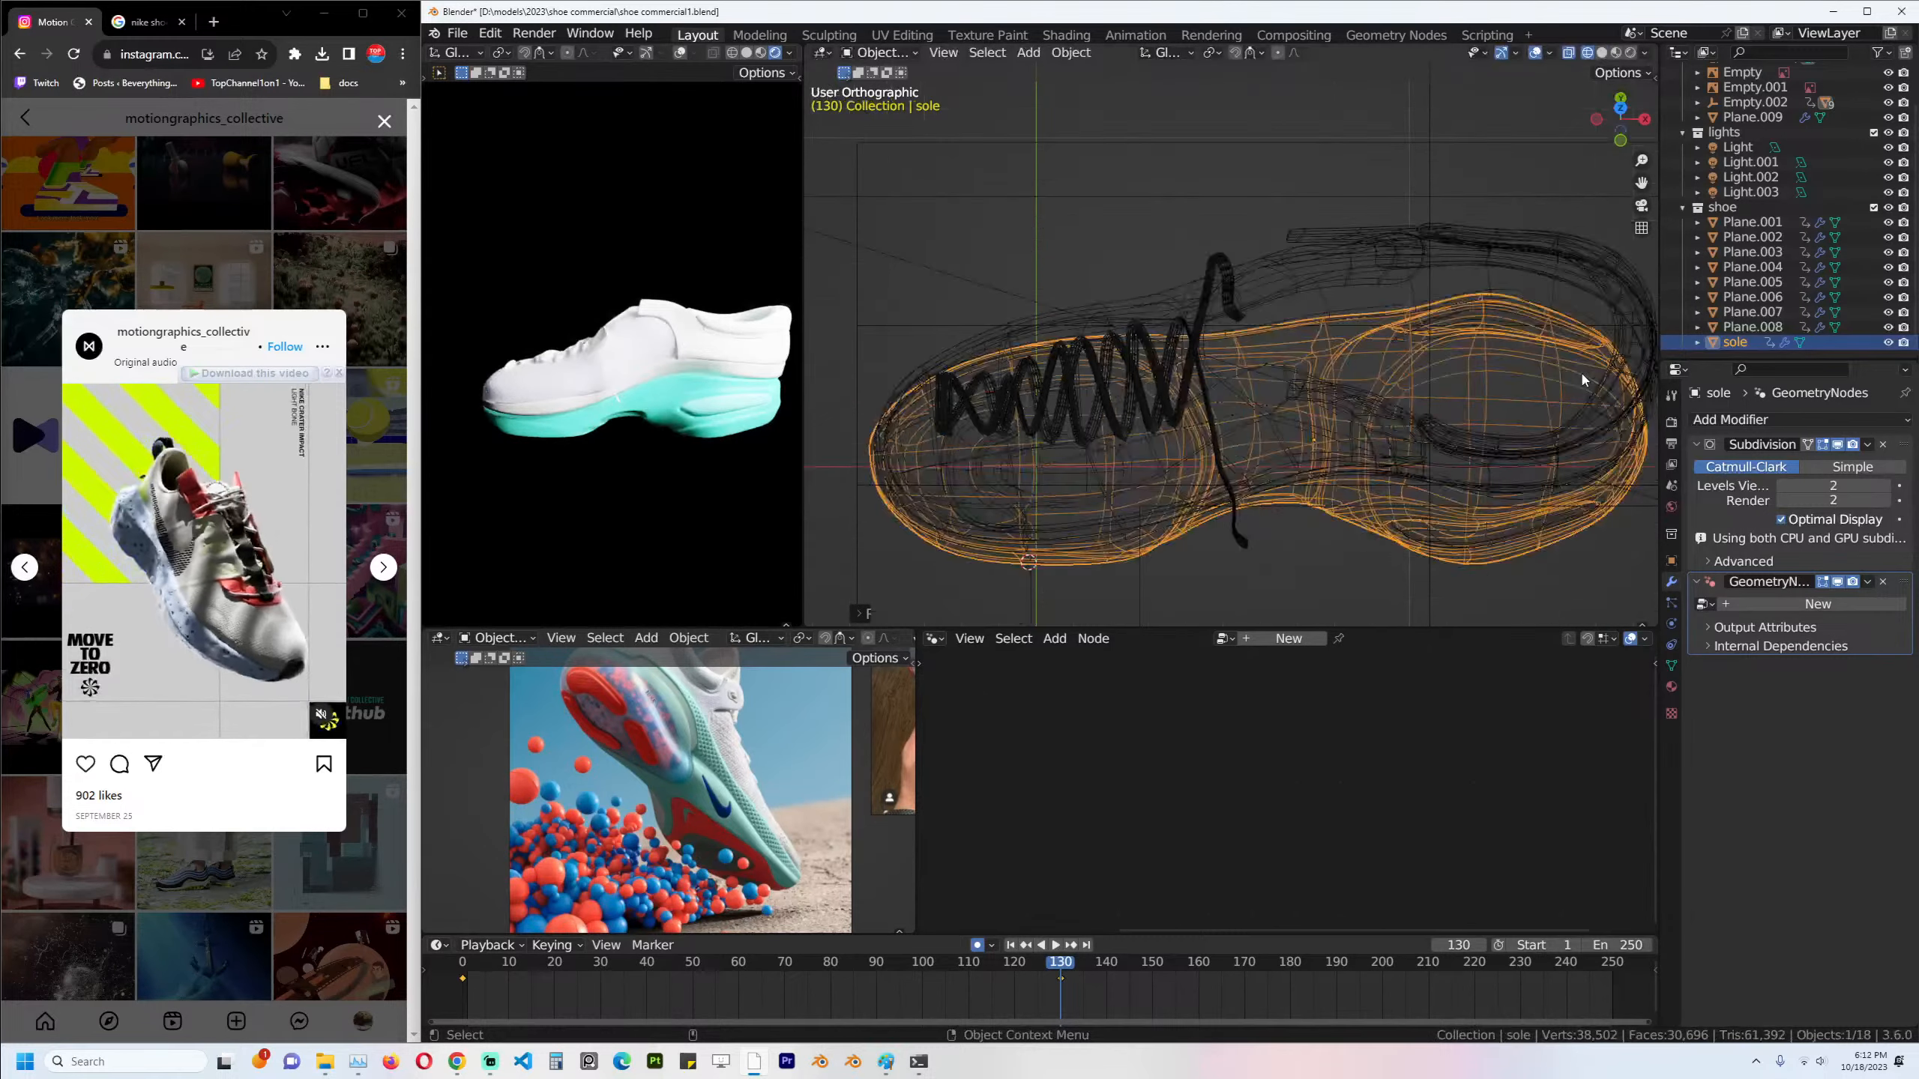
pyautogui.hotkey('shift', 'z')
pyautogui.press('g')
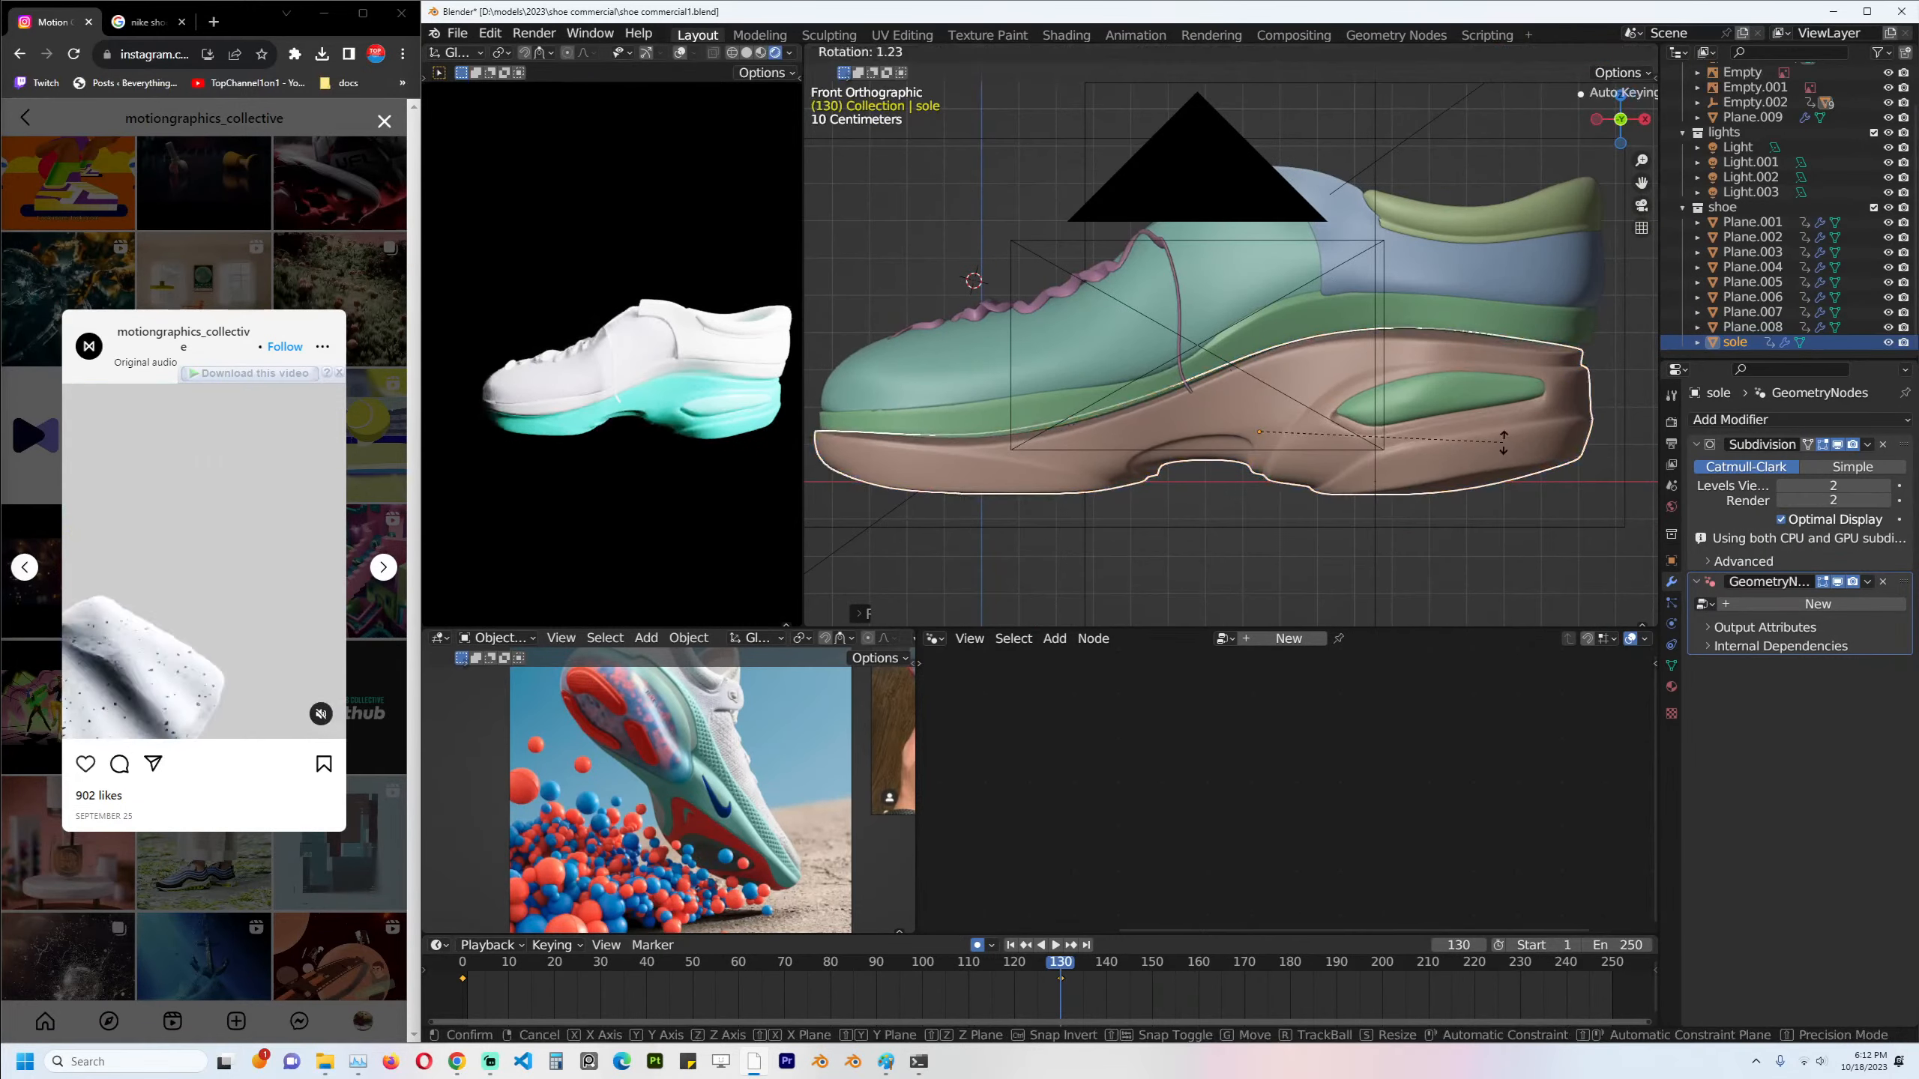
pyautogui.click(1512, 431)
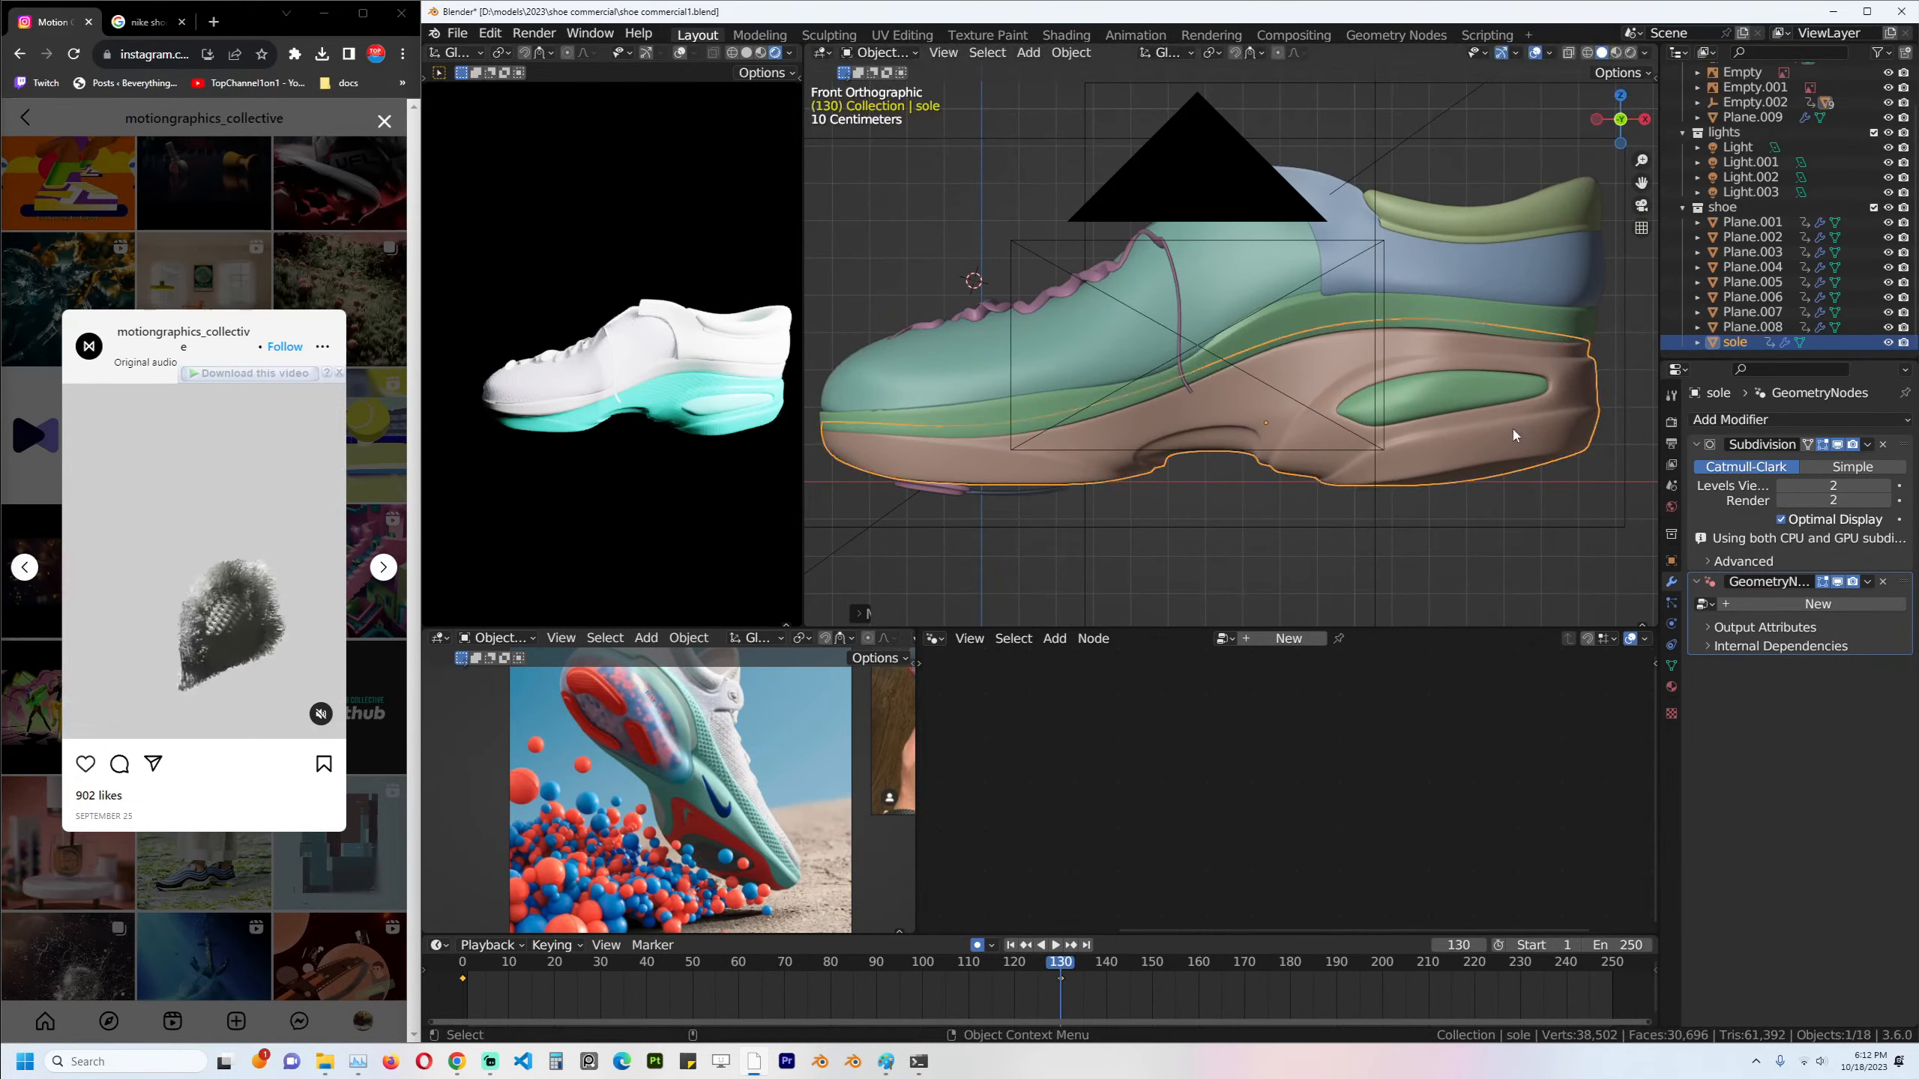
# Check the underside, then rotate the sole about -2.55 degrees in top wireframe view to match the upper's outline.
pyautogui.moveTo(1544, 421); pyautogui.dragTo(1355, 397, button='middle')
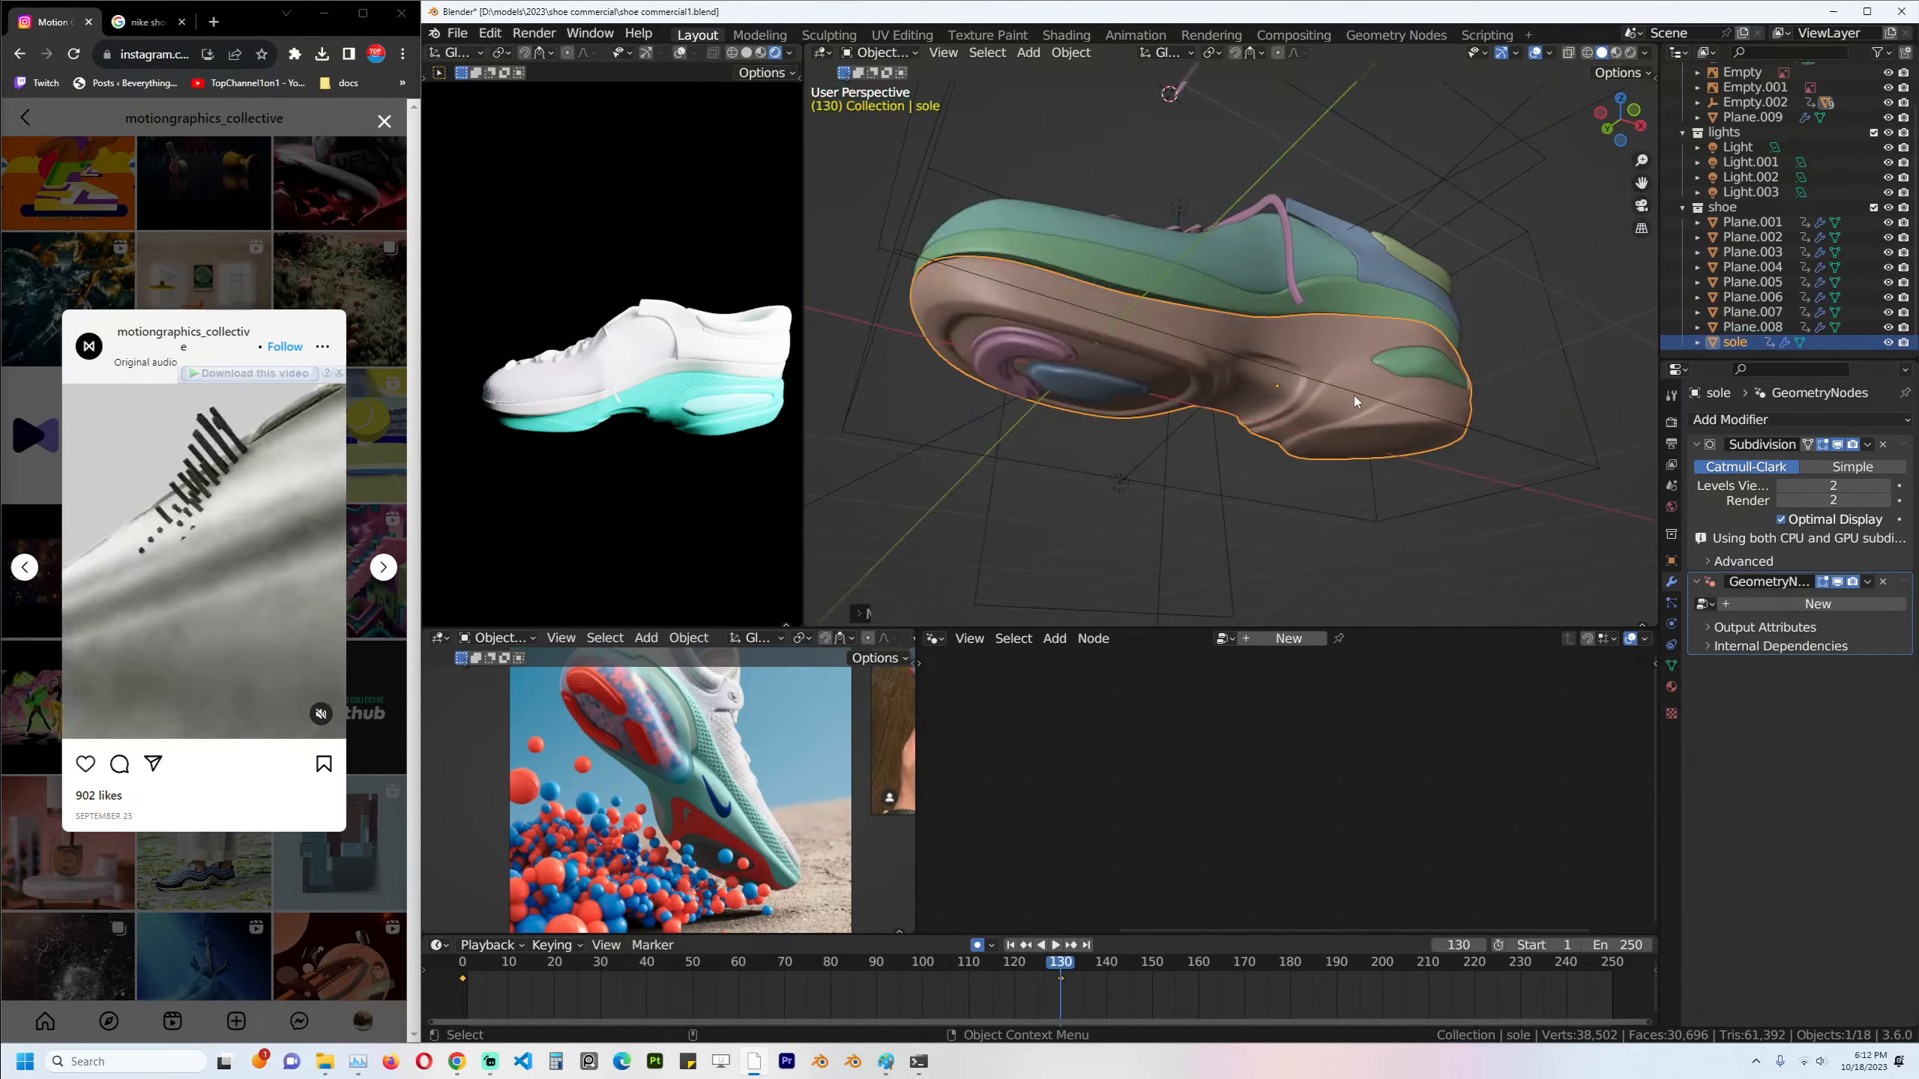
pyautogui.press('KP_7')
pyautogui.press('z')
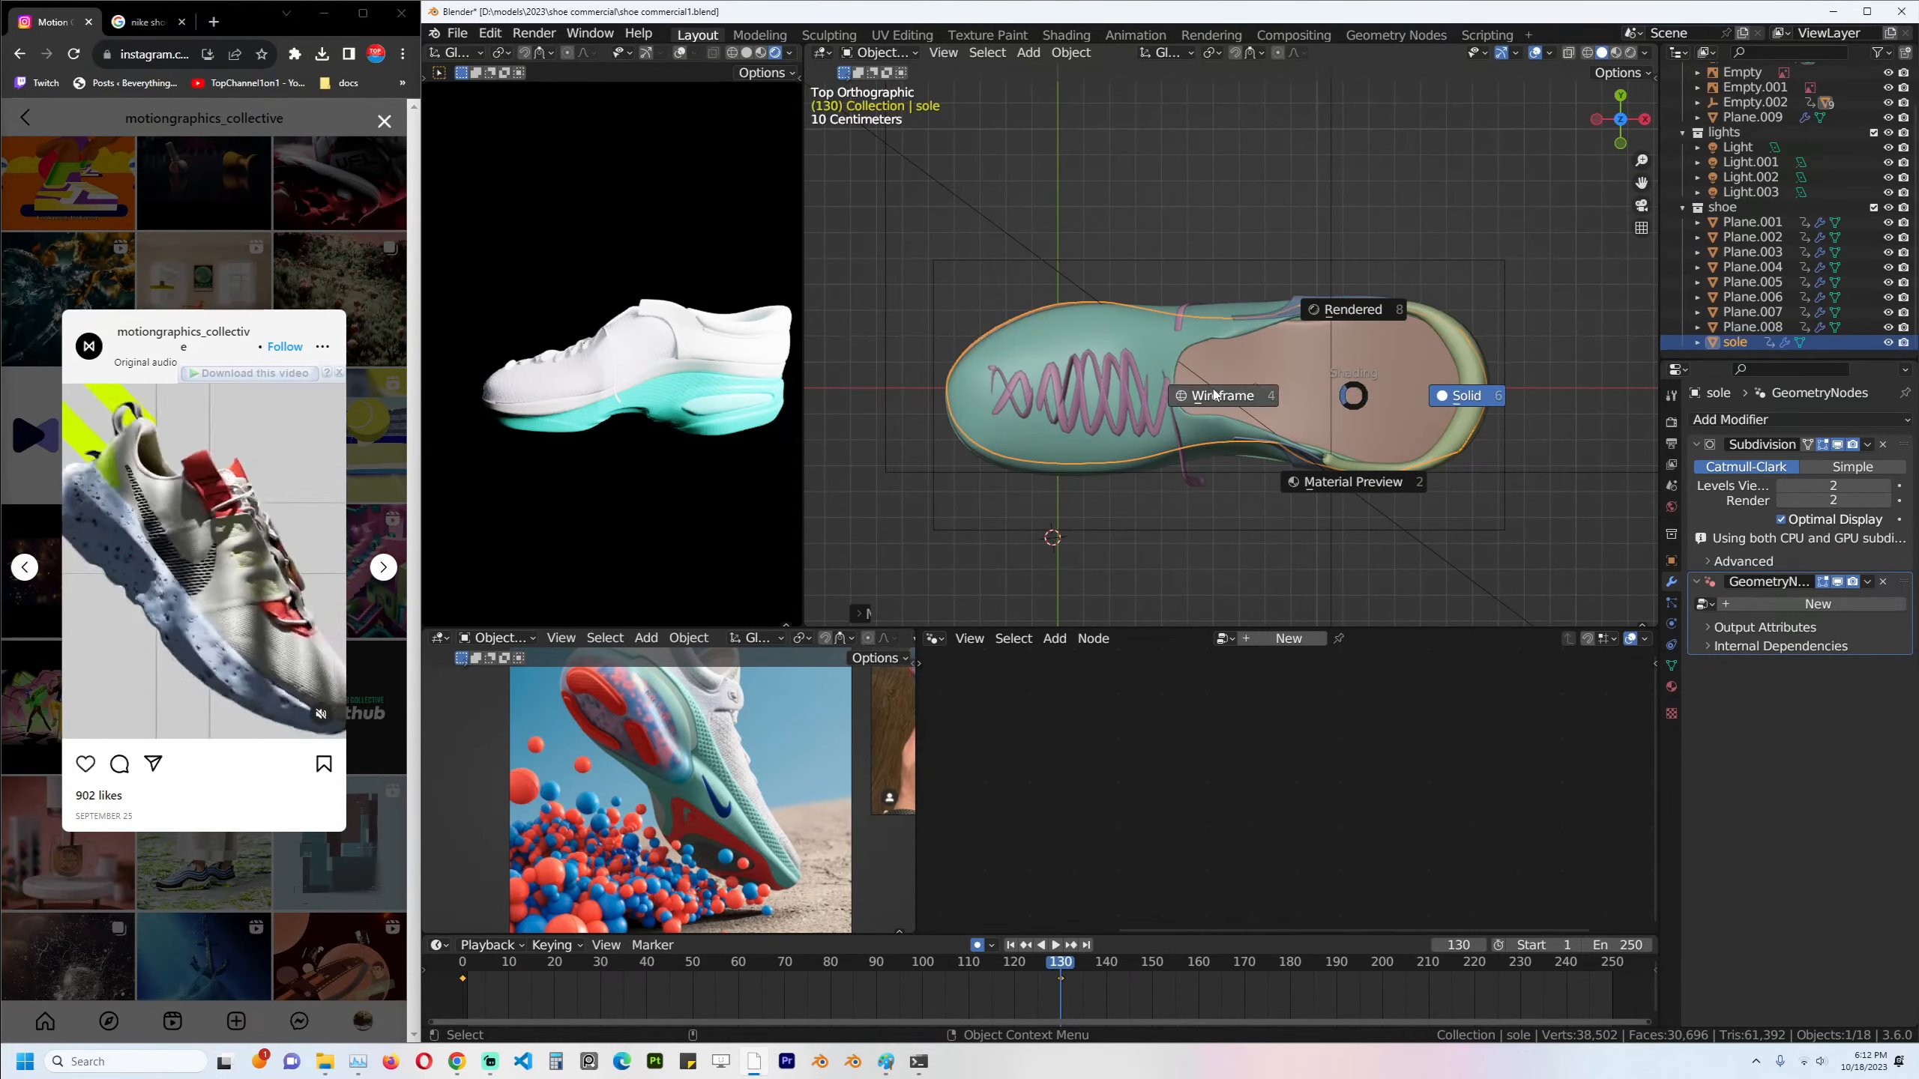
pyautogui.click(1215, 394)
pyautogui.press('r')
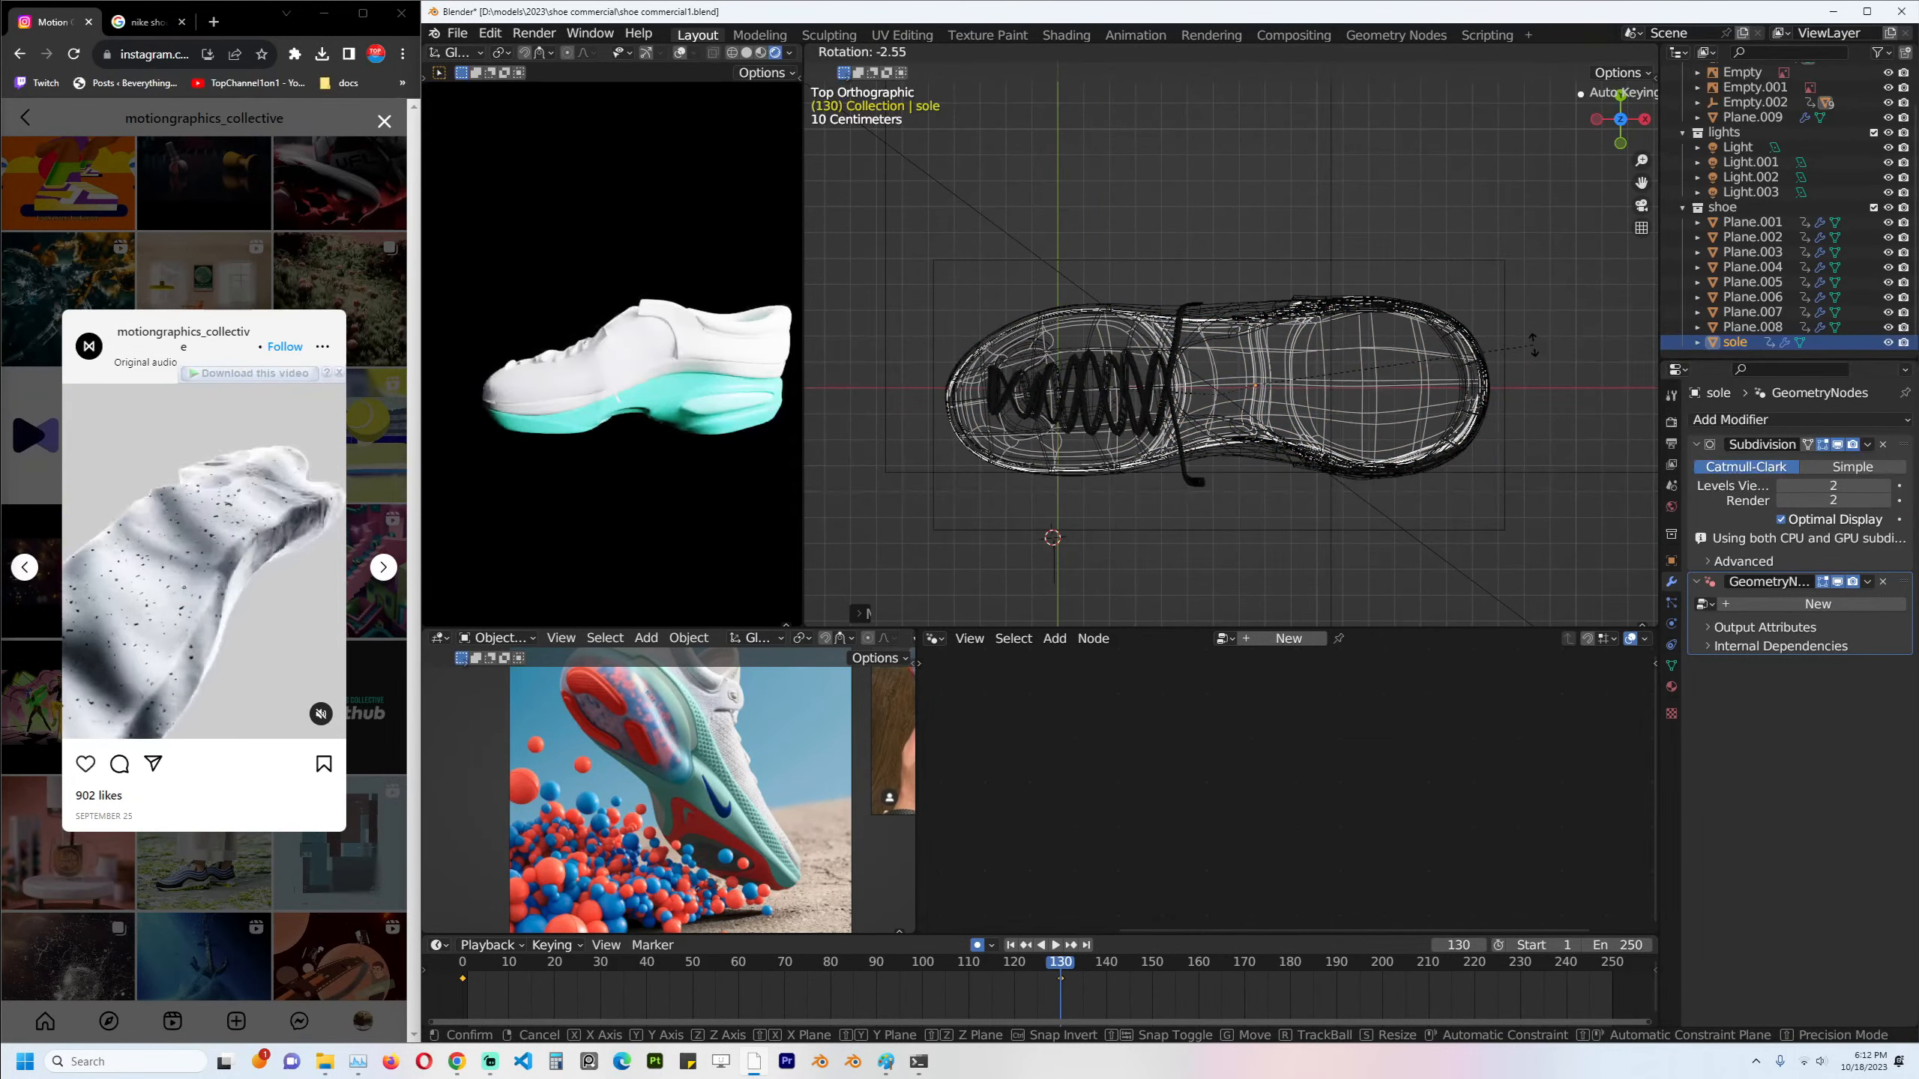
pyautogui.click(1533, 345)
# In front view, nudge the green heel insert Plane.005 into the sole's side recess and save the file.
pyautogui.moveTo(1497, 386); pyautogui.dragTo(1441, 276, button='middle')
pyautogui.press('z')
pyautogui.keyDown('shift'); pyautogui.moveTo(1476, 387); pyautogui.dragTo(1376, 395, button='middle'); pyautogui.keyUp('shift')
pyautogui.scroll(1, 1376, 394)
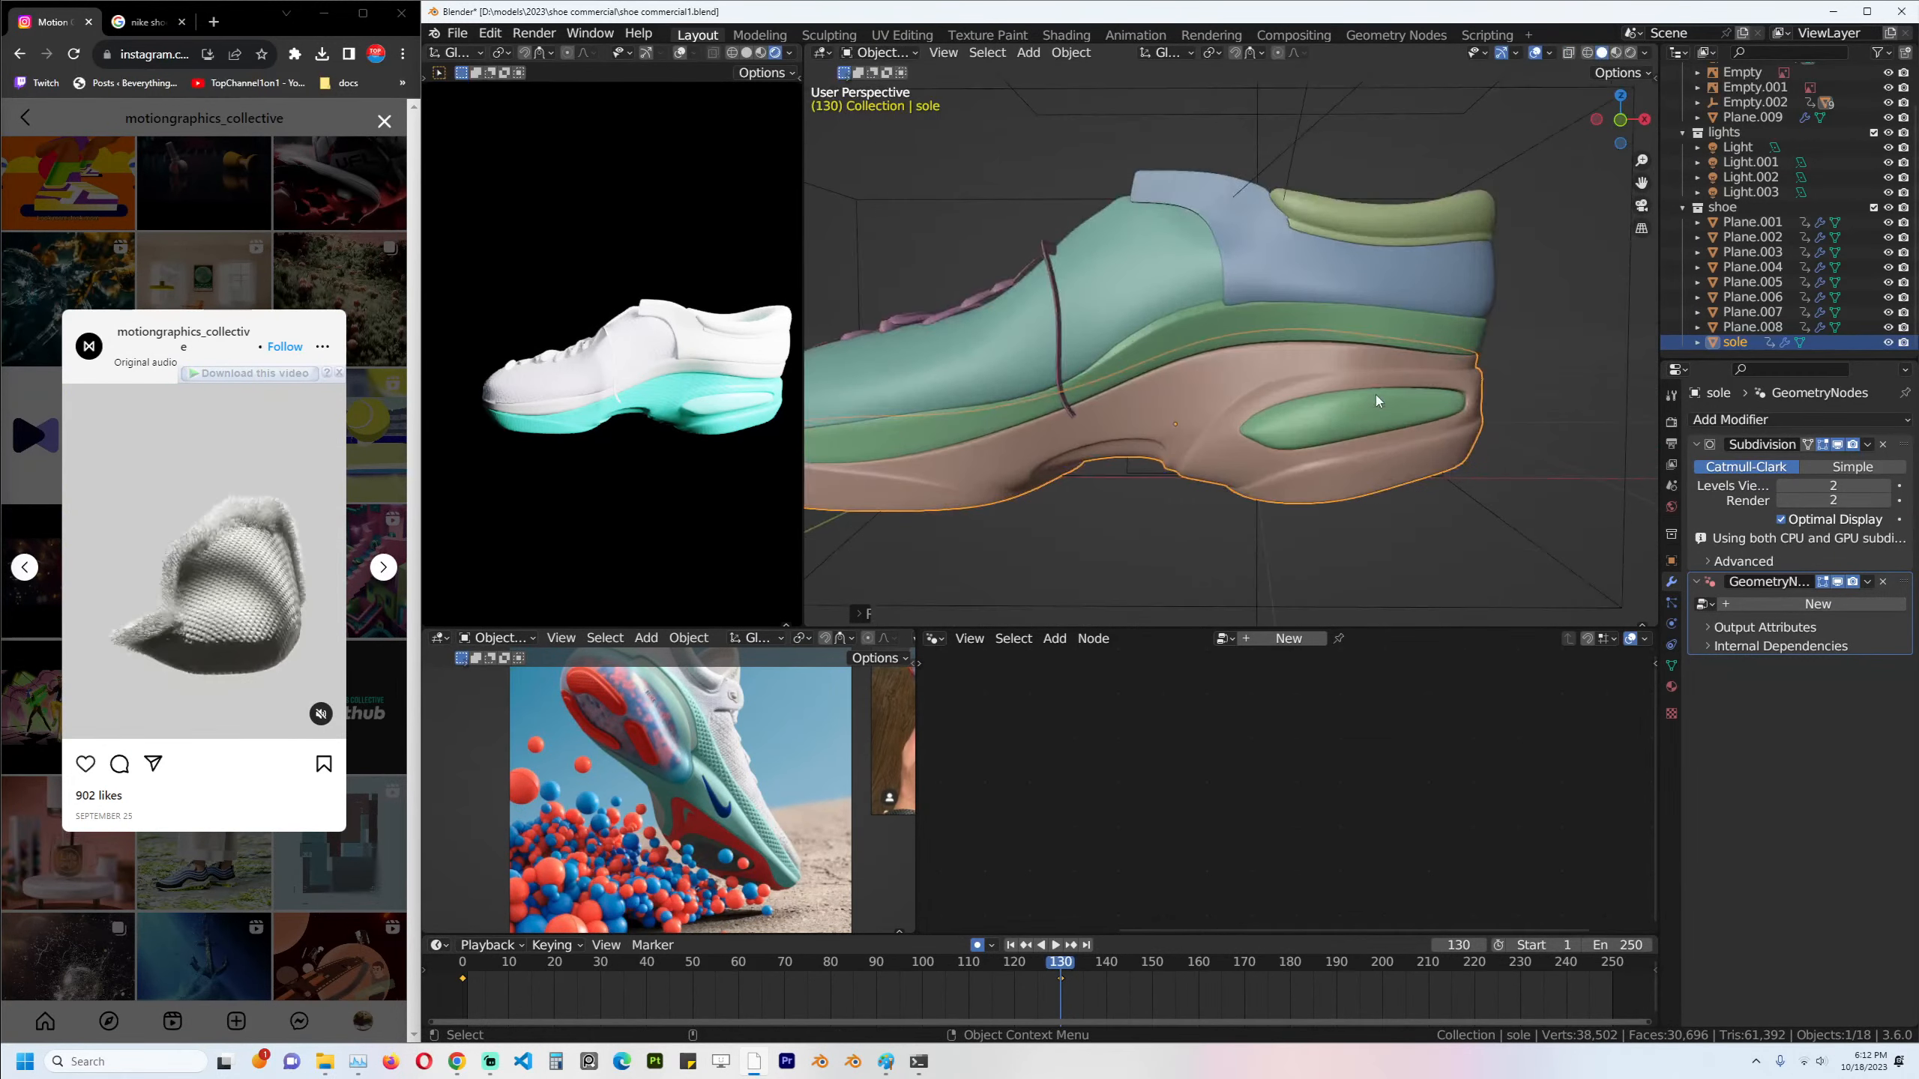
pyautogui.click(1377, 394)
pyautogui.press('KP_1')
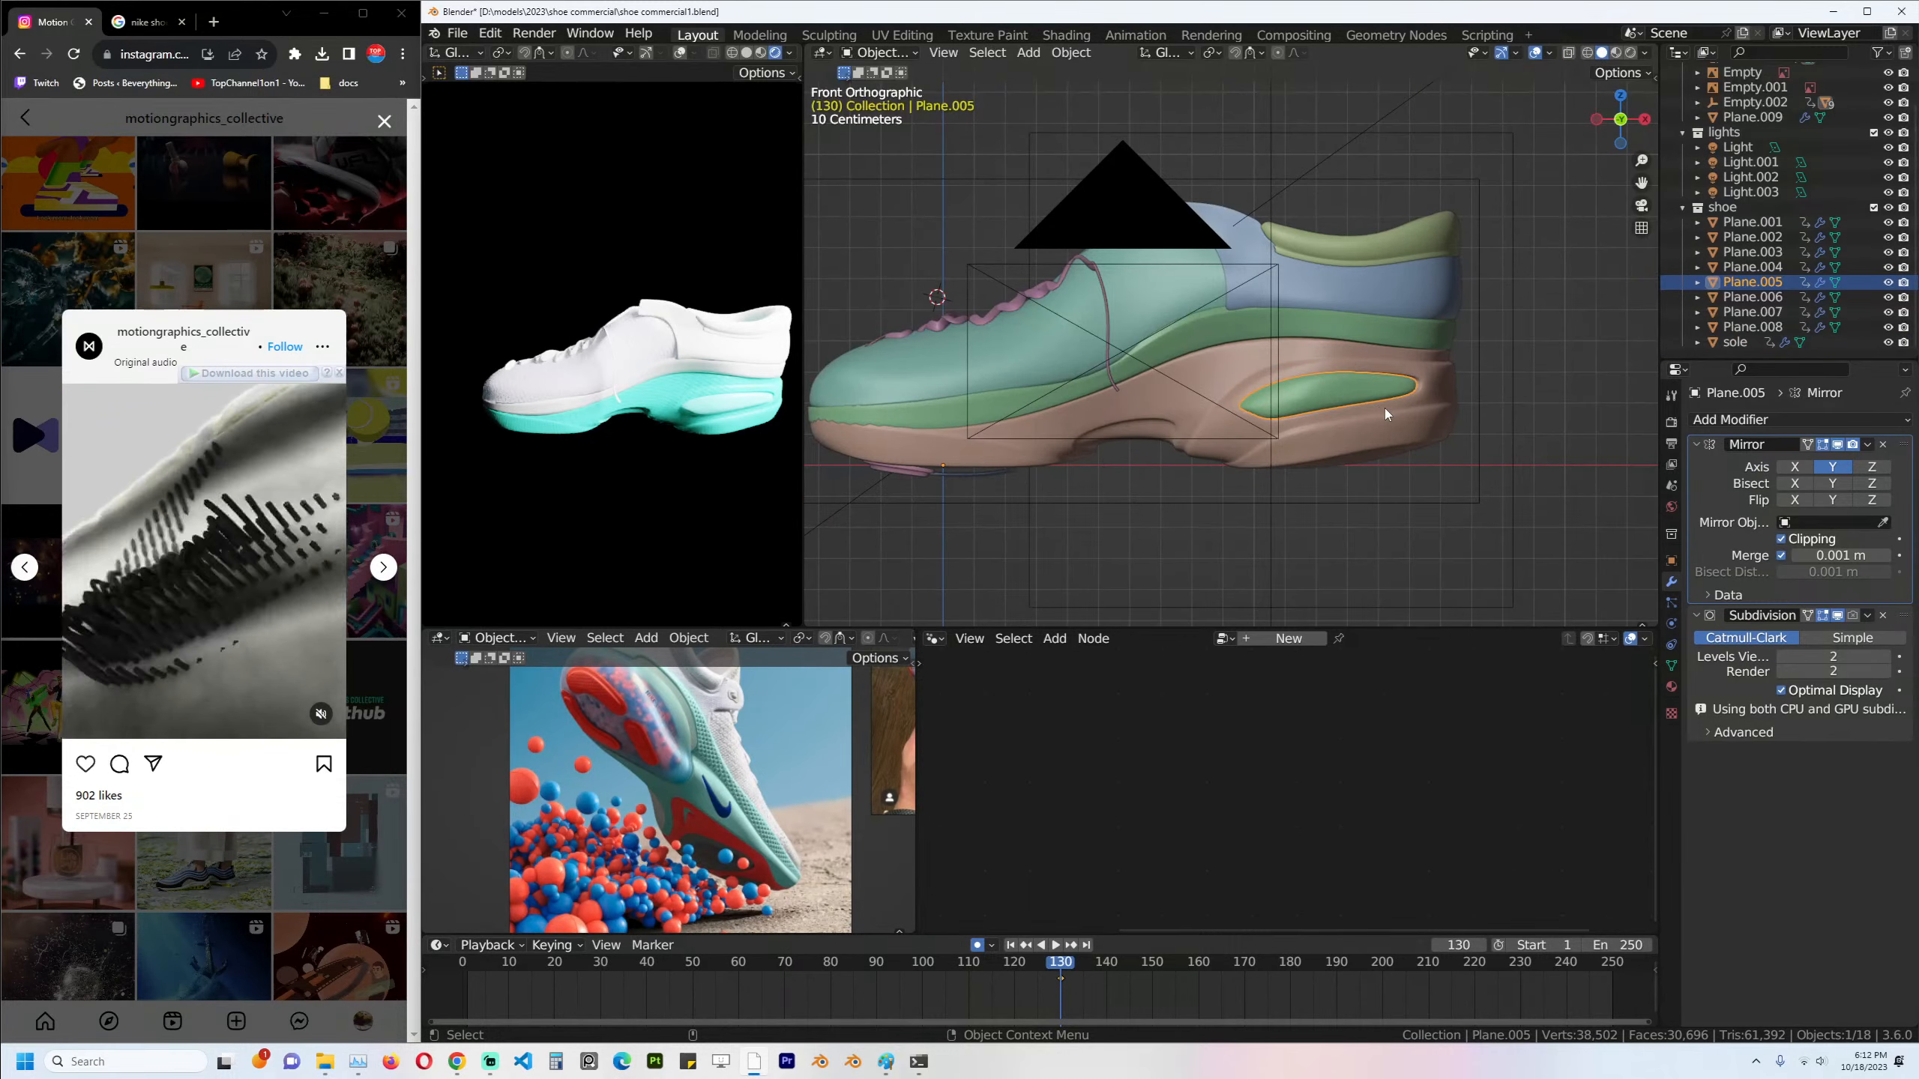
pyautogui.press('g')
pyautogui.click(1393, 411)
pyautogui.hotkey('ctrl', 's')
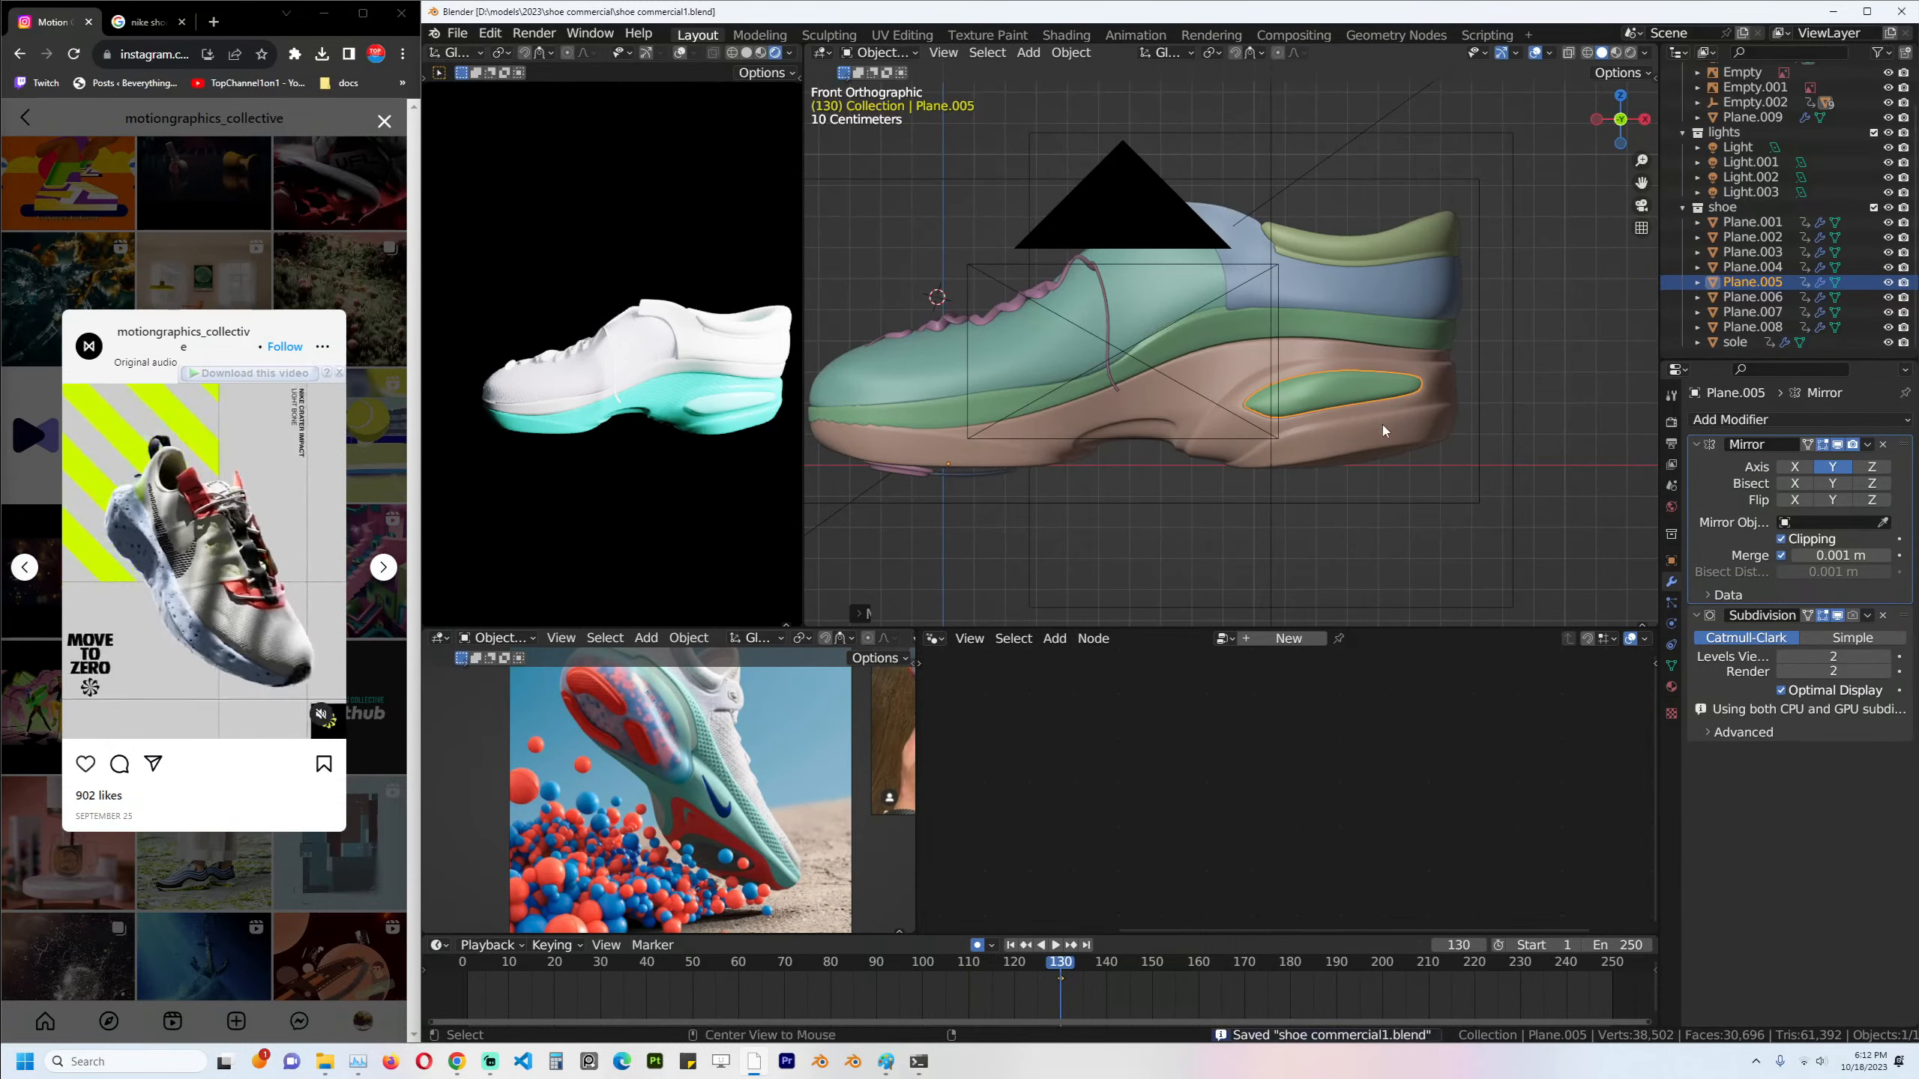
# Raise the forefoot outsole piece Plane.007 along Z into the sole's underside and save the file.
pyautogui.hotkey('alt', 'a')
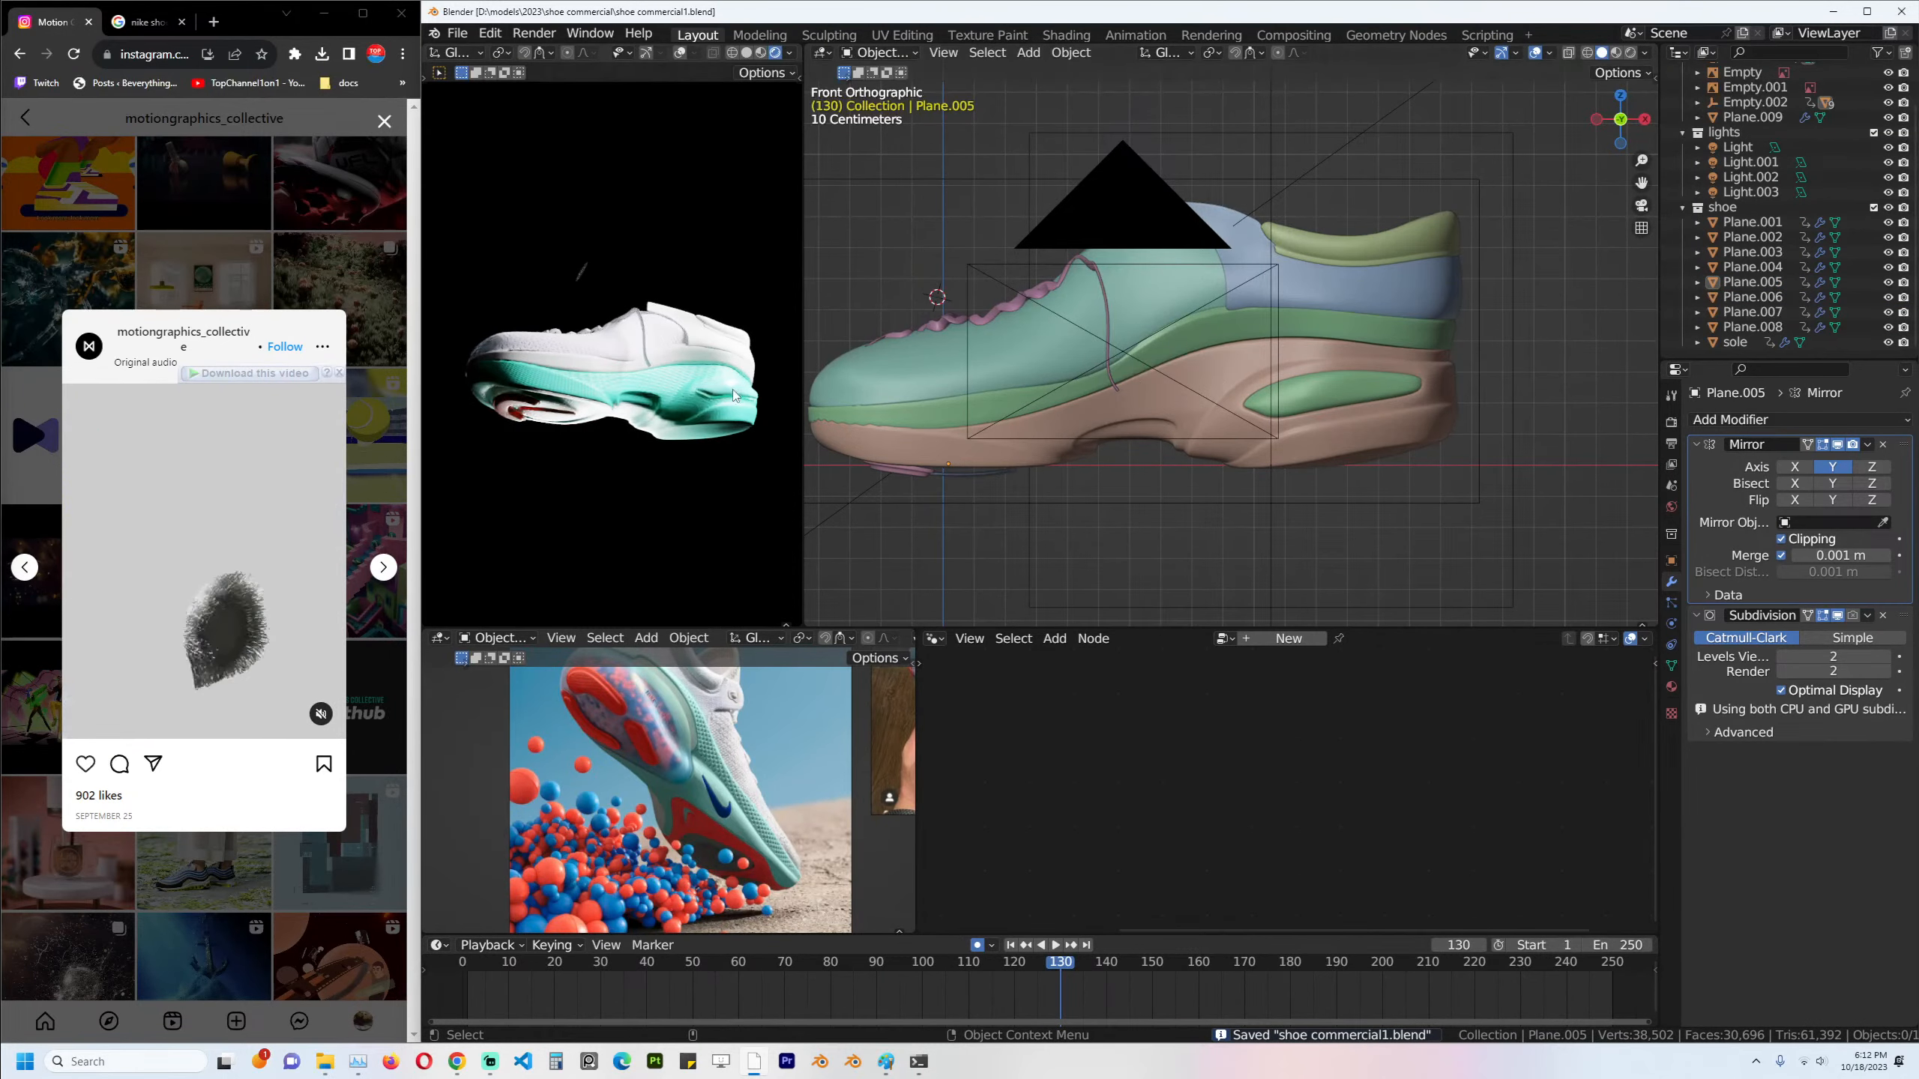
pyautogui.scroll(3, 1184, 372)
pyautogui.click(891, 502)
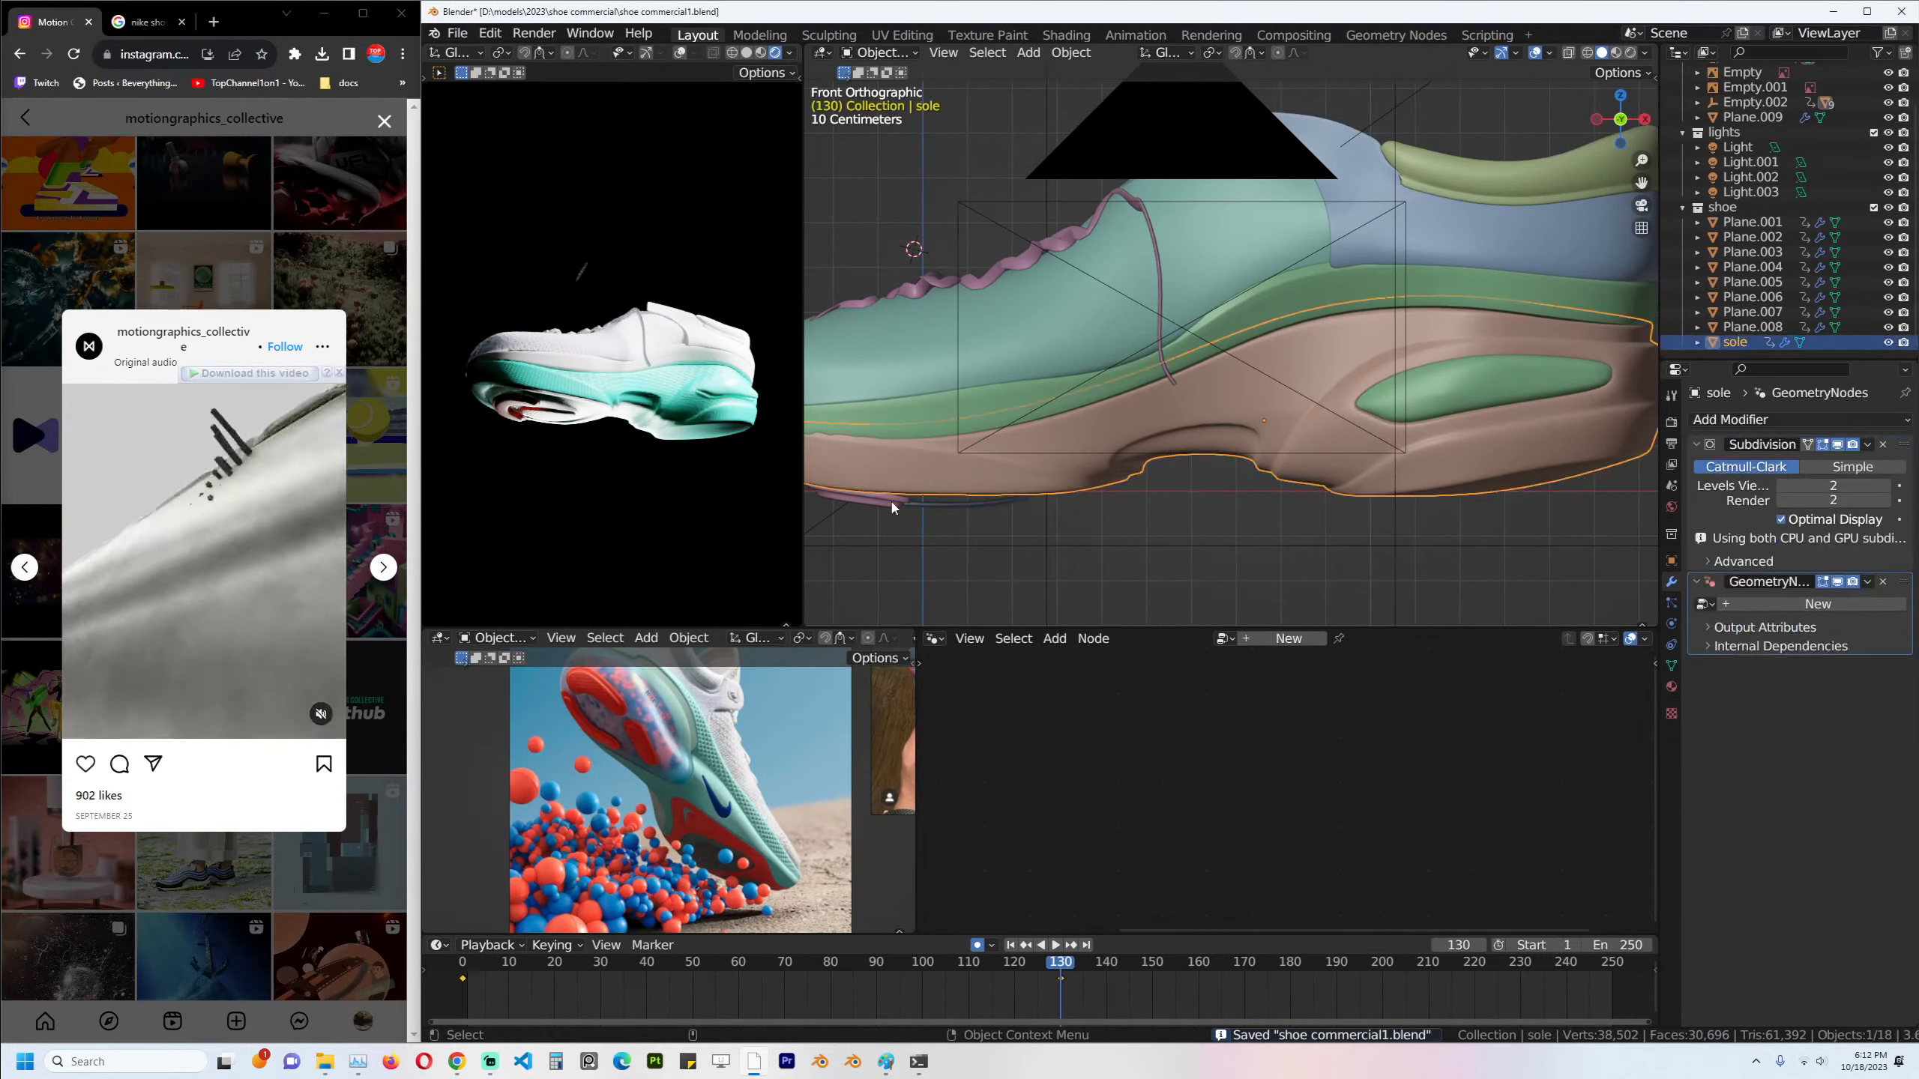
pyautogui.click(921, 511)
pyautogui.press('g')
pyautogui.press('z')
pyautogui.click(923, 499)
pyautogui.hotkey('alt', 'a')
pyautogui.scroll(-3, 1178, 395)
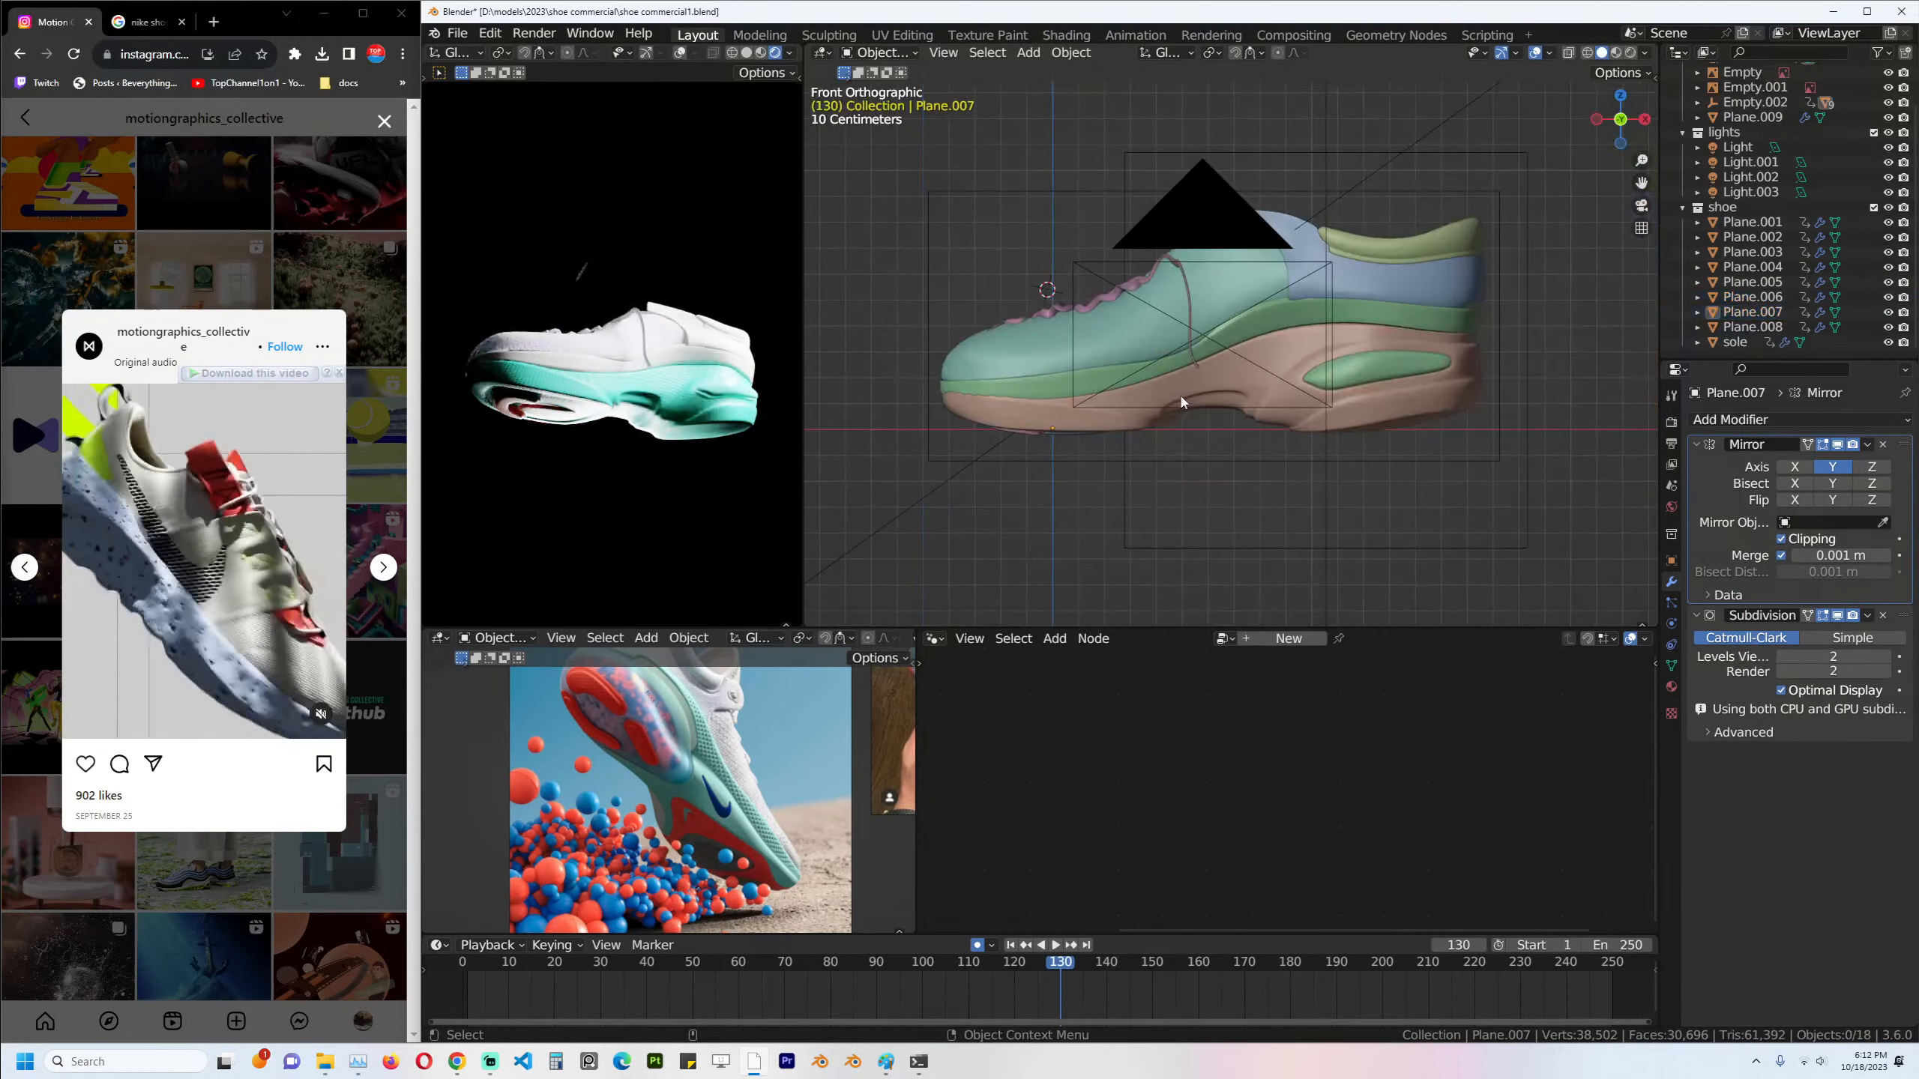
pyautogui.hotkey('ctrl', 's')
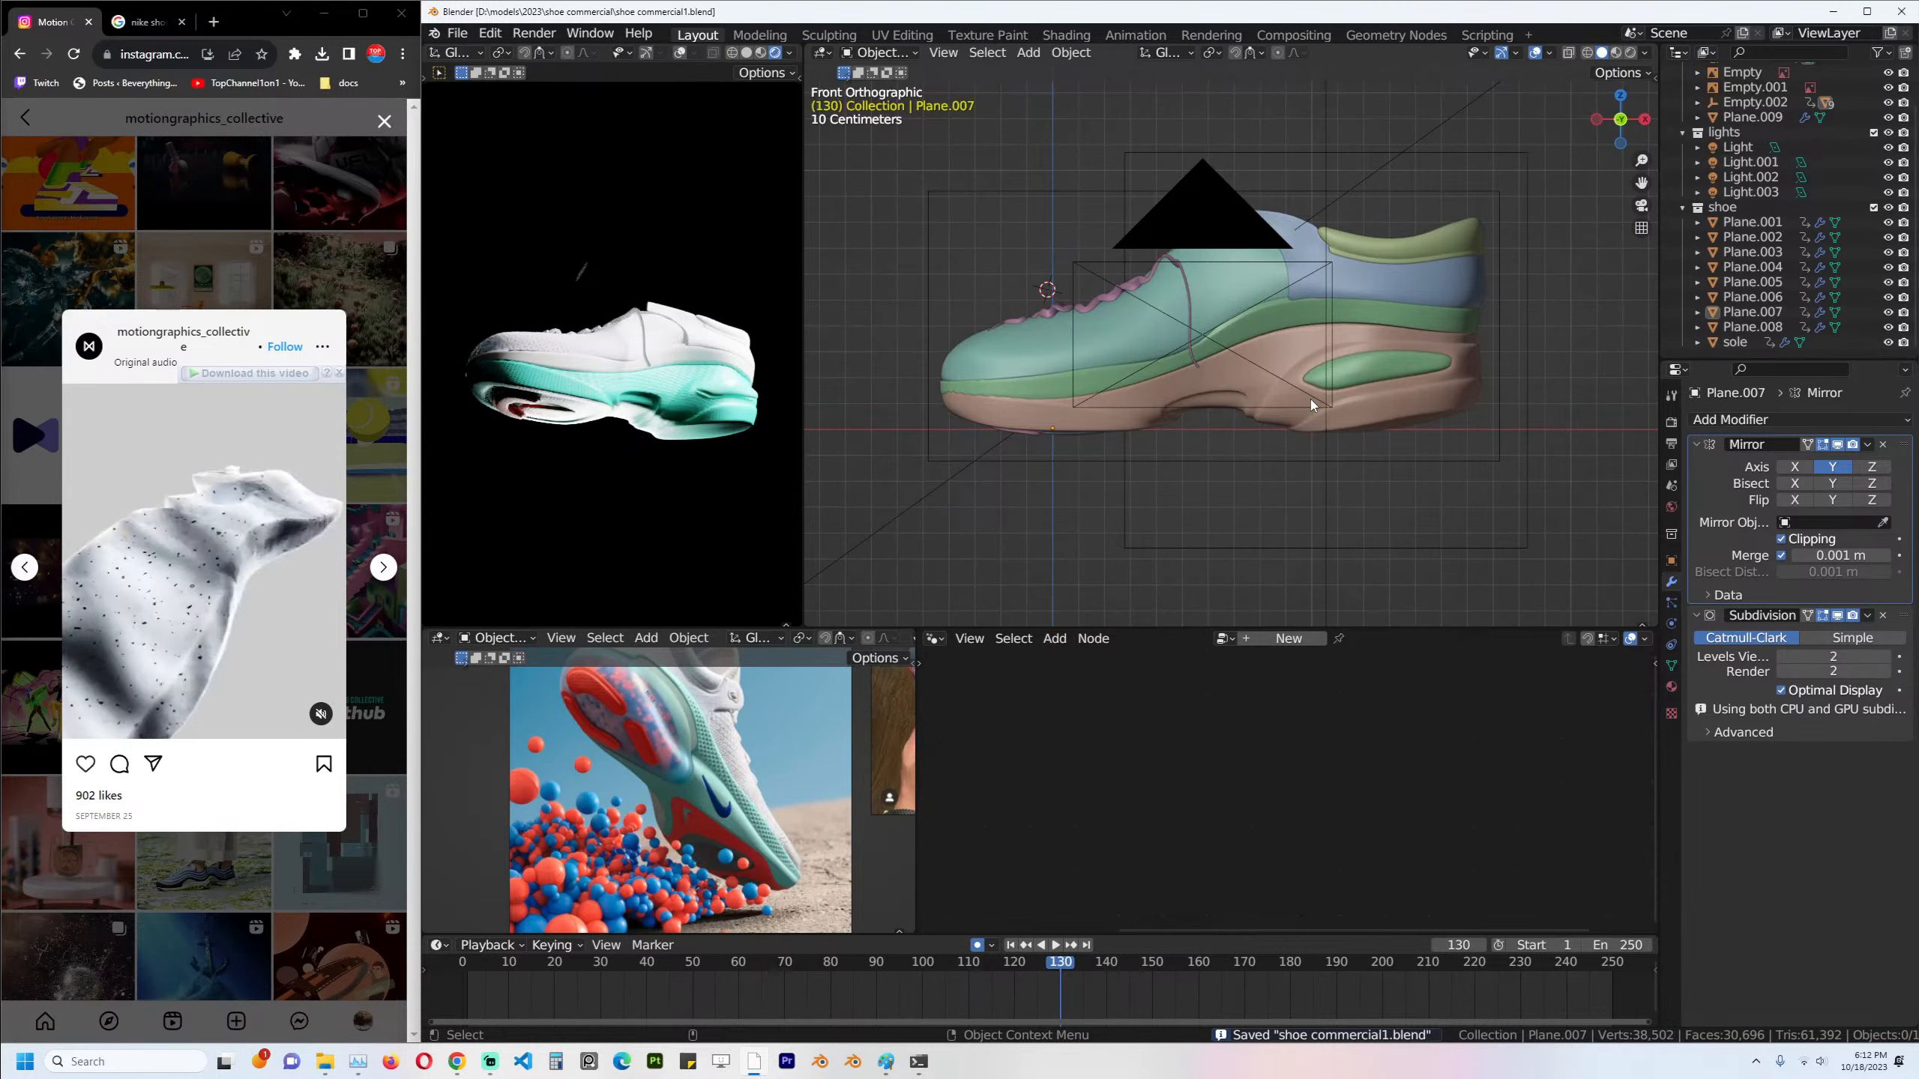
# Add a cube mesh and move it over the heel of the shoe in front view.
pyautogui.click(1330, 399)
pyautogui.keyDown('shift'); pyautogui.moveTo(1346, 395); pyautogui.dragTo(1280, 409, button='middle'); pyautogui.keyUp('shift')
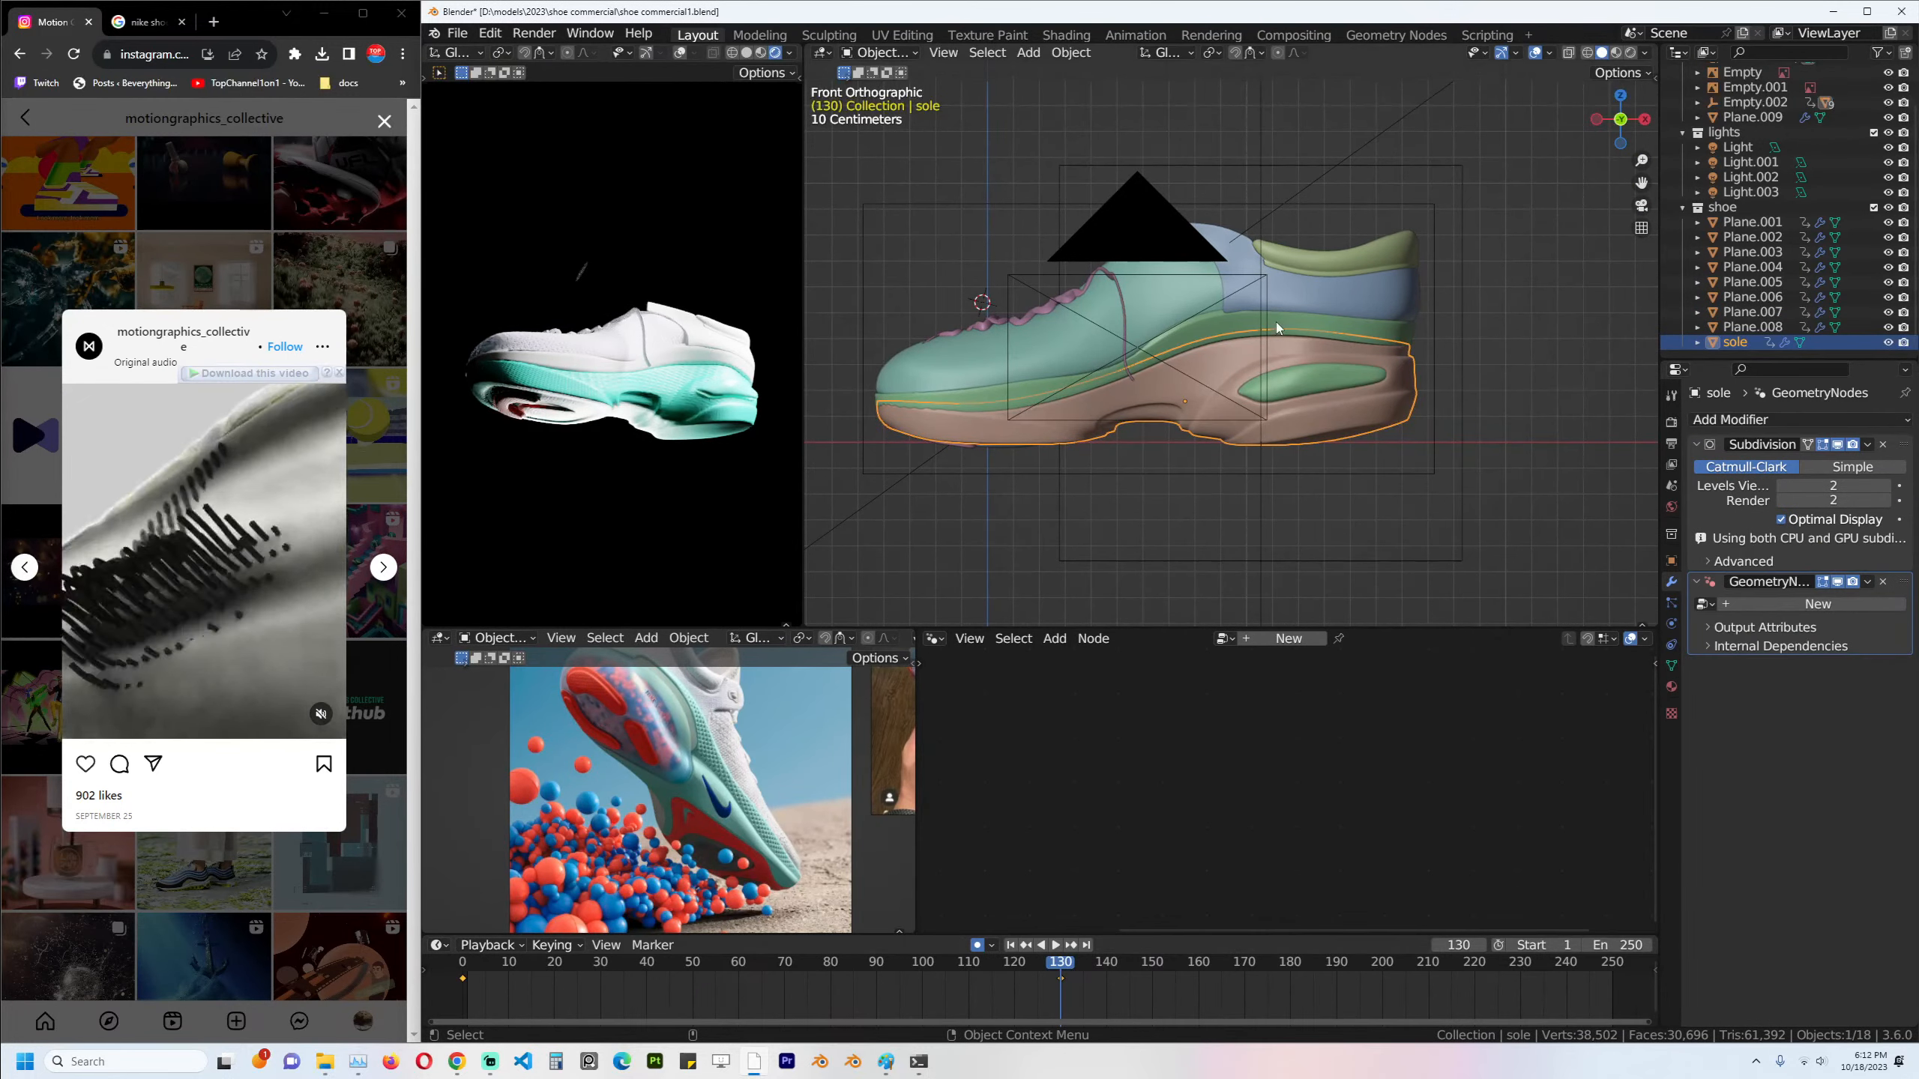
pyautogui.keyDown('shift'); pyautogui.moveTo(1516, 199); pyautogui.dragTo(1418, 223, button='middle'); pyautogui.keyUp('shift')
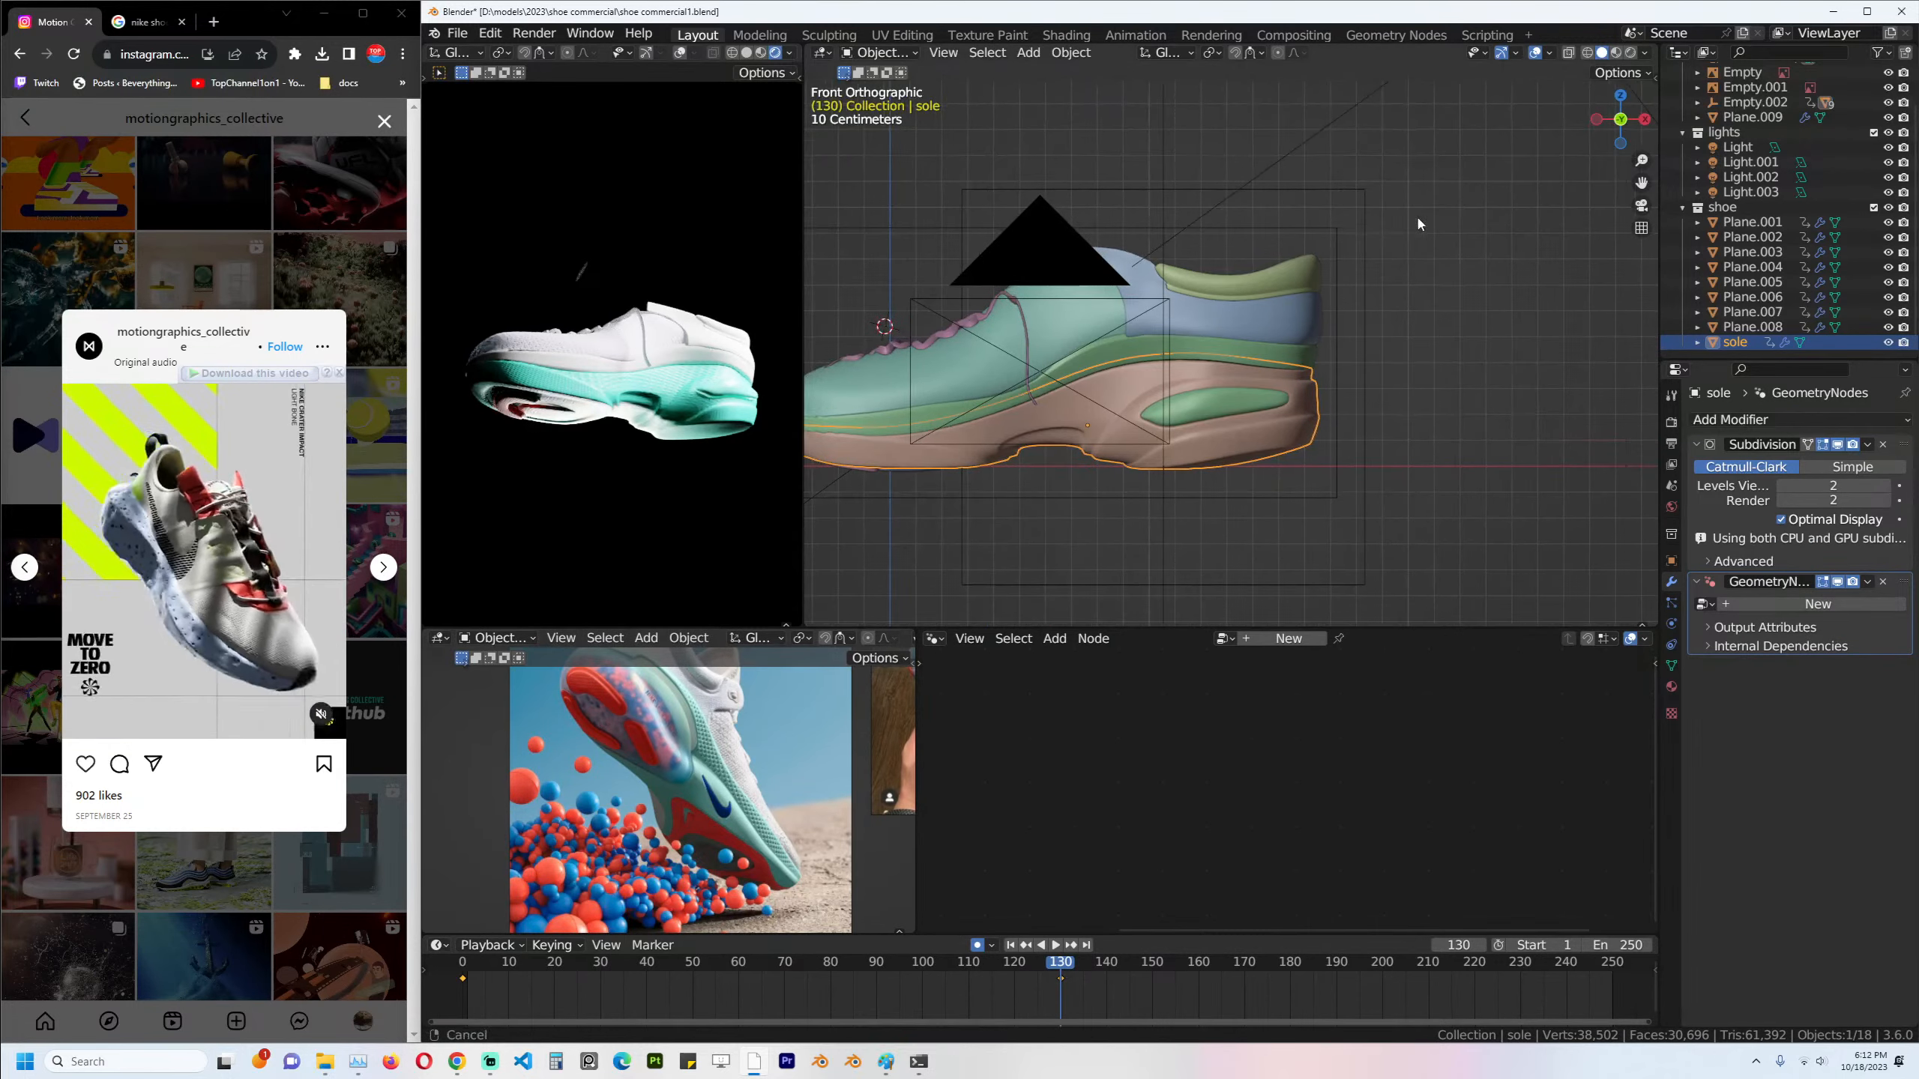
pyautogui.click(1418, 223)
pyautogui.hotkey('shift', 'a')
pyautogui.moveTo(1337, 310)
pyautogui.click(1407, 325)
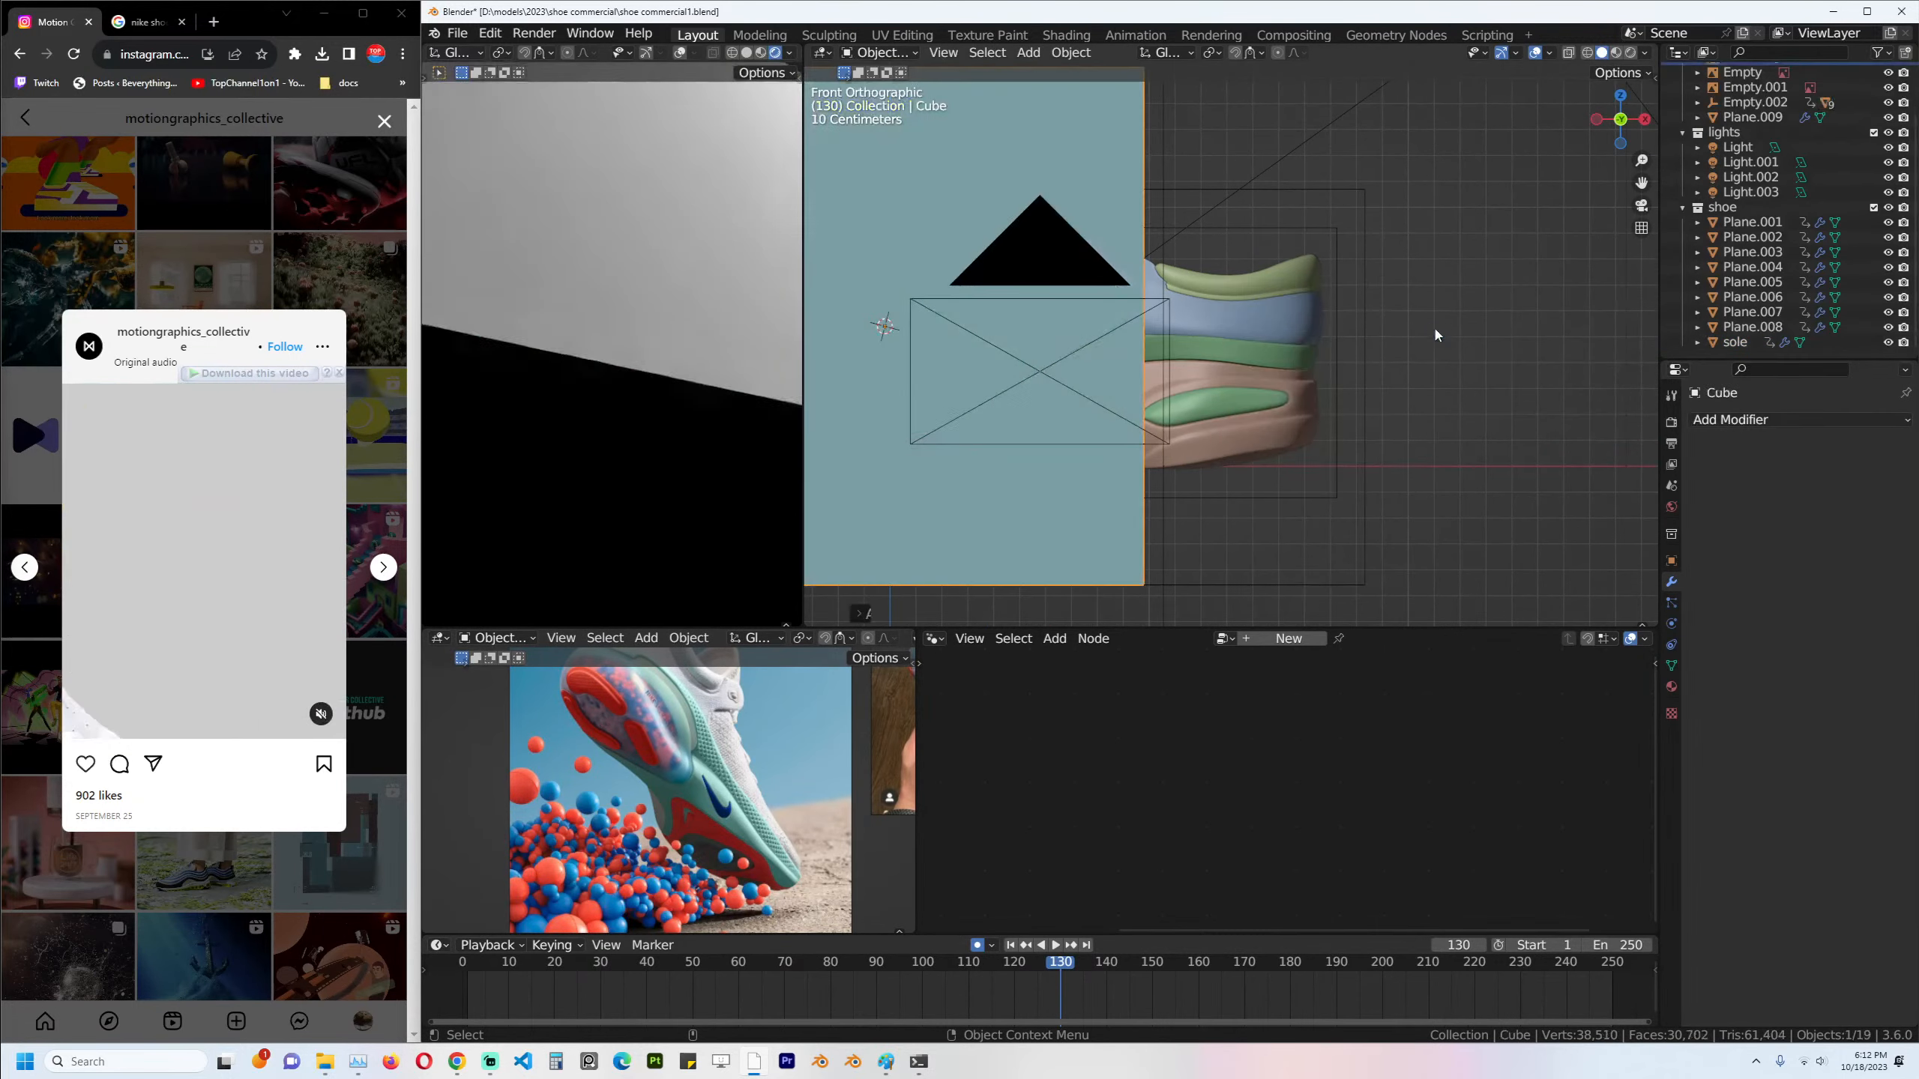
pyautogui.scroll(-4, 1289, 377)
pyautogui.press('g')
pyautogui.click(1364, 369)
# Give the cube a Subdivision Surface modifier with viewport and render levels 3, and shade it smooth.
pyautogui.hotkey('ctrl', '2')
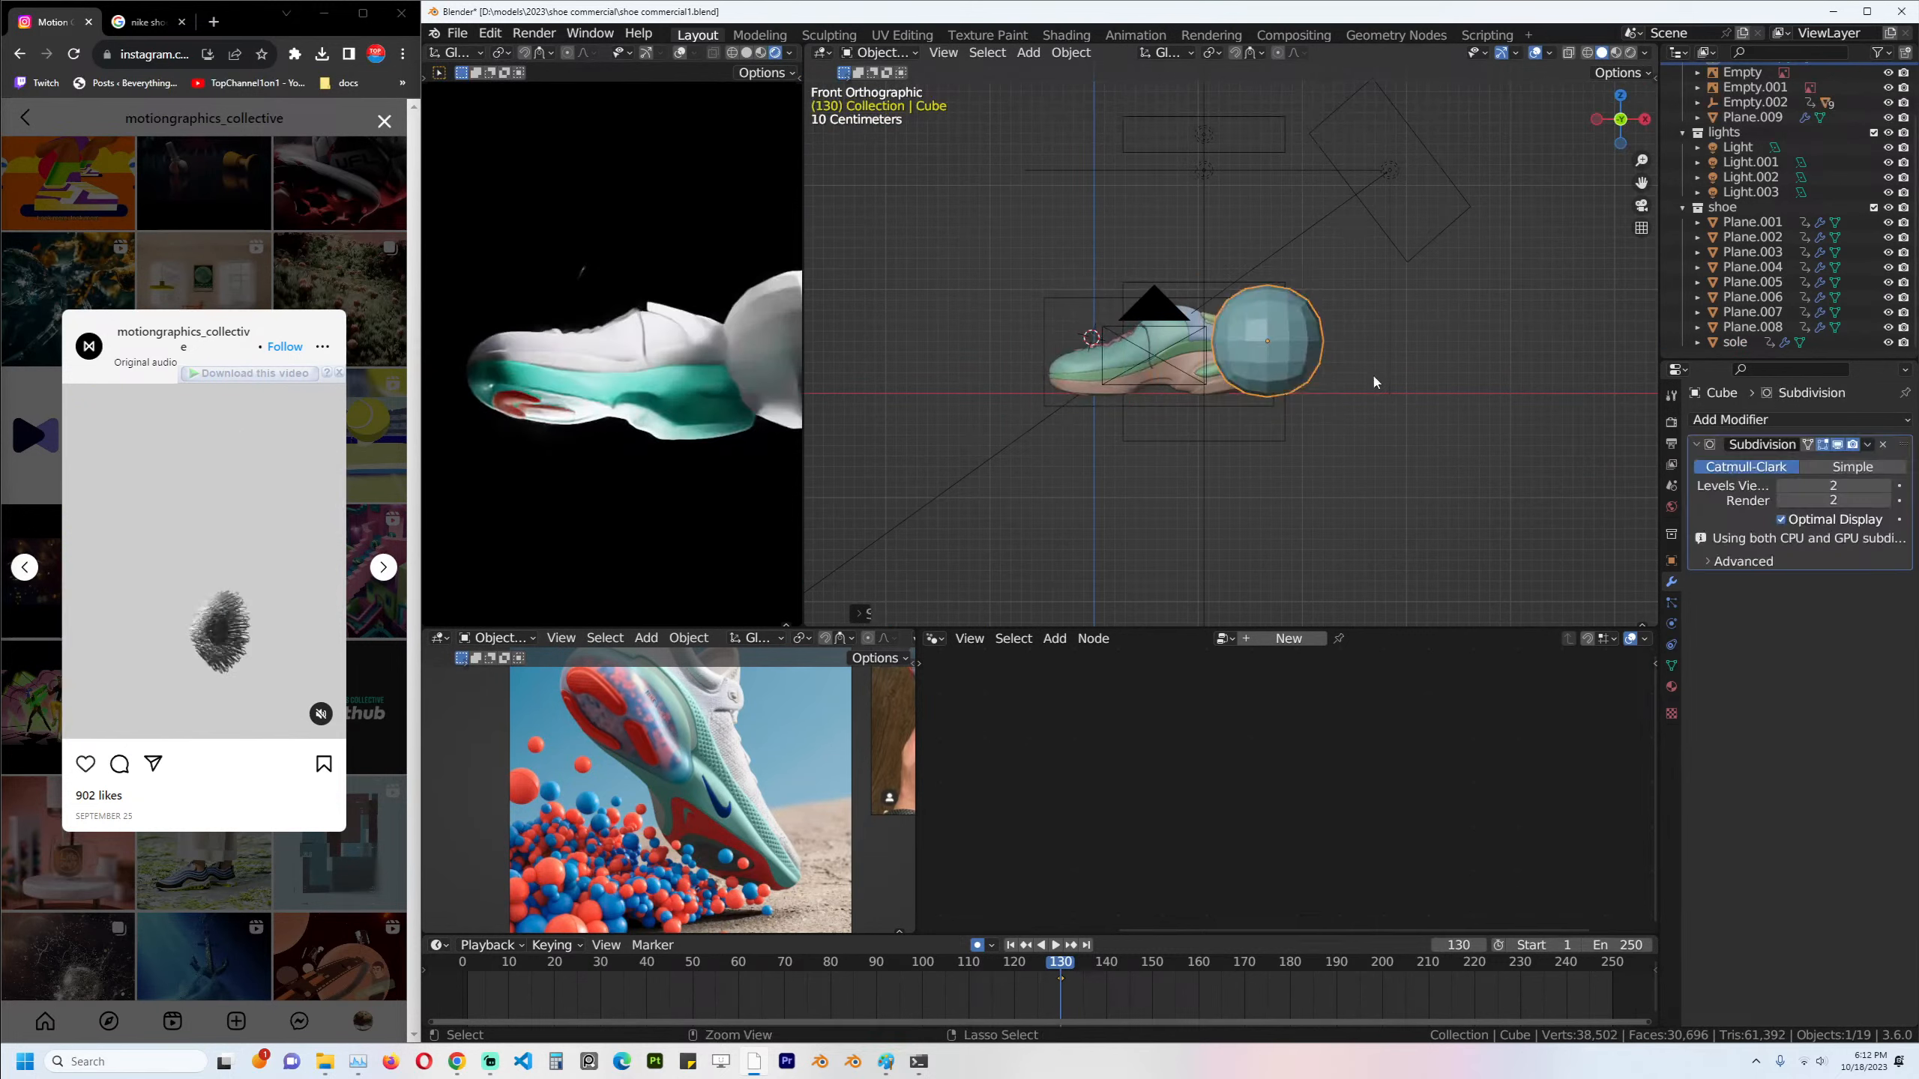
pyautogui.rightClick(1156, 306)
pyautogui.click(1156, 306)
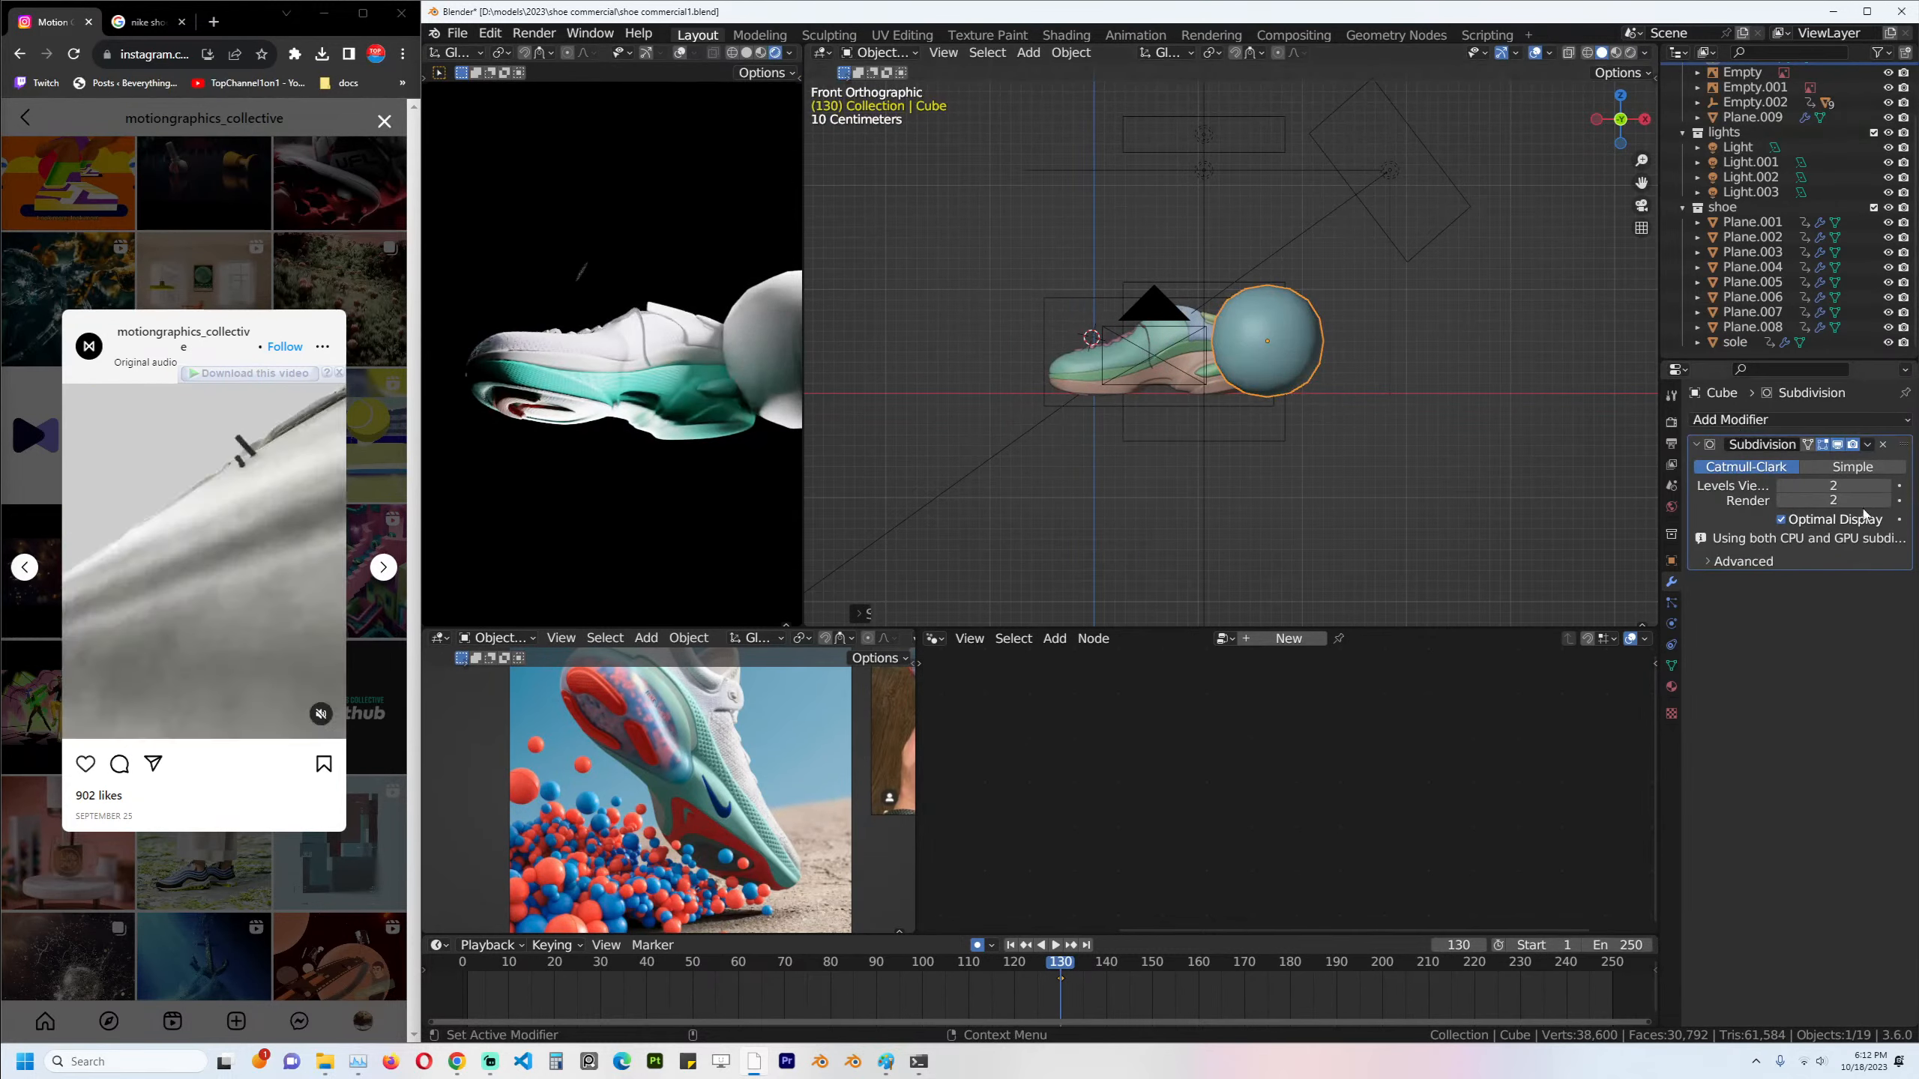
pyautogui.click(1886, 486)
pyautogui.click(1884, 501)
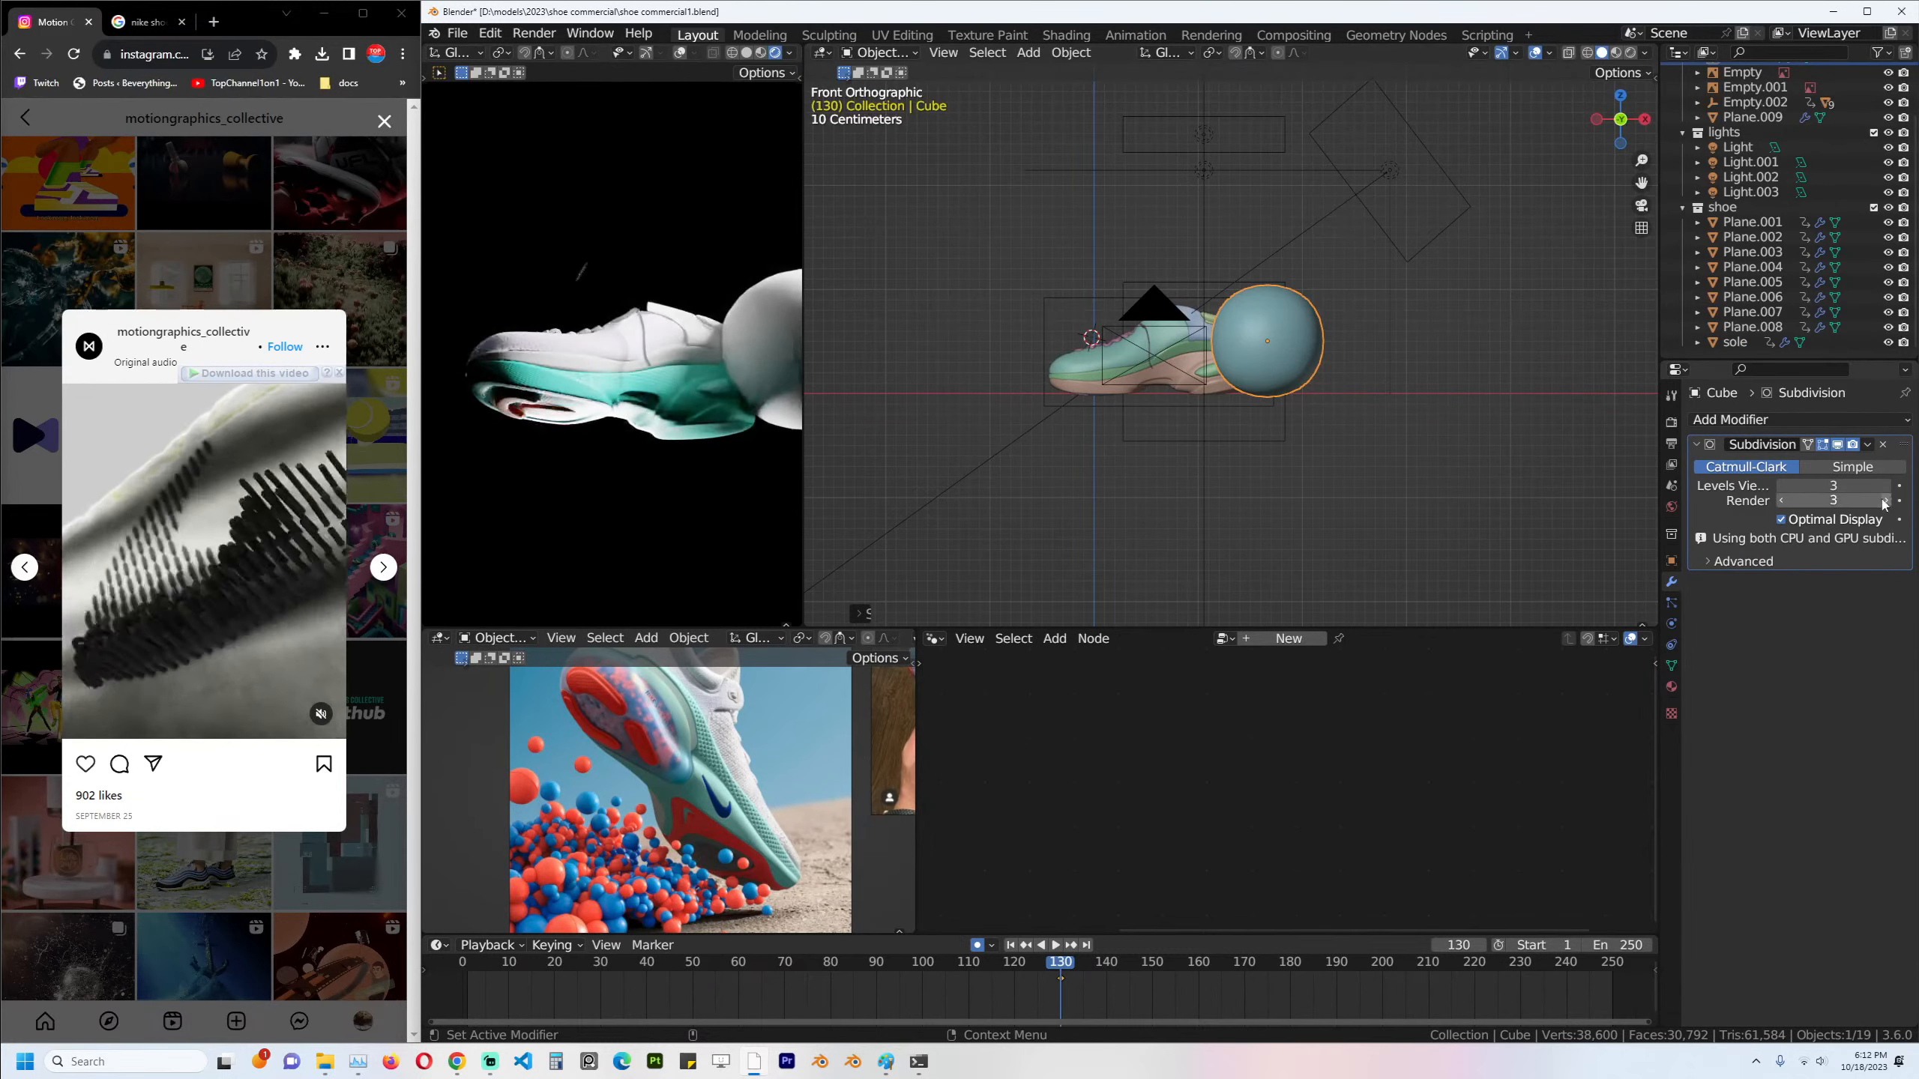
# Add a Displace modifier to the cube, apply it, and add another Displace modifier.
pyautogui.click(1841, 424)
pyautogui.click(1647, 522)
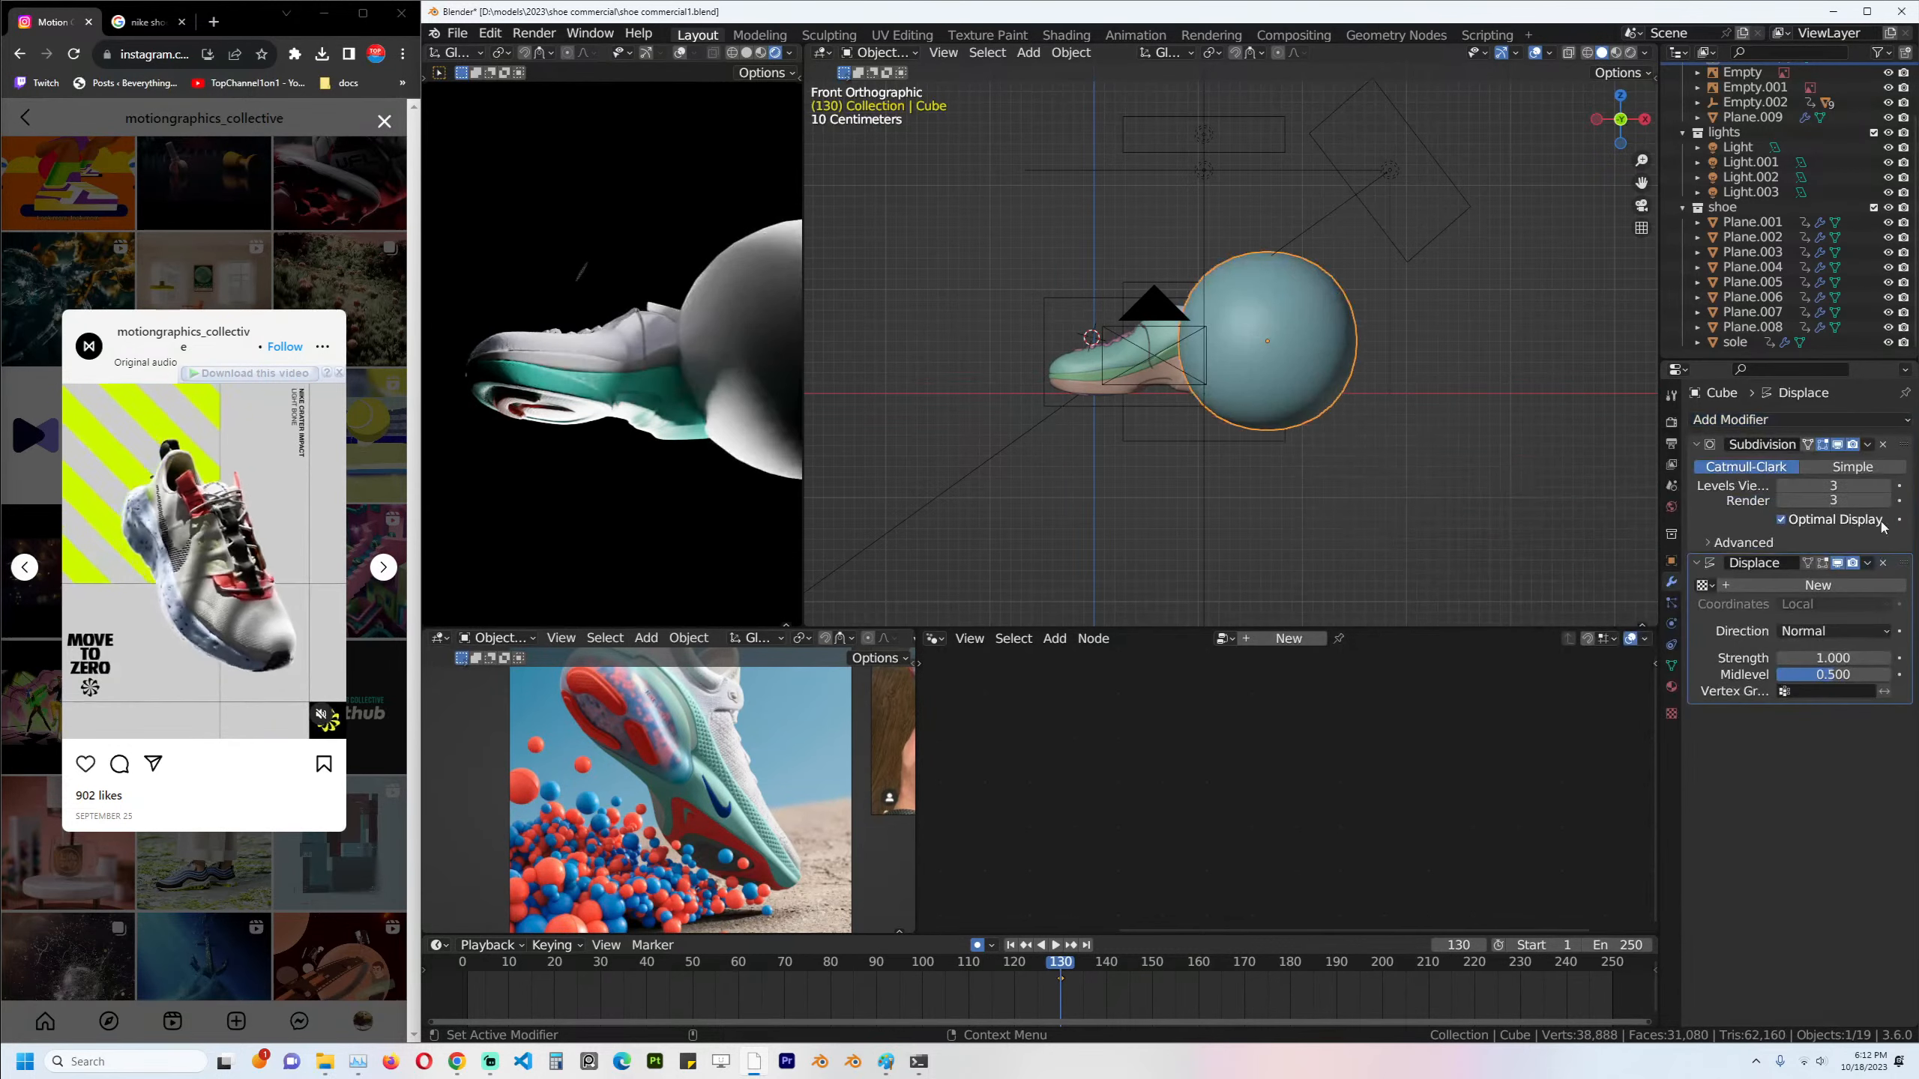
pyautogui.hotkey('ctrl', 'a')
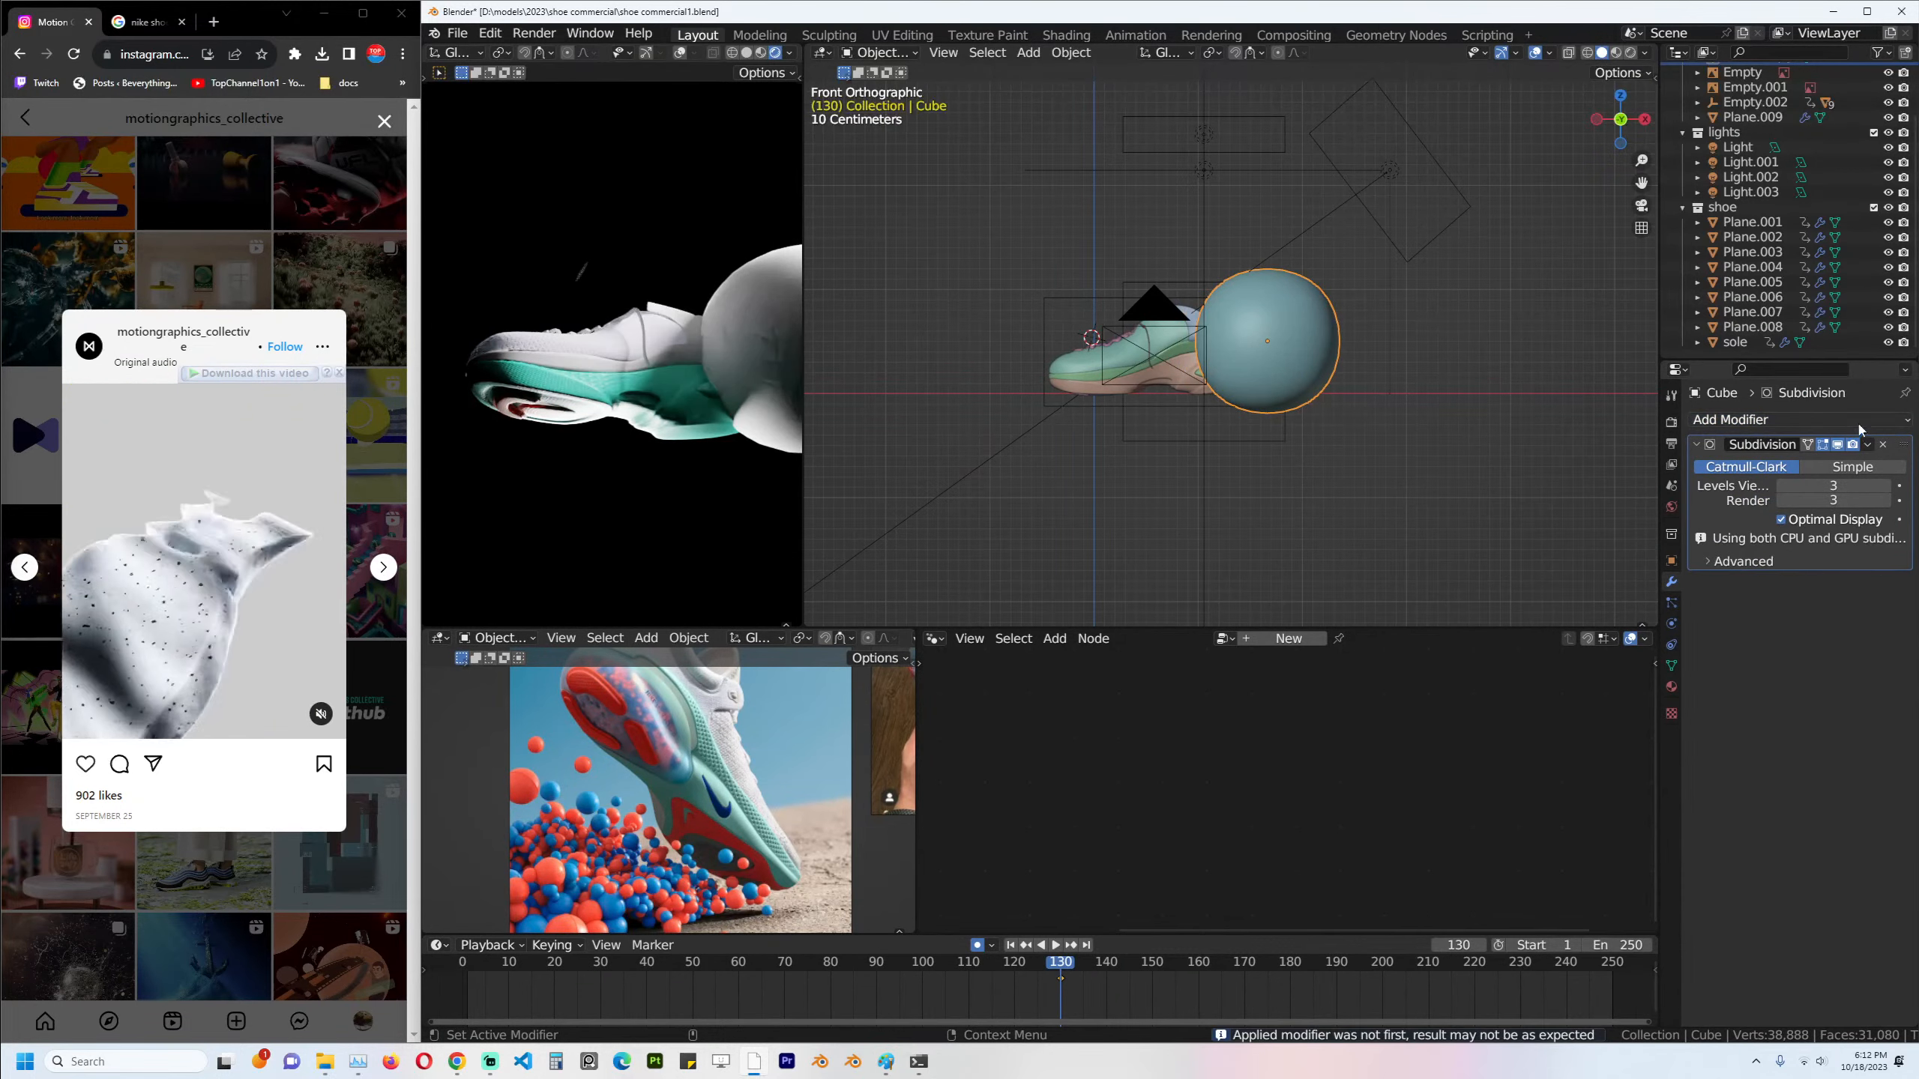
pyautogui.click(1857, 425)
pyautogui.click(1738, 518)
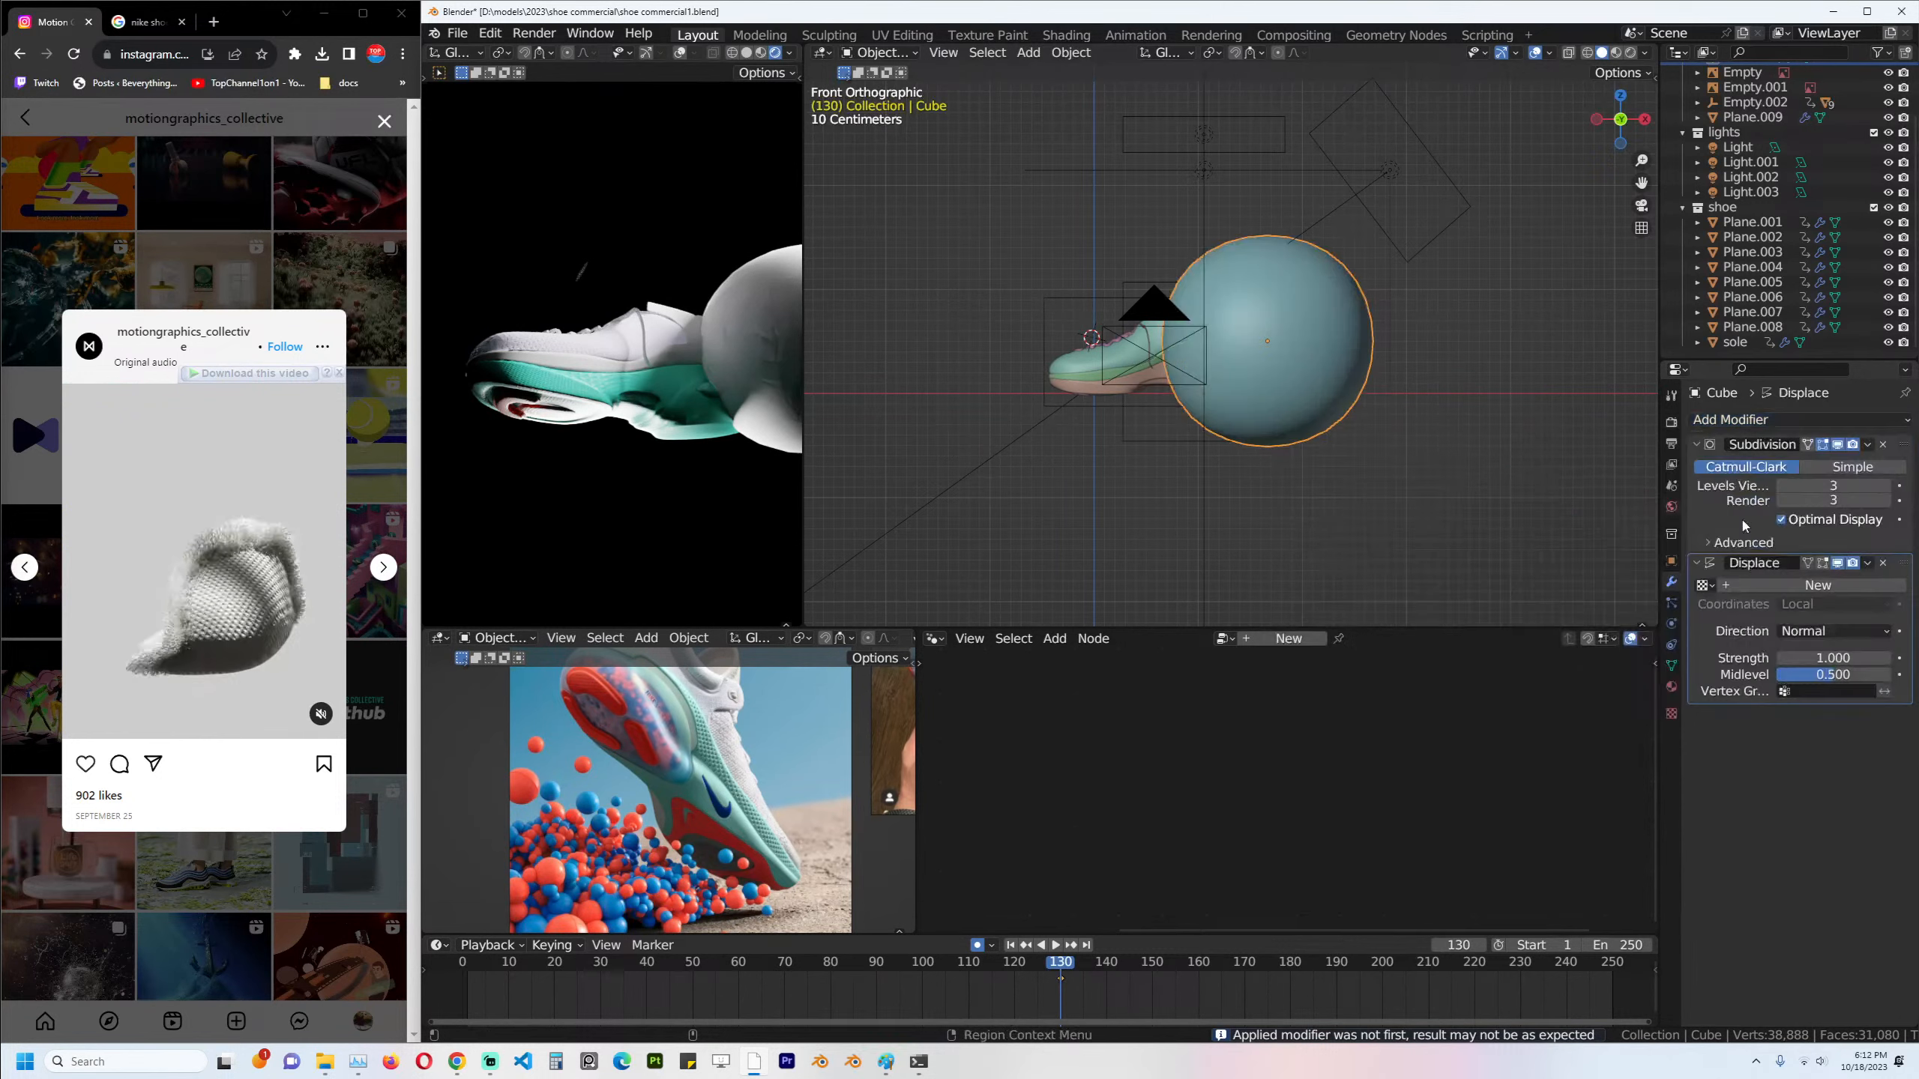
# Create a new texture for the cube's Displace modifier and set its type to Clouds.
pyautogui.click(1818, 586)
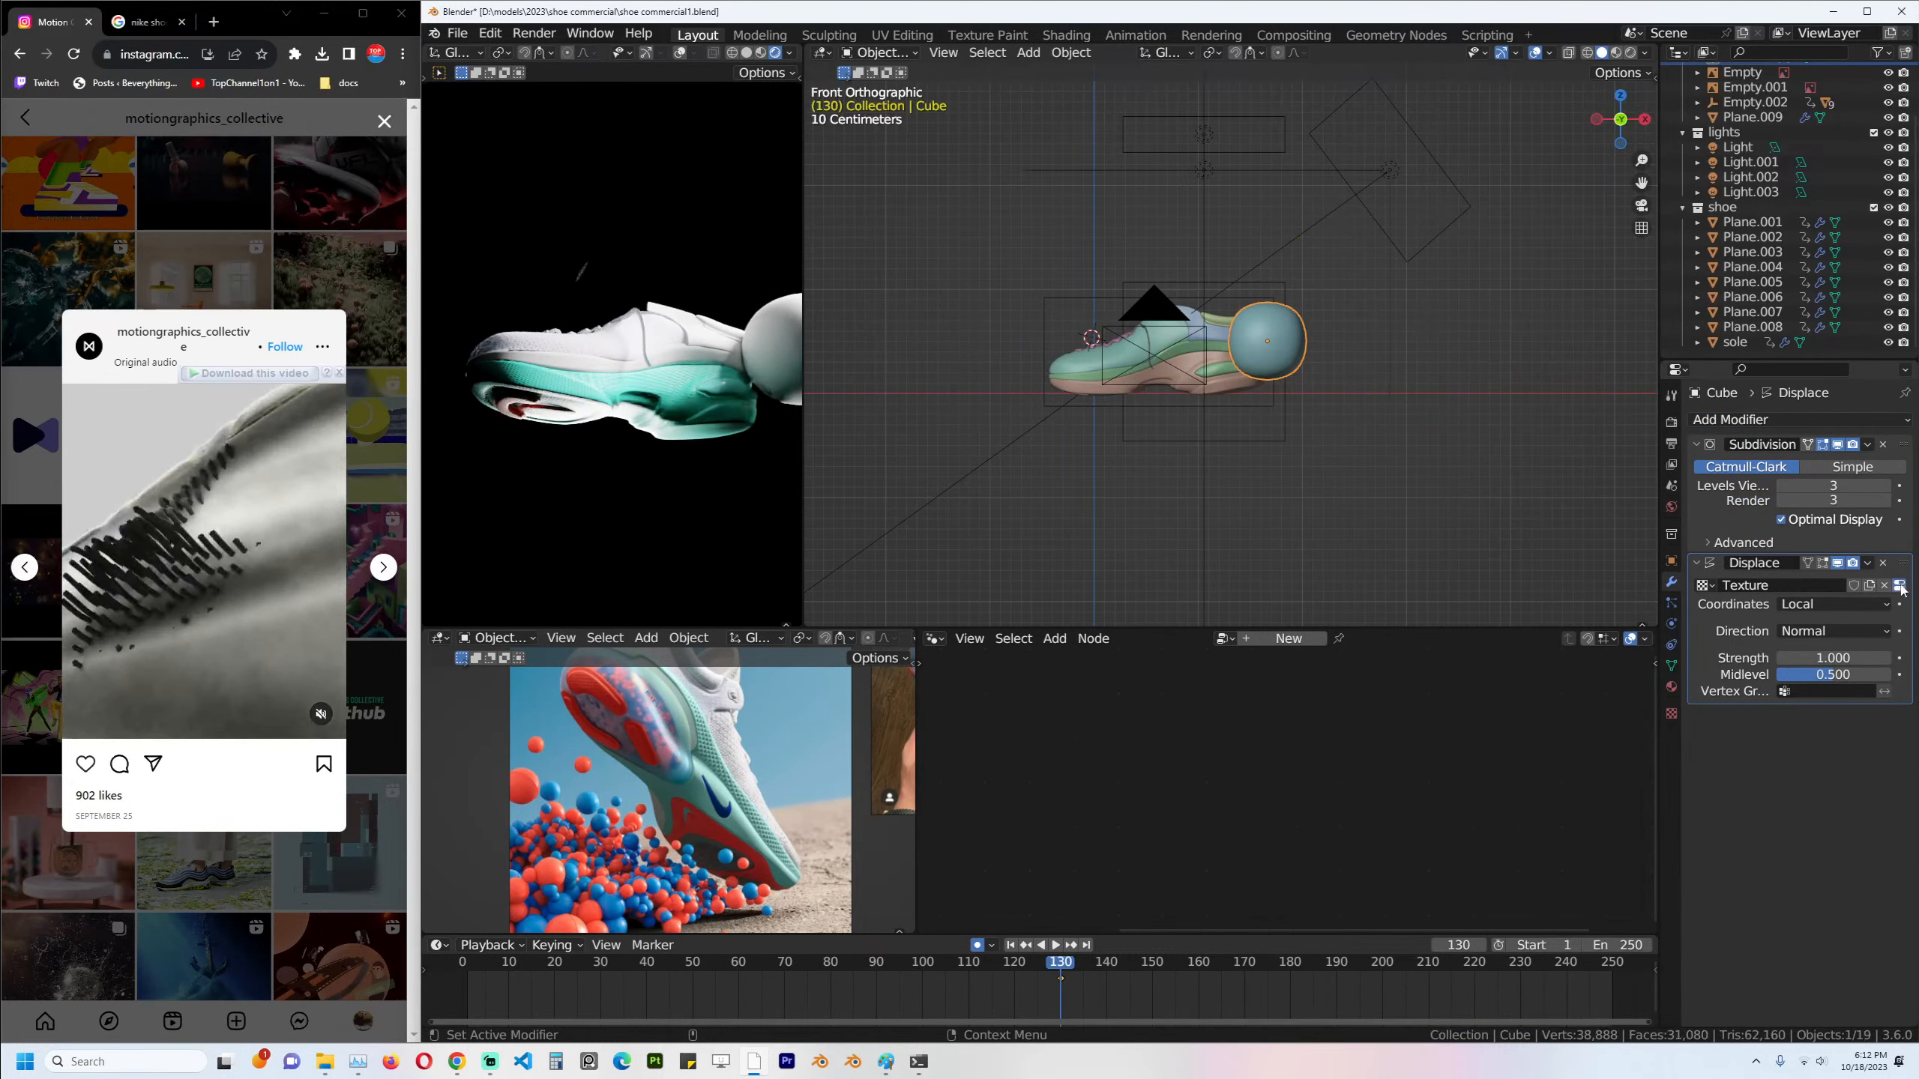
pyautogui.click(1899, 586)
pyautogui.click(1813, 464)
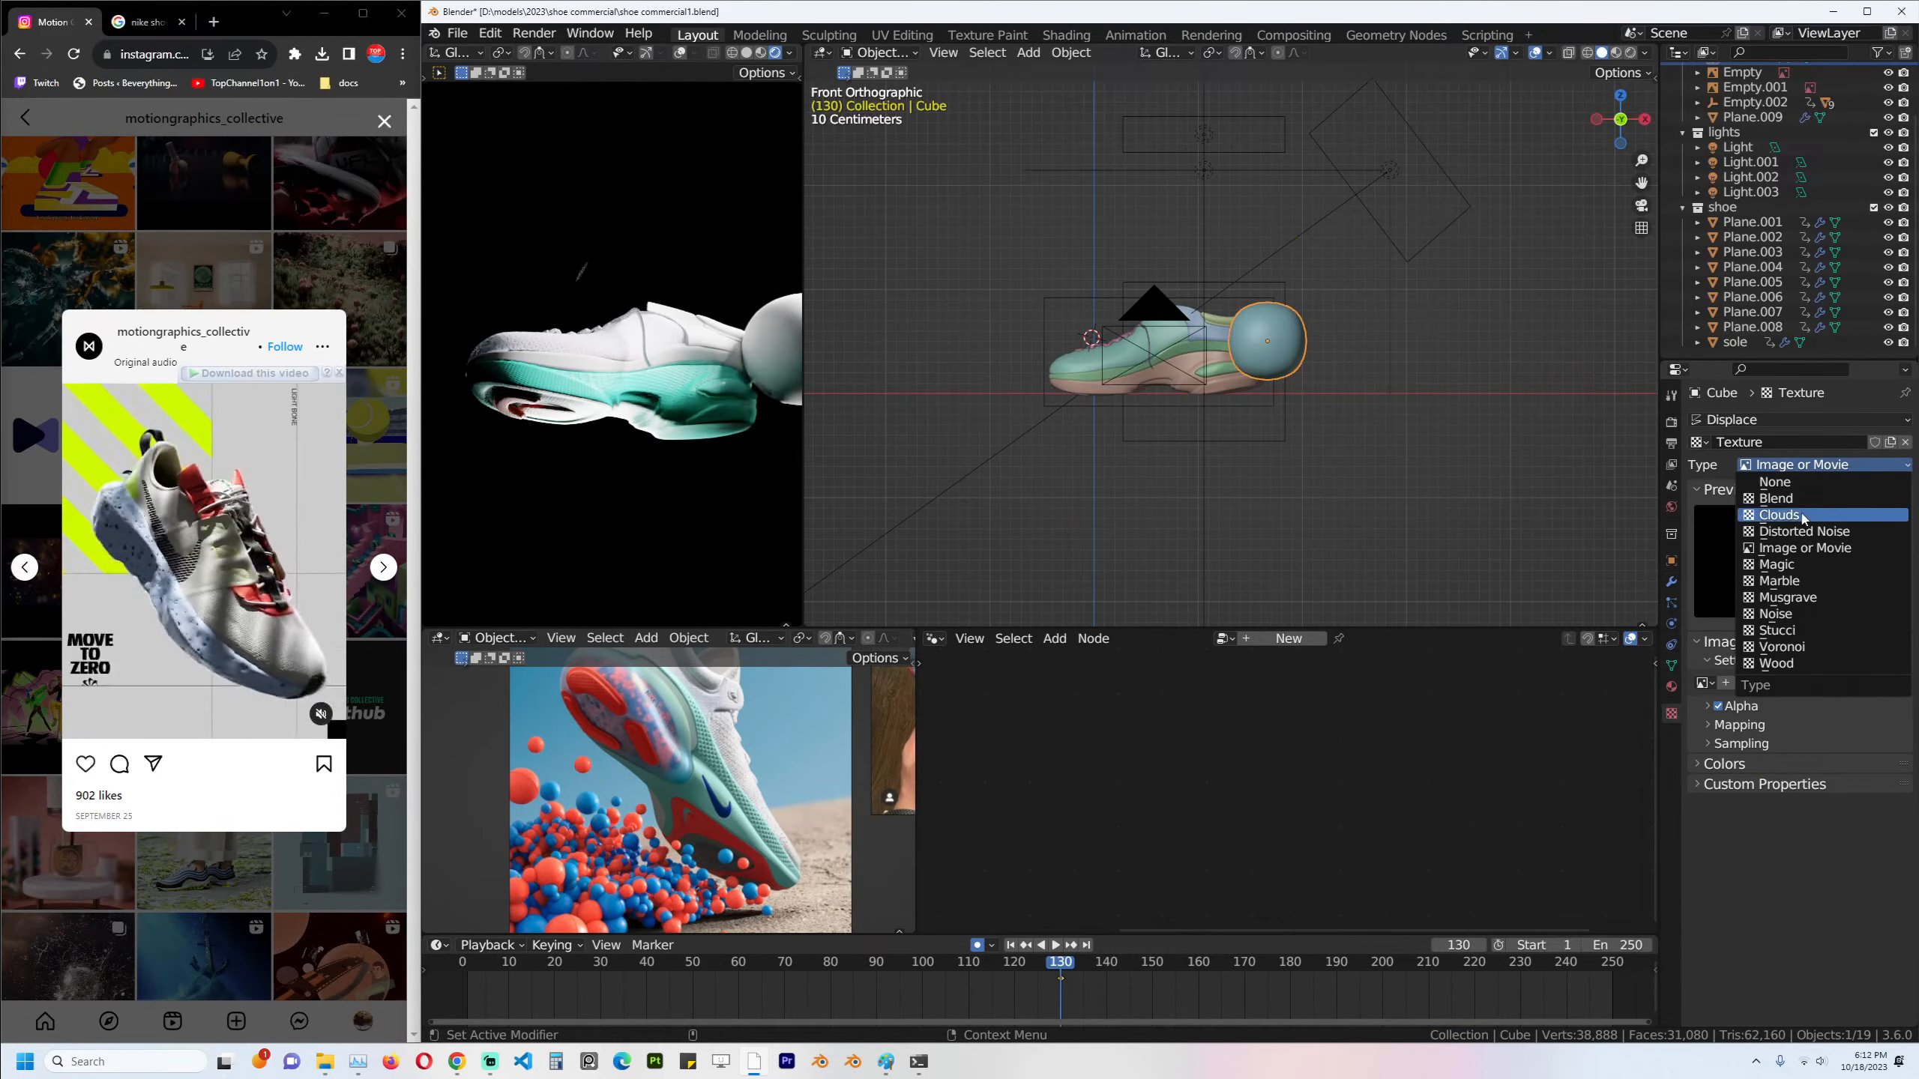
pyautogui.click(1798, 515)
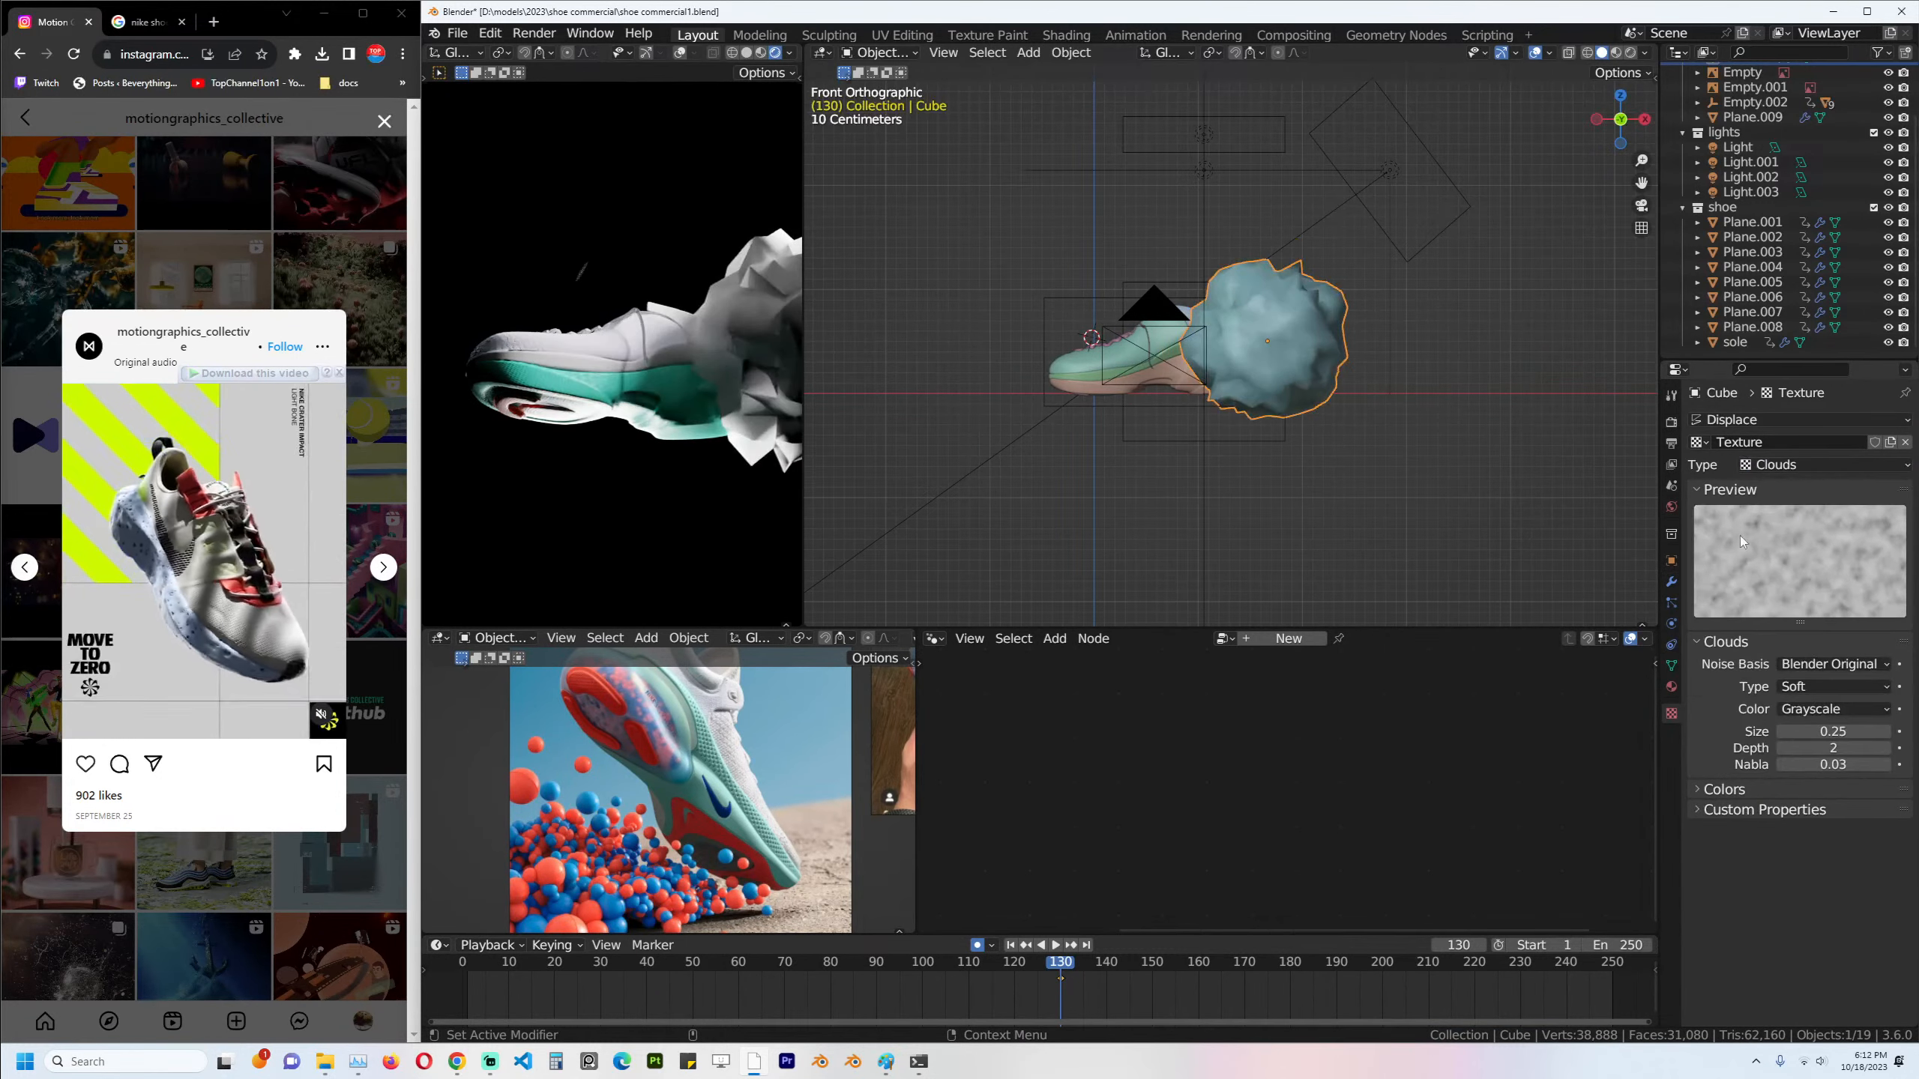
pyautogui.click(1669, 583)
# Add a Boolean modifier in Difference mode to the sole, using the displaced cube as its operand object.
pyautogui.scroll(2, 1089, 420)
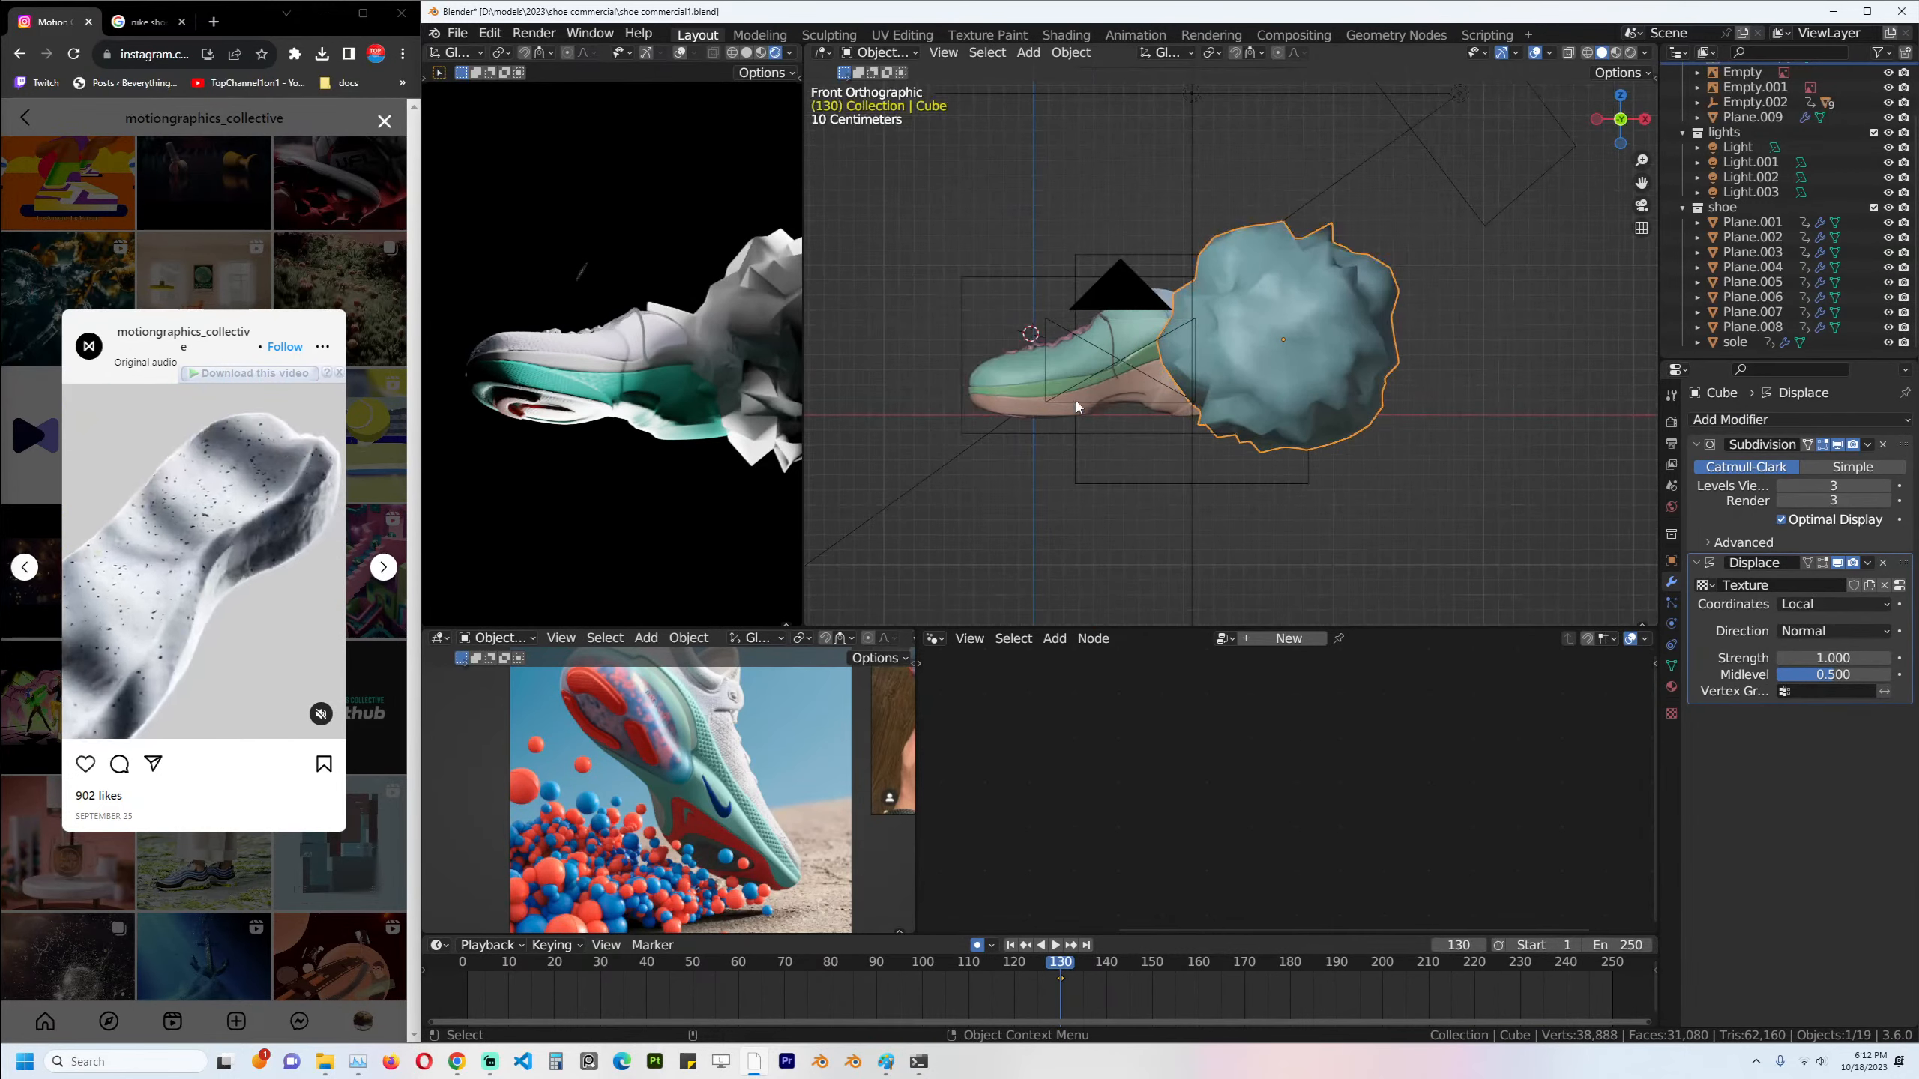
pyautogui.click(1076, 402)
pyautogui.click(1043, 380)
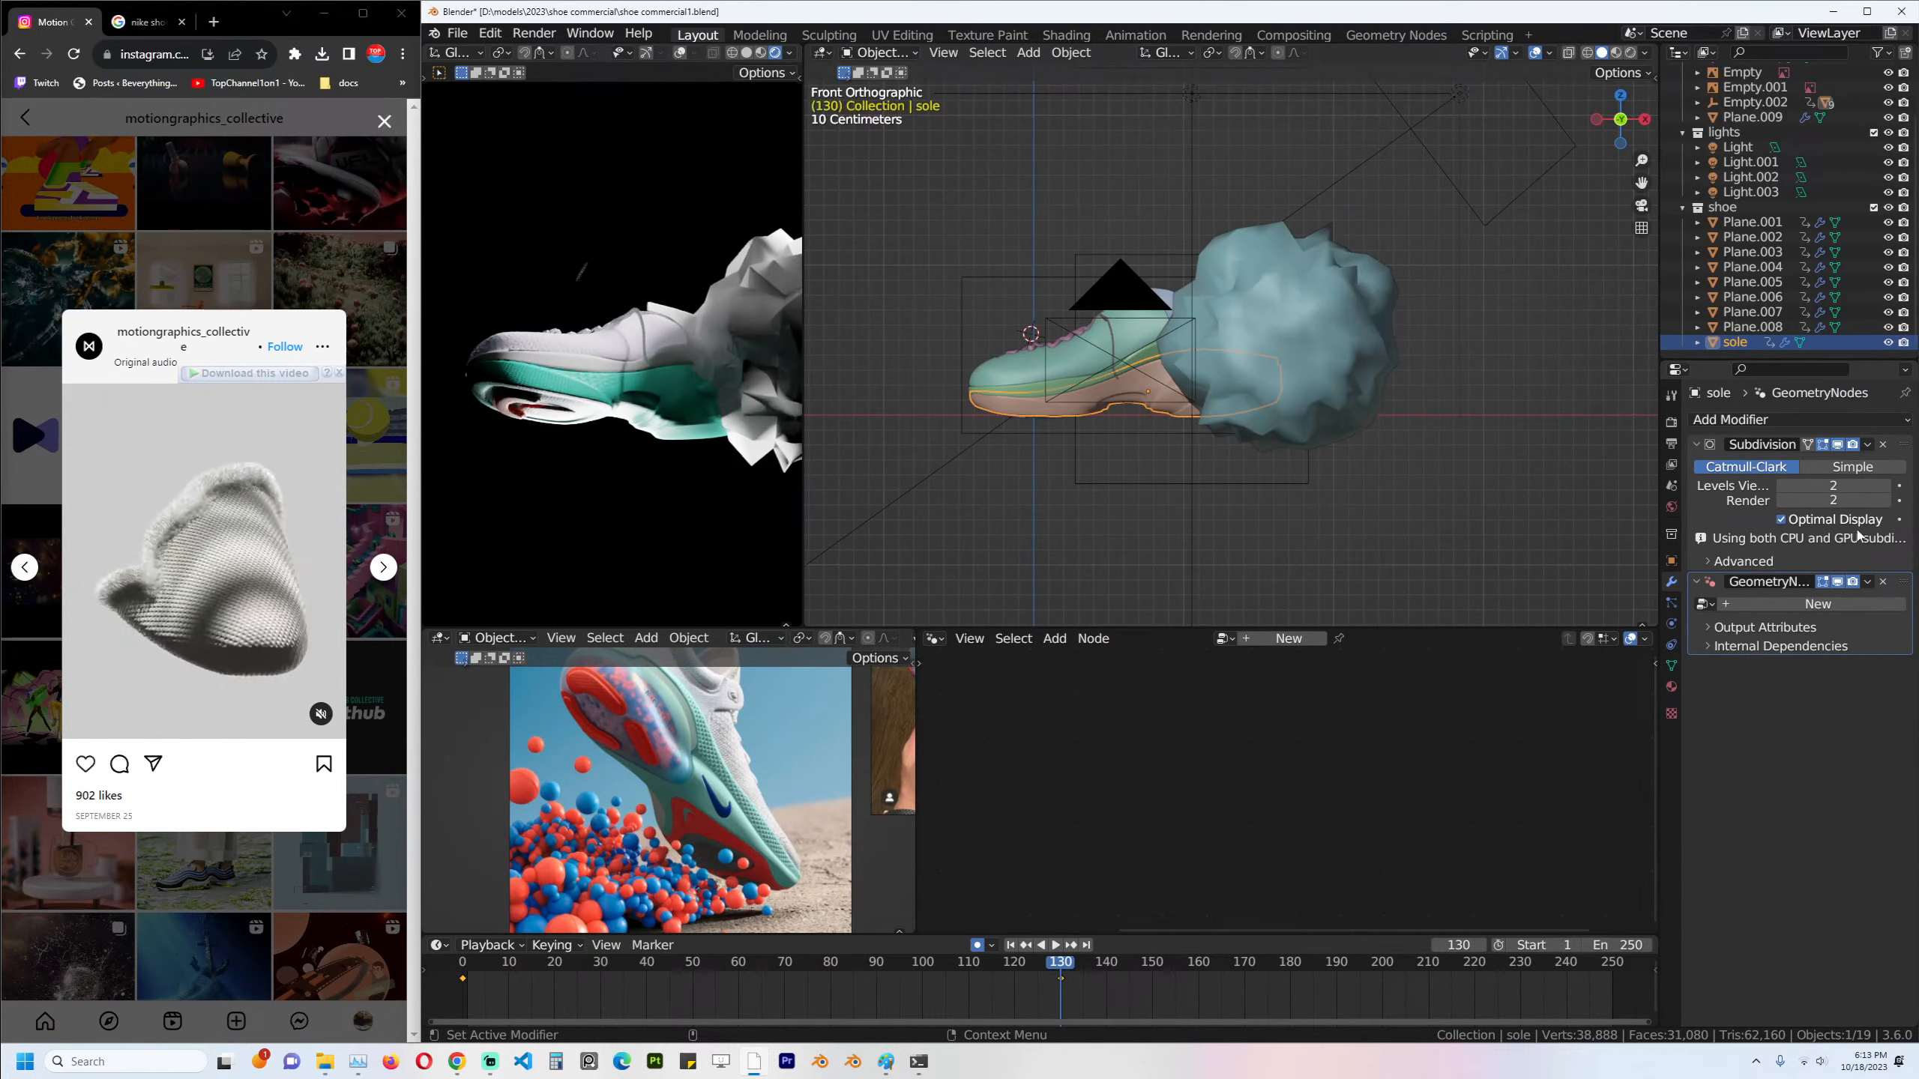
pyautogui.click(1733, 421)
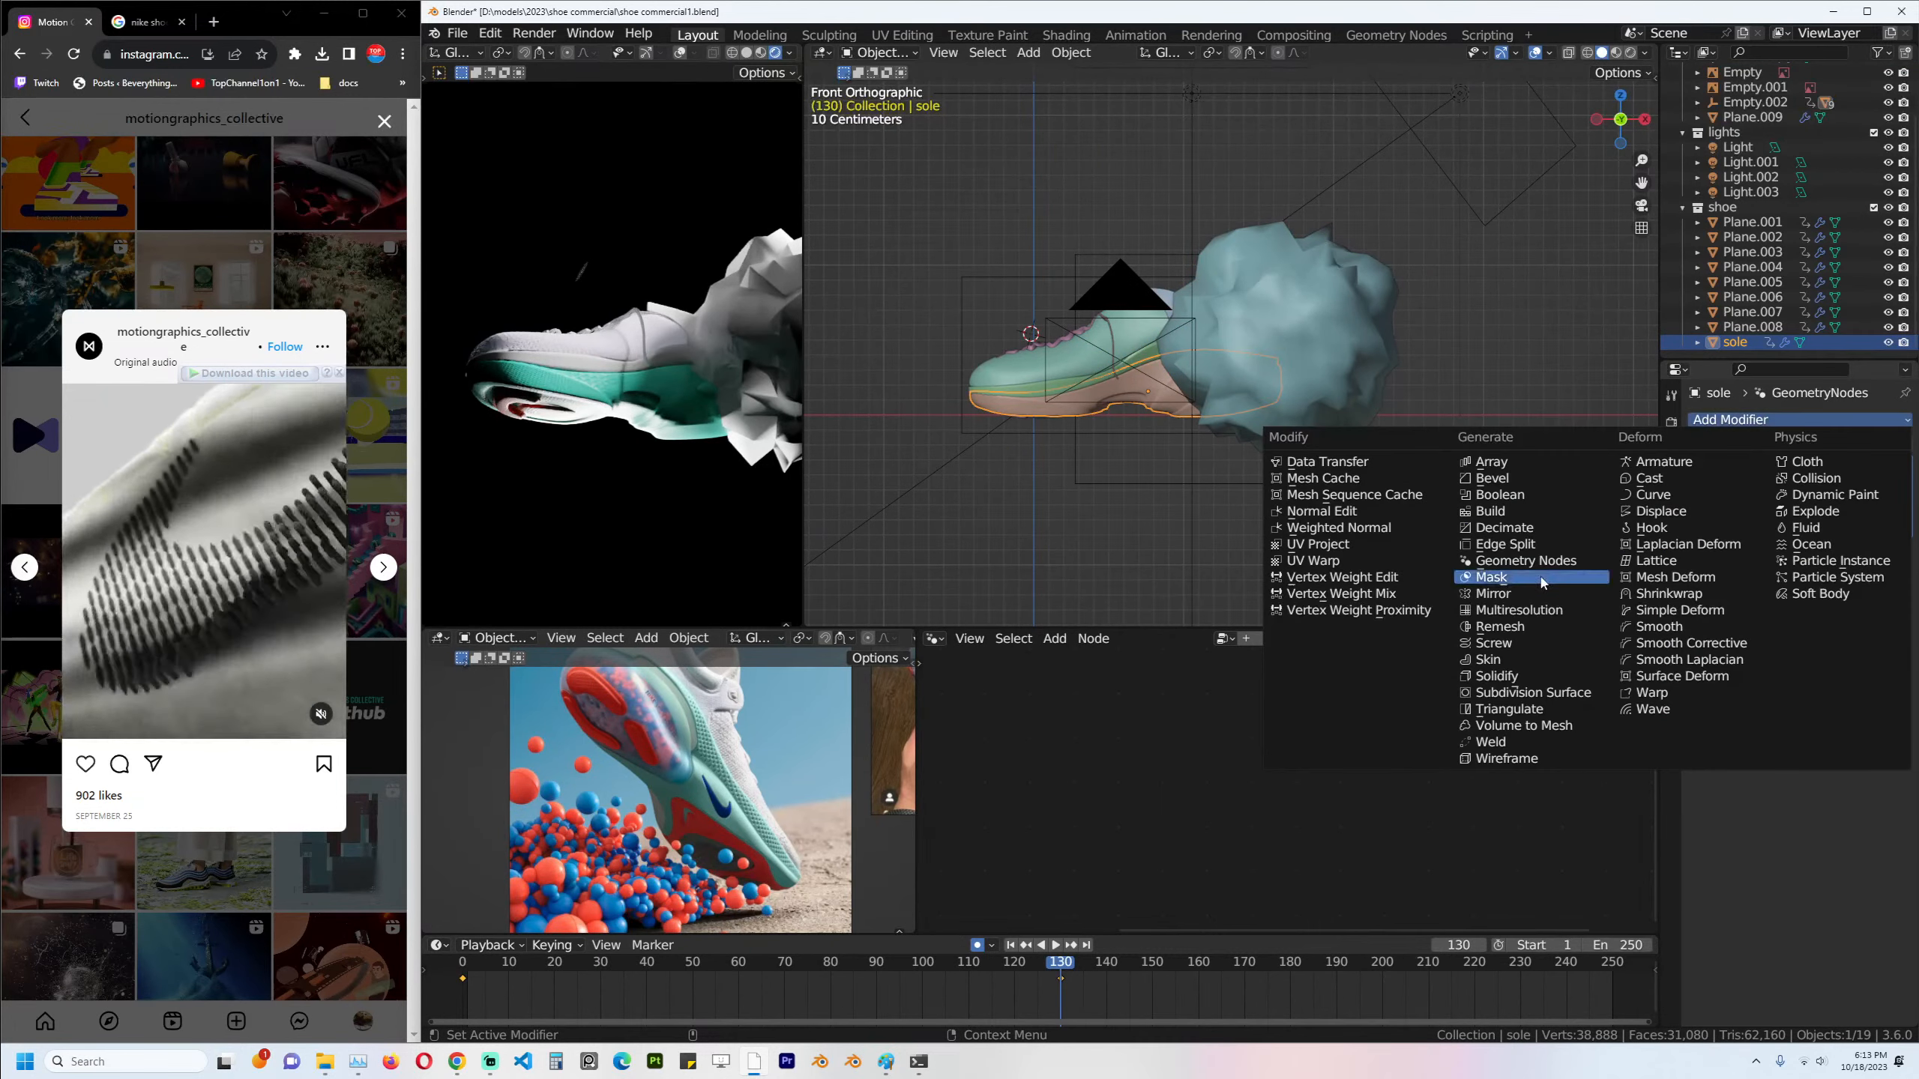
pyautogui.click(1500, 494)
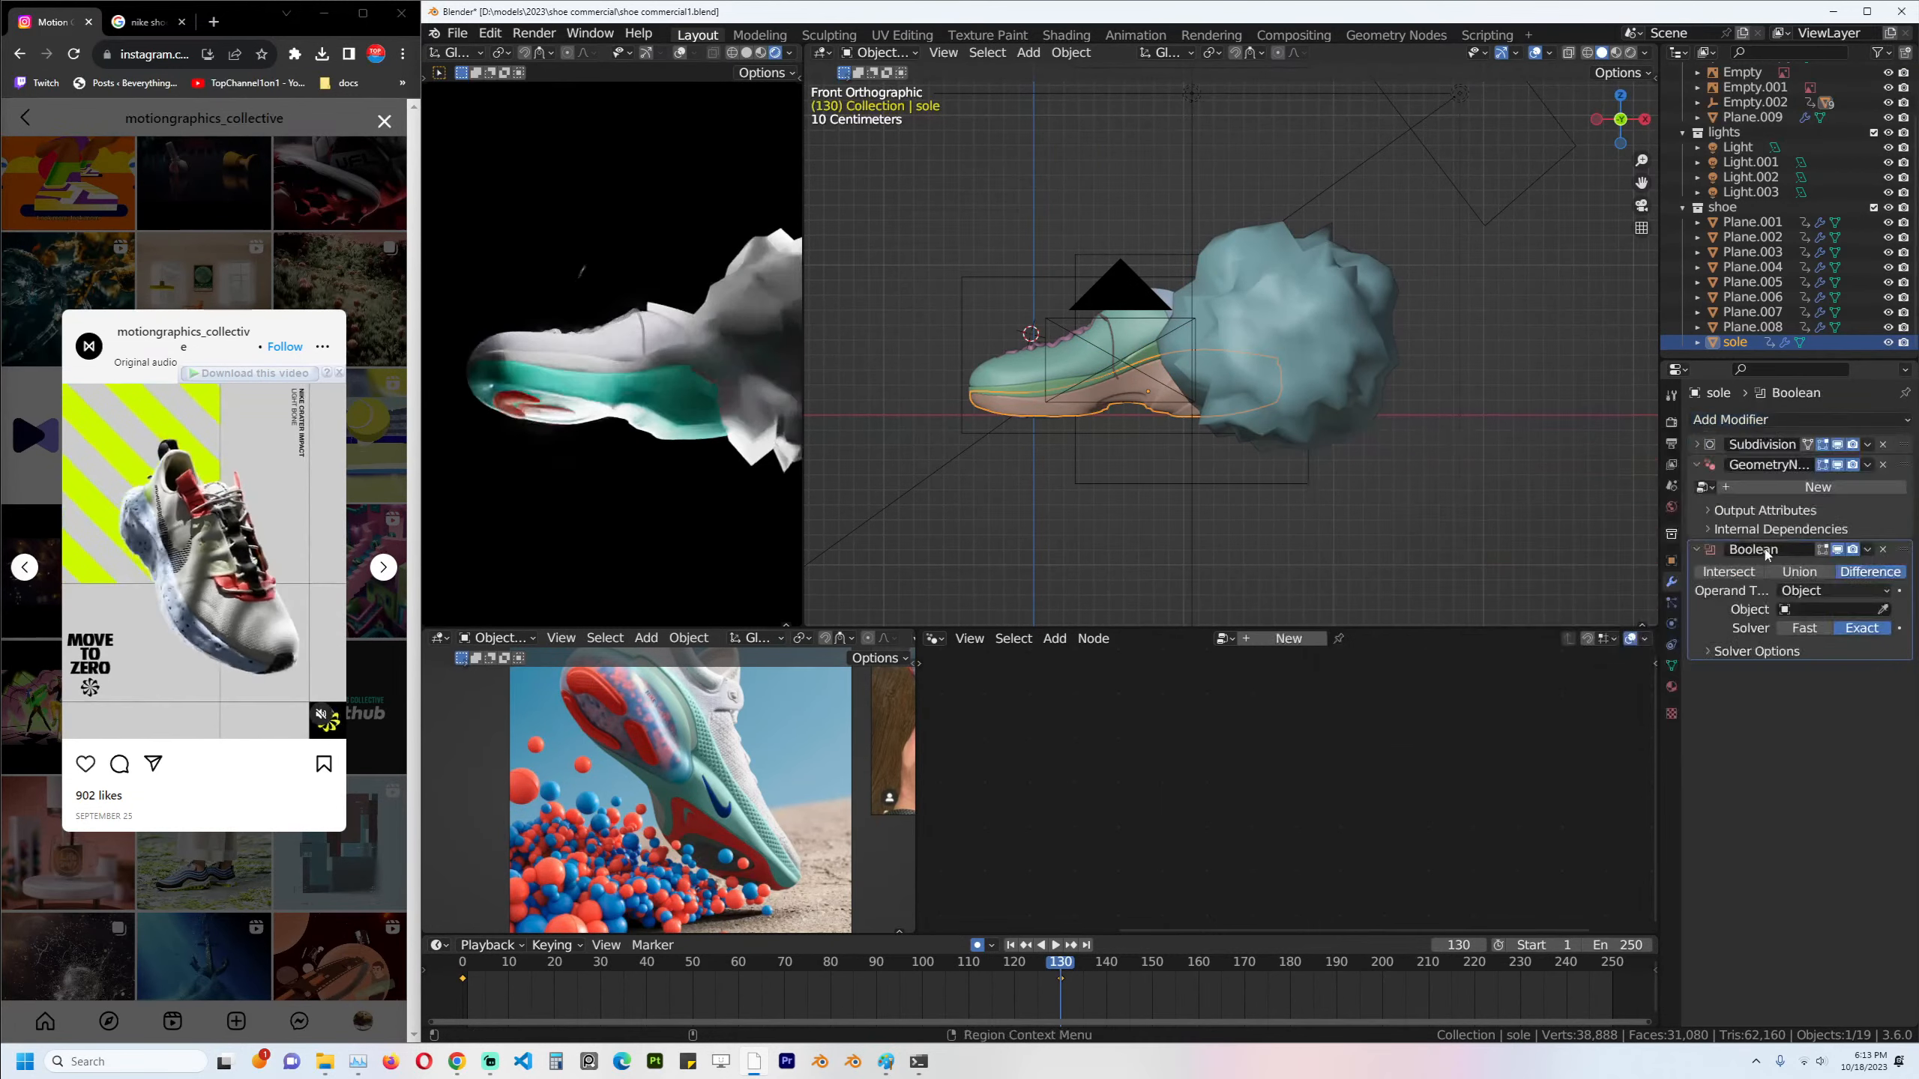
pyautogui.click(1113, 403)
pyautogui.click(1039, 421)
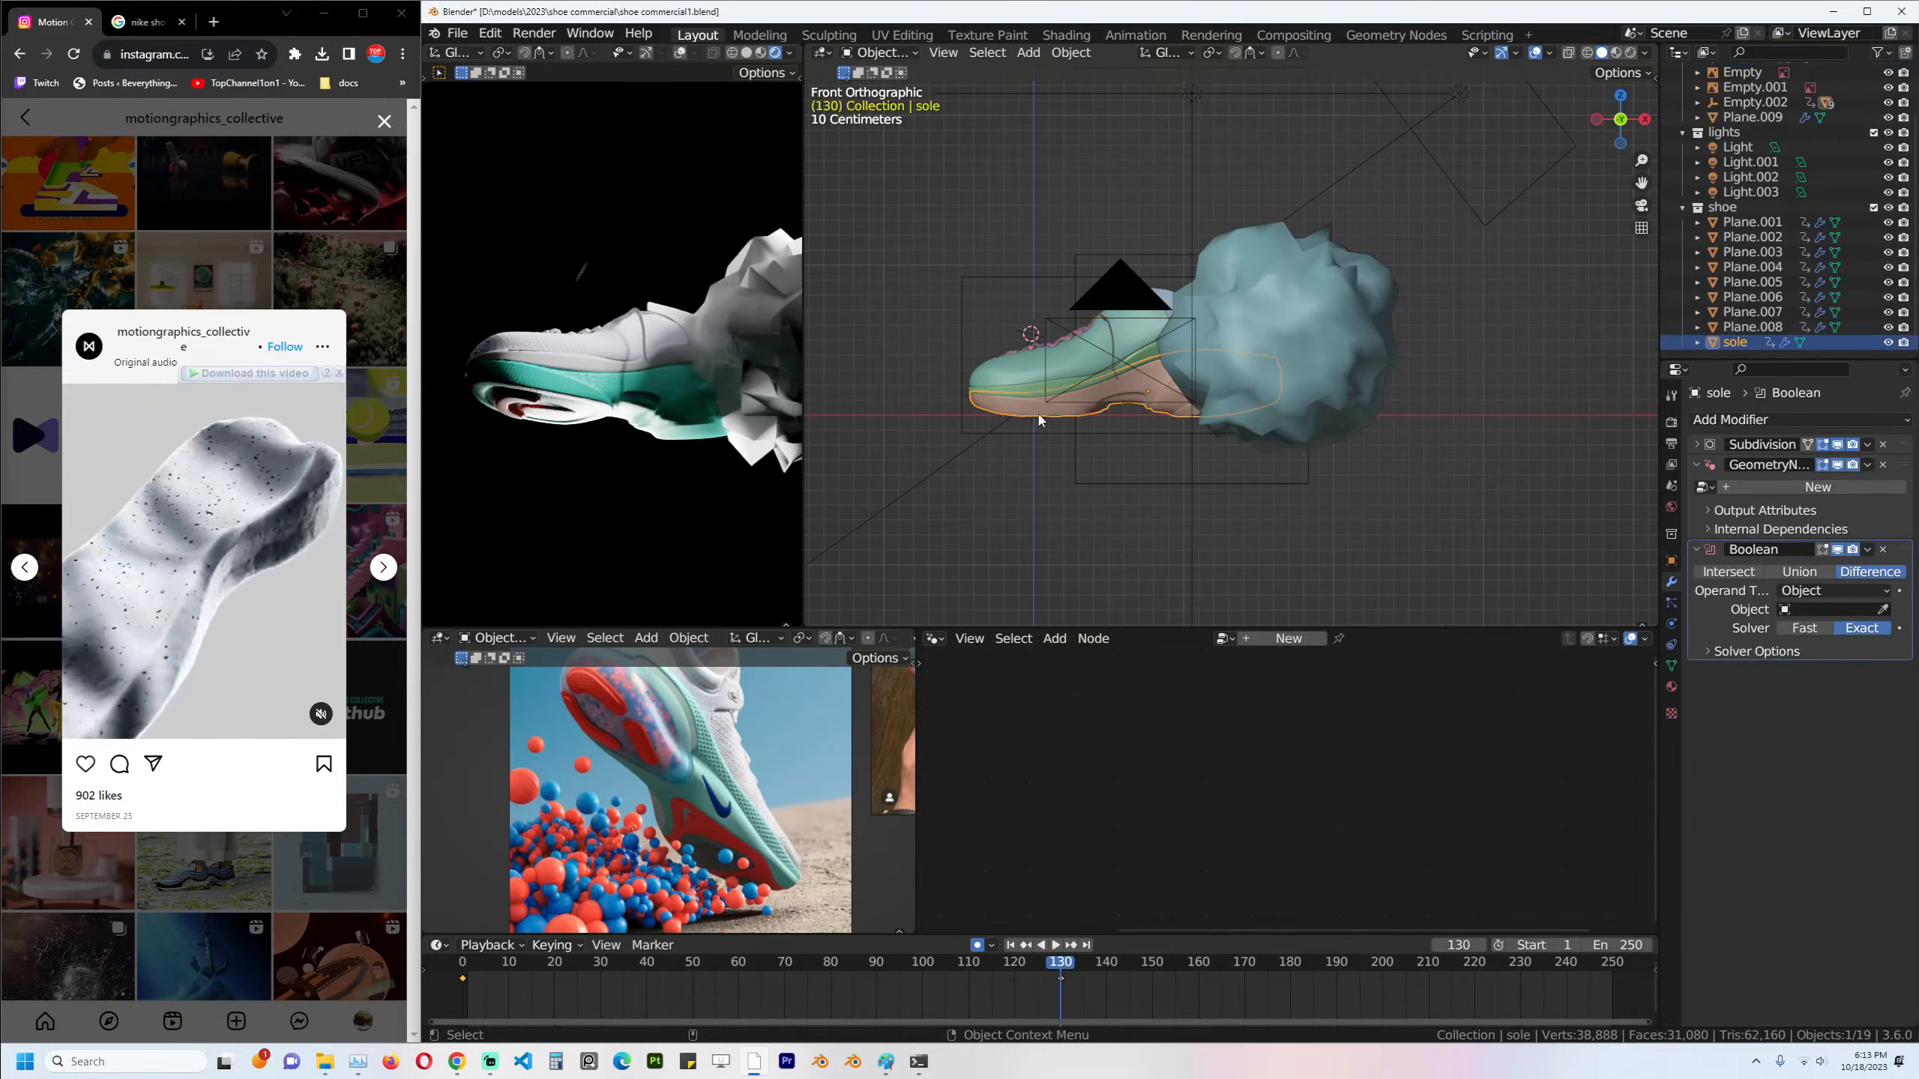
pyautogui.click(1882, 611)
pyautogui.click(1355, 407)
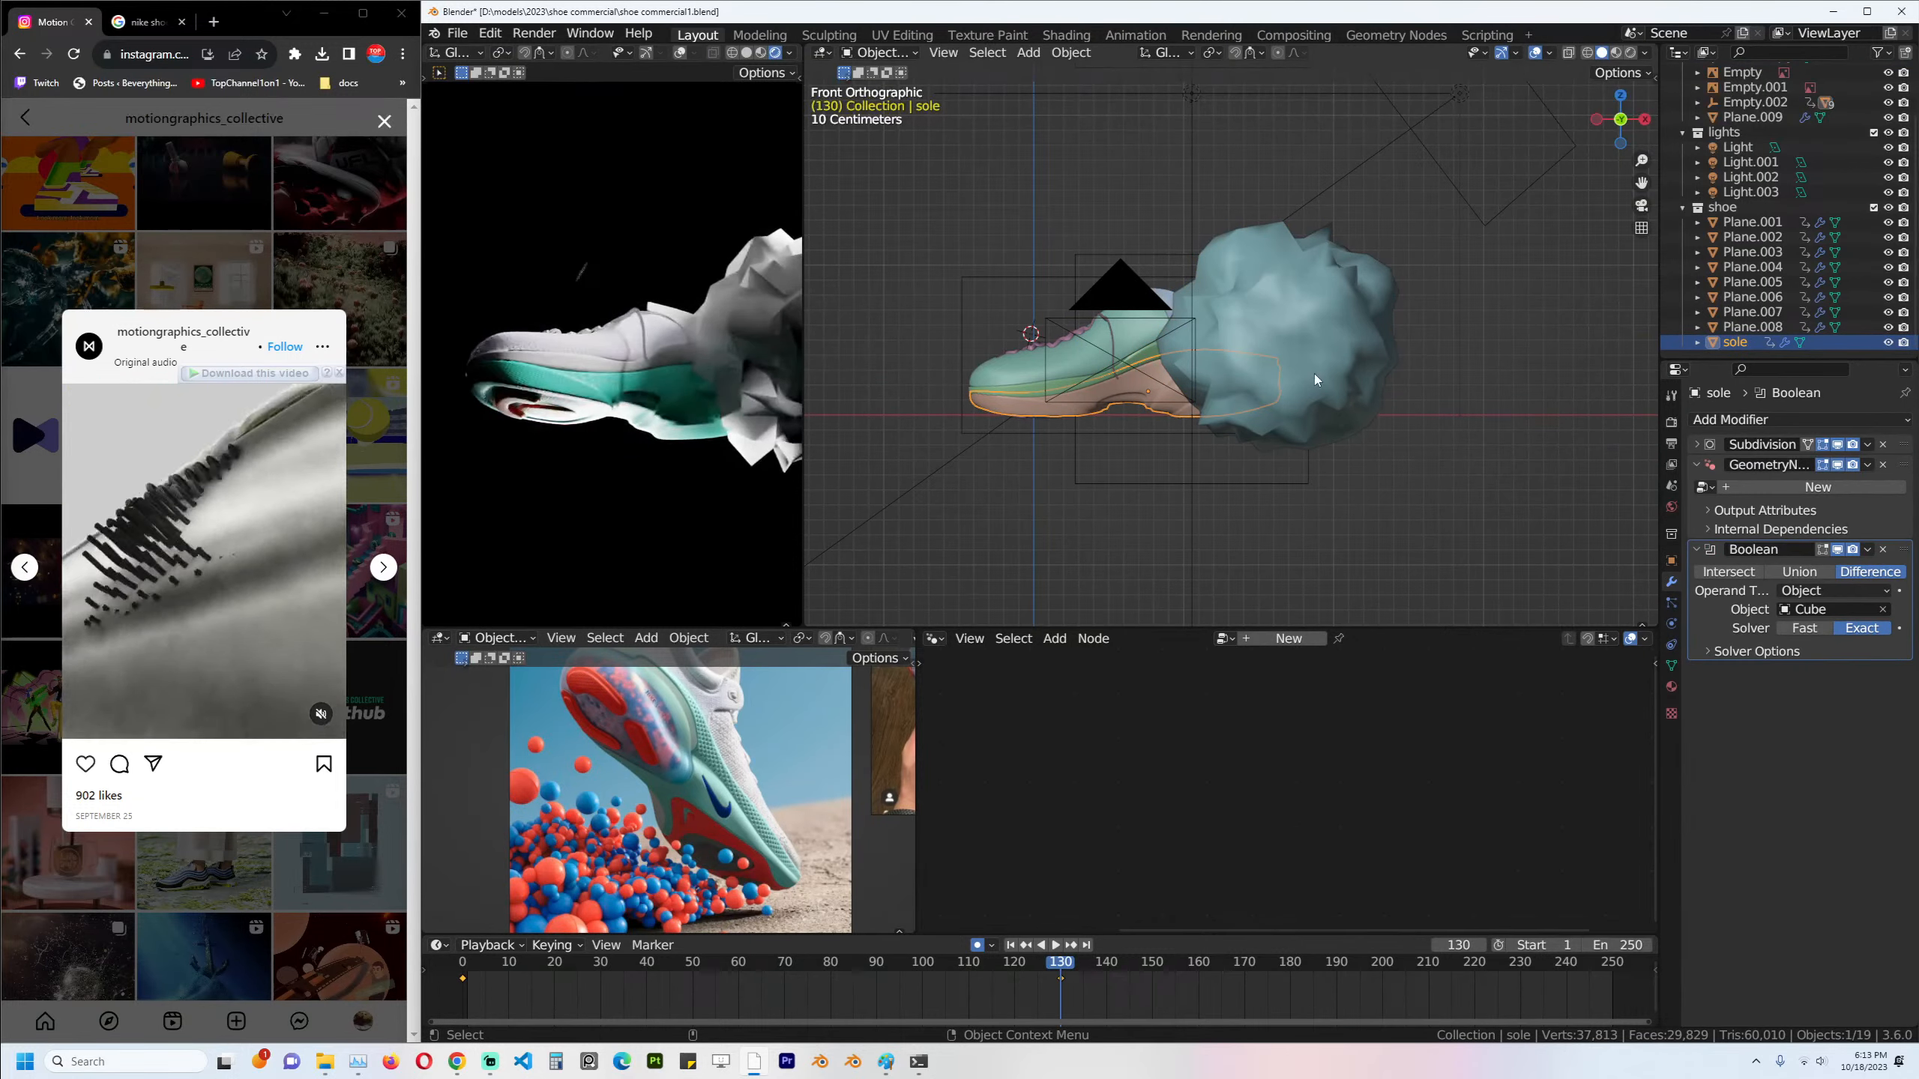
# Set the displaced cube's viewport display to Wire.
pyautogui.moveTo(1314, 373); pyautogui.dragTo(1142, 306, button='middle')
pyautogui.click(1156, 332)
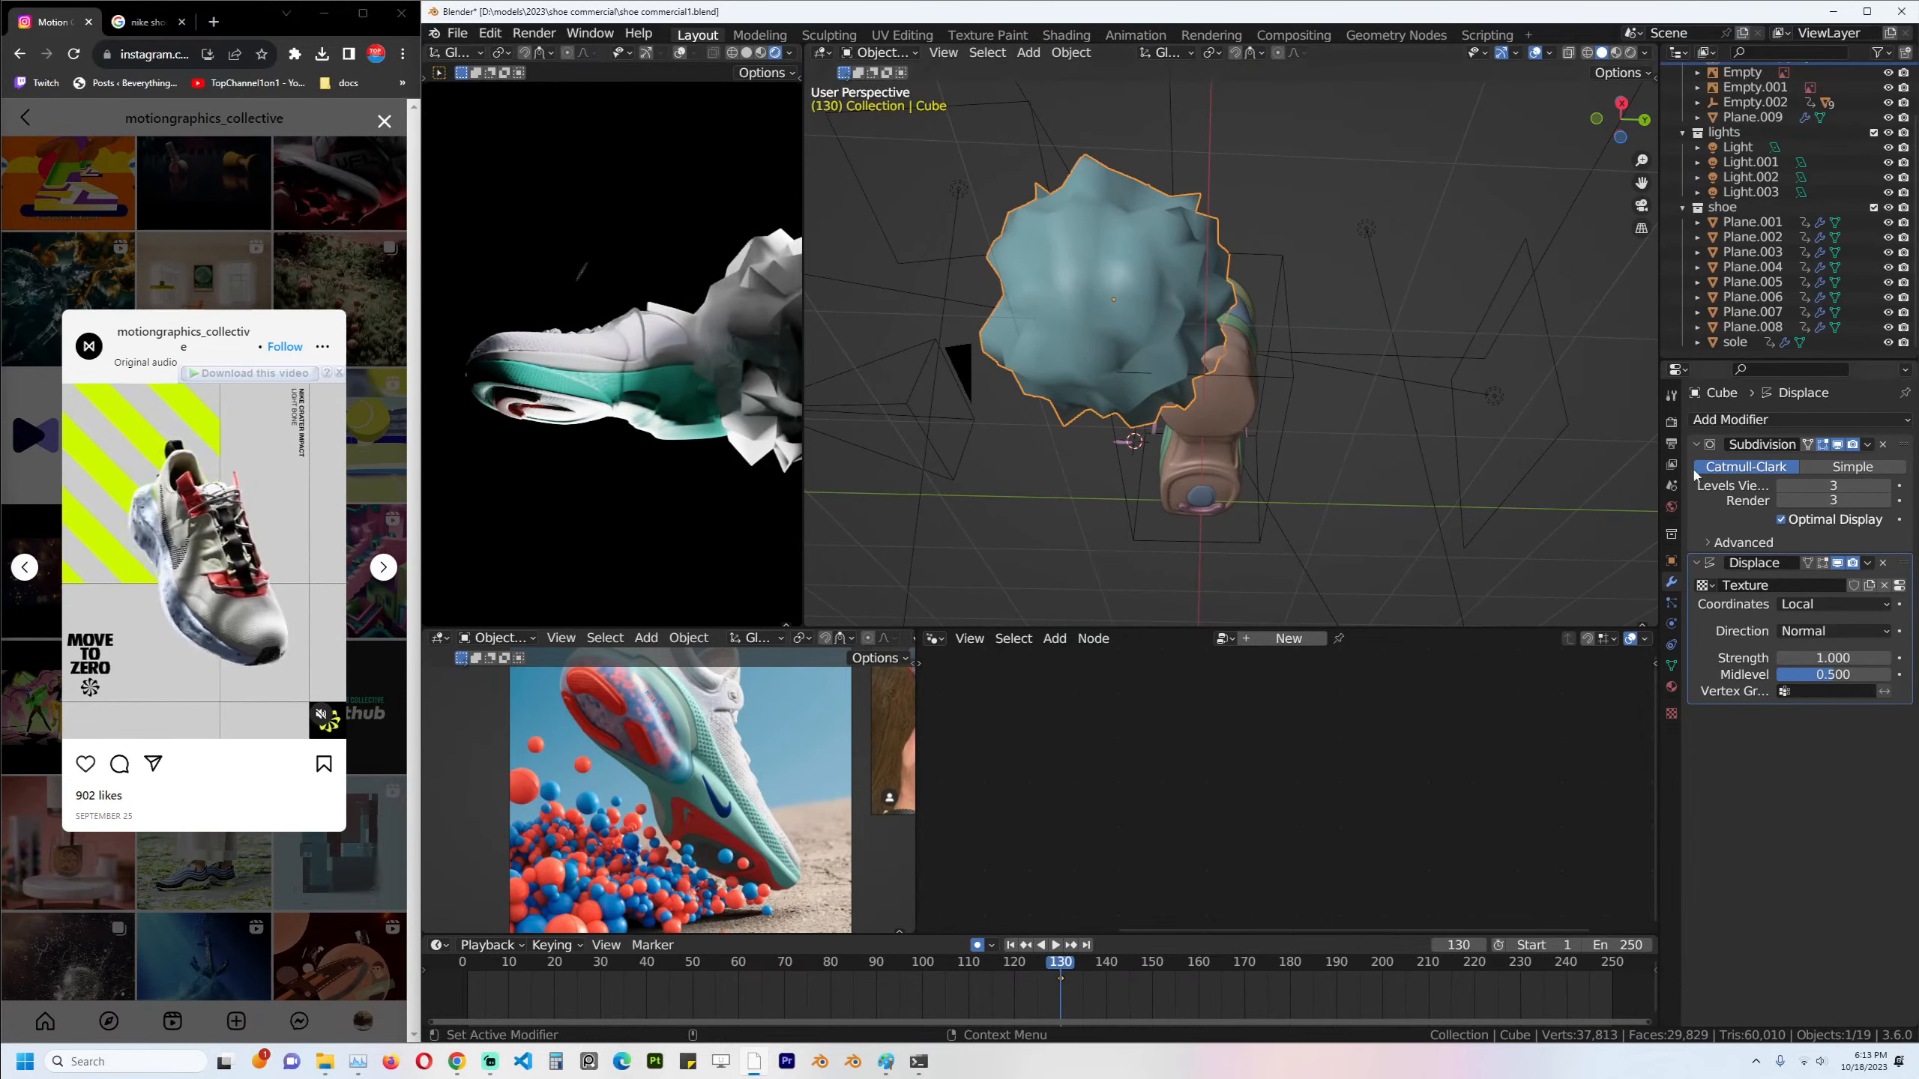
pyautogui.click(1673, 562)
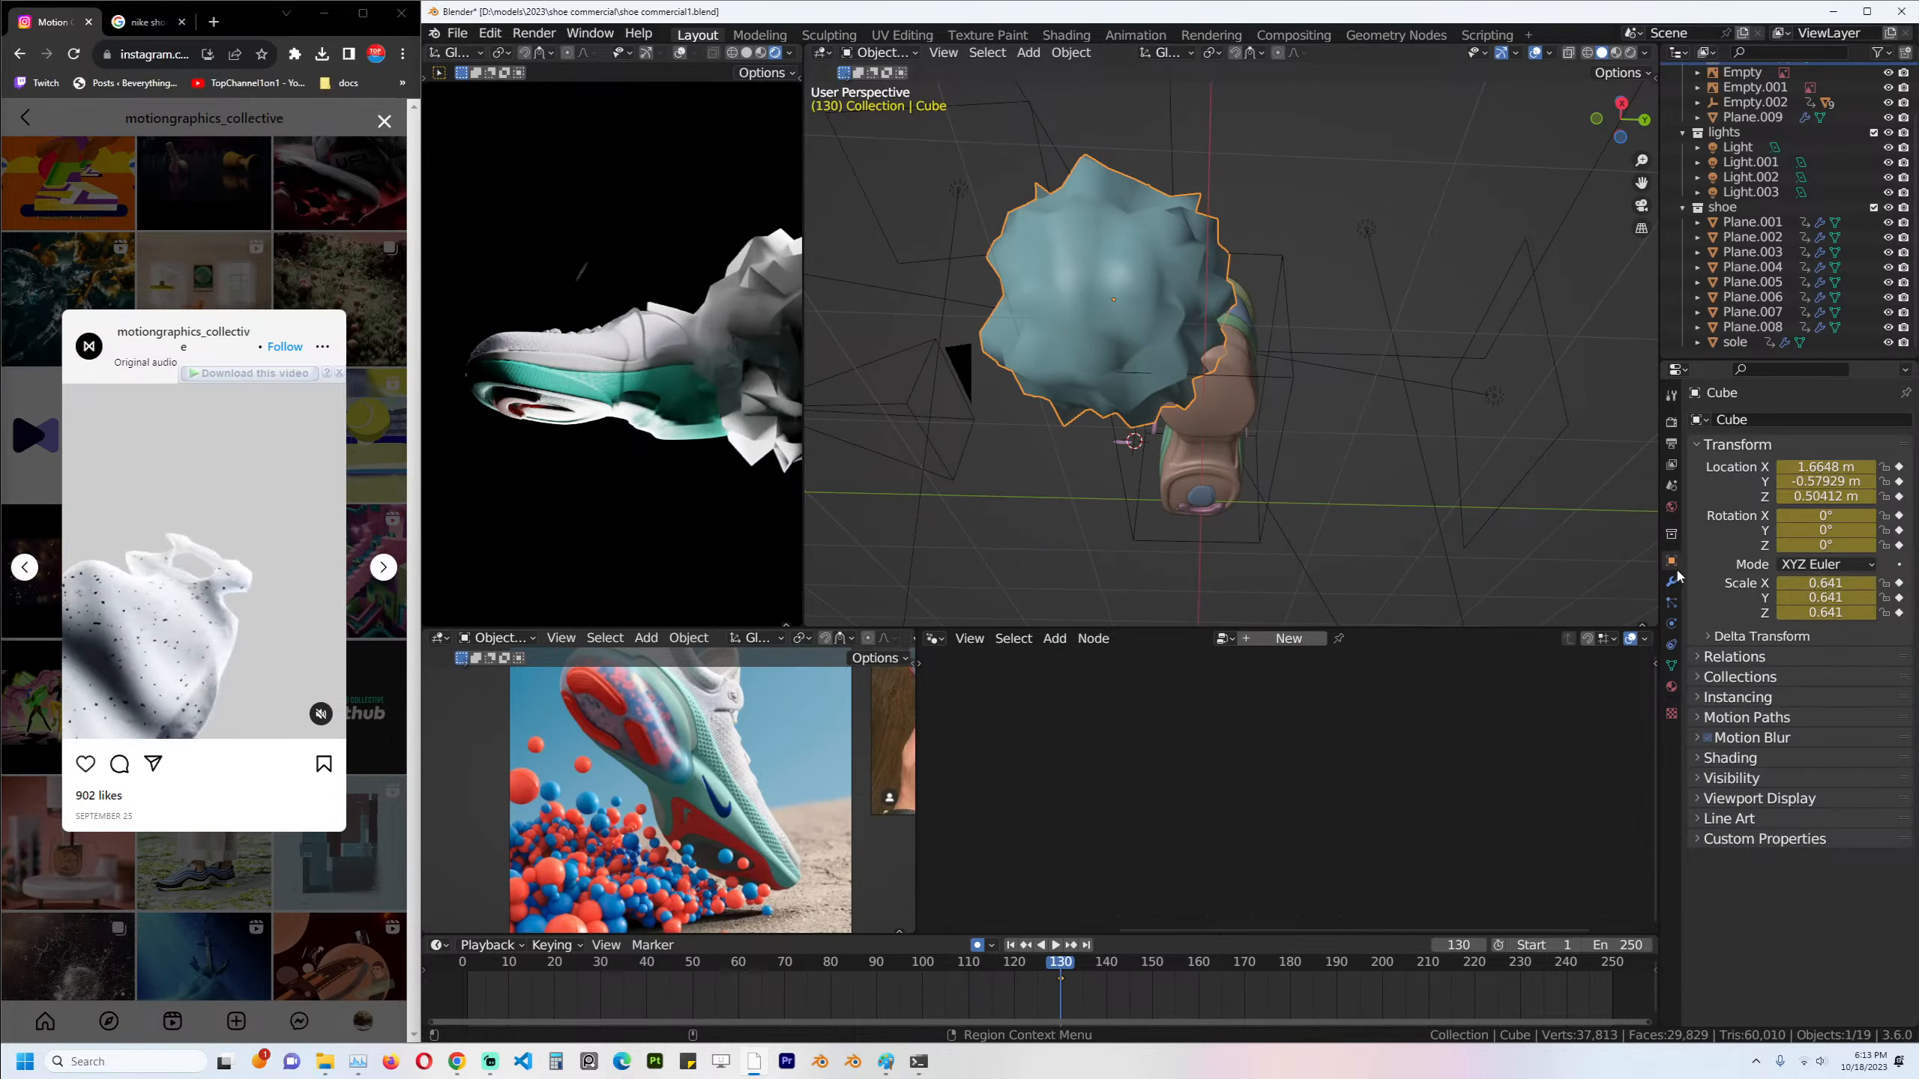
pyautogui.click(1778, 797)
pyautogui.click(1842, 955)
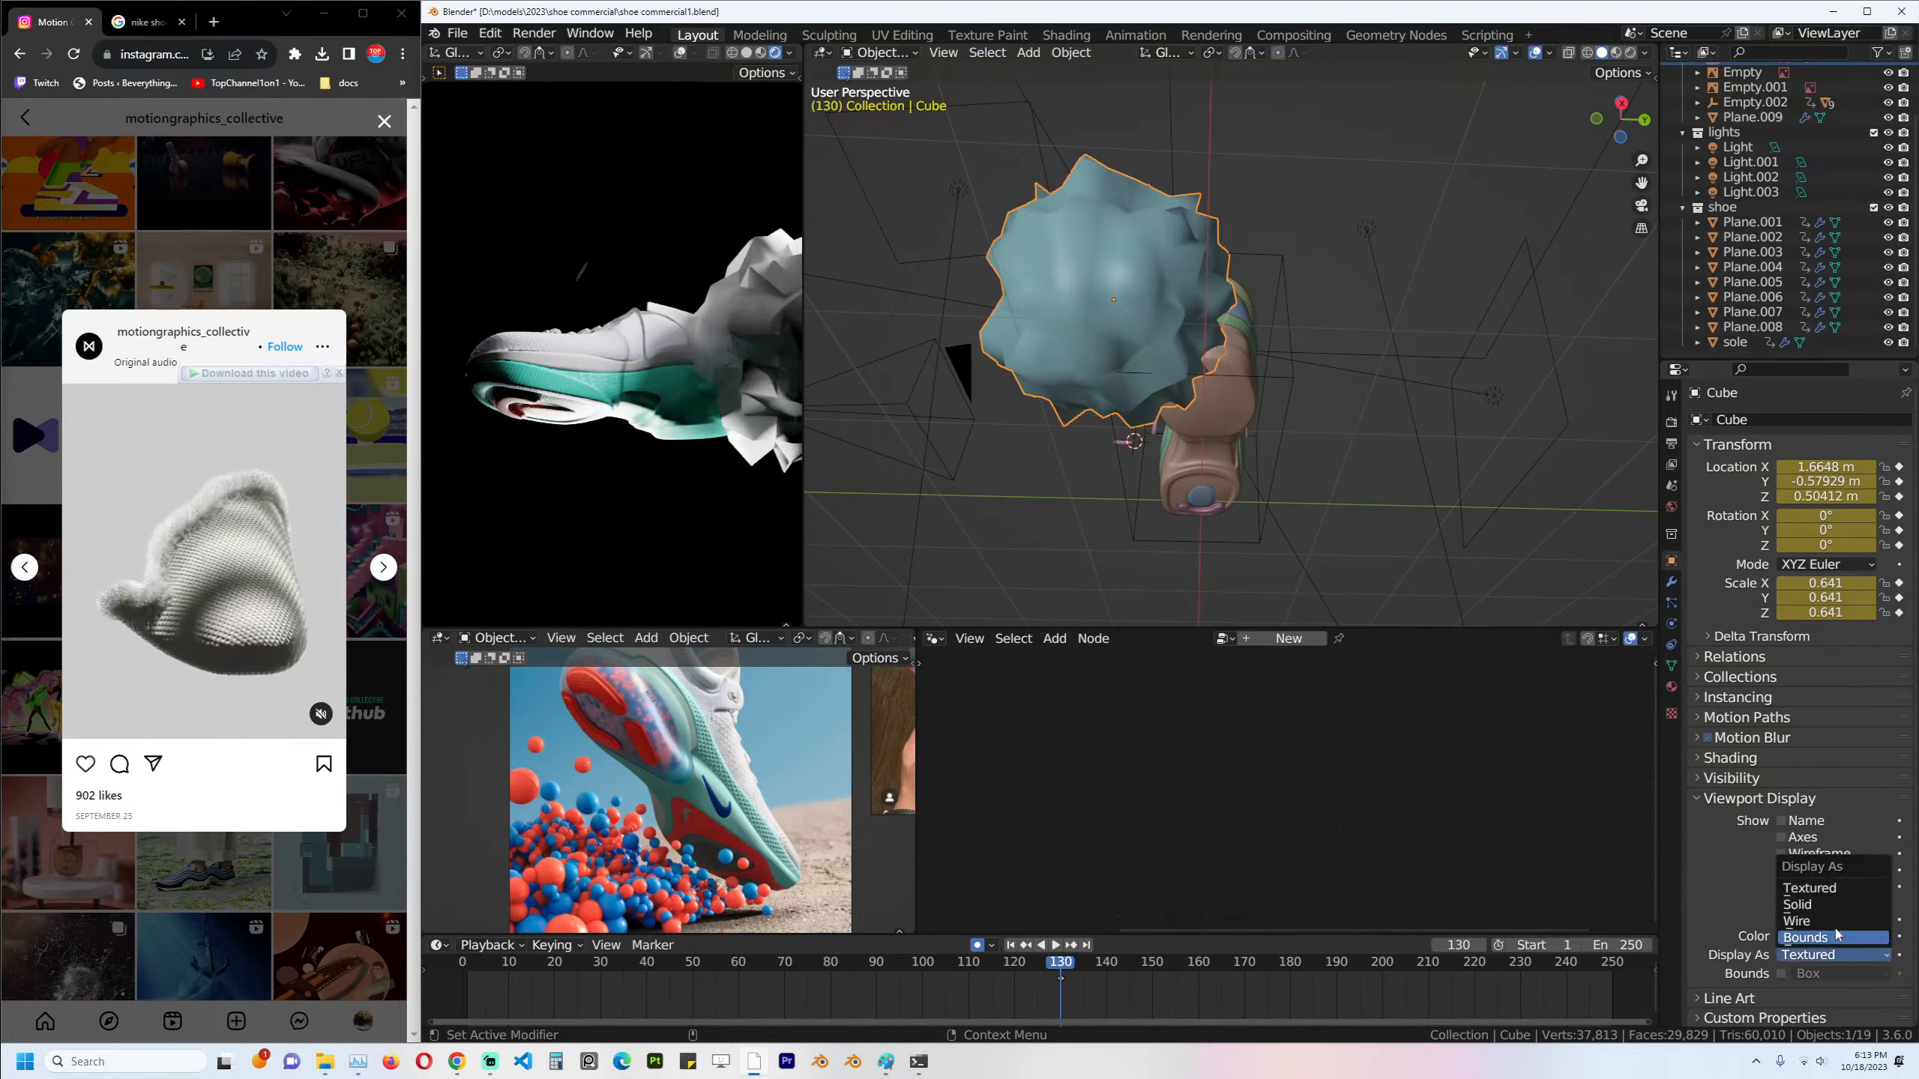
pyautogui.click(1829, 921)
pyautogui.moveTo(1178, 250); pyautogui.dragTo(1238, 335, button='middle')
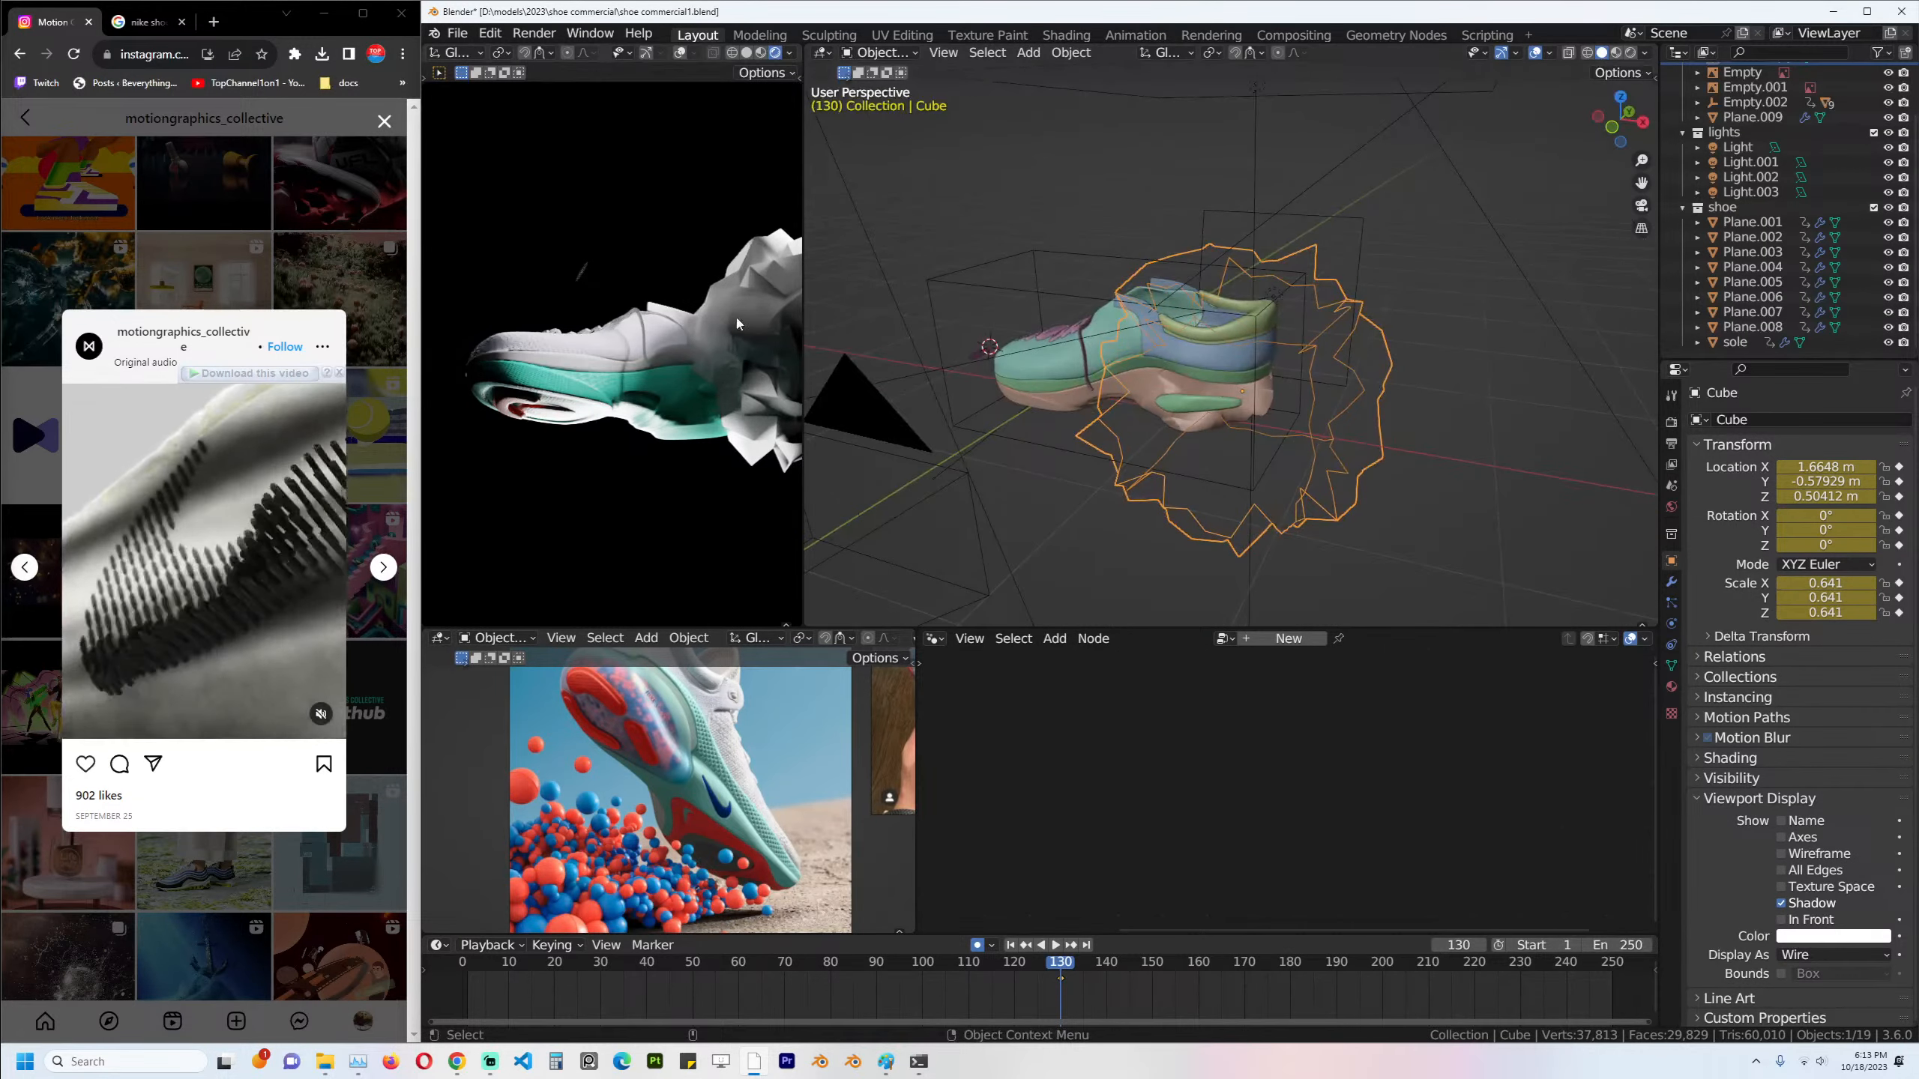
# Delete the displaced cube and undo the deletion.
pyautogui.moveTo(706, 382); pyautogui.dragTo(619, 390, button='middle')
pyautogui.scroll(-1, 1254, 388)
pyautogui.press('Delete')
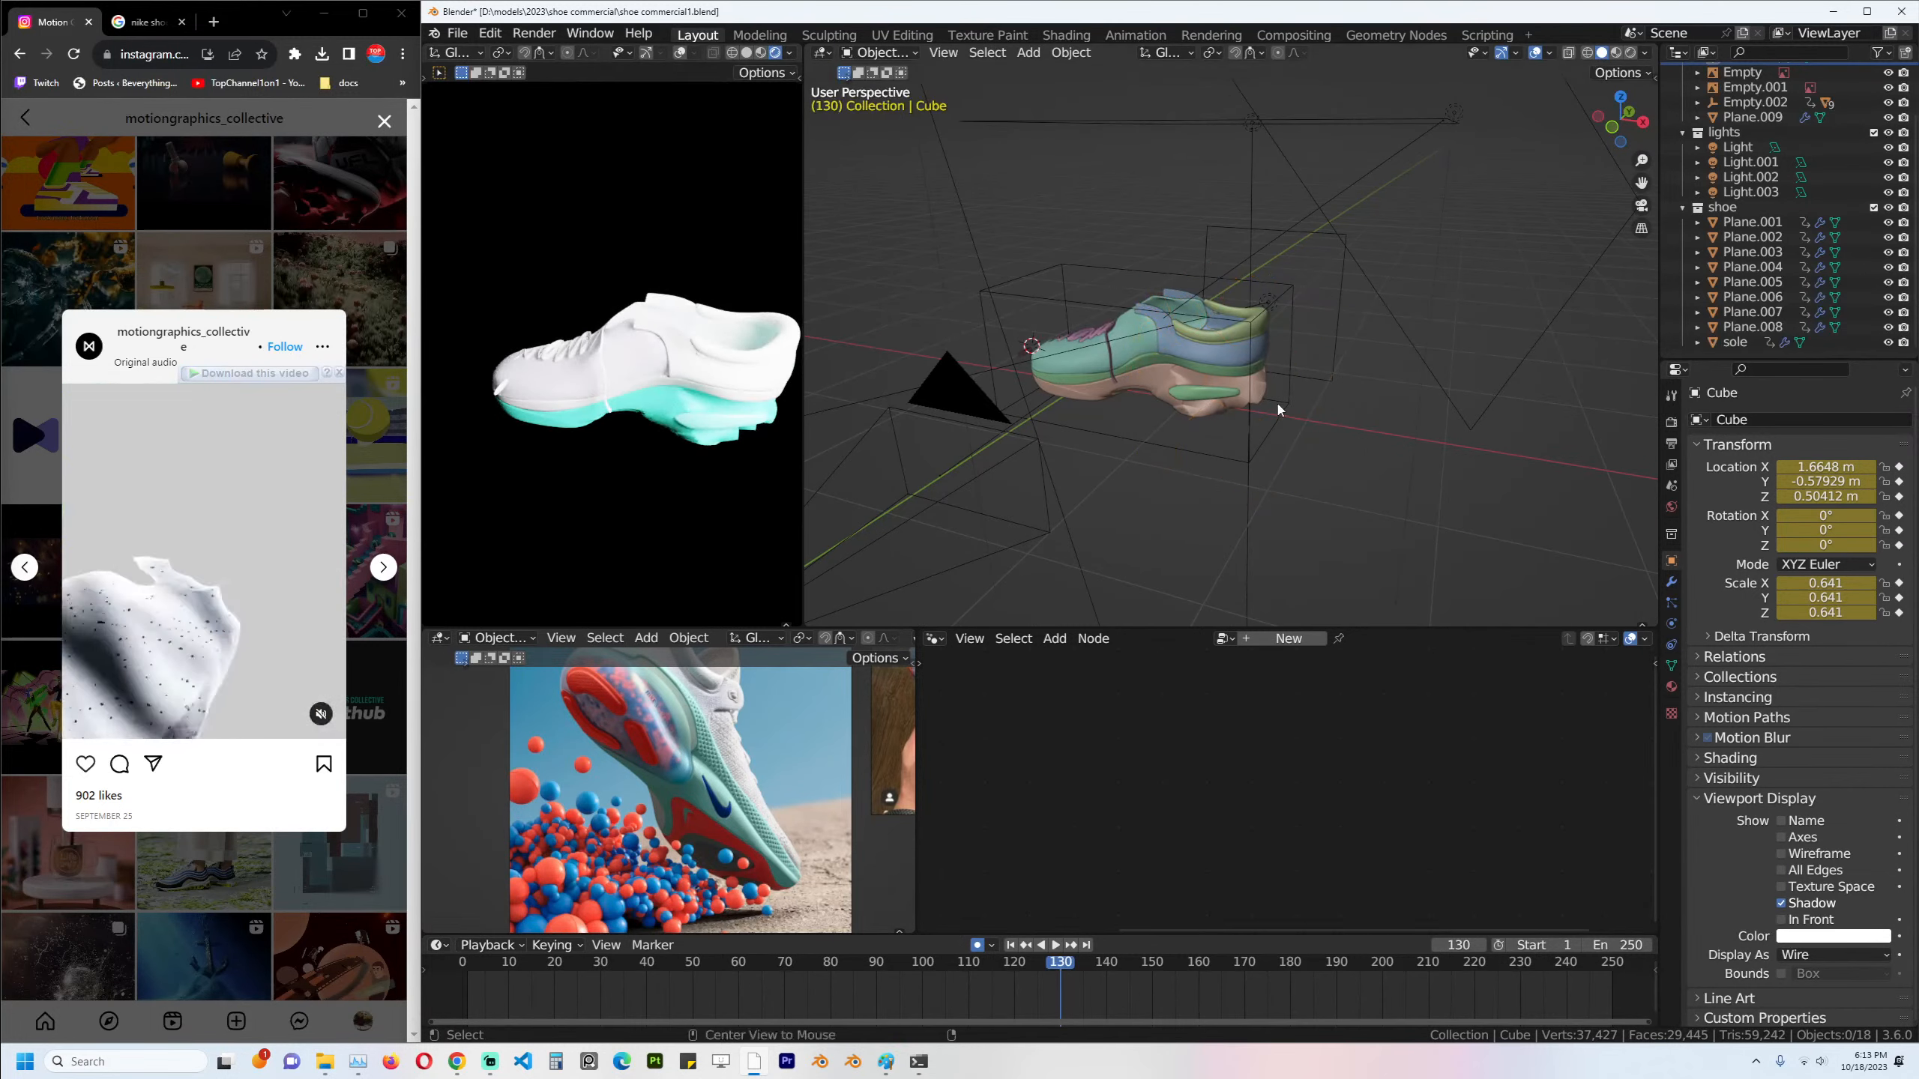
pyautogui.hotkey('ctrl', 'z')
# Try viewport subdivision level 2 on the displaced cube and restore it to level 3.
pyautogui.click(1323, 386)
pyautogui.hotkey('ctrl', '1')
pyautogui.click(1385, 383)
pyautogui.click(1313, 406)
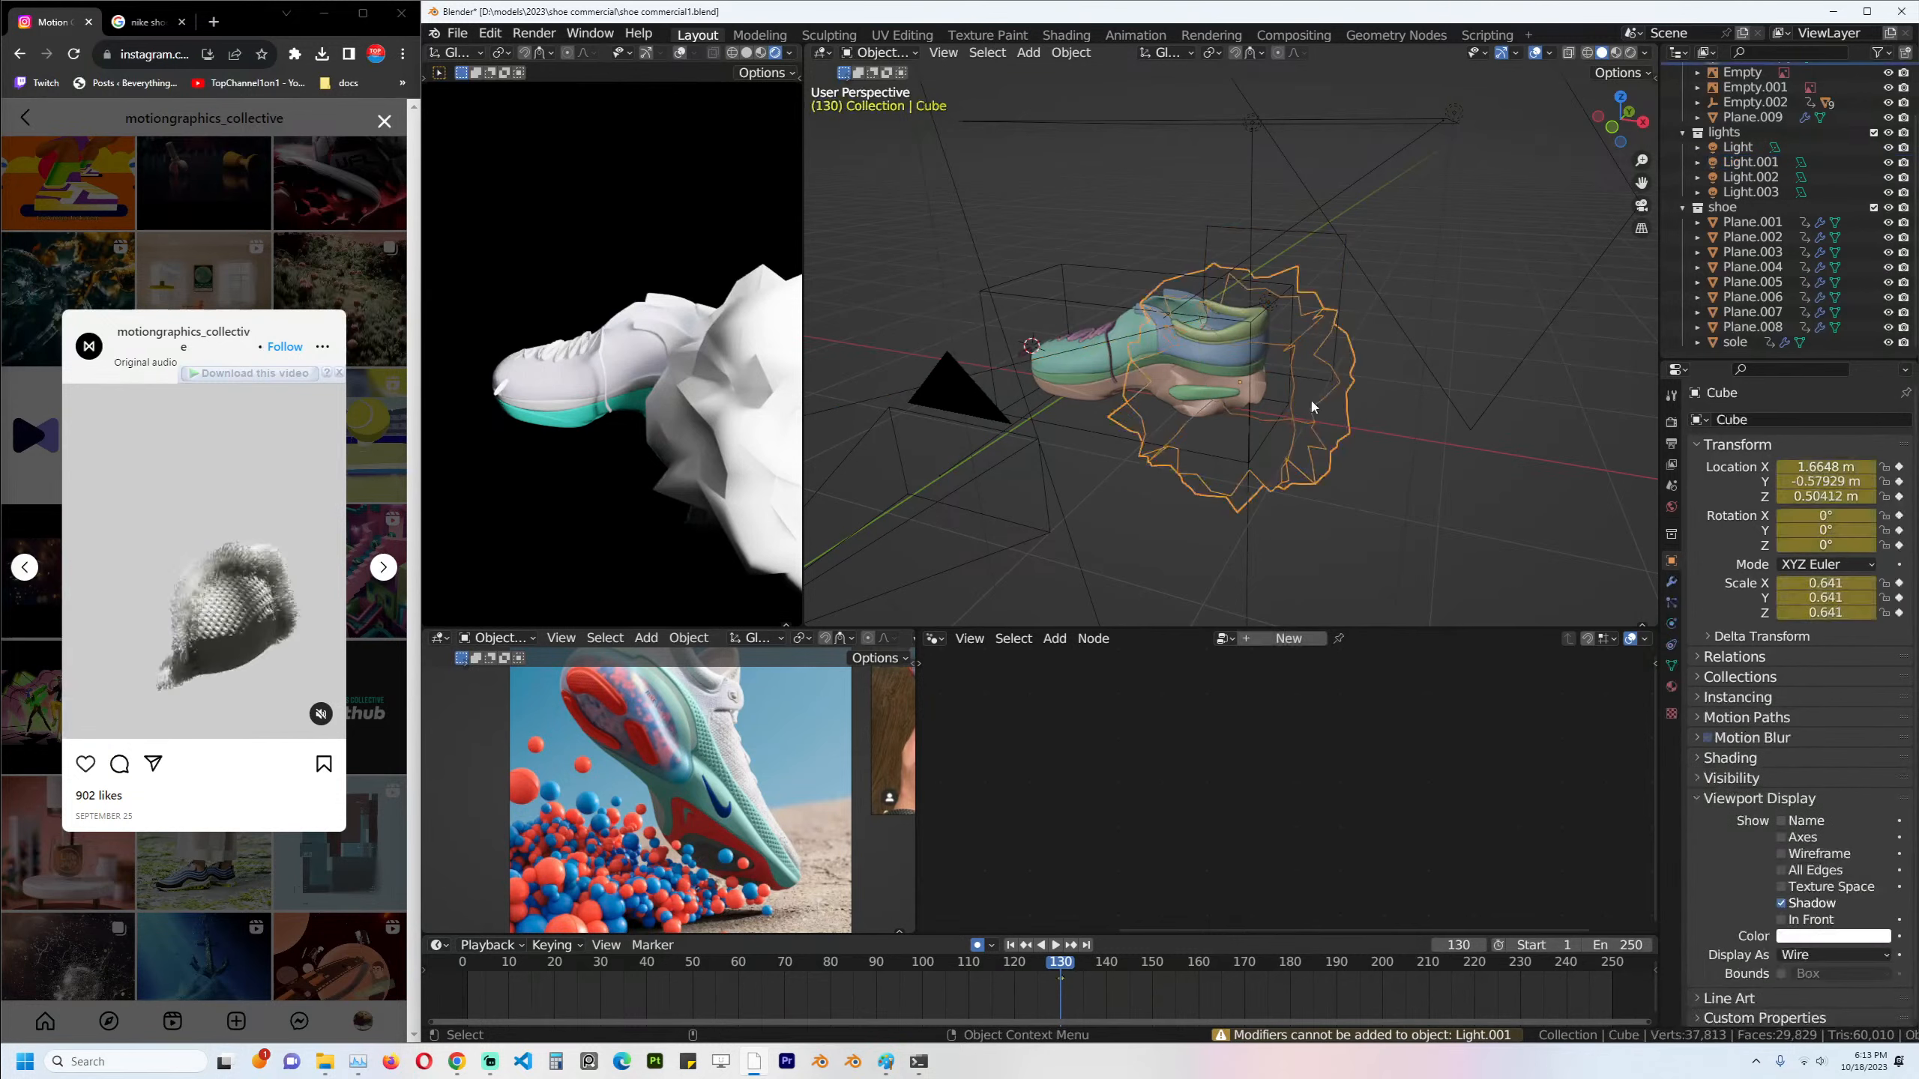
pyautogui.hotkey('ctrl', '1')
pyautogui.hotkey('alt', 'a')
pyautogui.click(1670, 581)
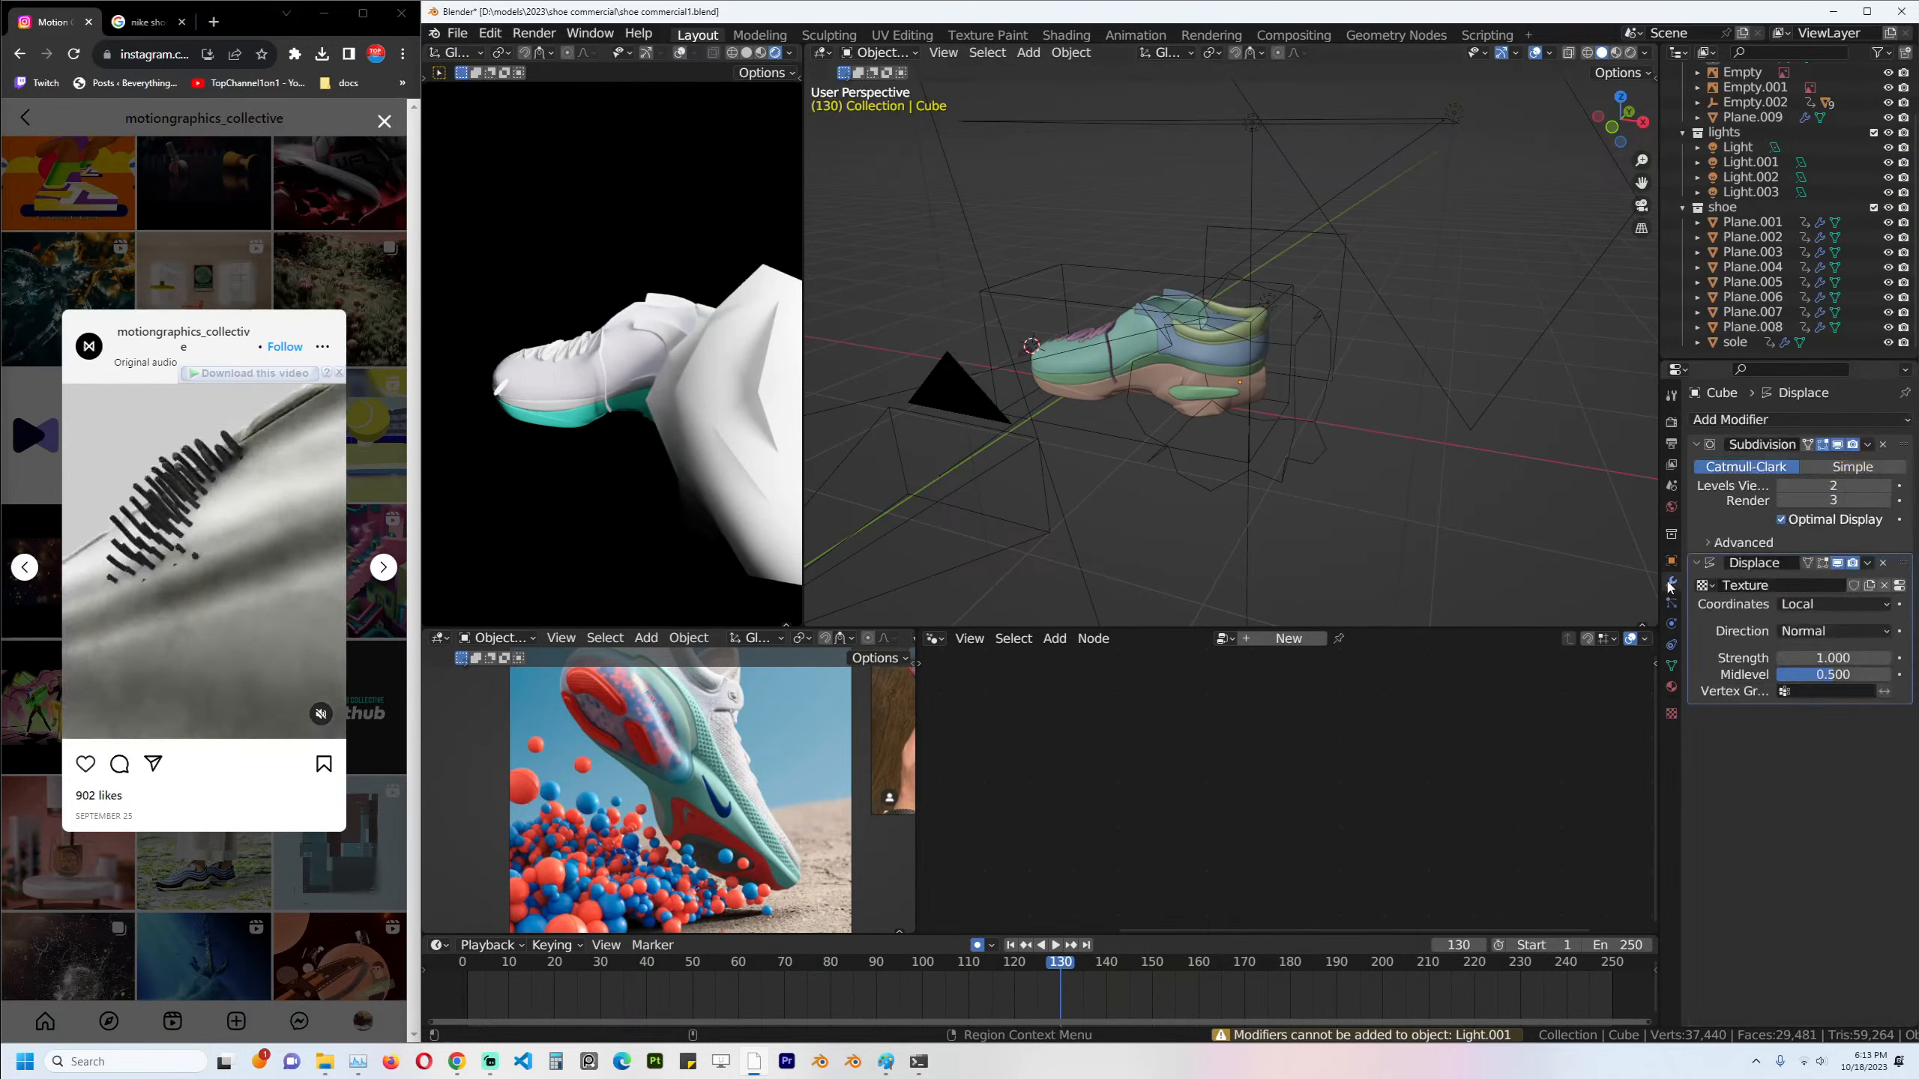
pyautogui.hotkey('ctrl', '3')
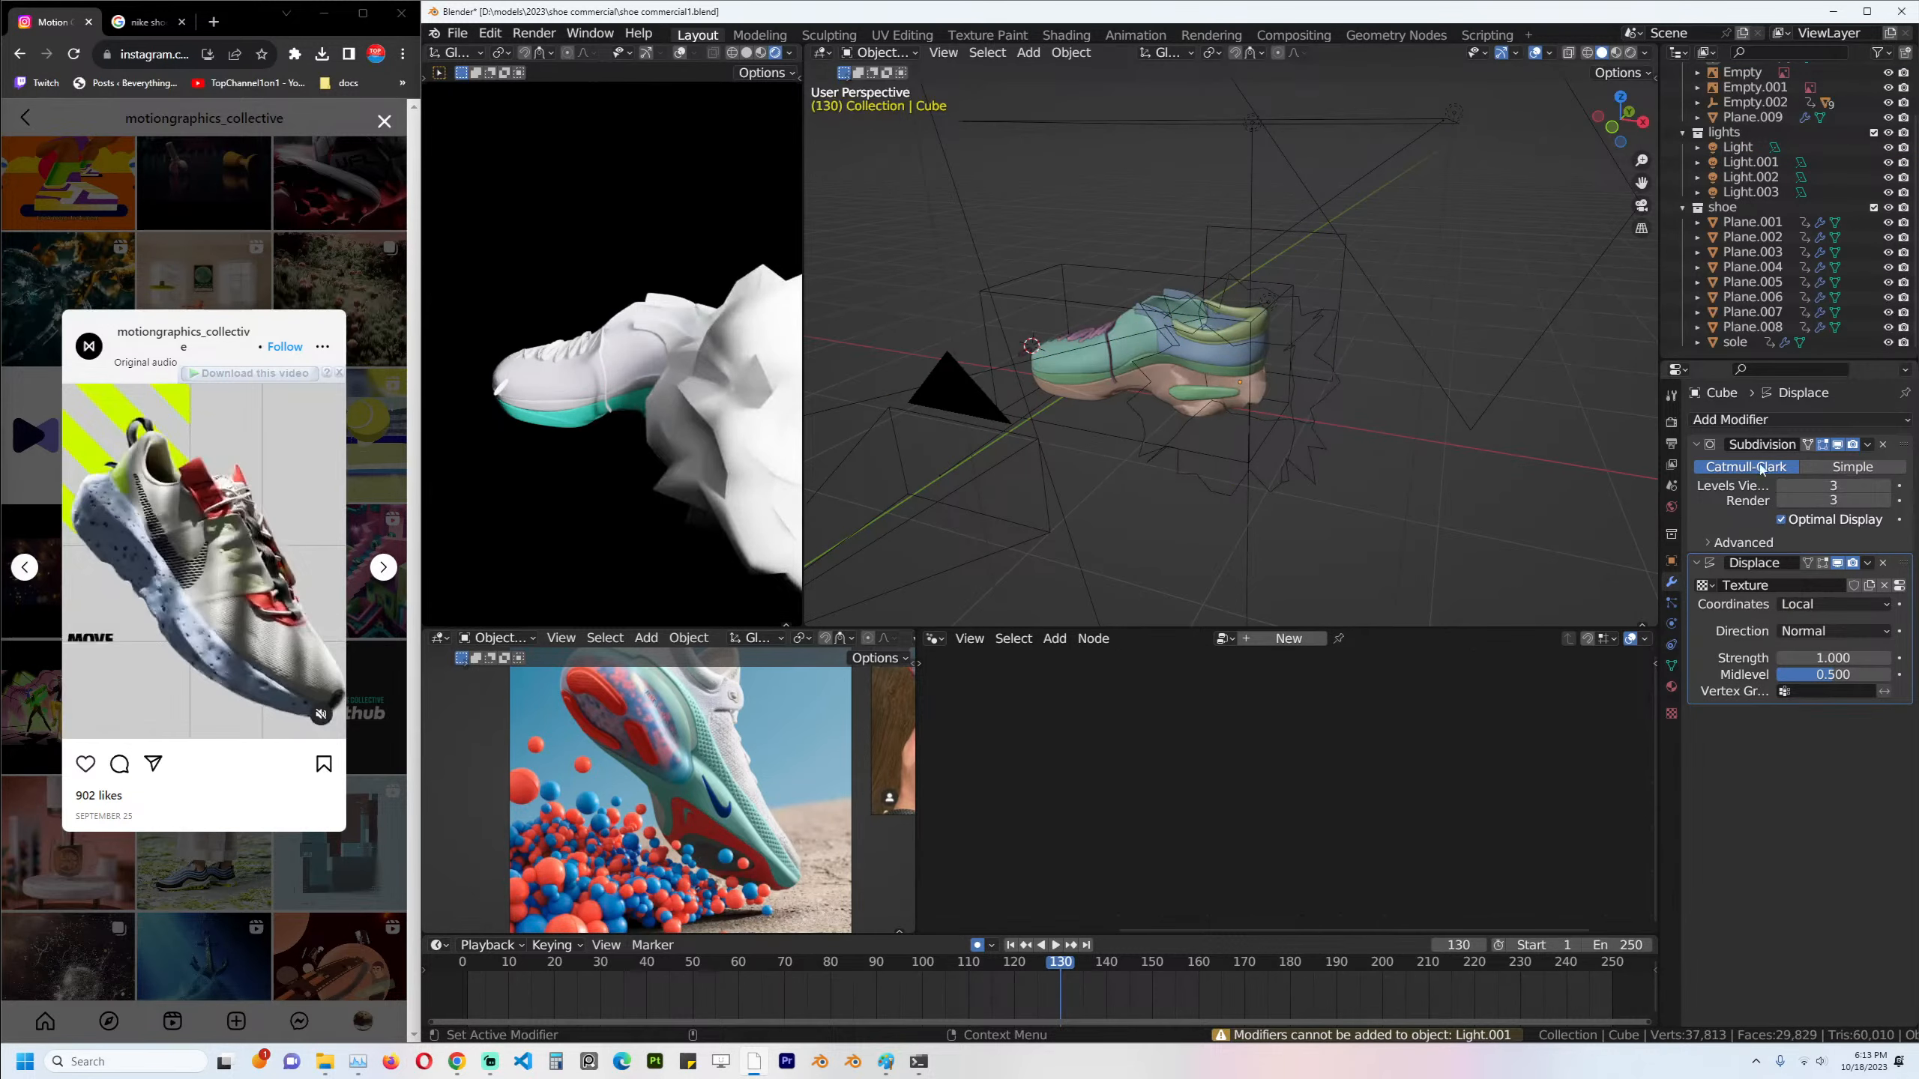
# Try a second level 3 Subdivision Surface modifier on the cube, removing it after moving the cube over the shoe in top view.
pyautogui.hotkey('ctrl', '3')
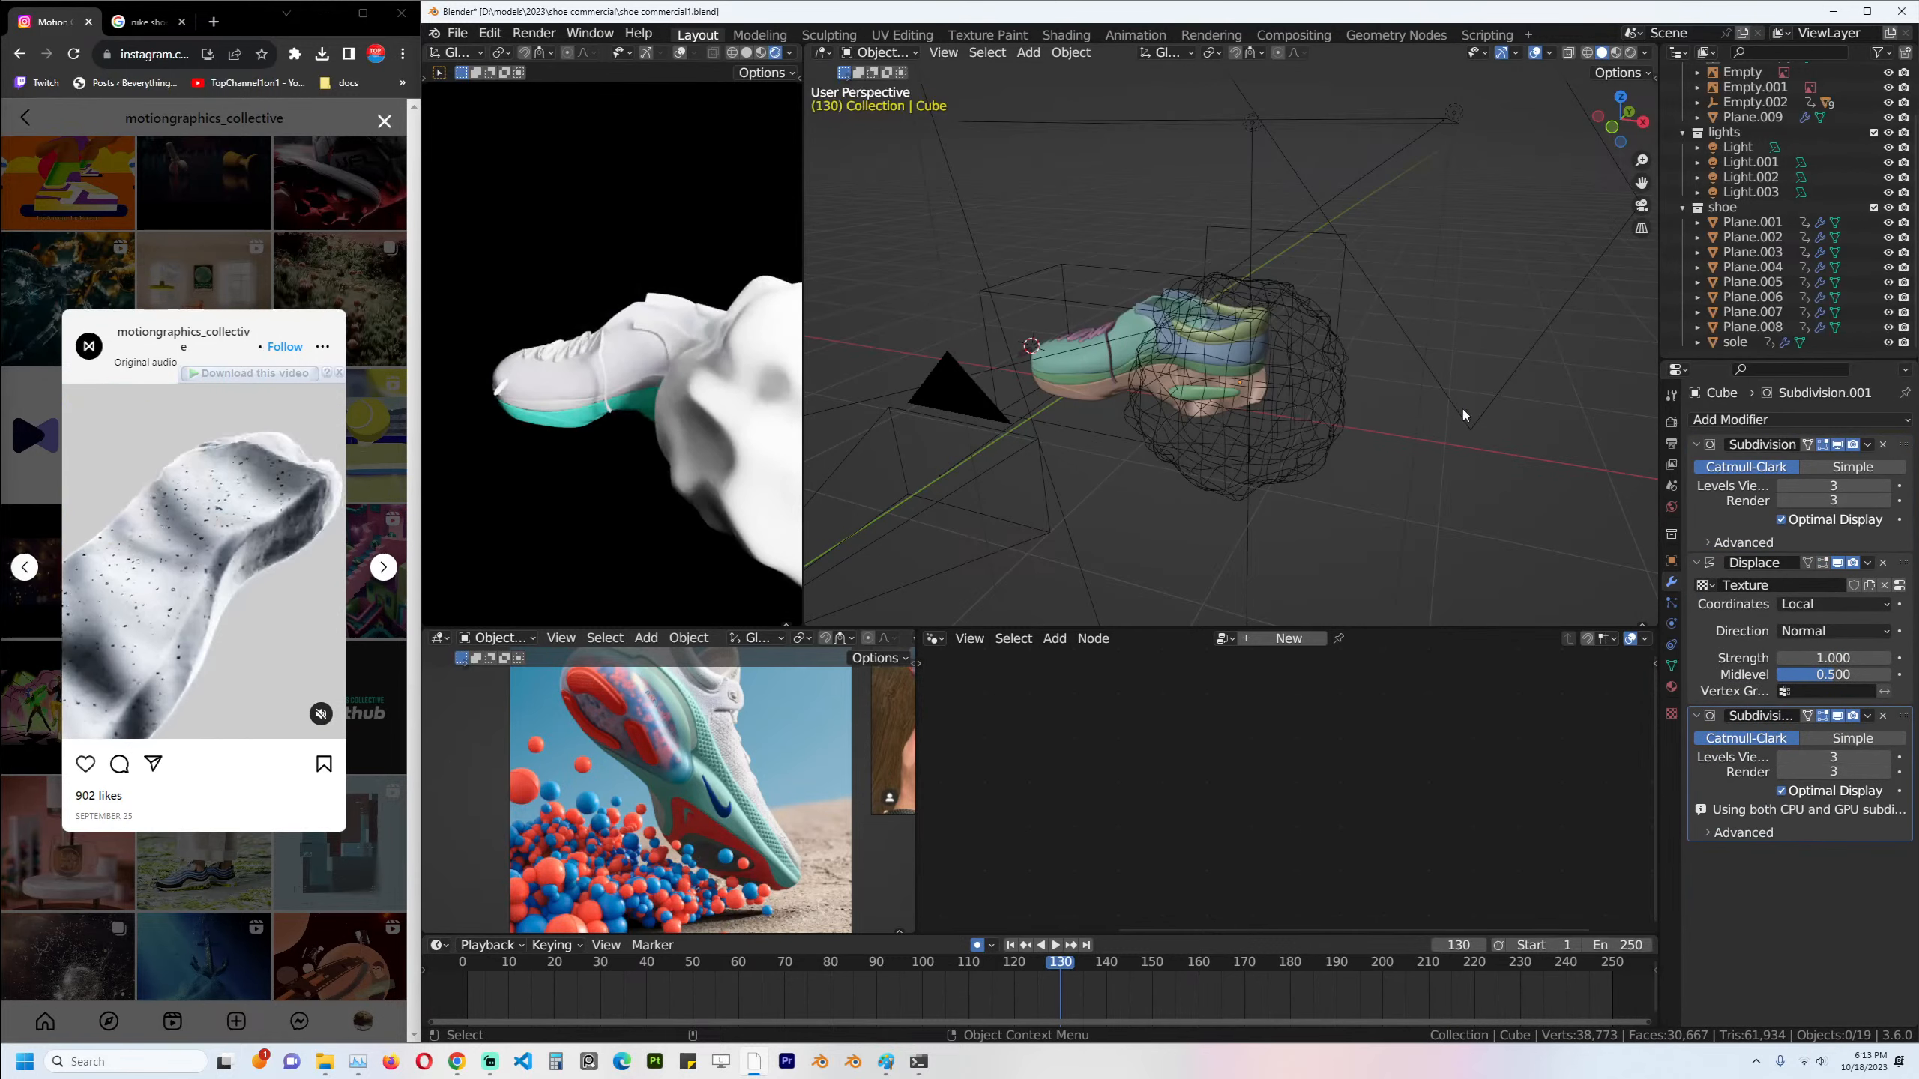
pyautogui.press('KP_7')
pyautogui.click(1359, 444)
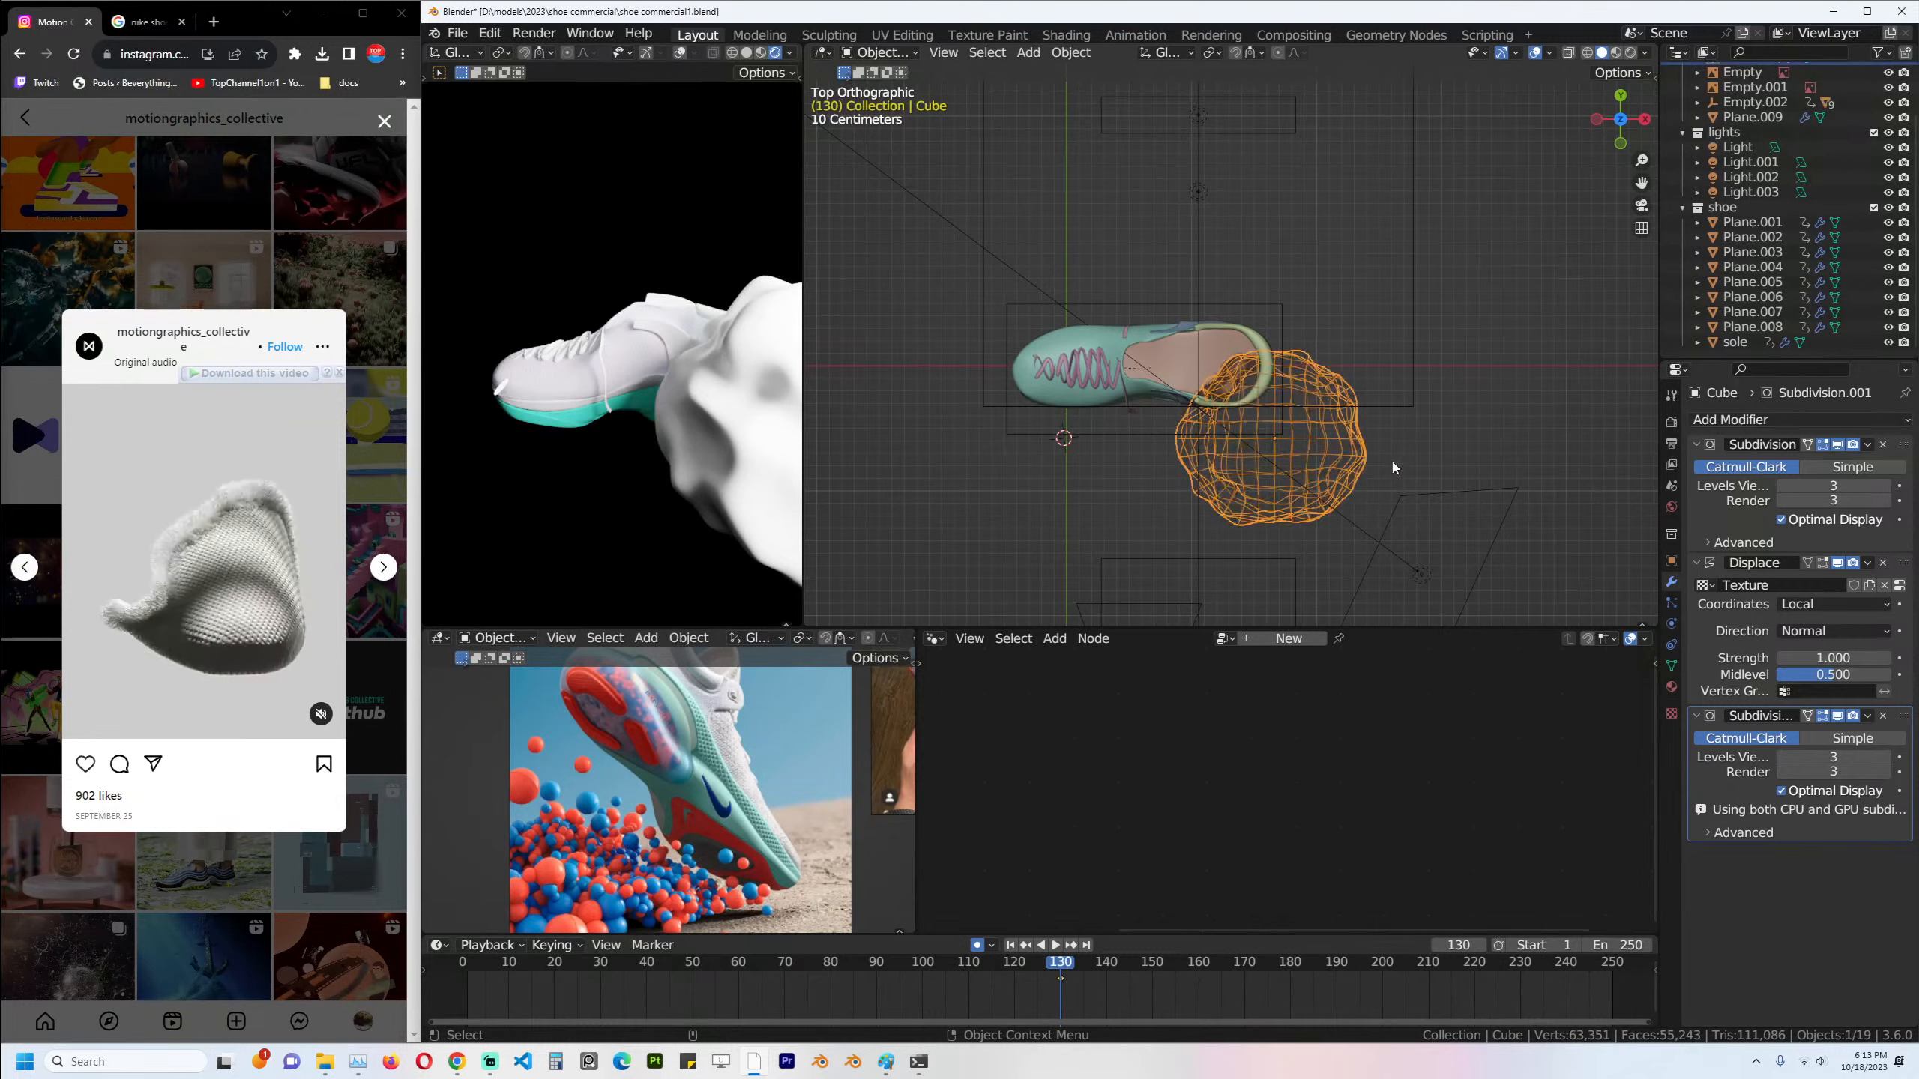
pyautogui.press('g')
pyautogui.click(1284, 411)
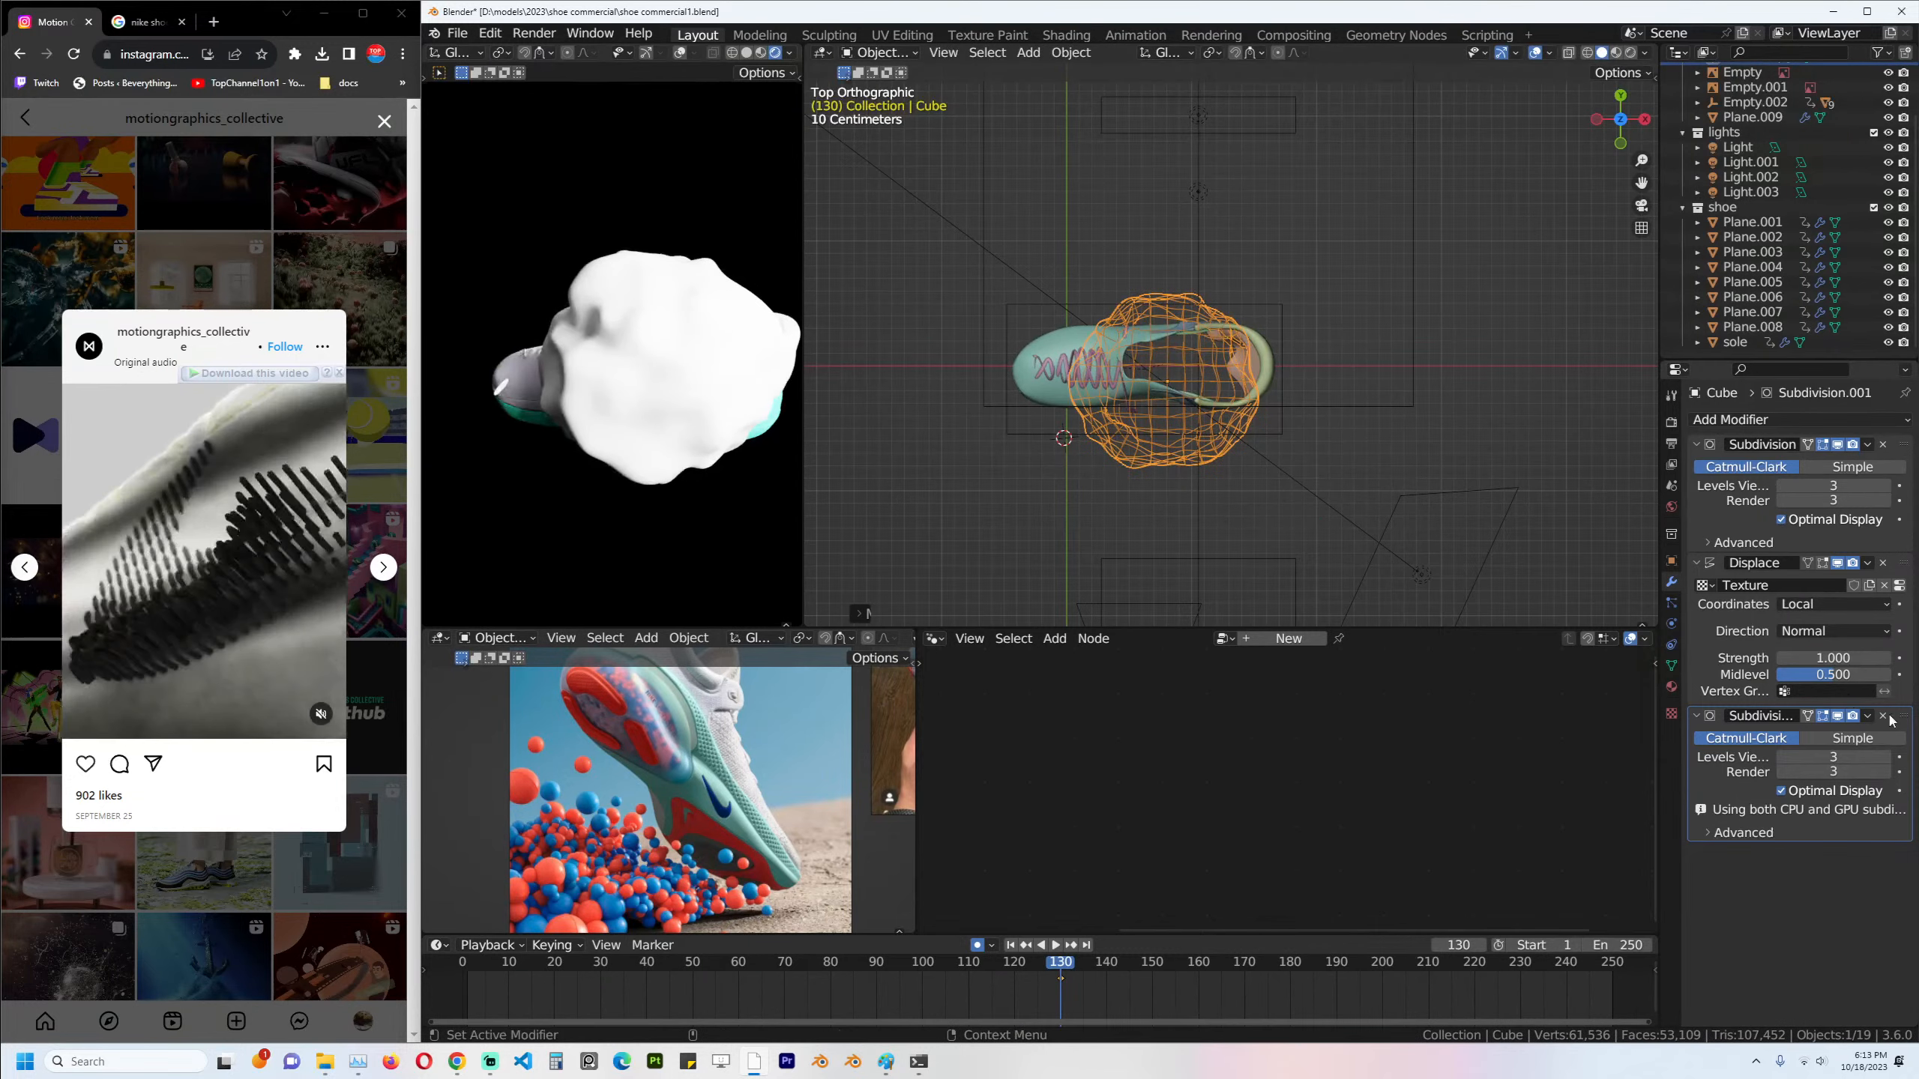
pyautogui.click(1884, 716)
# Scale the displaced cube up at frame 130 until it encloses the whole shoe.
pyautogui.moveTo(1209, 406); pyautogui.dragTo(1334, 376, button='middle')
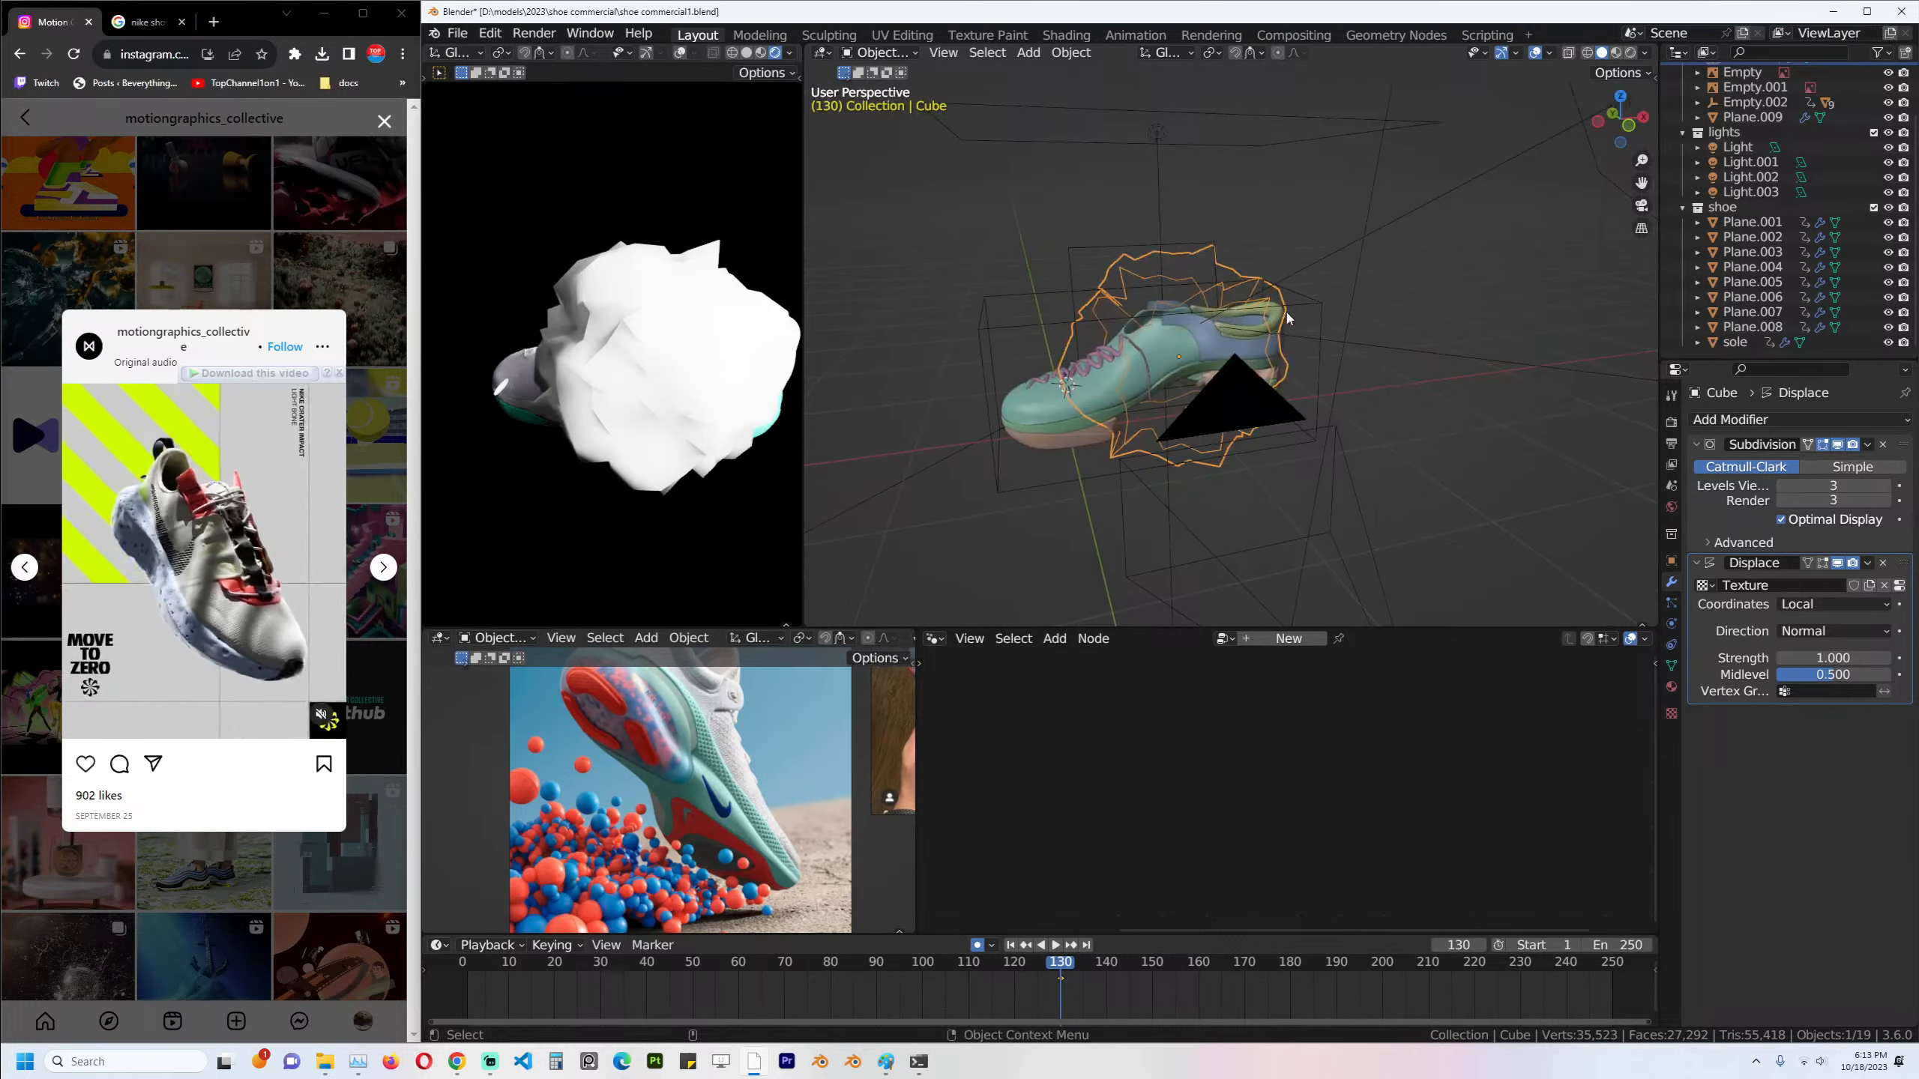
pyautogui.press('s')
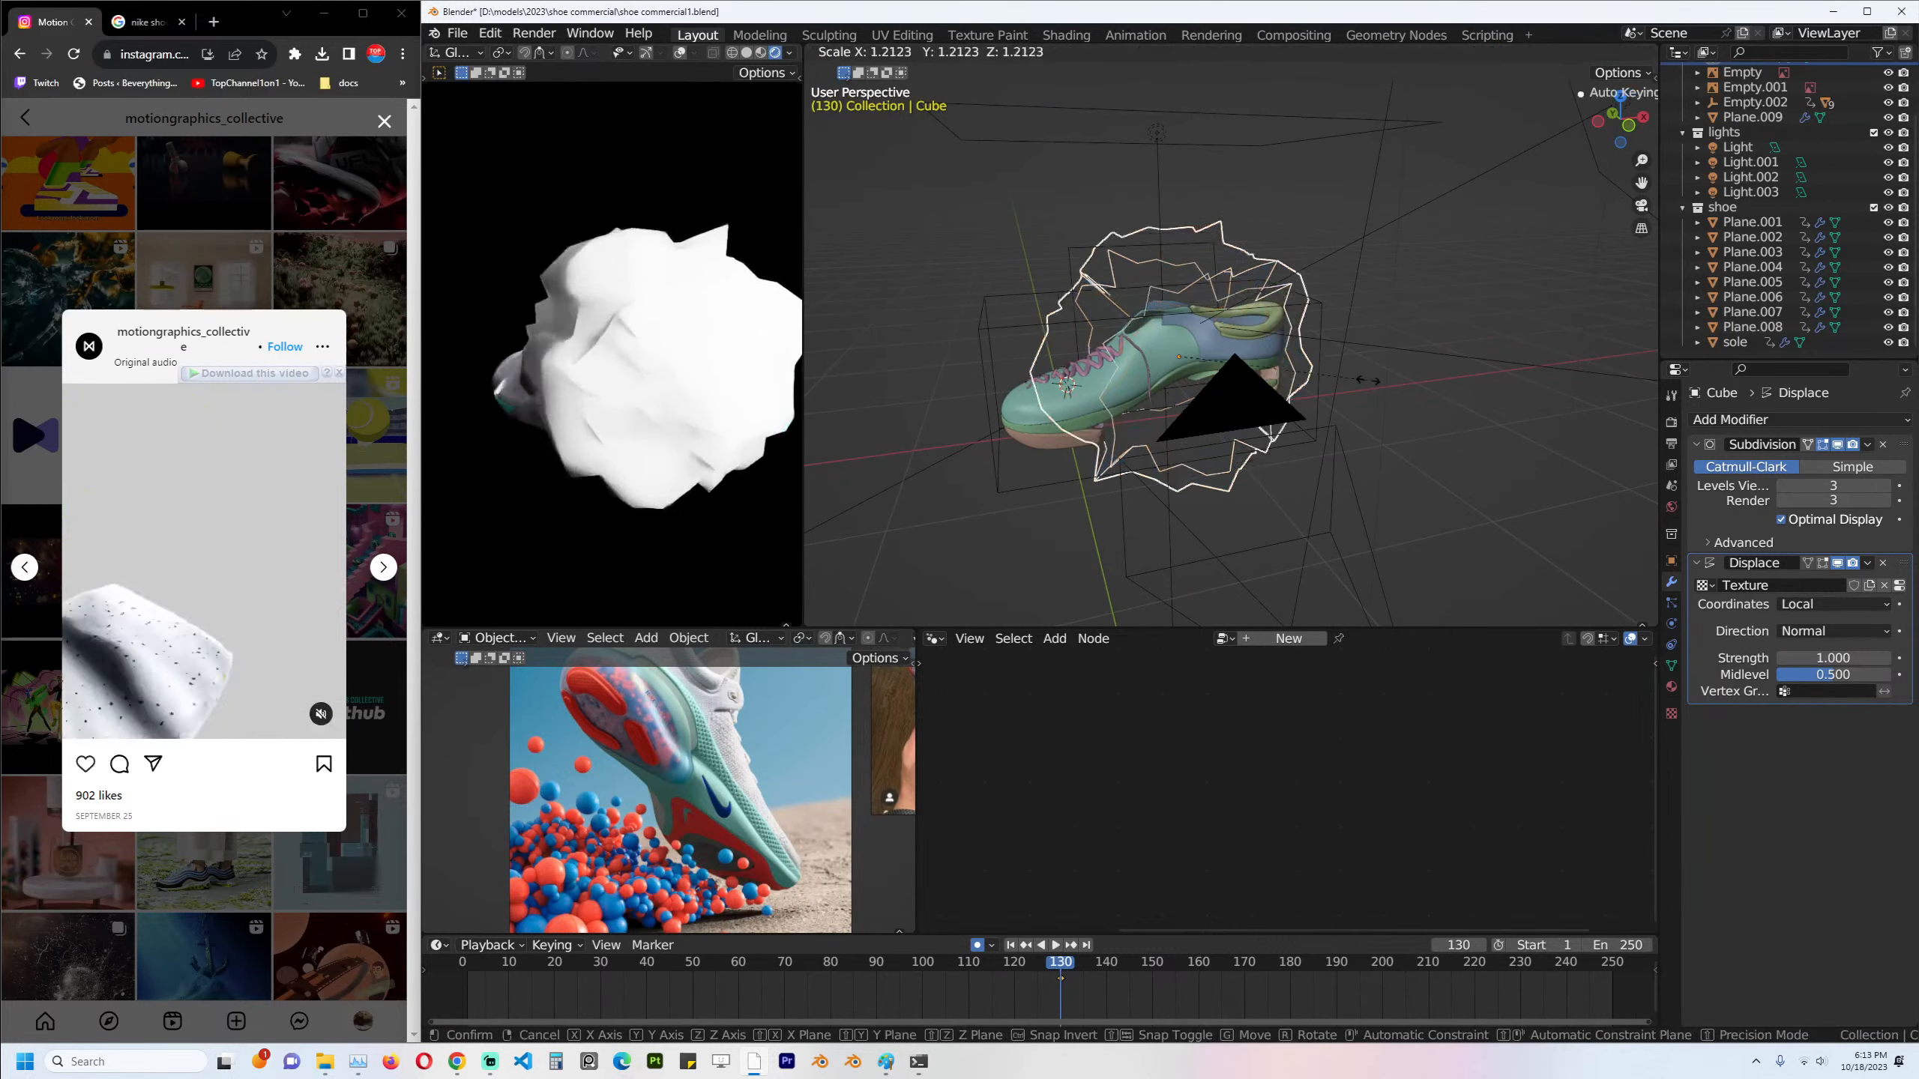
pyautogui.click(1374, 380)
pyautogui.press('s')
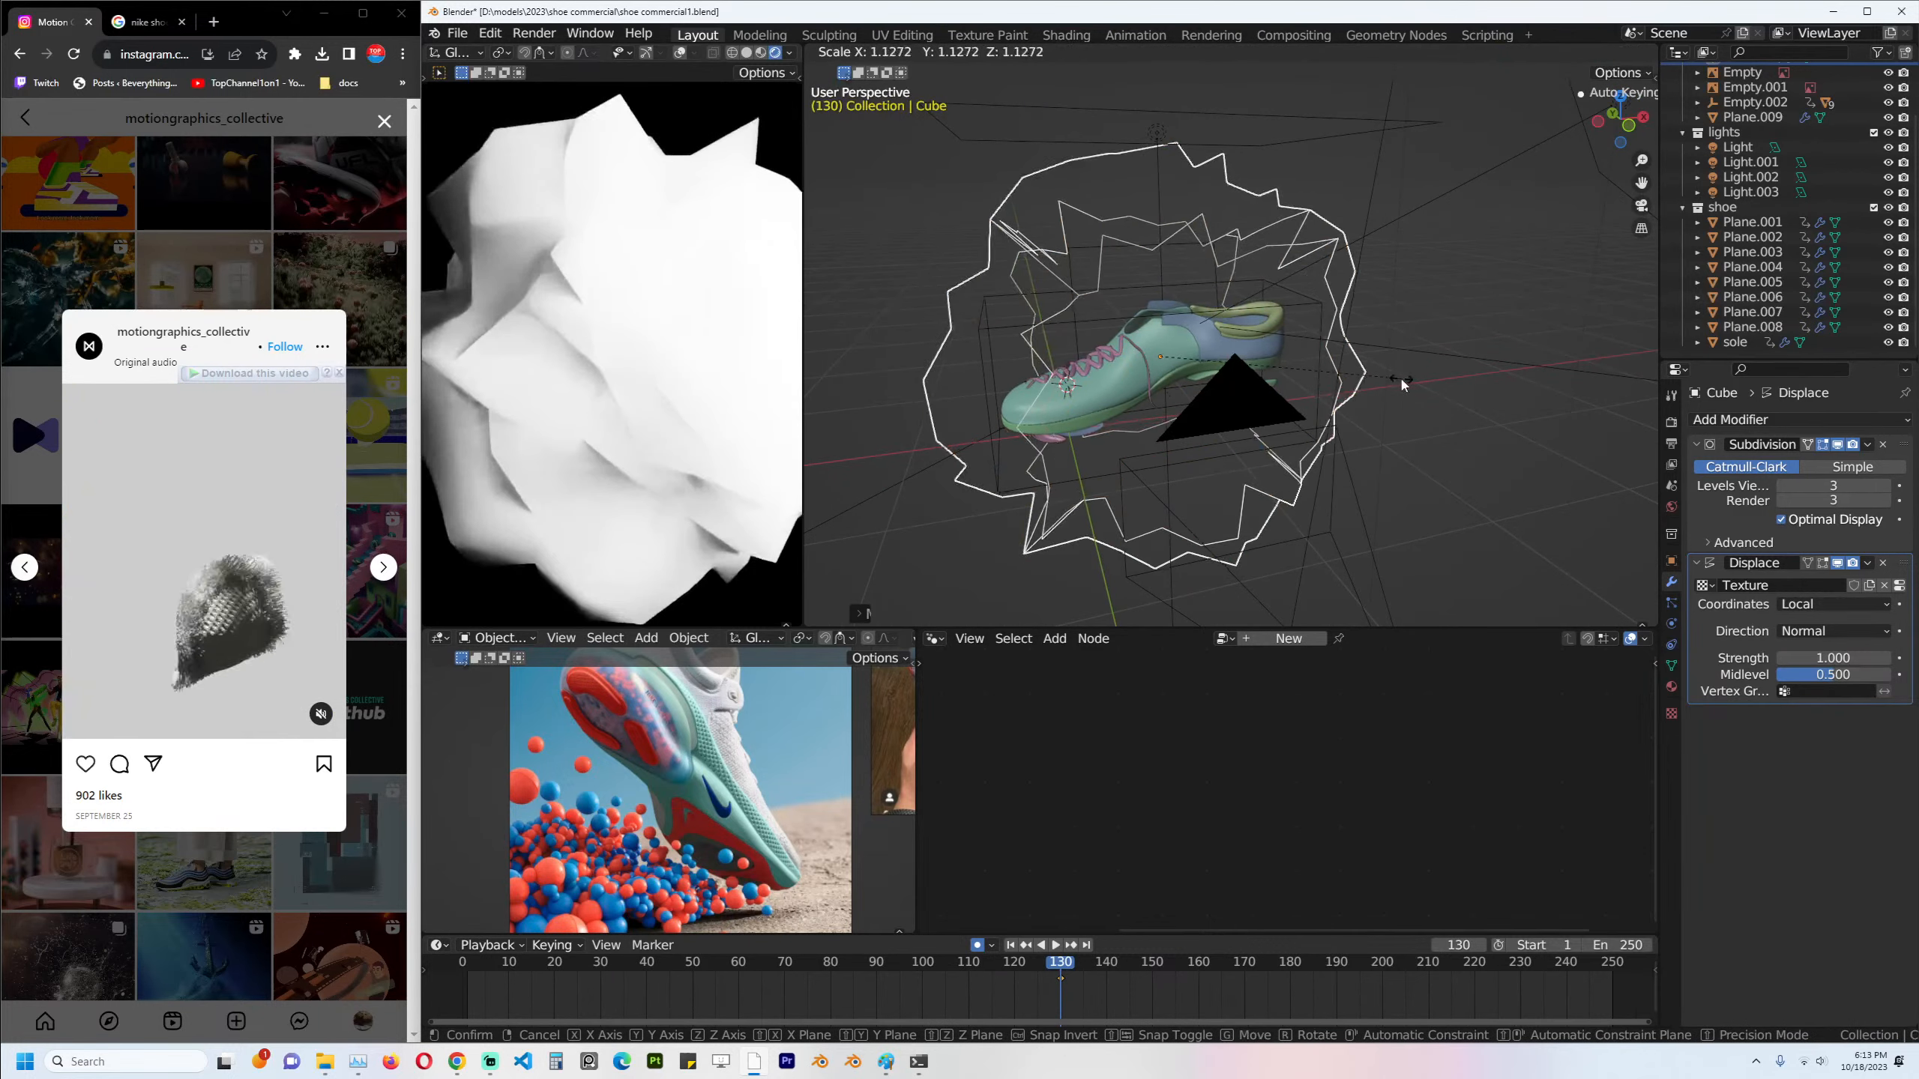
pyautogui.click(1406, 386)
# Scale the displaced cube up well beyond the shoe at frame 0.
pyautogui.click(461, 987)
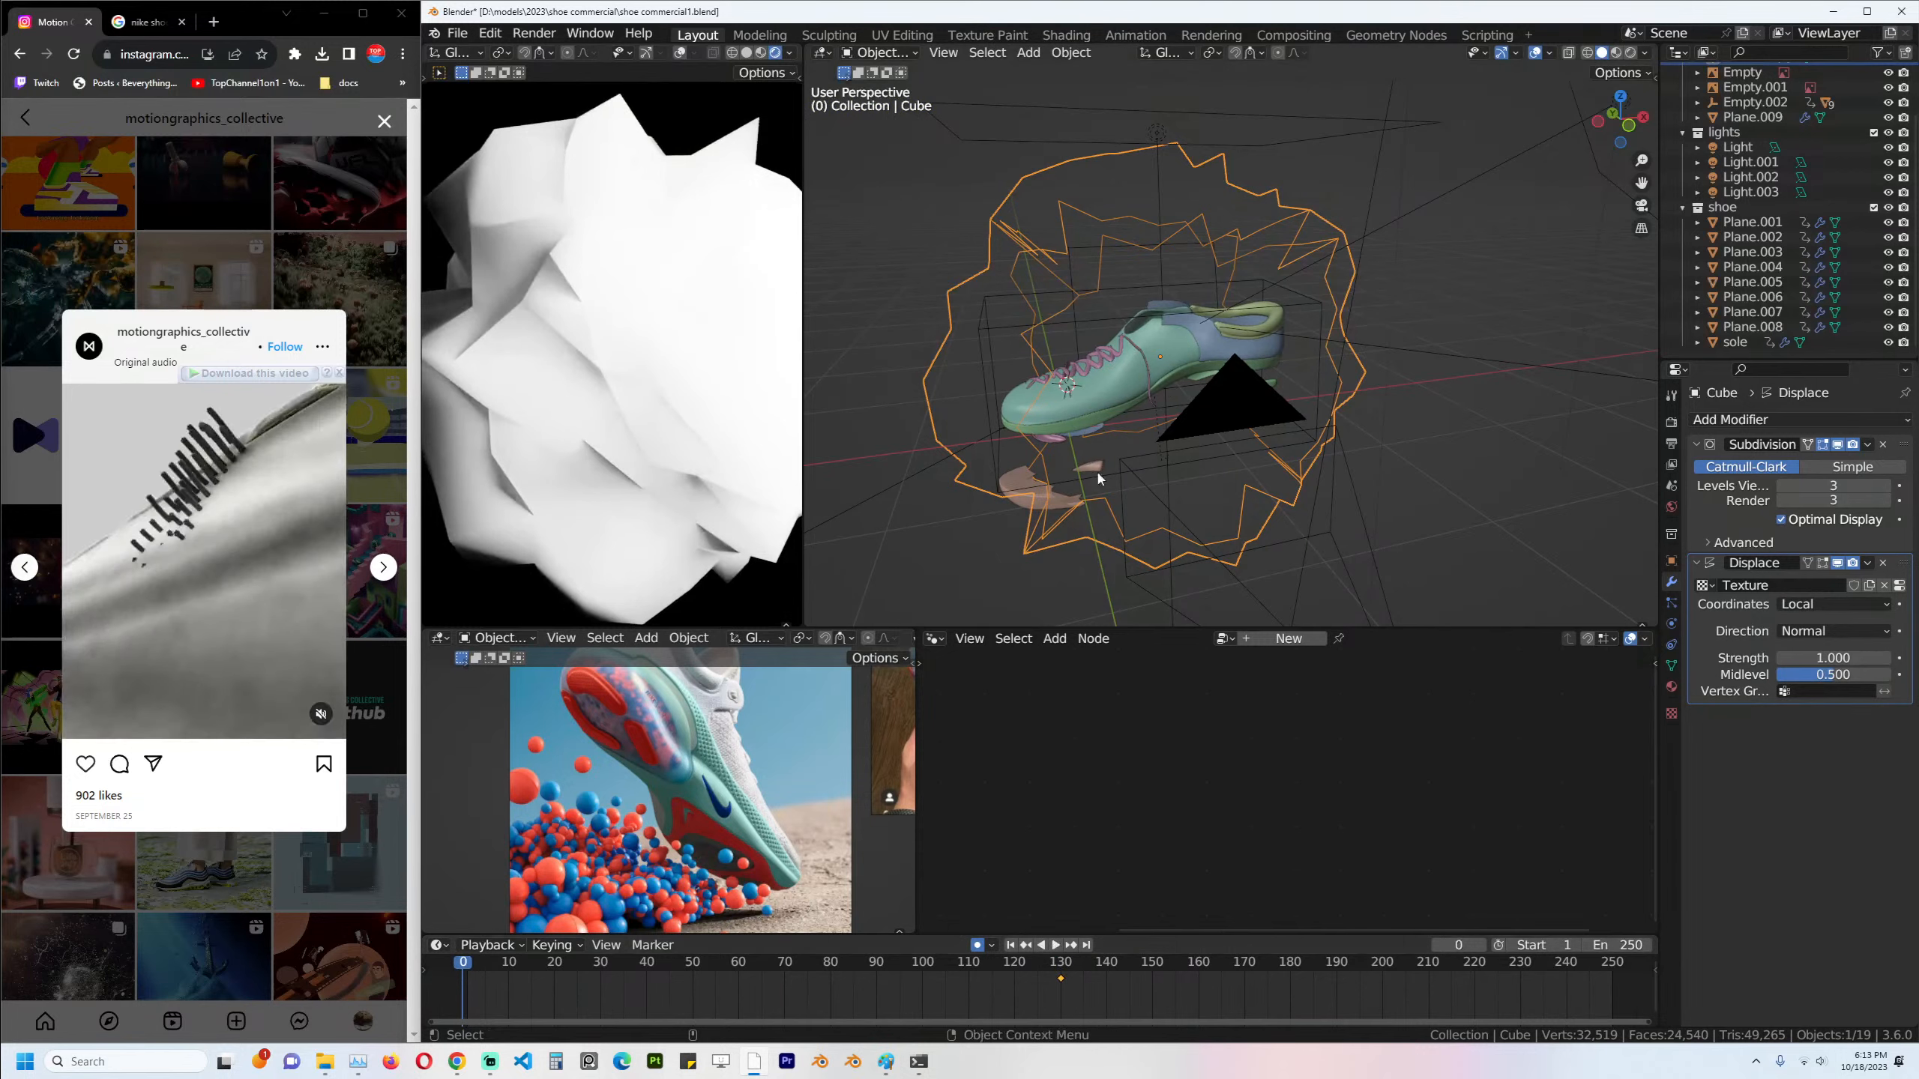
pyautogui.press('s')
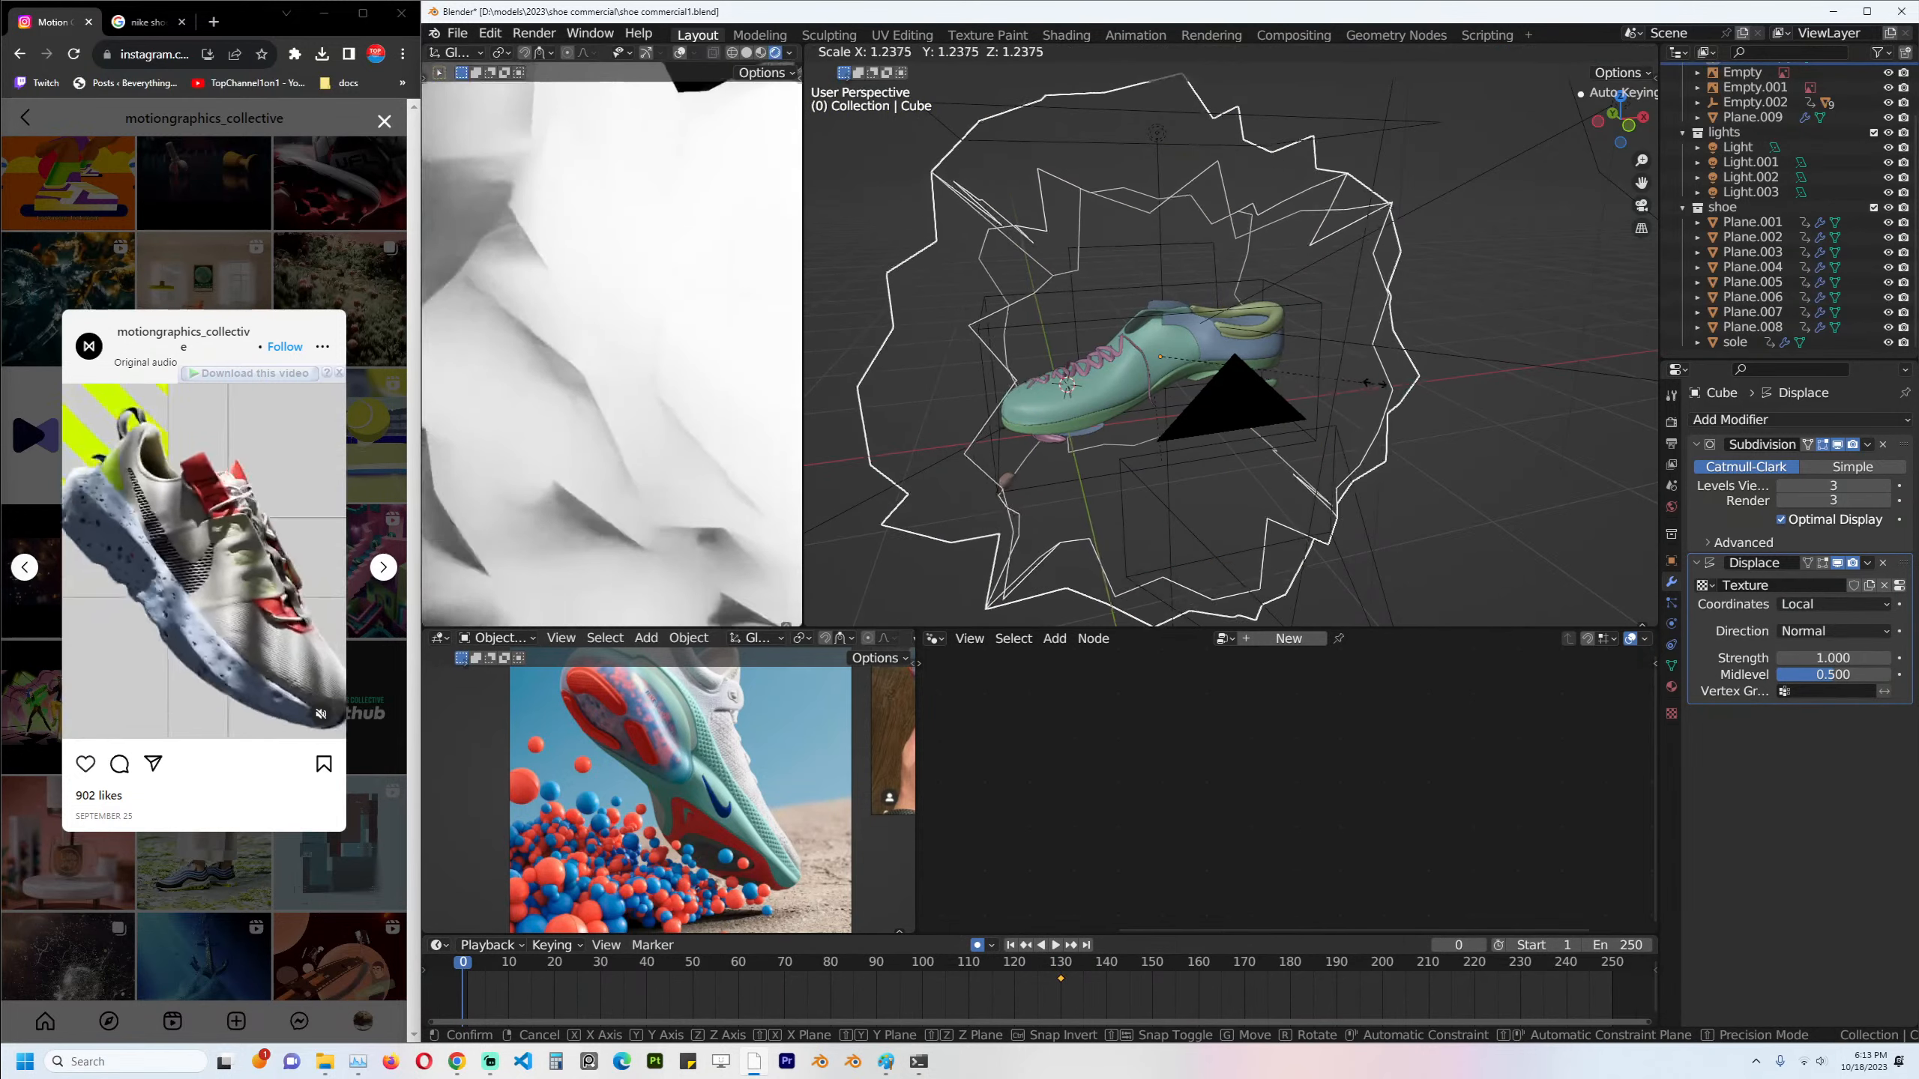
pyautogui.click(1438, 365)
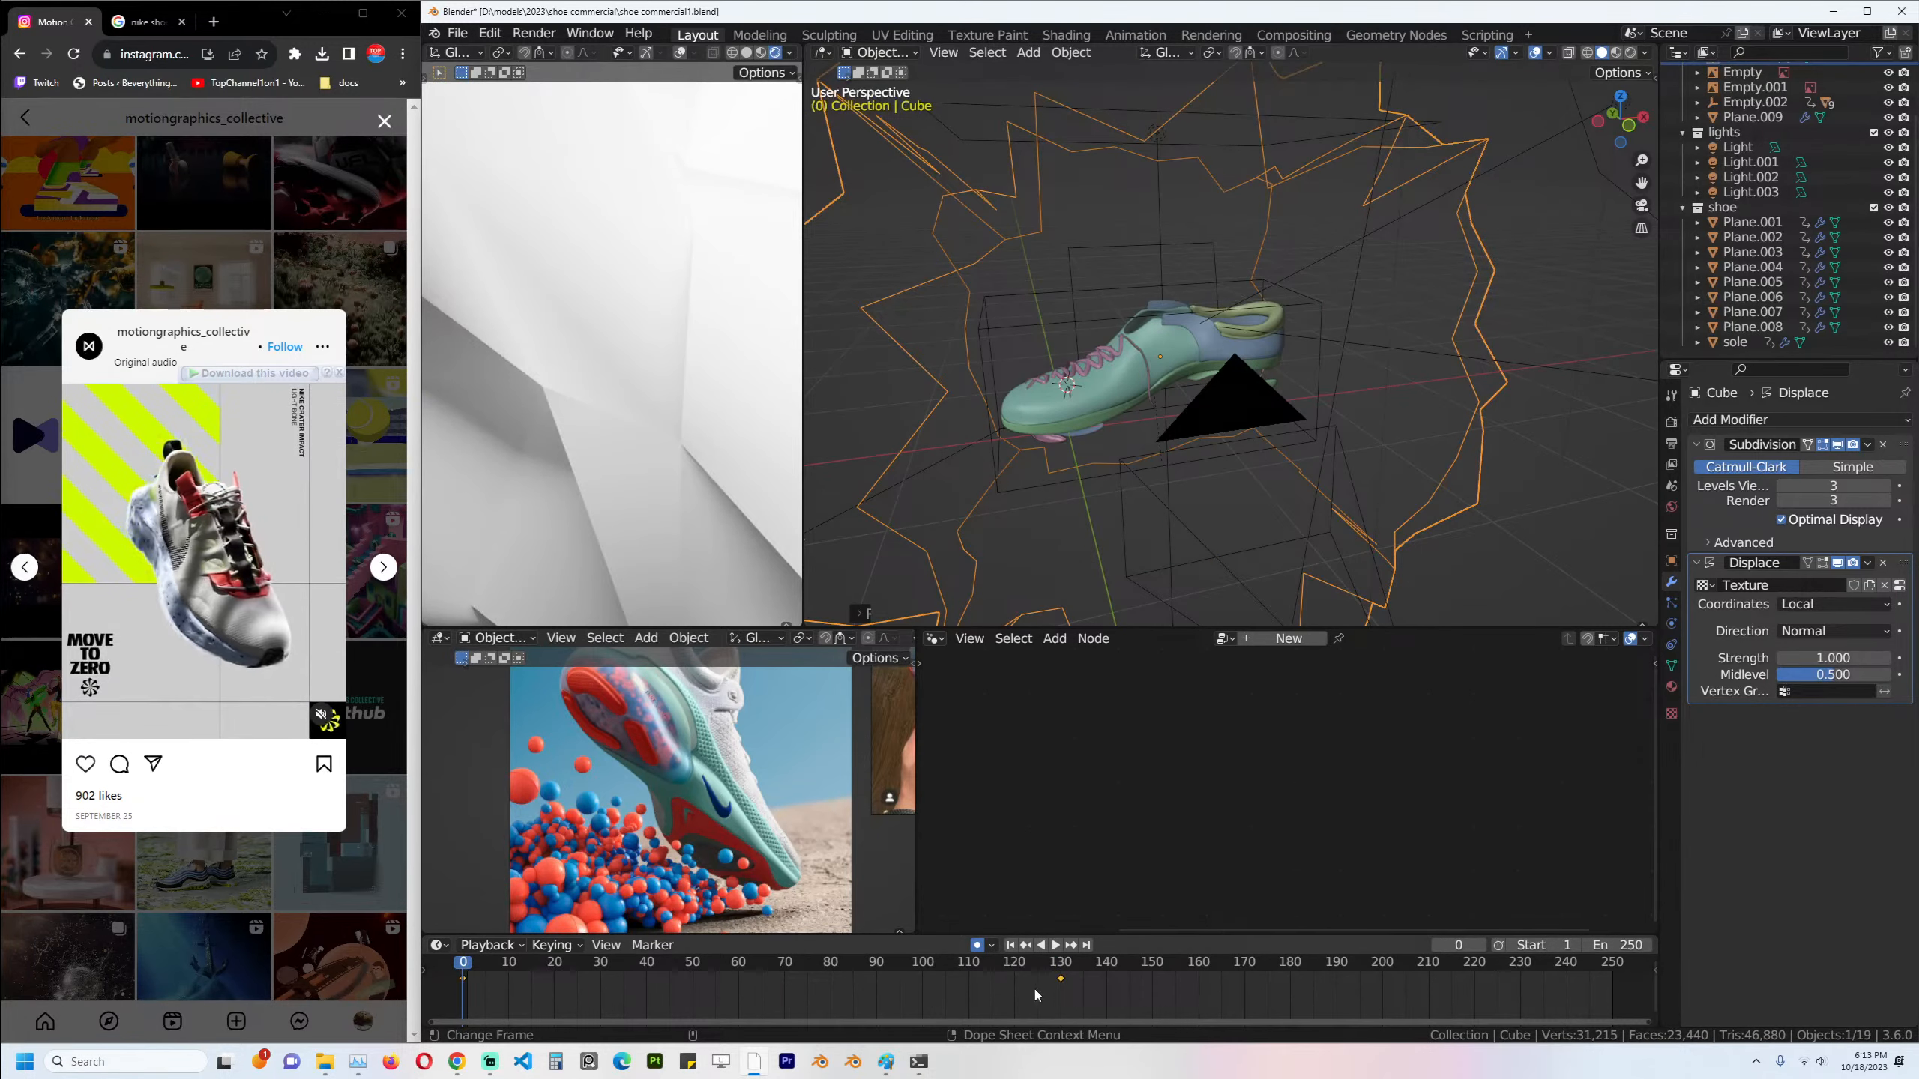
# Shrink the cube at frame 130 and move it behind the heel, clear of the sole.
pyautogui.click(1060, 965)
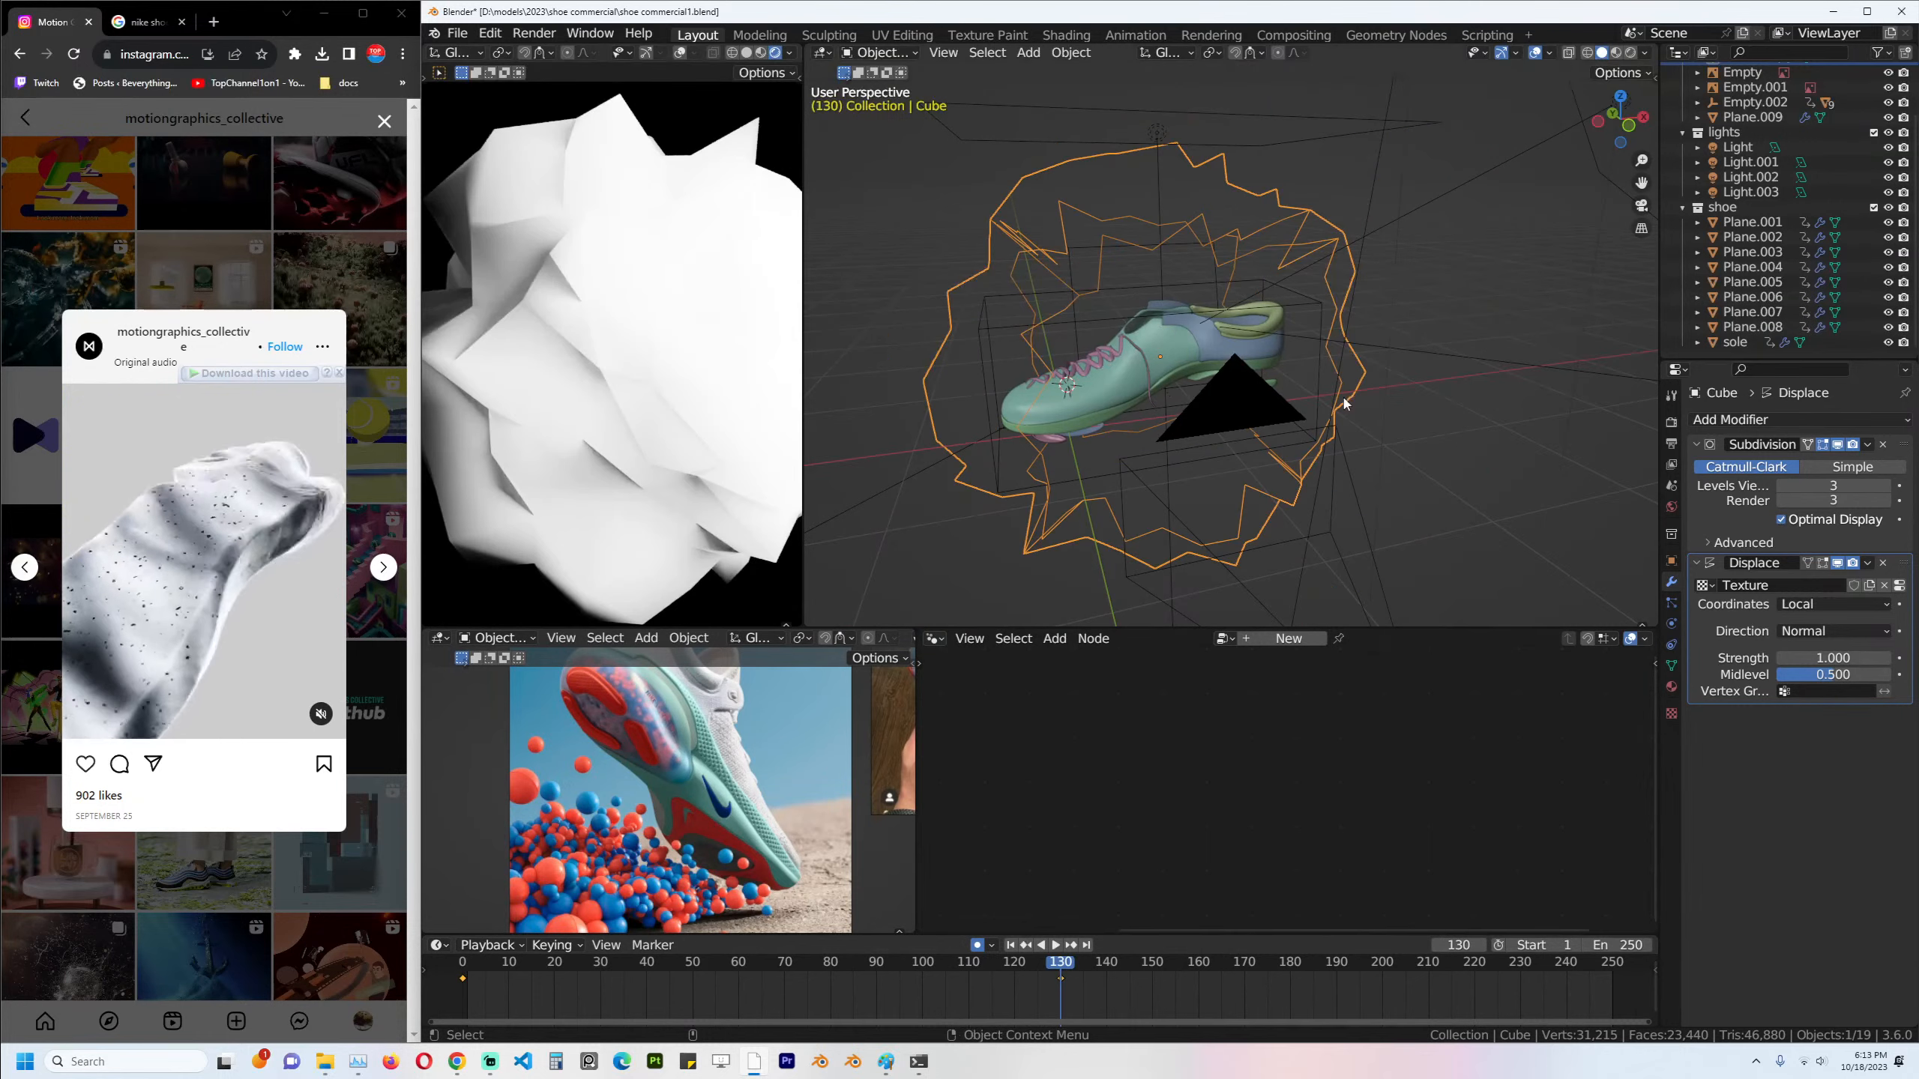
pyautogui.press('s')
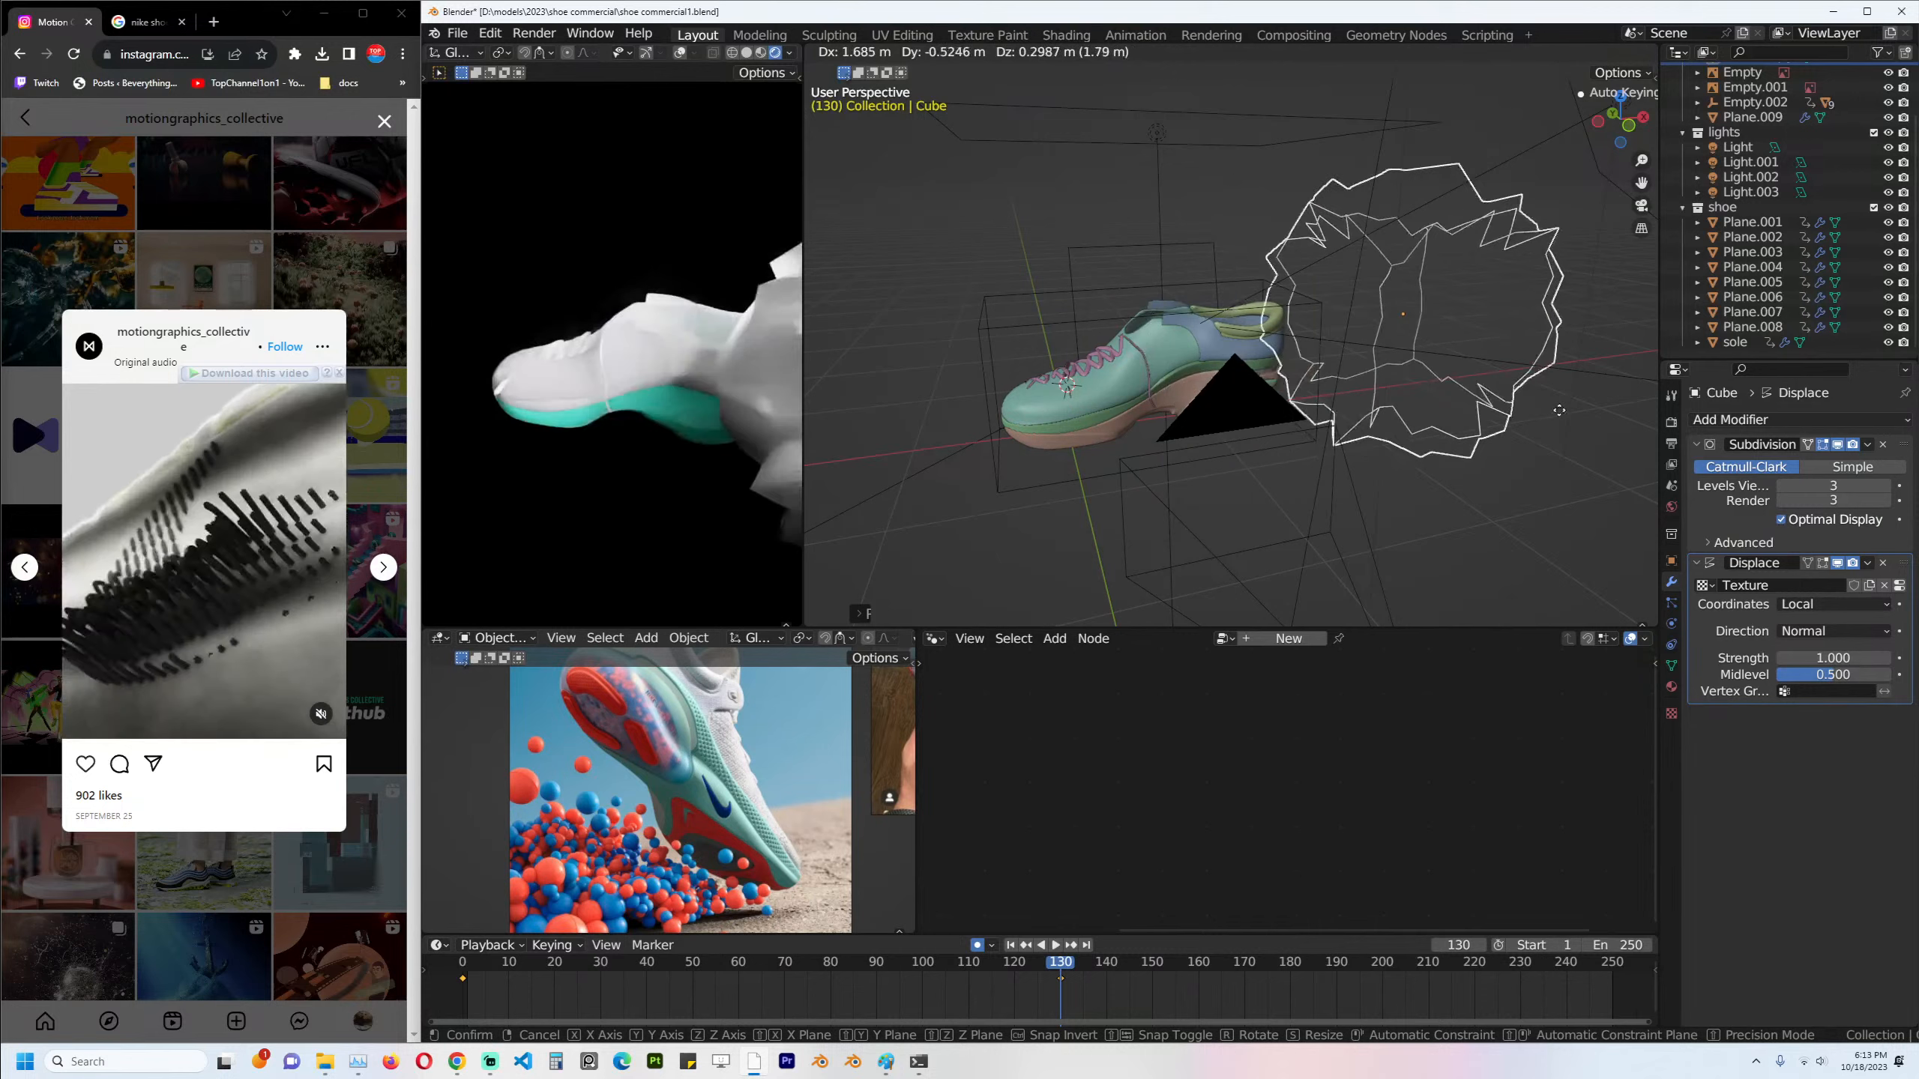
pyautogui.click(1565, 417)
pyautogui.moveTo(1565, 417); pyautogui.dragTo(1528, 366, button='middle')
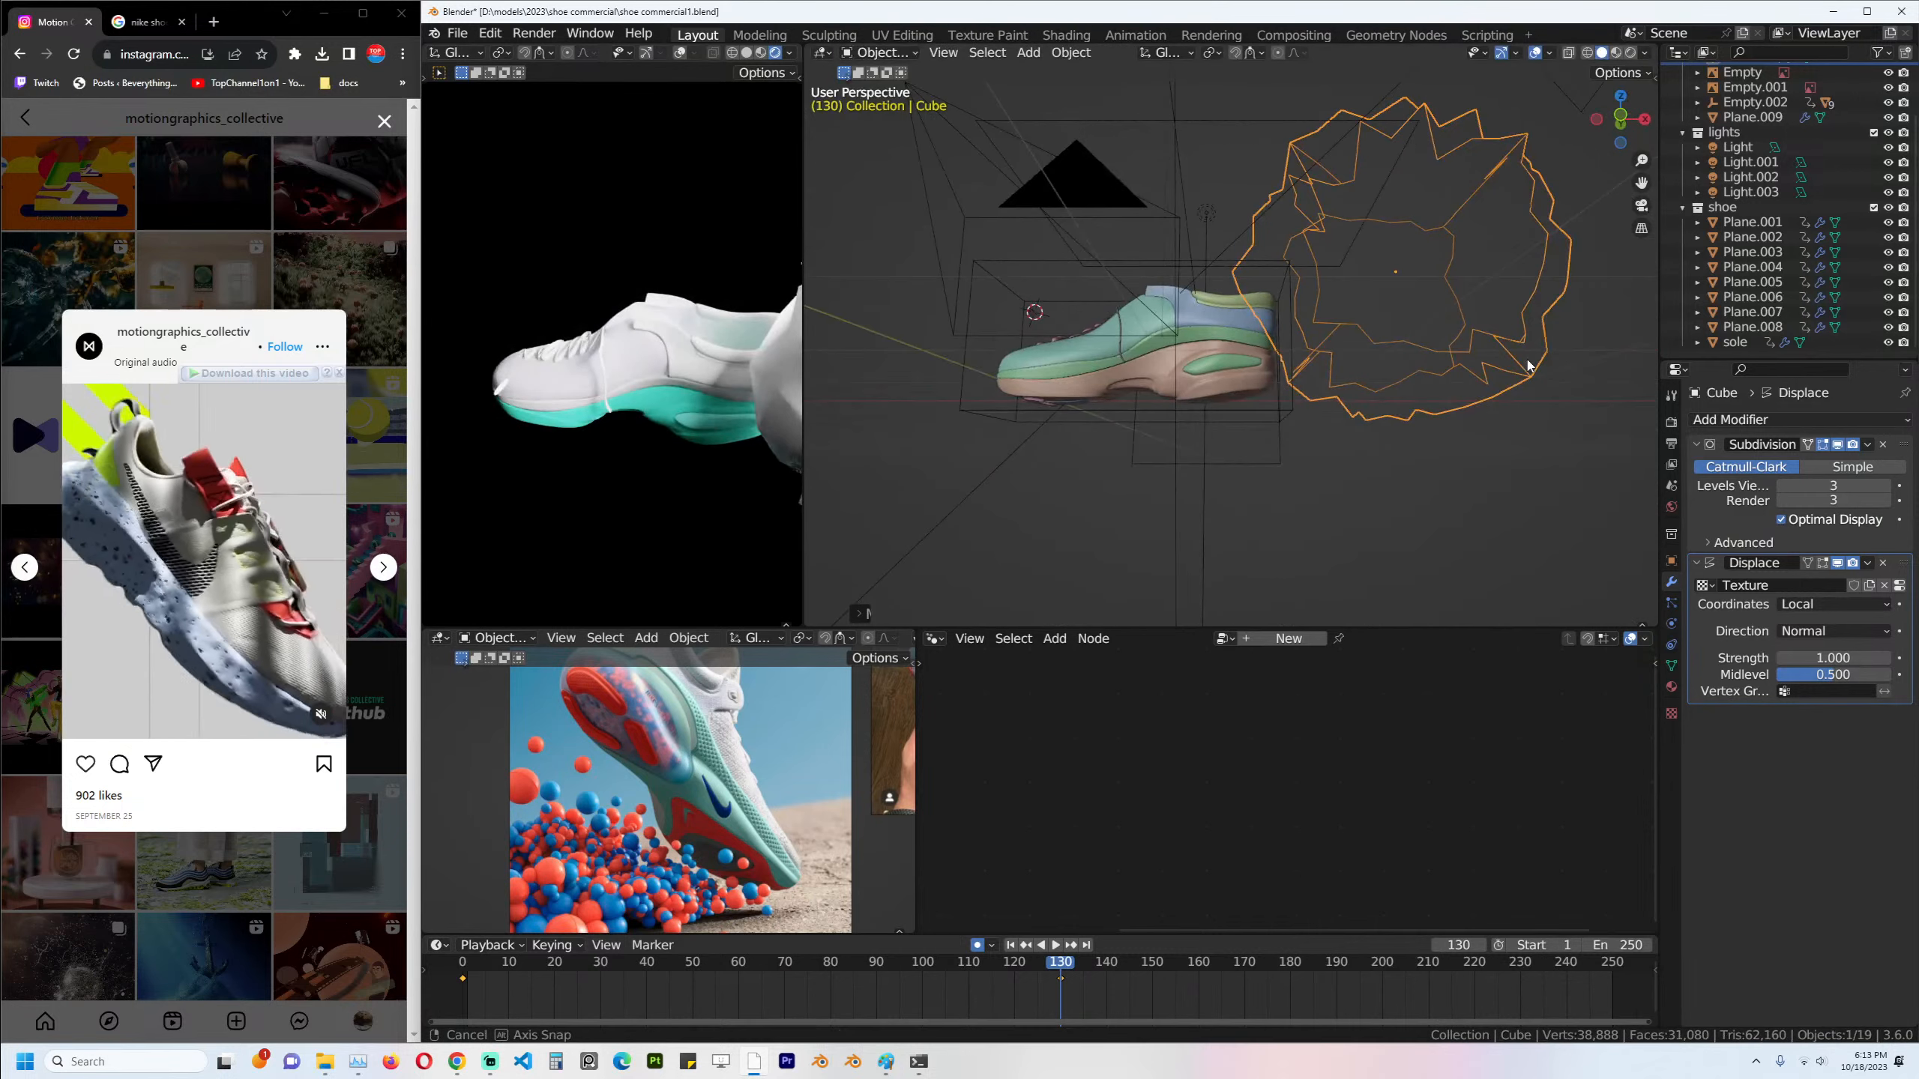
# In camera view at frame 0, trackball-rotate the camera to about 82°, 0.9° and 13.1° on X, Y and Z.
pyautogui.click(462, 986)
pyautogui.moveTo(1248, 329); pyautogui.dragTo(1298, 340, button='middle')
pyautogui.press('KP_0')
pyautogui.click(1348, 288)
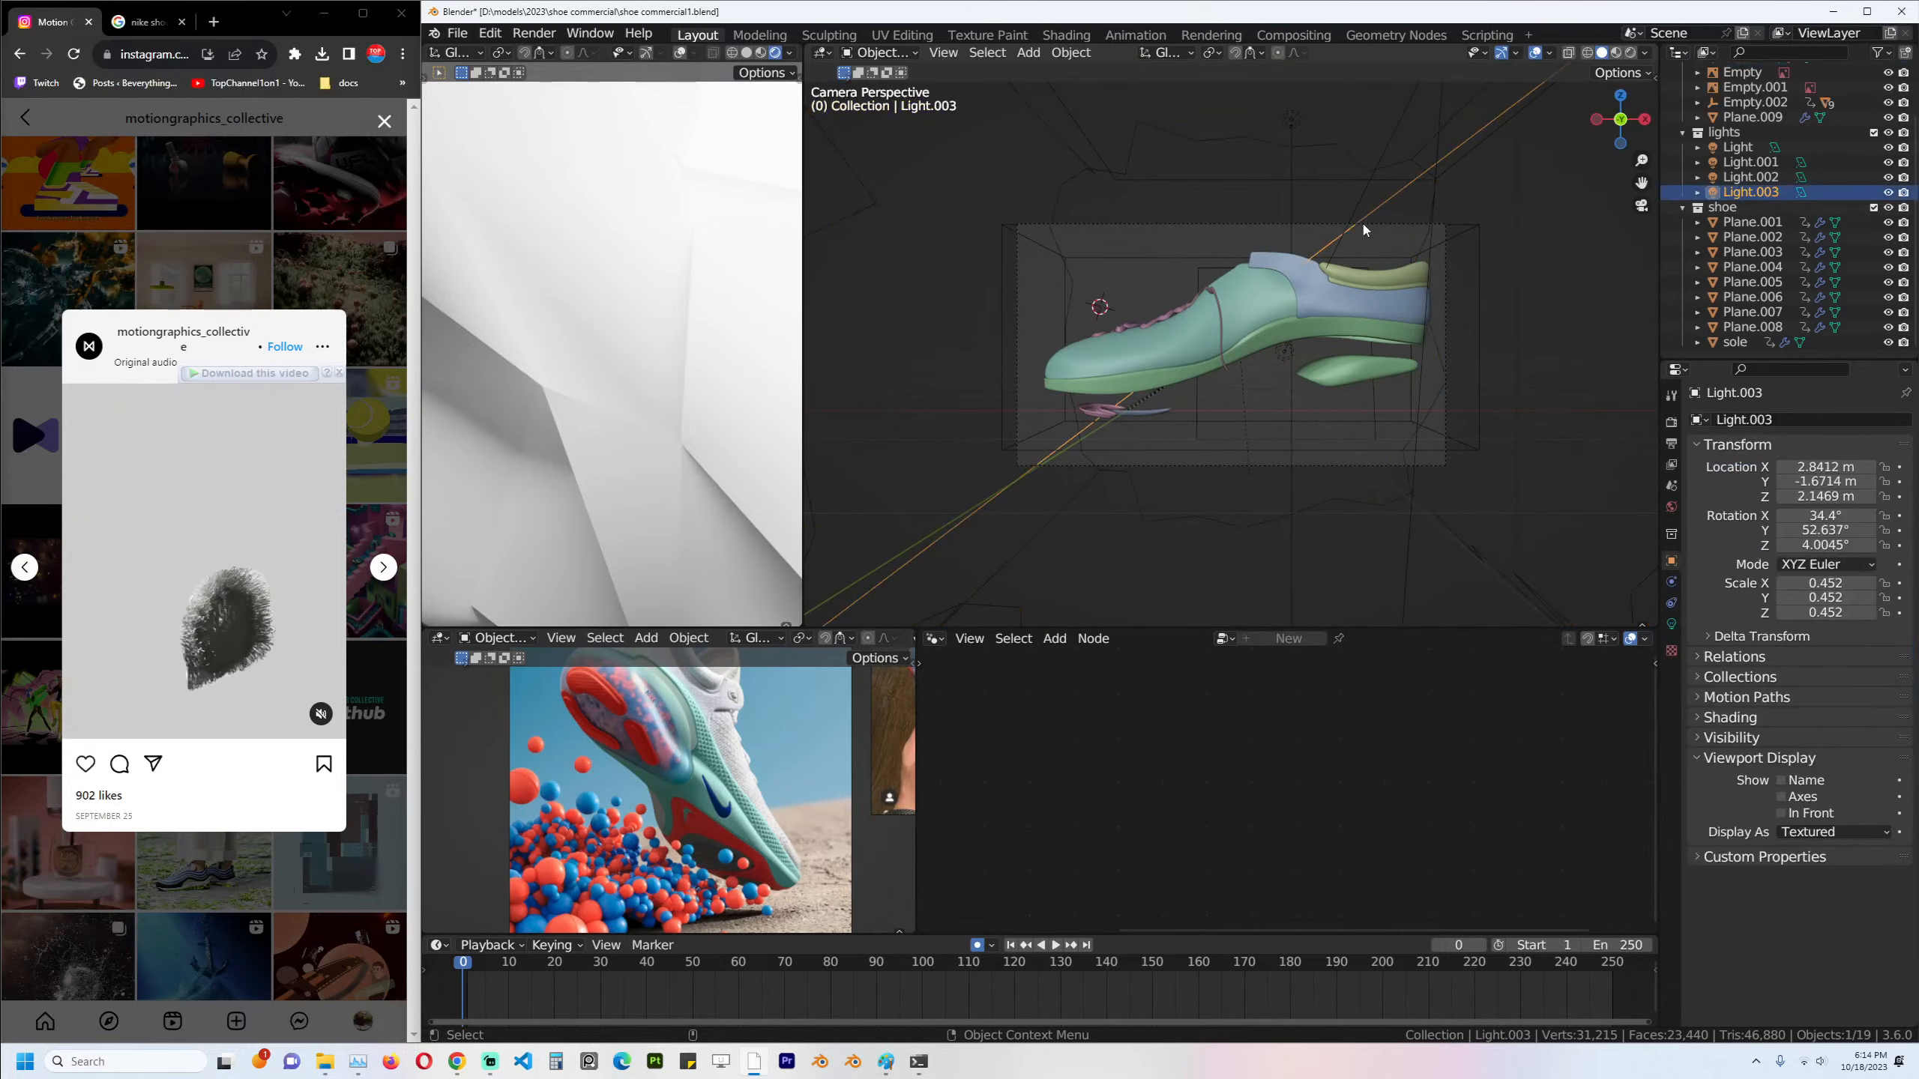
pyautogui.click(1348, 288)
pyautogui.press('r')
pyautogui.press('r')
pyautogui.click(672, 868)
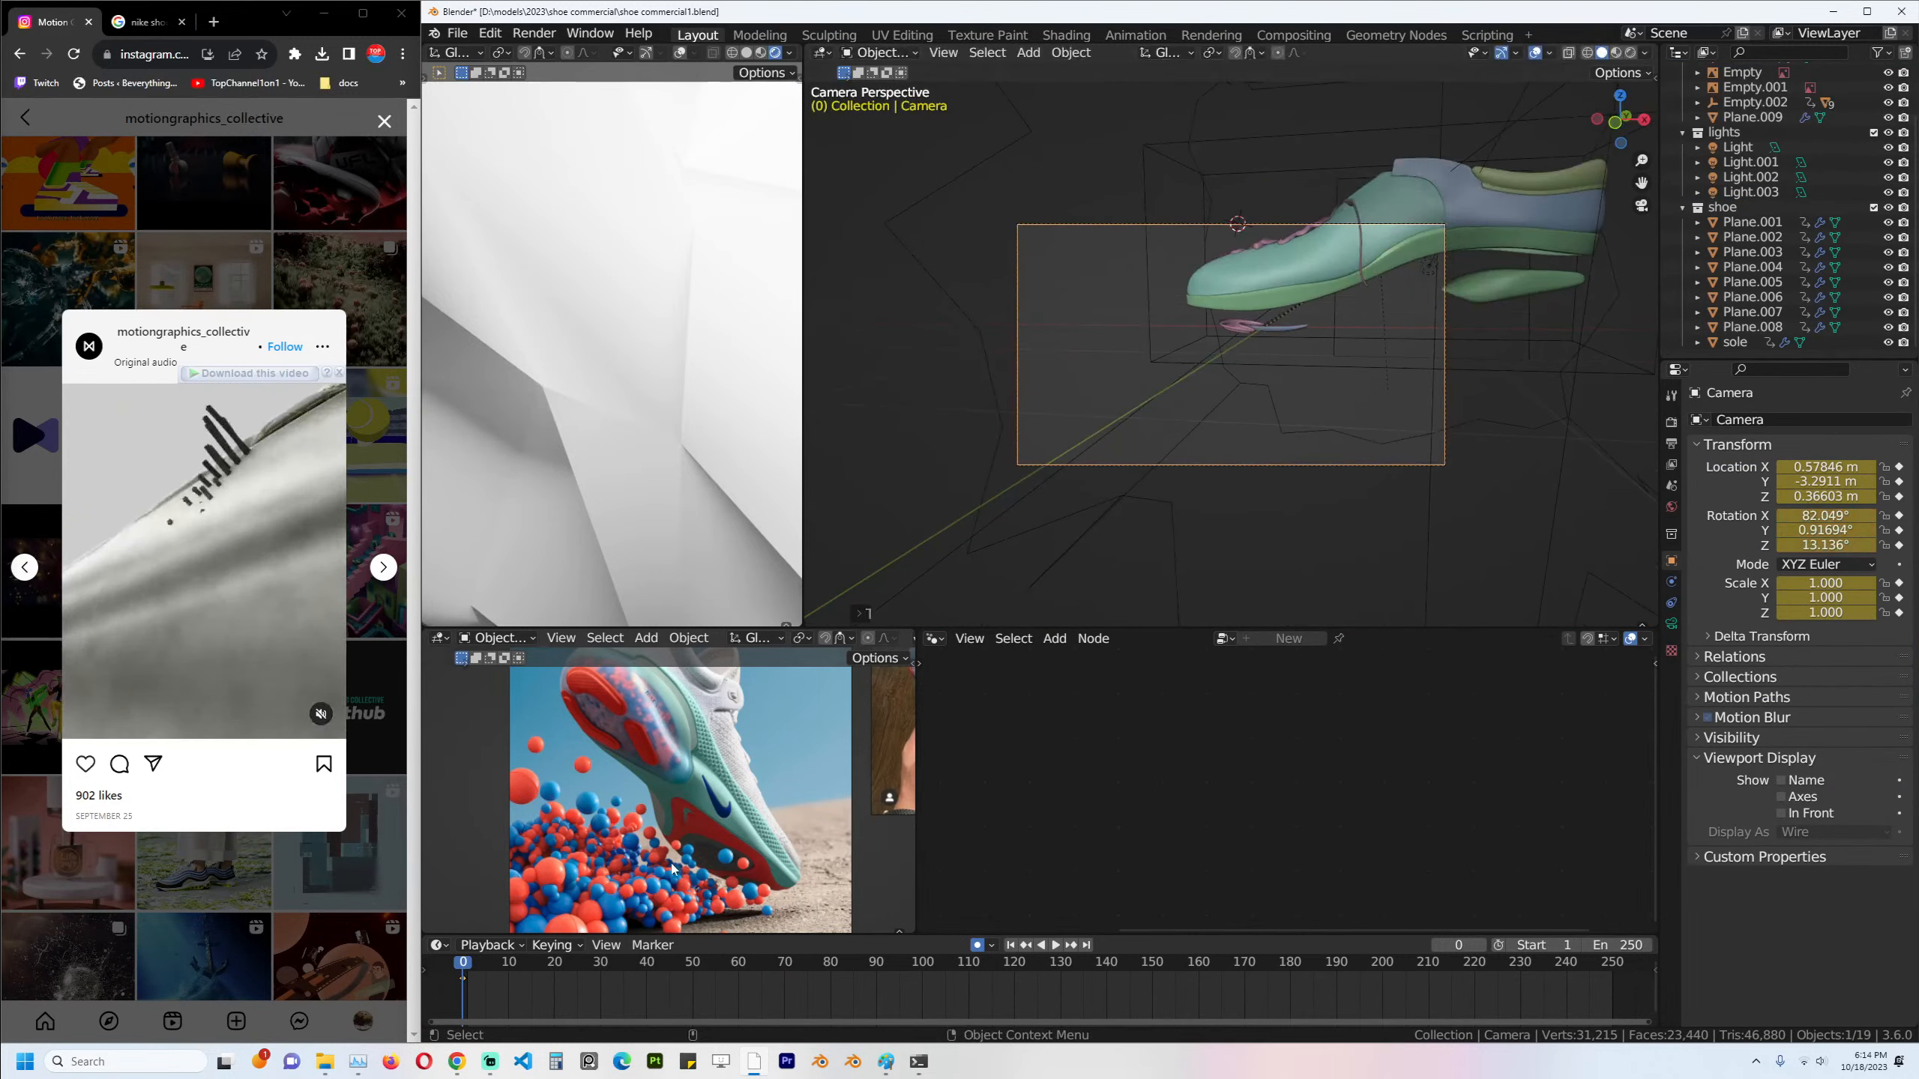
# Play the animation to frame 114 and trackball-rotate the camera to about 84.9°, -0.8° and -1.7° to frame the shoe.
pyautogui.press('space')
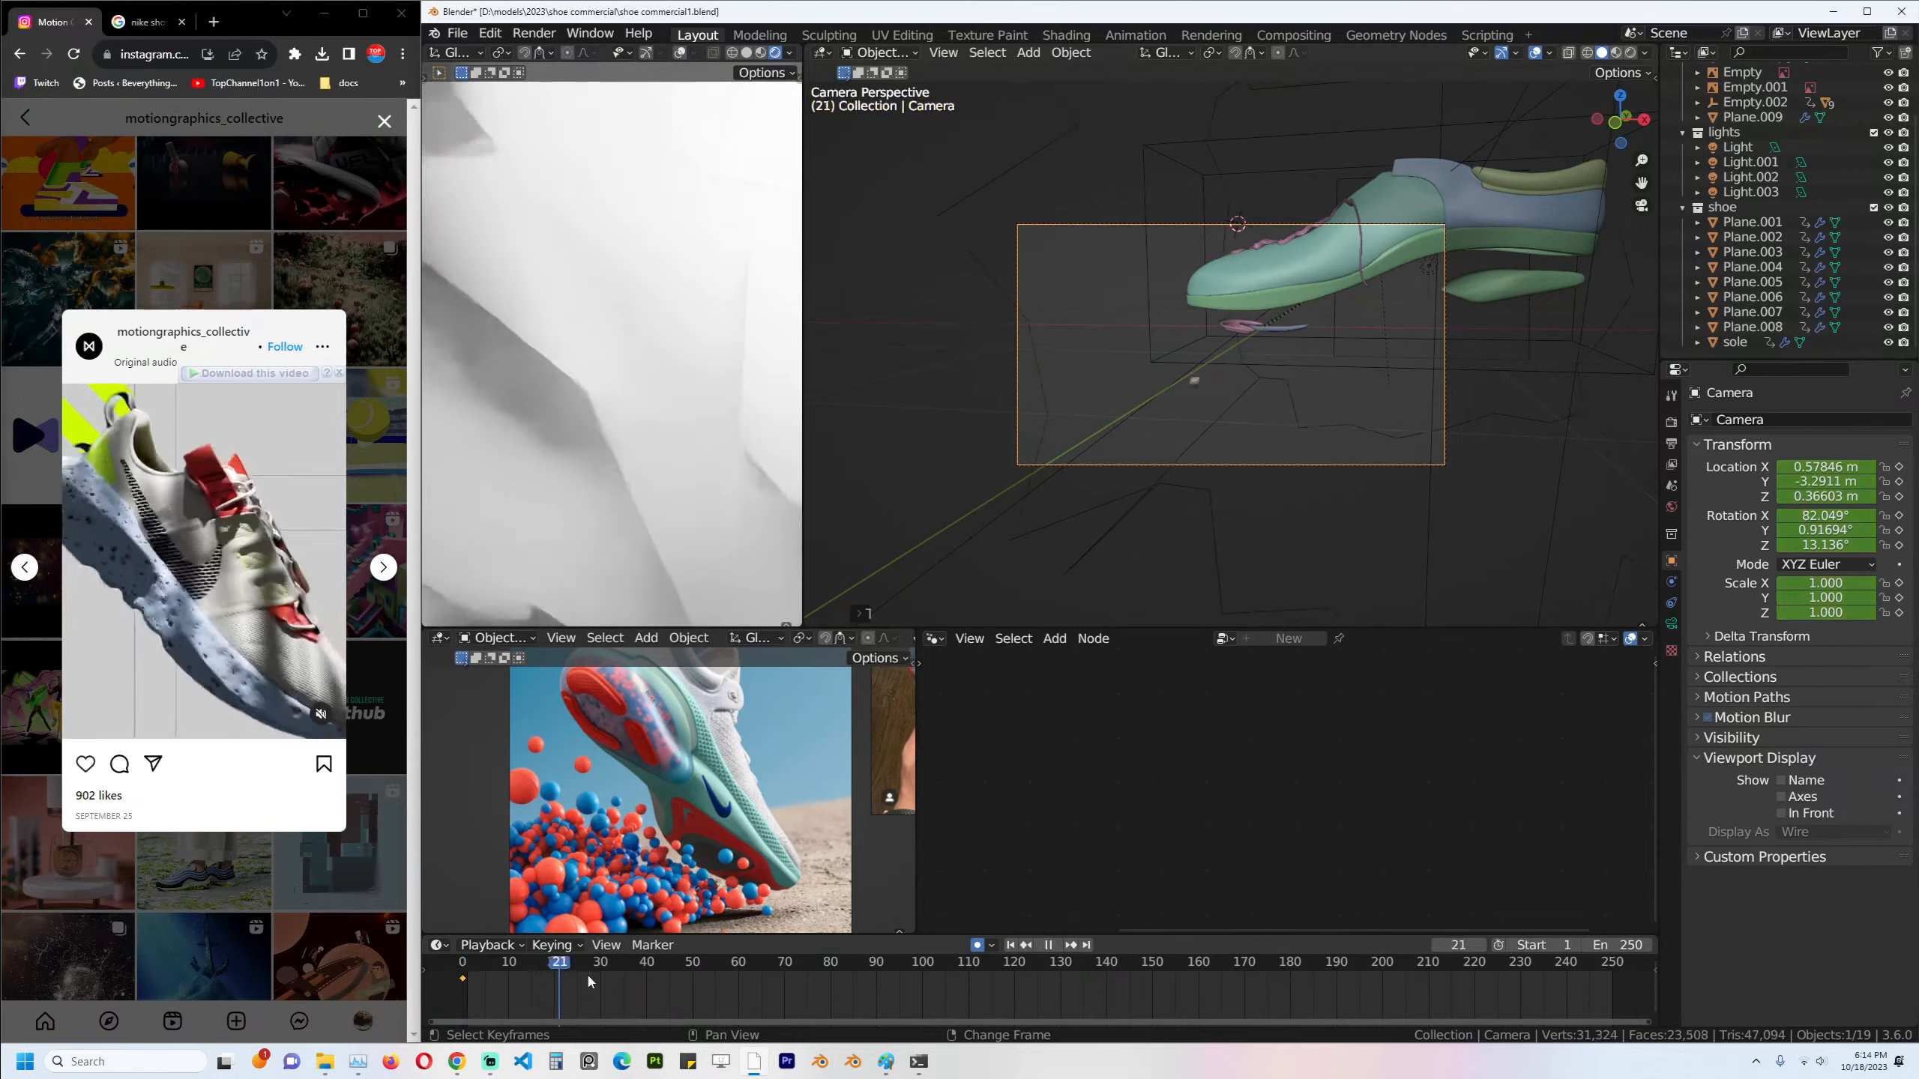
pyautogui.press('space')
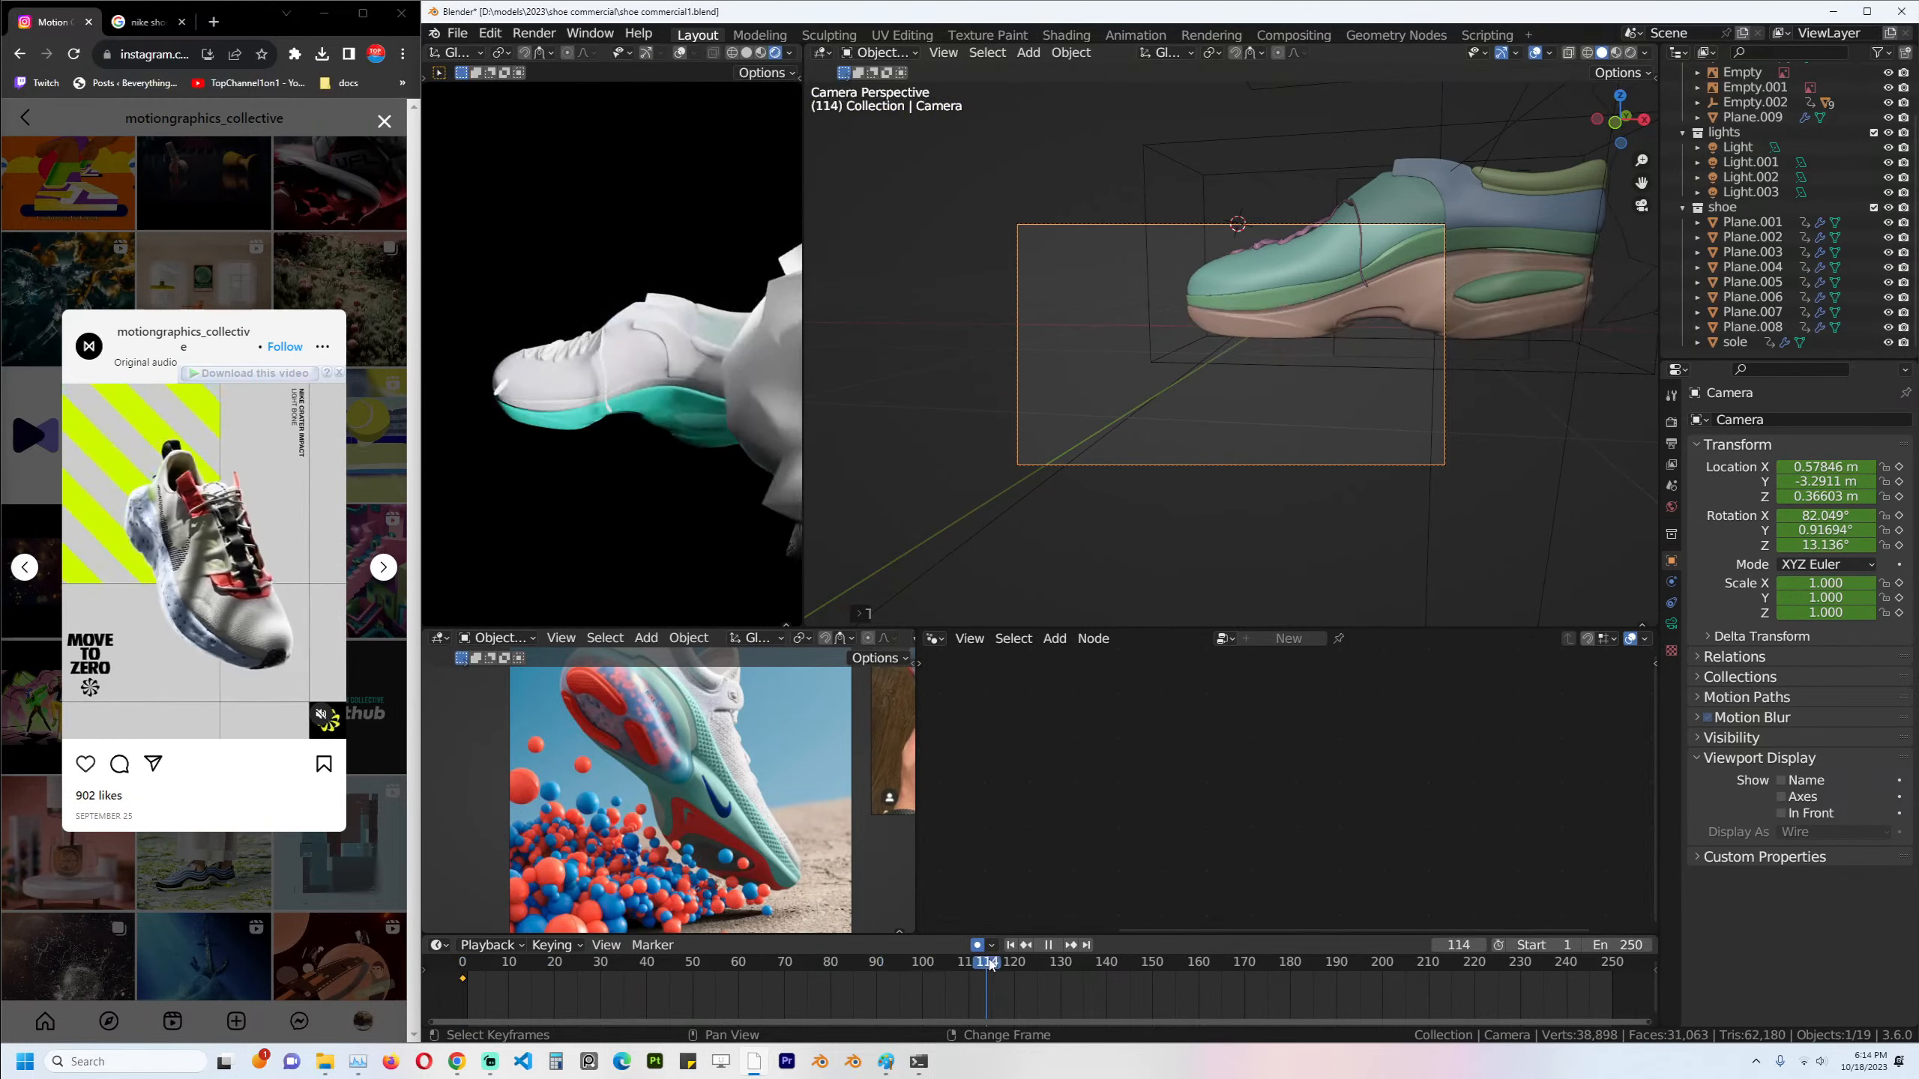
pyautogui.press('r')
pyautogui.press('r')
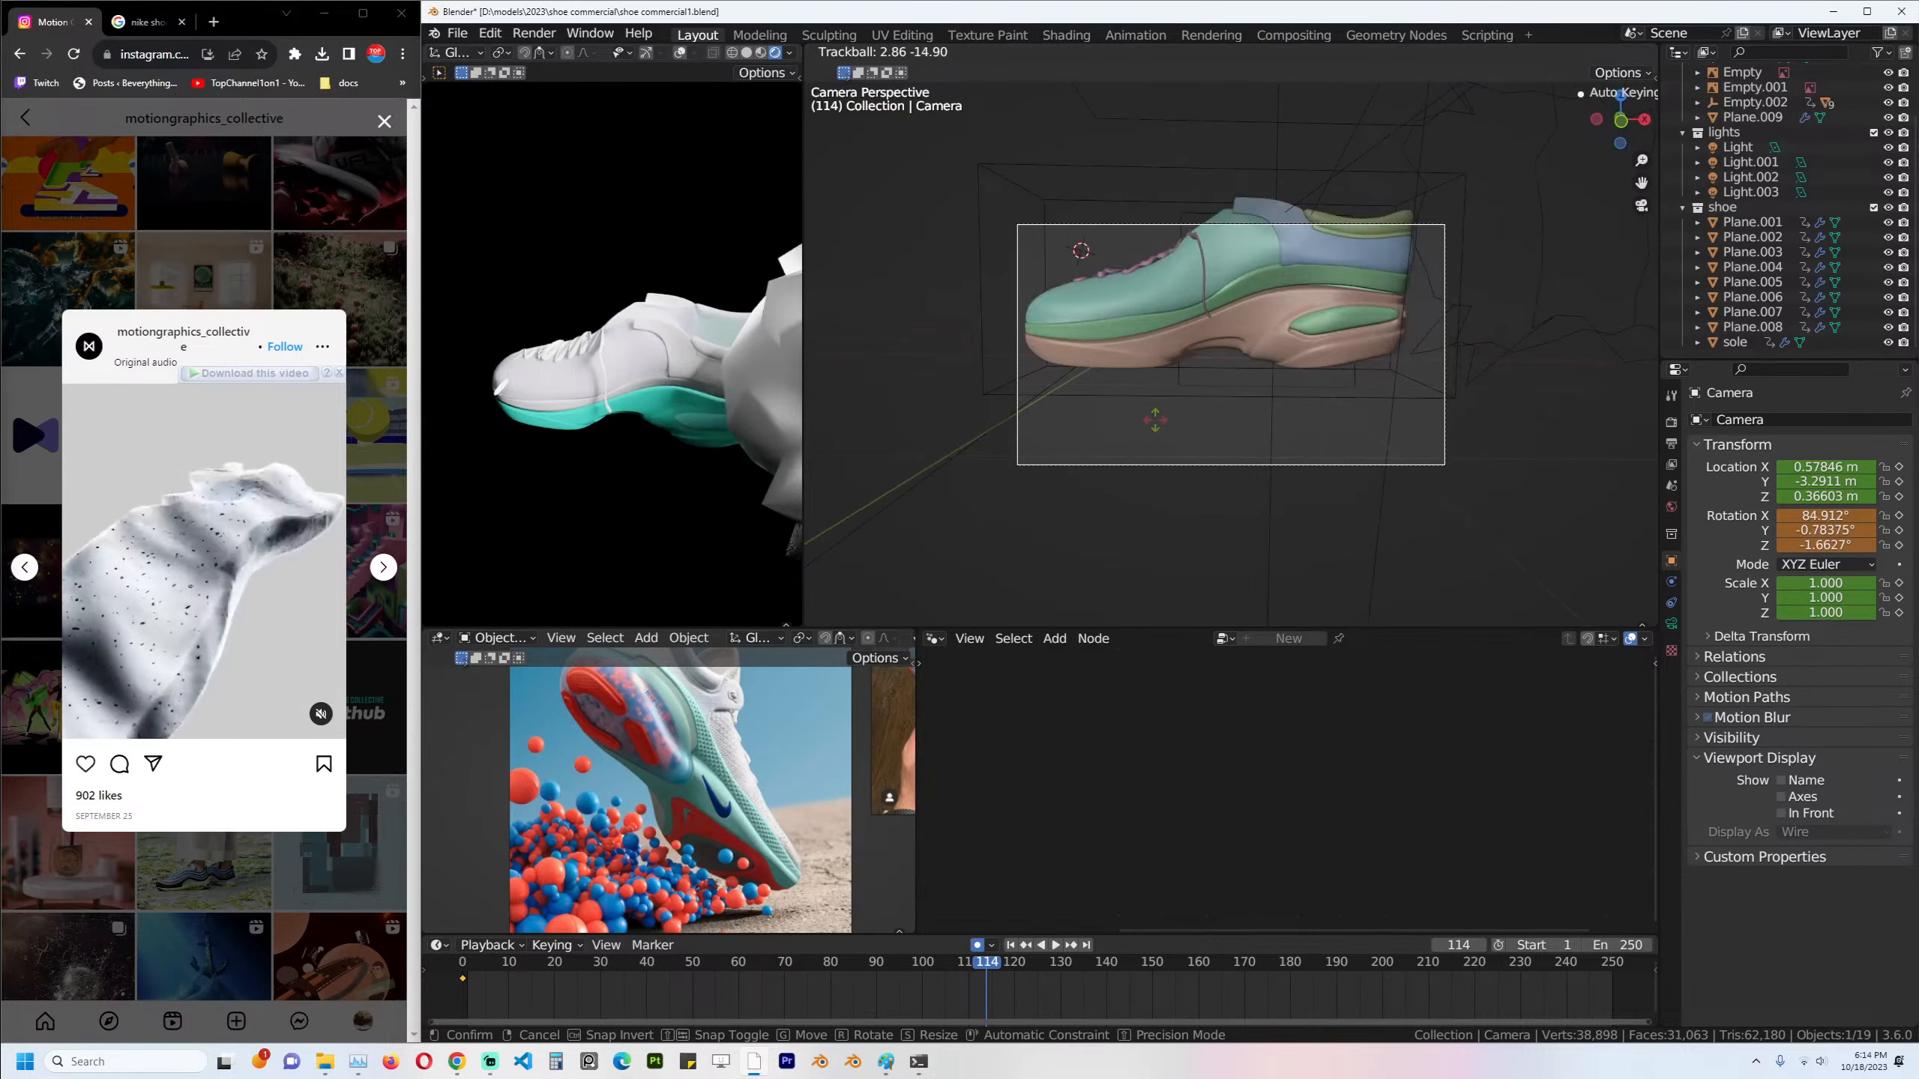
pyautogui.click(1303, 342)
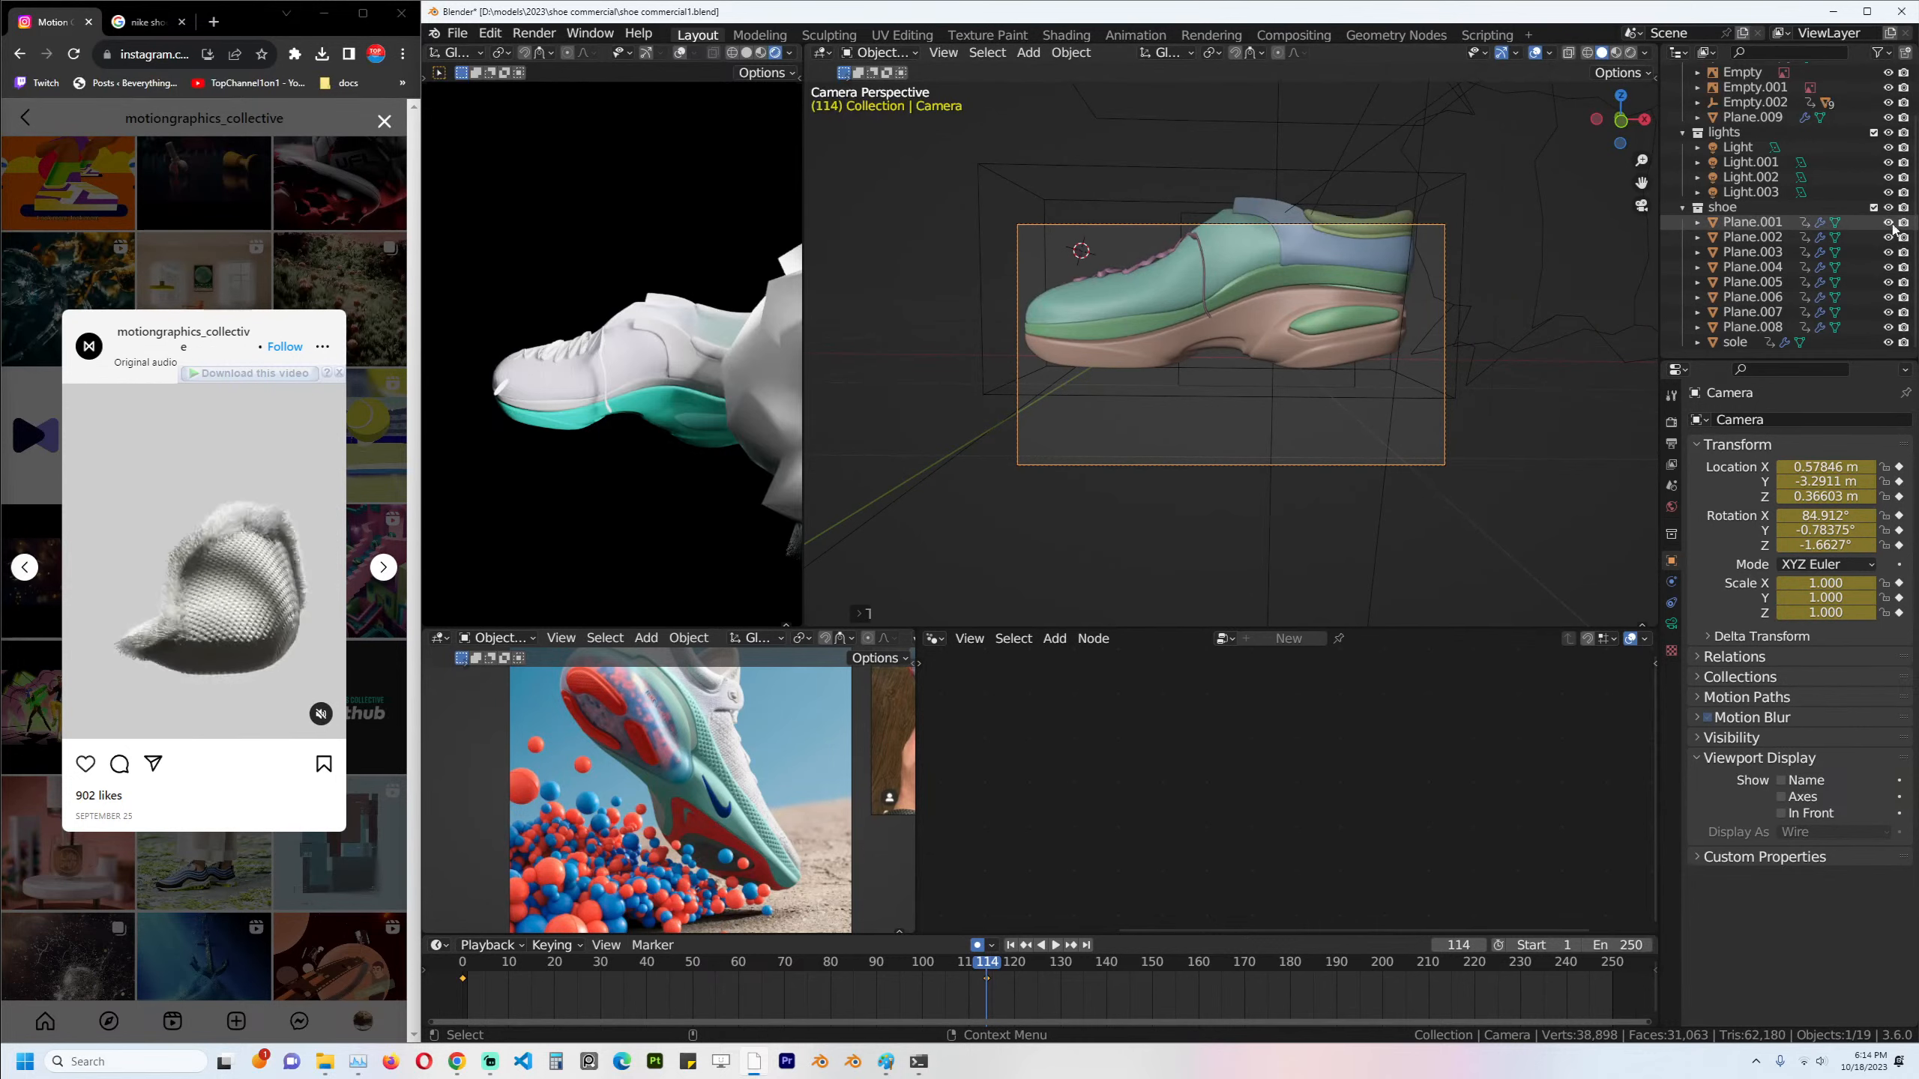
# Hide Plane.001 through Plane.008 of the shoe and turn off the displaced cube's visibility in viewports and renders.
pyautogui.moveTo(1888, 222); pyautogui.dragTo(1885, 332)
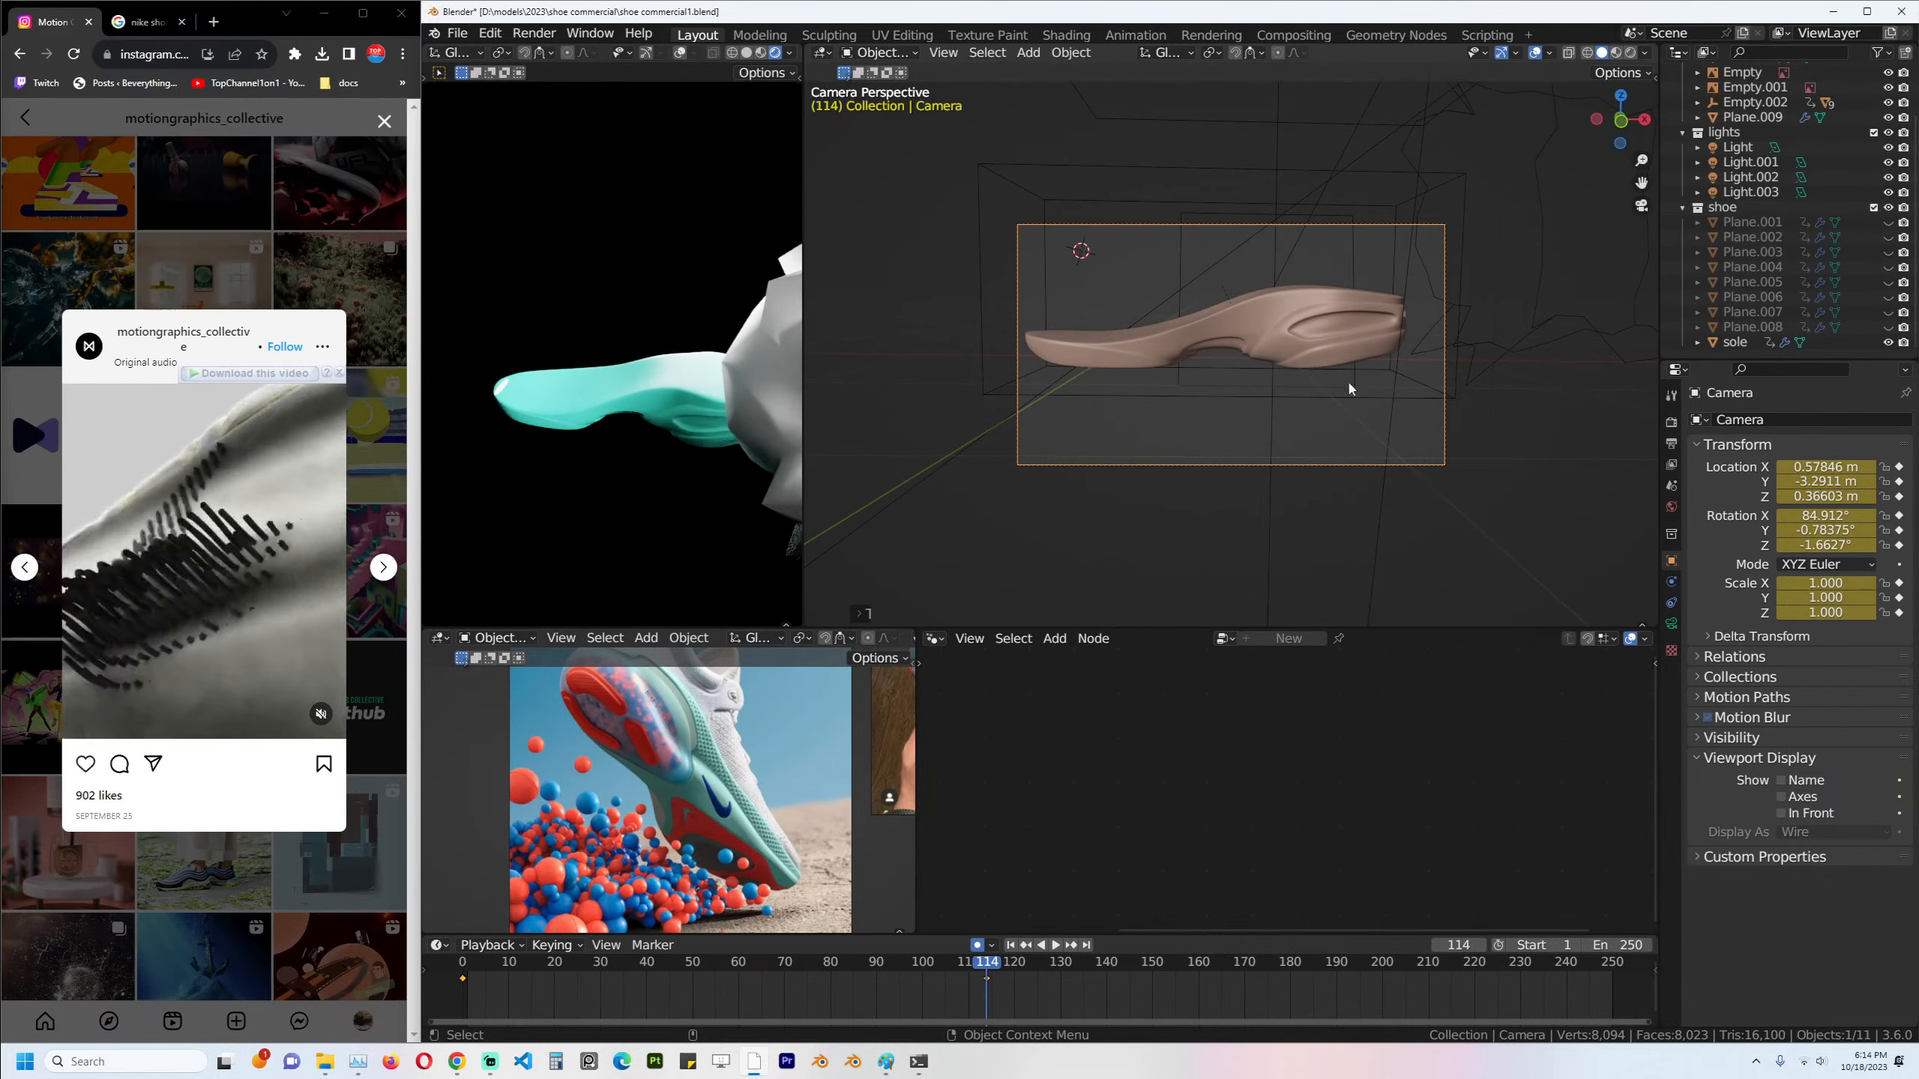
pyautogui.click(1602, 357)
pyautogui.click(1598, 354)
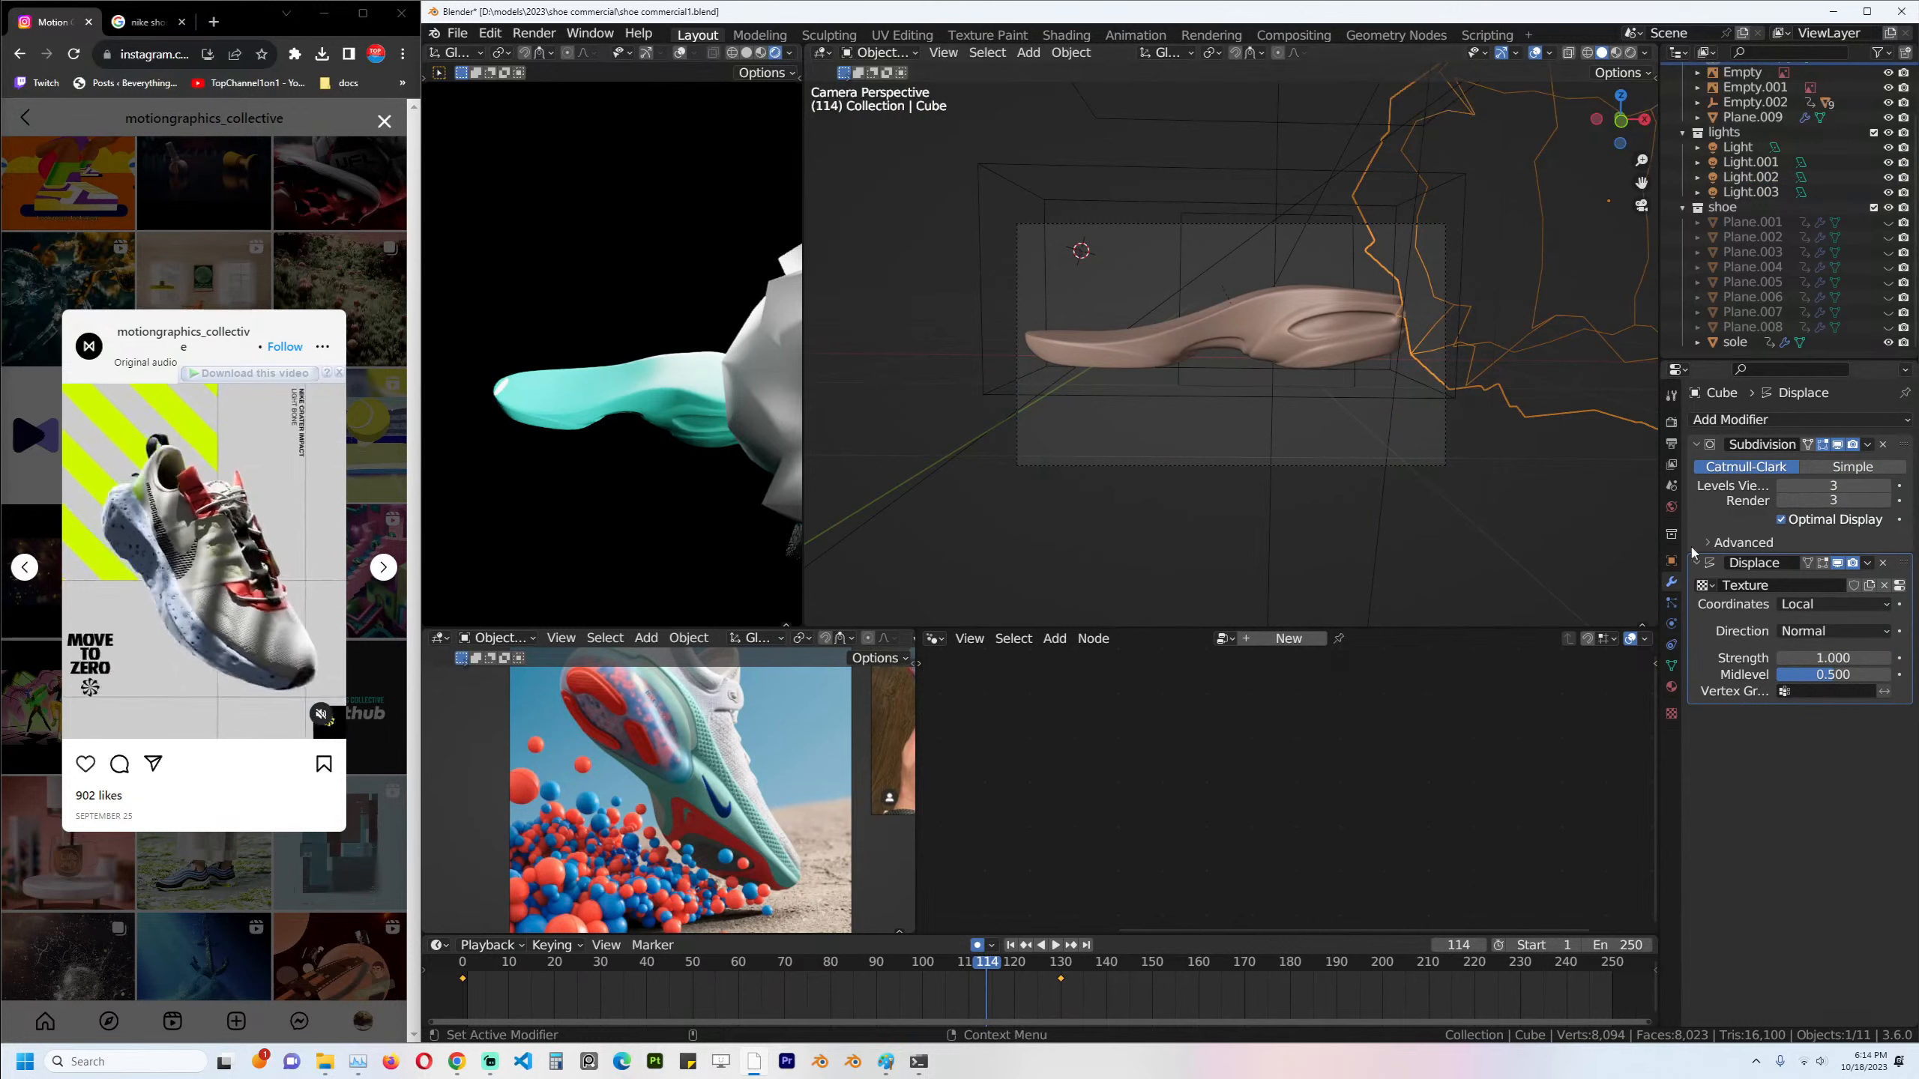
pyautogui.click(1670, 560)
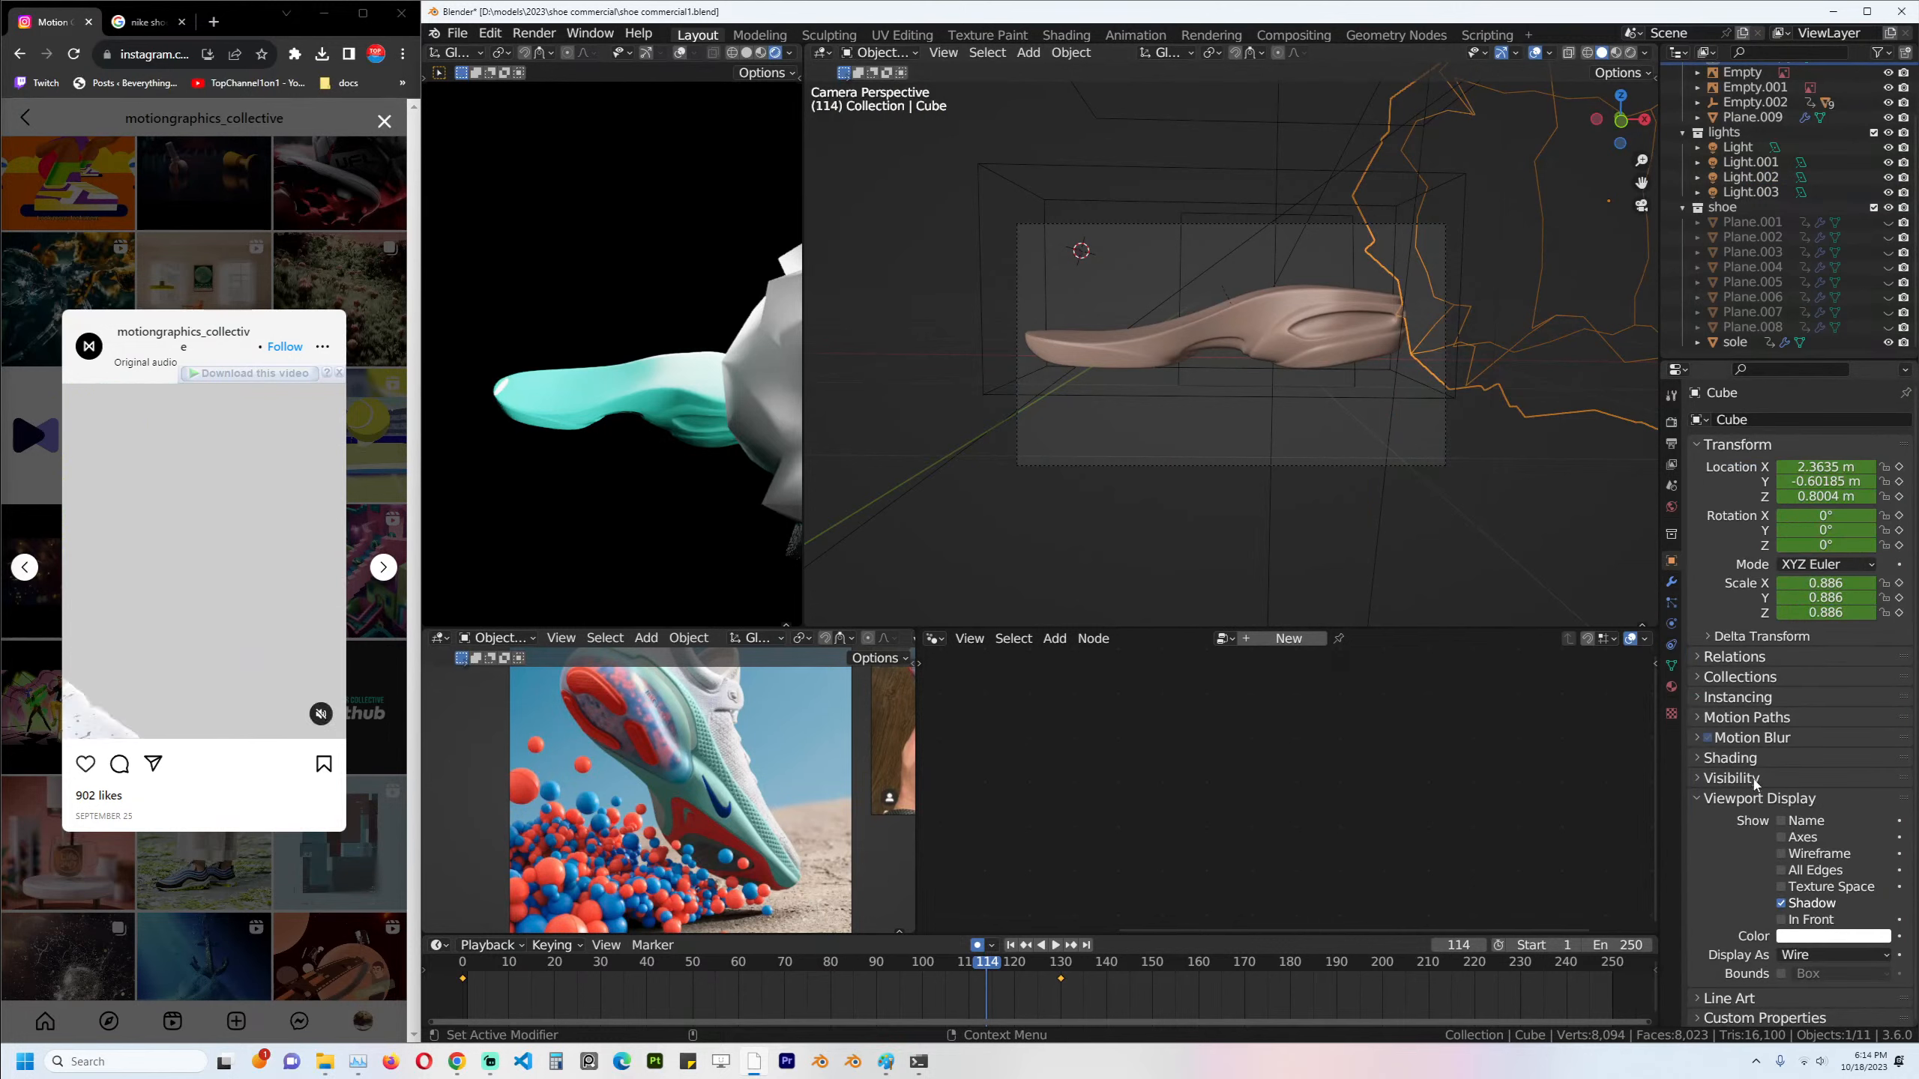
pyautogui.click(1731, 779)
pyautogui.click(1783, 820)
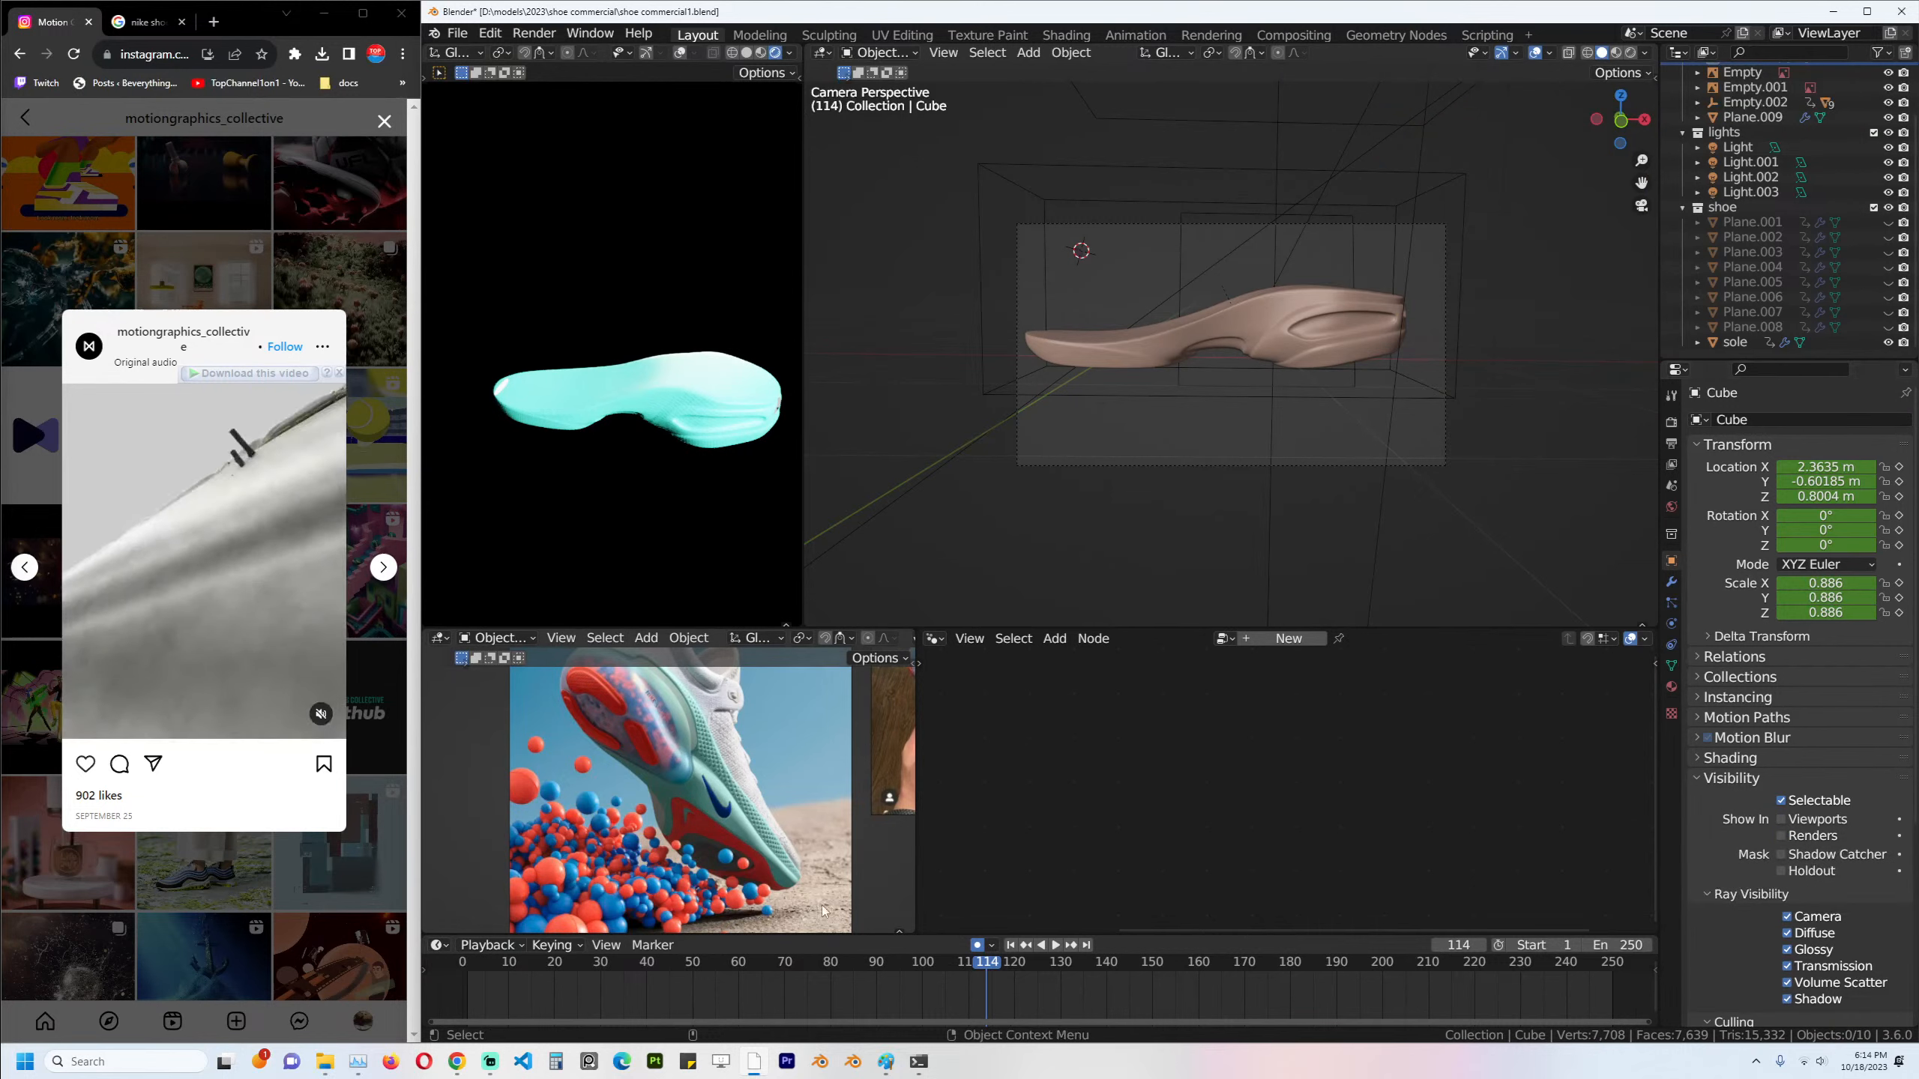
# In front view at frame 0, rotate the sole to about 2.5°, -19.2° and -9.5° on X, Y and Z, and preview the animation.
pyautogui.moveTo(846, 977); pyautogui.dragTo(1007, 971)
pyautogui.press('space')
pyautogui.click(1202, 330)
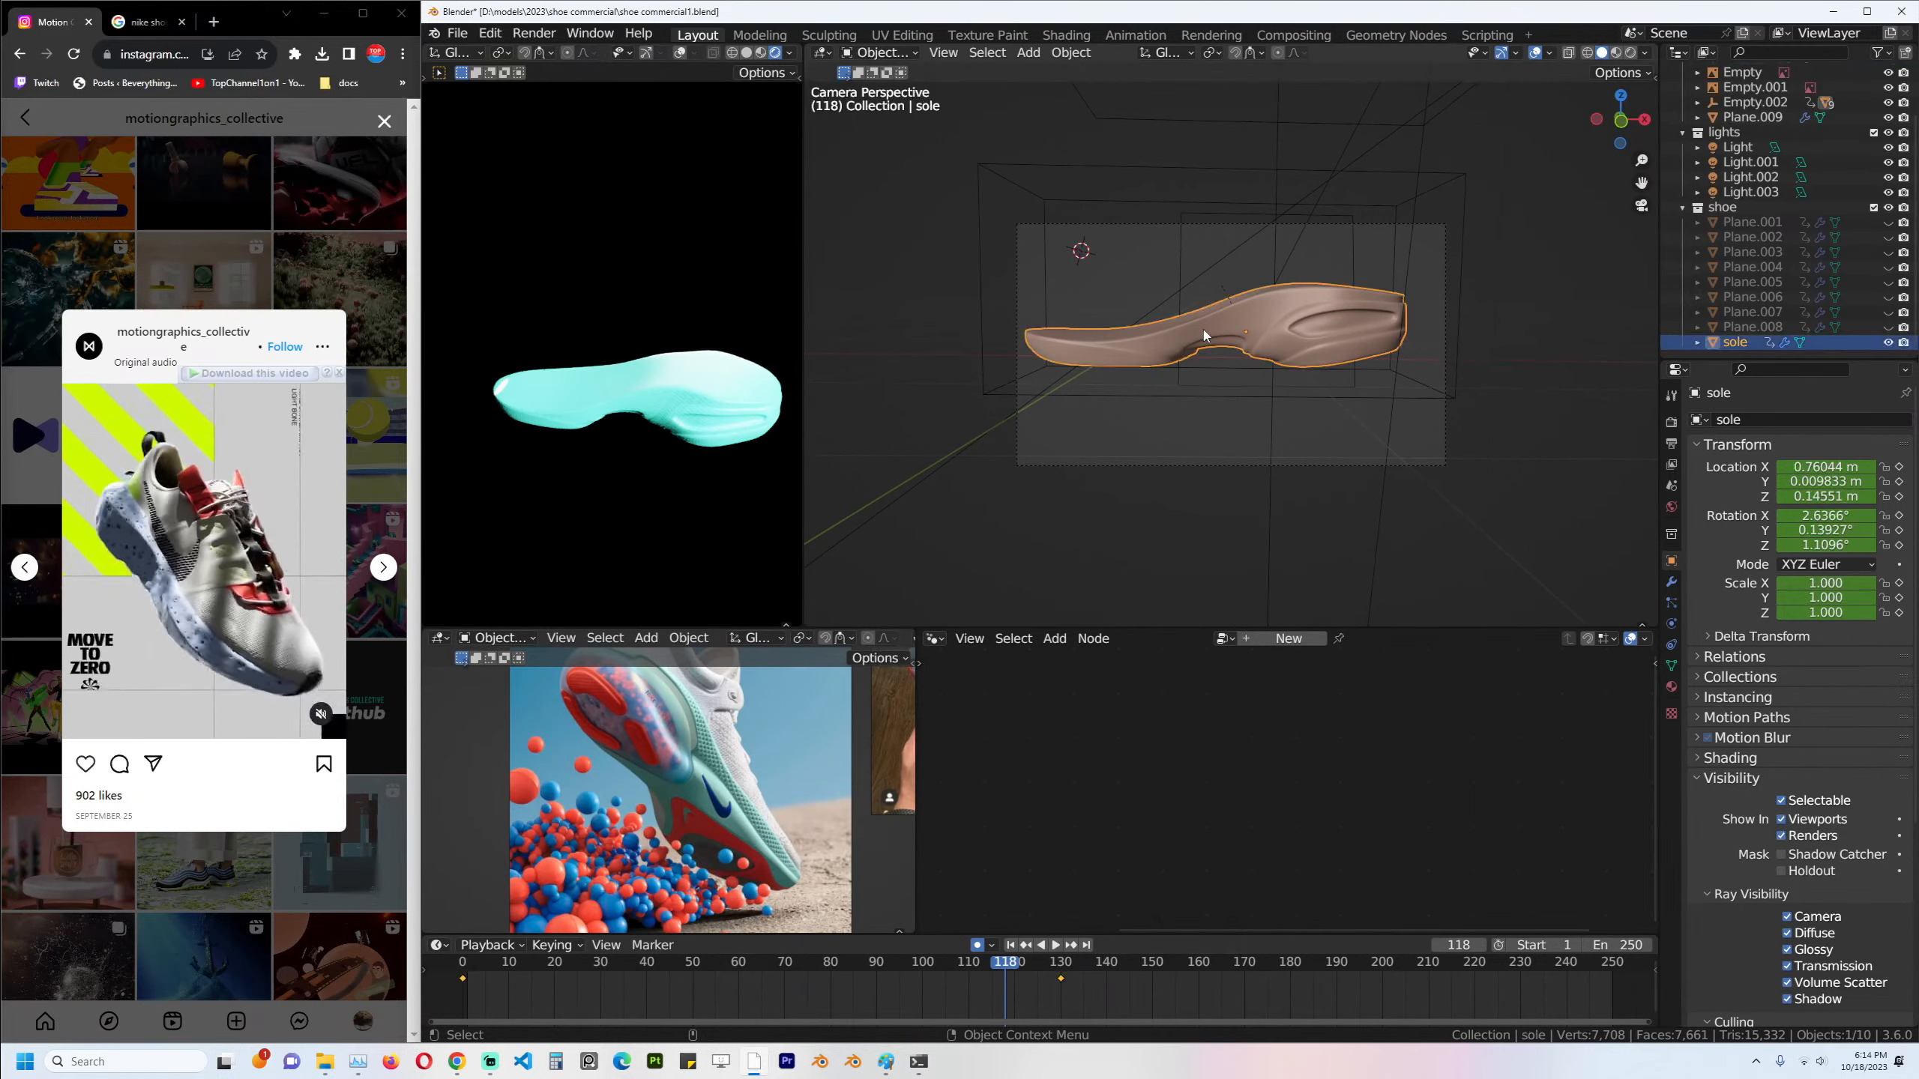
pyautogui.press('KP_1')
pyautogui.hotkey('shift', 'Left')
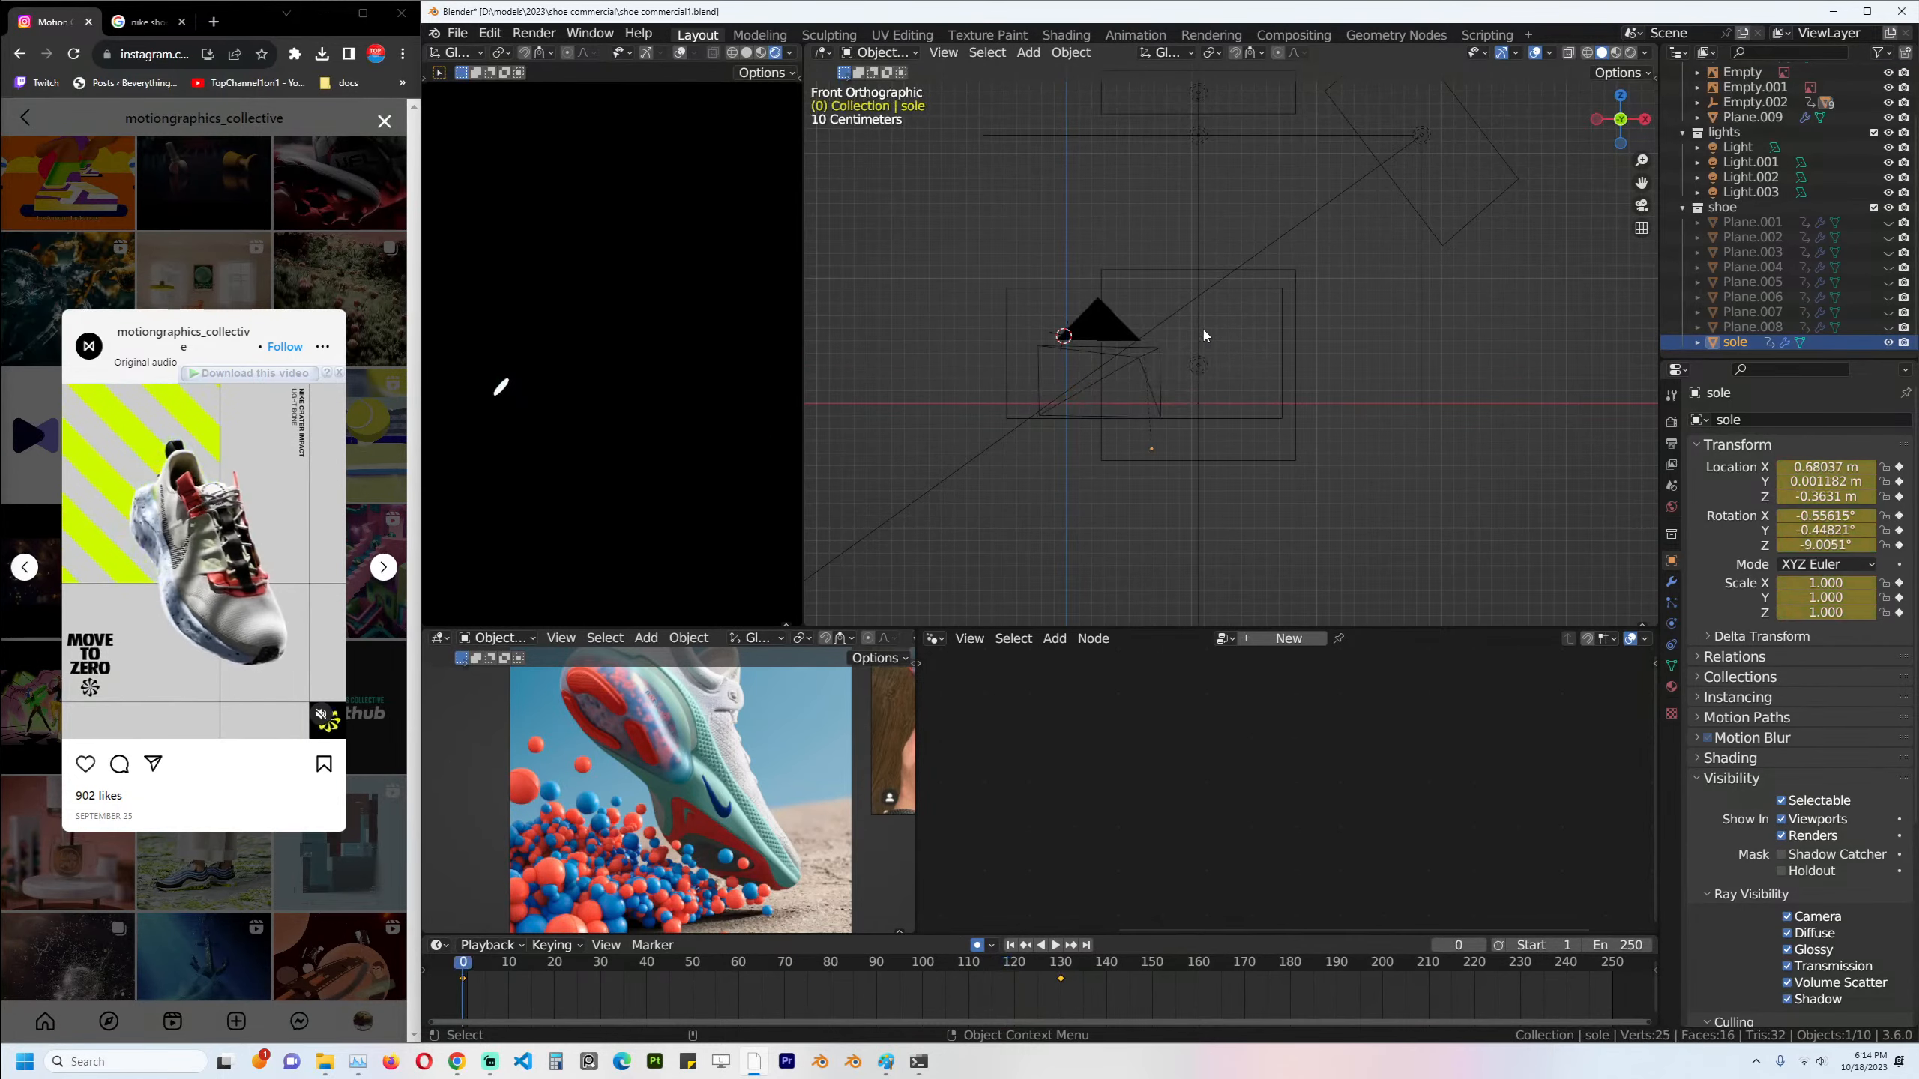
pyautogui.press('r')
pyautogui.click(1249, 443)
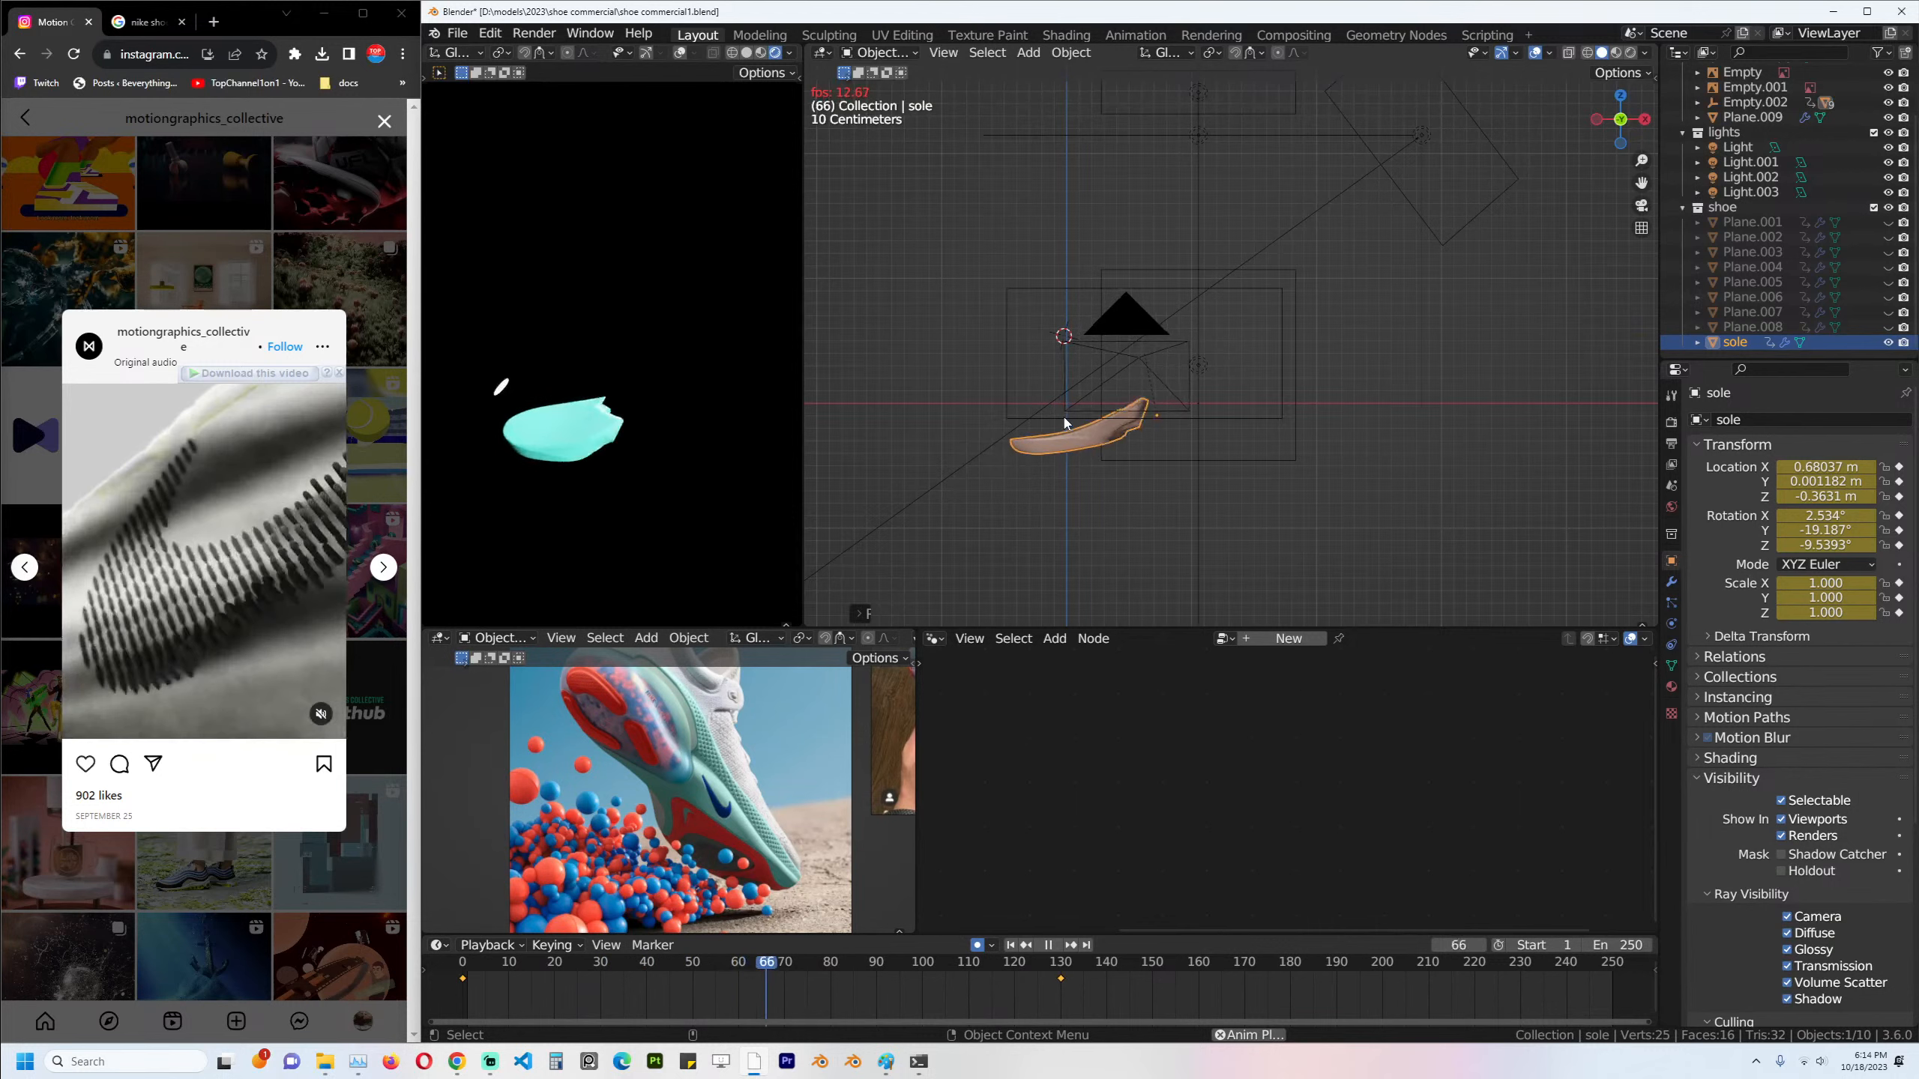
pyautogui.press('space')
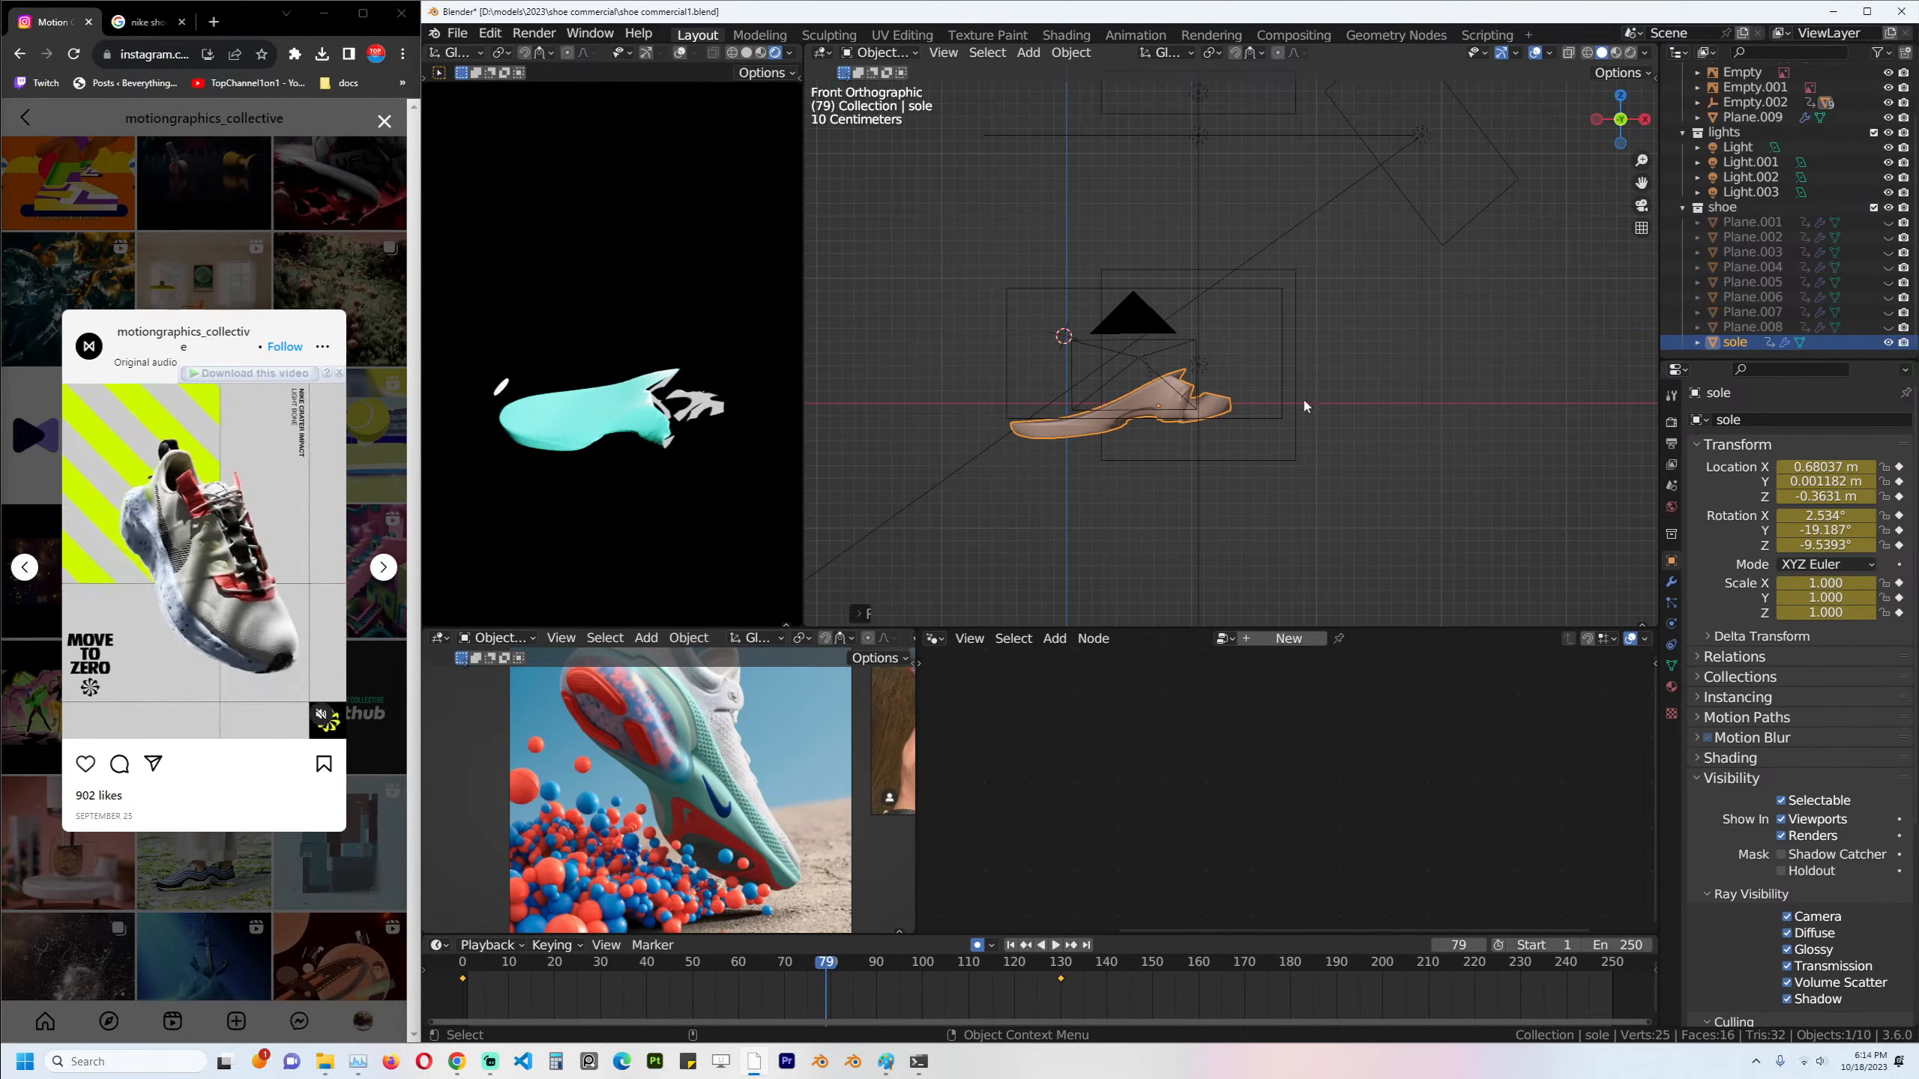
# Set the sole's Boolean modifier solver to Fast, replay the animation from the start and save the file.
pyautogui.click(1671, 582)
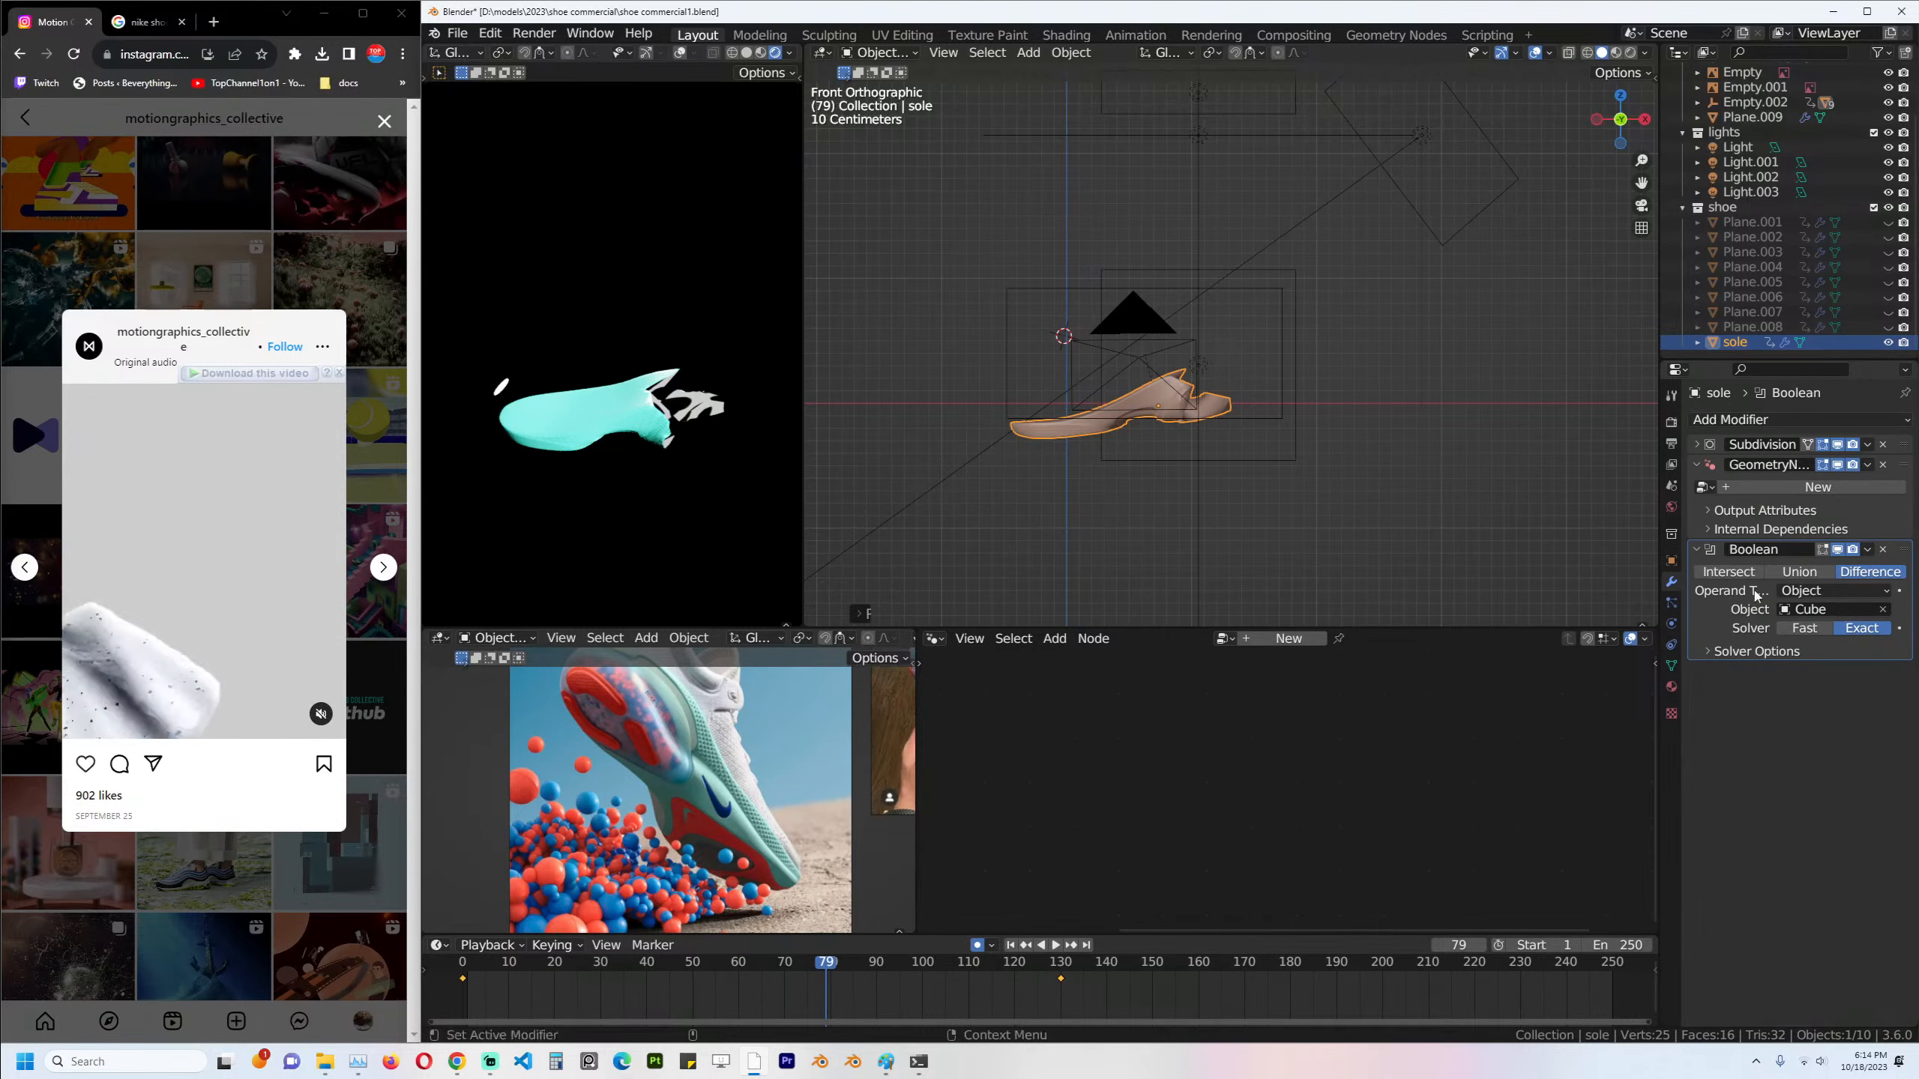
pyautogui.click(1806, 628)
pyautogui.click(467, 961)
pyautogui.press('space')
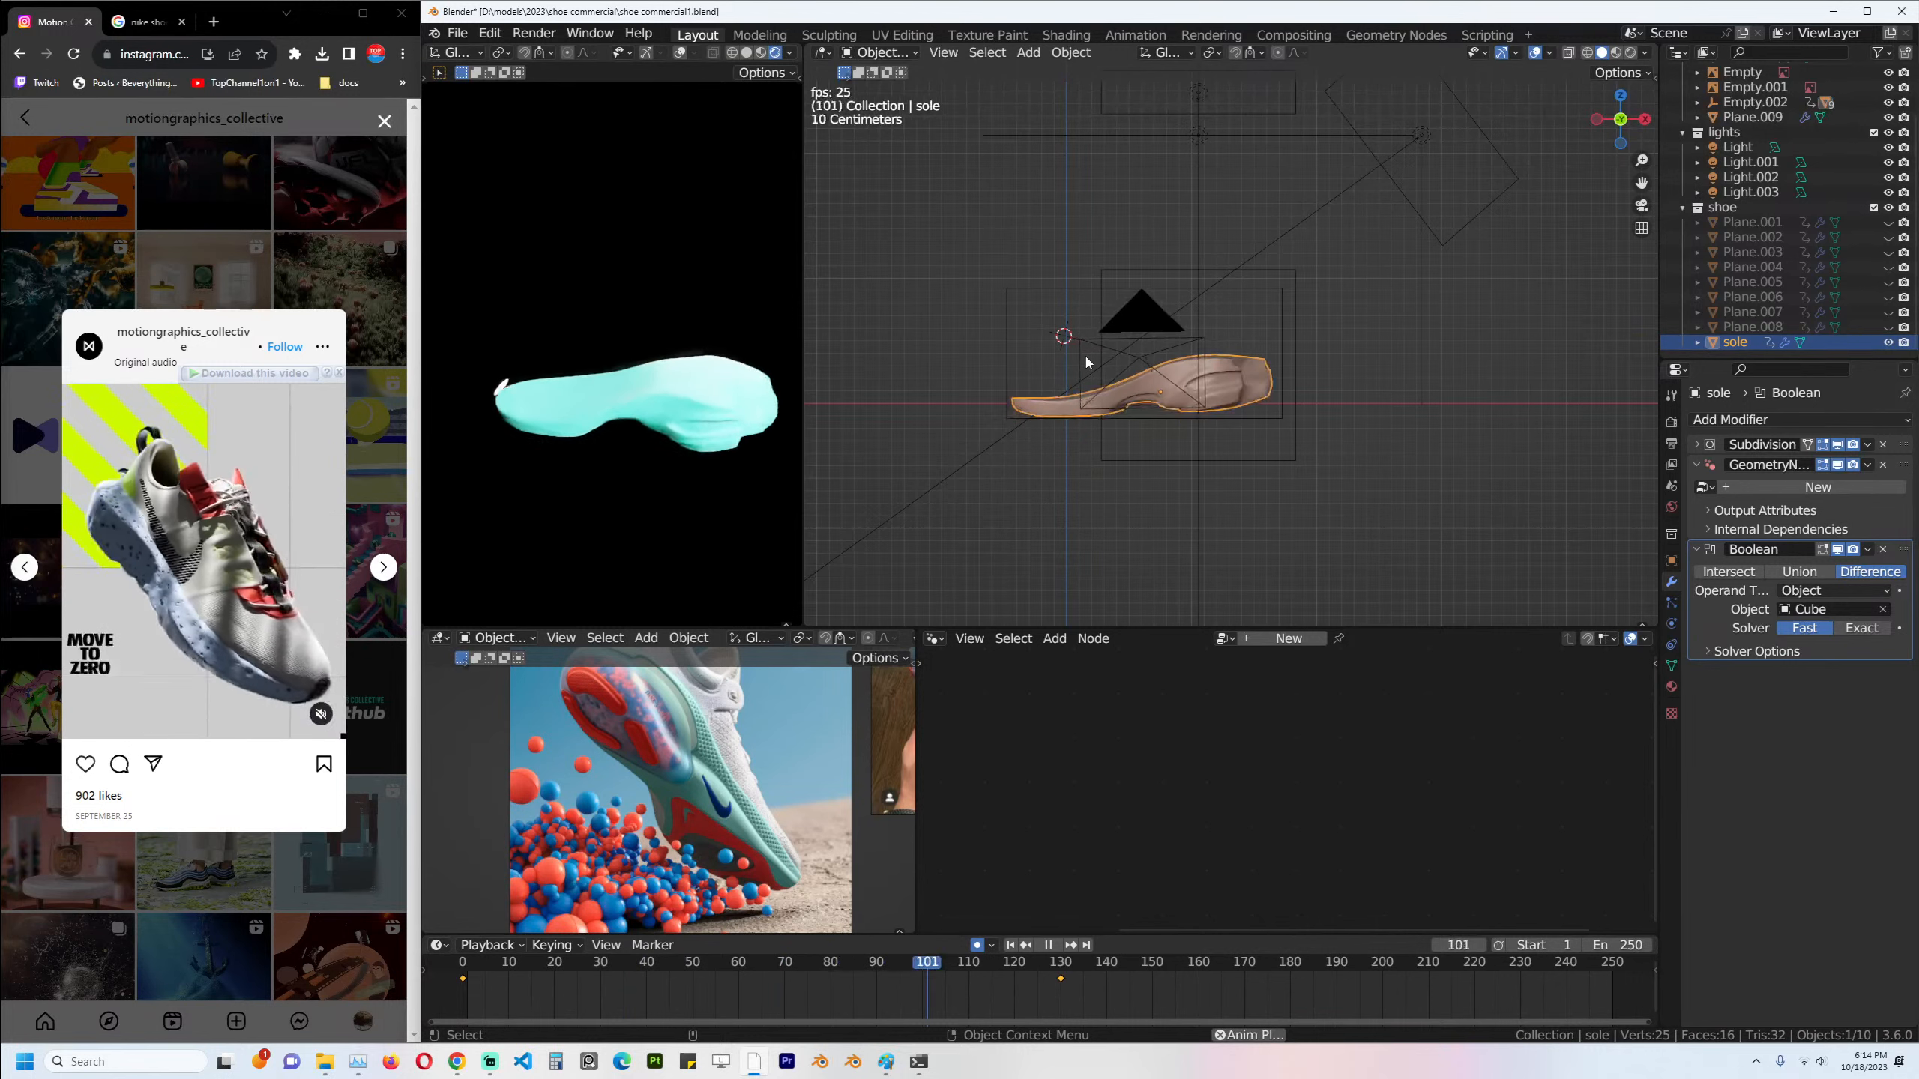
pyautogui.press('space')
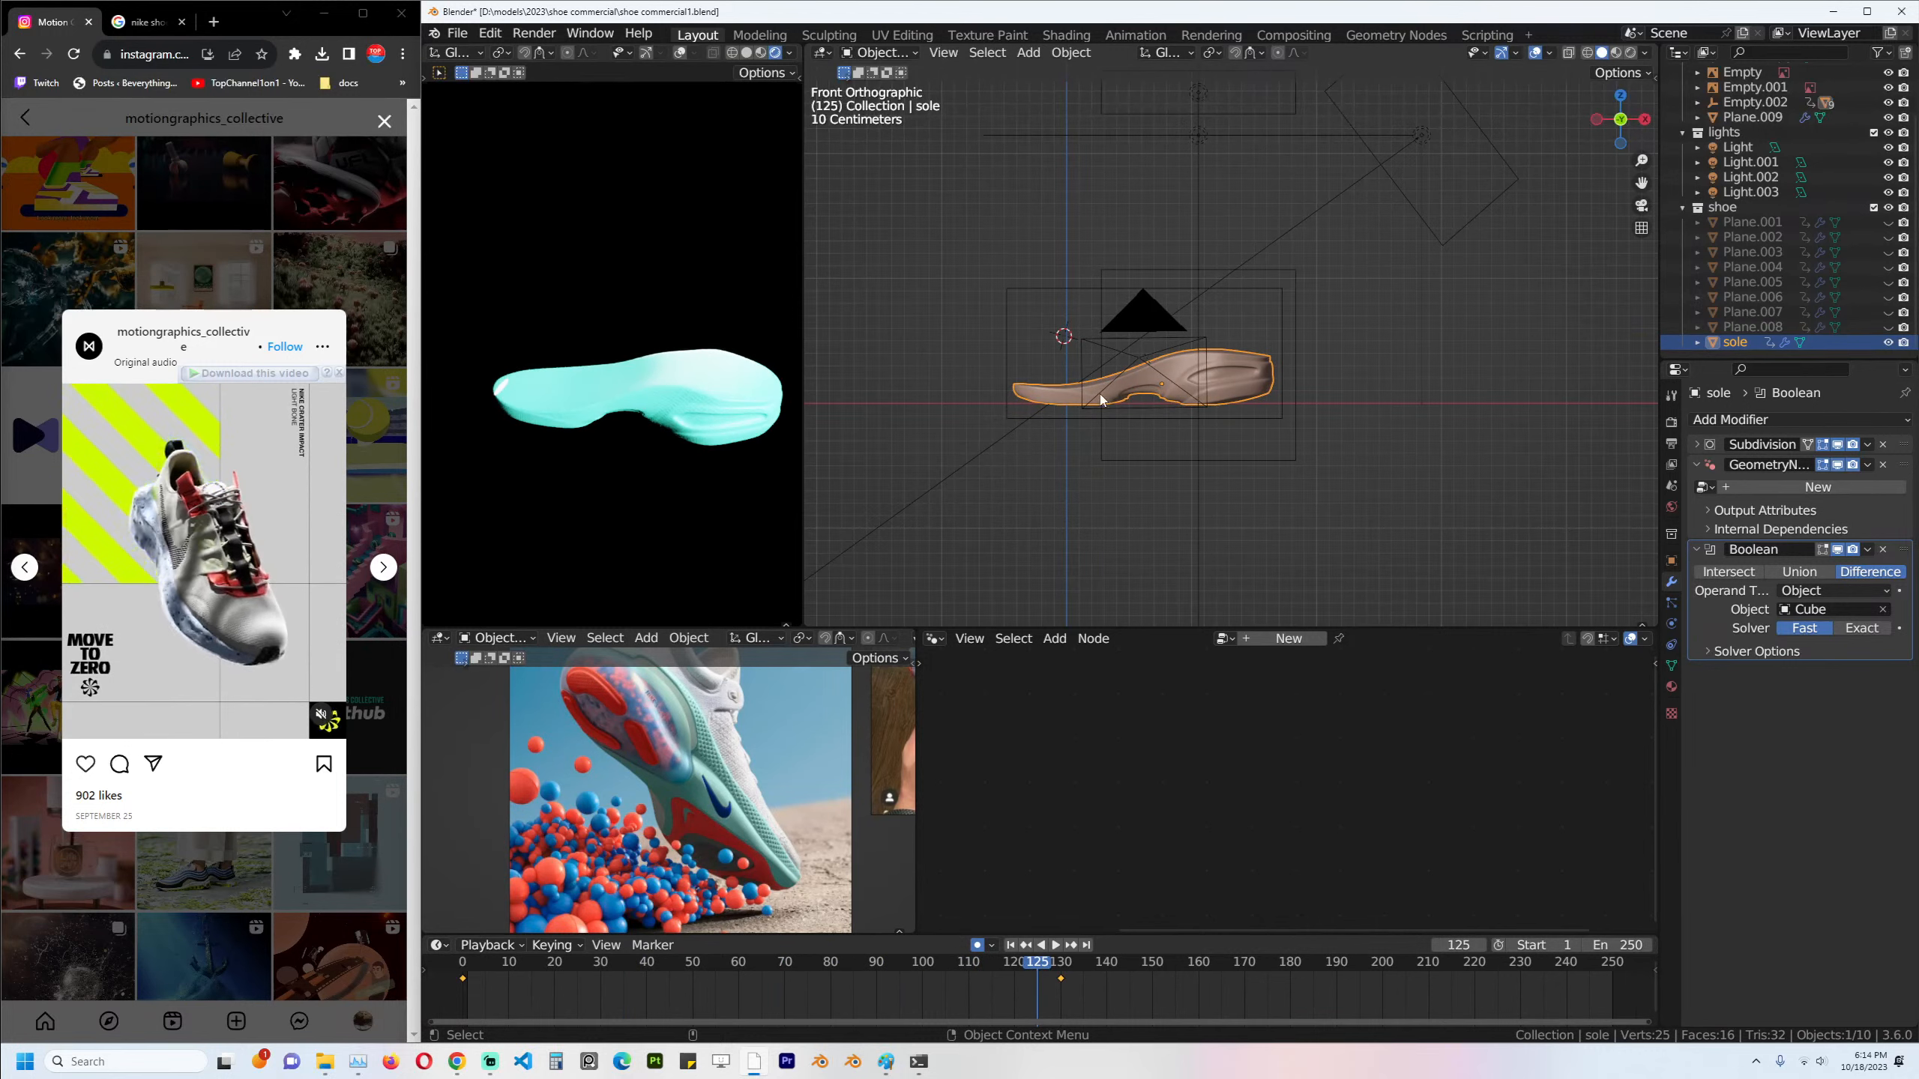
pyautogui.hotkey('ctrl', 's')
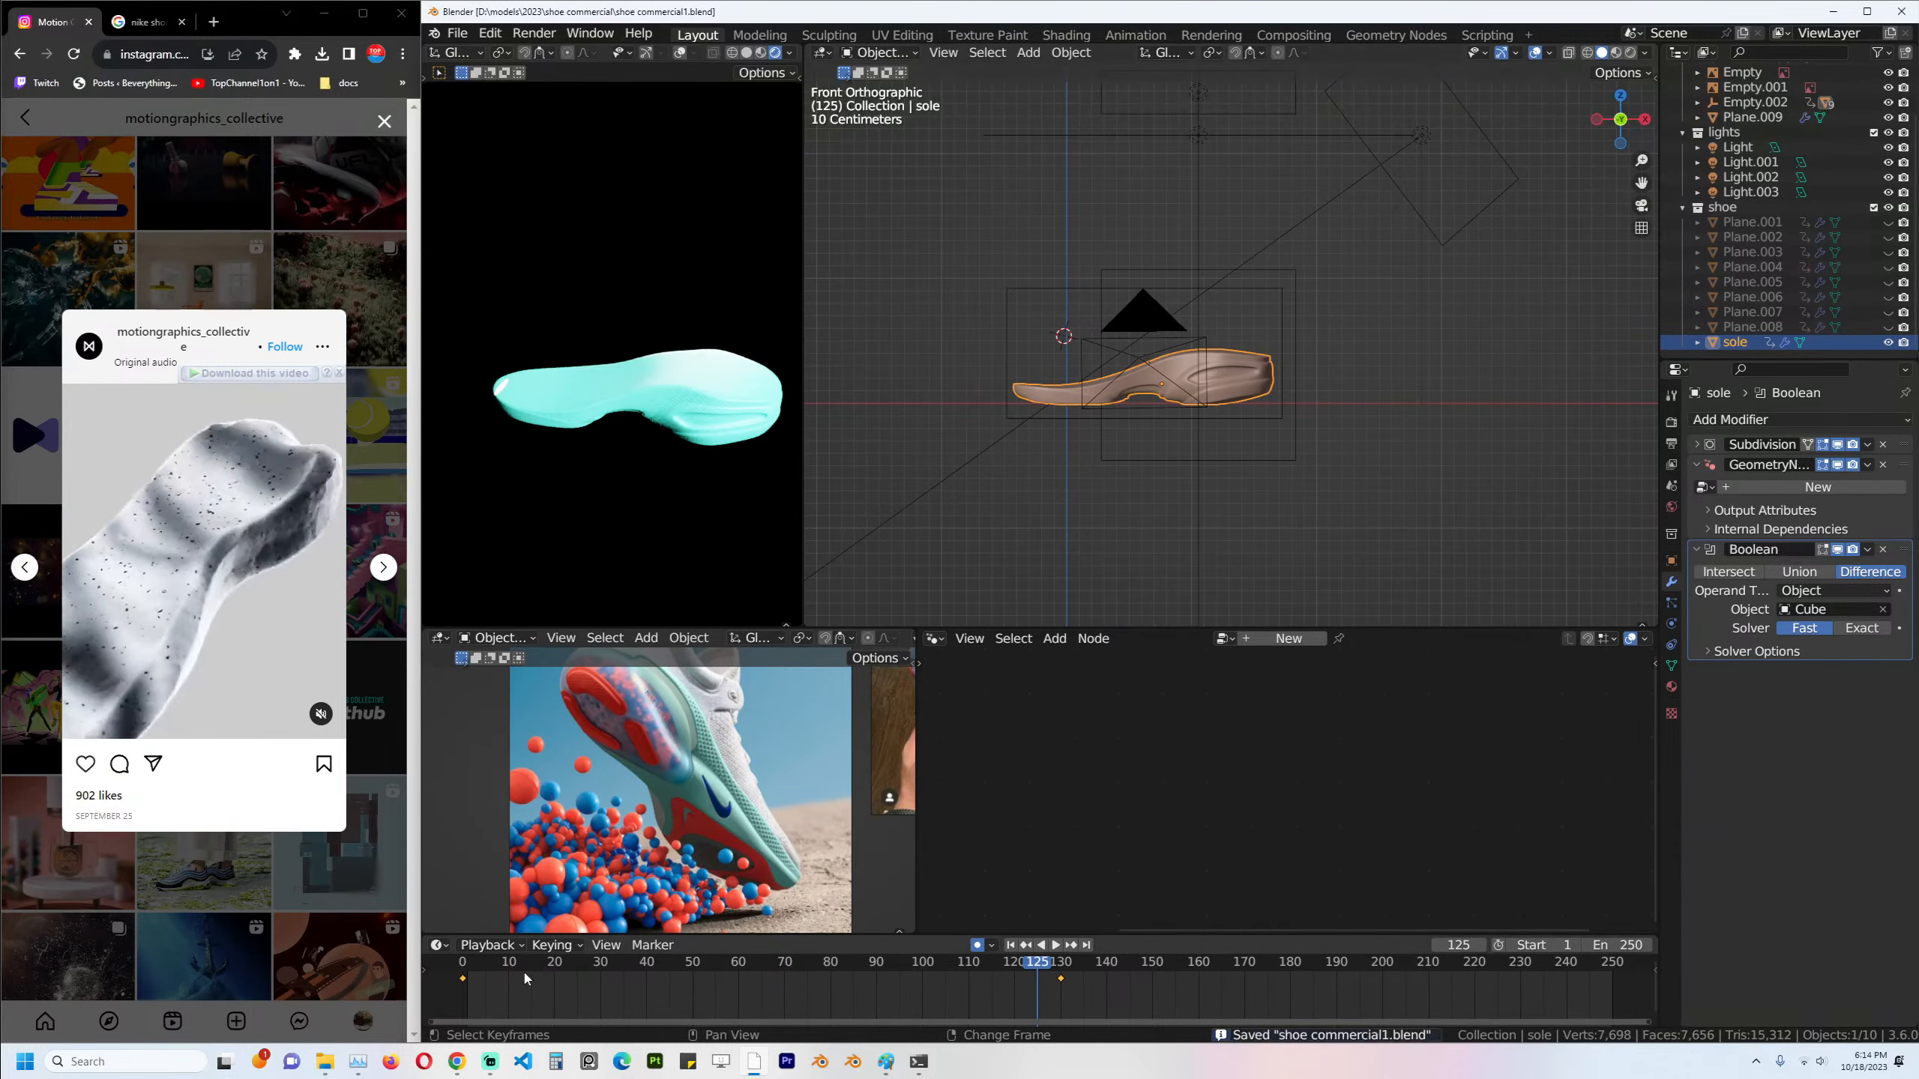
# Replay the reveal from the start, scrub to frame 121 and examine the sole in local view.
pyautogui.click(456, 982)
pyautogui.press('space')
pyautogui.moveTo(525, 982); pyautogui.dragTo(1018, 937)
pyautogui.press('KP_Divide')
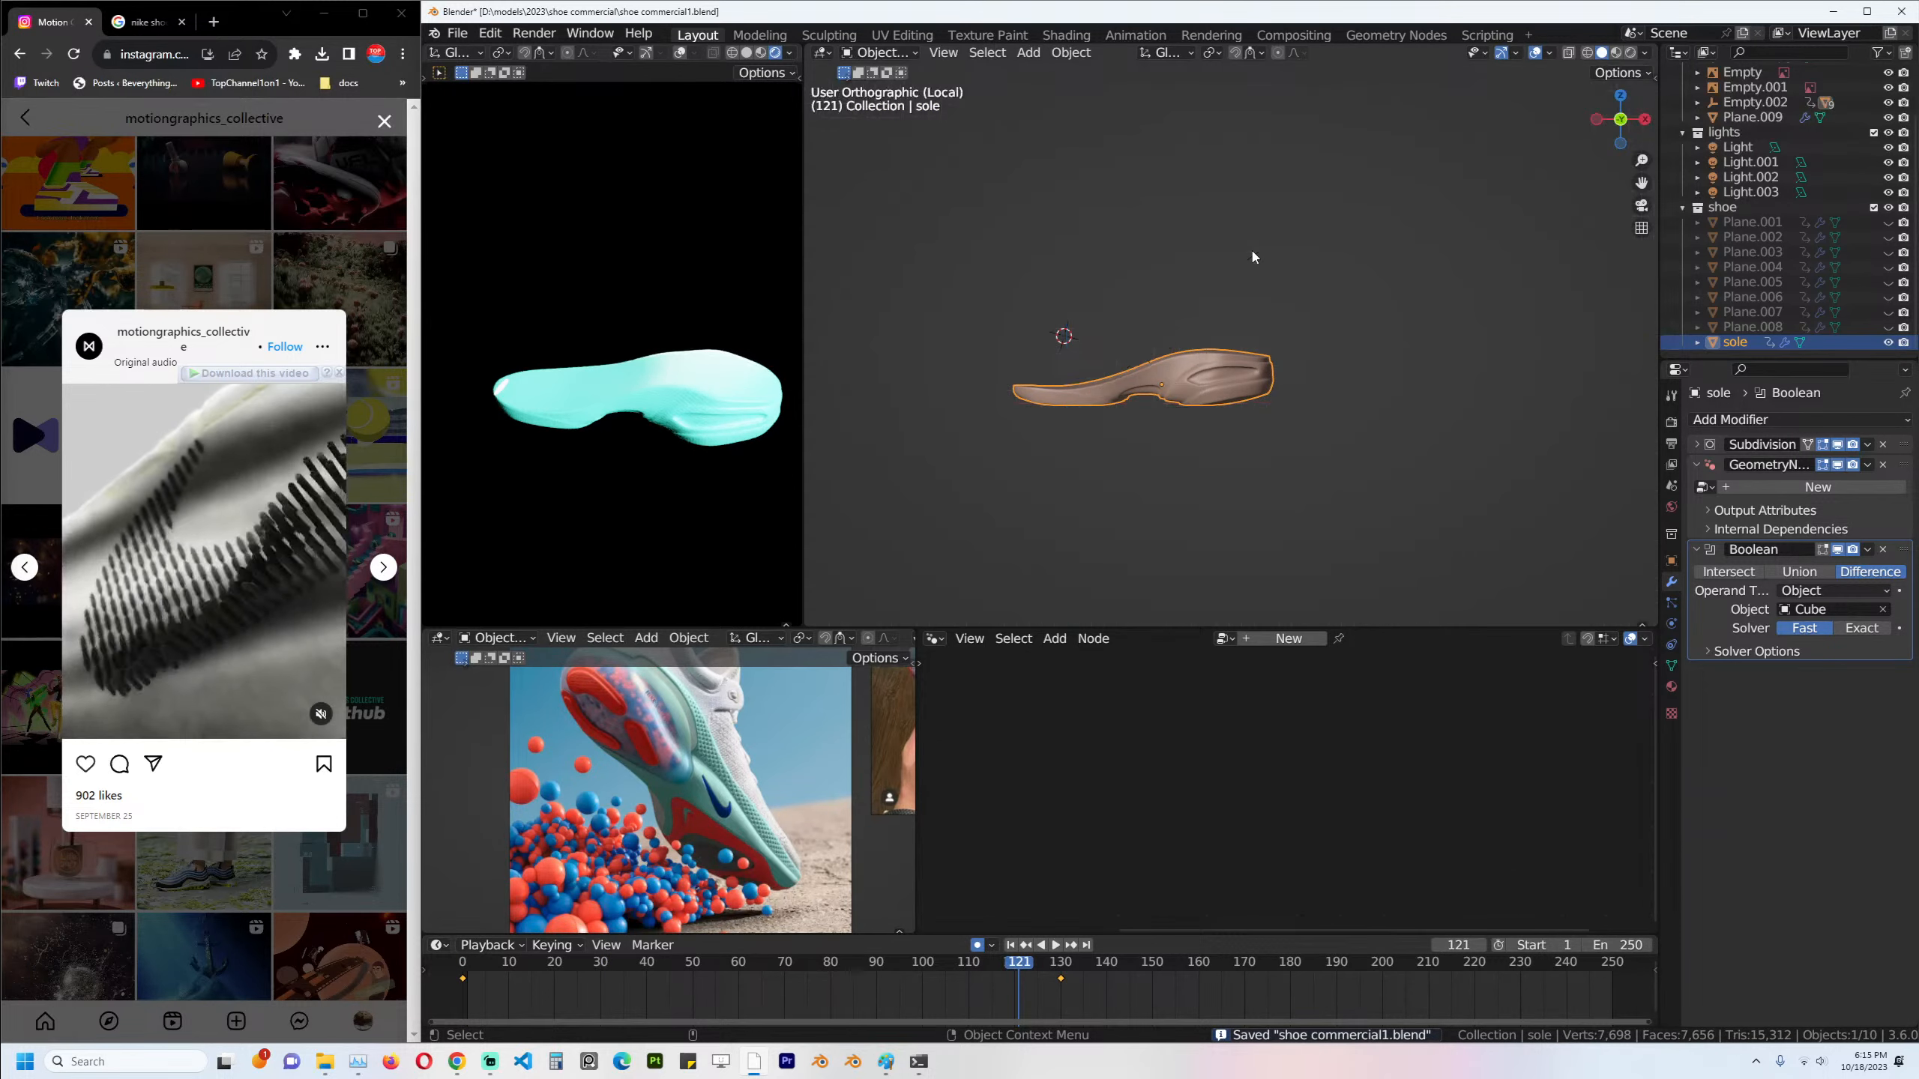
pyautogui.press('KP_Divide')
# Unhide all the shoe parts and examine Plane.003, the strip above the sole, in isolation.
pyautogui.hotkey('alt', 'h')
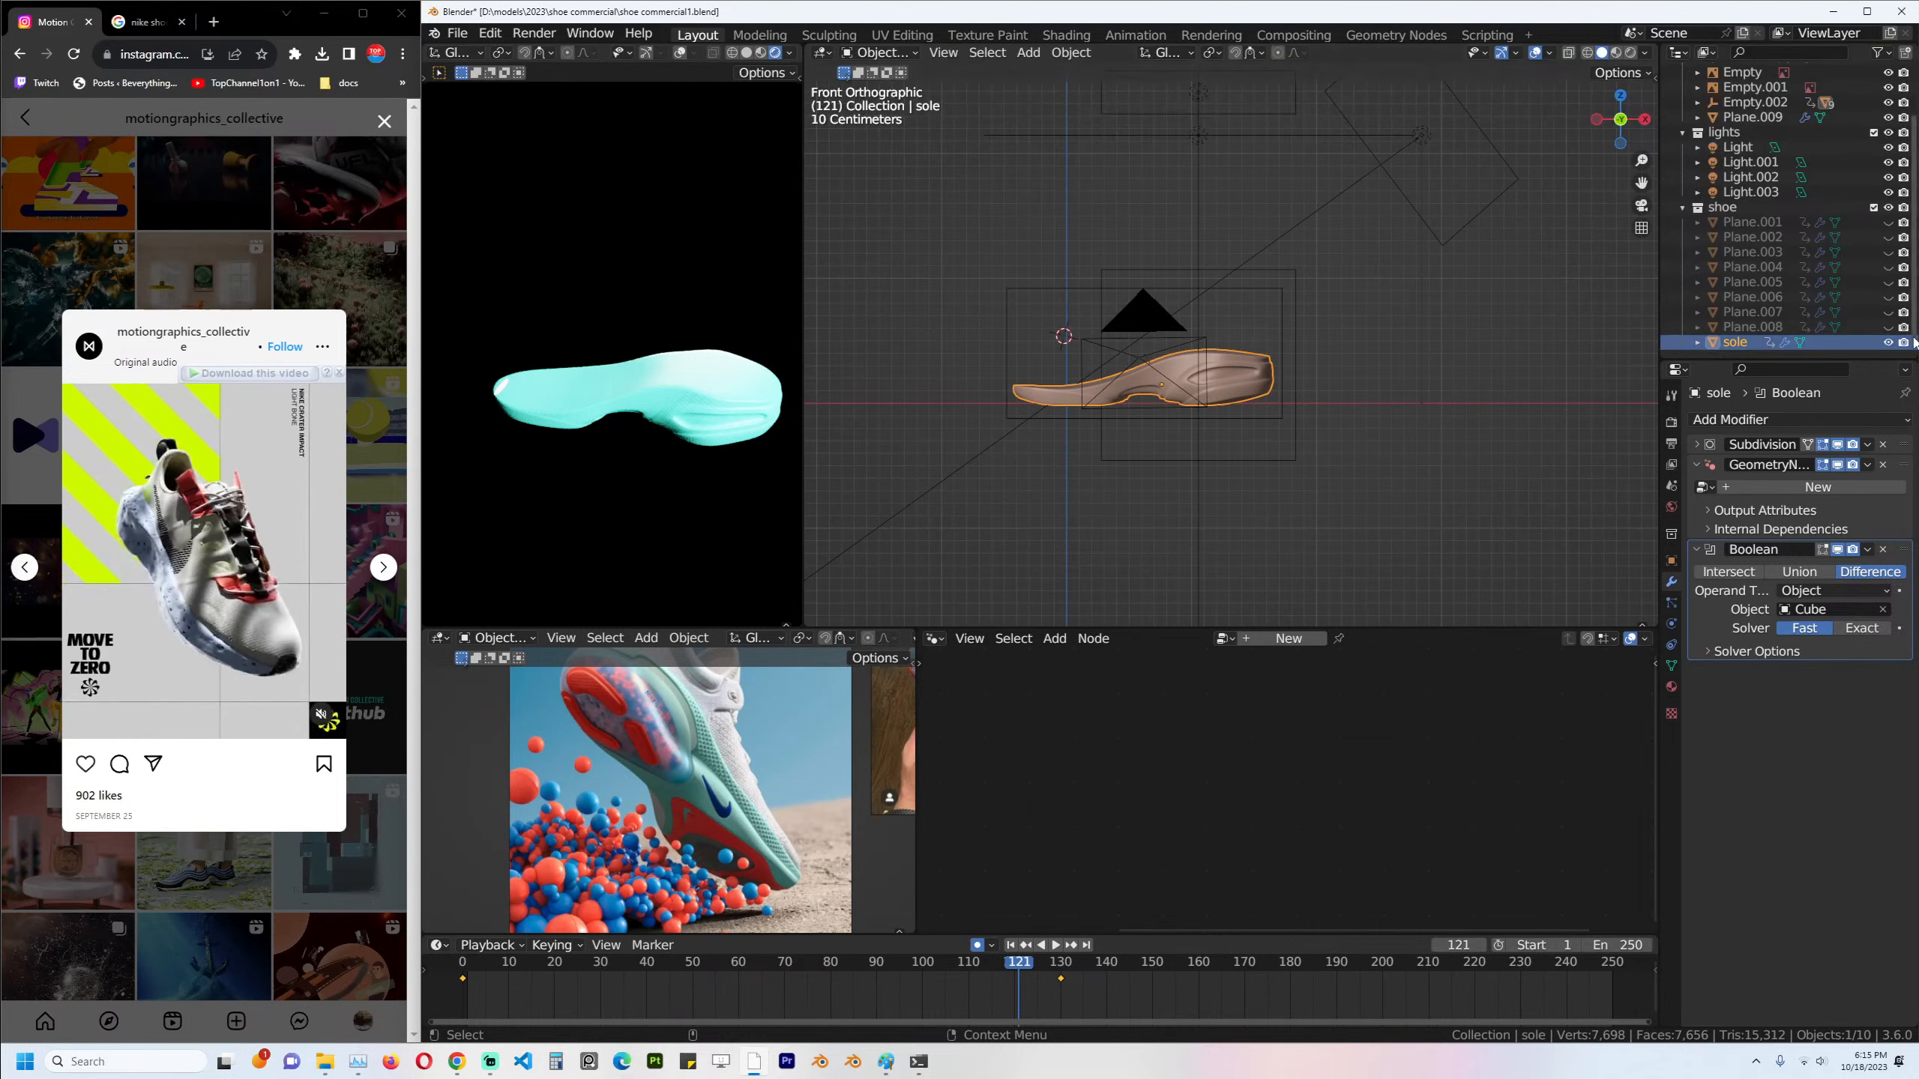
pyautogui.scroll(2, 1173, 368)
pyautogui.scroll(1, 1172, 363)
pyautogui.keyDown('shift'); pyautogui.moveTo(1182, 362); pyautogui.dragTo(1236, 361, button='middle'); pyautogui.keyUp('shift')
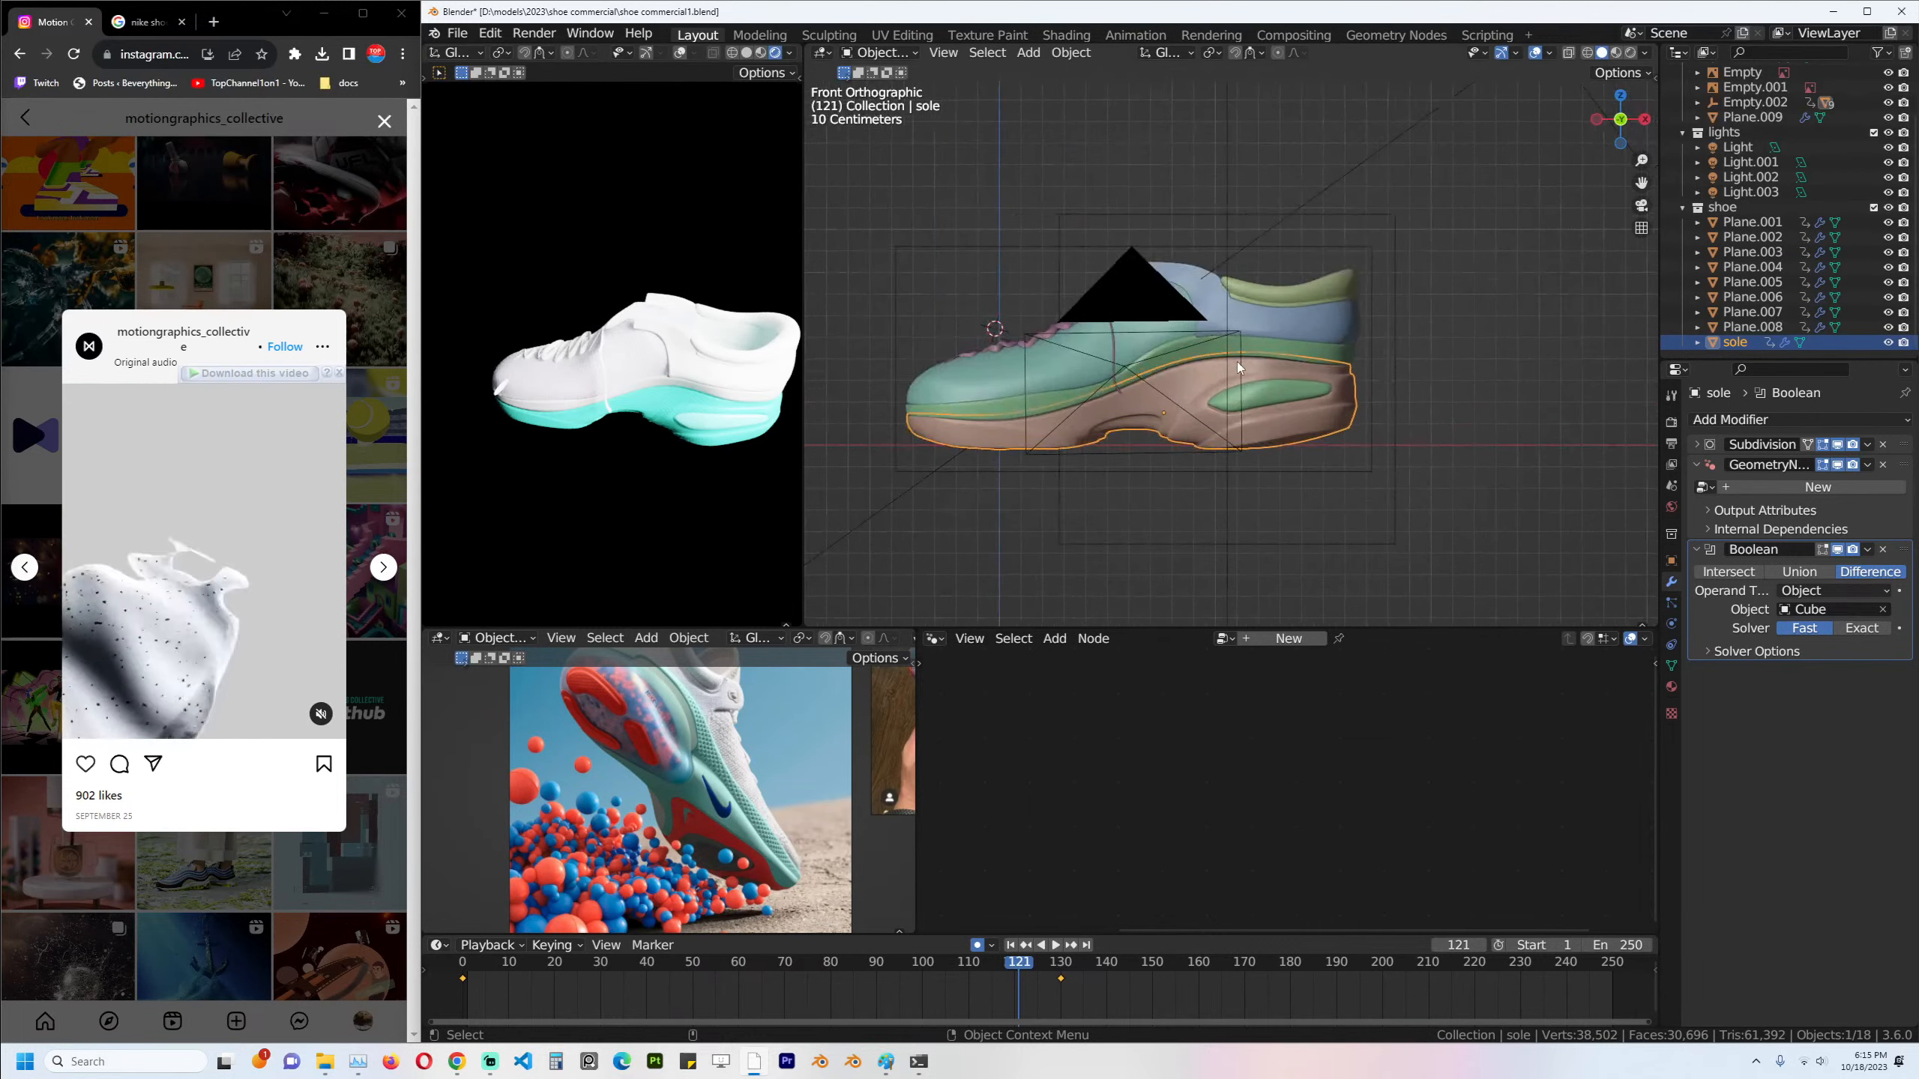
pyautogui.scroll(1, 1236, 361)
pyautogui.keyDown('alt'); pyautogui.scroll(1, 1247, 358); pyautogui.keyUp('alt')
pyautogui.hotkey('alt', 'a')
pyautogui.click(1313, 340)
pyautogui.click(1317, 348)
pyautogui.press('KP_Divide')
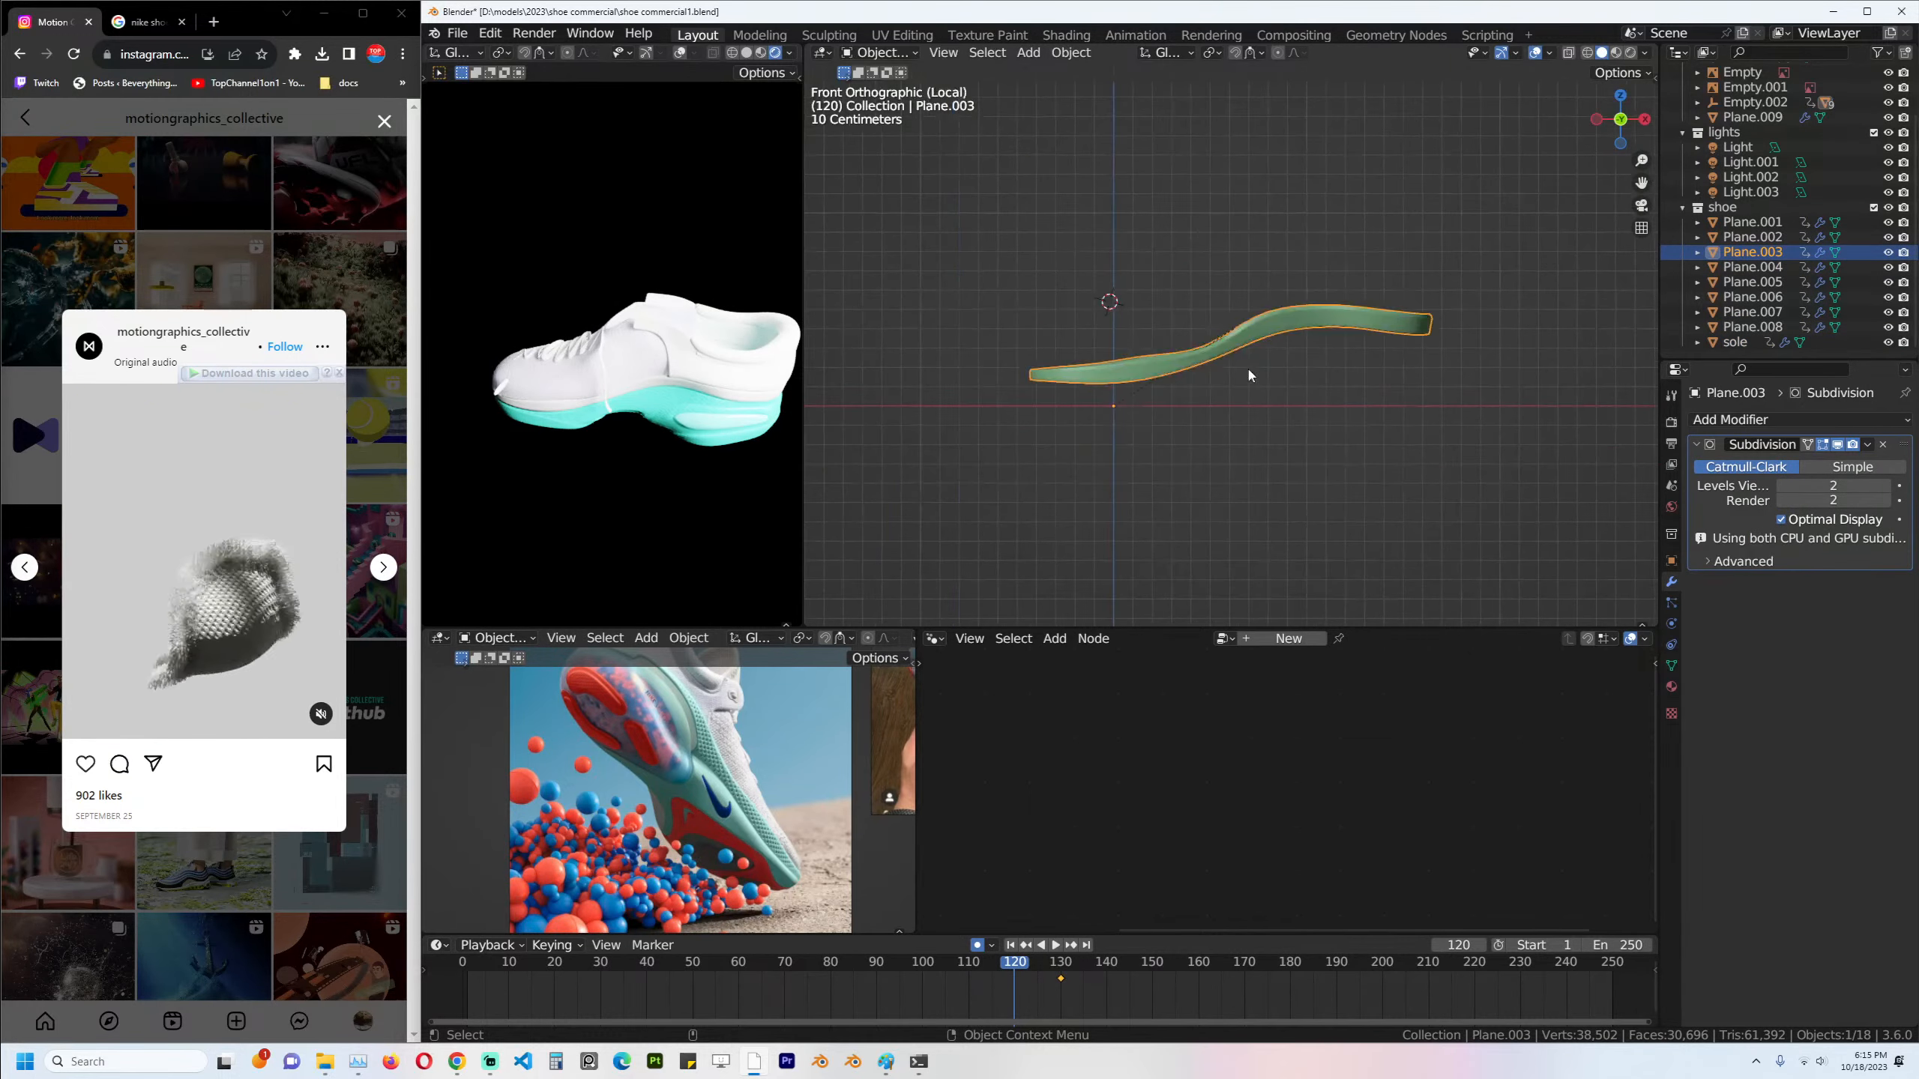
pyautogui.press('KP_Divide')
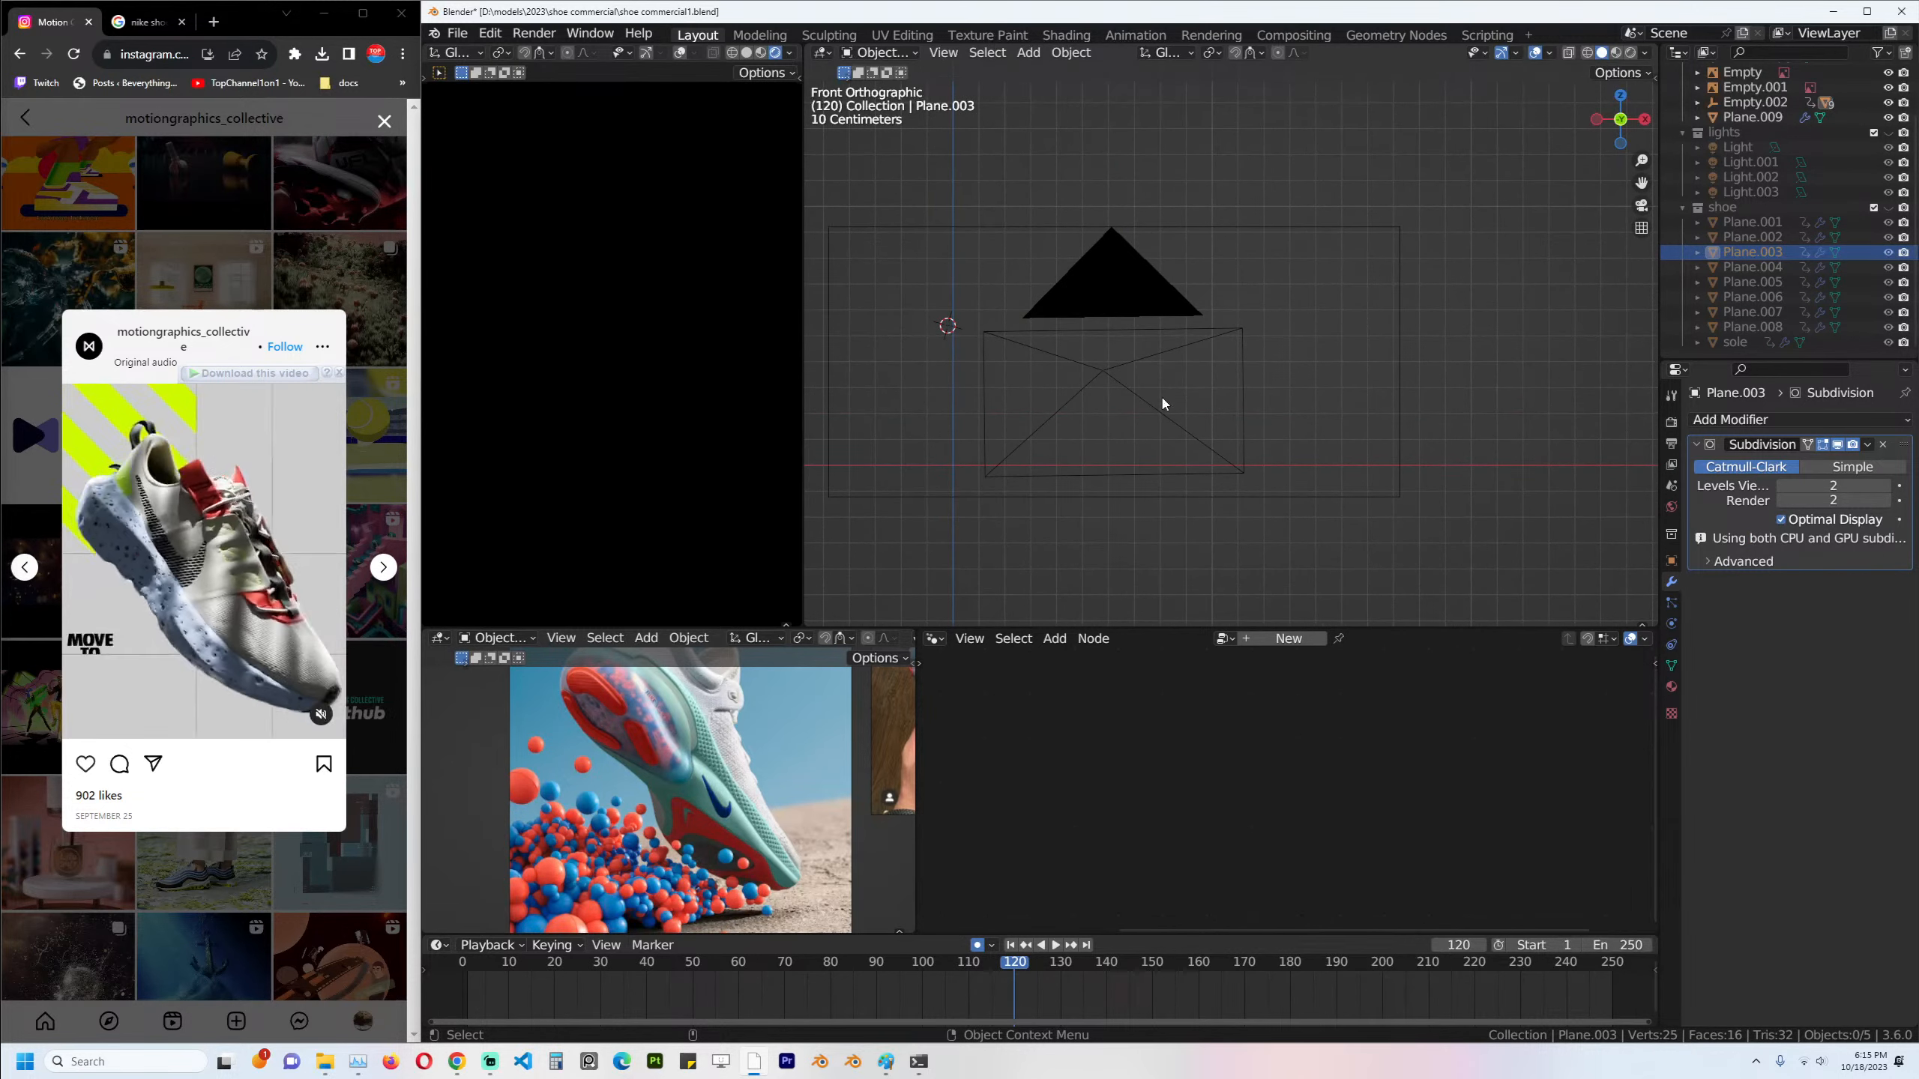
# Return to camera view and make the lights and shoe collections visible again.
pyautogui.press('KP_0')
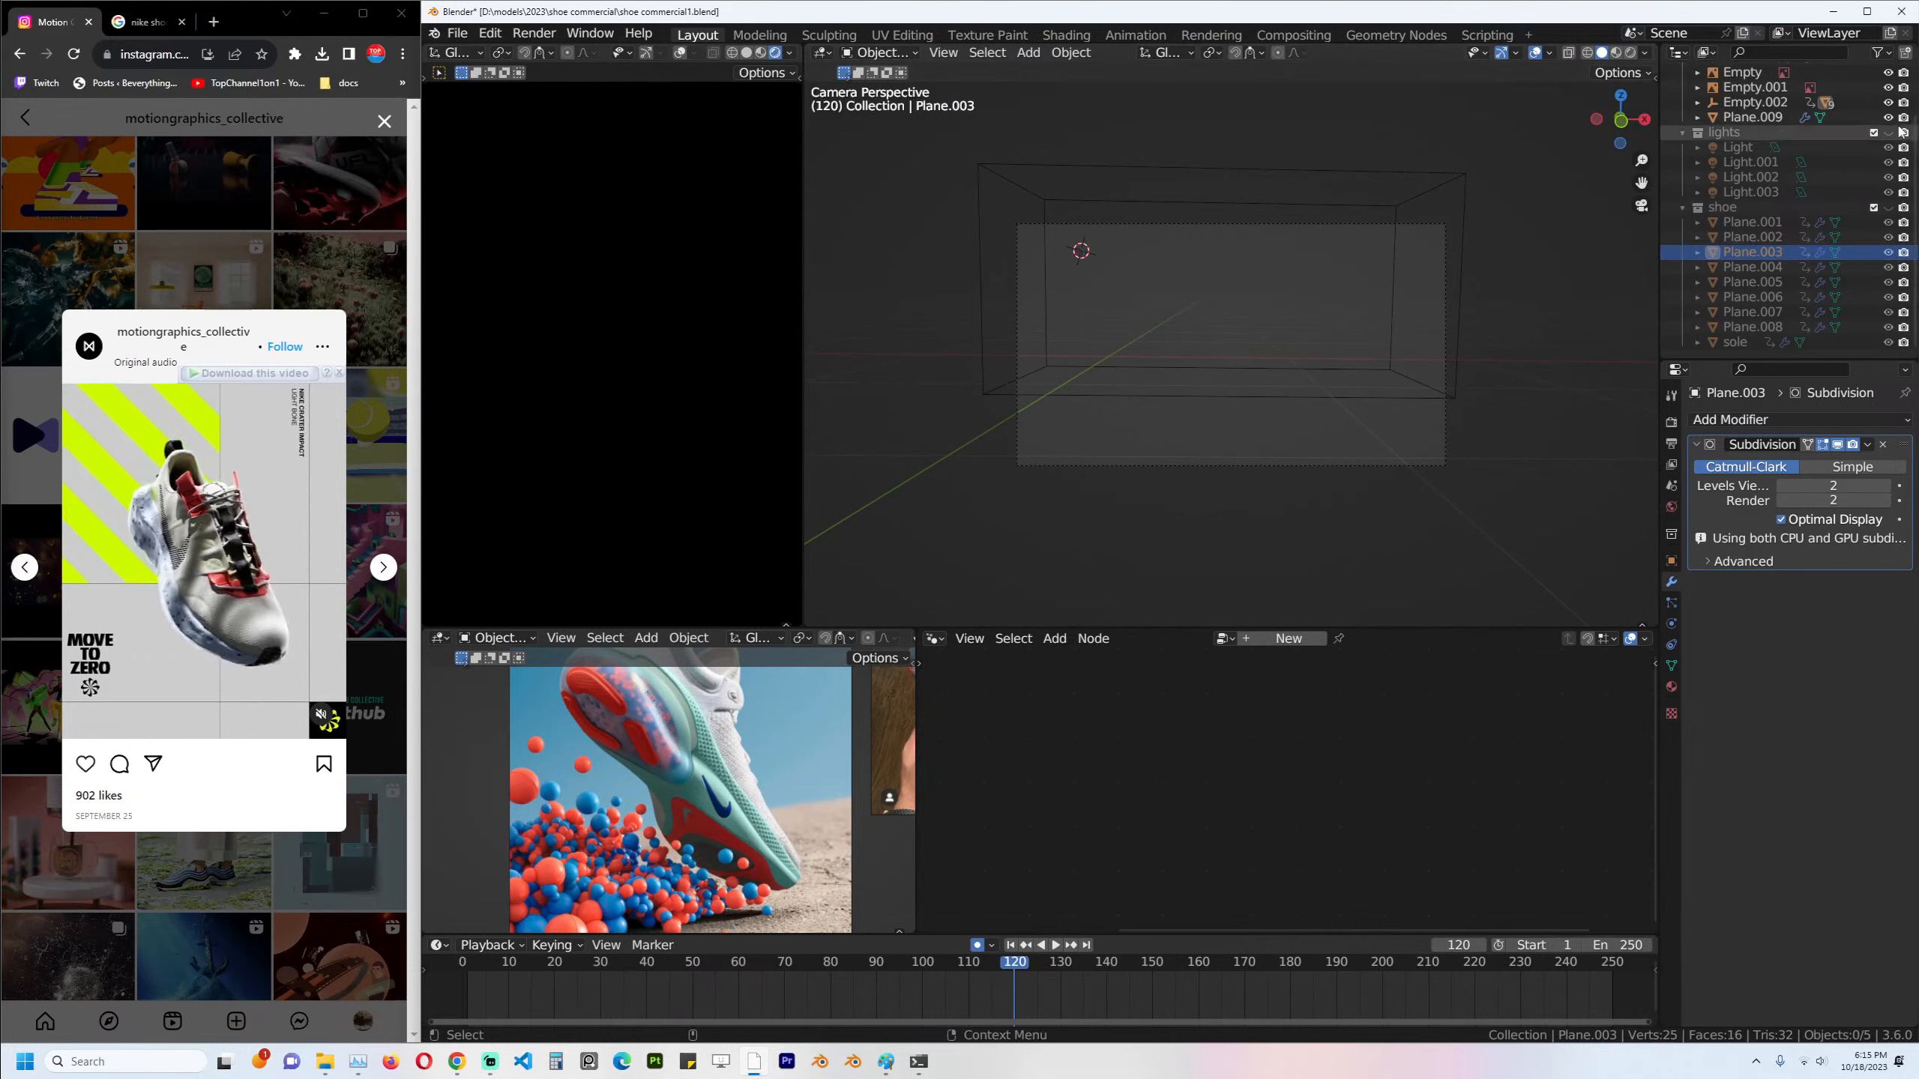
pyautogui.scroll(3, 1813, 197)
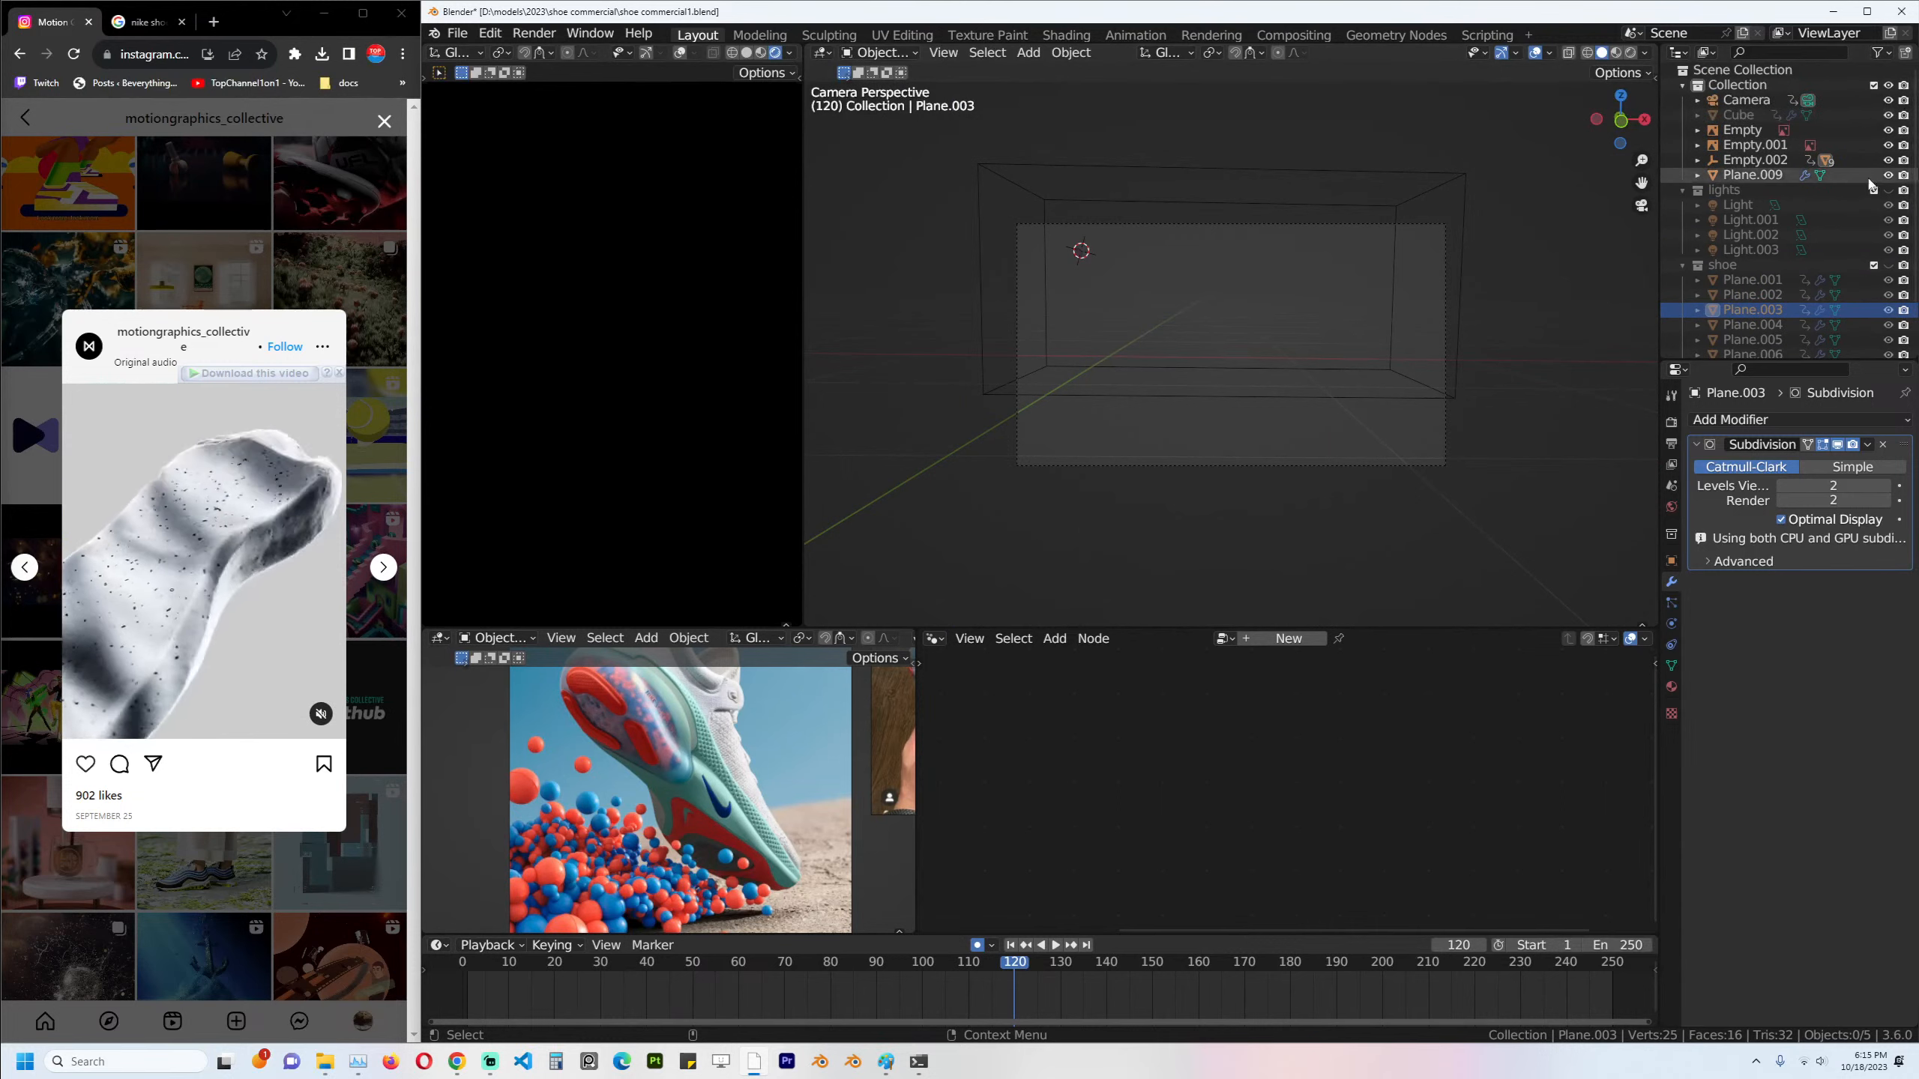
pyautogui.click(1889, 189)
pyautogui.click(1888, 265)
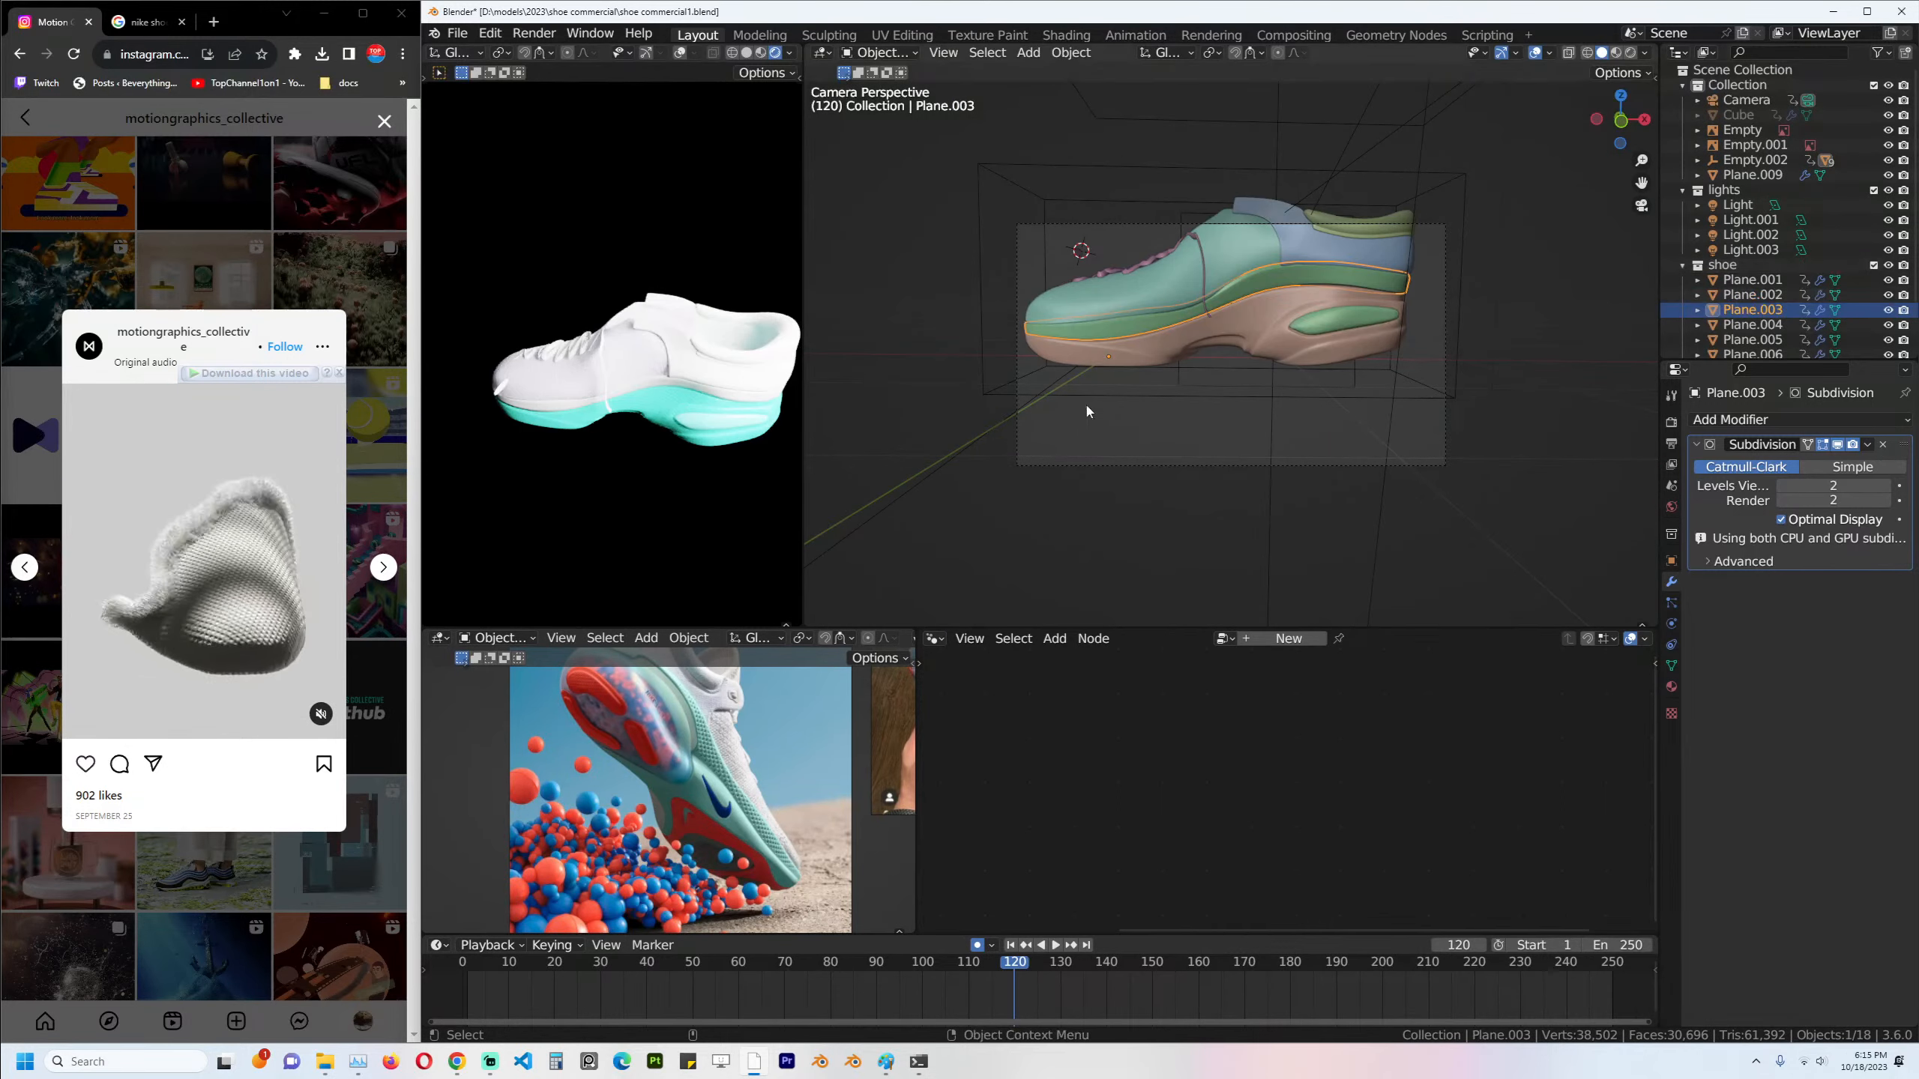
# Select the sole, replay the animation and scrub to frame 100 to examine the sole against the upper.
pyautogui.click(1272, 335)
pyautogui.click(478, 978)
pyautogui.press('space')
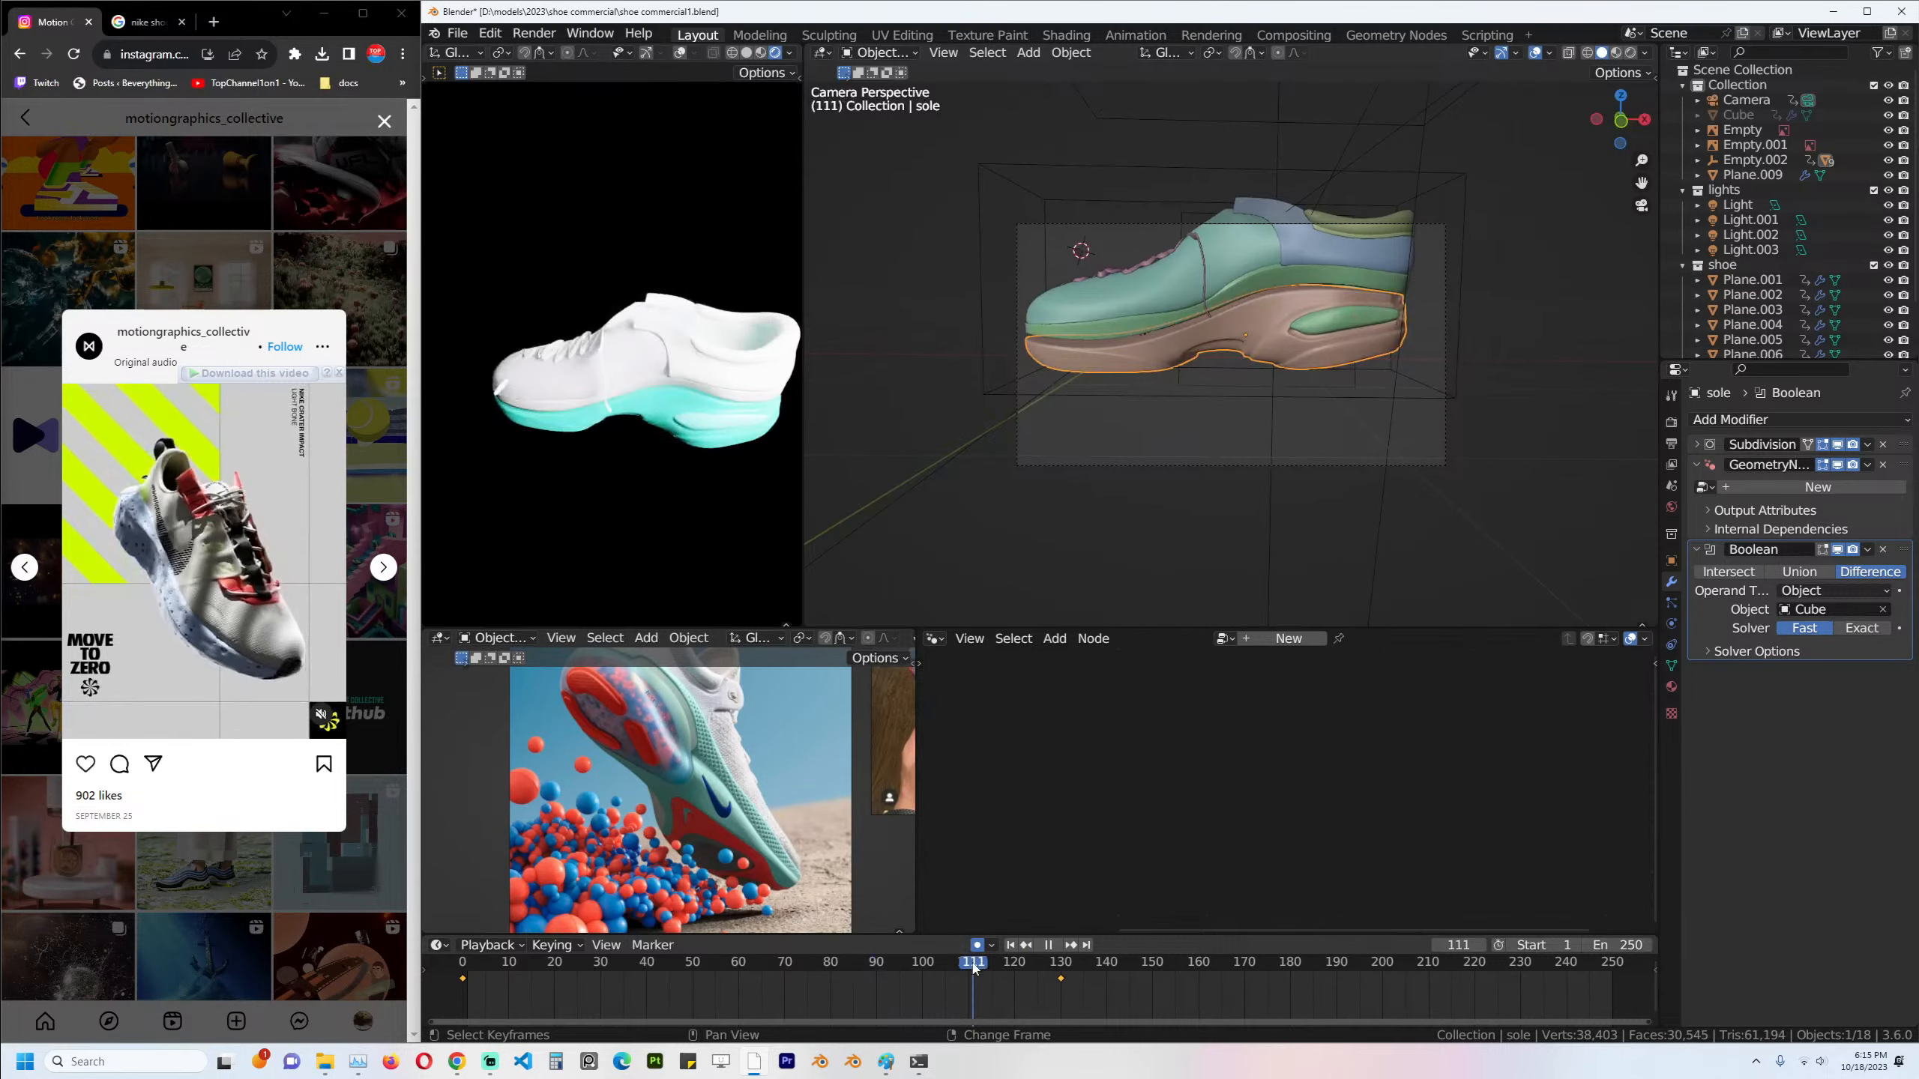
pyautogui.moveTo(955, 968); pyautogui.dragTo(922, 914)
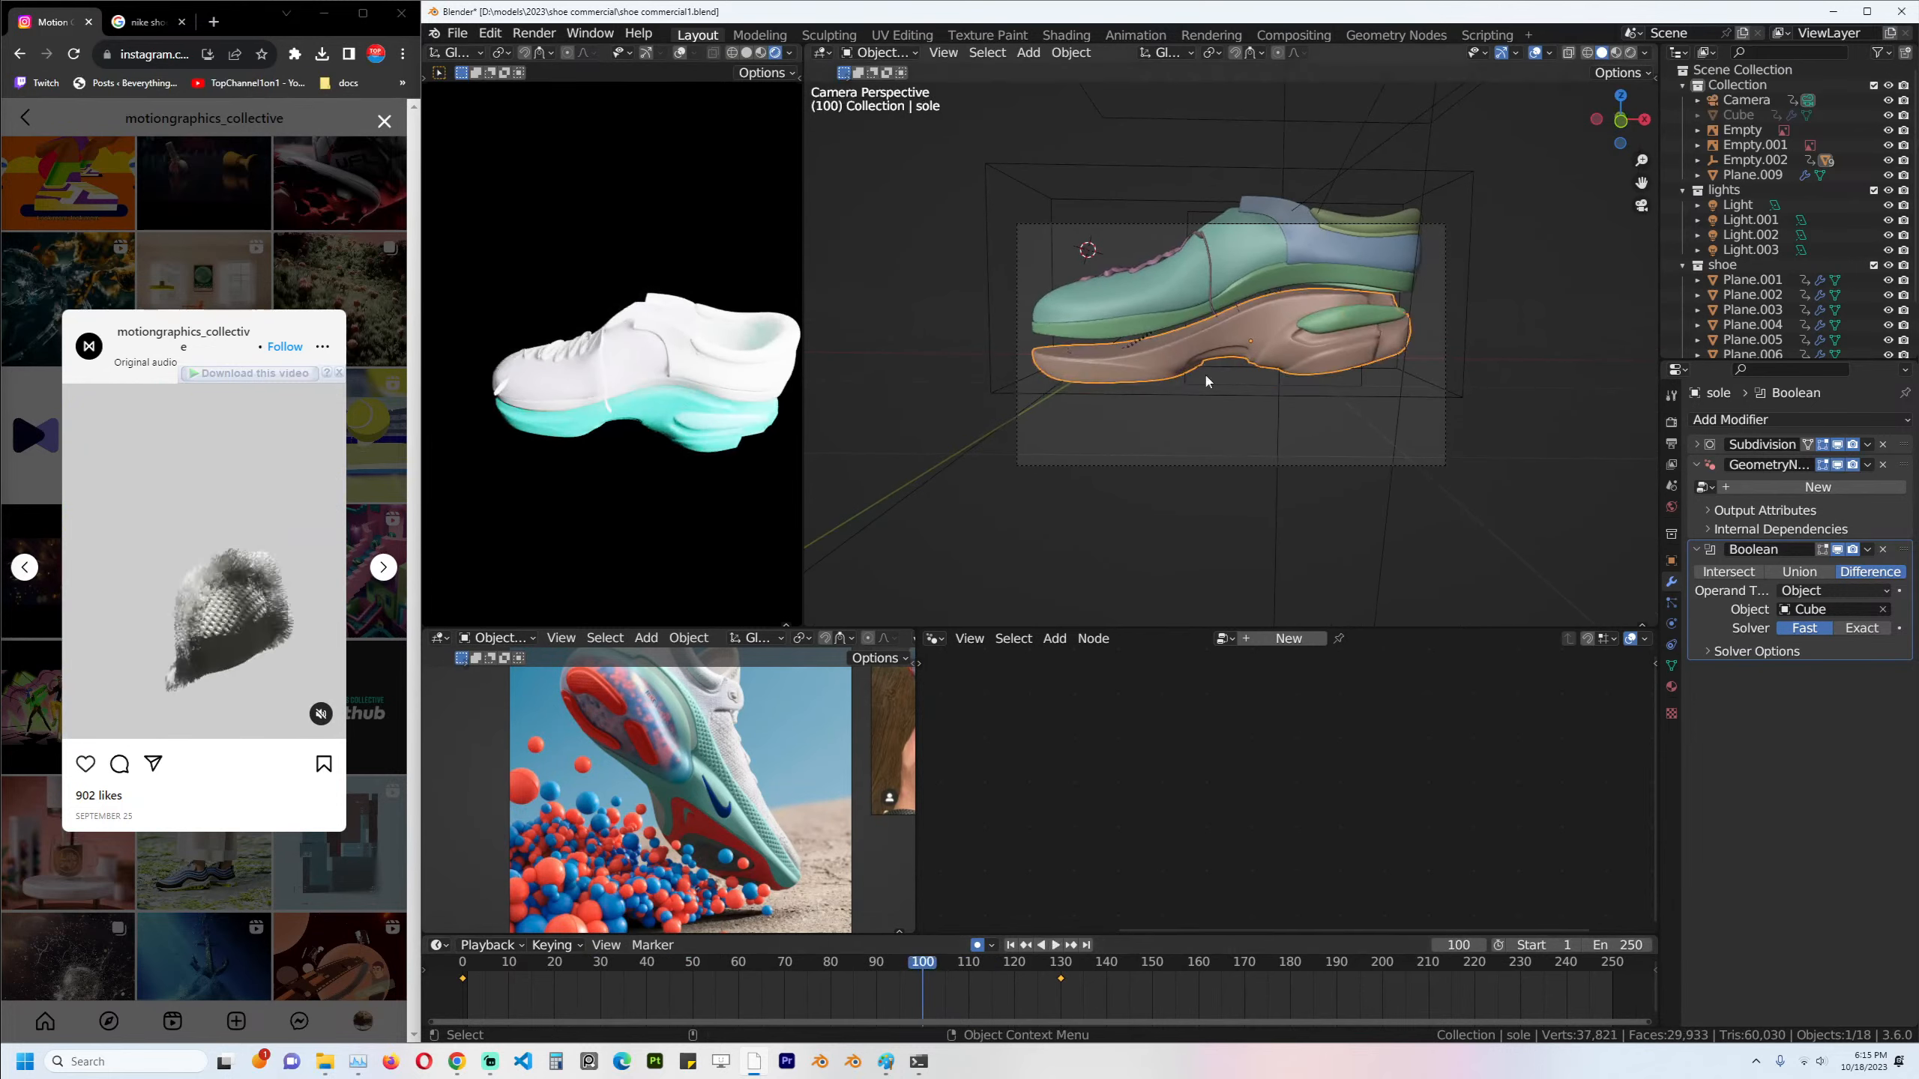
# Isolate Plane.003, fill one of its open edge loops with a face and triangulate that face.
pyautogui.click(1364, 273)
pyautogui.moveTo(1364, 273); pyautogui.dragTo(1317, 426, button='middle')
pyautogui.press('KP_Divide')
pyautogui.press('Tab')
pyautogui.keyDown('alt'); pyautogui.click(1147, 381); pyautogui.keyUp('alt')
pyautogui.press('f')
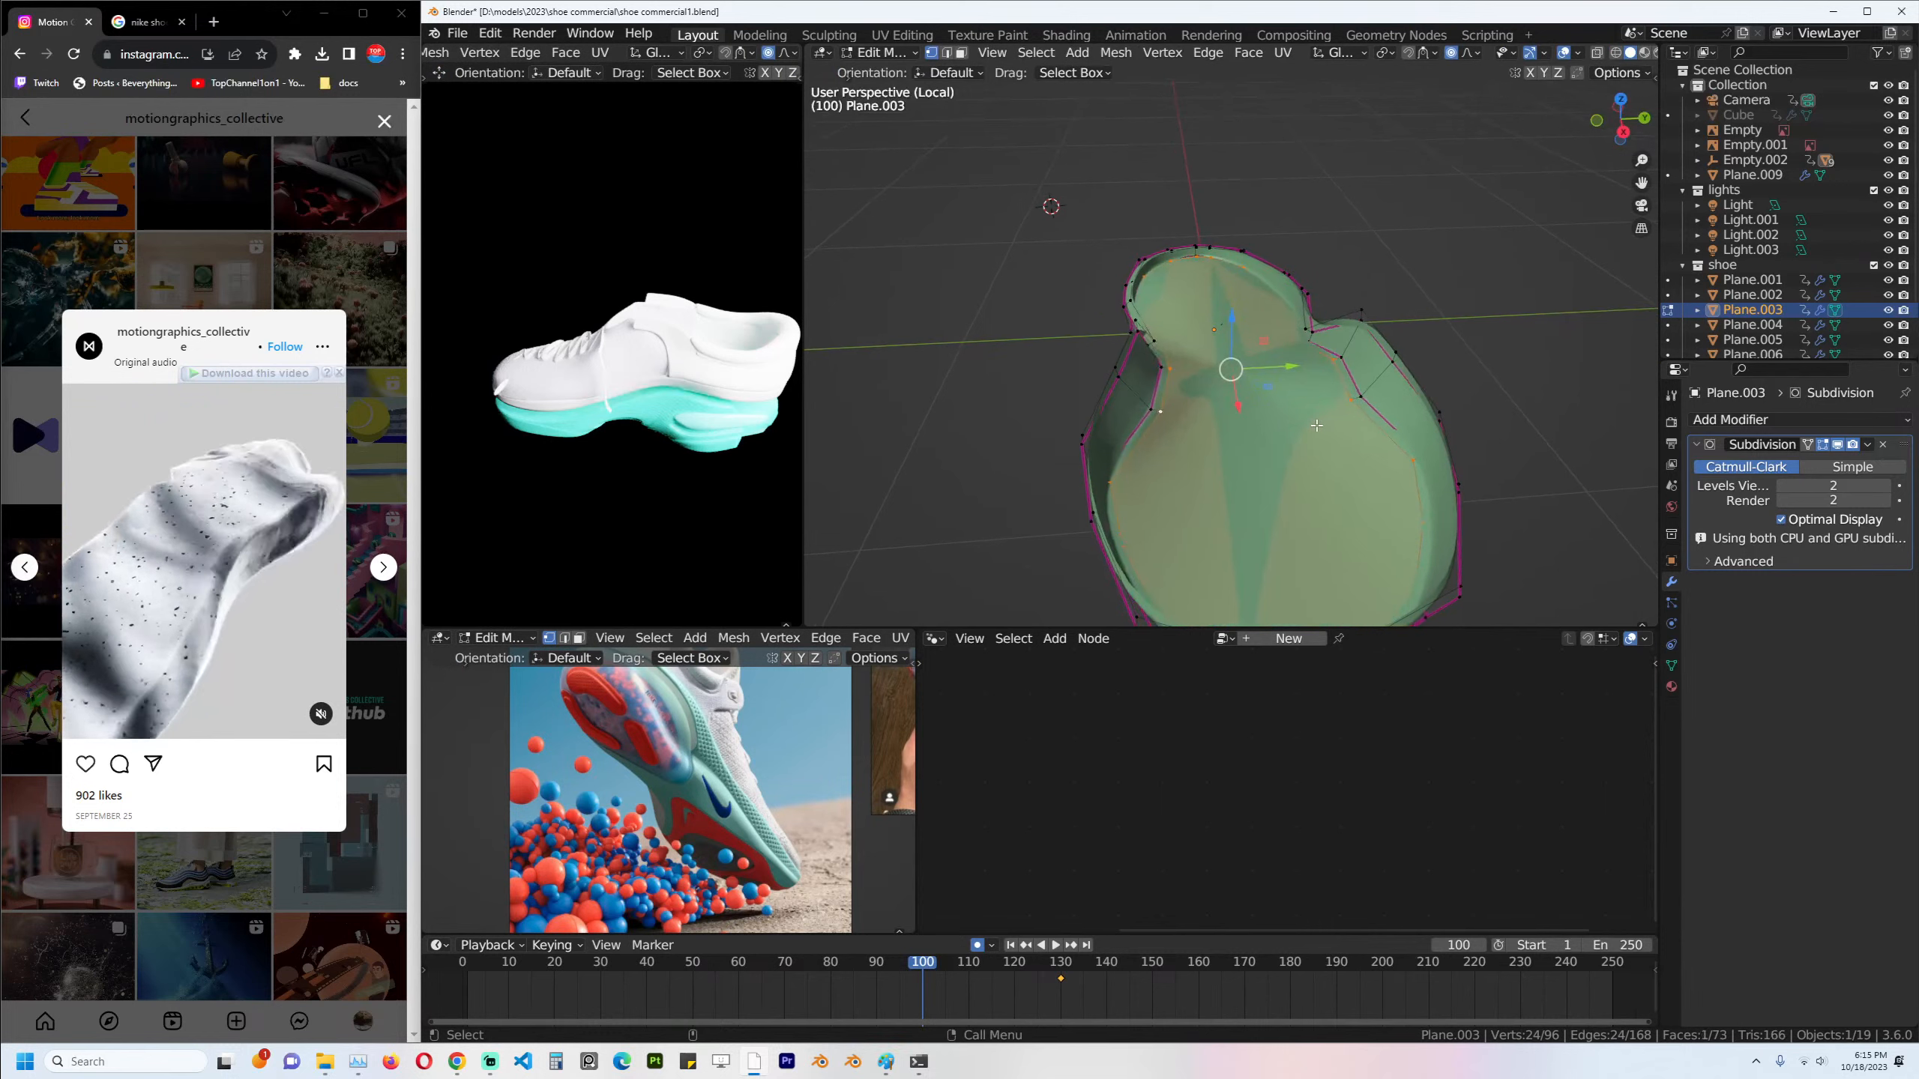
pyautogui.hotkey('ctrl', 't')
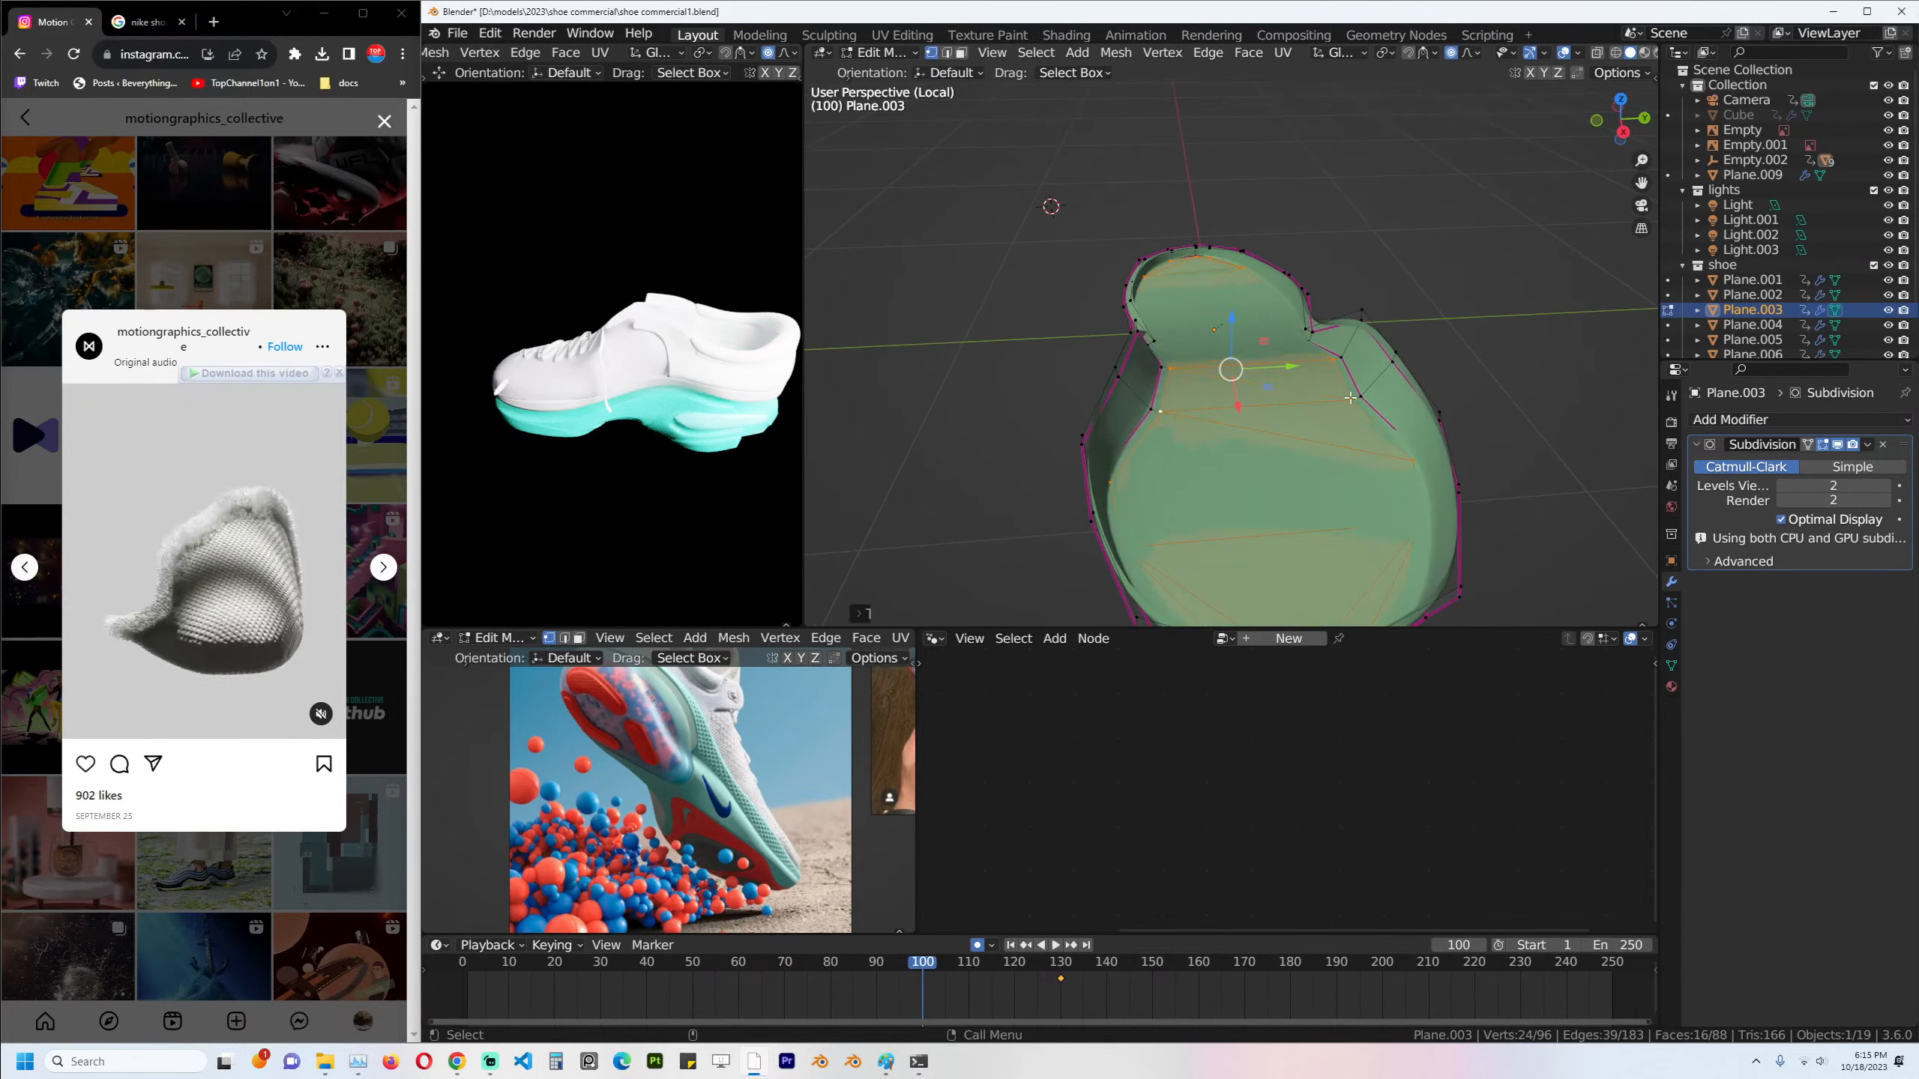
# Fill the remaining open edge loop of Plane.003 with triangulated faces, return to object mode in front view and save the file.
pyautogui.keyDown('alt'); pyautogui.click(1393, 402); pyautogui.keyUp('alt')
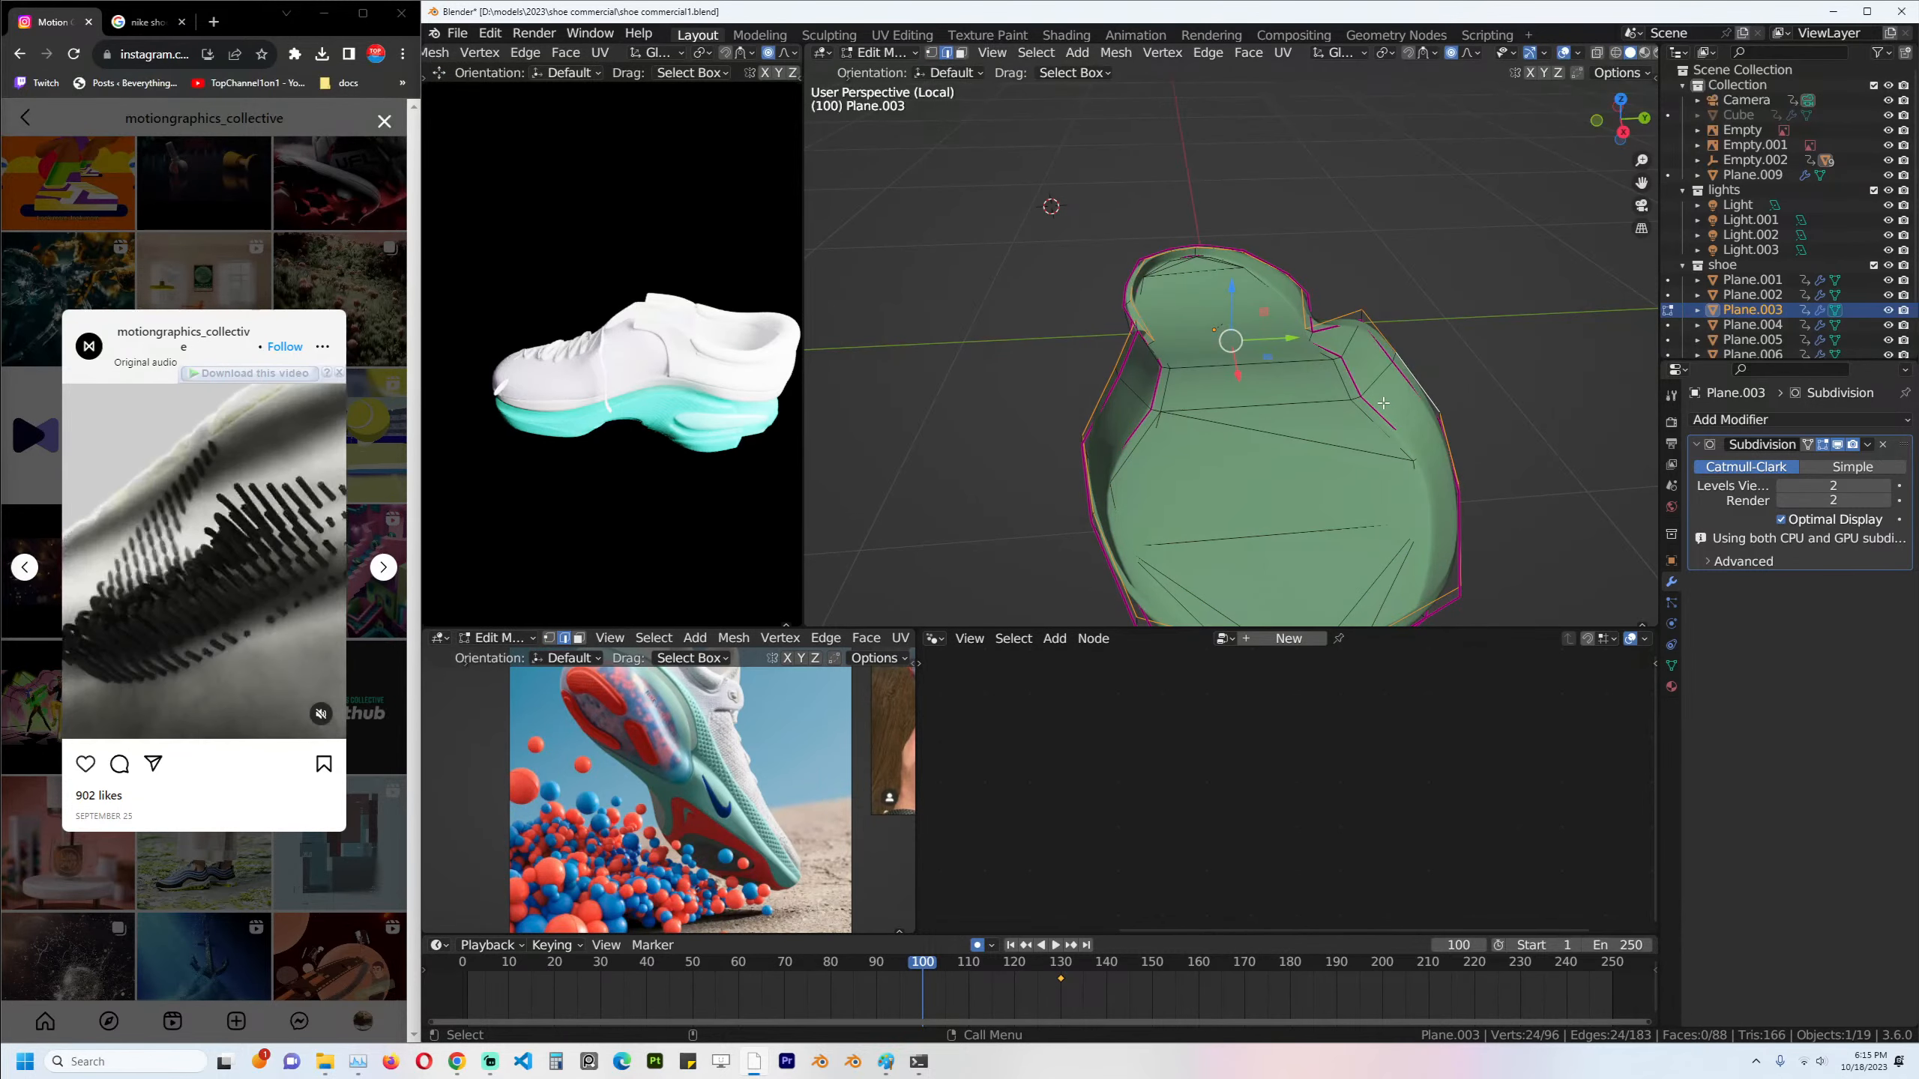
pyautogui.hotkey('alt', 'f')
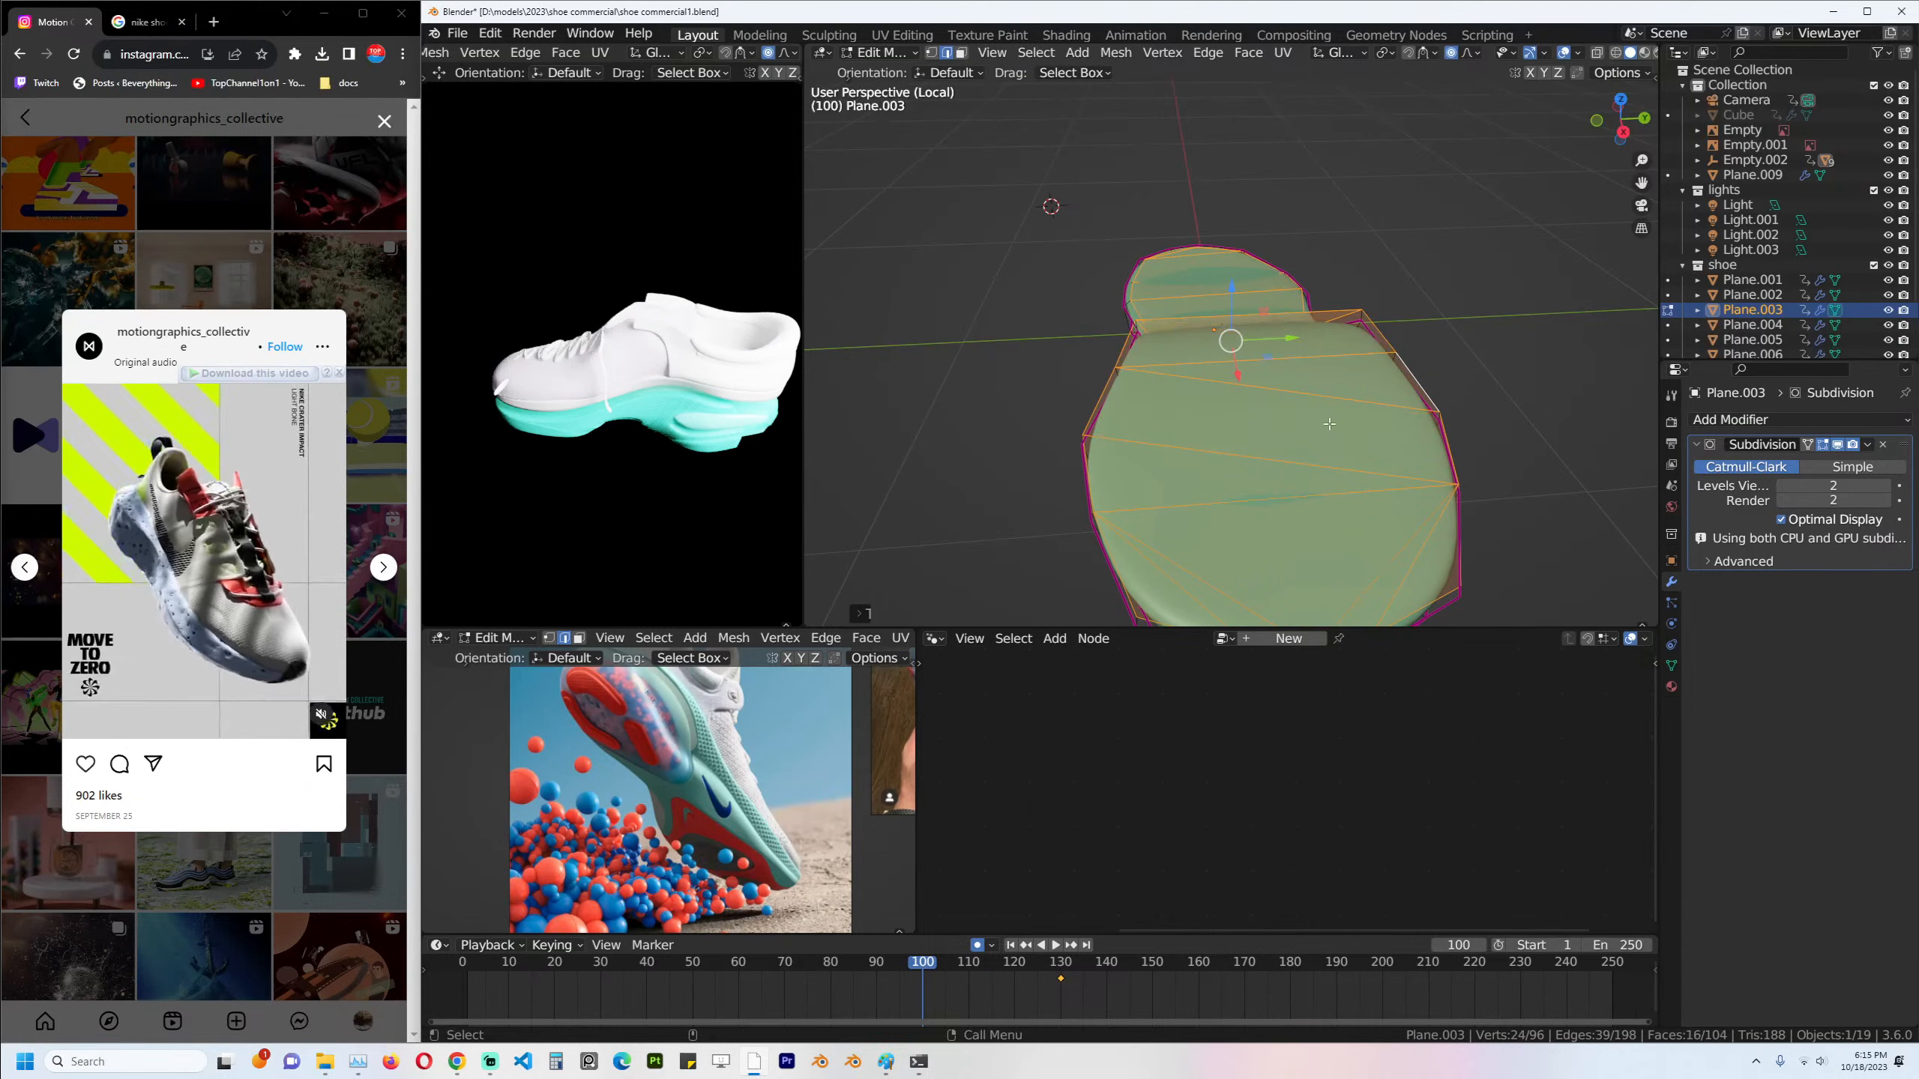
pyautogui.press('Tab')
pyautogui.press('KP_1')
pyautogui.keyDown('shift'); pyautogui.moveTo(1281, 445); pyautogui.dragTo(1272, 467, button='middle'); pyautogui.keyUp('shift')
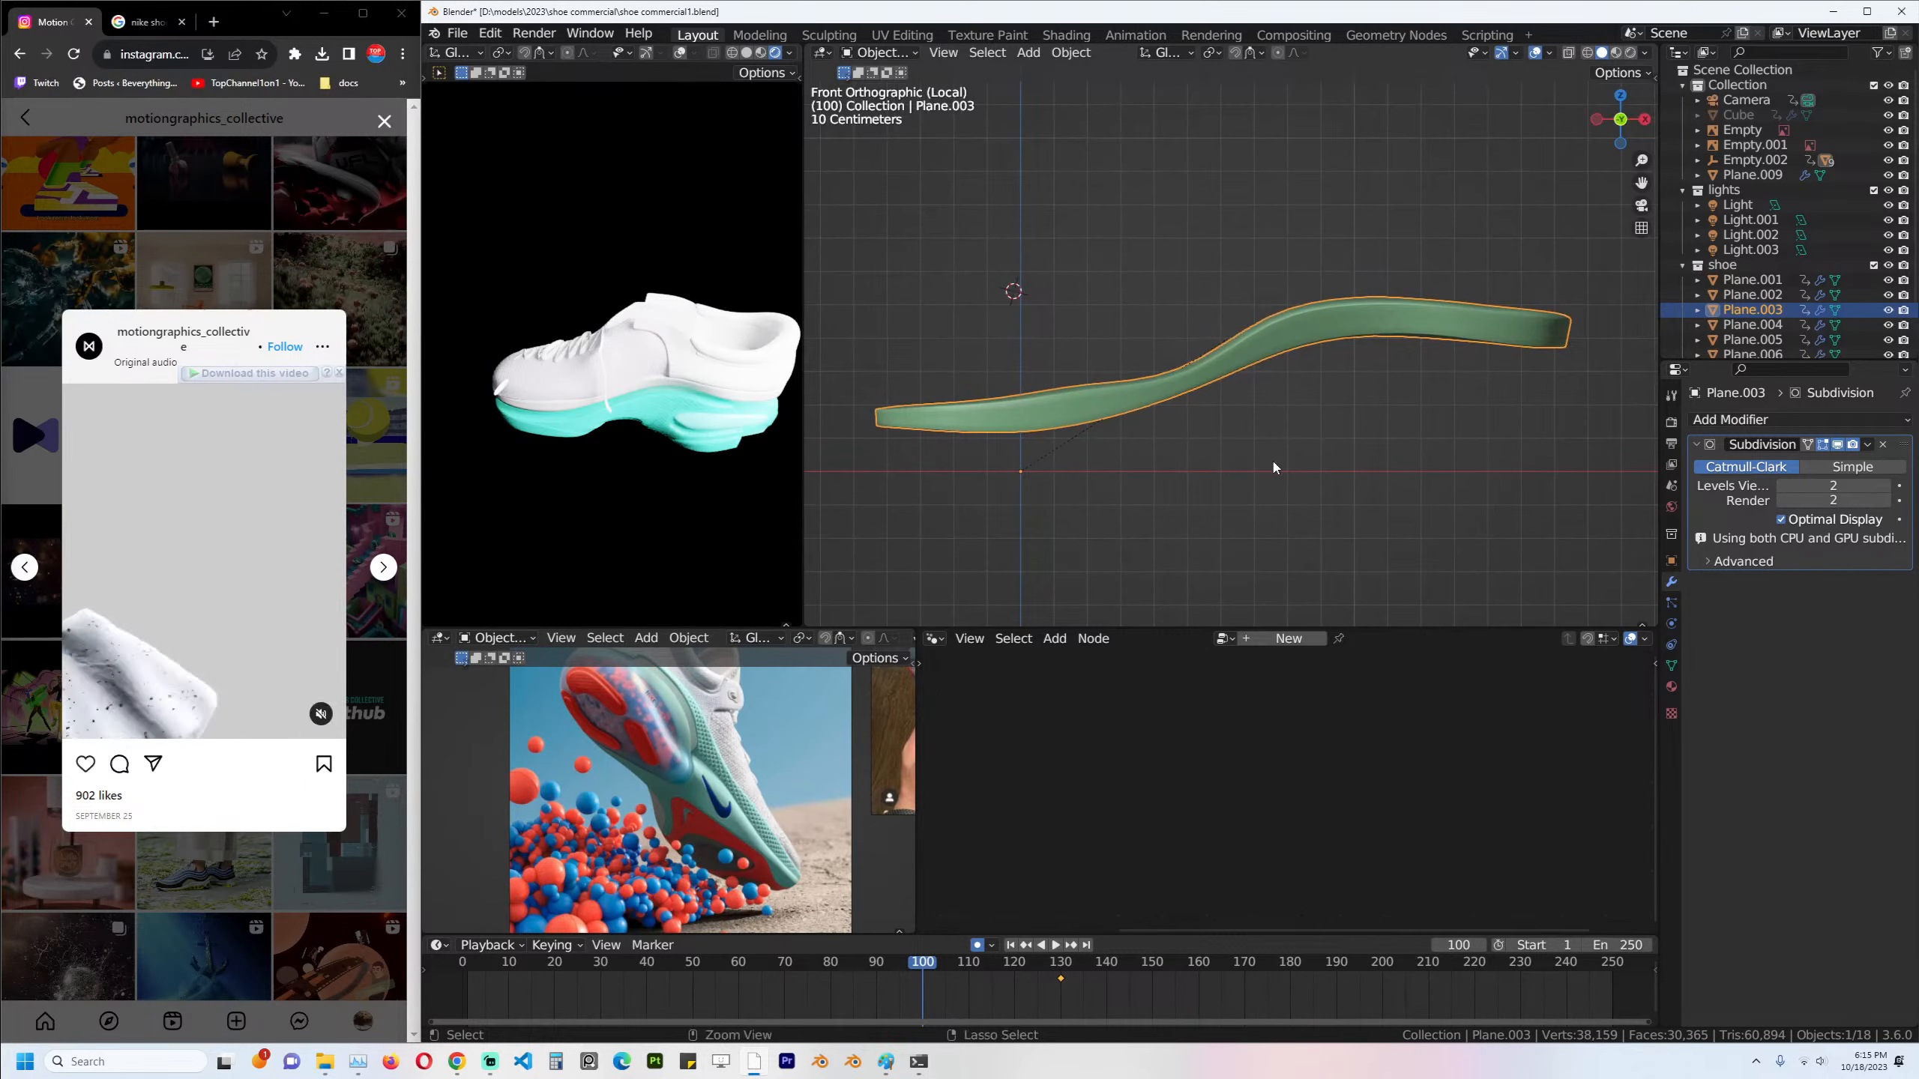
pyautogui.hotkey('ctrl', 's')
# Add a Bezier circle, rotate it 90° about X and move it above the heel end of the green strip.
pyautogui.moveTo(1325, 391)
pyautogui.keyDown('shift'); pyautogui.mouseDown(button='middle')
pyautogui.moveTo(1293, 411)
pyautogui.moveTo(1311, 406)
pyautogui.mouseUp(button='middle'); pyautogui.keyUp('shift')
pyautogui.scroll(-2, 1357, 386)
pyautogui.hotkey('shift', 'a')
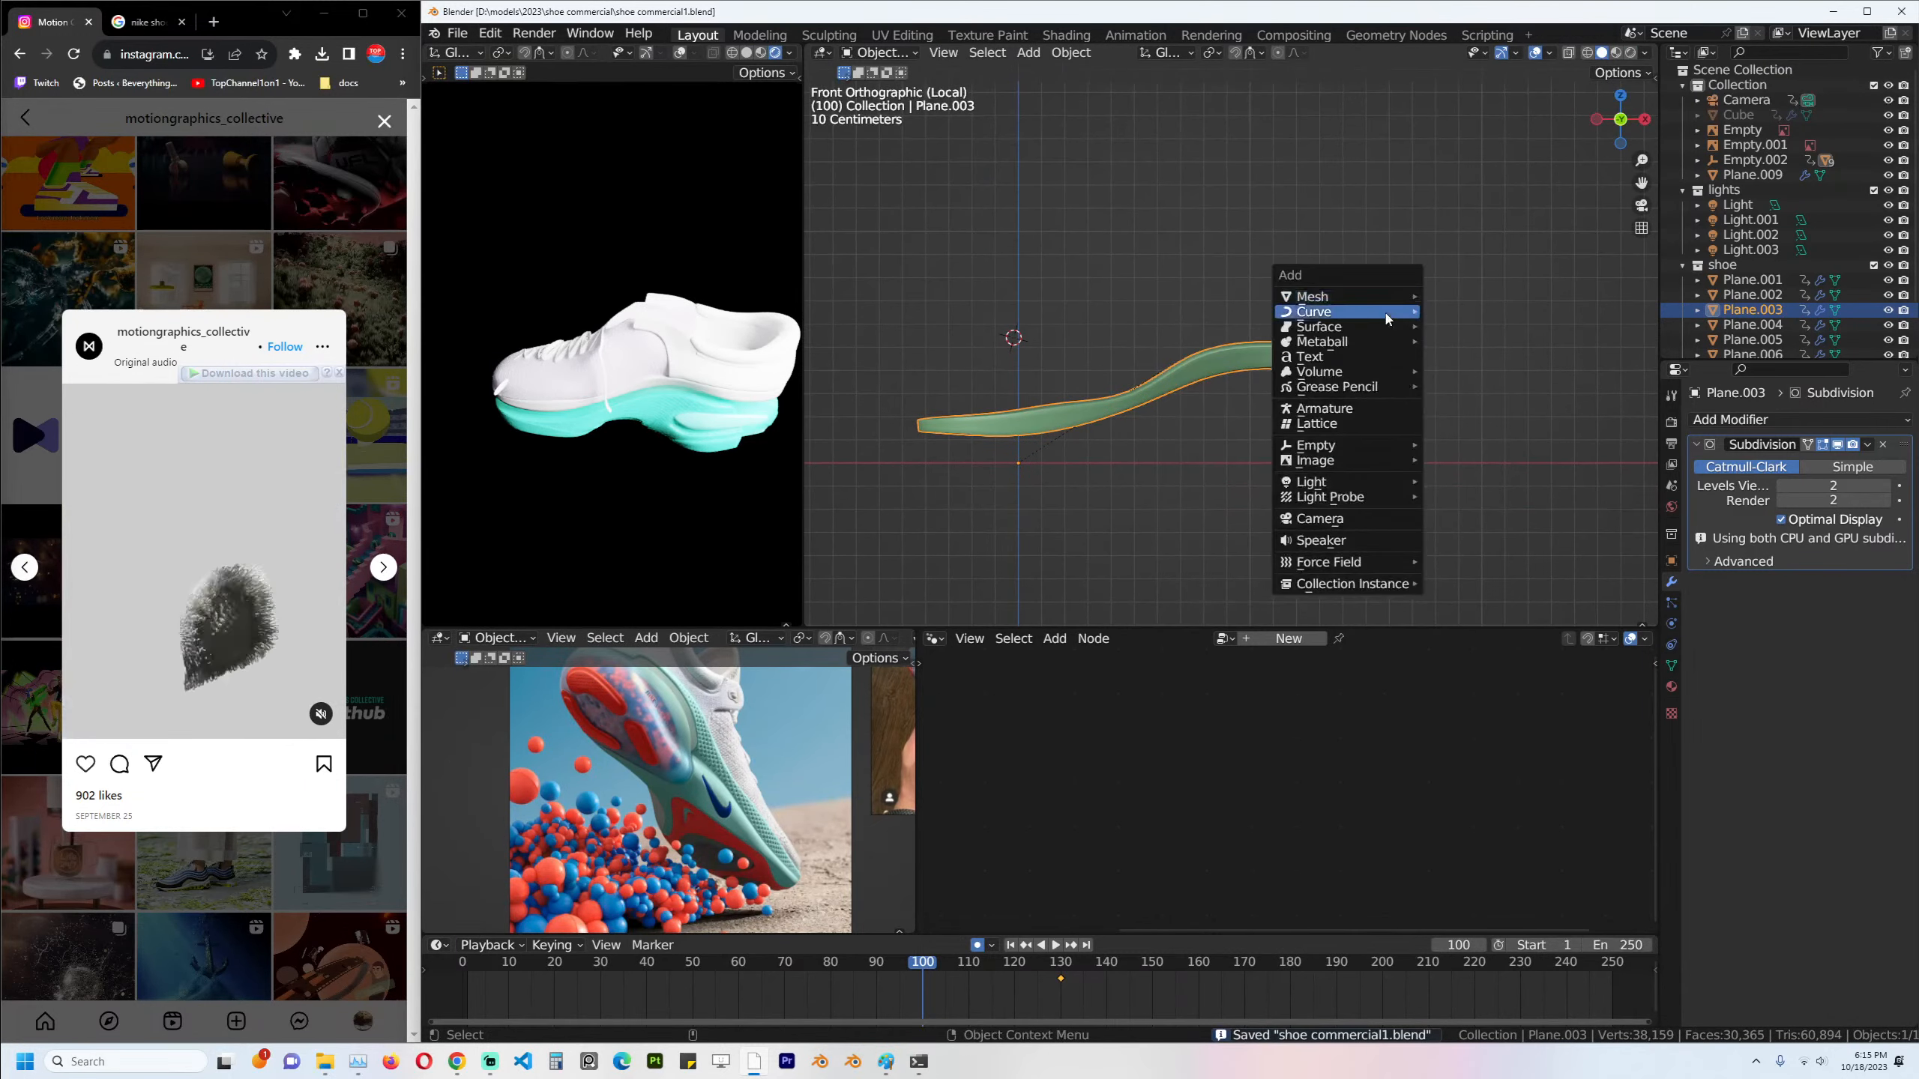
pyautogui.moveTo(1402, 317)
pyautogui.click(1472, 330)
pyautogui.write('rx90')
pyautogui.press('Return')
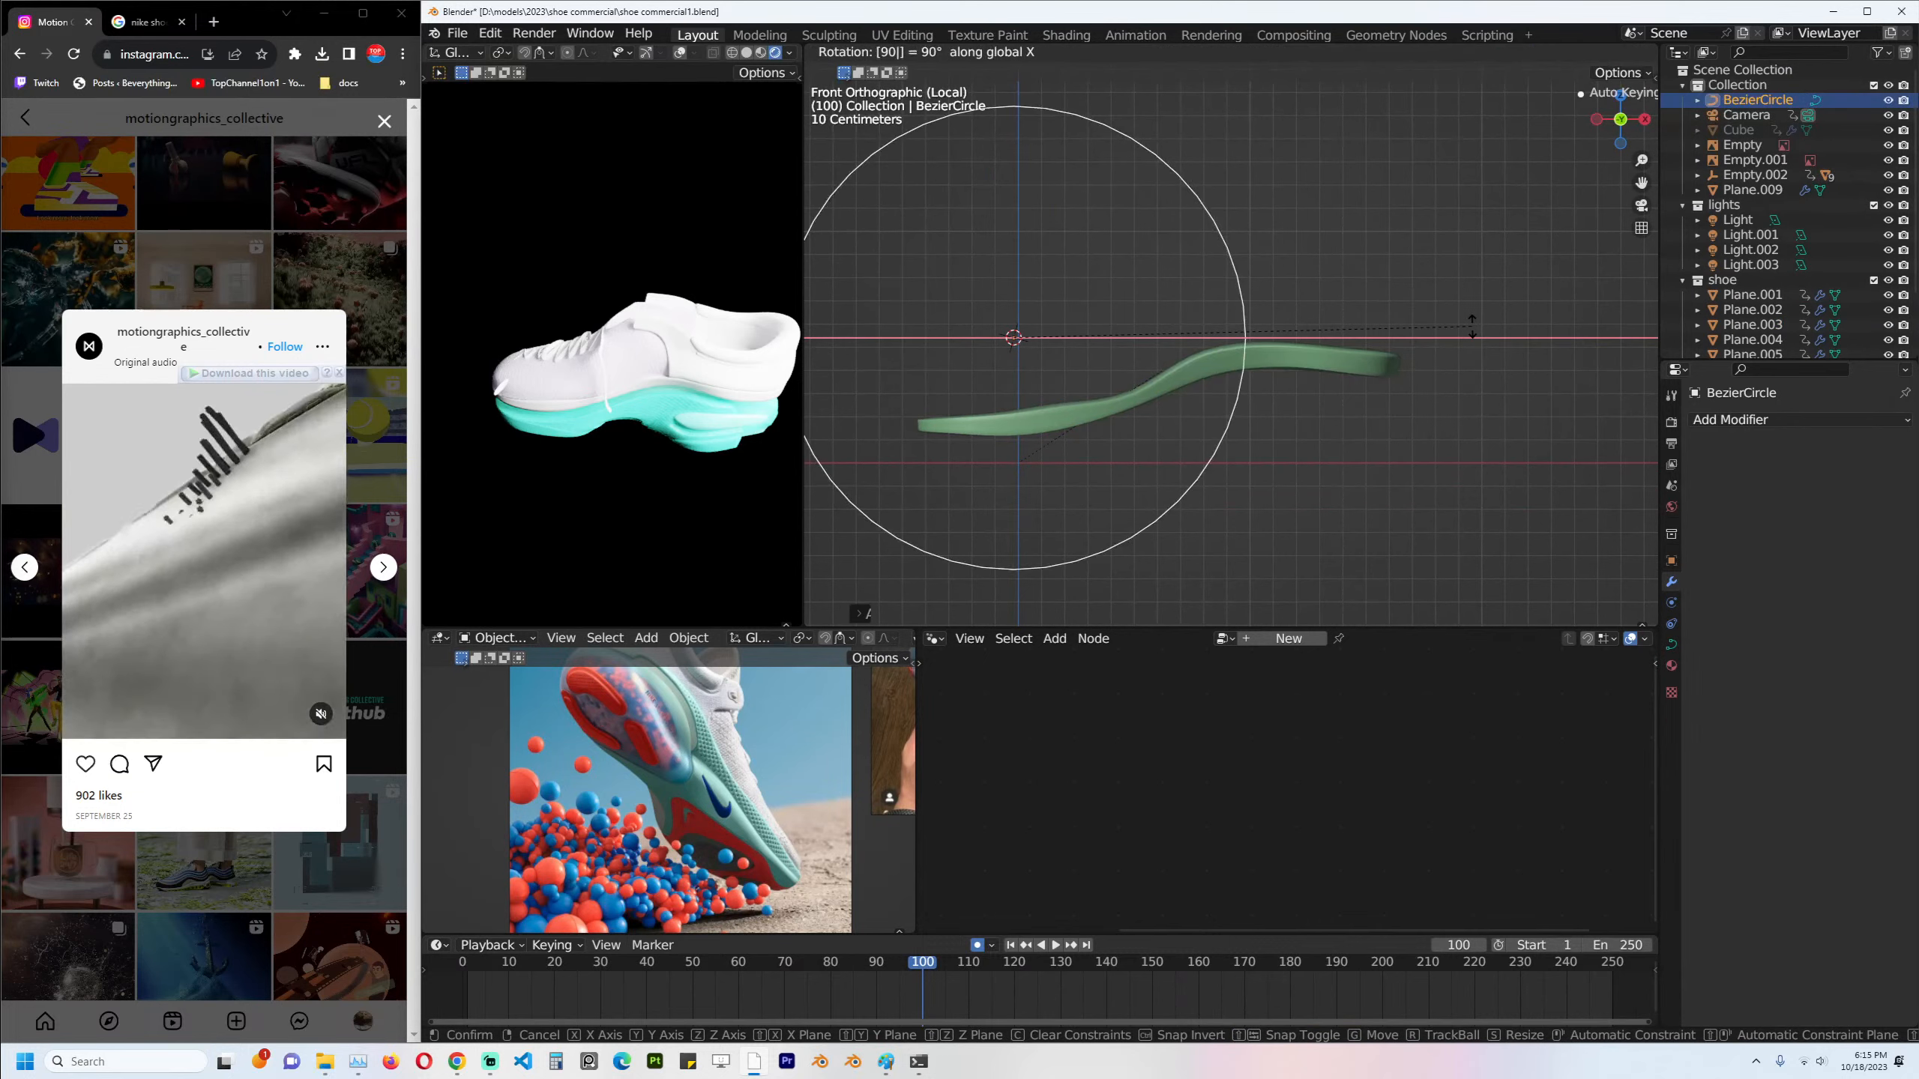
pyautogui.scroll(-2, 1473, 331)
pyautogui.press('g')
pyautogui.click(1485, 286)
# In edit mode, set the handle type of all the Bezier circle's control points to Aligned.
pyautogui.press('Tab')
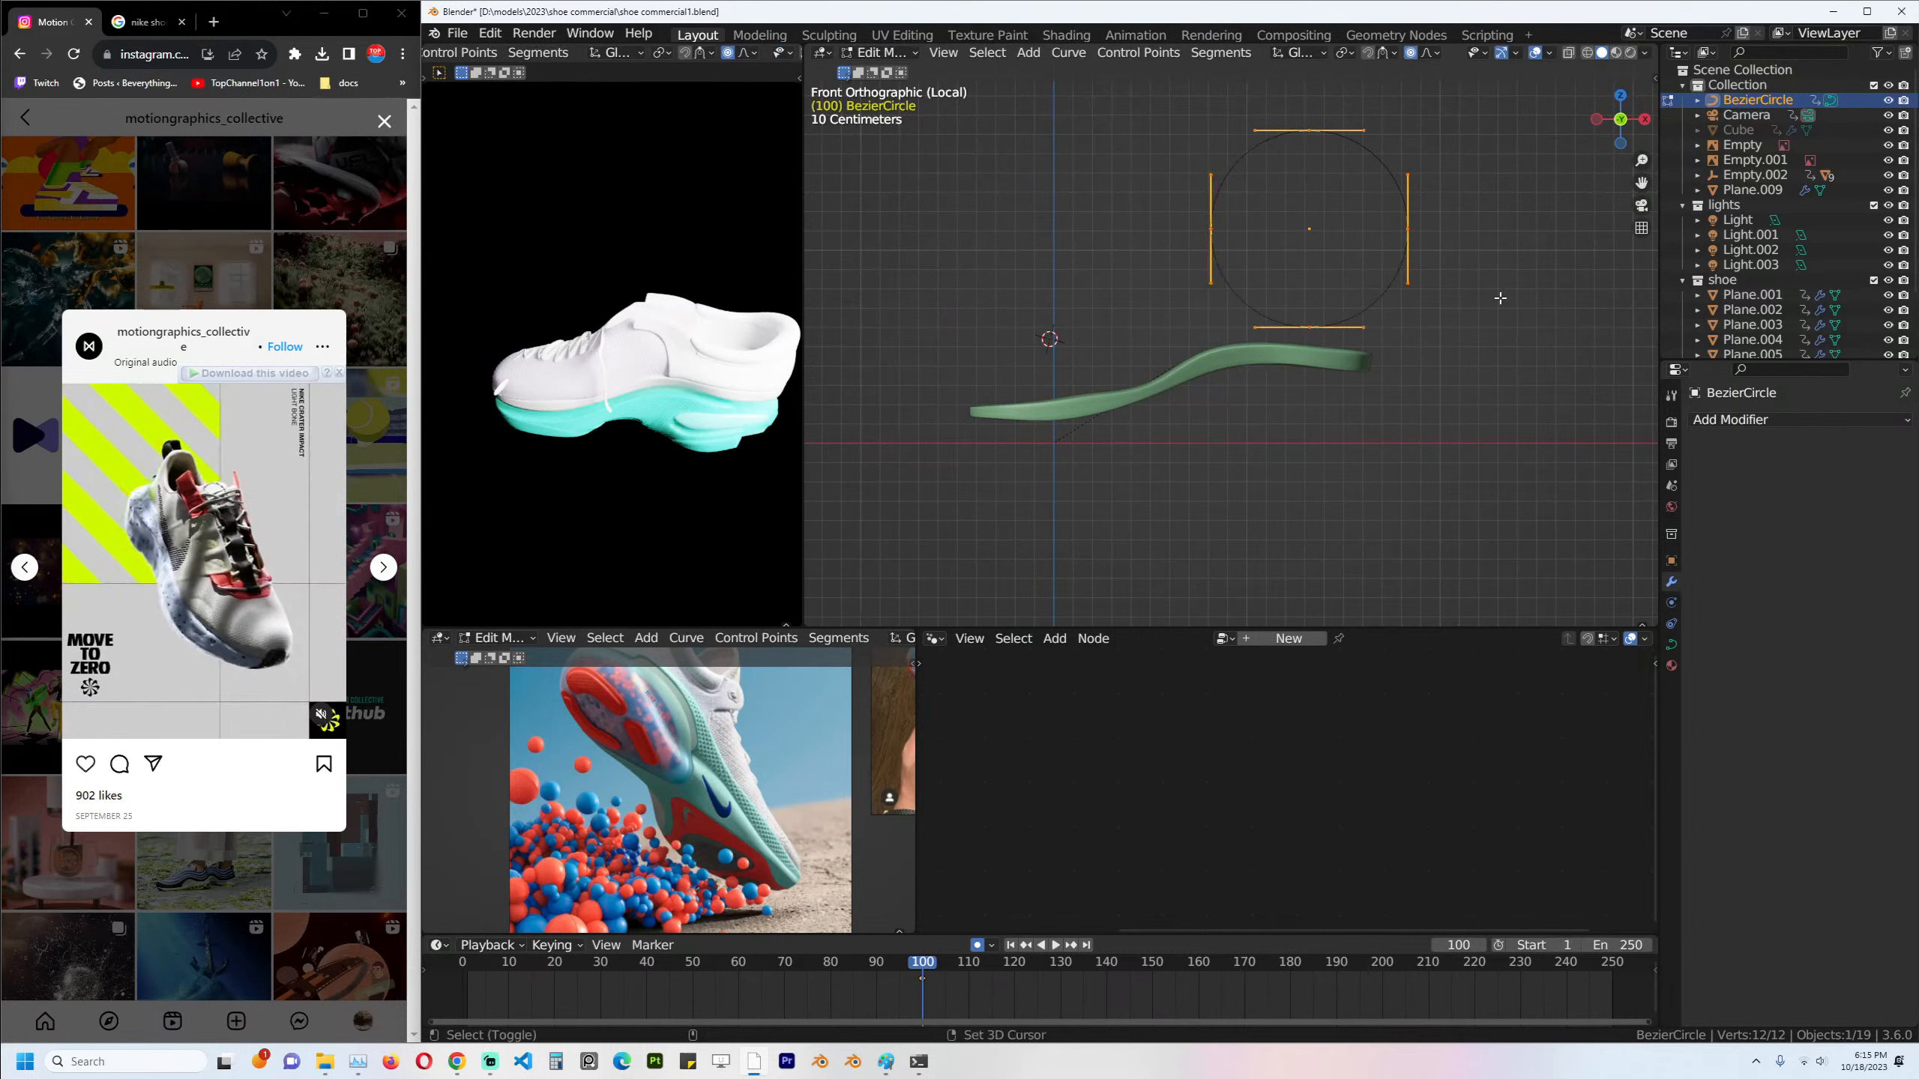
pyautogui.press('v')
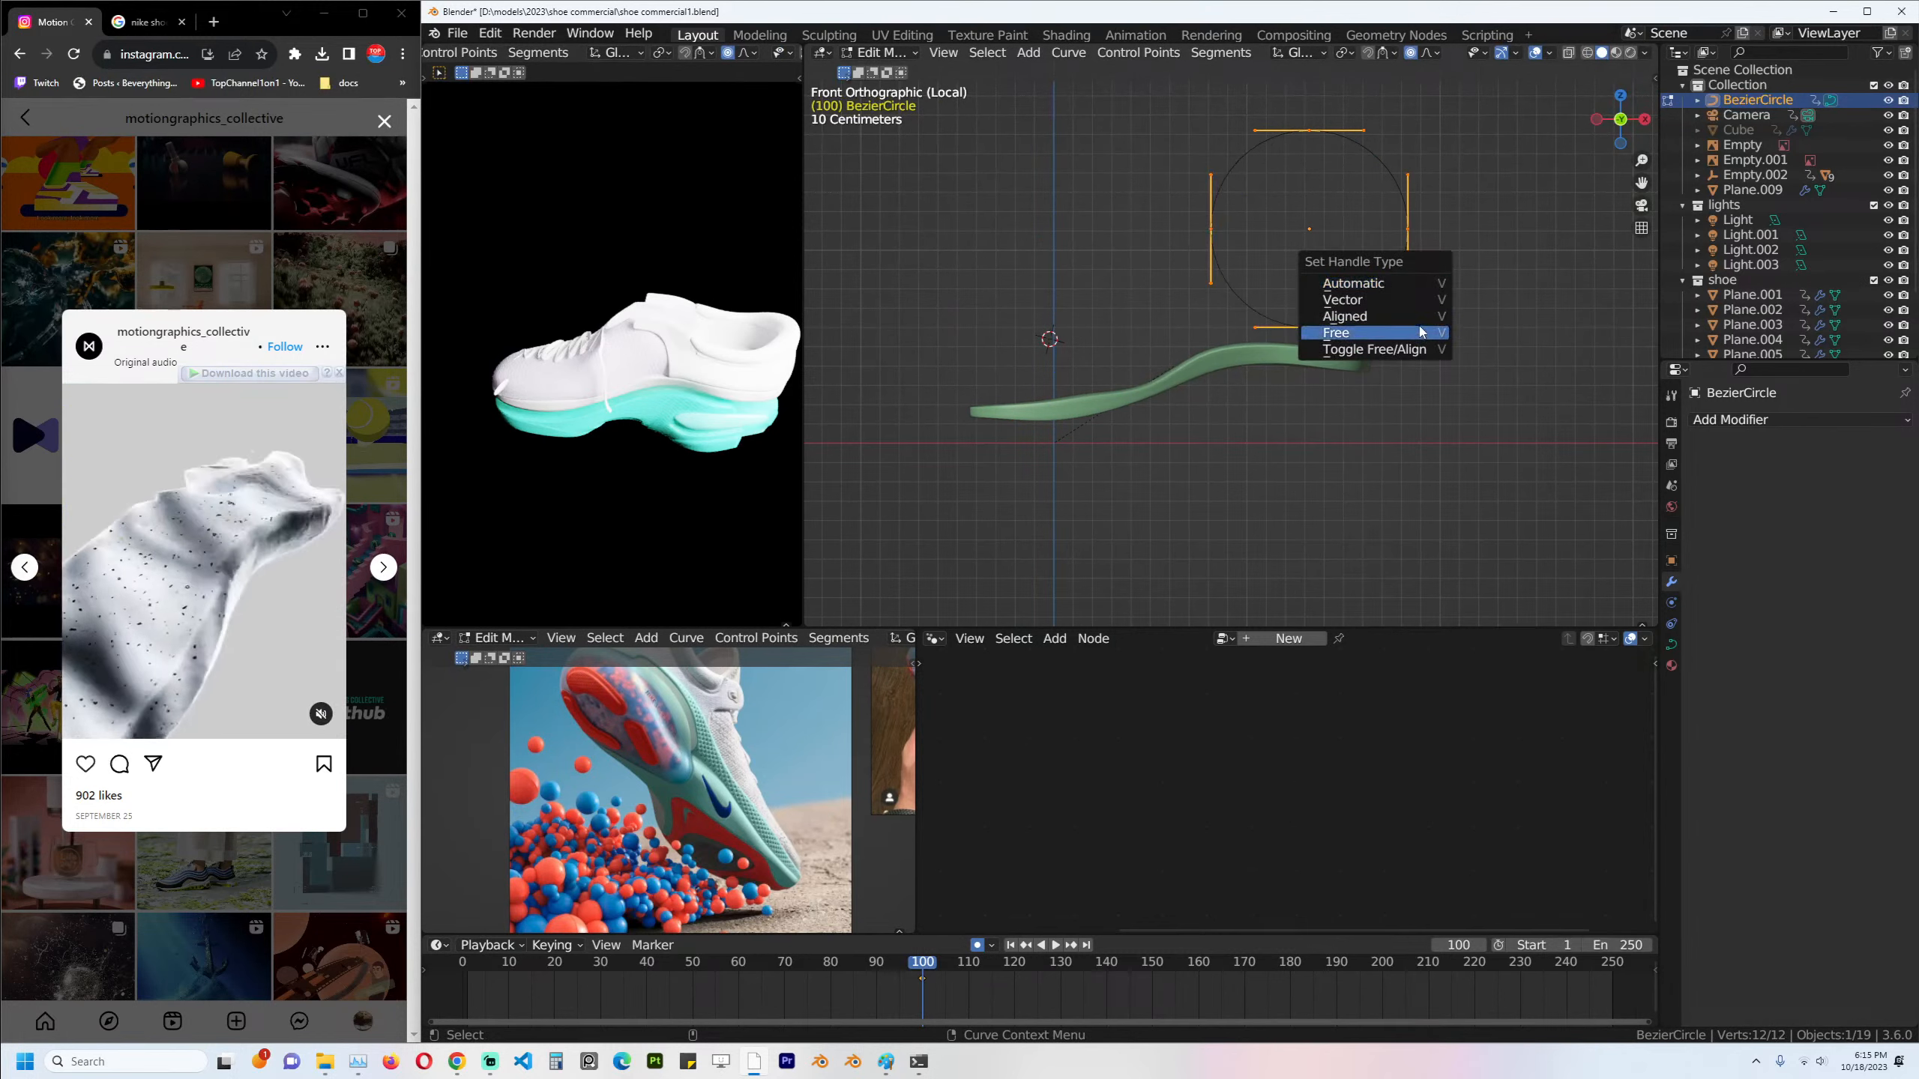
pyautogui.click(1420, 317)
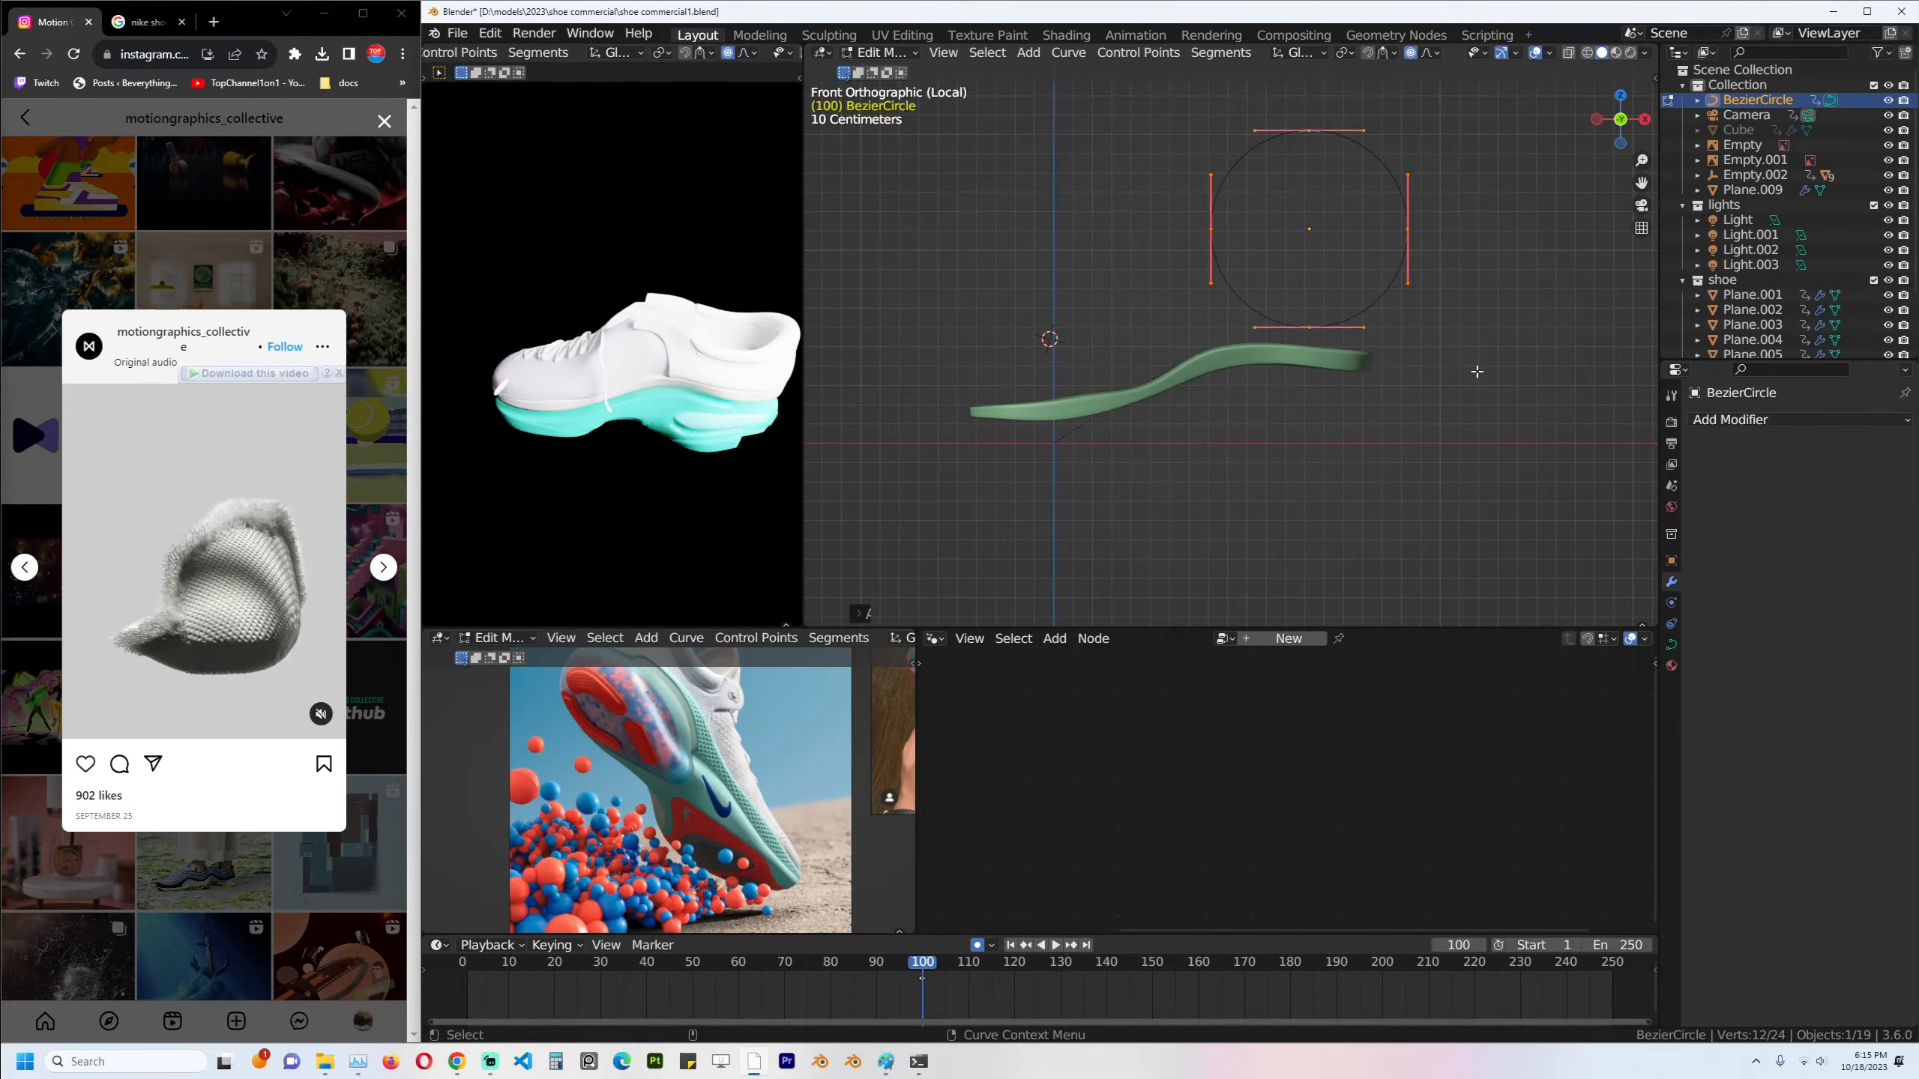
pyautogui.press('s')
pyautogui.rightClick(1423, 328)
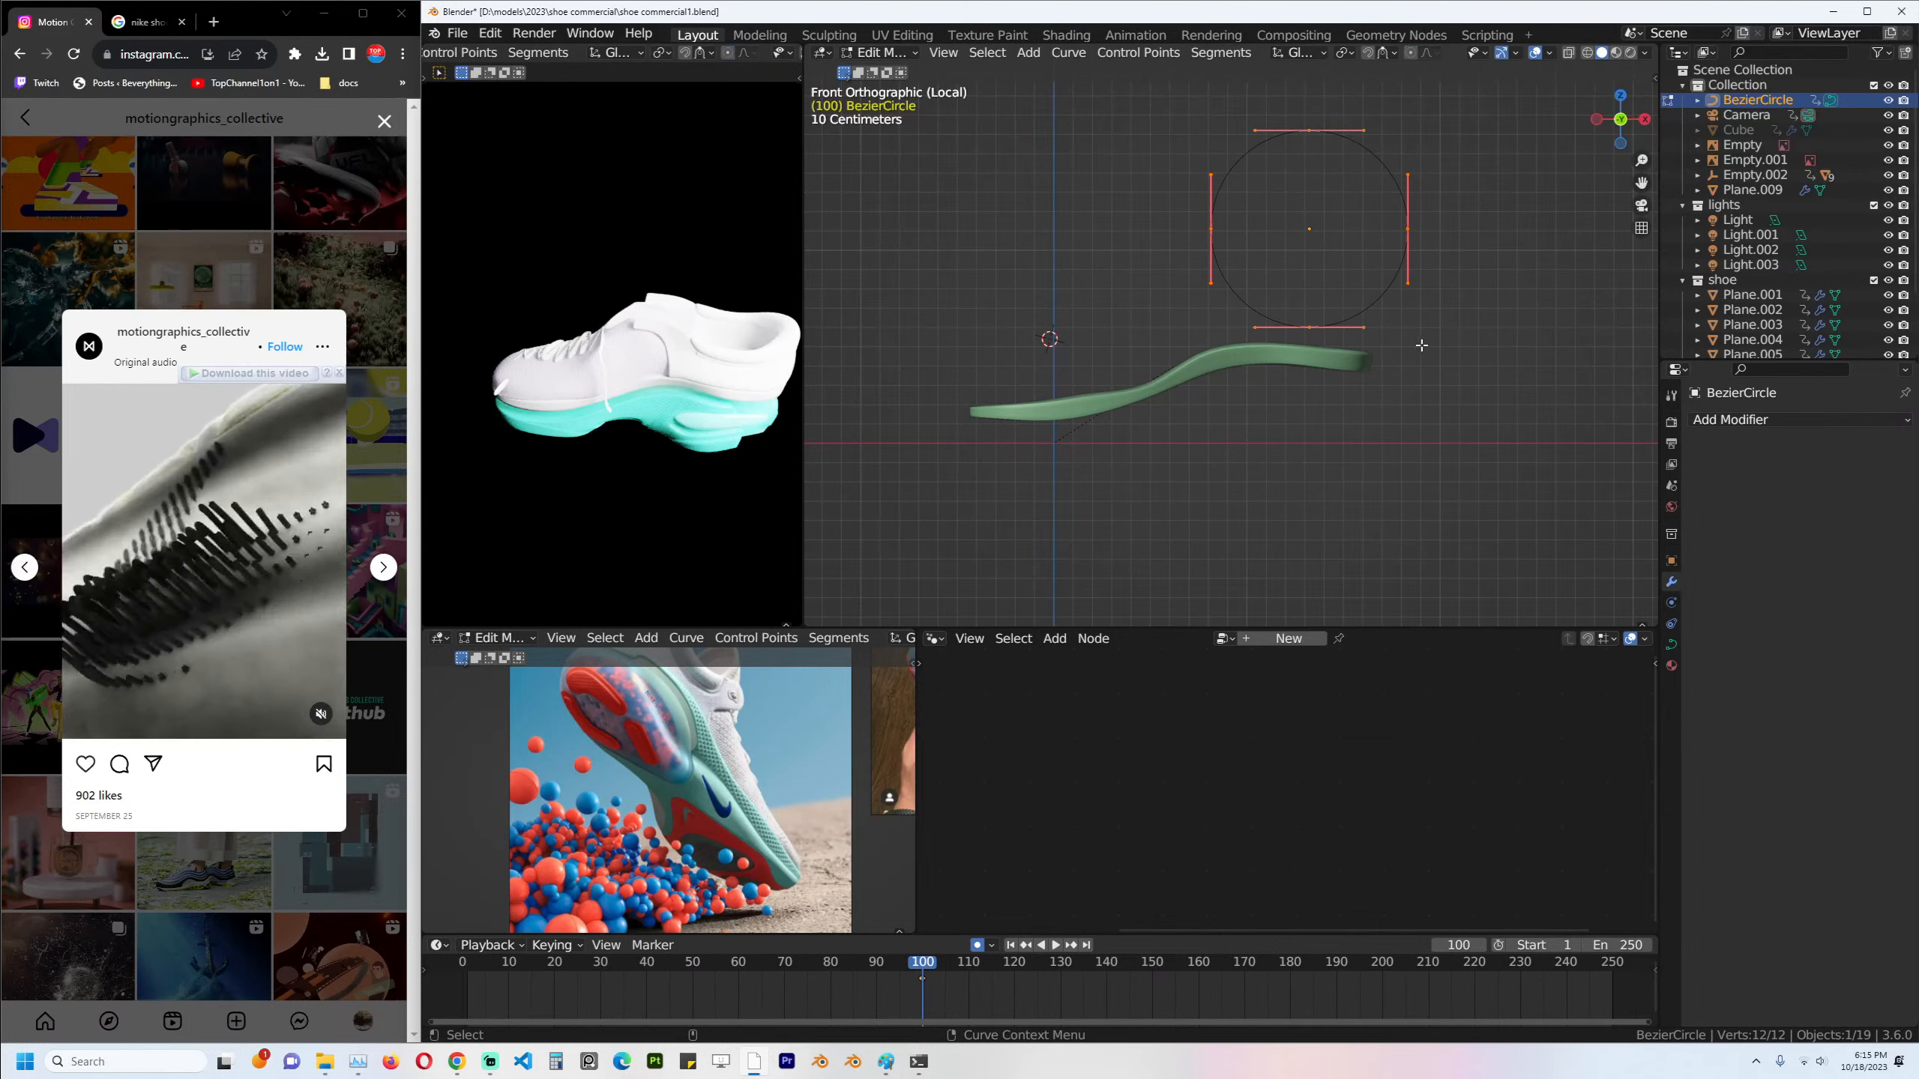
# Open the Bezier circle by deleting a curve segment beside its bottom control point.
pyautogui.scroll(1, 1421, 346)
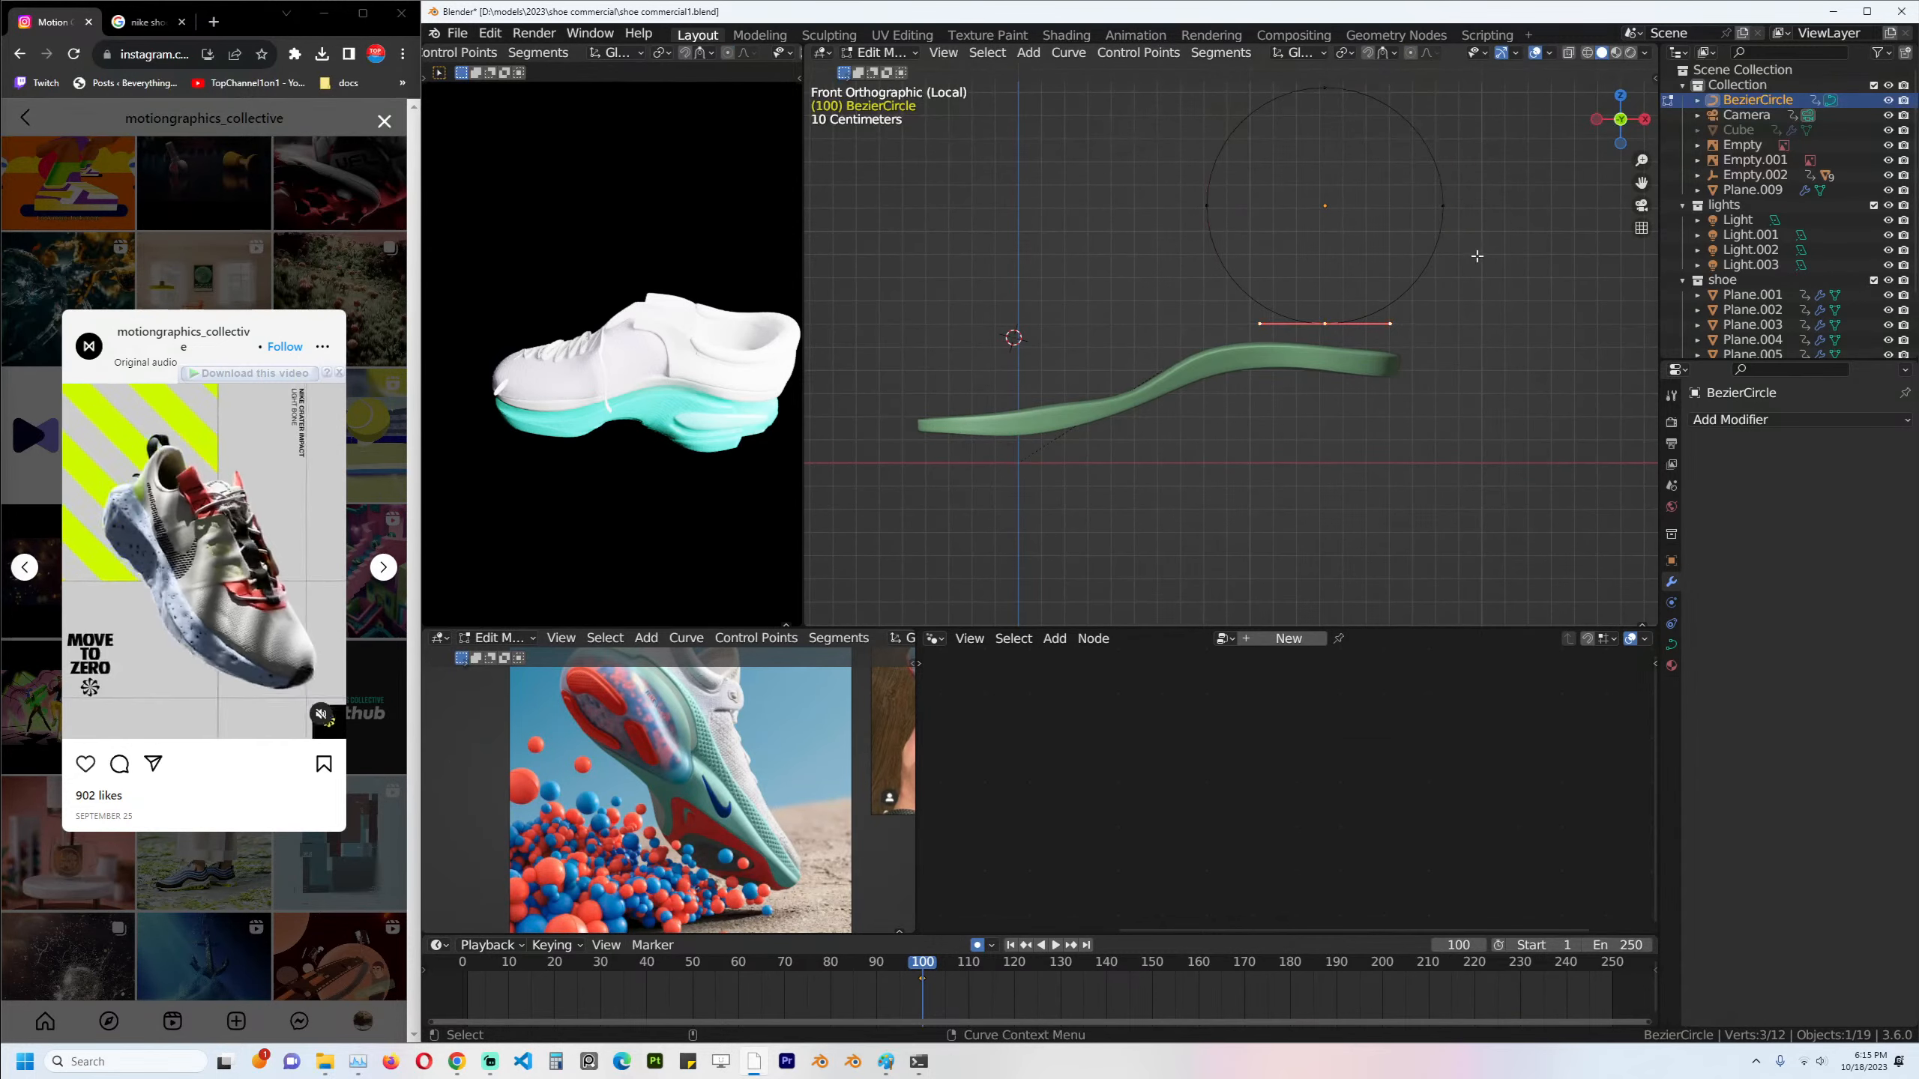
pyautogui.press('x')
pyautogui.click(1436, 252)
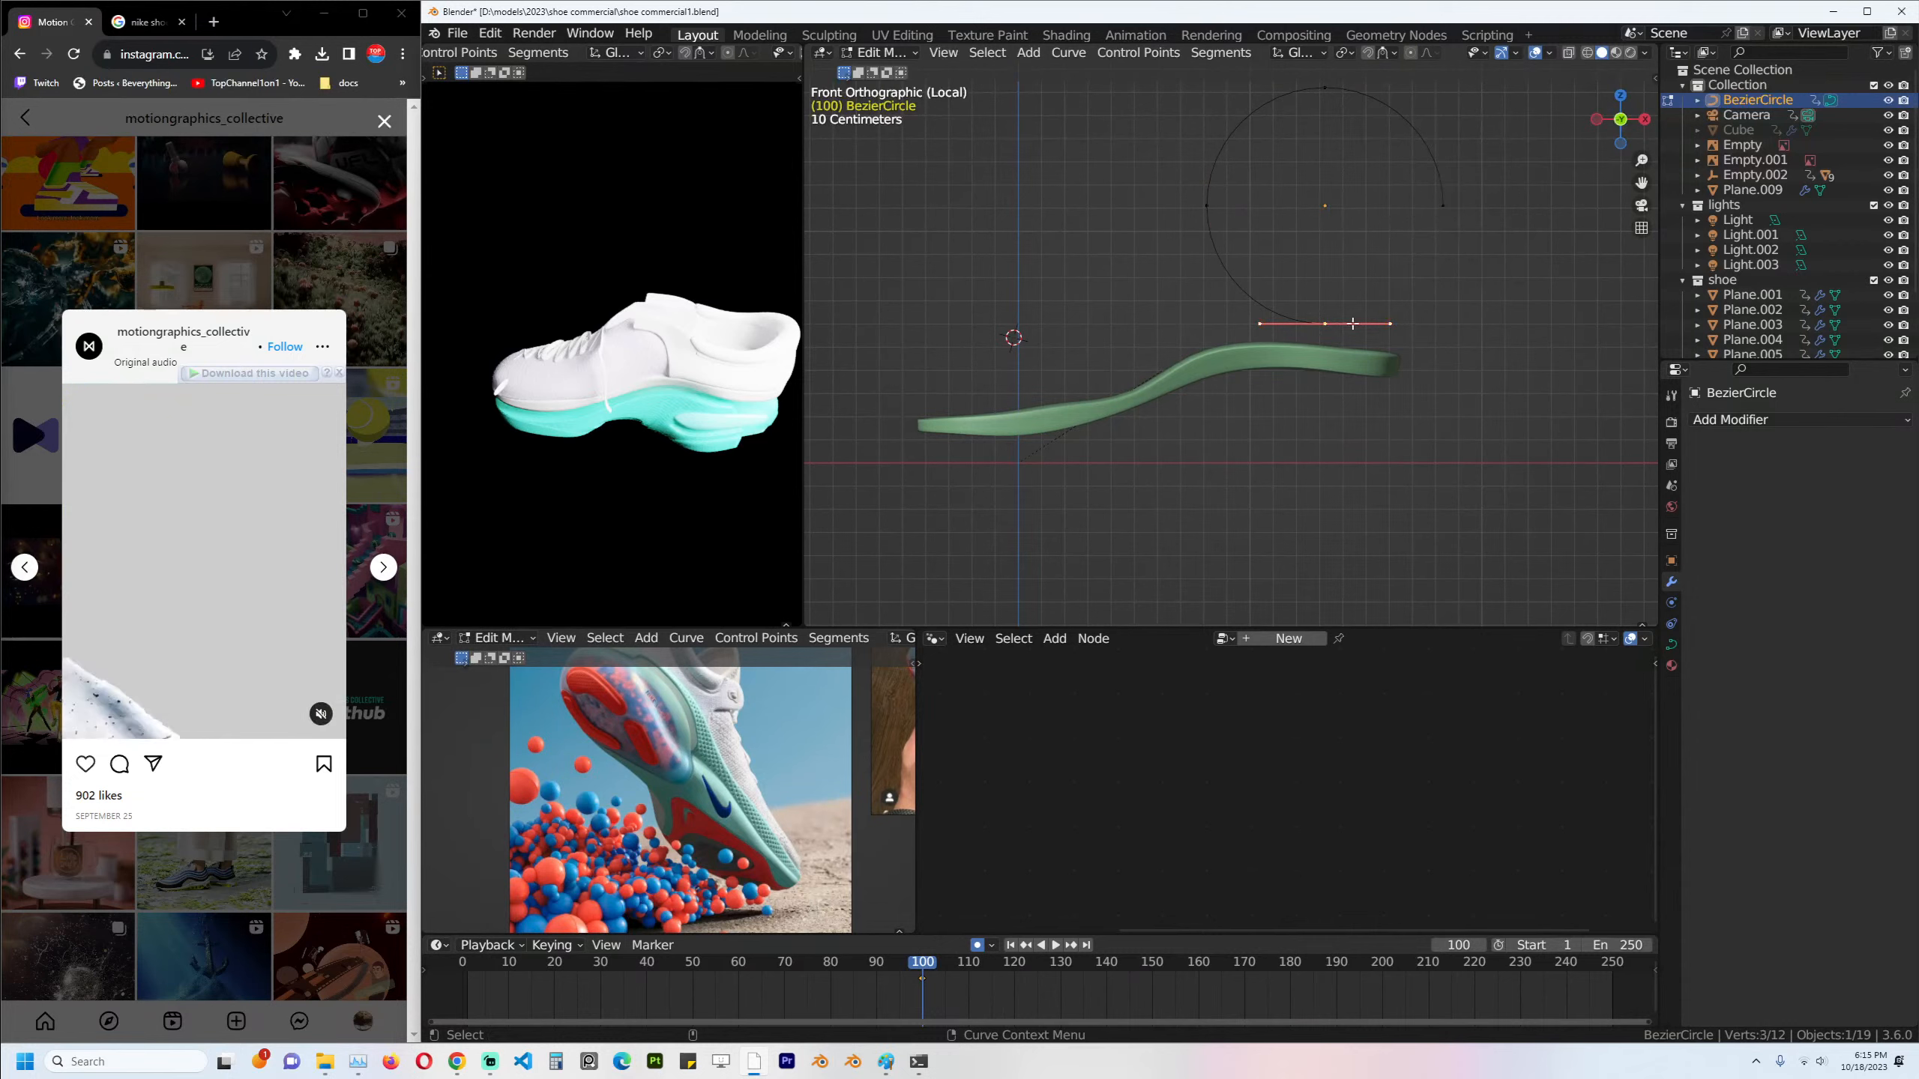
# Extrude the opened circle's bottom control point horizontally along X to form a straight tail past the heel, then return to object mode.
pyautogui.keyDown('shift'); pyautogui.moveTo(1353, 326); pyautogui.dragTo(1225, 345, button='middle'); pyautogui.keyUp('shift')
pyautogui.press('g')
pyautogui.click(1541, 341)
pyautogui.press('Tab')
pyautogui.scroll(-3, 1293, 369)
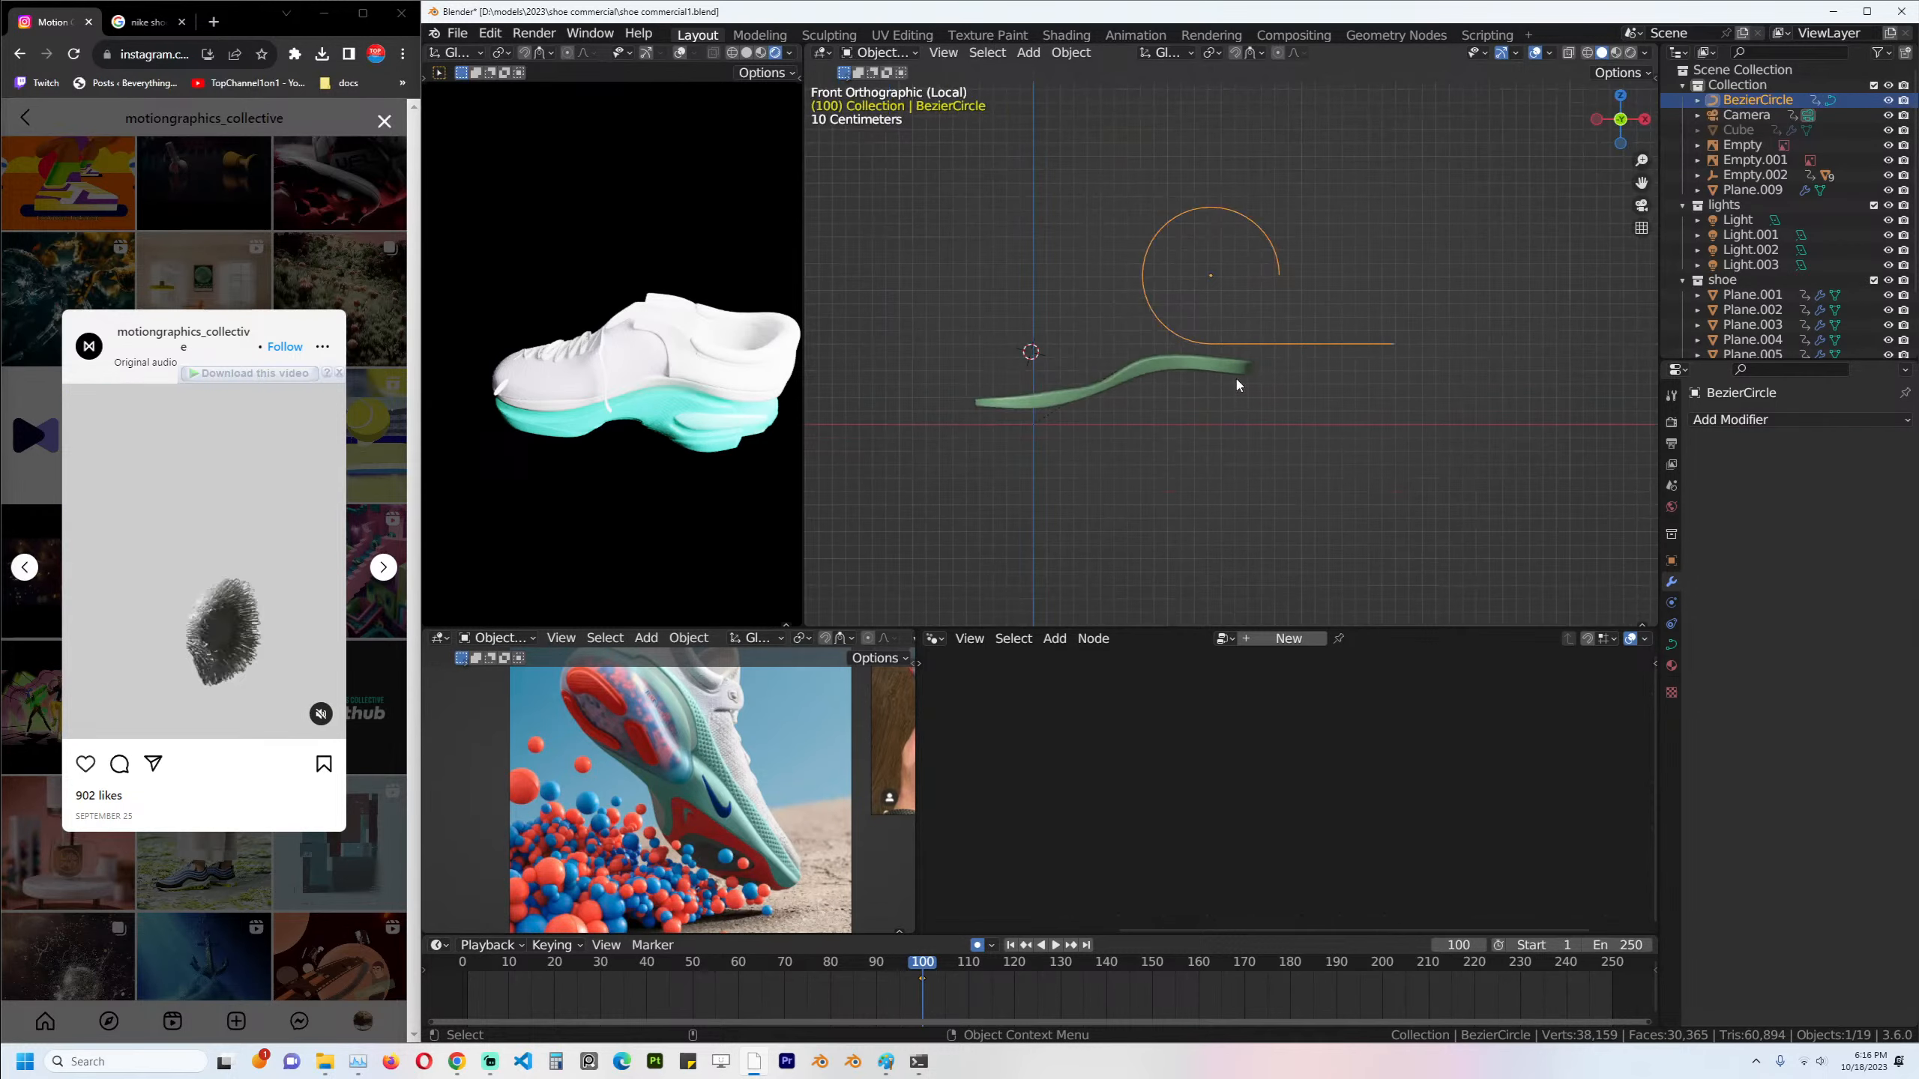
# Move the Bezier curve down to the heel end of the green strip and align it with the strip in top view.
pyautogui.press('g')
pyautogui.click(1274, 376)
pyautogui.moveTo(1274, 377); pyautogui.dragTo(1208, 403, button='middle')
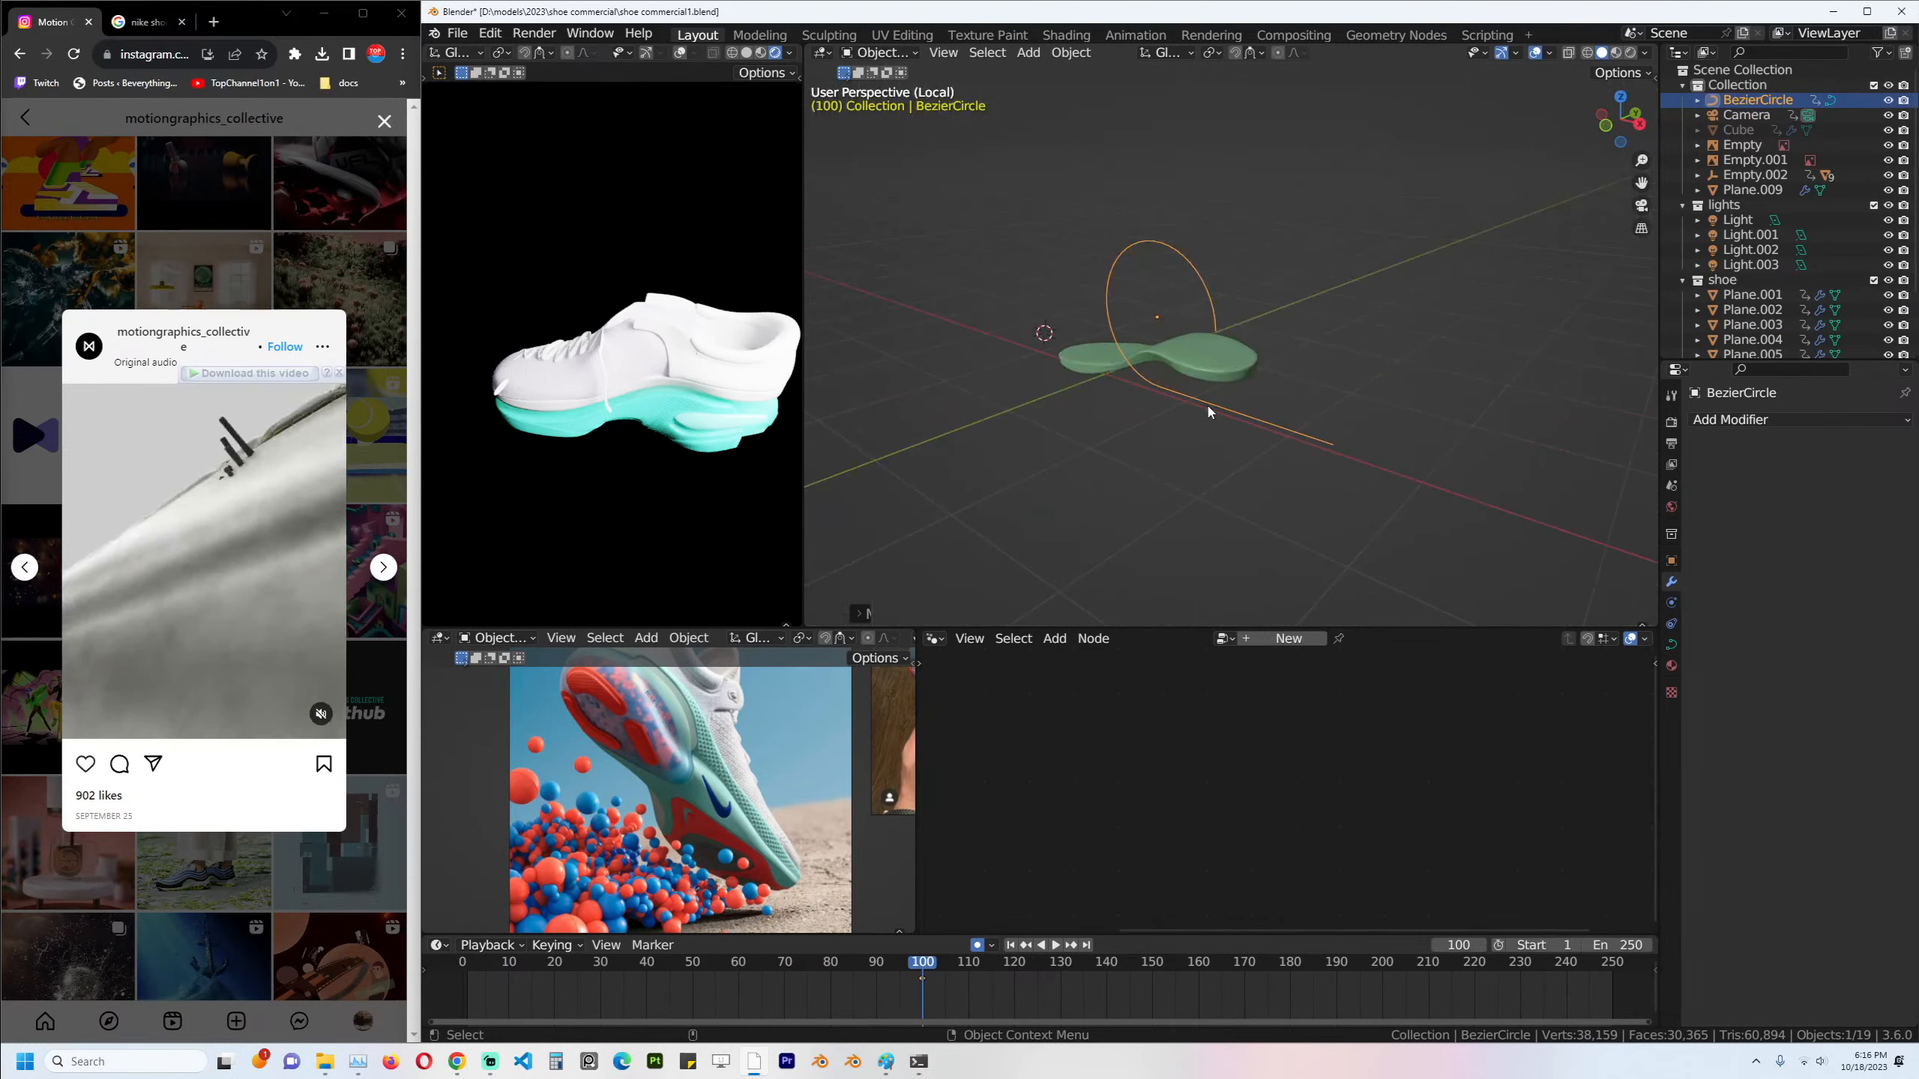
pyautogui.press('KP_7')
pyautogui.press('g')
pyautogui.click(1227, 322)
pyautogui.press('KP_1')
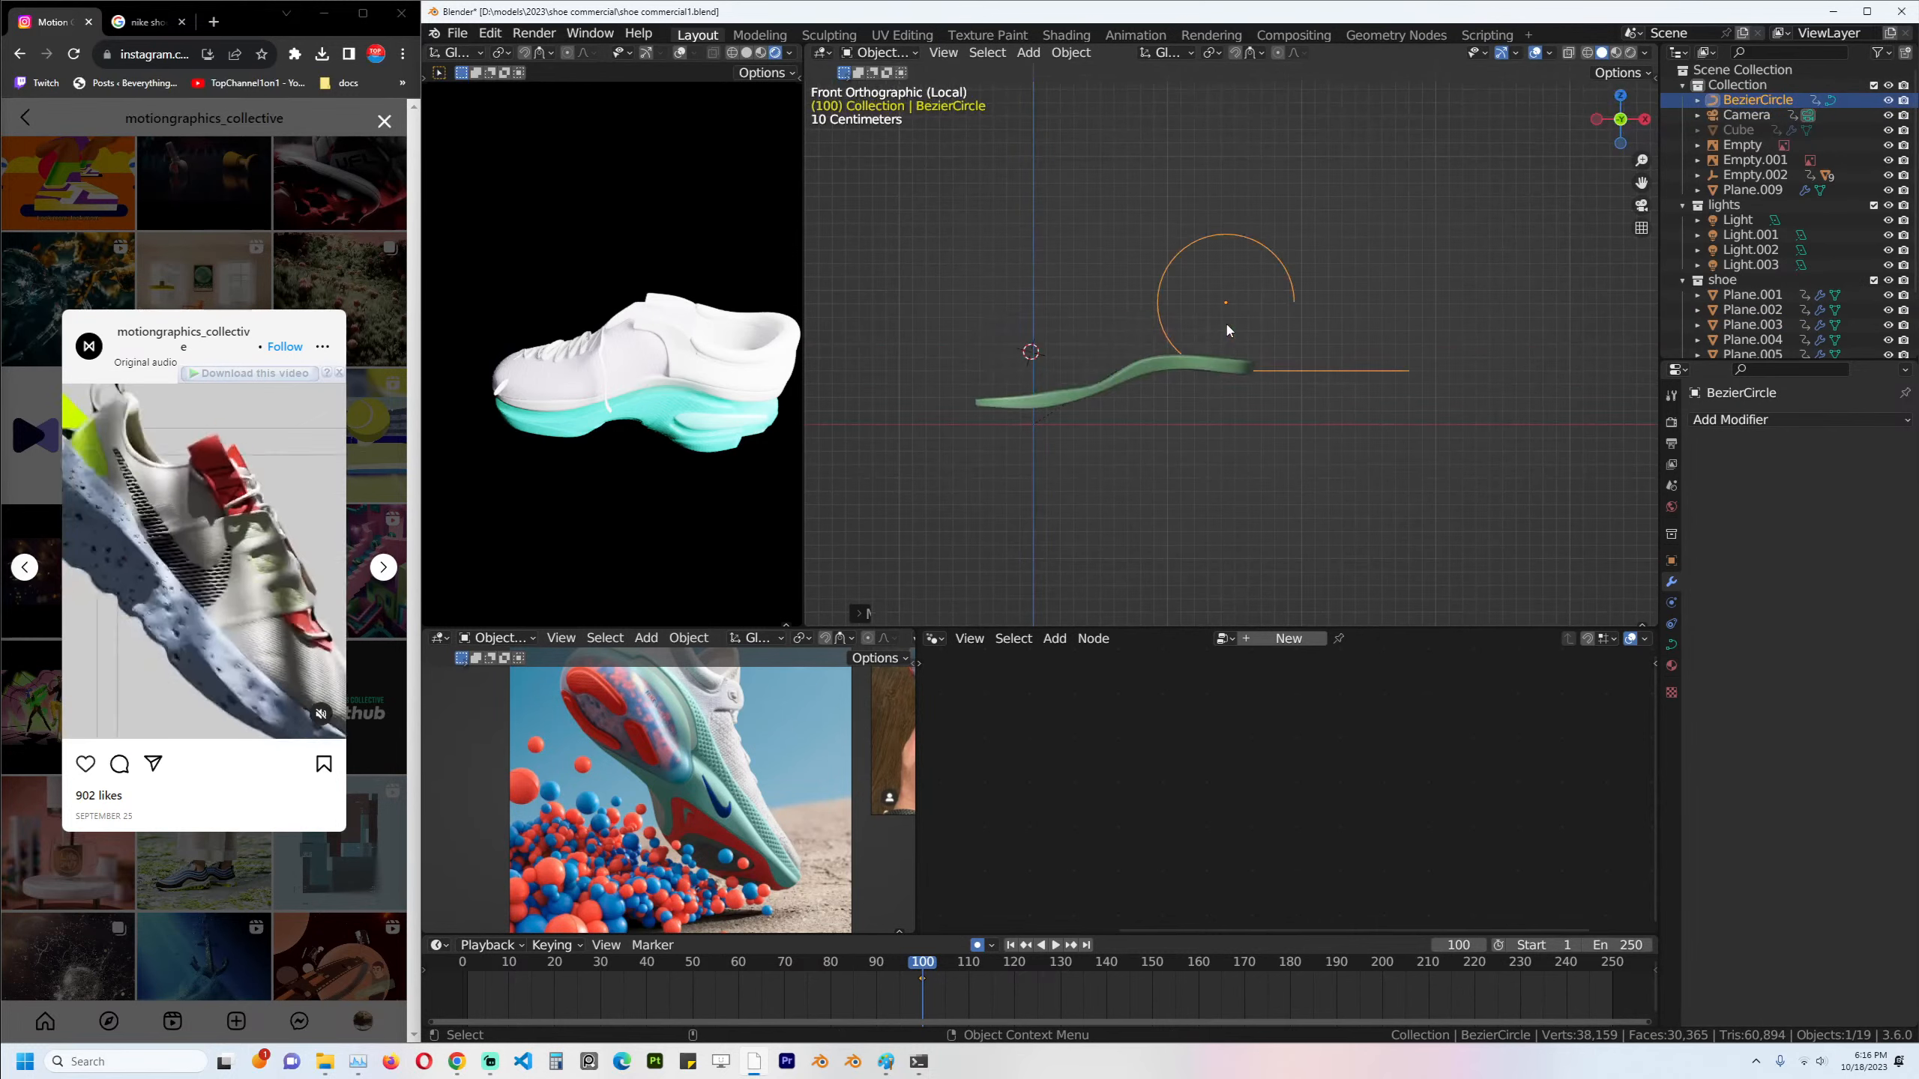
# Add a Curve modifier to Plane.003 with BezierCircle as the curve object and X as the deform axis.
pyautogui.click(1169, 394)
pyautogui.scroll(2, 1169, 393)
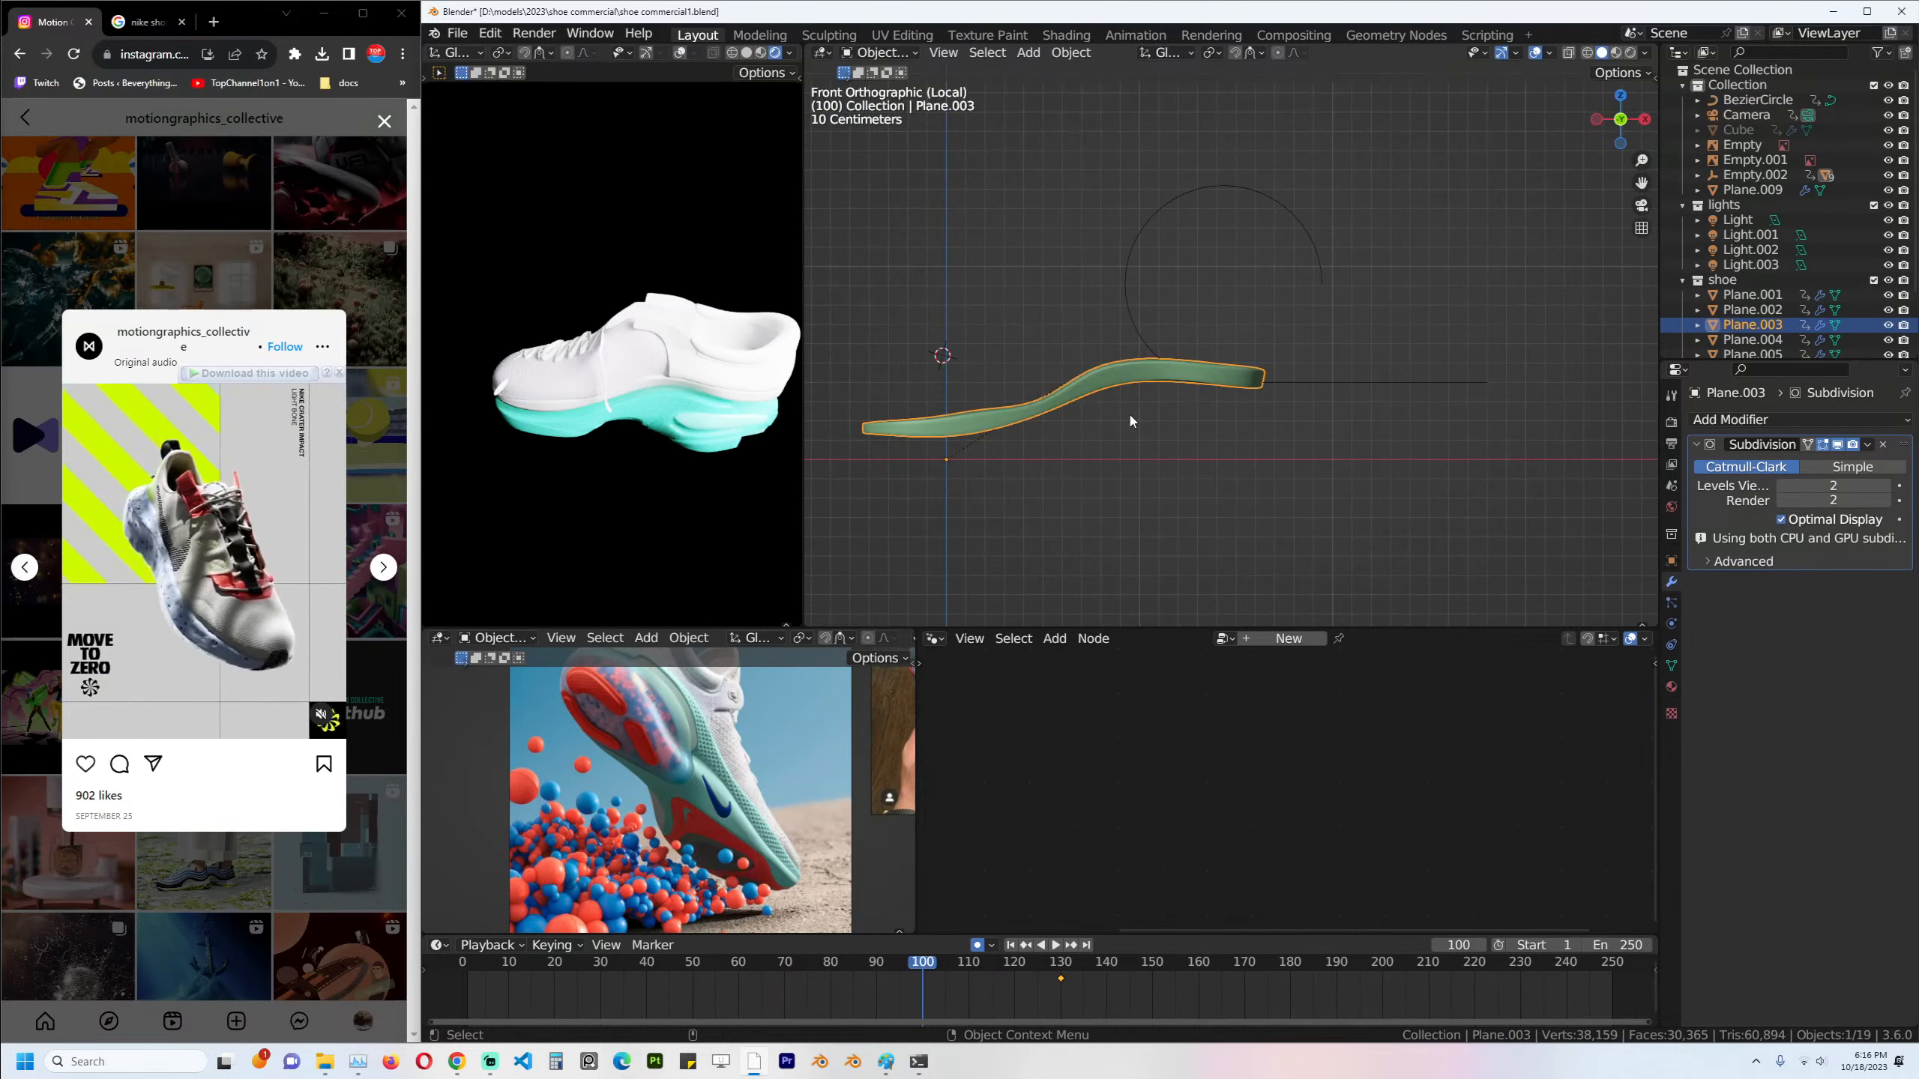
pyautogui.click(1360, 382)
pyautogui.click(1241, 386)
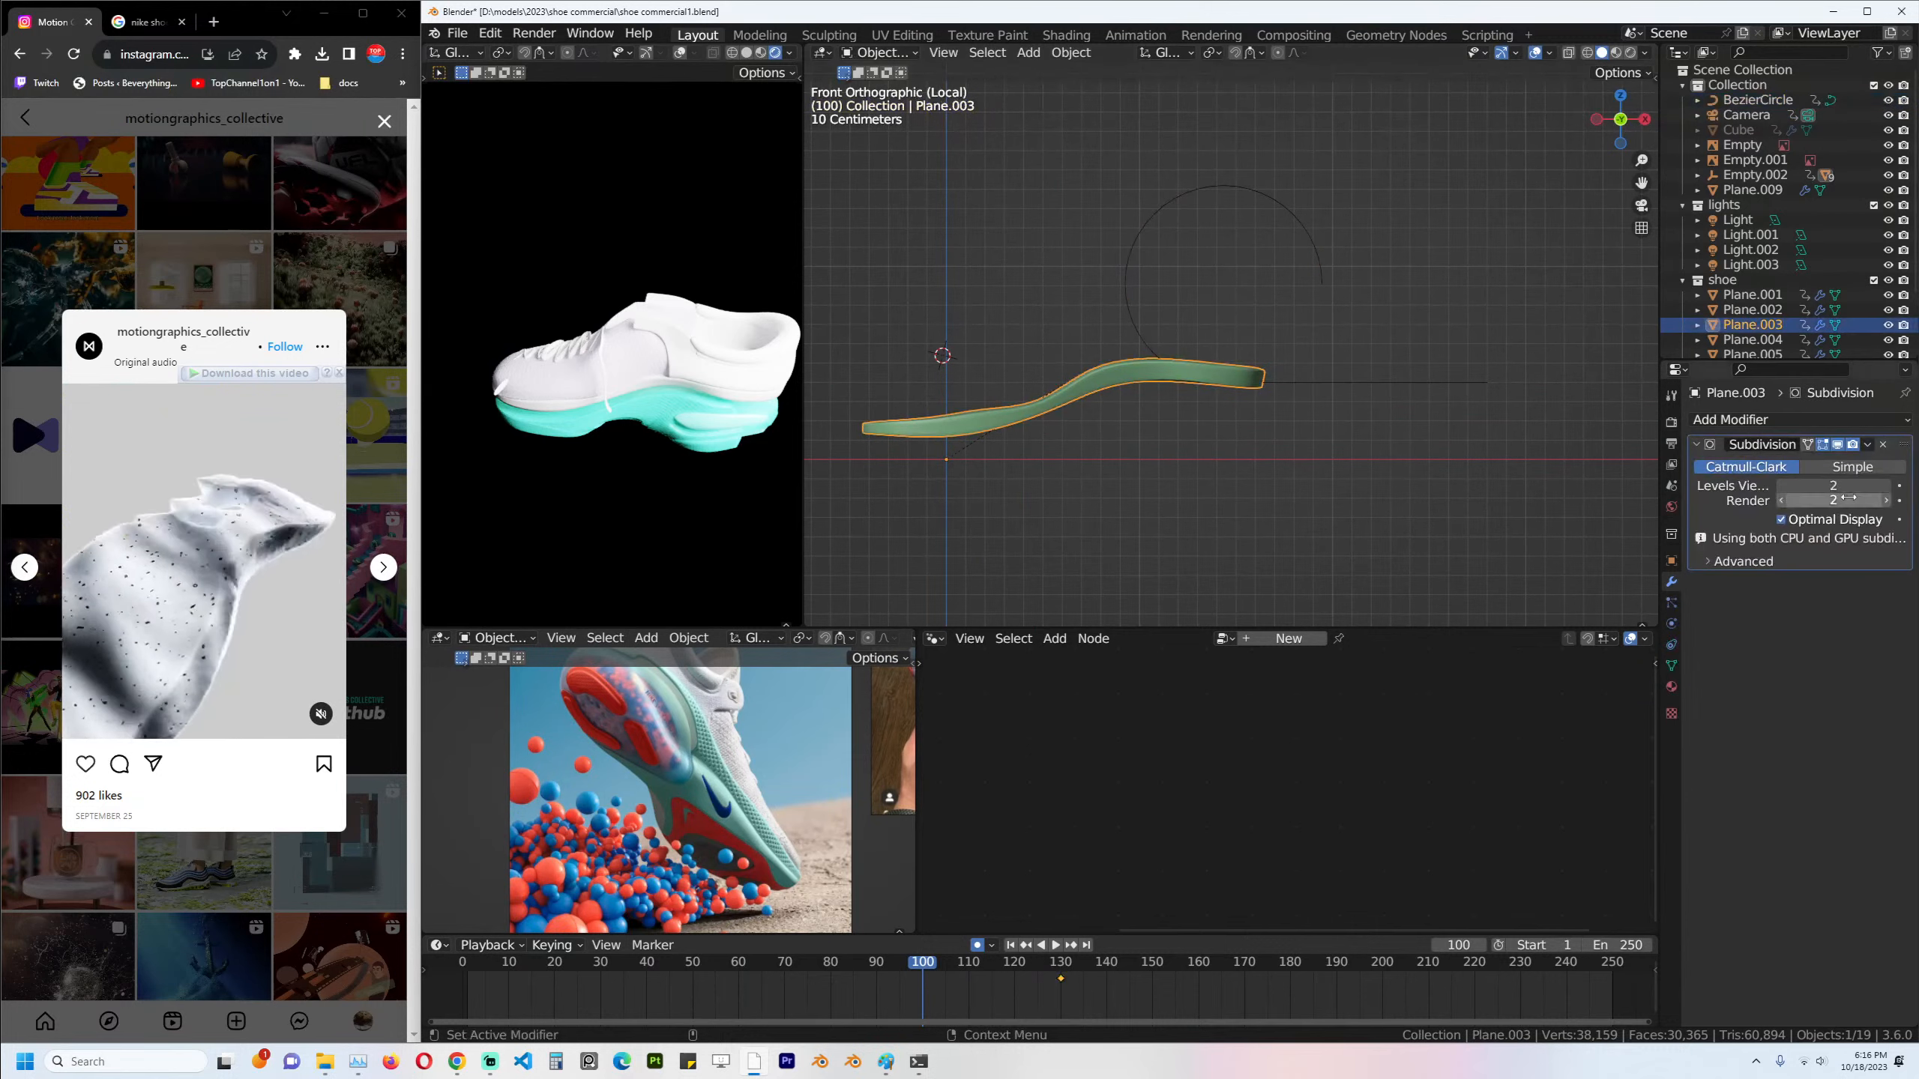
pyautogui.click(1768, 420)
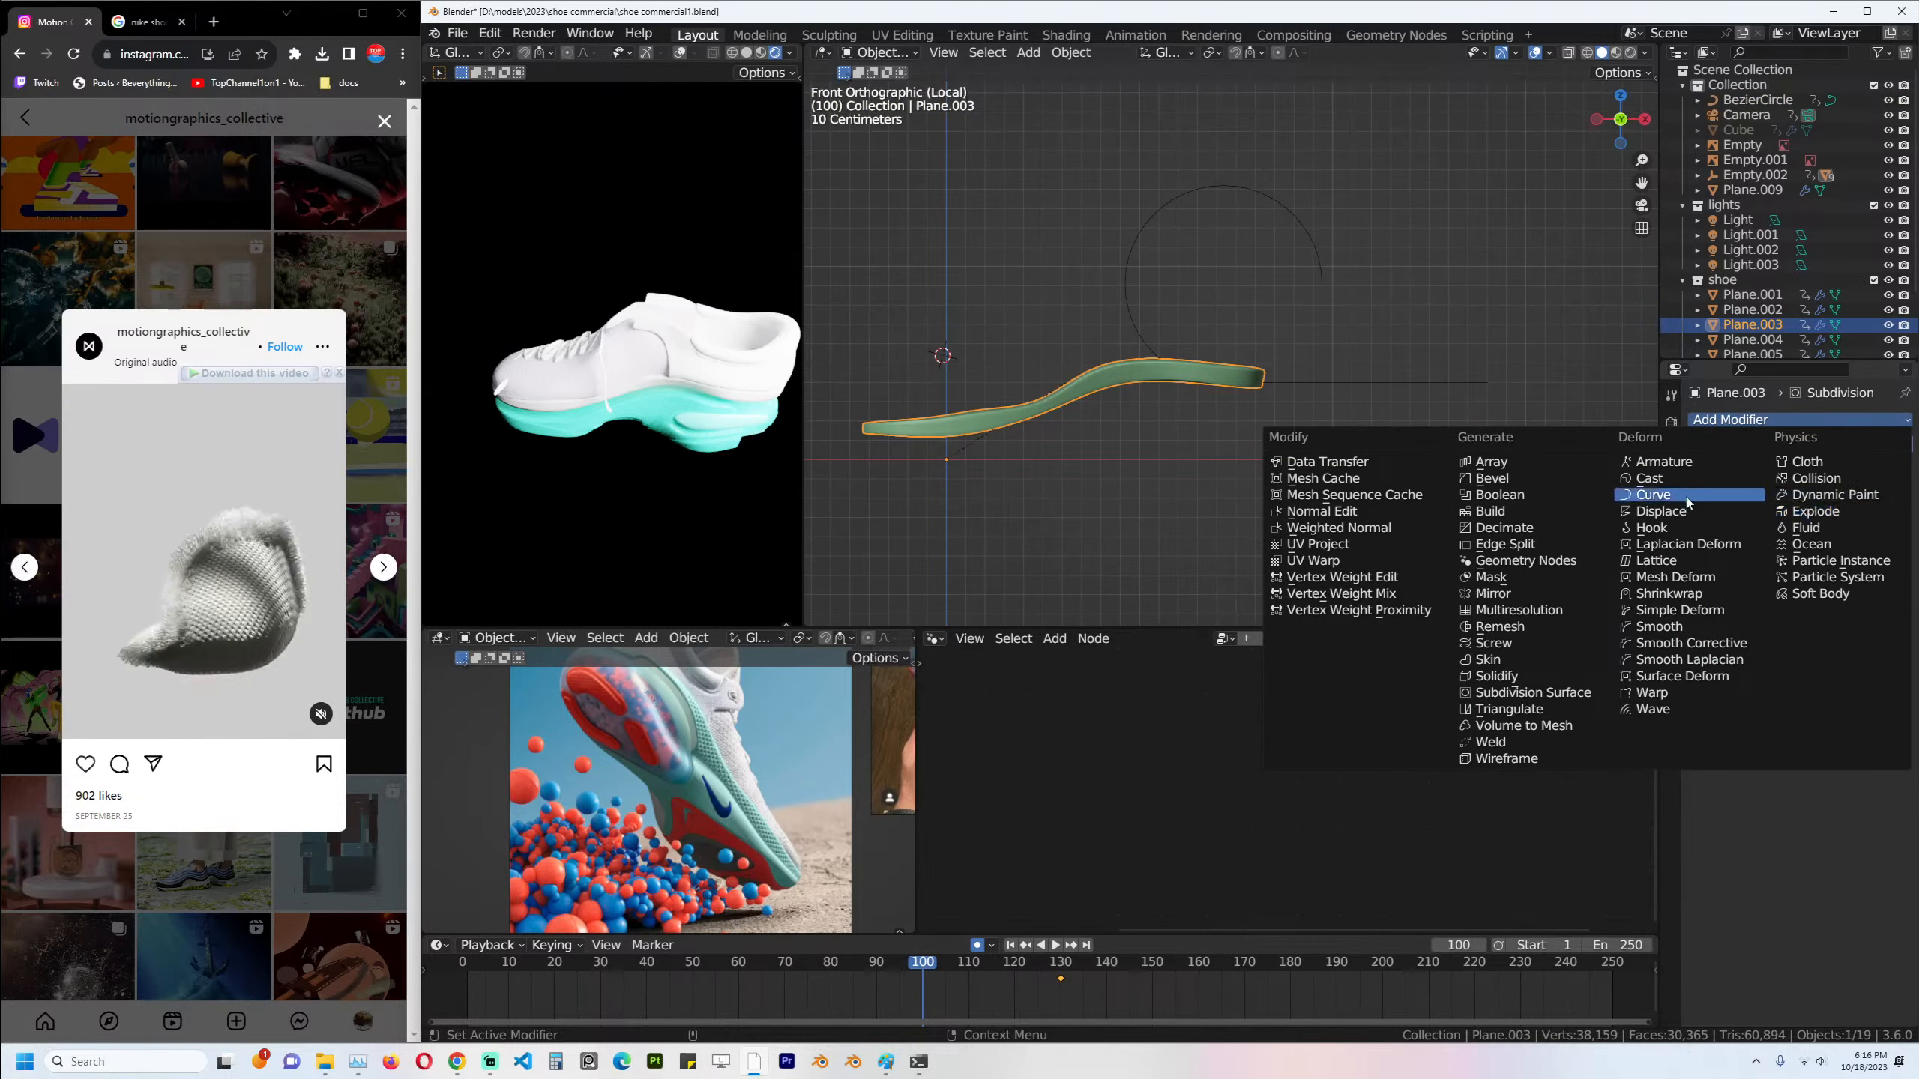
pyautogui.click(1653, 494)
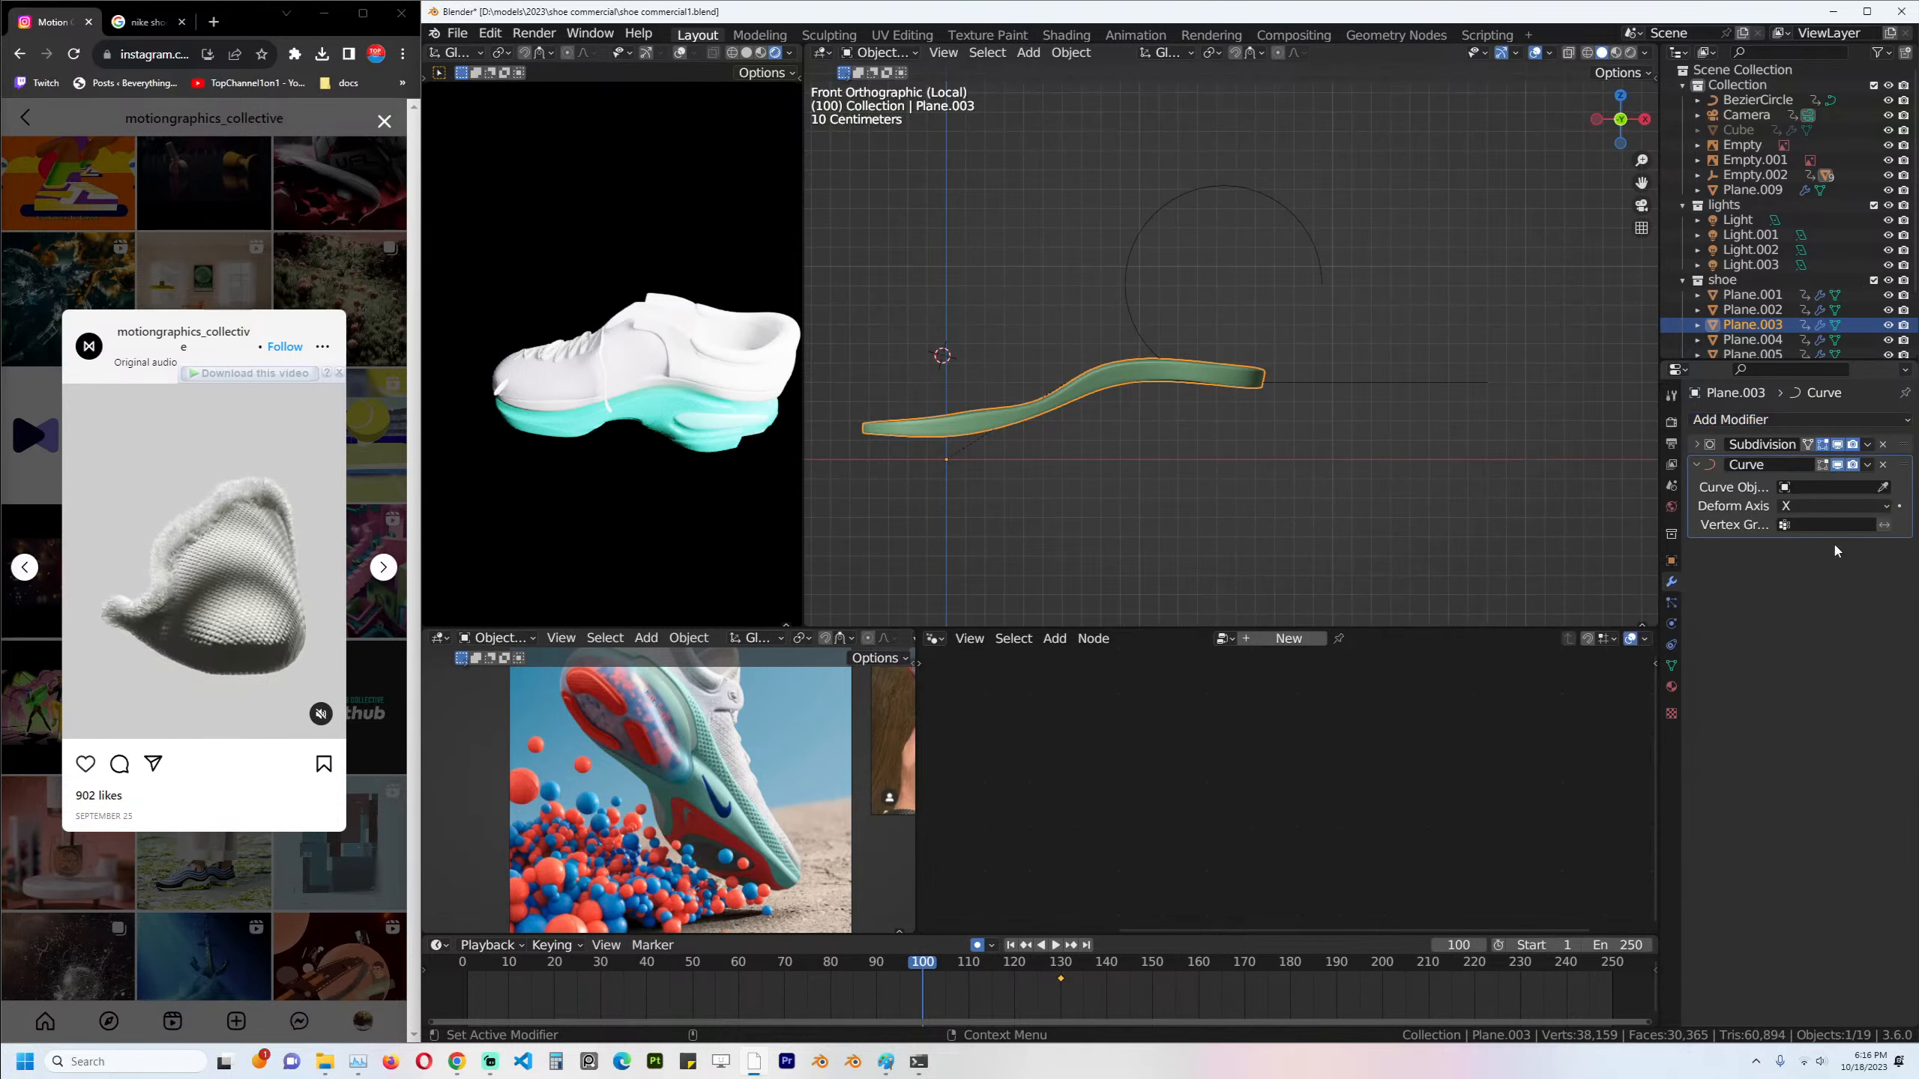
pyautogui.click(1318, 248)
pyautogui.scroll(-2, 1329, 333)
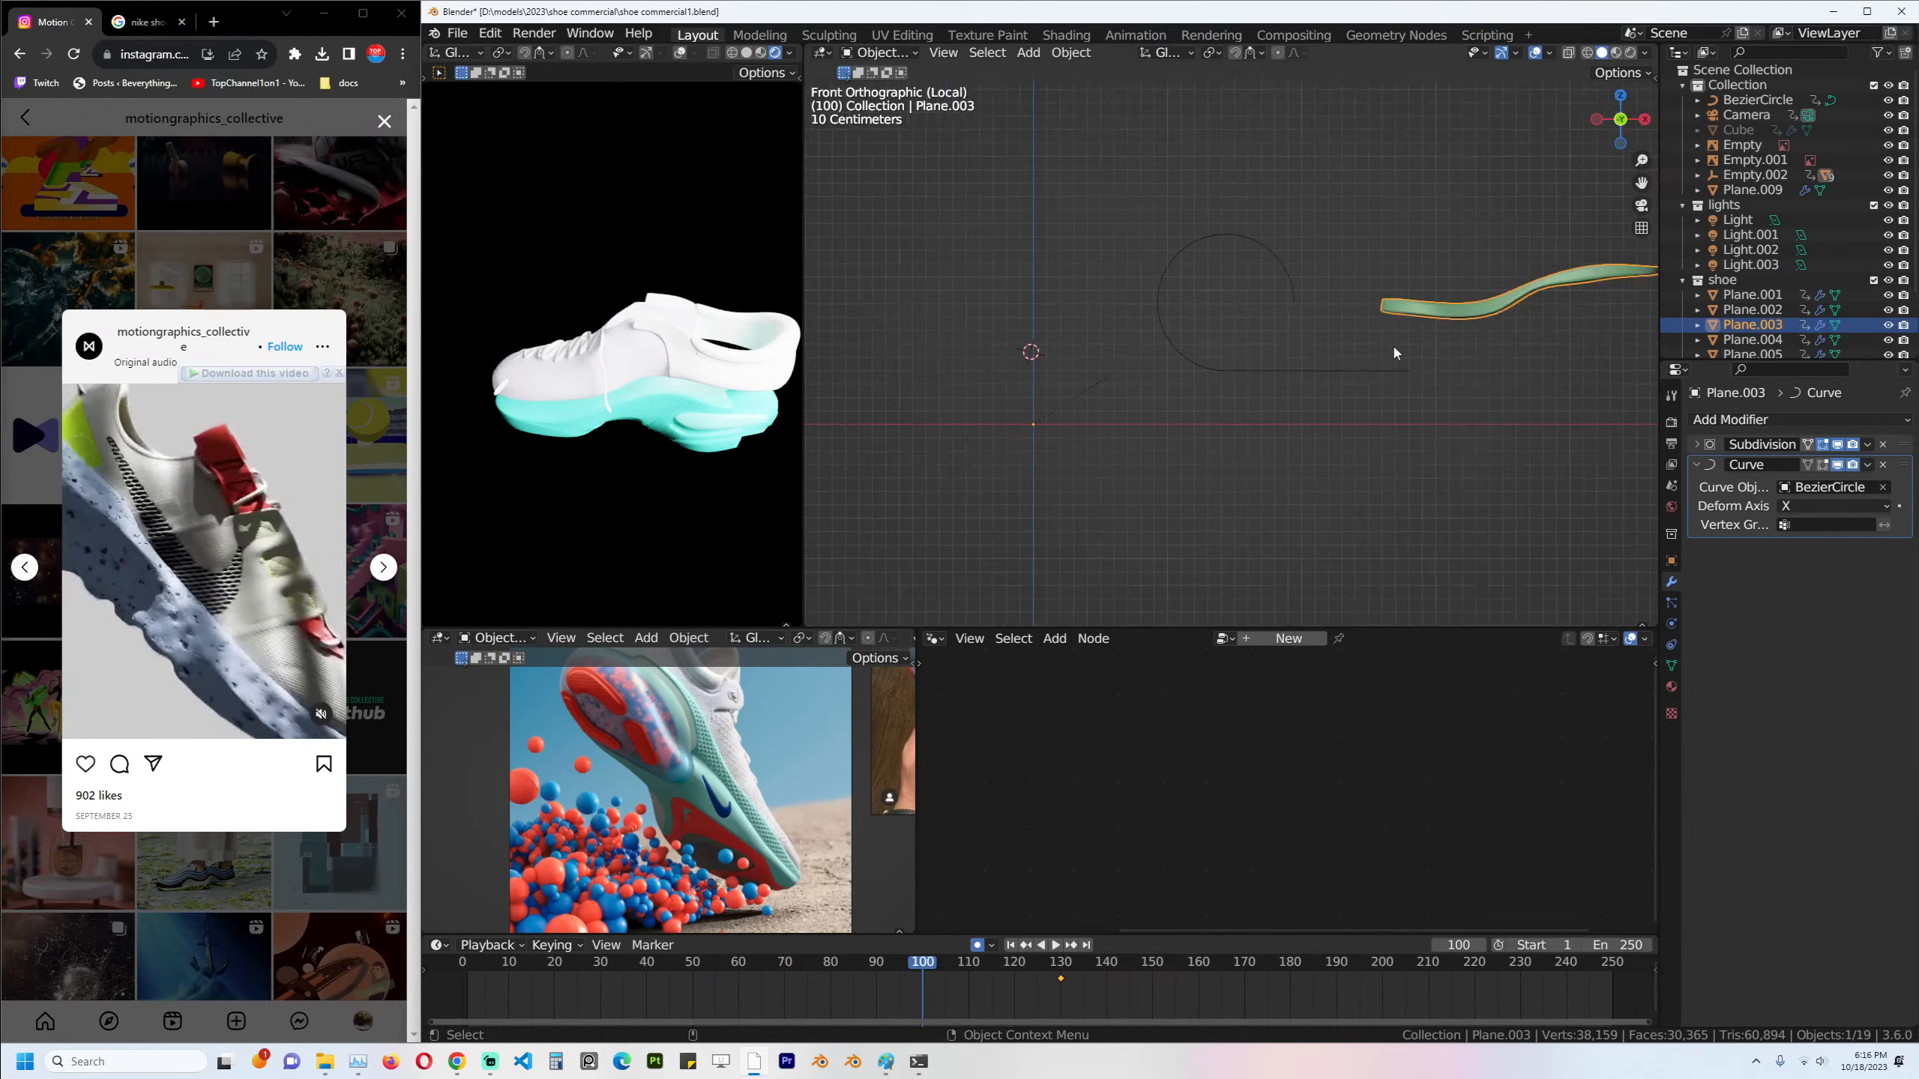
# Snap the Bezier curve to the 3D cursor.
pyautogui.click(1360, 385)
pyautogui.hotkey('shift', 's')
pyautogui.click(1415, 210)
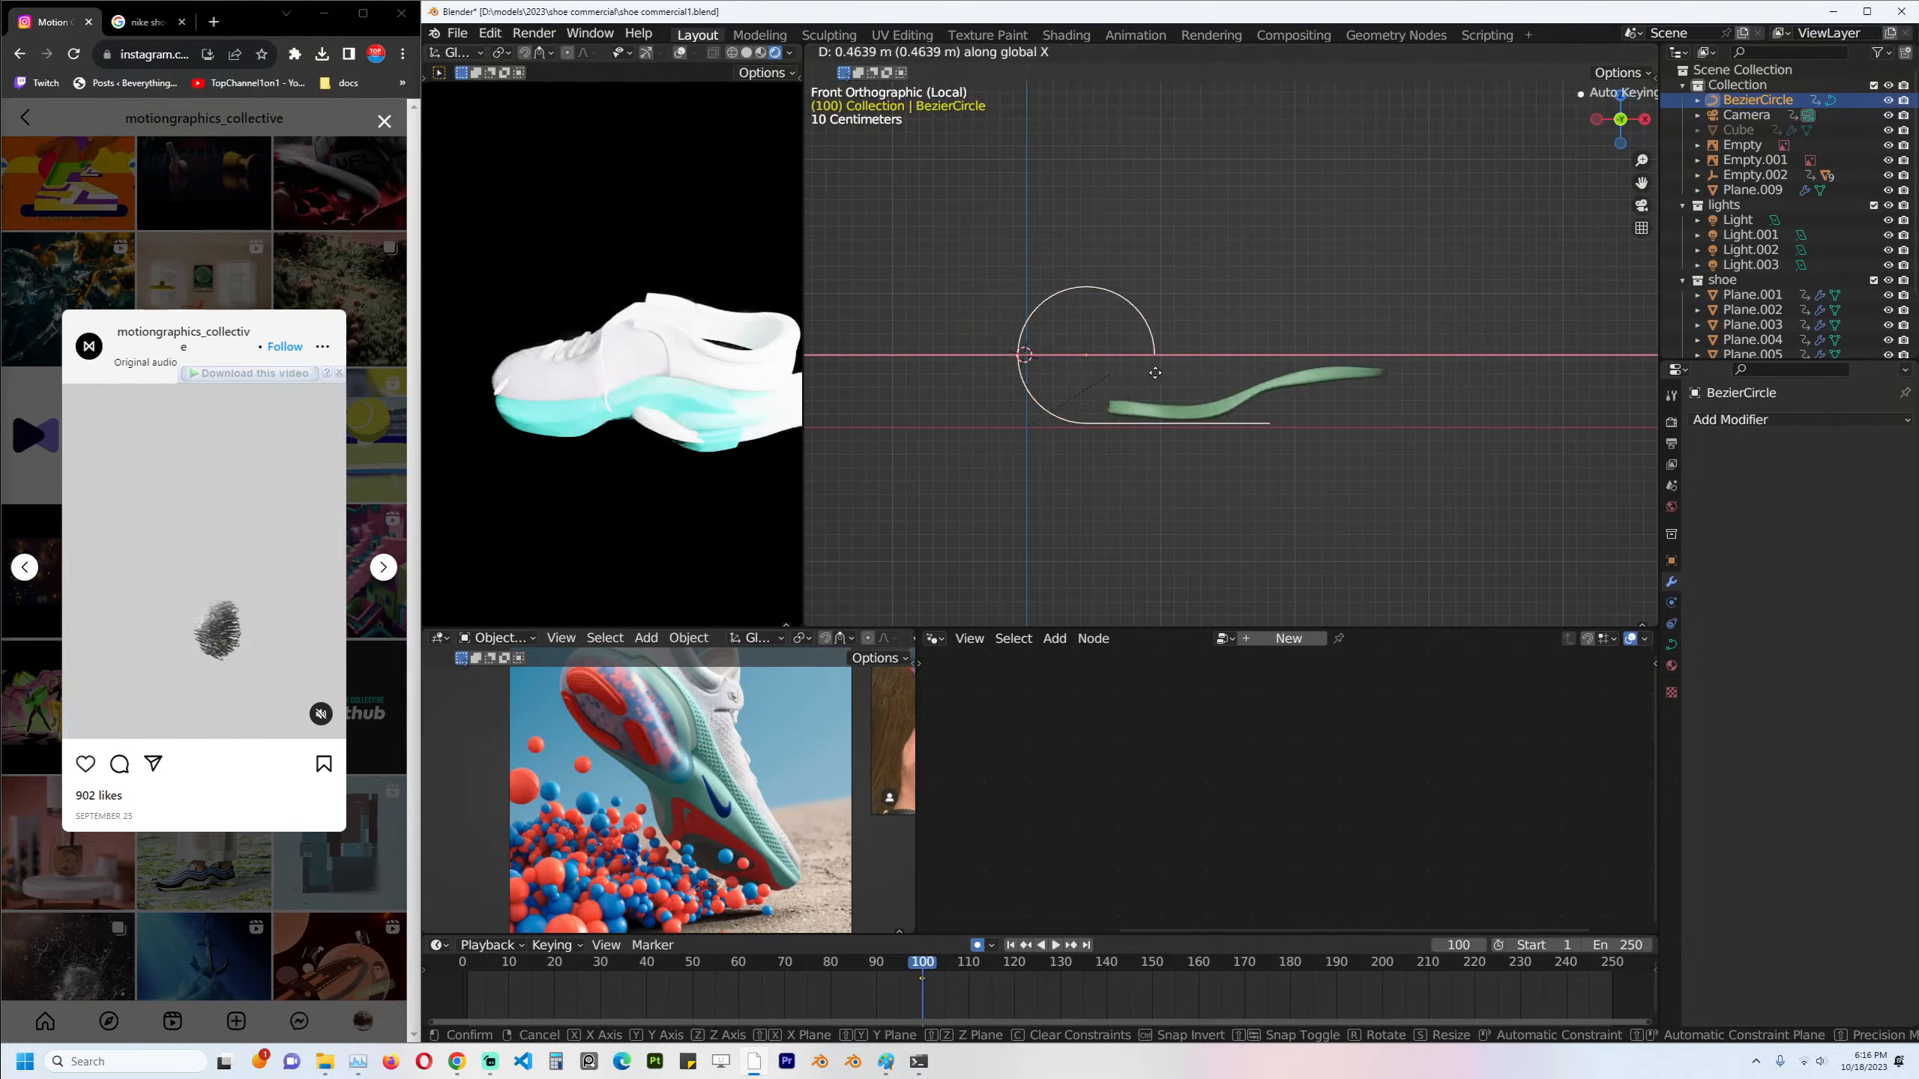
# Try sliding Plane.003 along X to test how it bends around the curve.
pyautogui.click(1197, 383)
pyautogui.press('g')
pyautogui.press('x')
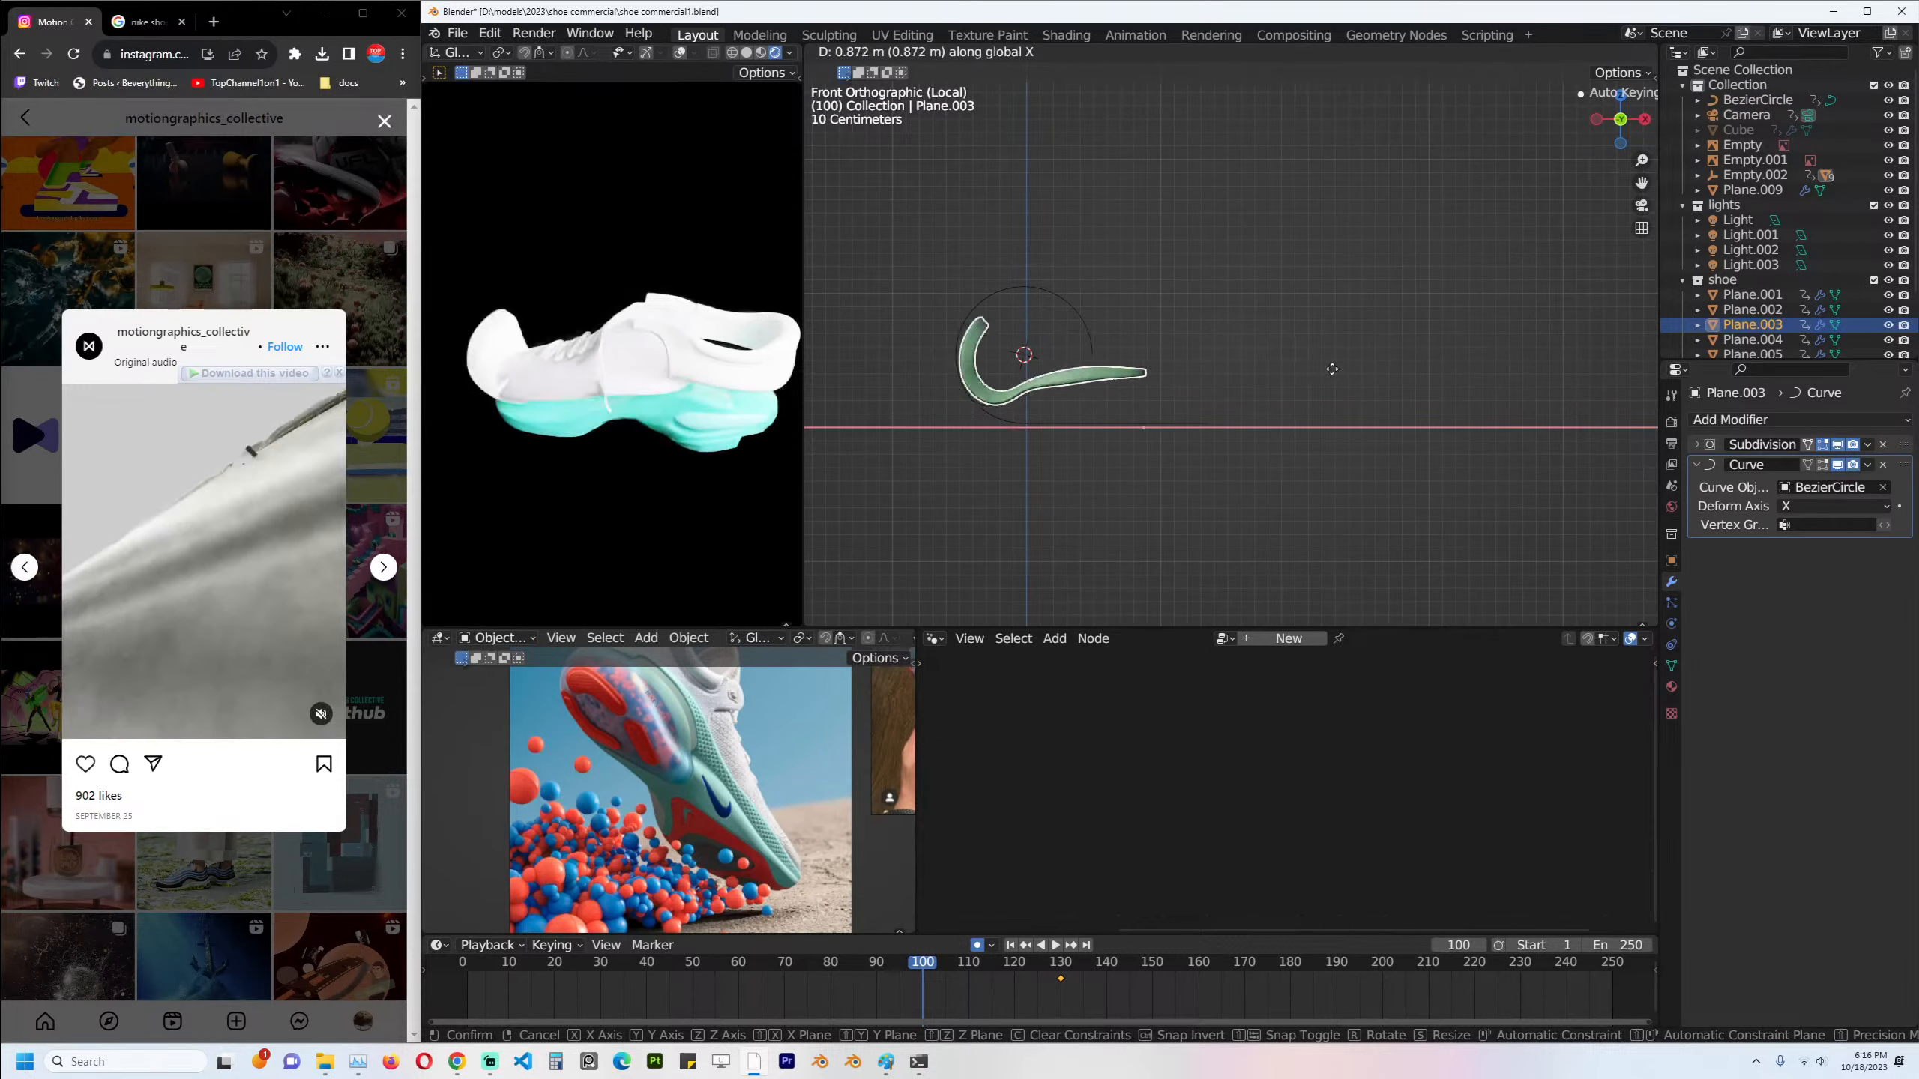
pyautogui.click(1032, 429)
# Try moving the Bezier curve and tilting the handle at the end of its straight tail in edit mode.
pyautogui.click(1058, 435)
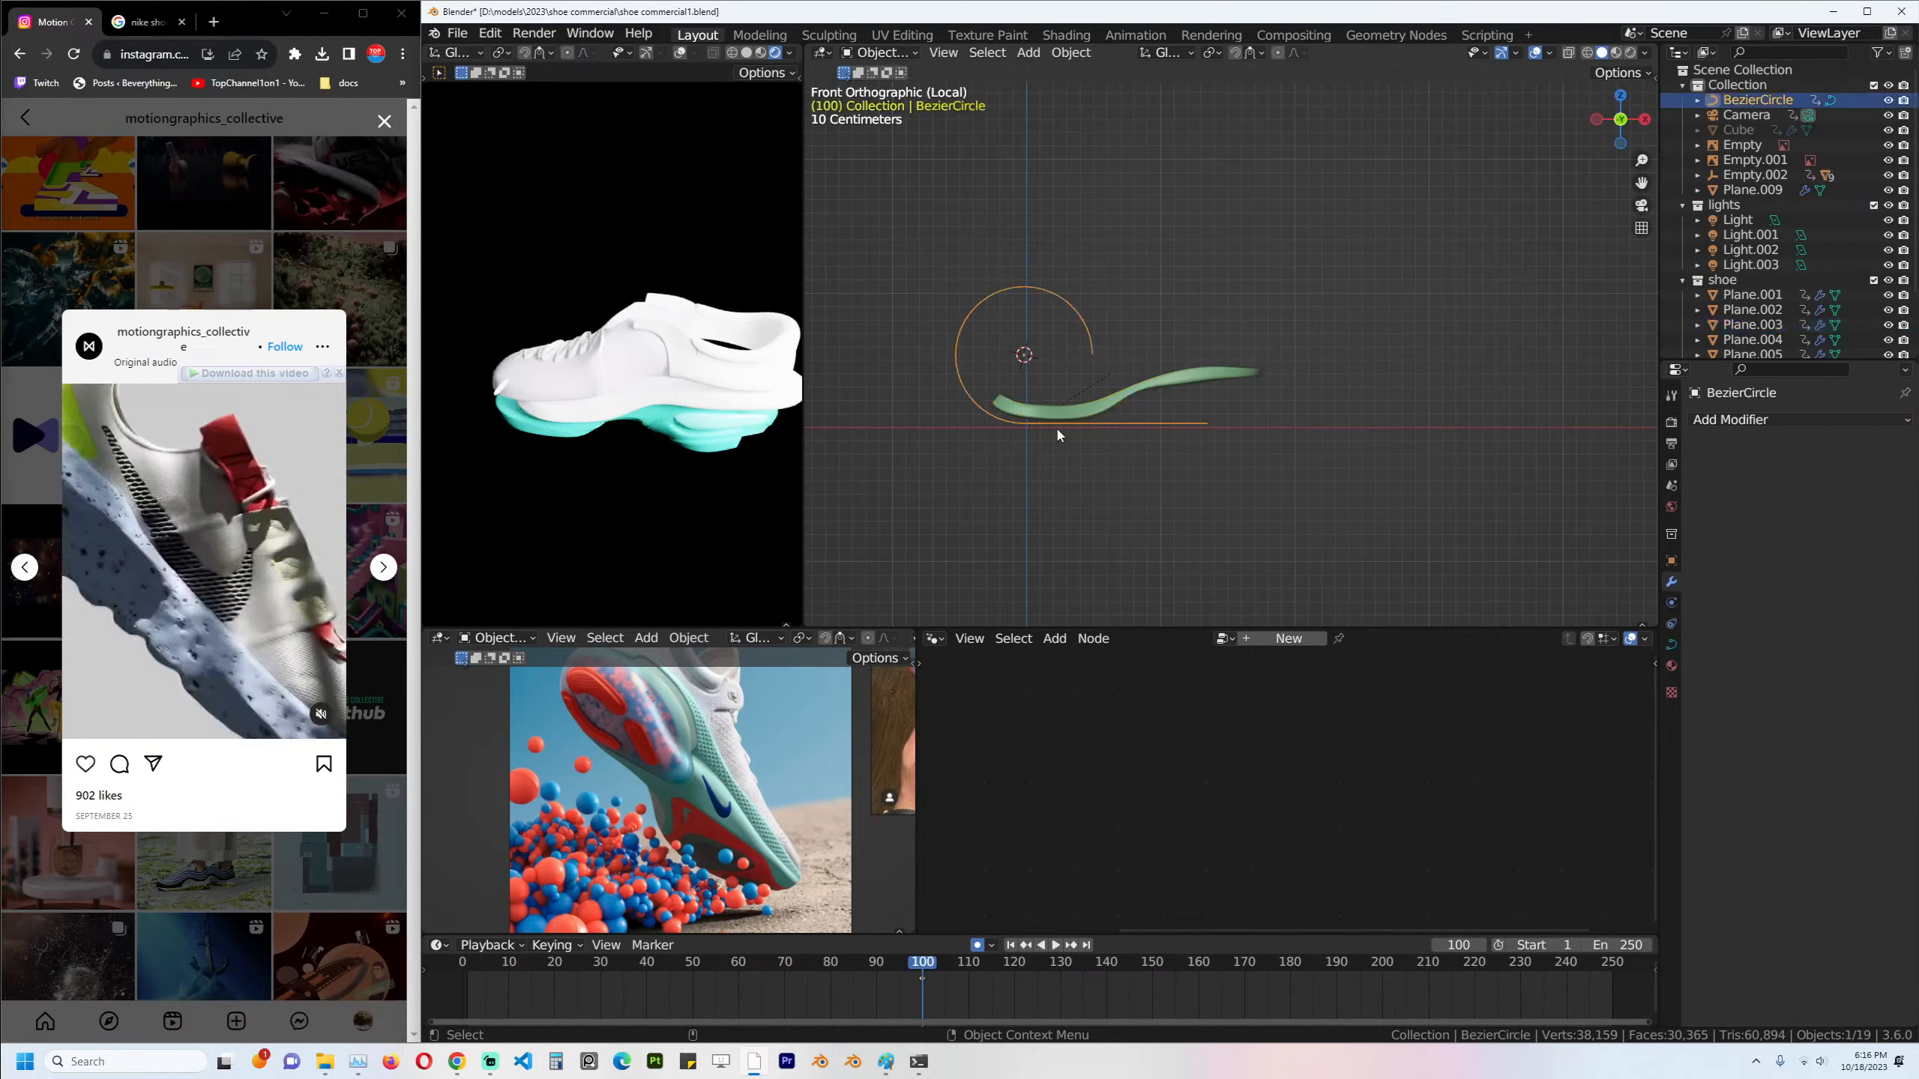
pyautogui.press('g')
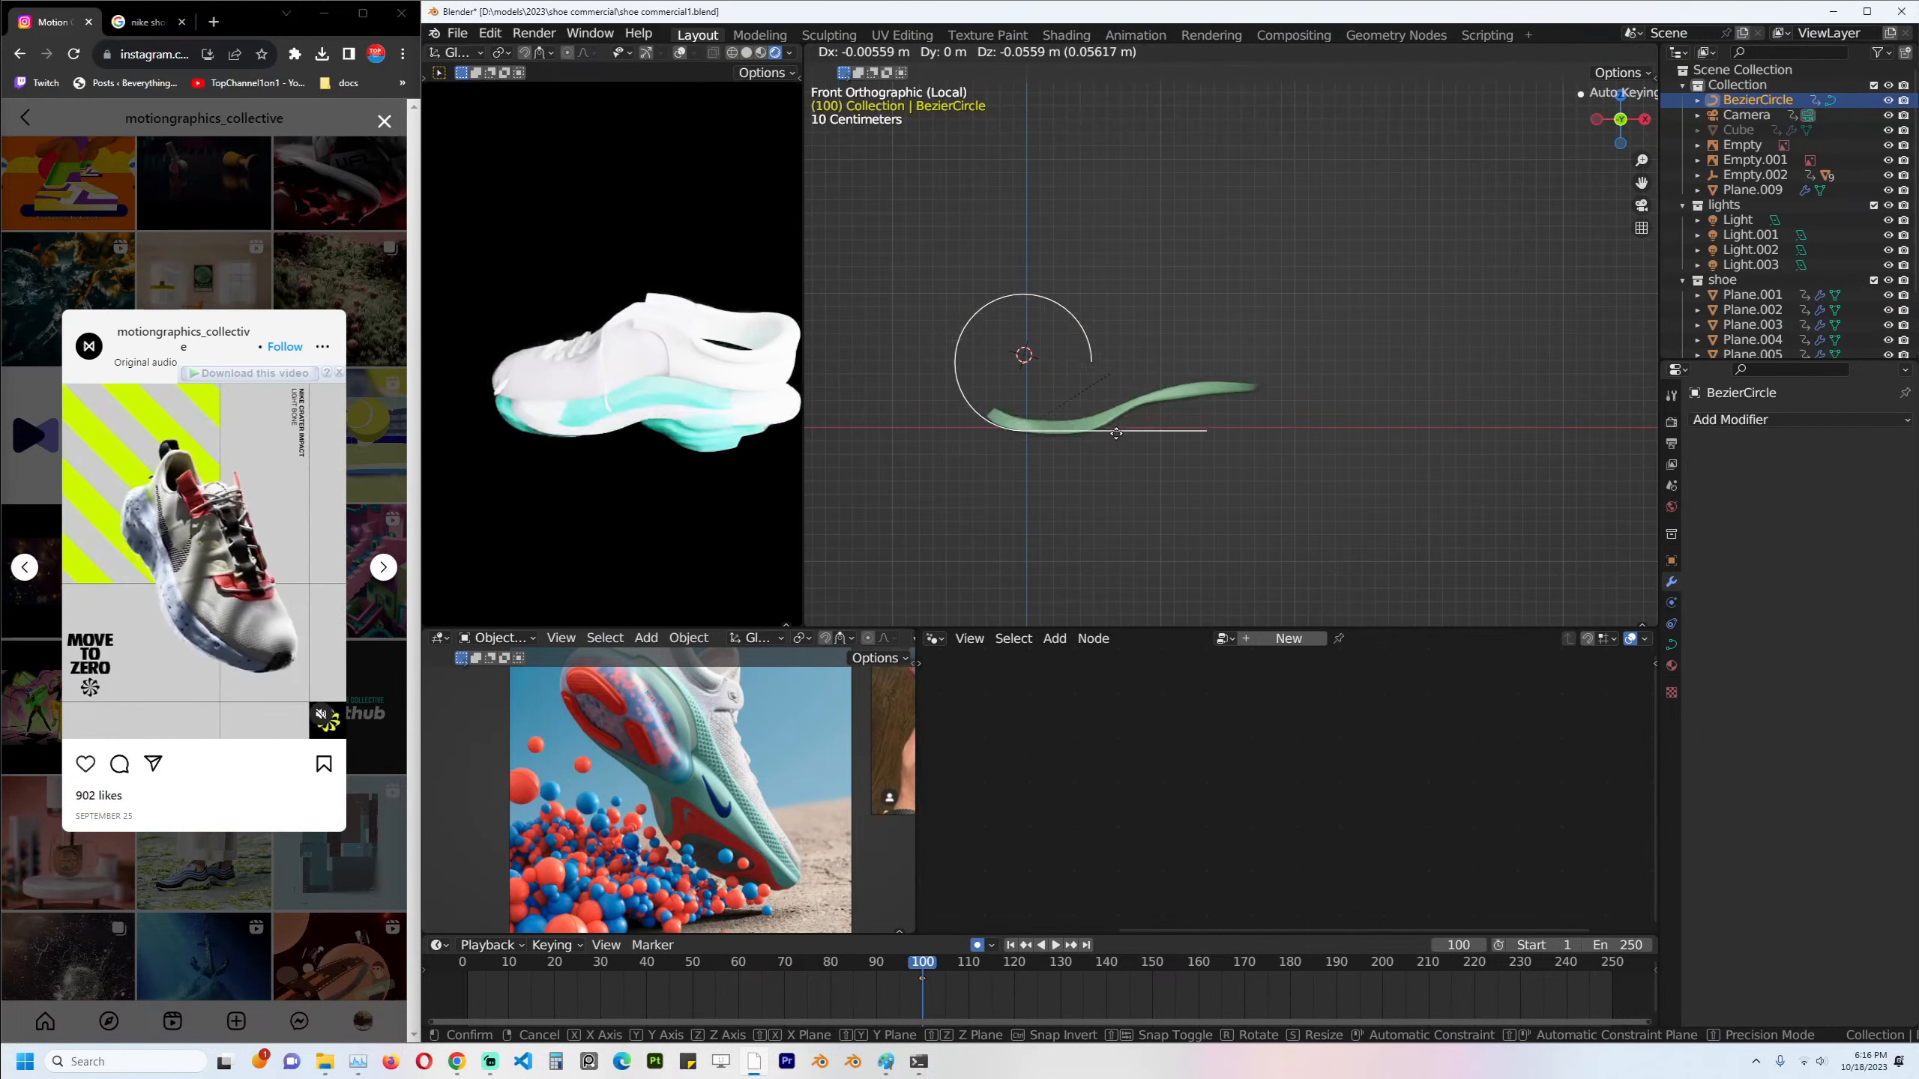
pyautogui.rightClick(1122, 425)
pyautogui.press('Tab')
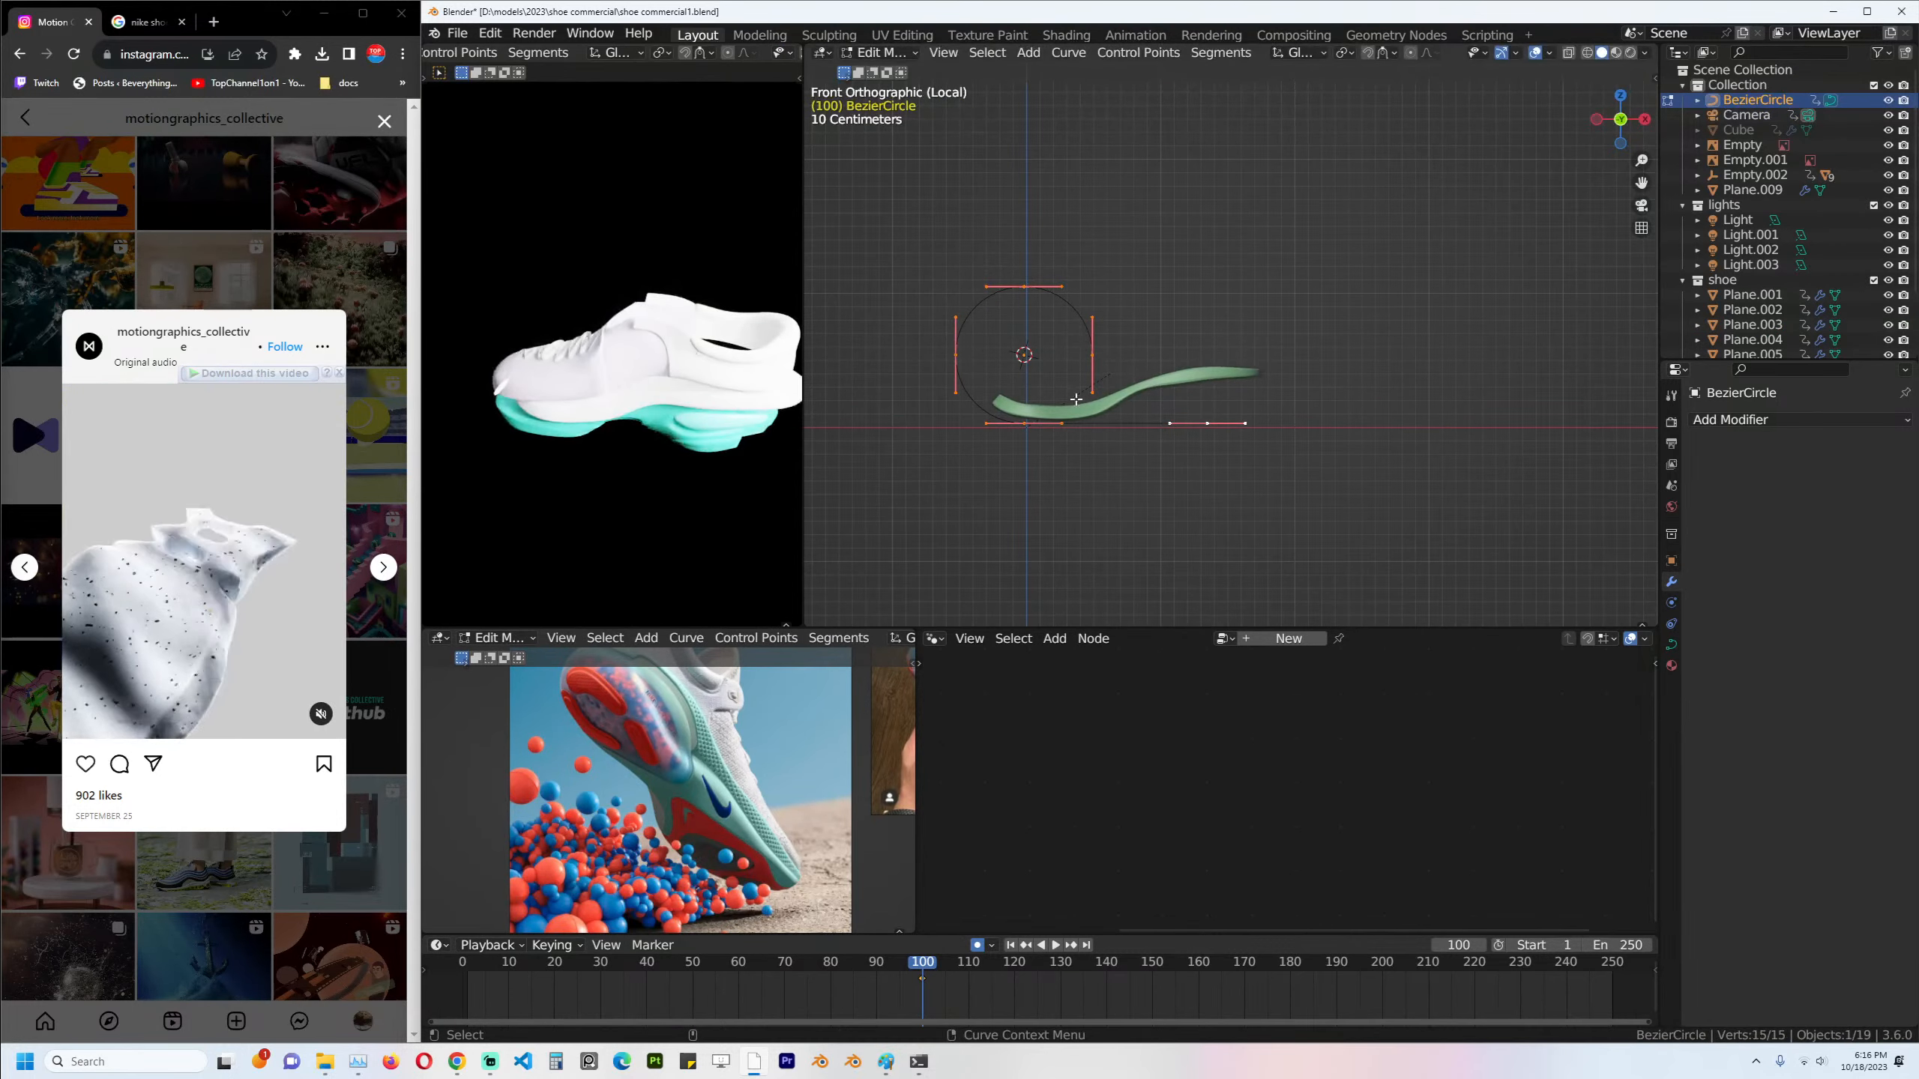
pyautogui.moveTo(1165, 439); pyautogui.dragTo(1179, 415)
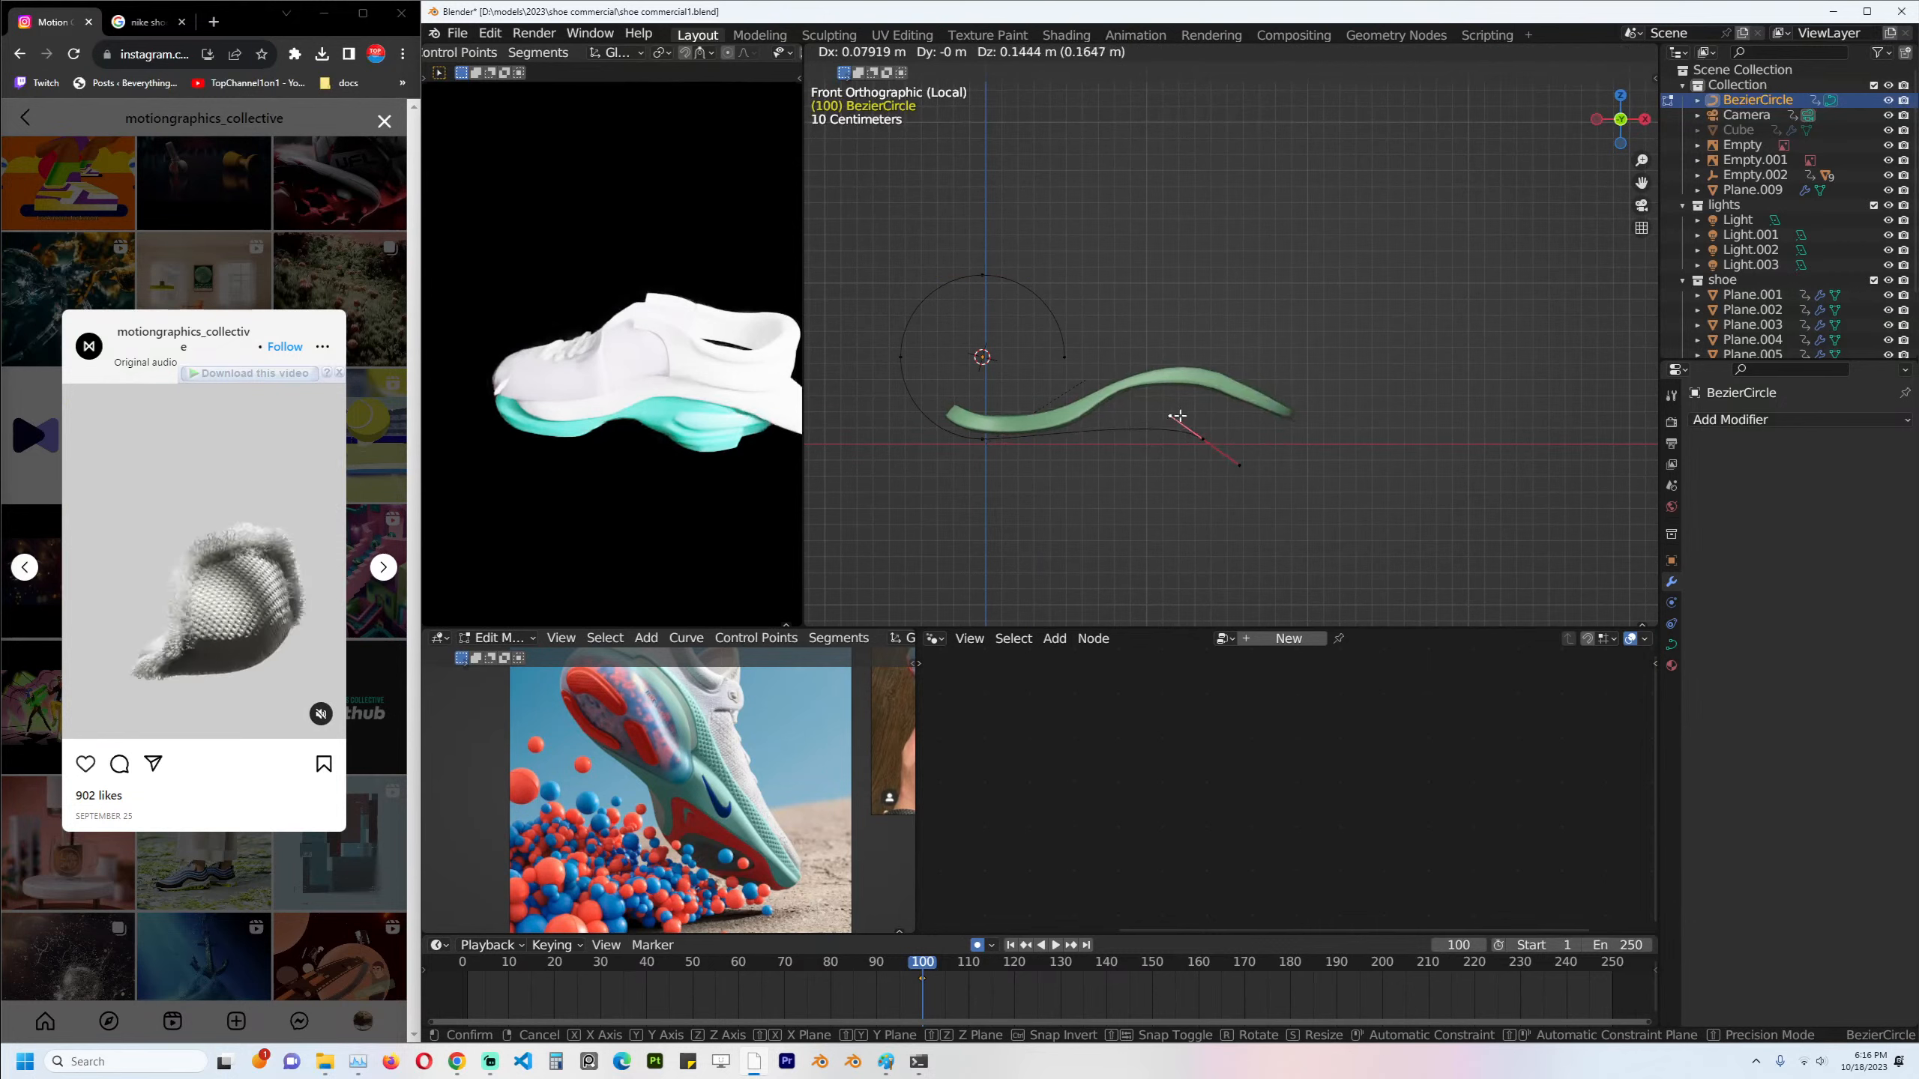
pyautogui.rightClick(1179, 416)
pyautogui.press('Tab')
# Scrub the animation to frame 109 and test how sliding the Bezier curve along X affects the strip.
pyautogui.click(1215, 392)
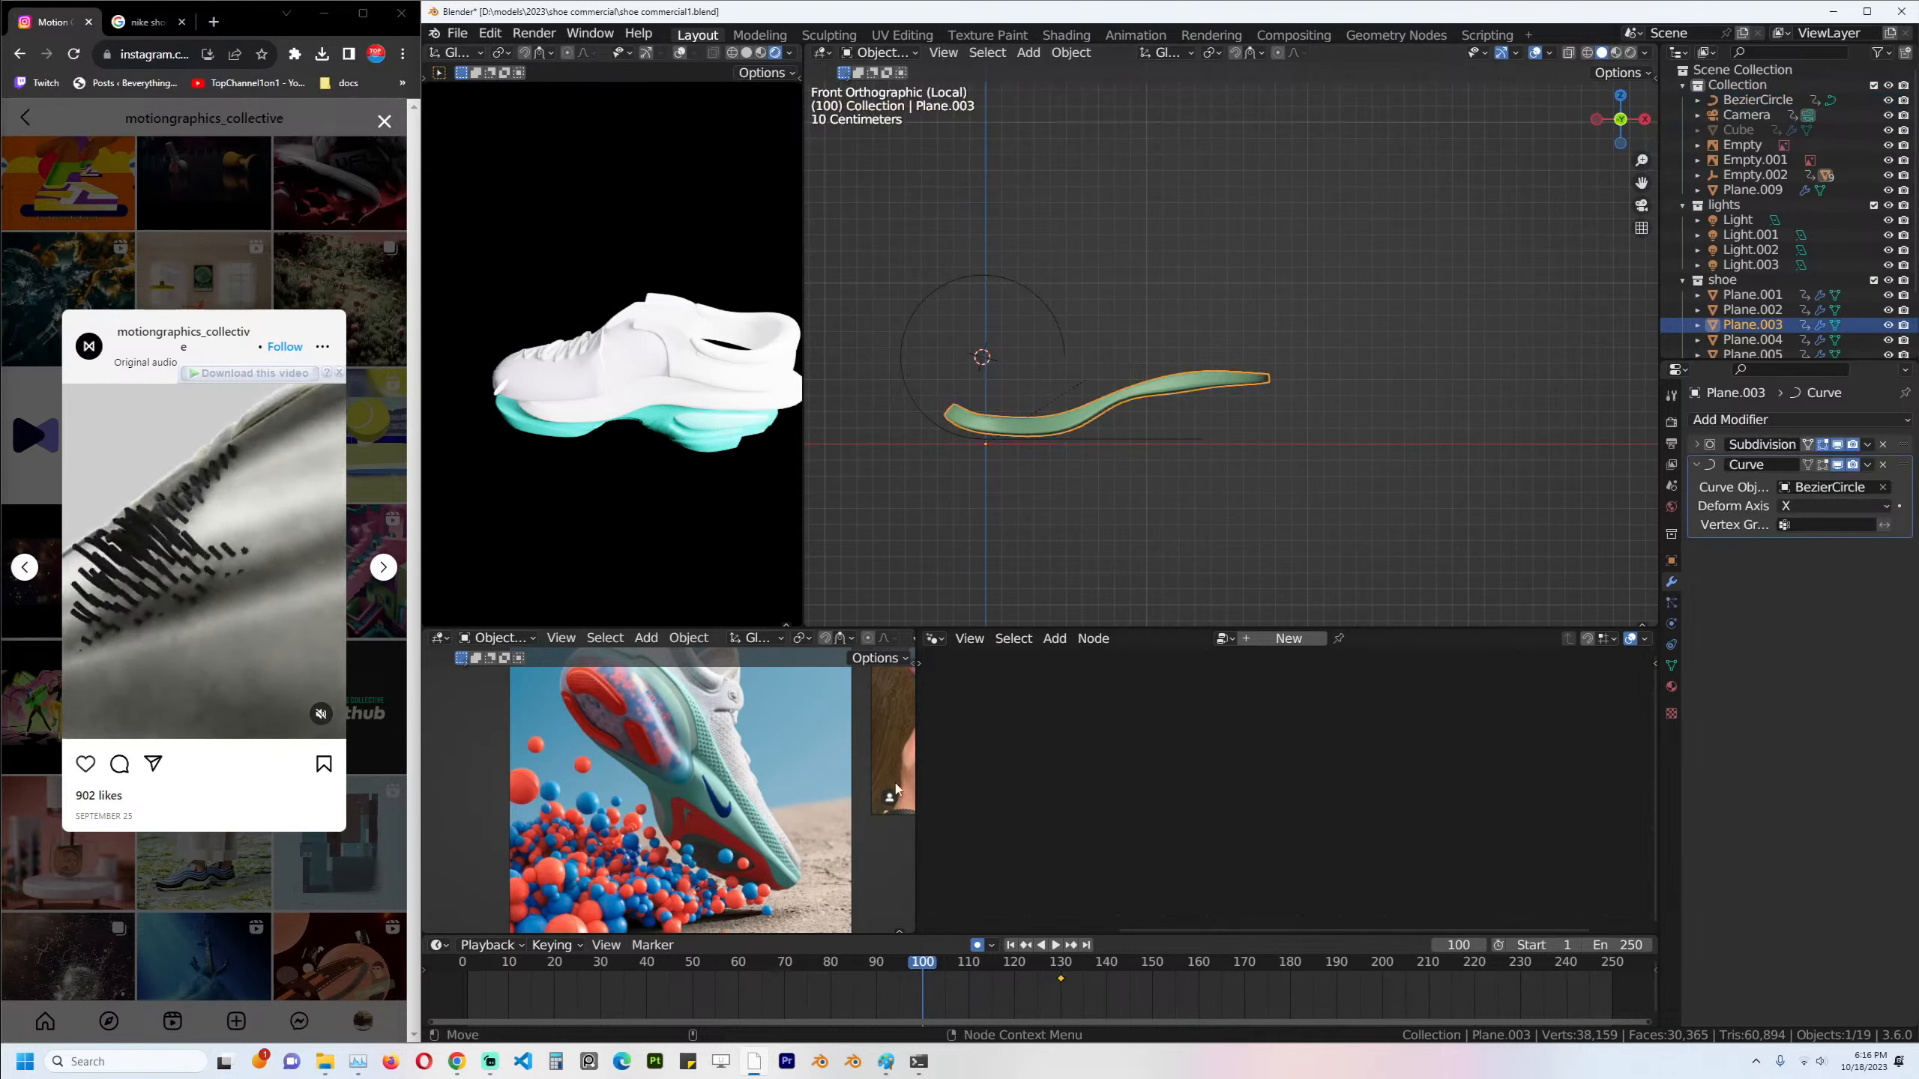
pyautogui.press('space')
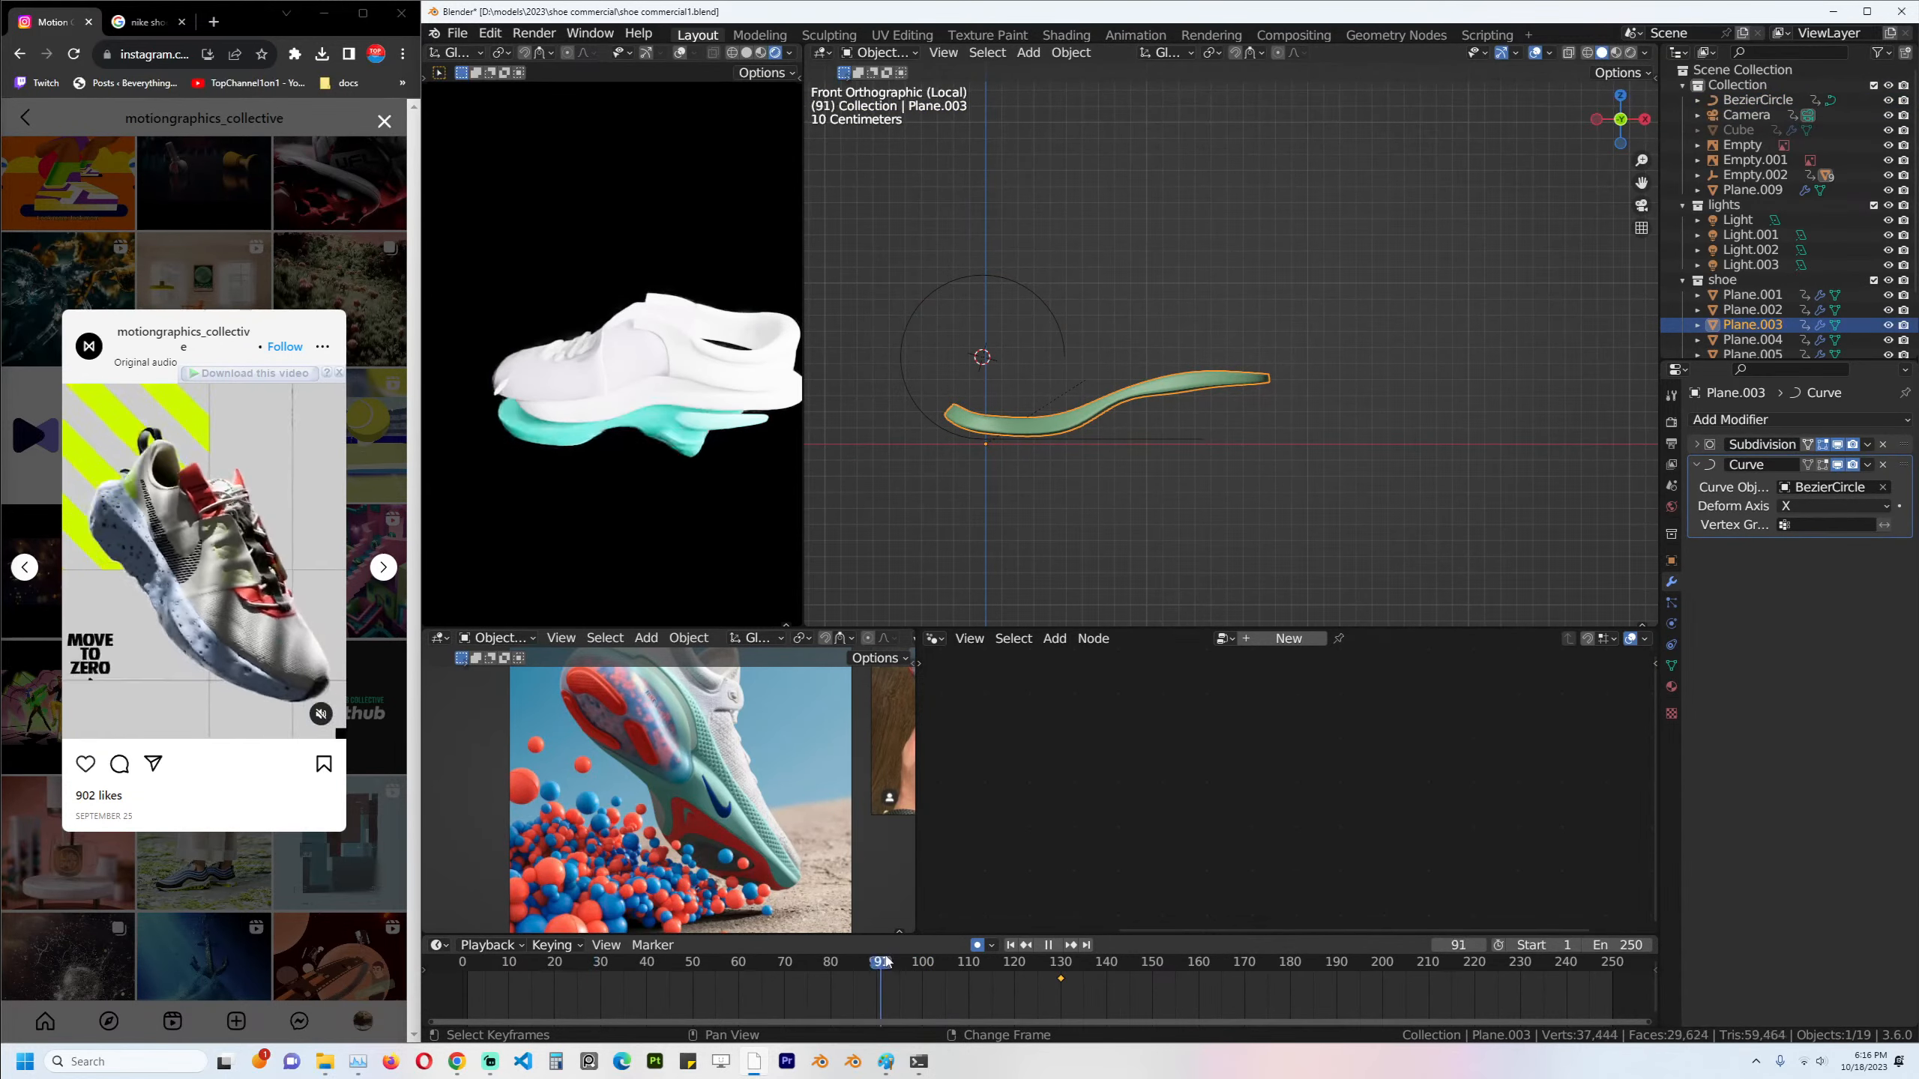
pyautogui.click(1069, 341)
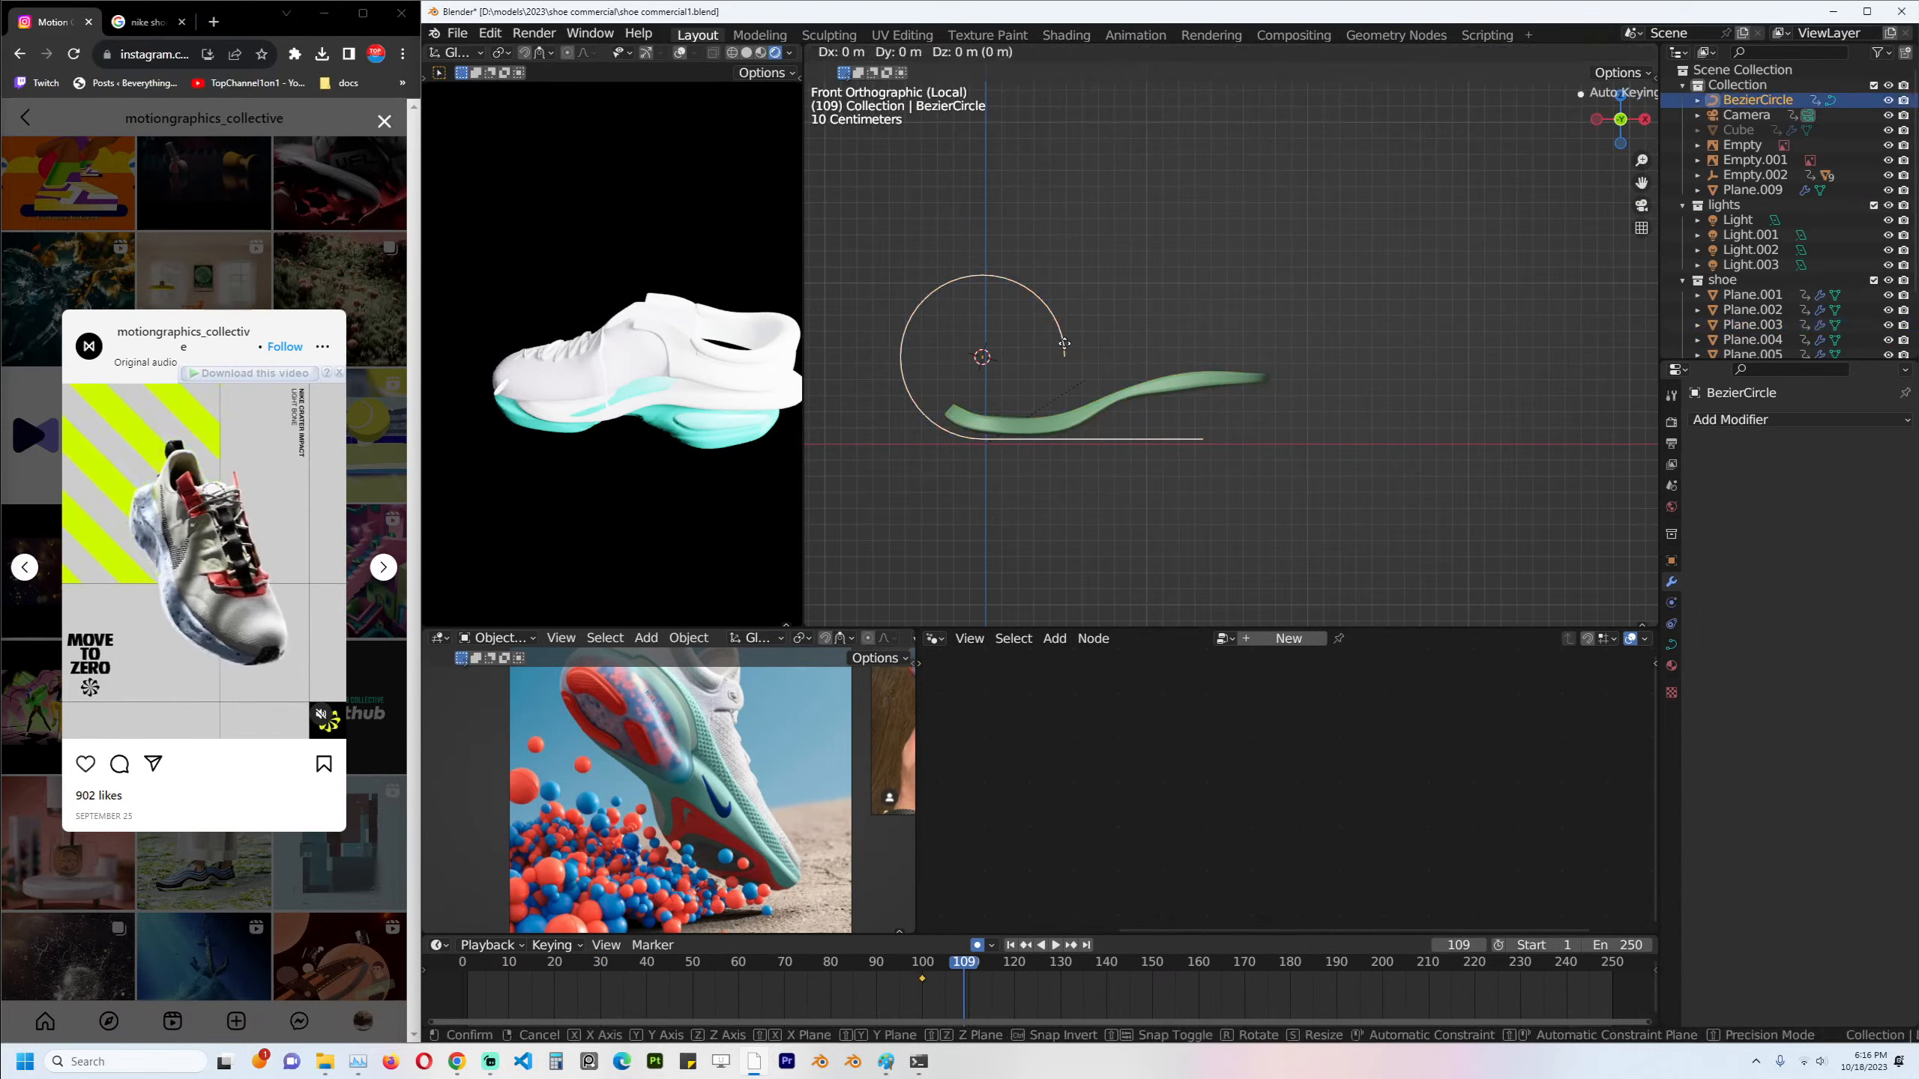
pyautogui.press('g')
pyautogui.press('x')
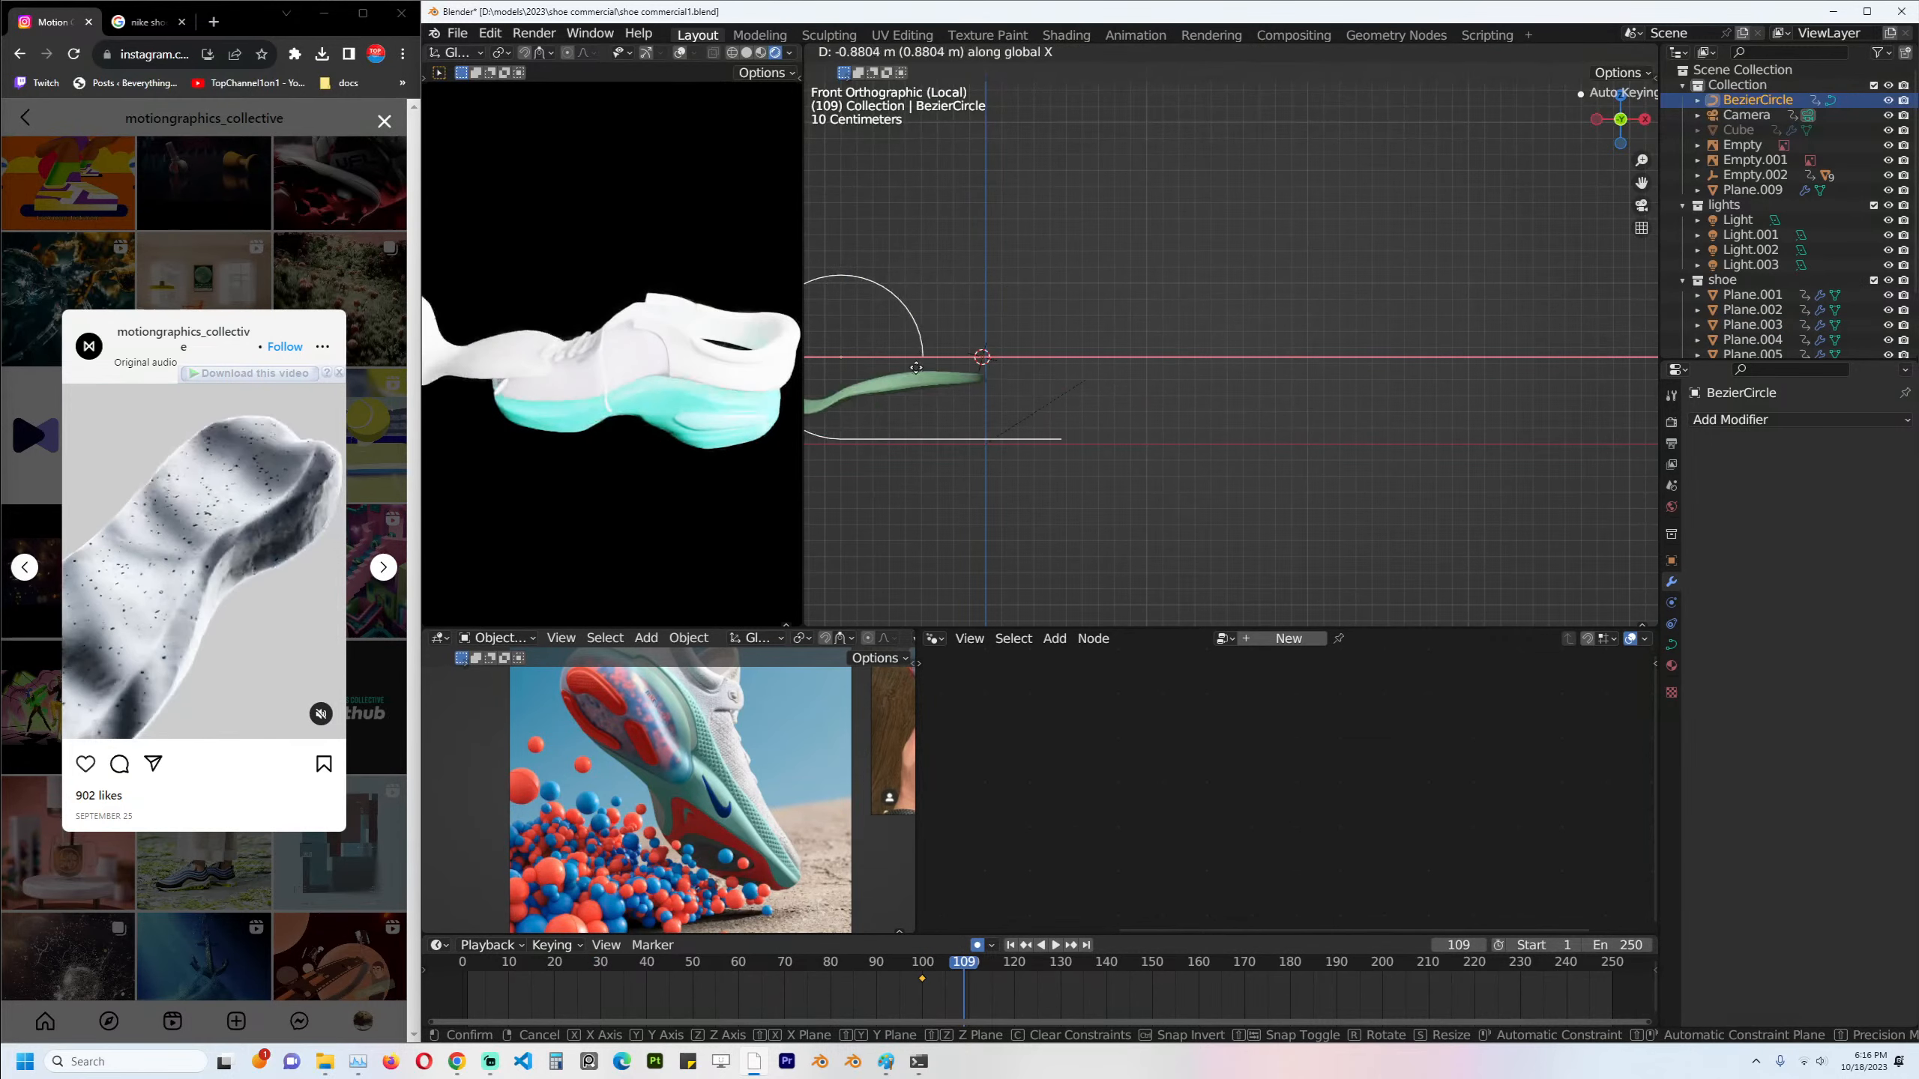
pyautogui.click(1214, 392)
# Parent Plane.003 to the Bezier curve.
pyautogui.keyDown('shift'); pyautogui.click(1207, 384); pyautogui.keyUp('shift')
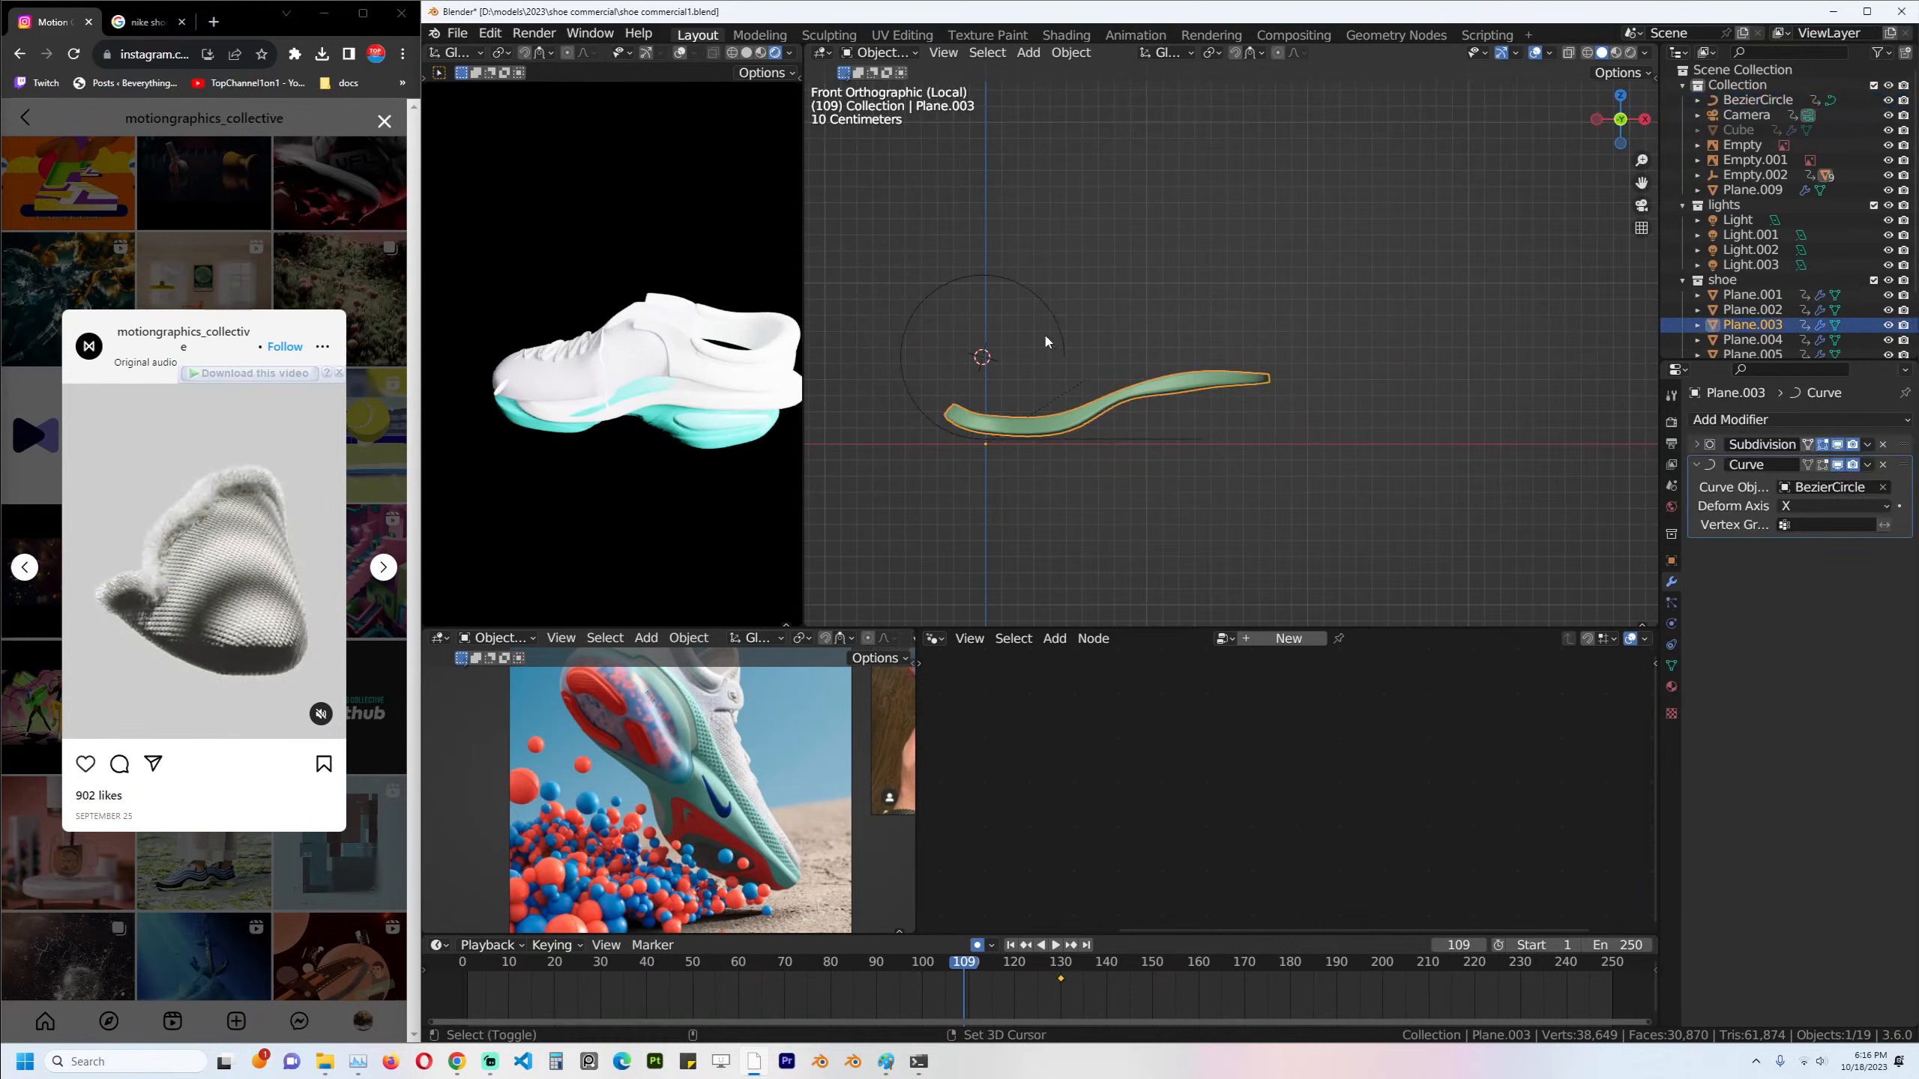
pyautogui.keyDown('shift'); pyautogui.click(1066, 353); pyautogui.keyUp('shift')
pyautogui.hotkey('ctrl', 'p')
pyautogui.click(1066, 353)
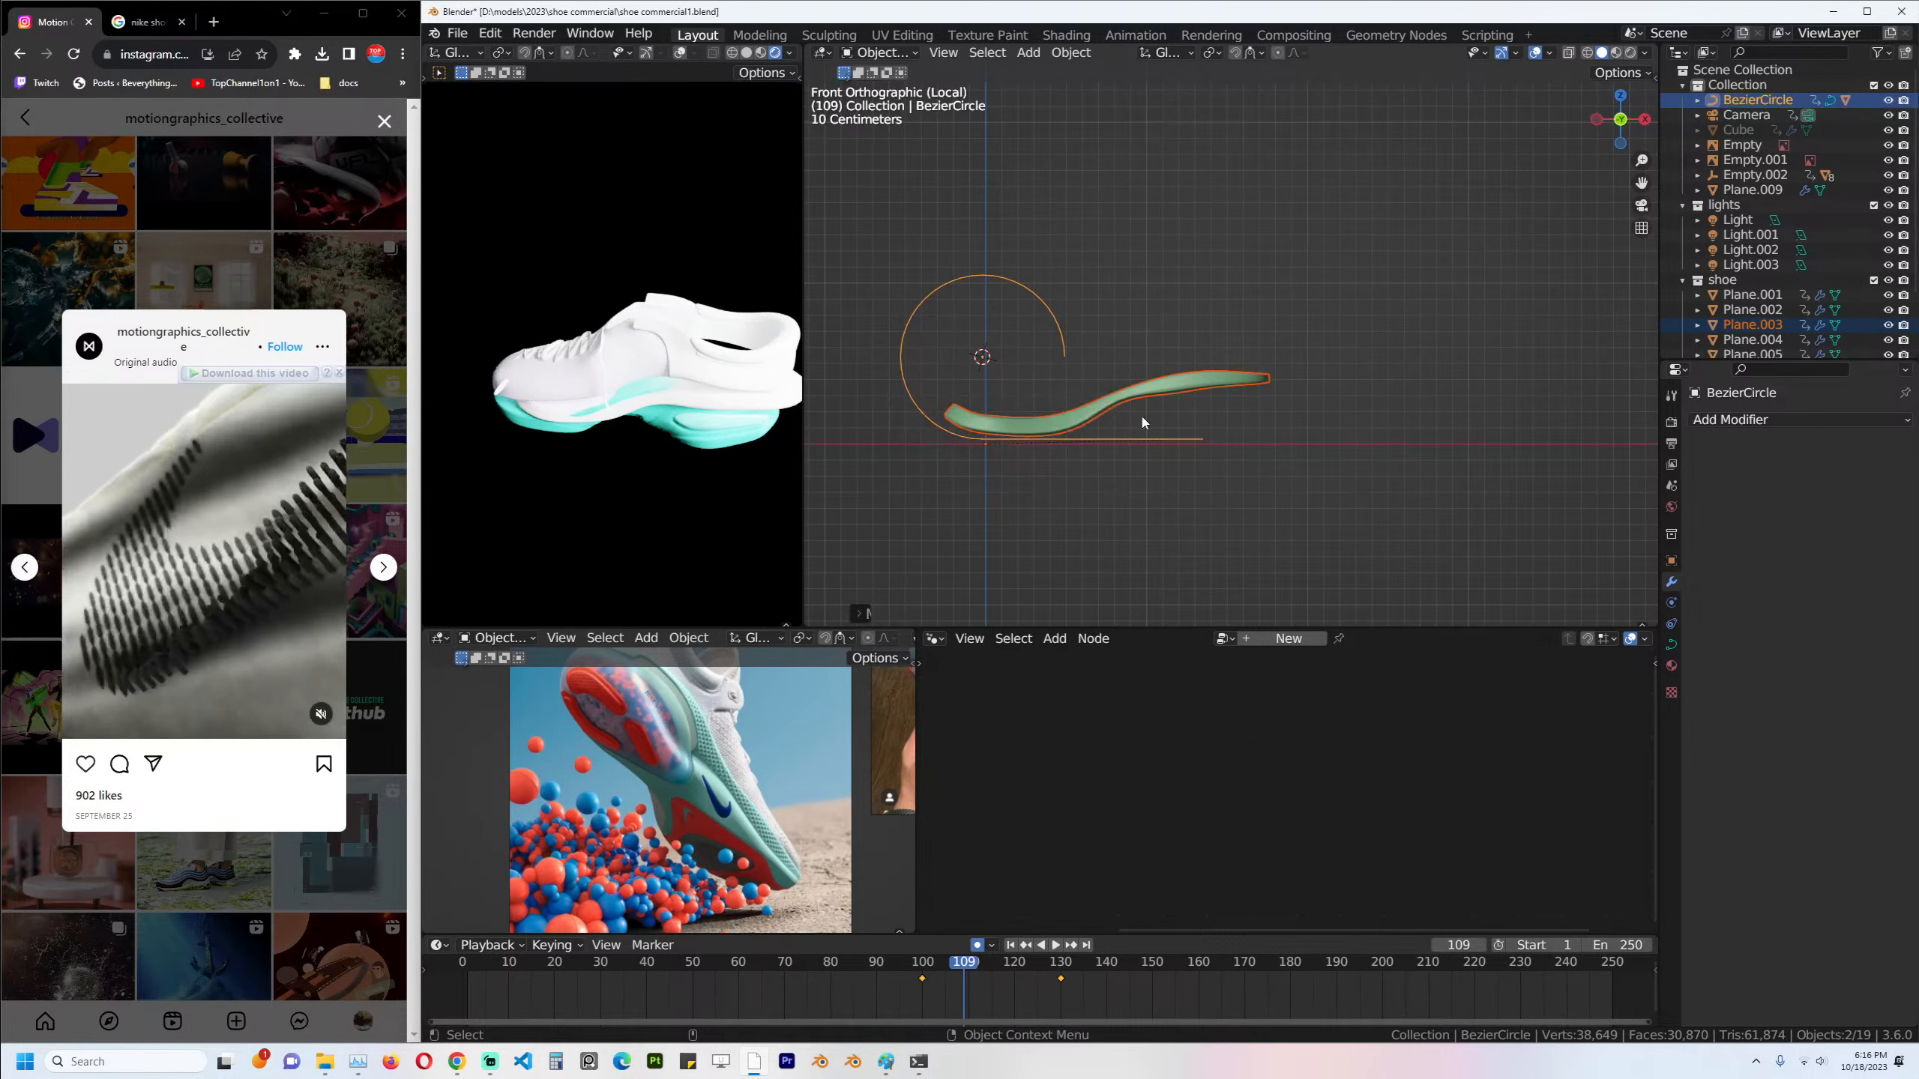
# Try sliding the parented strip along X through the full loop of the curve.
pyautogui.click(1156, 395)
pyautogui.press('g')
pyautogui.press('x')
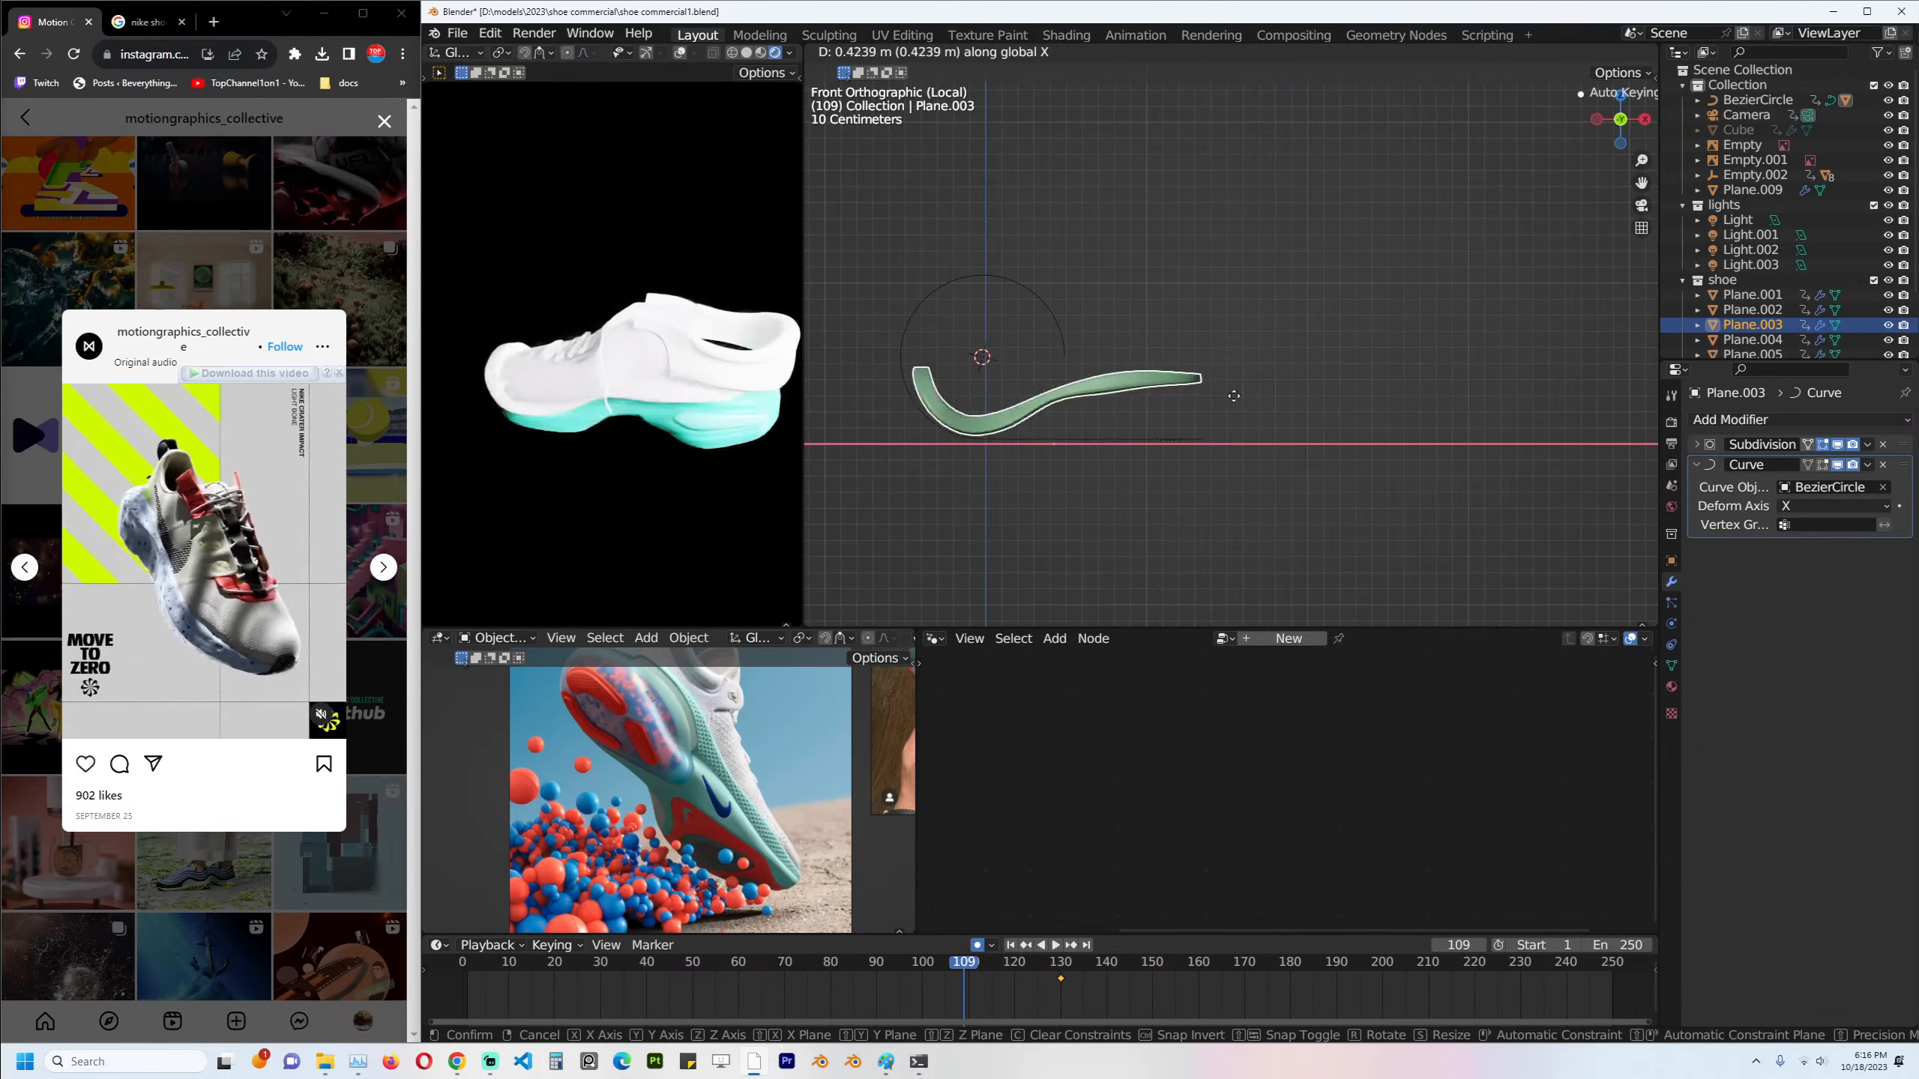
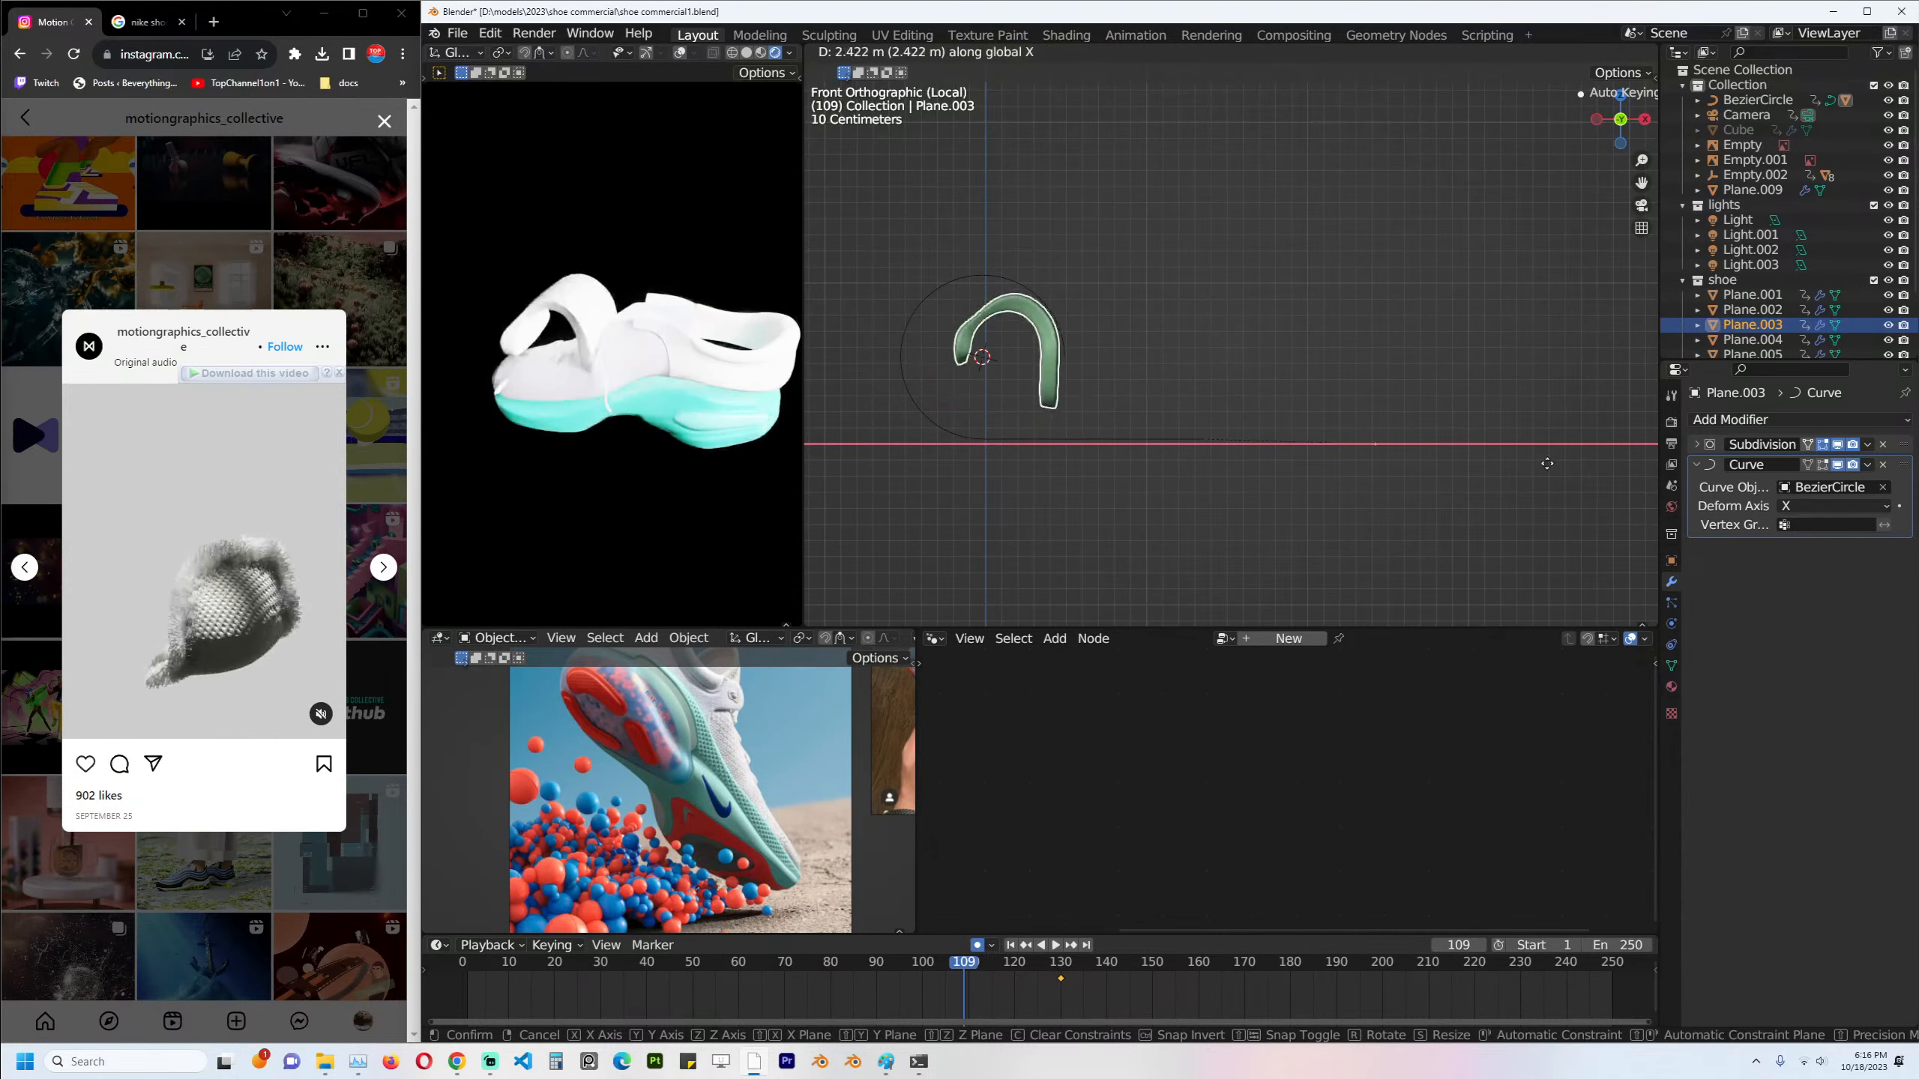
pyautogui.click(1171, 438)
# Duplicate the curve's circular control points, scale the copy down inside the loop and connect it to the outer end as a spiral.
pyautogui.click(1078, 350)
pyautogui.press('Tab')
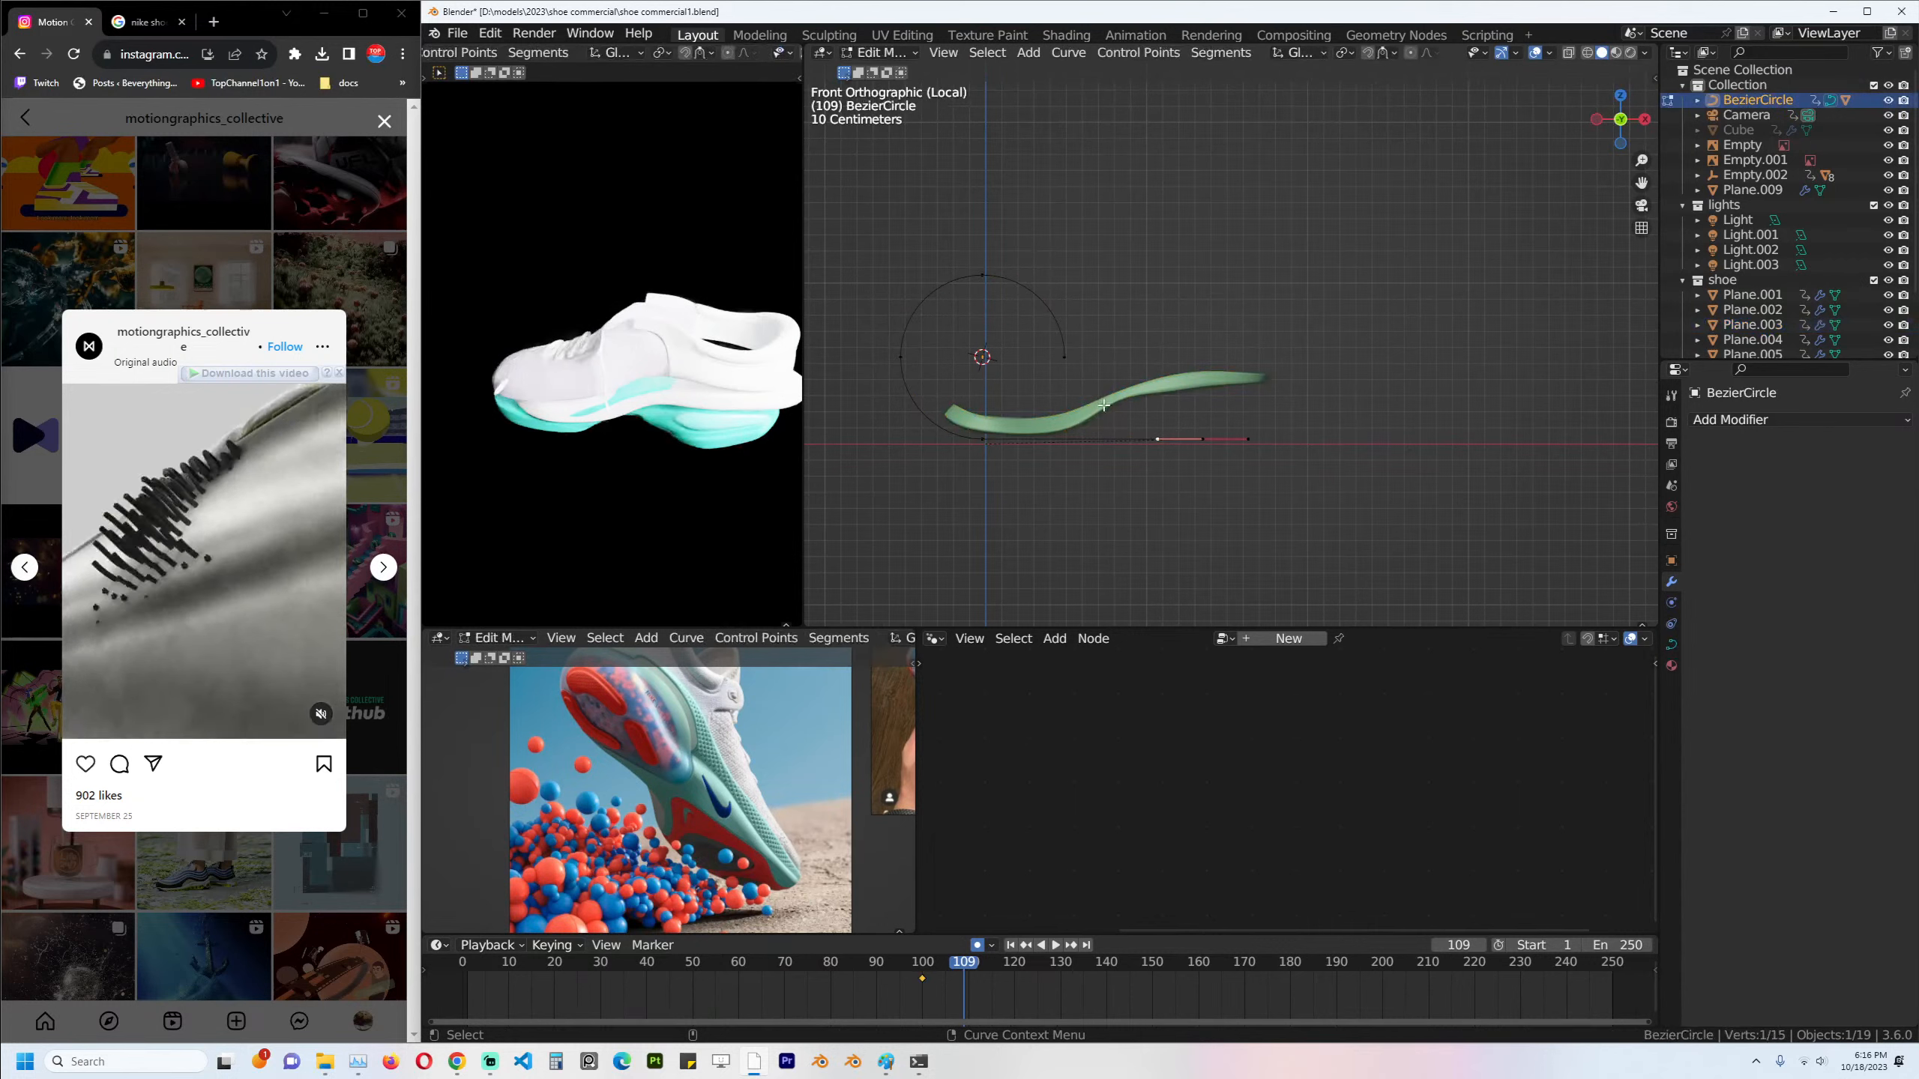
pyautogui.moveTo(878, 246); pyautogui.dragTo(1100, 530)
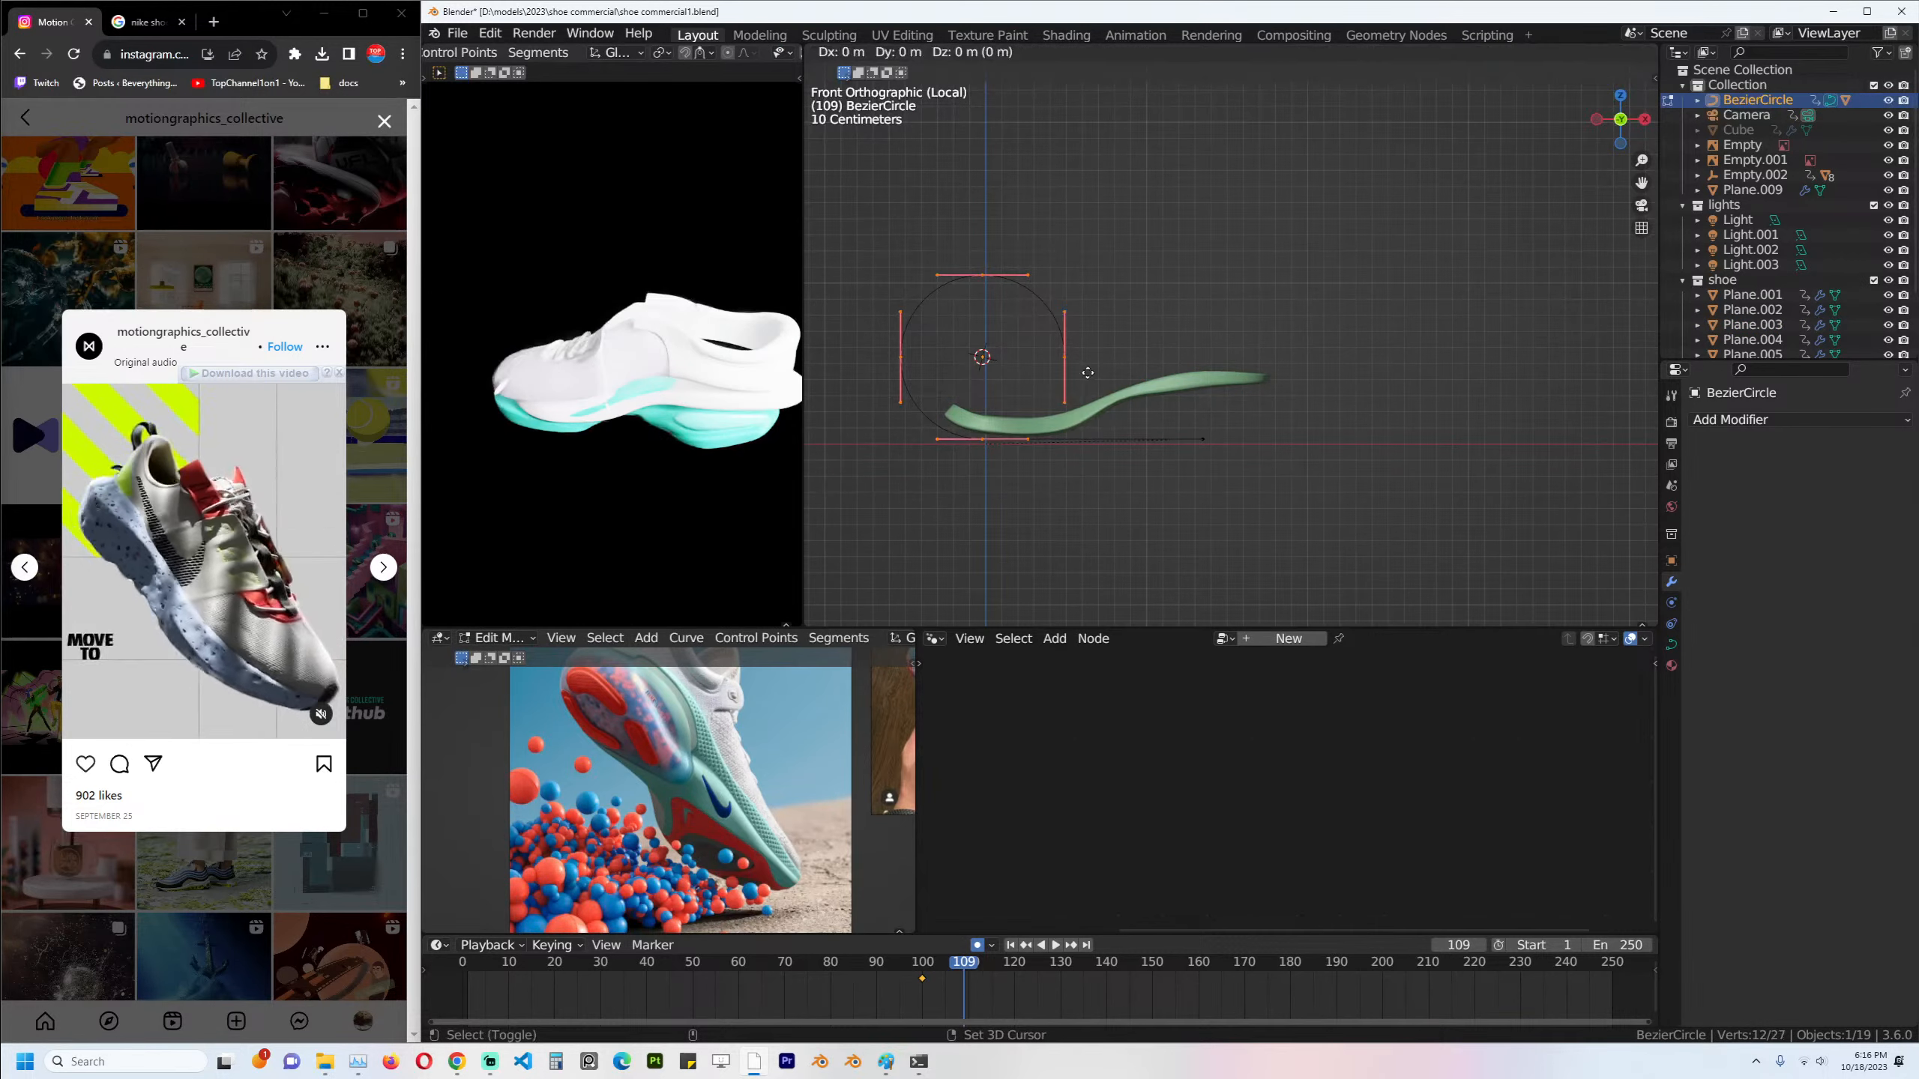
pyautogui.scroll(2, 1101, 389)
pyautogui.press('s')
pyautogui.click(1044, 397)
pyautogui.keyDown('shift'); pyautogui.moveTo(932, 425); pyautogui.dragTo(991, 421, button='middle'); pyautogui.keyUp('shift')
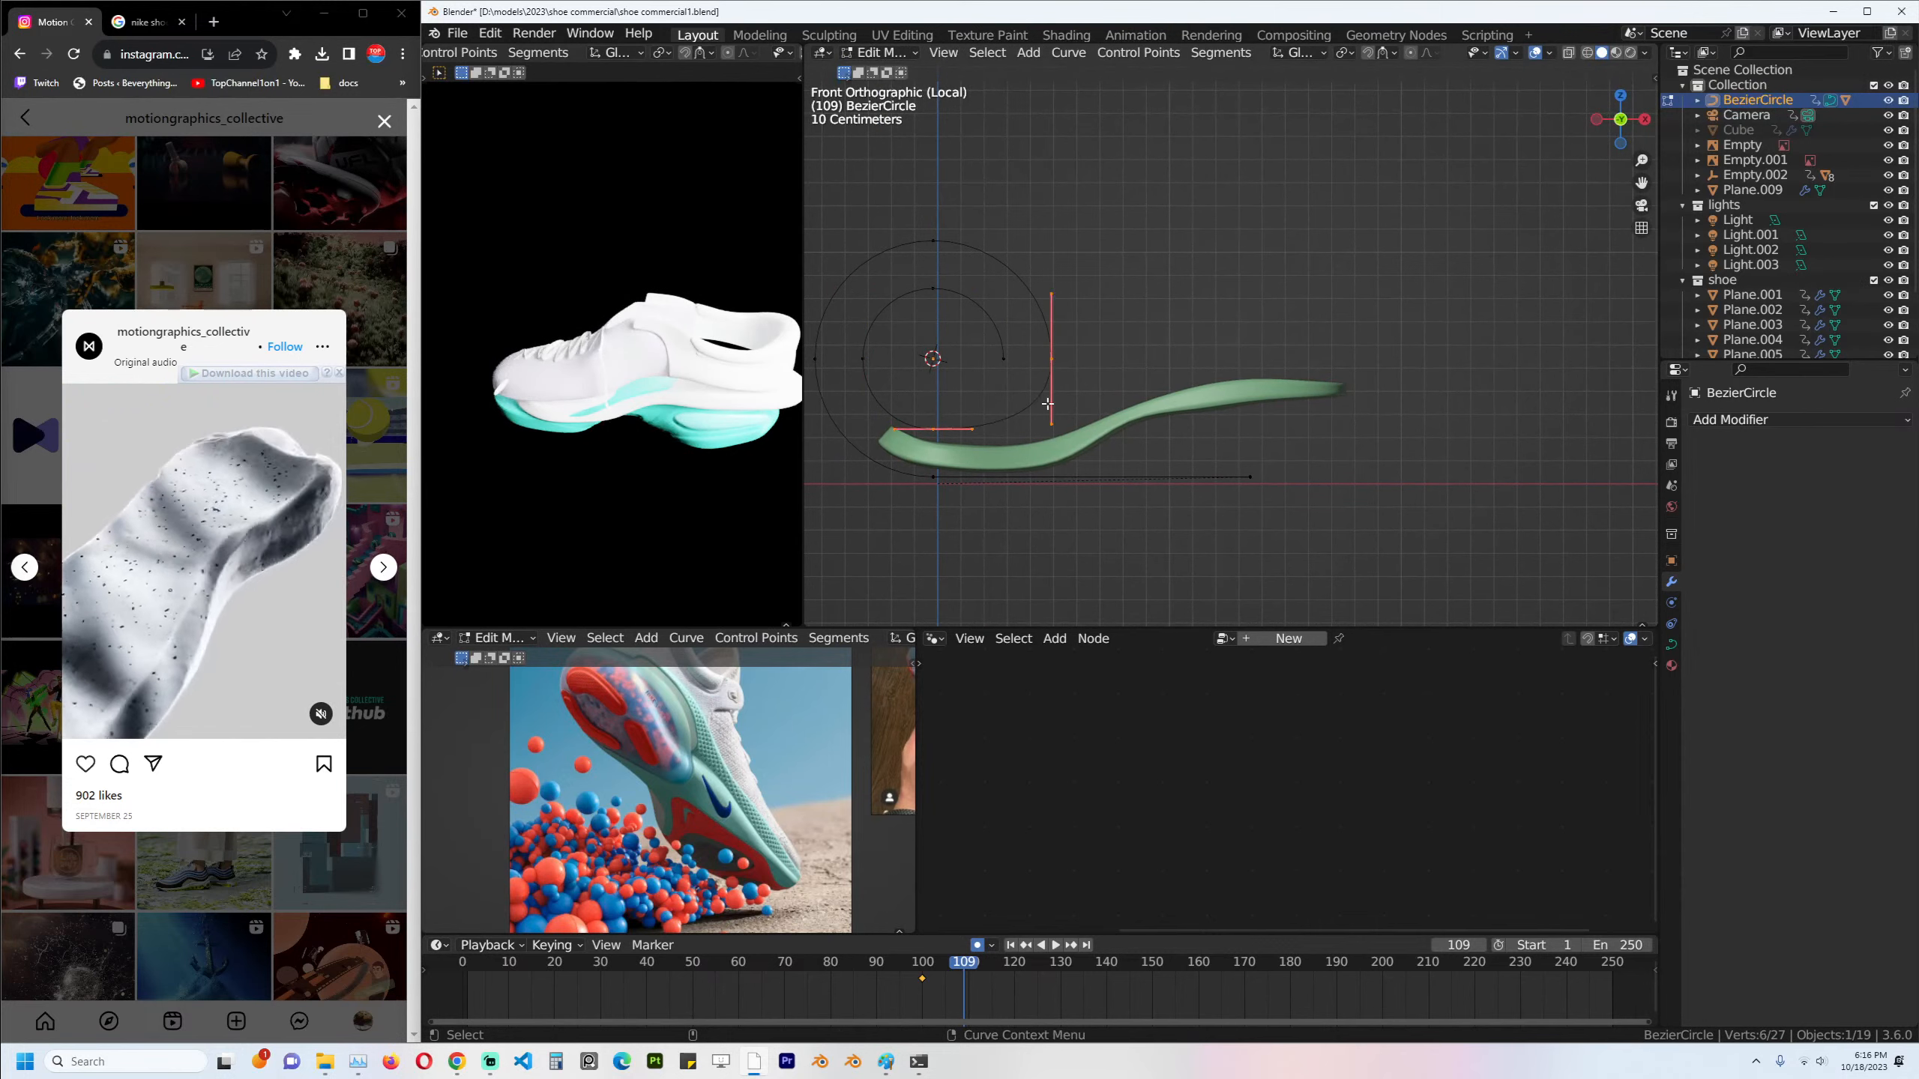
# Scale the spiral's inner loop up slightly and return to object mode.
pyautogui.press('s')
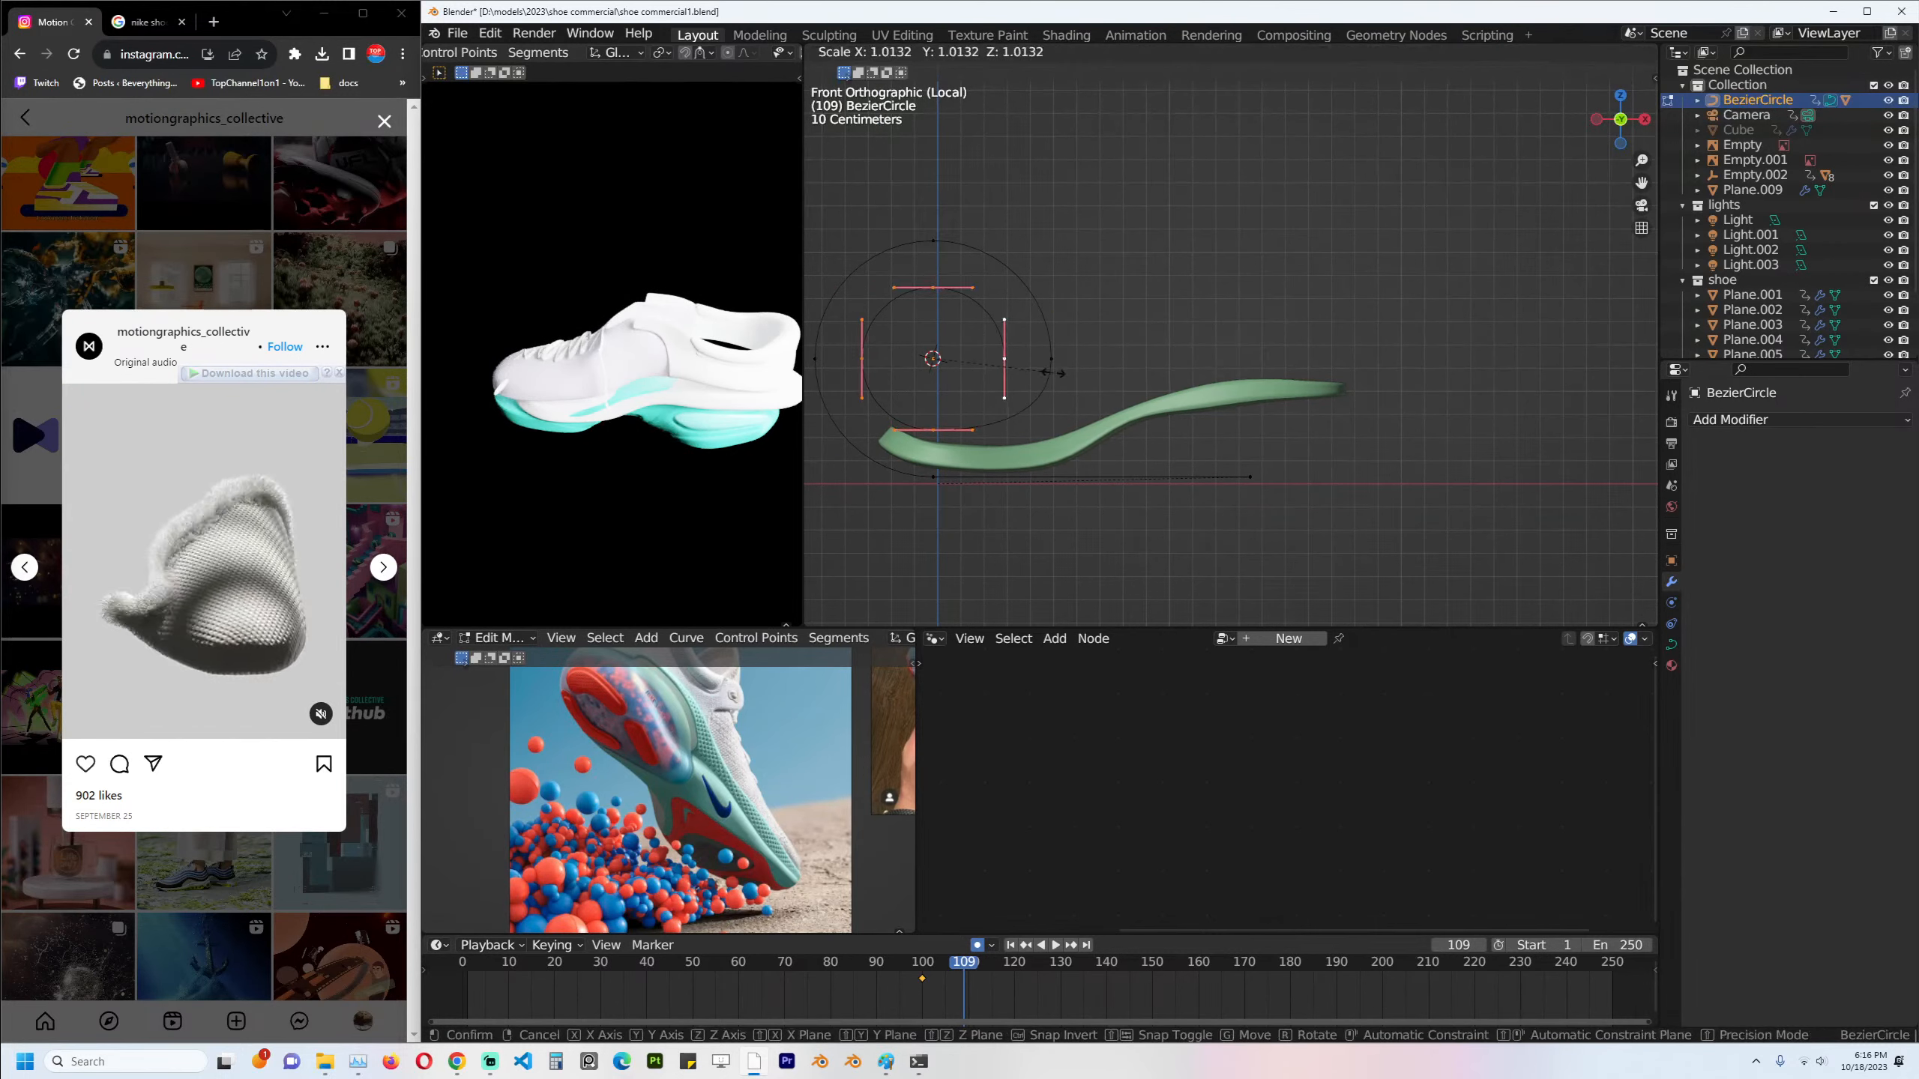
pyautogui.click(1078, 383)
pyautogui.press('Tab')
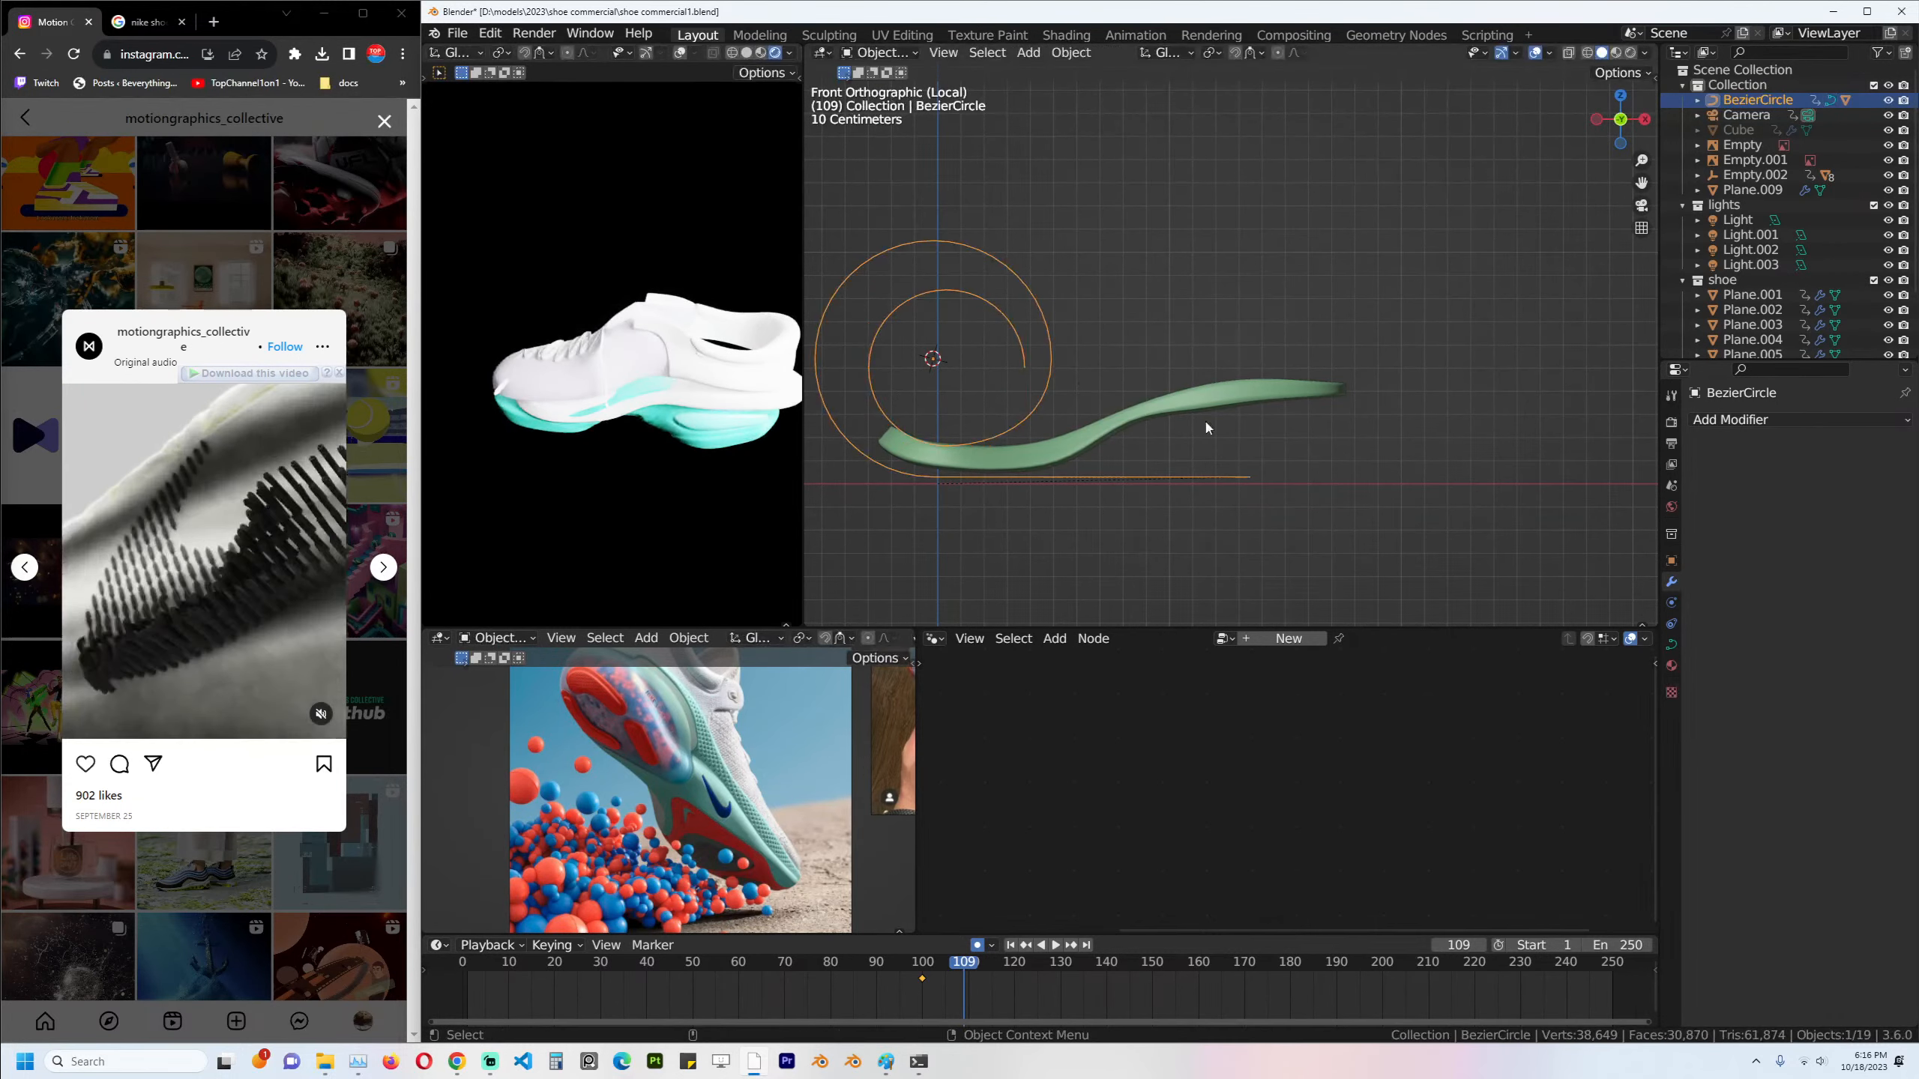
# Slide Plane.003 along X so that it rolls up into the spiral curve.
pyautogui.click(1134, 429)
pyautogui.press('g')
pyautogui.press('x')
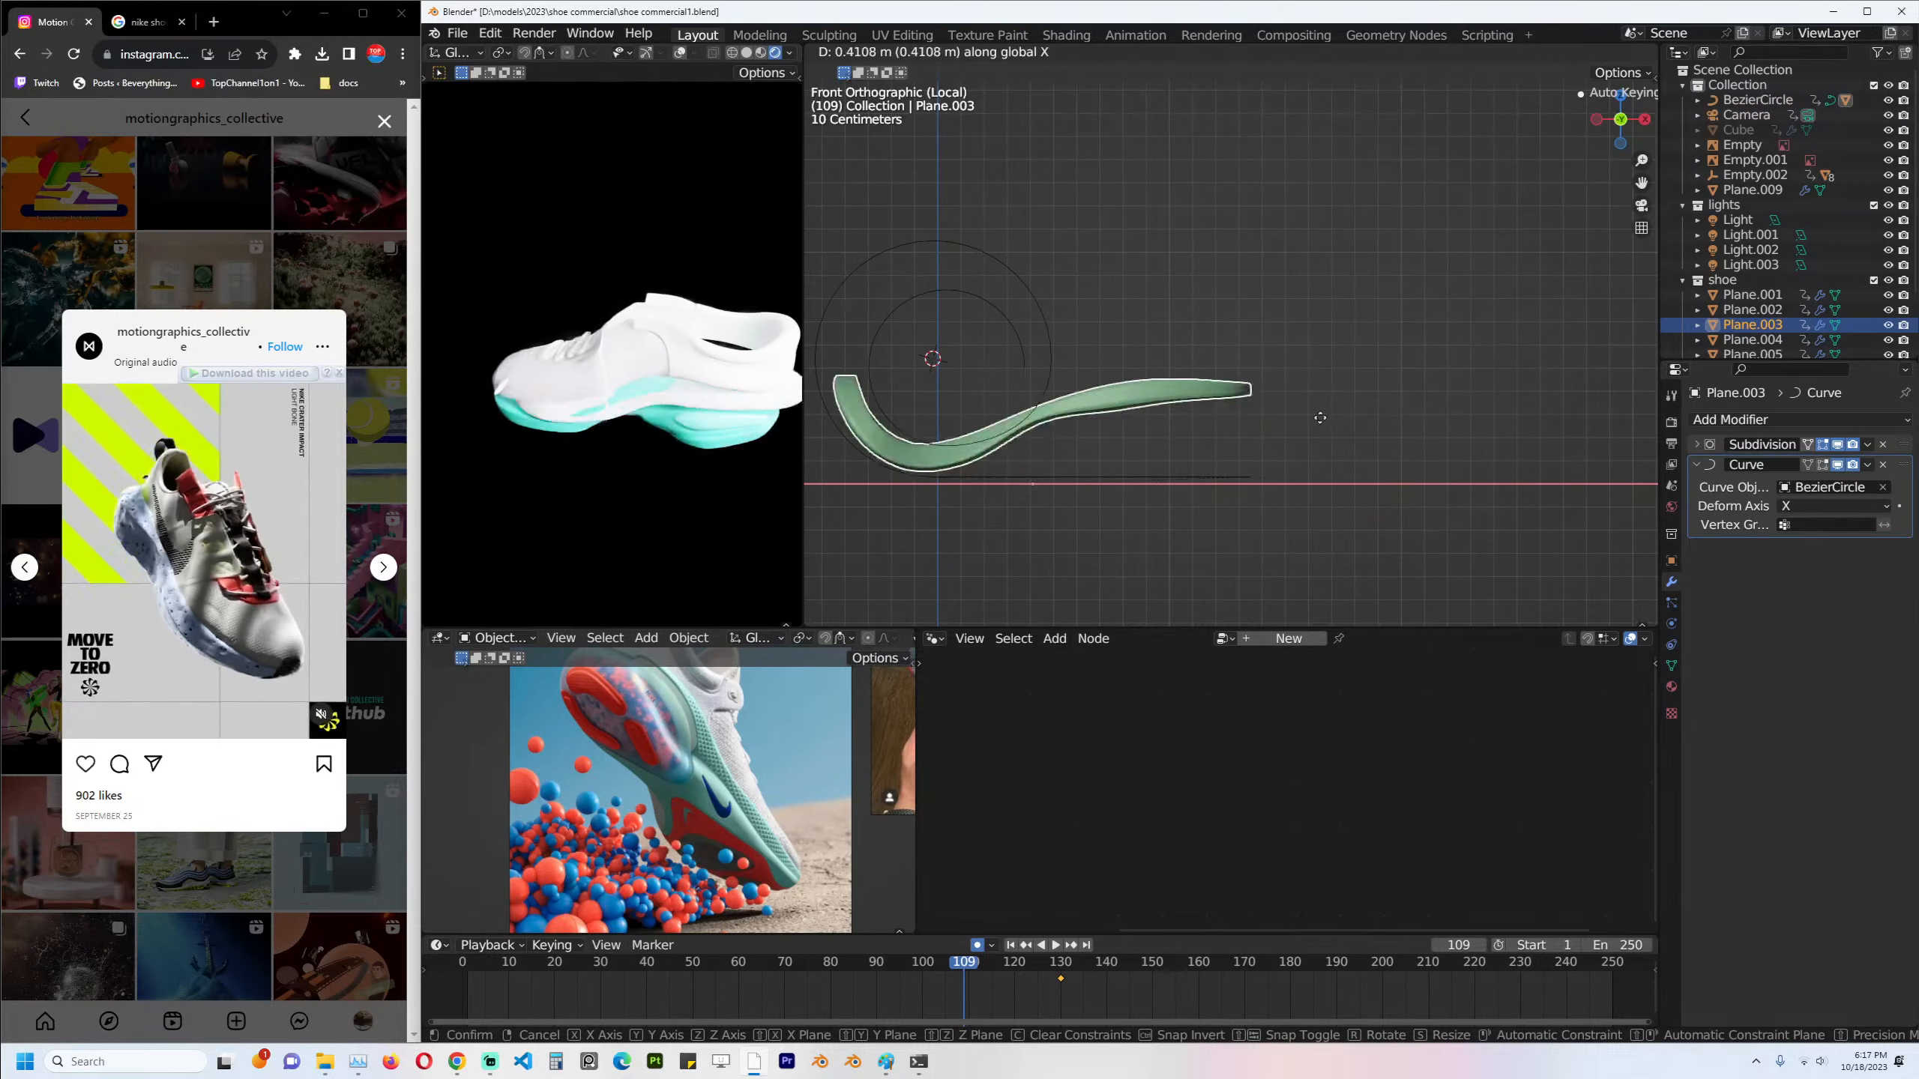
# Place the green midsole strip (Plane.003) along the global X axis and check its mesh in perspective.
pyautogui.click(1187, 507)
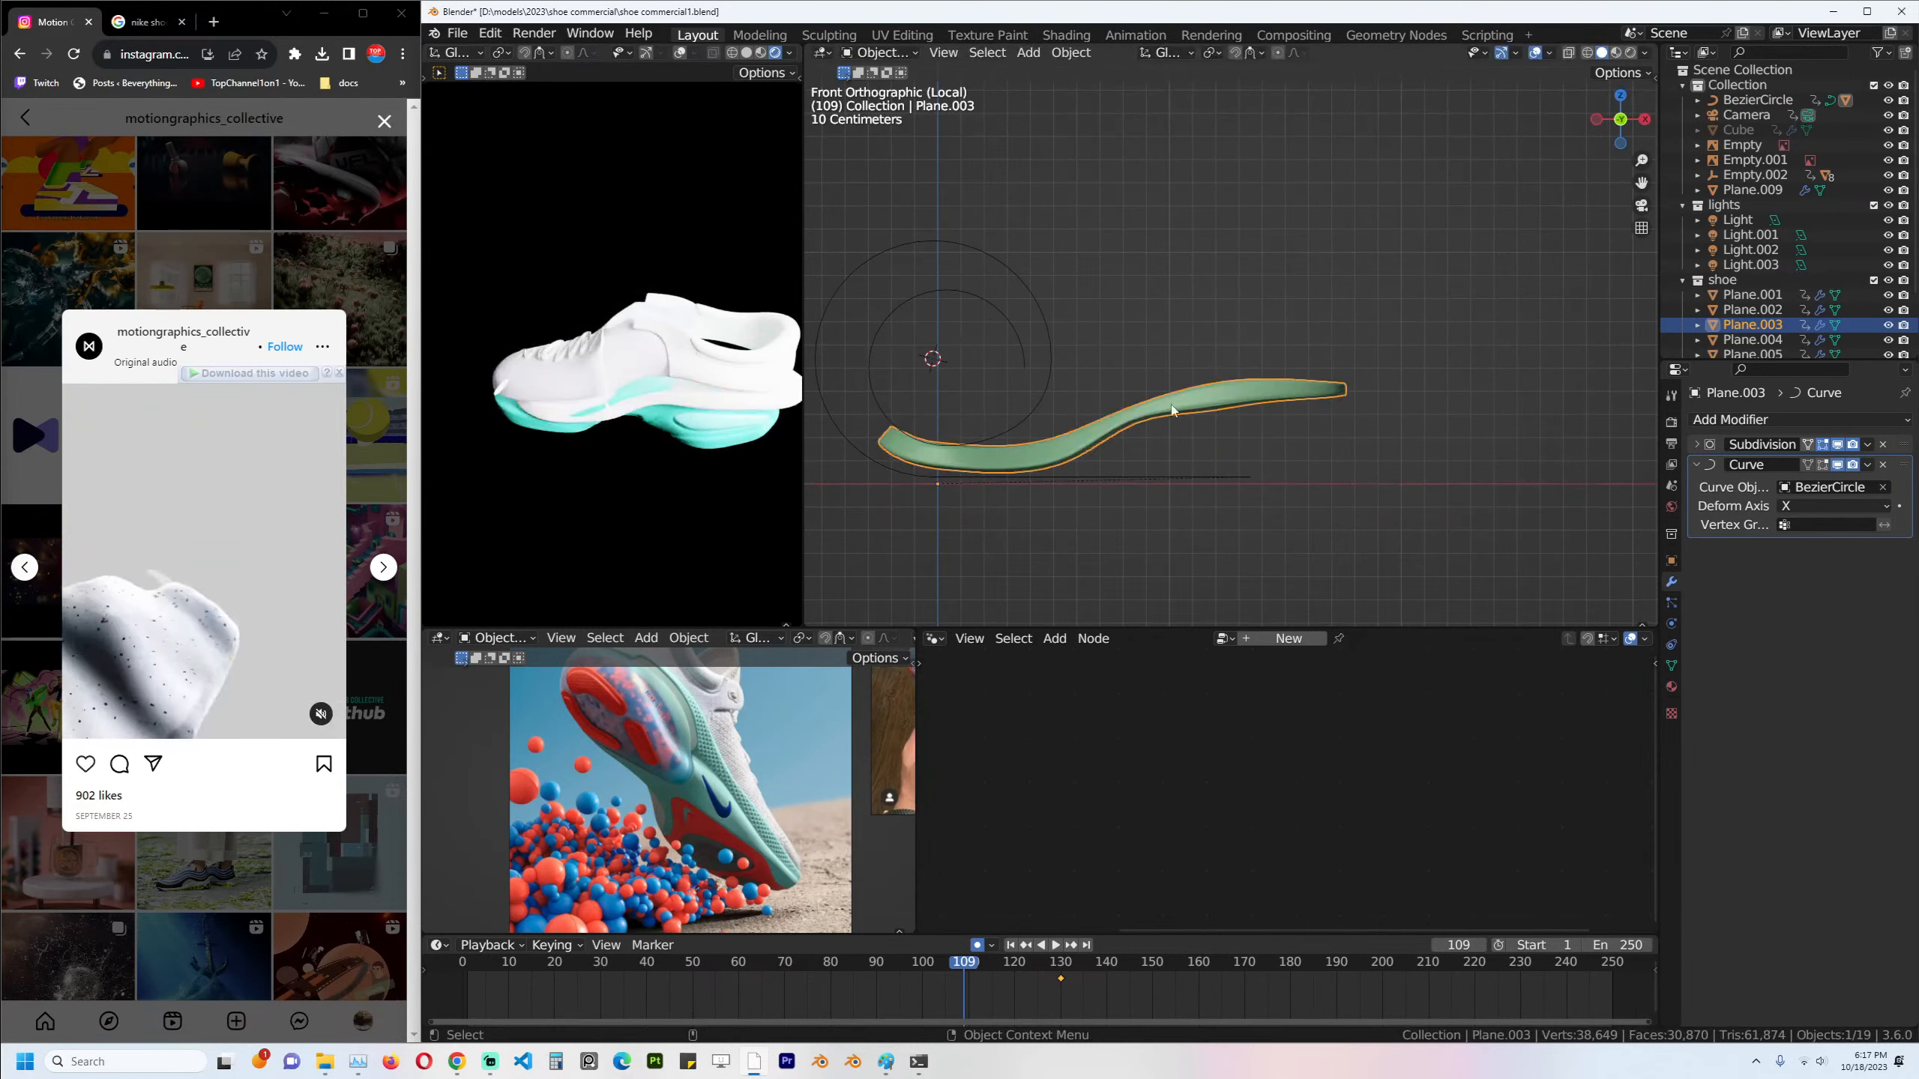
pyautogui.press('Tab')
pyautogui.moveTo(1188, 507); pyautogui.dragTo(1284, 355, button='middle')
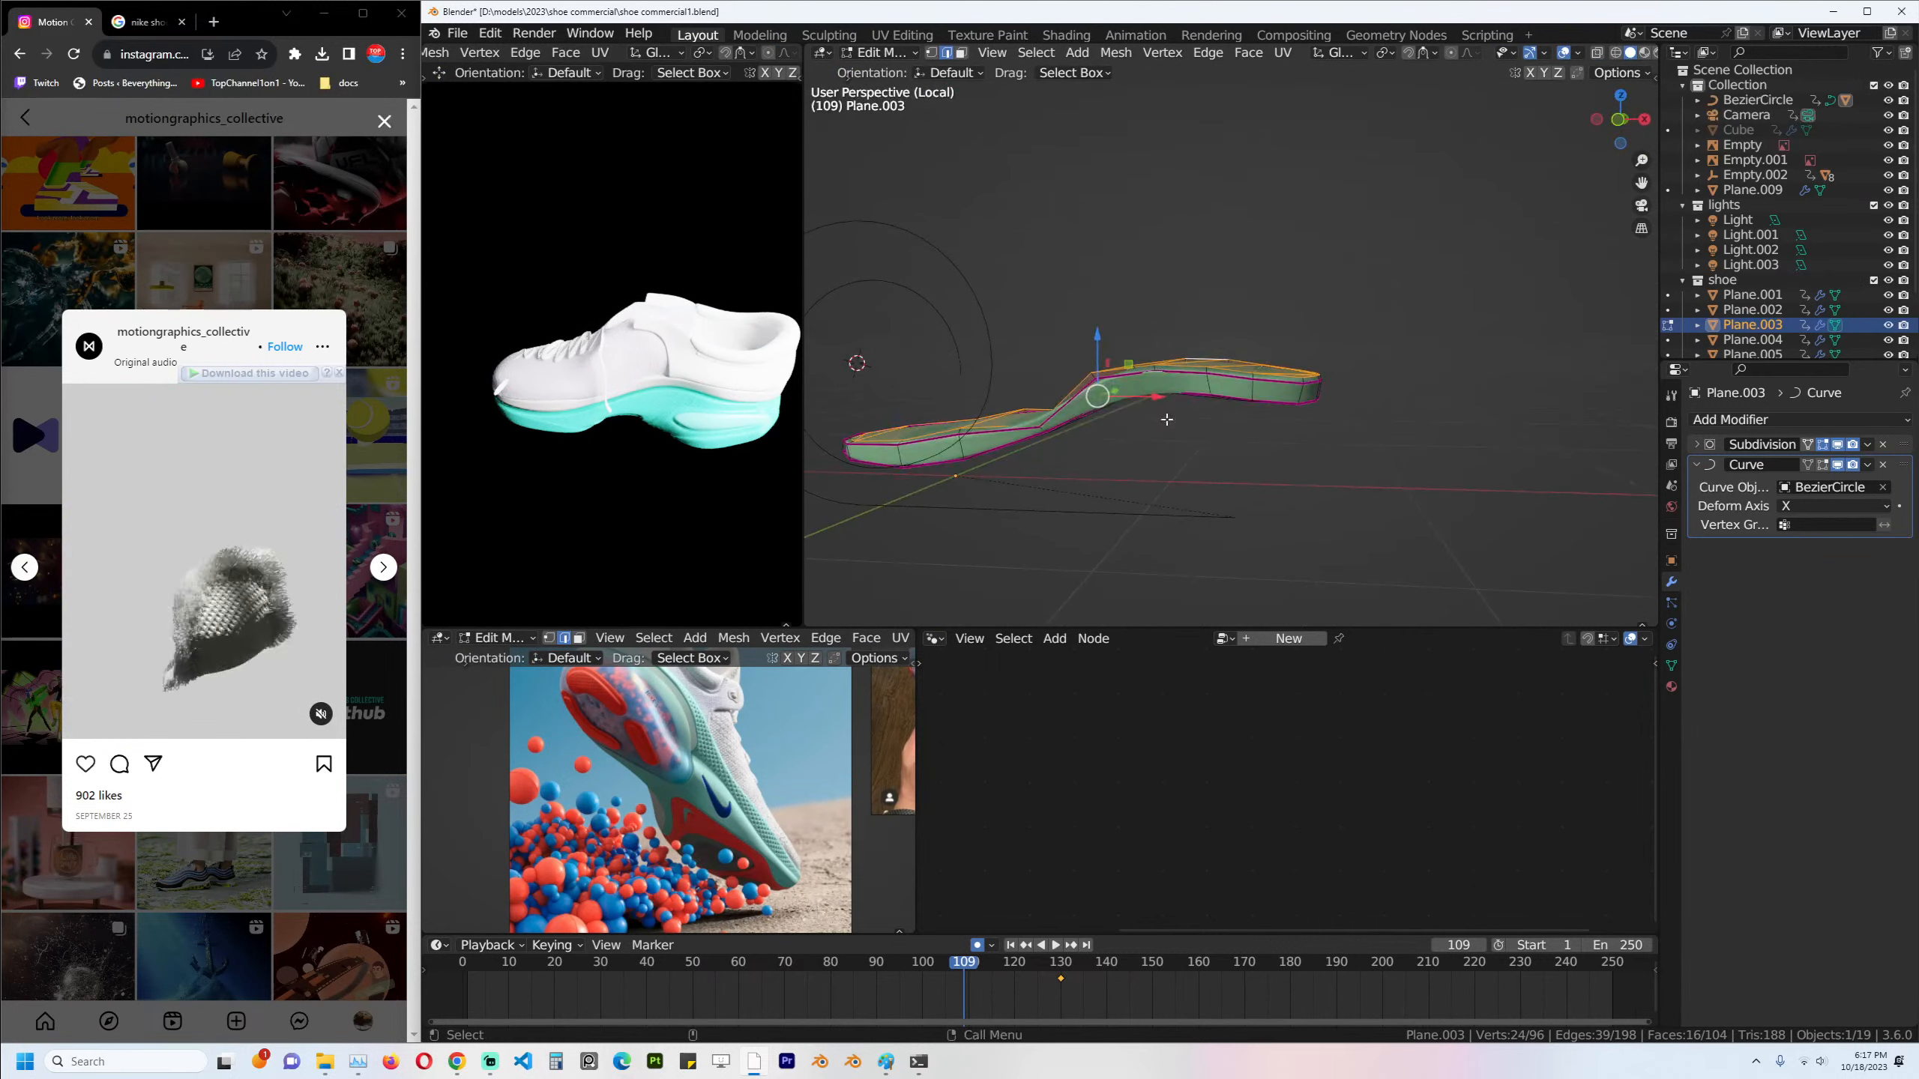
pyautogui.press('Tab')
pyautogui.press('KP_1')
# Pull the straight end point of BezierCircle back toward the spiral and rotate it so the curve rises.
pyautogui.click(1202, 478)
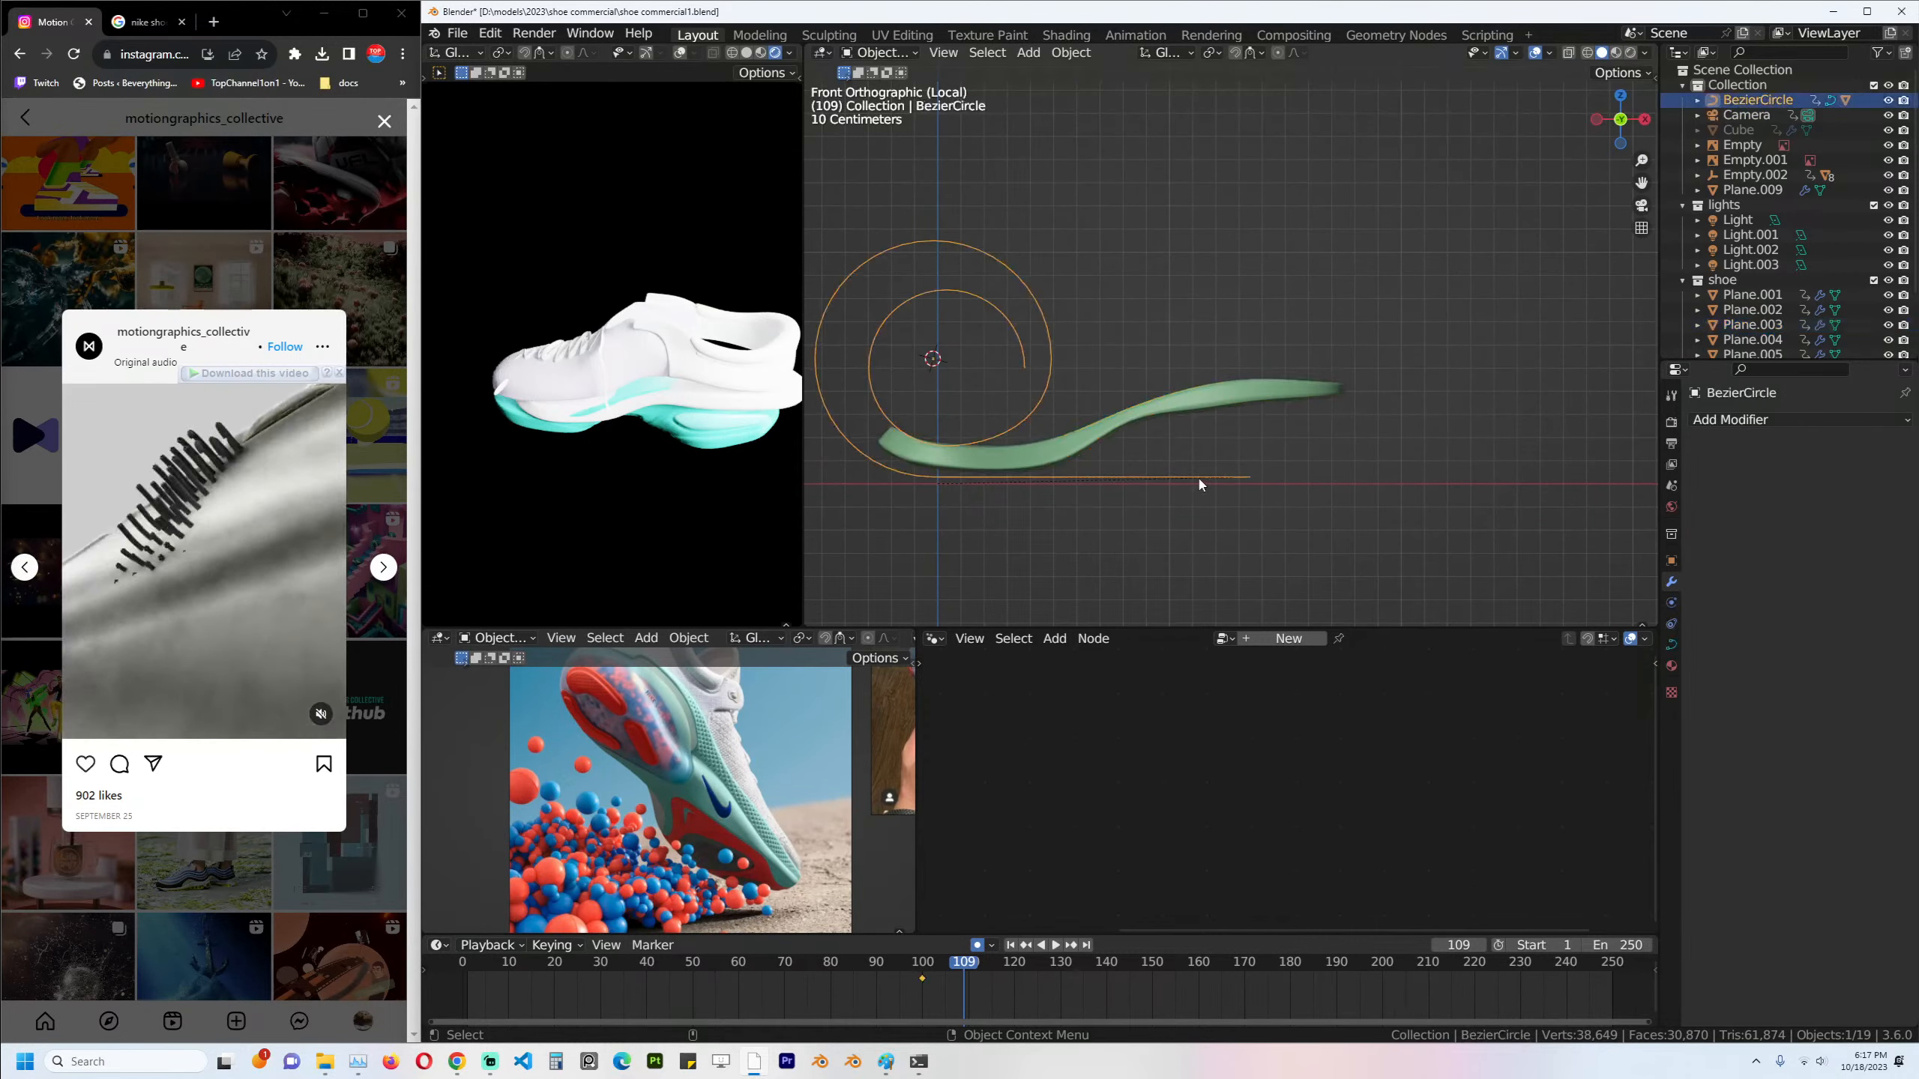
pyautogui.press('Tab')
pyautogui.moveTo(1249, 477); pyautogui.dragTo(1086, 450)
pyautogui.press('r')
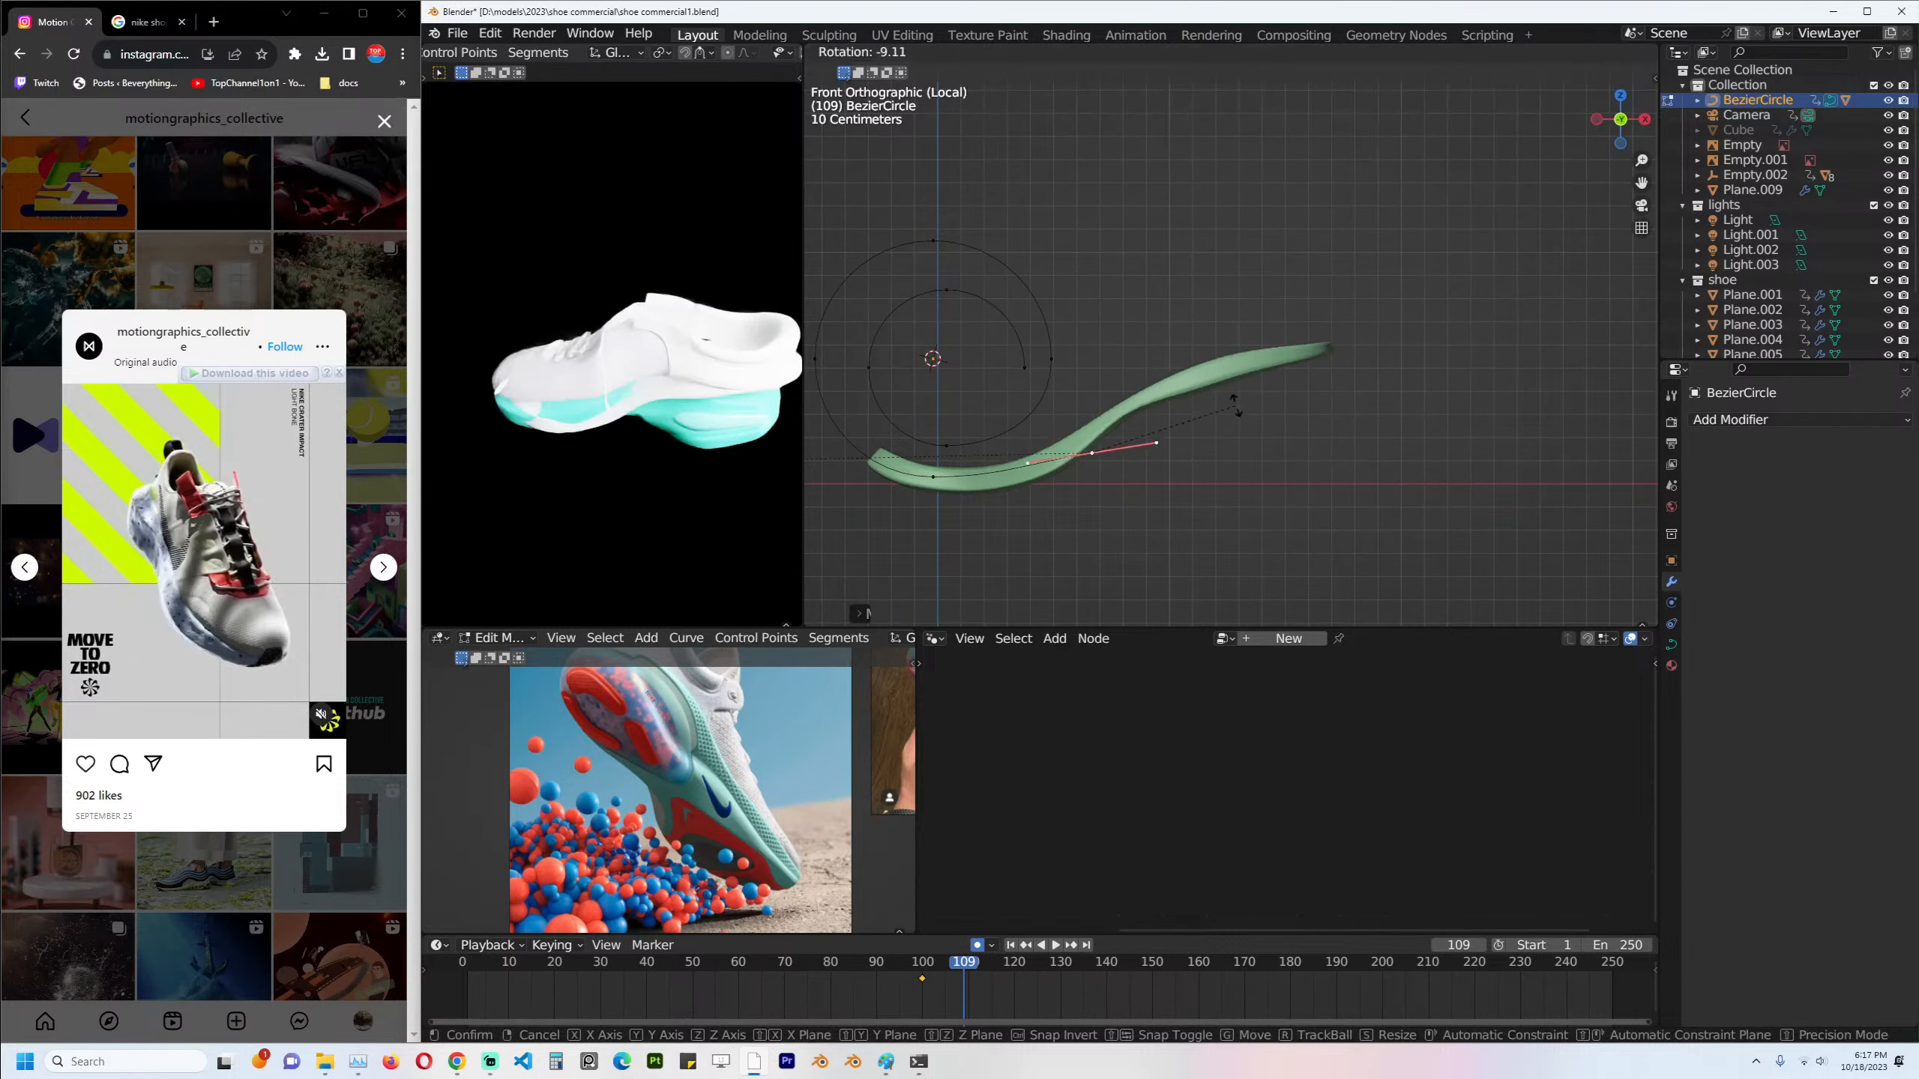
pyautogui.click(1191, 371)
pyautogui.press('g')
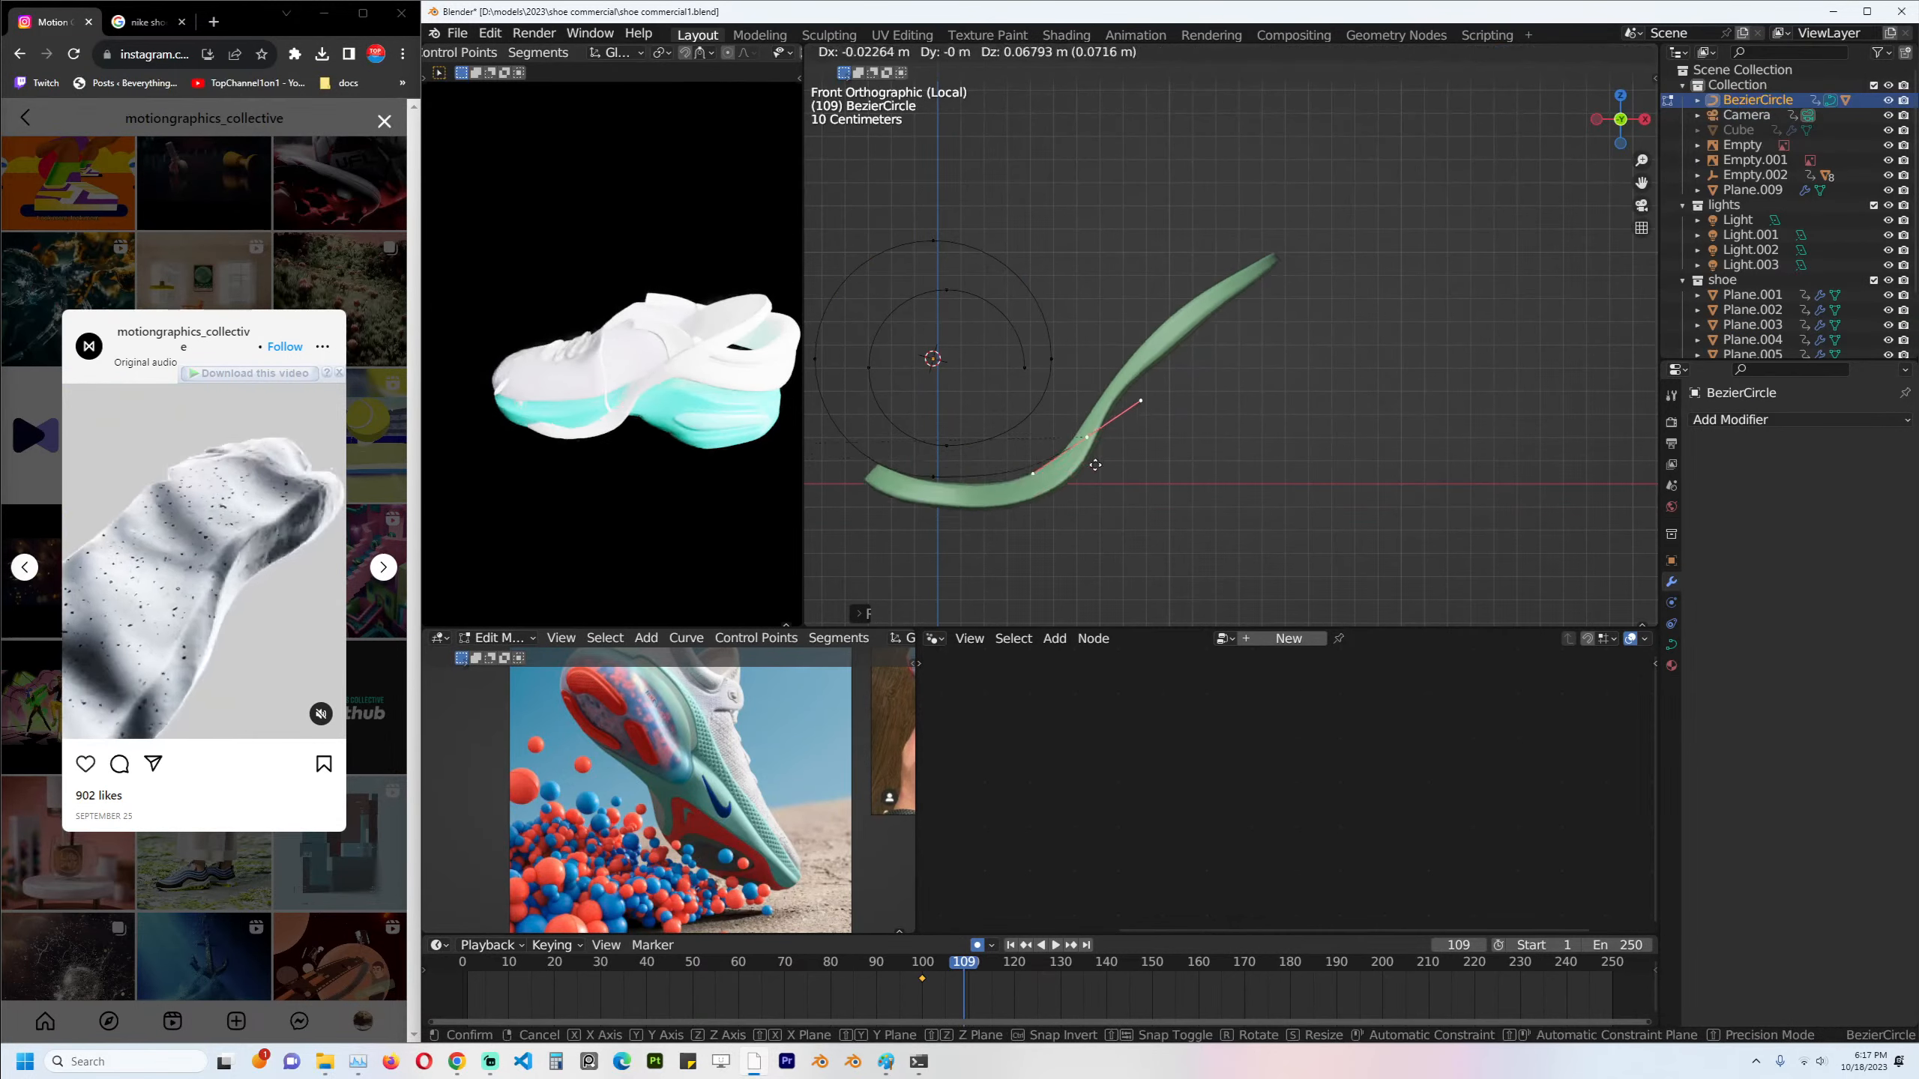
pyautogui.click(1075, 484)
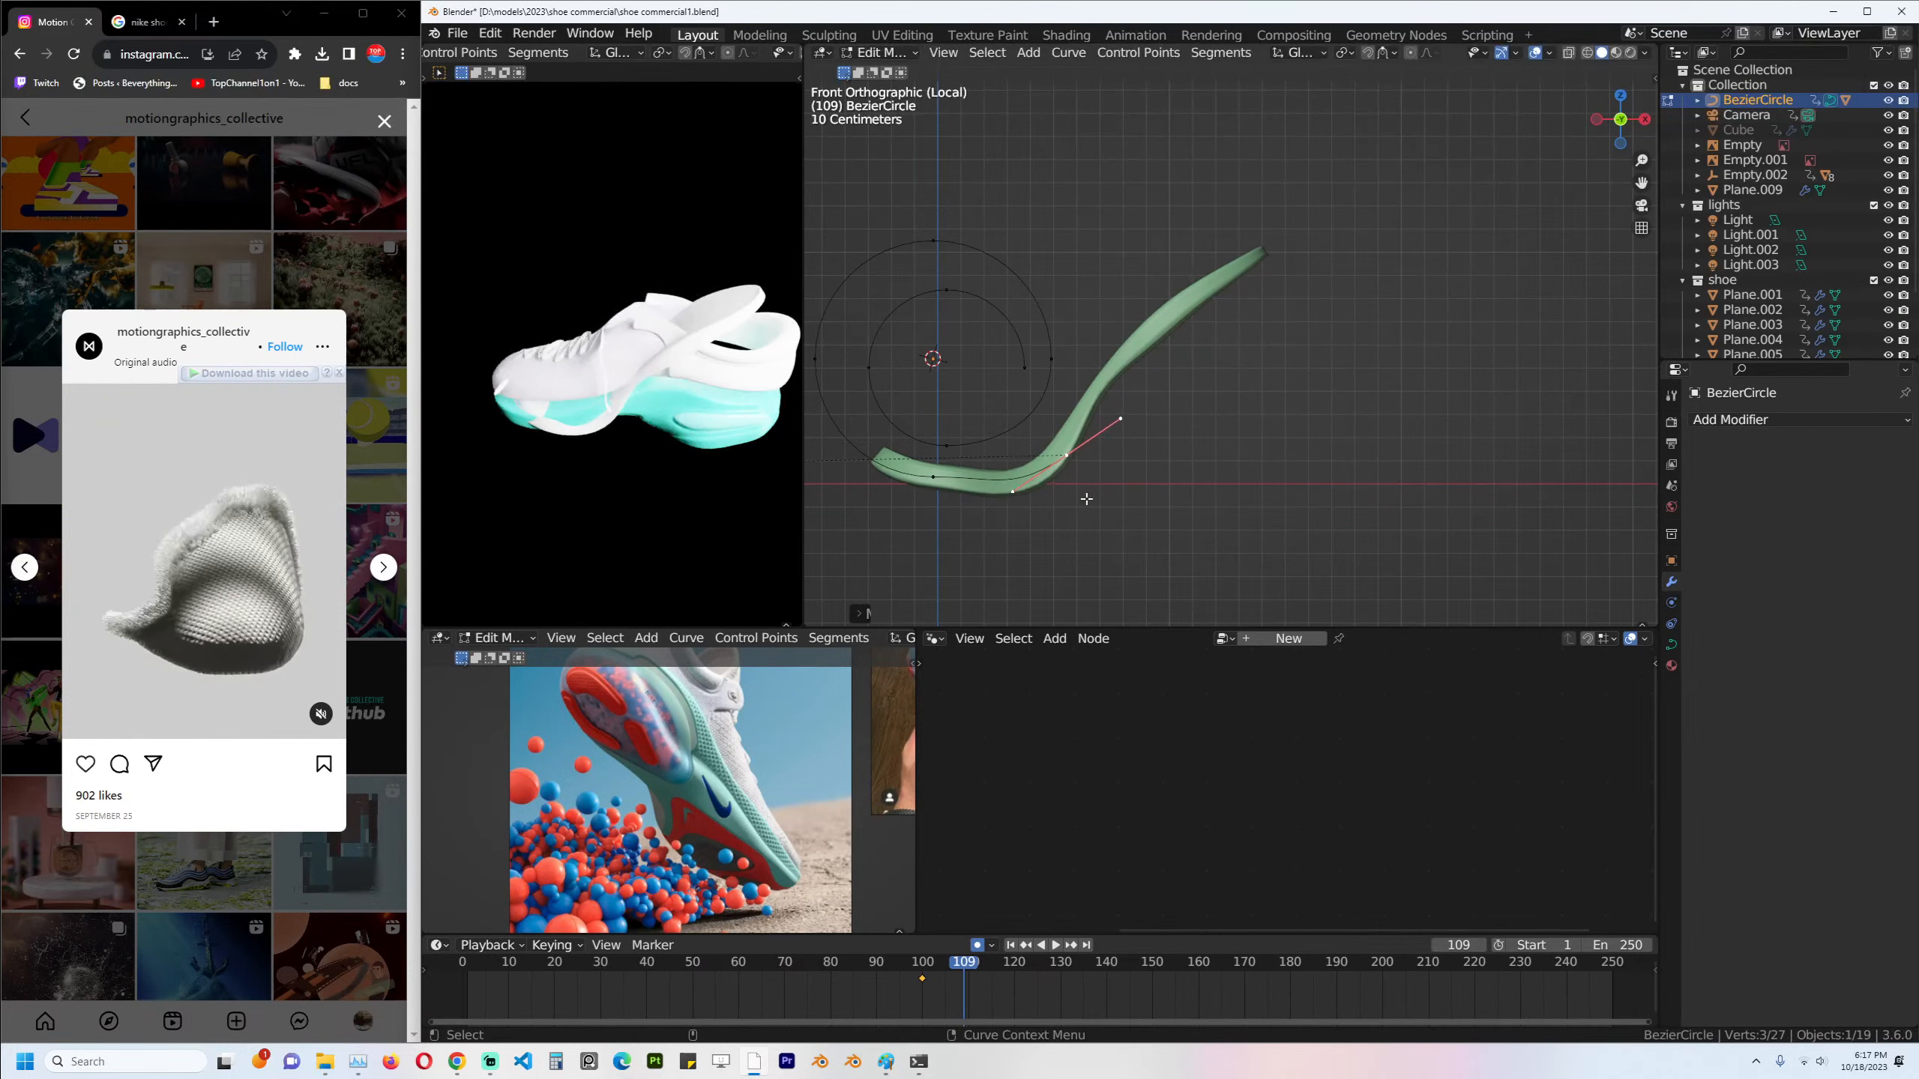
# Extrude a new point upward from the curve's end and rotate its handles to nearly vertical.
pyautogui.press('e')
pyautogui.click(1170, 299)
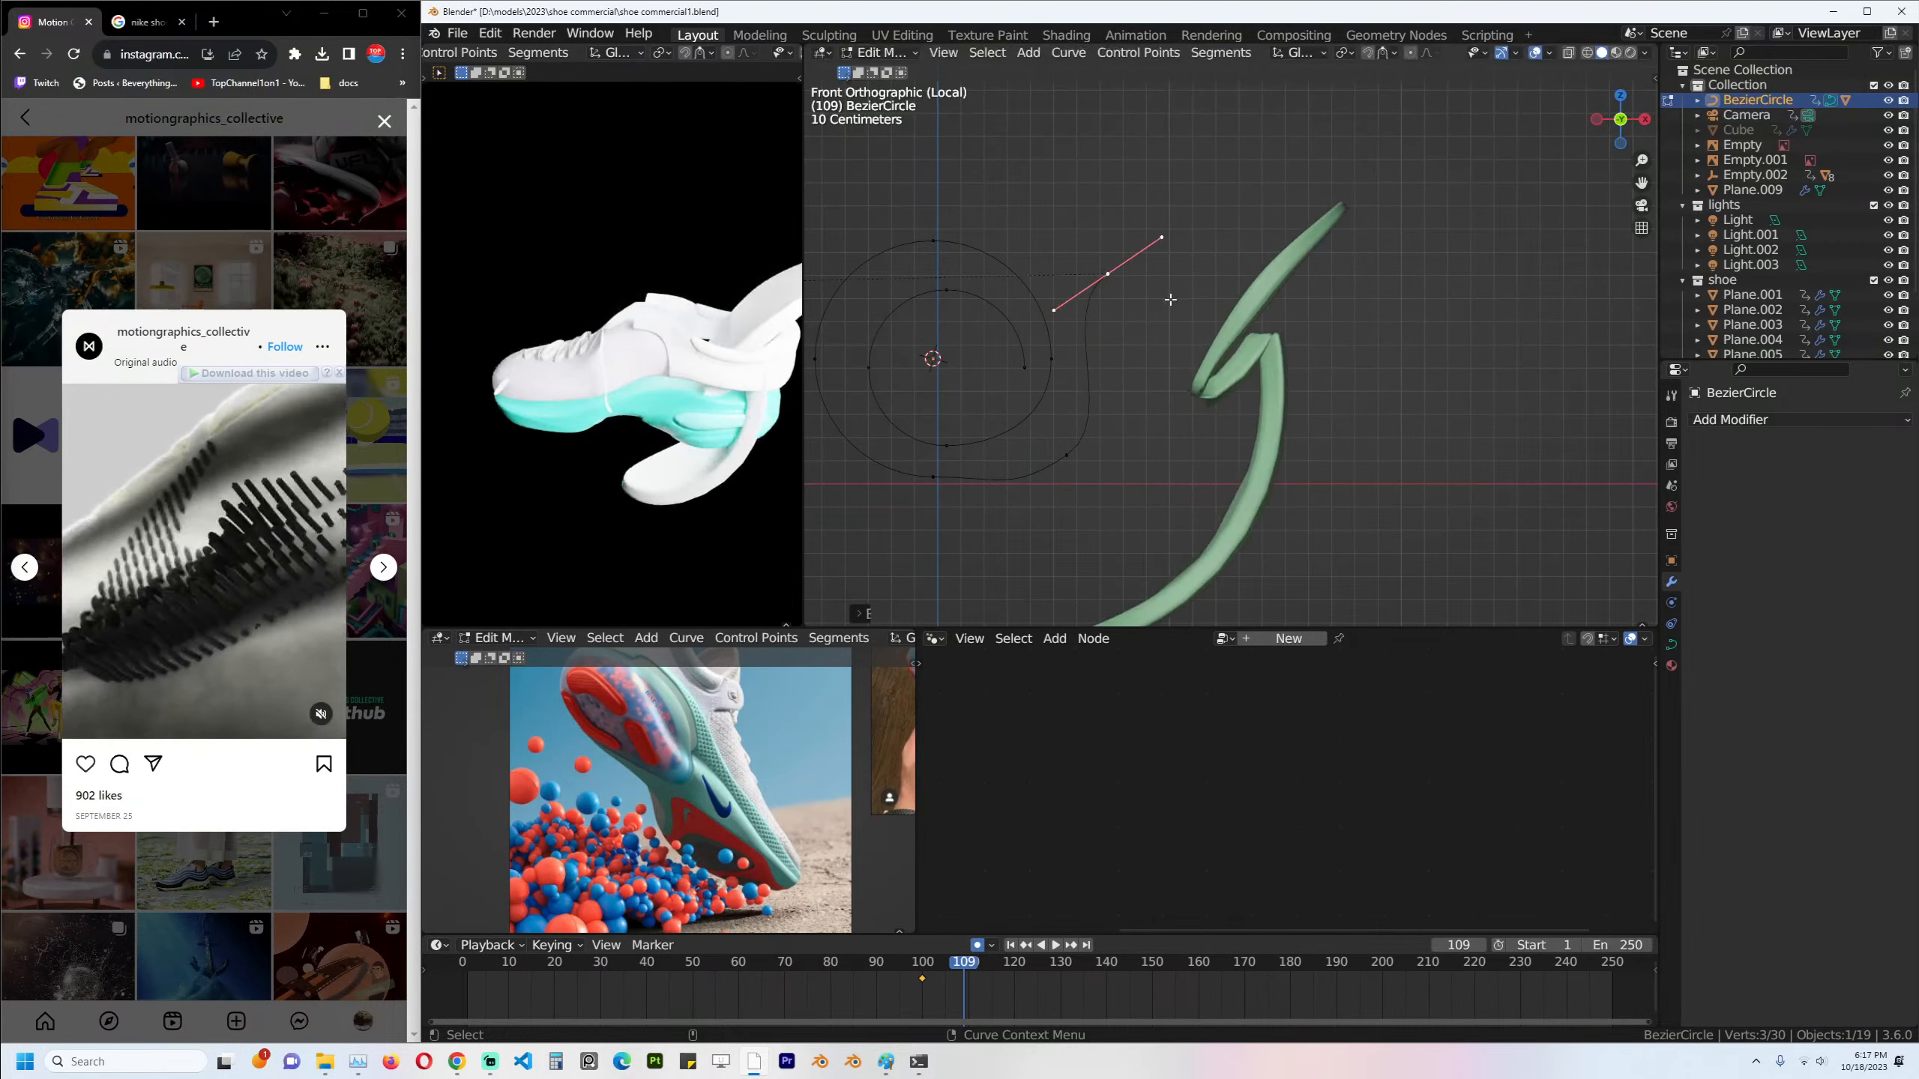
pyautogui.press('r')
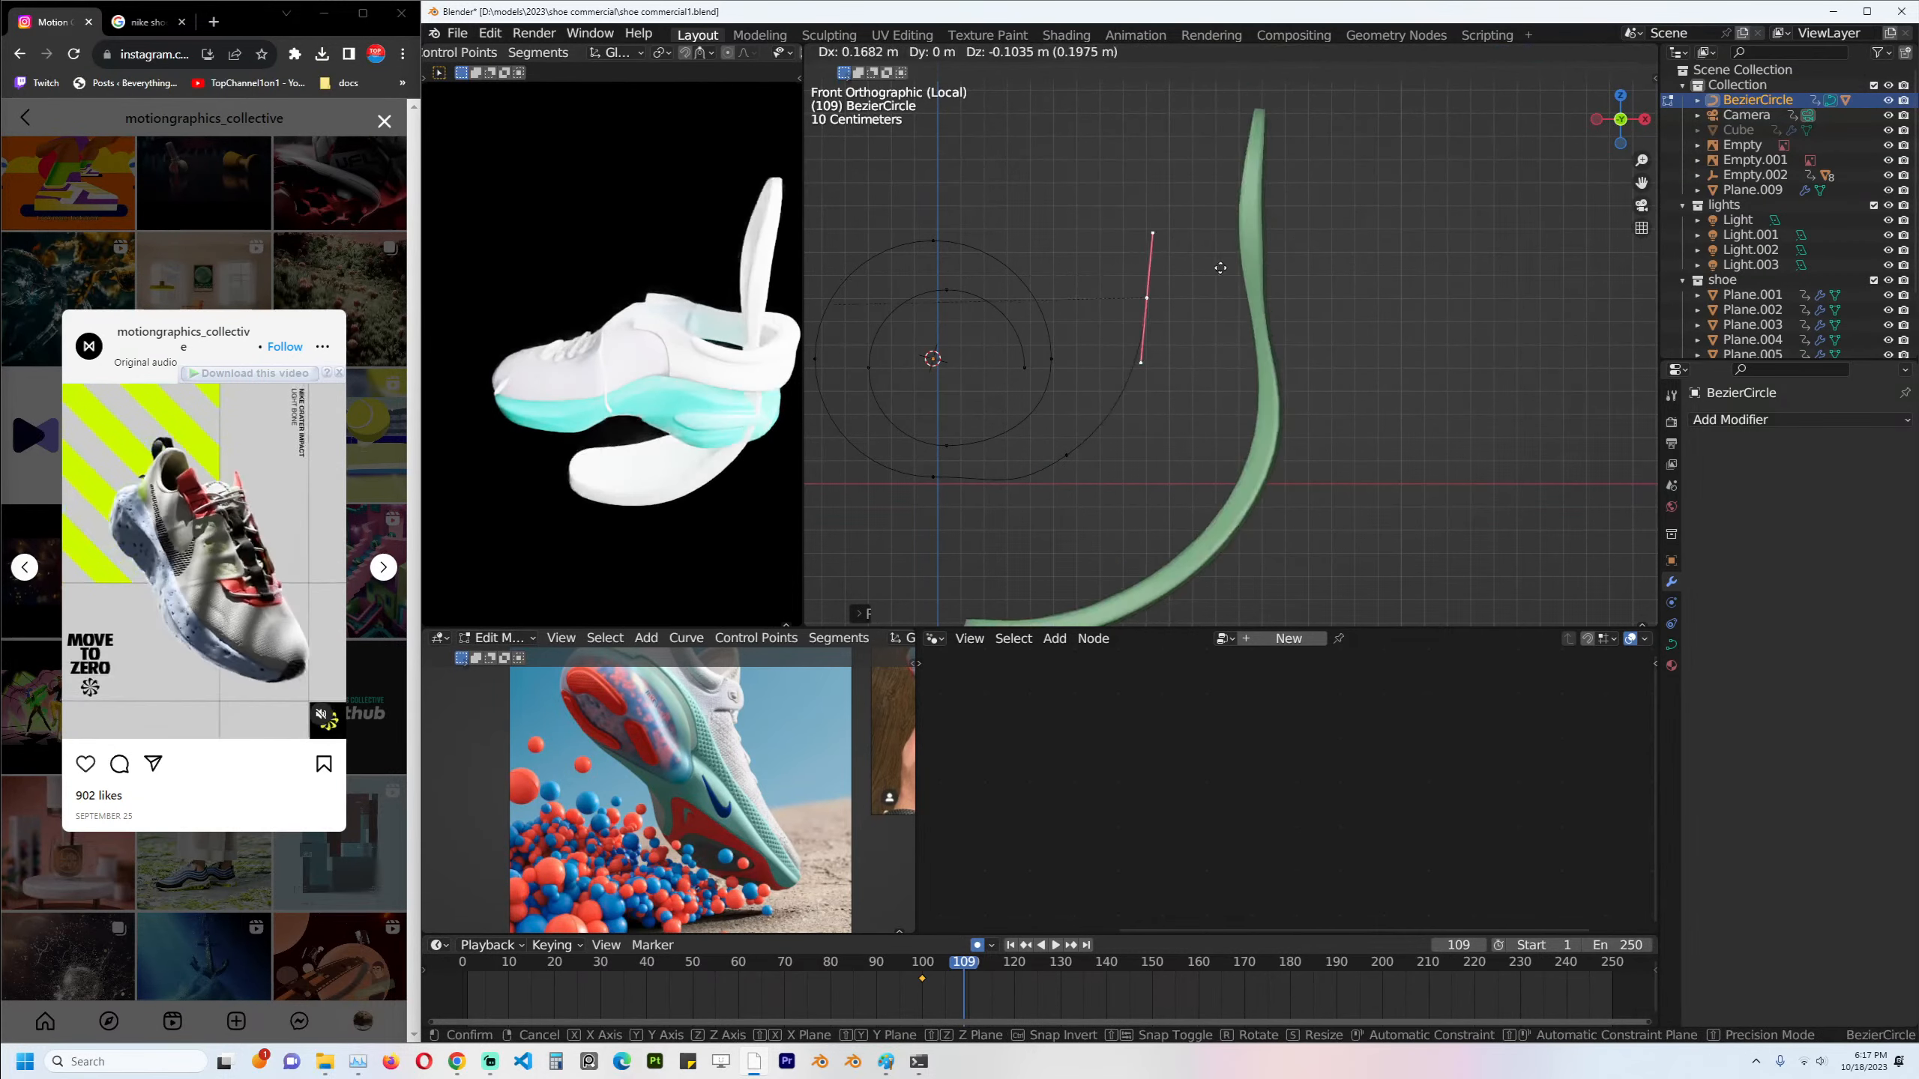
pyautogui.press('Tab')
# Raise the green midsole strip along the Z axis to line it up with the extended curve.
pyautogui.click(1282, 401)
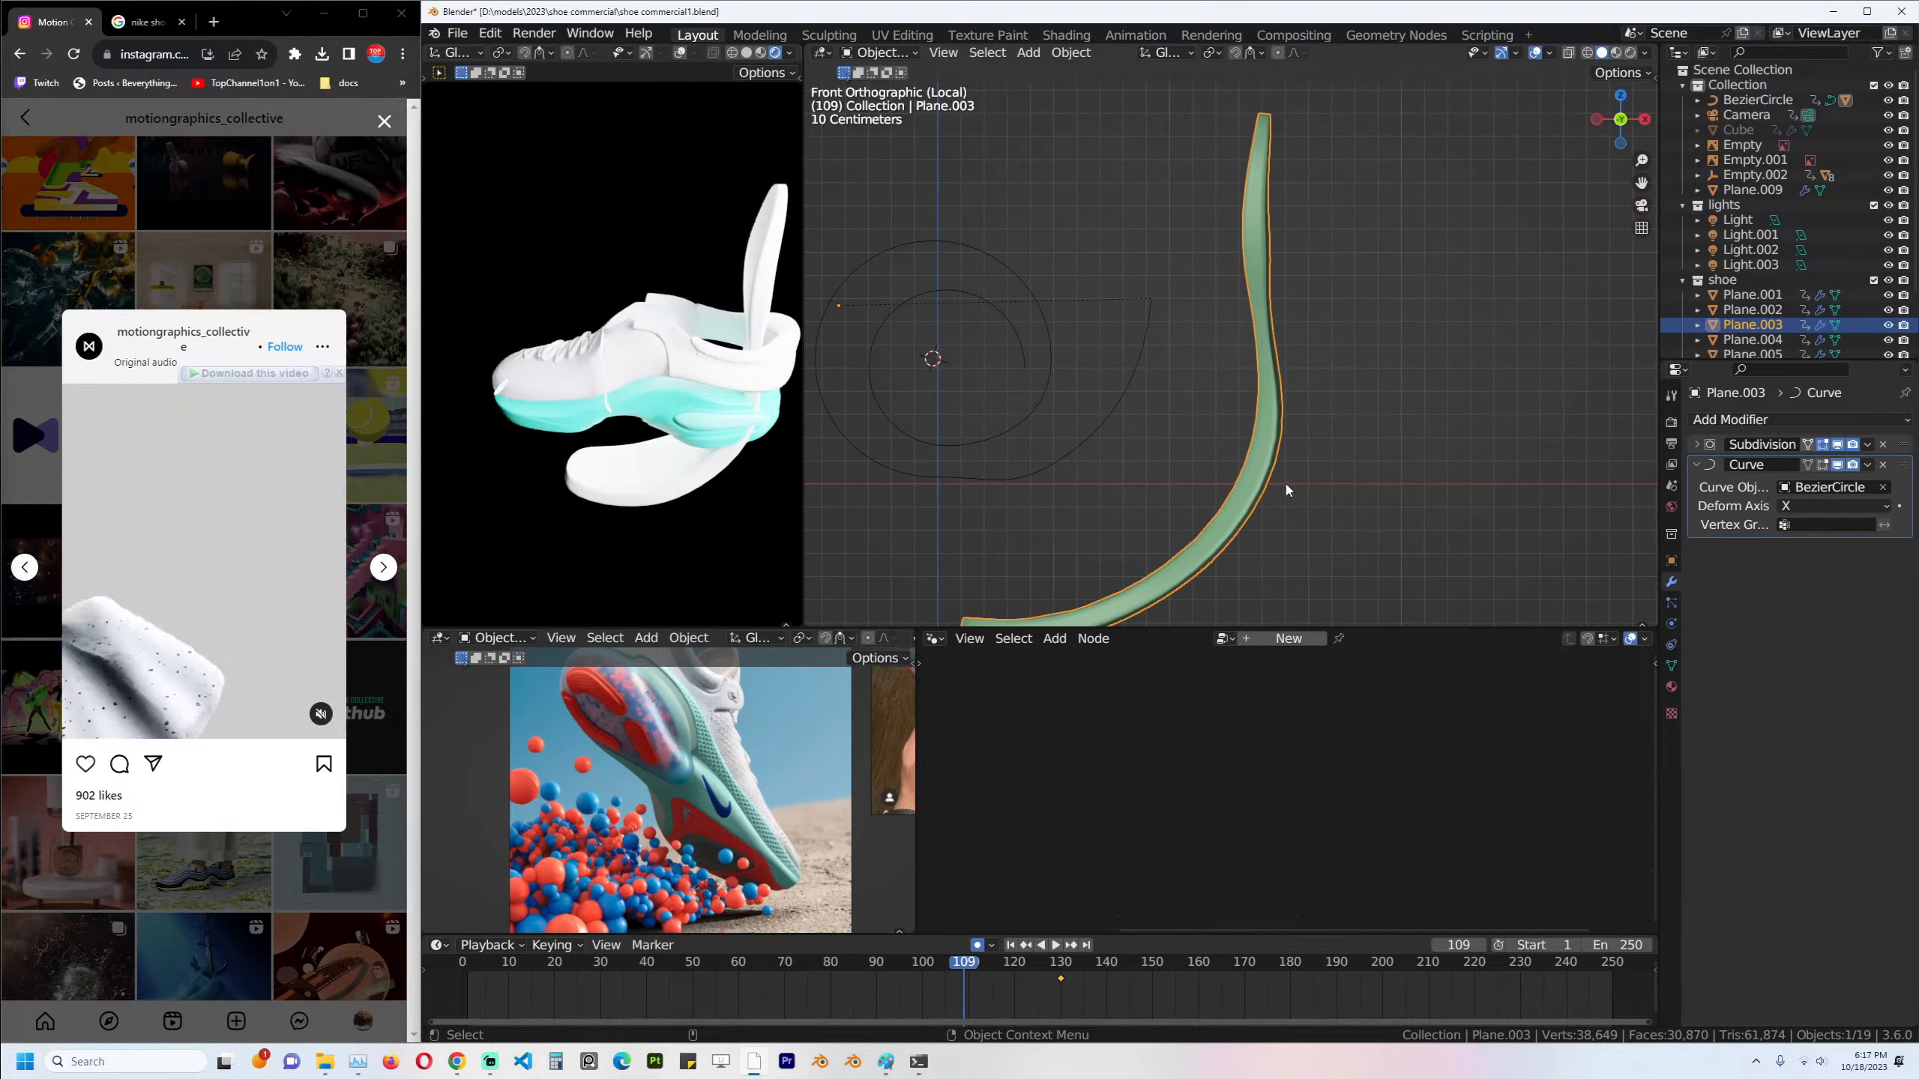
pyautogui.scroll(-1, 1287, 490)
pyautogui.press('g')
pyautogui.press('x')
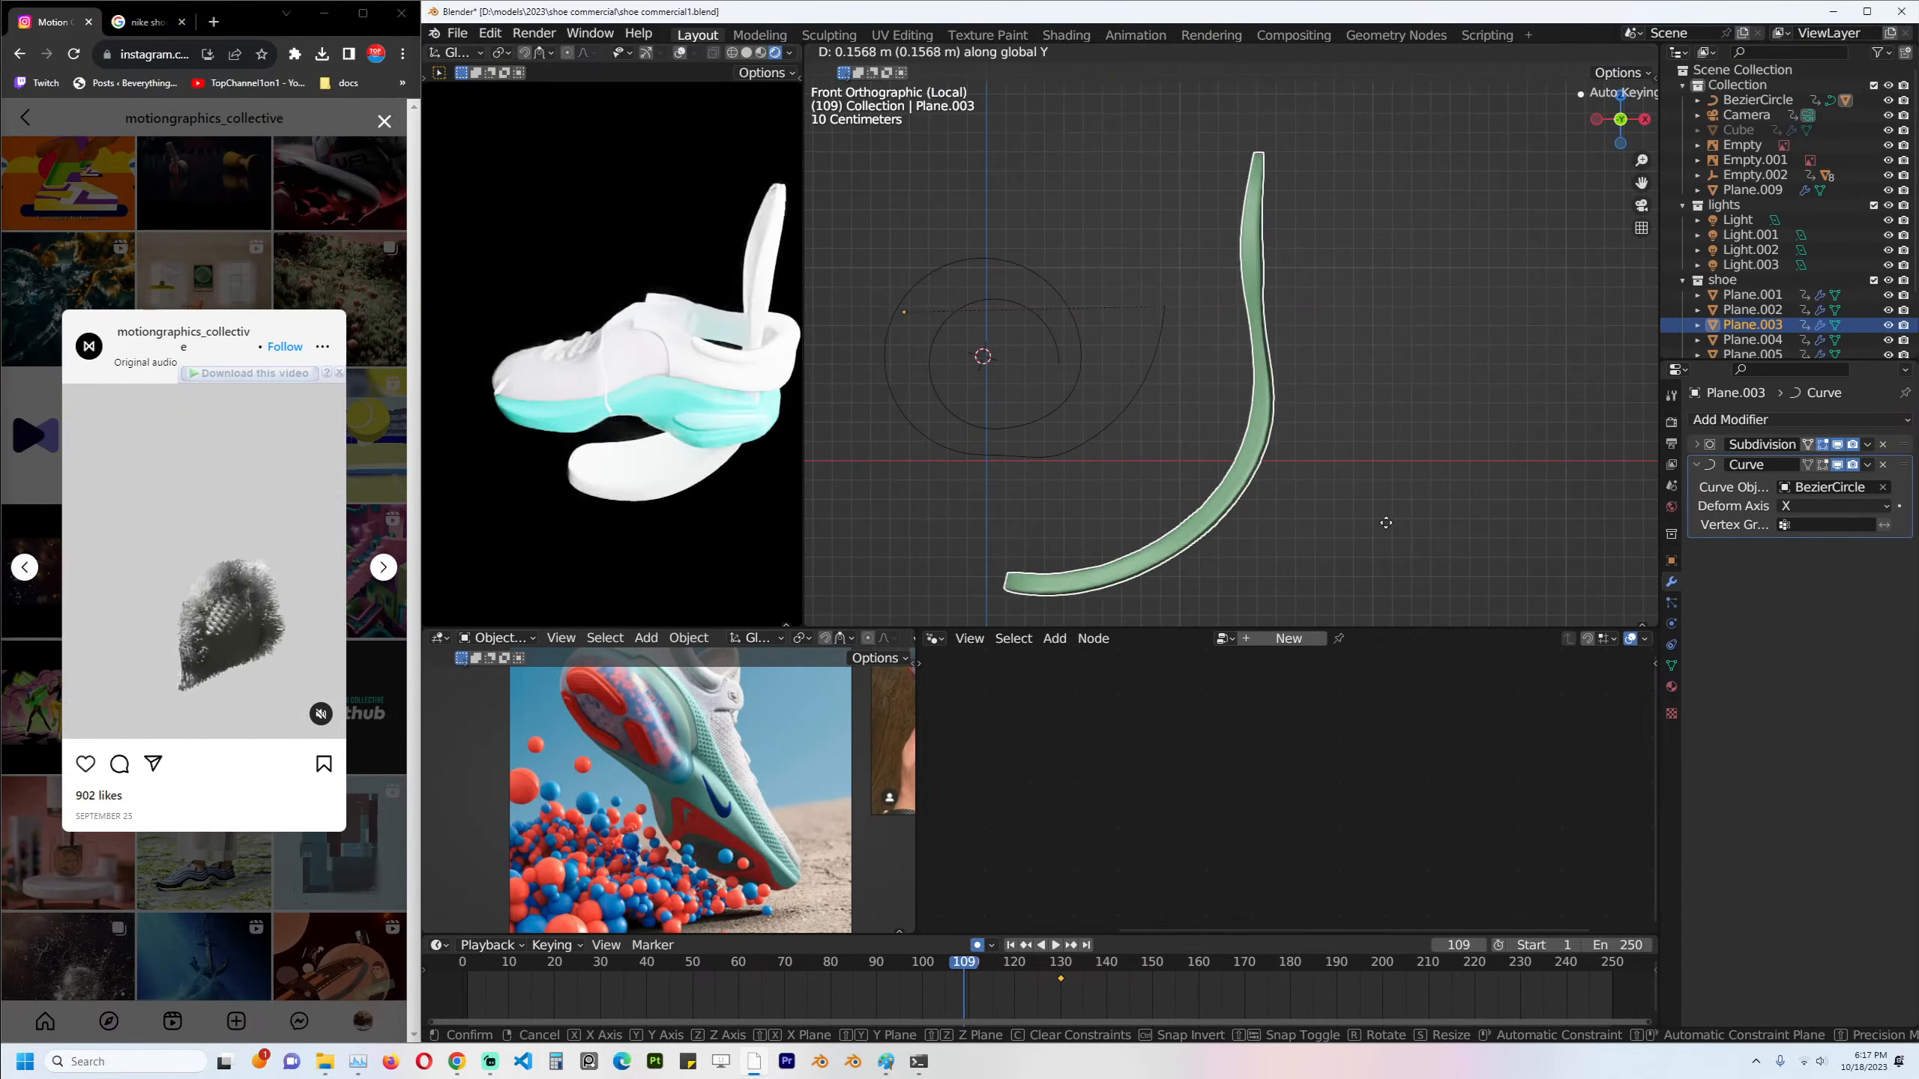
pyautogui.press('z')
pyautogui.click(1596, 618)
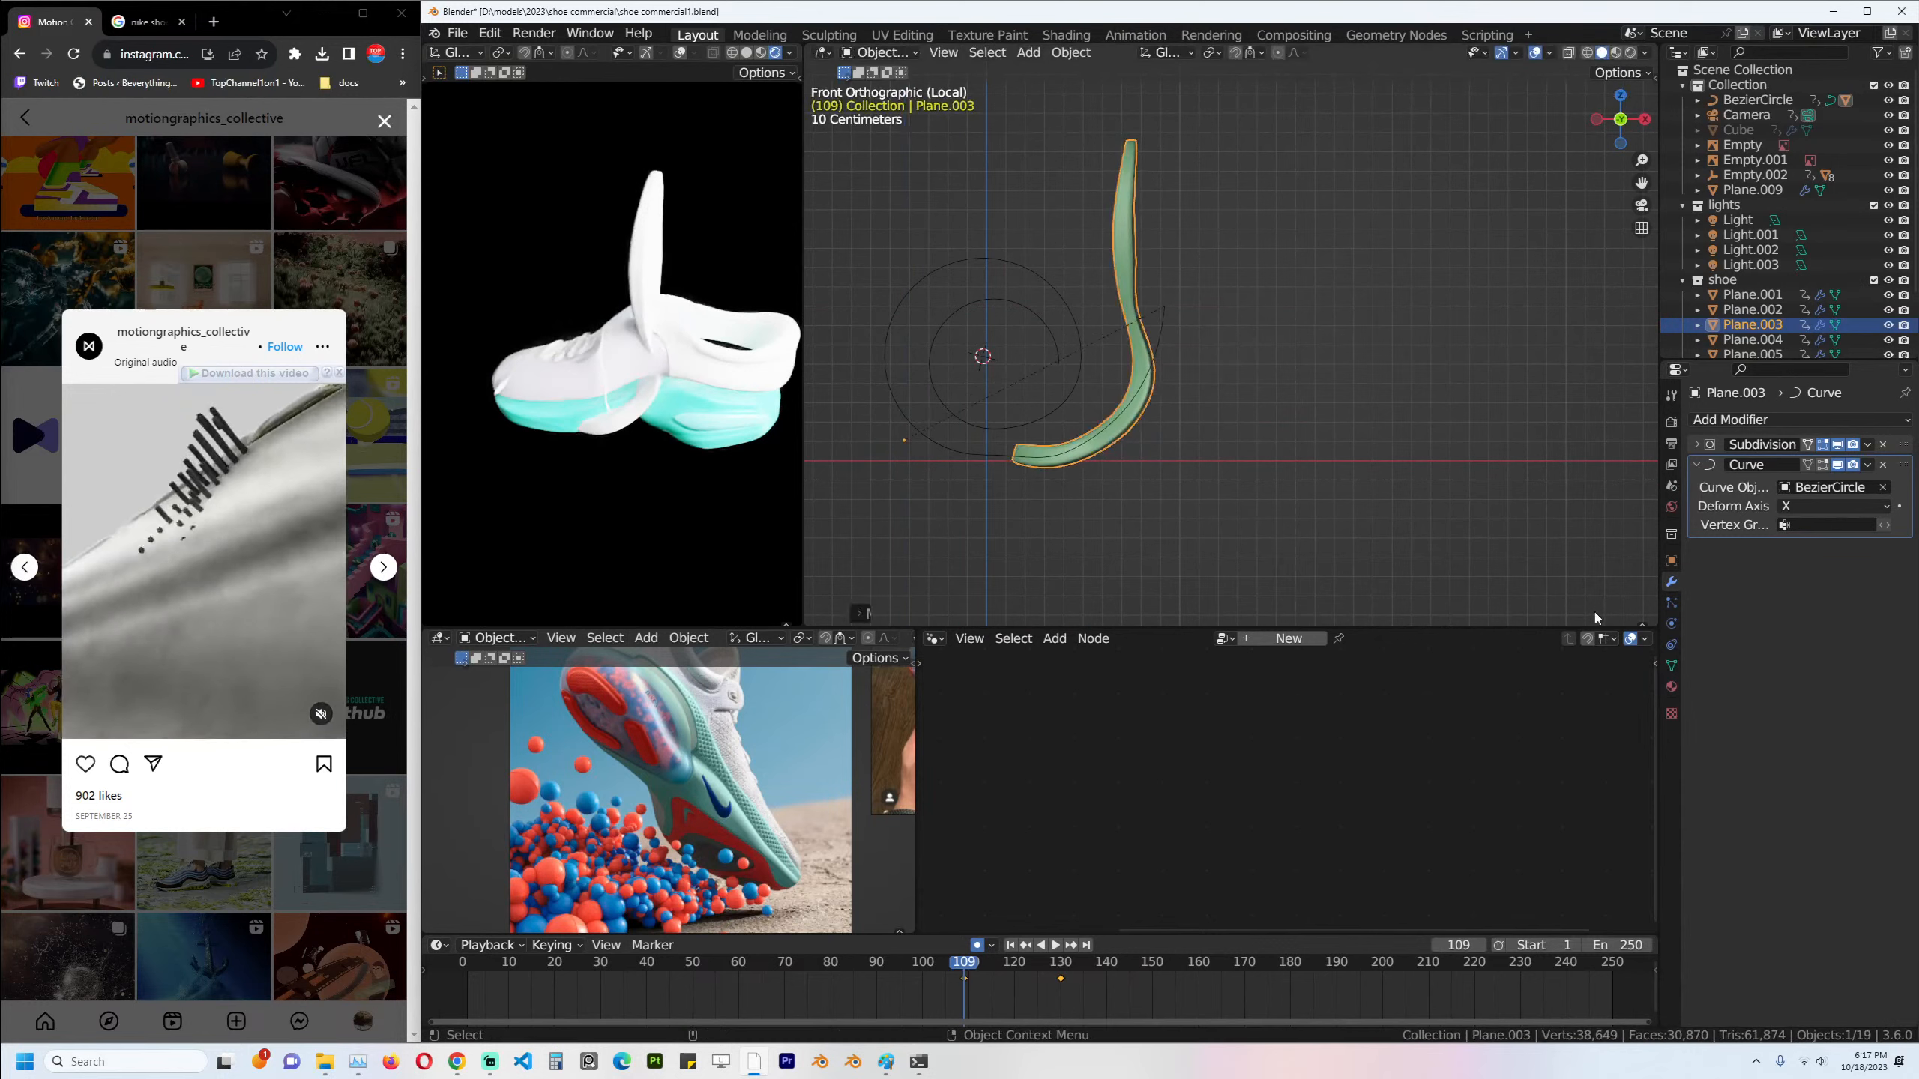
# Try sliding all points of BezierCircle along the global X axis to test how the strip bends.
pyautogui.click(1063, 400)
pyautogui.press('Tab')
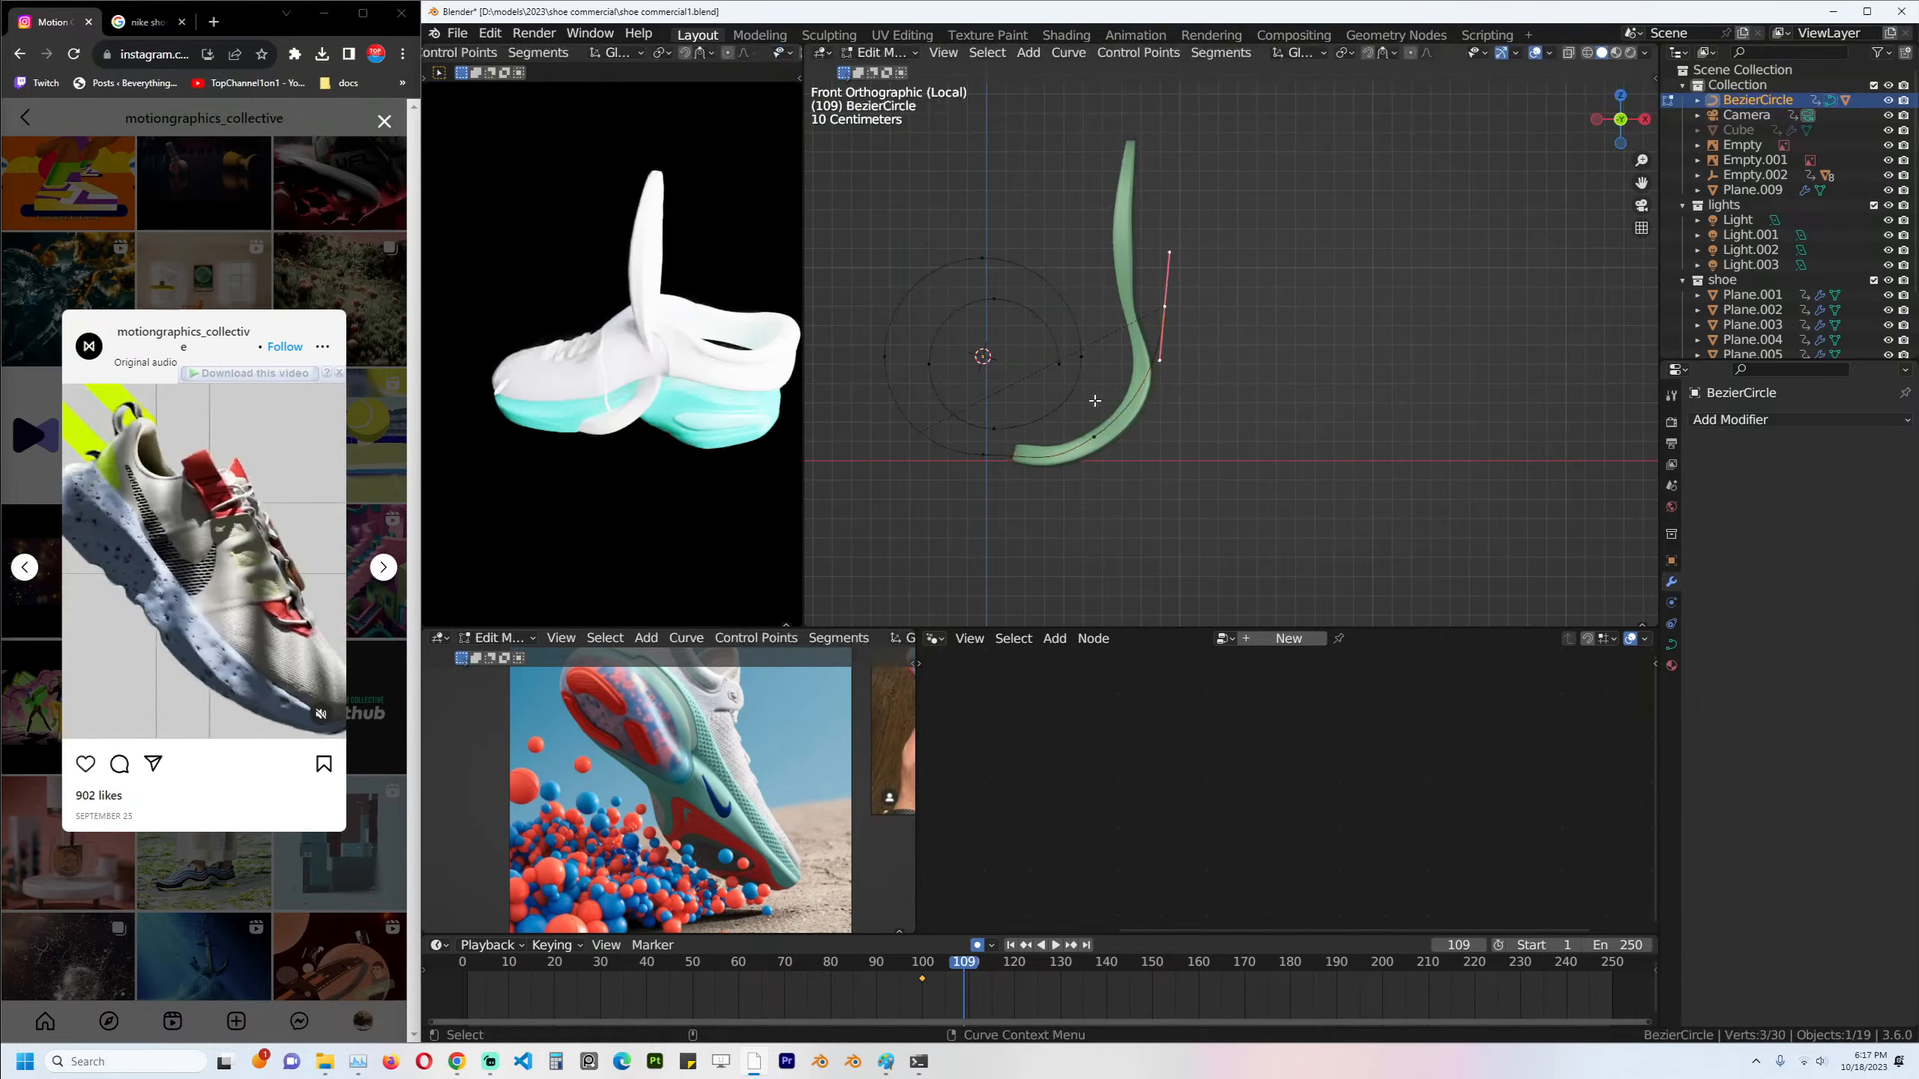
pyautogui.press('g')
pyautogui.press('x')
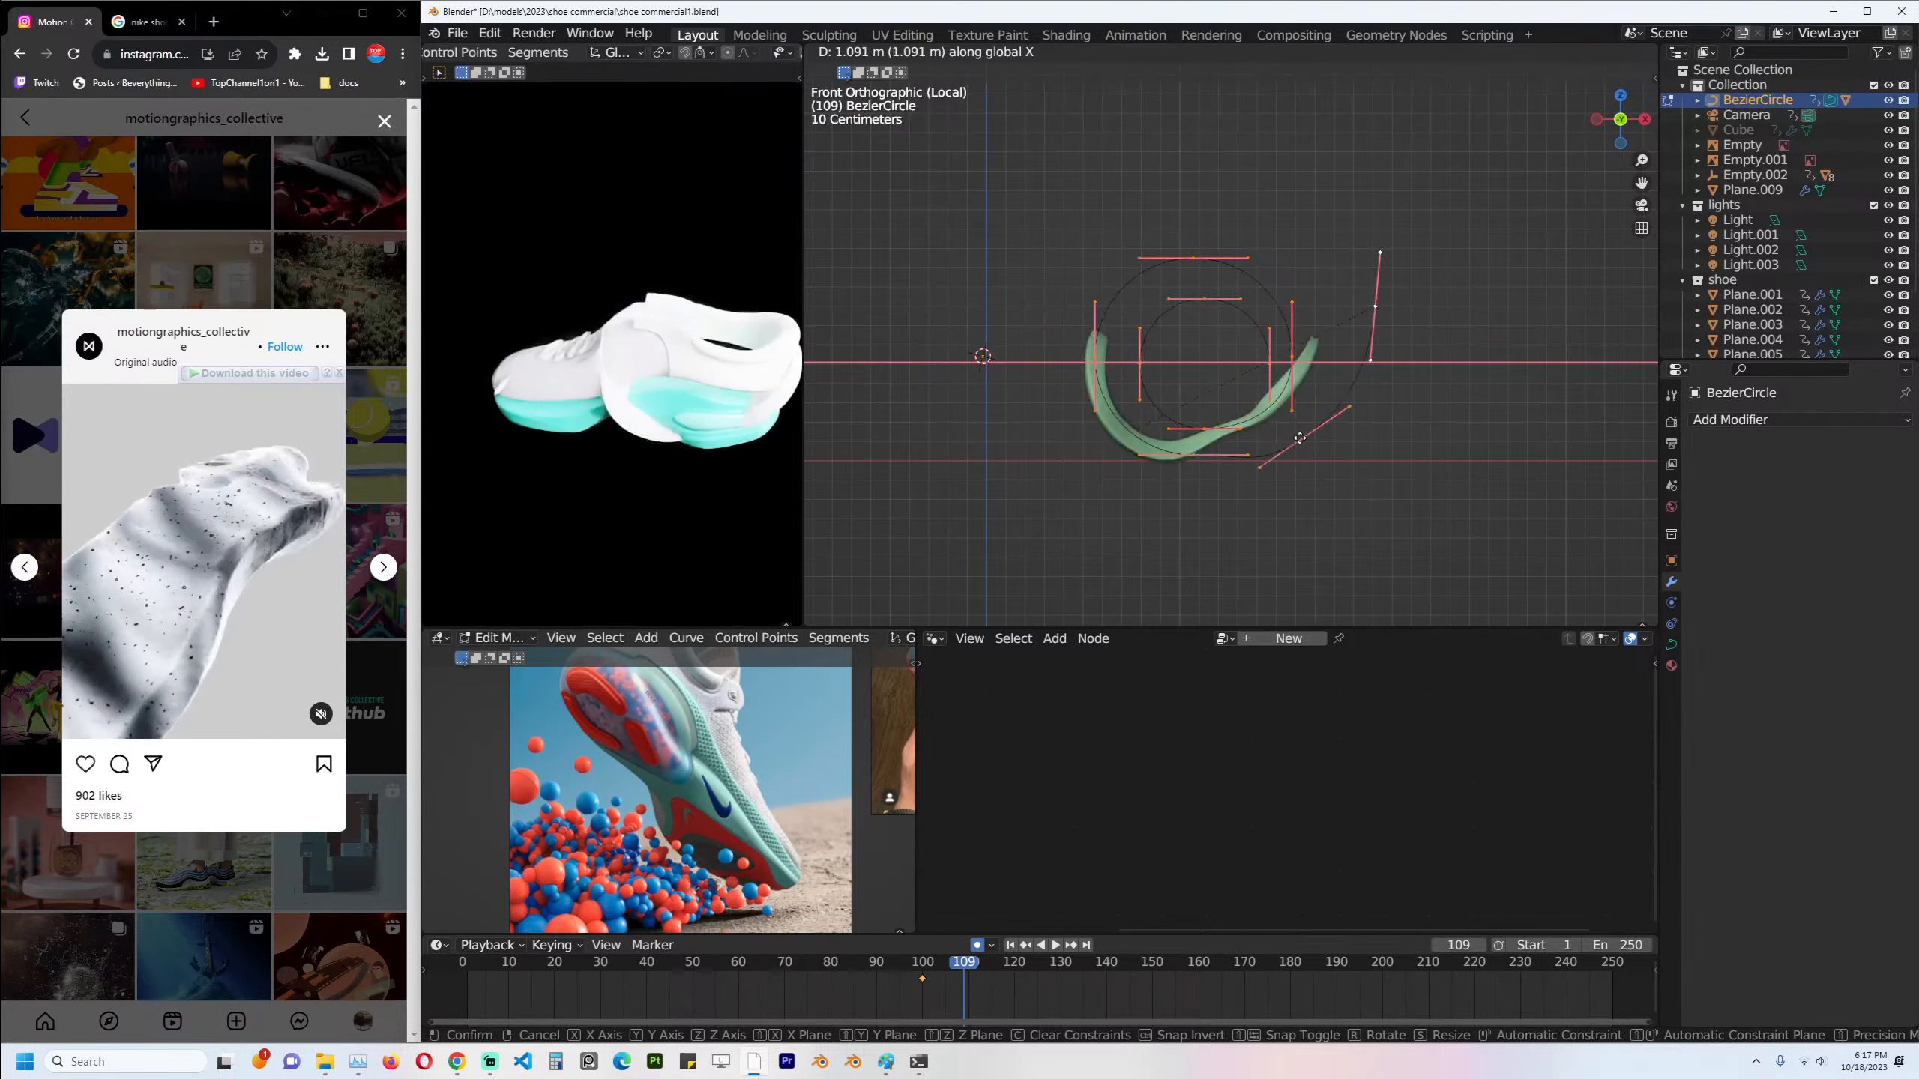
# Delete the two outer end points of BezierCircle, leaving only the spiral.
pyautogui.click(1120, 438)
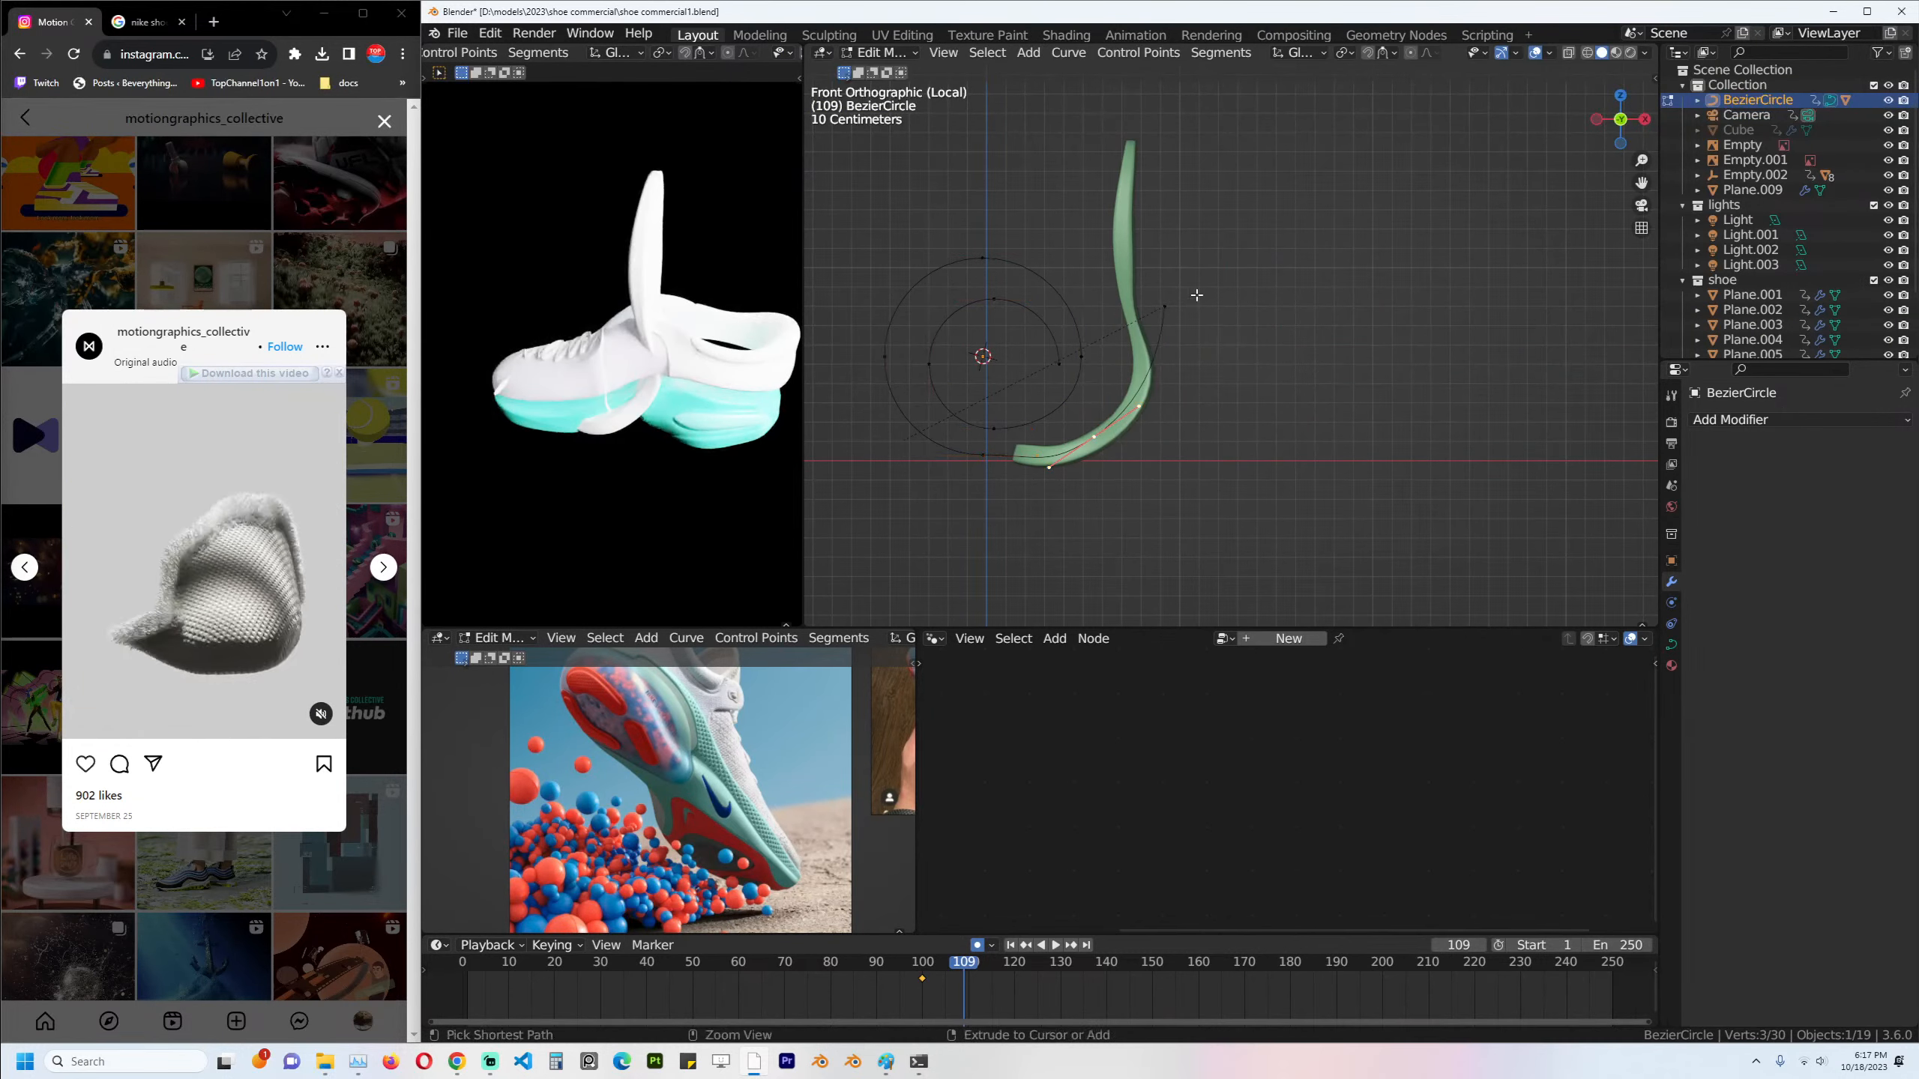
pyautogui.press('x')
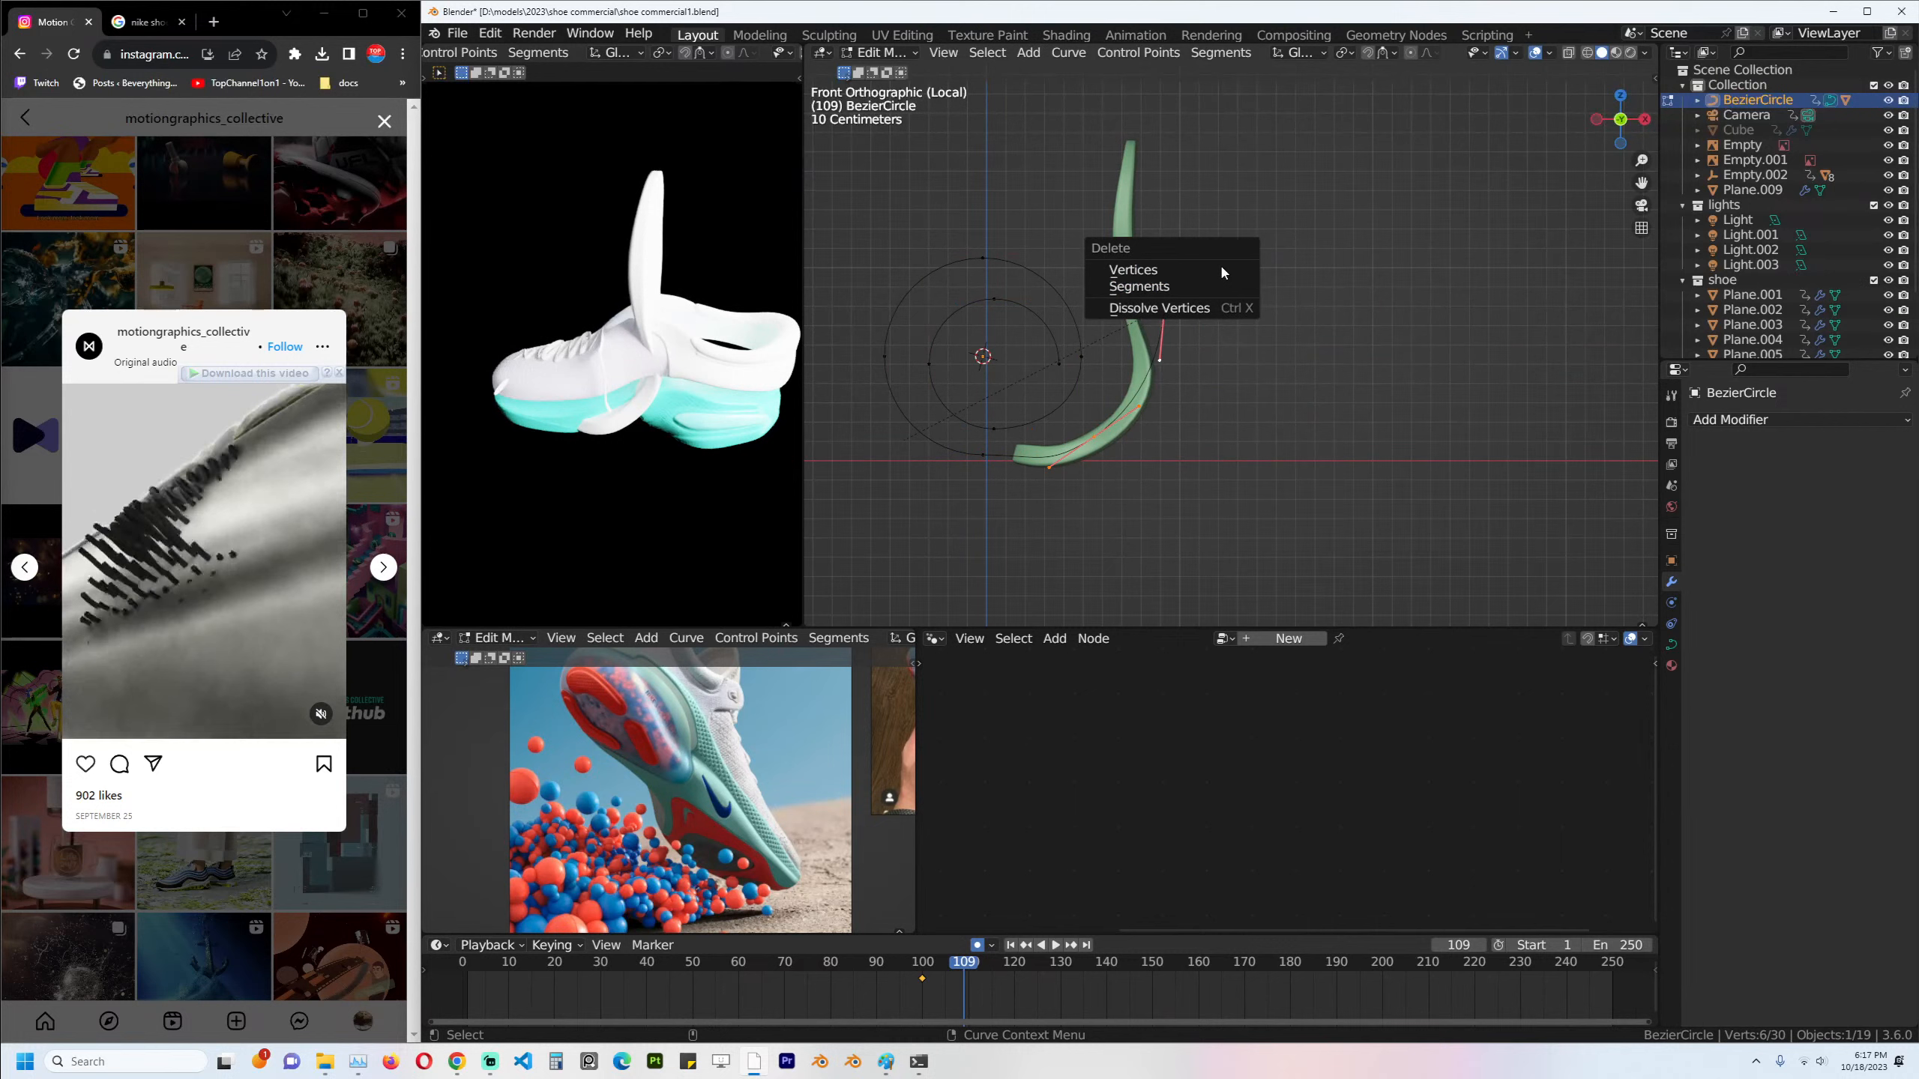
pyautogui.click(1224, 270)
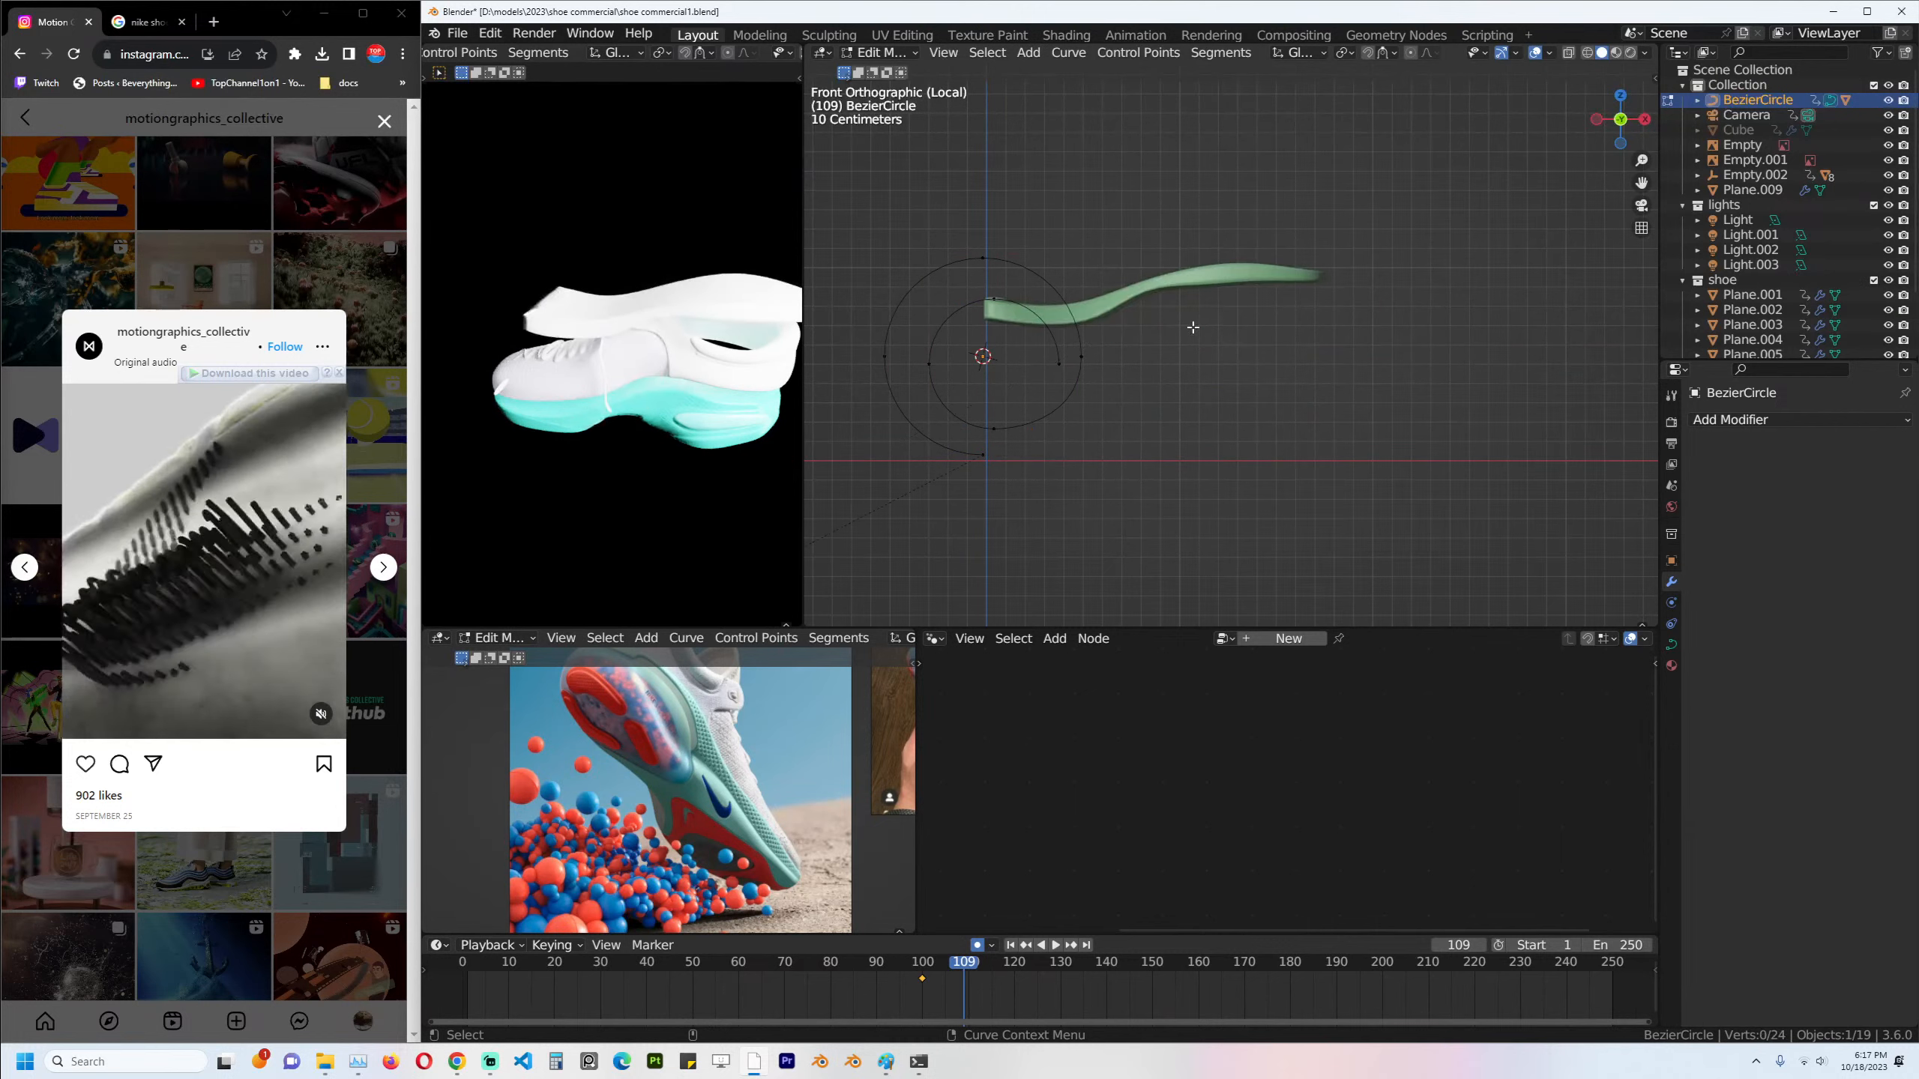
# Try sliding the shortened spiral's points along the global X axis to test the strip's bend.
pyautogui.press('a')
pyautogui.press('g')
pyautogui.press('x')
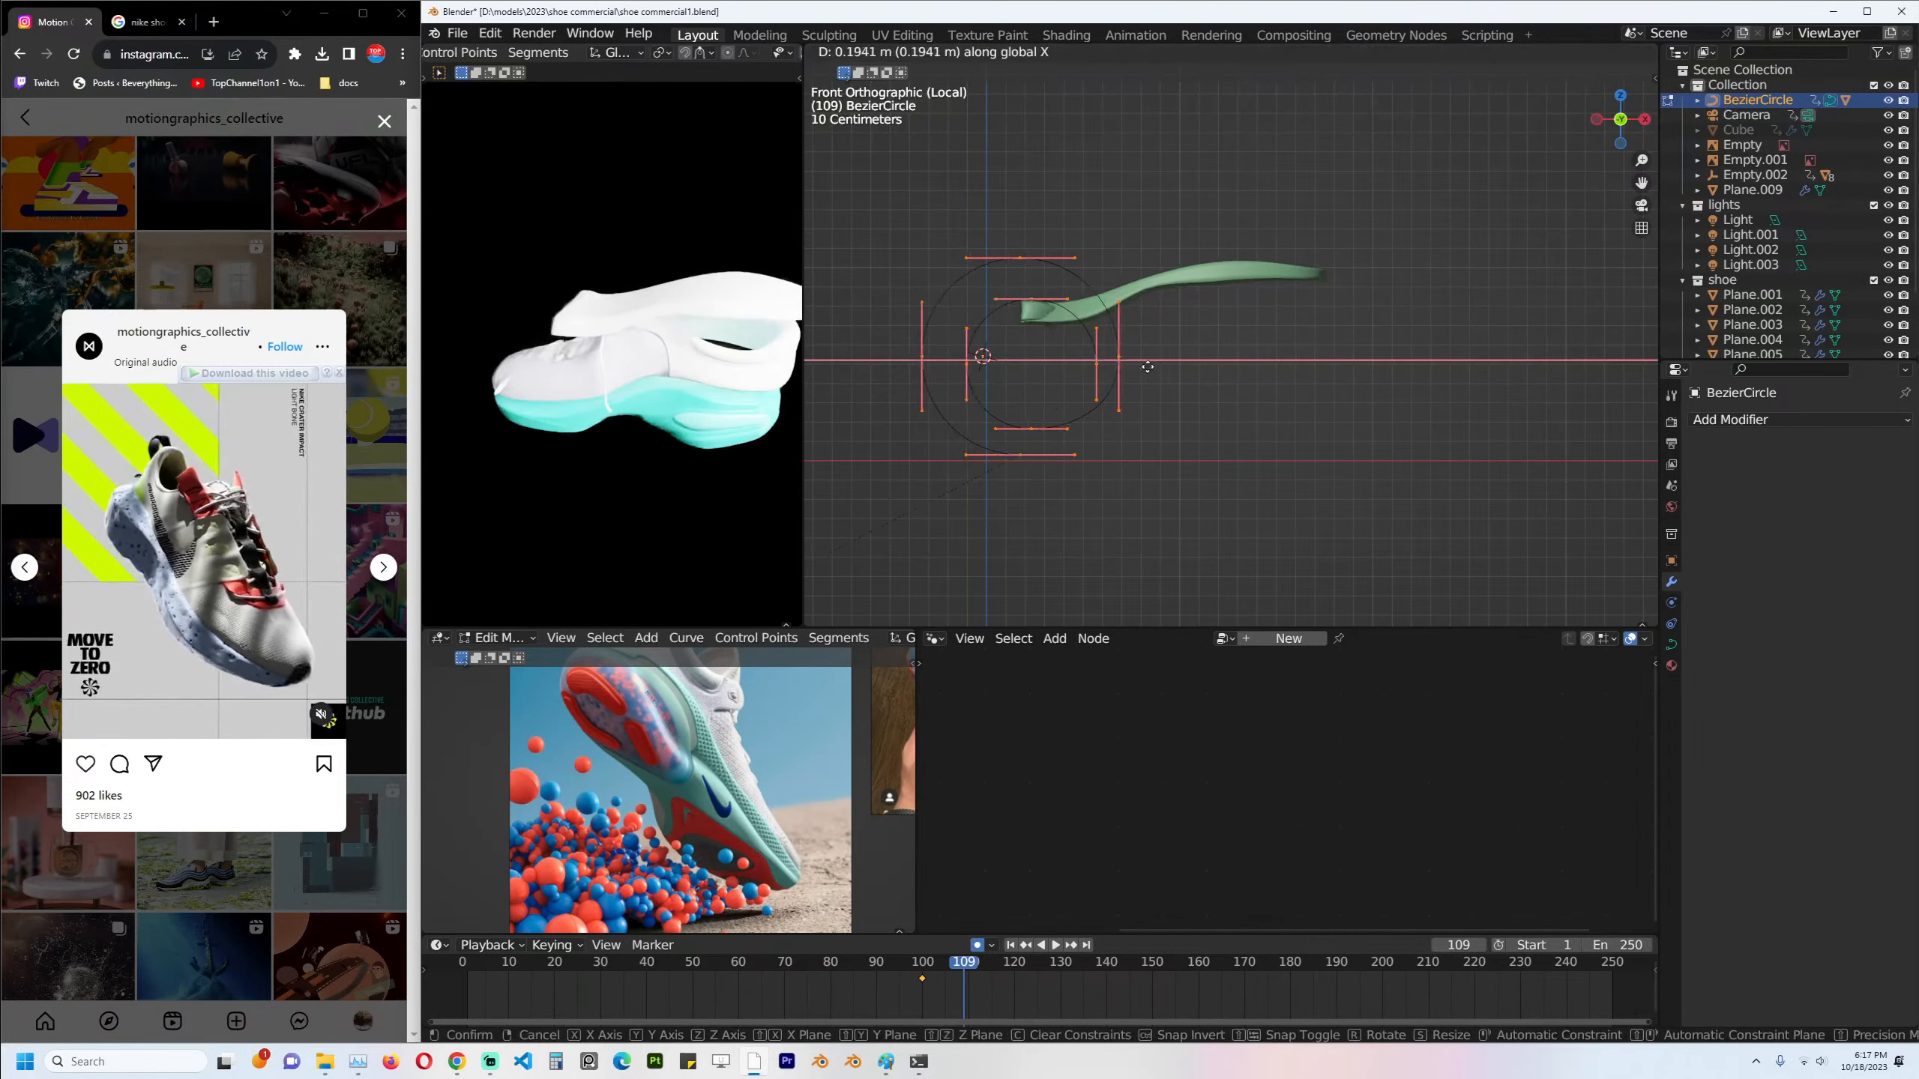
pyautogui.press('Escape')
pyautogui.press('Tab')
# Lower the green midsole strip along the Z axis to the base of the spiral.
pyautogui.click(1196, 269)
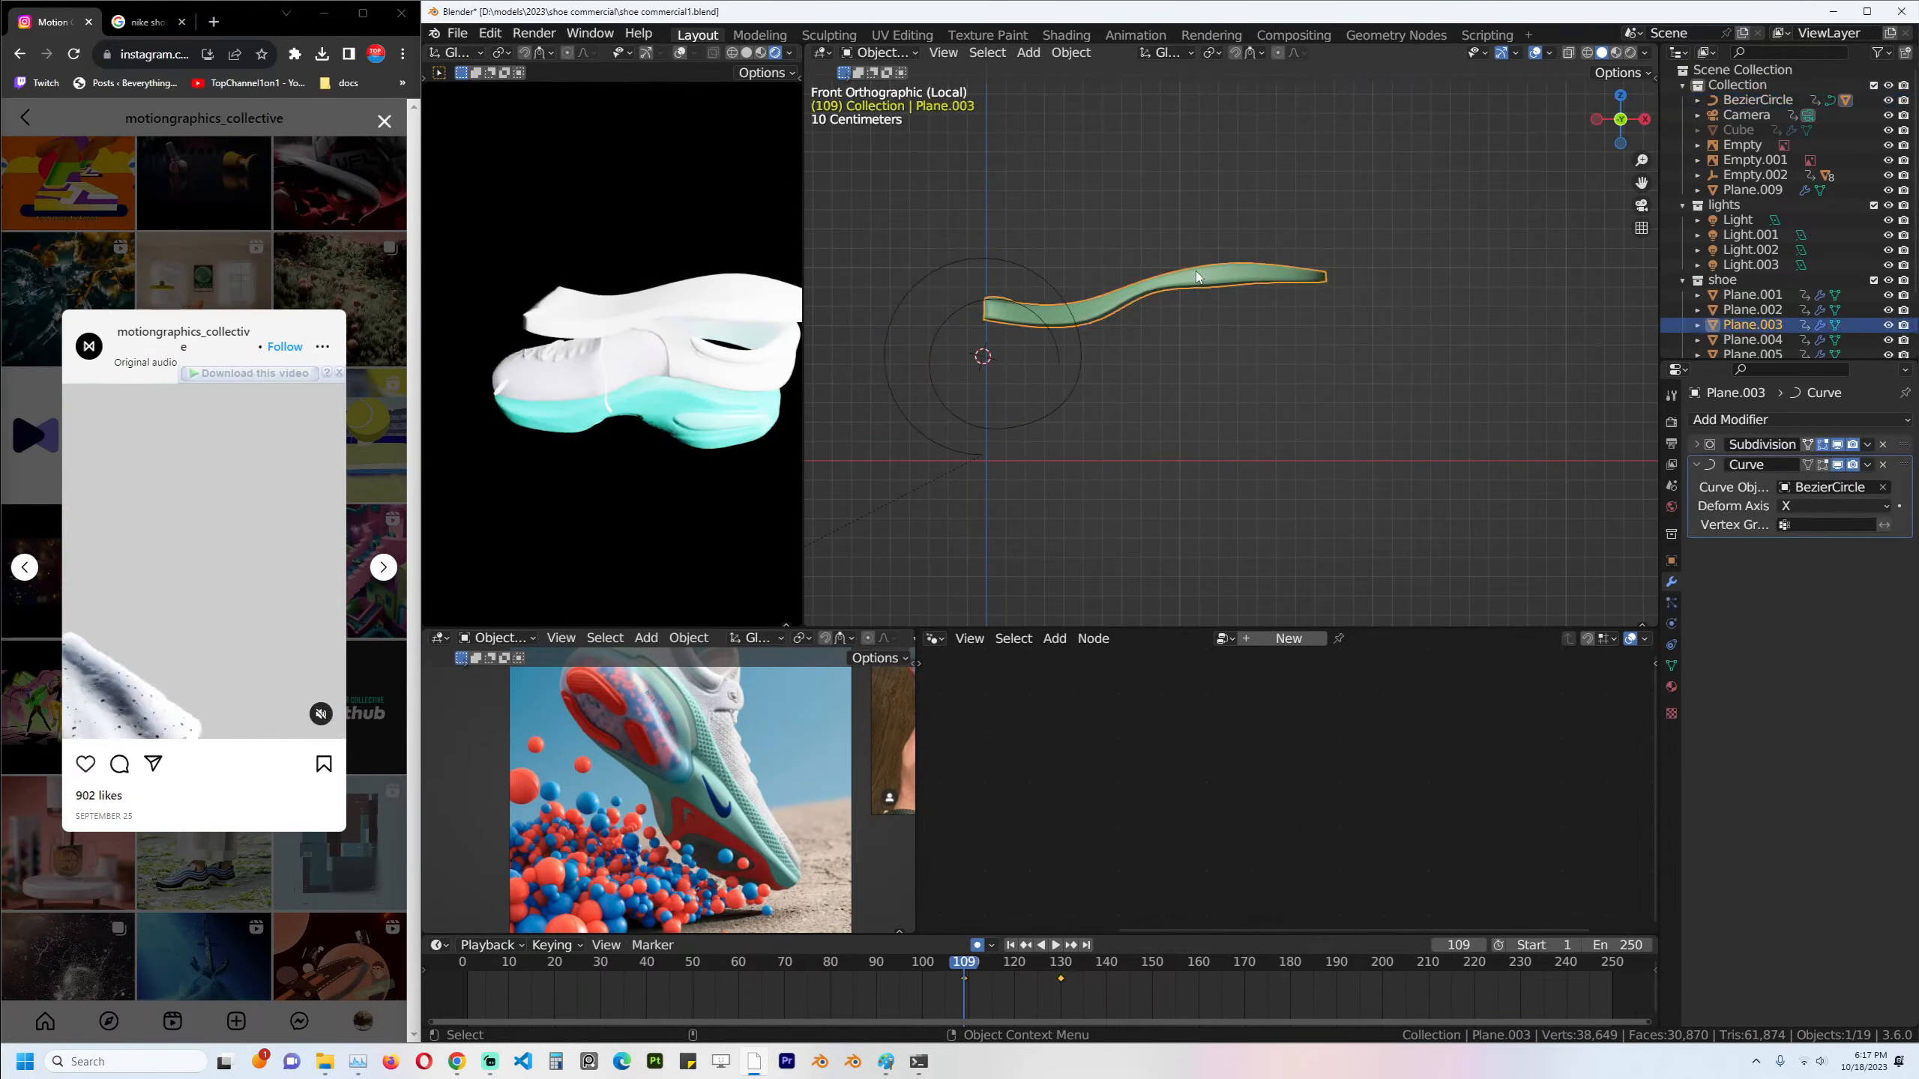
pyautogui.press('g')
pyautogui.press('z')
pyautogui.click(1078, 342)
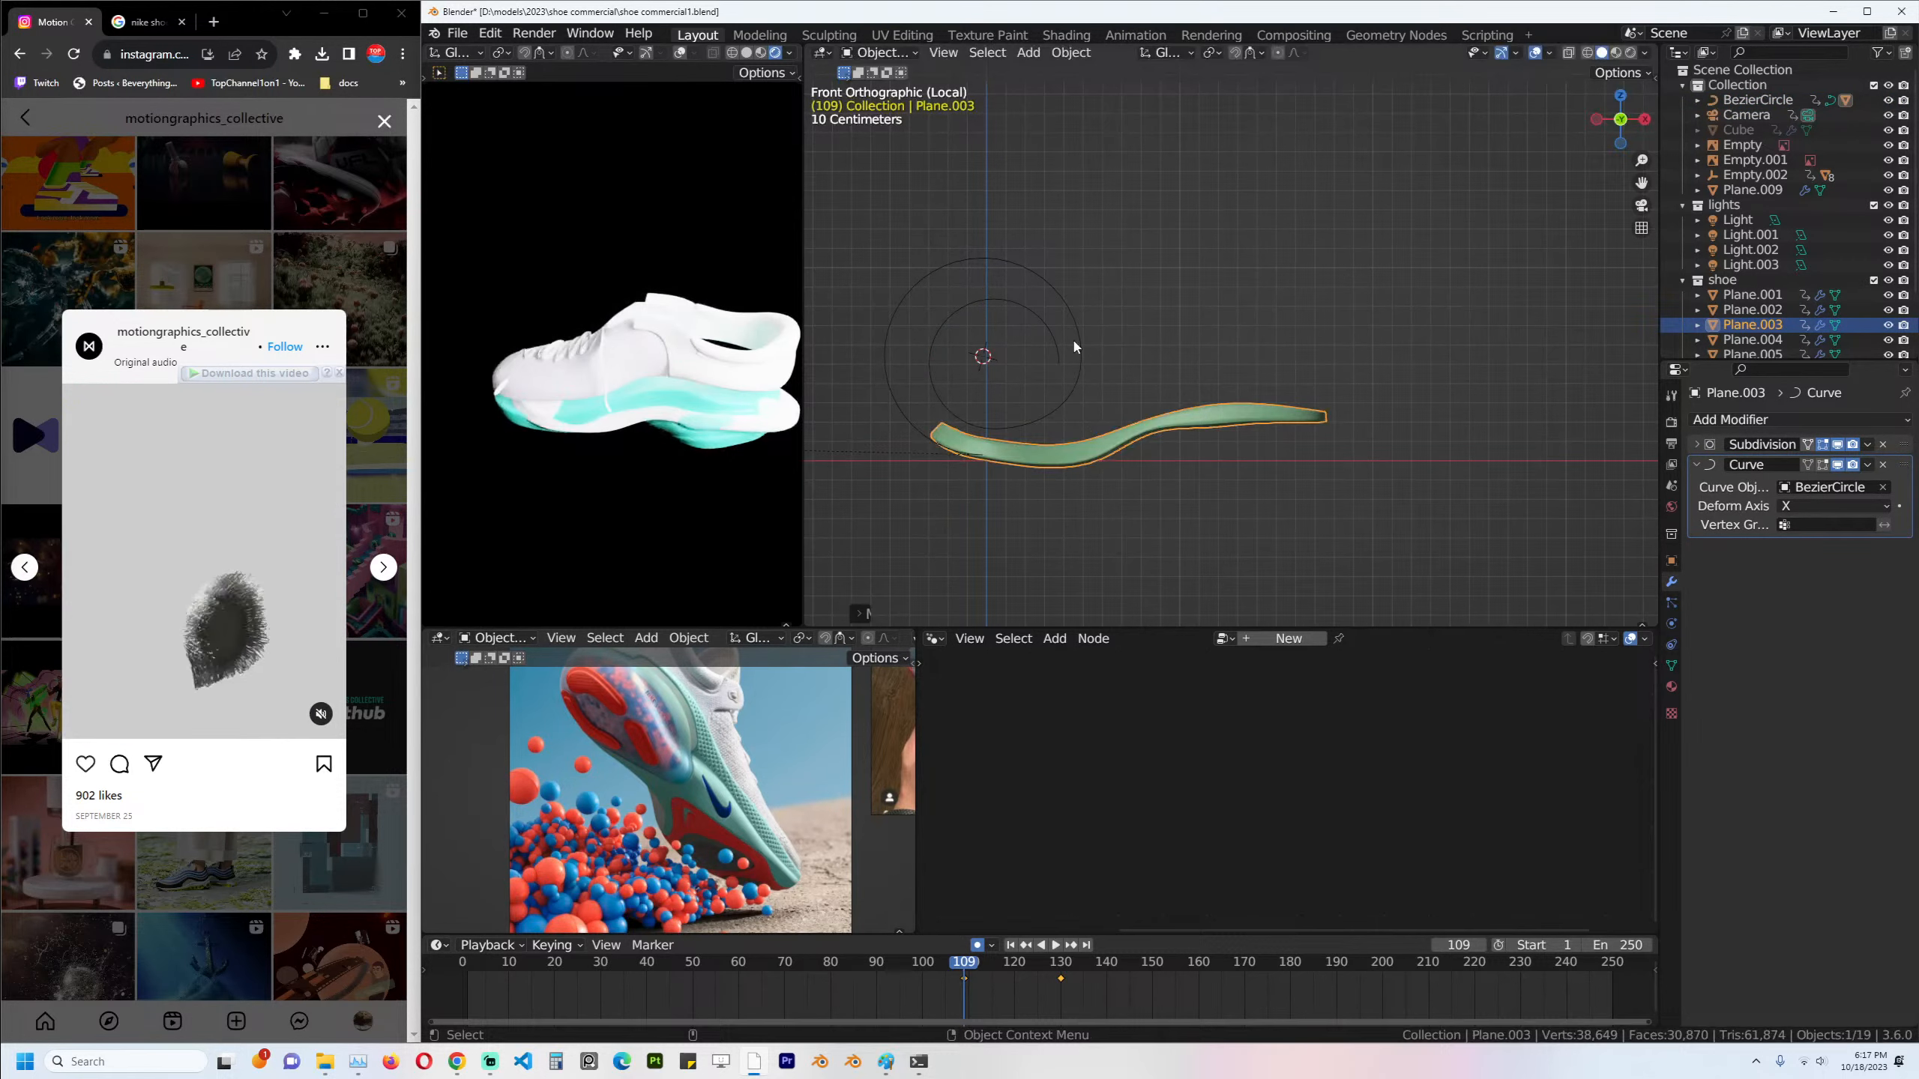
# Try sliding all spiral points along the global X axis with the strip lowered.
pyautogui.click(1080, 340)
pyautogui.press('Tab')
pyautogui.press('g')
pyautogui.press('x')
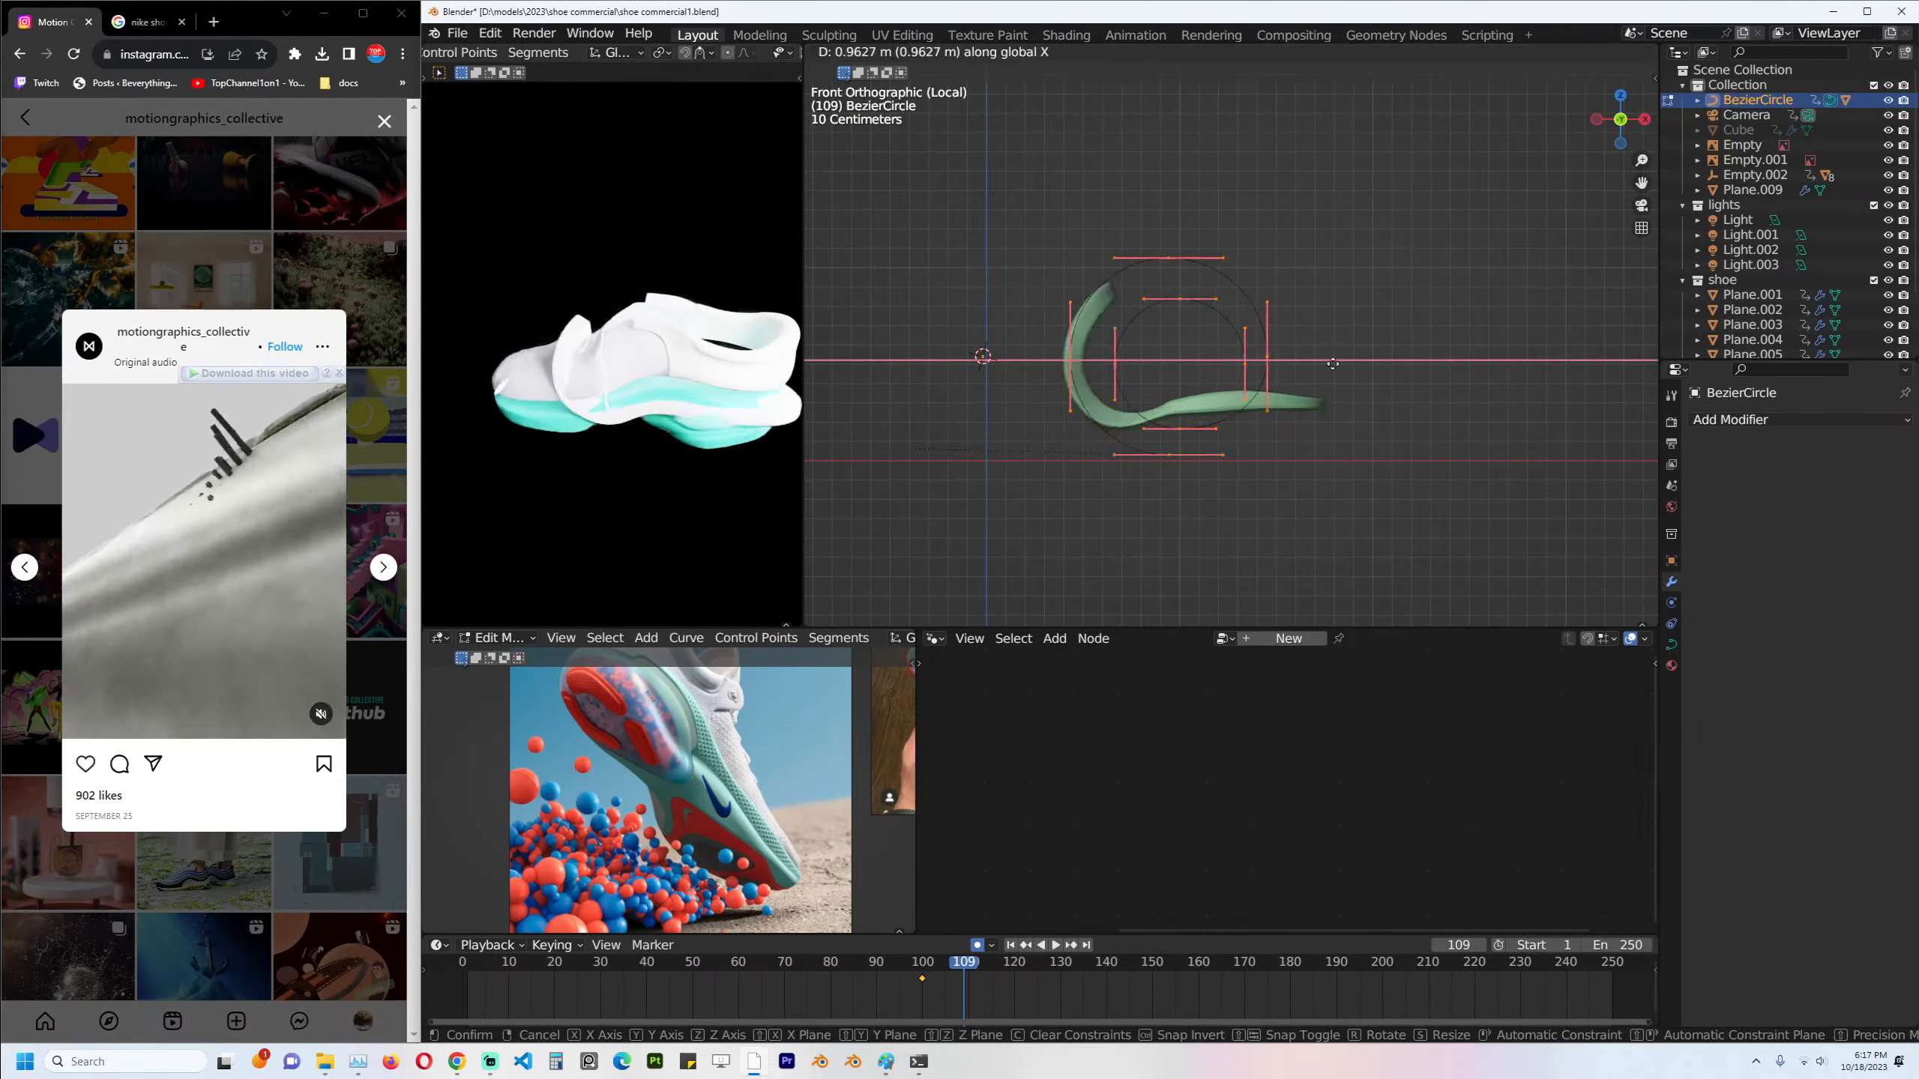
pyautogui.press('Escape')
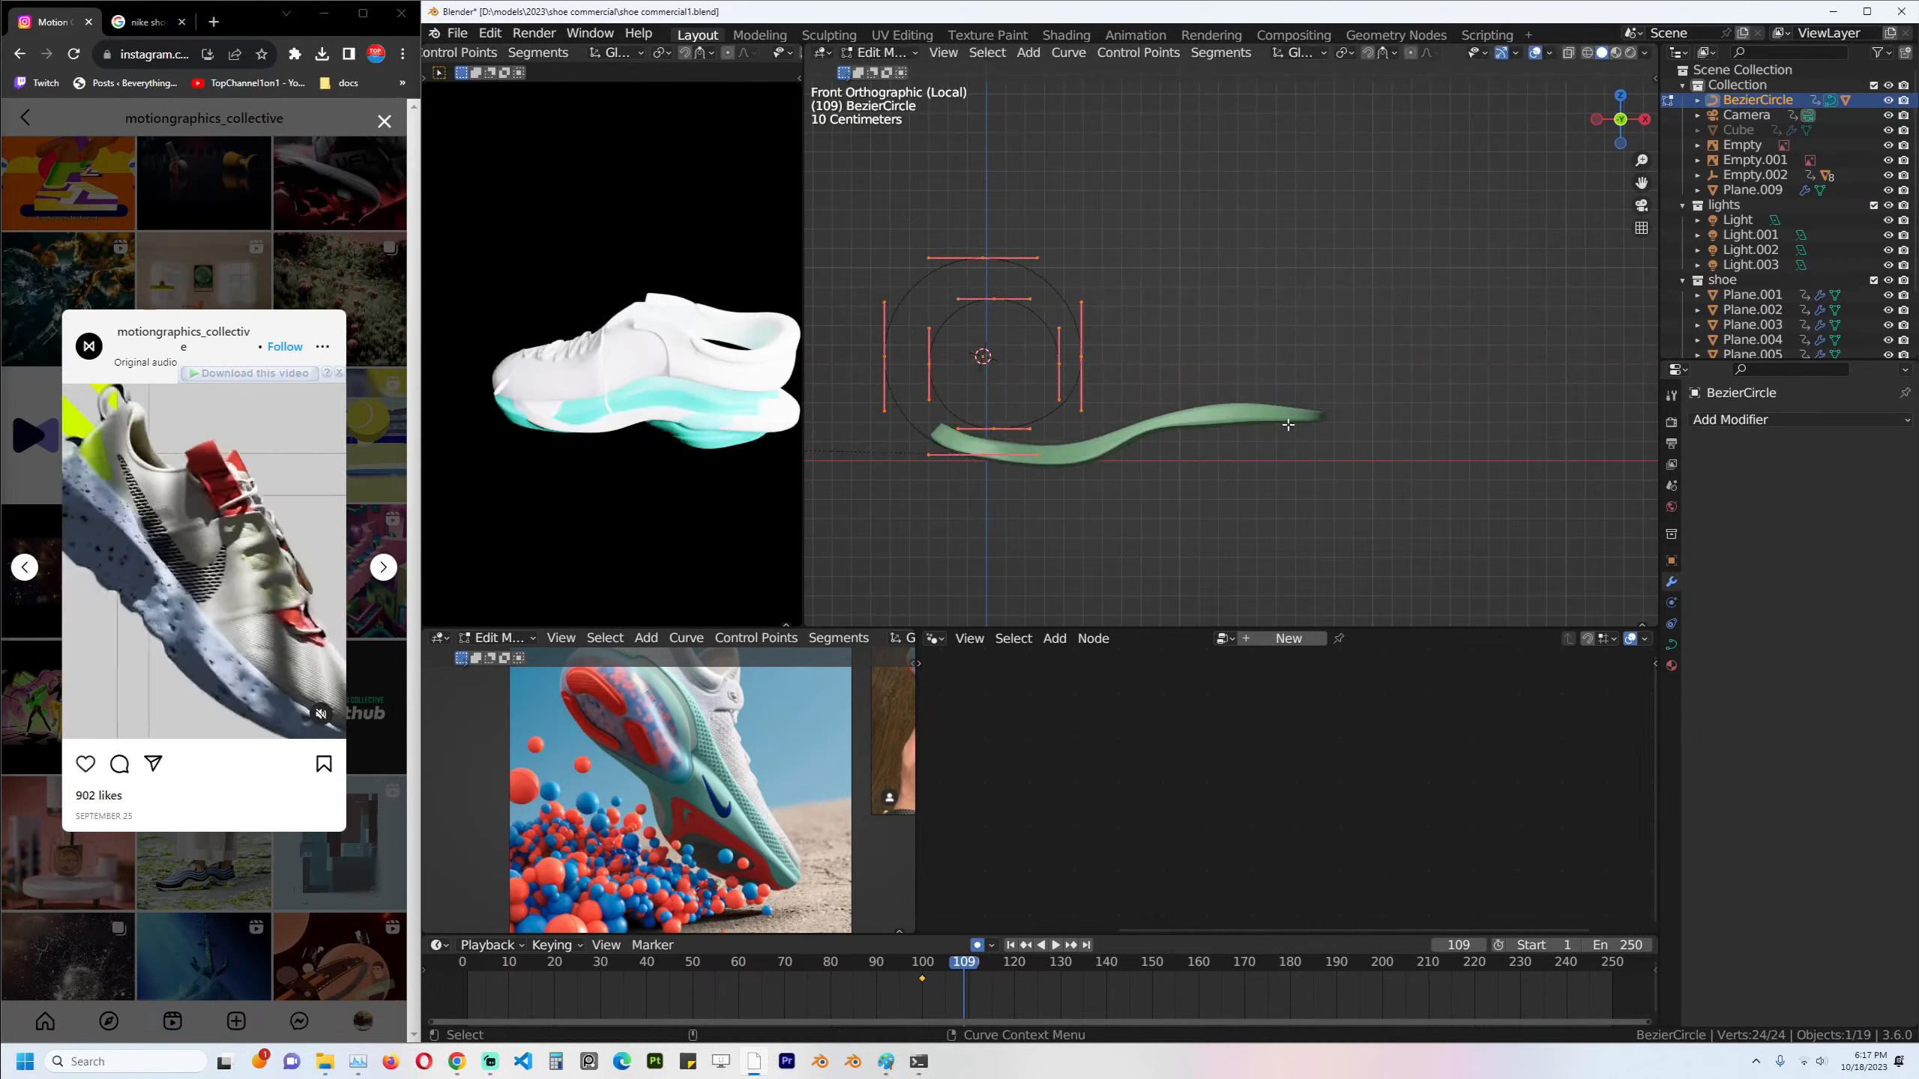
pyautogui.press('Tab')
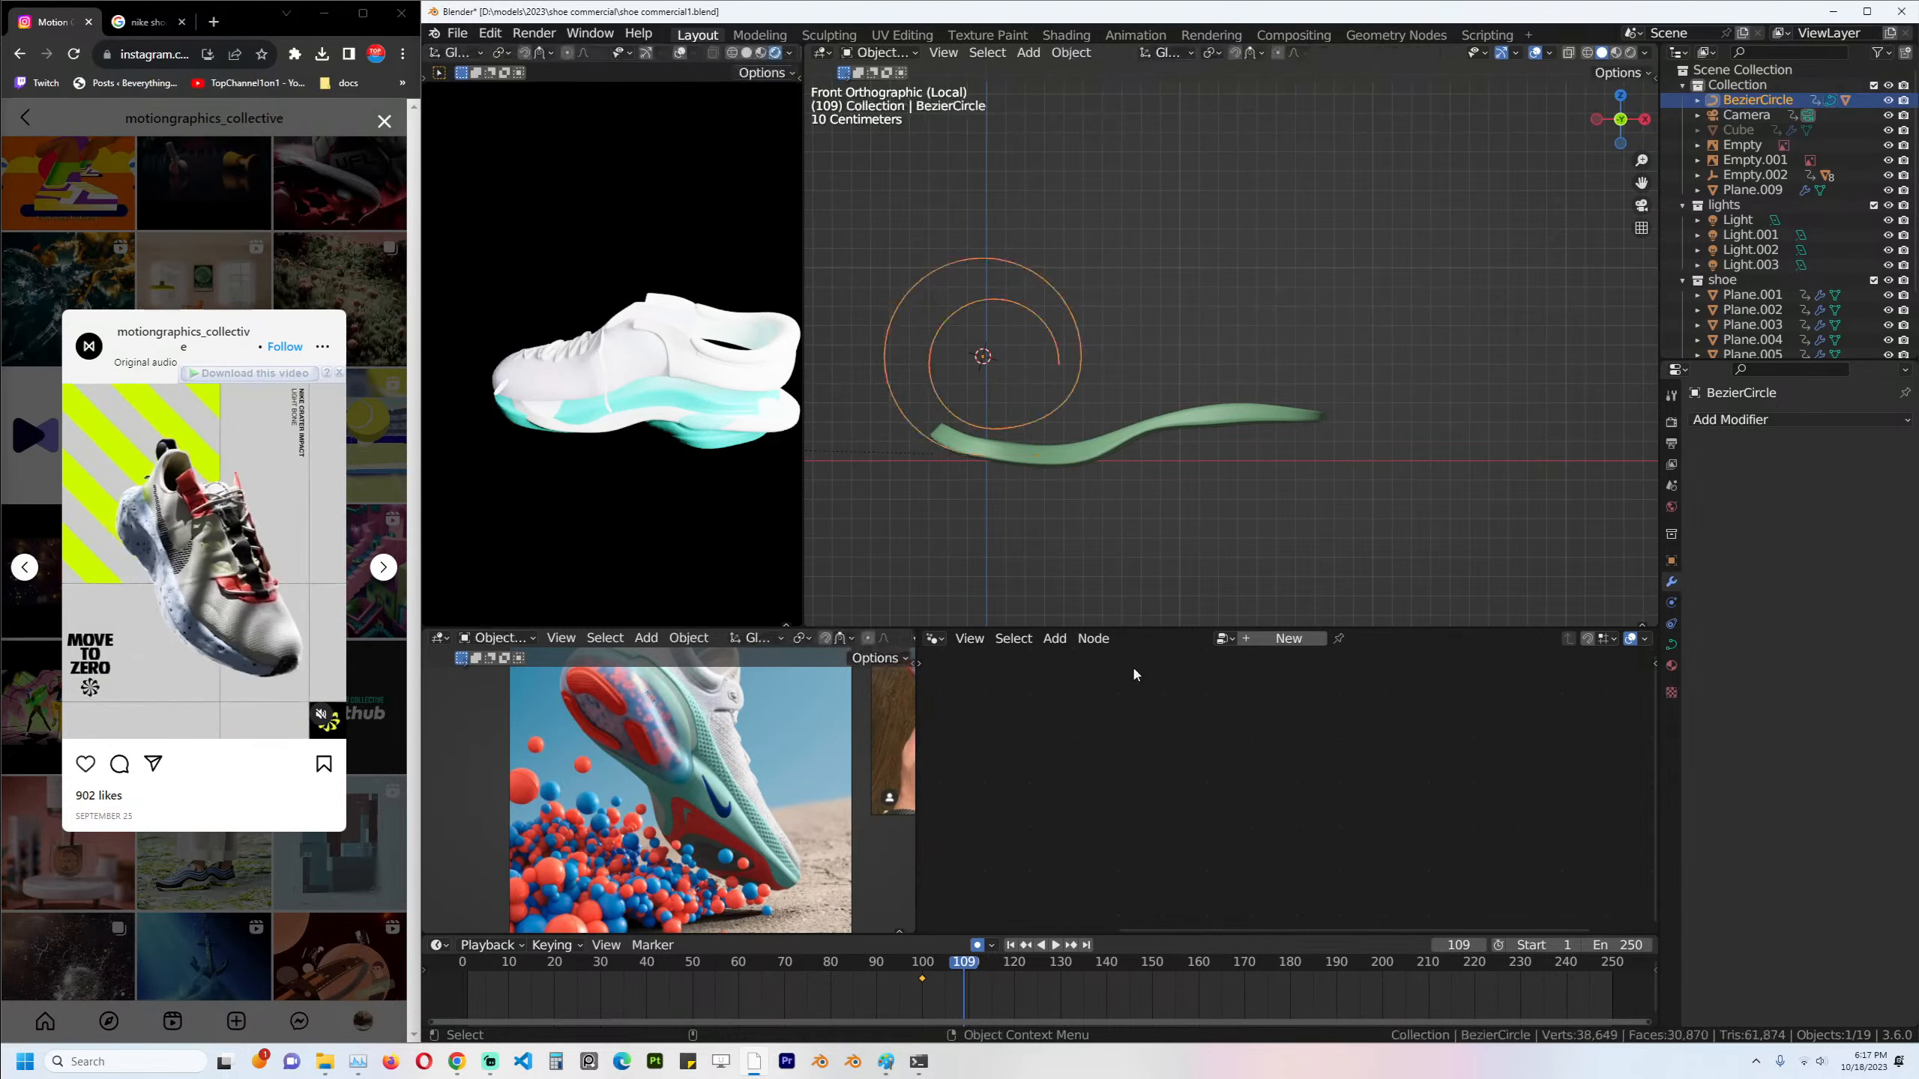
# Leave local view and, at frame 131, delete the green midsole strip's keyframes.
pyautogui.click(1043, 979)
pyautogui.moveTo(1401, 275); pyautogui.dragTo(1386, 284, button='middle')
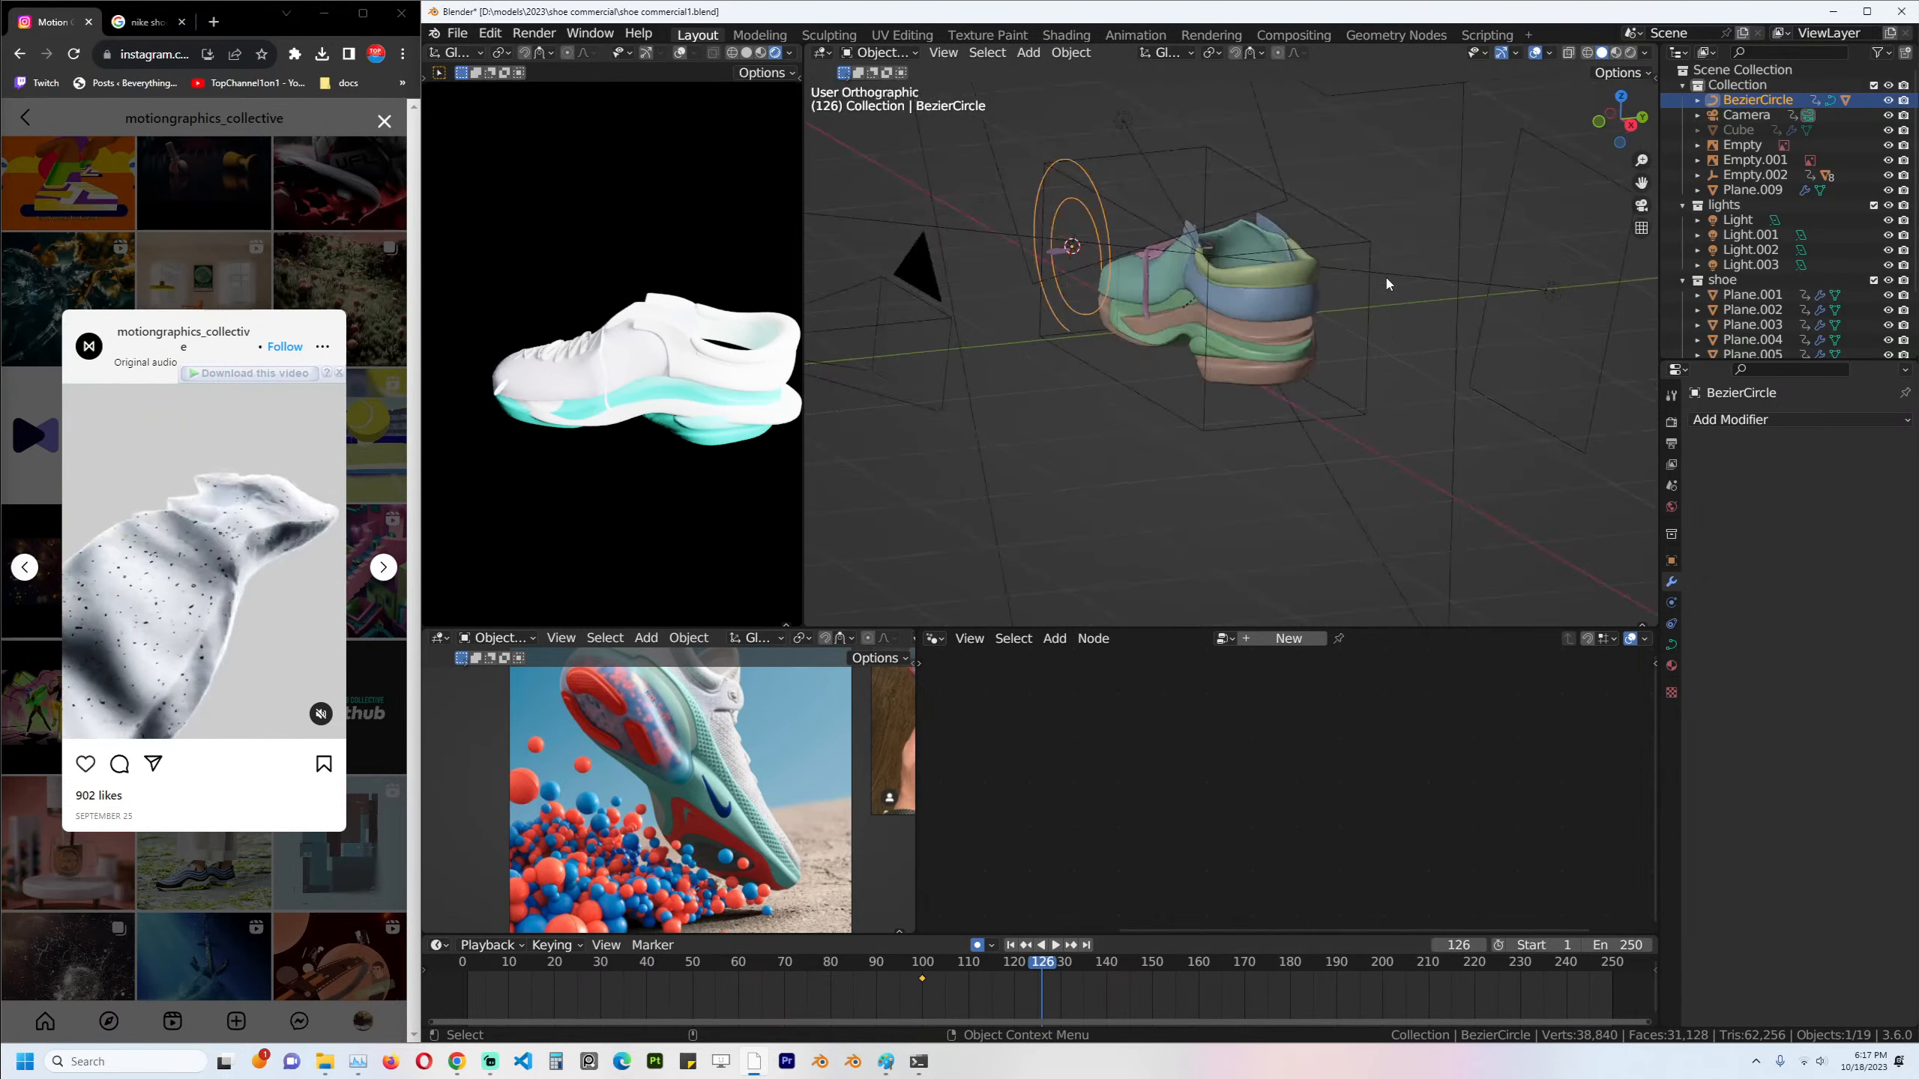
pyautogui.press('KP_1')
pyautogui.click(1392, 293)
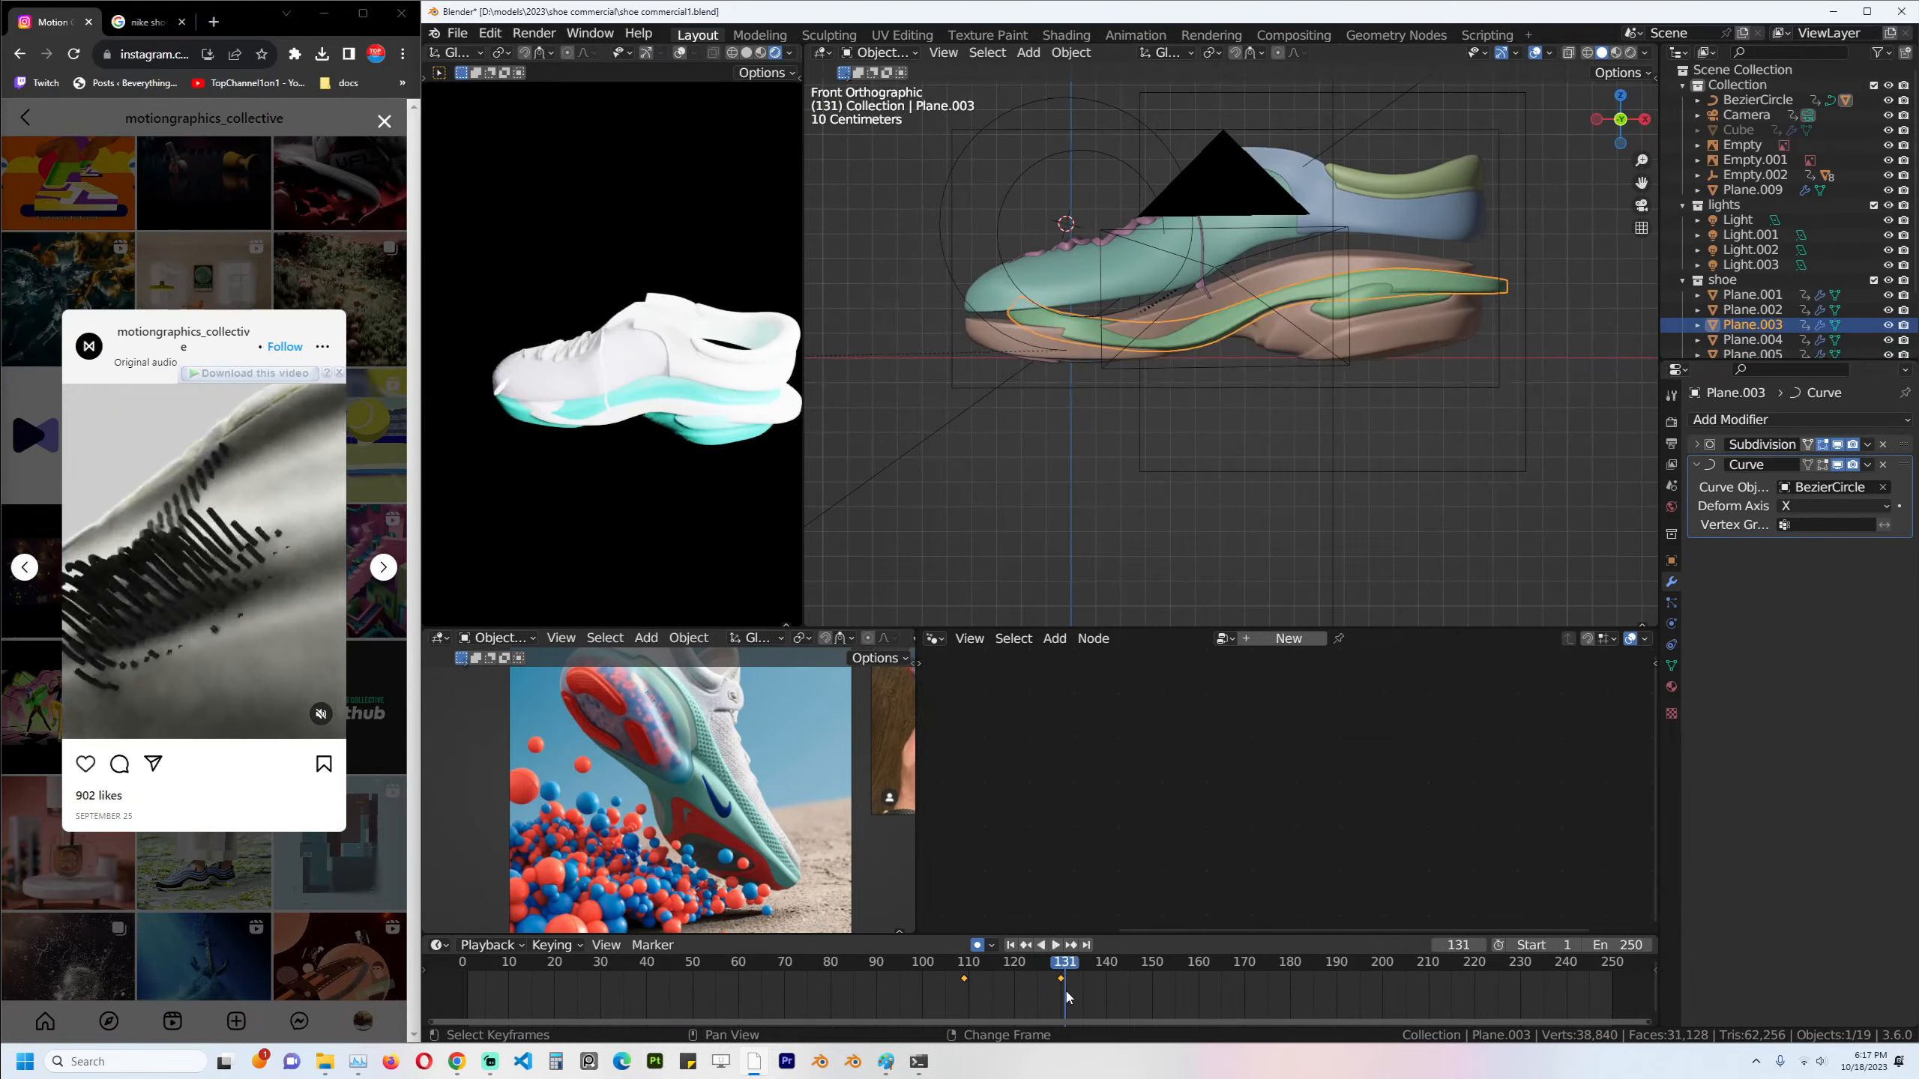
pyautogui.click(1086, 979)
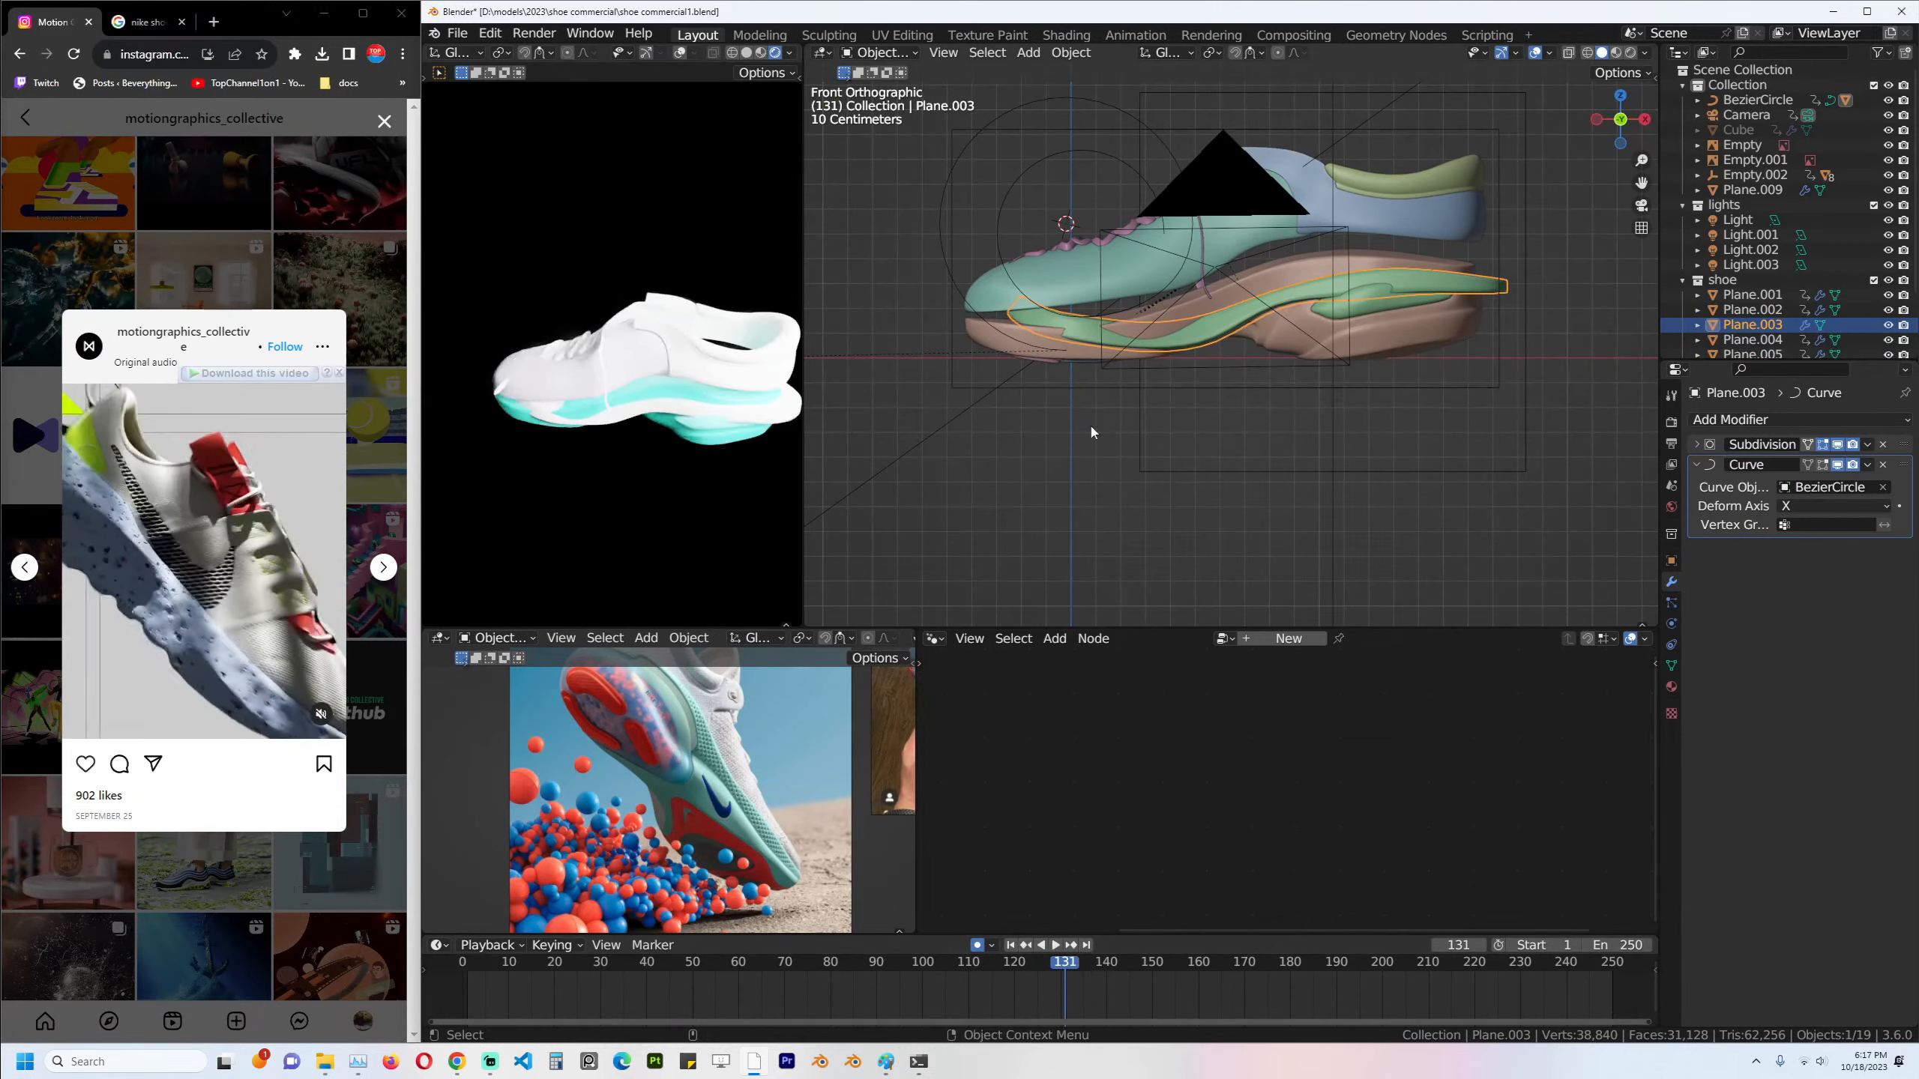
# Move and rotate BezierCircle together with the midsole strip to fit the strip between the upper and the outsole.
pyautogui.click(1009, 192)
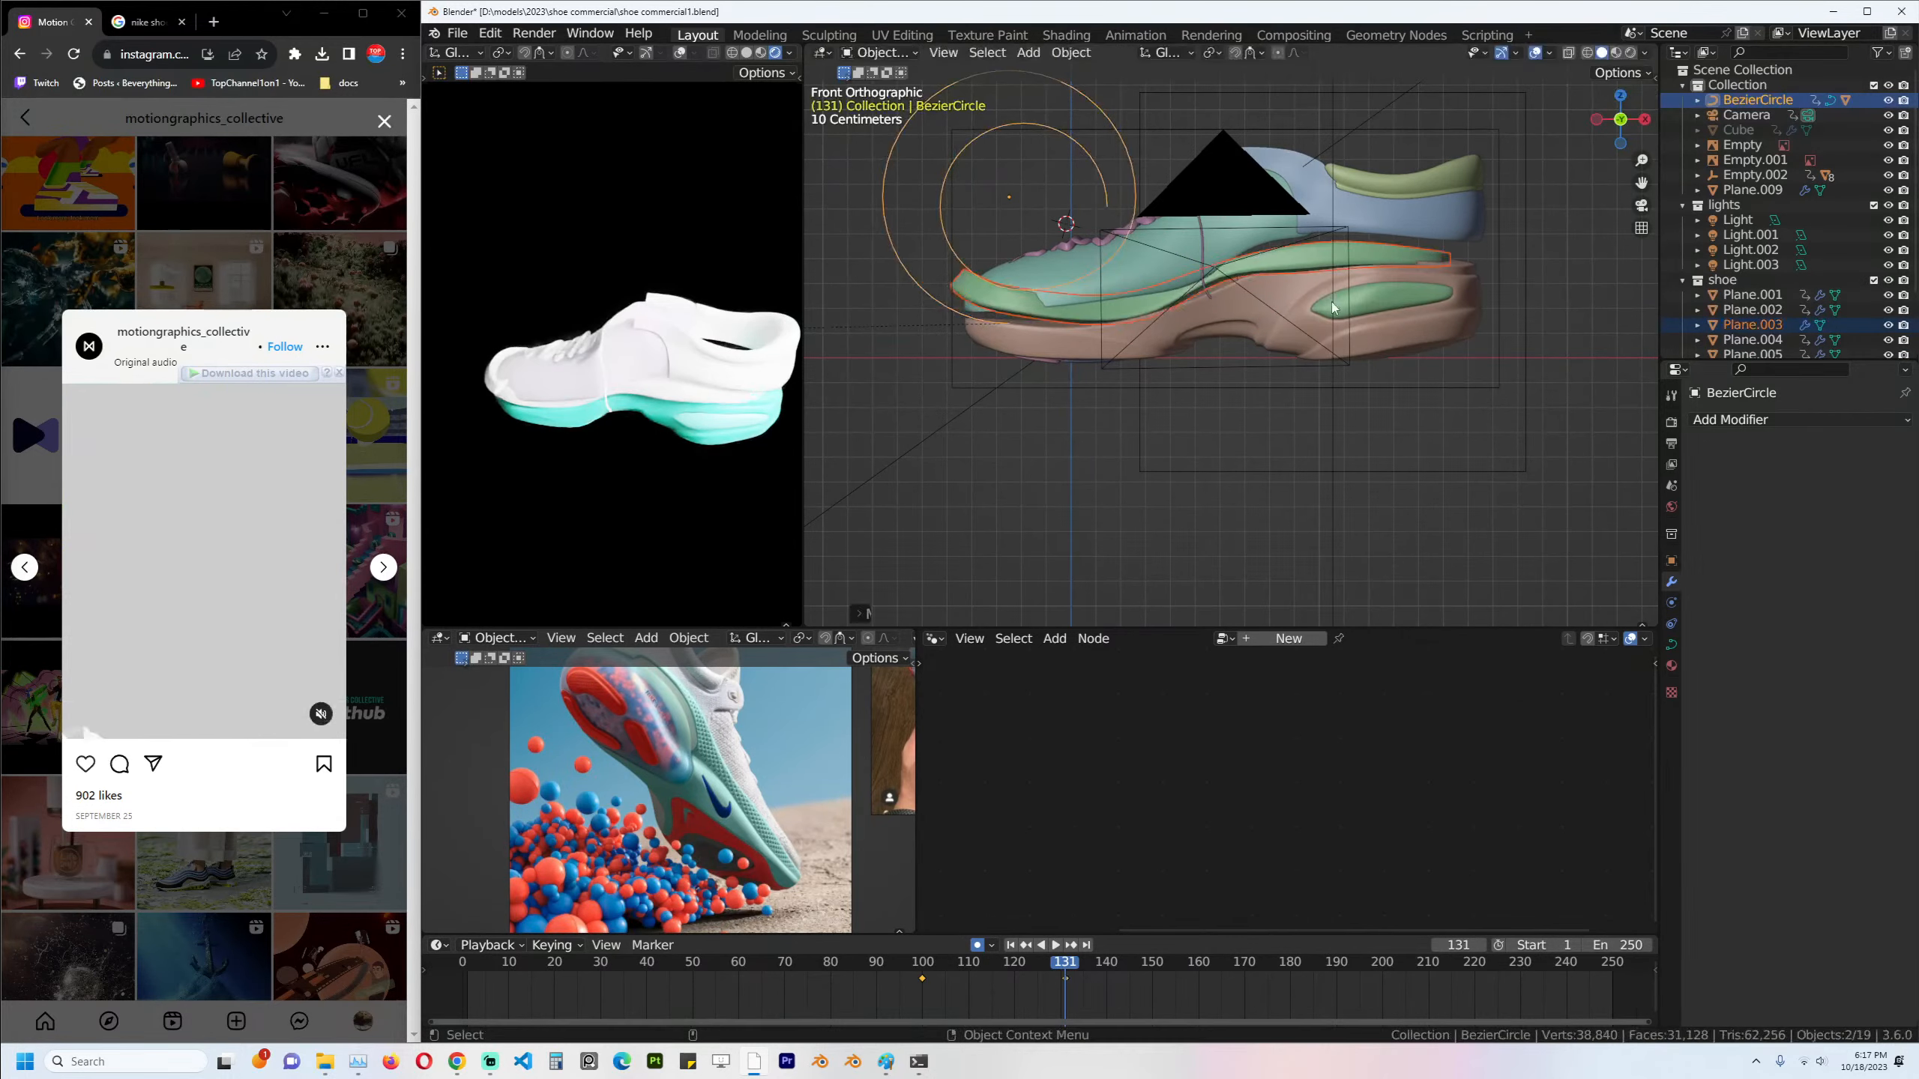
pyautogui.press('r')
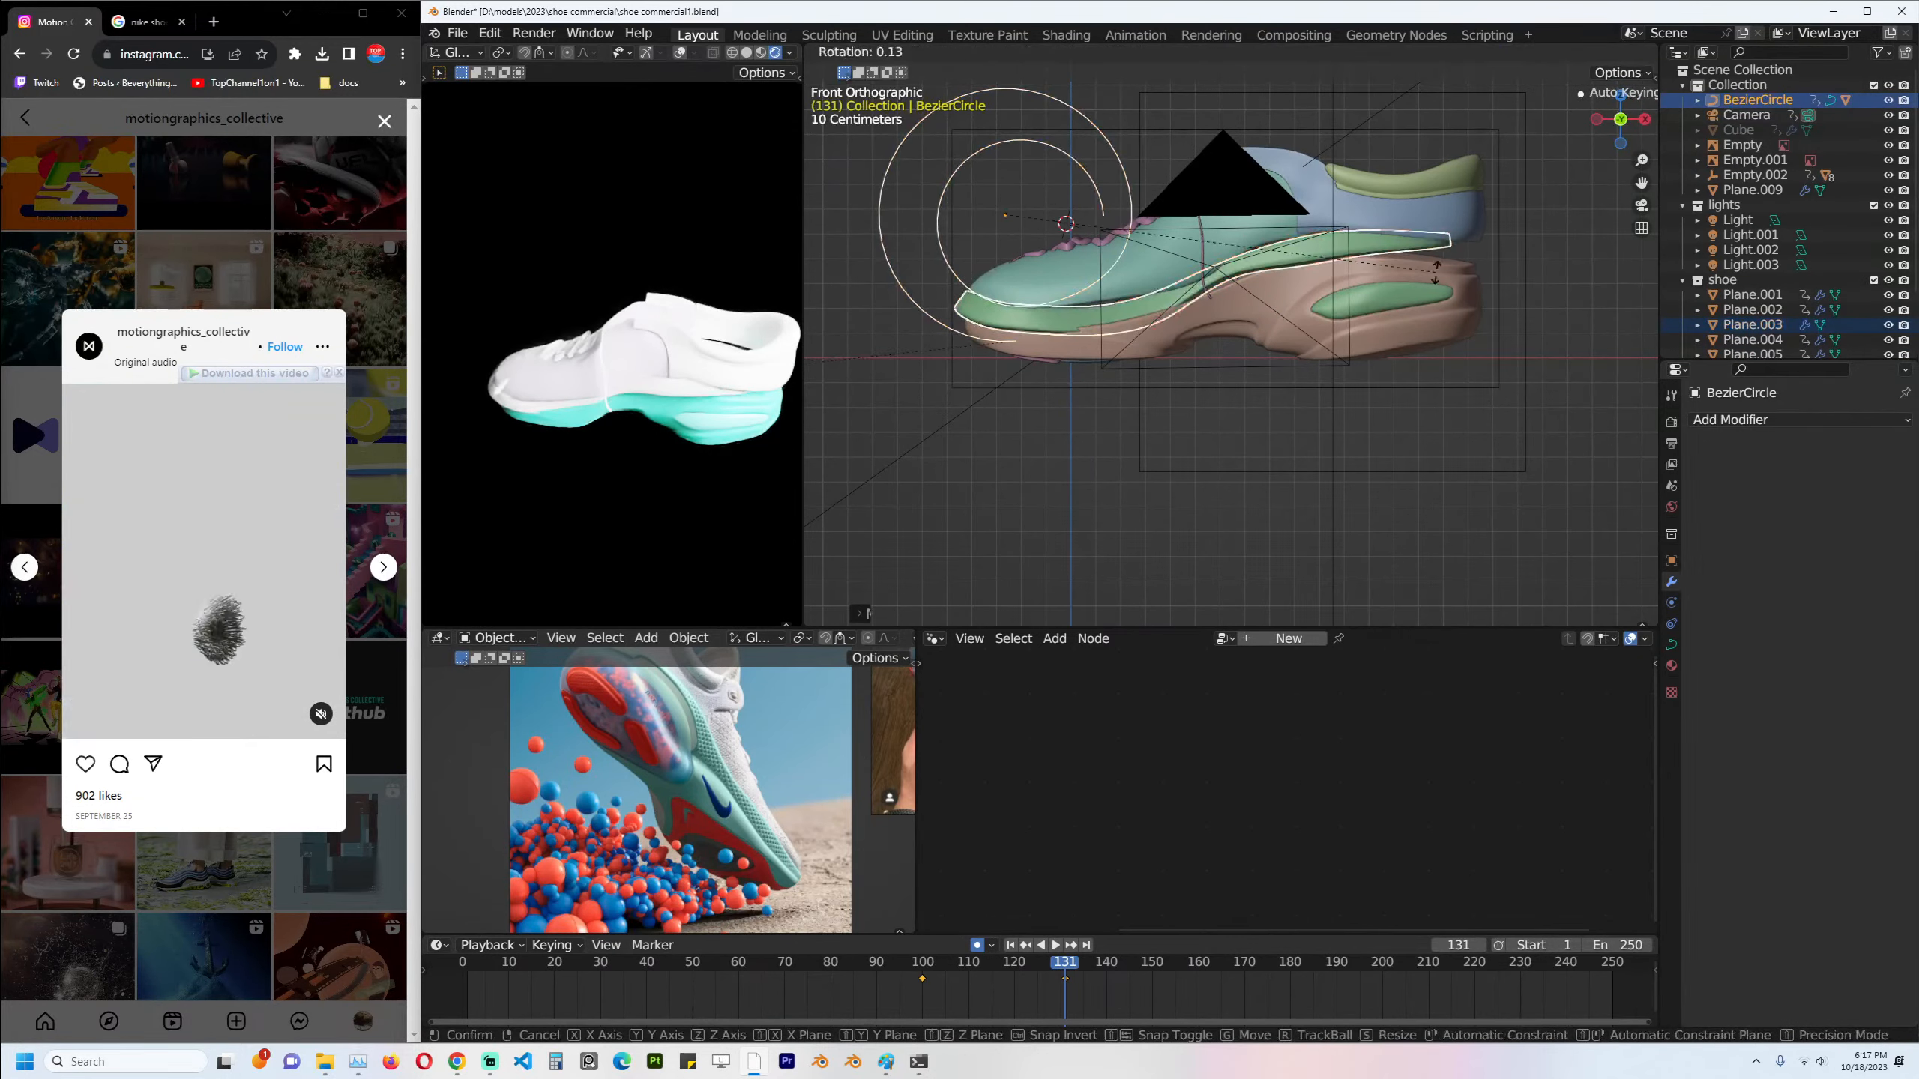
pyautogui.press('g')
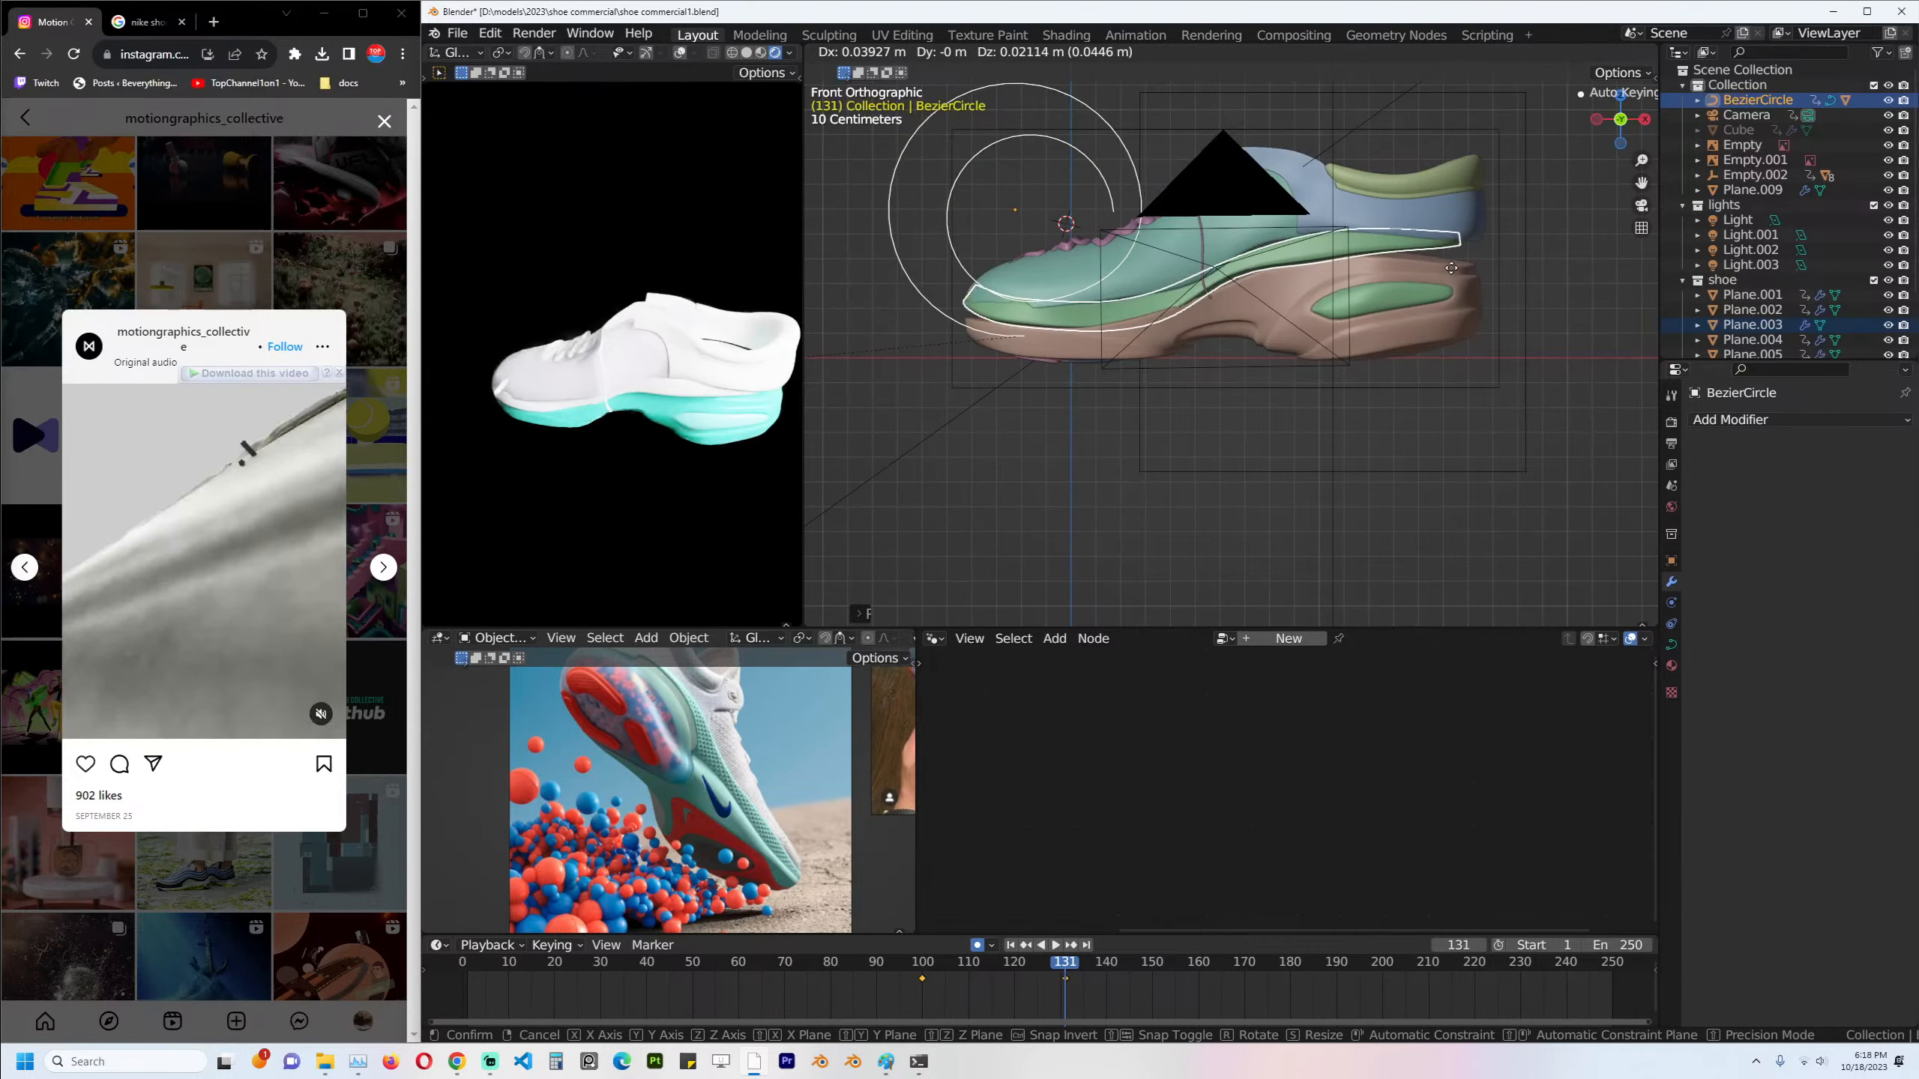
pyautogui.click(1448, 259)
# Examine the midsole strip's fit against the shoe upper and outsole from the top and front.
pyautogui.click(1445, 253)
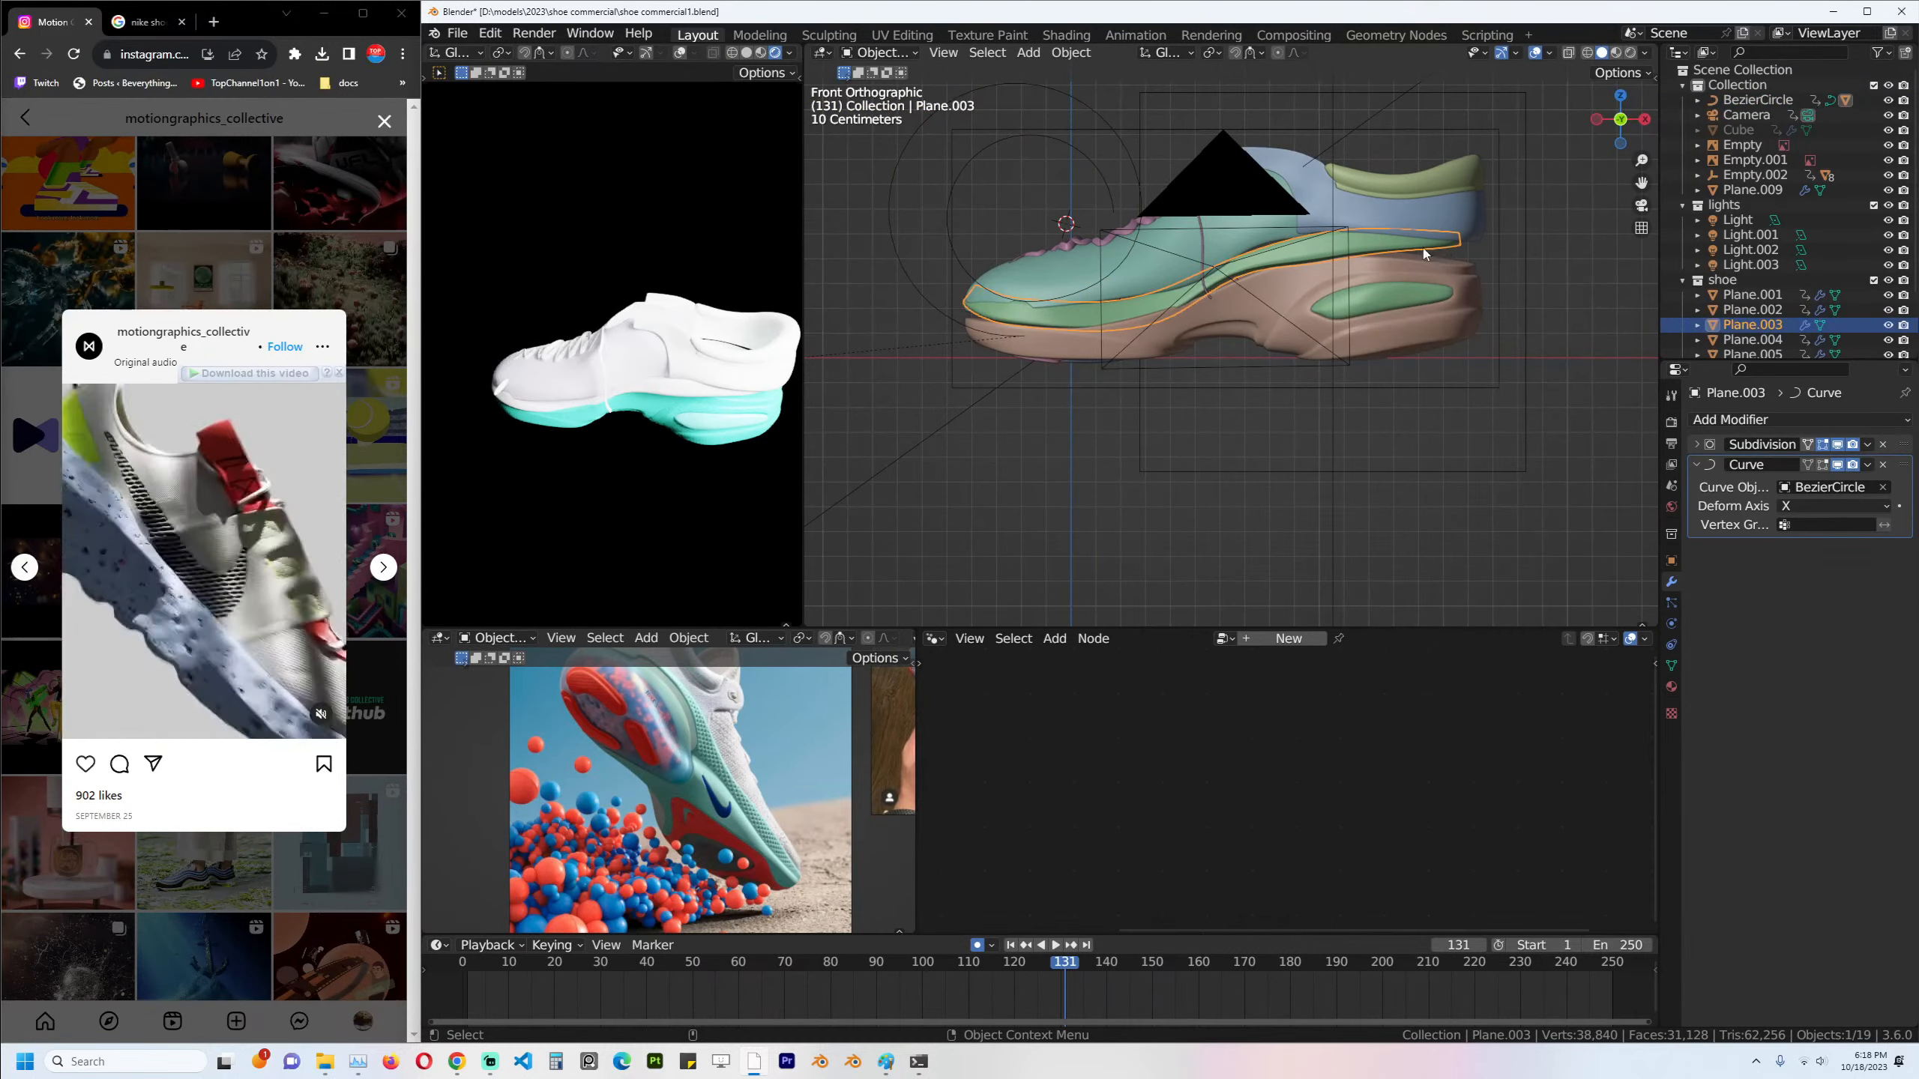
pyautogui.press('KP_7')
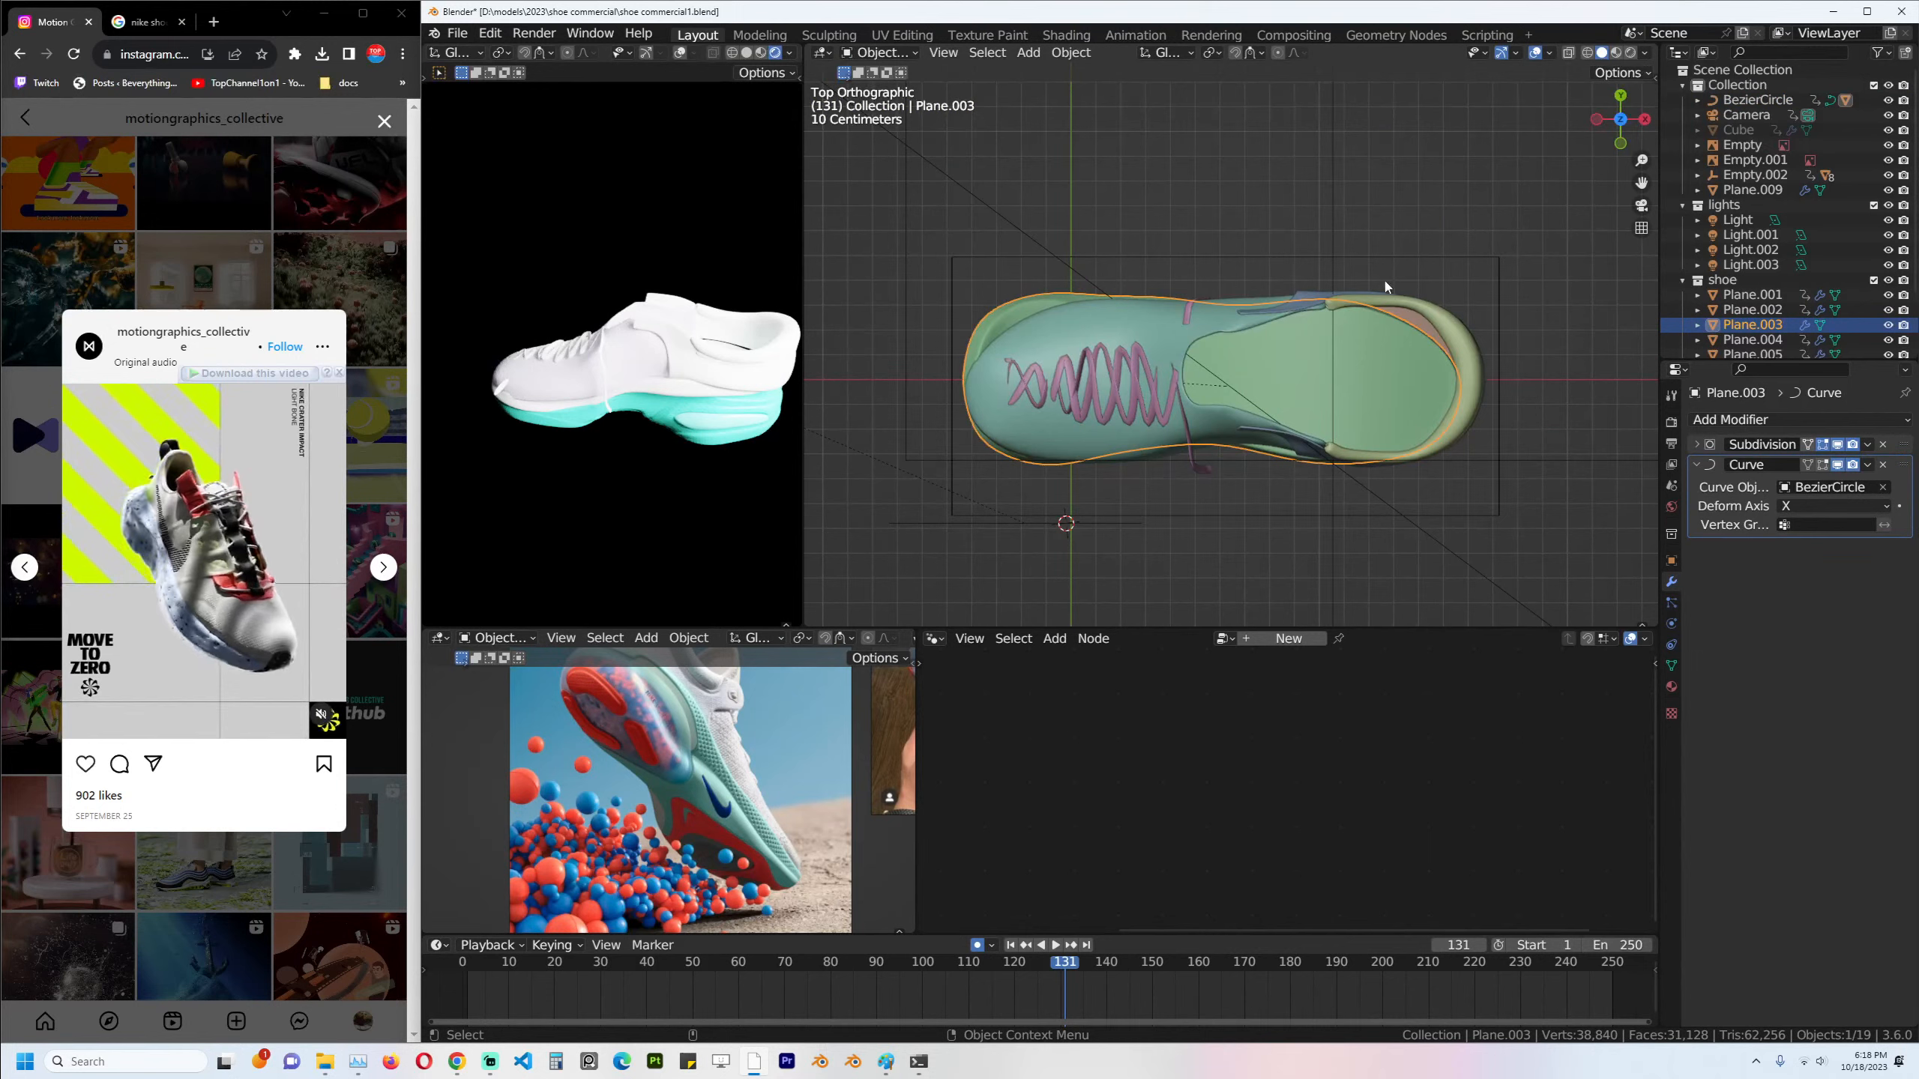
pyautogui.press('KP_1')
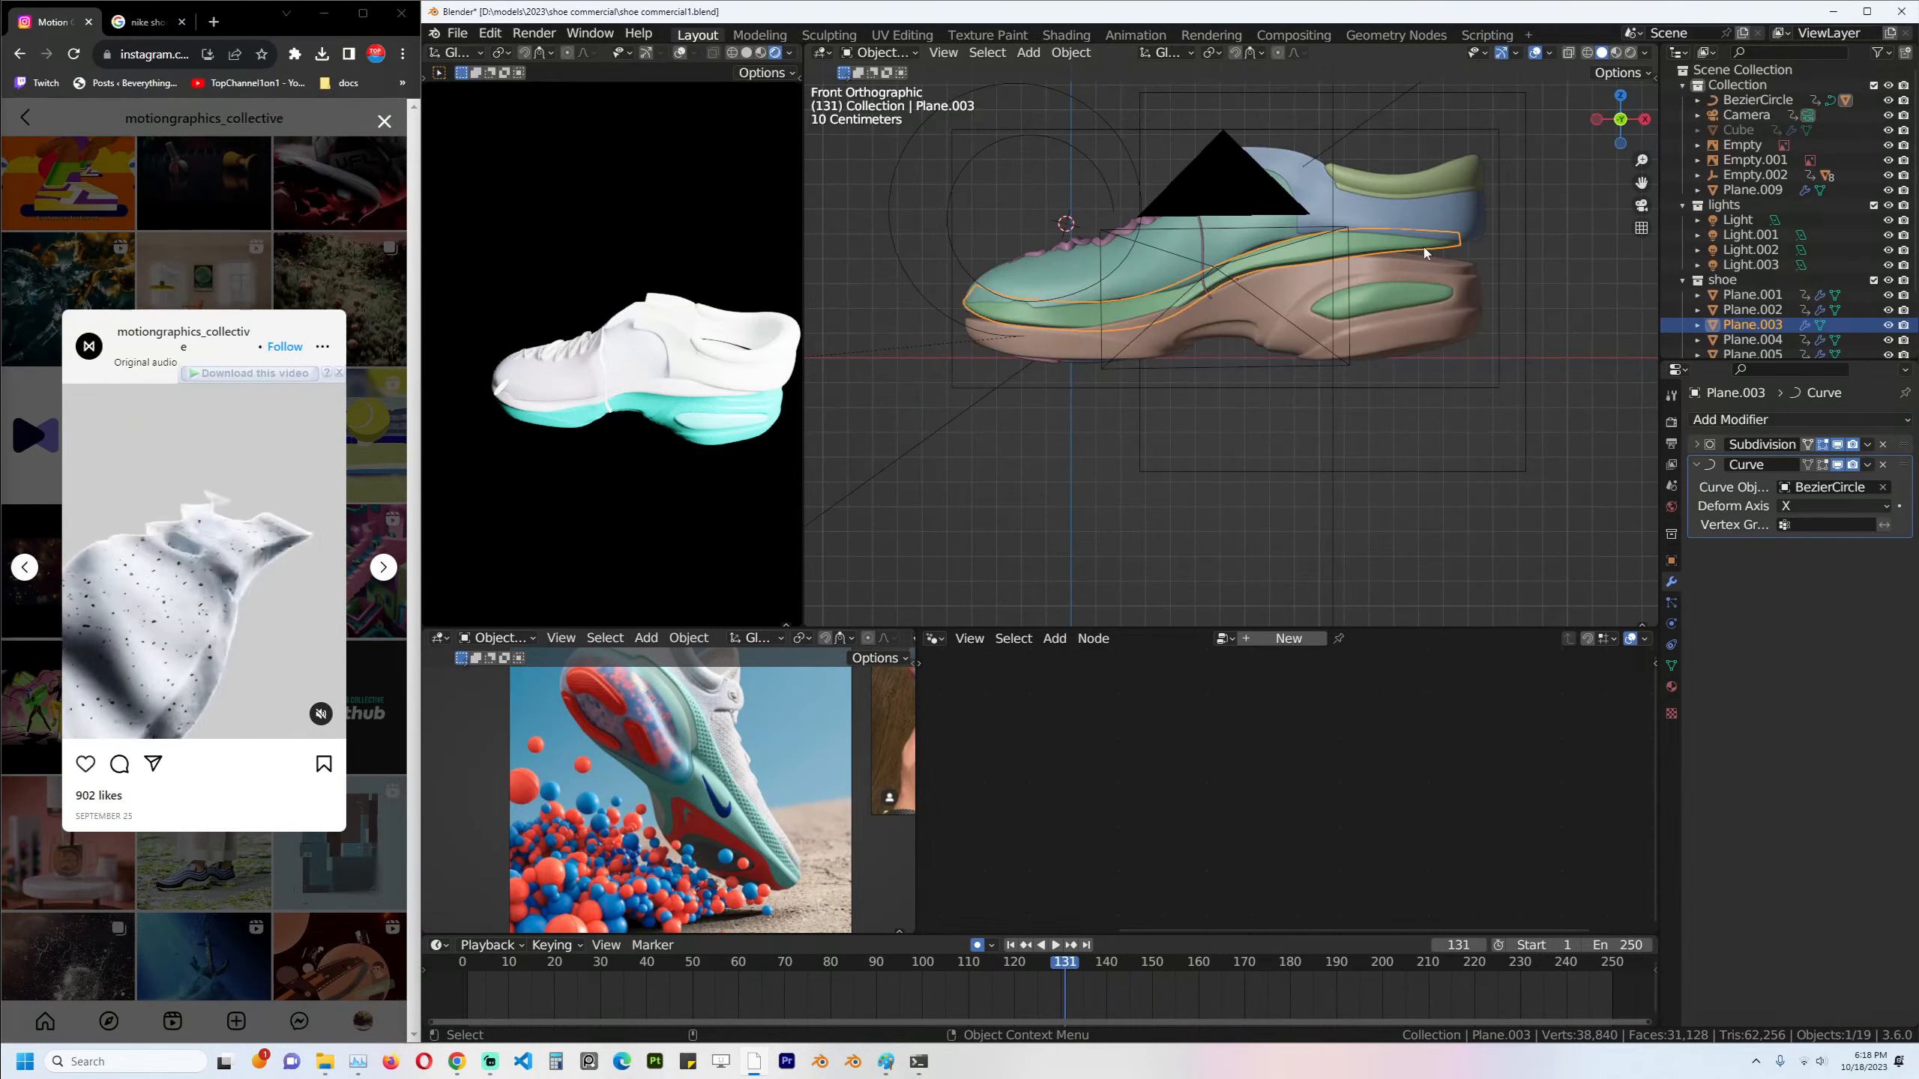
pyautogui.click(1425, 259)
pyautogui.click(1100, 296)
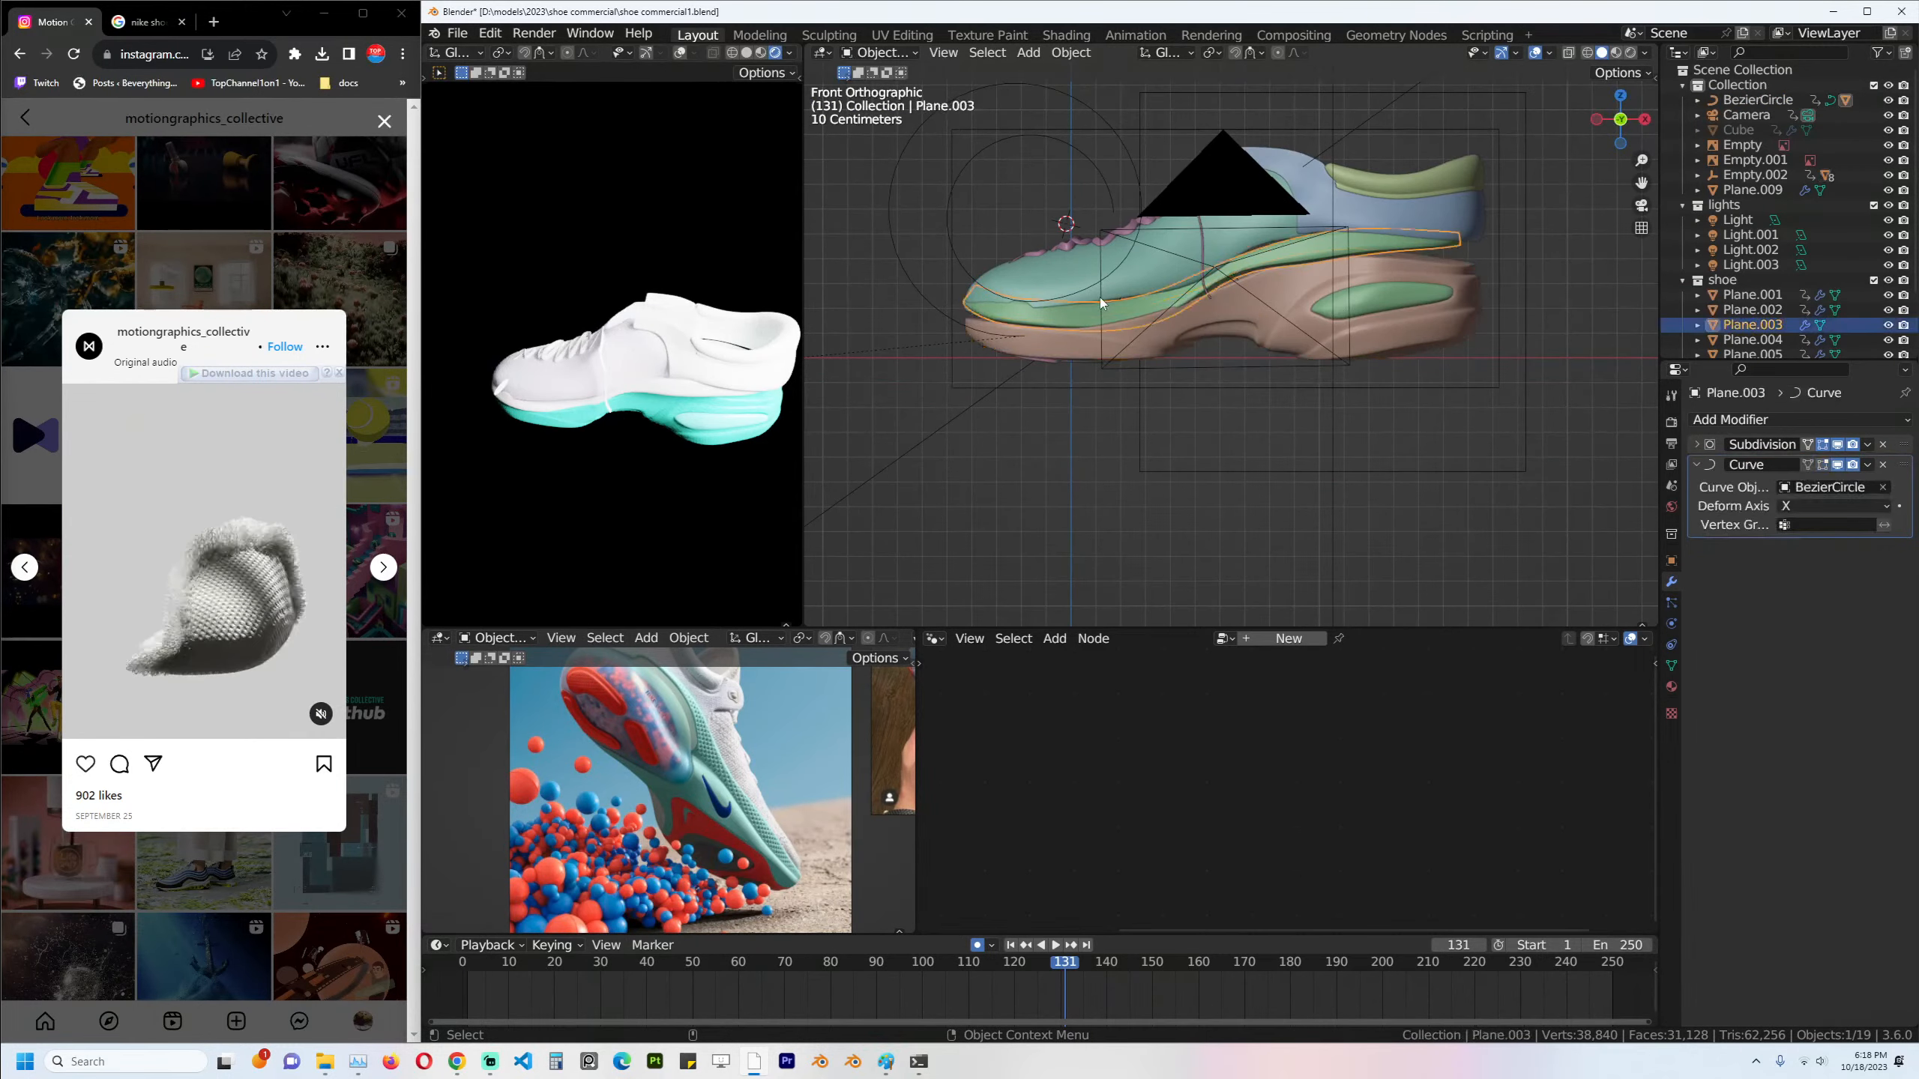
pyautogui.click(1143, 274)
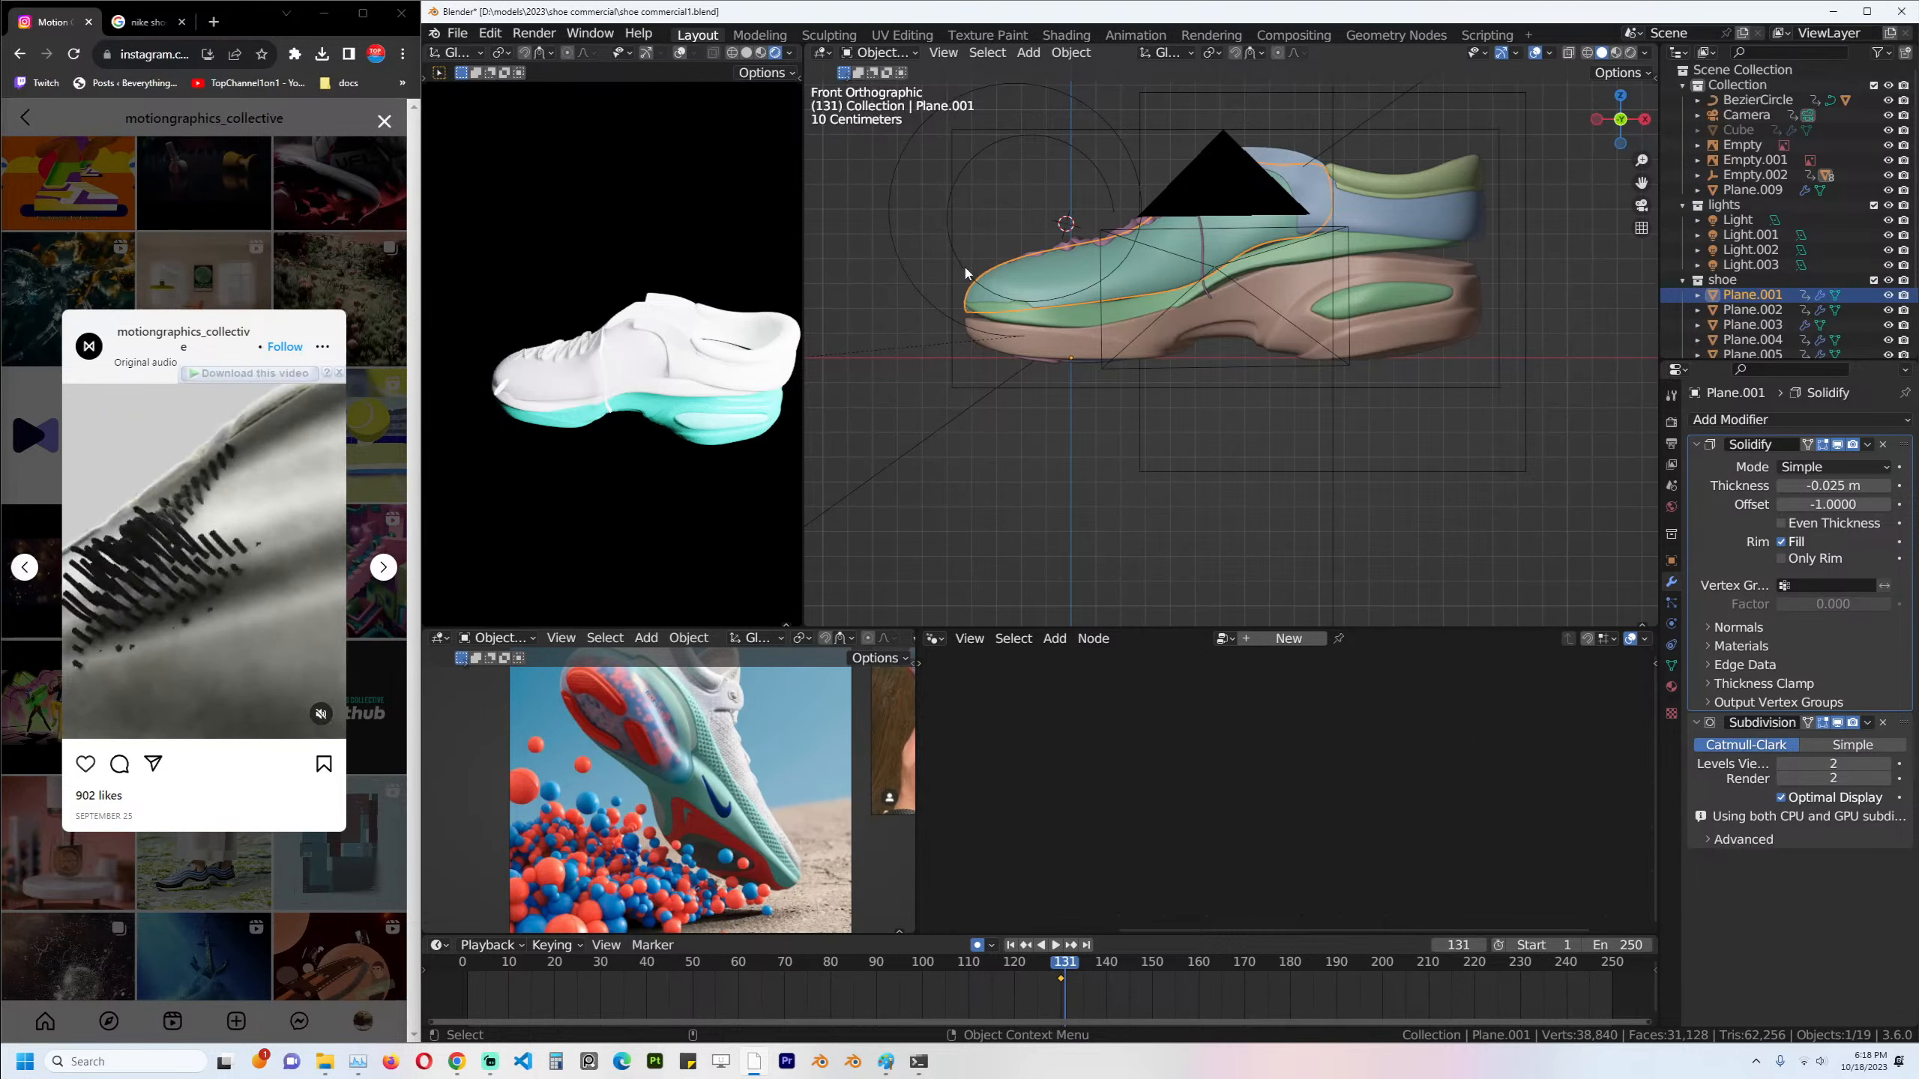
# Turn off the Curve modifier's viewport display on the midsole strip.
pyautogui.click(1310, 261)
pyautogui.click(1837, 464)
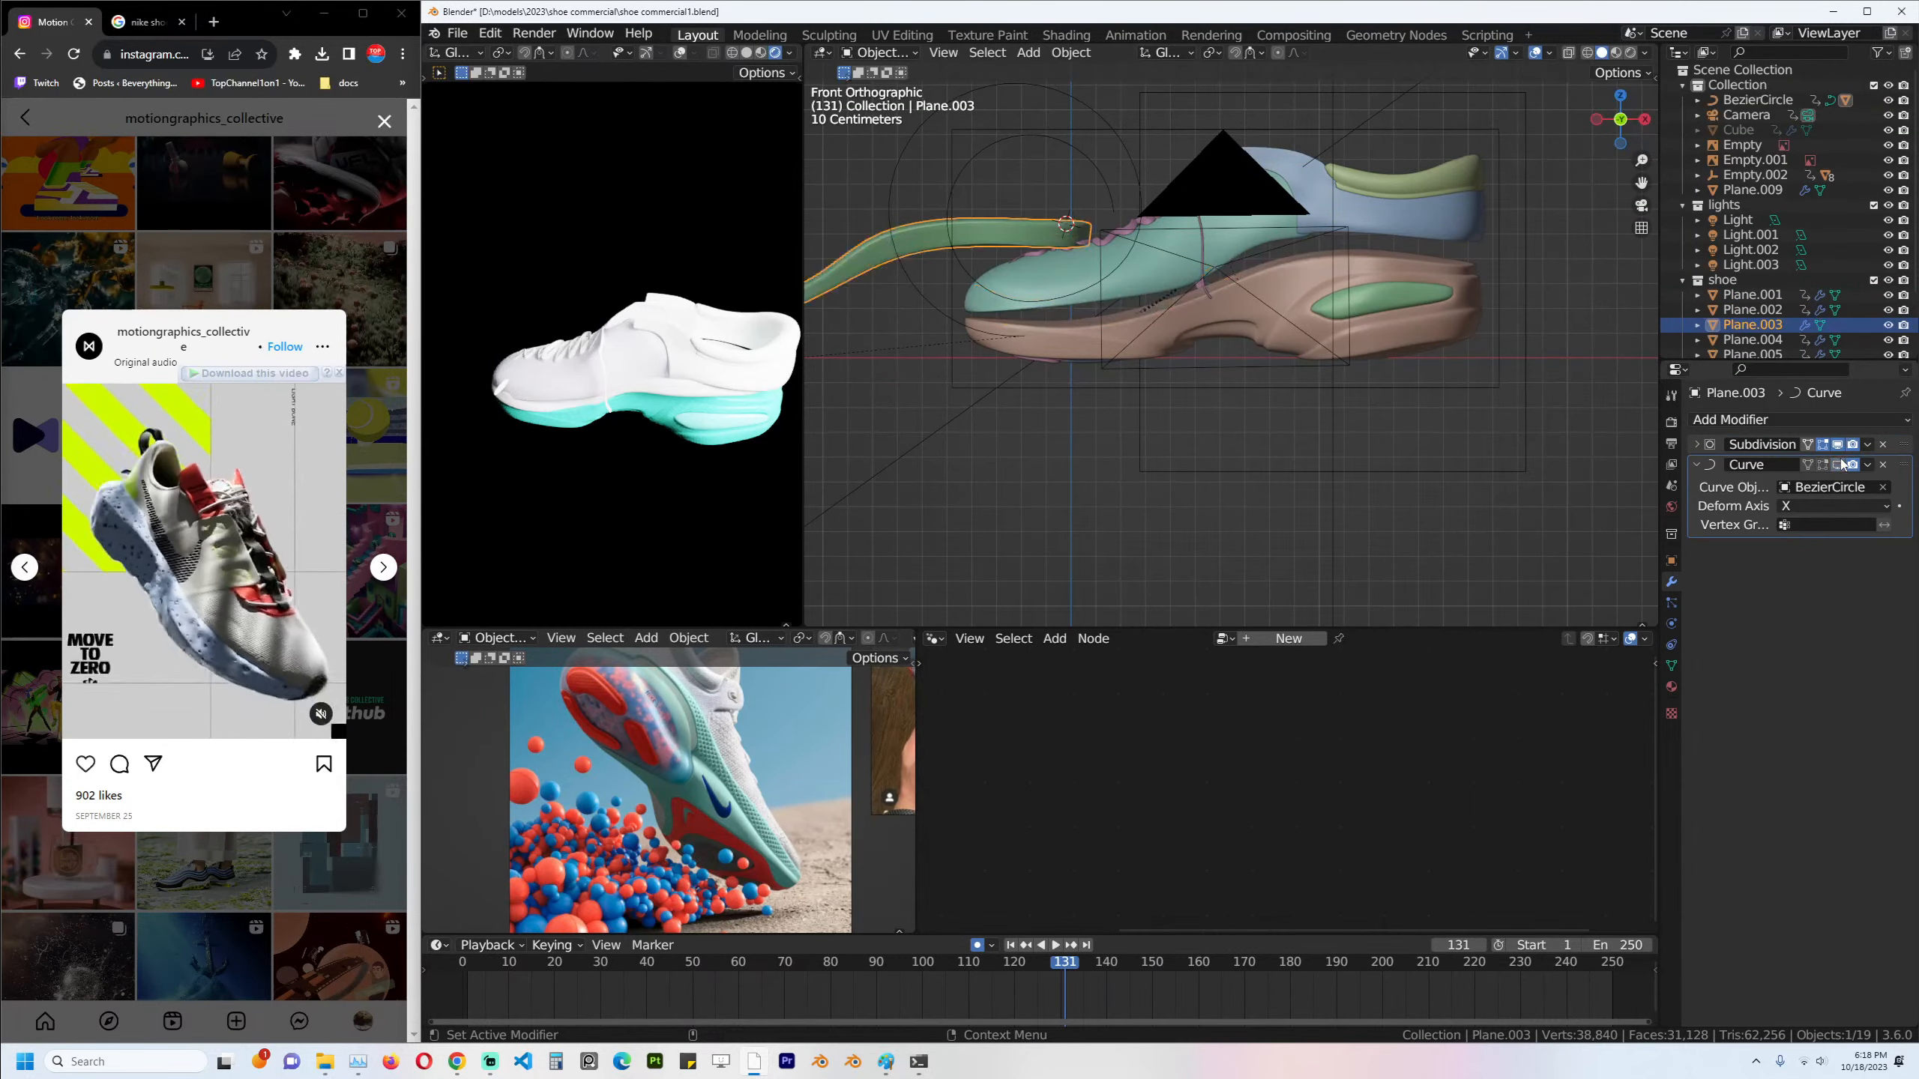
pyautogui.scroll(-3, 1010, 459)
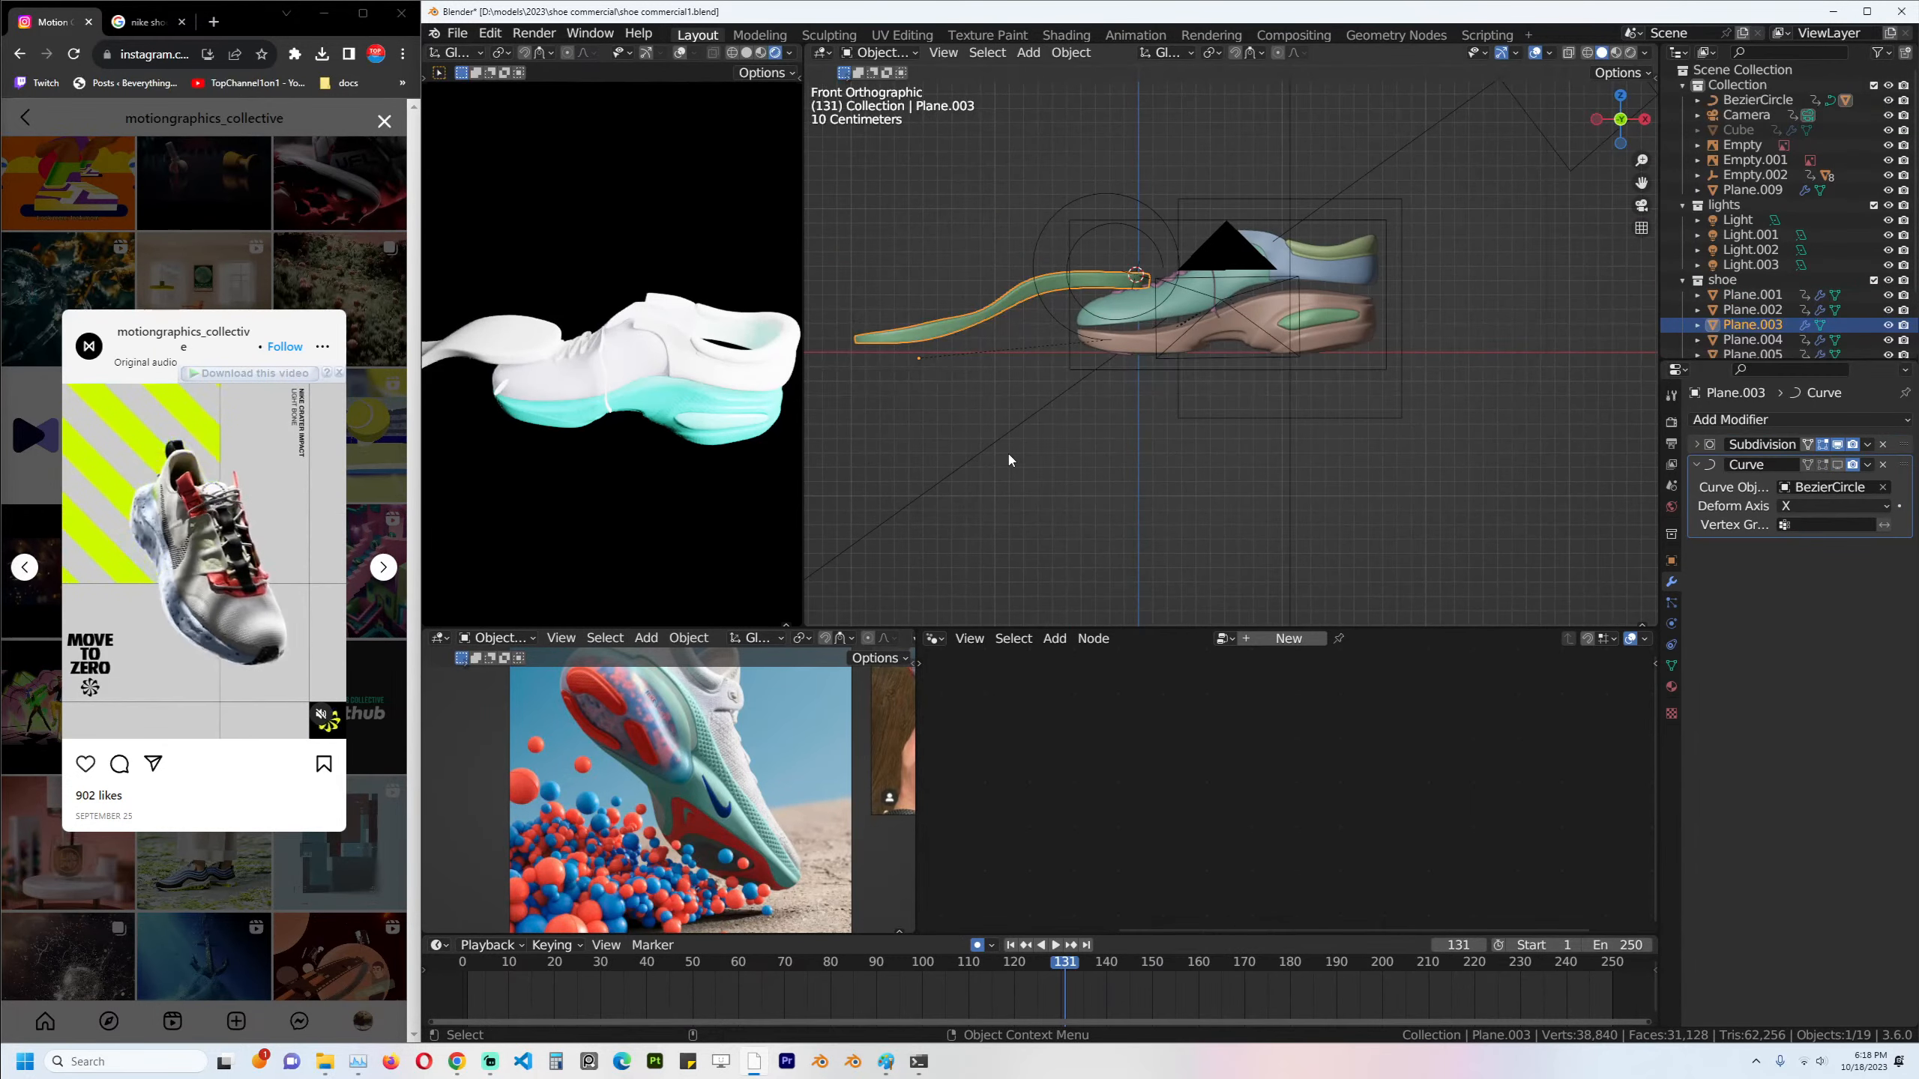
# Turn the Curve modifier's viewport display back on for the midsole strip.
pyautogui.click(1836, 458)
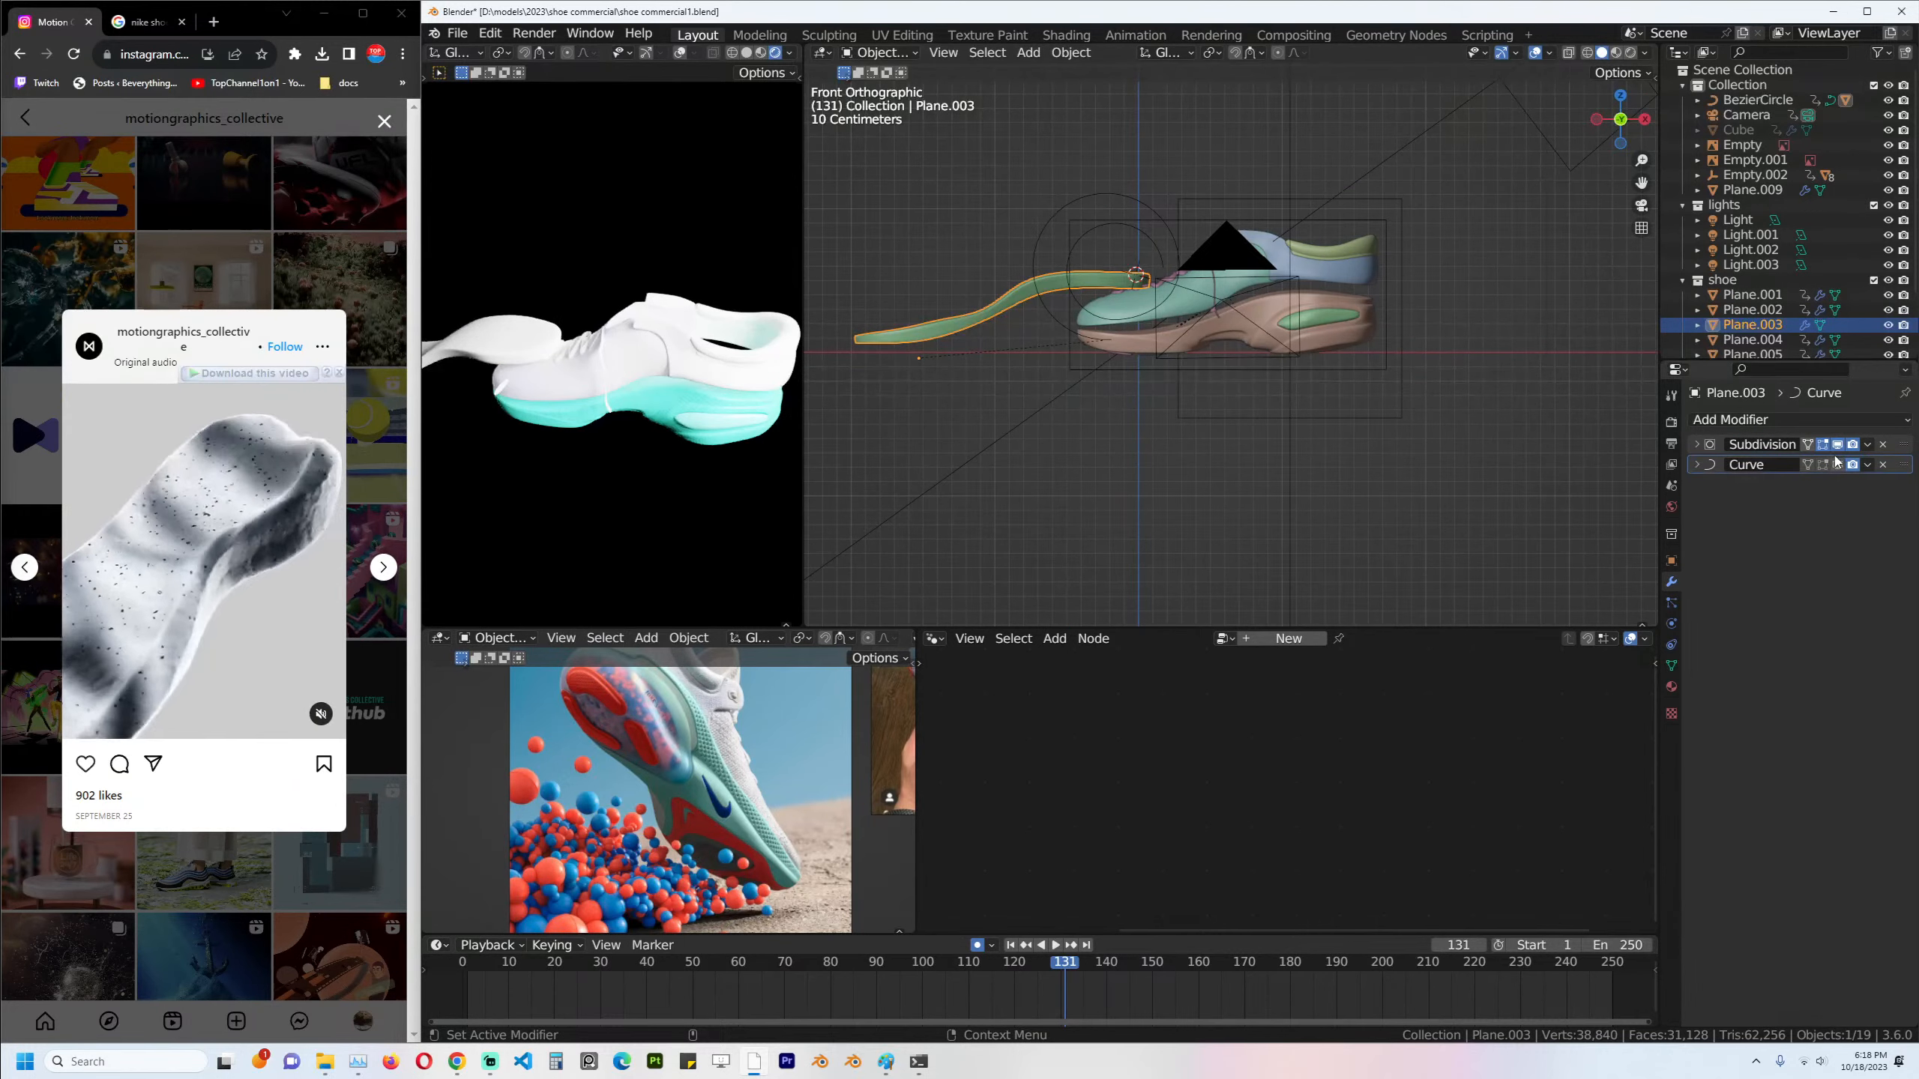
pyautogui.click(1837, 464)
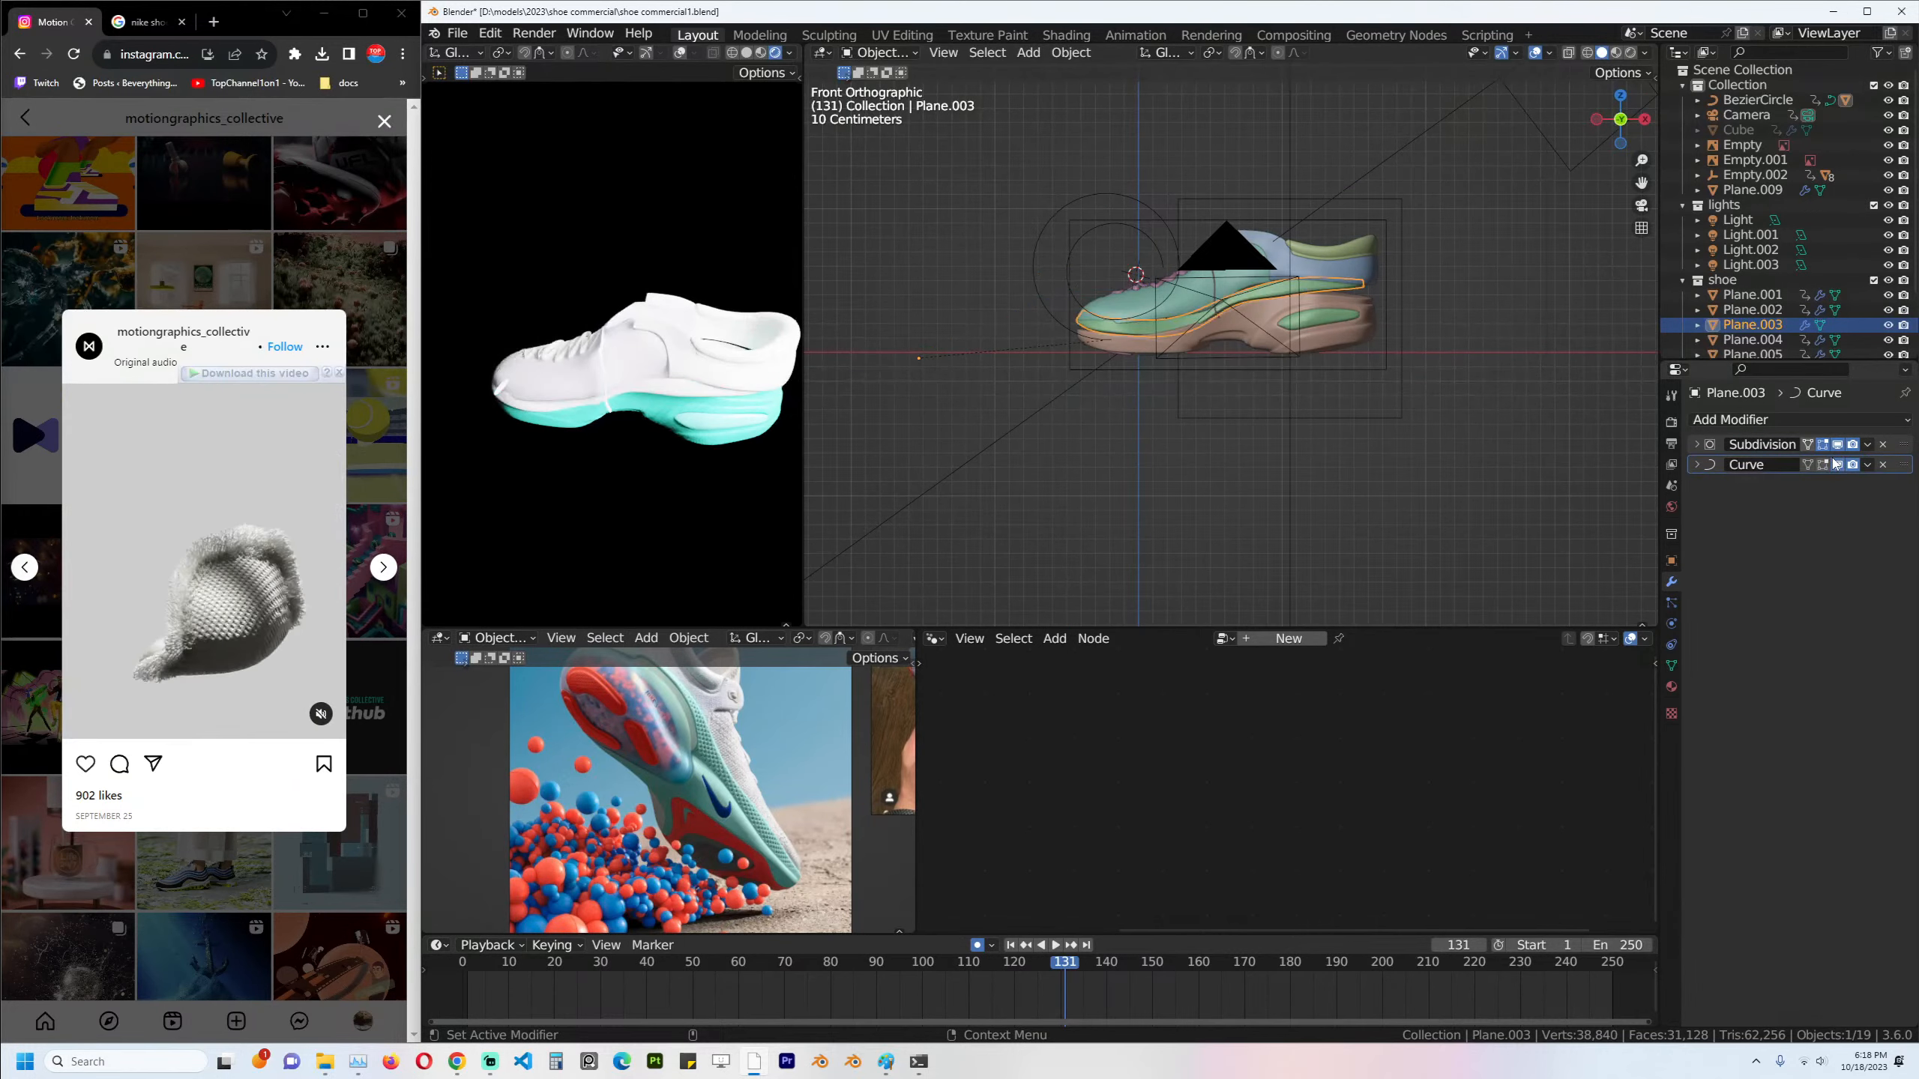
# Try moving BezierCircle along X as a whole object, and try moving its control points in Edit Mode.
pyautogui.click(1149, 245)
pyautogui.press('g')
pyautogui.press('x')
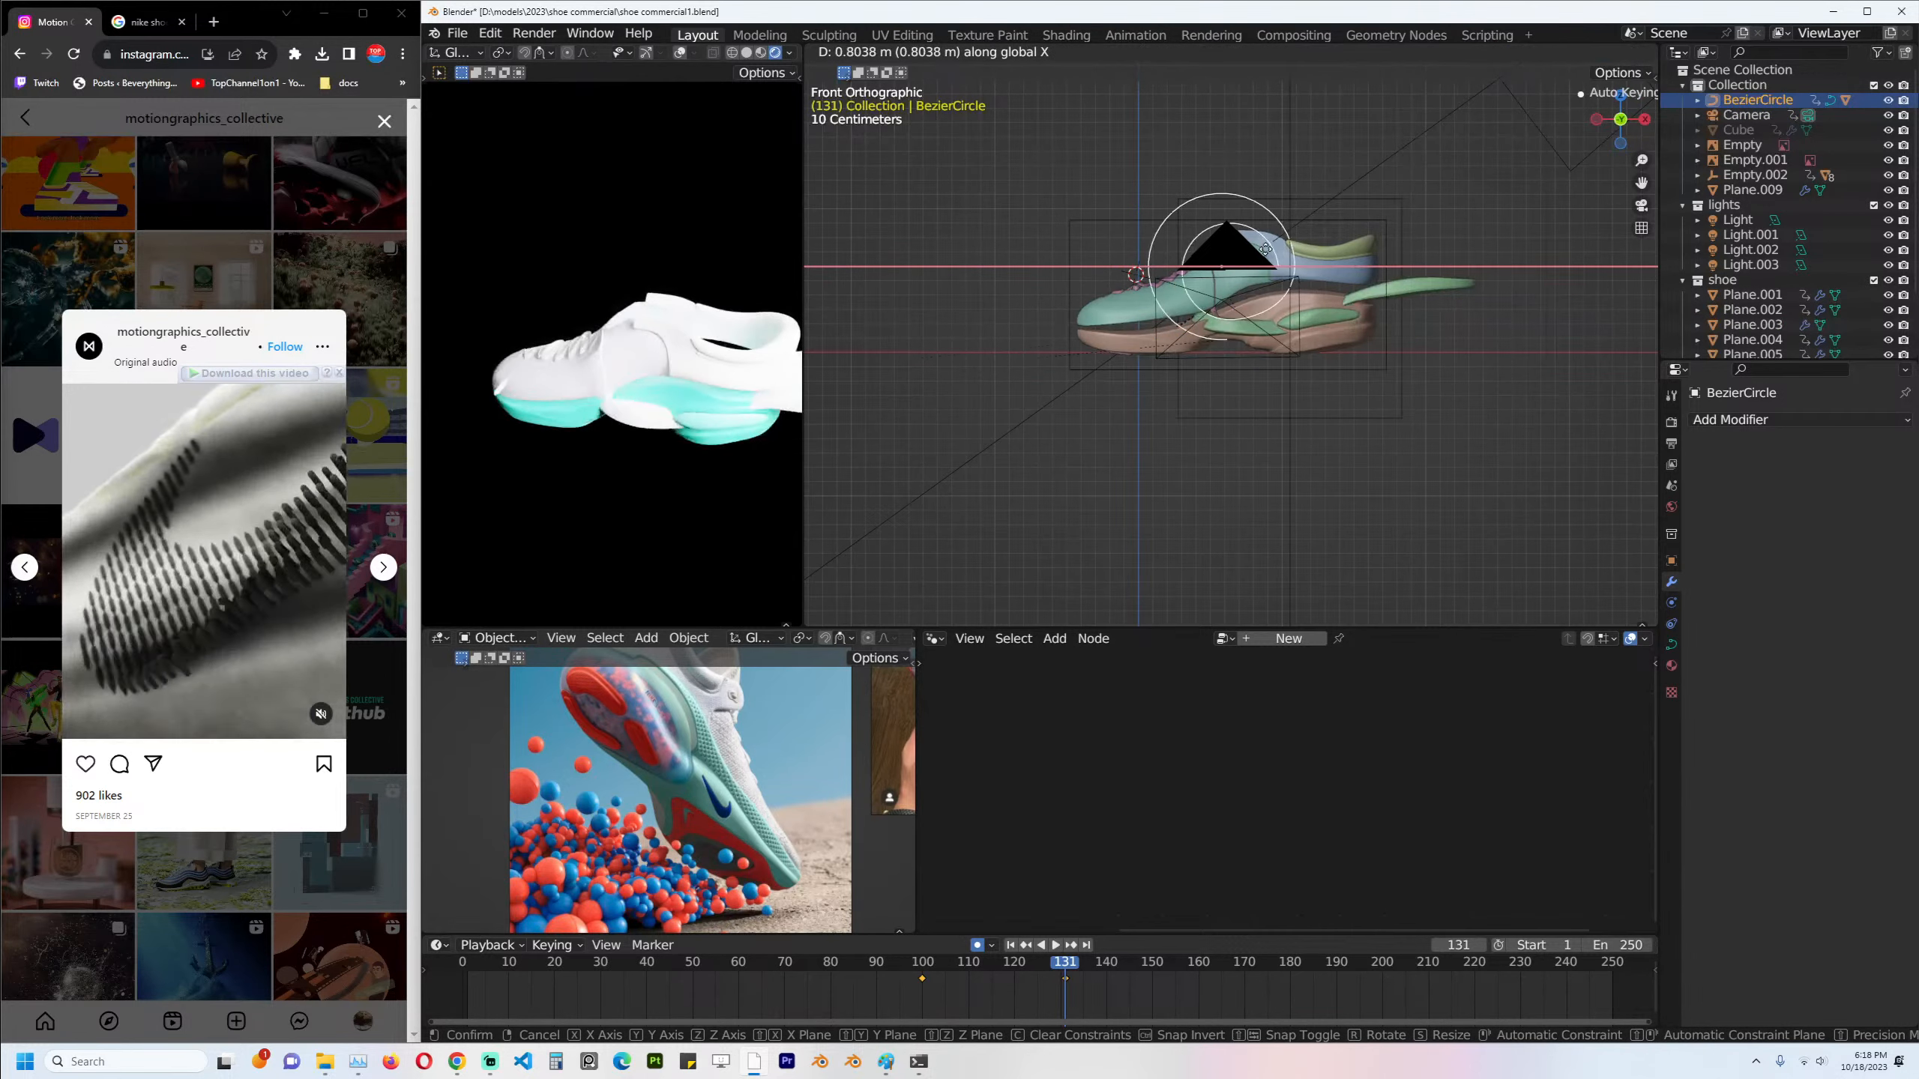
pyautogui.press('Escape')
pyautogui.press('Tab')
pyautogui.press('g')
pyautogui.press('x')
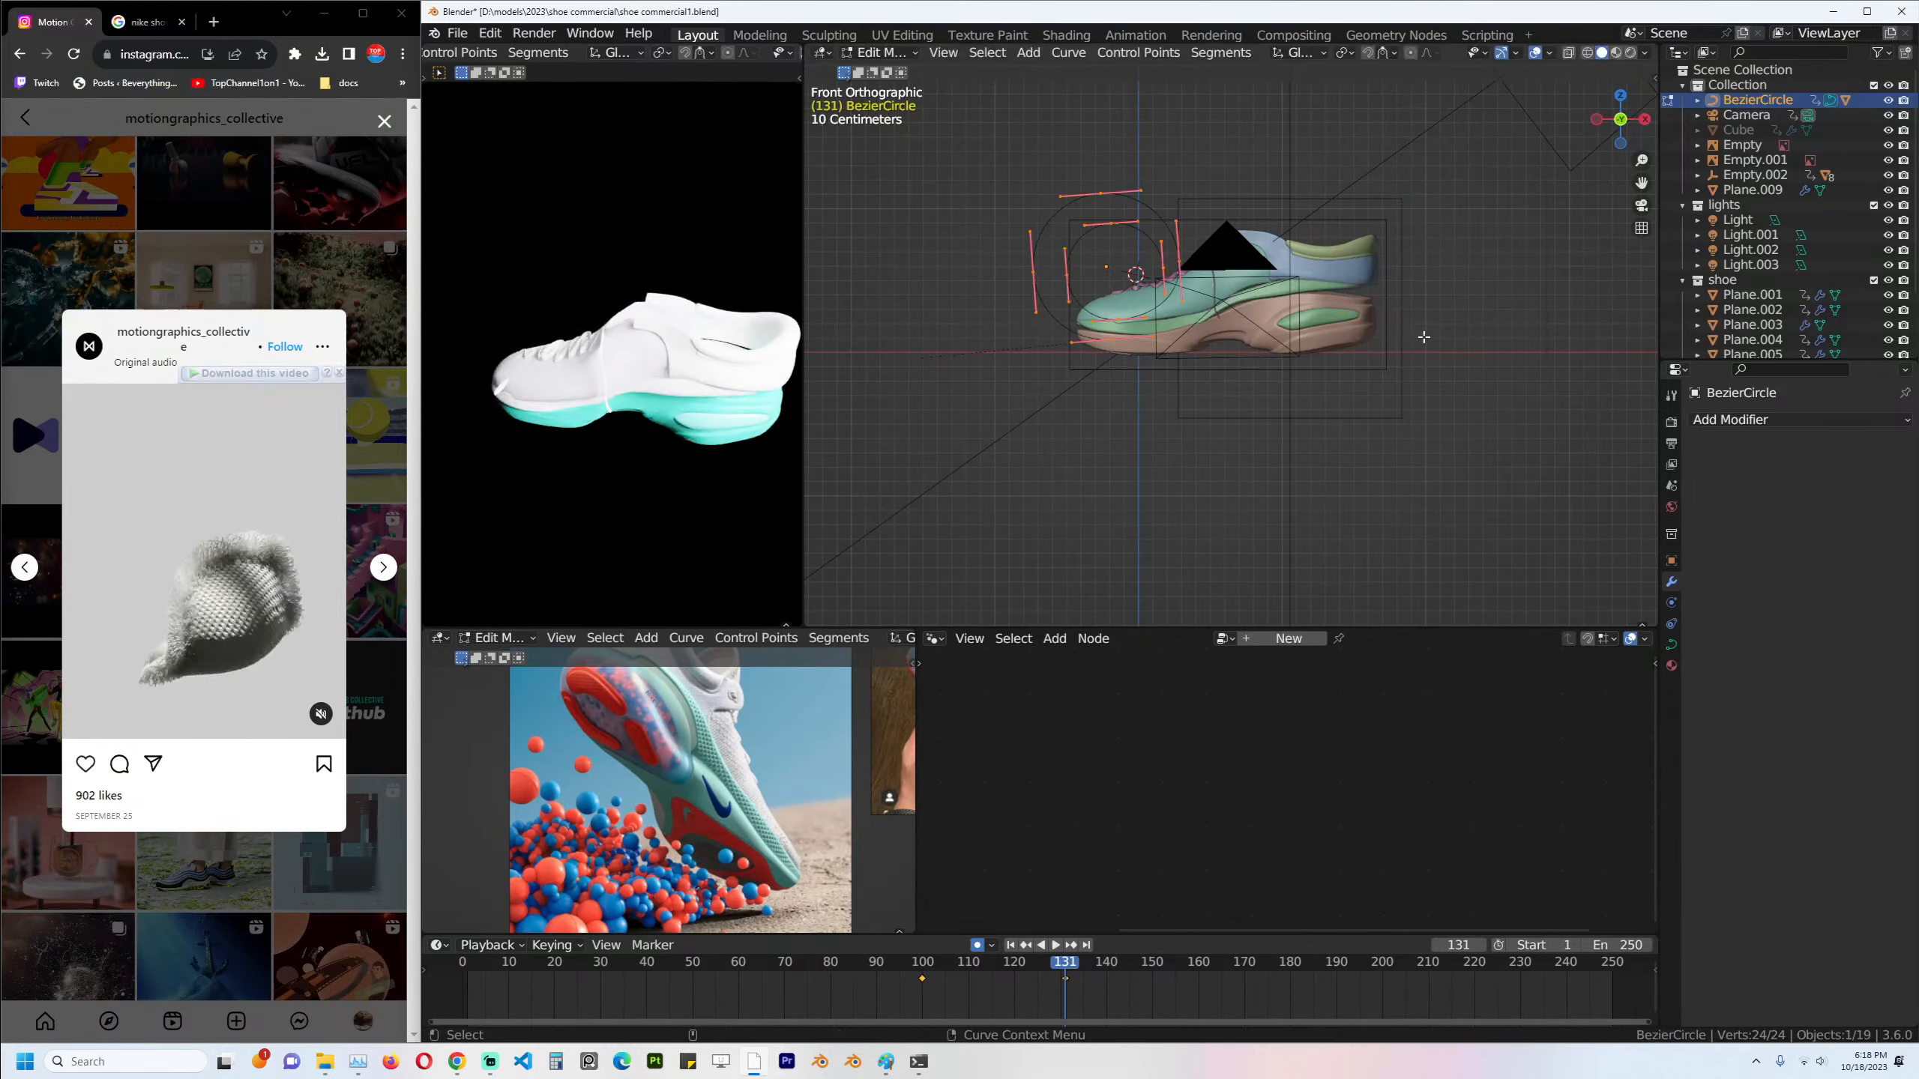
pyautogui.press('x')
pyautogui.press('x')
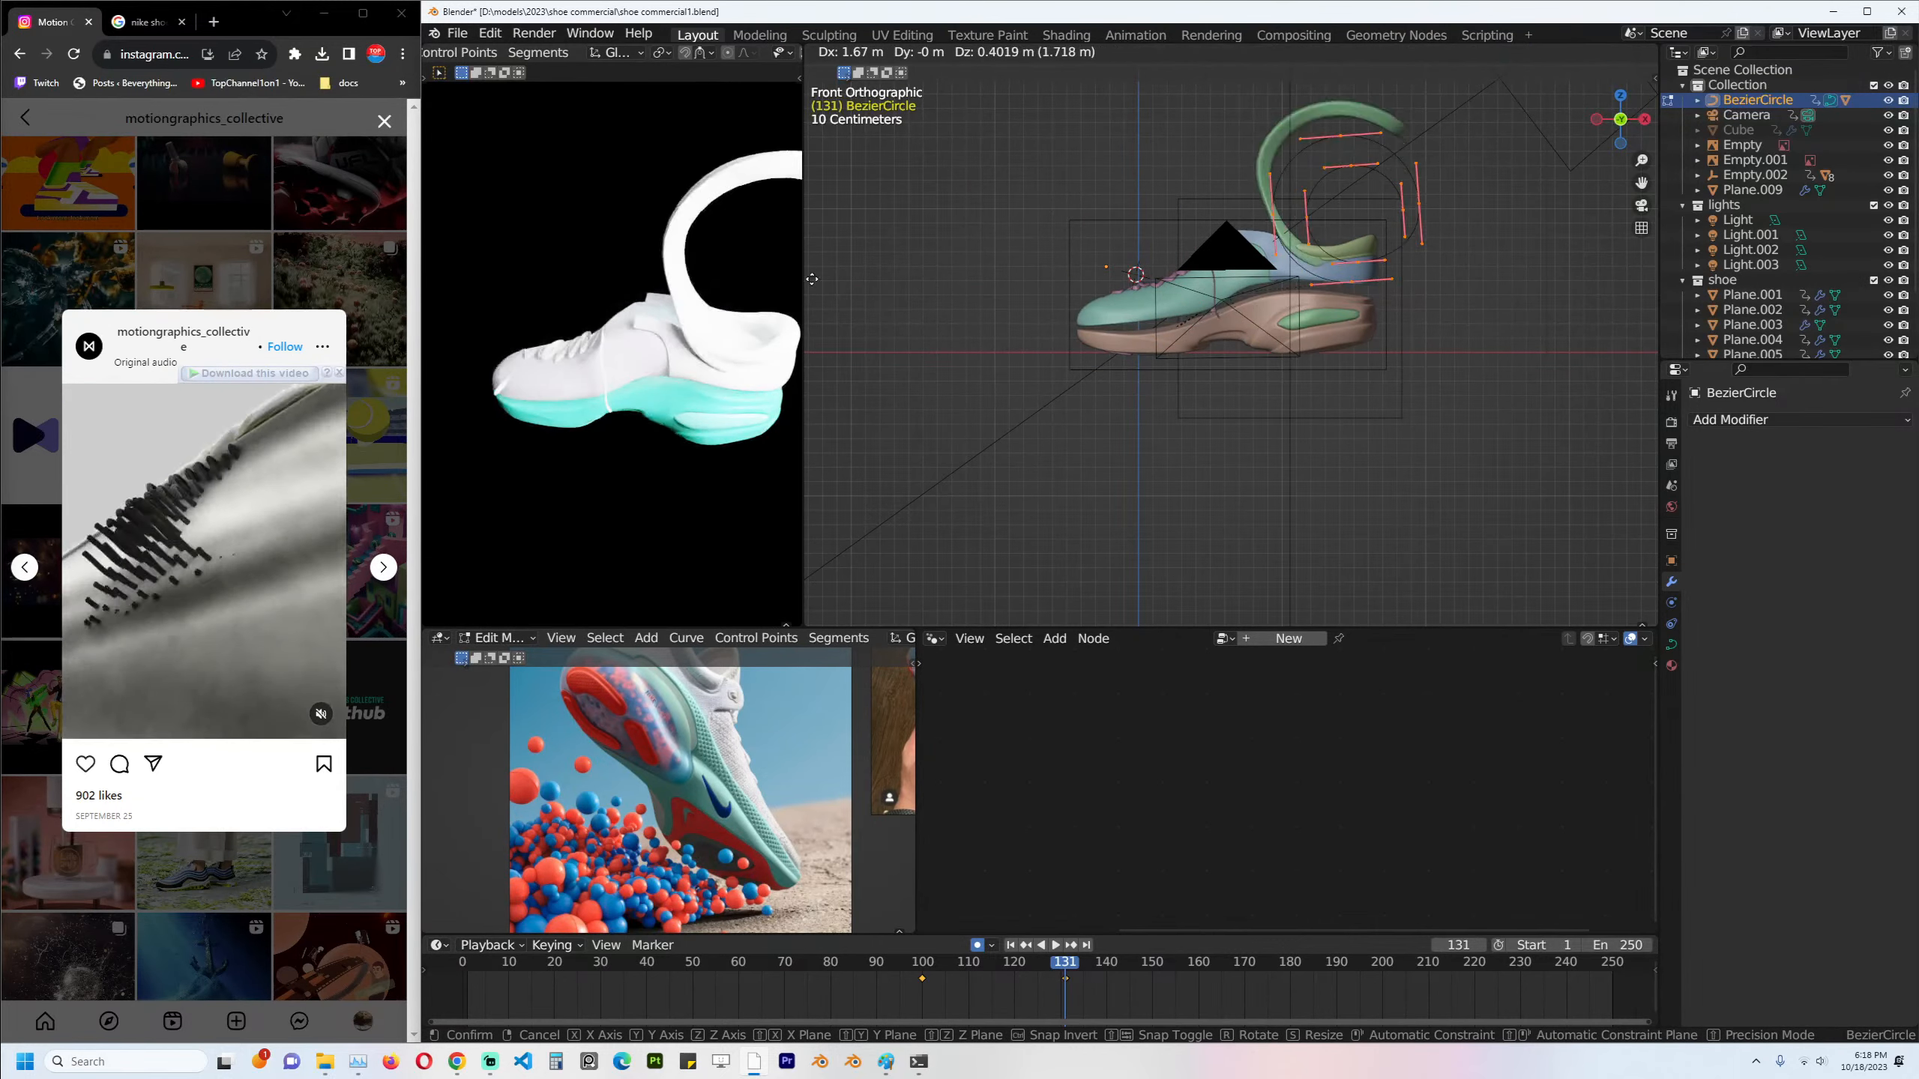
pyautogui.rightClick(1395, 340)
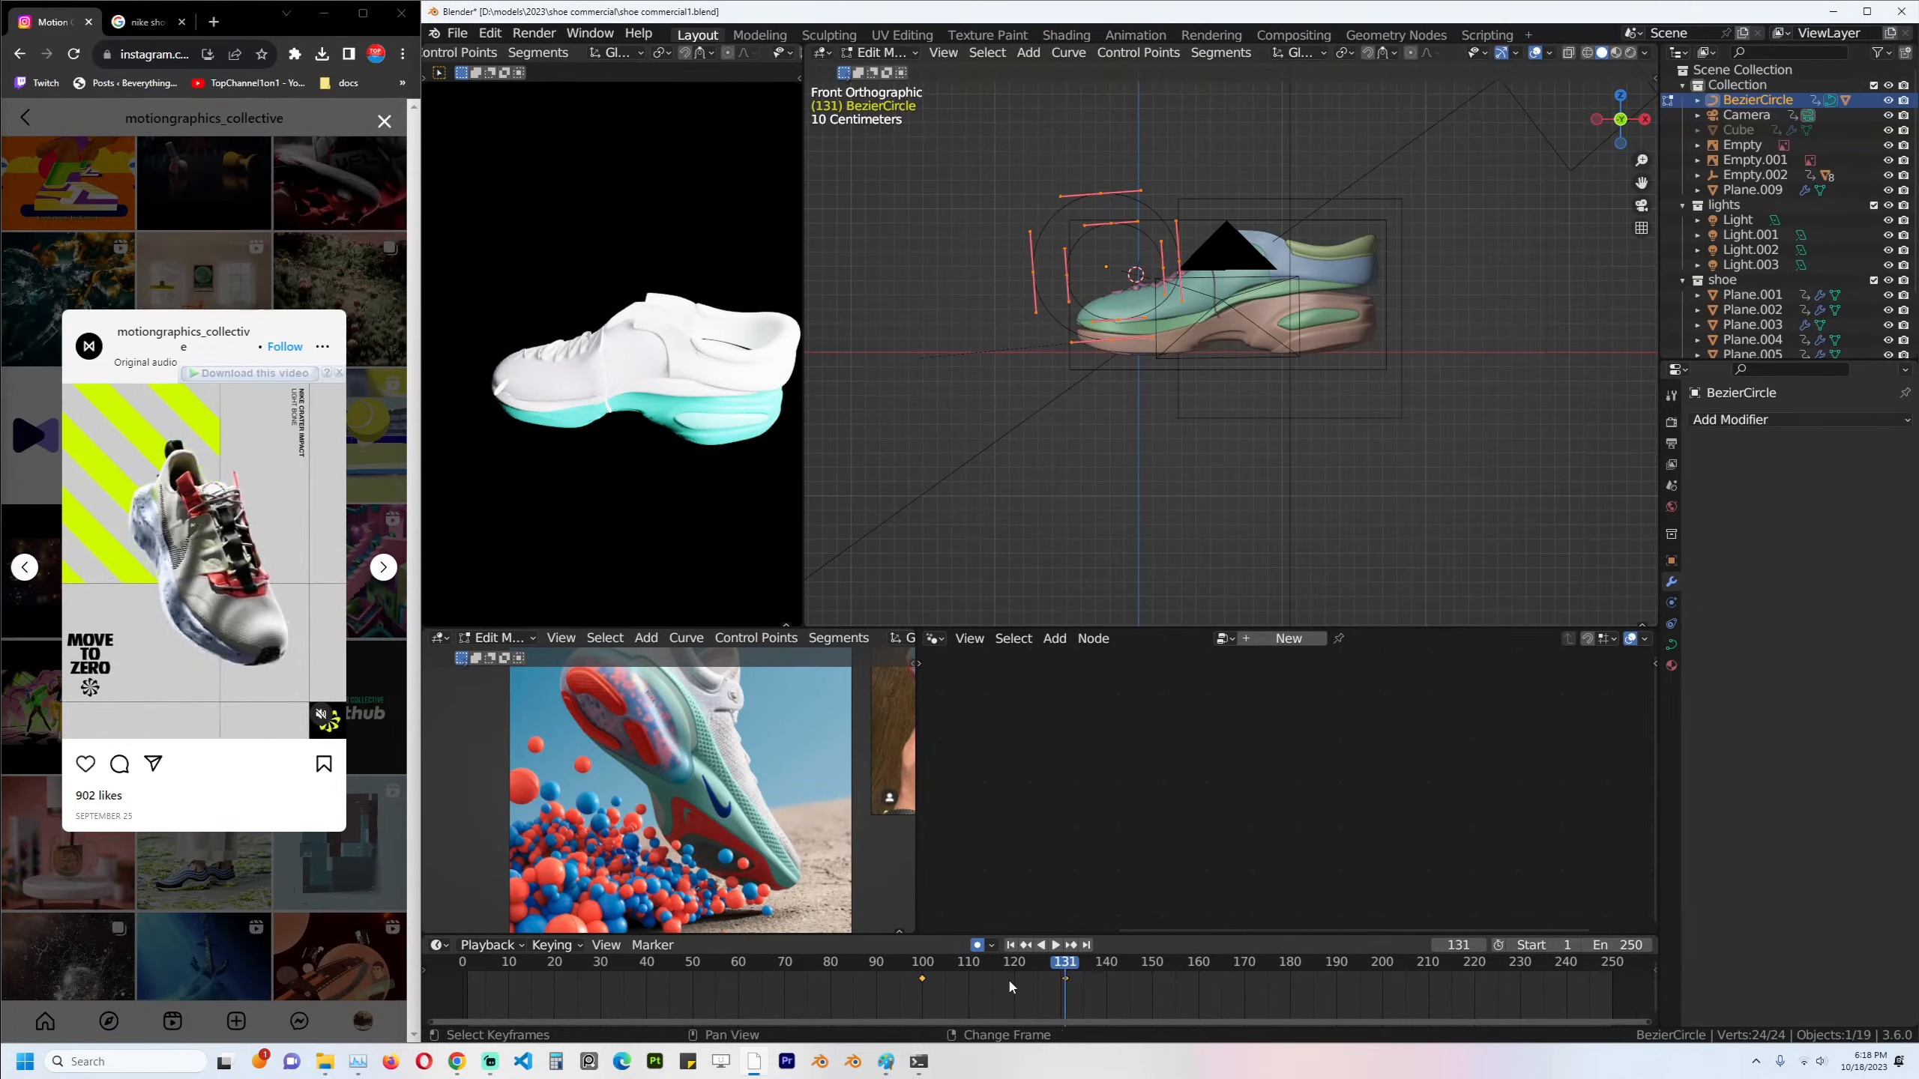
# At frame 74, move all of BezierCircle's control points behind the shoe's heel and hook them to a new empty.
pyautogui.moveTo(1011, 987); pyautogui.dragTo(802, 977)
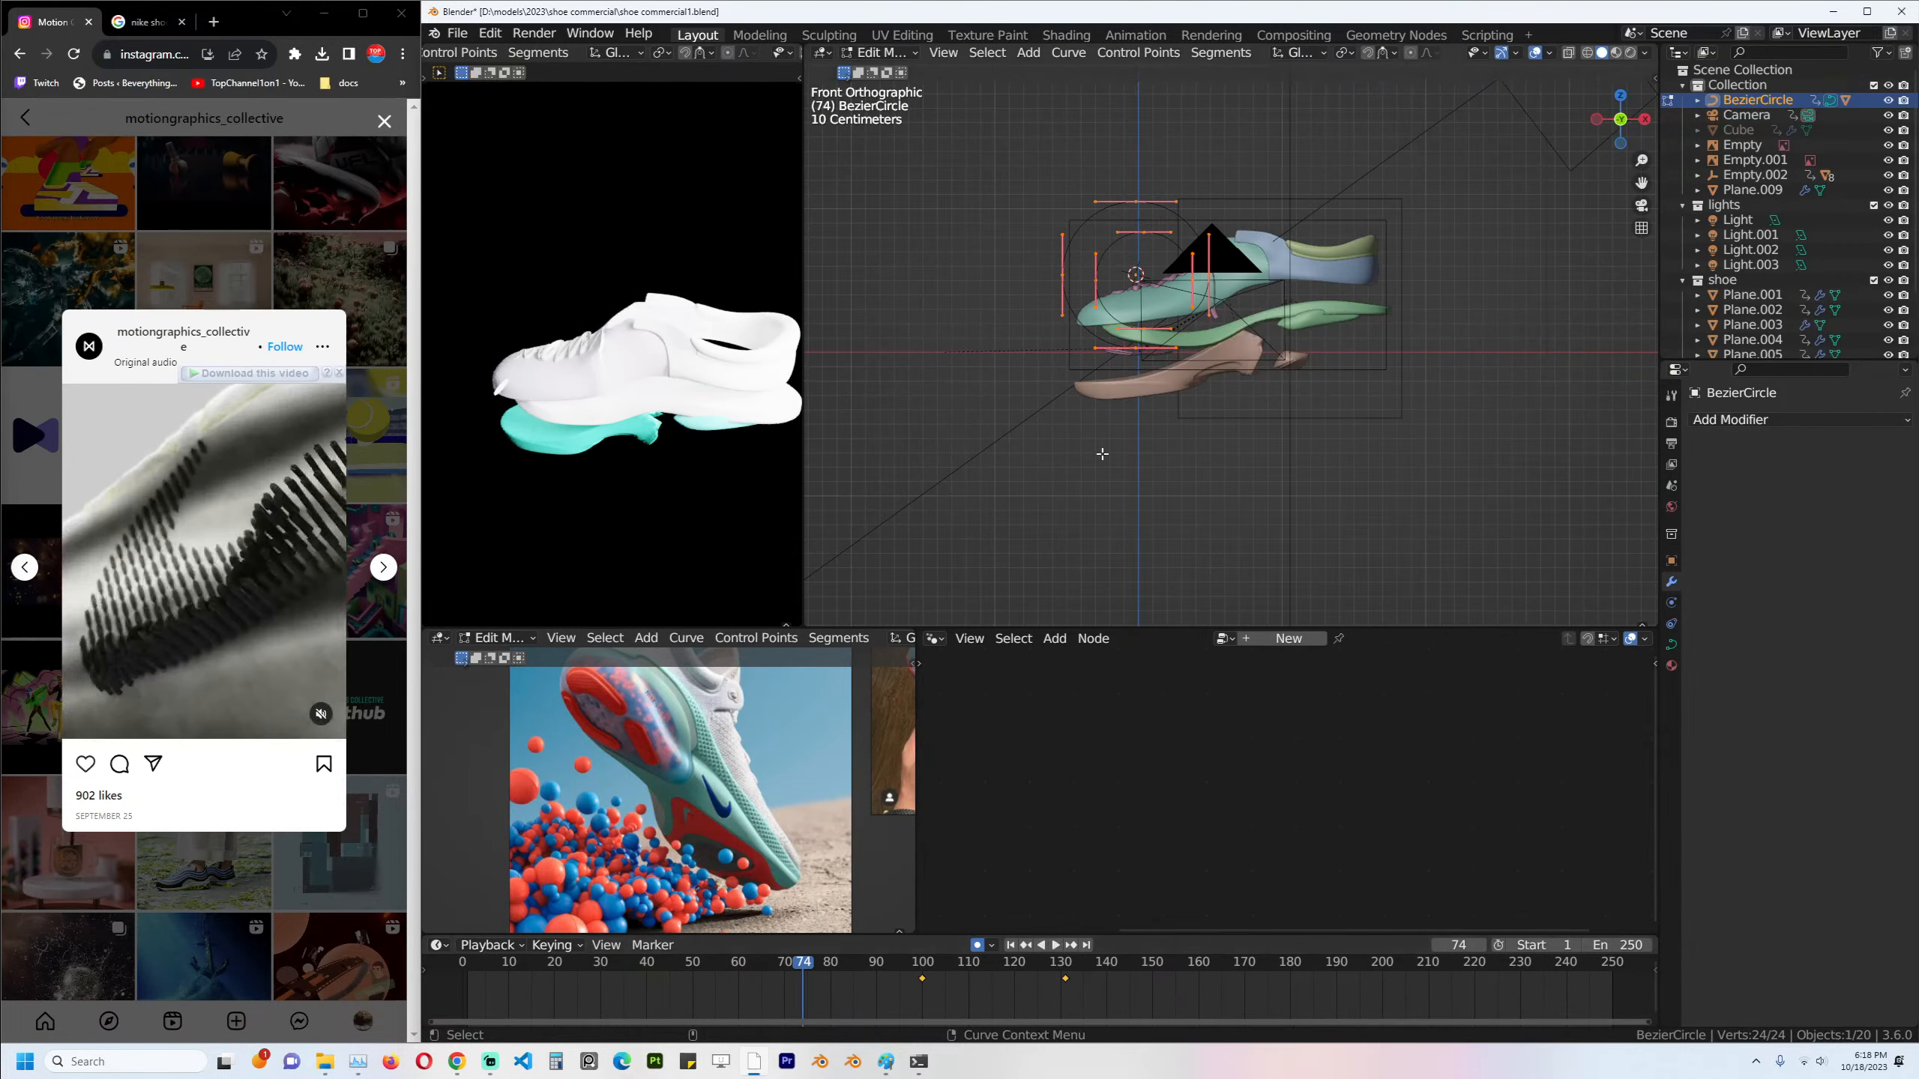
pyautogui.press('g')
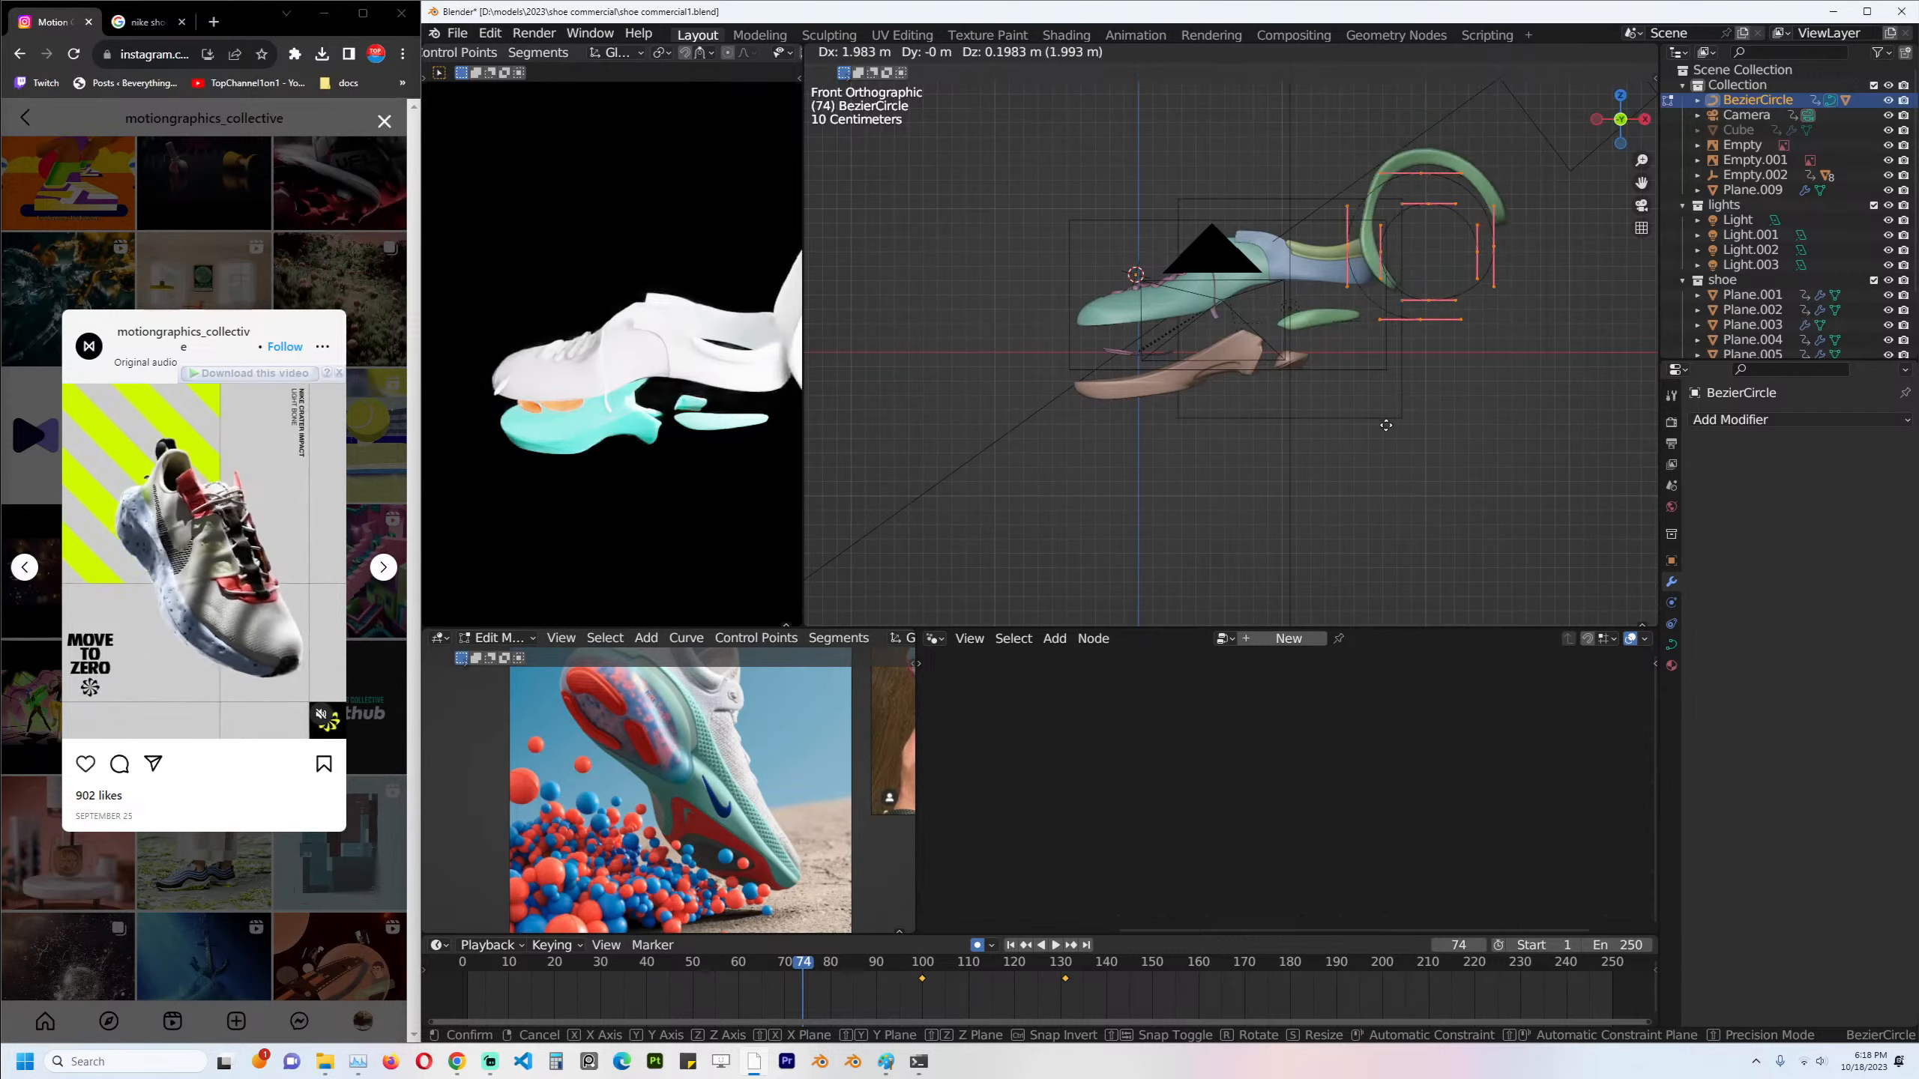
pyautogui.click(1352, 474)
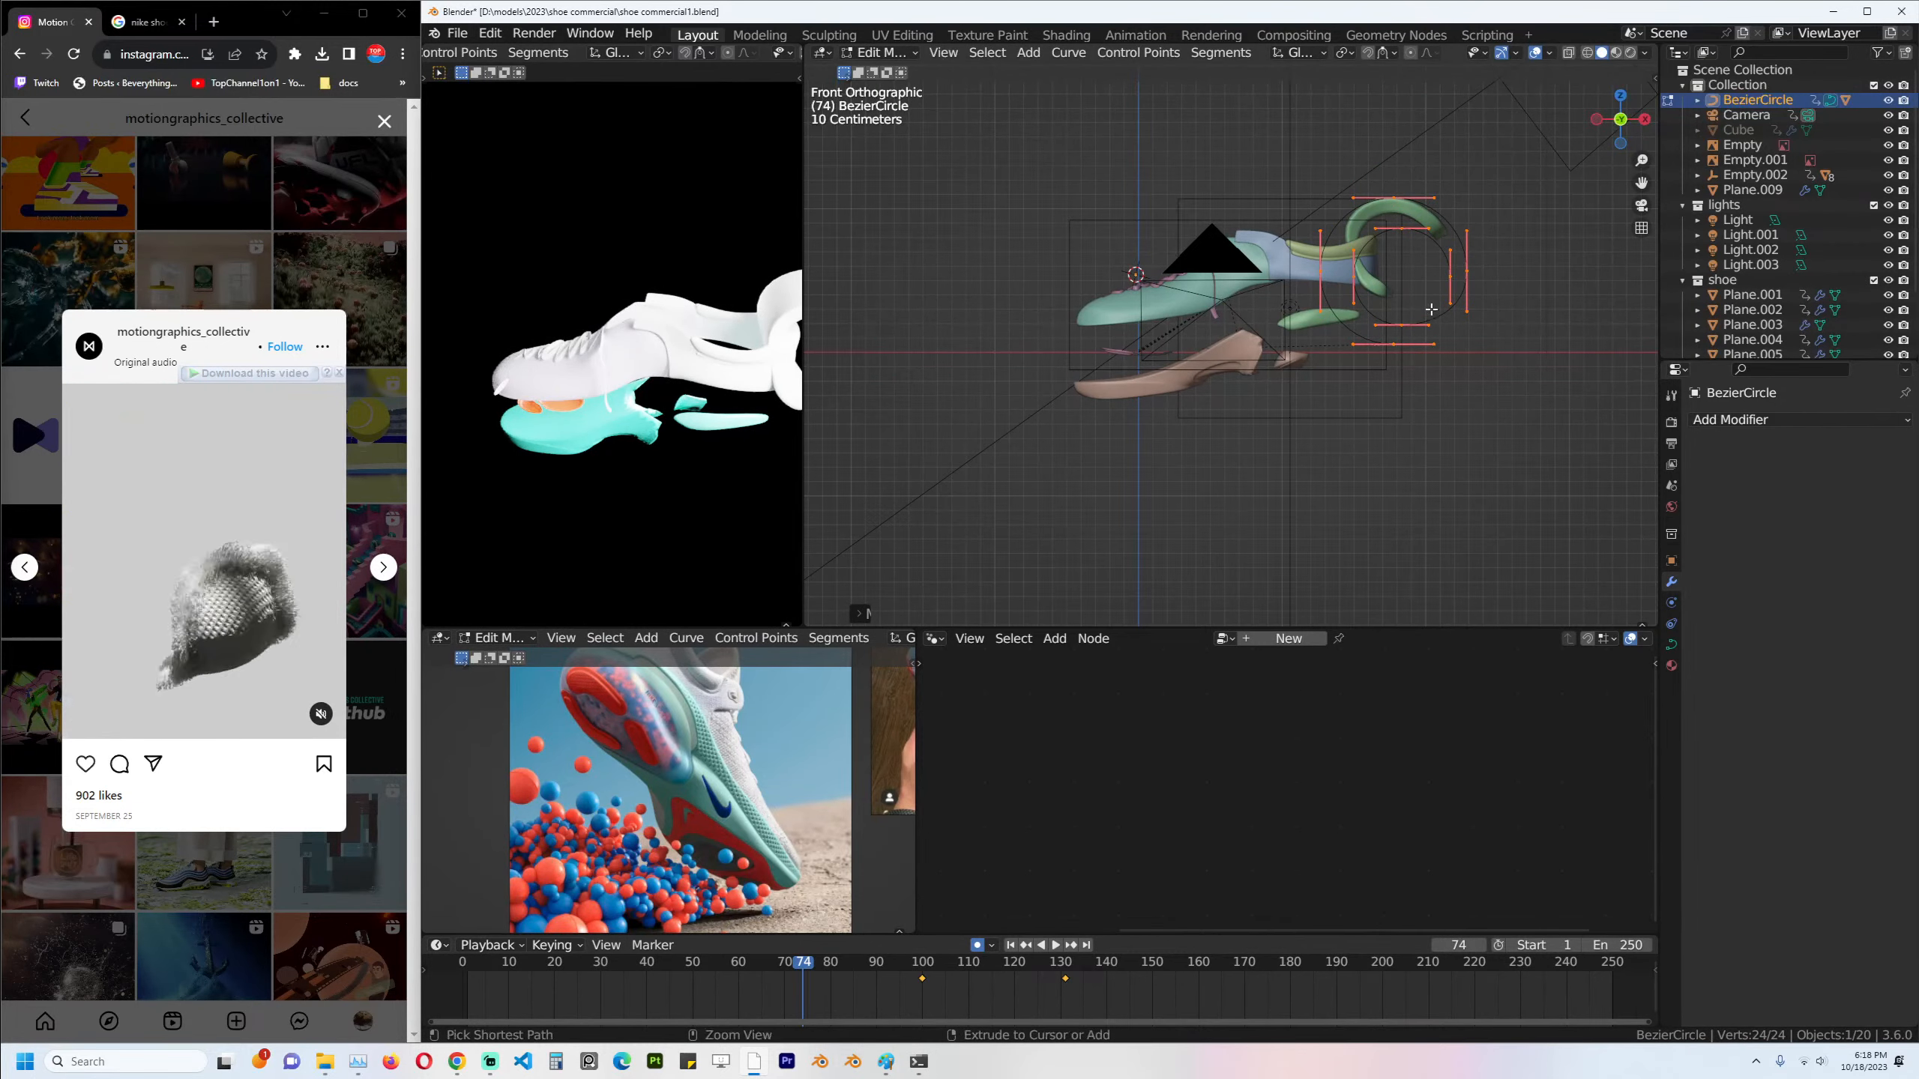
pyautogui.hotkey('ctrl', 'h')
pyautogui.click(1473, 308)
pyautogui.press('Tab')
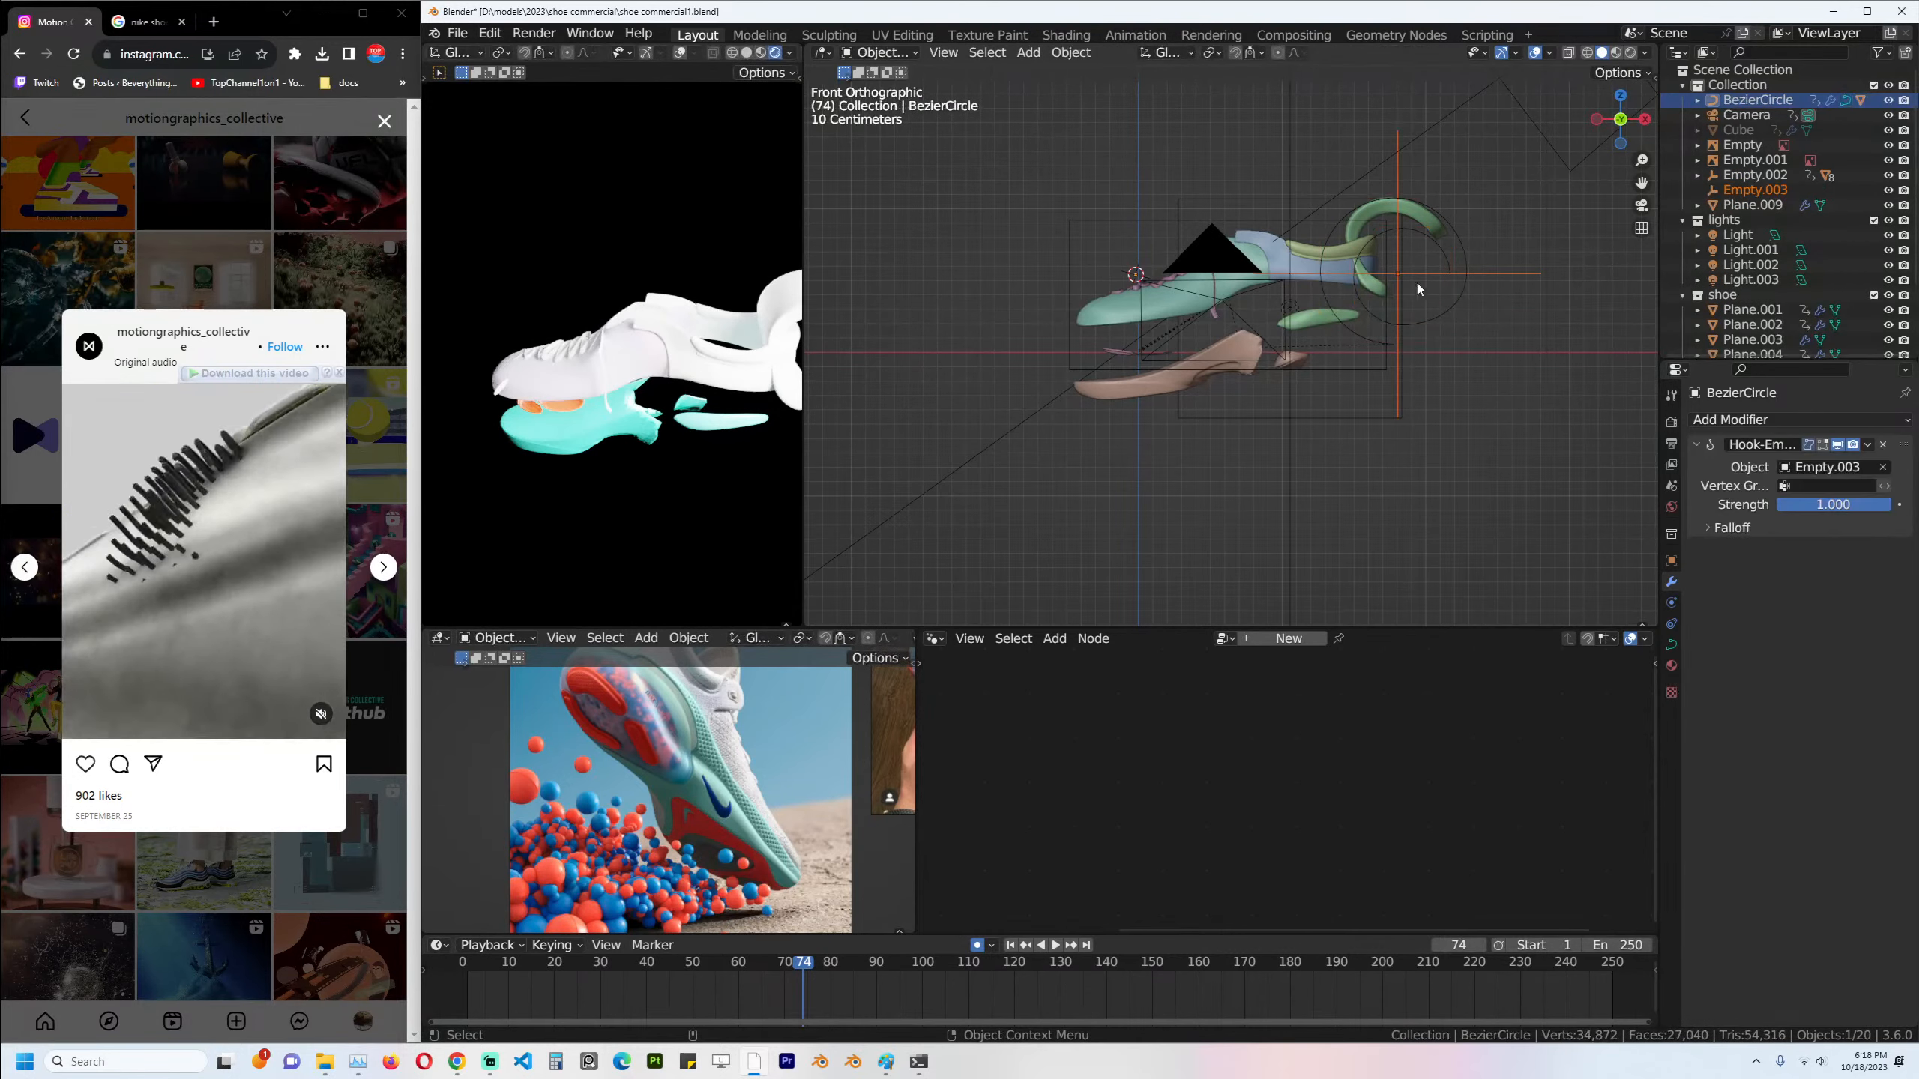
# Insert a keyframe on the hook empty, Empty.003, at frame 114.
pyautogui.click(1415, 279)
pyautogui.press('space')
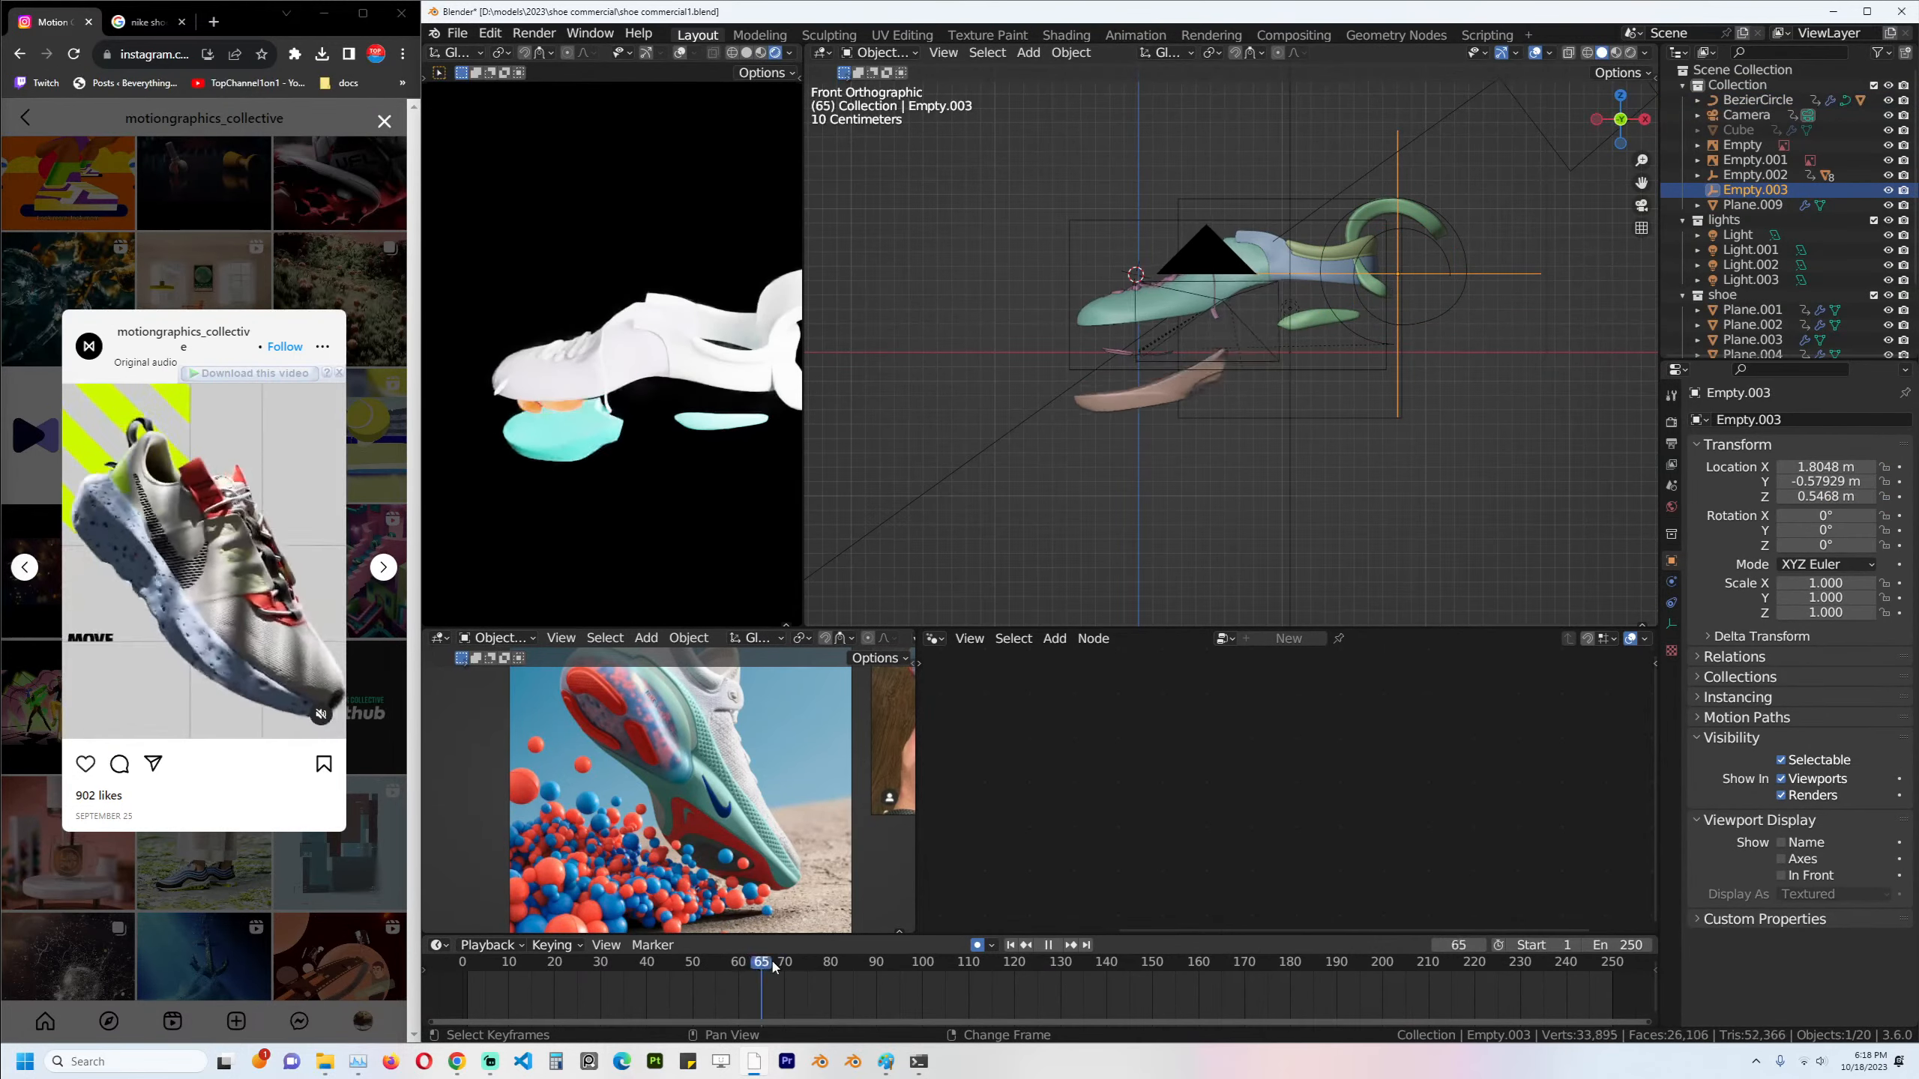
pyautogui.moveTo(970, 962); pyautogui.dragTo(987, 962)
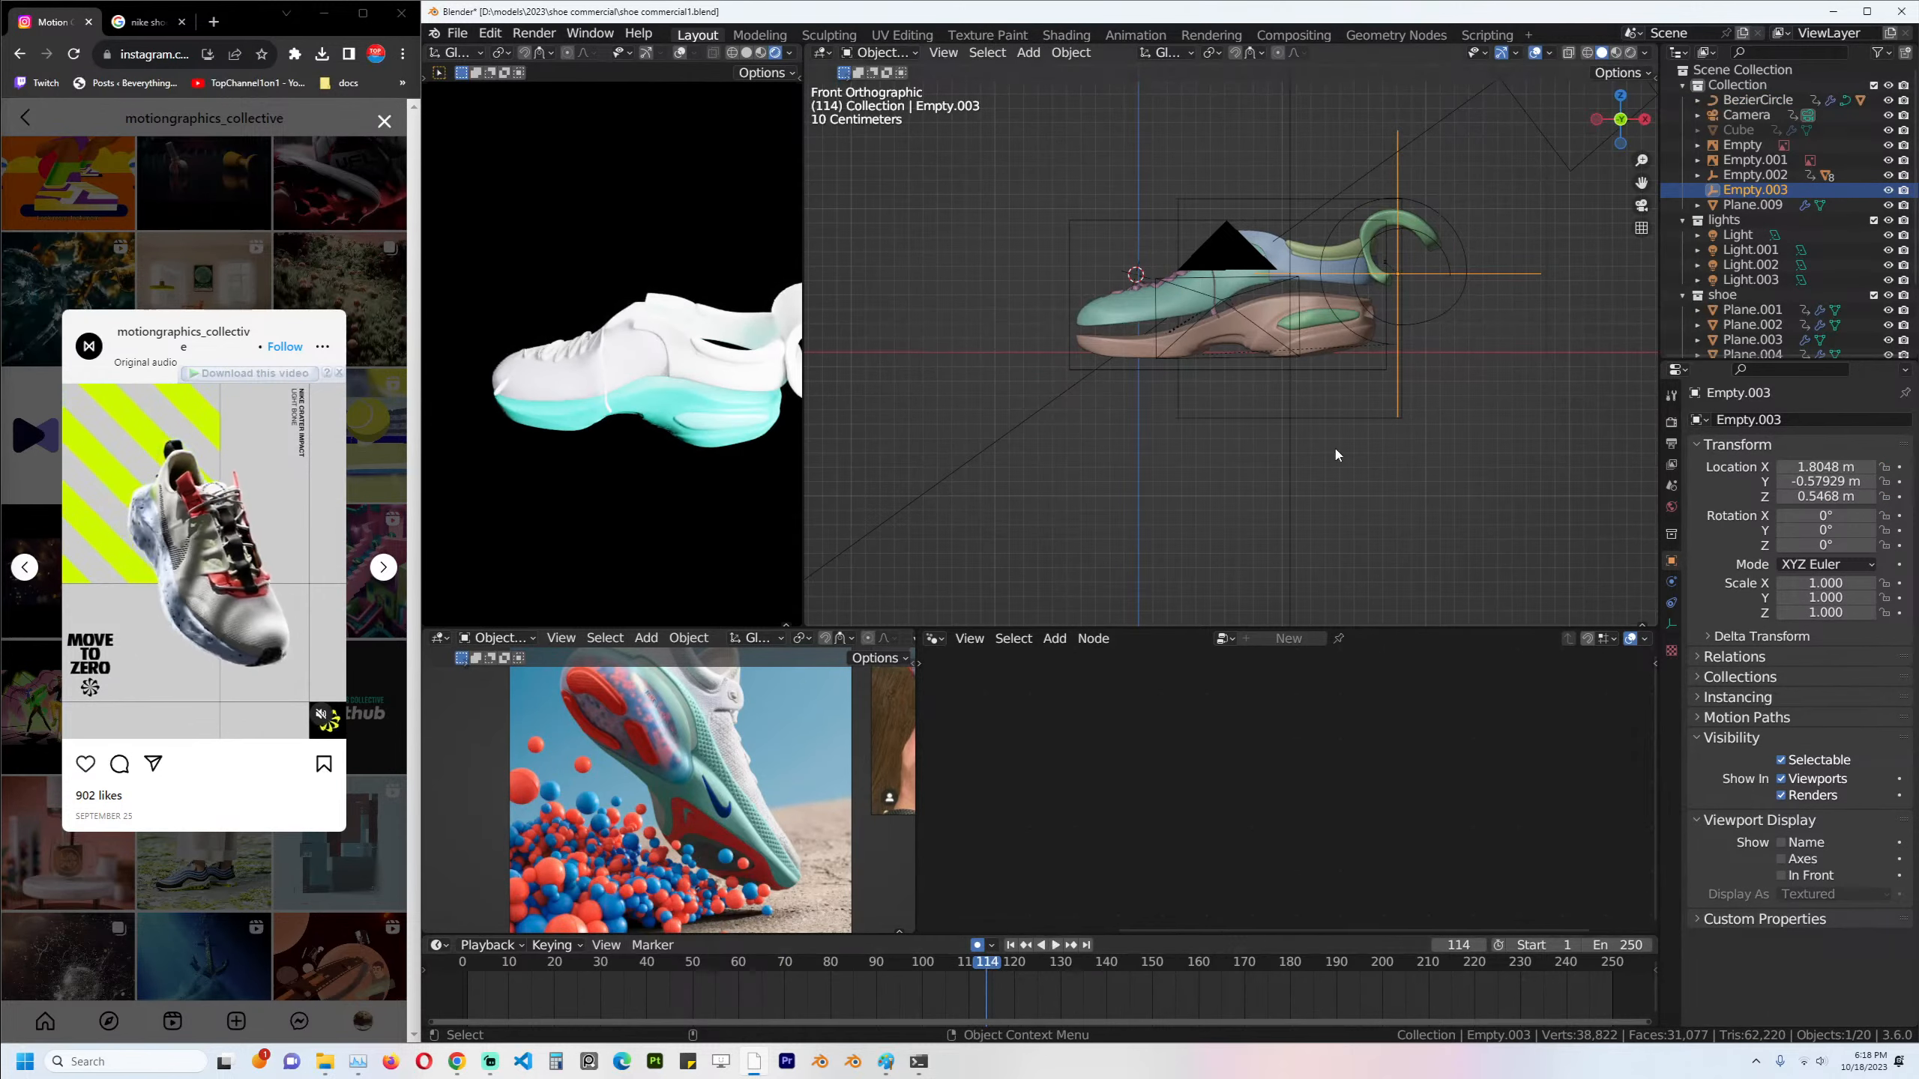
pyautogui.press('i')
# At frame 139, move Empty.003 along X to about -0.09 m, near the shoe's toe.
pyautogui.press('space')
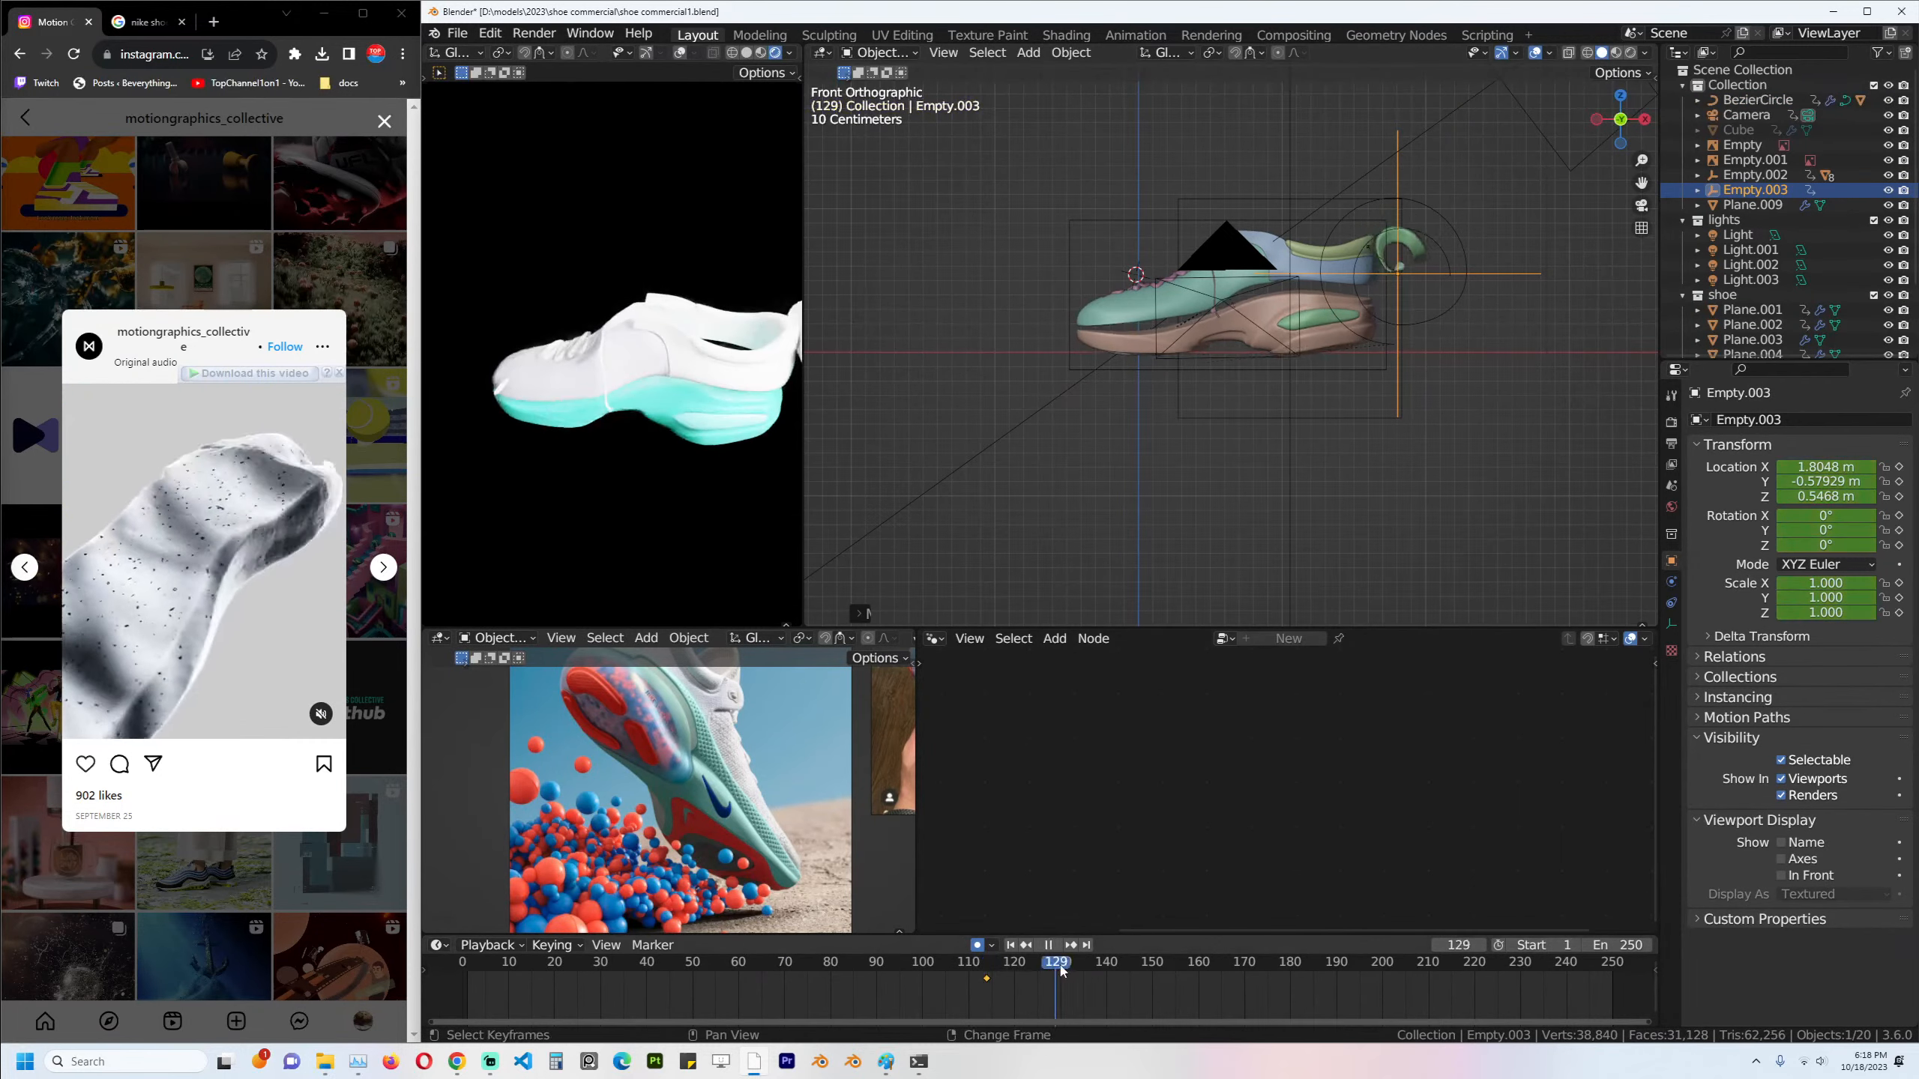
pyautogui.click(1410, 253)
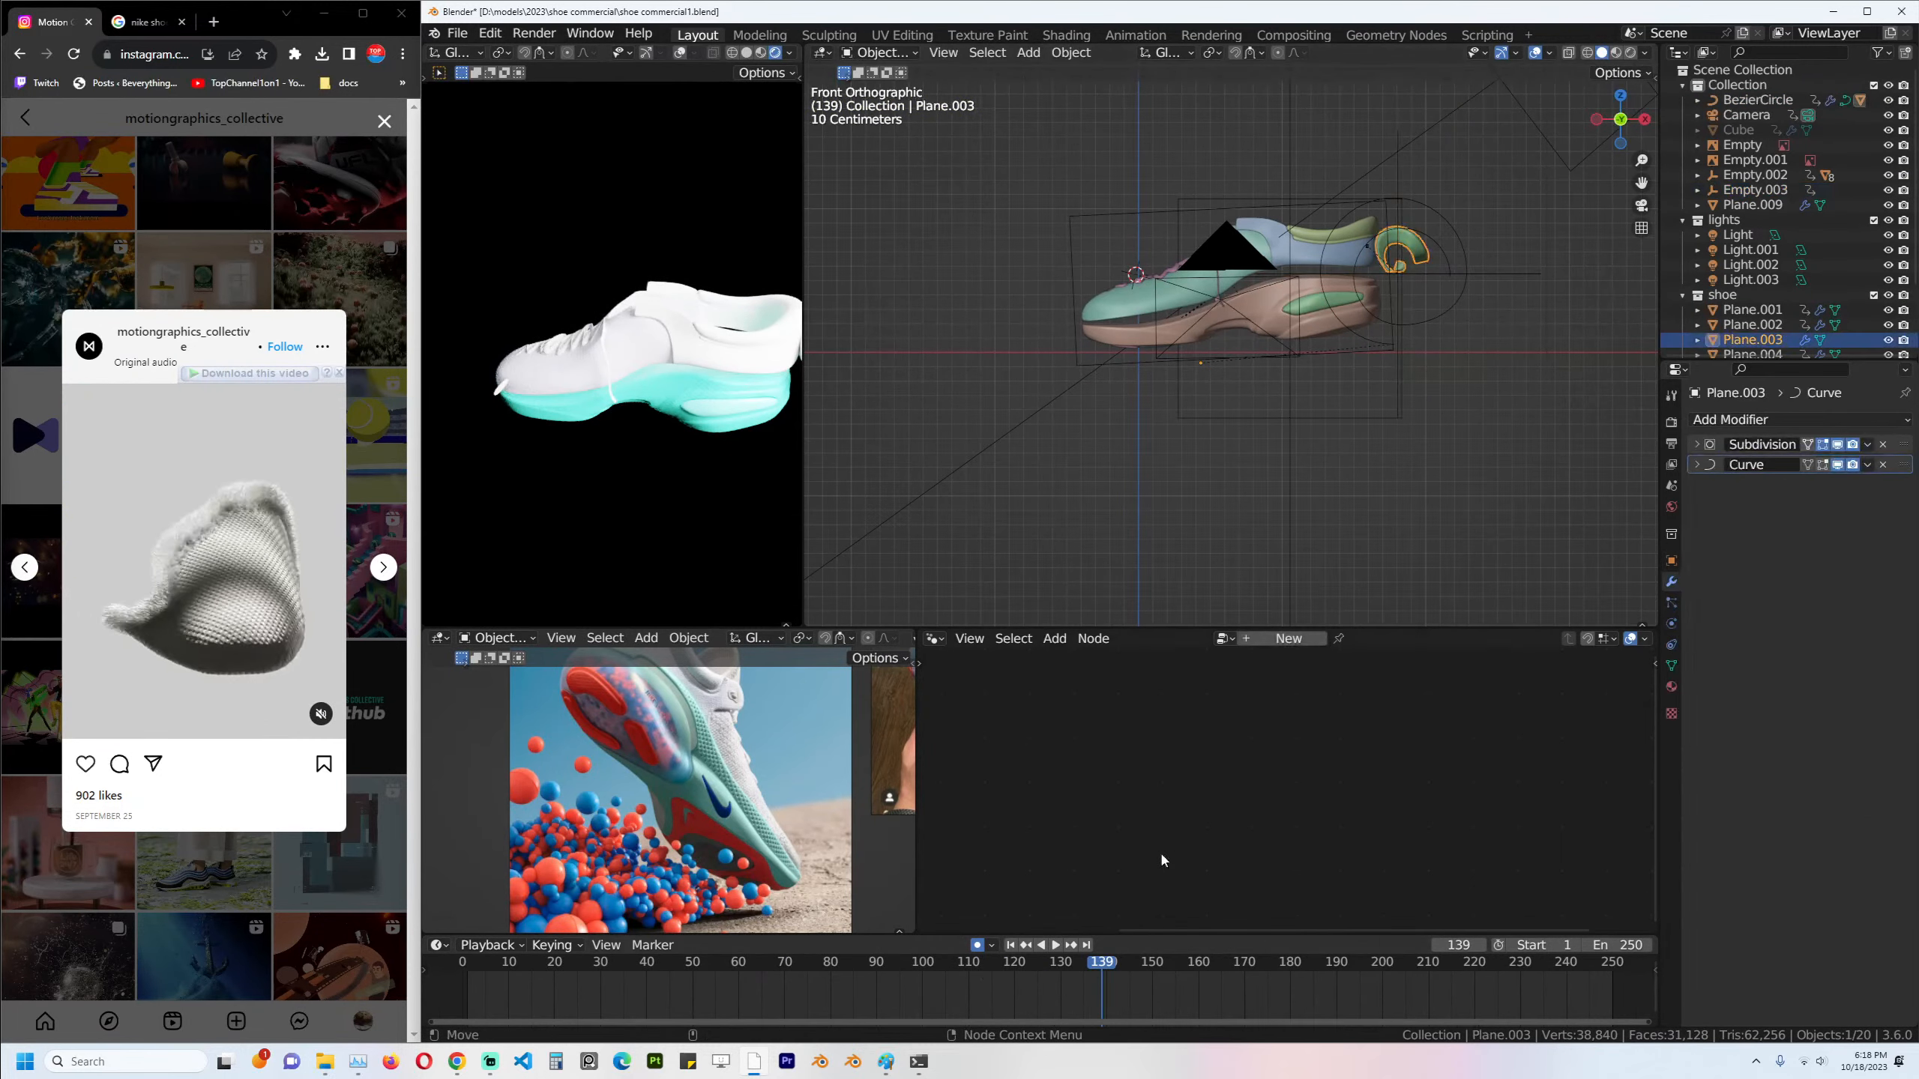
pyautogui.click(1423, 324)
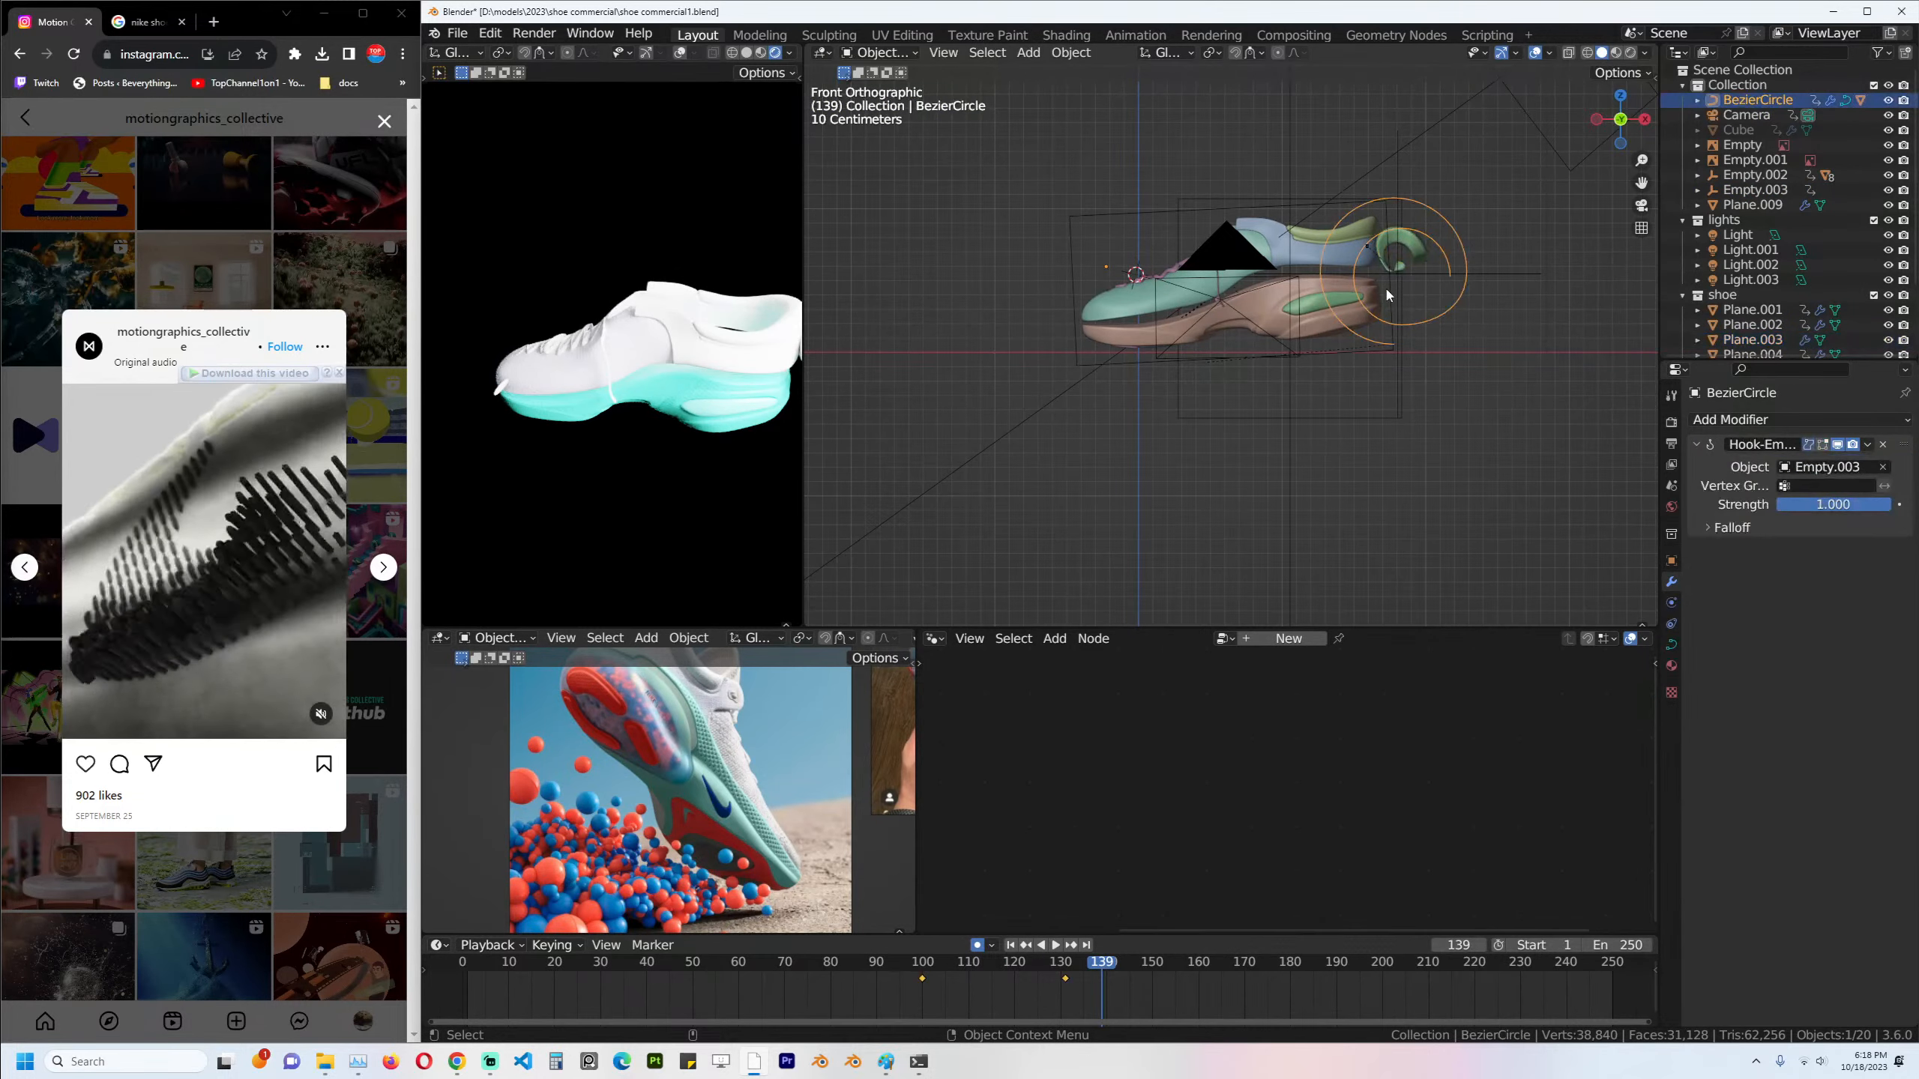
pyautogui.click(1404, 259)
pyautogui.press('g')
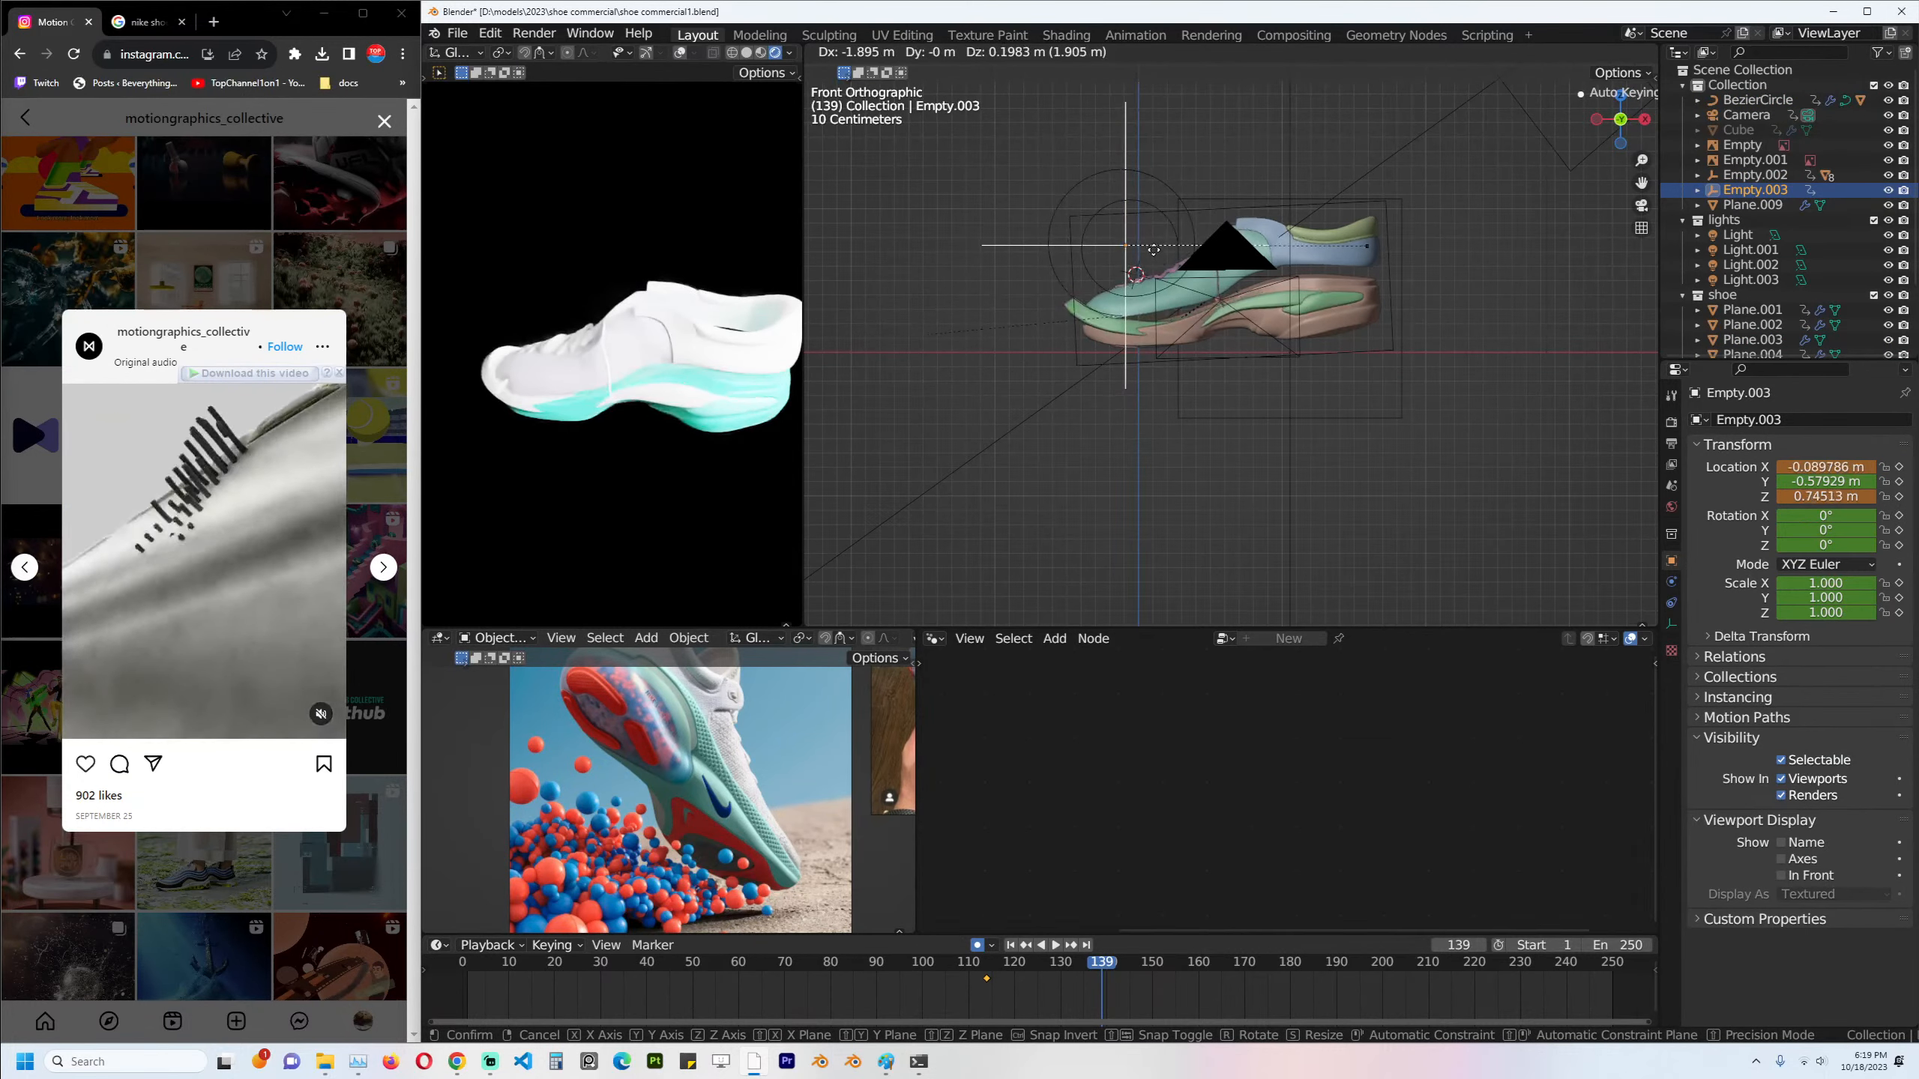
pyautogui.press('x')
pyautogui.click(1153, 250)
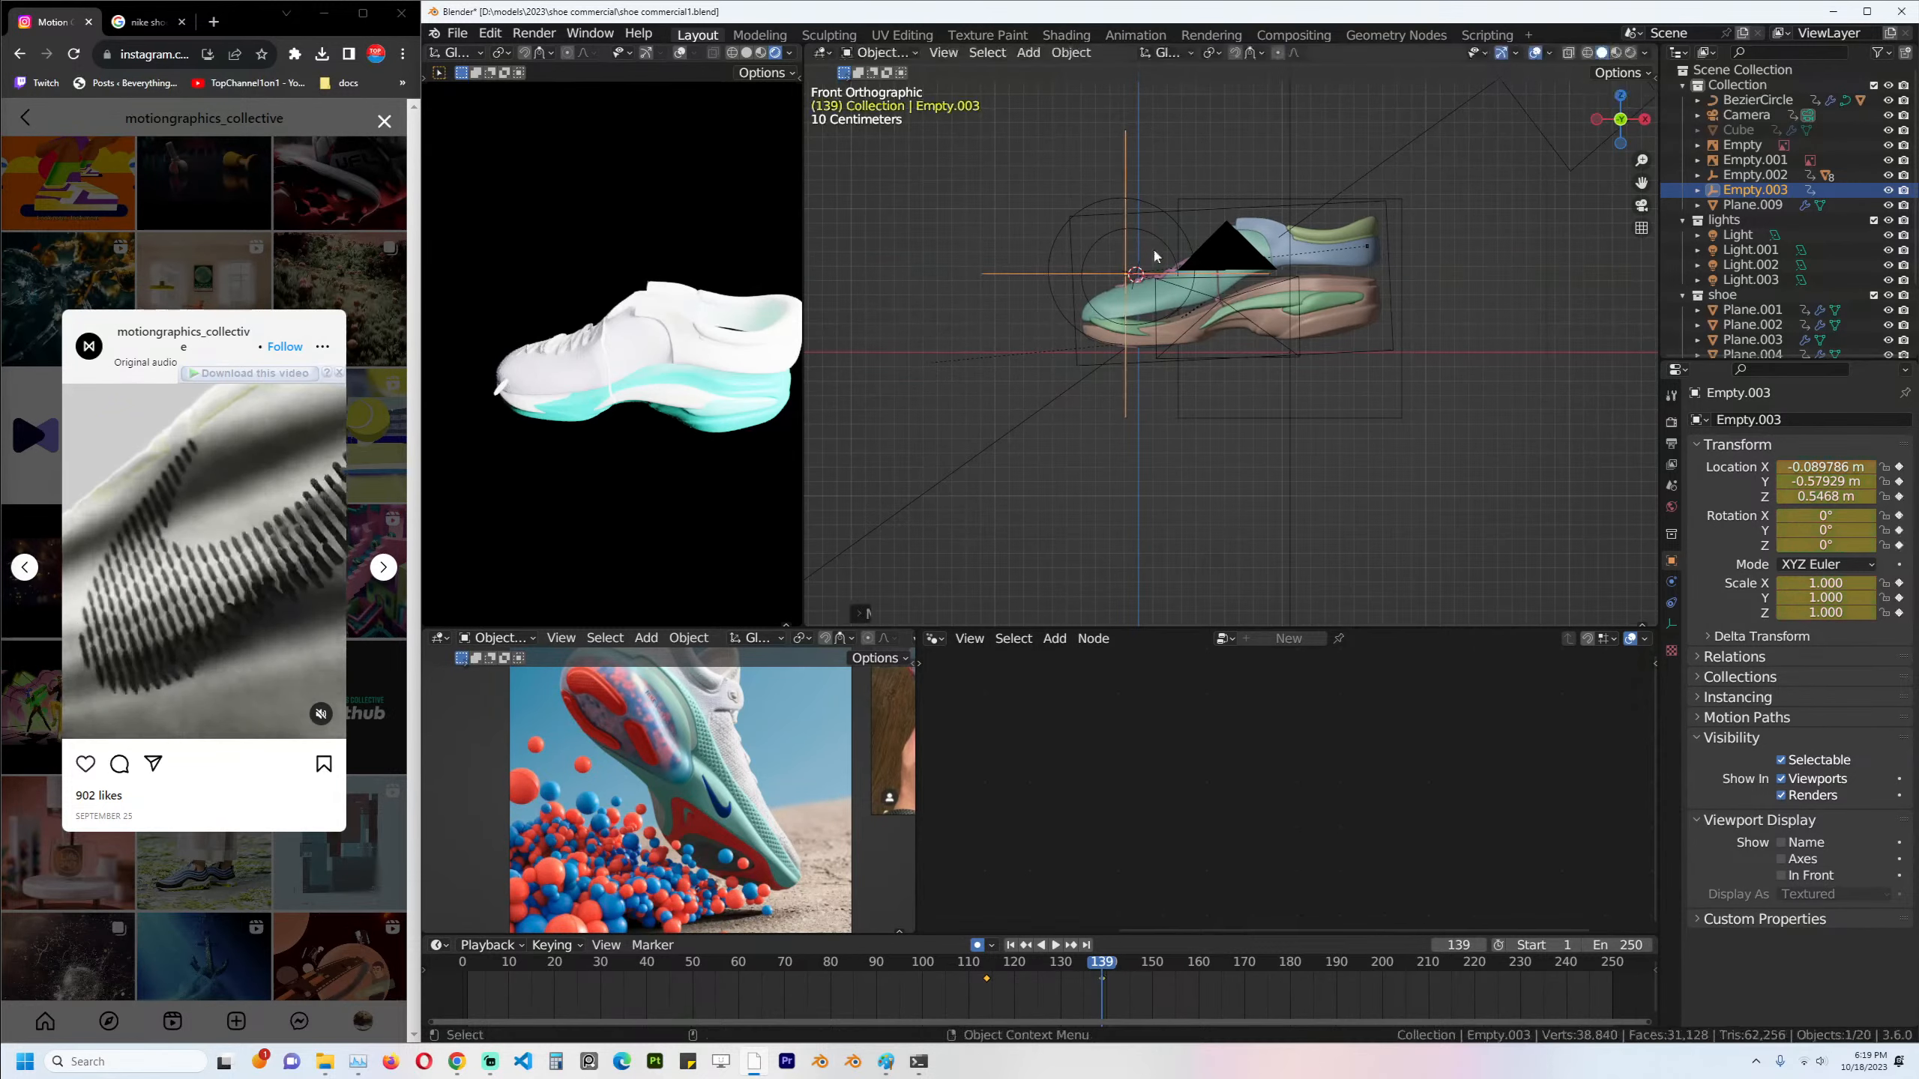
# Nudge BezierCircle at frame 139 to refine the midsole strip's fit in the shoe, and save the file.
pyautogui.click(1253, 308)
pyautogui.press('g')
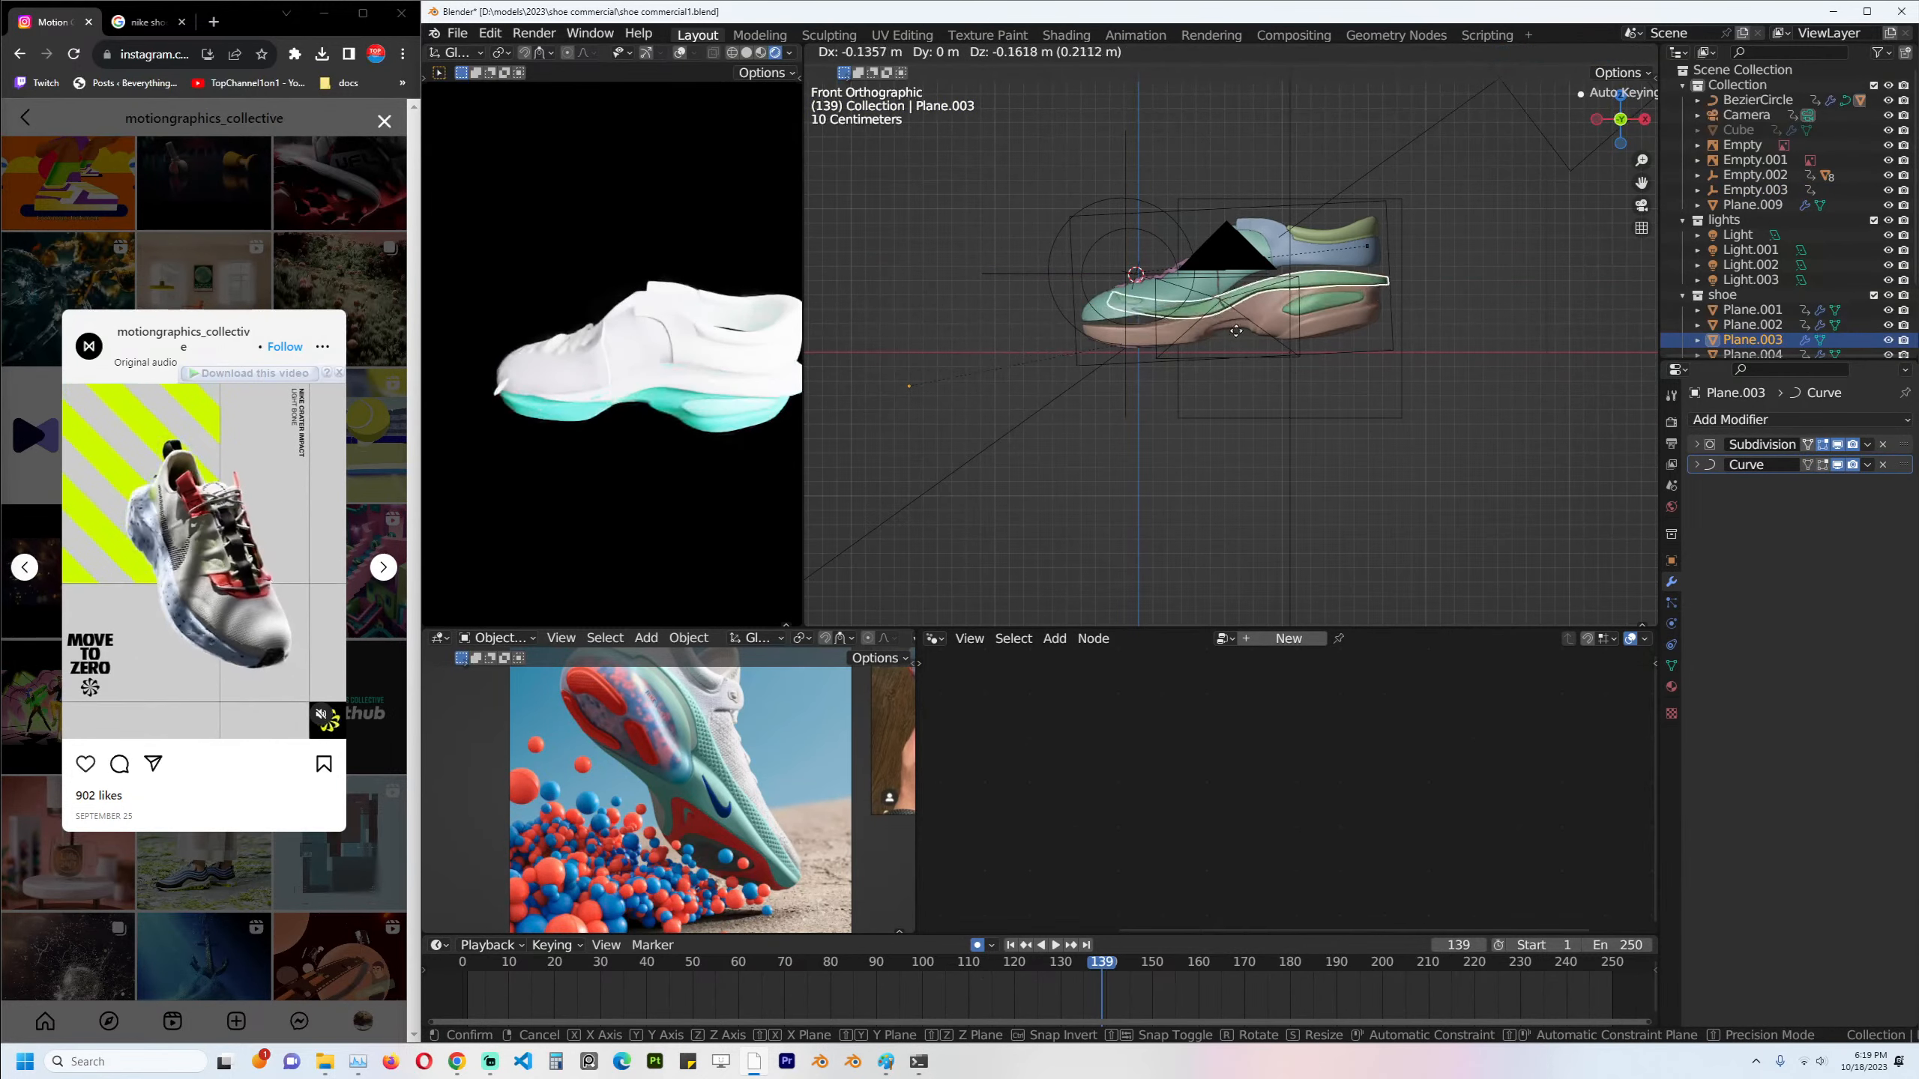
pyautogui.rightClick(1262, 330)
pyautogui.click(1125, 230)
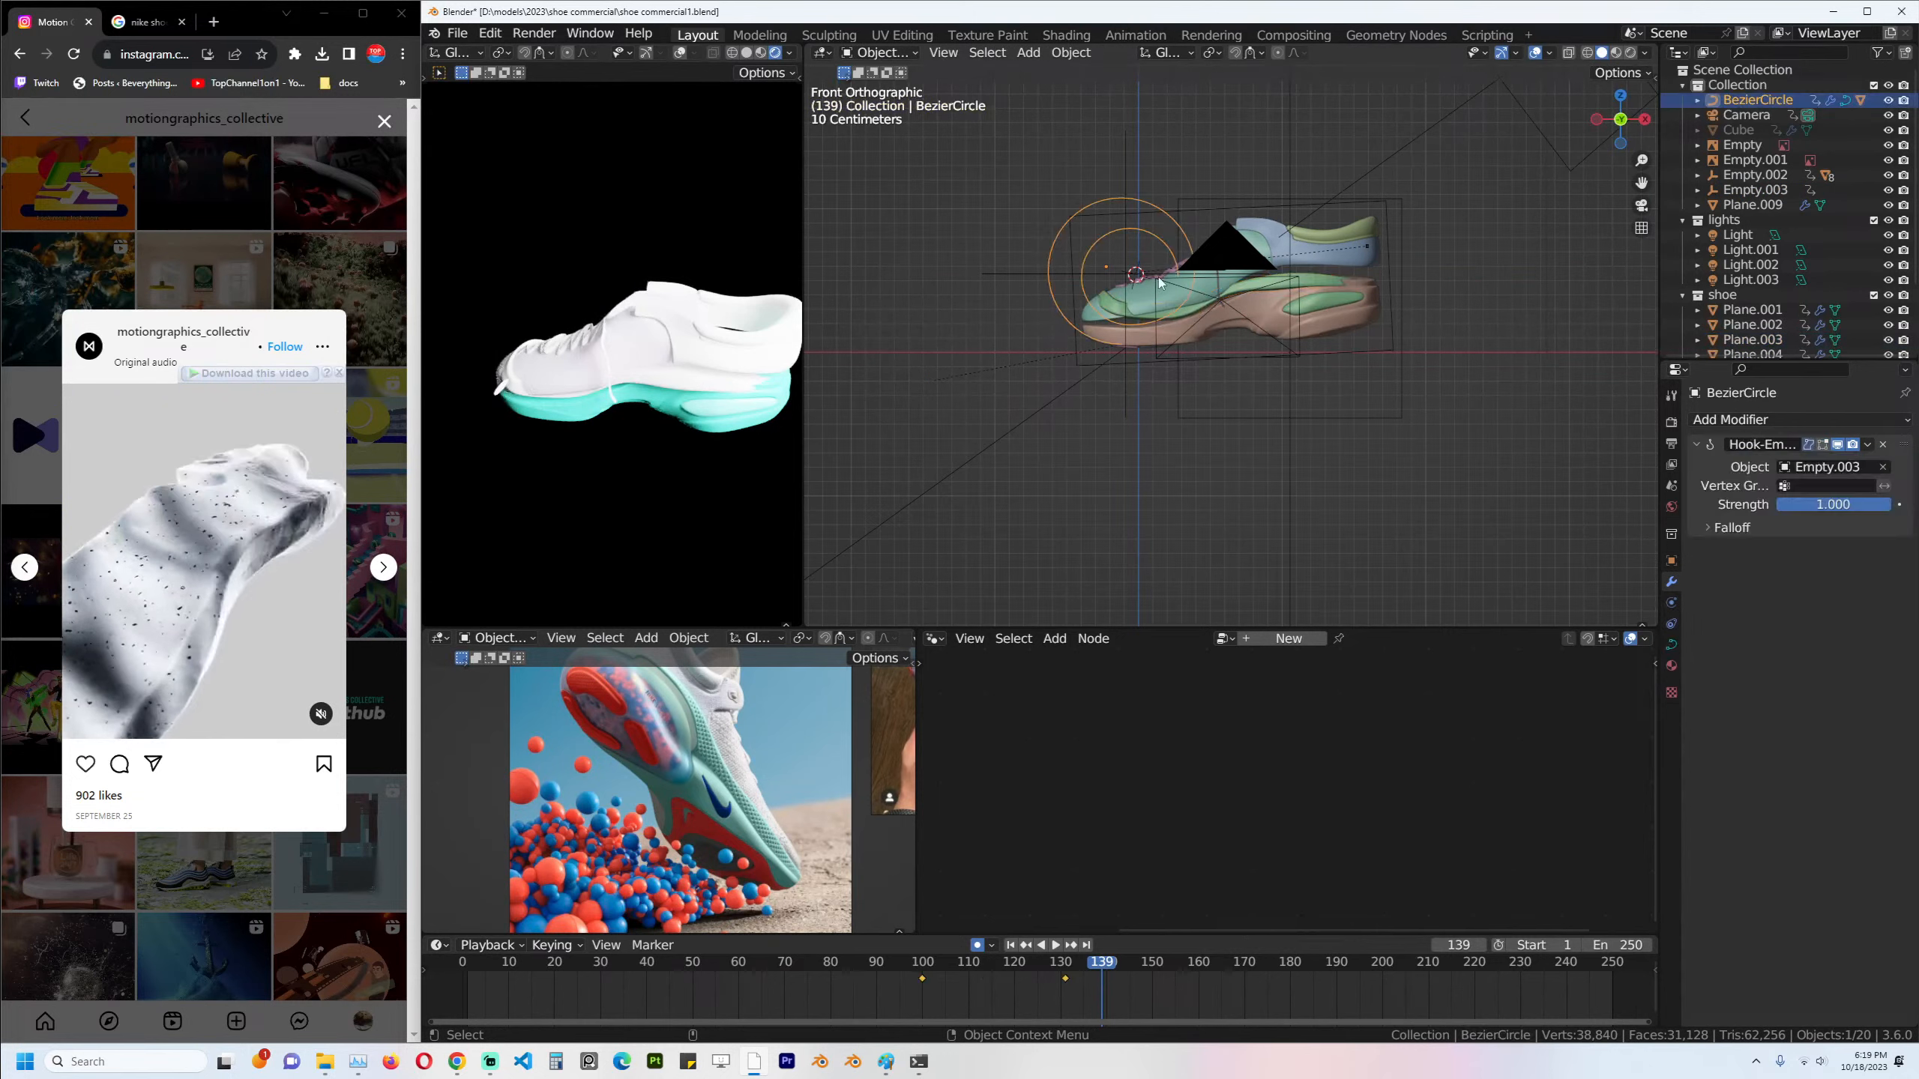
pyautogui.press('g')
pyautogui.click(1240, 294)
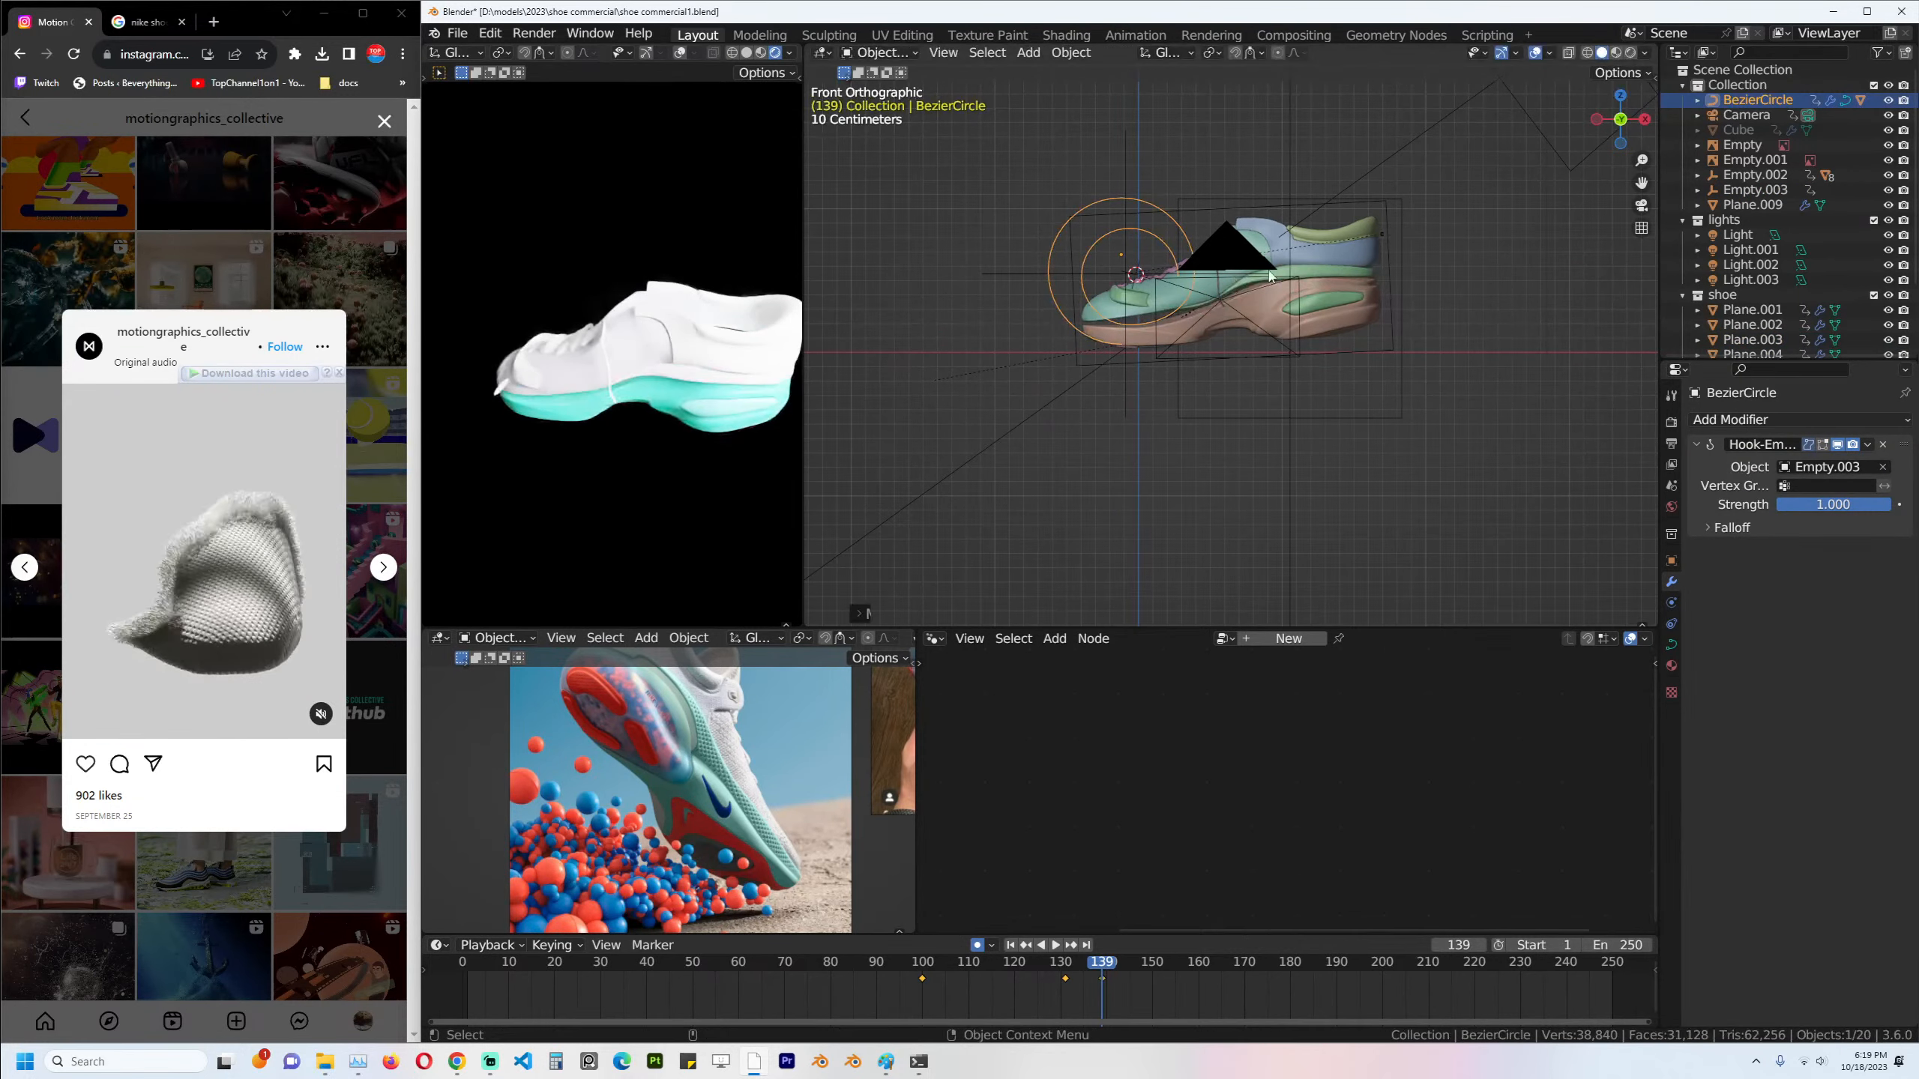
pyautogui.moveTo(1370, 277); pyautogui.dragTo(1251, 344, button='middle')
pyautogui.hotkey('ctrl', 's')
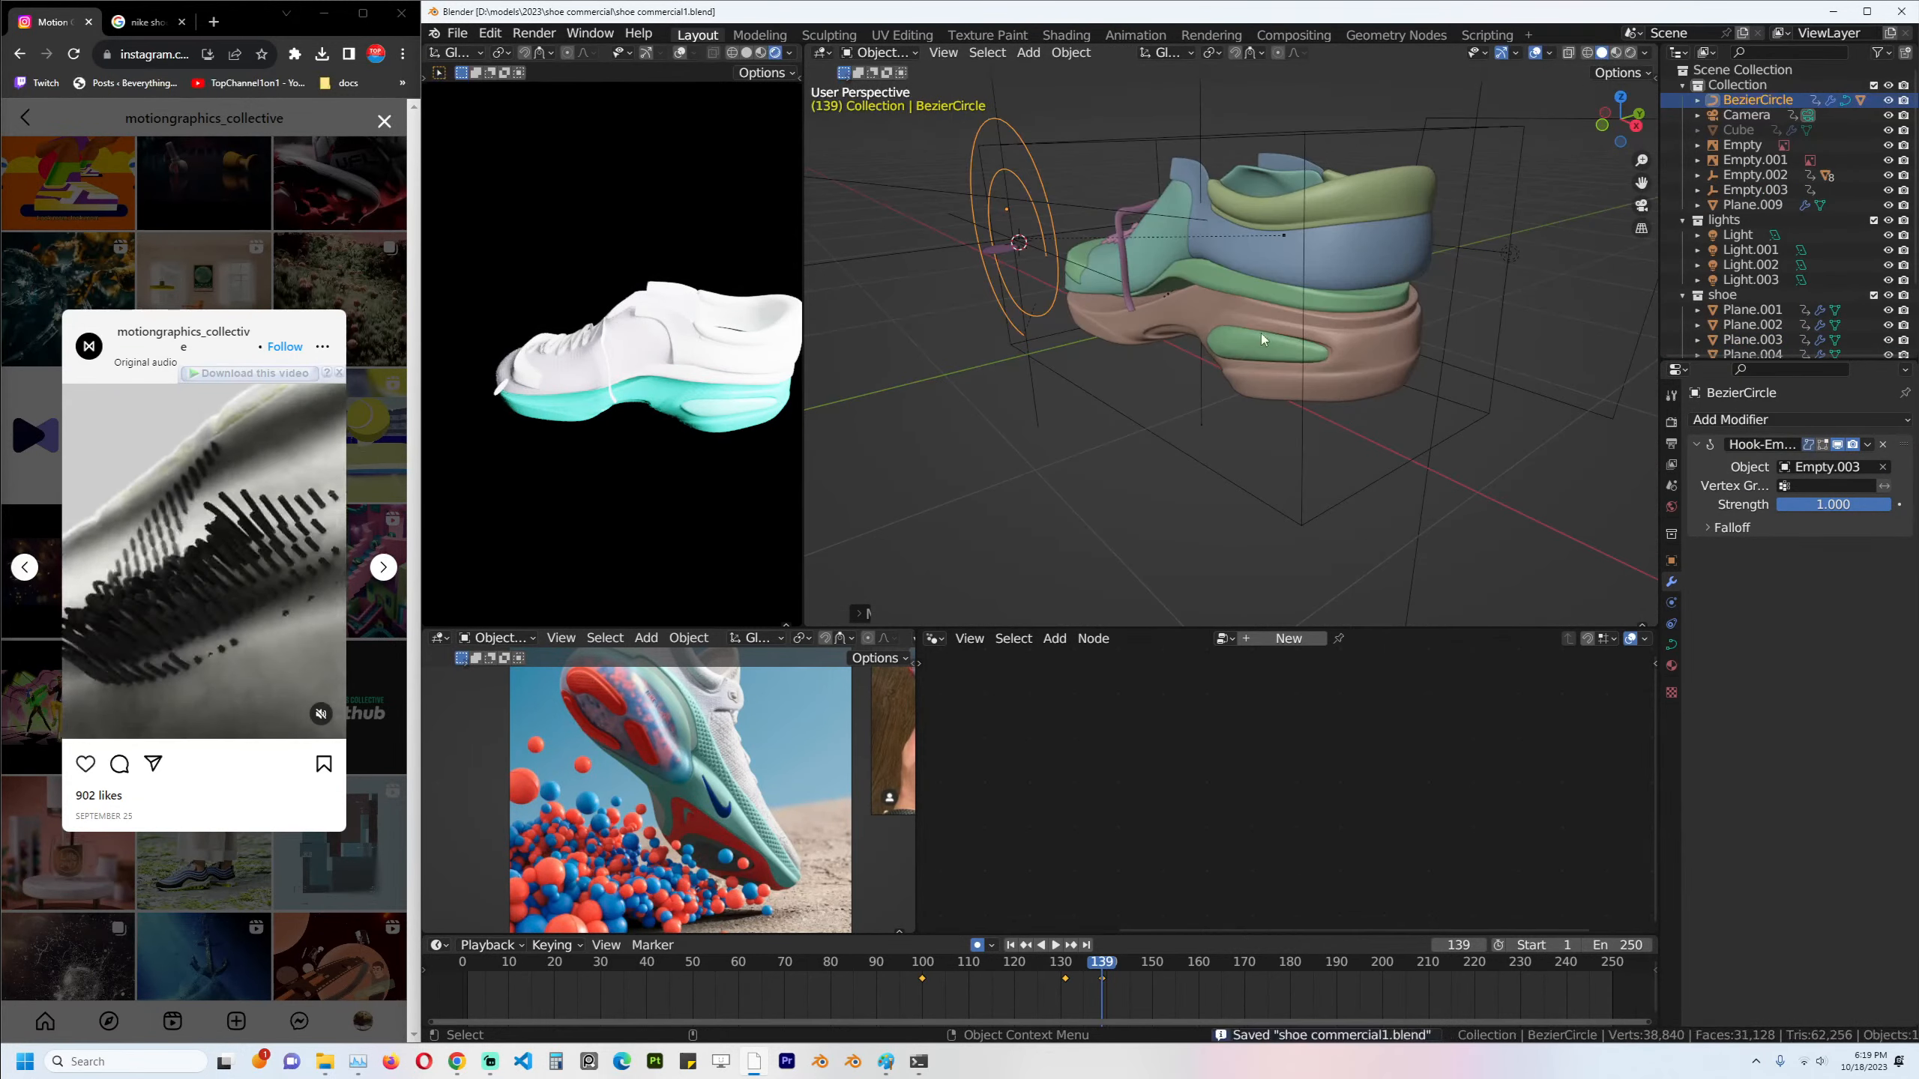
# Hide the shoe's heel panel, laces, main upper and collar, leaving the midsole strip and outsole displayed.
pyautogui.click(1380, 294)
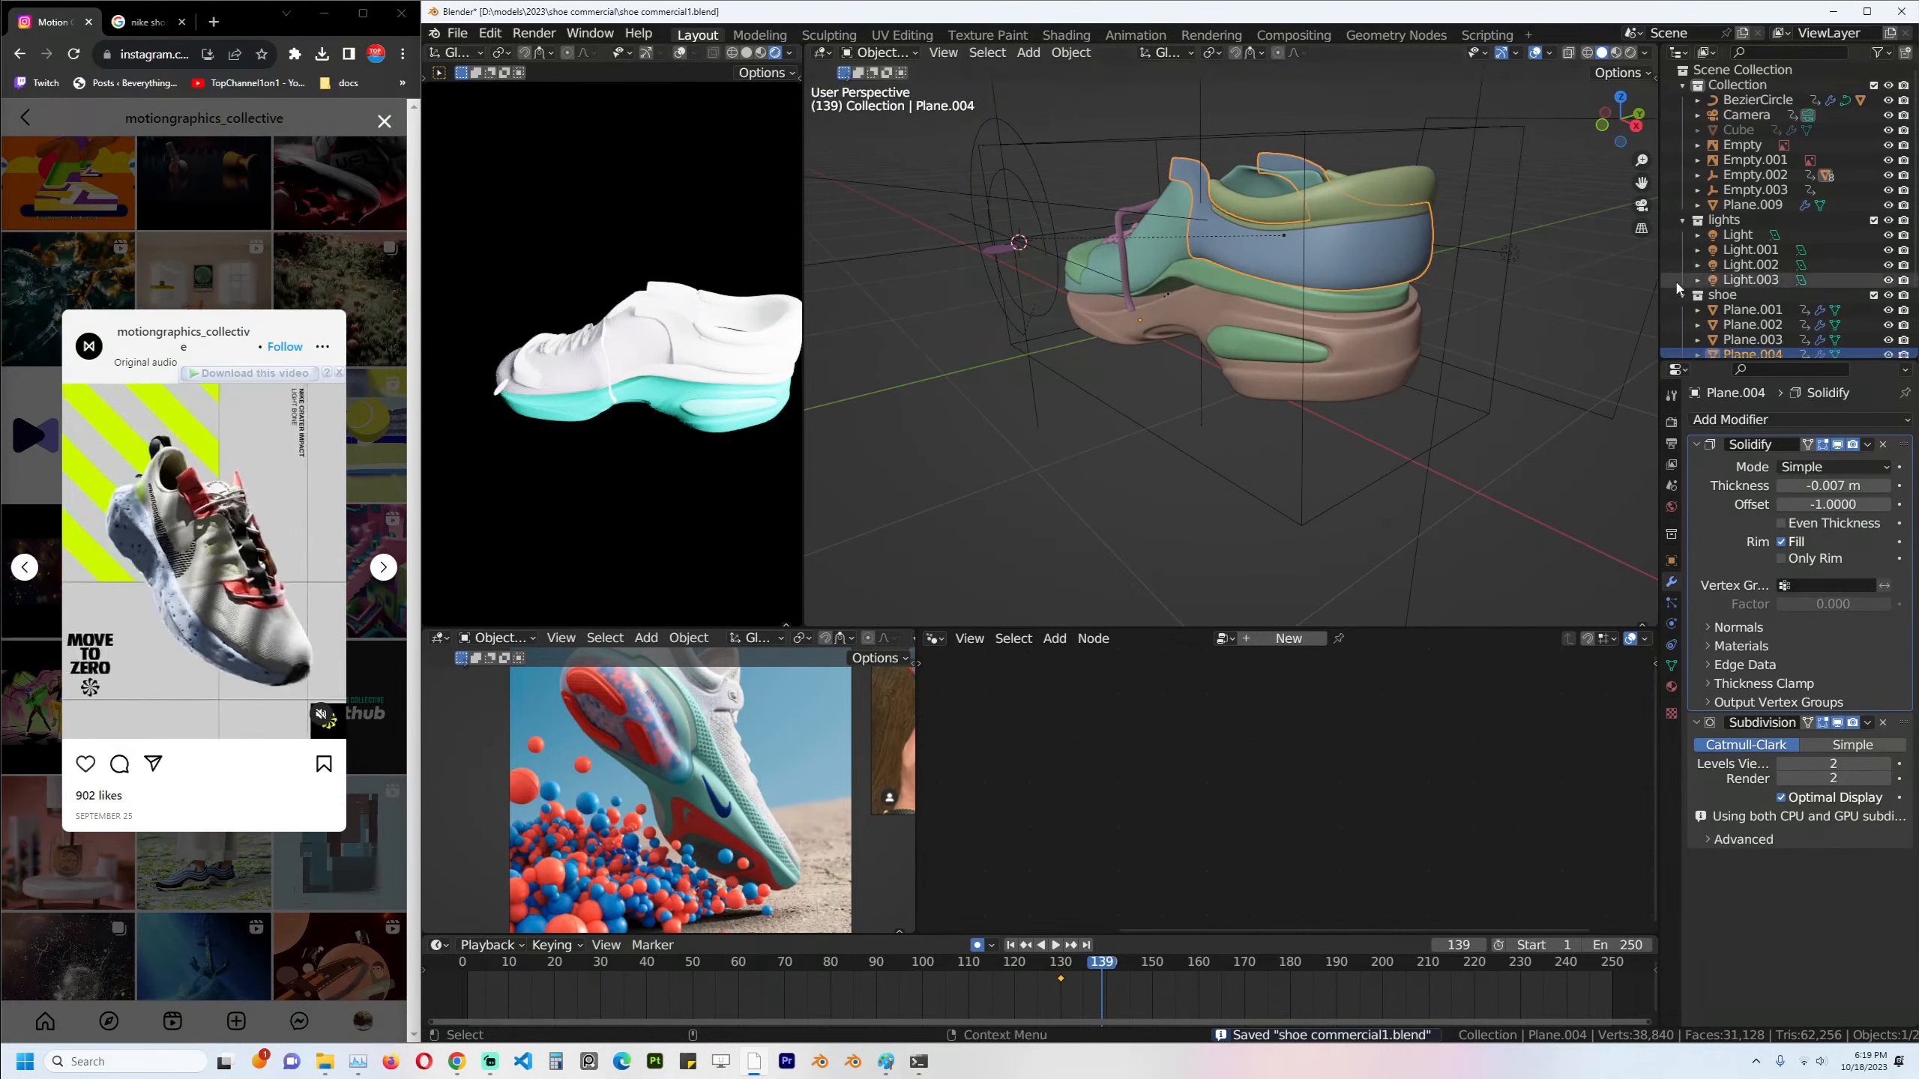
pyautogui.moveTo(1239, 253)
pyautogui.mouseDown(button='middle')
pyautogui.moveTo(1294, 261)
pyautogui.moveTo(1239, 283)
pyautogui.mouseUp(button='middle')
pyautogui.keyDown('shift'); pyautogui.click(1226, 273); pyautogui.keyUp('shift')
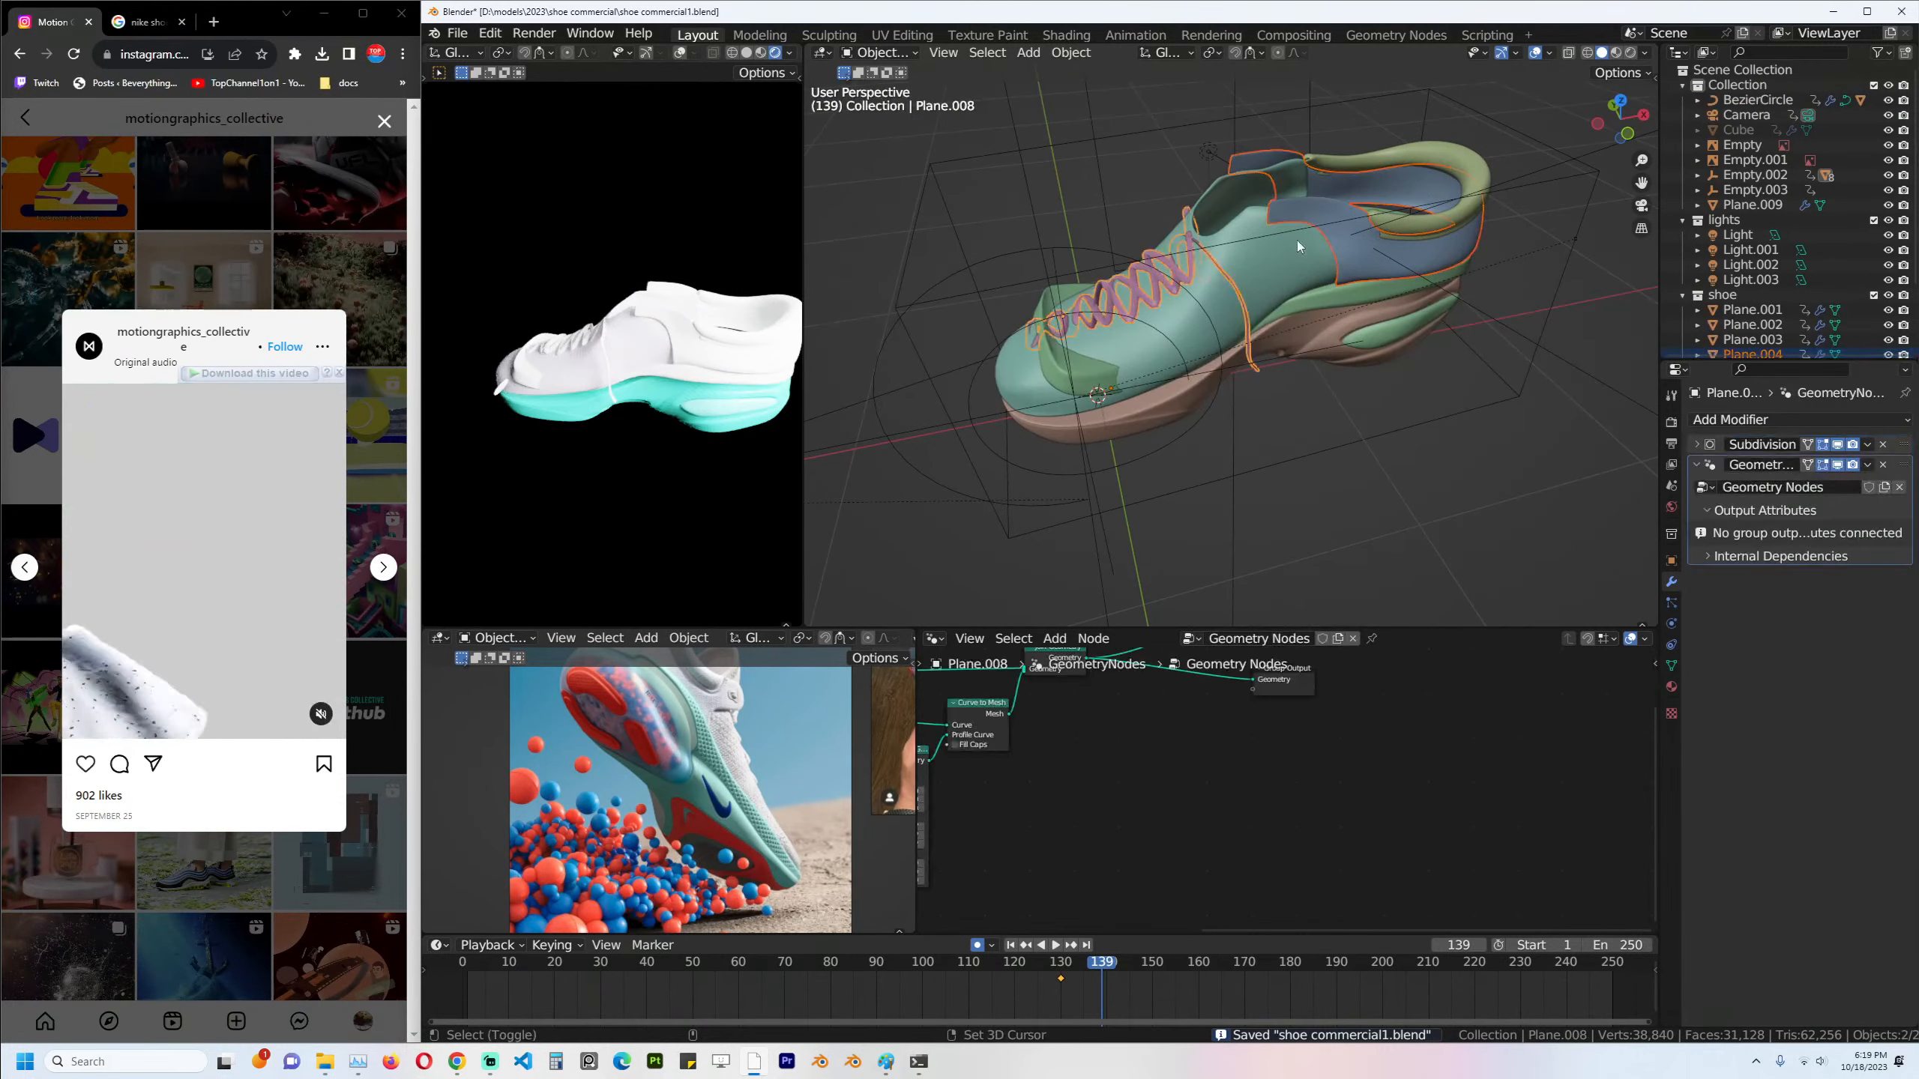
pyautogui.keyDown('shift'); pyautogui.click(1297, 241); pyautogui.keyUp('shift')
pyautogui.keyDown('shift'); pyautogui.click(1410, 159); pyautogui.keyUp('shift')
pyautogui.press('h')
# Play and scrub the animation up to frame 154 to examine the midsole strip's motion against the outsole.
pyautogui.moveTo(1239, 404); pyautogui.dragTo(1242, 397, button='middle')
pyautogui.moveTo(1027, 980); pyautogui.dragTo(723, 971)
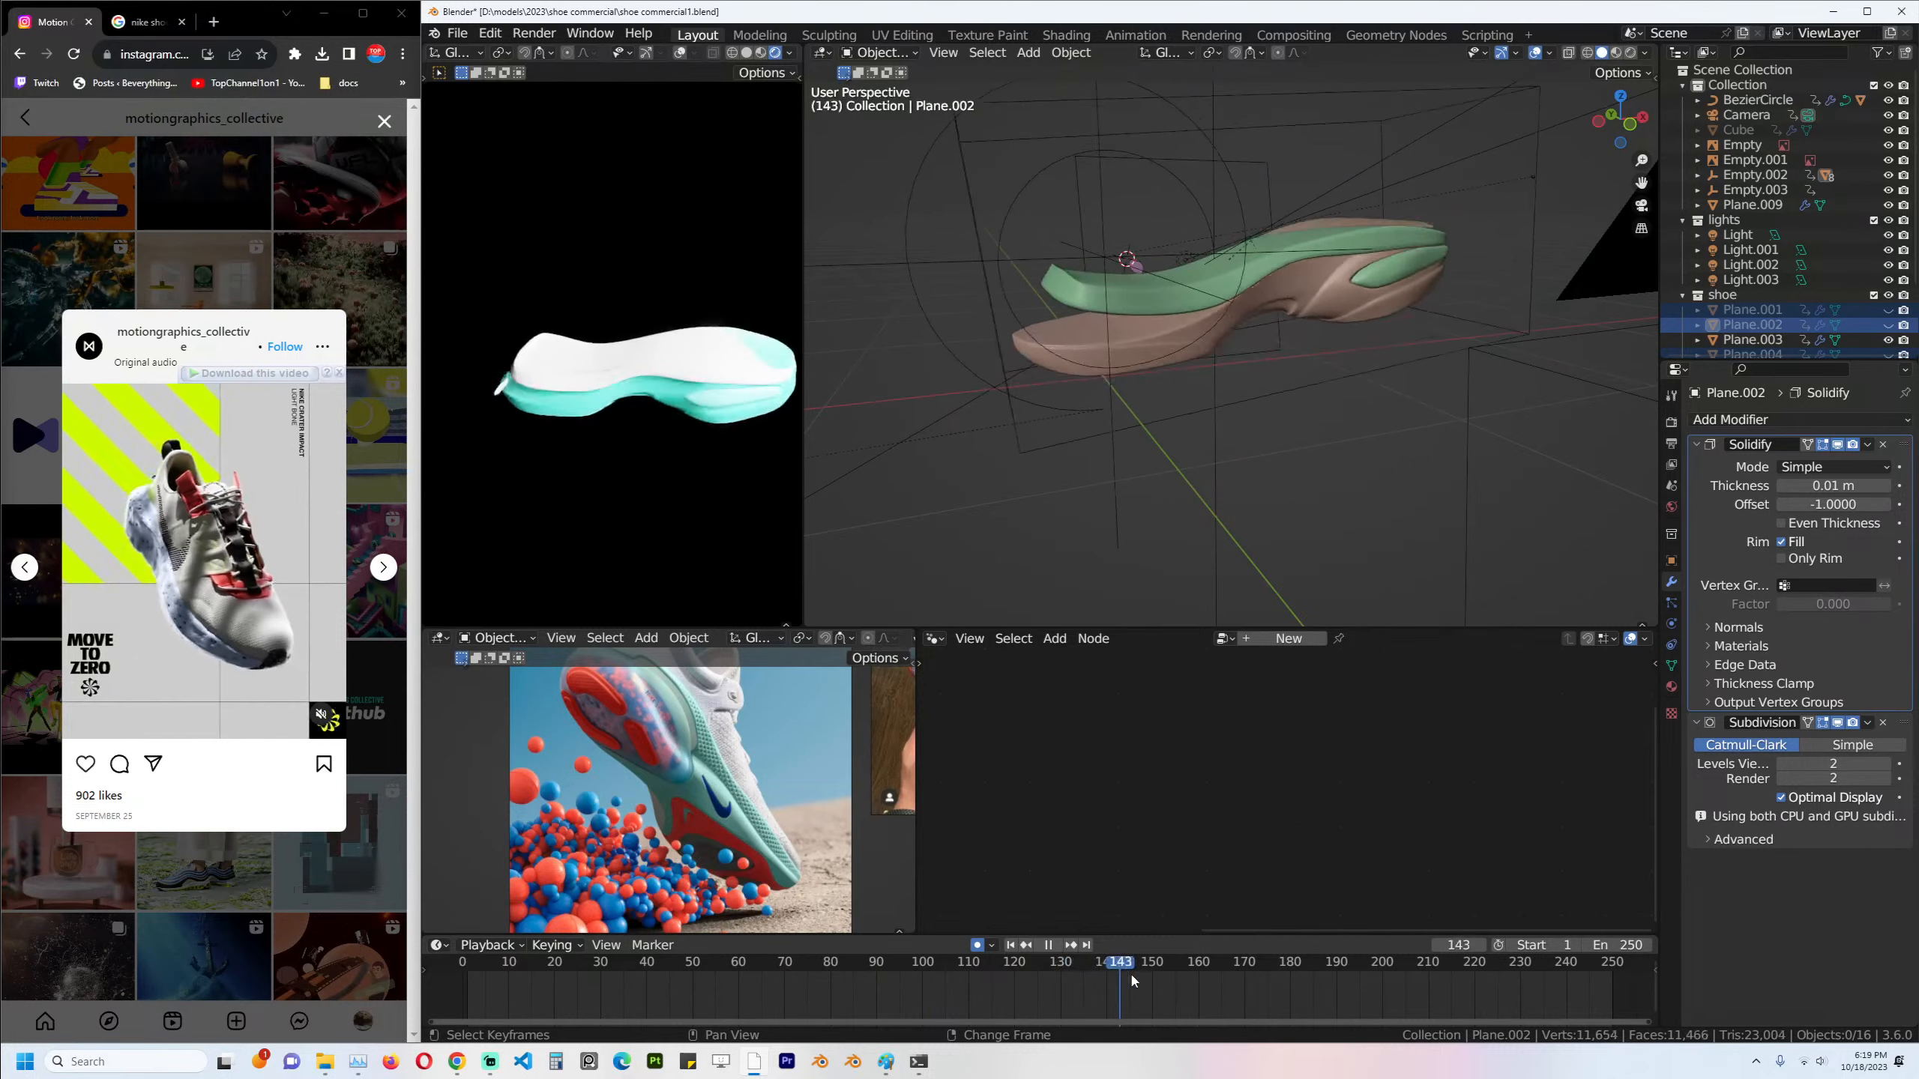
pyautogui.moveTo(1131, 976)
pyautogui.mouseDown()
pyautogui.moveTo(1044, 968)
pyautogui.moveTo(1173, 964)
pyautogui.moveTo(1065, 966)
pyautogui.moveTo(1131, 959)
pyautogui.mouseUp()
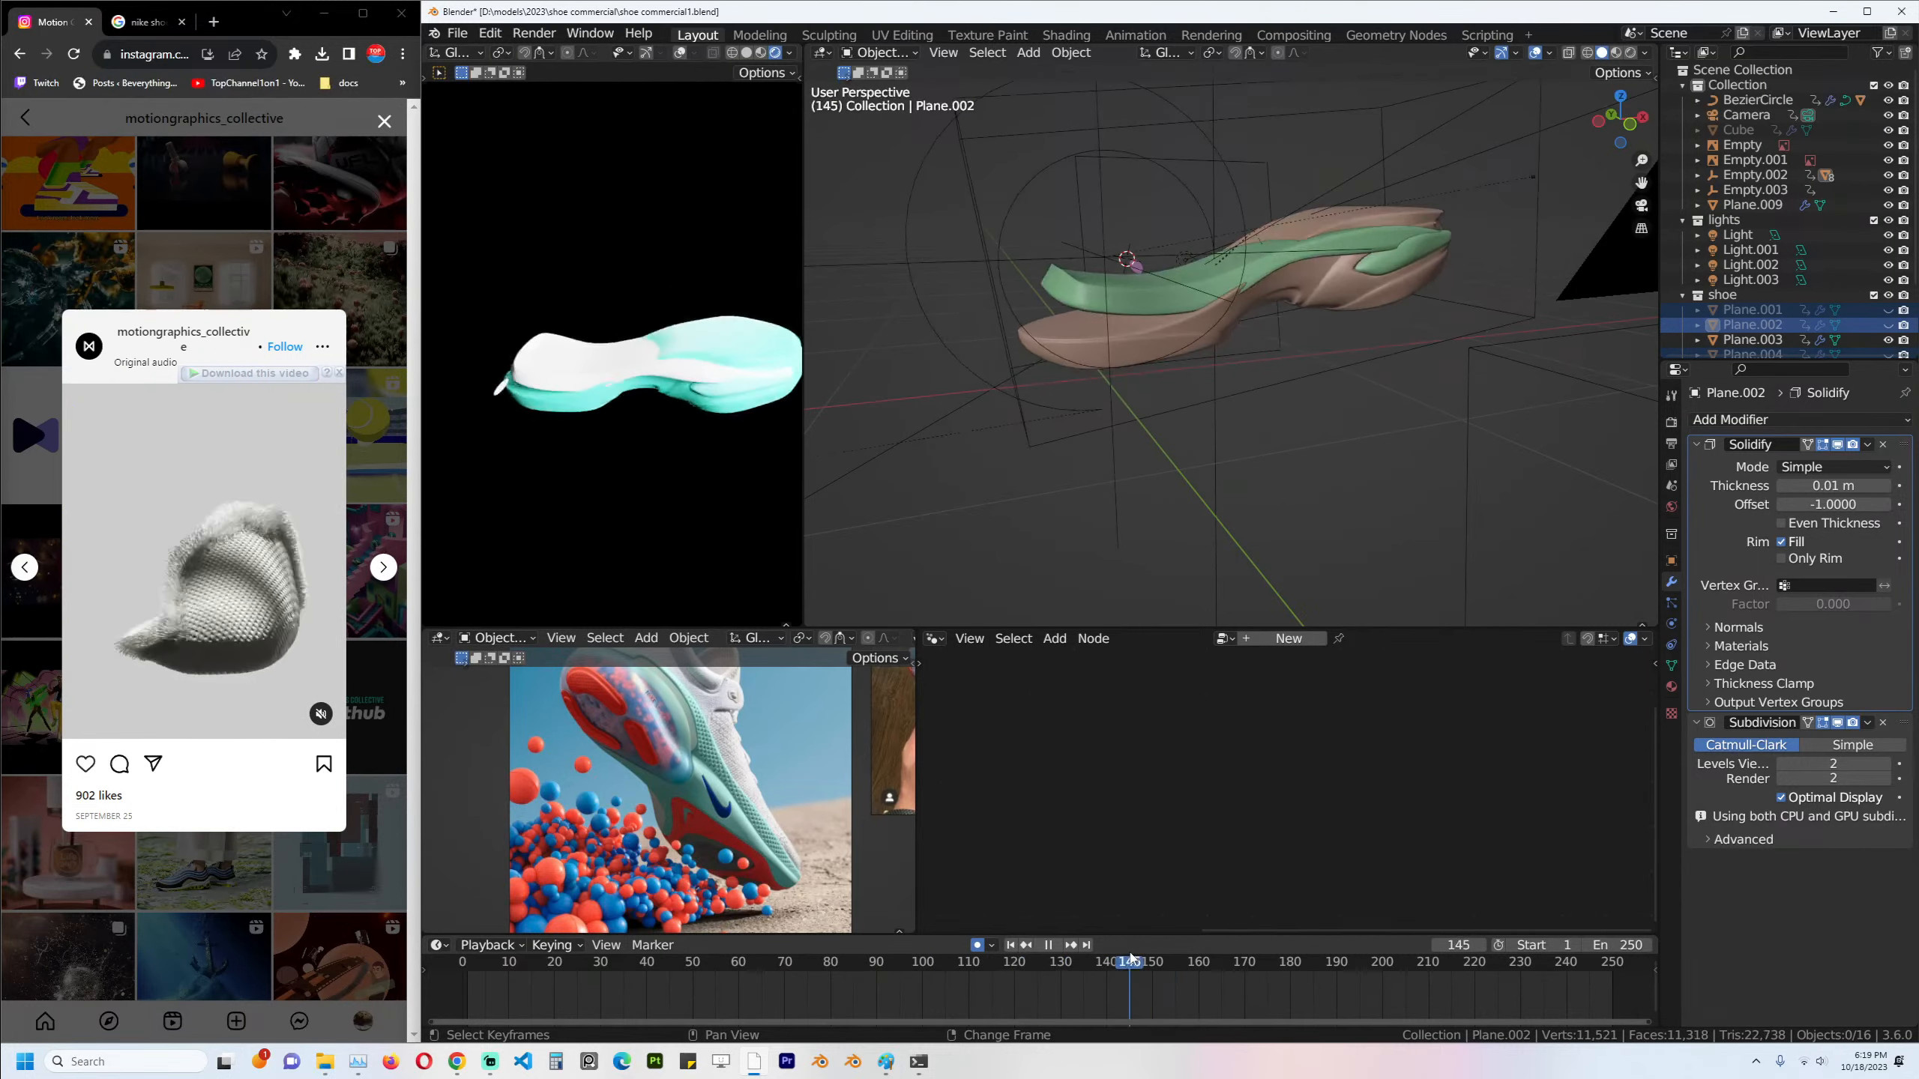
pyautogui.press('space')
pyautogui.press('KP_1')
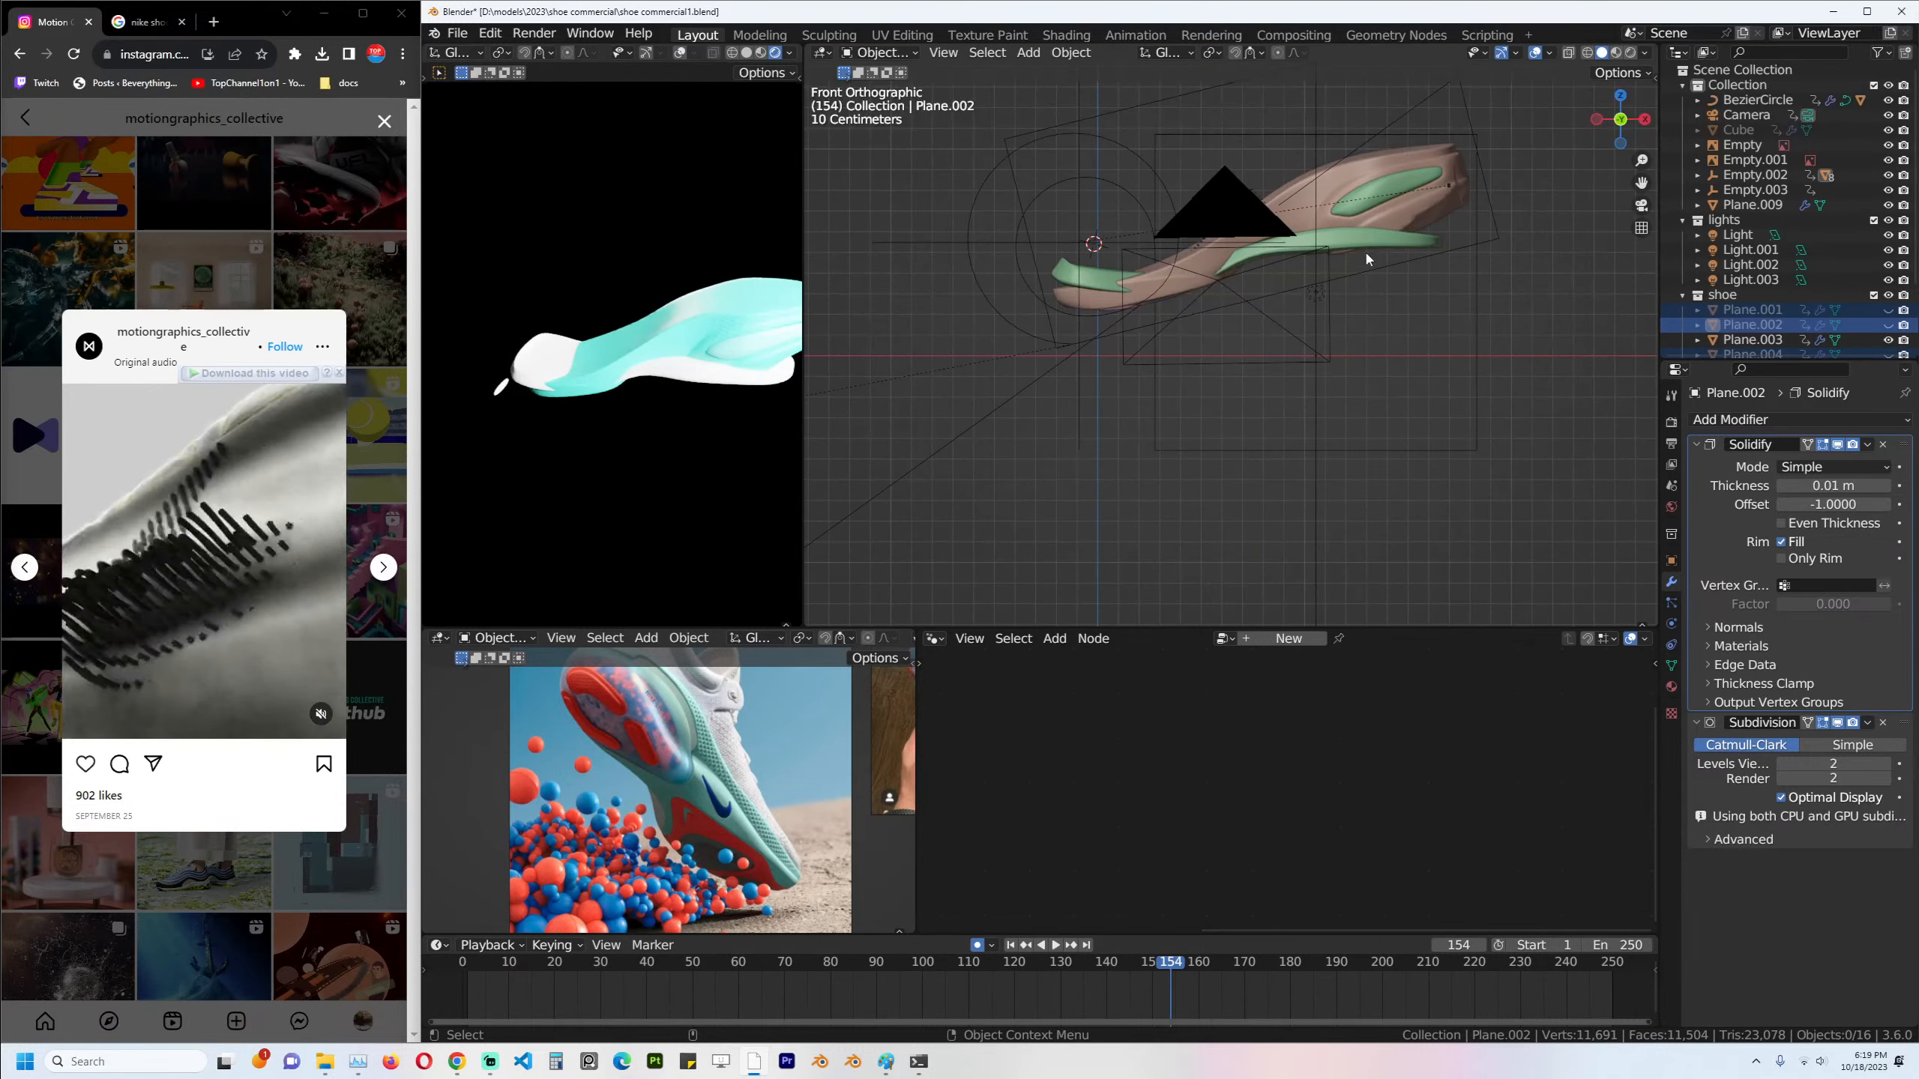
# Set the midsole strip's origin to its geometry at frame 144, go to frame 137 and save the file.
pyautogui.click(1321, 308)
pyautogui.moveTo(1091, 964)
pyautogui.mouseDown()
pyautogui.moveTo(1010, 970)
pyautogui.moveTo(1136, 961)
pyautogui.moveTo(1067, 962)
pyautogui.moveTo(1116, 959)
pyautogui.mouseUp()
pyautogui.press('space')
pyautogui.rightClick(1247, 390)
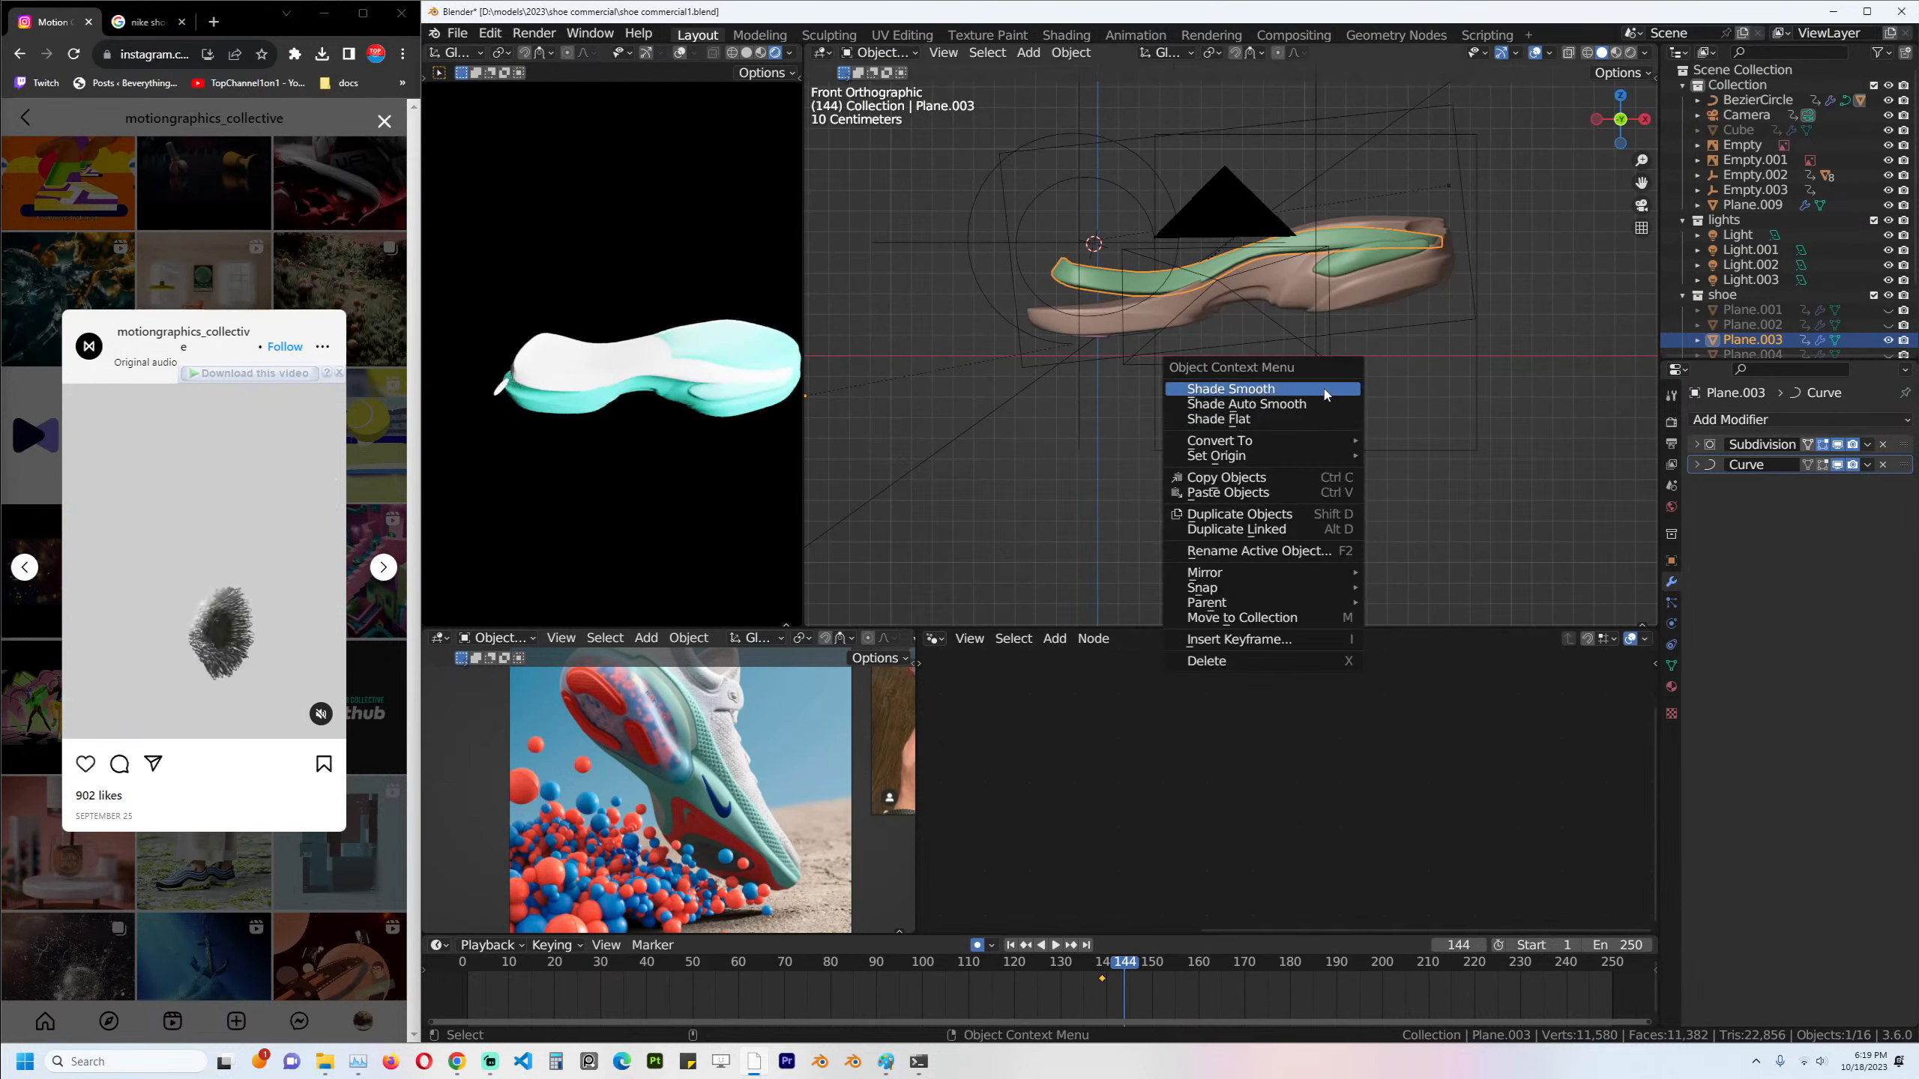
pyautogui.moveTo(1269, 459)
pyautogui.click(1421, 477)
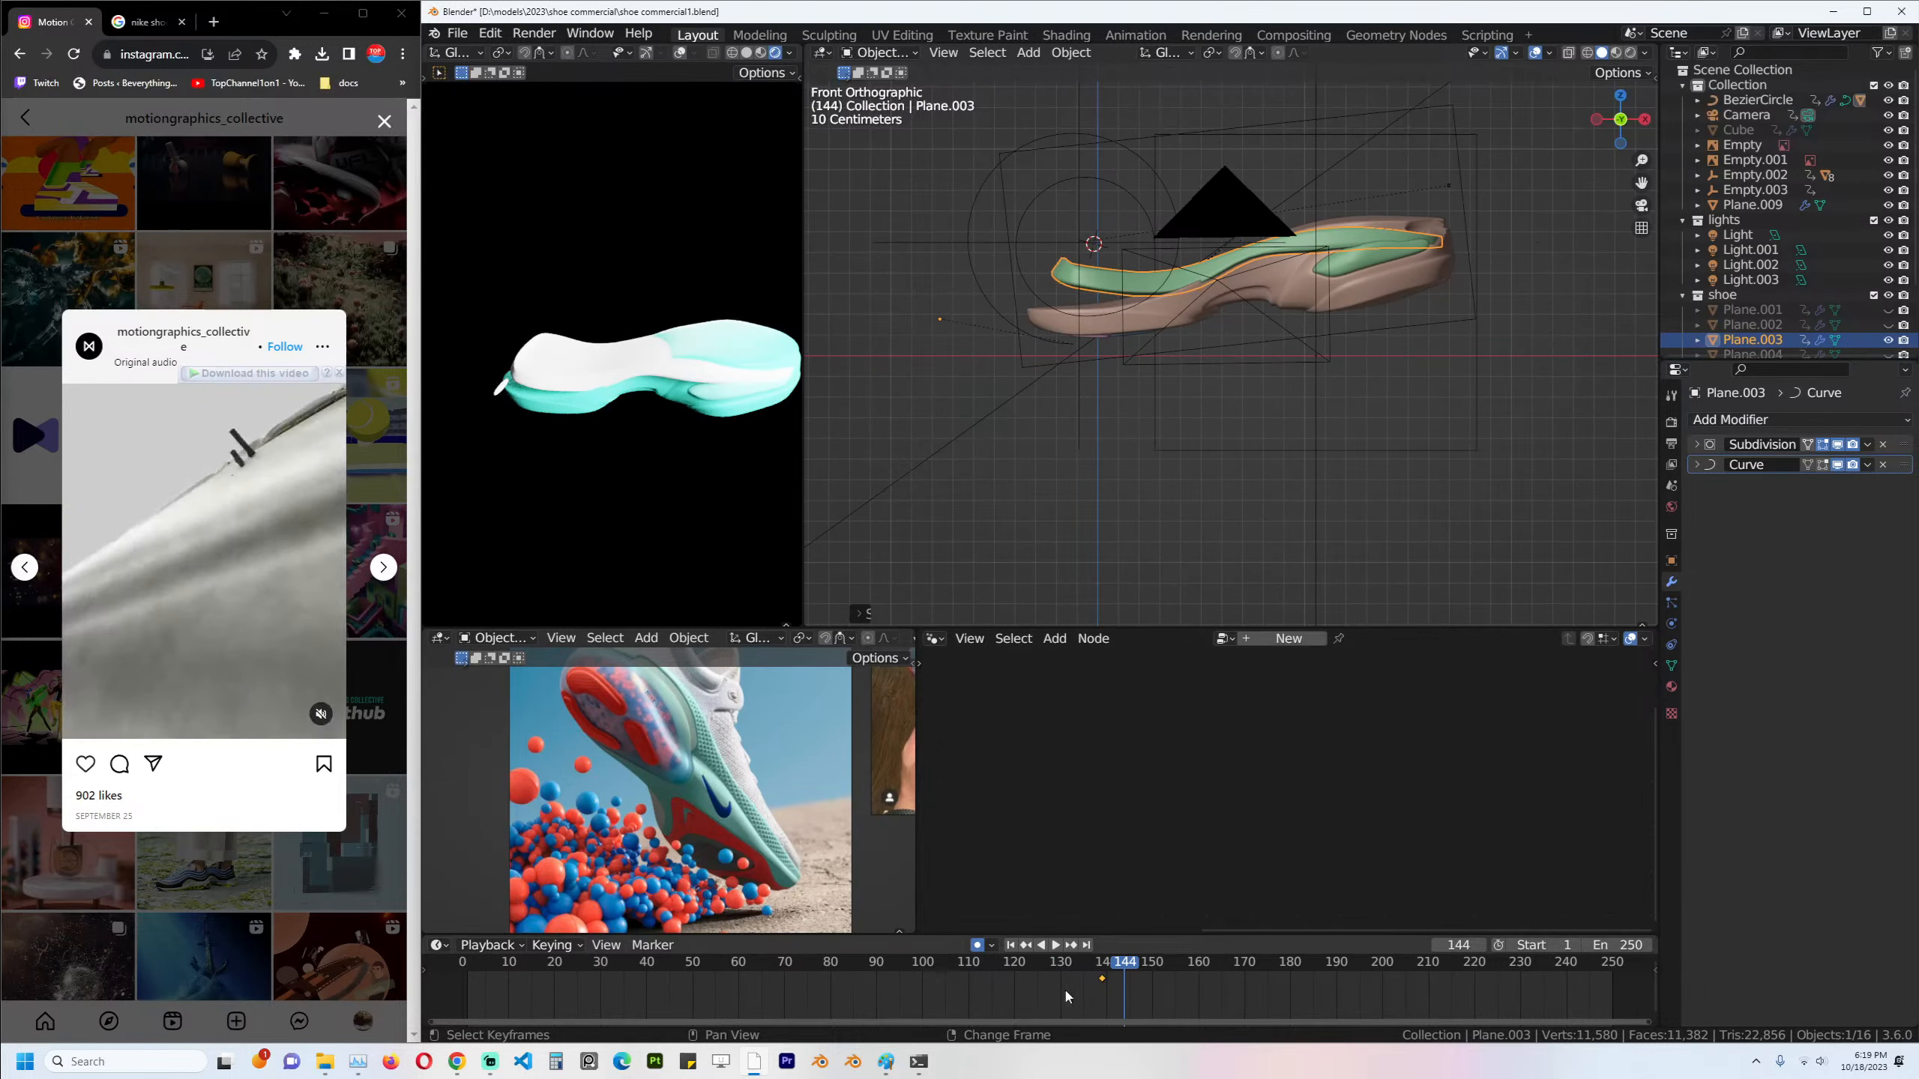
pyautogui.moveTo(1064, 988)
pyautogui.mouseDown()
pyautogui.moveTo(690, 973)
pyautogui.moveTo(1209, 976)
pyautogui.moveTo(899, 977)
pyautogui.moveTo(1166, 977)
pyautogui.moveTo(1043, 988)
pyautogui.moveTo(1096, 997)
pyautogui.mouseUp()
pyautogui.hotkey('ctrl', 's')
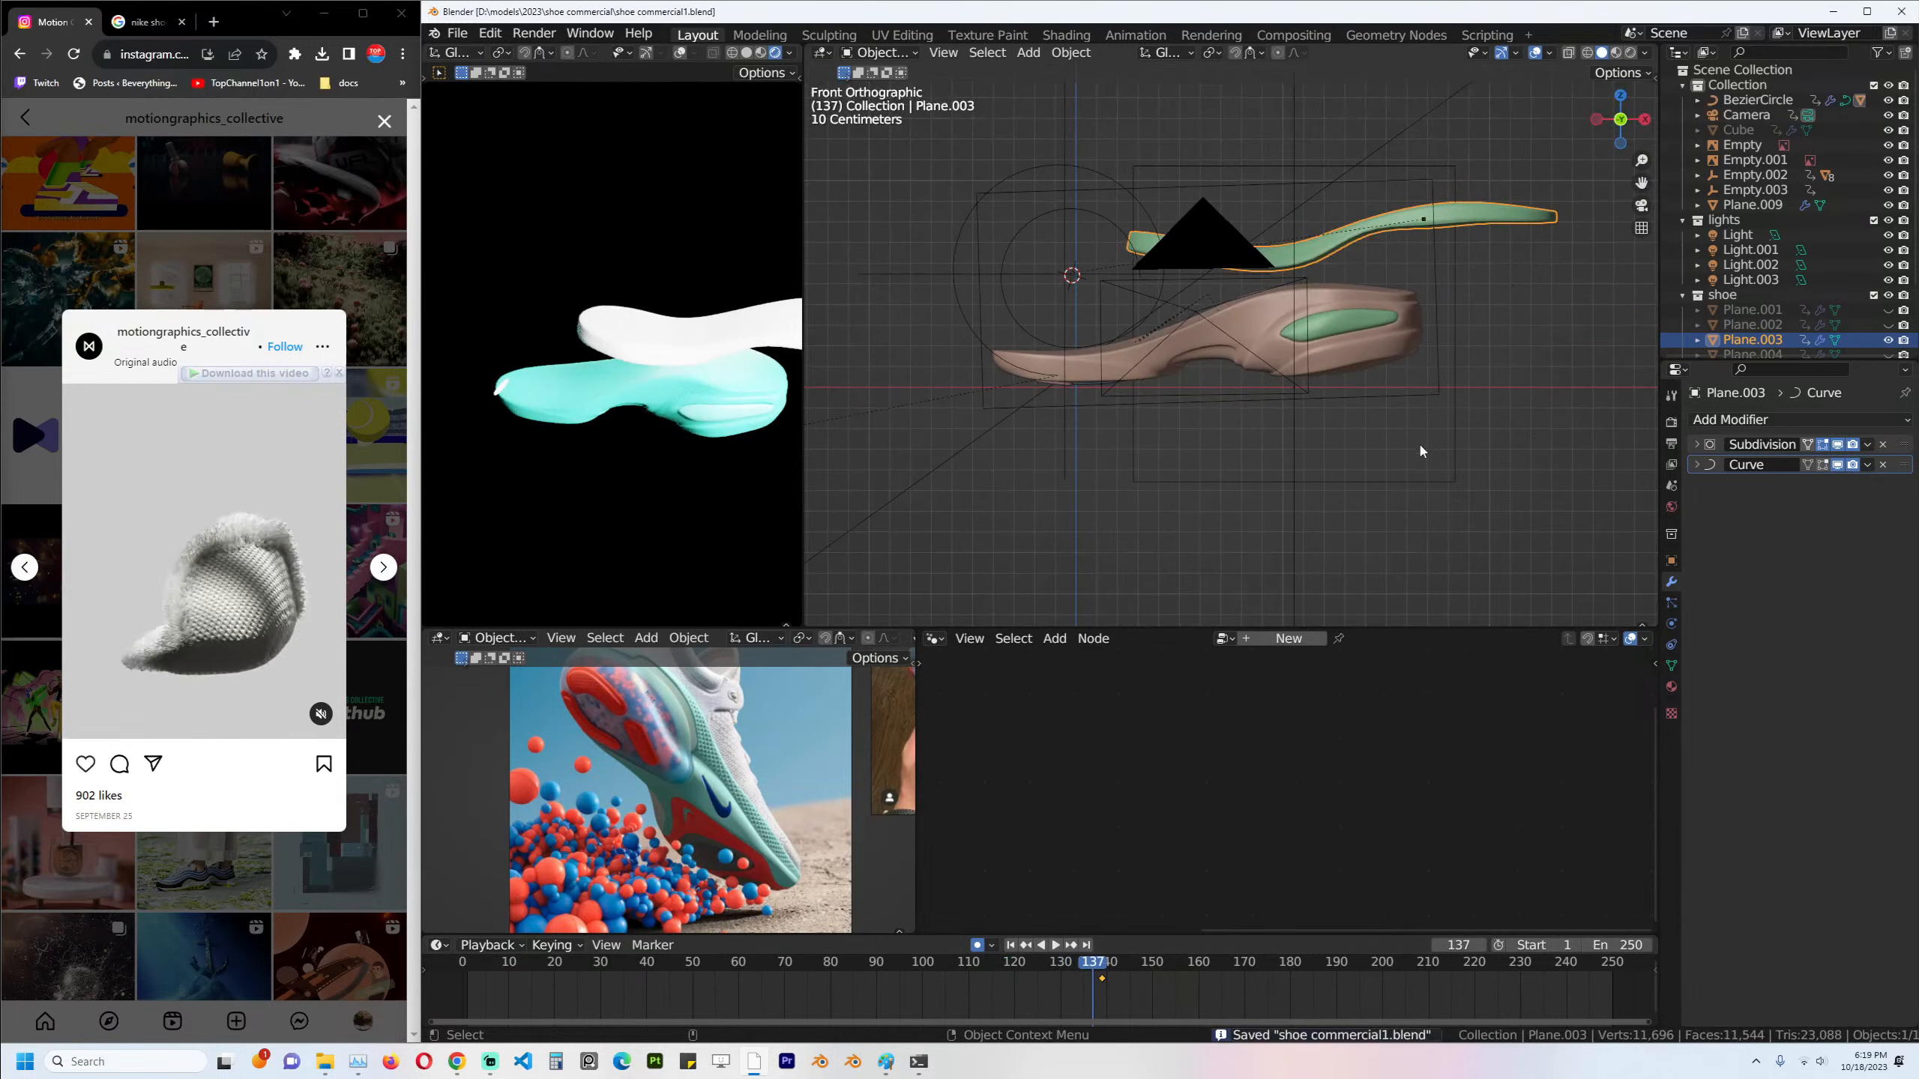
# Delete BezierCircle and its hook empty, Empty.003.
pyautogui.moveTo(1418, 441); pyautogui.dragTo(1303, 394, button='middle')
pyautogui.scroll(-1, 1303, 395)
pyautogui.click(1304, 342)
pyautogui.press('x')
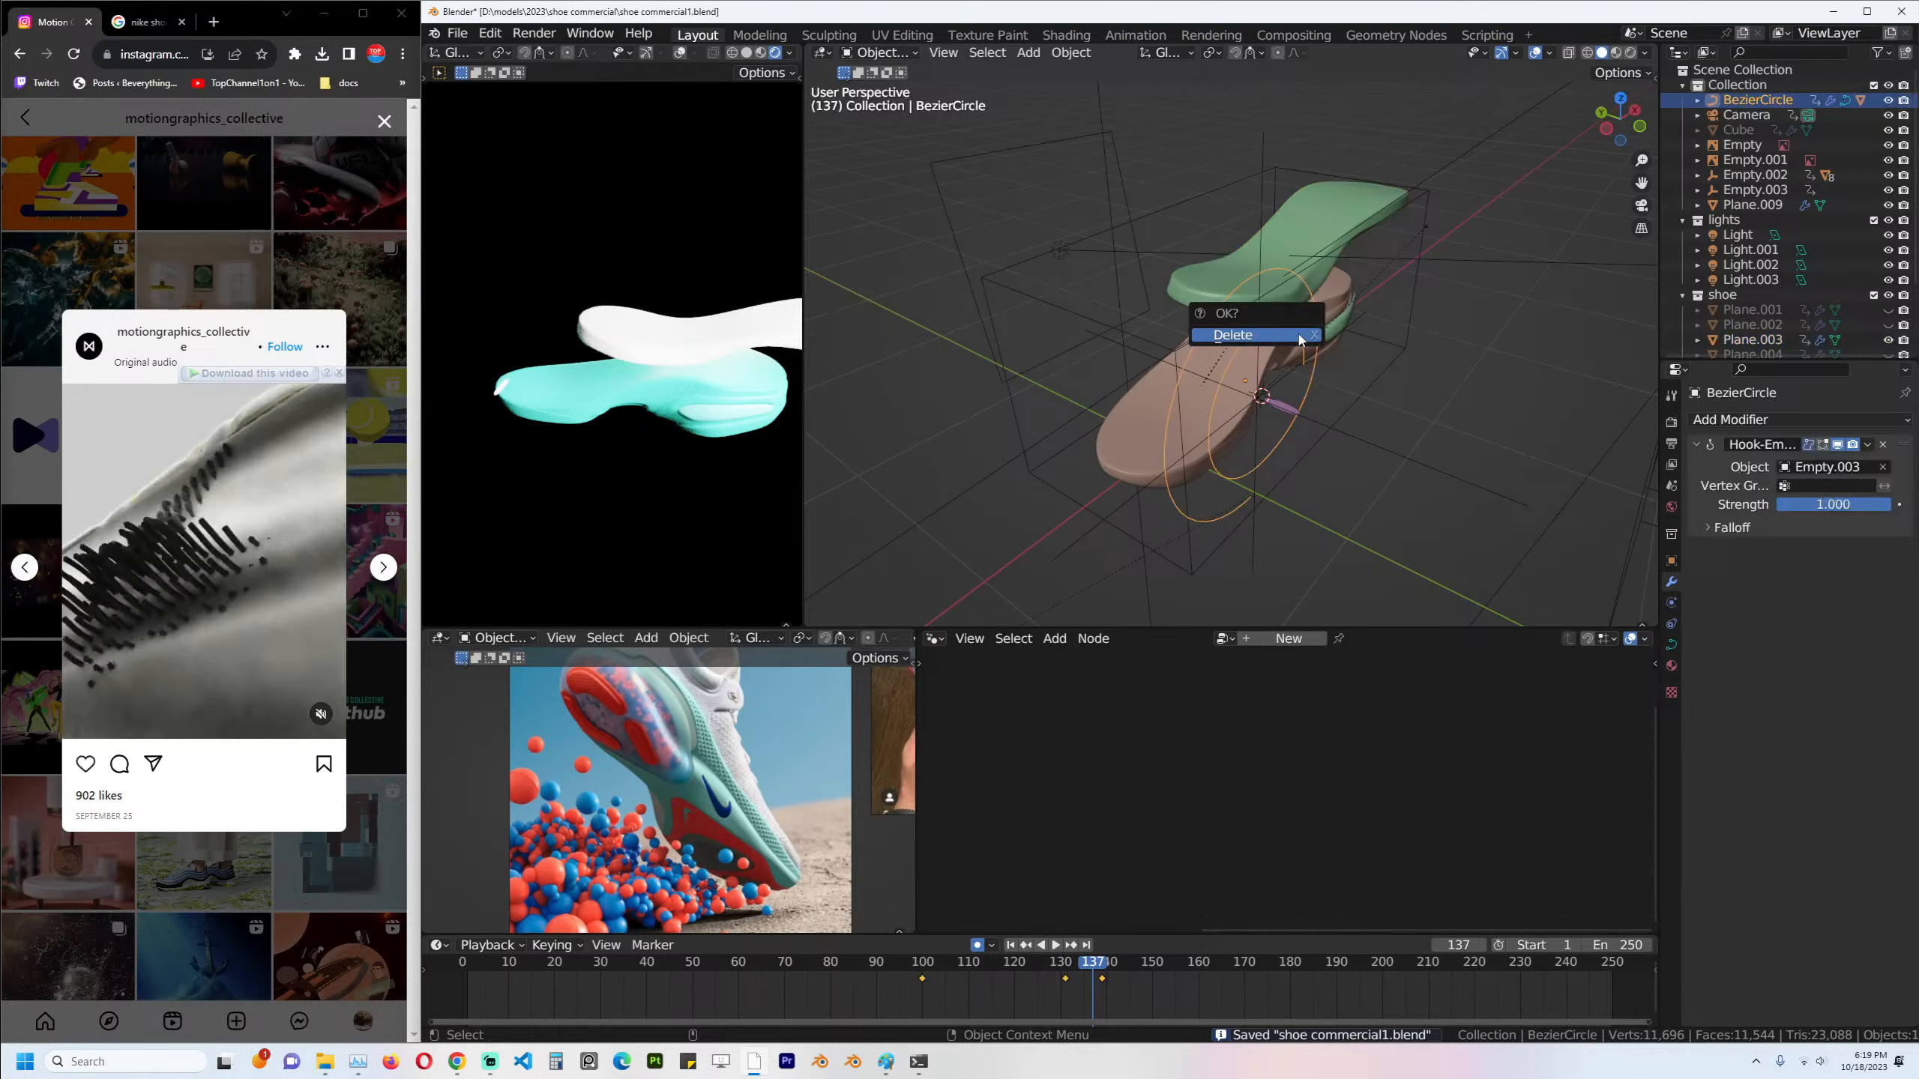
pyautogui.click(1298, 339)
pyautogui.click(1373, 448)
pyautogui.press('Delete')
# Move the midsole strip about 0.66 m in X and 0.51 m in Z to seat it on the outsole at frame 137.
pyautogui.click(1097, 503)
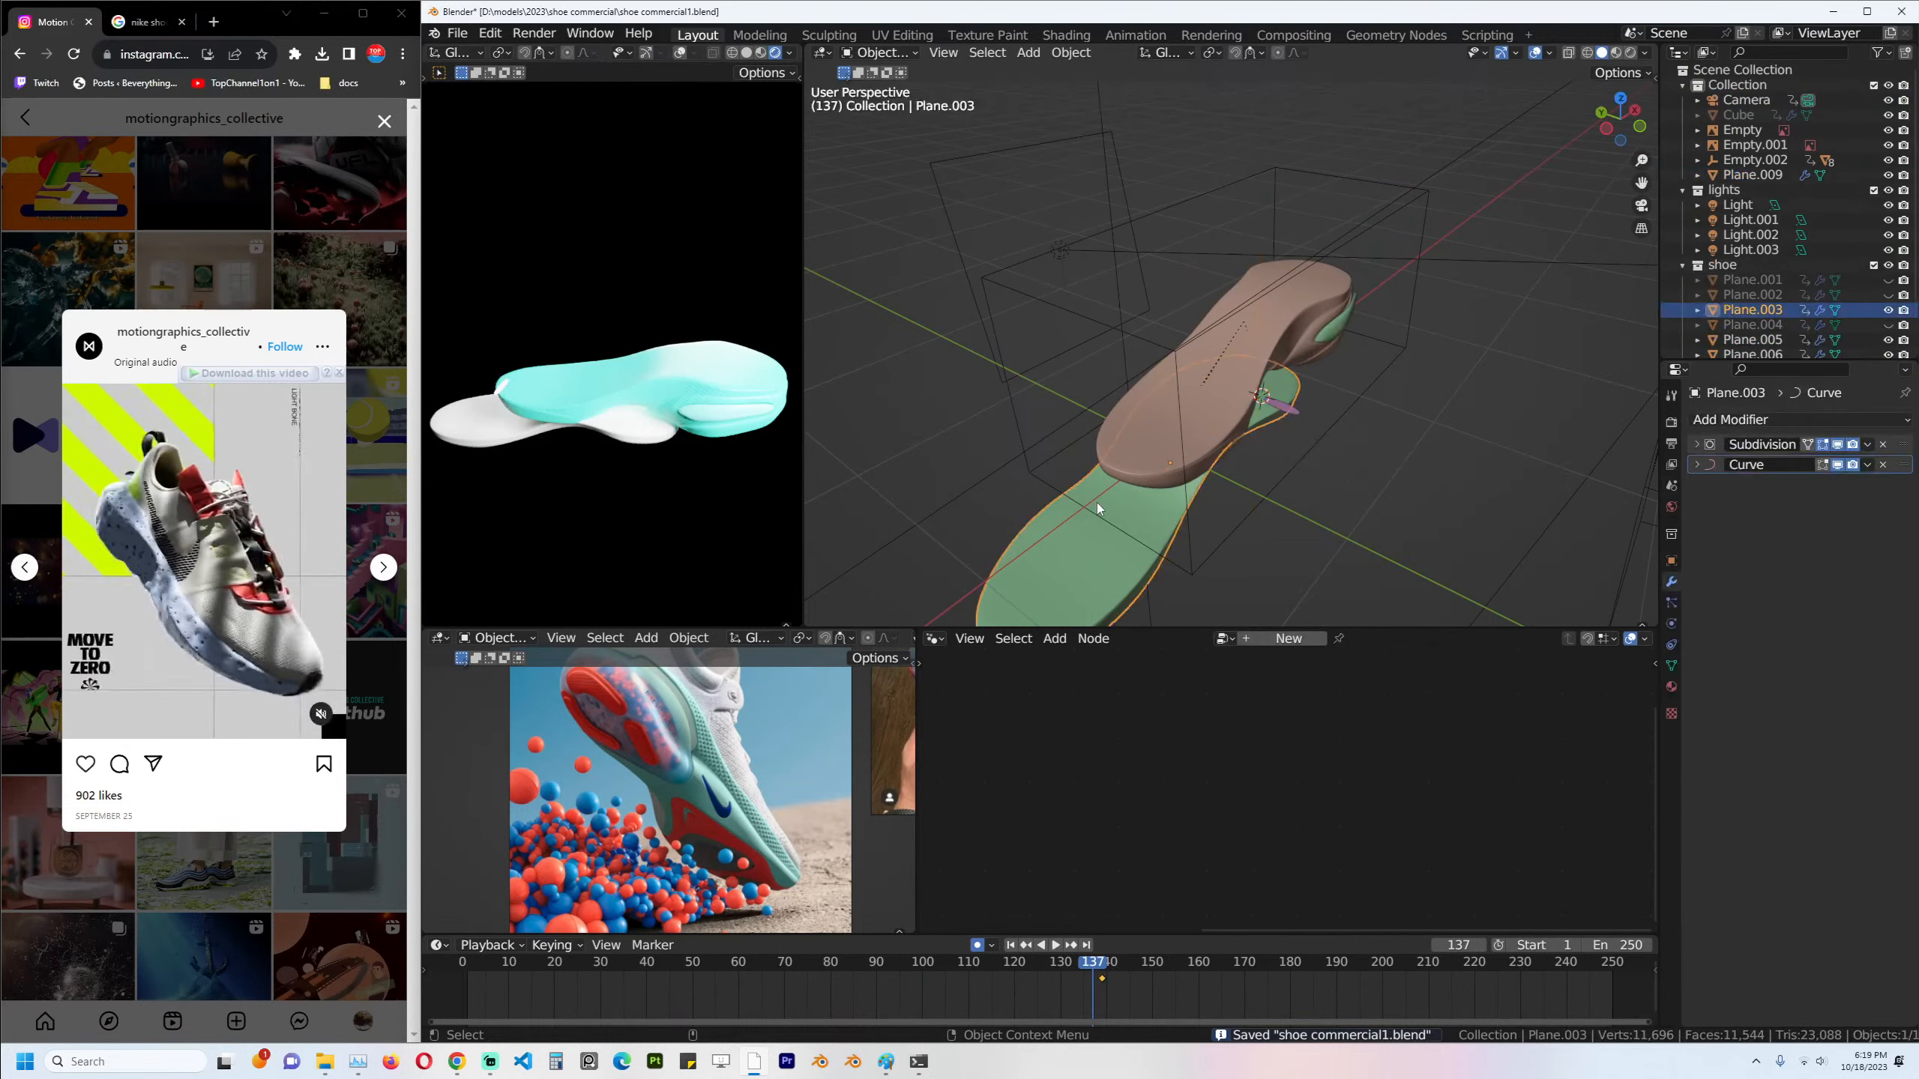
pyautogui.press('KP_1')
pyautogui.scroll(1, 1108, 491)
pyautogui.press('g')
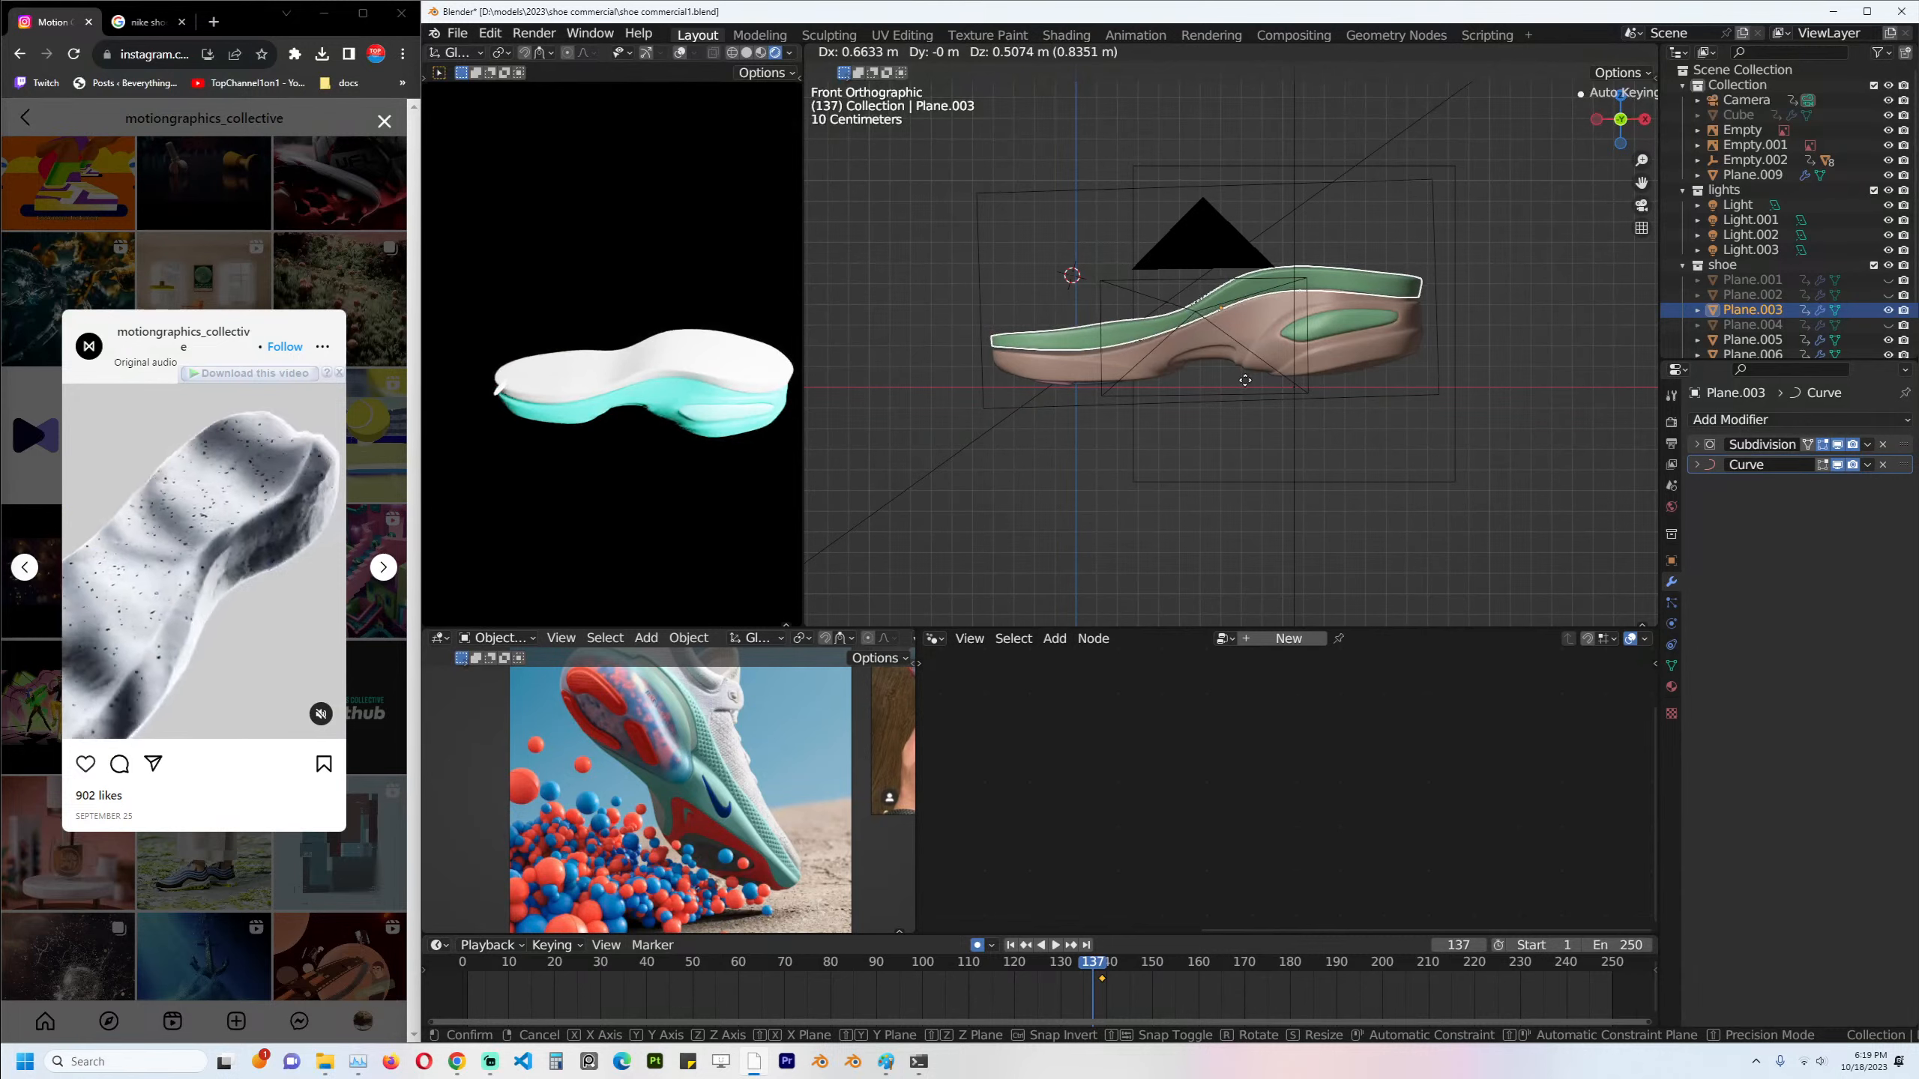
pyautogui.click(1245, 380)
pyautogui.press('g')
pyautogui.click(1243, 386)
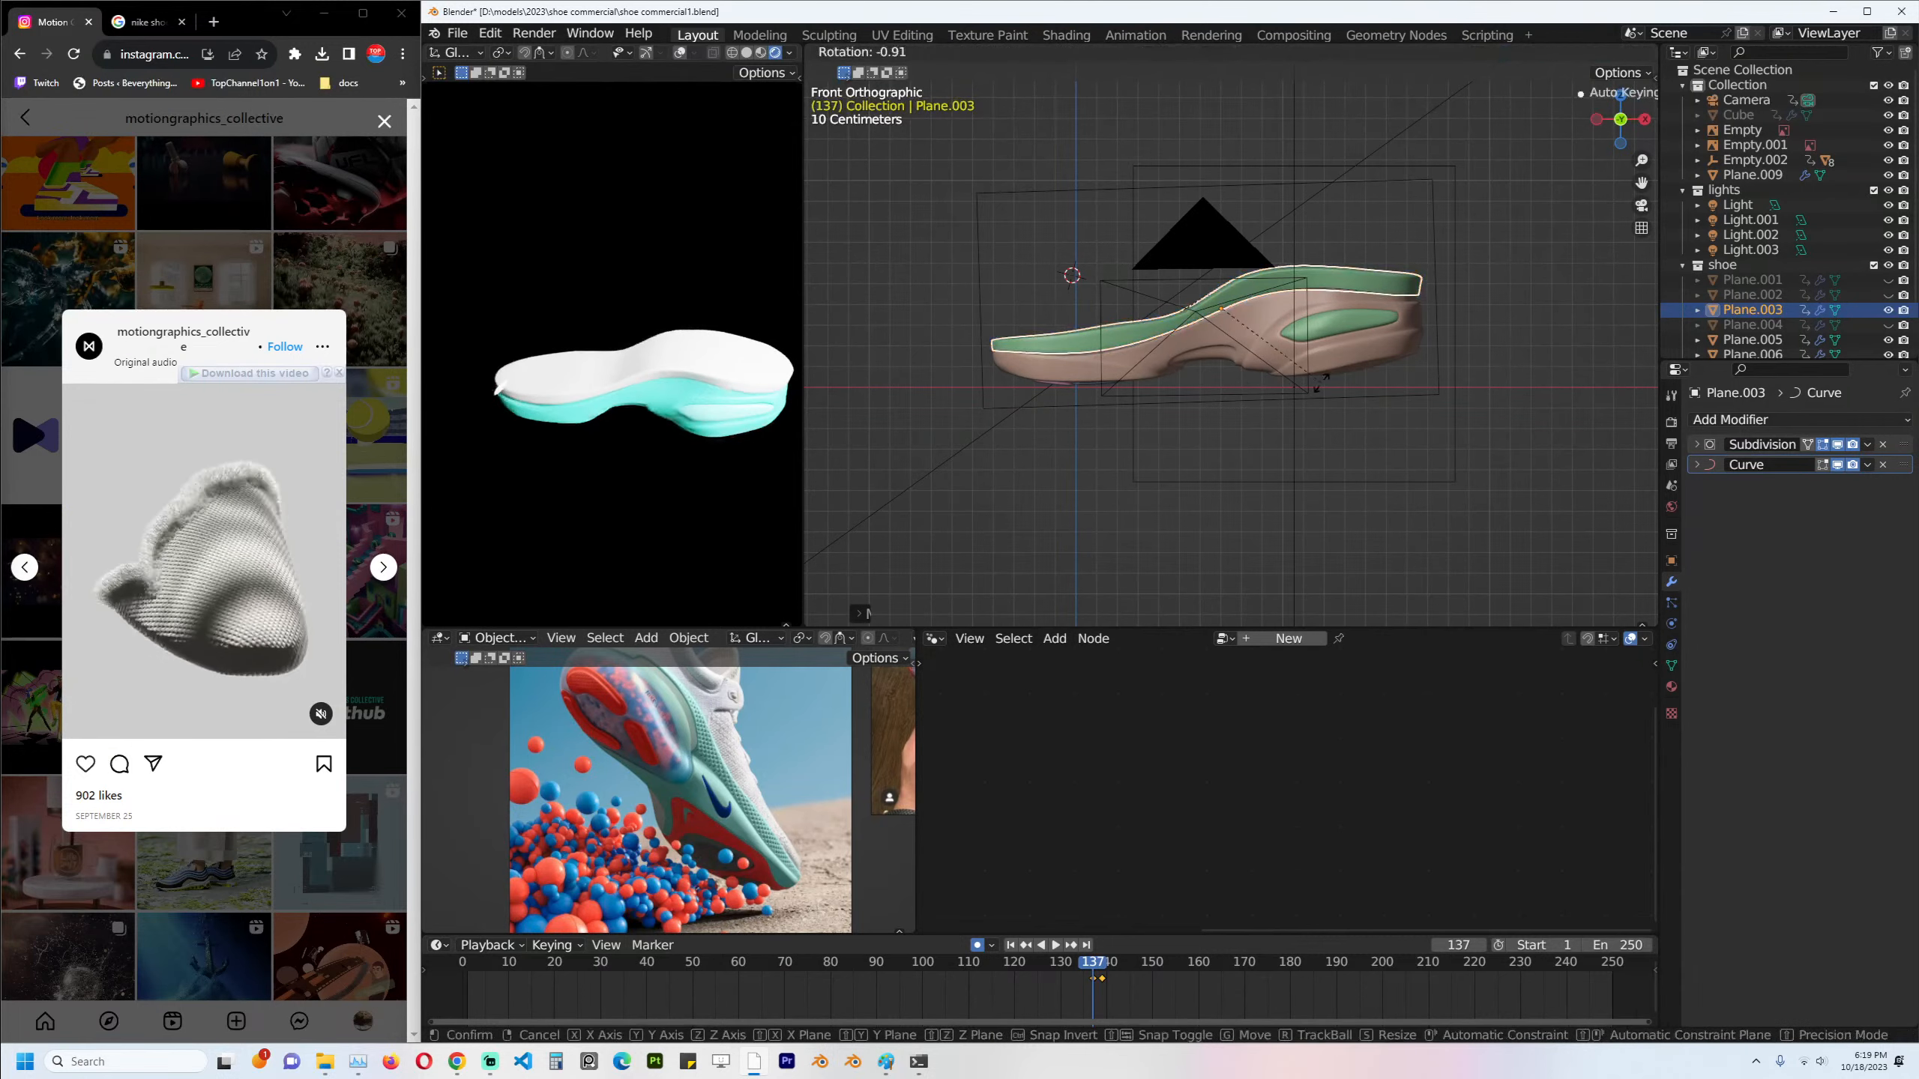
# Apply the midsole strip's scale and save the file.
pyautogui.moveTo(1324, 392); pyautogui.dragTo(1446, 413, button='middle')
pyautogui.press('KP_3')
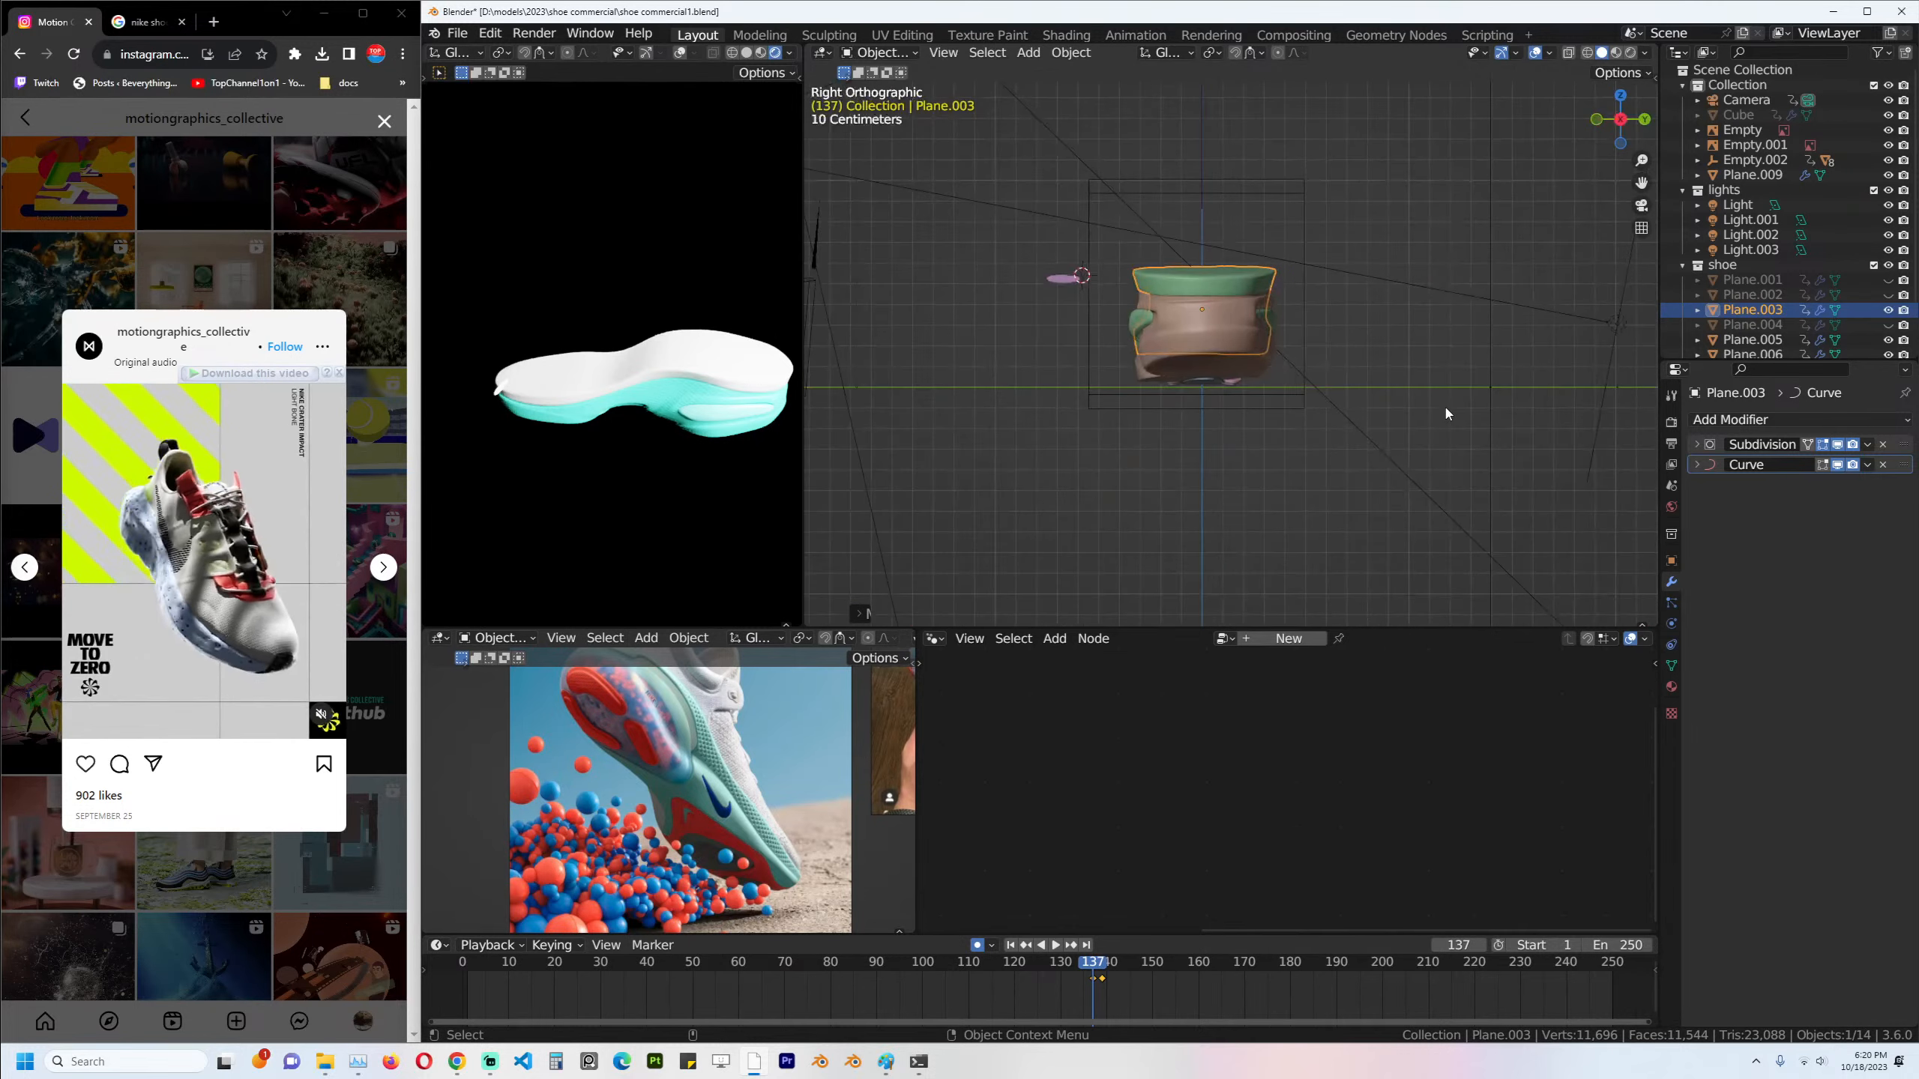
pyautogui.press('KP_1')
pyautogui.hotkey('ctrl', 'a')
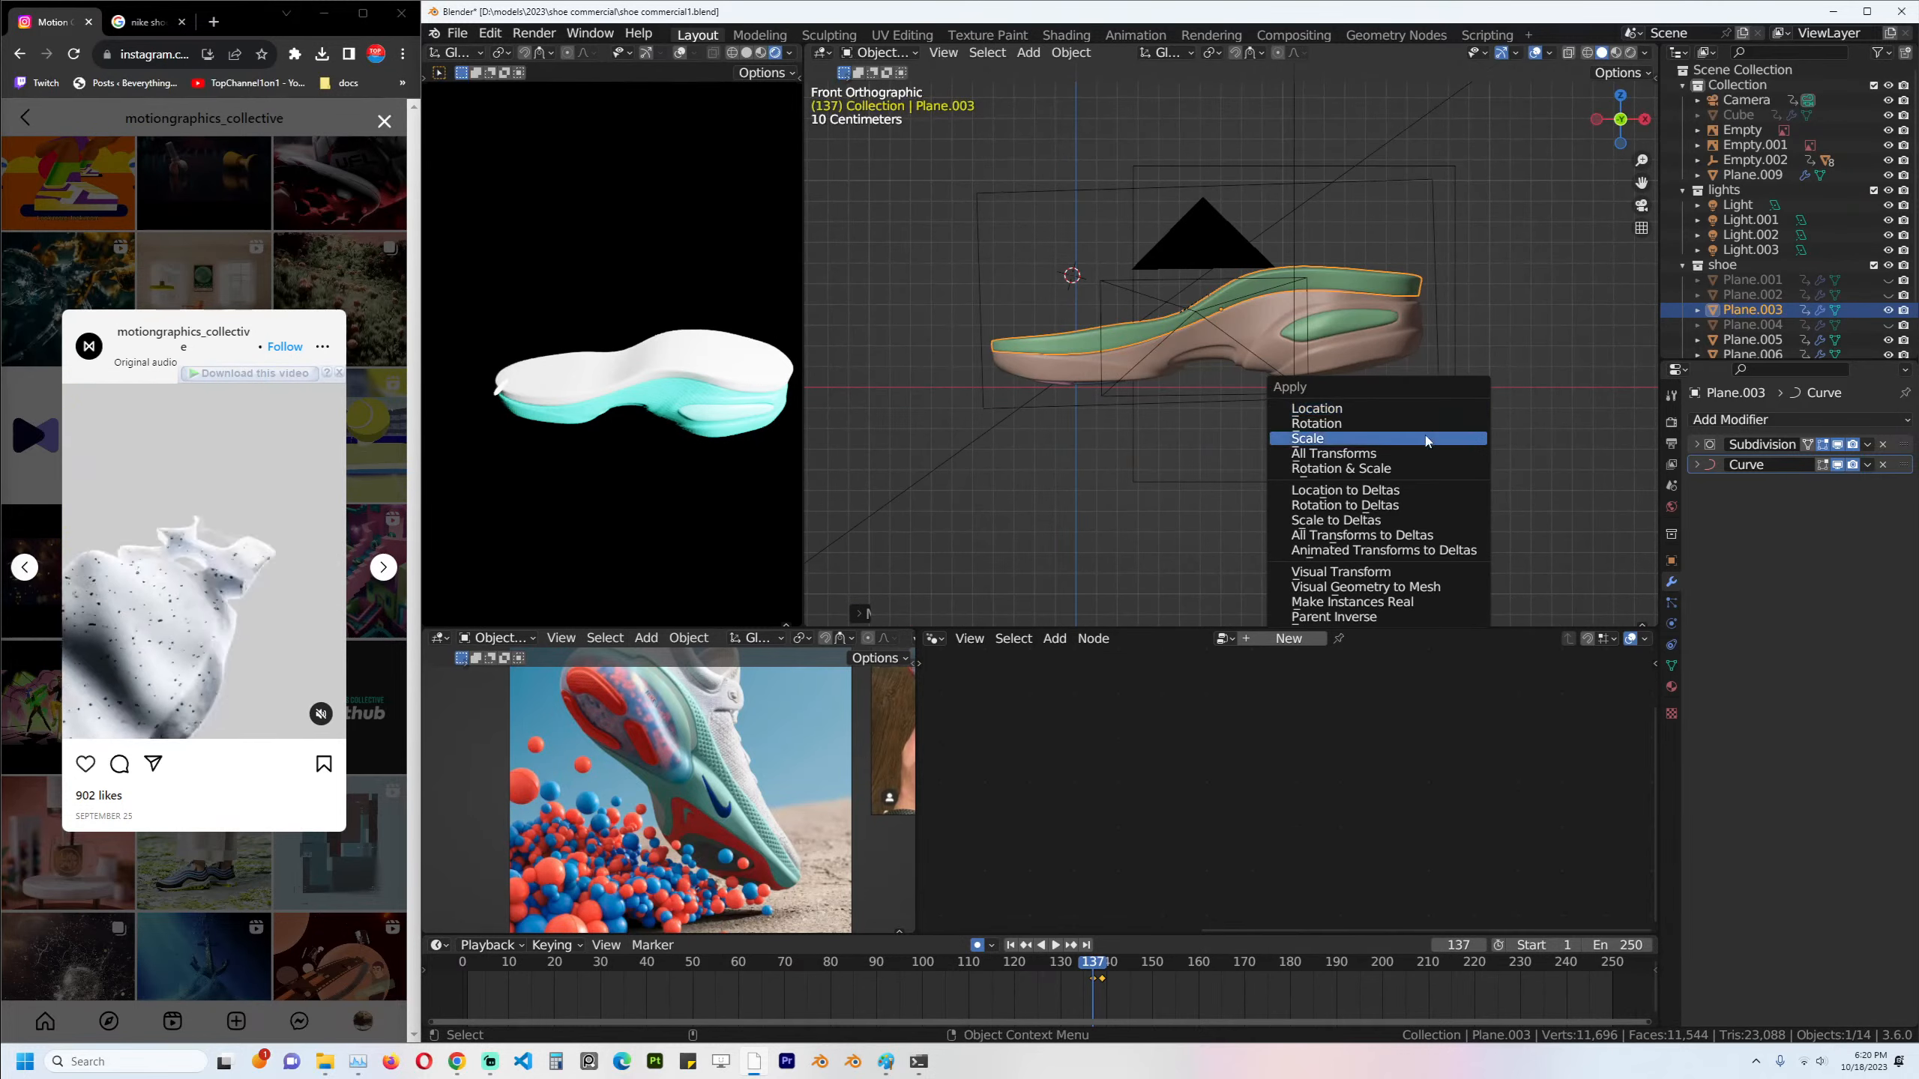
pyautogui.click(1426, 438)
pyautogui.scroll(4, 1239, 424)
pyautogui.hotkey('ctrl', 's')
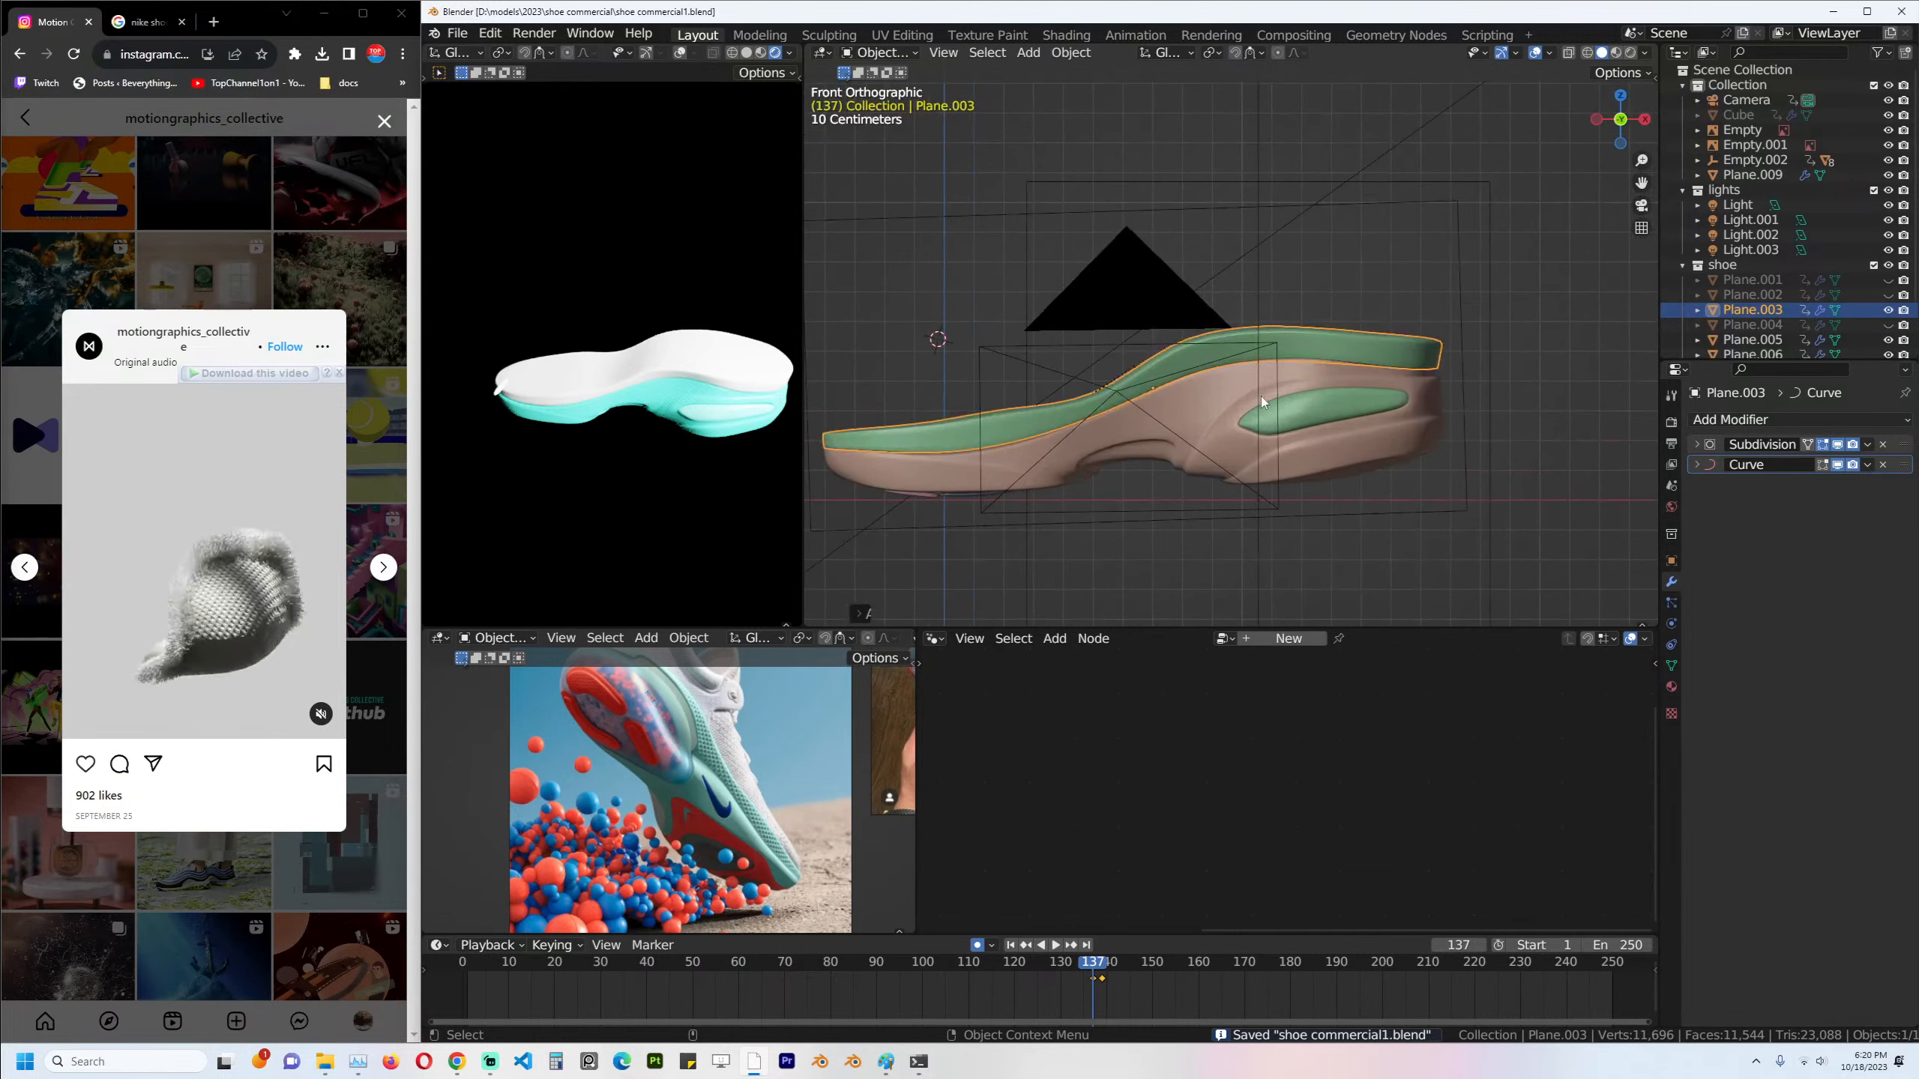
# Add a Bezier circle and rotate it about X so it stands upright in the front view.
pyautogui.hotkey('alt', 'a')
pyautogui.click(1338, 354)
pyautogui.scroll(-1, 1345, 354)
pyautogui.hotkey('shift', 'a')
pyautogui.moveTo(1353, 356)
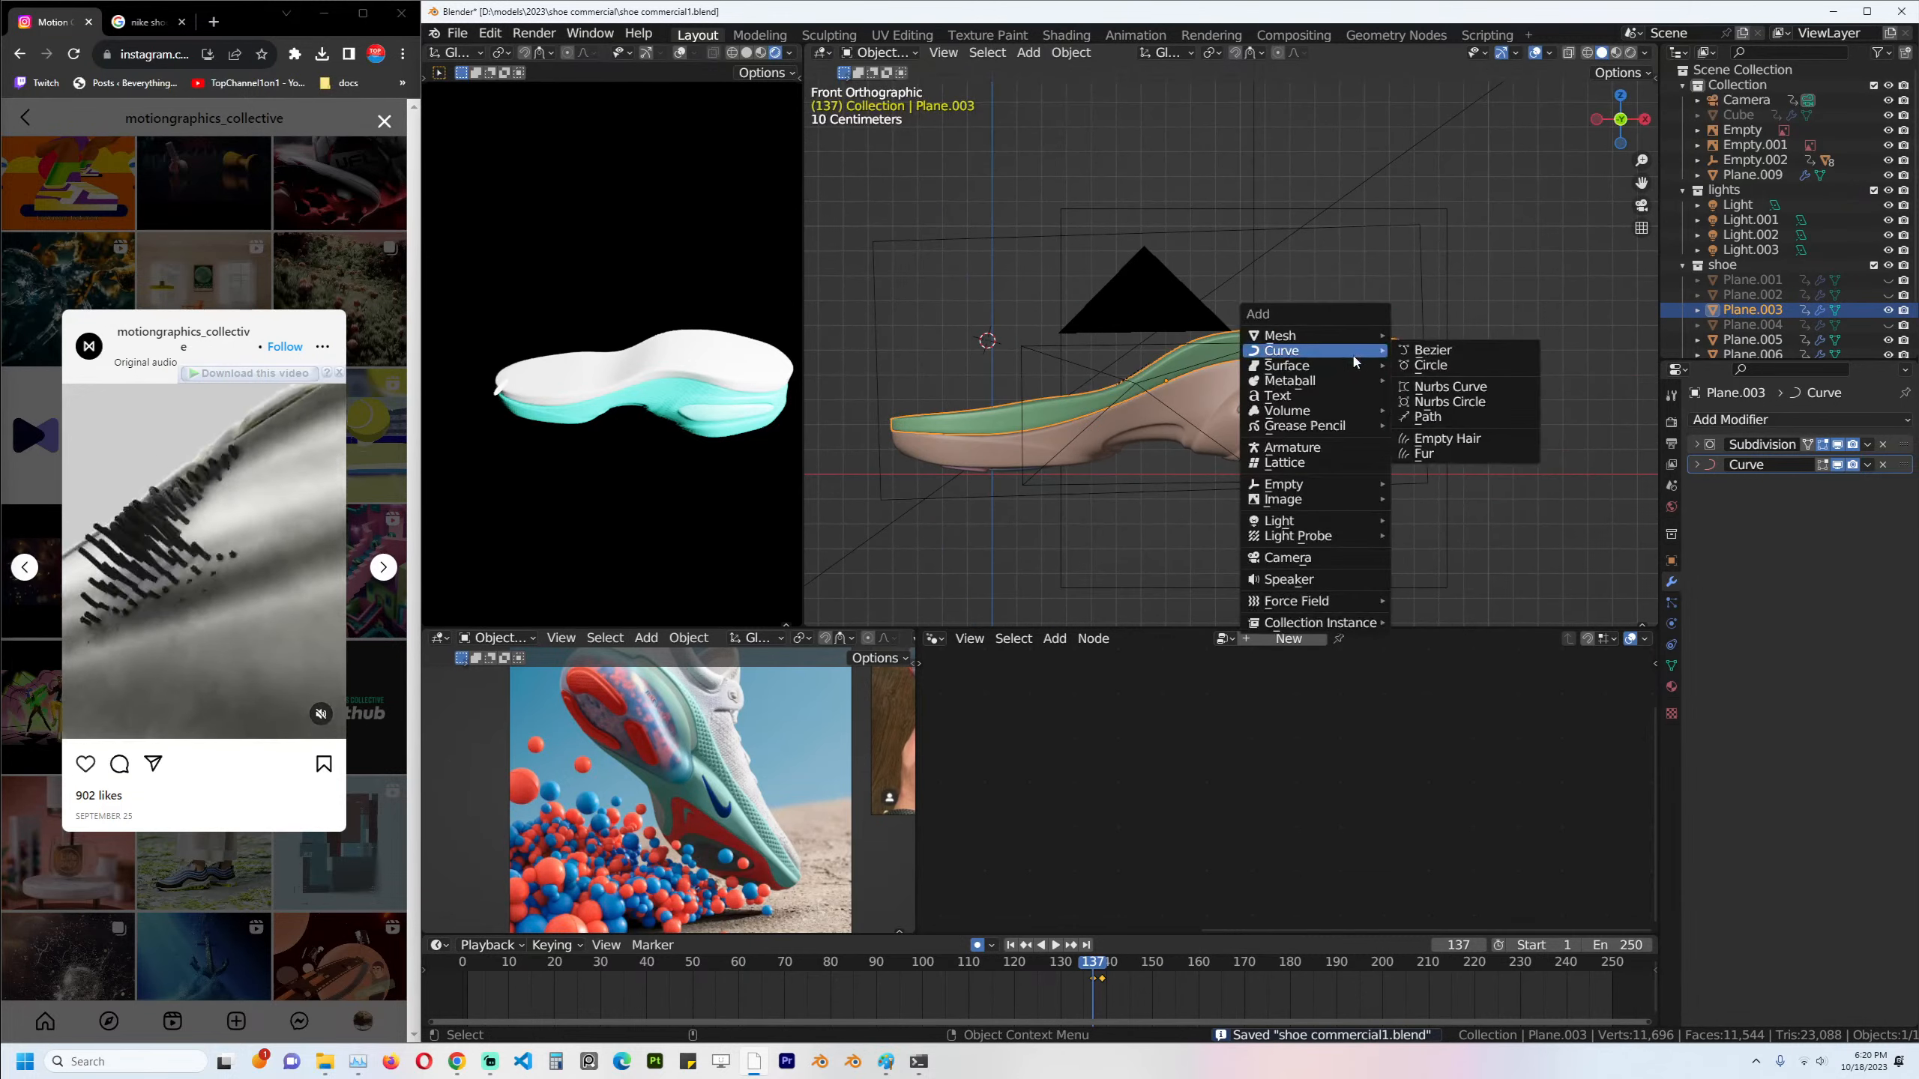
pyautogui.hotkey('shift', 'a')
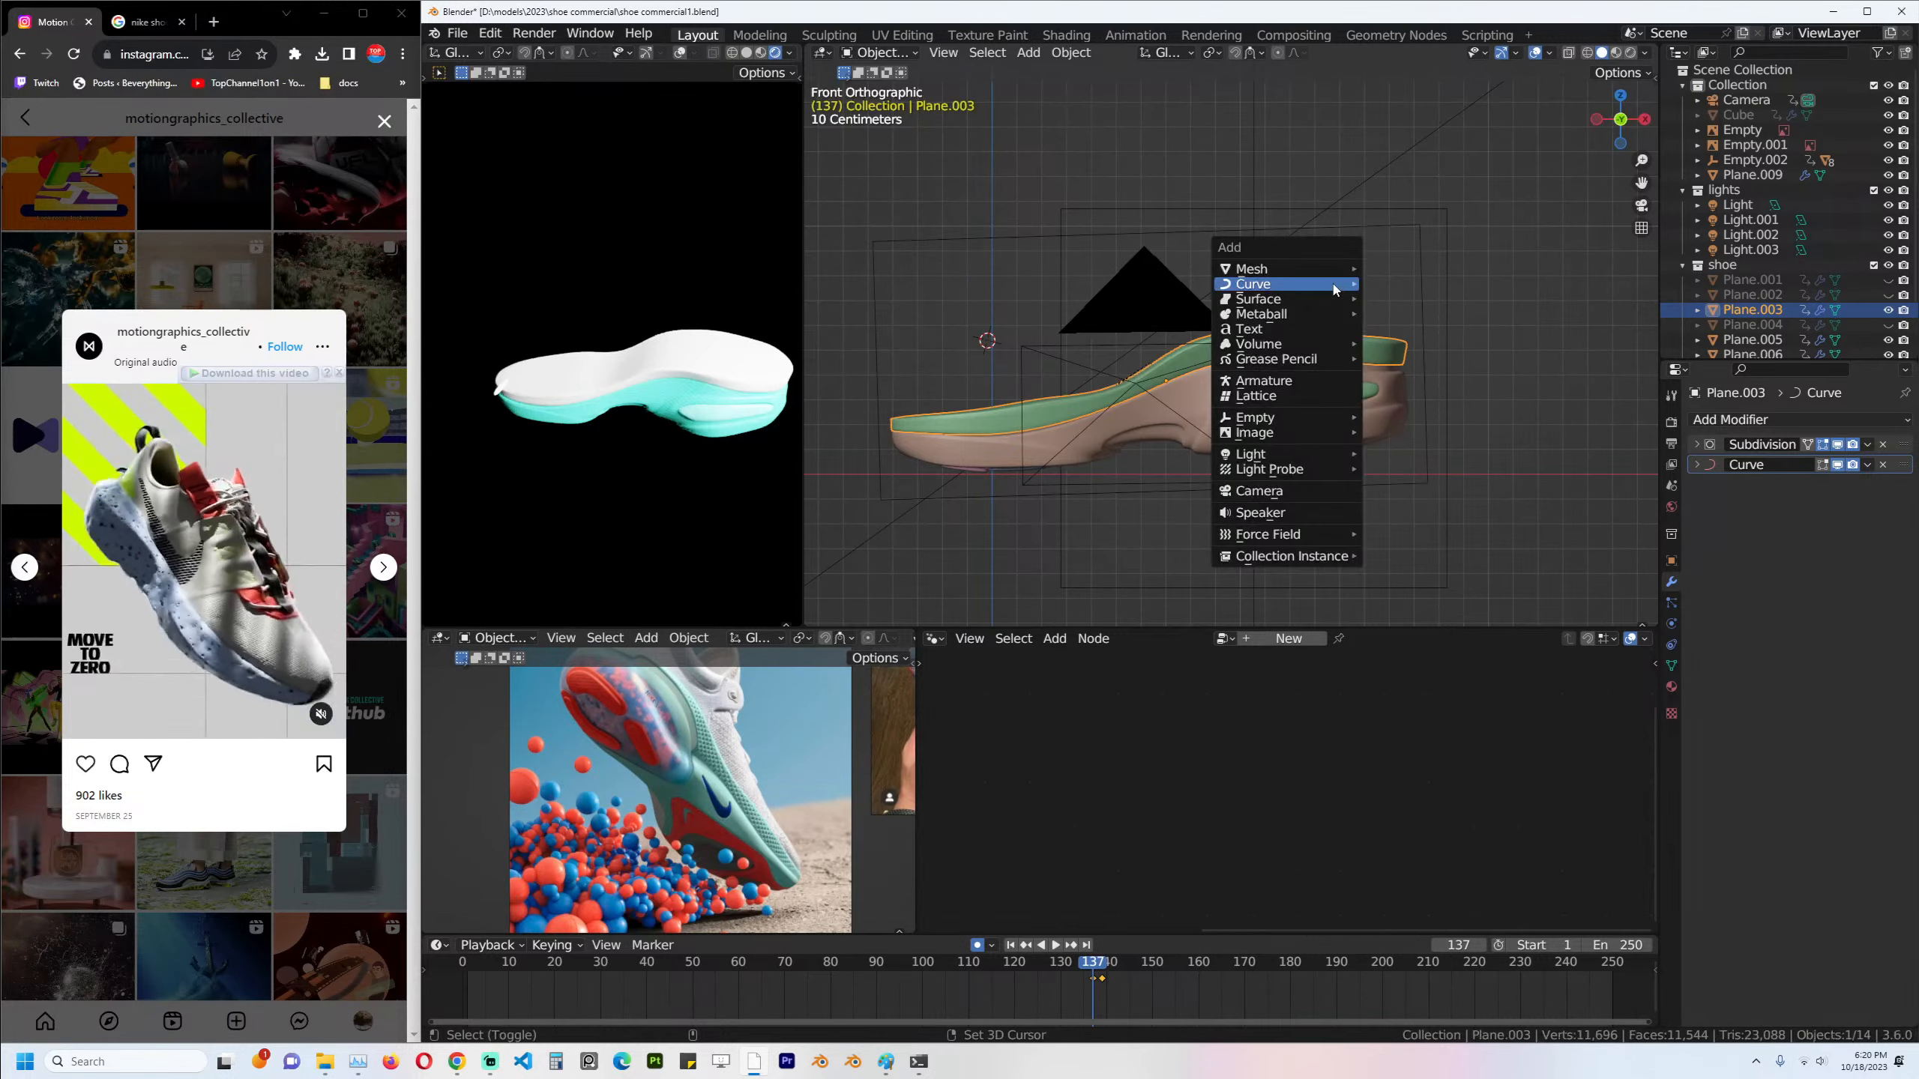
pyautogui.hotkey('shift', 'a')
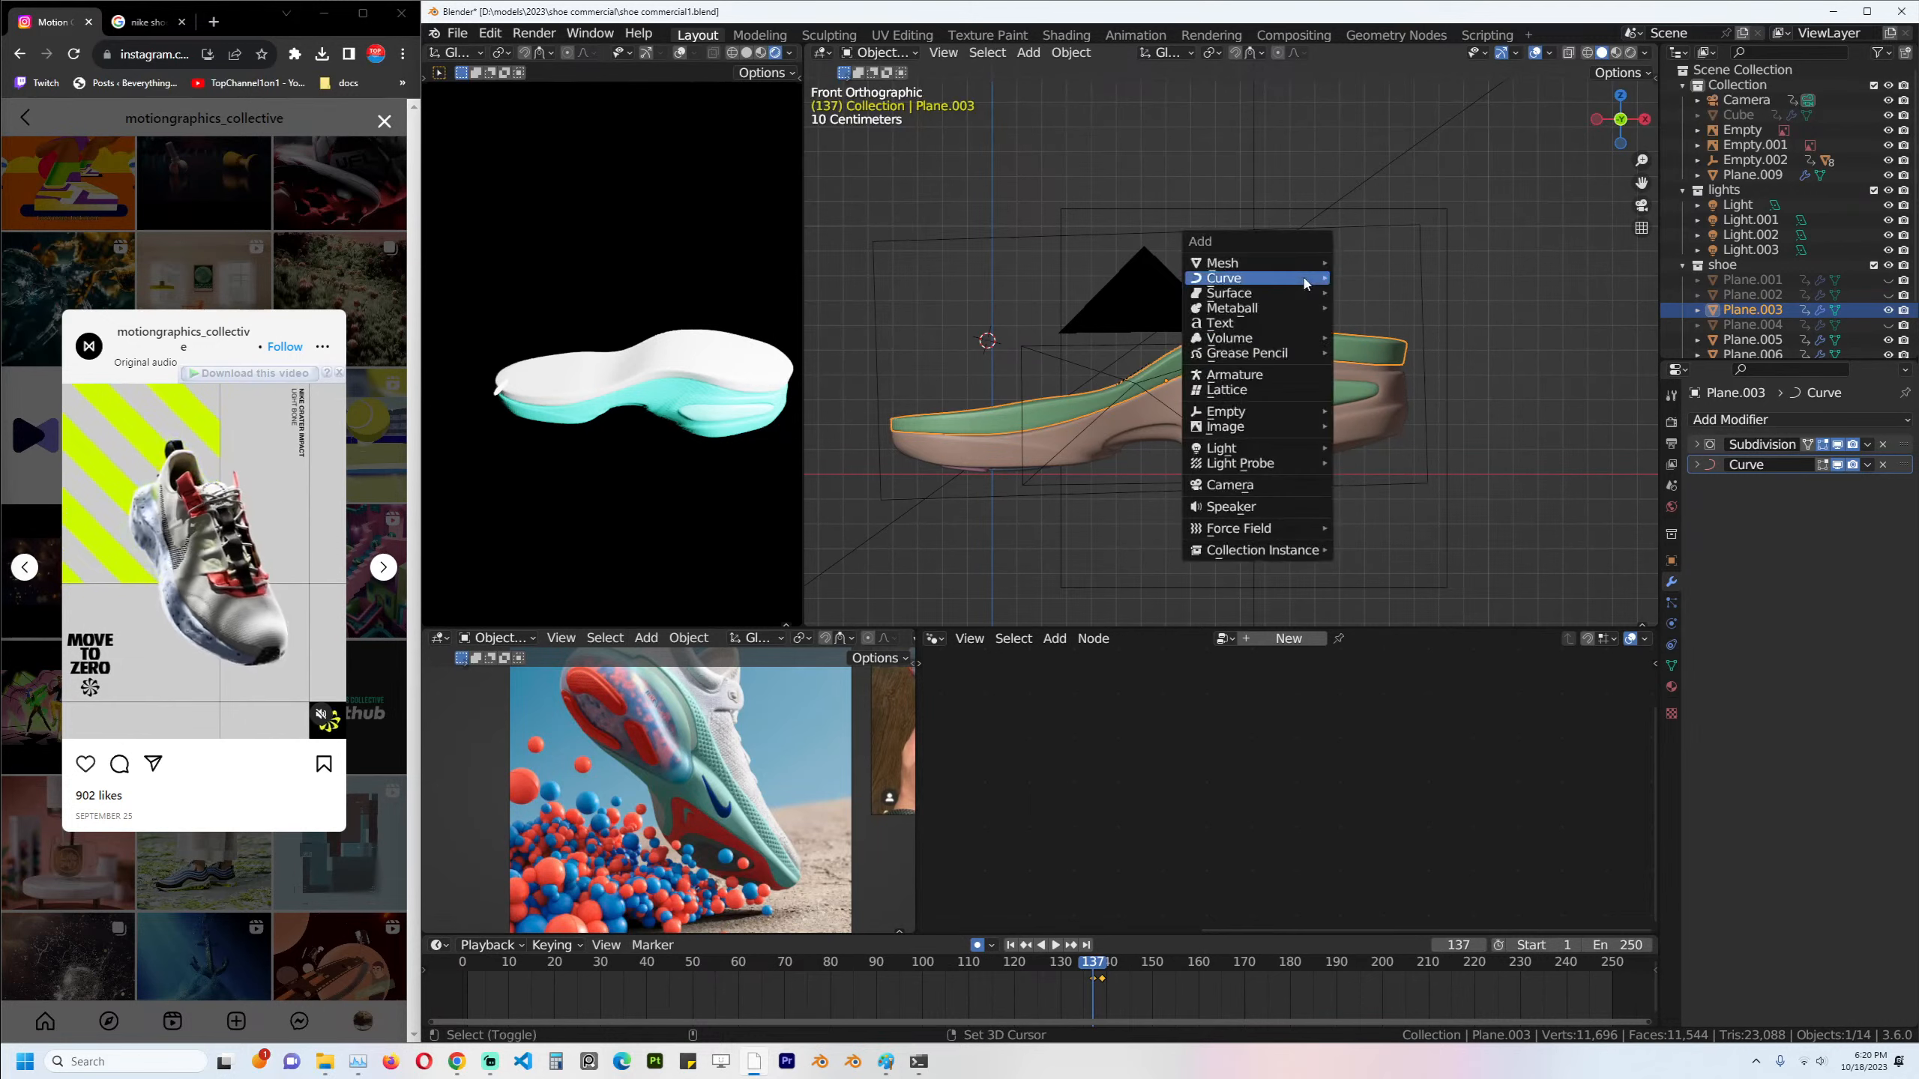
pyautogui.moveTo(1280, 273)
pyautogui.click(1398, 283)
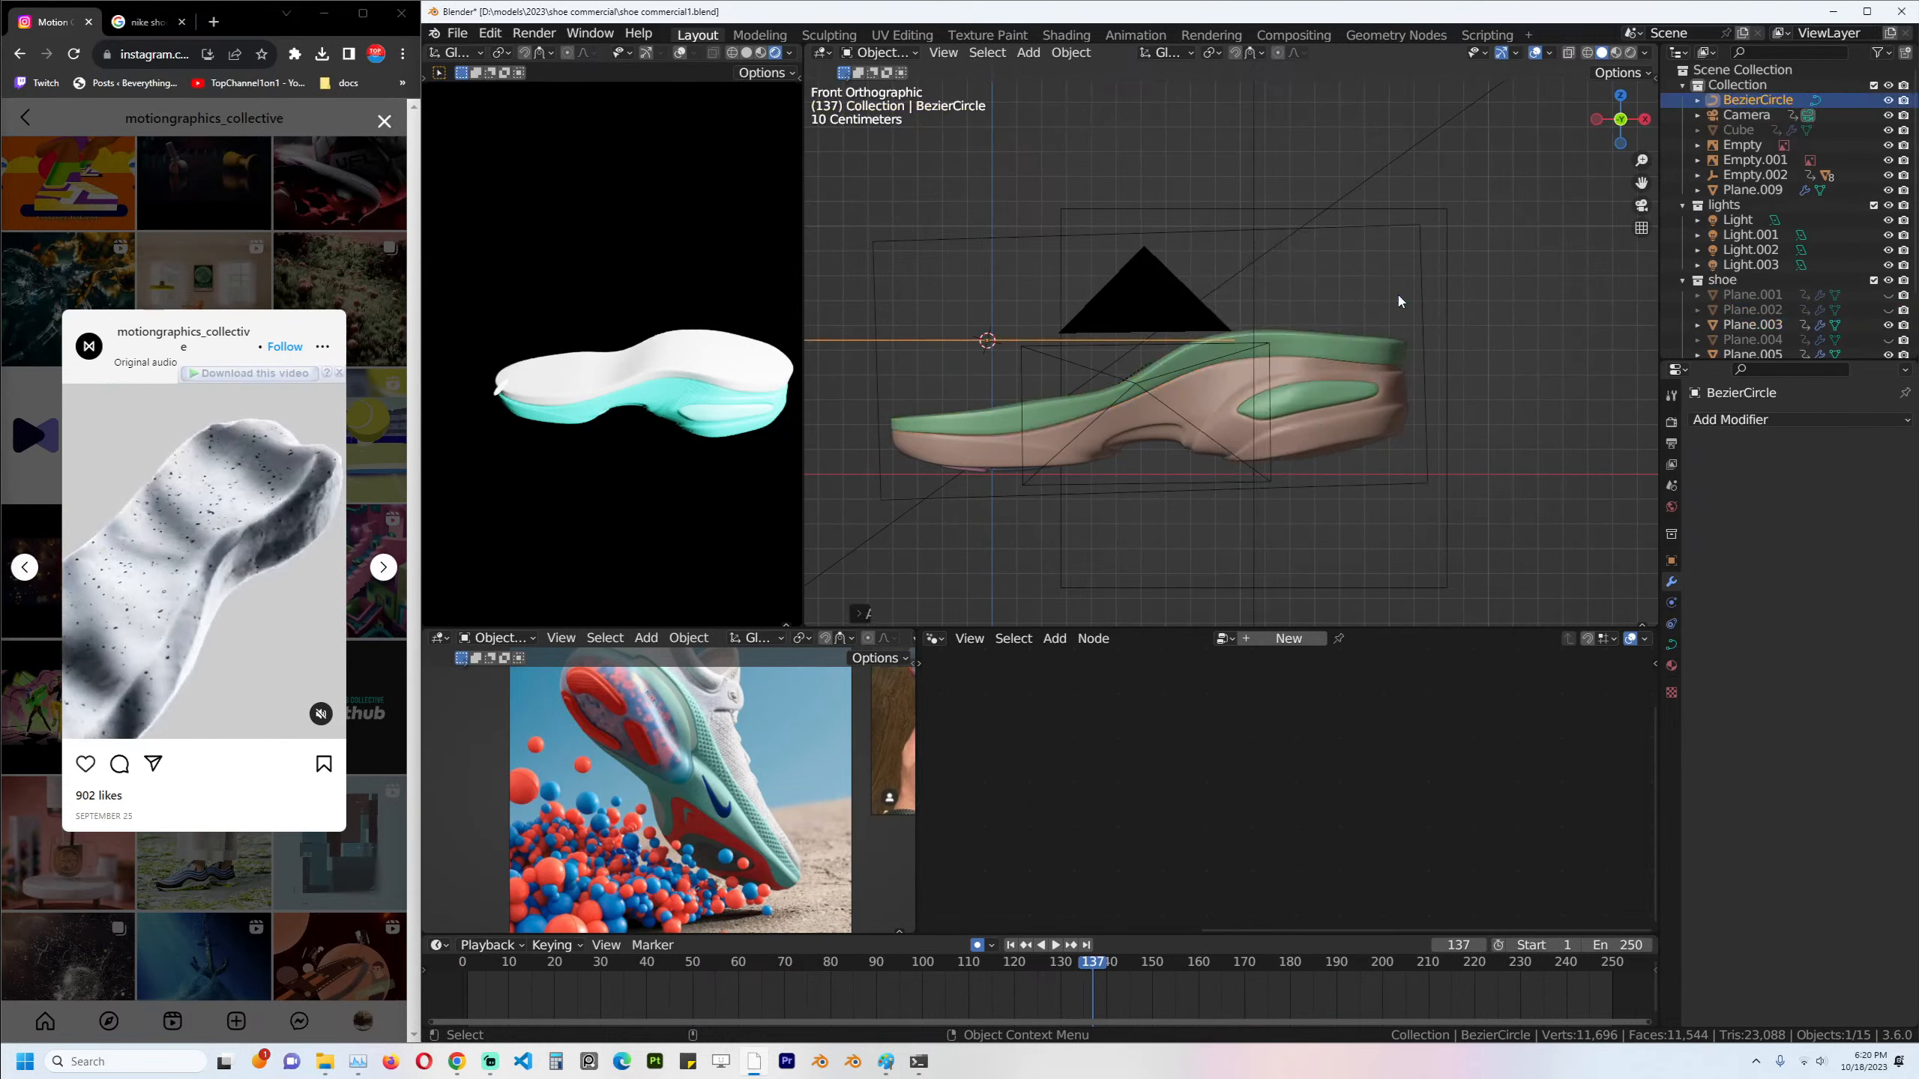
pyautogui.press('r')
pyautogui.press('x')
pyautogui.press('Return')
# Scale the circle down to roughly half its size and move it above the shoe's heel.
pyautogui.press('s')
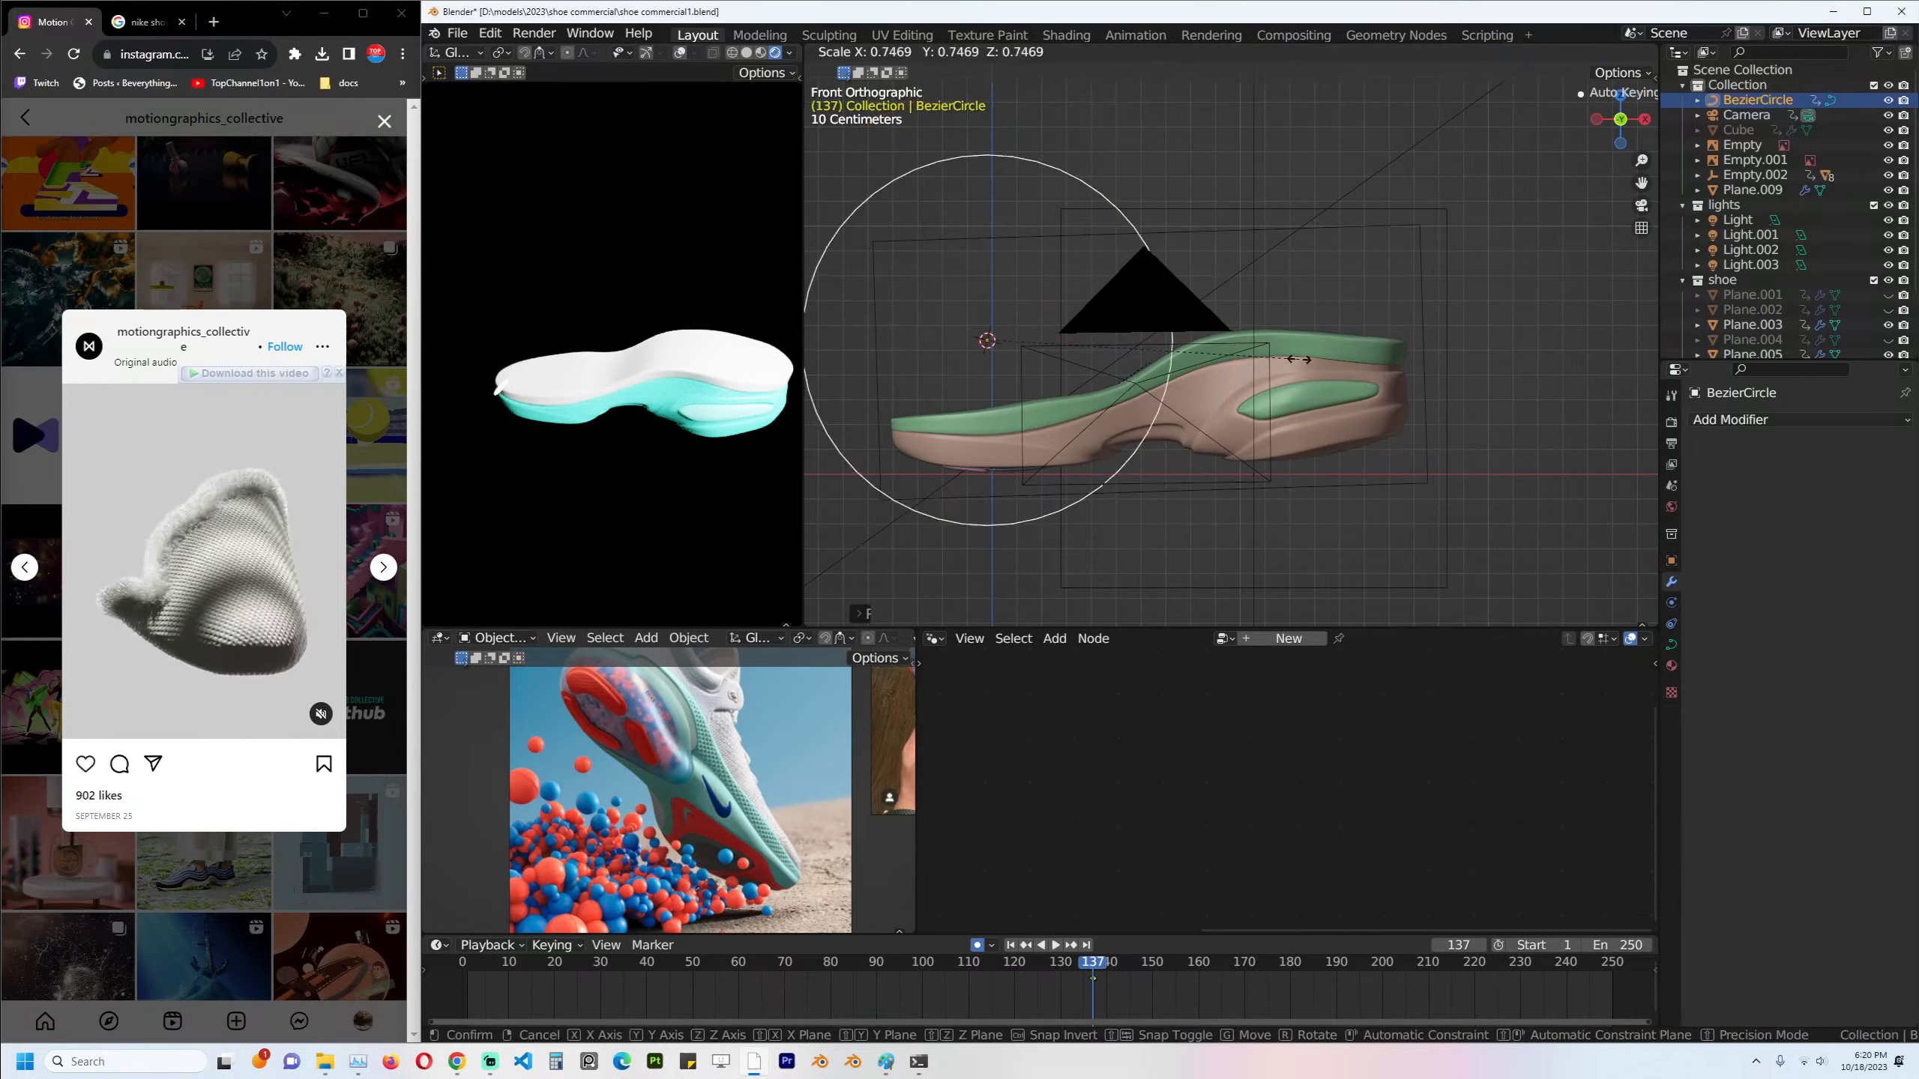
pyautogui.click(1177, 374)
pyautogui.press('g')
pyautogui.click(1464, 268)
# Change the handle type of the circle's points and delete the segment between its lowest and heel-side points.
pyautogui.press('Tab')
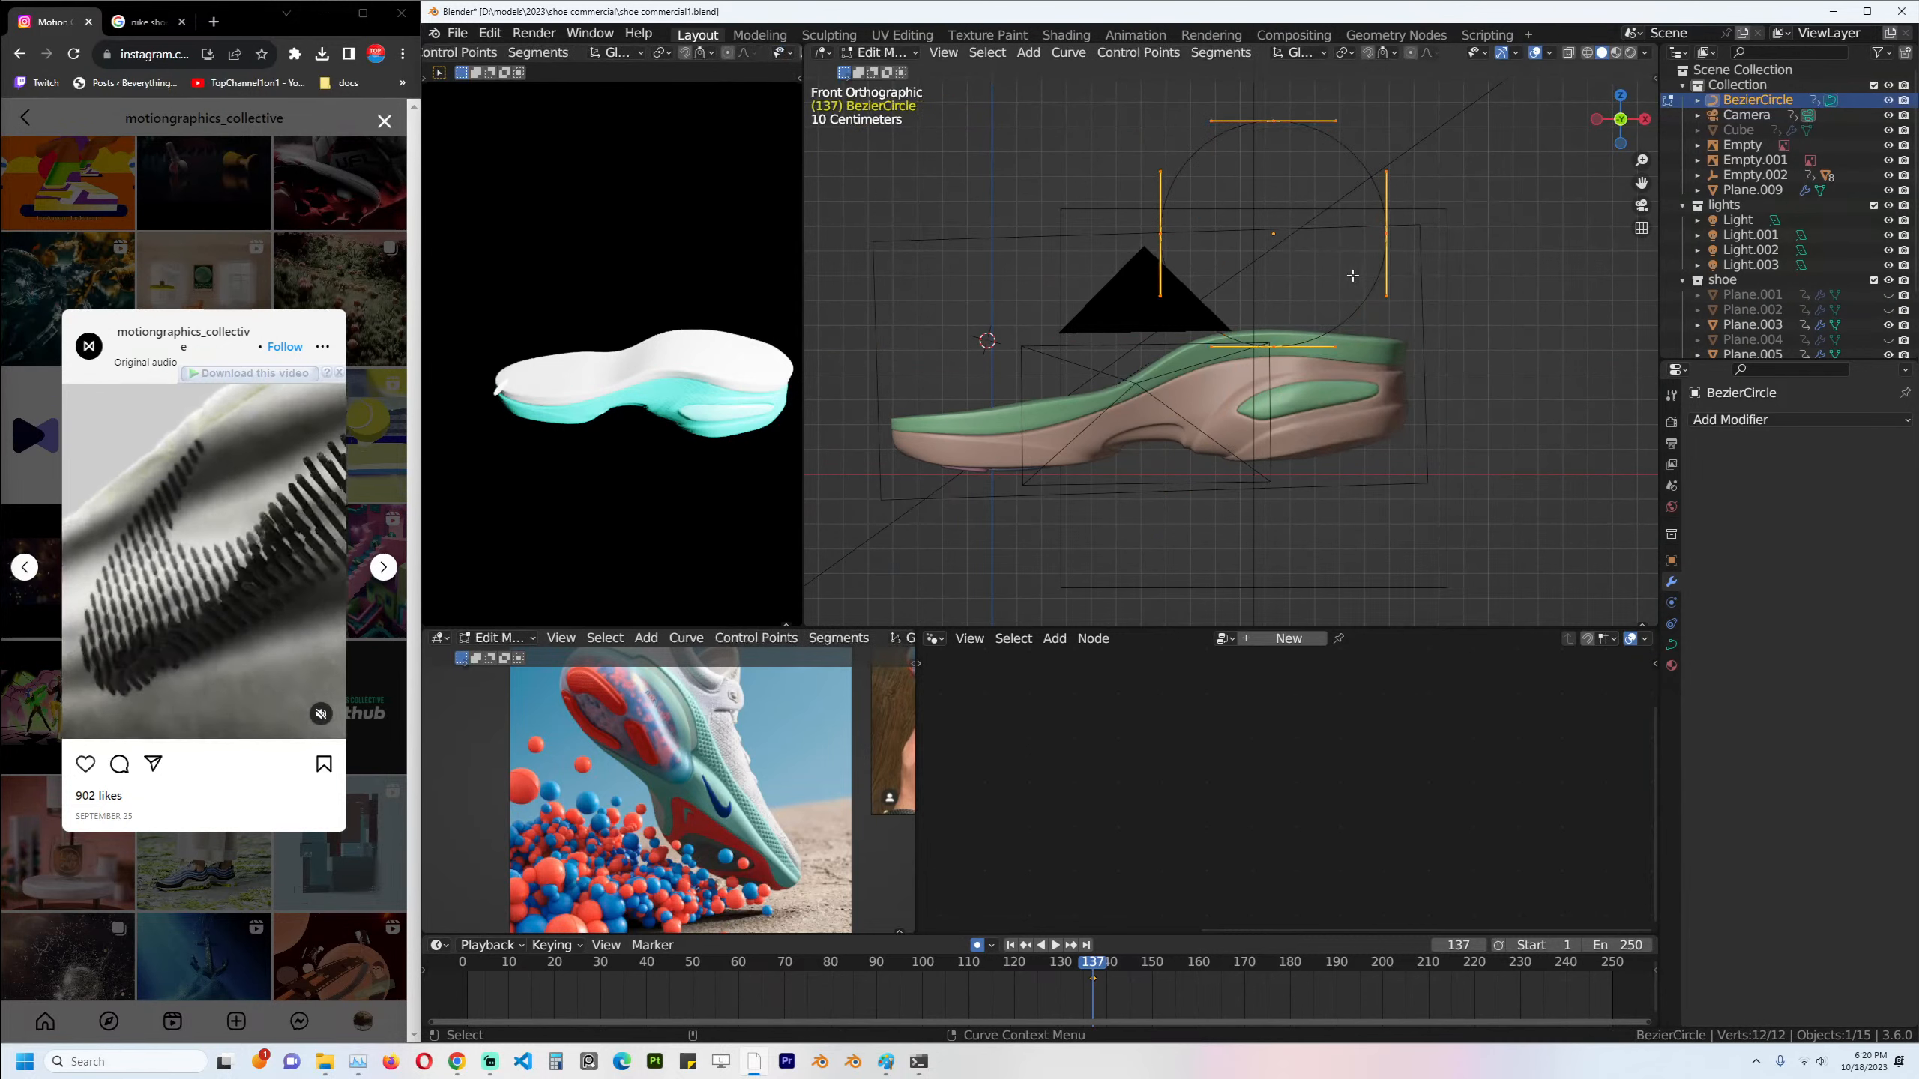
pyautogui.press('v')
pyautogui.click(1355, 278)
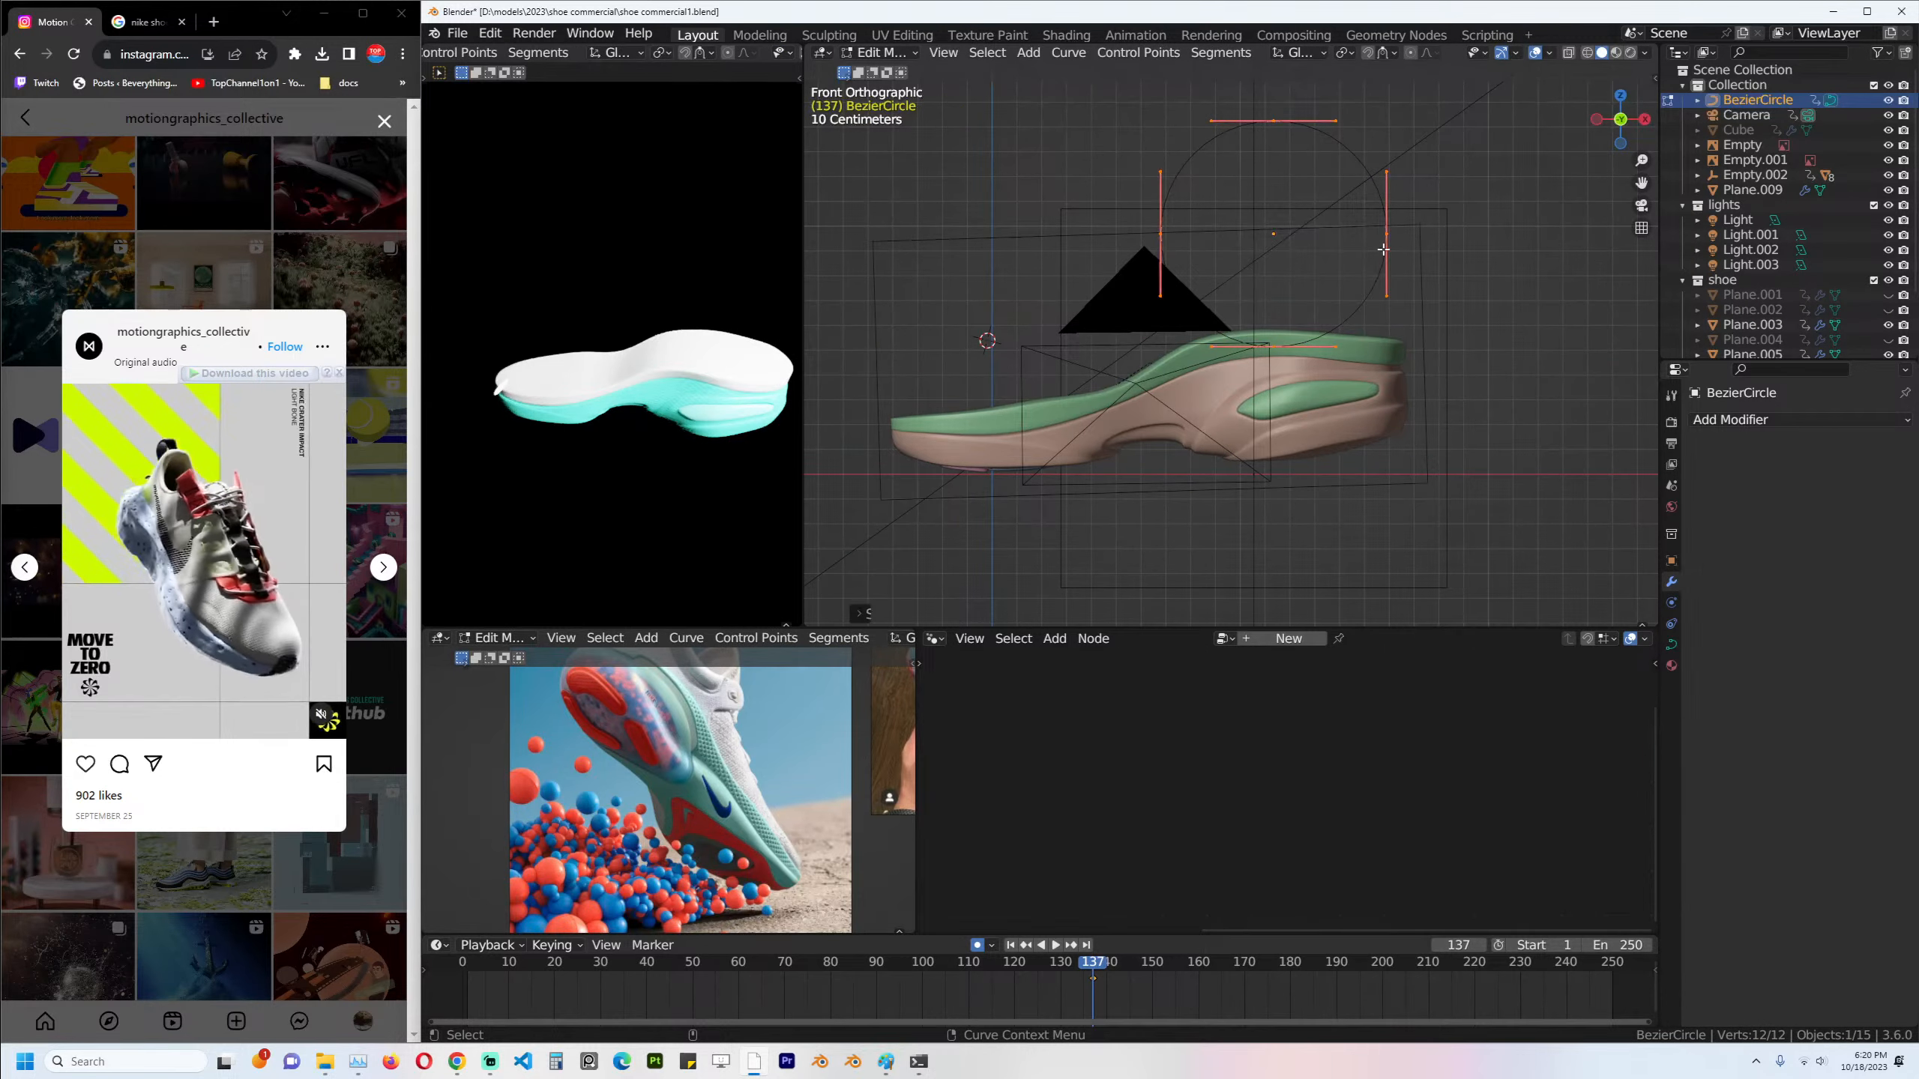
pyautogui.press('x')
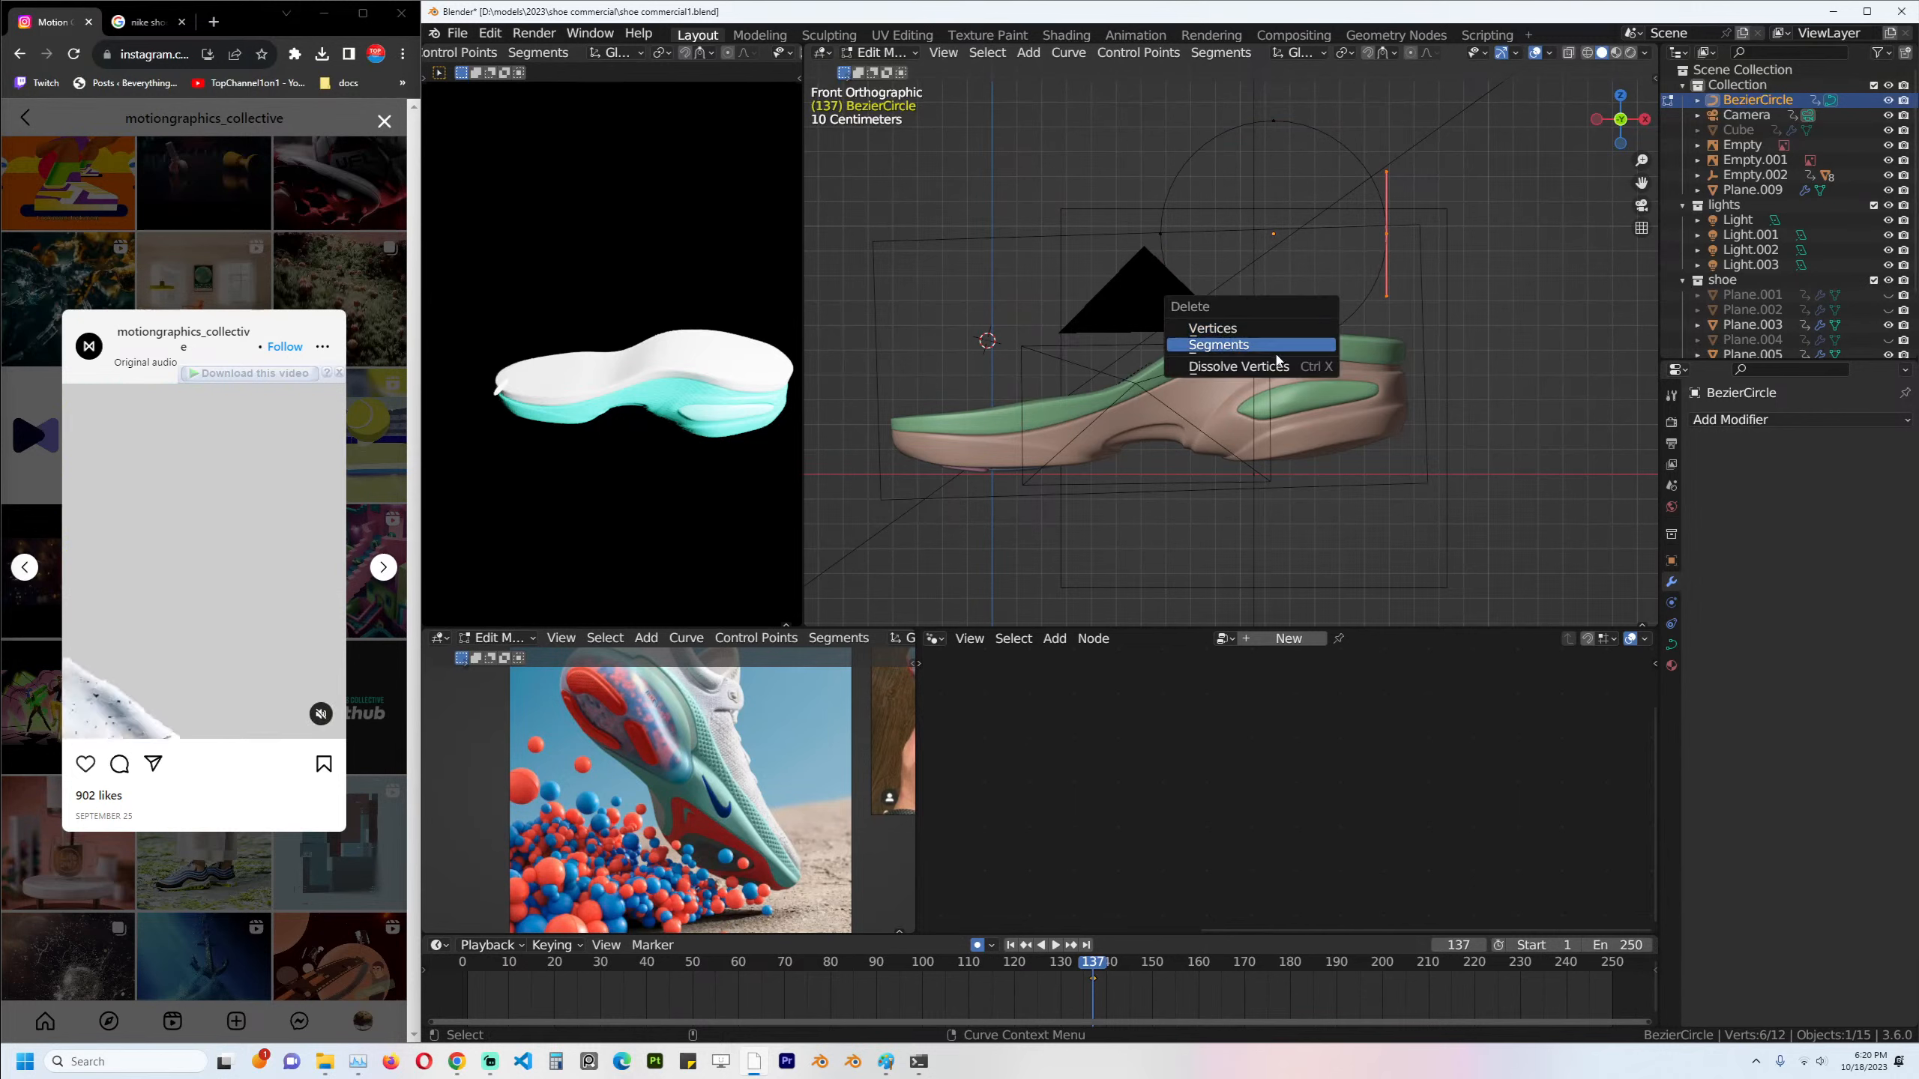
pyautogui.click(1277, 346)
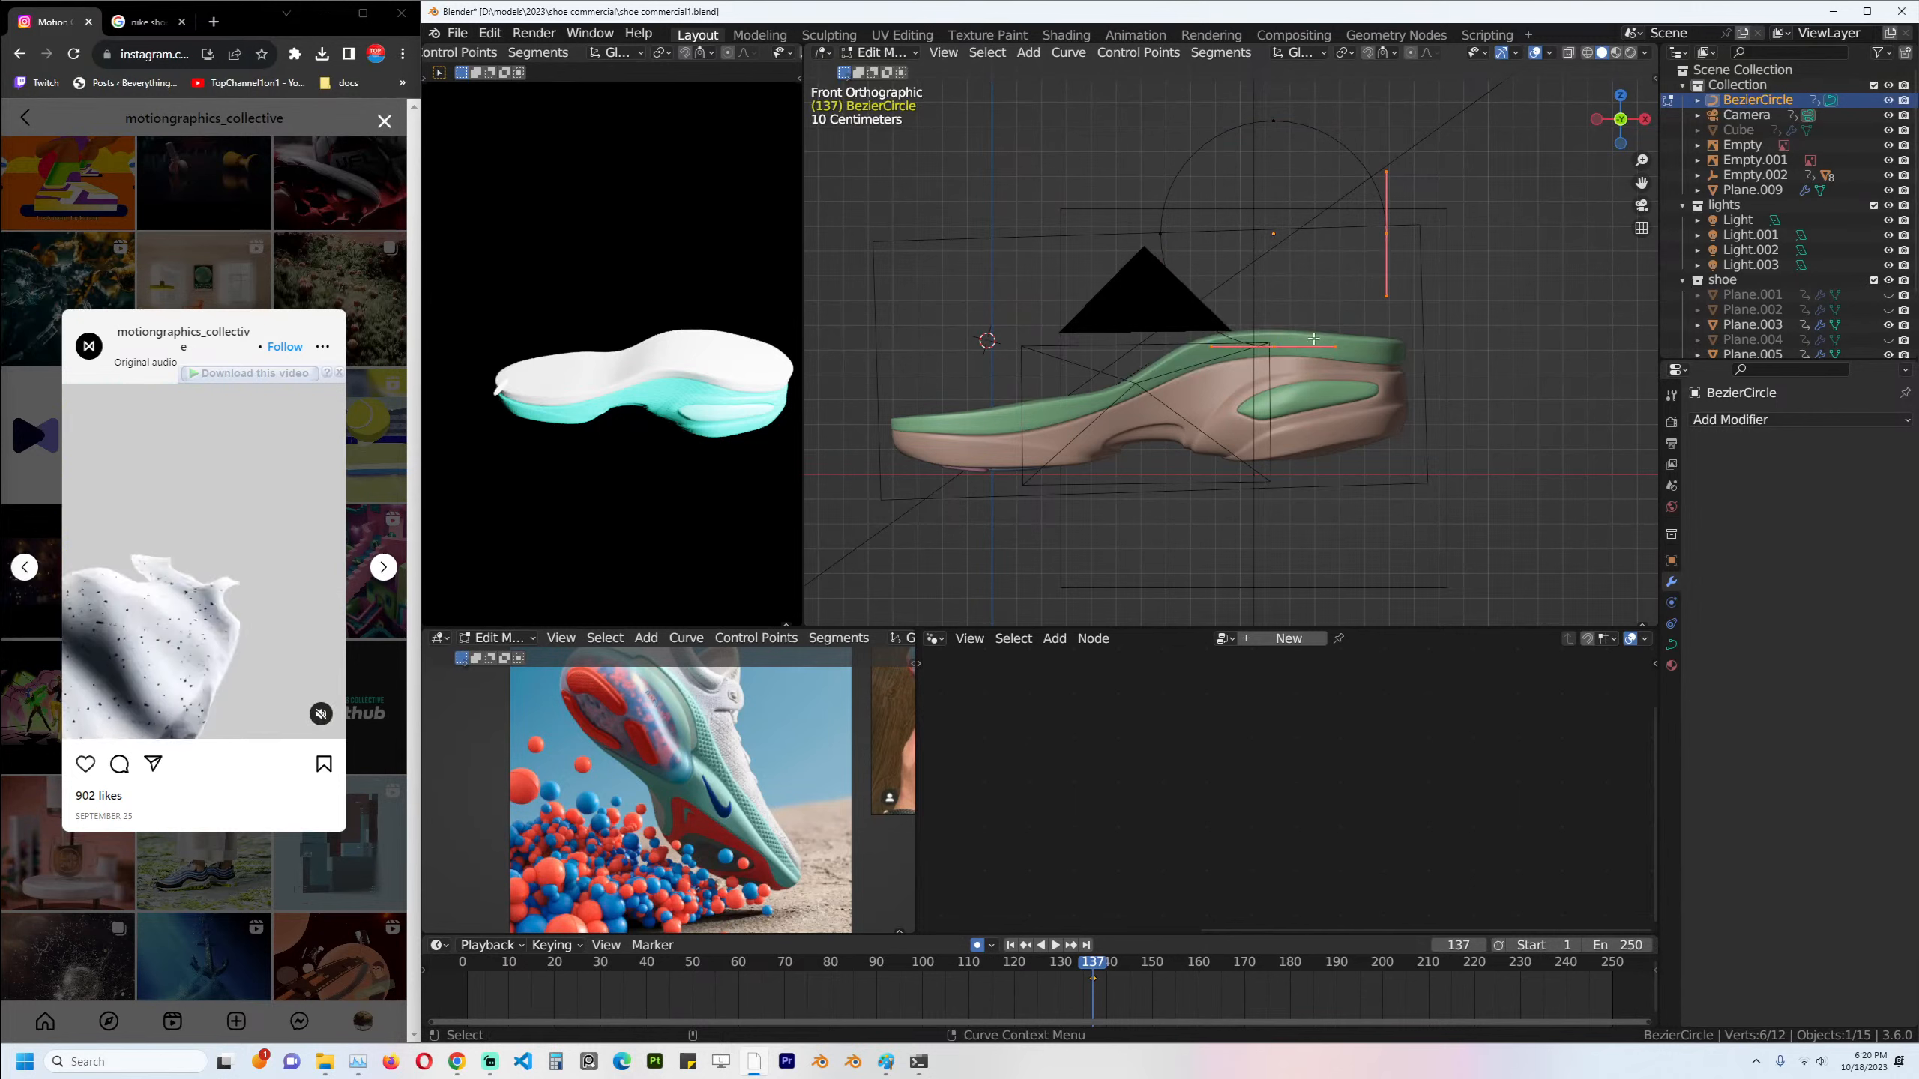
# Extend the curve's lowest point horizontally past the heel and set the curve's origin to that new end with the 3D cursor.
pyautogui.click(1549, 344)
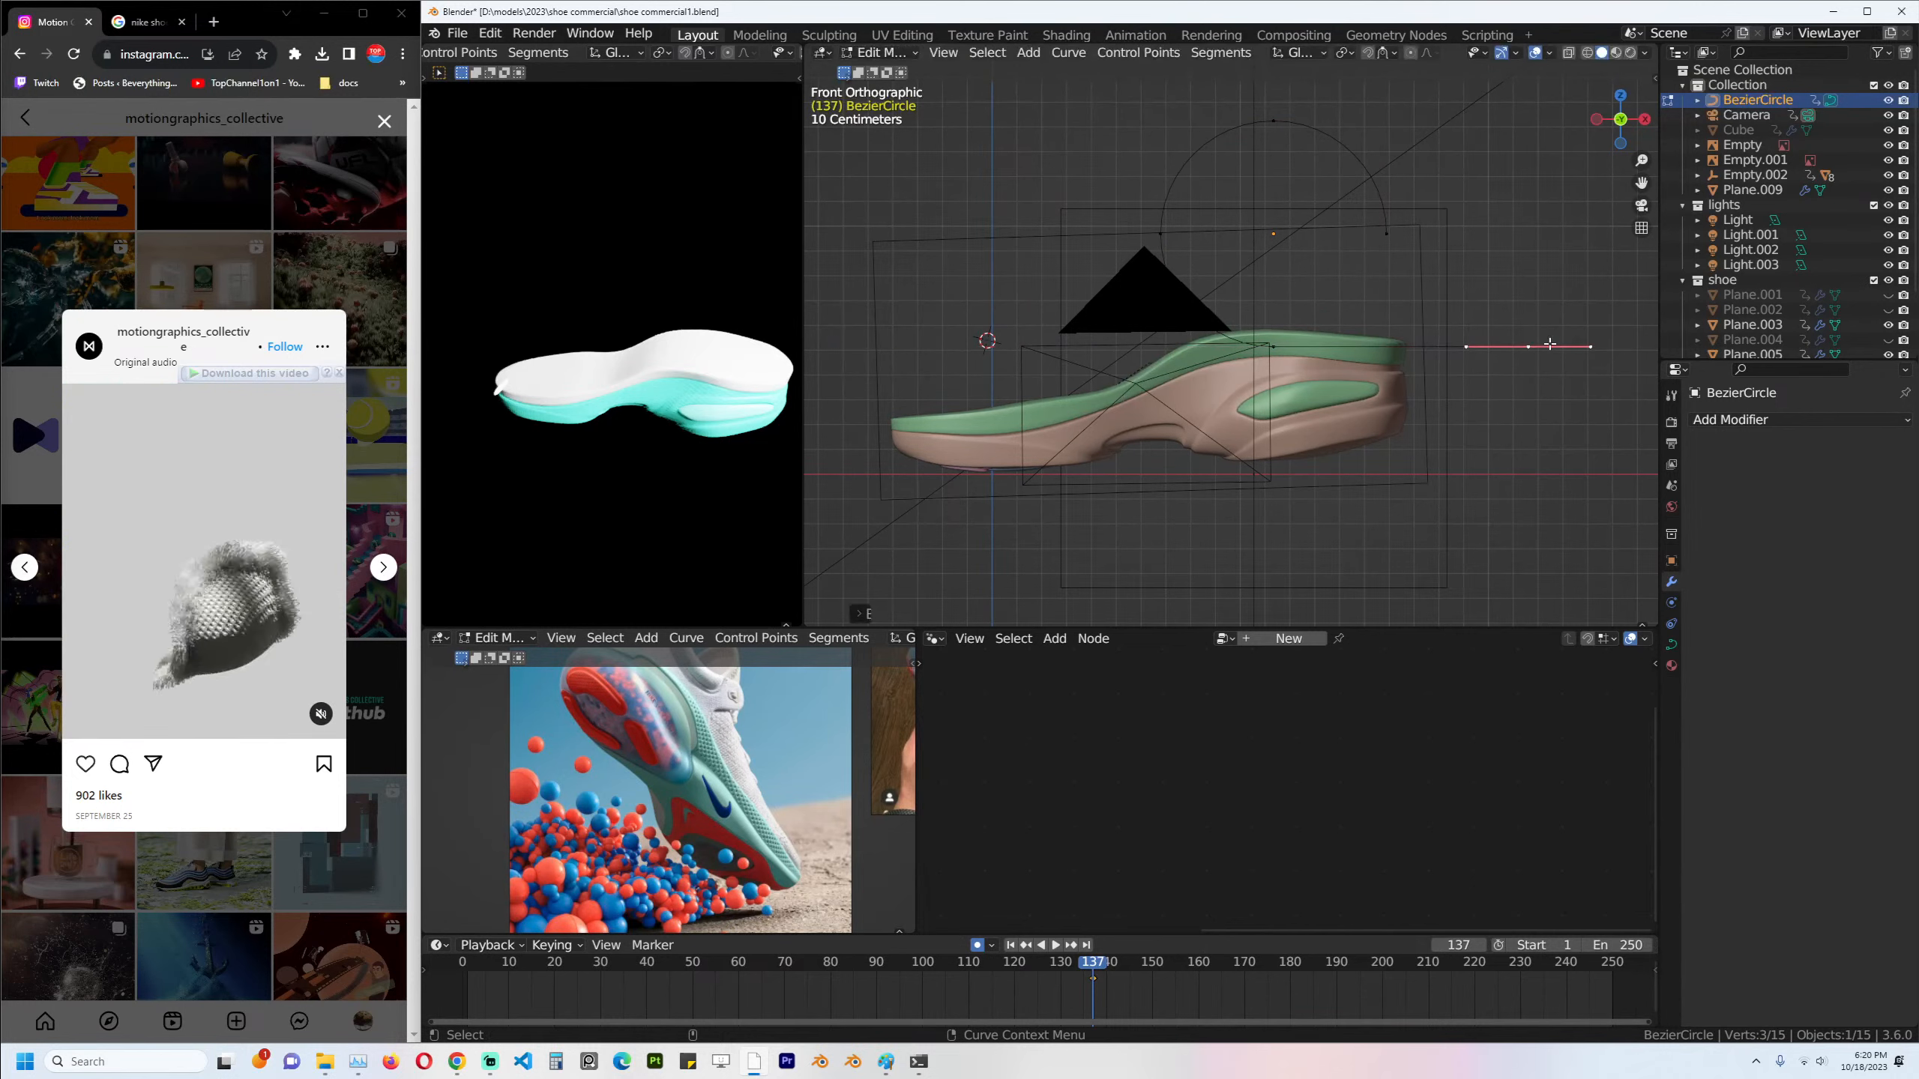
pyautogui.hotkey('shift', 's')
pyautogui.click(1528, 446)
pyautogui.press('Tab')
pyautogui.rightClick(1451, 393)
pyautogui.moveTo(1449, 398)
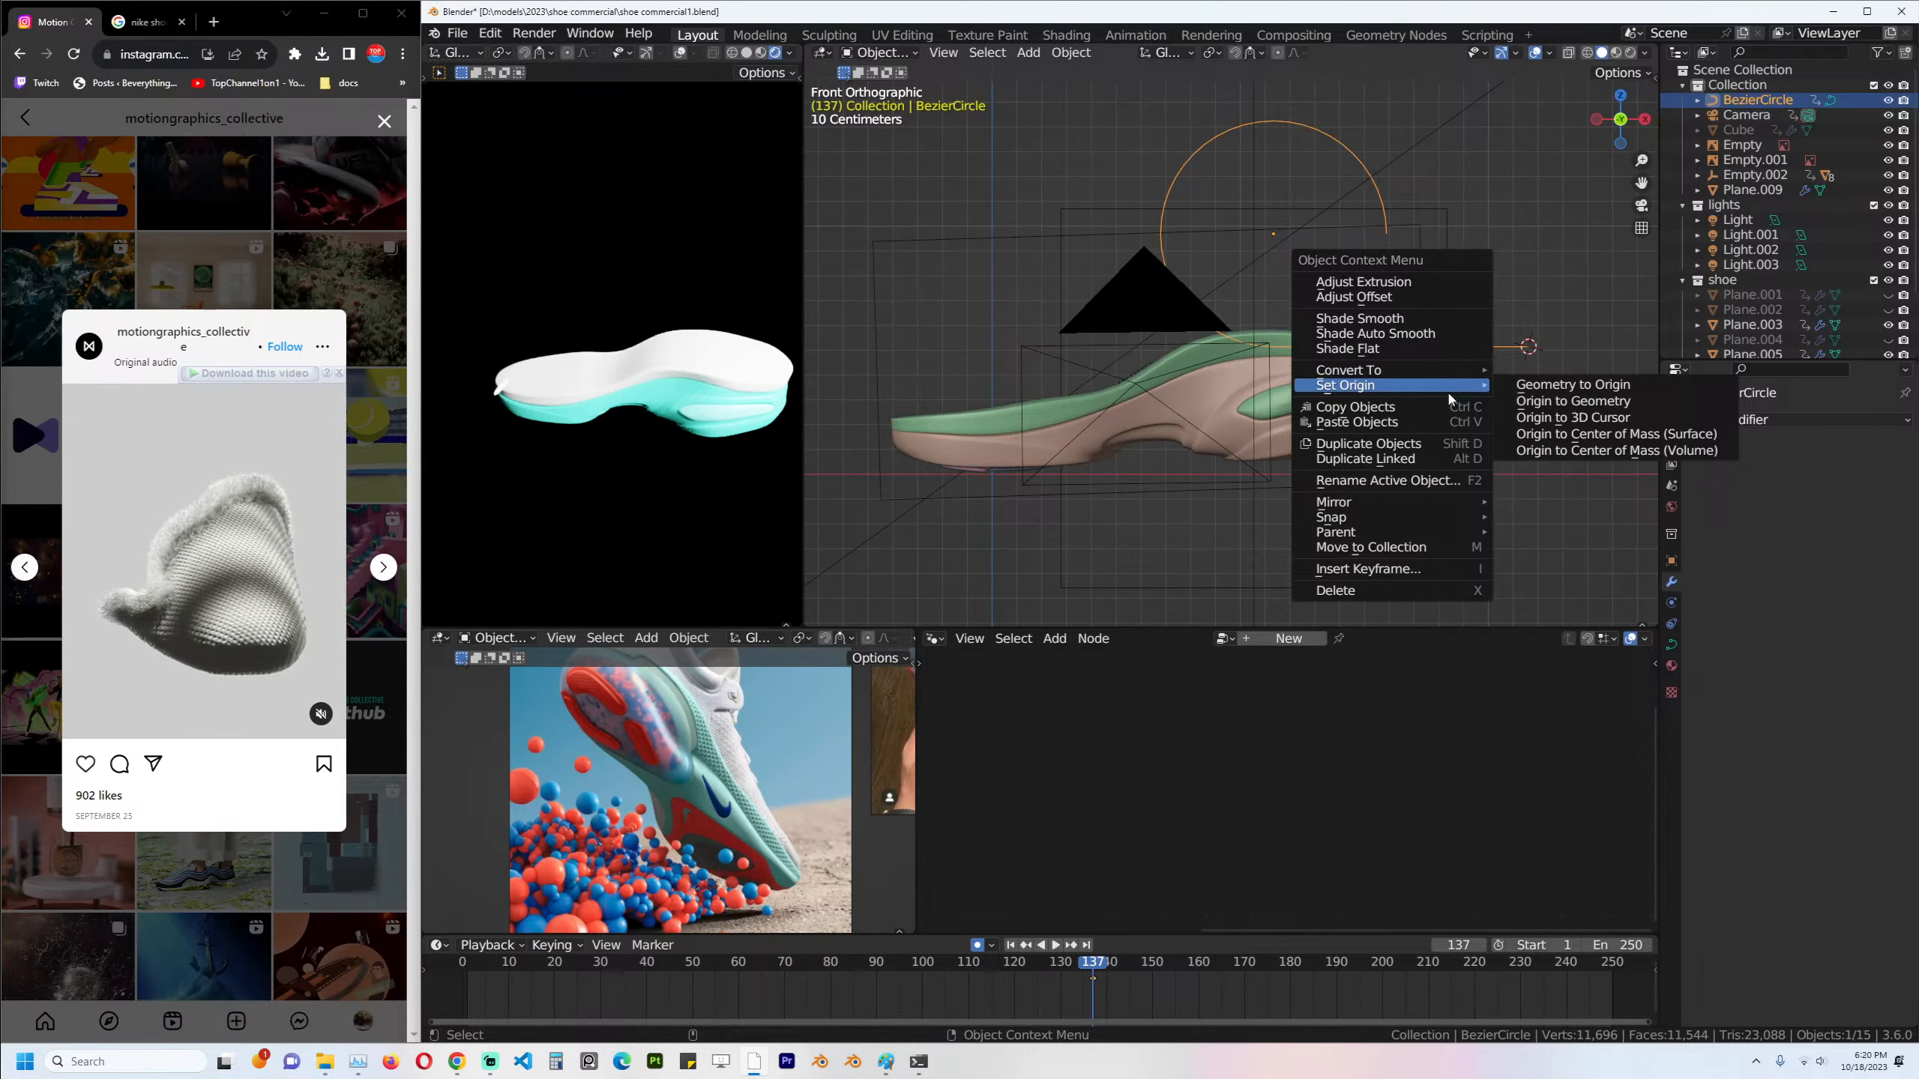
pyautogui.click(1590, 418)
# Move the open curve along Y to line it up with the shoe.
pyautogui.keyDown('shift'); pyautogui.click(1349, 336); pyautogui.keyUp('shift')
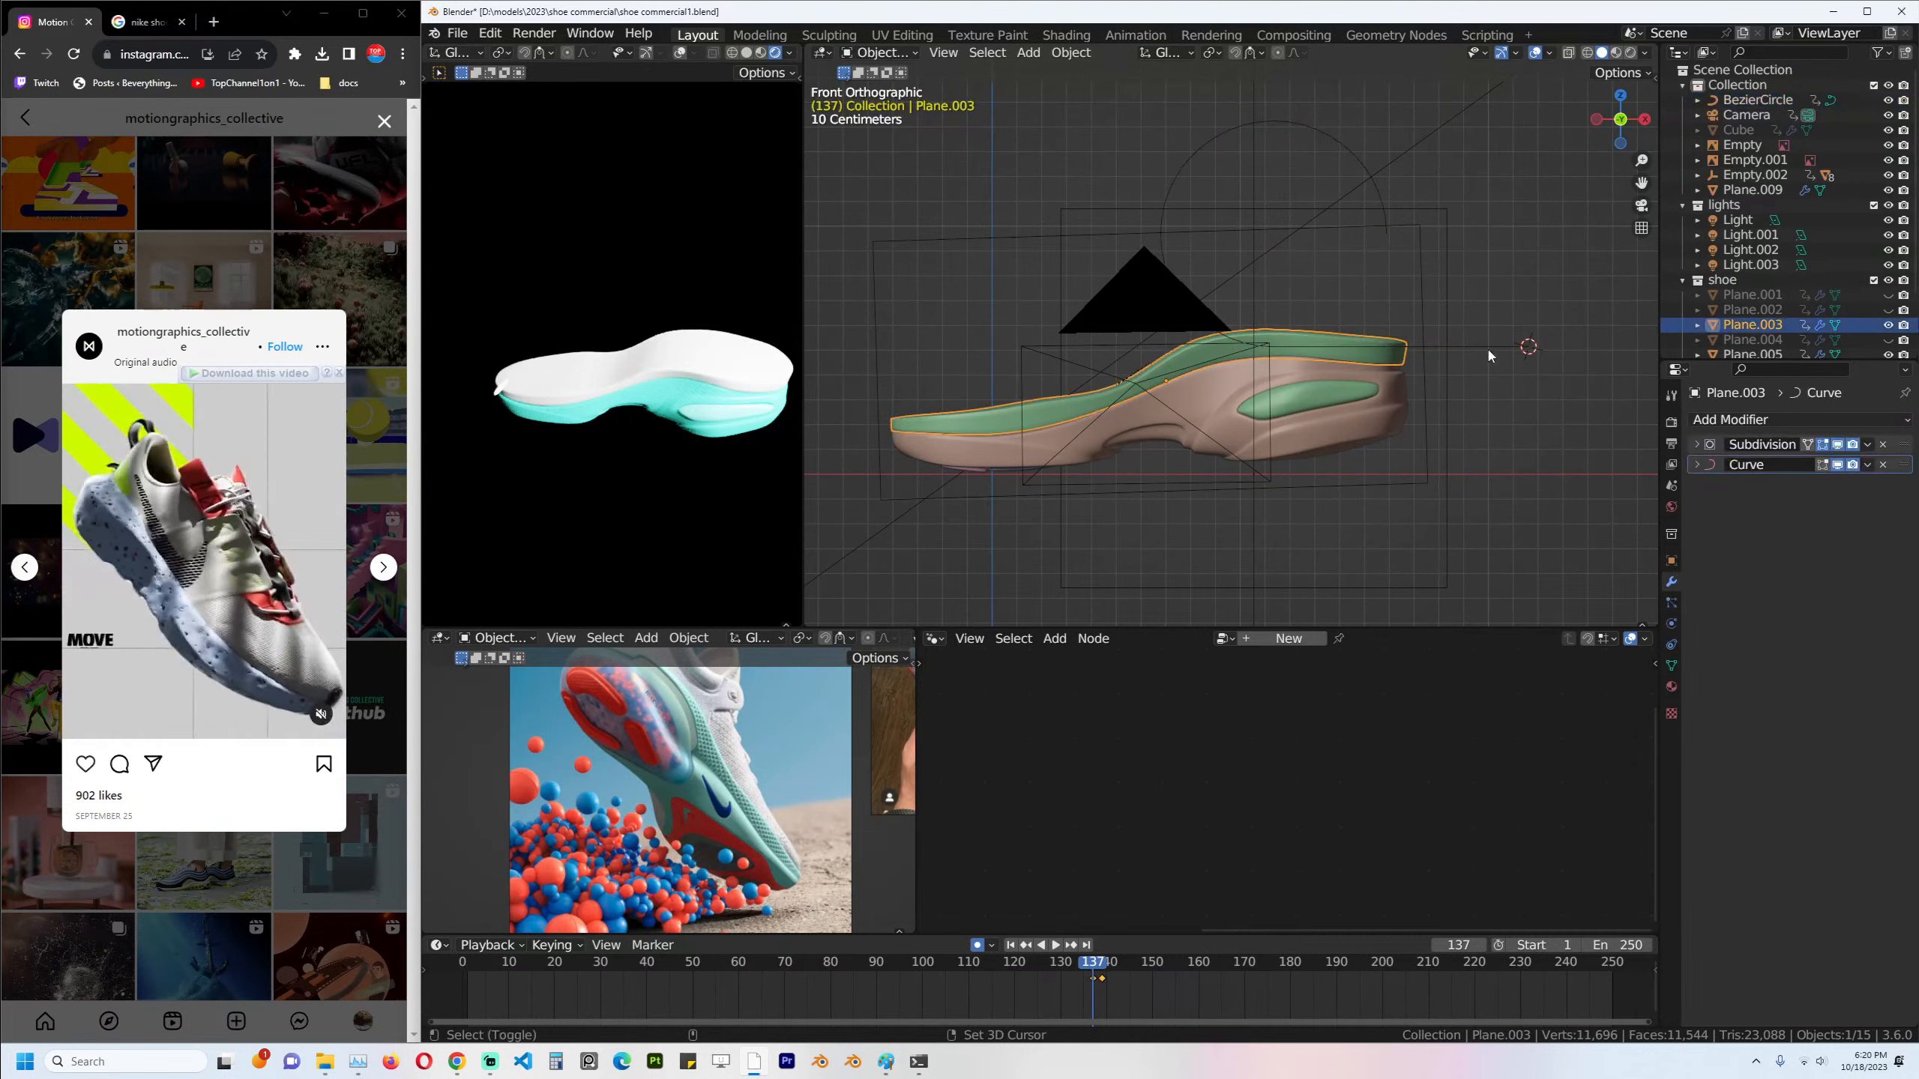
pyautogui.keyDown('shift'); pyautogui.click(1450, 354); pyautogui.keyUp('shift')
pyautogui.moveTo(1449, 354); pyautogui.dragTo(1086, 434, button='middle')
pyautogui.press('g')
pyautogui.press('y')
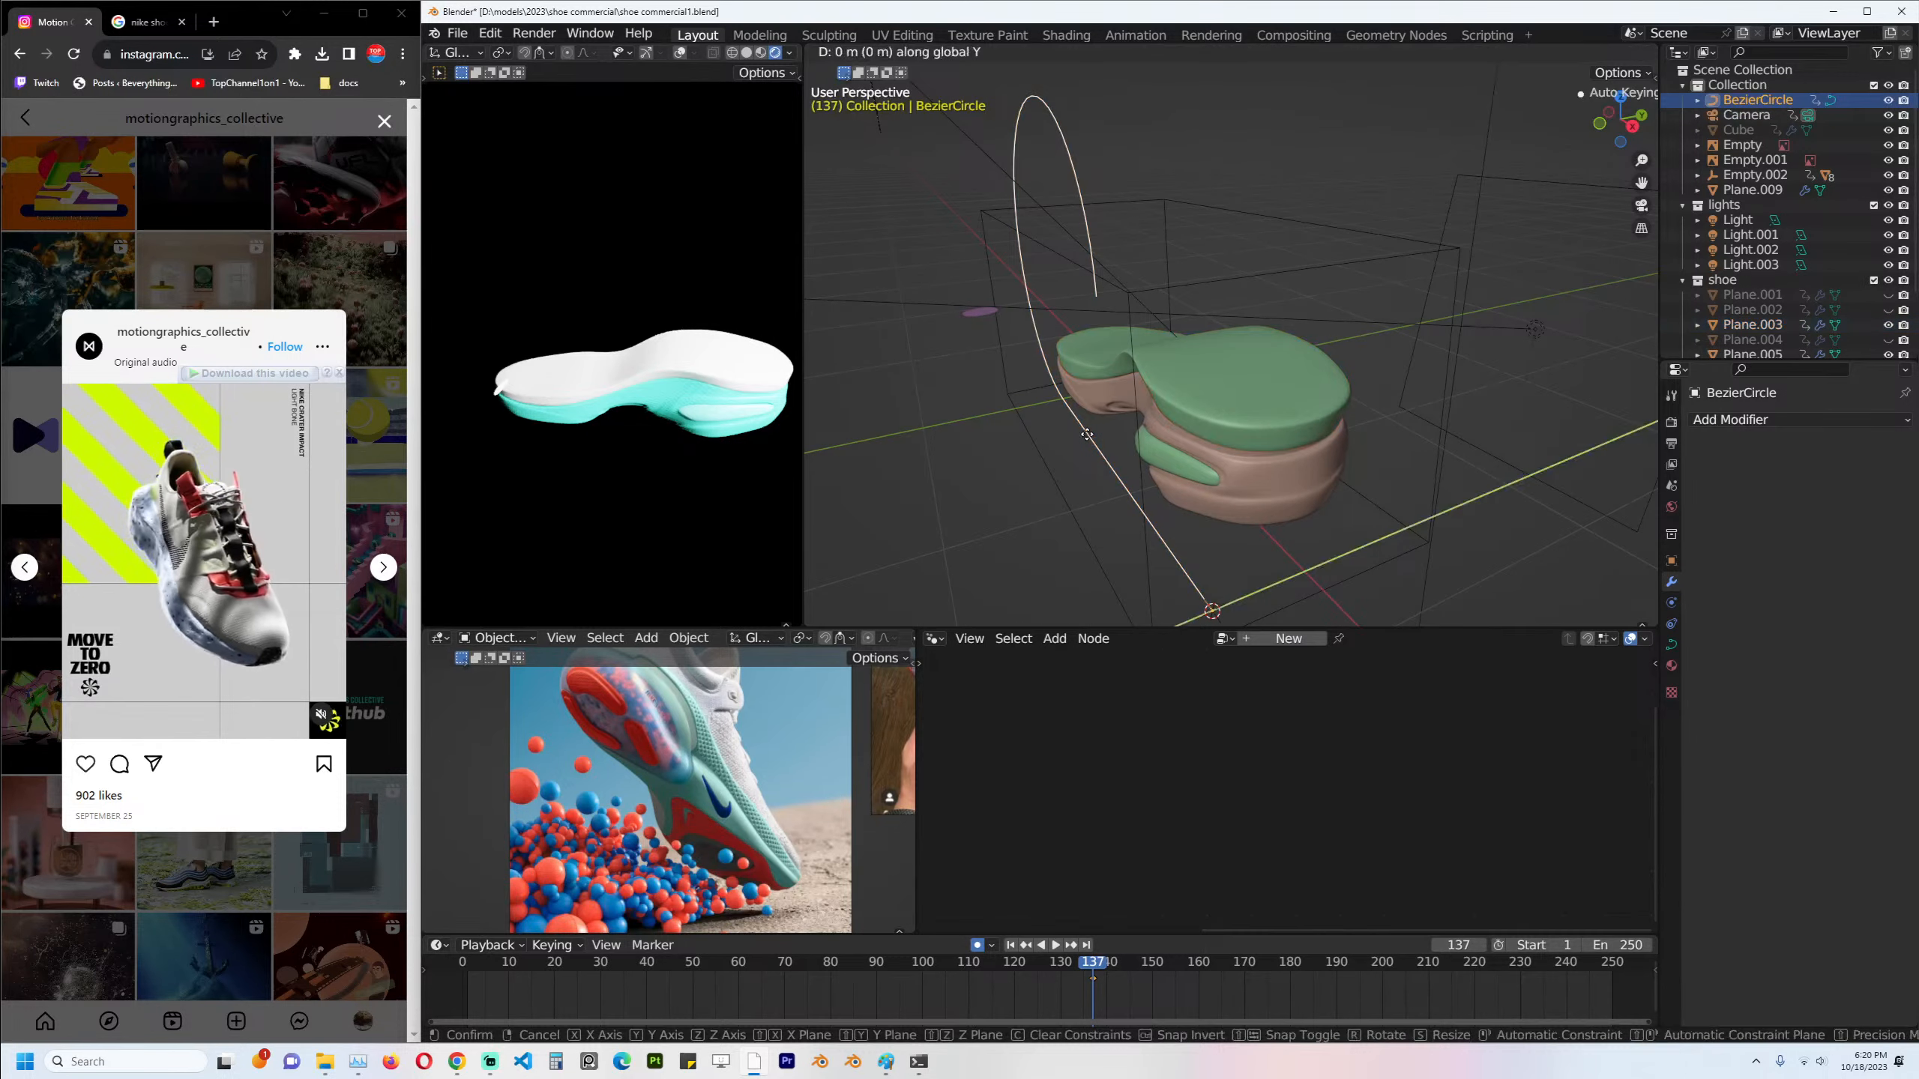
pyautogui.click(1309, 392)
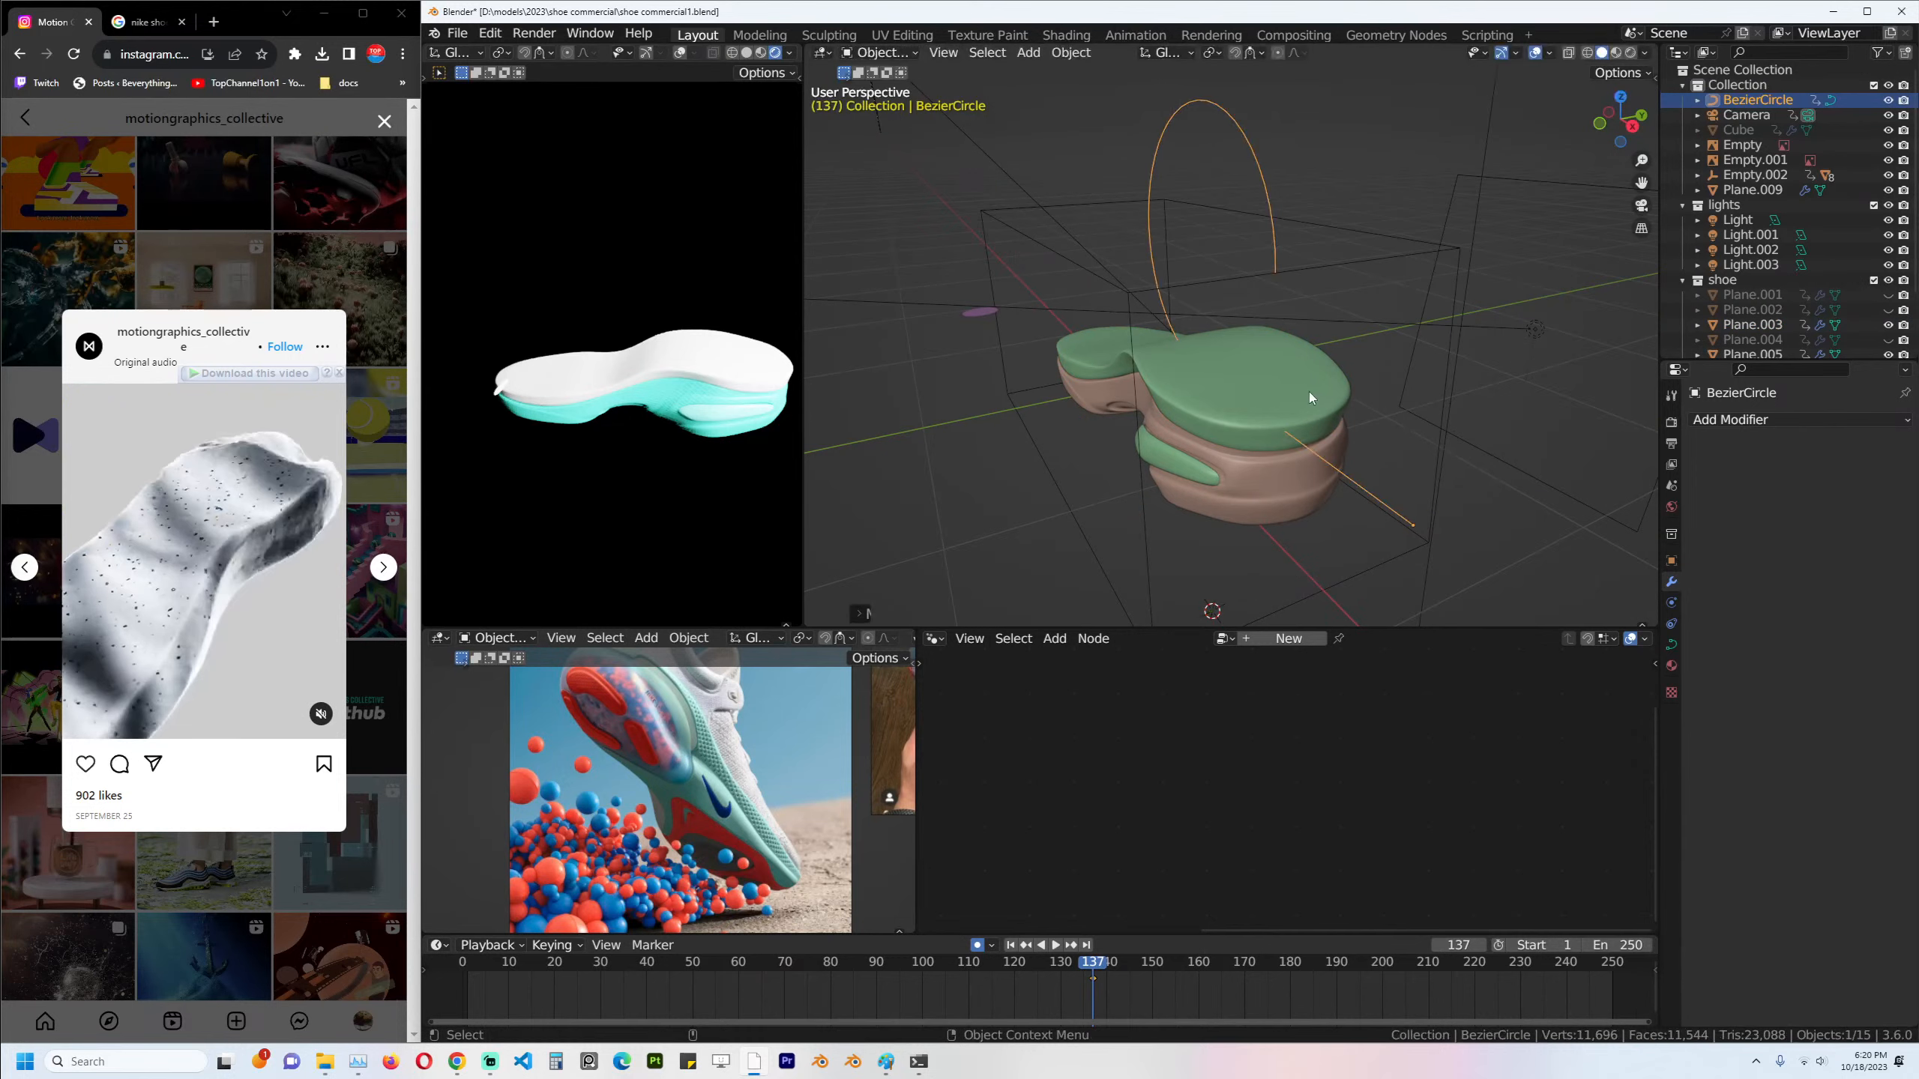
# Set BezierCircle as the curve object in the midsole strip's Curve modifier, keeping X as the deform axis.
pyautogui.press('KP_1')
pyautogui.click(1362, 356)
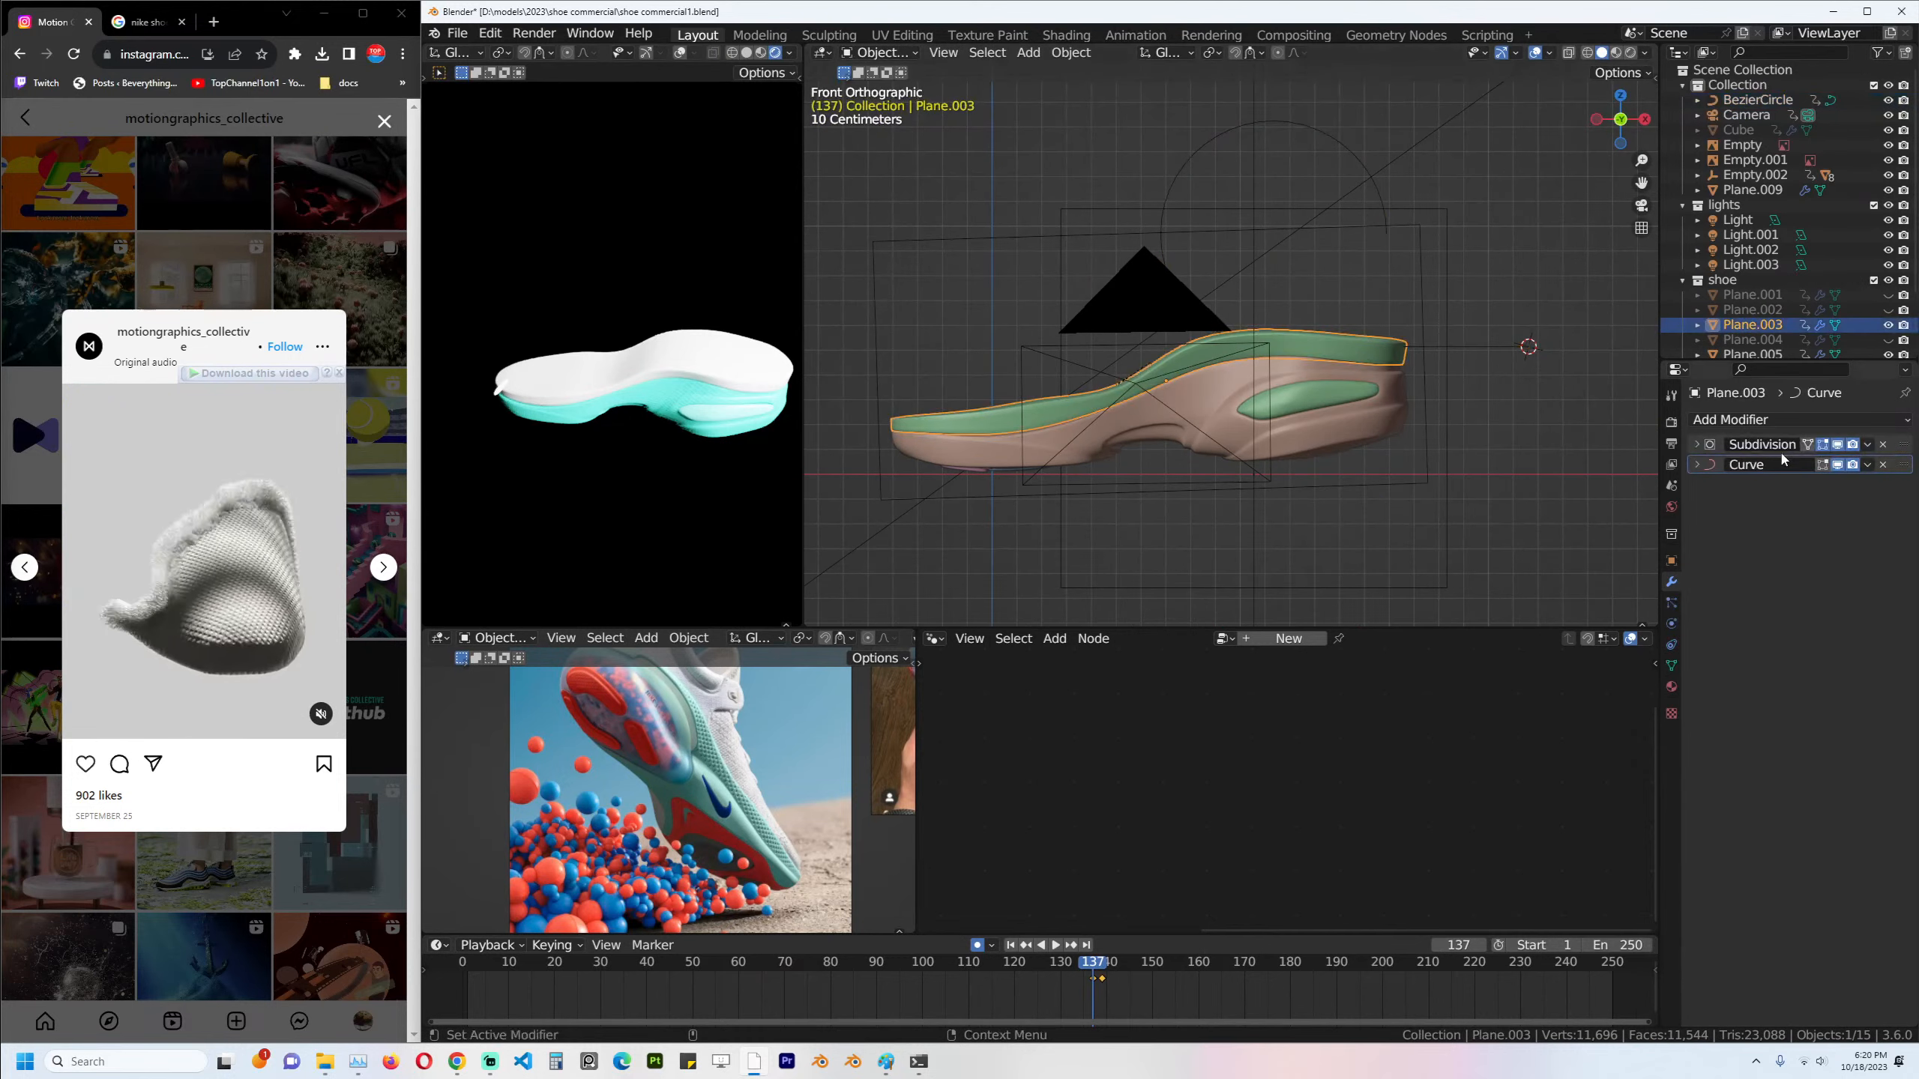
pyautogui.click(1816, 422)
pyautogui.click(1653, 494)
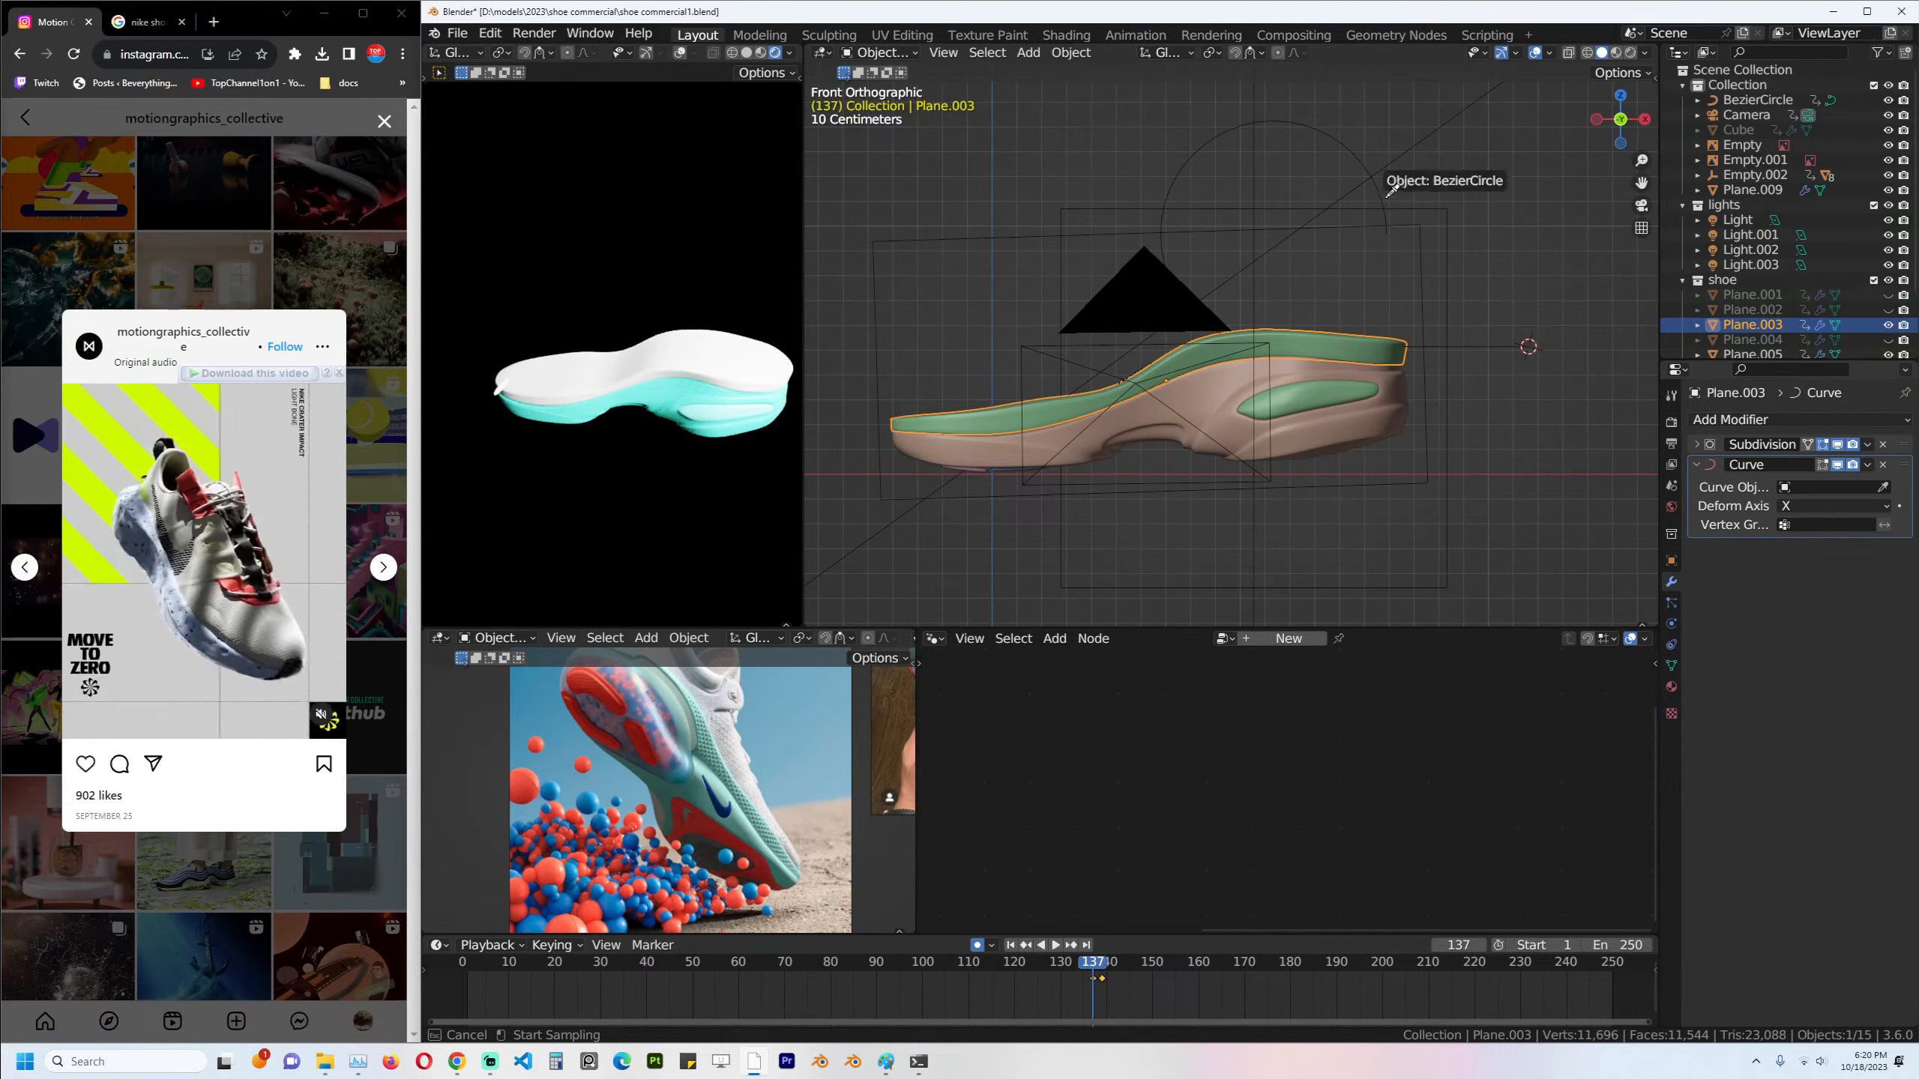
pyautogui.click(1388, 192)
pyautogui.scroll(-4, 1405, 317)
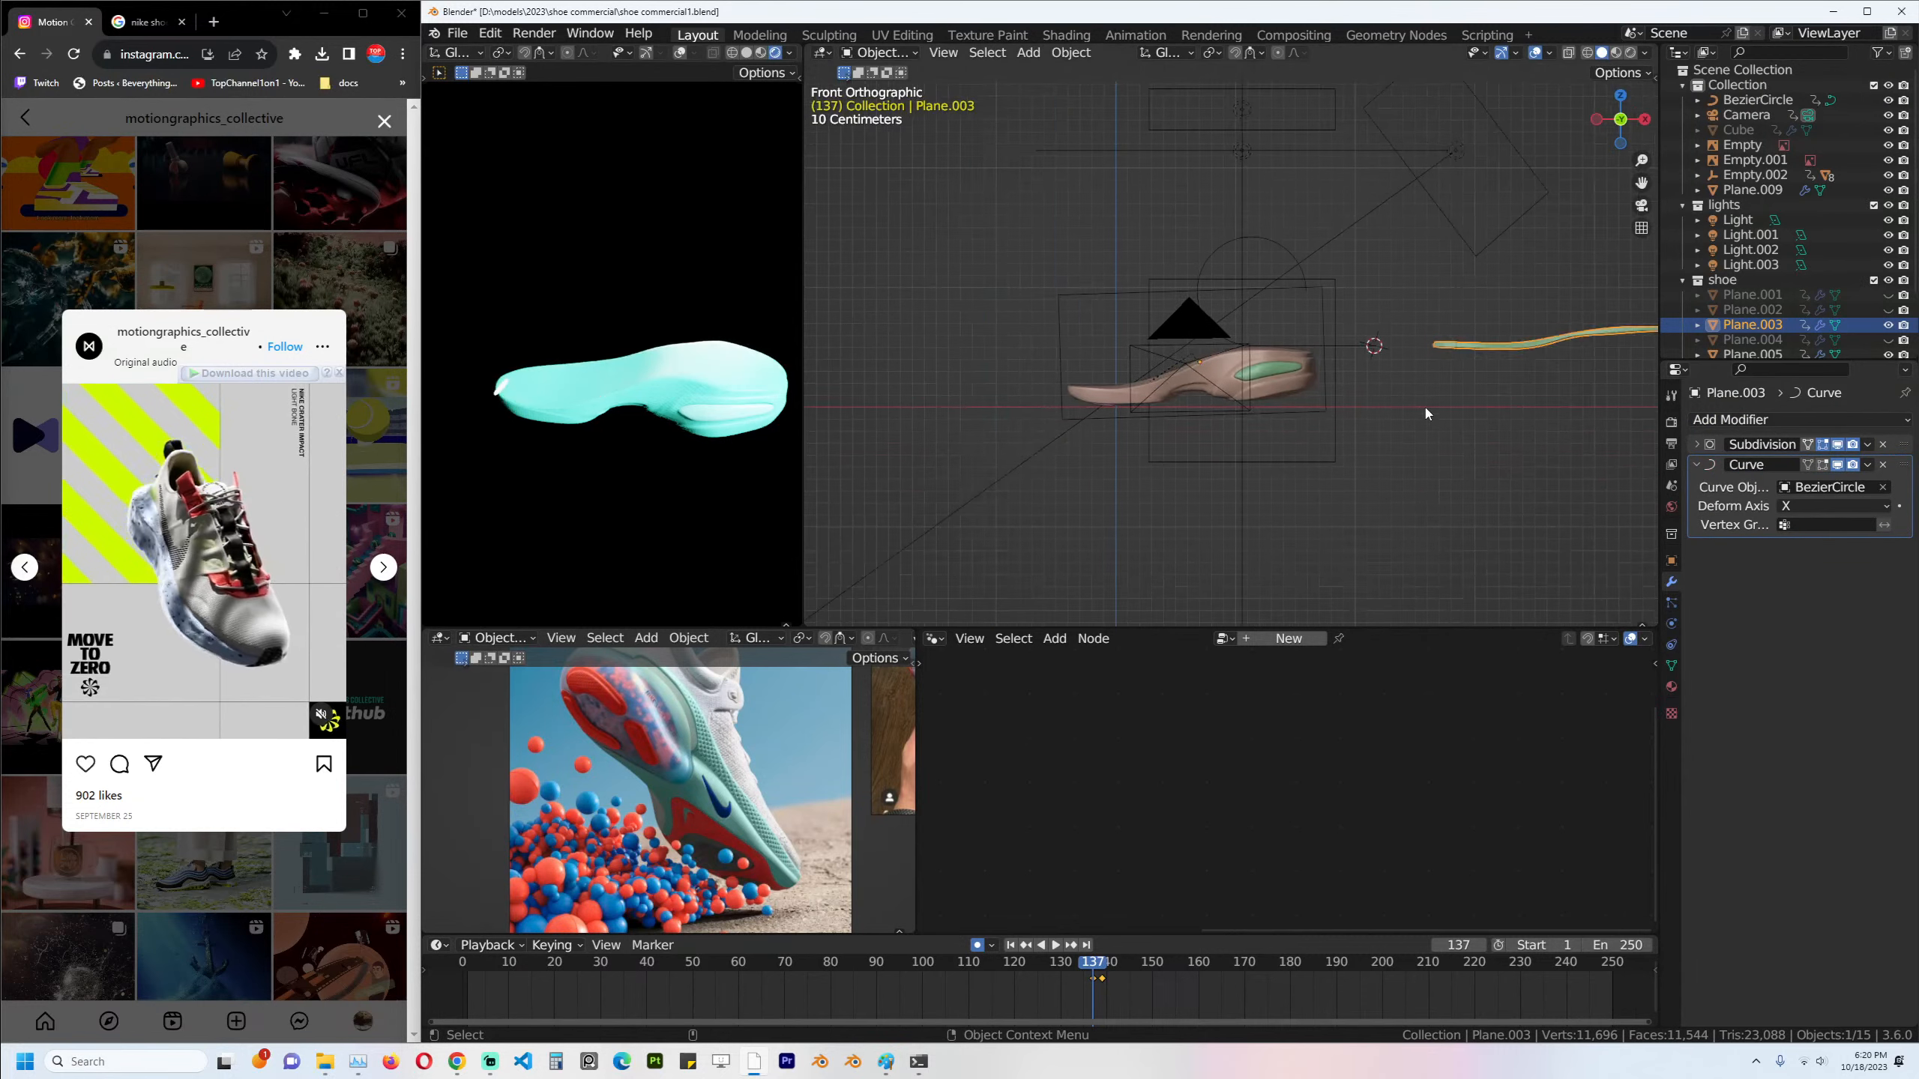
pyautogui.click(1248, 294)
pyautogui.press('Tab')
pyautogui.press('g')
pyautogui.press('x')
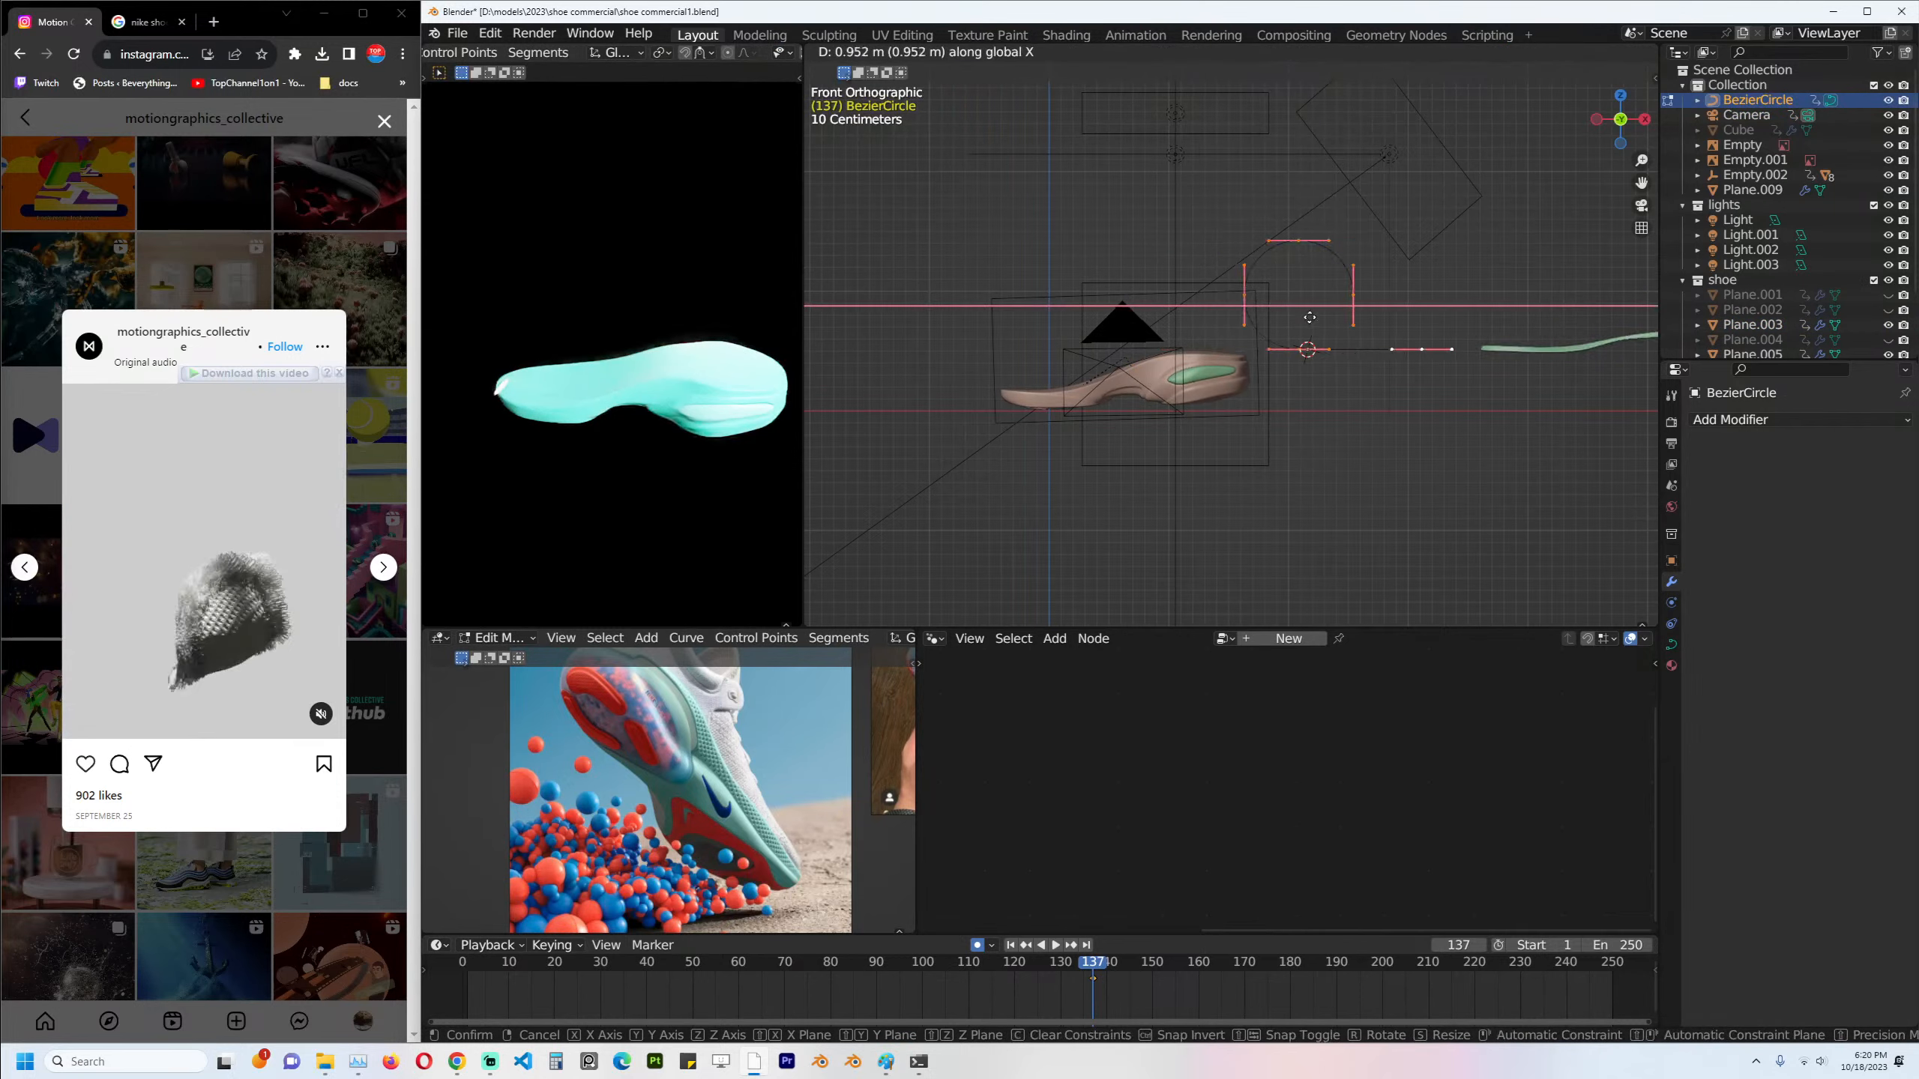
pyautogui.click(1034, 320)
pyautogui.press('Tab')
# Try sliding the midsole strip along X so it bends around the curve.
pyautogui.click(1524, 342)
pyautogui.press('g')
pyautogui.press('x')
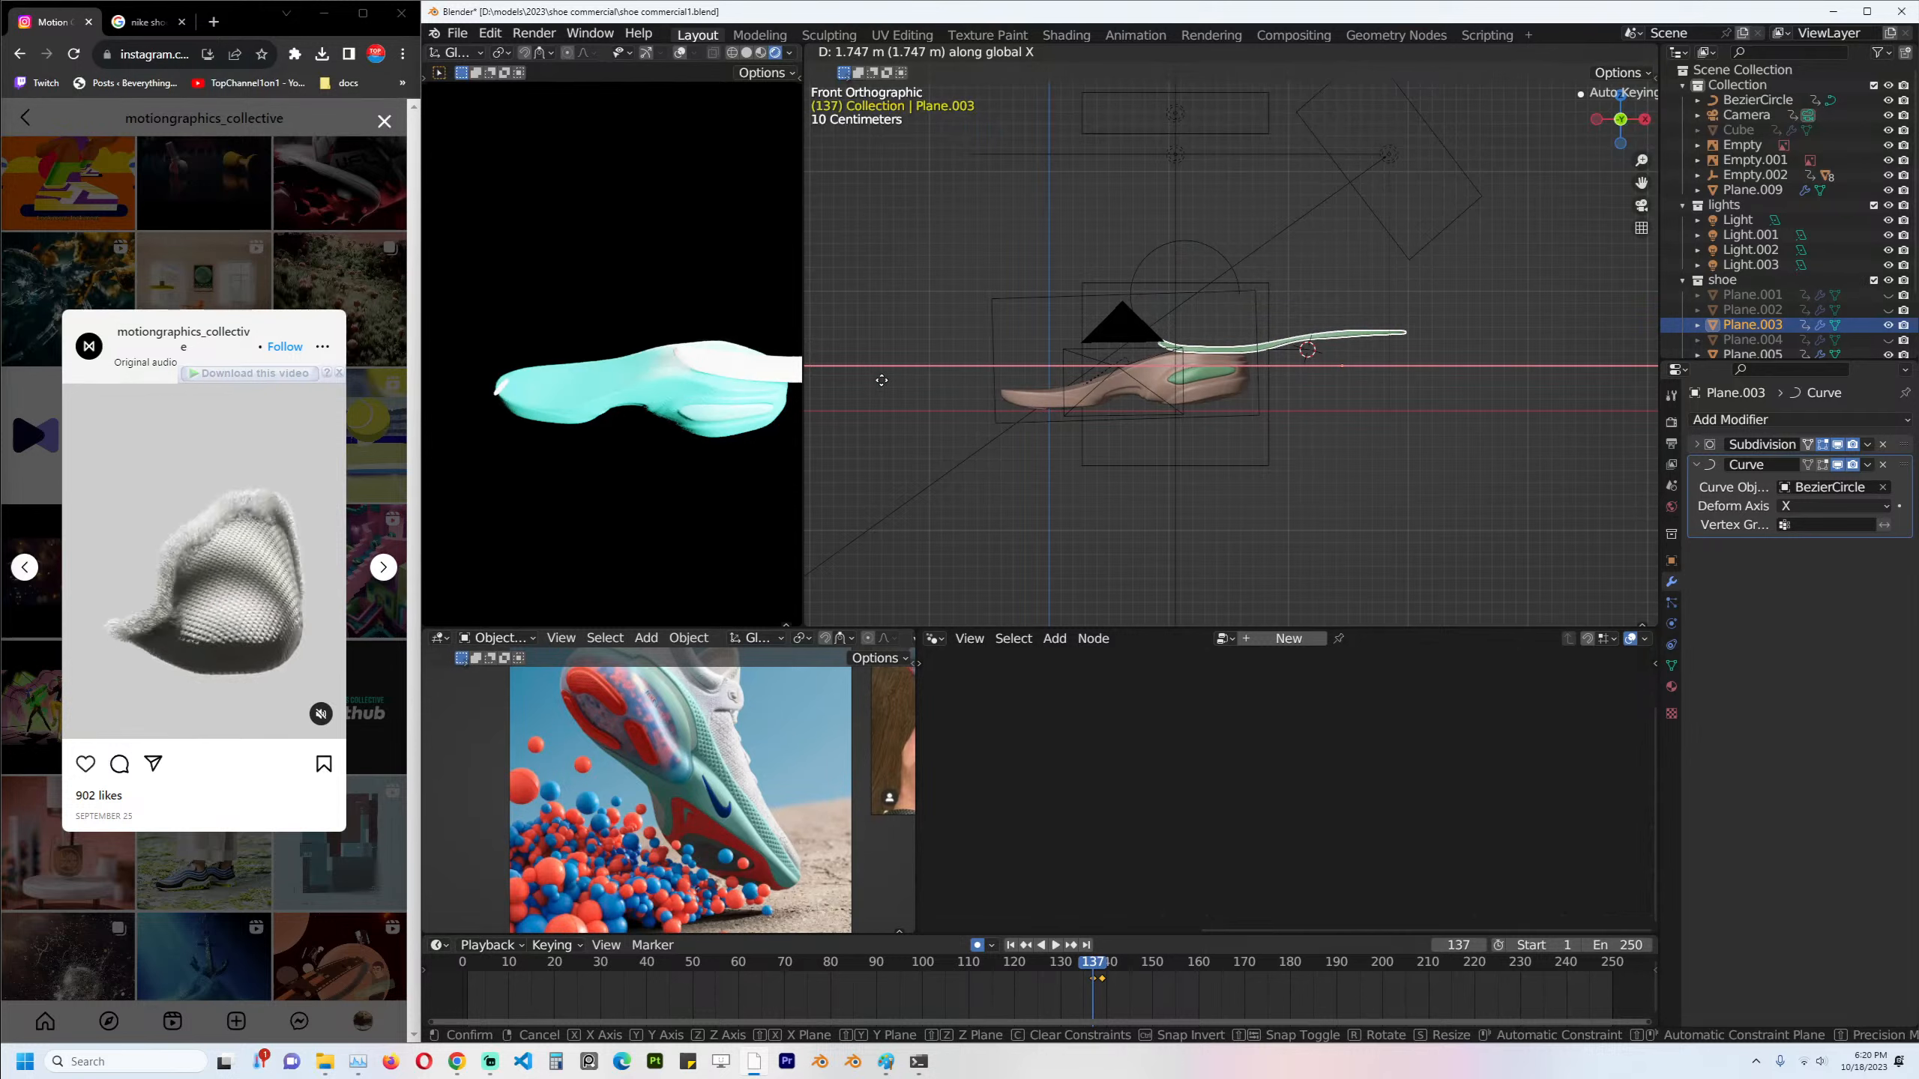
pyautogui.click(1071, 283)
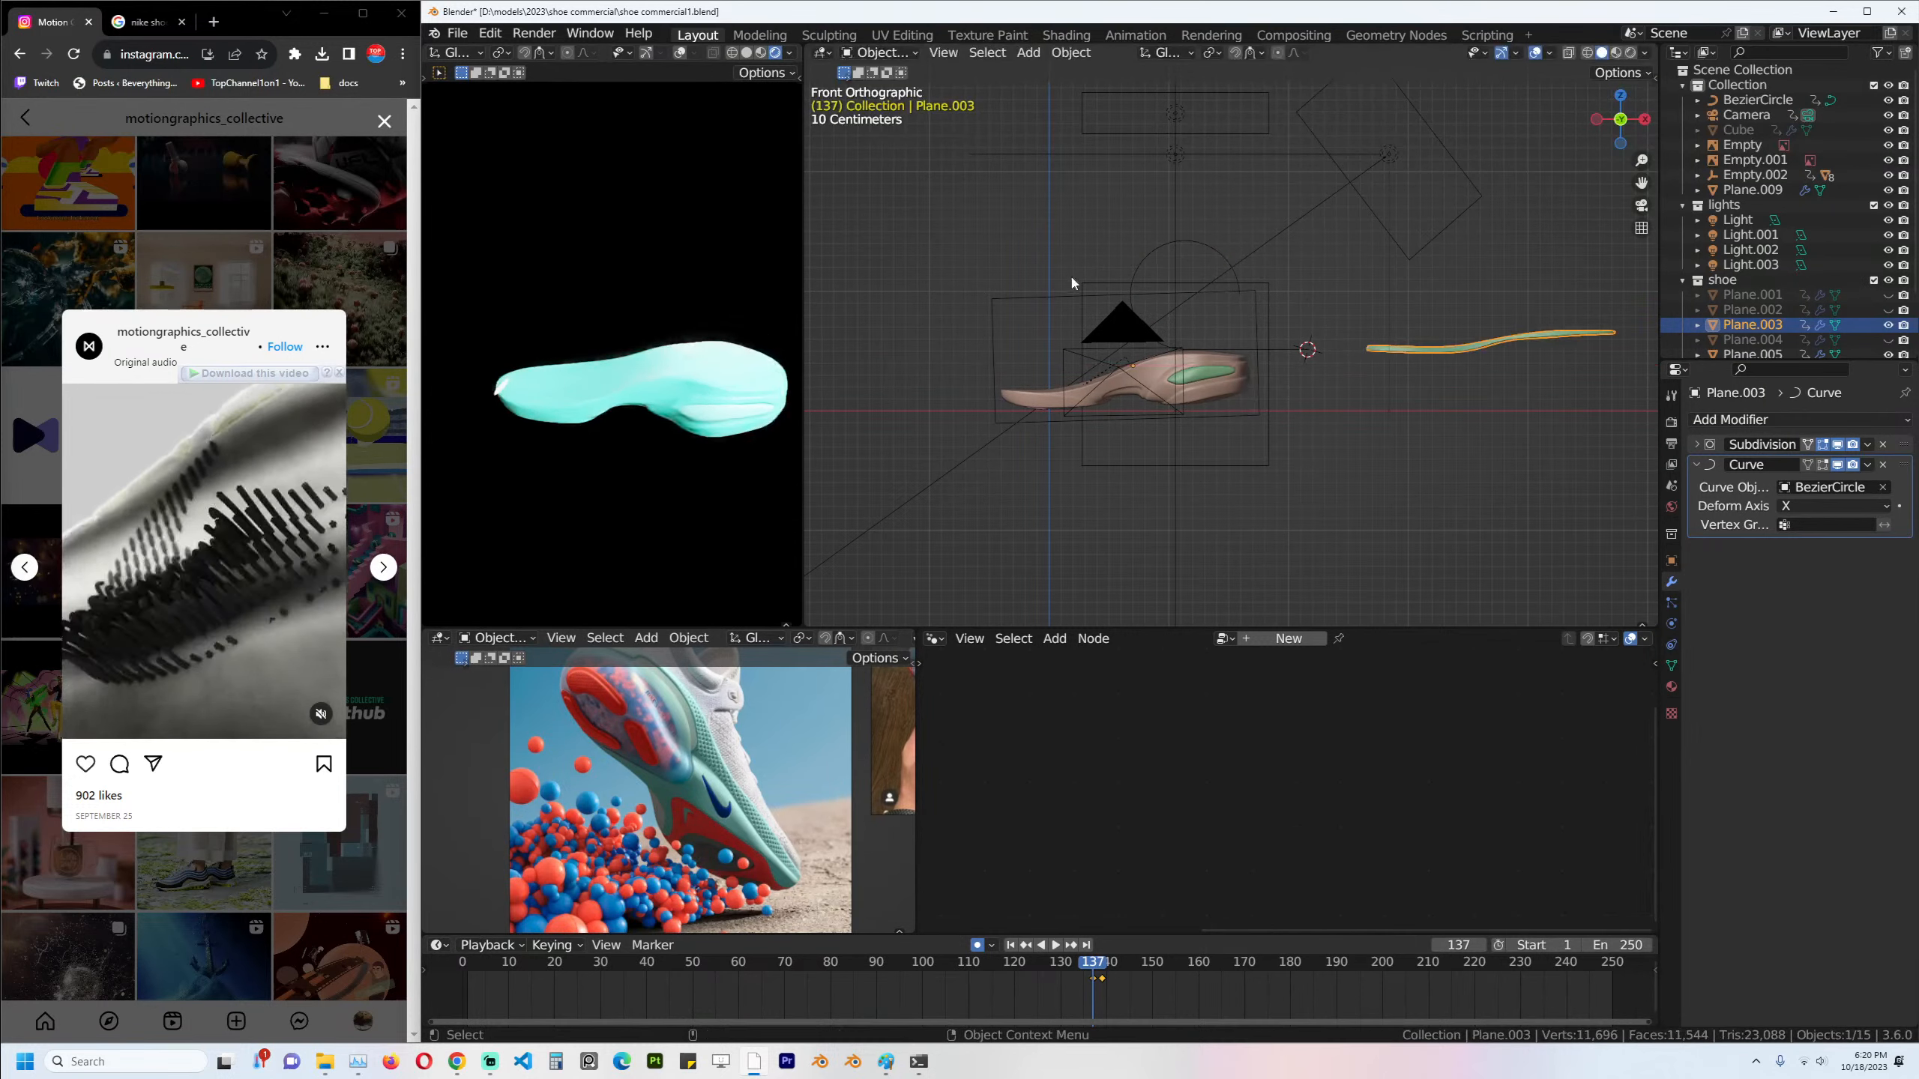
pyautogui.press('g')
pyautogui.press('x')
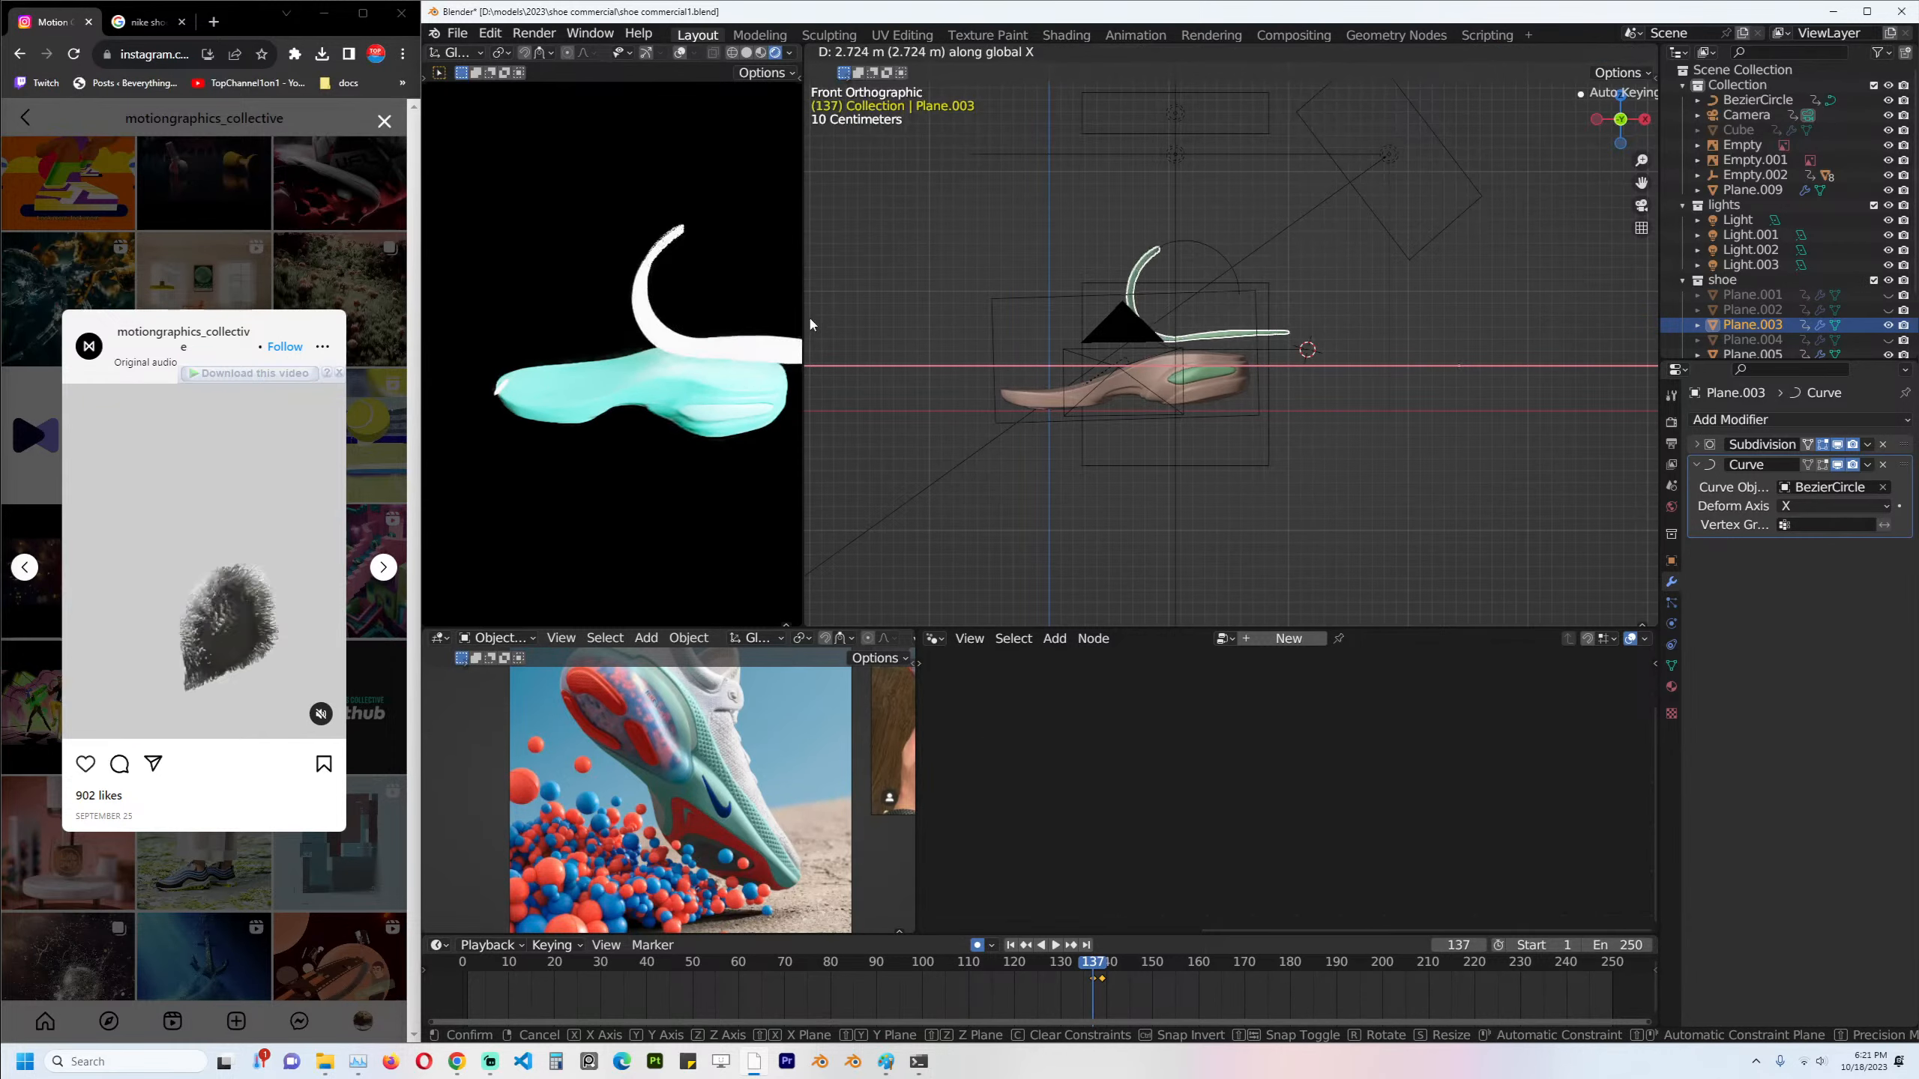
pyautogui.rightClick(1225, 320)
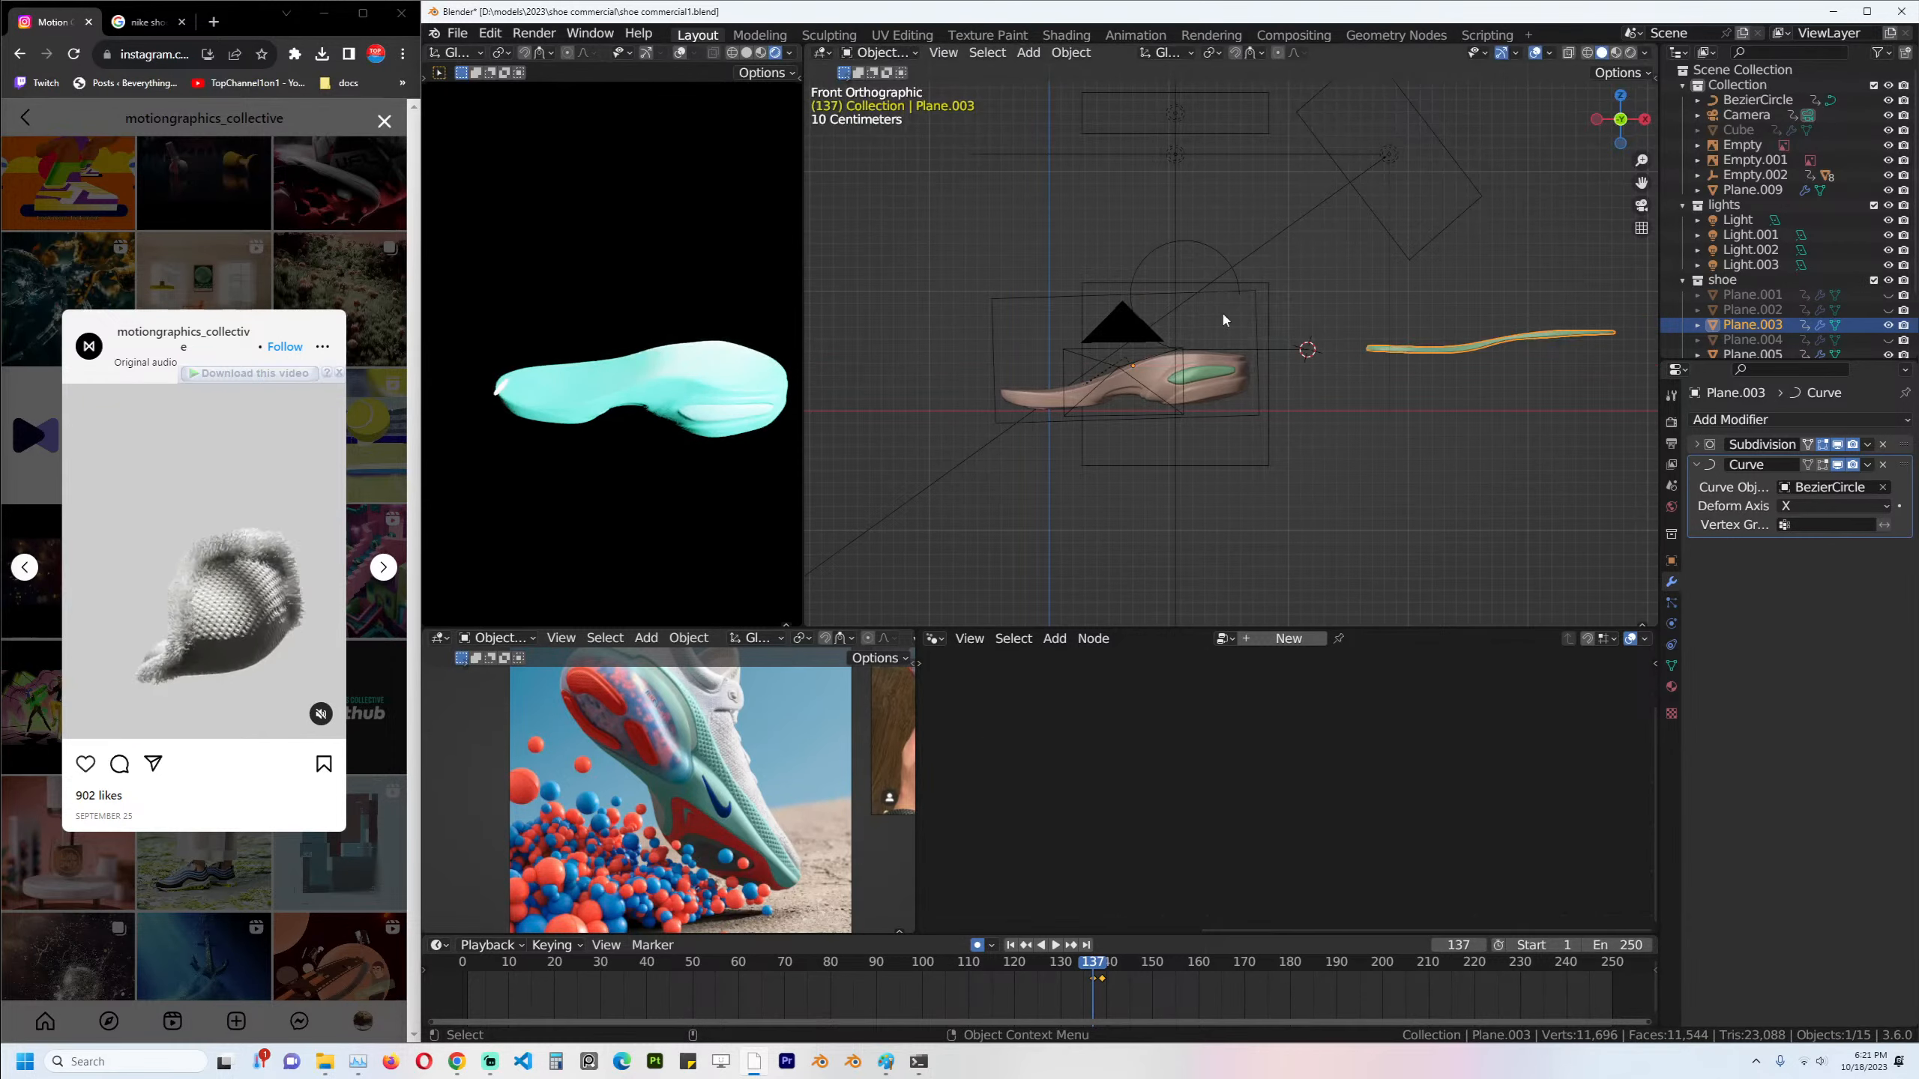
# Parent the midsole strip to BezierCircle.
pyautogui.keyDown('shift'); pyautogui.click(1235, 259); pyautogui.keyUp('shift')
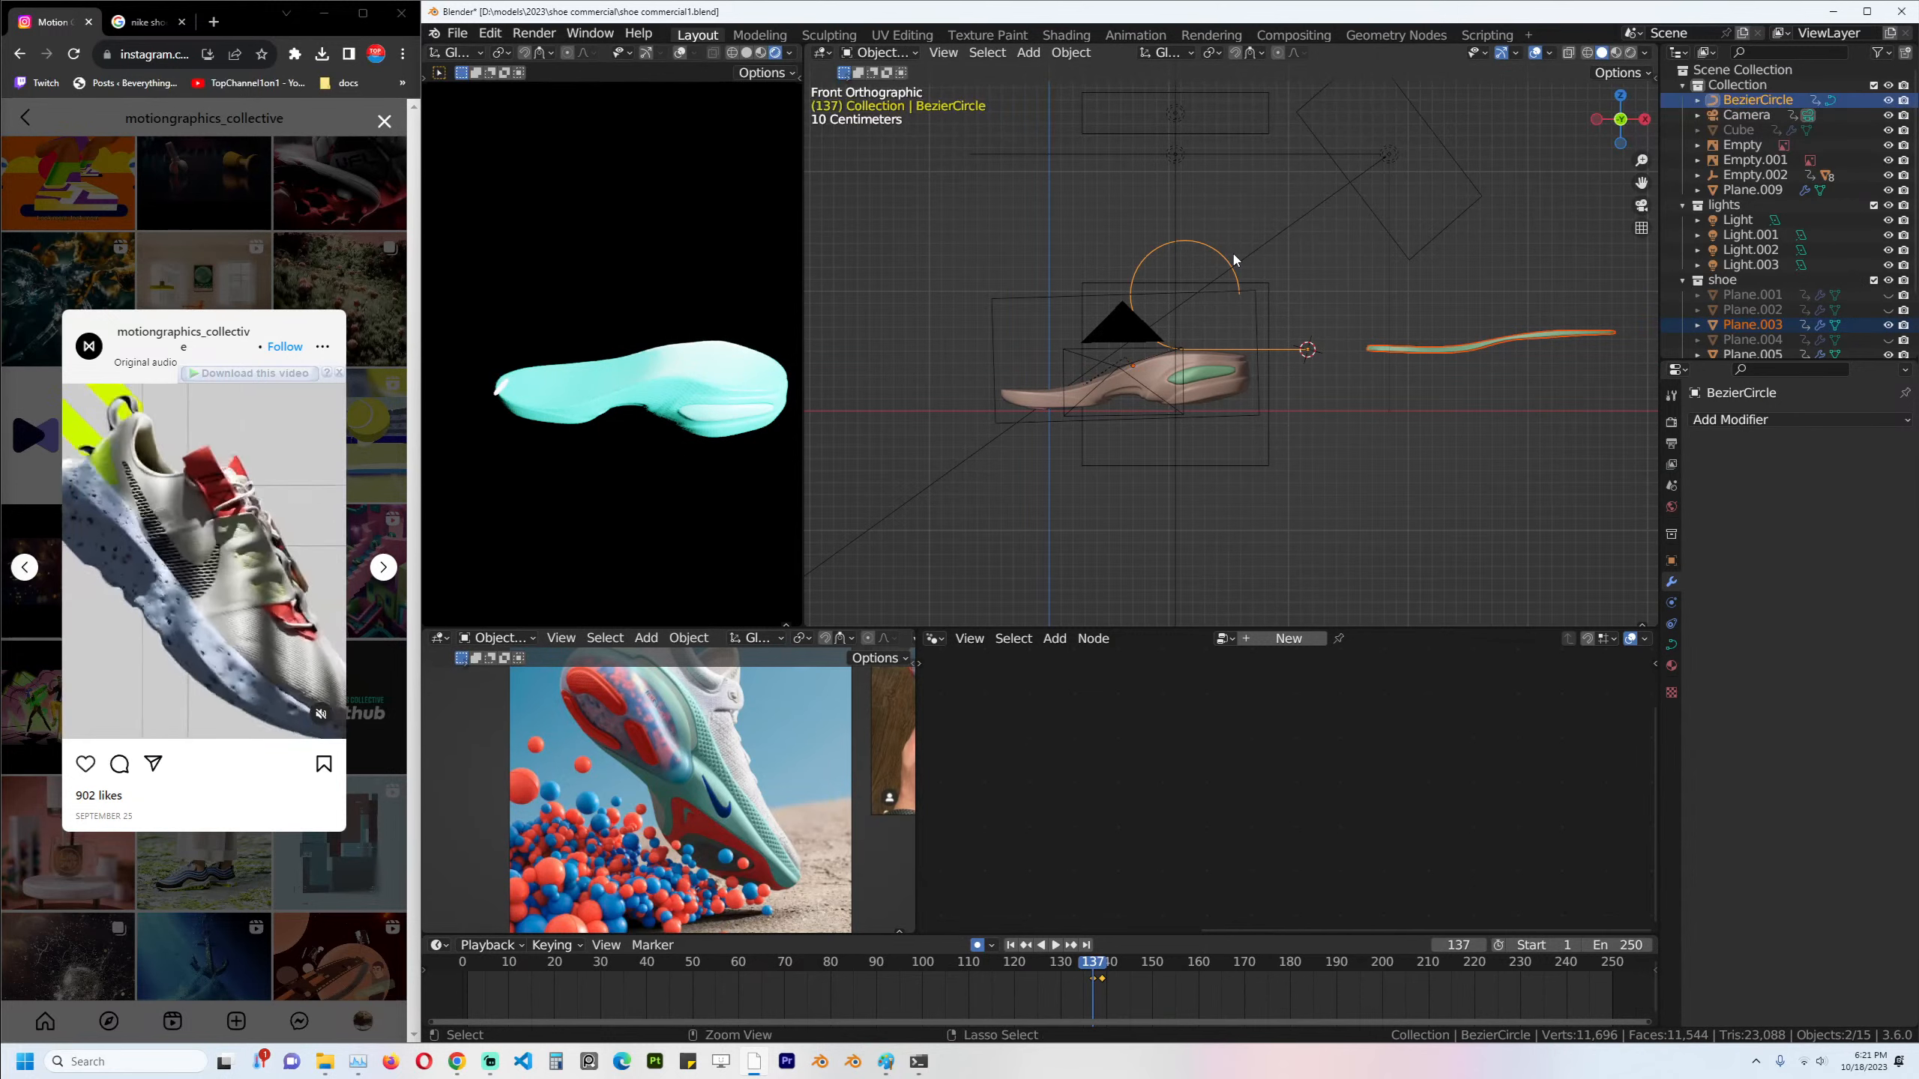
pyautogui.hotkey('ctrl', 'p')
pyautogui.click(1234, 260)
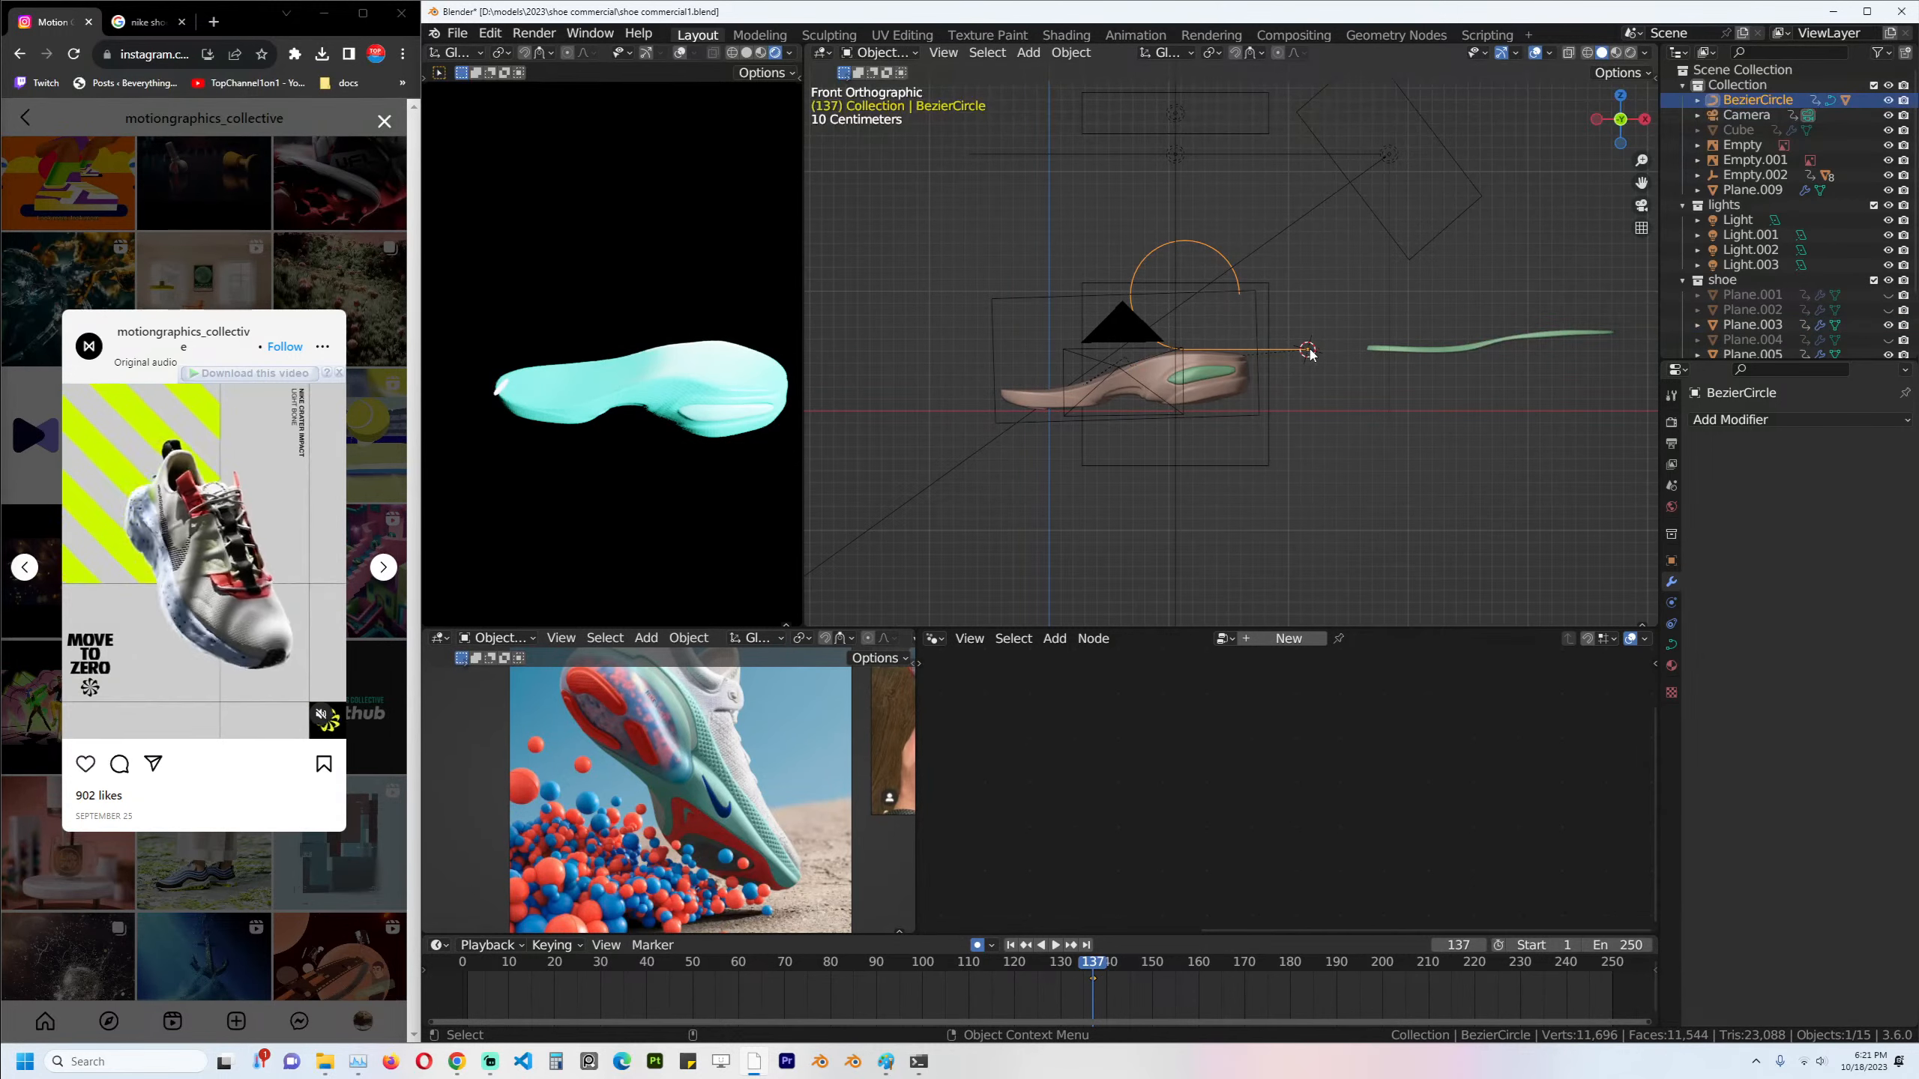
# Move BezierCircle with the strip about -3.1 m in X and -0.16 m in Z to bring the strip over the outsole.
pyautogui.click(1222, 370)
pyautogui.click(1292, 349)
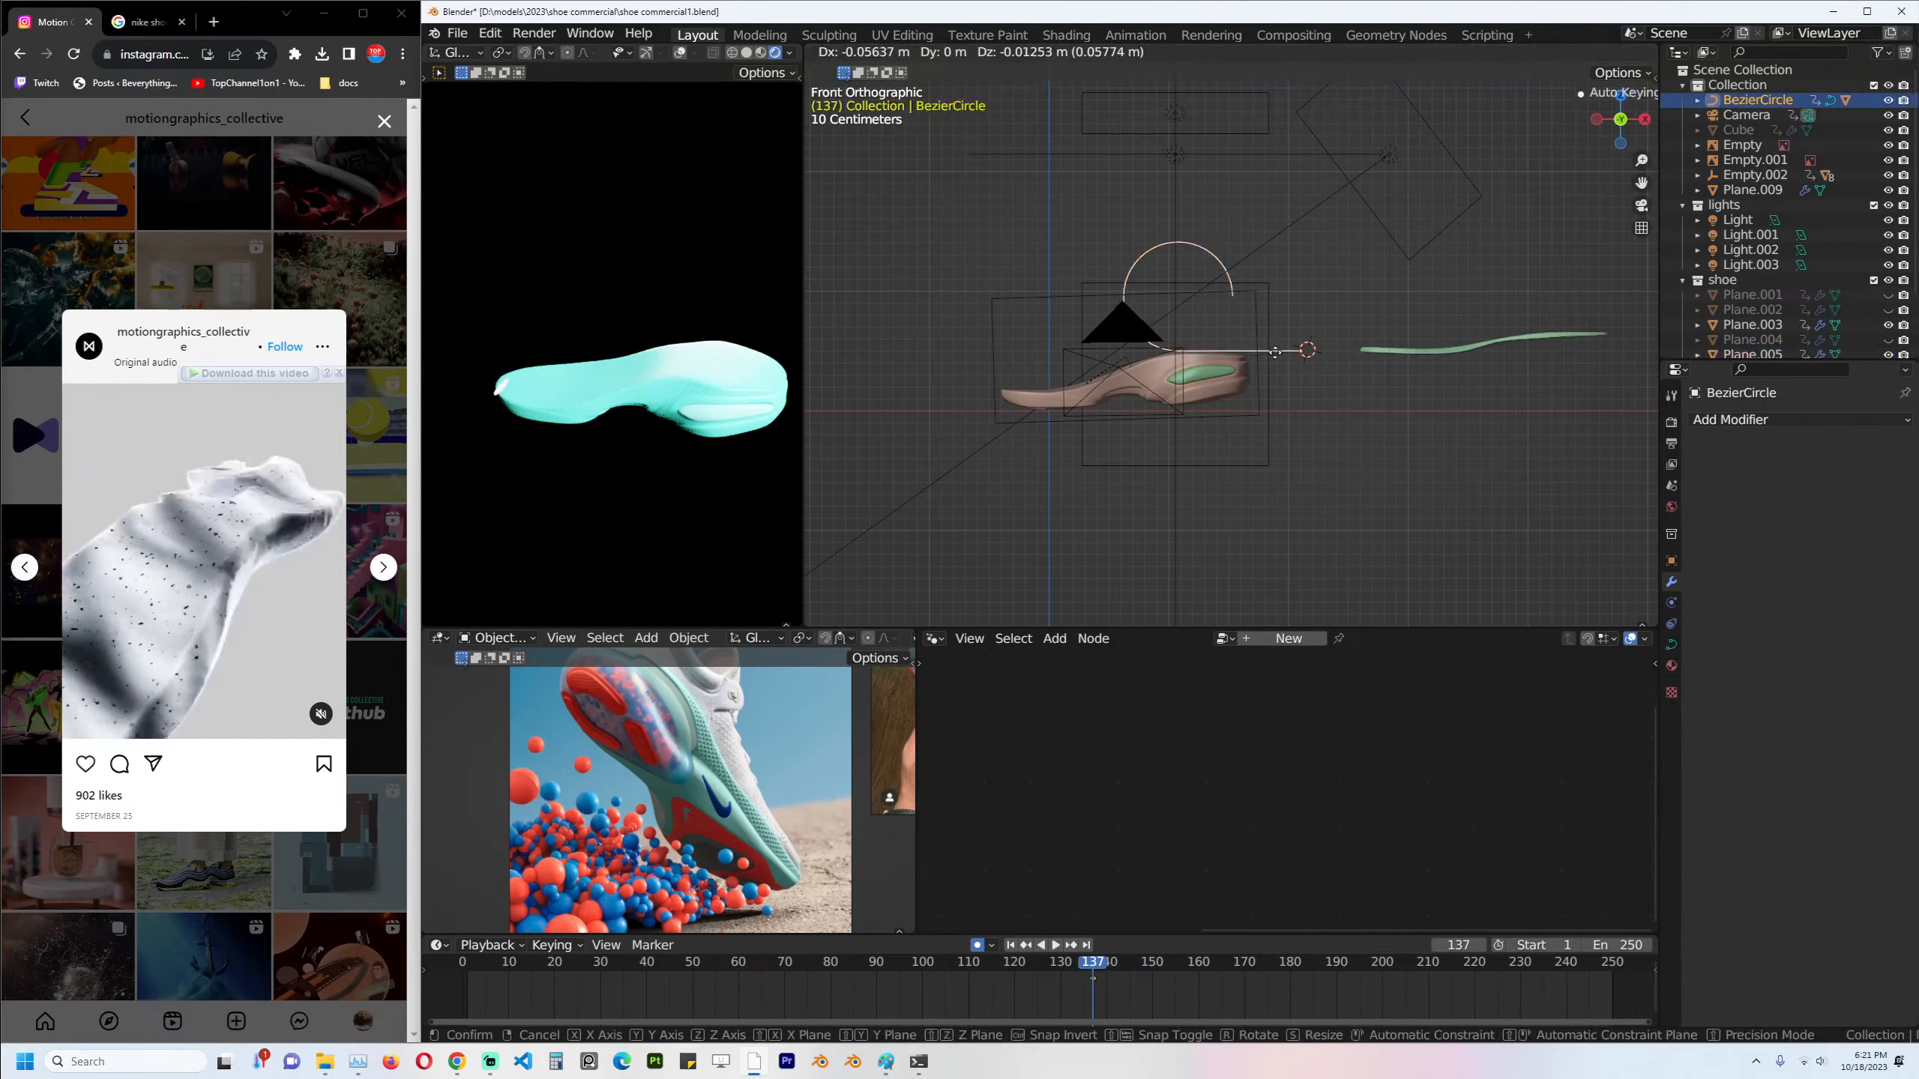
pyautogui.press('g')
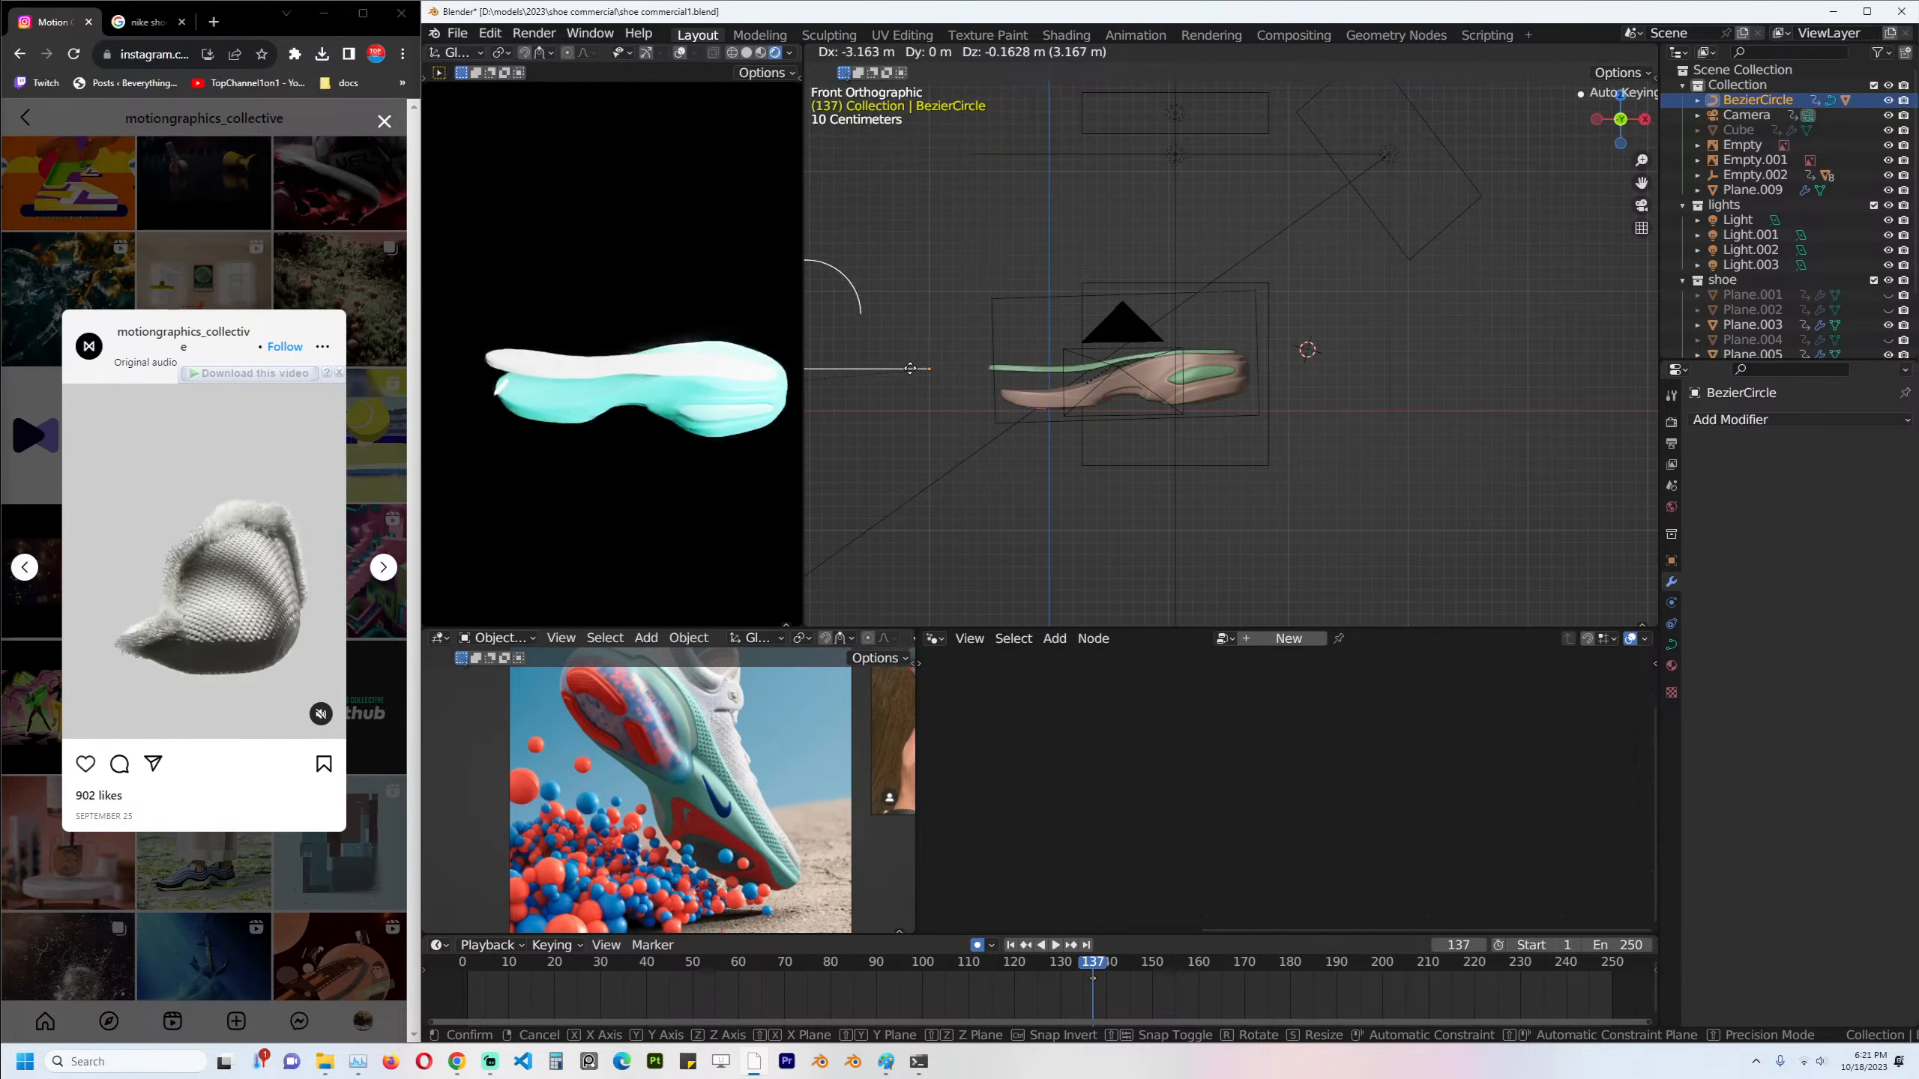
pyautogui.click(918, 368)
pyautogui.scroll(3, 975, 392)
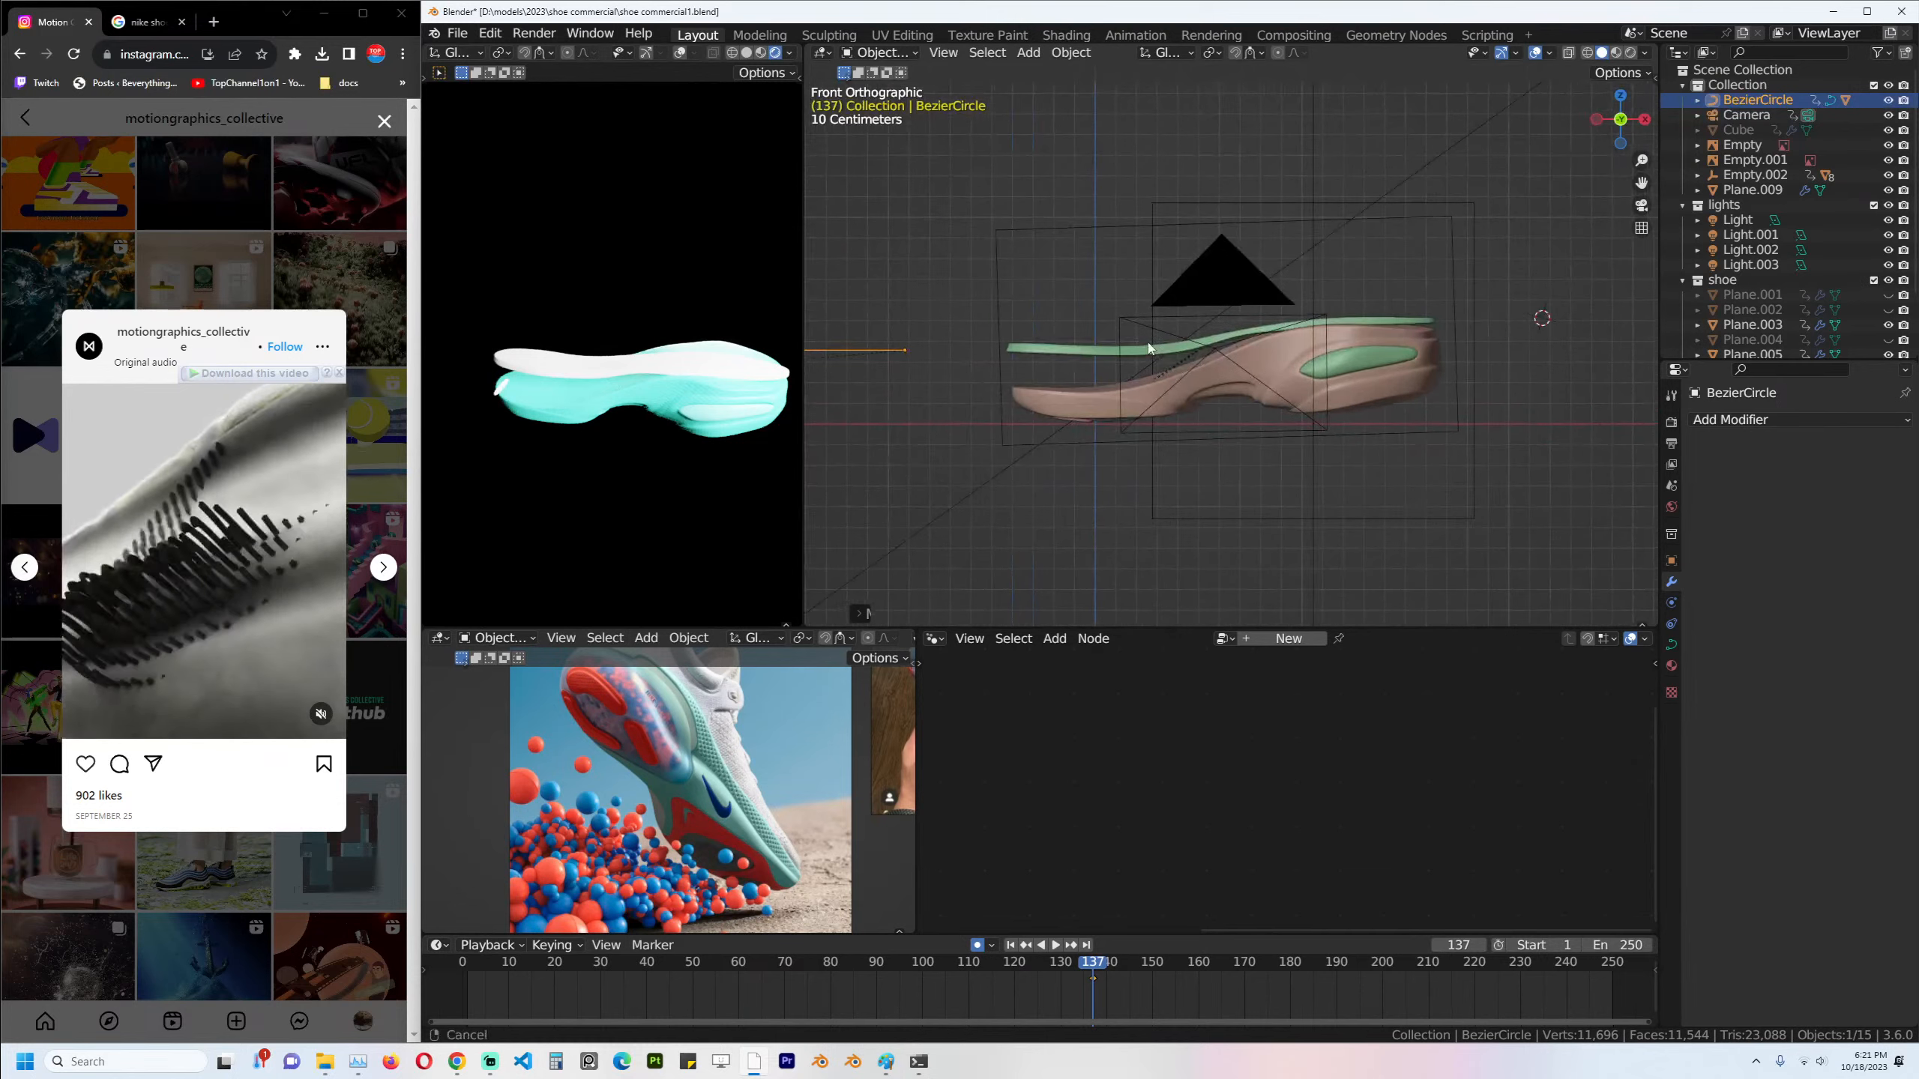
# Extrude the curve's straight end point toward the strip's toe.
pyautogui.click(1119, 362)
pyautogui.keyDown('shift'); pyautogui.moveTo(1090, 374); pyautogui.dragTo(1251, 379, button='middle'); pyautogui.keyUp('shift')
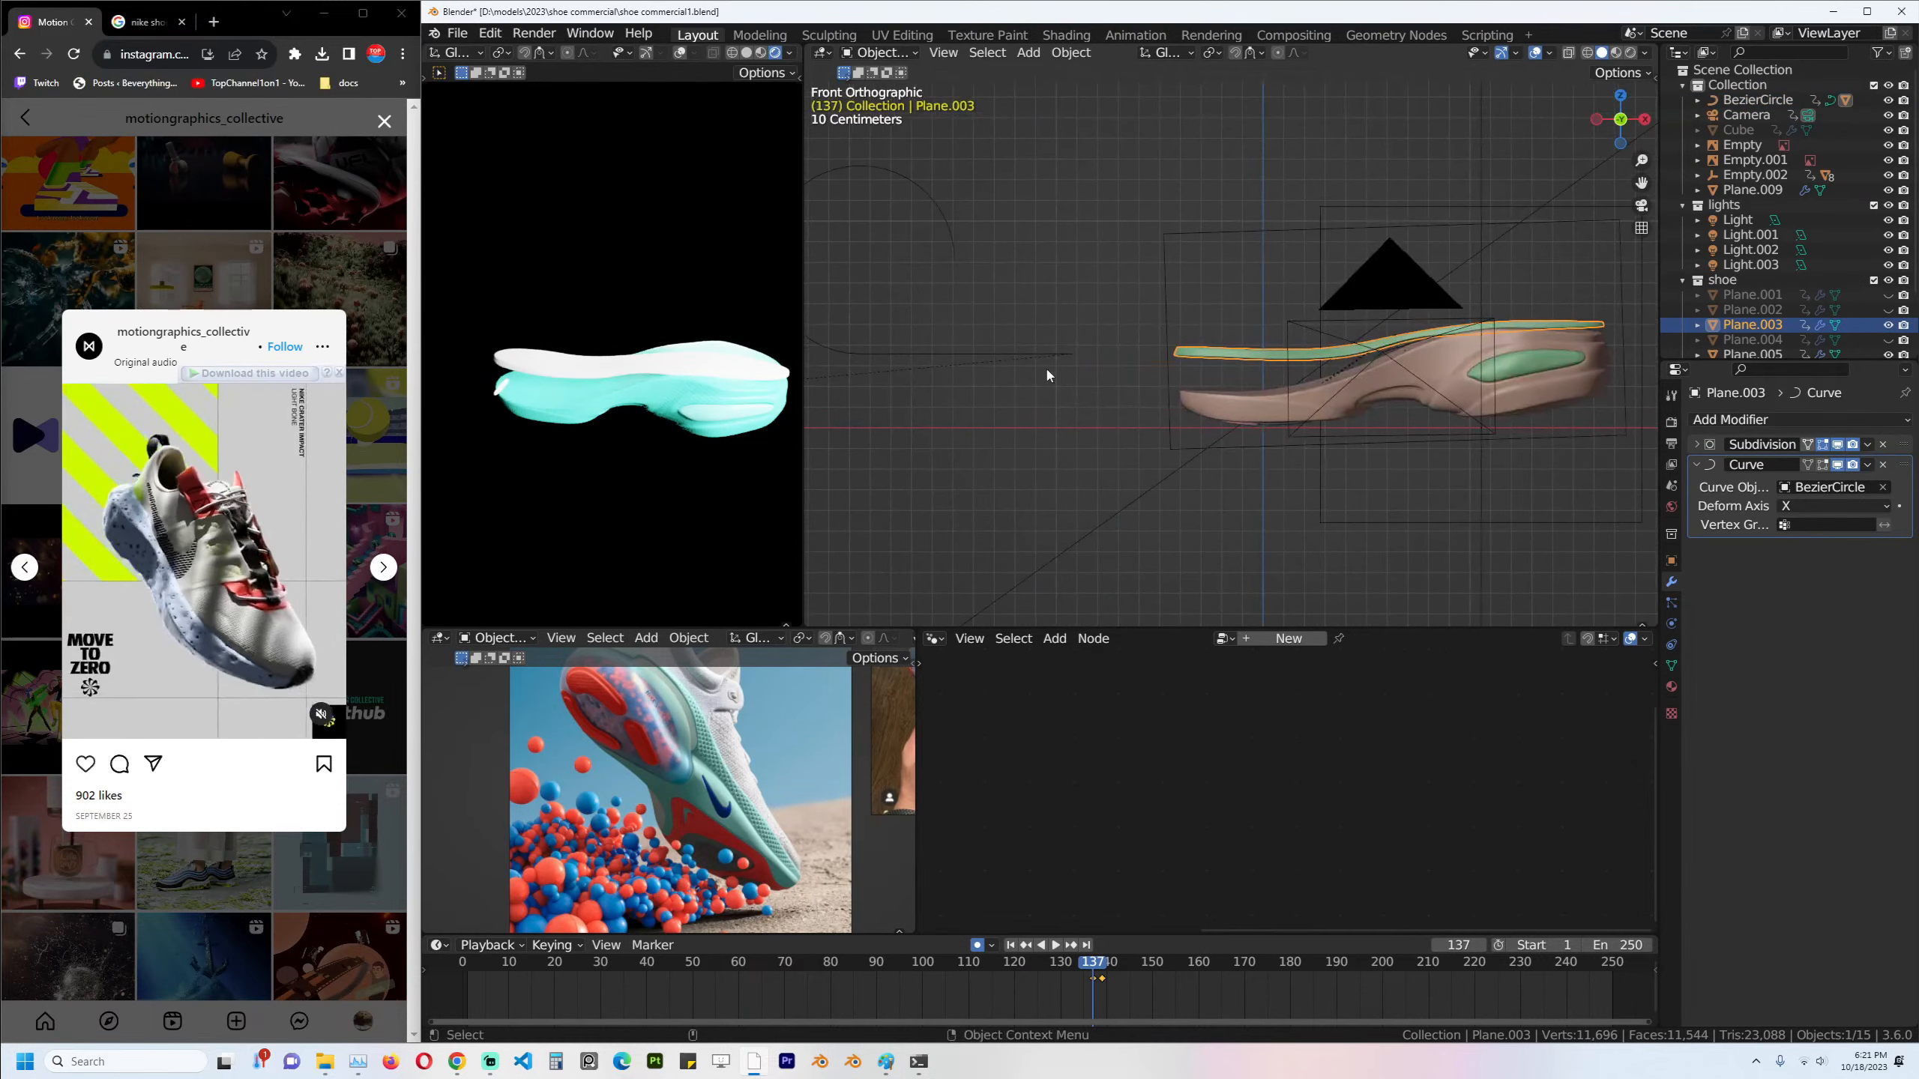
pyautogui.click(952, 350)
pyautogui.press('Tab')
pyautogui.press('e')
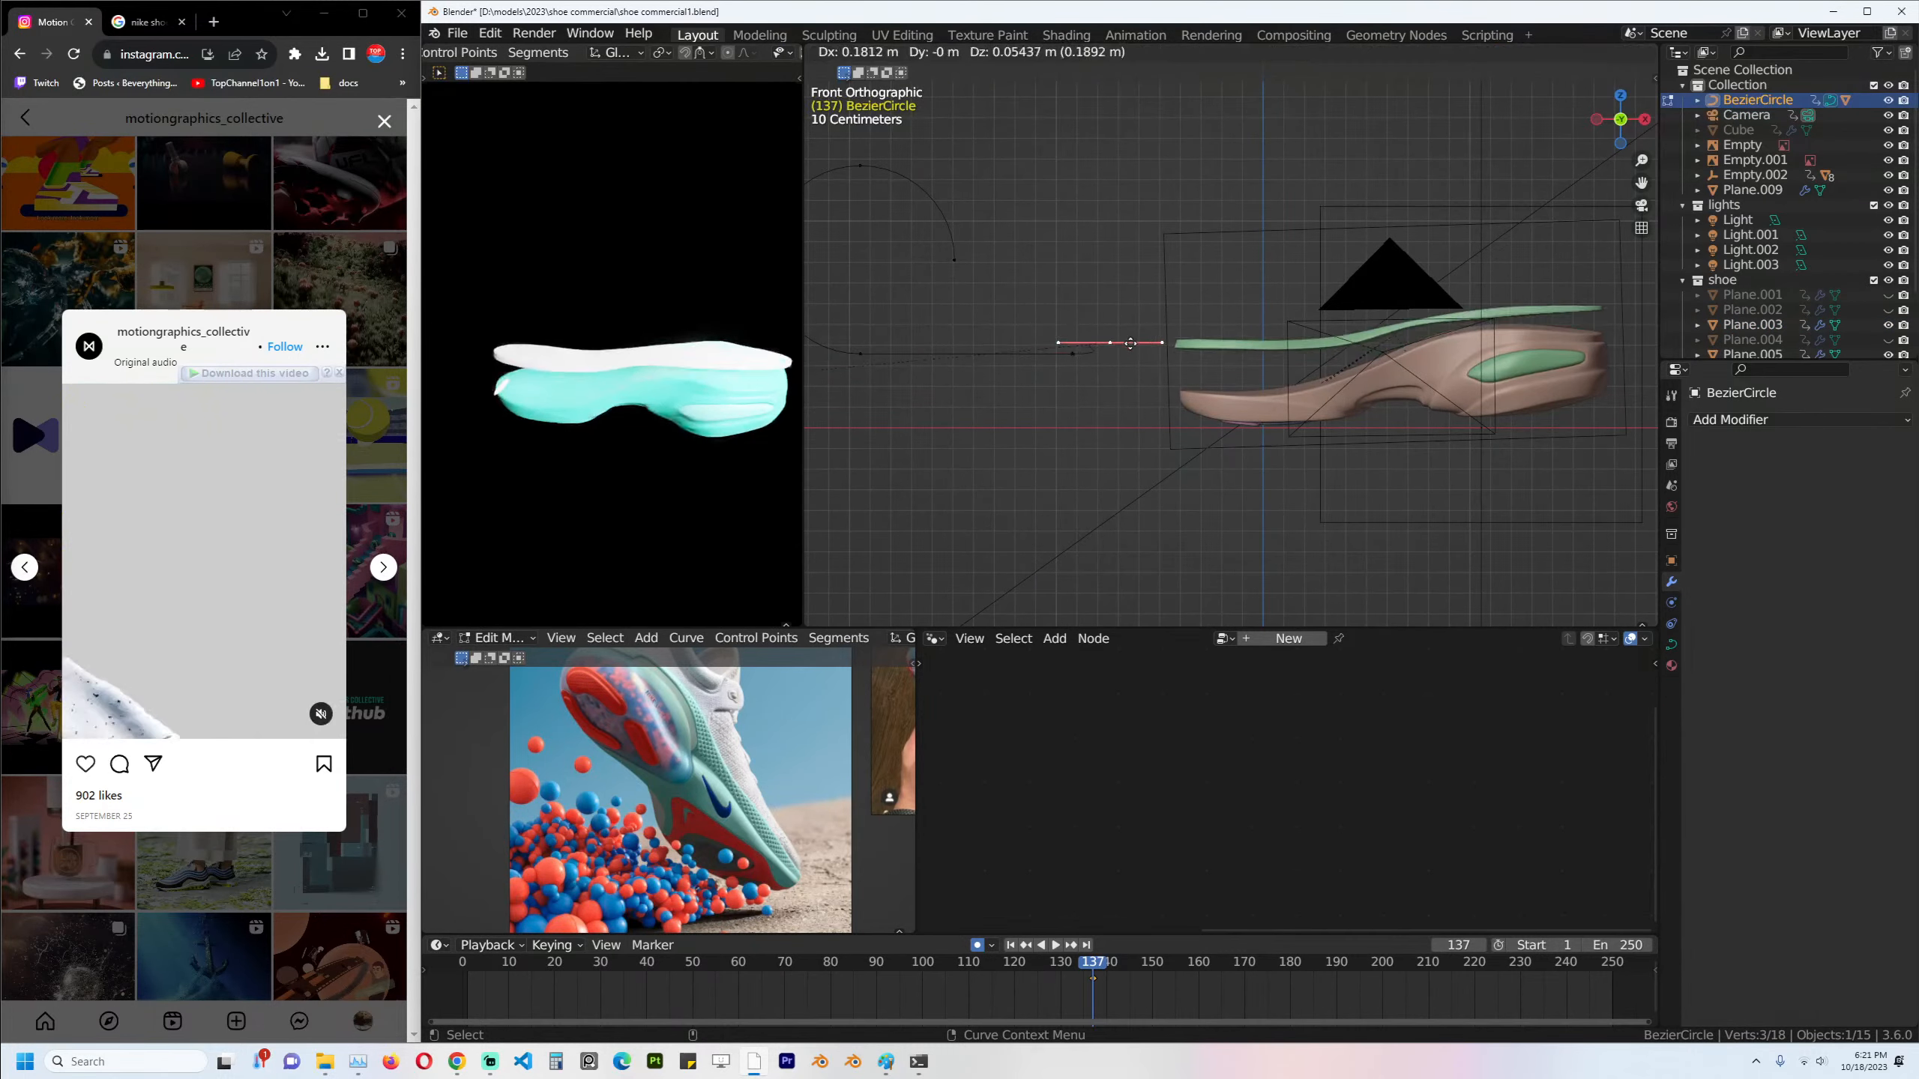
pyautogui.click(1315, 308)
# Undo the failed segment, then lower the curve's toe point by about 0.09 m so the strip's front rests on the outsole.
pyautogui.hotkey('ctrl', 'z')
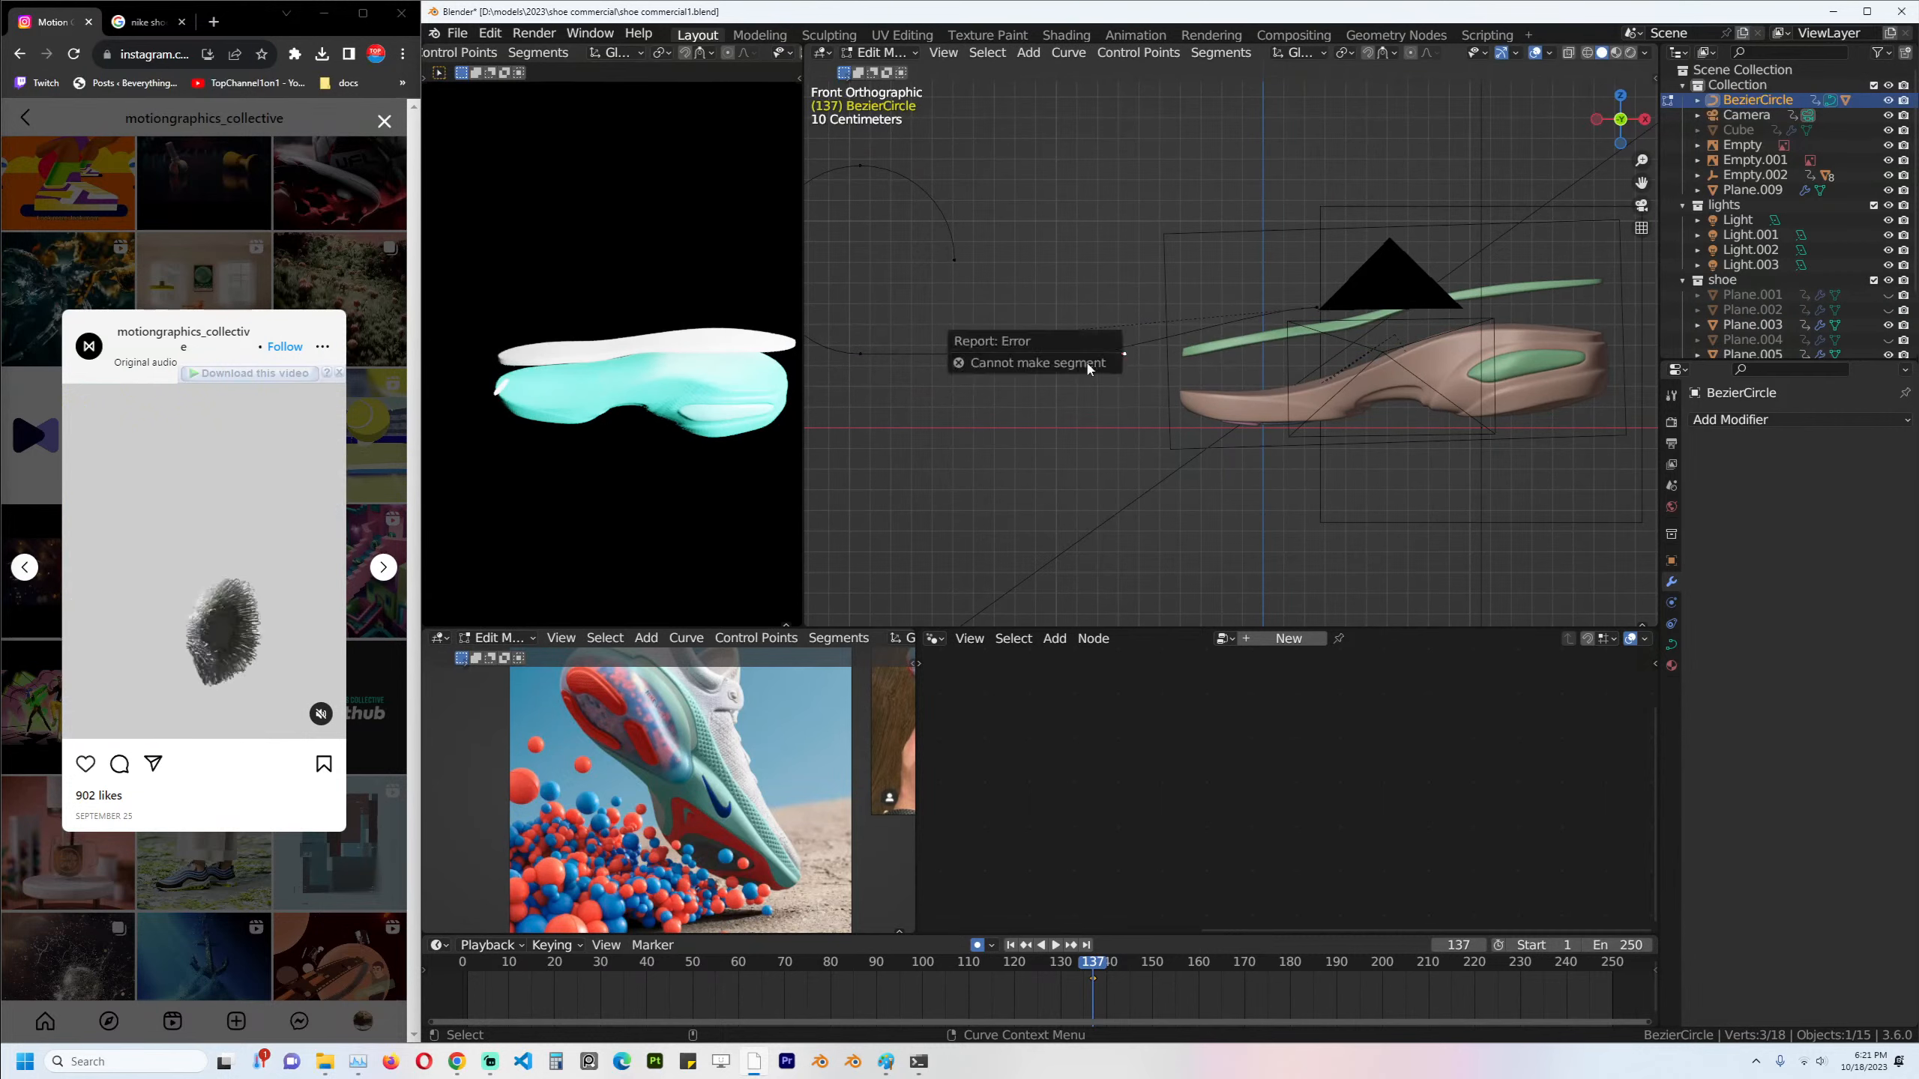
pyautogui.press('g')
pyautogui.click(1224, 339)
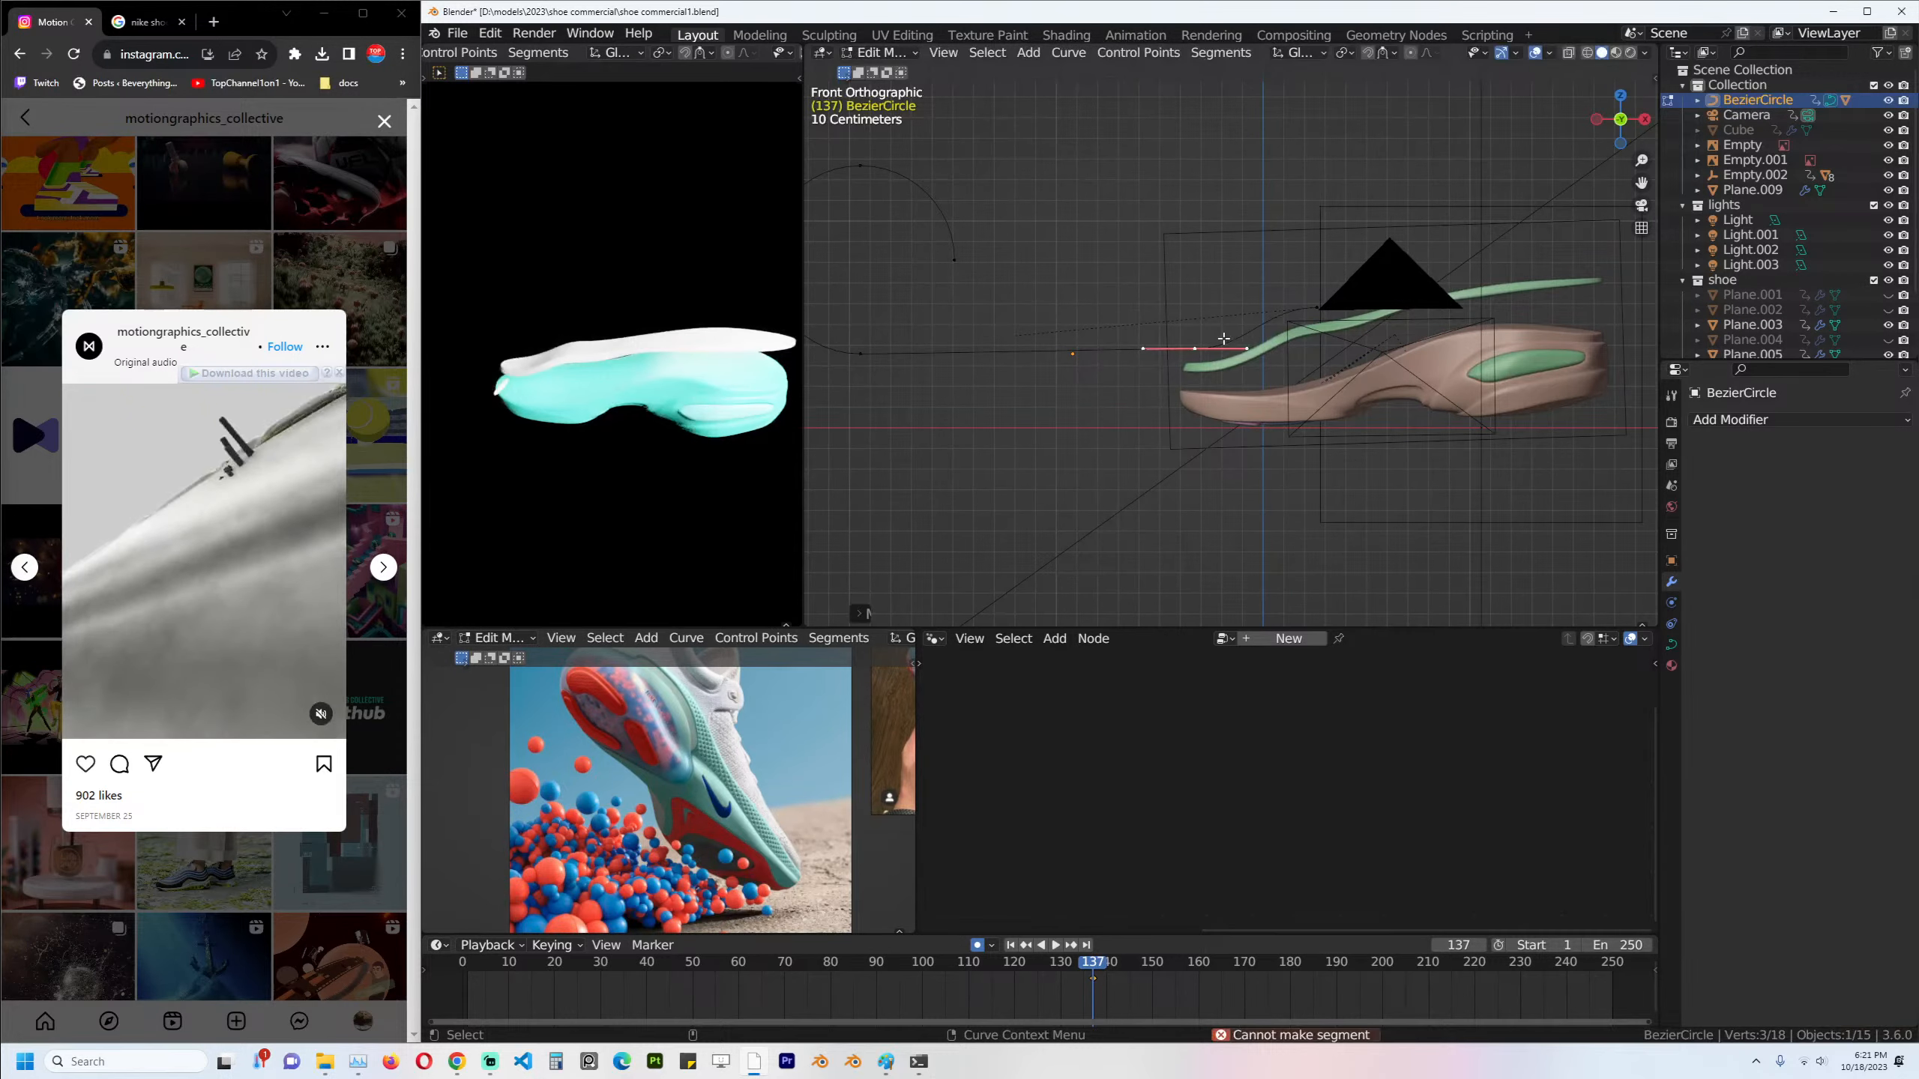
pyautogui.hotkey('ctrl', 'z')
pyautogui.press('Tab')
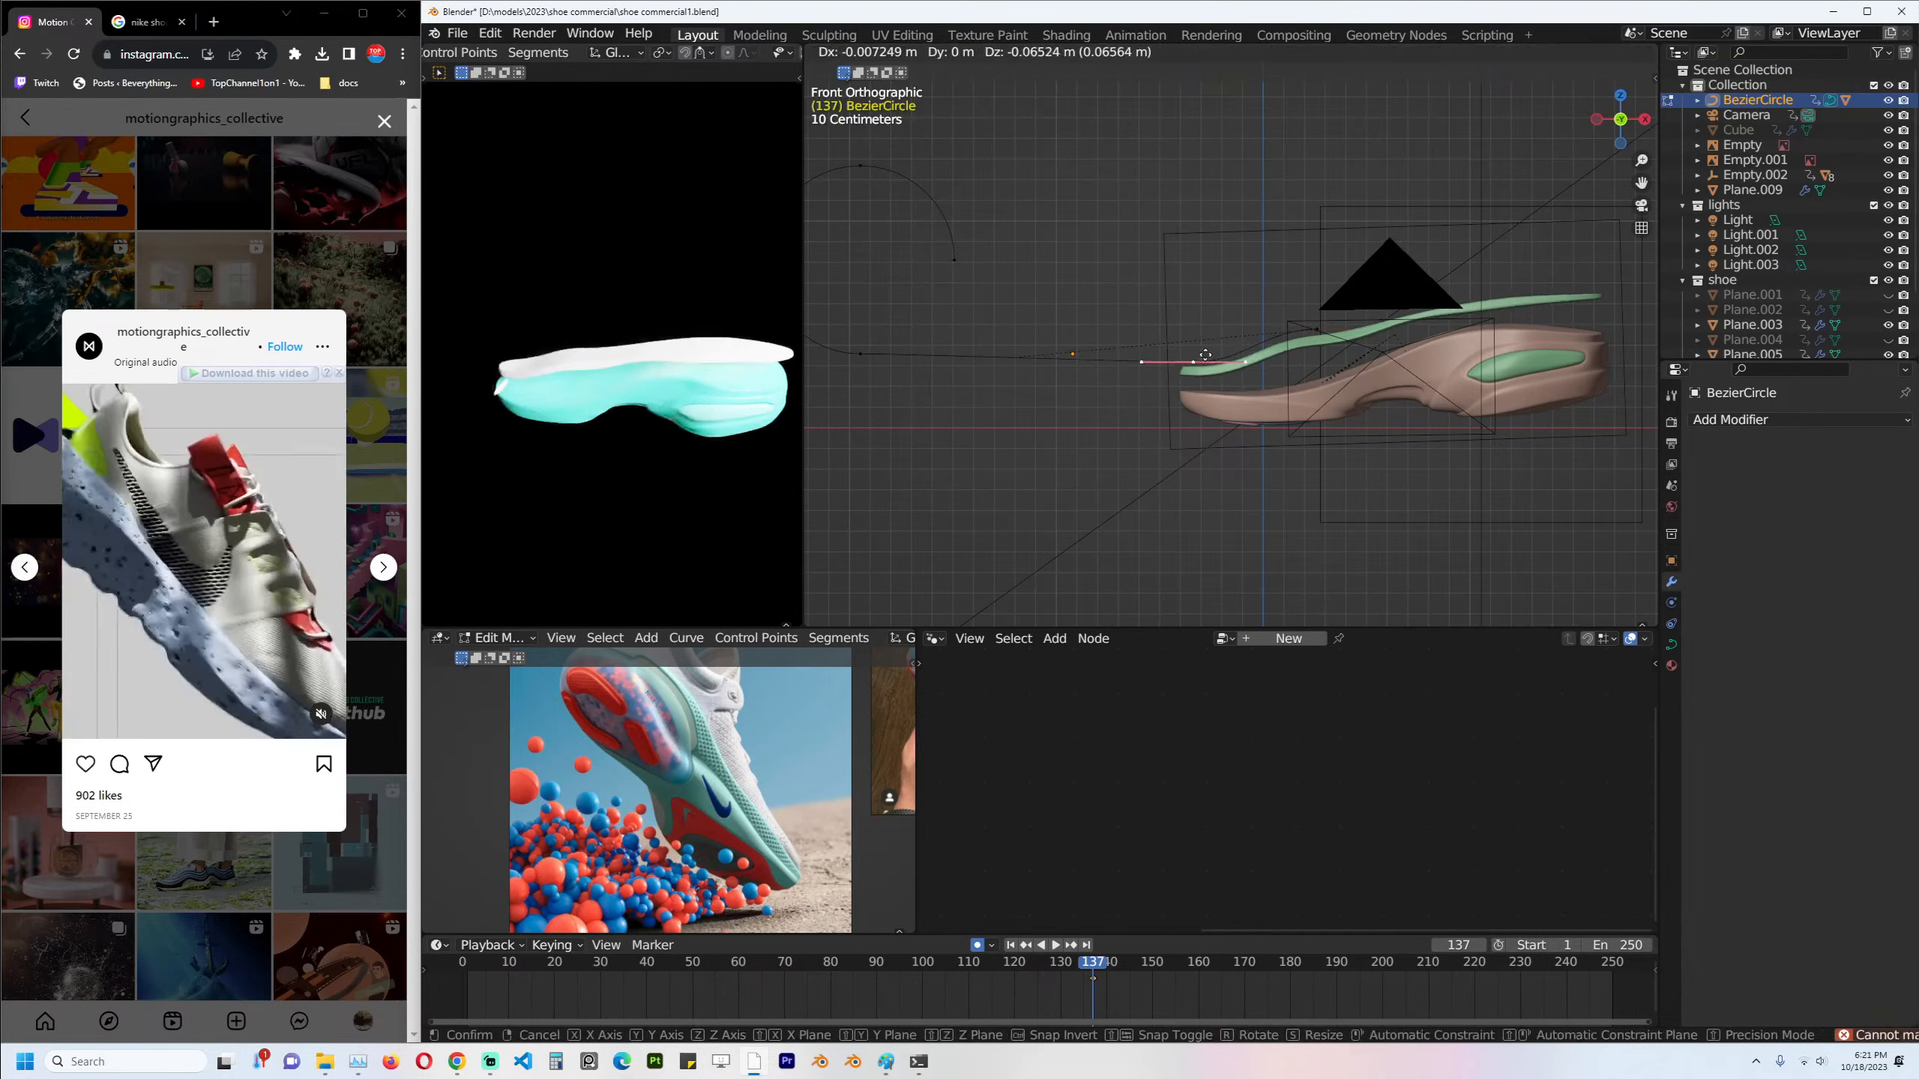
pyautogui.click(1246, 361)
pyautogui.click(1006, 354)
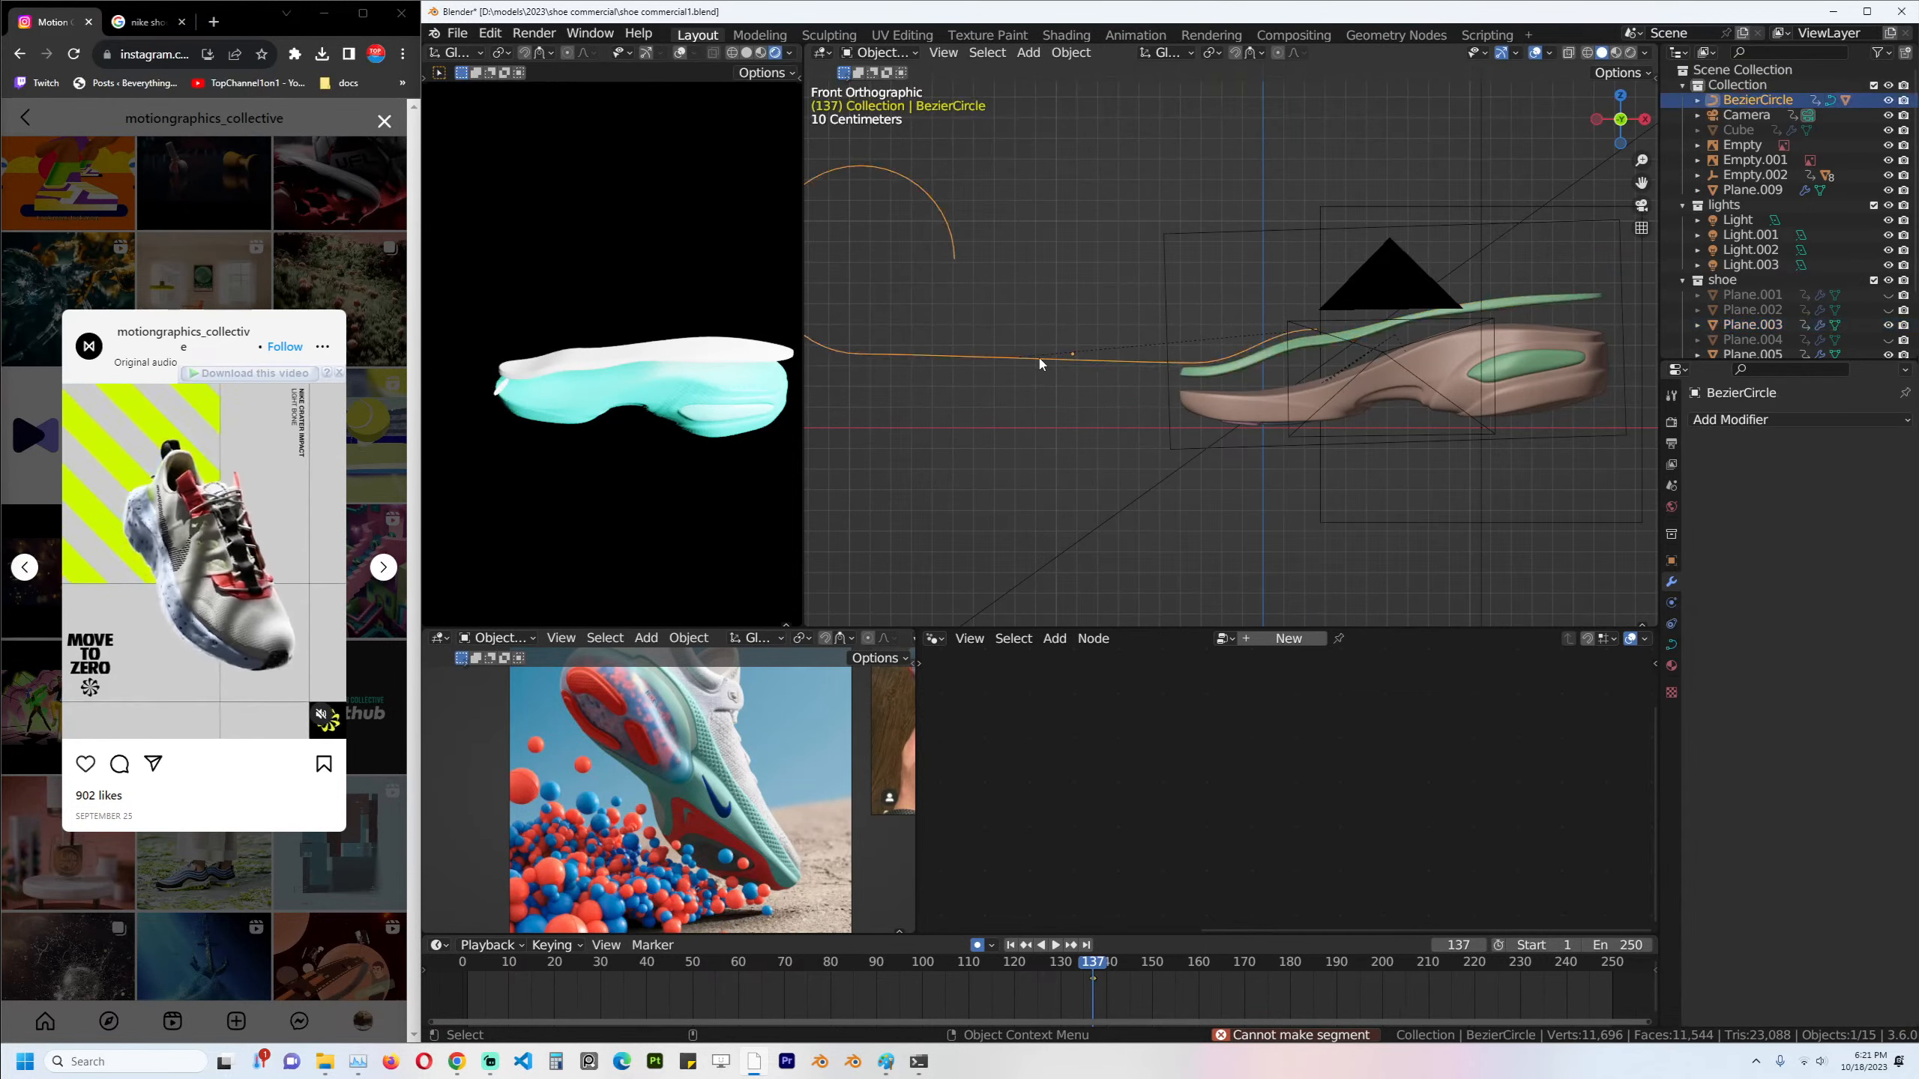
pyautogui.press('Tab')
pyautogui.press('g')
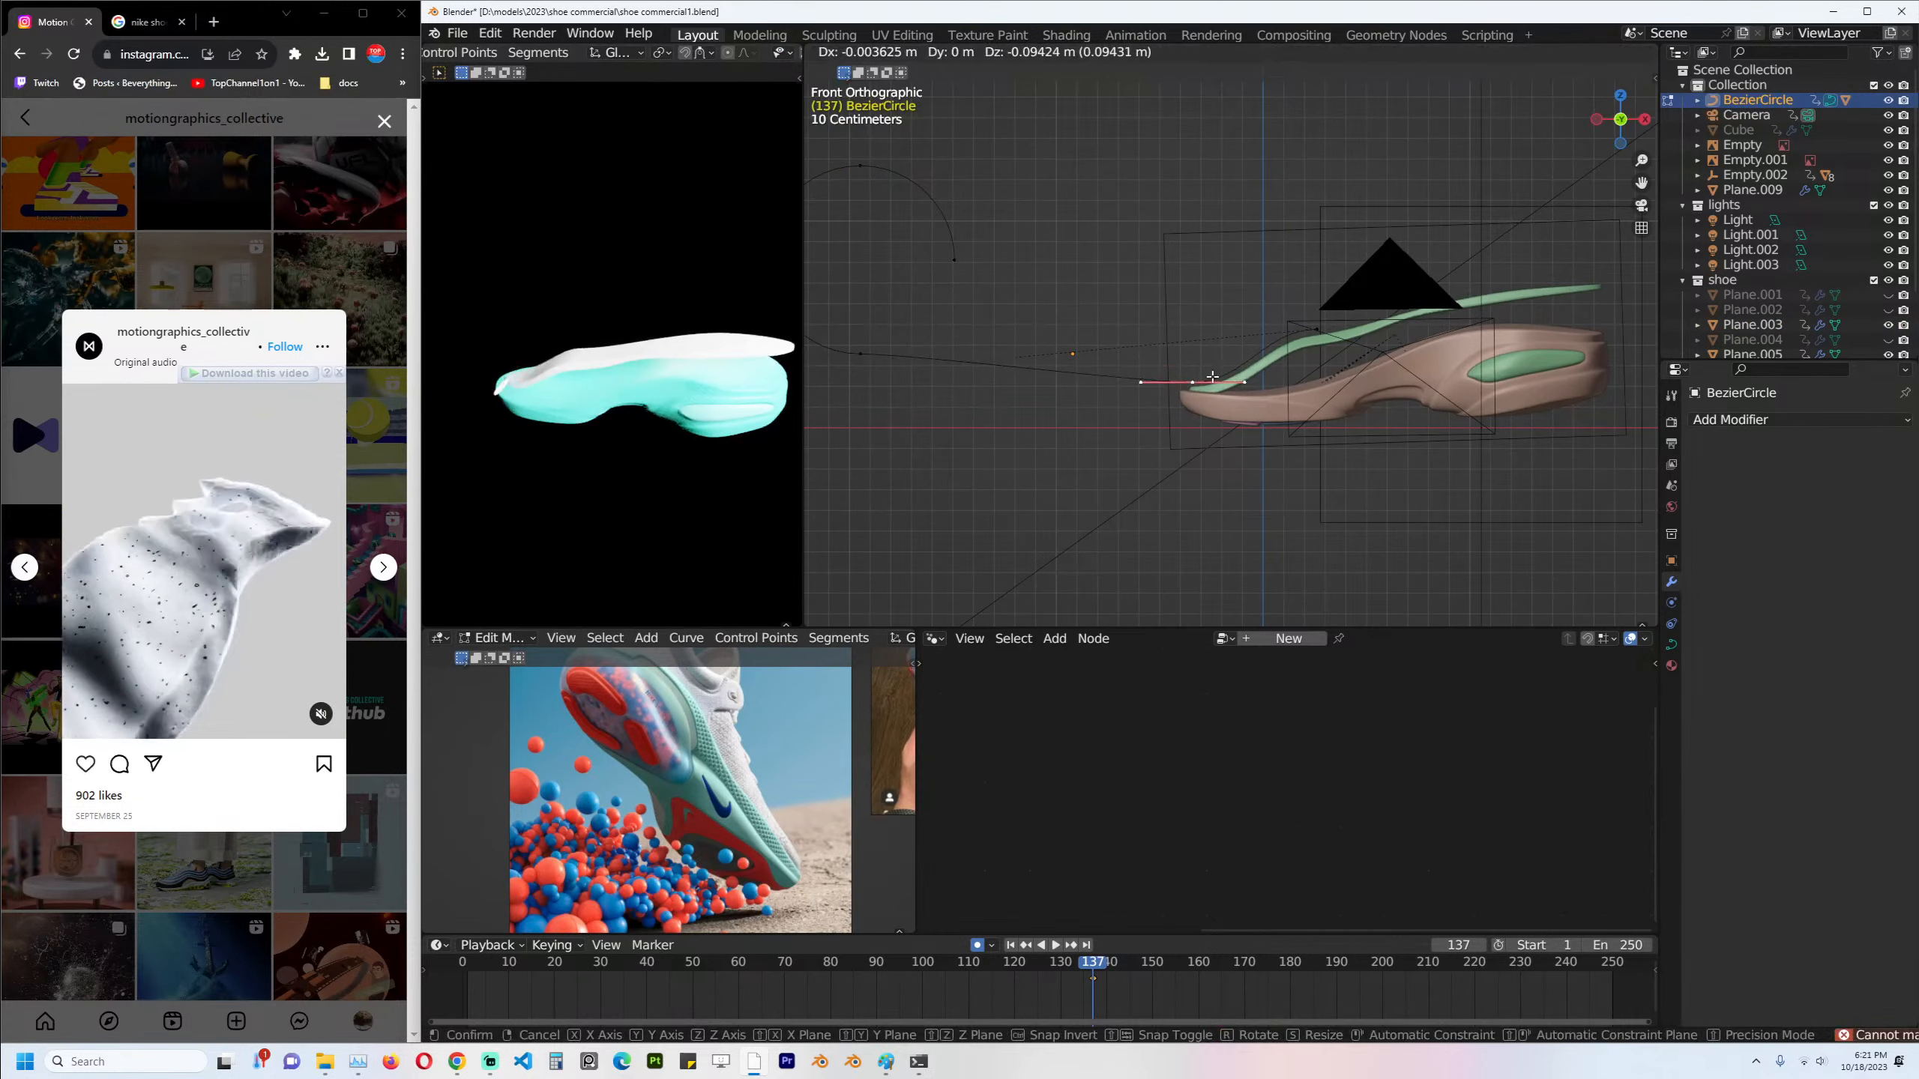
pyautogui.click(1212, 377)
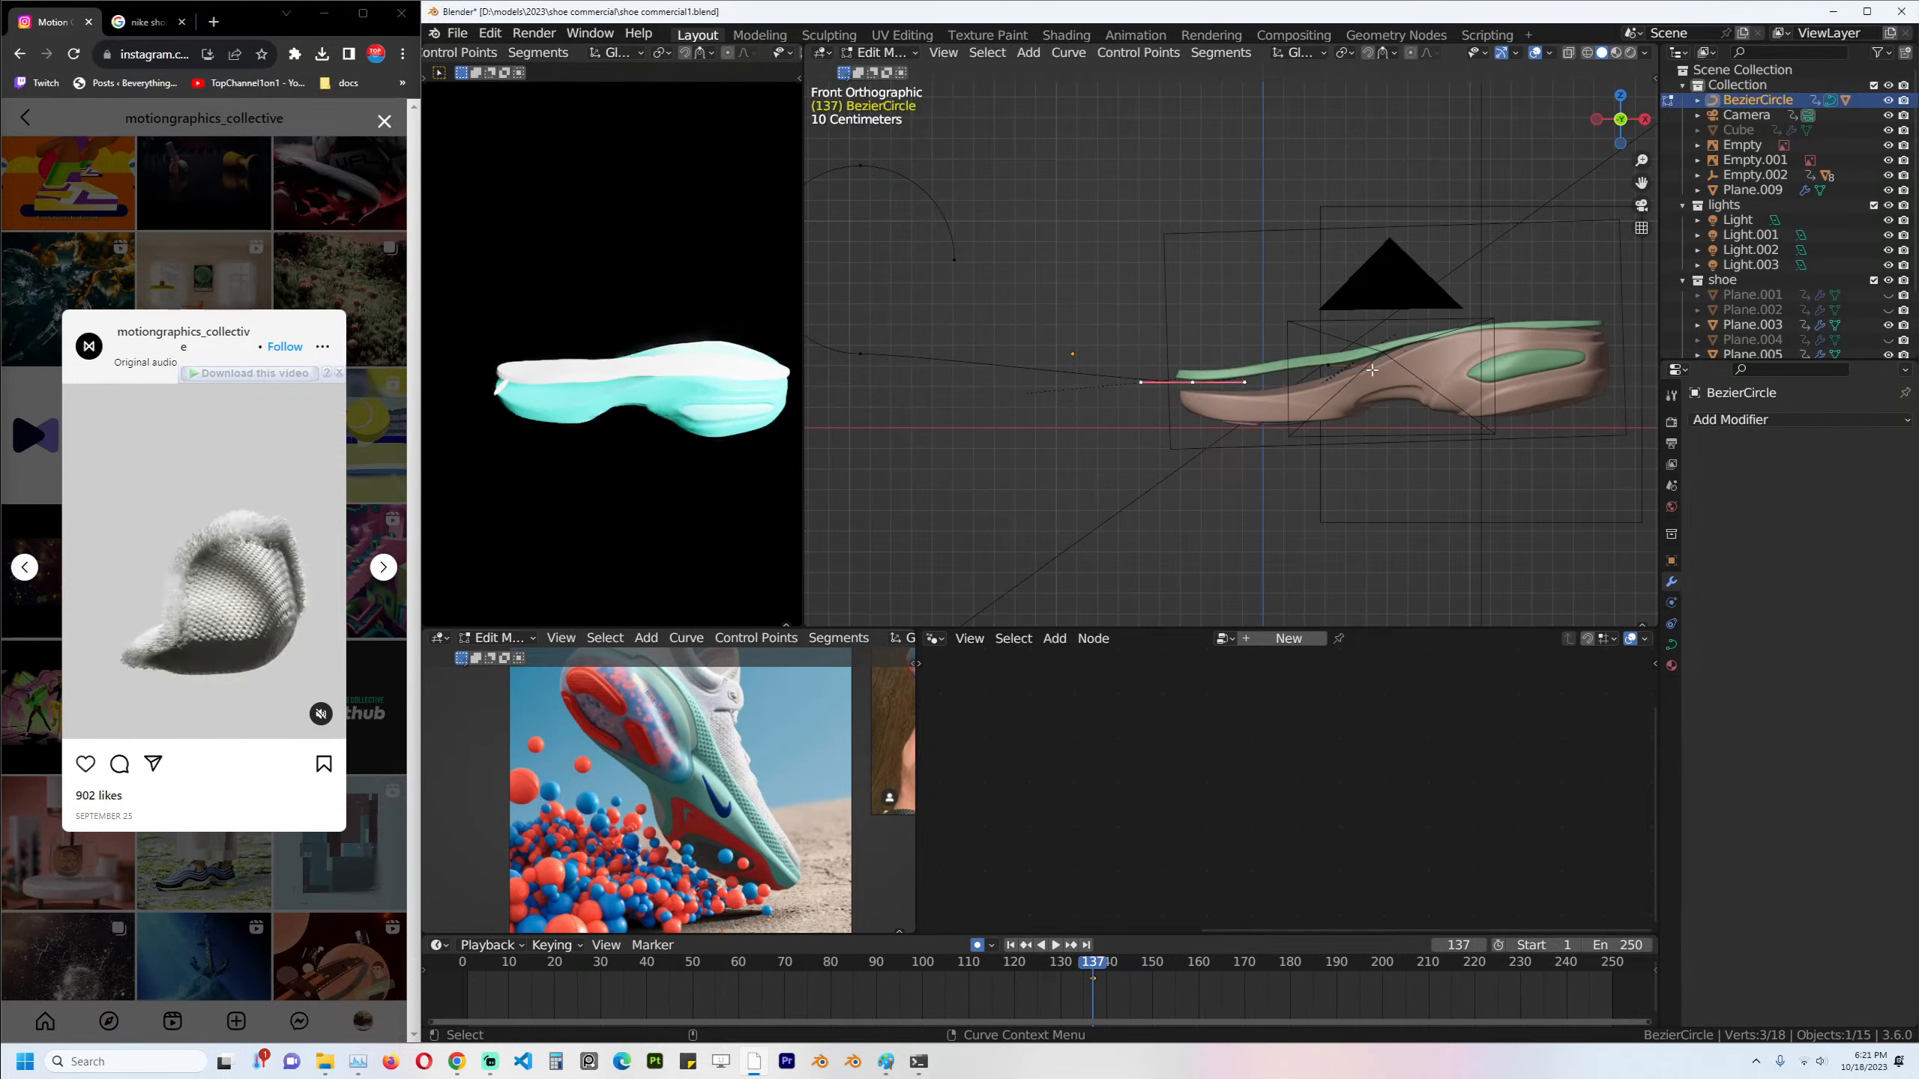
# Extrude the curve about 1.25 m in X and 0.15 m in Z over the outsole's heel, and tilt its middle point.
pyautogui.press('e')
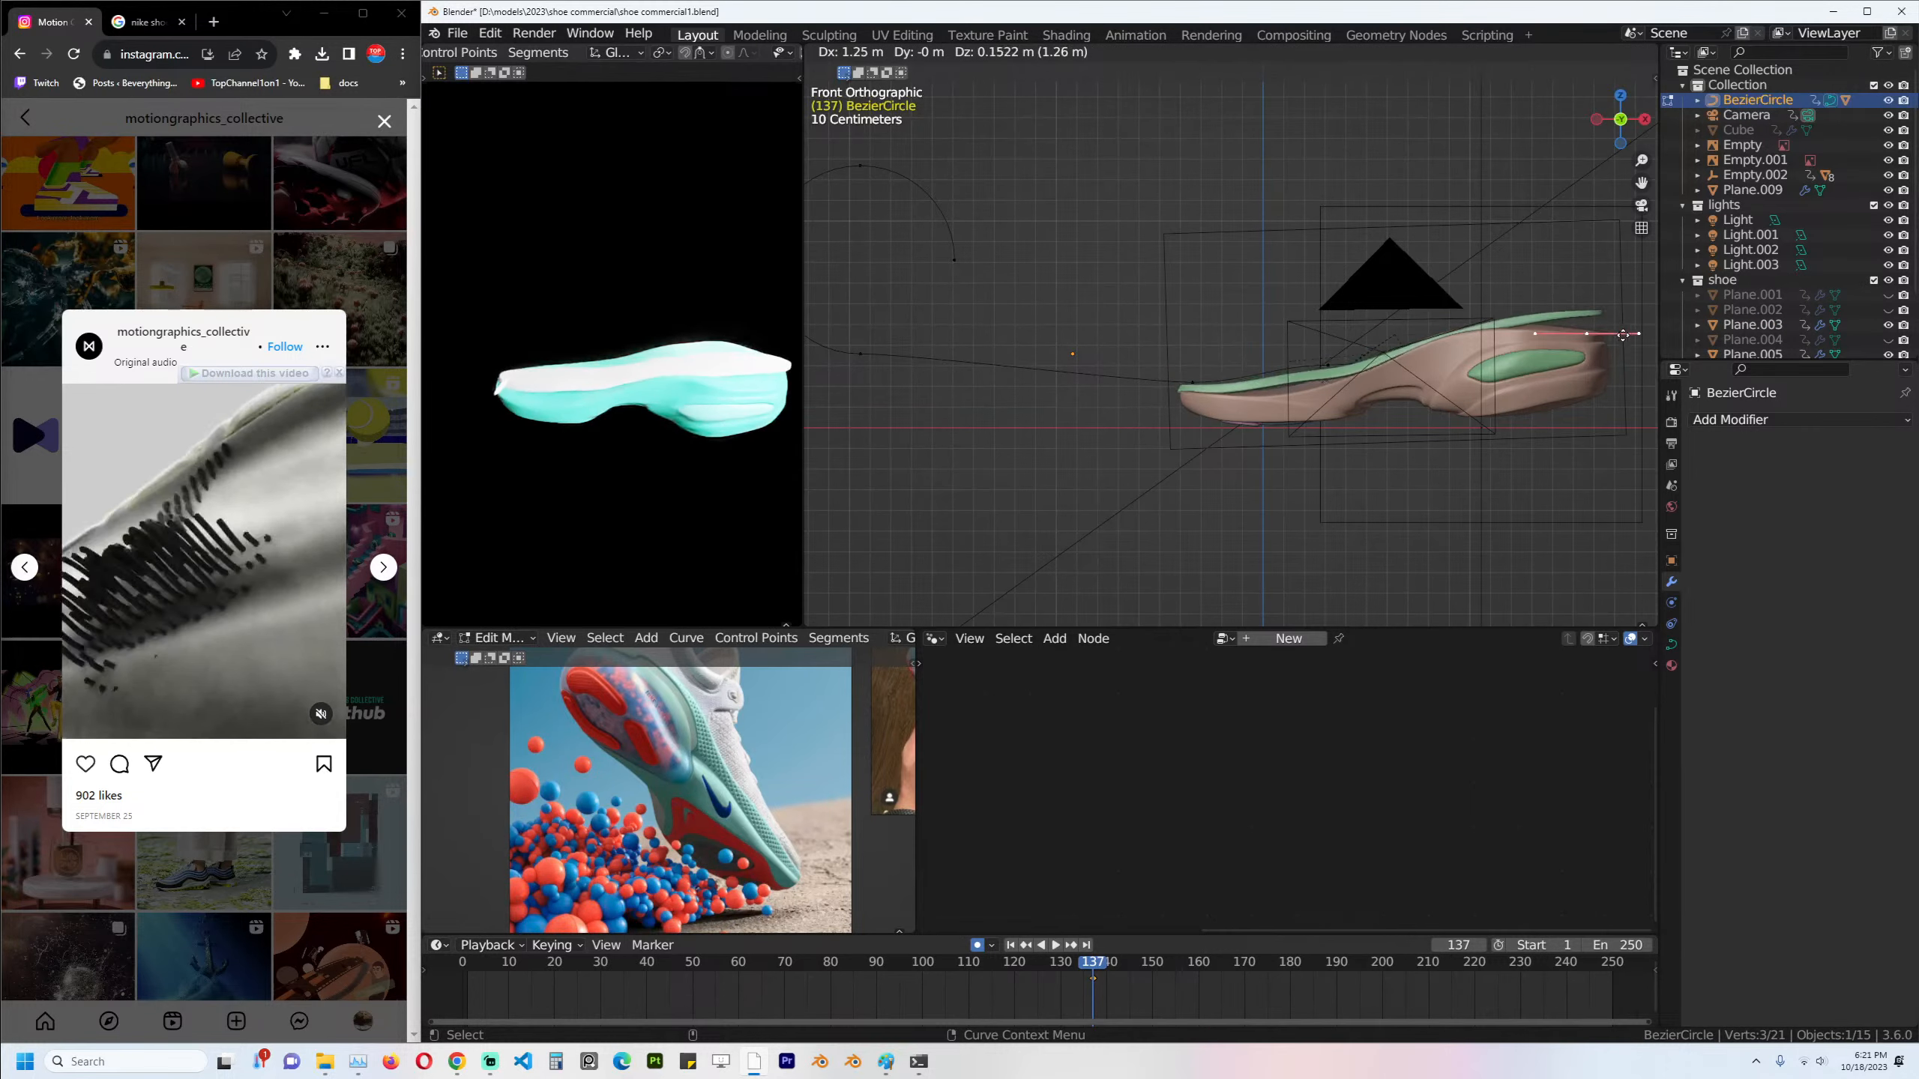
pyautogui.click(1625, 330)
pyautogui.hotkey('shift', 'z')
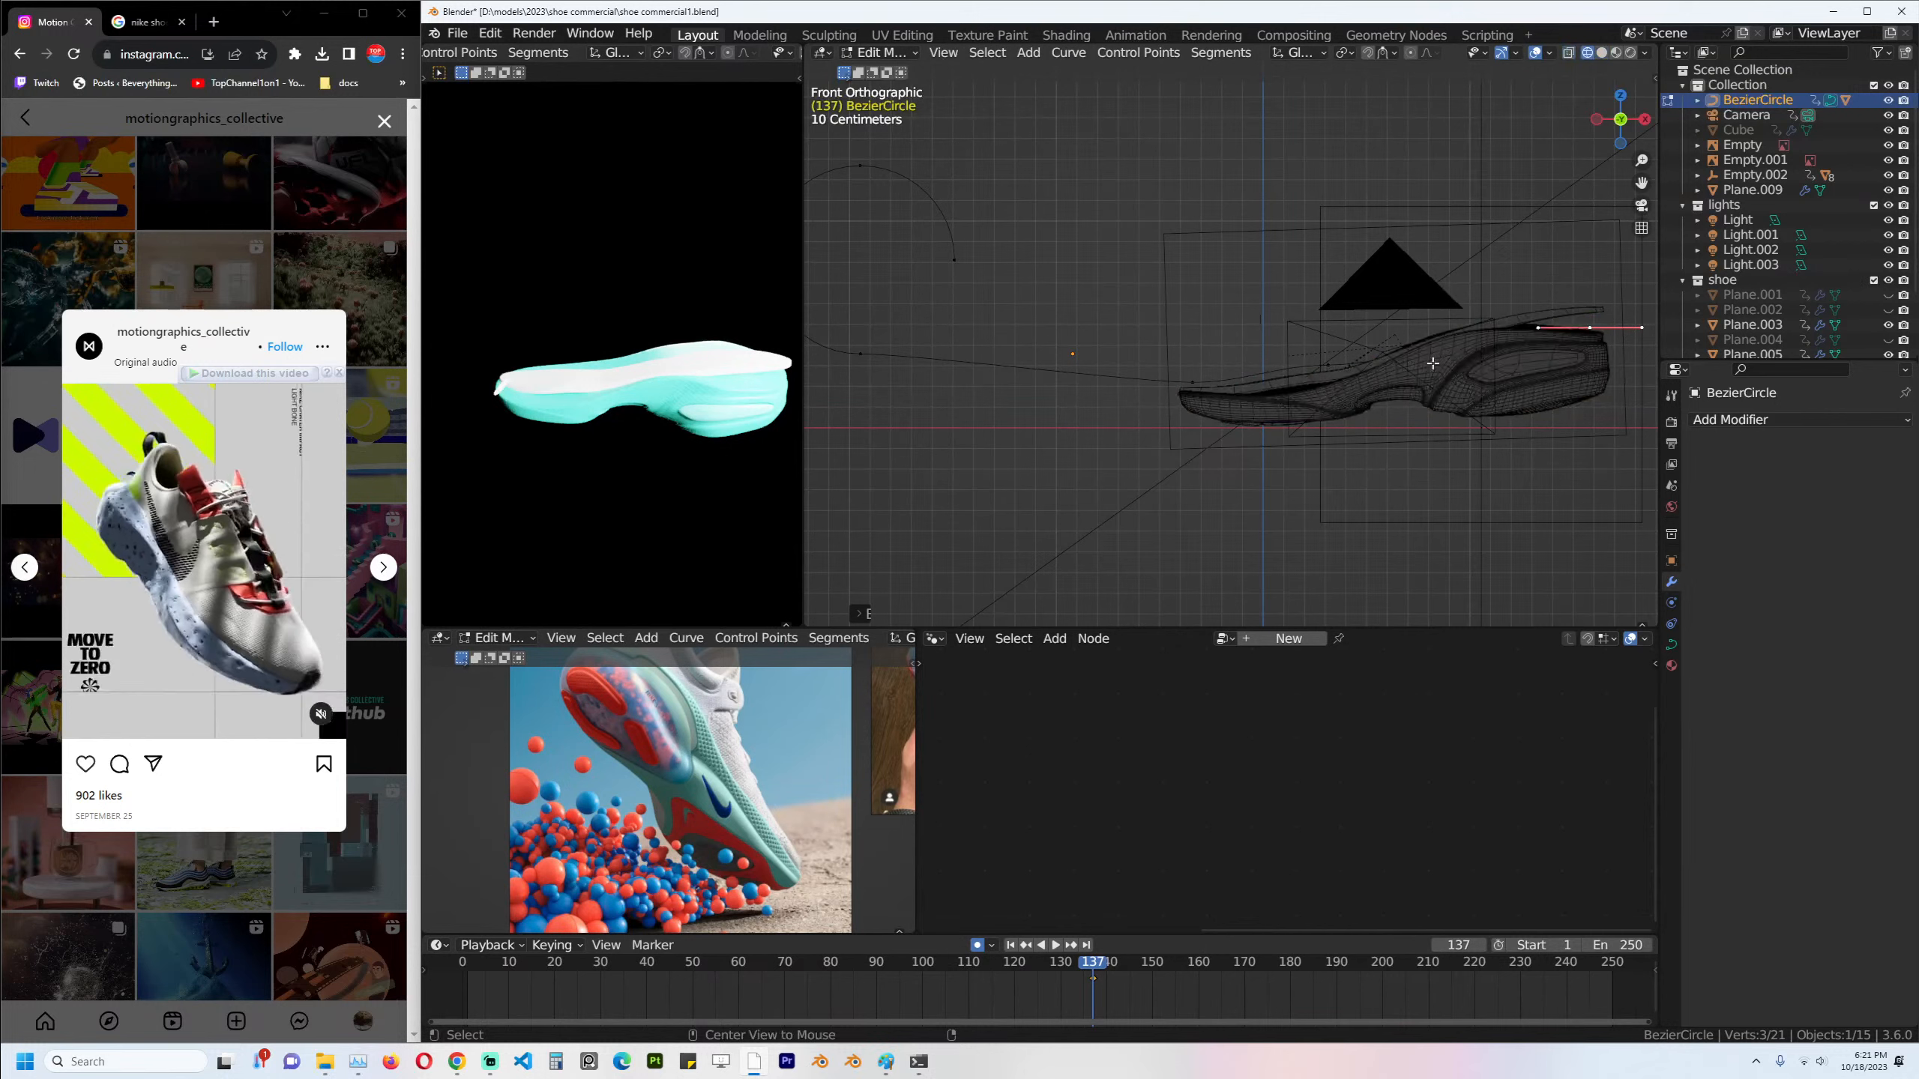
pyautogui.click(1328, 362)
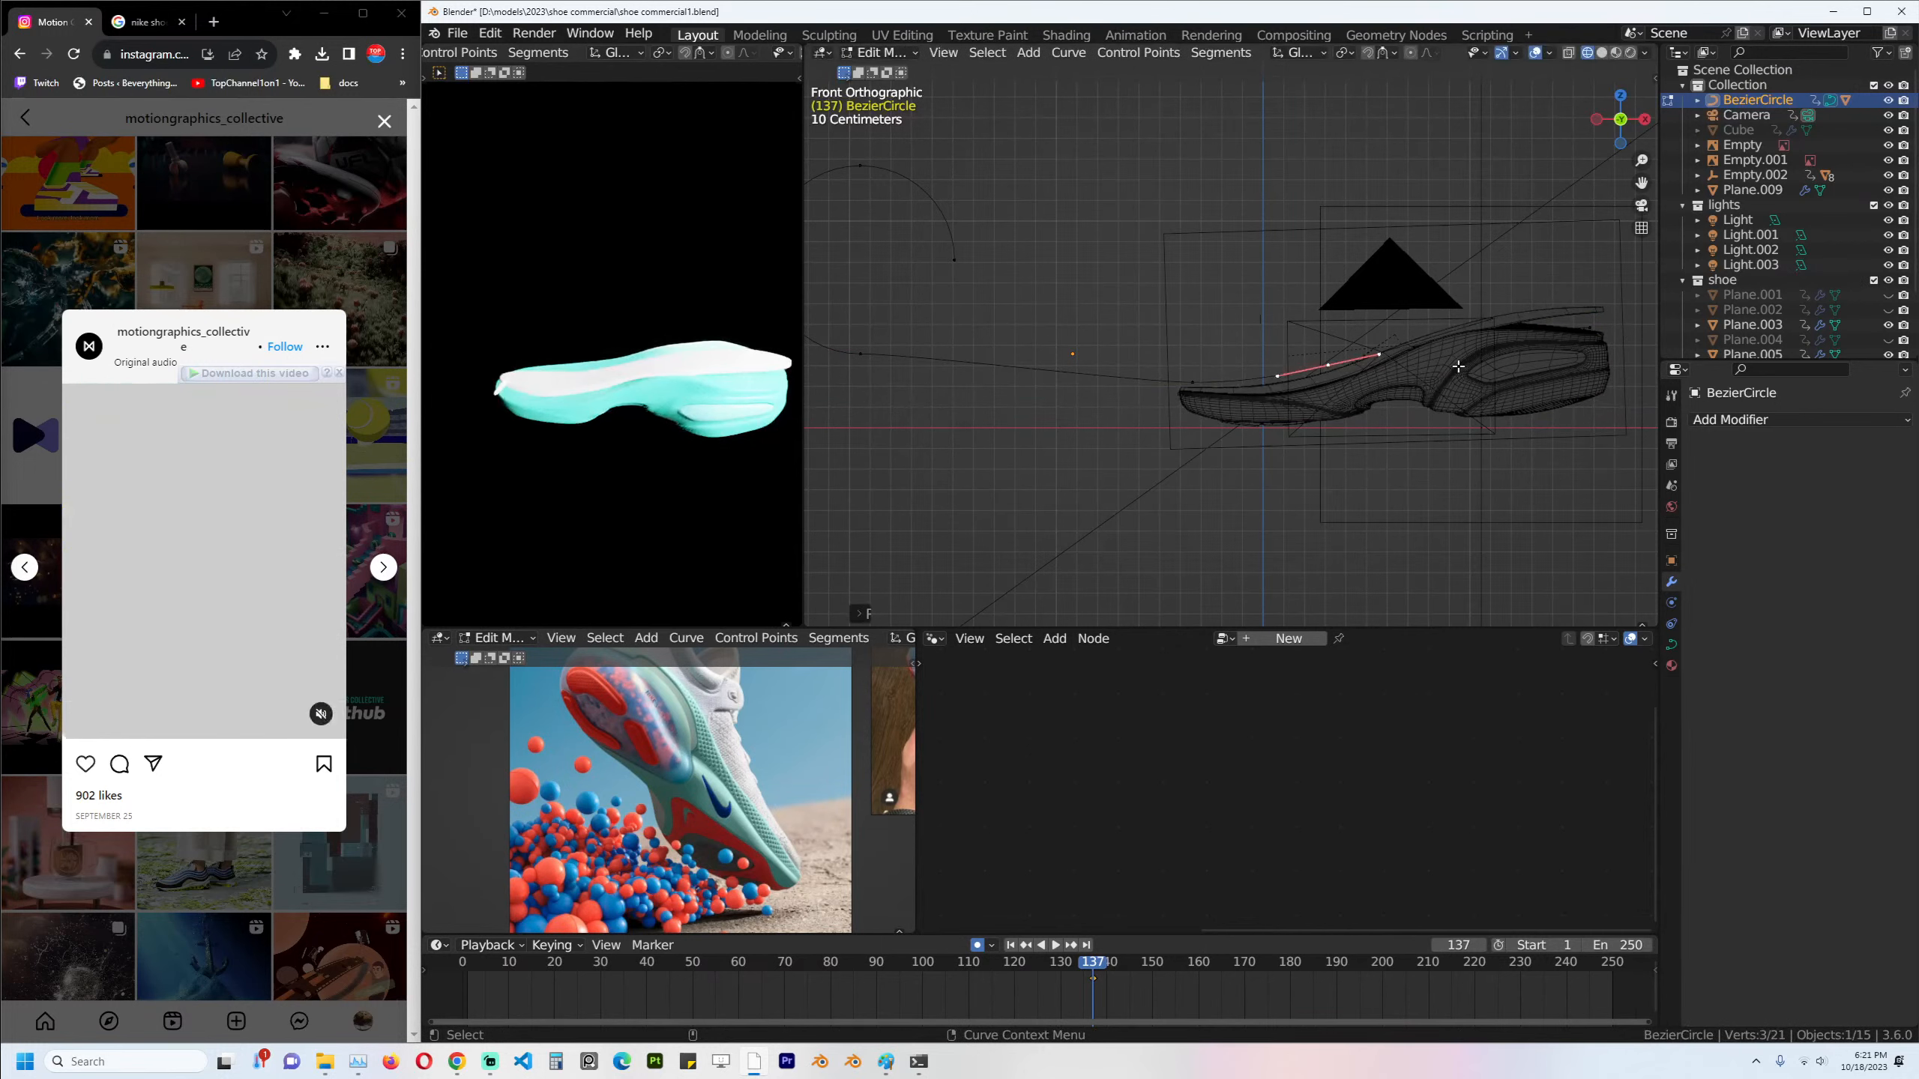
# Rotate the curve's heel point about 26° and lower it so the strip follows the outsole's heel.
pyautogui.keyDown('shift'); pyautogui.moveTo(1550, 334); pyautogui.dragTo(1489, 333, button='middle'); pyautogui.keyUp('shift')
pyautogui.click(1528, 328)
pyautogui.press('r')
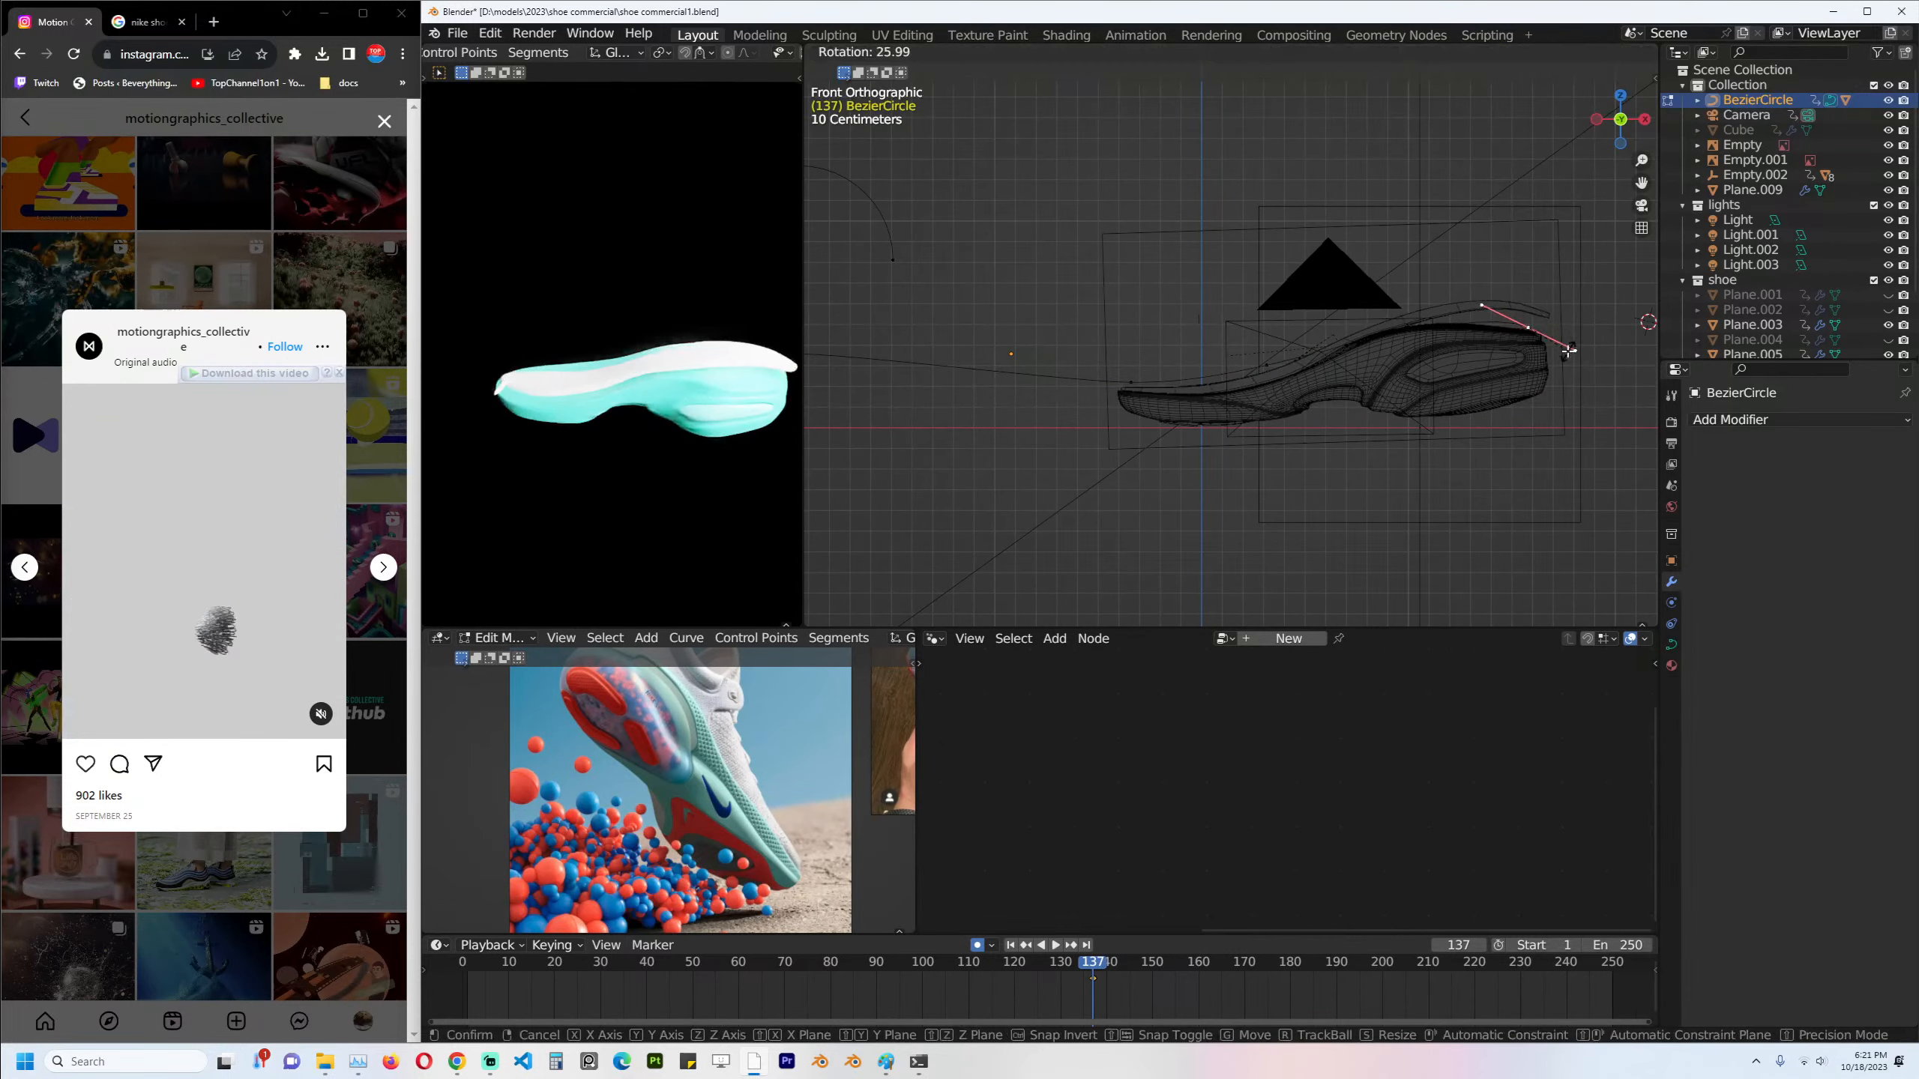
pyautogui.click(1347, 321)
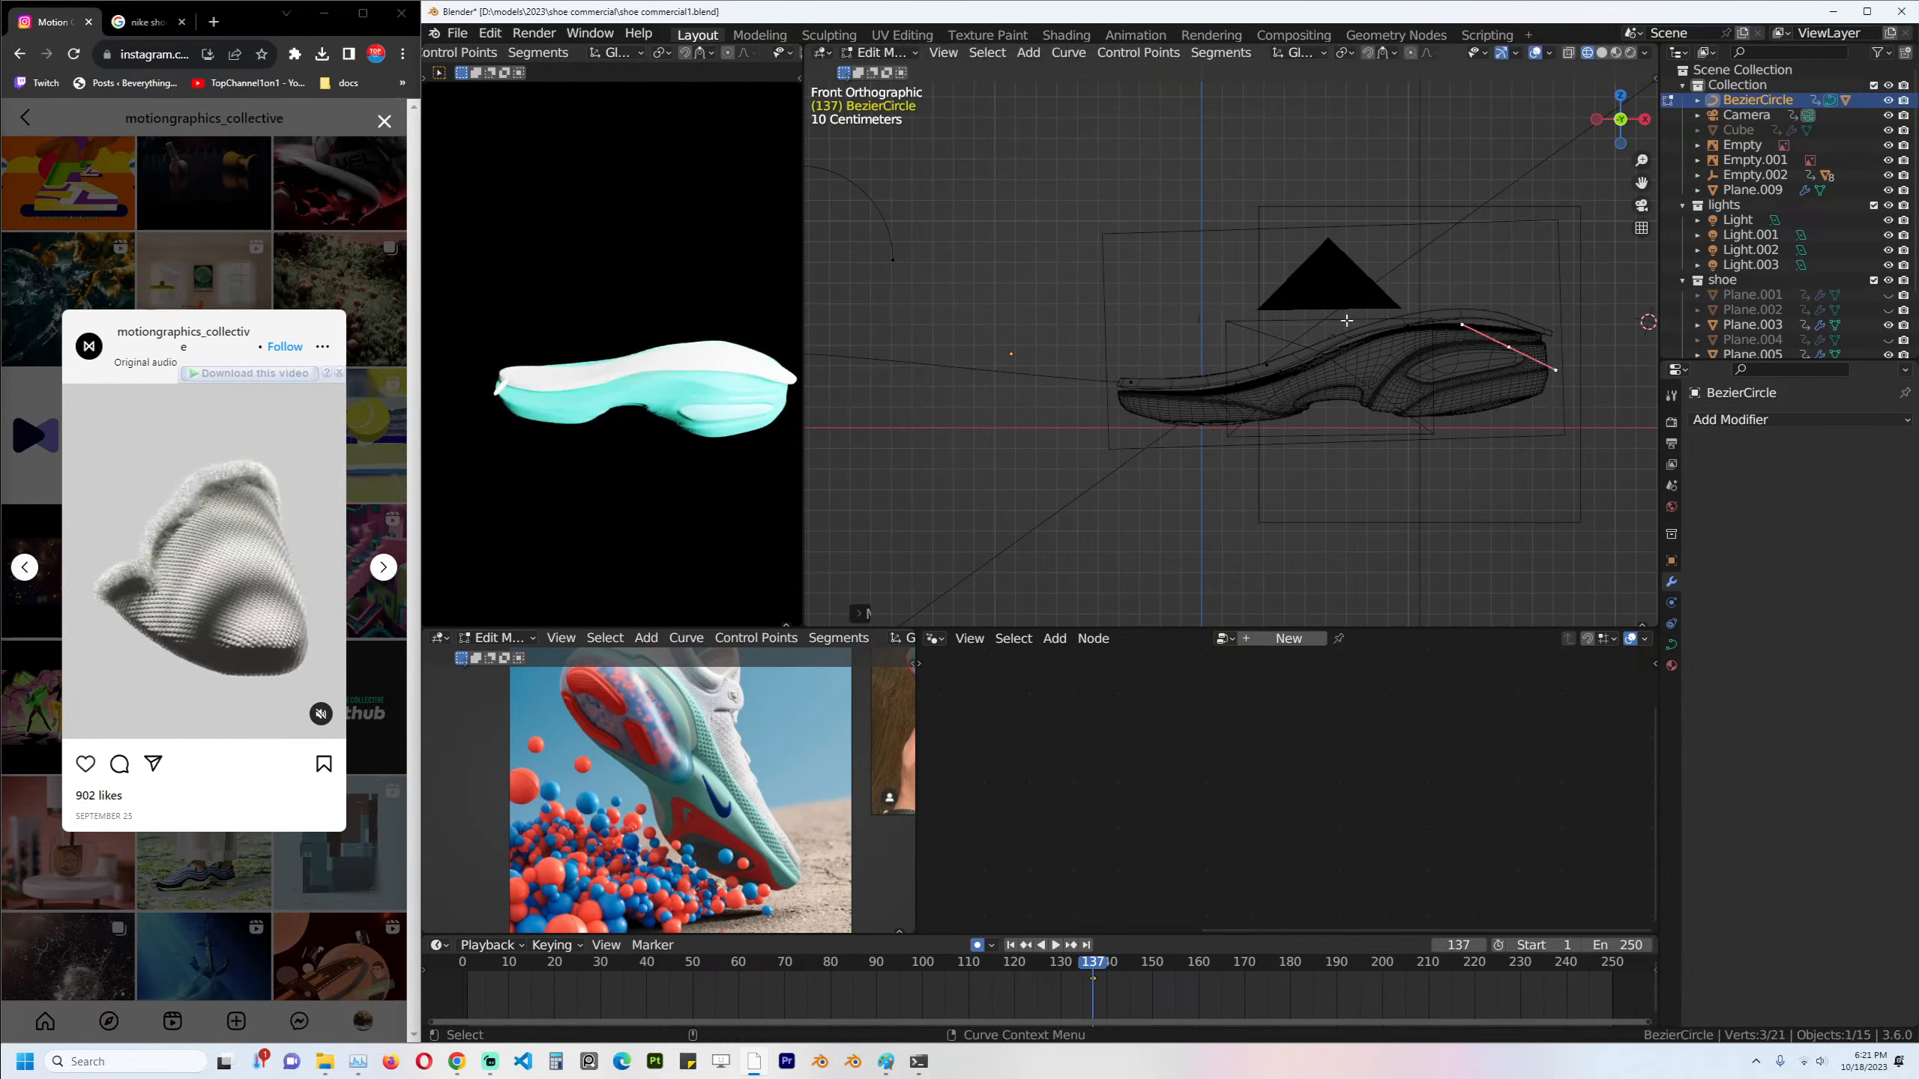
pyautogui.press('Tab')
# Move the curve's circular loop about 1.14 m along X toward the outsole's toe.
pyautogui.keyDown('shift'); pyautogui.moveTo(1364, 348); pyautogui.dragTo(1415, 414, button='middle'); pyautogui.keyUp('shift')
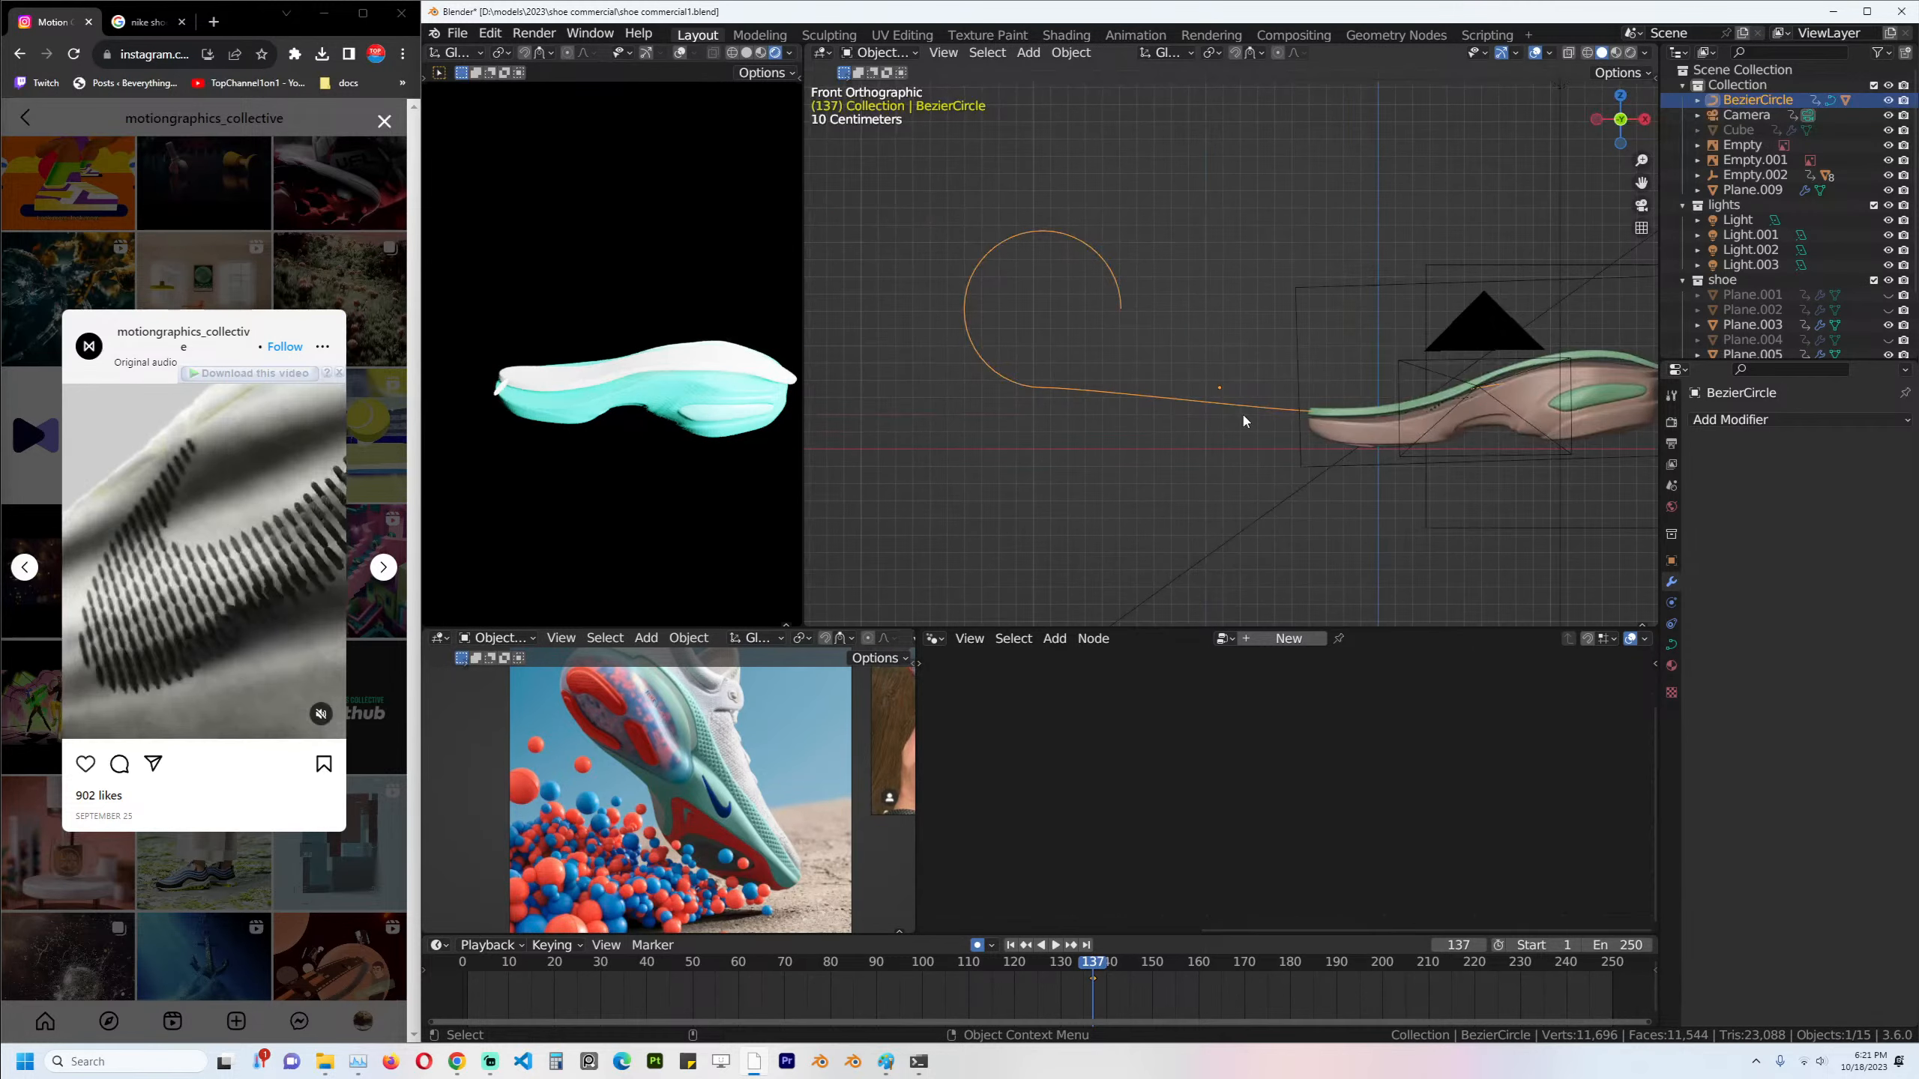
pyautogui.scroll(-3, 1284, 416)
pyautogui.click(1464, 351)
pyautogui.click(1265, 370)
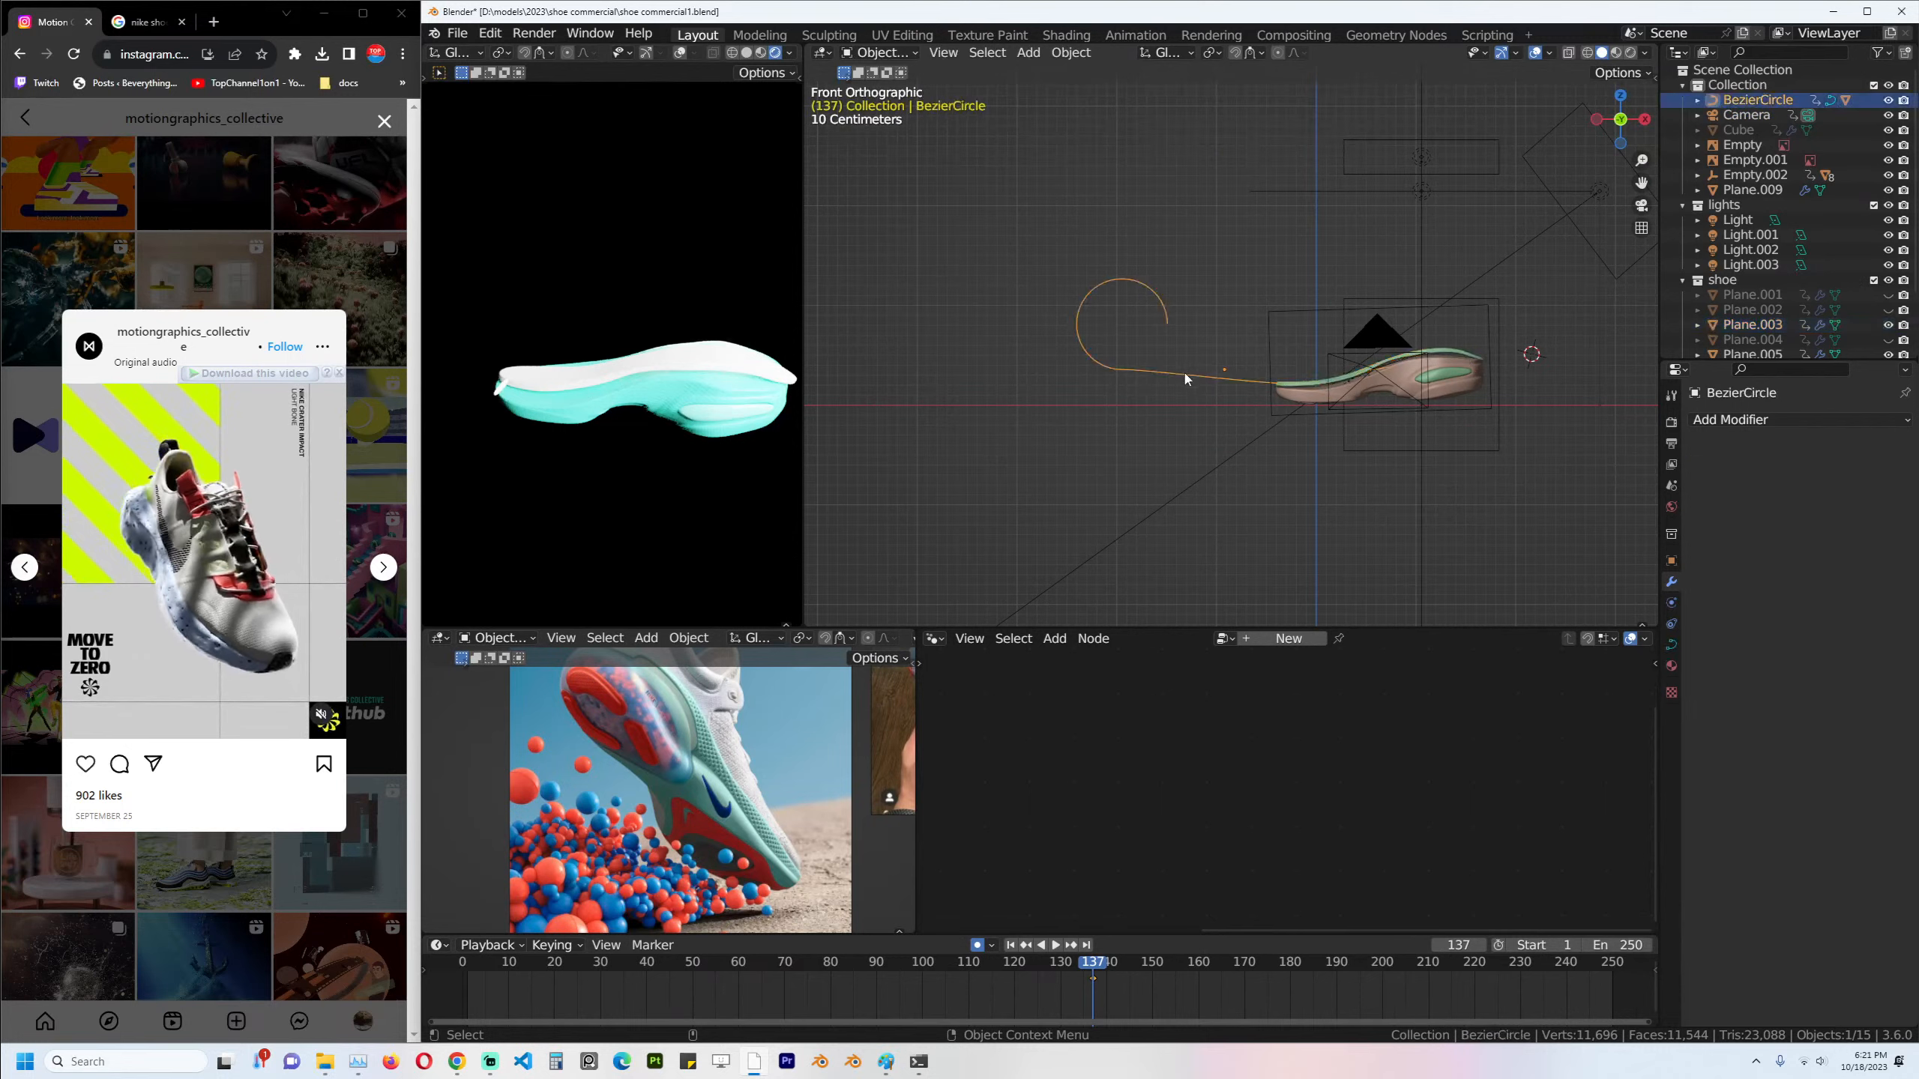
pyautogui.press('Tab')
pyautogui.moveTo(1028, 229); pyautogui.dragTo(1194, 400)
pyautogui.press('g')
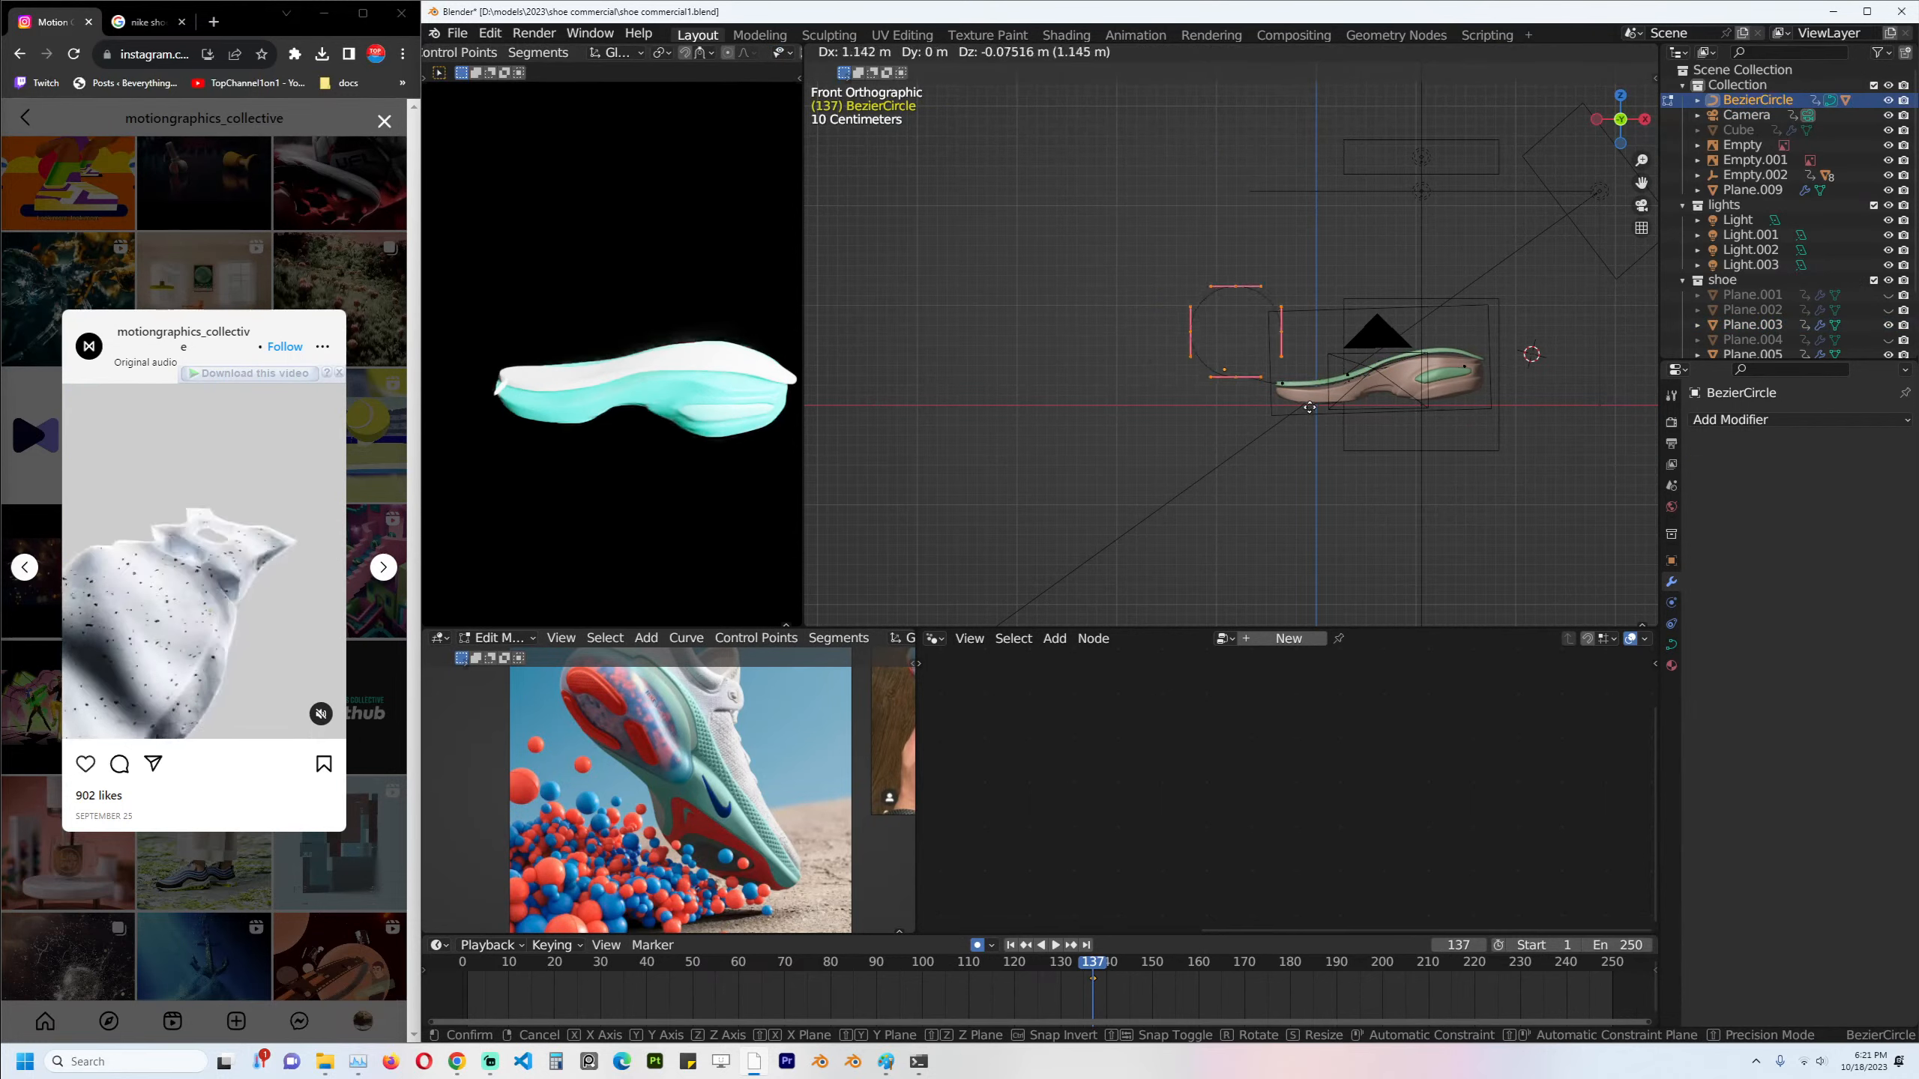
pyautogui.click(1312, 410)
# Rotate the curve's loop slightly, shift it about 0.11 m closer to the toe, and save the file.
pyautogui.press('r')
pyautogui.click(1312, 429)
pyautogui.press('g')
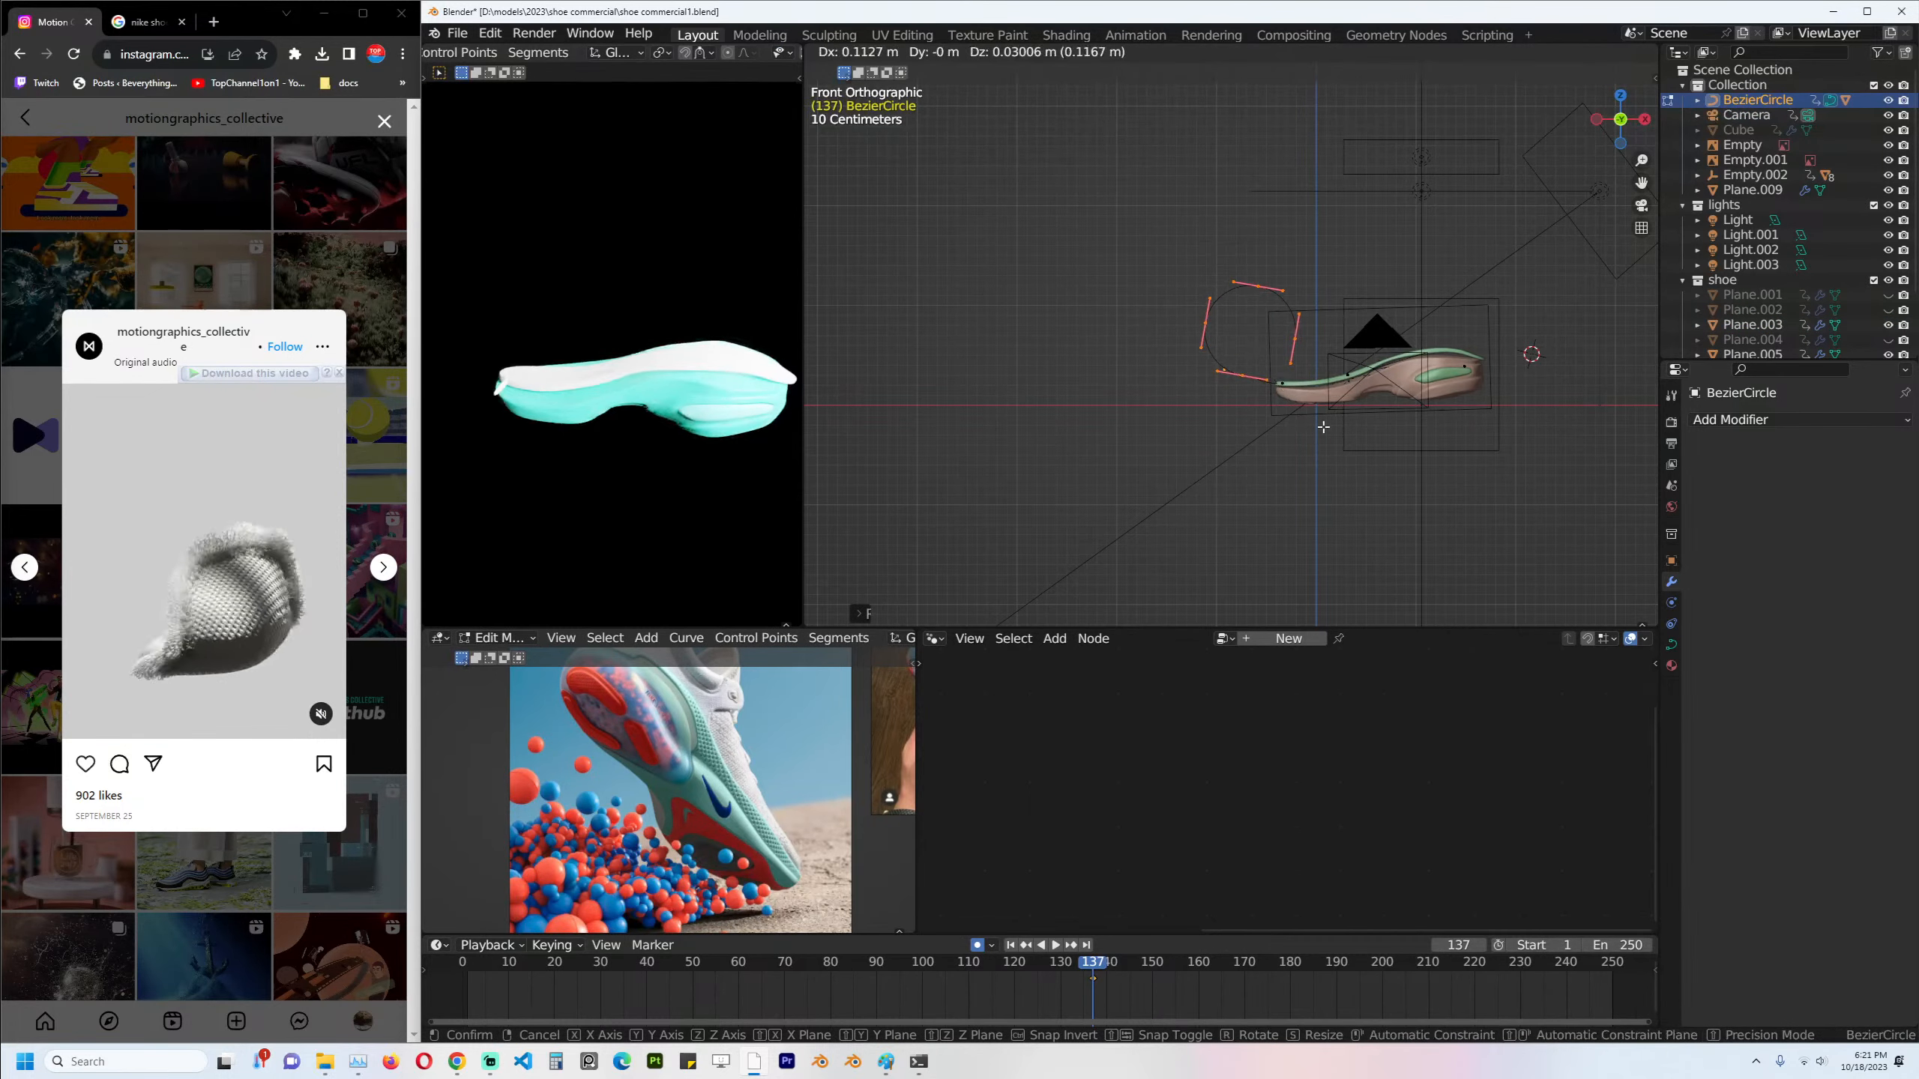
pyautogui.click(1323, 427)
pyautogui.press('Tab')
pyautogui.scroll(3, 1224, 440)
pyautogui.hotkey('ctrl', 's')
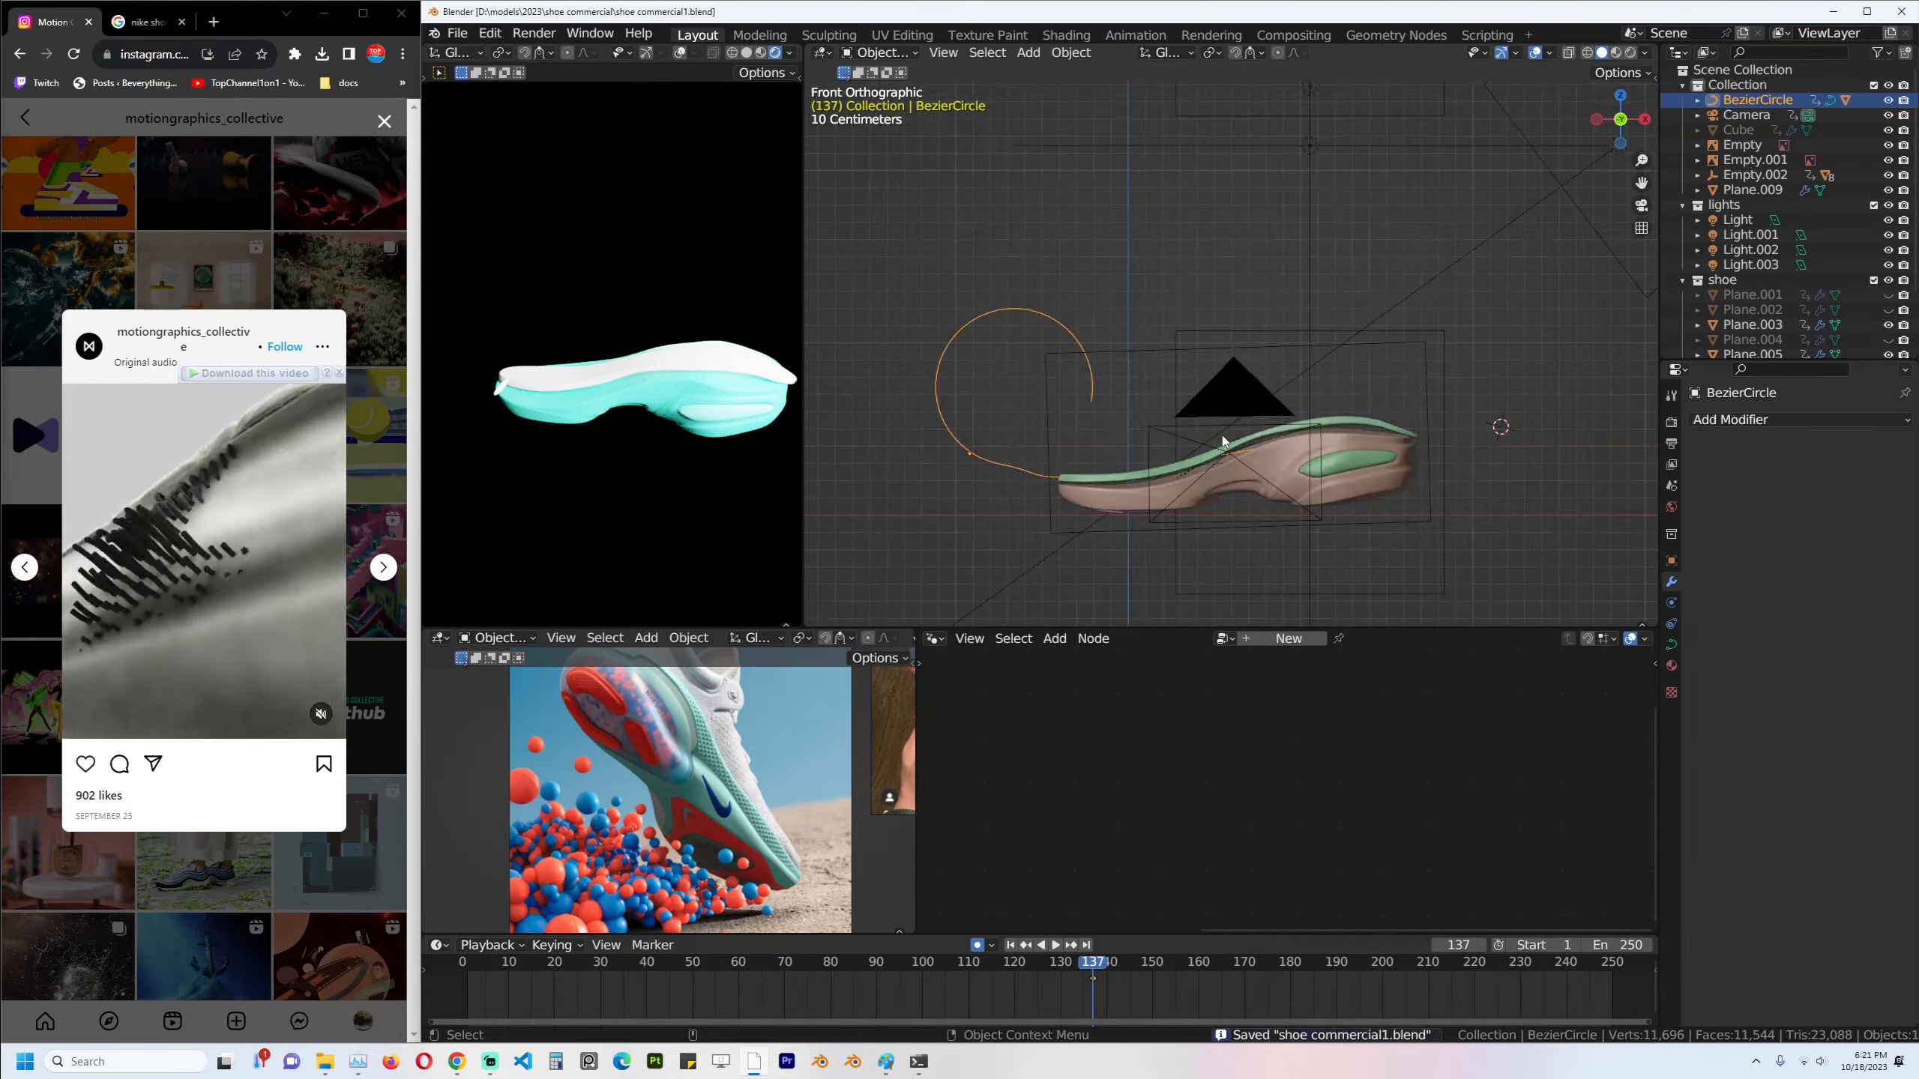
# Slide the midsole strip slightly along X to align it with the outsole, and delete its existing keyframes.
pyautogui.click(1364, 433)
pyautogui.press('g')
pyautogui.press('x')
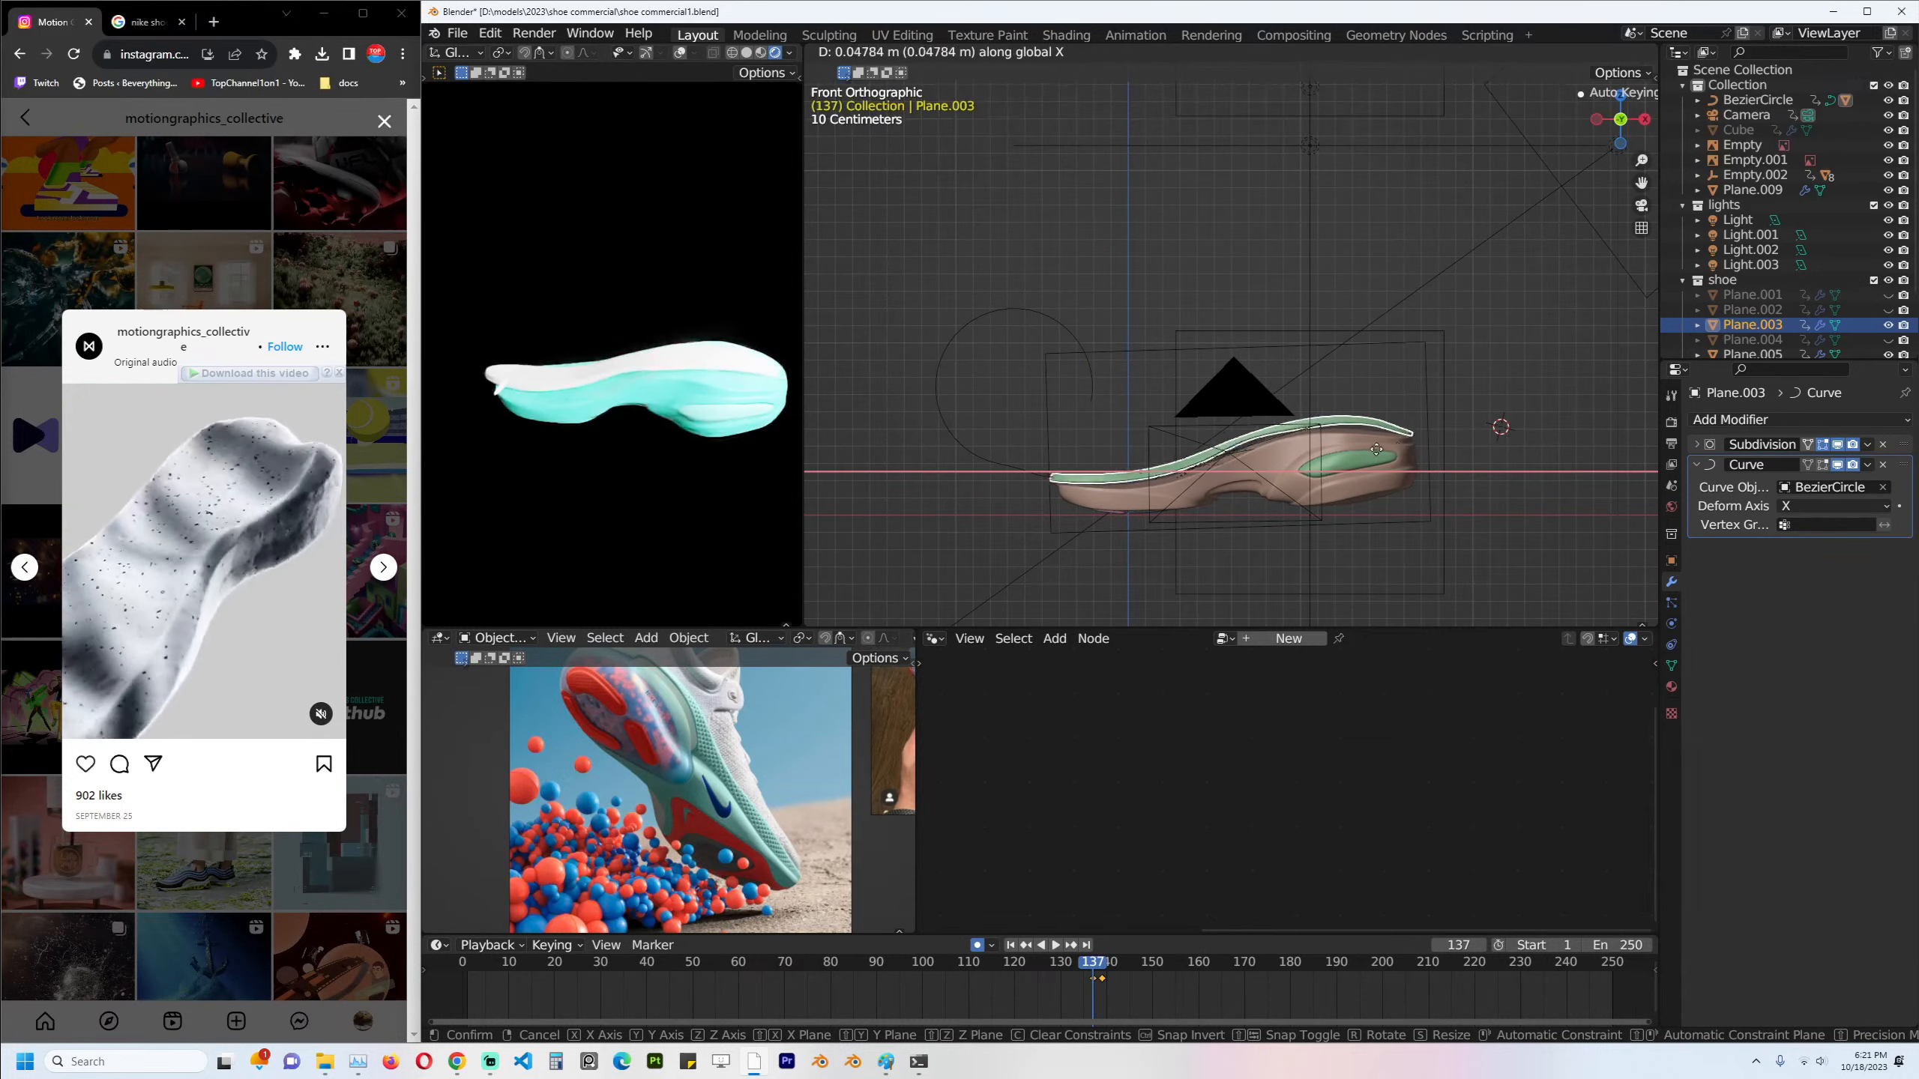
pyautogui.click(1519, 442)
pyautogui.moveTo(1349, 461); pyautogui.dragTo(1202, 495, button='middle')
pyautogui.press('KP_7')
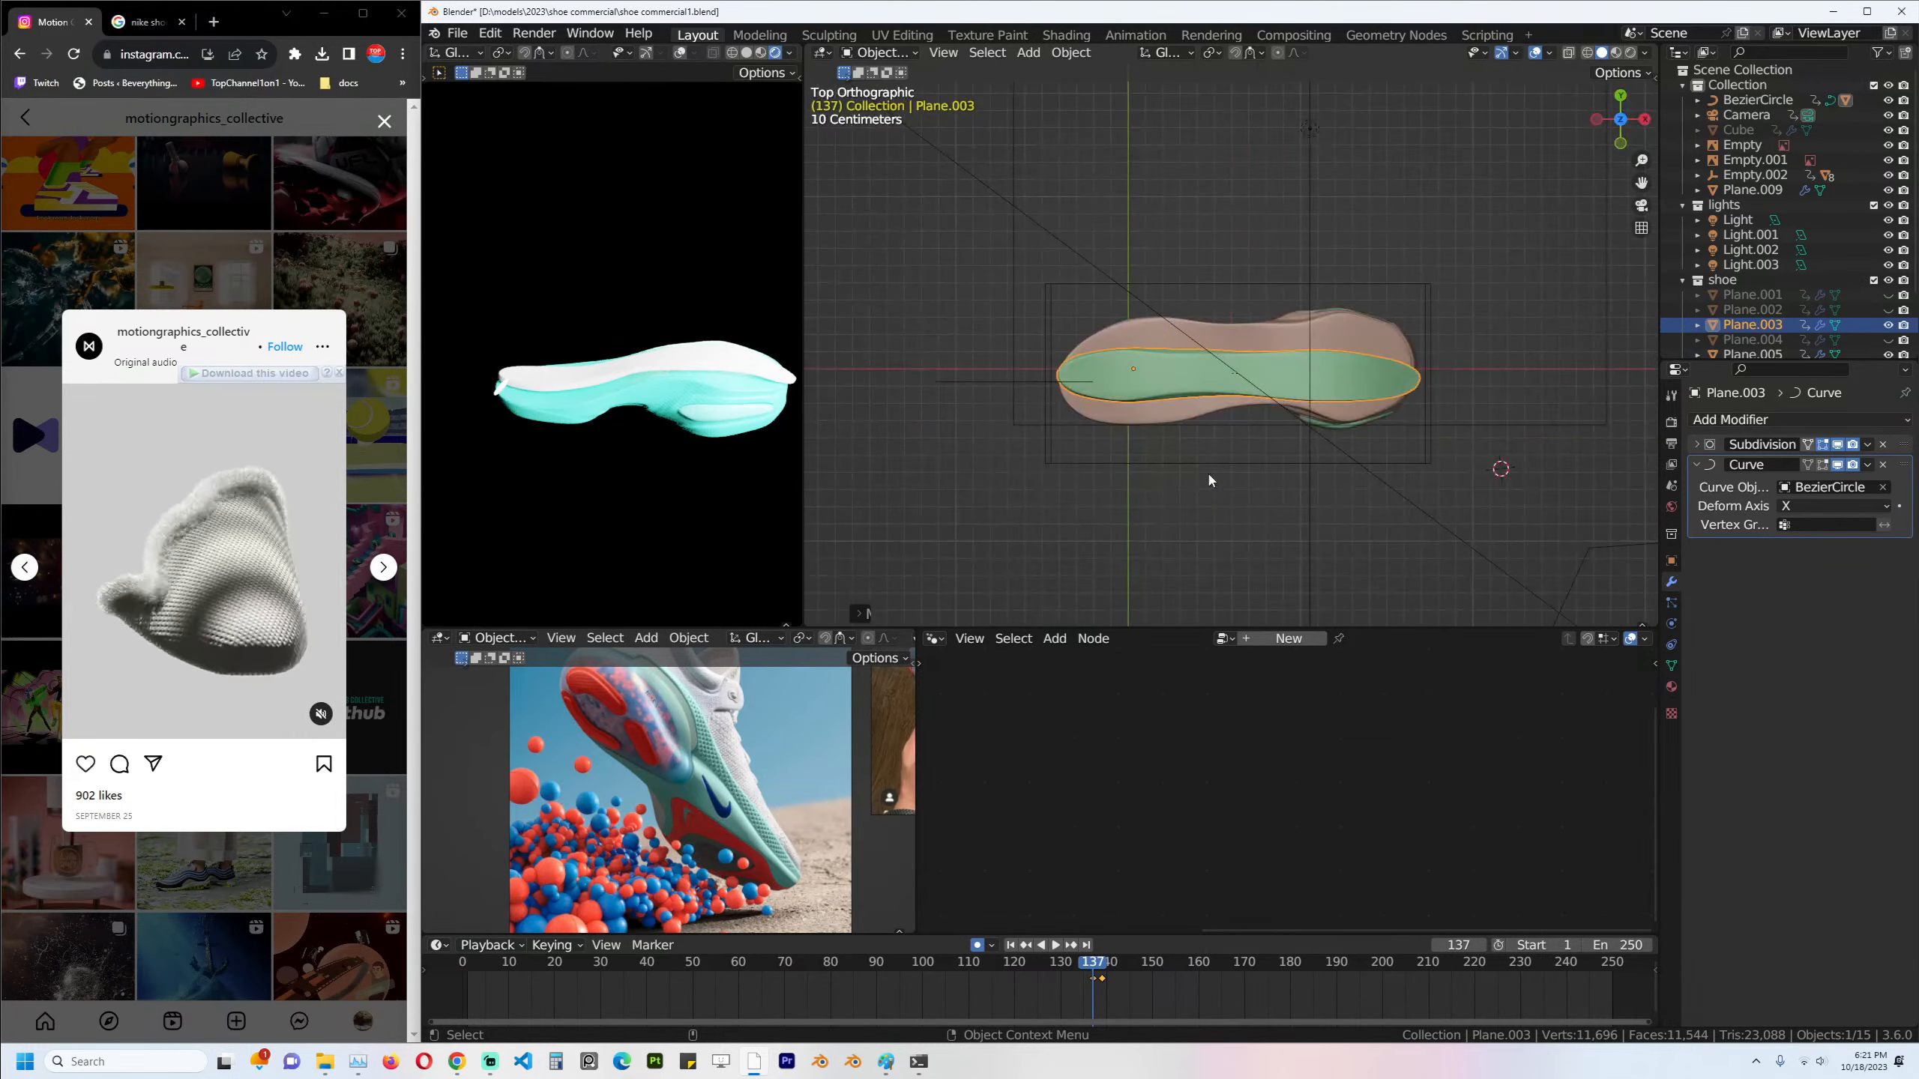
pyautogui.press('Delete')
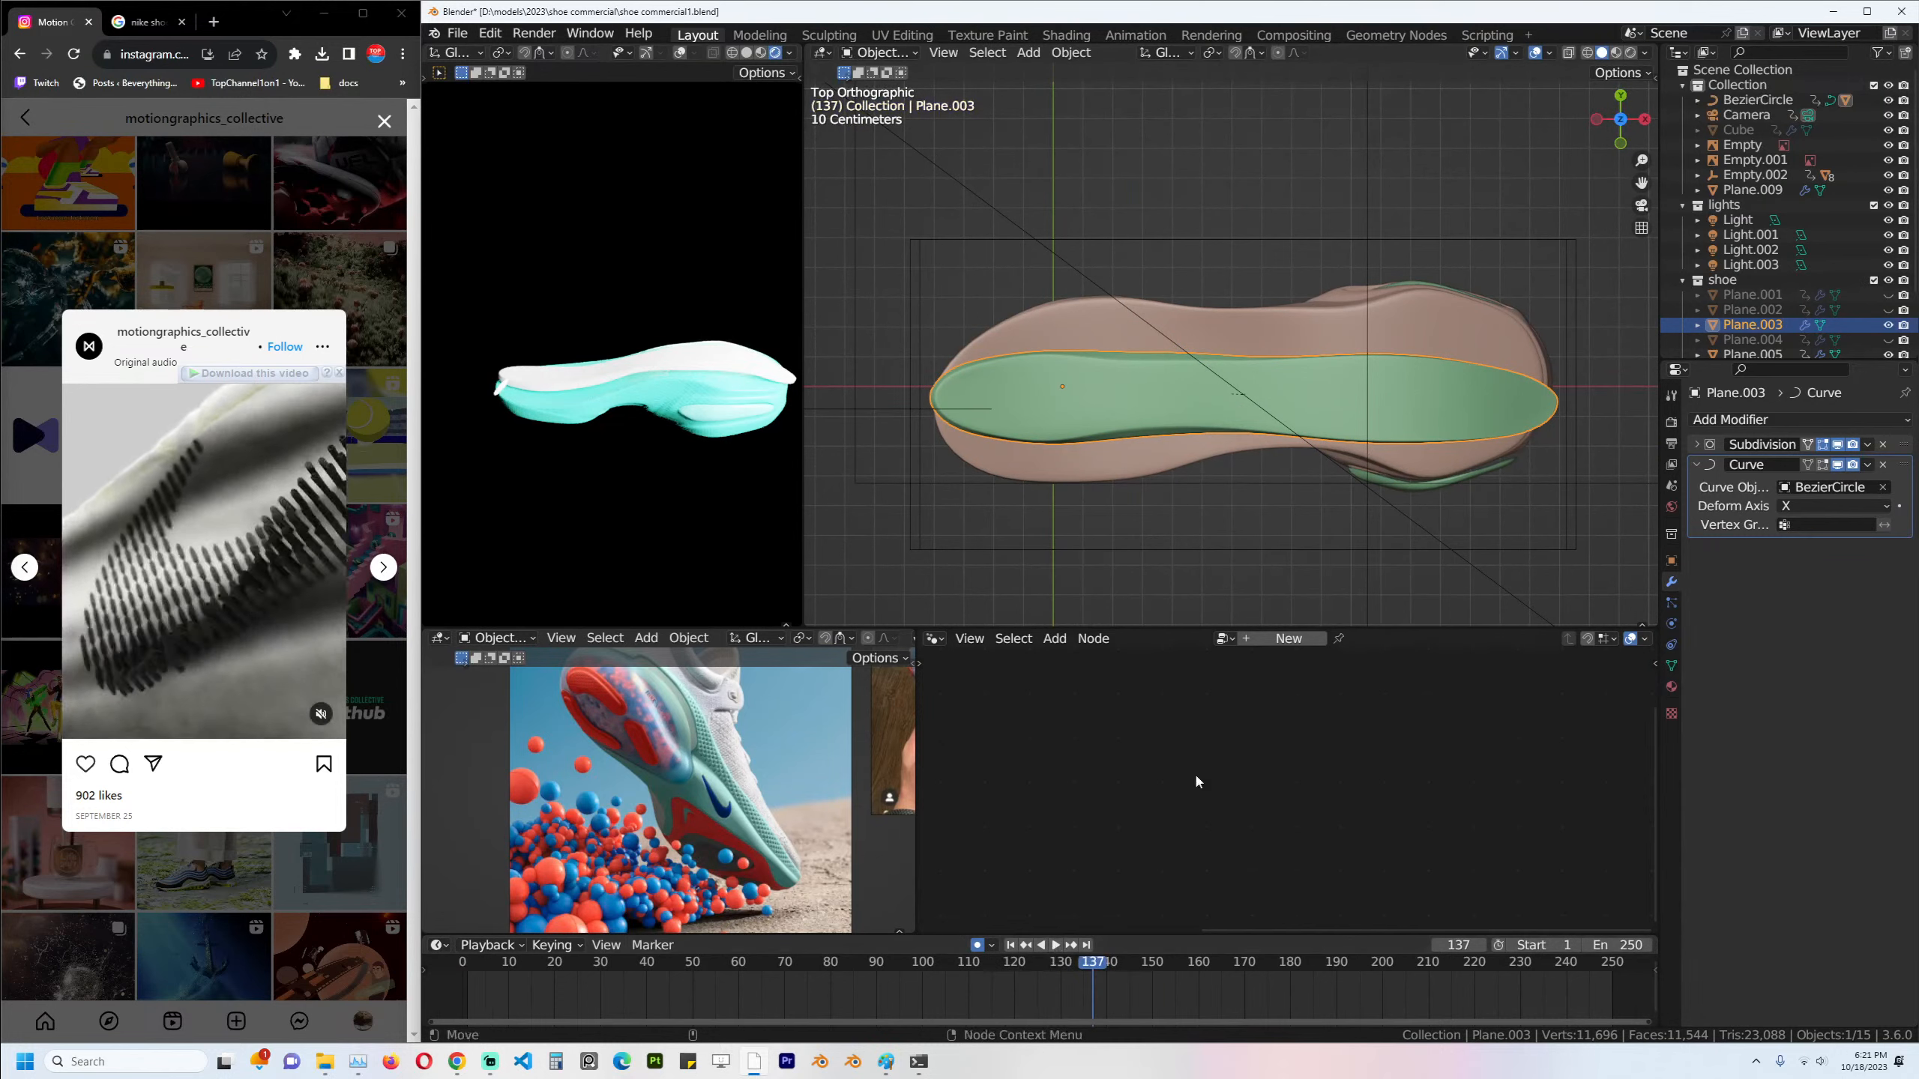
pyautogui.press('s')
pyautogui.press('y')
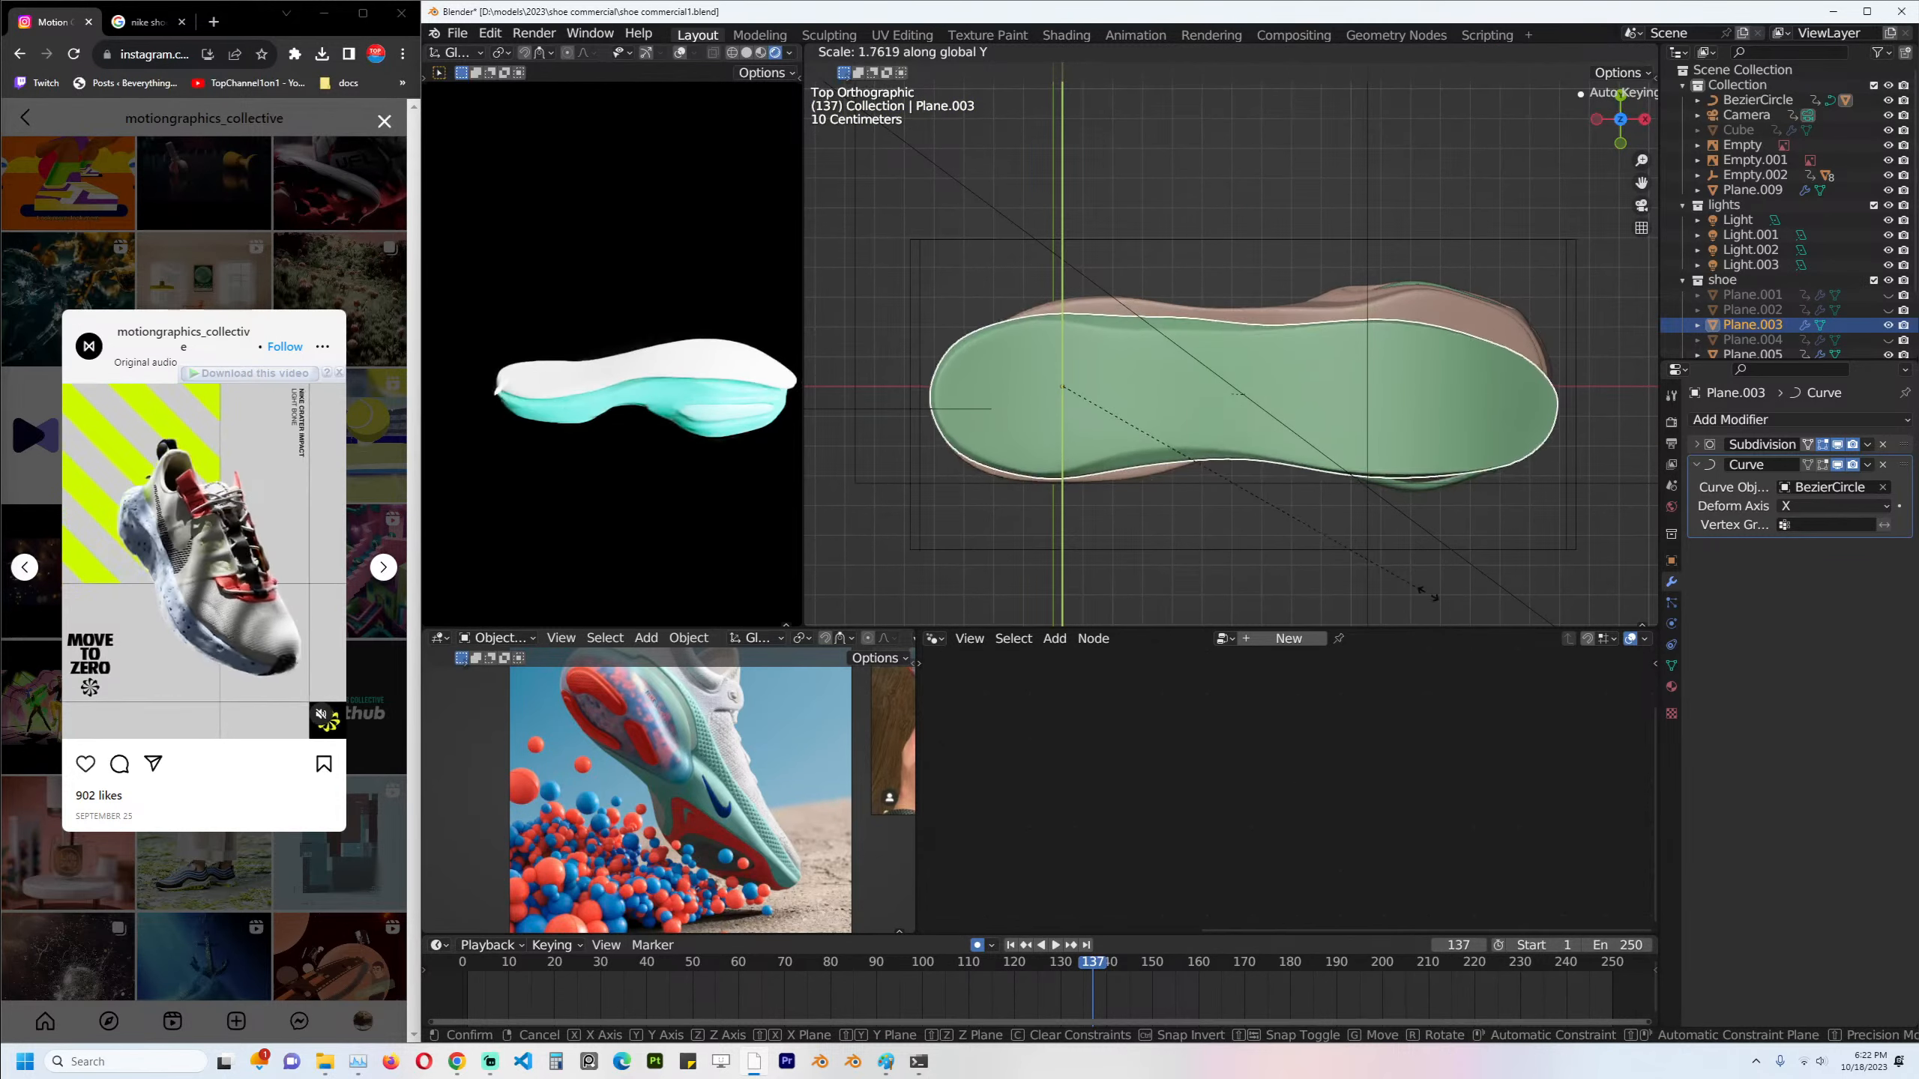
pyautogui.rightClick(1505, 612)
pyautogui.moveTo(1505, 612); pyautogui.dragTo(1255, 468, button='middle')
pyautogui.press('s')
pyautogui.press('y')
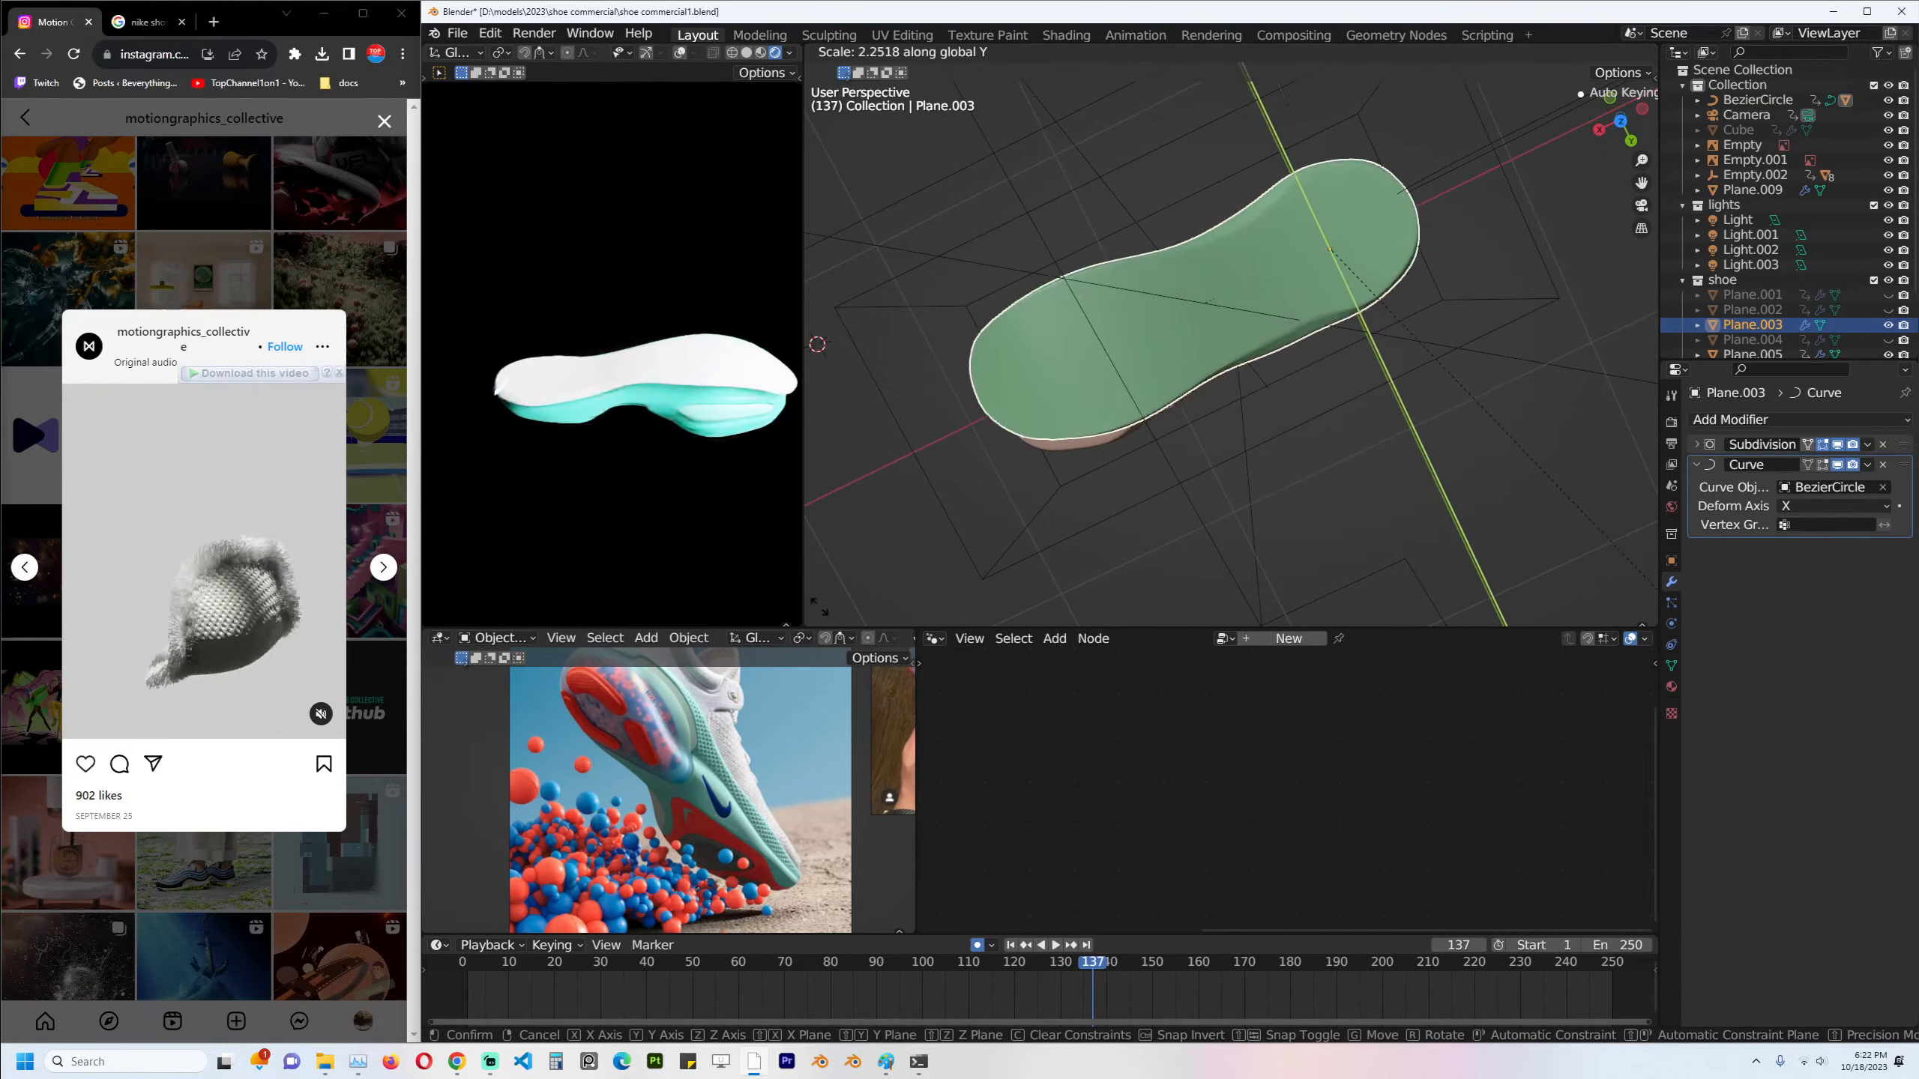
pyautogui.press('Escape')
# Scale the midsole strip along Y by about 2.07 to cover the outsole's width.
pyautogui.moveTo(1242, 400); pyautogui.dragTo(1079, 457, button='middle')
pyautogui.press('s')
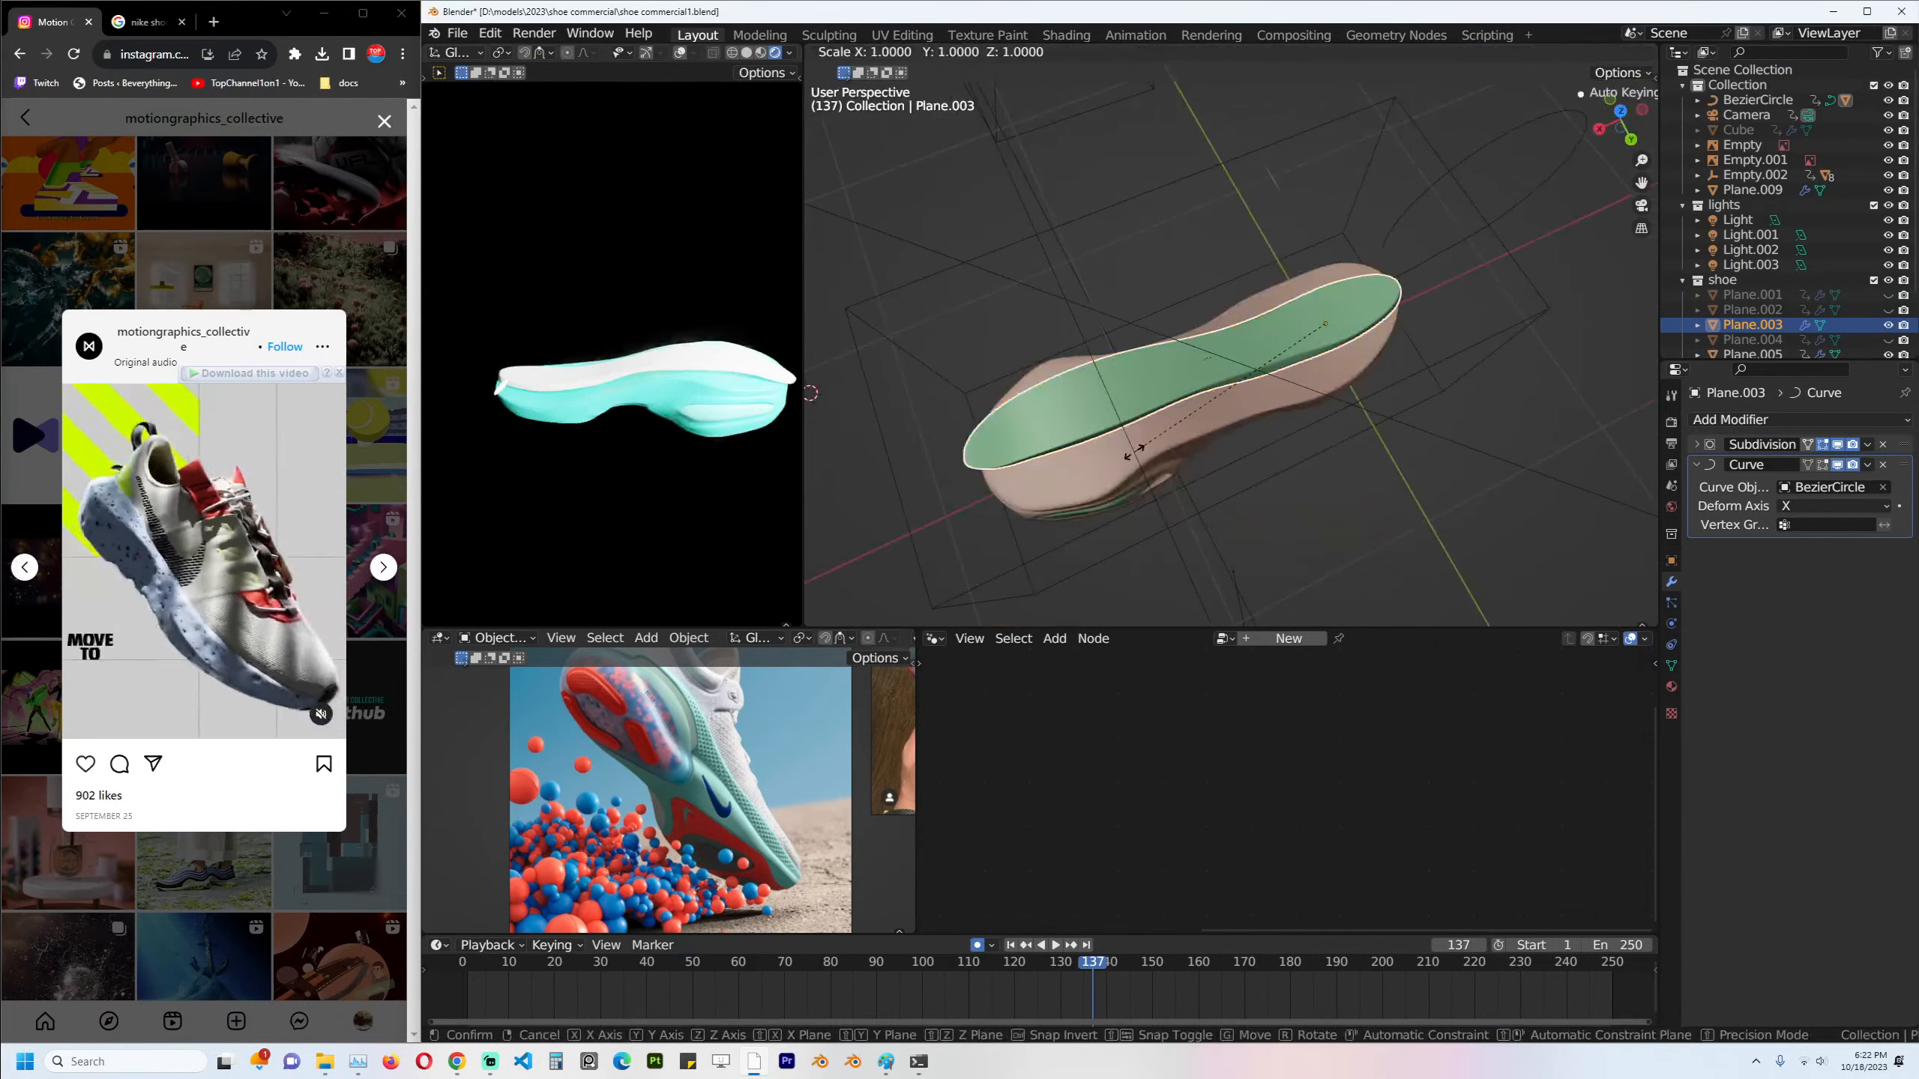
pyautogui.press('y')
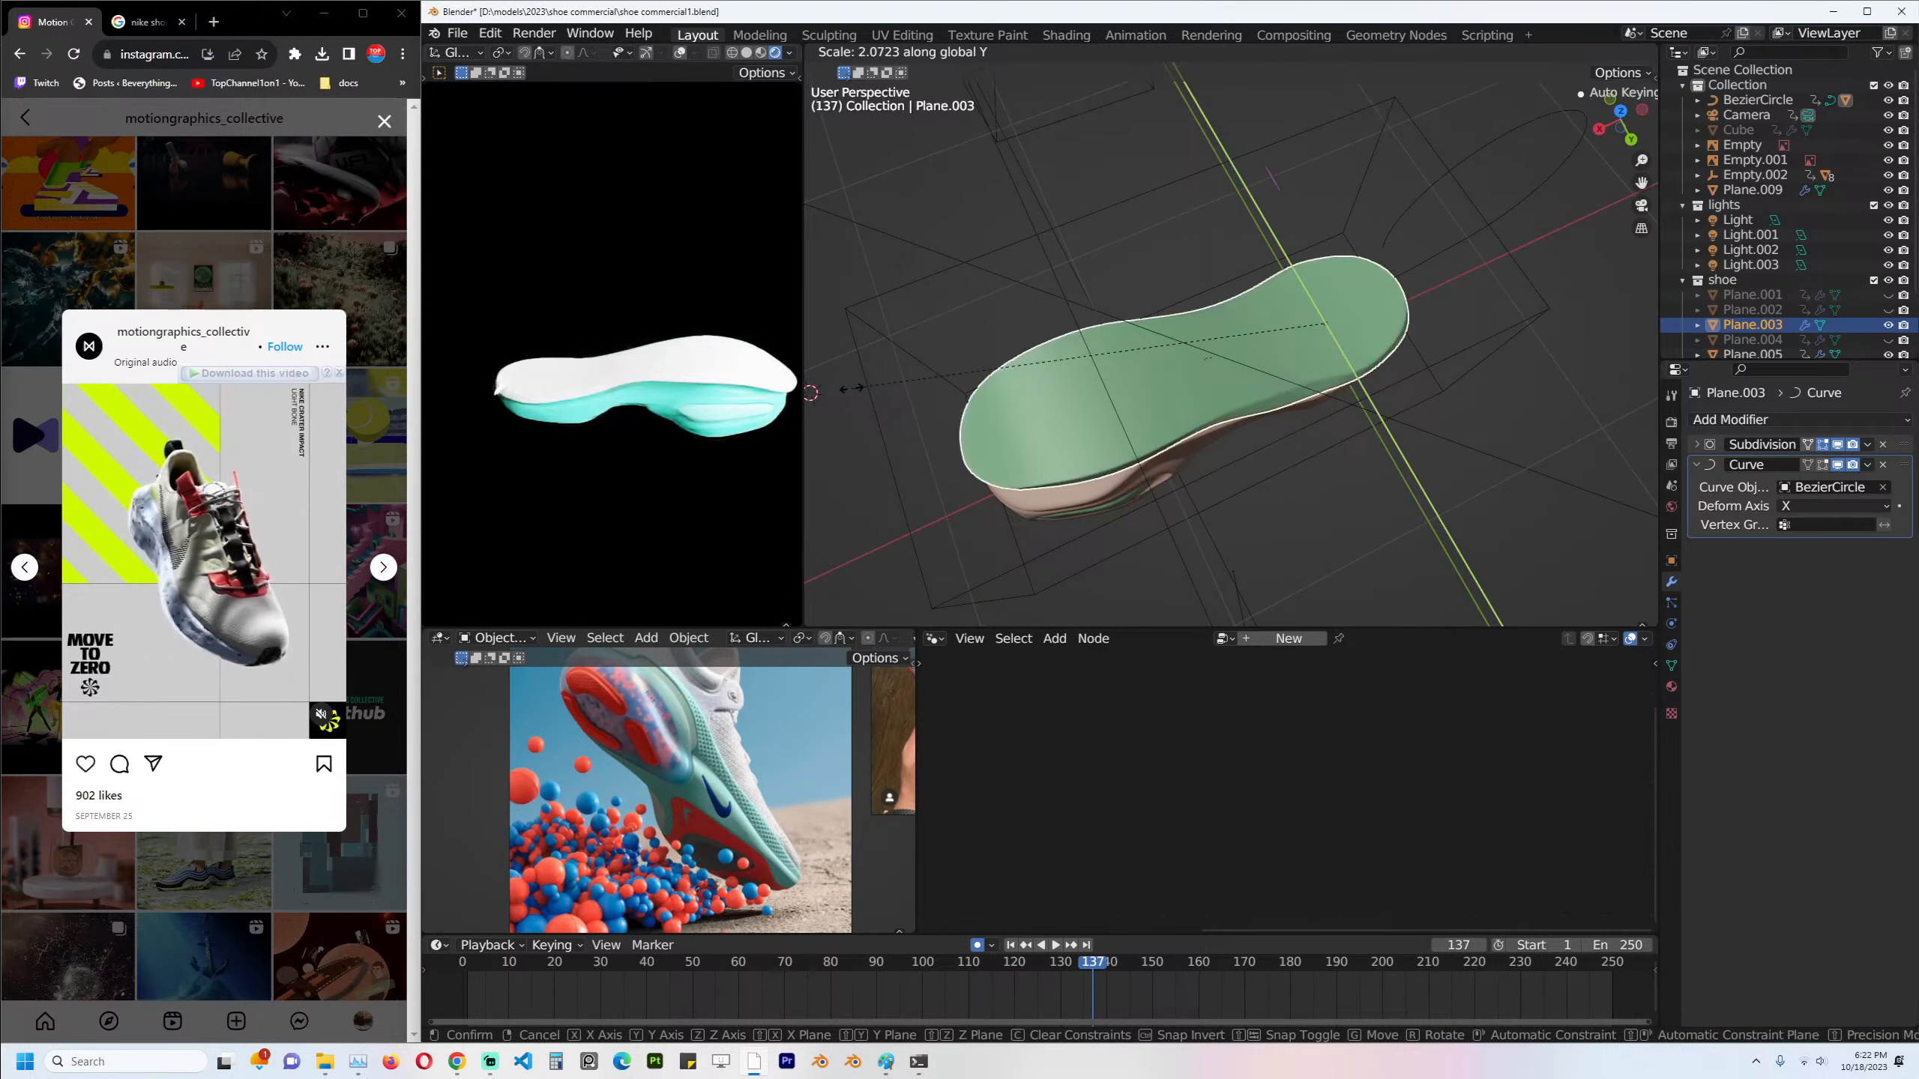
pyautogui.click(835, 394)
pyautogui.press('KP_7')
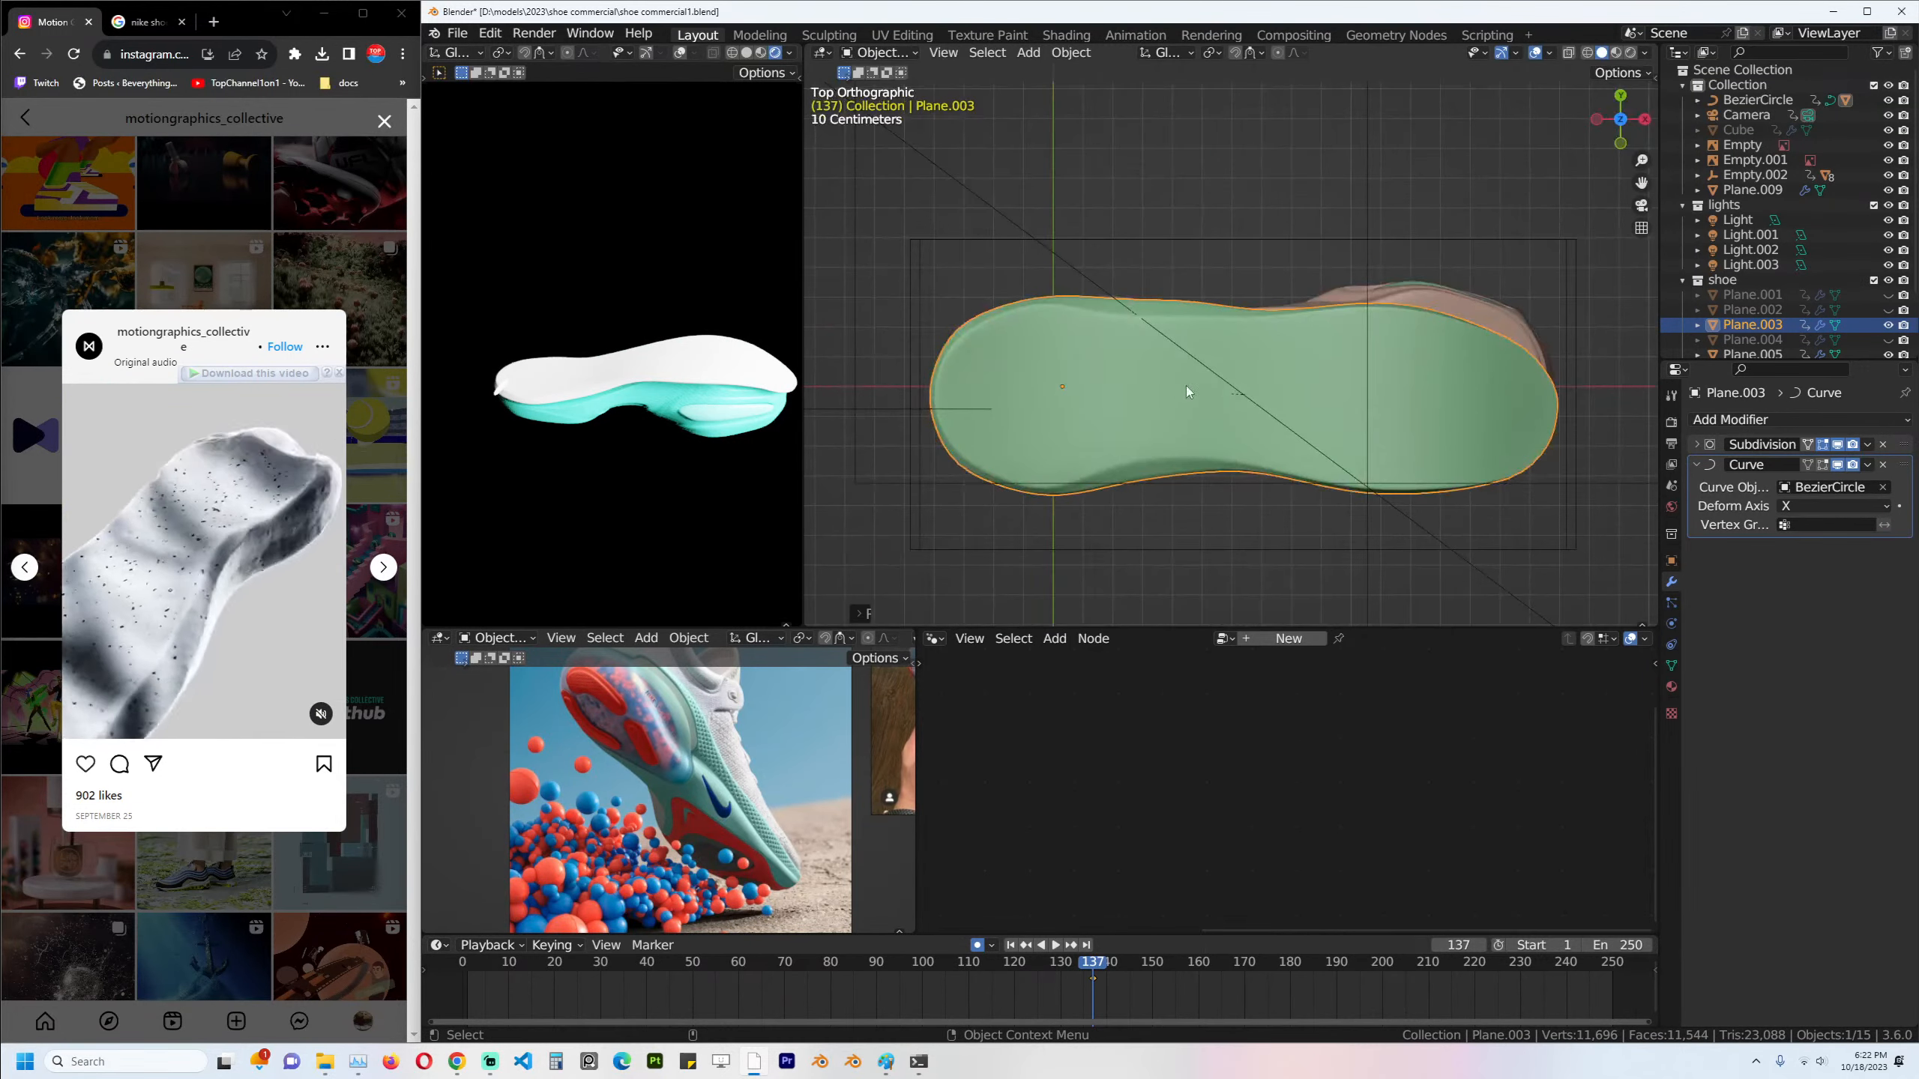
pyautogui.moveTo(1187, 389); pyautogui.dragTo(1207, 341, button='middle')
# Try to slide the curve's loop and toe point along X, and delete the BezierCircle point over the outsole's toe.
pyautogui.click(1025, 312)
pyautogui.moveTo(1028, 318); pyautogui.dragTo(1353, 519, button='middle')
pyautogui.press('KP_1')
pyautogui.press('Tab')
pyautogui.scroll(3, 1062, 419)
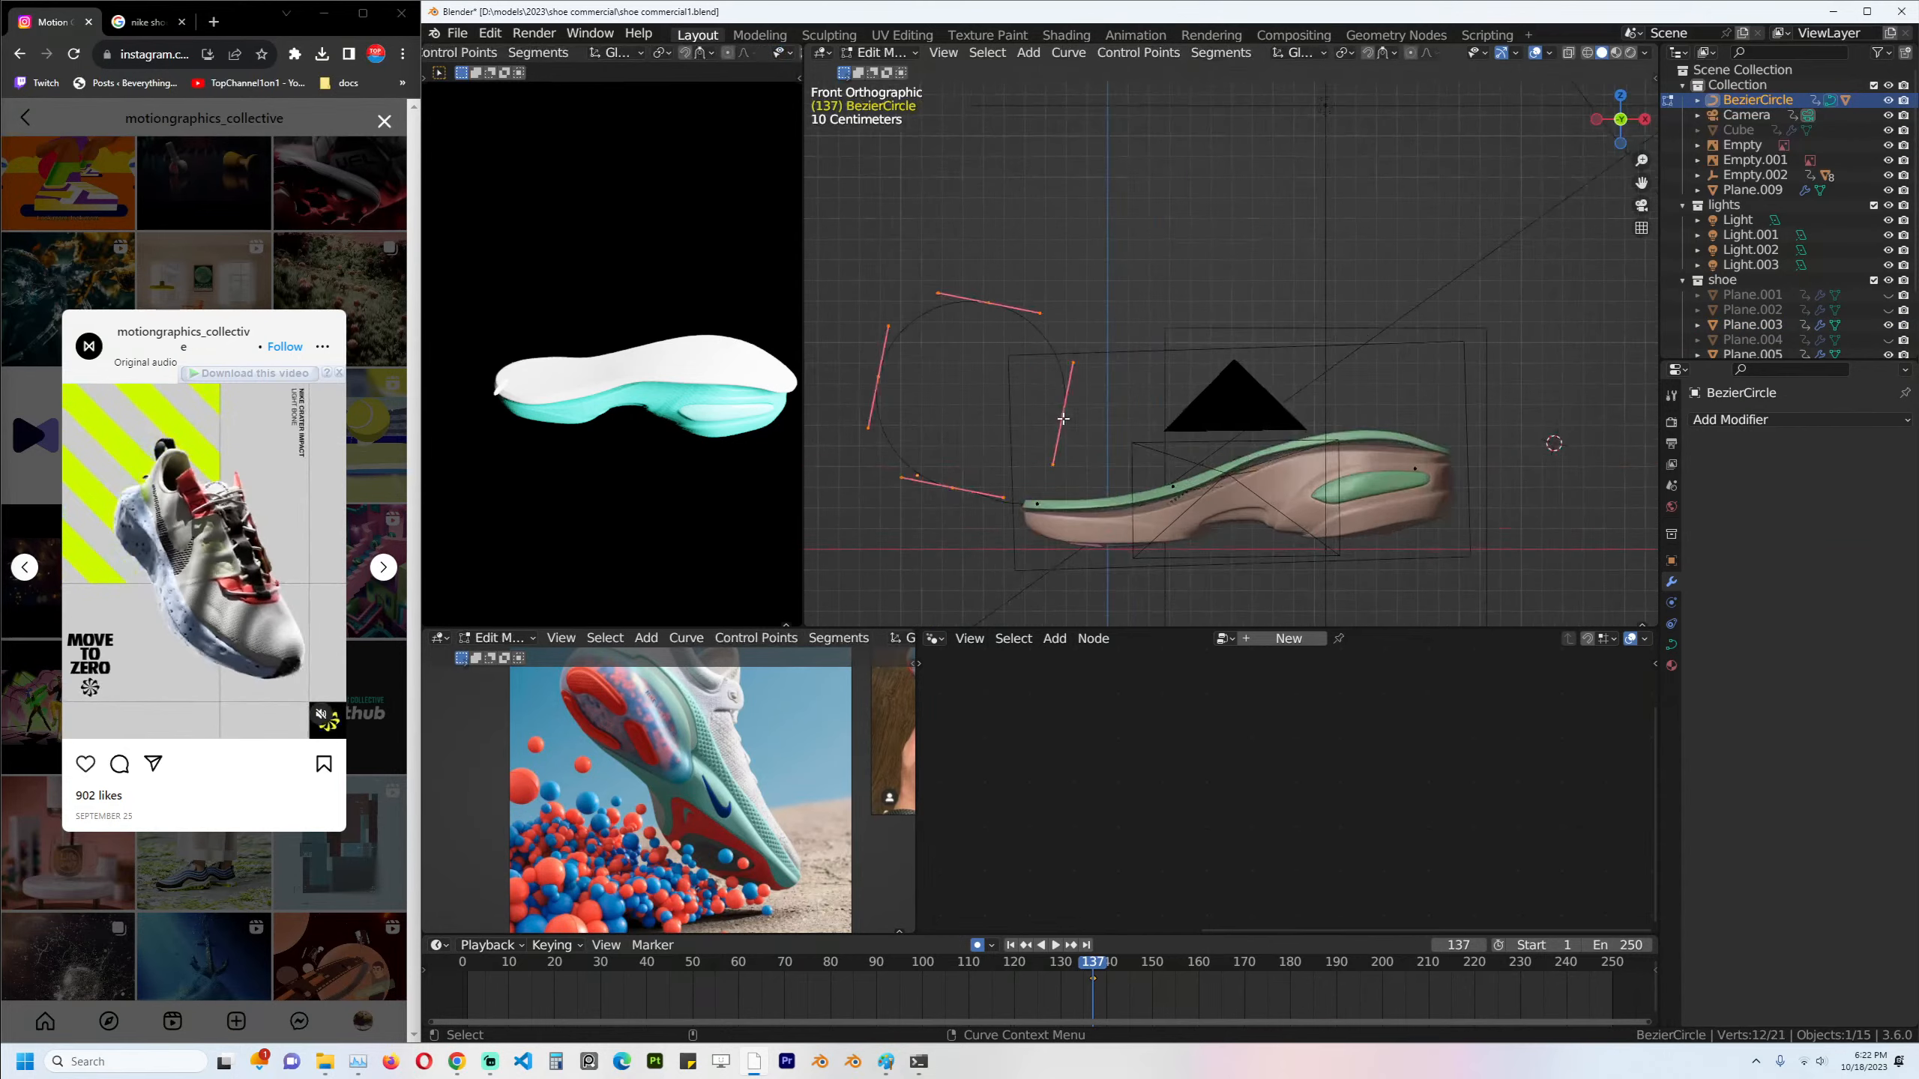
pyautogui.press('a')
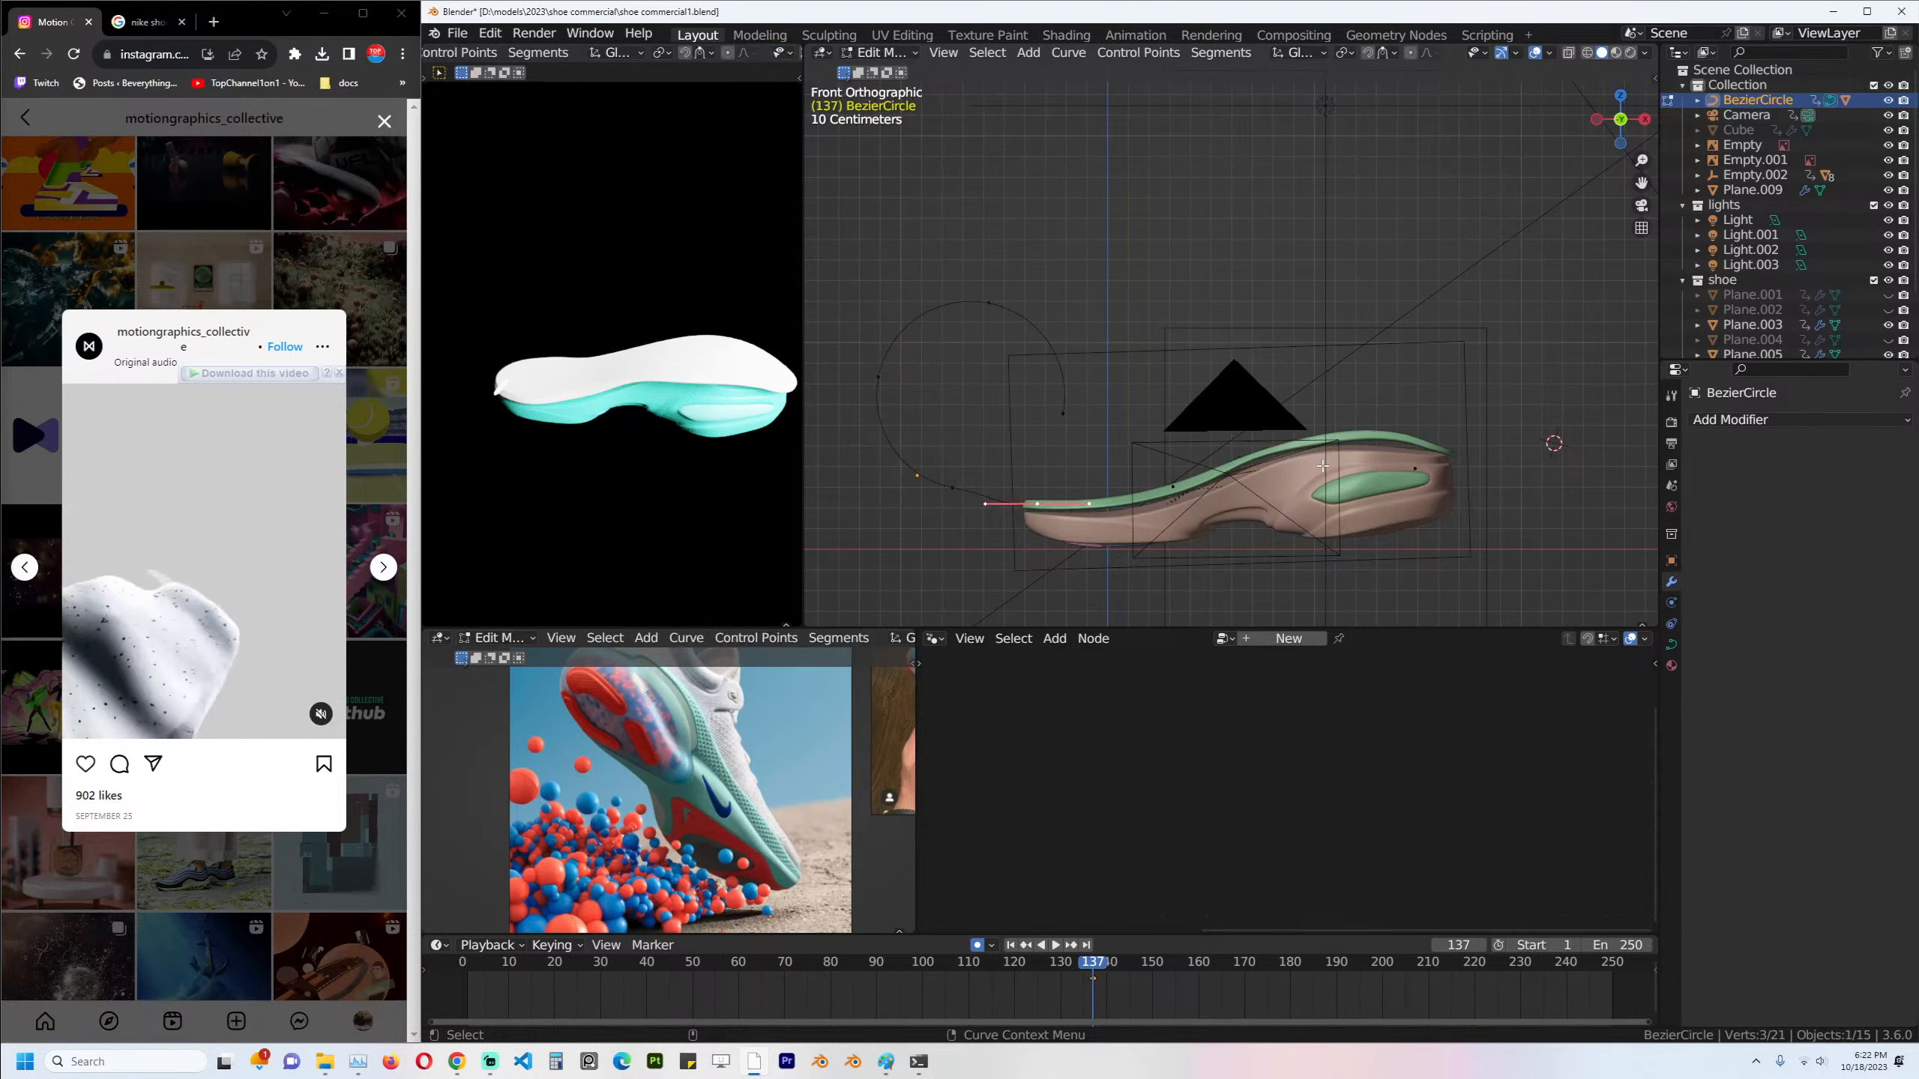
pyautogui.press('g')
pyautogui.press('x')
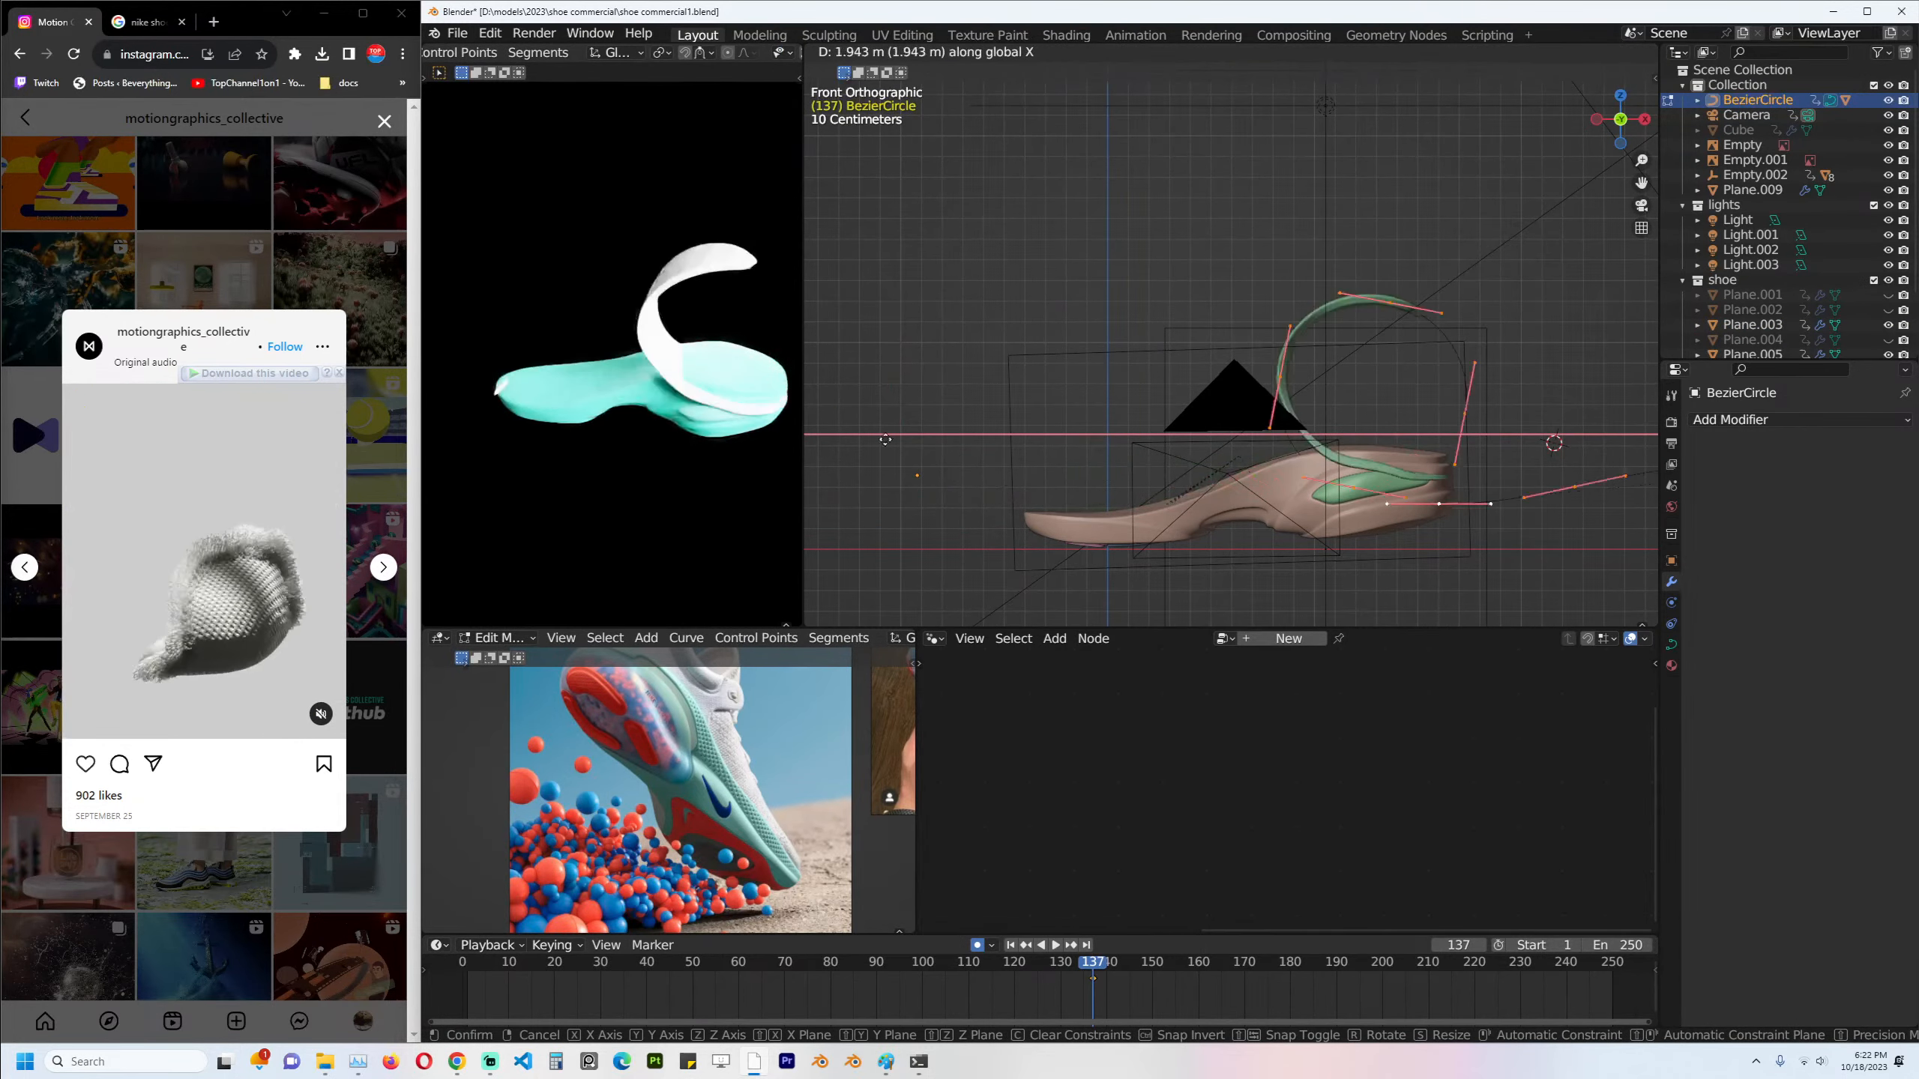
pyautogui.rightClick(981, 472)
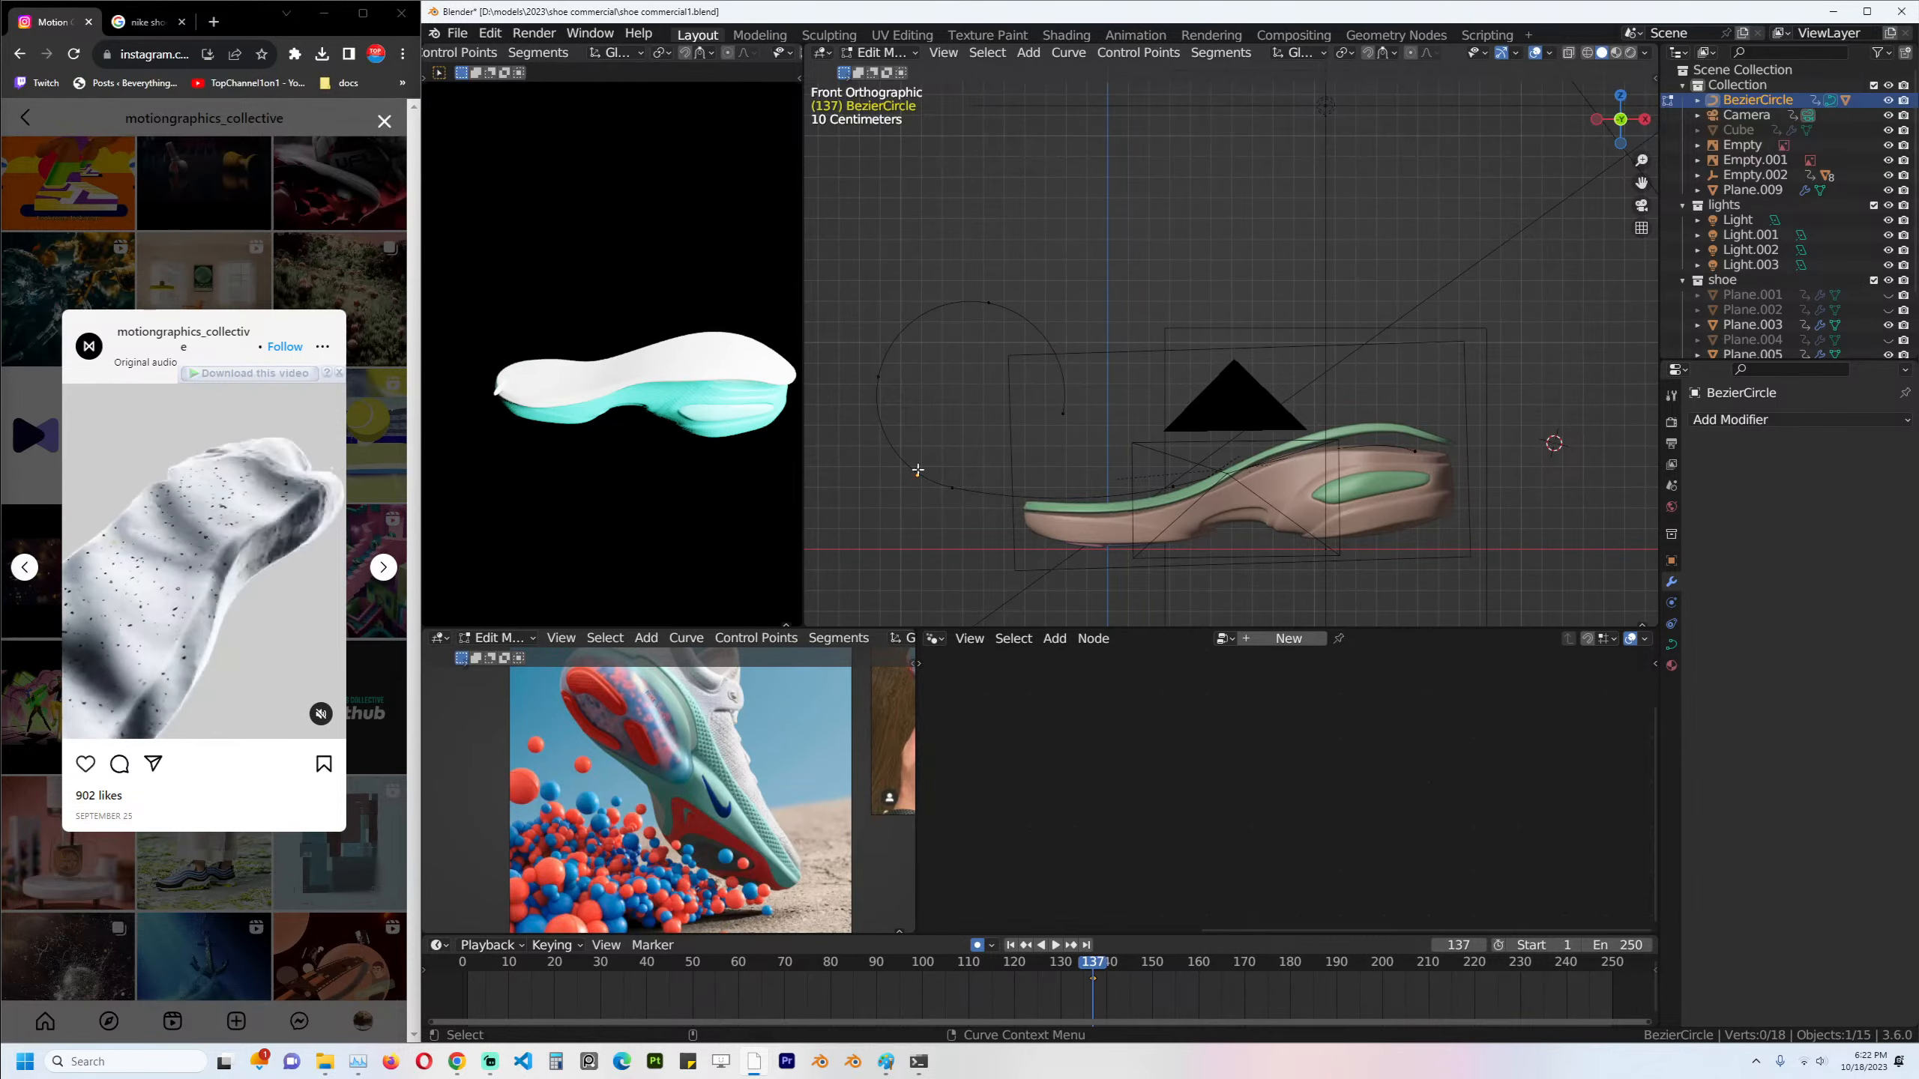
pyautogui.press('Tab')
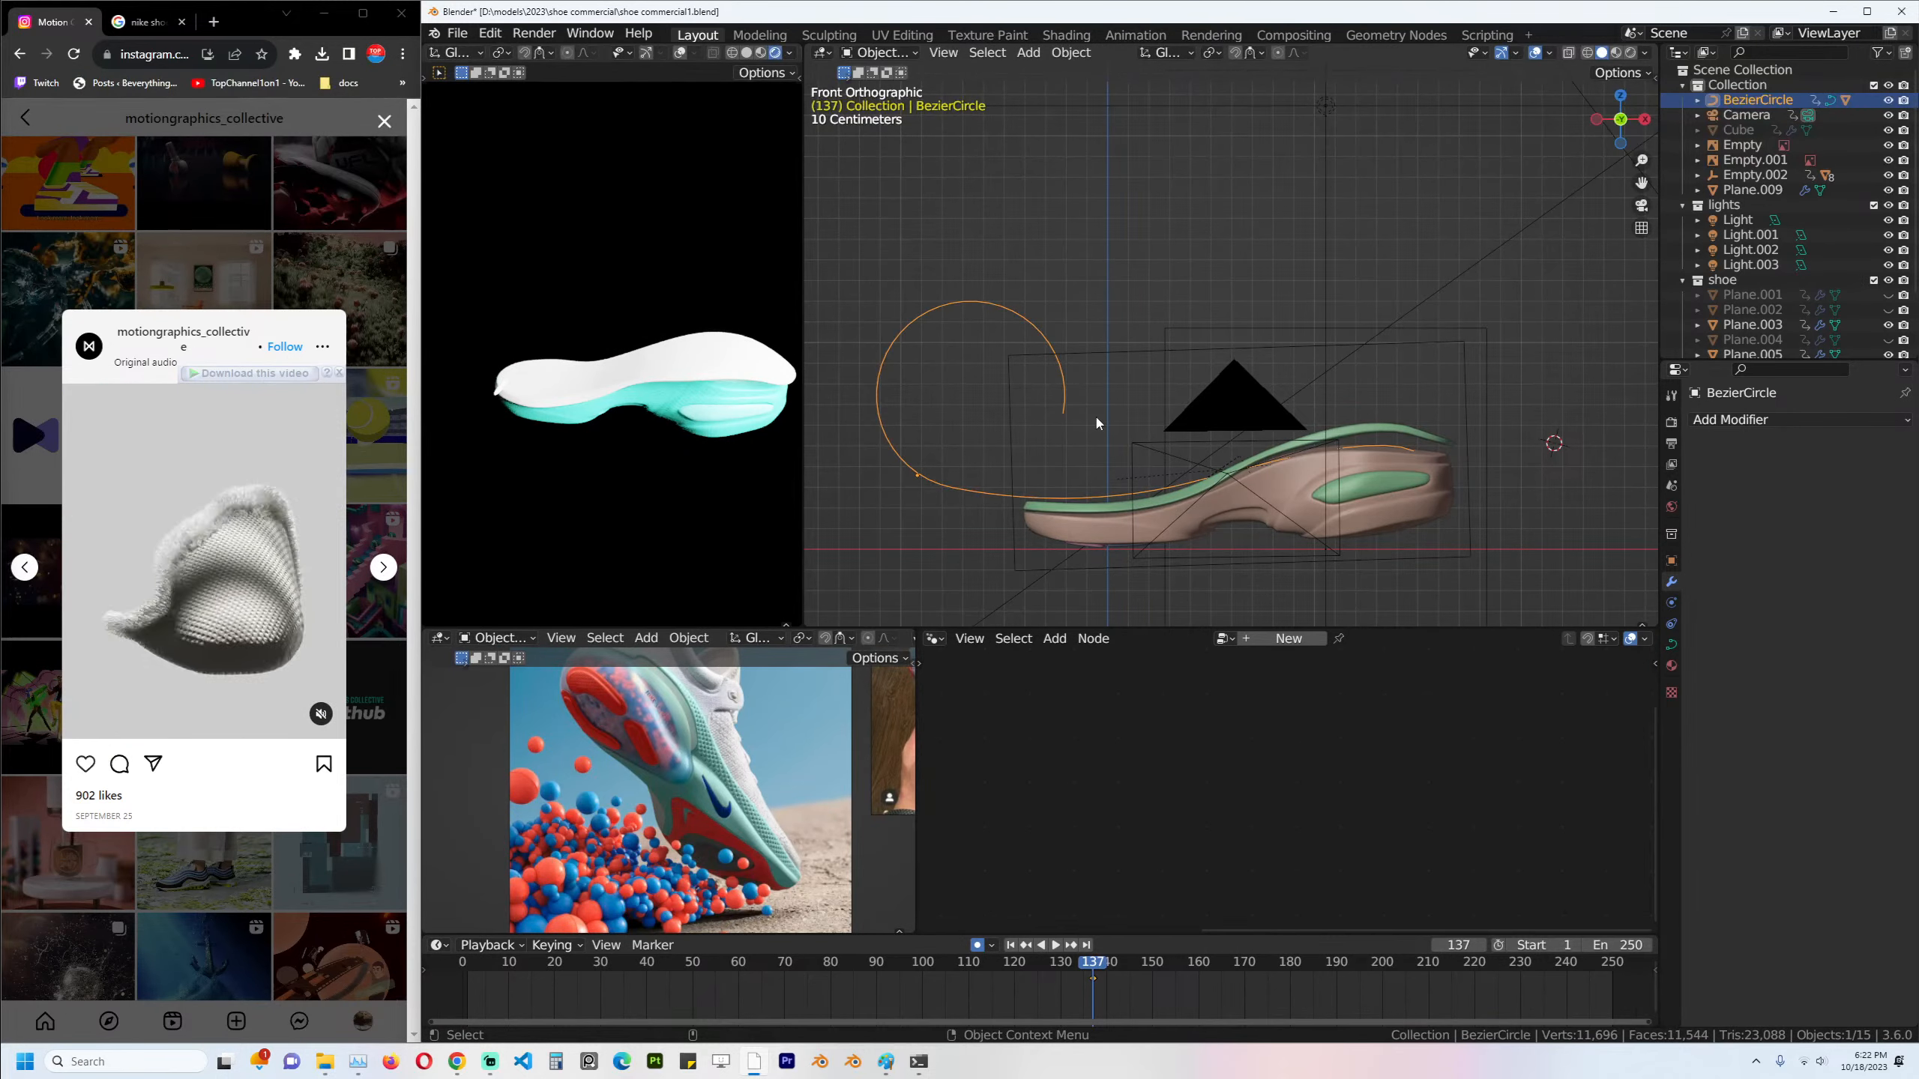
# At frame 120, slide the midsole strip along X around the curve's loop, and check the motion up to frame 140.
pyautogui.click(1407, 432)
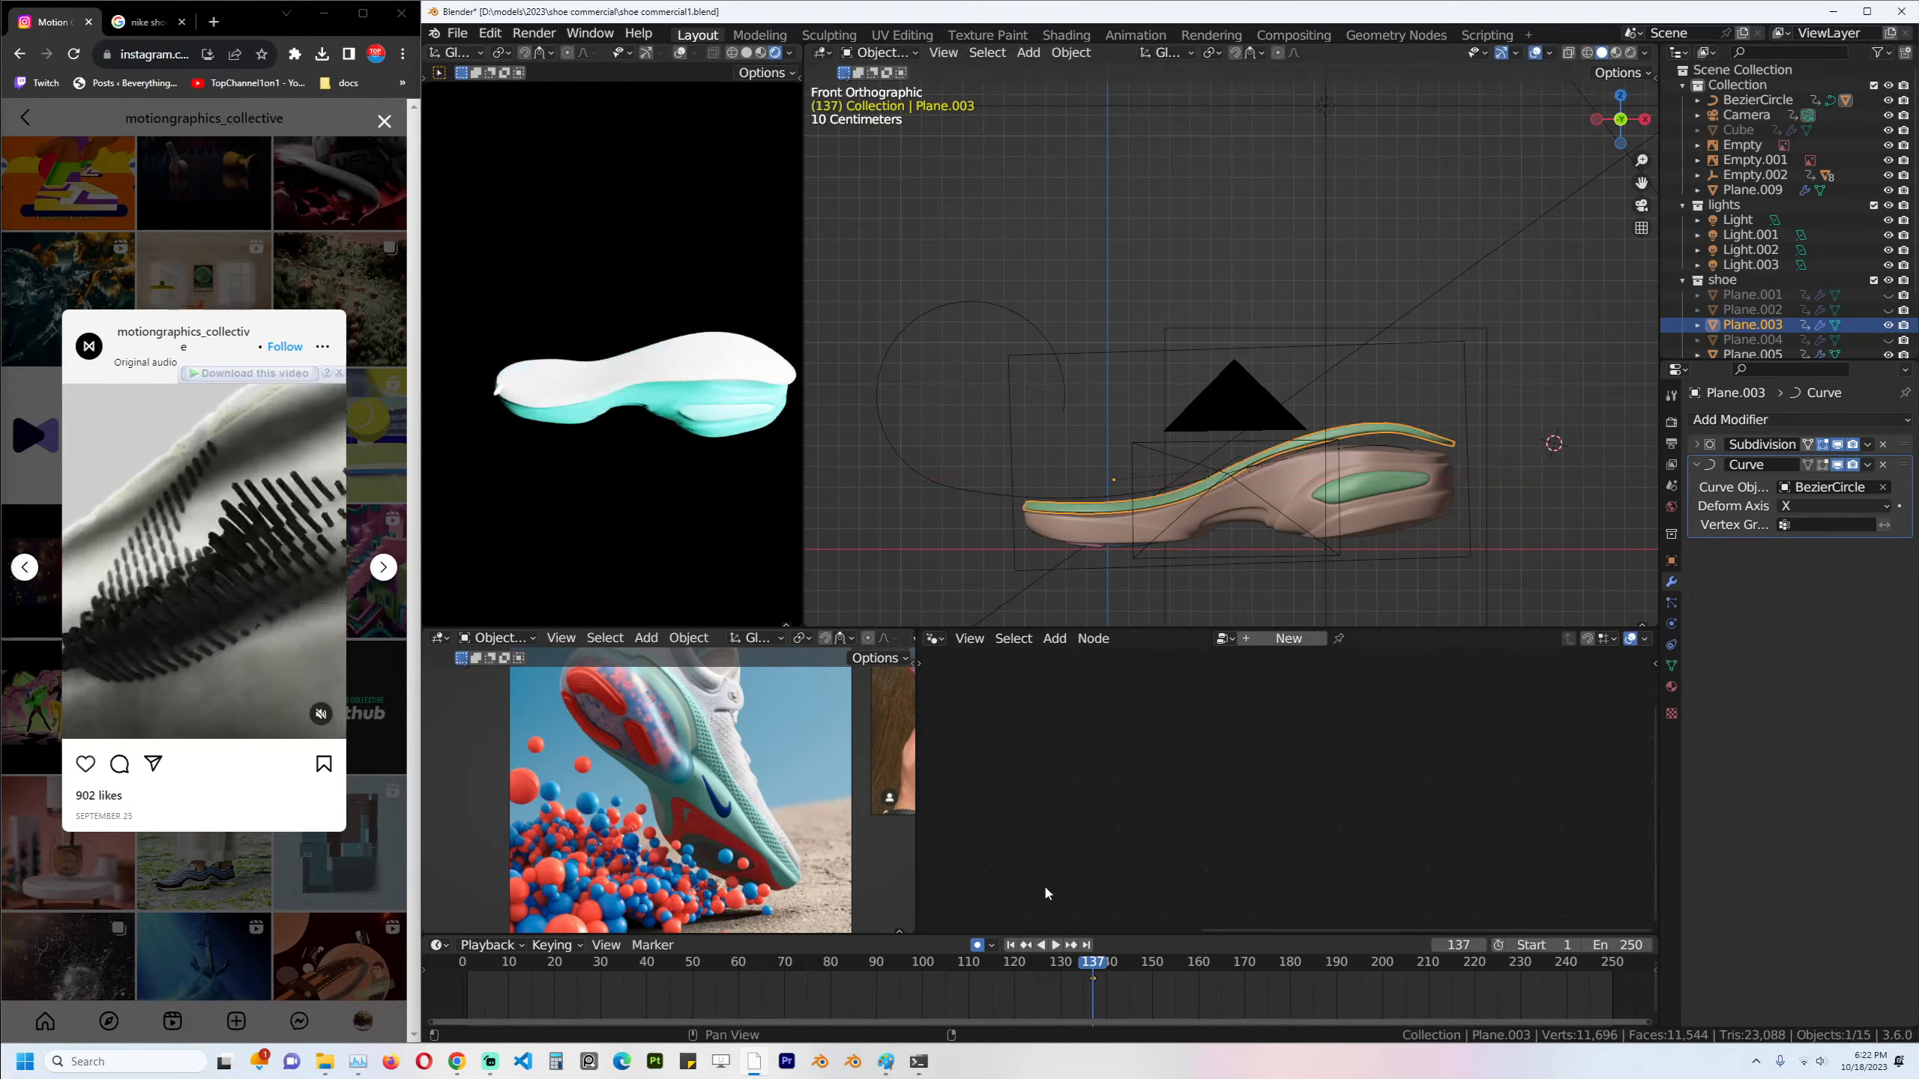
pyautogui.moveTo(1030, 992); pyautogui.dragTo(1013, 904, button='right')
pyautogui.press('g')
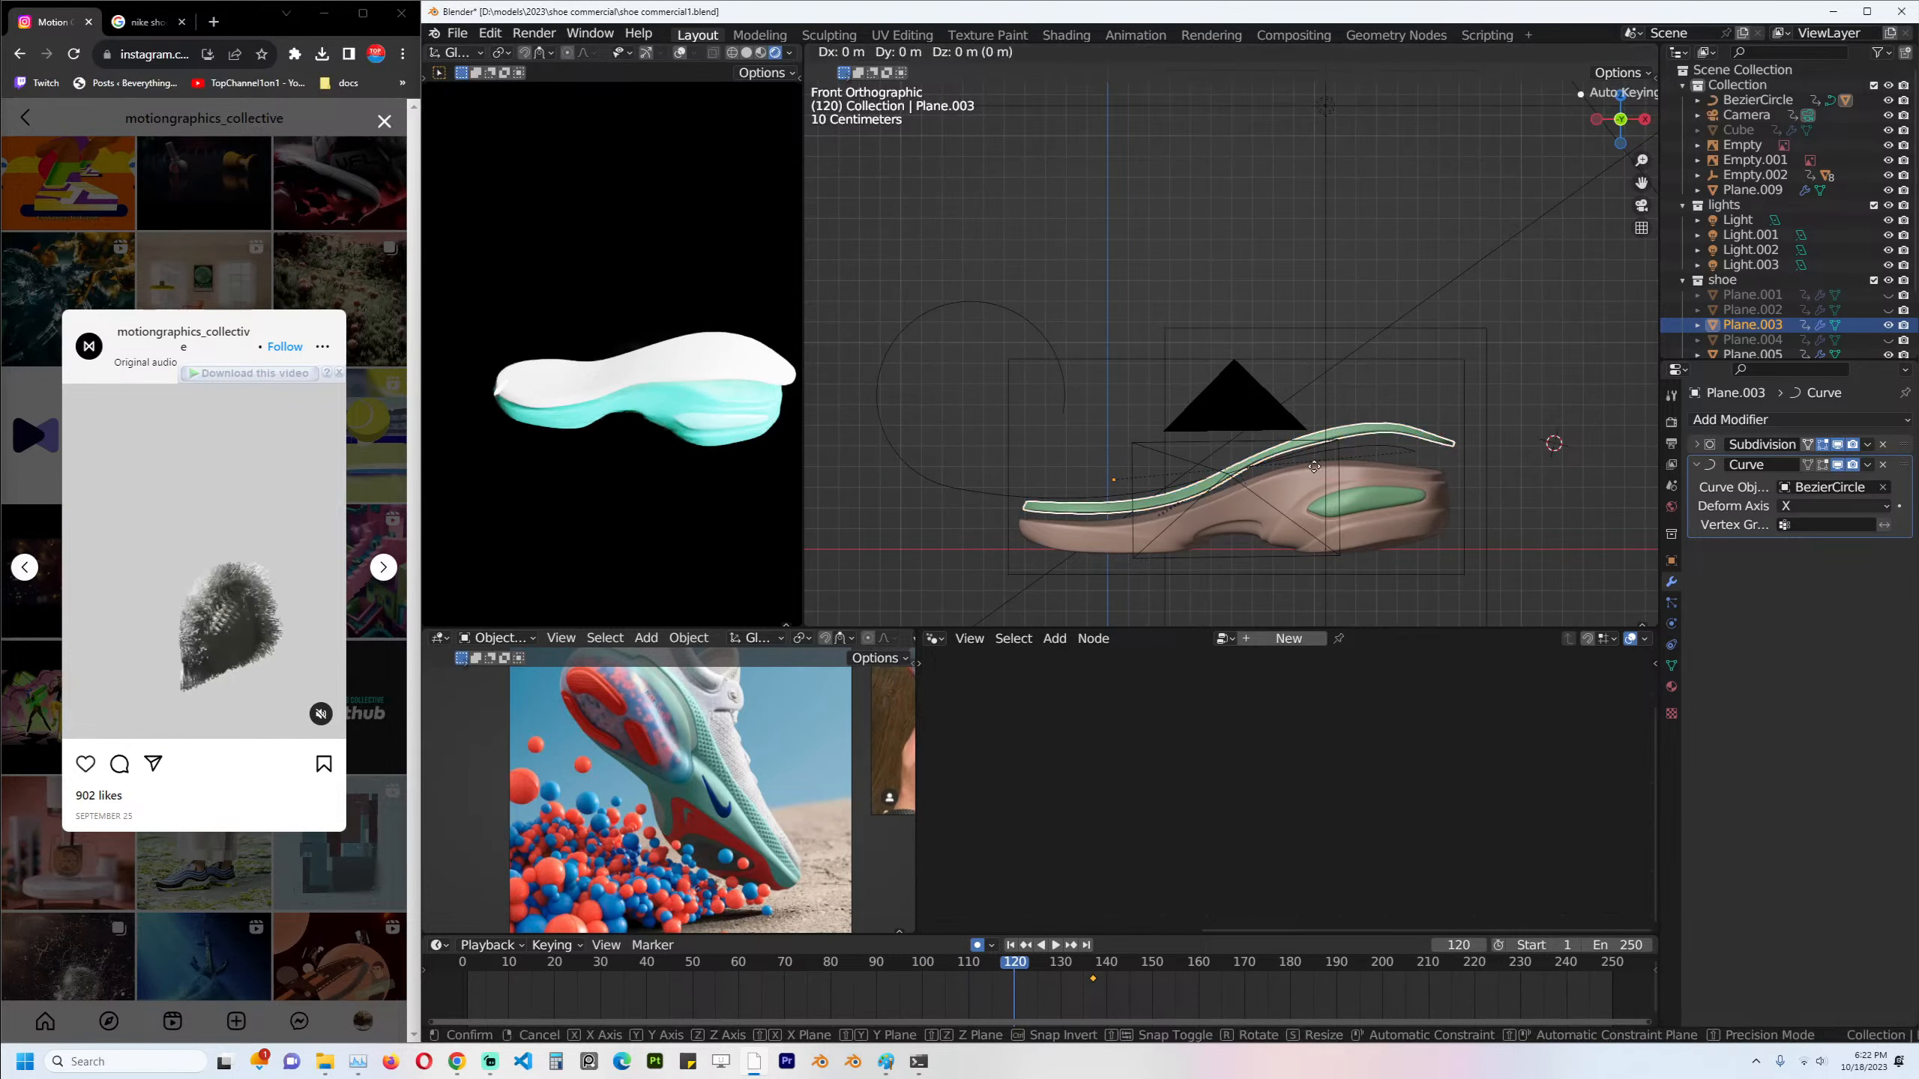
pyautogui.press('x')
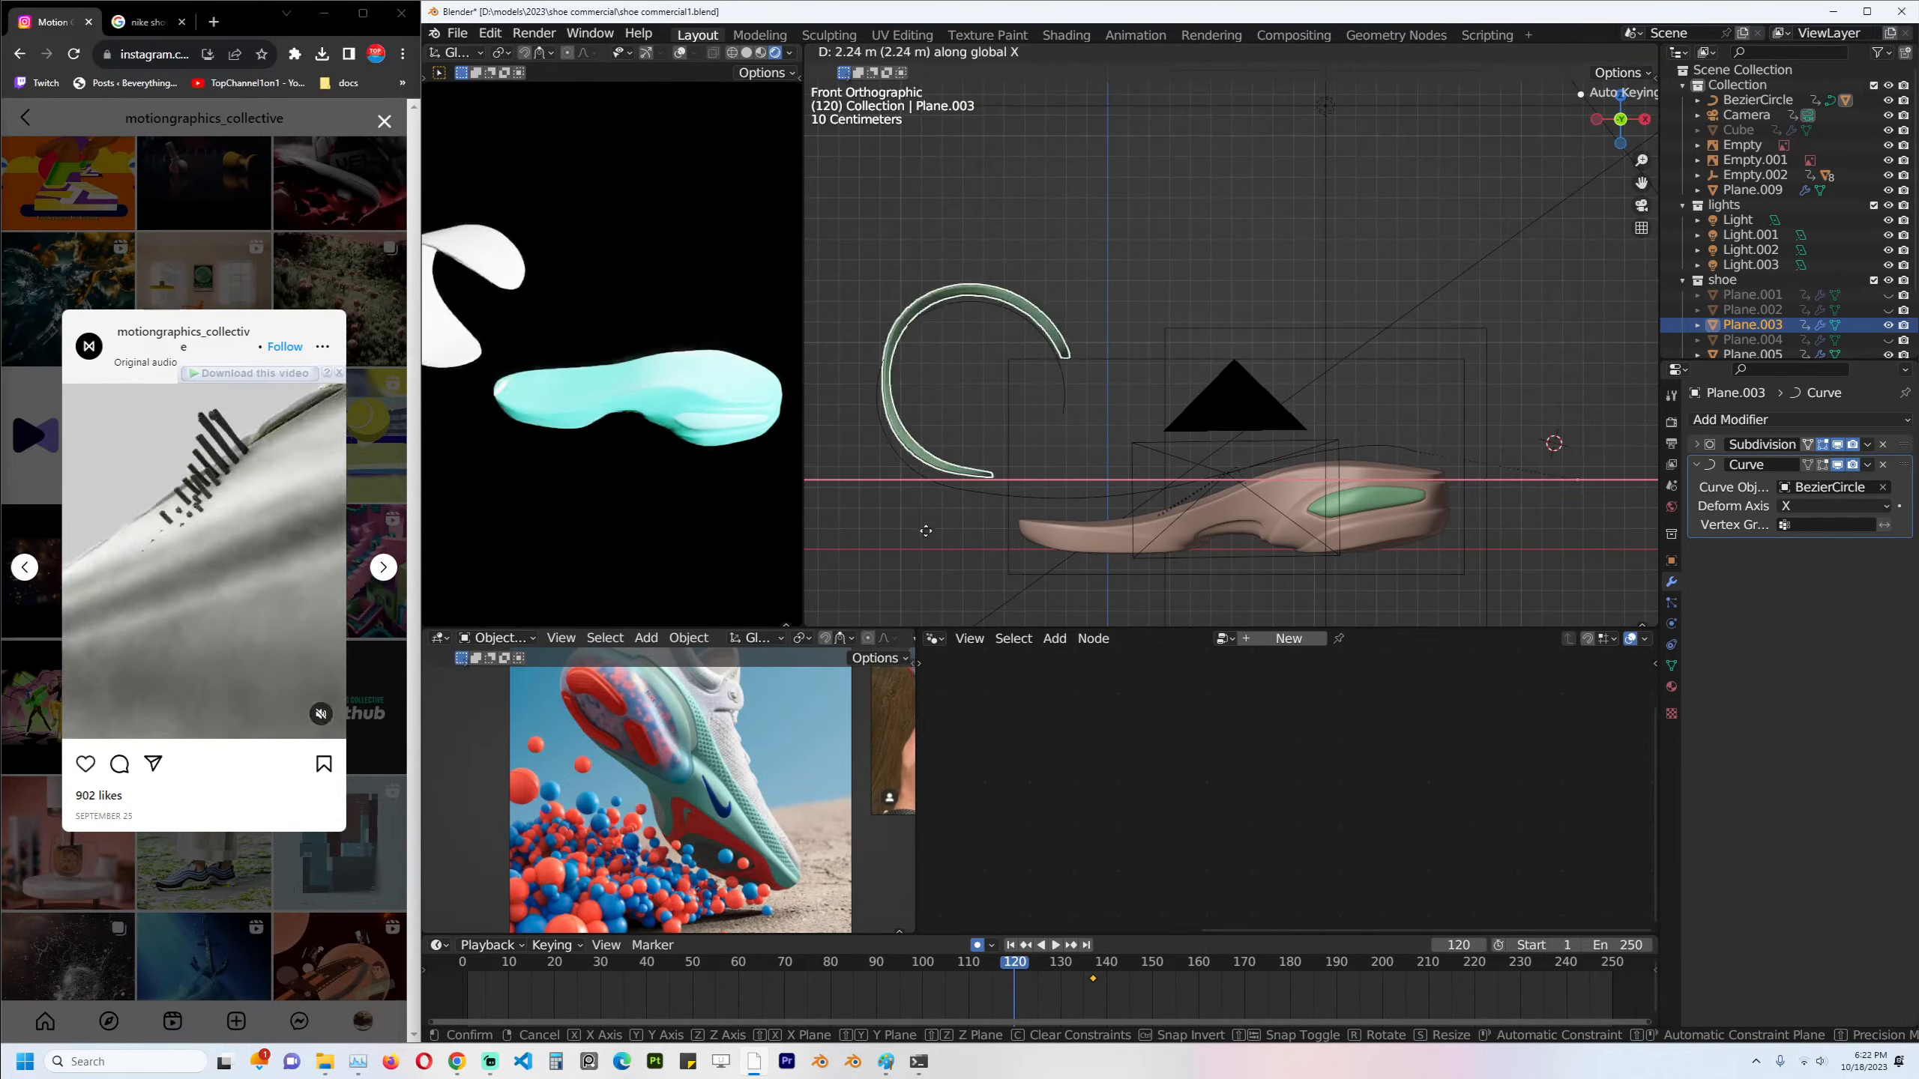
pyautogui.click(1024, 641)
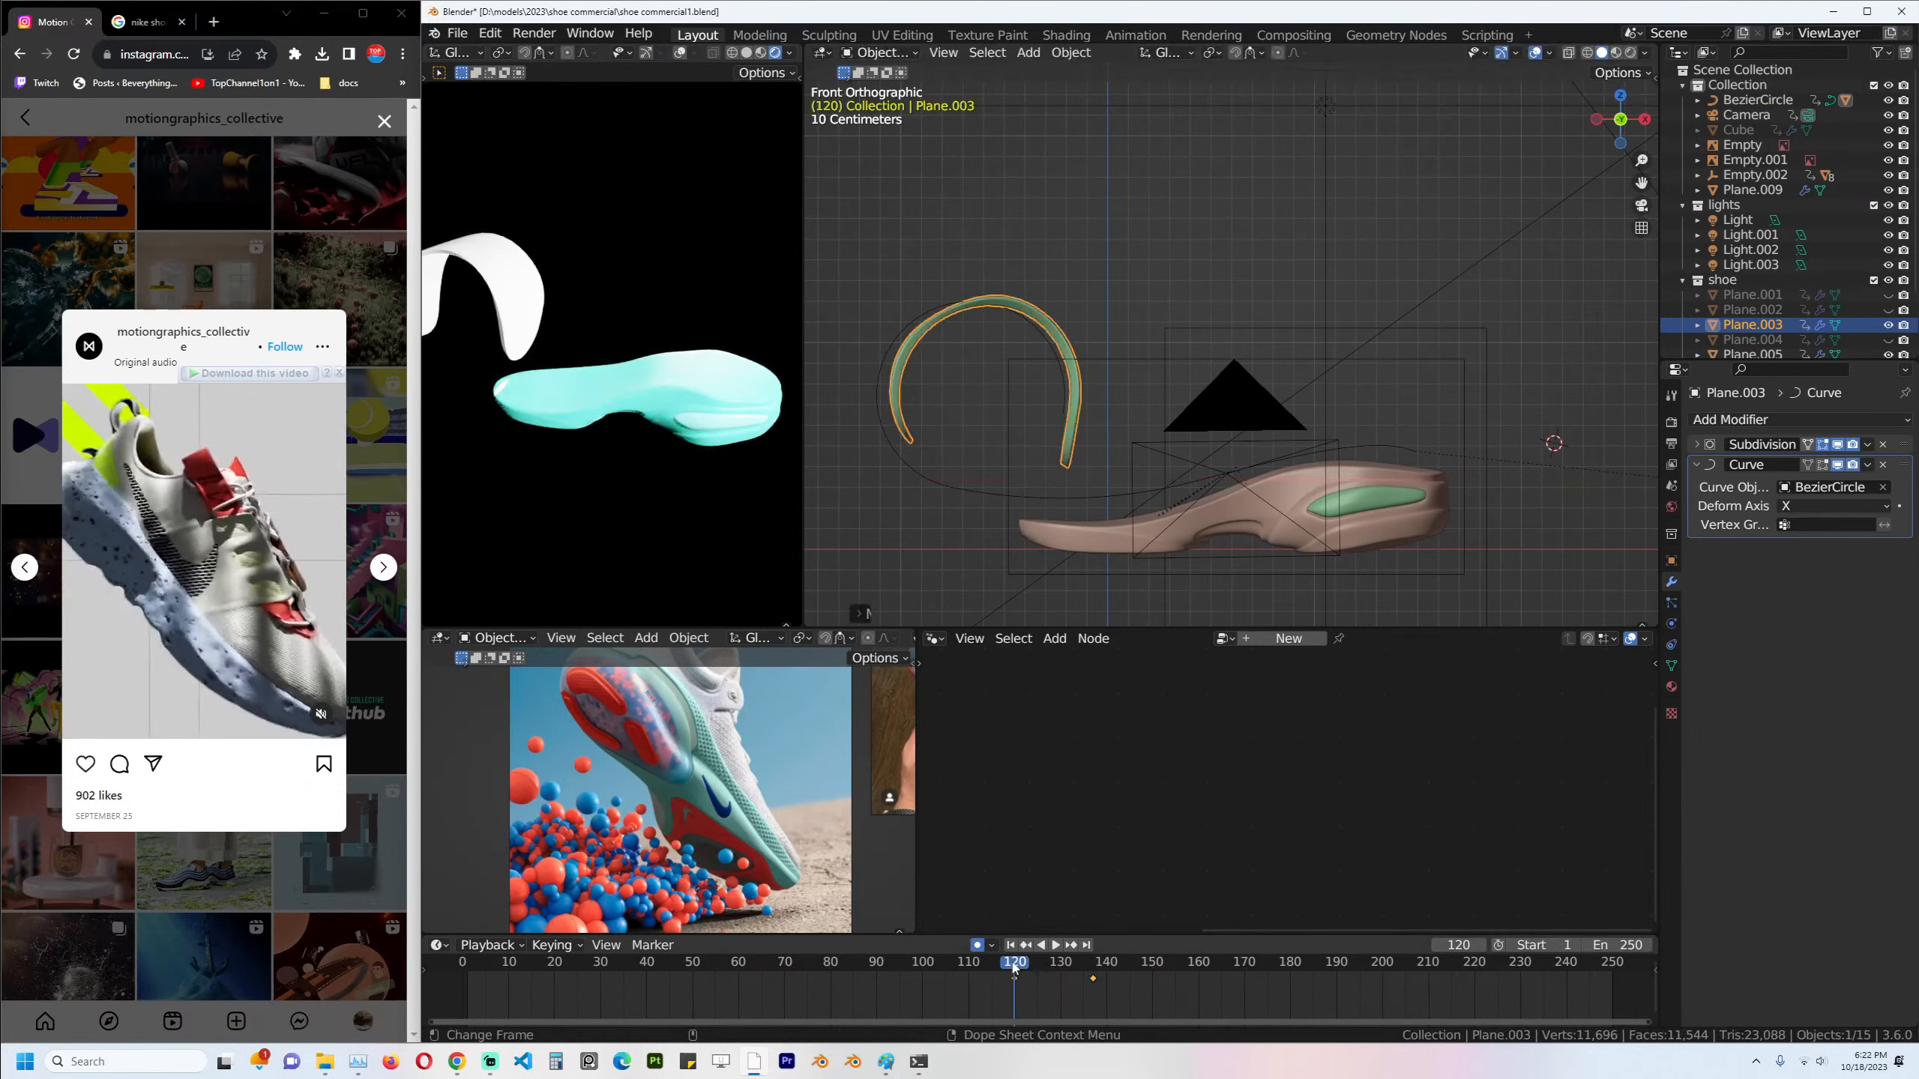
pyautogui.moveTo(1019, 970); pyautogui.dragTo(1108, 980, button='right')
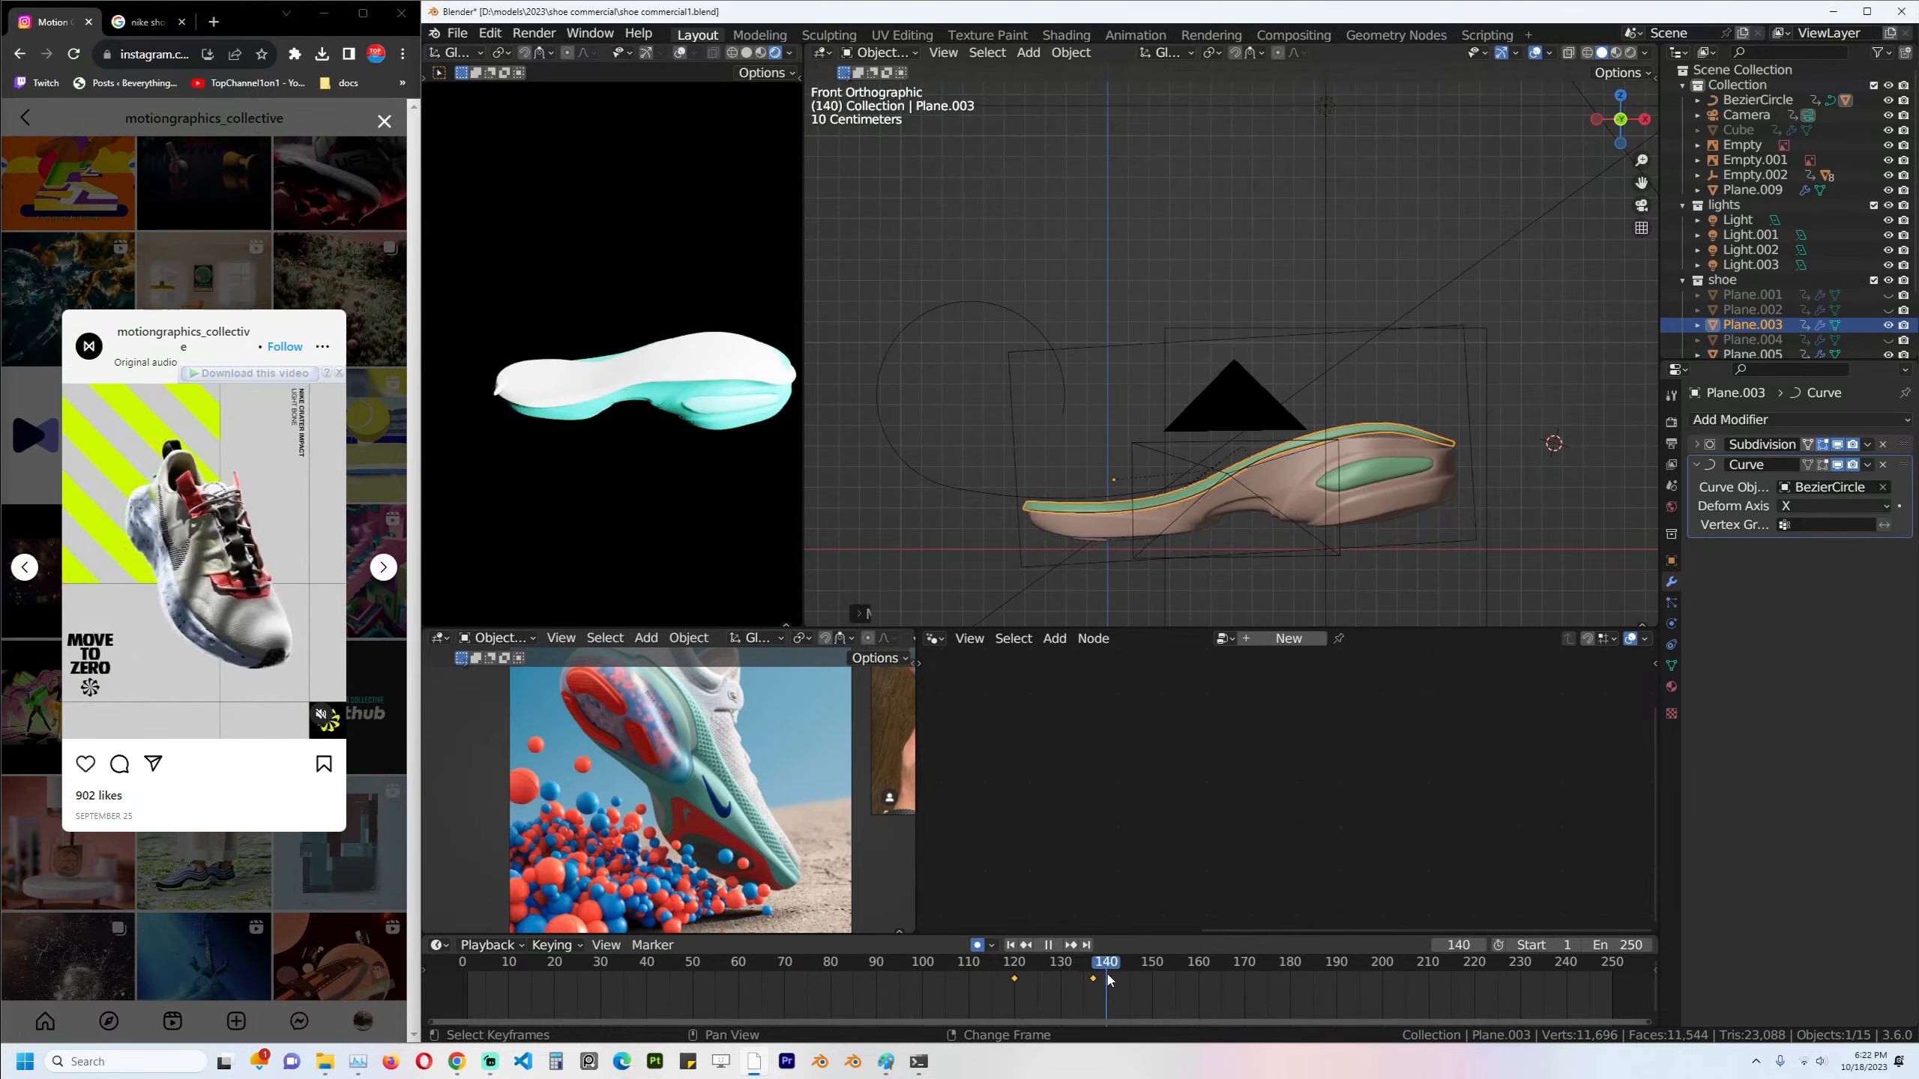
# Parent the midsole strip and the outsole to the BezierCircle curve.
pyautogui.keyDown('shift'); pyautogui.click(1402, 493); pyautogui.keyUp('shift')
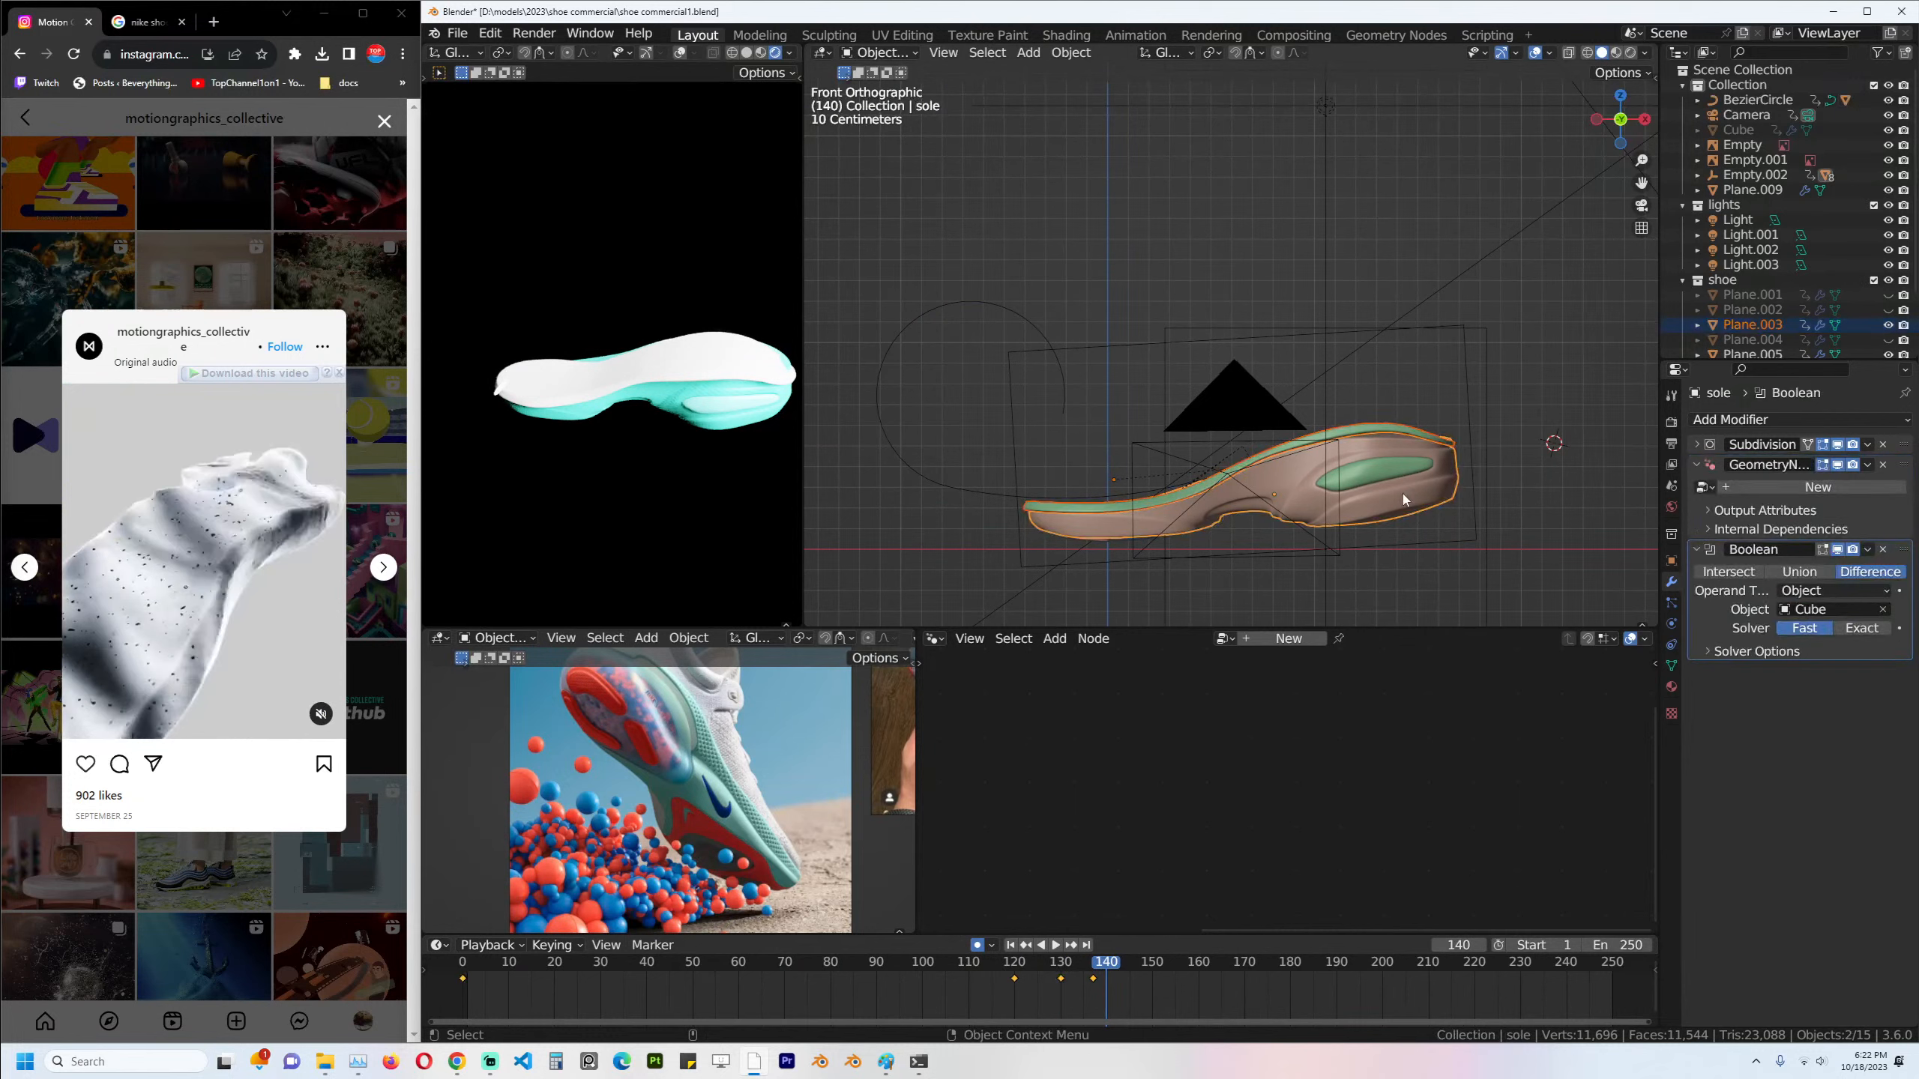
pyautogui.keyDown('shift'); pyautogui.click(940, 479); pyautogui.keyUp('shift')
pyautogui.hotkey('ctrl', 'p')
pyautogui.click(941, 474)
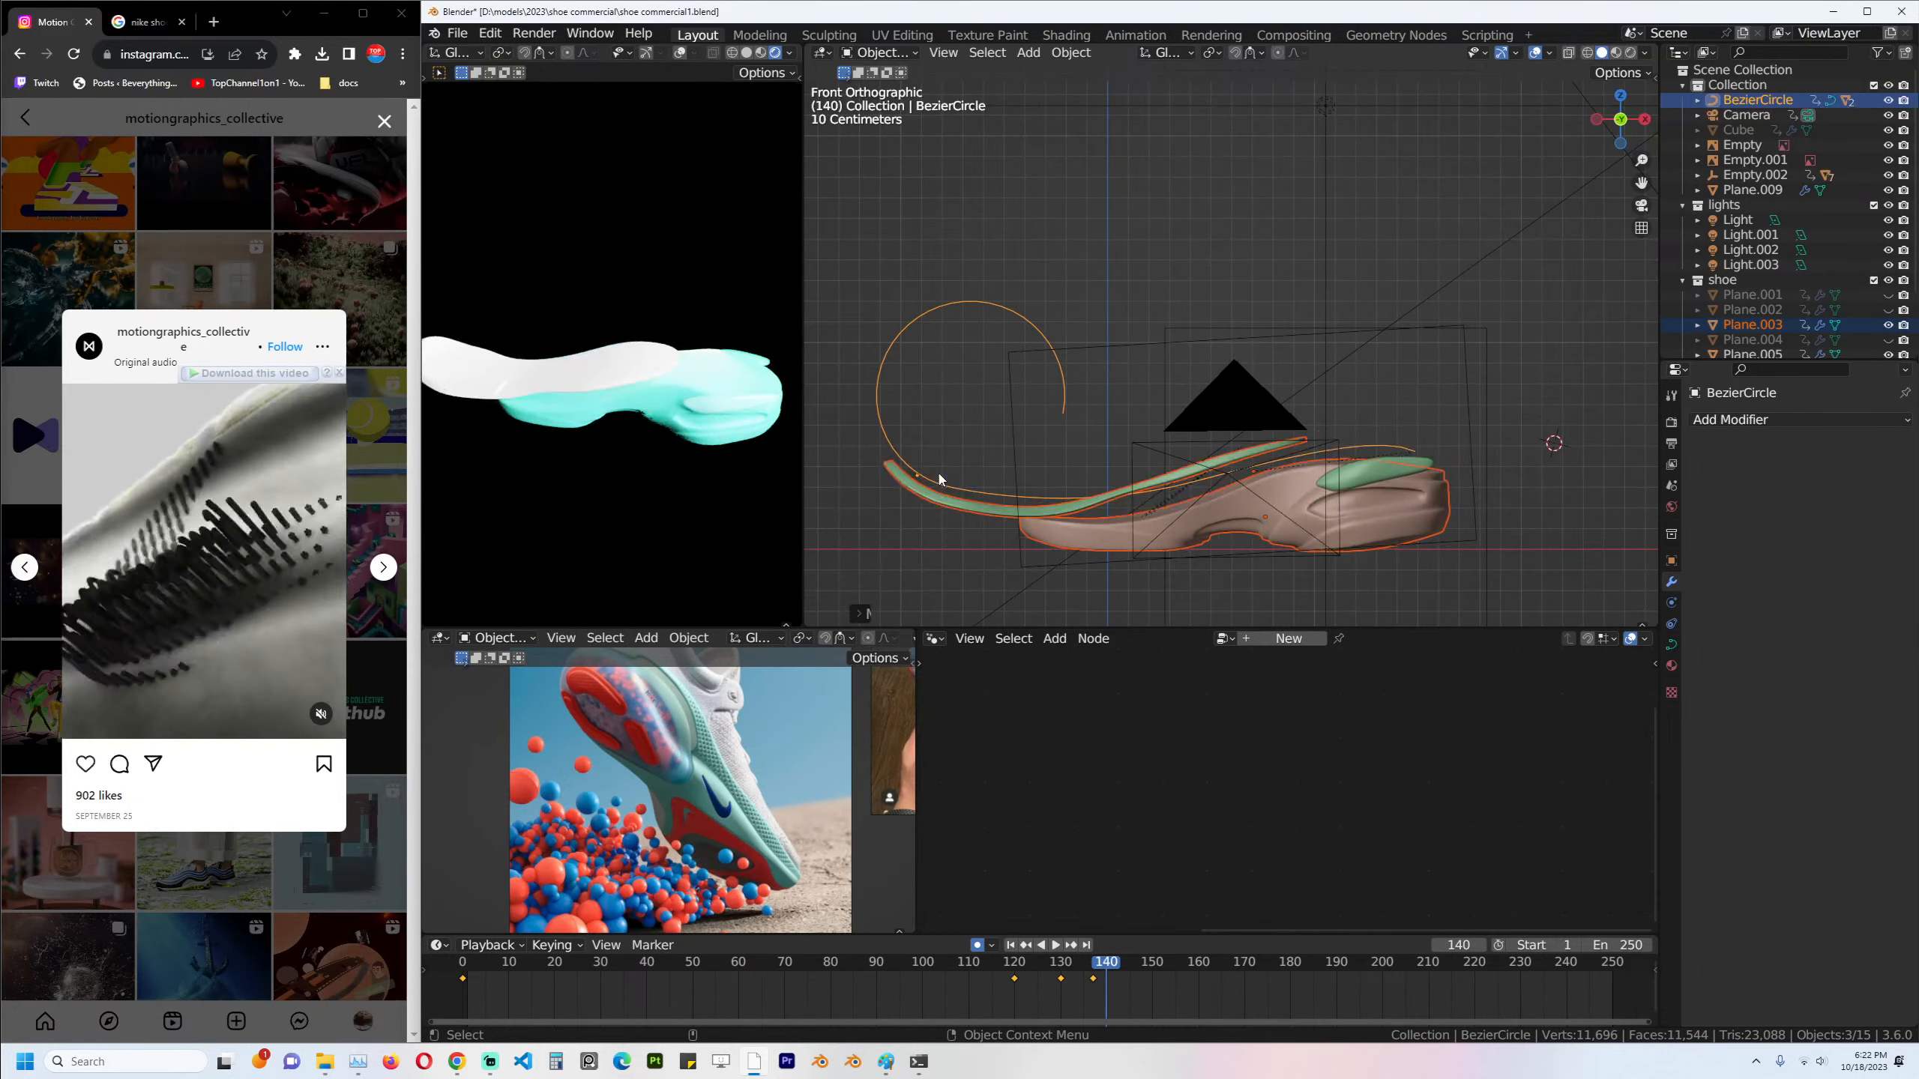
# Try to parent the BezierCircle curve to the outsole with the Object option.
pyautogui.click(946, 483)
pyautogui.keyDown('shift'); pyautogui.click(1365, 548); pyautogui.keyUp('shift')
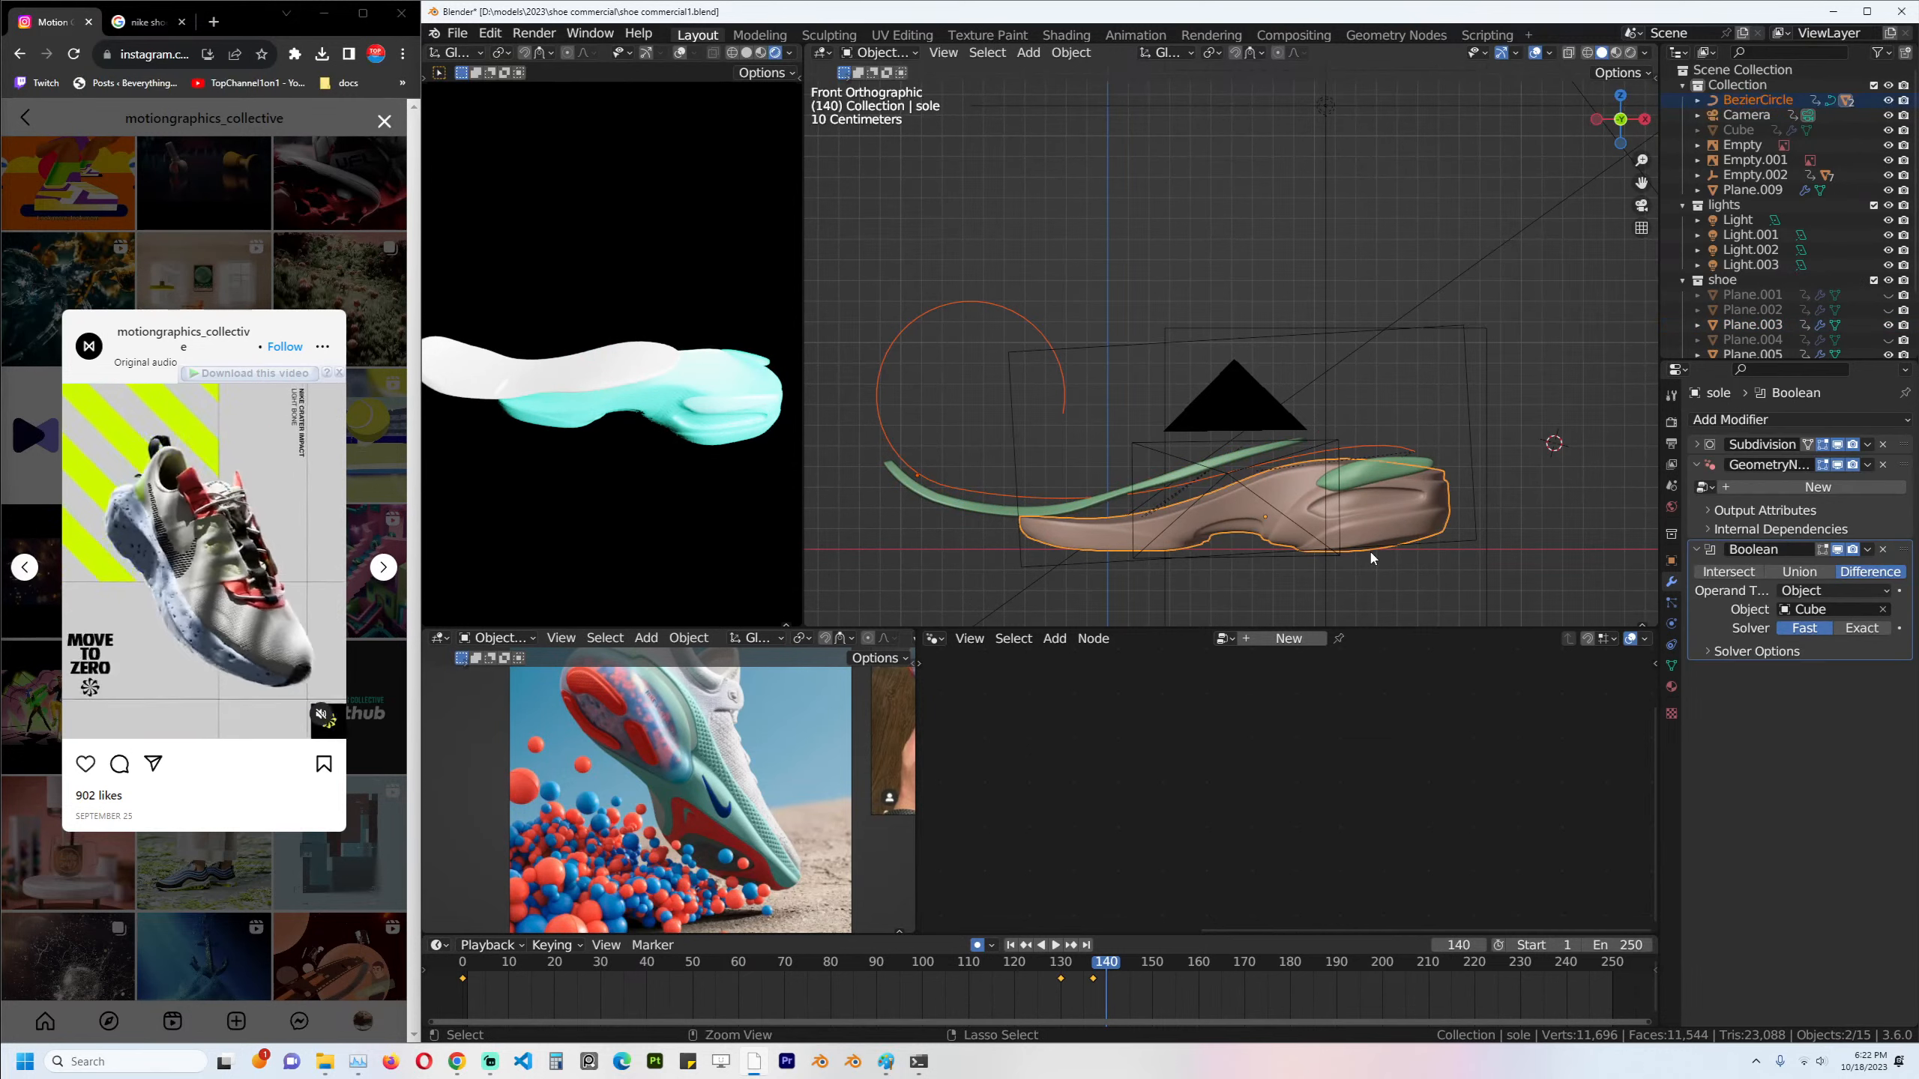
pyautogui.hotkey('ctrl', 'p')
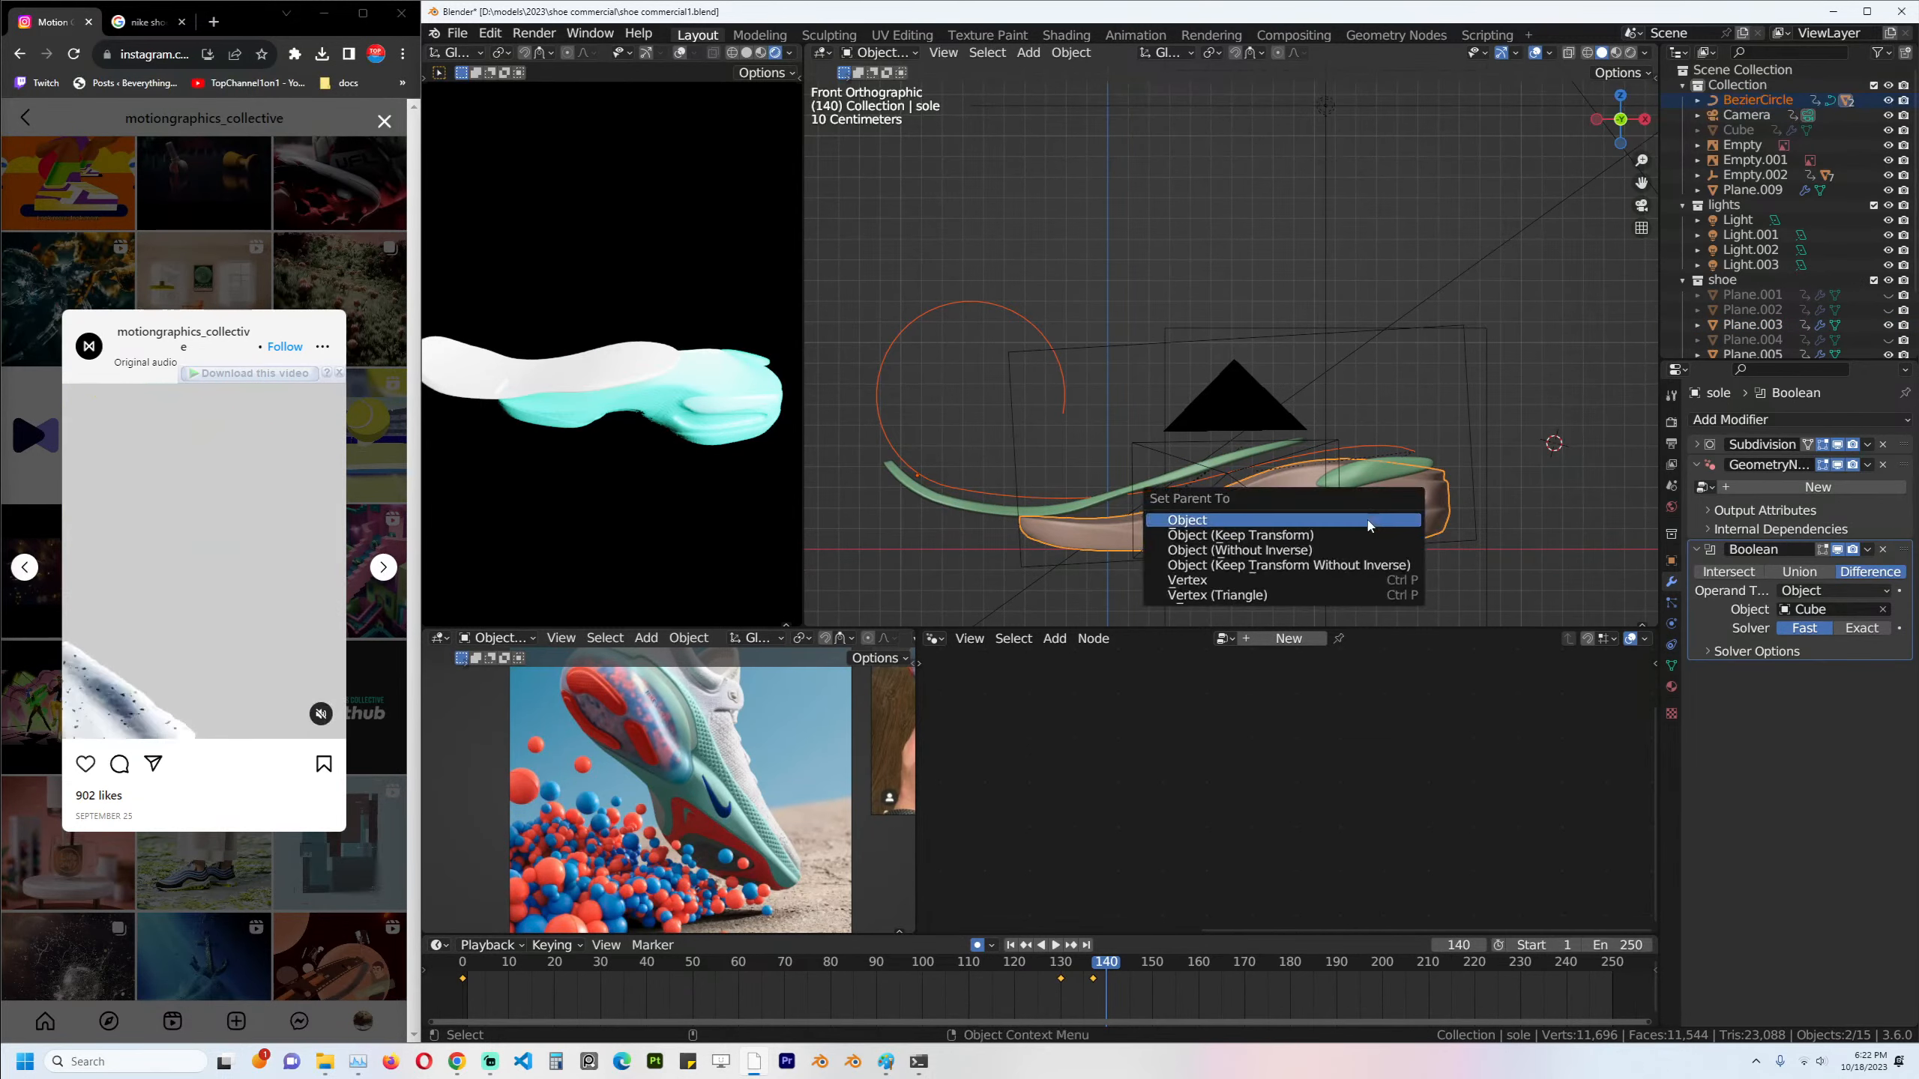
pyautogui.click(1368, 521)
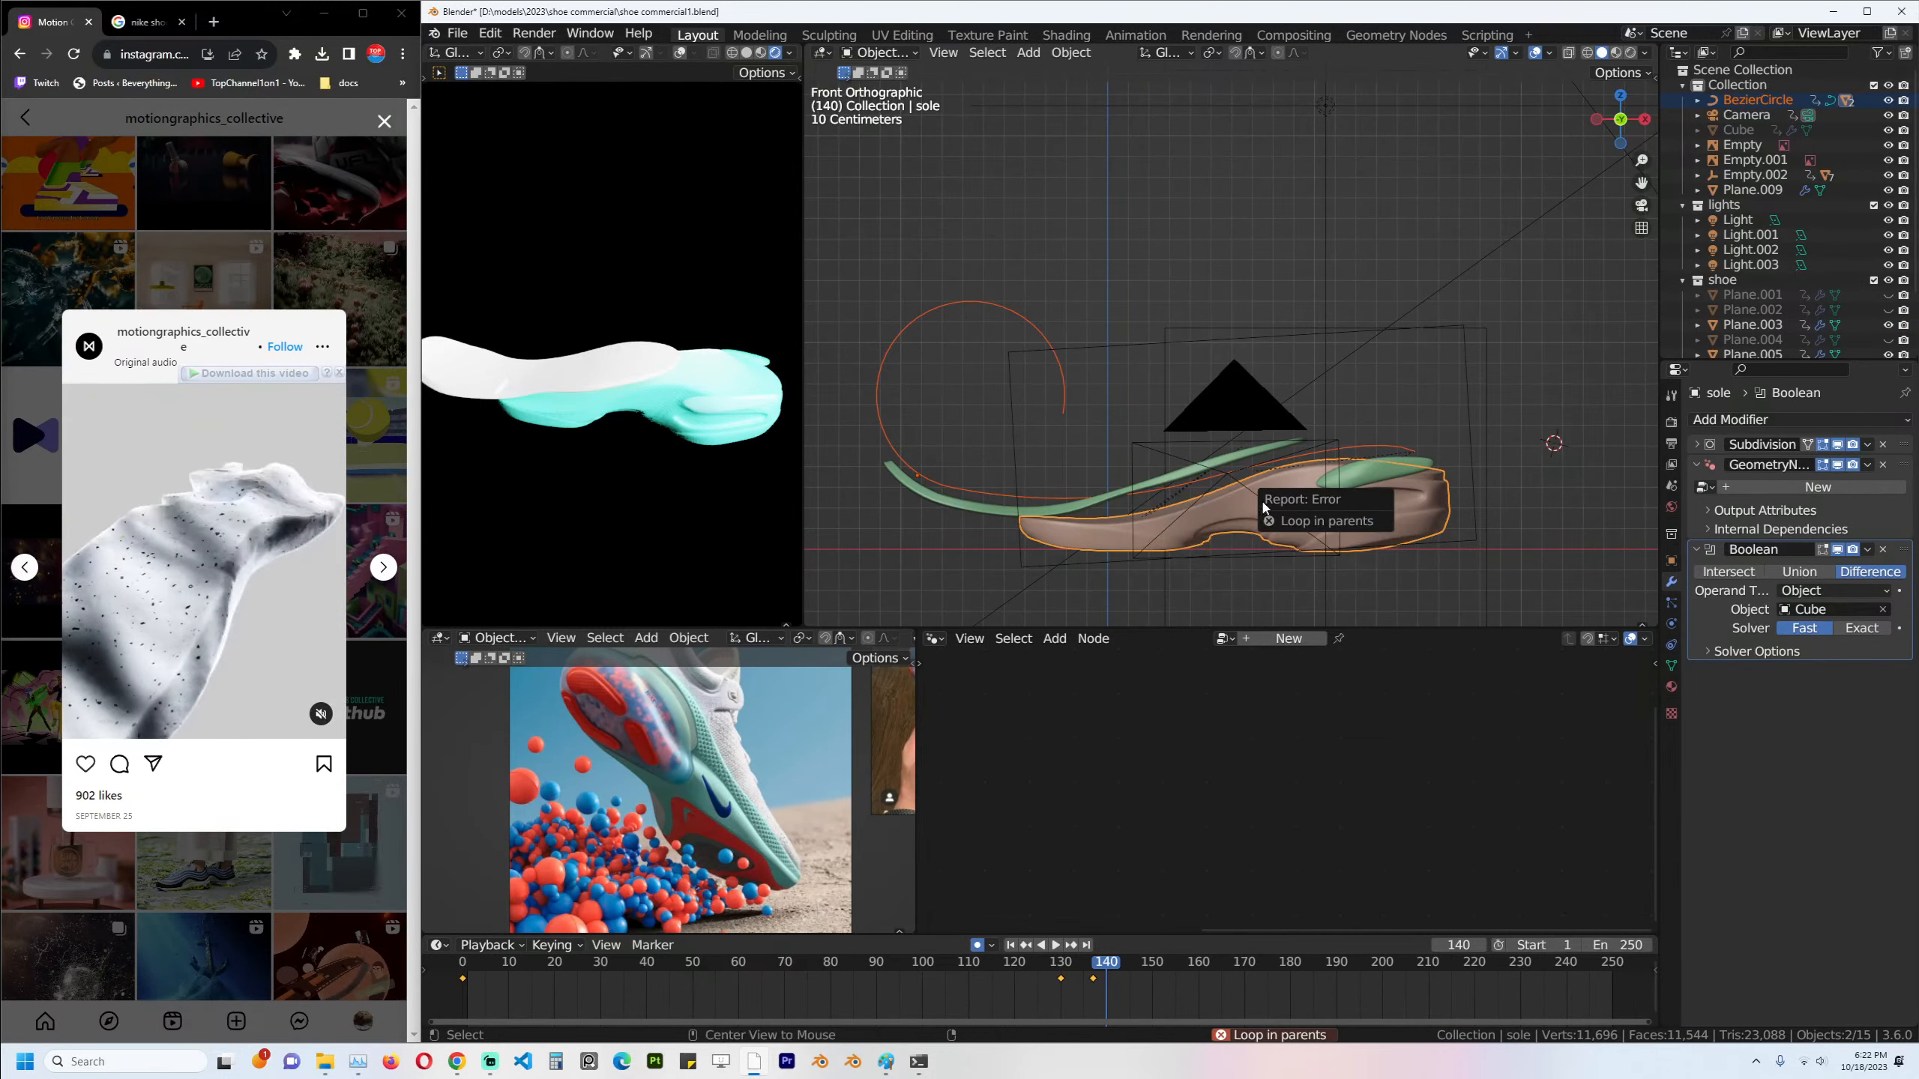
pyautogui.click(931, 481)
pyautogui.keyDown('shift'); pyautogui.click(1405, 519); pyautogui.keyUp('shift')
pyautogui.hotkey('ctrl', 'p')
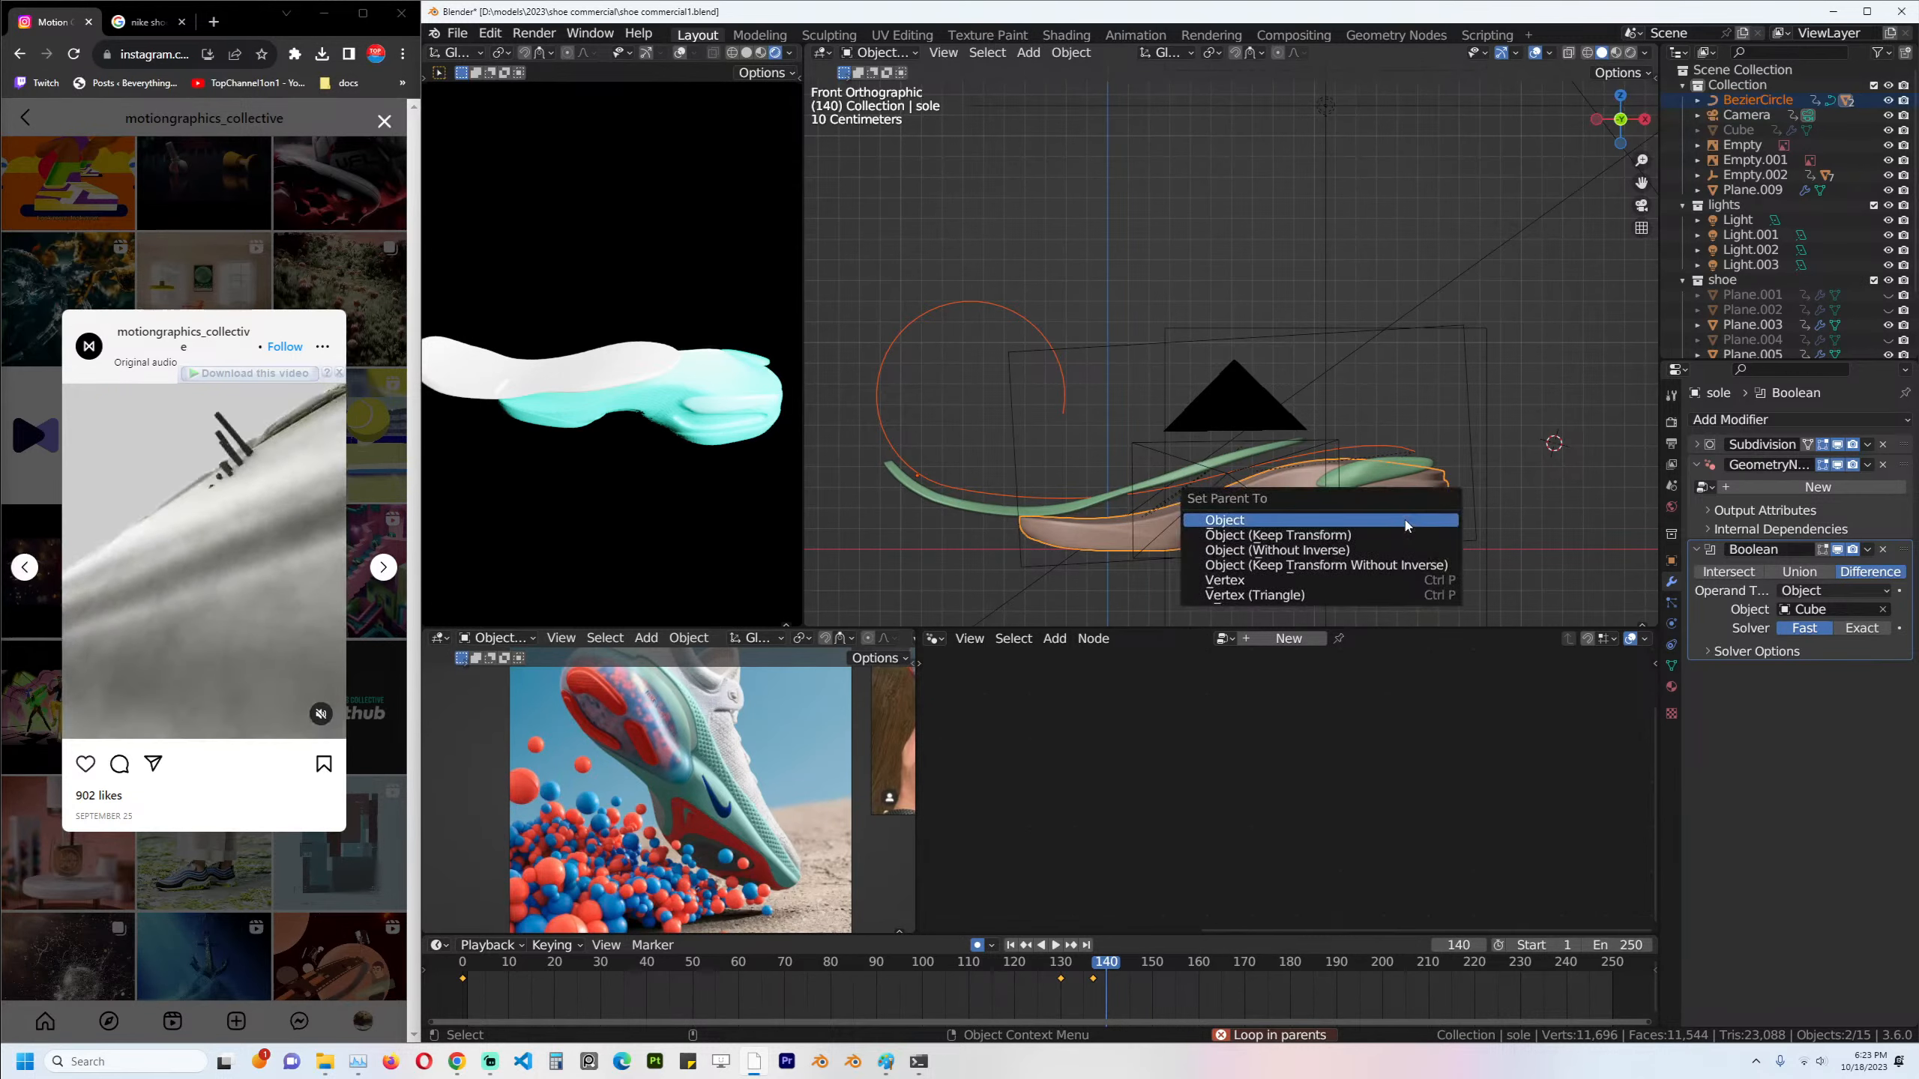
pyautogui.click(1406, 521)
# Check the strip's motion up to frame 158 and delete the BezierCircle curve.
pyautogui.click(1015, 513)
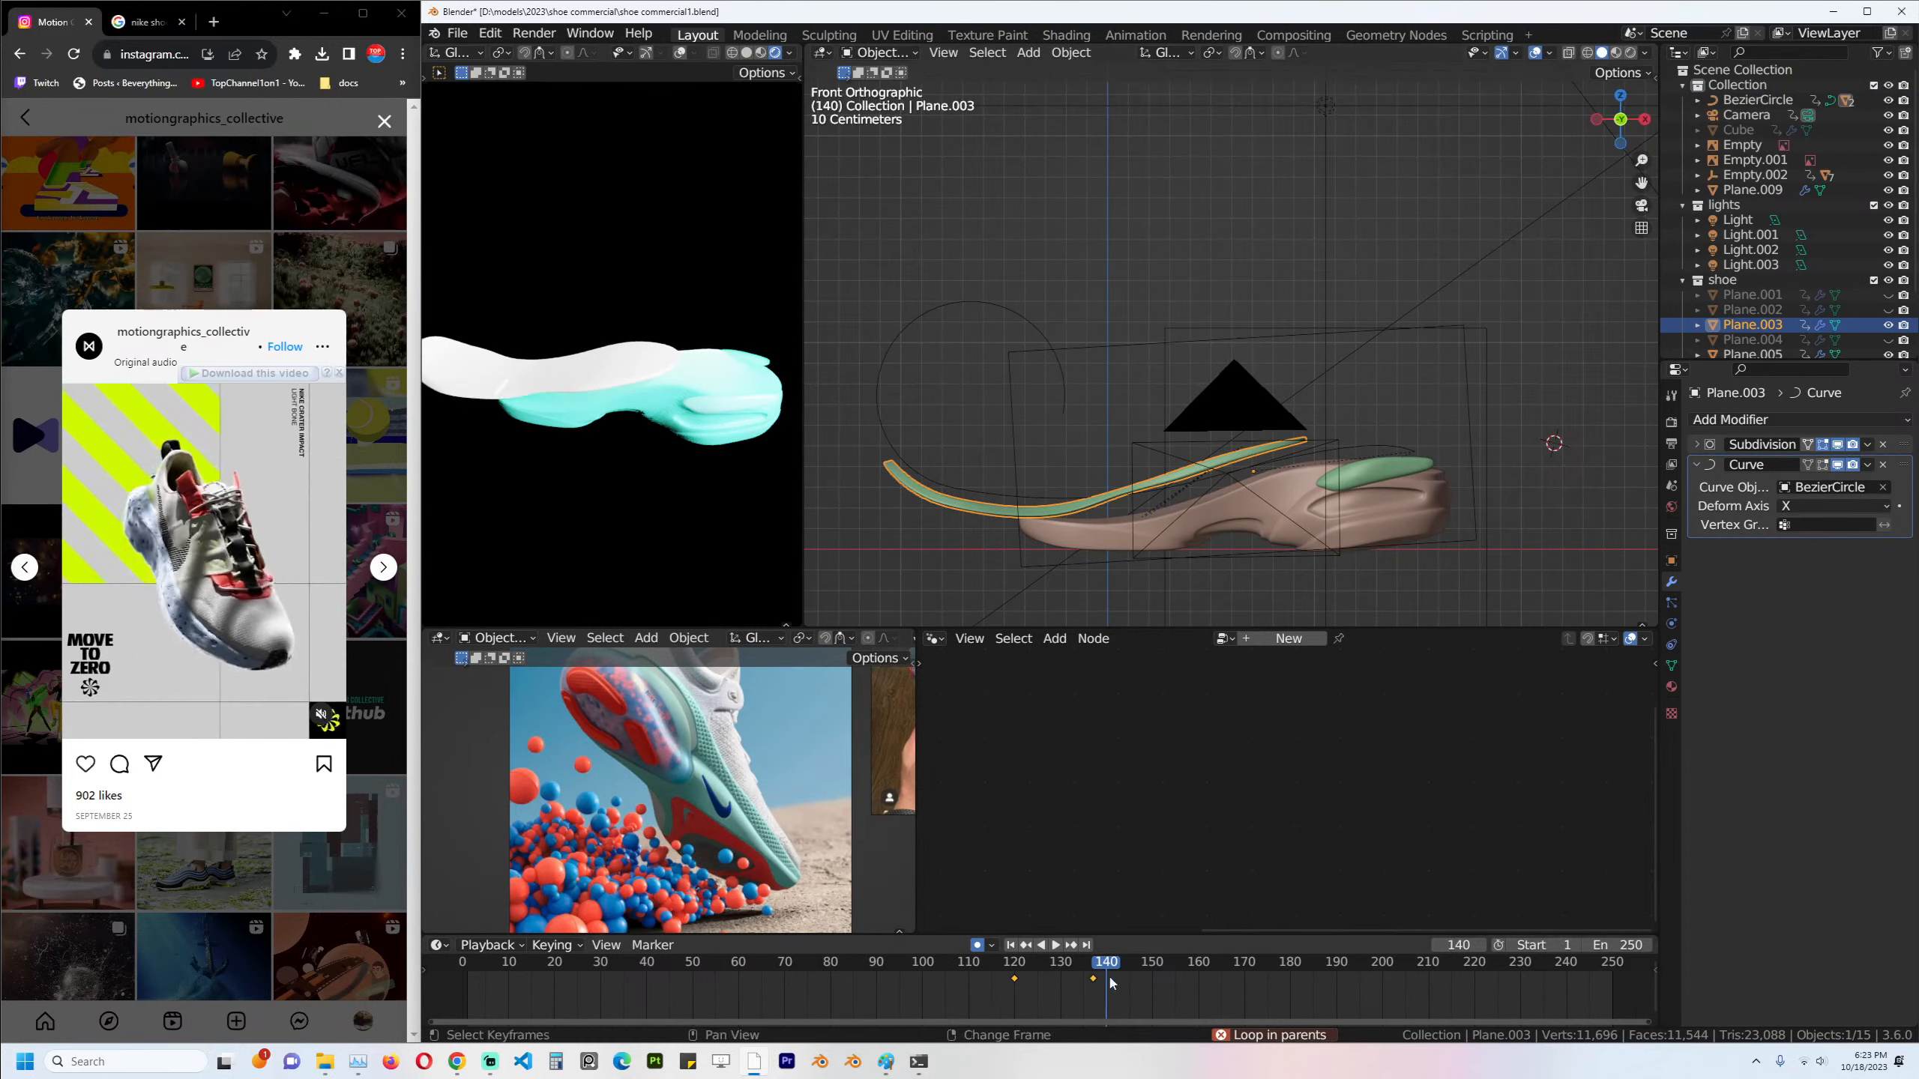
pyautogui.keyDown('shift'); pyautogui.moveTo(1113, 1009); pyautogui.dragTo(1173, 888, button='right'); pyautogui.keyUp('shift')
pyautogui.click(897, 402)
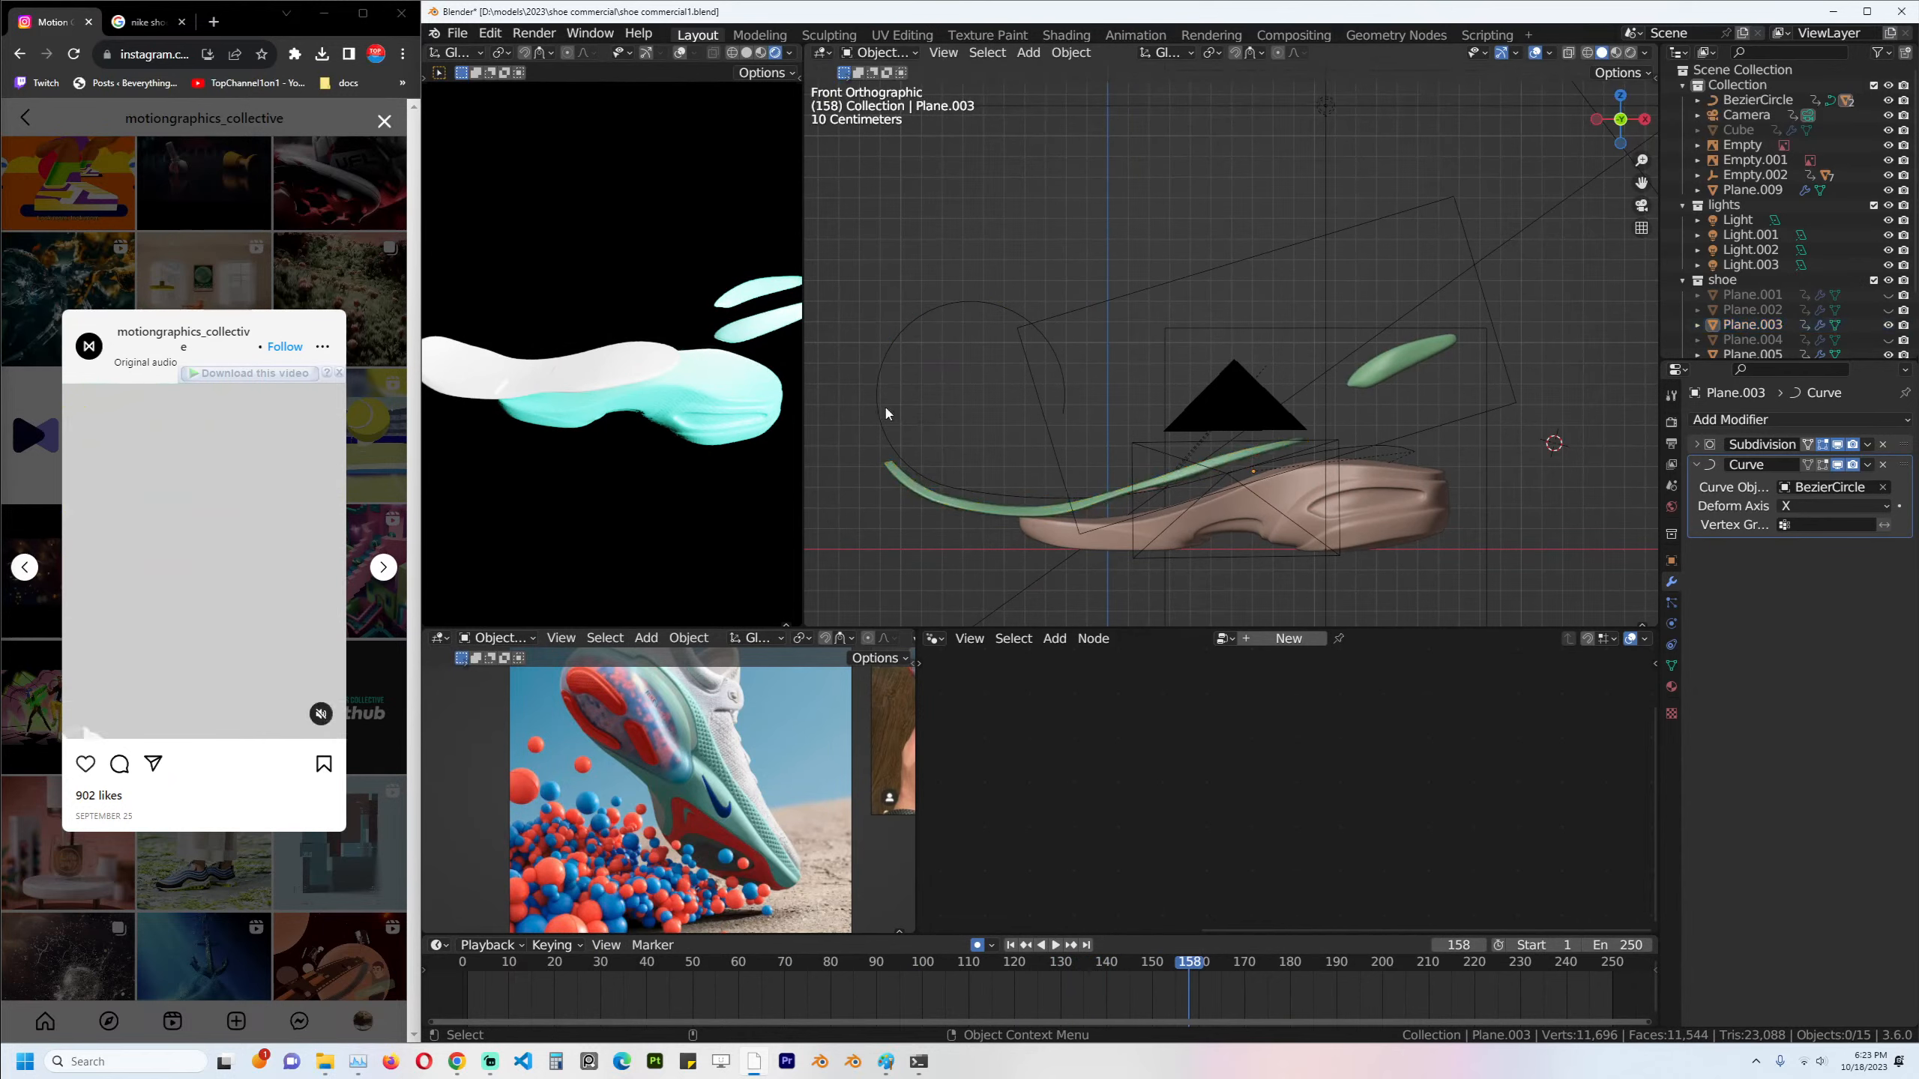
pyautogui.click(881, 412)
pyautogui.press('x')
pyautogui.click(882, 414)
# Remove the Curve modifier from the midsole strip and scale it along Y by about 0.37 to match the outsole's width.
pyautogui.moveTo(1249, 480); pyautogui.dragTo(1346, 527, button='middle')
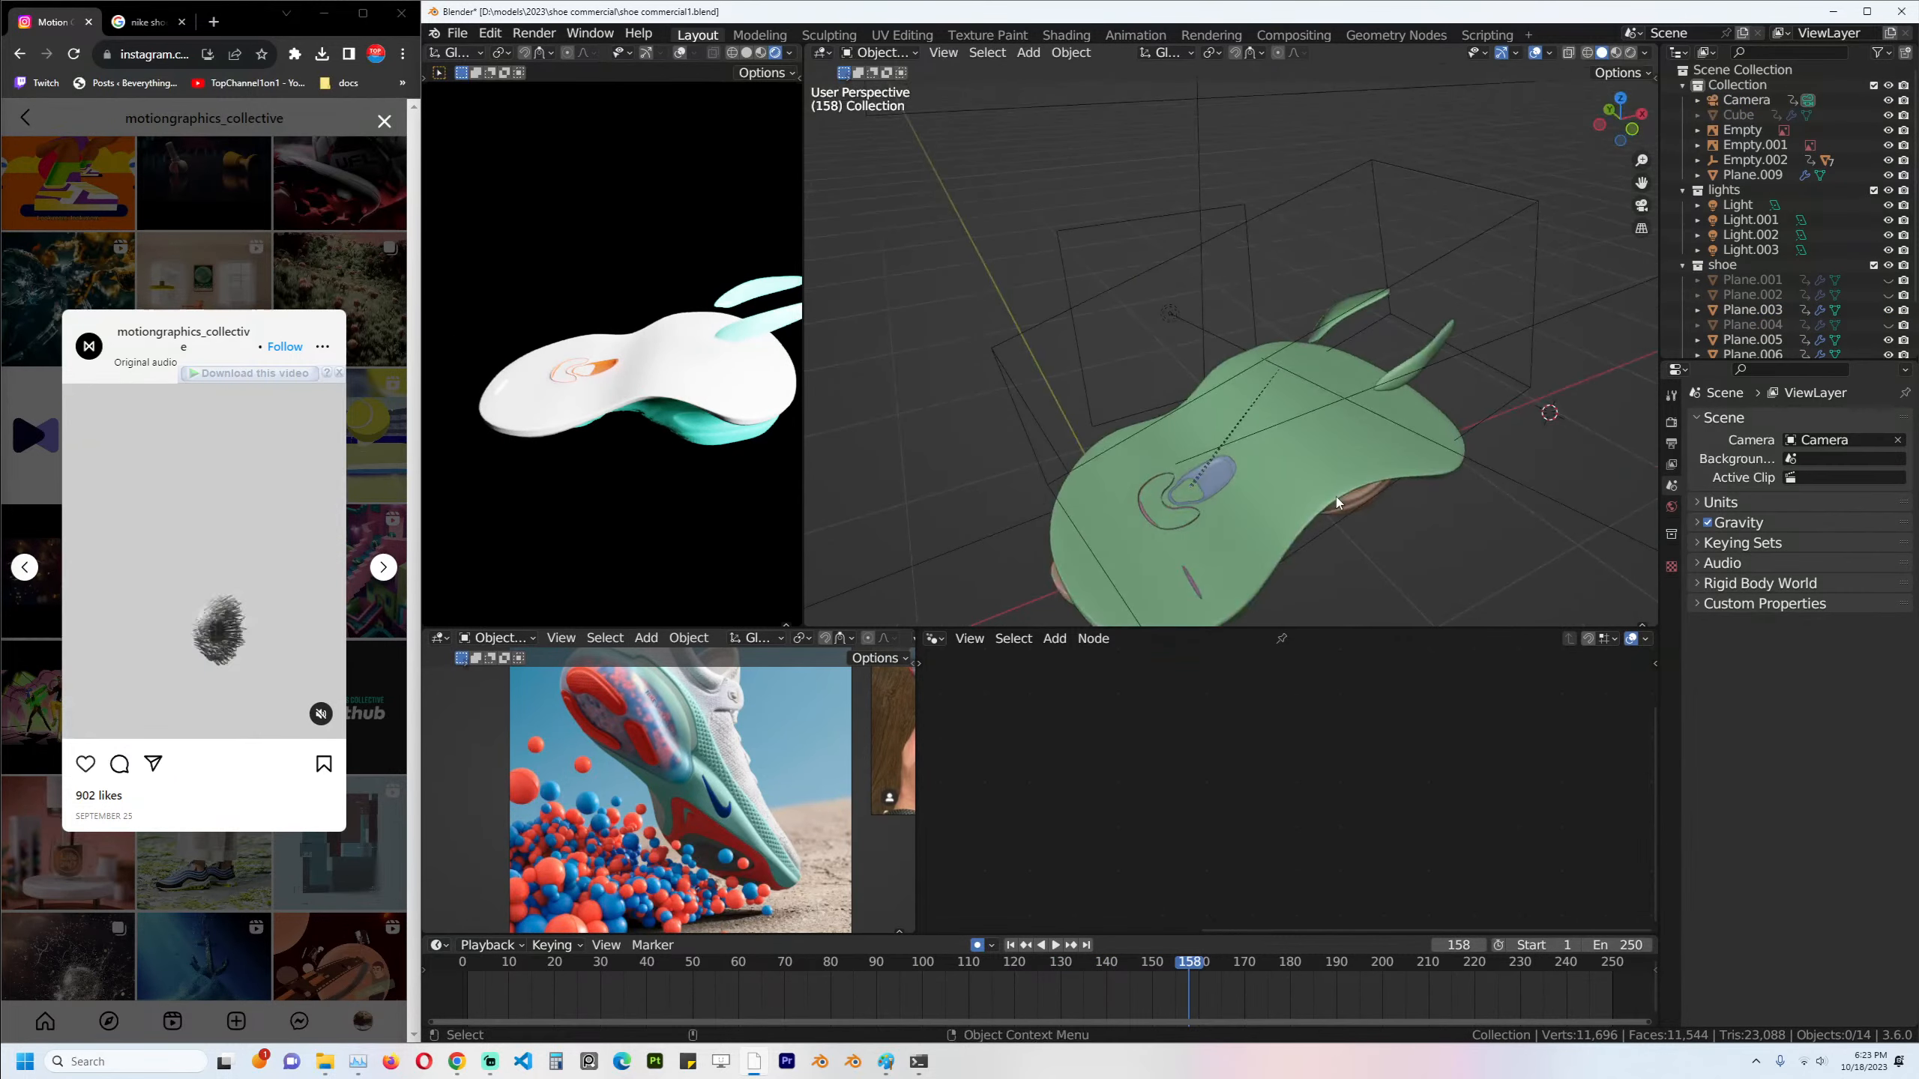
pyautogui.press('KP_7')
pyautogui.click(1270, 473)
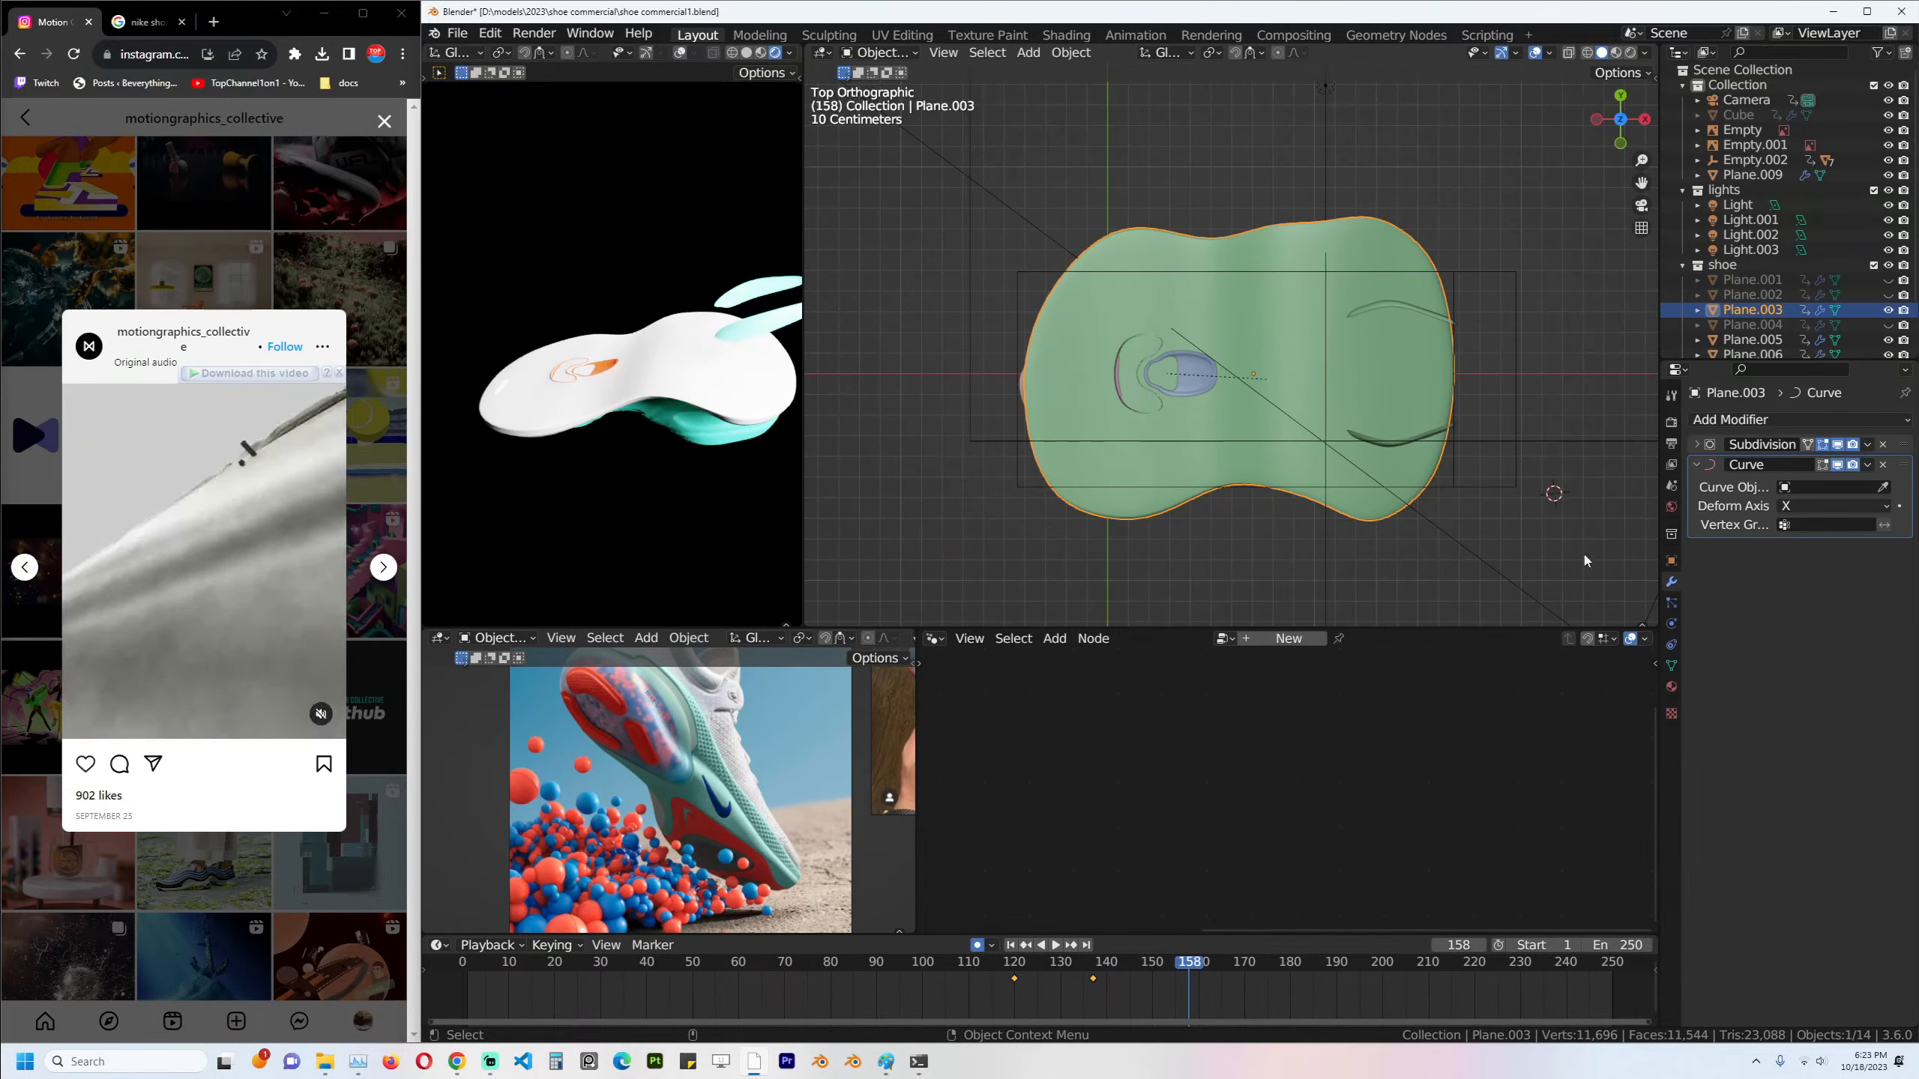
pyautogui.click(1886, 464)
pyautogui.press('s')
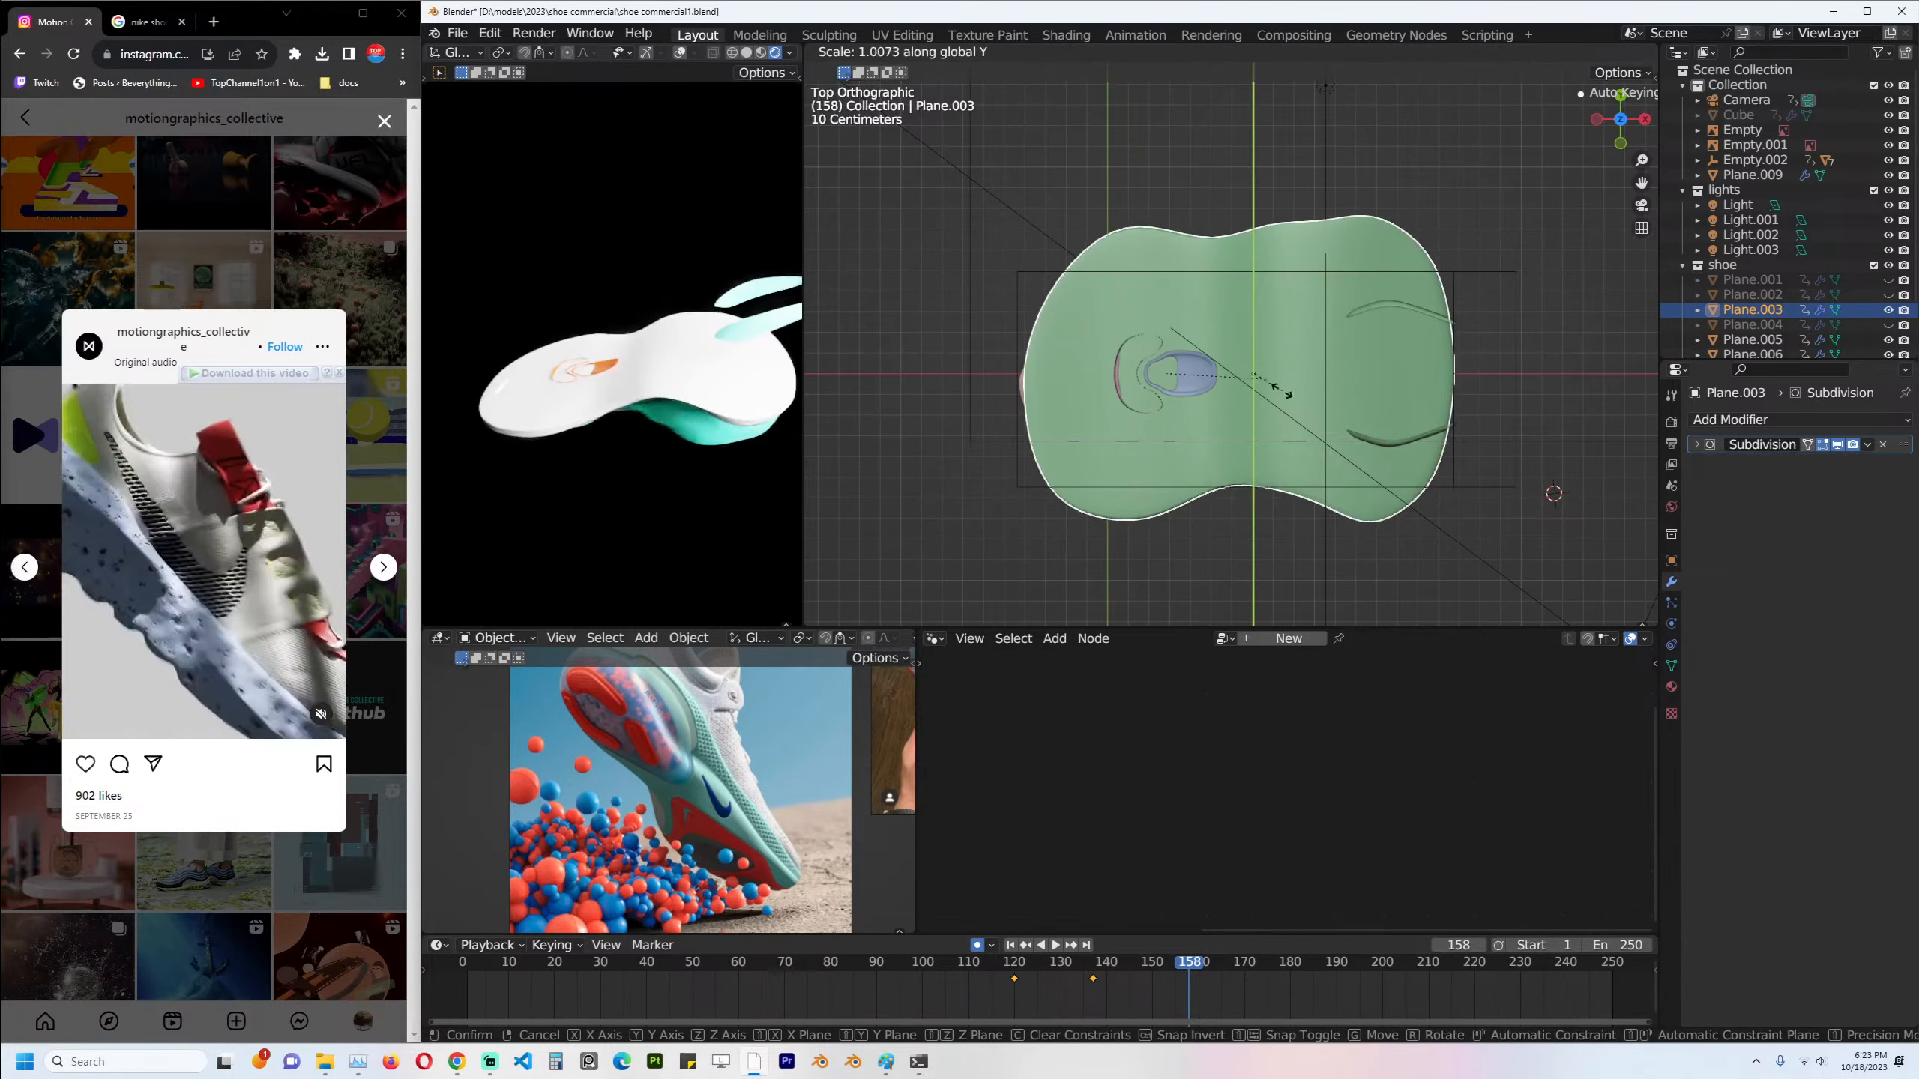
pyautogui.press('y')
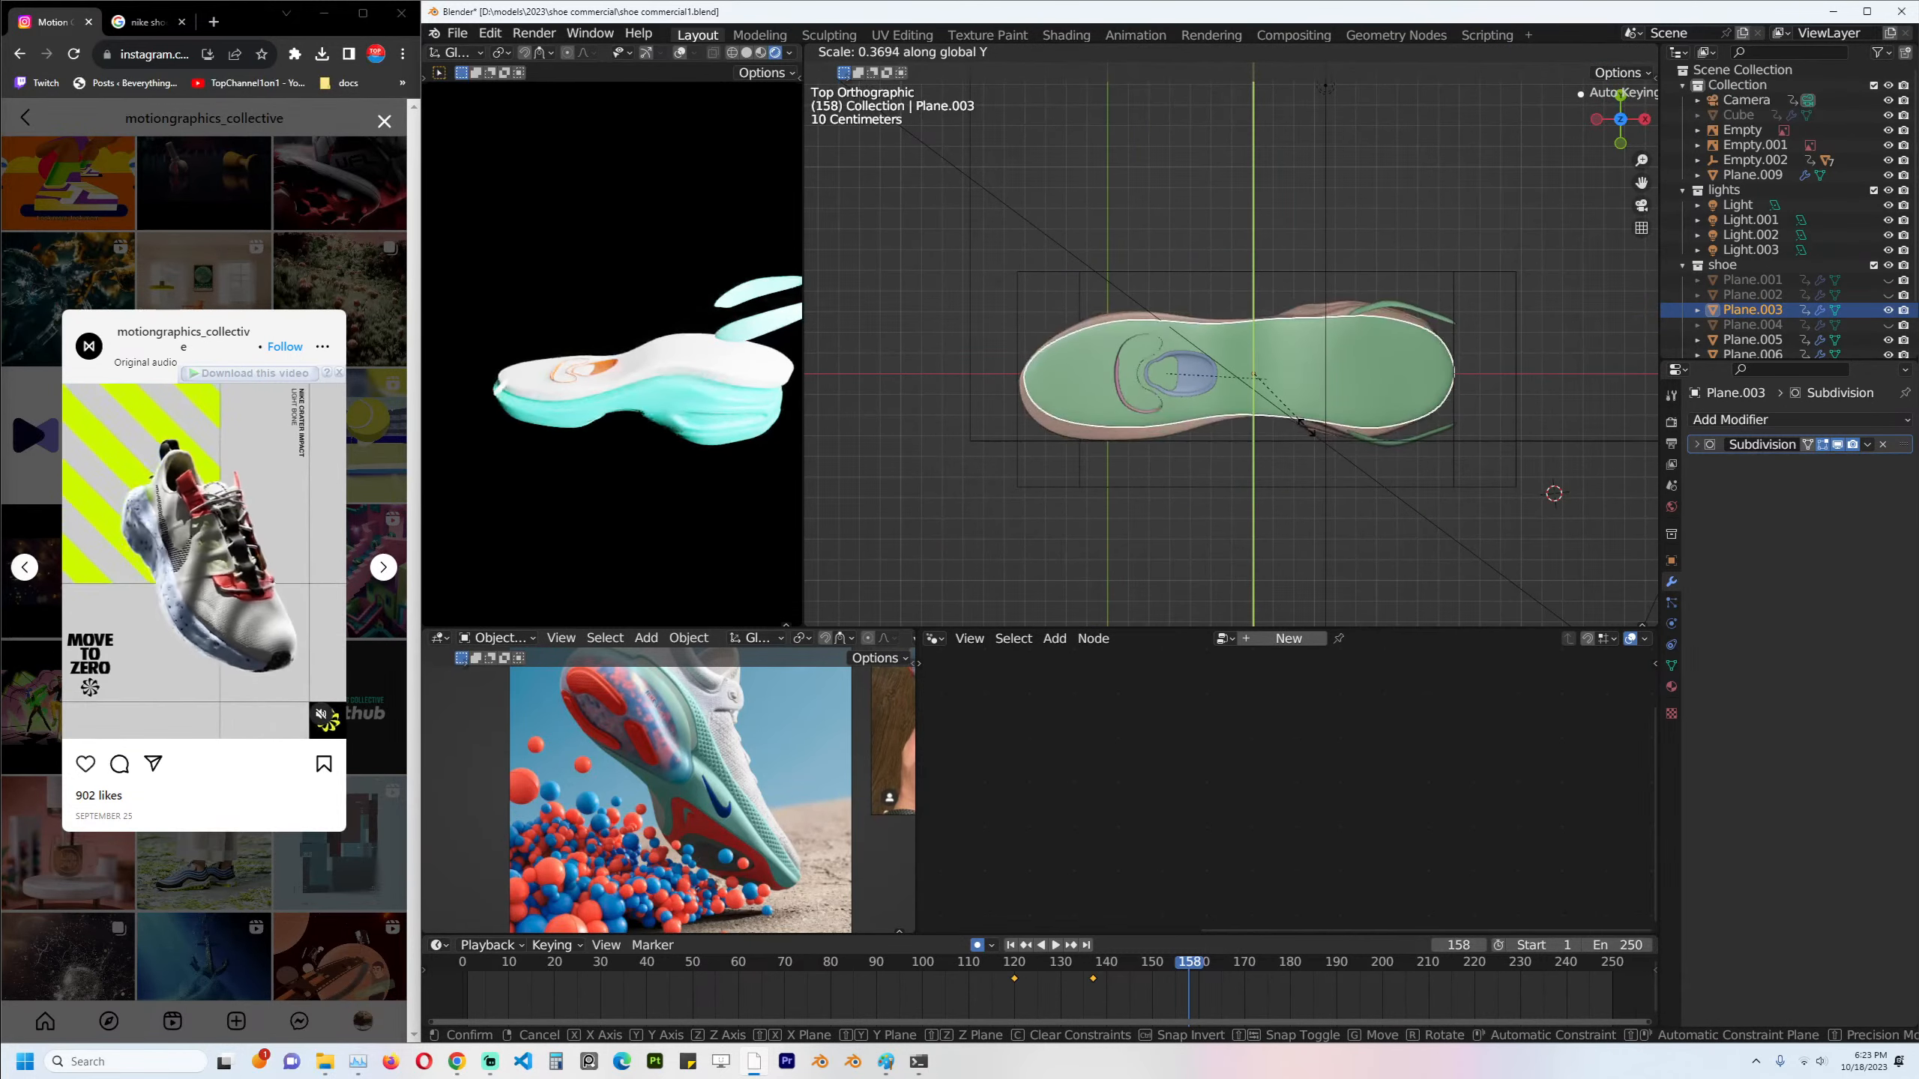
pyautogui.click(1313, 438)
# Delete the midsole strip's existing keyframes and insert a keyframe at frame 144 with the strip resting on the outsole.
pyautogui.press('KP_1')
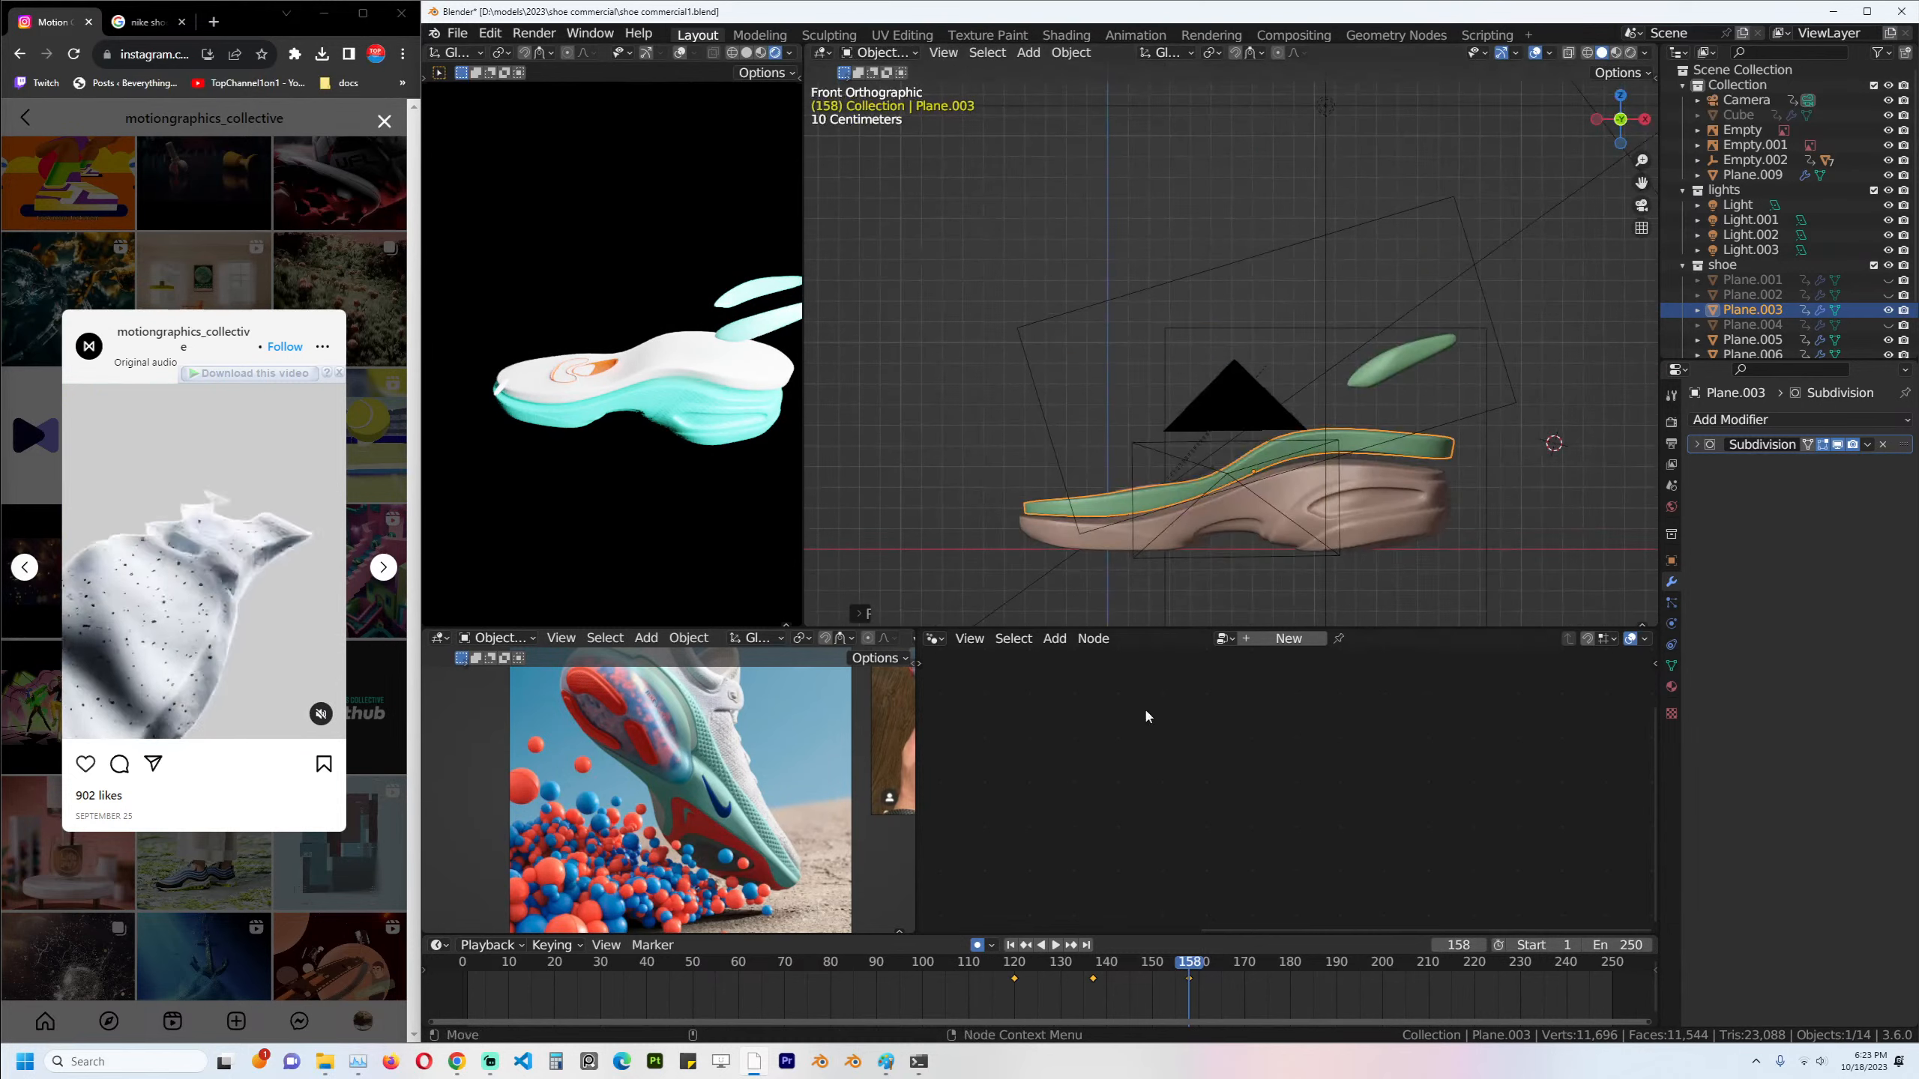
pyautogui.press('x')
pyautogui.click(1071, 982)
pyautogui.keyDown('shift'); pyautogui.moveTo(1073, 992); pyautogui.dragTo(752, 954, button='right'); pyautogui.keyUp('shift')
pyautogui.press('space')
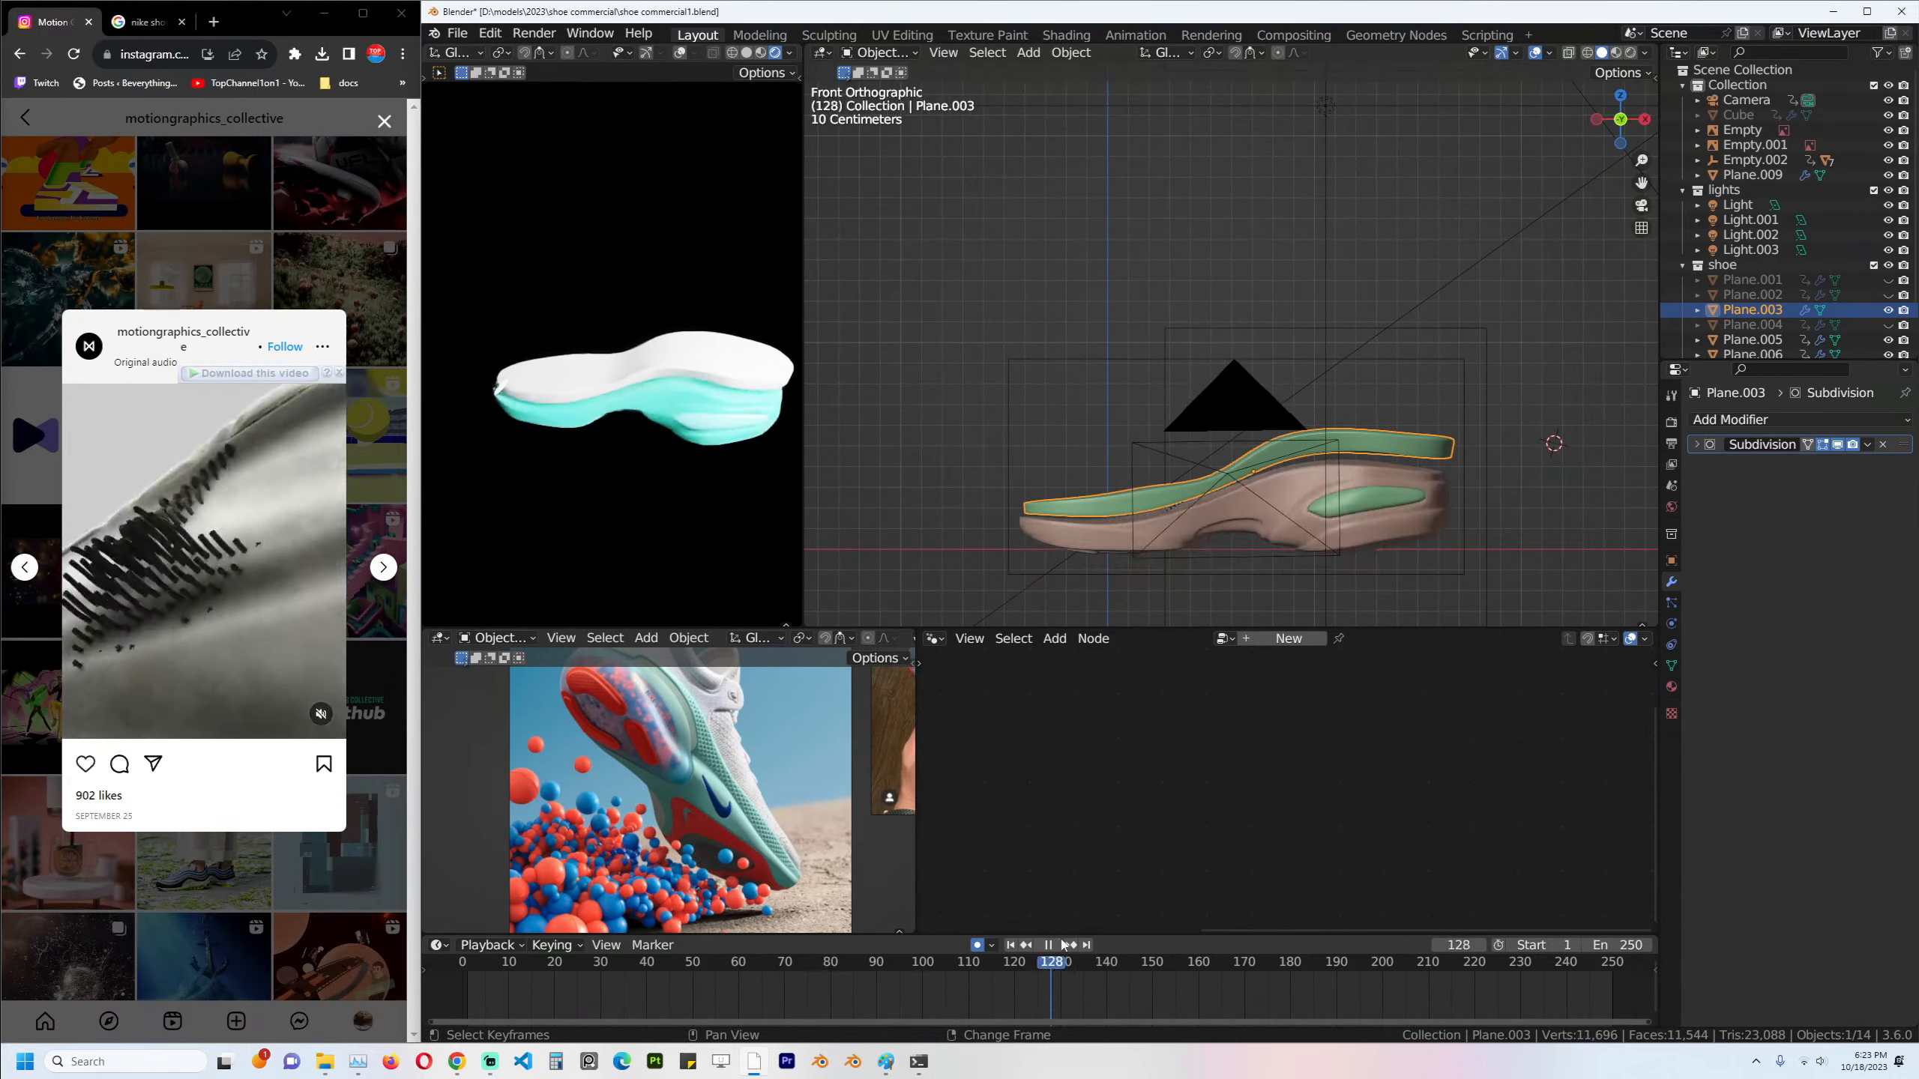
pyautogui.press('space')
pyautogui.press('i')
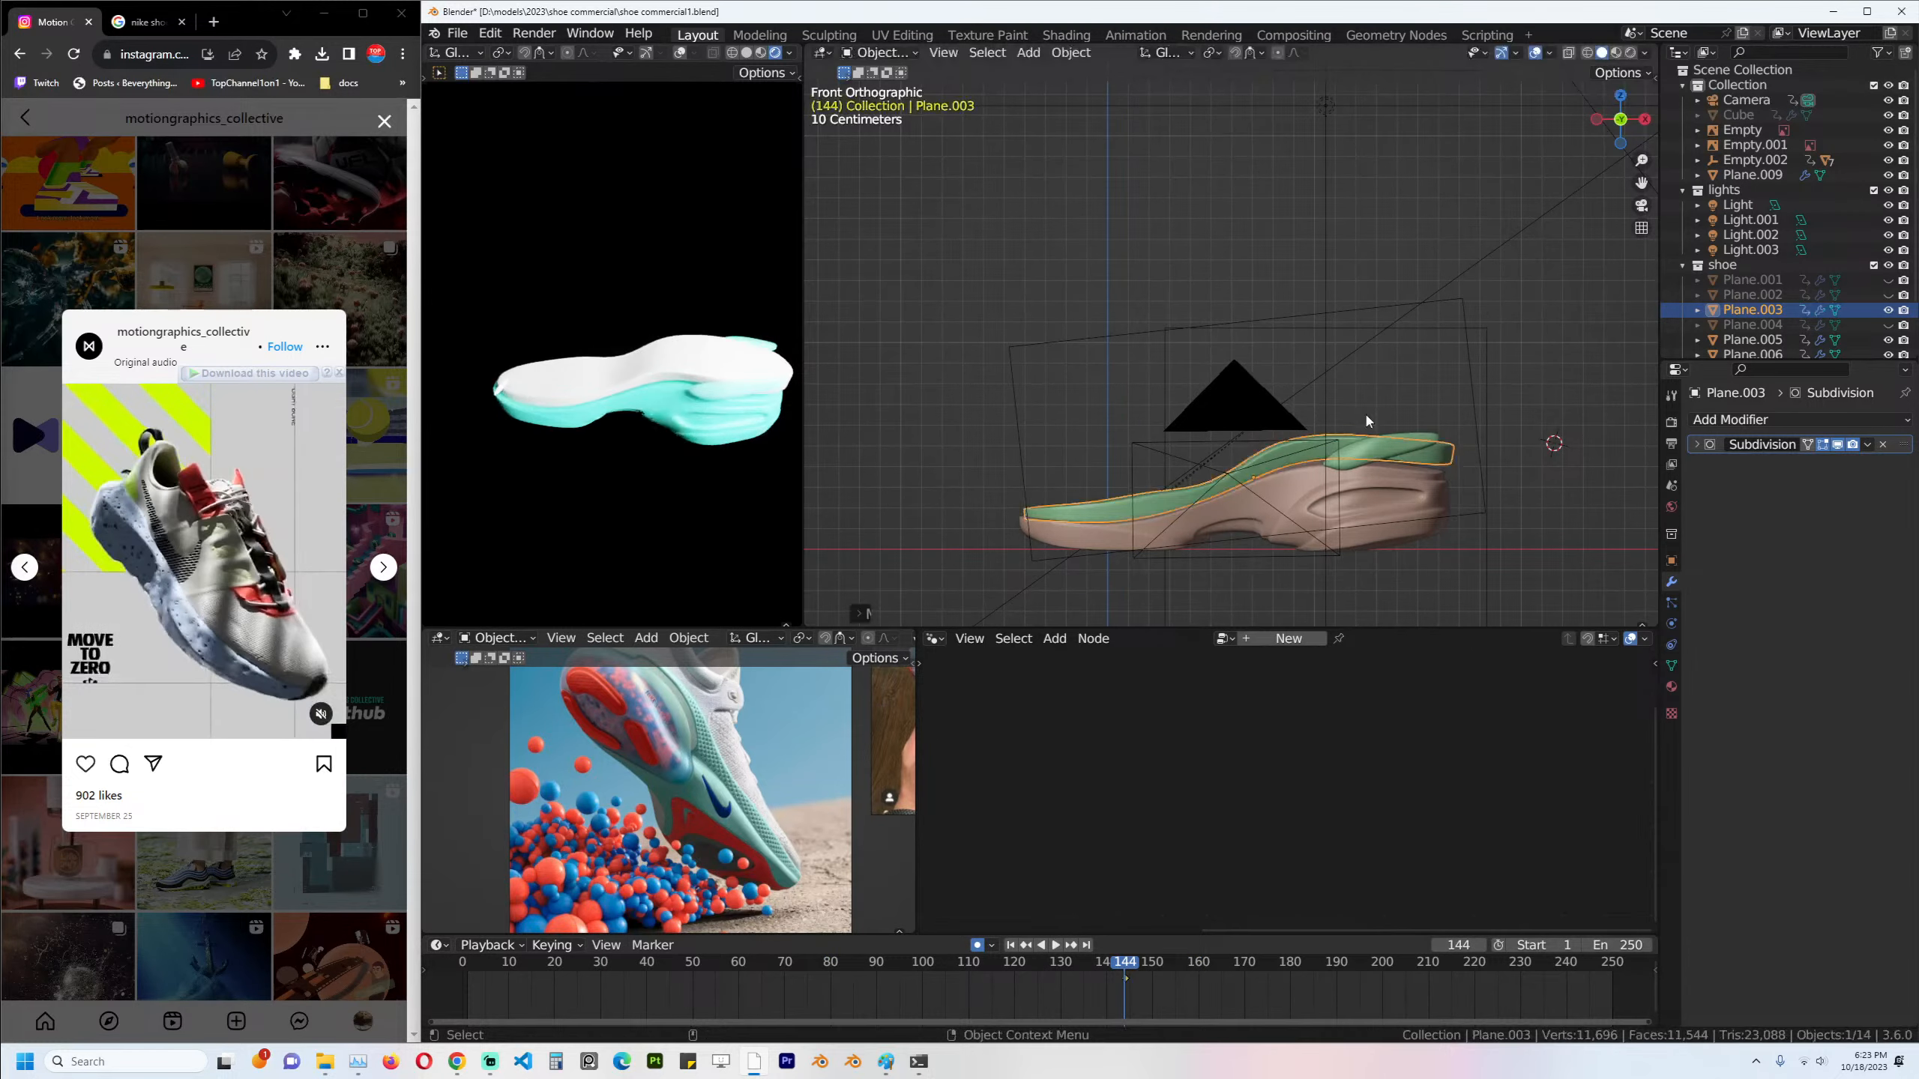
# At frame 58, rotate the midsole strip by about 54 degrees and move it away above the outsole to animate its arrival.
pyautogui.moveTo(1121, 962); pyautogui.dragTo(728, 976)
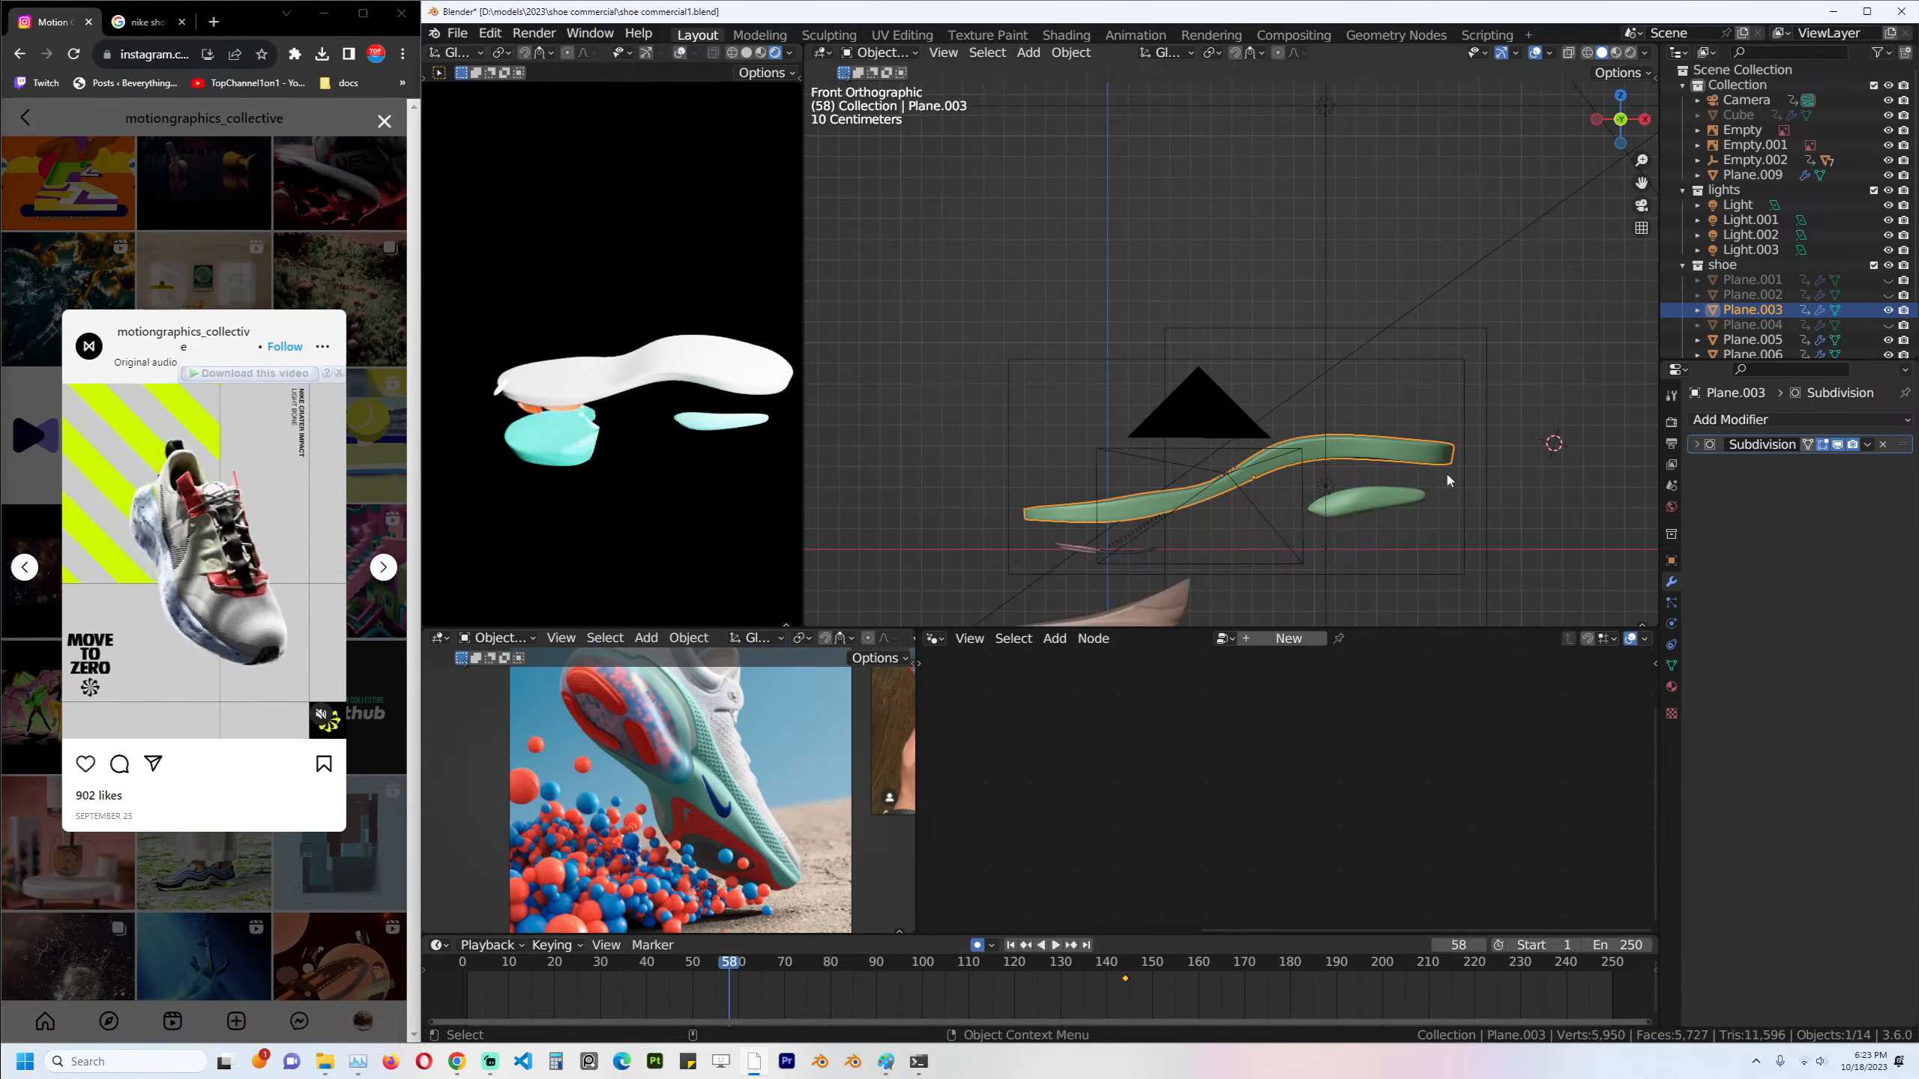
pyautogui.press('r')
pyautogui.press('r')
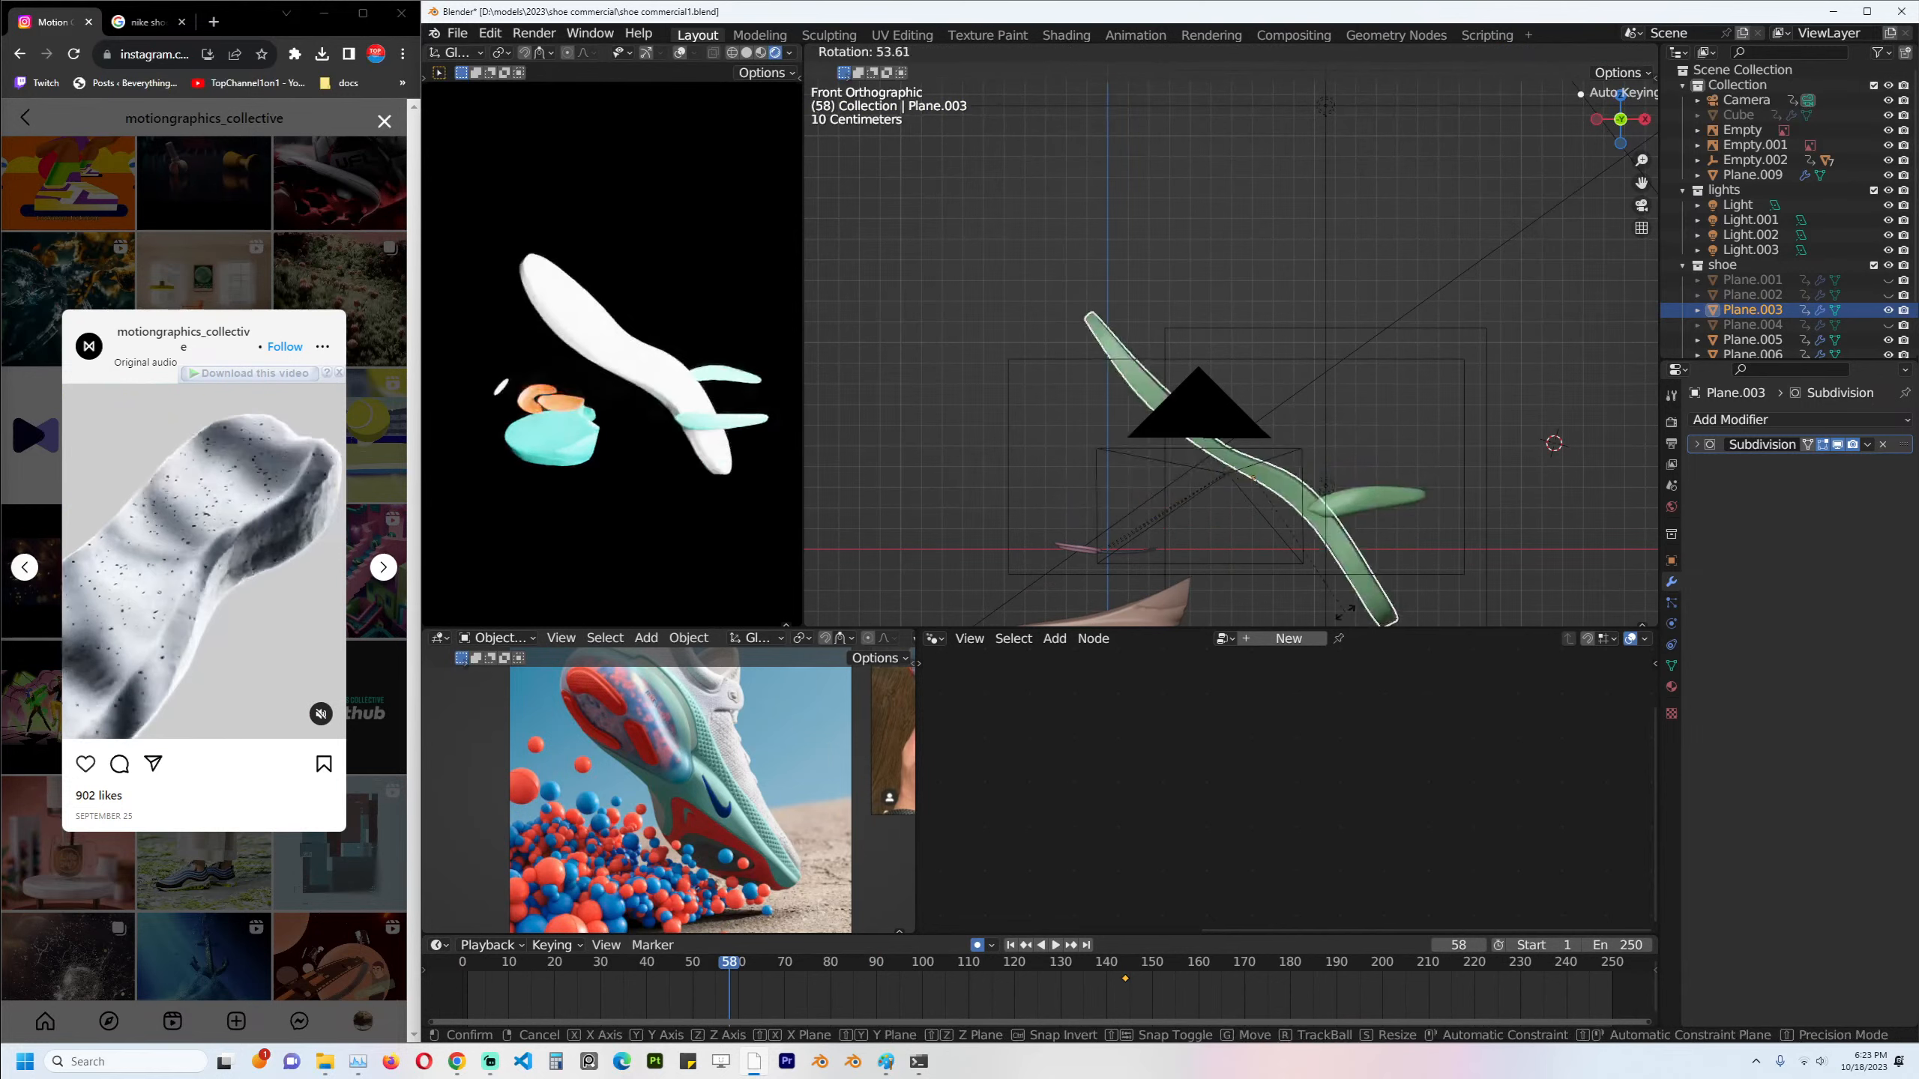
pyautogui.click(1347, 609)
pyautogui.press('g')
pyautogui.click(1520, 454)
# Play back the midsole strip's arrival on the outsole in front view, and check the early frames through the camera.
pyautogui.press('space')
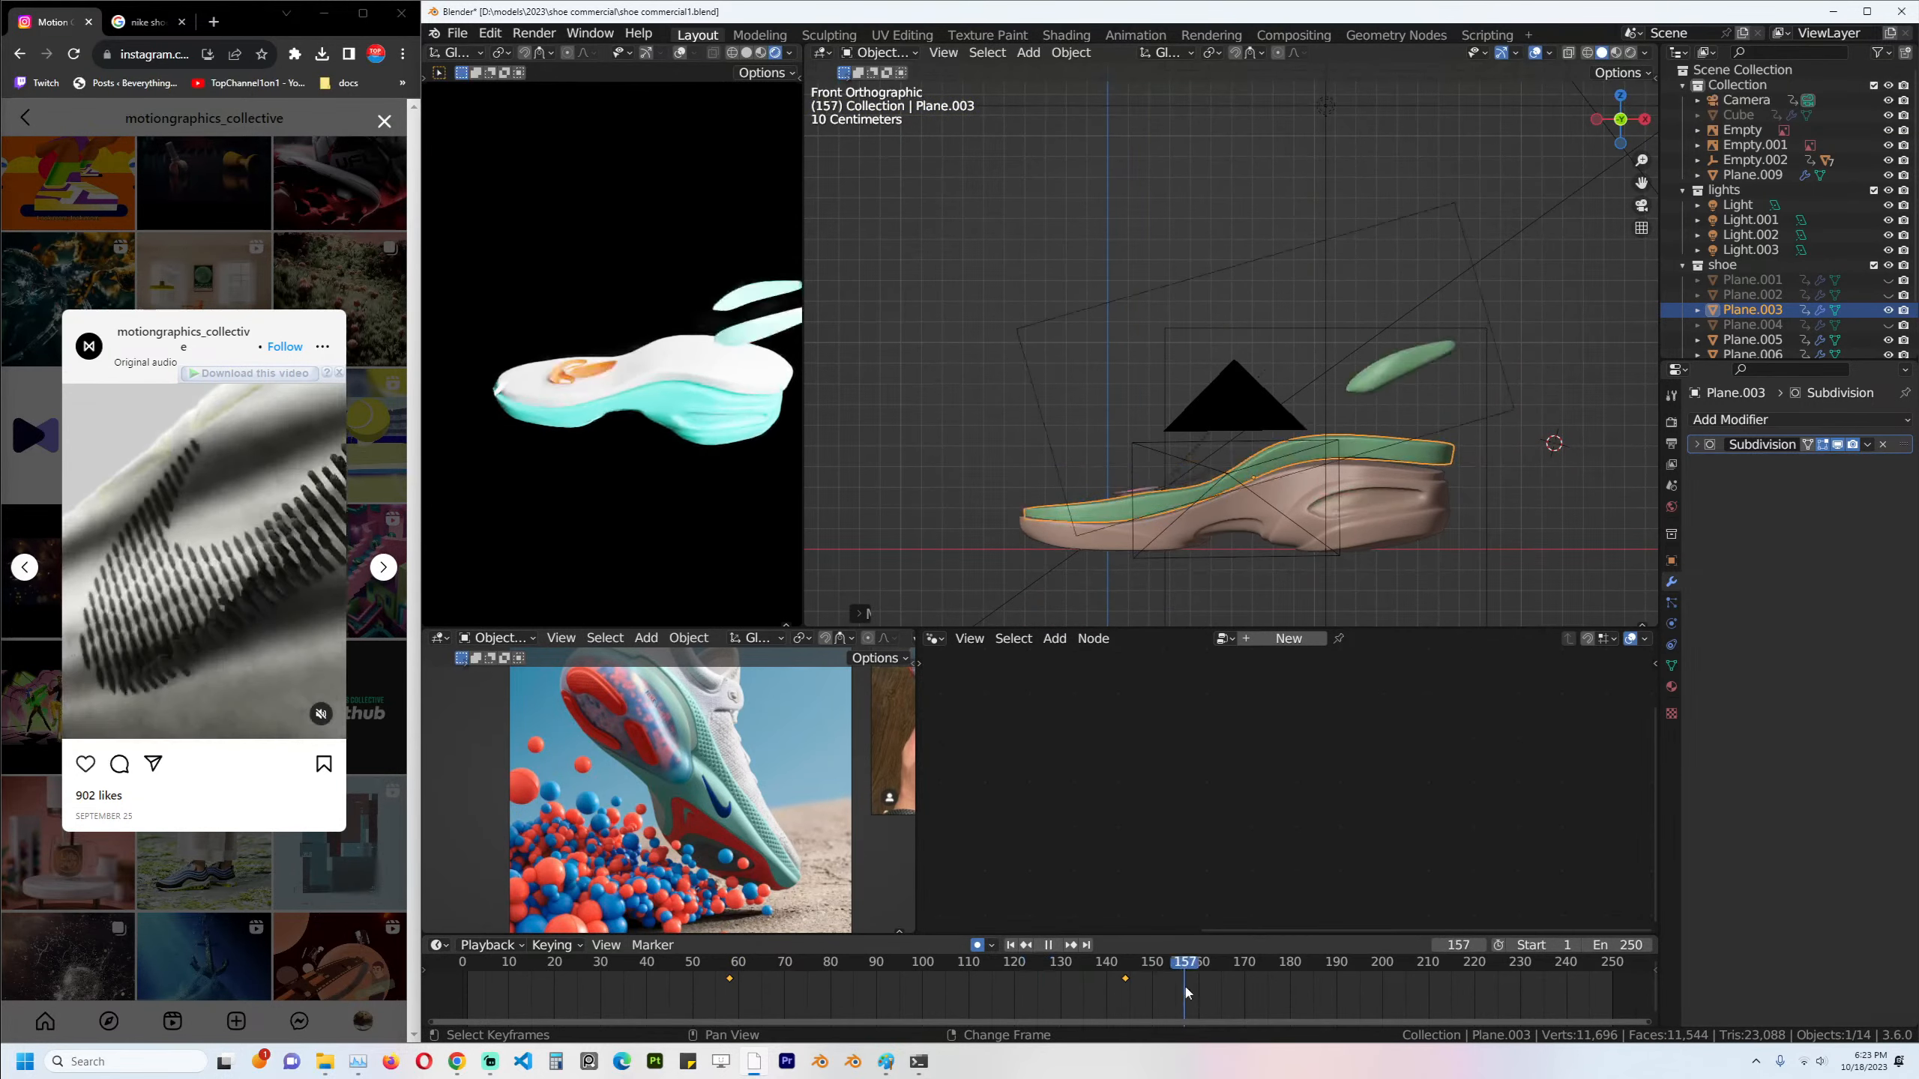
pyautogui.click(702, 980)
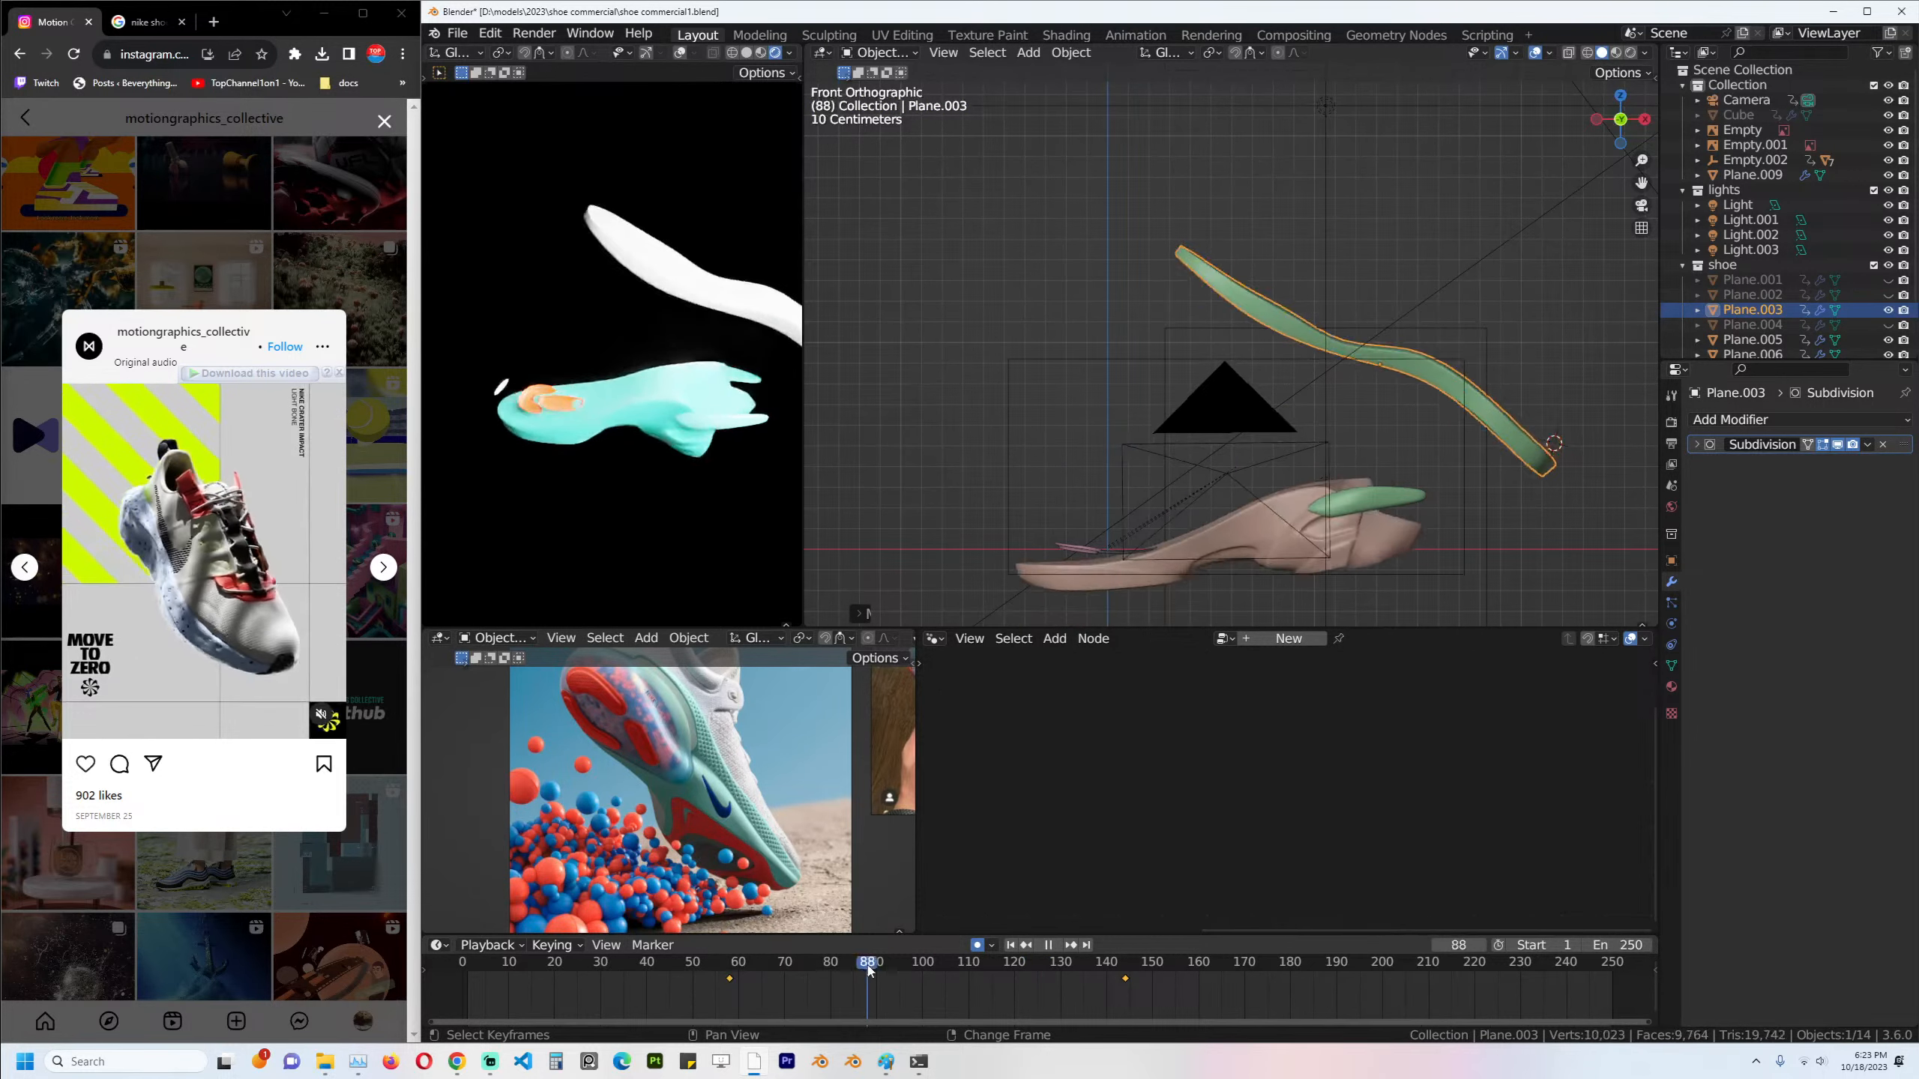
pyautogui.press('space')
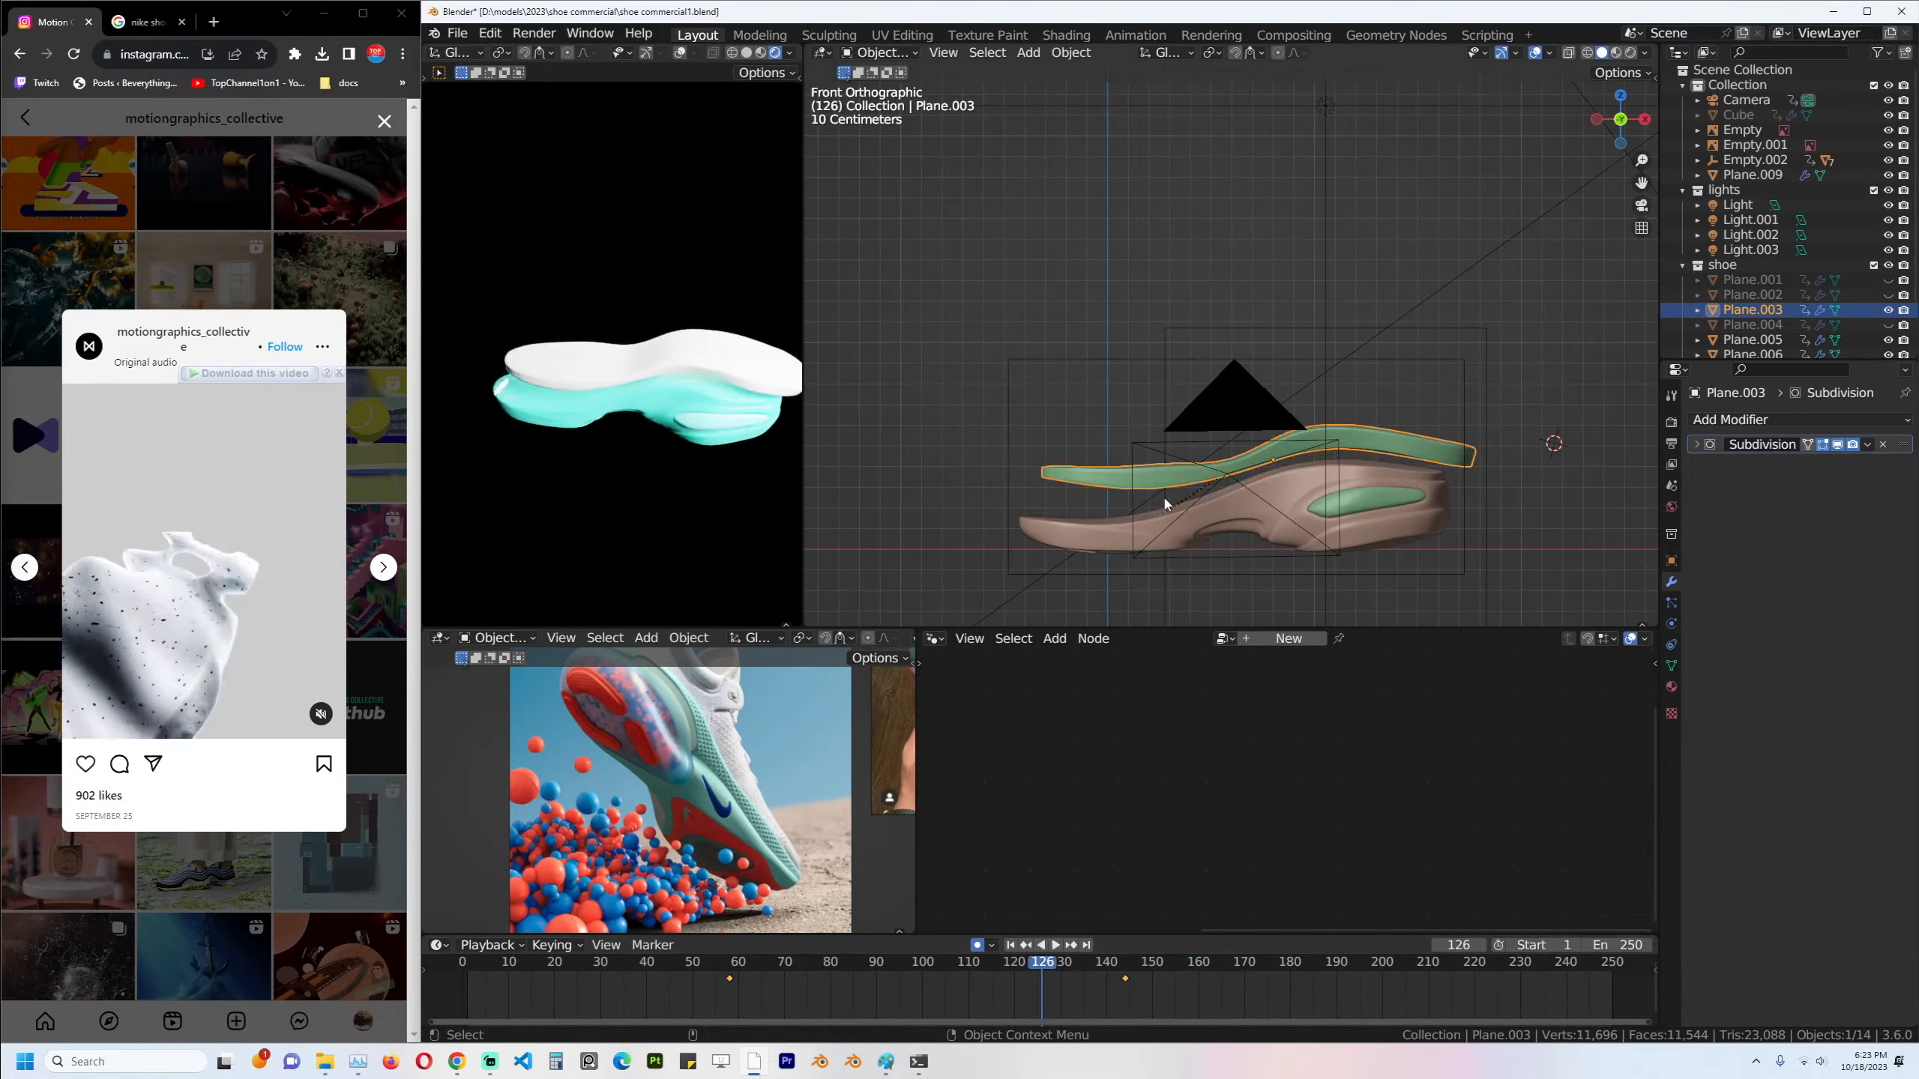
pyautogui.press('KP_0')
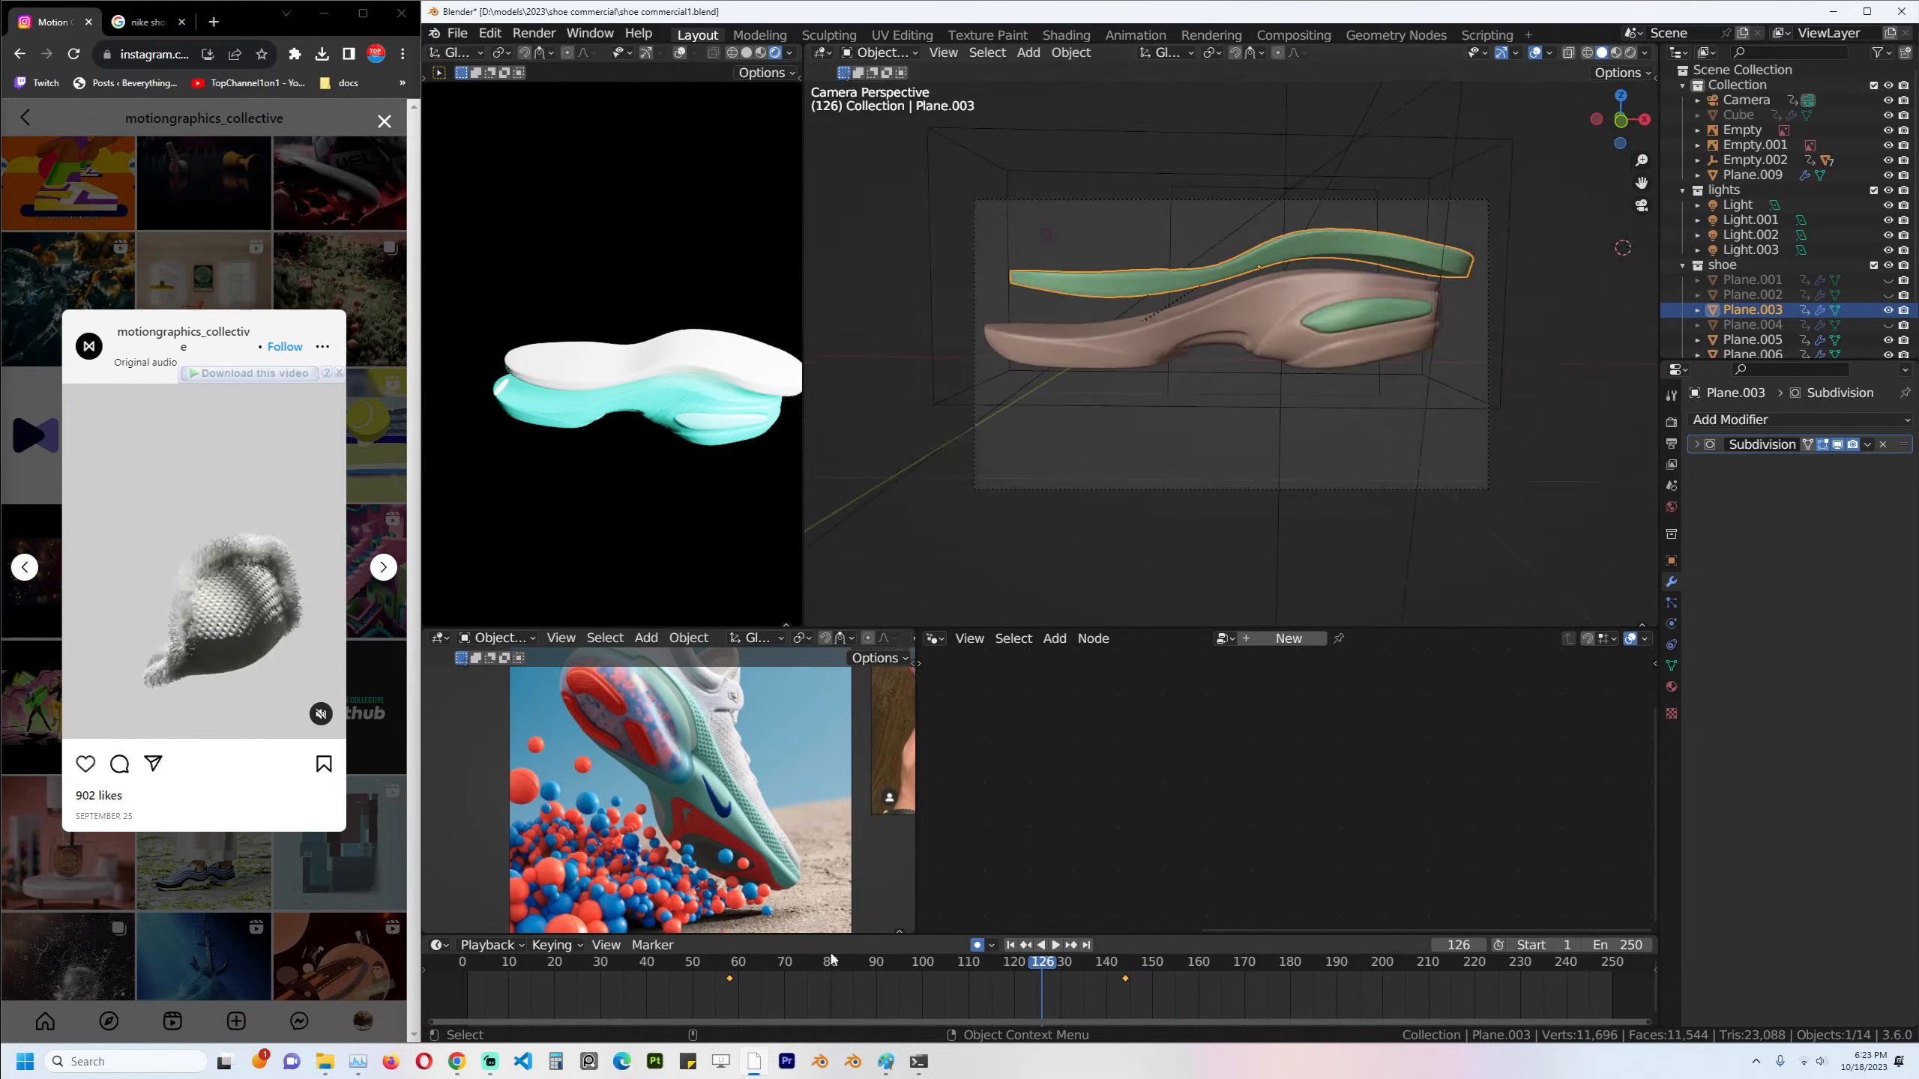
pyautogui.moveTo(831, 961); pyautogui.dragTo(522, 961)
pyautogui.press('KP_0')
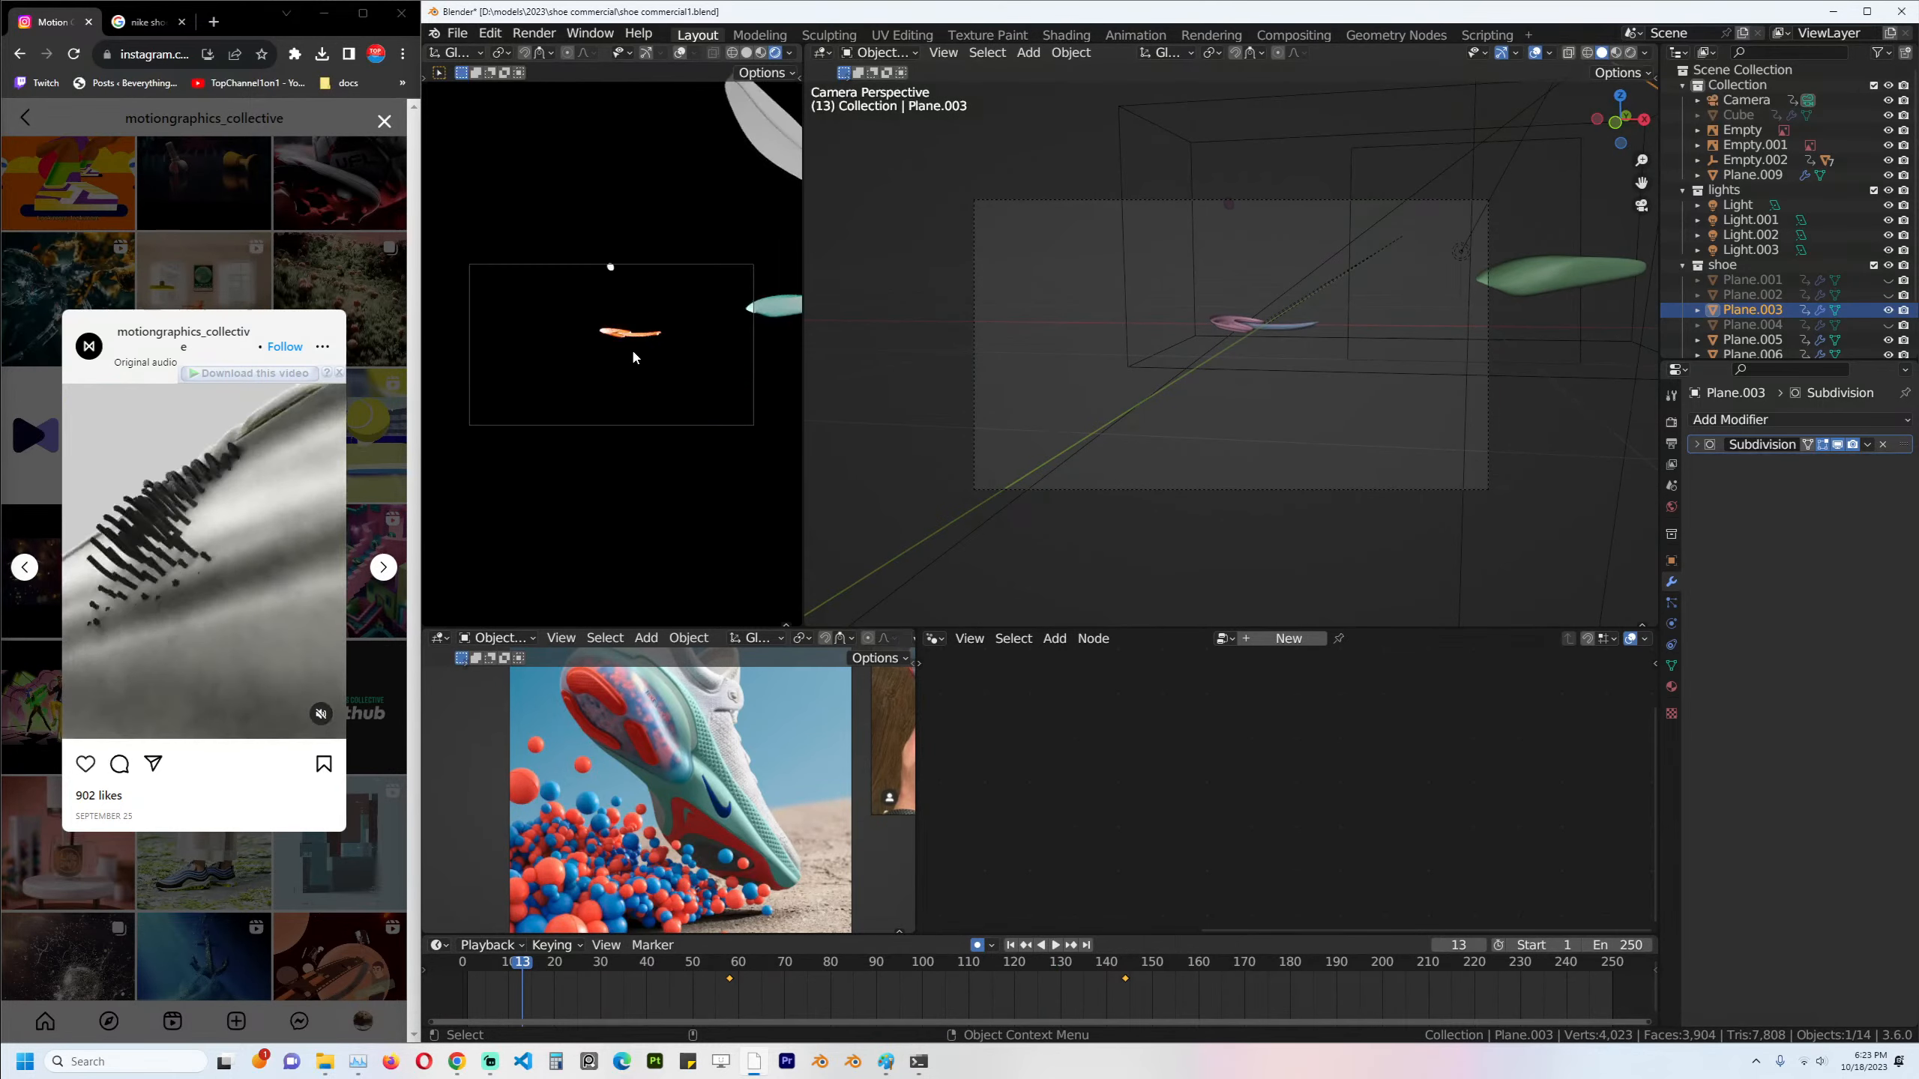
pyautogui.press('space')
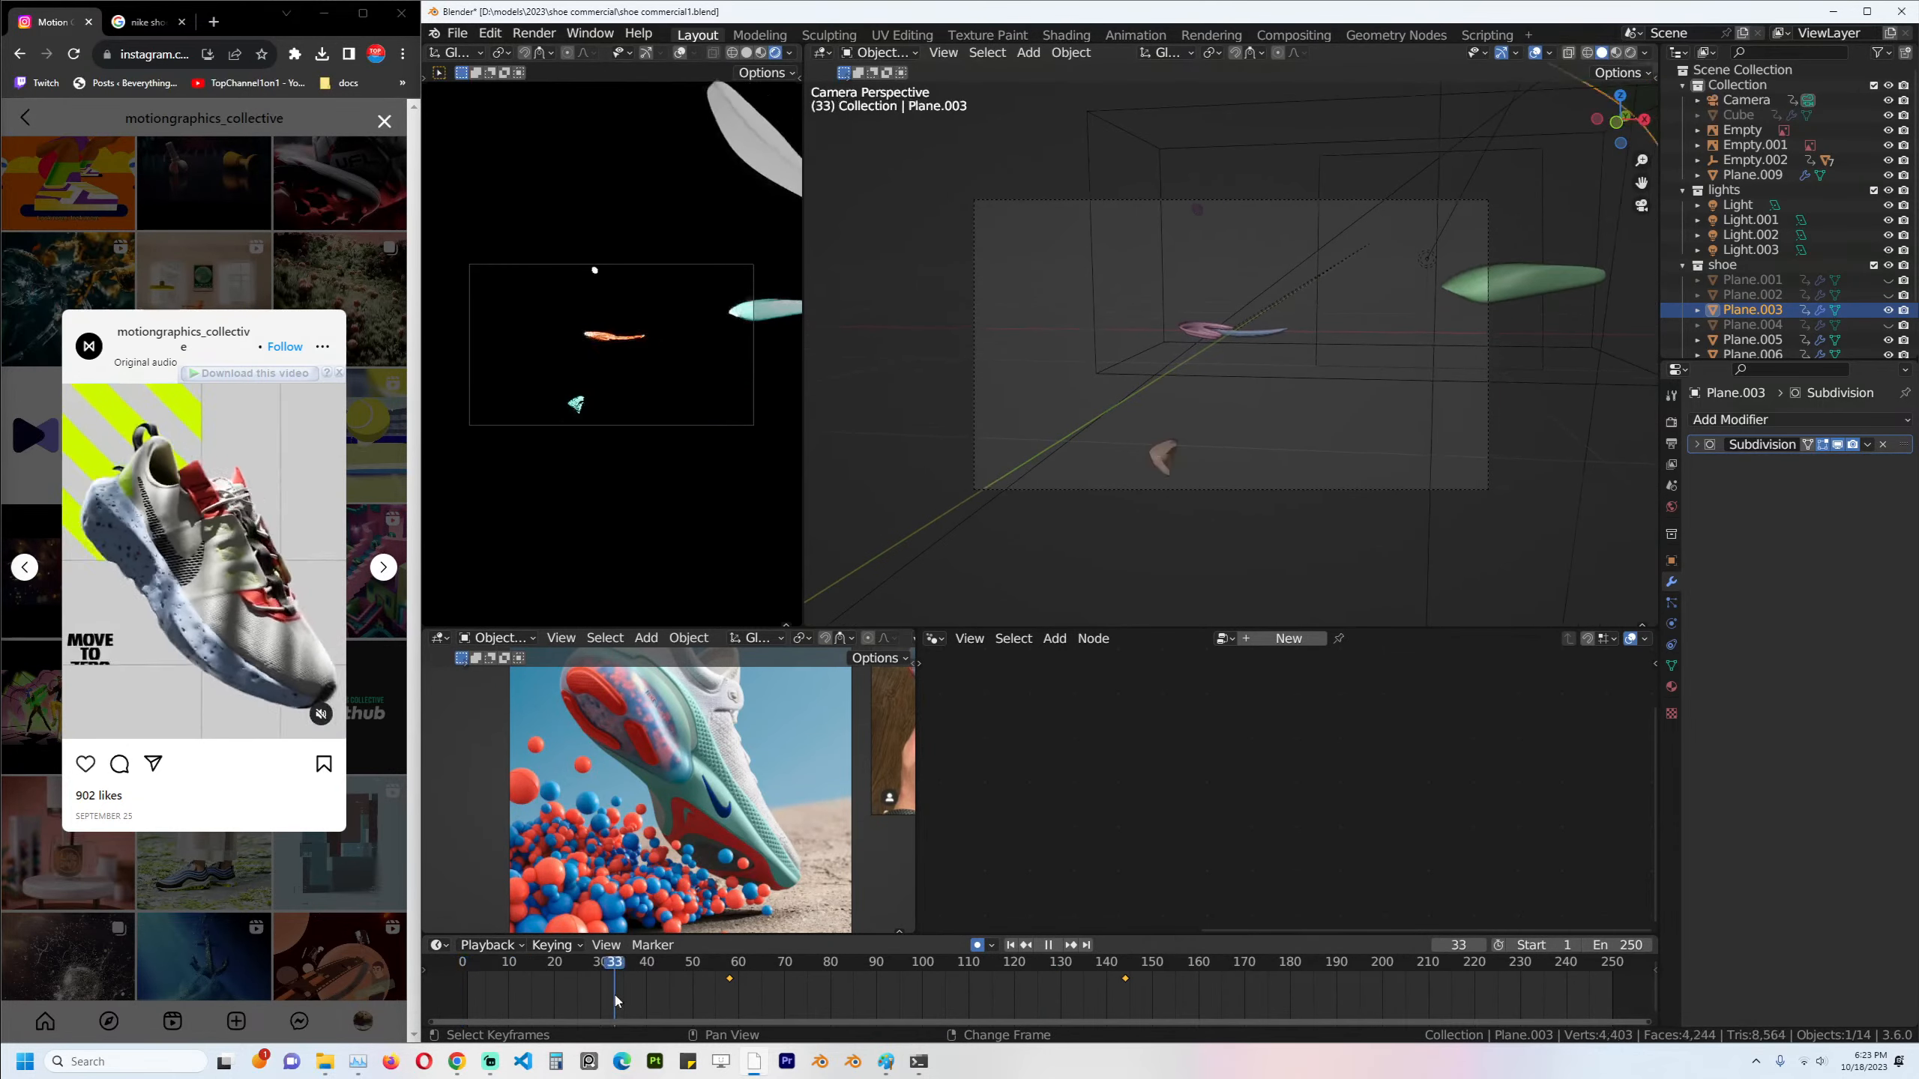
# Select the camera, save the file, and fit the camera frame in the rendered viewport.
pyautogui.click(1482, 470)
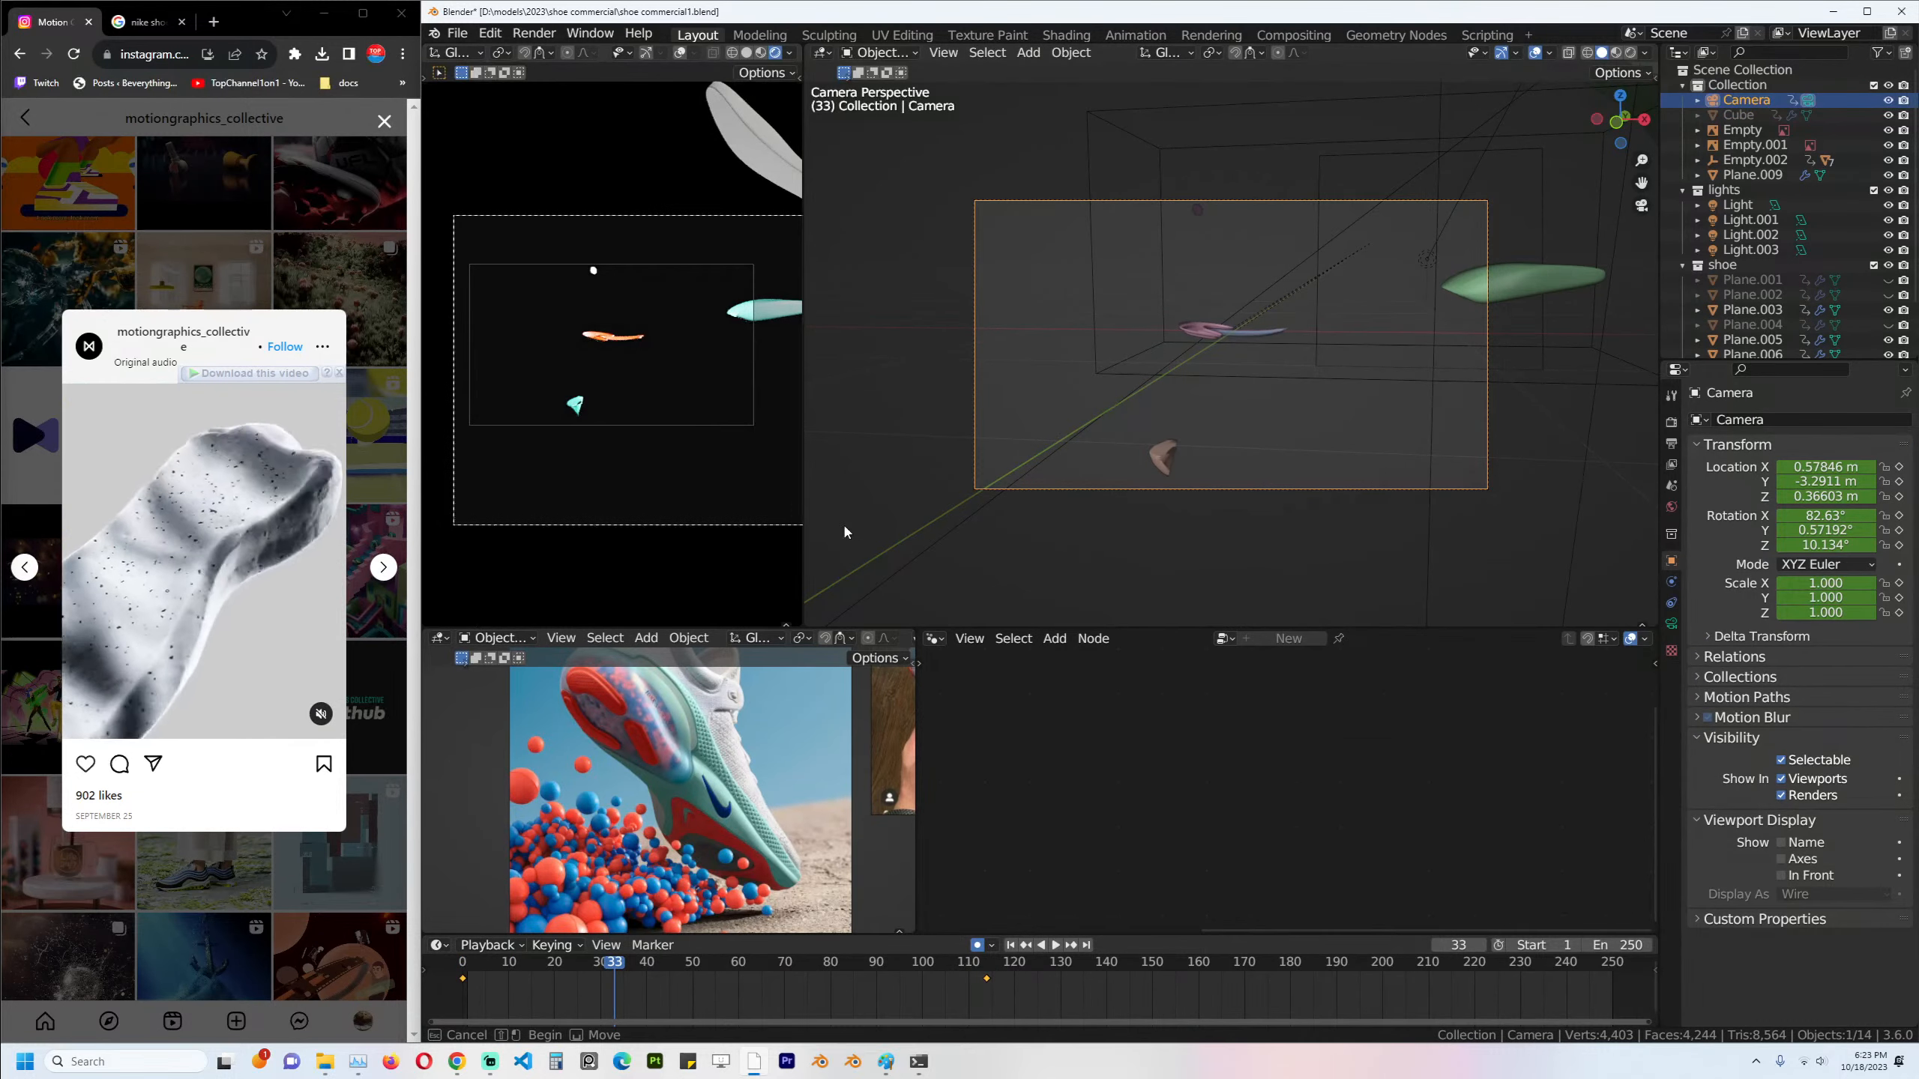
pyautogui.hotkey('ctrl', 's')
pyautogui.press('Home')
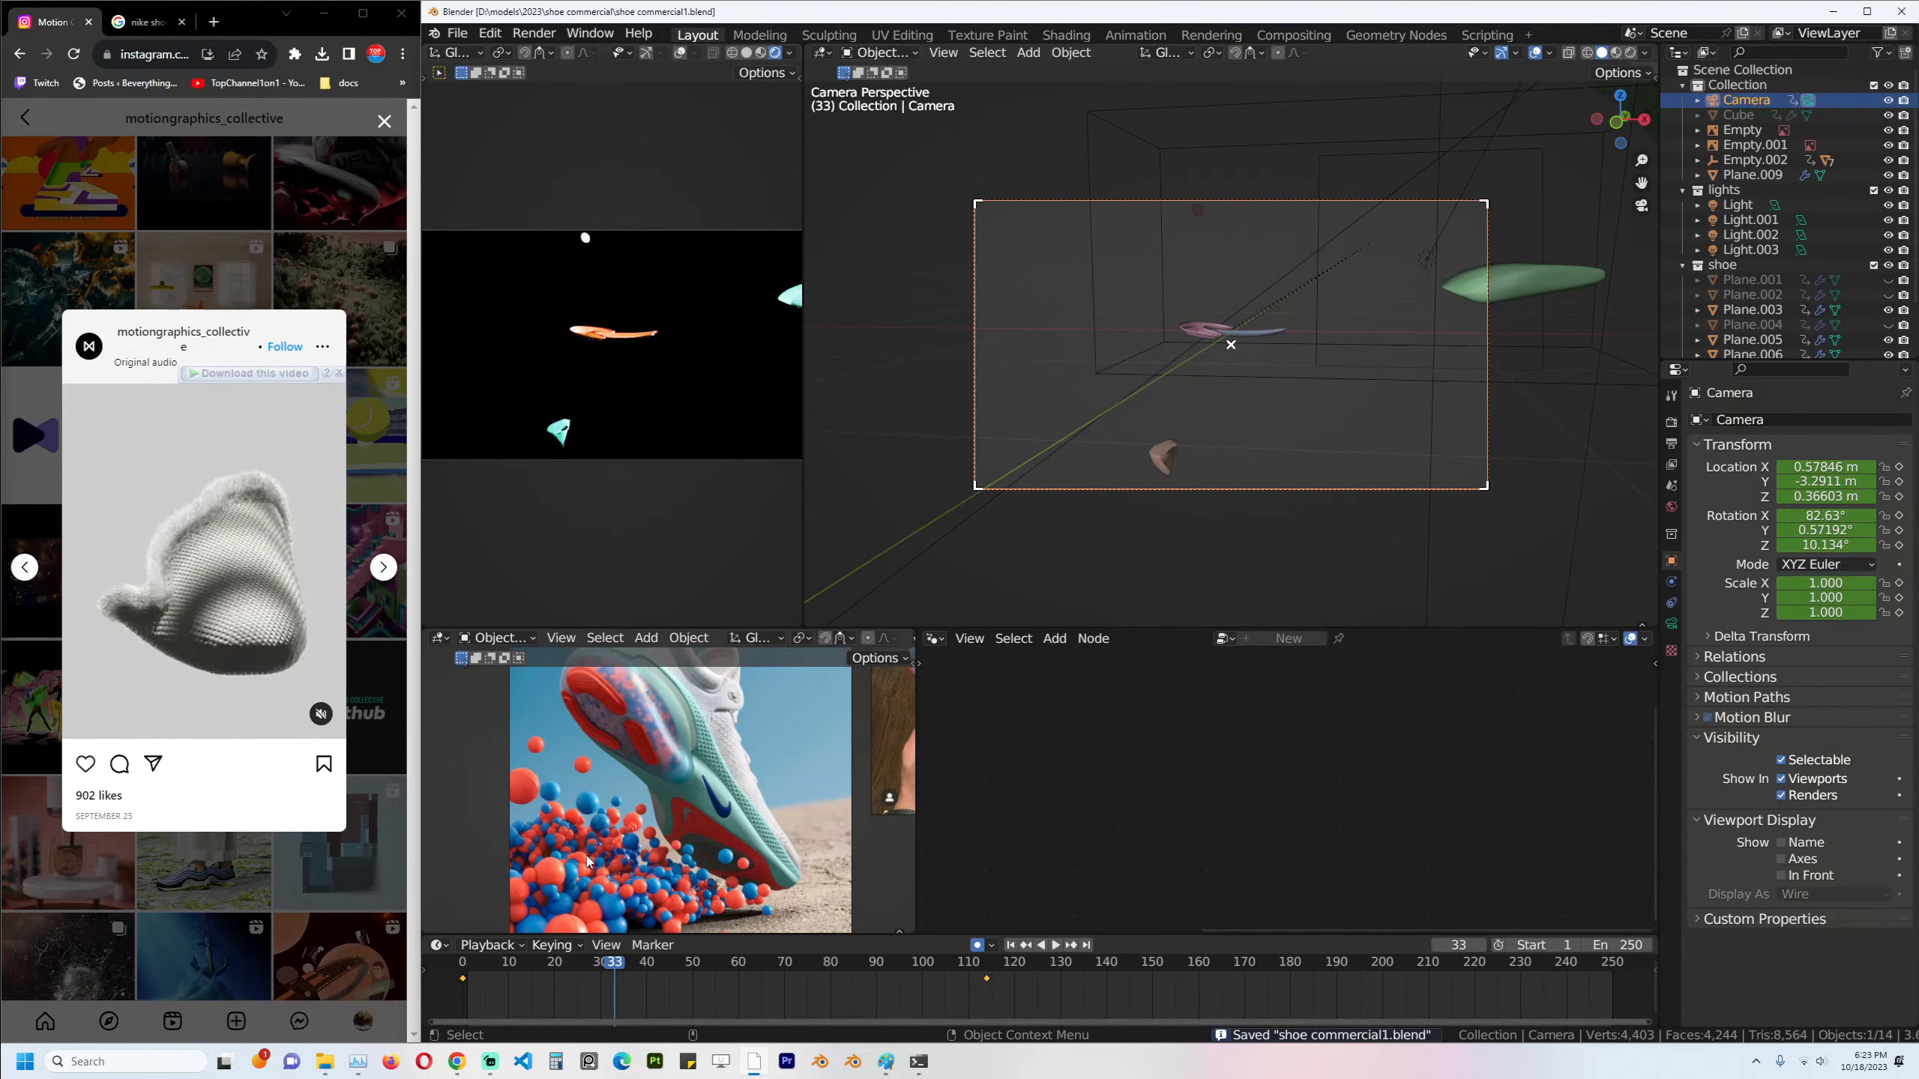
# Add a mesh plane and rotate it upright about the X axis.
pyautogui.hotkey('shift', 'a')
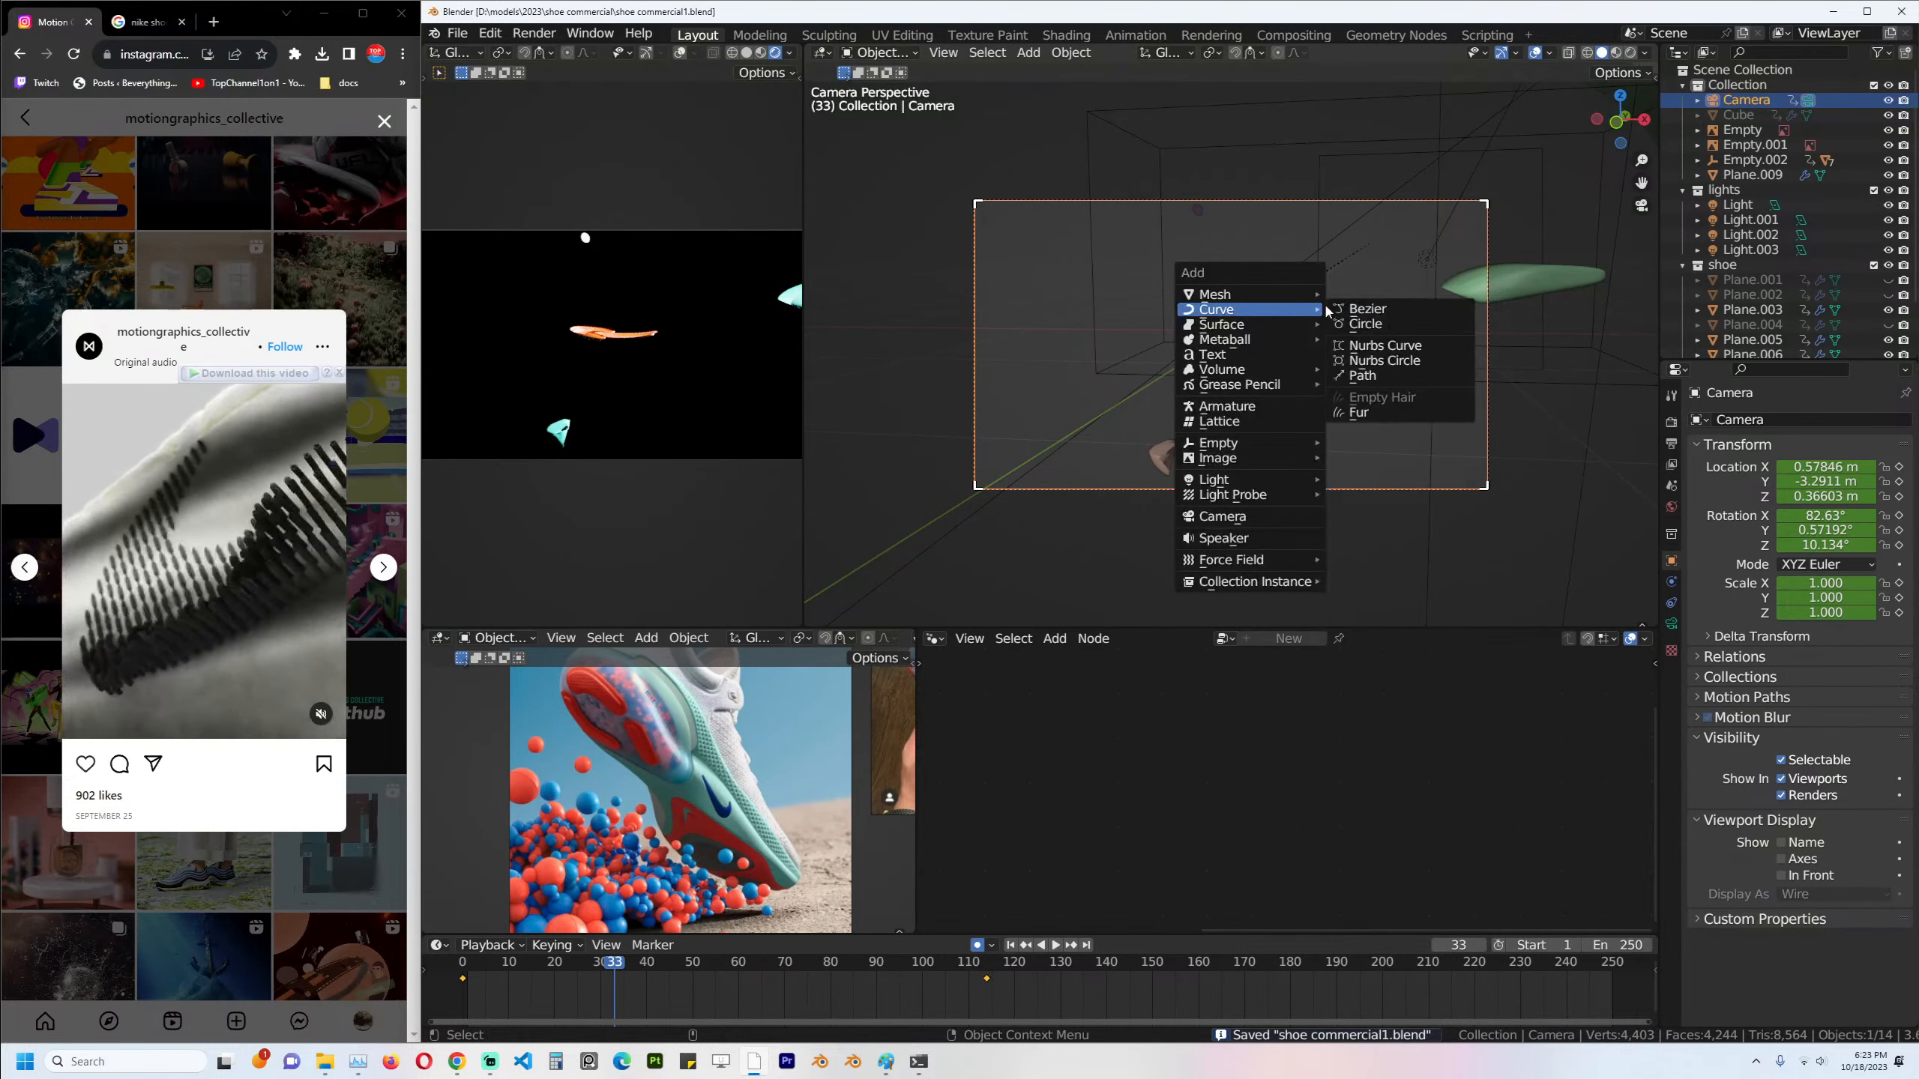
pyautogui.moveTo(1217, 287)
pyautogui.click(1396, 302)
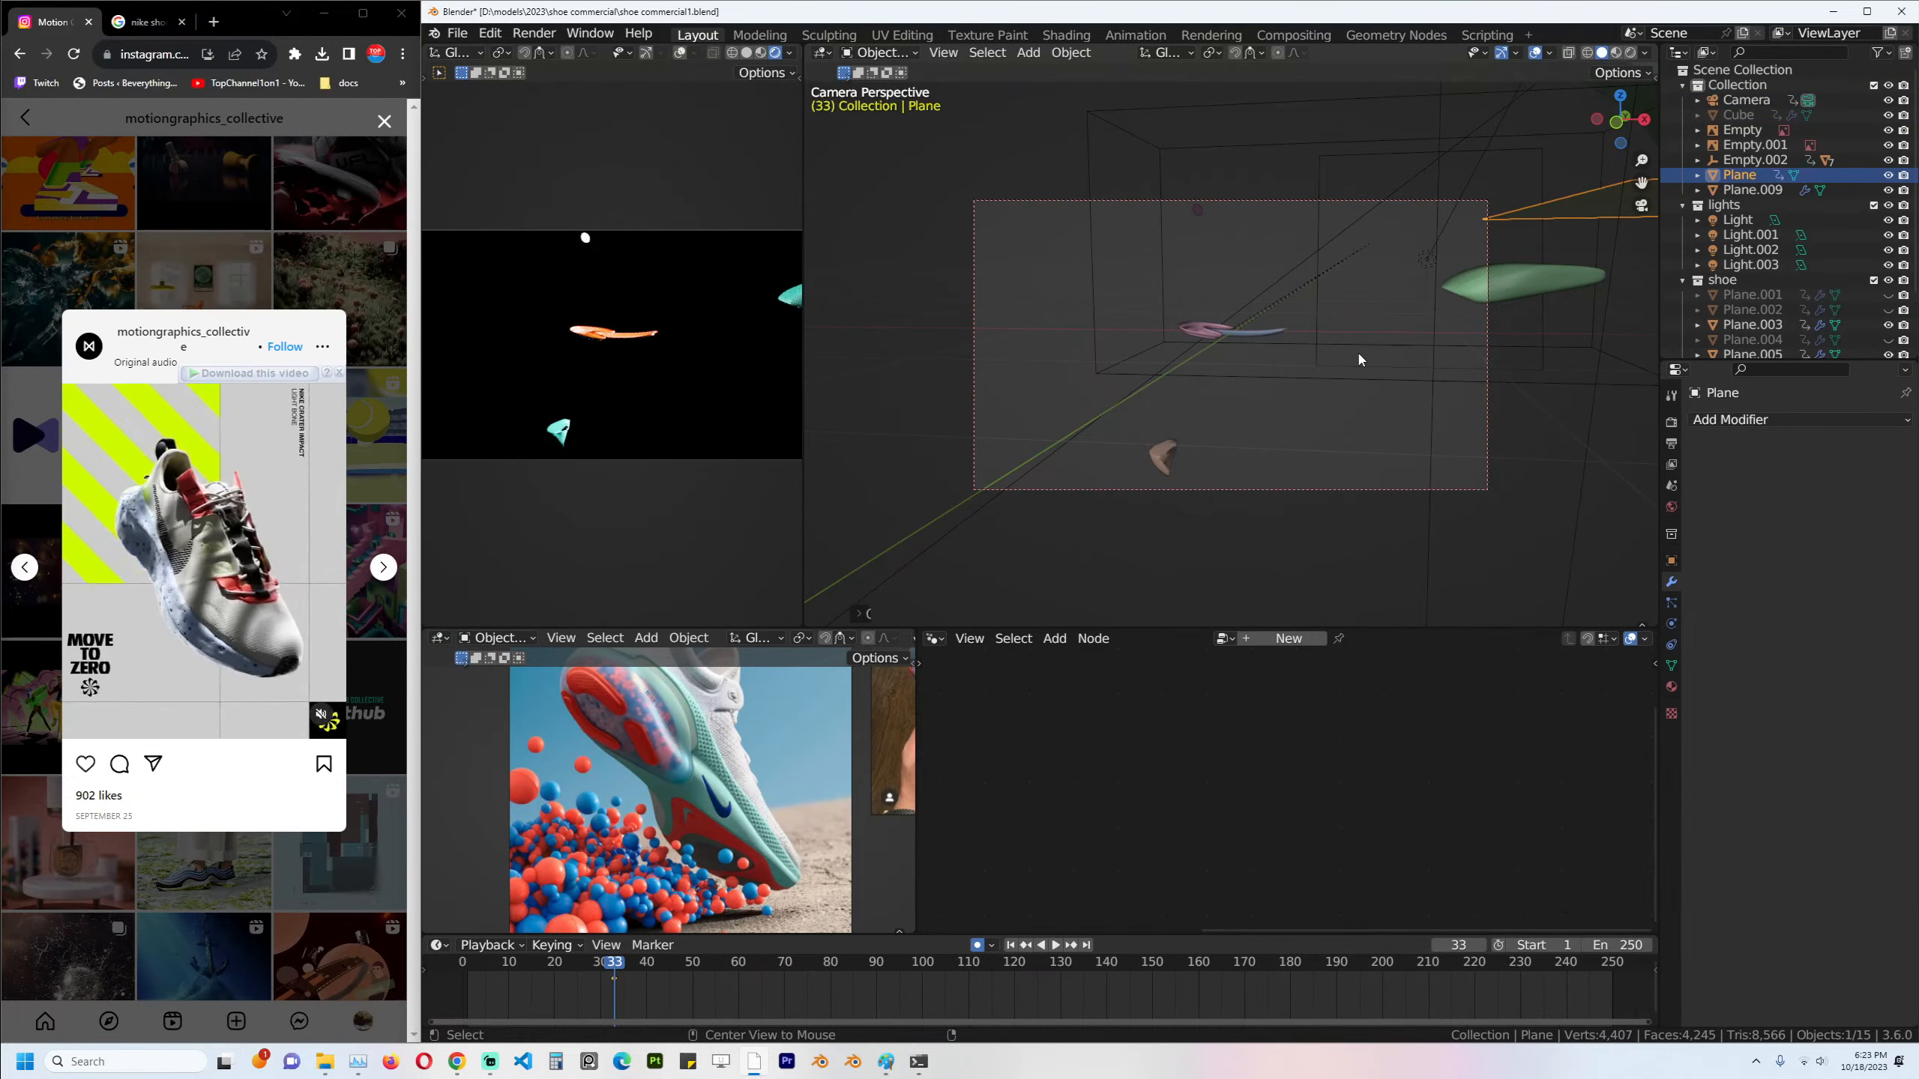
pyautogui.rightClick(1247, 344)
pyautogui.press('Escape')
pyautogui.press('r')
pyautogui.press('x')
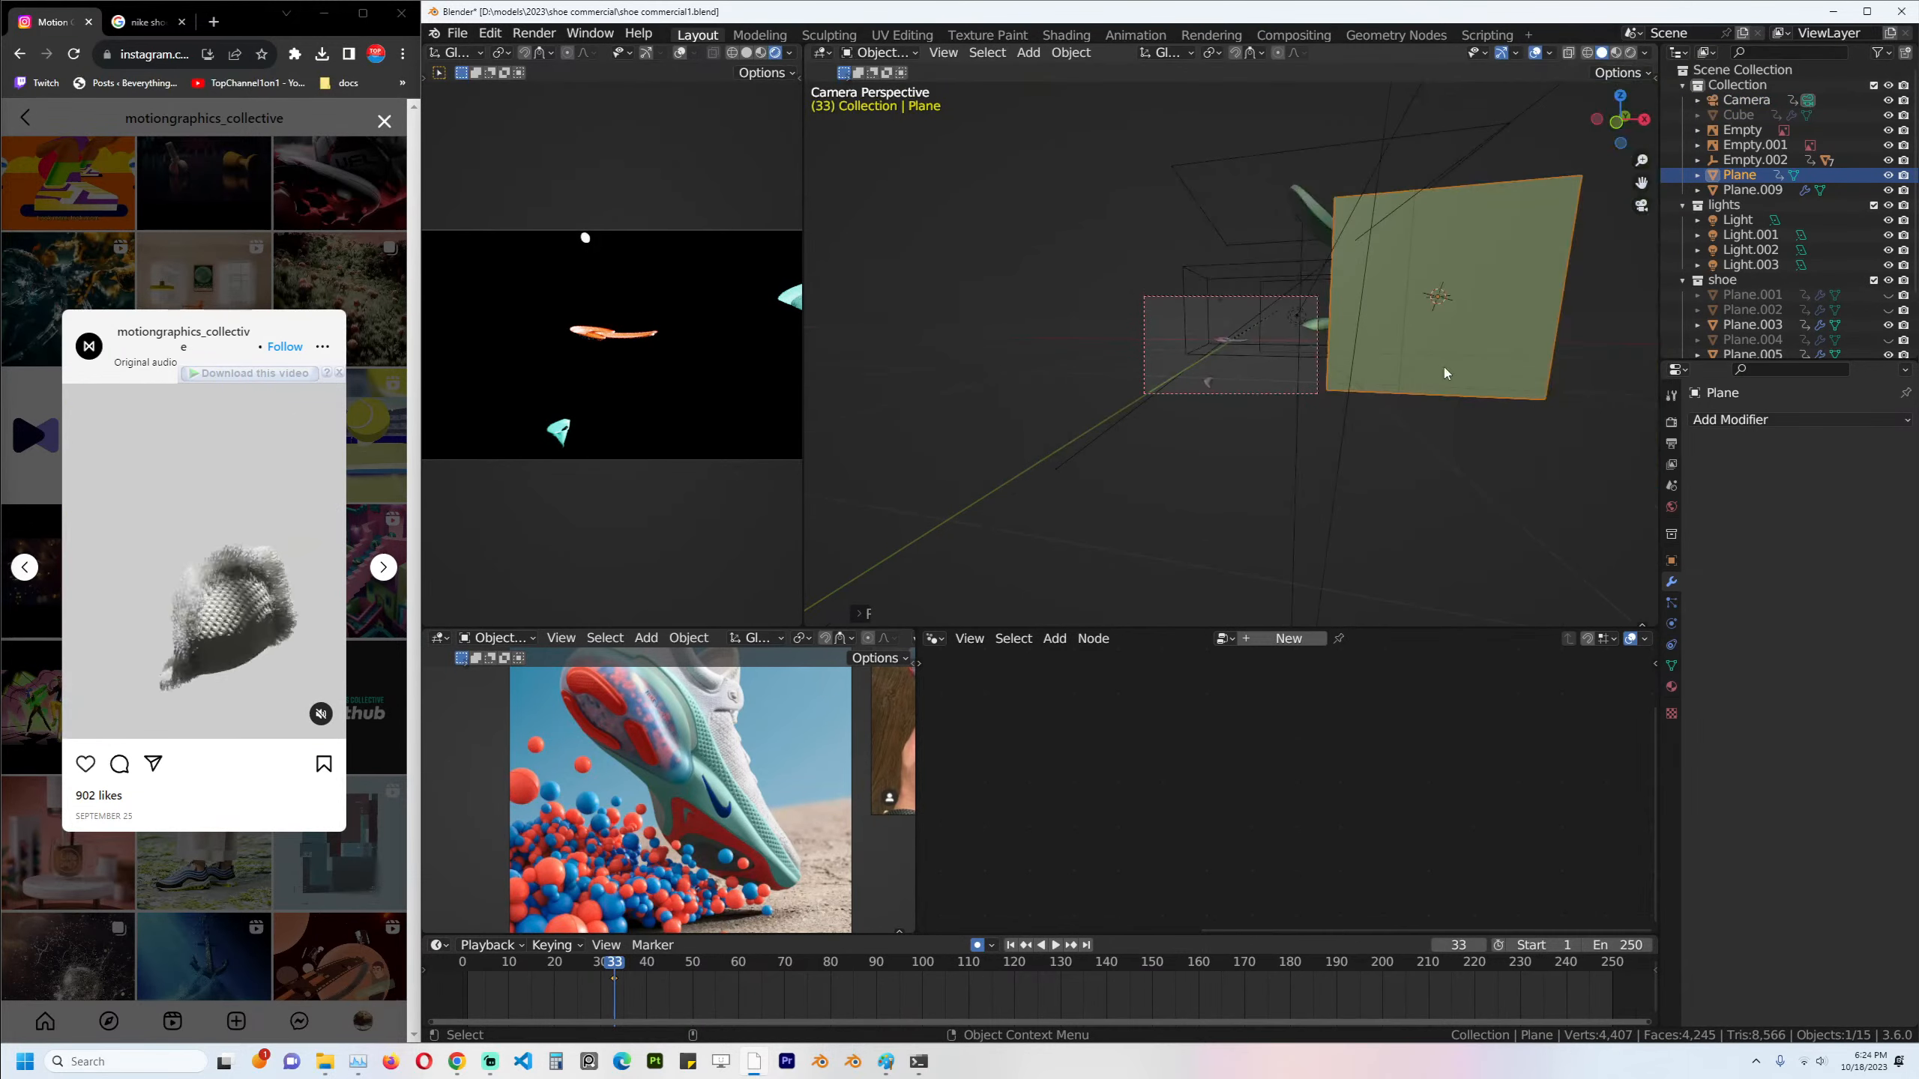
pyautogui.click(1602, 368)
pyautogui.hotkey('ctrl', 'z')
# Move the upright plane behind the shoe parts in side view so it serves as a backdrop.
pyautogui.press('KP_3')
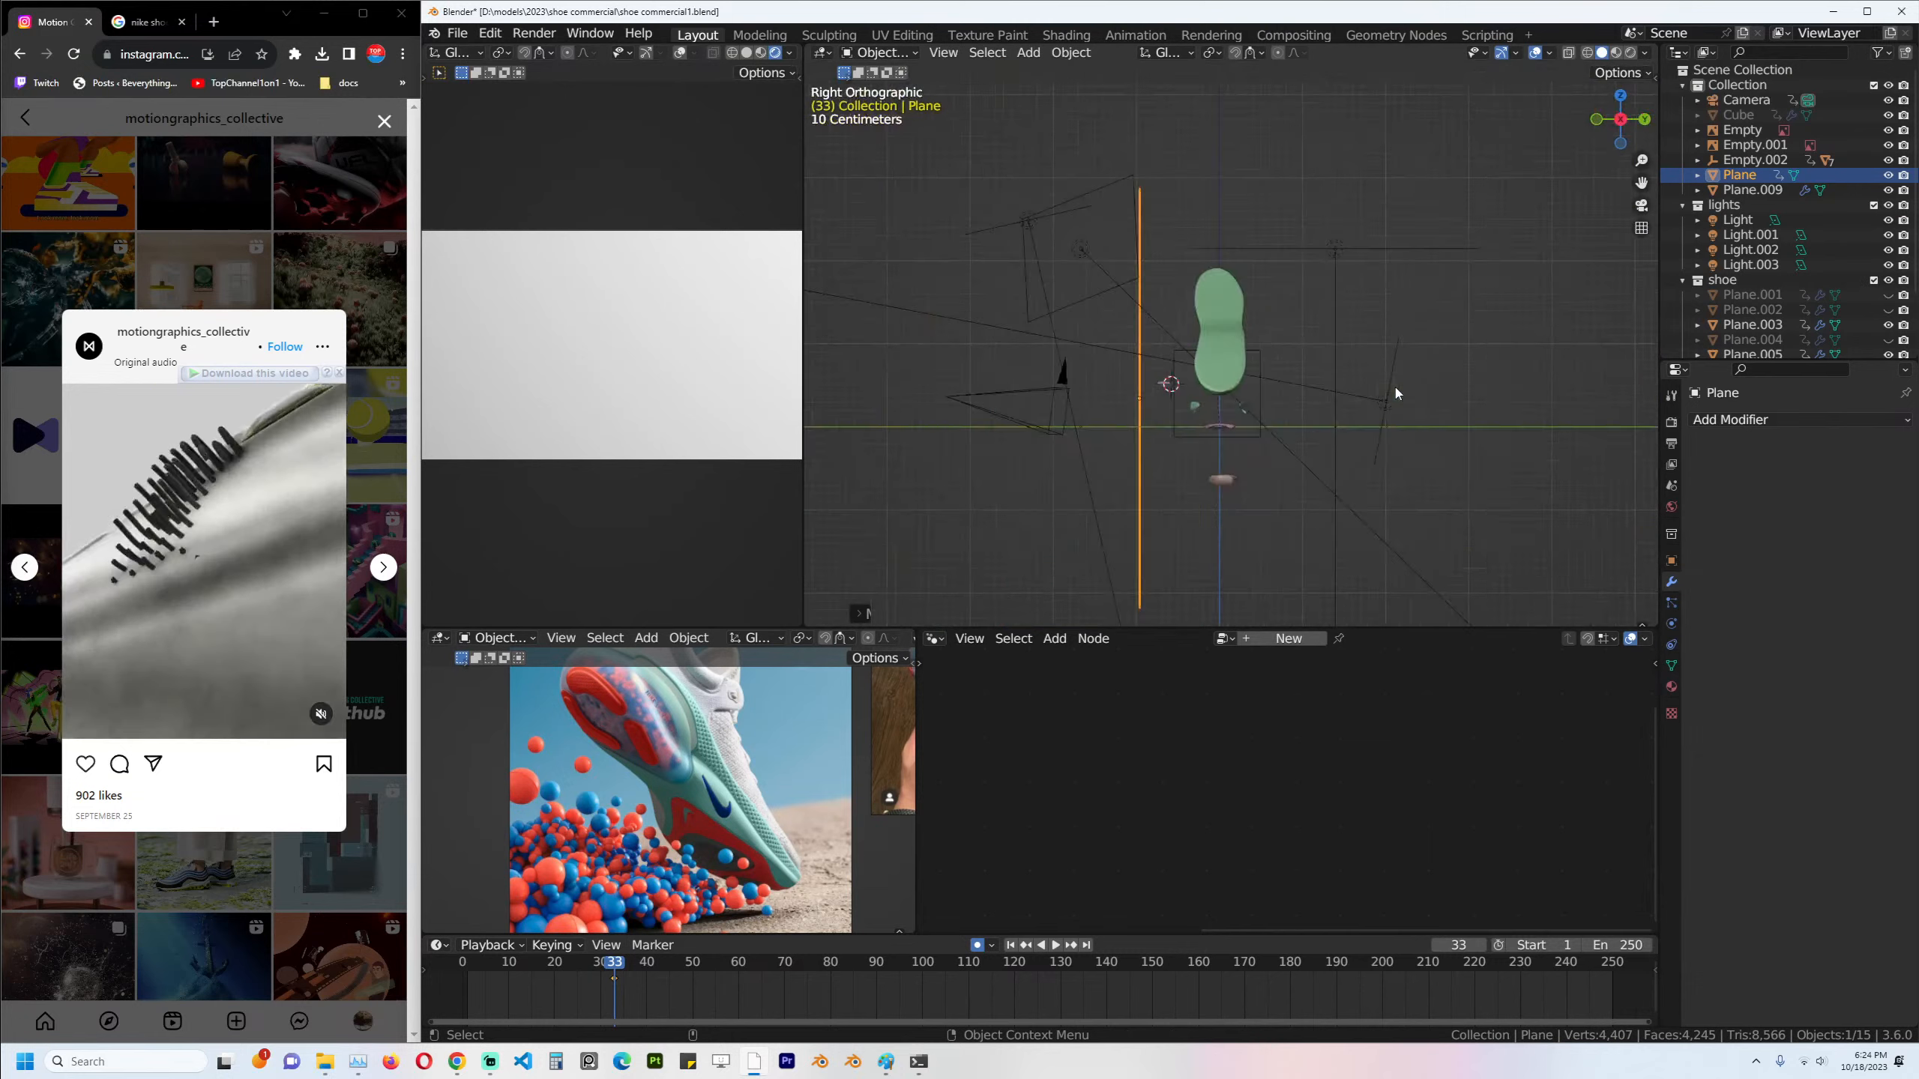
pyautogui.press('g')
pyautogui.click(1476, 402)
pyautogui.scroll(-3, 1465, 409)
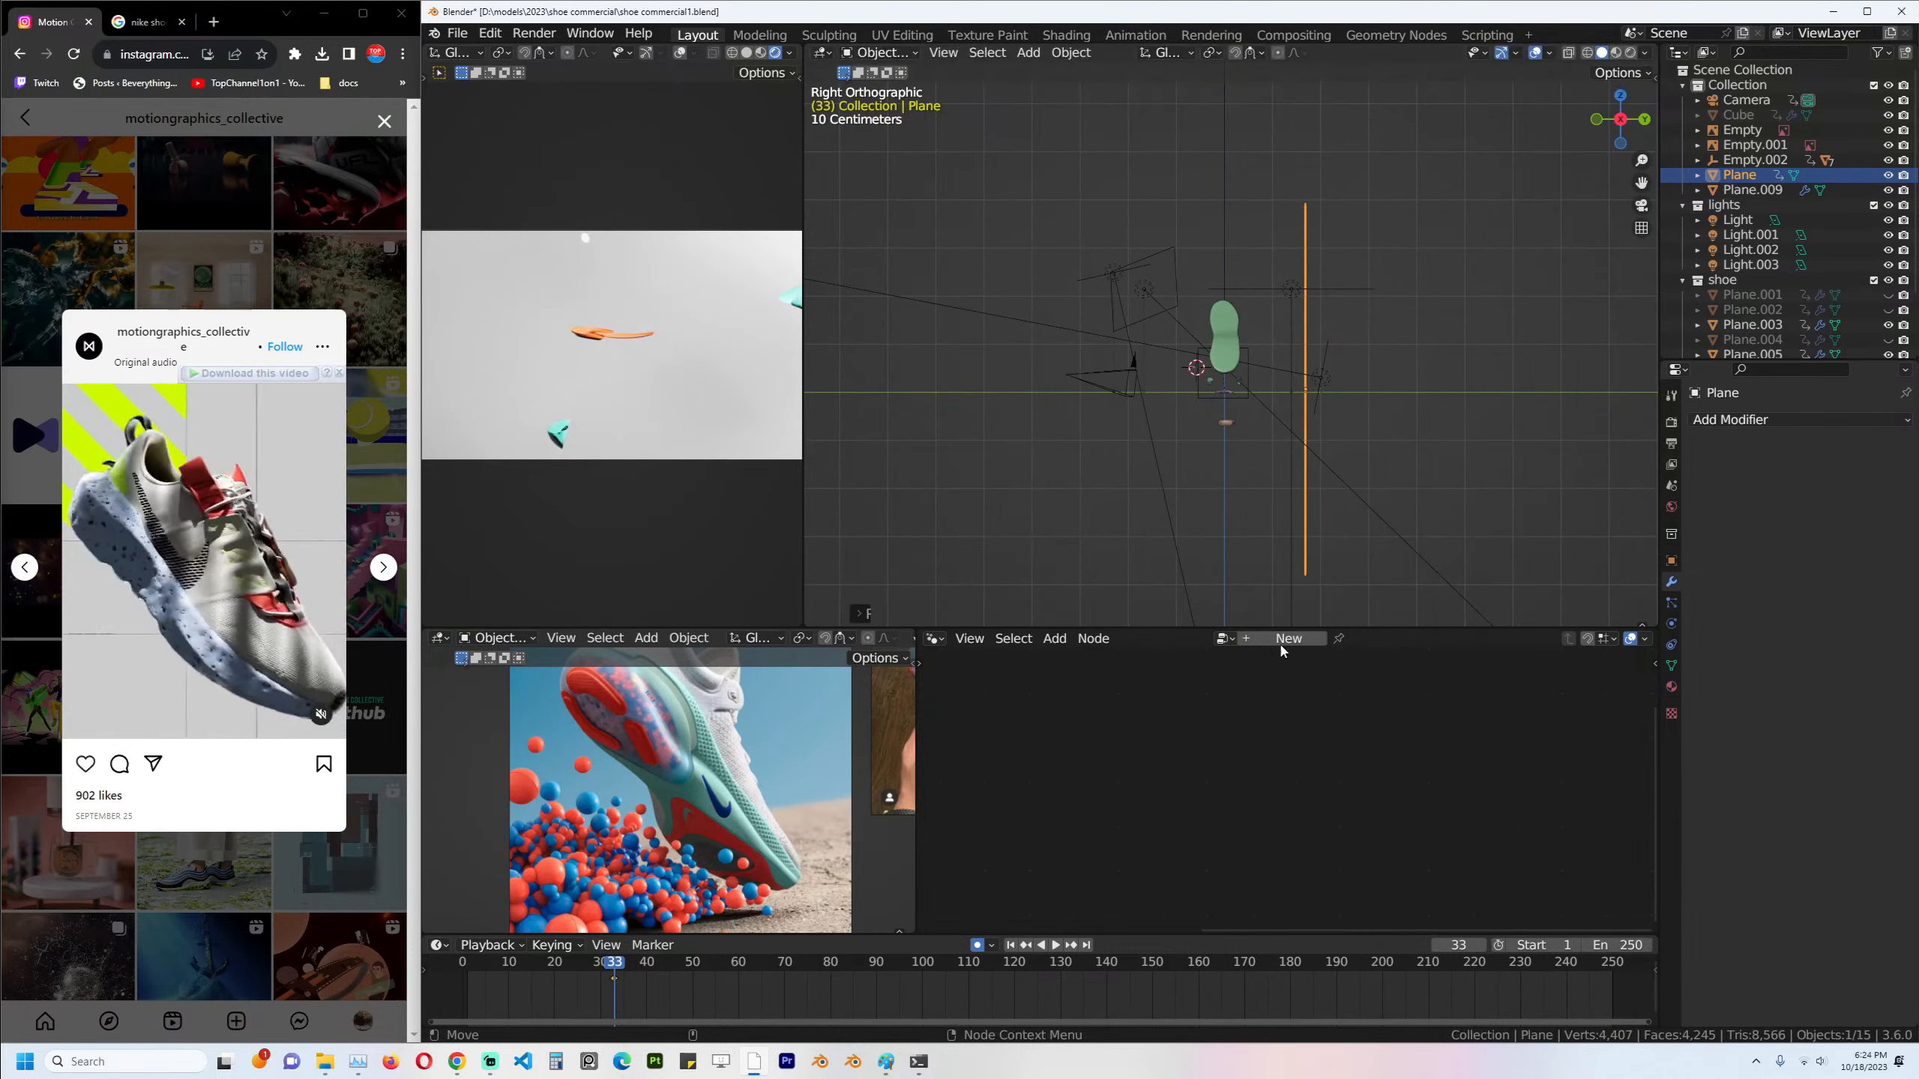
# Switch the node area to the Shader Editor and create a new material for the backdrop plane.
pyautogui.click(936, 638)
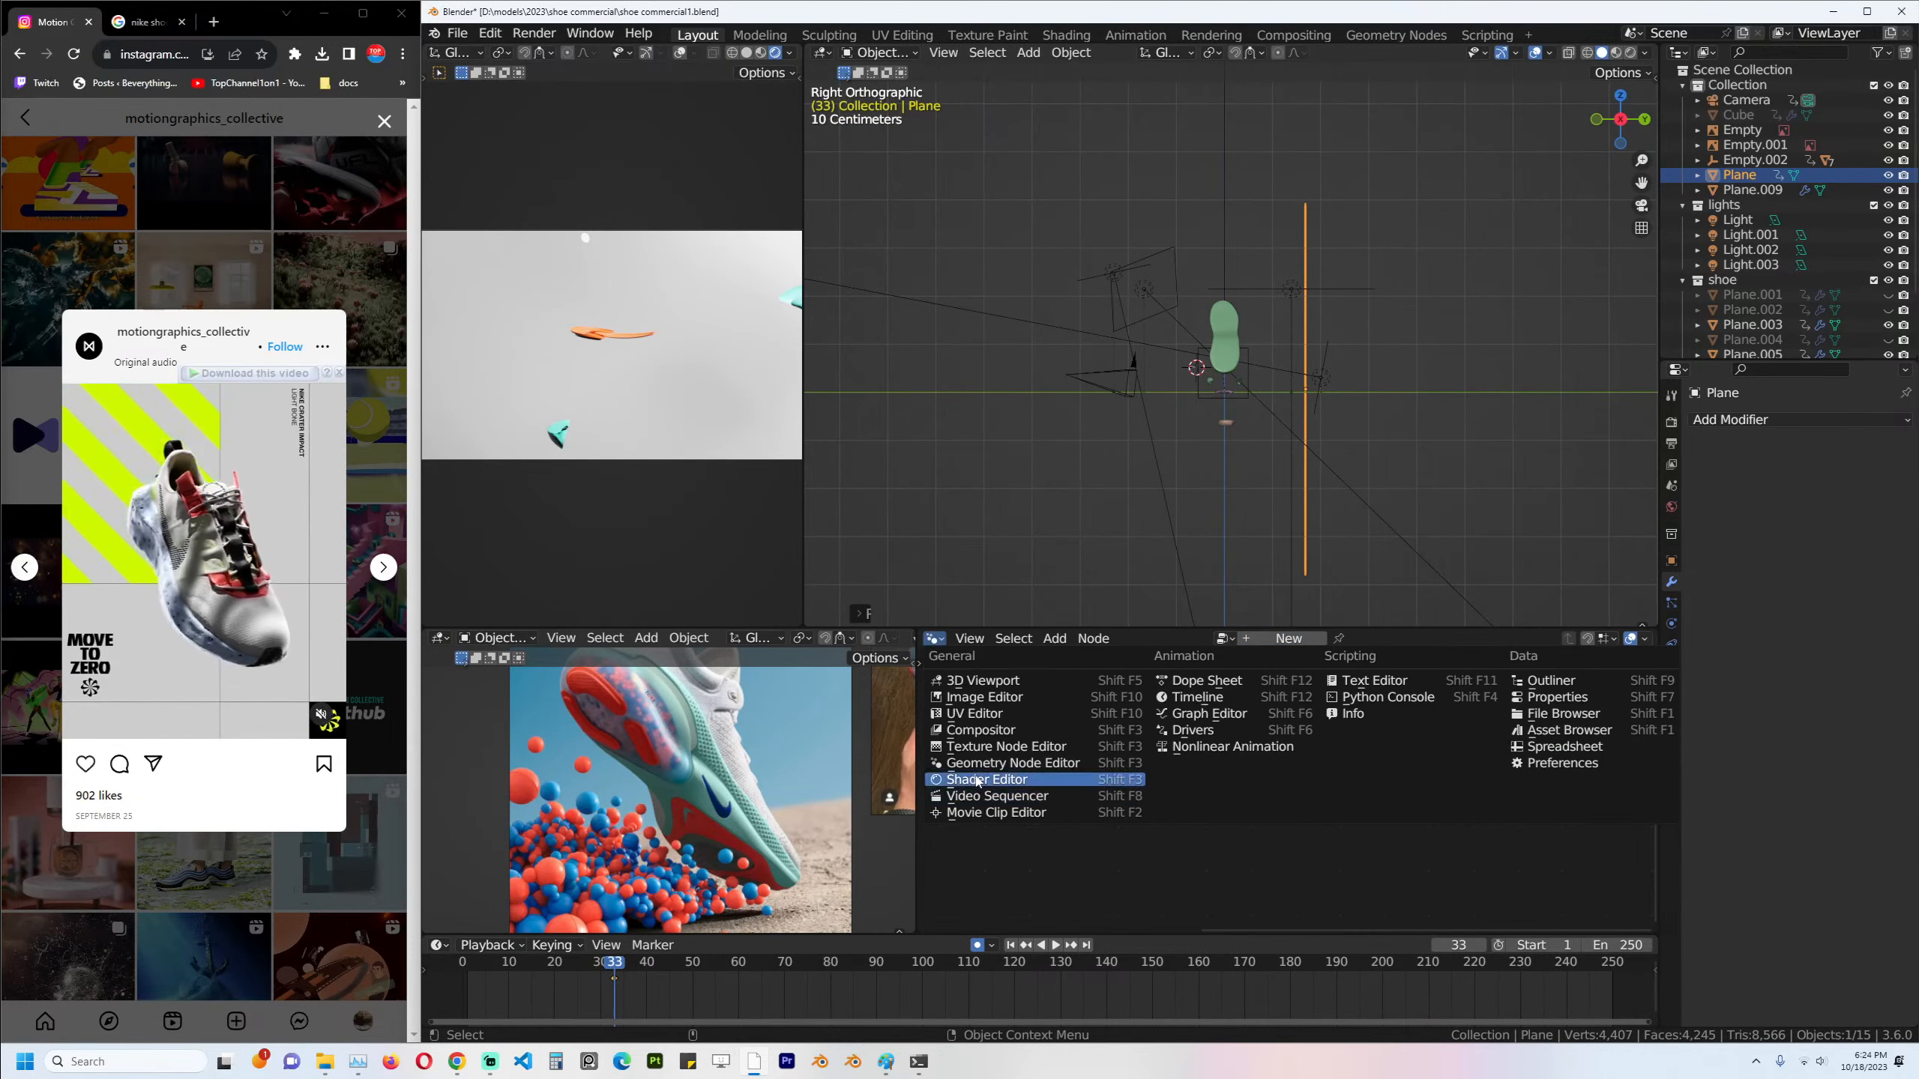
pyautogui.click(977, 779)
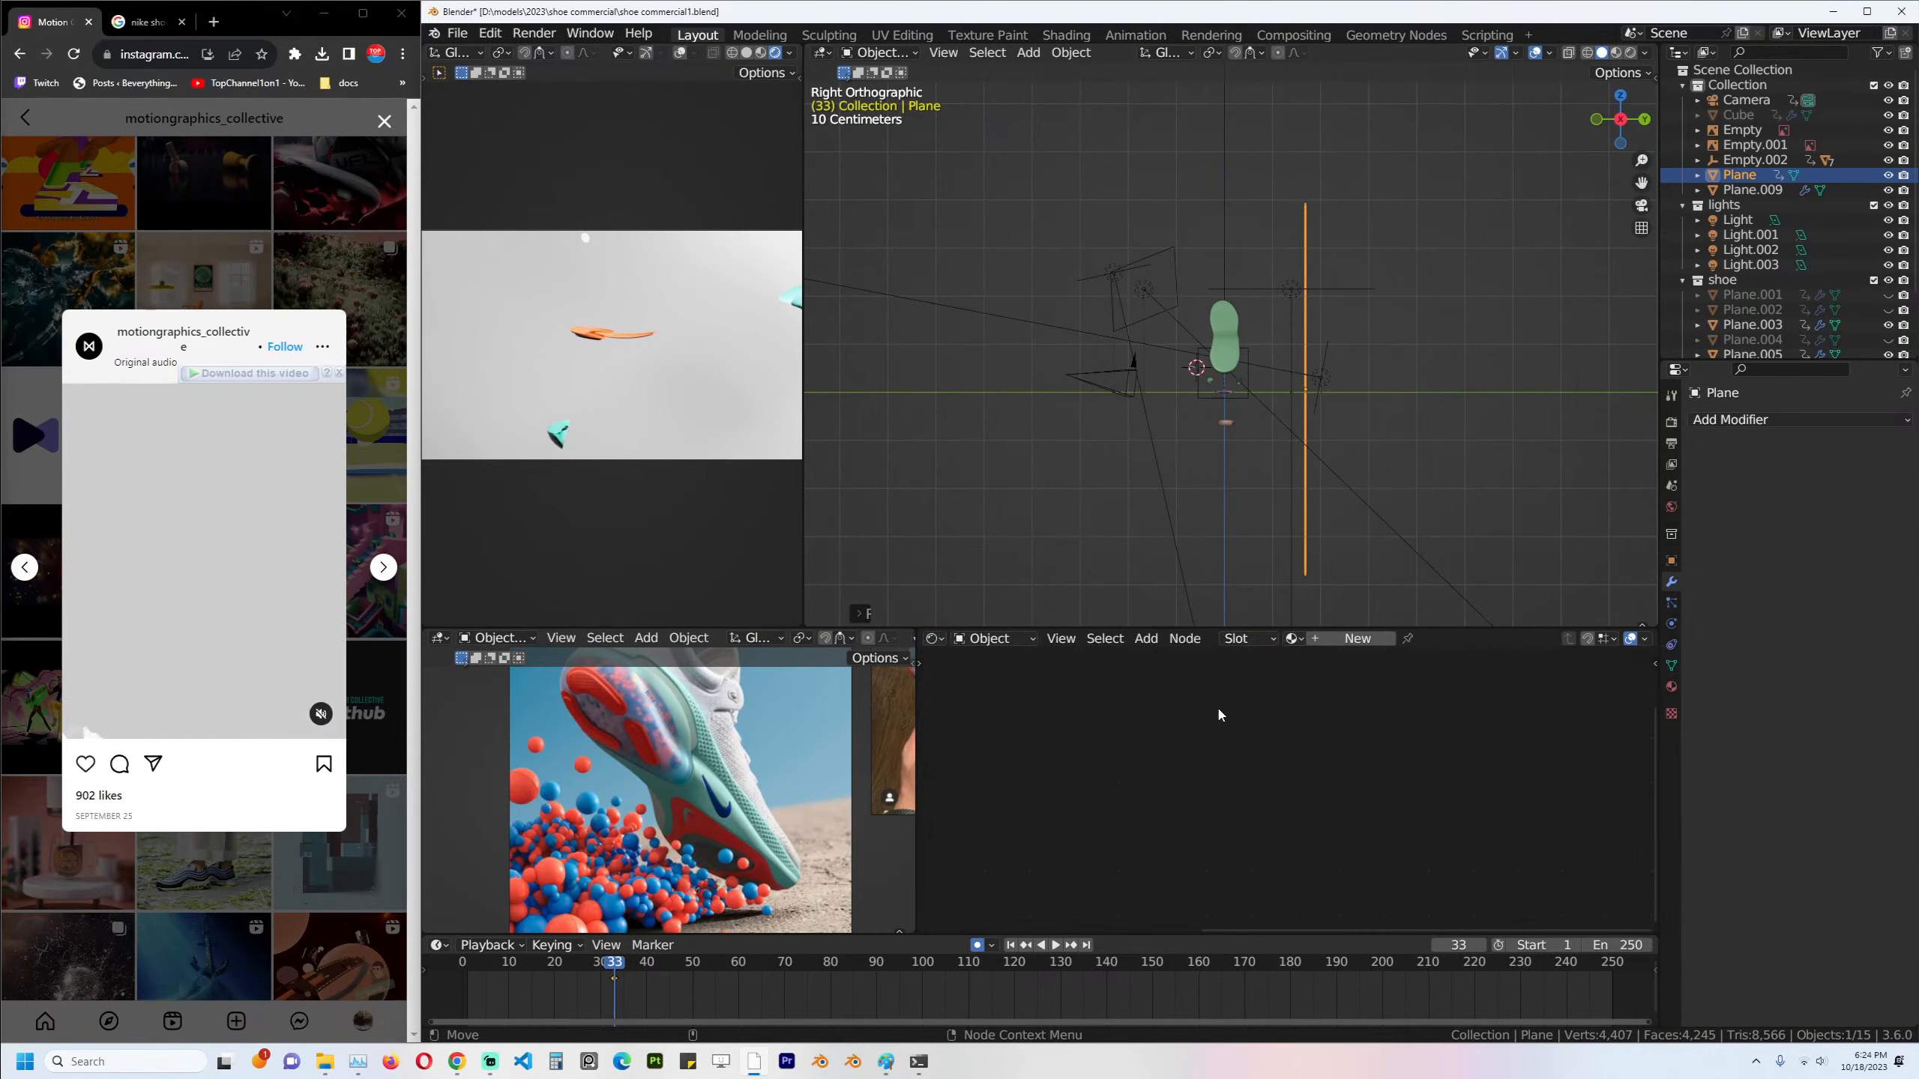
pyautogui.click(1354, 641)
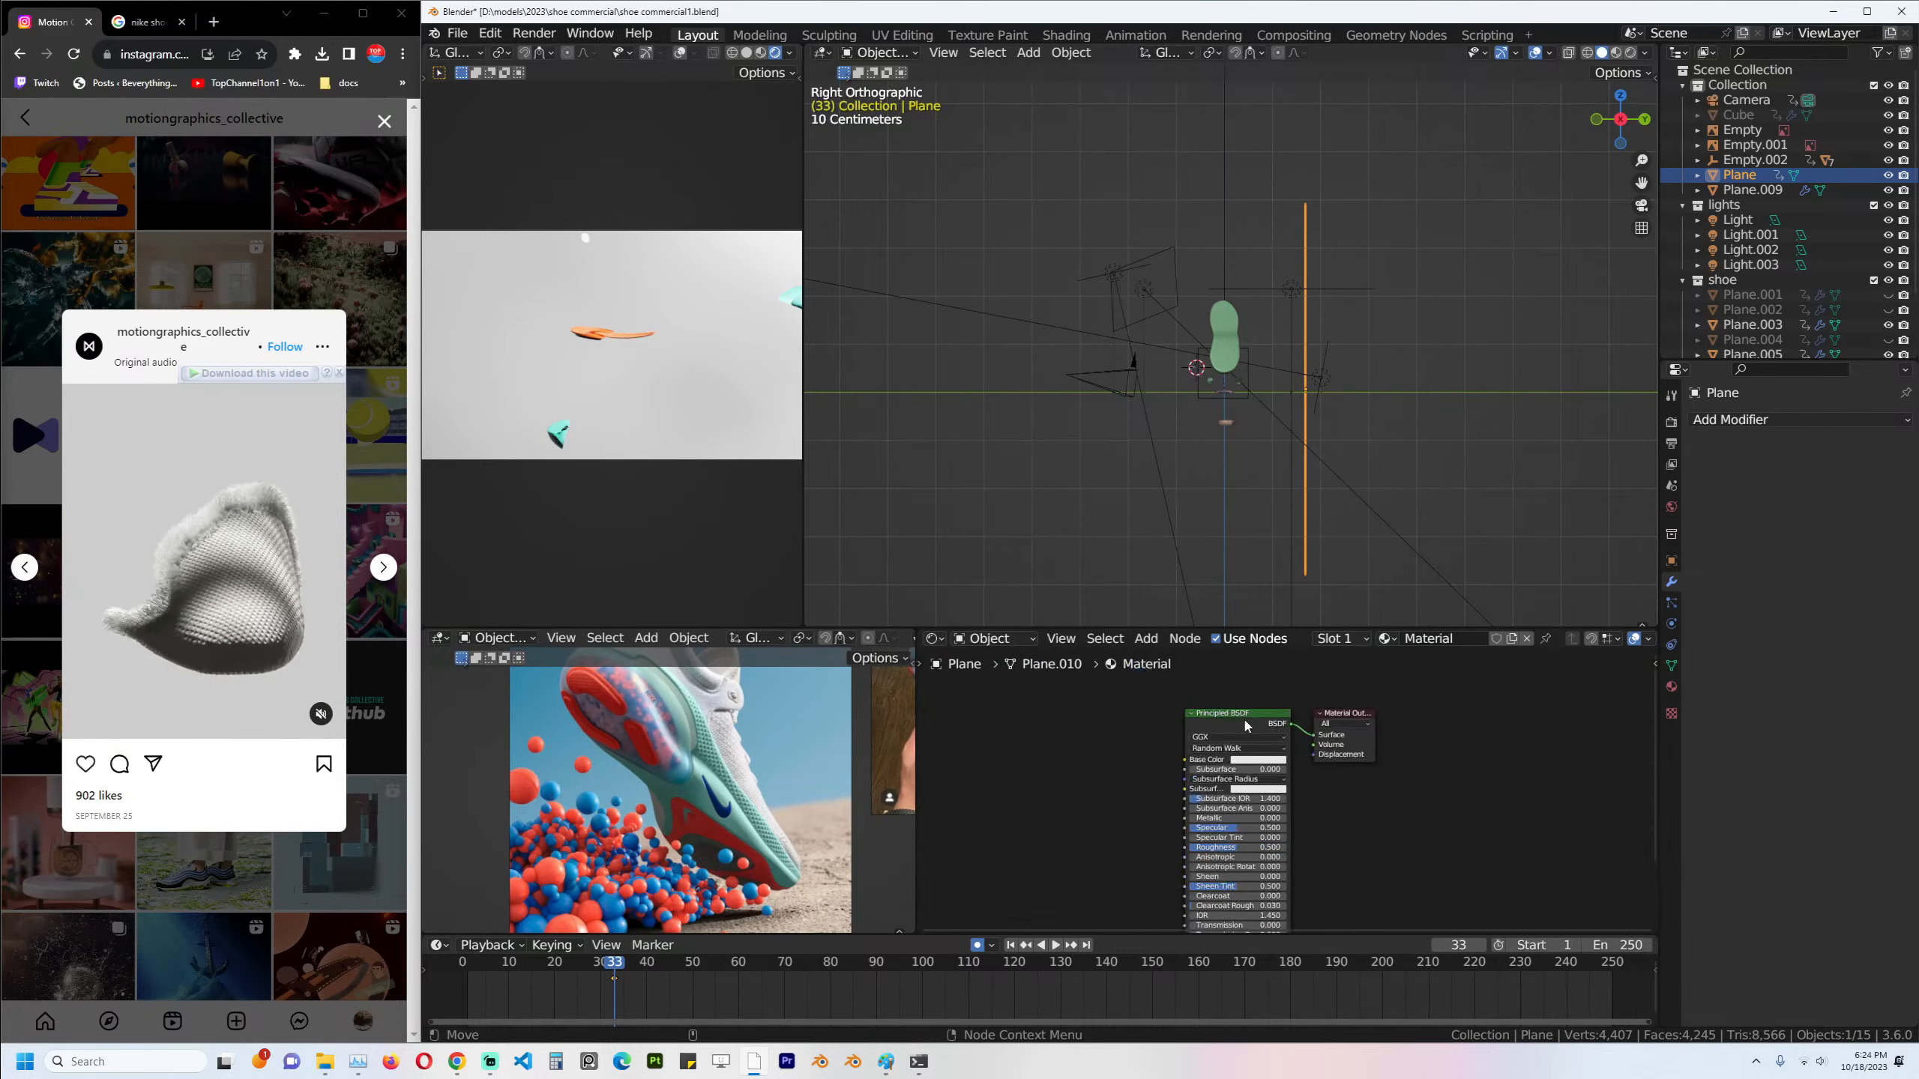
# Delete the Principled BSDF node from the plane's material and add a Translucent BSDF node beside the Material Output.
pyautogui.press('x')
pyautogui.hotkey('shift', 'a')
pyautogui.write('trans')
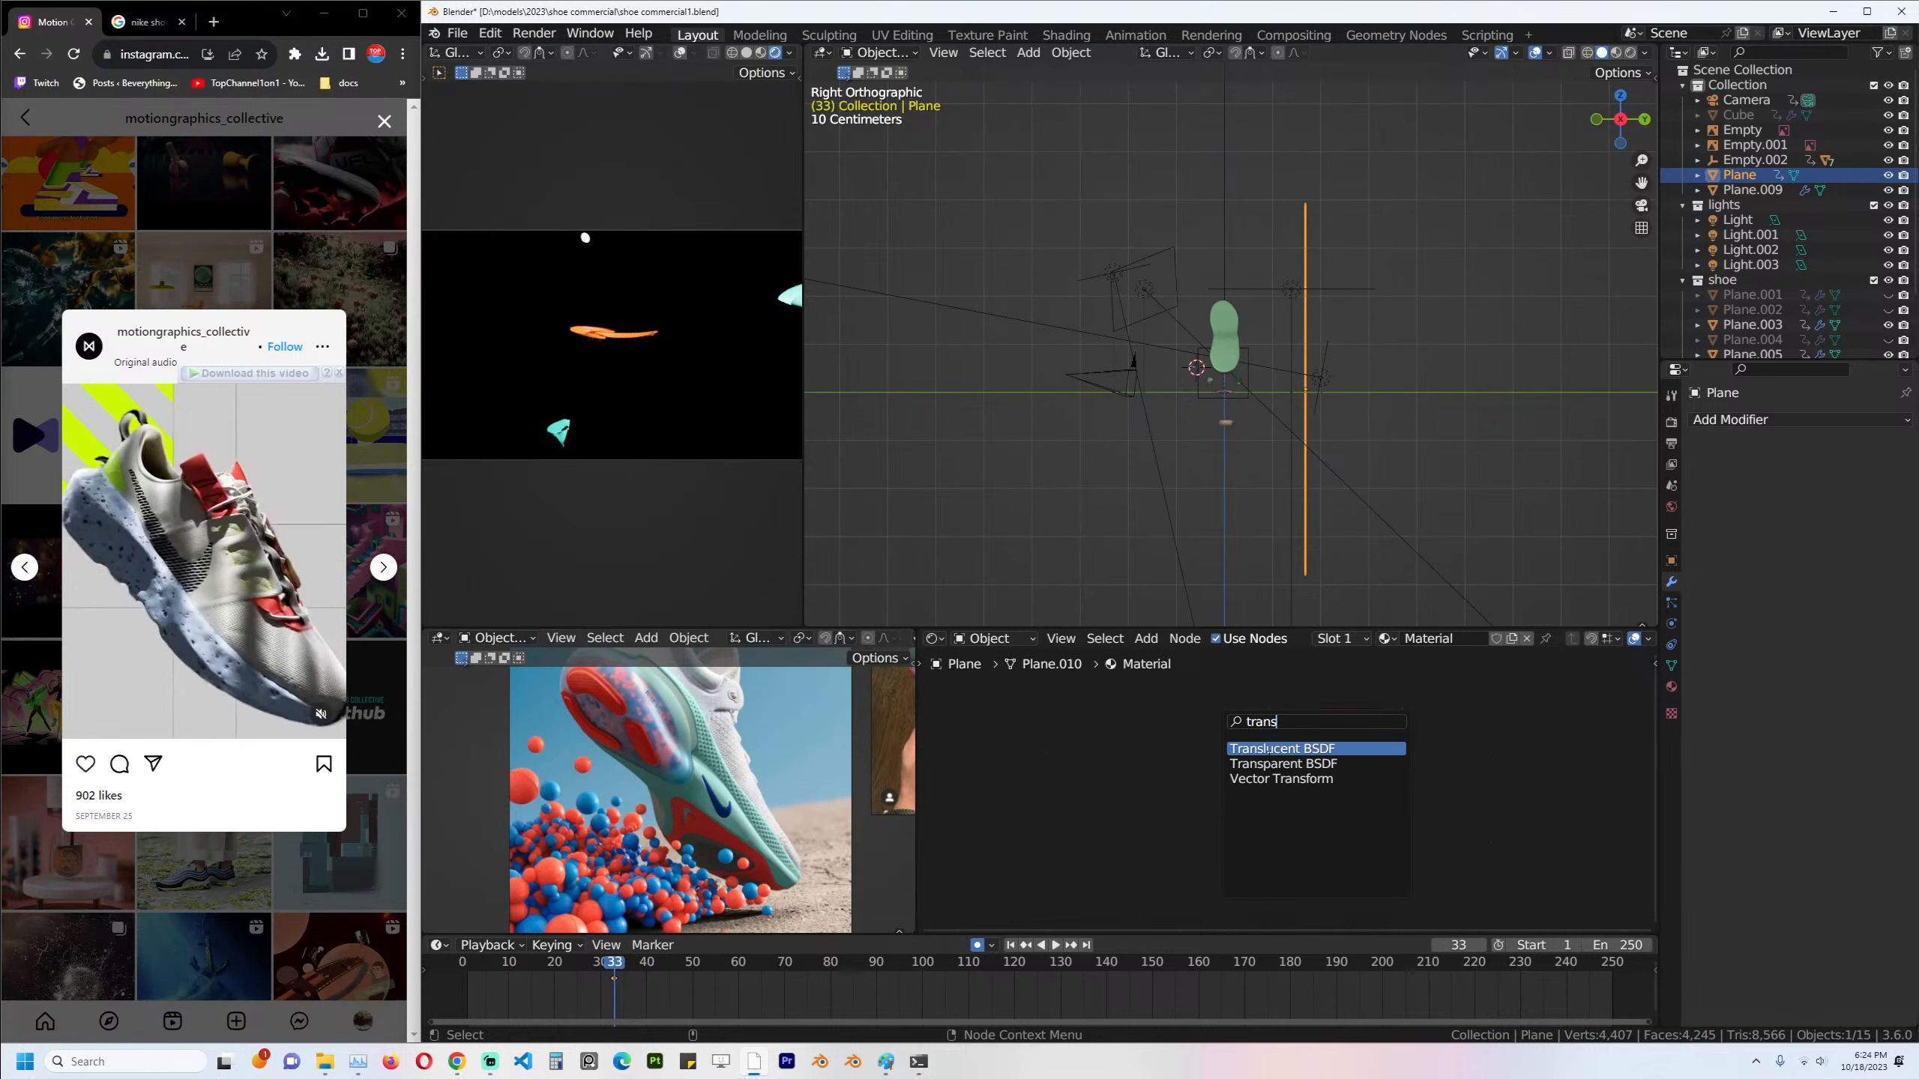
pyautogui.press('Return')
pyautogui.click(1191, 729)
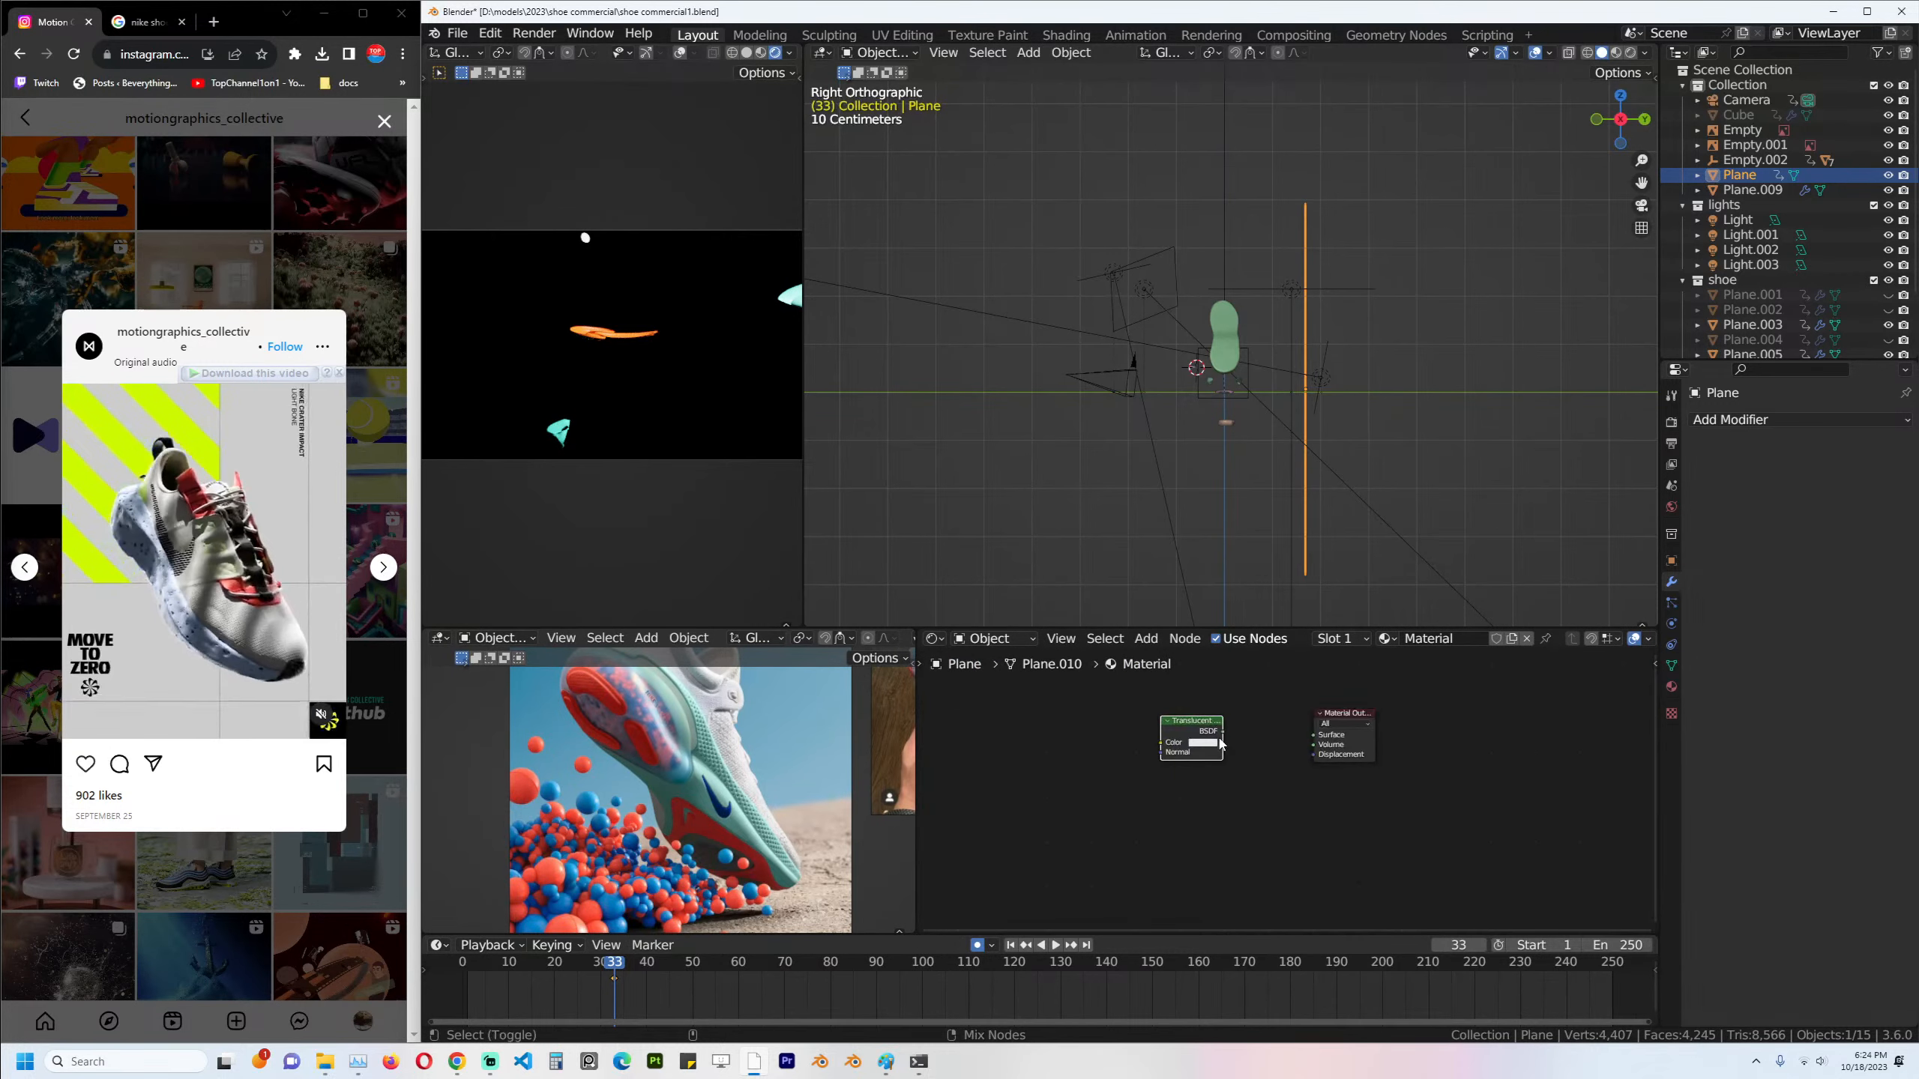
# Connect the Translucent BSDF to the Material Output's Surface and move the backdrop plane farther behind the shoe, saving the file.
pyautogui.moveTo(1220, 731); pyautogui.dragTo(1315, 734)
pyautogui.scroll(1, 1343, 347)
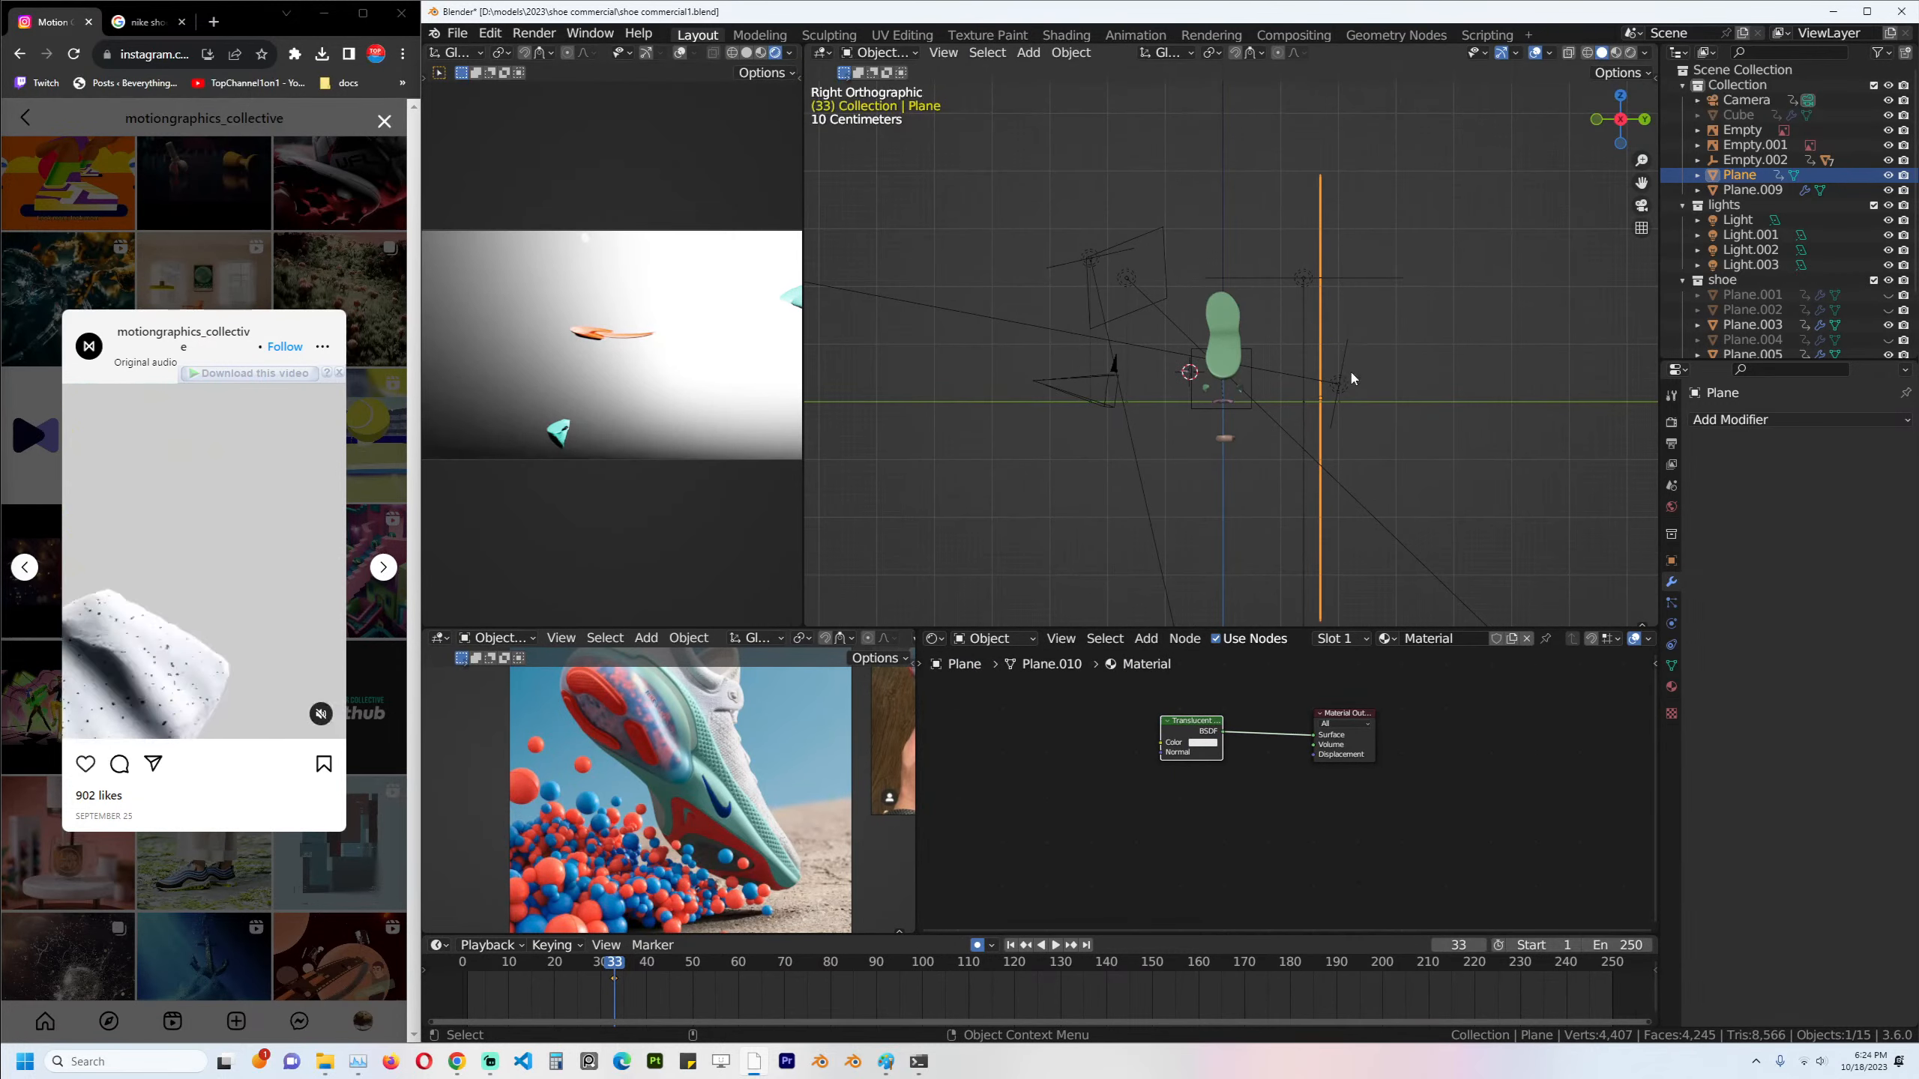
pyautogui.press('g')
pyautogui.click(1476, 378)
pyautogui.scroll(-1, 1428, 431)
pyautogui.keyDown('shift'); pyautogui.moveTo(1428, 431); pyautogui.dragTo(1327, 431, button='middle'); pyautogui.keyUp('shift')
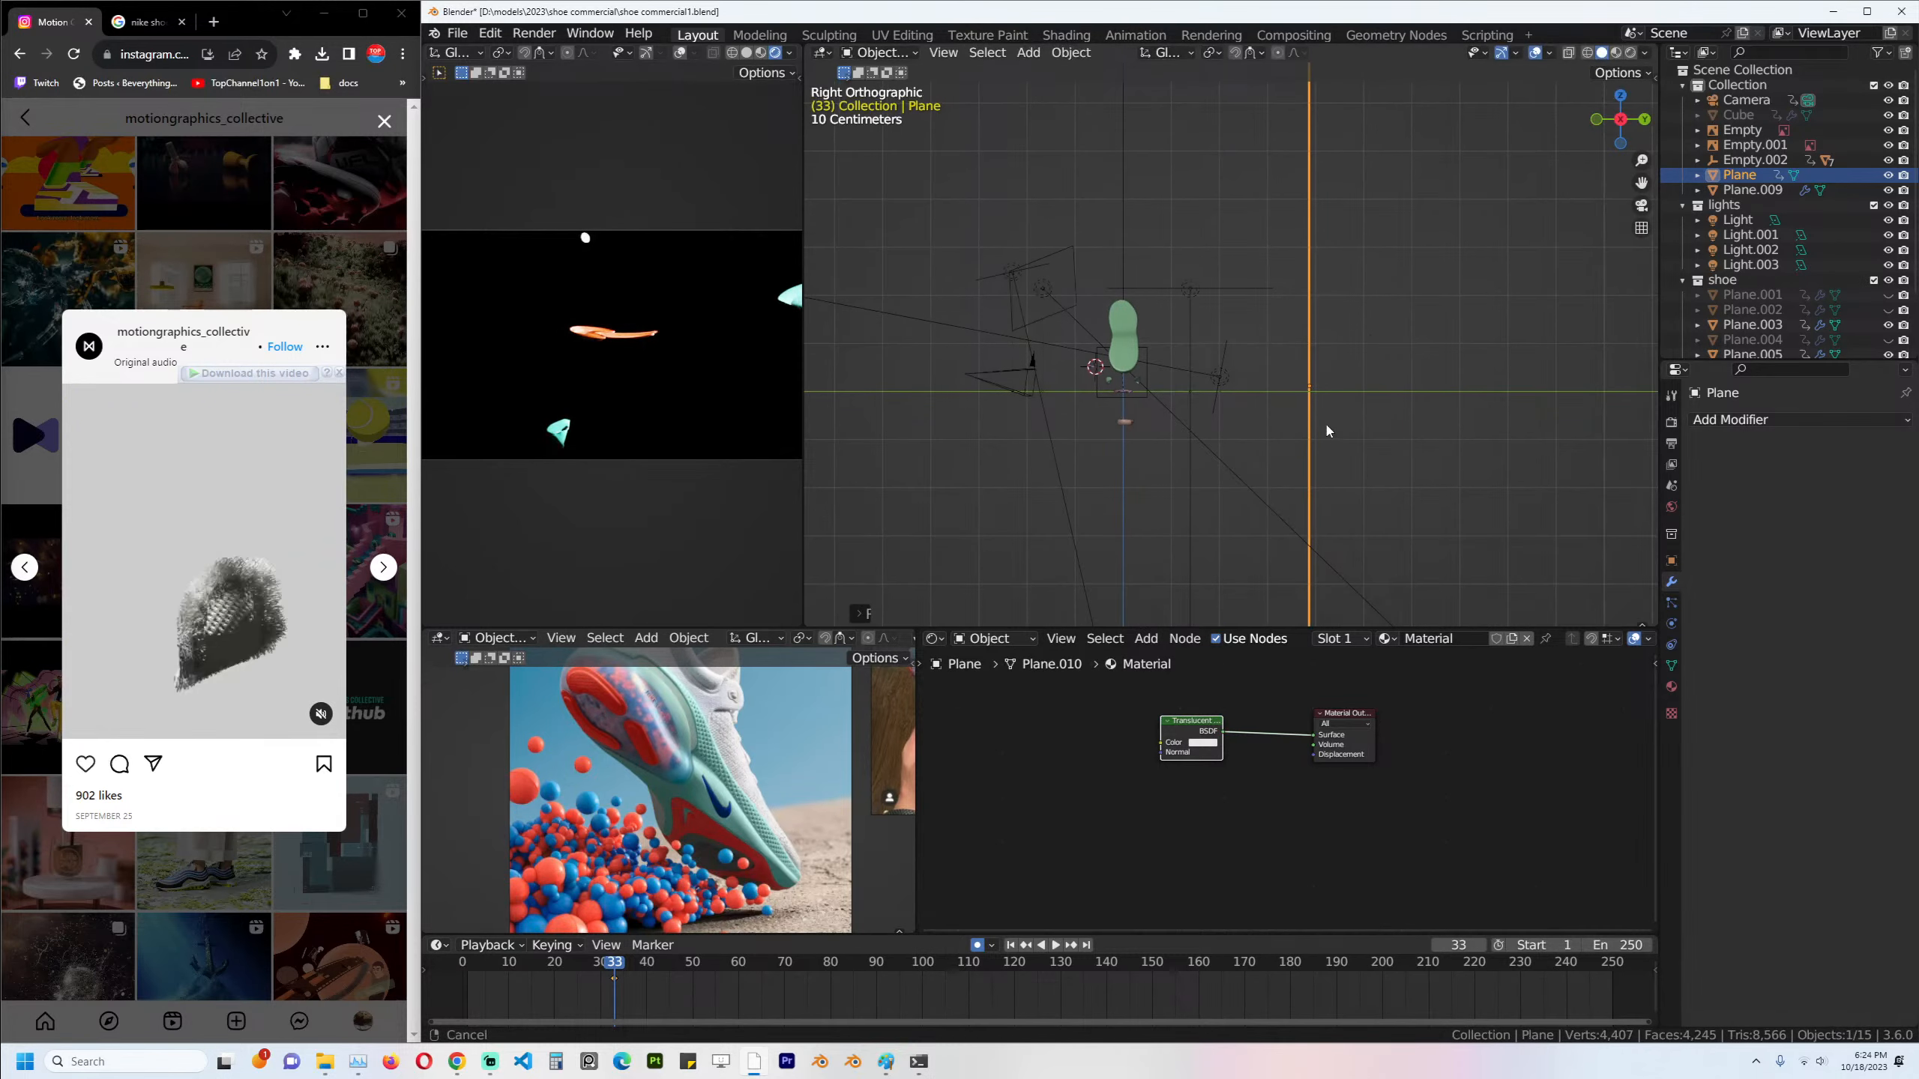
pyautogui.hotkey('ctrl', 's')
# Add a point light at the 3D cursor beside the backdrop plane.
pyautogui.moveTo(1379, 334); pyautogui.dragTo(1293, 381, button='middle')
pyautogui.hotkey('shift', 'a')
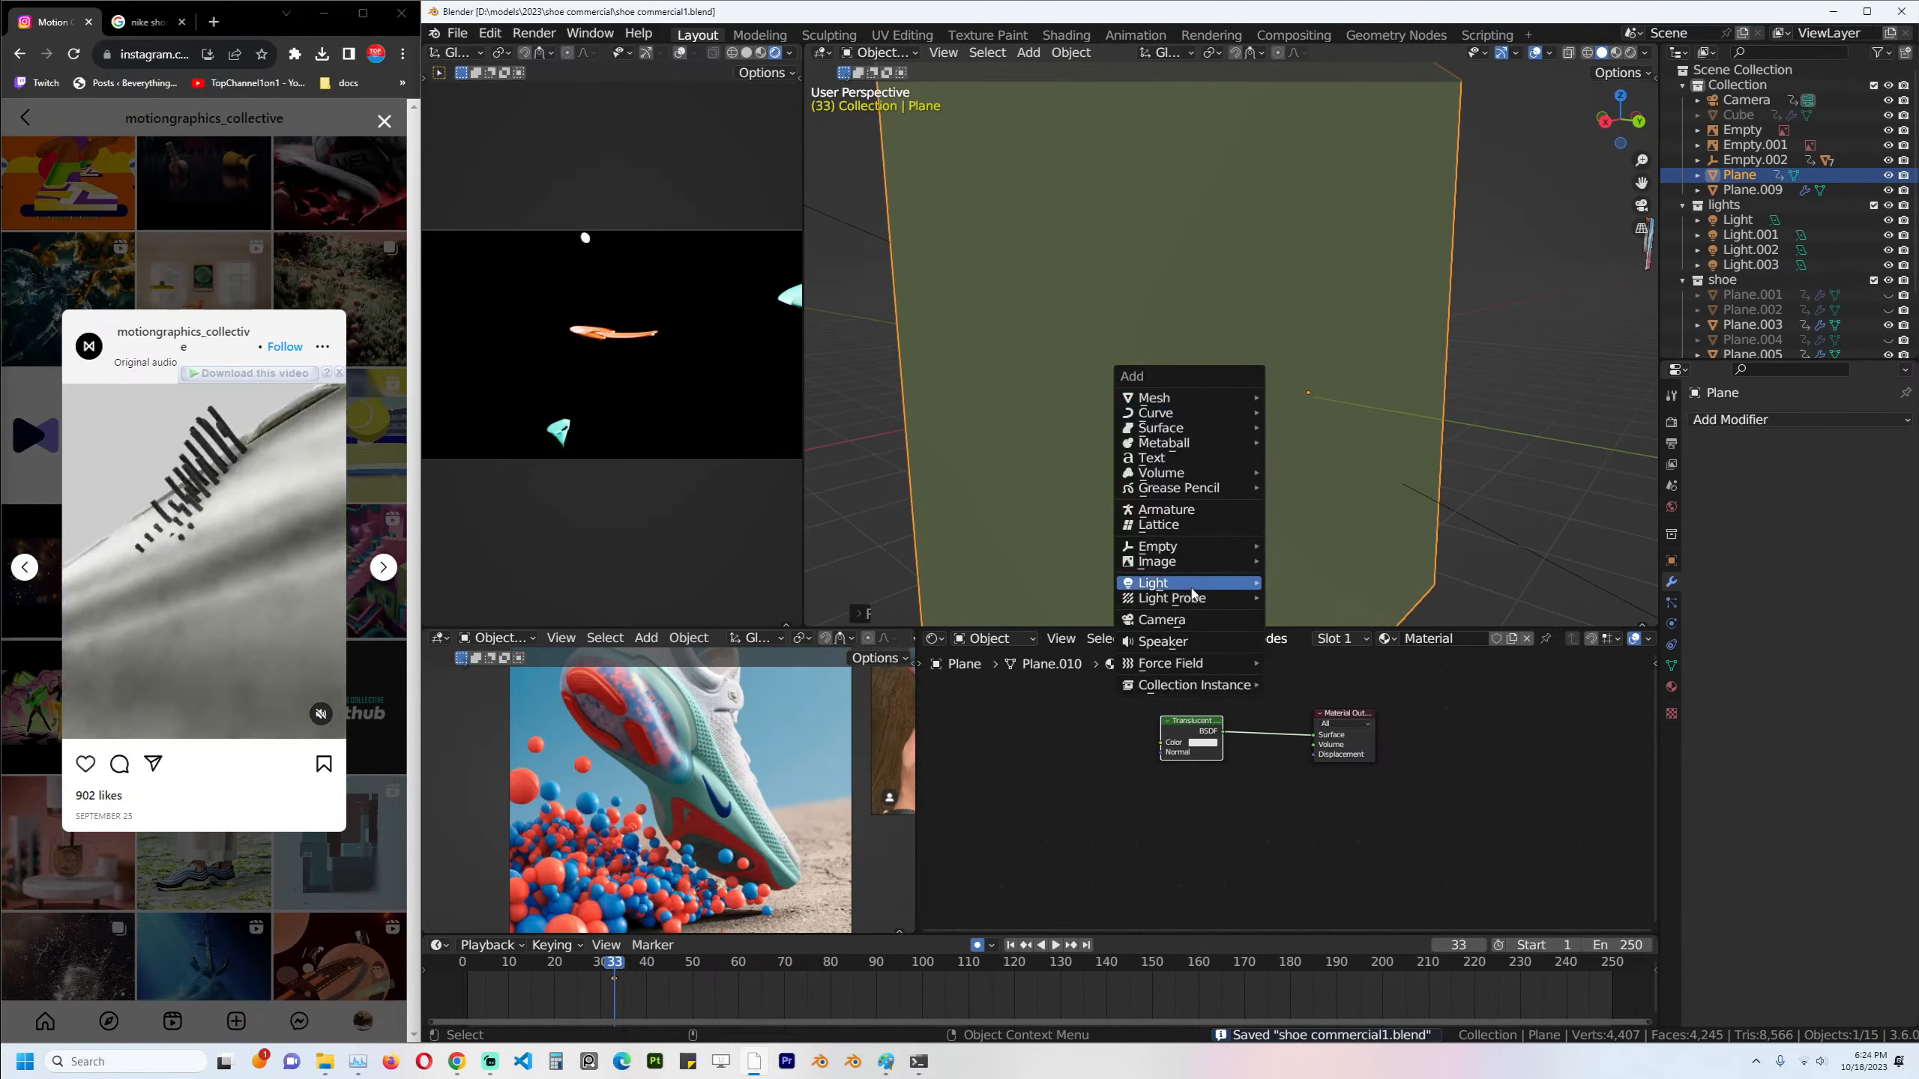
pyautogui.click(1302, 584)
pyautogui.scroll(-4, 1275, 431)
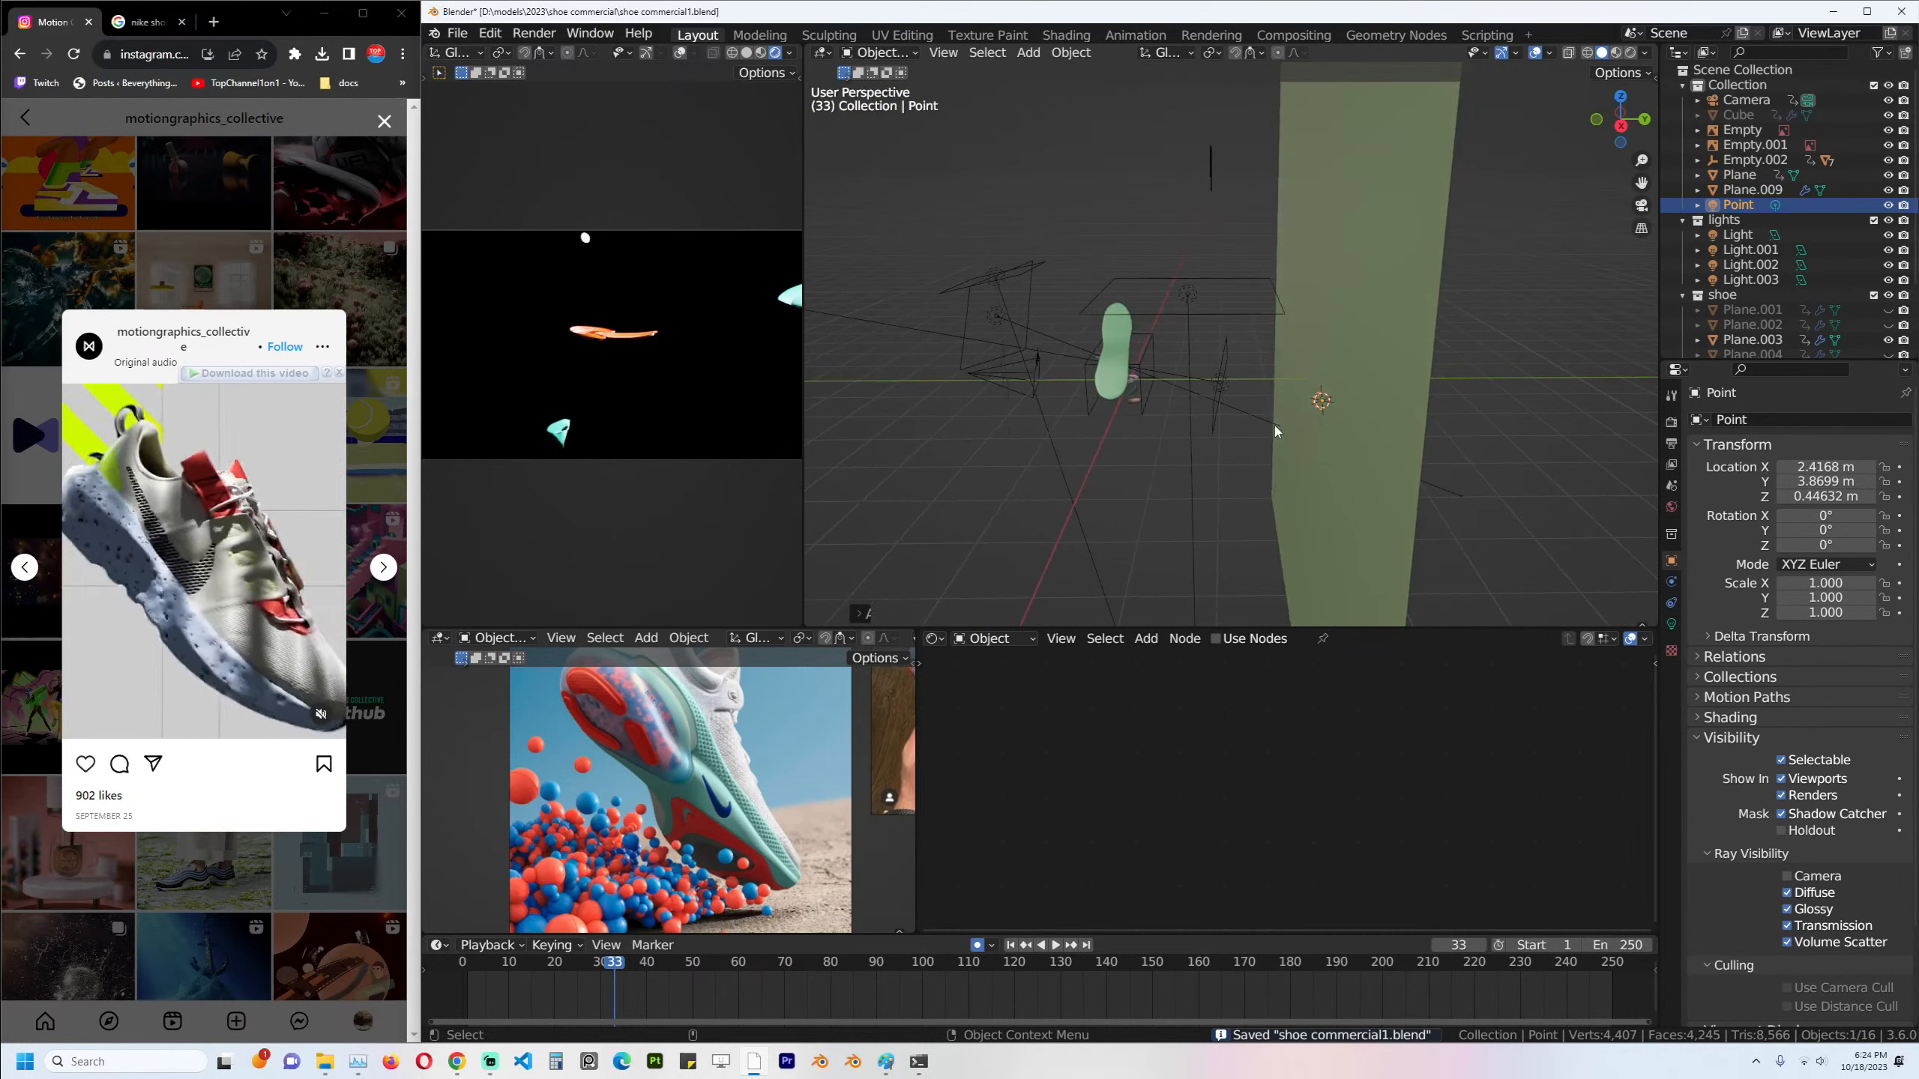
# Unhide all hidden shoe parts and shift the point light along the Y axis to the rear of the backdrop plane.
pyautogui.hotkey('alt', 'h')
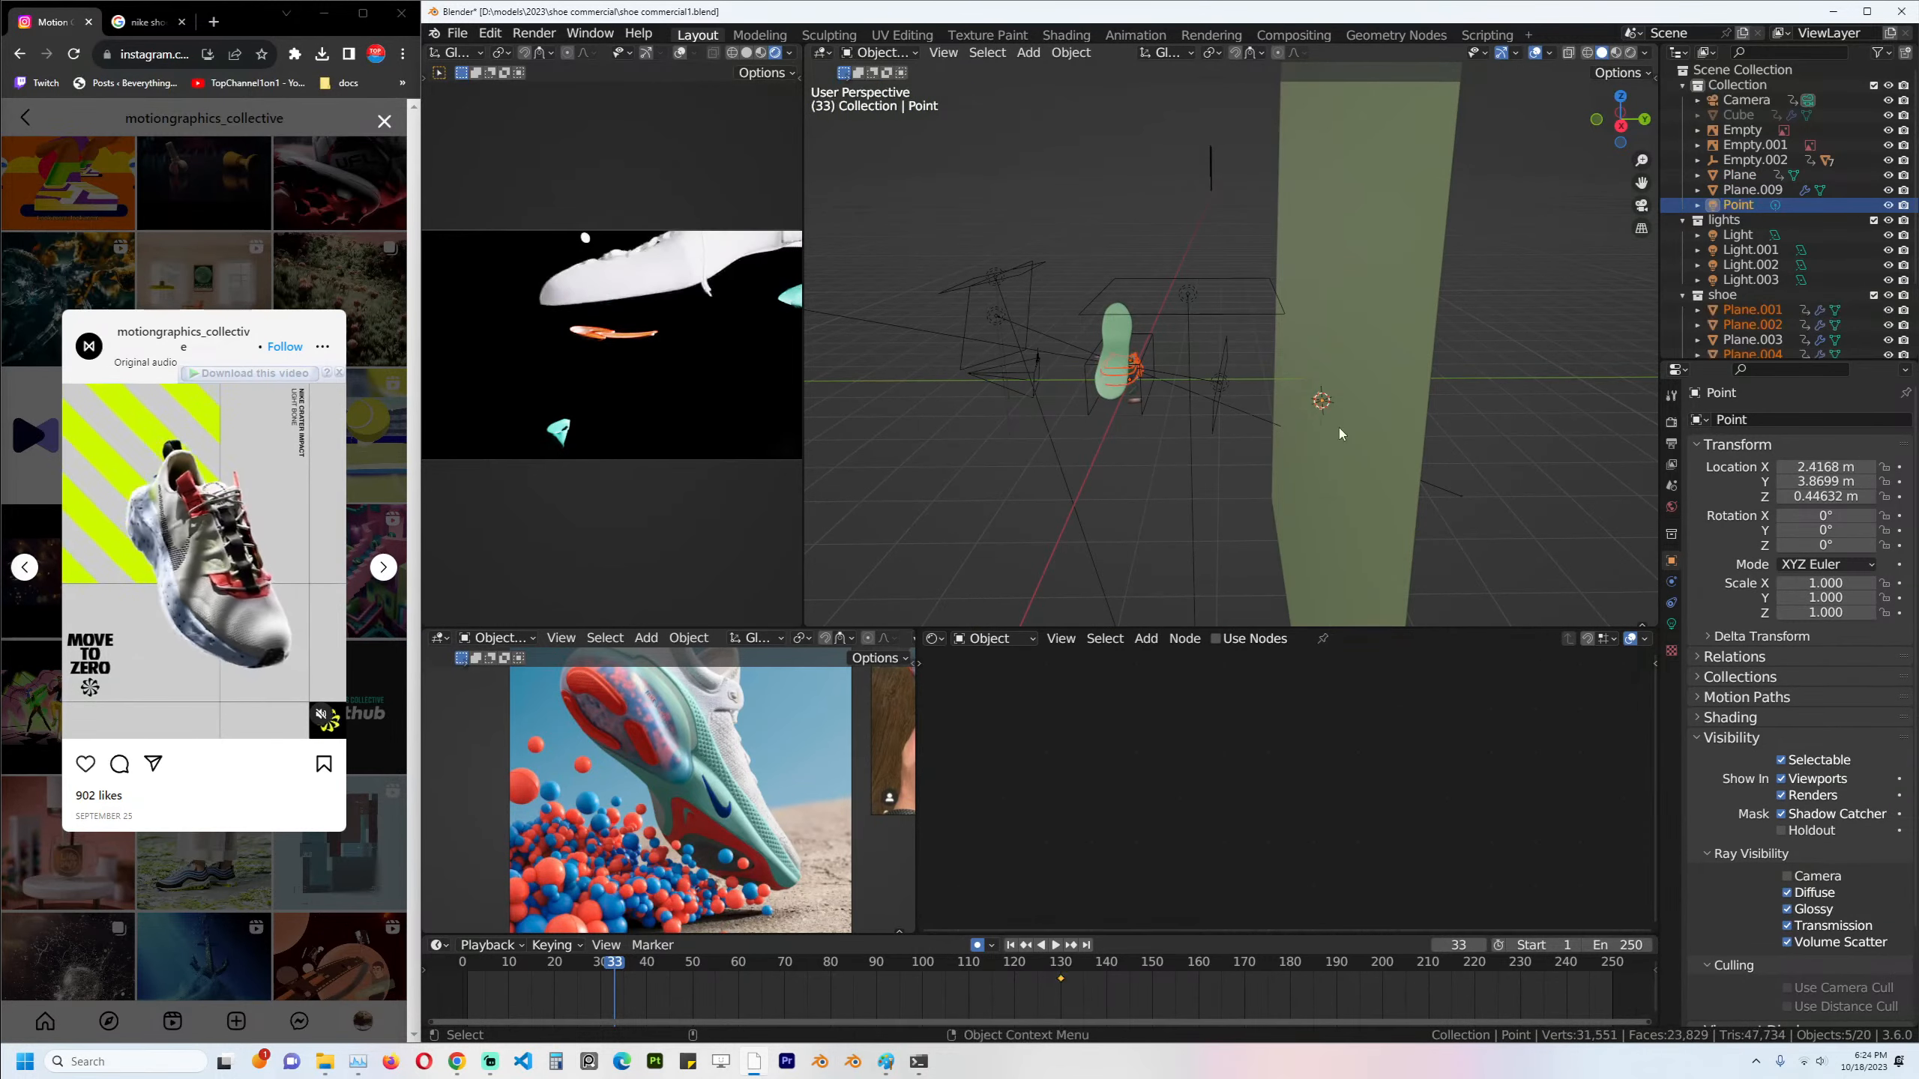
pyautogui.moveTo(1338, 428); pyautogui.dragTo(1309, 431, button='middle')
pyautogui.moveTo(1402, 389); pyautogui.dragTo(1504, 356, button='middle')
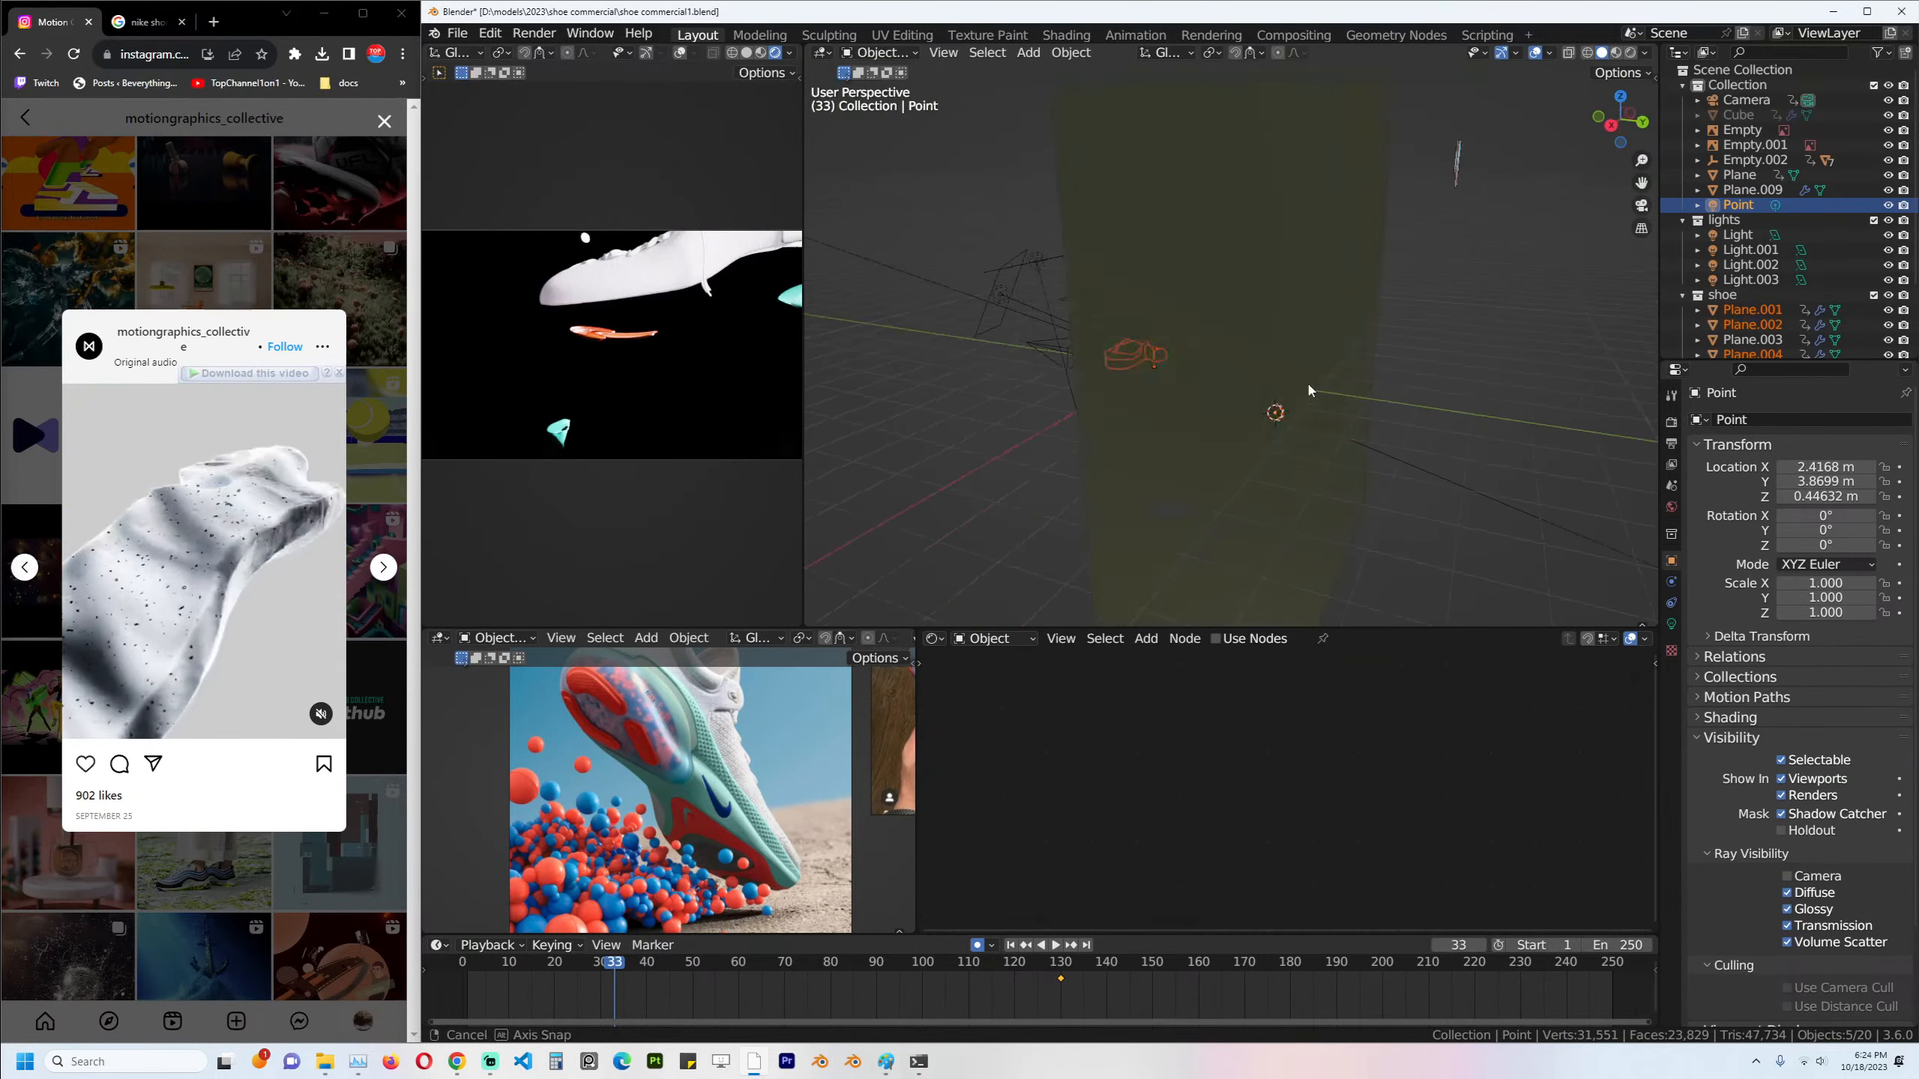
pyautogui.scroll(-2, 1752, 326)
pyautogui.click(1302, 429)
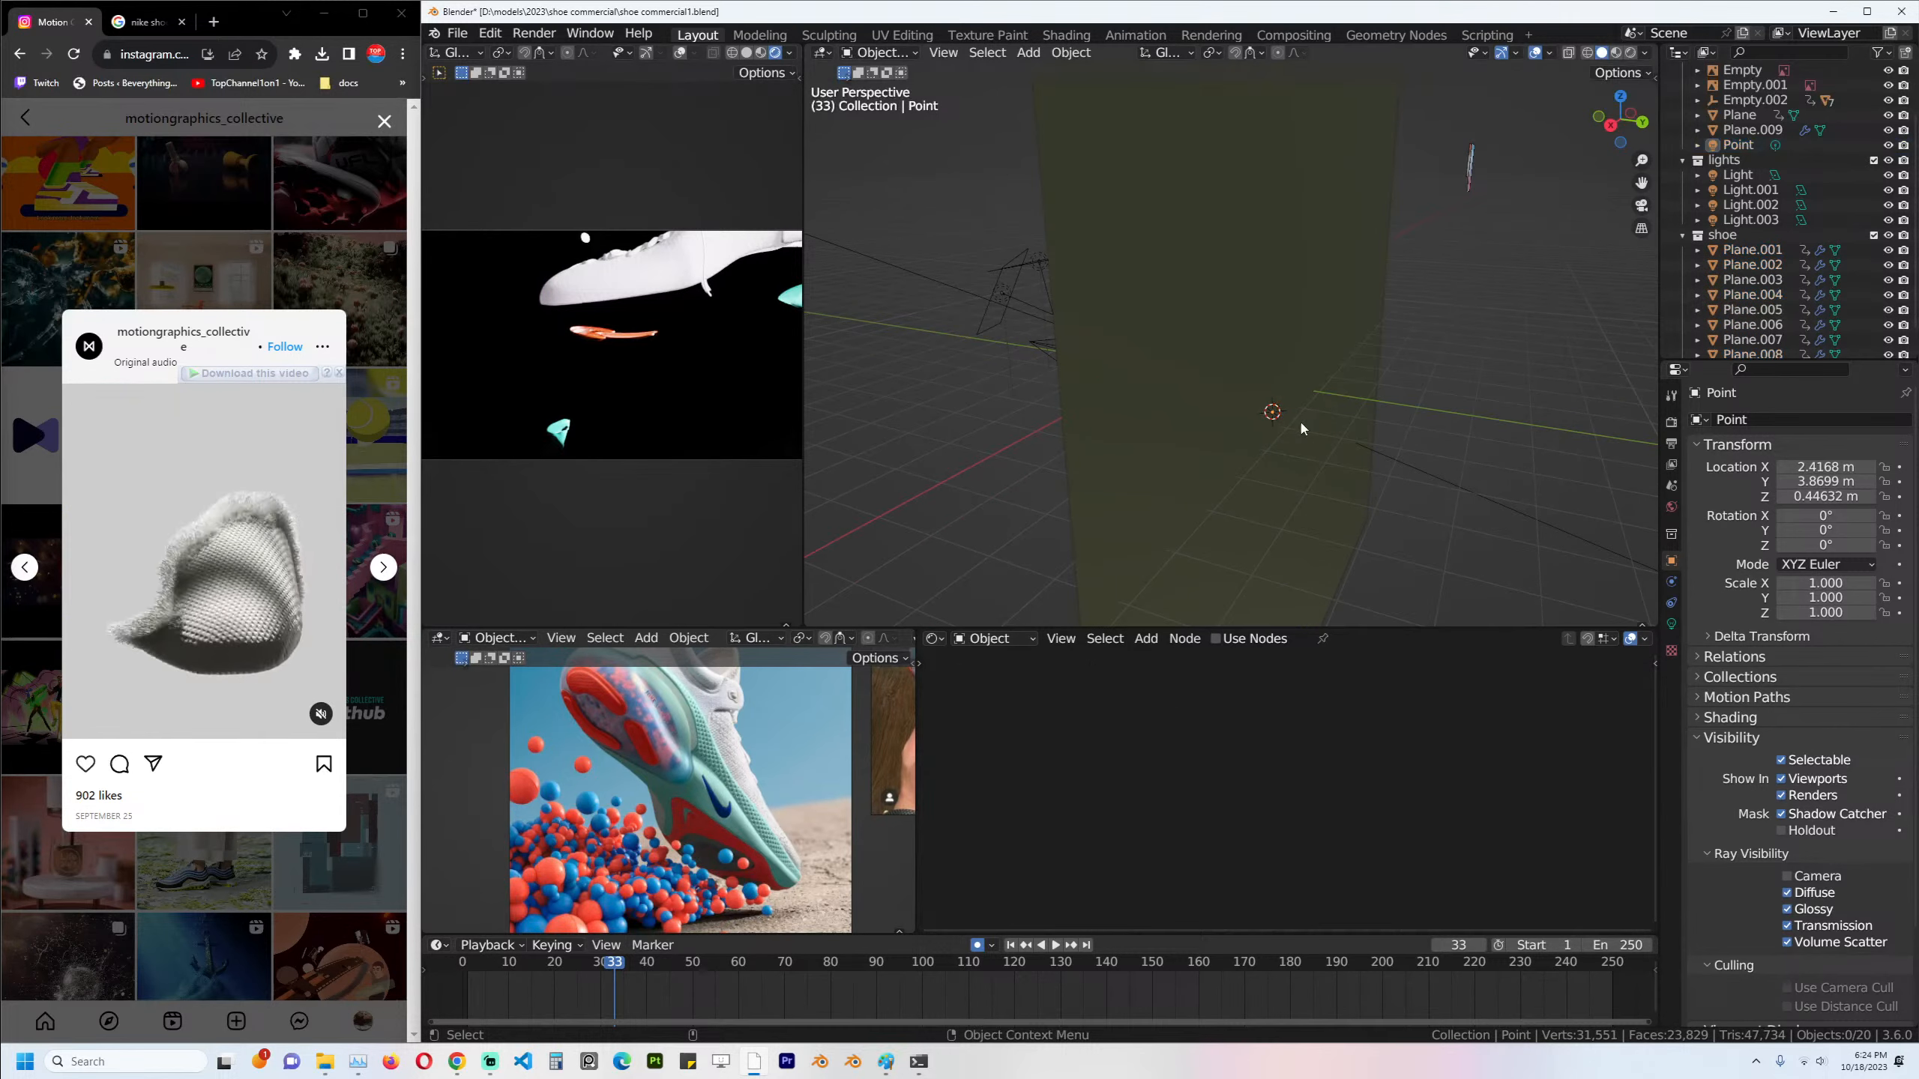
pyautogui.press('g')
pyautogui.press('y')
pyautogui.click(1310, 422)
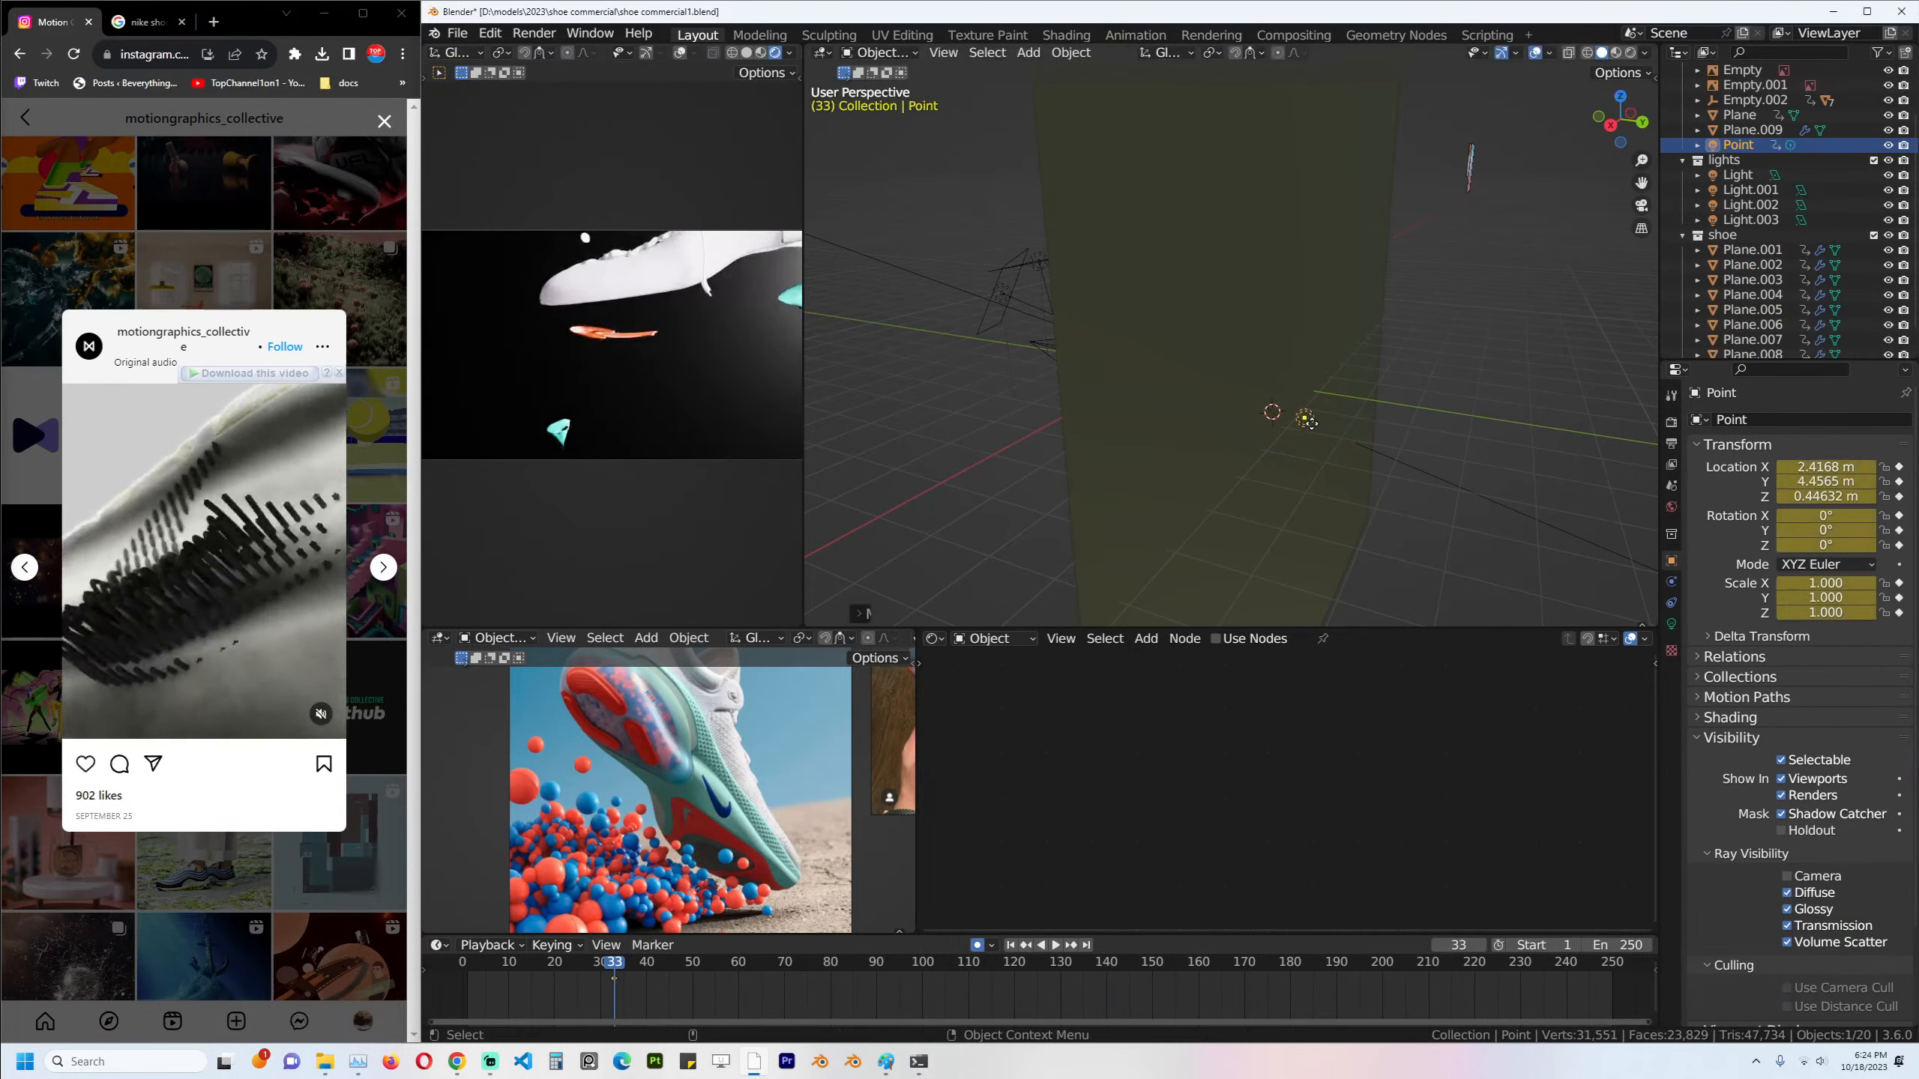
# Reposition the point light in camera view, then place it behind the backdrop at about Y 5.14 m in side view.
pyautogui.press('KP_0')
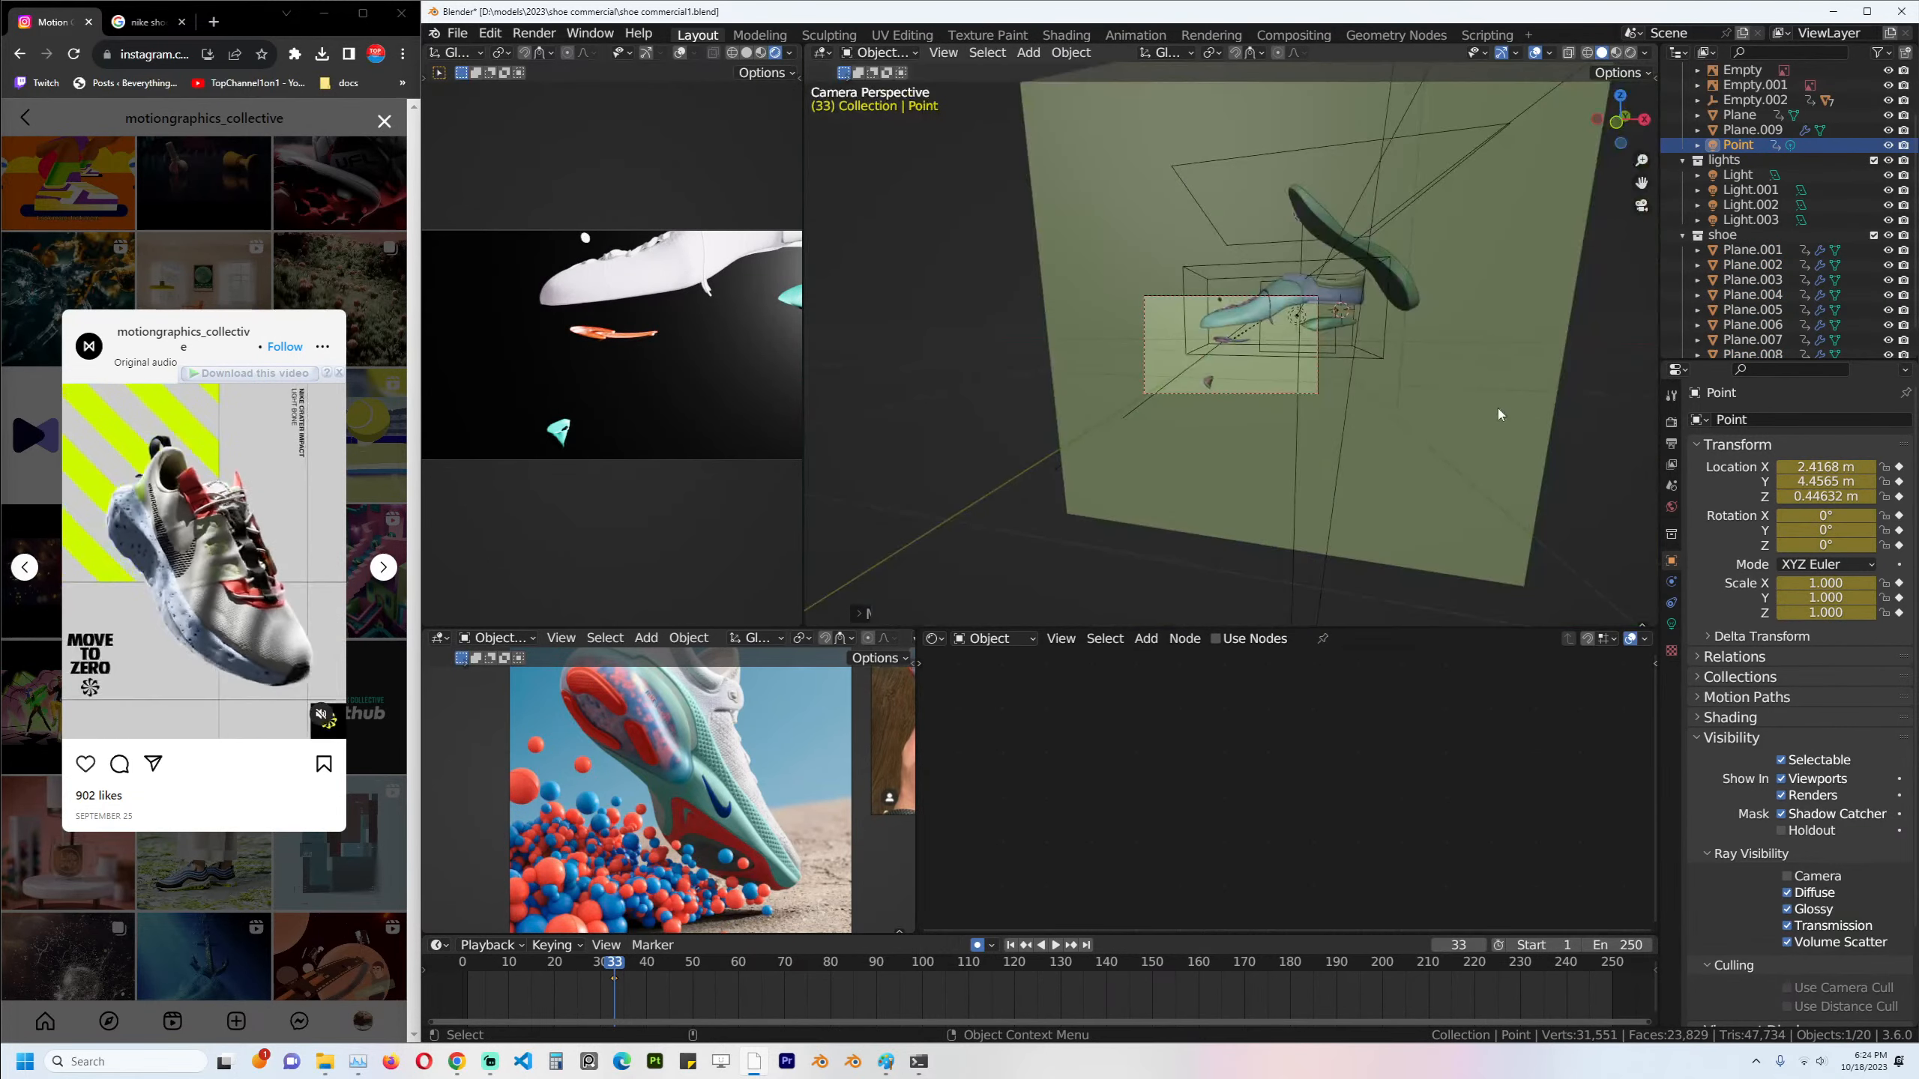
pyautogui.press('g')
pyautogui.click(1394, 441)
pyautogui.press('KP_3')
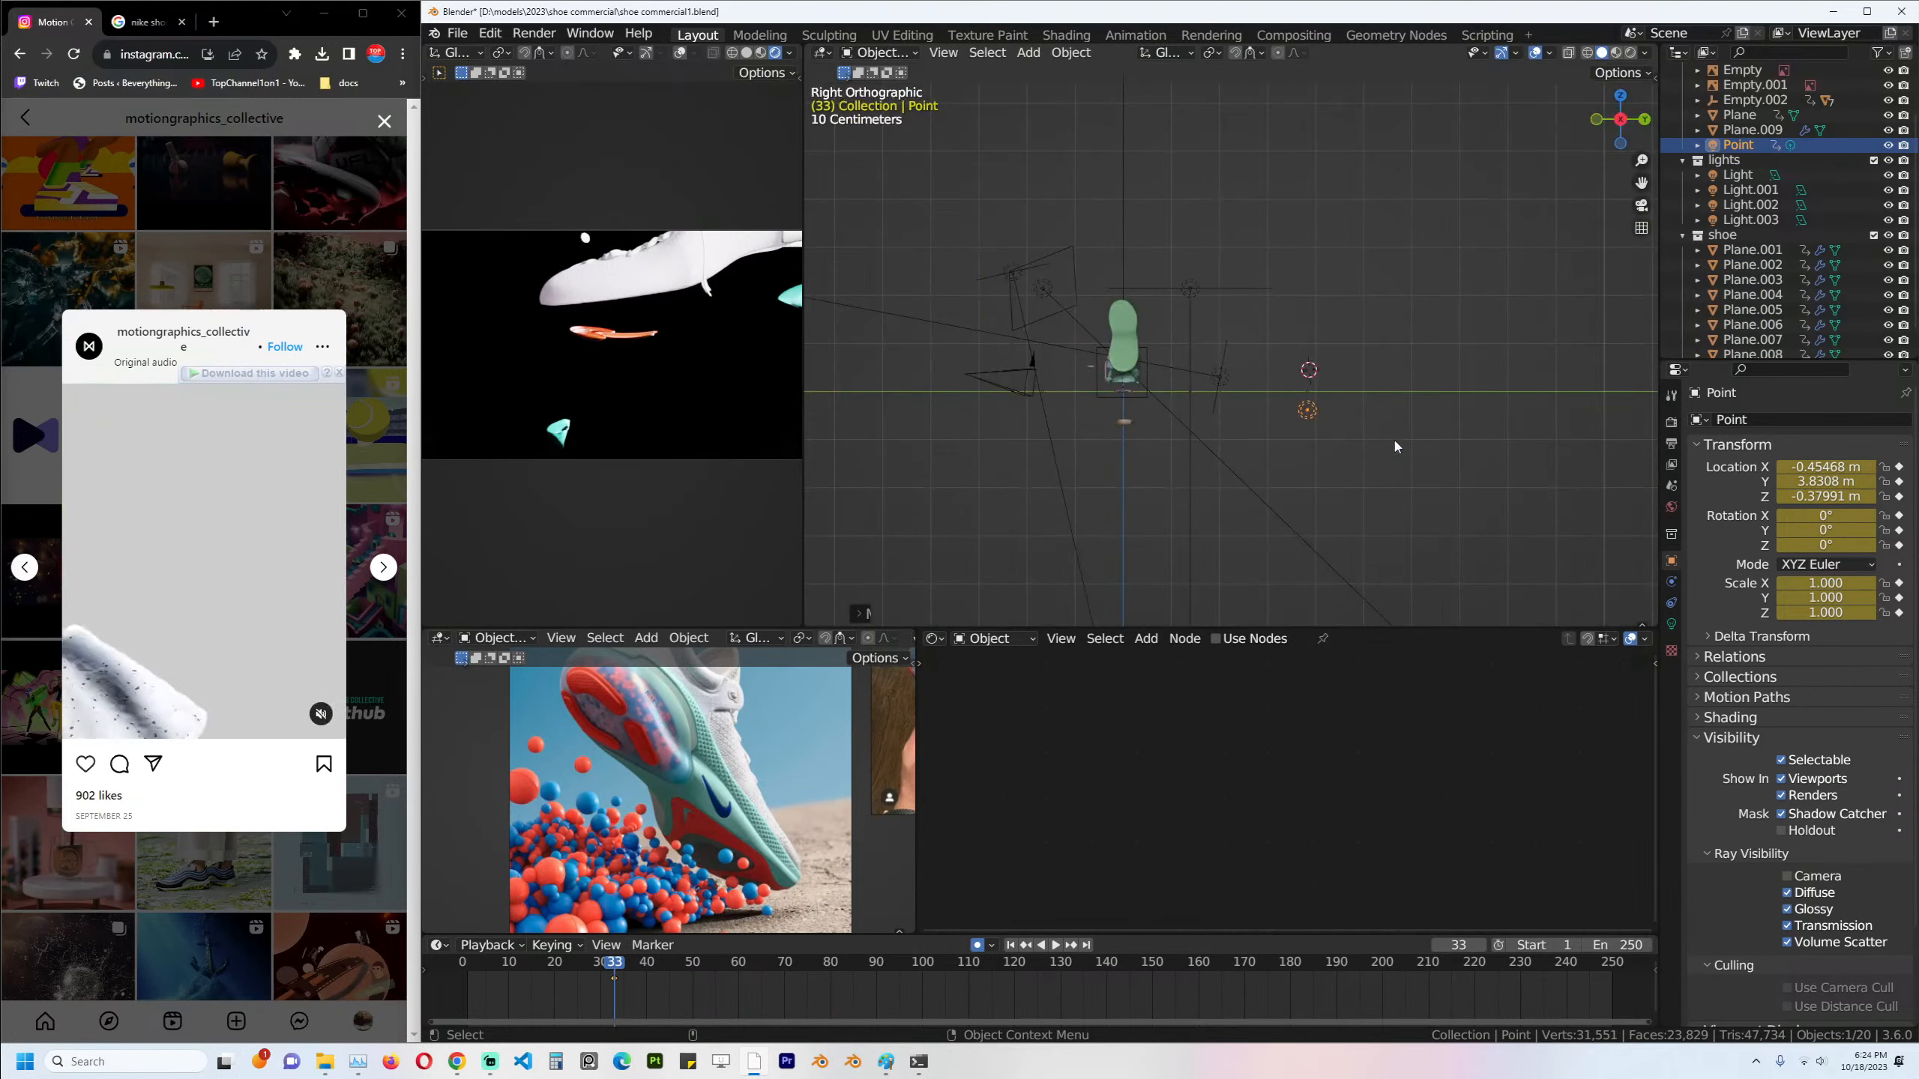
pyautogui.press('g')
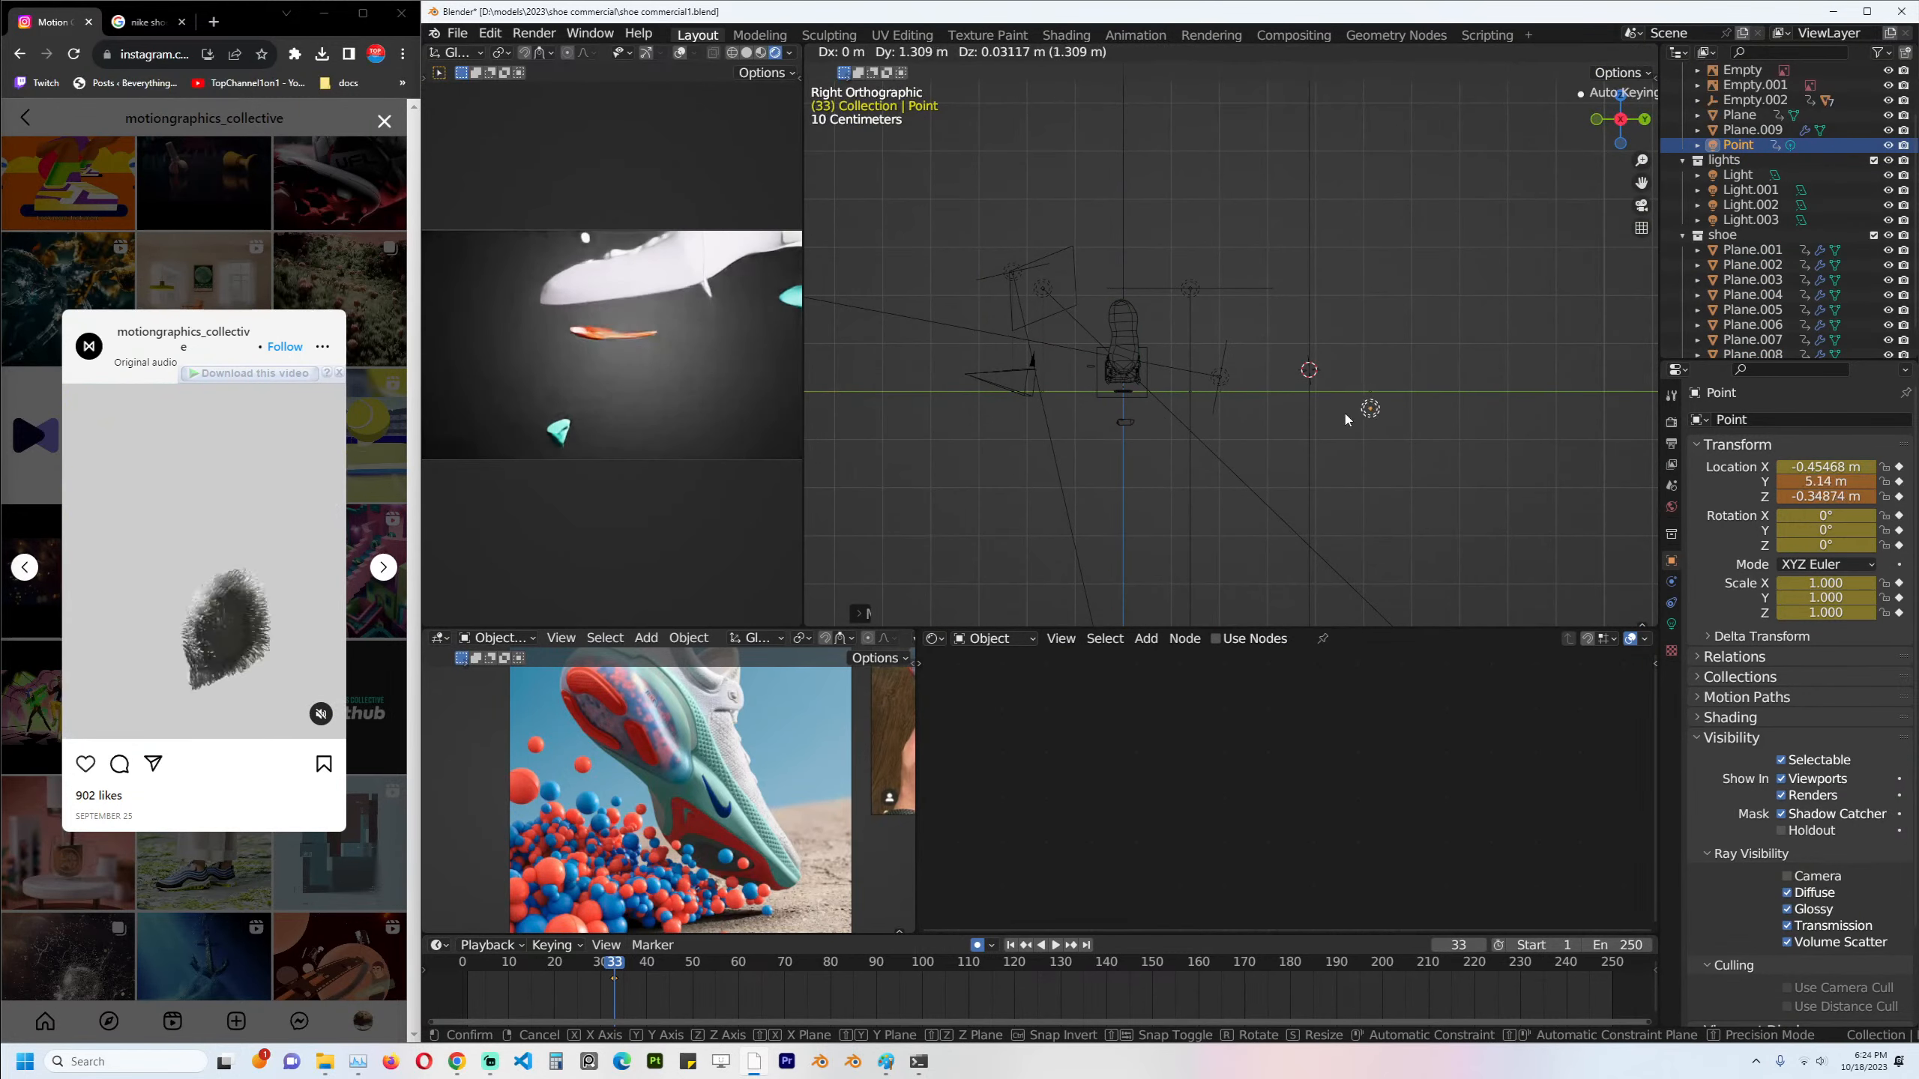
pyautogui.click(1345, 421)
# Set the point light's color to teal with hue 0.452 and saturation 0.753, and save the file.
pyautogui.click(1671, 623)
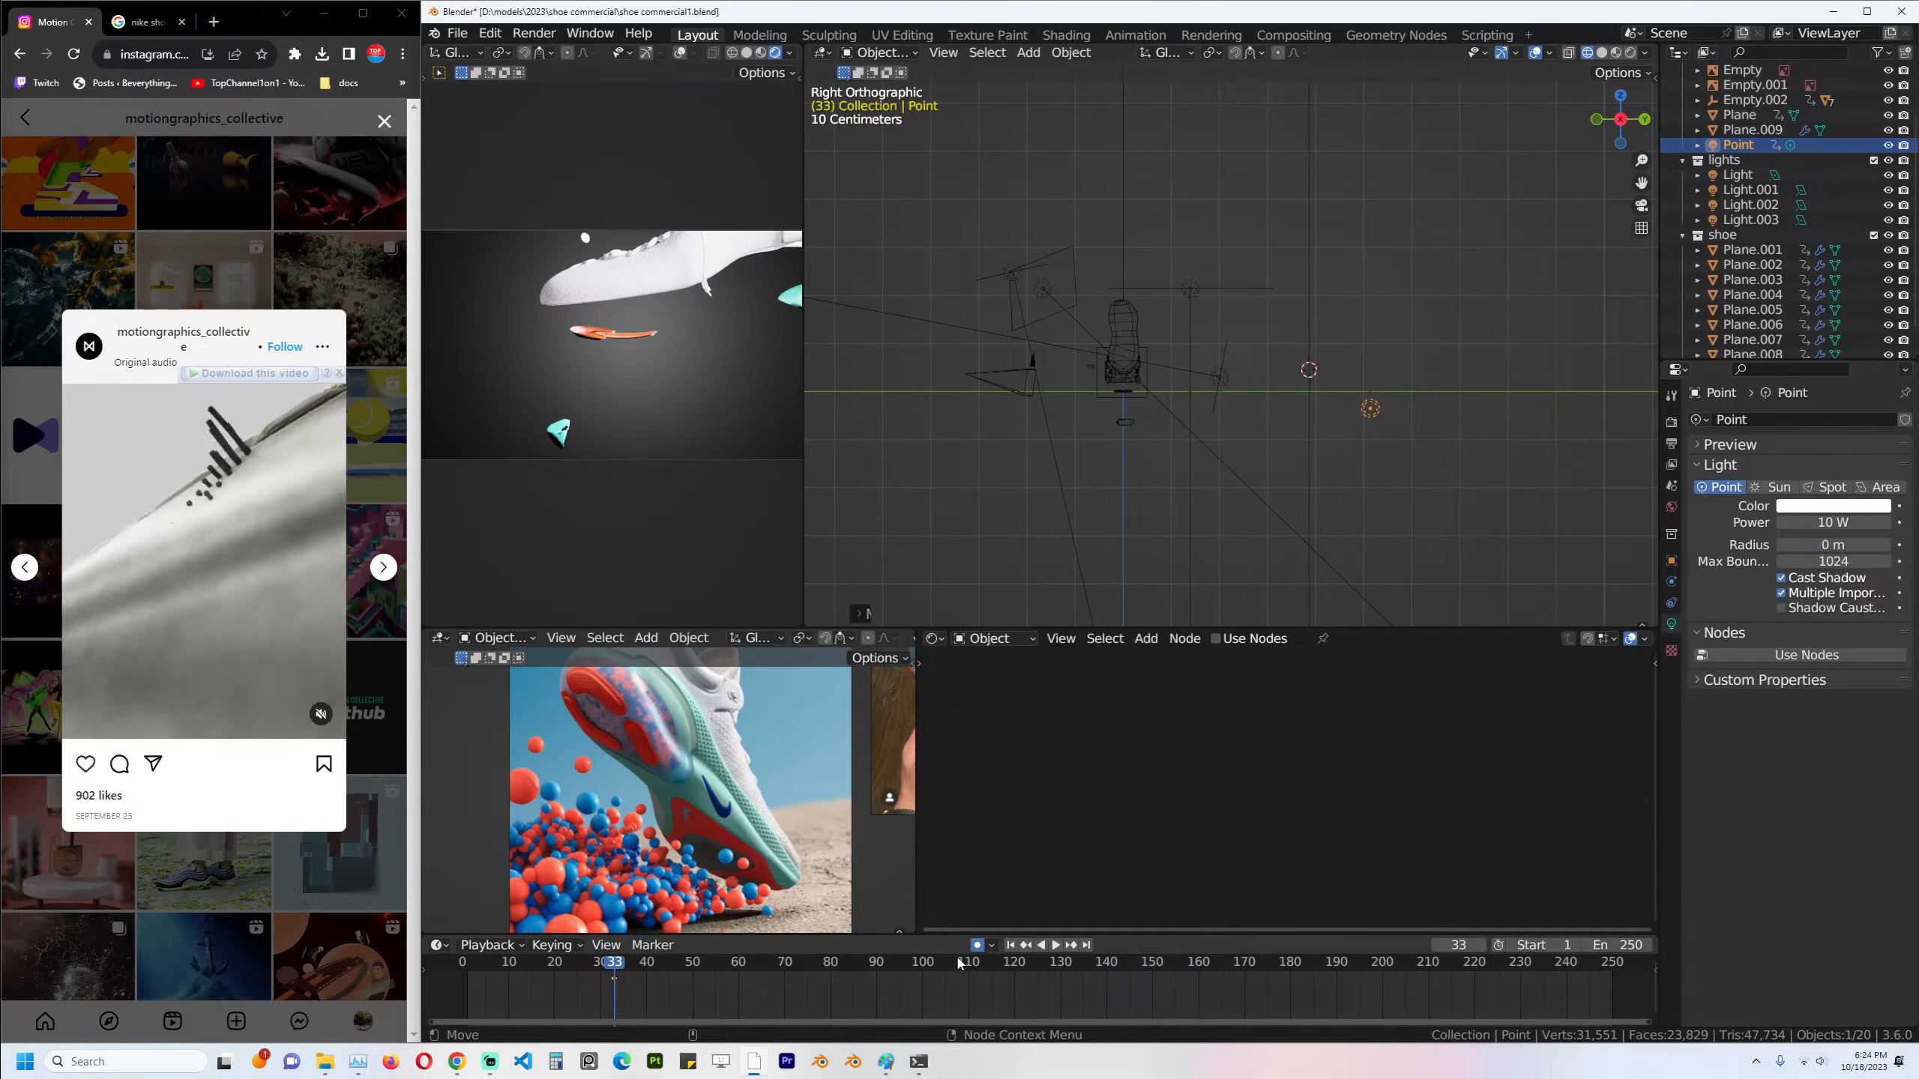
pyautogui.click(1834, 507)
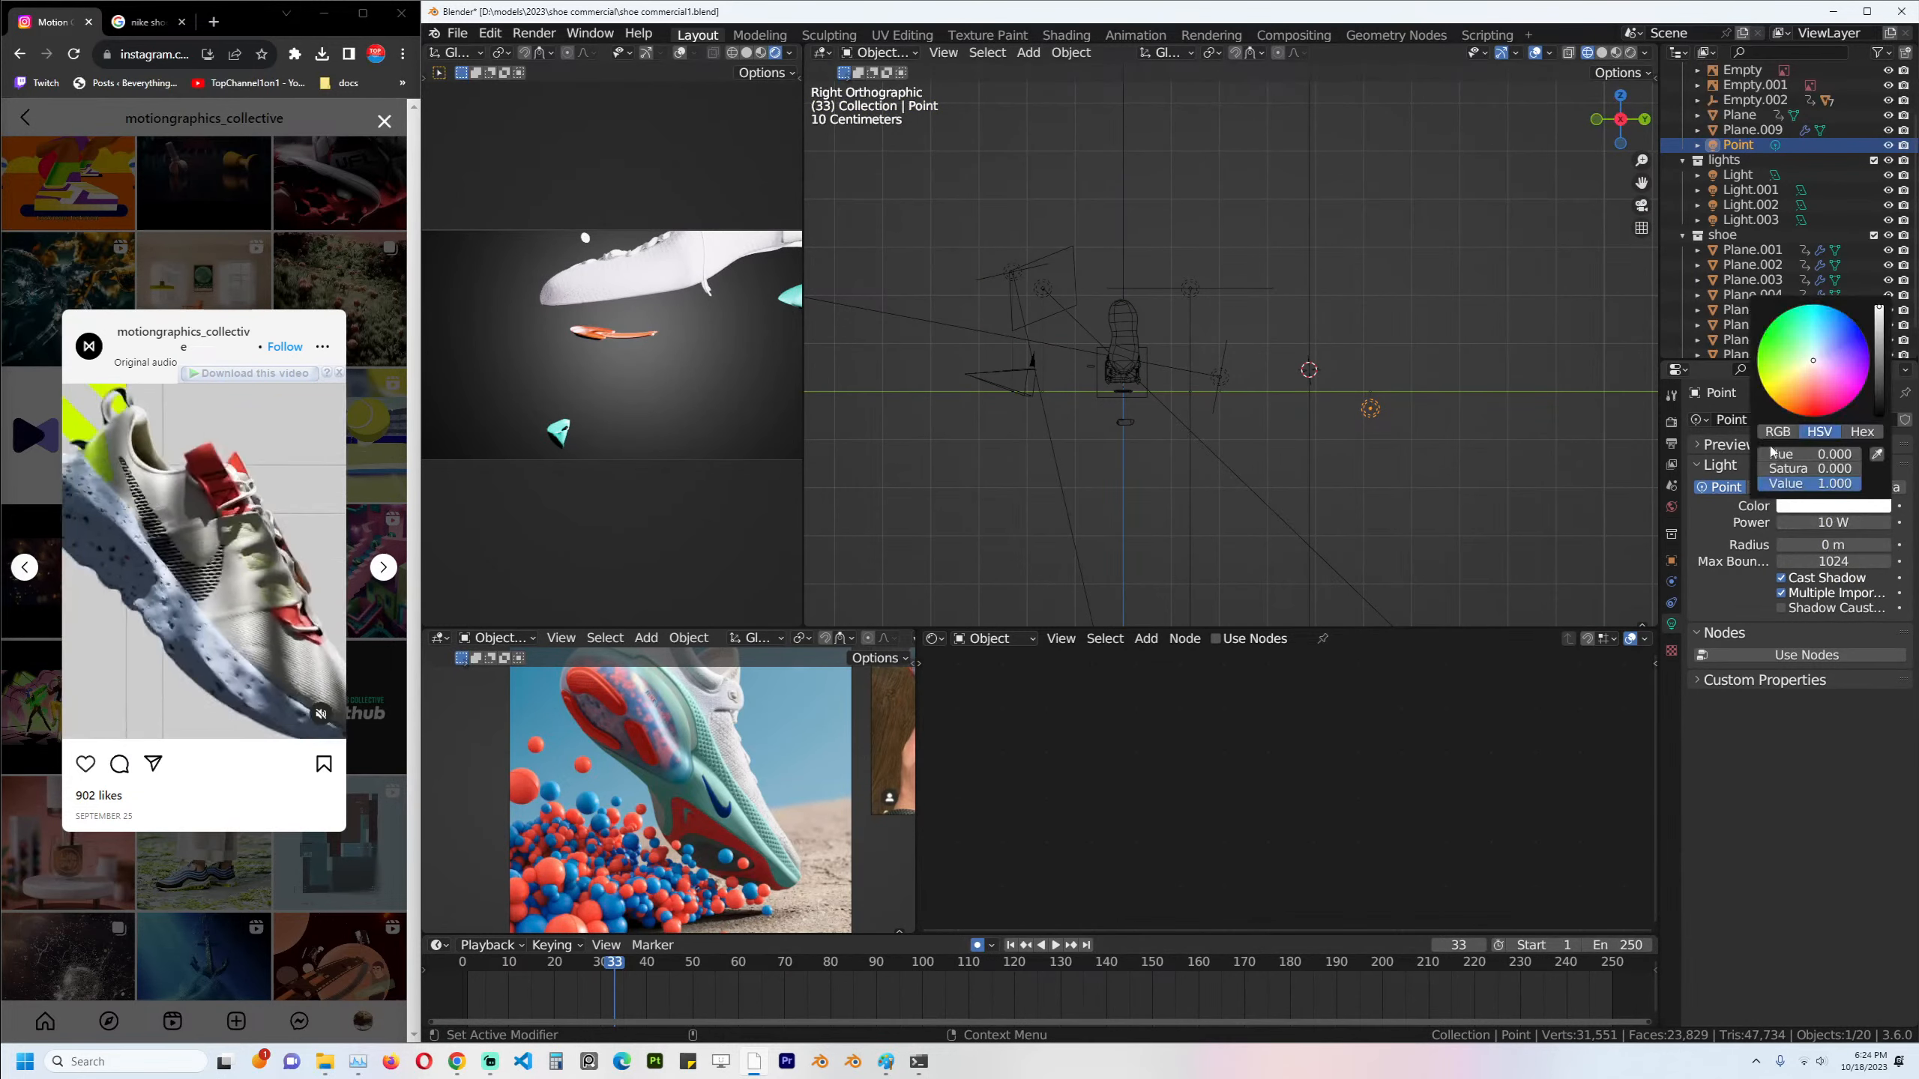
pyautogui.click(1822, 340)
pyautogui.moveTo(1822, 340); pyautogui.dragTo(1807, 335)
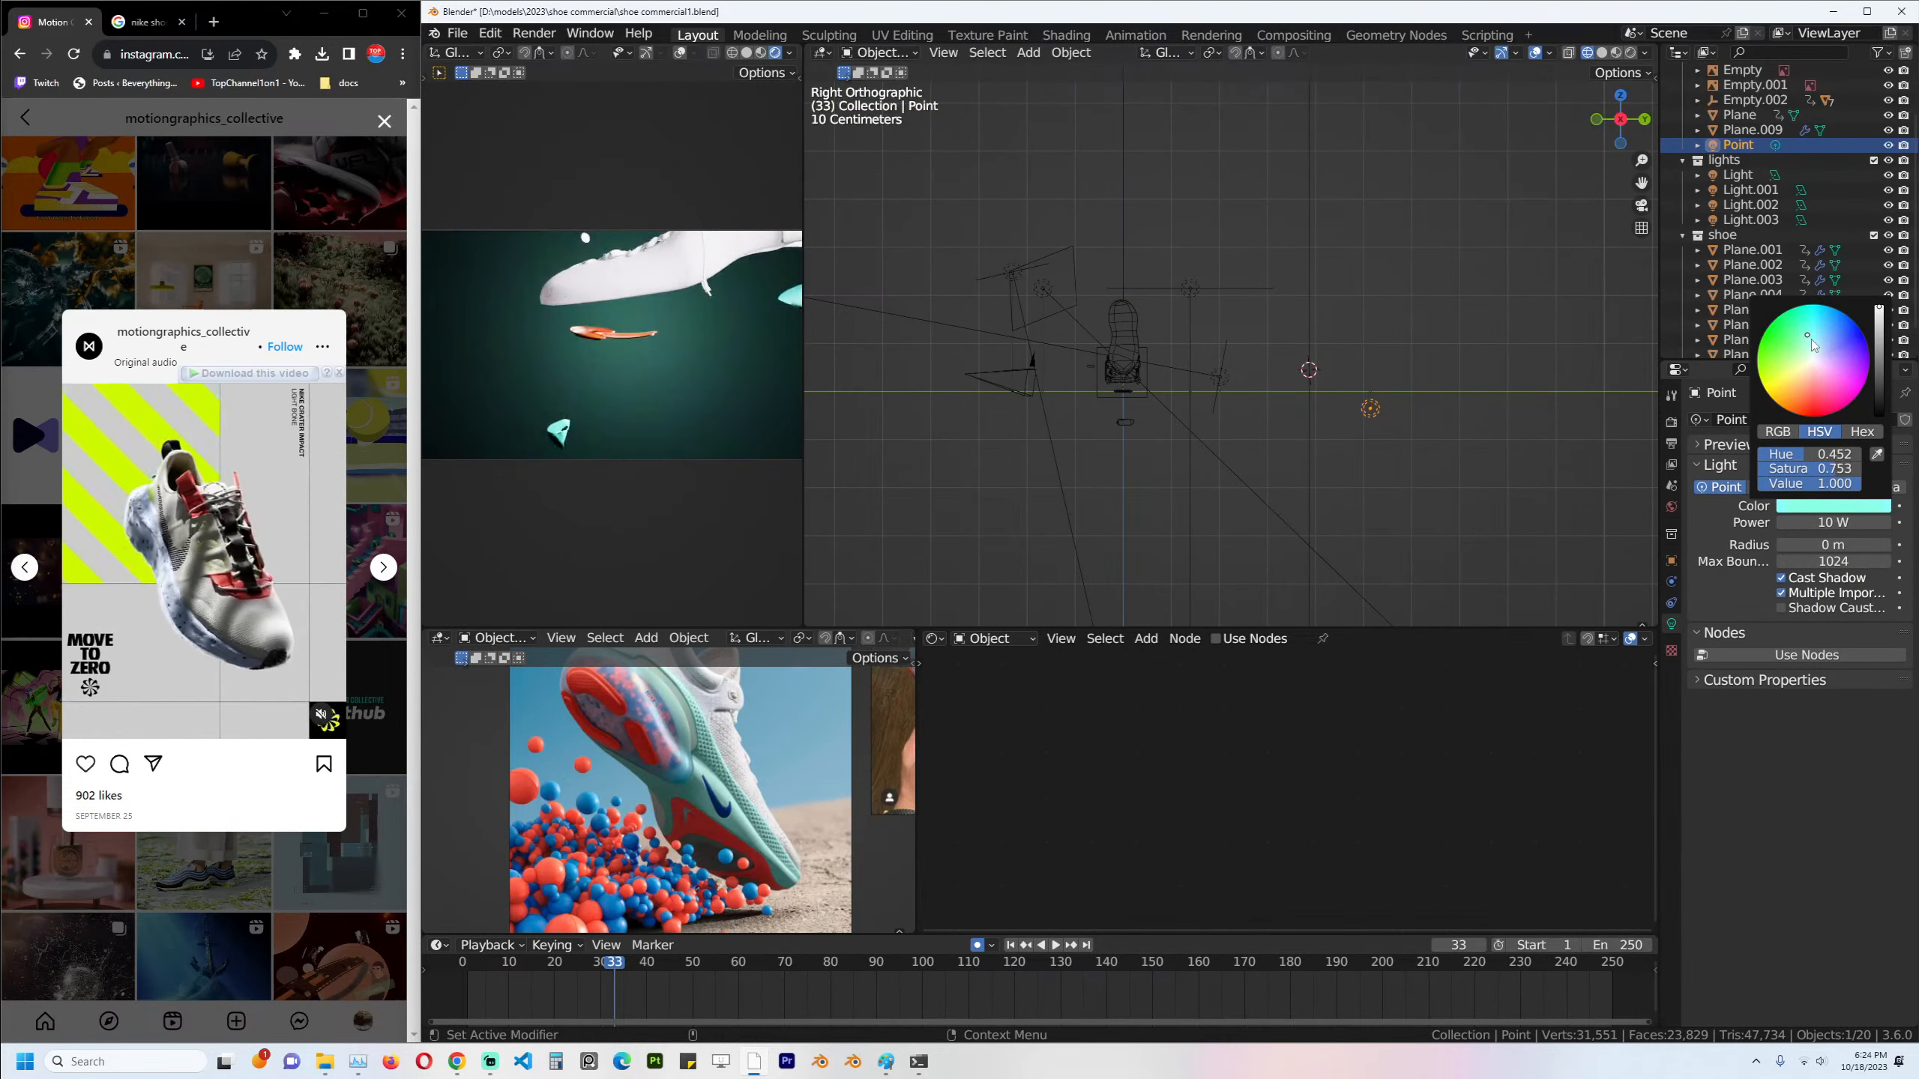
pyautogui.hotkey('ctrl', 's')
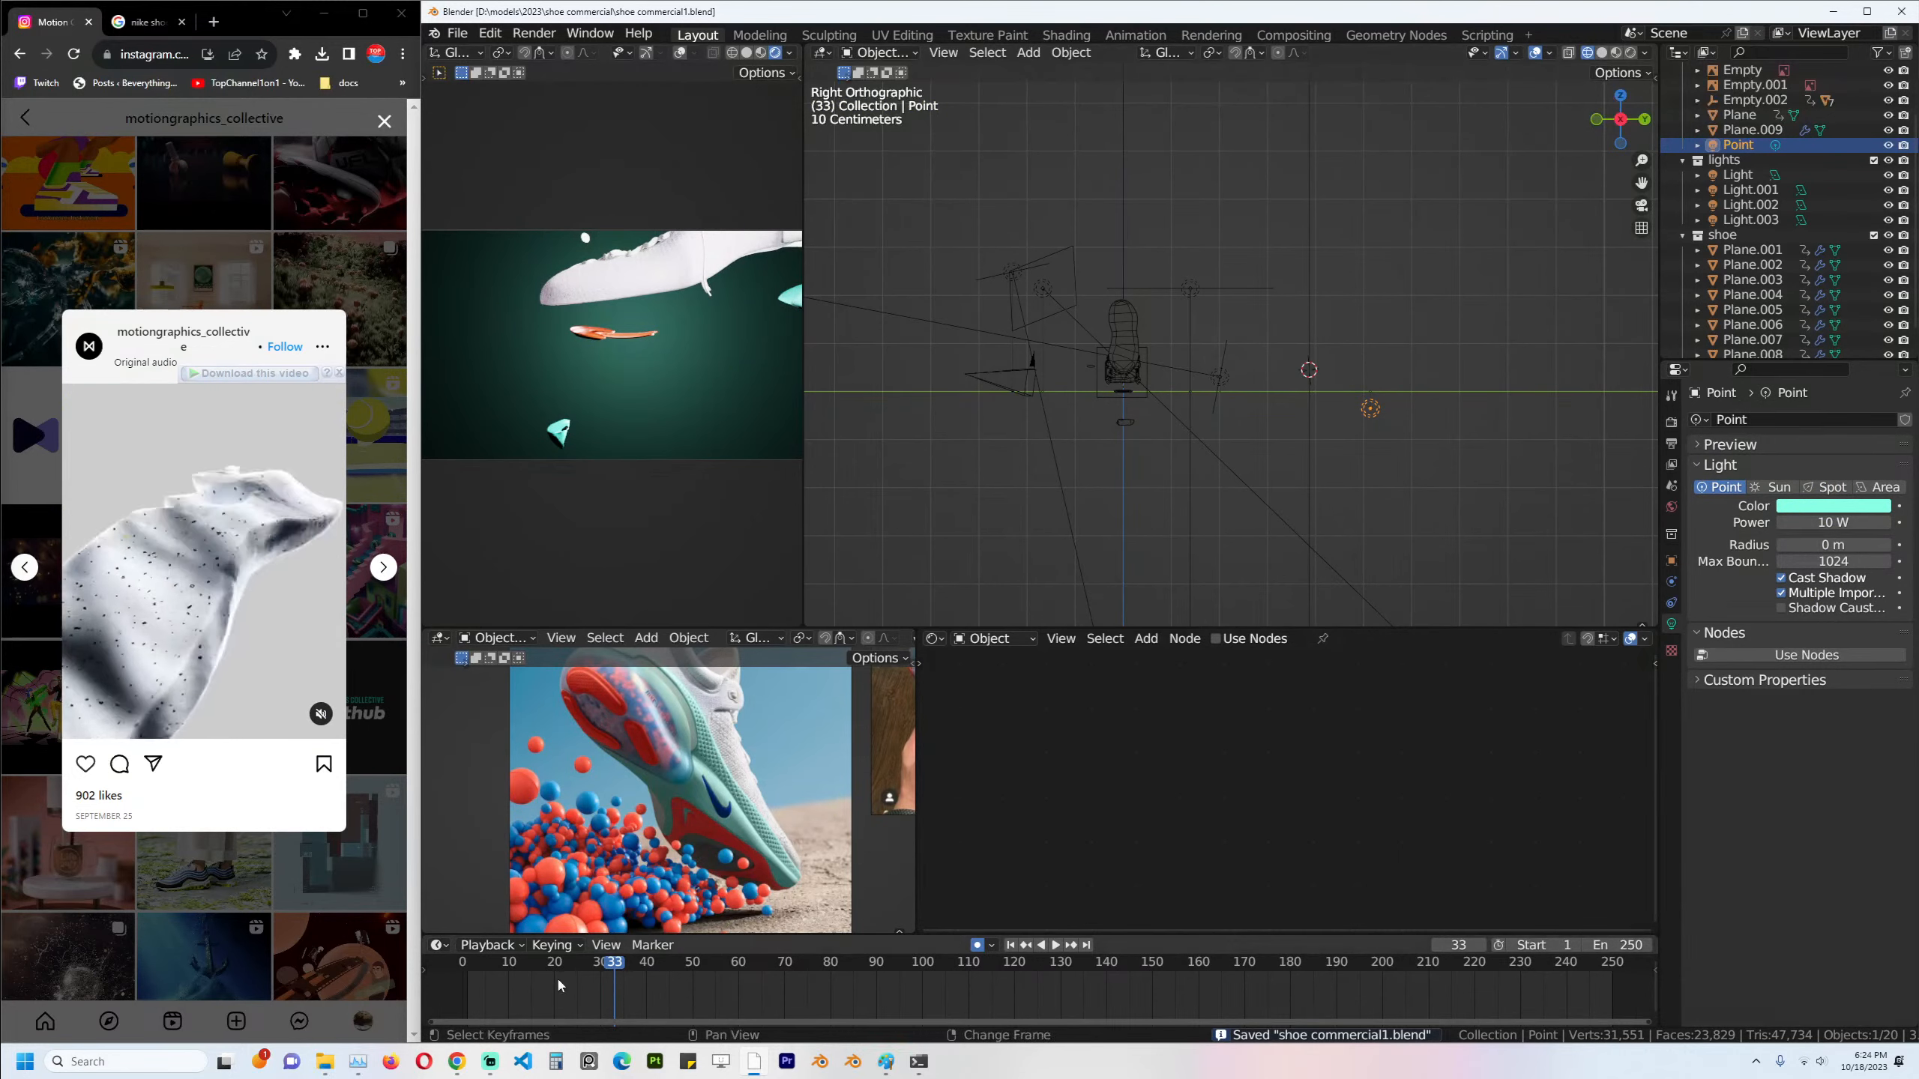
# Play the animation from the camera view up to frame 156 to review how the shoe parts assemble.
pyautogui.press('KP_0')
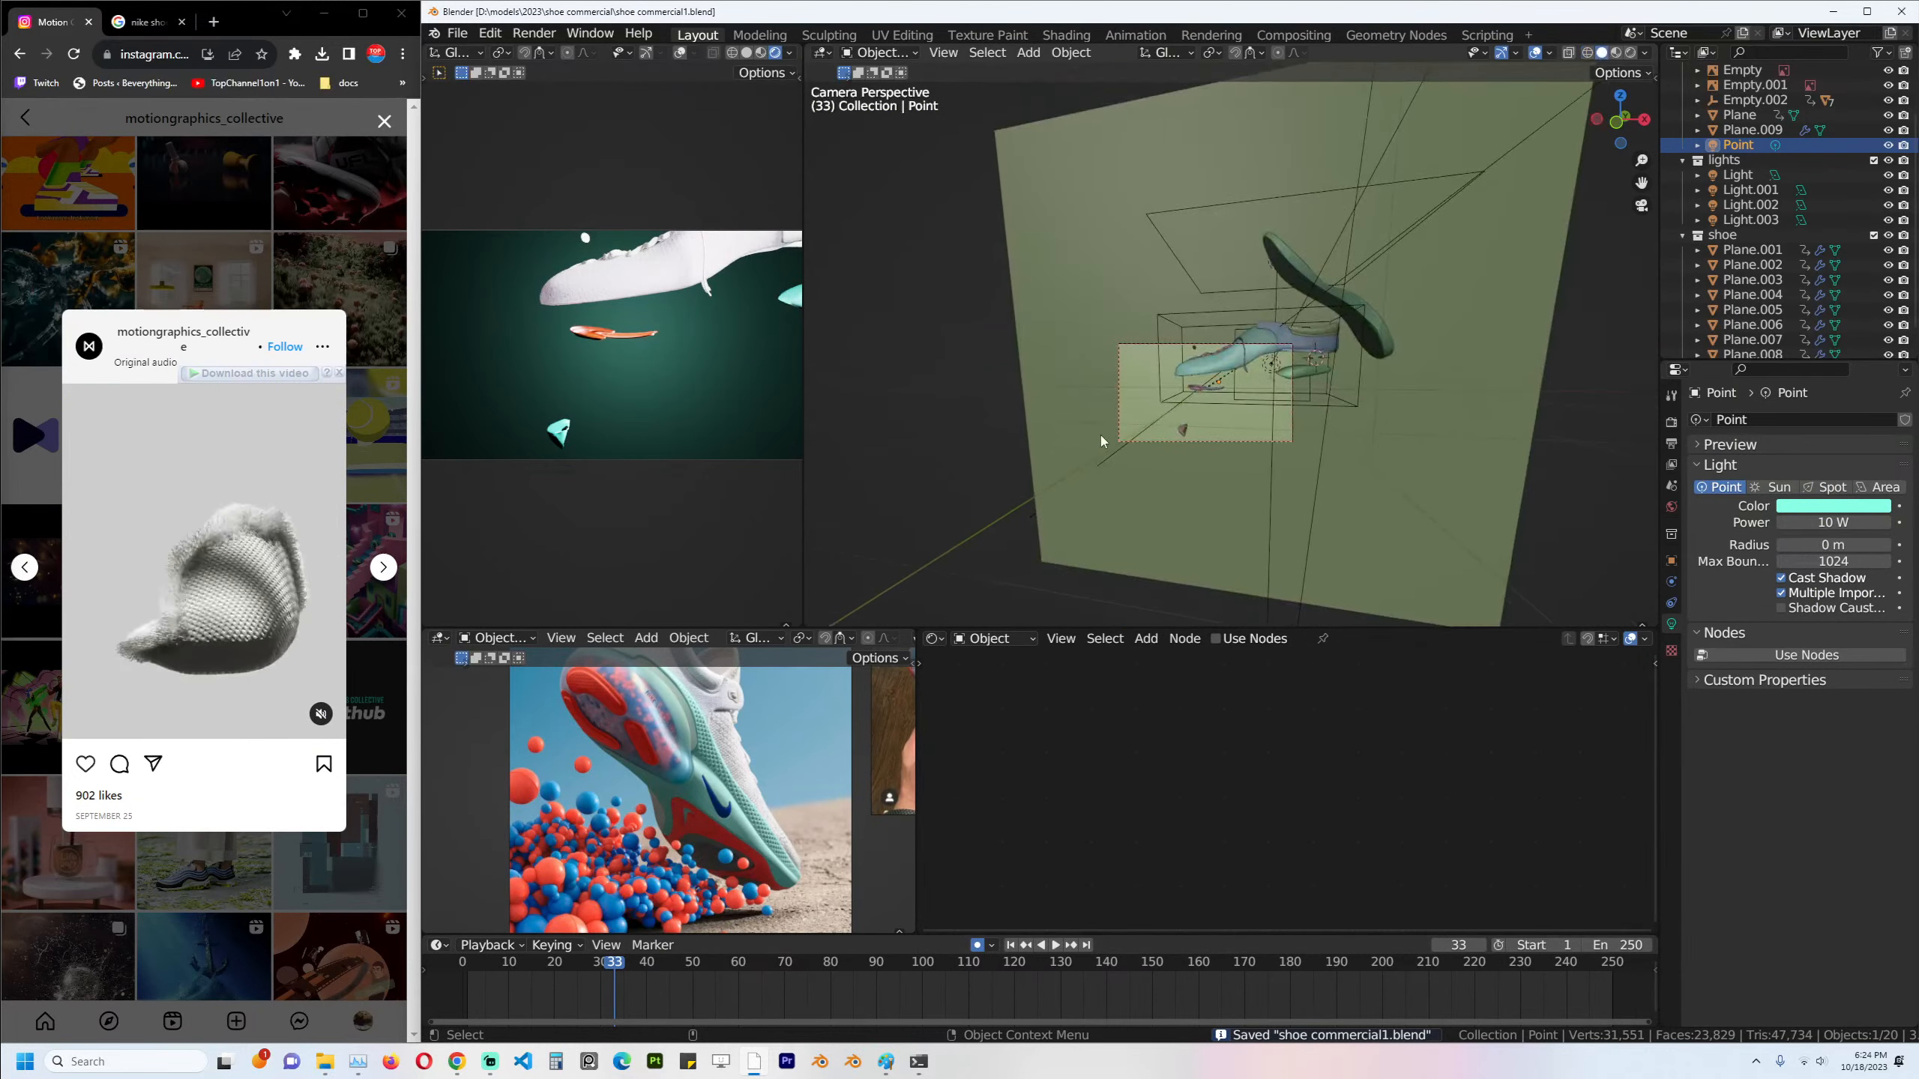
pyautogui.press('space')
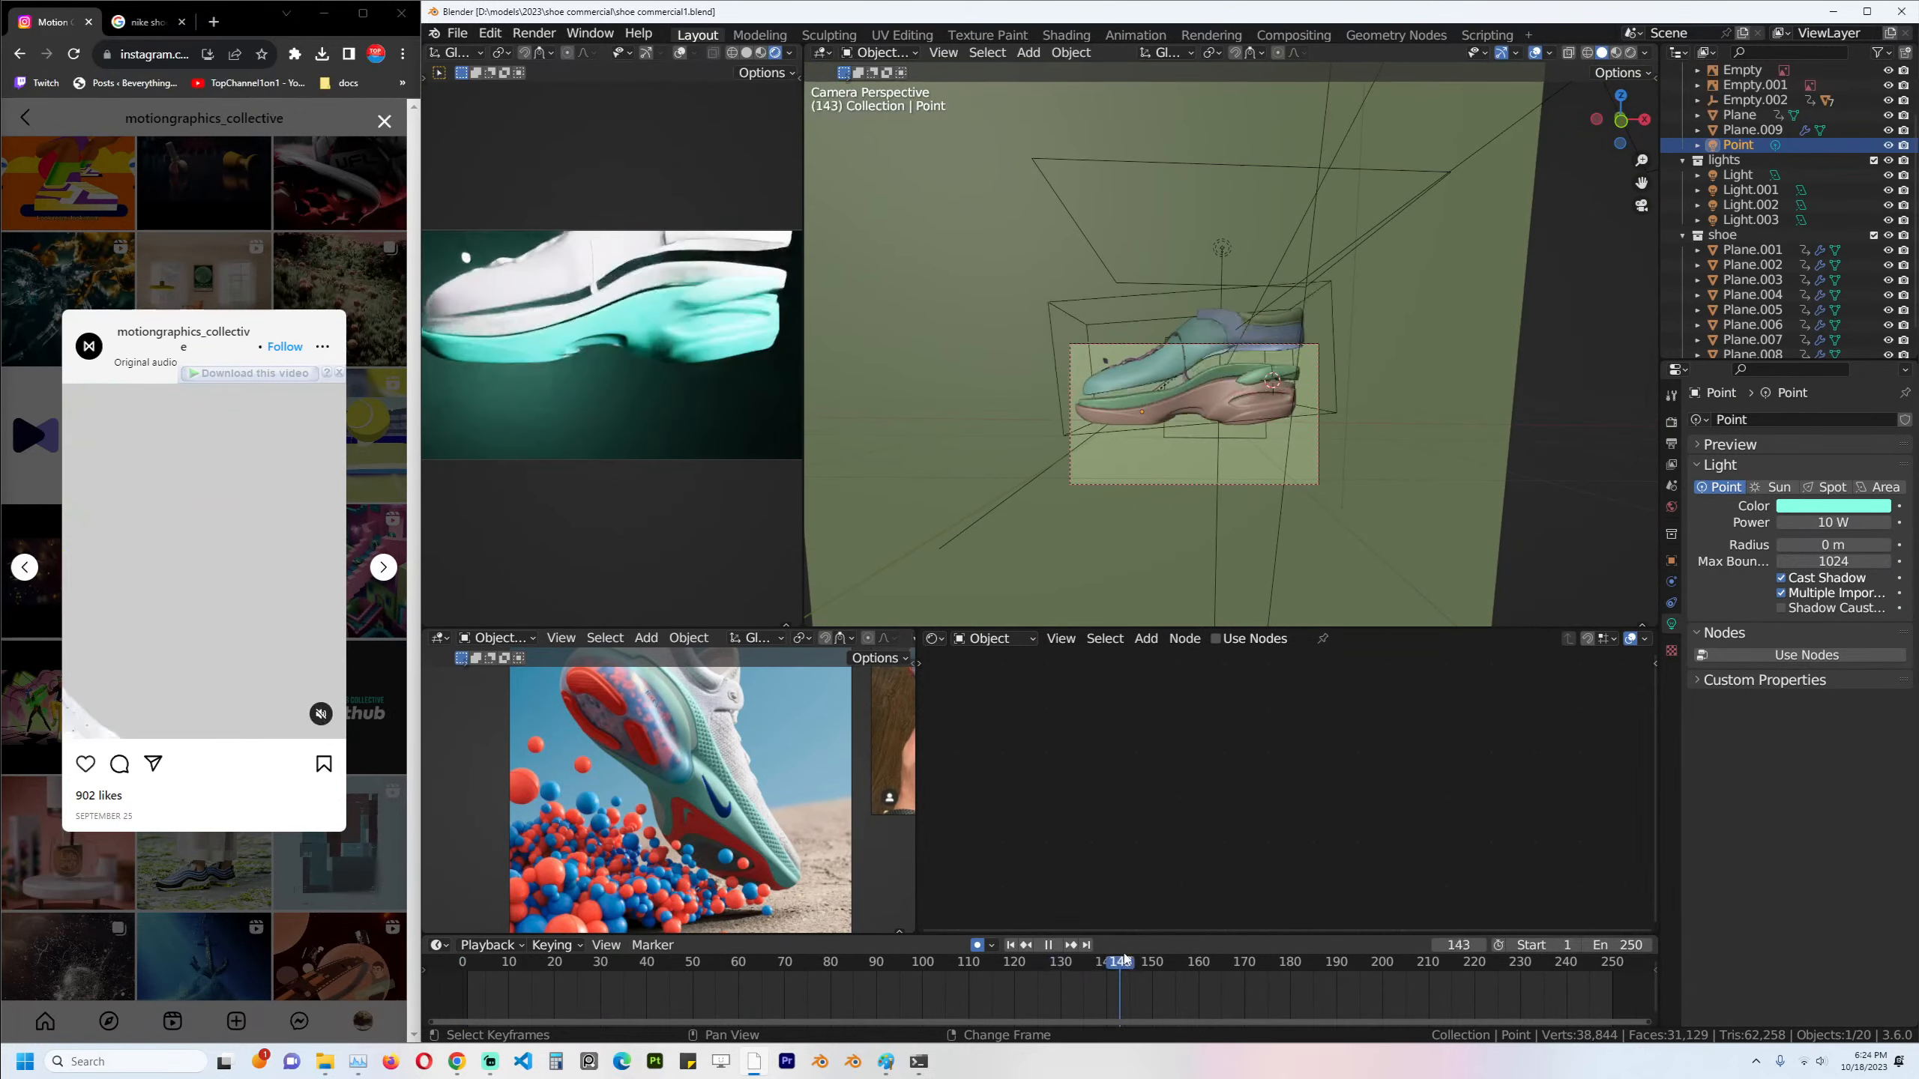
pyautogui.press('space')
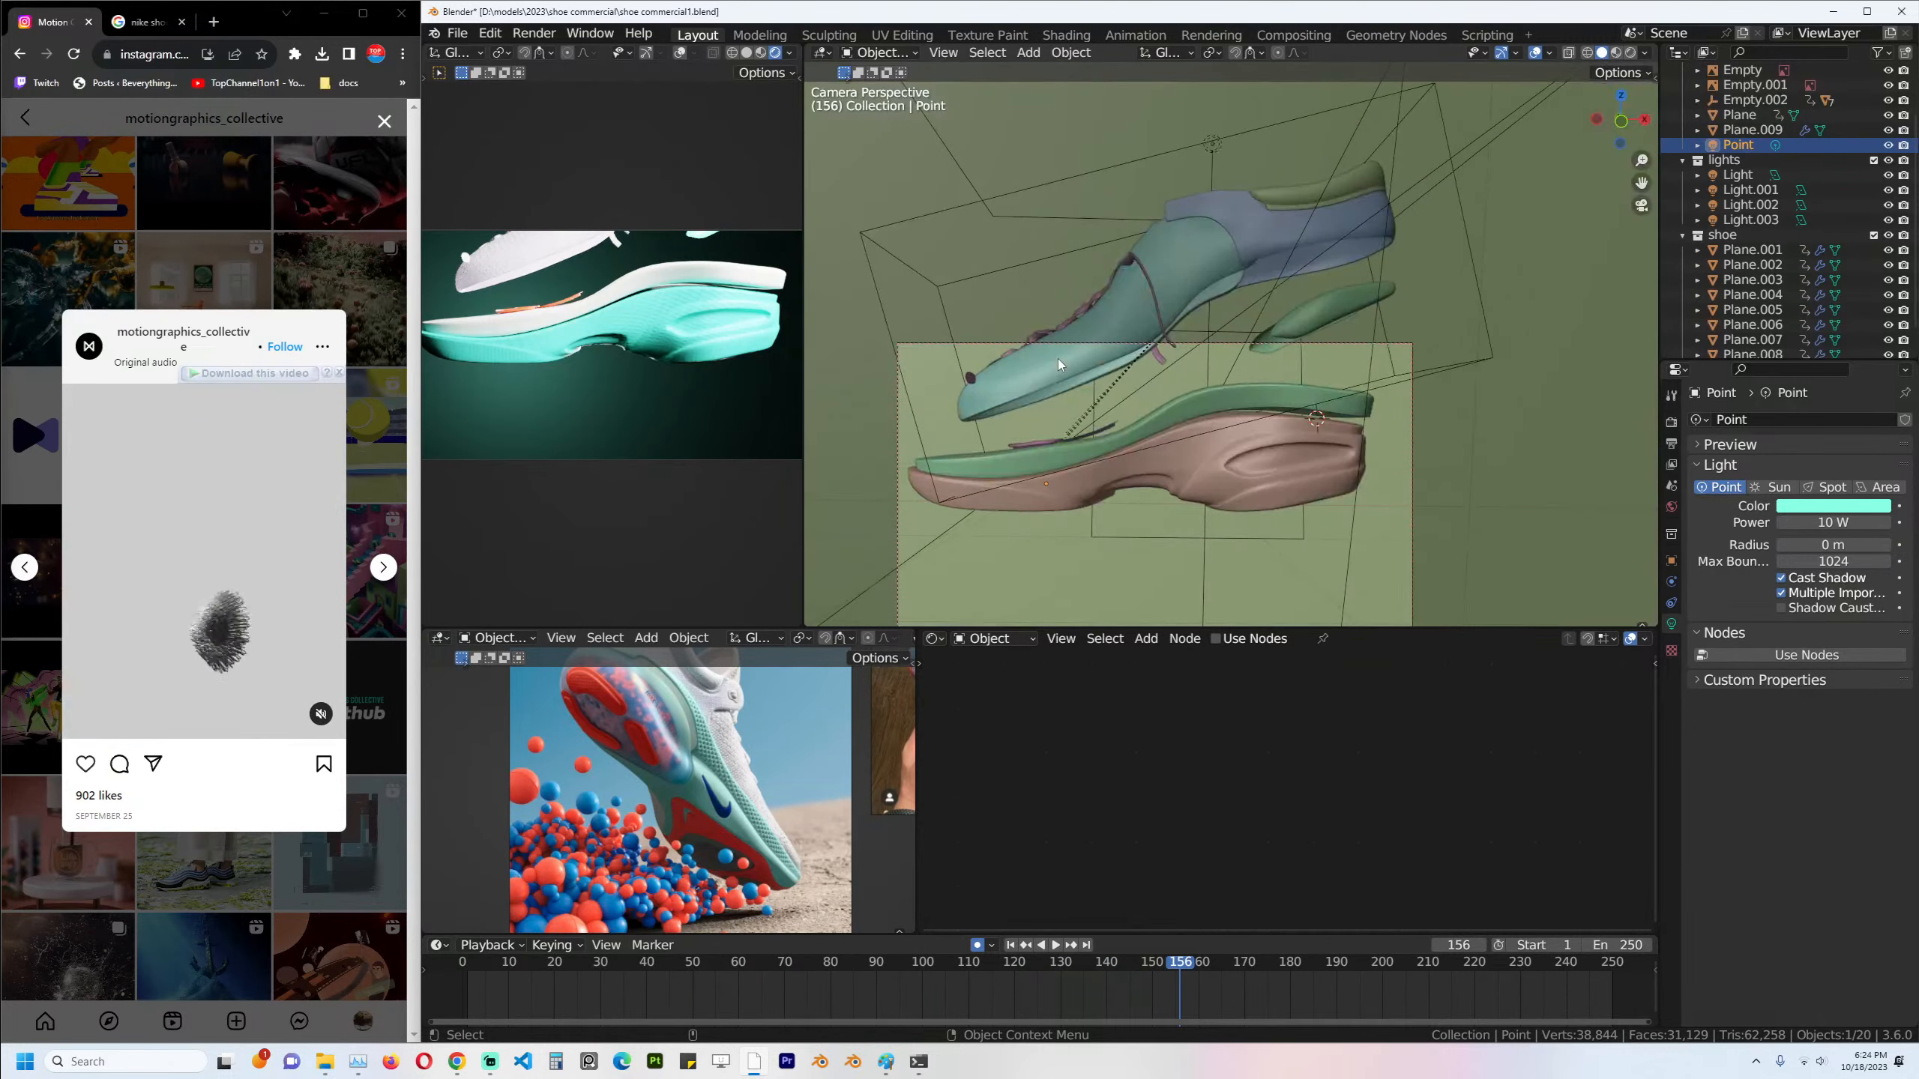
# Move the midsole strip slightly toward the outsole in front view at frame 156 and key its position.
pyautogui.press('KP_1')
pyautogui.scroll(10, 1059, 358)
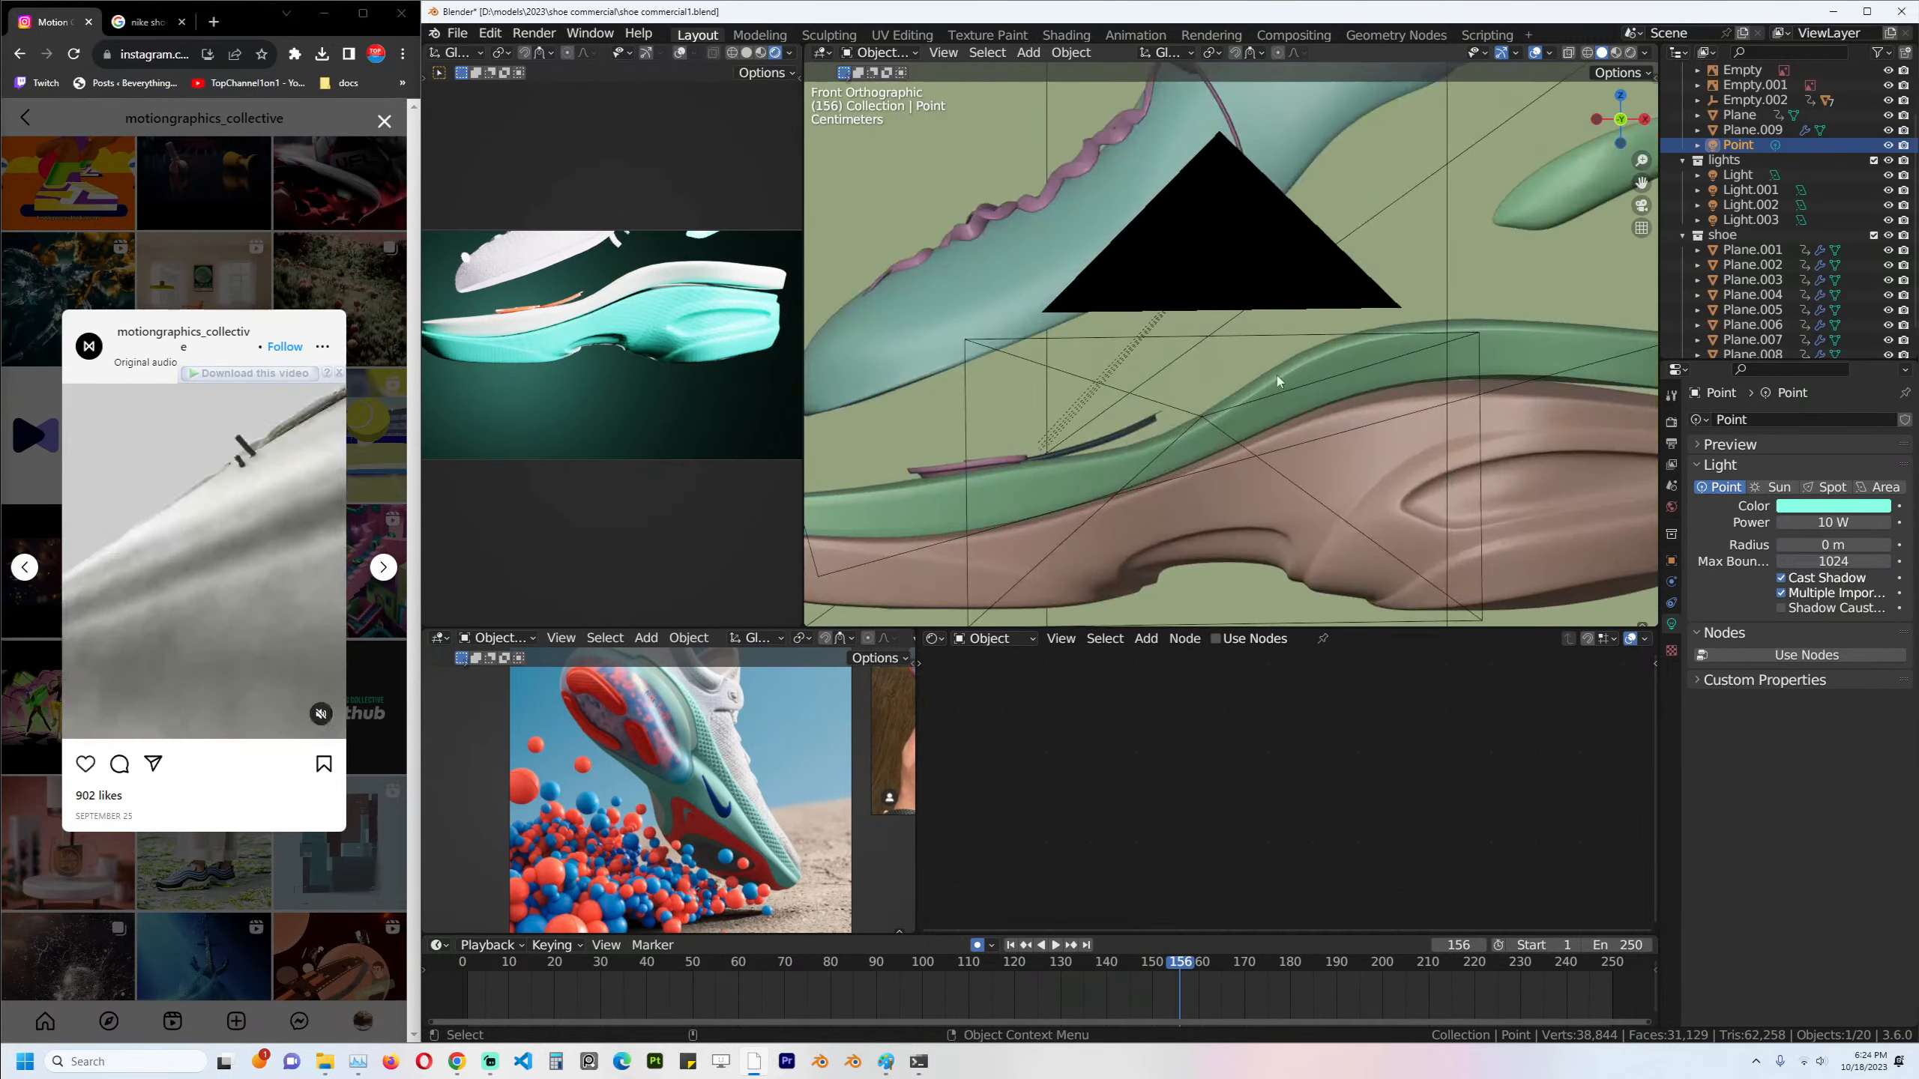
pyautogui.click(1250, 363)
pyautogui.scroll(-5, 1250, 363)
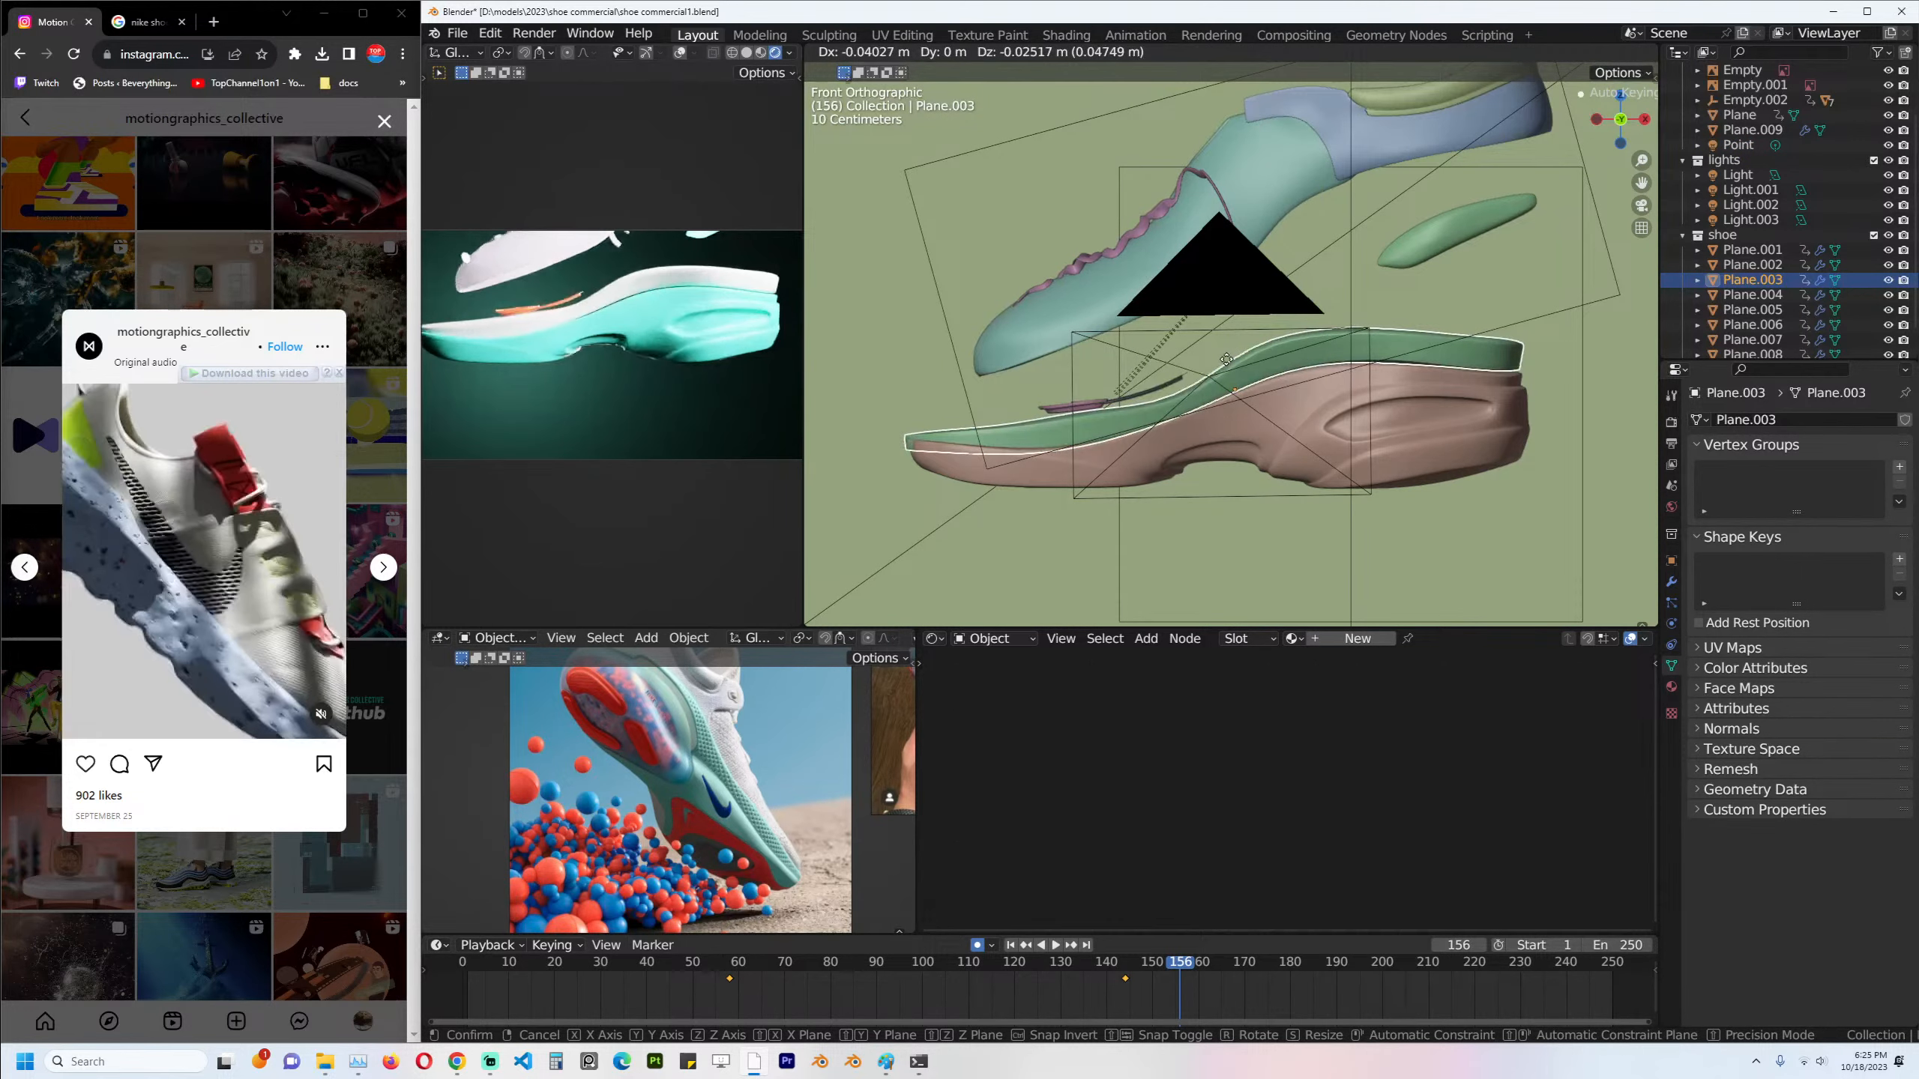
pyautogui.press('i')
# Check the midsole strip's alignment in top wireframe view and fine-tune its seat on the outsole in front view.
pyautogui.press('KP_7')
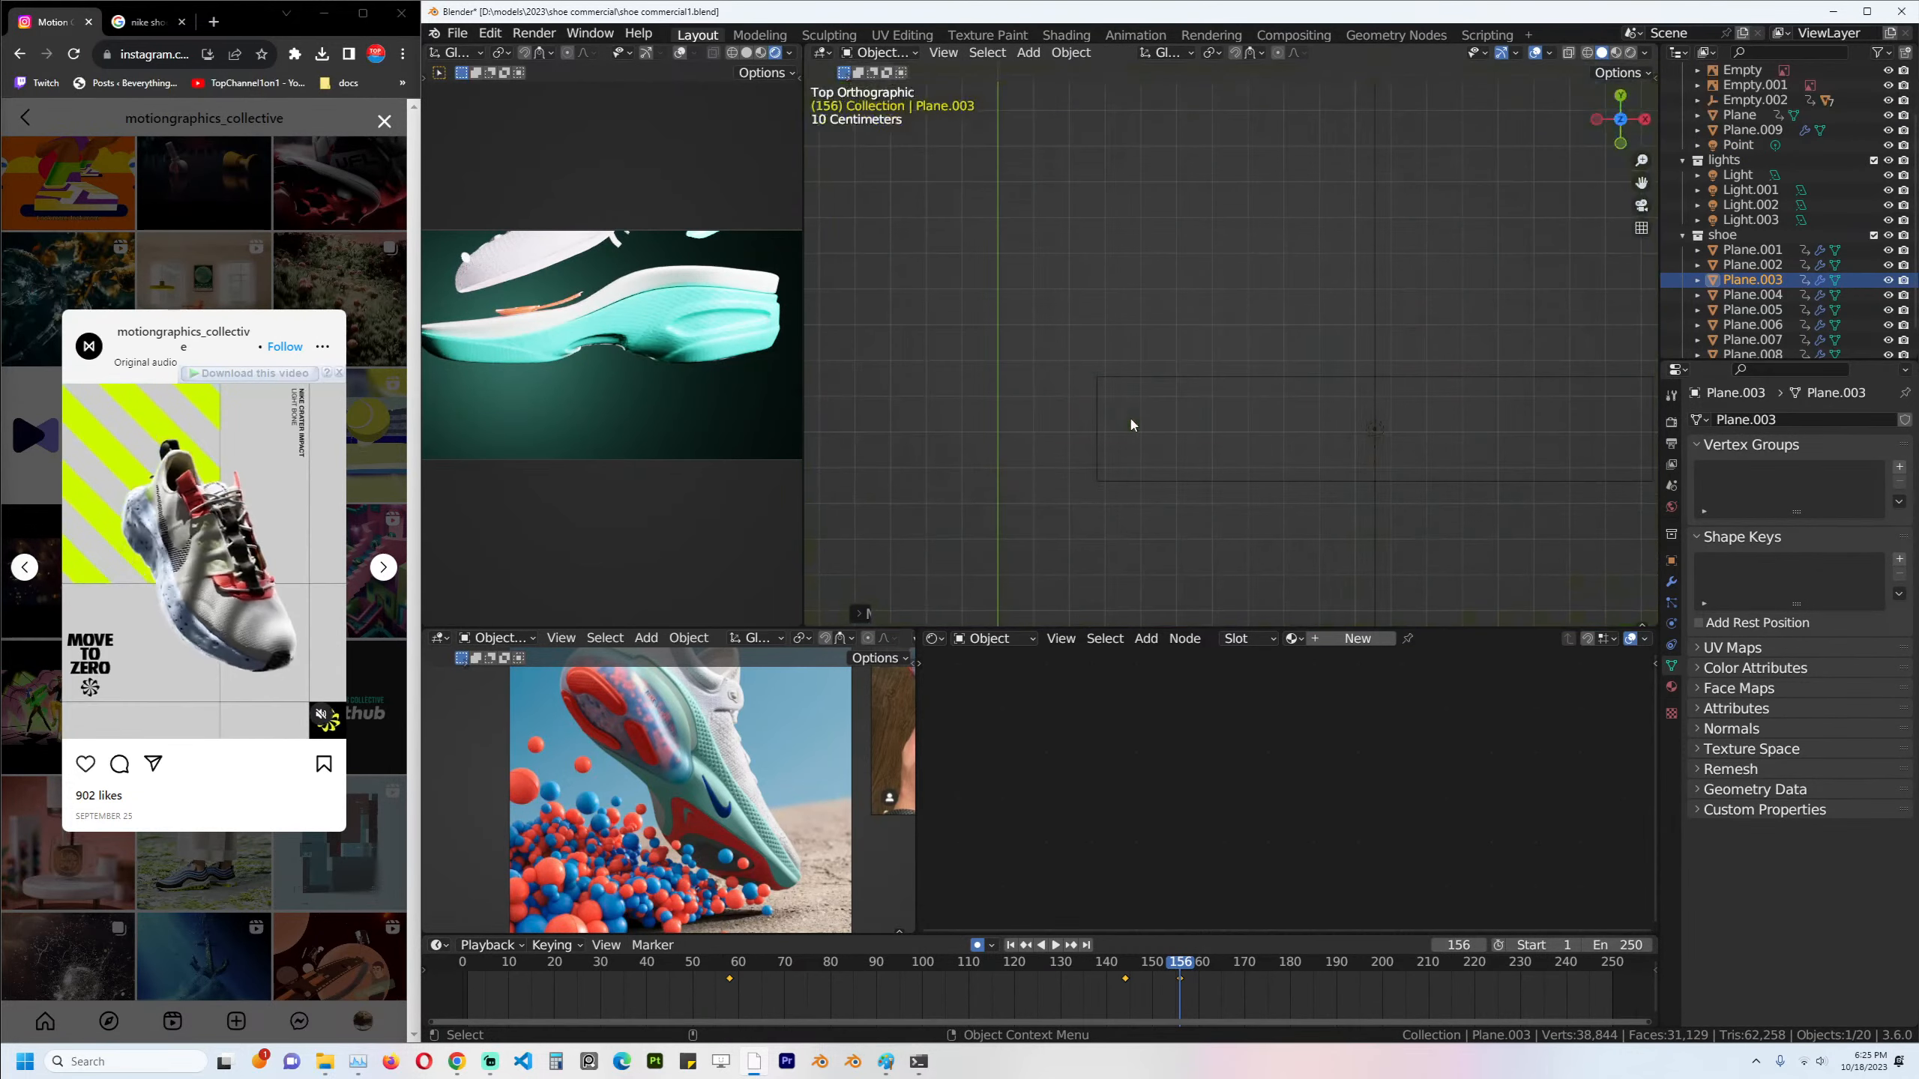
pyautogui.press('KP_Decimal')
pyautogui.press('z')
pyautogui.click(936, 419)
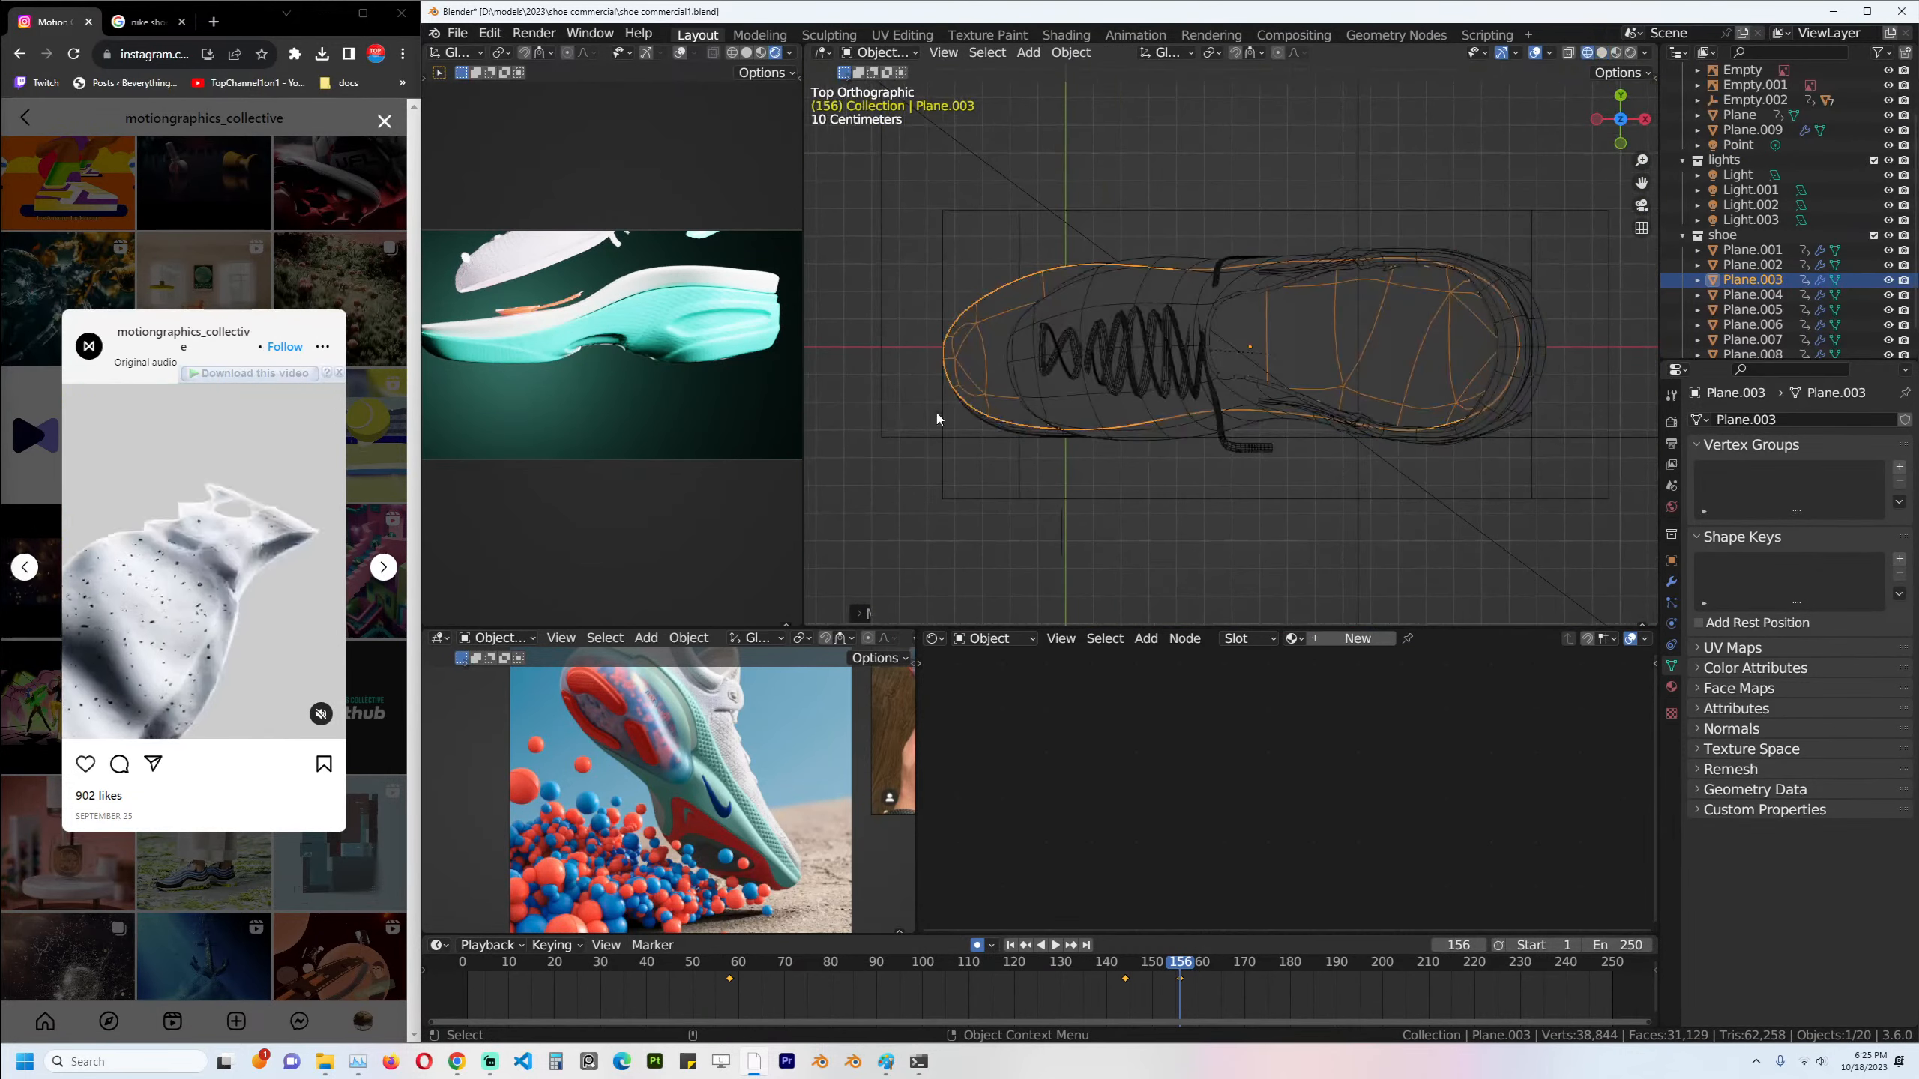
pyautogui.press('KP_1')
pyautogui.hotkey('shift', 'z')
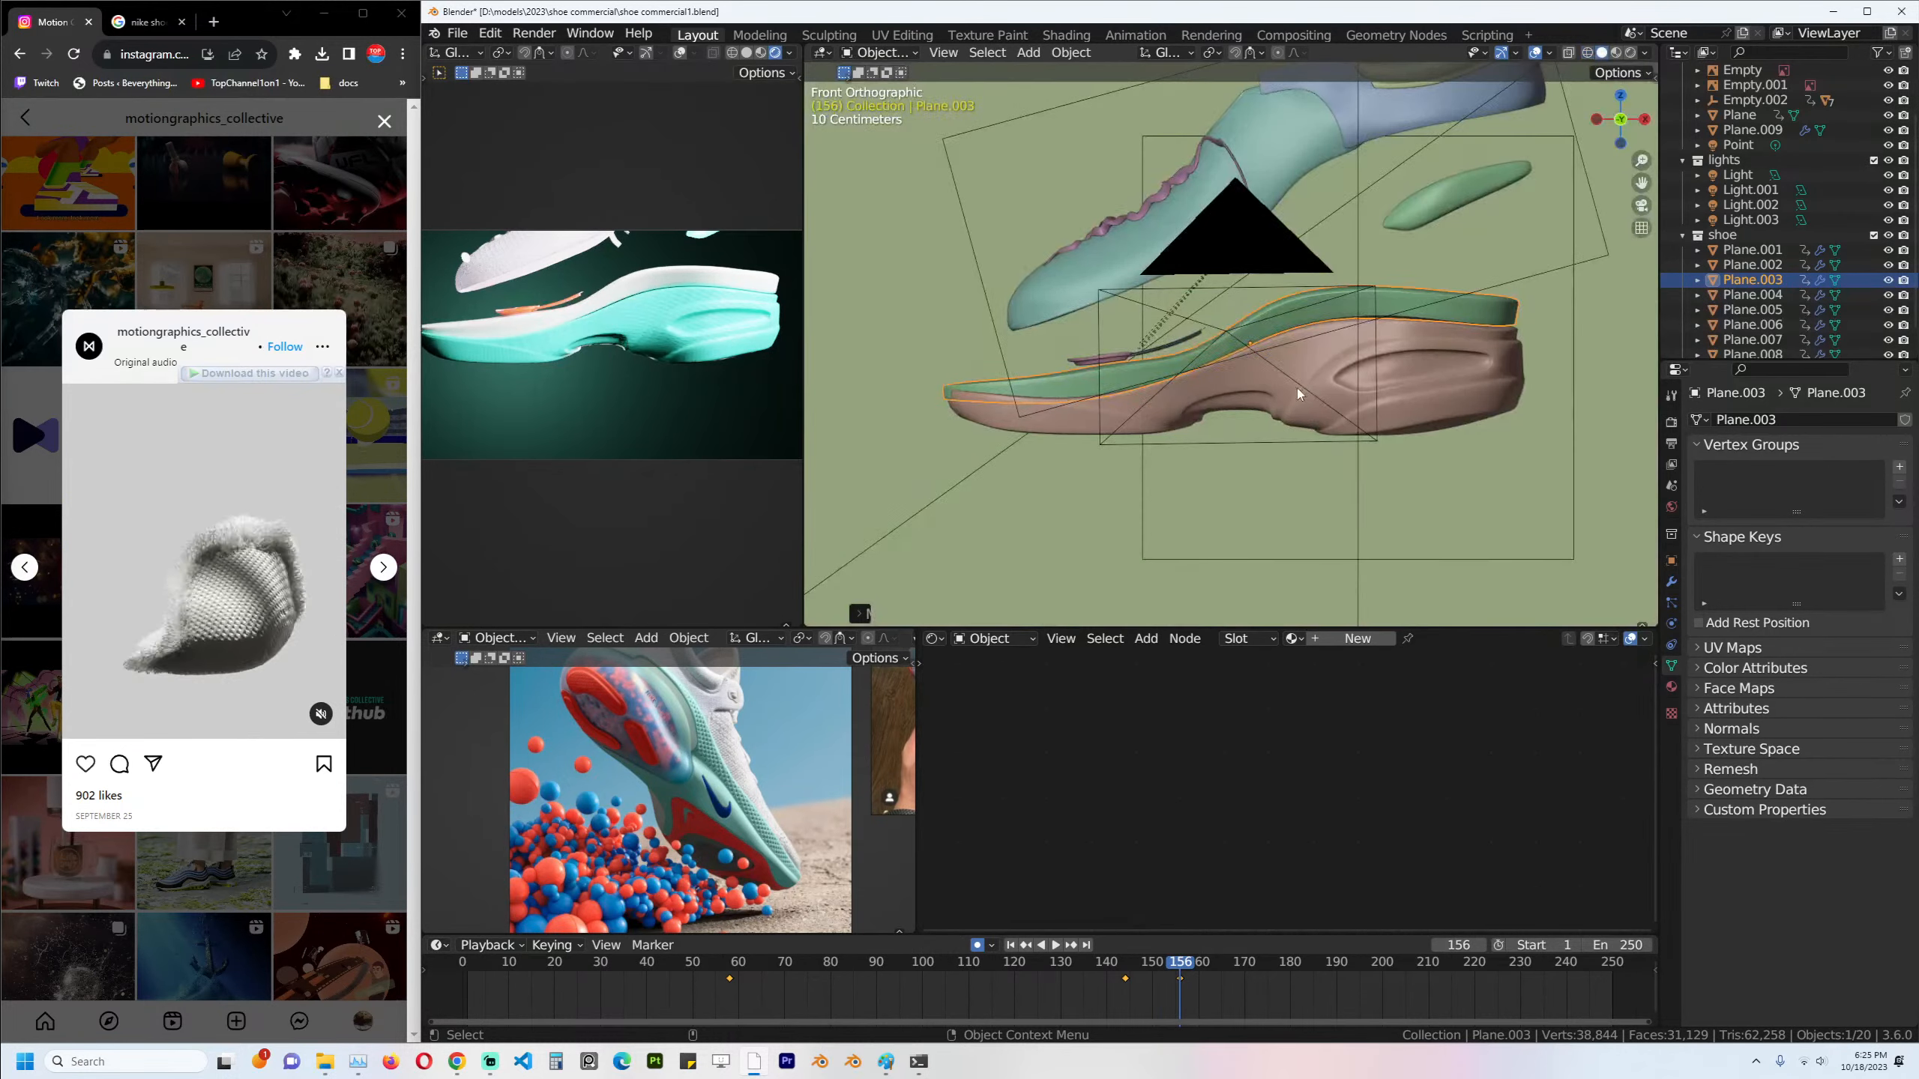
pyautogui.press('g')
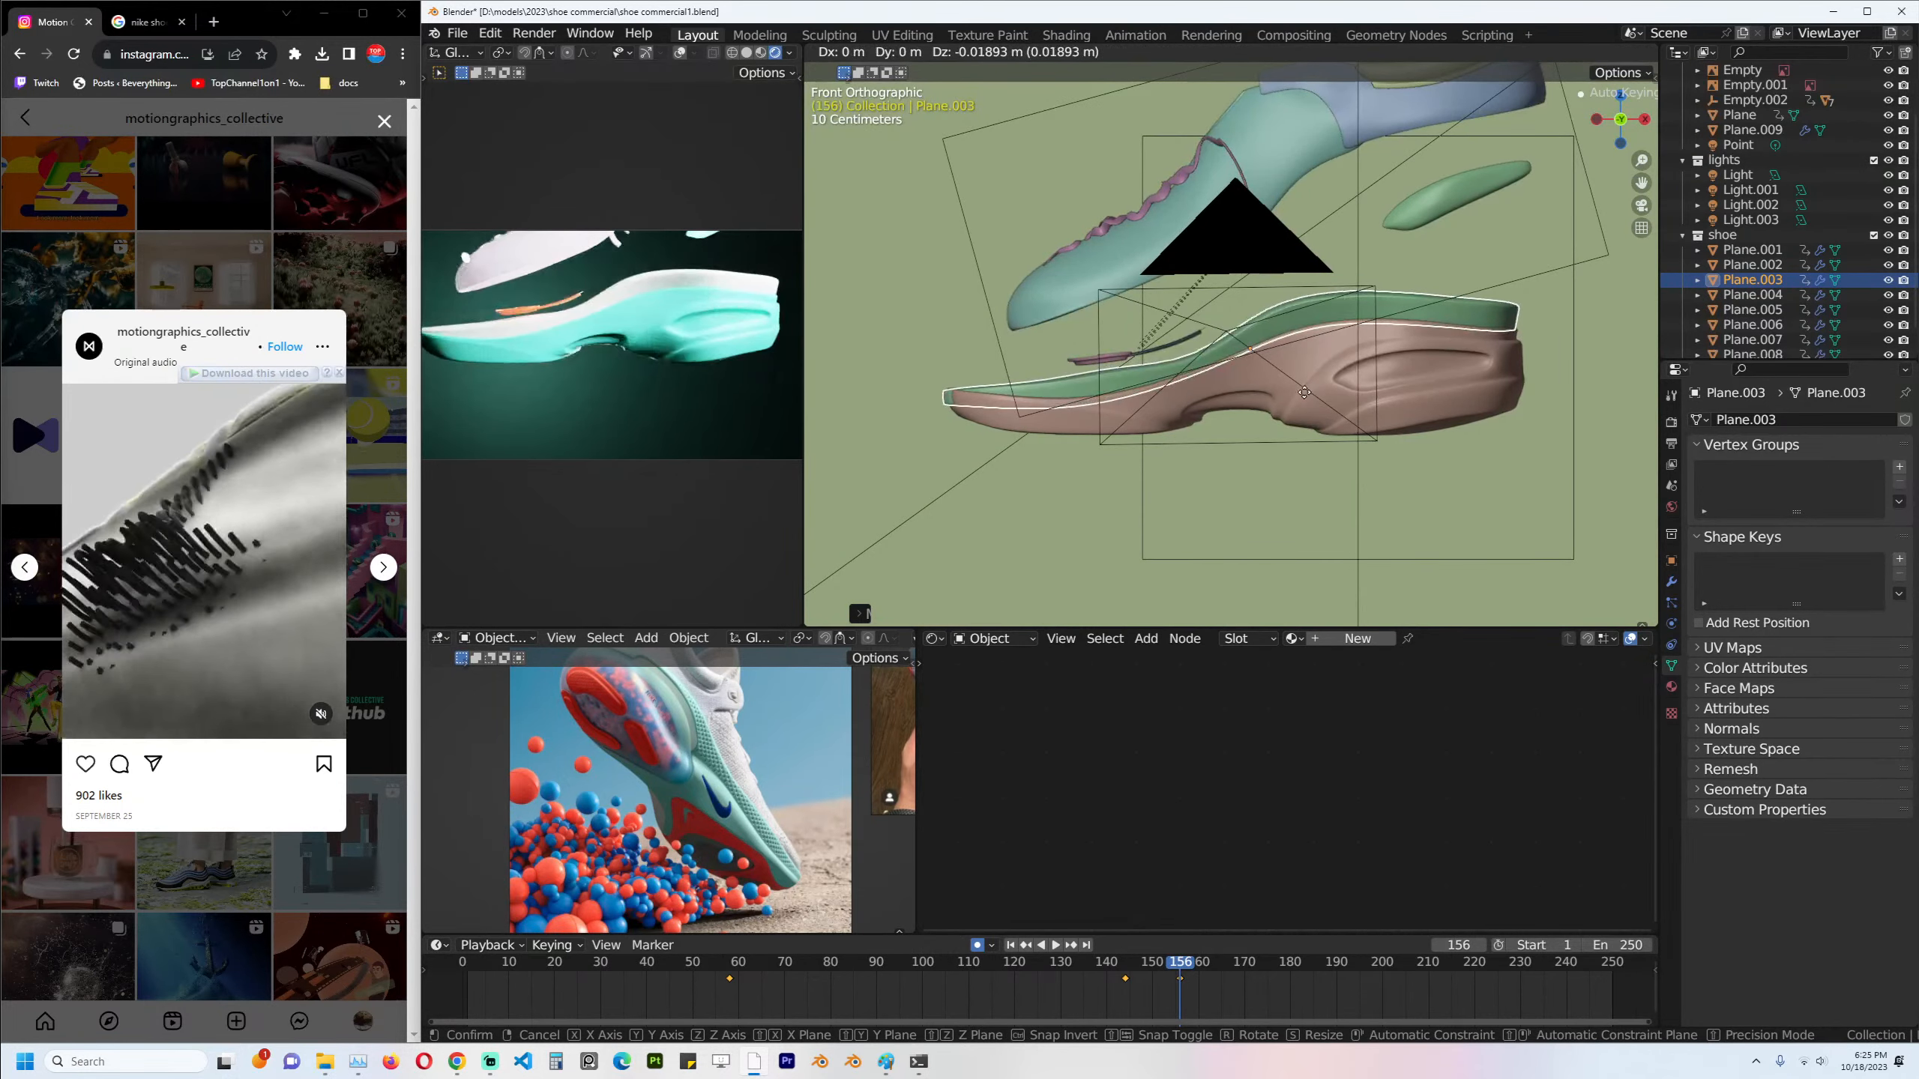
pyautogui.click(1322, 395)
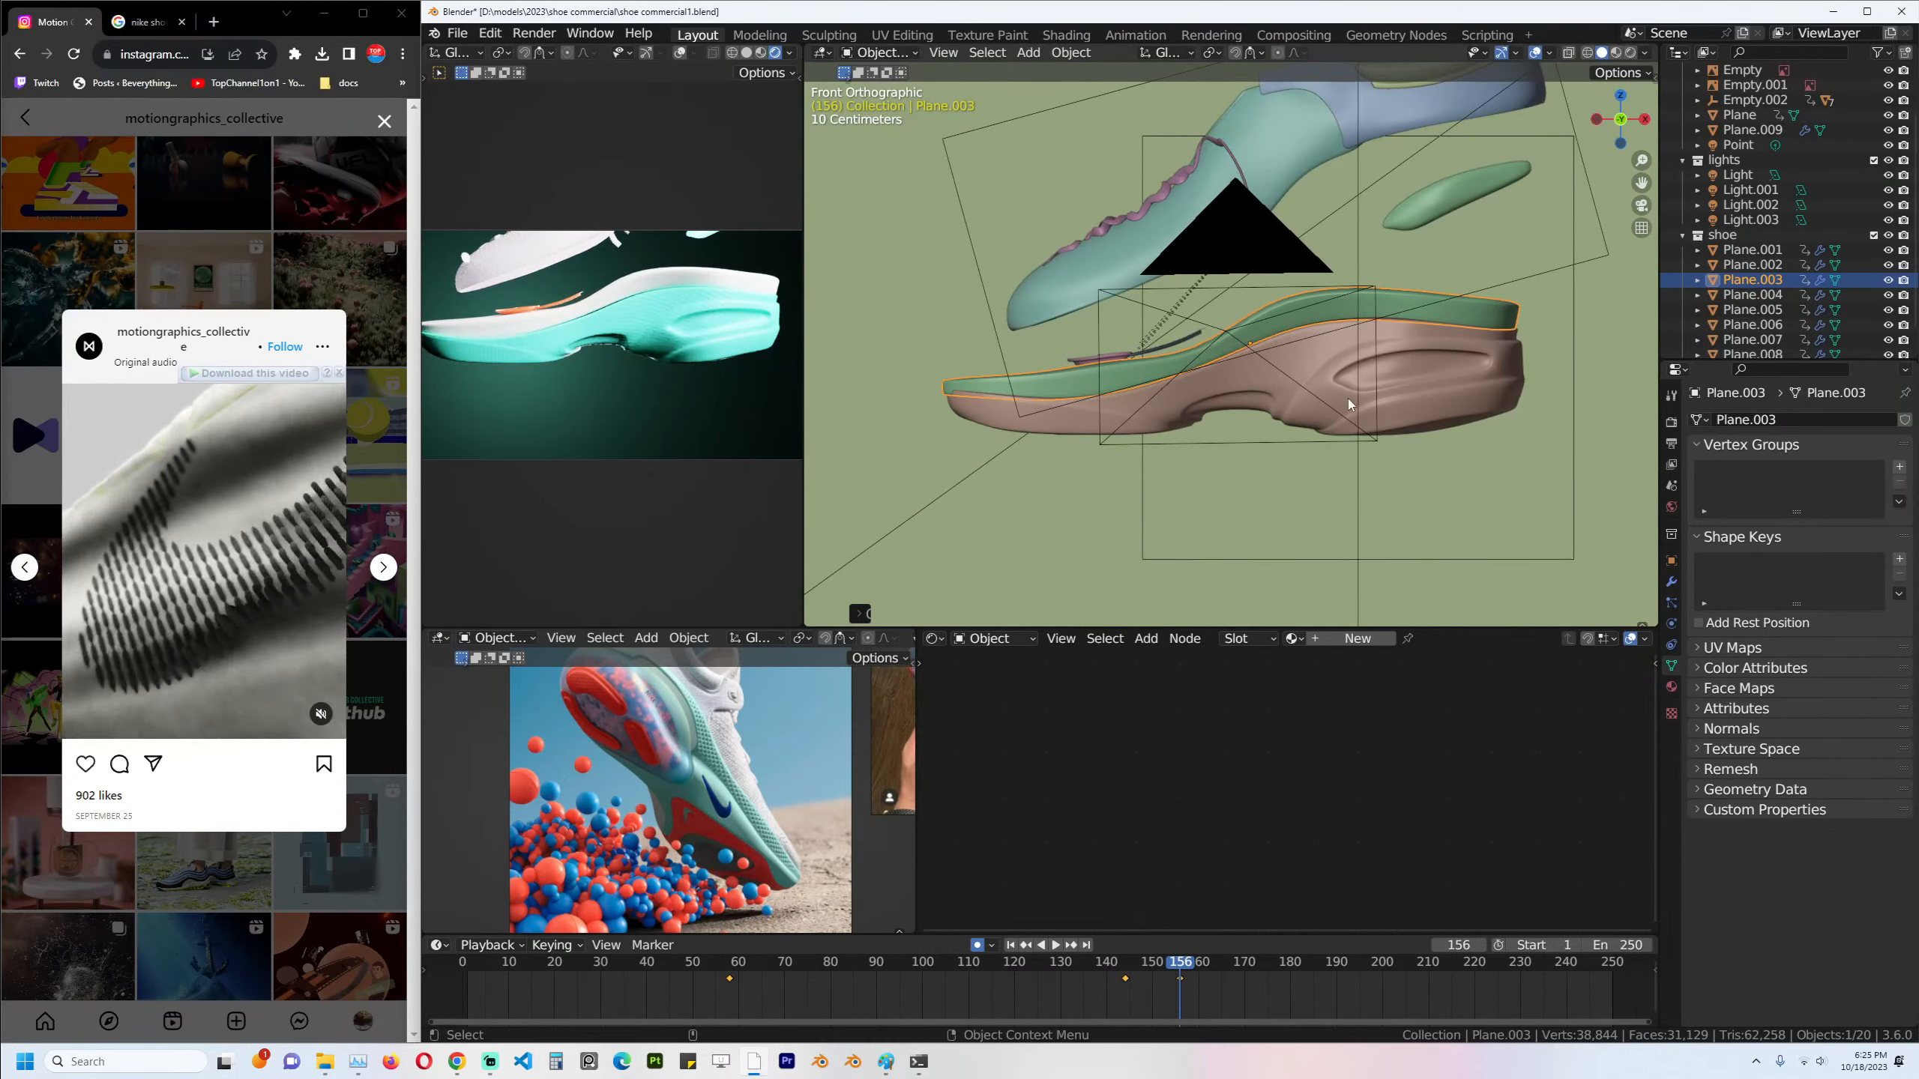
pyautogui.press('g')
pyautogui.click(1235, 426)
# Delete the midsole strip's keyframe near frame 144.
pyautogui.moveTo(1111, 990); pyautogui.dragTo(1132, 977)
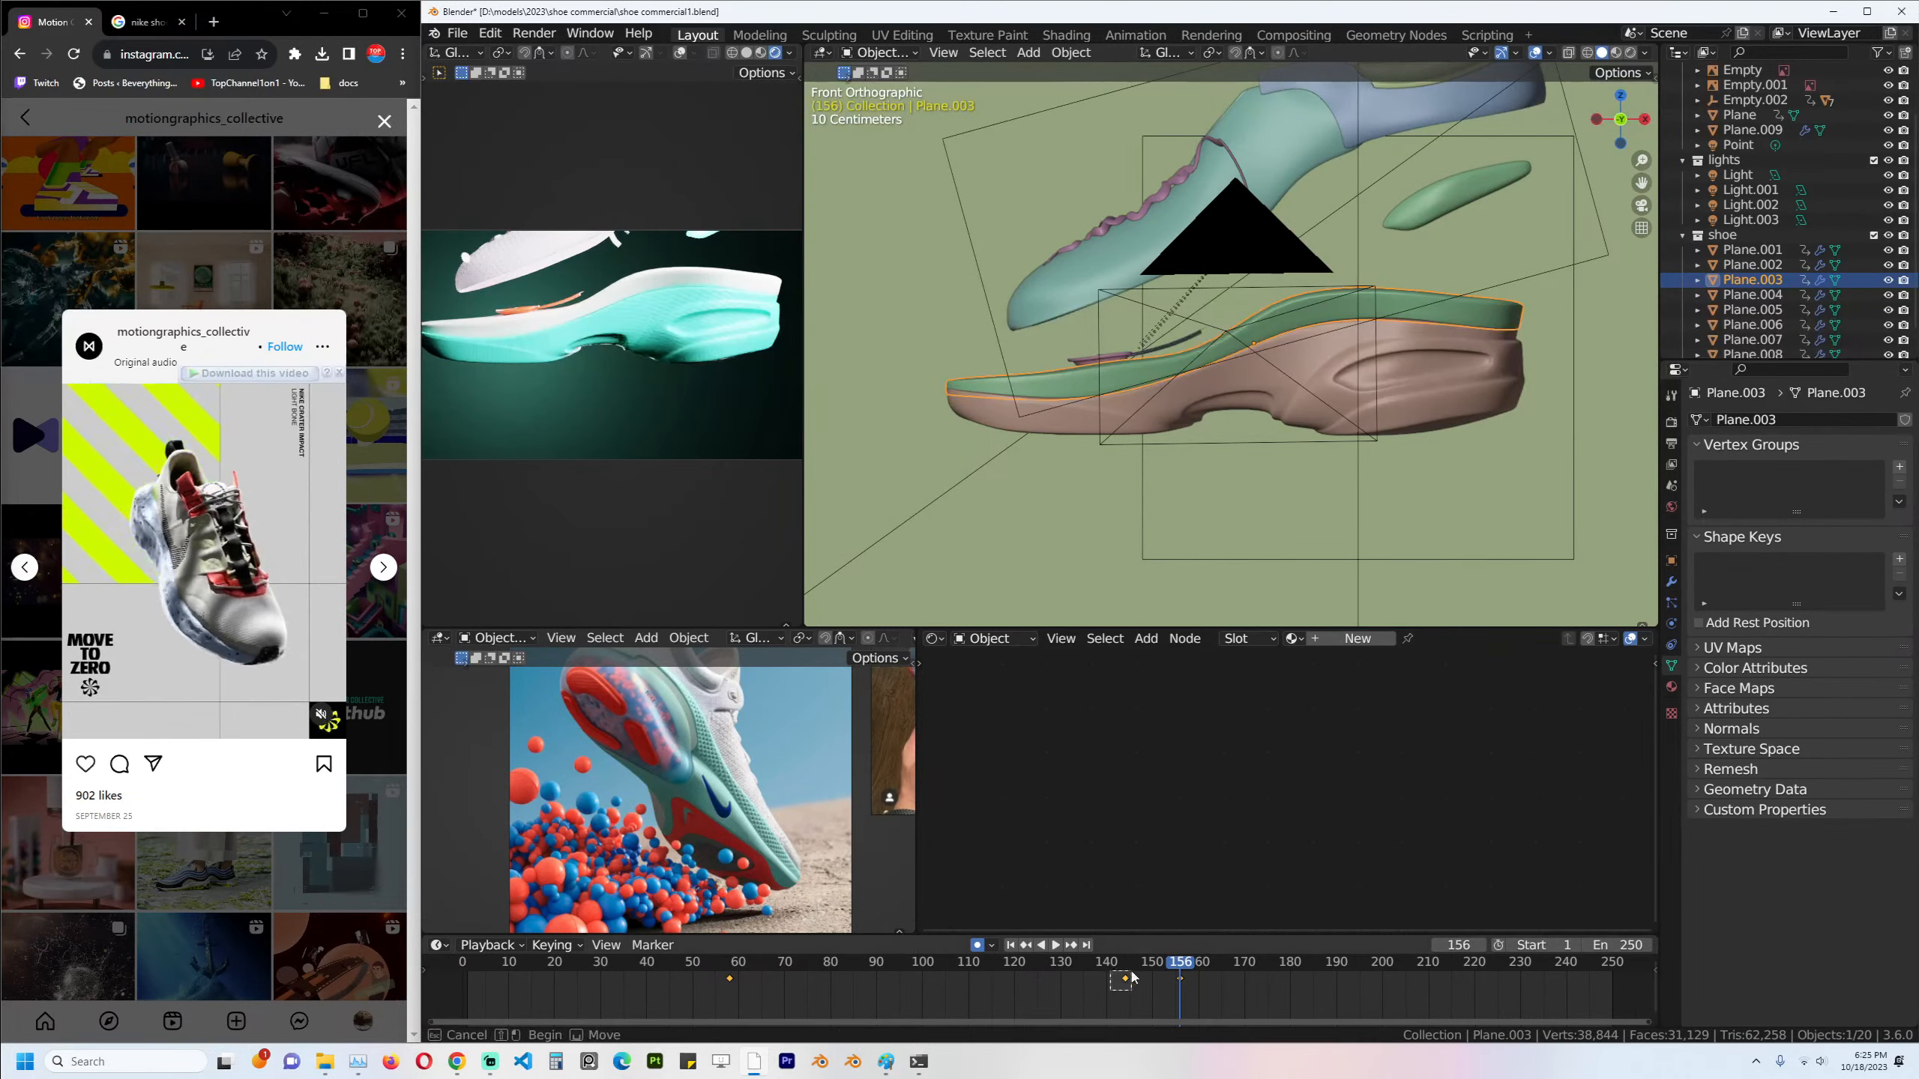
pyautogui.press('x')
pyautogui.click(1130, 973)
# Scrub and play the timeline in camera view to check the midsole strip's landing.
pyautogui.press('KP_0')
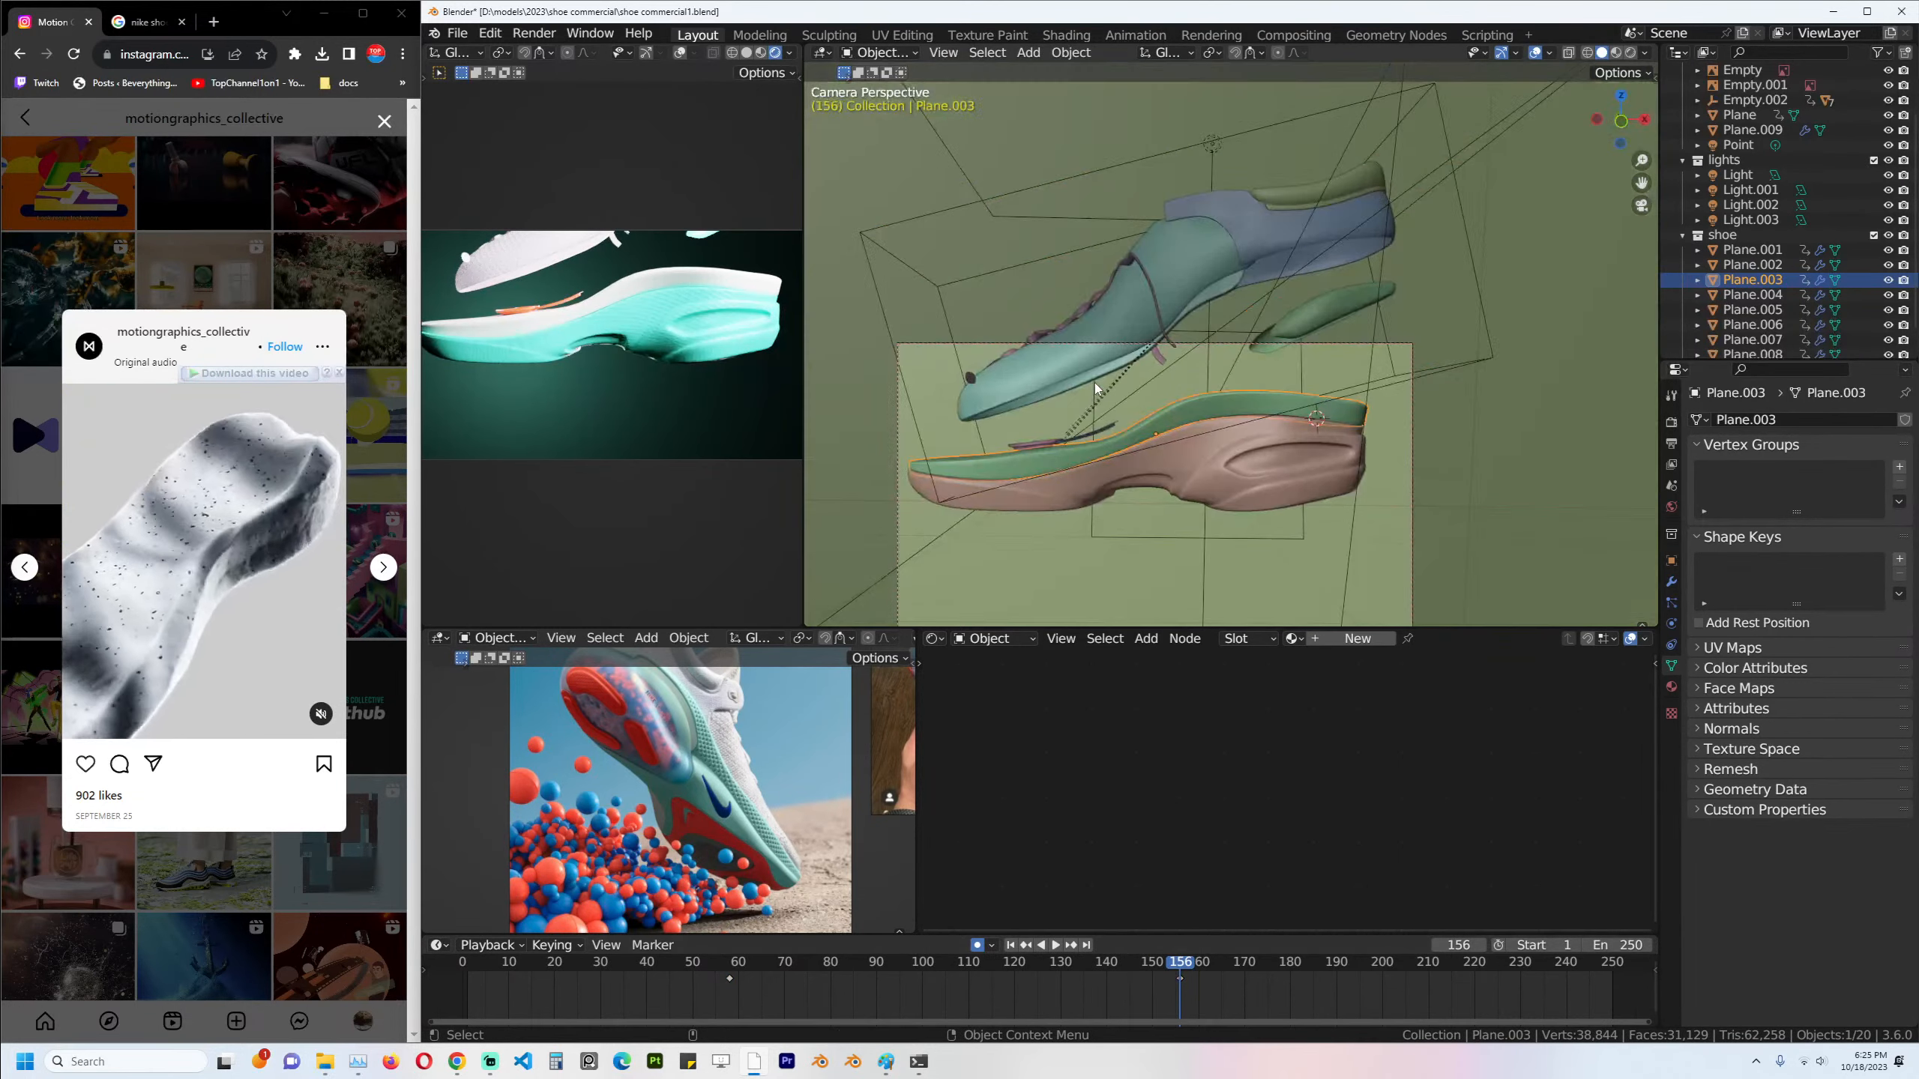
pyautogui.scroll(-2, 968, 597)
pyautogui.moveTo(524, 965); pyautogui.dragTo(1100, 899)
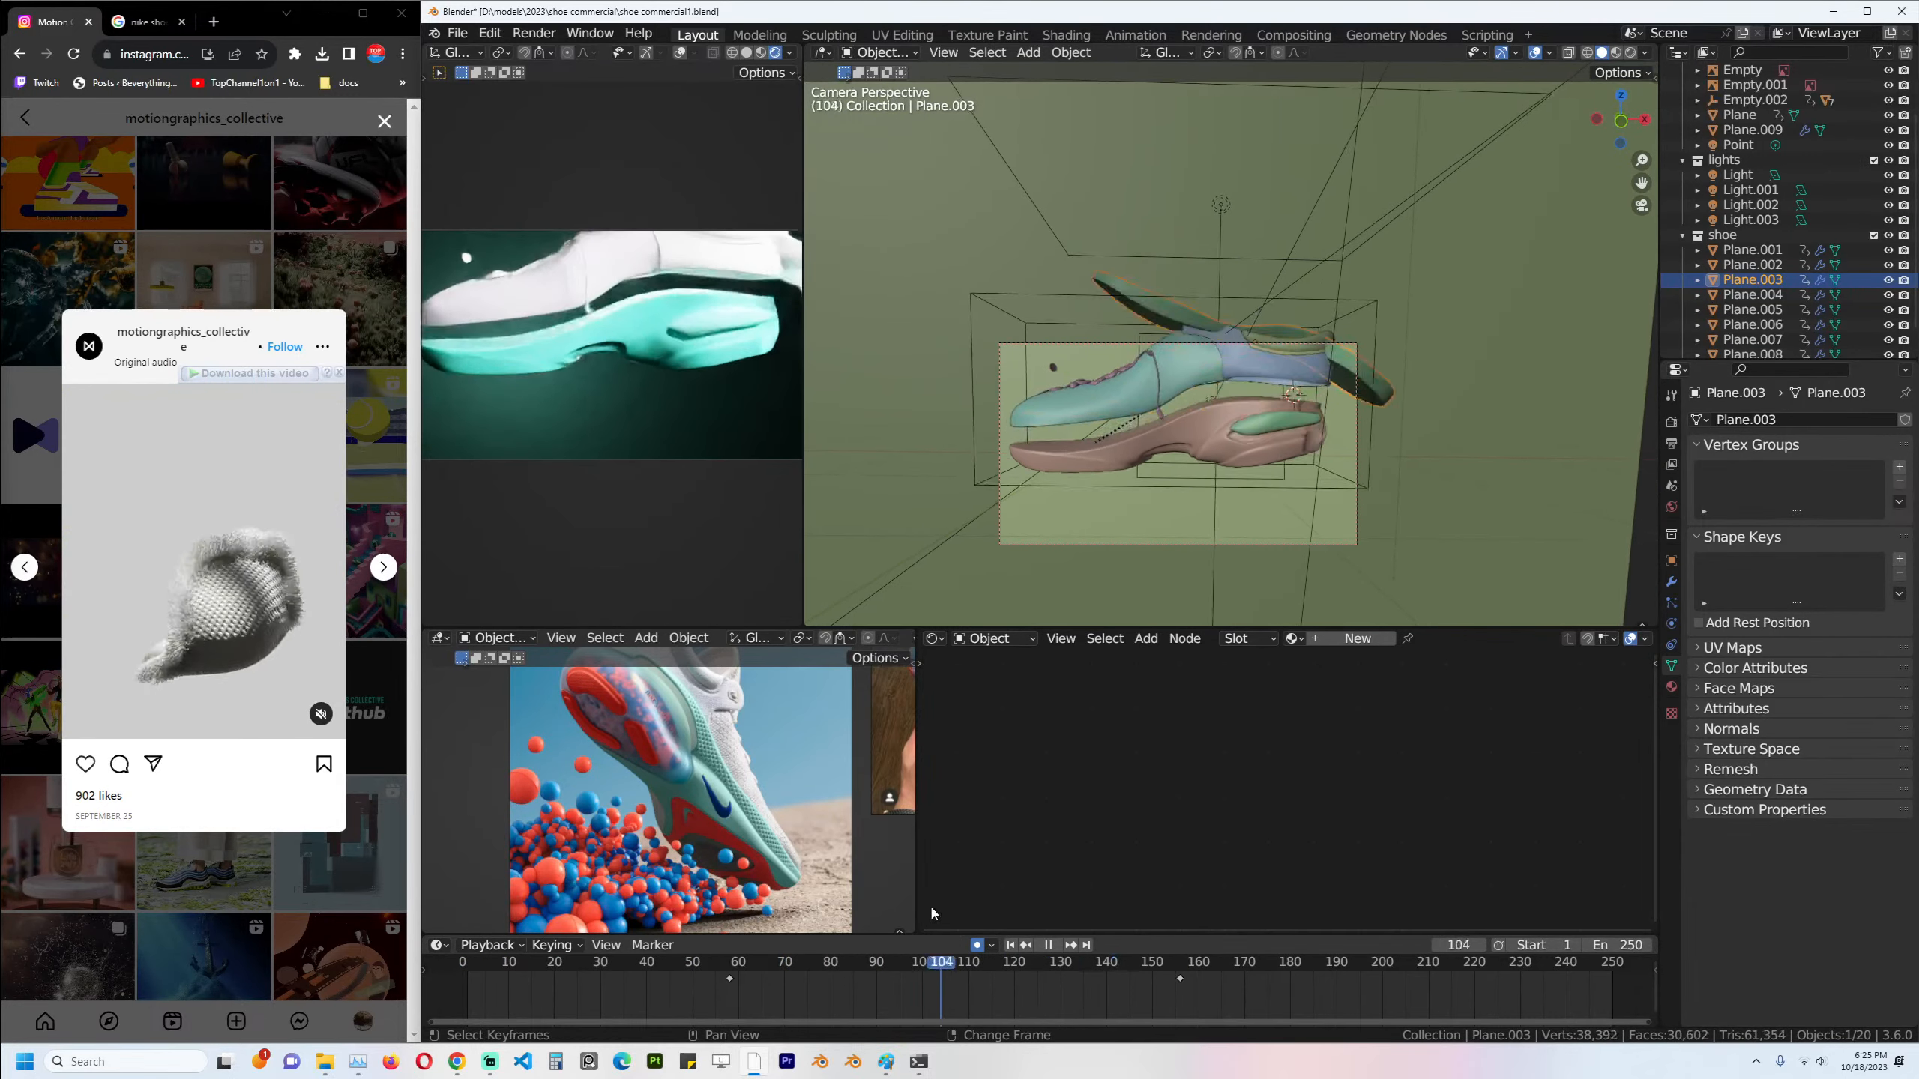
pyautogui.press('Escape')
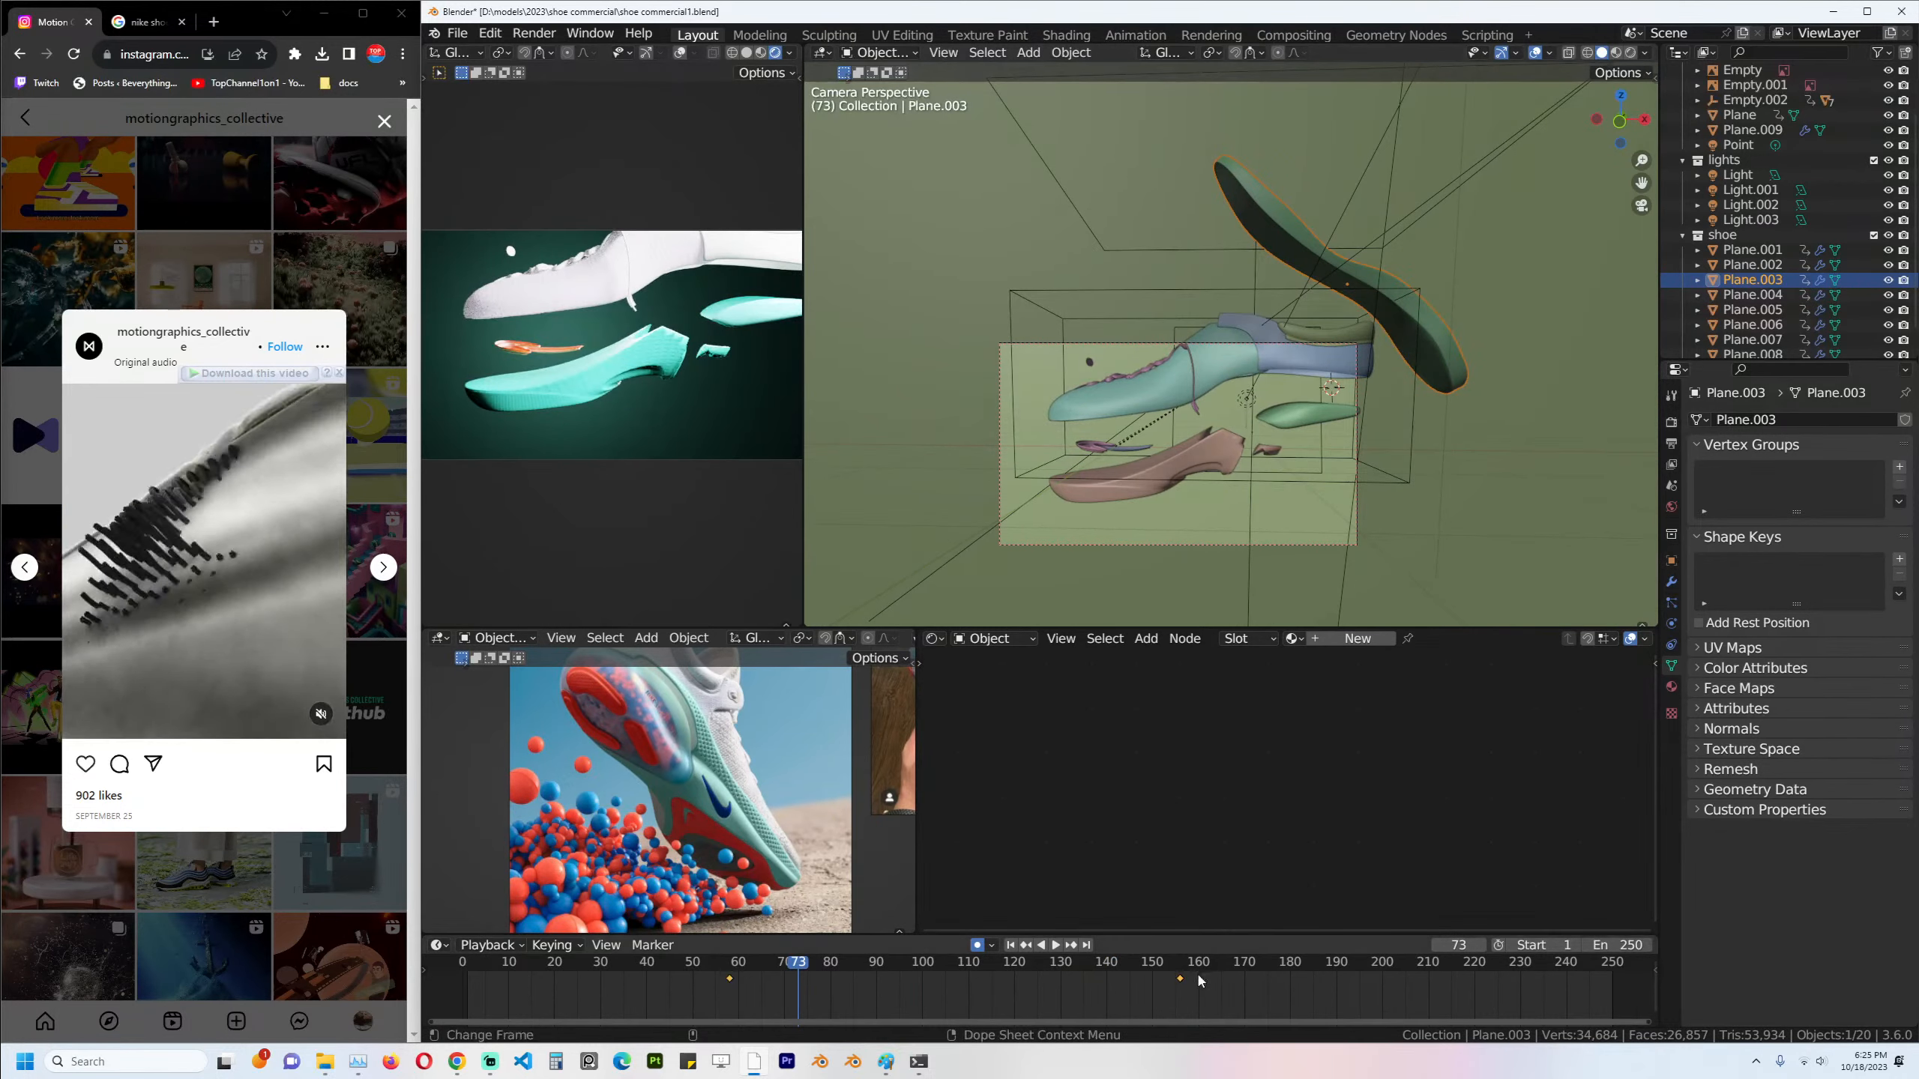
# Shift the midsole strip's two keyframes earlier to about frames 35 and 133, and replay the landing.
pyautogui.press('g')
pyautogui.click(1092, 981)
pyautogui.moveTo(724, 968)
pyautogui.mouseDown()
pyautogui.moveTo(459, 969)
pyautogui.moveTo(695, 969)
pyautogui.mouseUp()
pyautogui.press('space')
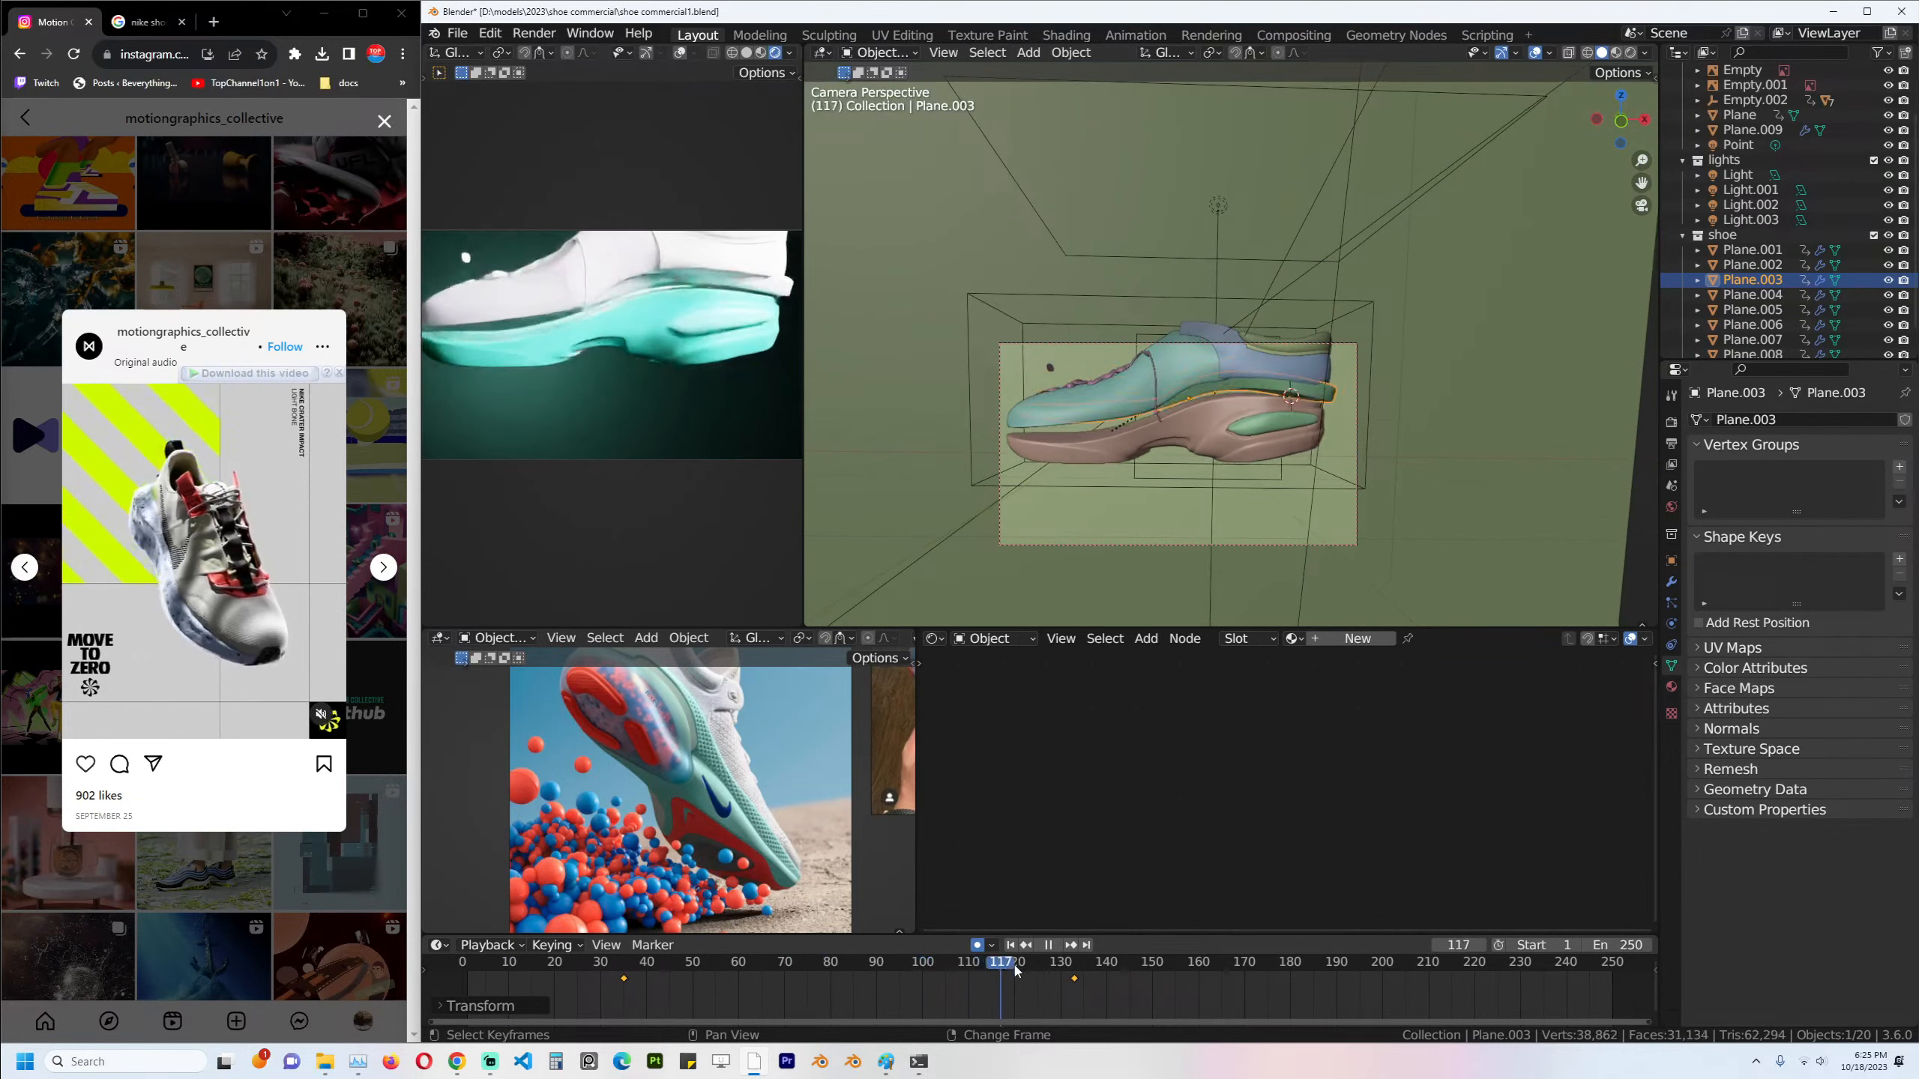
pyautogui.press('space')
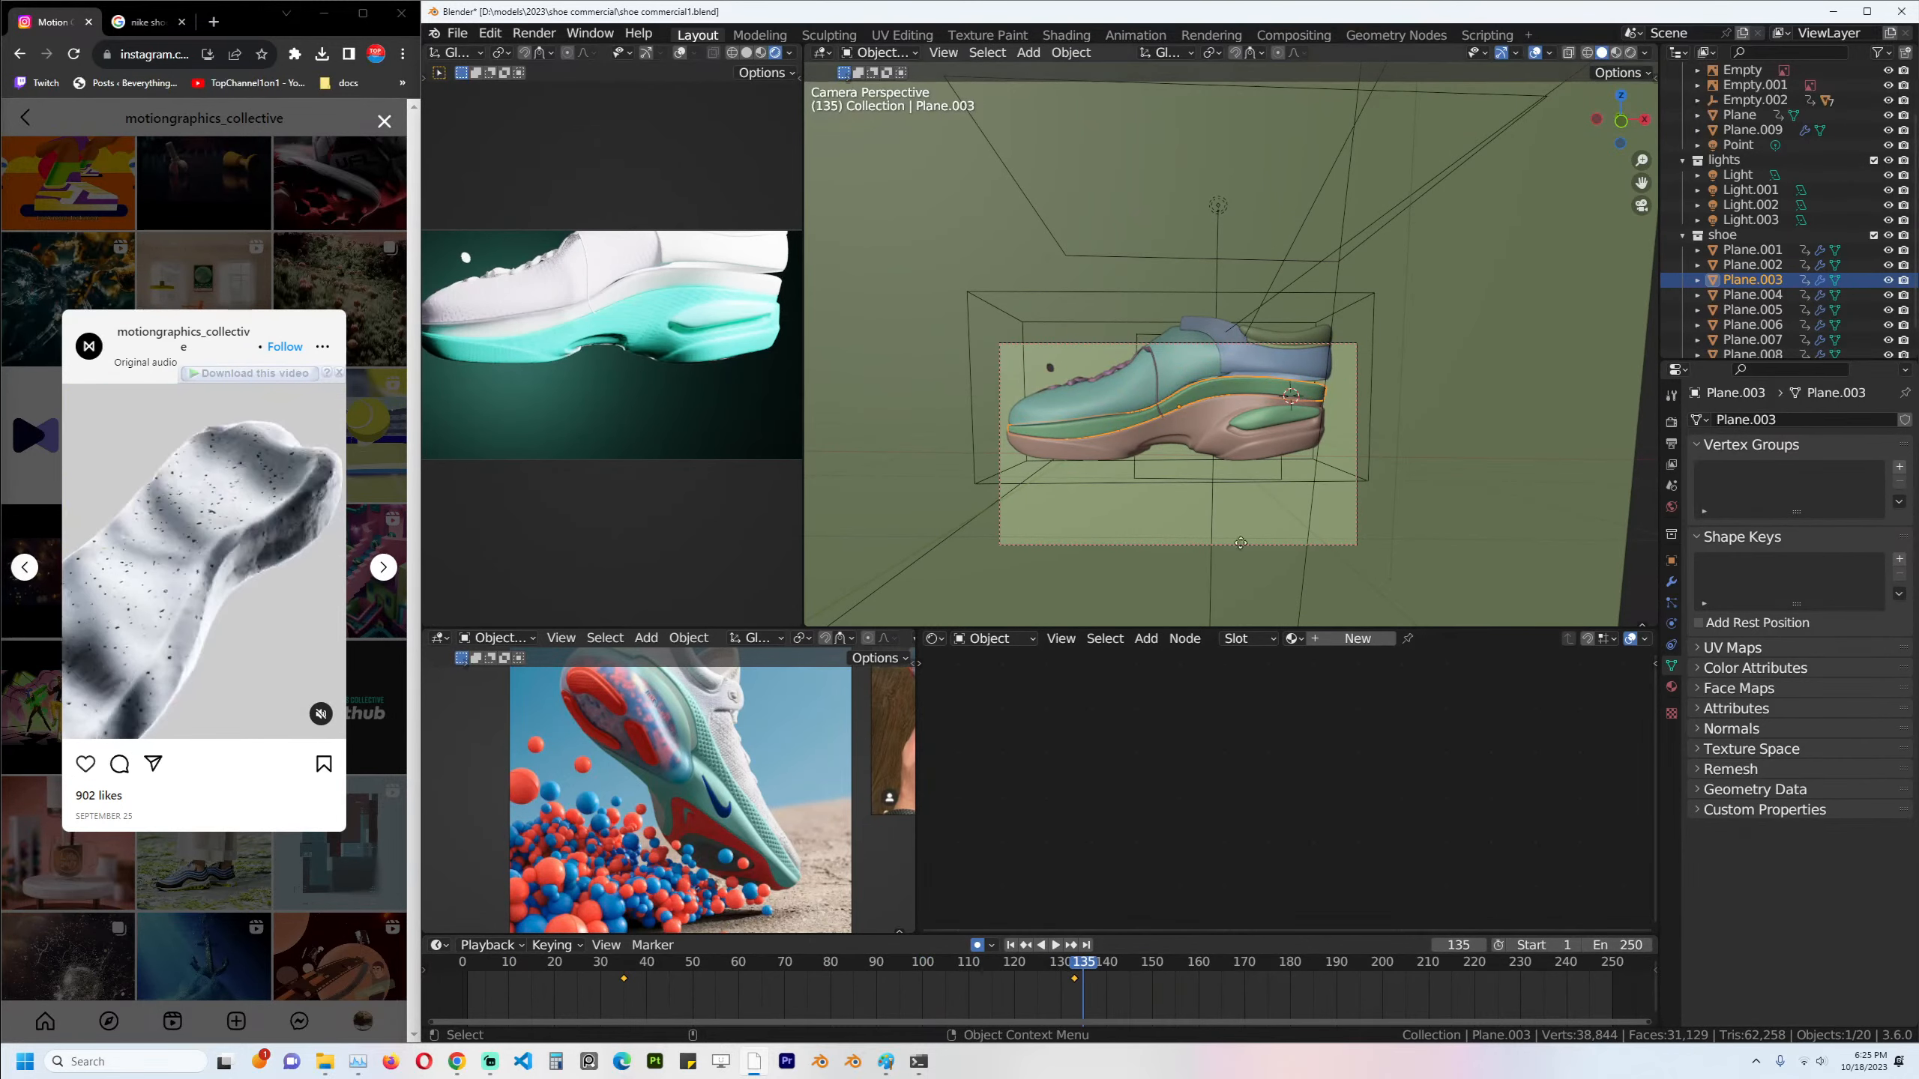
# Select the camera and rotate it slightly with trackball rotation at frame 193.
pyautogui.click(1240, 543)
pyautogui.press('r')
pyautogui.press('r')
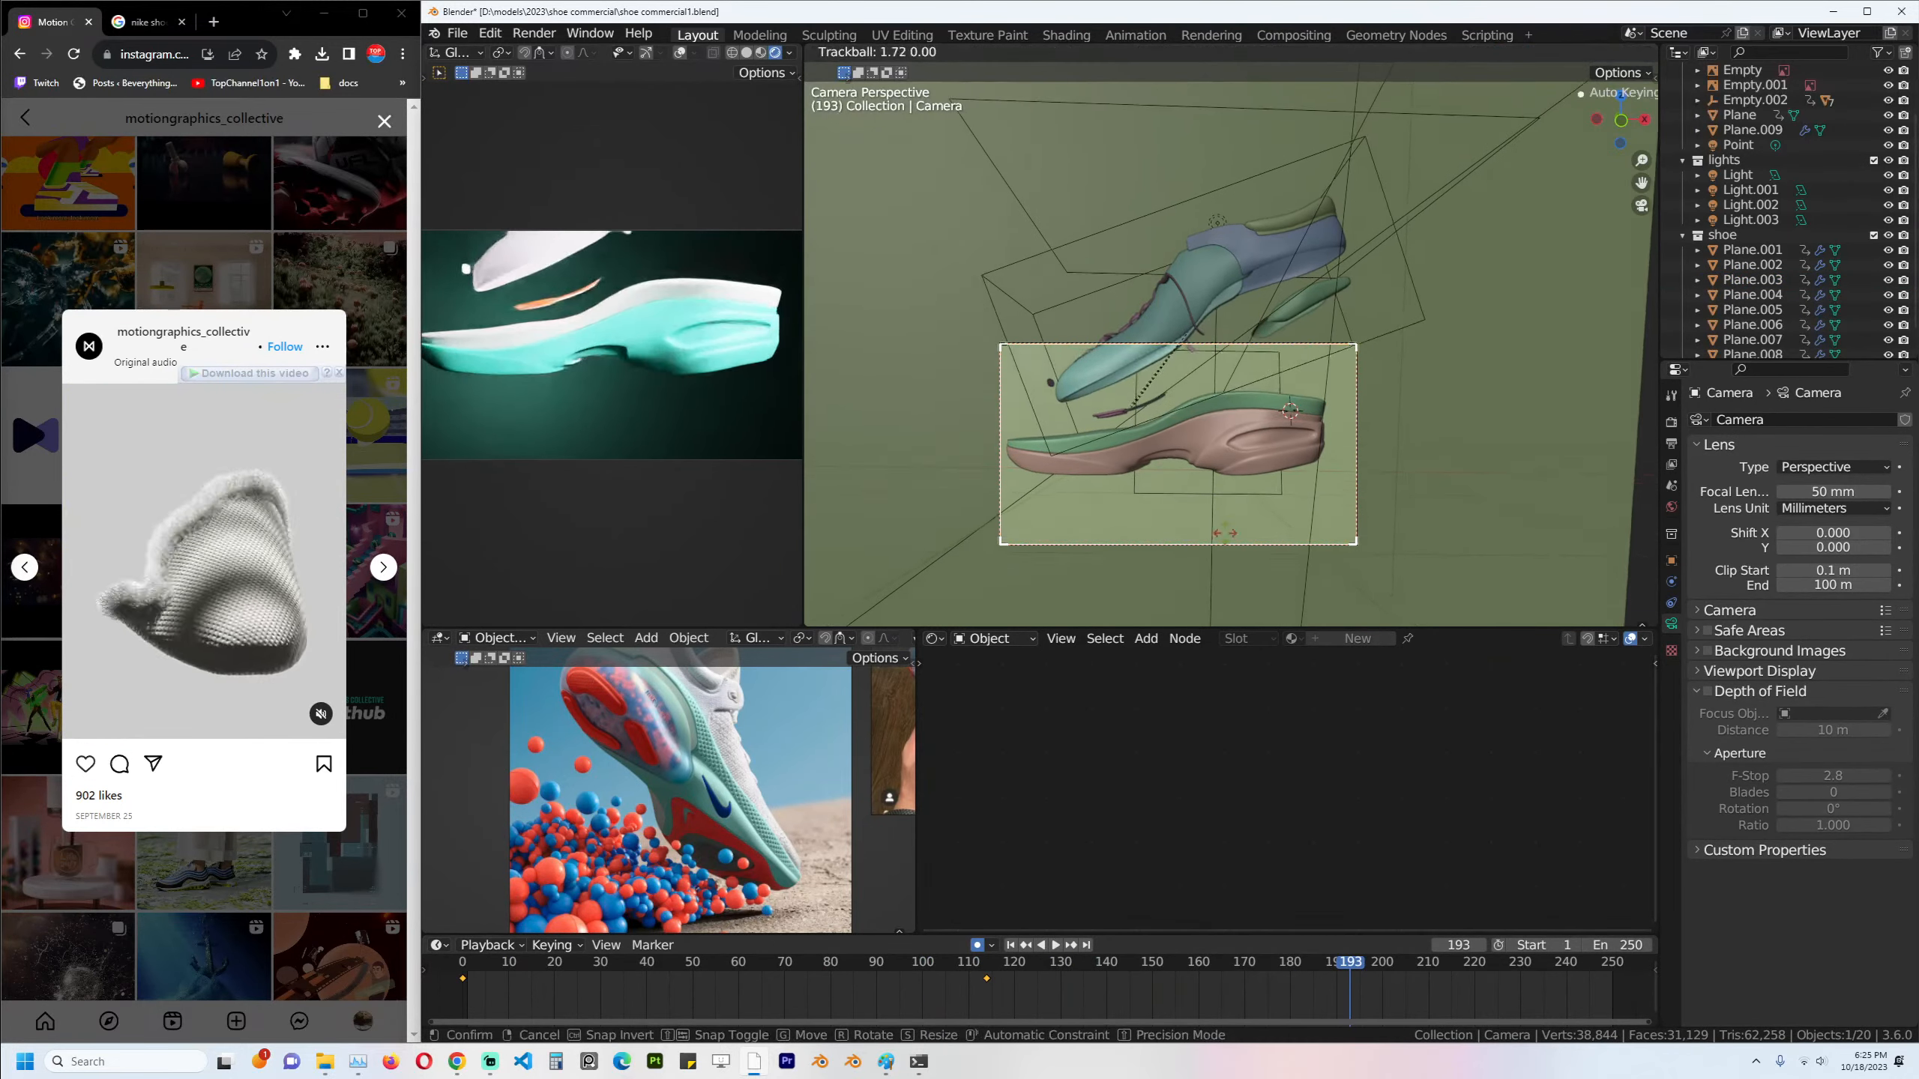
pyautogui.click(1218, 521)
# Go to frame 130 and delete the keyframe of the shoe upper part Plane.001.
pyautogui.moveTo(1058, 977)
pyautogui.keyDown('shift'); pyautogui.mouseDown(button='right')
pyautogui.moveTo(437, 970)
pyautogui.moveTo(1318, 957)
pyautogui.moveTo(1234, 990)
pyautogui.moveTo(908, 971)
pyautogui.moveTo(1092, 970)
pyautogui.moveTo(1060, 970)
pyautogui.mouseUp(button='right'); pyautogui.keyUp('shift')
pyautogui.click(1087, 380)
pyautogui.press('x')
pyautogui.click(1122, 978)
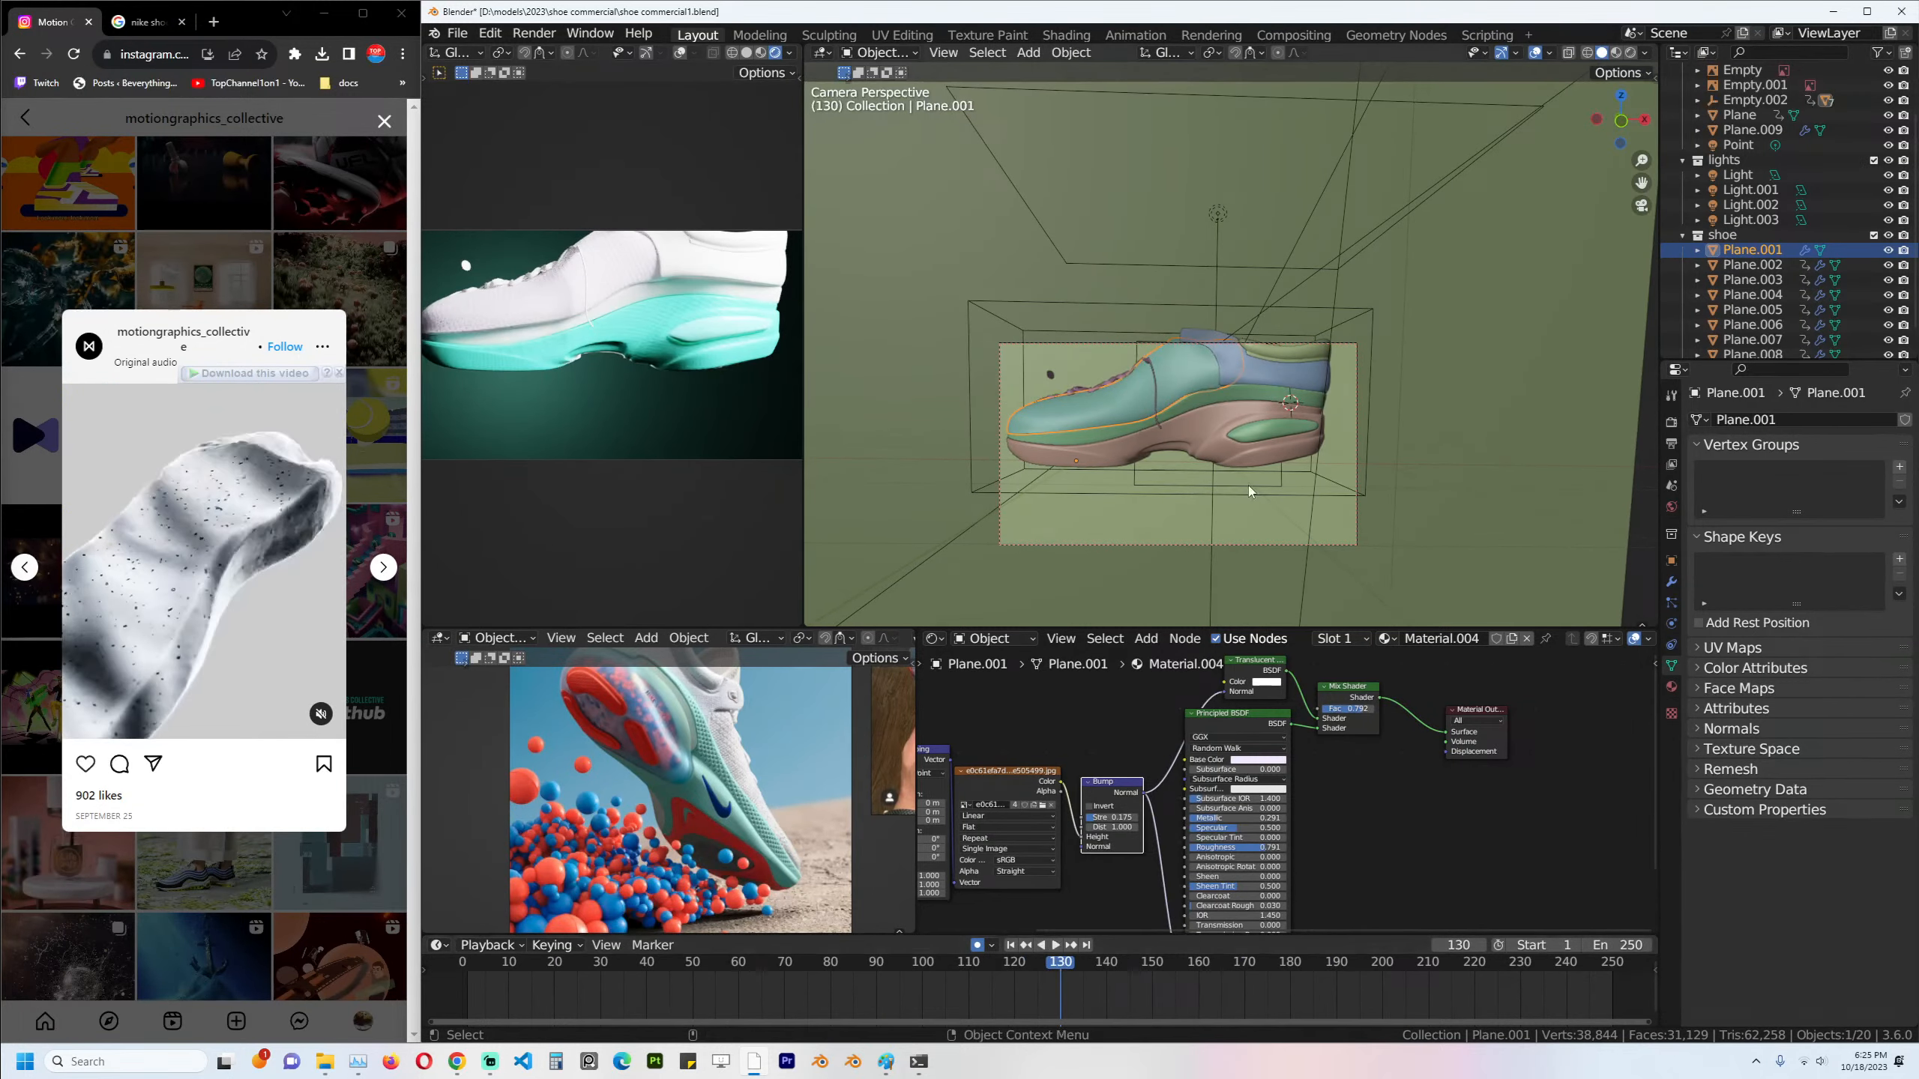
# Parent the outsole to the cube-shaped empty Empty.002 surrounding the shoe.
pyautogui.keyDown('shift'); pyautogui.click(1373, 361); pyautogui.keyUp('shift')
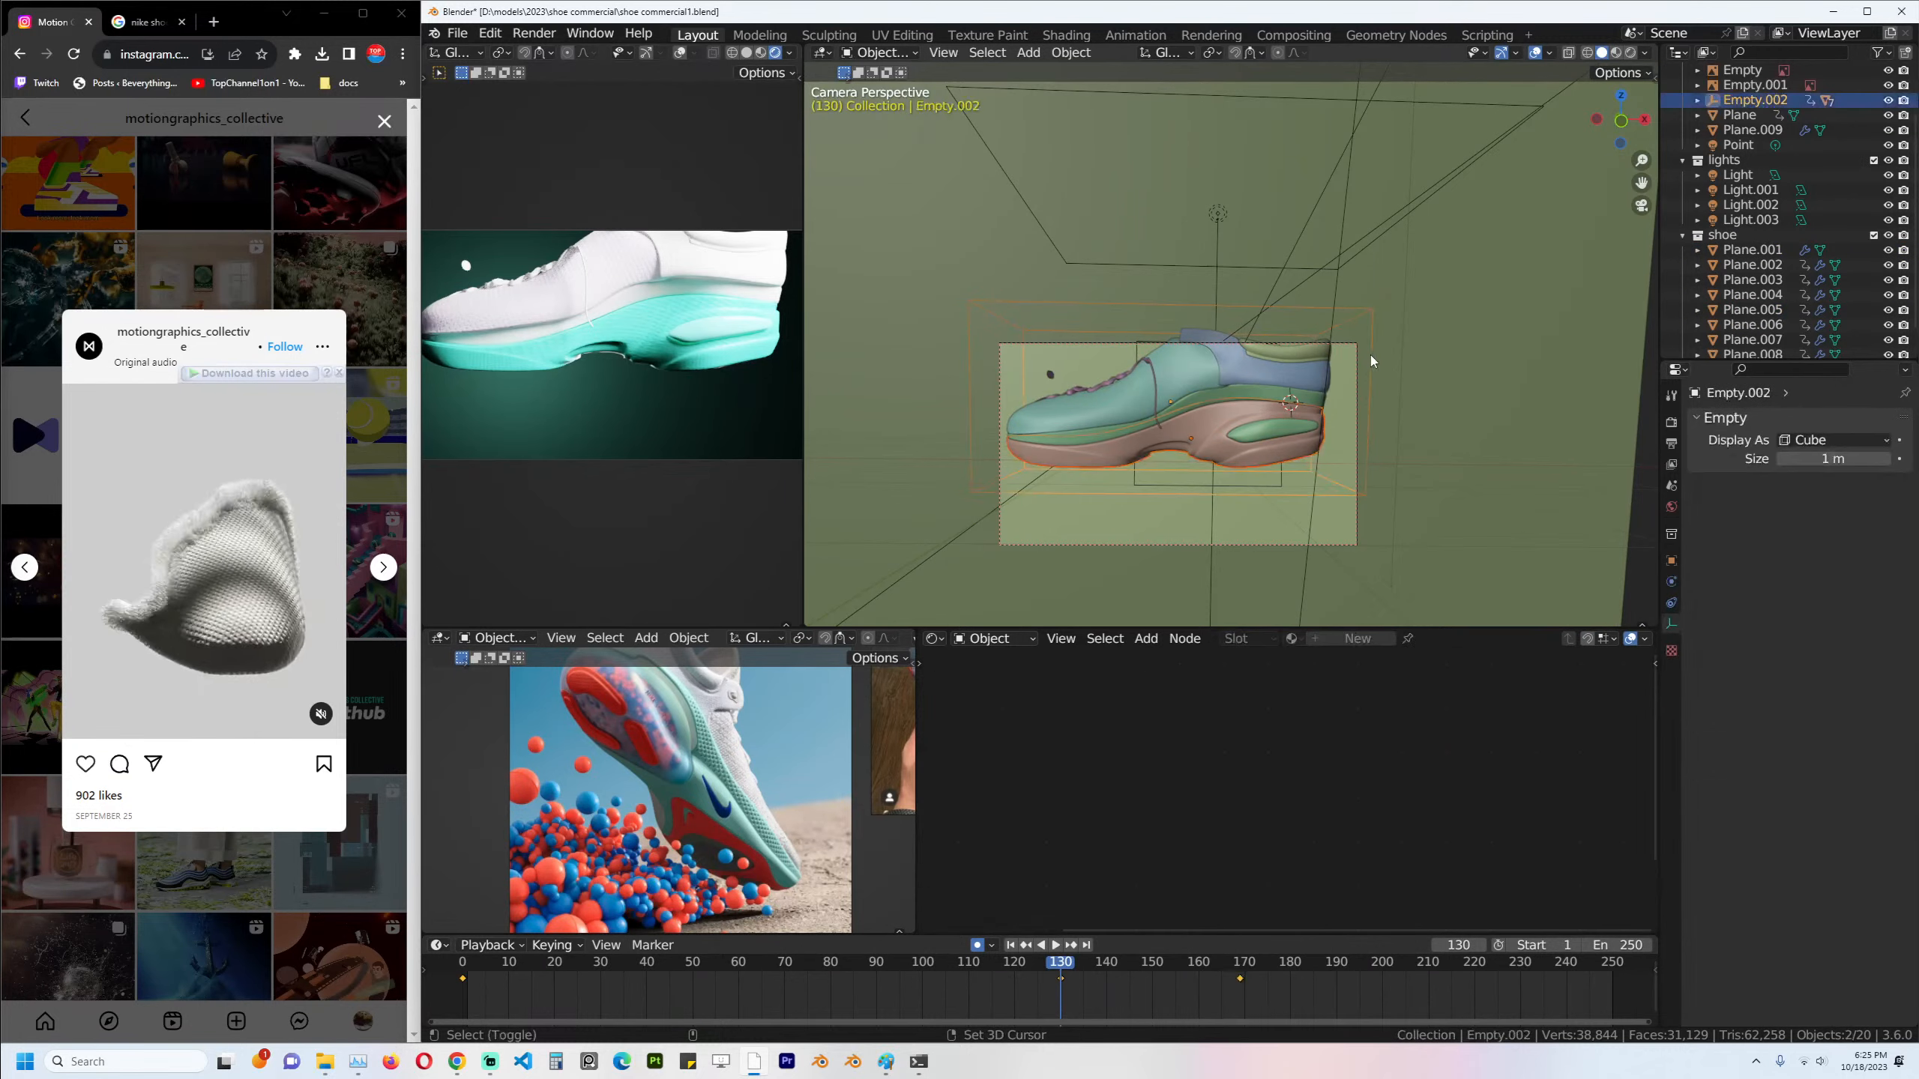
pyautogui.hotkey('ctrl', 'p')
pyautogui.click(1373, 361)
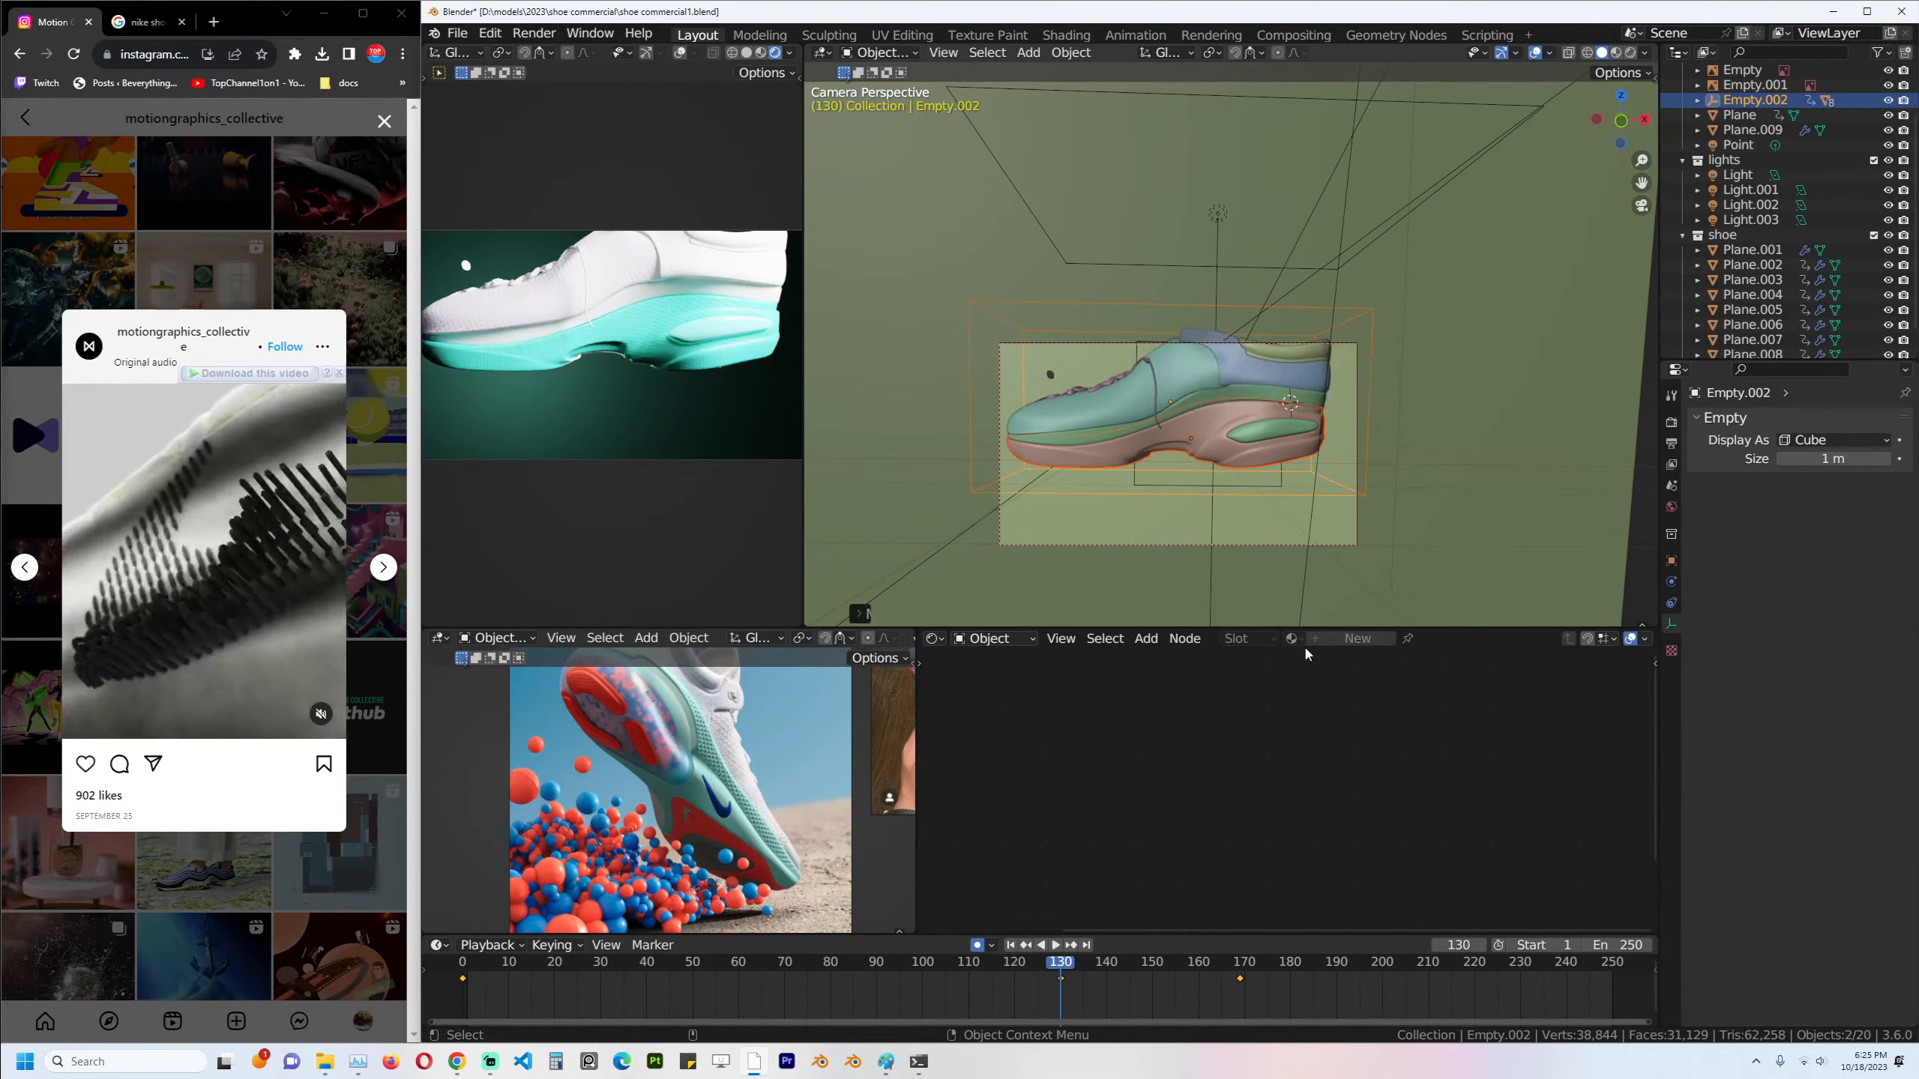
# Replay the shoe's lift-off after frame 130, and parent the midsole strip Plane.003 to the empty Empty.002.
pyautogui.press('space')
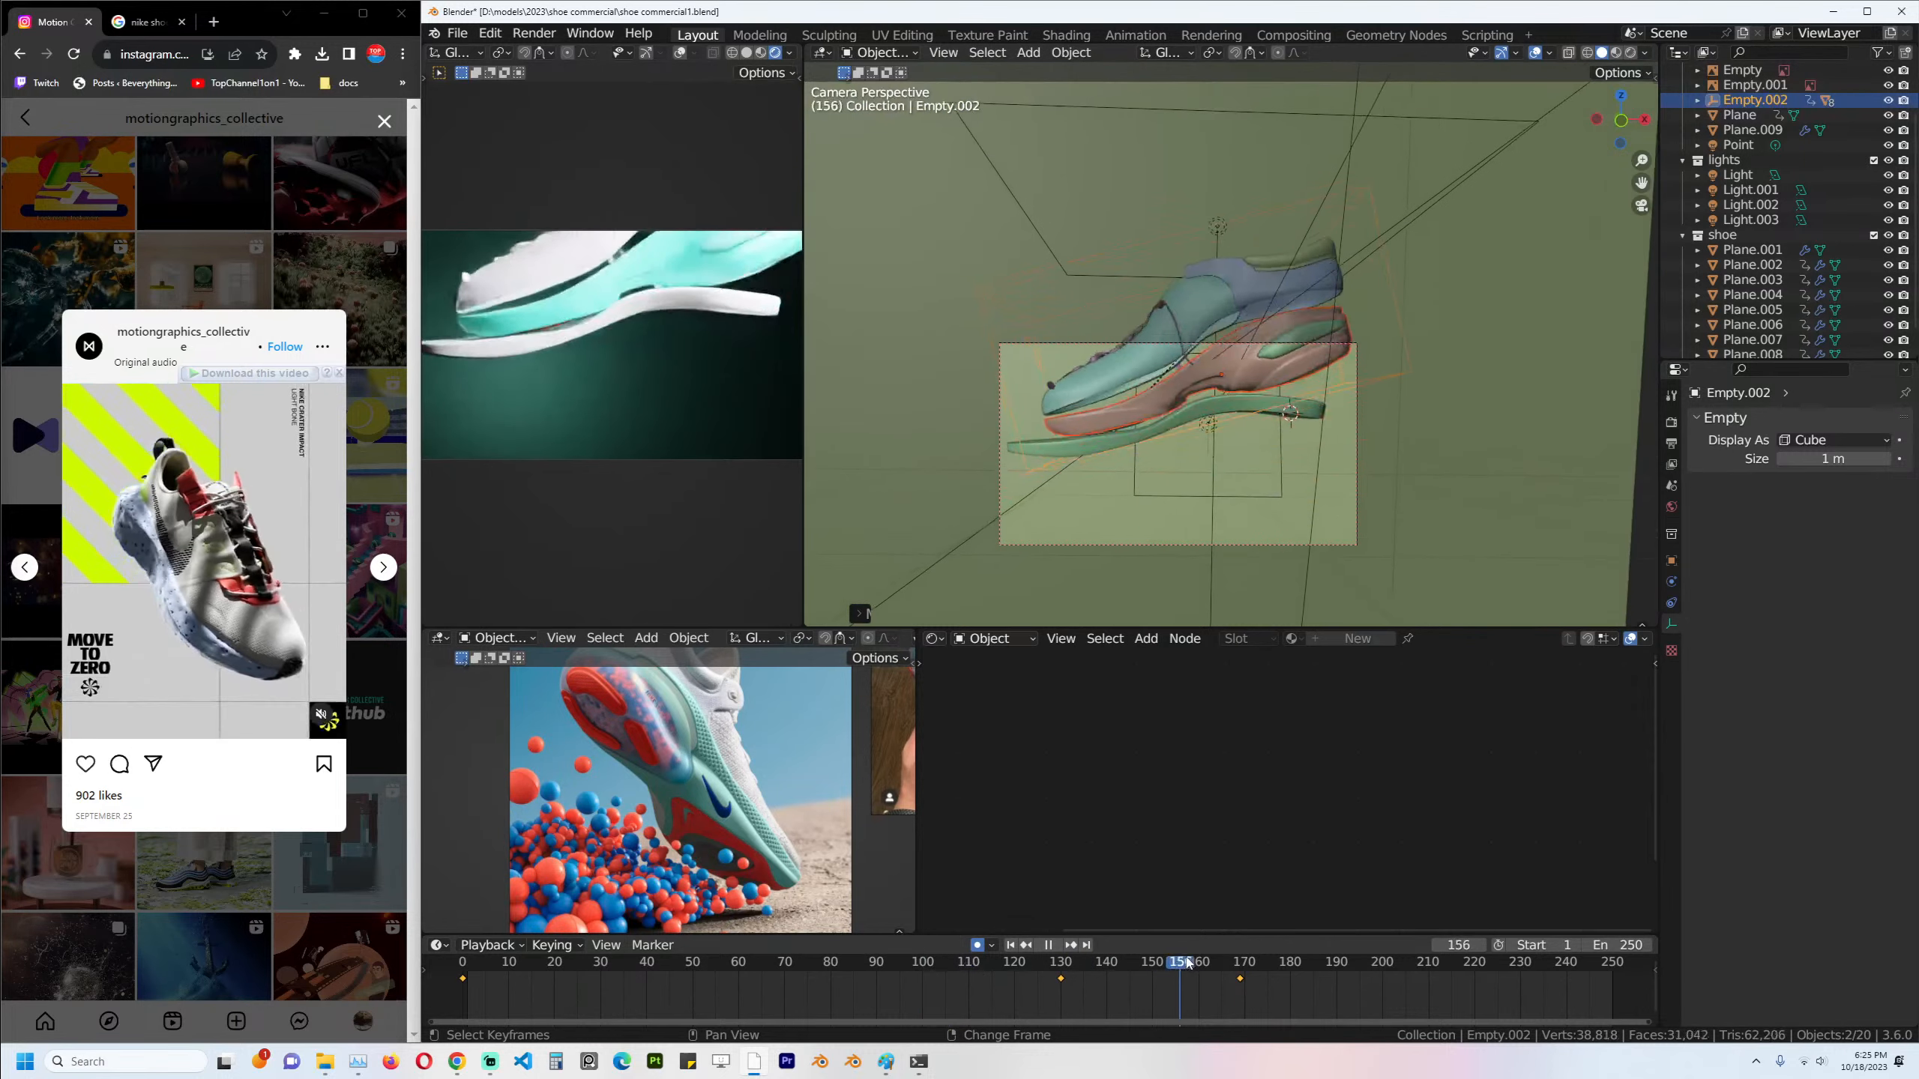
pyautogui.press('Escape')
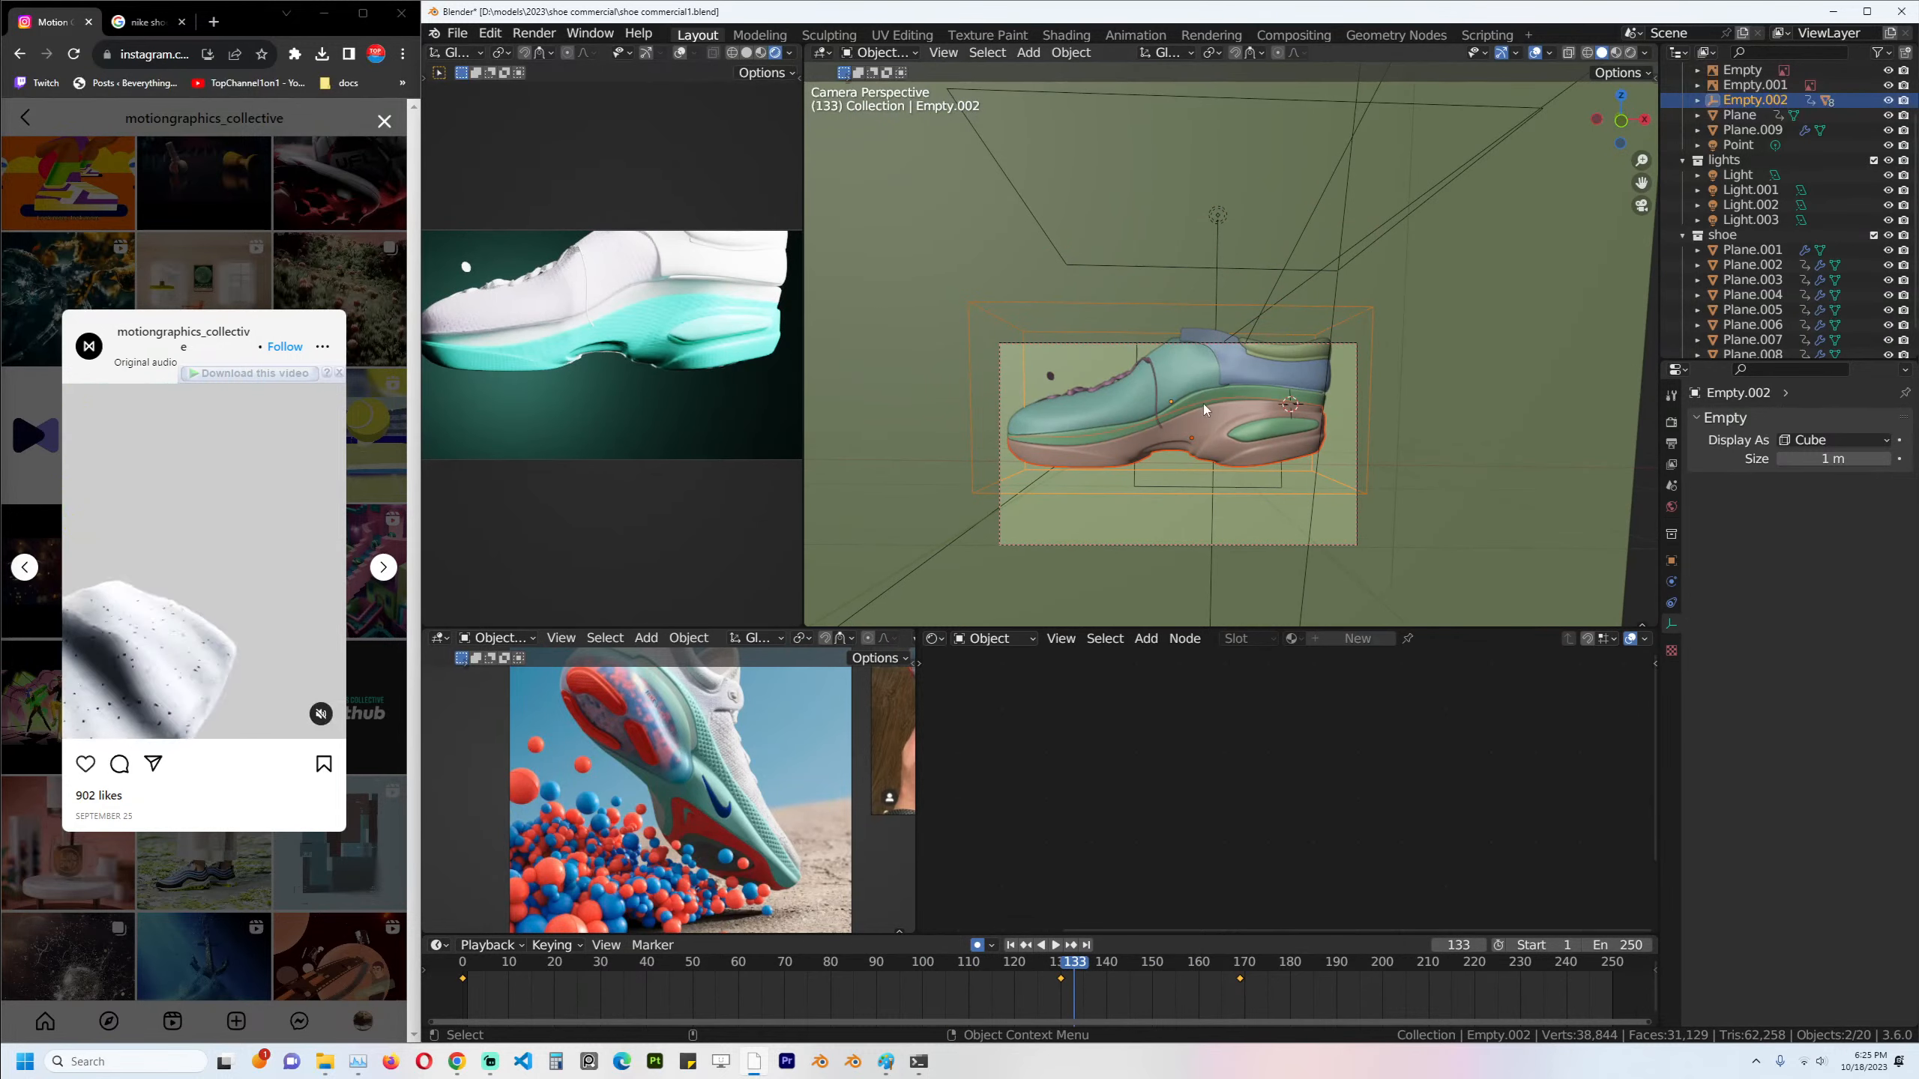
pyautogui.click(1204, 409)
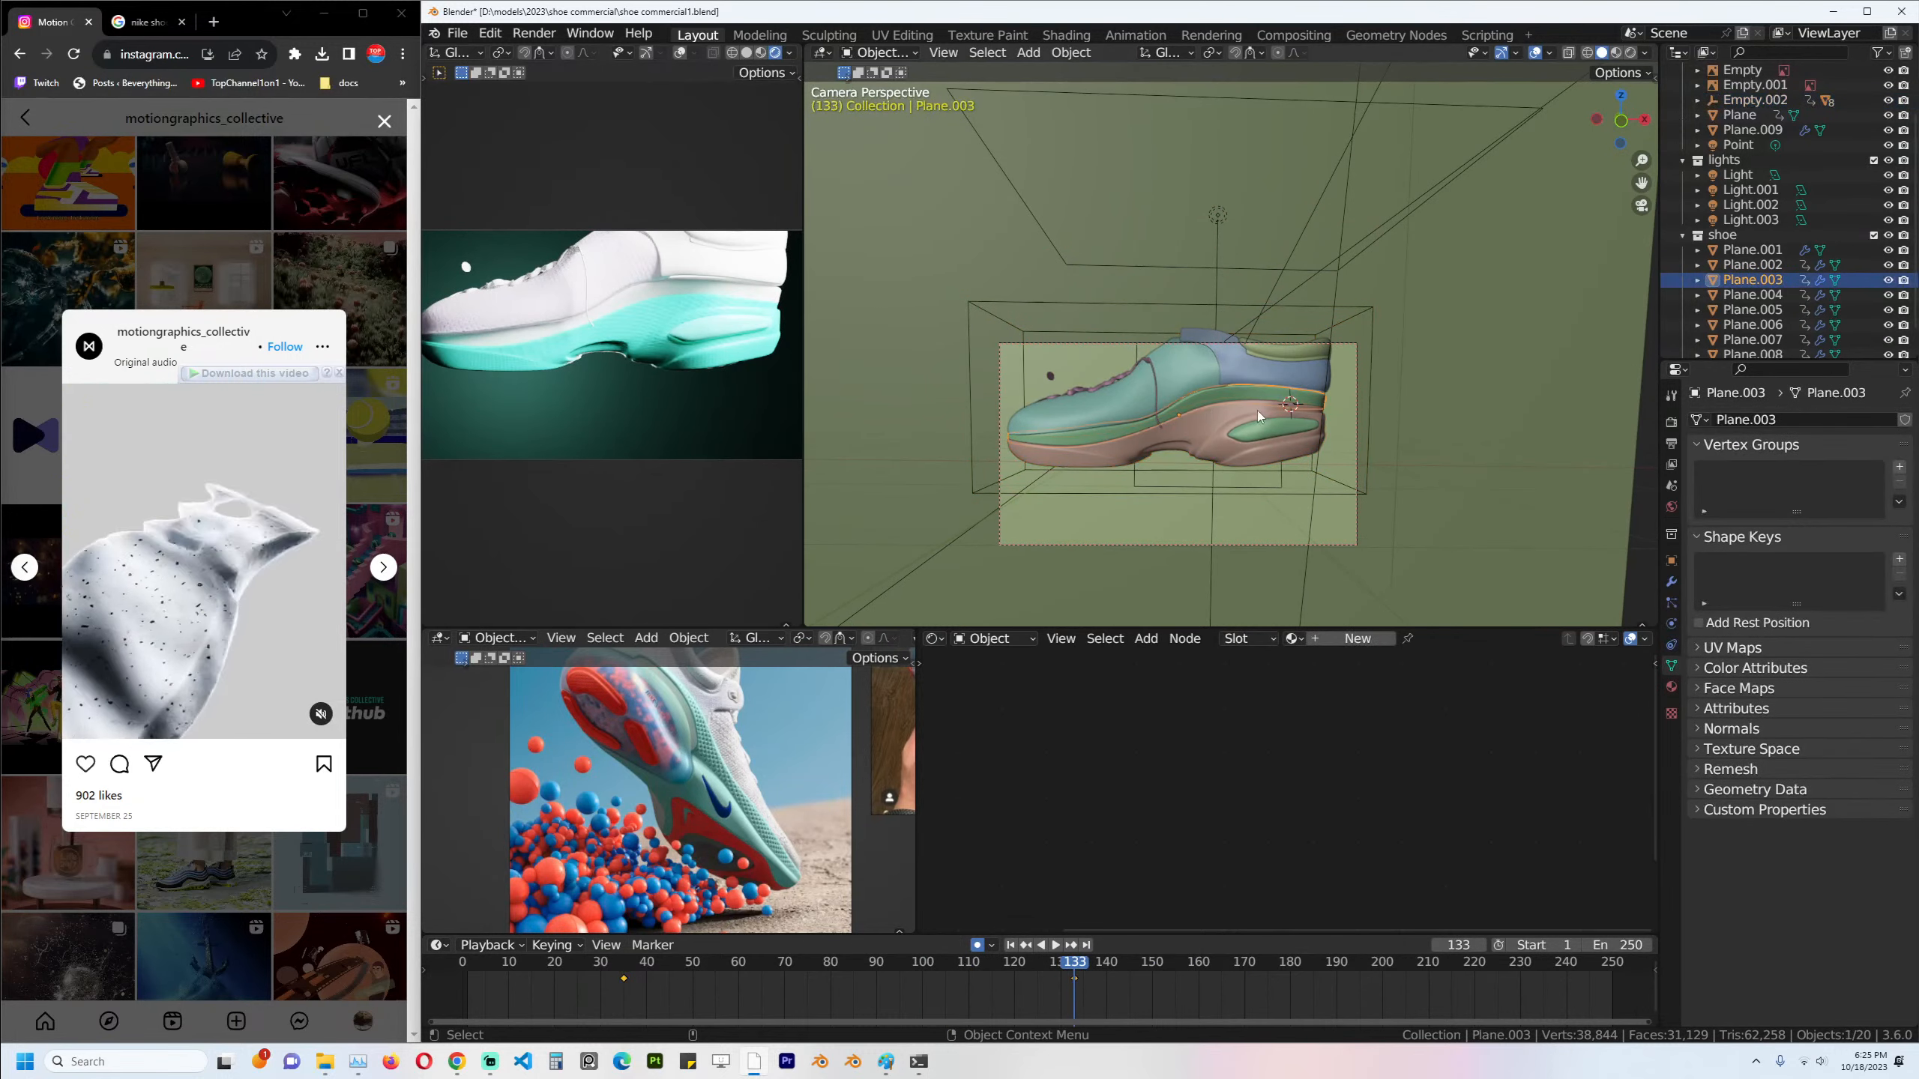
pyautogui.keyDown('shift'); pyautogui.click(1344, 502); pyautogui.keyUp('shift')
pyautogui.hotkey('ctrl', 'p')
pyautogui.click(1344, 496)
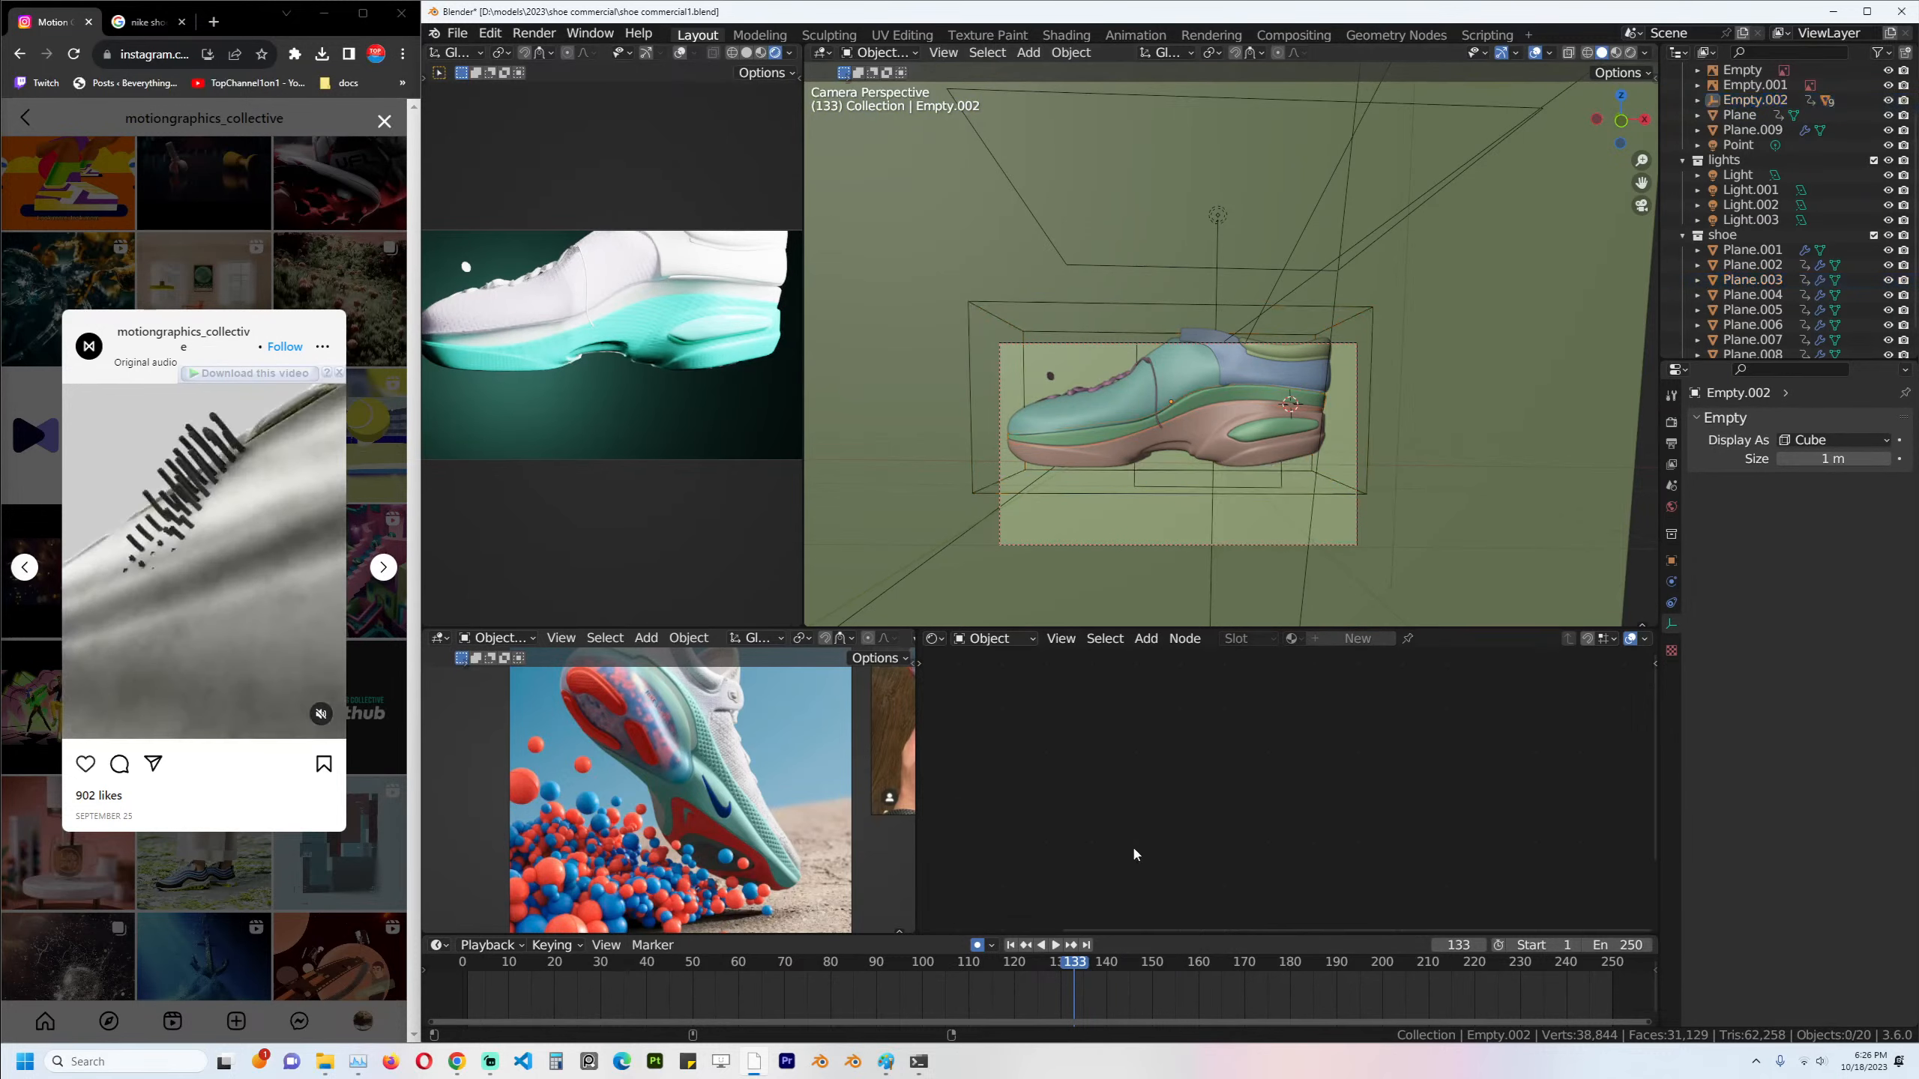
# Play and scrub the animation to frame 169 to check that all shoe parts move together.
pyautogui.click(748, 971)
pyautogui.press('space')
pyautogui.moveTo(816, 971); pyautogui.dragTo(1240, 927)
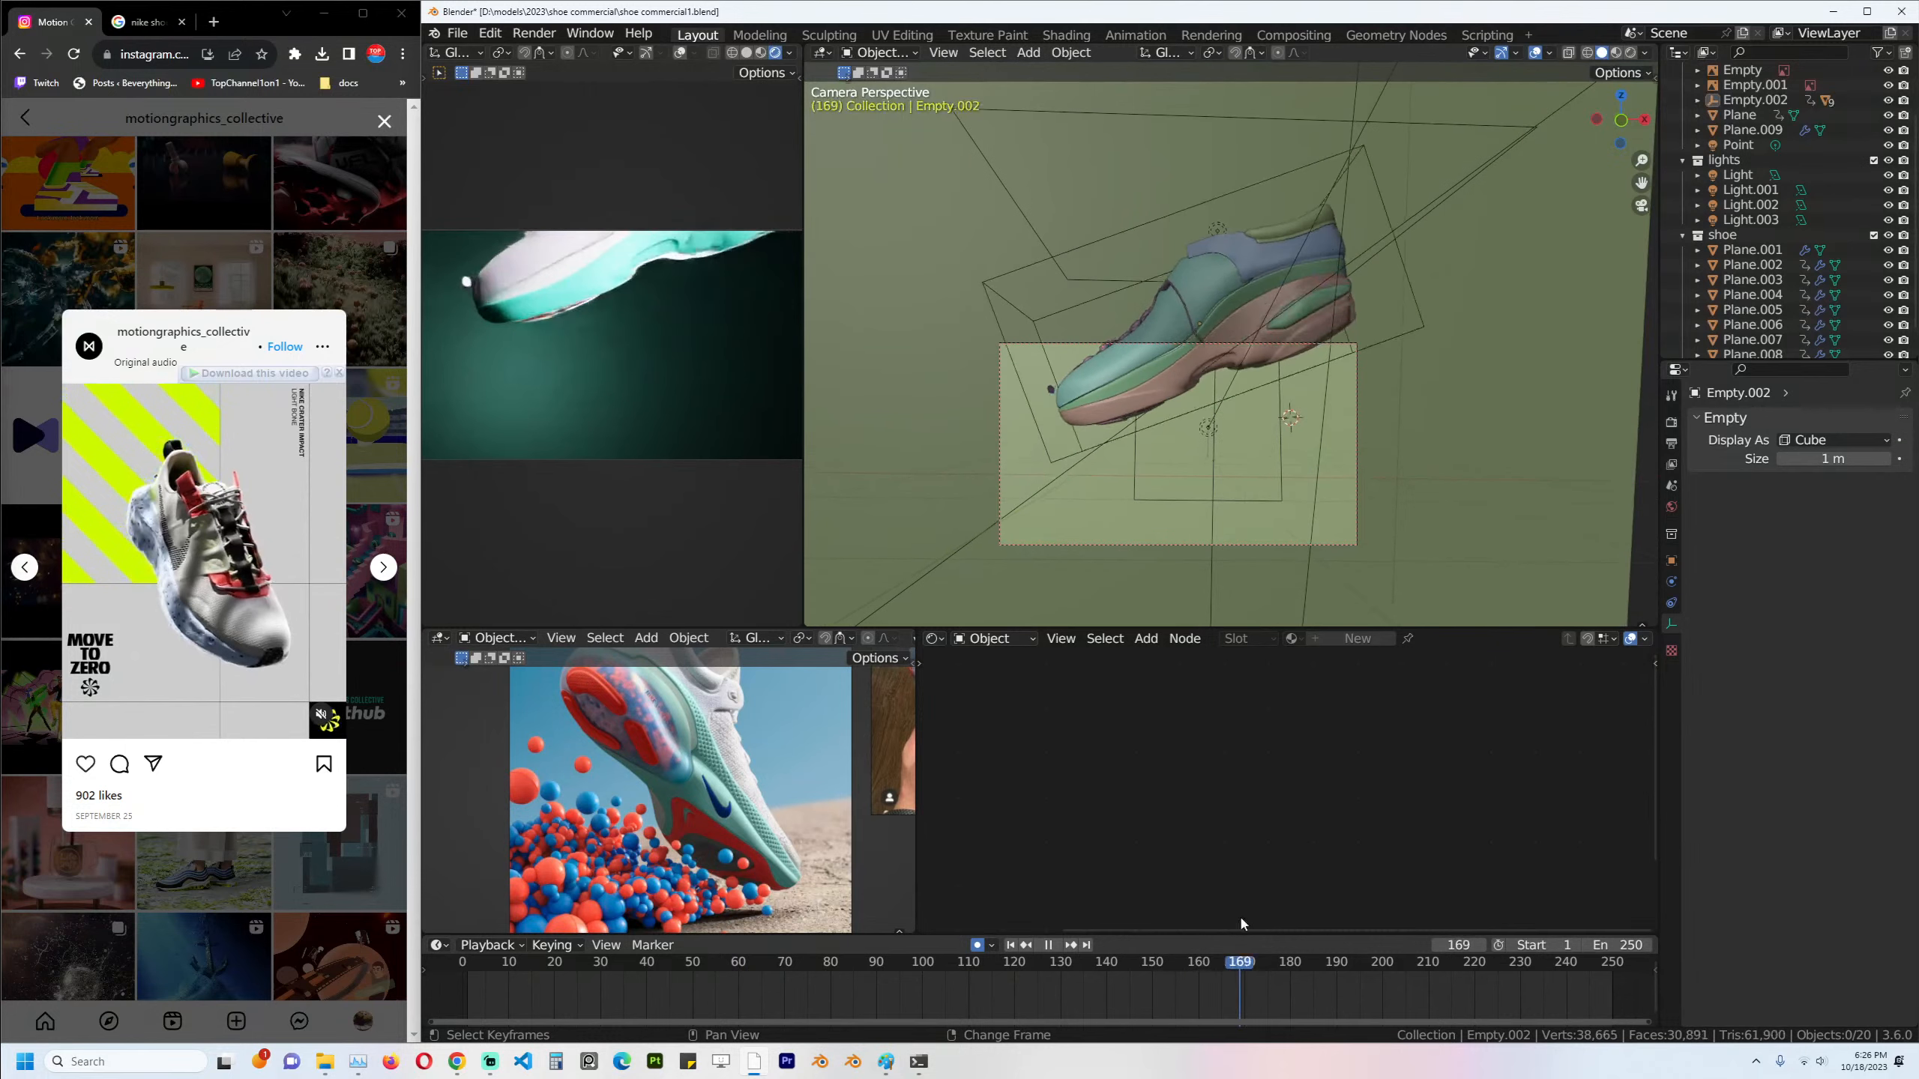
pyautogui.click(1172, 544)
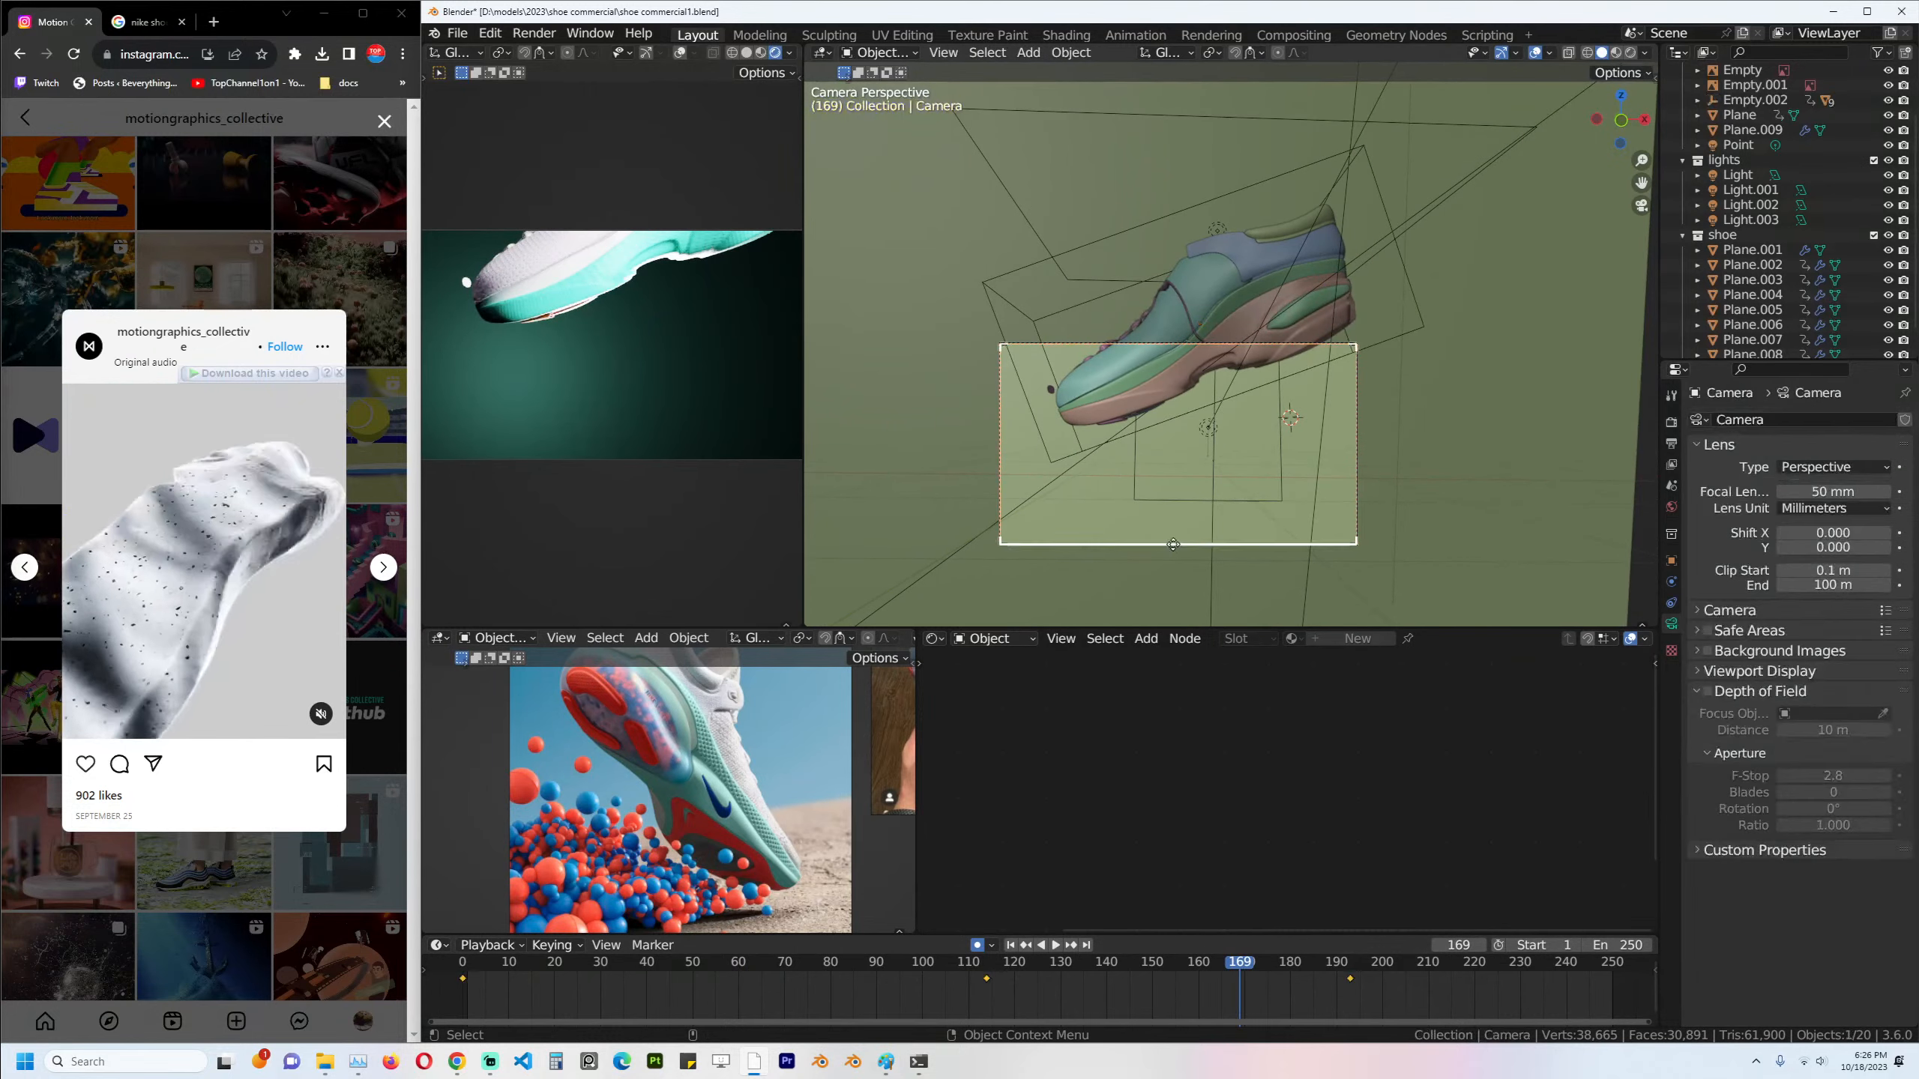
# Leave the camera view, select the shoe upper Plane.001 and save the file.
pyautogui.moveTo(1125, 272); pyautogui.dragTo(1163, 325, button='middle')
pyautogui.scroll(3, 1163, 326)
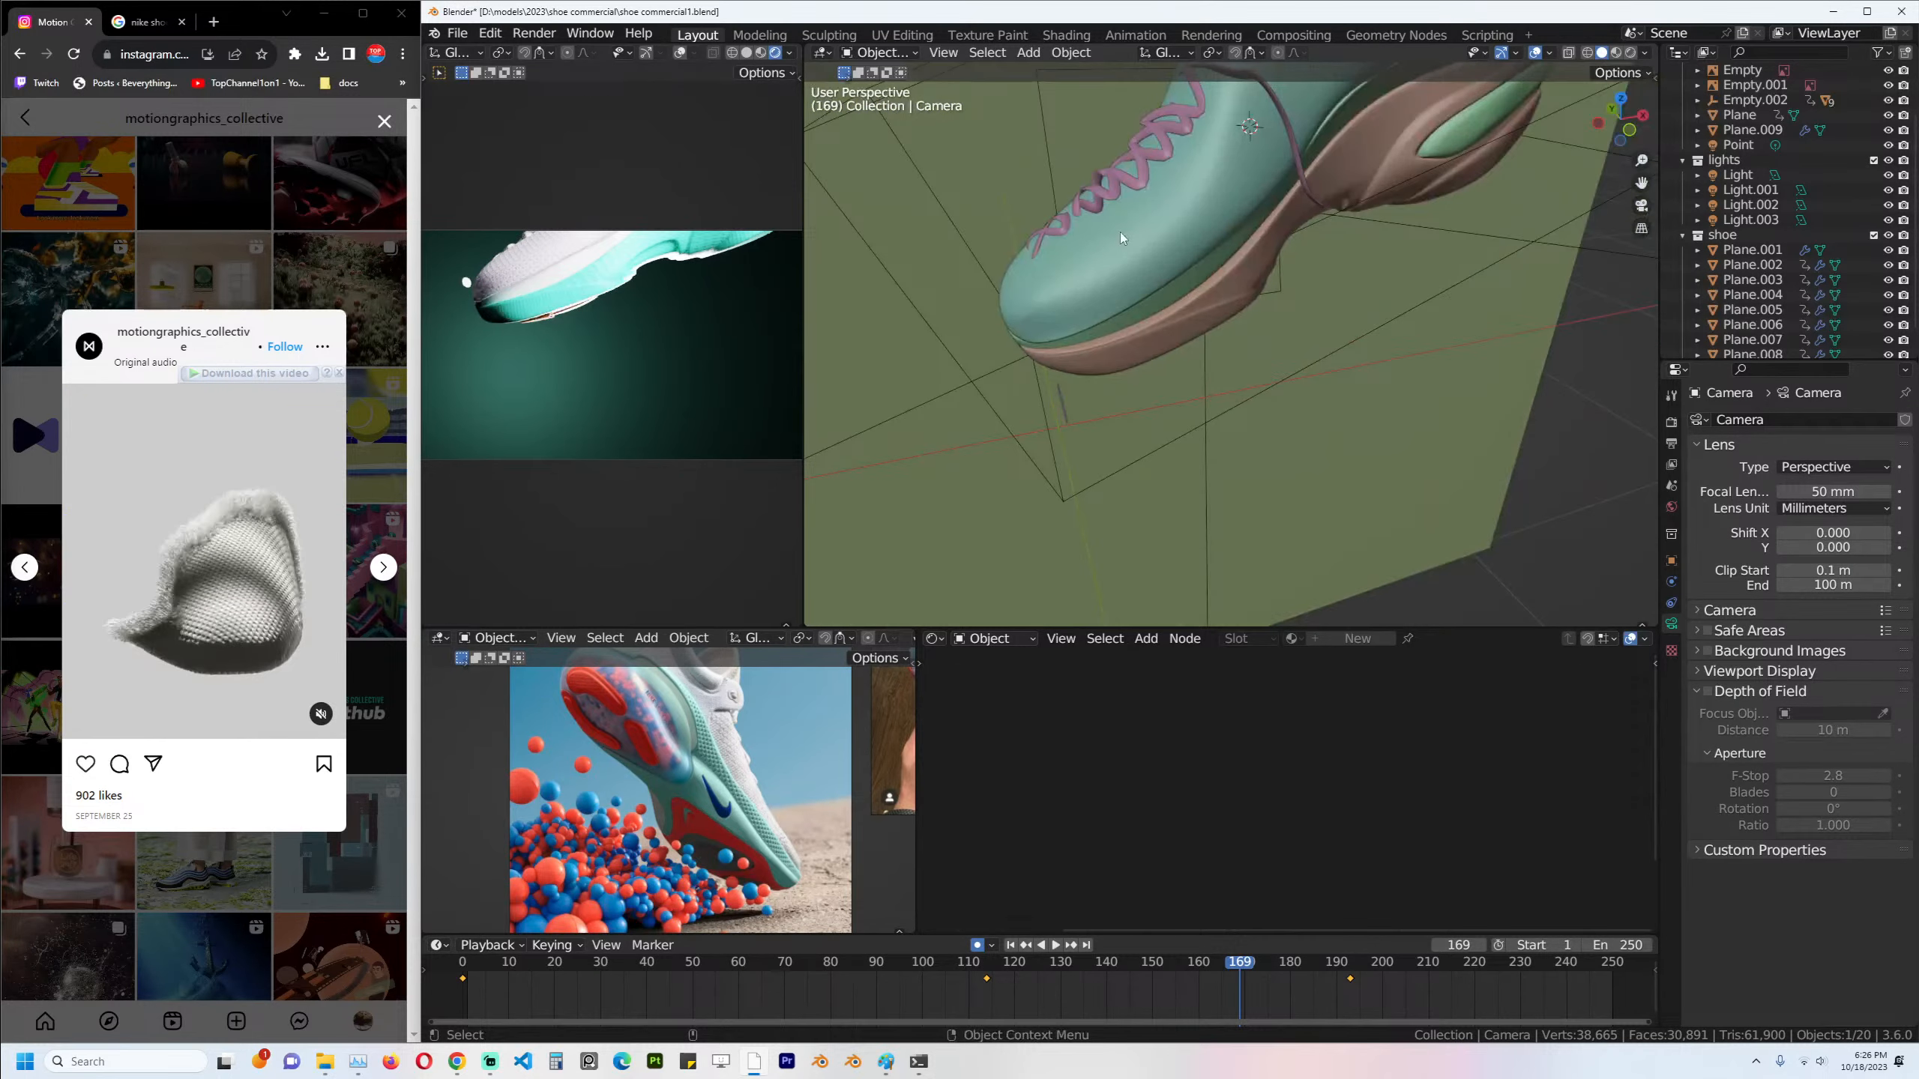
pyautogui.click(1192, 373)
pyautogui.scroll(-2, 1192, 373)
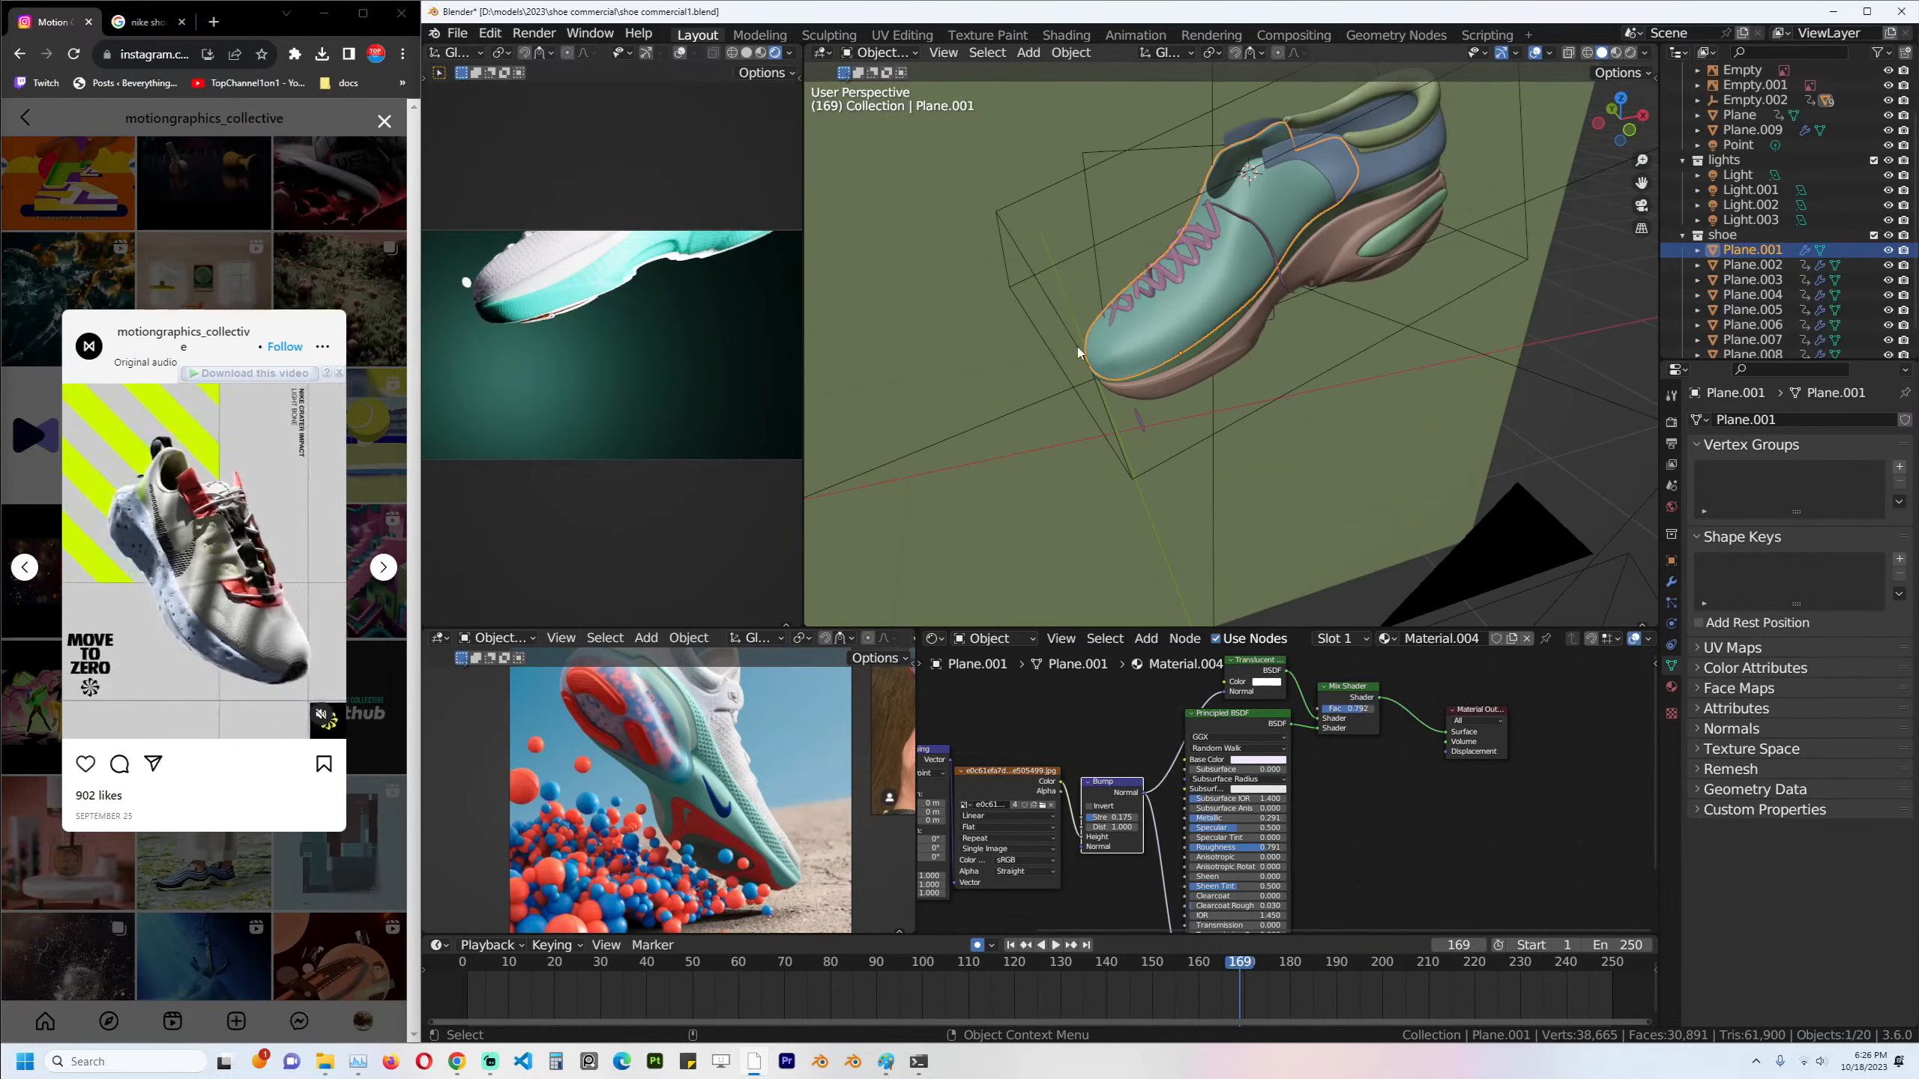
pyautogui.scroll(4, 1078, 352)
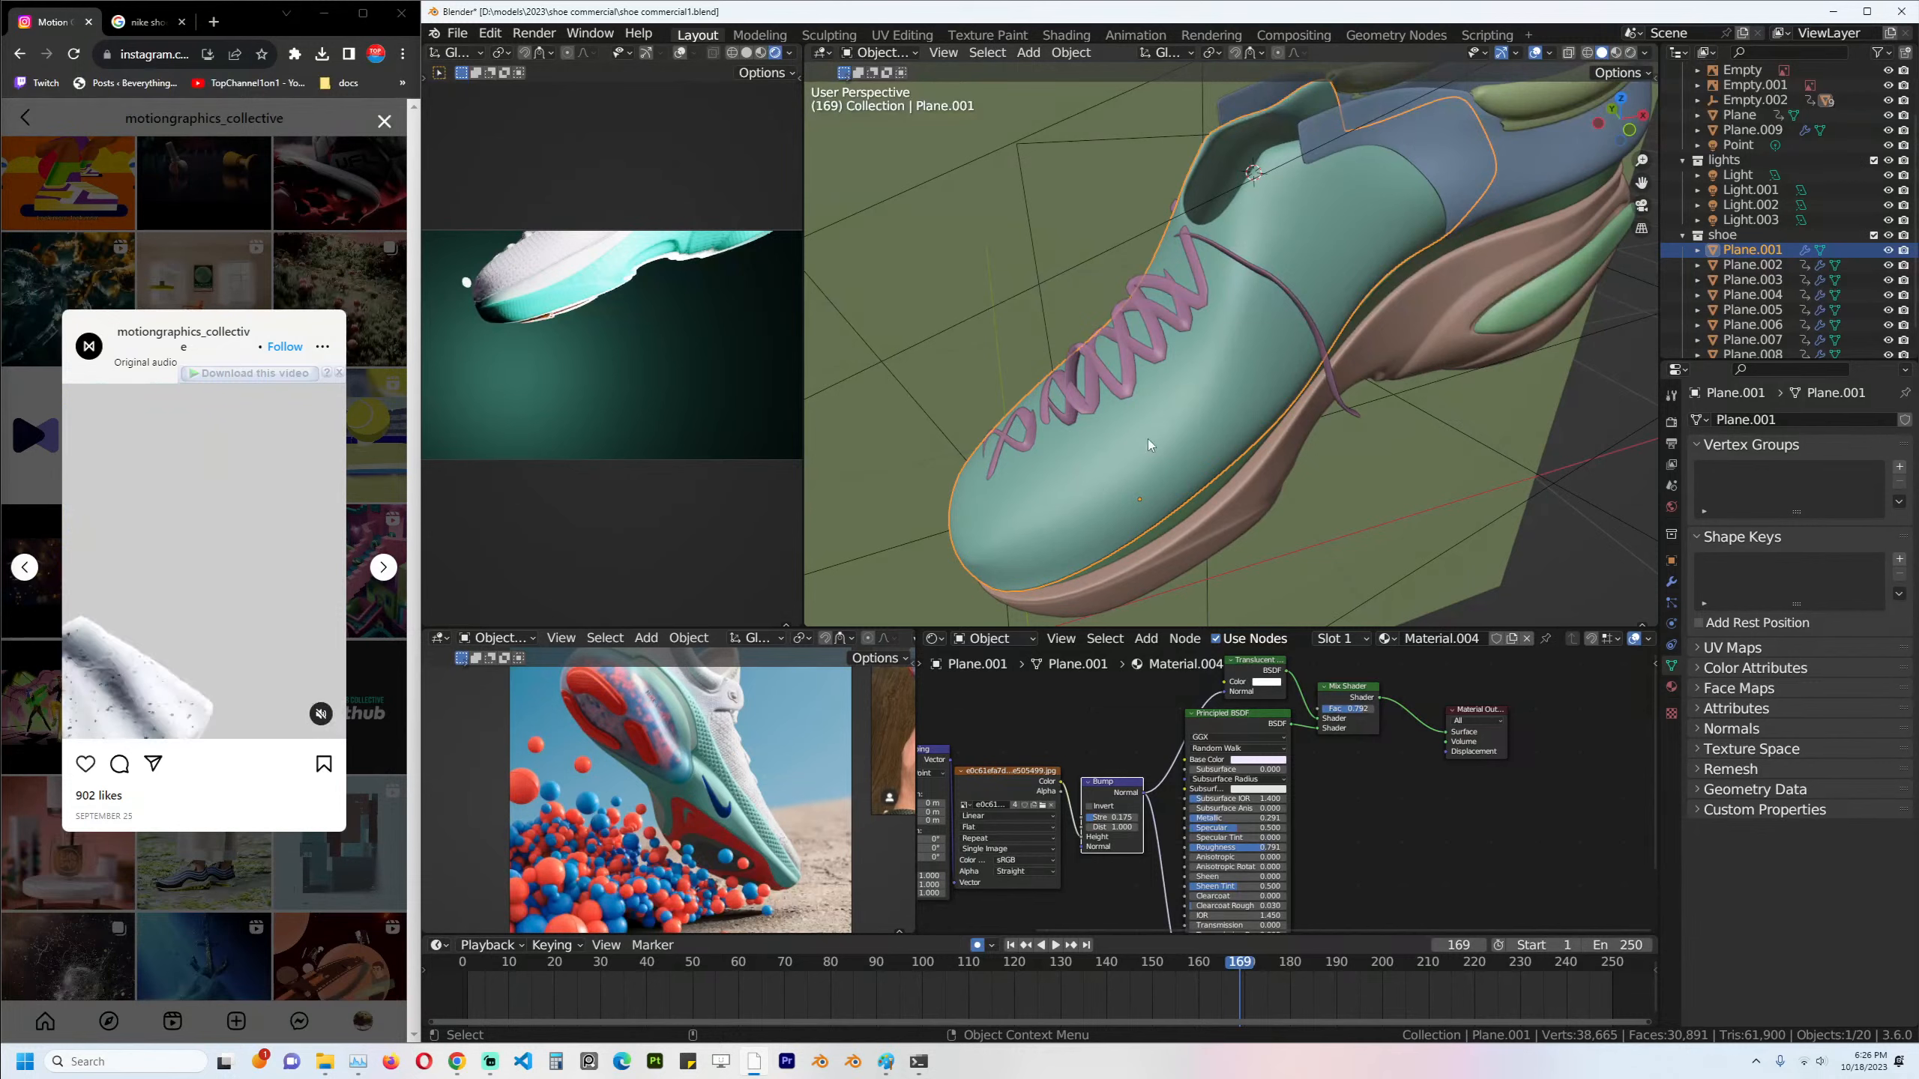
pyautogui.moveTo(1149, 445); pyautogui.dragTo(1232, 529, button='middle')
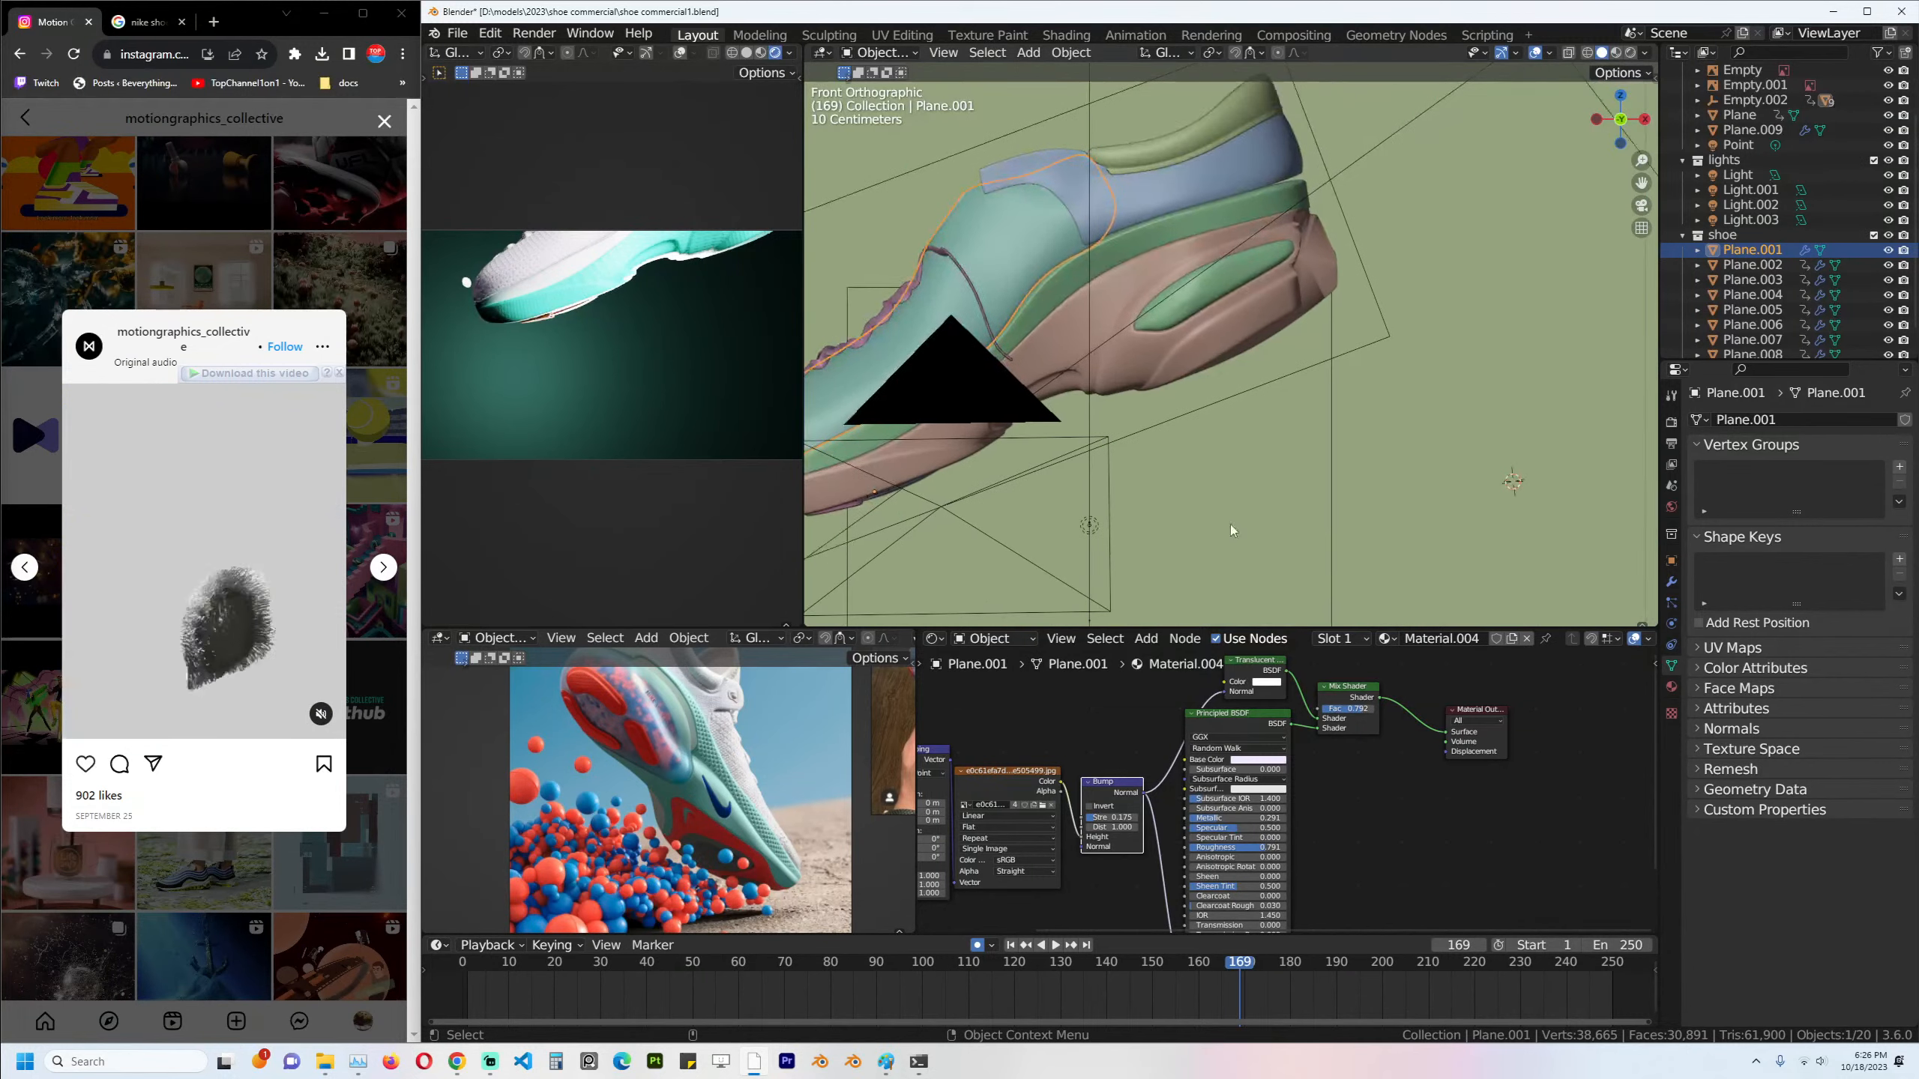
pyautogui.hotkey('ctrl', 's')
# Isolate the shoe upper Plane.001 in local view.
pyautogui.hotkey('shift', 'a')
pyautogui.moveTo(1378, 158)
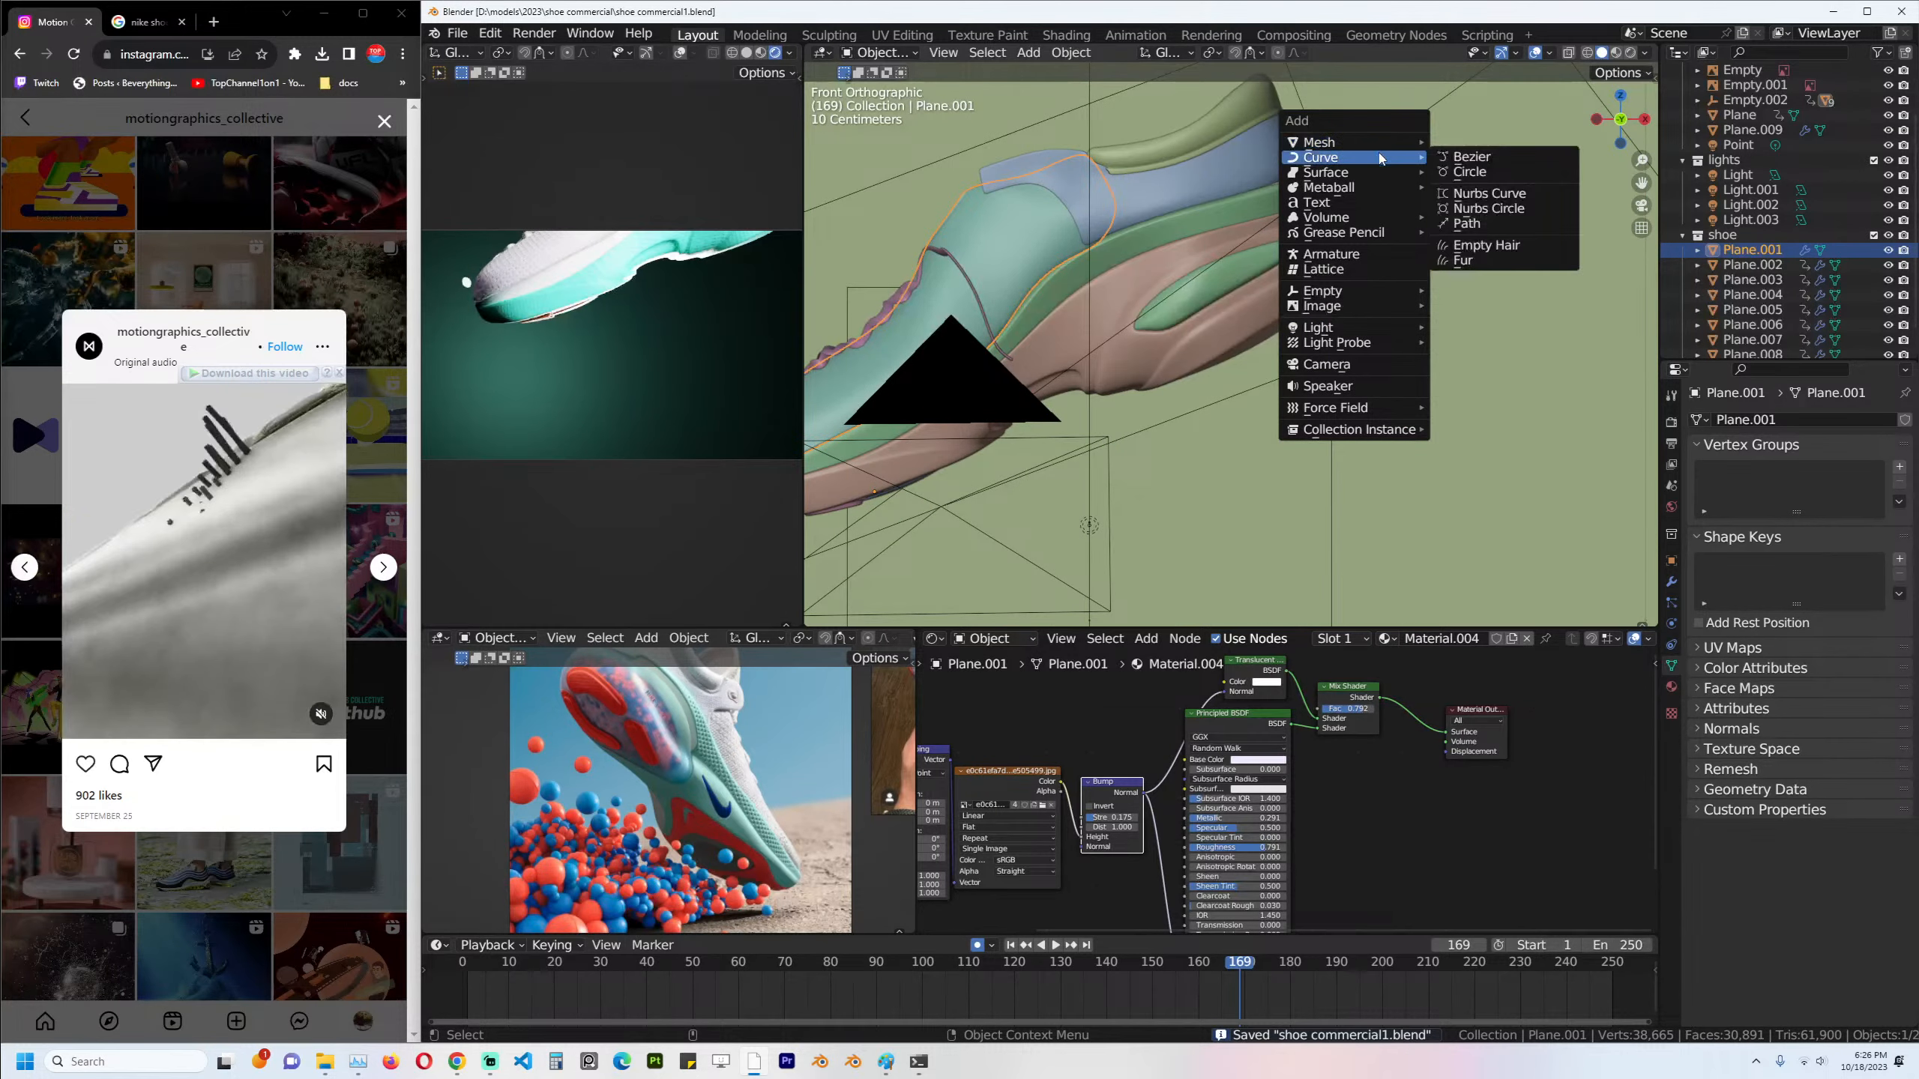
pyautogui.click(992, 253)
pyautogui.press('KP_Divide')
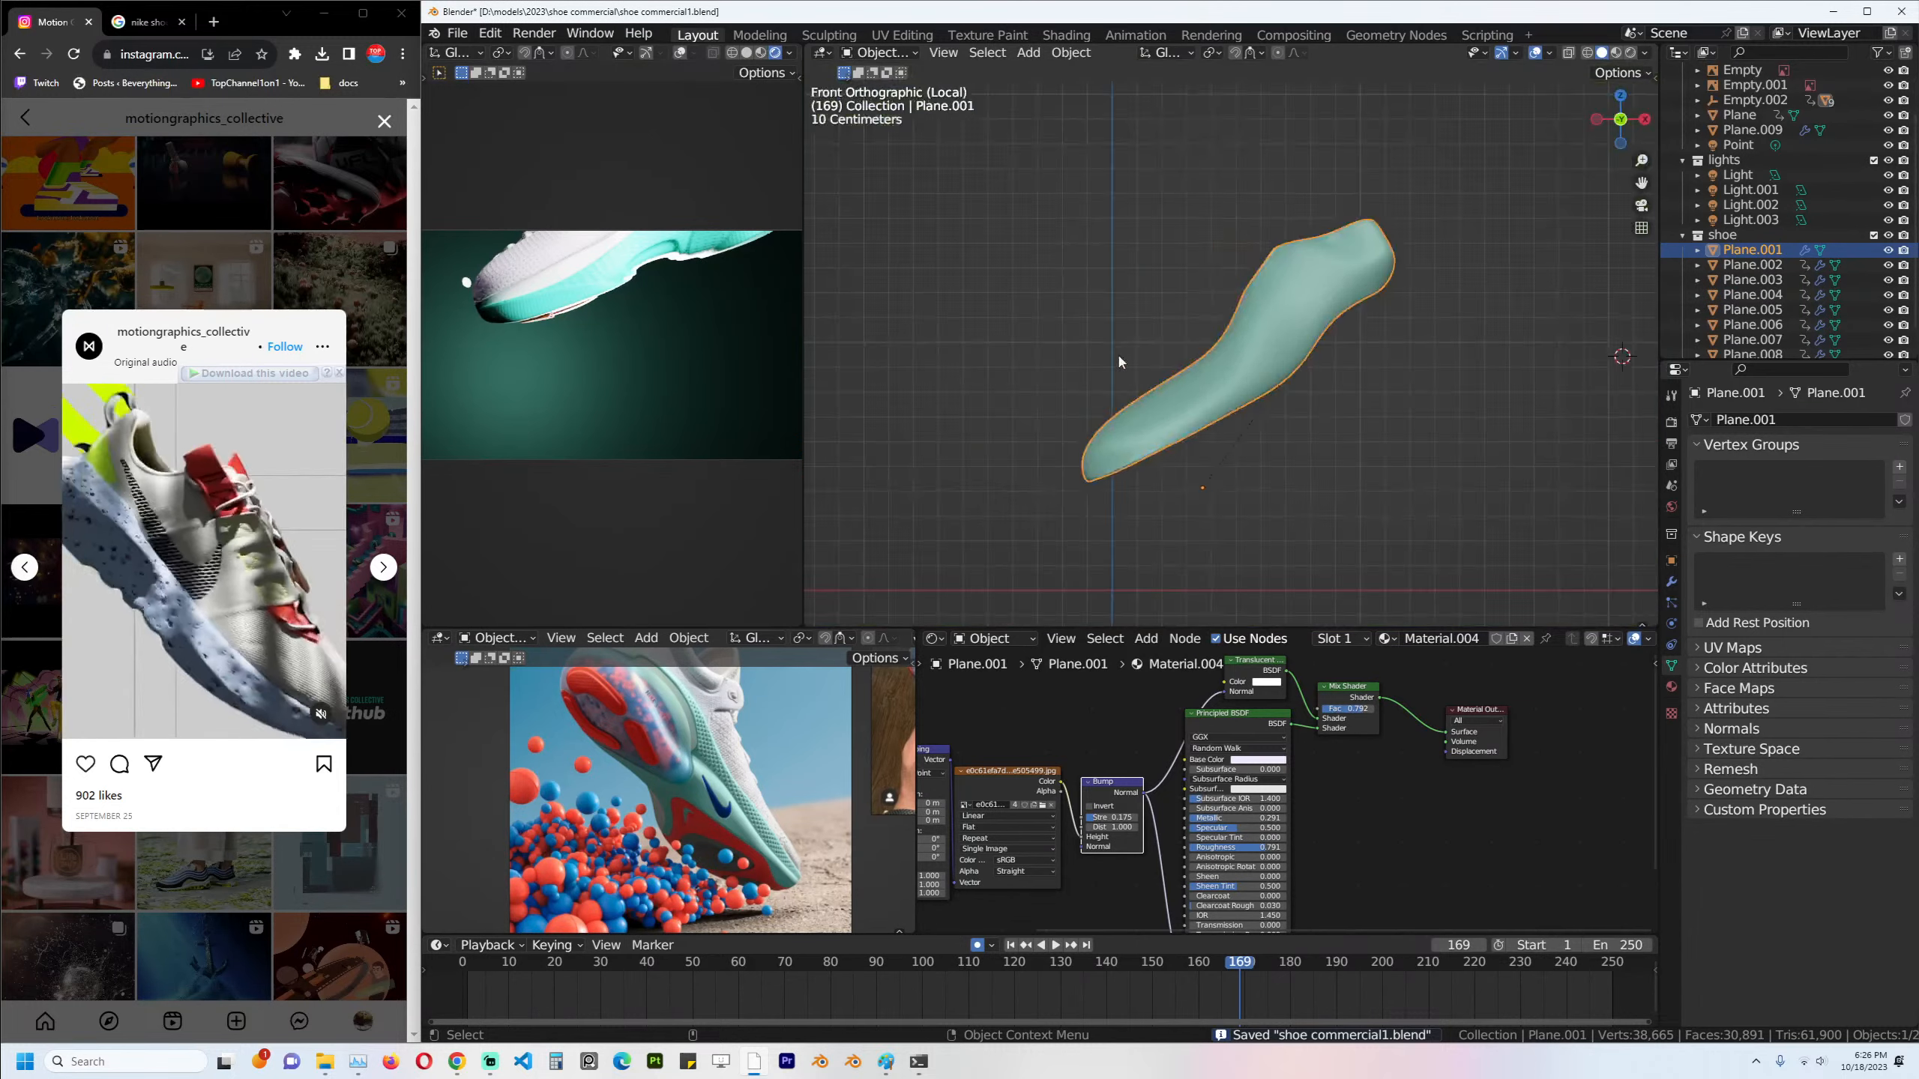
pyautogui.moveTo(1122, 356); pyautogui.dragTo(1238, 441, button='middle')
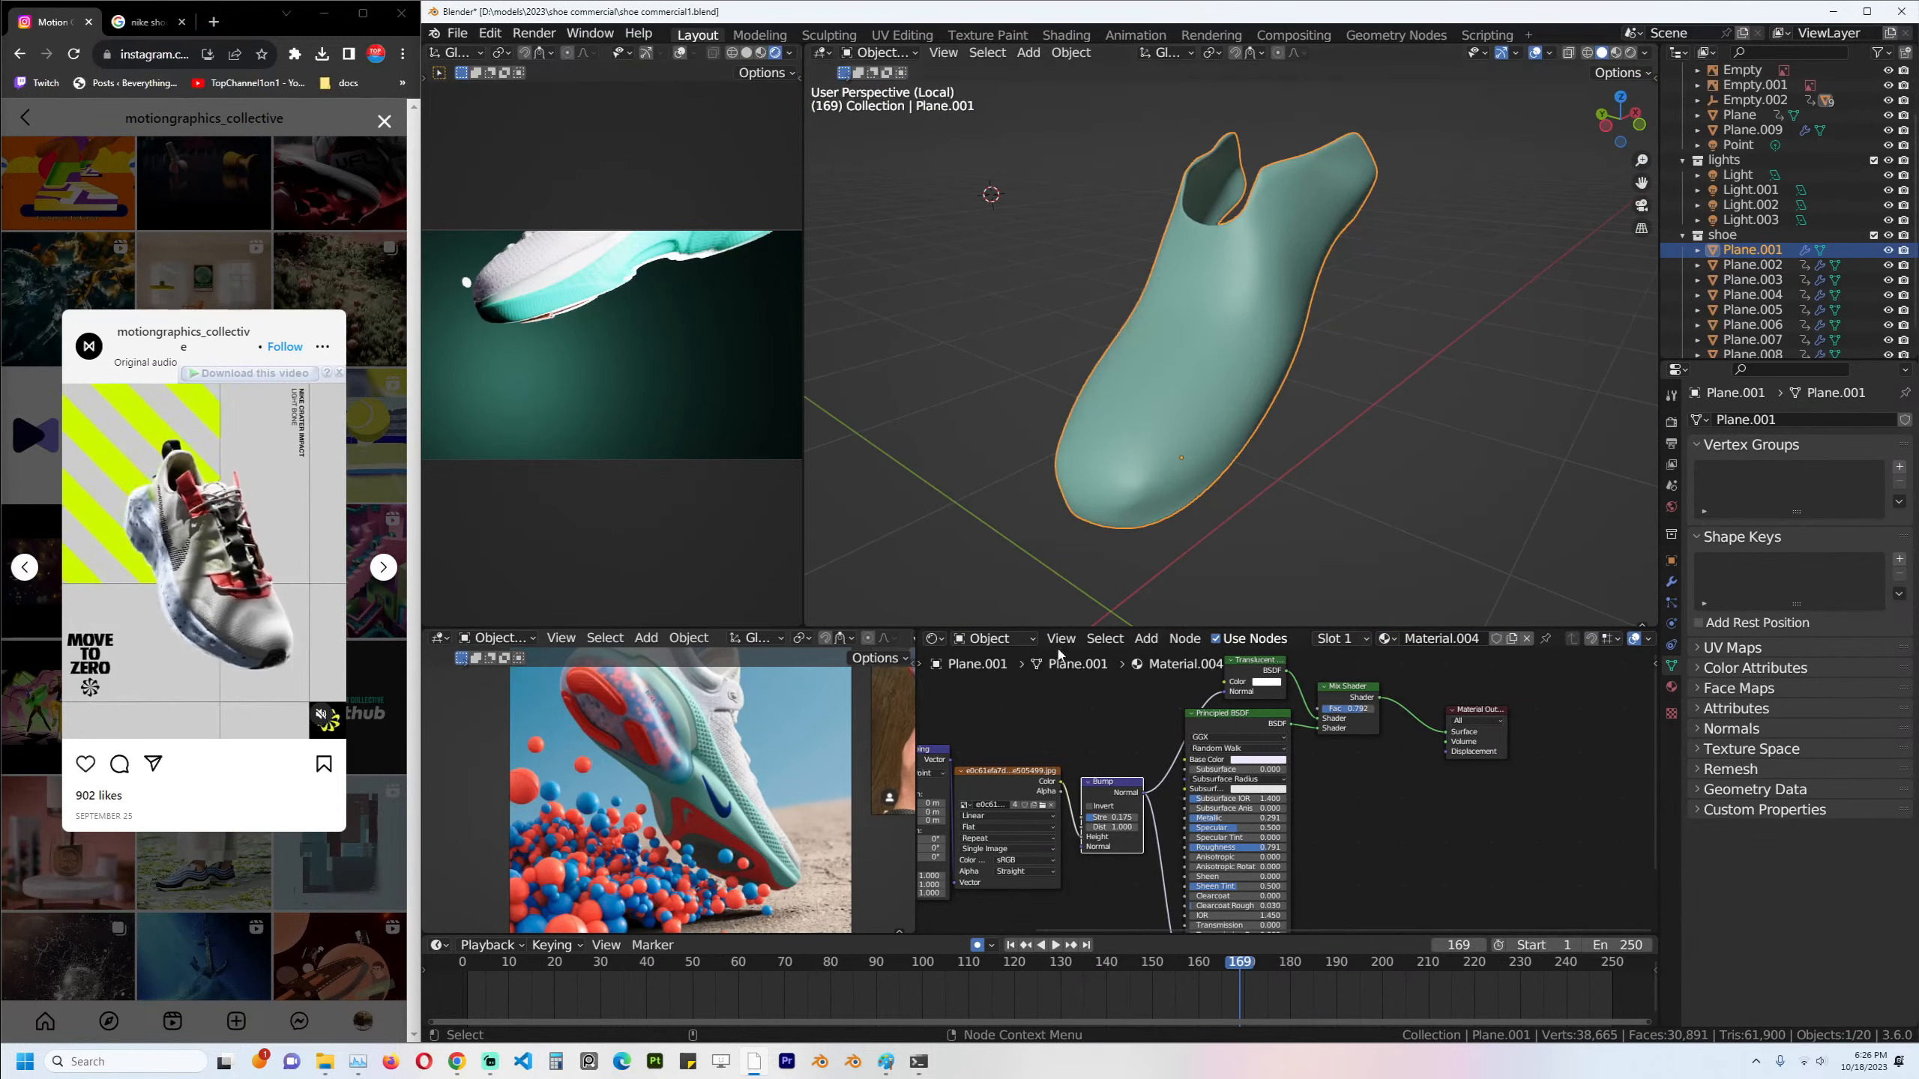
# Replace the shader editor with the geometry node editor and create a new node tree on the shoe upper.
pyautogui.click(935, 639)
pyautogui.click(985, 763)
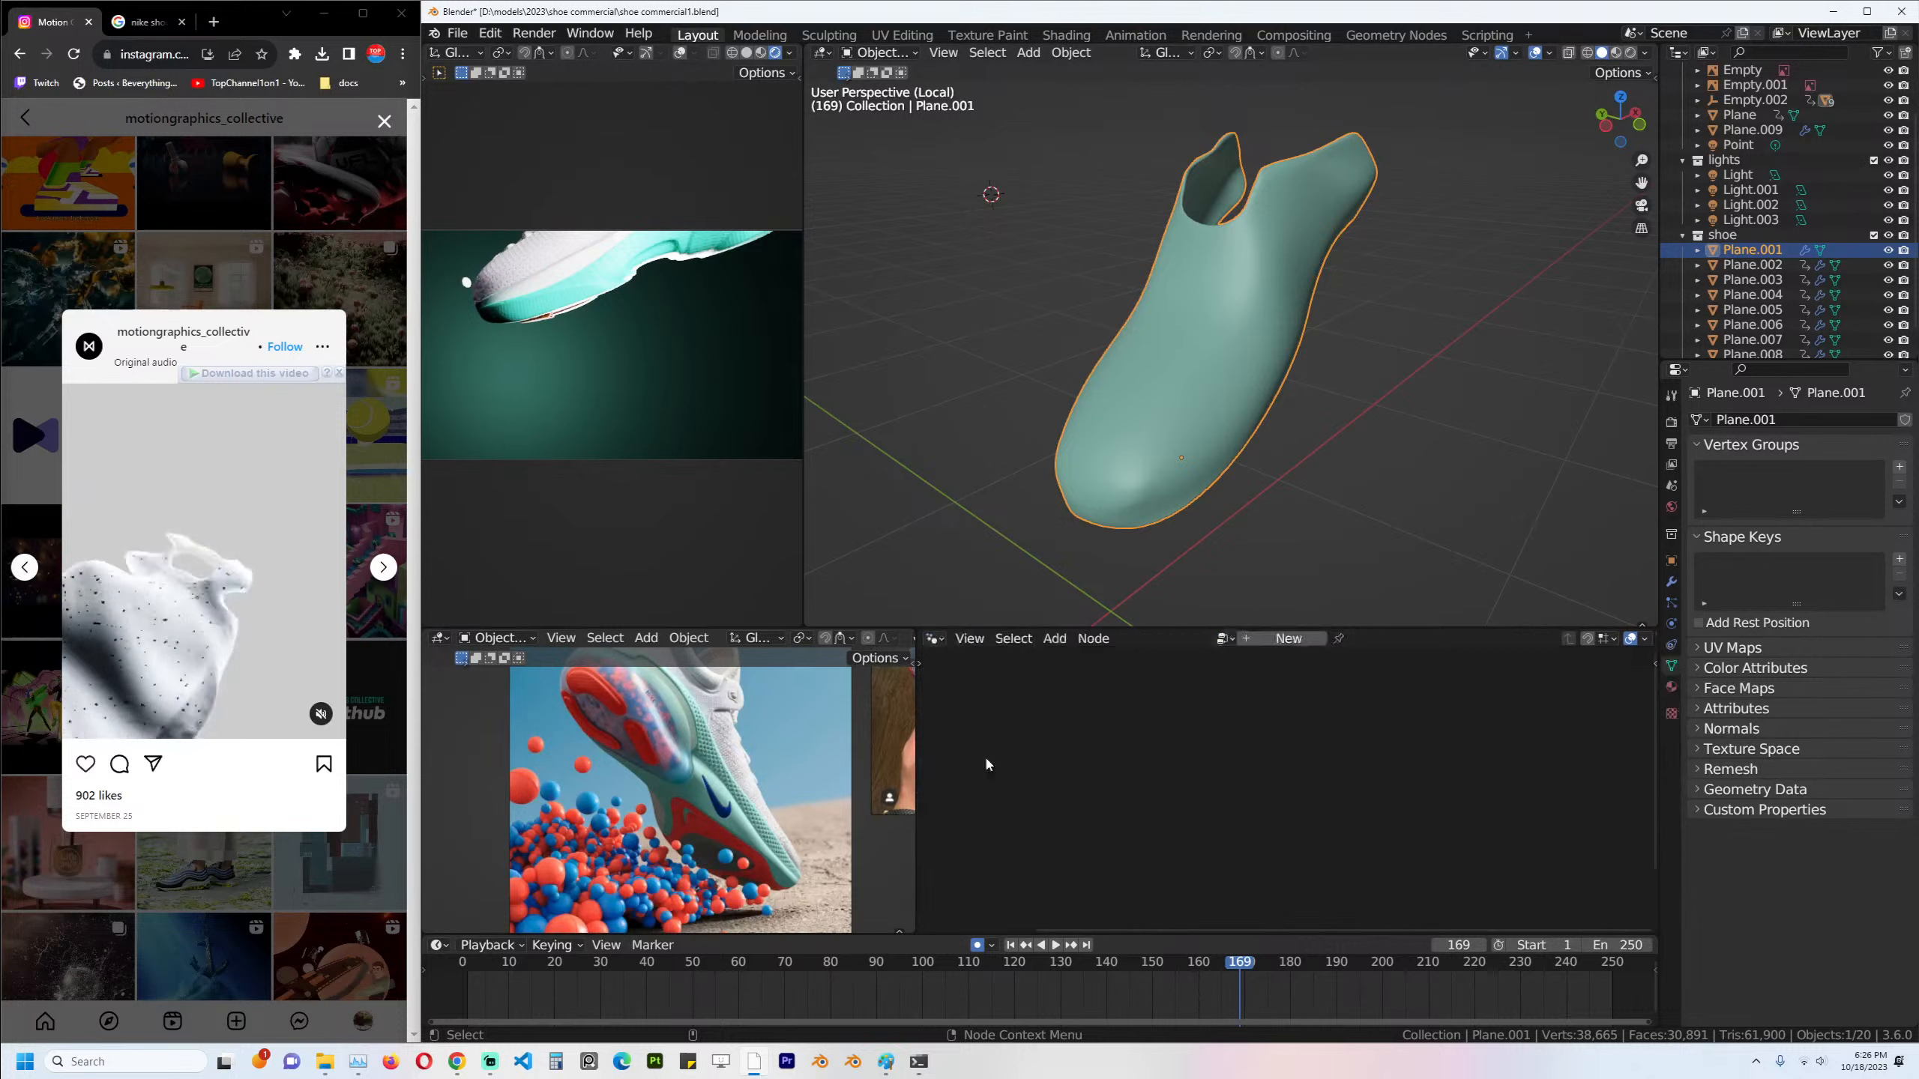
pyautogui.click(1288, 639)
# Turn off the viewport display of the shoe upper's Solidify modifier.
pyautogui.click(1670, 584)
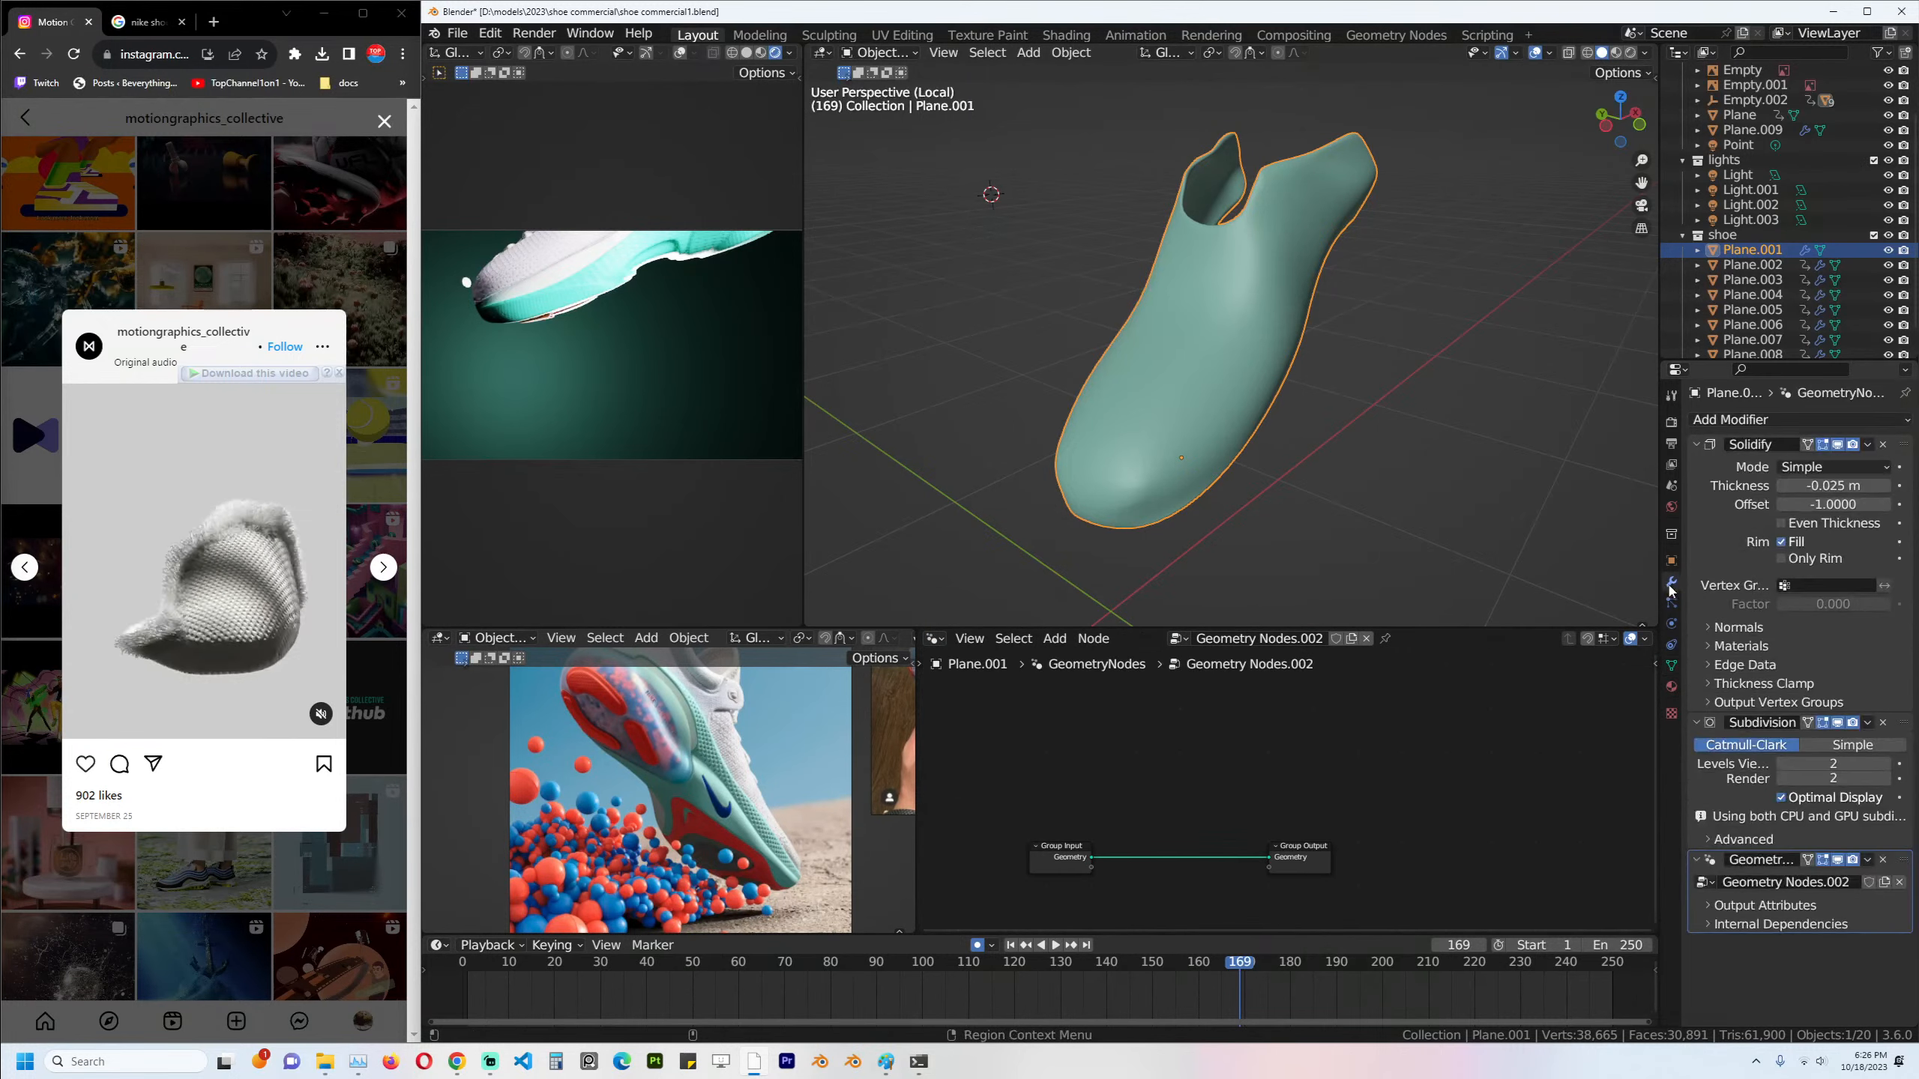
pyautogui.click(1695, 445)
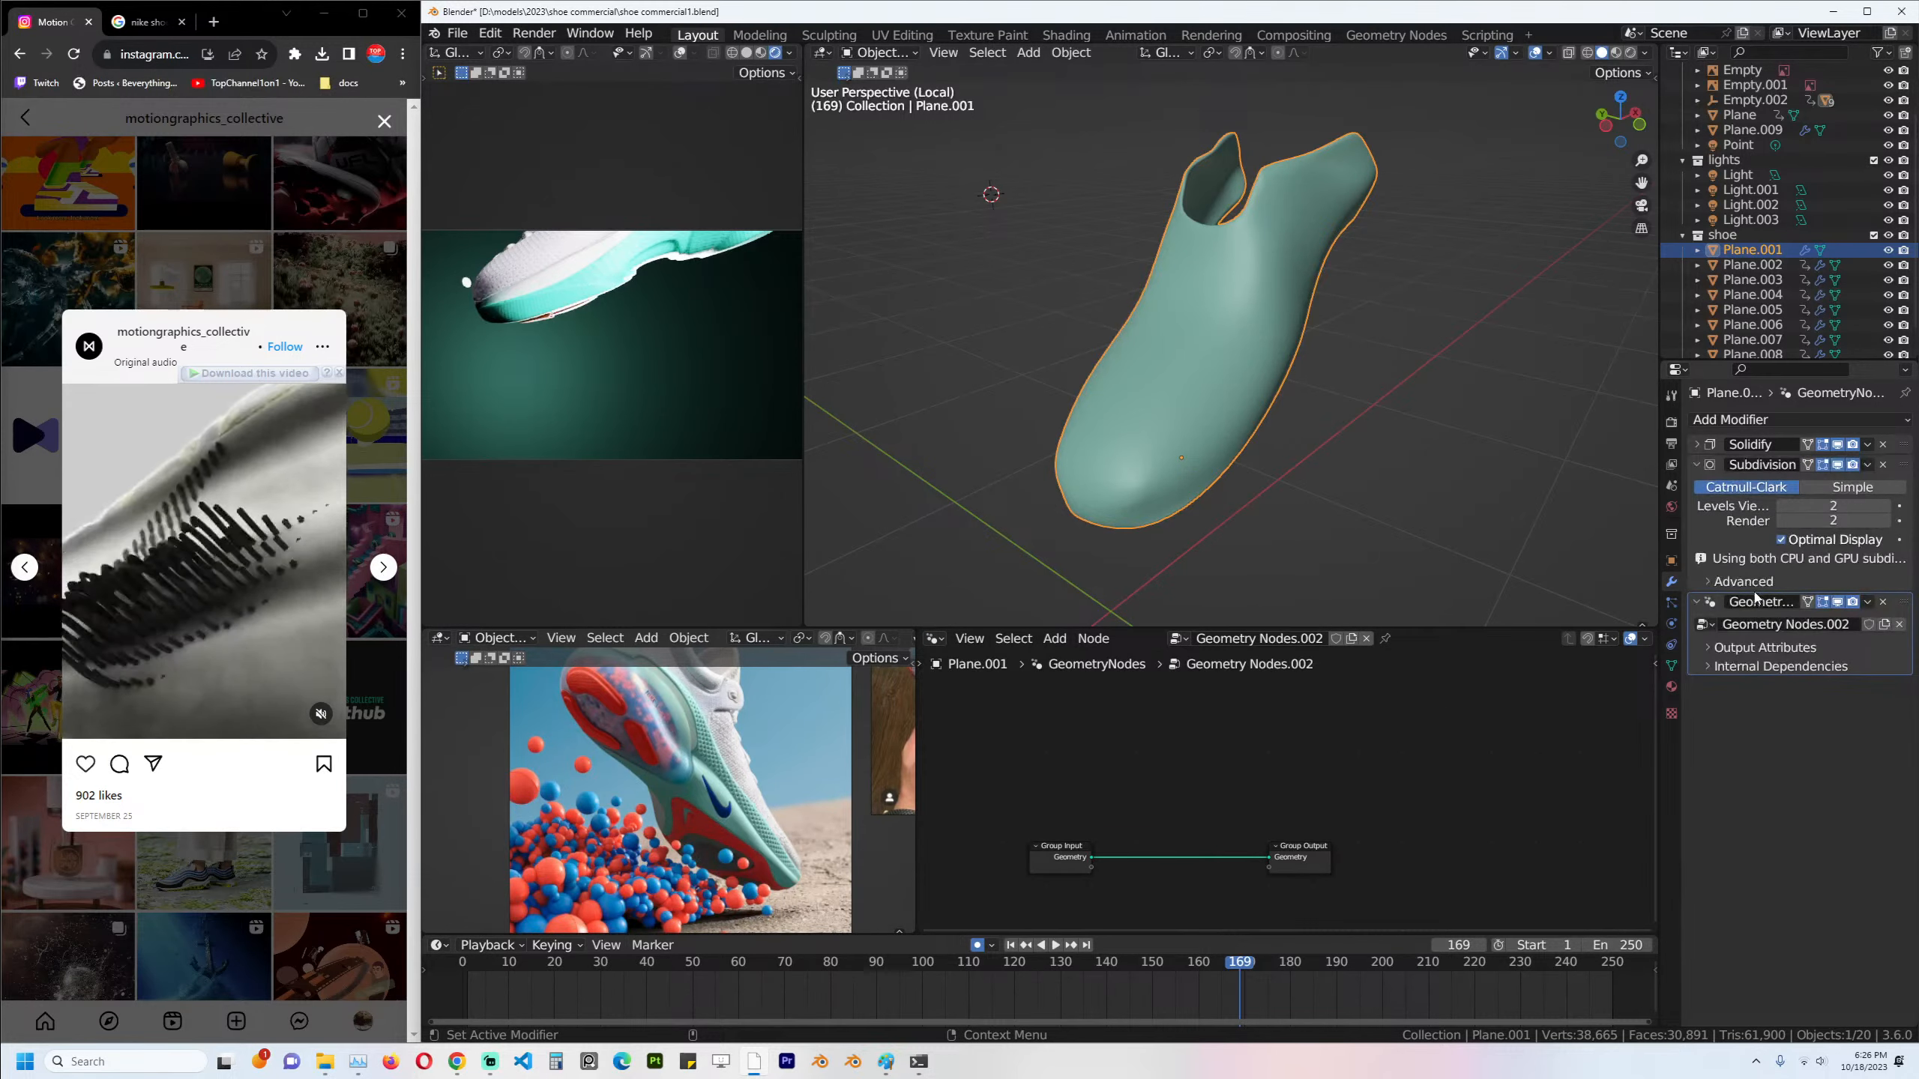
pyautogui.click(1838, 444)
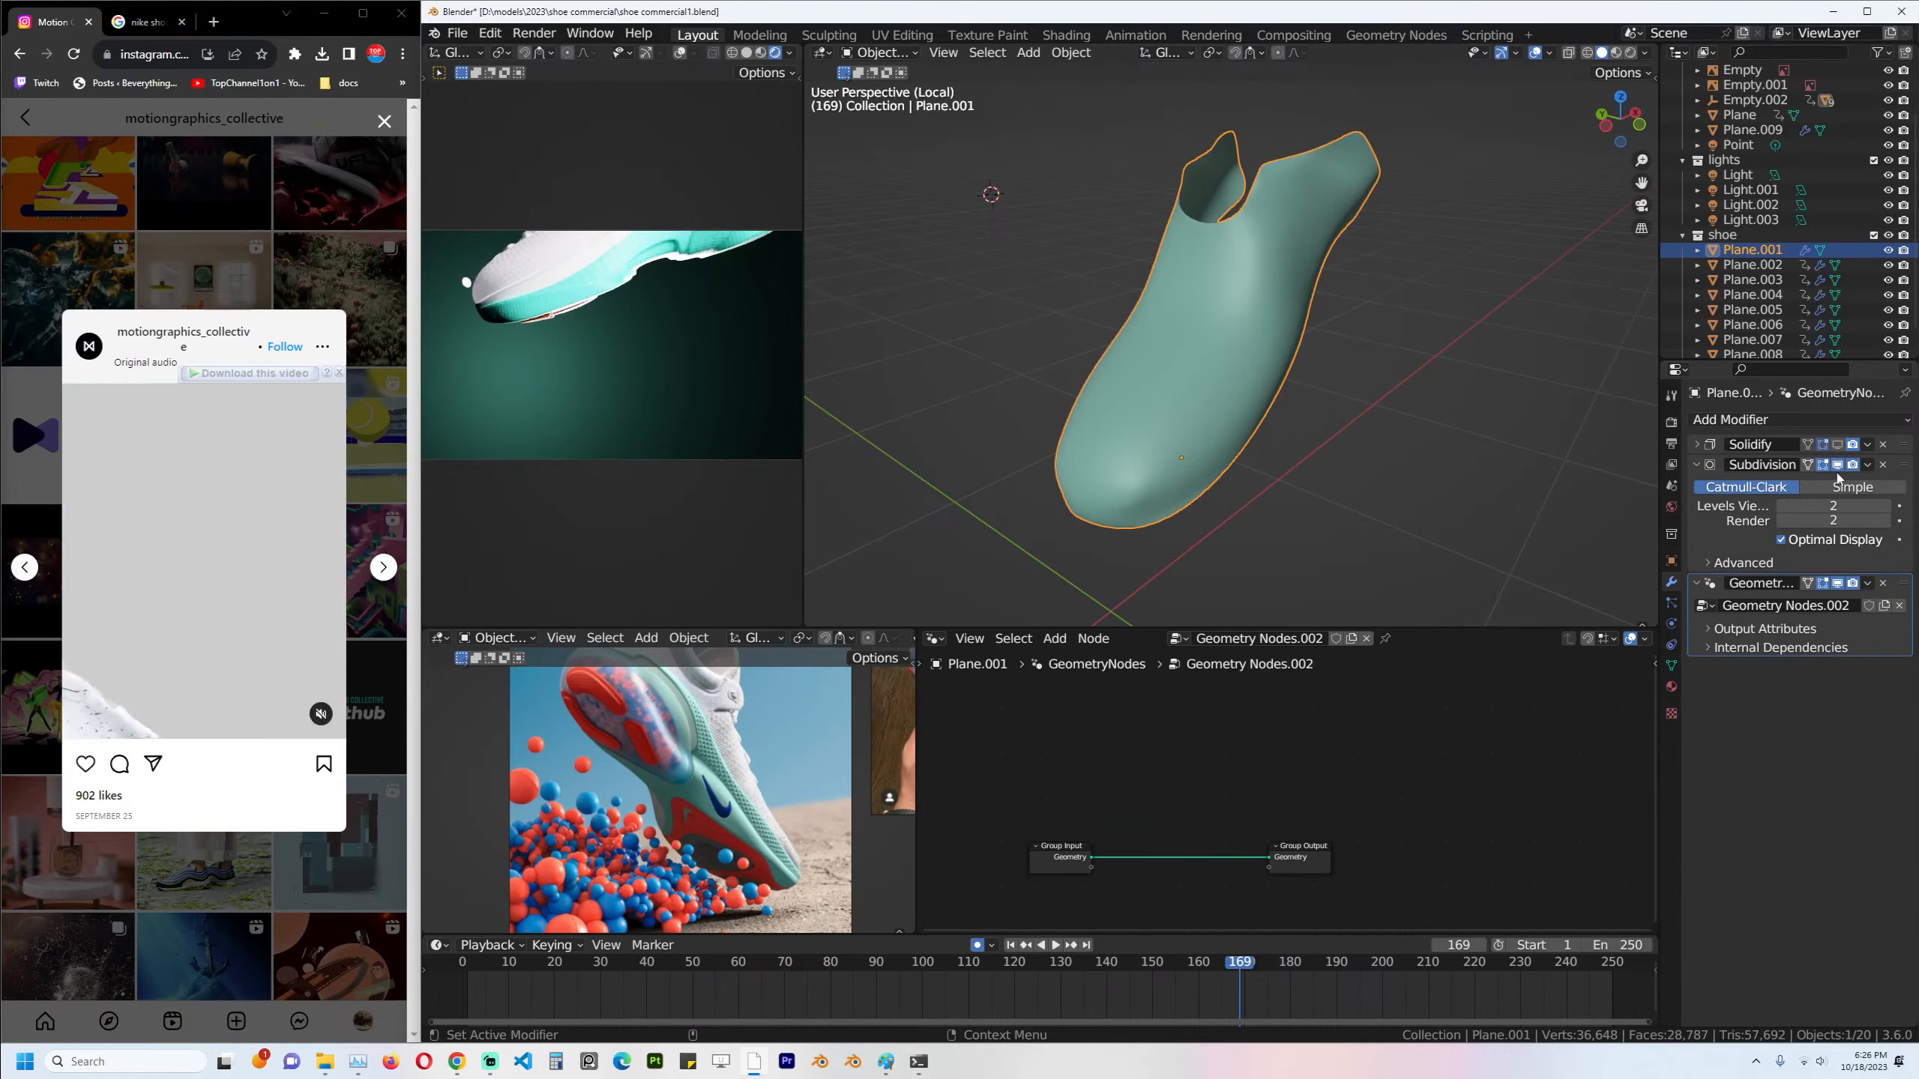
# Add an Arc curve node below the Group Input and connect it to a Viewer for preview.
pyautogui.moveTo(1279, 874); pyautogui.dragTo(1414, 790, button='middle')
pyautogui.scroll(4, 1414, 789)
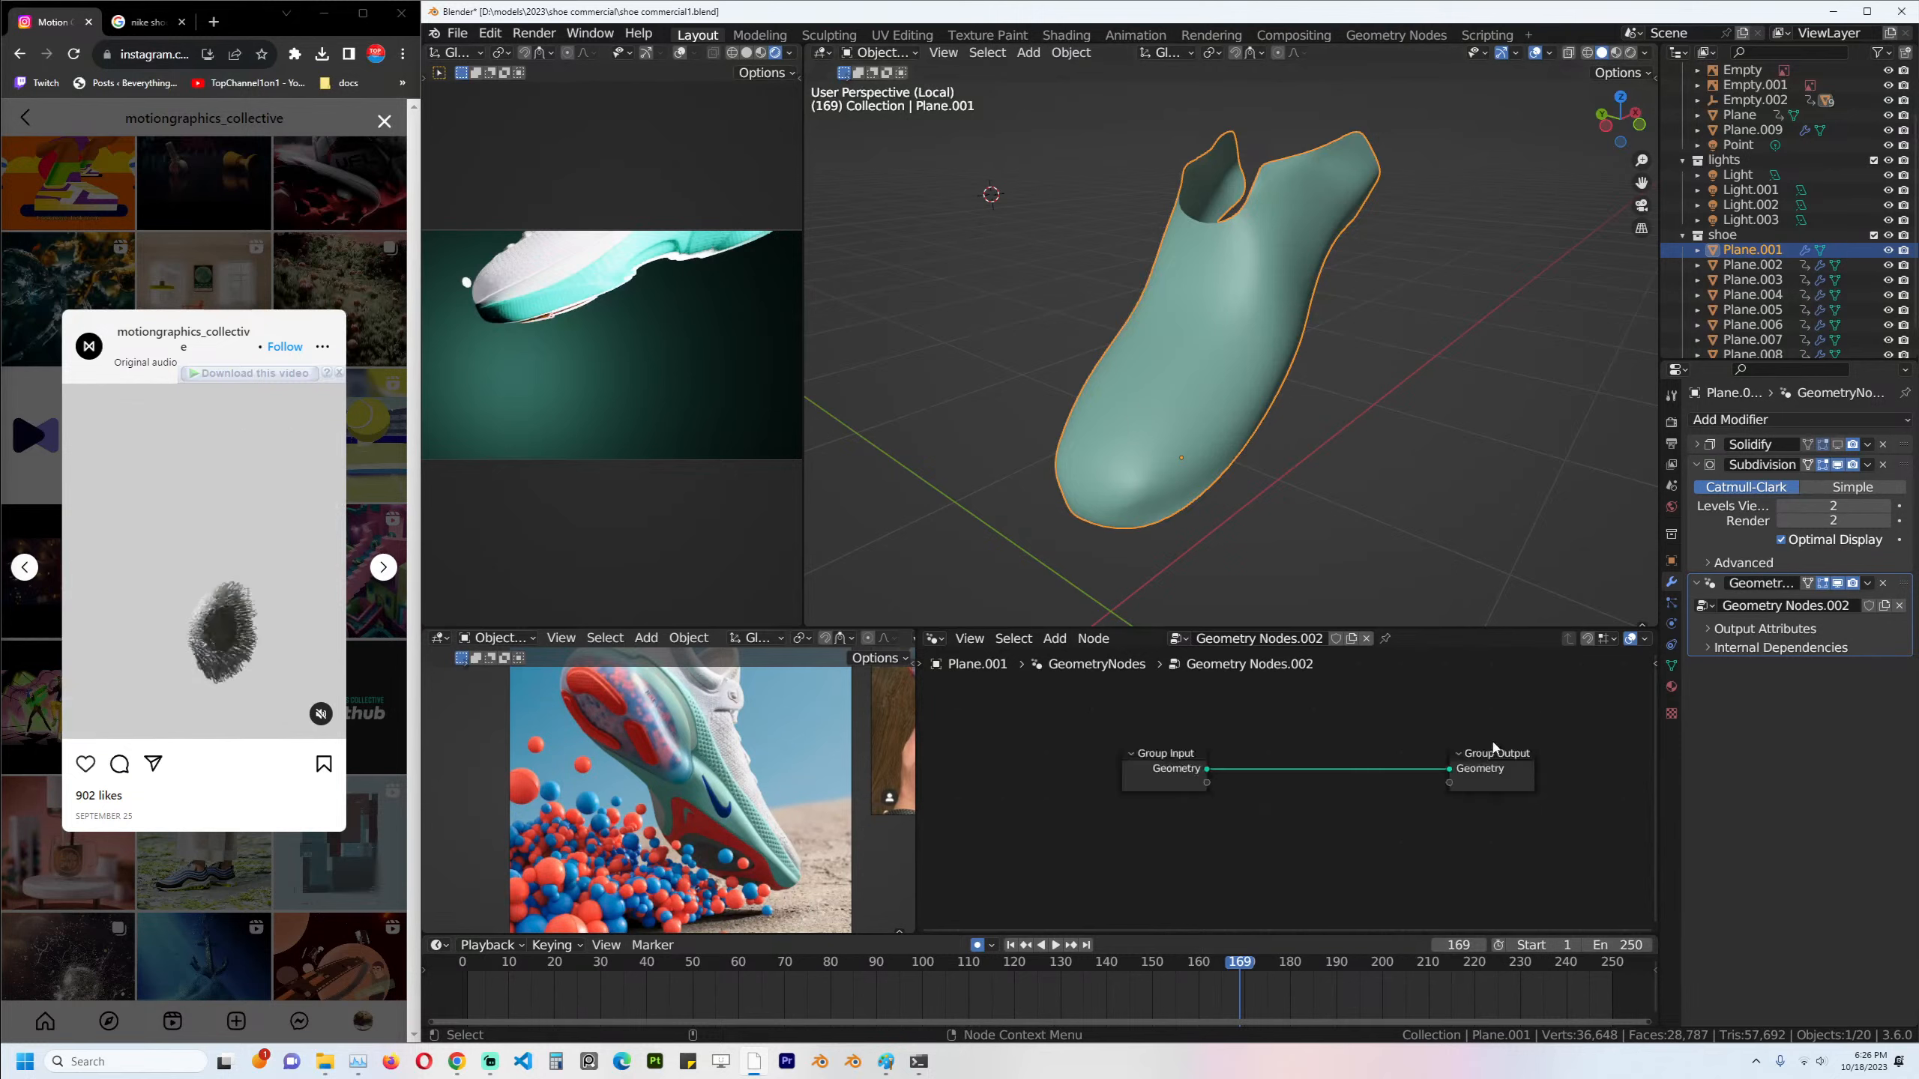
pyautogui.moveTo(1138, 775); pyautogui.dragTo(1050, 804)
pyautogui.moveTo(1346, 825); pyautogui.dragTo(1387, 771, button='middle')
pyautogui.hotkey('shift', 'a')
pyautogui.click(1347, 726)
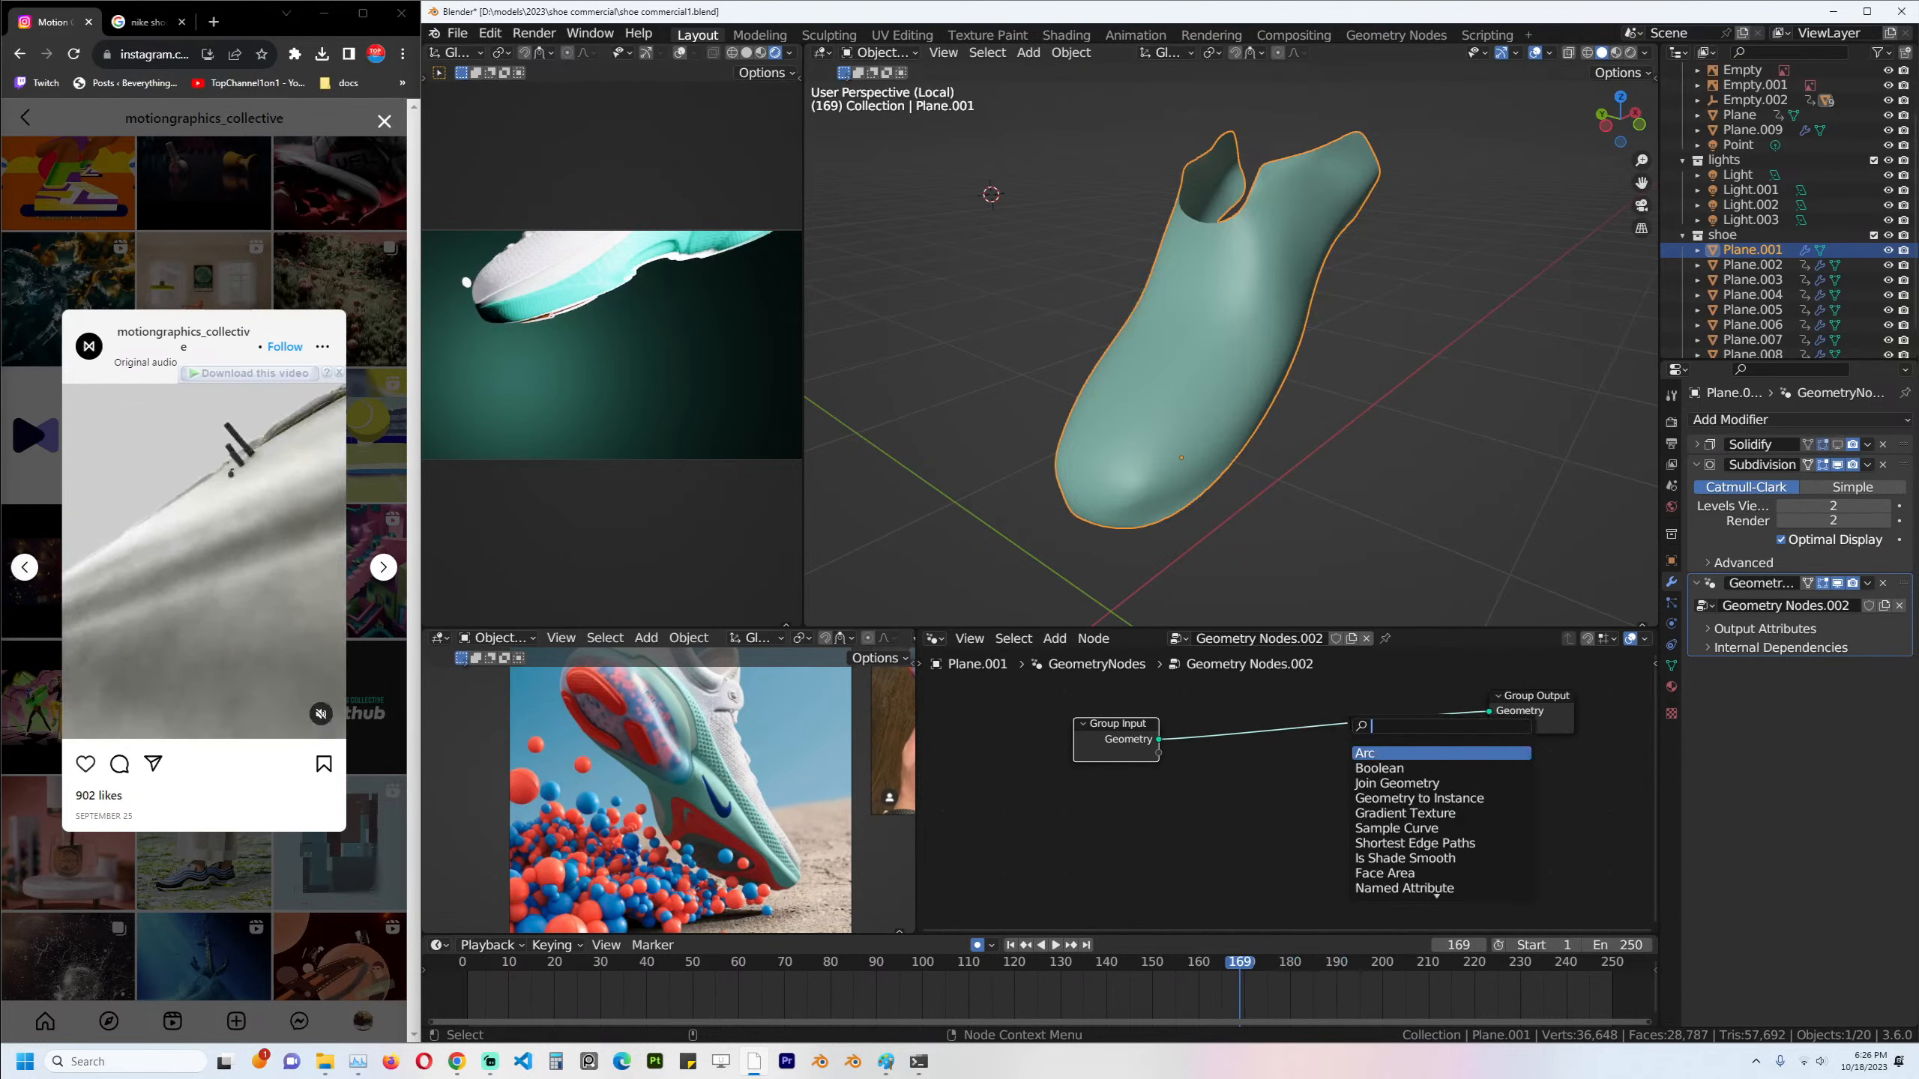
pyautogui.write('ar')
pyautogui.click(1438, 752)
pyautogui.click(1178, 783)
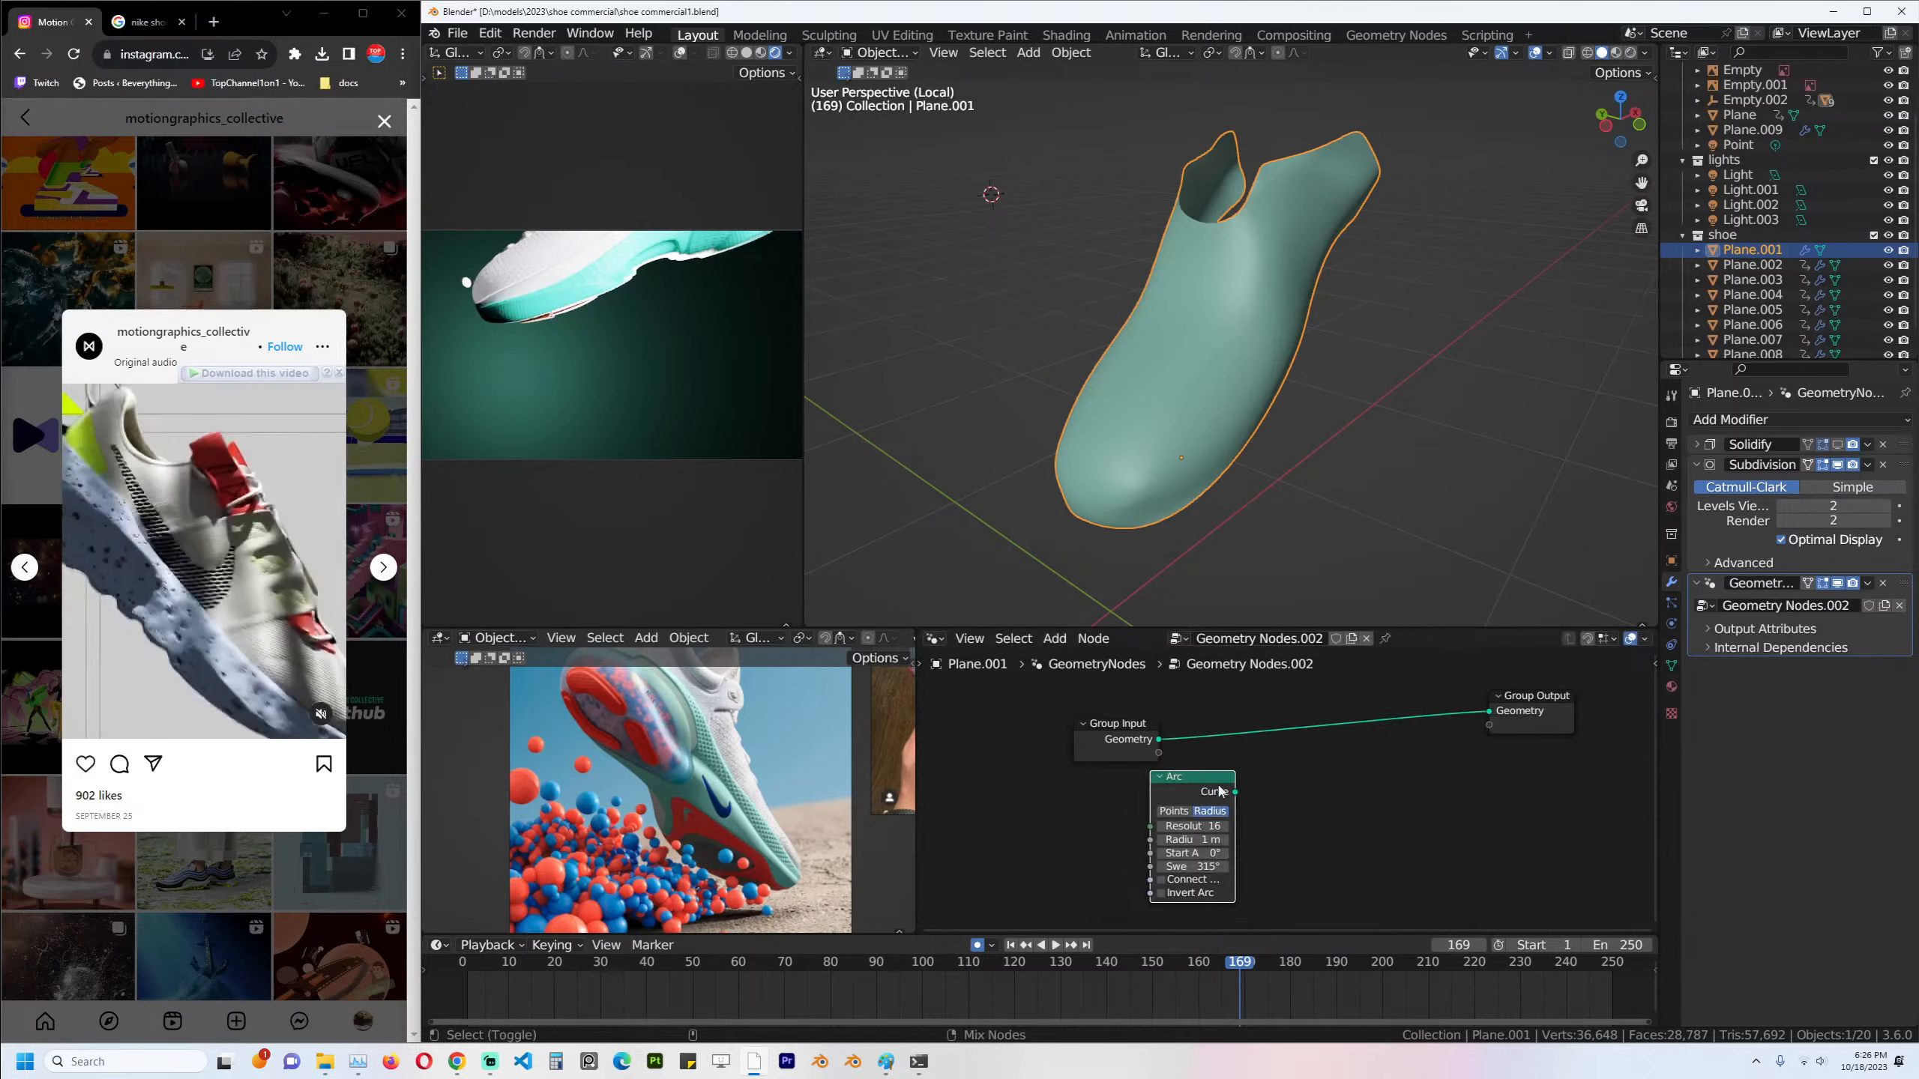
pyautogui.keyDown('ctrl'); pyautogui.keyDown('shift'); pyautogui.click(1197, 790); pyautogui.keyUp('shift'); pyautogui.keyUp('ctrl')
# Set the Arc node's resolution to 8 and its sweep angle to 219°, and place it away from the Viewer.
pyautogui.scroll(-4, 1387, 523)
pyautogui.moveTo(1387, 523); pyautogui.dragTo(1334, 514, button='middle')
pyautogui.scroll(4, 1277, 914)
pyautogui.moveTo(1111, 908); pyautogui.dragTo(1224, 856, button='middle')
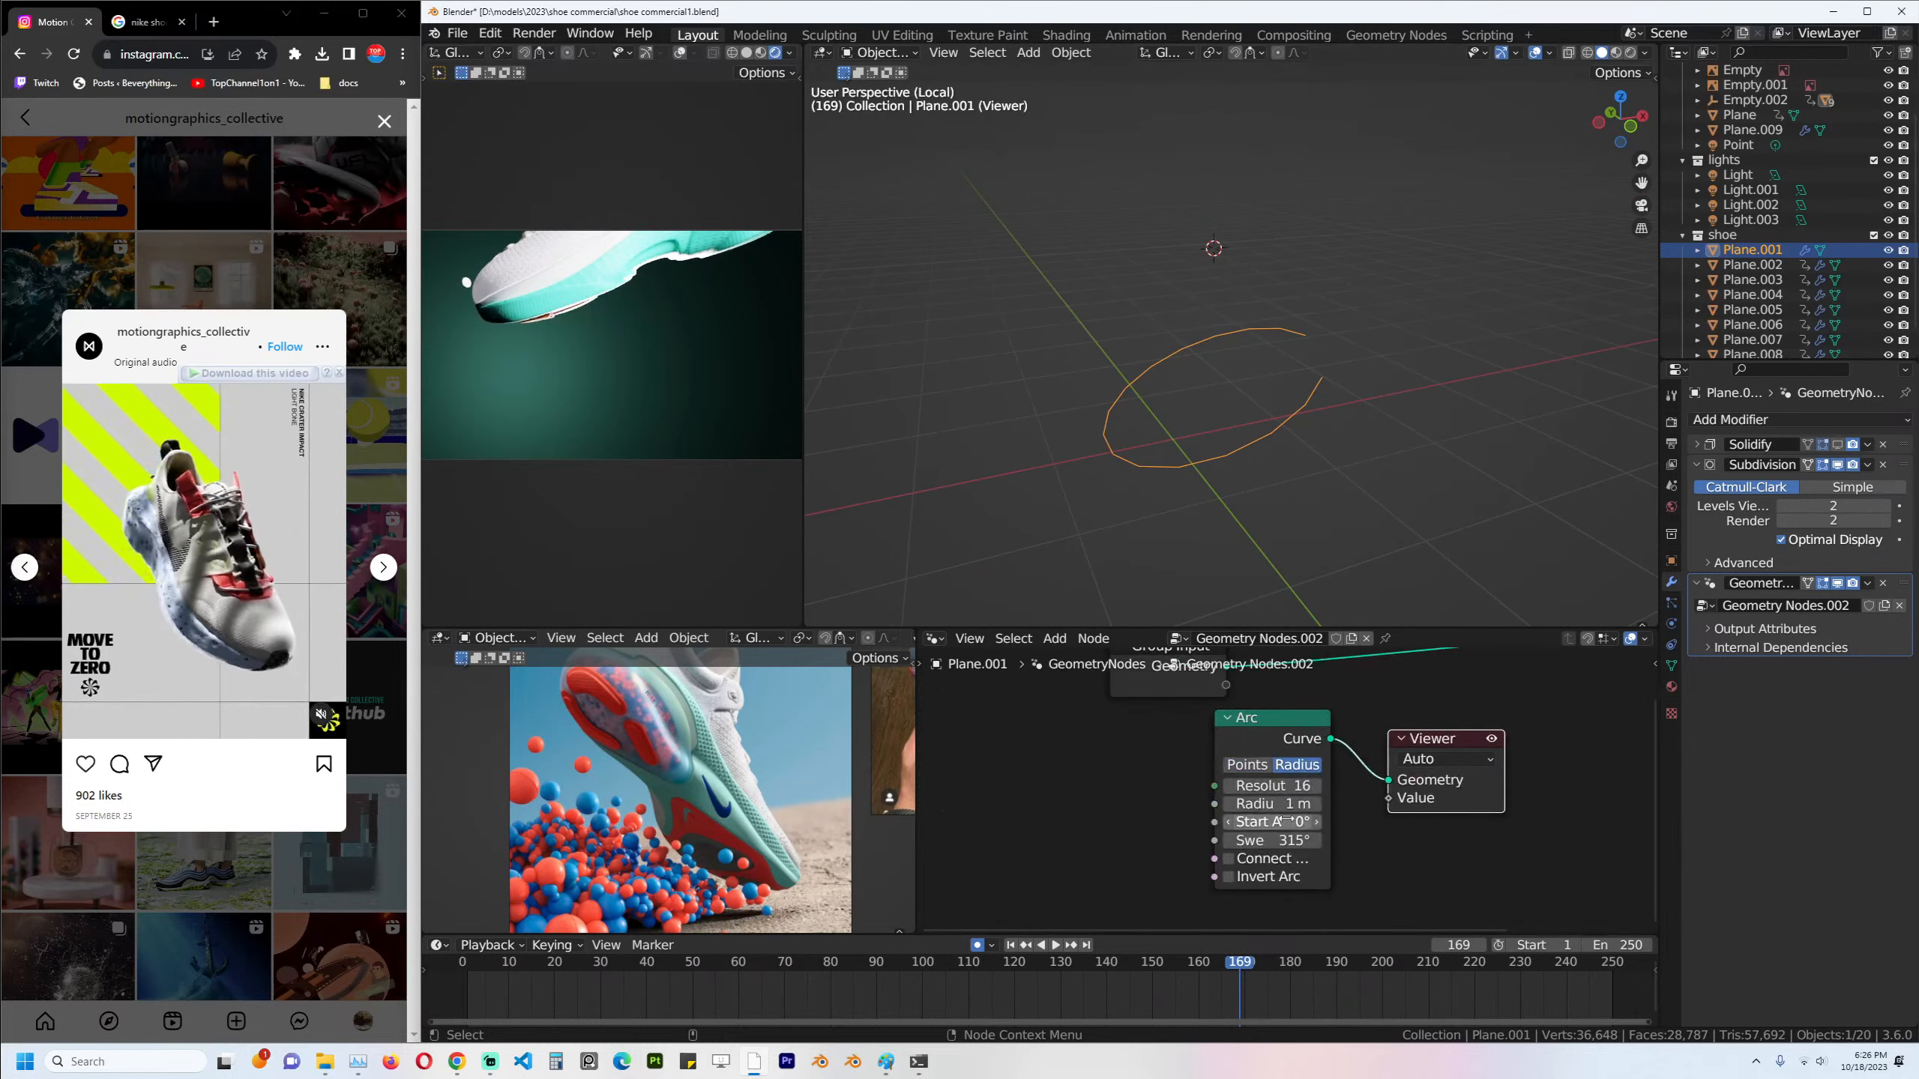
pyautogui.moveTo(1271, 803); pyautogui.dragTo(1020, 833)
pyautogui.scroll(-2, 1425, 748)
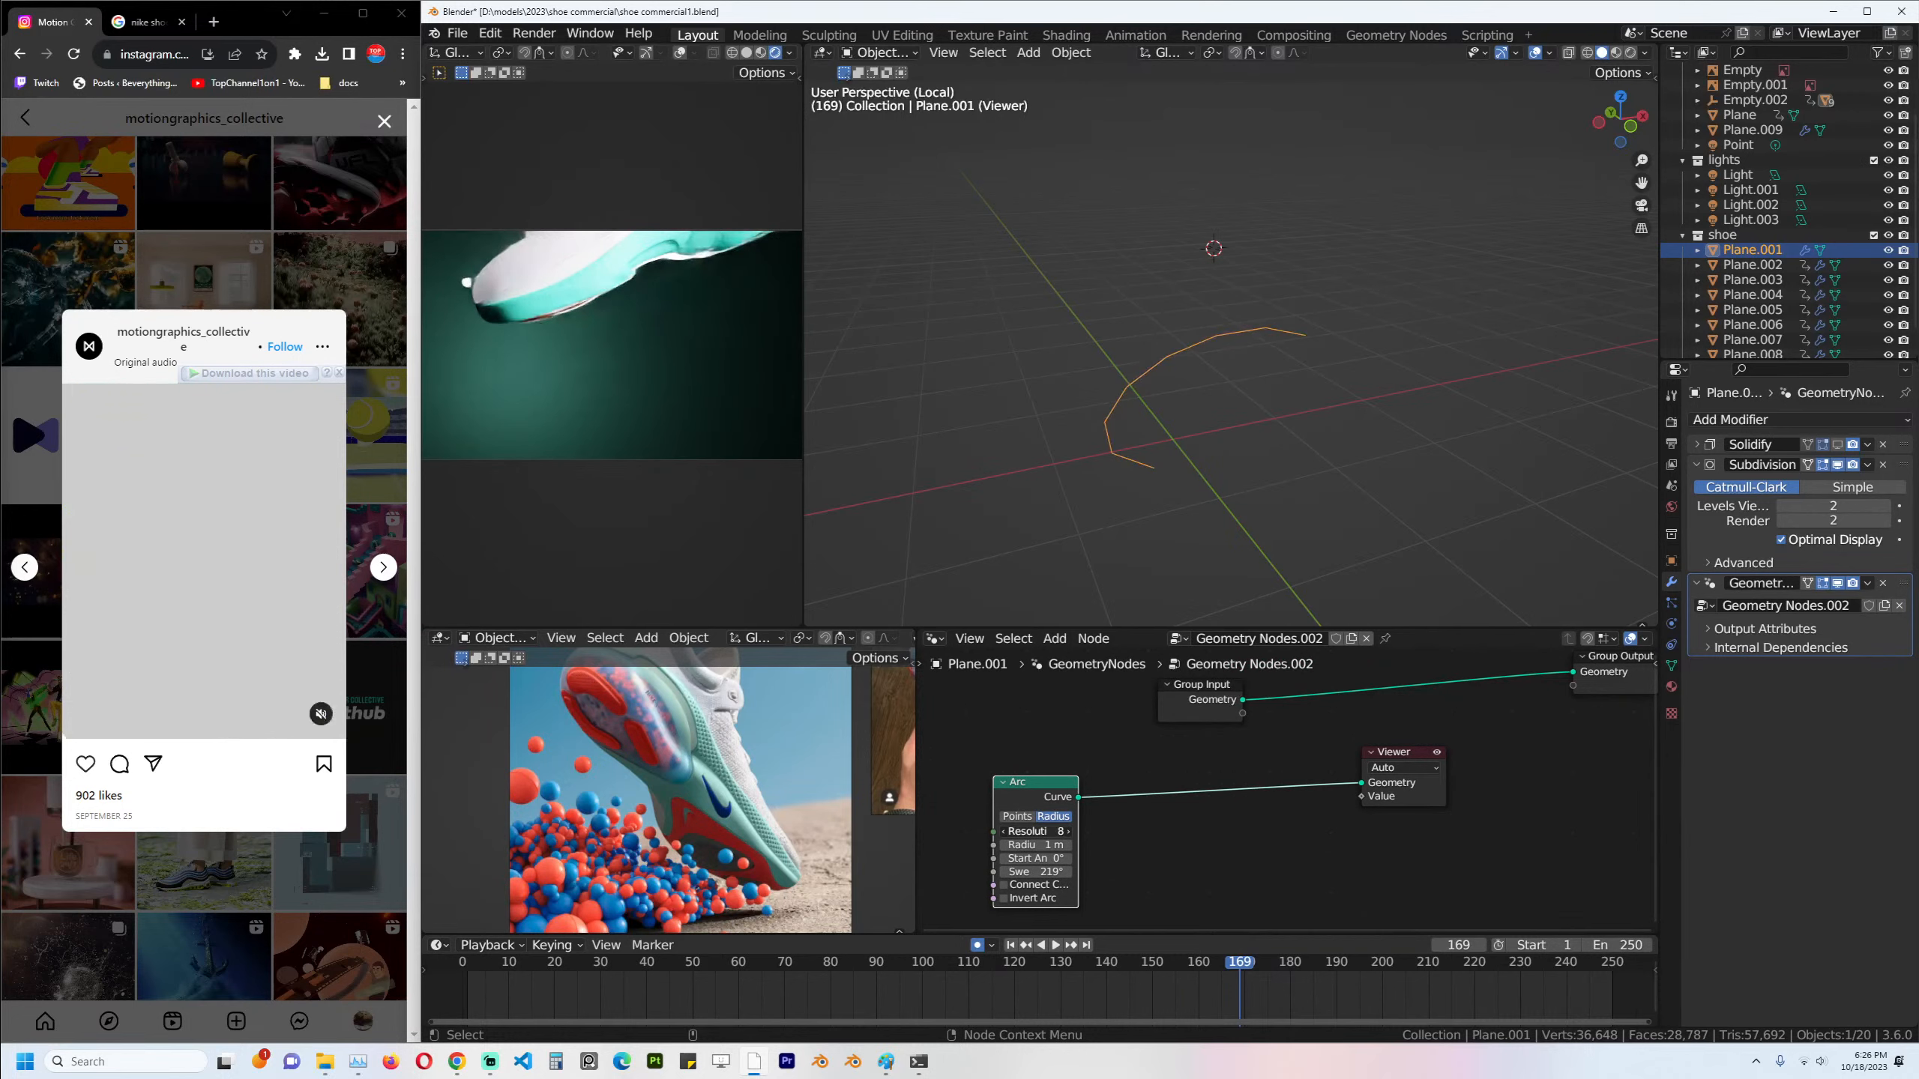
# Spread the nodes apart and insert a Distribute Points on Faces node between the Group Input and Group Output.
pyautogui.moveTo(1398, 755); pyautogui.dragTo(1564, 795)
pyautogui.moveTo(1202, 685); pyautogui.dragTo(1071, 687)
pyautogui.moveTo(1112, 703); pyautogui.dragTo(1228, 699)
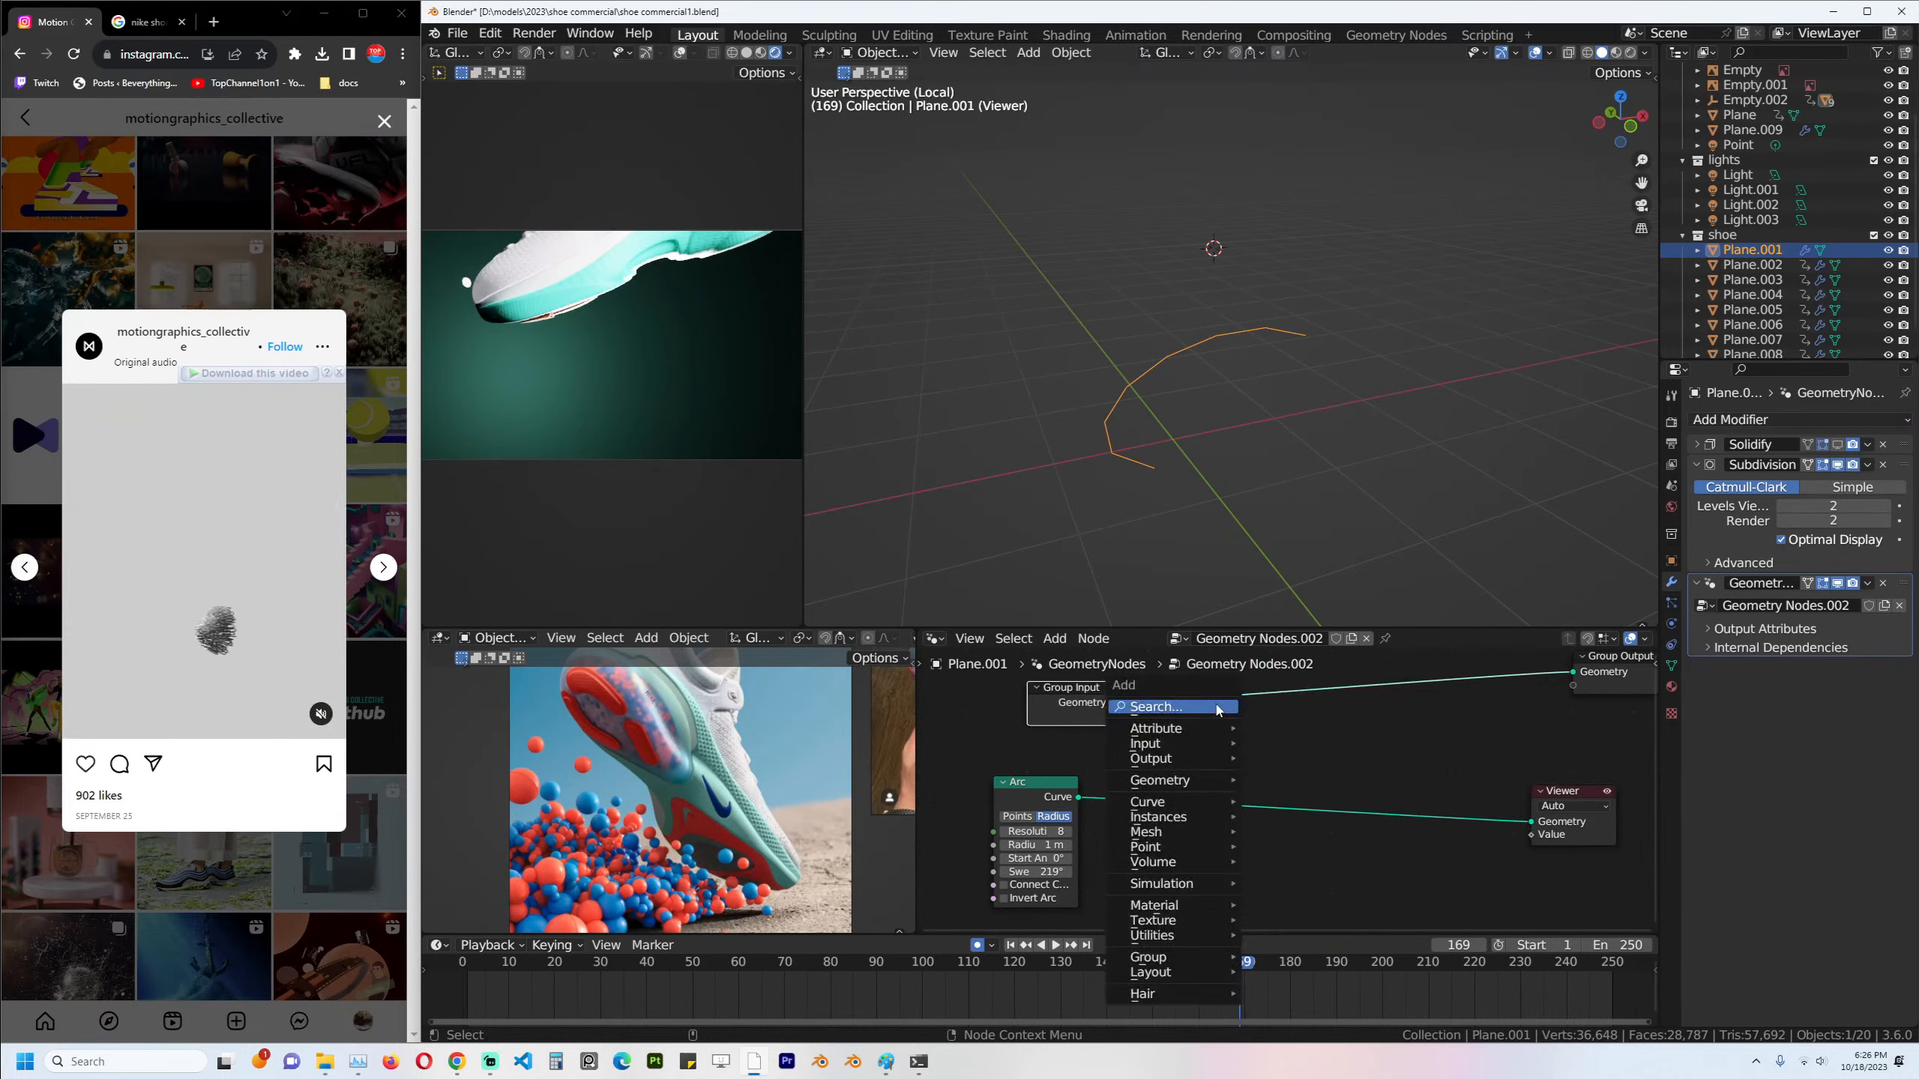
pyautogui.write('dris')
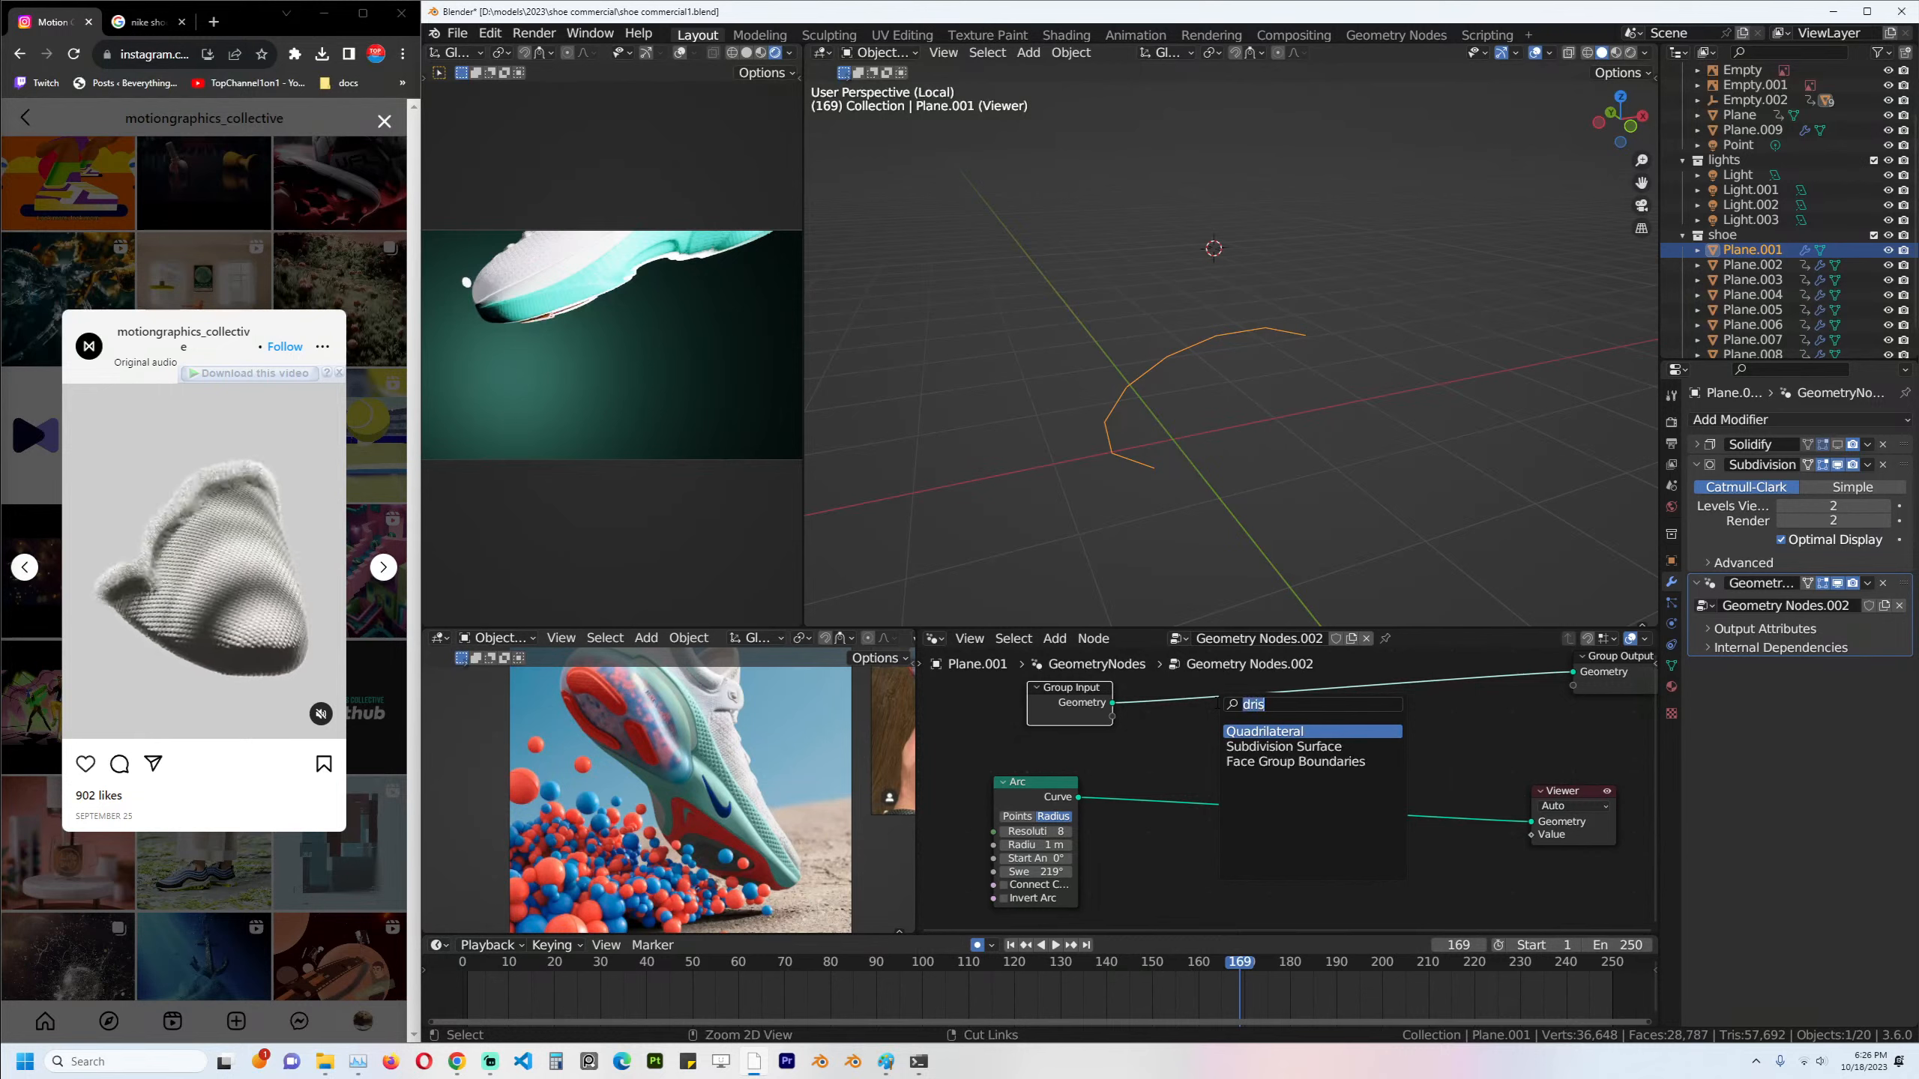
pyautogui.press('BackSpace')
pyautogui.write('distr')
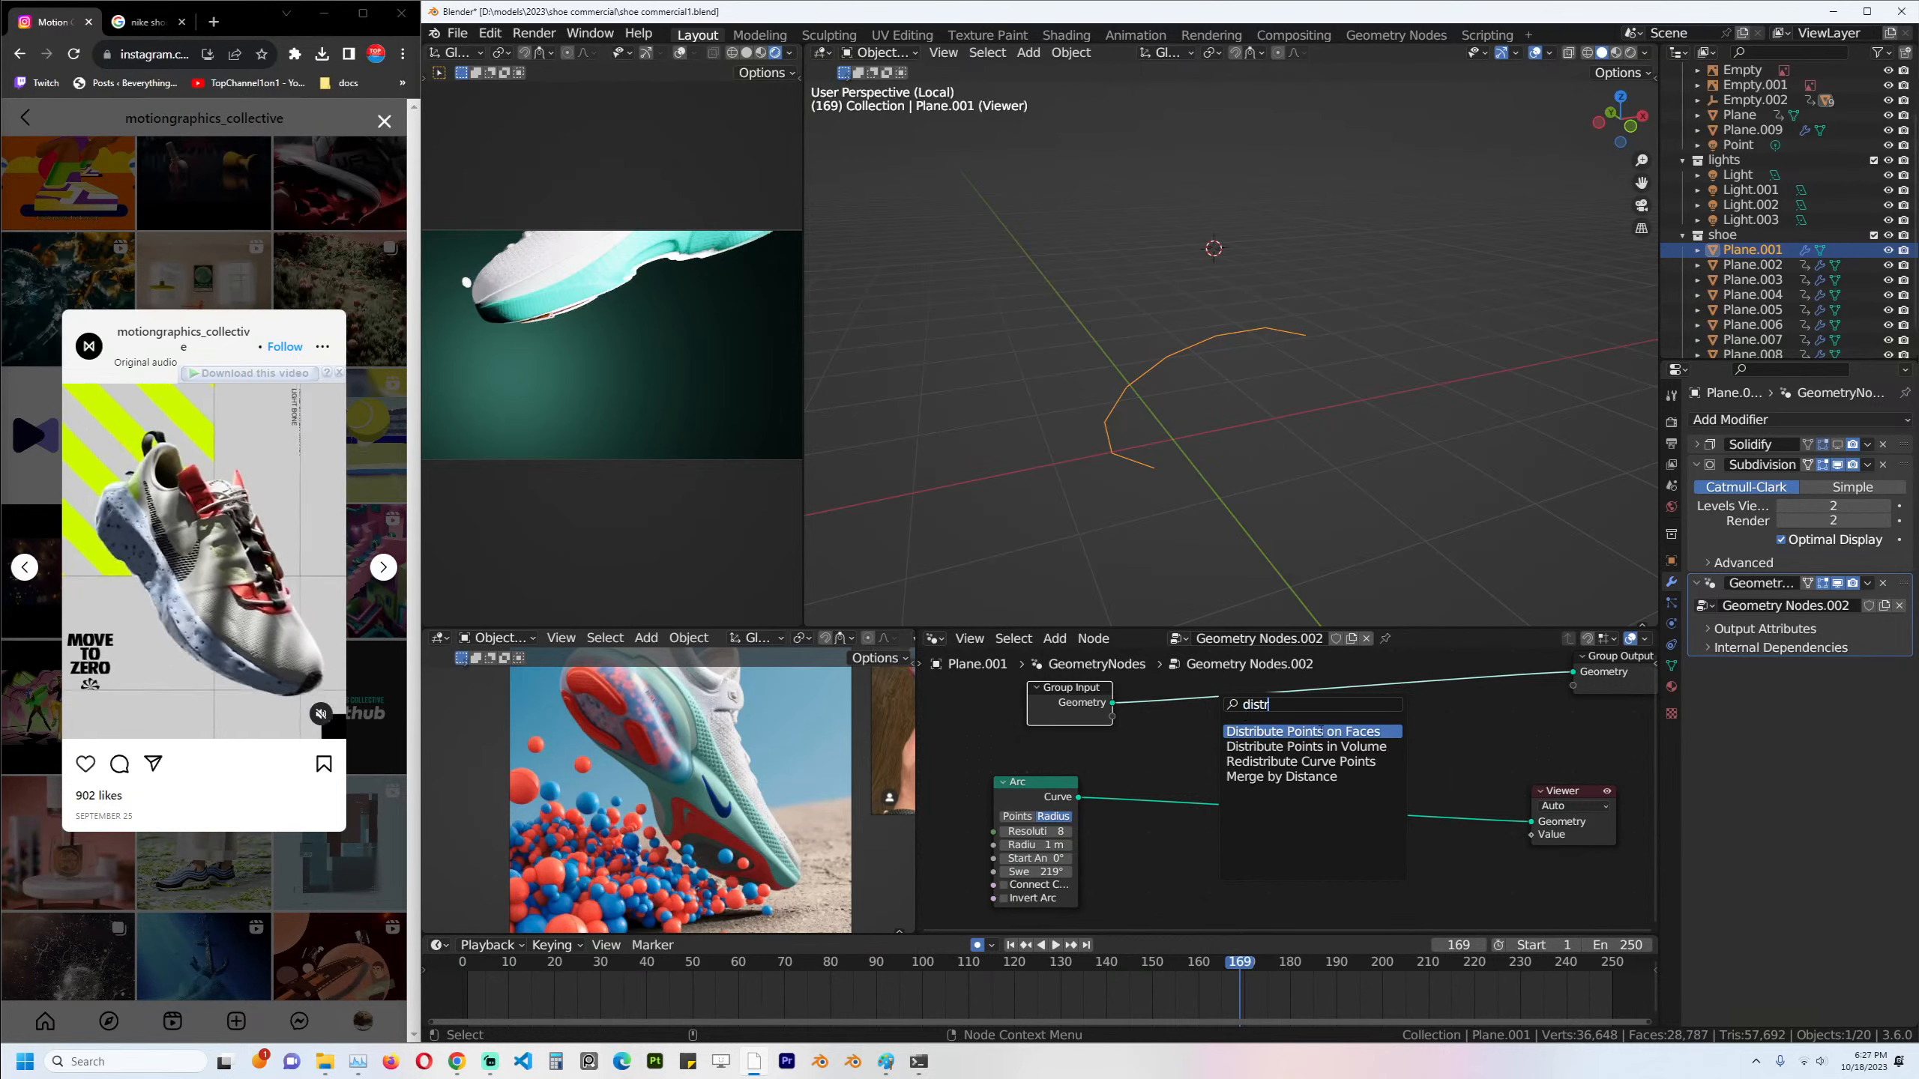
pyautogui.click(1321, 731)
pyautogui.click(1319, 734)
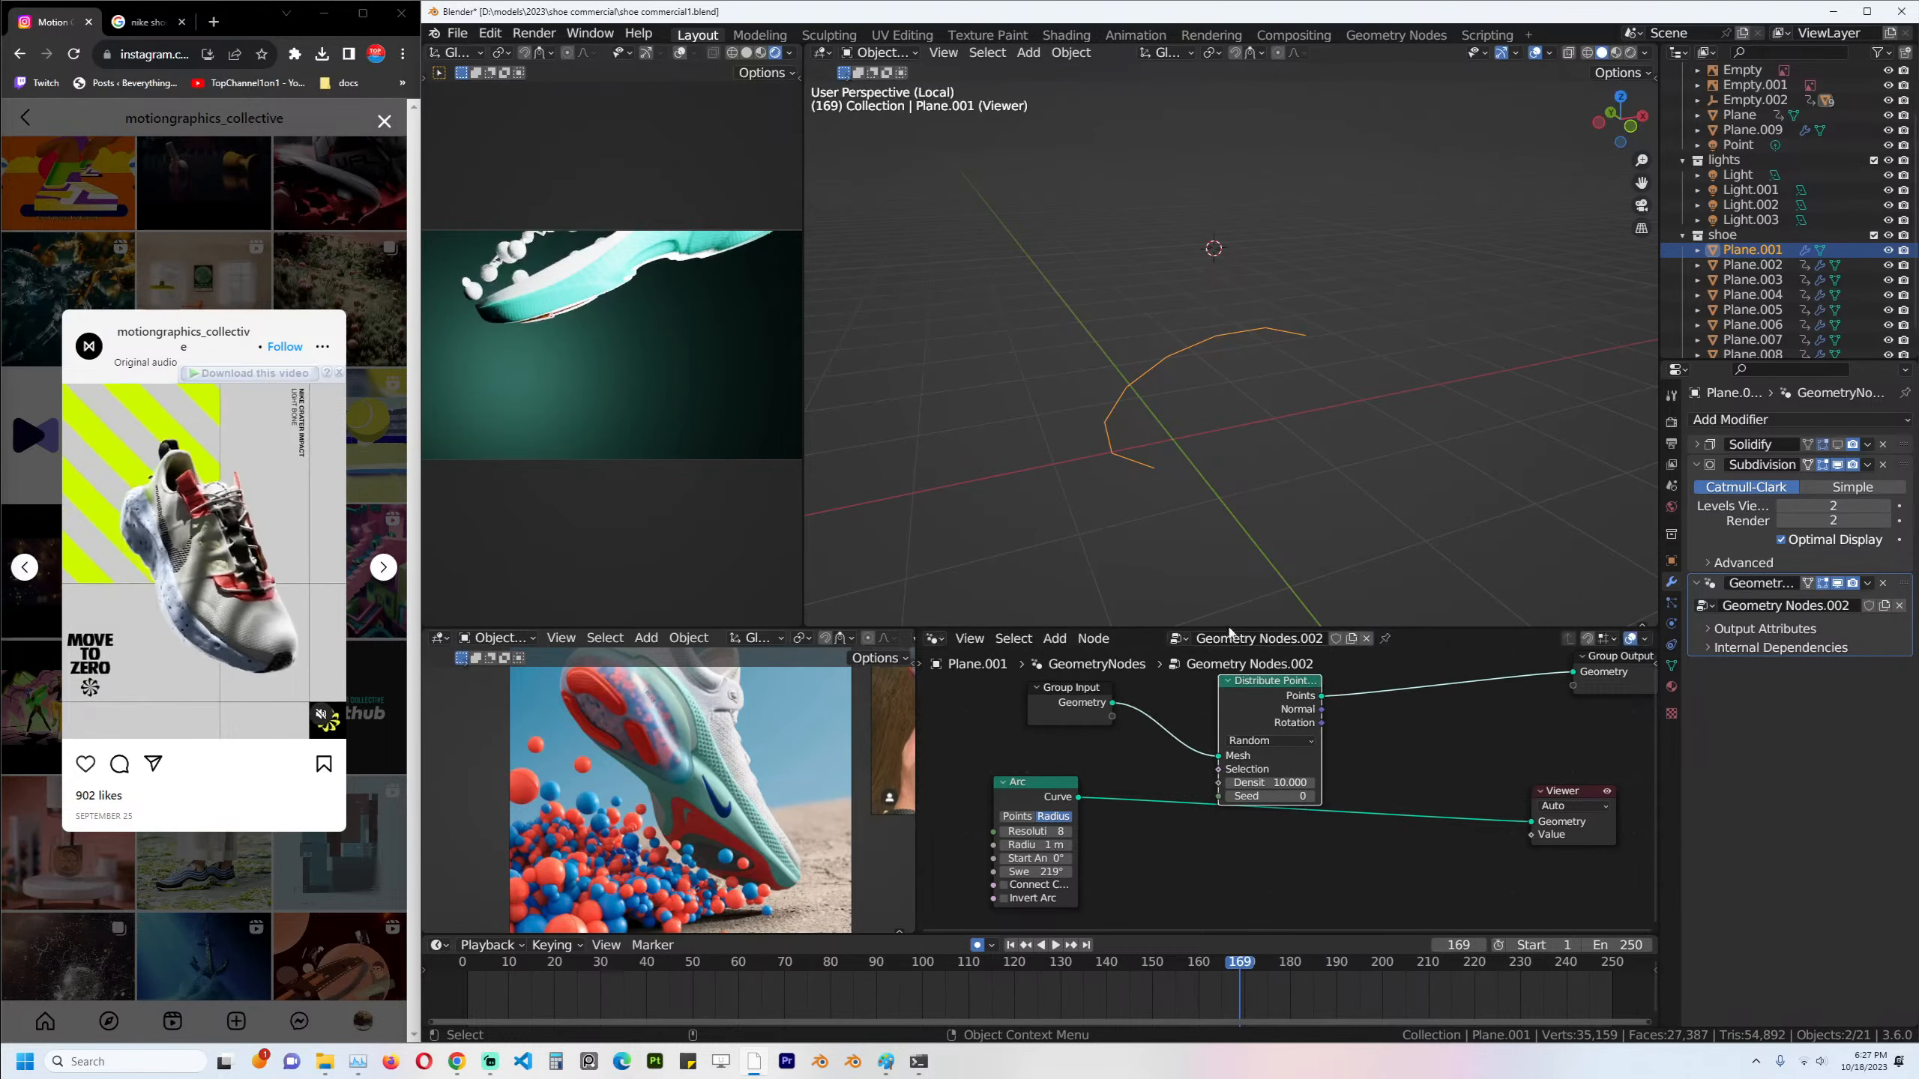
# Insert an Instance on Points node after the point distribution and use the Arc curve as its instance.
pyautogui.scroll(-2, 1289, 721)
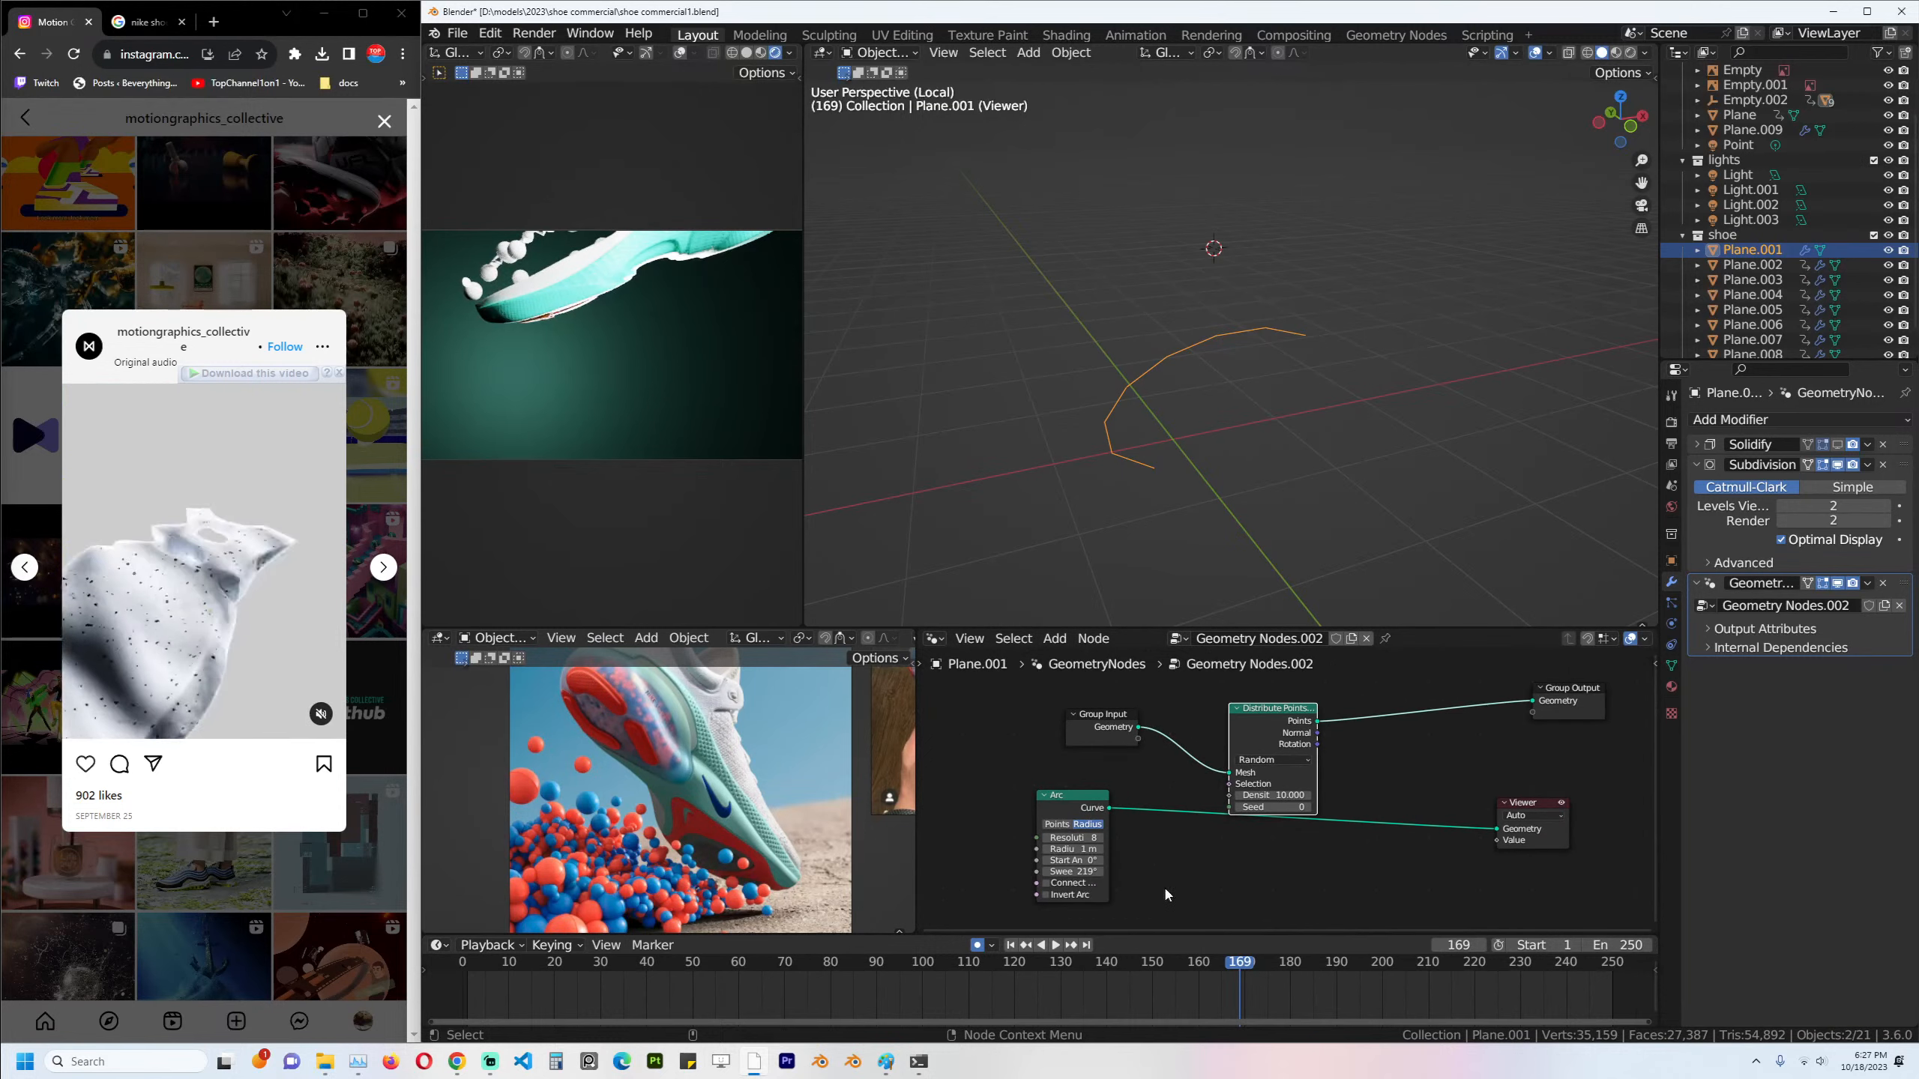
pyautogui.moveTo(1062, 809); pyautogui.dragTo(1158, 856)
pyautogui.hotkey('shift', 'a')
pyautogui.write('on')
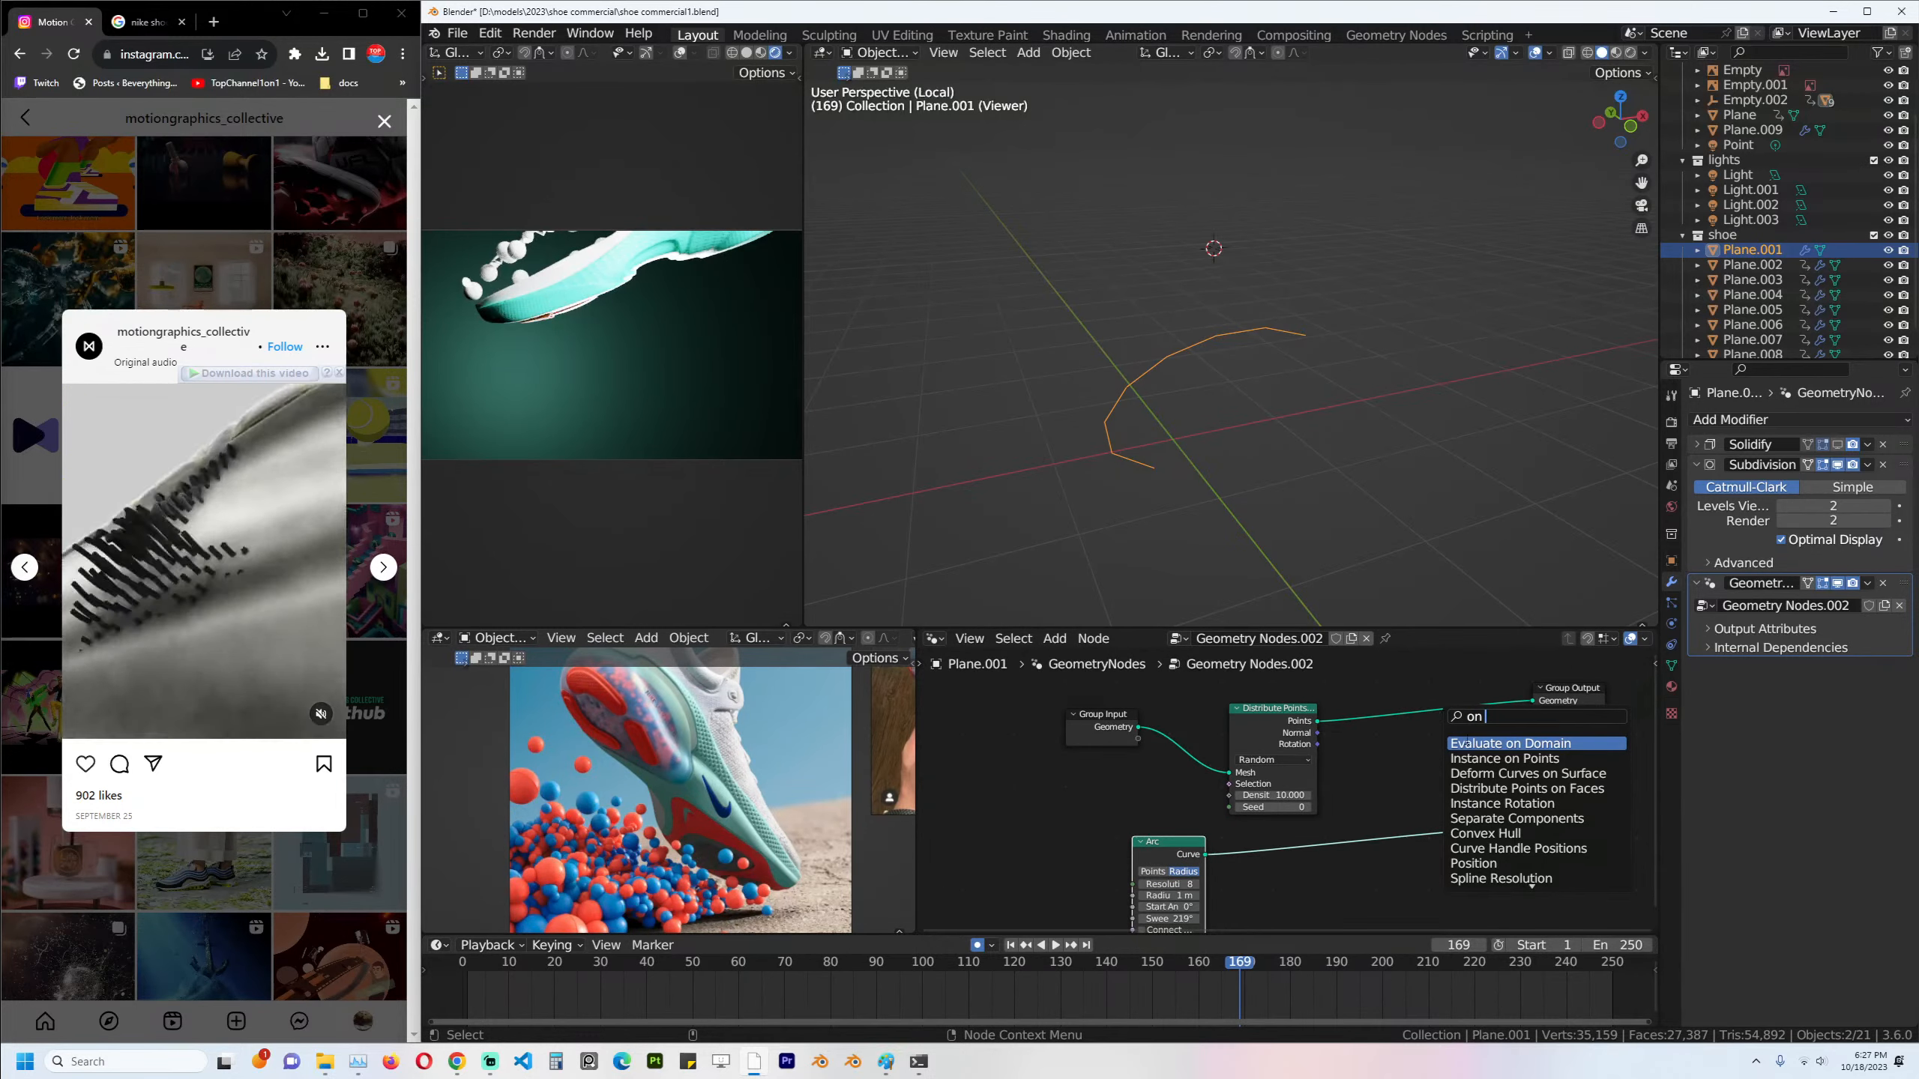
pyautogui.press('Down')
pyautogui.press('Return')
pyautogui.click(1301, 823)
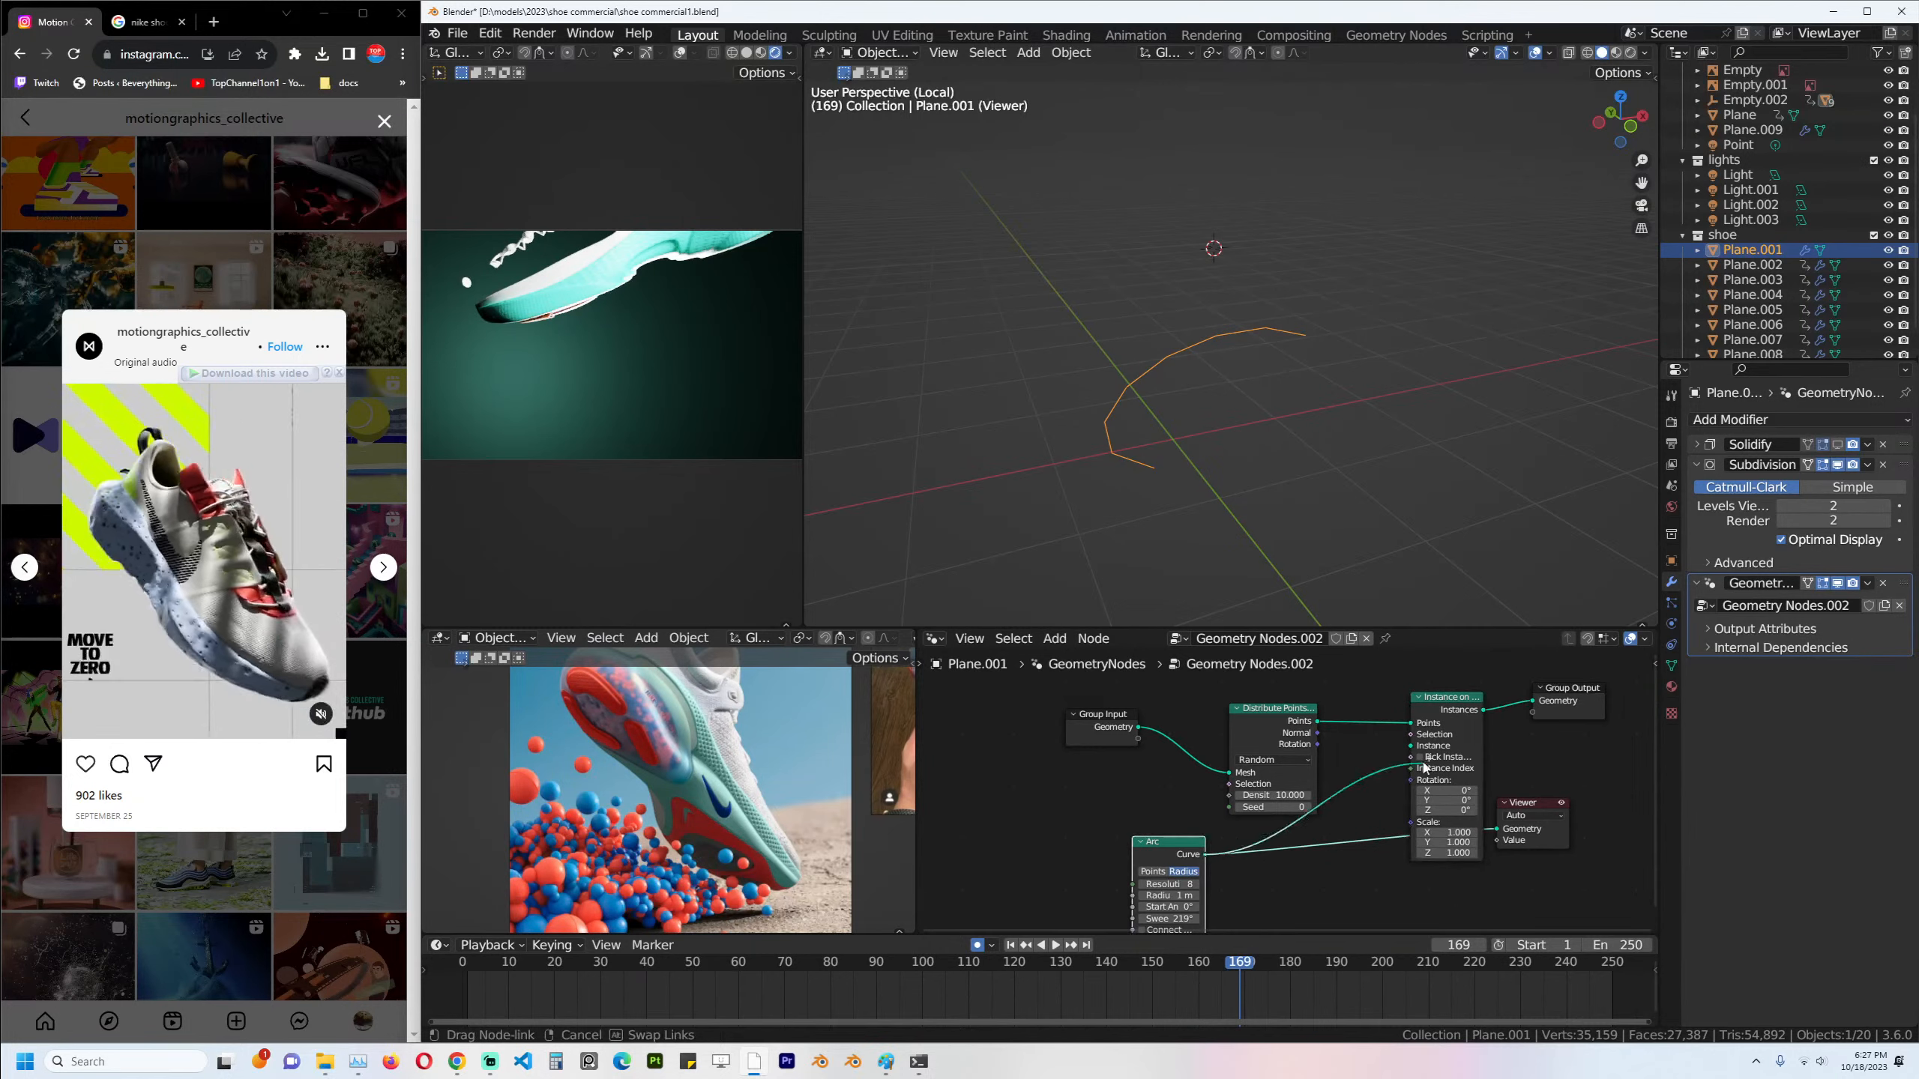
pyautogui.moveTo(1425, 751); pyautogui.dragTo(1421, 746)
# Preview the instanced arcs in the Viewer and connect the point distribution's Rotation output to the instances' Rotation.
pyautogui.keyDown('ctrl'); pyautogui.keyDown('shift'); pyautogui.click(1447, 718); pyautogui.keyUp('shift'); pyautogui.keyUp('ctrl')
pyautogui.moveTo(1186, 231); pyautogui.dragTo(1284, 249, button='middle')
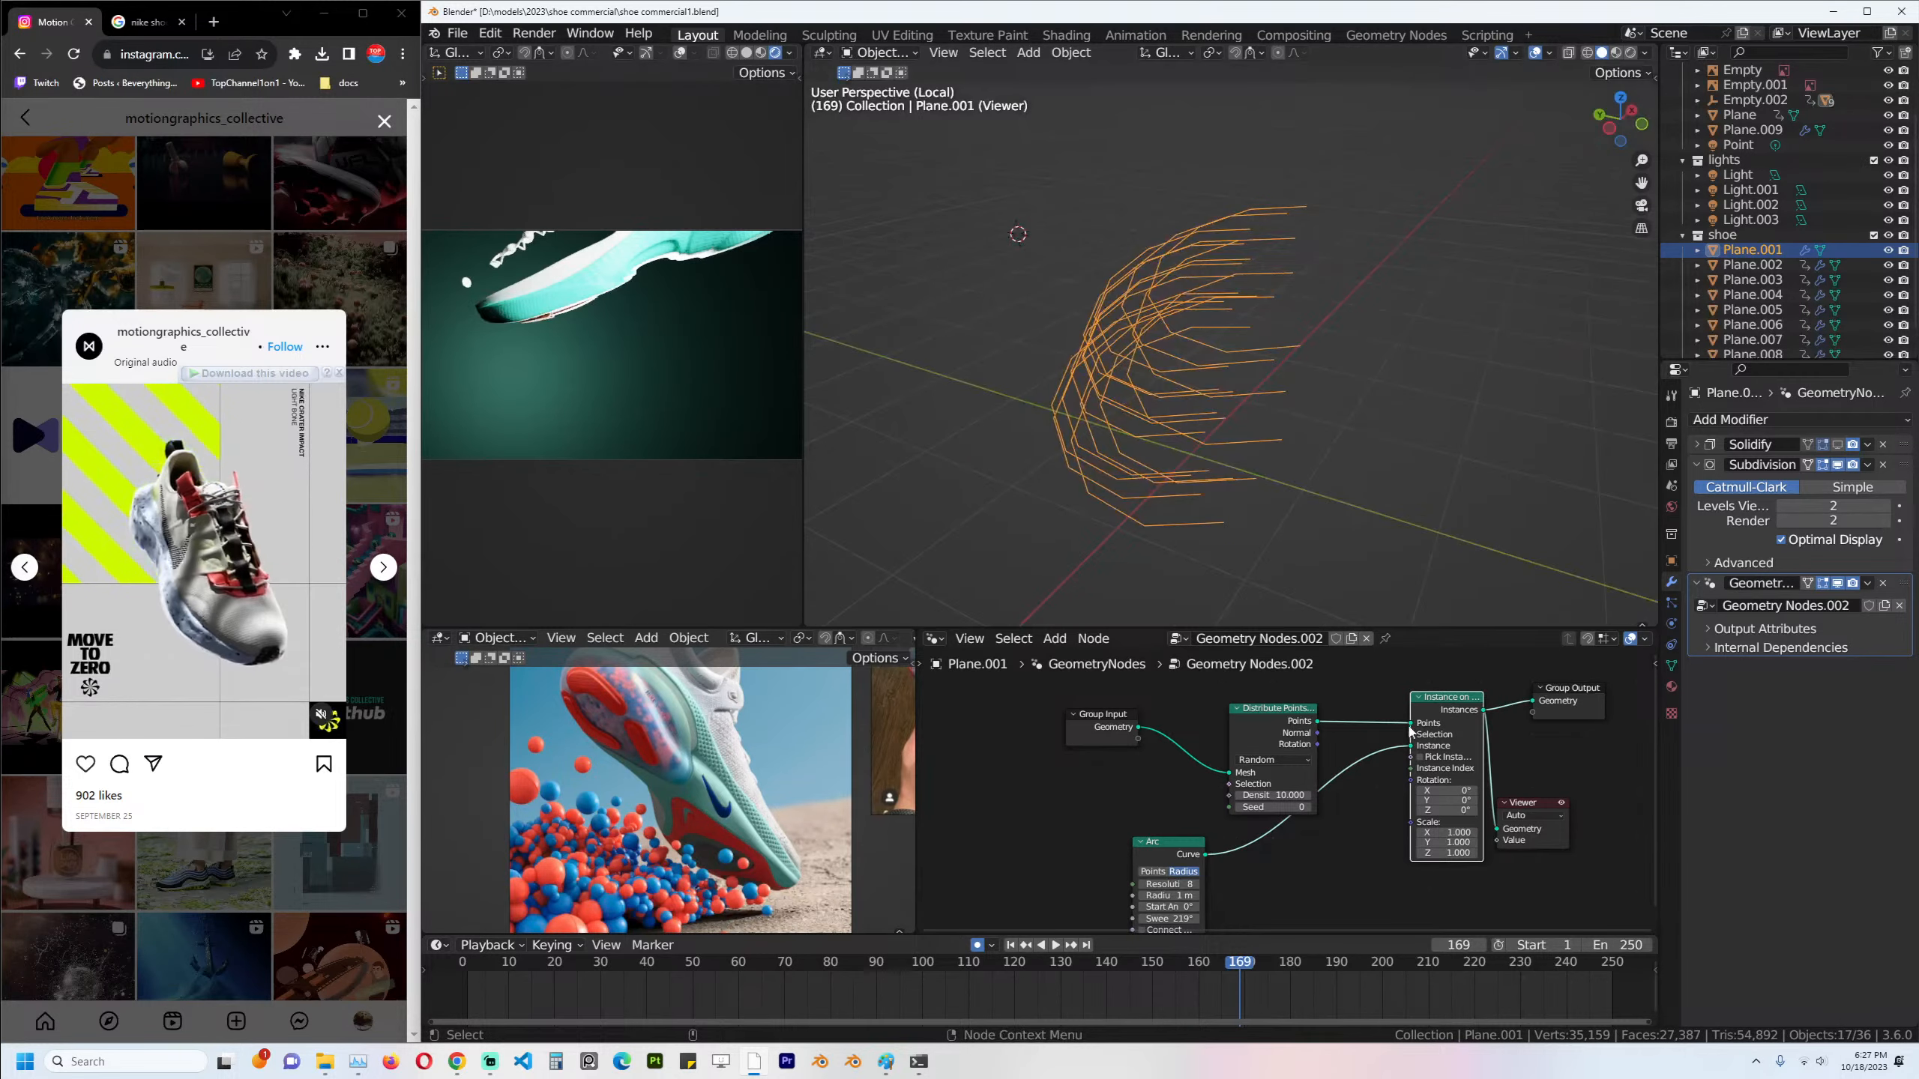
pyautogui.moveTo(1319, 744); pyautogui.dragTo(1411, 780)
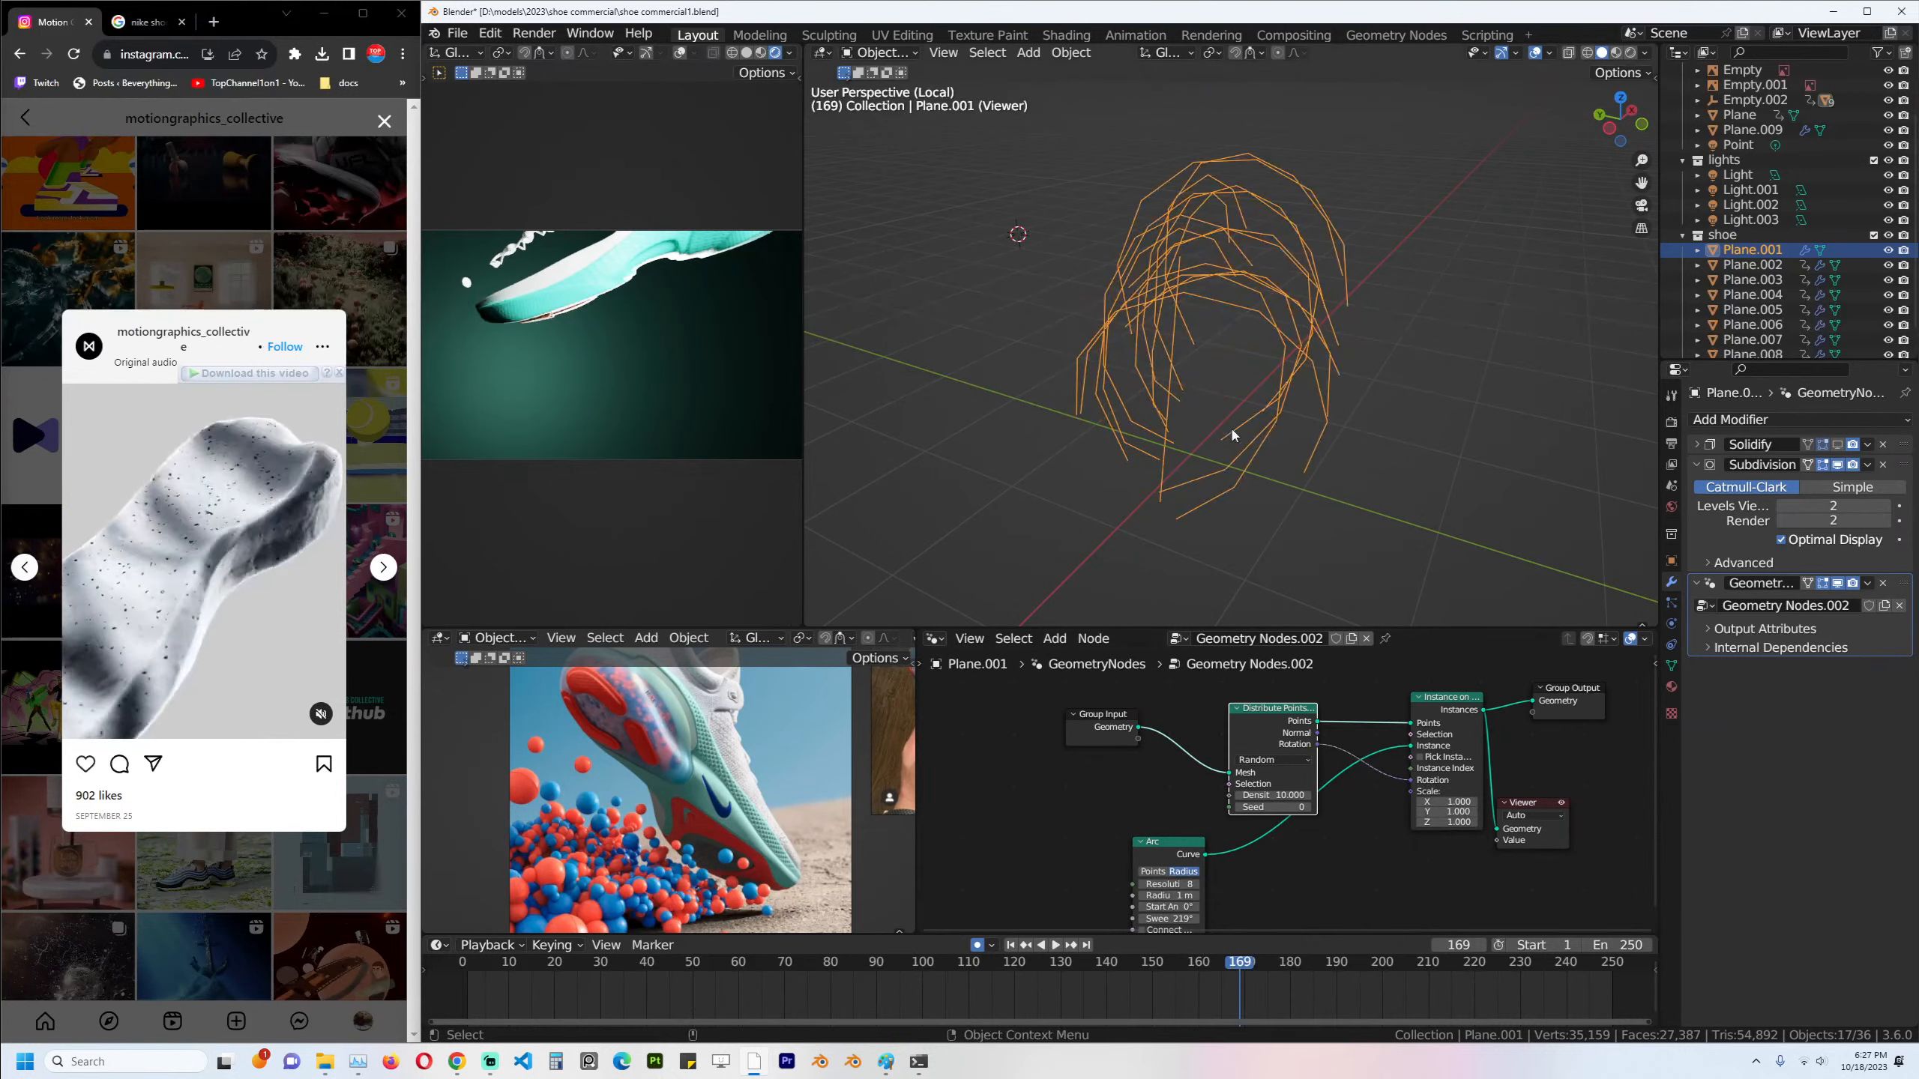
pyautogui.moveTo(1126, 389); pyautogui.dragTo(1232, 409, button='middle')
# Set the point distribution's density to 185.6 and the instances' scale to 0.03 on all three axes.
pyautogui.moveTo(1274, 794); pyautogui.dragTo(1352, 795)
pyautogui.moveTo(1282, 800); pyautogui.dragTo(1169, 768, button='middle')
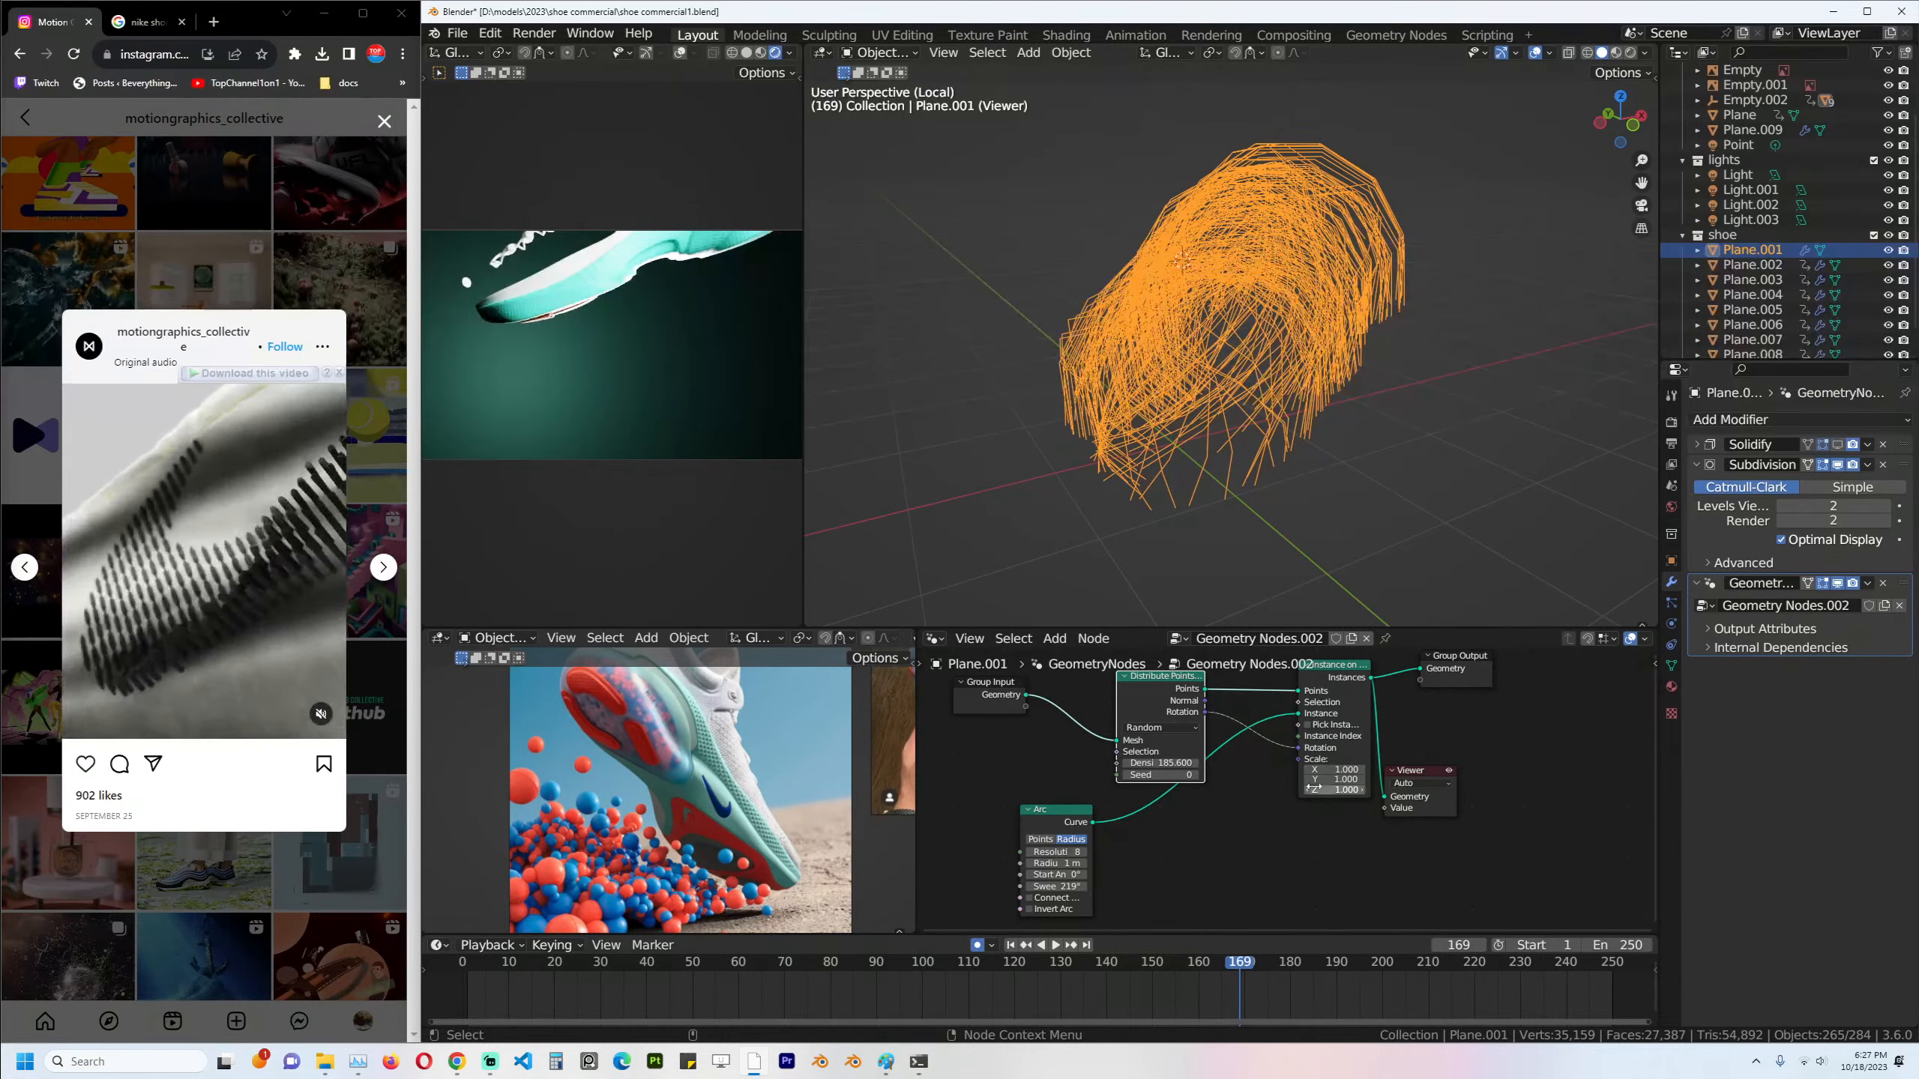
pyautogui.keyDown('alt'); pyautogui.moveTo(1334, 770); pyautogui.dragTo(1287, 769); pyautogui.keyUp('alt')
pyautogui.moveTo(1334, 769); pyautogui.dragTo(1303, 770)
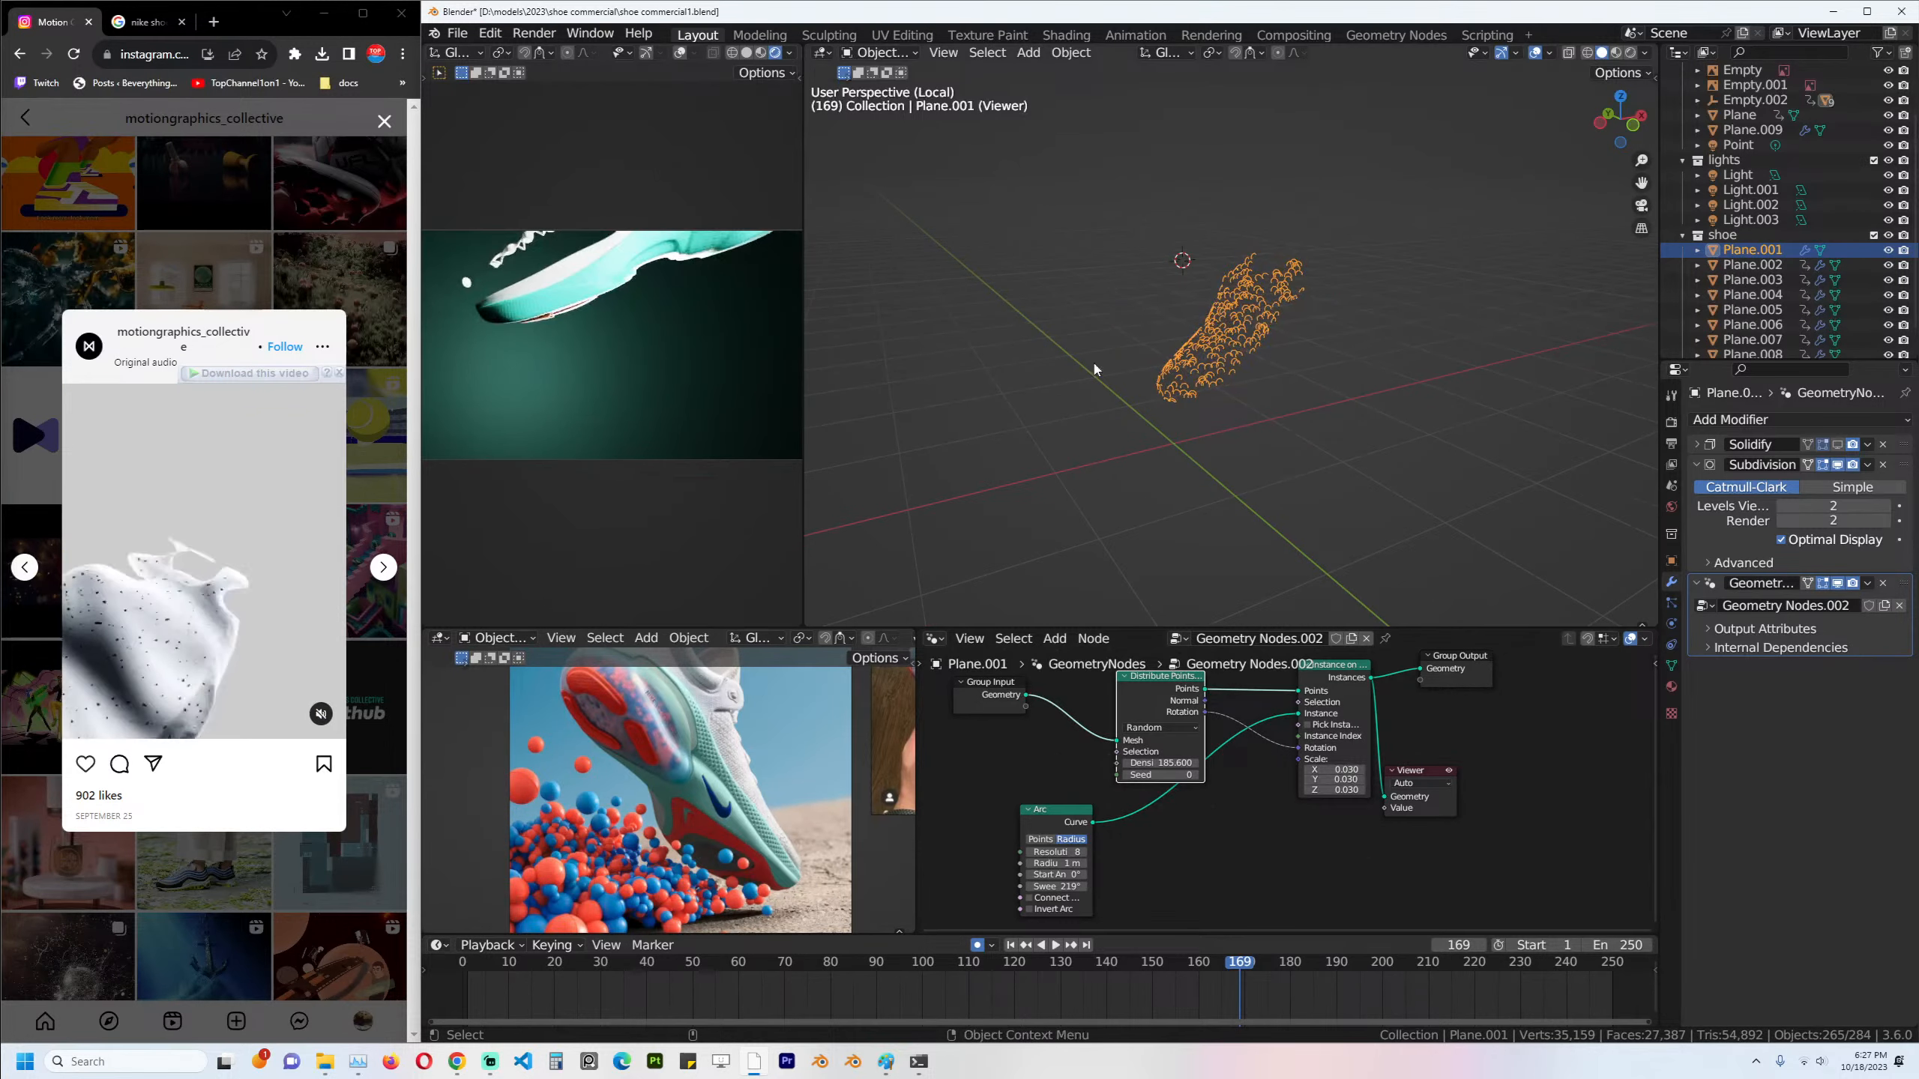
pyautogui.moveTo(1095, 369); pyautogui.dragTo(1154, 466, button='middle')
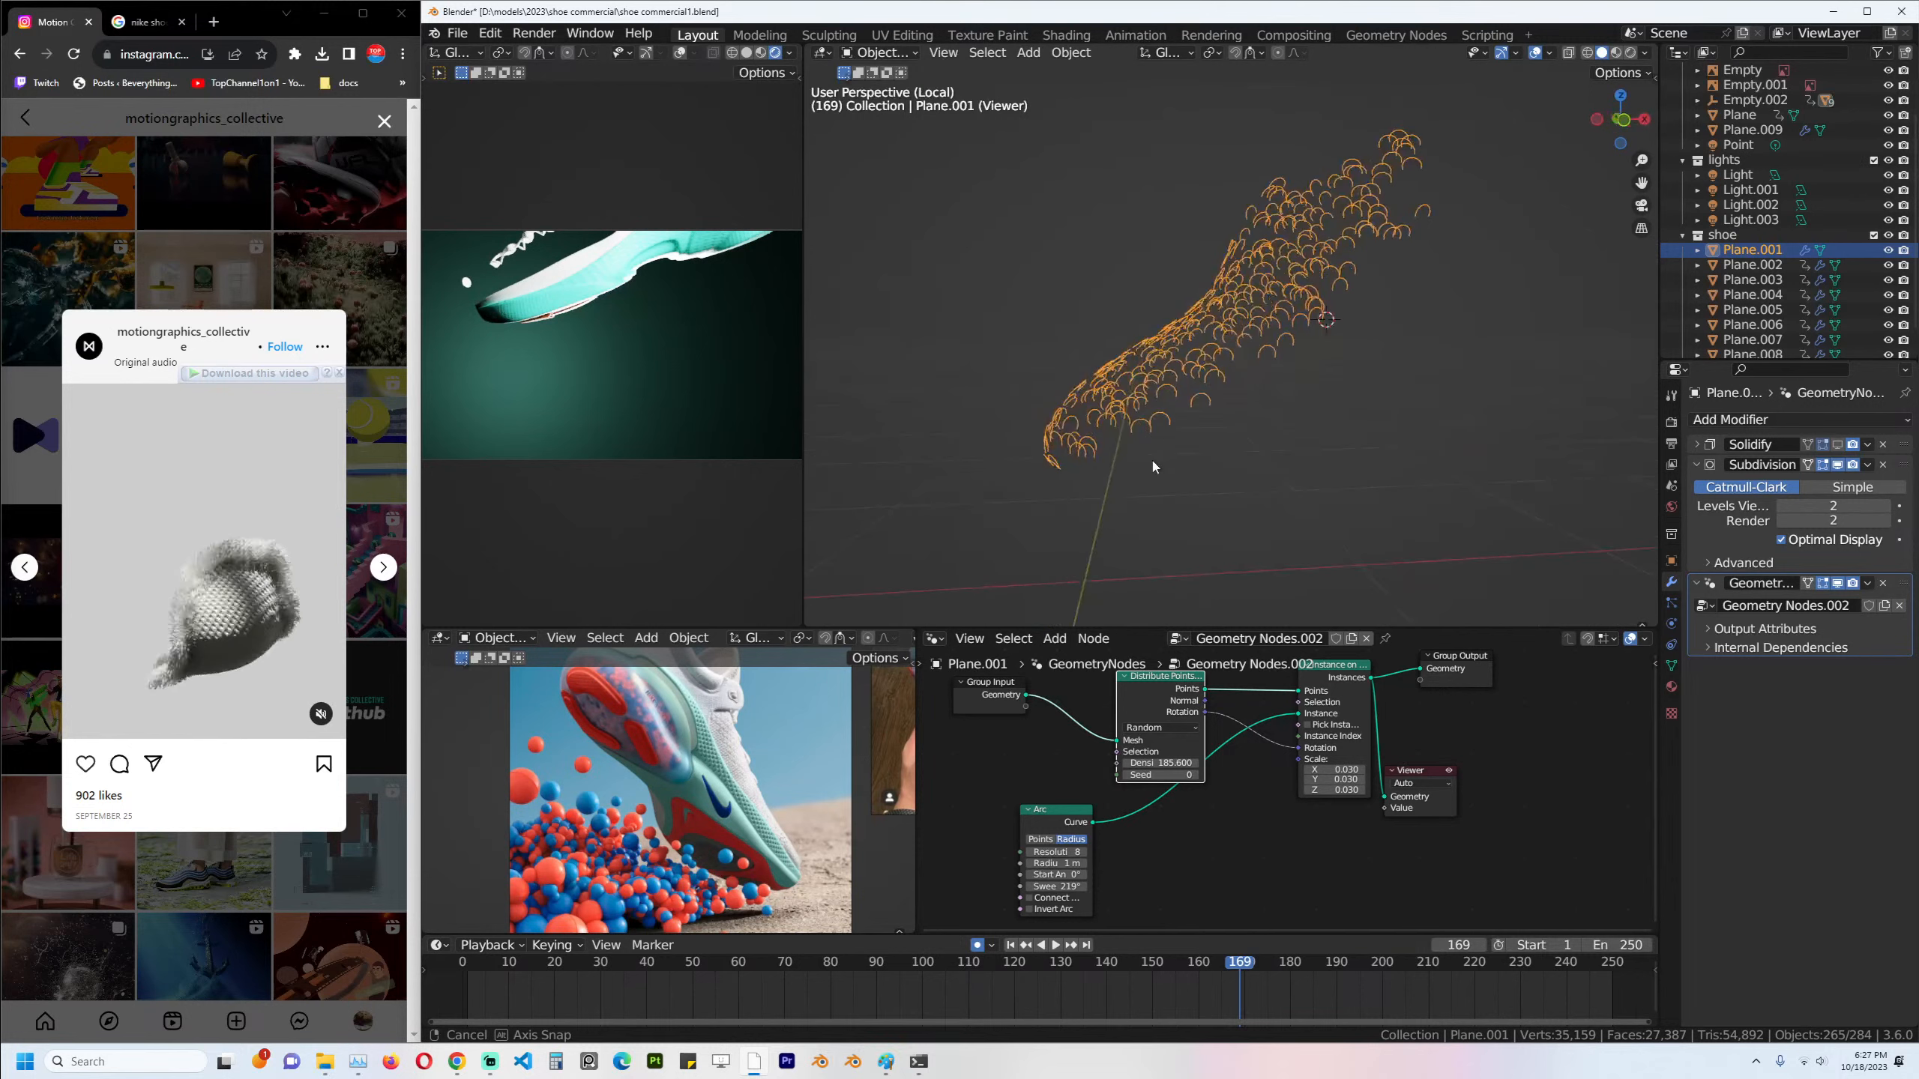
# Move the Distribute Points on Faces node farther from Instance on Points to open space between them.
pyautogui.moveTo(1058, 684); pyautogui.dragTo(1096, 732, button='middle')
pyautogui.moveTo(1128, 735); pyautogui.dragTo(952, 735)
pyautogui.moveTo(1118, 884); pyautogui.dragTo(1131, 829, button='middle')
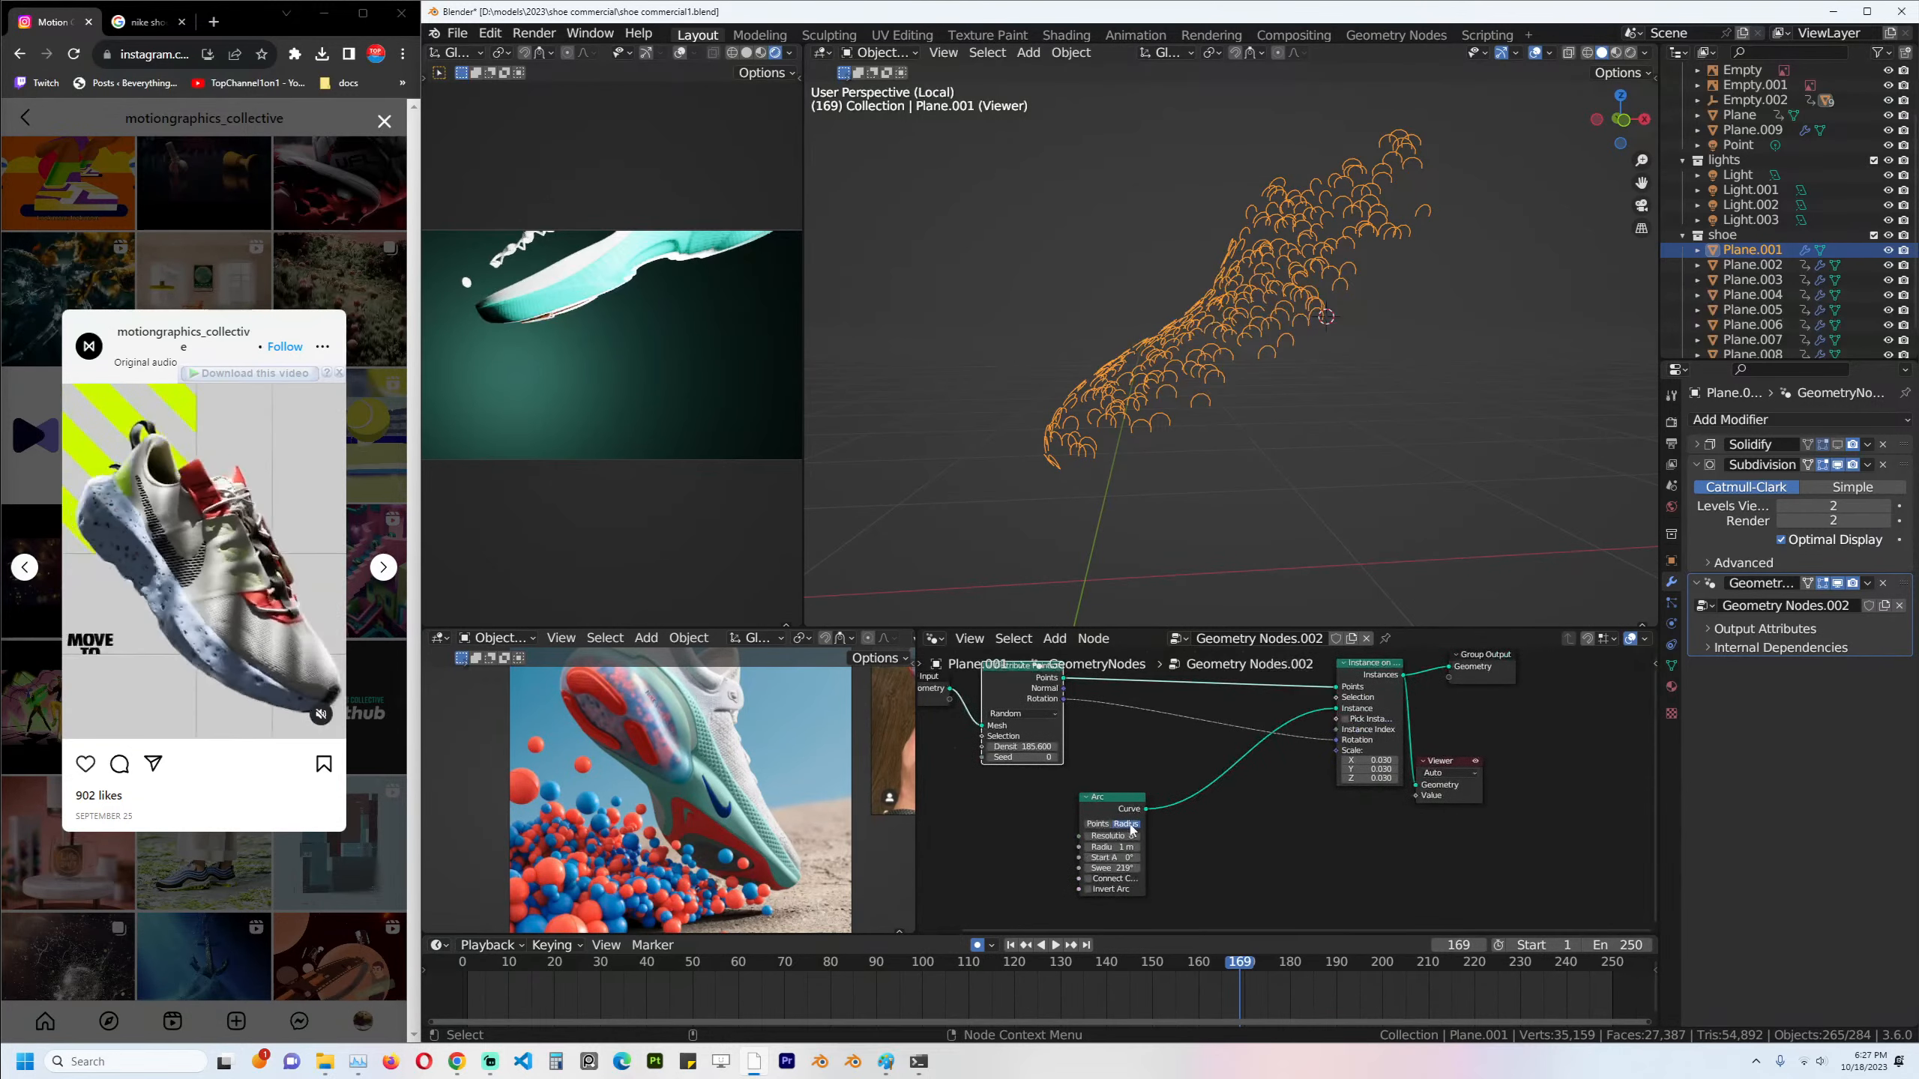
# Insert a Curve to Mesh node between the Arc and the Instance input of Instance on Points, and save the file.
pyautogui.moveTo(1131, 829); pyautogui.dragTo(1016, 840)
pyautogui.hotkey('shift', 'a')
pyautogui.write('to')
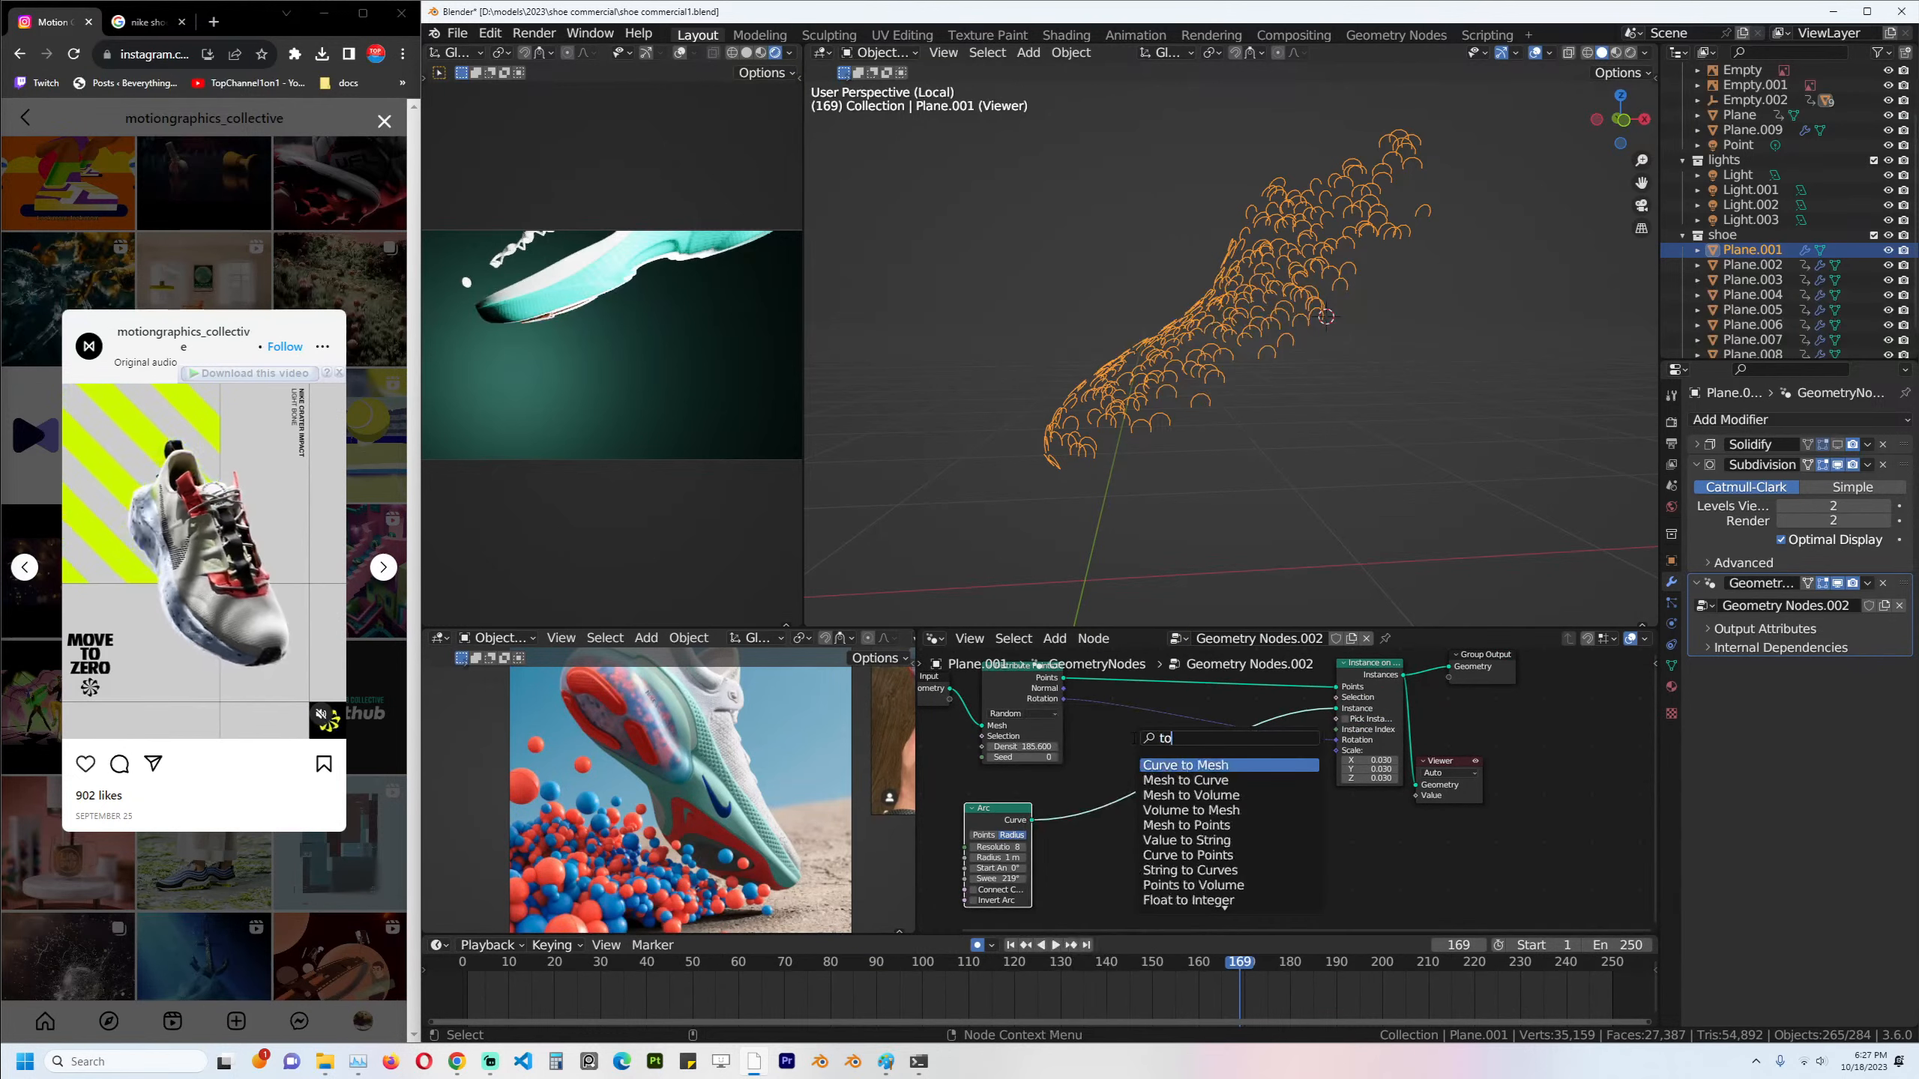
pyautogui.write(' mesh')
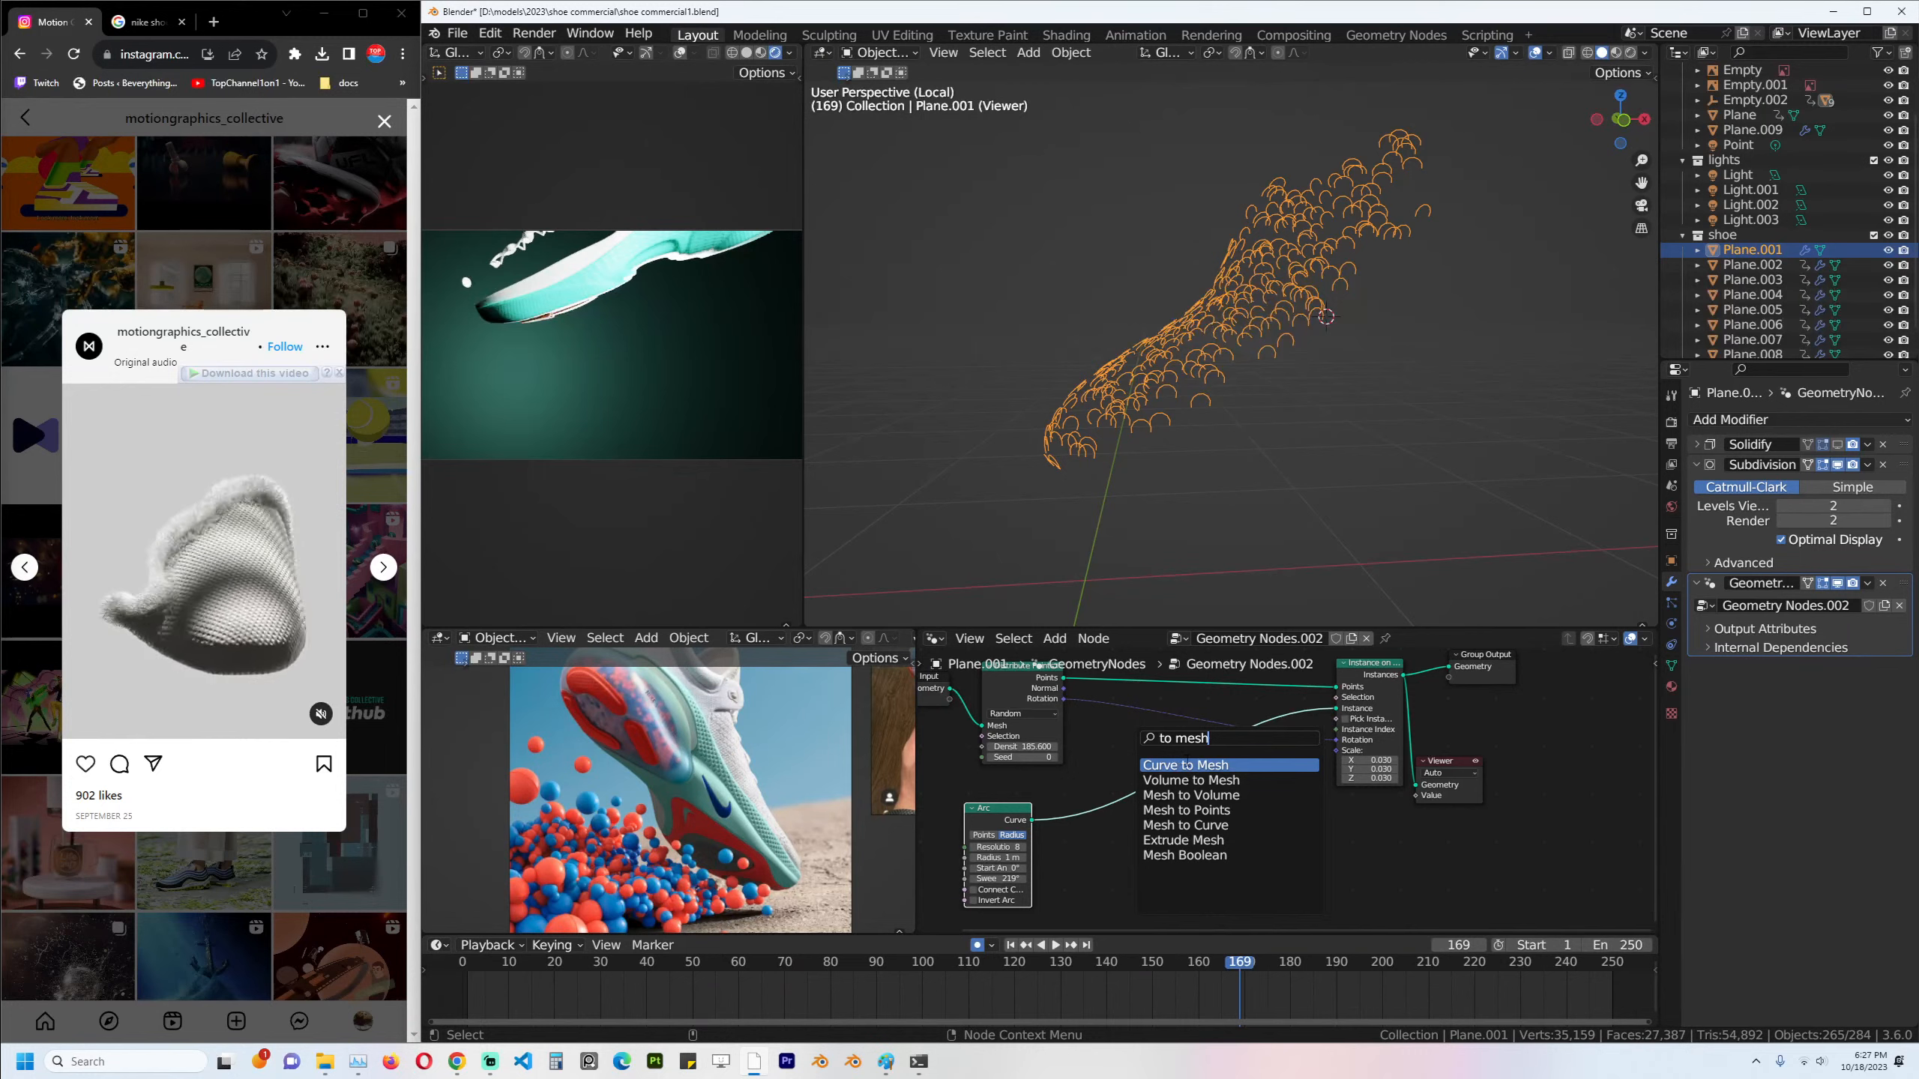
pyautogui.click(1188, 764)
pyautogui.click(1318, 757)
pyautogui.hotkey('ctrl', 's')
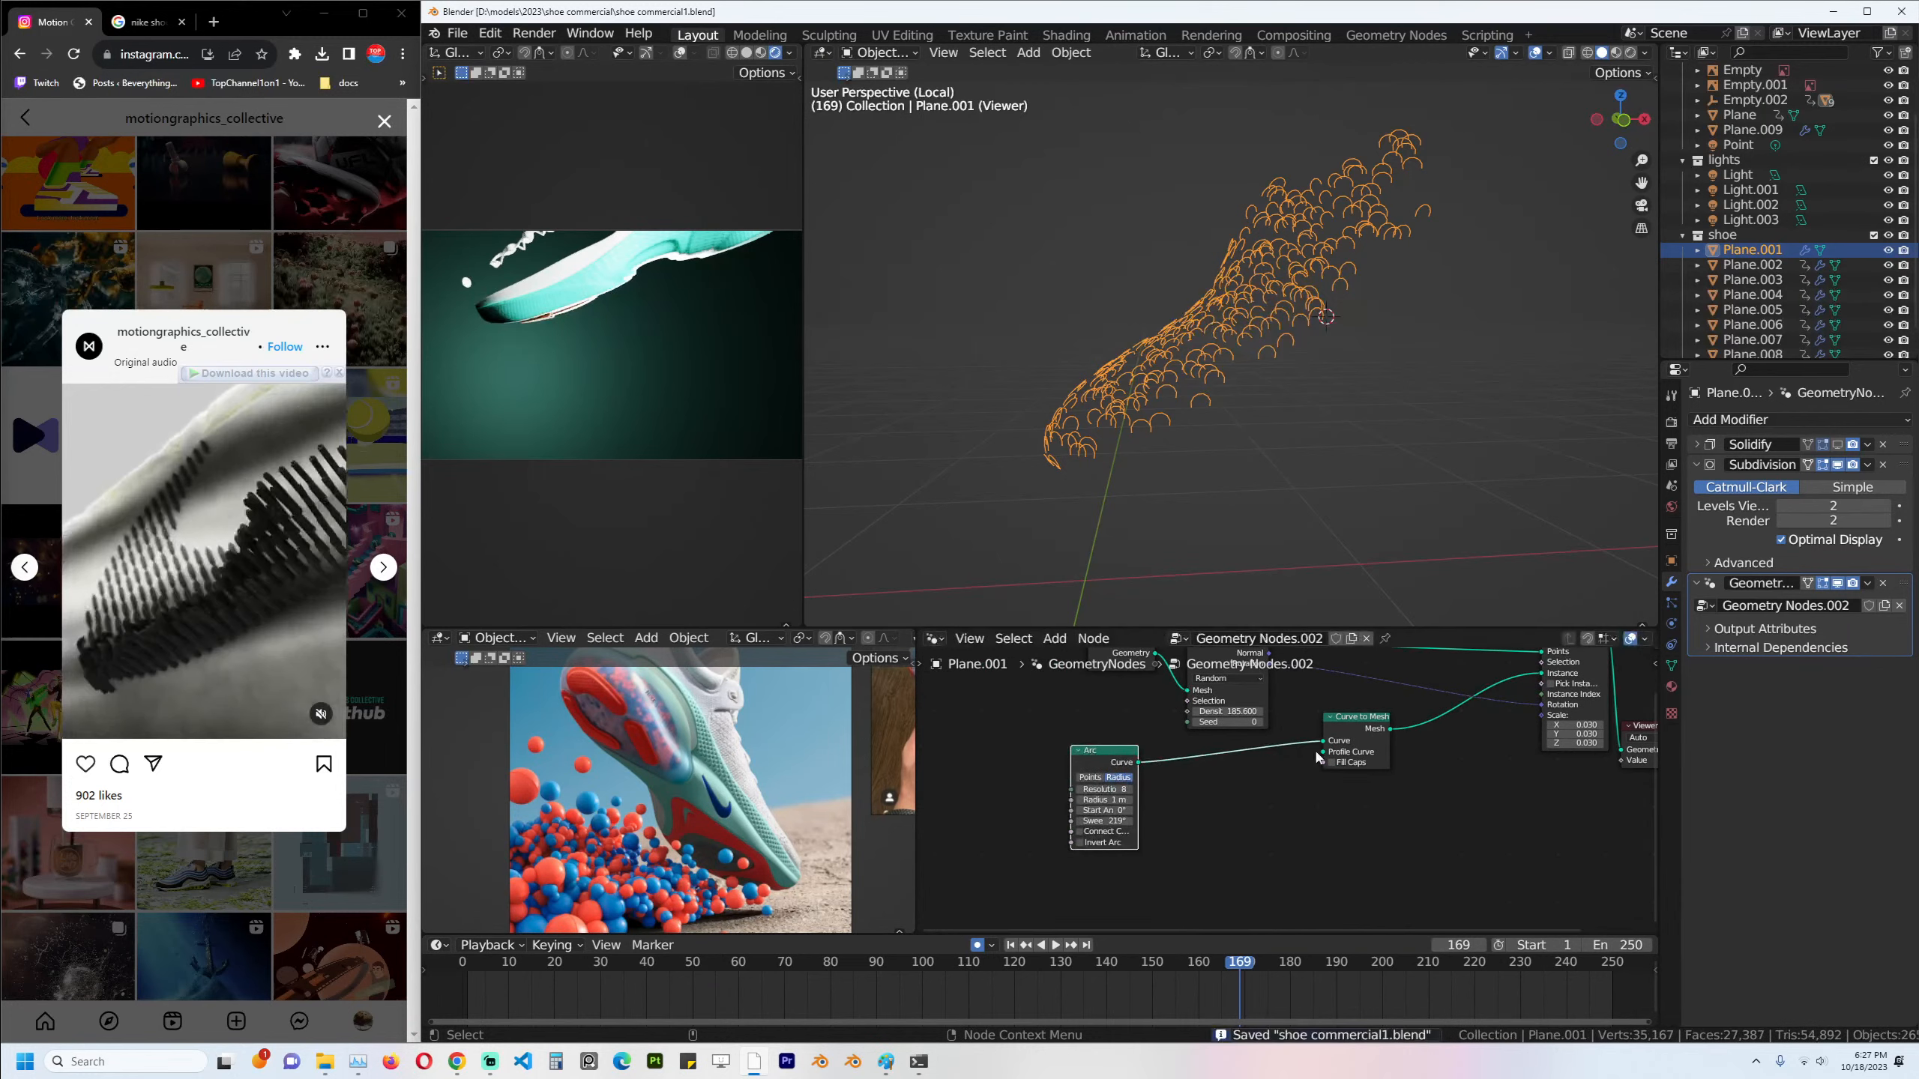
# Connect a new Curve Circle node to the Profile Curve input of Curve to Mesh to give the arcs thickness.
pyautogui.moveTo(1334, 756); pyautogui.dragTo(1054, 818)
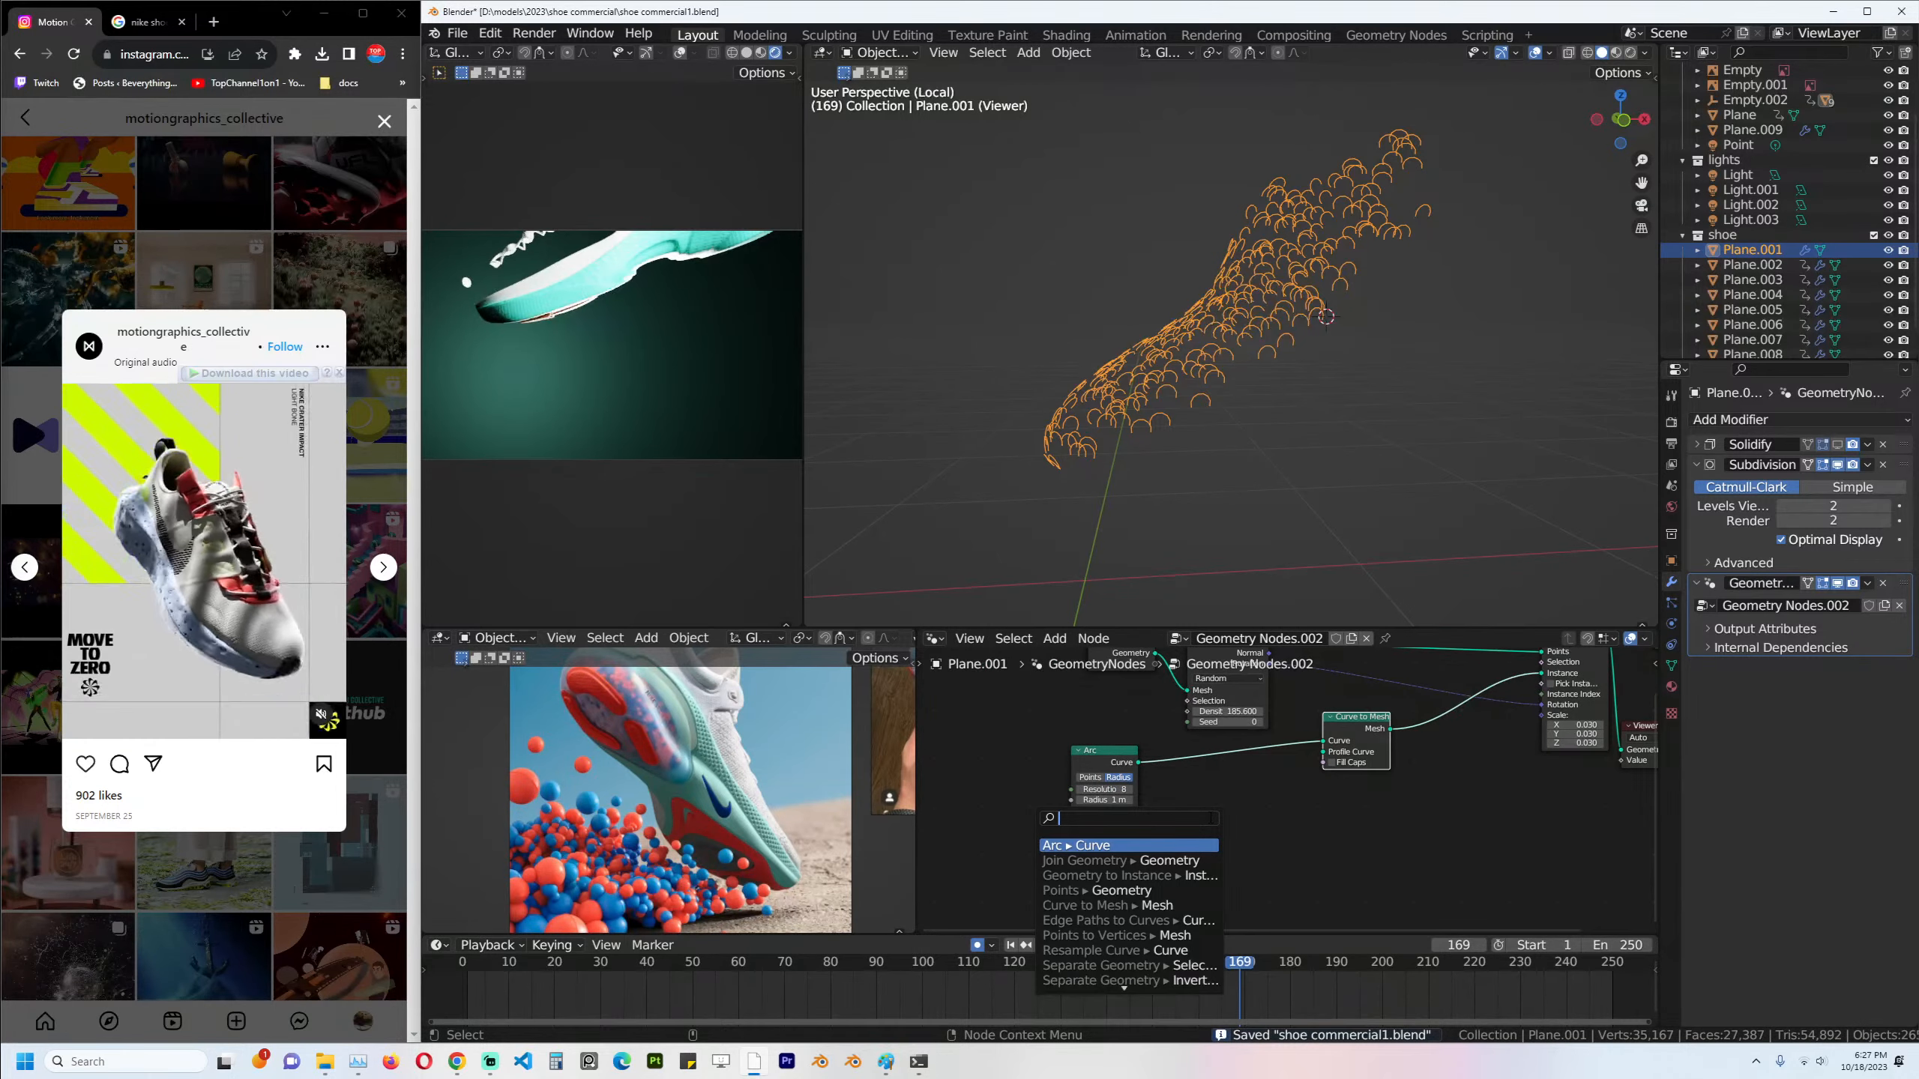
pyautogui.write('circe')
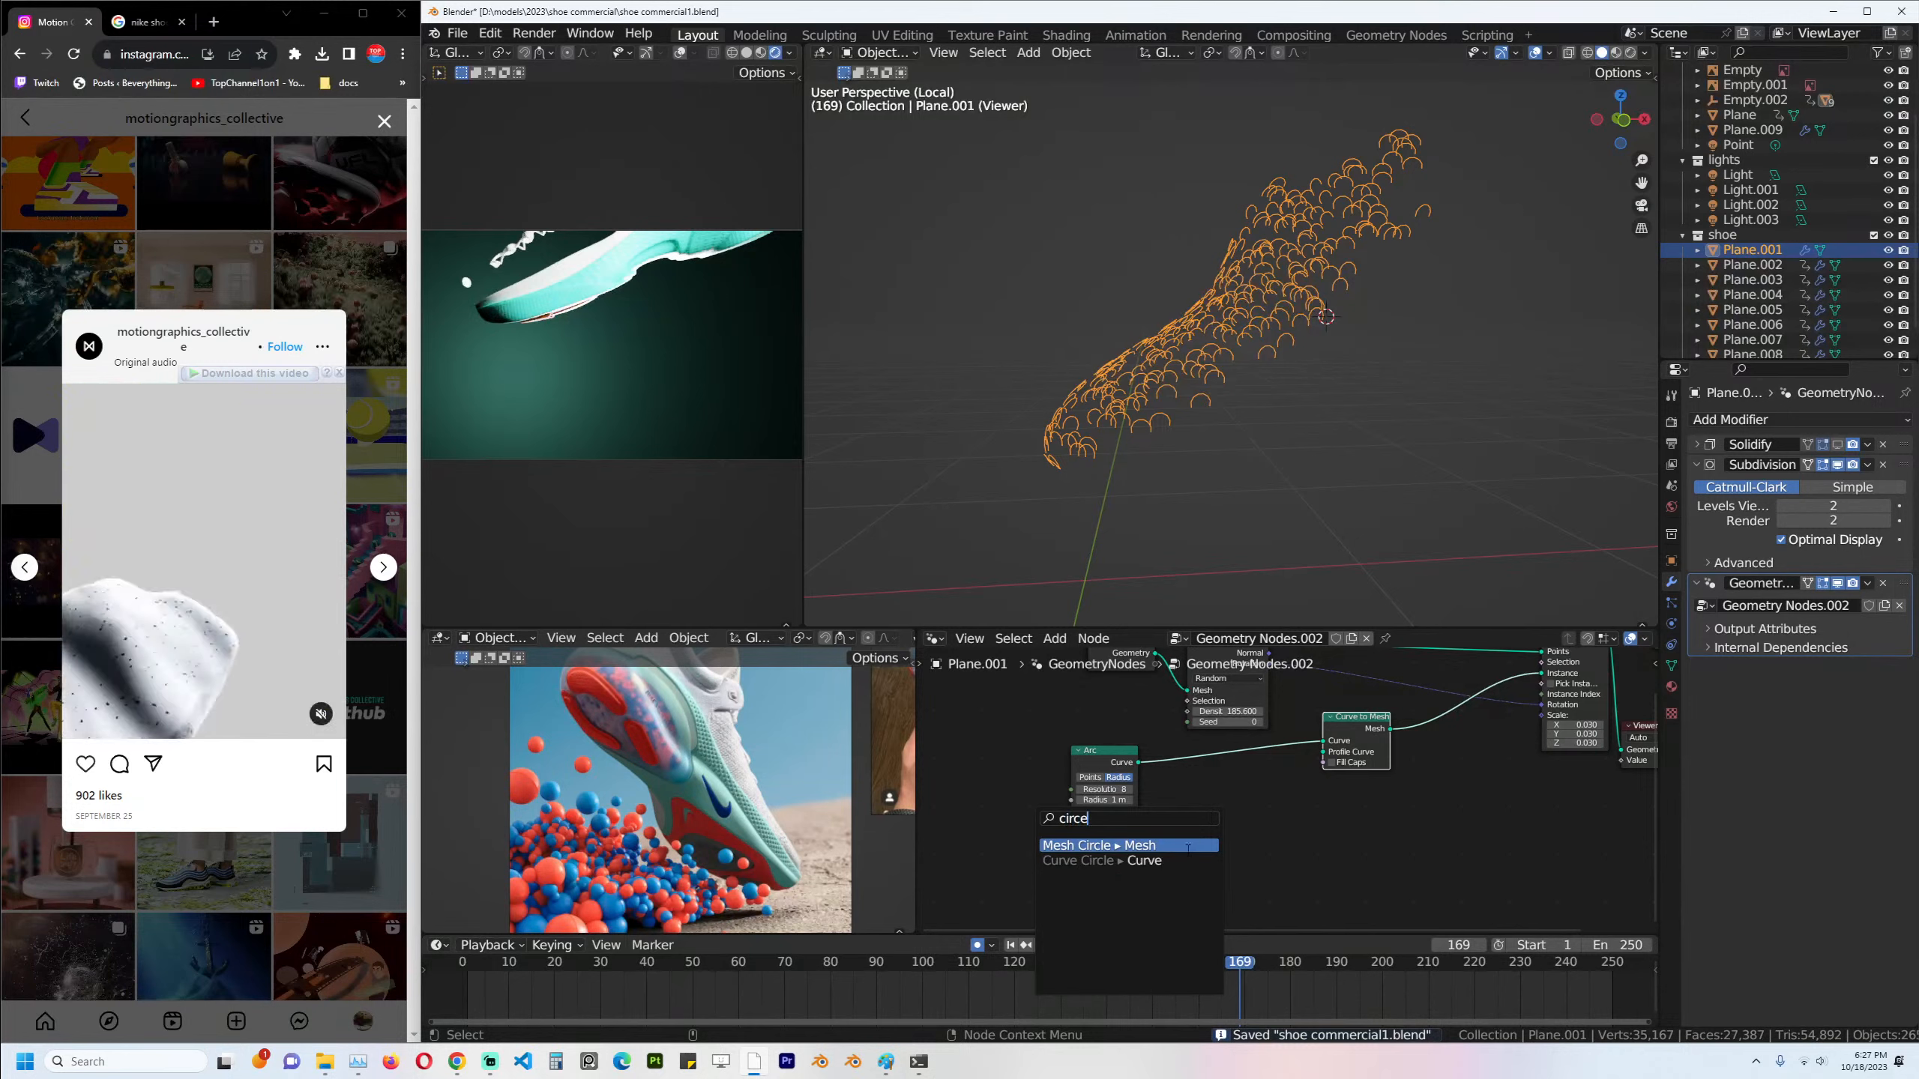
pyautogui.click(1178, 861)
pyautogui.moveTo(1329, 545); pyautogui.dragTo(1353, 522, button='middle')
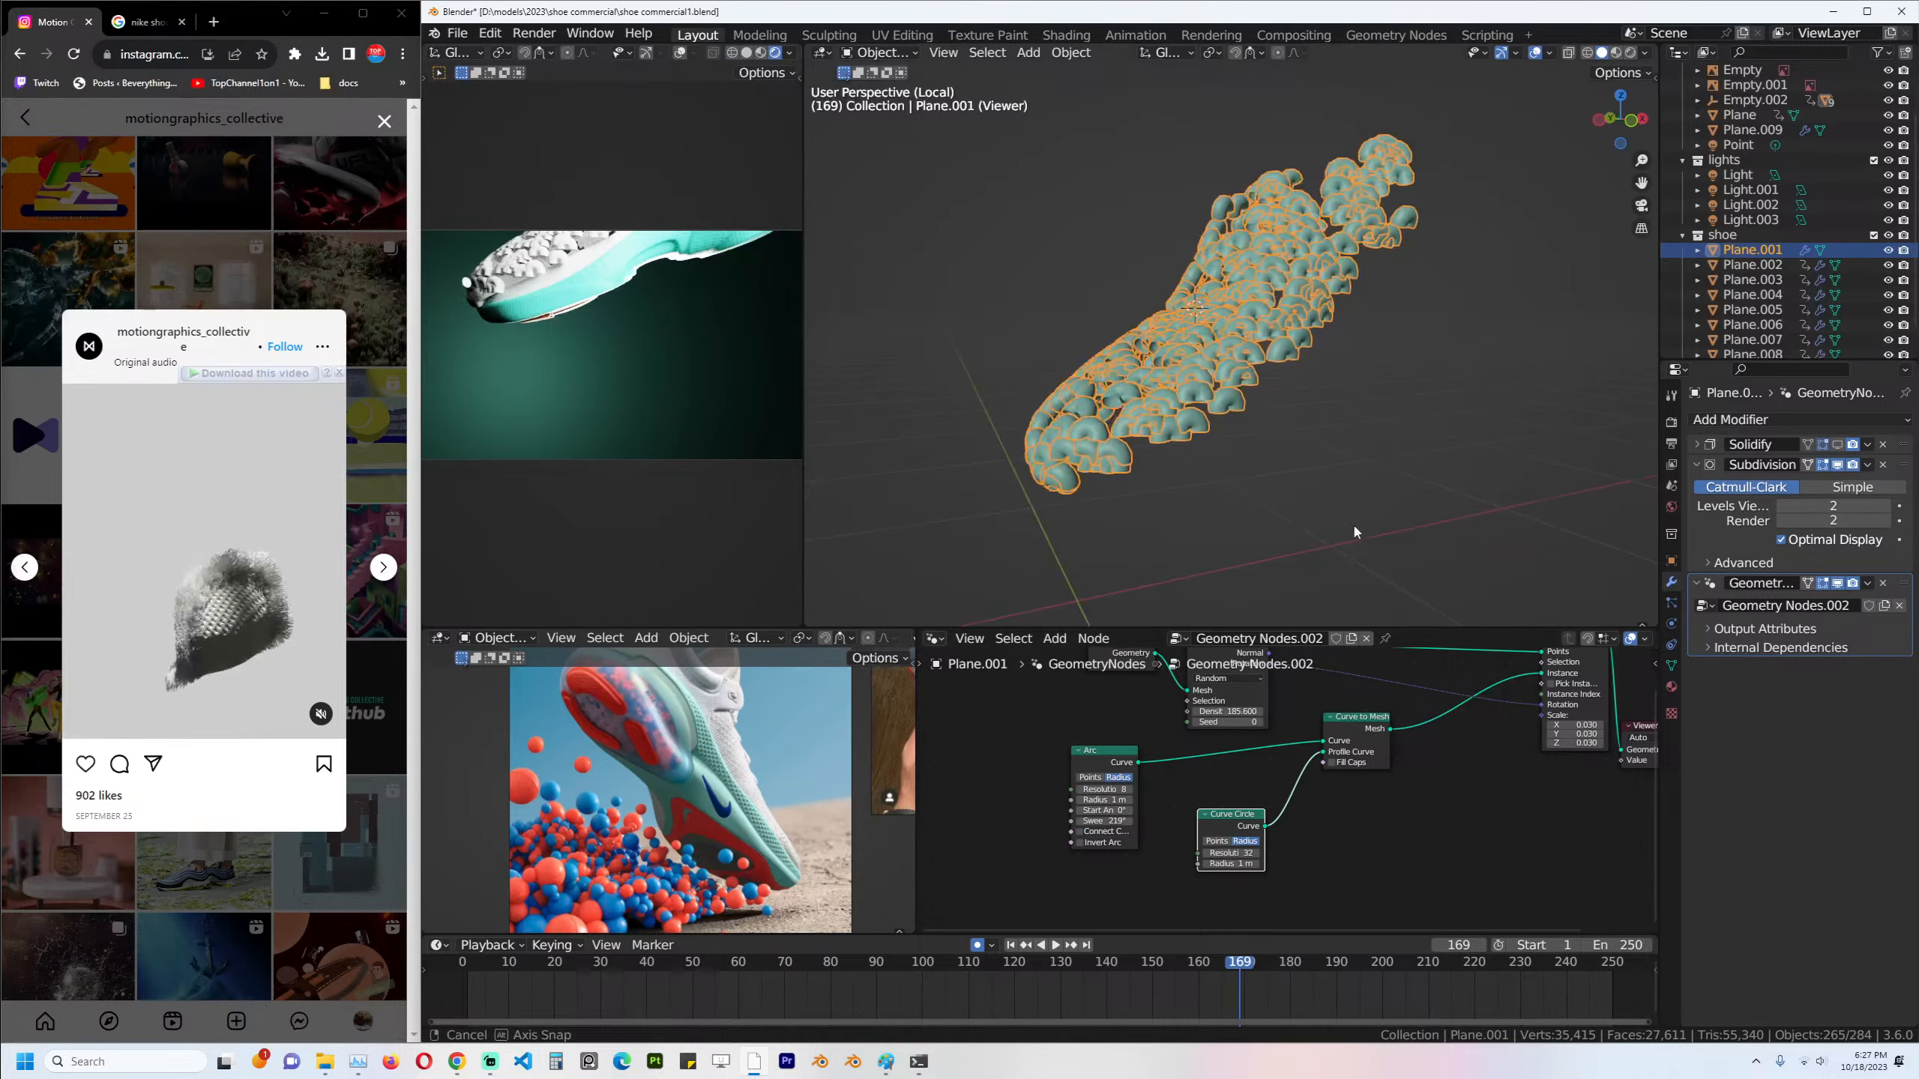
# Set the Curve Circle's resolution to 3 and radius to 0.07 m, and save the file.
pyautogui.scroll(2, 1269, 815)
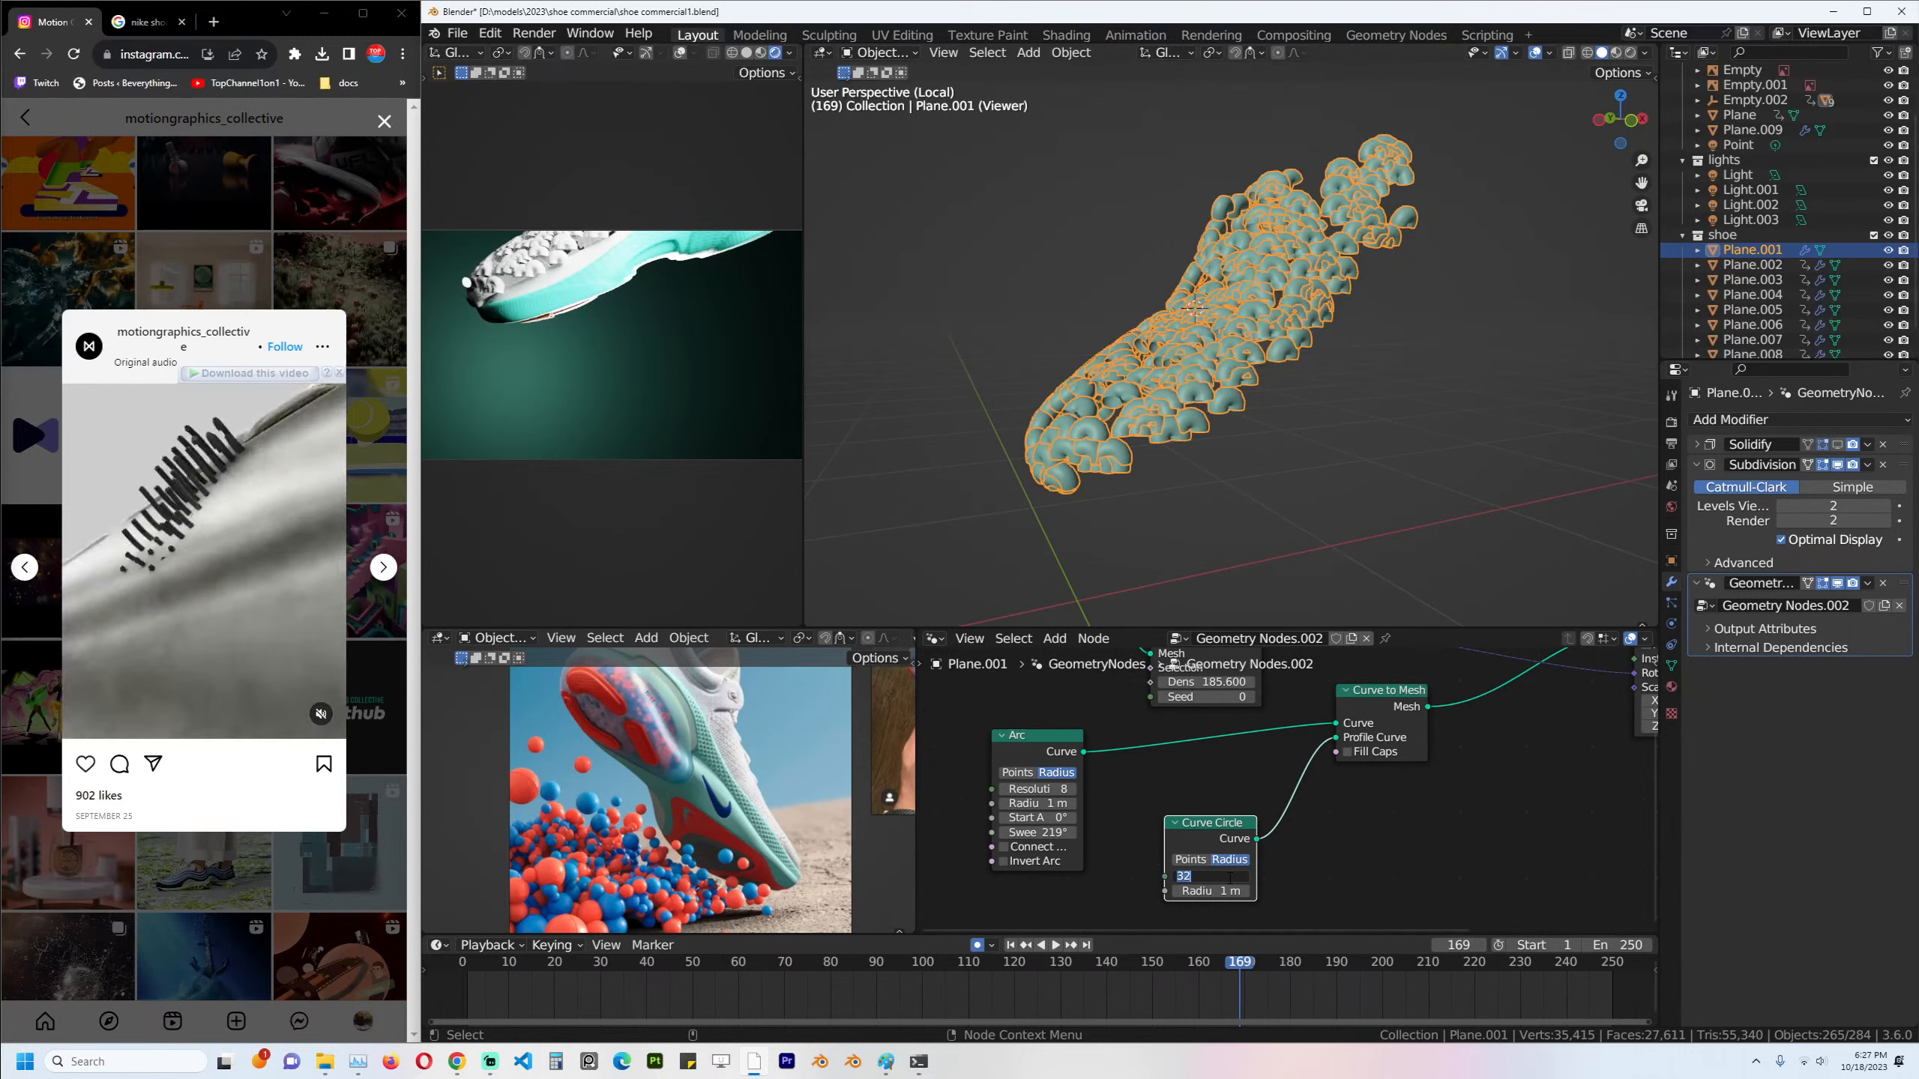
pyautogui.press('Return')
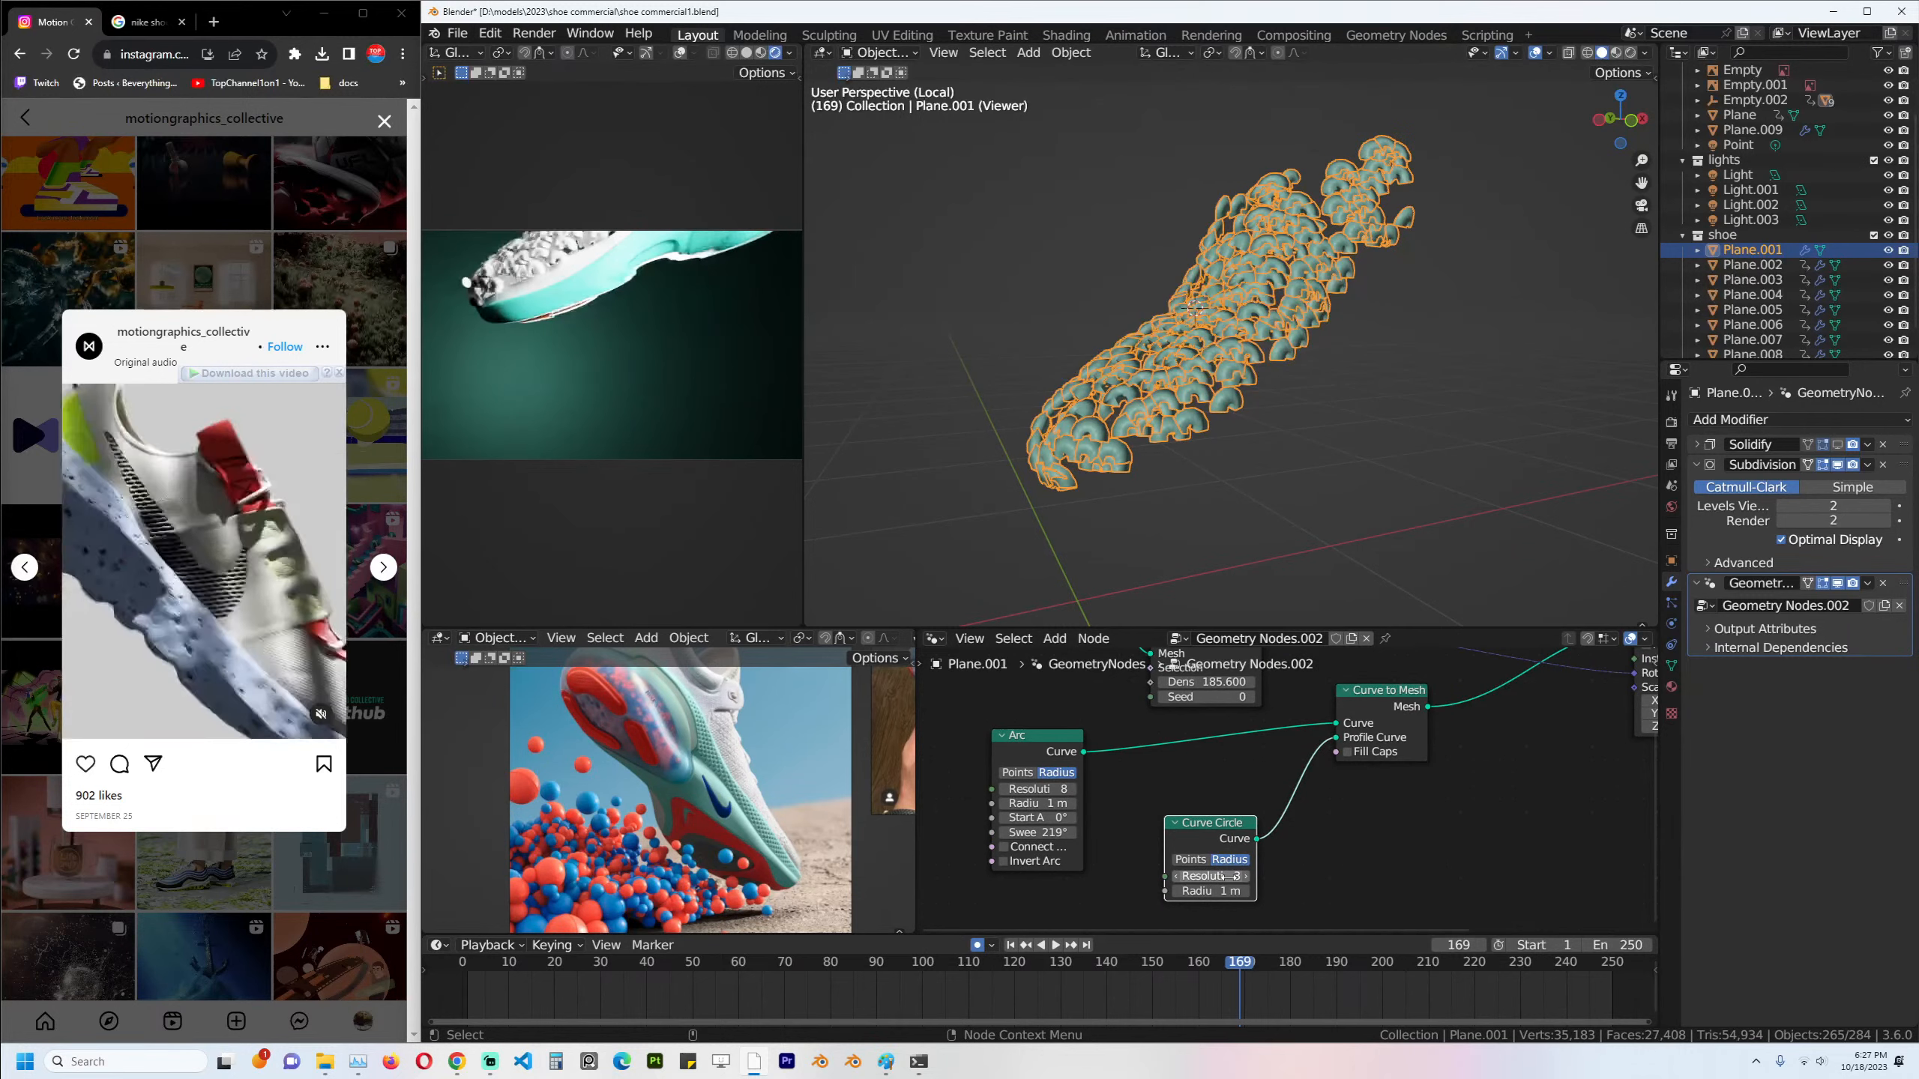
pyautogui.click(1300, 508)
pyautogui.moveTo(1422, 773); pyautogui.dragTo(1305, 781, button='middle')
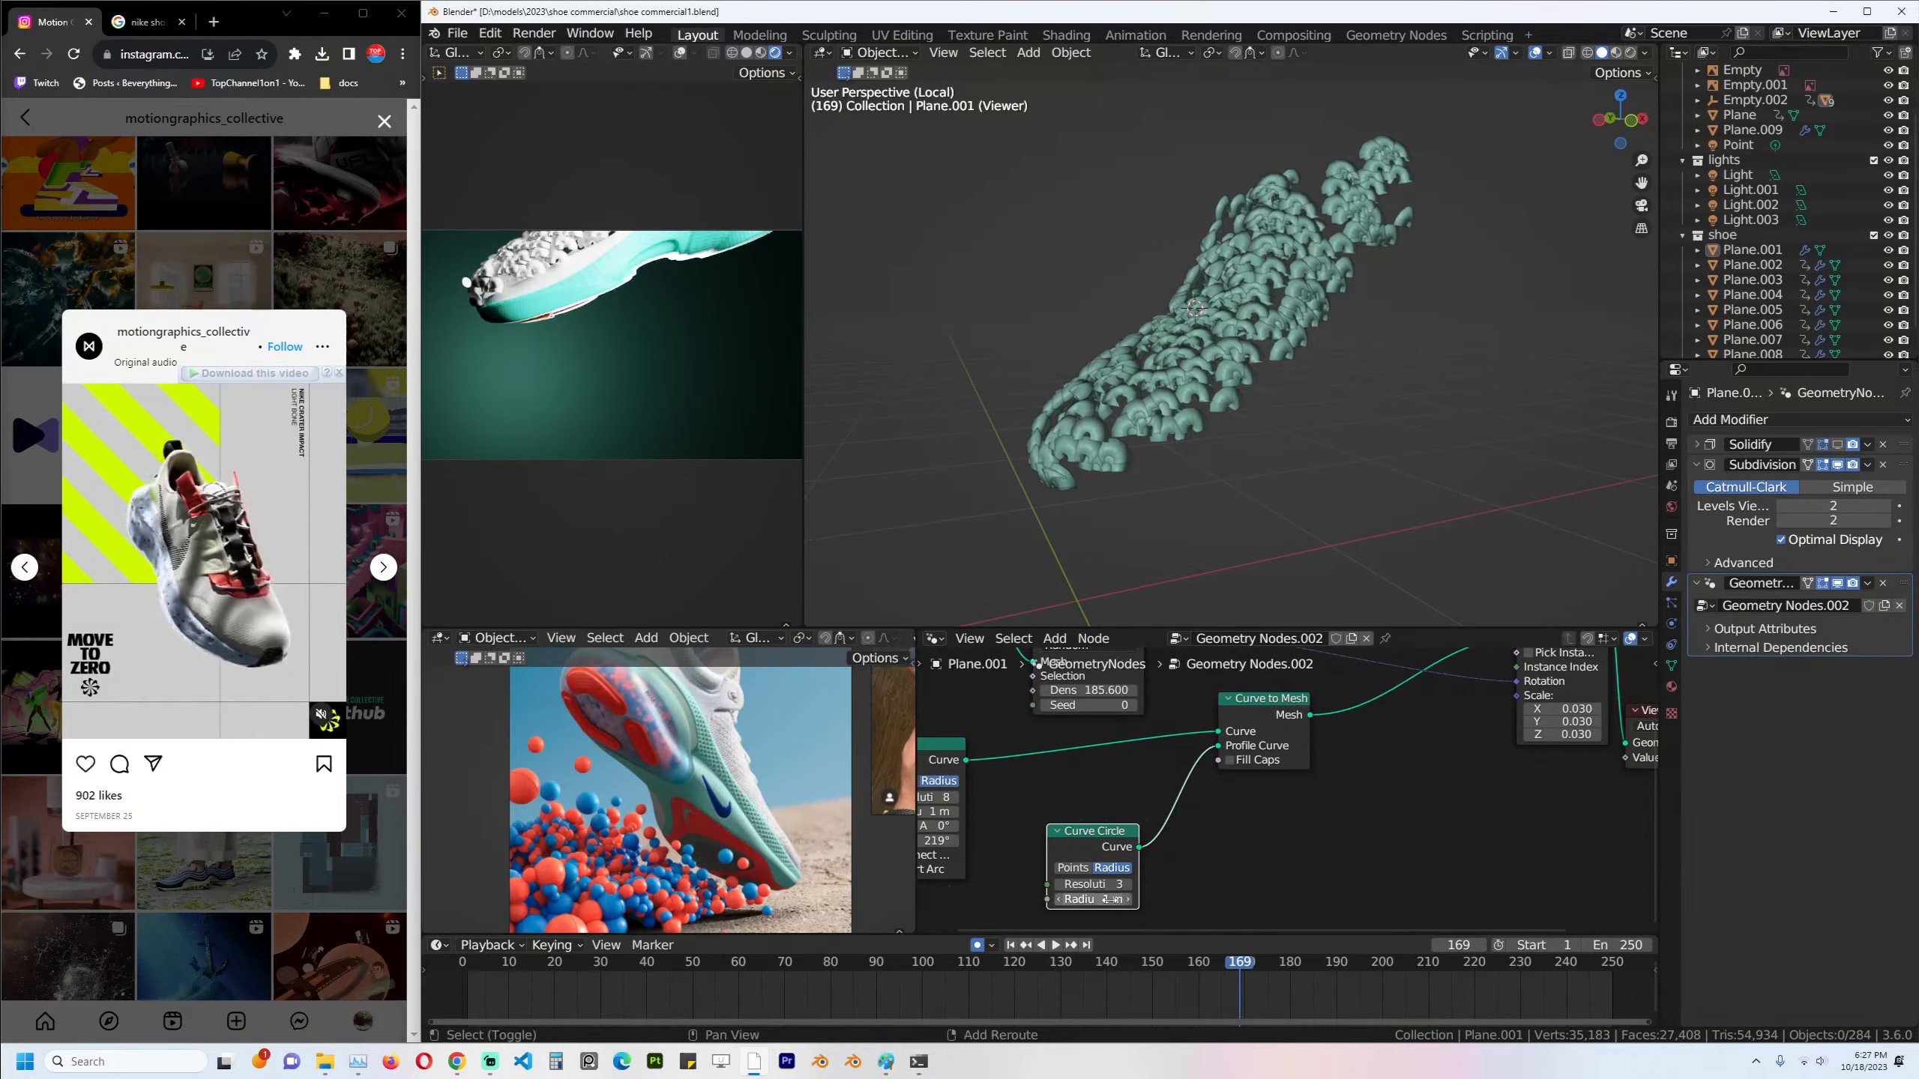
pyautogui.moveTo(1111, 899); pyautogui.dragTo(1054, 899)
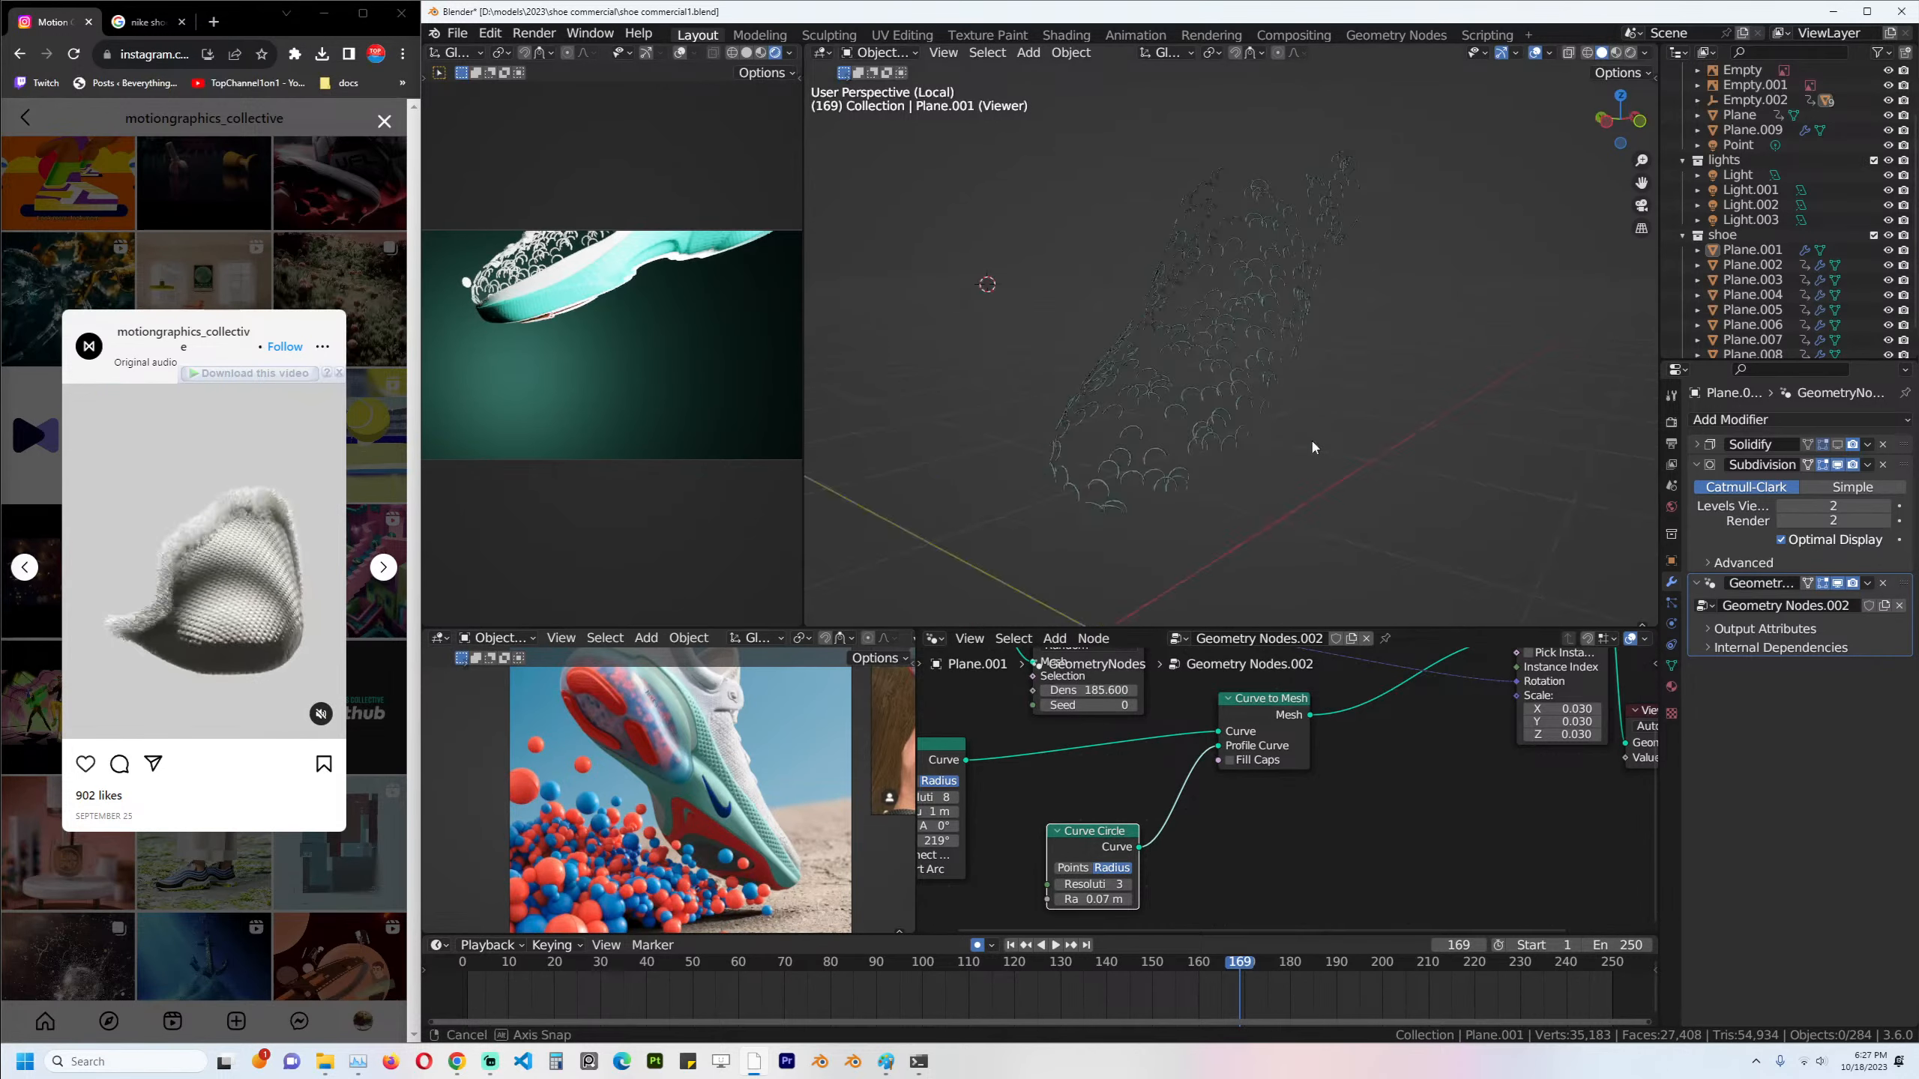
pyautogui.scroll(4, 1311, 445)
pyautogui.hotkey('ctrl', 's')
pyautogui.scroll(-3, 1351, 777)
pyautogui.scroll(3, 1337, 793)
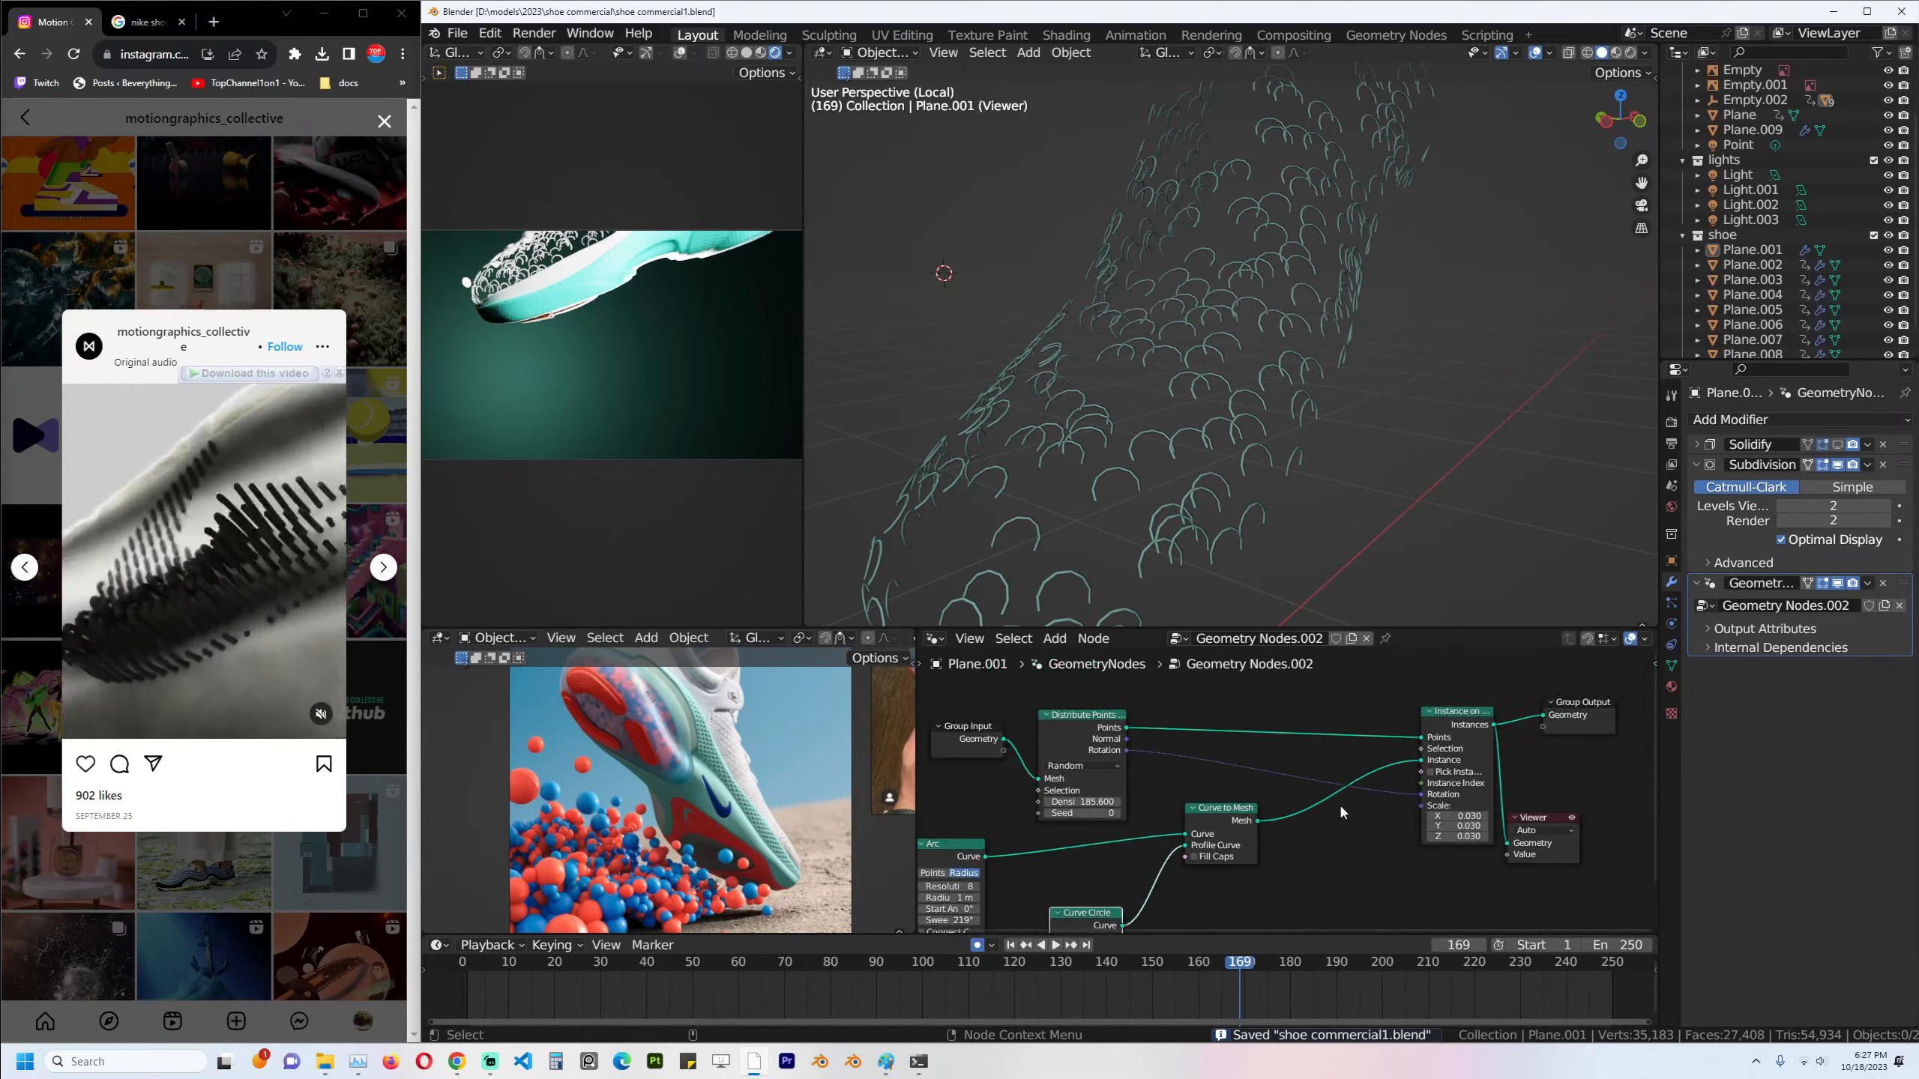
# Rearrange the arc, circle, Curve to Mesh and Distribute Points nodes to clear space before Instance on Points.
pyautogui.moveTo(1339, 803); pyautogui.dragTo(1317, 722, button='middle')
pyautogui.scroll(-2, 1317, 722)
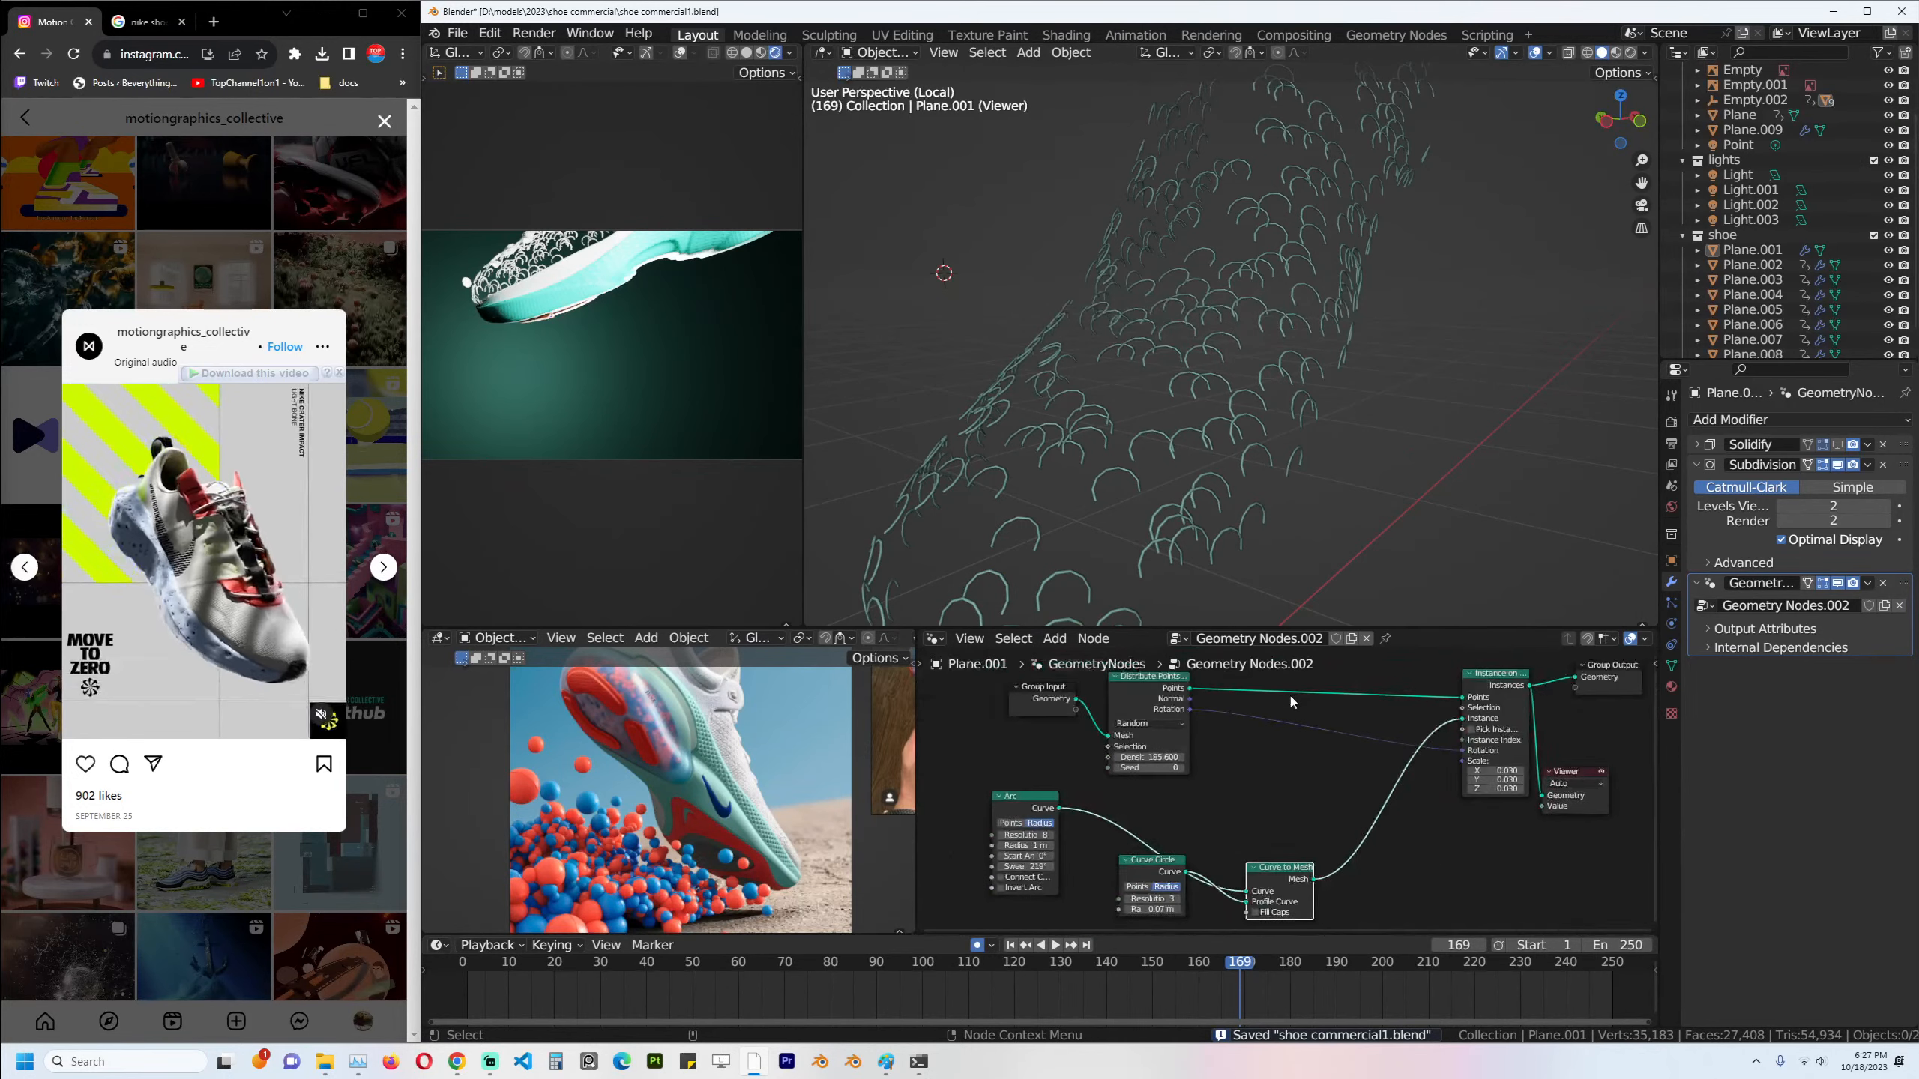
pyautogui.moveTo(1177, 879); pyautogui.dragTo(1153, 921)
pyautogui.moveTo(1181, 722); pyautogui.dragTo(1144, 724)
pyautogui.scroll(1, 1144, 725)
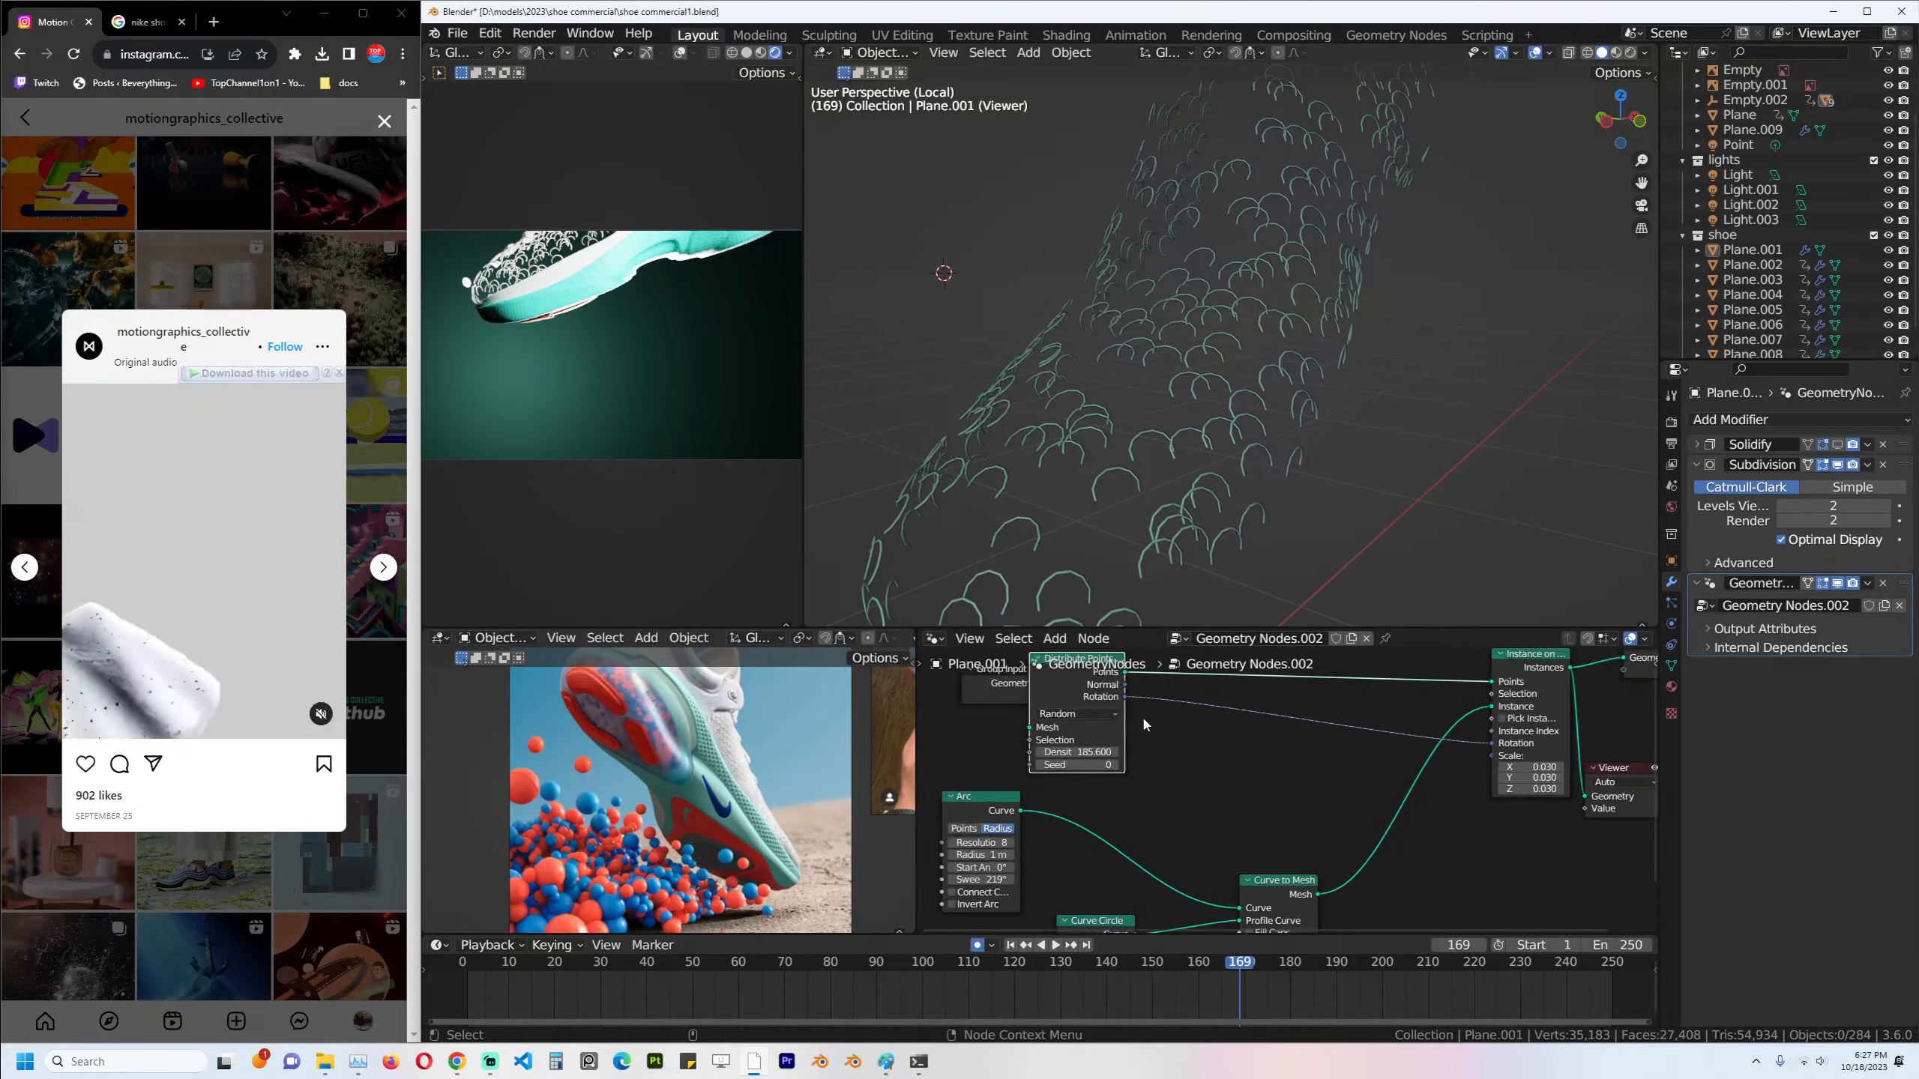
# Add an Align Euler to Vector node taking the distribution's Normal and Rotation, and feed its output into the instances' Rotation.
pyautogui.hotkey('shift', 'a')
pyautogui.write('alib')
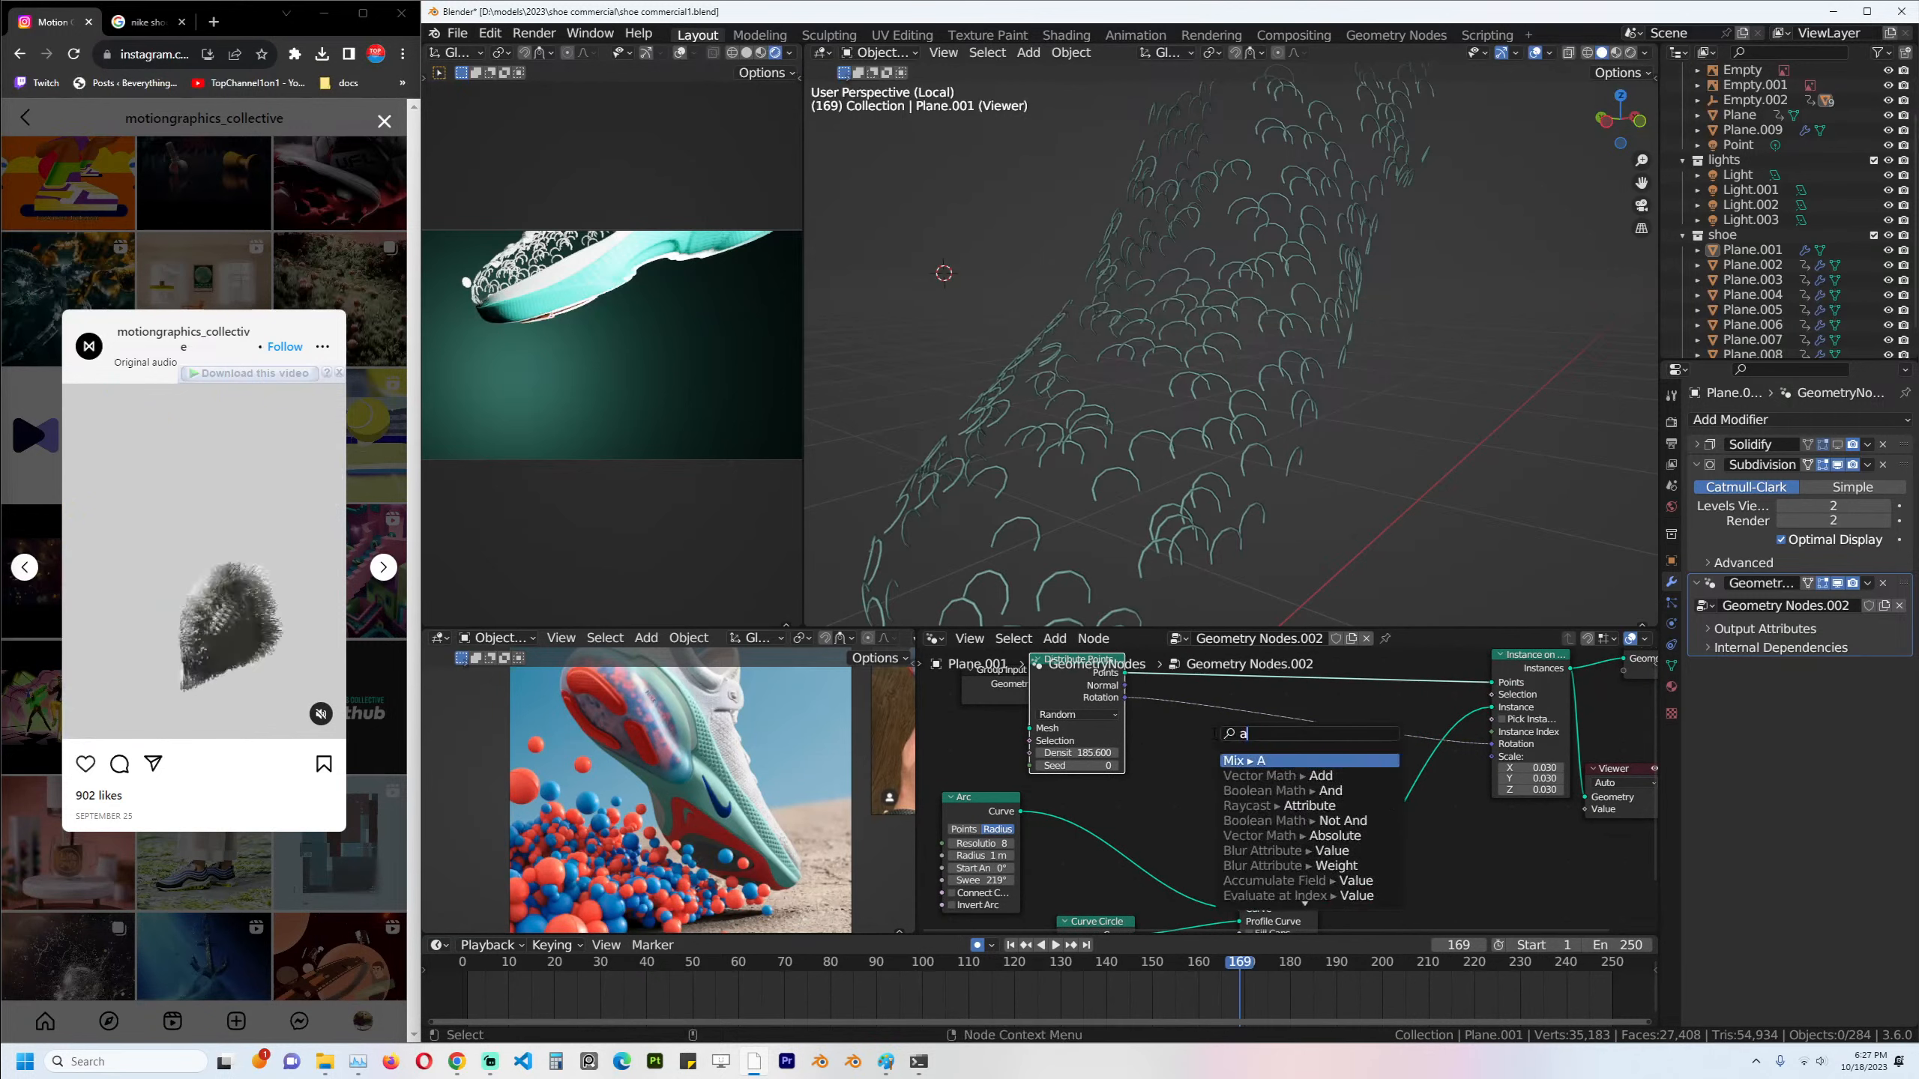
pyautogui.press('BackSpace')
pyautogui.press('BackSpace')
pyautogui.write('gn')
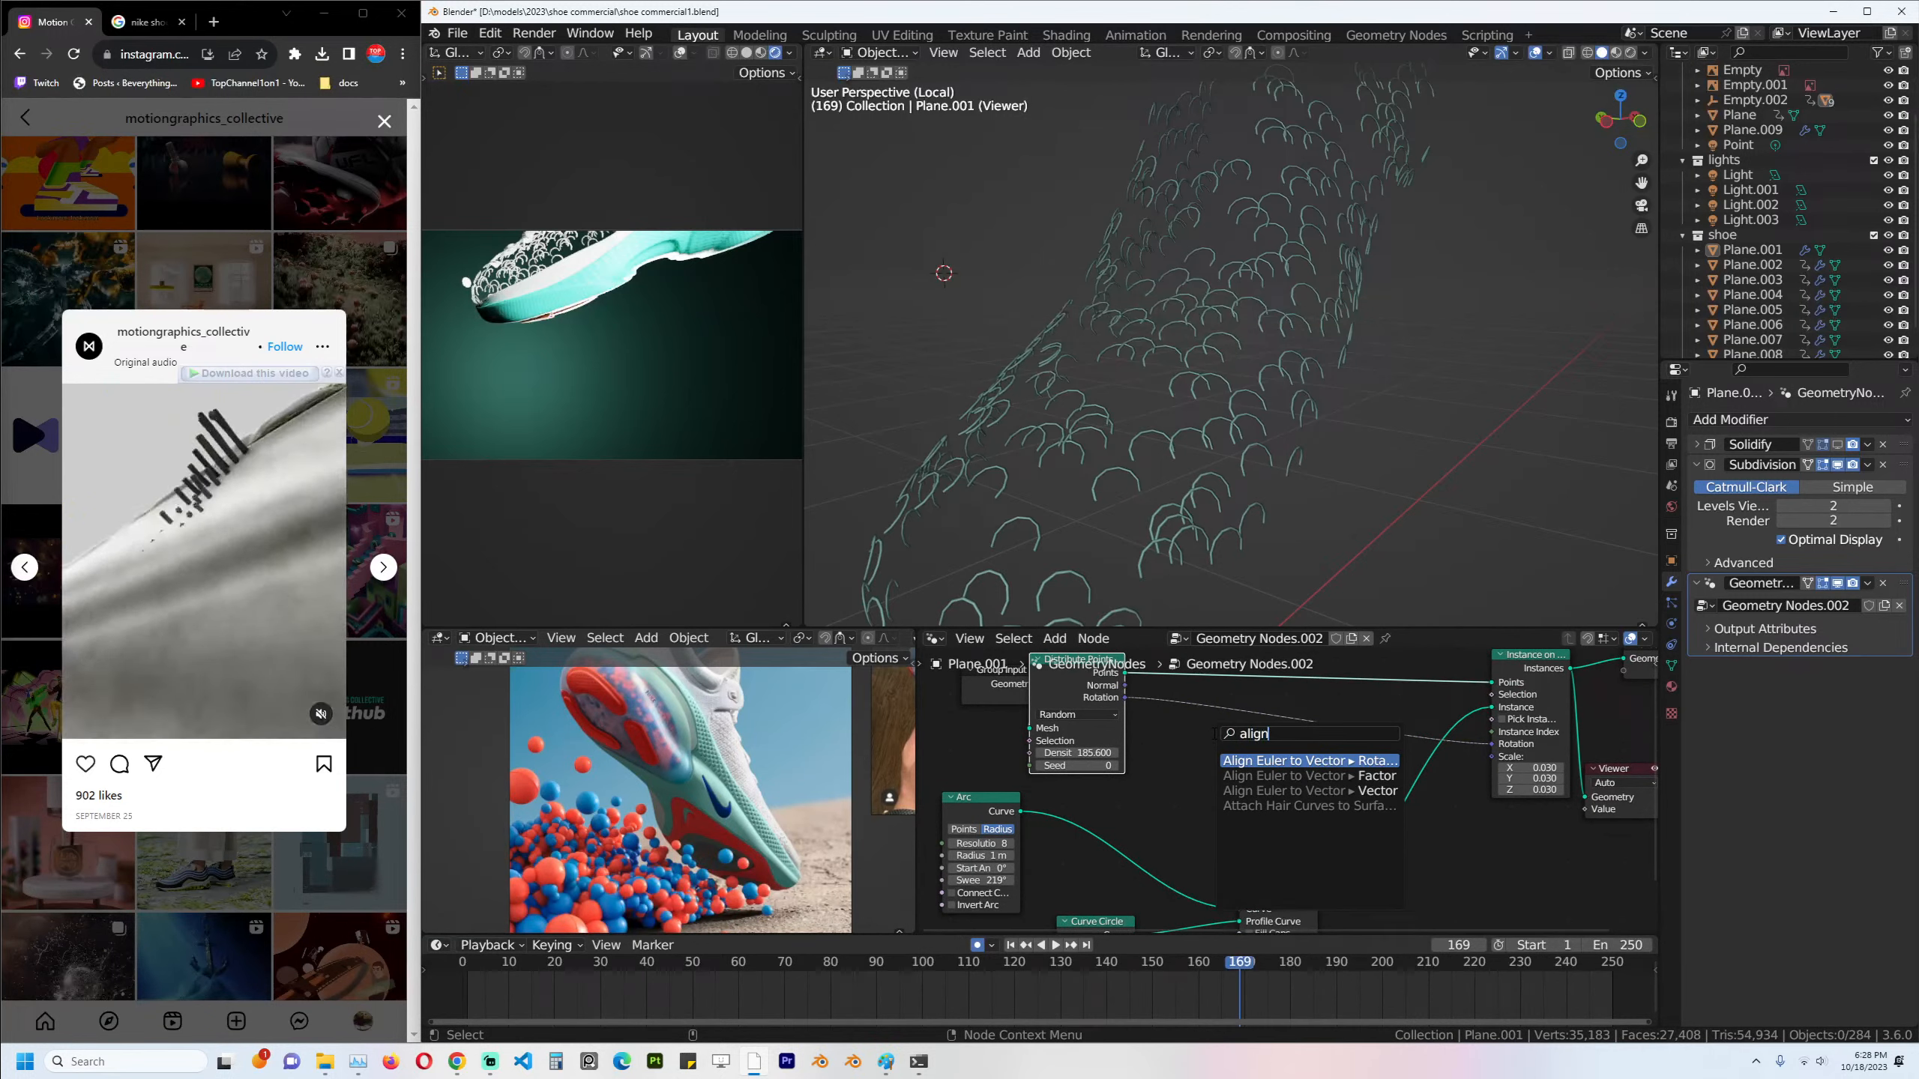
pyautogui.click(1310, 762)
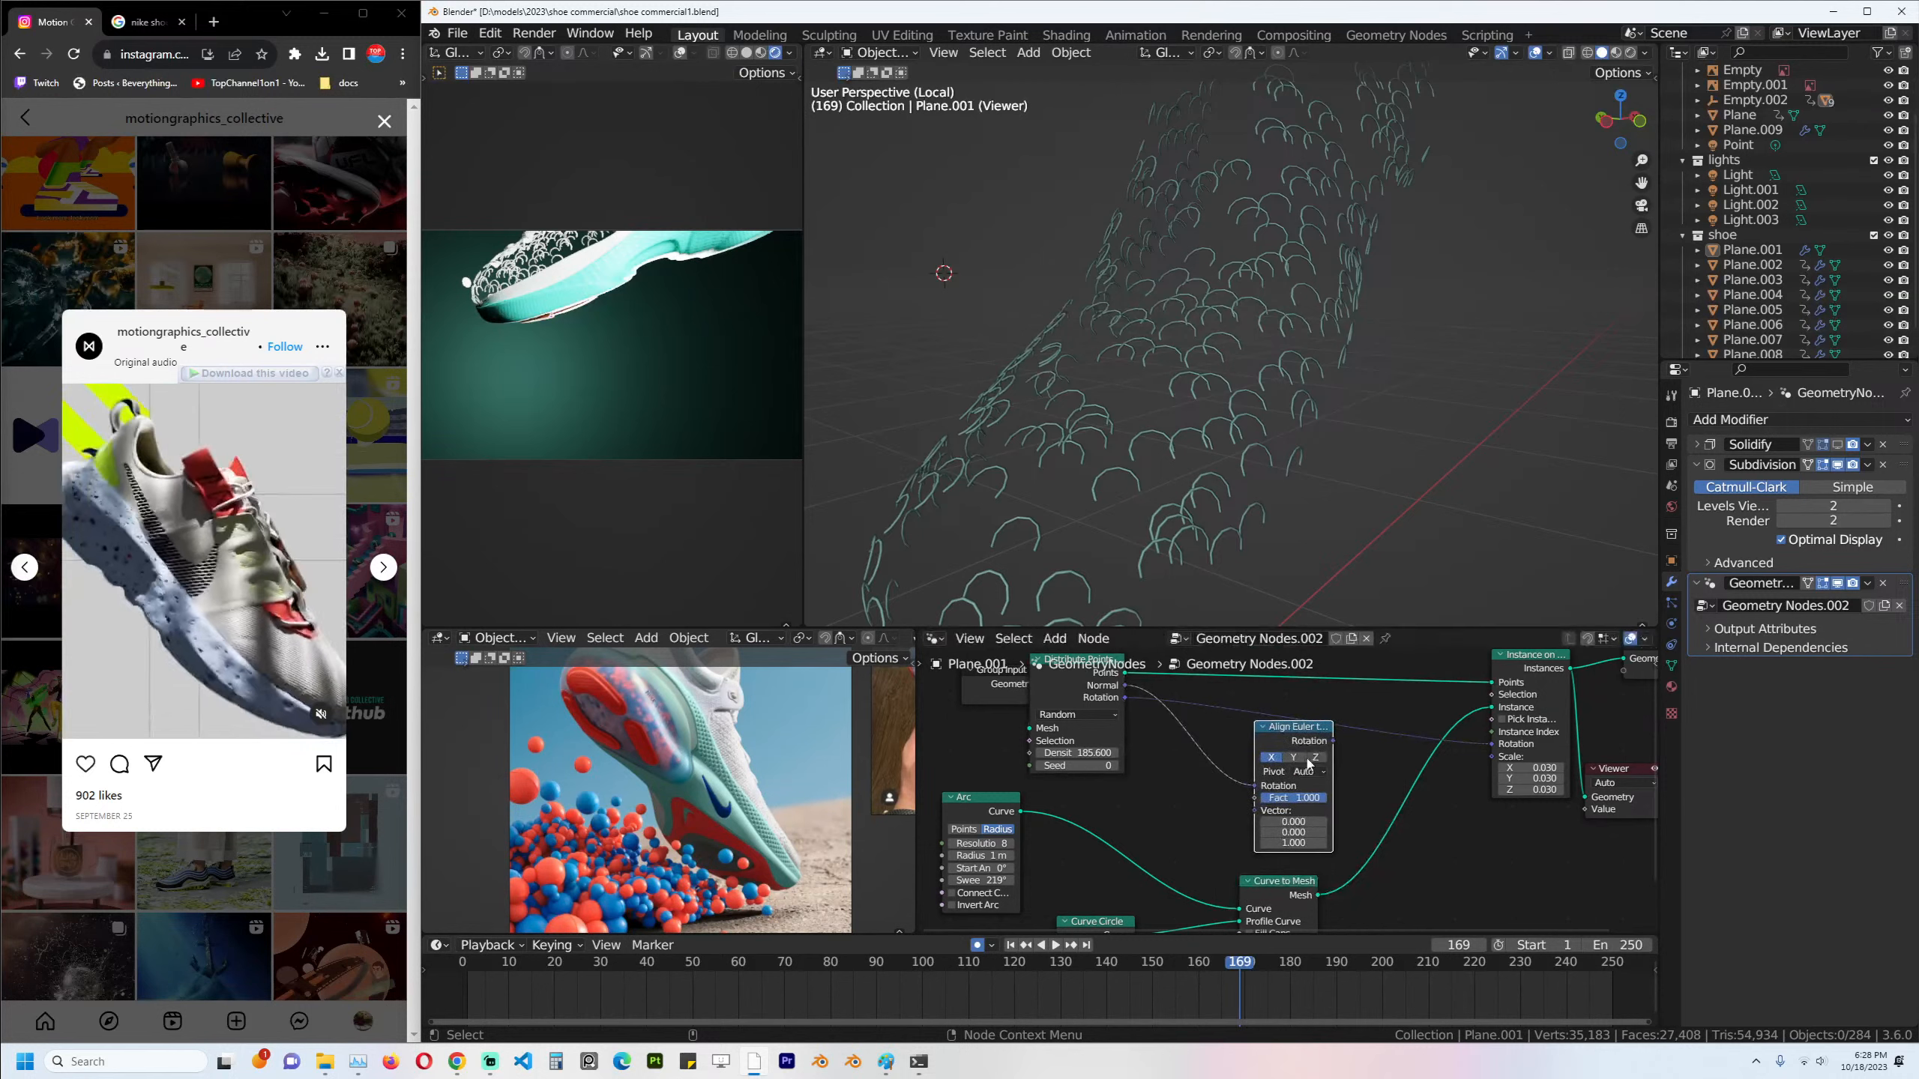
pyautogui.moveTo(1256, 786); pyautogui.dragTo(1255, 810)
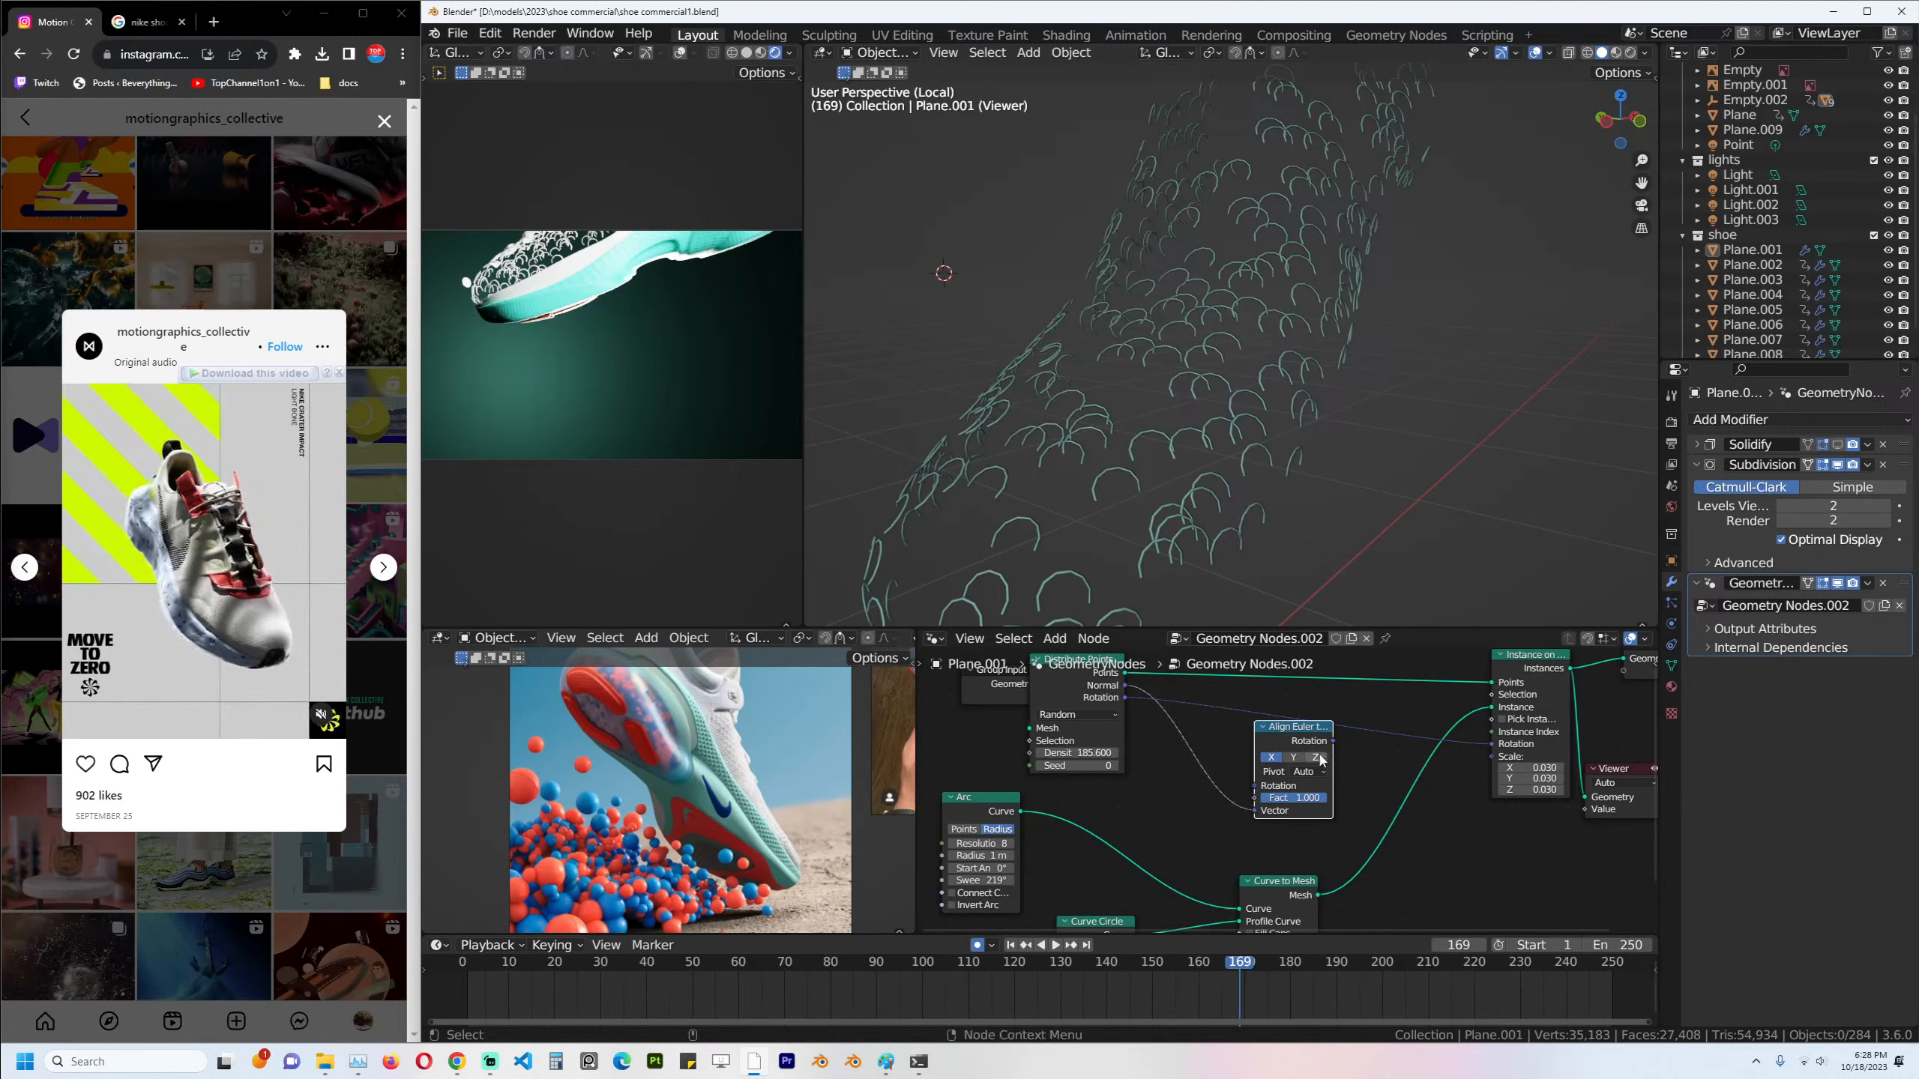
pyautogui.moveTo(1383, 741); pyautogui.dragTo(1490, 743)
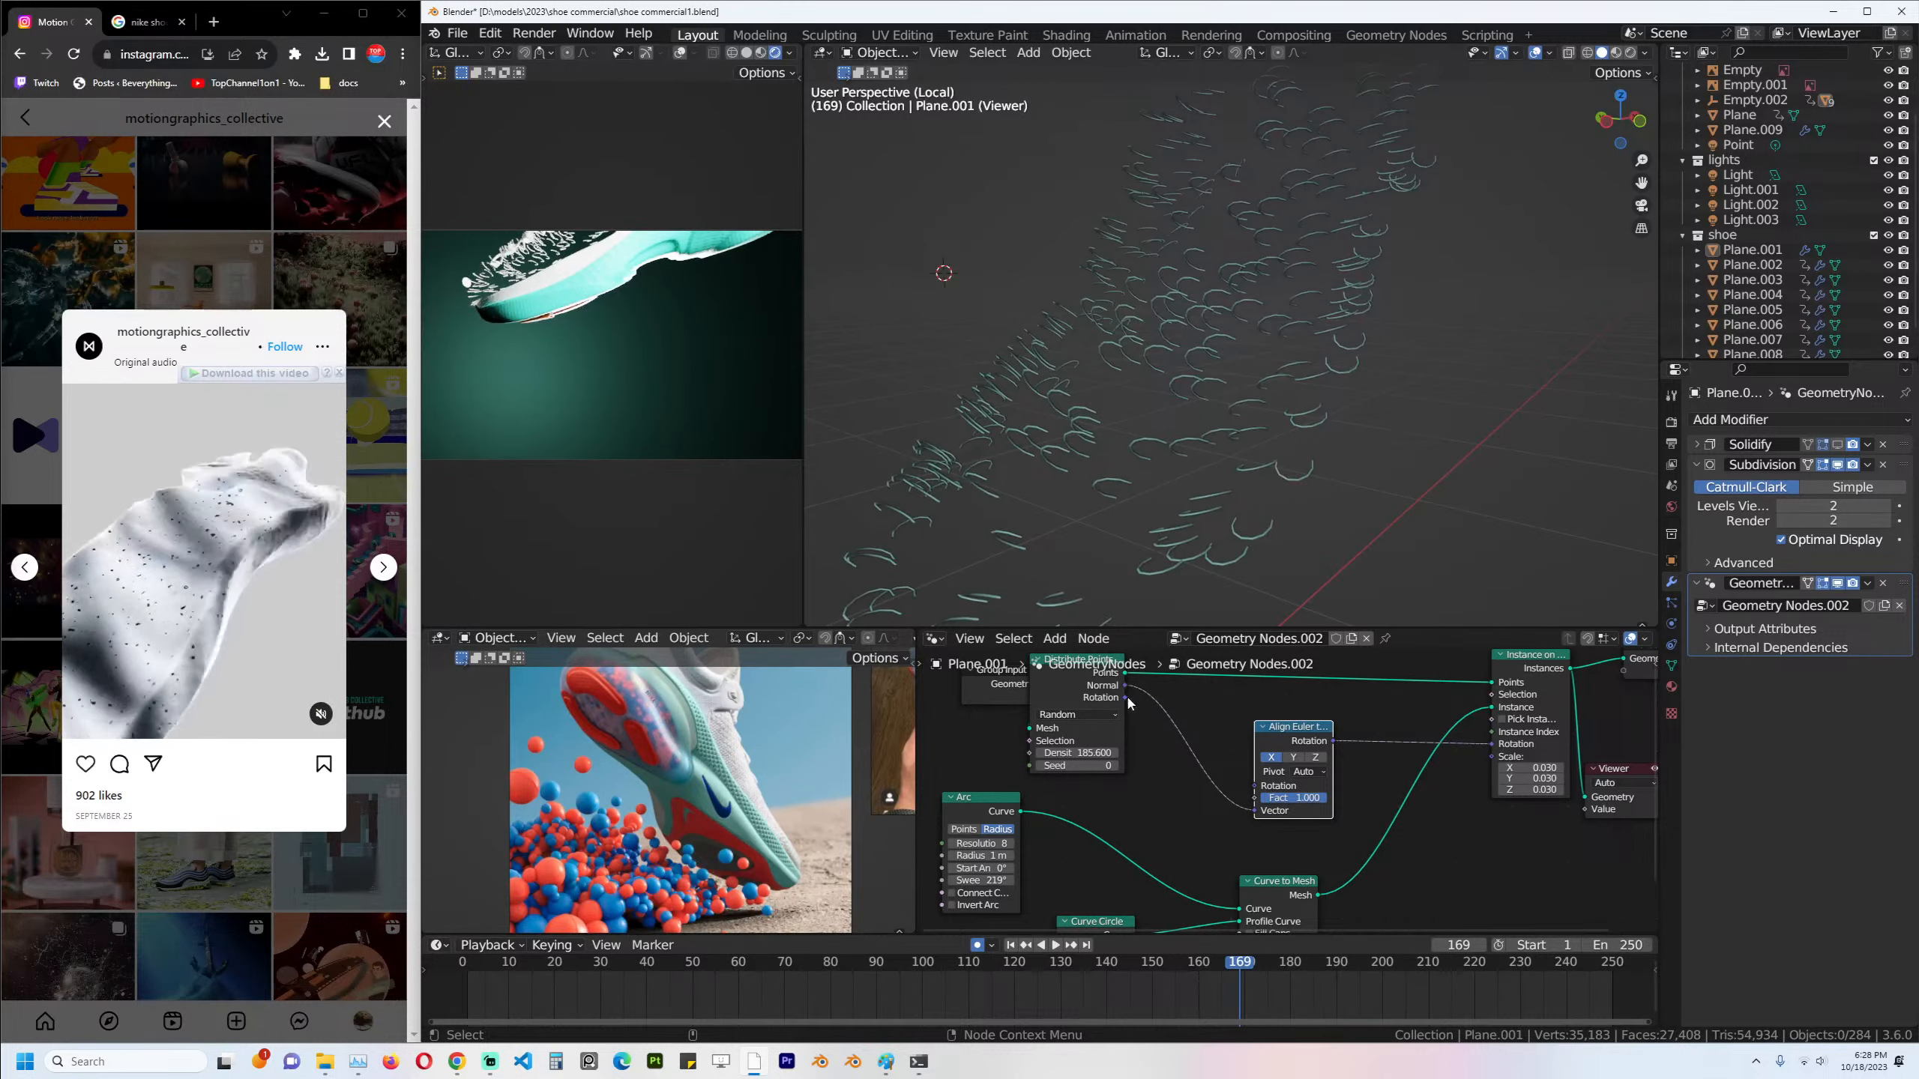
pyautogui.moveTo(1125, 697); pyautogui.dragTo(1256, 787)
# Try the Align Euler to Vector node with its axis set to Z and check the arcs' orientation.
pyautogui.moveTo(1329, 483); pyautogui.dragTo(1332, 567, button='middle')
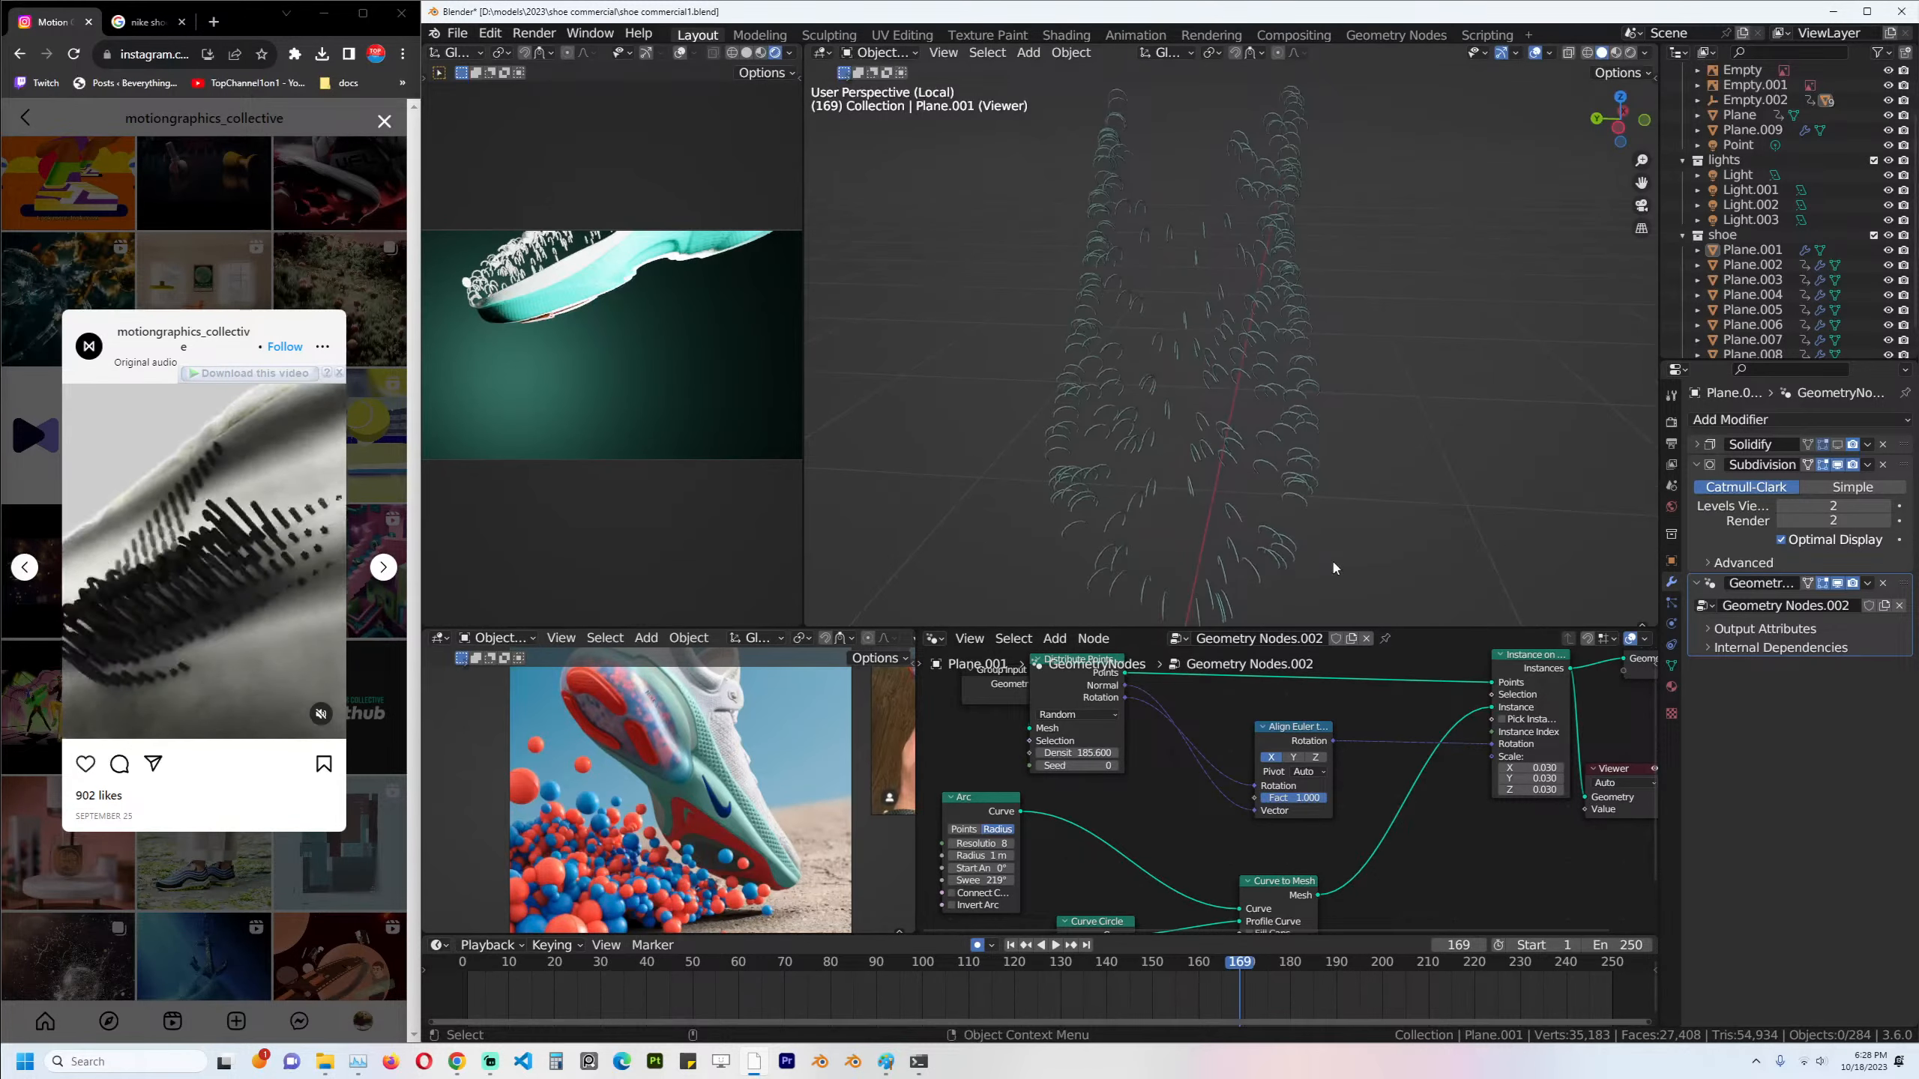
pyautogui.moveTo(1244, 799); pyautogui.dragTo(1229, 791)
pyautogui.moveTo(1325, 568); pyautogui.dragTo(1359, 522, button='middle')
pyautogui.click(1316, 757)
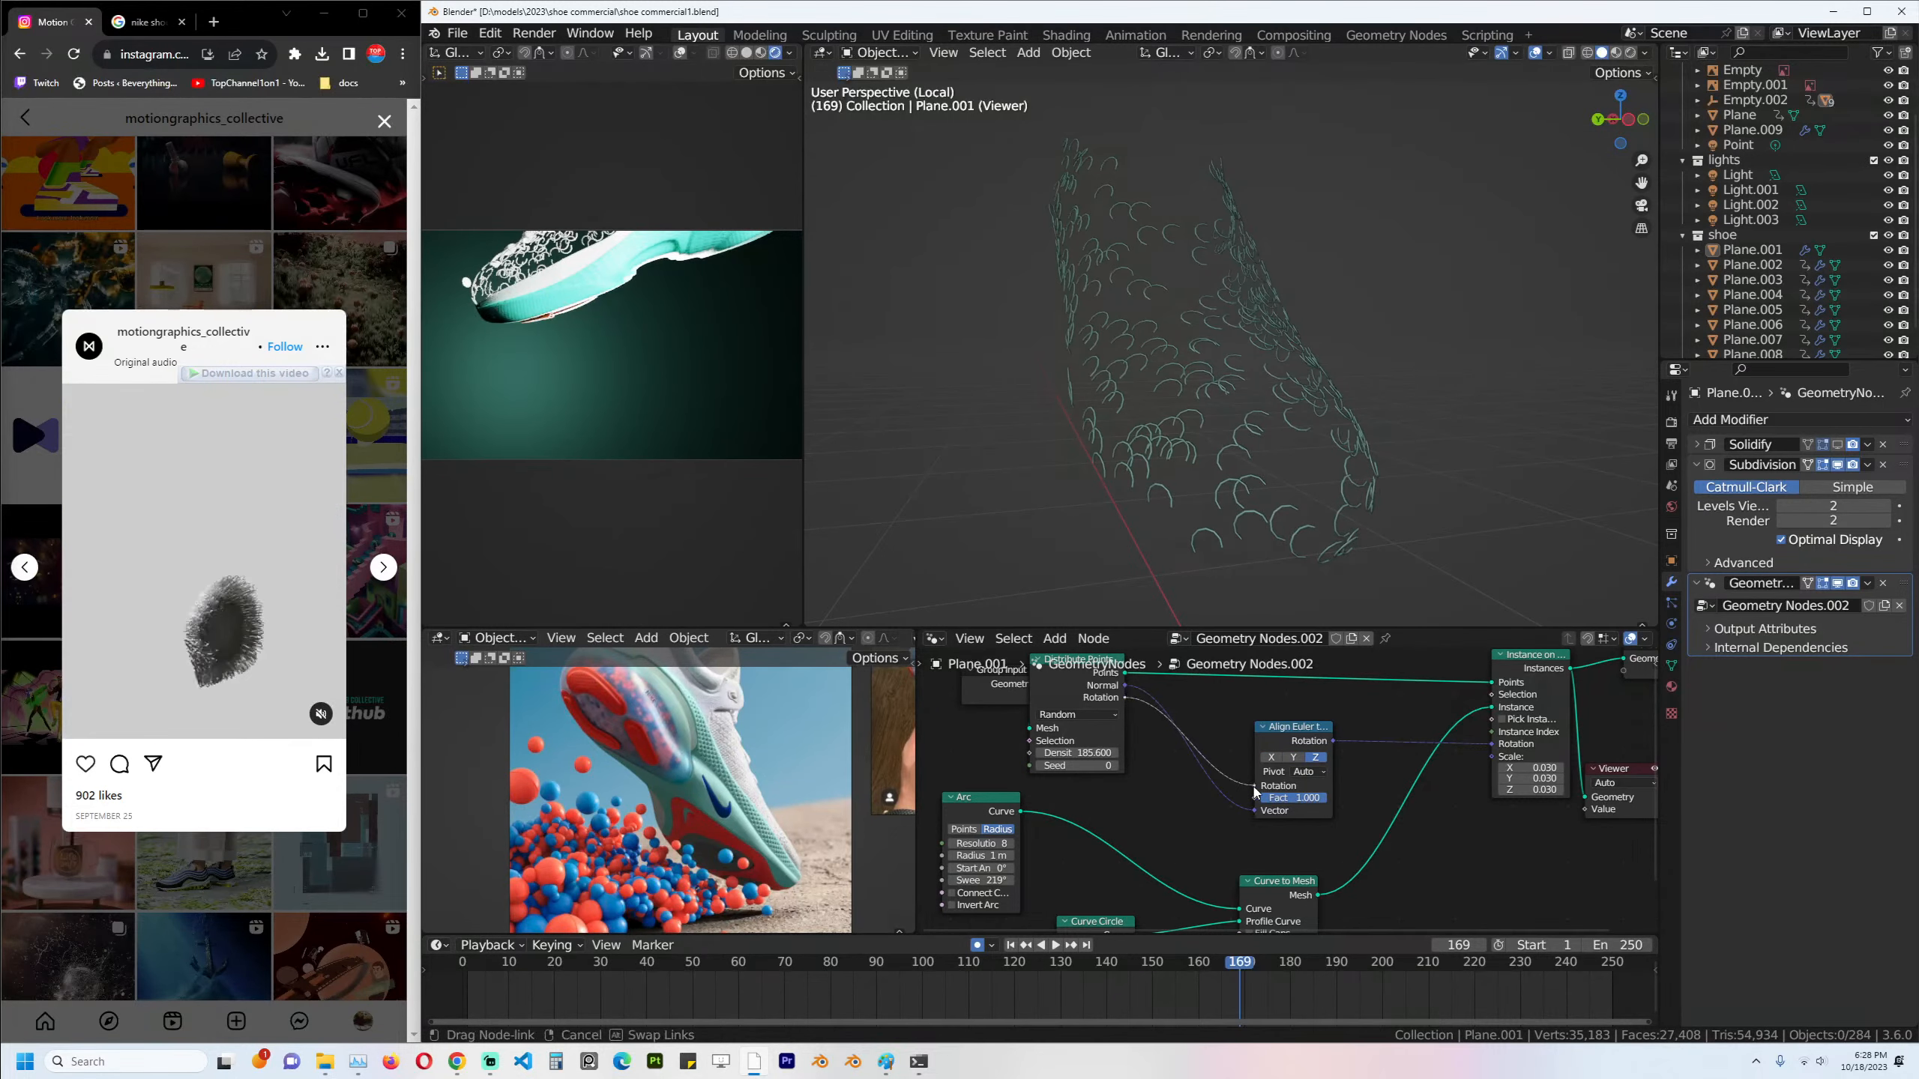
pyautogui.moveTo(1256, 793); pyautogui.dragTo(1254, 787)
pyautogui.moveTo(1353, 545); pyautogui.dragTo(1184, 576, button='middle')
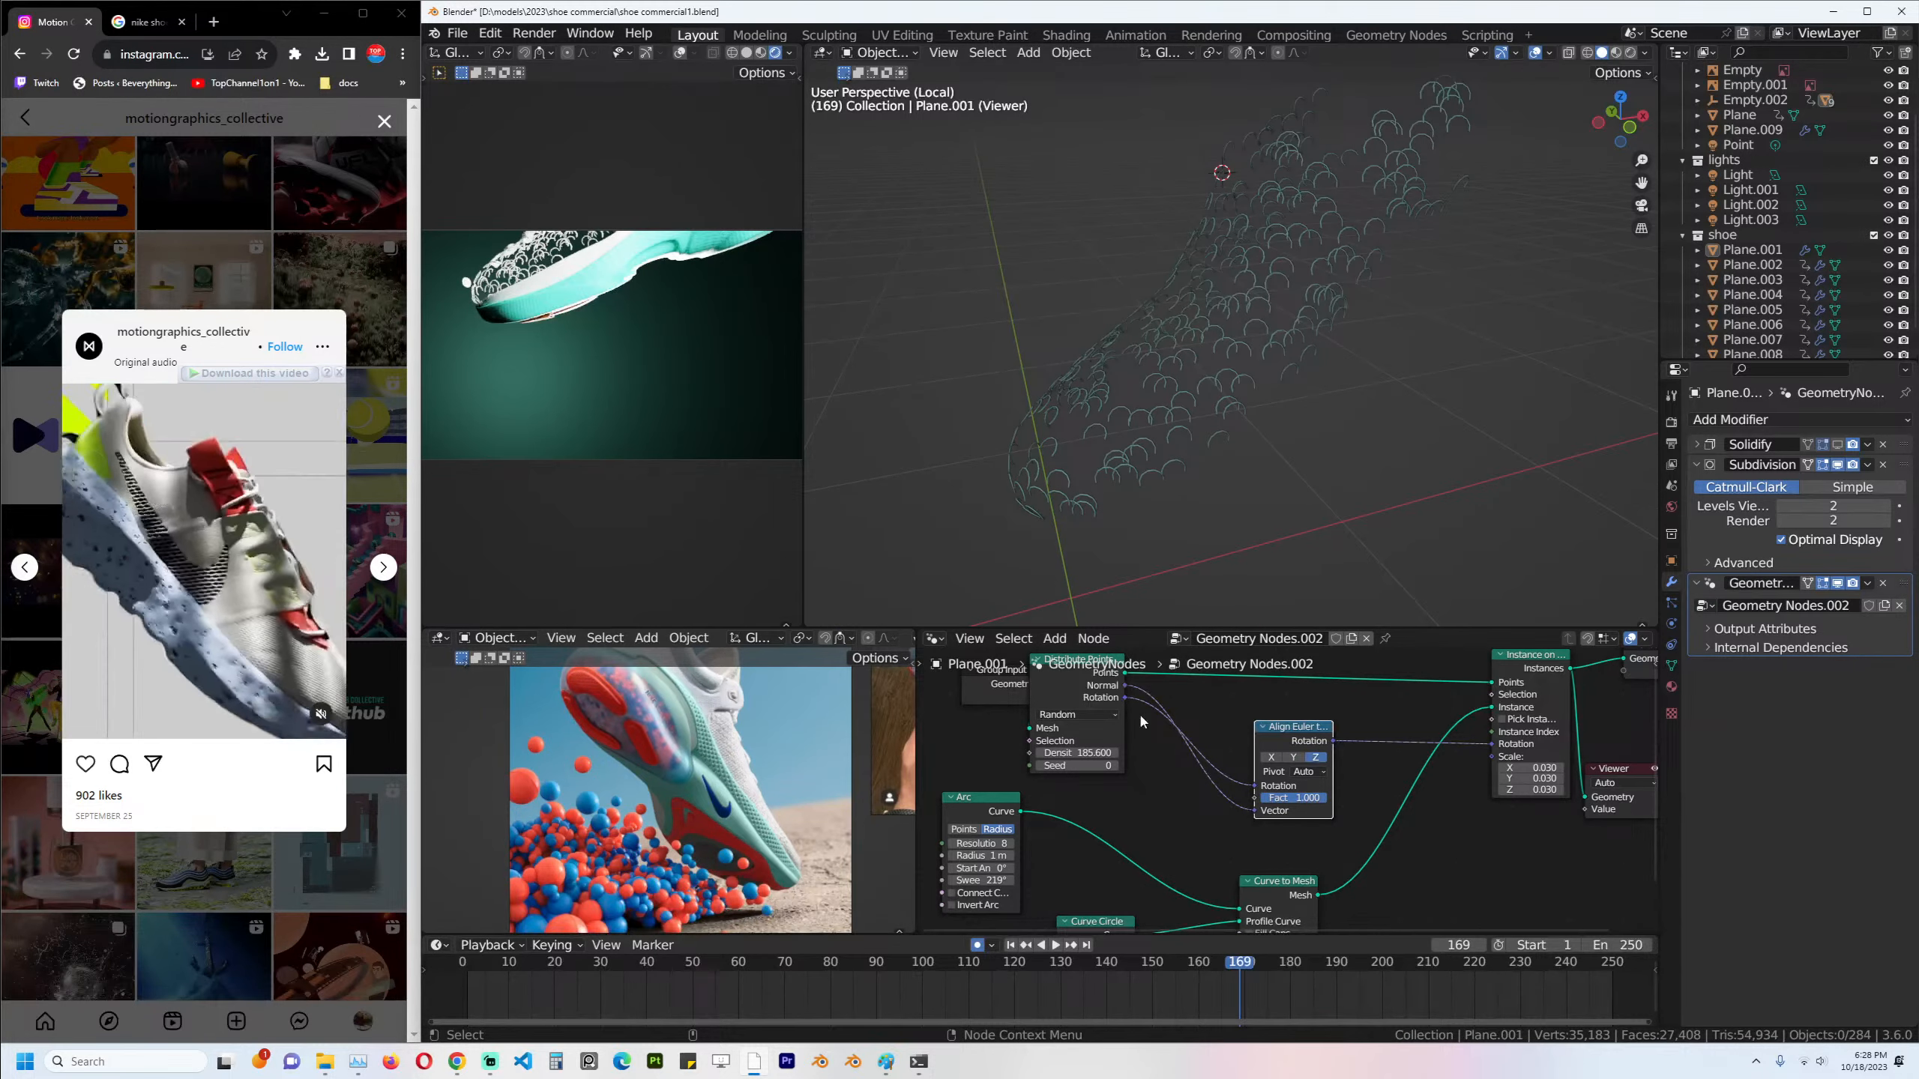
# Replace Align Euler to Vector with a Vector Math Add node between the distribution's Rotation and the instances' Rotation.
pyautogui.moveTo(1128, 698); pyautogui.dragTo(1299, 731)
pyautogui.write('vector add')
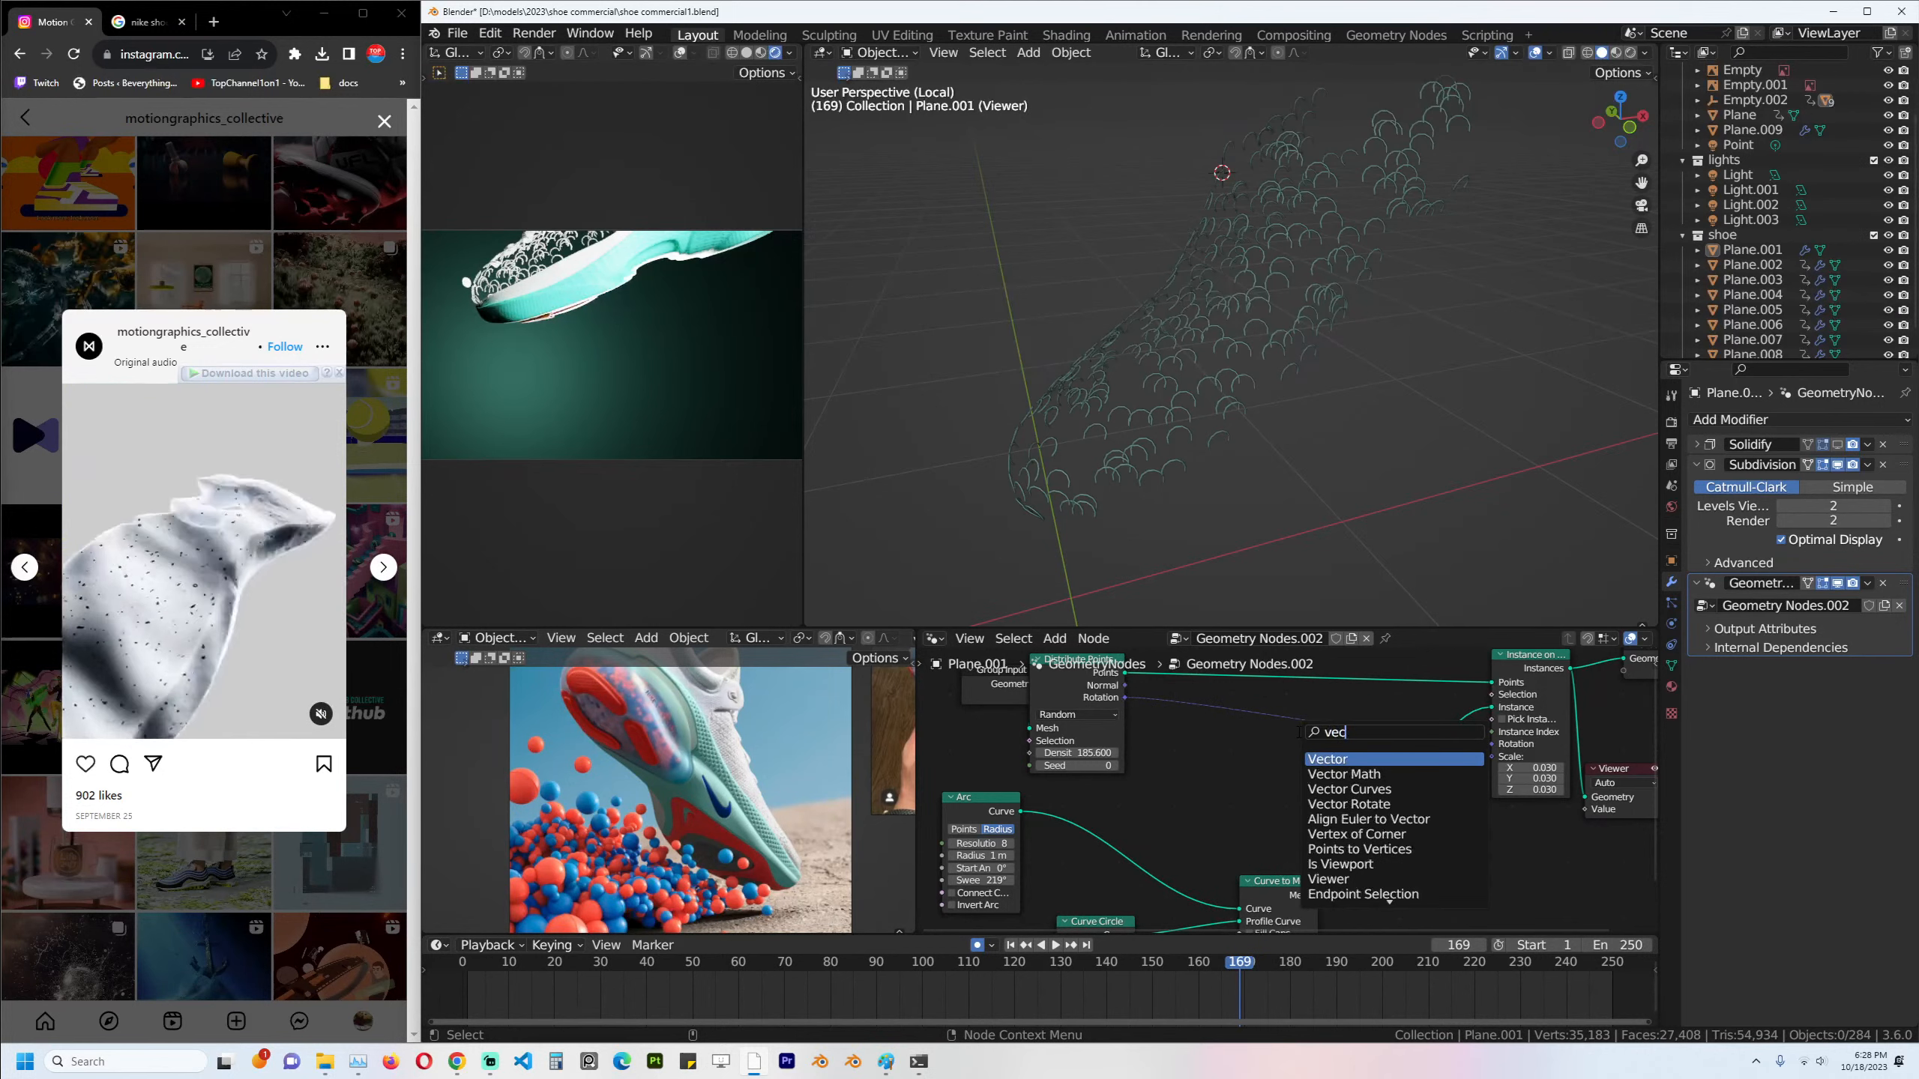
pyautogui.press('Return')
pyautogui.click(1371, 774)
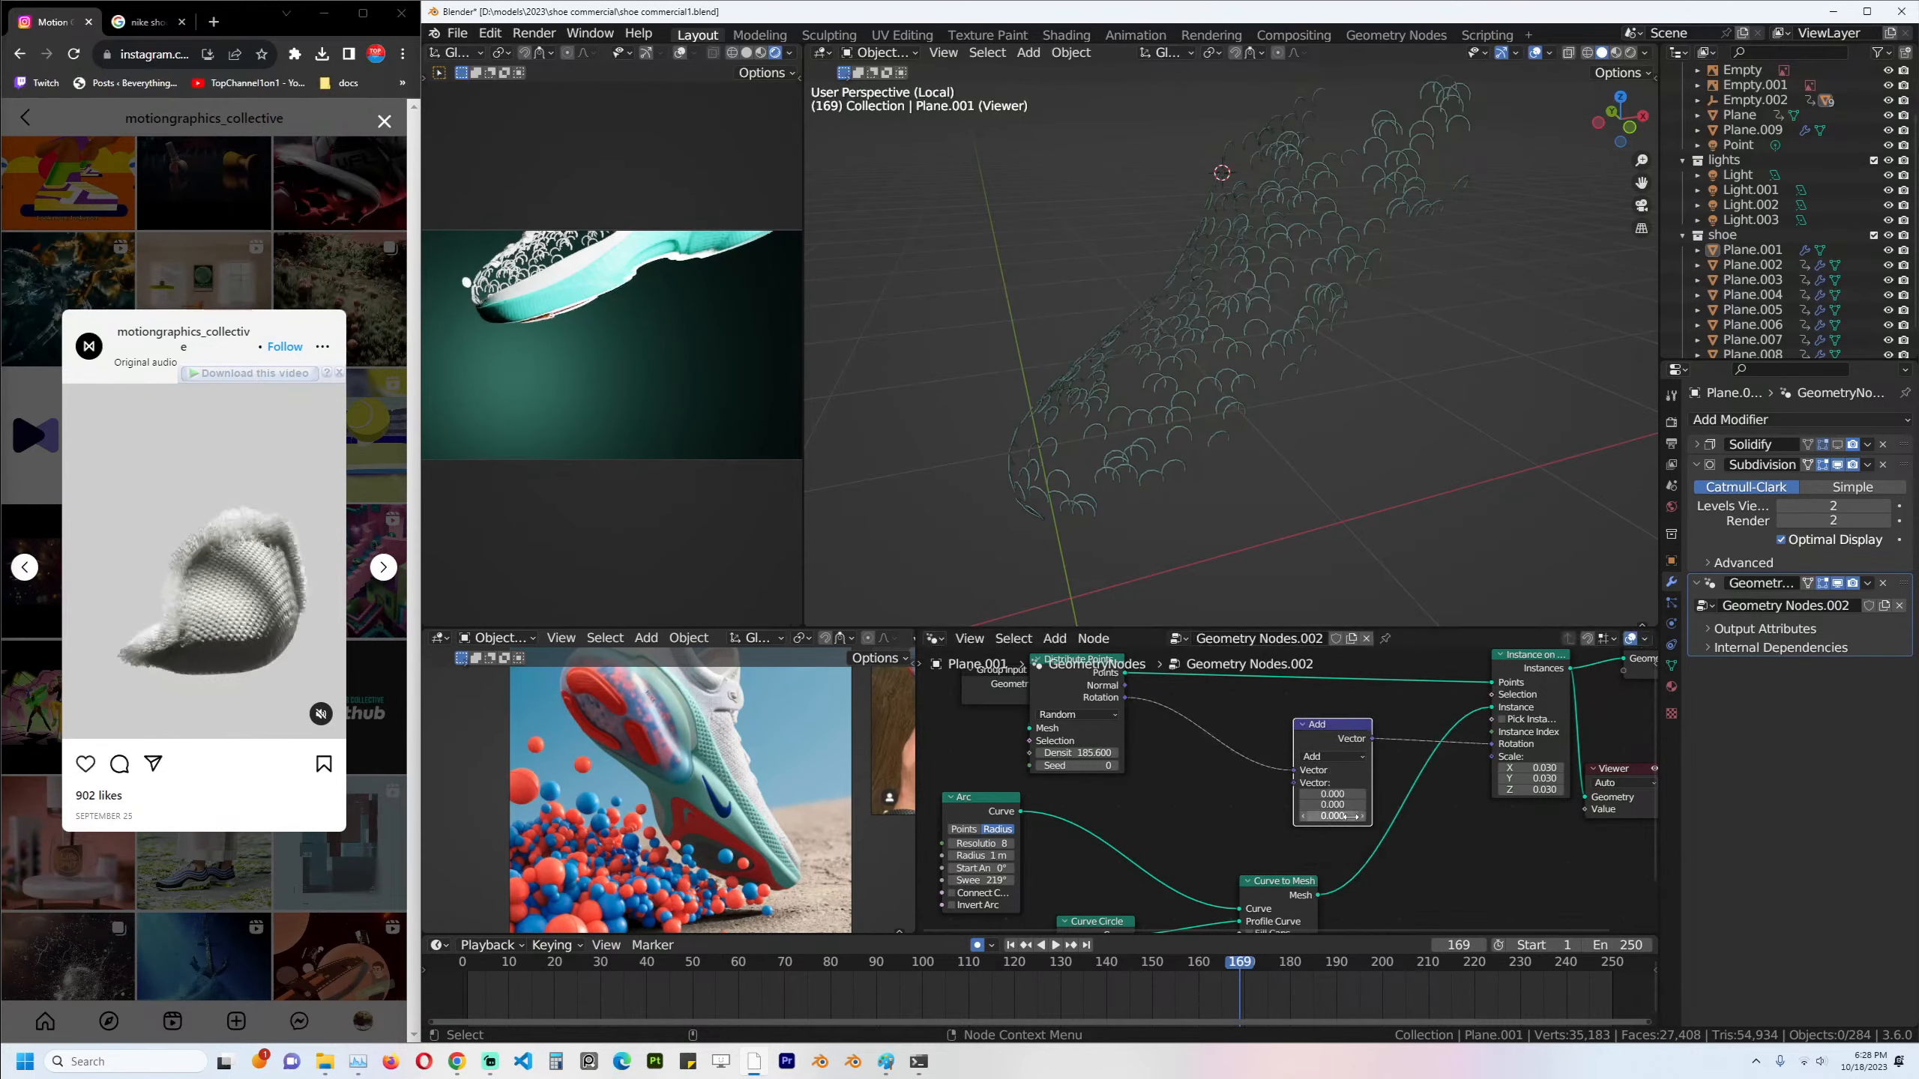
# Try rotation offsets in the Add node, resetting Z to 0 and setting Y to -1.590.
pyautogui.moveTo(1332, 816); pyautogui.dragTo(1548, 816)
pyautogui.moveTo(1332, 805); pyautogui.dragTo(1182, 804)
pyautogui.write('0')
pyautogui.press('Return')
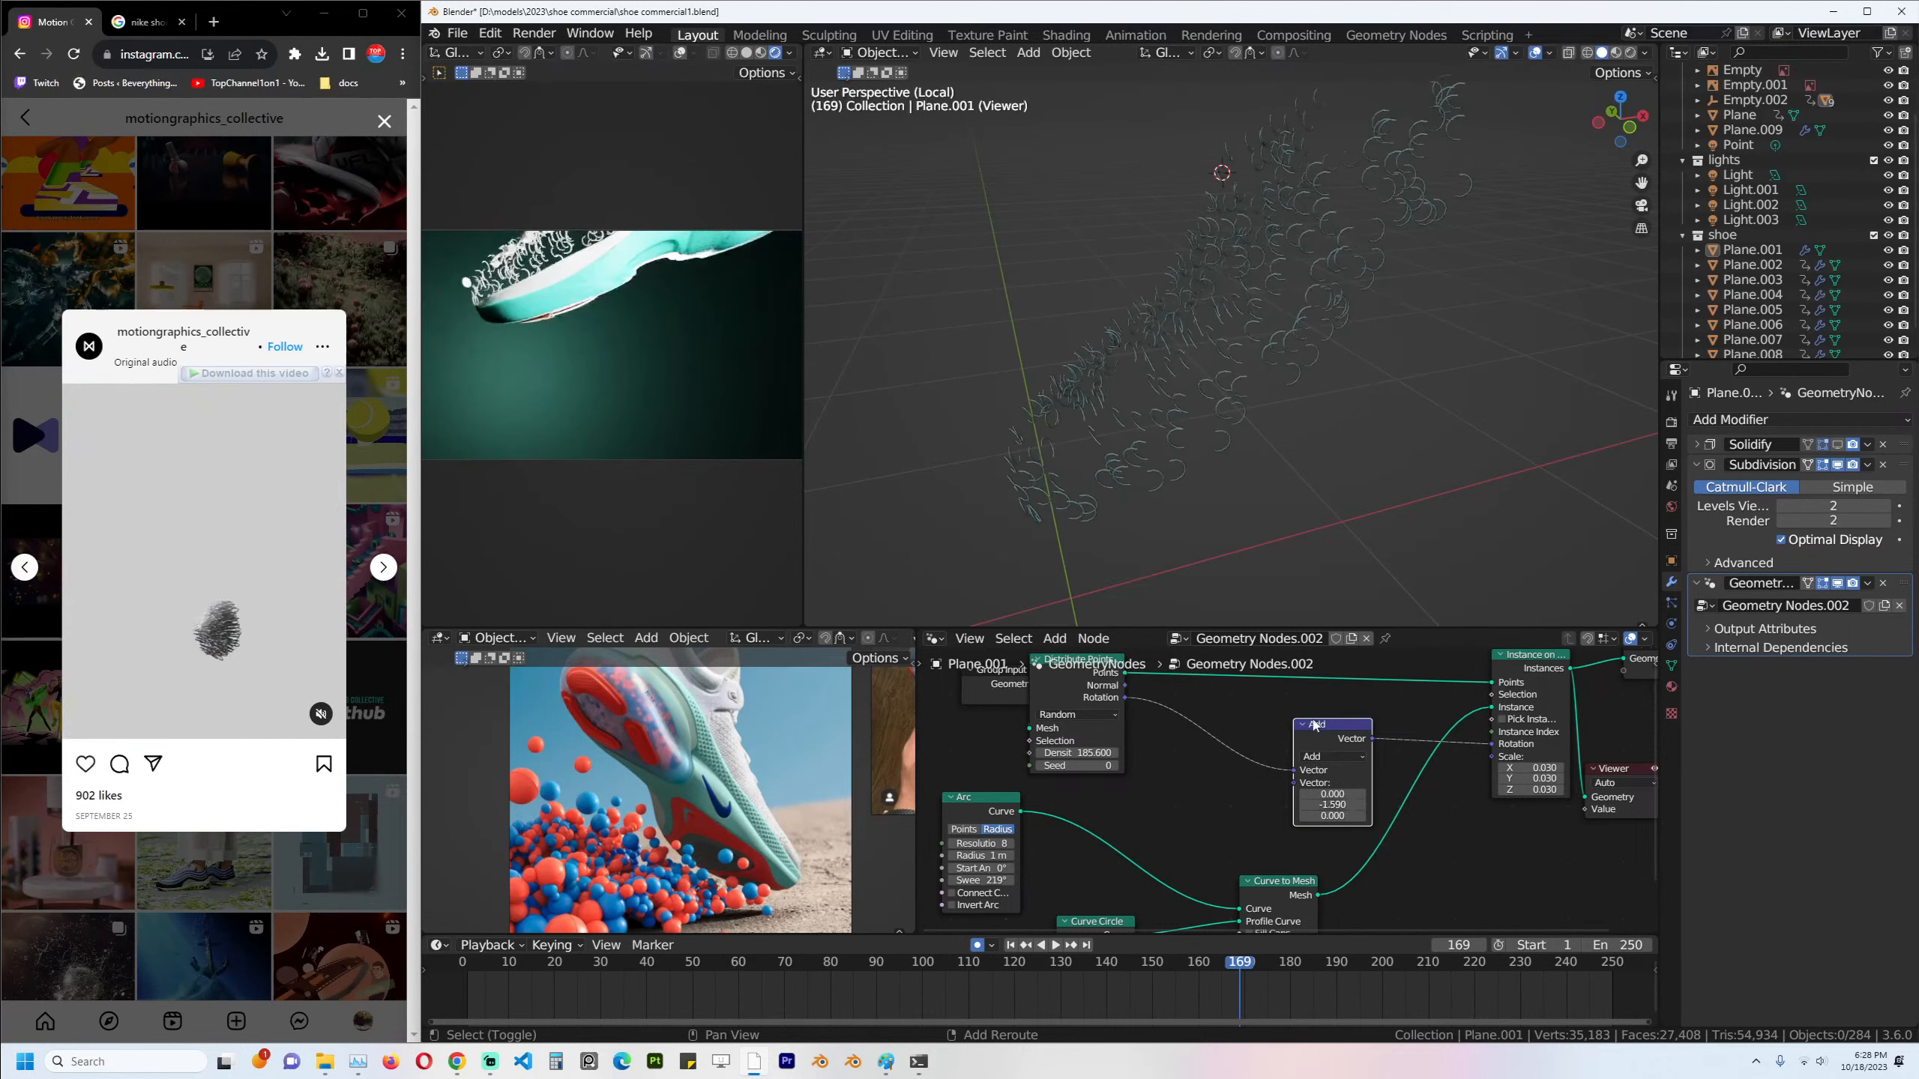
# Try a Y value of -1.870 in the Add node and inspect how the arcs stand on the surface.
pyautogui.moveTo(1345, 484); pyautogui.dragTo(1572, 477, button='middle')
pyautogui.keyDown('shift'); pyautogui.moveTo(1324, 804); pyautogui.dragTo(1311, 804); pyautogui.keyUp('shift')
pyautogui.moveTo(1329, 857); pyautogui.dragTo(1383, 824, button='middle')
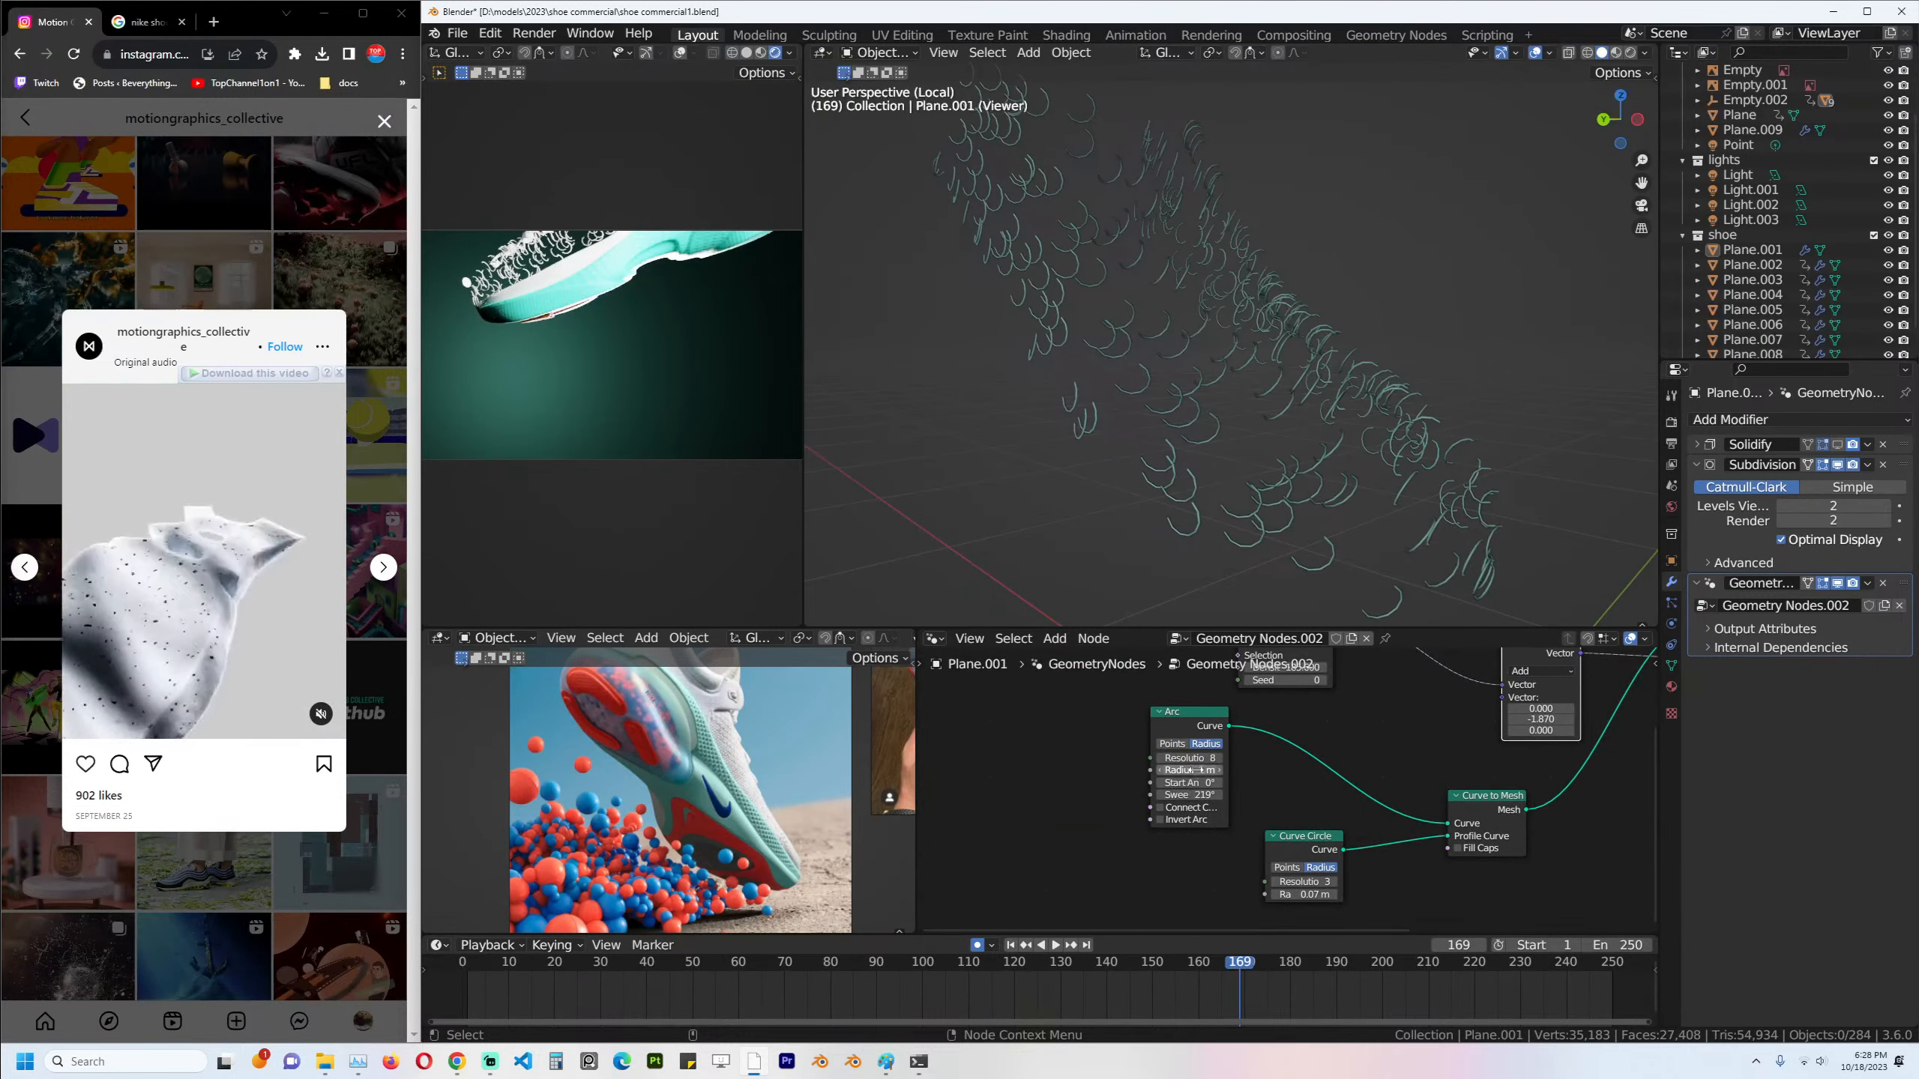
pyautogui.moveTo(1195, 771); pyautogui.dragTo(989, 850, button='middle')
pyautogui.keyDown('shift'); pyautogui.moveTo(1341, 788); pyautogui.dragTo(1341, 788); pyautogui.keyUp('shift')
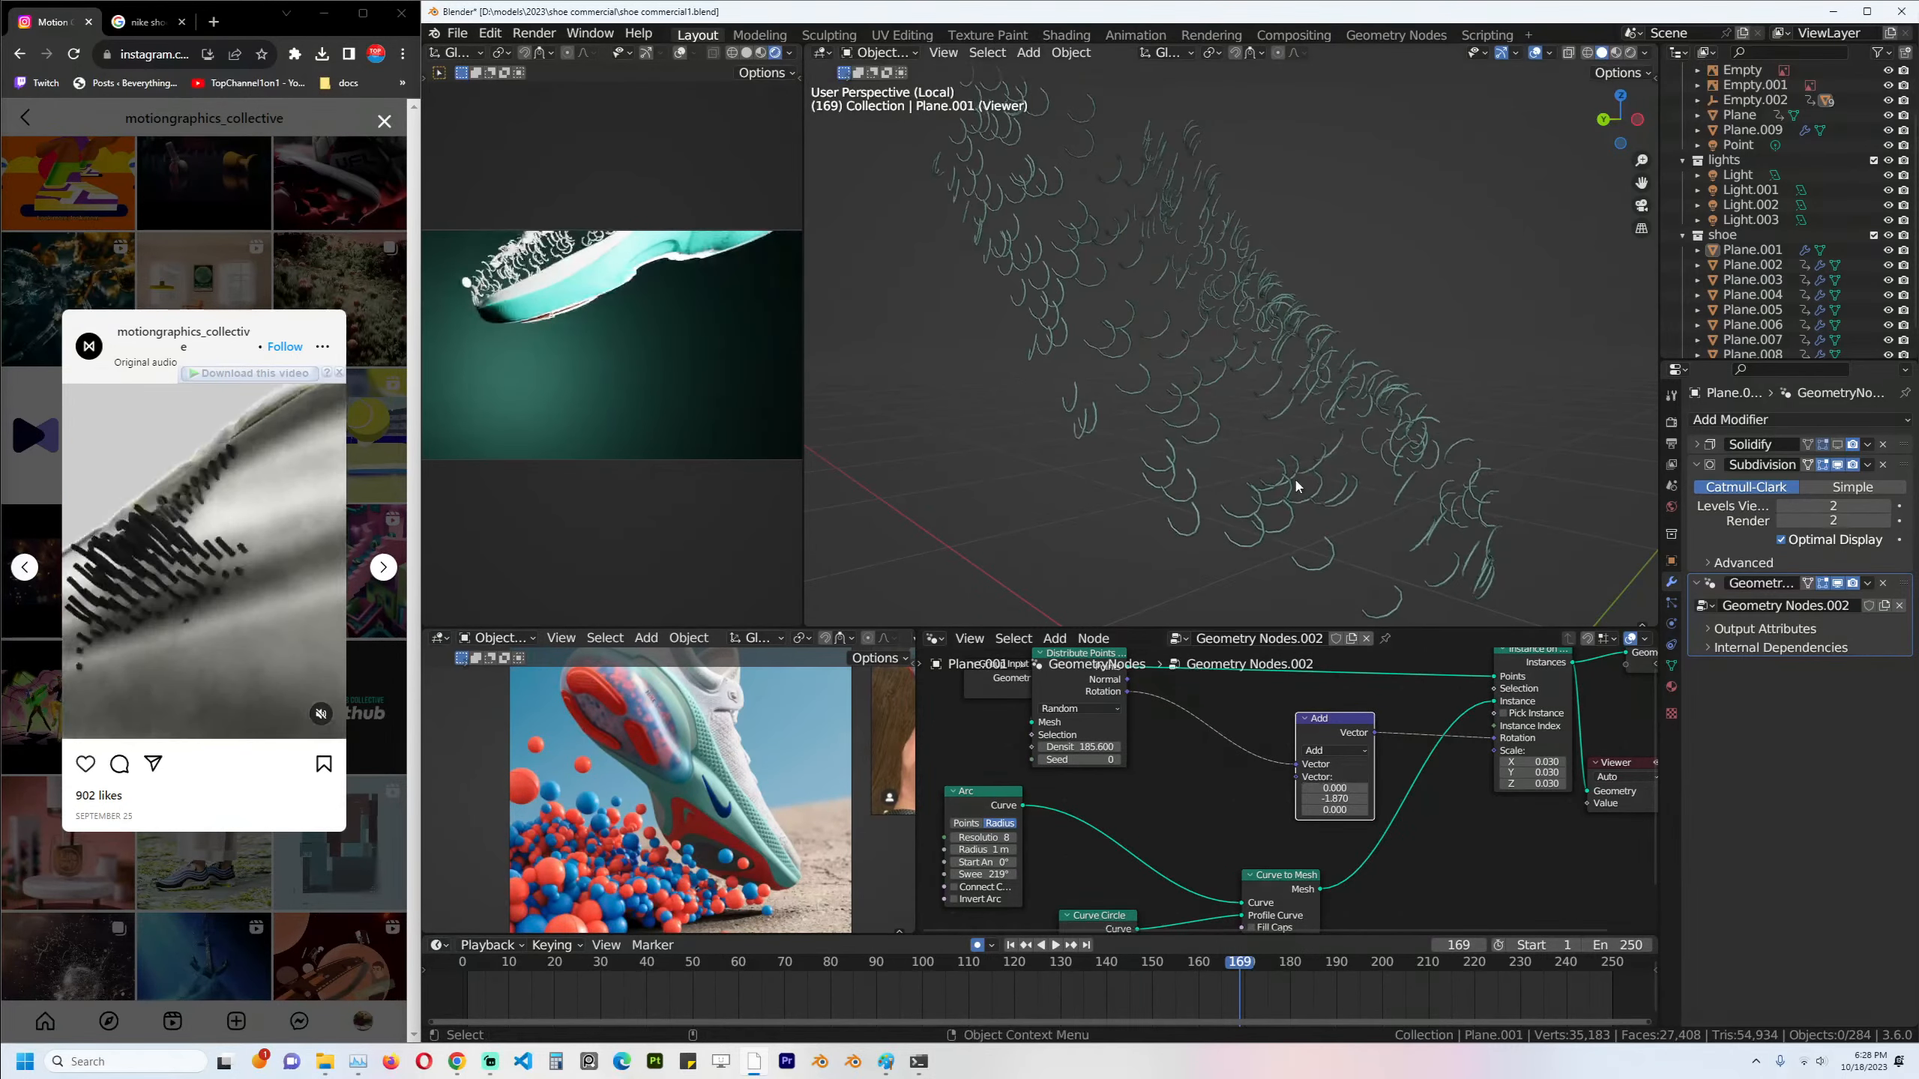
pyautogui.moveTo(1293, 484); pyautogui.dragTo(1209, 274, button='middle')
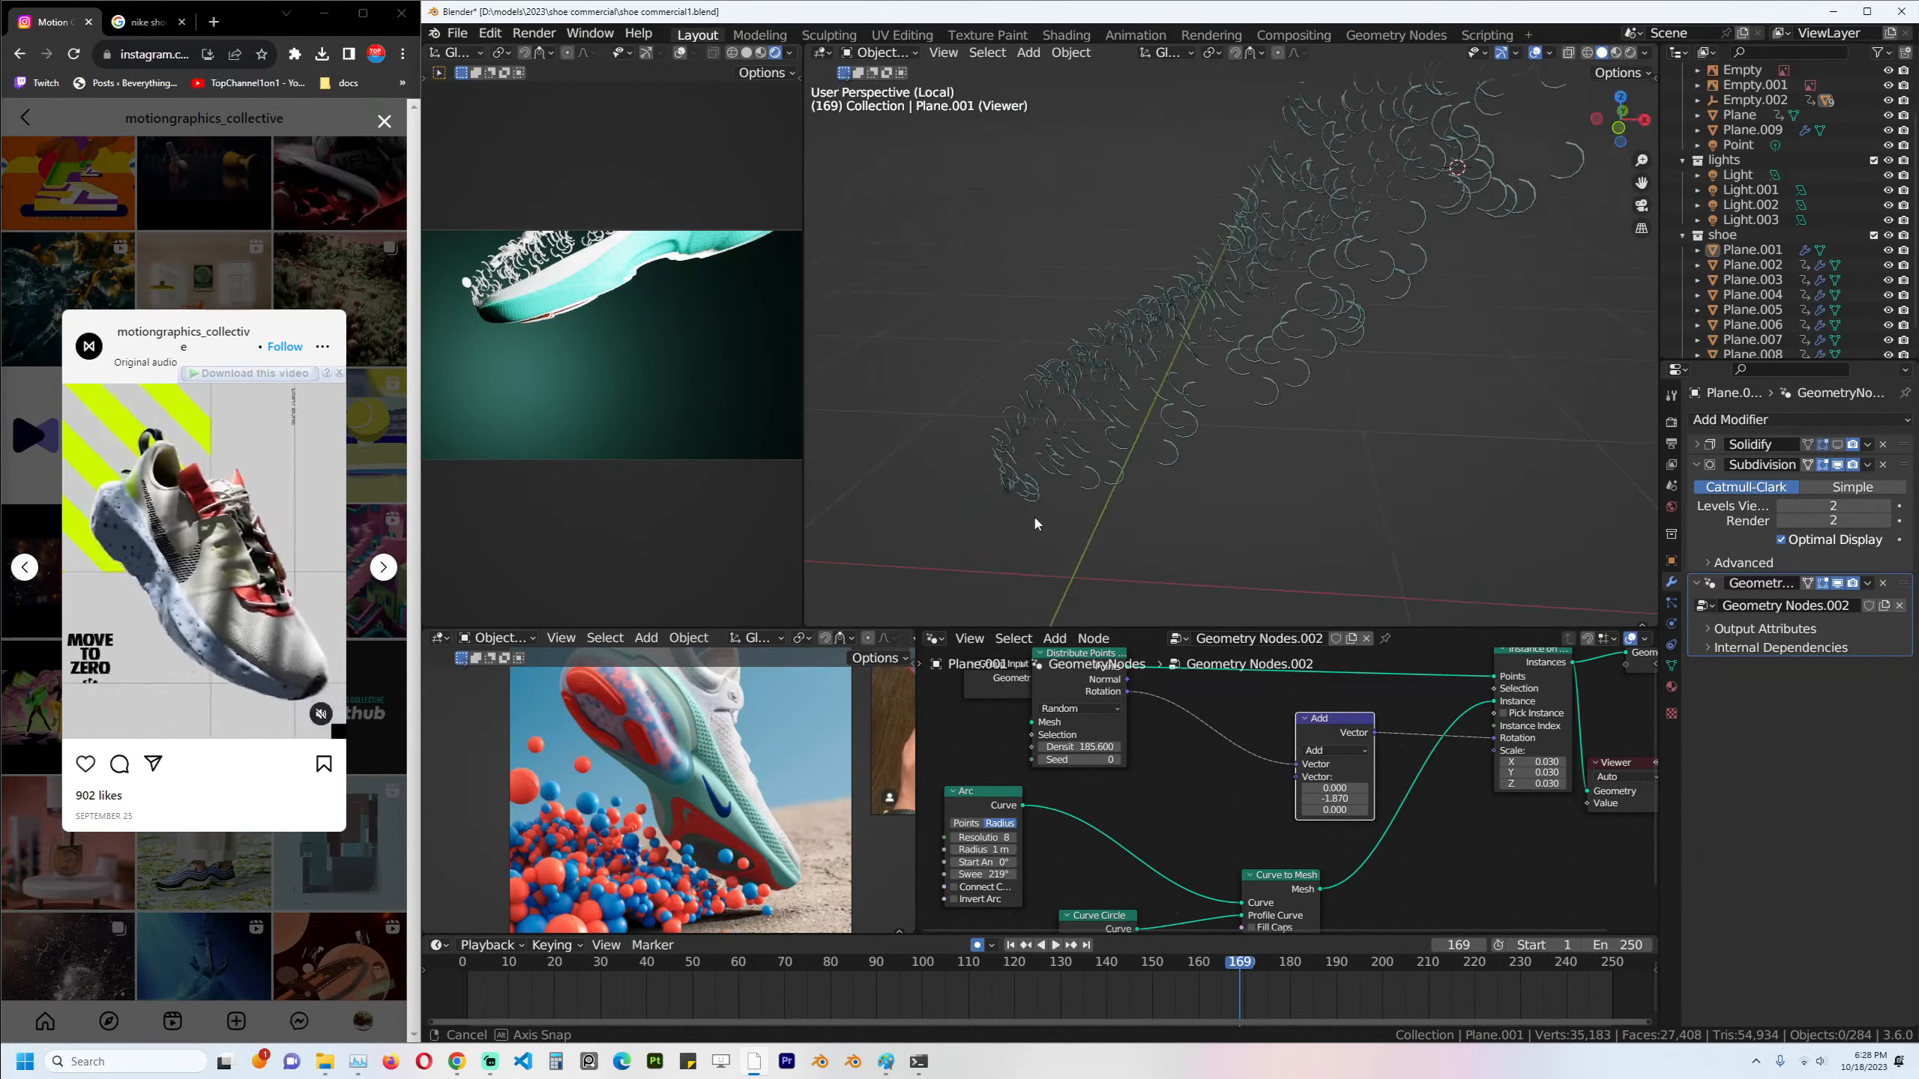
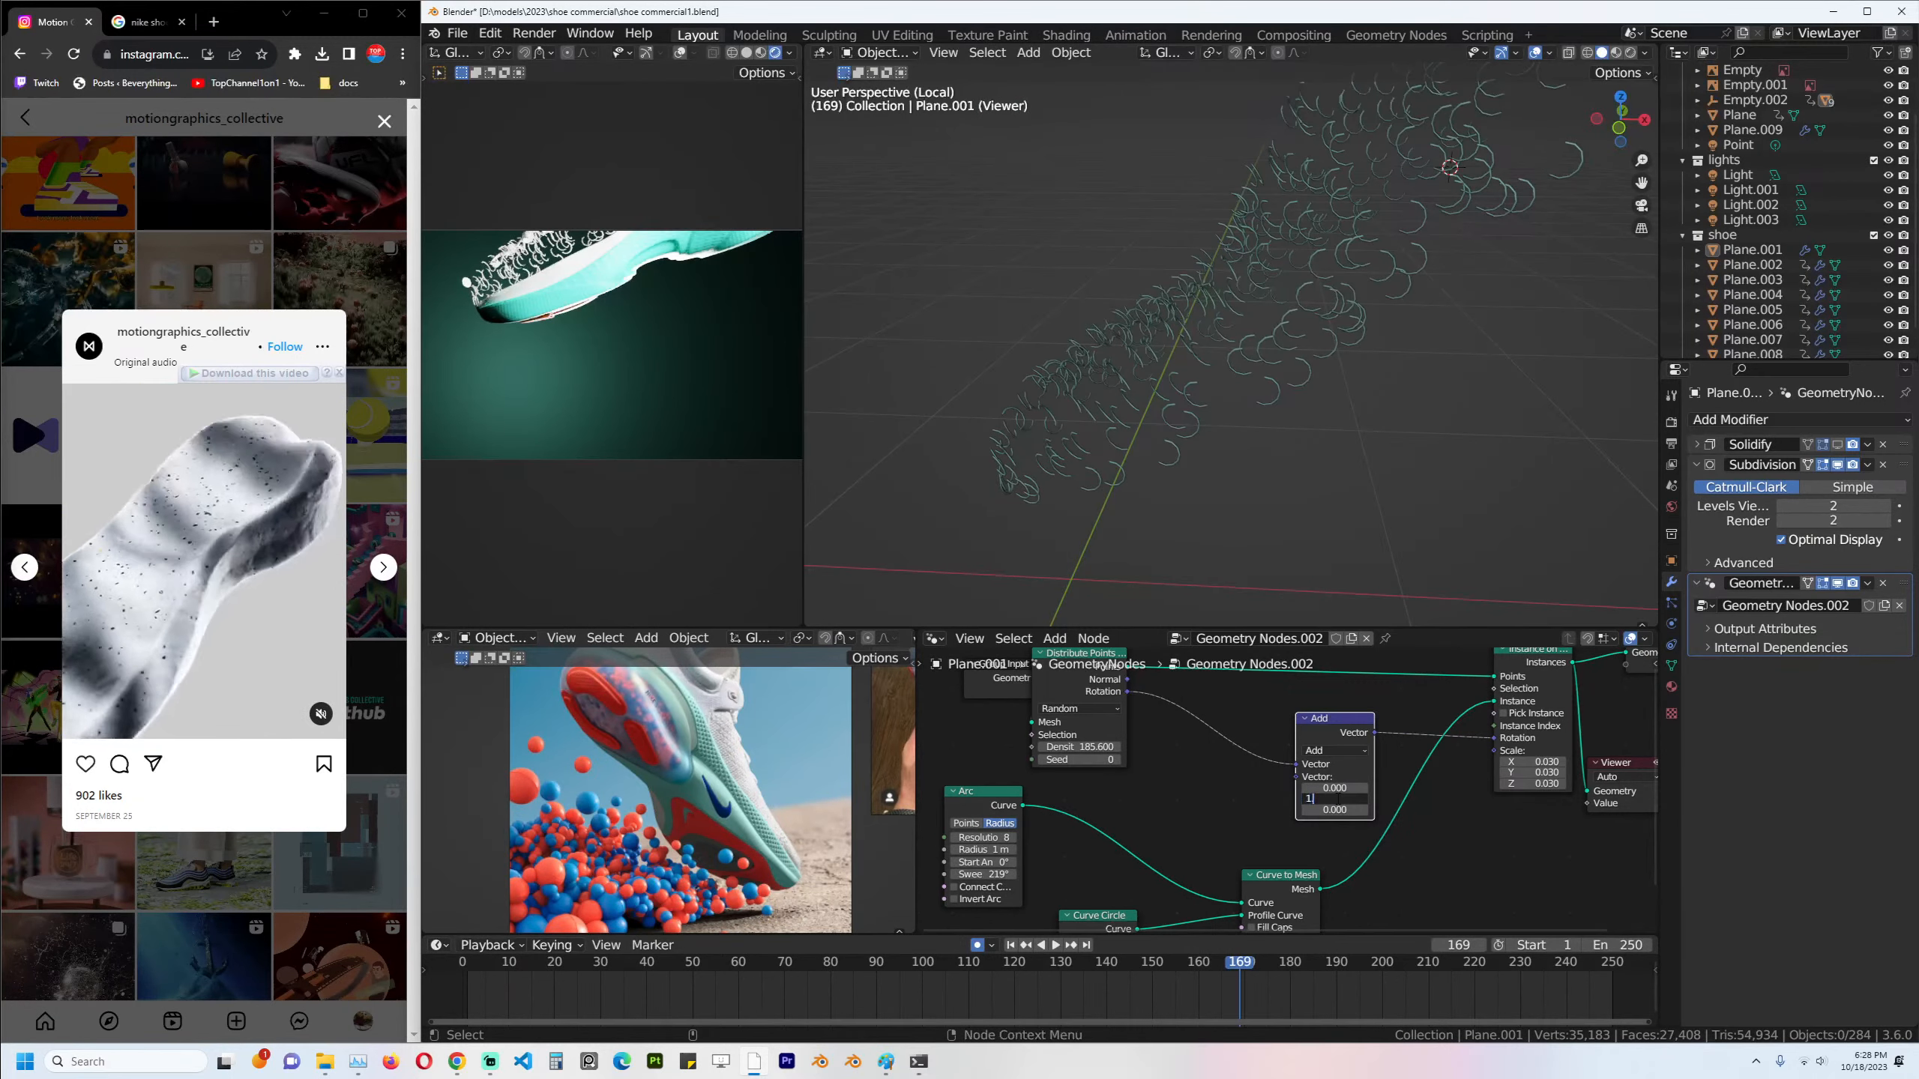
# Set the Add node's Y value to 1.5 and the point distribution's density to 186.710.
pyautogui.press('Return')
pyautogui.moveTo(1300, 454); pyautogui.dragTo(1523, 347, button='middle')
pyautogui.moveTo(1226, 791); pyautogui.dragTo(1277, 793, button='middle')
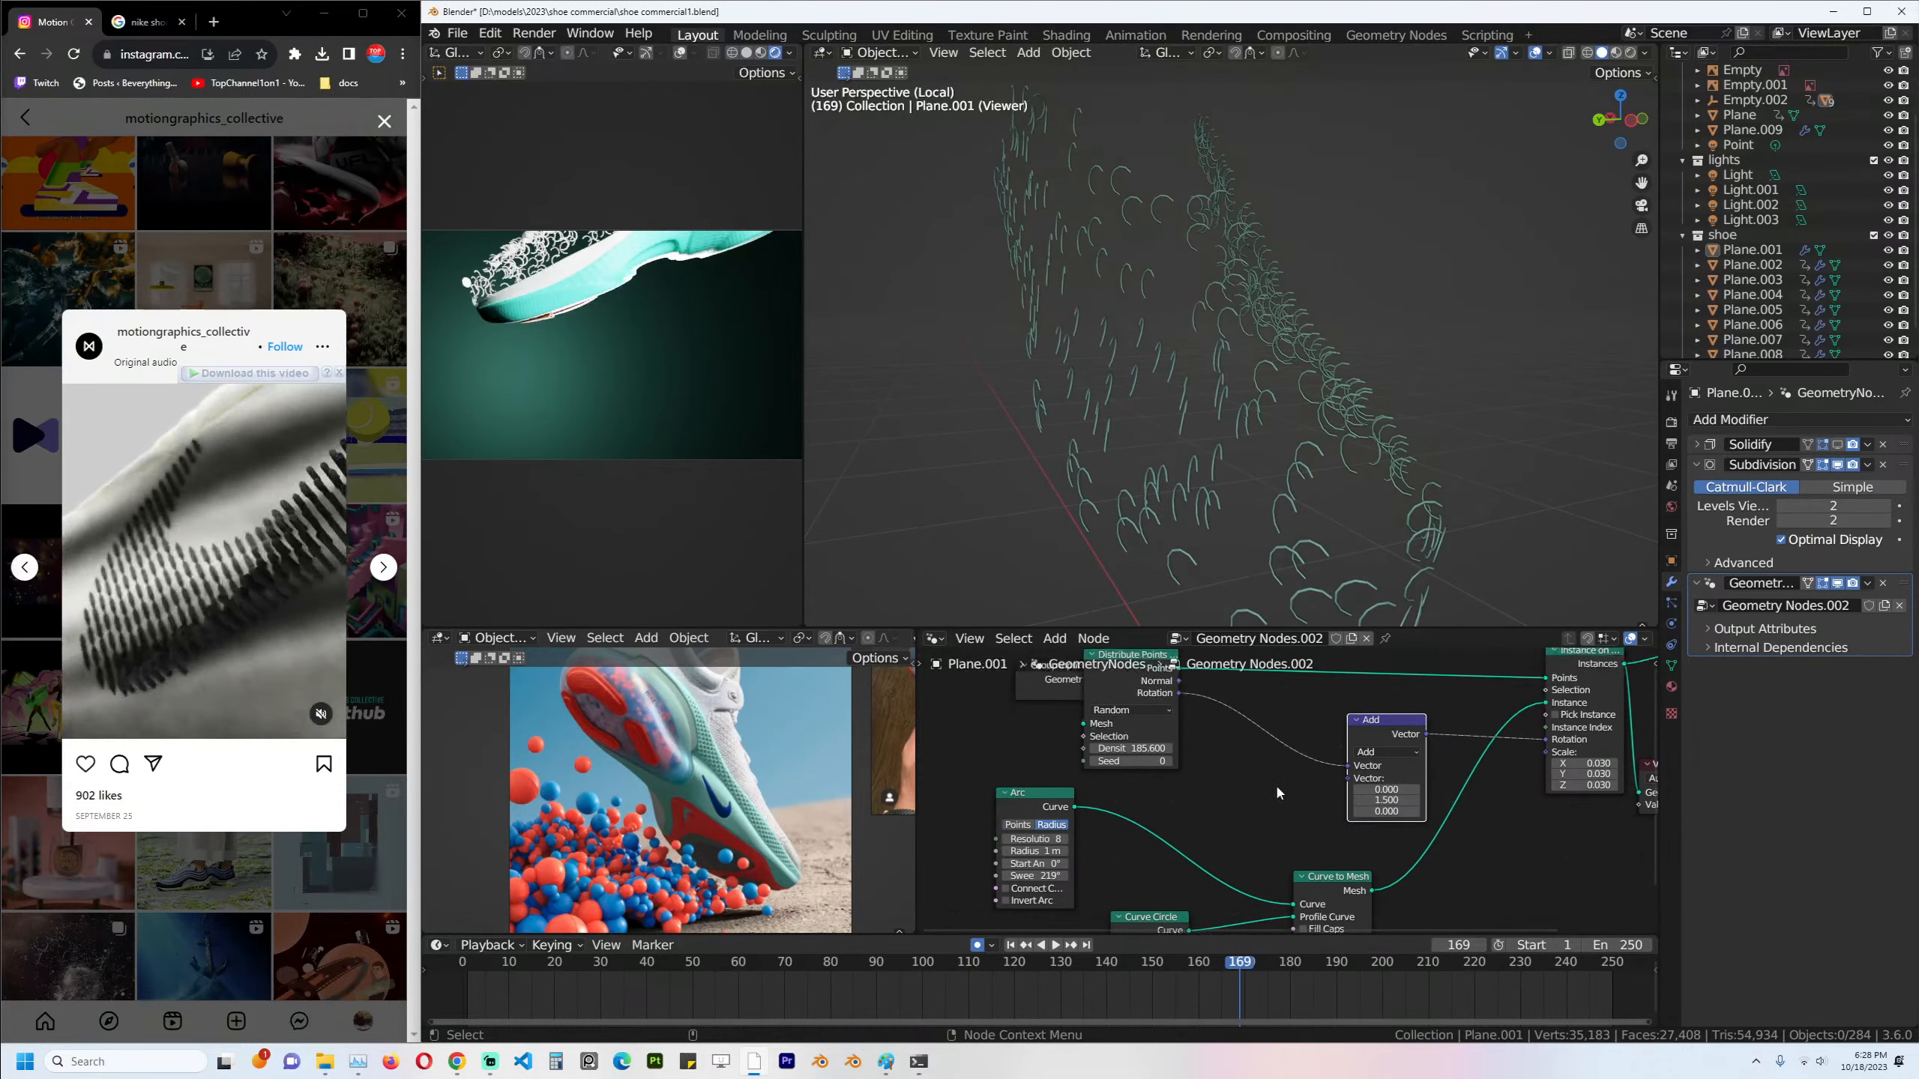
pyautogui.moveTo(1132, 748); pyautogui.dragTo(1141, 748)
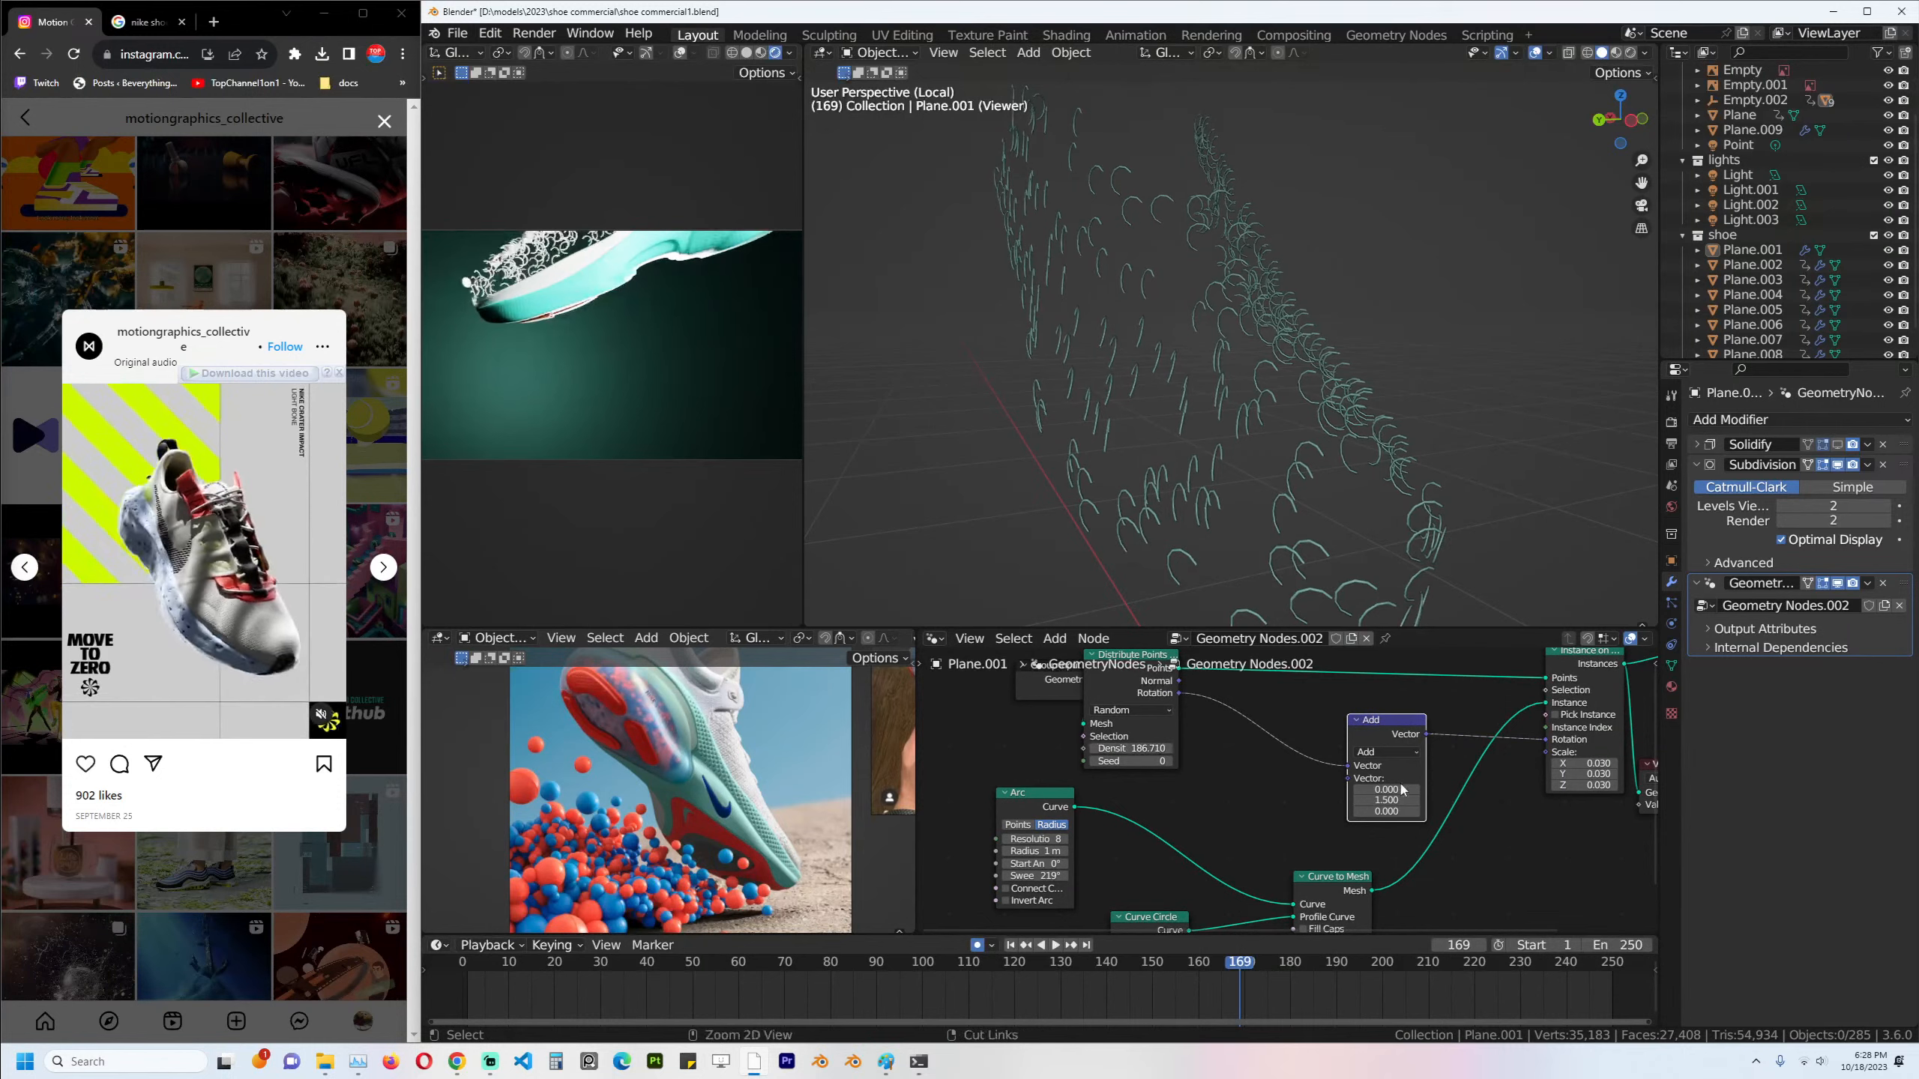
# Undo a trial change to the Add node's X value and set its Z value to 3.060.
pyautogui.moveTo(1386, 790); pyautogui.dragTo(1624, 811)
pyautogui.hotkey('ctrl', 'z')
pyautogui.moveTo(1246, 453); pyautogui.dragTo(1126, 483, button='middle')
pyautogui.moveTo(1206, 864); pyautogui.dragTo(1247, 779, button='middle')
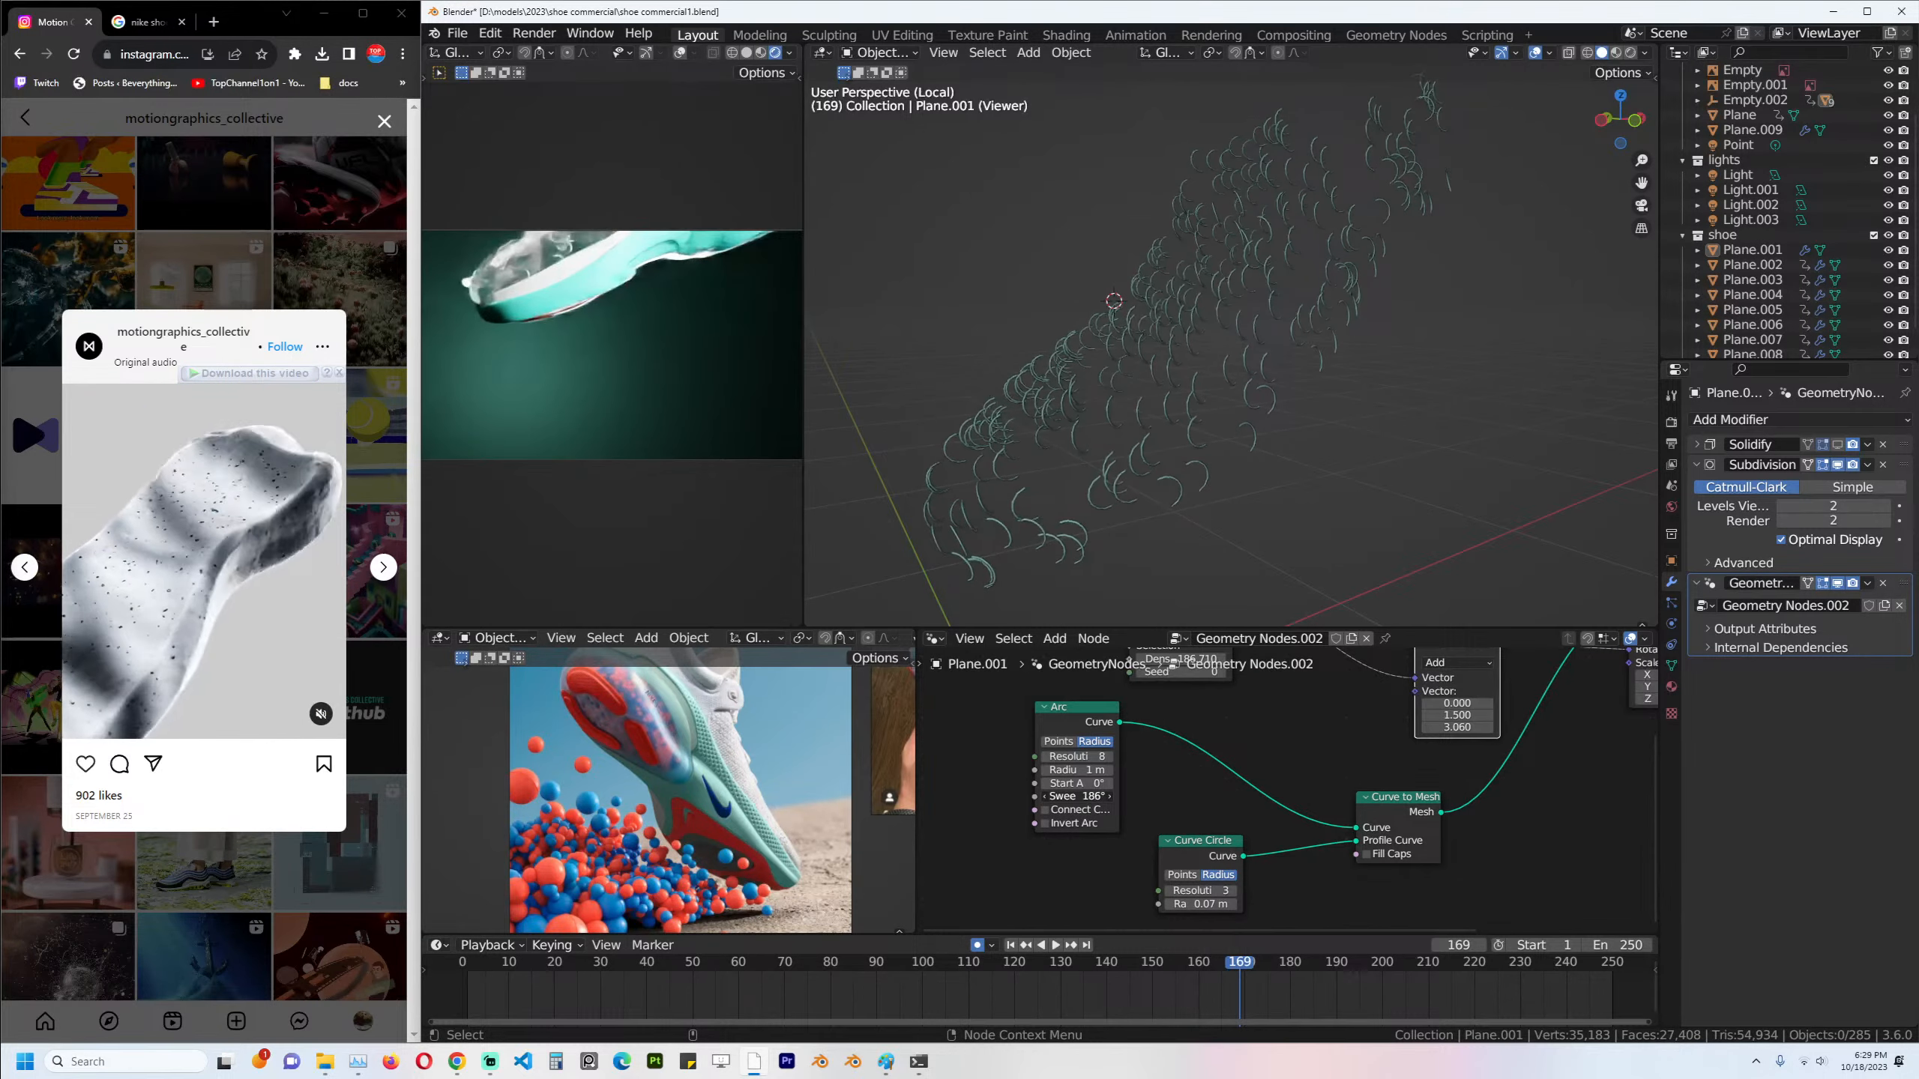
# Set the Arc's sweep angle to 156° and radius to 0.7 m with Connect Center off, and save the file.
pyautogui.click(1046, 810)
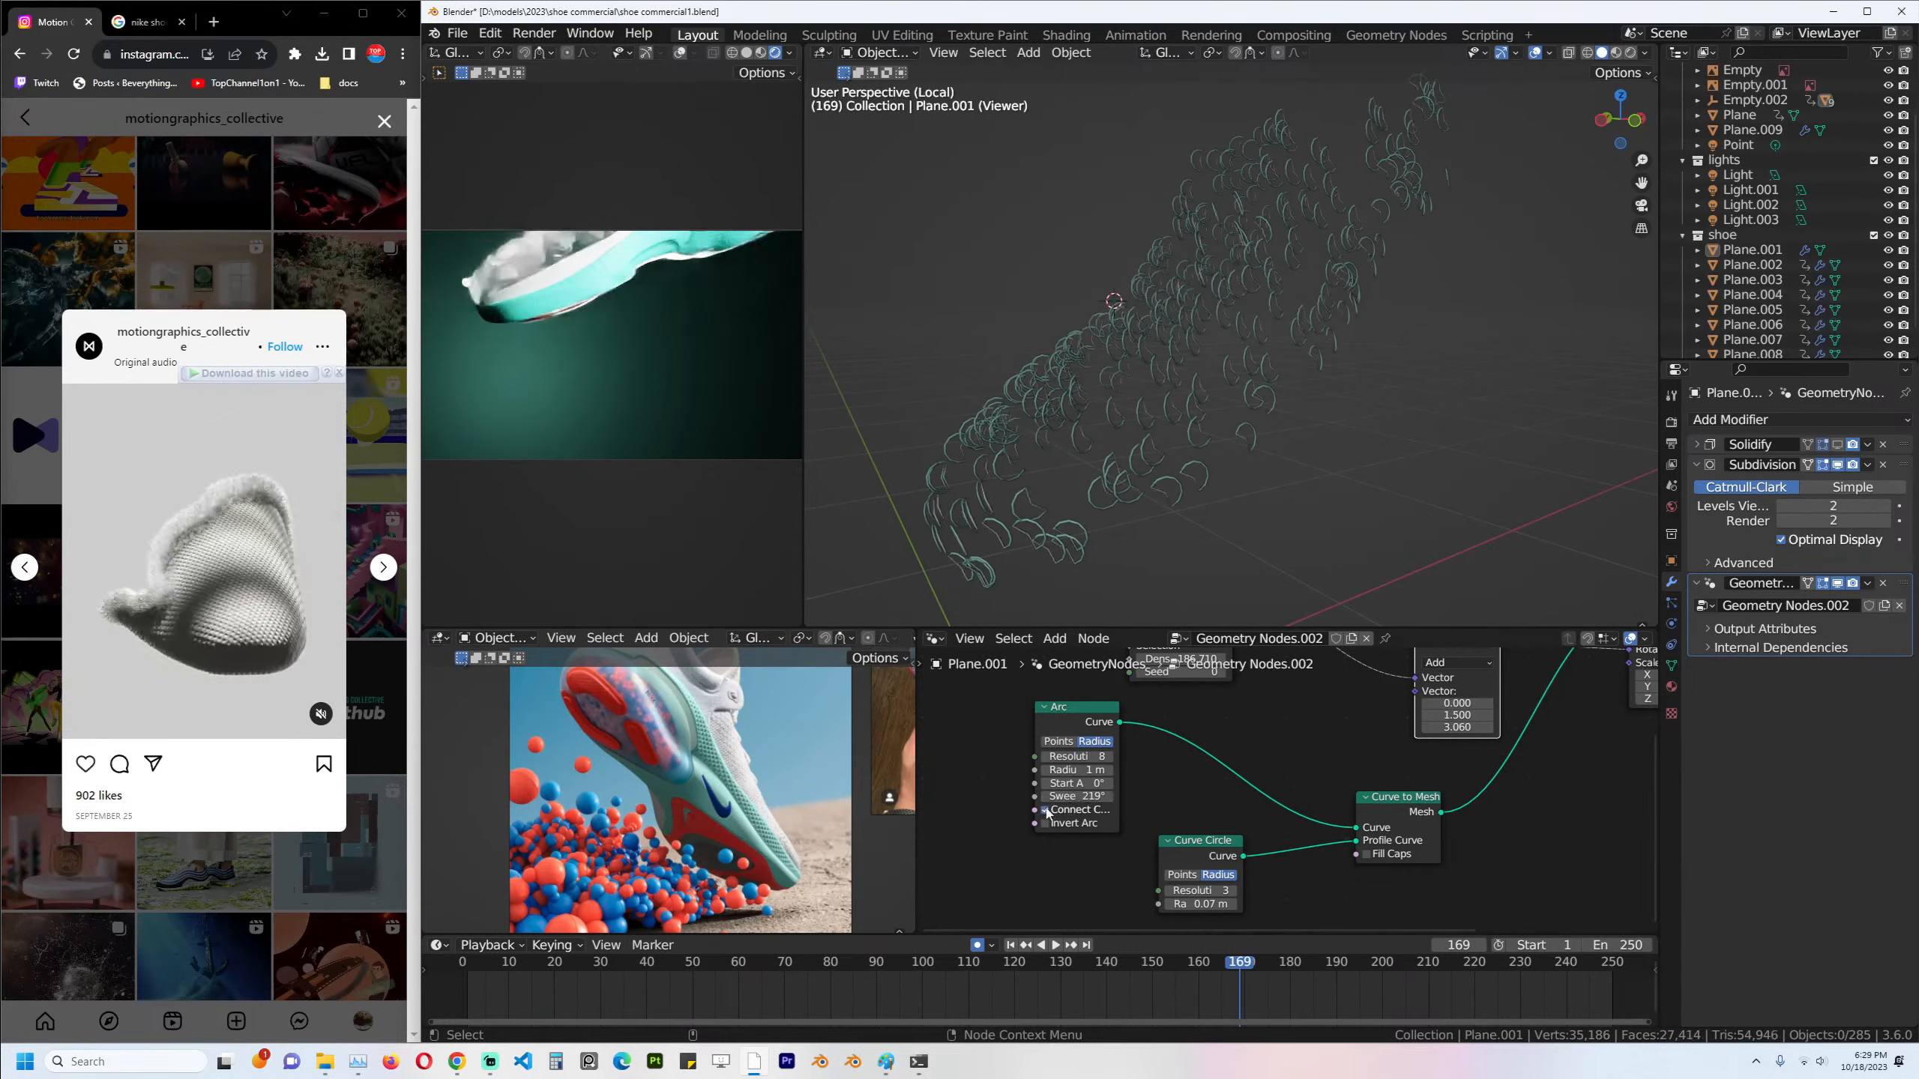
pyautogui.click(1046, 811)
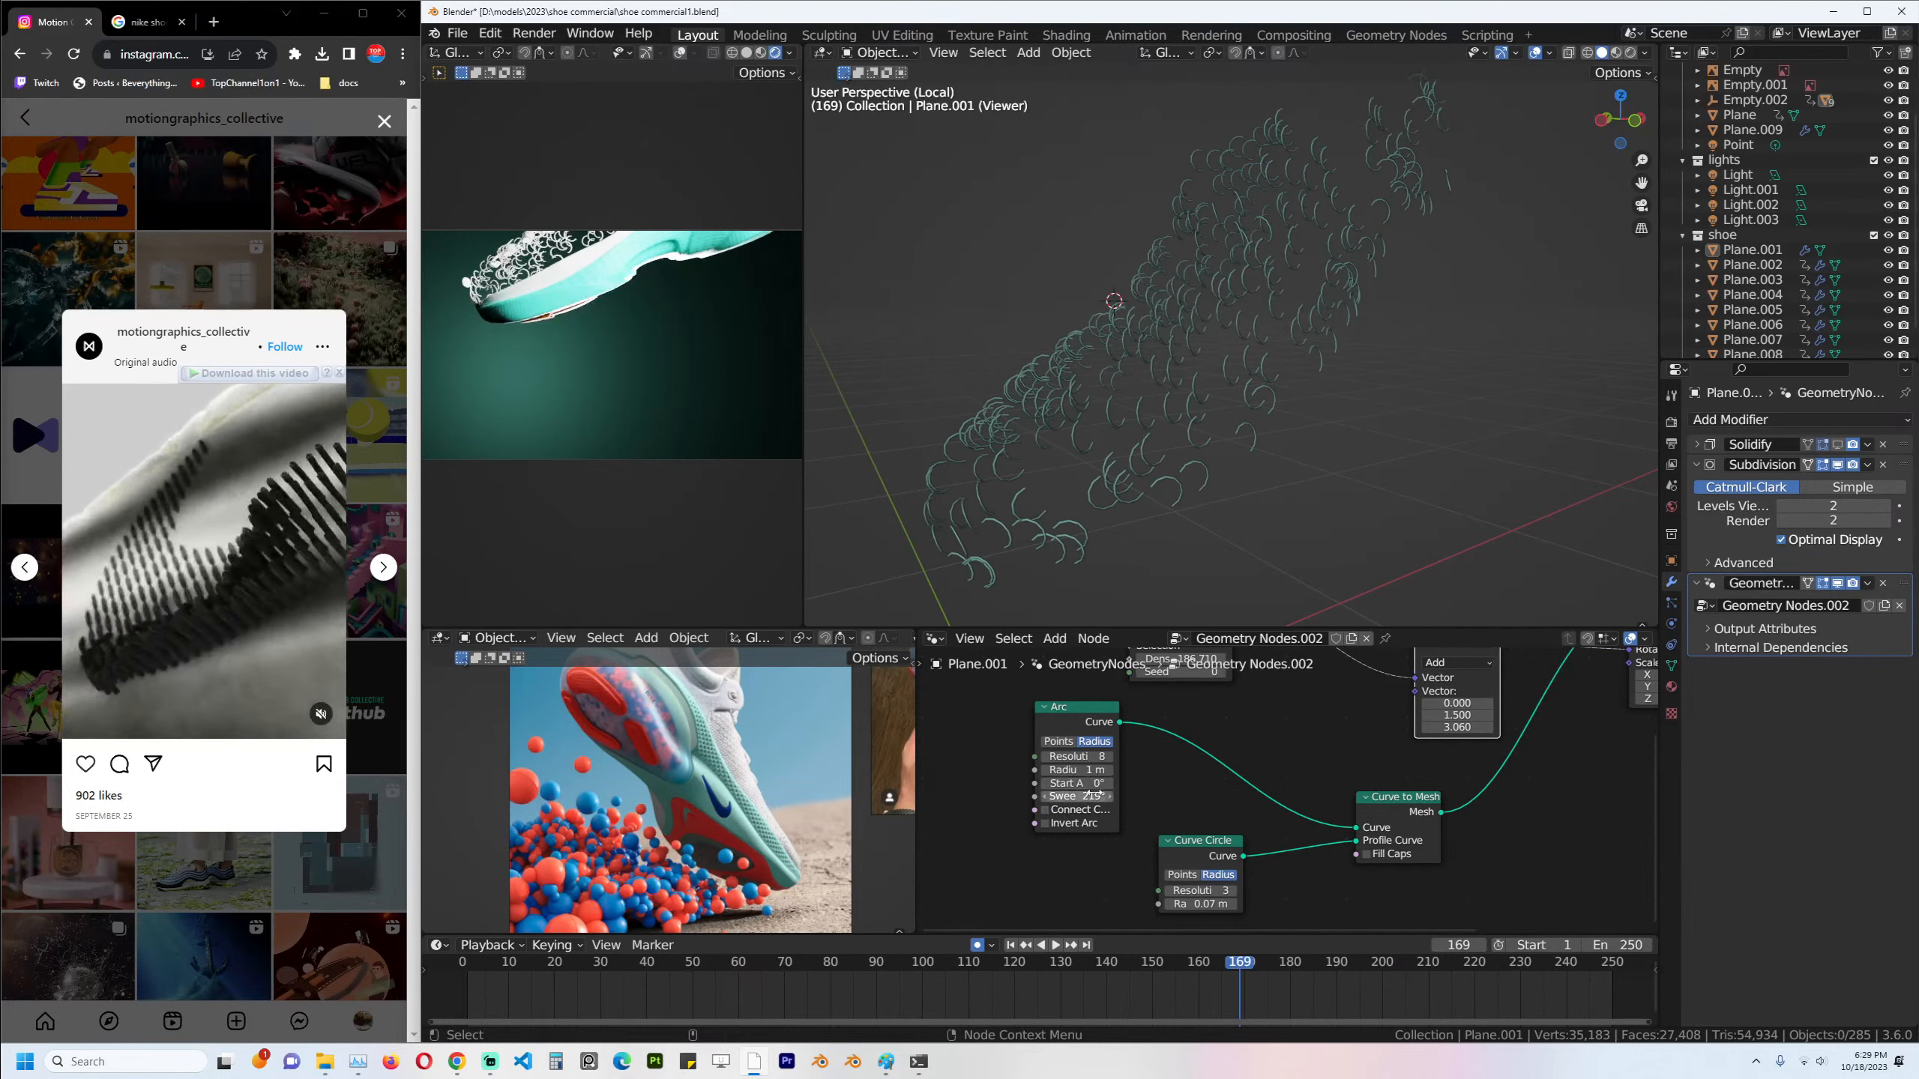
pyautogui.moveTo(1079, 796)
pyautogui.mouseDown()
pyautogui.moveTo(1054, 798)
pyautogui.moveTo(1085, 798)
pyautogui.moveTo(1062, 770)
pyautogui.moveTo(1097, 768)
pyautogui.mouseUp()
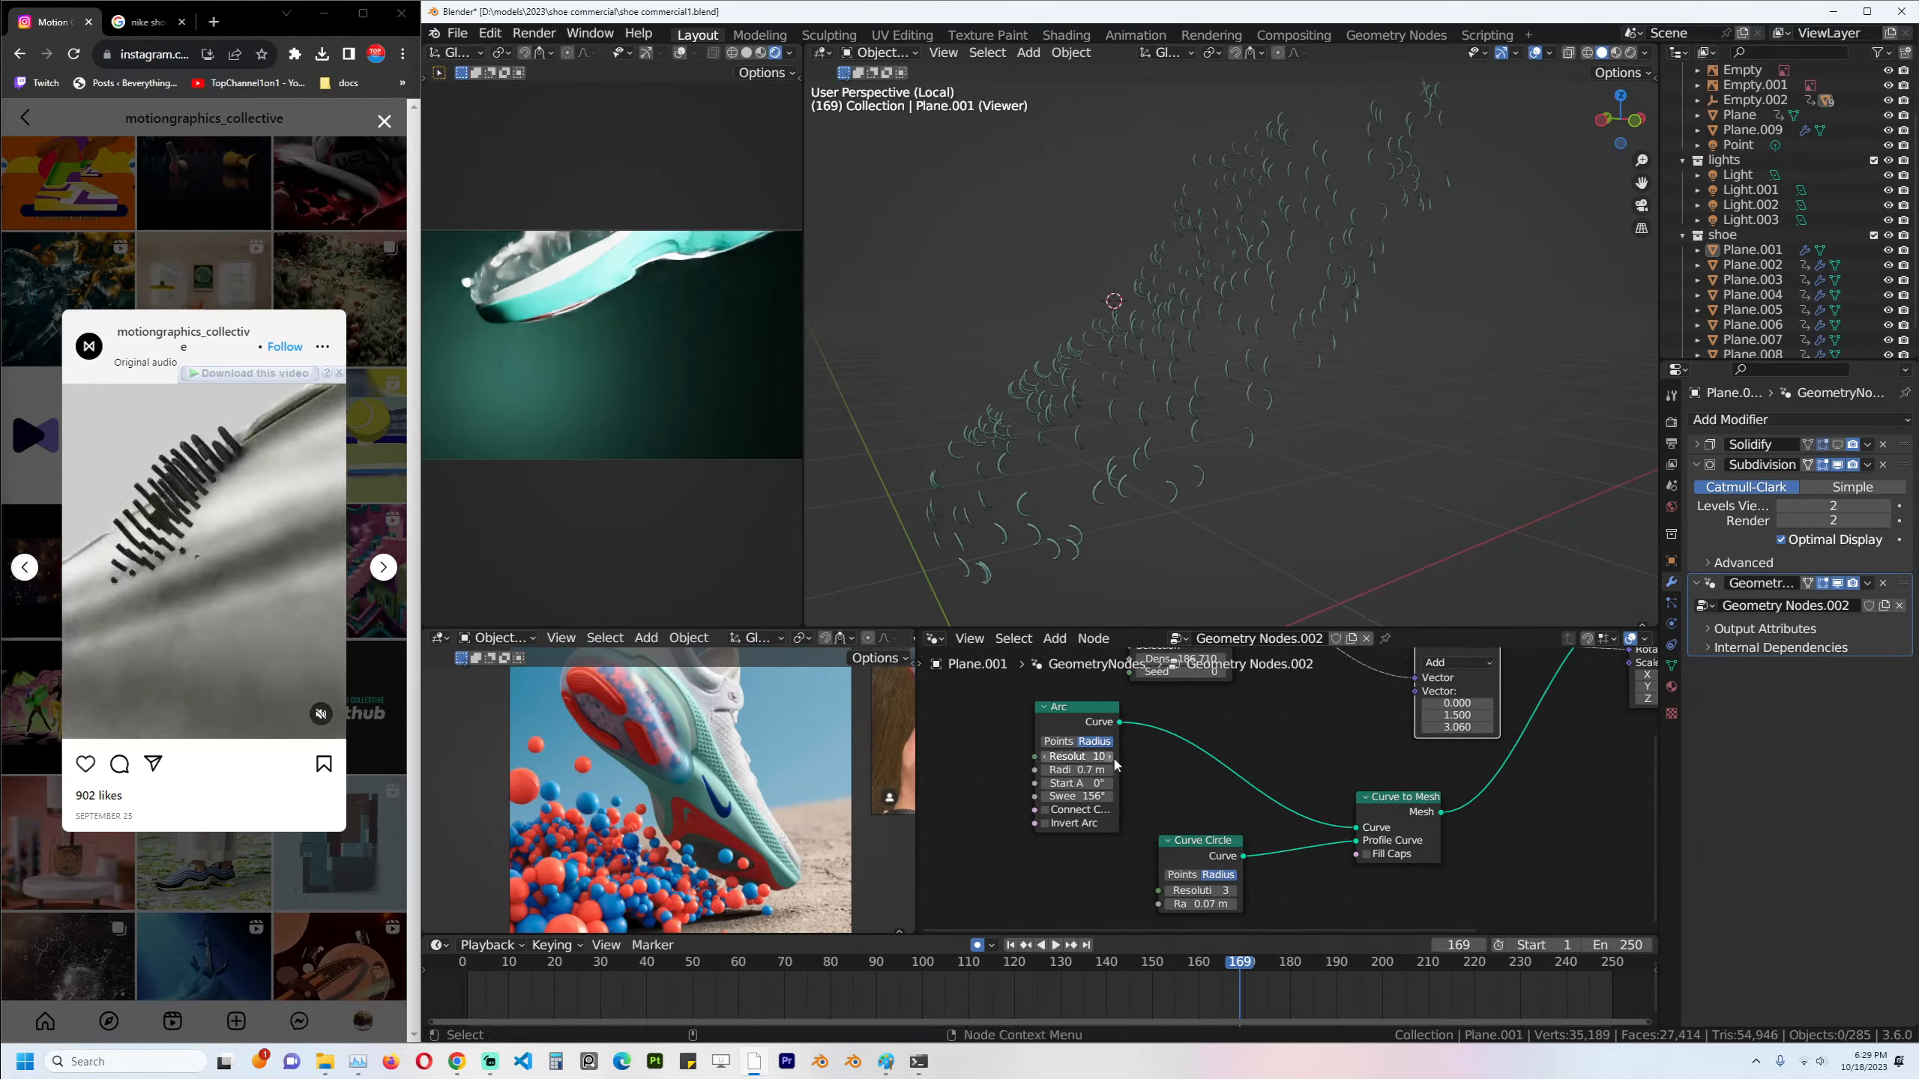
pyautogui.keyDown('ctrl'); pyautogui.scroll(-2, 1157, 766); pyautogui.keyUp('ctrl')
pyautogui.hotkey('ctrl', 's')
pyautogui.keyDown('shift'); pyautogui.scroll(5, 1158, 765); pyautogui.keyUp('shift')
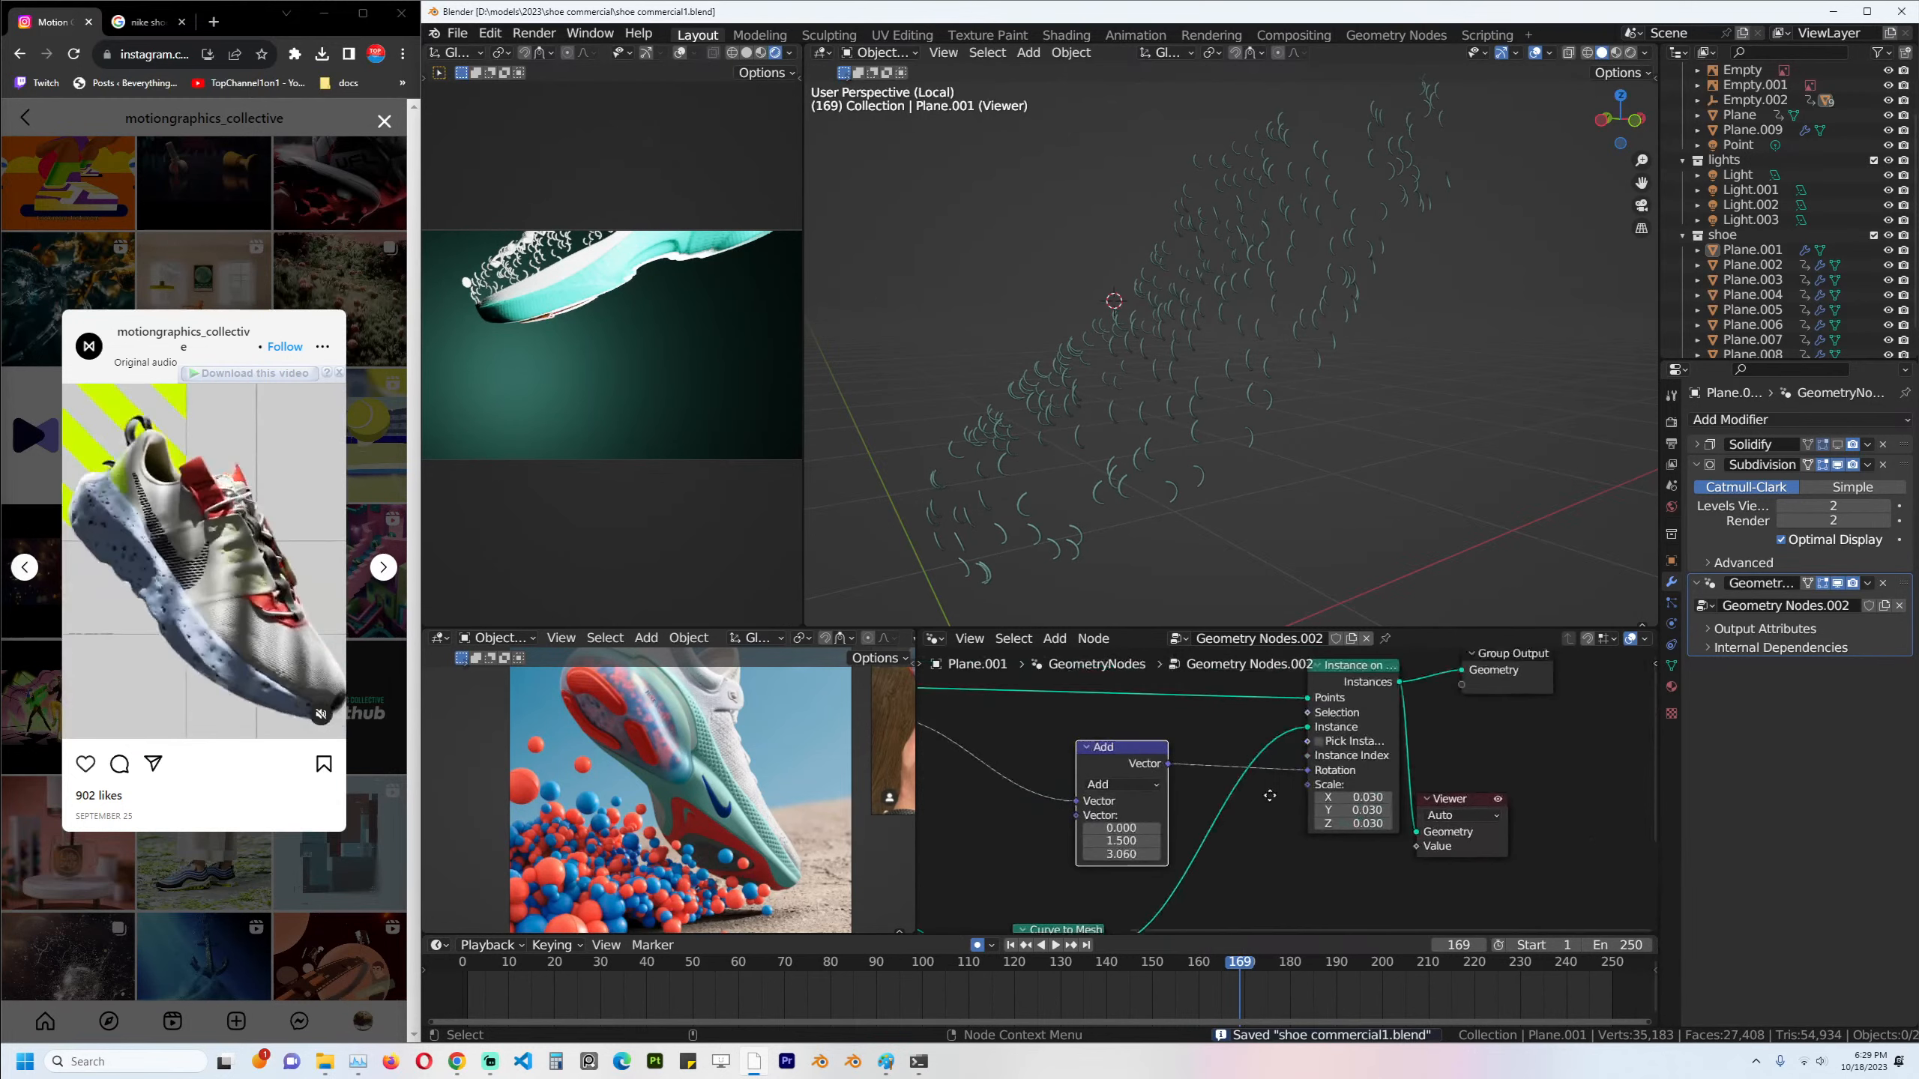
# Set the Distribute Points node's density to 1000 and move the Group Input node clear of it.
pyautogui.moveTo(1152, 853)
pyautogui.mouseDown()
pyautogui.moveTo(1178, 853)
pyautogui.moveTo(1151, 849)
pyautogui.mouseUp()
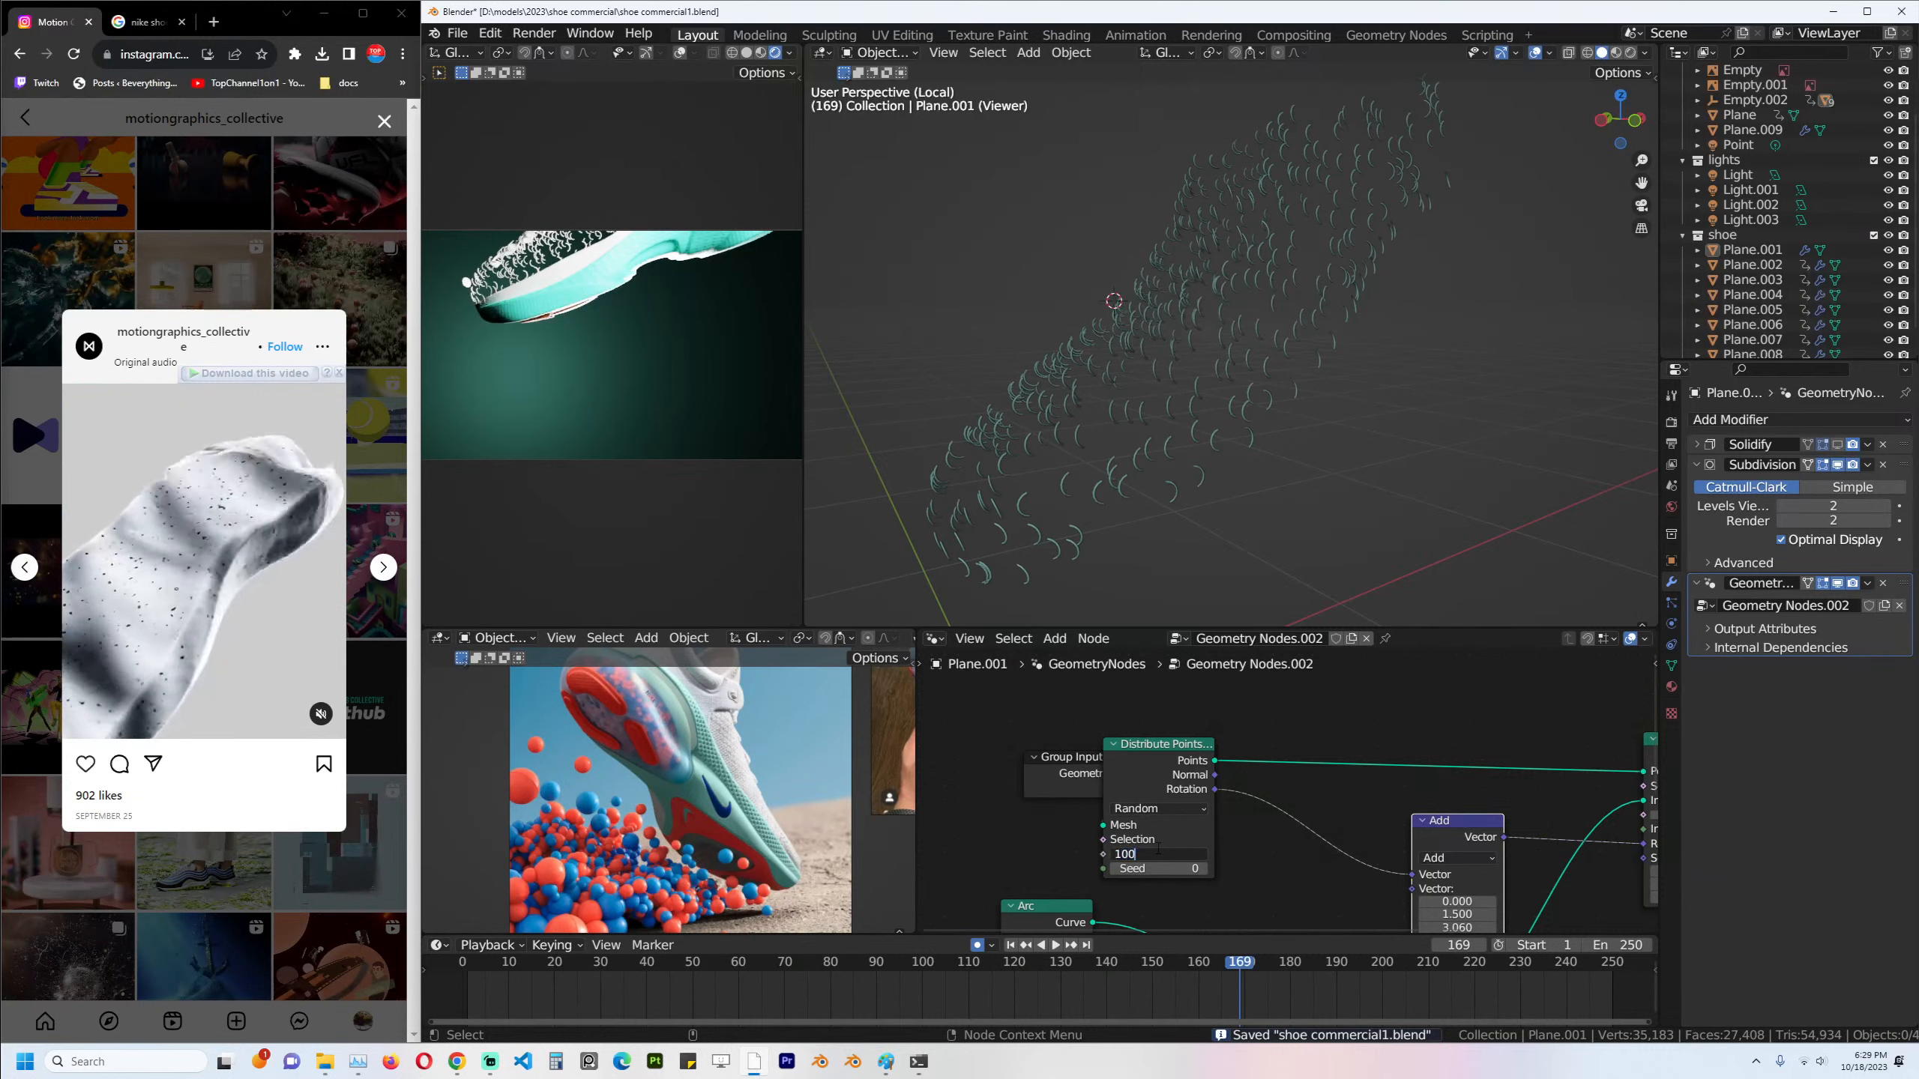
pyautogui.write('0')
pyautogui.press('Return')
pyautogui.moveTo(1260, 348); pyautogui.dragTo(1386, 366, button='middle')
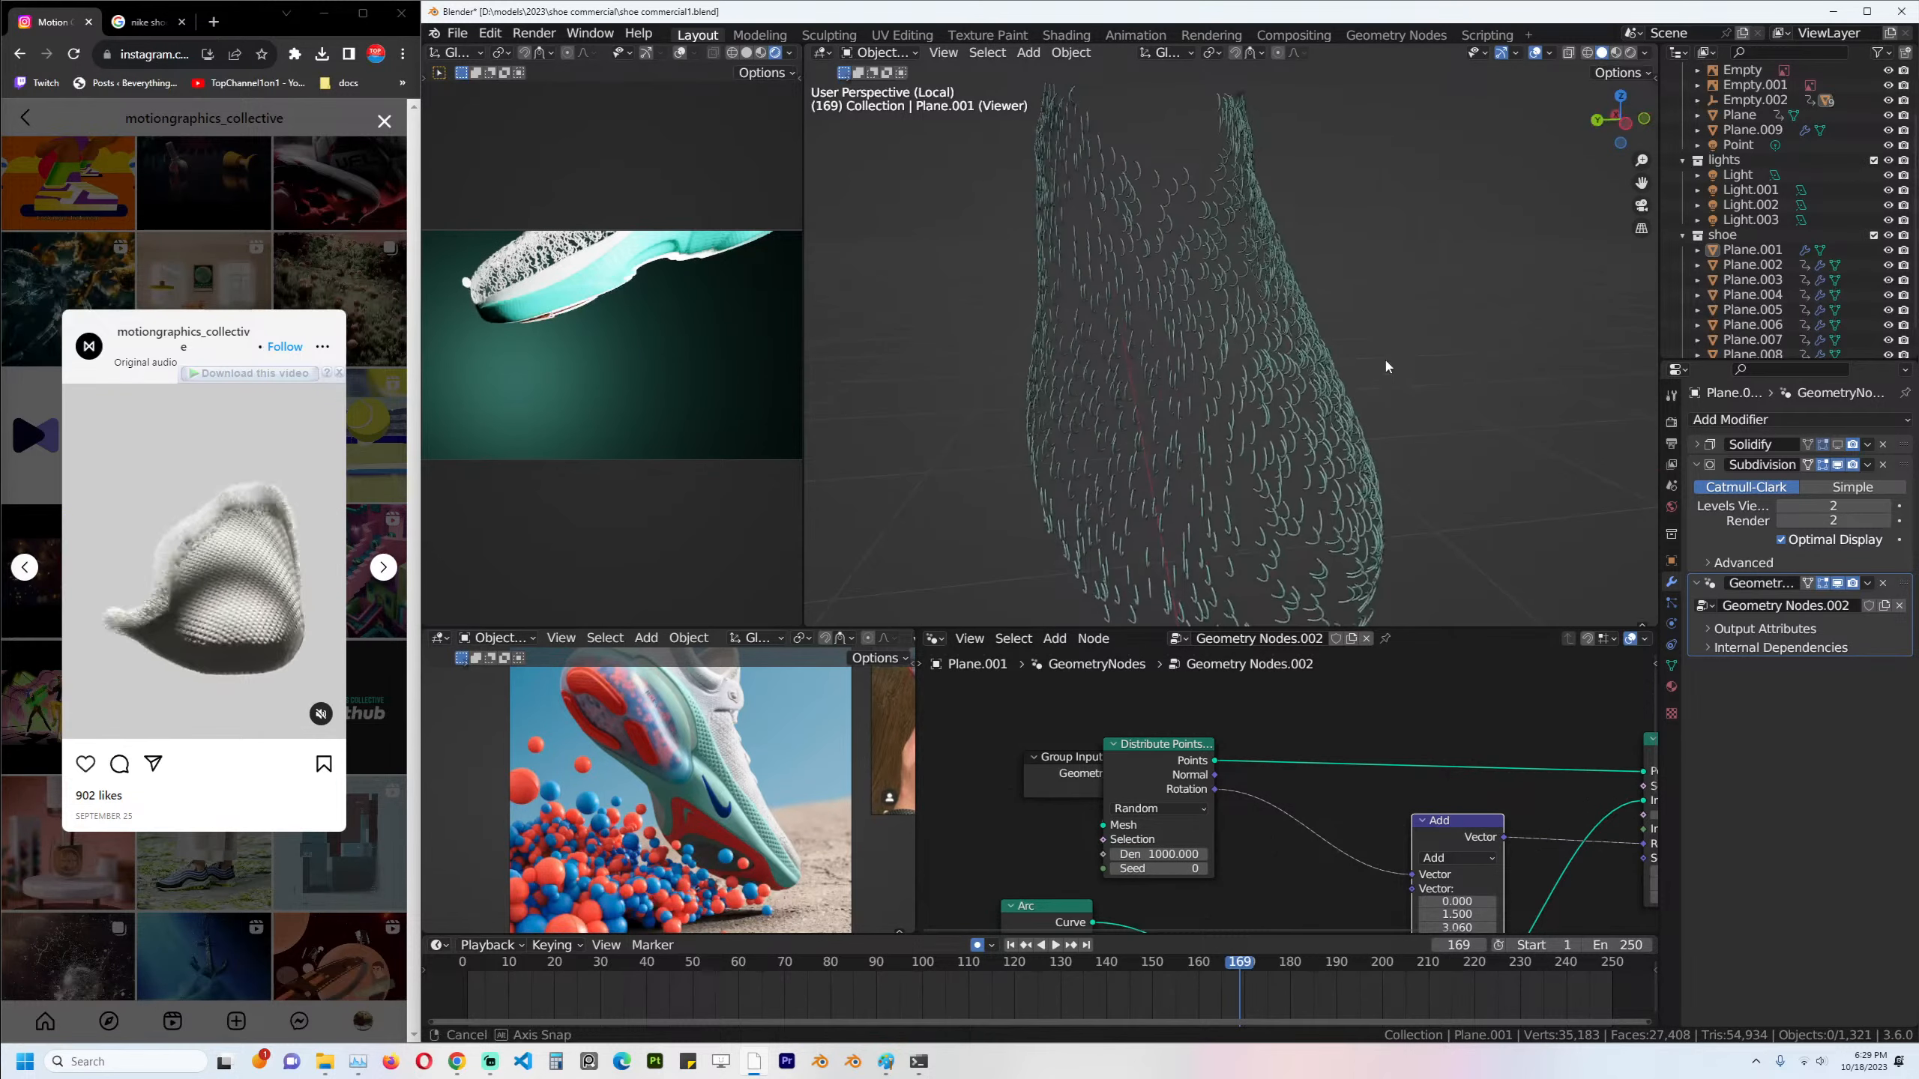
pyautogui.moveTo(1309, 520); pyautogui.dragTo(1162, 720, button='middle')
pyautogui.moveTo(1076, 769); pyautogui.dragTo(990, 768)
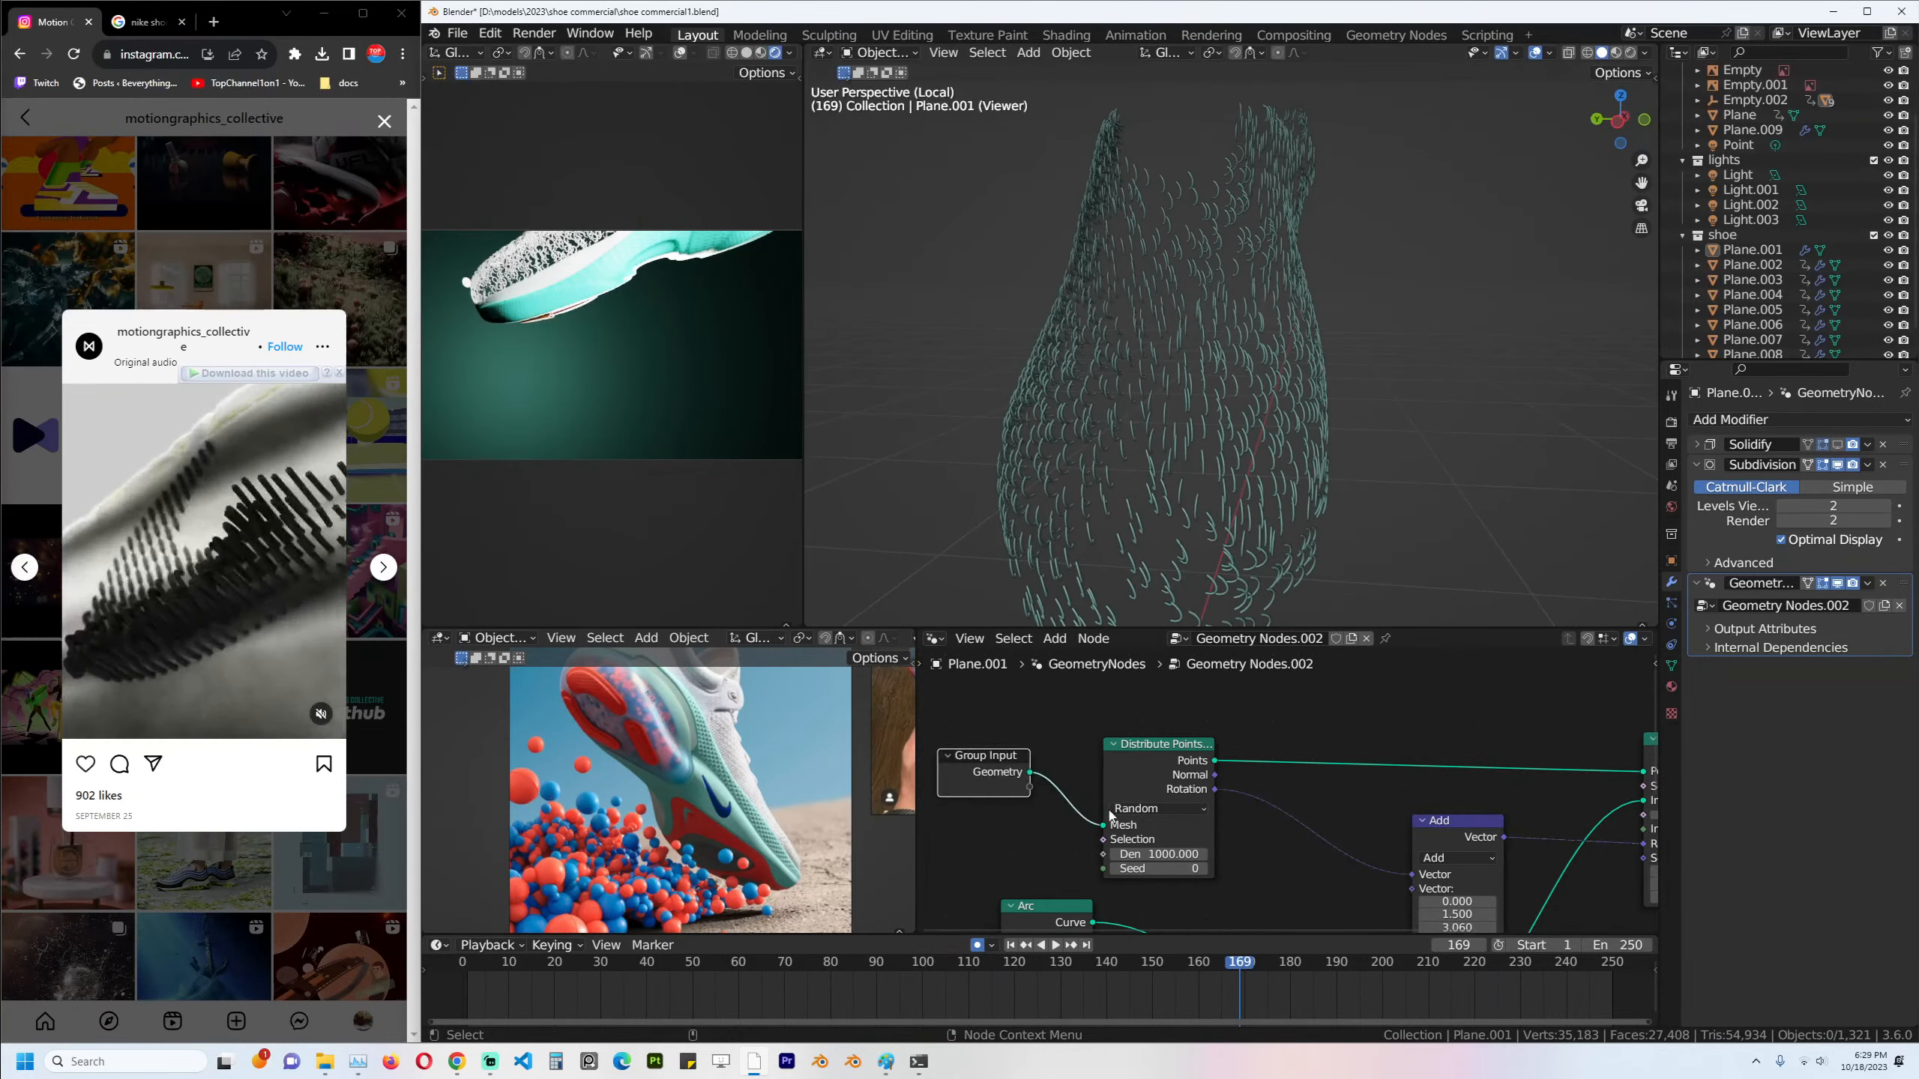
# Set the point distribution's density to 3000, inspect the fibers on the shoe upper, and save the file.
pyautogui.moveTo(1159, 854)
pyautogui.mouseDown()
pyautogui.moveTo(1185, 854)
pyautogui.moveTo(1158, 854)
pyautogui.mouseUp()
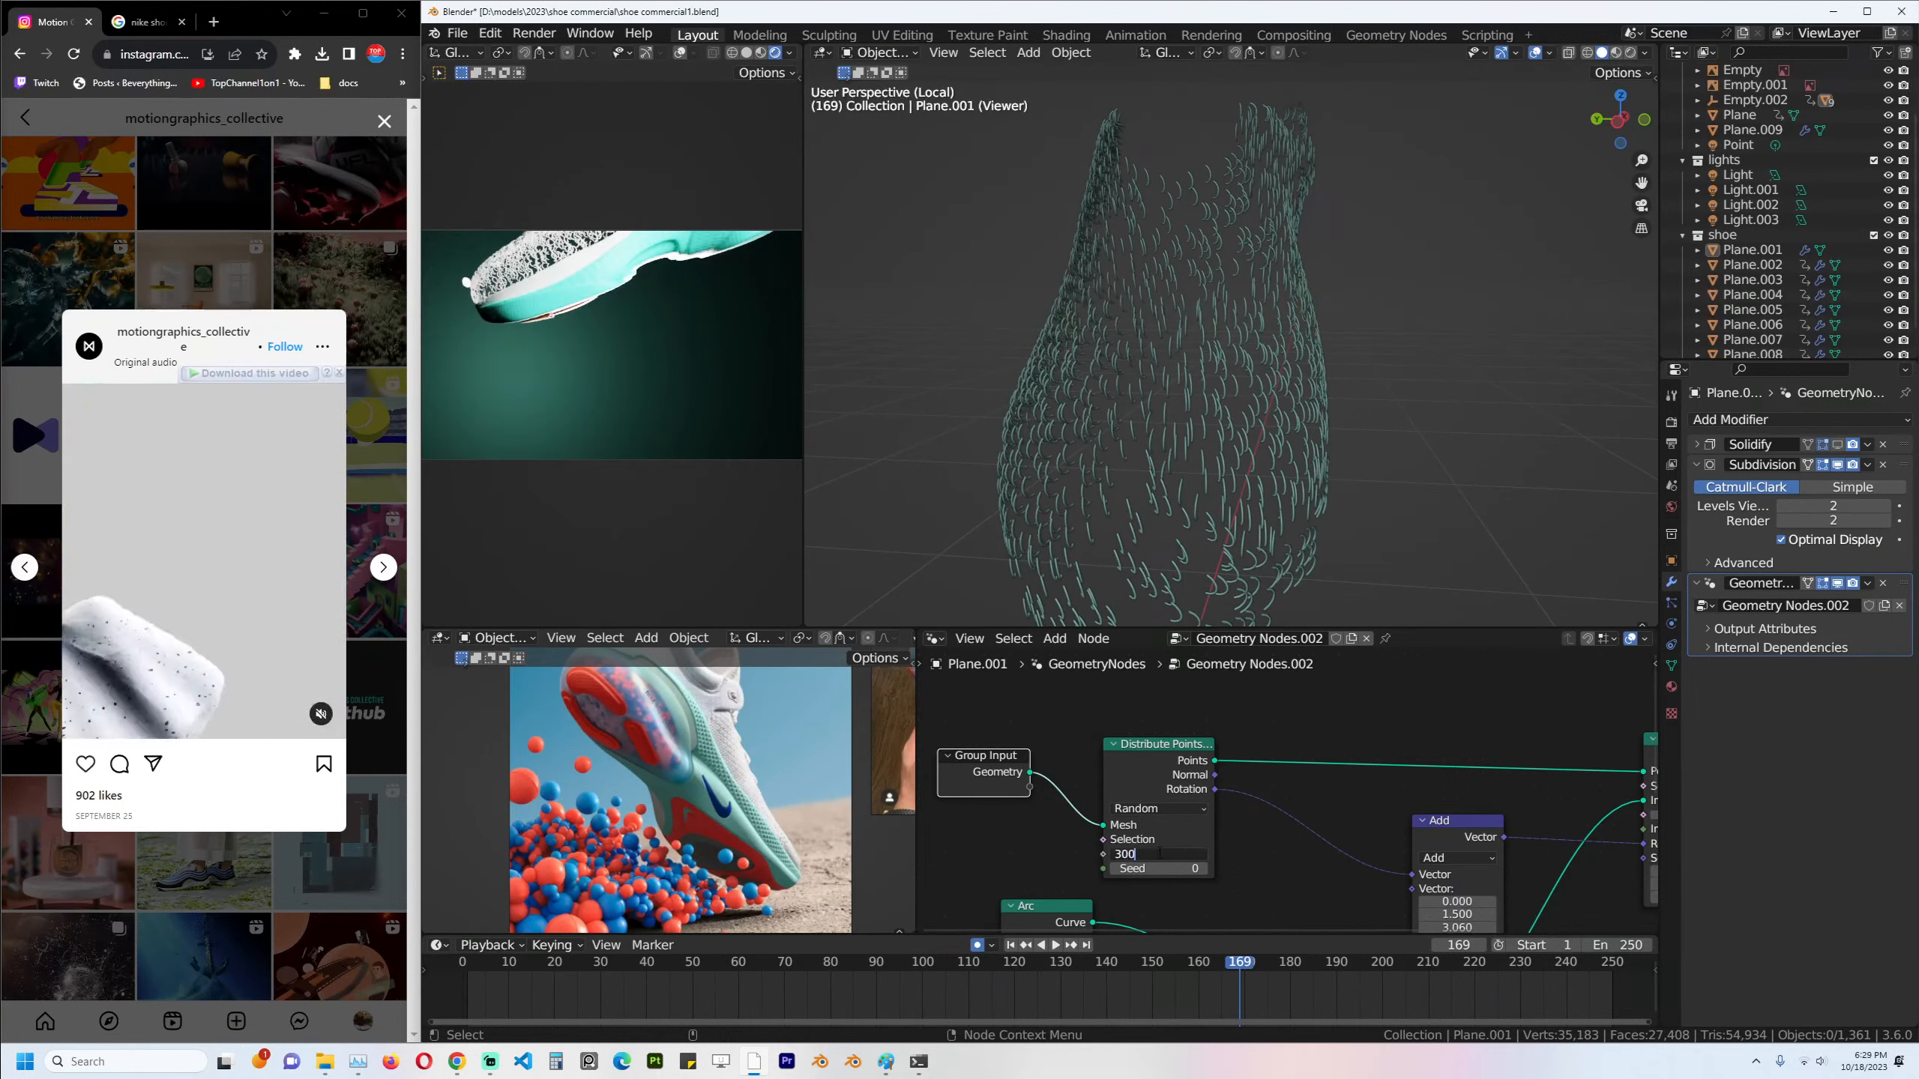
pyautogui.press('Return')
pyautogui.scroll(1, 1287, 791)
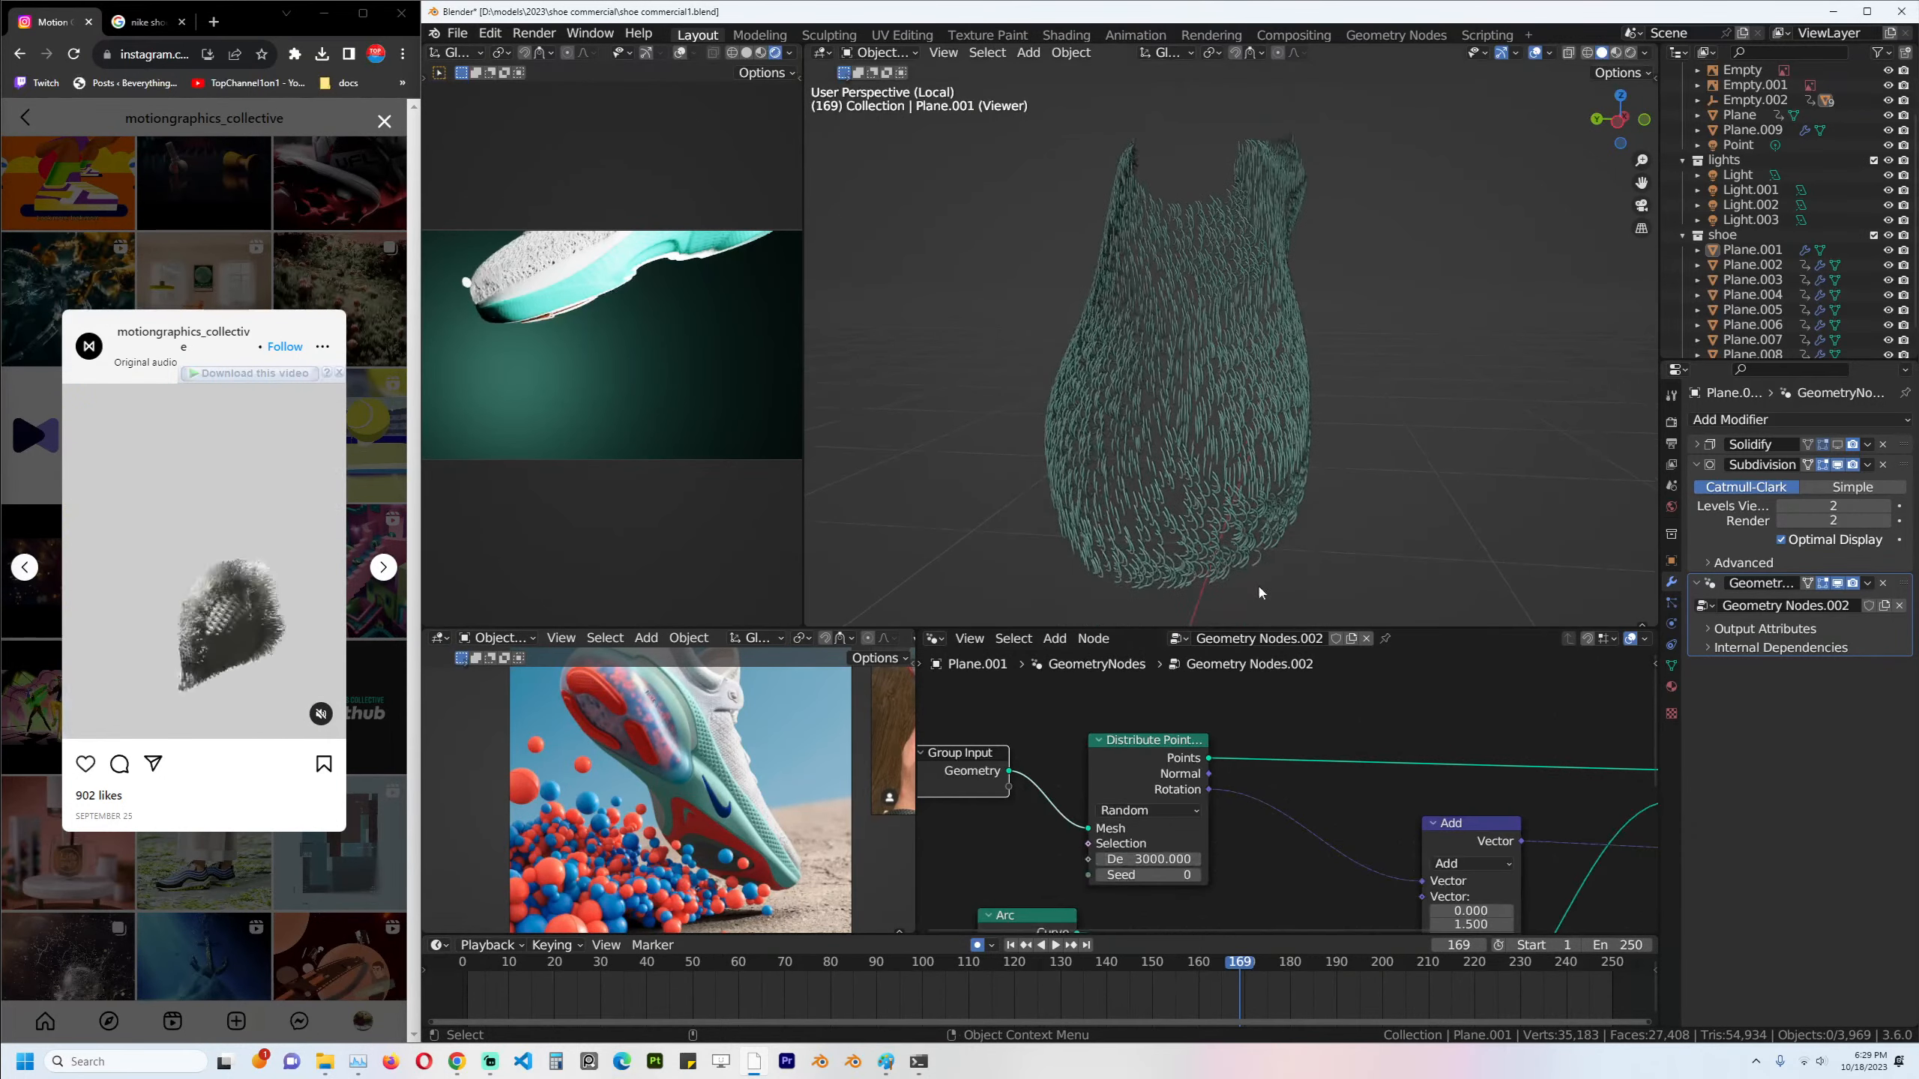
pyautogui.moveTo(539, 328); pyautogui.dragTo(632, 452, button='middle')
pyautogui.scroll(1, 671, 403)
pyautogui.scroll(3, 633, 452)
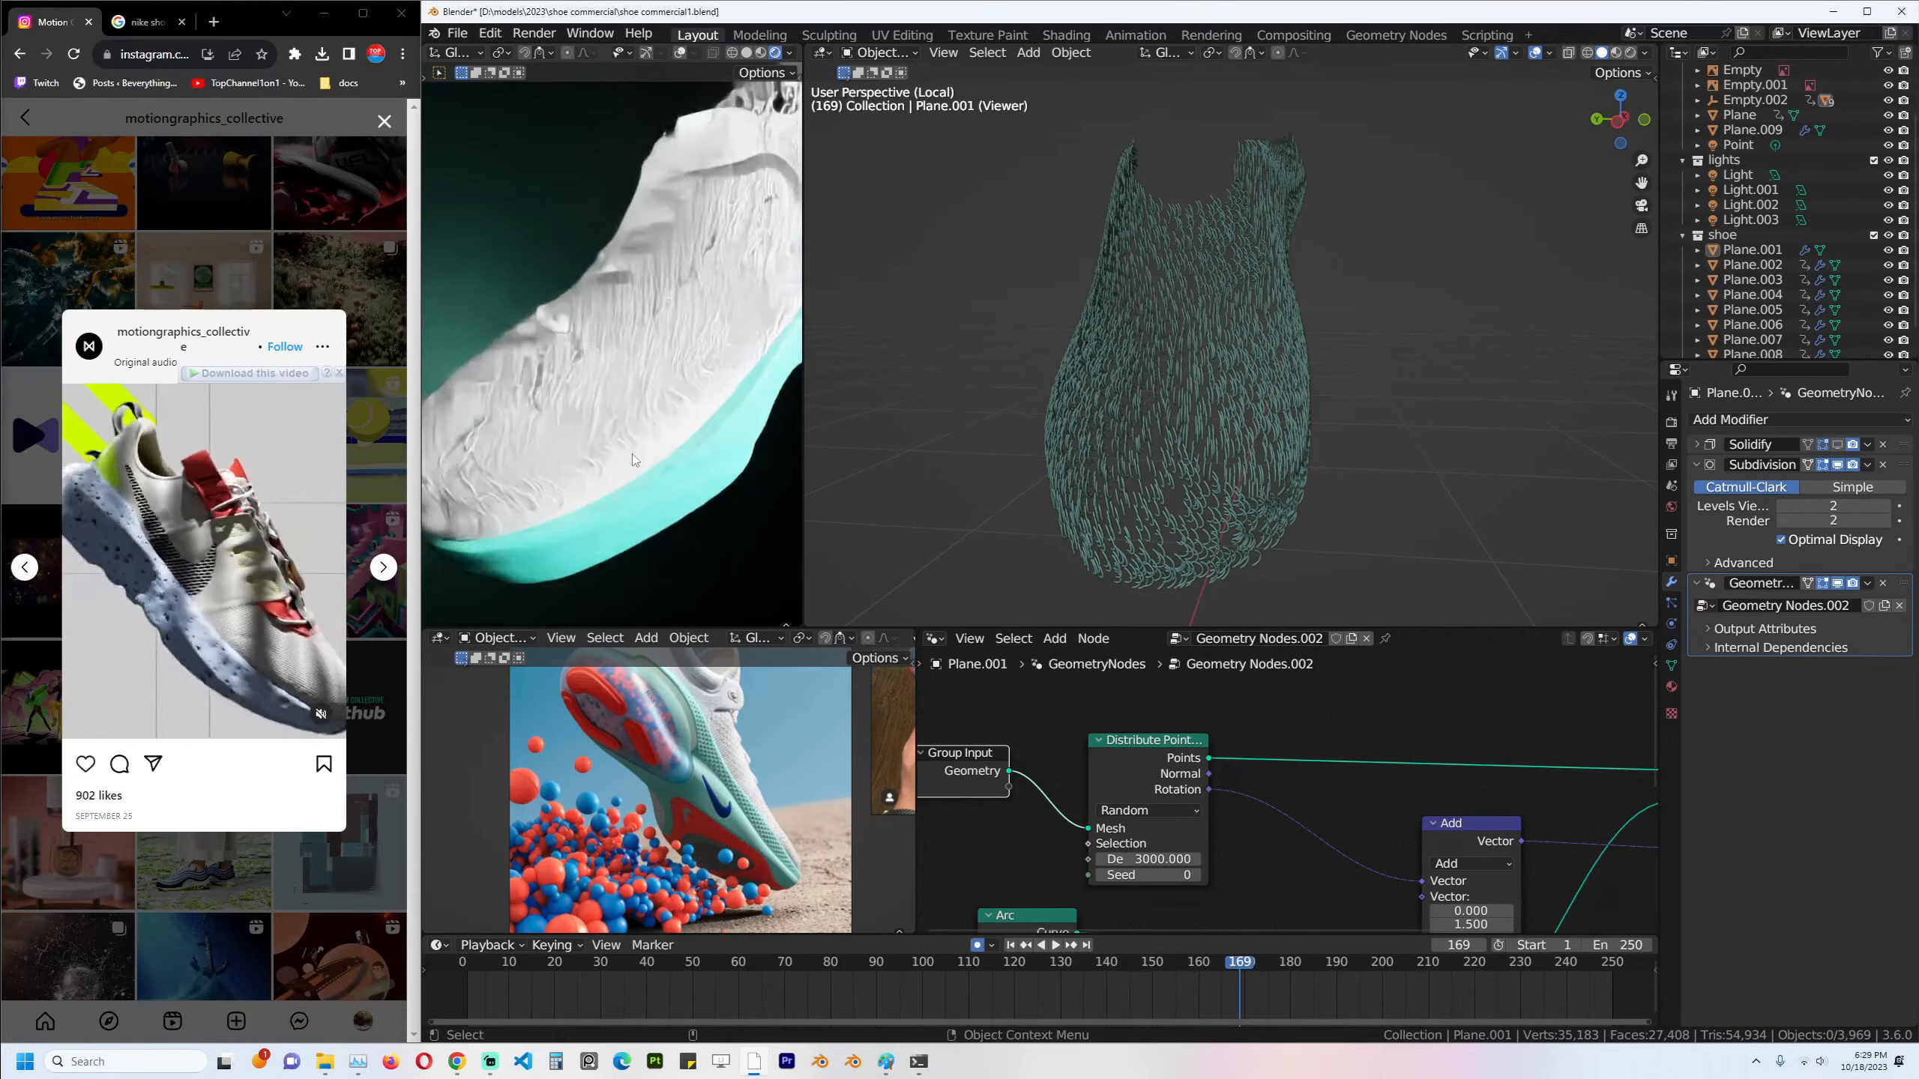
pyautogui.moveTo(1438, 464); pyautogui.dragTo(1310, 467, button='middle')
pyautogui.scroll(-2, 1423, 789)
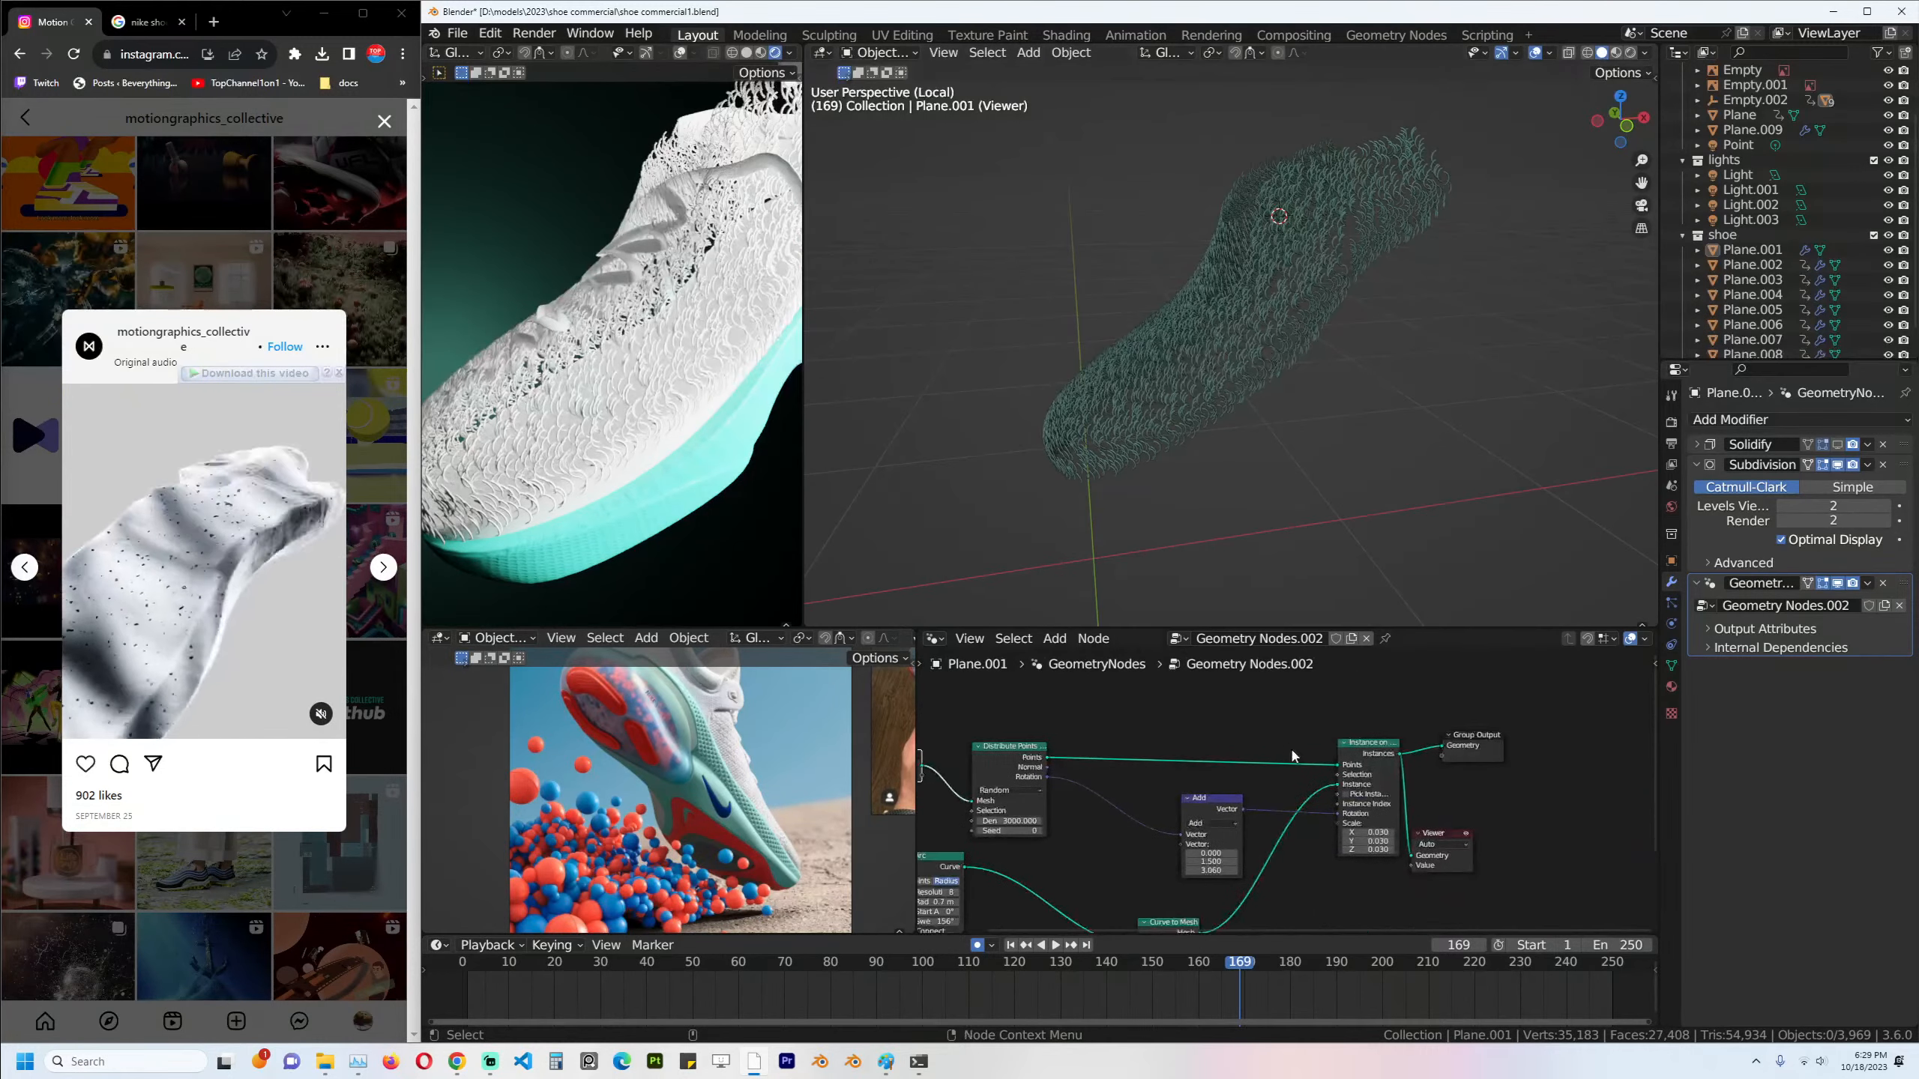
pyautogui.moveTo(1124, 446); pyautogui.dragTo(1135, 431, button='middle')
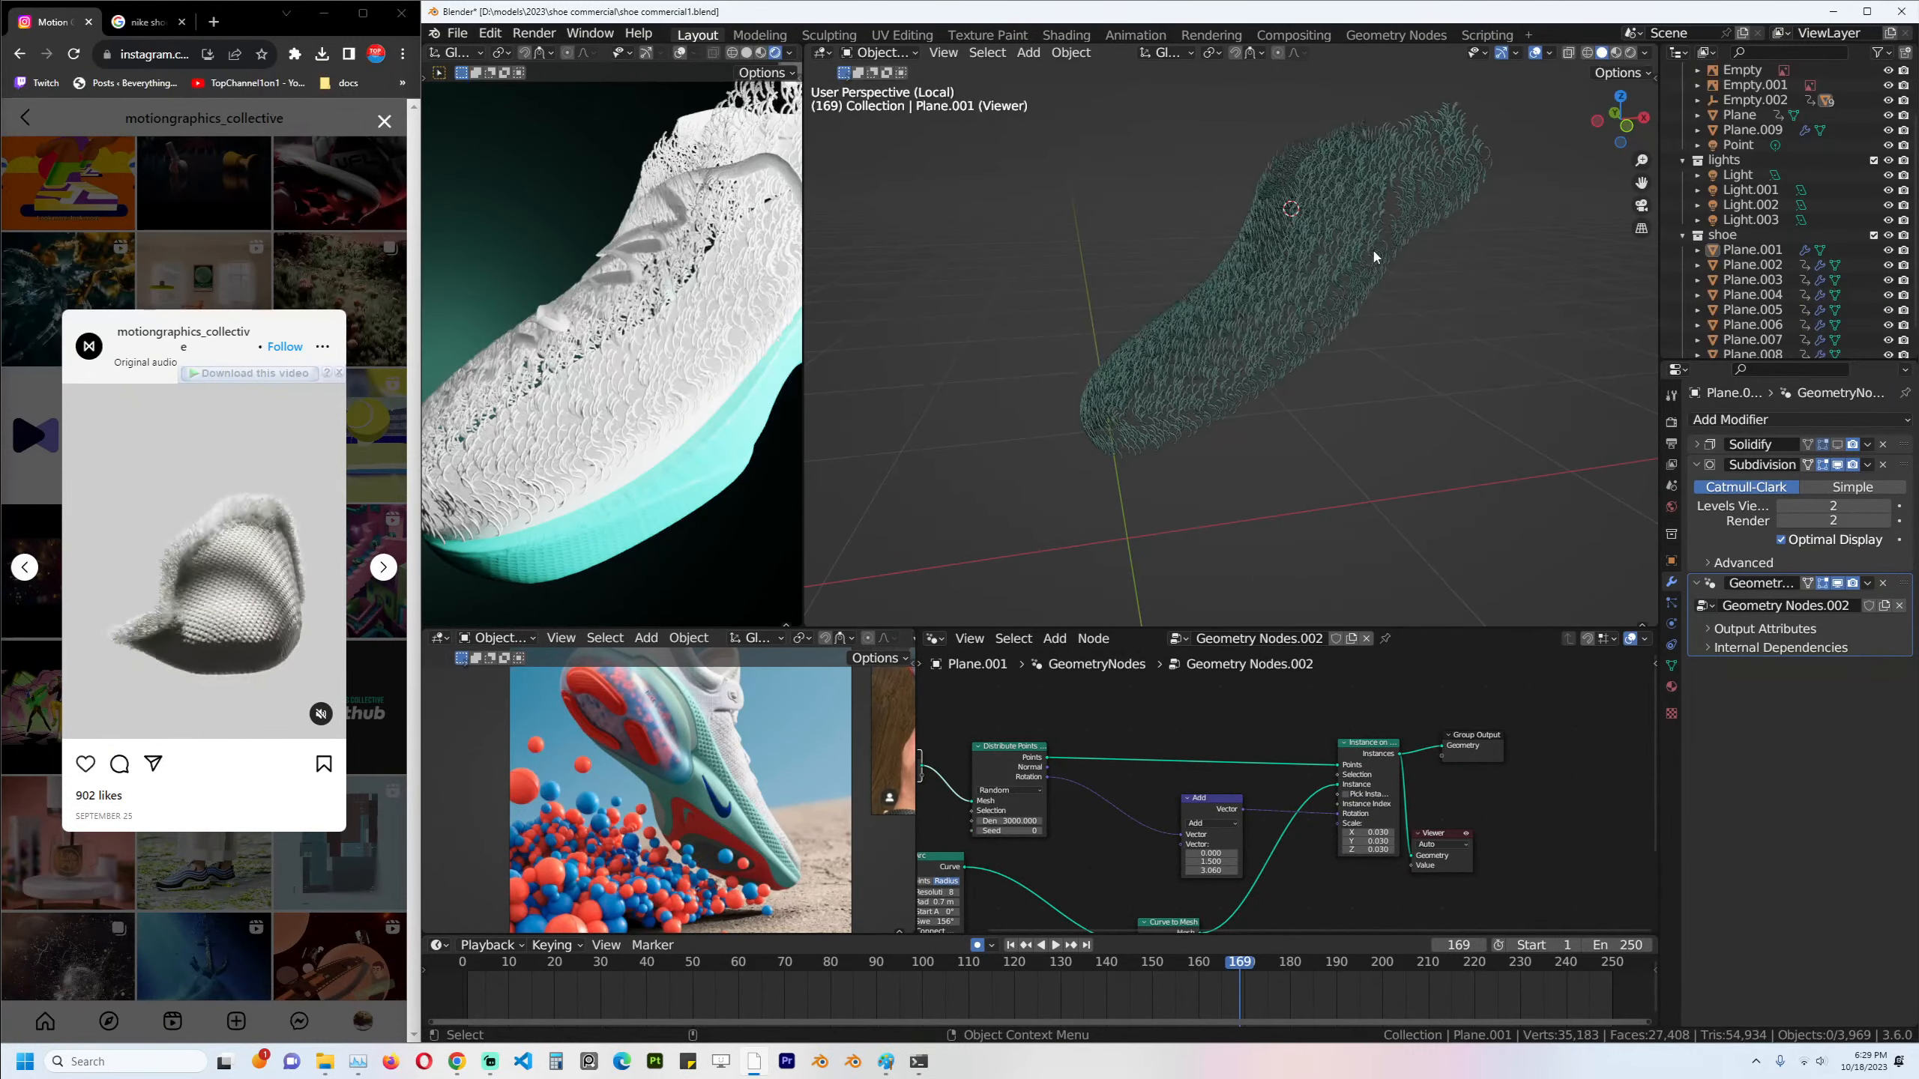
pyautogui.scroll(-2, 1426, 826)
pyautogui.moveTo(1426, 826); pyautogui.dragTo(1227, 802, button='middle')
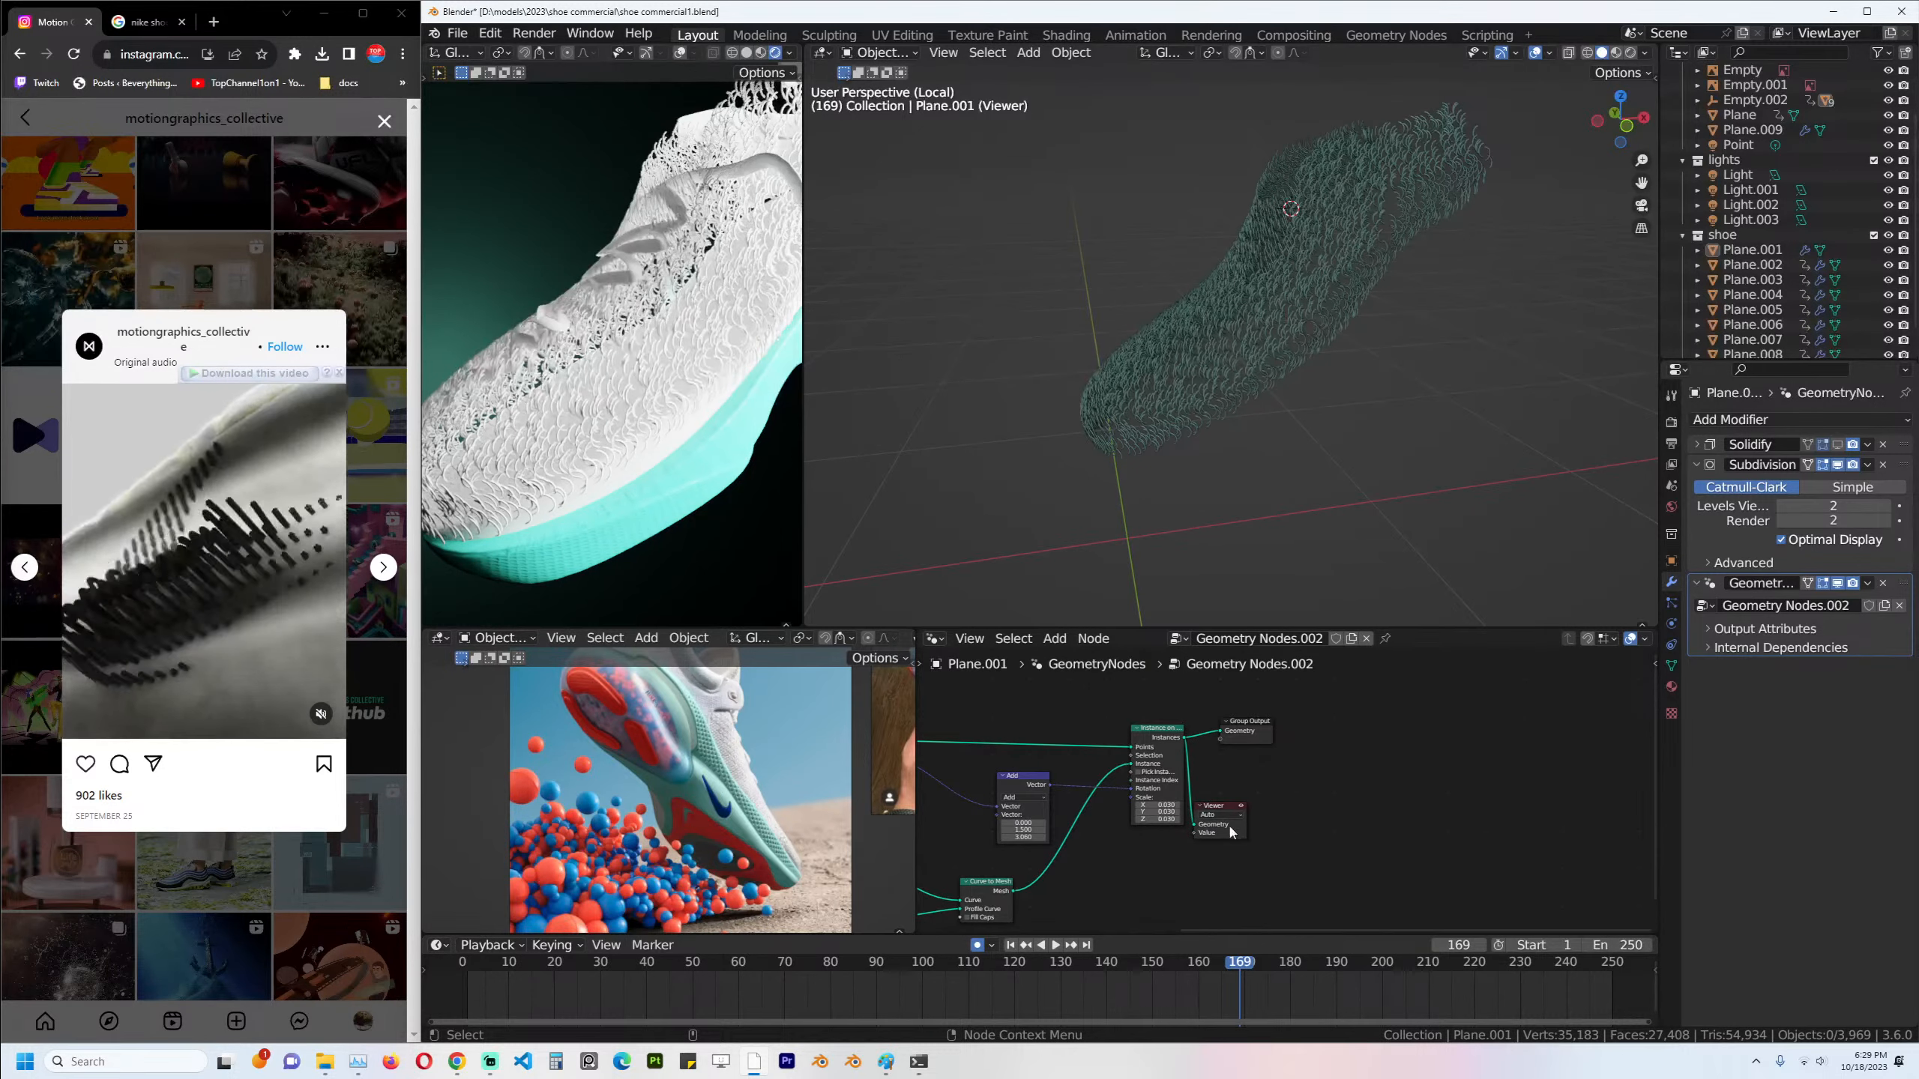
pyautogui.scroll(1, 1328, 744)
pyautogui.hotkey('ctrl', 's')
# Move the output nodes and the Instance on Points node further along to make room in the tree, and save the file.
pyautogui.moveTo(1328, 744); pyautogui.dragTo(1203, 711, button='middle')
pyautogui.moveTo(1303, 727); pyautogui.dragTo(1515, 708)
pyautogui.moveTo(1192, 750); pyautogui.dragTo(1348, 764)
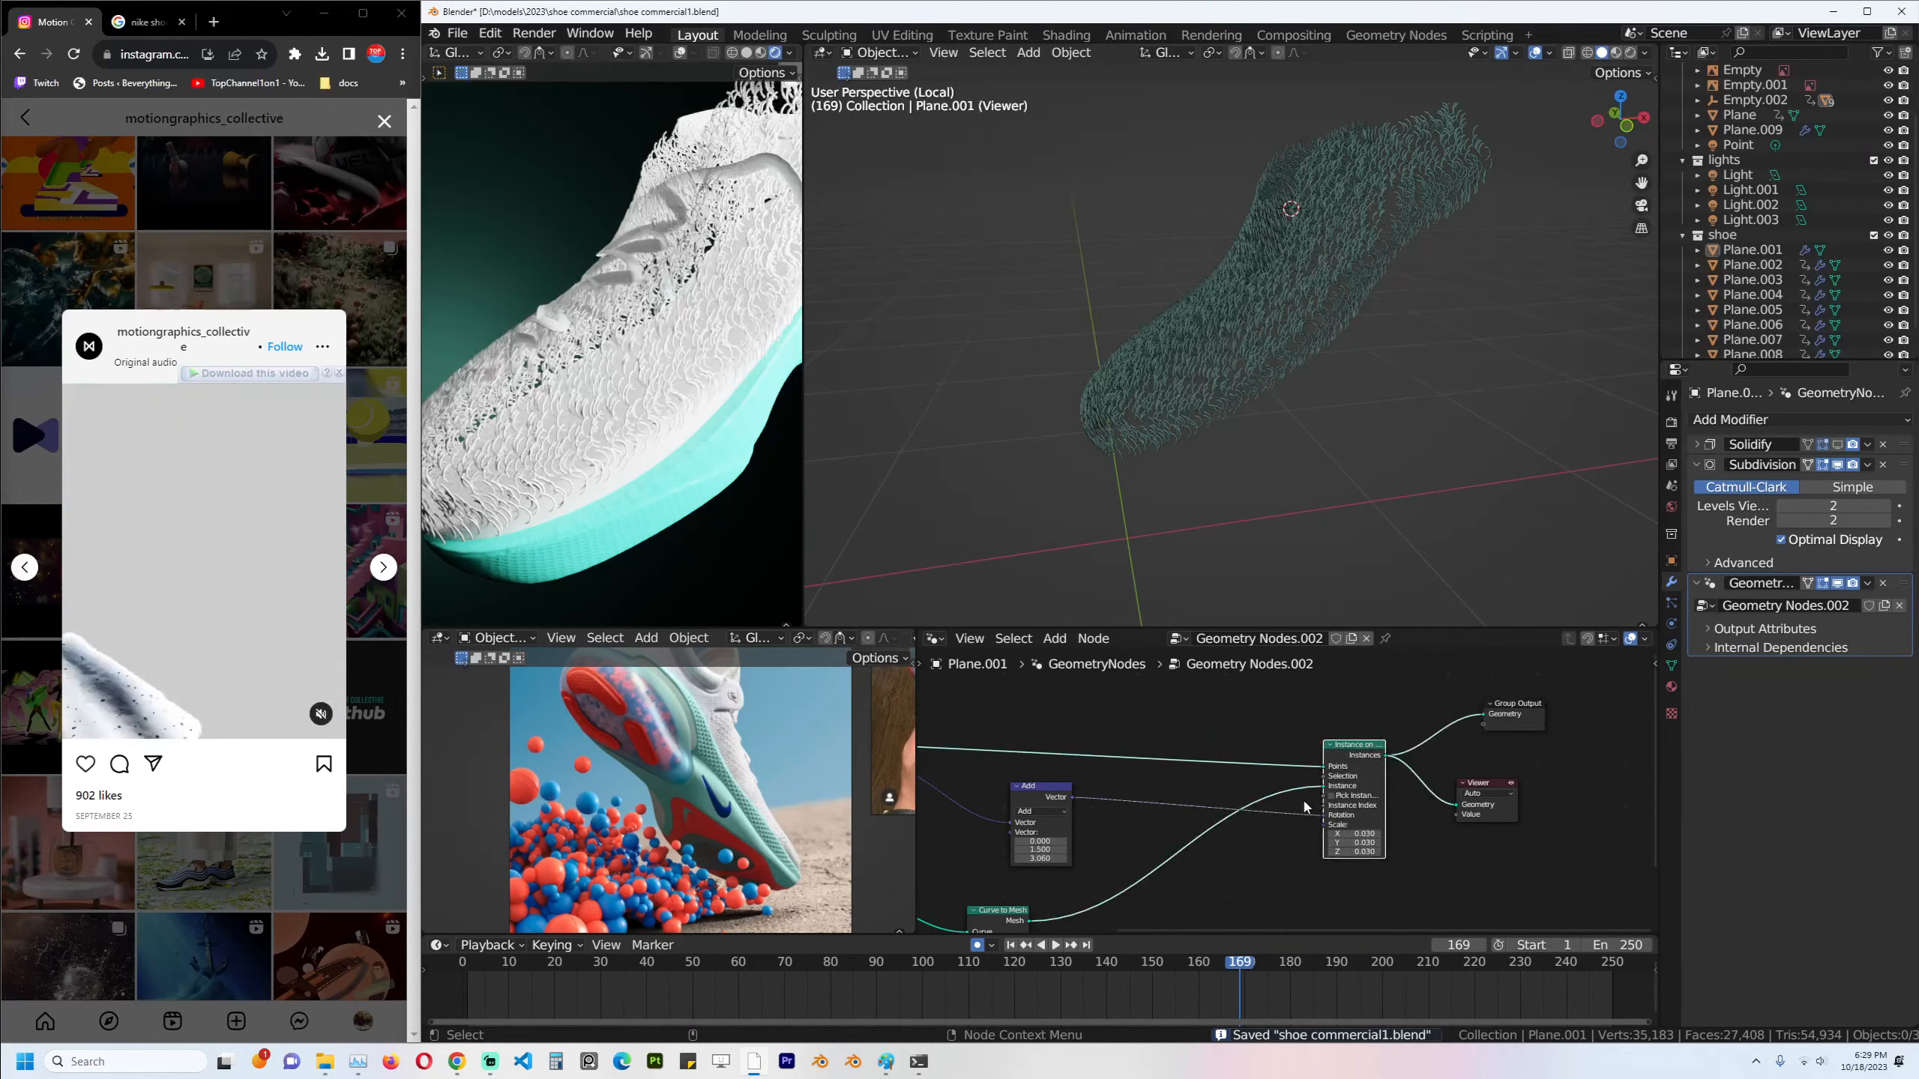
pyautogui.moveTo(1332, 841); pyautogui.dragTo(1416, 786, button='middle')
pyautogui.moveTo(1254, 815)
pyautogui.mouseDown(button='middle')
pyautogui.moveTo(1372, 785)
pyautogui.moveTo(1255, 827)
pyautogui.moveTo(1231, 815)
pyautogui.mouseUp(button='middle')
pyautogui.hotkey('ctrl', 's')
pyautogui.hotkey('shift', 'a')
pyautogui.click(1282, 737)
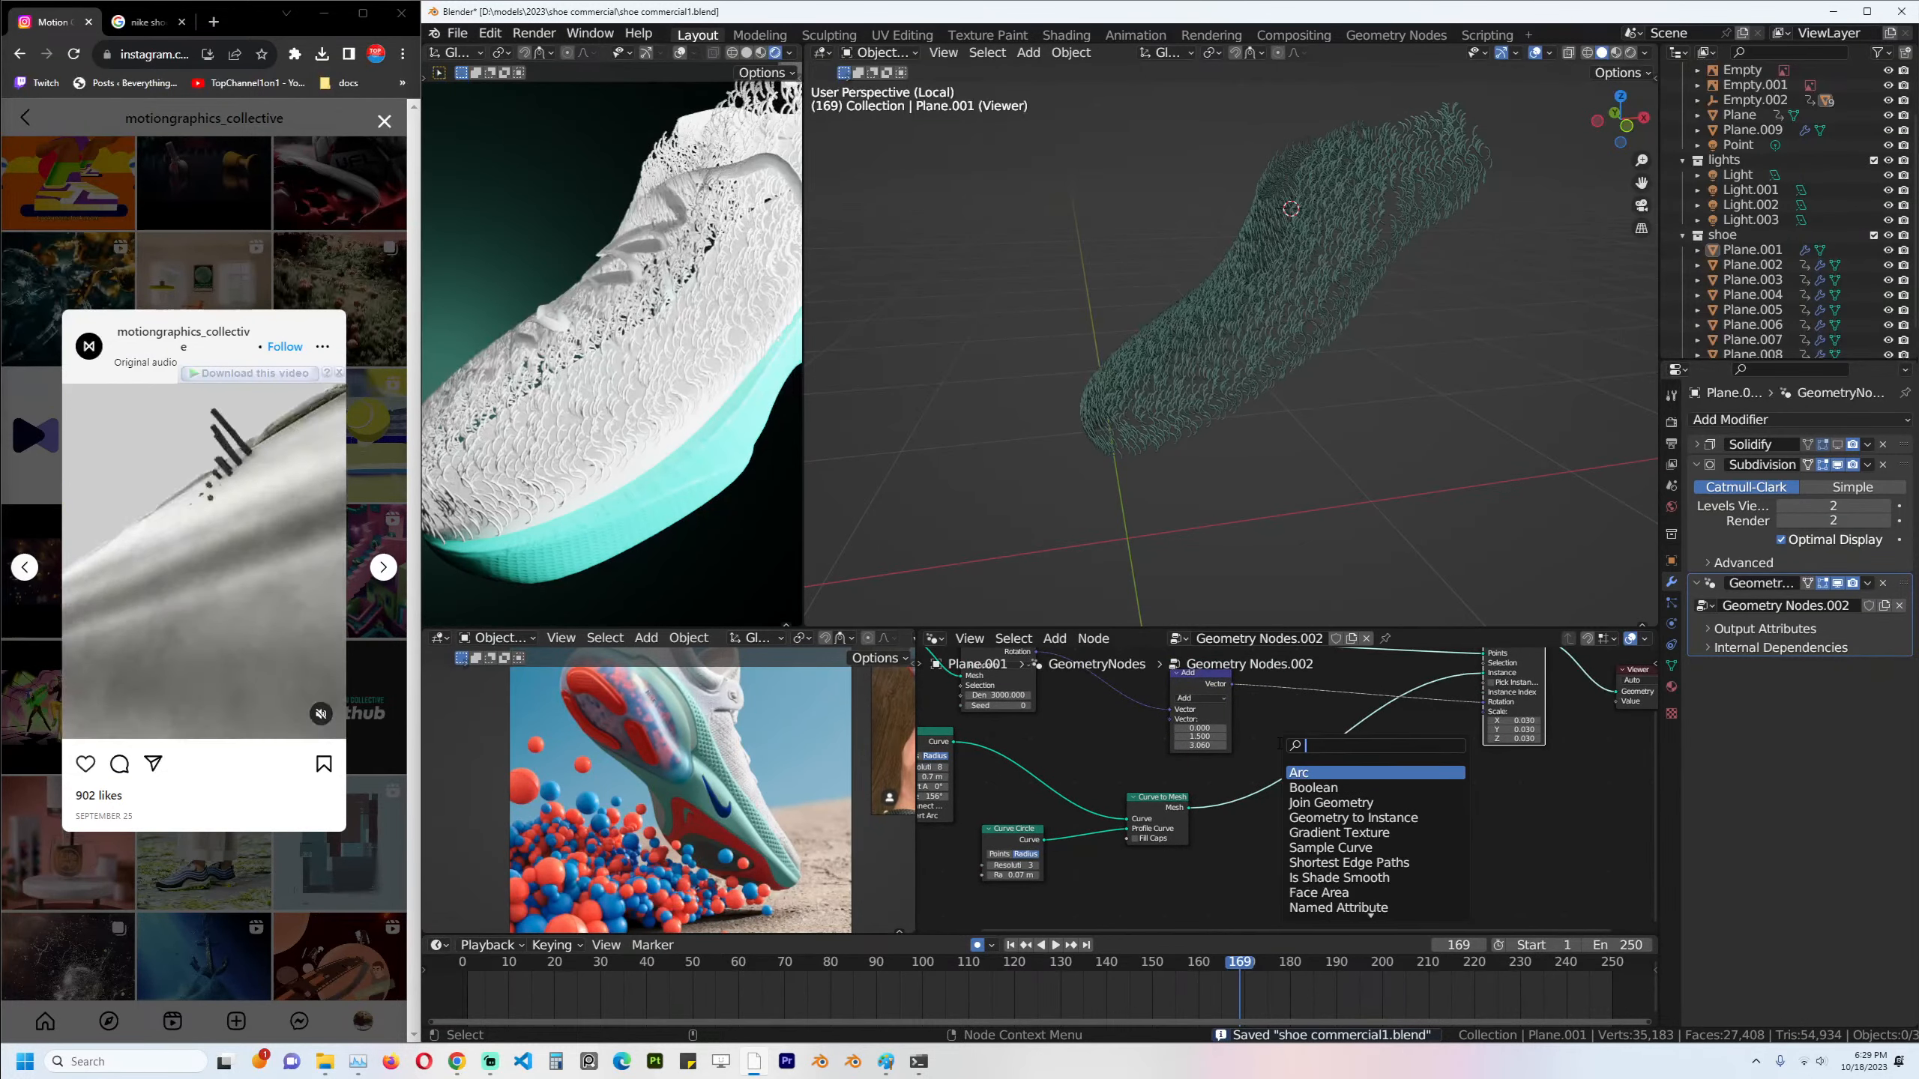
pyautogui.write('gradi')
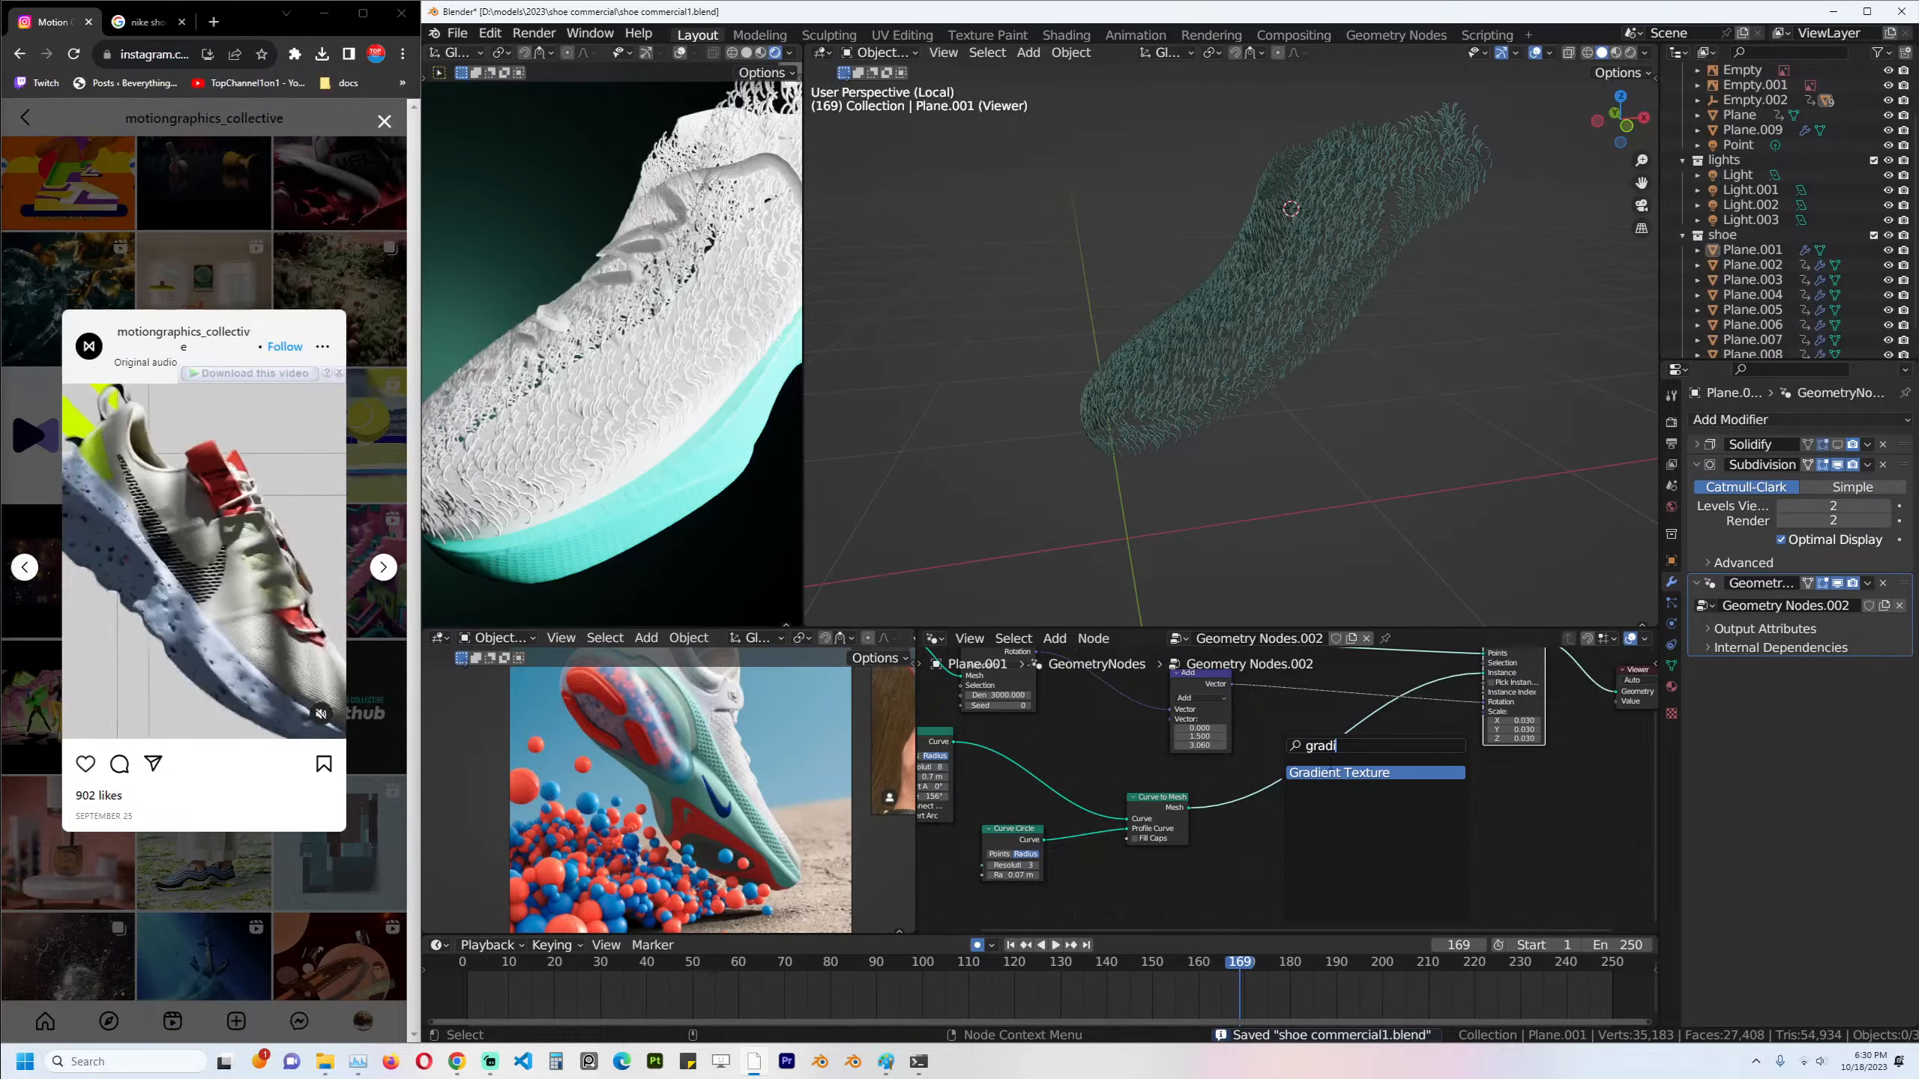
# Add a Position node beside the Curve to Mesh node and preview its values on the fibers through the Viewer.
pyautogui.hotkey('shift', 'a')
pyautogui.write('pro')
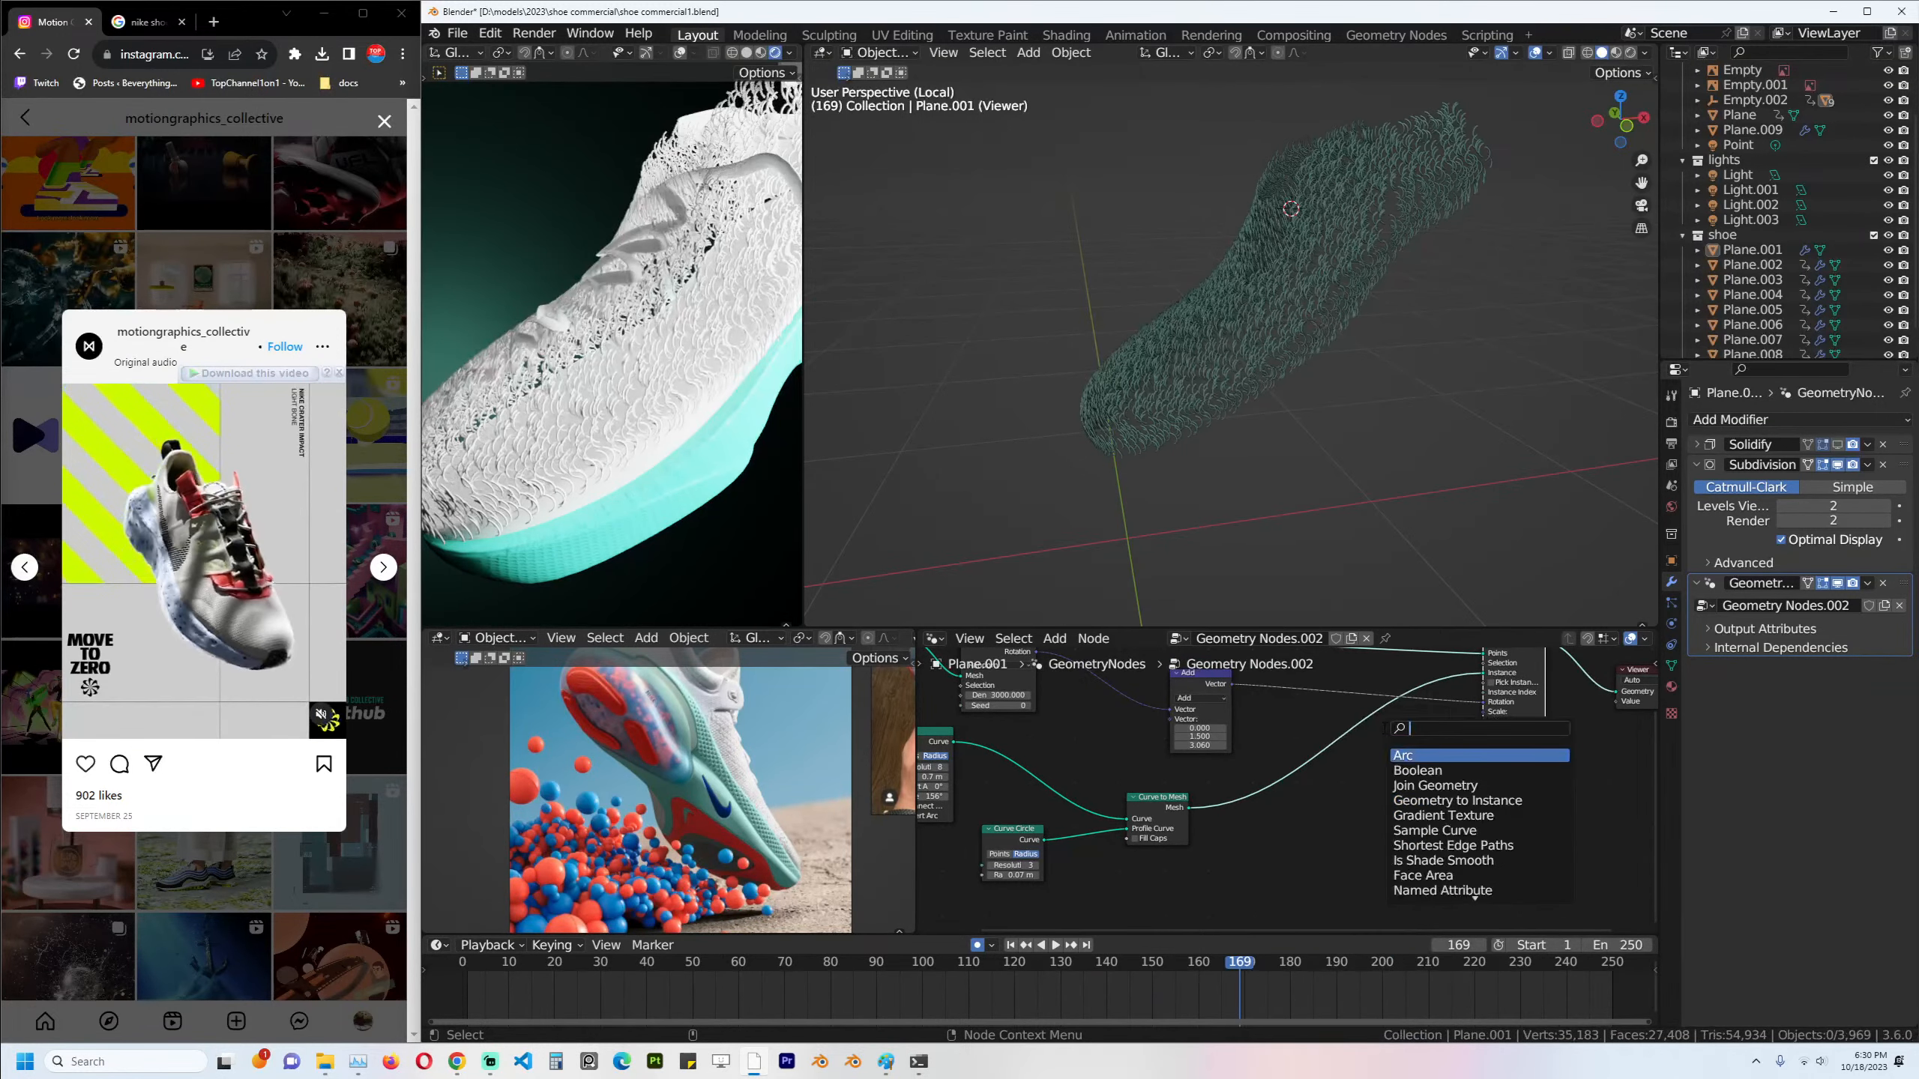
pyautogui.press('BackSpace')
pyautogui.press('BackSpace')
pyautogui.write('osi')
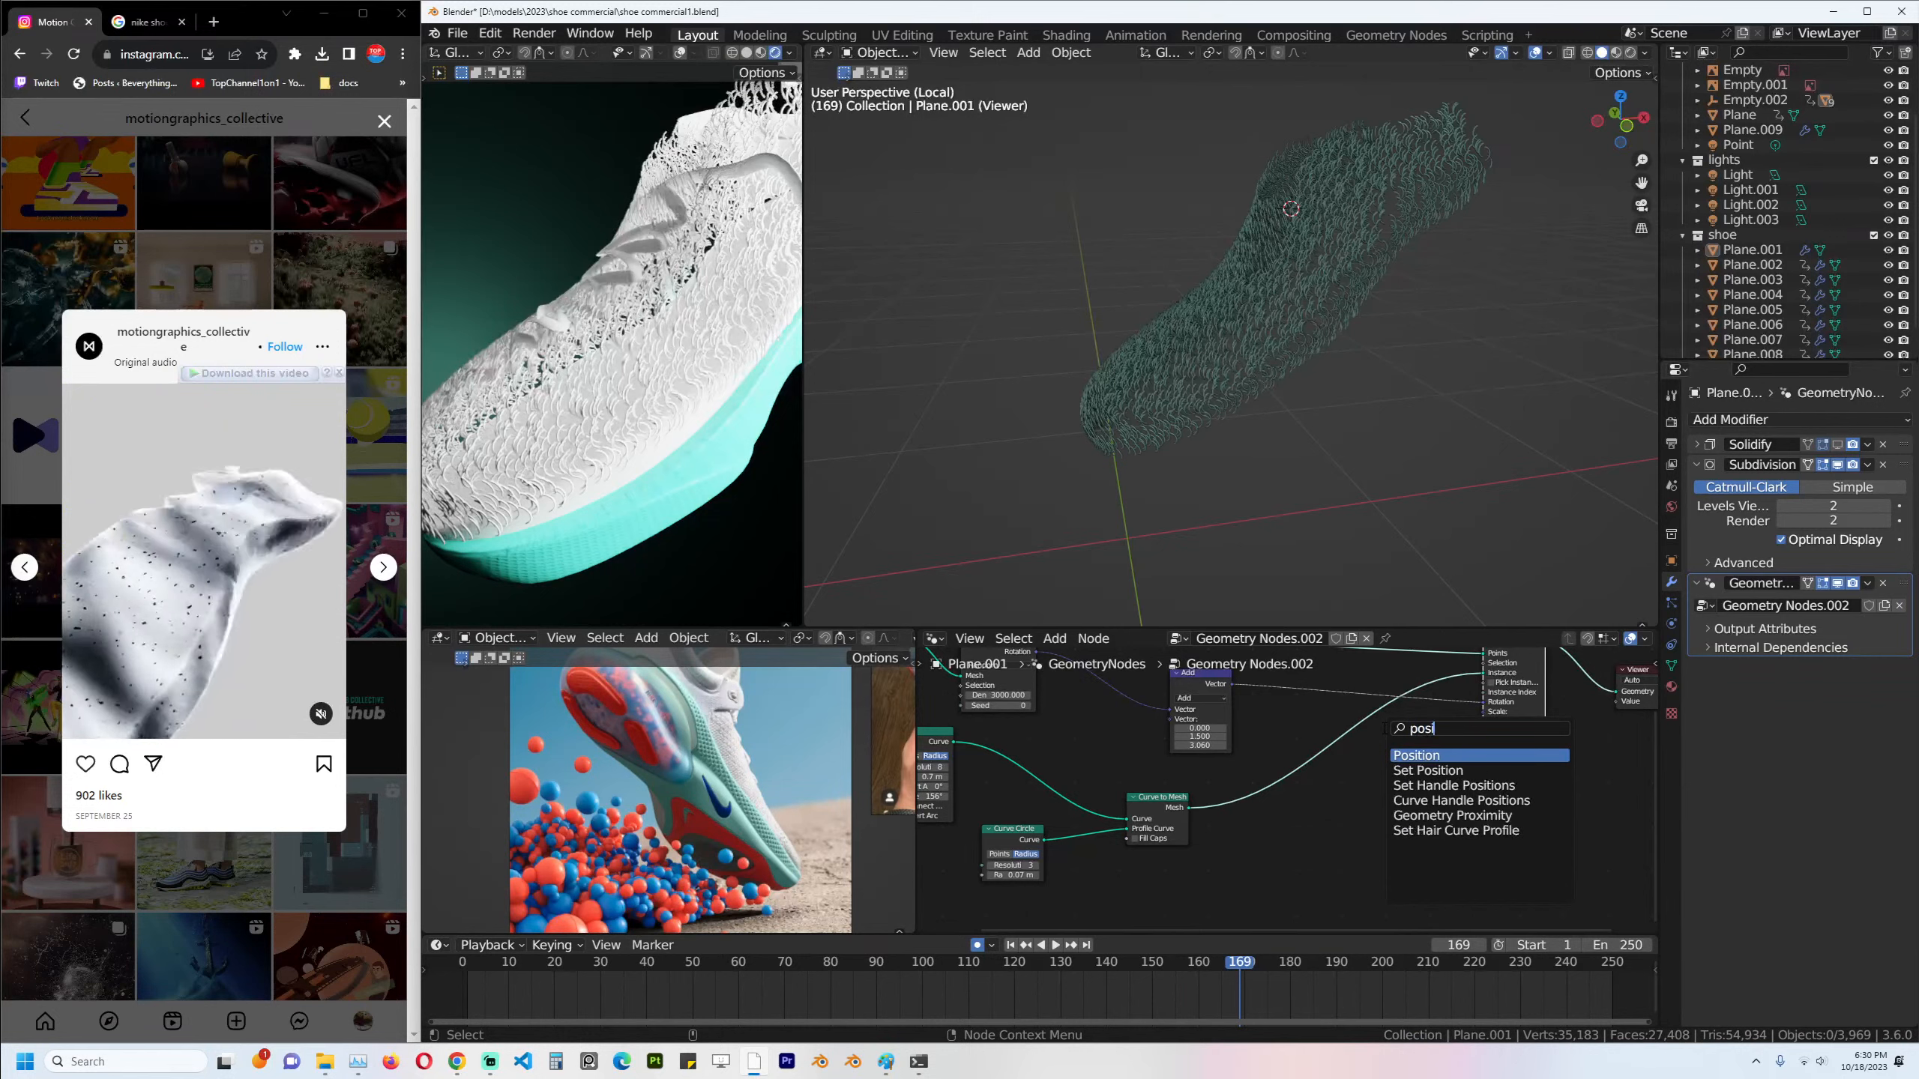
pyautogui.click(1419, 755)
pyautogui.click(1289, 824)
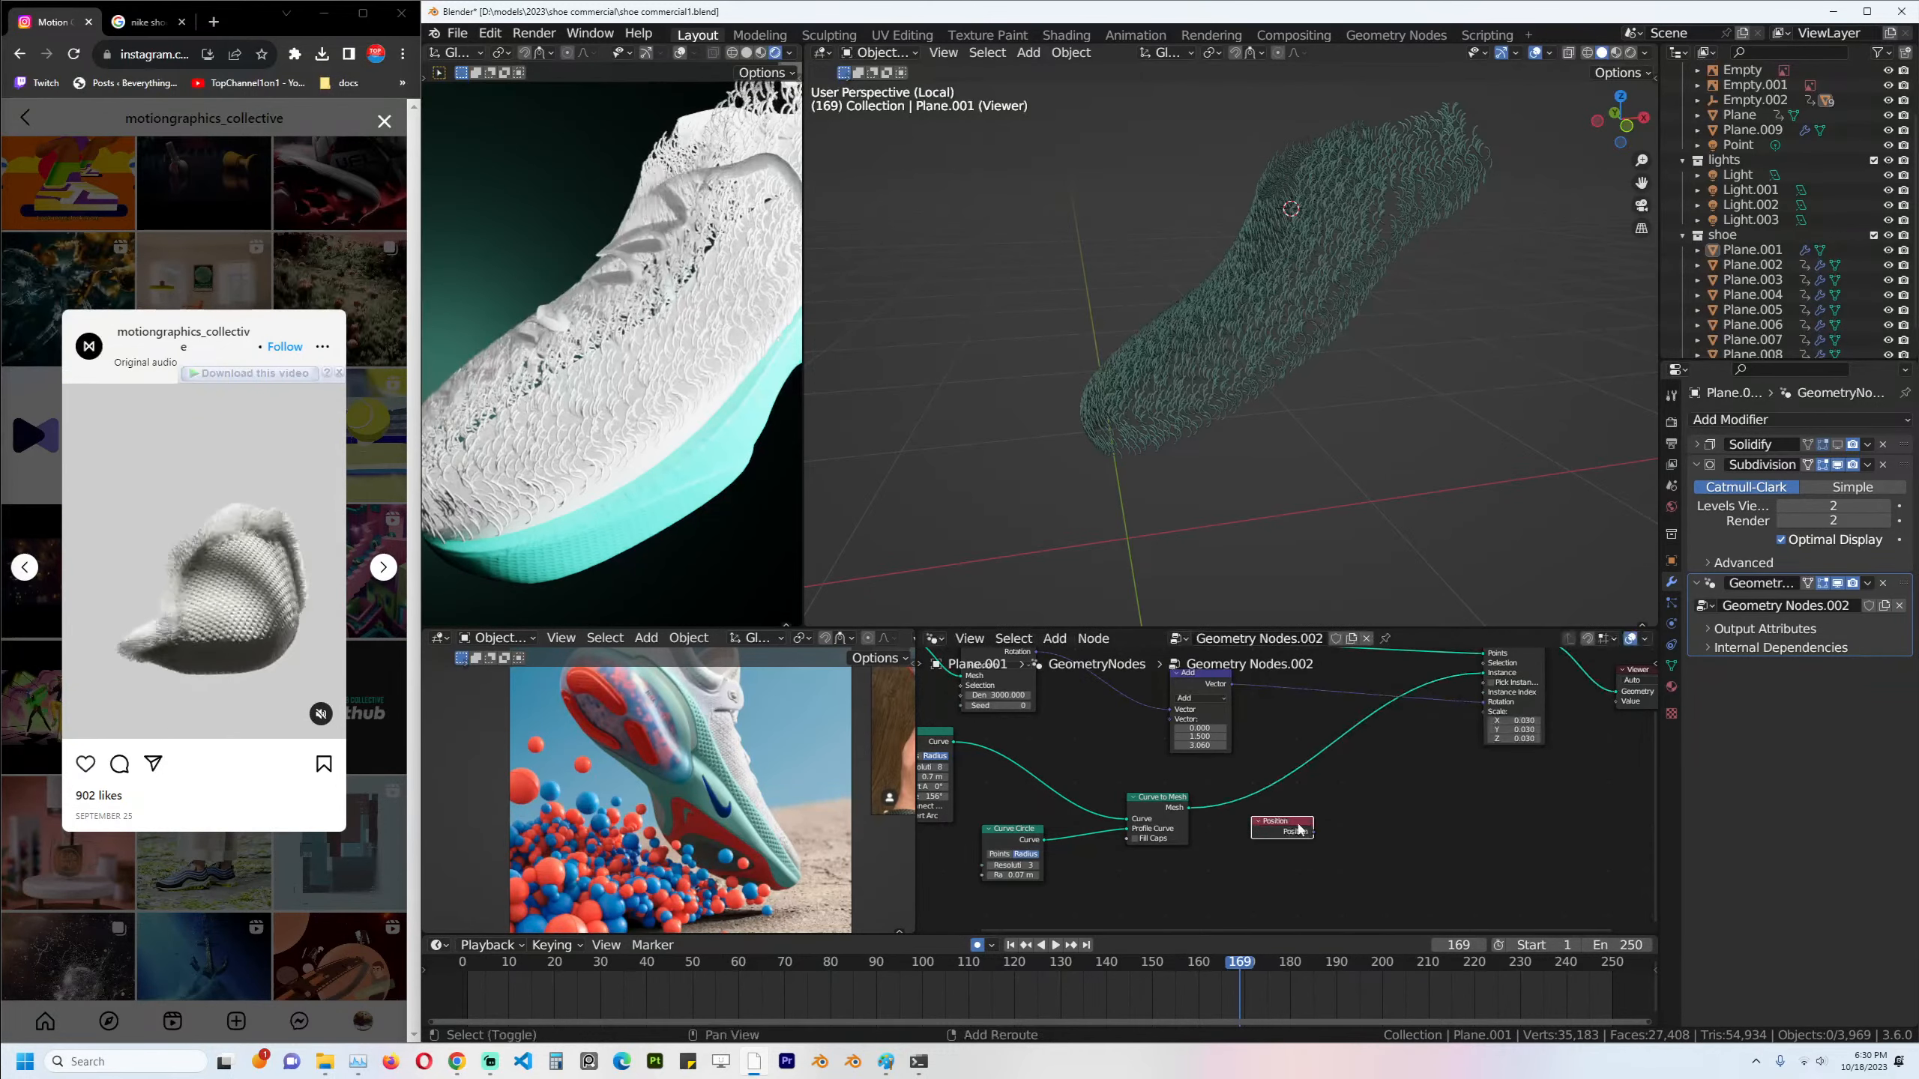
pyautogui.keyDown('ctrl'); pyautogui.keyDown('shift'); pyautogui.click(1289, 823); pyautogui.keyUp('shift'); pyautogui.keyUp('ctrl')
# Insert a Separate XYZ node between Position and the Viewer, and examine its individual axis outputs on the fibers.
pyautogui.moveTo(1343, 801); pyautogui.dragTo(1293, 791, button='middle')
pyautogui.hotkey('shift', 'a')
pyautogui.write('sep')
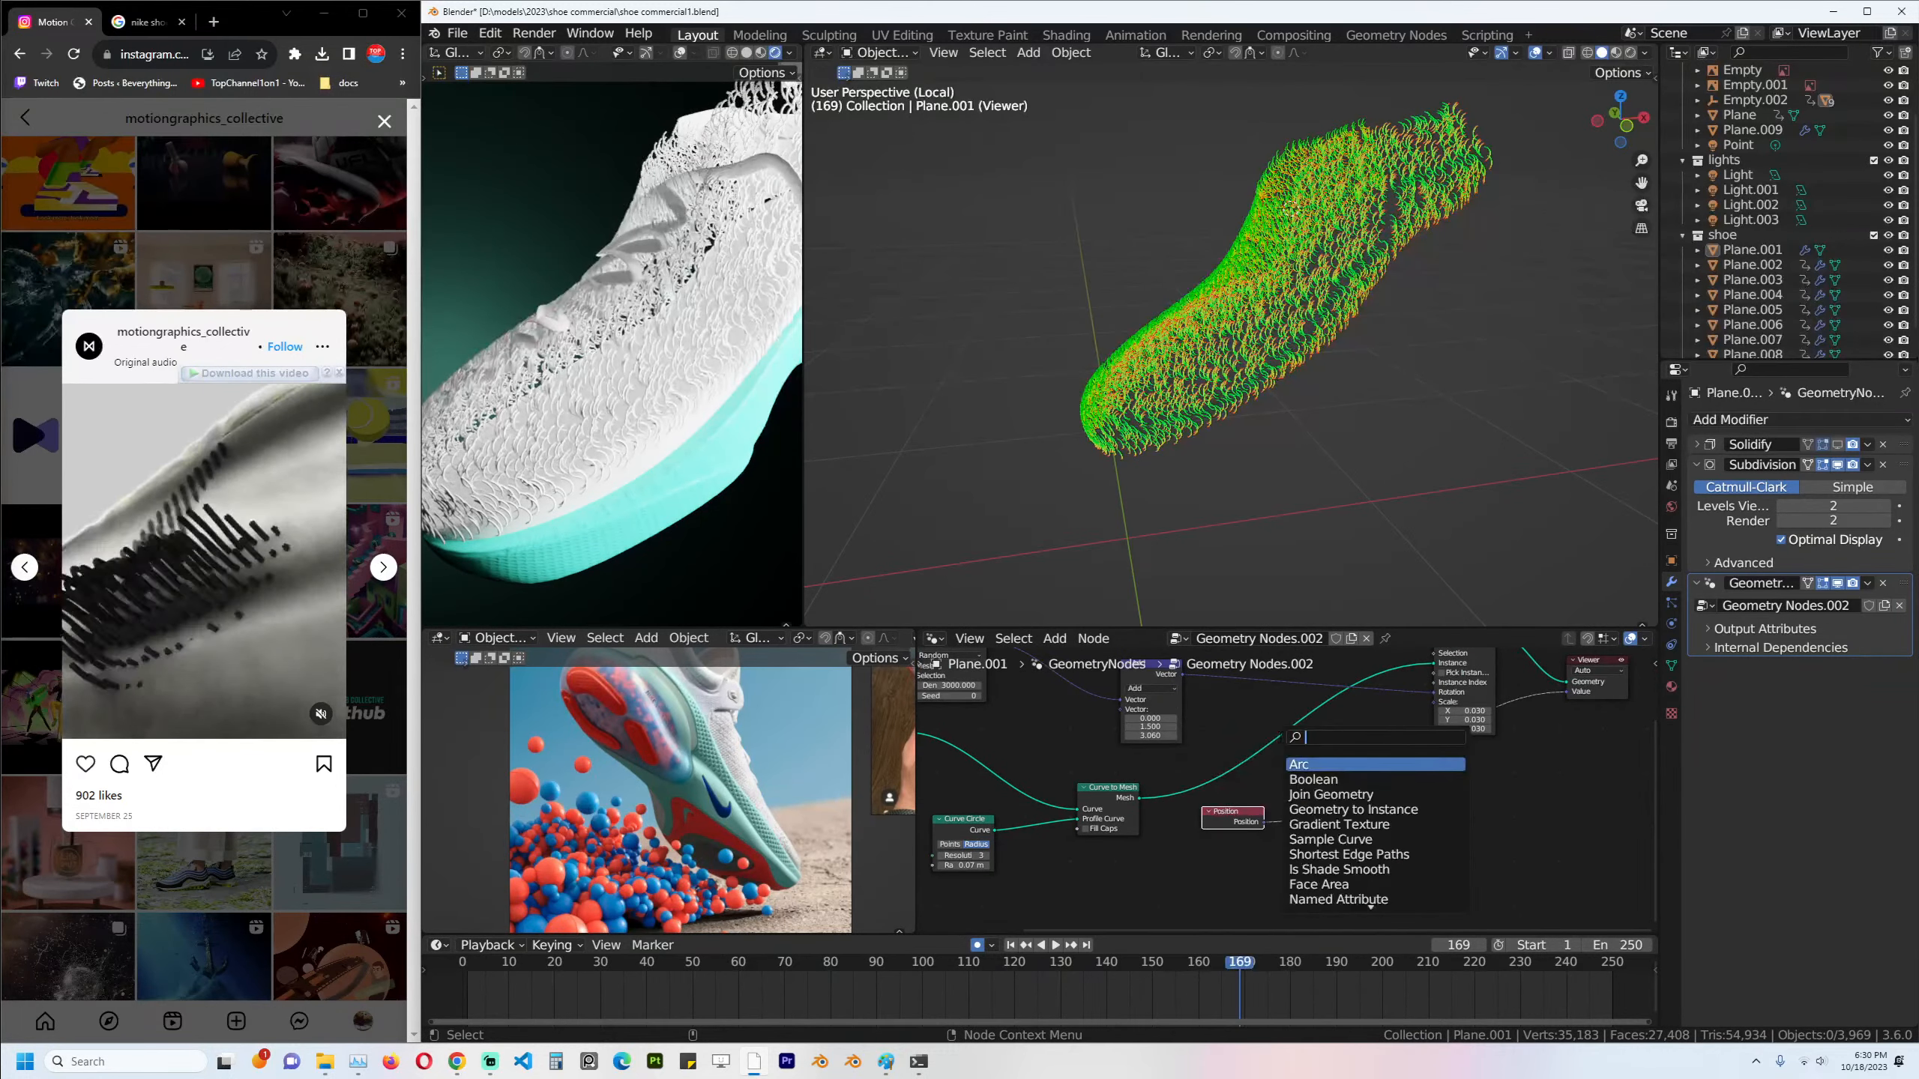
pyautogui.press('Return')
pyautogui.click(1342, 826)
pyautogui.keyDown('ctrl'); pyautogui.keyDown('shift'); pyautogui.click(1343, 783); pyautogui.keyUp('shift'); pyautogui.keyUp('ctrl')
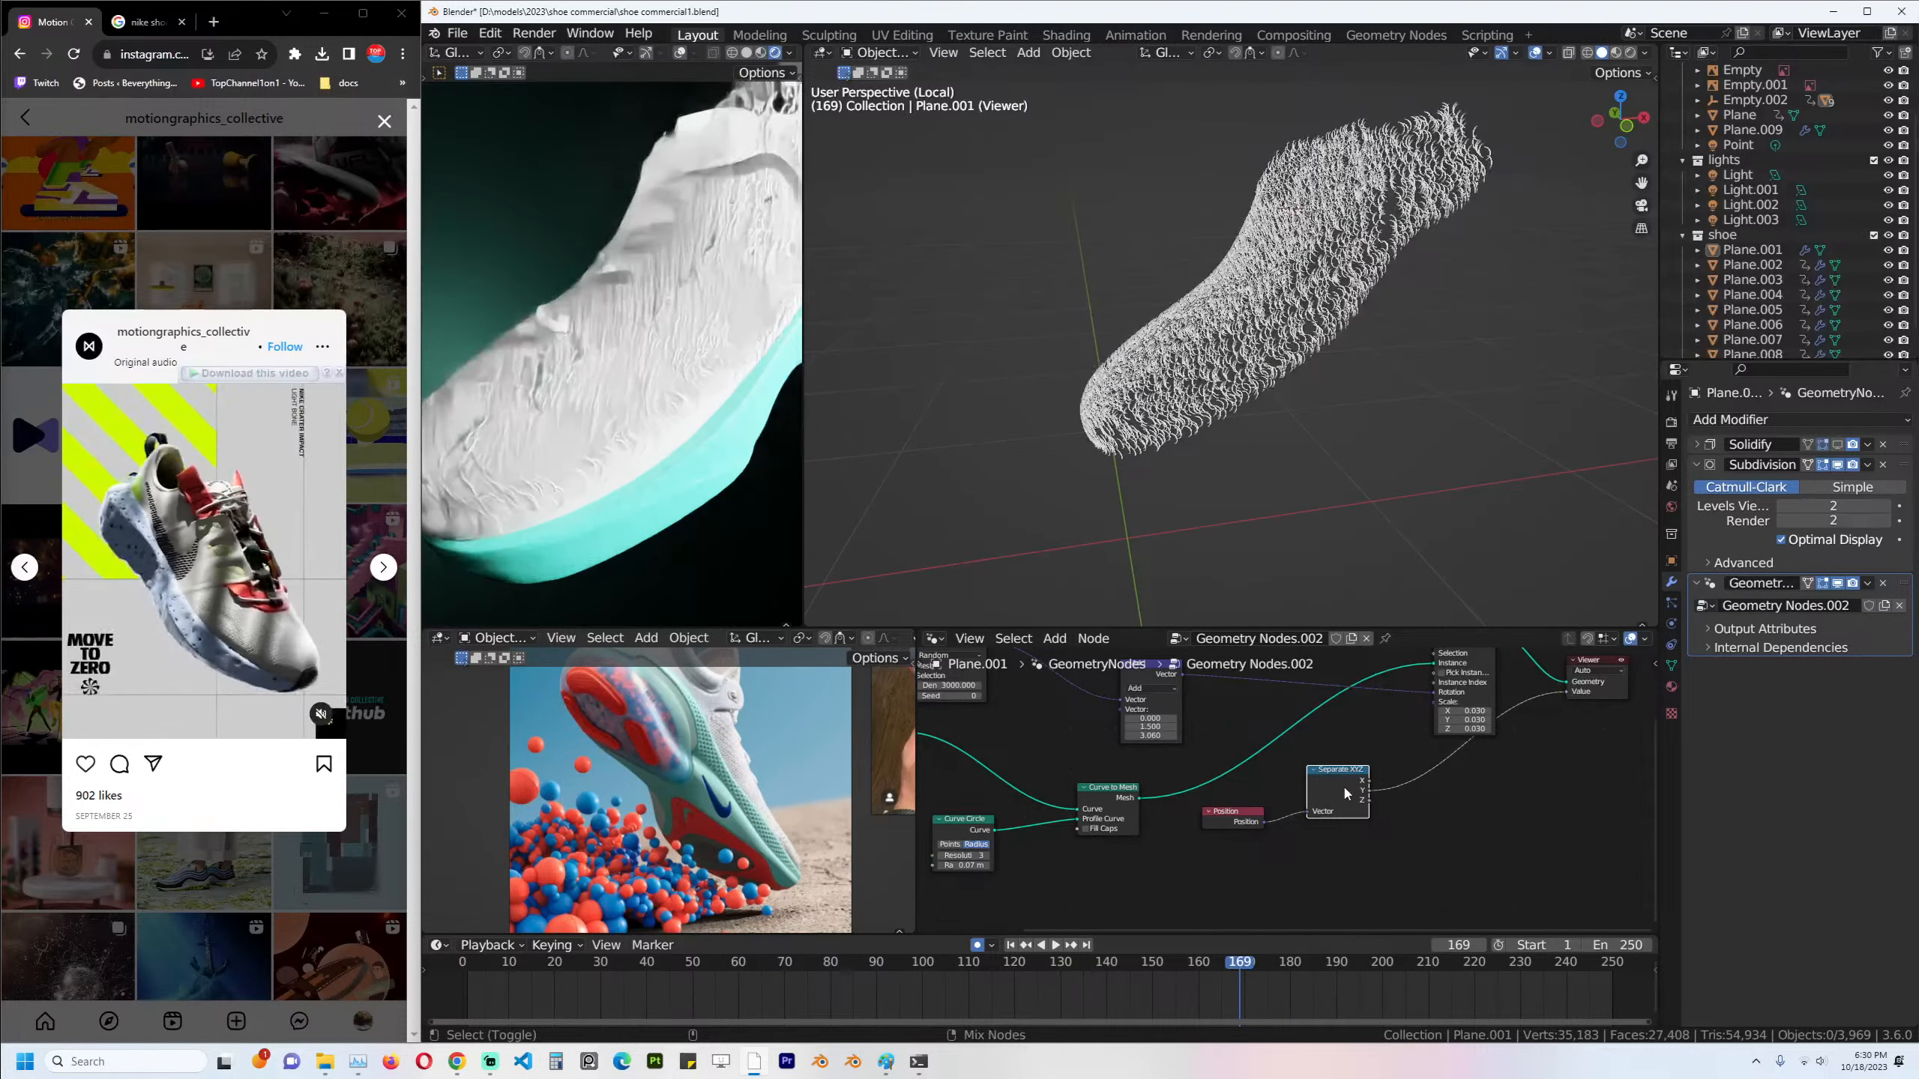
pyautogui.keyDown('ctrl'); pyautogui.keyDown('shift'); pyautogui.click(1336, 783); pyautogui.keyUp('shift'); pyautogui.keyUp('ctrl')
pyautogui.moveTo(1165, 322); pyautogui.dragTo(1299, 612, button='middle')
pyautogui.keyDown('ctrl'); pyautogui.keyDown('shift'); pyautogui.click(1341, 785); pyautogui.keyUp('shift'); pyautogui.keyUp('ctrl')
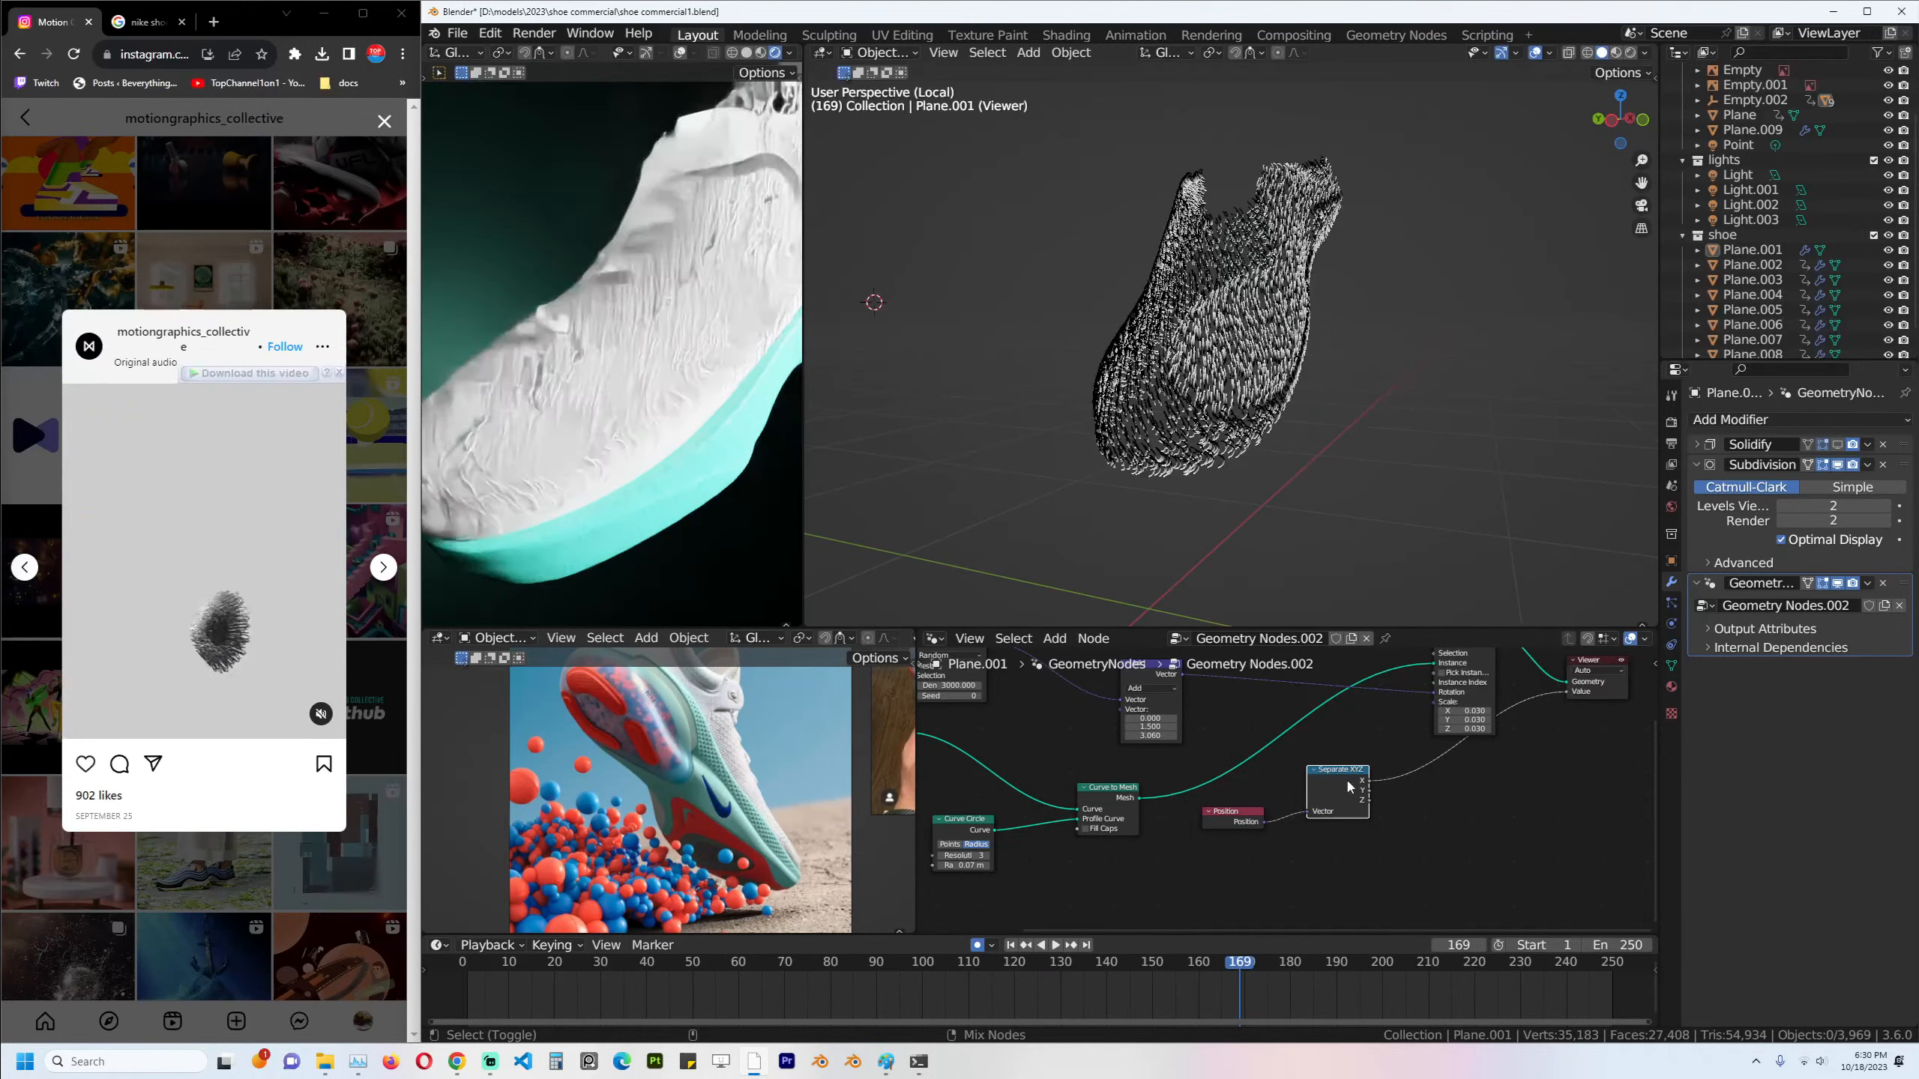
pyautogui.moveTo(1071, 386); pyautogui.dragTo(1222, 416, button='middle')
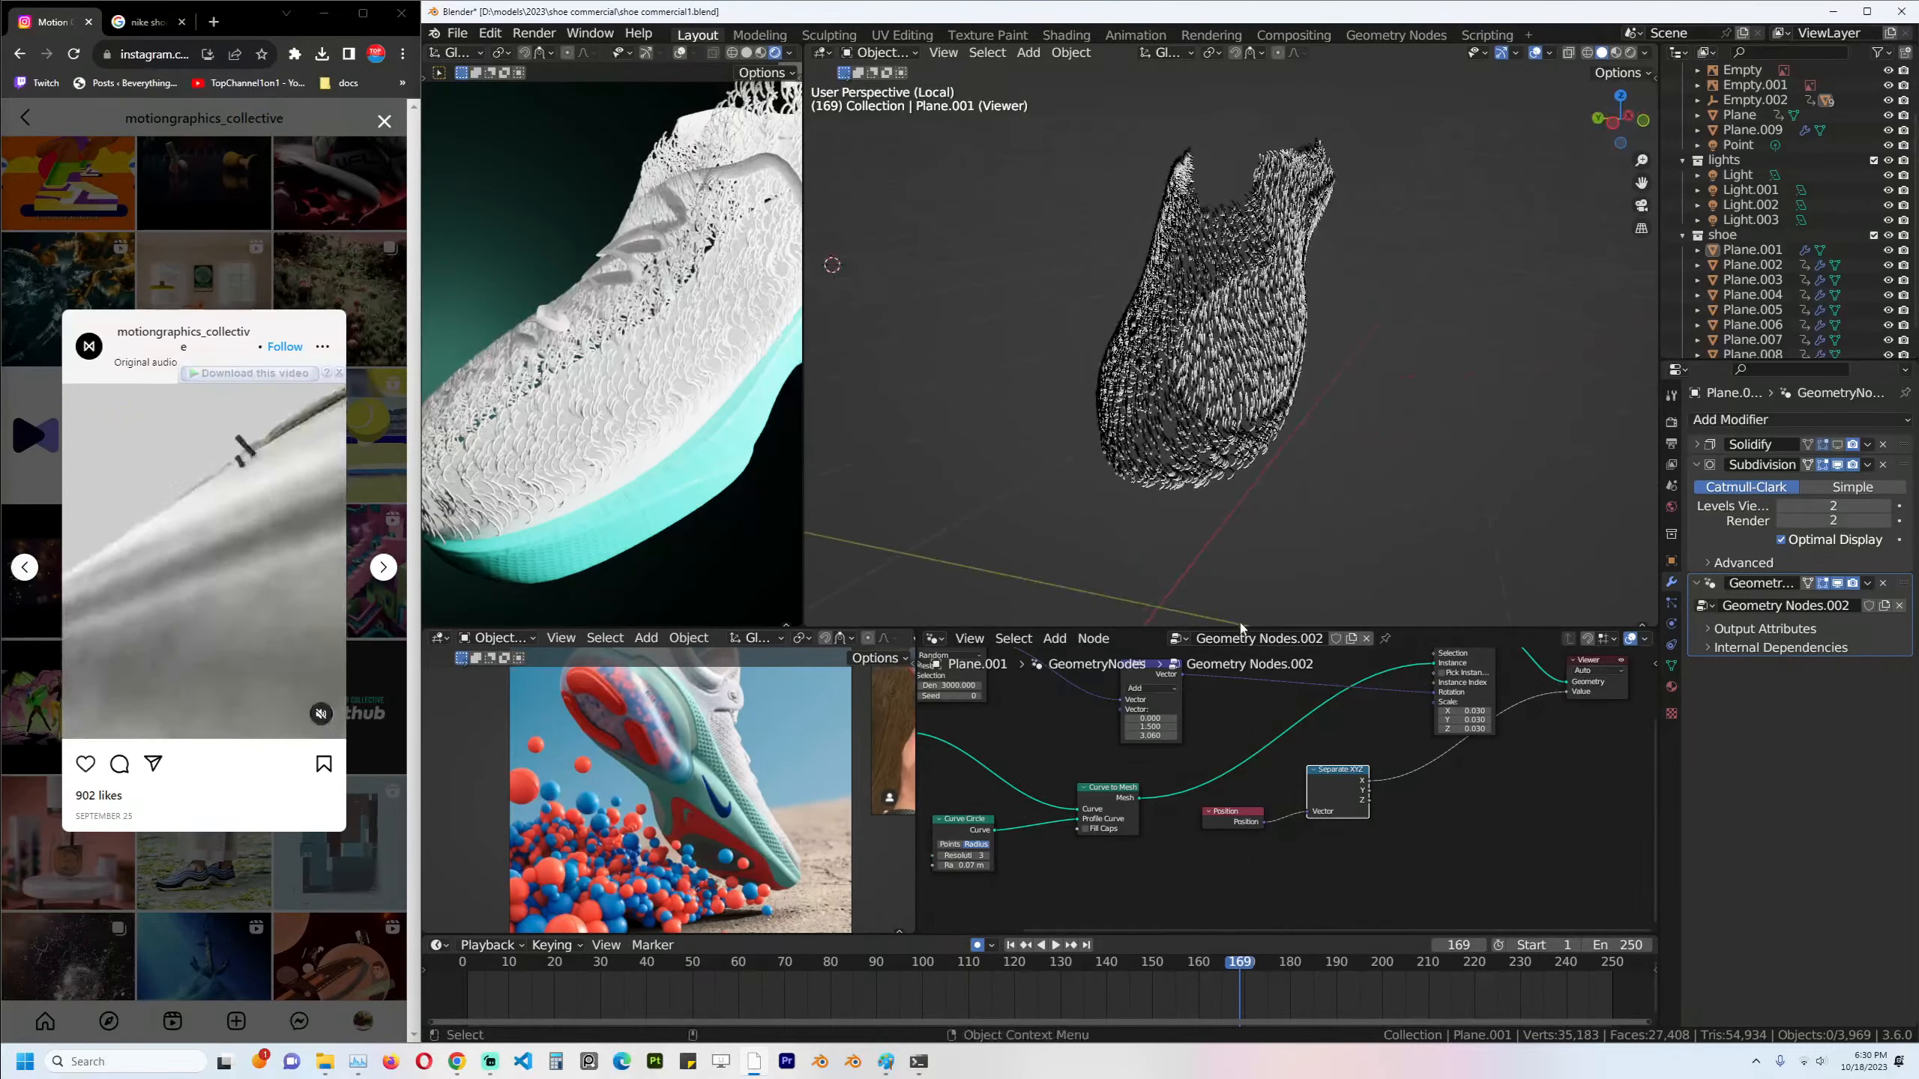
# Preview the original Group Input geometry in the Viewer with the Separate XYZ value applied.
pyautogui.scroll(-4, 1259, 743)
pyautogui.moveTo(1259, 743); pyautogui.dragTo(1266, 839, button='middle')
pyautogui.keyDown('ctrl'); pyautogui.keyDown('shift'); pyautogui.click(973, 778); pyautogui.keyUp('shift'); pyautogui.keyUp('ctrl')
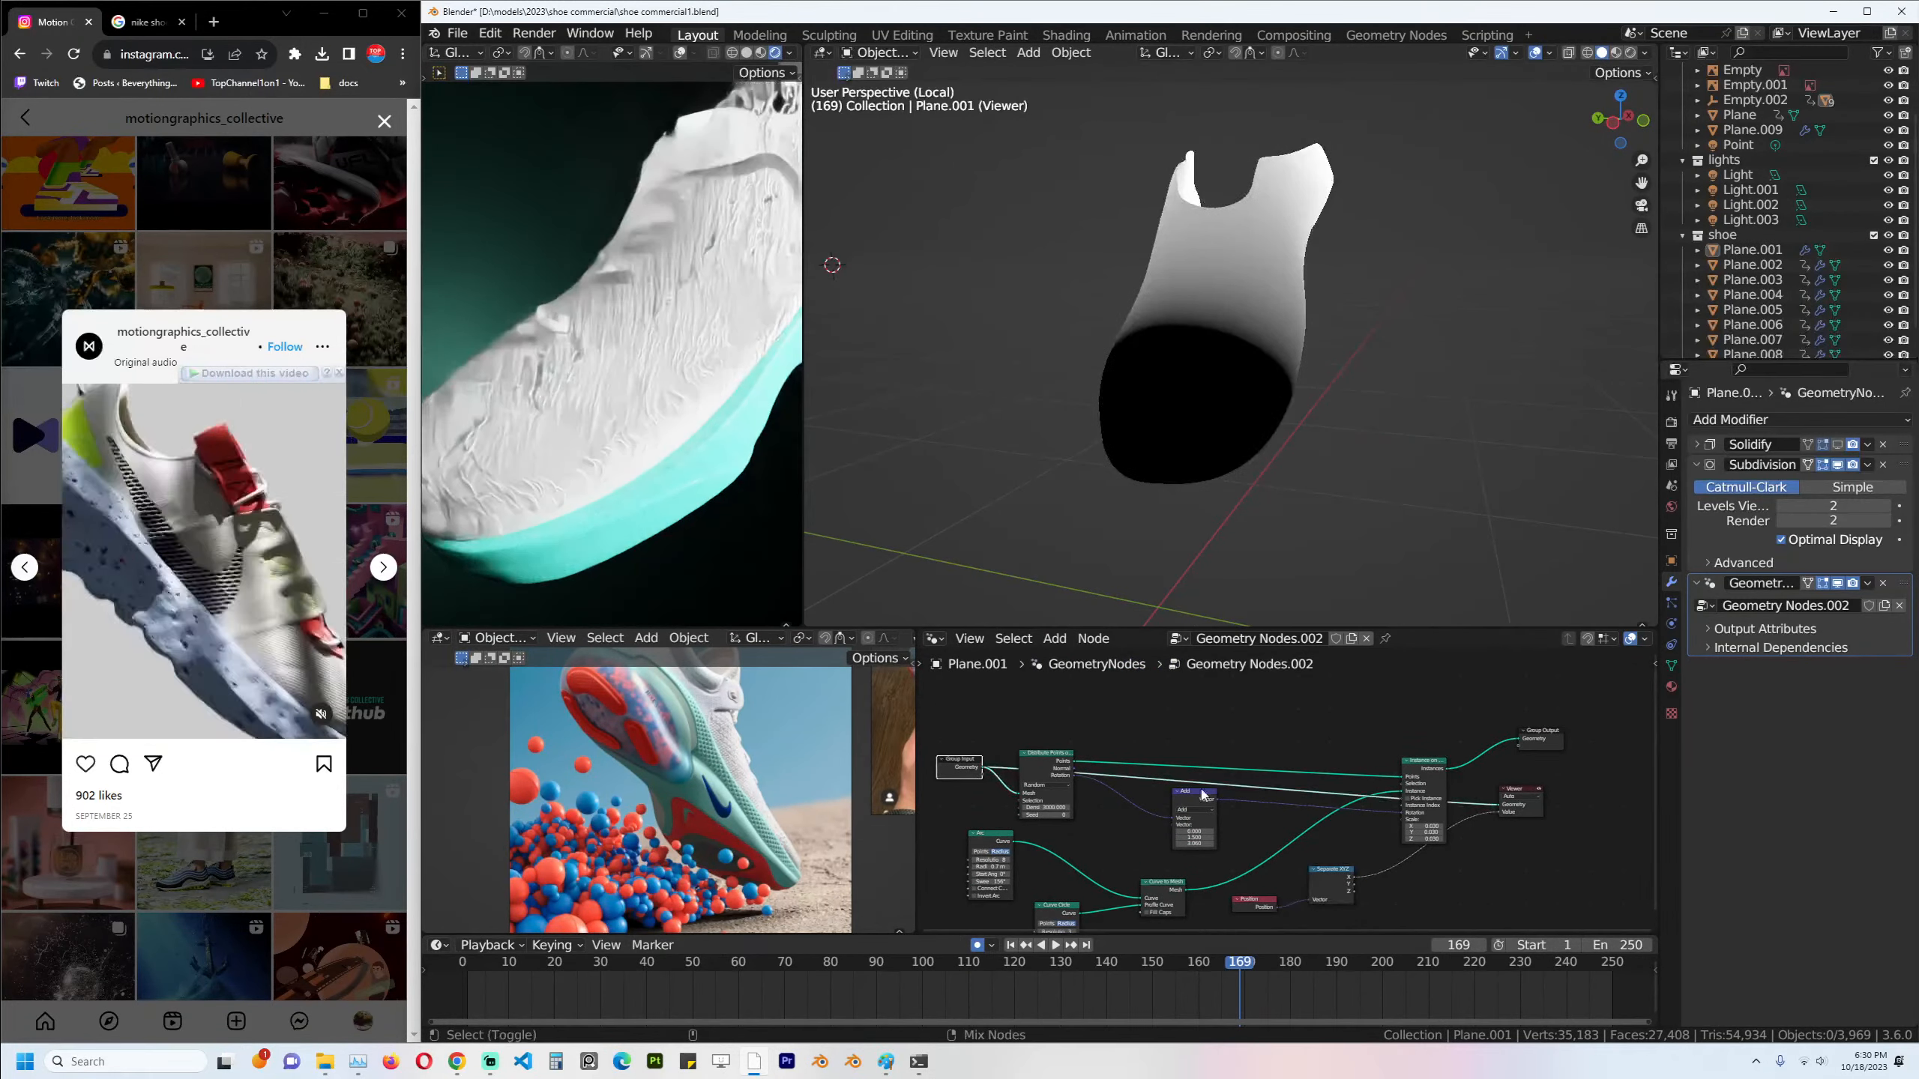
# Move the Position and Separate XYZ nodes to the start of the tree, below the Group Input node.
pyautogui.moveTo(1058, 778); pyautogui.dragTo(1439, 867, button='middle')
pyautogui.scroll(1, 1195, 767)
pyautogui.scroll(-1, 1036, 746)
pyautogui.moveTo(1439, 861); pyautogui.dragTo(985, 769)
pyautogui.moveTo(1254, 219); pyautogui.dragTo(1173, 207, button='middle')
pyautogui.scroll(2, 1274, 277)
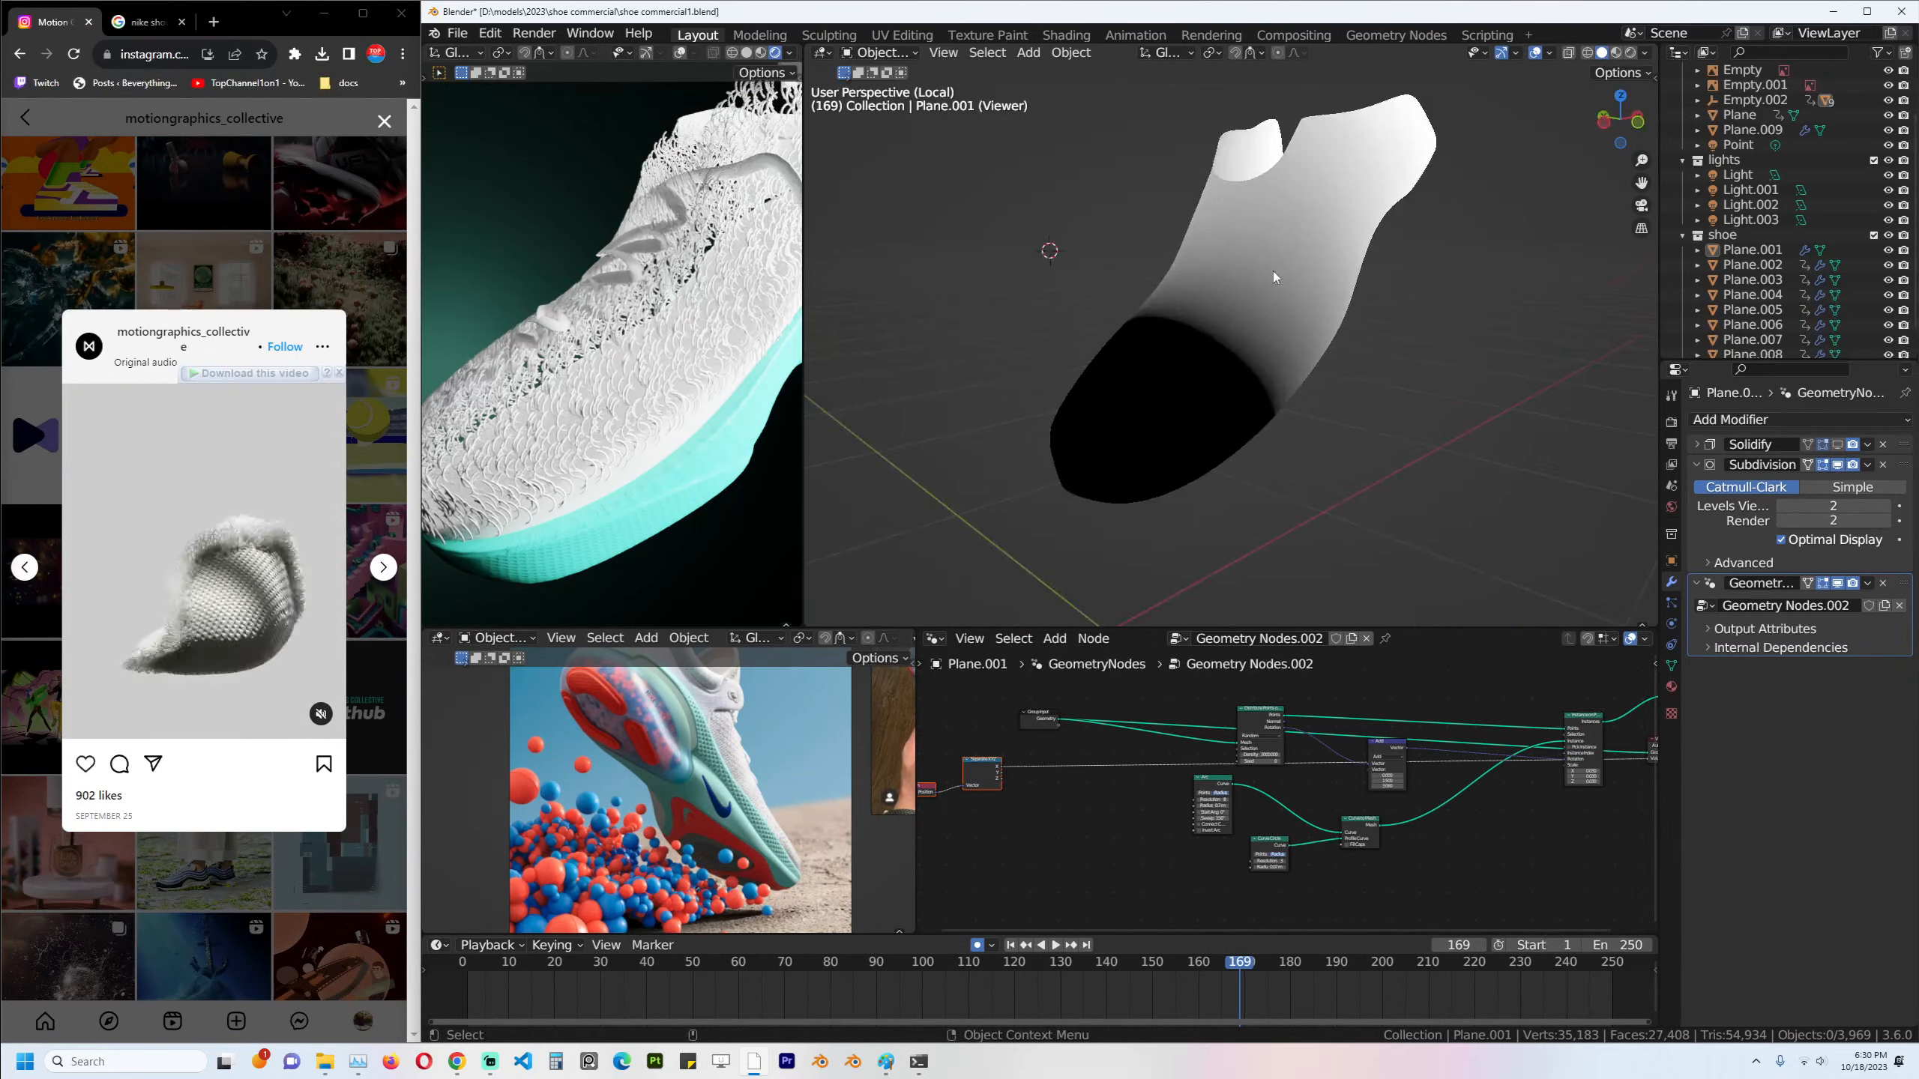
pyautogui.moveTo(1038, 763); pyautogui.dragTo(1140, 756, button='middle')
pyautogui.moveTo(1147, 835); pyautogui.dragTo(1126, 778)
pyautogui.scroll(2, 1151, 731)
pyautogui.moveTo(1153, 732); pyautogui.dragTo(1190, 784, button='middle')
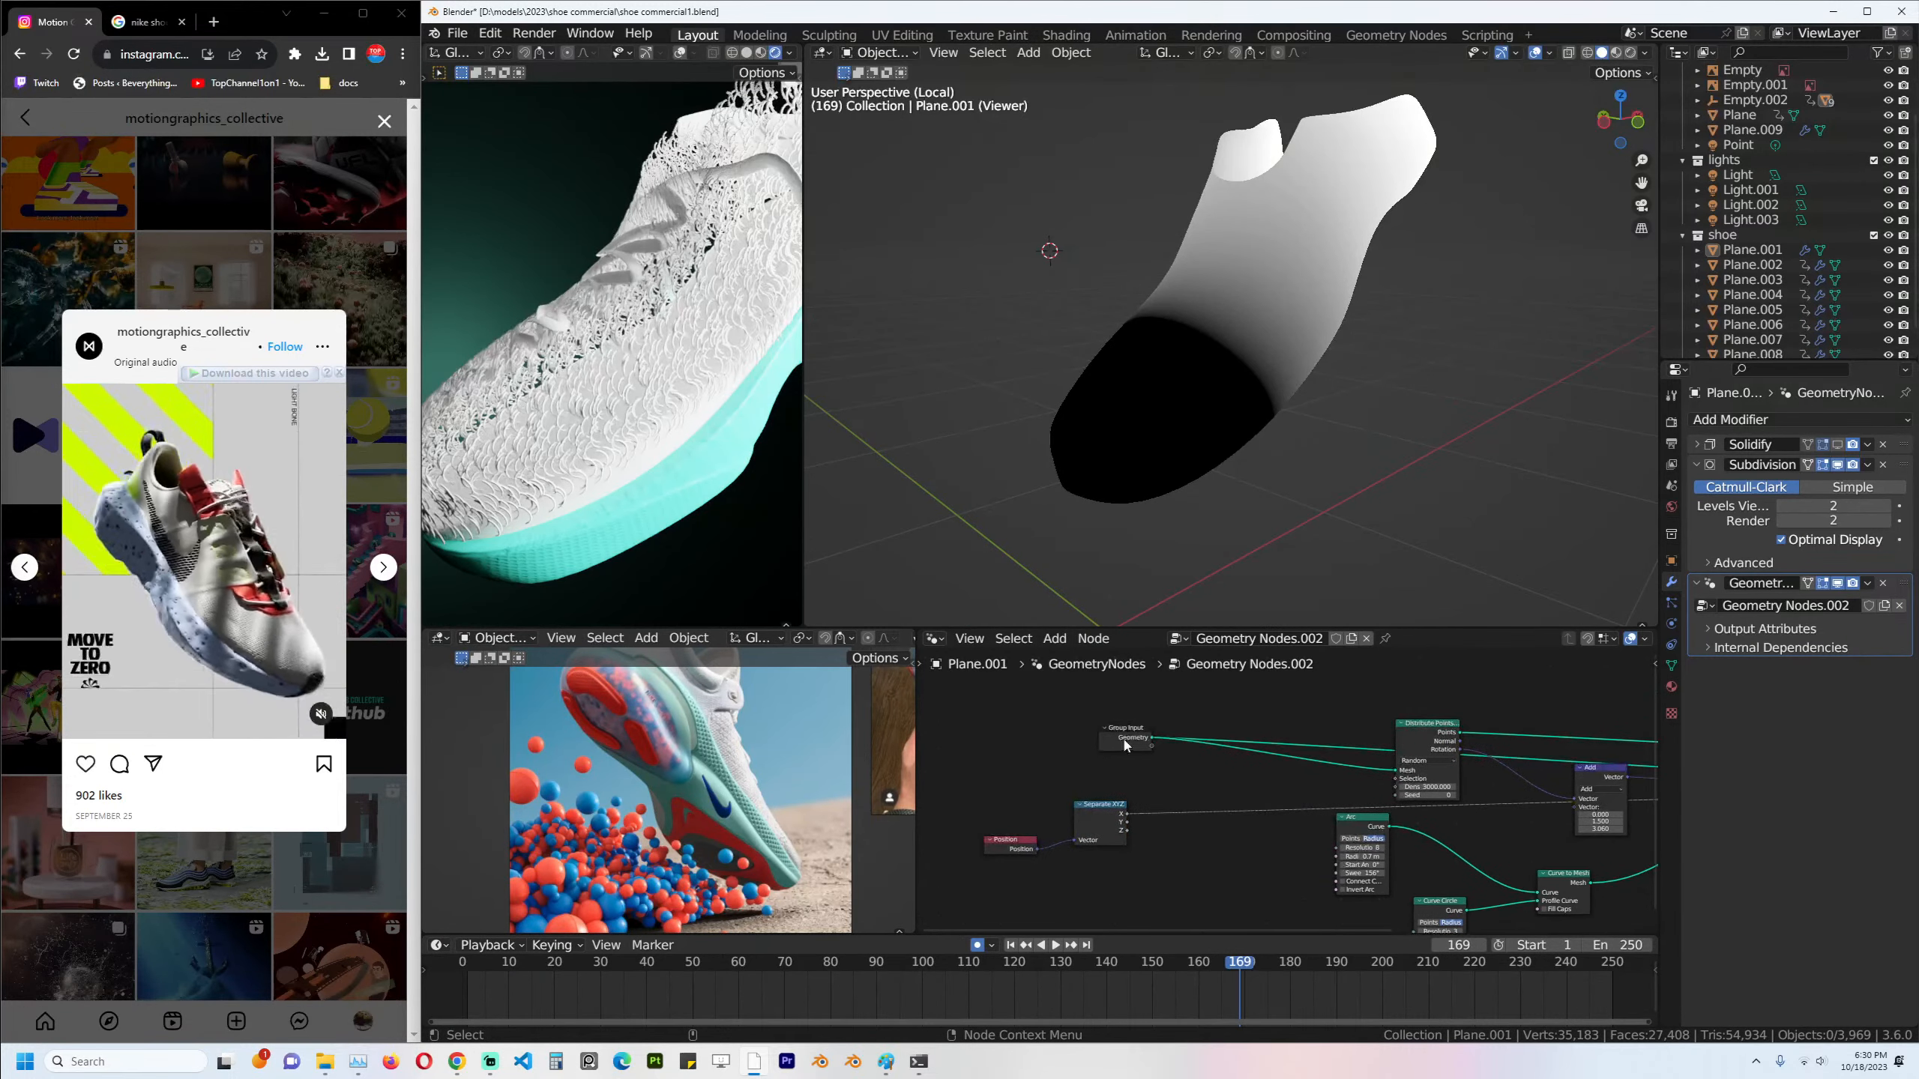
# Insert a Capture Attribute node between Group Input and Distribute Points, and feed its Value from the Separate XYZ node's X output.
pyautogui.moveTo(1125, 745); pyautogui.dragTo(1037, 721)
pyautogui.hotkey('shift', 'a')
pyautogui.write('ca')
pyautogui.press('Return')
pyautogui.click(1201, 755)
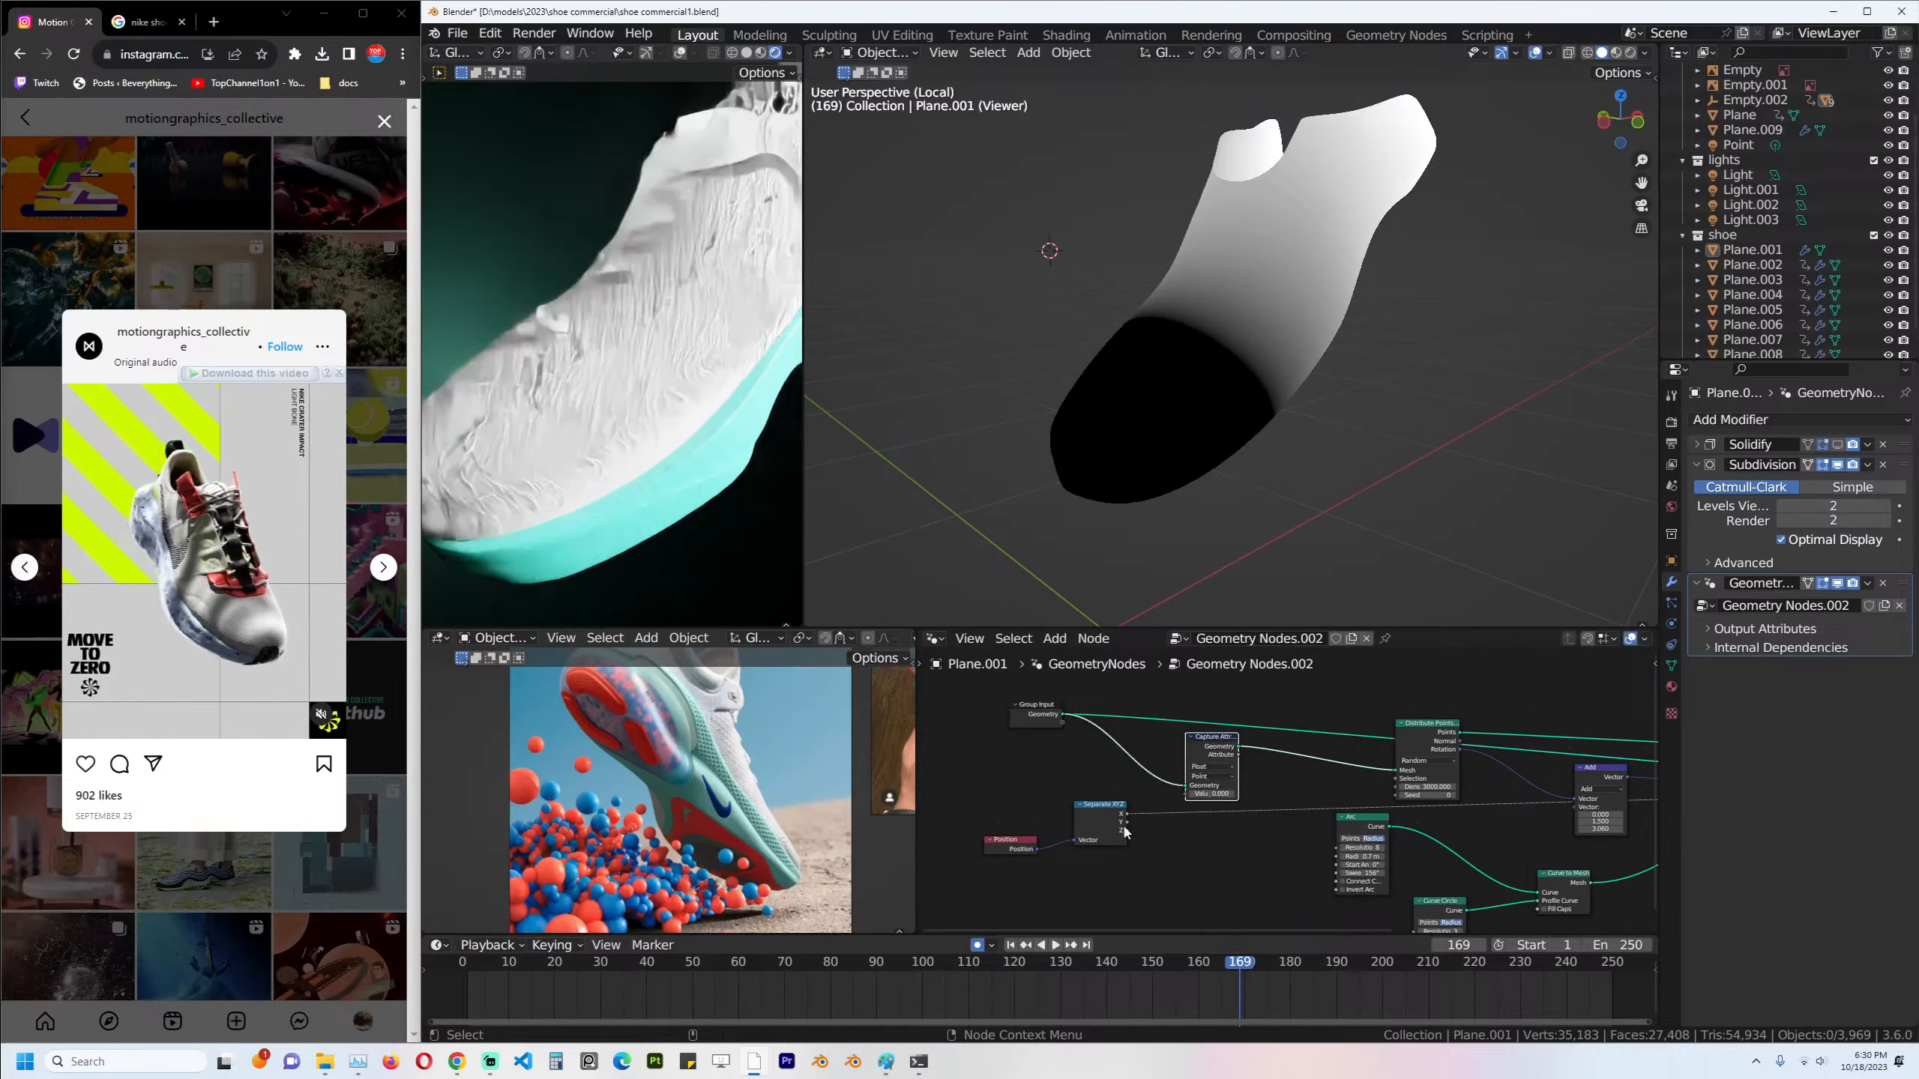
pyautogui.scroll(1, 1088, 827)
pyautogui.moveTo(1068, 823); pyautogui.dragTo(1148, 796)
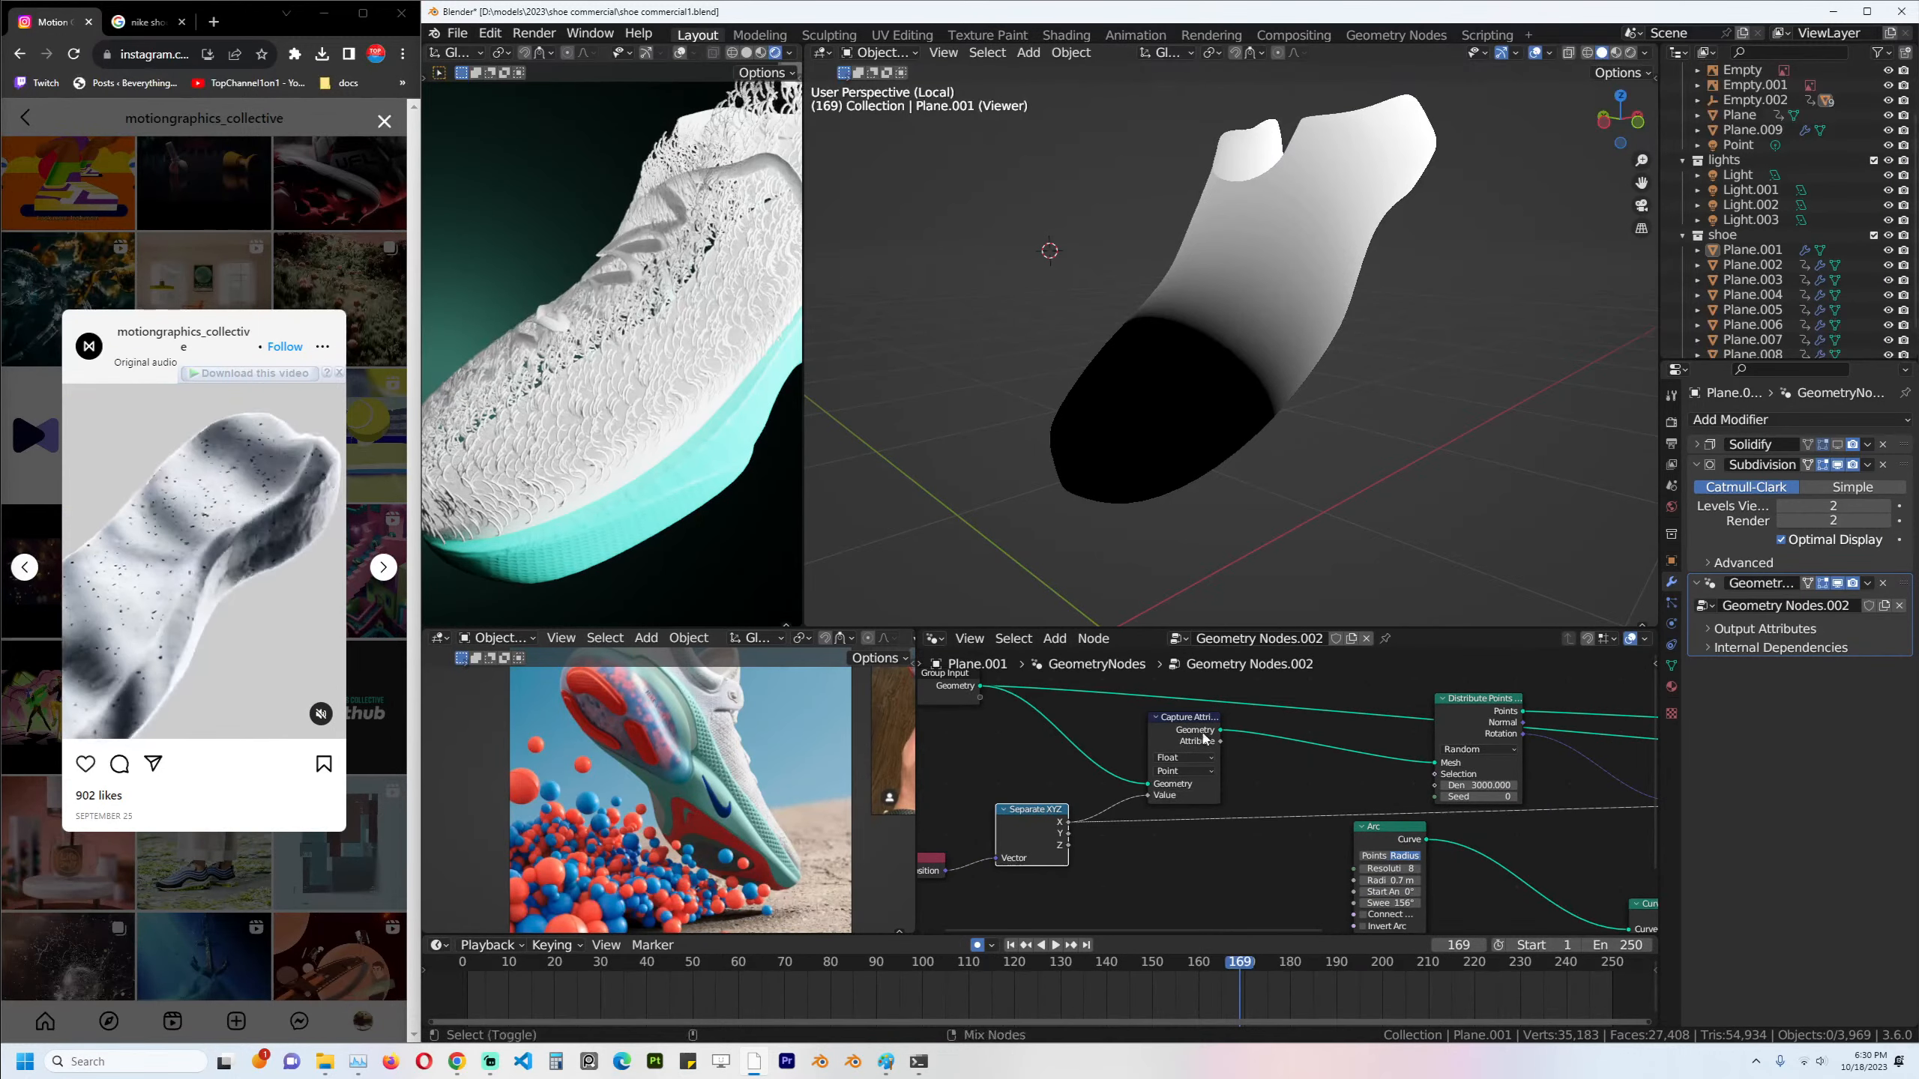
# Preview the Instance on Points geometry with the captured attribute as the Viewer's value, and save the file.
pyautogui.press('Home')
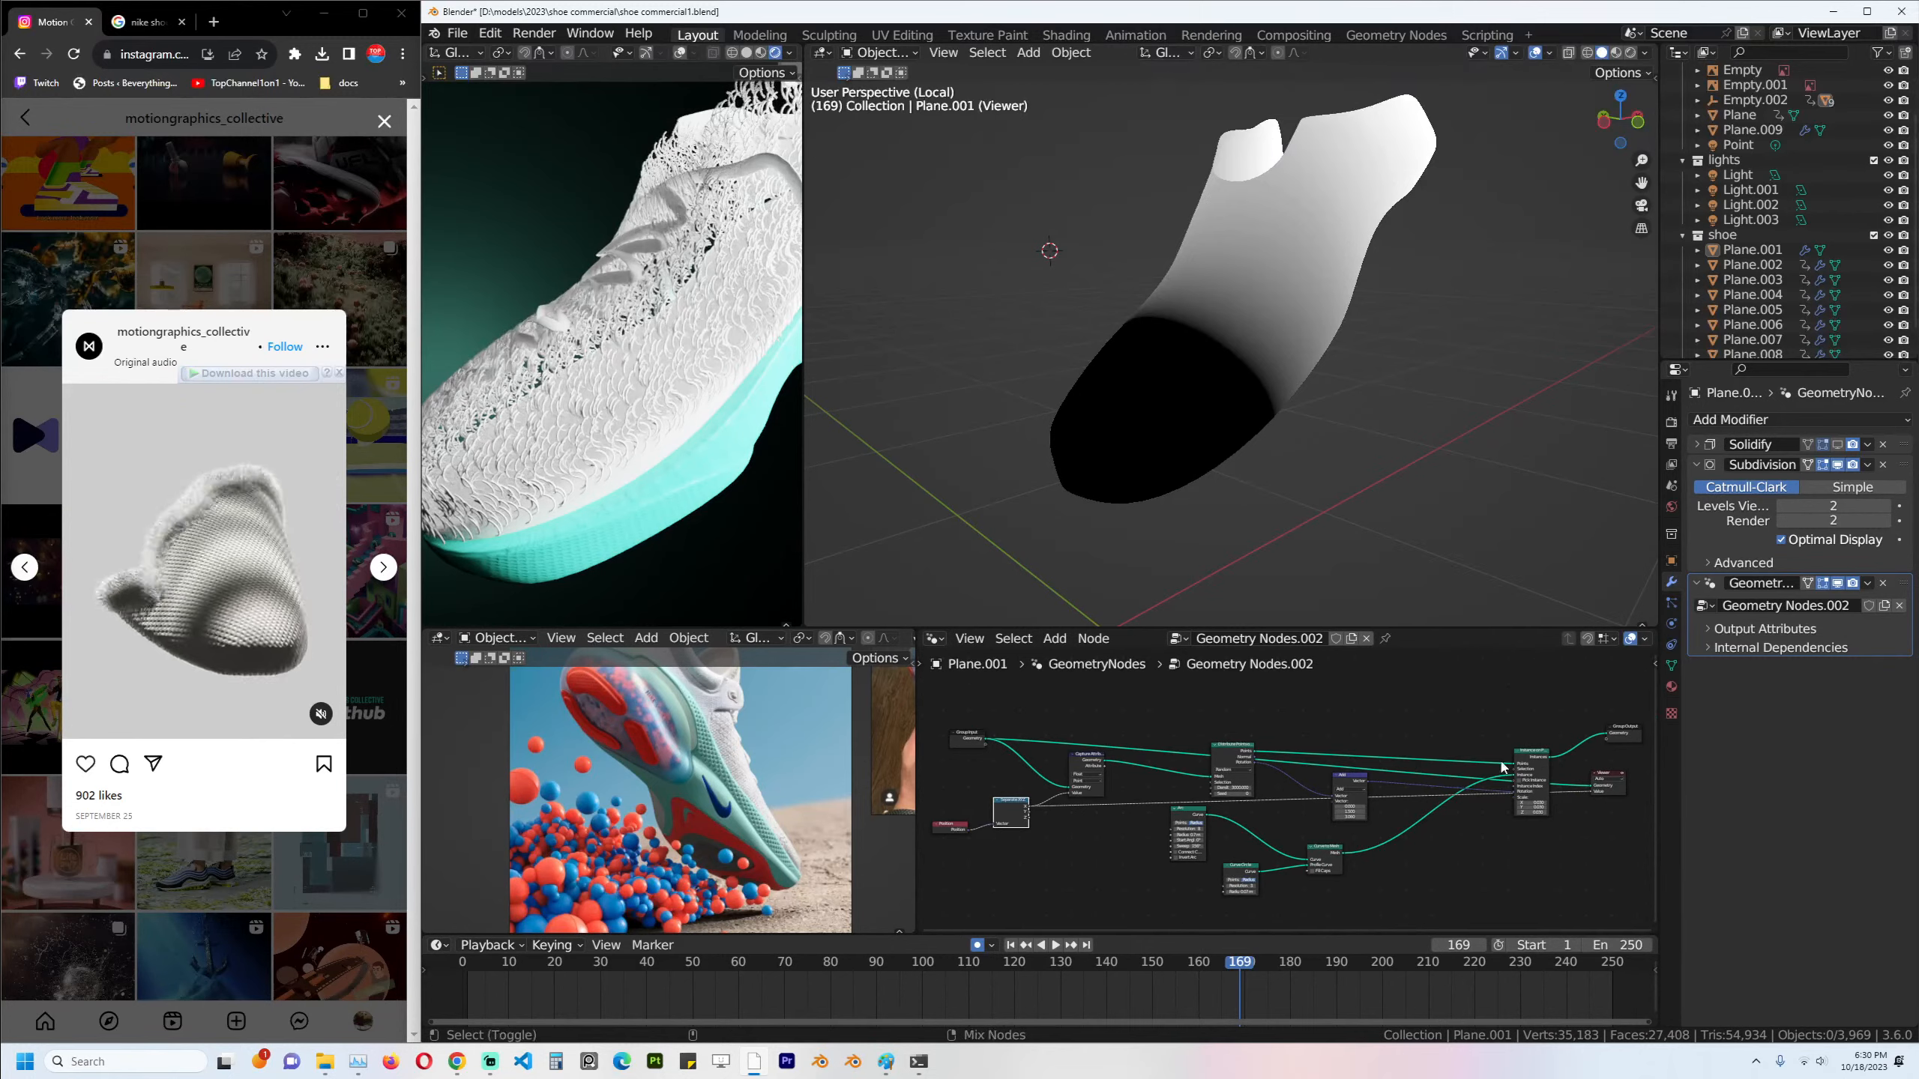
pyautogui.scroll(2, 1382, 718)
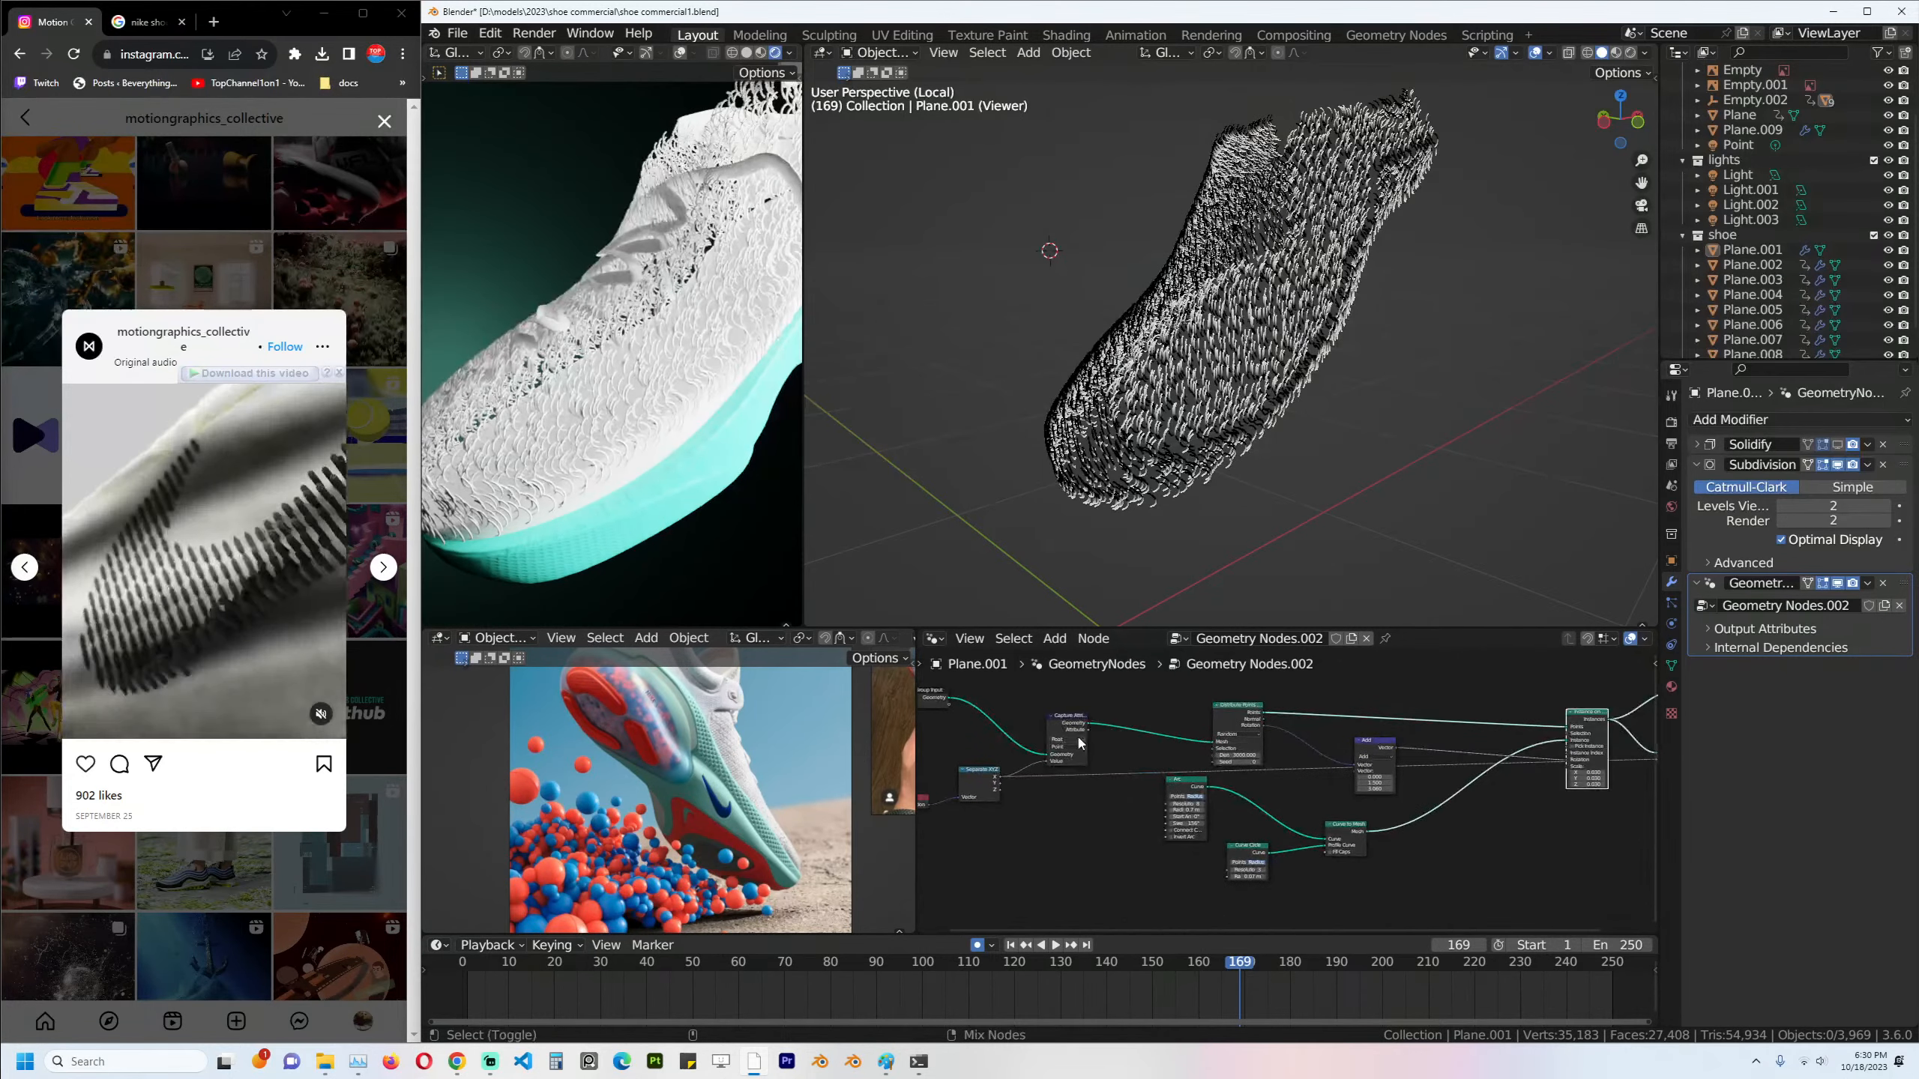
pyautogui.click(1079, 742)
pyautogui.scroll(6, 1267, 522)
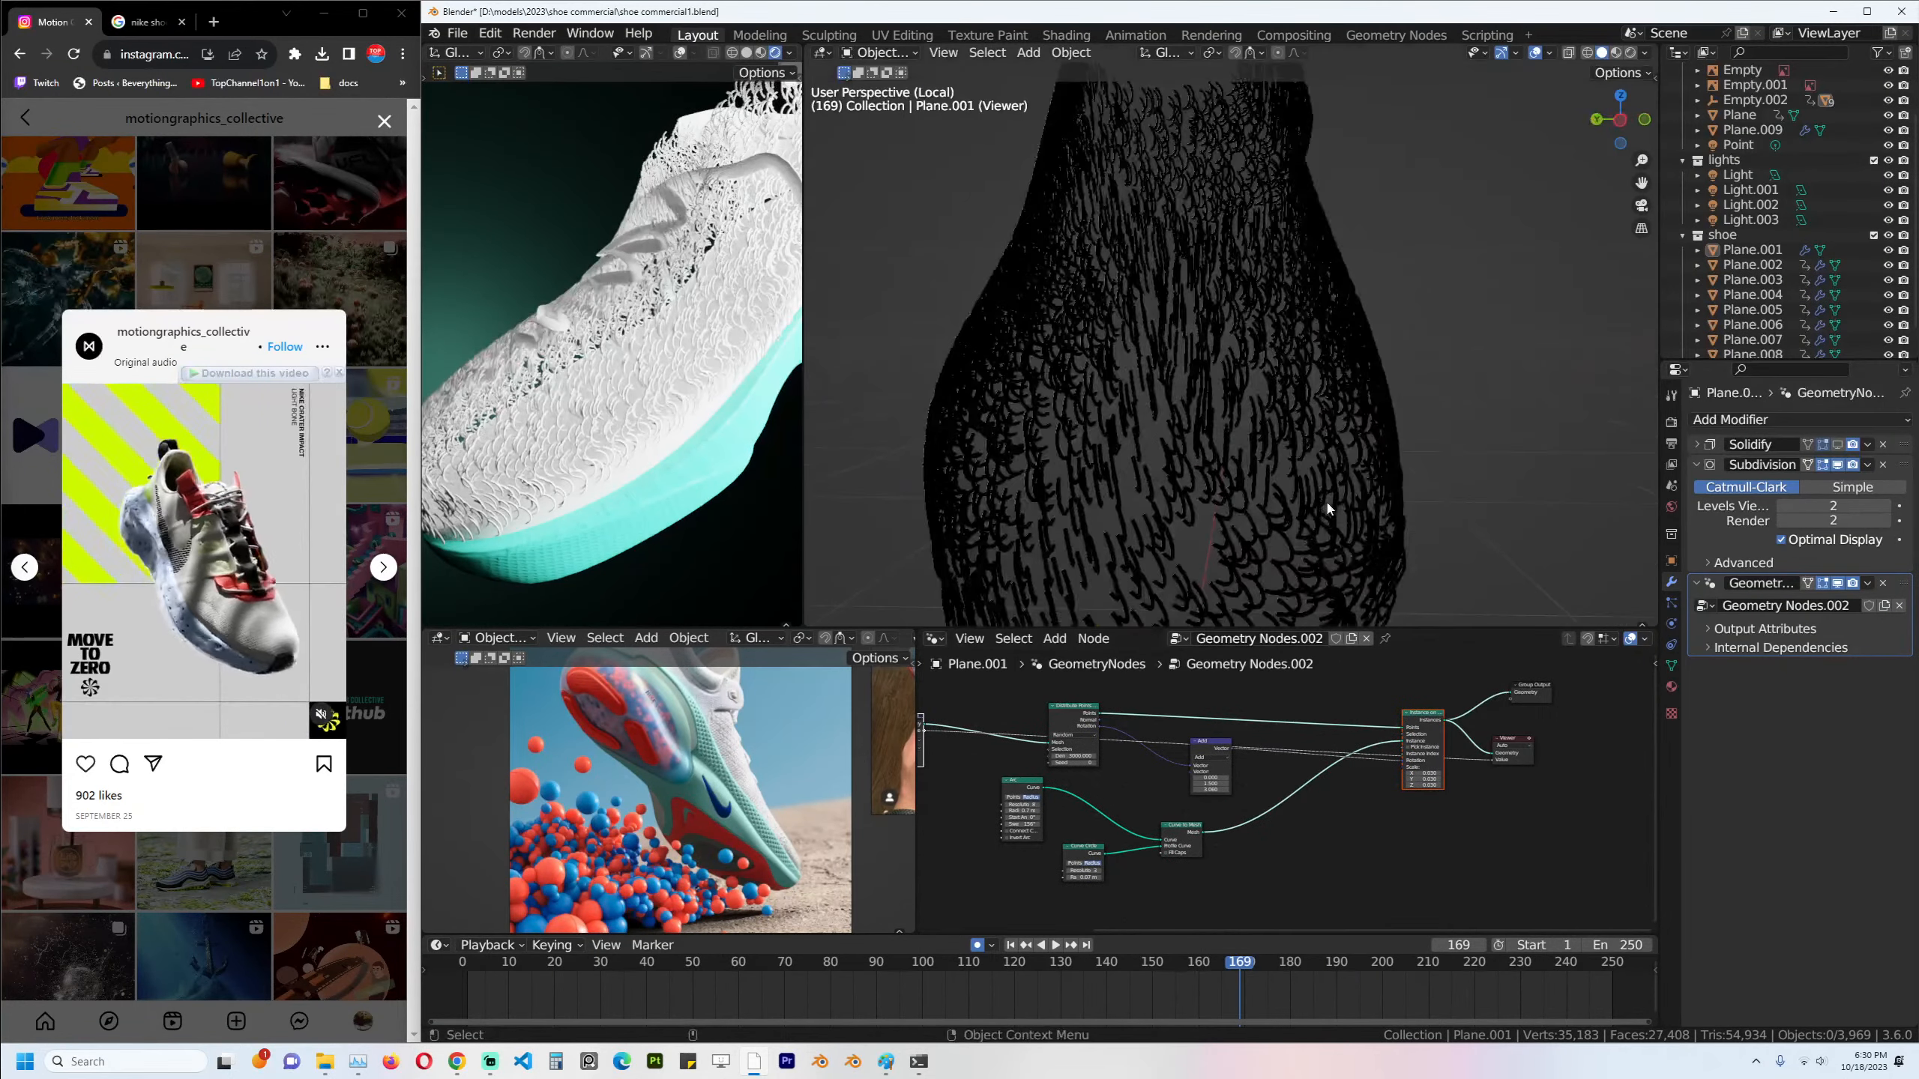
pyautogui.scroll(1, 1442, 810)
pyautogui.hotkey('ctrl', 's')
# Set the Viewer node's domain to Instance and inspect the captured gradient across the fibers.
pyautogui.moveTo(1257, 785); pyautogui.dragTo(1311, 786, button='middle')
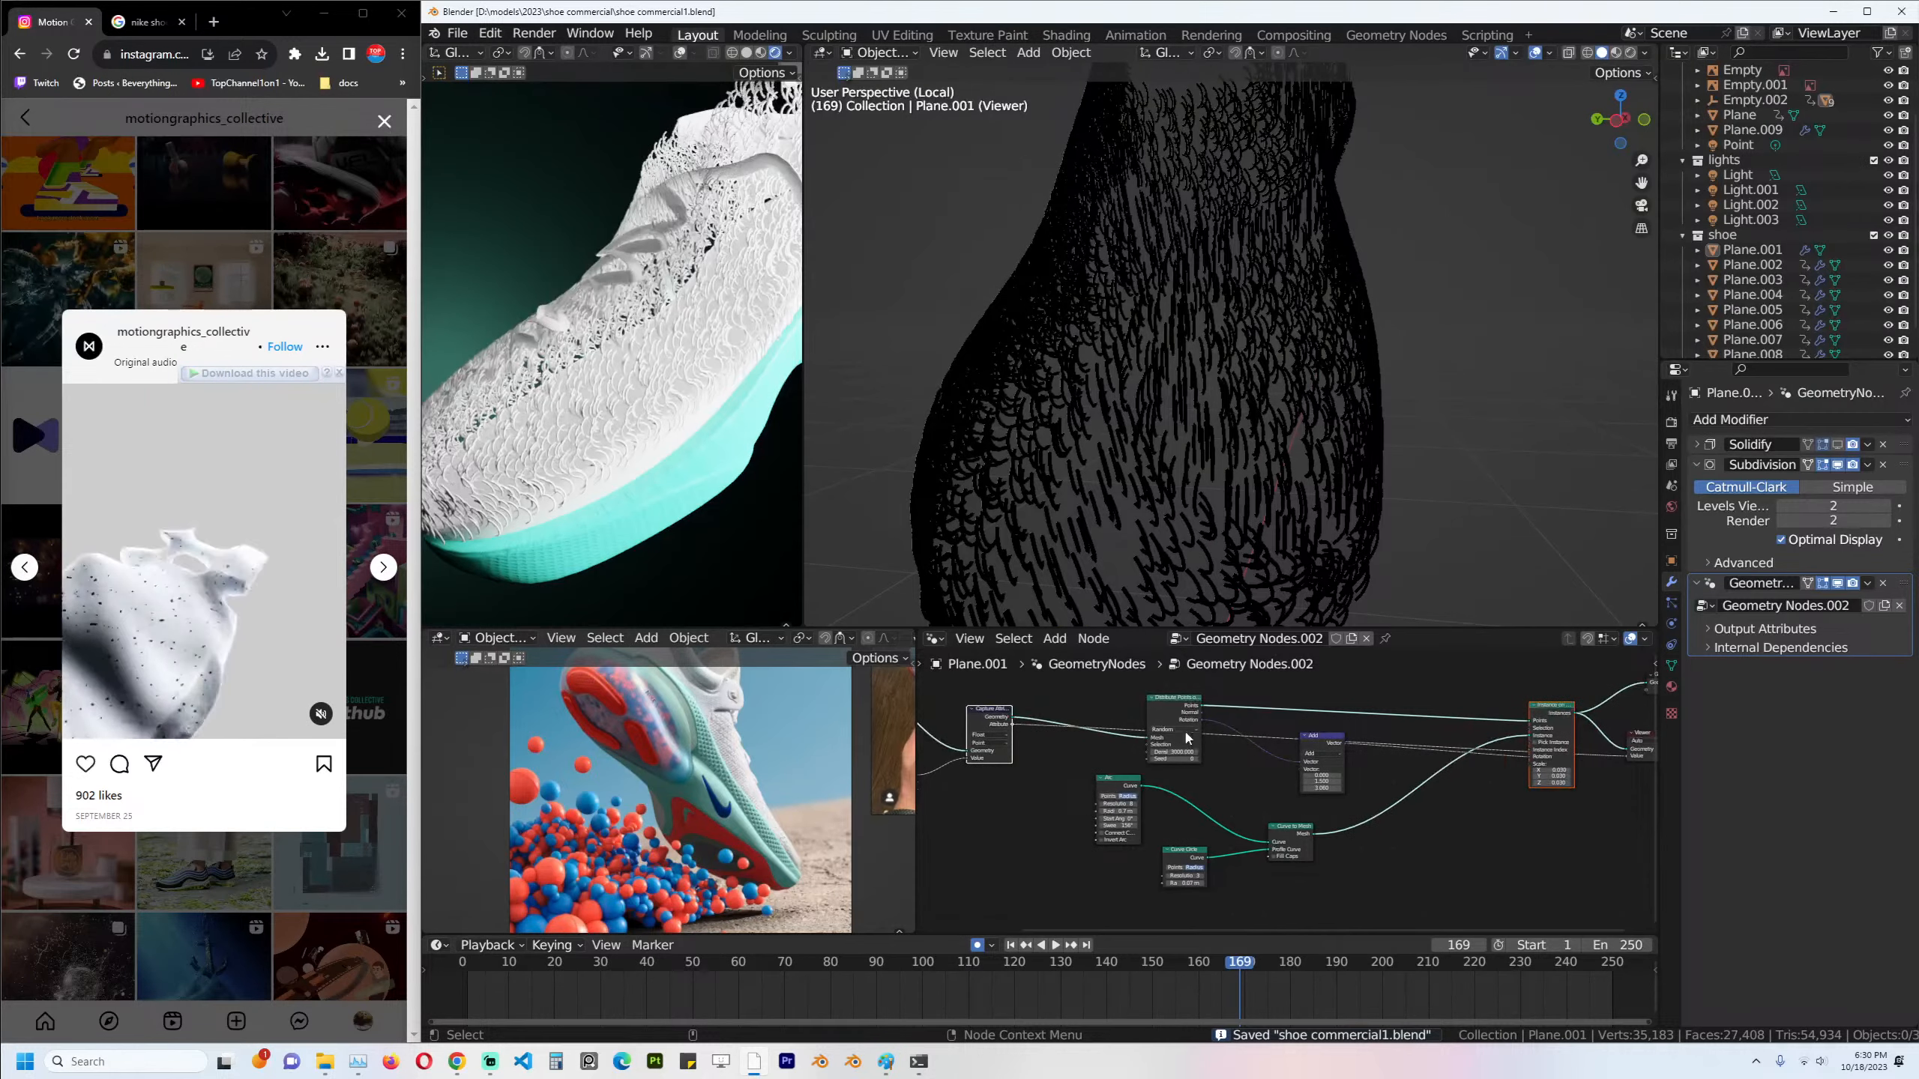
pyautogui.moveTo(1575, 769); pyautogui.dragTo(1460, 769, button='middle')
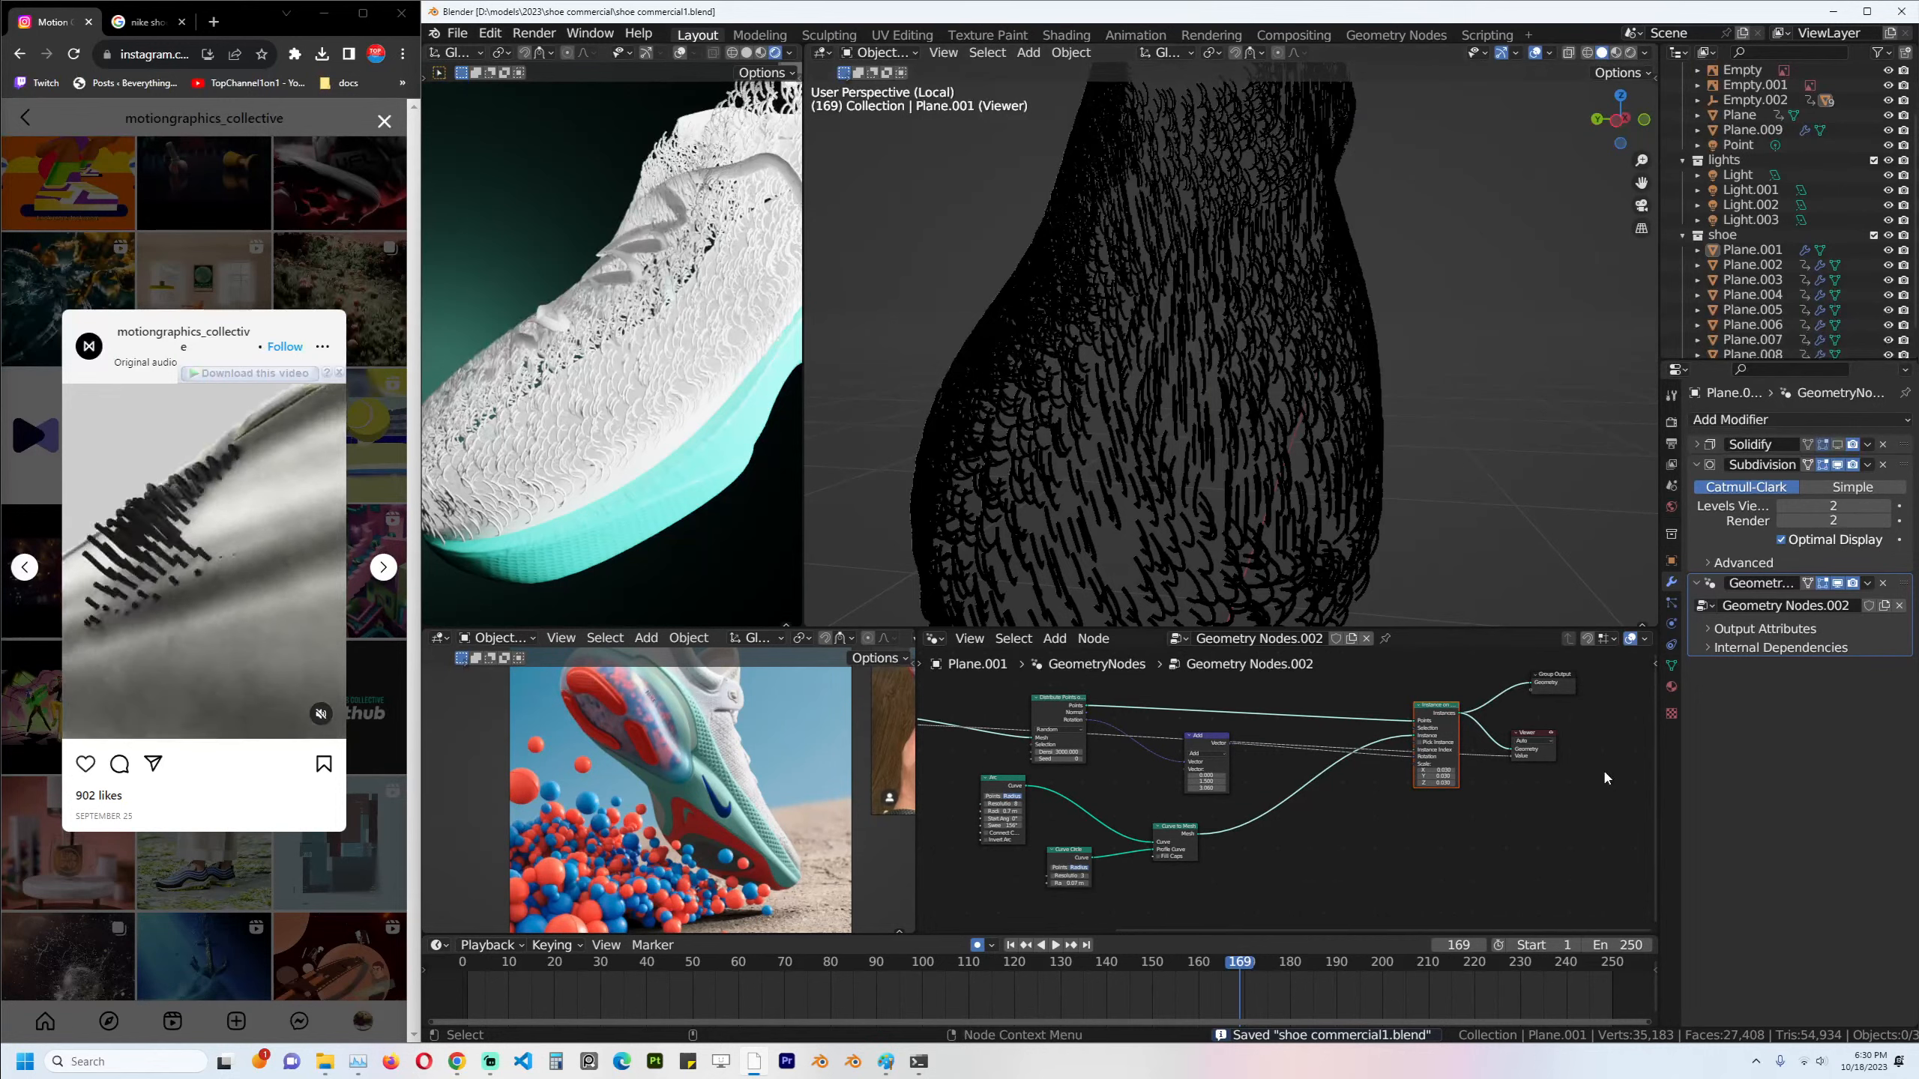
pyautogui.scroll(1, 1602, 768)
pyautogui.click(1573, 731)
pyautogui.click(1569, 790)
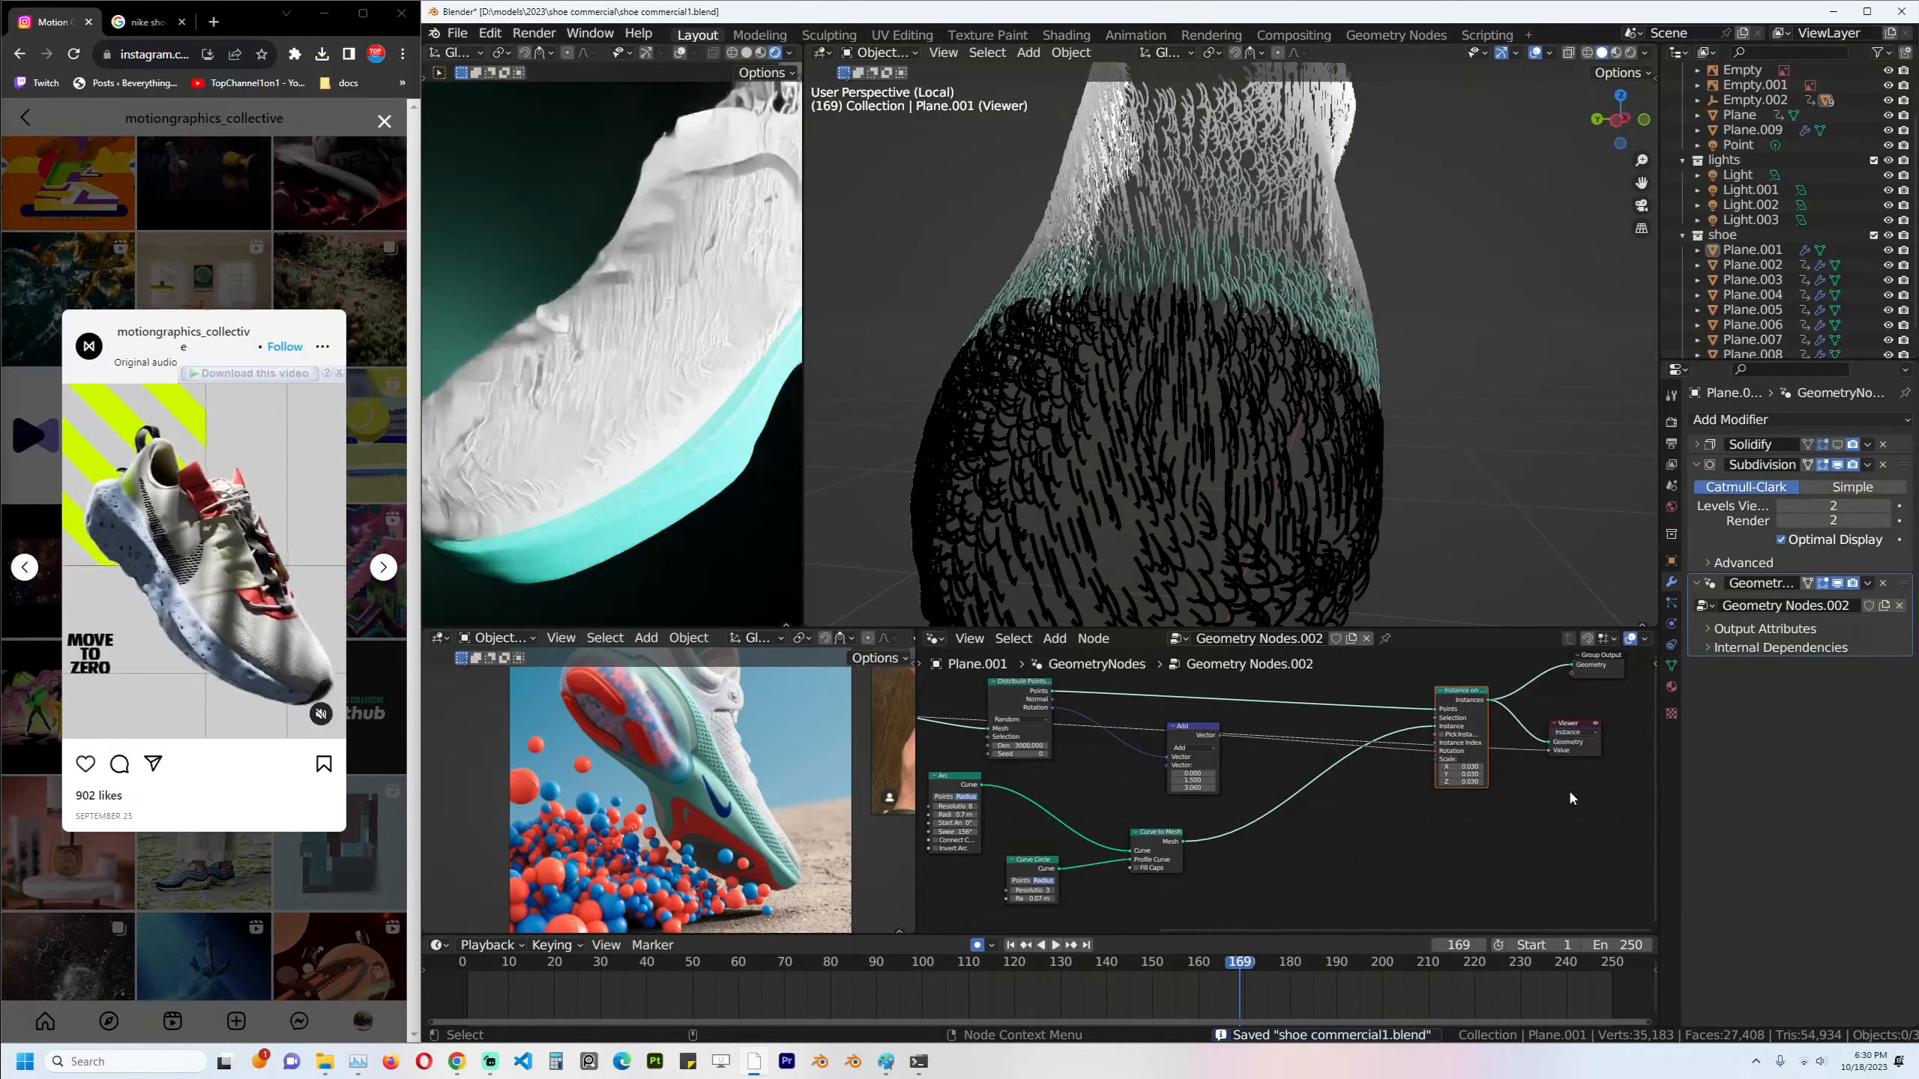
pyautogui.moveTo(1352, 444); pyautogui.dragTo(1304, 491, button='middle')
# Connect the captured attribute to the Scale input of Instance on Points, inspect the scaled fibers, and save the file.
pyautogui.moveTo(1247, 760); pyautogui.dragTo(1350, 759, button='middle')
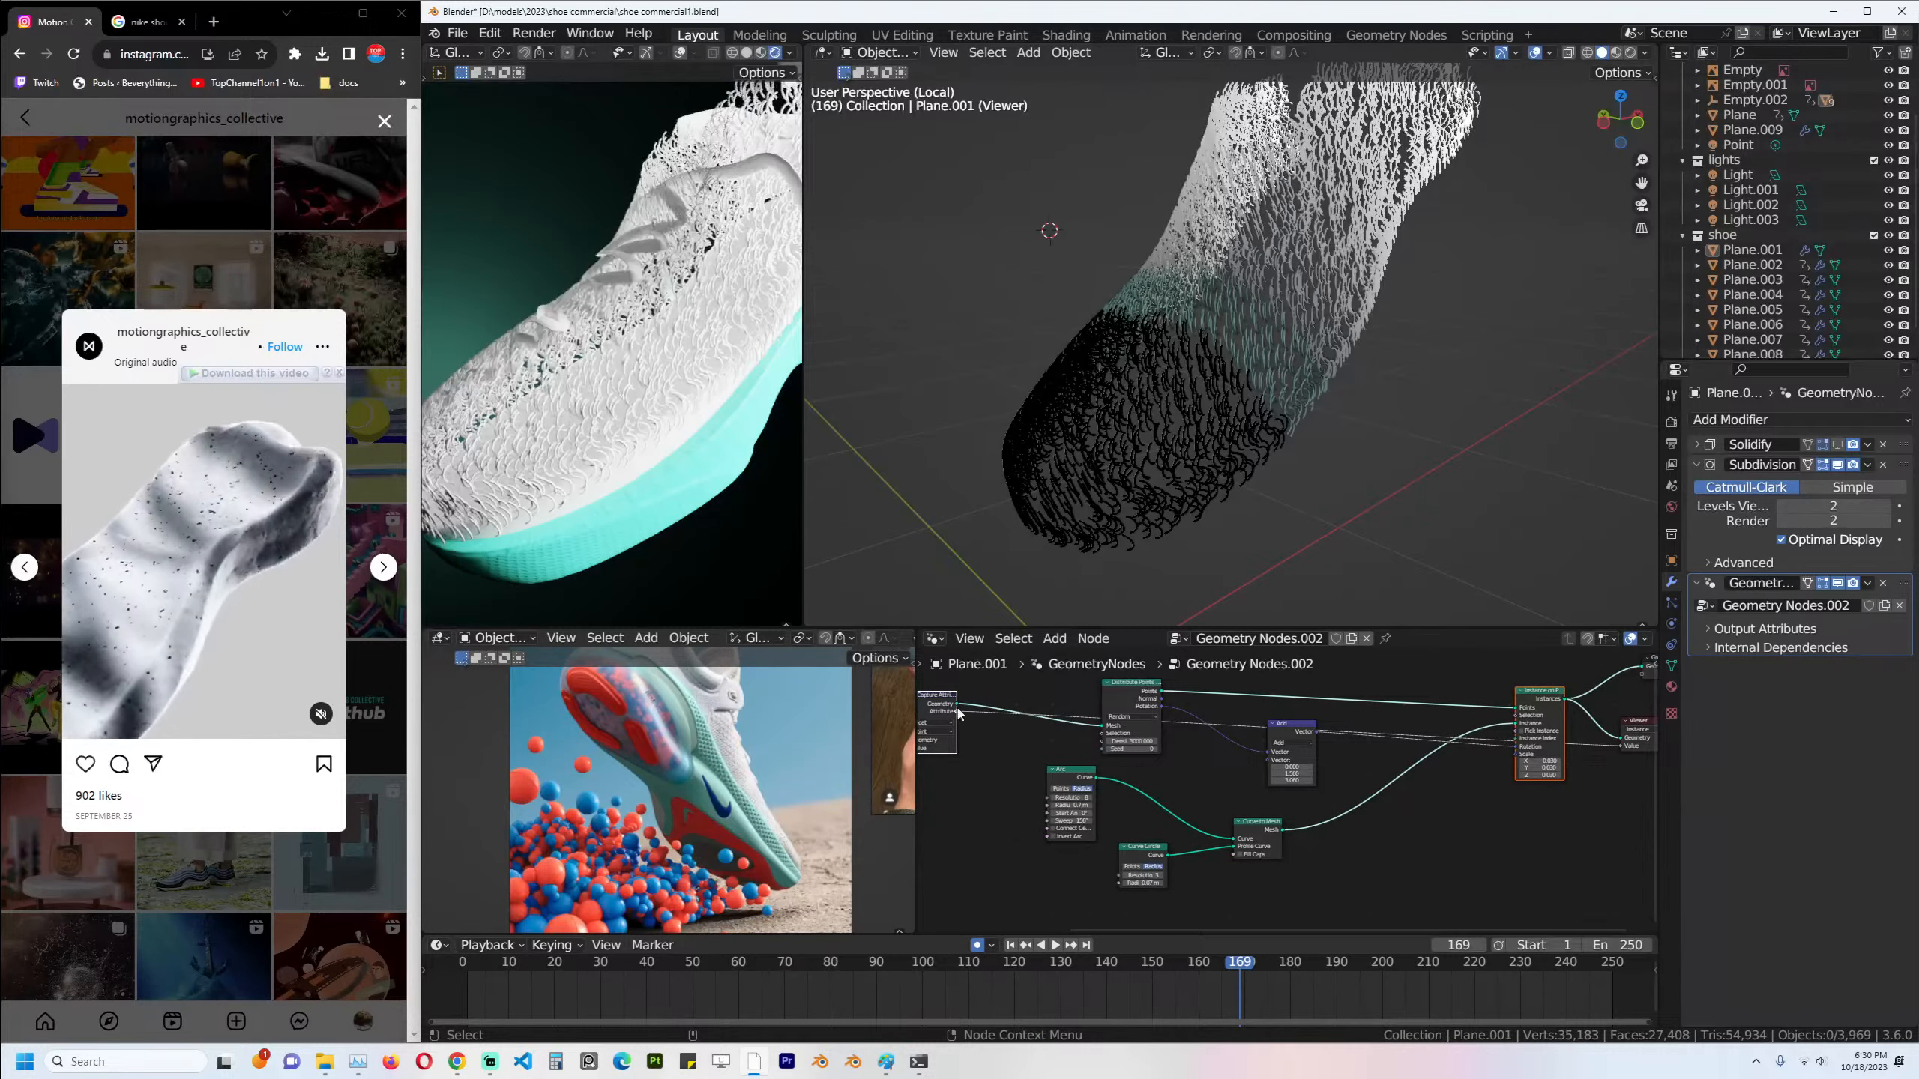
pyautogui.moveTo(1523, 759); pyautogui.dragTo(1521, 756)
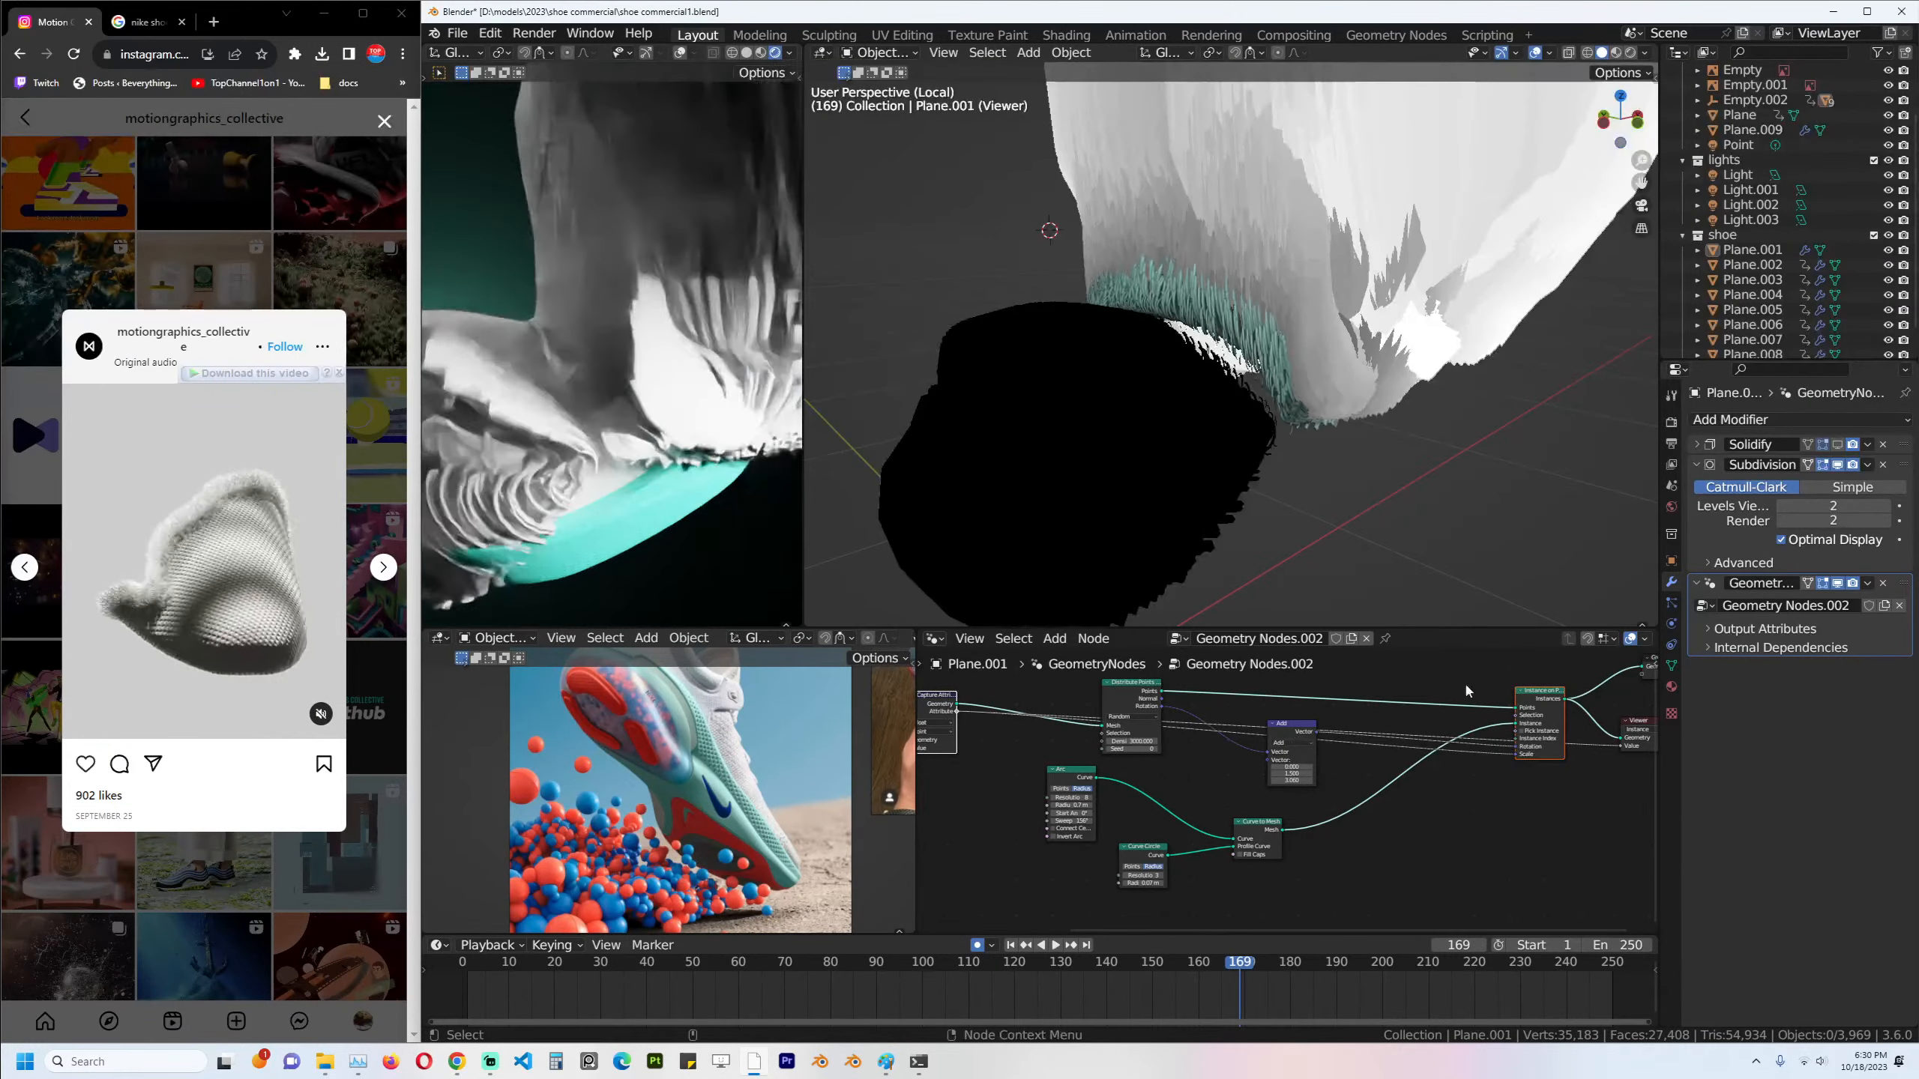
pyautogui.moveTo(1585, 752); pyautogui.dragTo(1448, 785, button='middle')
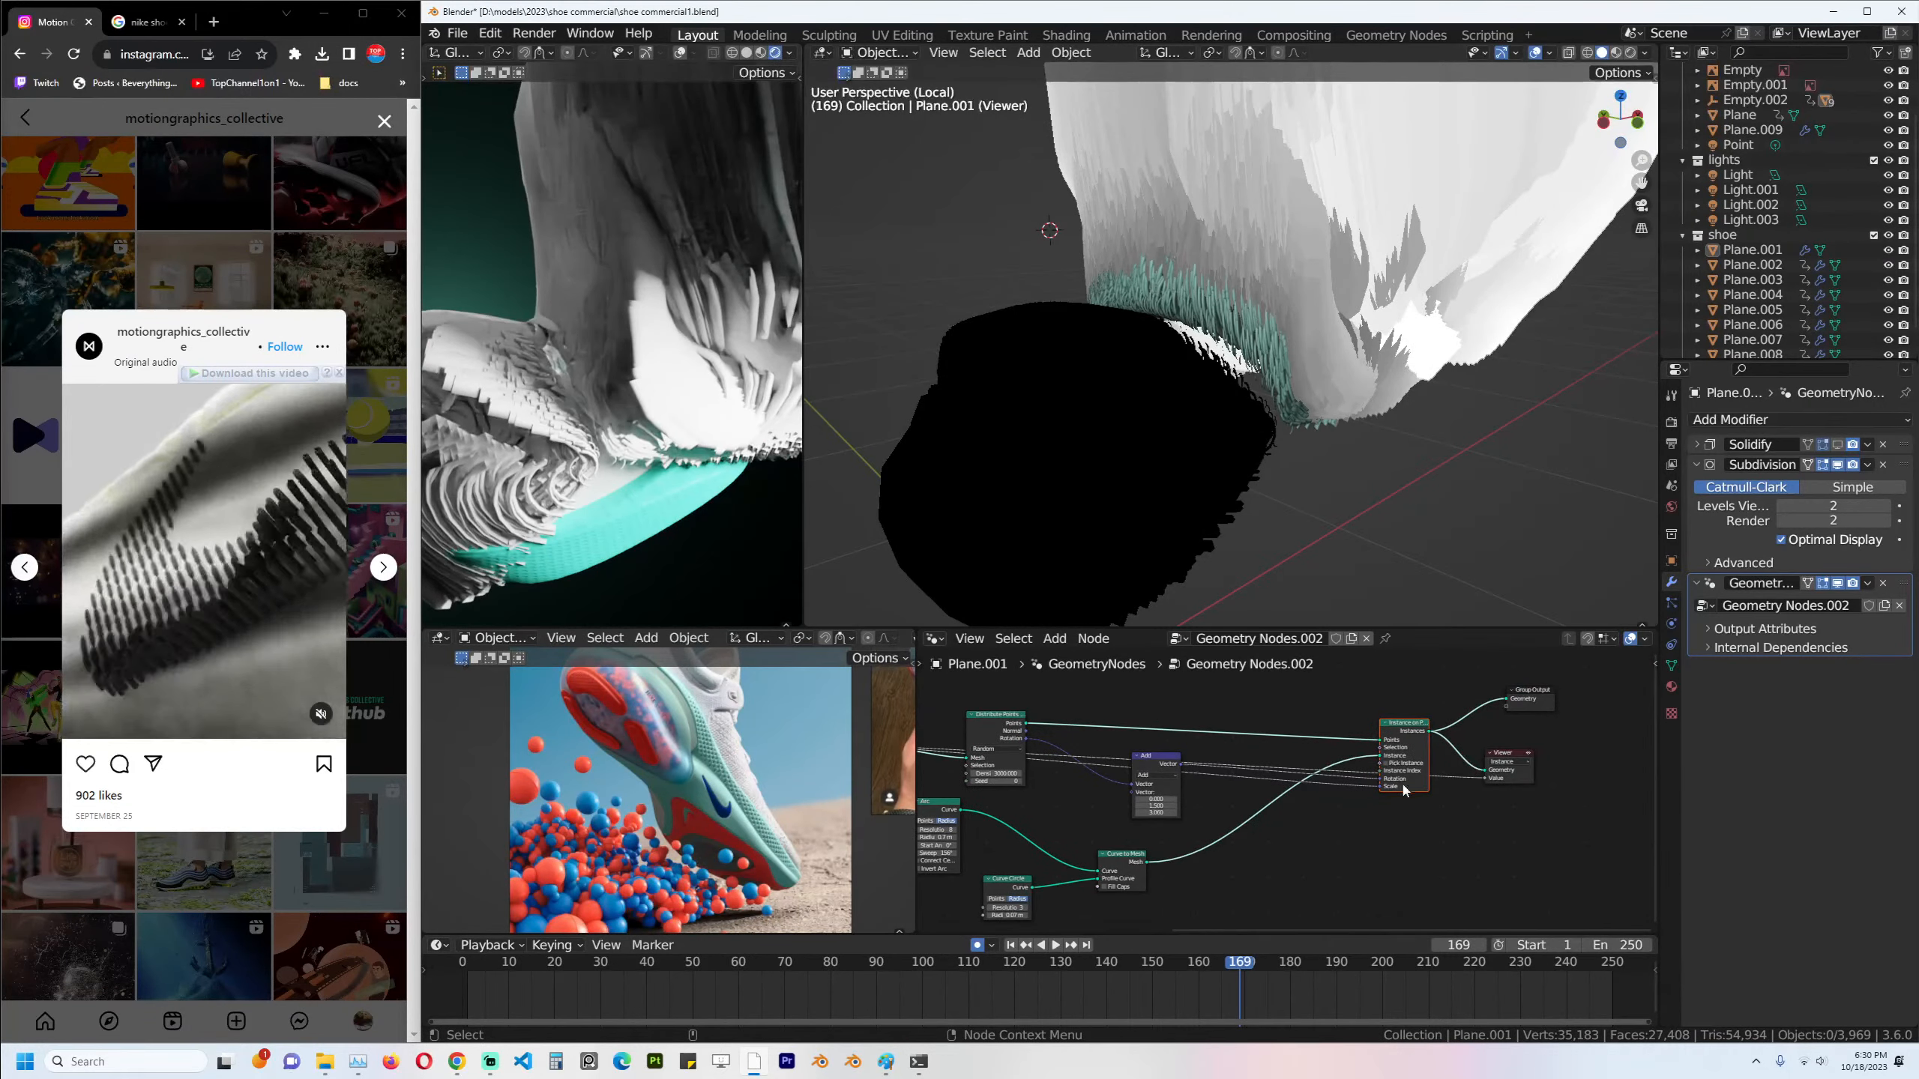
pyautogui.scroll(-3, 1436, 574)
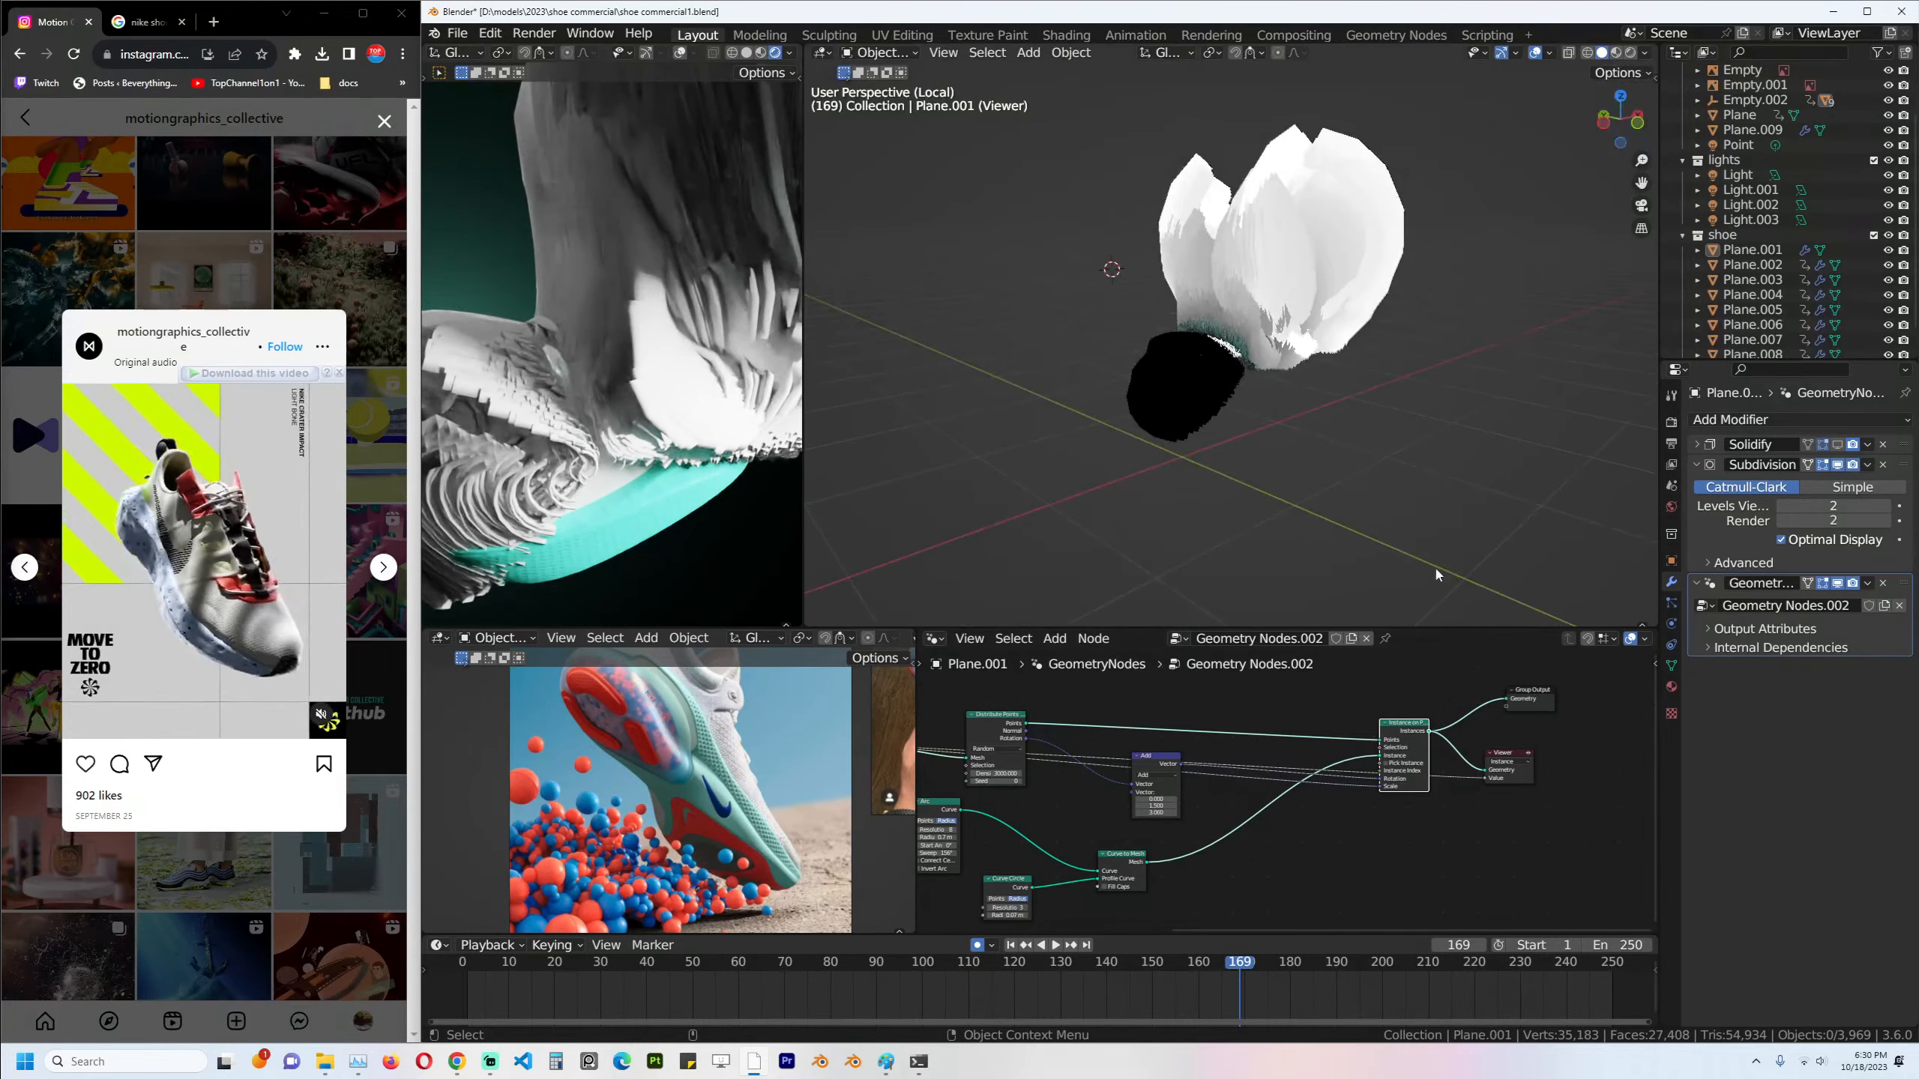
pyautogui.hotkey('ctrl', 's')
pyautogui.scroll(4, 1307, 472)
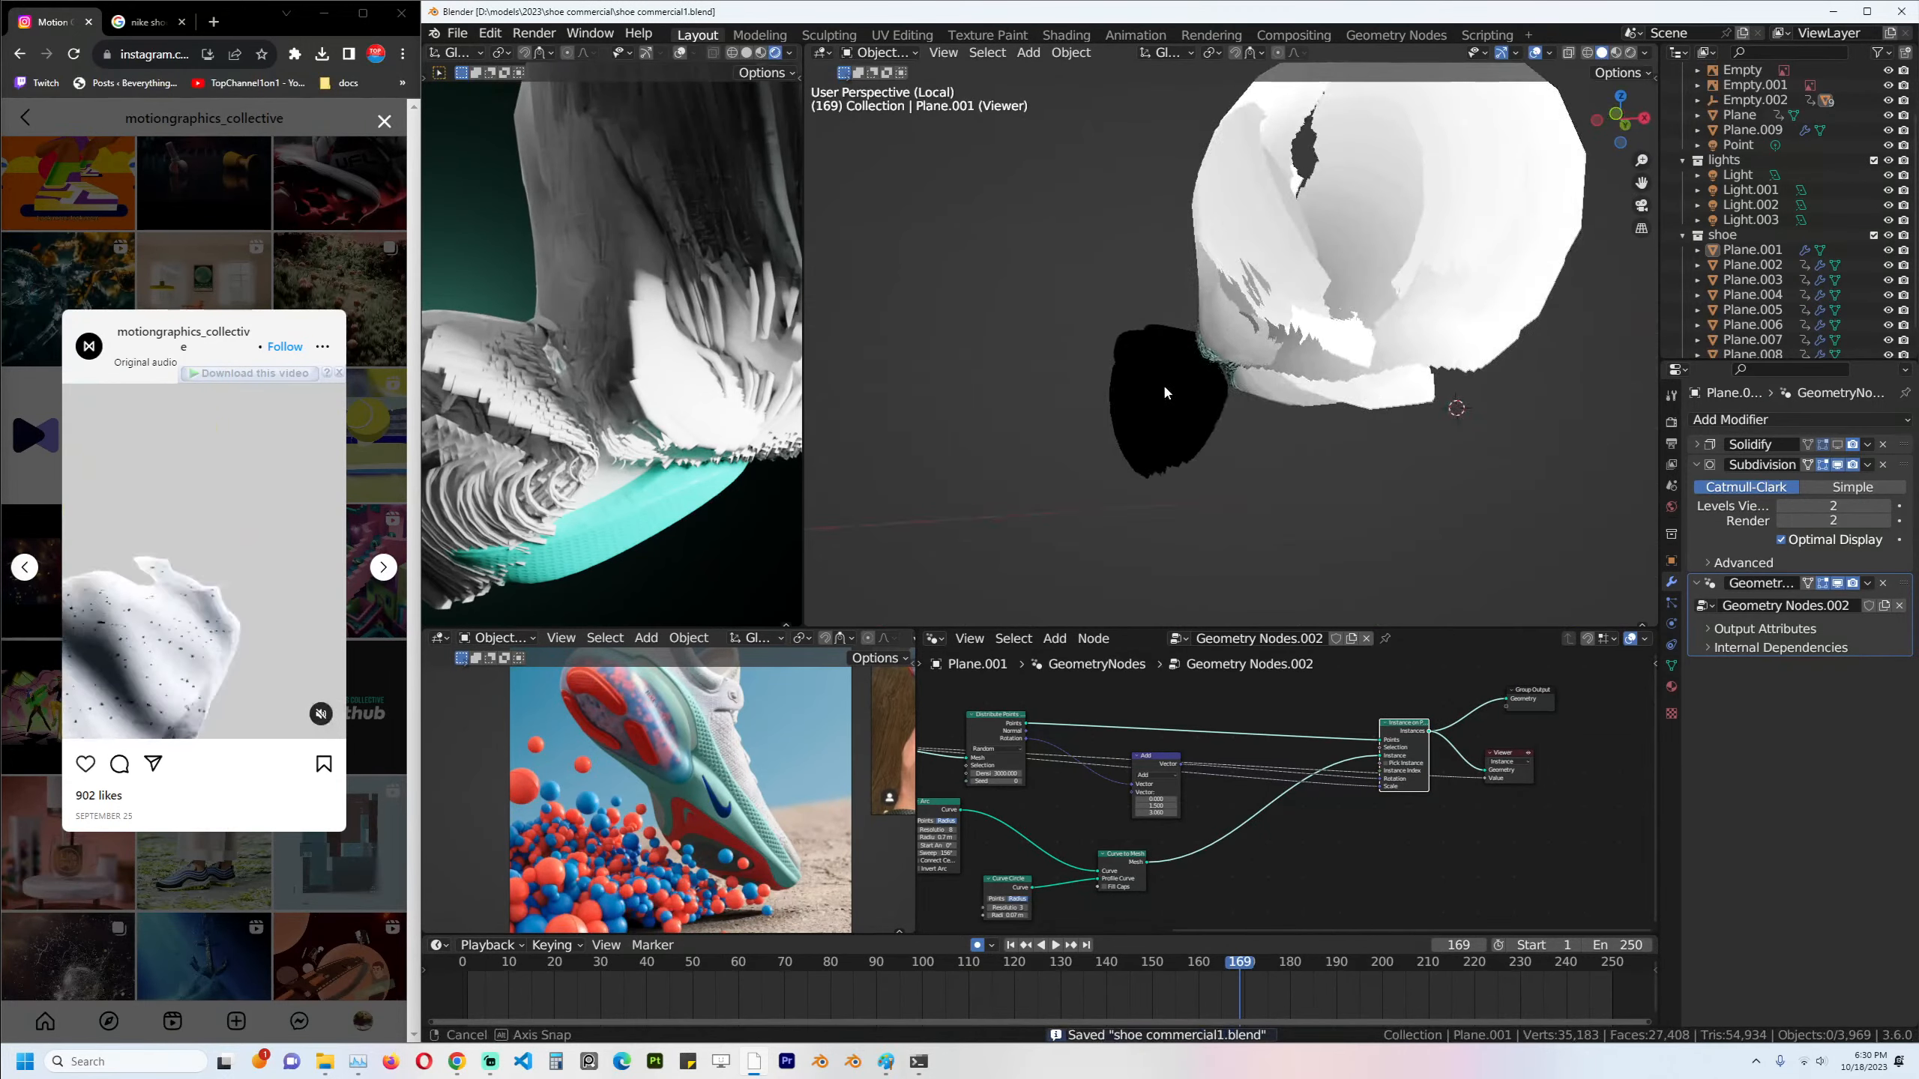
# Insert a Map Range node between the captured attribute and the Scale input of Instance on Points.
pyautogui.moveTo(1165, 389); pyautogui.dragTo(1212, 404, button='middle')
pyautogui.moveTo(1111, 818); pyautogui.dragTo(1103, 763, button='middle')
pyautogui.scroll(-1, 1424, 801)
pyautogui.scroll(1, 1103, 763)
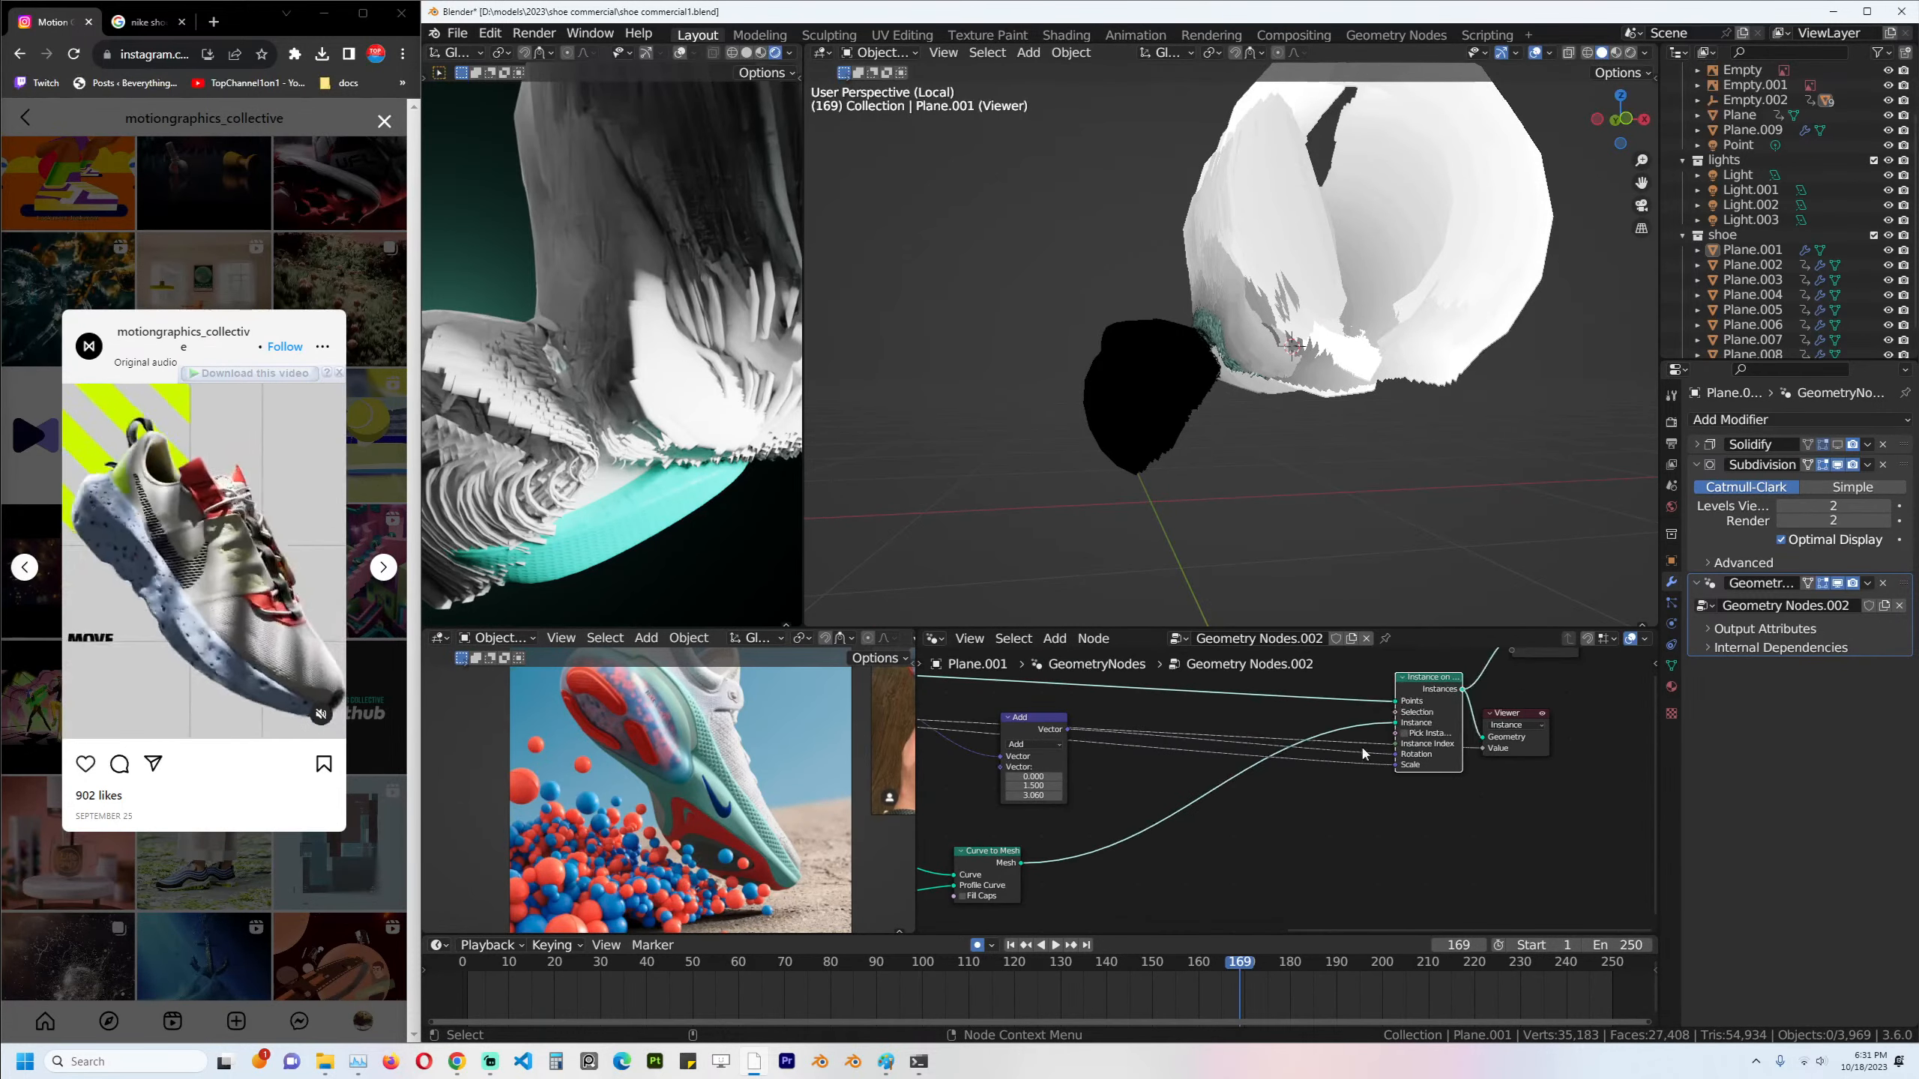
pyautogui.hotkey('shift', 'a')
pyautogui.write('map')
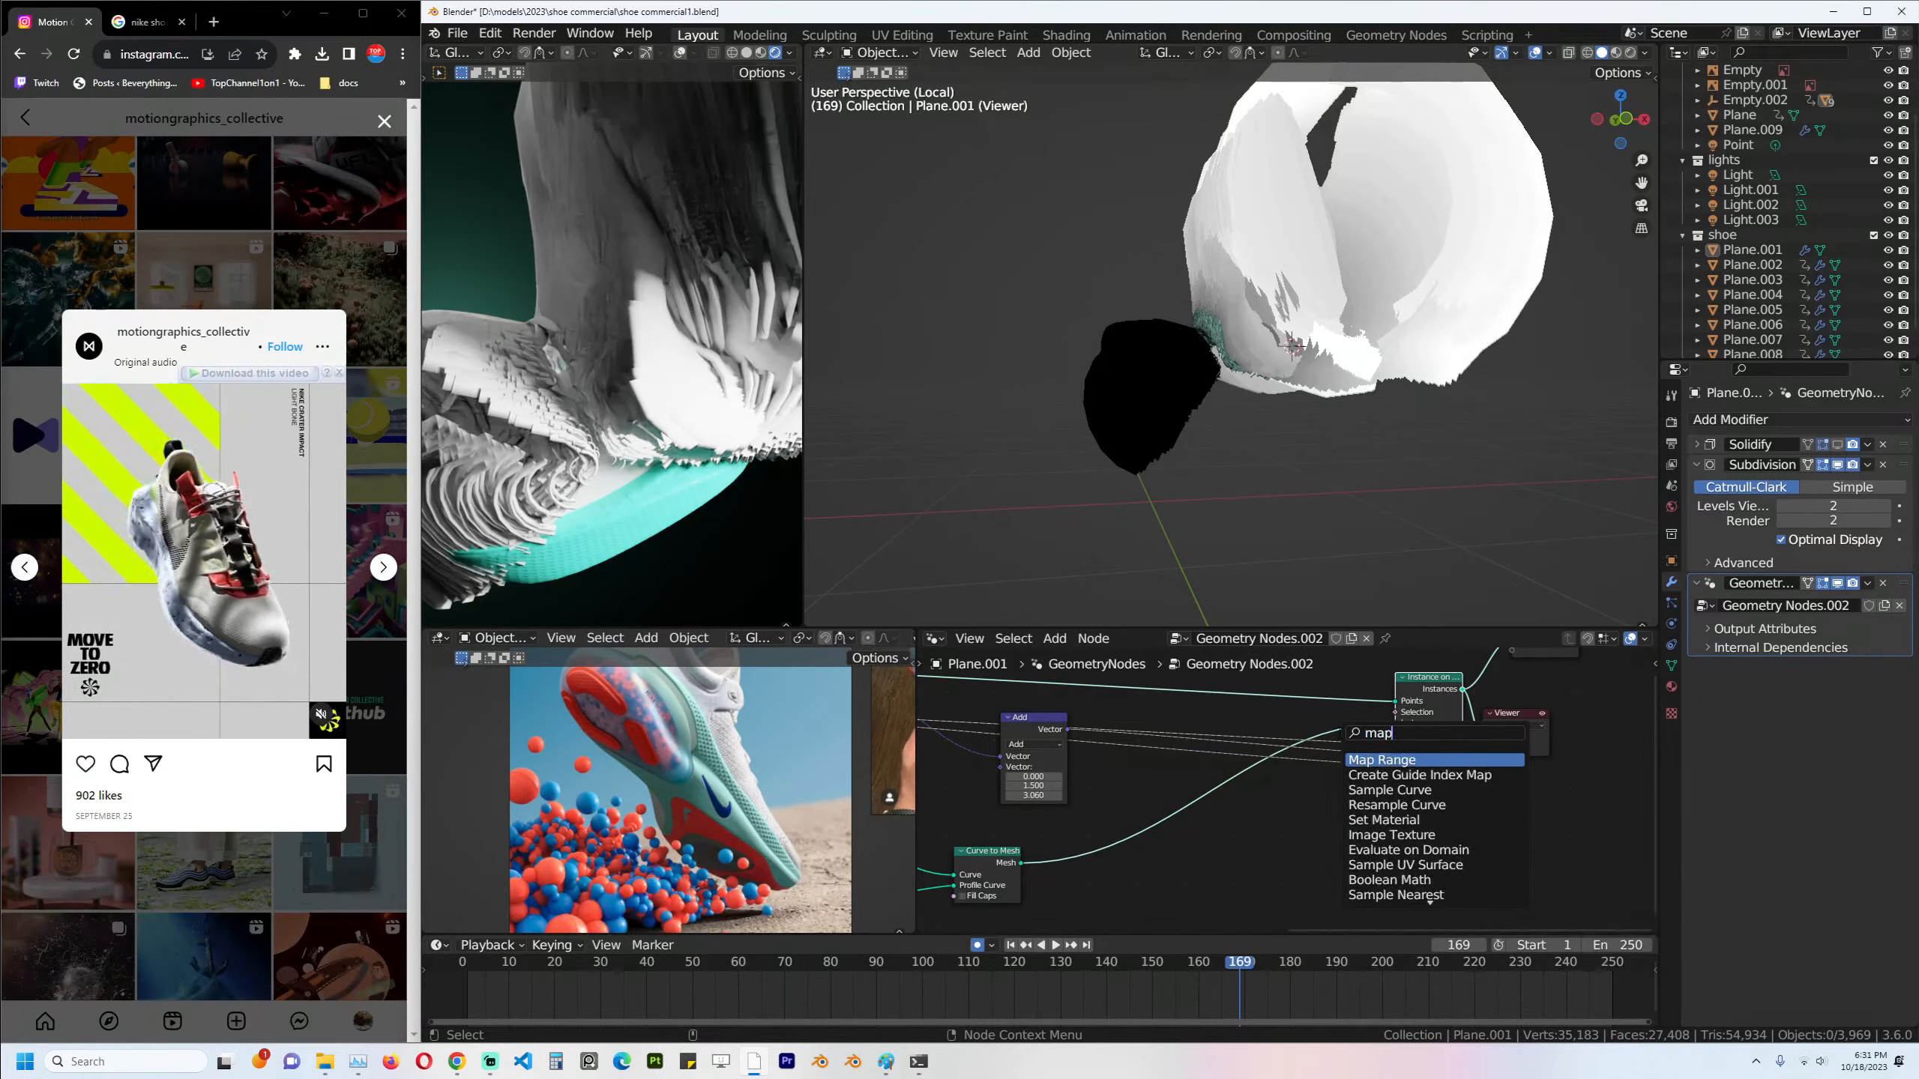
pyautogui.press('Return')
pyautogui.click(1384, 852)
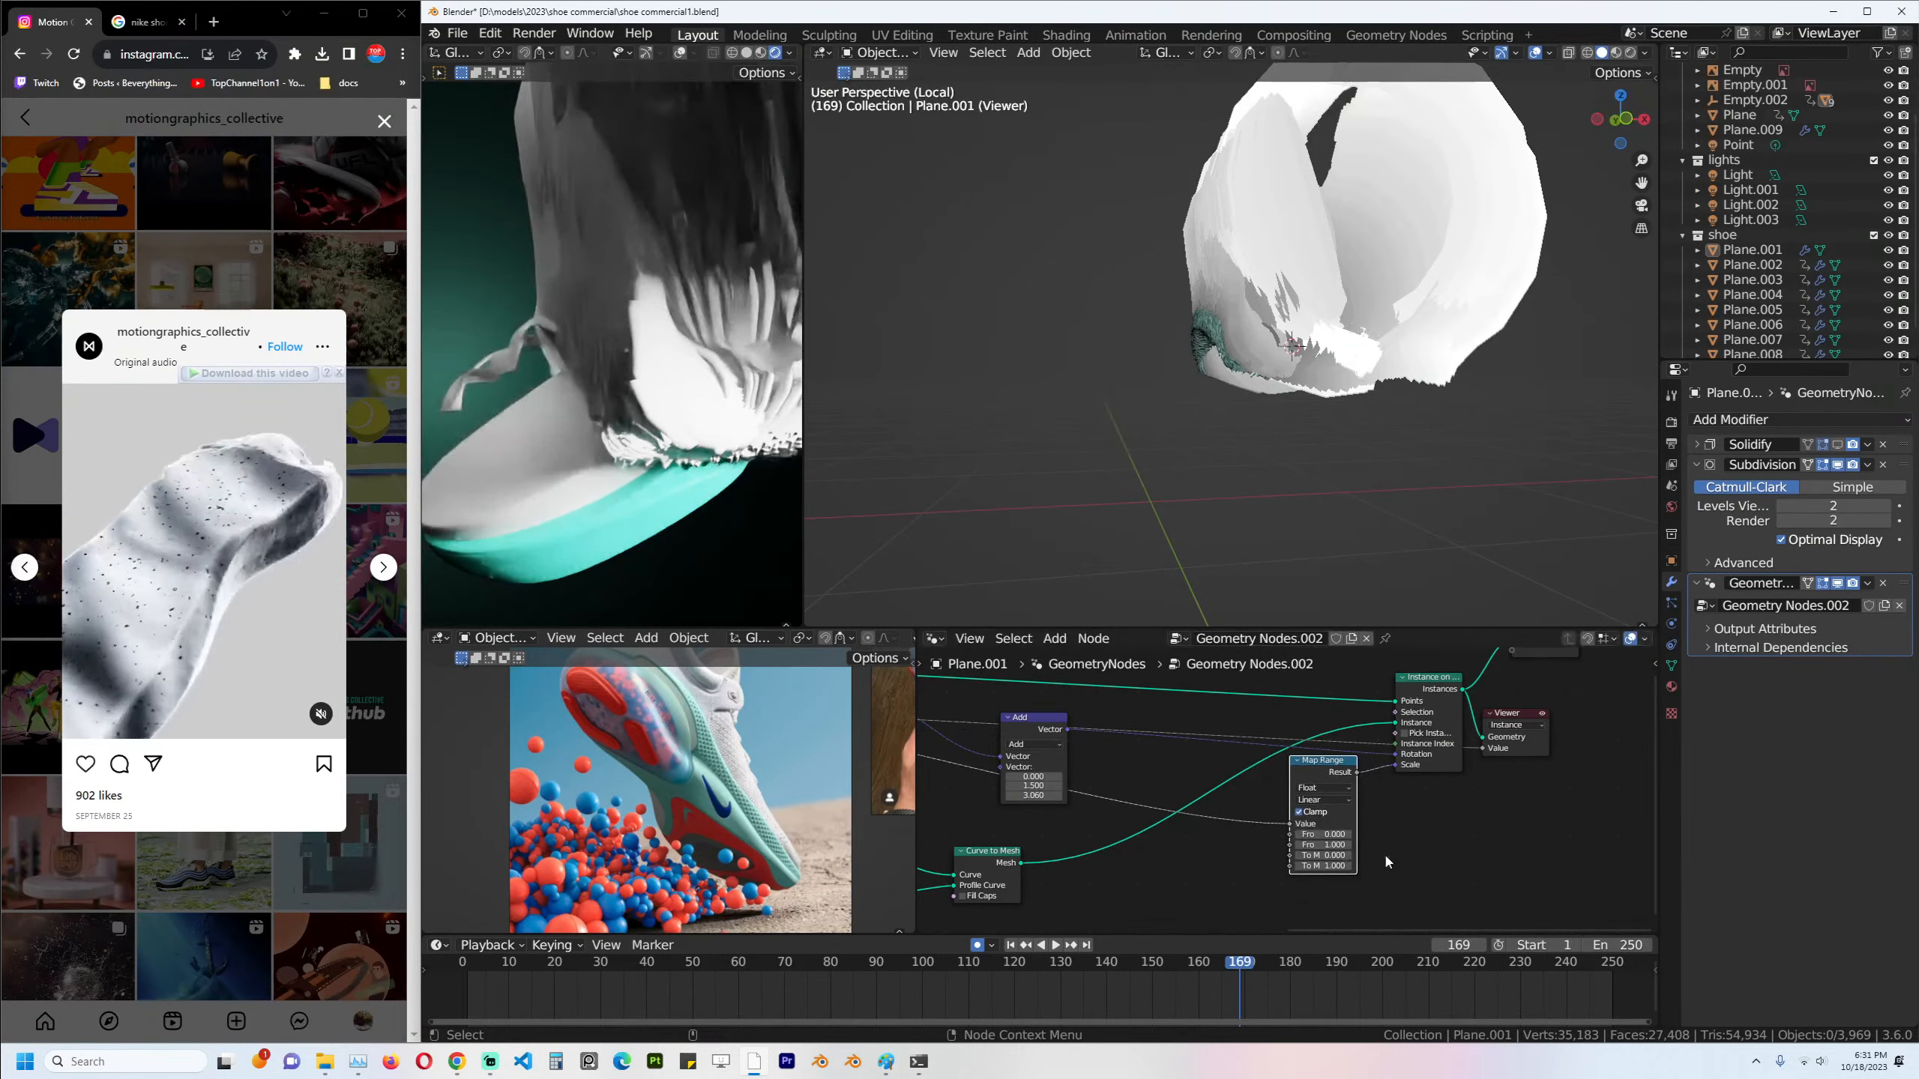
# Reduce the Map Range node's To Max to 0.080, inspect the scaled fibers, and save the file.
pyautogui.scroll(1, 1393, 829)
pyautogui.click(1358, 859)
pyautogui.write('0.1')
pyautogui.press('Return')
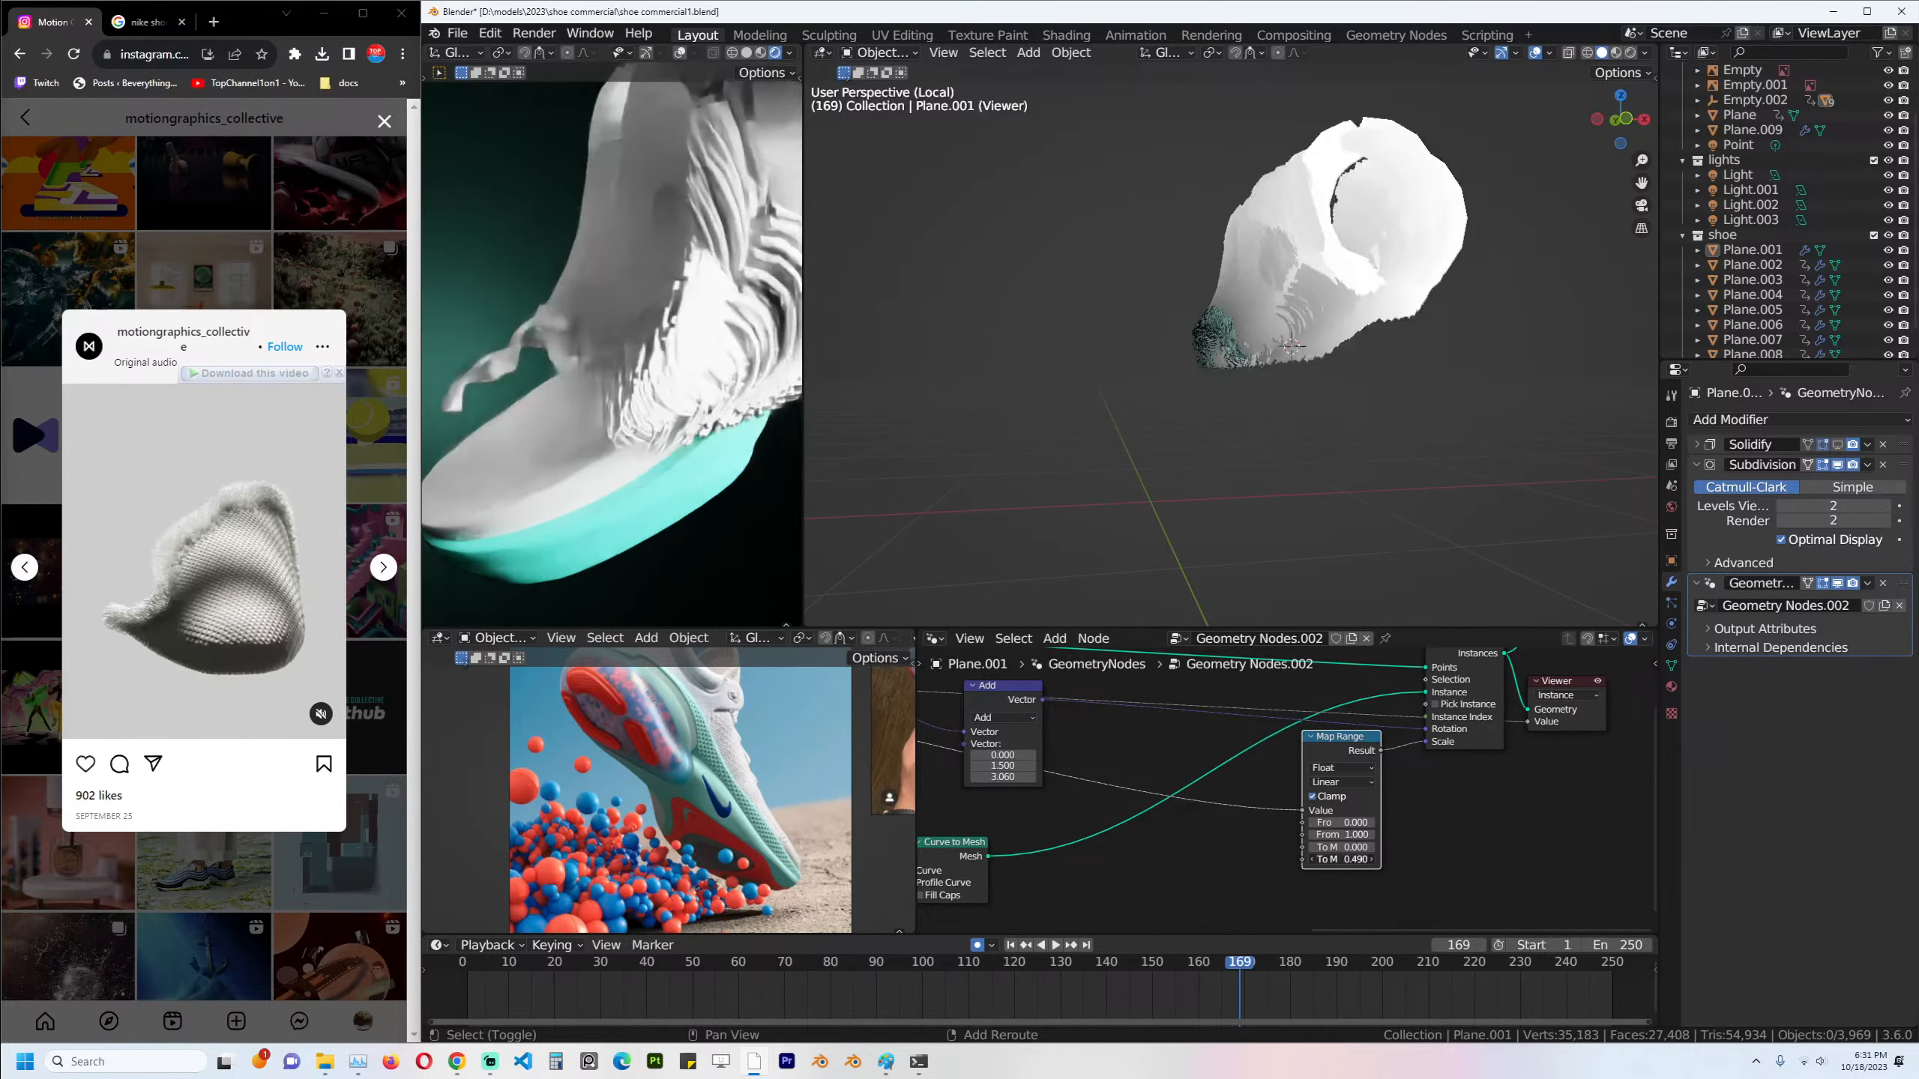
pyautogui.moveTo(1357, 859); pyautogui.dragTo(1343, 851)
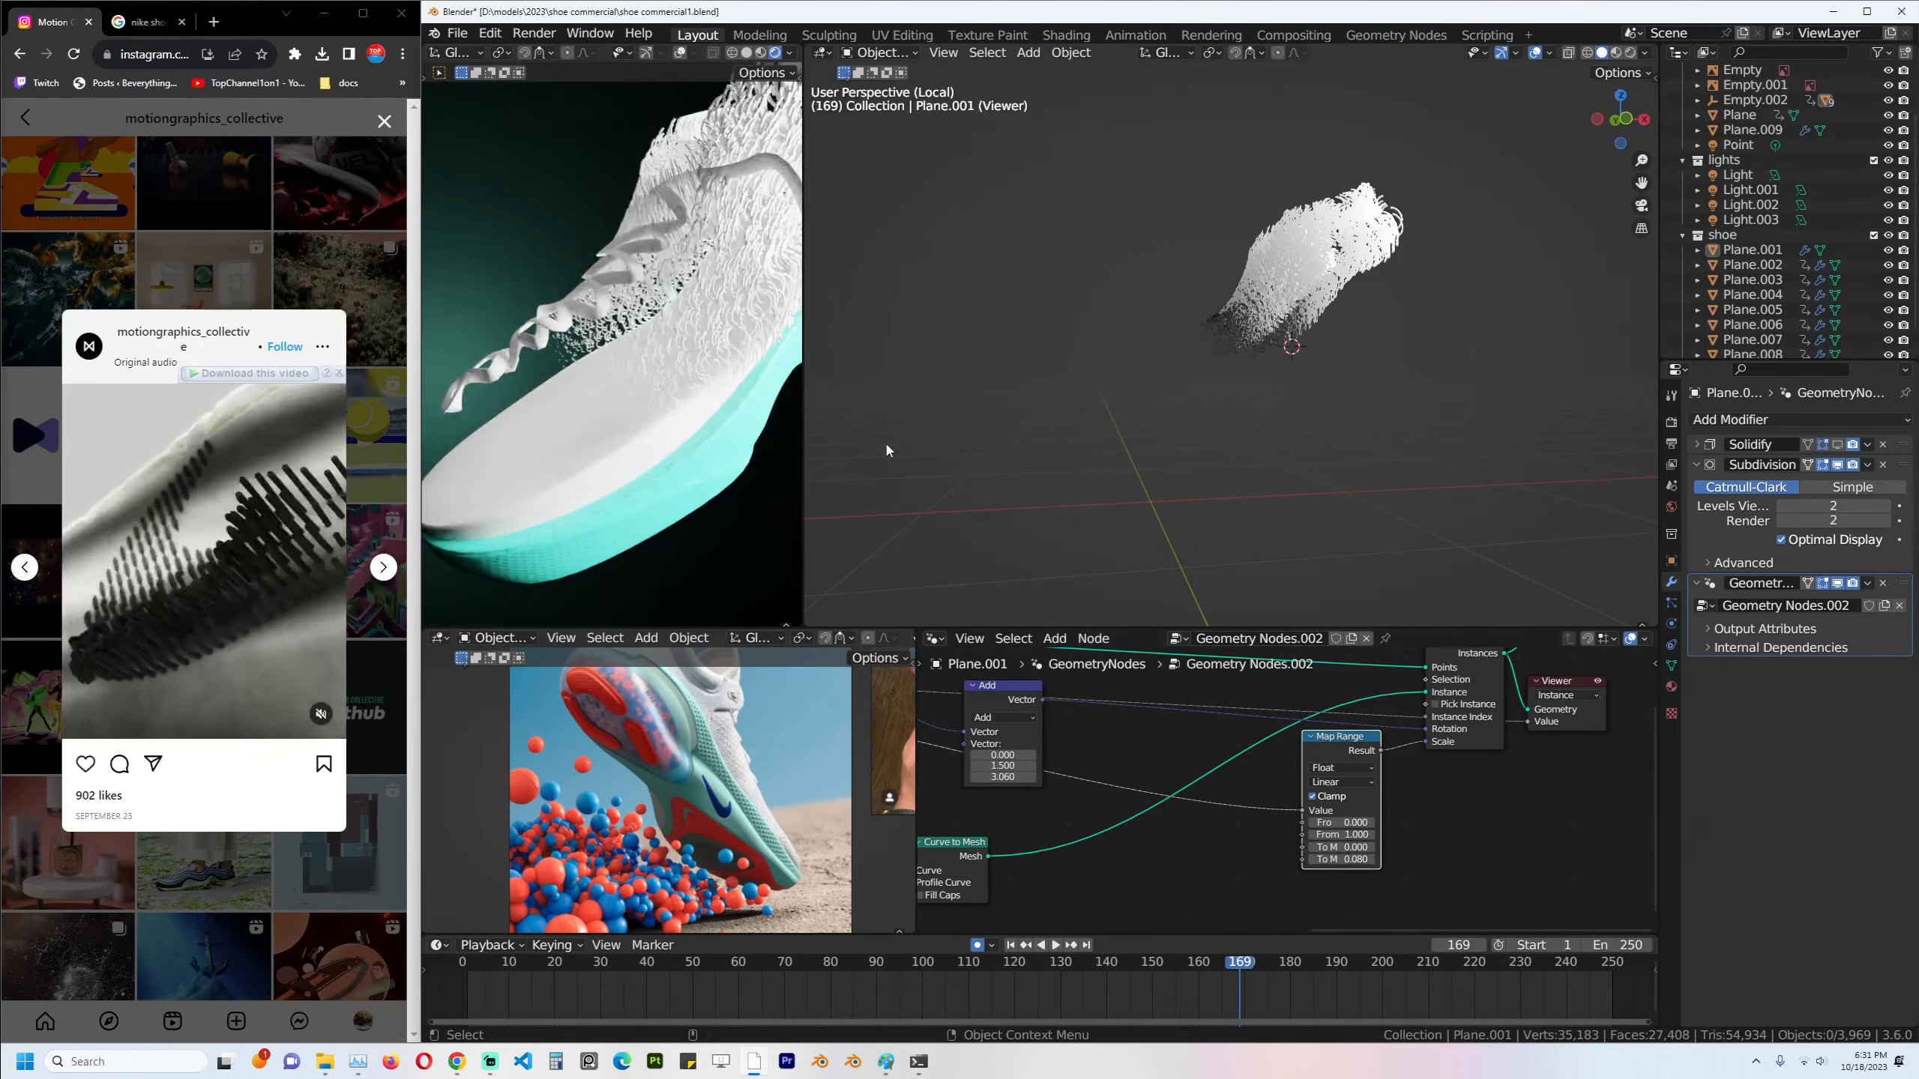
pyautogui.scroll(4, 1256, 394)
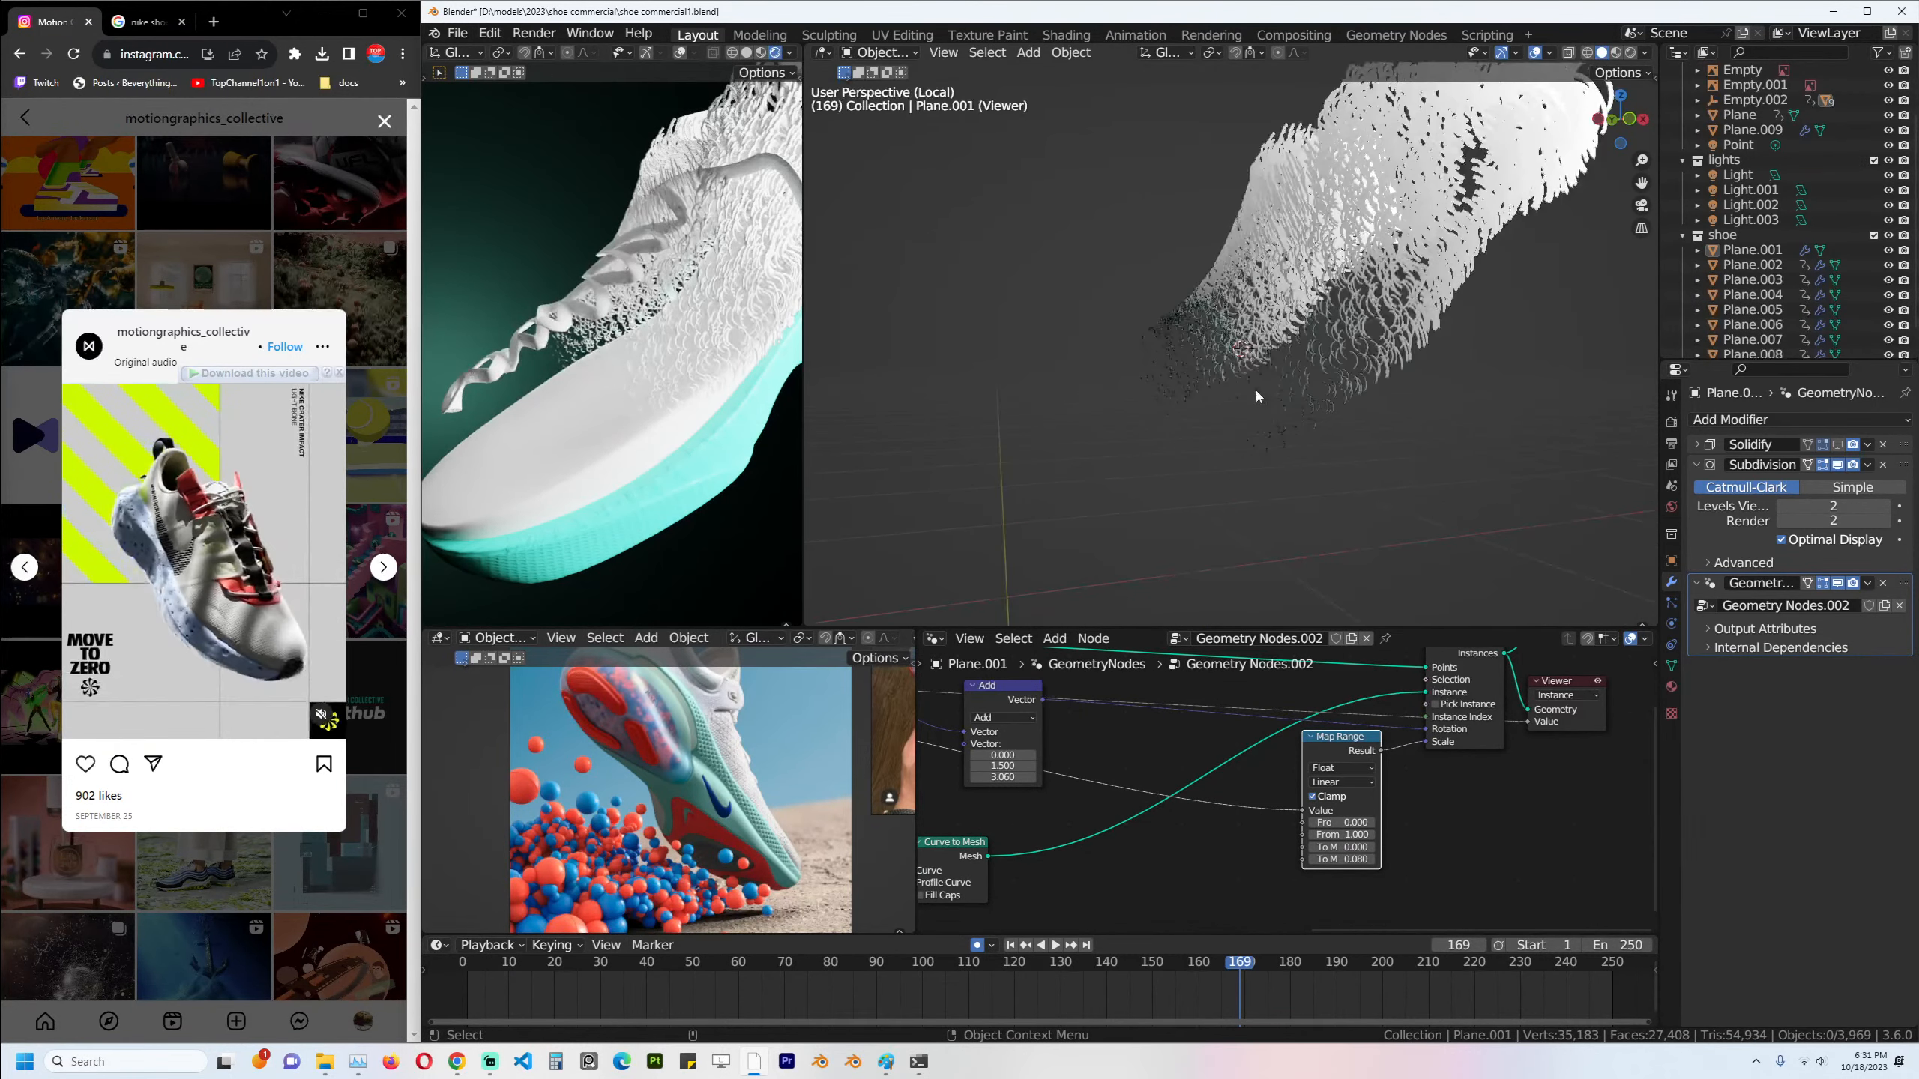
pyautogui.hotkey('ctrl', 's')
pyautogui.moveTo(1257, 395)
pyautogui.mouseDown(button='middle')
pyautogui.moveTo(1298, 377)
pyautogui.moveTo(1254, 389)
pyautogui.mouseUp(button='middle')
# Insert a Math node set to Add before the Map Range's Value, set its value to 0.340, and save the file.
pyautogui.moveTo(968, 741); pyautogui.dragTo(1172, 772, button='middle')
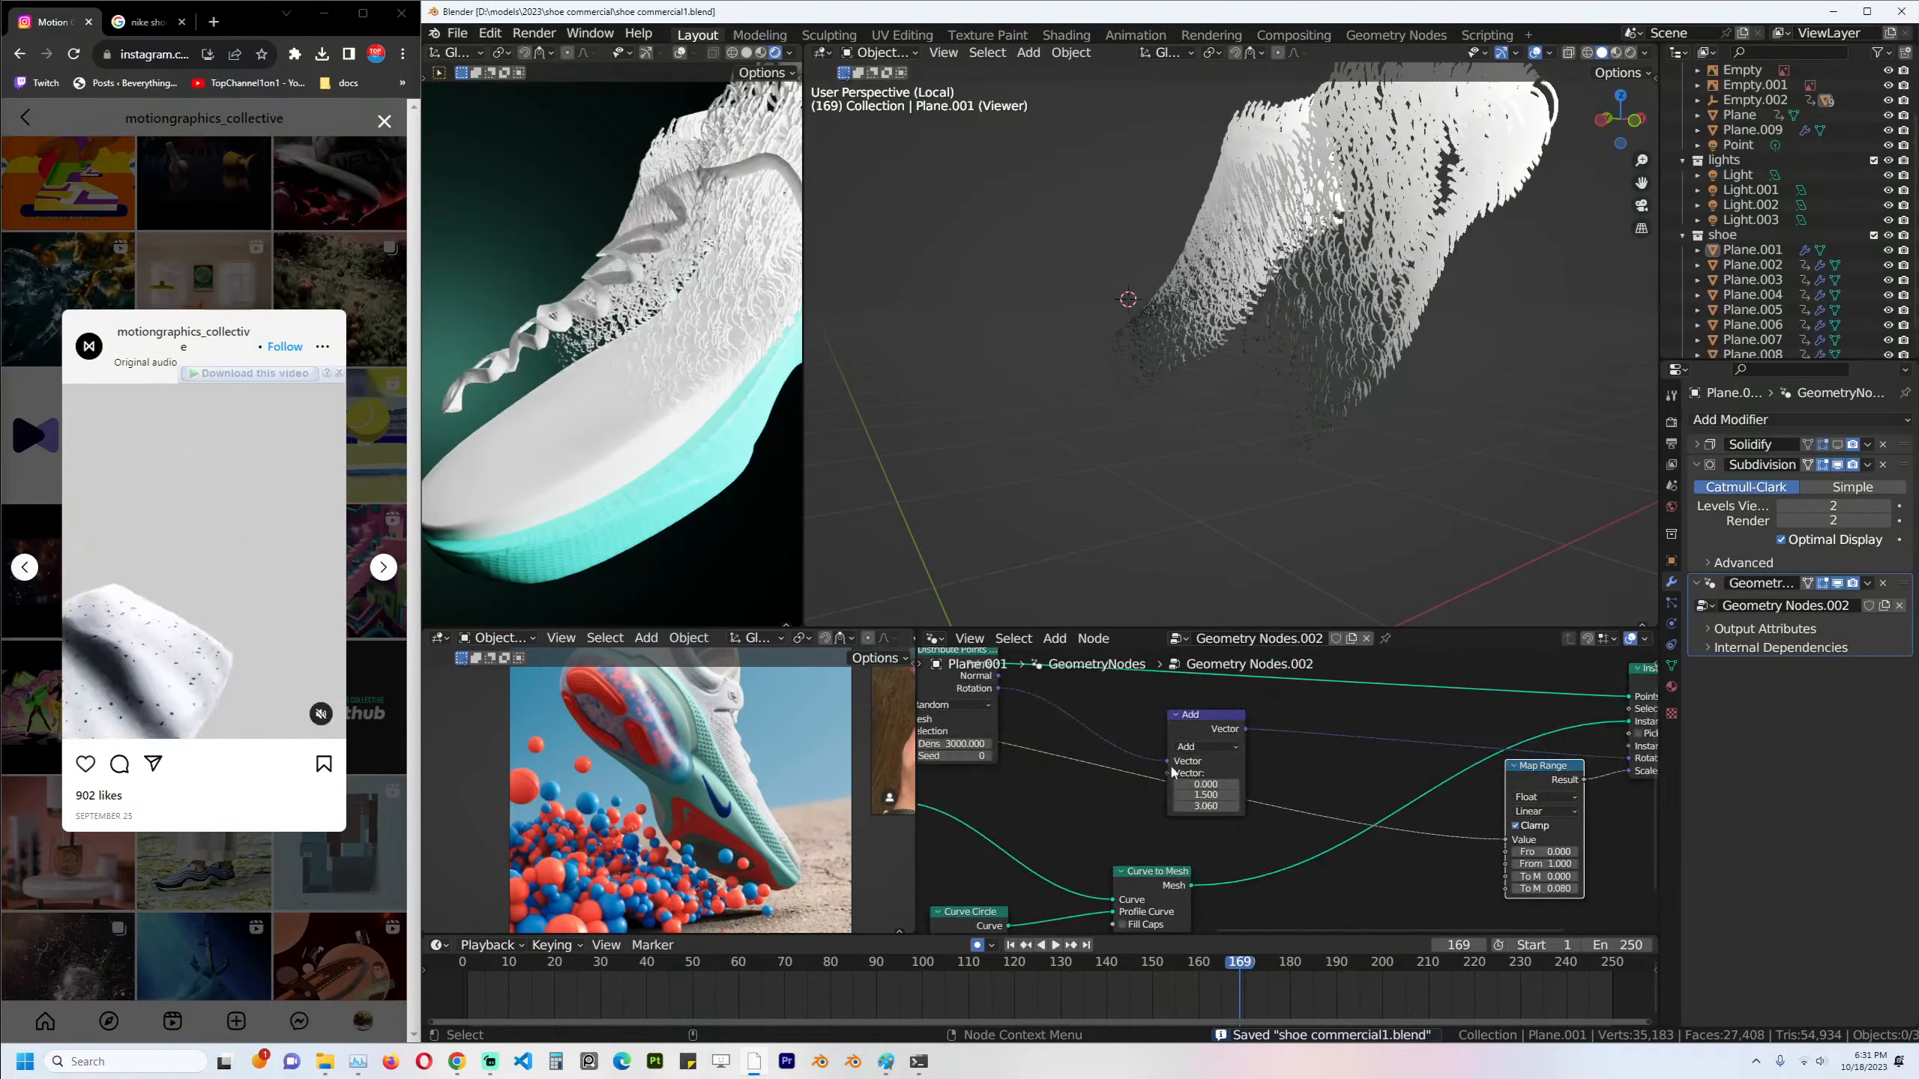
pyautogui.moveTo(1379, 751); pyautogui.dragTo(1368, 707, button='middle')
pyautogui.hotkey('shift', 'a')
pyautogui.moveTo(1424, 758)
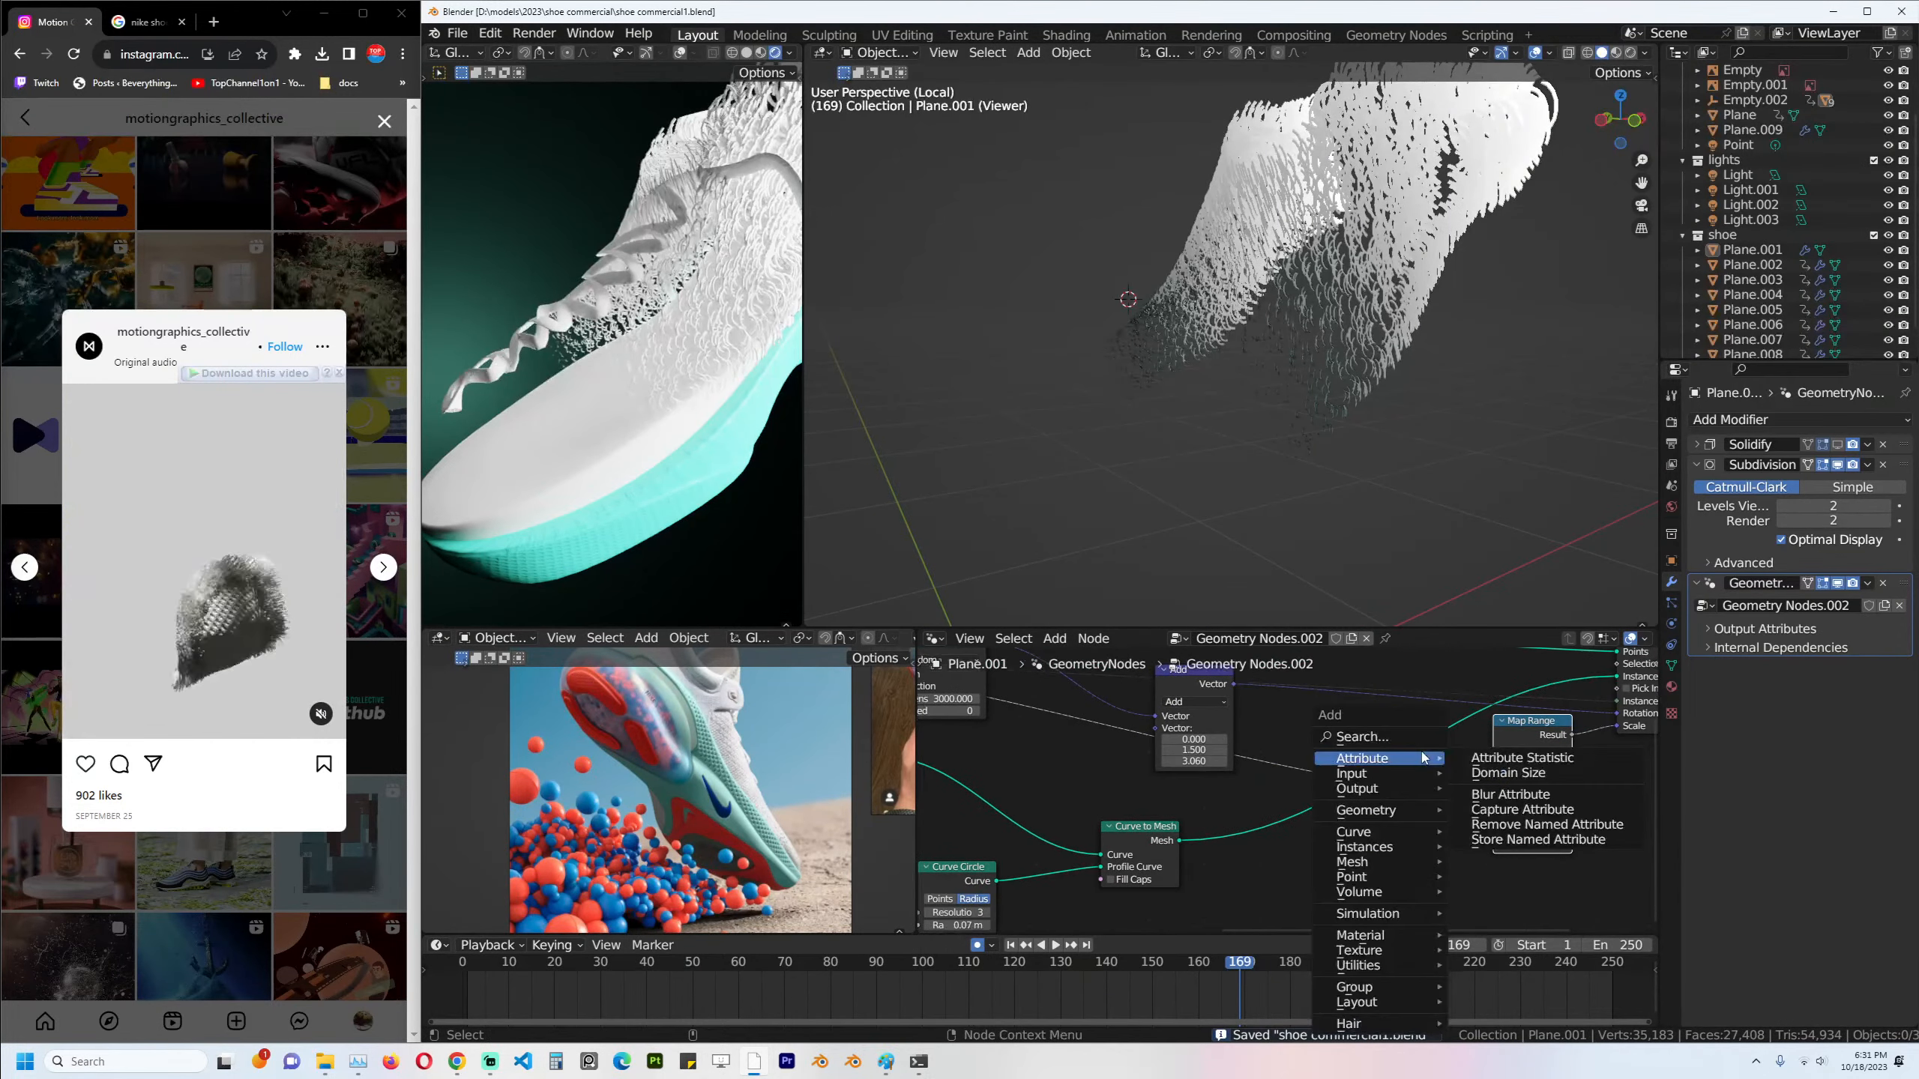
pyautogui.write('math')
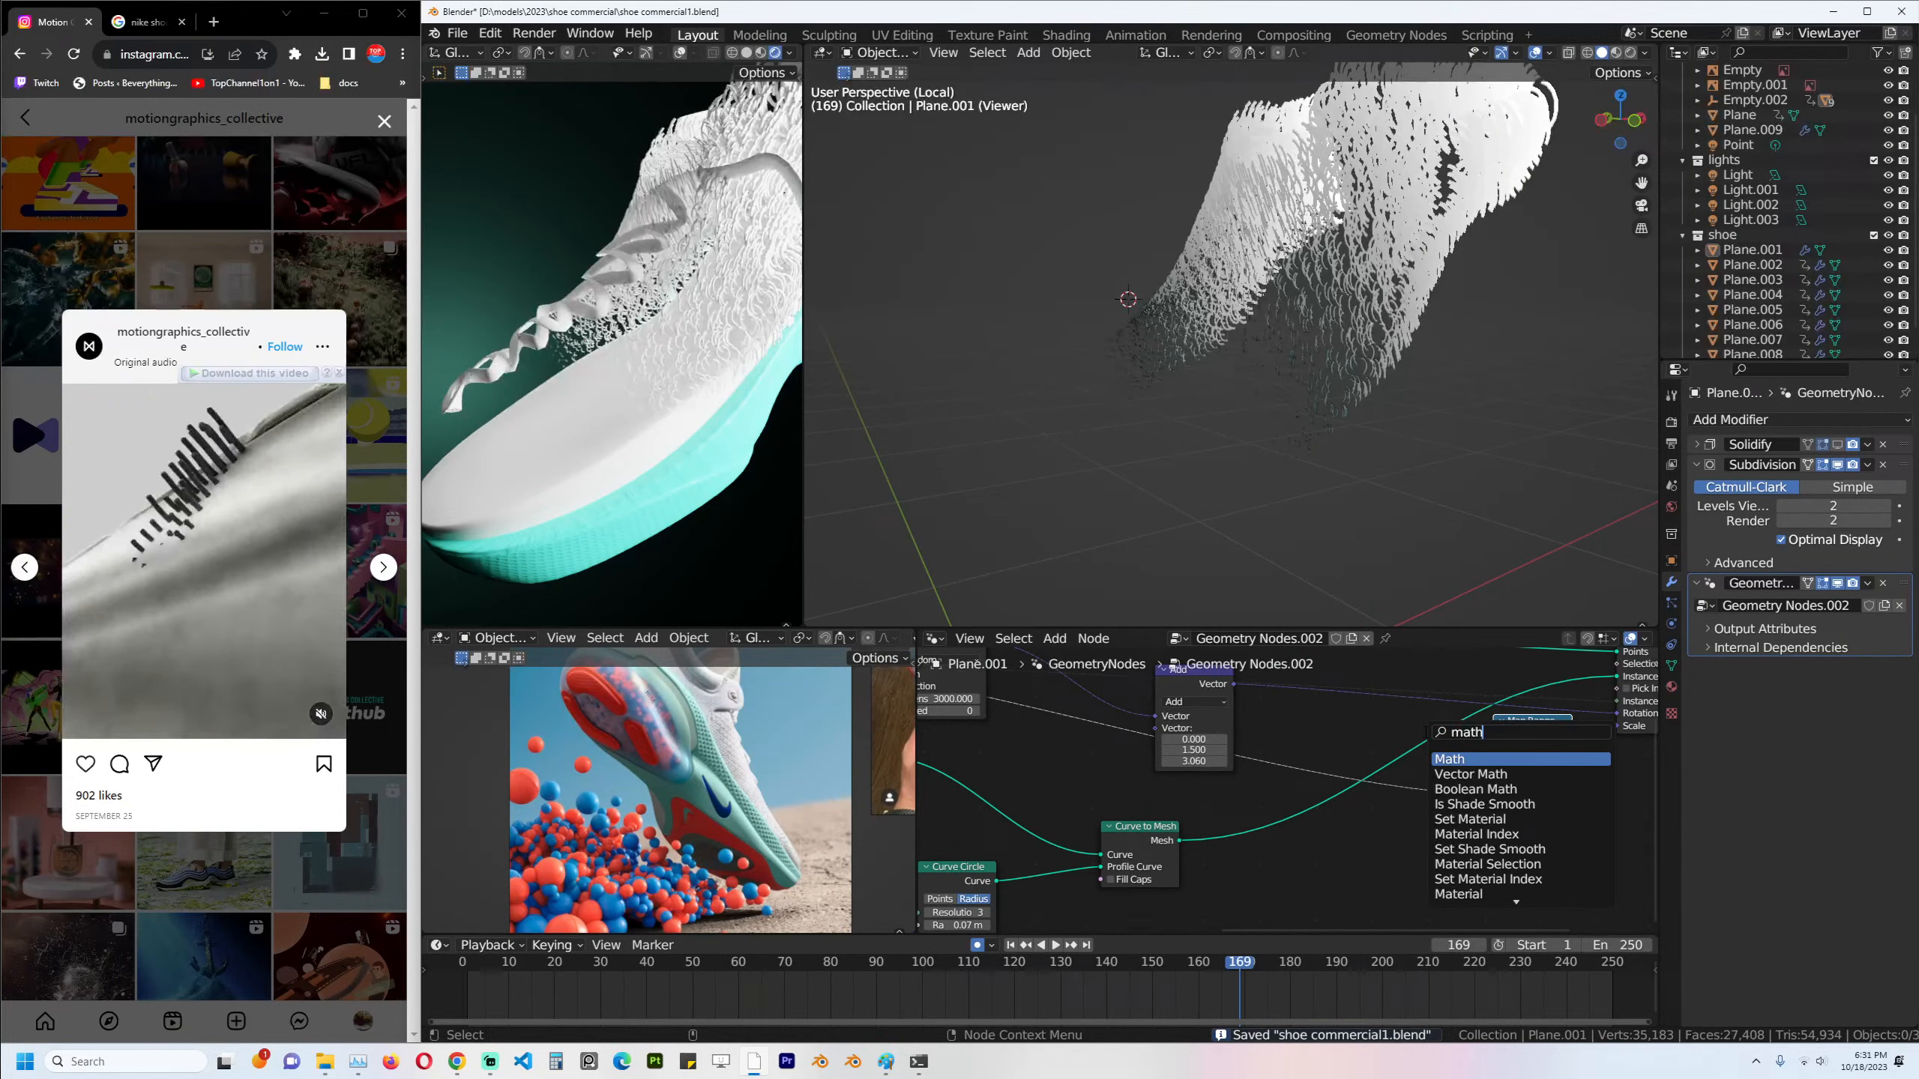
pyautogui.click(1448, 759)
pyautogui.click(1410, 859)
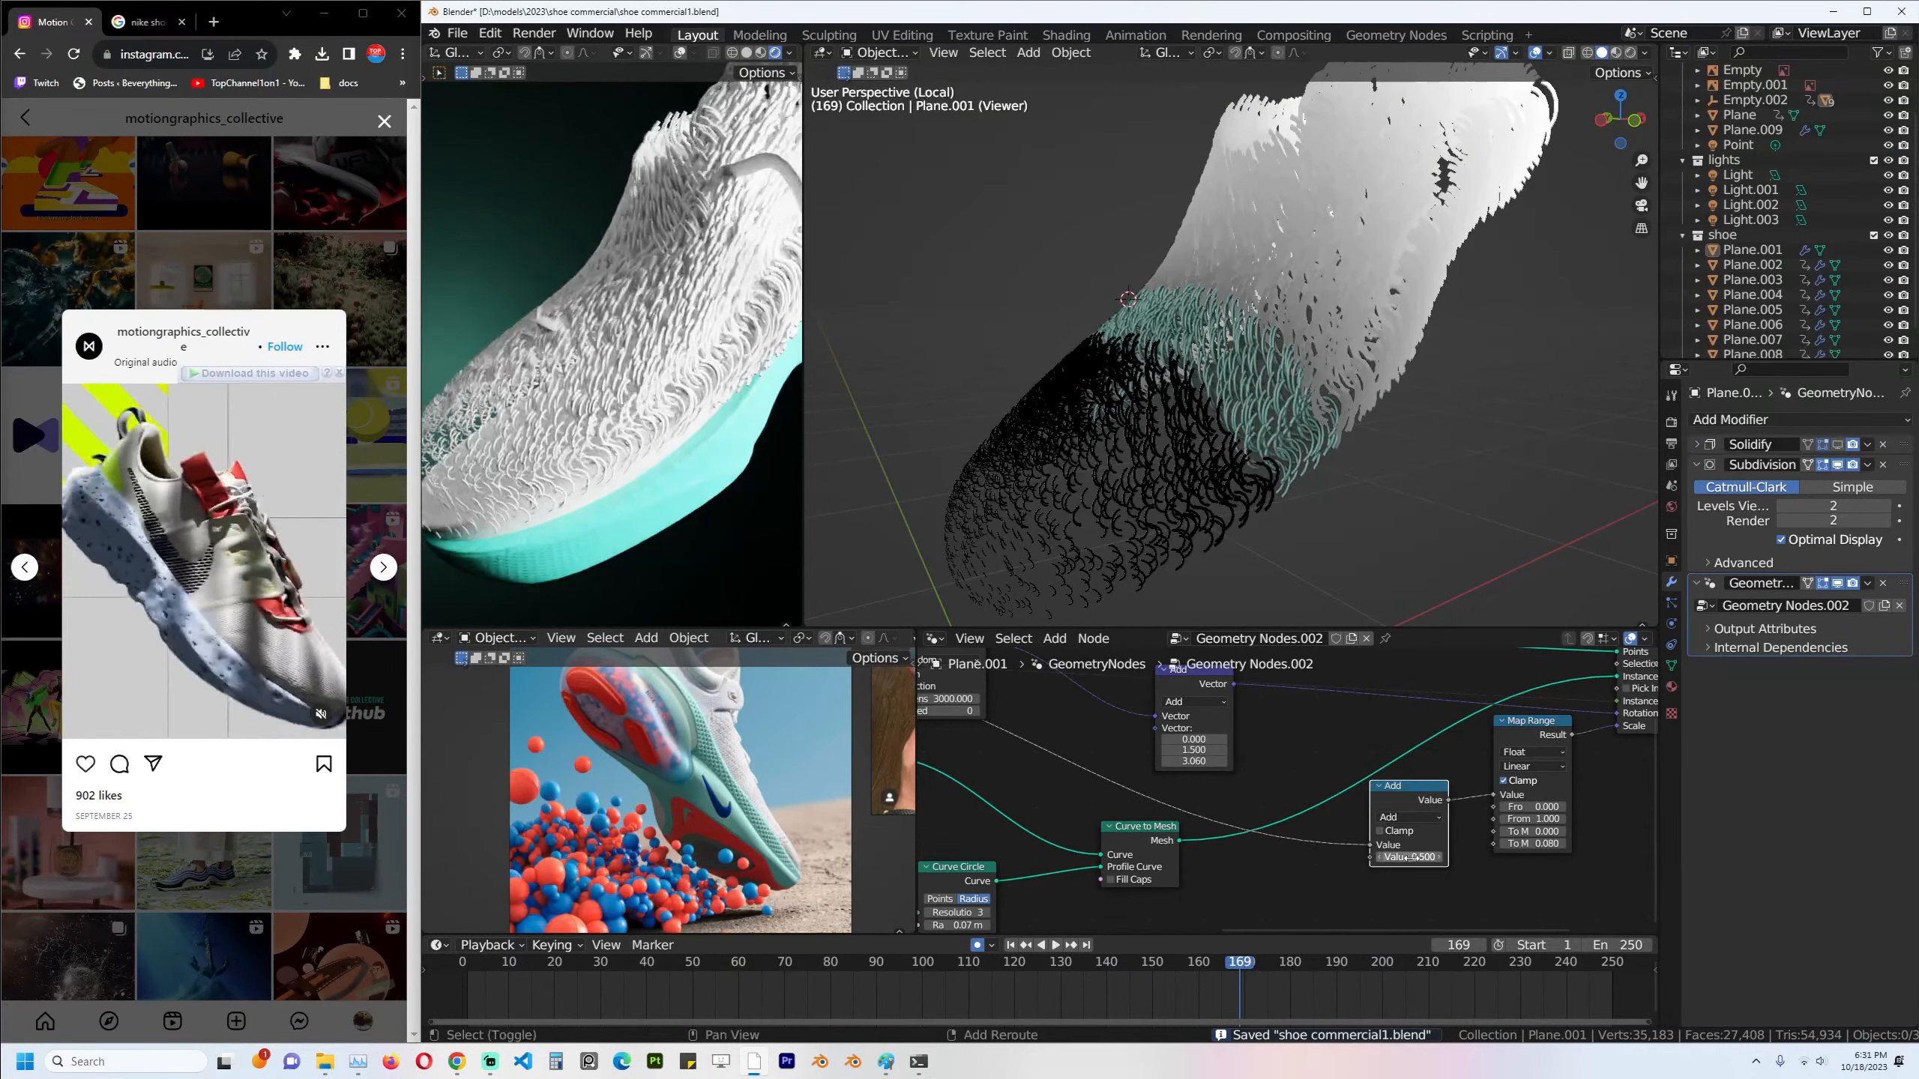
pyautogui.moveTo(1410, 858)
pyautogui.mouseDown()
pyautogui.moveTo(1360, 858)
pyautogui.moveTo(1415, 859)
pyautogui.mouseUp()
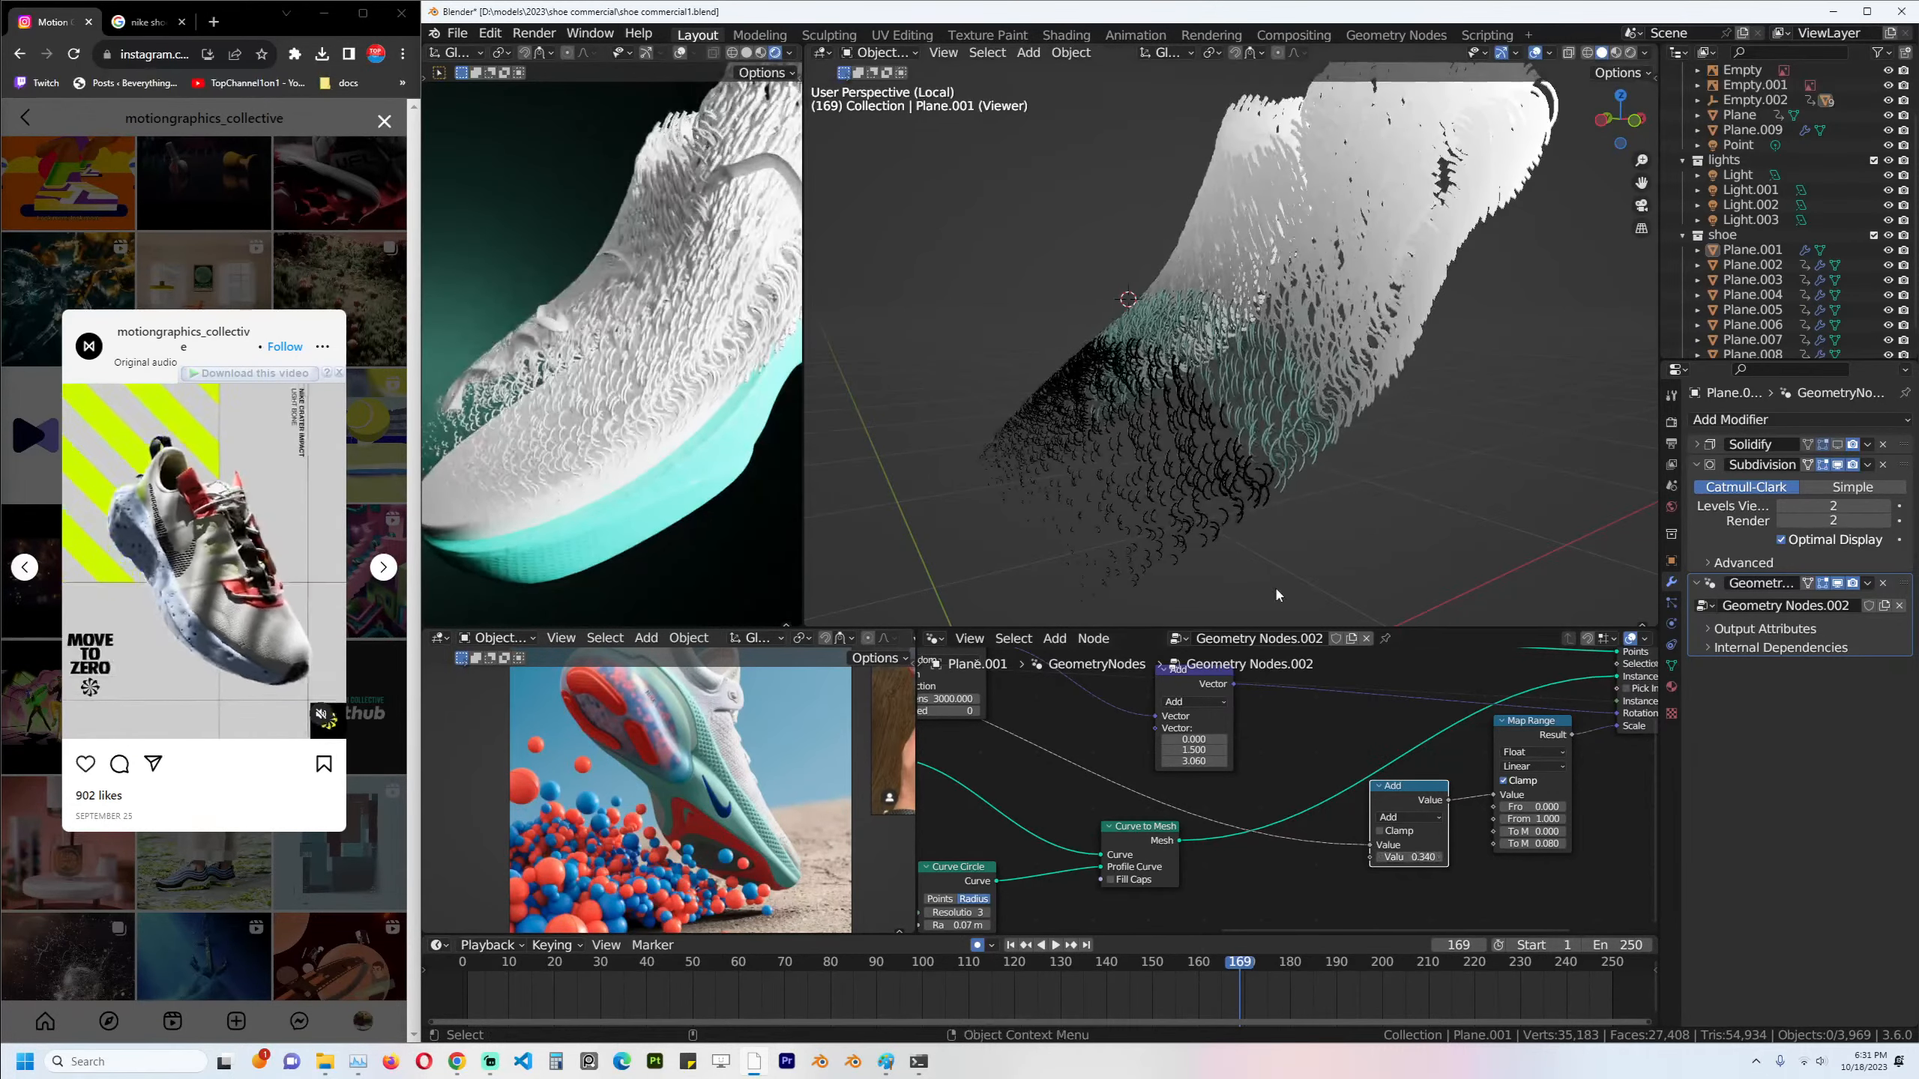
pyautogui.hotkey('ctrl', 's')
pyautogui.scroll(-1, 1313, 780)
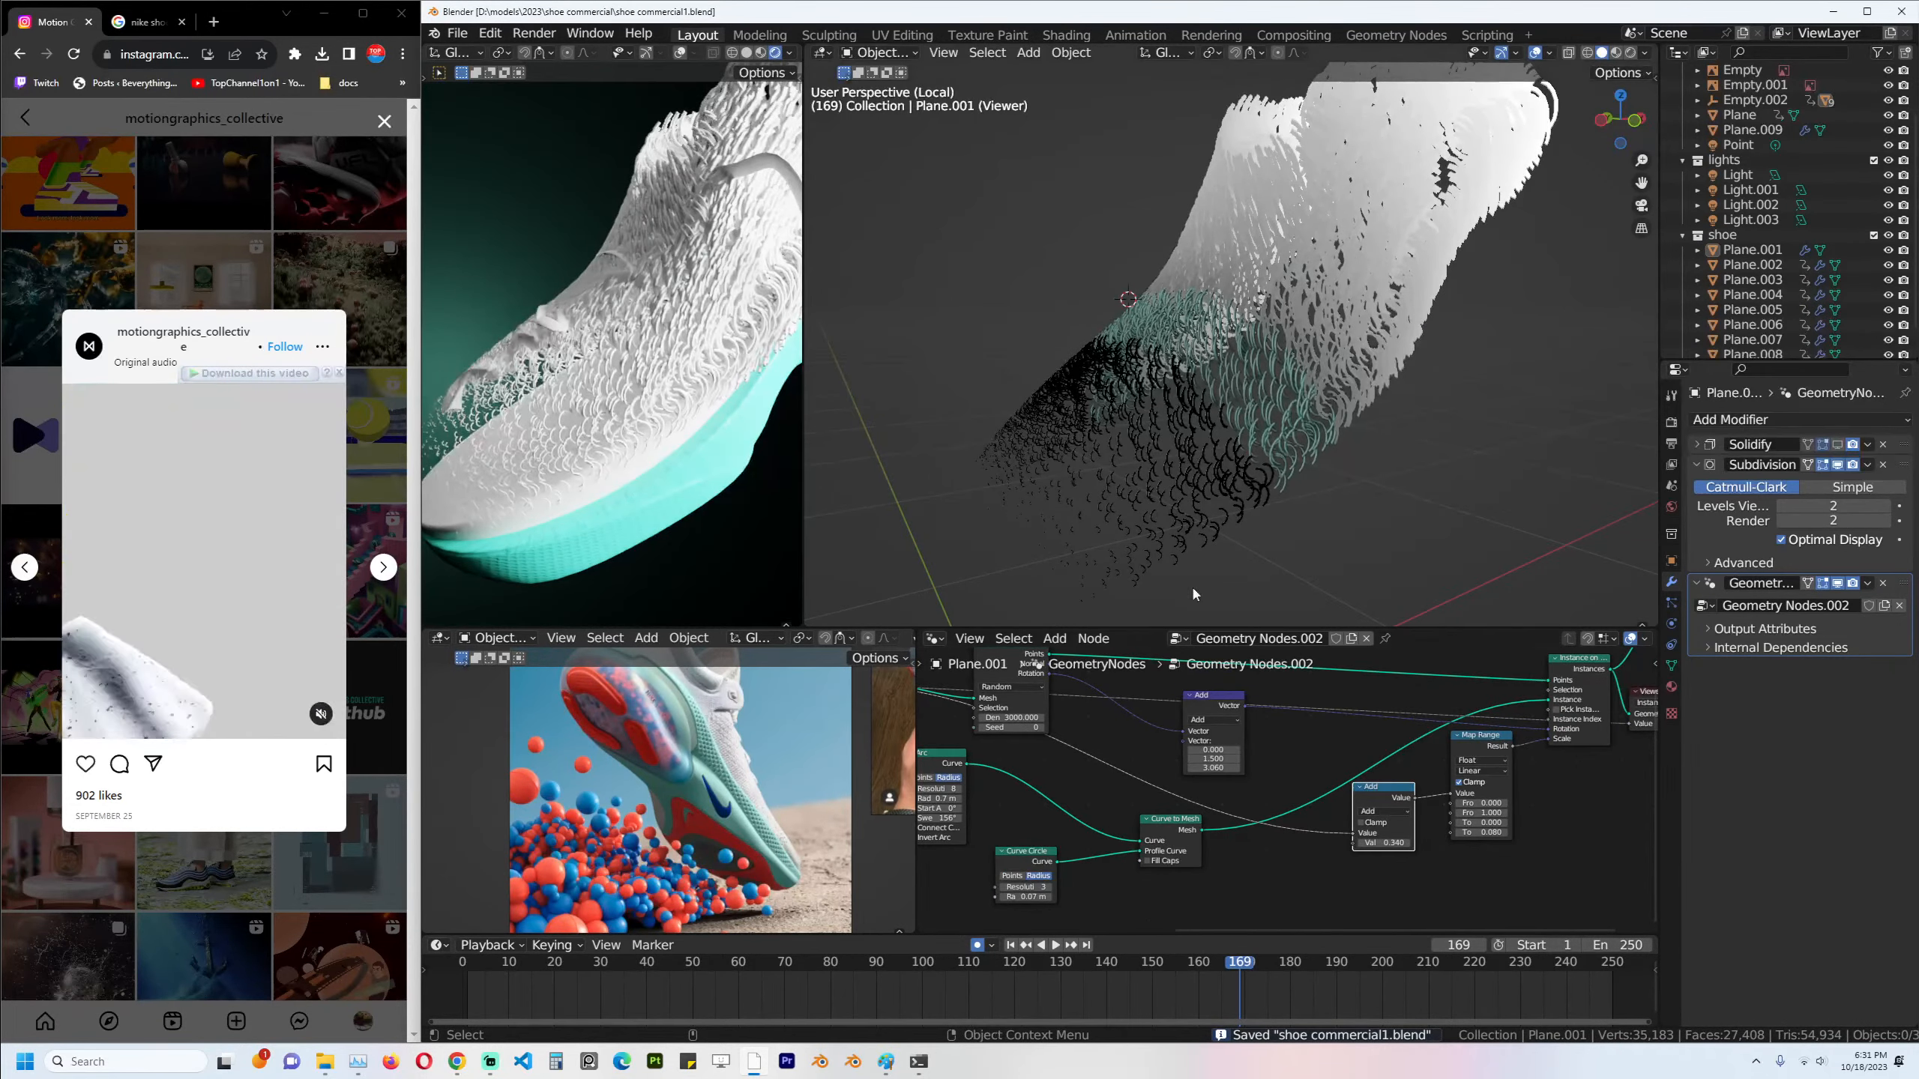
# Move the Math Add node back and insert a Color Ramp node between it and the Map Range.
pyautogui.moveTo(1291, 829); pyautogui.dragTo(1312, 820, button='middle')
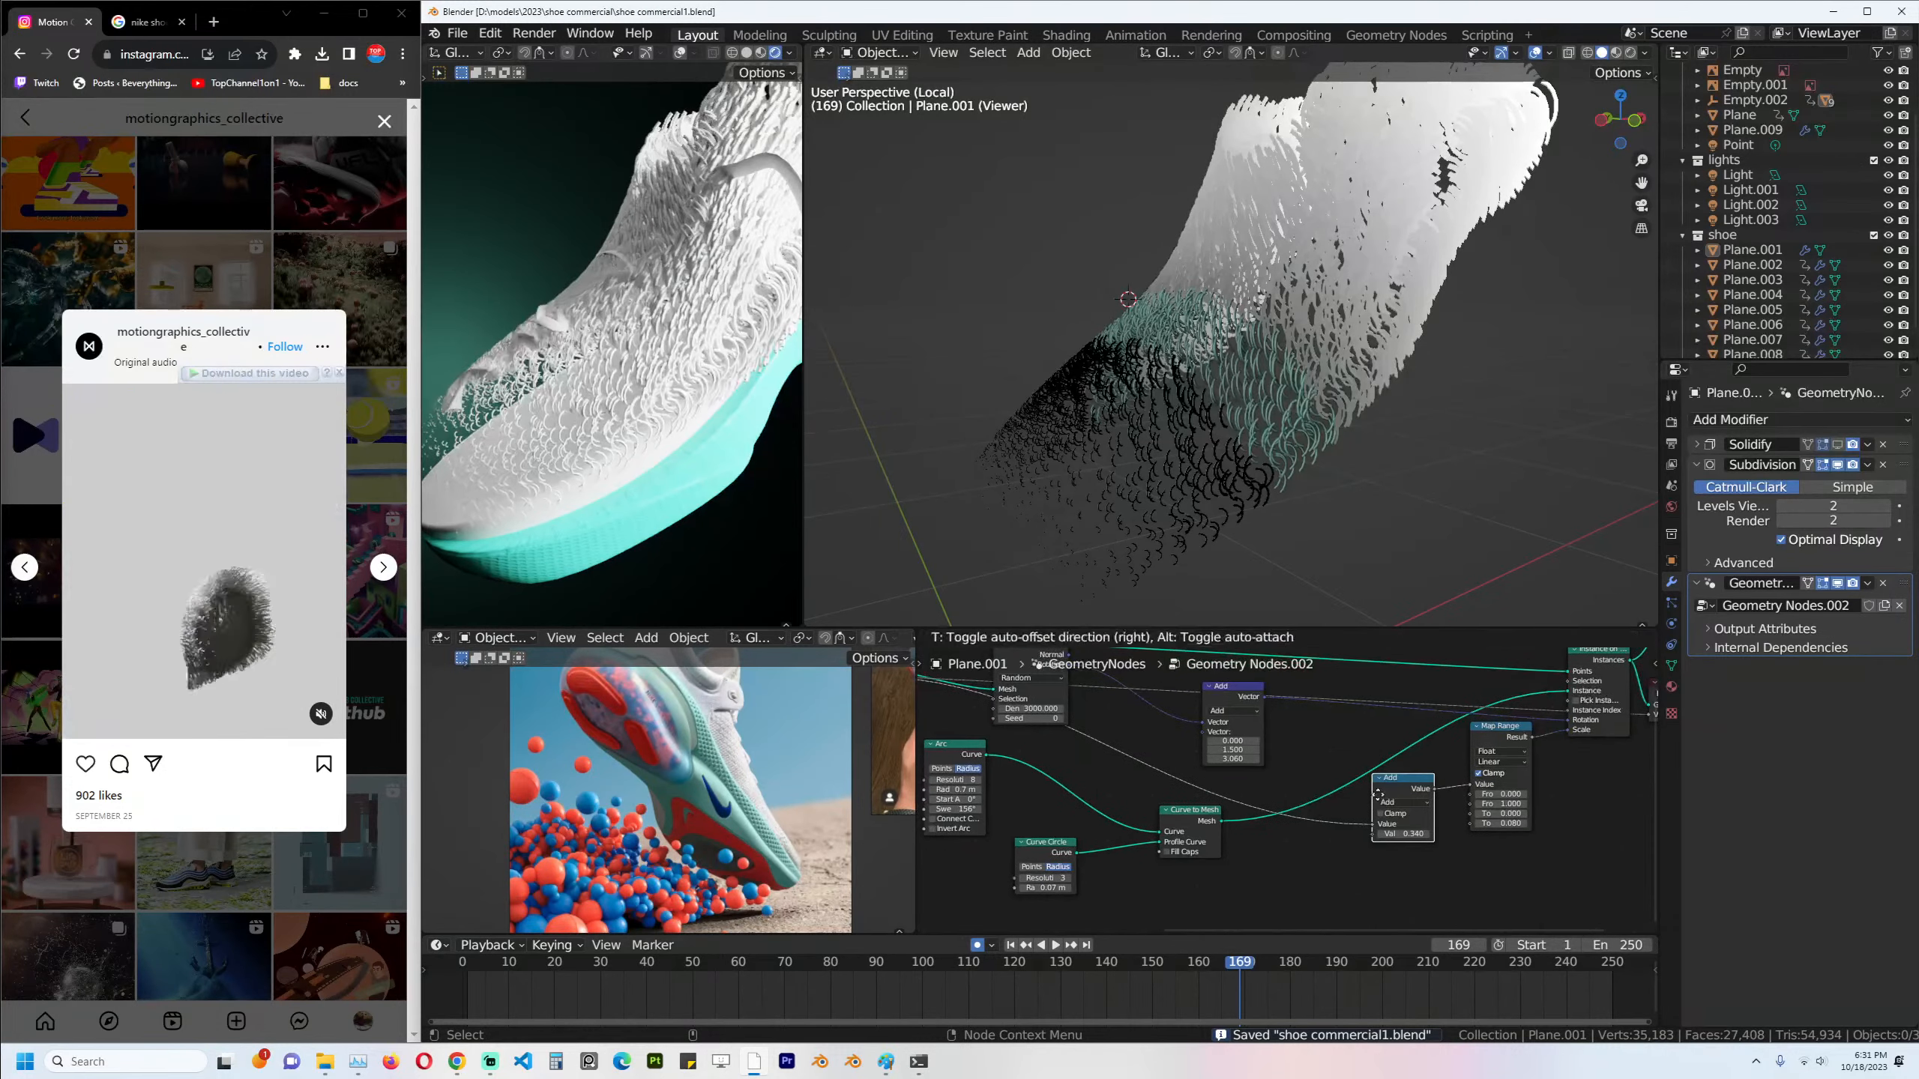
pyautogui.moveTo(1376, 793); pyautogui.dragTo(1272, 847)
pyautogui.hotkey('shift', 'a')
pyautogui.write('ra')
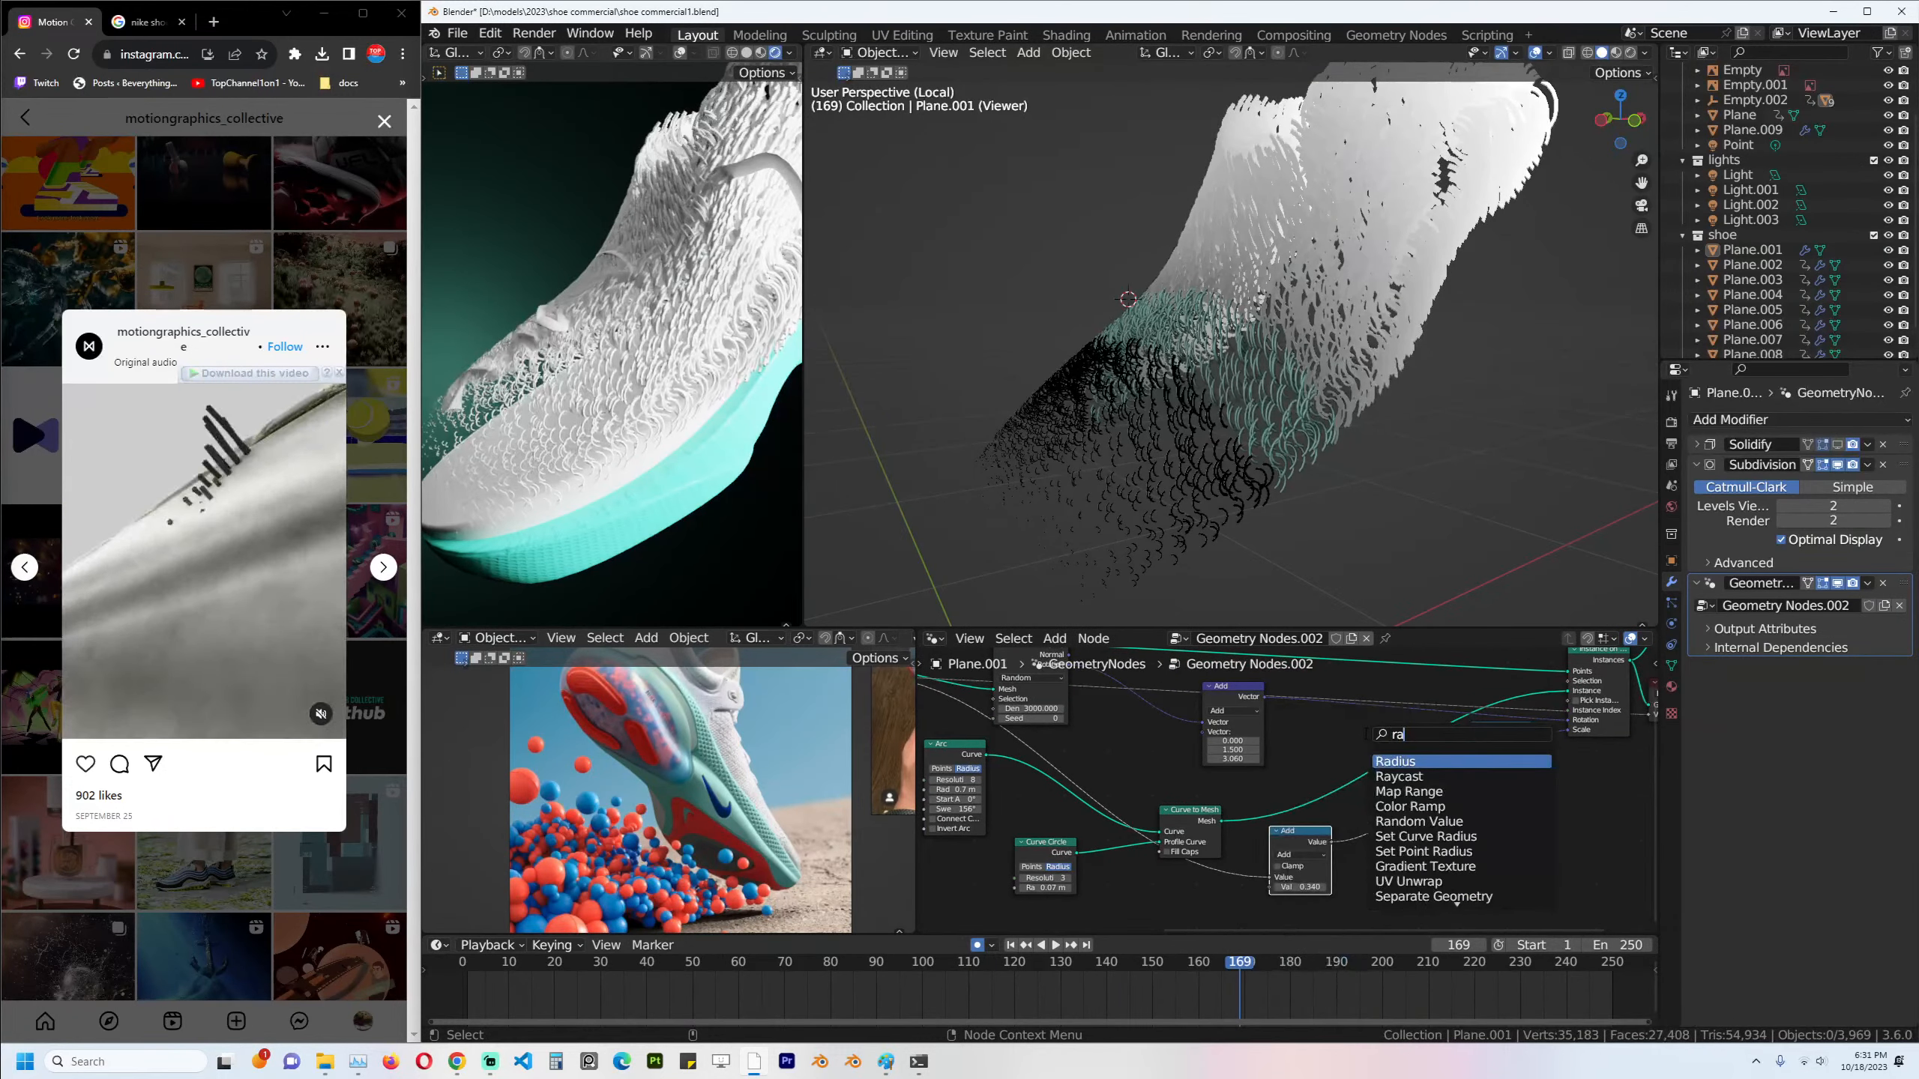
pyautogui.write('mp')
pyautogui.press('Return')
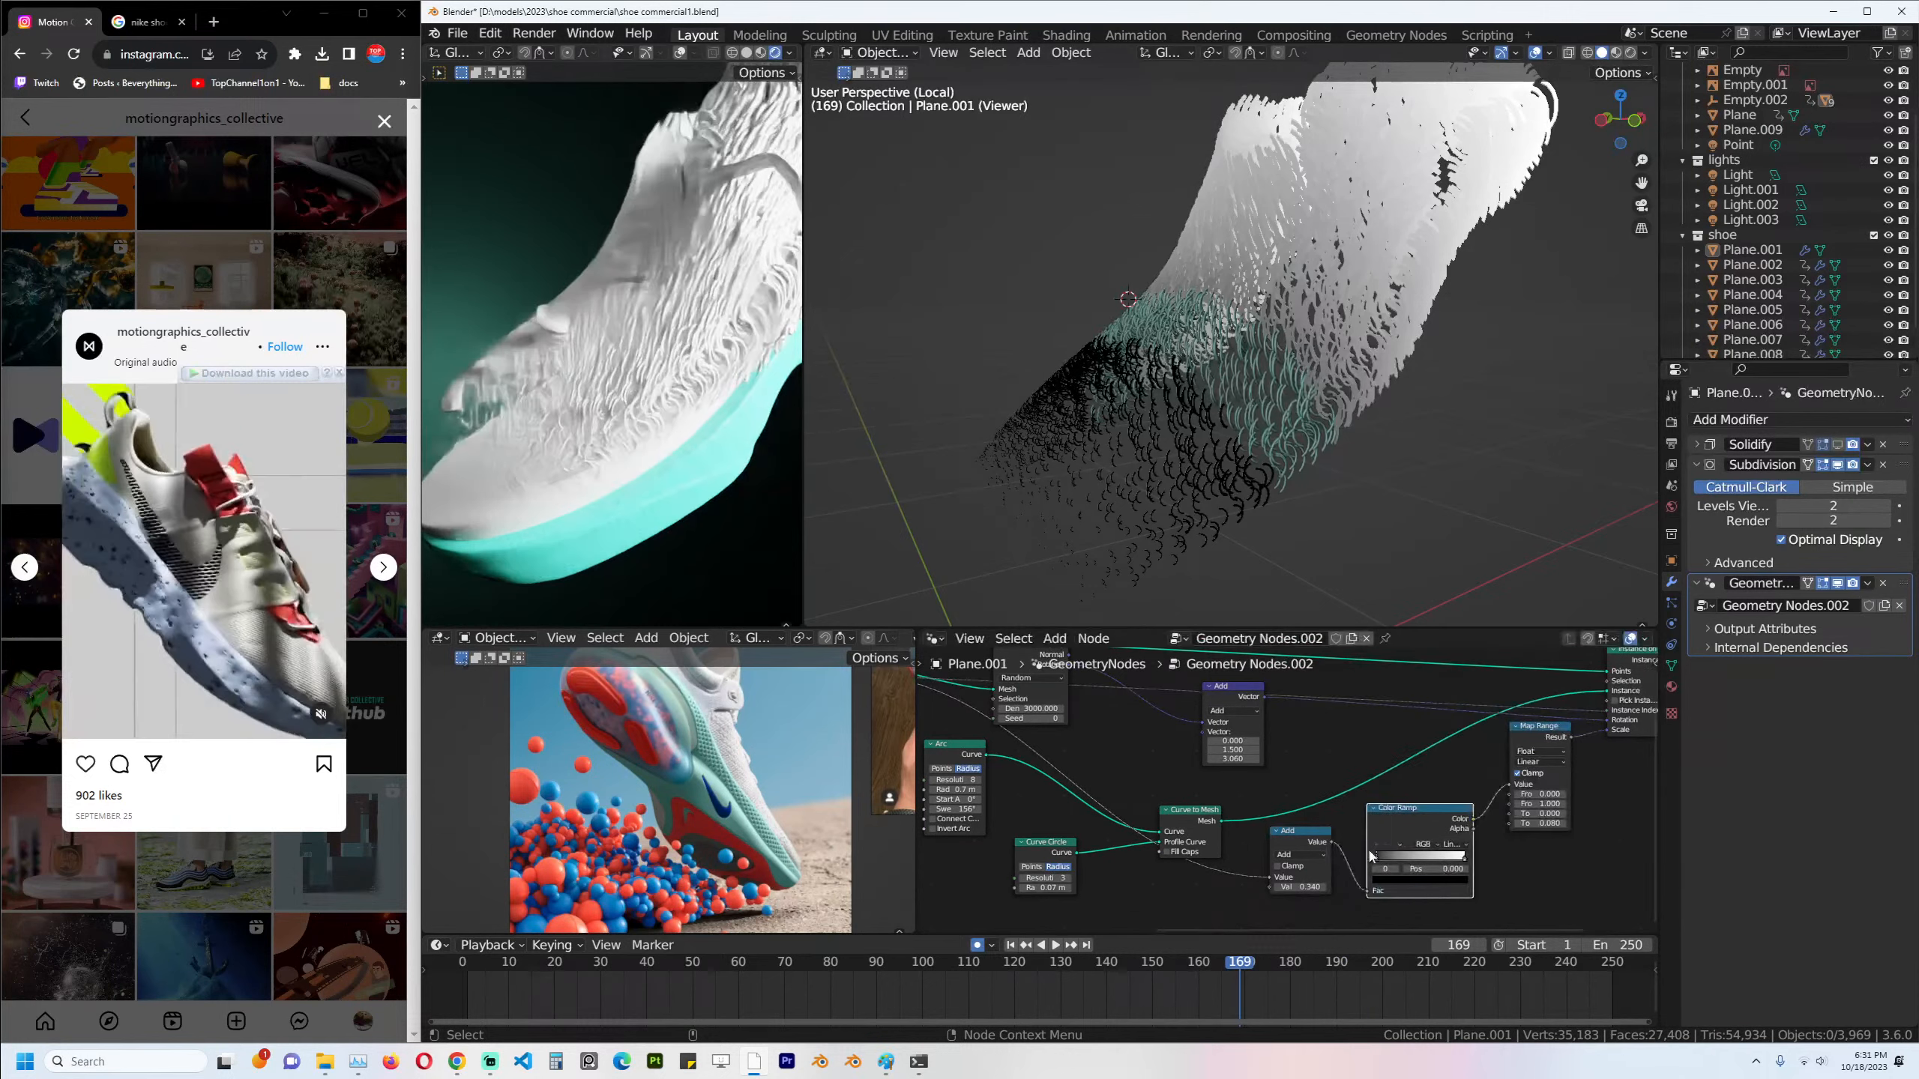
# Tighten the Color Ramp by moving its black stop inward and the white stop to position 0.691, then save the file.
pyautogui.click(1275, 824)
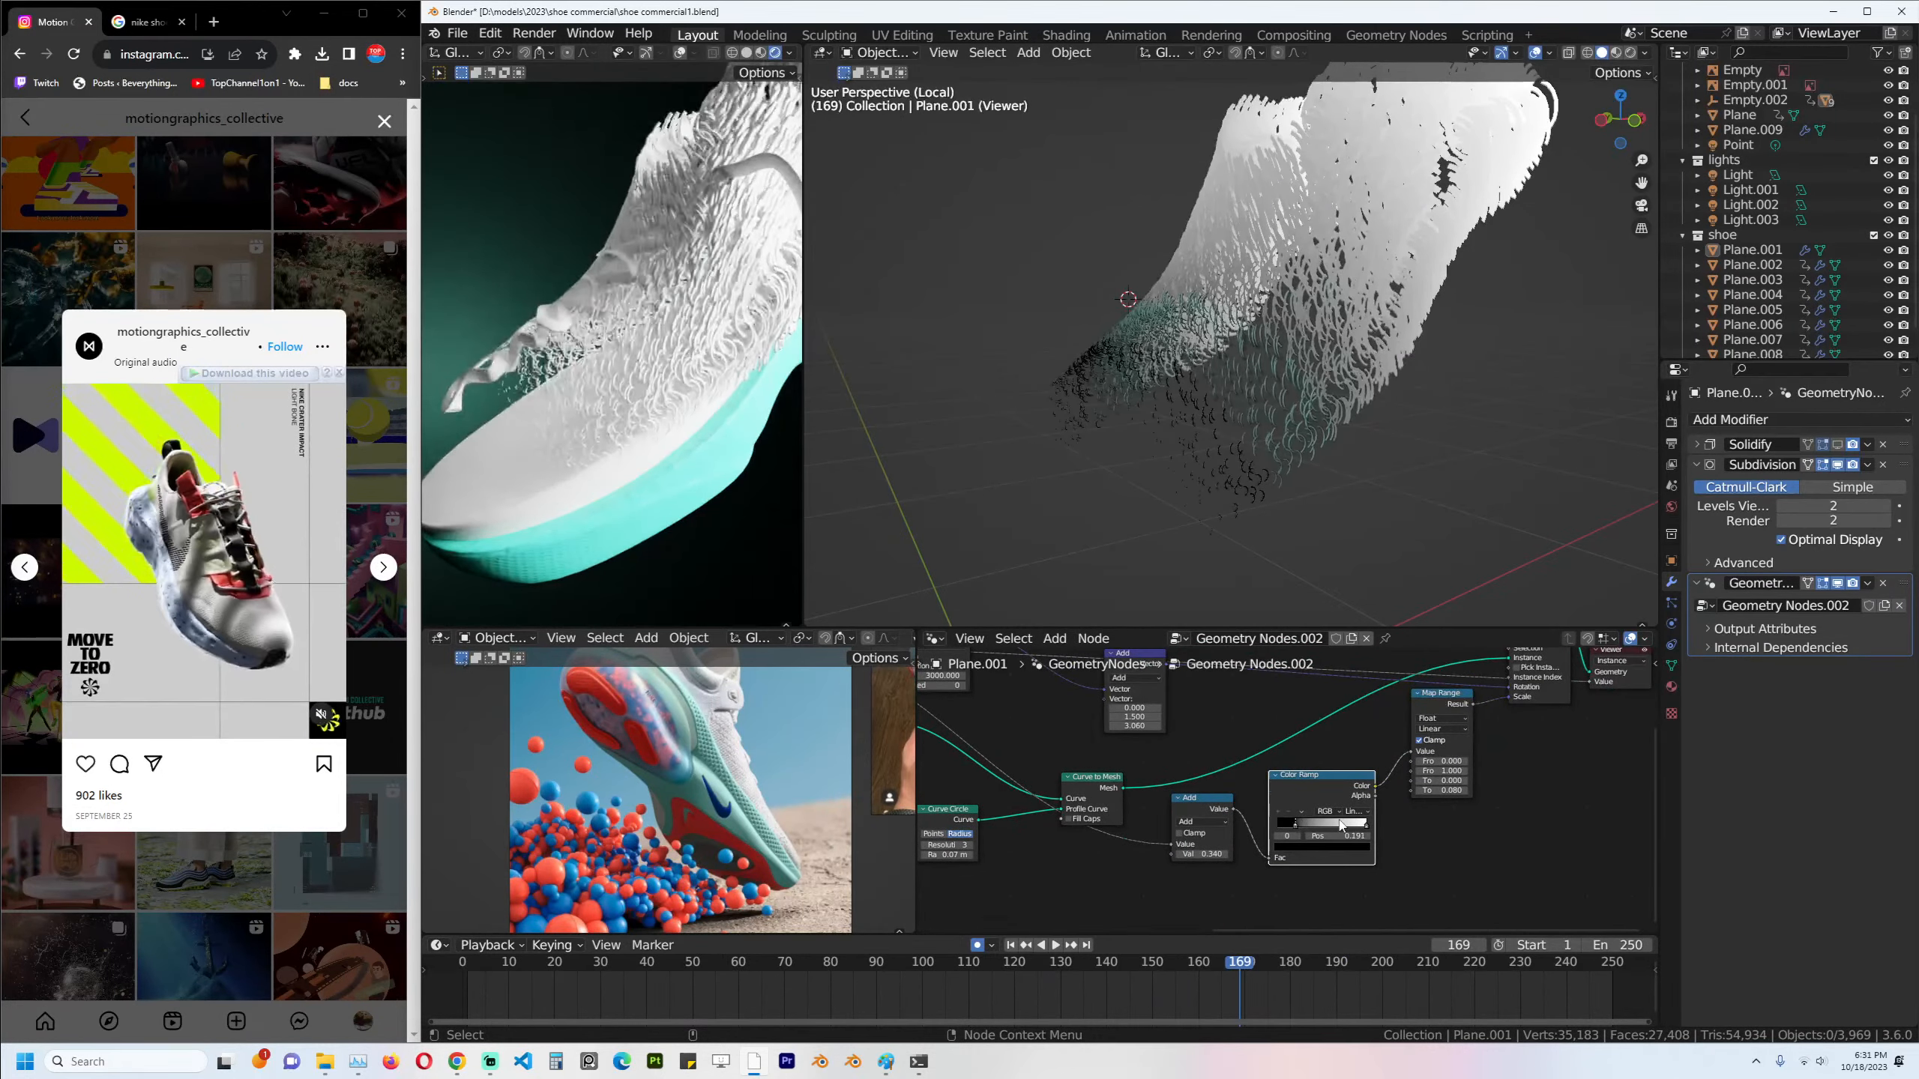
pyautogui.moveTo(1294, 823); pyautogui.dragTo(1321, 826)
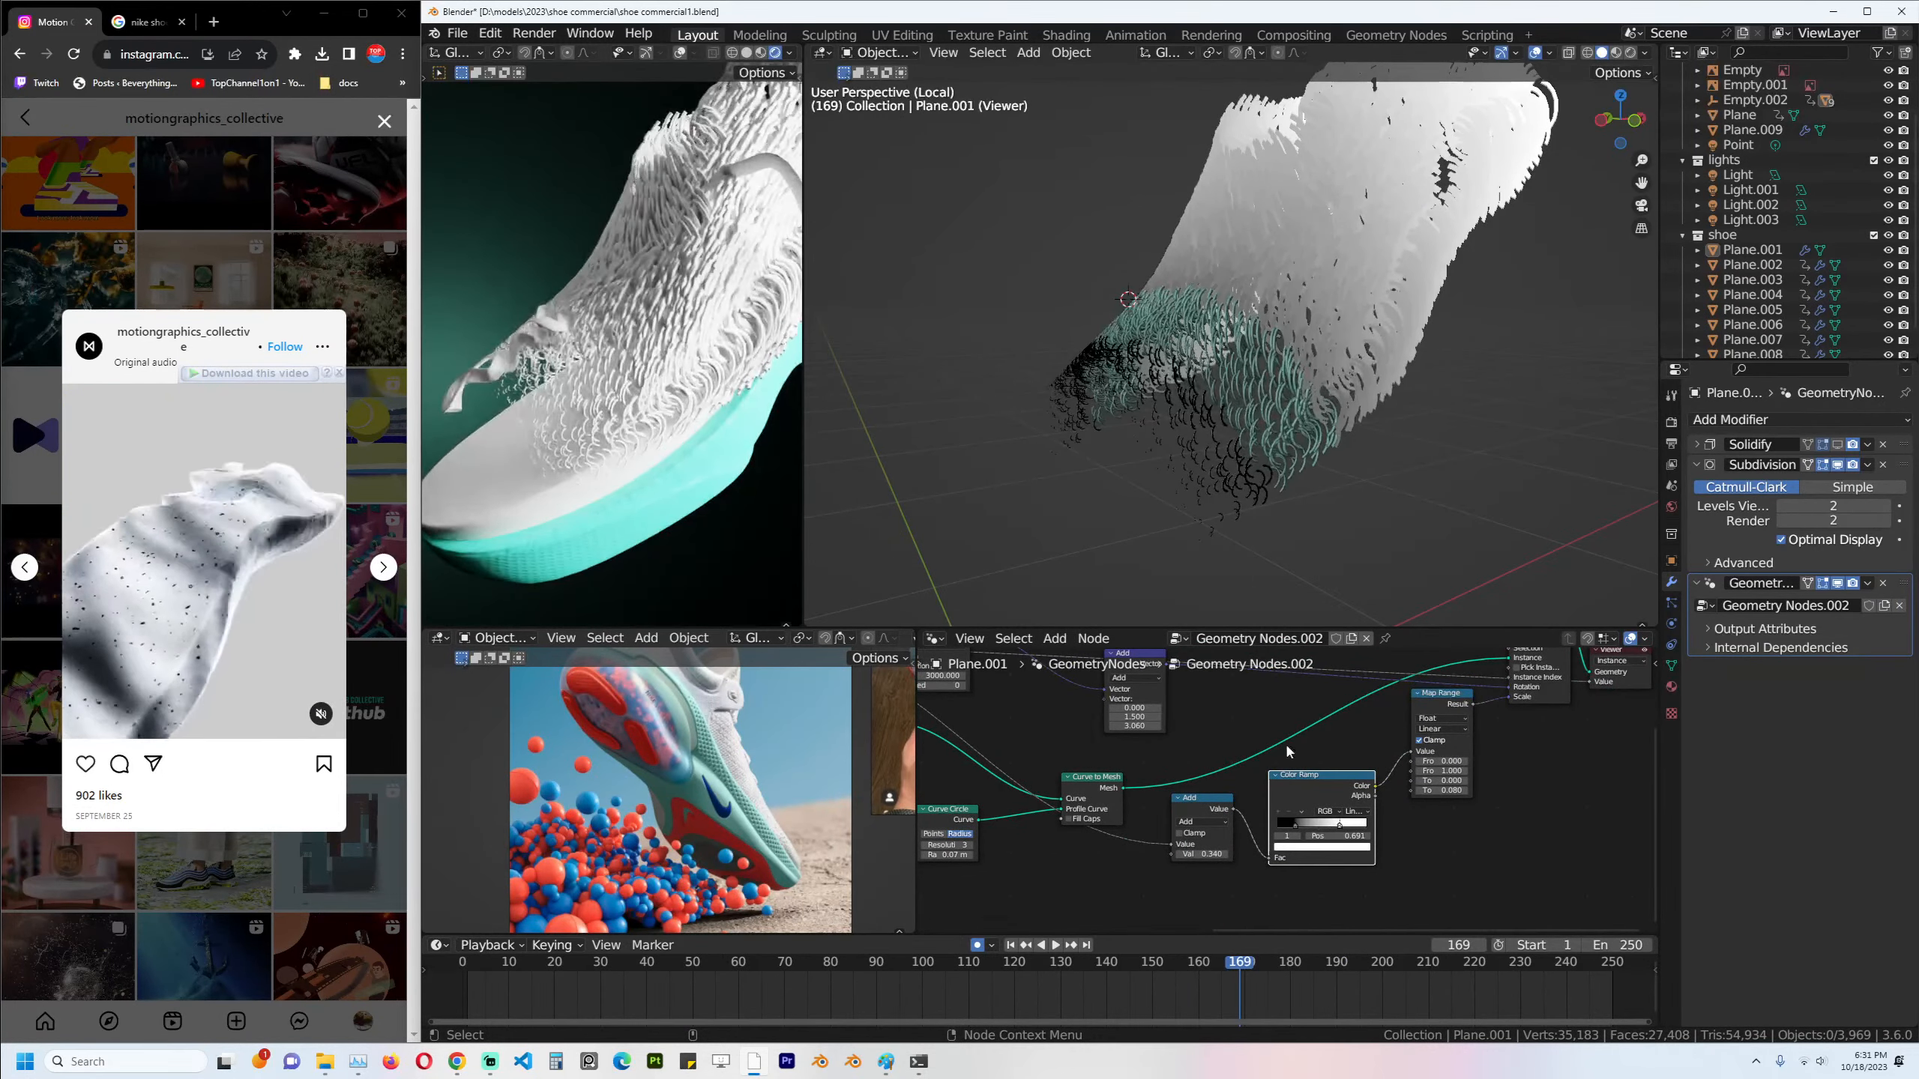
pyautogui.moveTo(1324, 495); pyautogui.dragTo(1276, 476, button='middle')
pyautogui.moveTo(1377, 798); pyautogui.dragTo(1375, 838, button='middle')
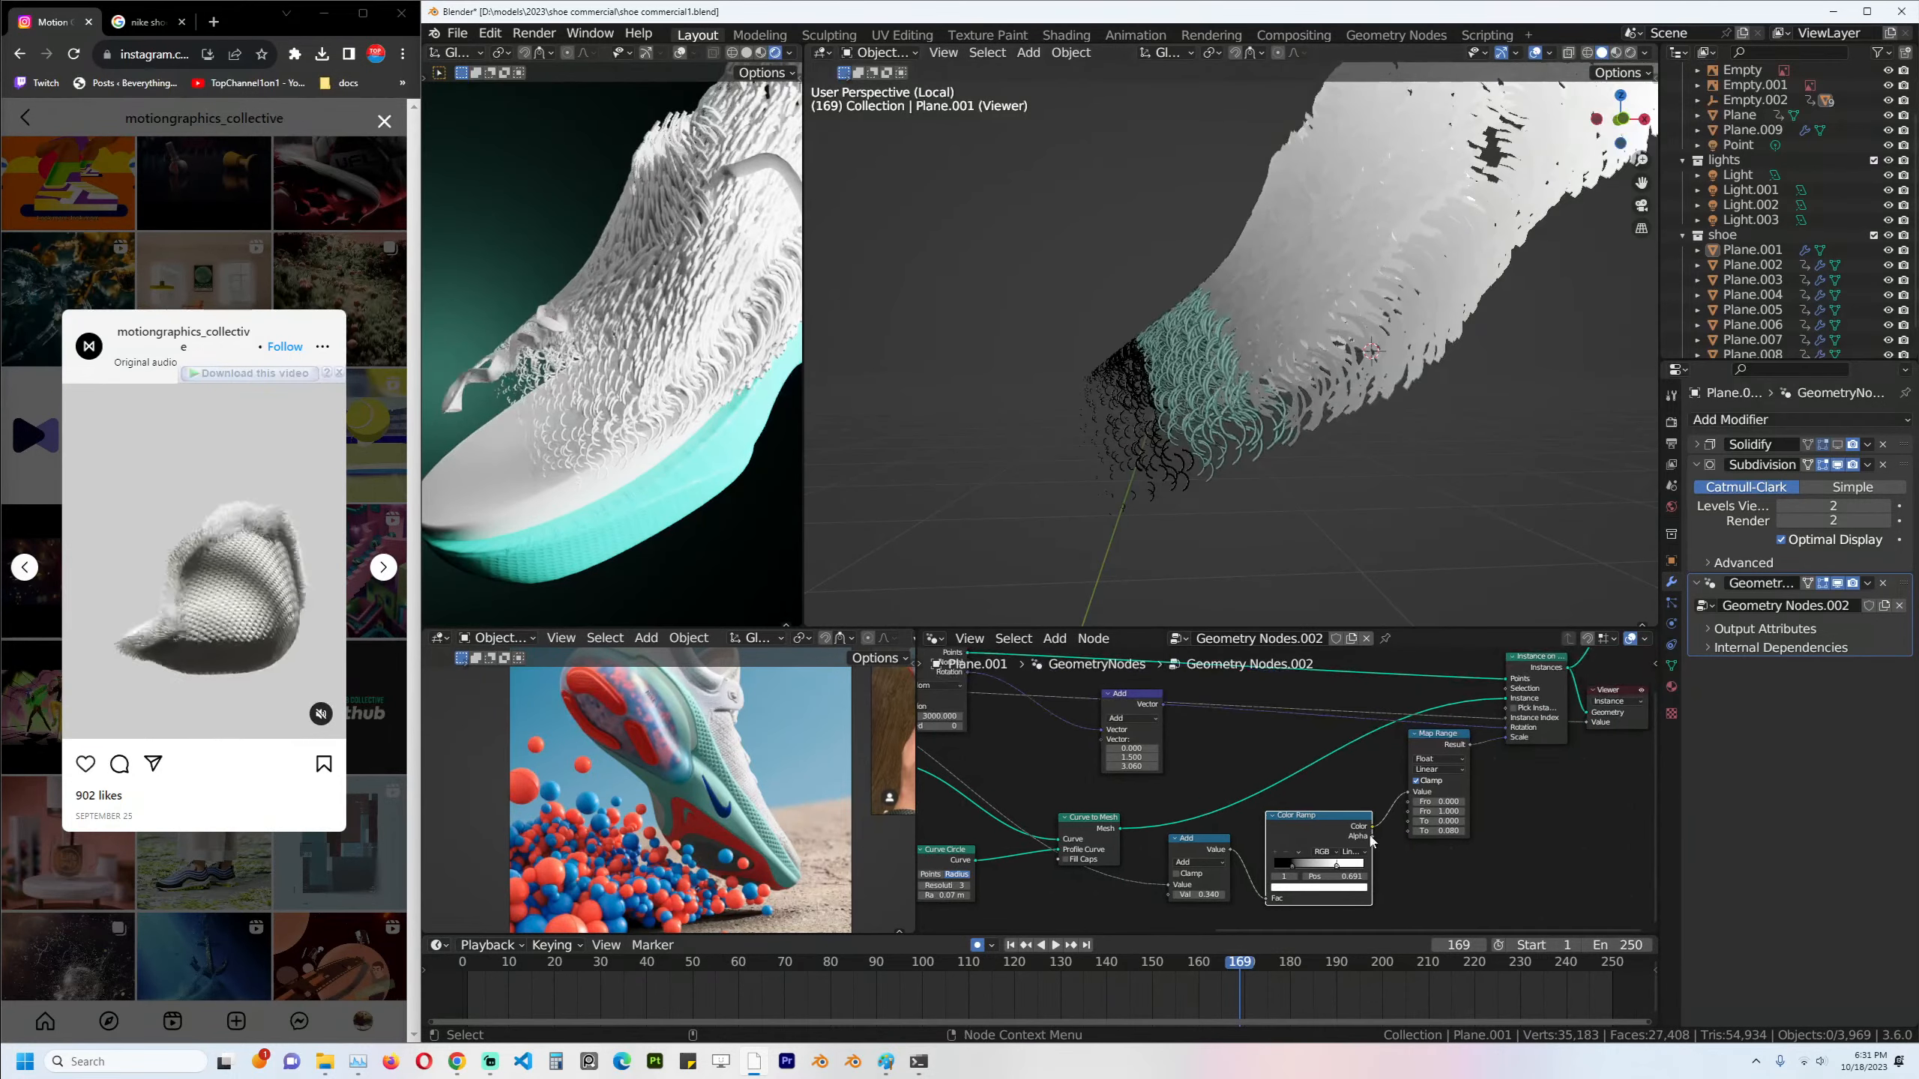
pyautogui.hotkey('ctrl', 's')
# Reposition the vector Add node and move the Math Add and Color Ramp nodes lower to free space in the node graph.
pyautogui.moveTo(1124, 711); pyautogui.dragTo(1138, 734)
pyautogui.moveTo(1289, 926); pyautogui.dragTo(1172, 901, button='middle')
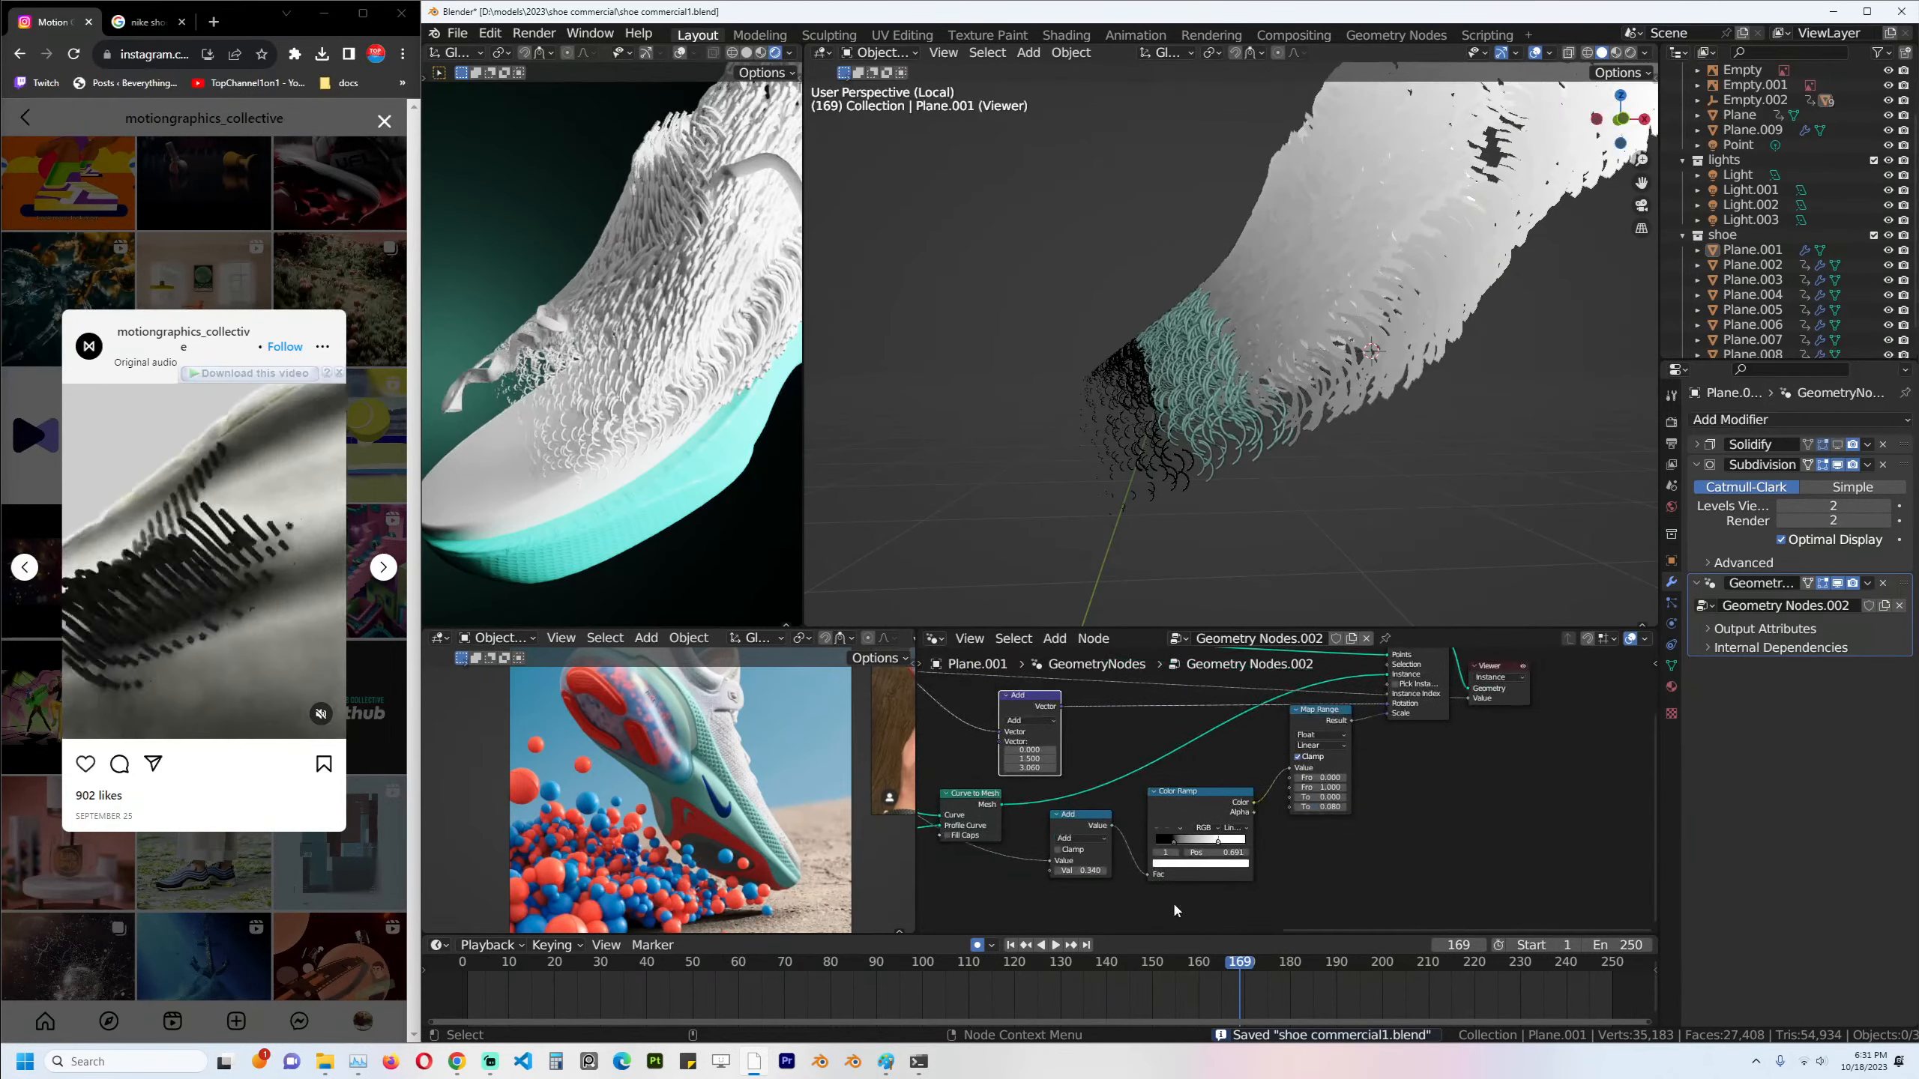
pyautogui.moveTo(1173, 902); pyautogui.dragTo(1052, 834)
pyautogui.moveTo(1187, 819); pyautogui.dragTo(1084, 890)
pyautogui.scroll(1, 1169, 751)
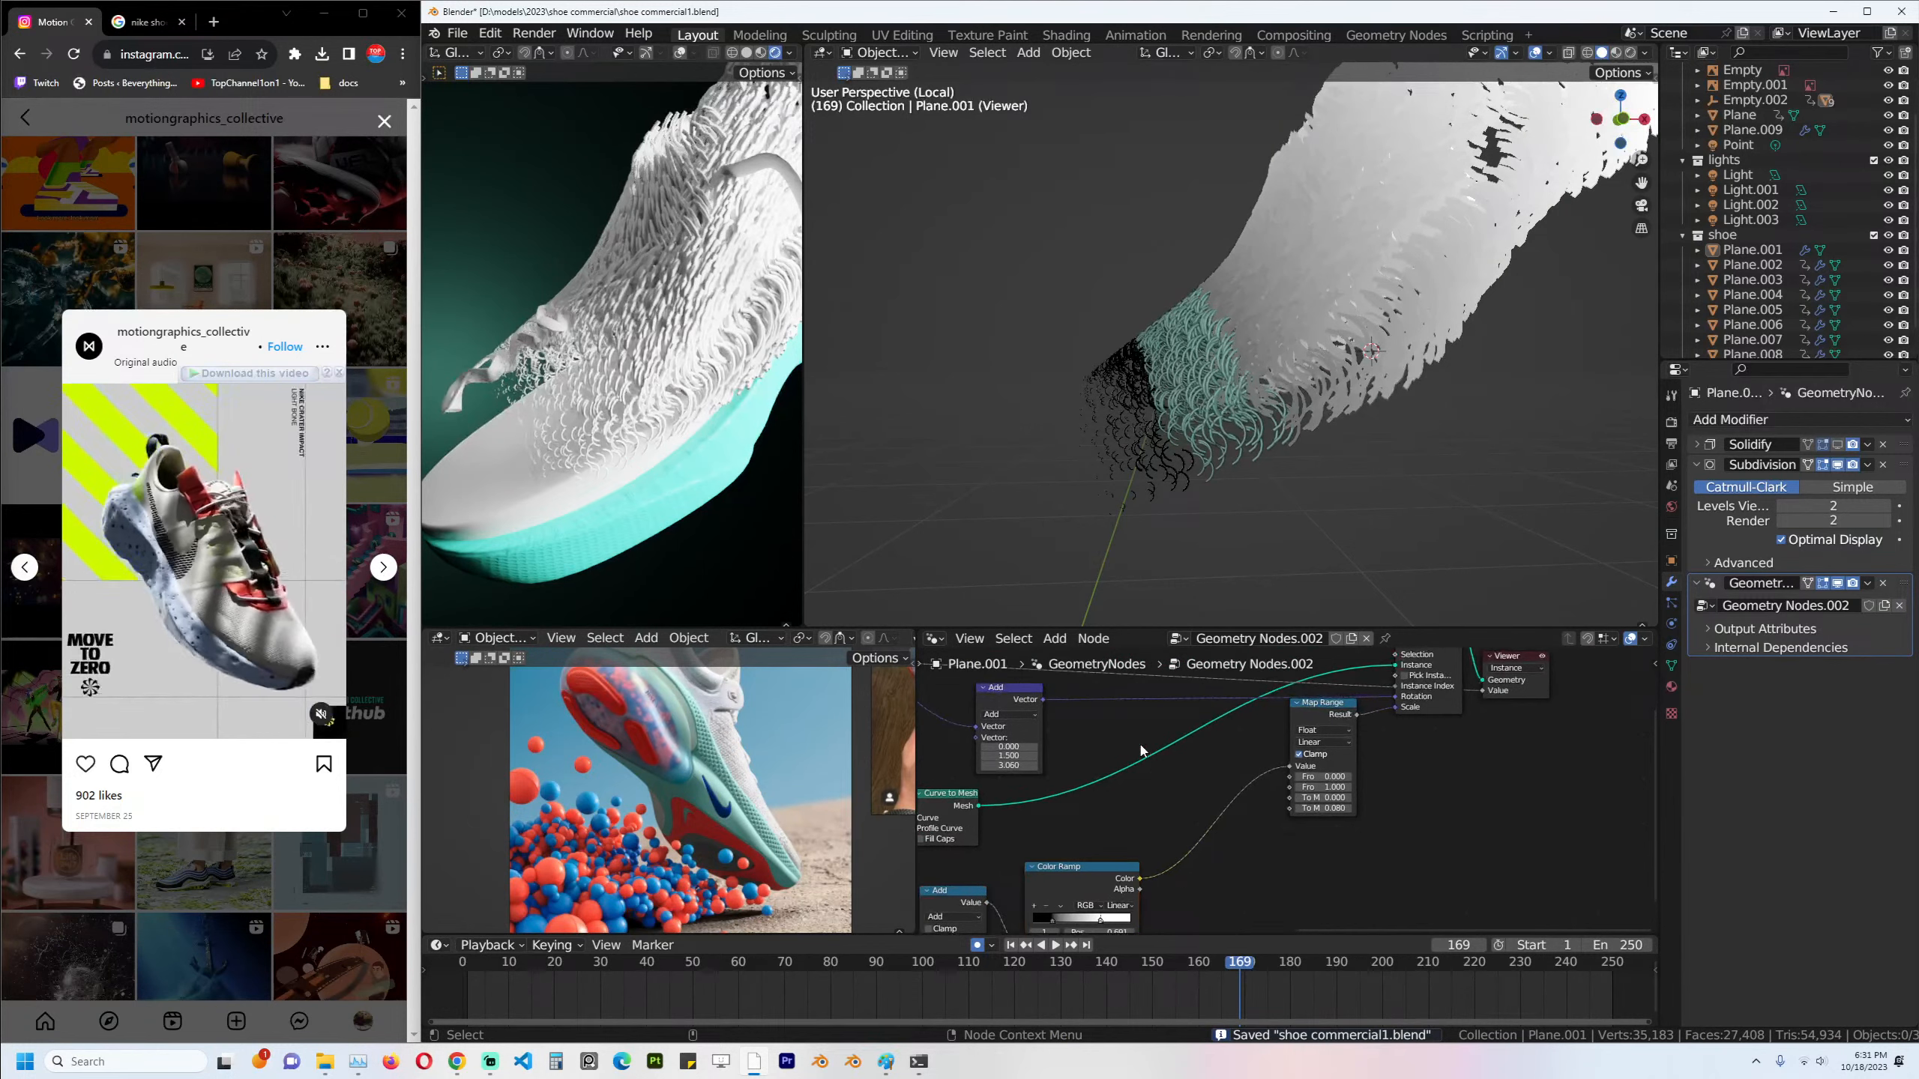
# Add a Random Value node below the Map Range node.
pyautogui.moveTo(1141, 750); pyautogui.dragTo(1220, 756, button='middle')
pyautogui.hotkey('shift', 'a')
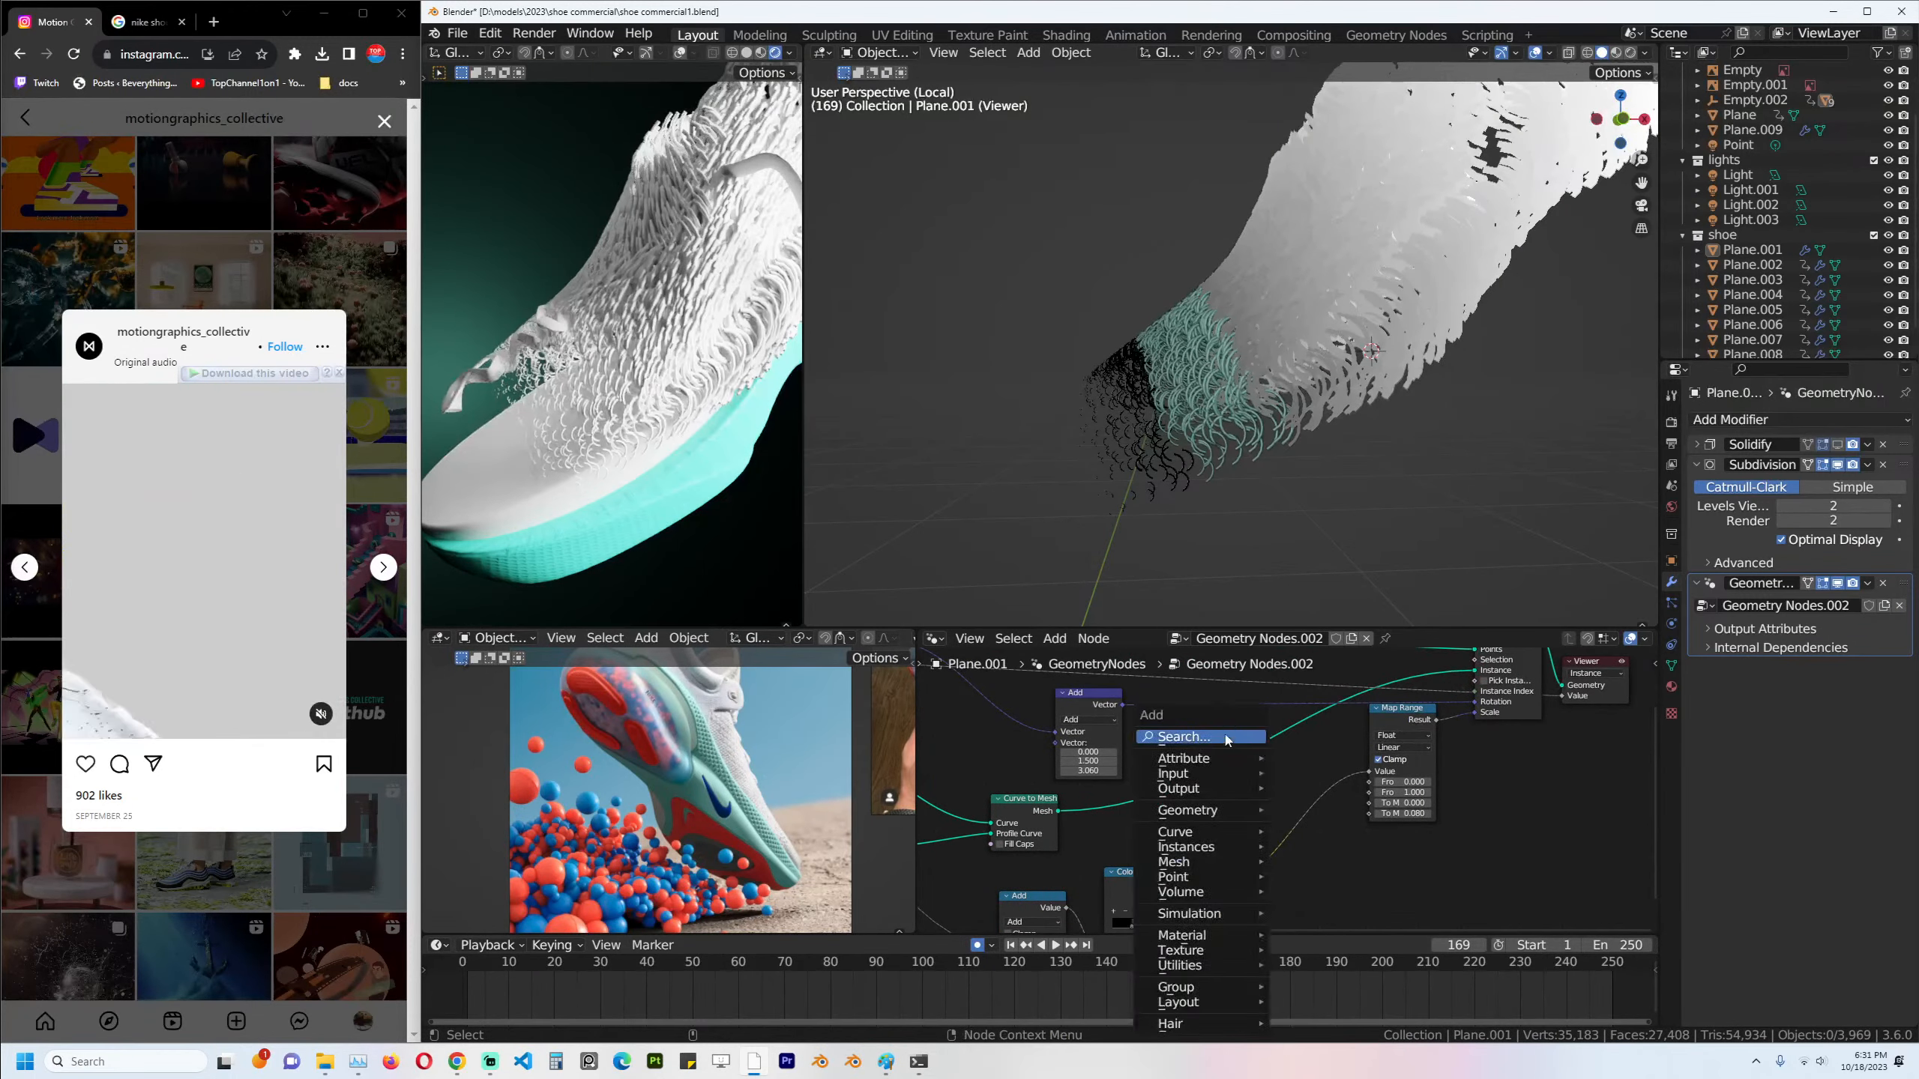
pyautogui.write('rand')
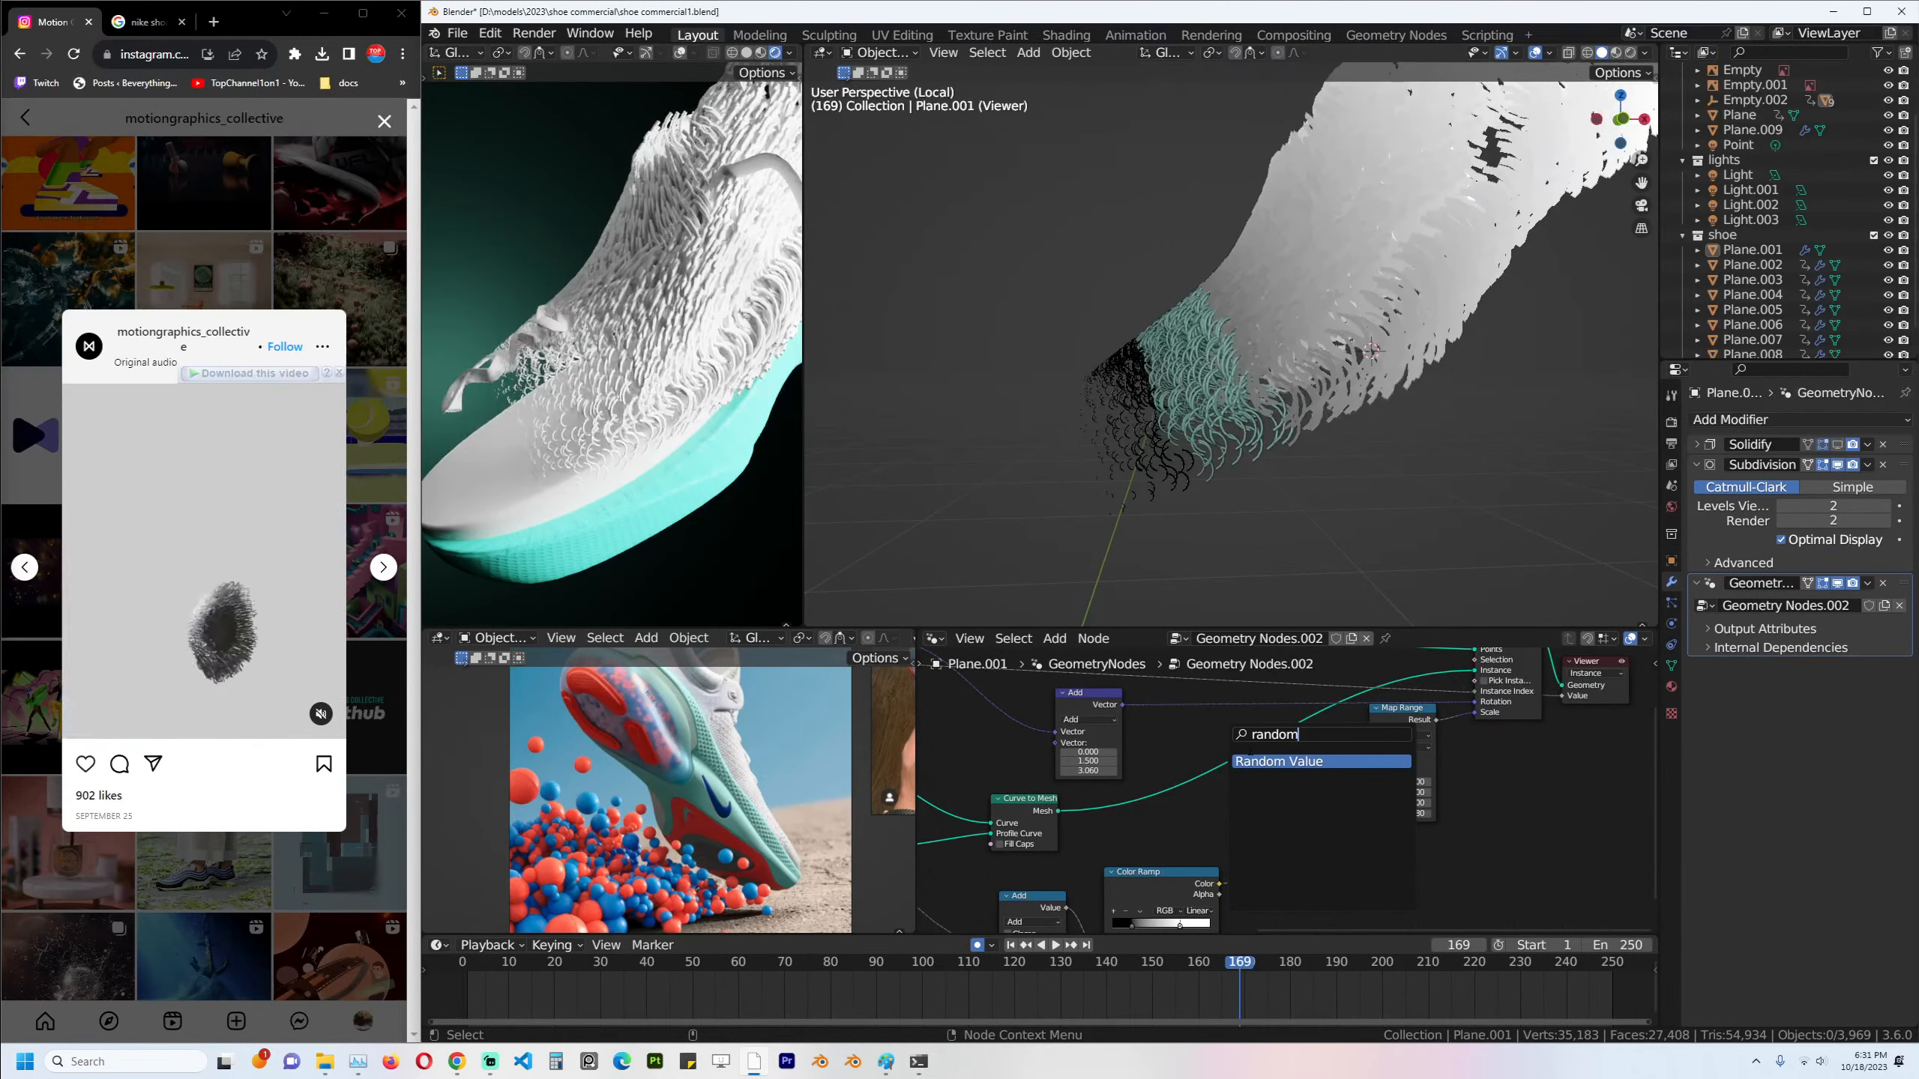
pyautogui.write('om')
pyautogui.press('Return')
pyautogui.click(1519, 823)
# Duplicate the vector Add node and insert the copy after the original on the Rotation link.
pyautogui.scroll(-1, 1204, 737)
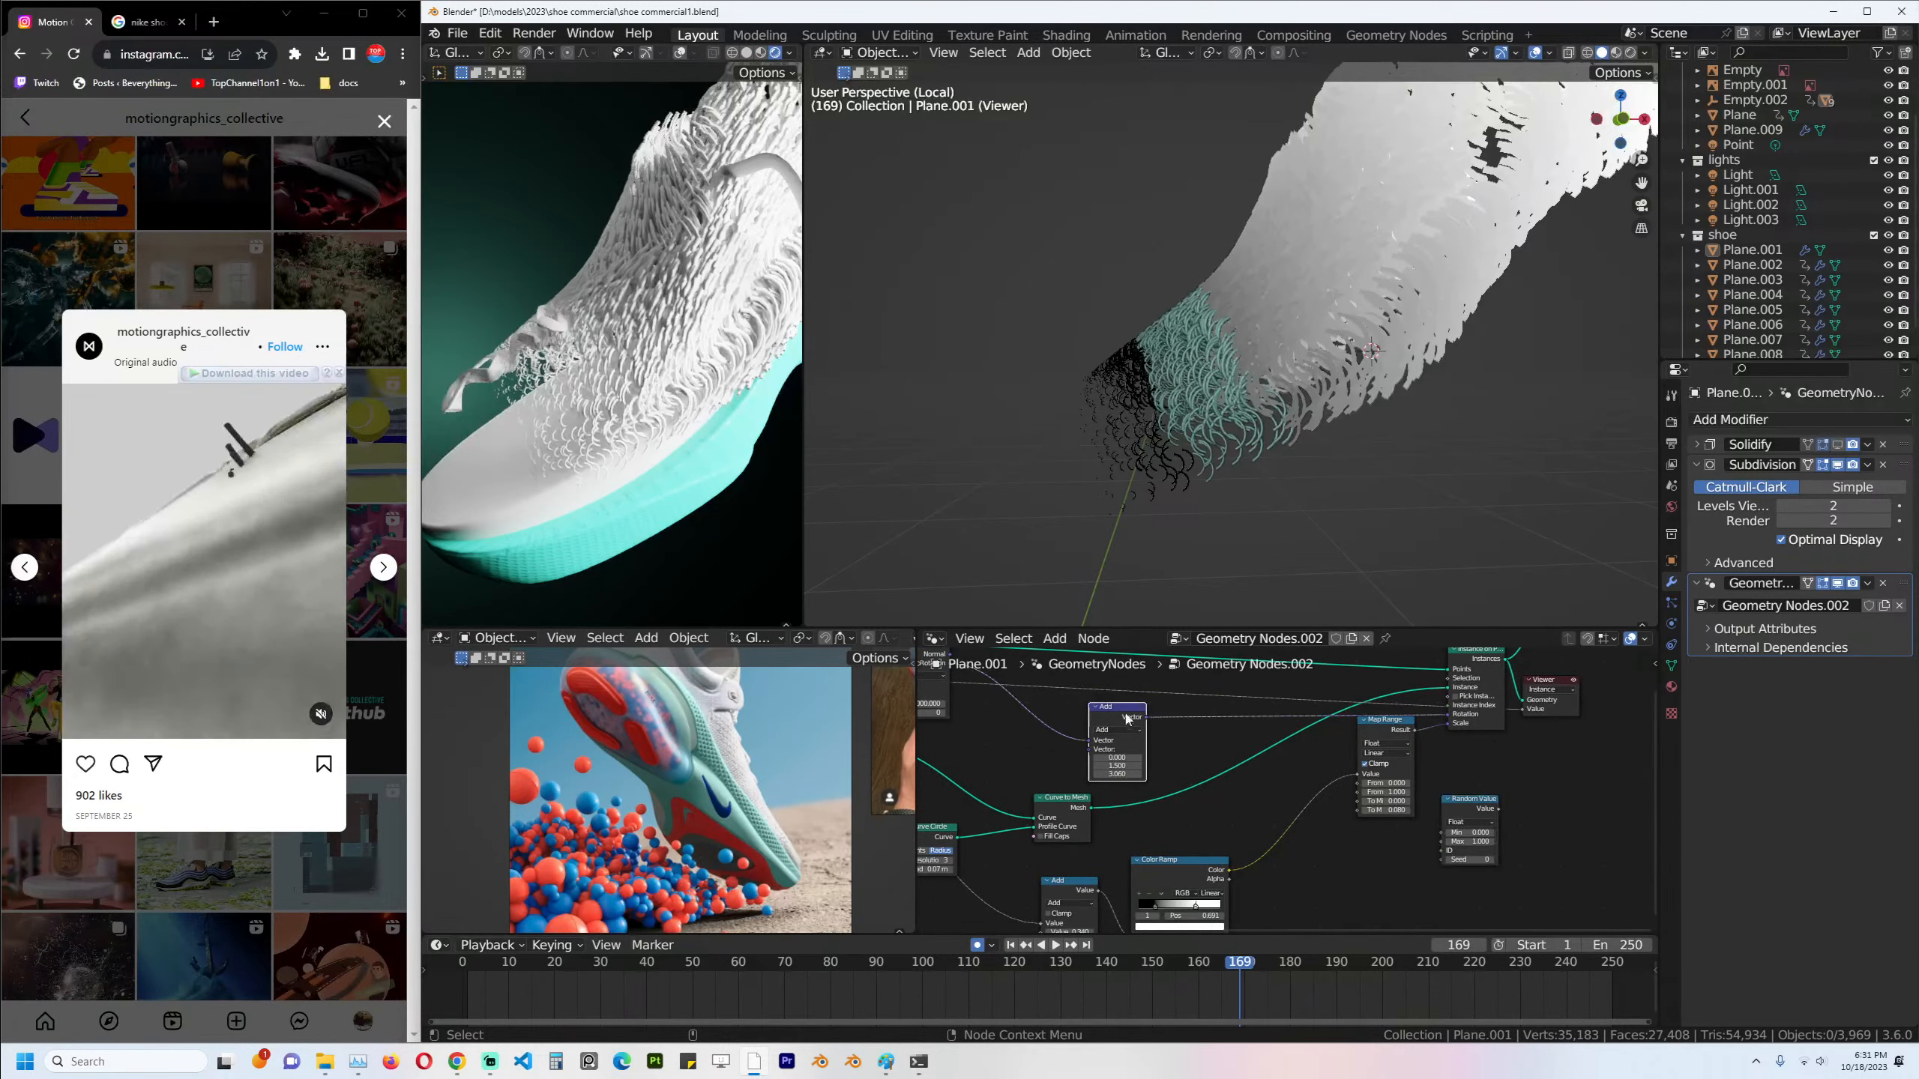
pyautogui.hotkey('shift', 'd')
pyautogui.click(1252, 719)
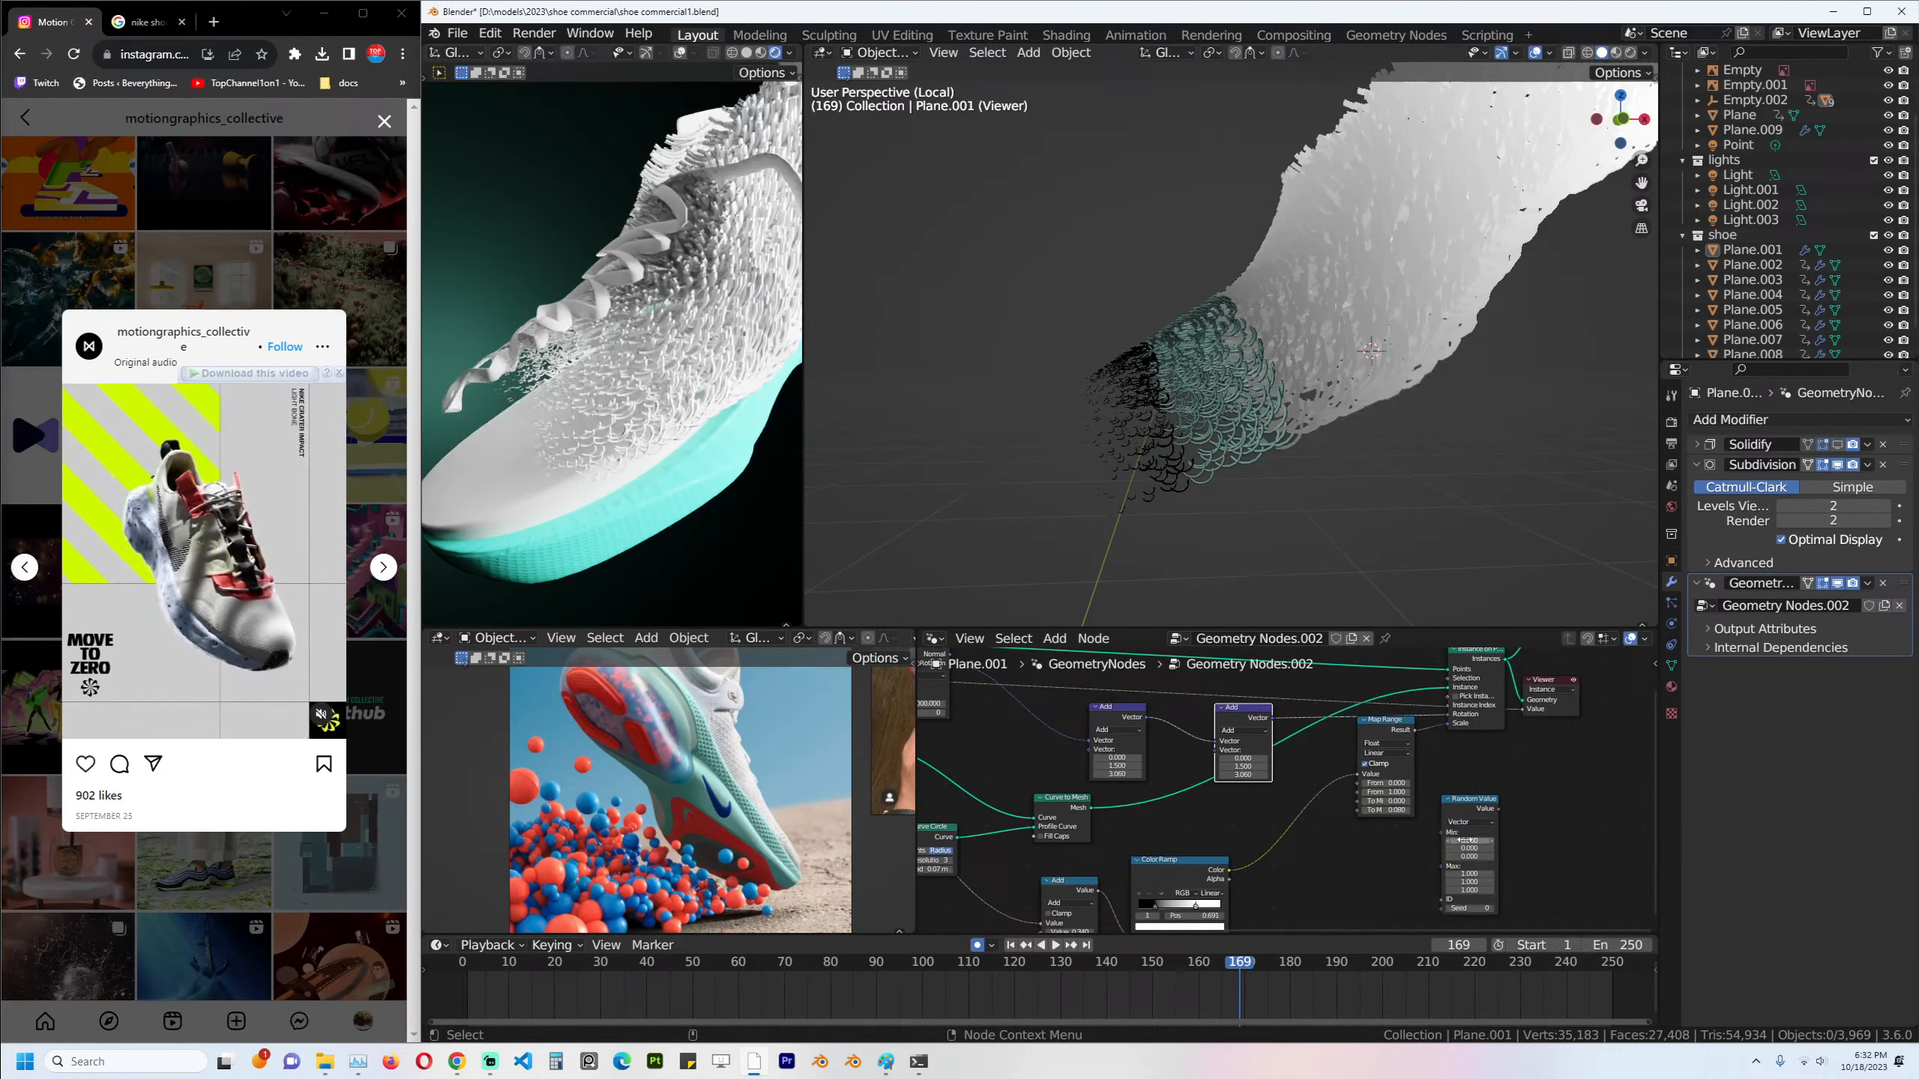
# Set the Random Value node to Vector with minimum -1.600 on all axes and connect it to the second Add node's lower Vector input.
pyautogui.moveTo(1457, 840); pyautogui.dragTo(1339, 799, button='middle')
pyautogui.moveTo(1379, 806); pyautogui.dragTo(1377, 824)
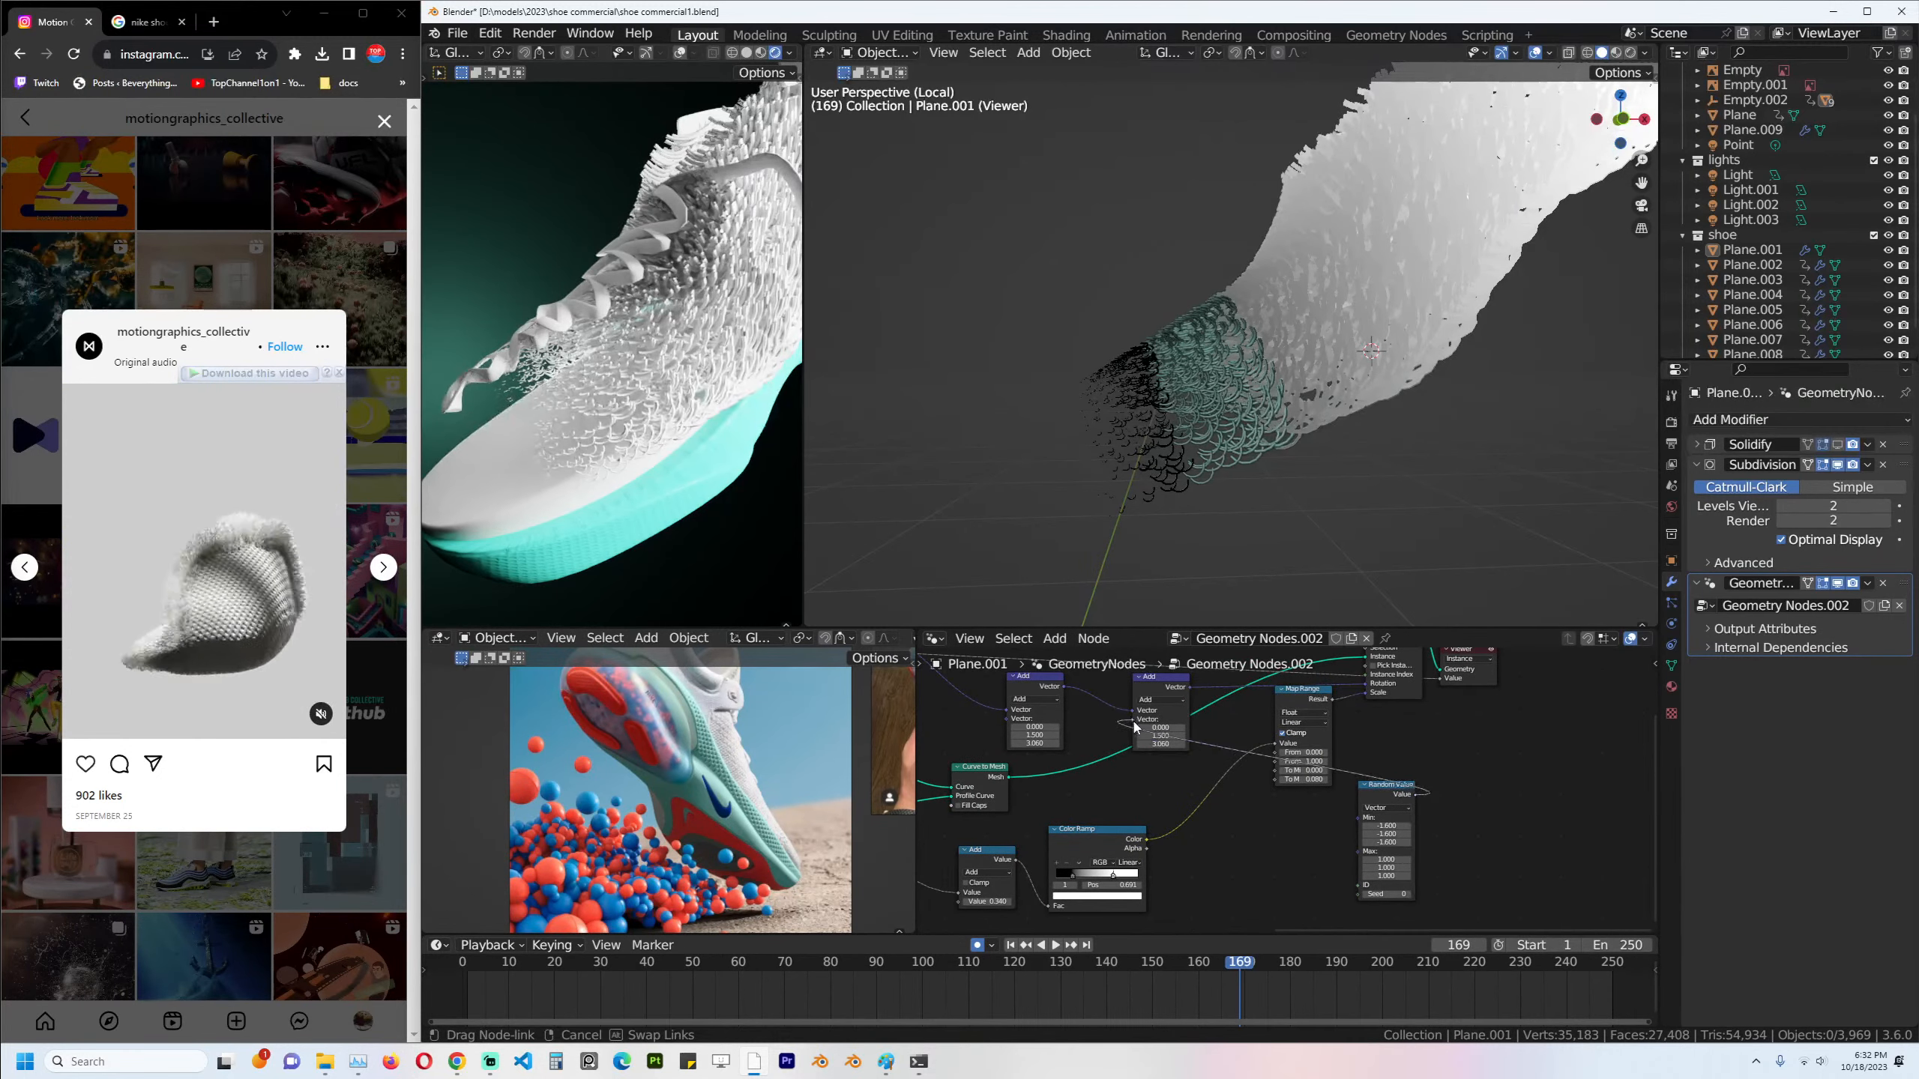
pyautogui.moveTo(1133, 727); pyautogui.dragTo(1133, 726)
# Move the Random Value node beneath the Color Ramp, shift the Math Add and Color Ramp nodes left, and save the file.
pyautogui.moveTo(1371, 790); pyautogui.dragTo(1276, 821)
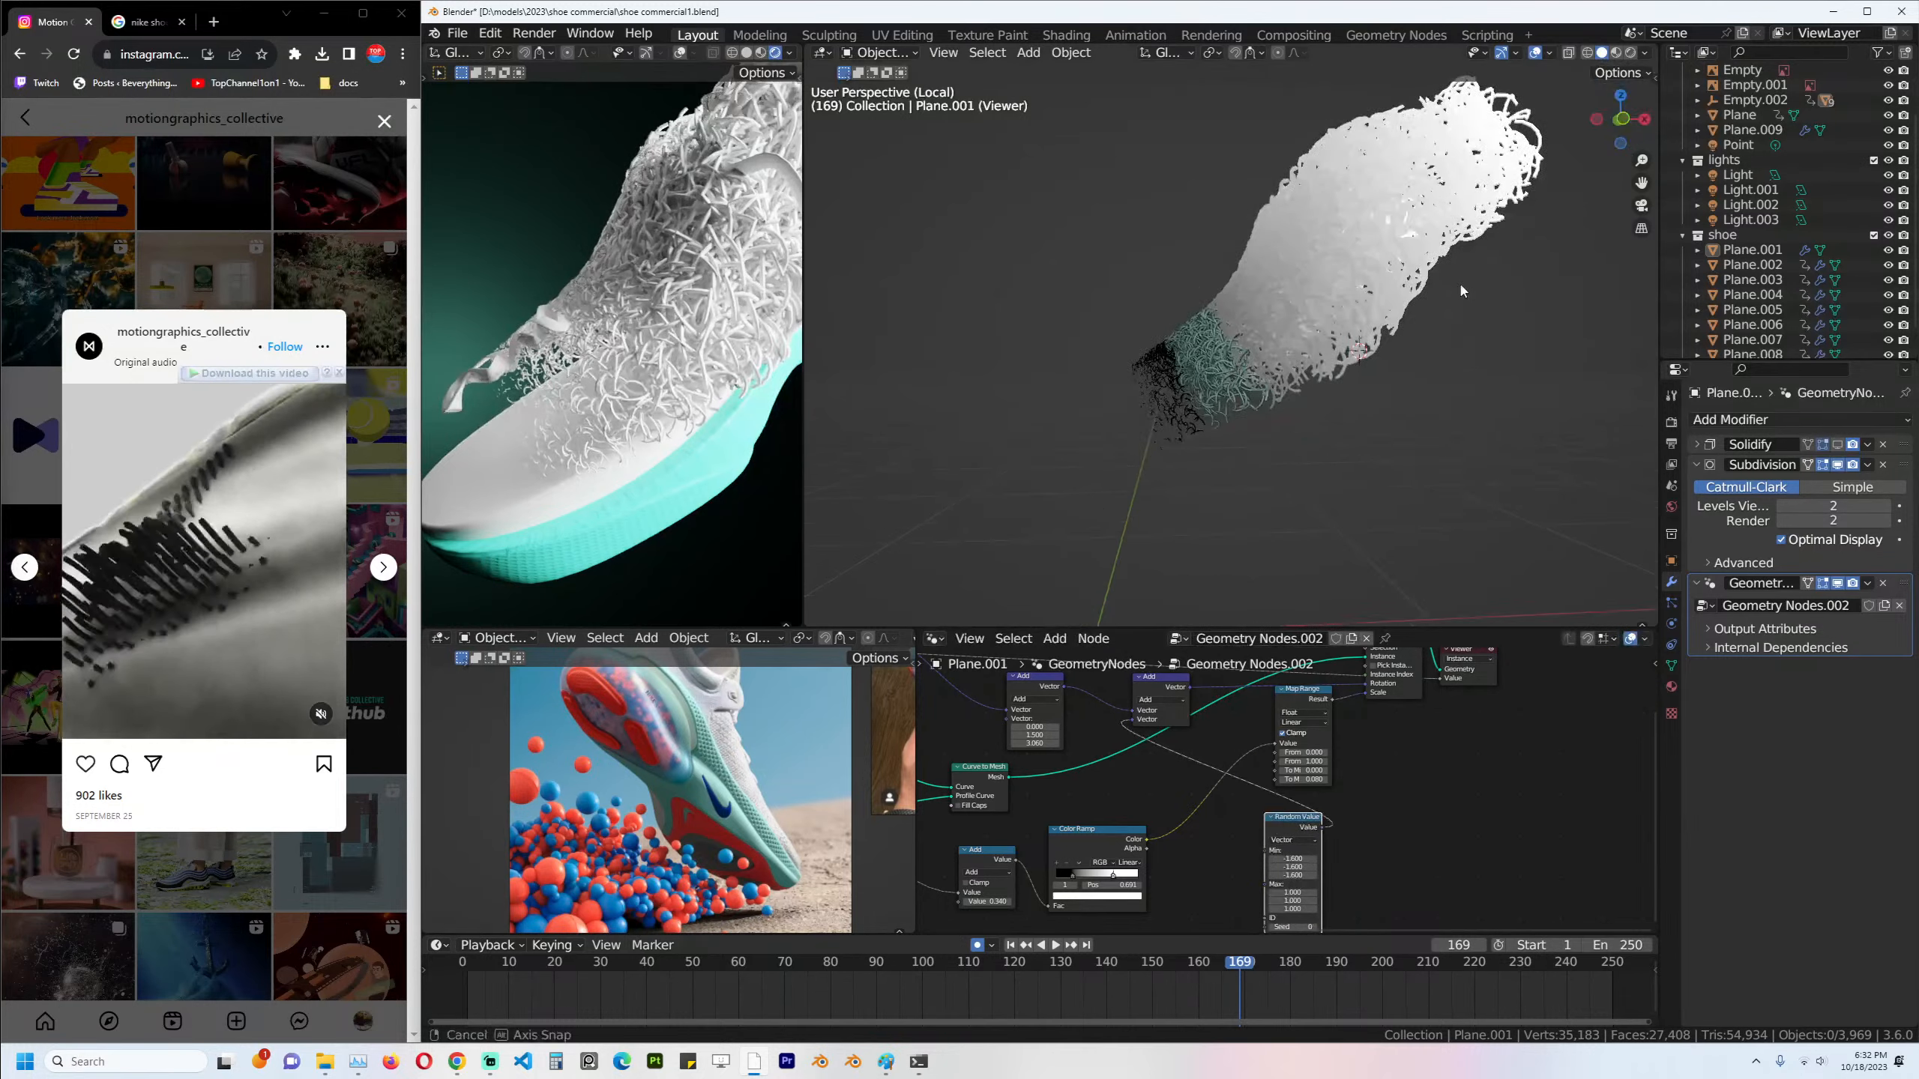
pyautogui.scroll(1, 1371, 827)
pyautogui.moveTo(1369, 817); pyautogui.dragTo(1412, 776, button='middle')
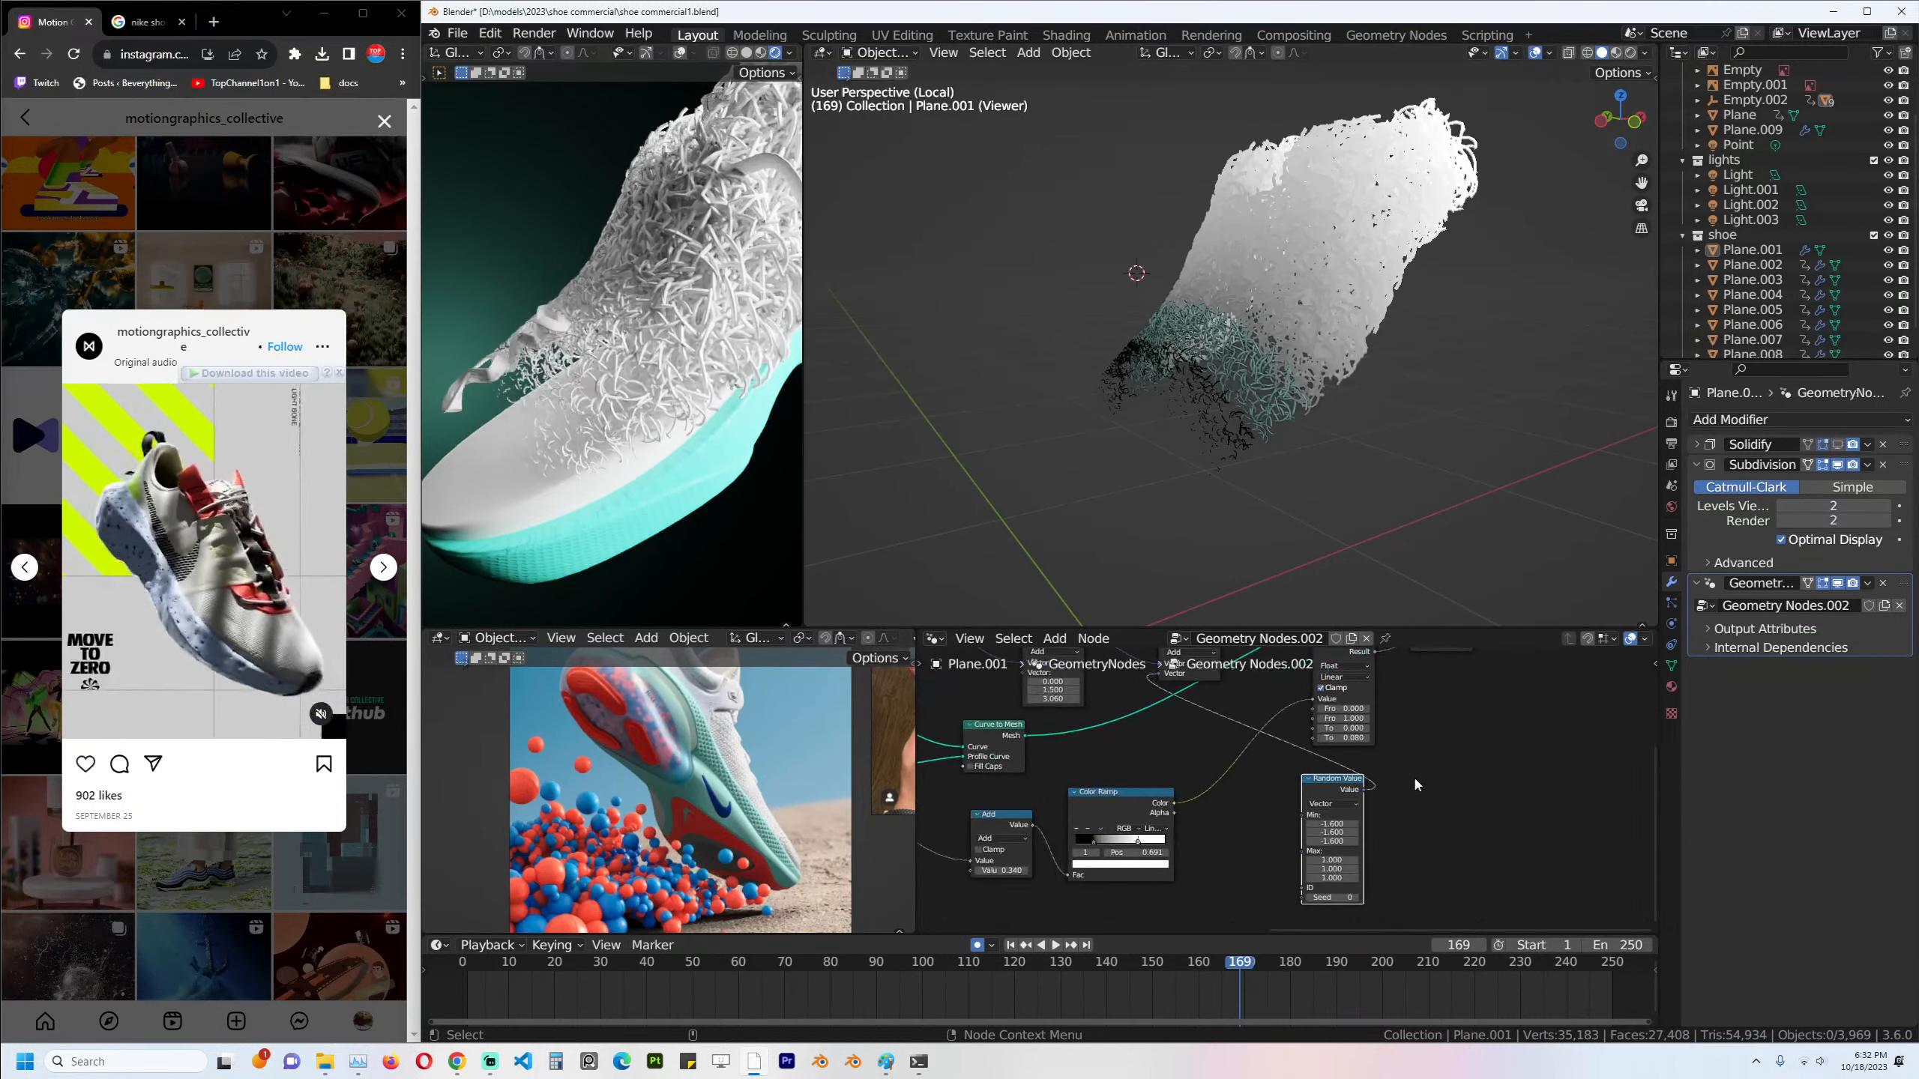
pyautogui.moveTo(1349, 788); pyautogui.dragTo(1210, 895)
pyautogui.scroll(-2, 1219, 869)
pyautogui.moveTo(1232, 830); pyautogui.dragTo(1244, 798, button='middle')
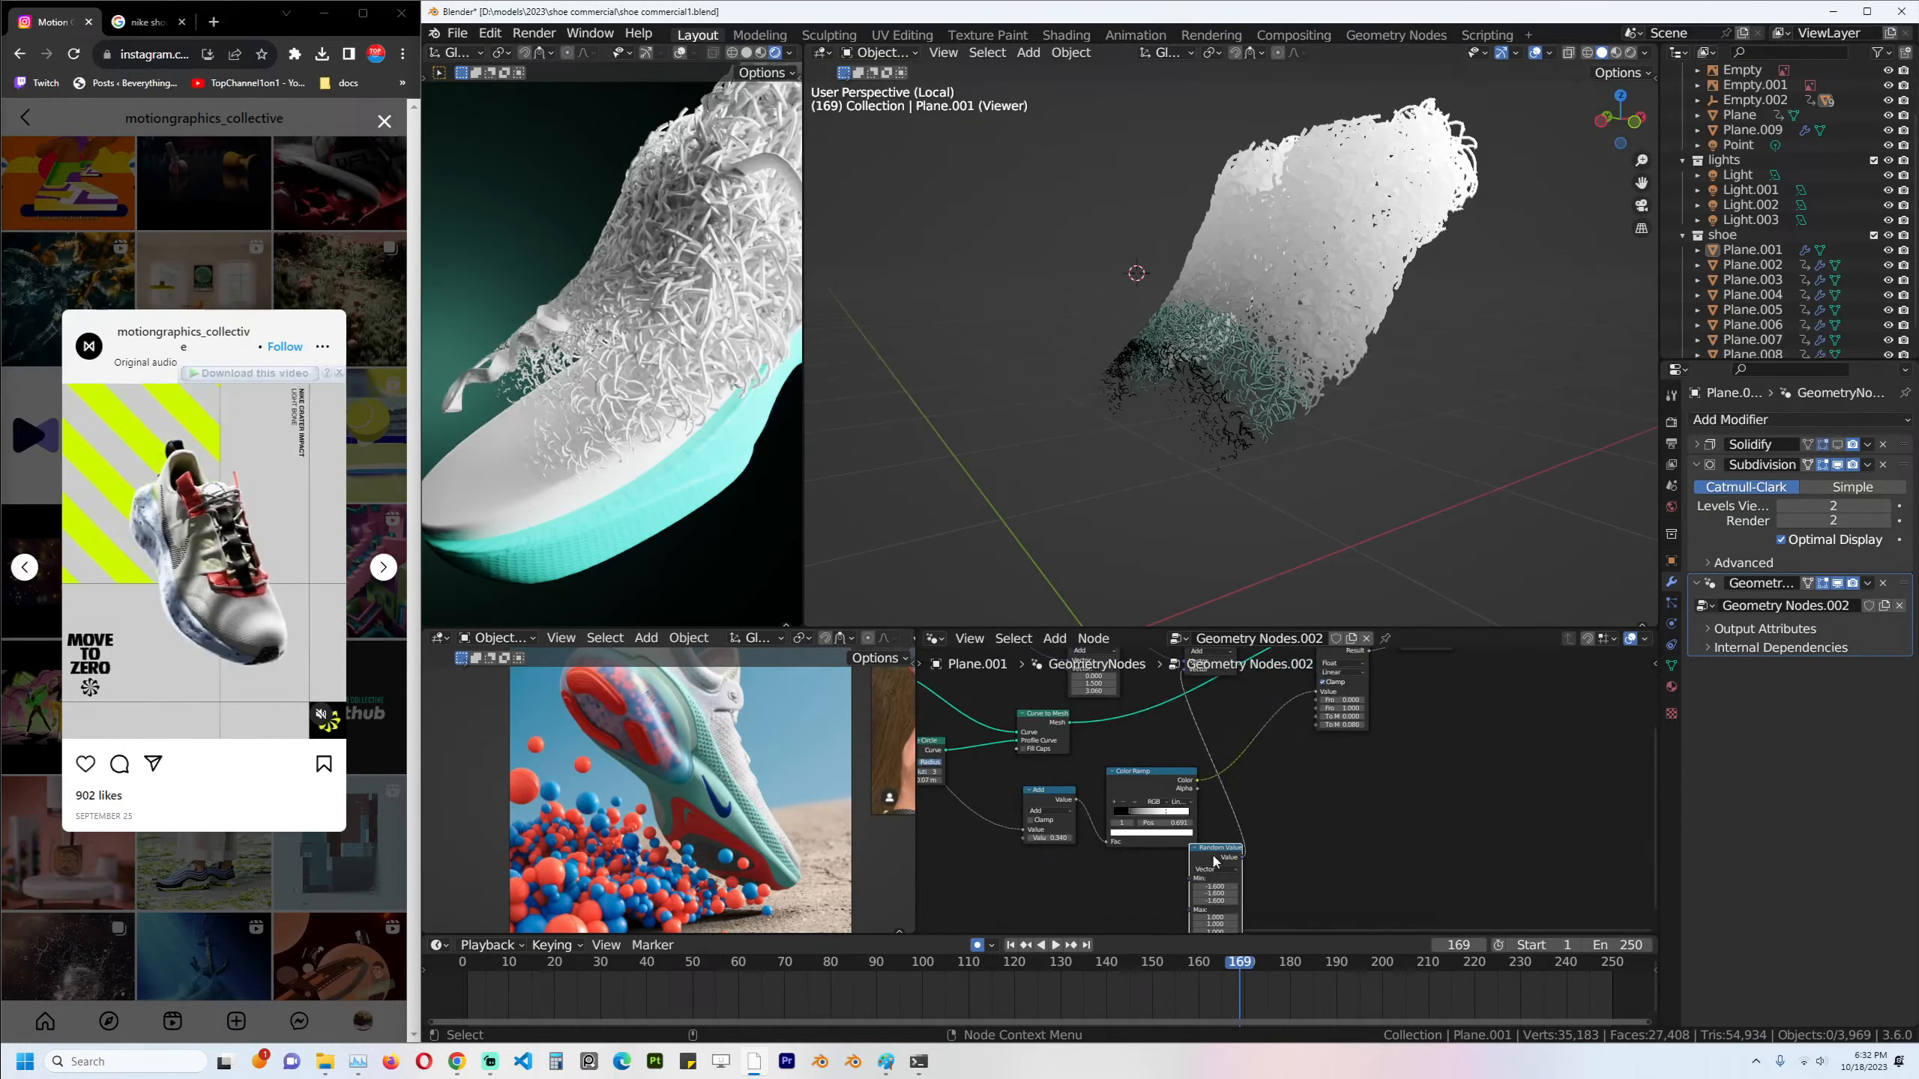
pyautogui.moveTo(1212, 858); pyautogui.dragTo(1128, 876)
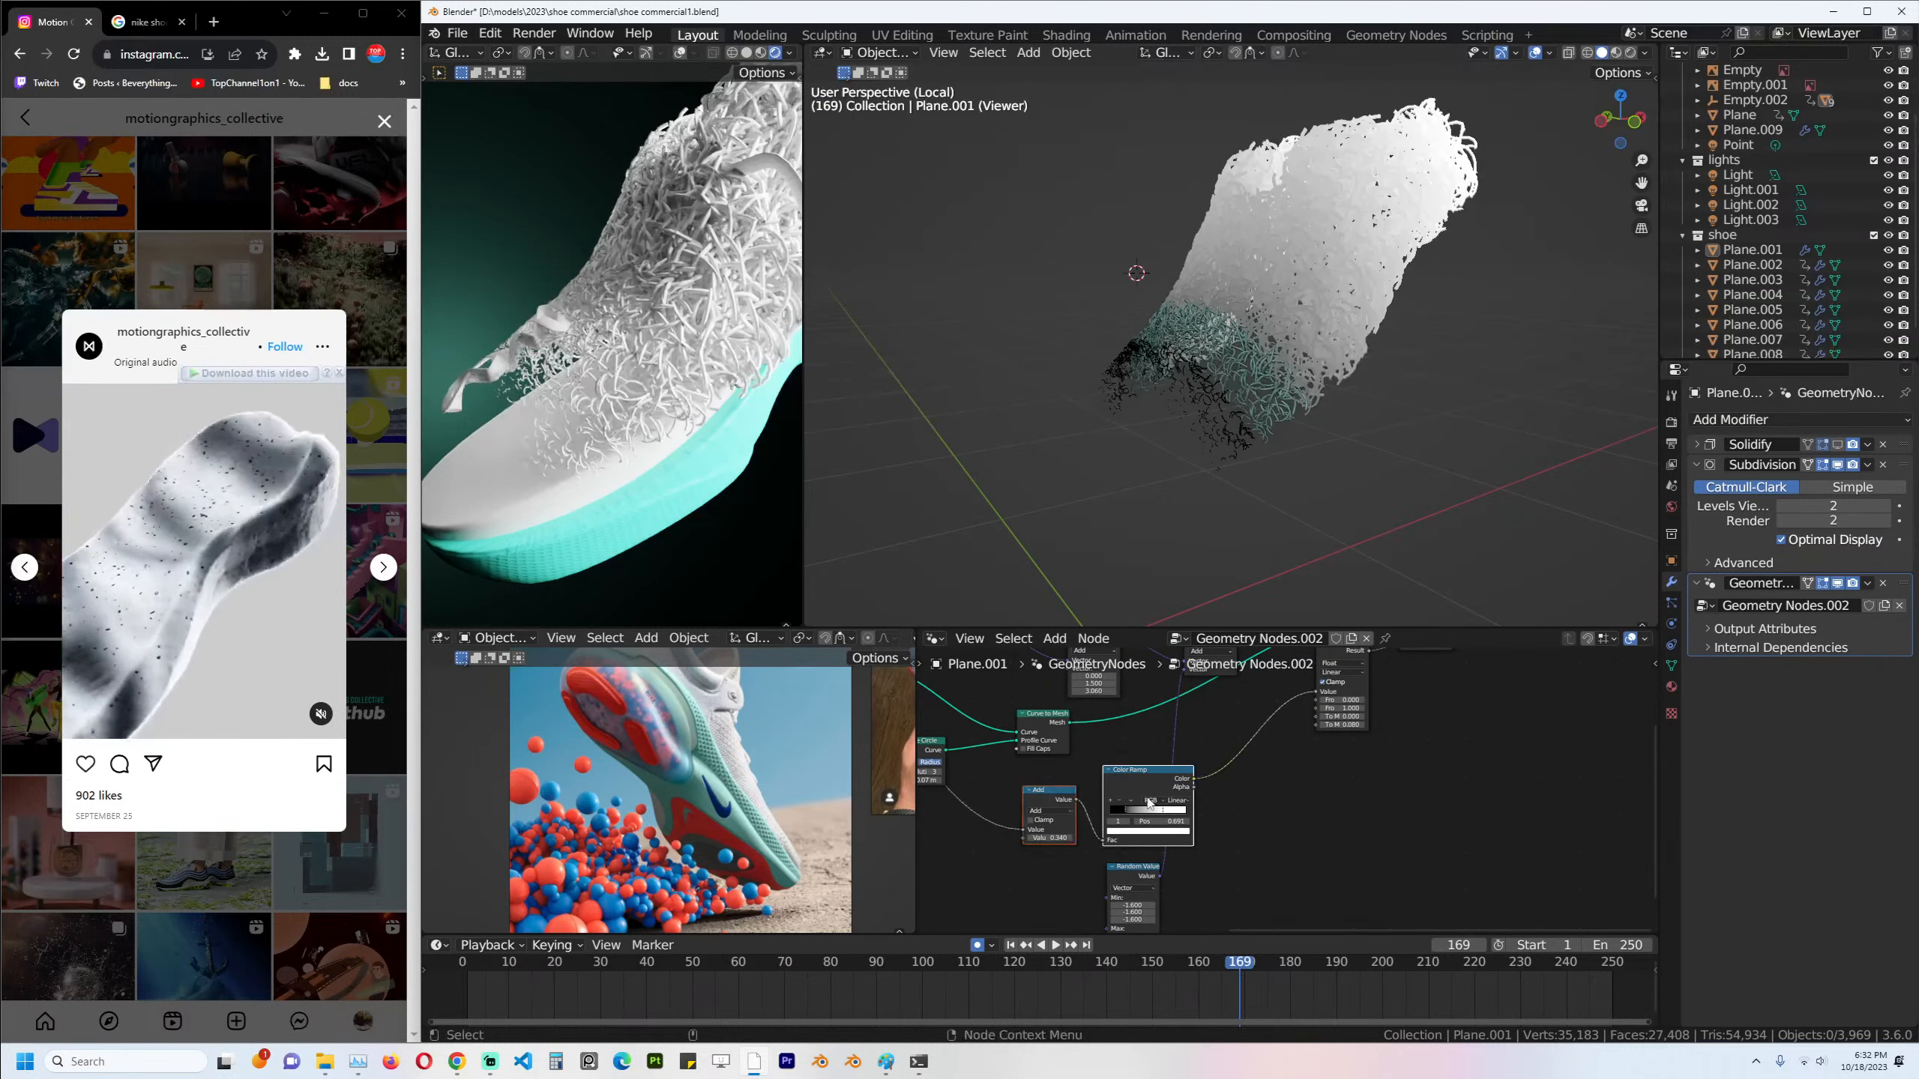
pyautogui.moveTo(1149, 802); pyautogui.dragTo(1076, 813)
pyautogui.moveTo(1115, 749); pyautogui.dragTo(1161, 820, button='middle')
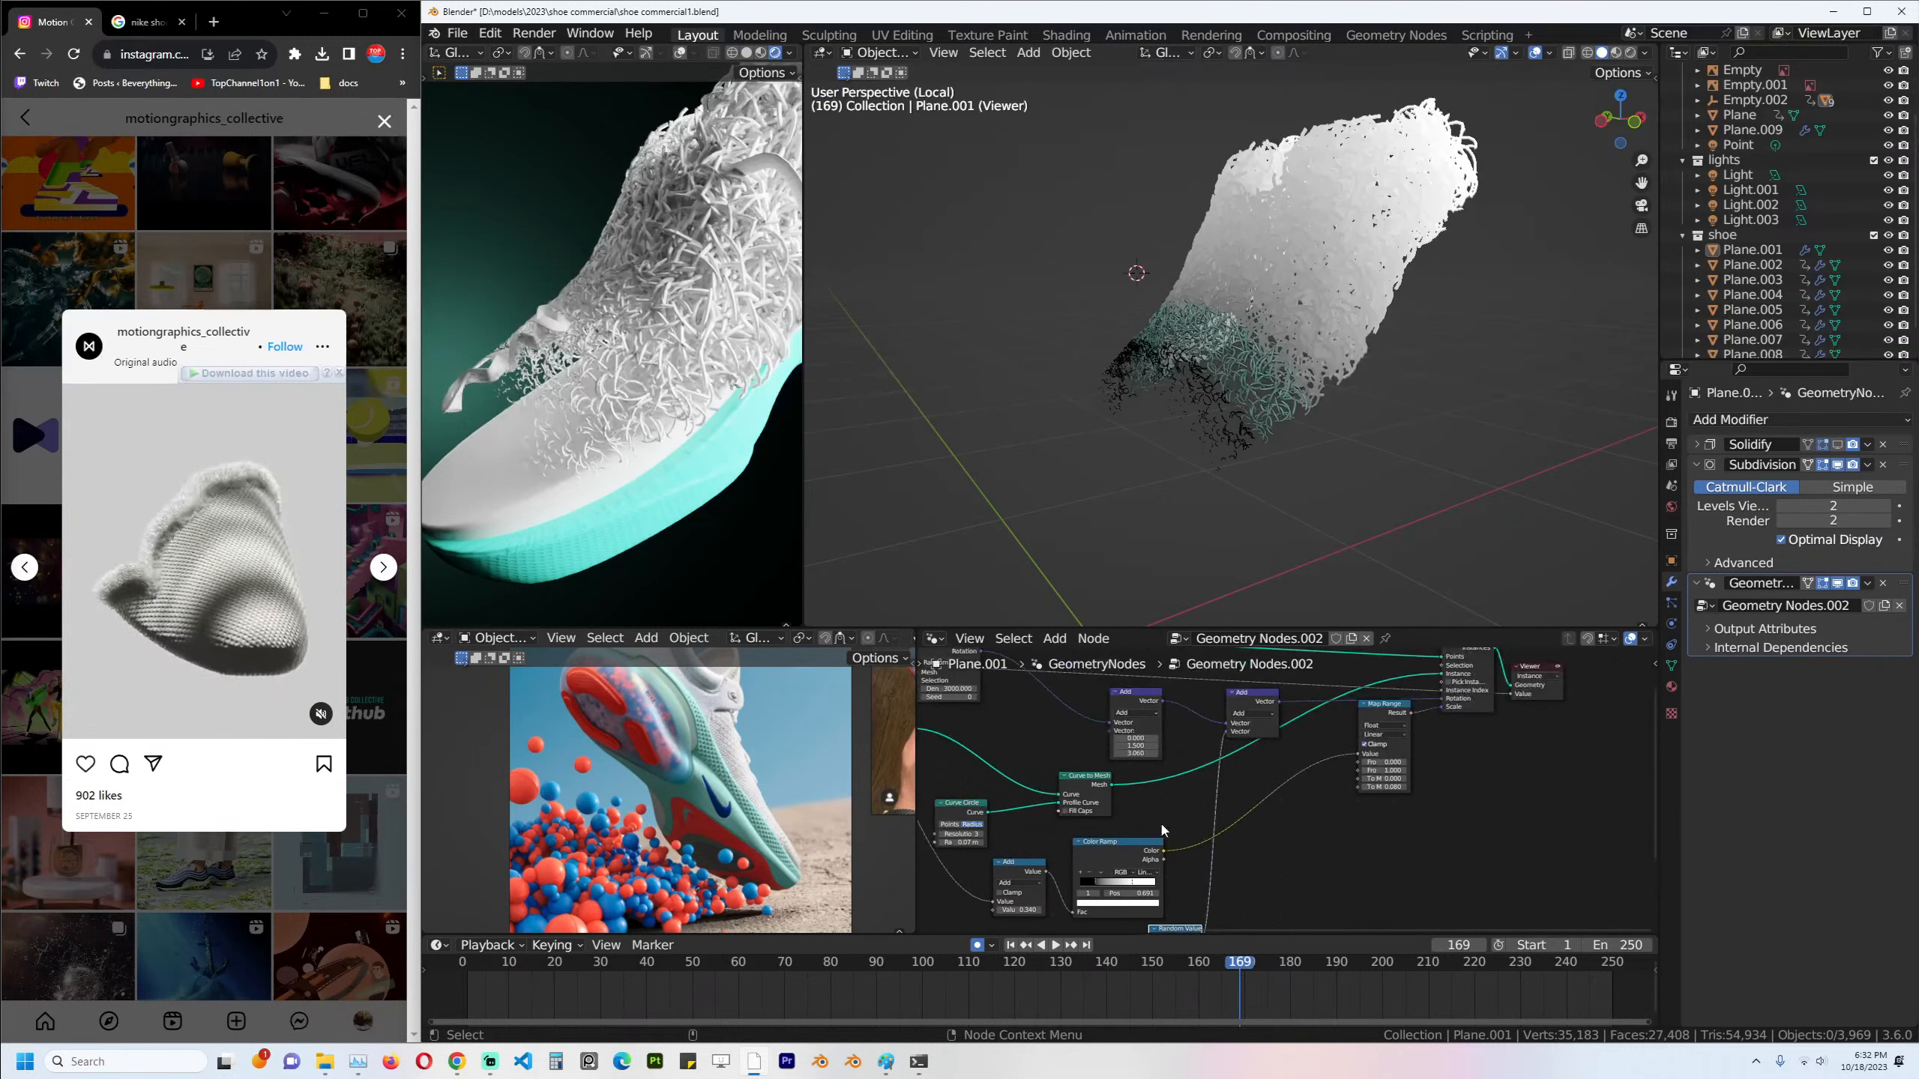
pyautogui.hotkey('ctrl', 's')
# Duplicate the vector math node, insert it after Random Value, and set its operation to Scale.
pyautogui.hotkey('shift', 'd')
pyautogui.click(1281, 891)
pyautogui.moveTo(1281, 891); pyautogui.dragTo(1326, 800, button='middle')
pyautogui.scroll(1, 1322, 795)
pyautogui.click(1299, 785)
pyautogui.click(1292, 932)
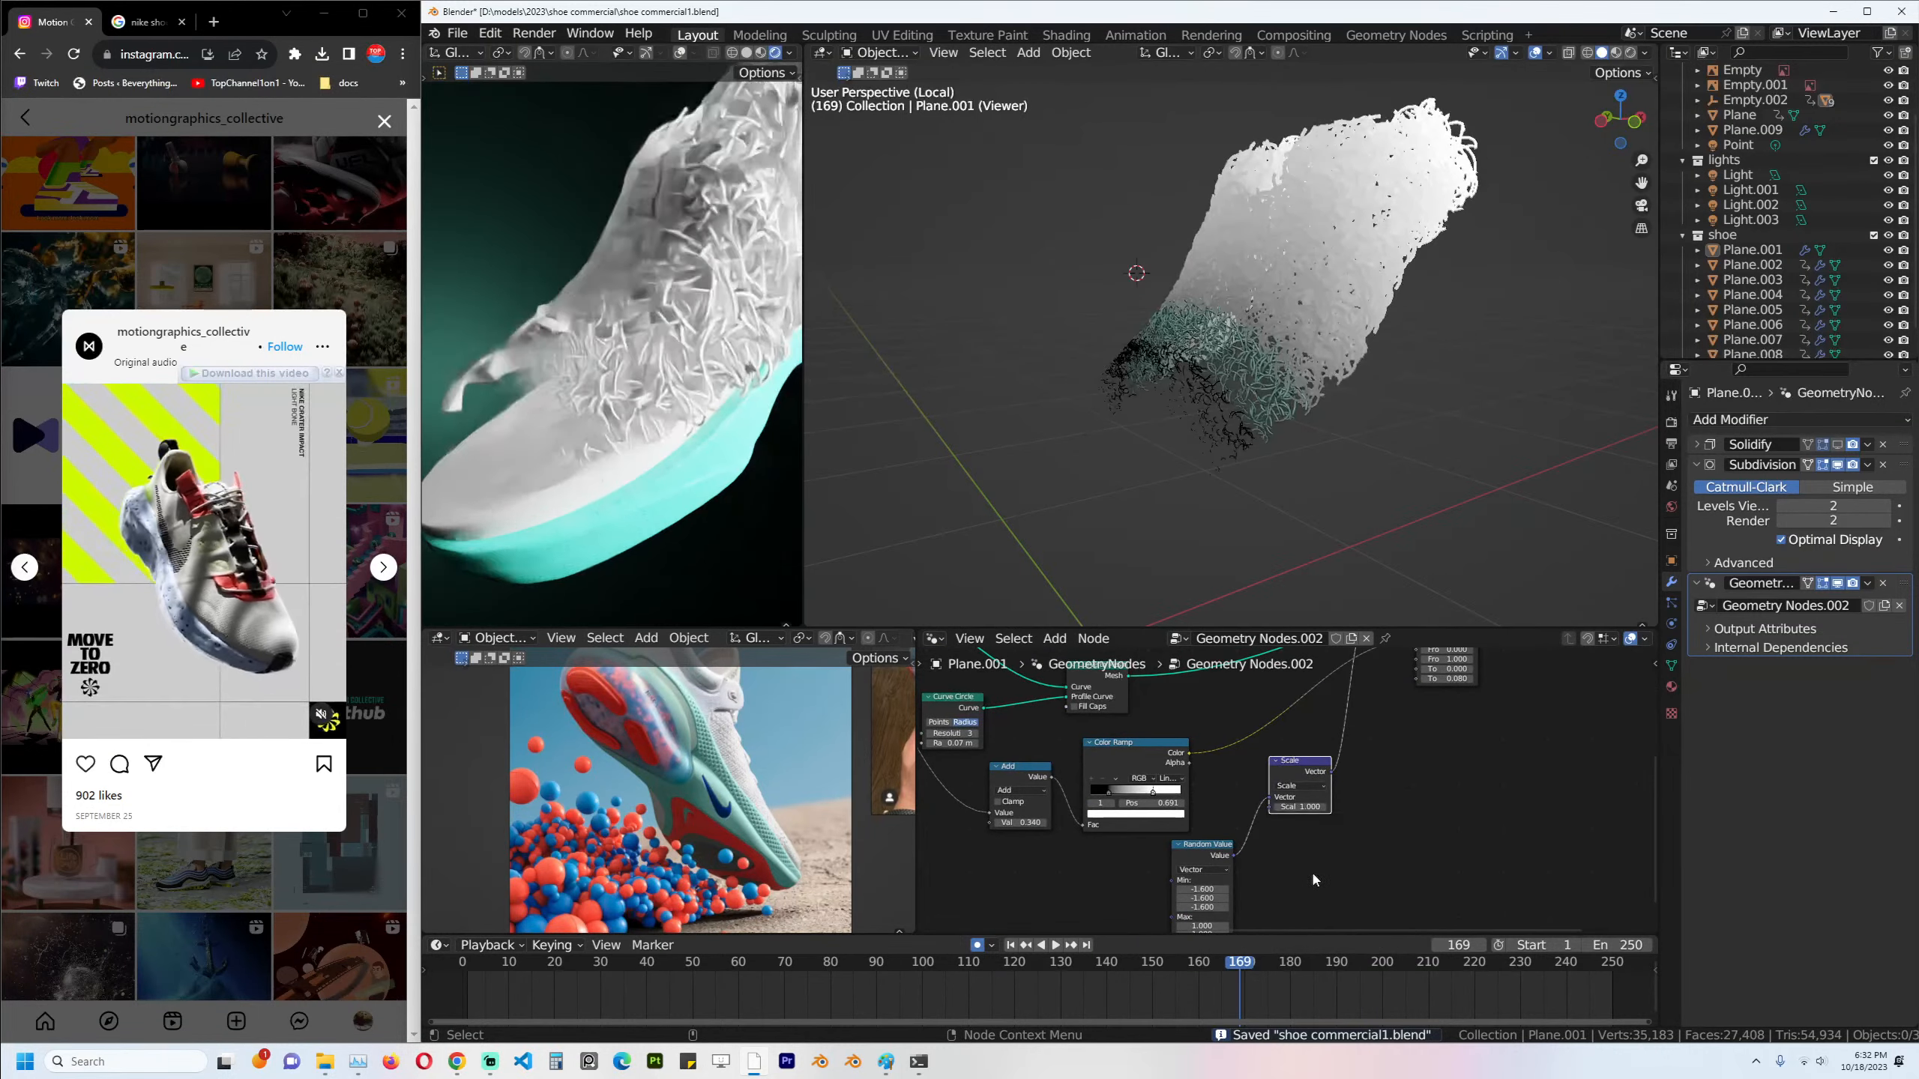
# Connect the Color Ramp's Color output to the Scale node's Scale input, inspect the fiber rotation, and save the file.
pyautogui.moveTo(1189, 753); pyautogui.dragTo(1270, 807)
pyautogui.scroll(4, 1182, 478)
pyautogui.moveTo(1182, 478); pyautogui.dragTo(1241, 453, button='middle')
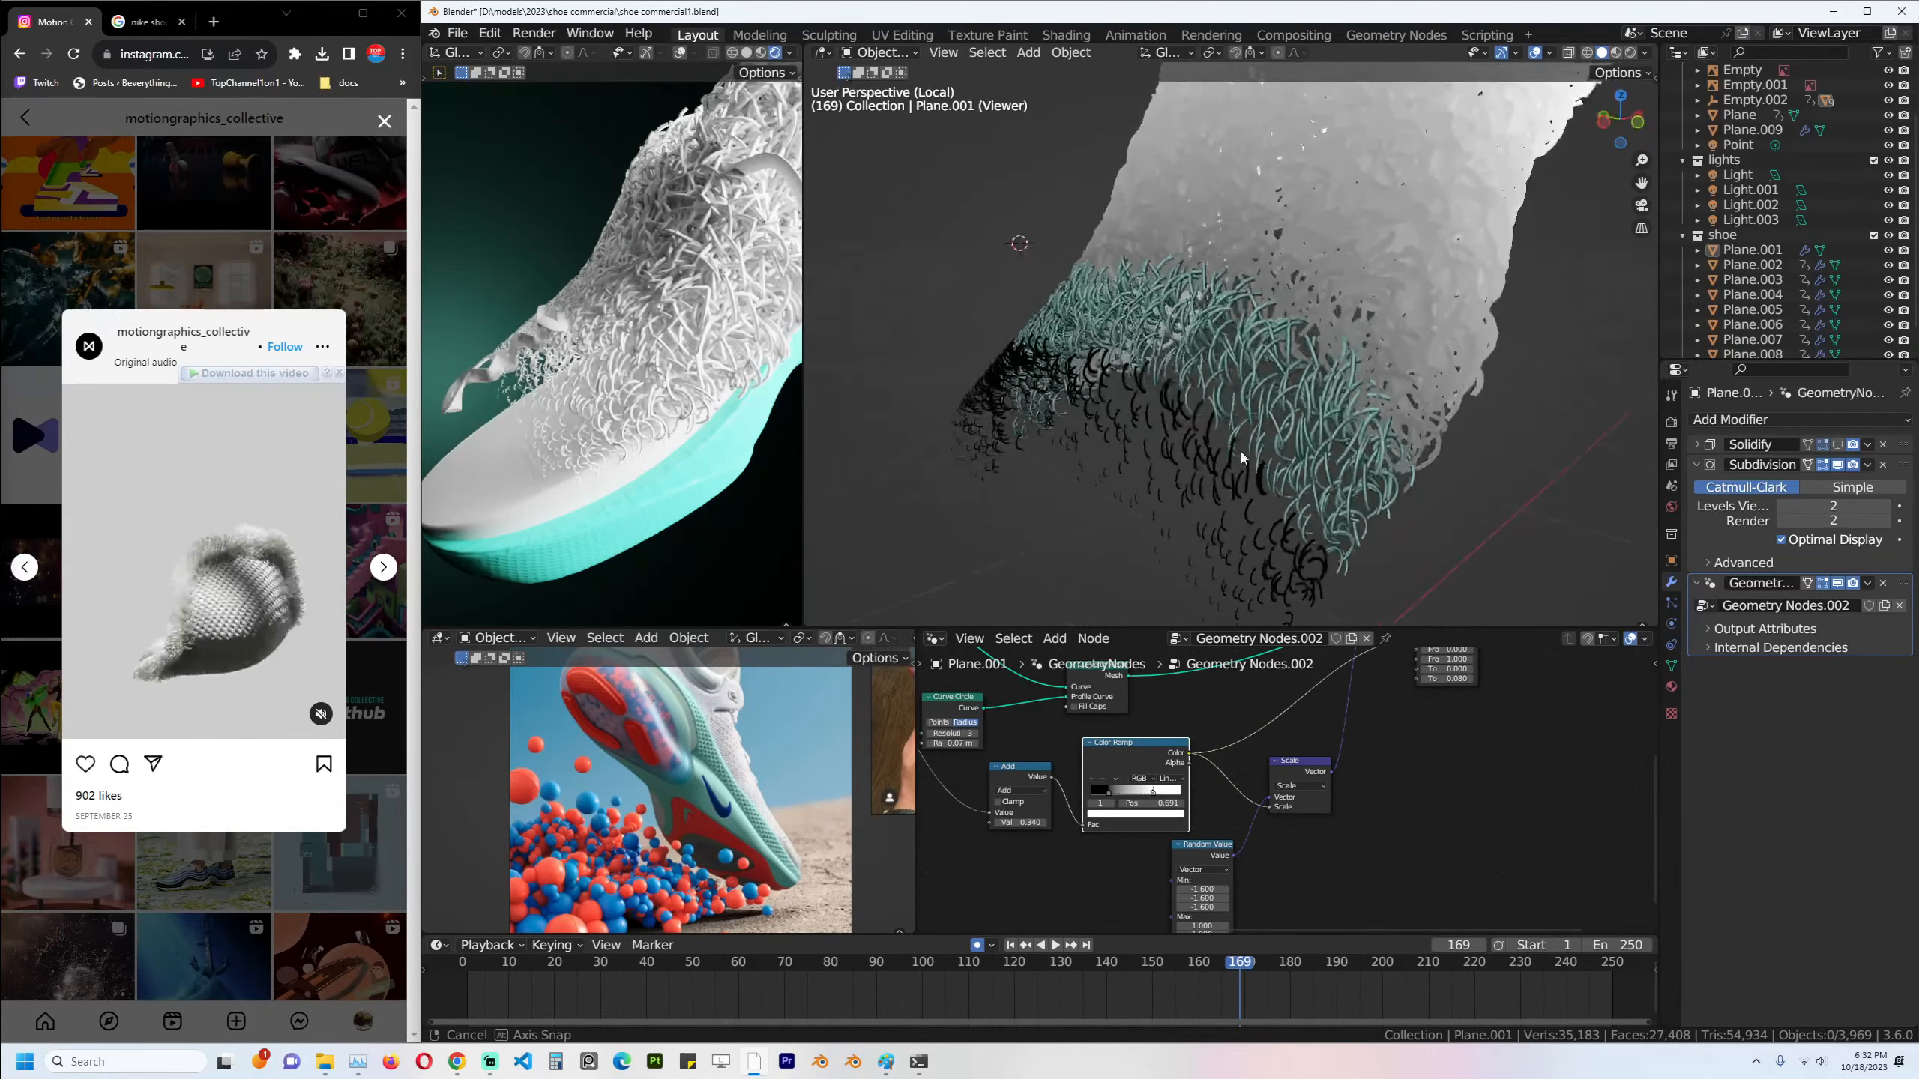
pyautogui.hotkey('ctrl', 's')
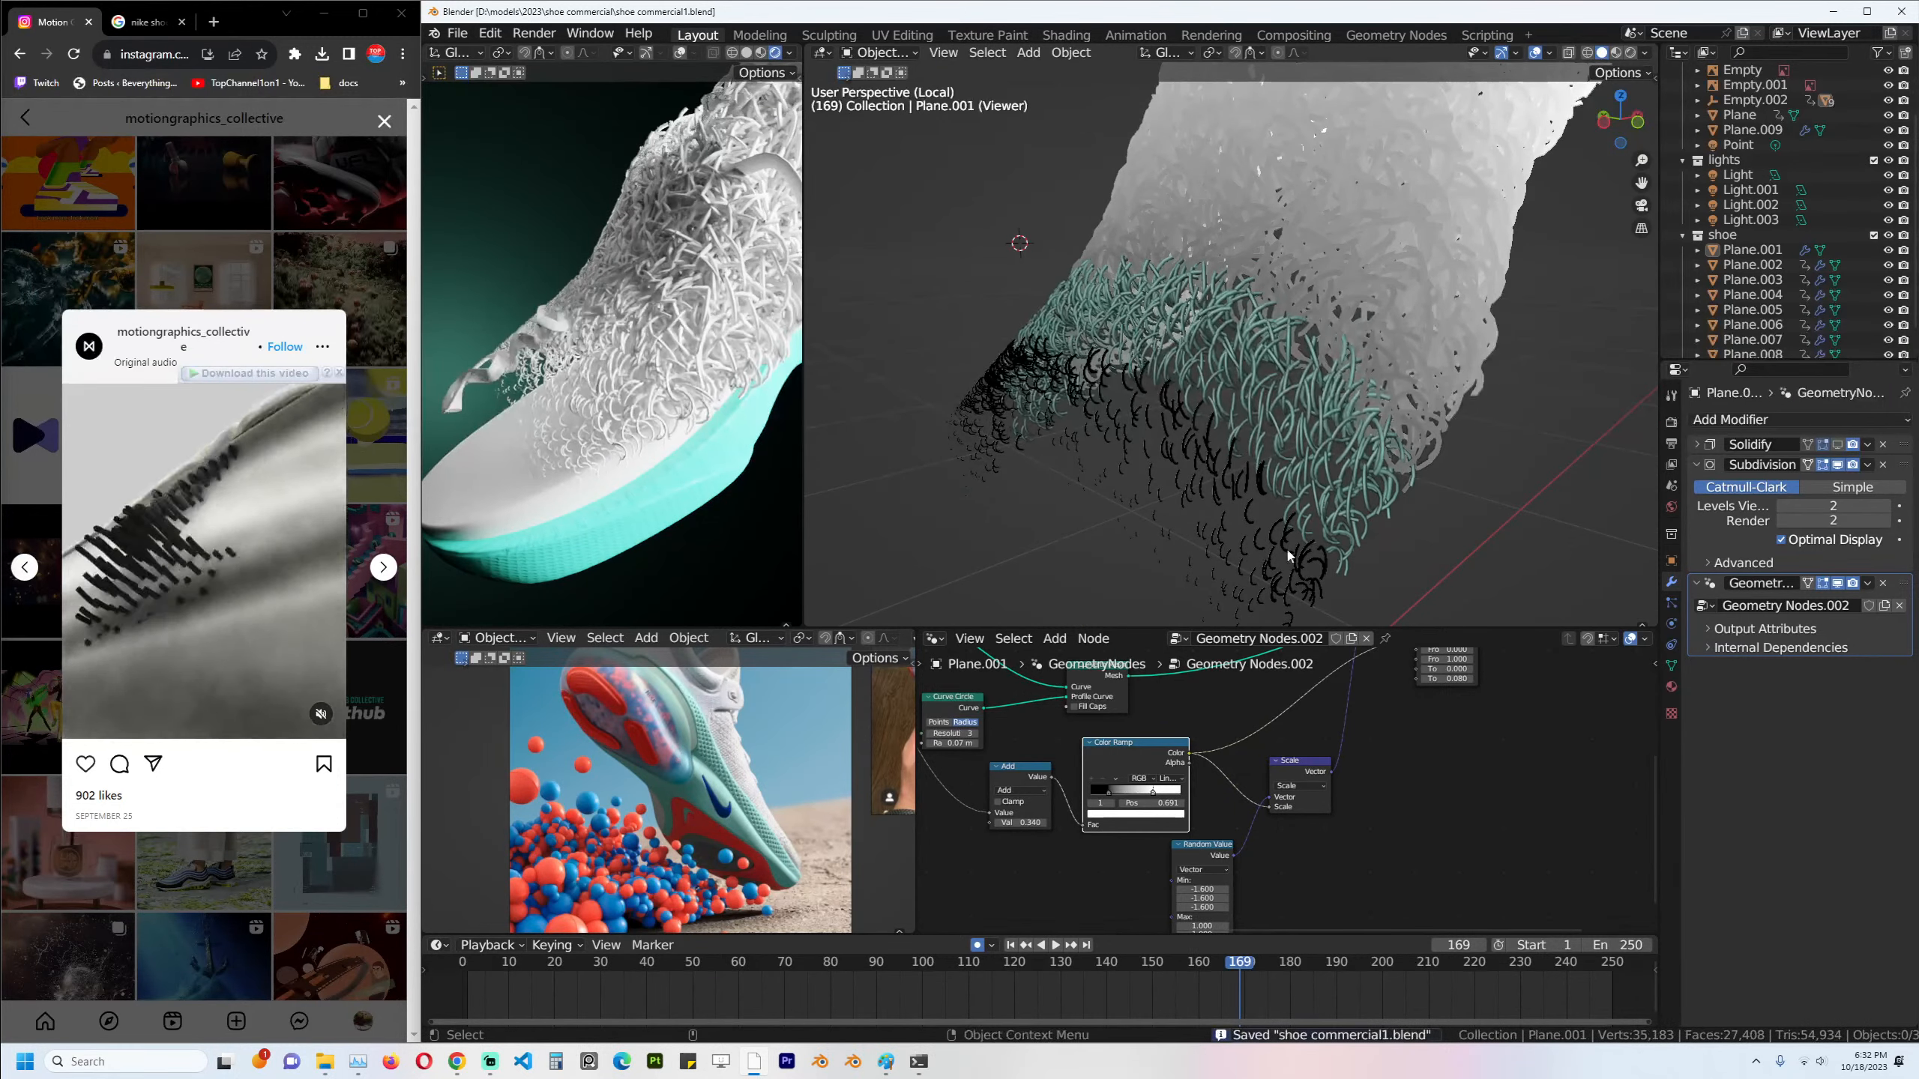
pyautogui.scroll(-5, 1228, 740)
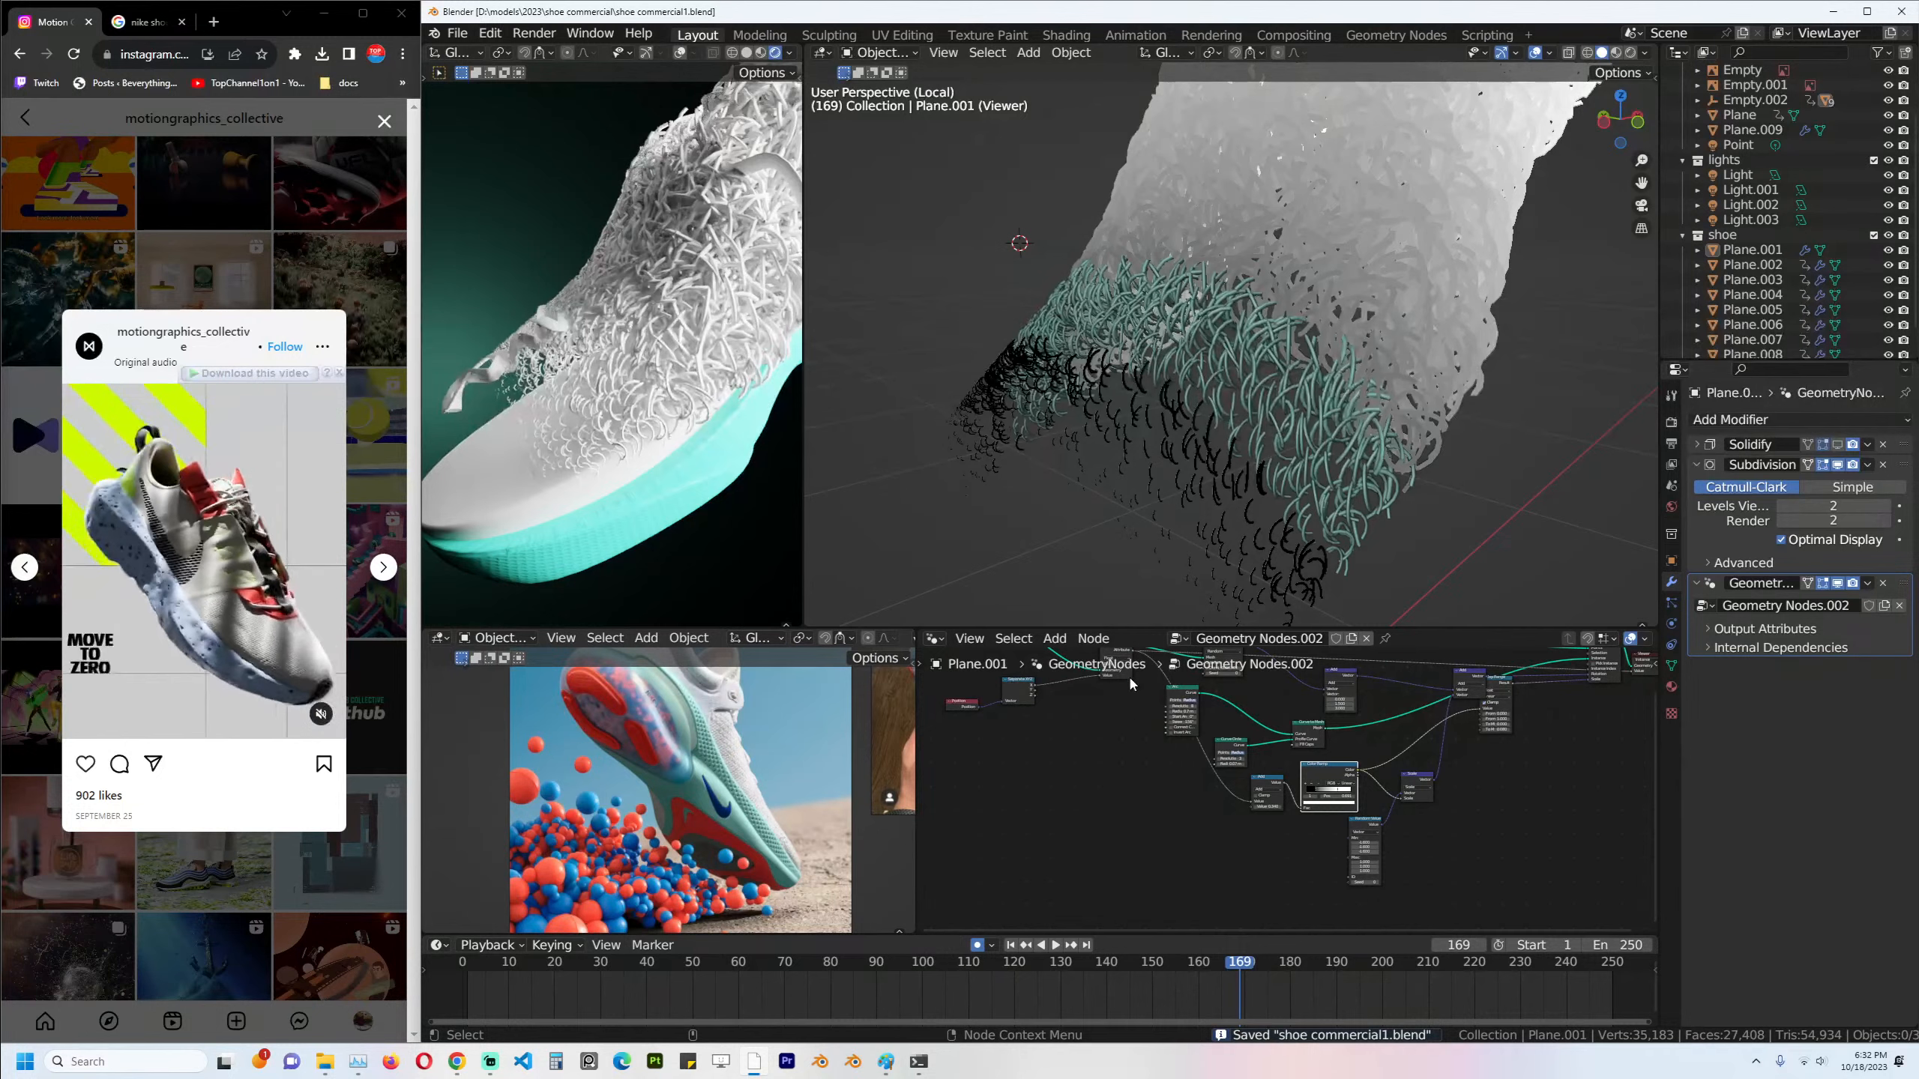
pyautogui.scroll(3, 1128, 676)
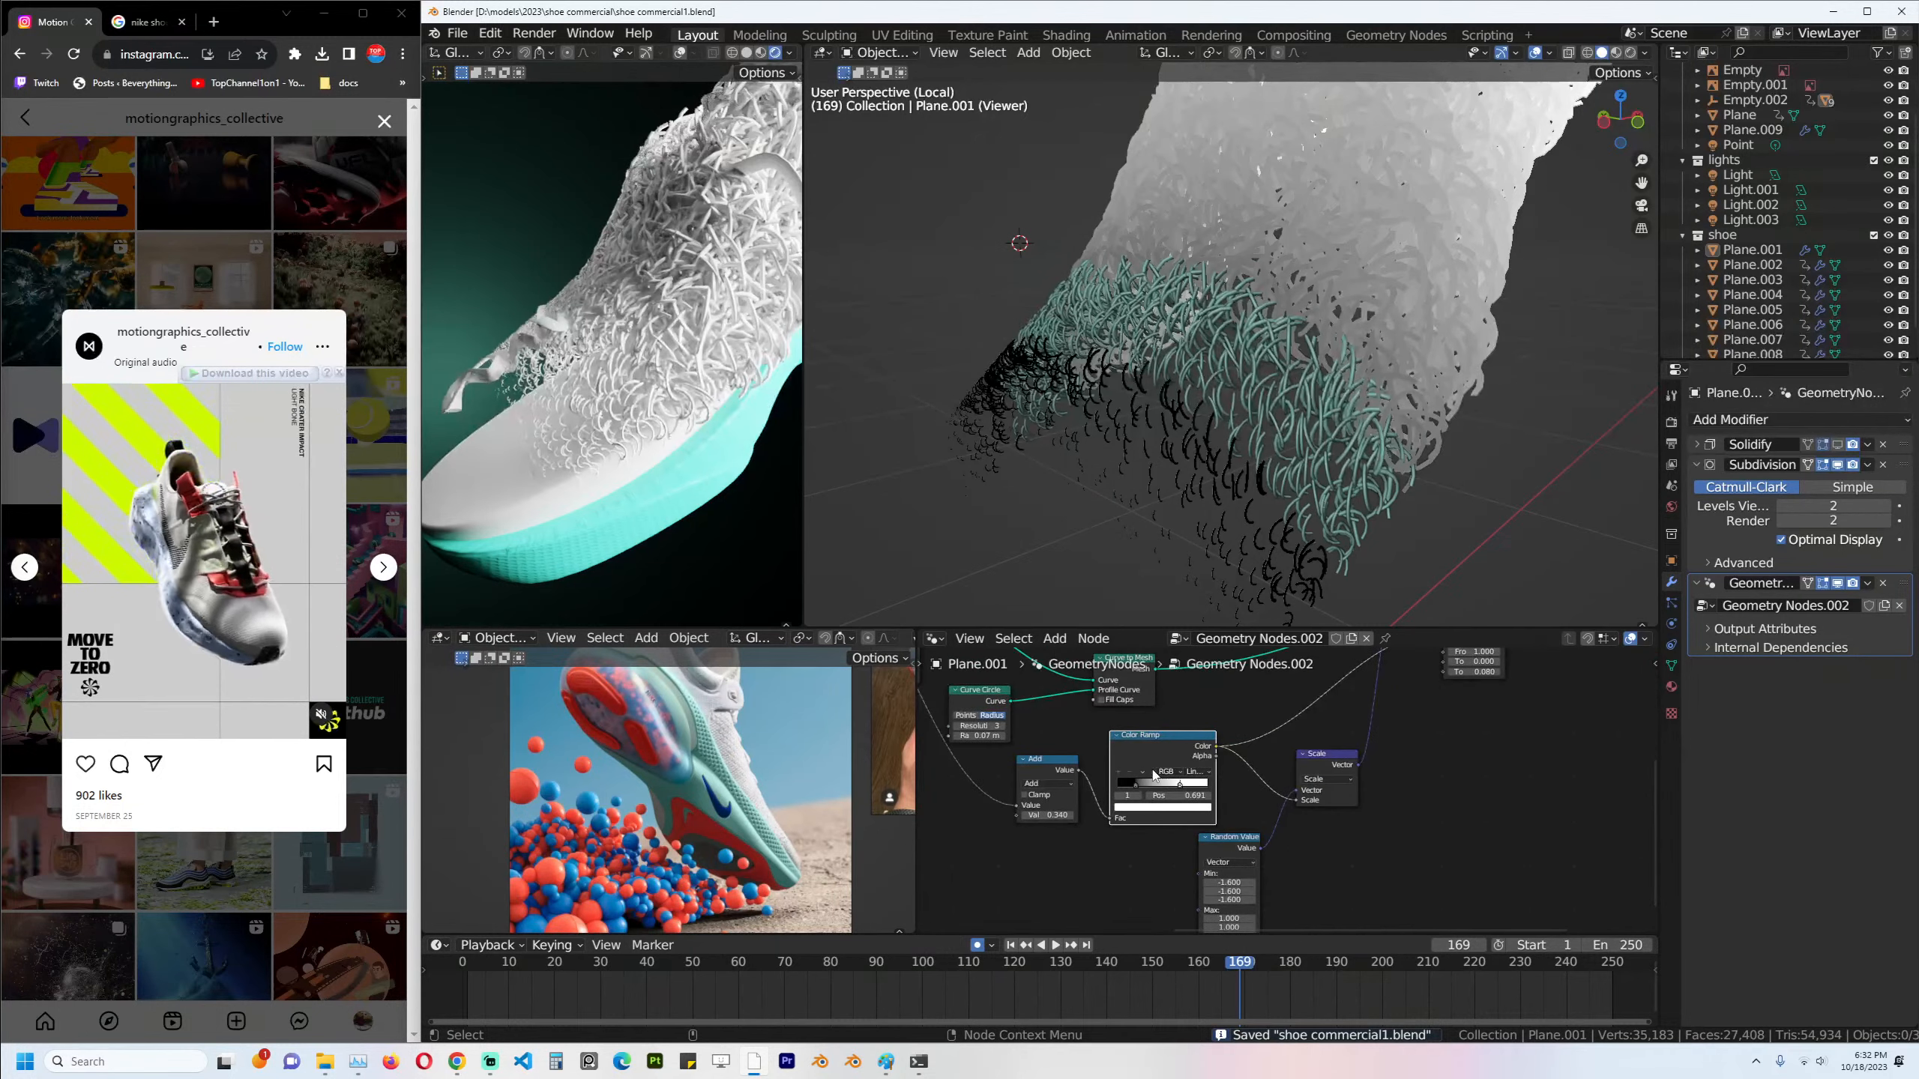
# Set the Map Range node's To Min to 0.050 and To Max to 0.000, and save the file.
pyautogui.moveTo(1251, 753); pyautogui.dragTo(1208, 809, button='middle')
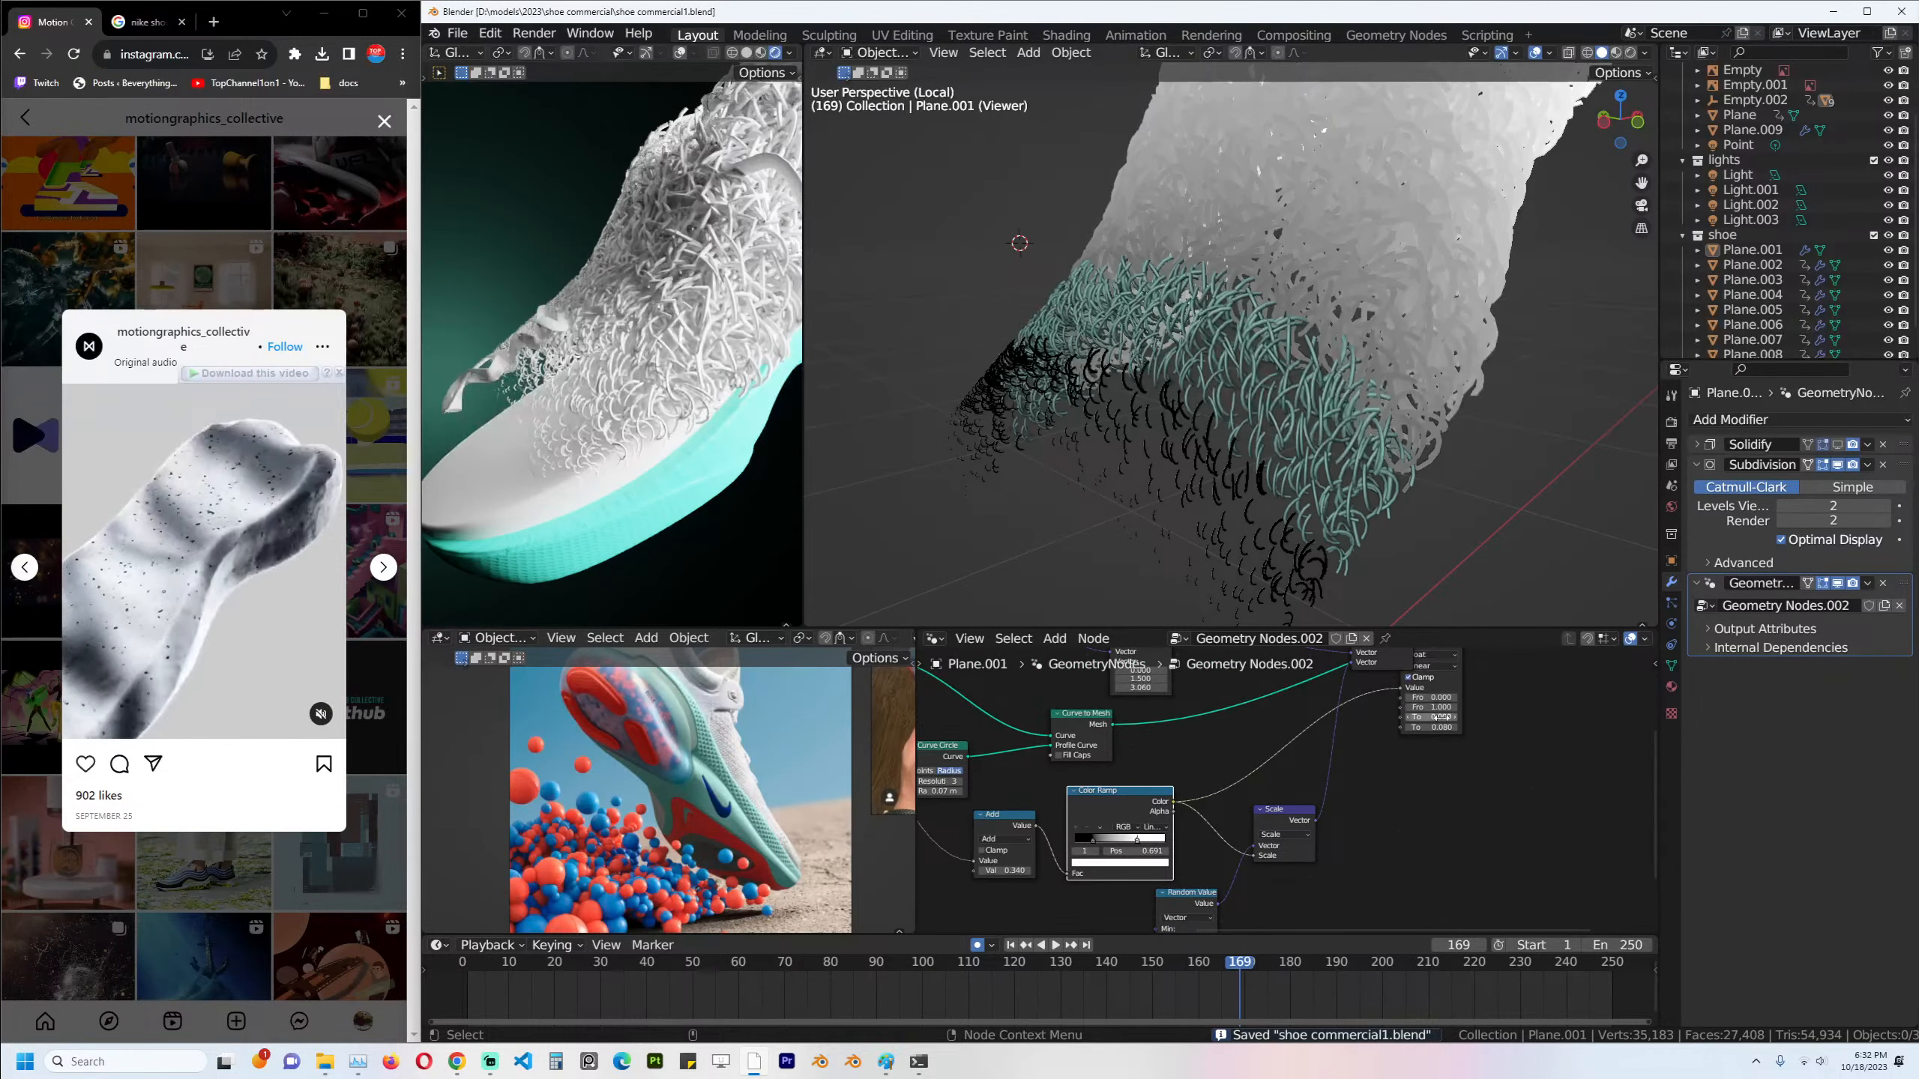
pyautogui.click(1440, 717)
pyautogui.write('1')
pyautogui.press('Return')
pyautogui.click(1434, 728)
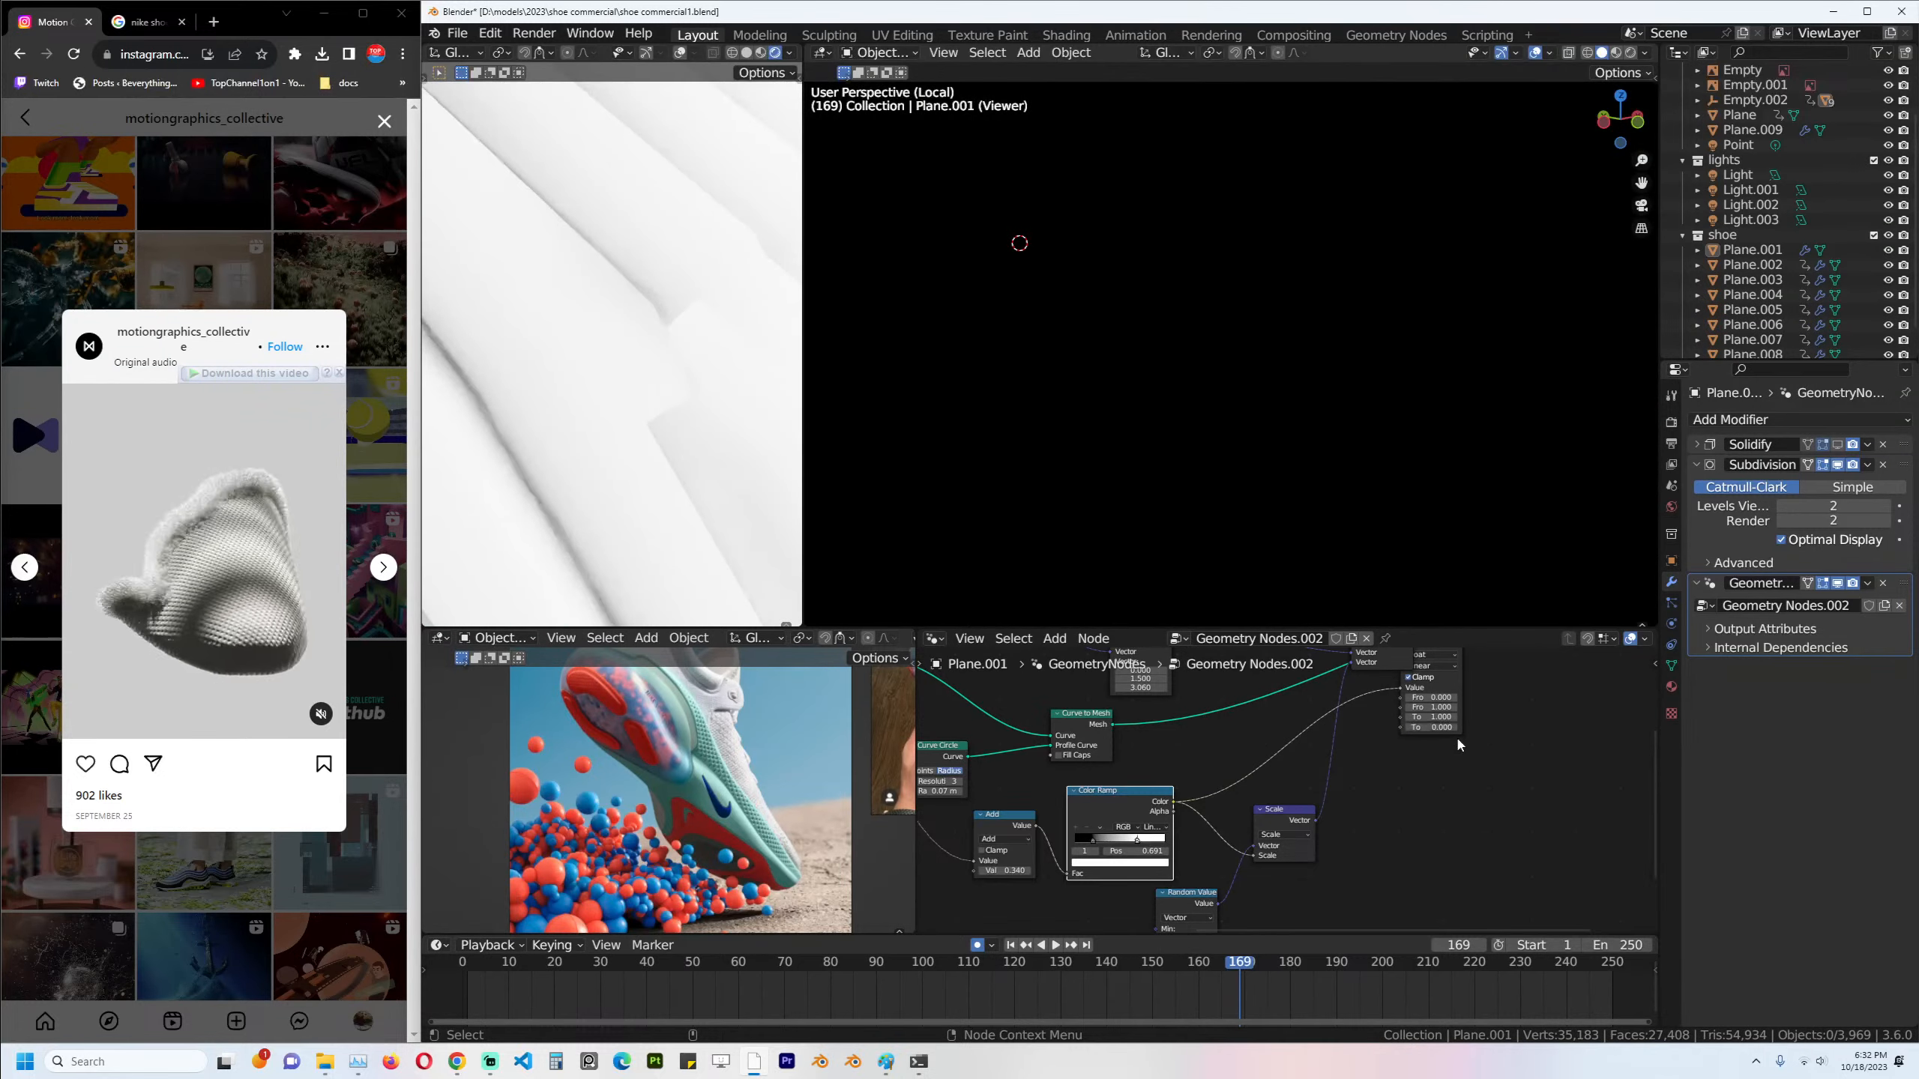
pyautogui.moveTo(1435, 717); pyautogui.dragTo(1363, 717)
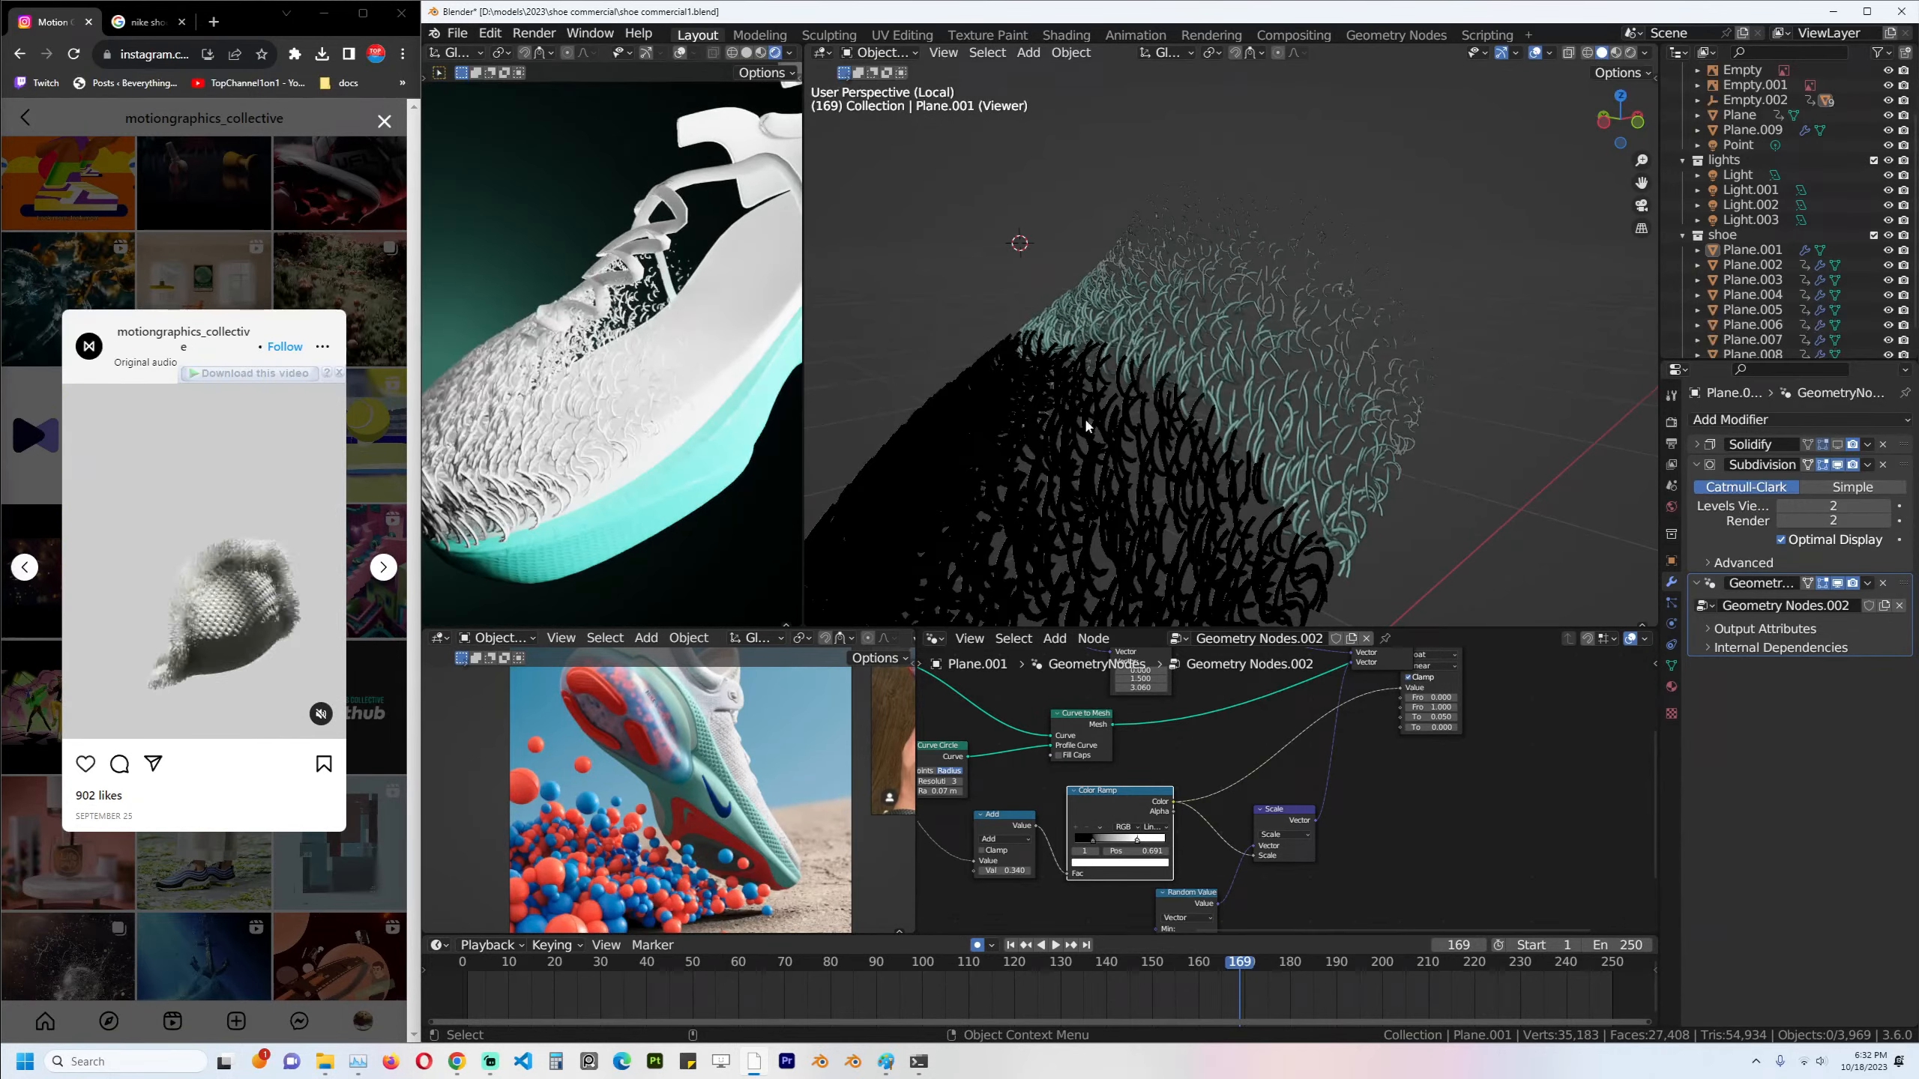
pyautogui.hotkey('ctrl', 's')
# Shift the fiber gradient along the shoe by setting the Math Add node's value to -0.140, and save the file.
pyautogui.moveTo(1086, 426); pyautogui.dragTo(1121, 477, button='middle')
pyautogui.moveTo(1191, 696); pyautogui.dragTo(1337, 722, button='middle')
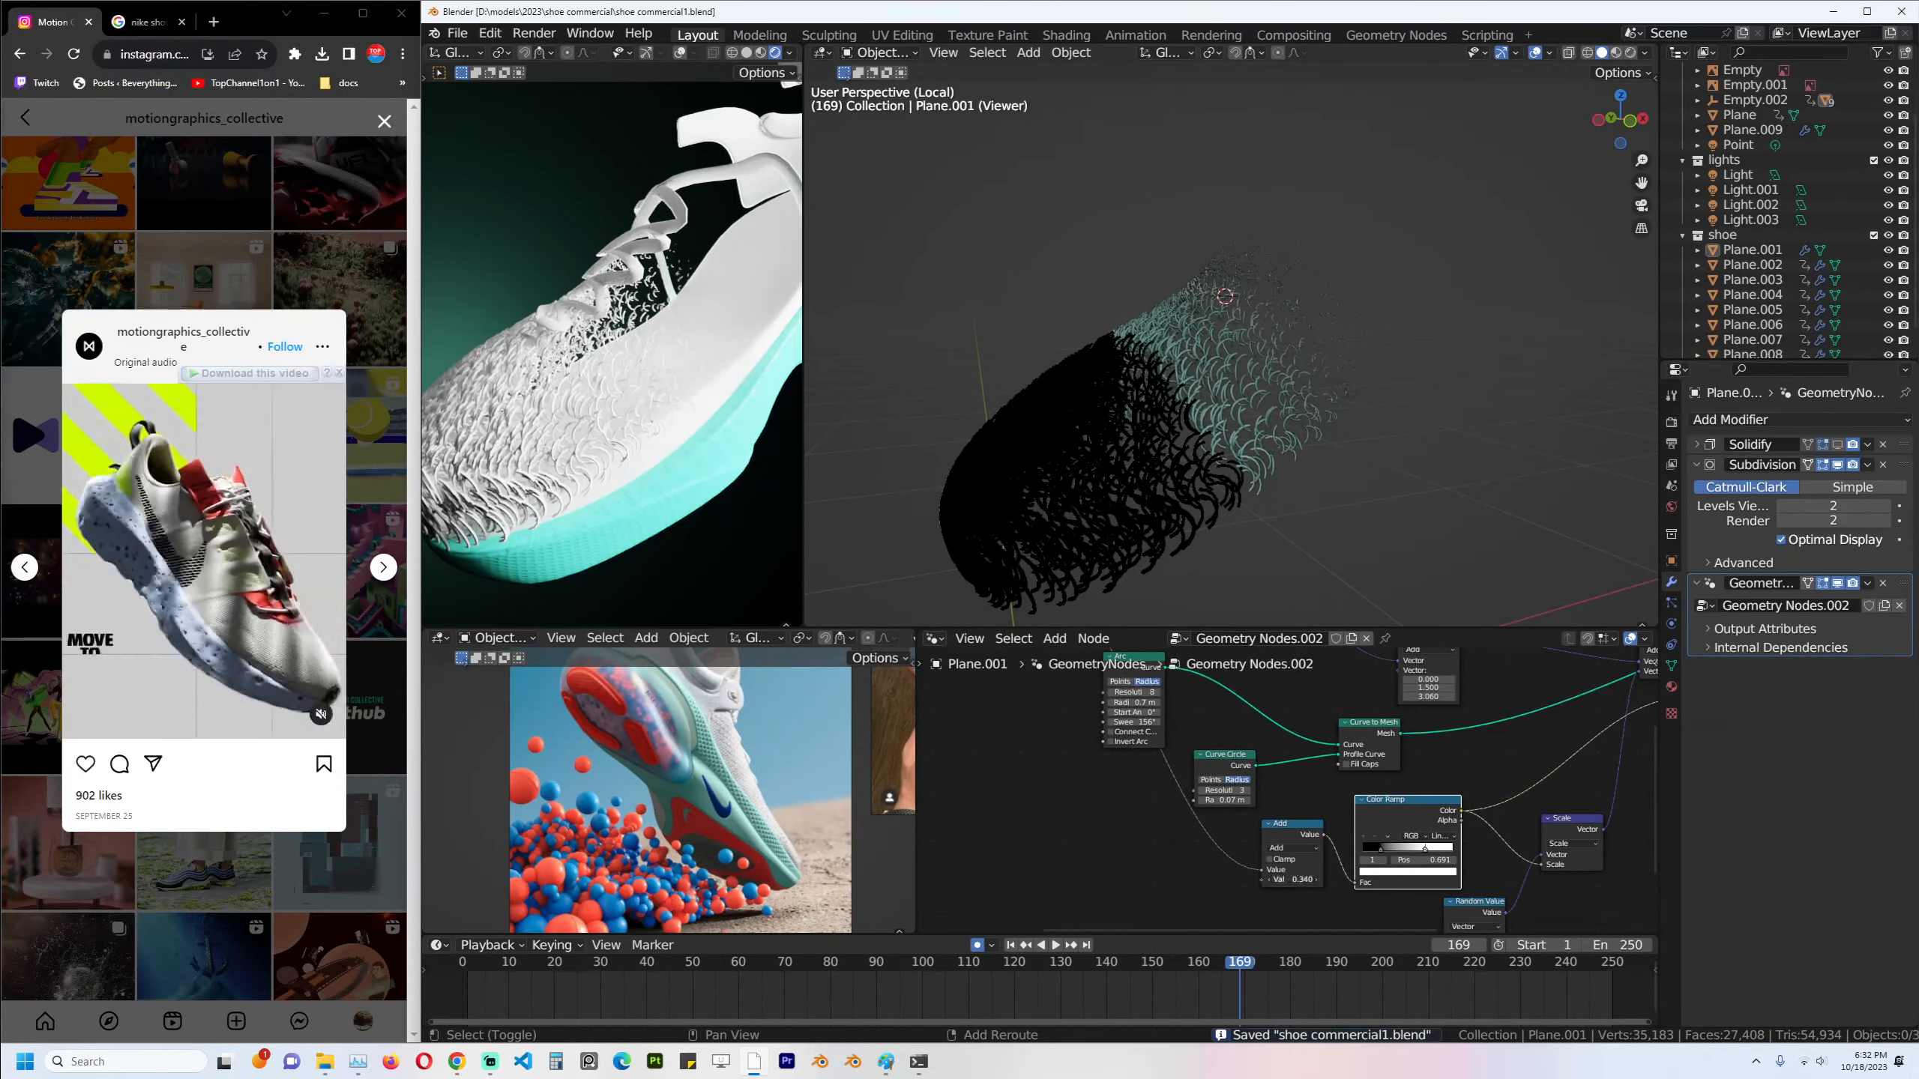
pyautogui.moveTo(1291, 879); pyautogui.dragTo(1190, 879)
pyautogui.scroll(-3, 1412, 457)
pyautogui.moveTo(1412, 457); pyautogui.dragTo(1469, 458, button='middle')
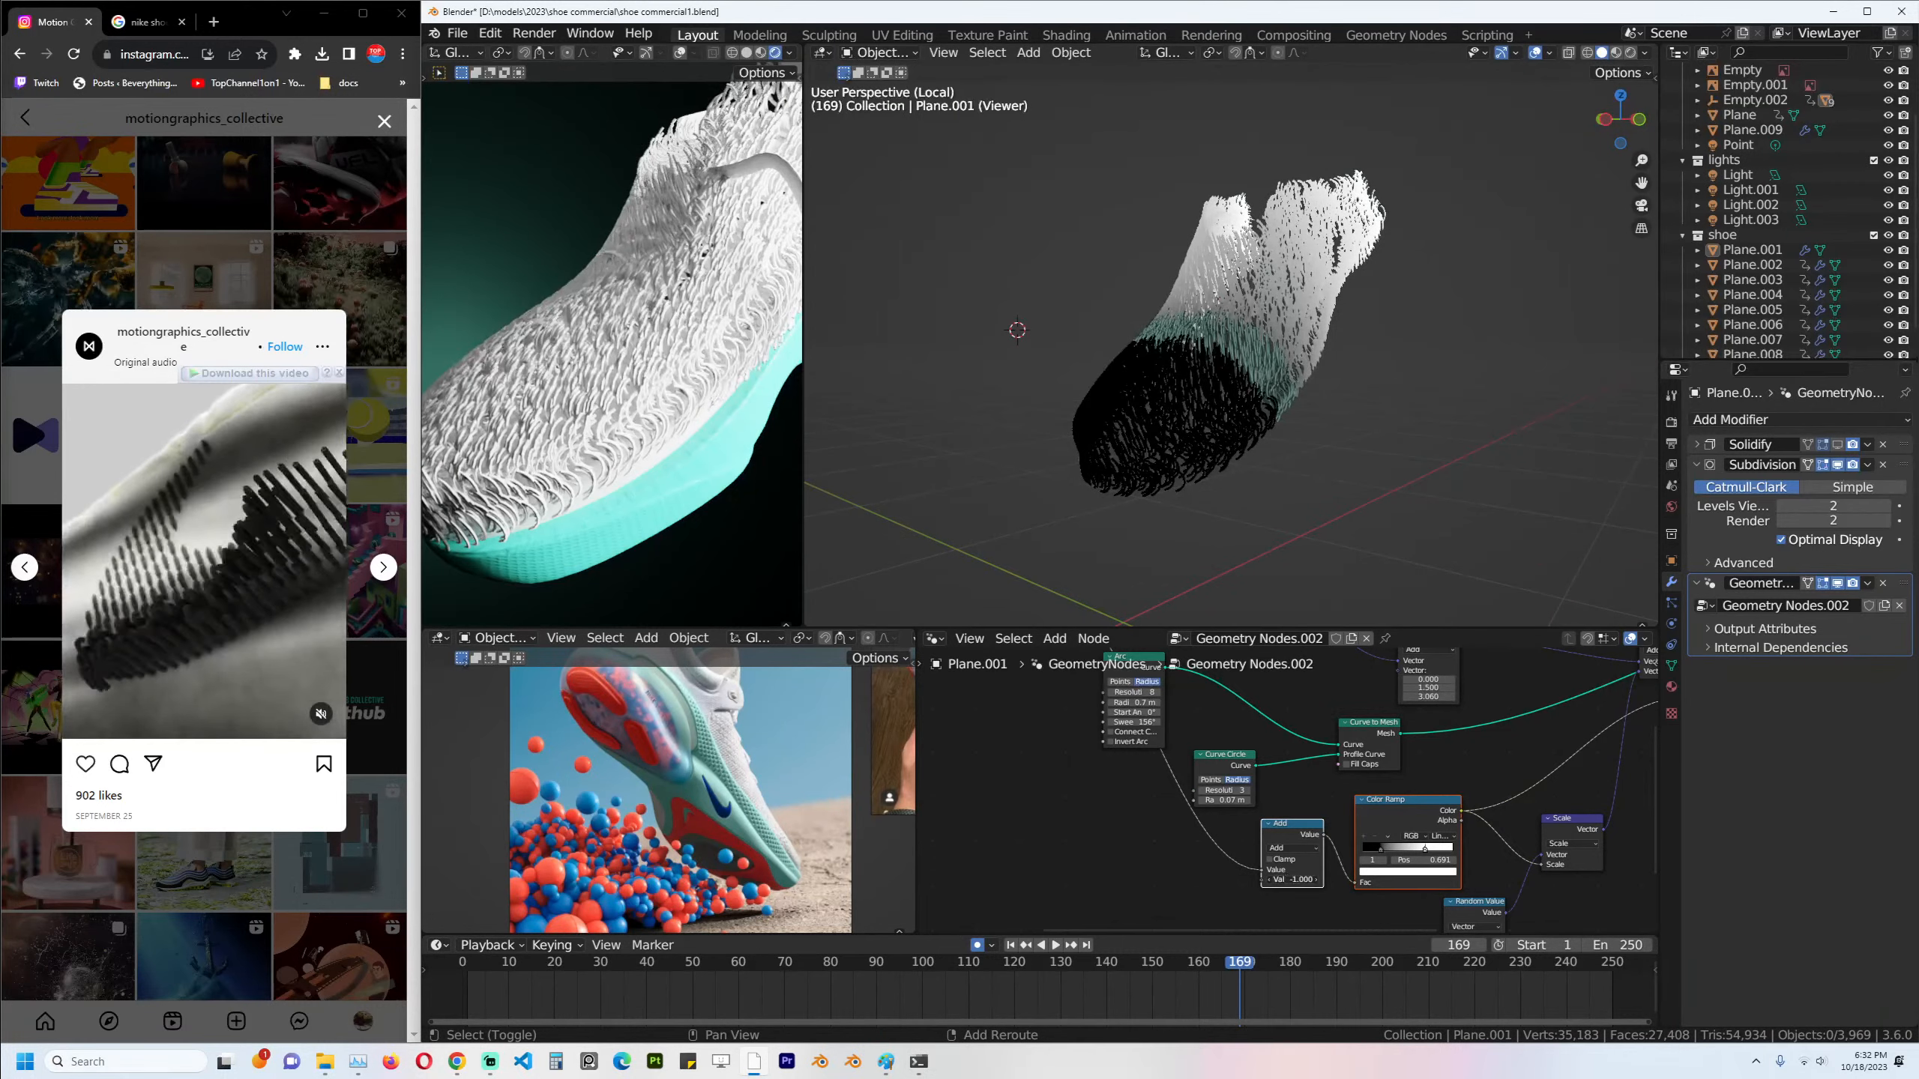
pyautogui.moveTo(1292, 880)
pyautogui.mouseDown()
pyautogui.moveTo(1426, 879)
pyautogui.moveTo(1295, 877)
pyautogui.mouseUp()
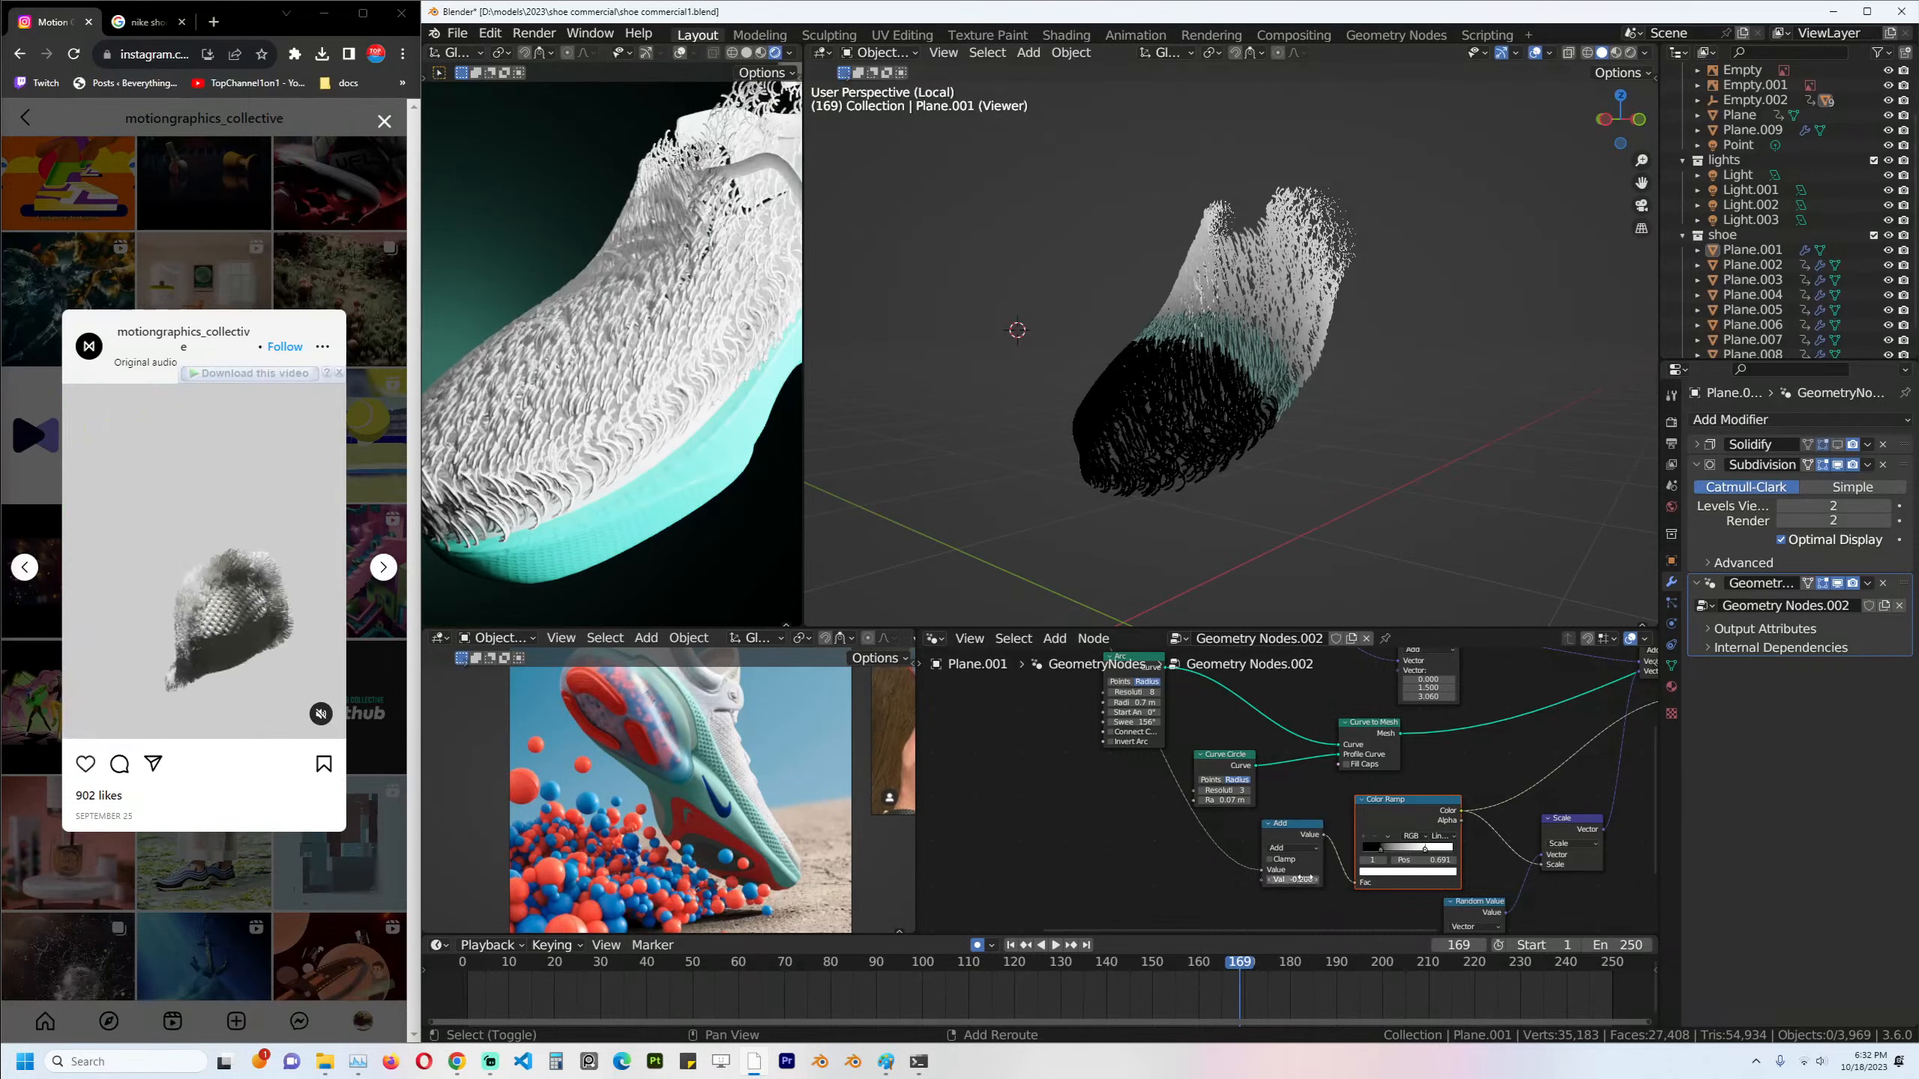
pyautogui.moveTo(1295, 879)
pyautogui.mouseDown()
pyautogui.moveTo(1368, 880)
pyautogui.moveTo(1292, 879)
pyautogui.mouseUp()
pyautogui.hotkey('ctrl', 's')
pyautogui.moveTo(1236, 487); pyautogui.dragTo(1227, 483, button='middle')
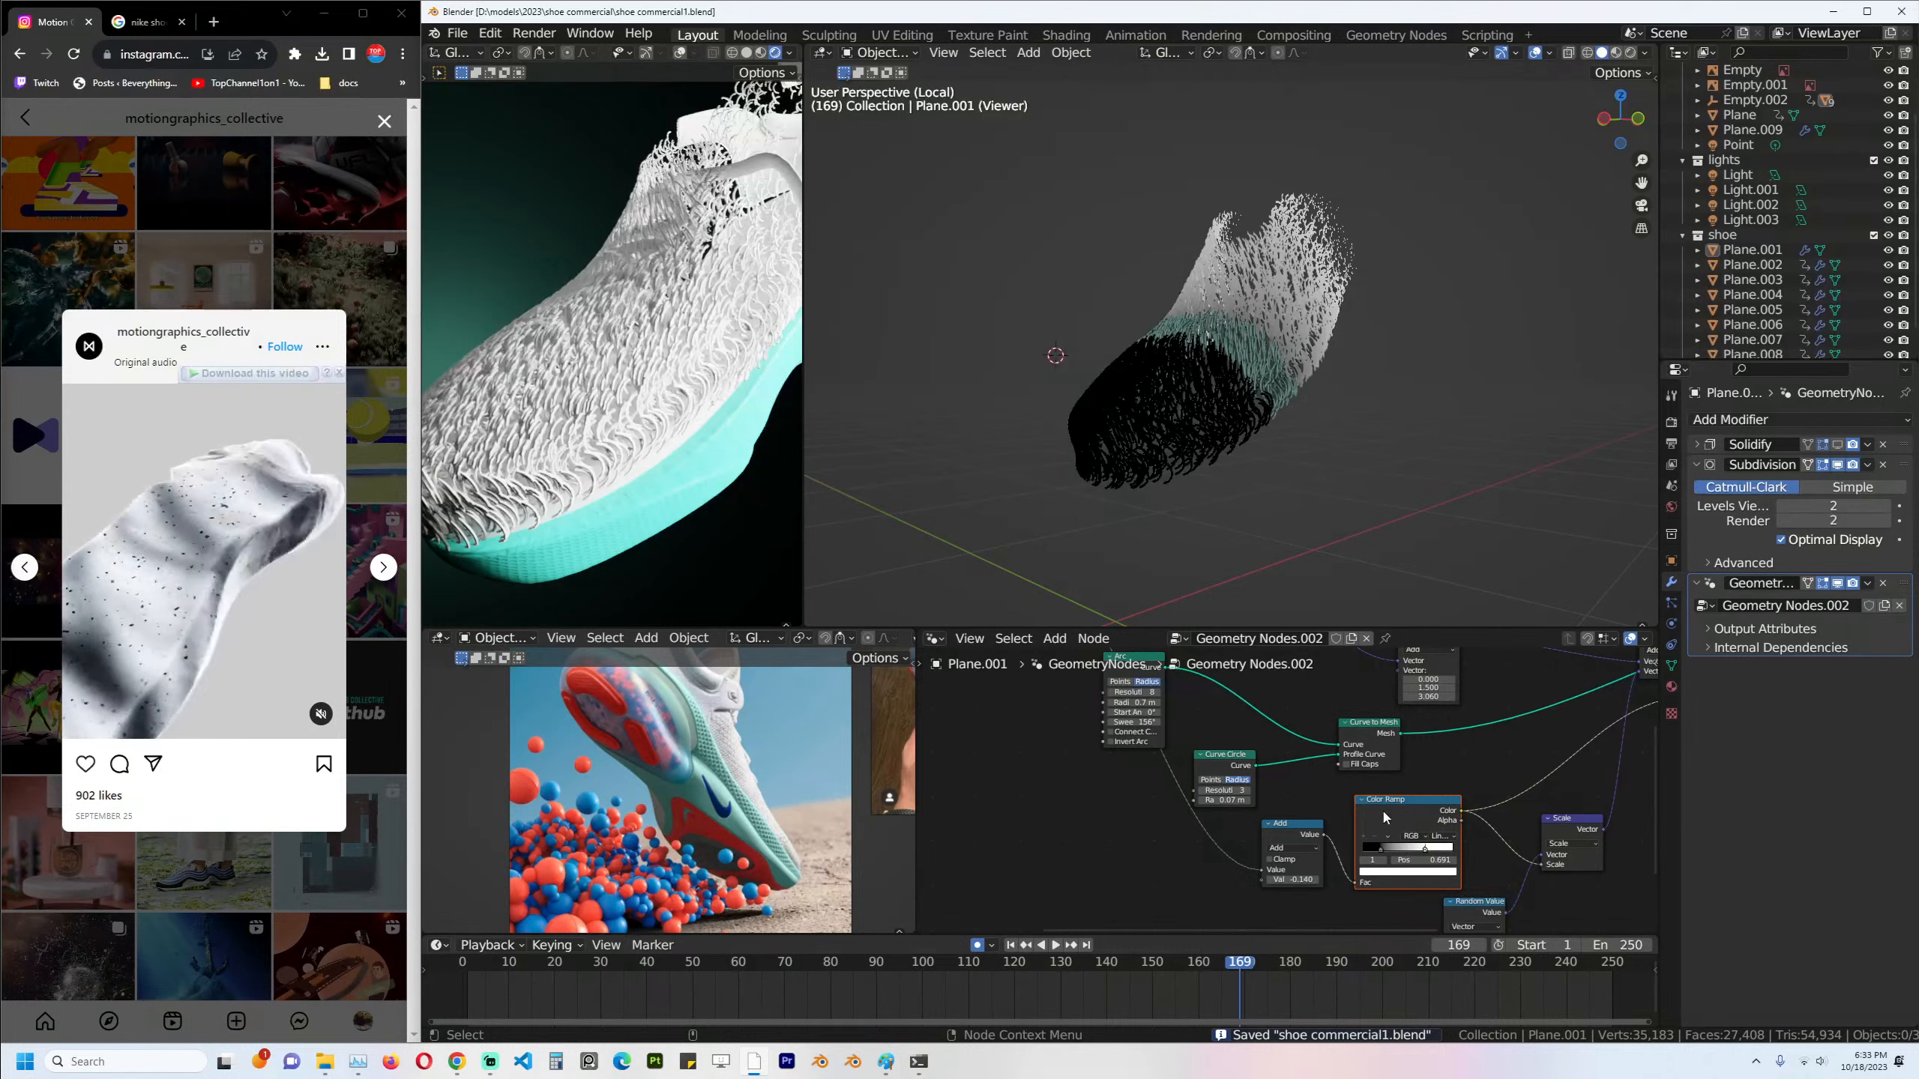
# Reshape the Color Ramp gradient to run from black to white at position 0.350 and back to black at the end.
pyautogui.scroll(1, 1383, 816)
pyautogui.moveTo(1384, 816); pyautogui.dragTo(1251, 770, button='middle')
pyautogui.moveTo(1374, 813); pyautogui.dragTo(1314, 801, button='middle')
pyautogui.scroll(-1, 1315, 802)
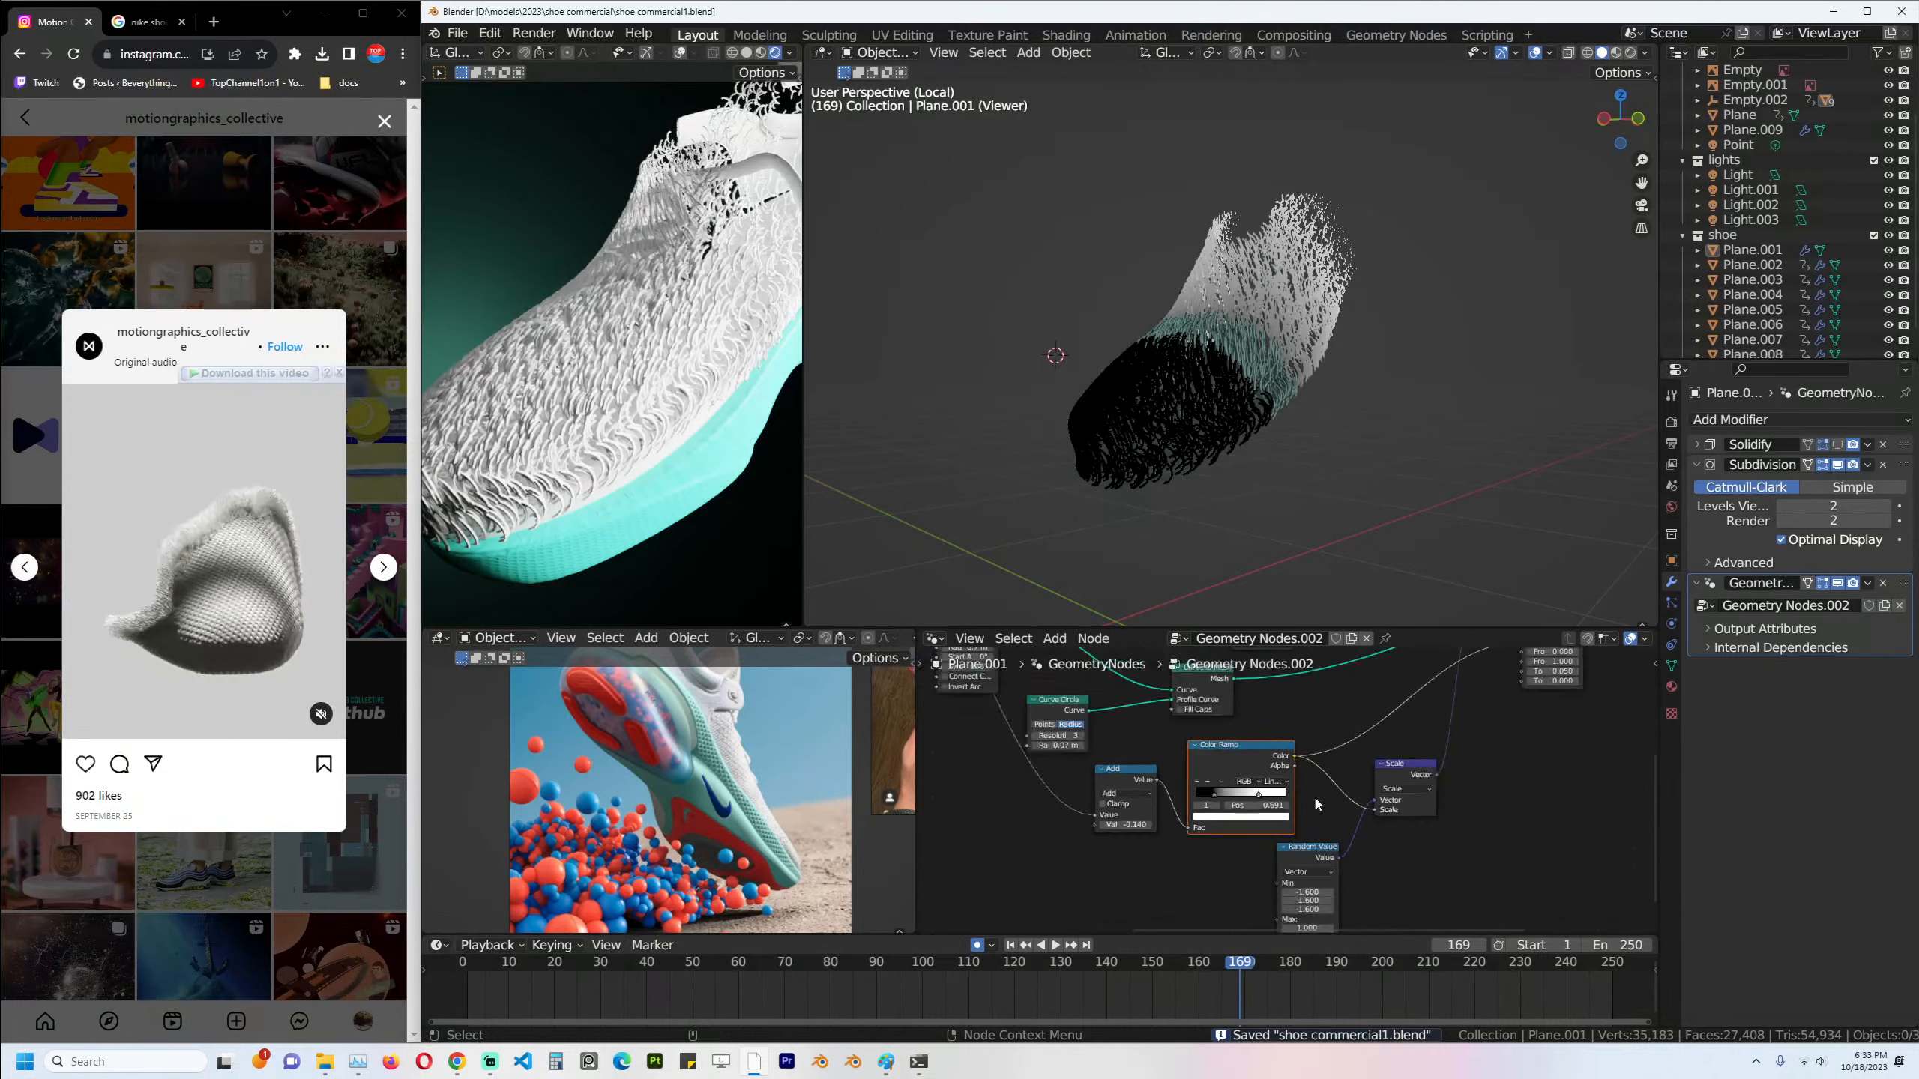
pyautogui.scroll(-1, 1258, 799)
pyautogui.moveTo(1428, 755); pyautogui.dragTo(1551, 720, button='middle')
pyautogui.scroll(1, 1256, 799)
pyautogui.scroll(1, 1254, 799)
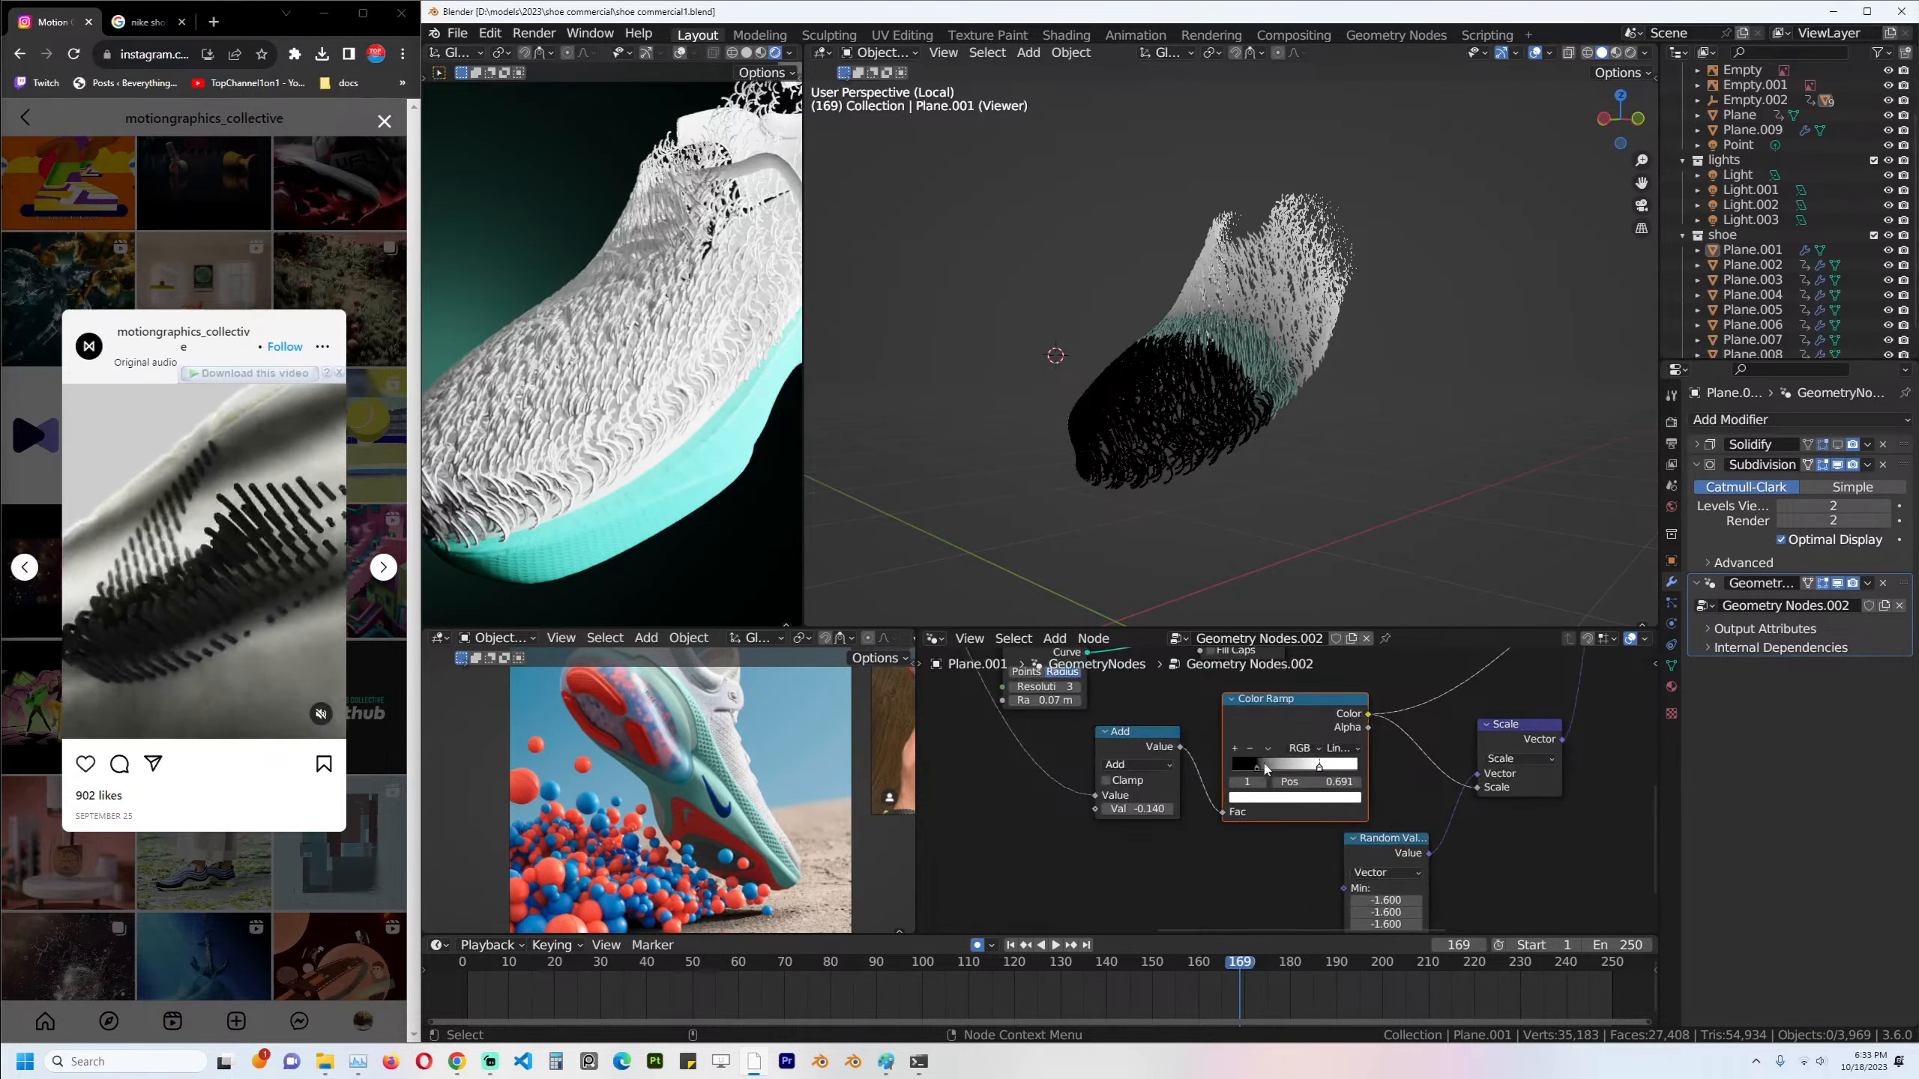
pyautogui.click(1252, 766)
pyautogui.moveTo(1286, 768); pyautogui.dragTo(1353, 768)
pyautogui.click(1328, 799)
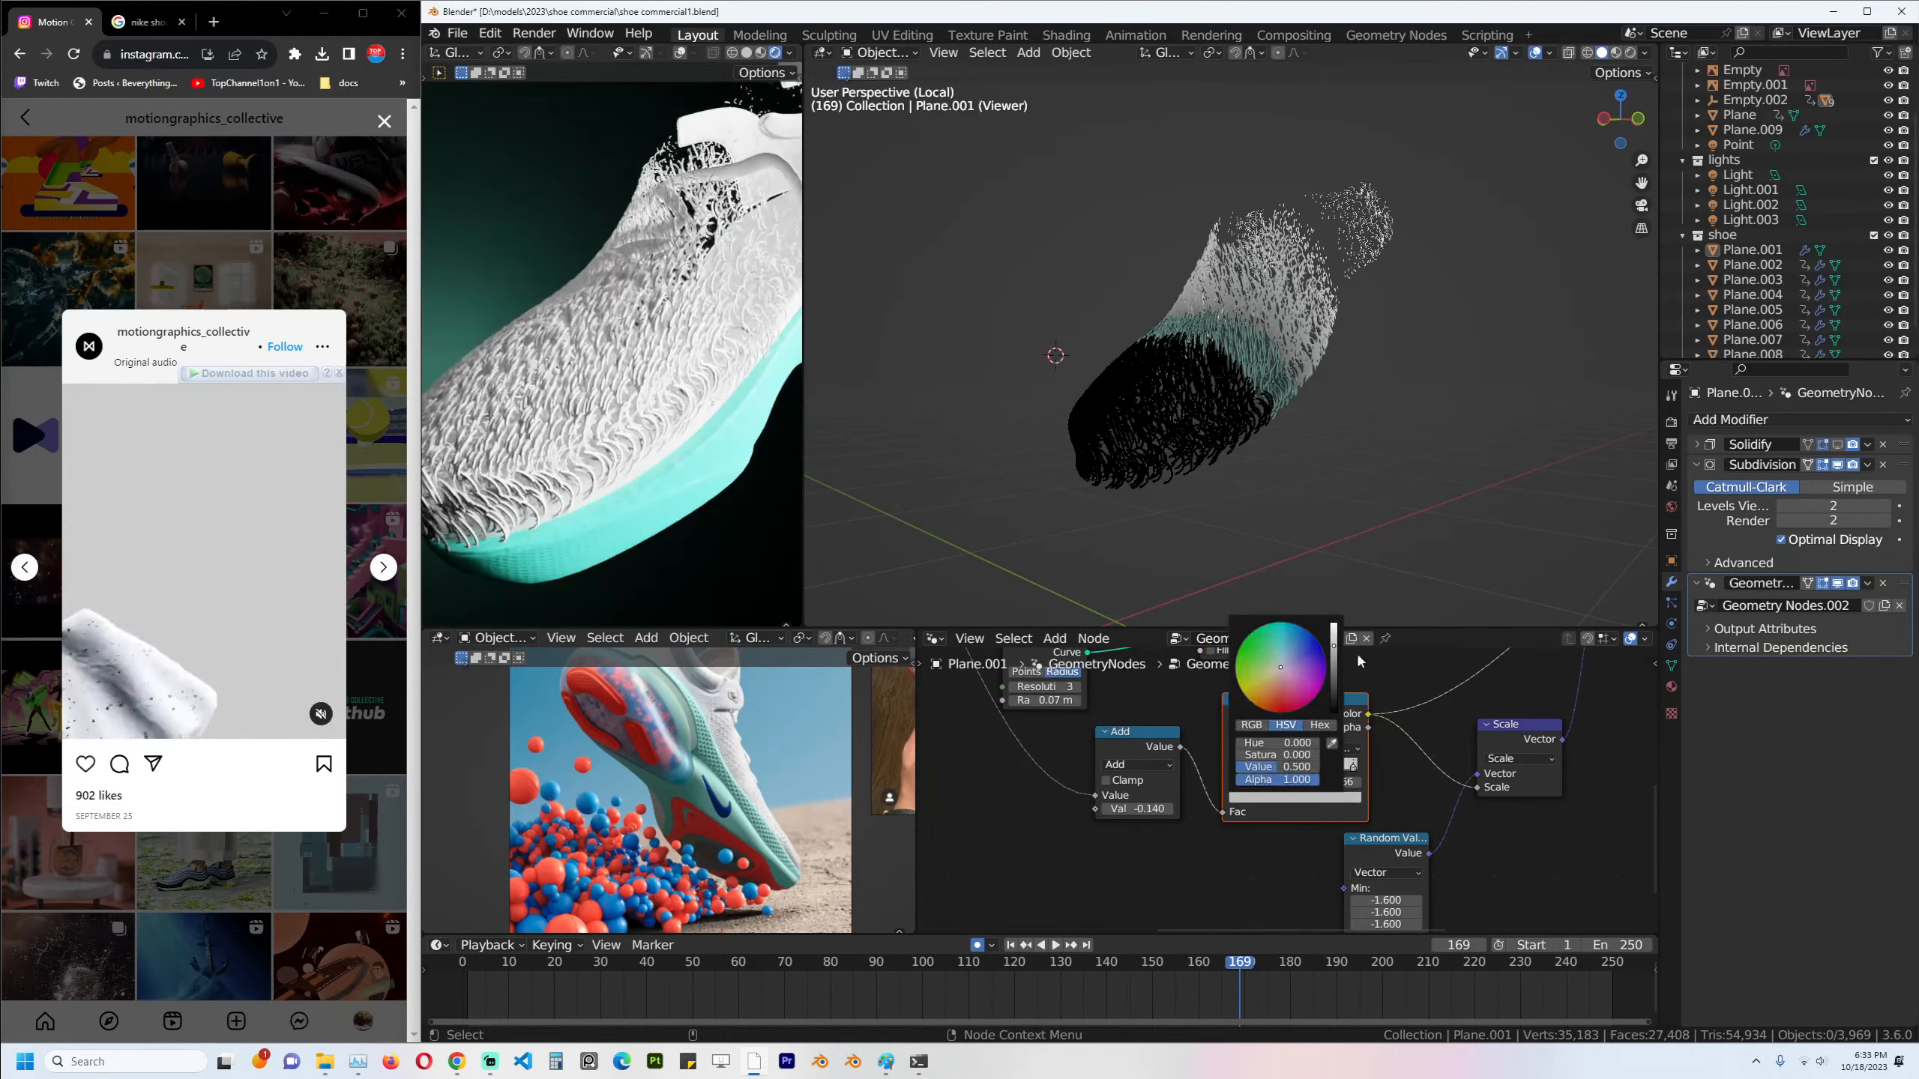
pyautogui.moveTo(1349, 651); pyautogui.dragTo(1276, 770)
pyautogui.scroll(-2, 1421, 801)
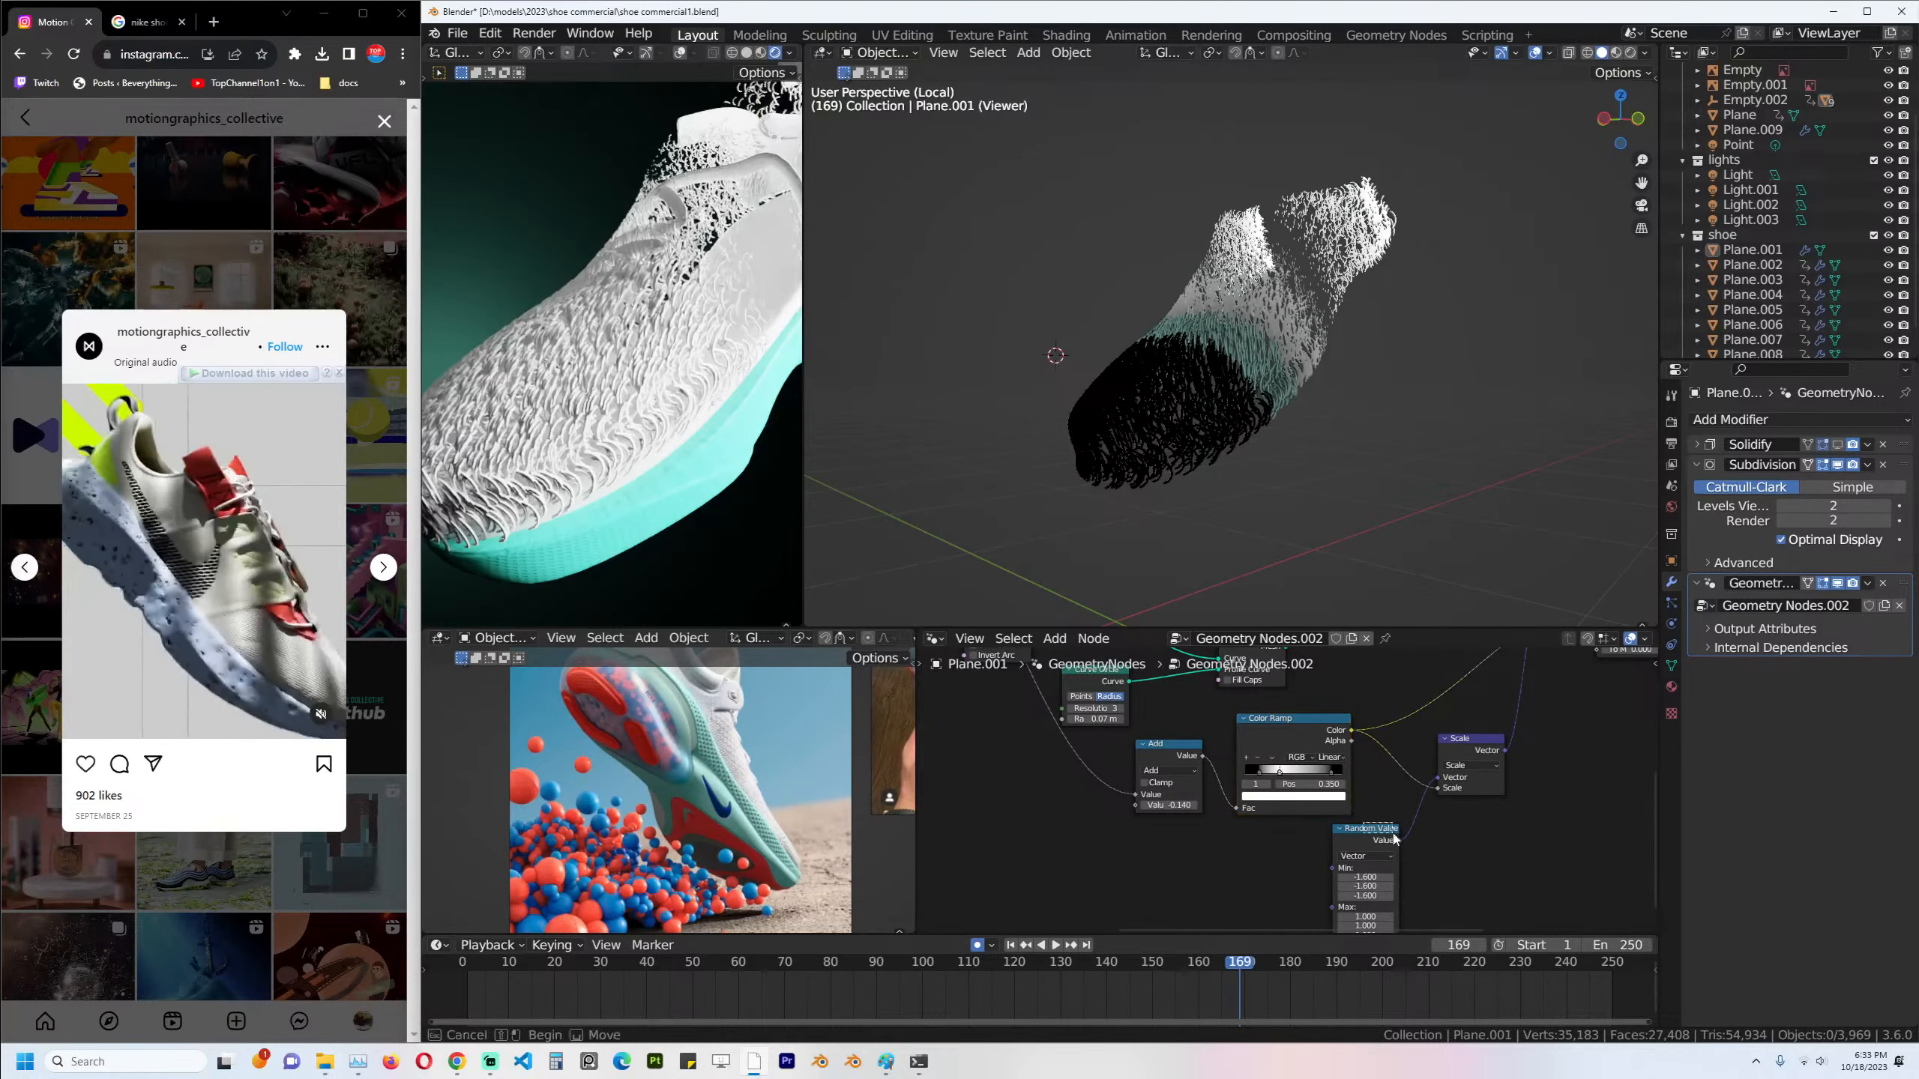
# Make room after the Color Ramp by spacing the Scale and Random Value nodes away, and add a reroute on its Color output links.
pyautogui.moveTo(1458, 754); pyautogui.dragTo(1555, 753)
pyautogui.moveTo(1367, 832); pyautogui.dragTo(1460, 831)
pyautogui.moveTo(1472, 783); pyautogui.dragTo(1453, 805, button='middle')
pyautogui.keyDown('shift'); pyautogui.moveTo(1456, 803); pyautogui.dragTo(1460, 624, button='right'); pyautogui.keyUp('shift')
pyautogui.moveTo(1310, 756); pyautogui.dragTo(1288, 766)
# Insert a second Color Ramp between the first Color Ramp and the reroute, and flip its gradient.
pyautogui.hotkey('shift', 'a')
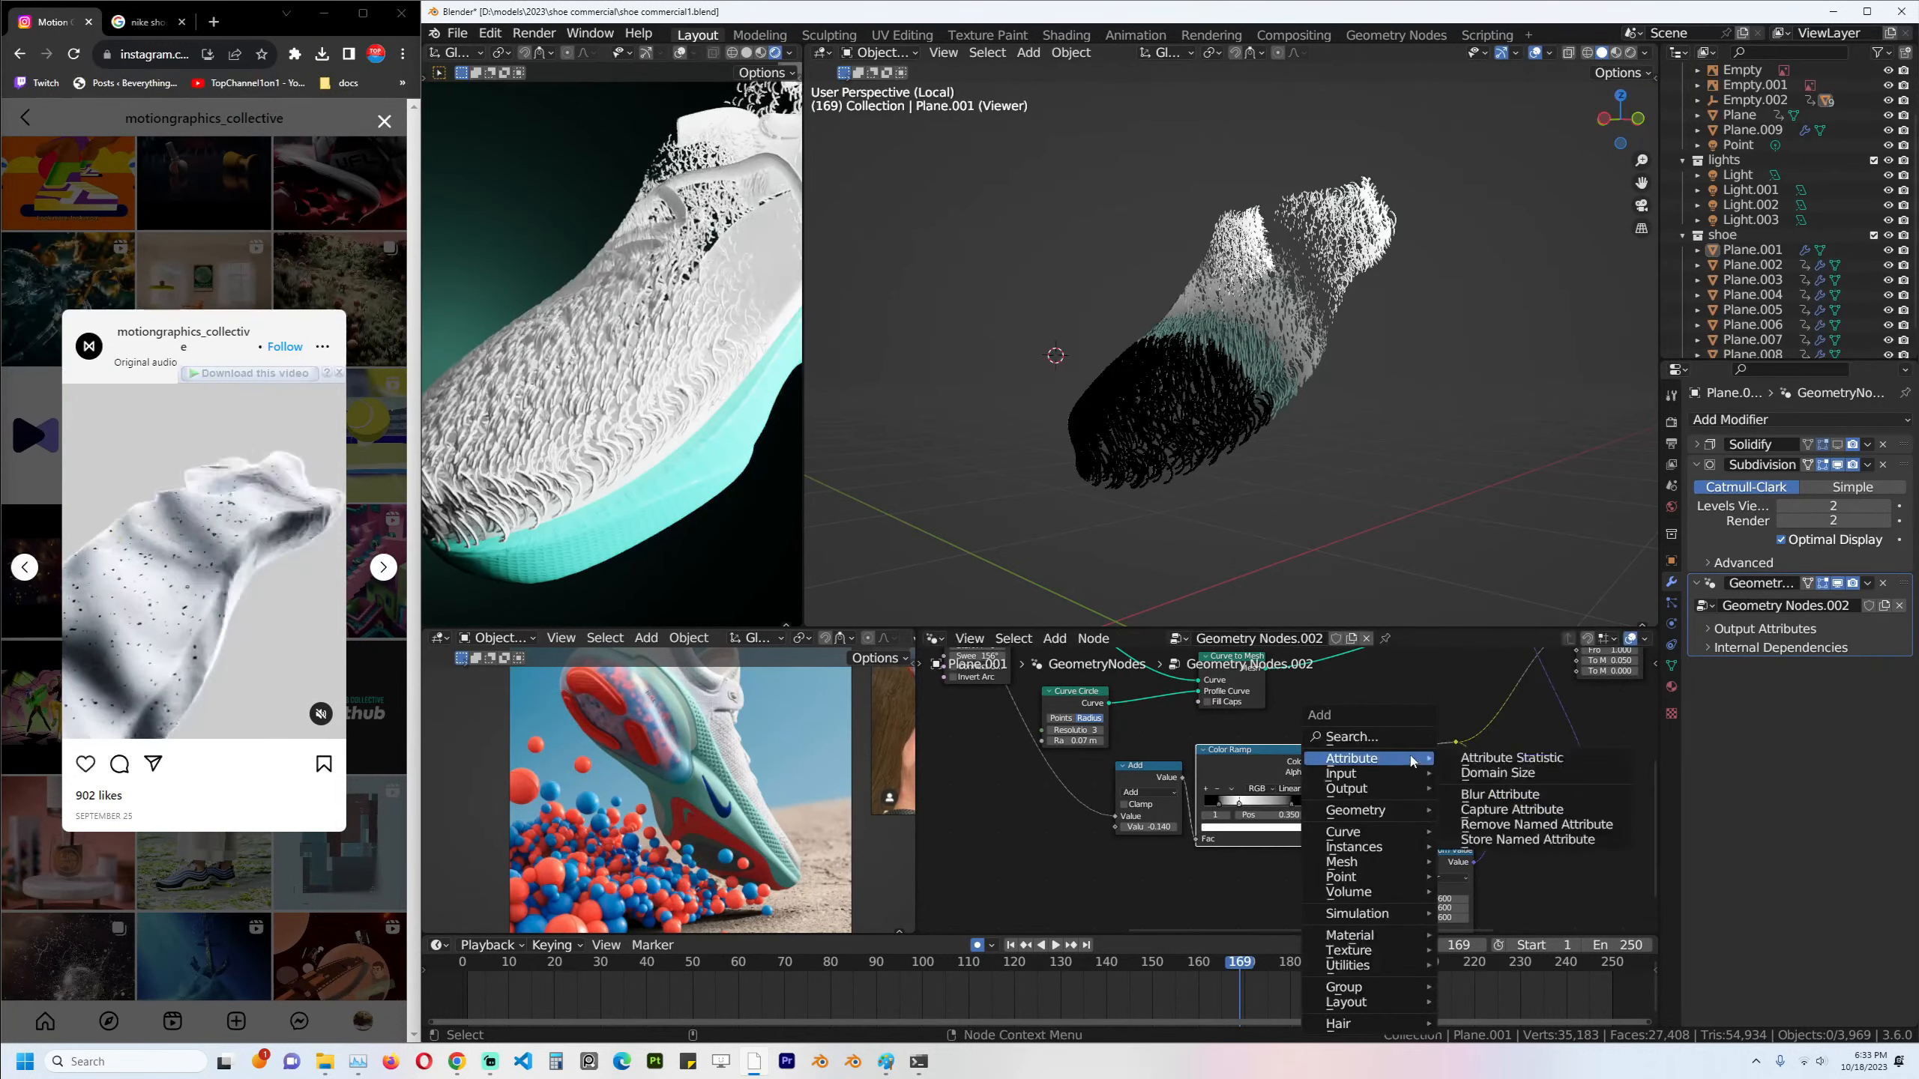
pyautogui.click(1404, 734)
pyautogui.write('ramp')
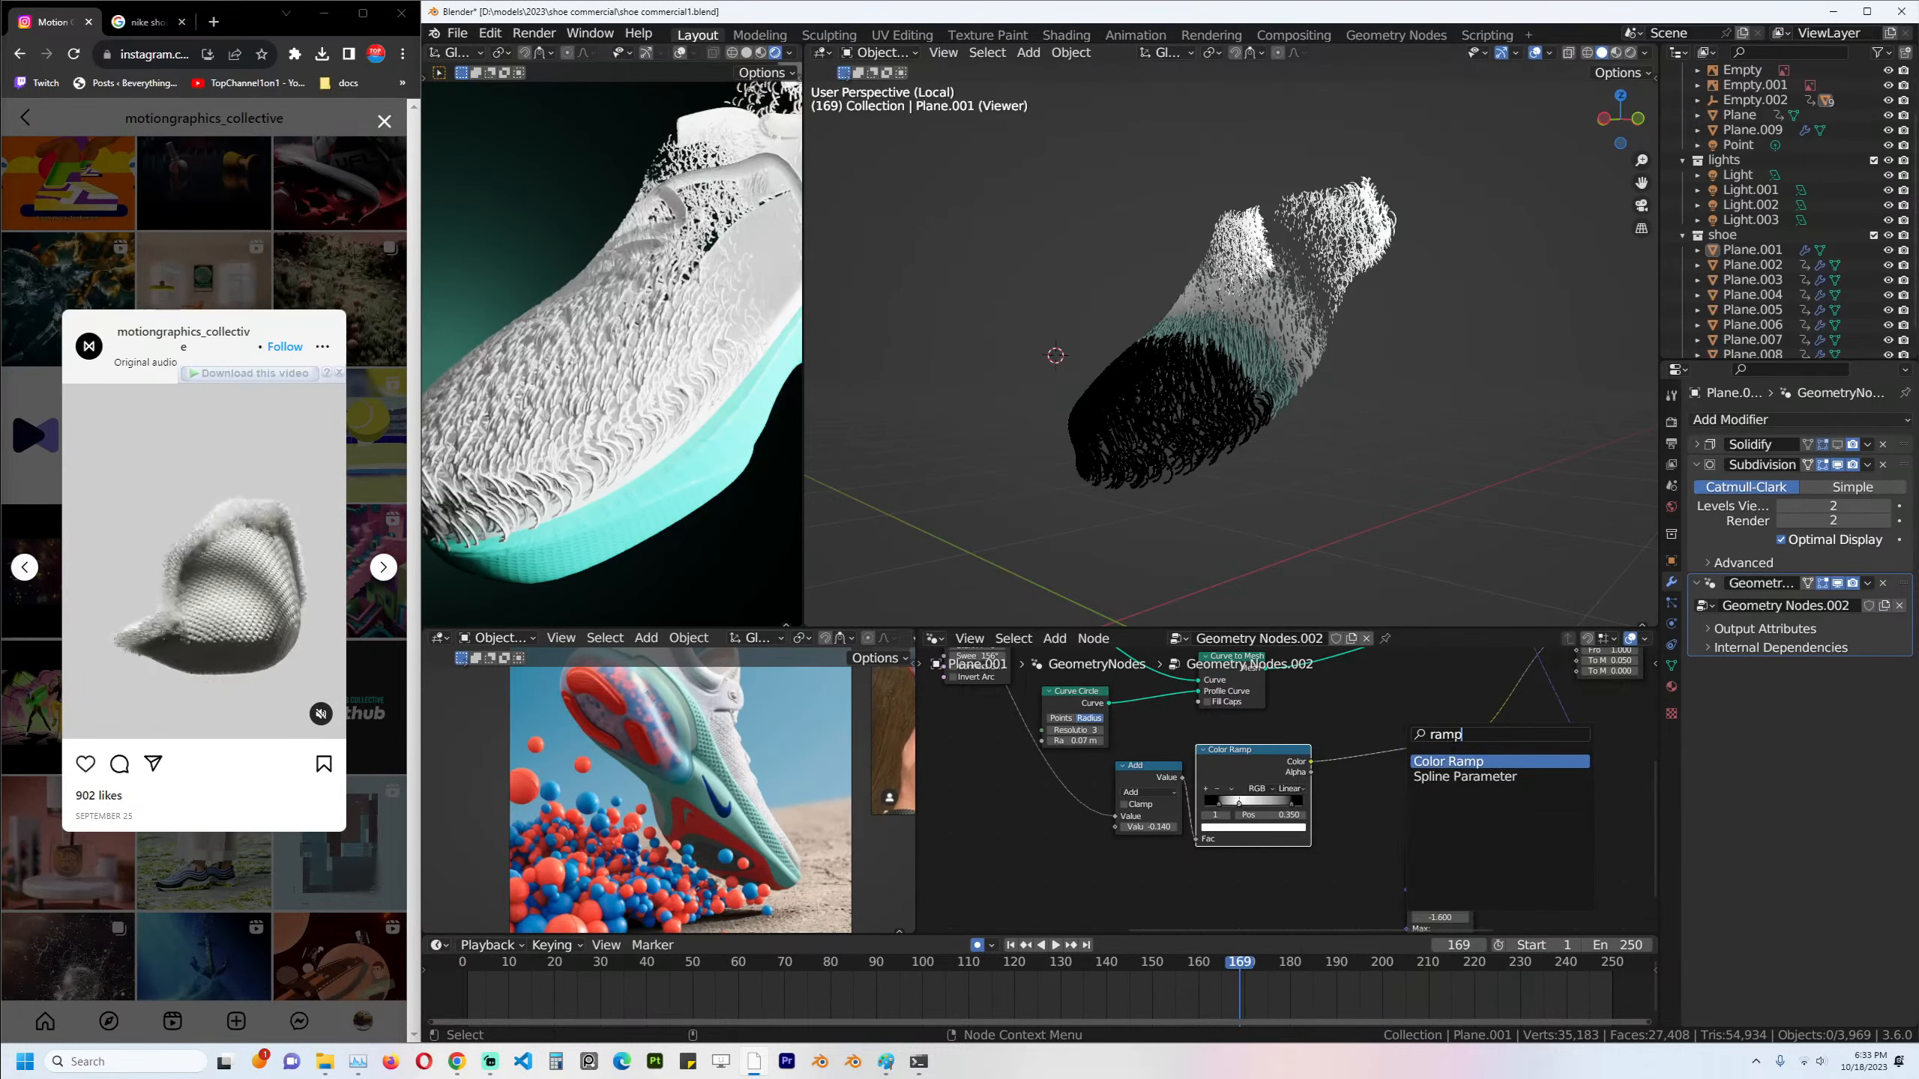
pyautogui.press('Return')
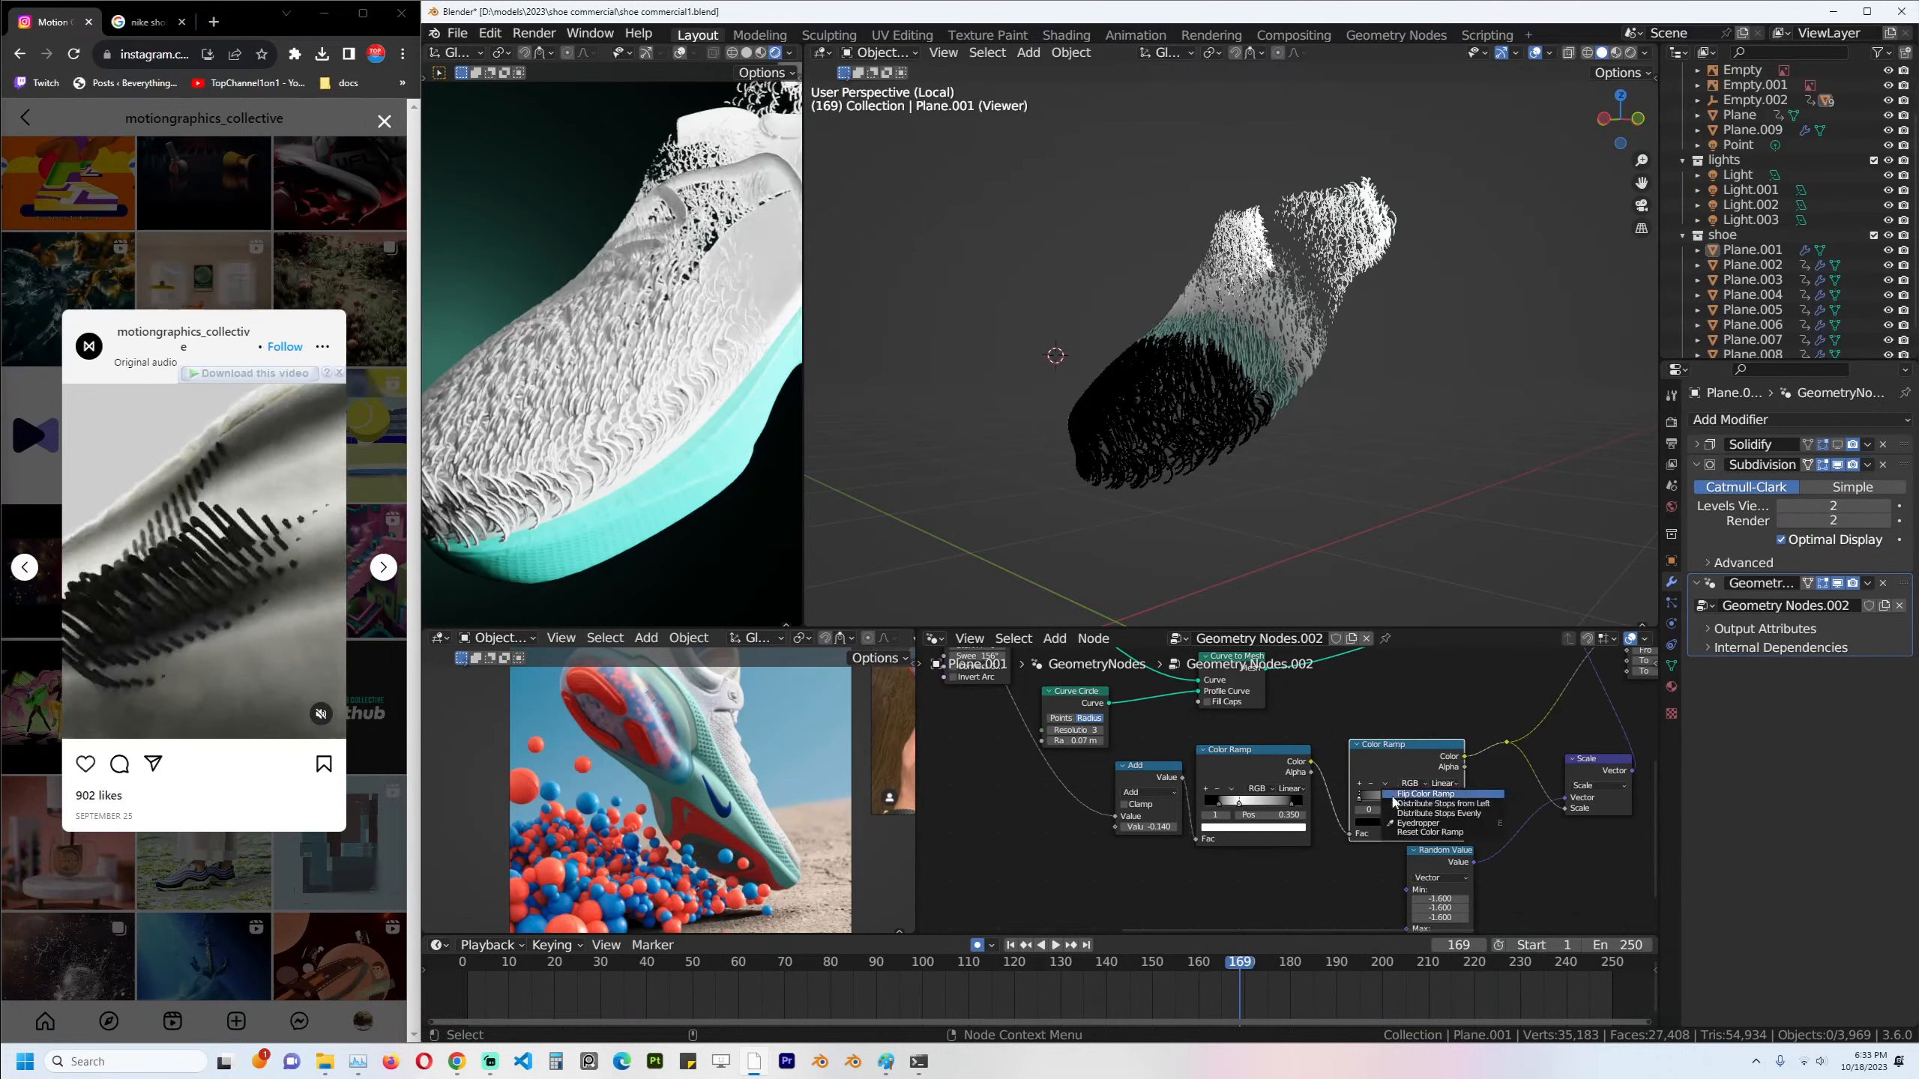
pyautogui.click(1400, 803)
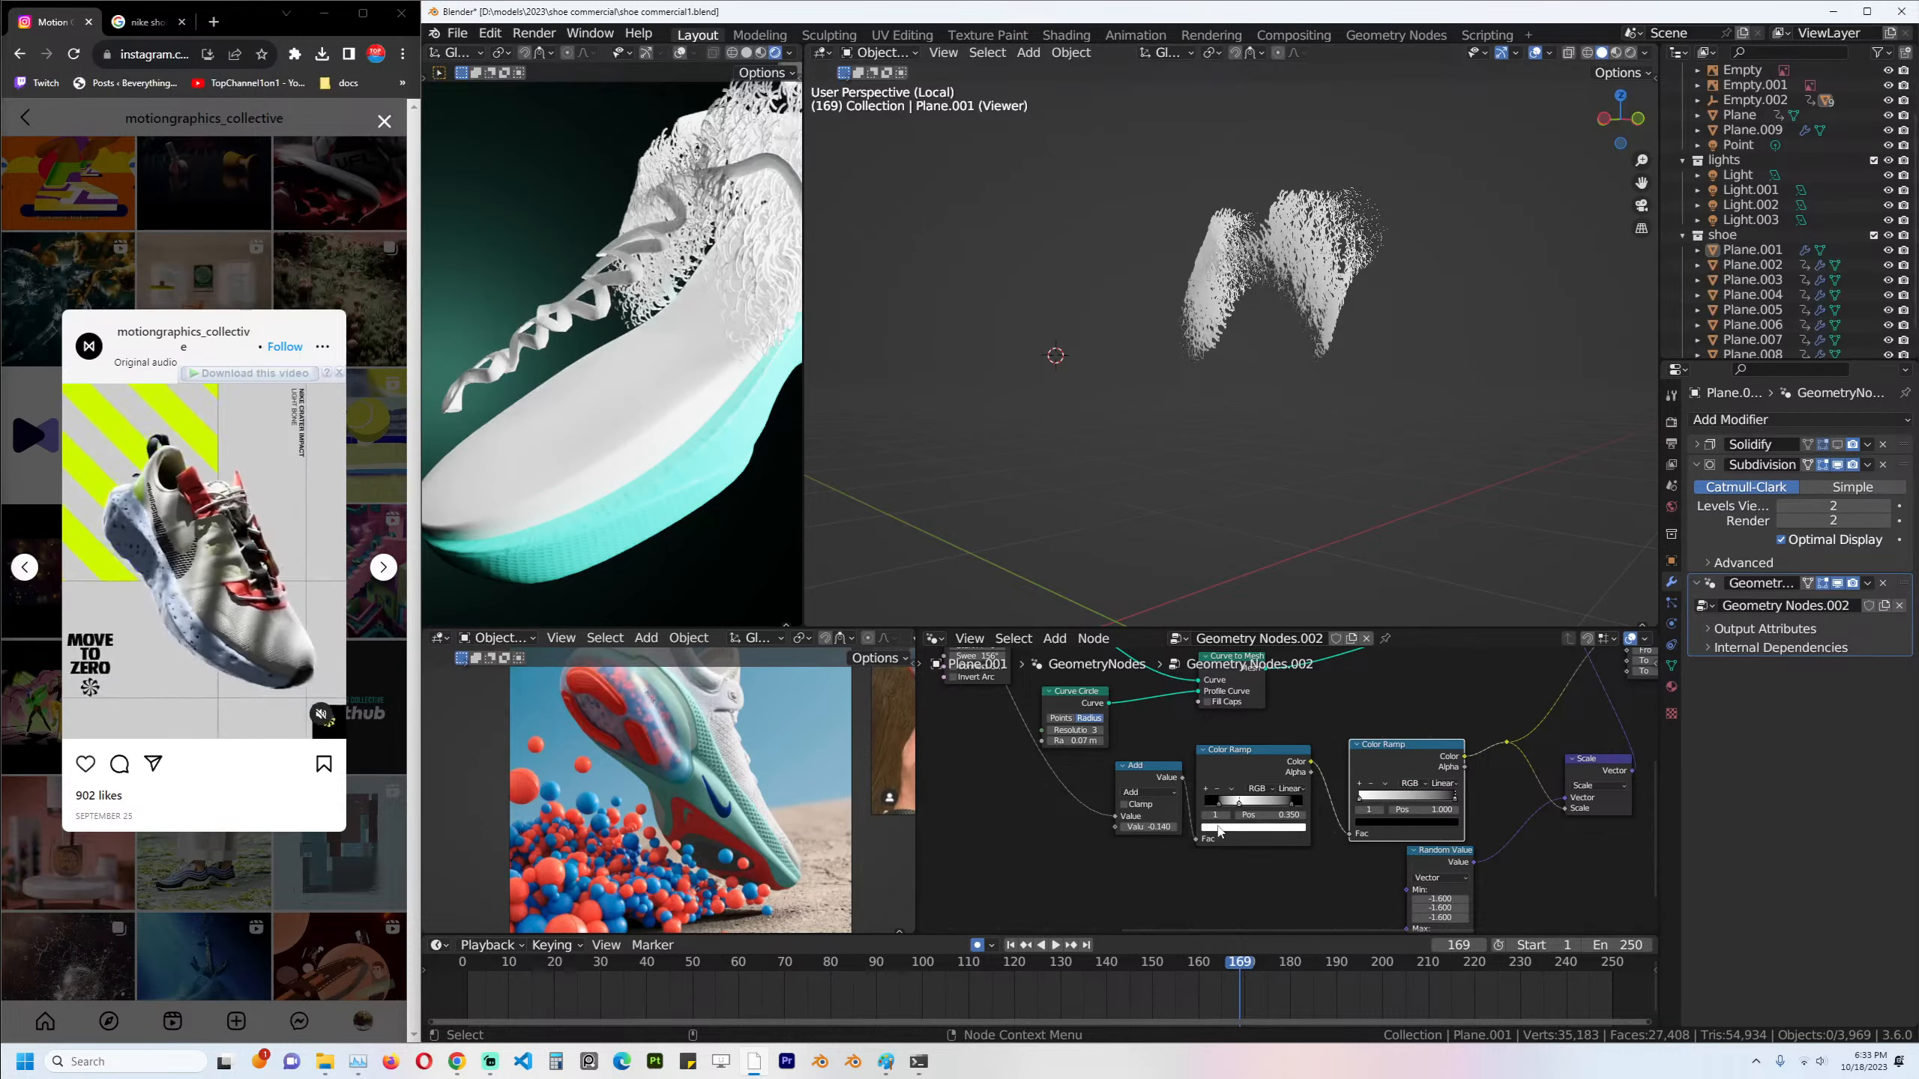
# Set the Math Add node's value to 0.240 and save the file.
pyautogui.moveTo(1156, 826); pyautogui.dragTo(1216, 827)
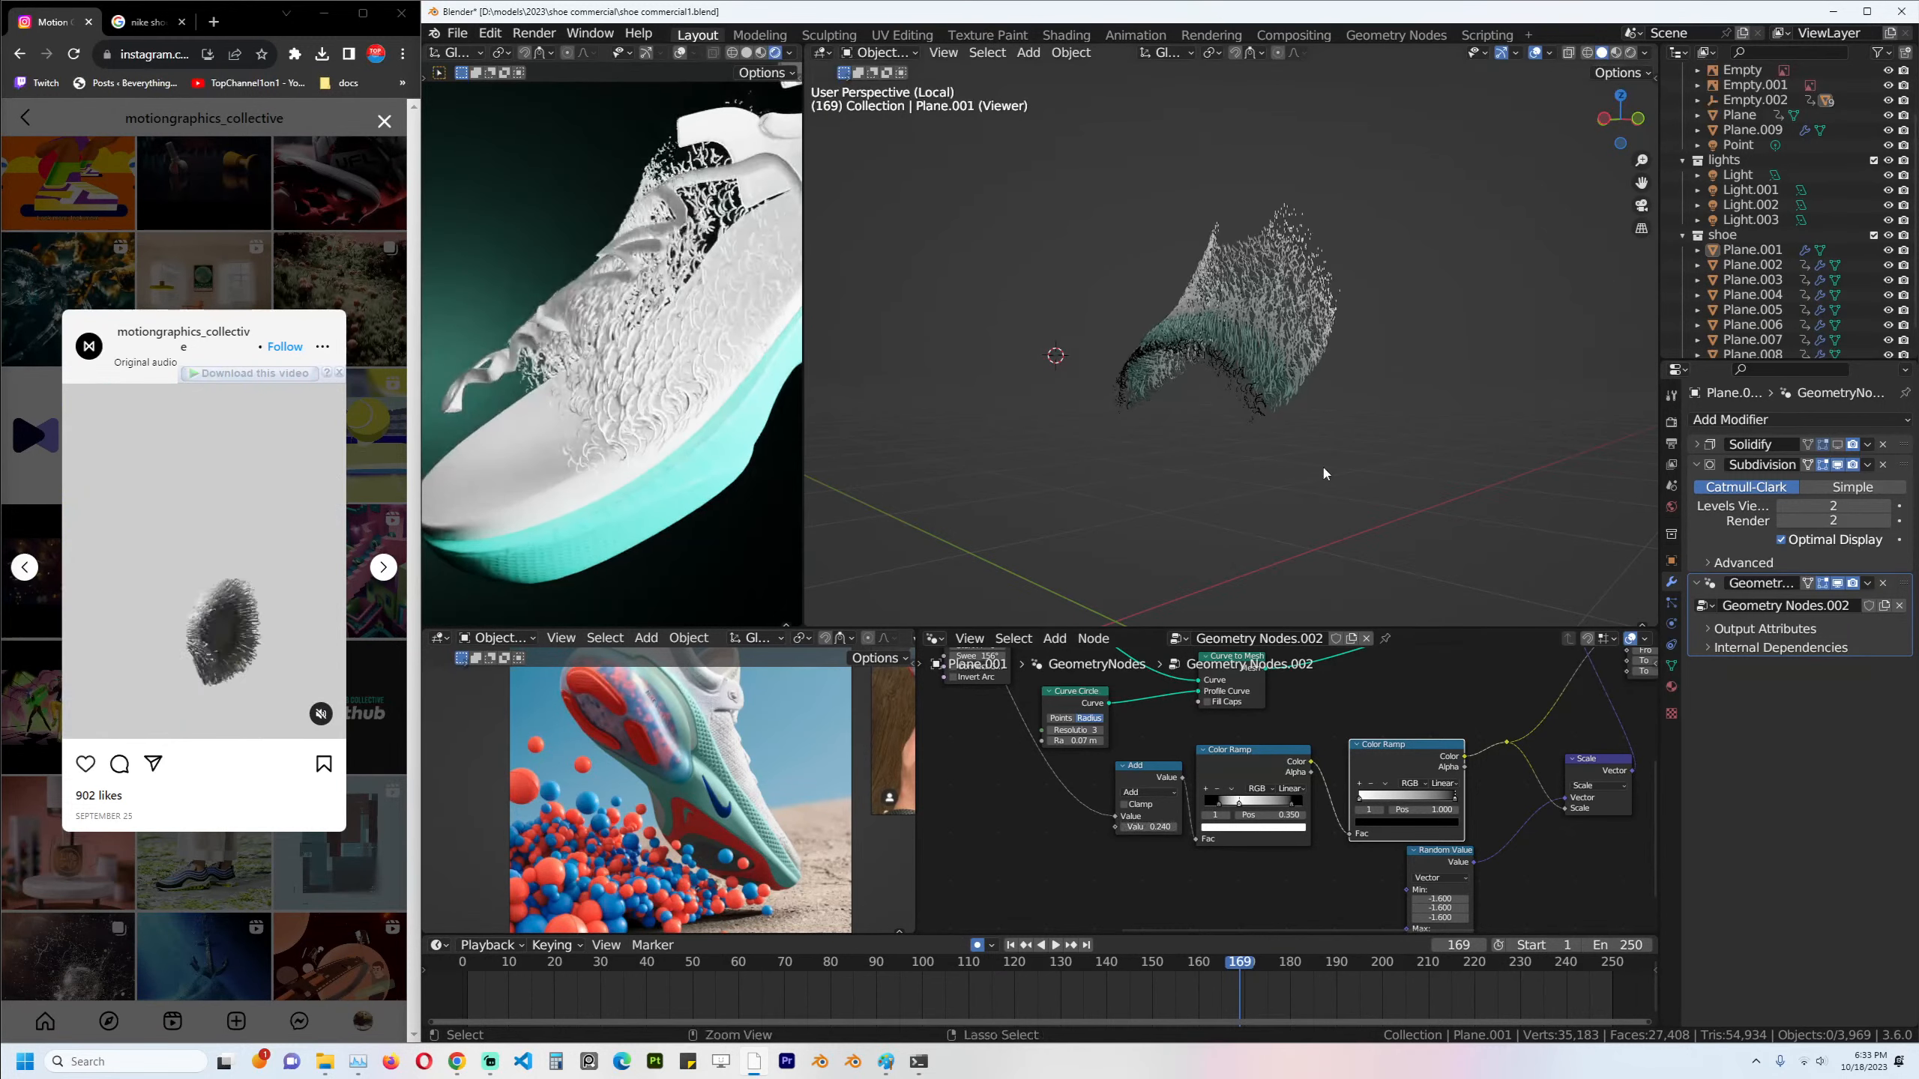
pyautogui.hotkey('ctrl', 's')
pyautogui.scroll(-2, 1319, 661)
pyautogui.moveTo(1409, 767); pyautogui.dragTo(1307, 784, button='middle')
pyautogui.scroll(2, 1307, 785)
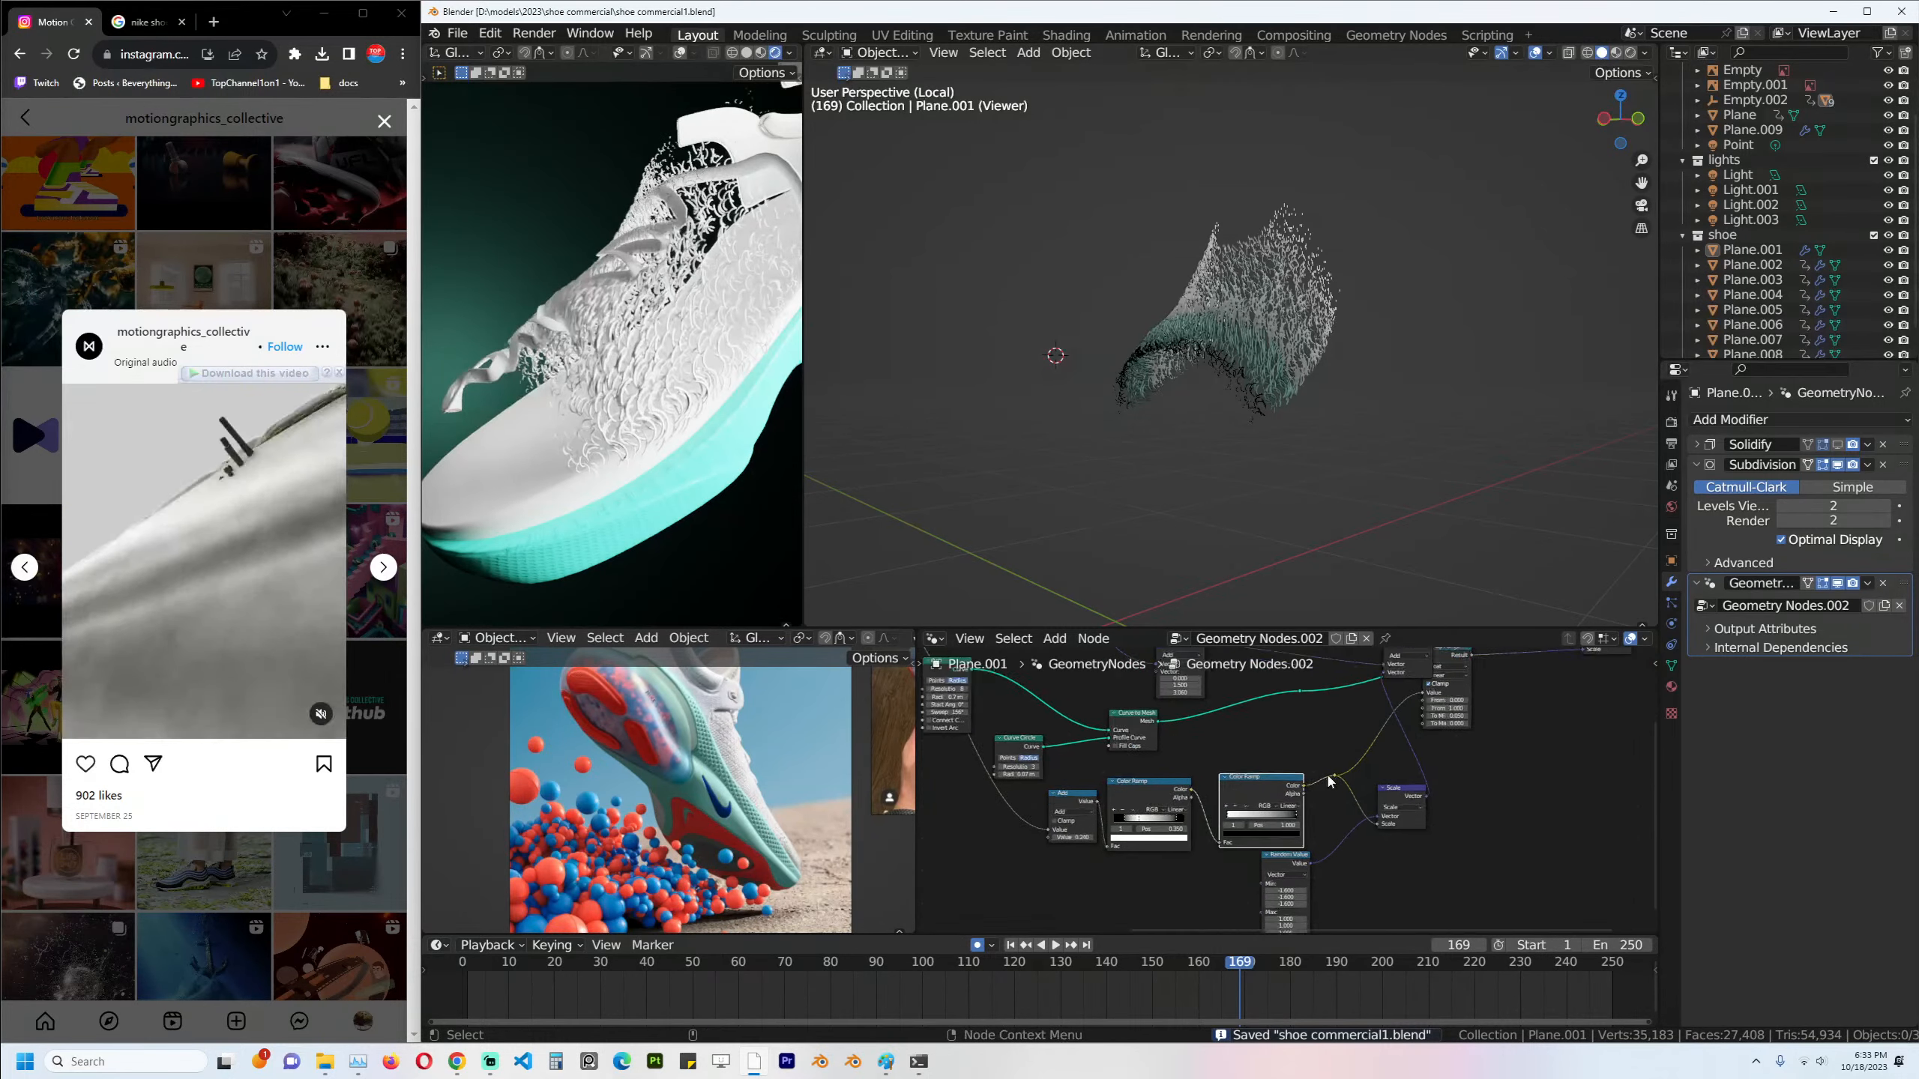
# Spread out the geometry node tree by shifting the Add node and the output nodes outward, and save the file.
pyautogui.moveTo(1149, 807); pyautogui.dragTo(1279, 767, button='middle')
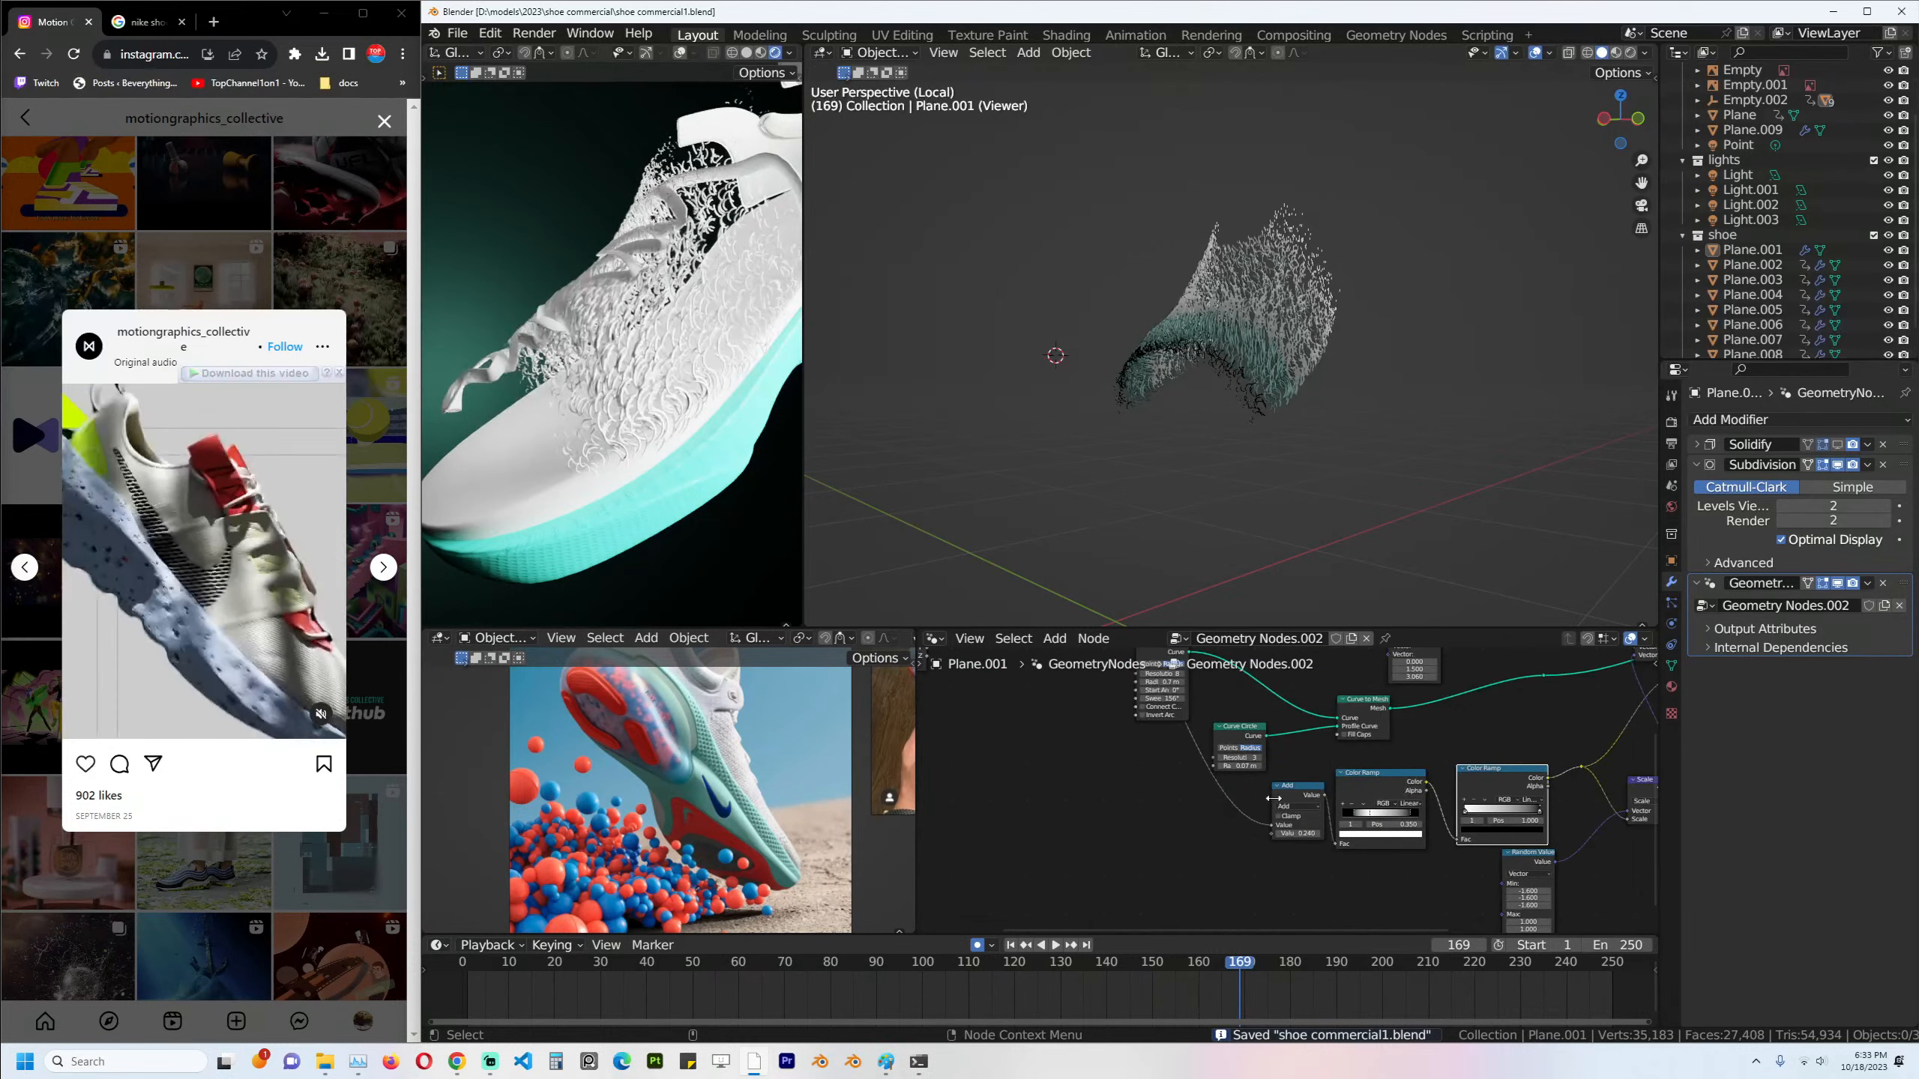
pyautogui.scroll(-3, 1274, 799)
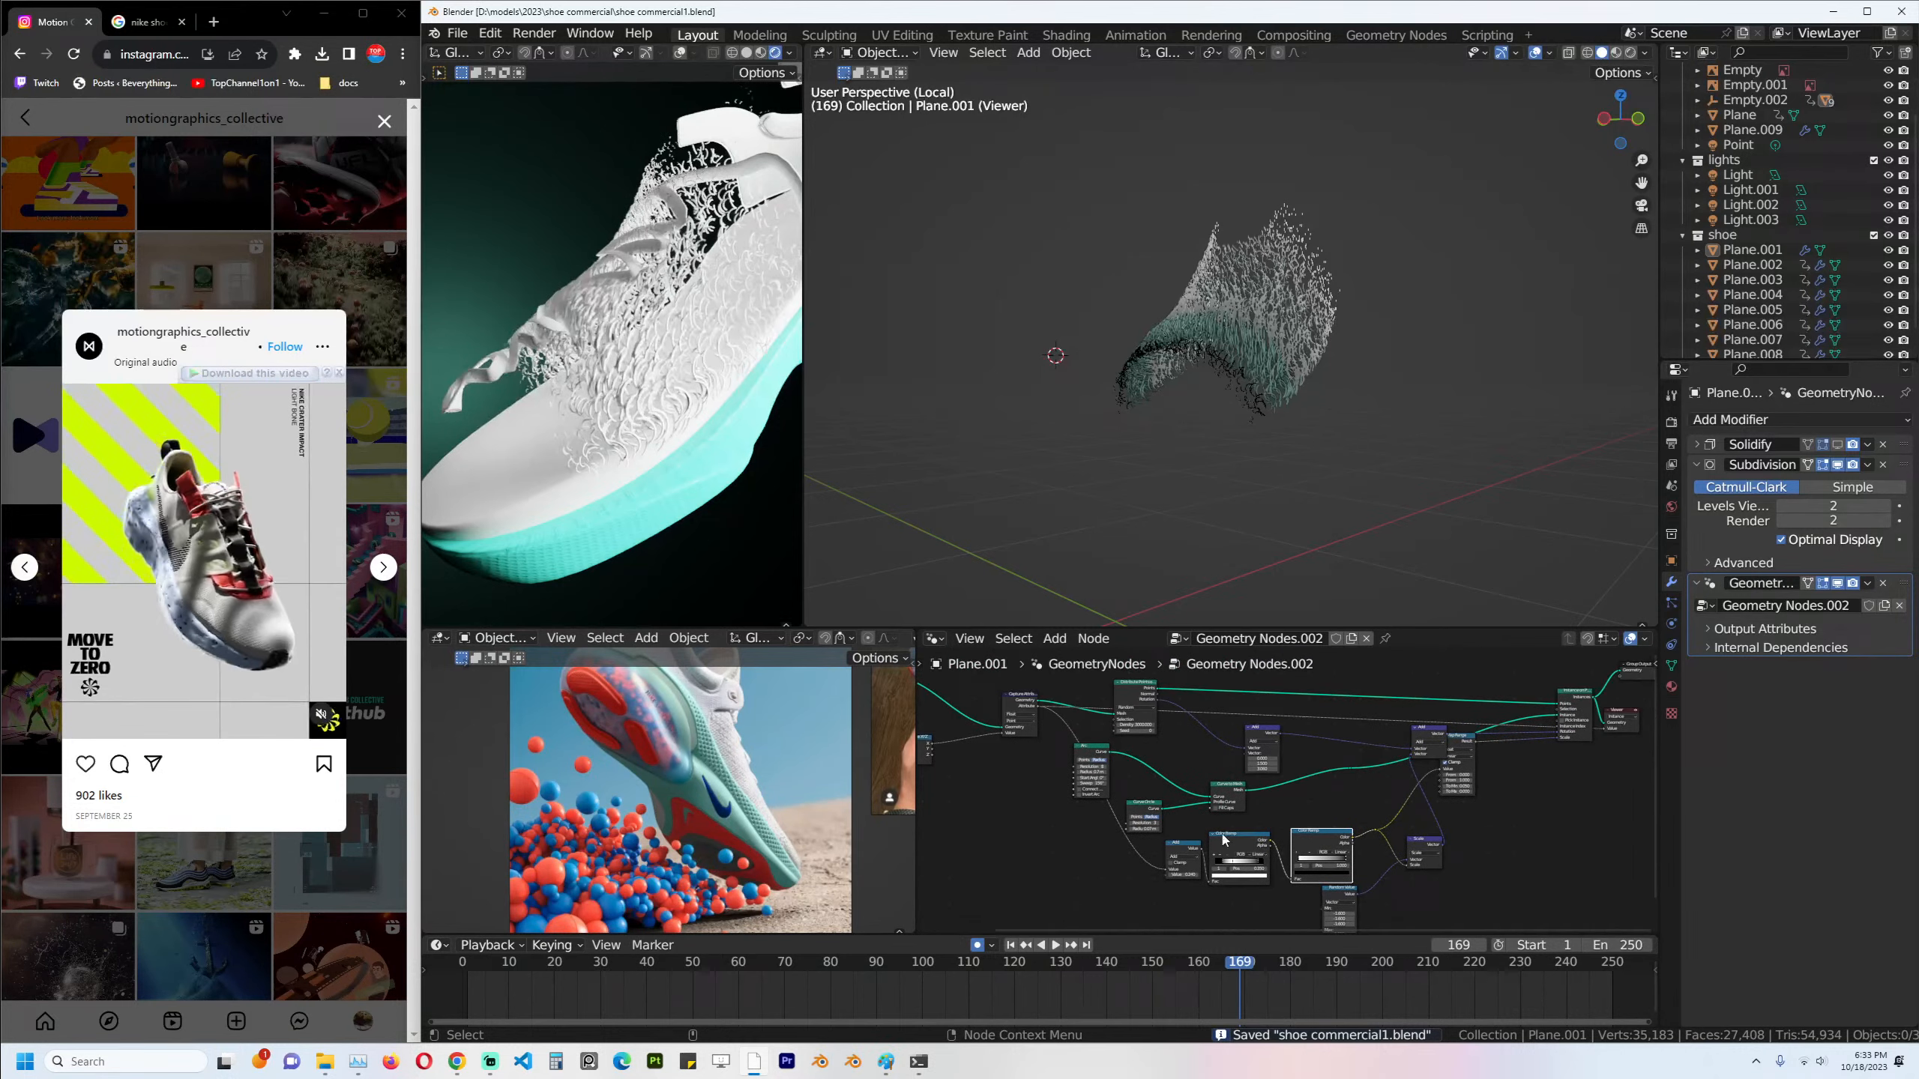
pyautogui.moveTo(1183, 847); pyautogui.dragTo(1152, 859)
pyautogui.moveTo(1425, 749); pyautogui.dragTo(1395, 763, button='middle')
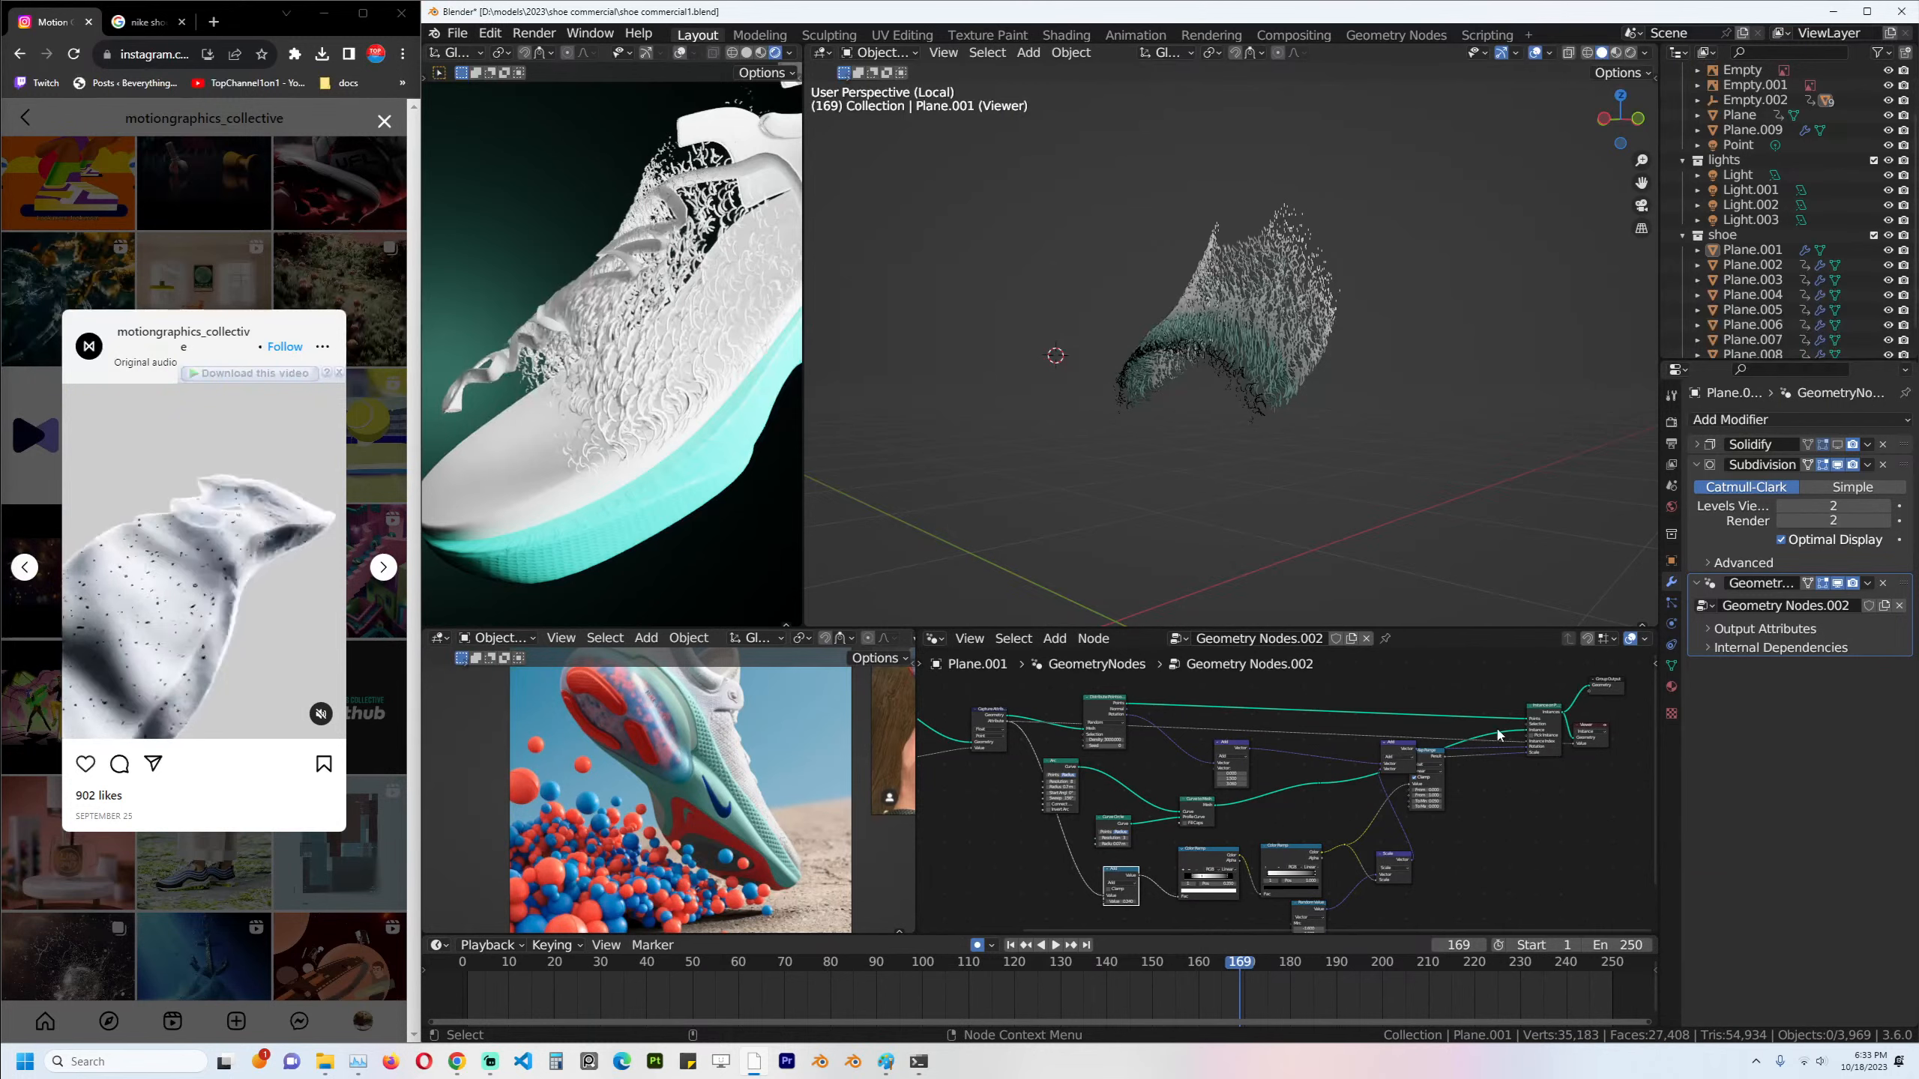
pyautogui.keyDown('ctrl'); pyautogui.hscroll(3, 1496, 727); pyautogui.keyUp('ctrl')
pyautogui.moveTo(1513, 741); pyautogui.dragTo(1486, 750)
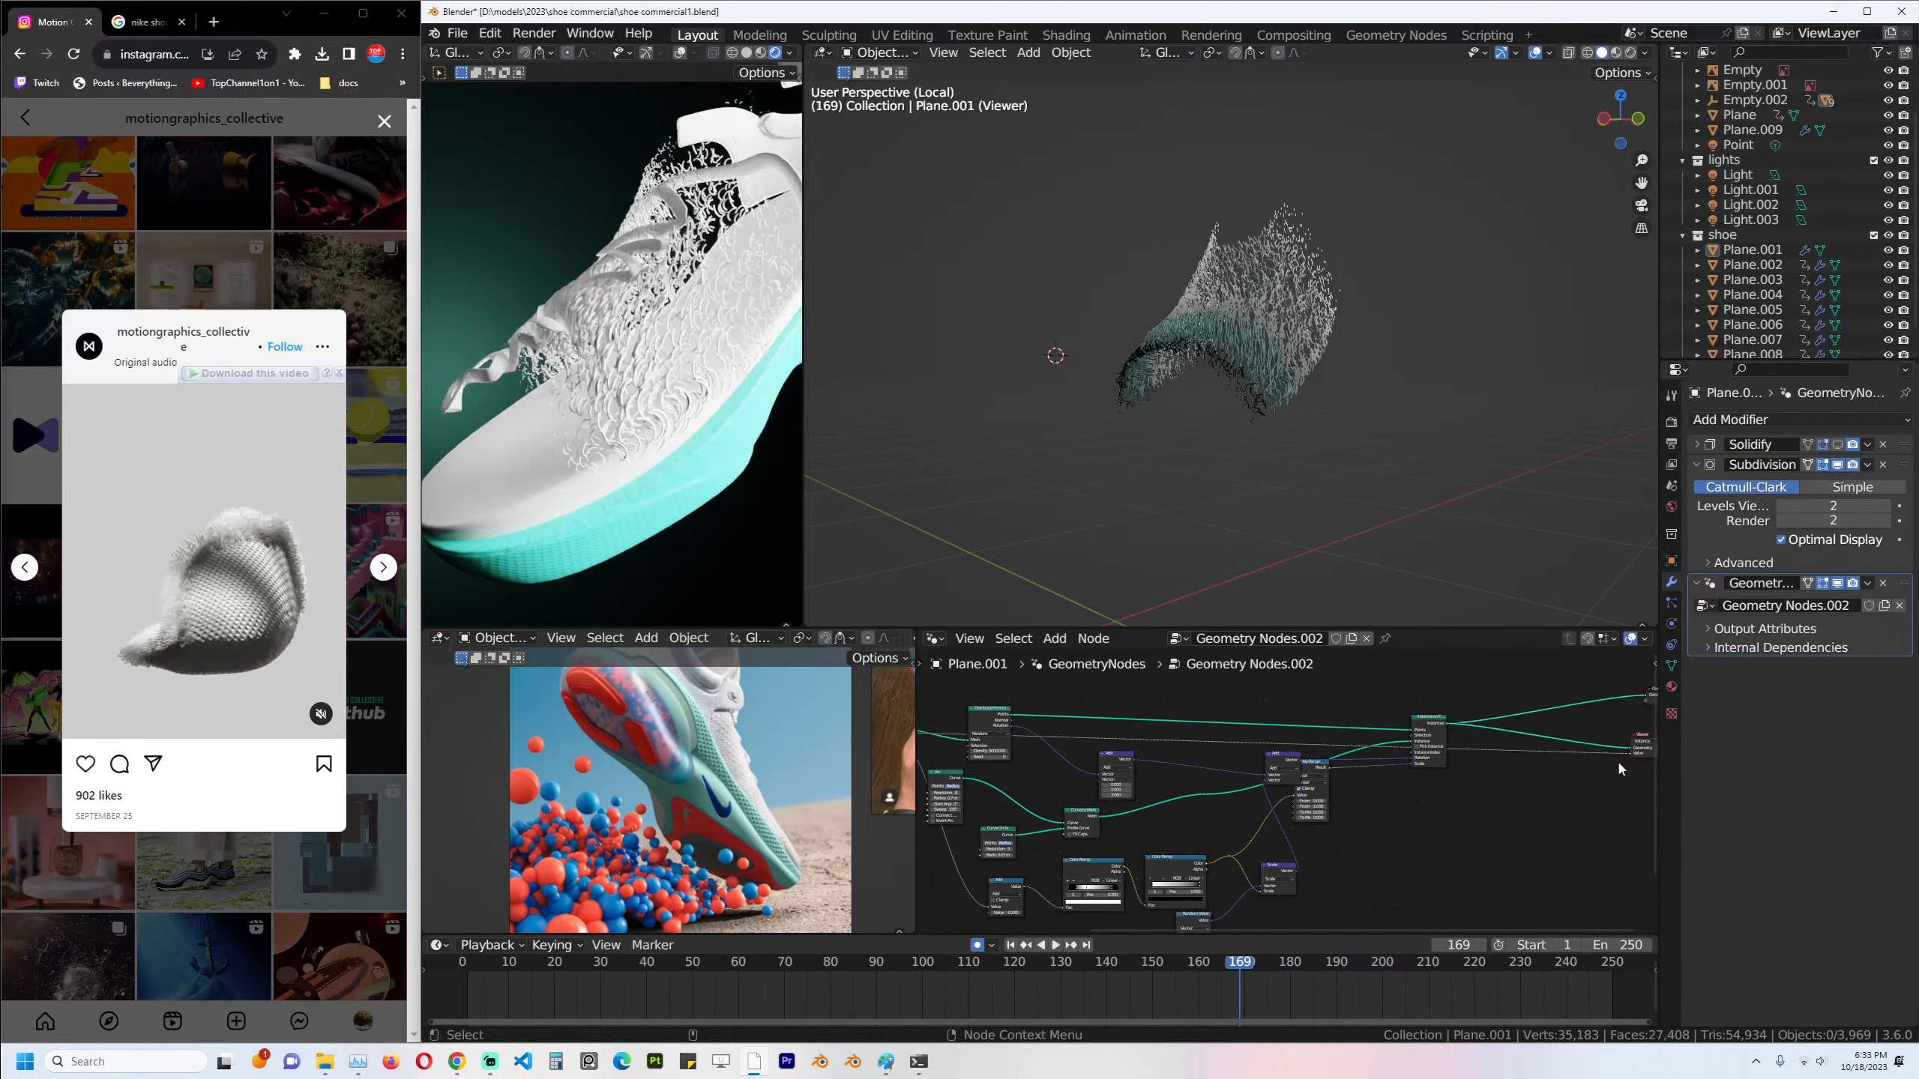
pyautogui.hotkey('ctrl', 's')
pyautogui.keyDown('ctrl'); pyautogui.hscroll(-5, 1430, 736); pyautogui.keyUp('ctrl')
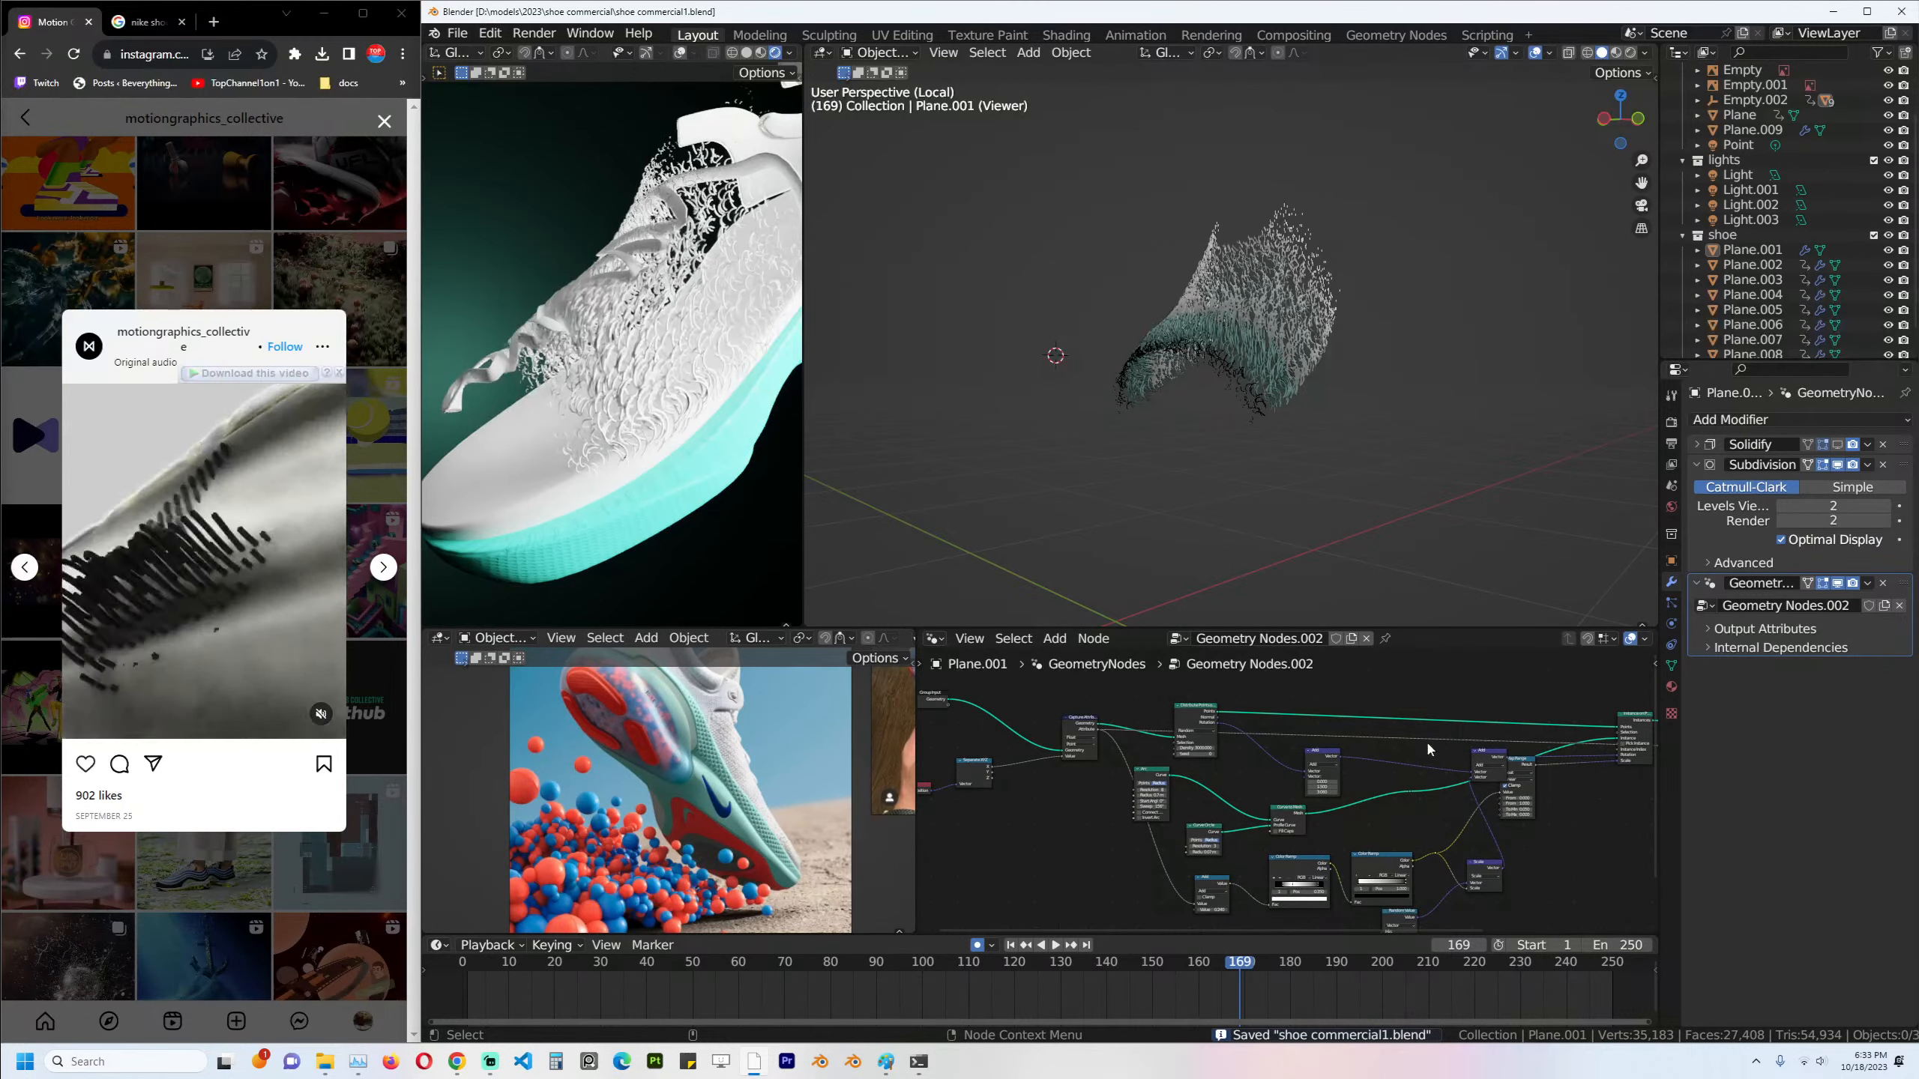
# Make room before the Distribute Points on Faces node and insert a Store Named Attribute node into its incoming geometry link.
pyautogui.keyDown('ctrl'); pyautogui.hscroll(2, 1425, 739); pyautogui.keyUp('ctrl')
pyautogui.hotkey('shift', 'a')
pyautogui.write('stp')
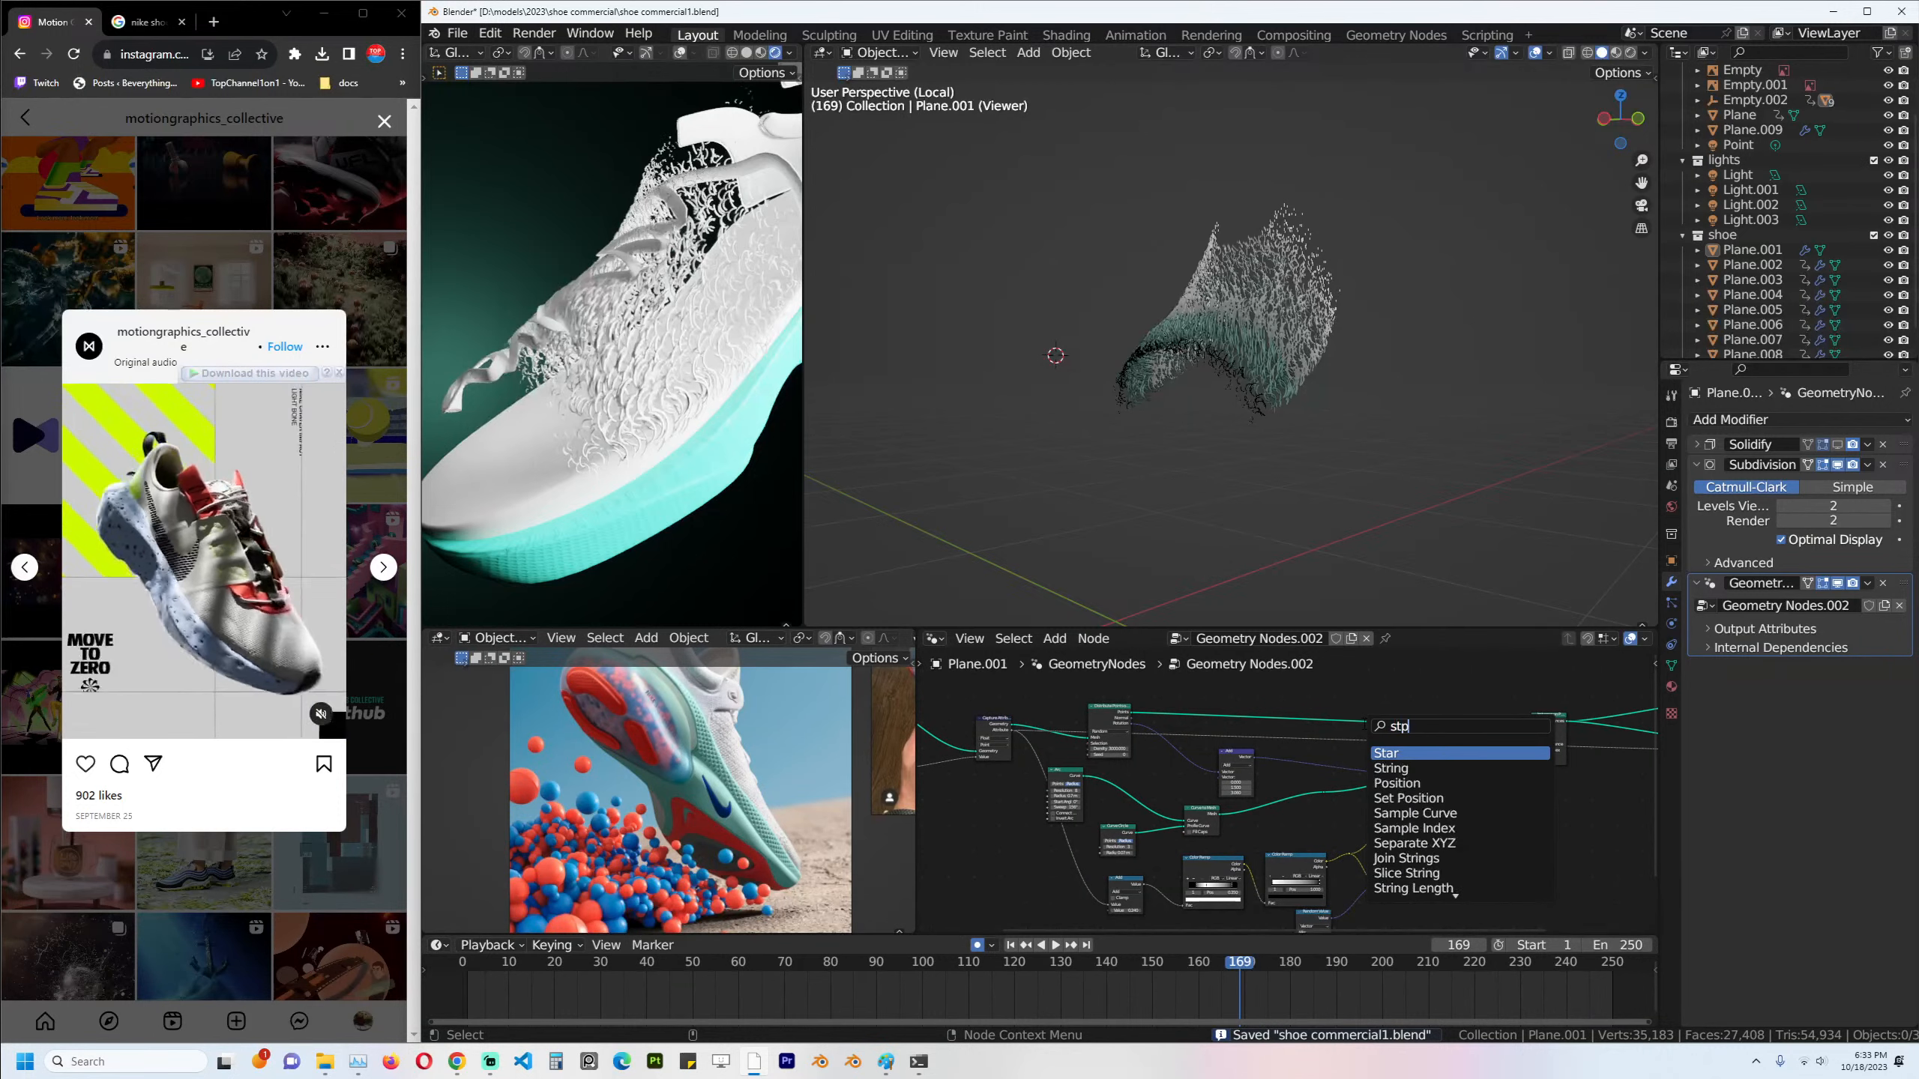
pyautogui.write('re')
pyautogui.press('Return')
pyautogui.click(1245, 735)
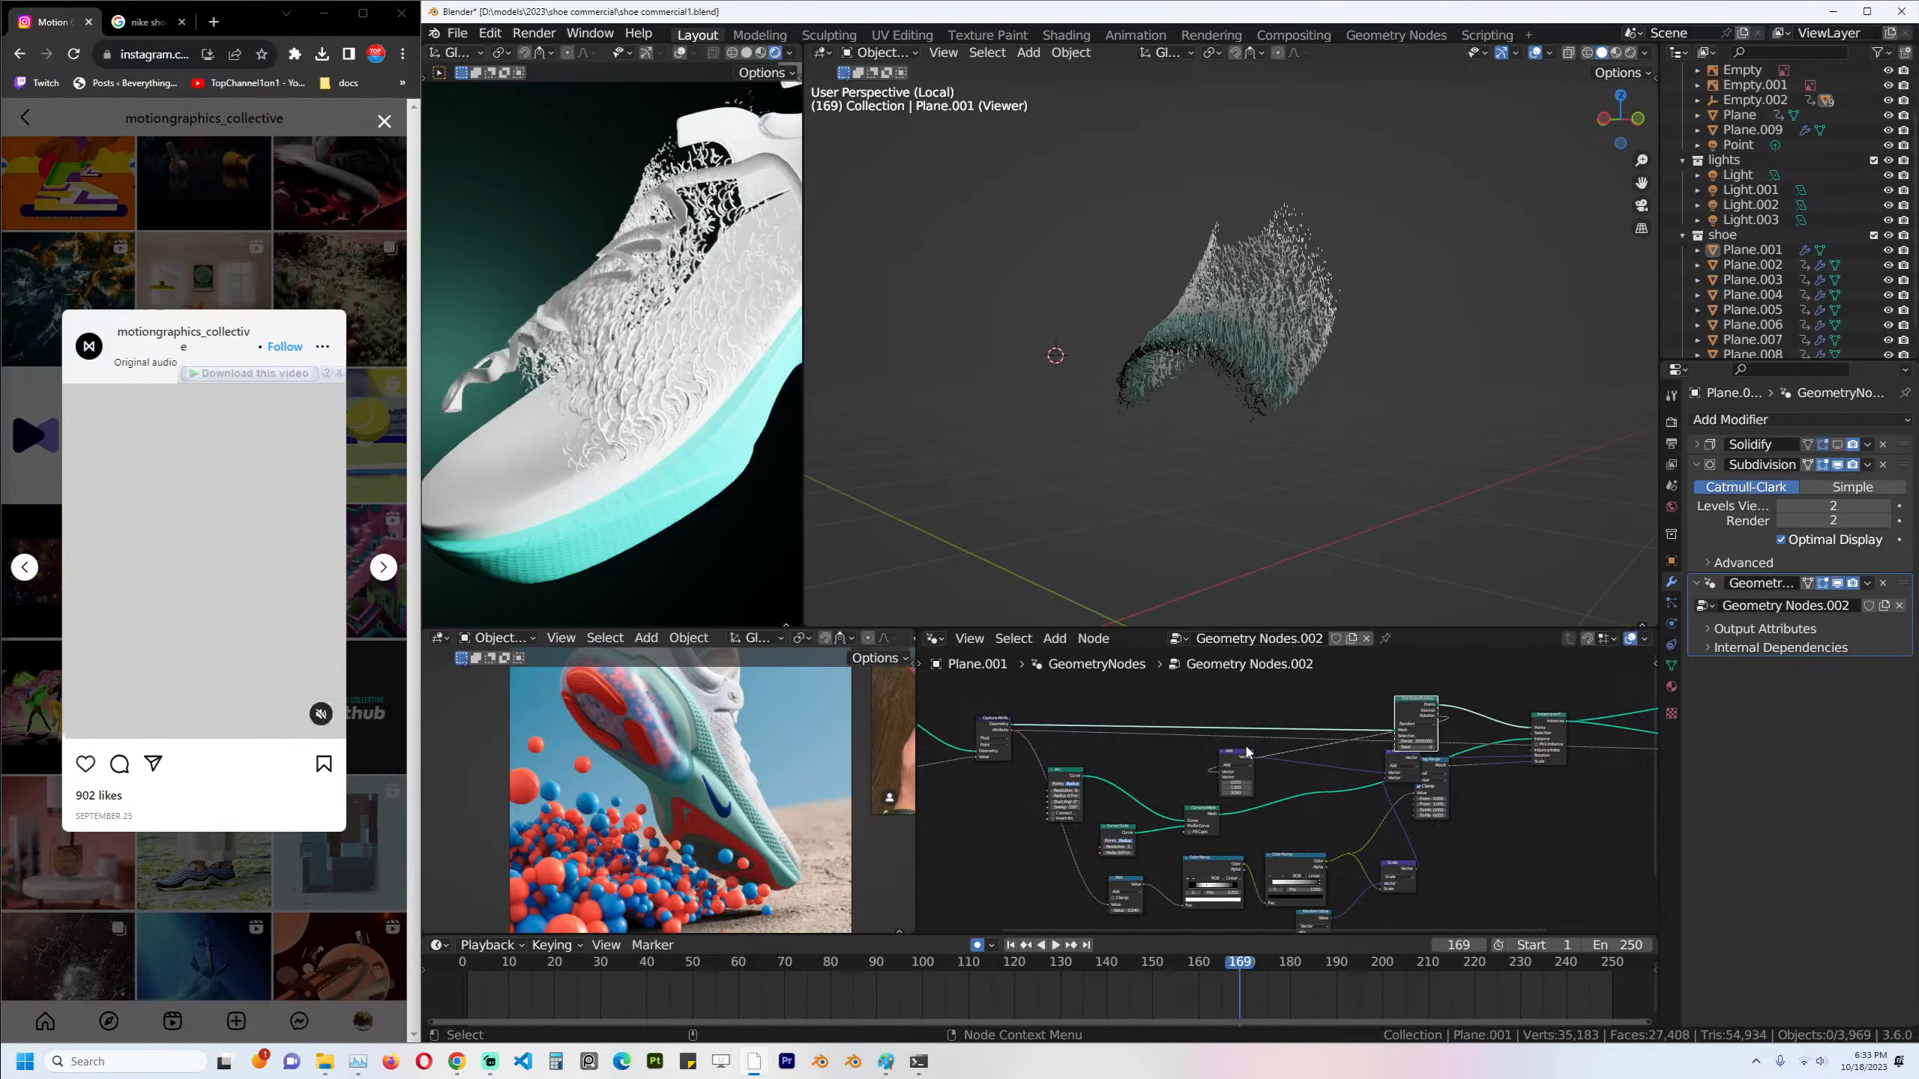
pyautogui.hotkey('shift', 'a')
pyautogui.write('se')
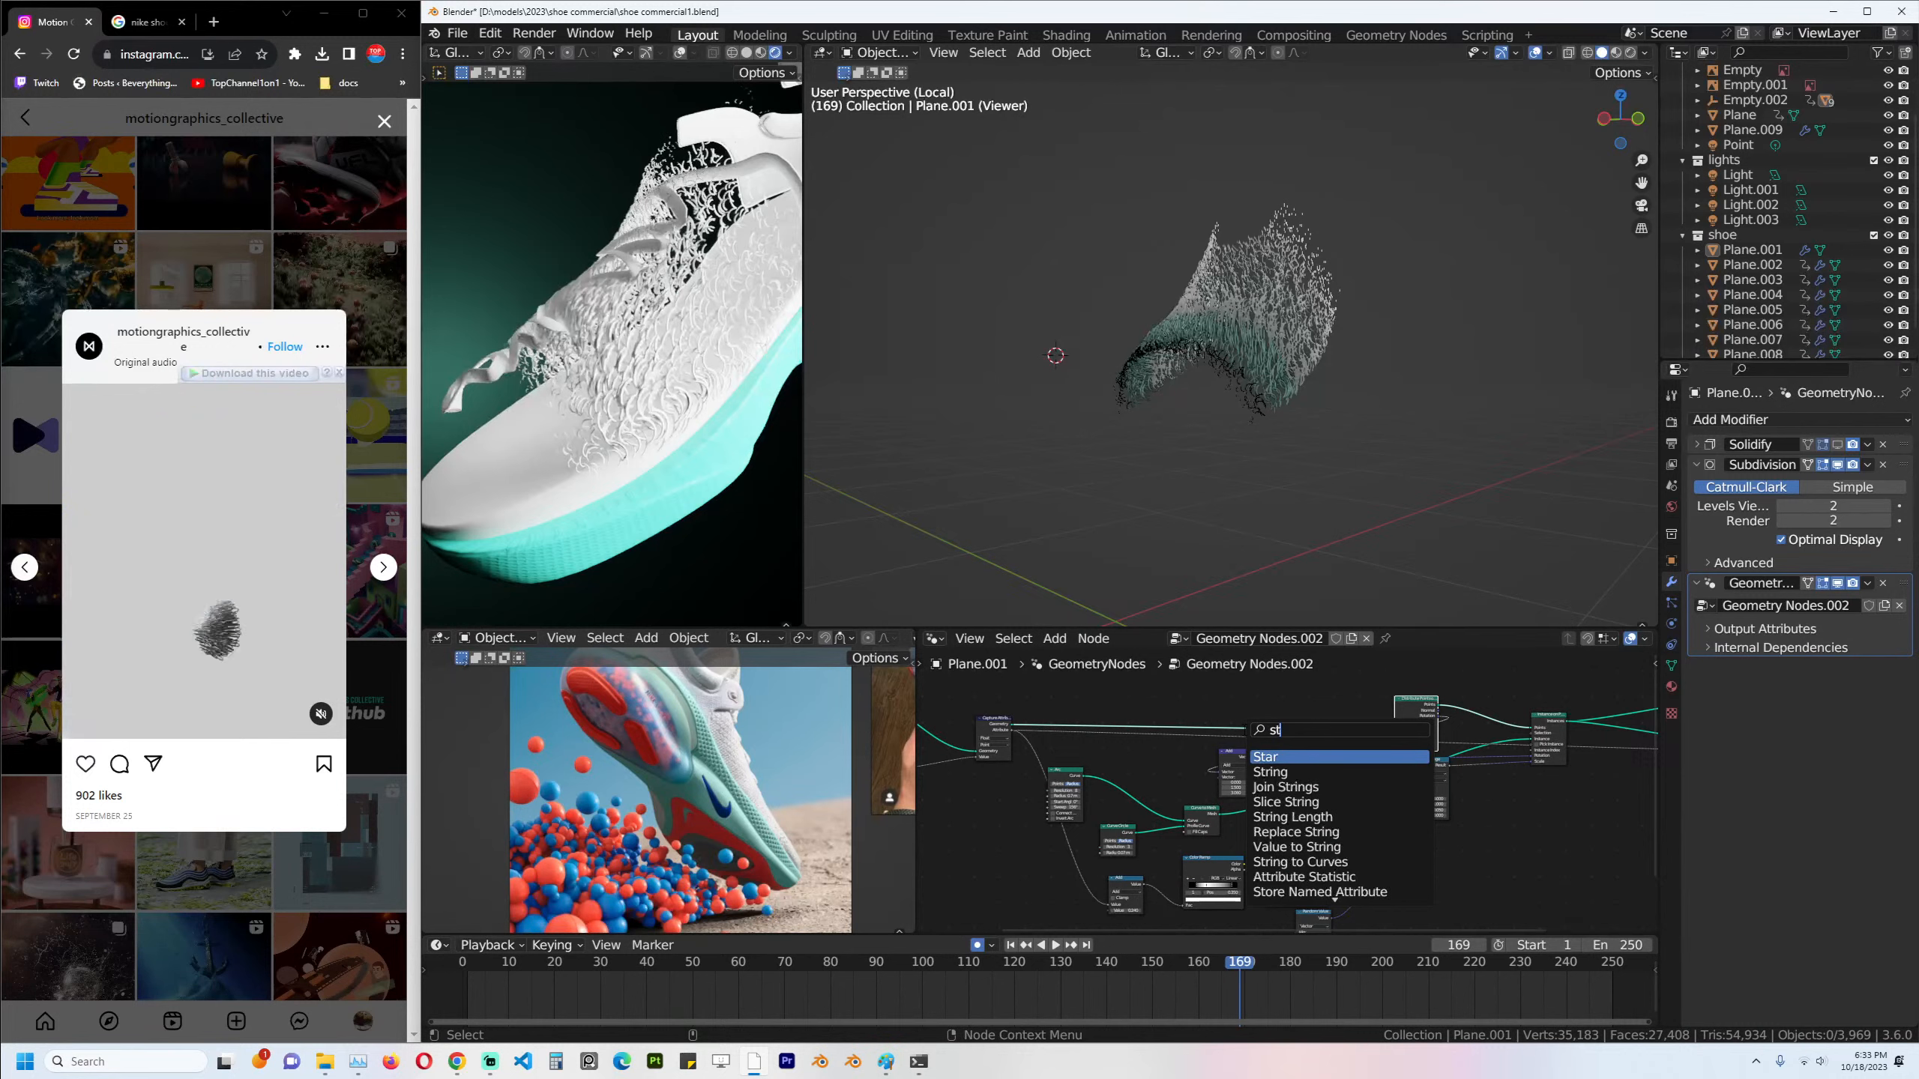
pyautogui.write('ore')
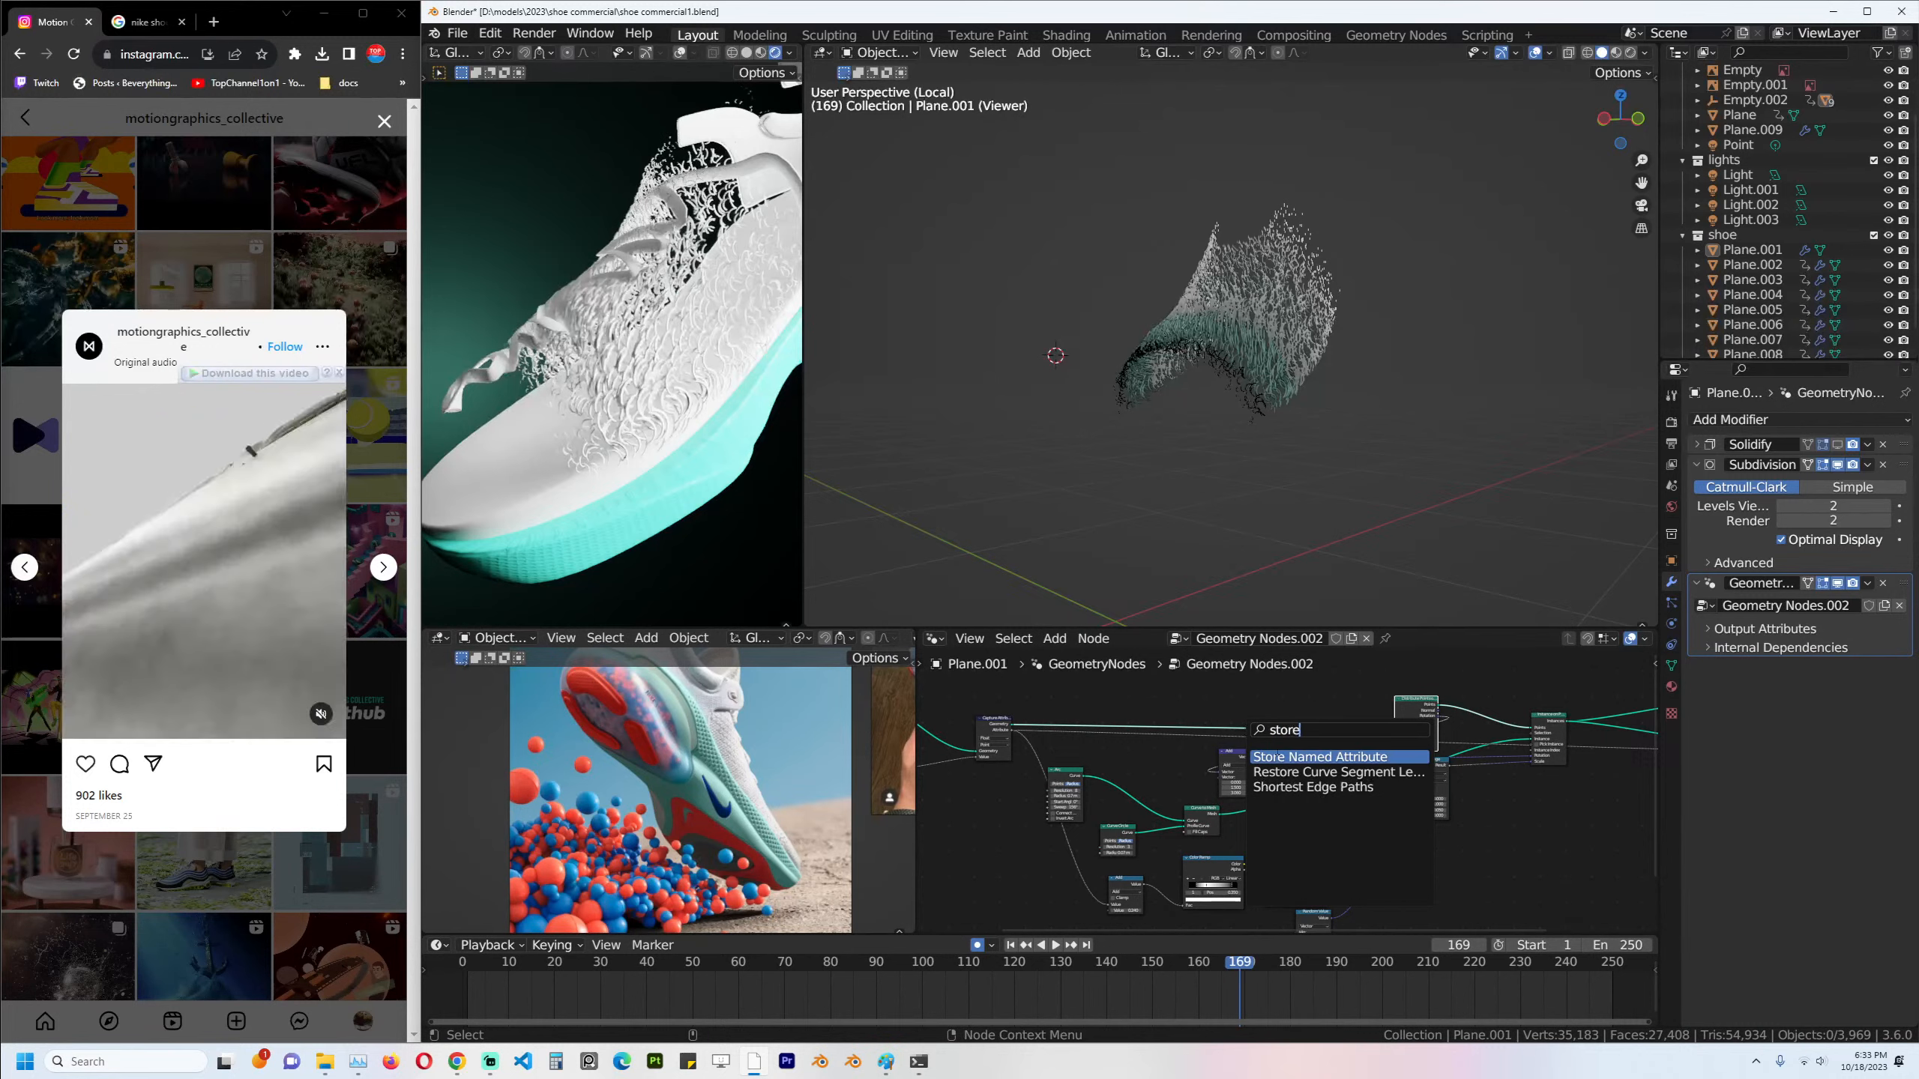
pyautogui.press('Return')
pyautogui.click(1284, 707)
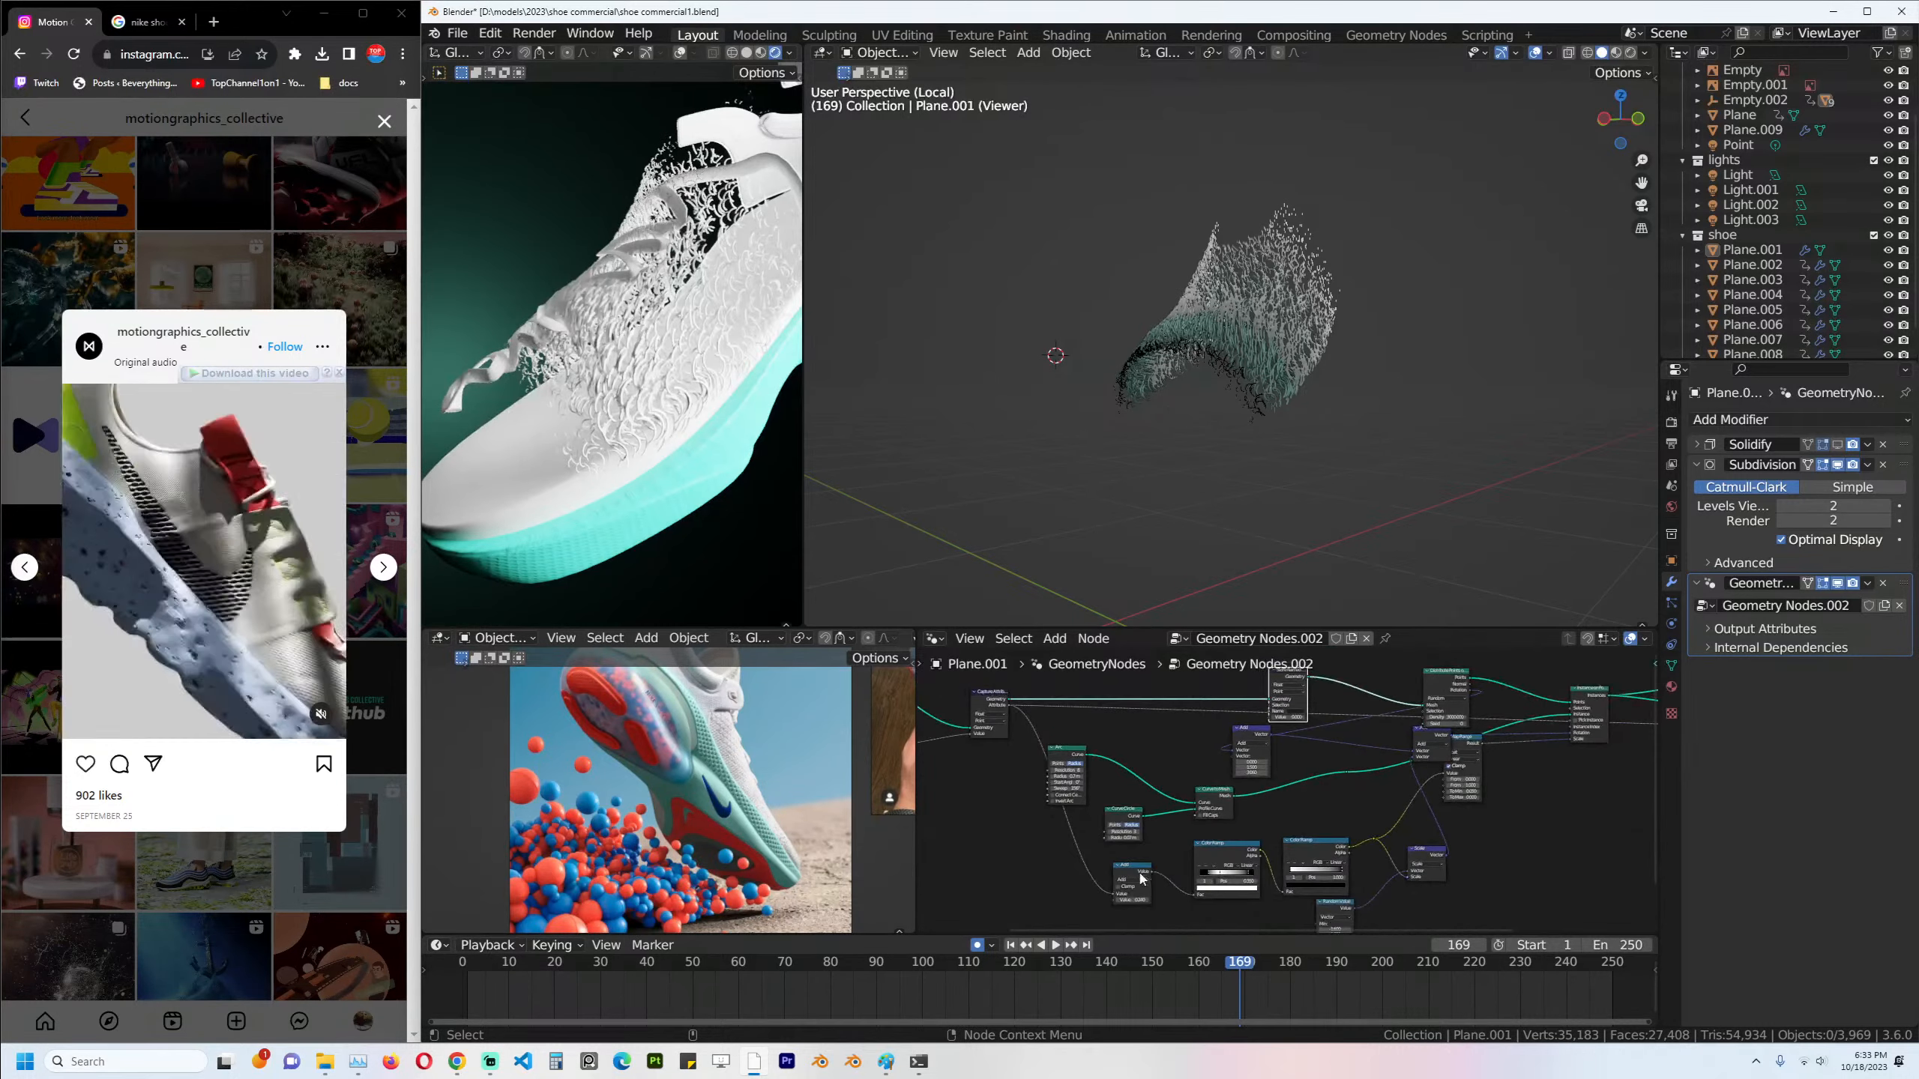
# Link the Add node's result to the Store Named Attribute value, name the attribute mask, and save the file.
pyautogui.moveTo(1143, 878); pyautogui.dragTo(1108, 888)
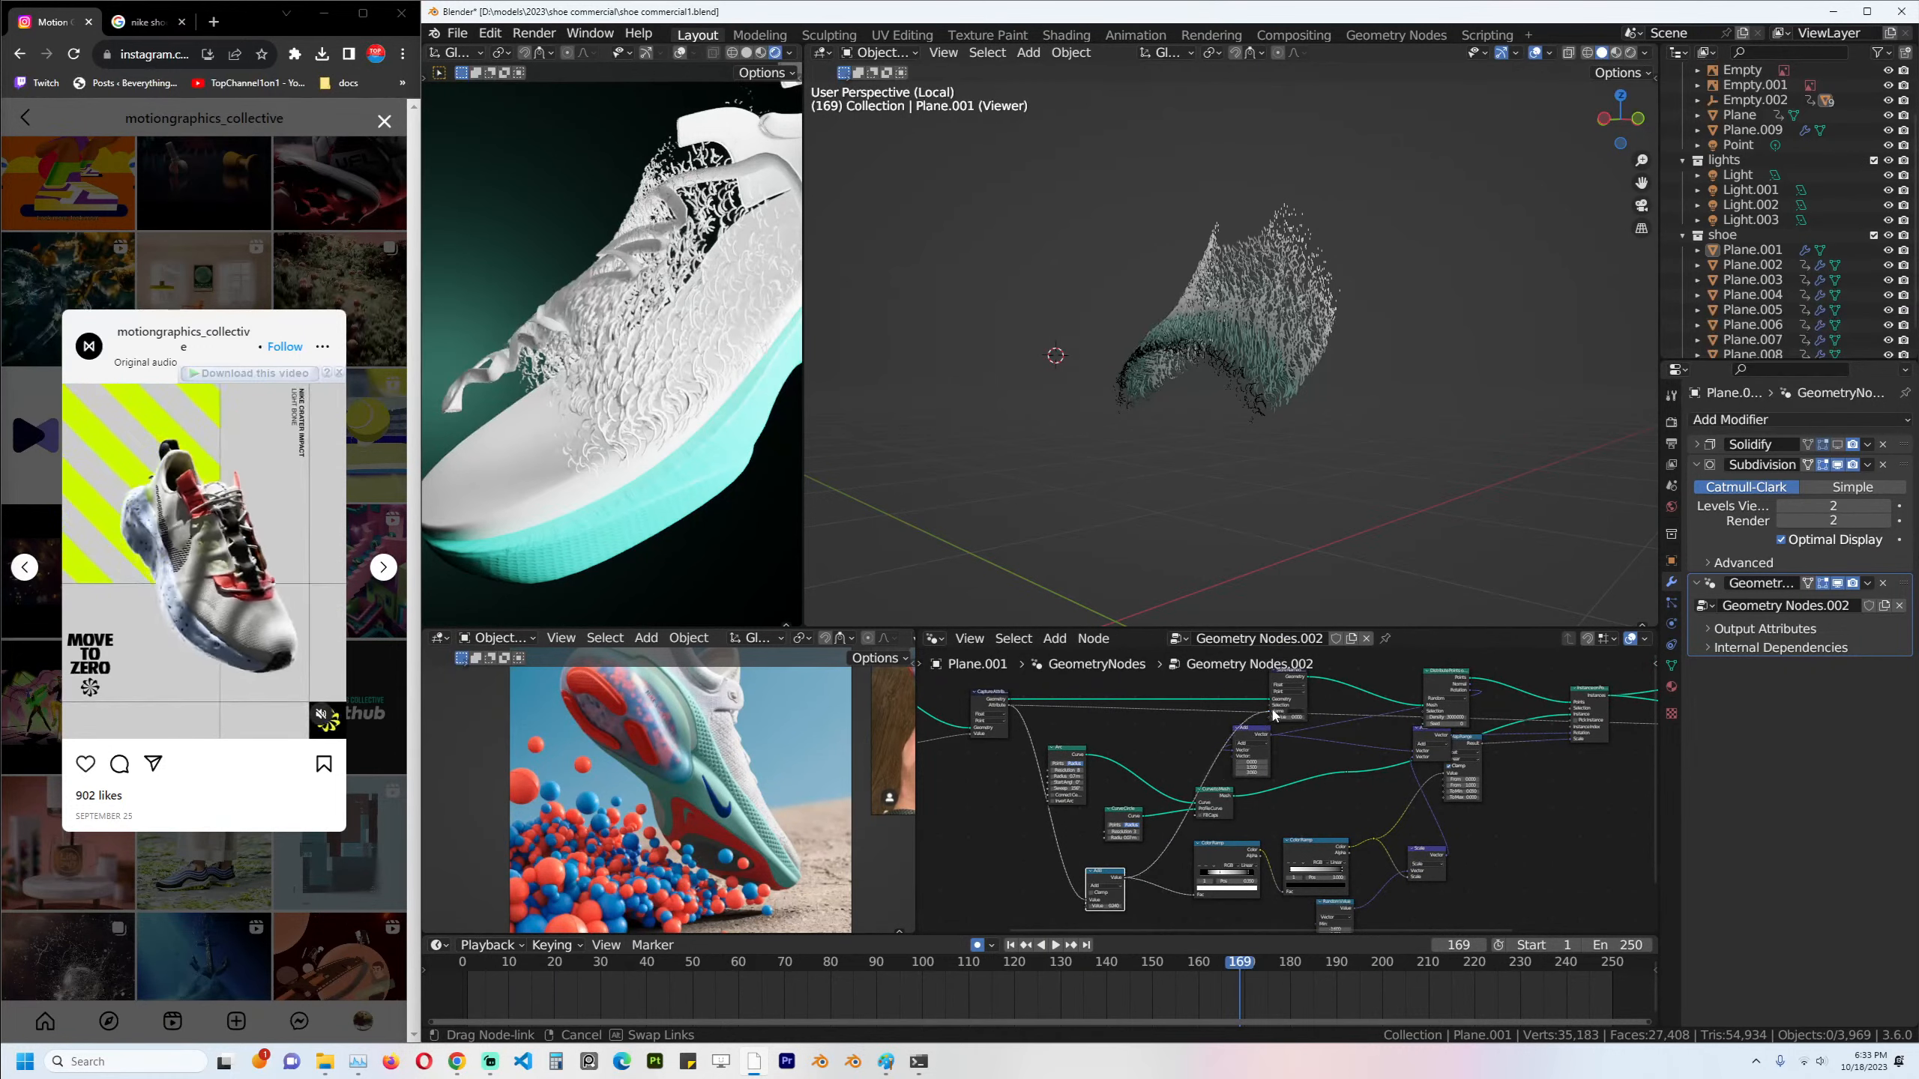
pyautogui.scroll(3, 1273, 724)
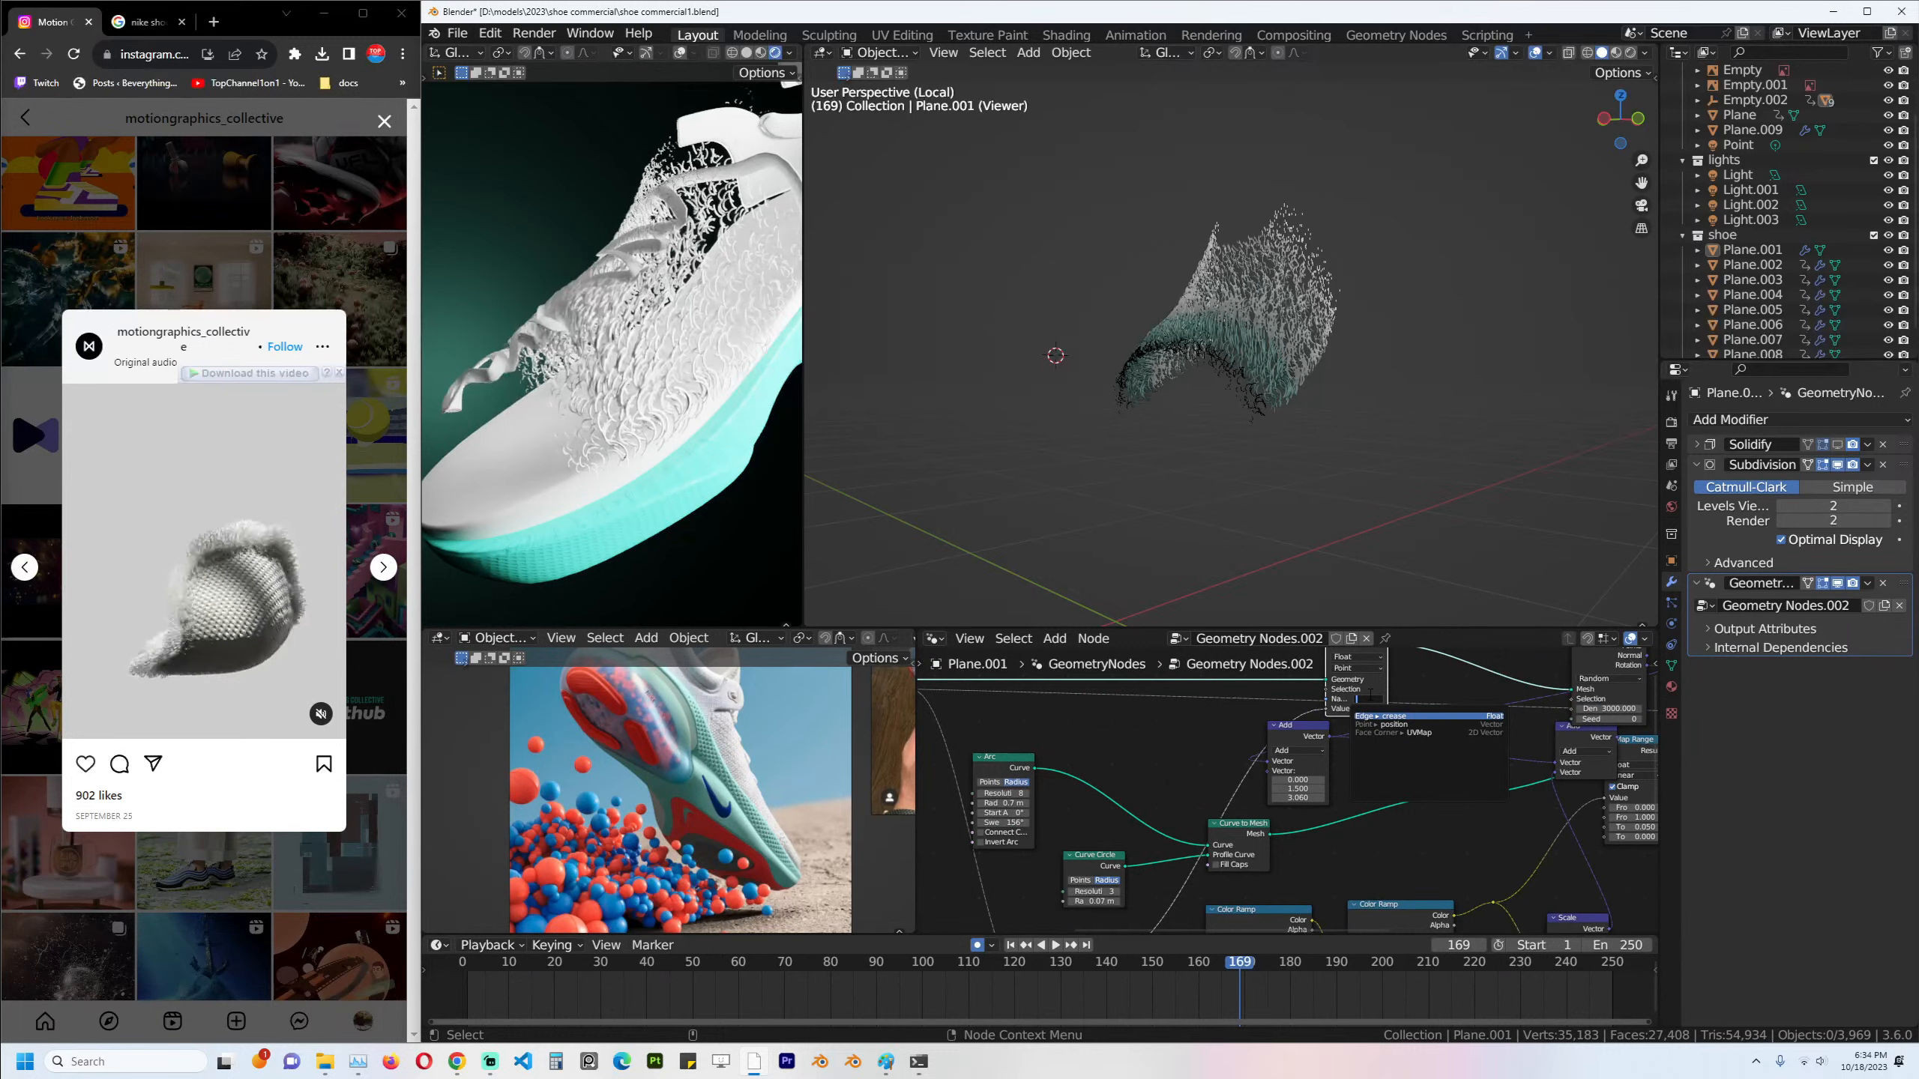
pyautogui.hotkey('ctrl', 's')
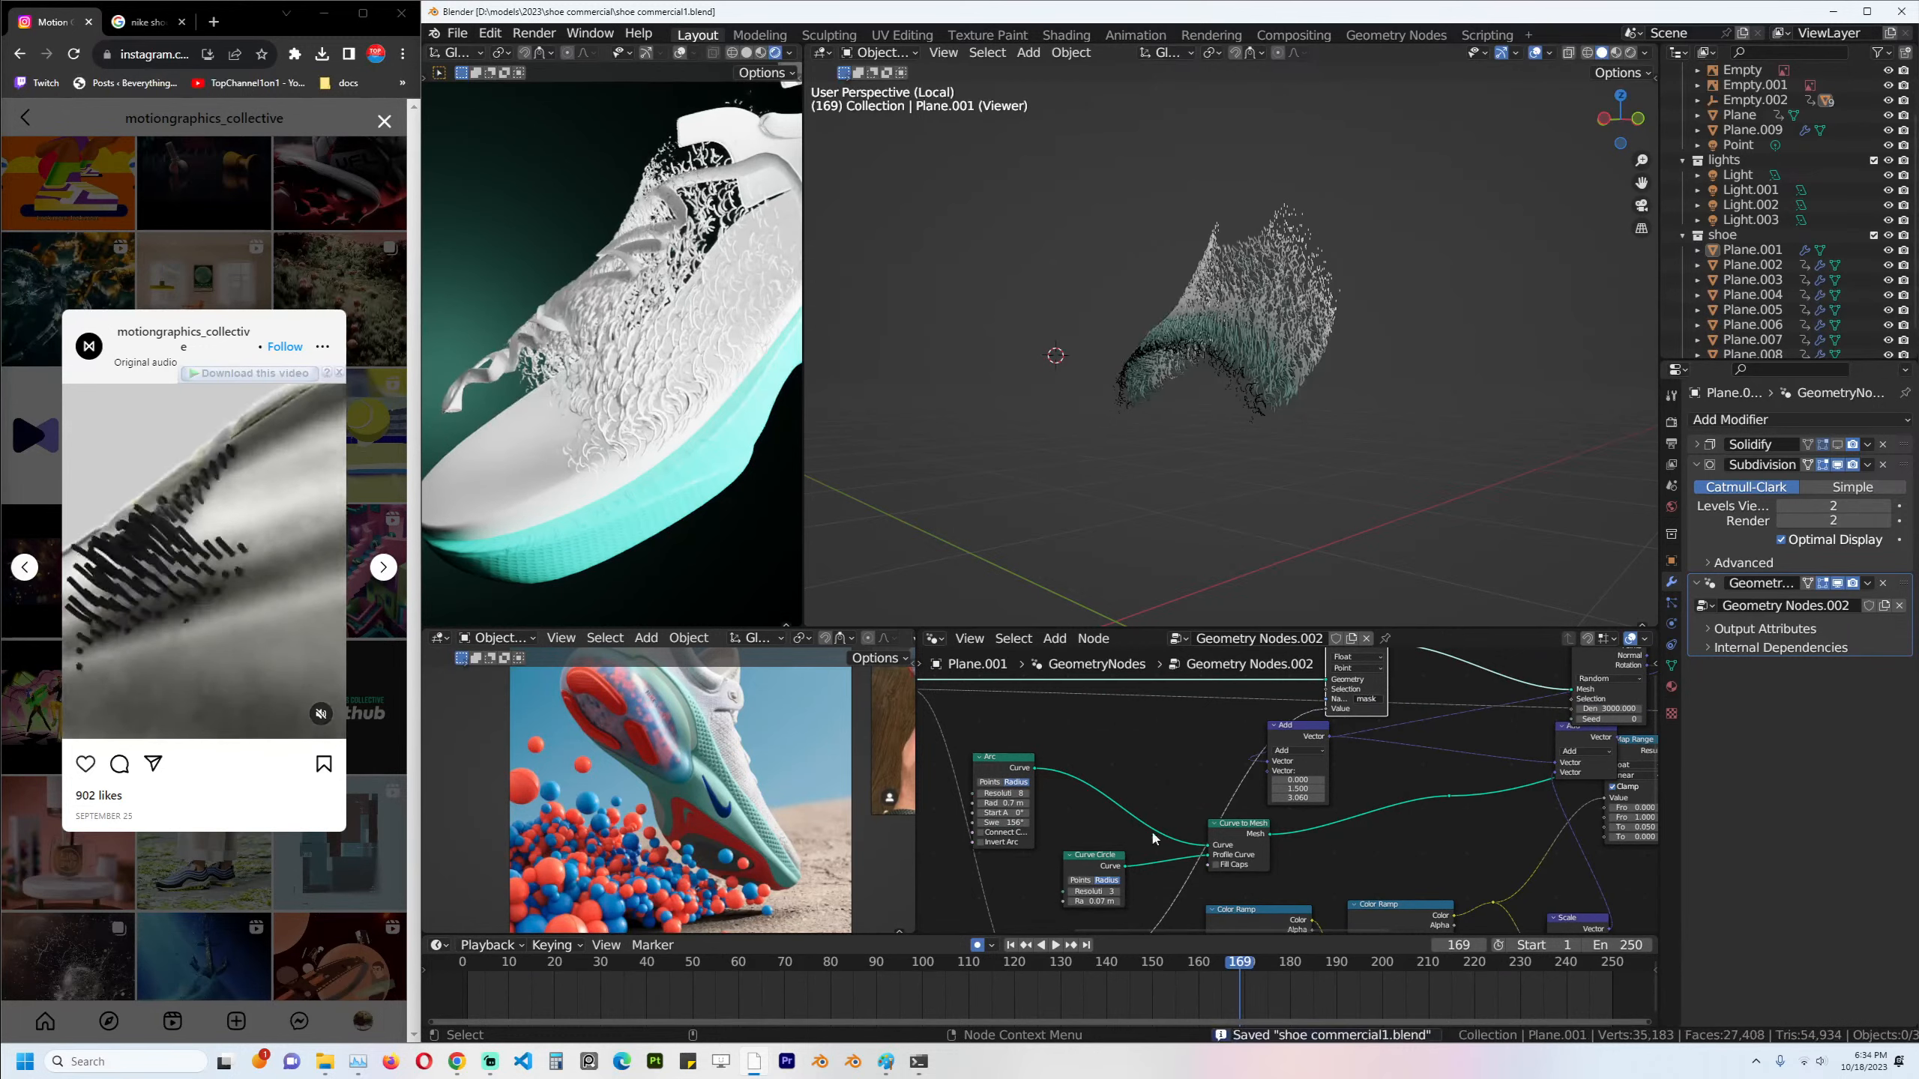
# Expose the Add node's value through the Group Input node, set that modifier value to 0.160, and save the file.
pyautogui.scroll(-5, 1151, 829)
pyautogui.moveTo(1087, 705); pyautogui.dragTo(1088, 840)
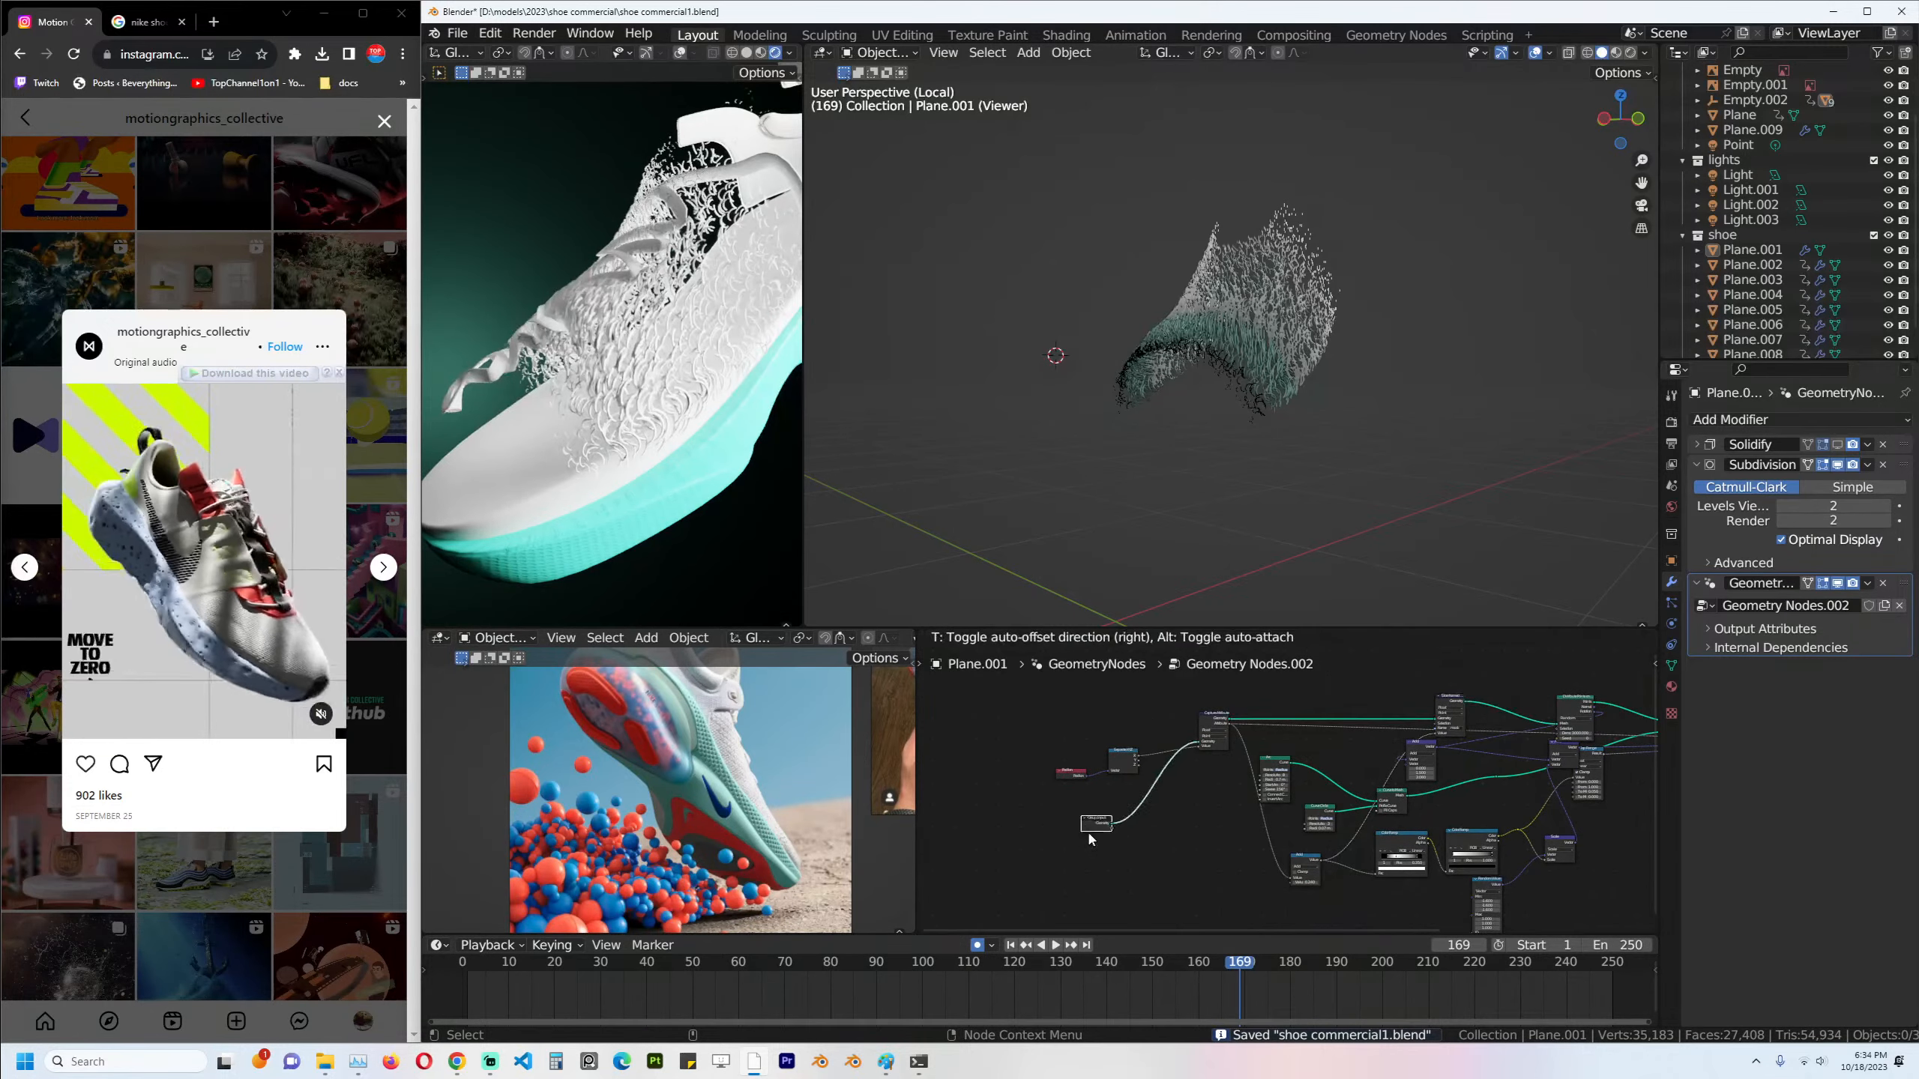
pyautogui.scroll(3, 1088, 841)
pyautogui.moveTo(1357, 858); pyautogui.dragTo(1092, 783)
pyautogui.hotkey('ctrl', 's')
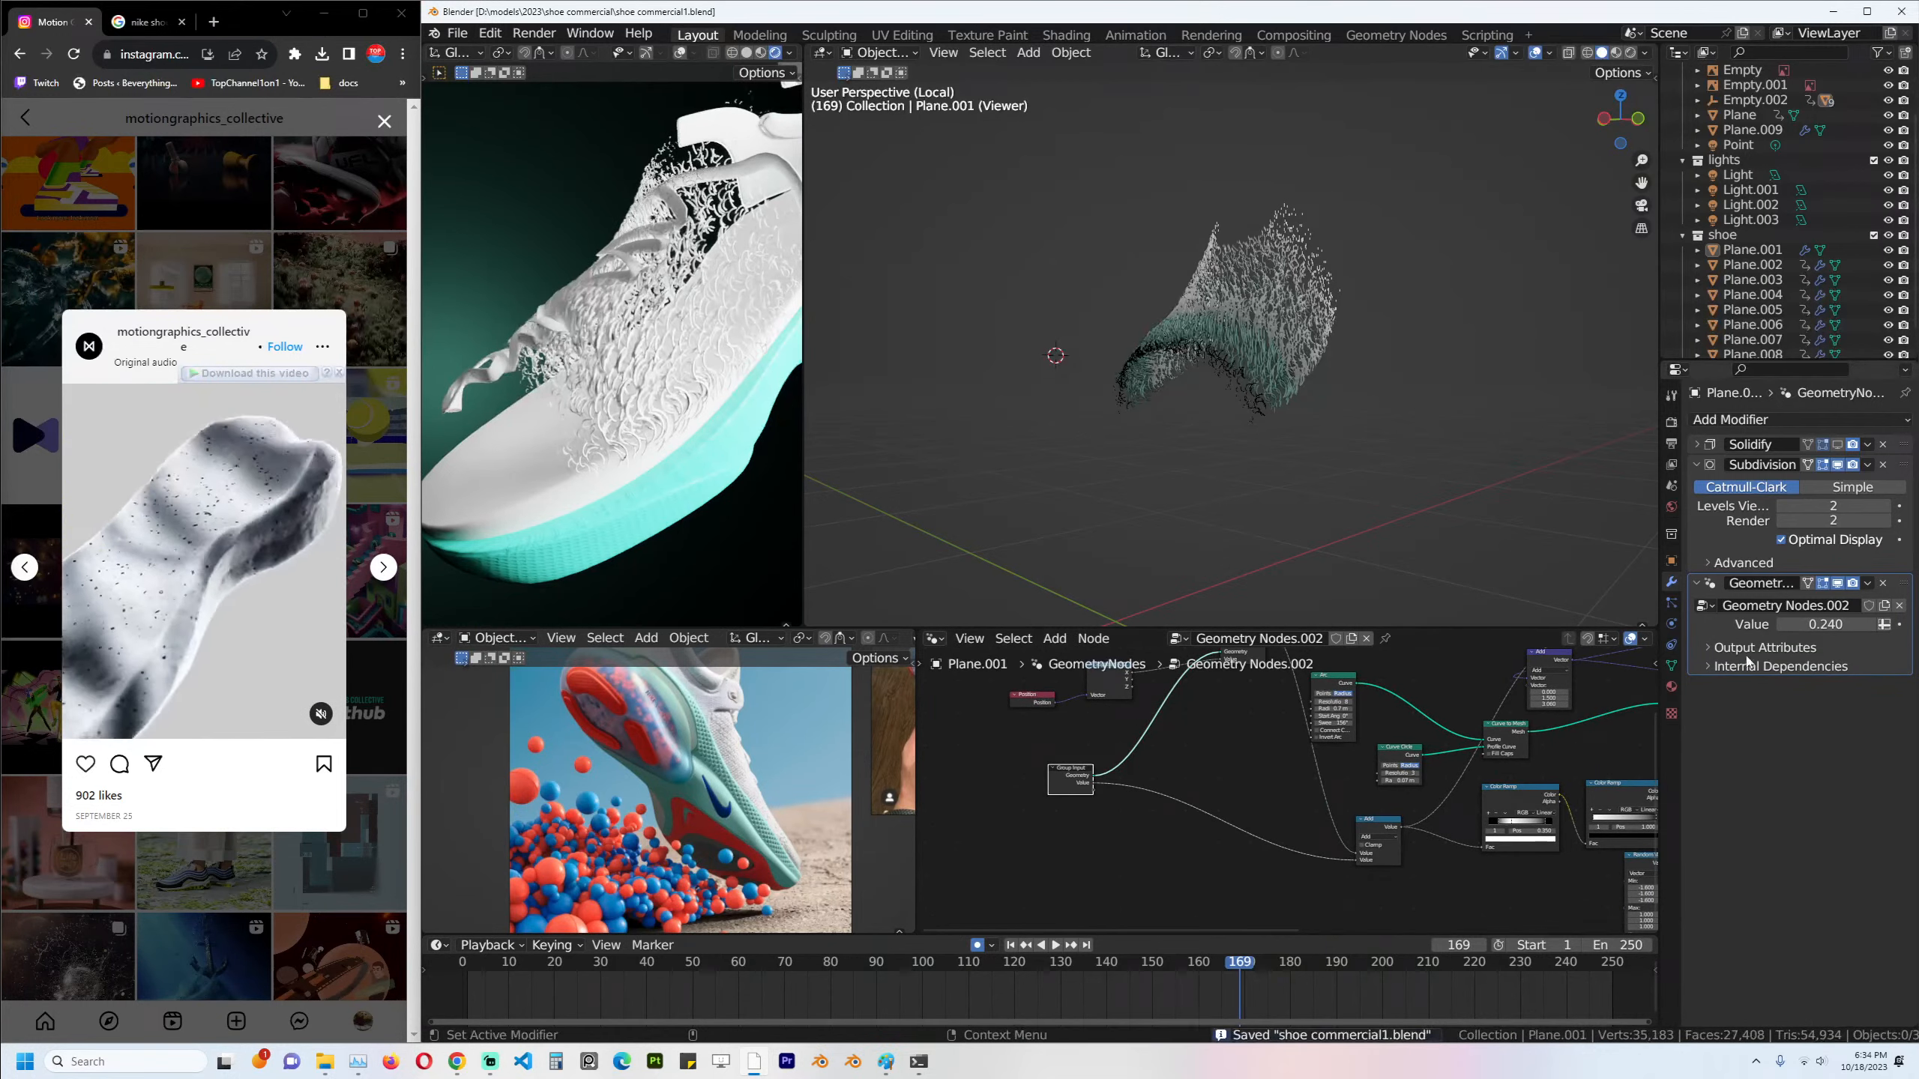
pyautogui.moveTo(1820, 627)
pyautogui.mouseDown()
pyautogui.moveTo(1904, 626)
pyautogui.moveTo(1826, 625)
pyautogui.mouseUp()
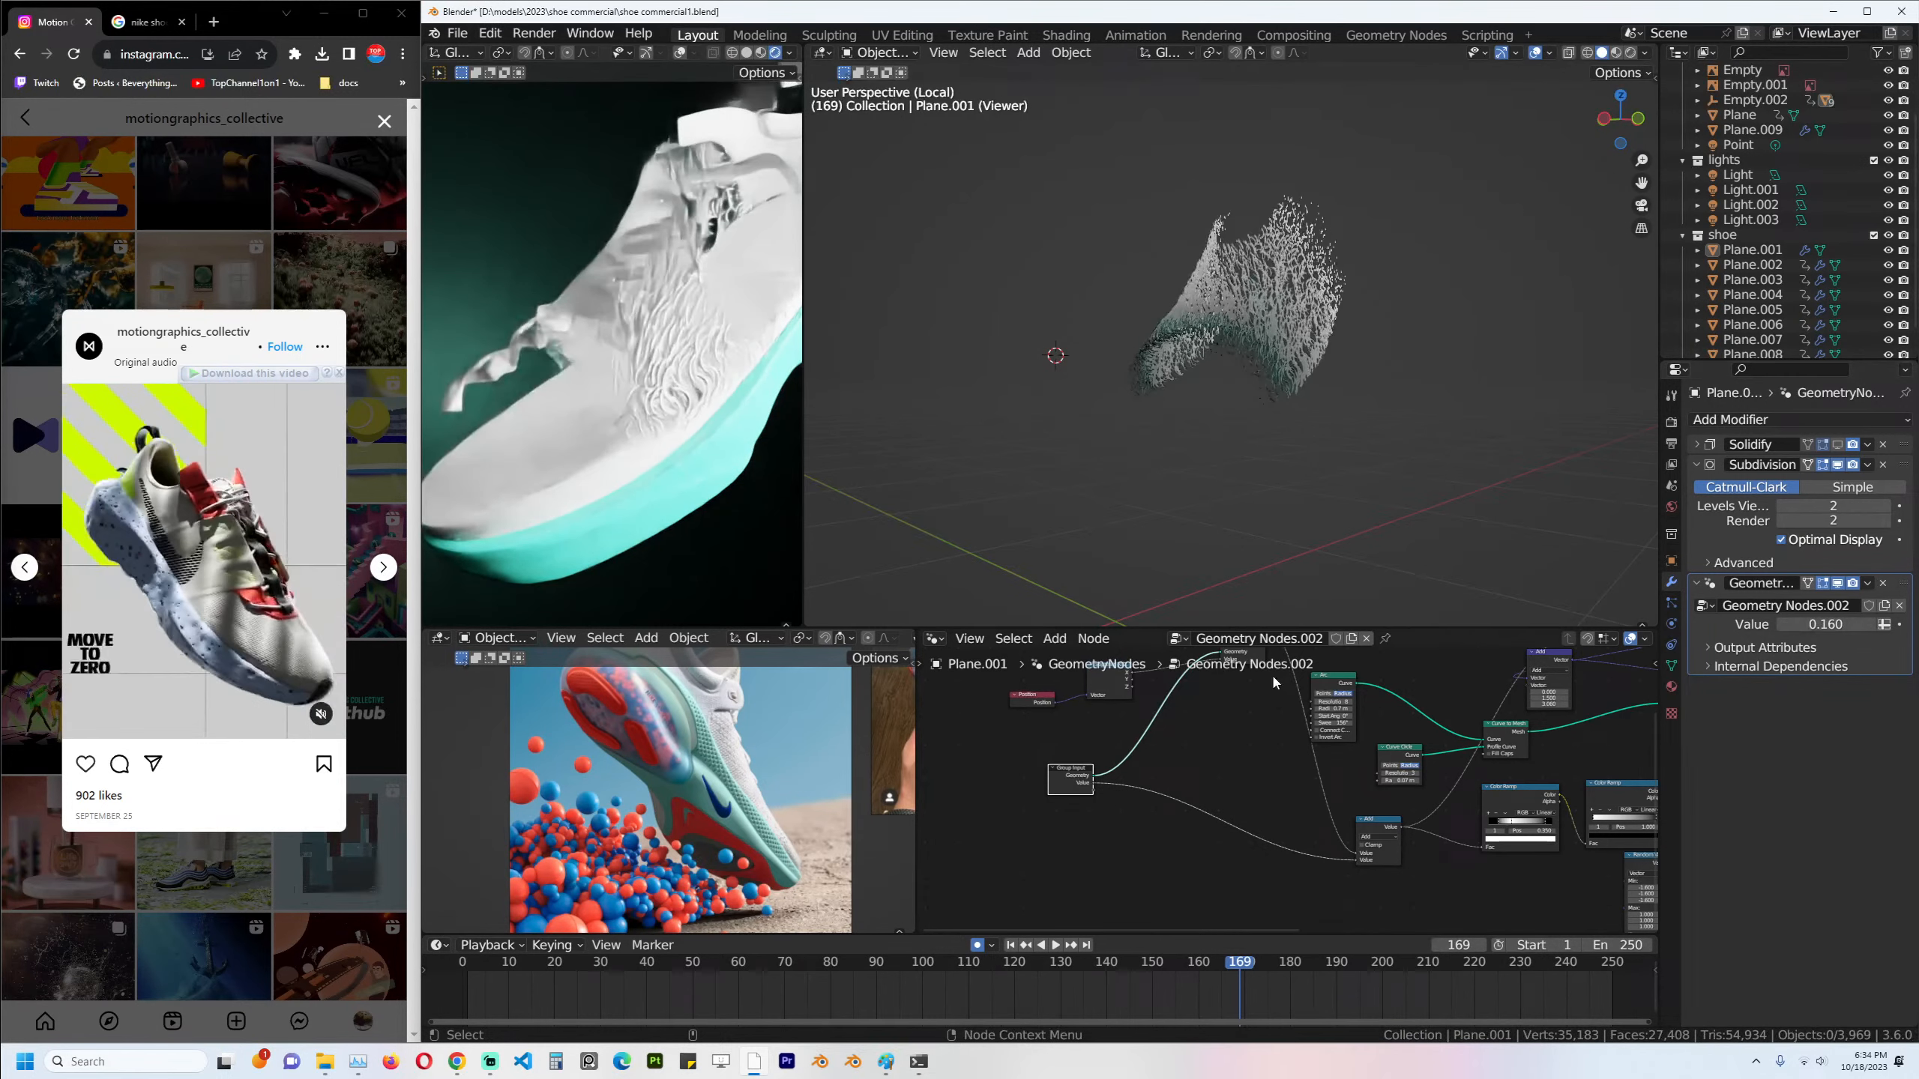
pyautogui.hotkey('ctrl', 's')
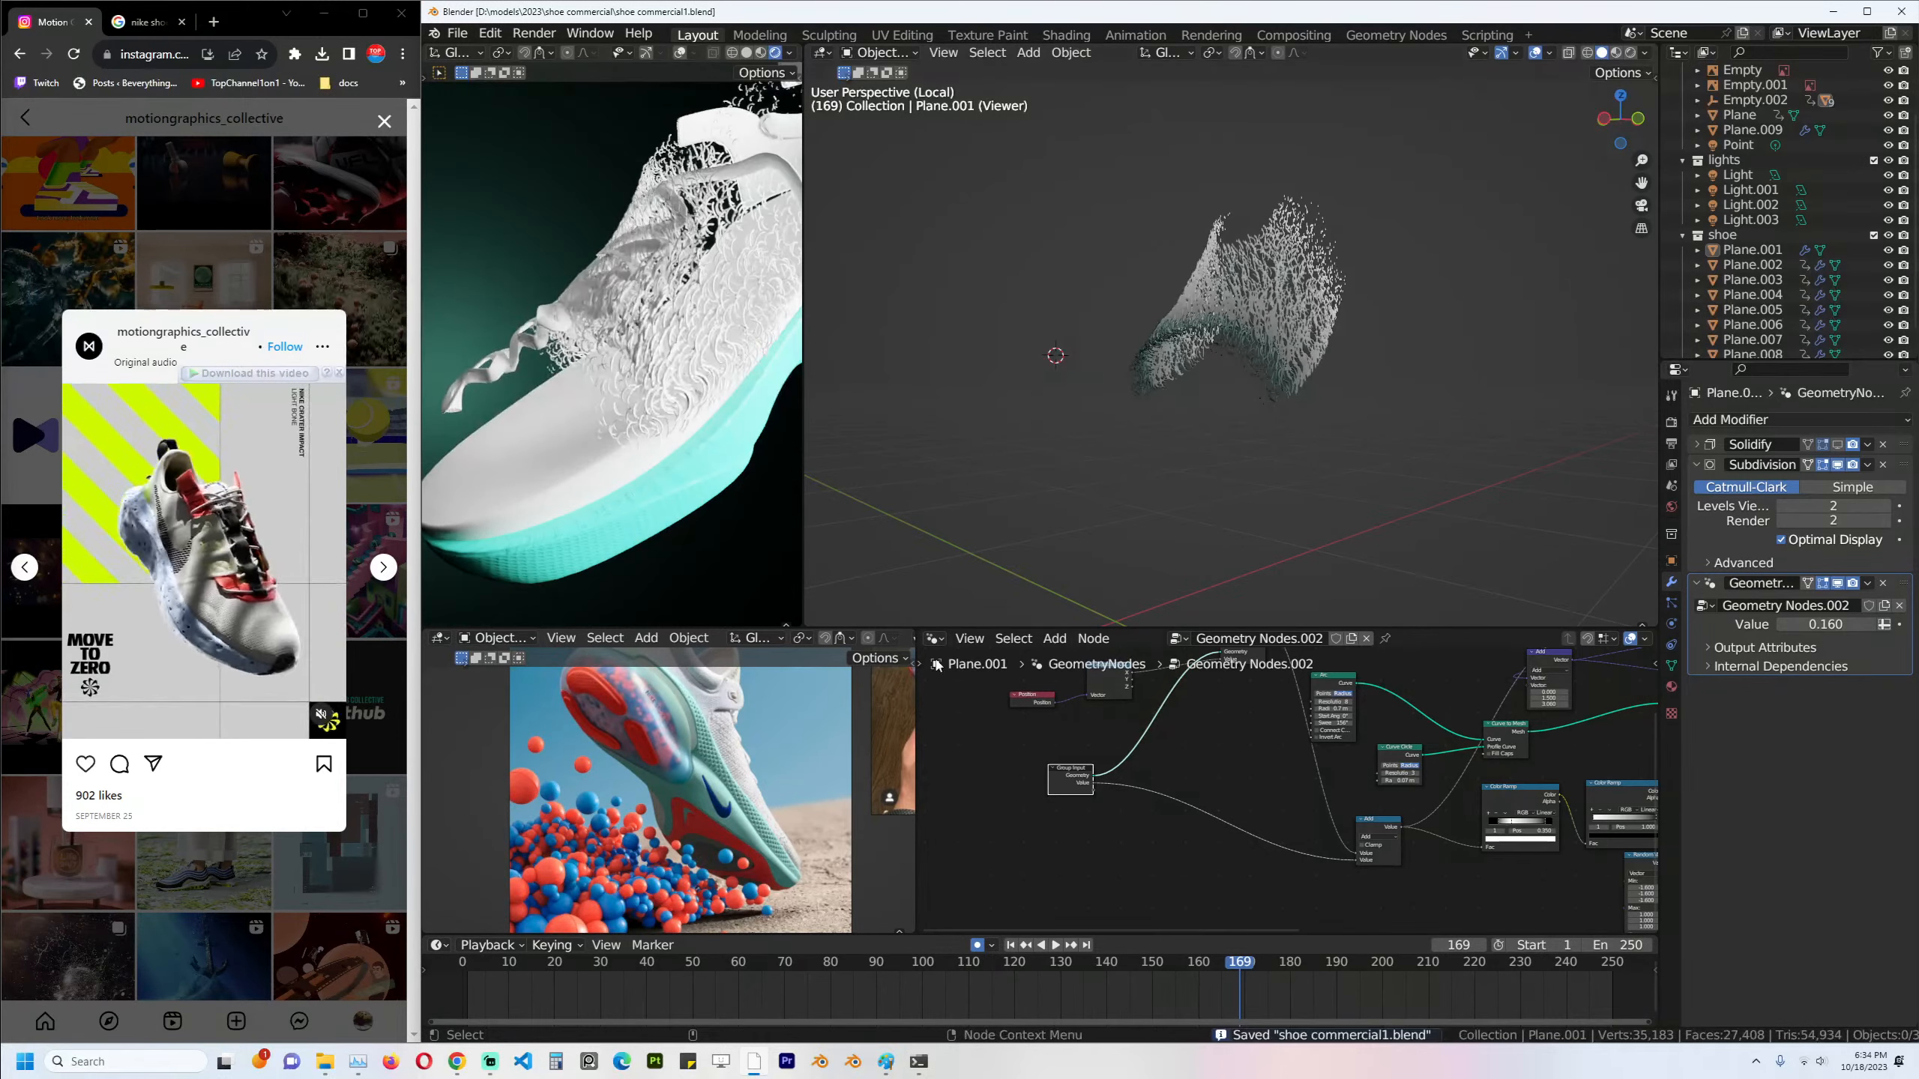
# Move the Viewer node farther from the Instance on Points node and save the file.
pyautogui.keyDown('ctrl'); pyautogui.hscroll(10, 1050, 674); pyautogui.keyUp('ctrl')
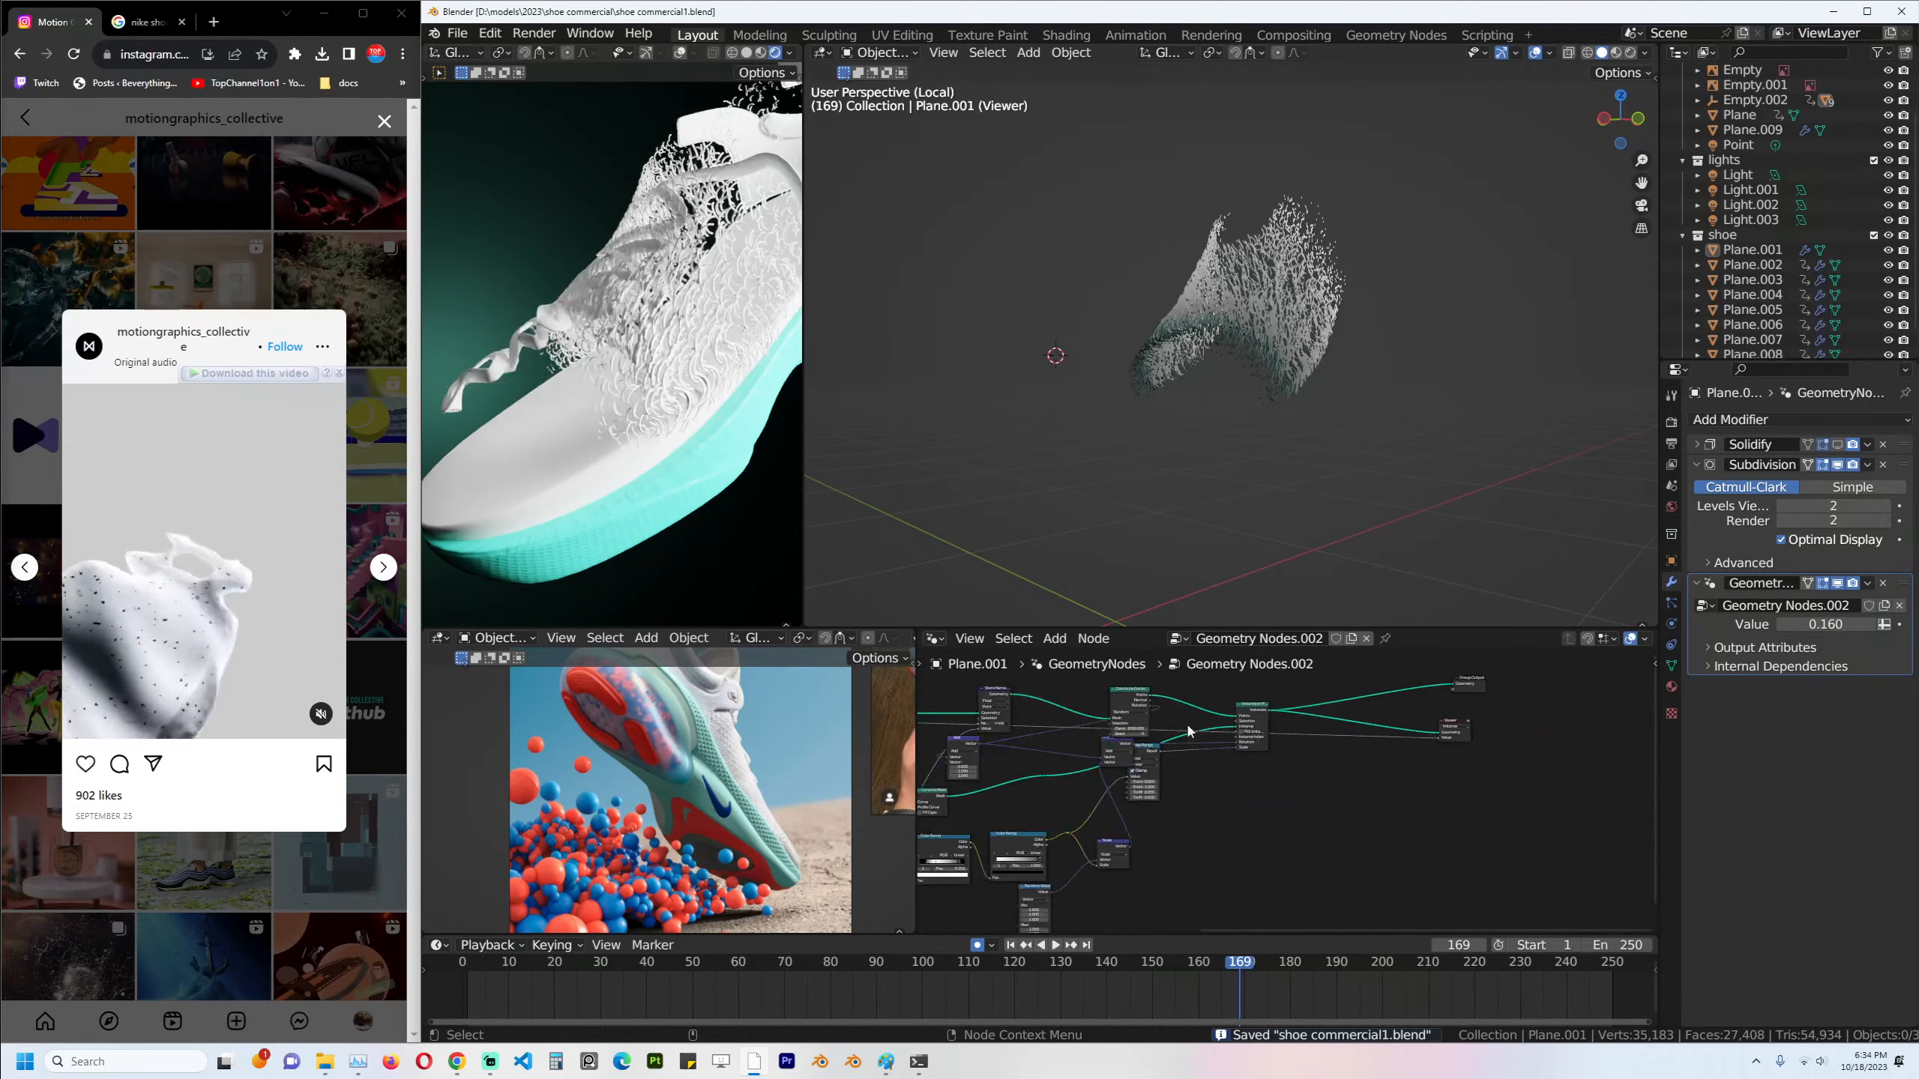
pyautogui.click(1265, 712)
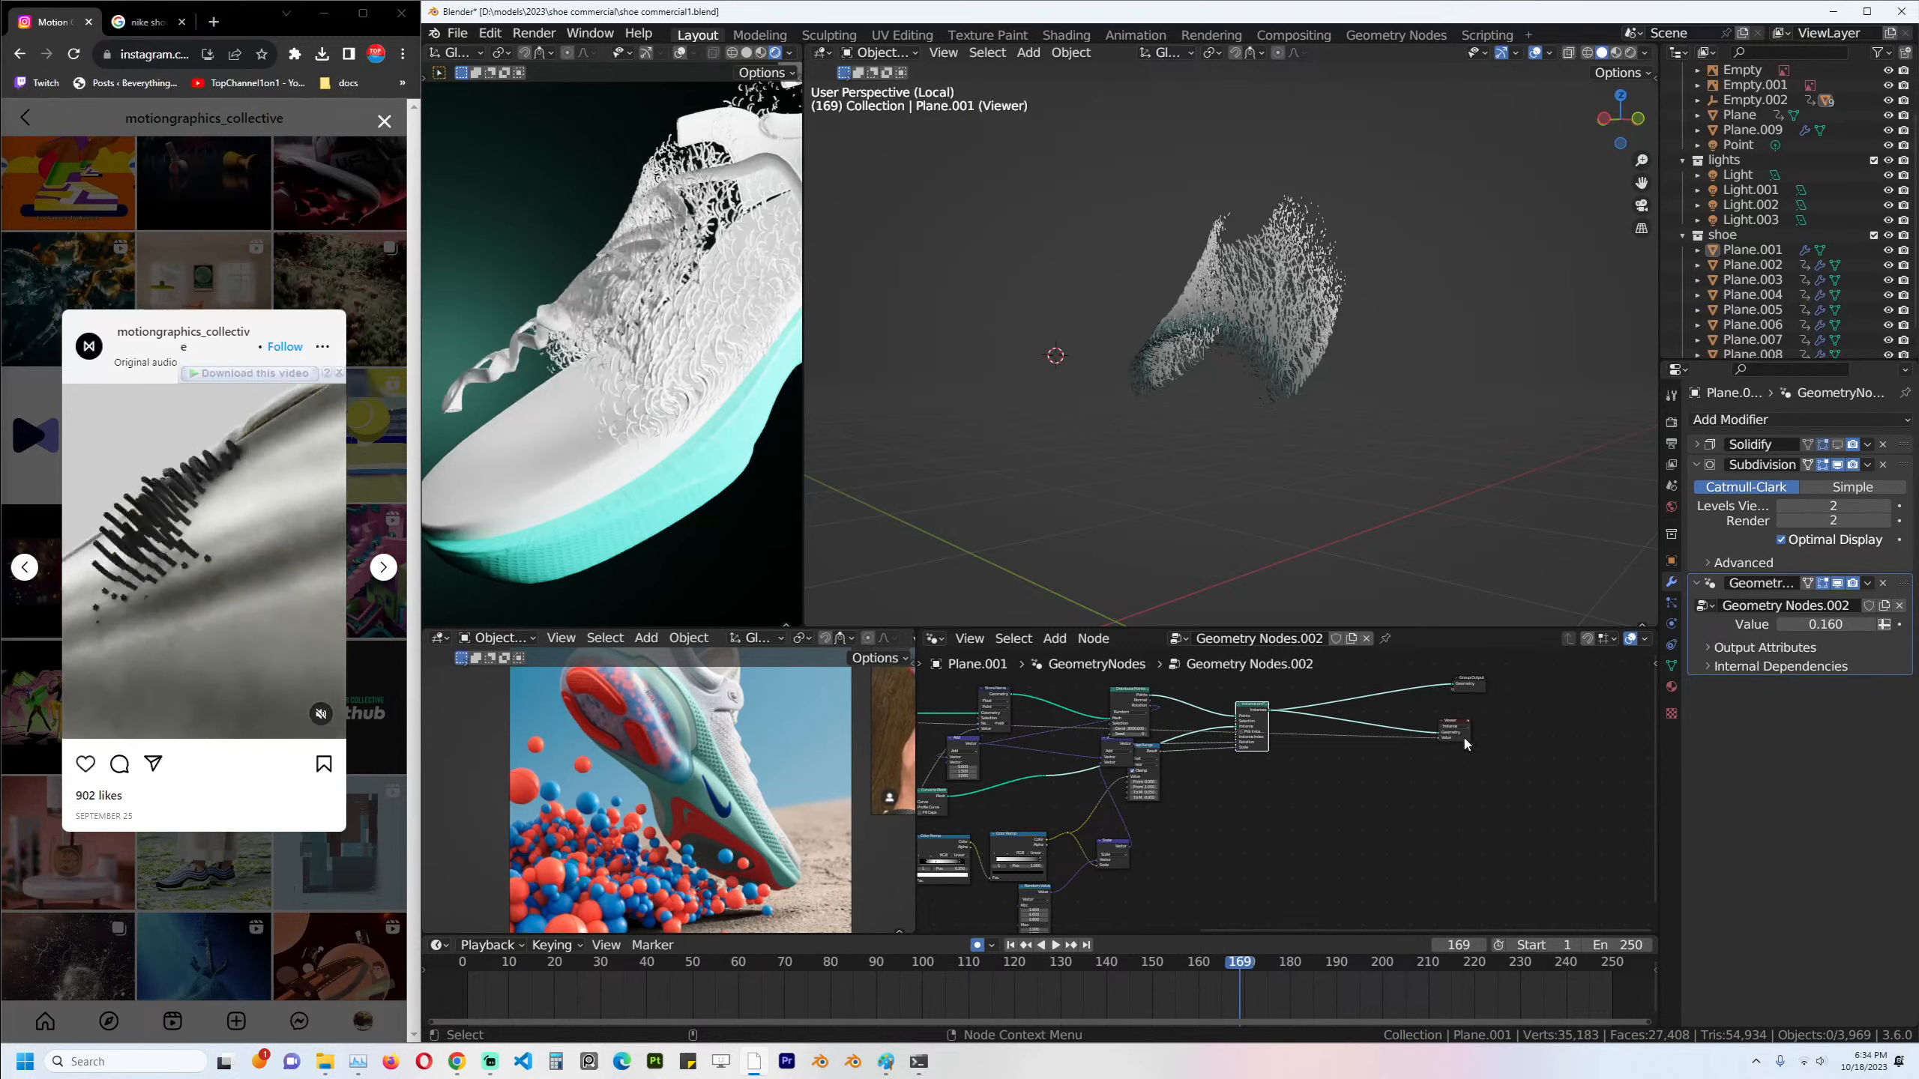
pyautogui.moveTo(1465, 745); pyautogui.dragTo(1490, 748)
pyautogui.hotkey('ctrl', 's')
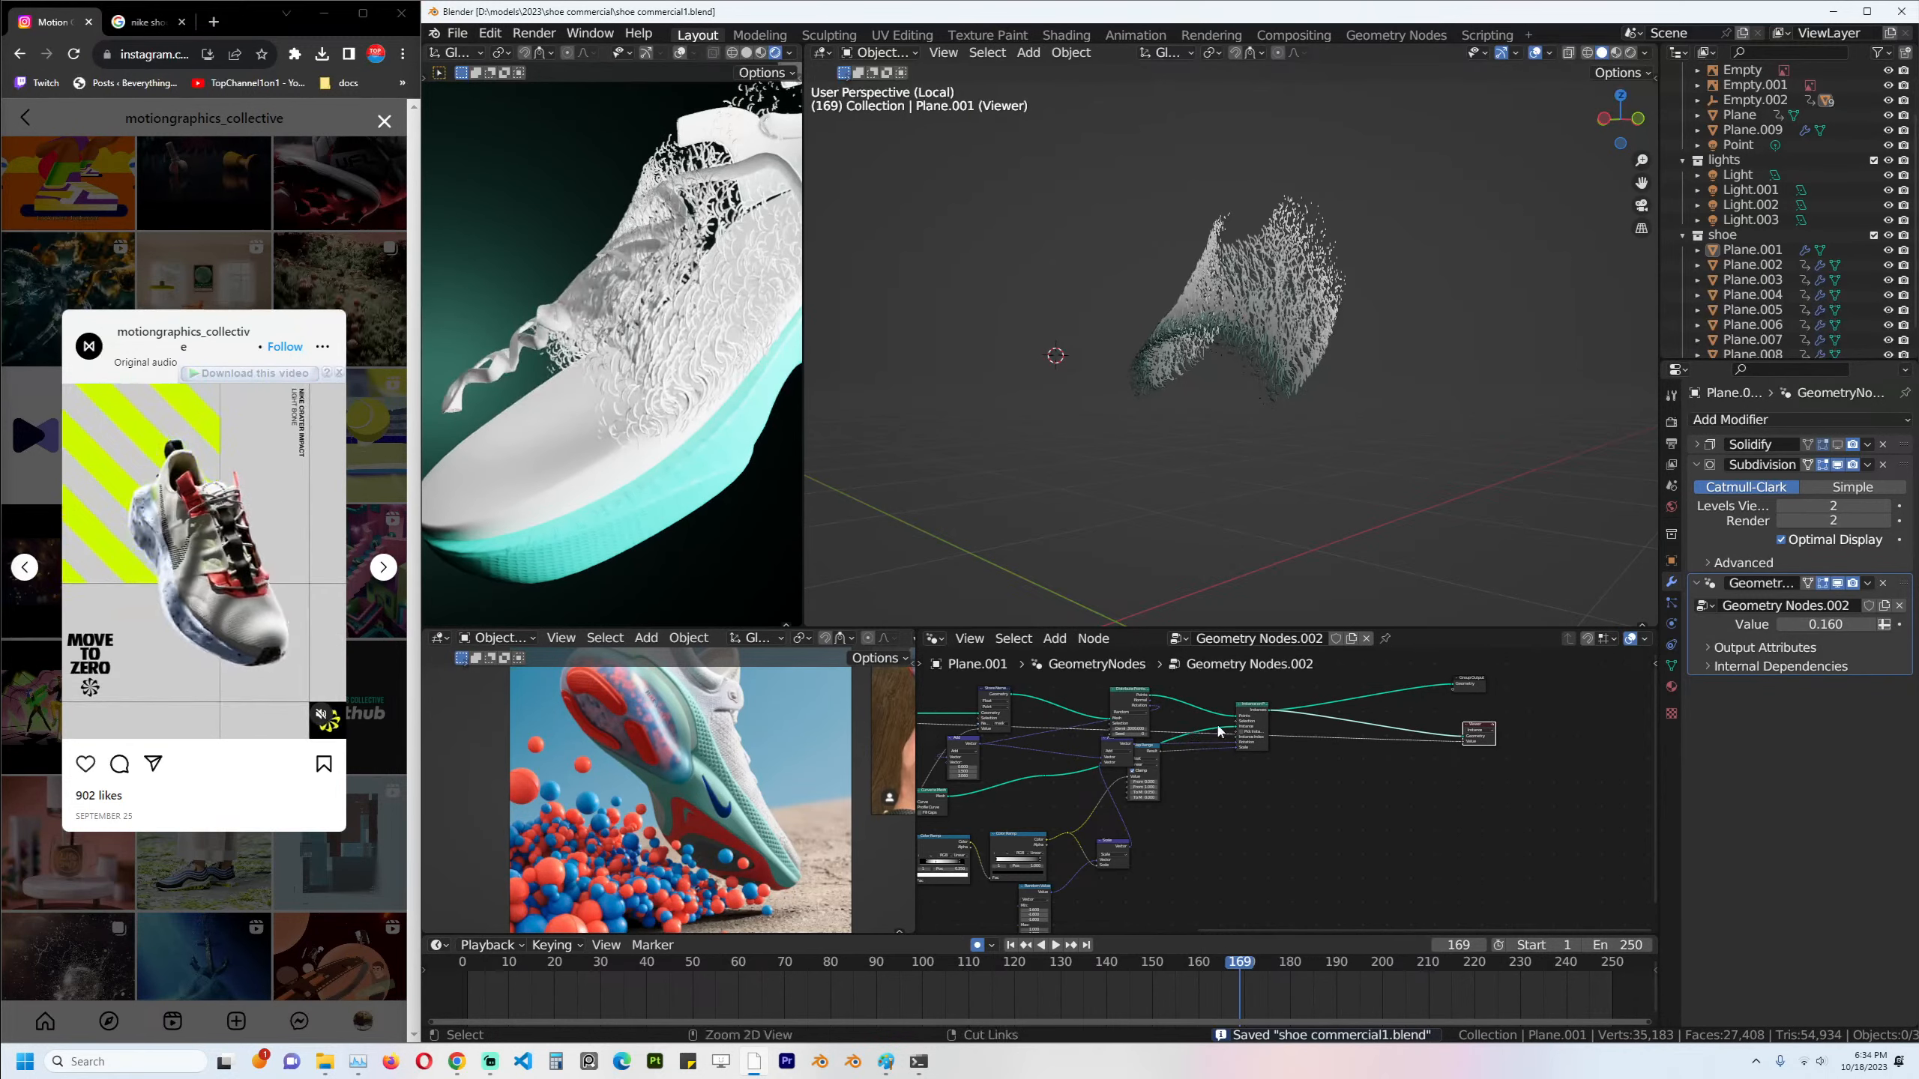
pyautogui.scroll(2, 1246, 772)
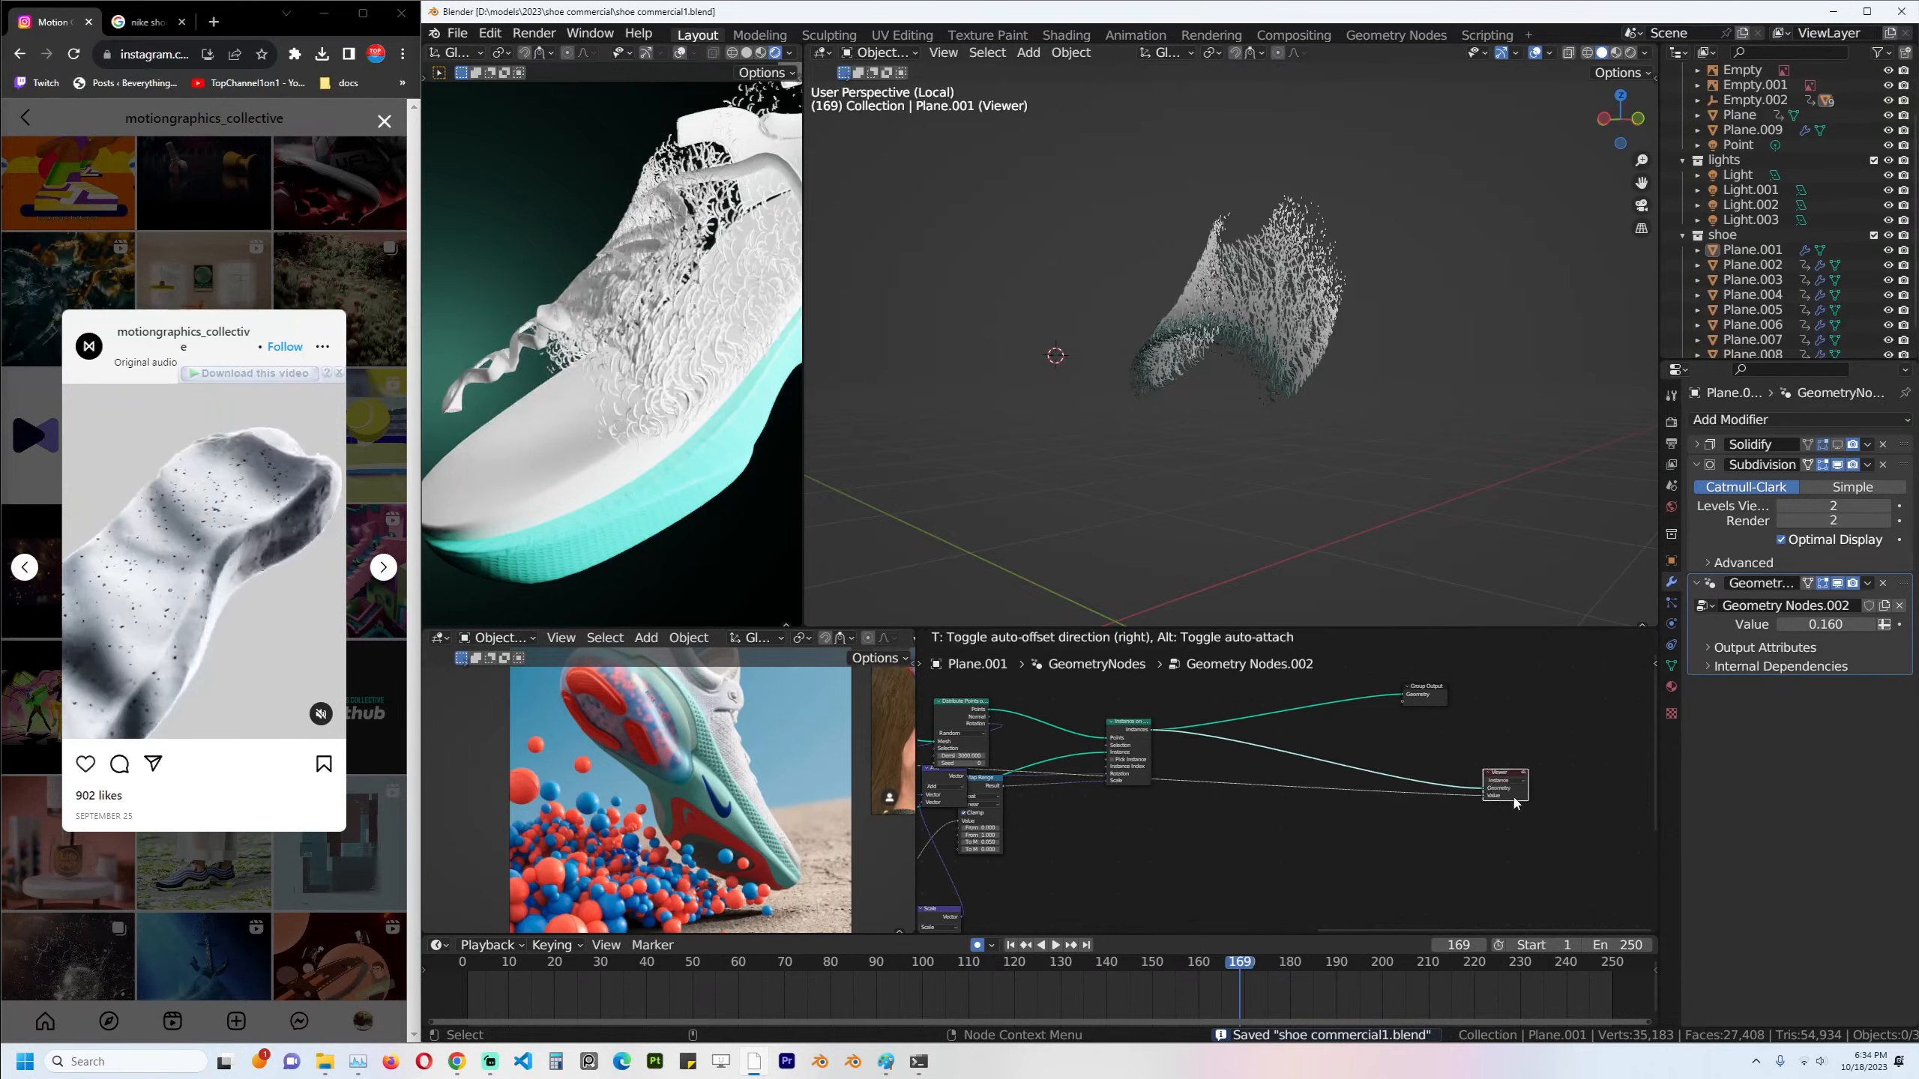
# Place a copy of the Group Input node below Instance on Points, preview its geometry through the Viewer, and save the file.
pyautogui.scroll(-3, 1284, 756)
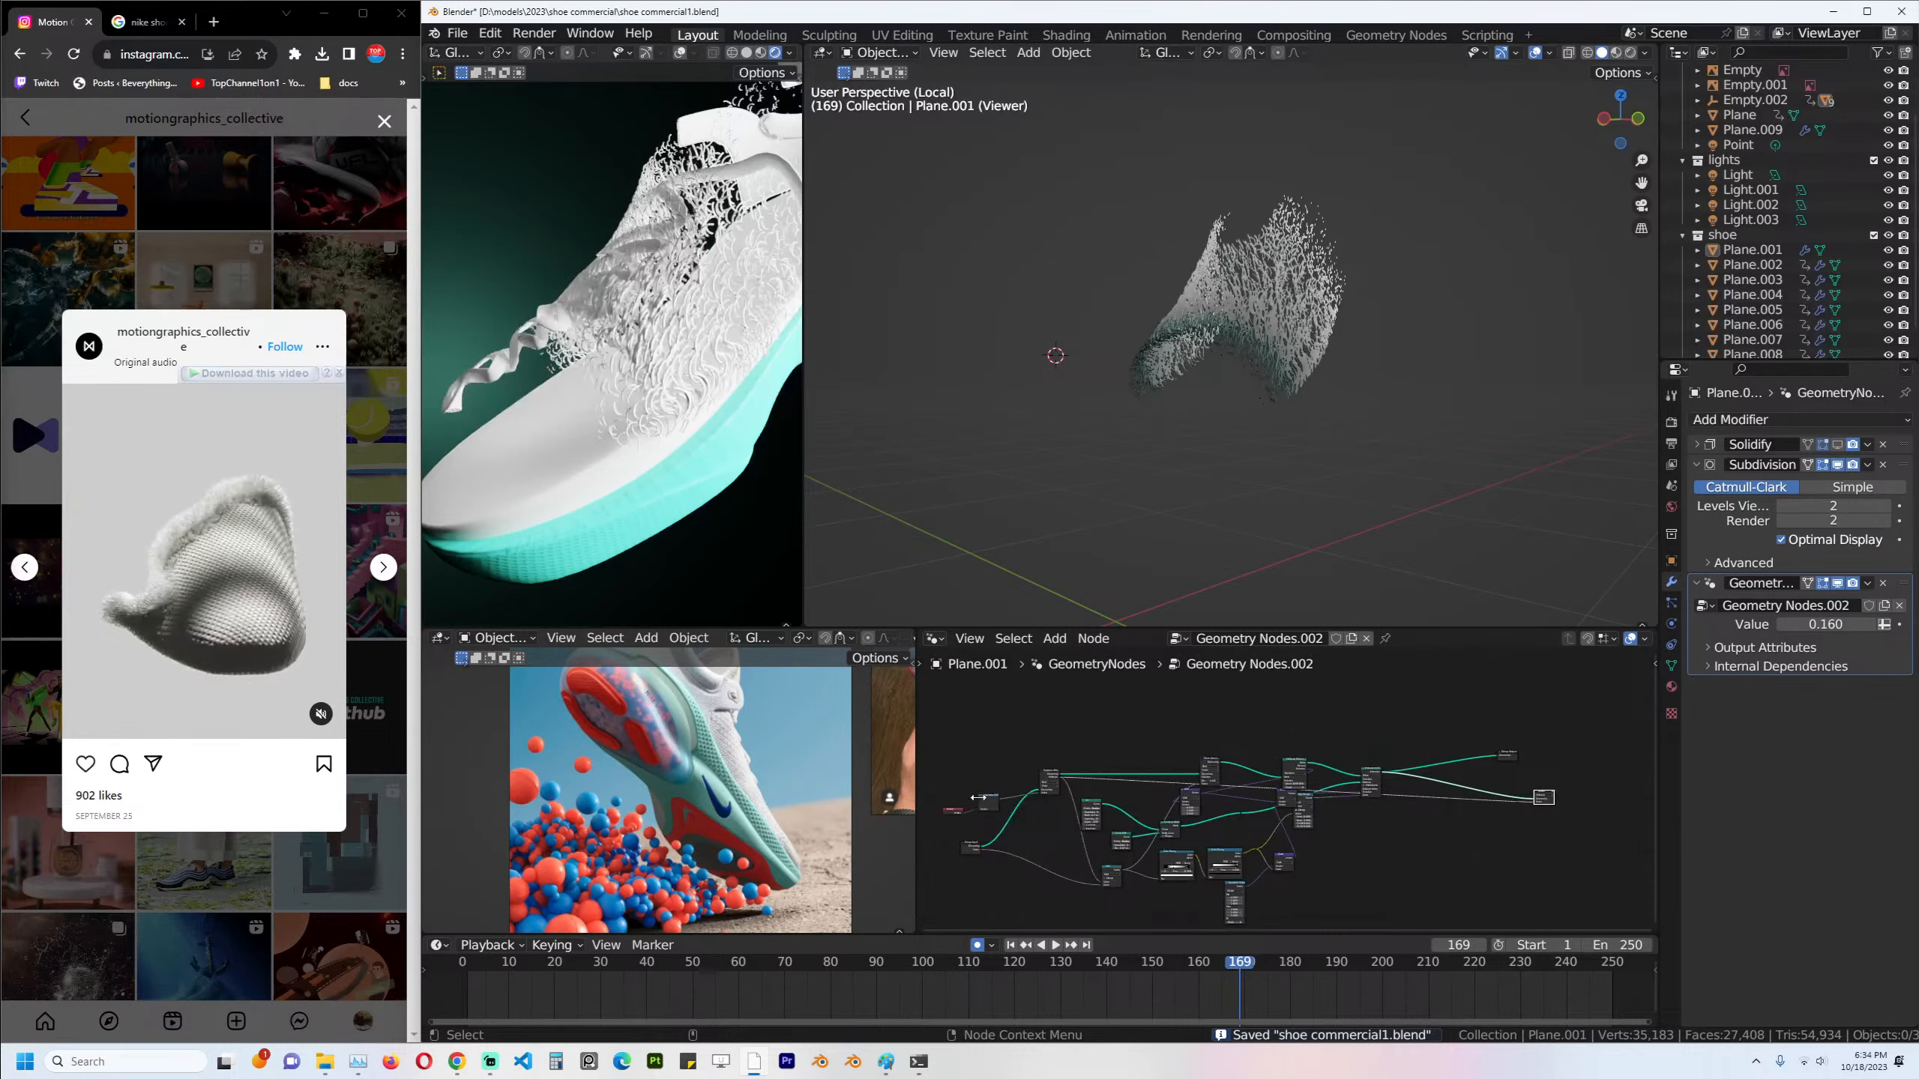
pyautogui.scroll(4, 1095, 790)
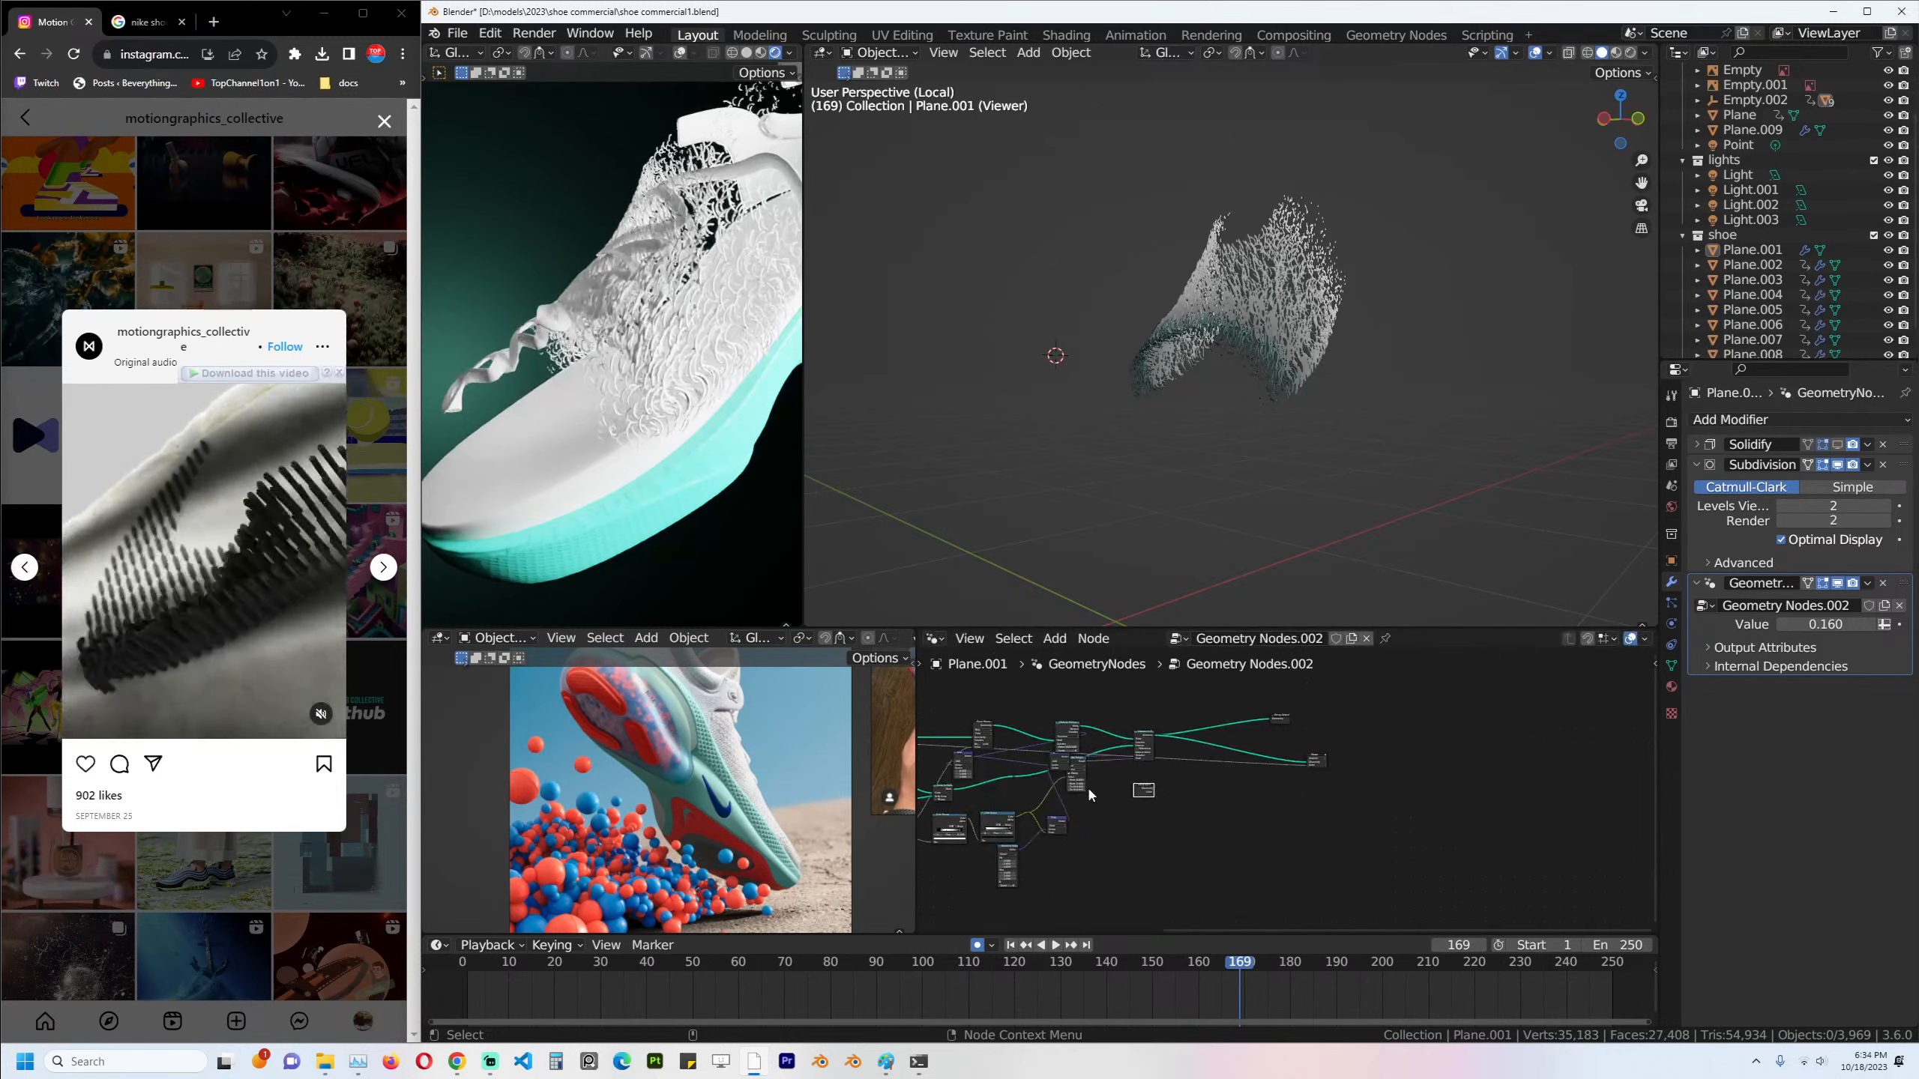
pyautogui.keyDown('ctrl'); pyautogui.keyDown('shift'); pyautogui.click(1082, 790); pyautogui.keyUp('shift'); pyautogui.keyUp('ctrl')
pyautogui.scroll(1, 1178, 755)
pyautogui.hotkey('ctrl', 's')
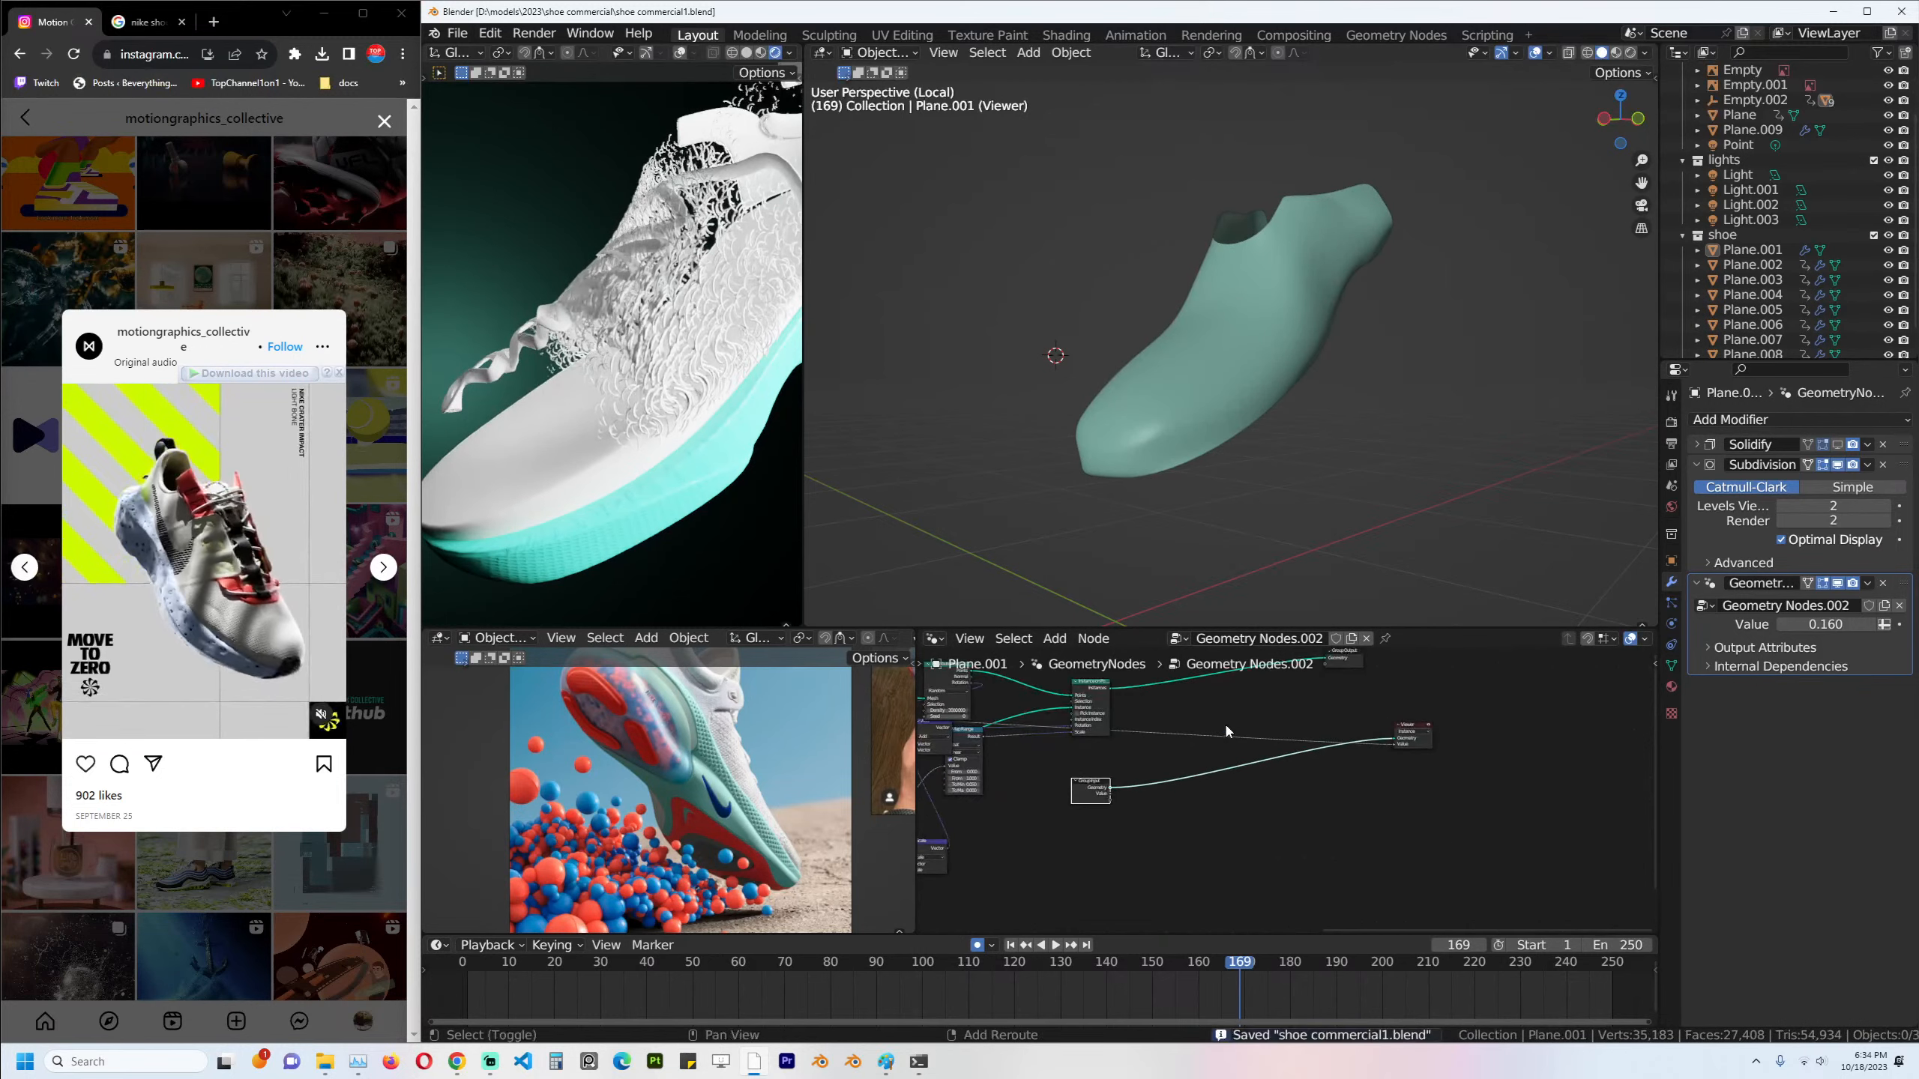
# Combine the instances and the Group Input geometry with a Join Geometry node feeding the Group Output, space it out, and save.
pyautogui.hotkey('shift', 'a')
pyautogui.press('Escape')
pyautogui.scroll(-3, 1249, 801)
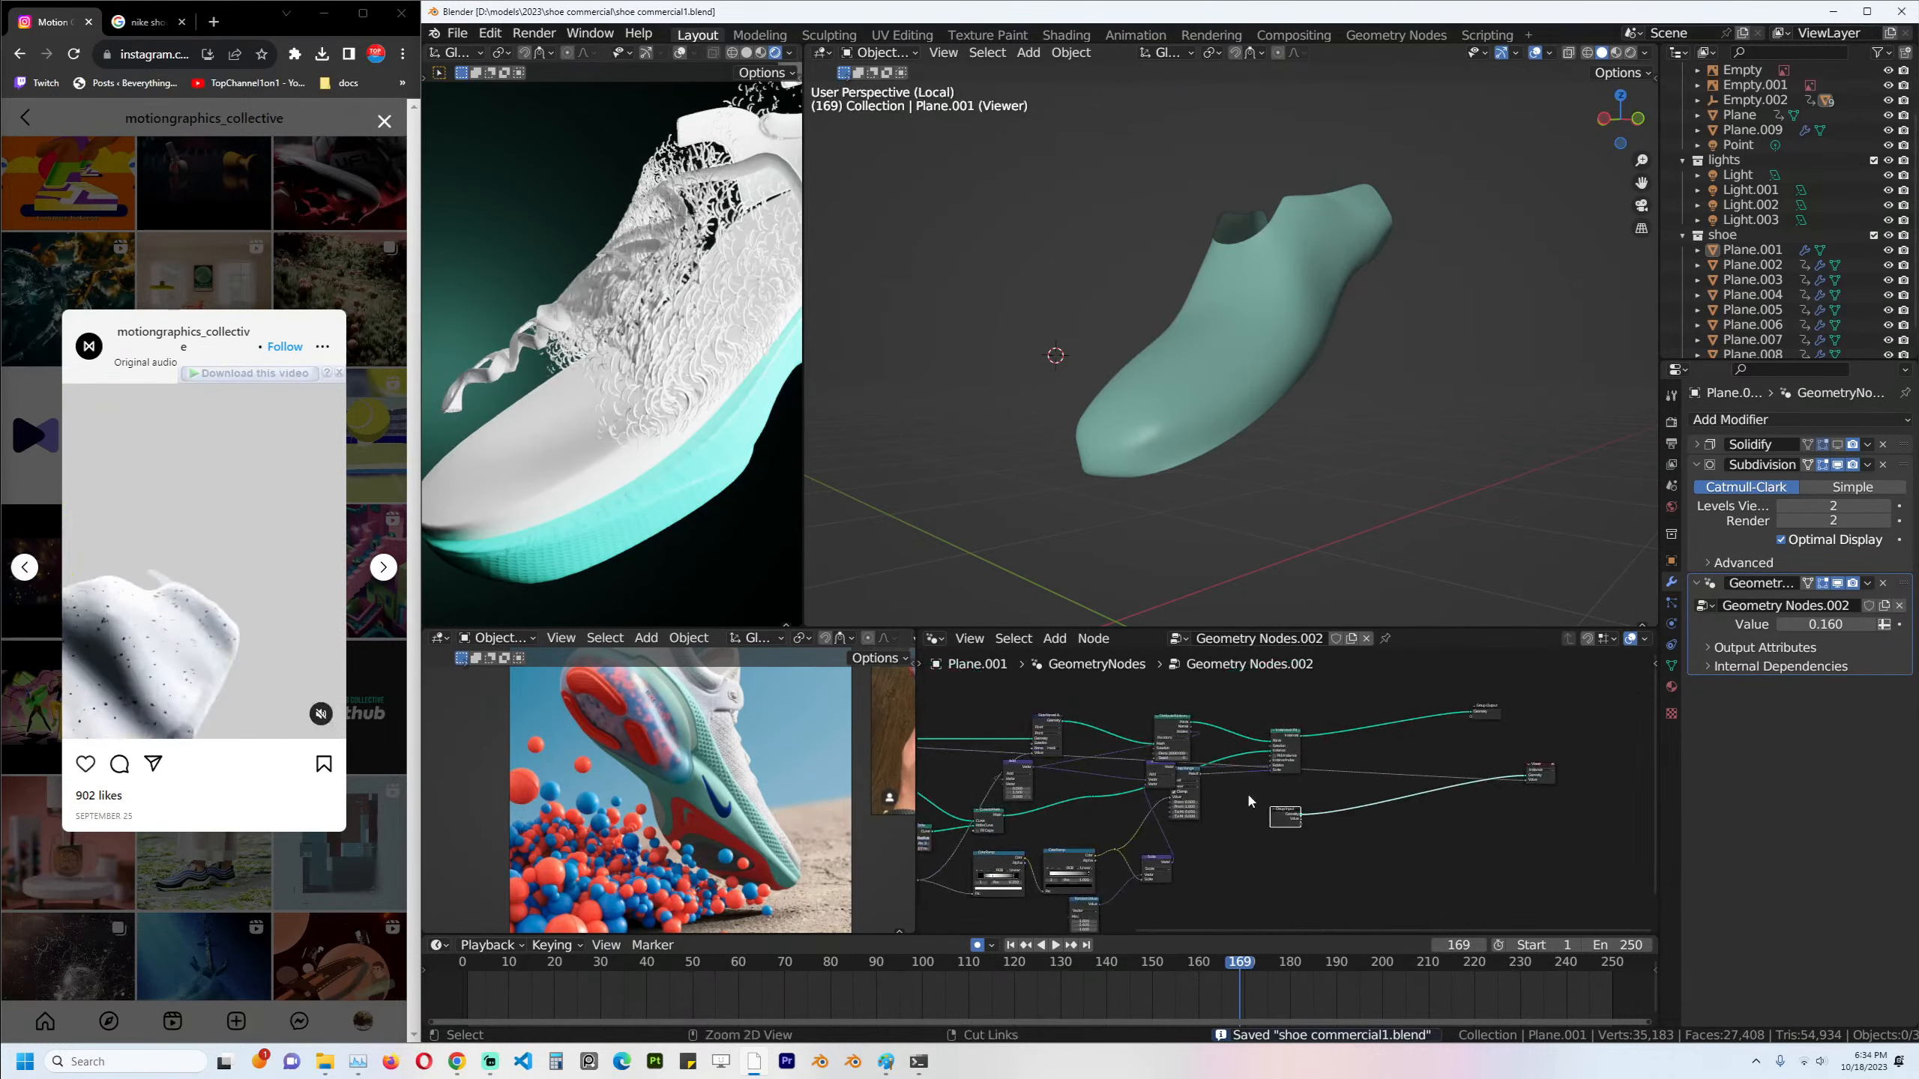
pyautogui.scroll(2, 1293, 803)
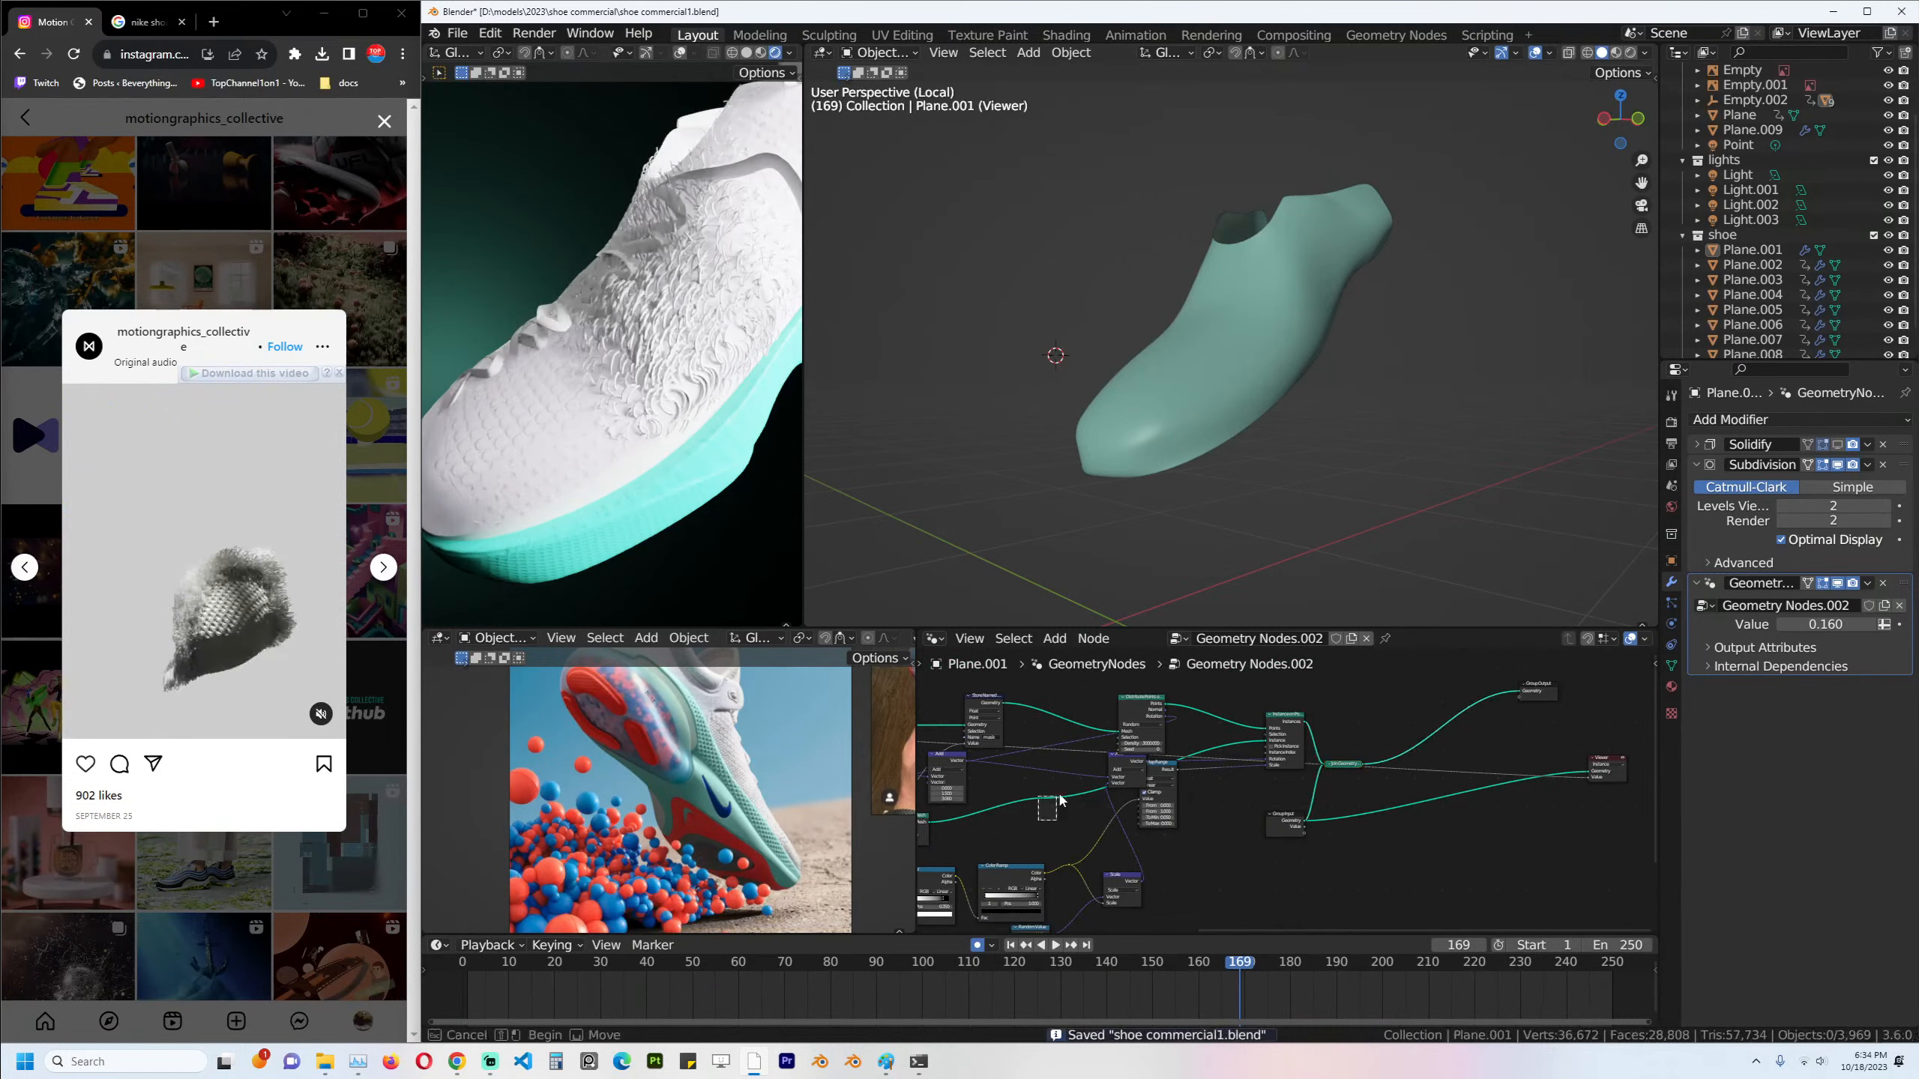
pyautogui.scroll(1, 1379, 787)
pyautogui.click(1336, 766)
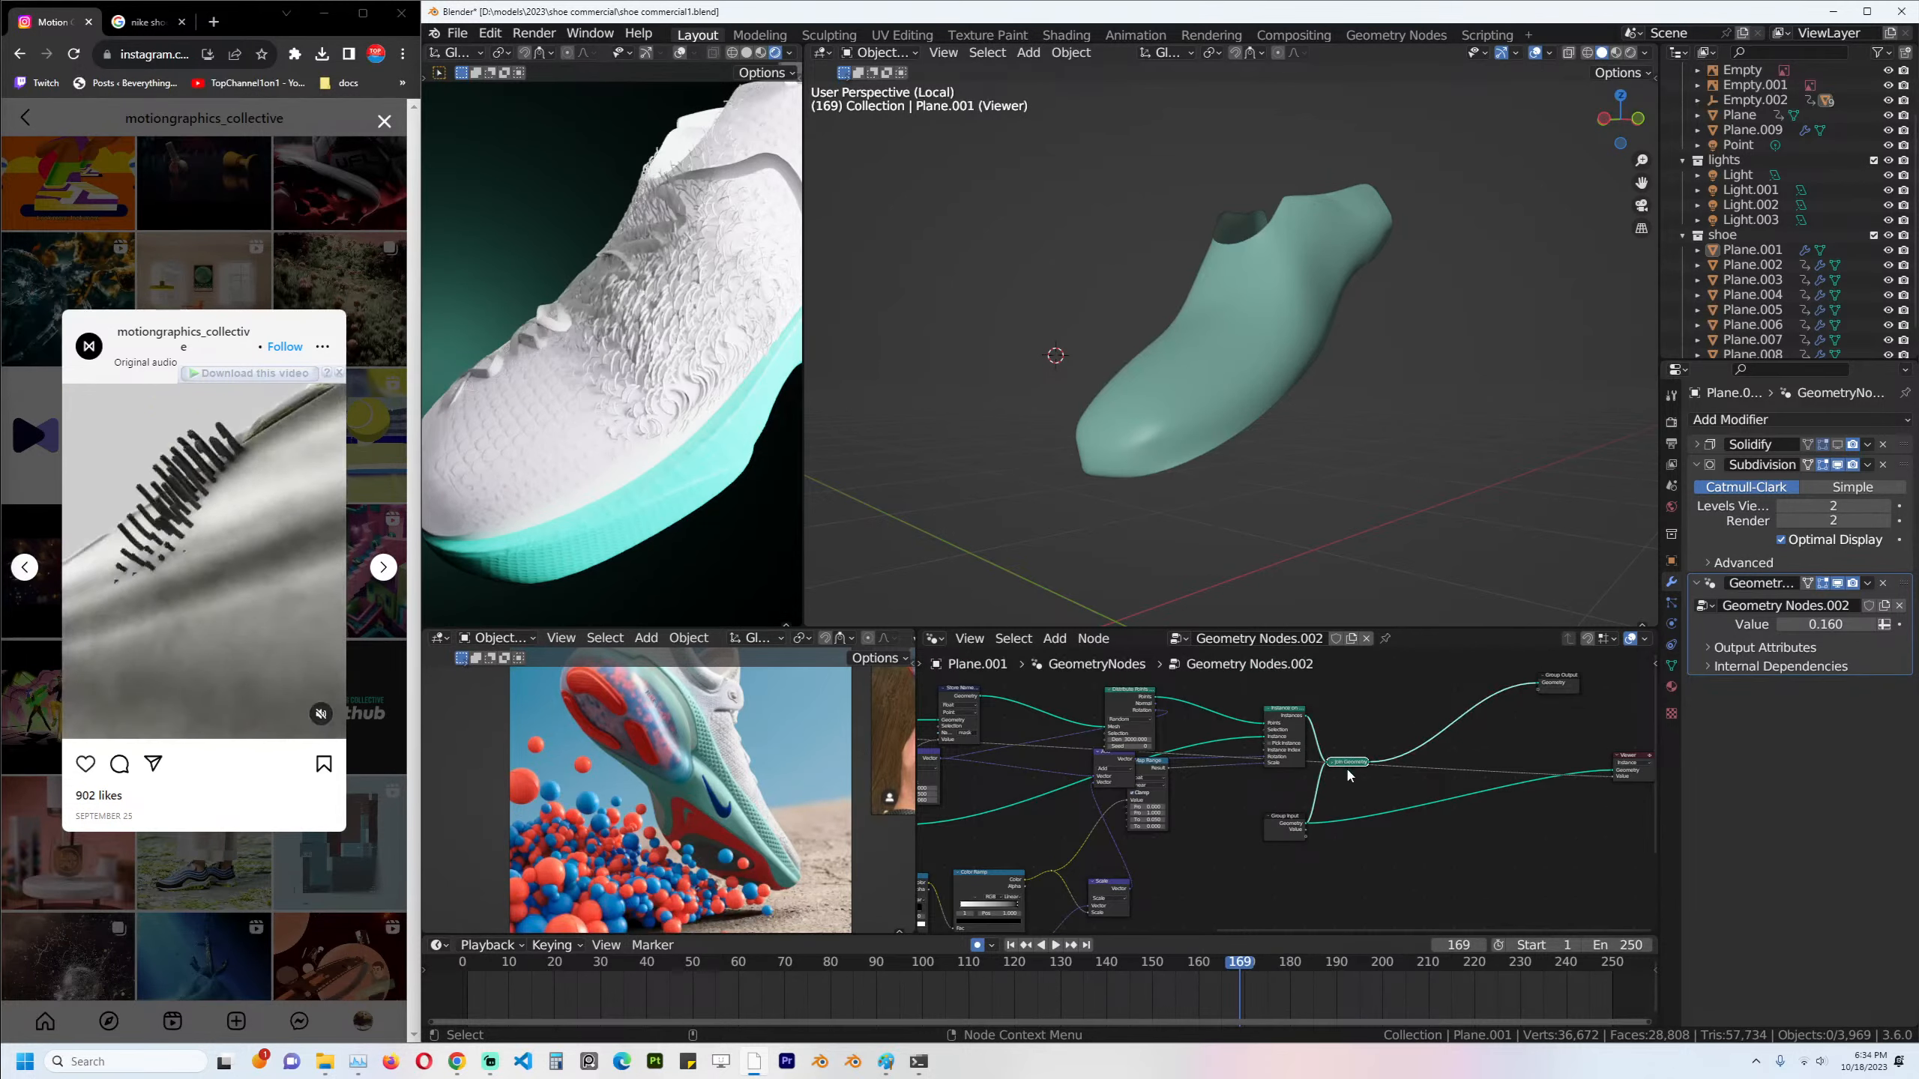
pyautogui.moveTo(1344, 766); pyautogui.dragTo(1414, 754)
pyautogui.hotkey('ctrl', 's')
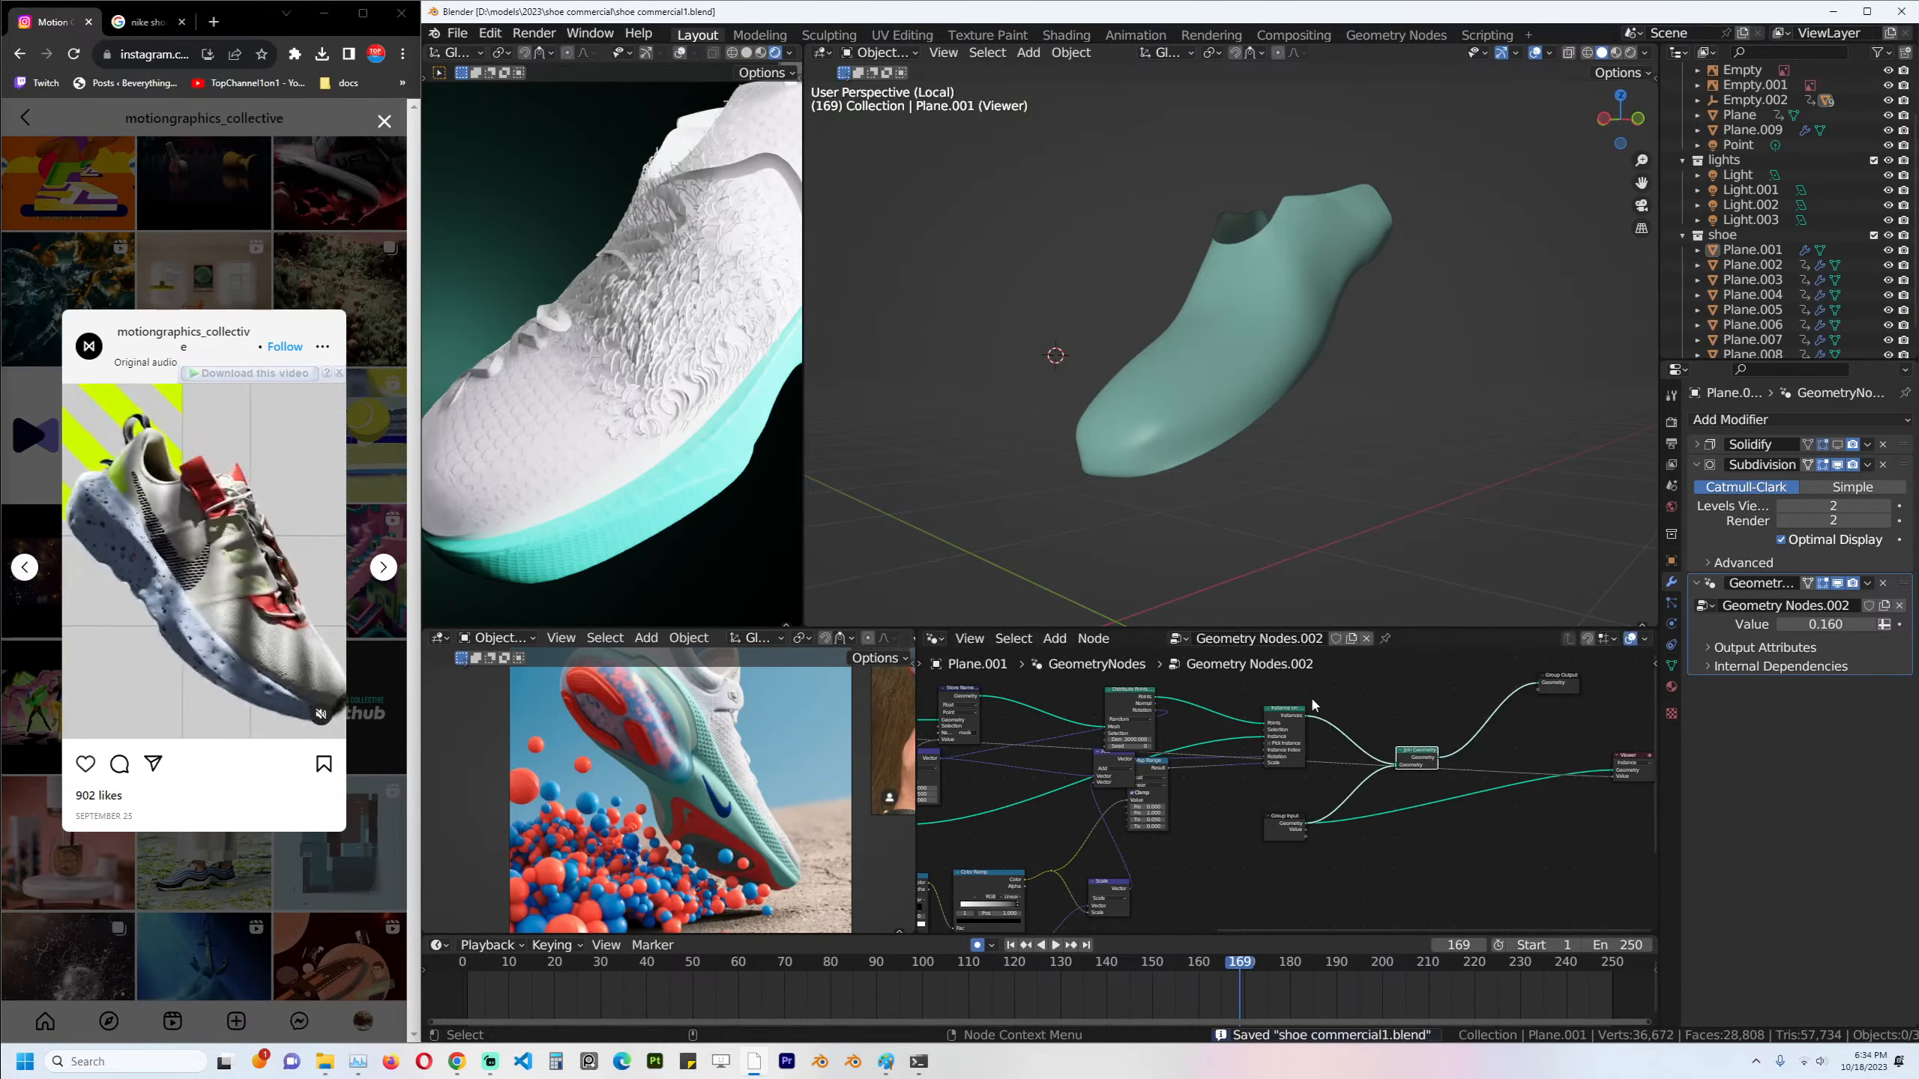
# Set the Geometry Nodes modifier's exposed Value to 0.221 and save the file.
pyautogui.moveTo(1843, 624)
pyautogui.mouseDown()
pyautogui.moveTo(1881, 624)
pyautogui.moveTo(1852, 623)
pyautogui.mouseUp()
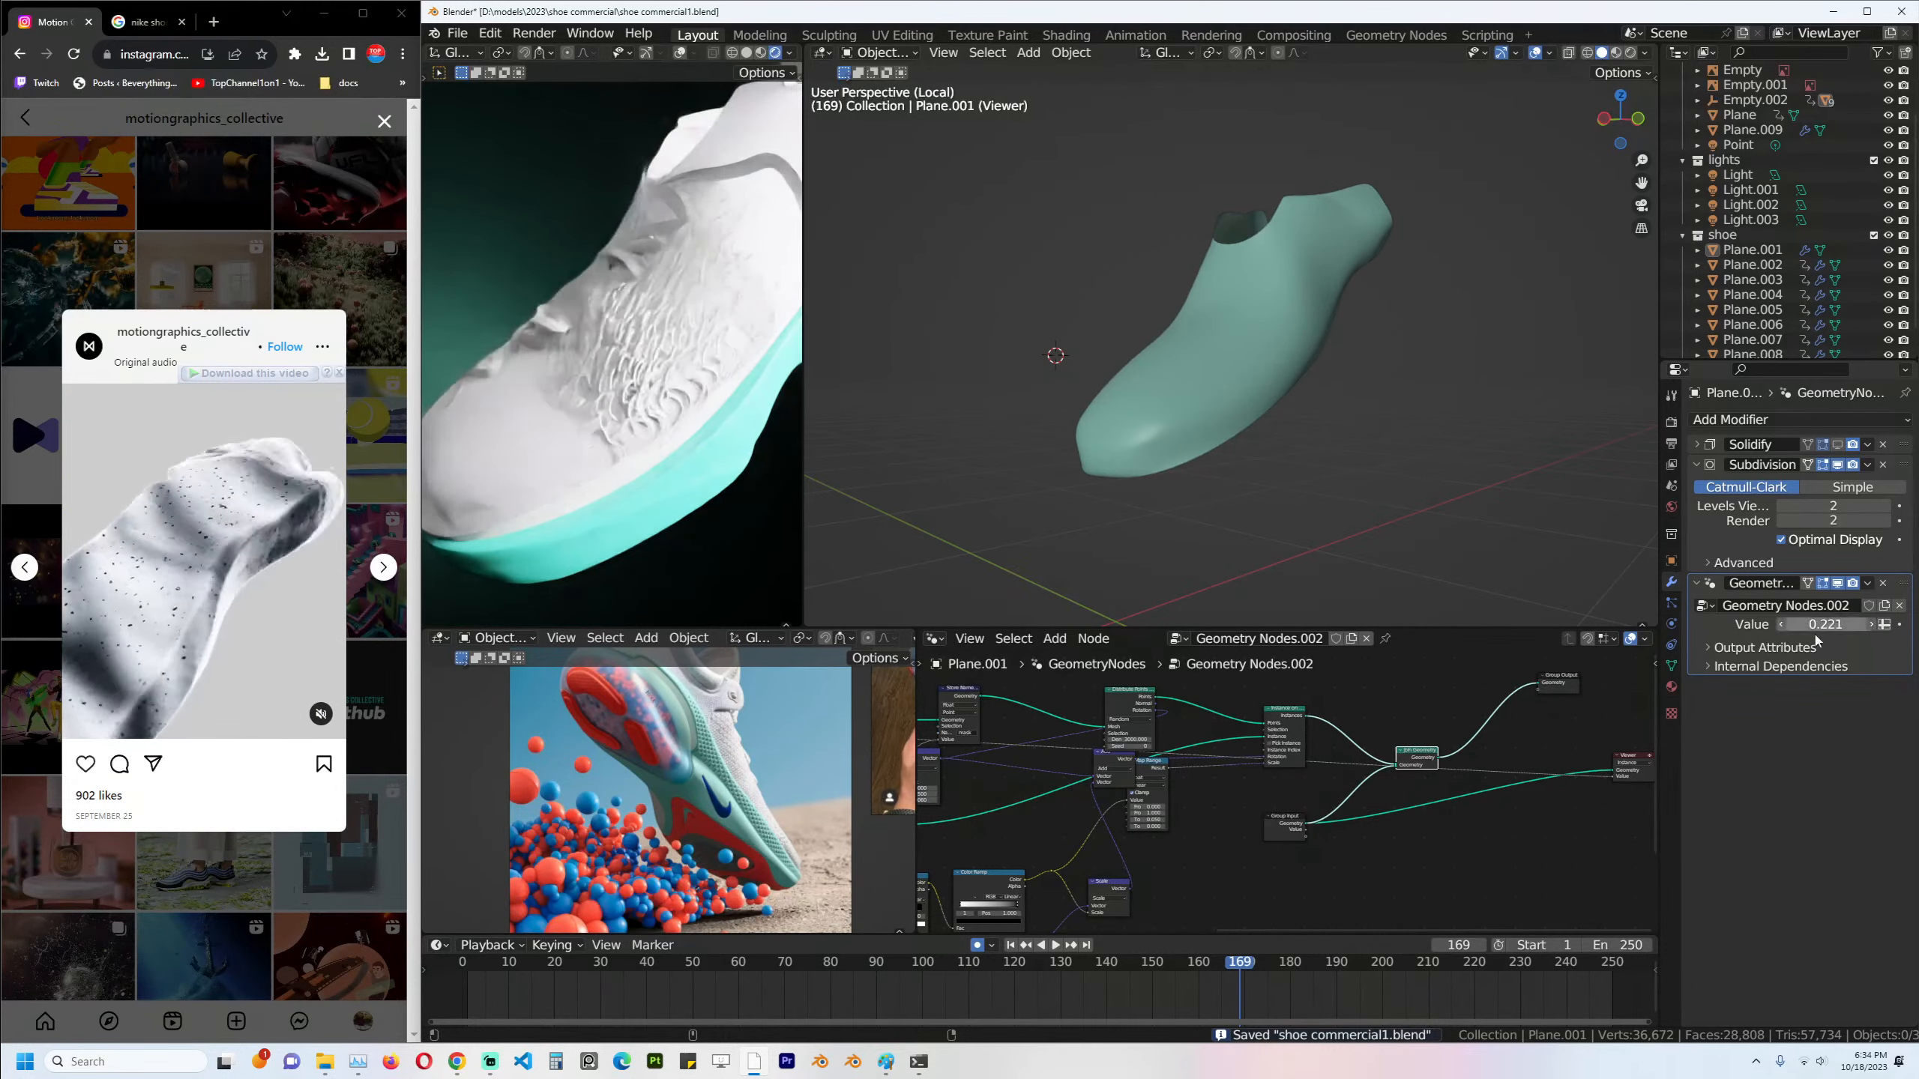
pyautogui.scroll(1, 1486, 741)
pyautogui.moveTo(1486, 741); pyautogui.dragTo(1326, 742, button='middle')
pyautogui.hotkey('ctrl', 's')
# Insert a Set Position node between the copied Group Input and the Join Geometry node, and save the file.
pyautogui.moveTo(1197, 786); pyautogui.dragTo(1319, 733, button='middle')
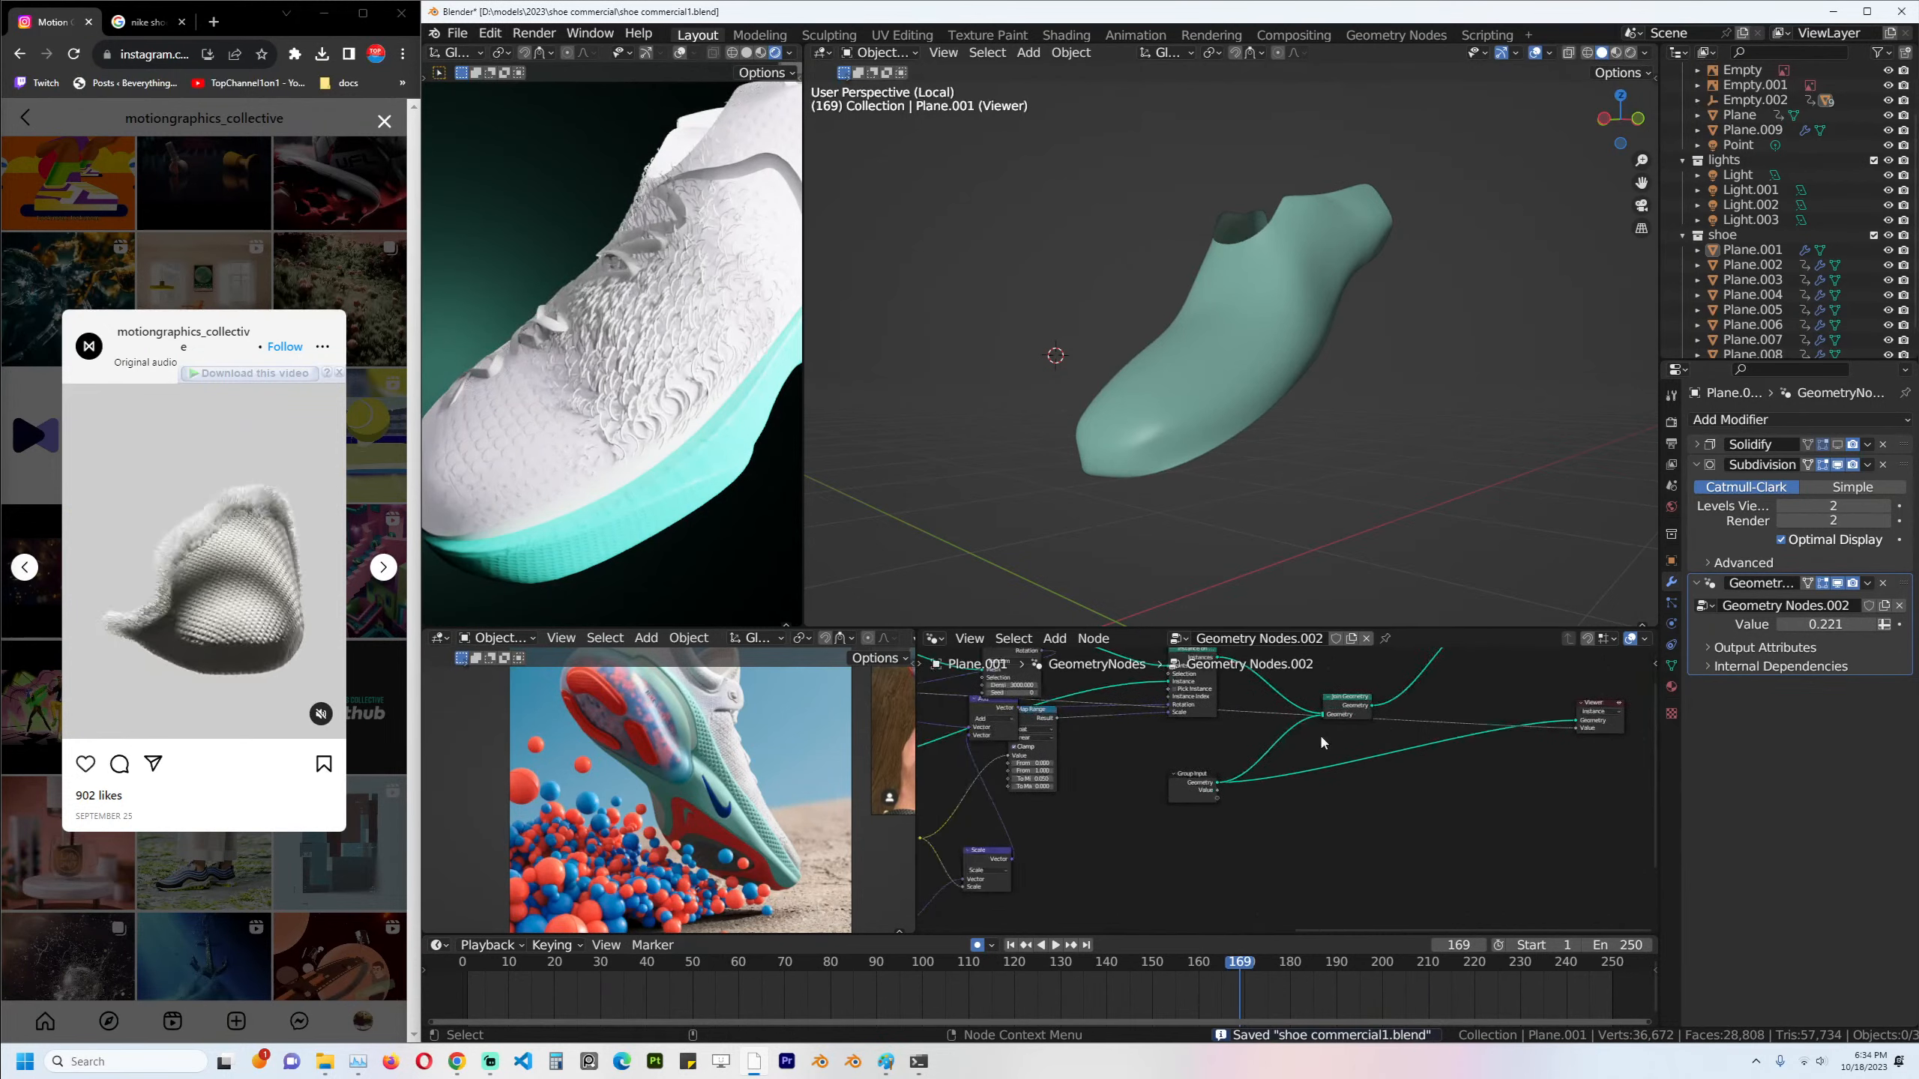
pyautogui.moveTo(1189, 772); pyautogui.dragTo(1123, 804)
pyautogui.scroll(1, 1295, 717)
pyautogui.moveTo(1295, 716); pyautogui.dragTo(1325, 673, button='middle')
pyautogui.hotkey('shift', 'a')
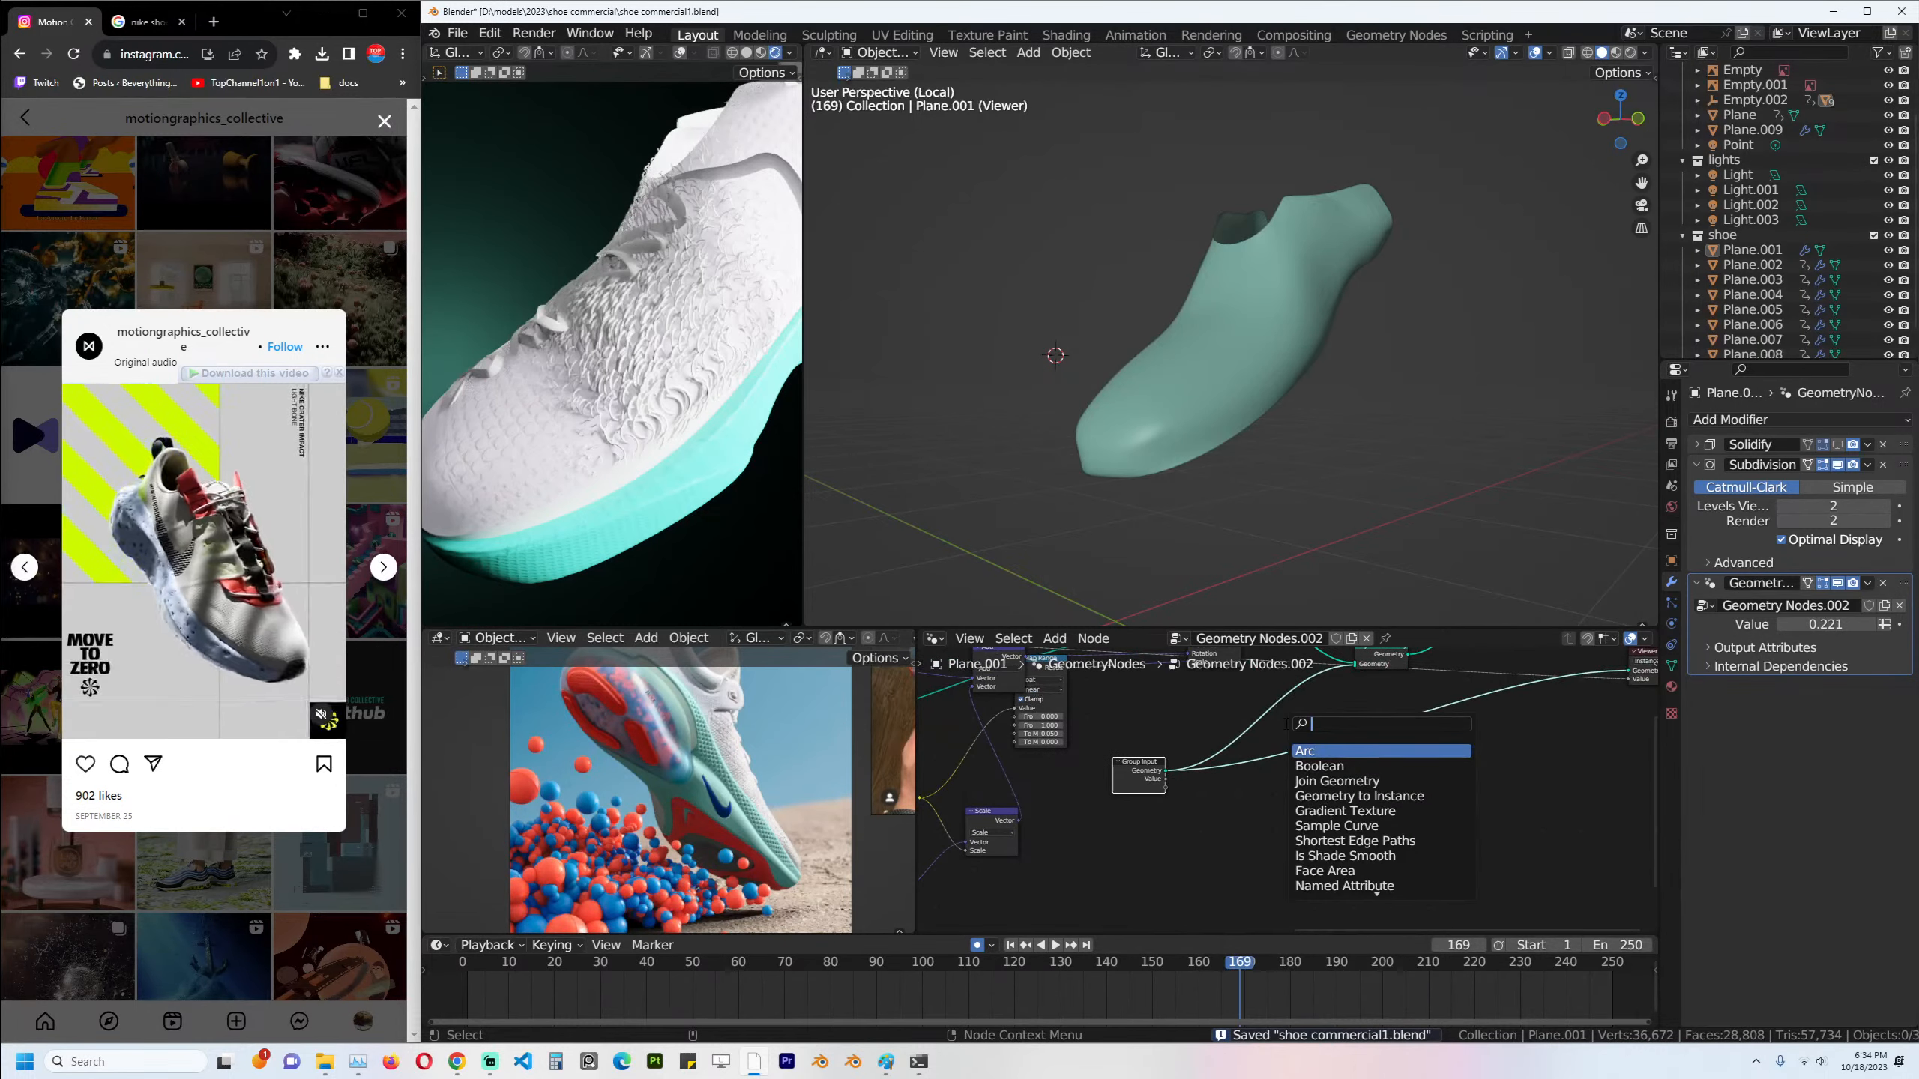
pyautogui.write('set')
pyautogui.click(1330, 781)
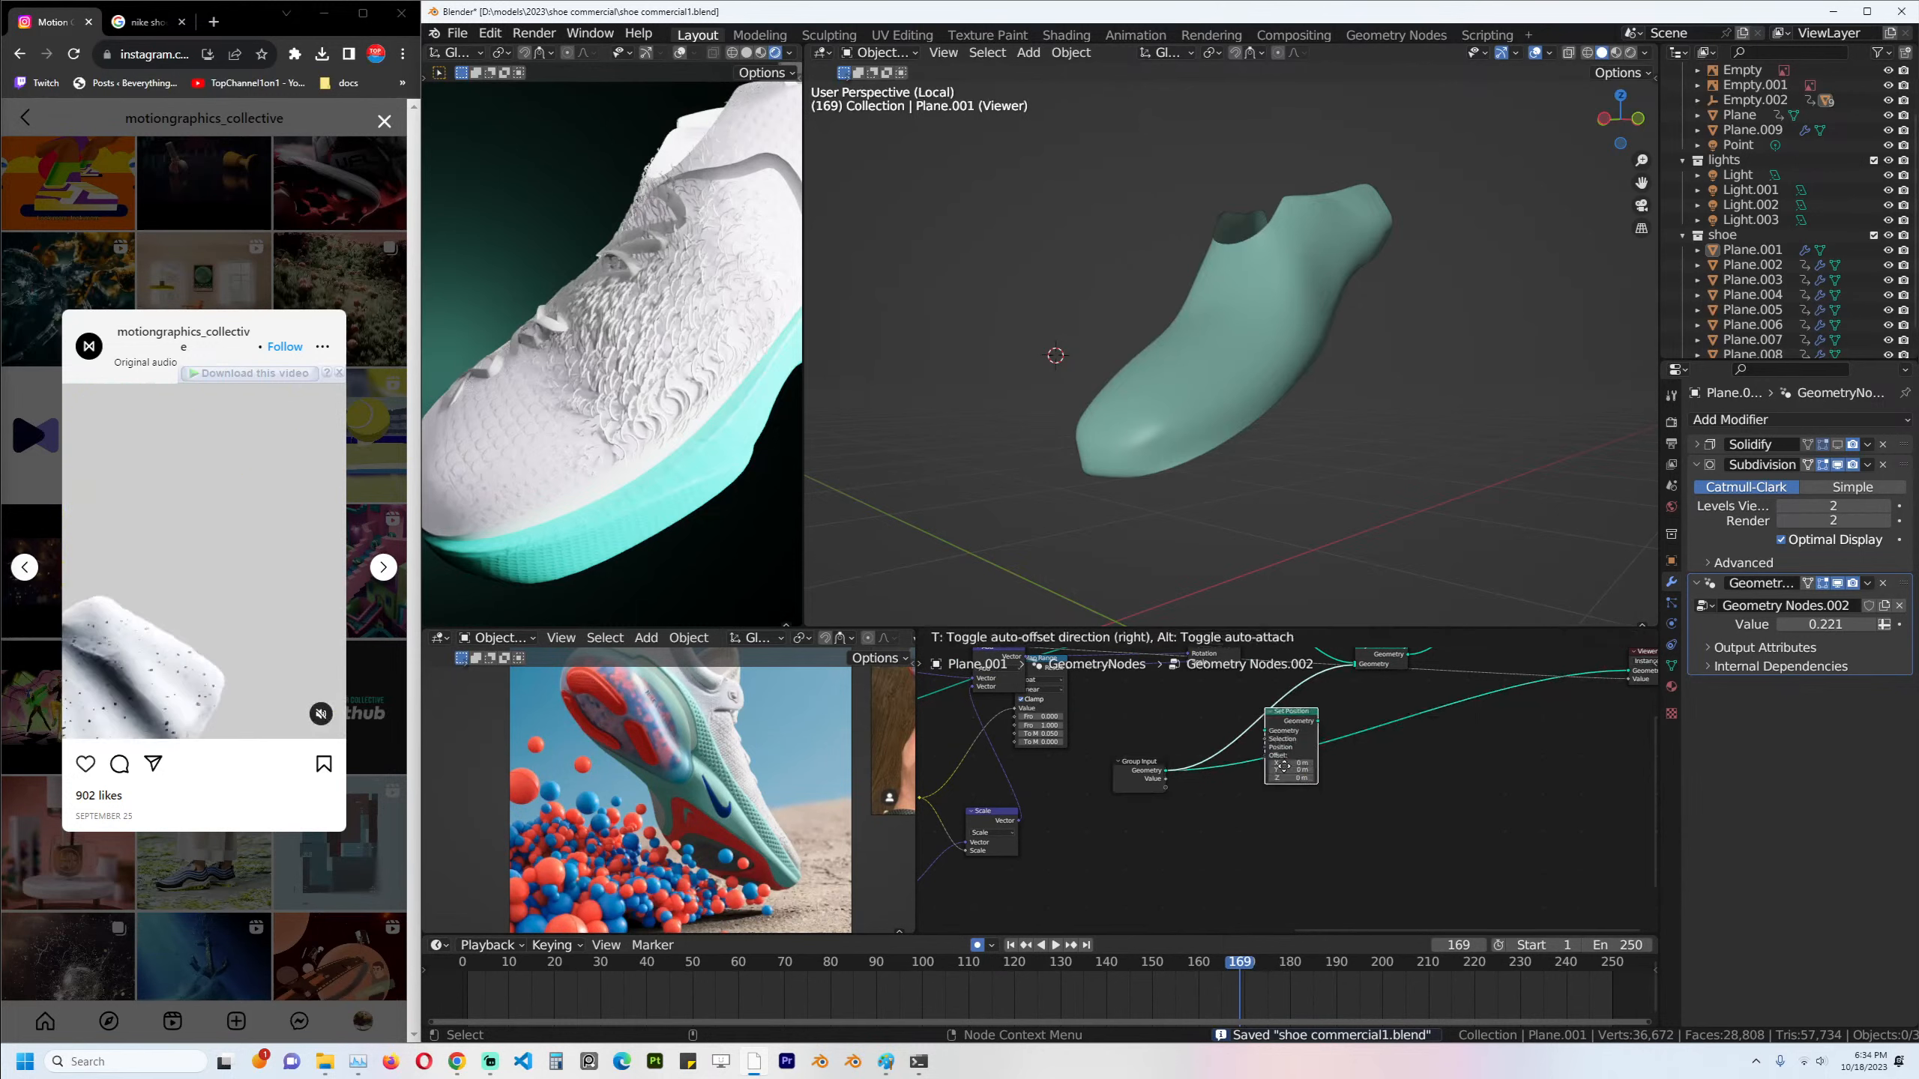
pyautogui.click(1389, 763)
pyautogui.moveTo(1284, 835); pyautogui.dragTo(1318, 823, button='middle')
pyautogui.scroll(3, 1274, 772)
pyautogui.hotkey('ctrl', 's')
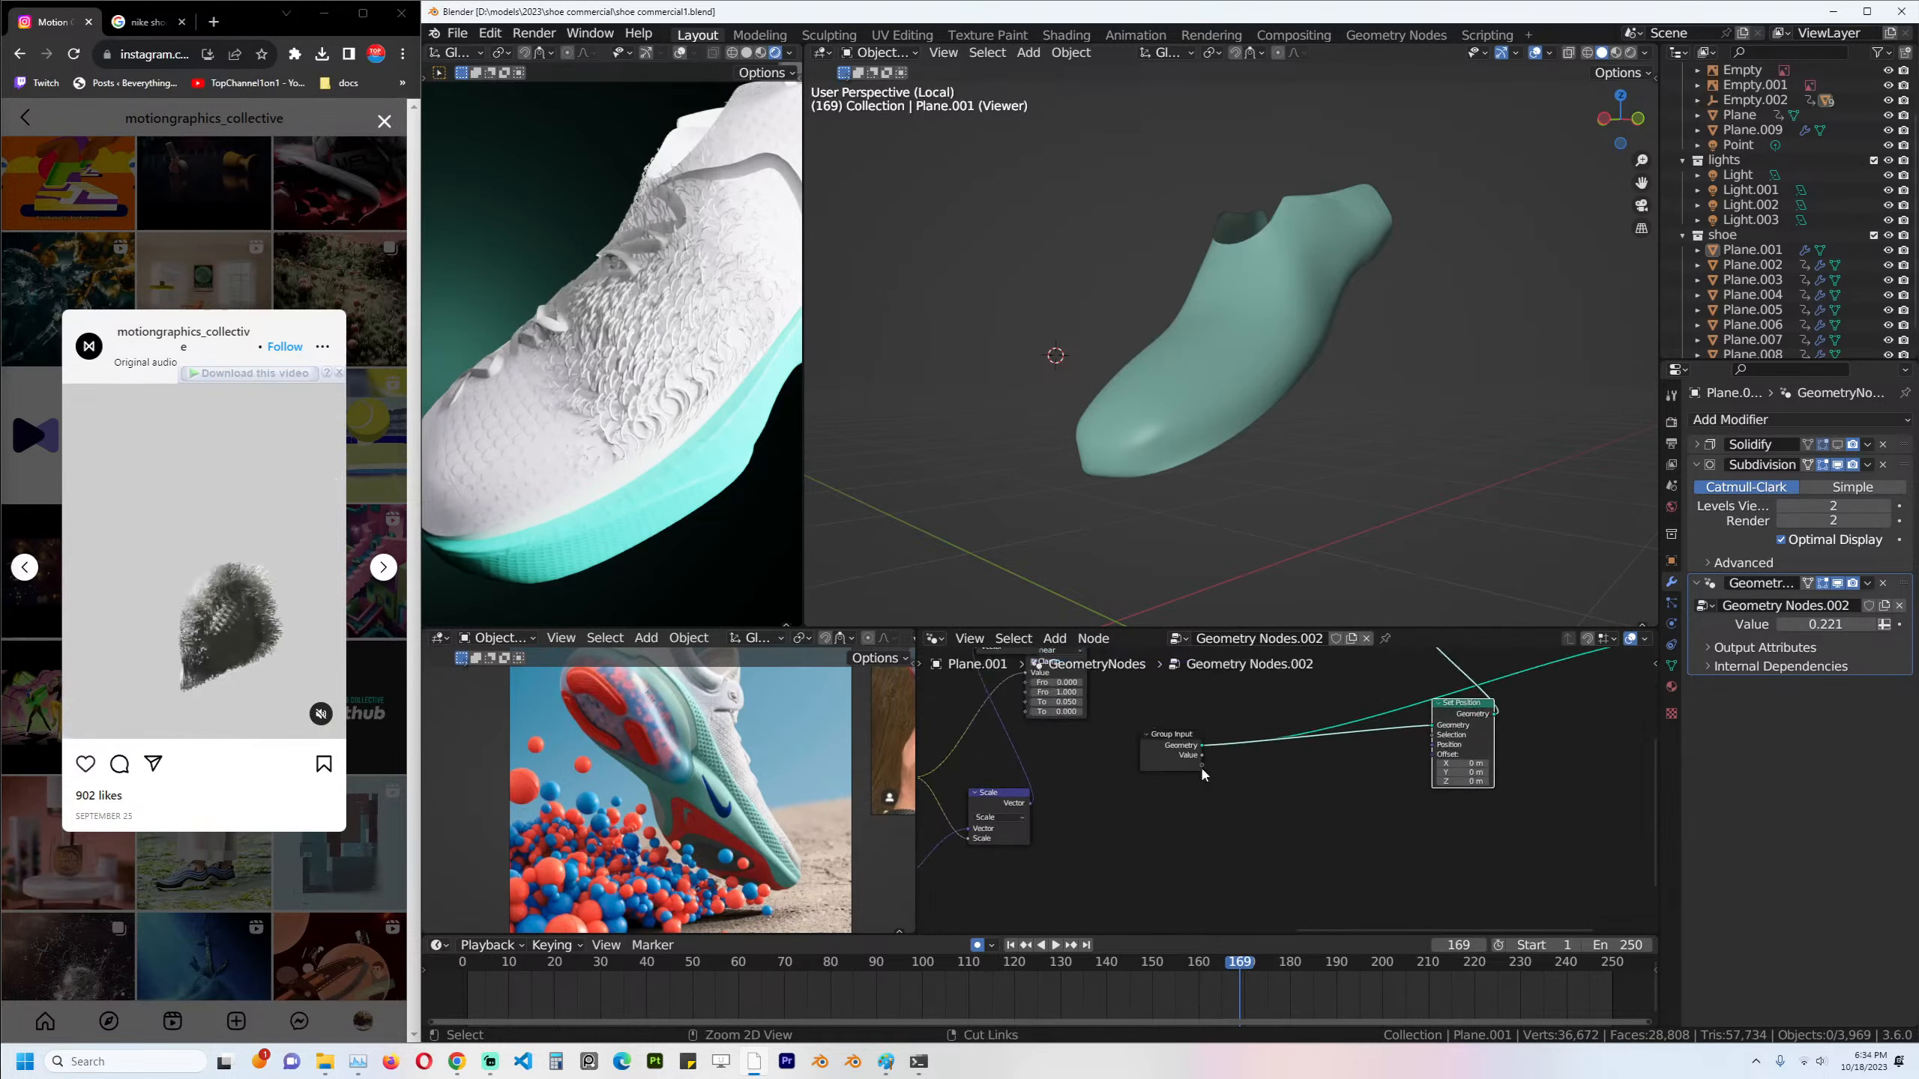
# Add a Noise Texture node below the copied Group Input node.
pyautogui.hotkey('shift', 'a')
pyautogui.write('nois')
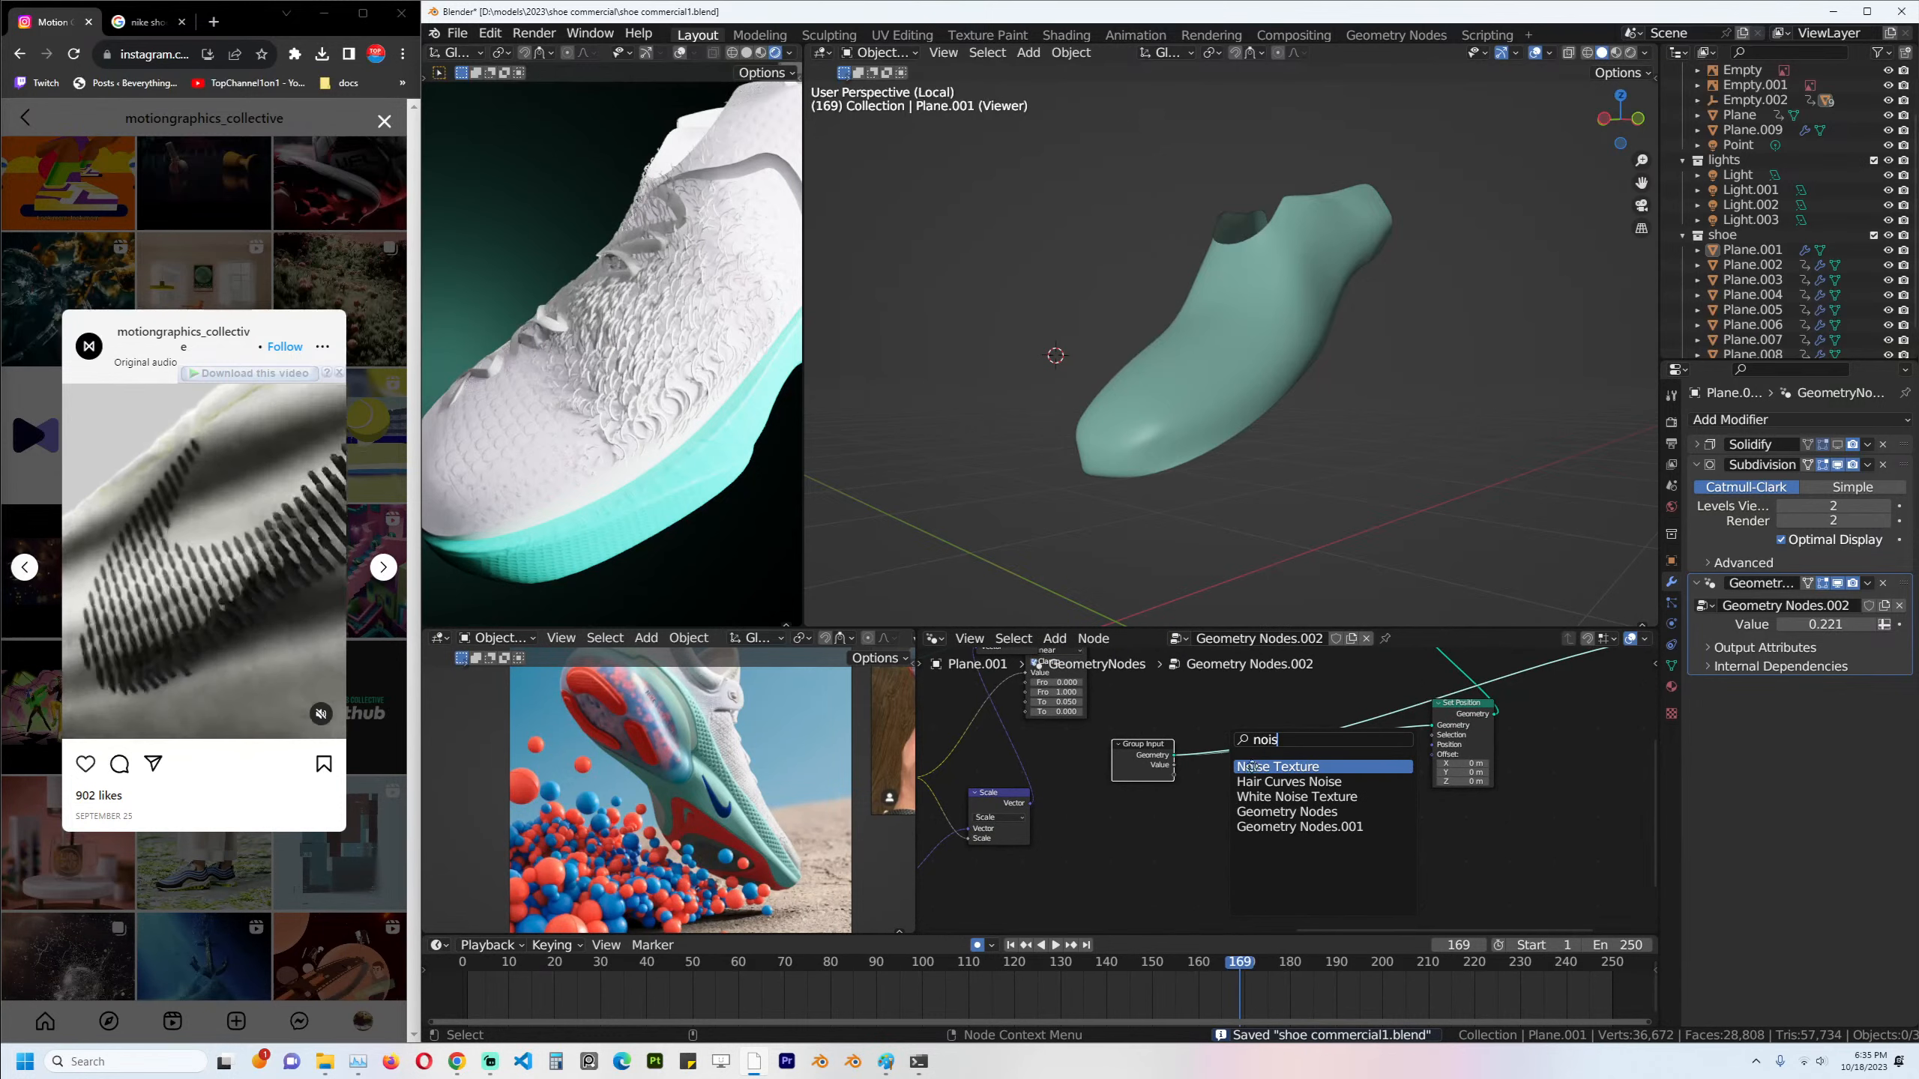
pyautogui.click(1251, 767)
pyautogui.click(1119, 756)
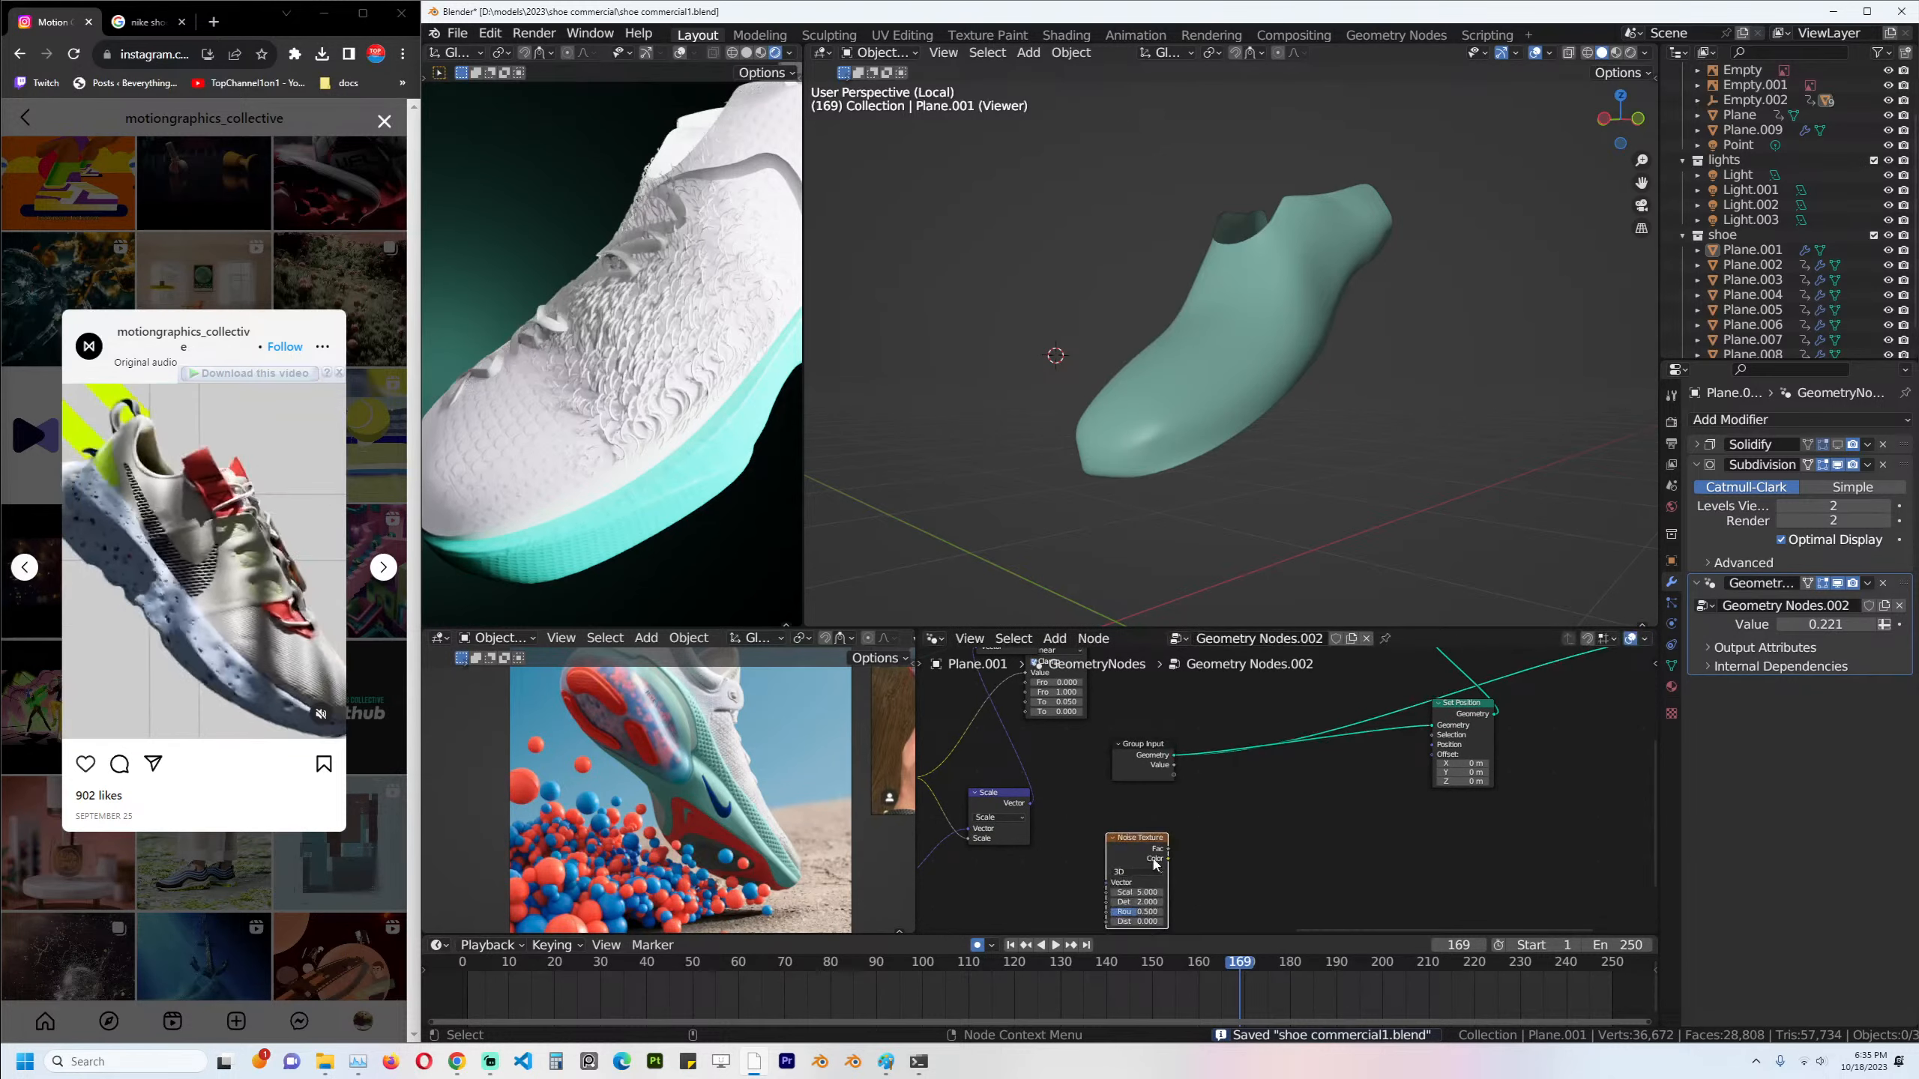
# Add a Normal node under the copied Group Input, connect it to the Set Position node's Offset, and preview the displaced geometry.
pyautogui.scroll(2, 1133, 756)
pyautogui.hotkey('shift', 'a')
pyautogui.write('norma')
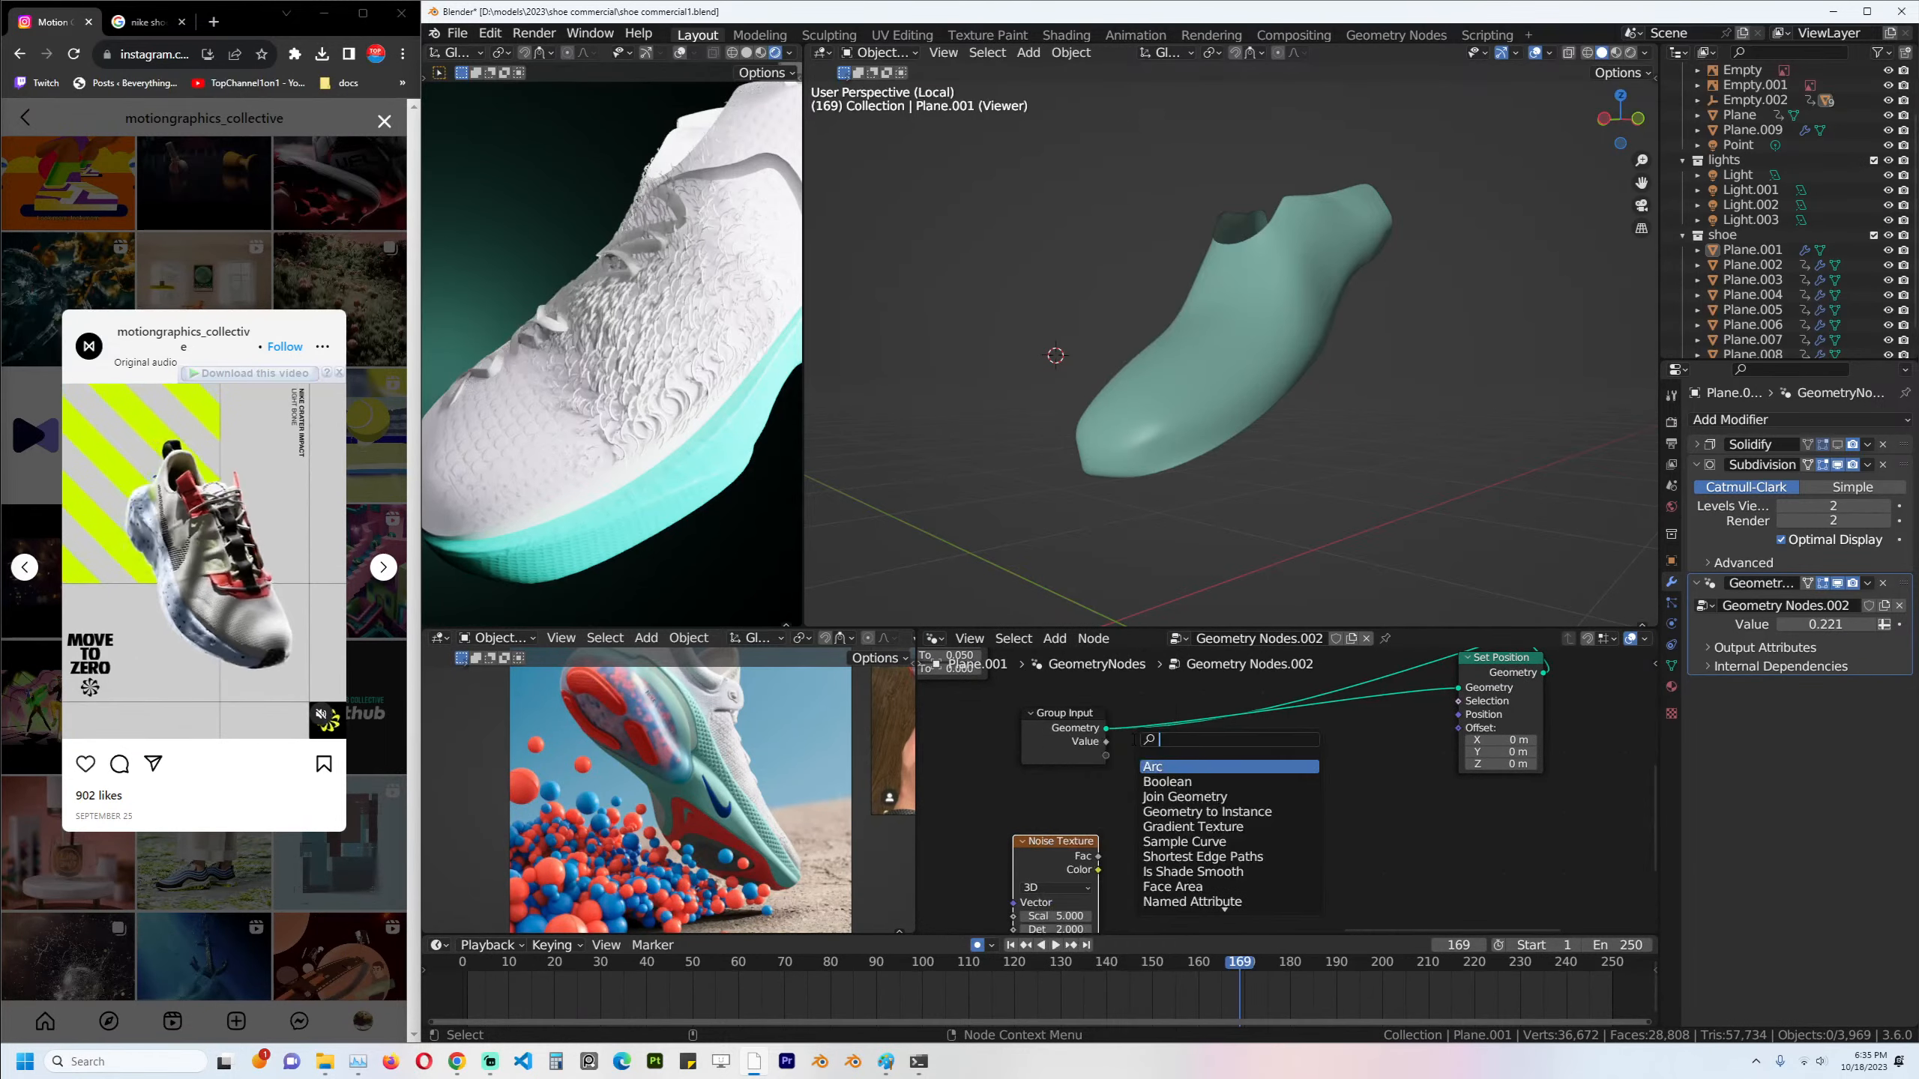
pyautogui.click(1170, 766)
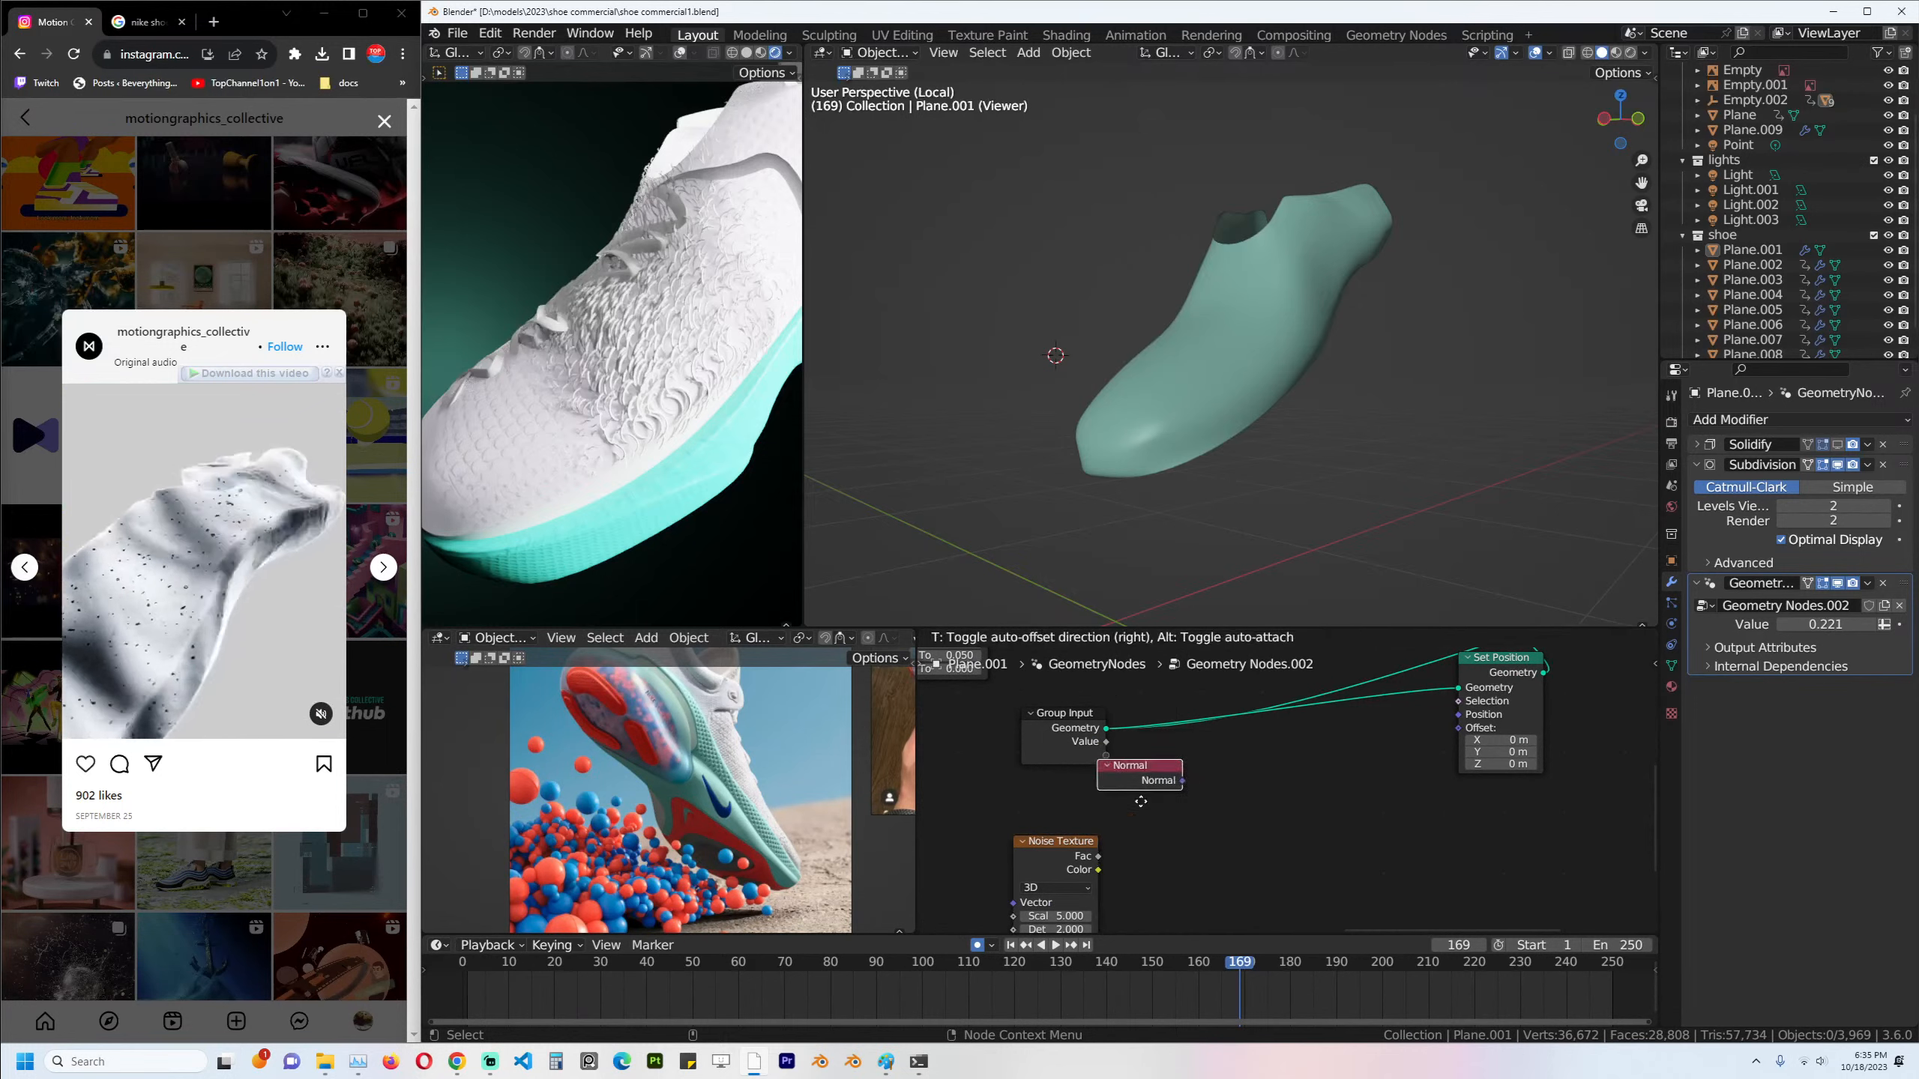
pyautogui.moveTo(1468, 735); pyautogui.dragTo(1463, 730)
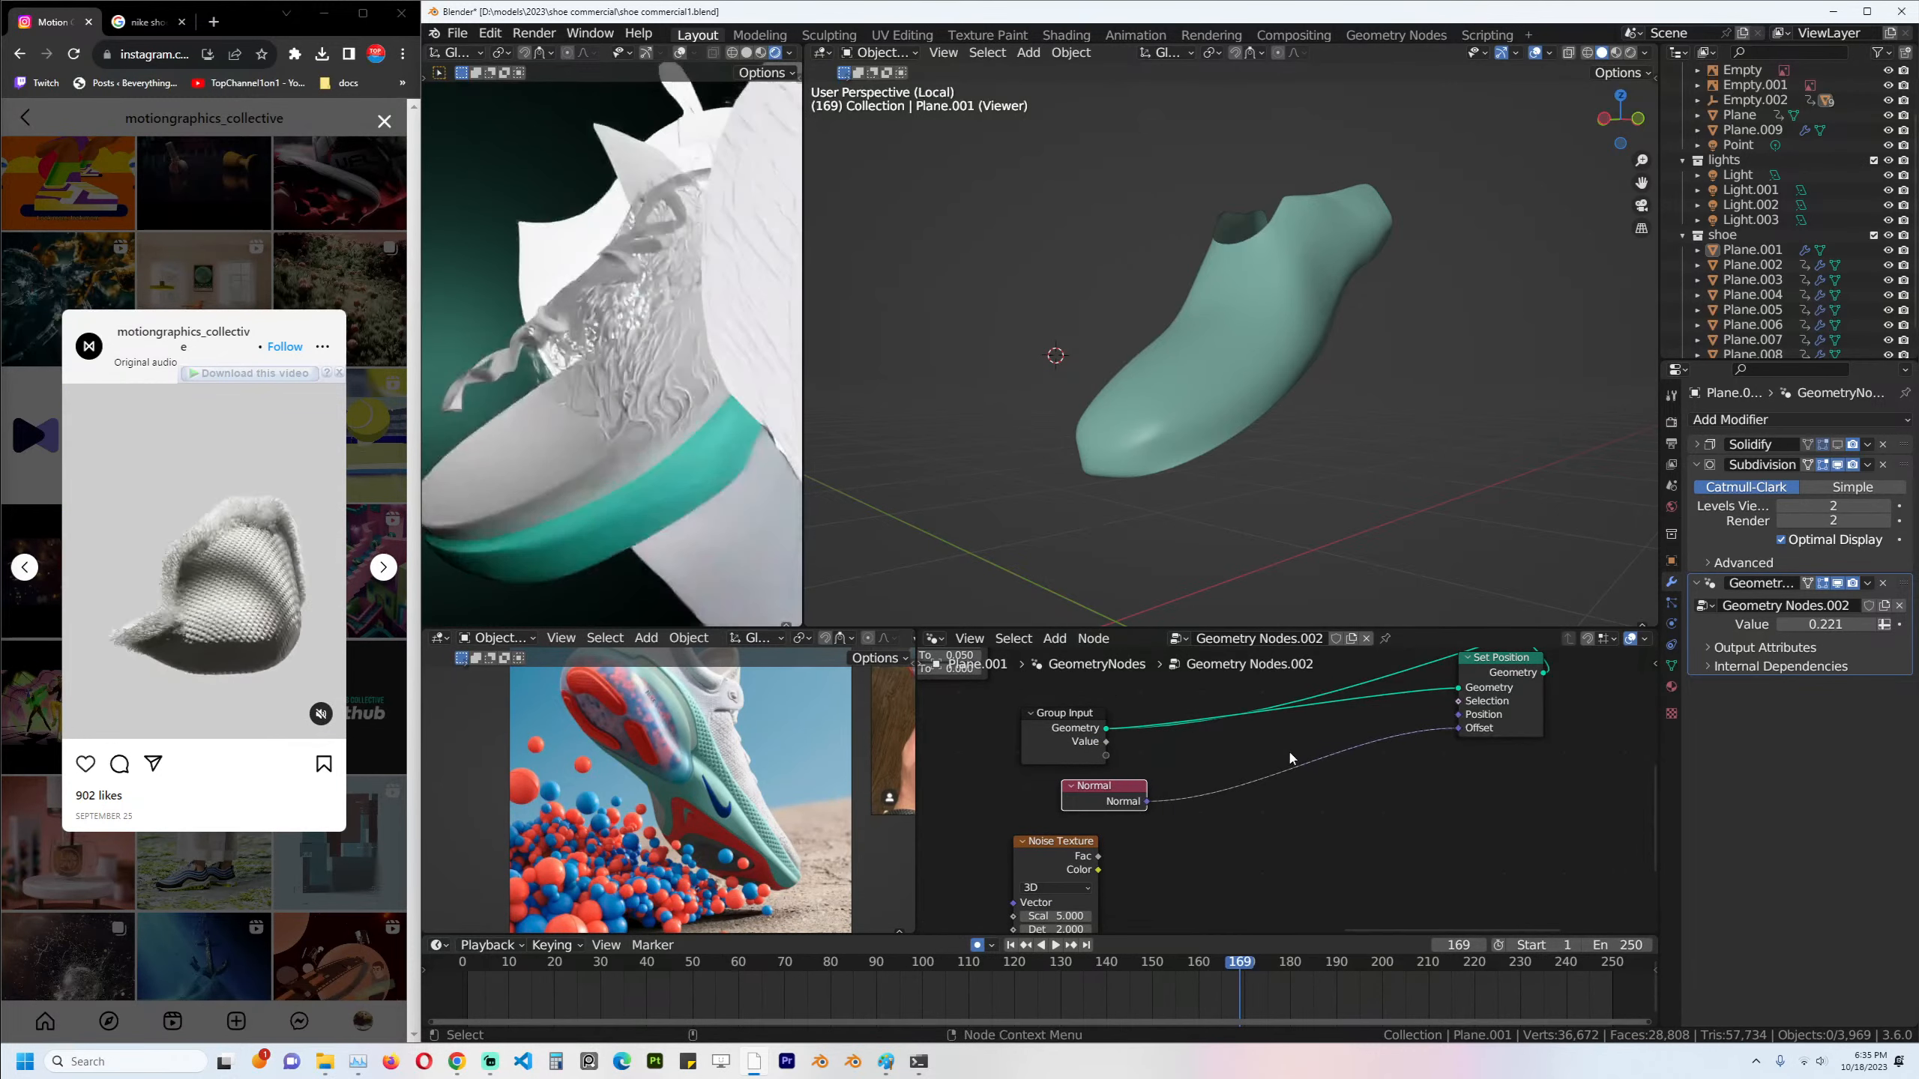
pyautogui.moveTo(799, 422)
pyautogui.mouseDown(button='middle')
pyautogui.moveTo(653, 423)
pyautogui.moveTo(831, 439)
pyautogui.mouseUp(button='middle')
pyautogui.moveTo(1393, 672); pyautogui.dragTo(1188, 740, button='middle')
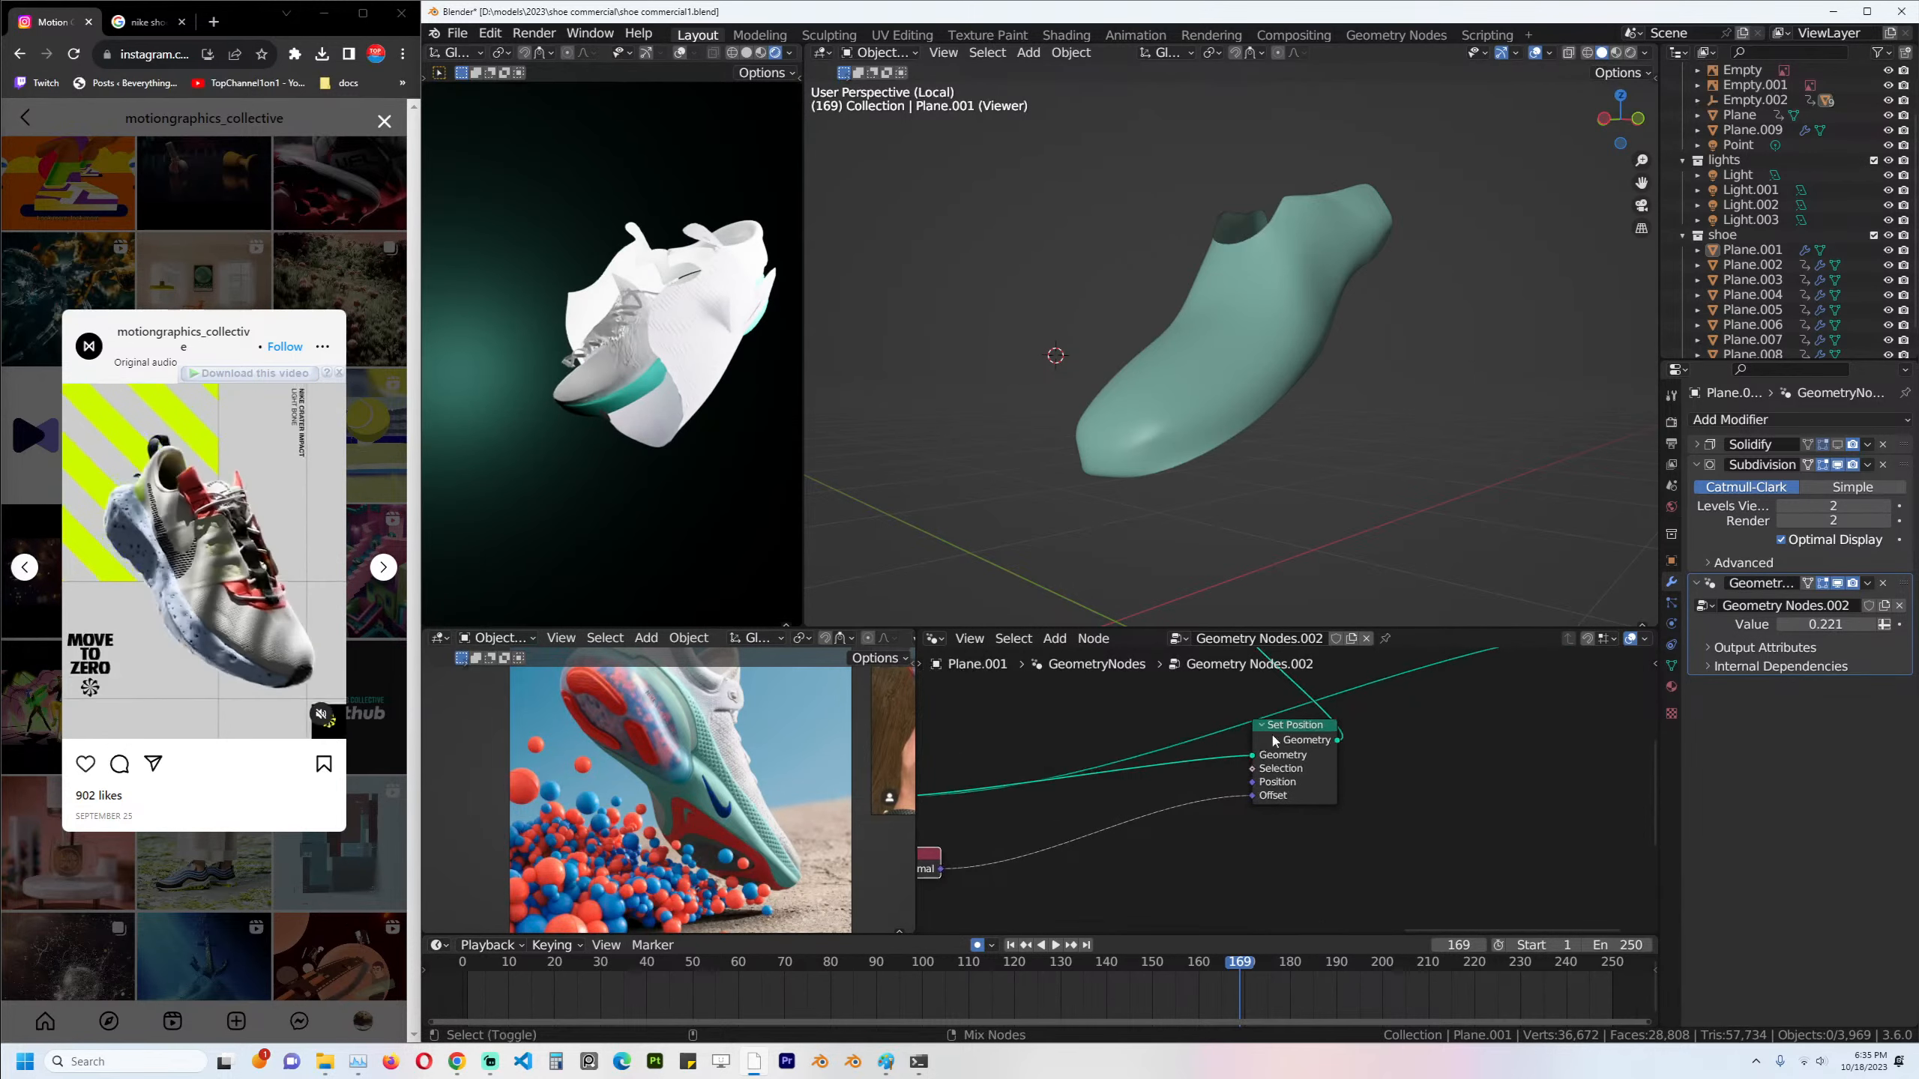
pyautogui.moveTo(1072, 890); pyautogui.dragTo(1206, 805, button='middle')
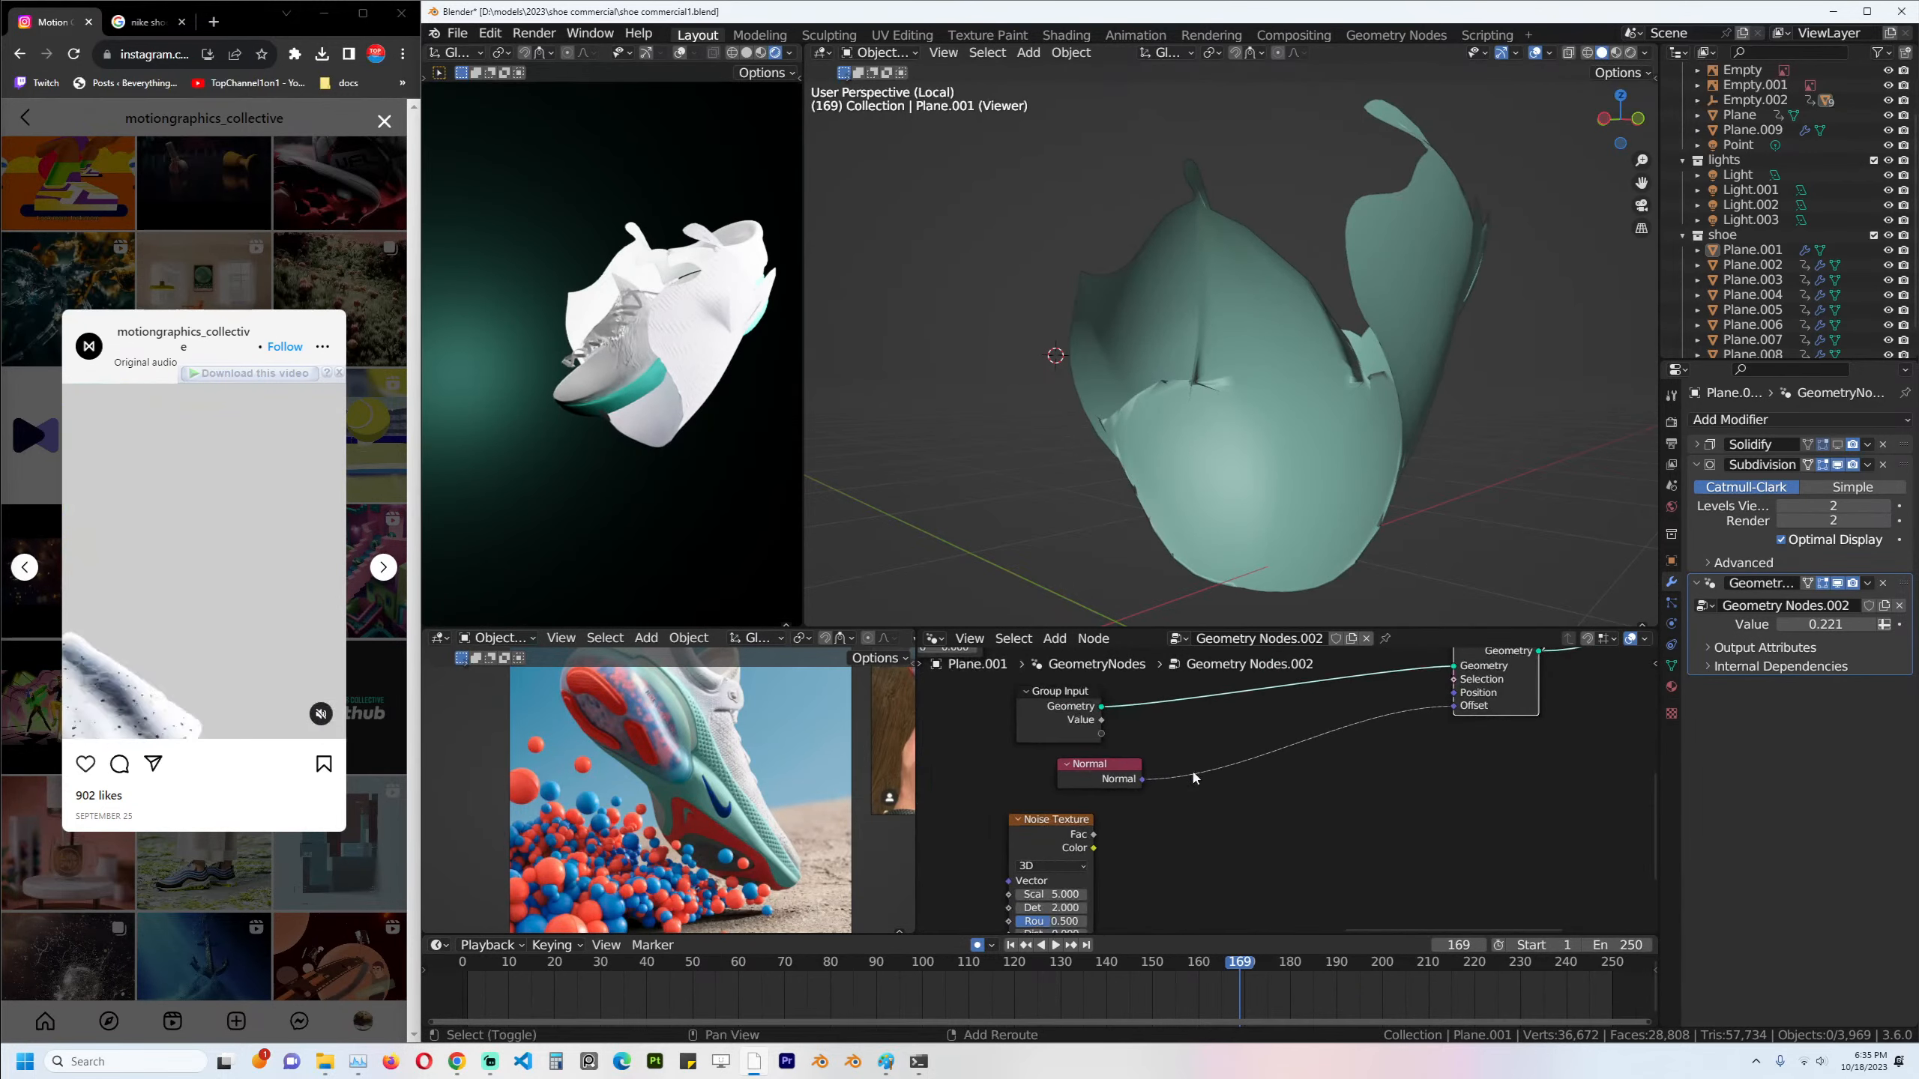
# Insert a Vector Math node set to Scale after the Normal node, drive its Scale with the Noise Texture's Fac, and save.
pyautogui.moveTo(1142, 779); pyautogui.dragTo(1219, 768)
pyautogui.write('vecto')
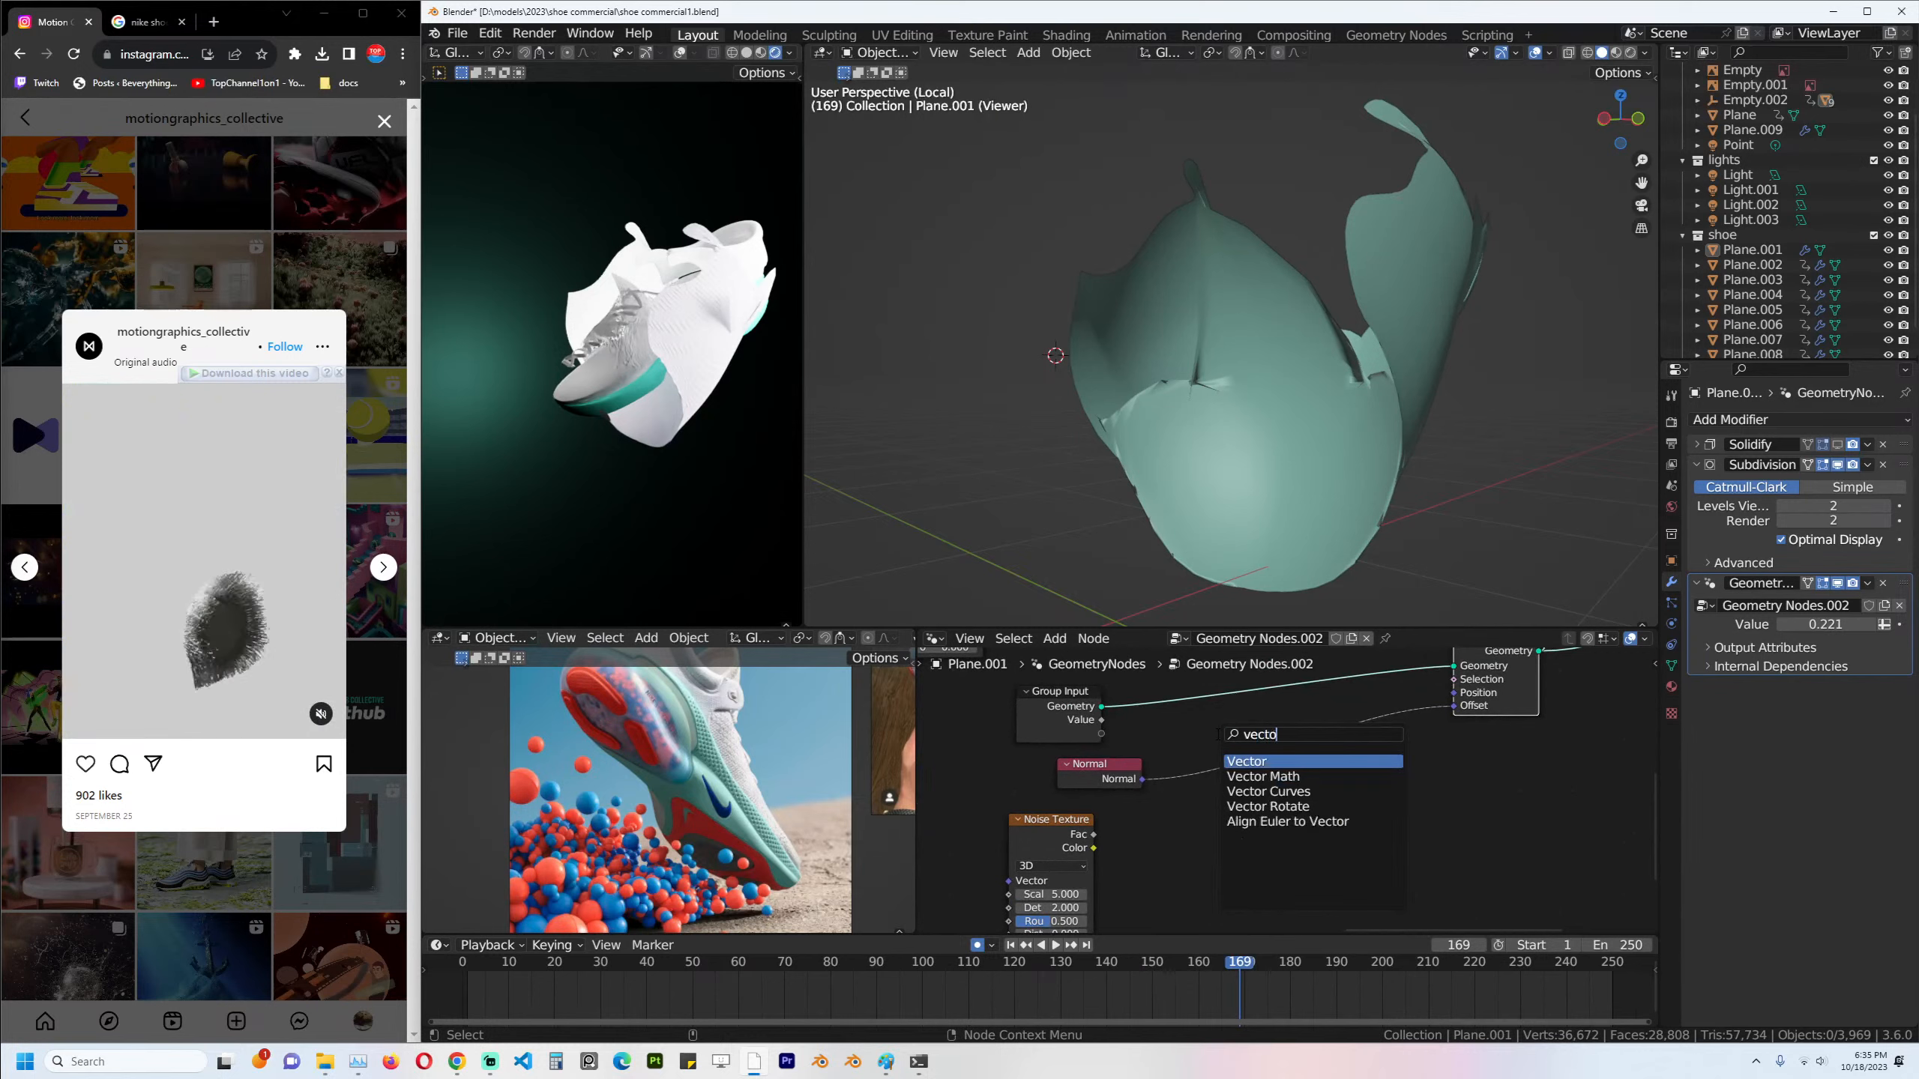
pyautogui.click(1263, 776)
pyautogui.click(1260, 759)
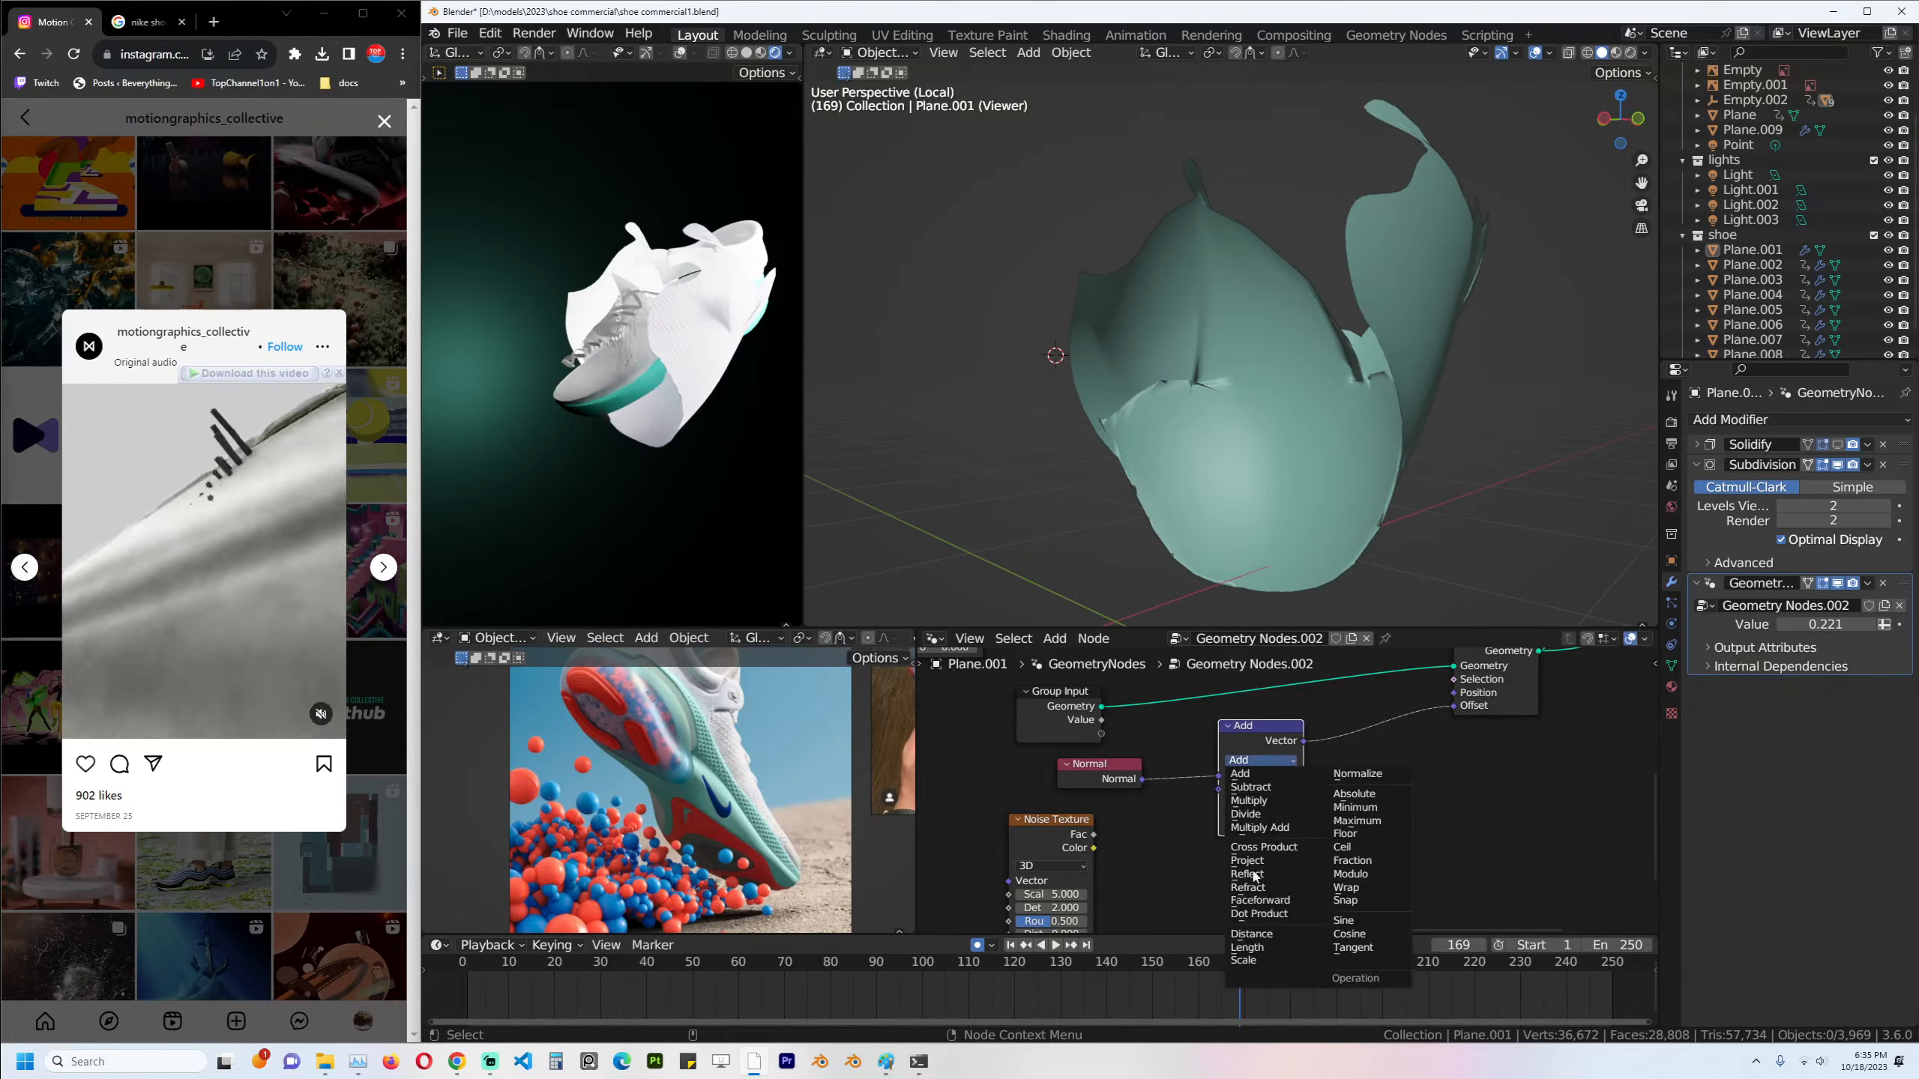
pyautogui.click(1260, 961)
pyautogui.moveTo(1093, 835); pyautogui.dragTo(1218, 789)
pyautogui.moveTo(1280, 276); pyautogui.dragTo(1330, 287, button='middle')
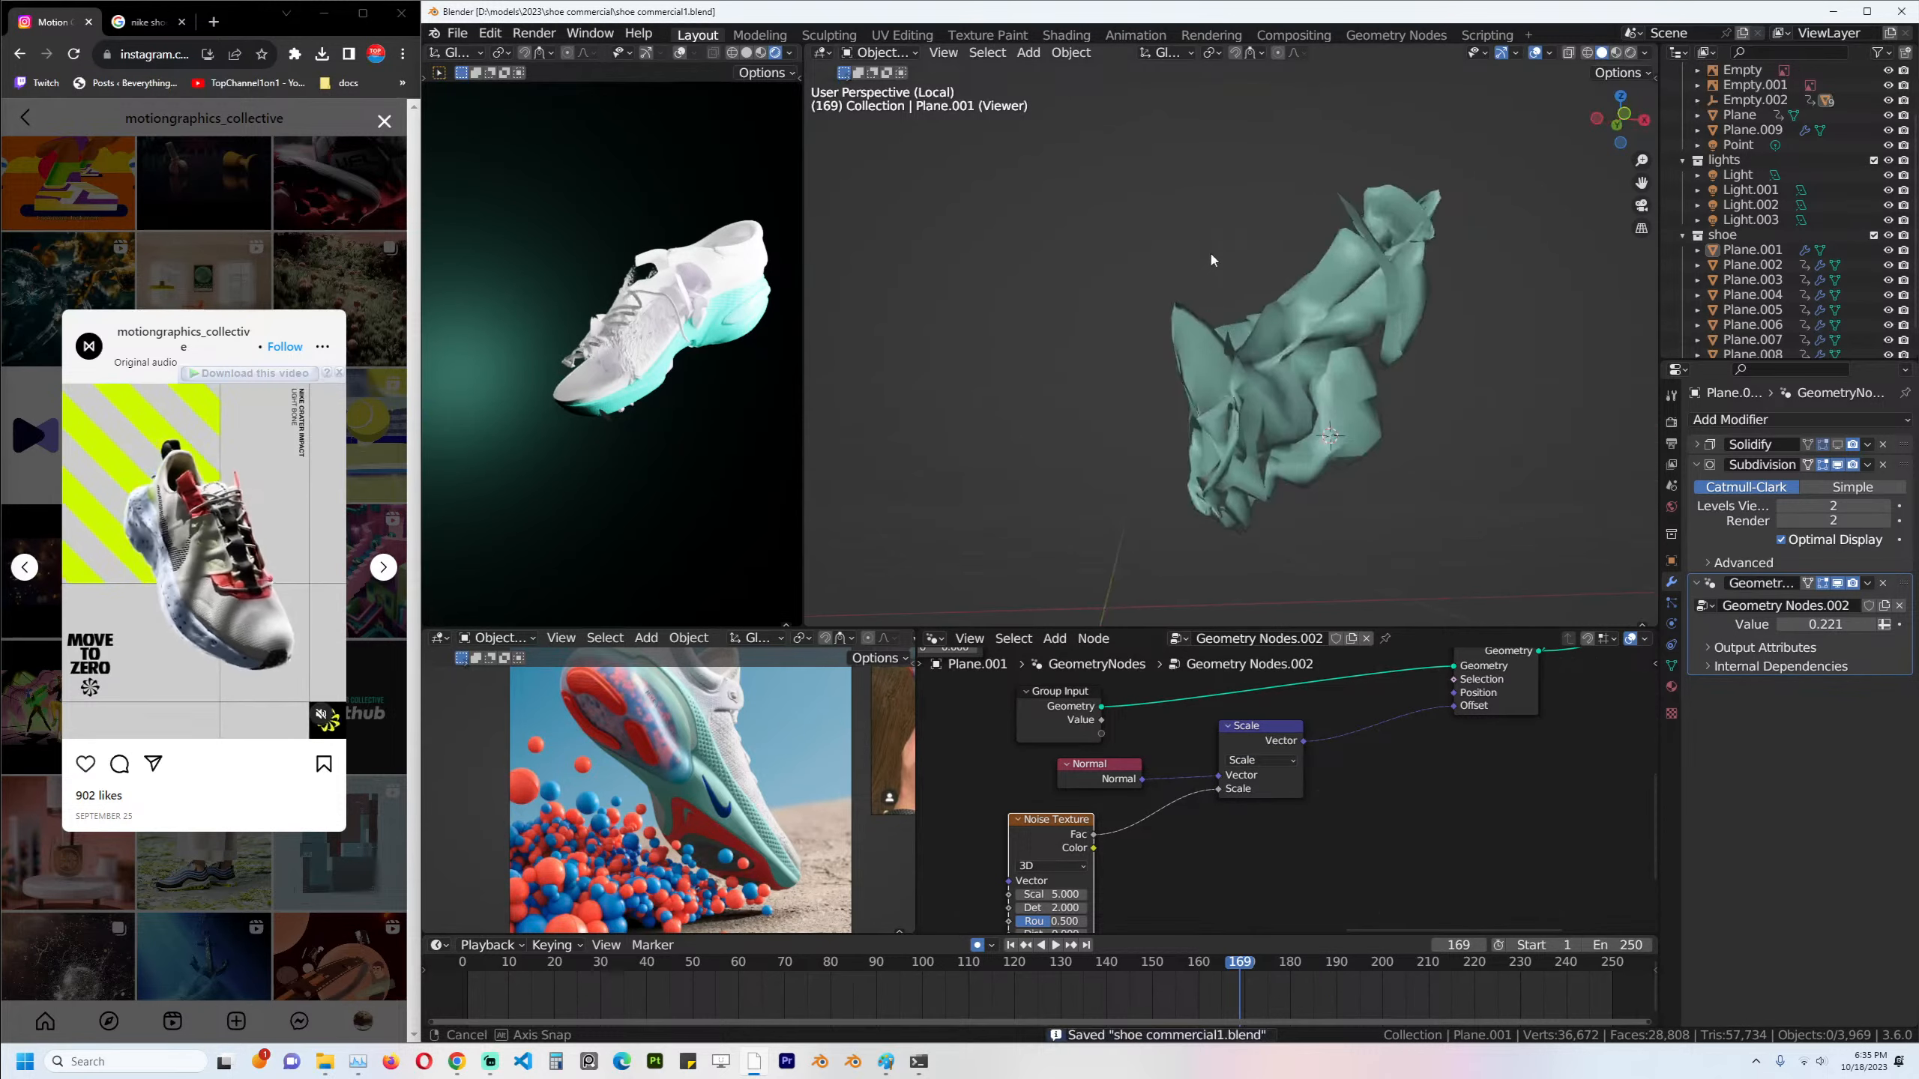
pyautogui.hotkey('ctrl', 's')
# Duplicate the Scale node, insert the copy before the Set Position node, and set its scale to 0.050.
pyautogui.scroll(2, 1300, 838)
pyautogui.hotkey('shift', 'd')
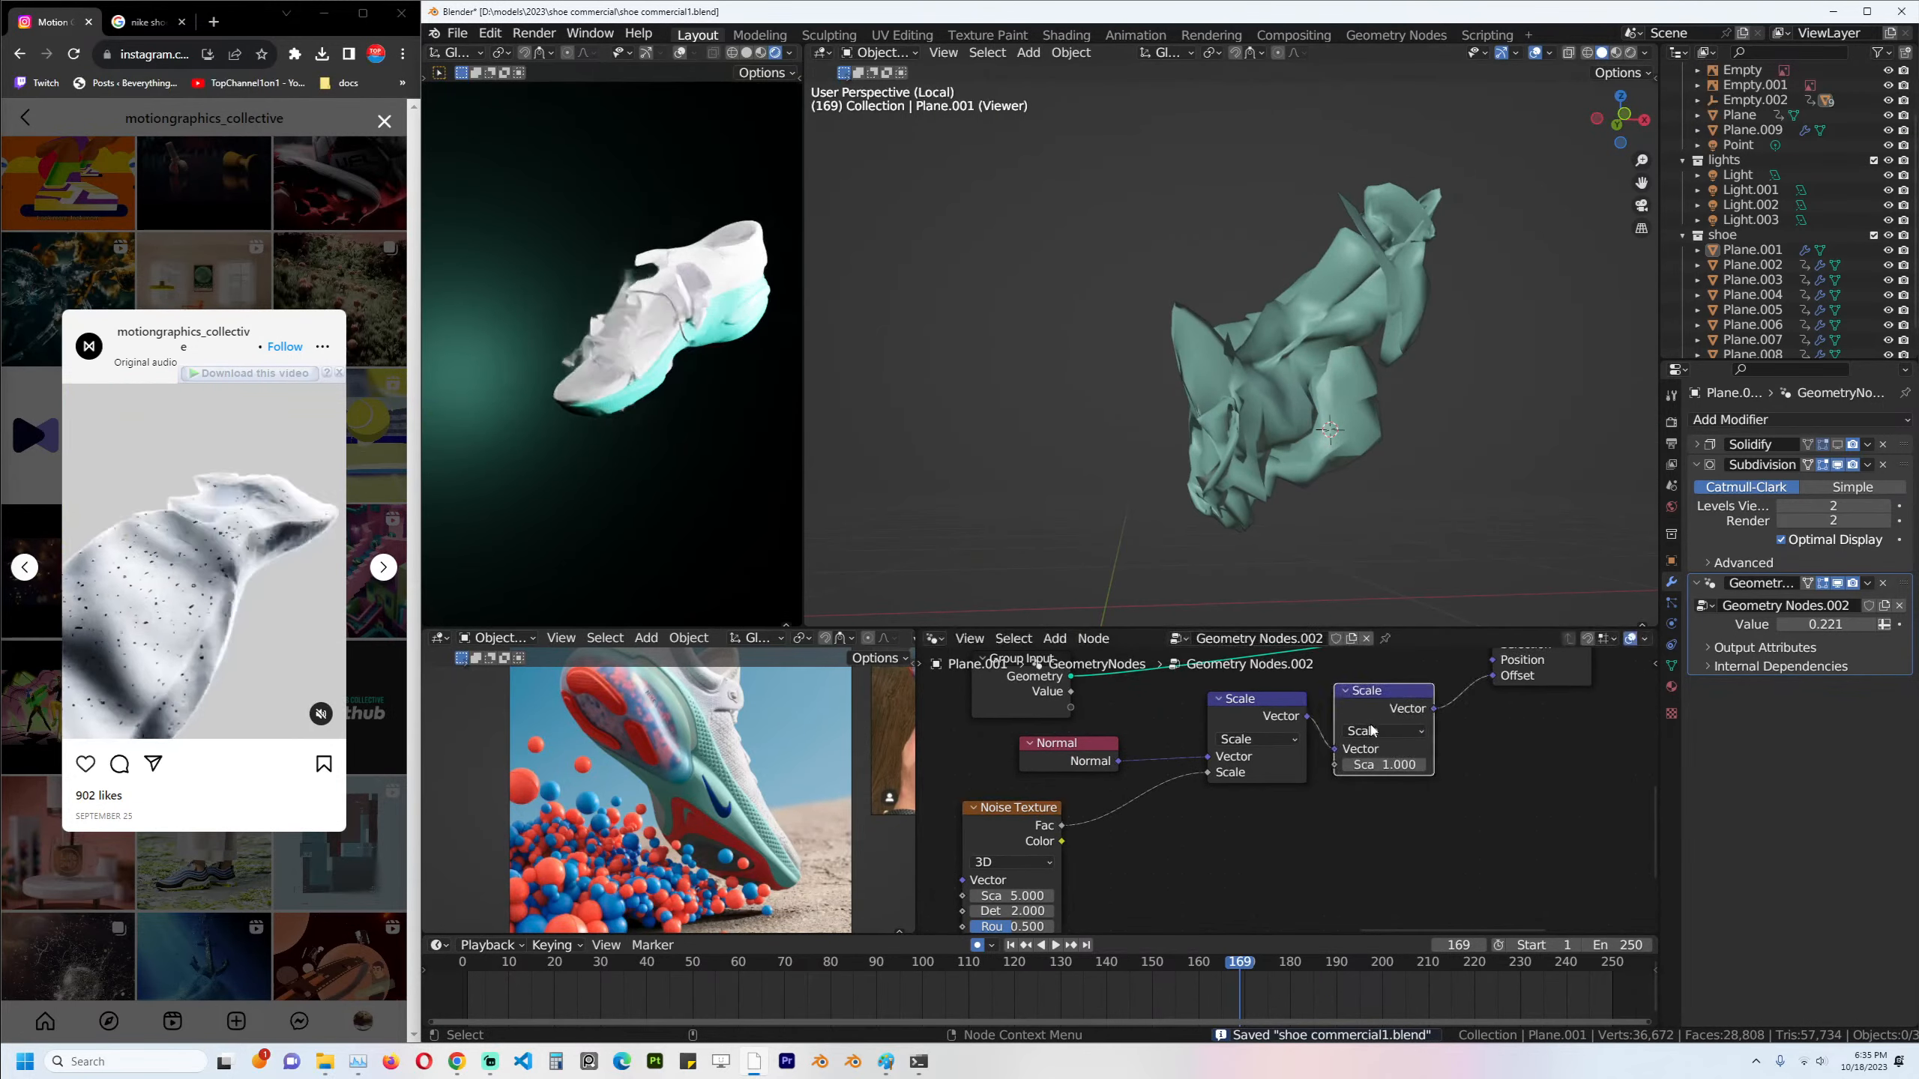
pyautogui.click(1363, 724)
pyautogui.moveTo(1411, 764); pyautogui.dragTo(1329, 764)
# Insert a Math node set to Subtract between the Noise Texture's Fac and the first Scale node.
pyautogui.moveTo(1165, 765); pyautogui.dragTo(1239, 737, button='middle')
pyautogui.hotkey('shift', 'a')
pyautogui.click(1239, 737)
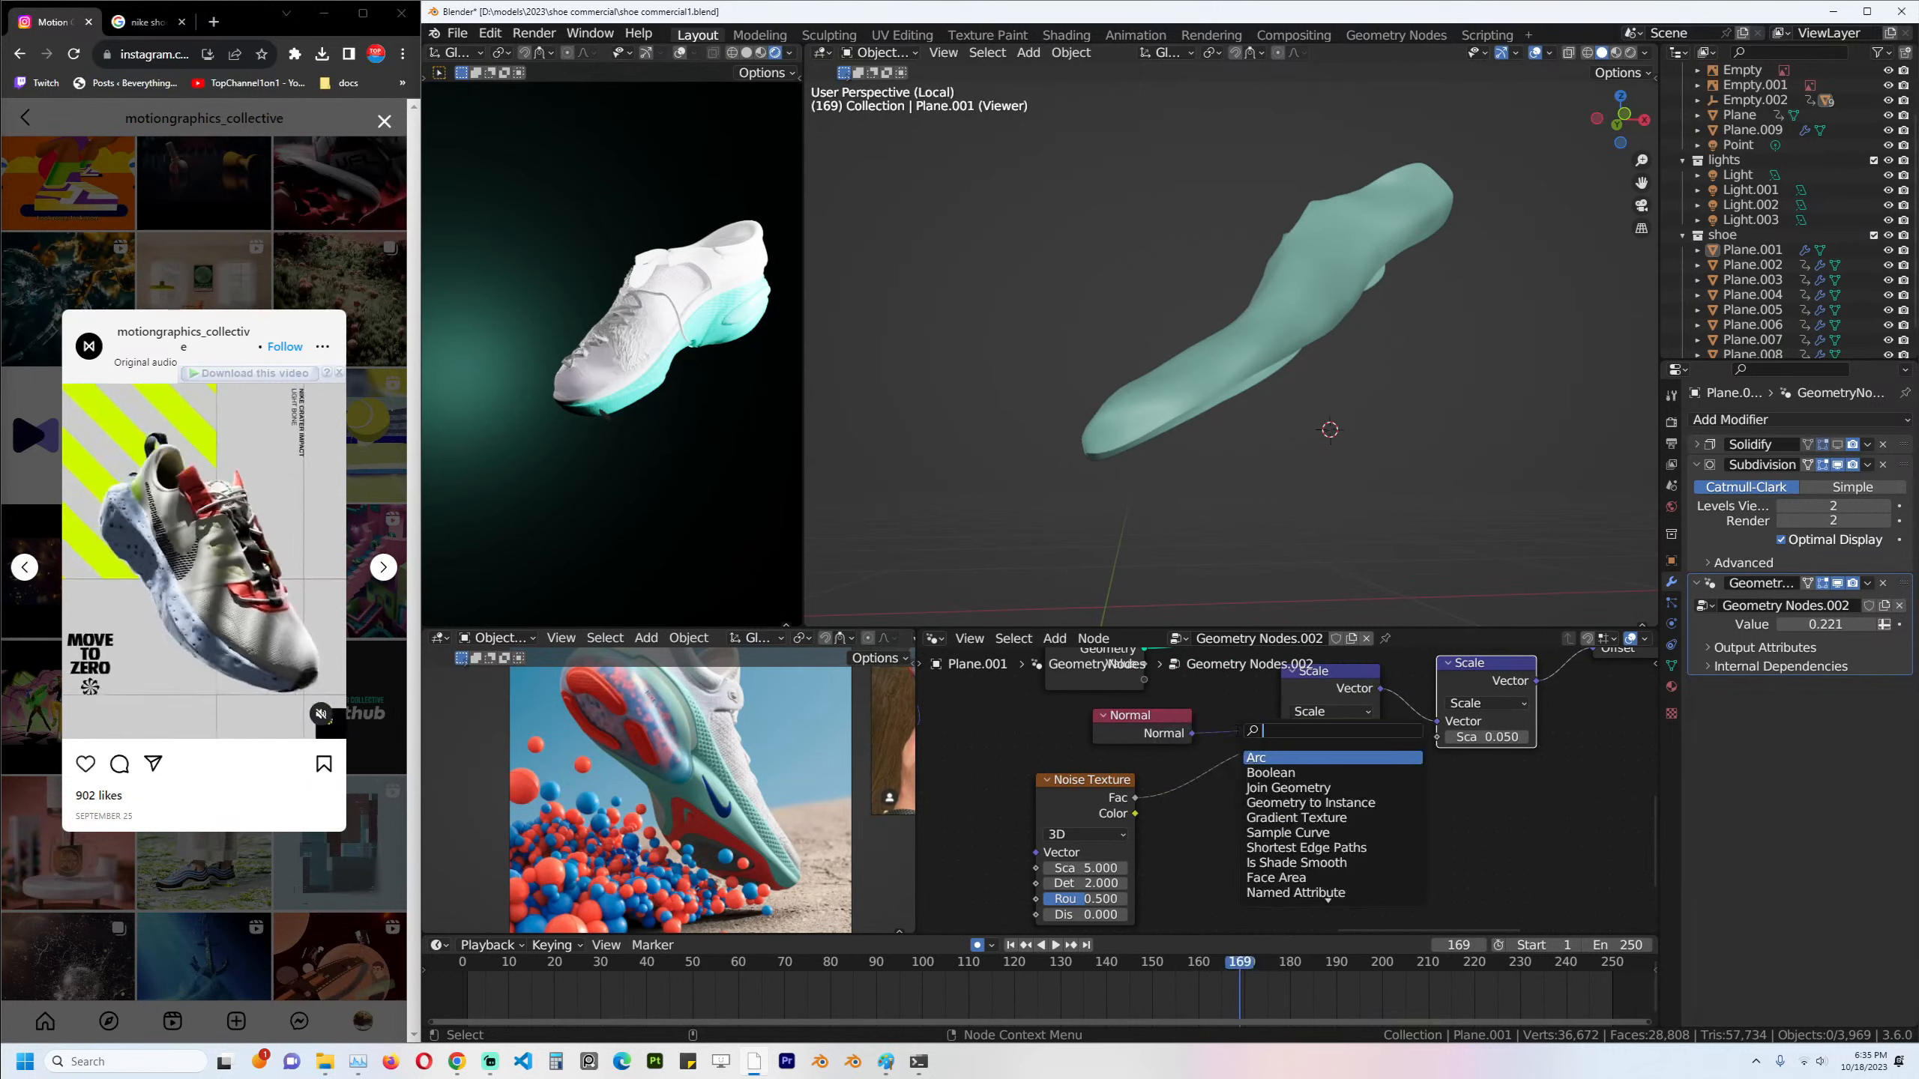
pyautogui.write('math')
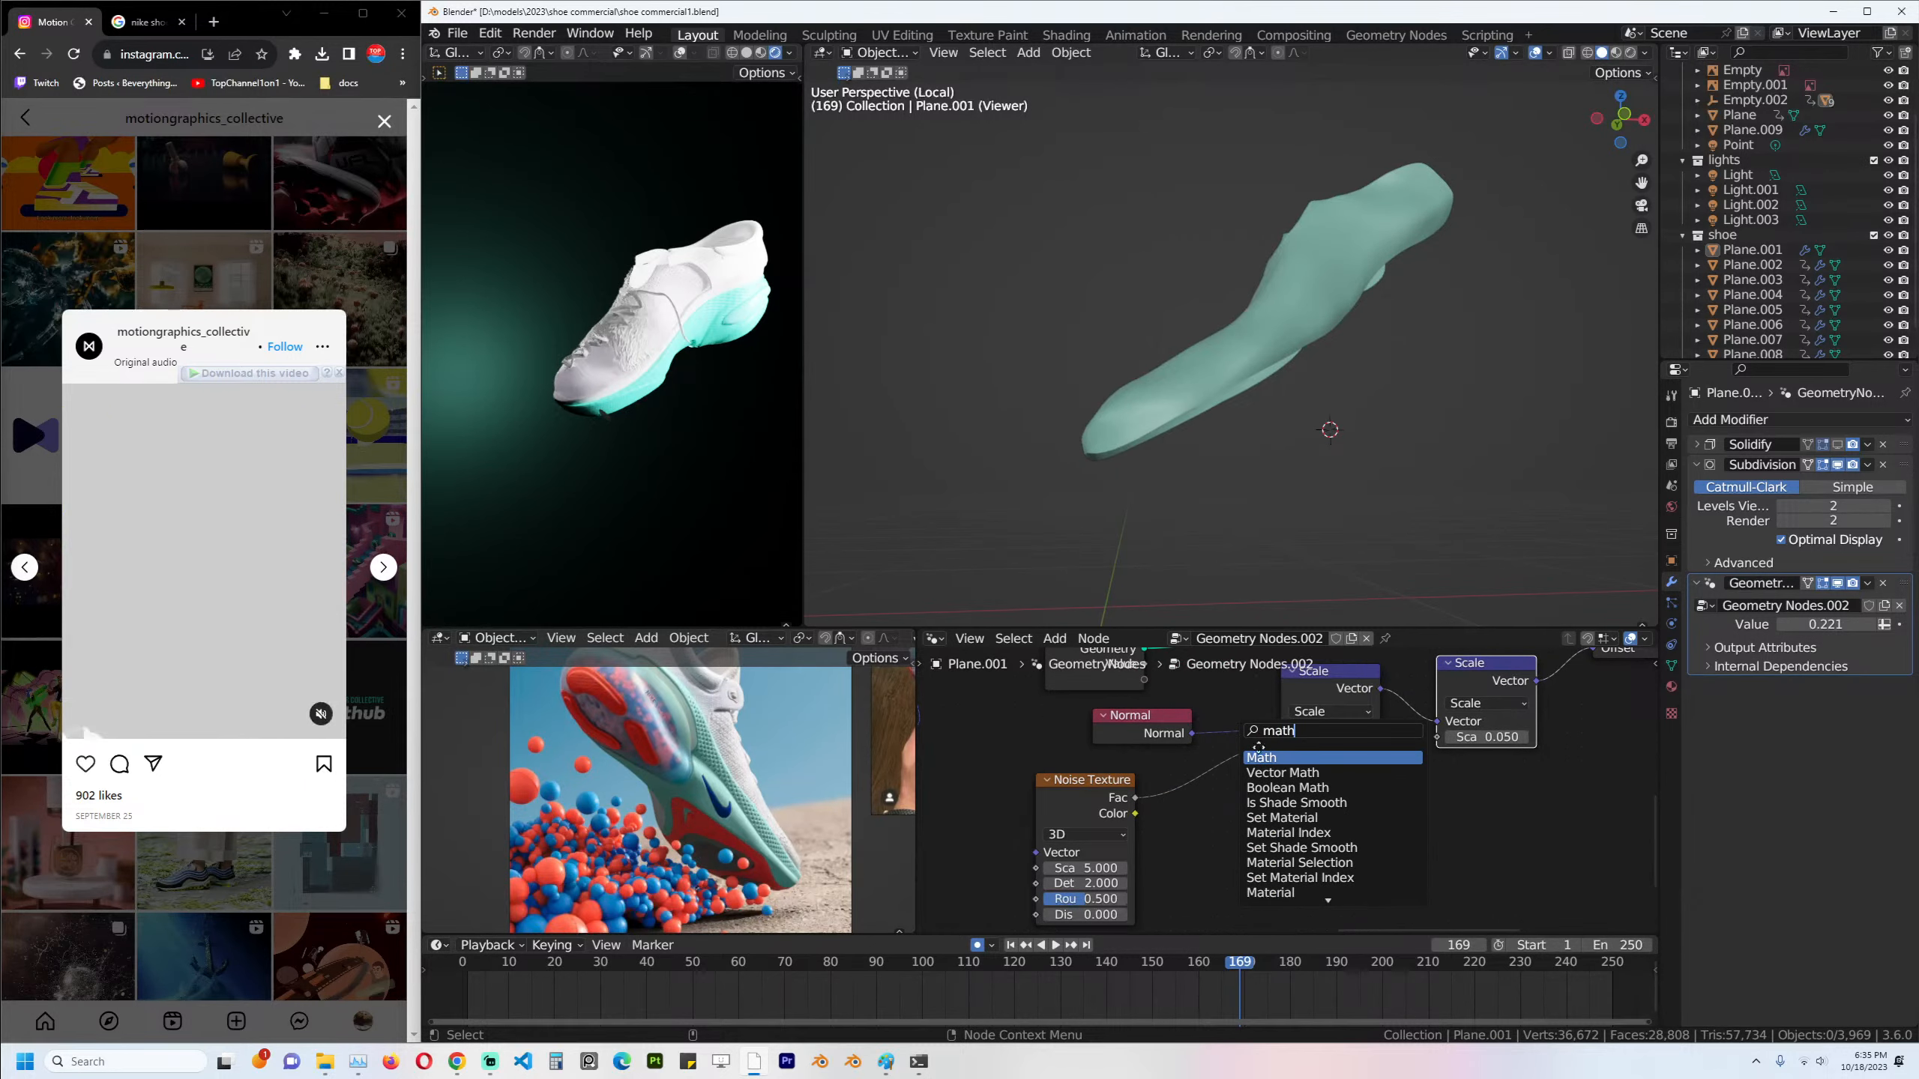
pyautogui.press('Return')
pyautogui.click(1224, 798)
pyautogui.click(1224, 806)
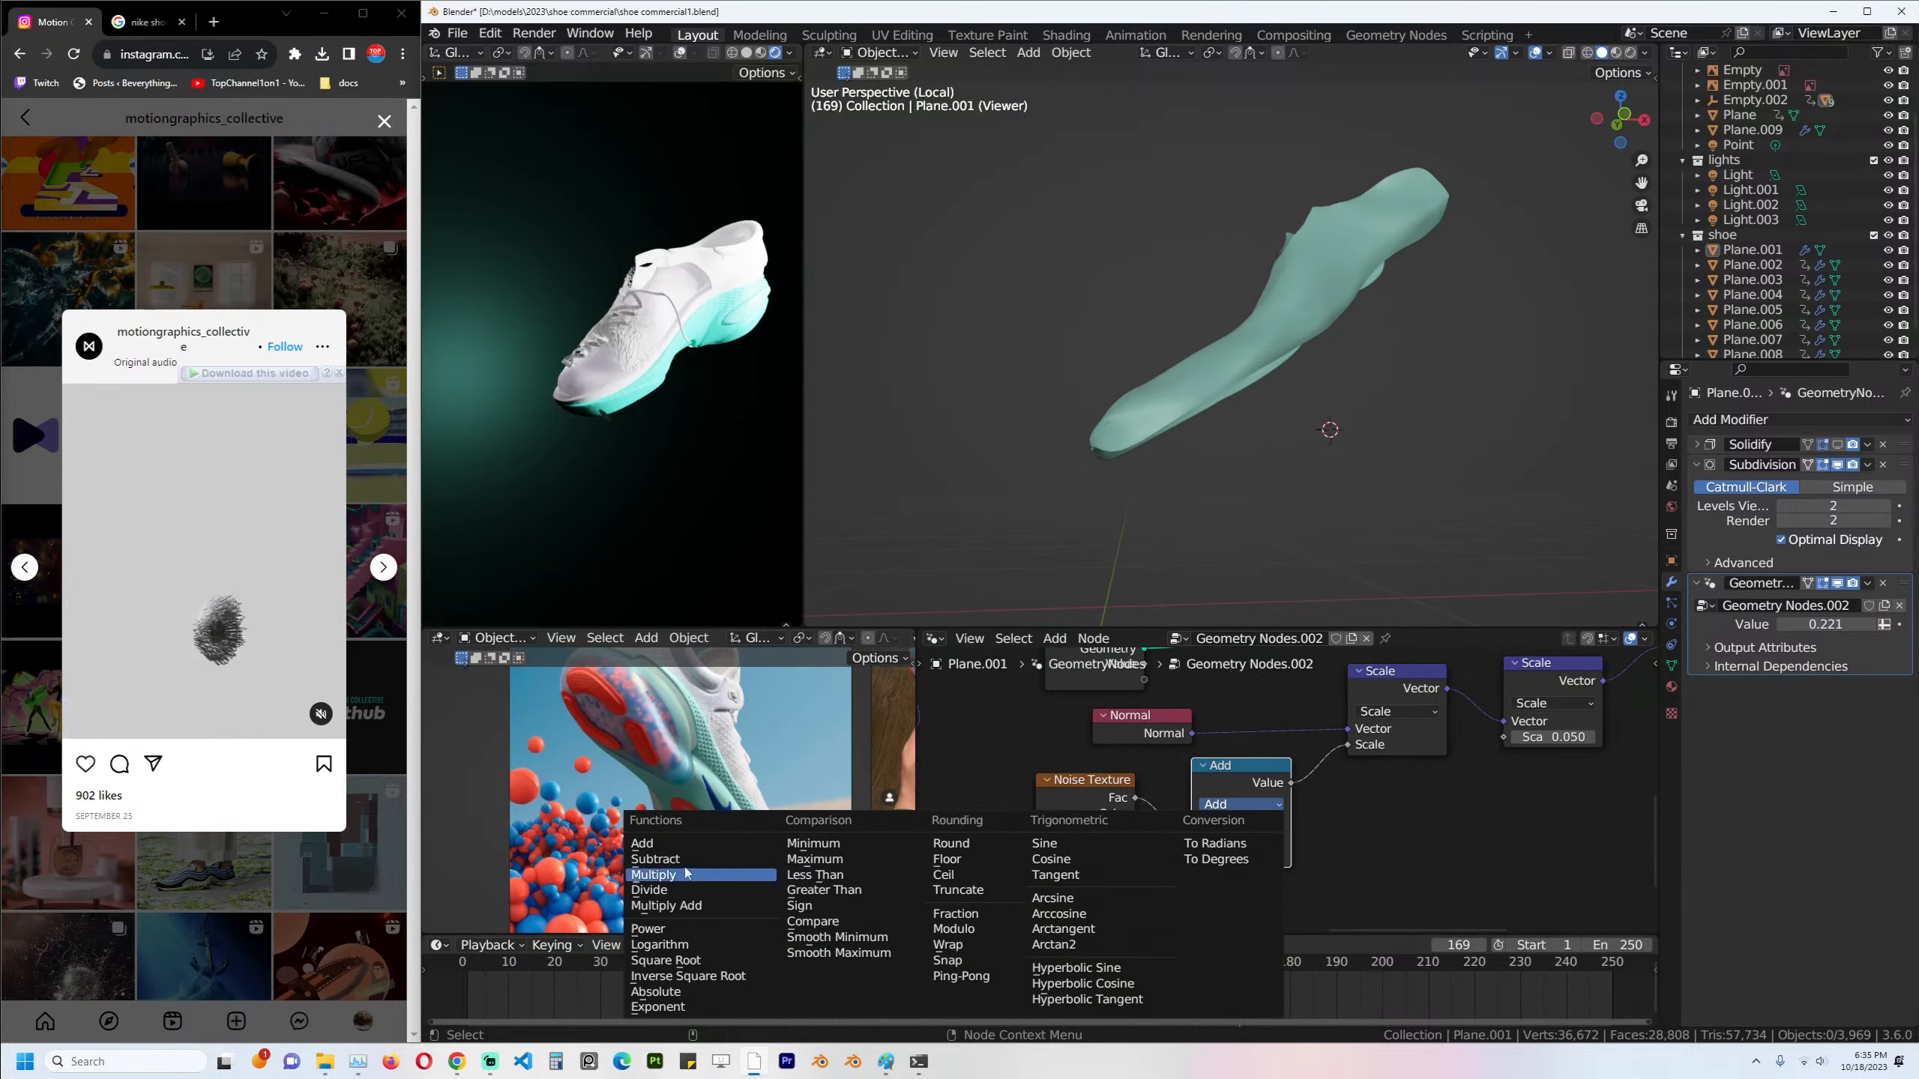
pyautogui.click(655, 859)
pyautogui.moveTo(1186, 751); pyautogui.dragTo(1089, 789, button='middle')
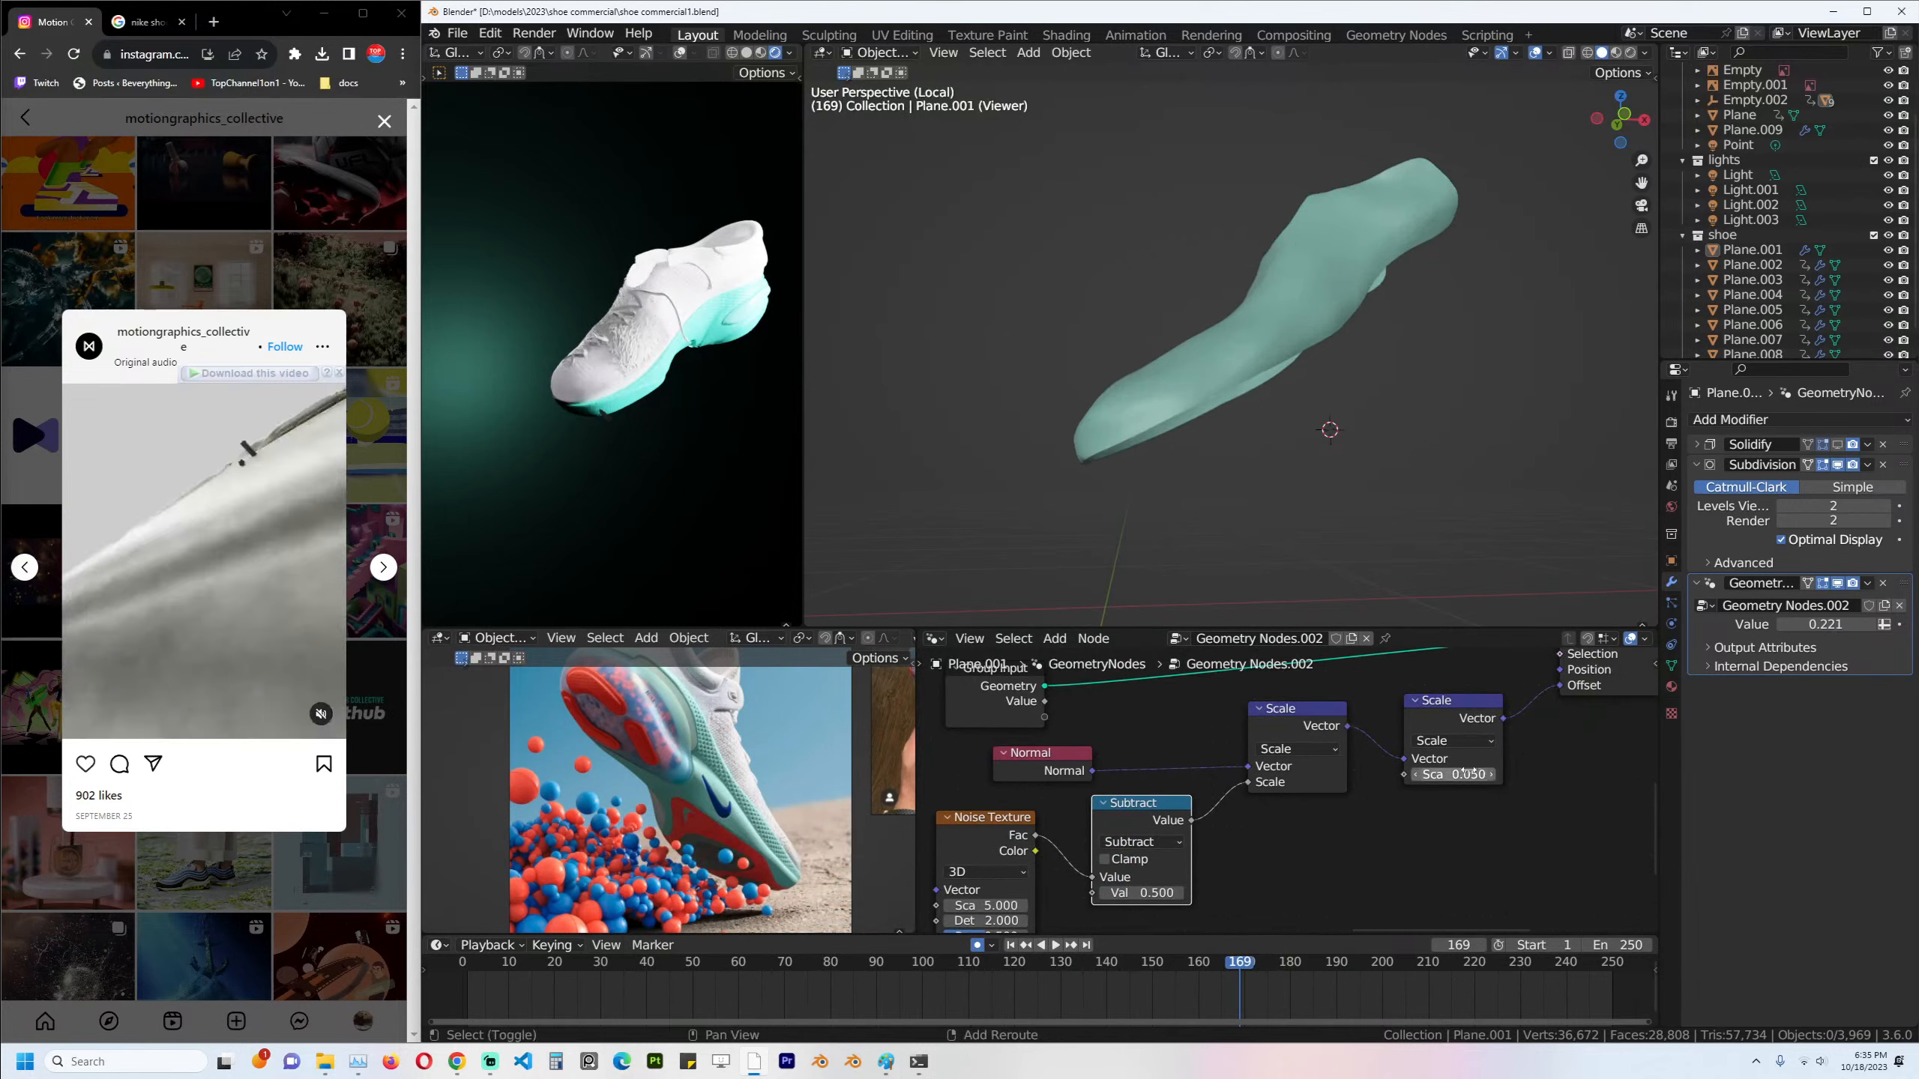
# Raise the second Scale node's factor to 0.230, check the displaced shoe from another angle, and save the file.
pyautogui.moveTo(1468, 772); pyautogui.dragTo(1604, 772)
pyautogui.moveTo(1167, 444); pyautogui.dragTo(1334, 483, button='middle')
pyautogui.scroll(-5, 993, 783)
pyautogui.hotkey('ctrl', 's')
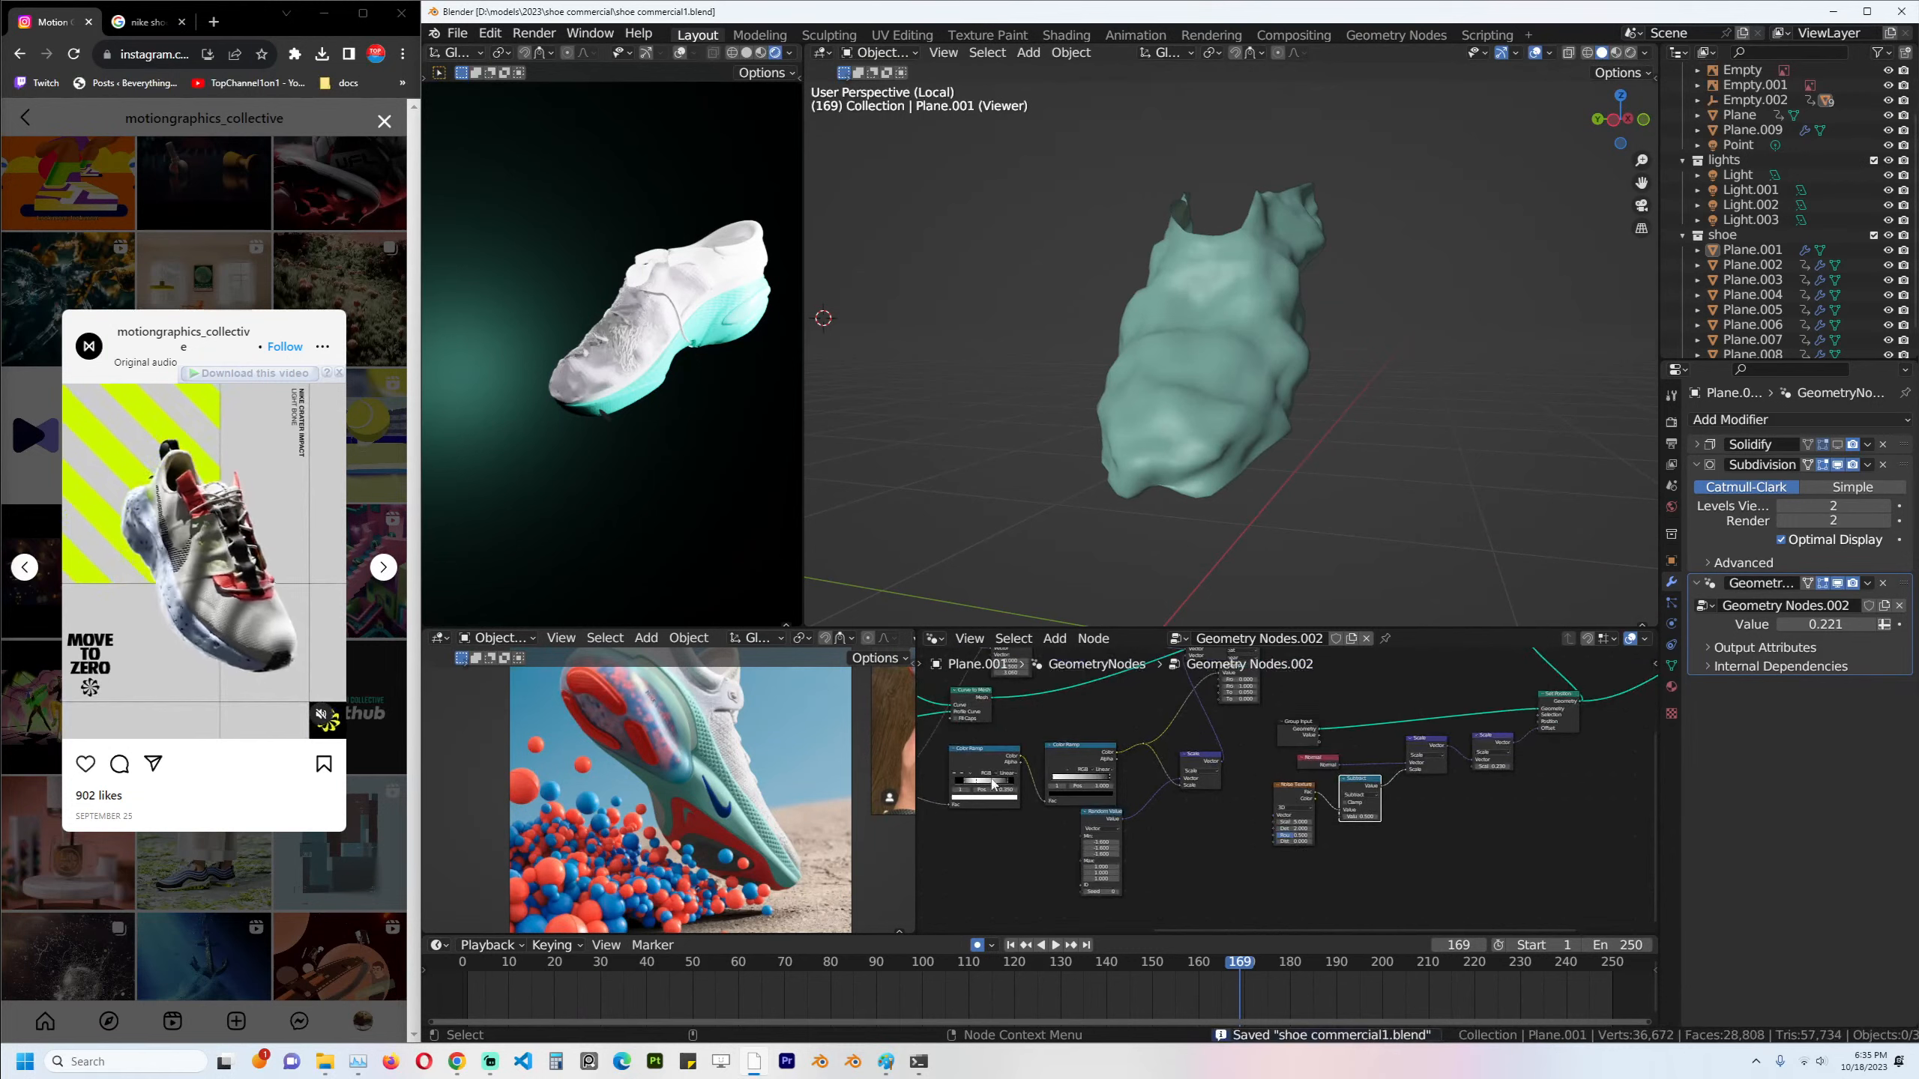
# Insert a third Scale node before the Set Position node and drive its Scale with the mask Color Ramp's Color output.
pyautogui.moveTo(1024, 772); pyautogui.dragTo(980, 787, button='middle')
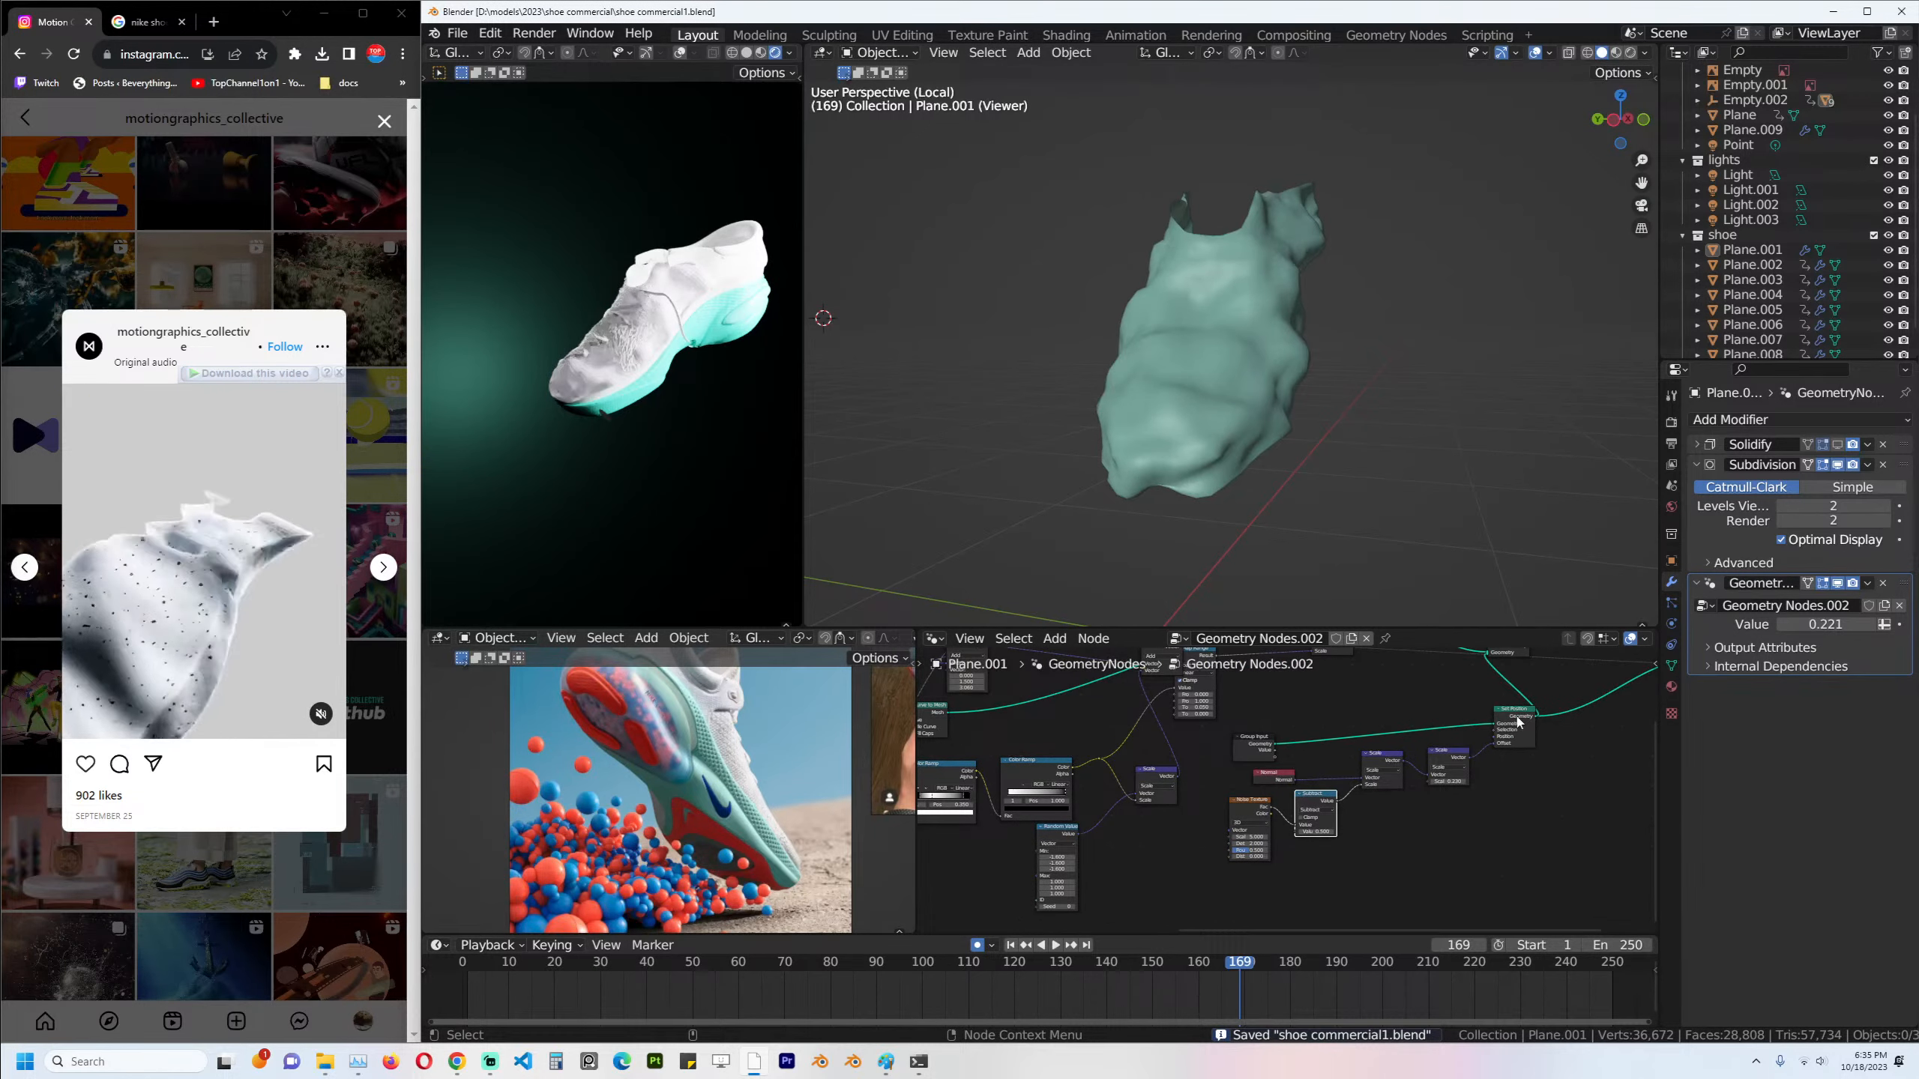
pyautogui.moveTo(1518, 720); pyautogui.dragTo(1576, 694)
pyautogui.hotkey('shift', 'd')
pyautogui.click(1523, 755)
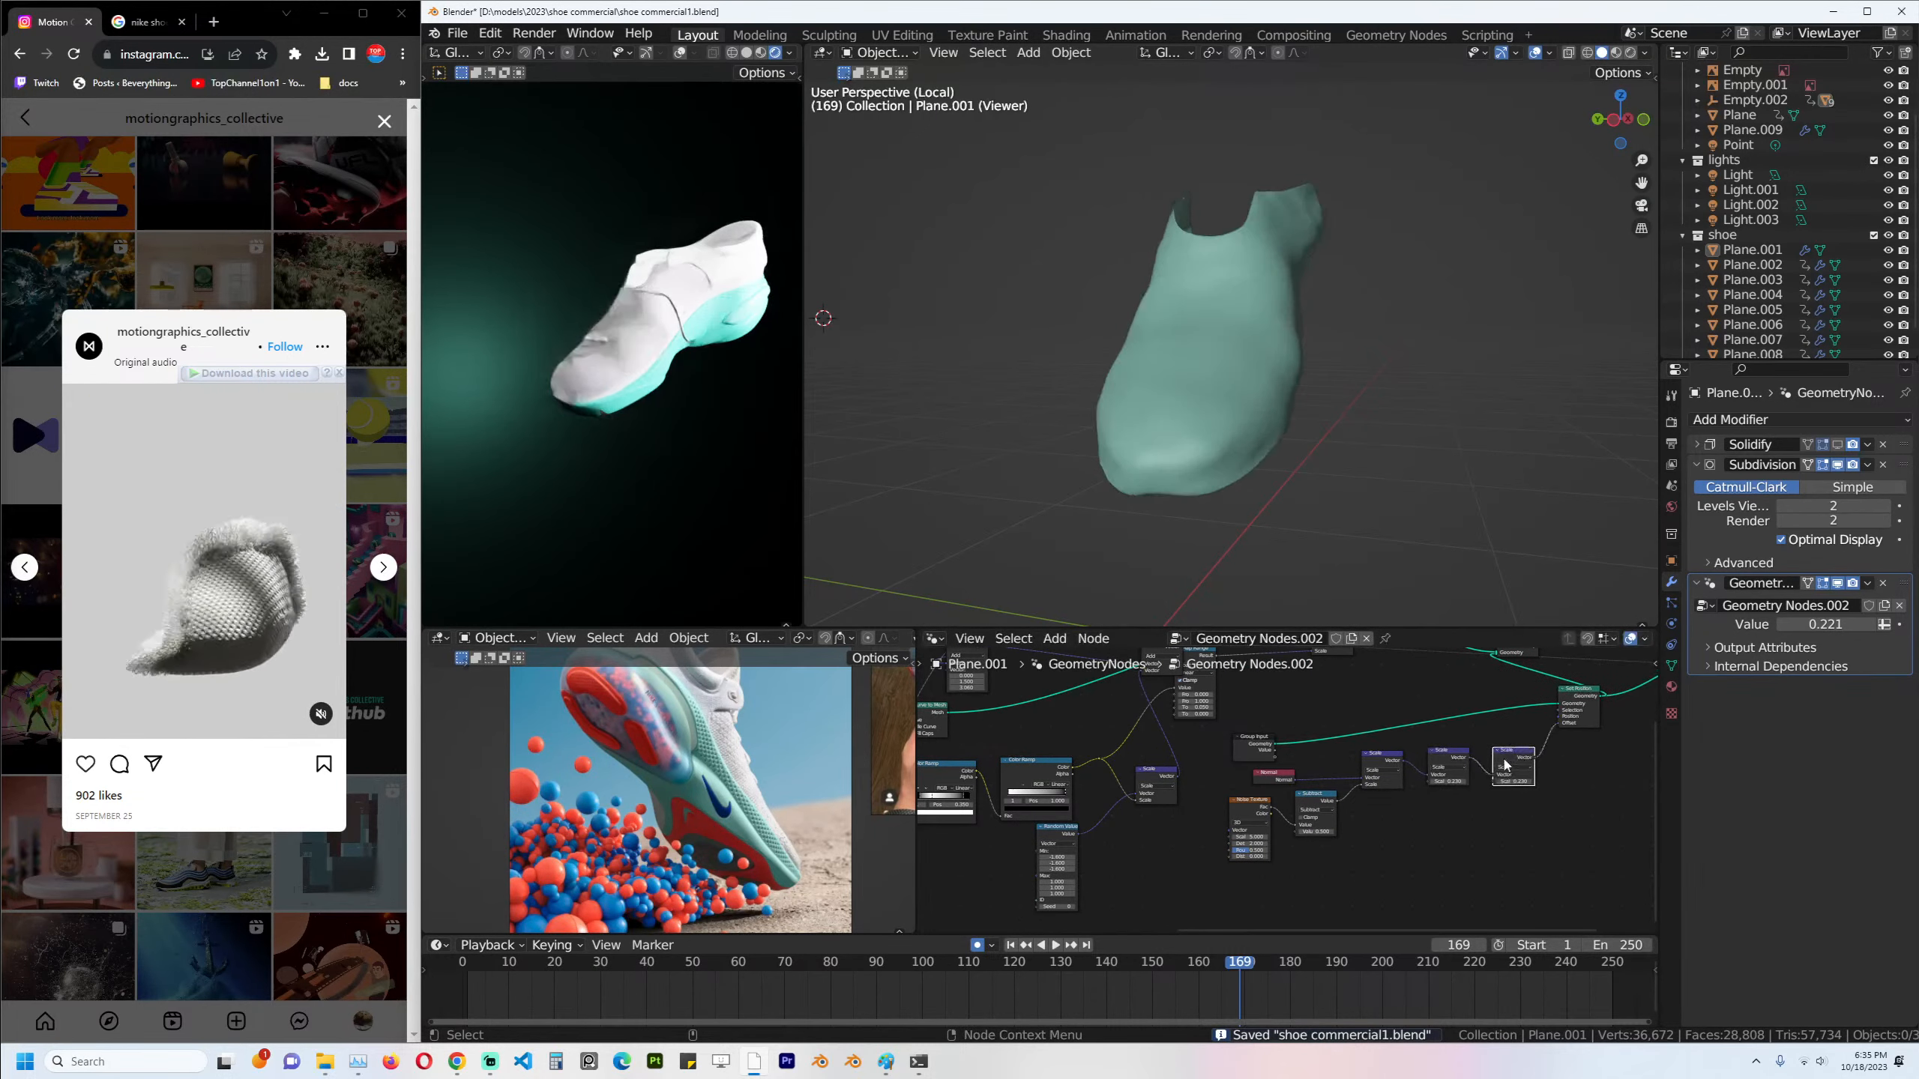
pyautogui.moveTo(1073, 770); pyautogui.dragTo(1495, 783)
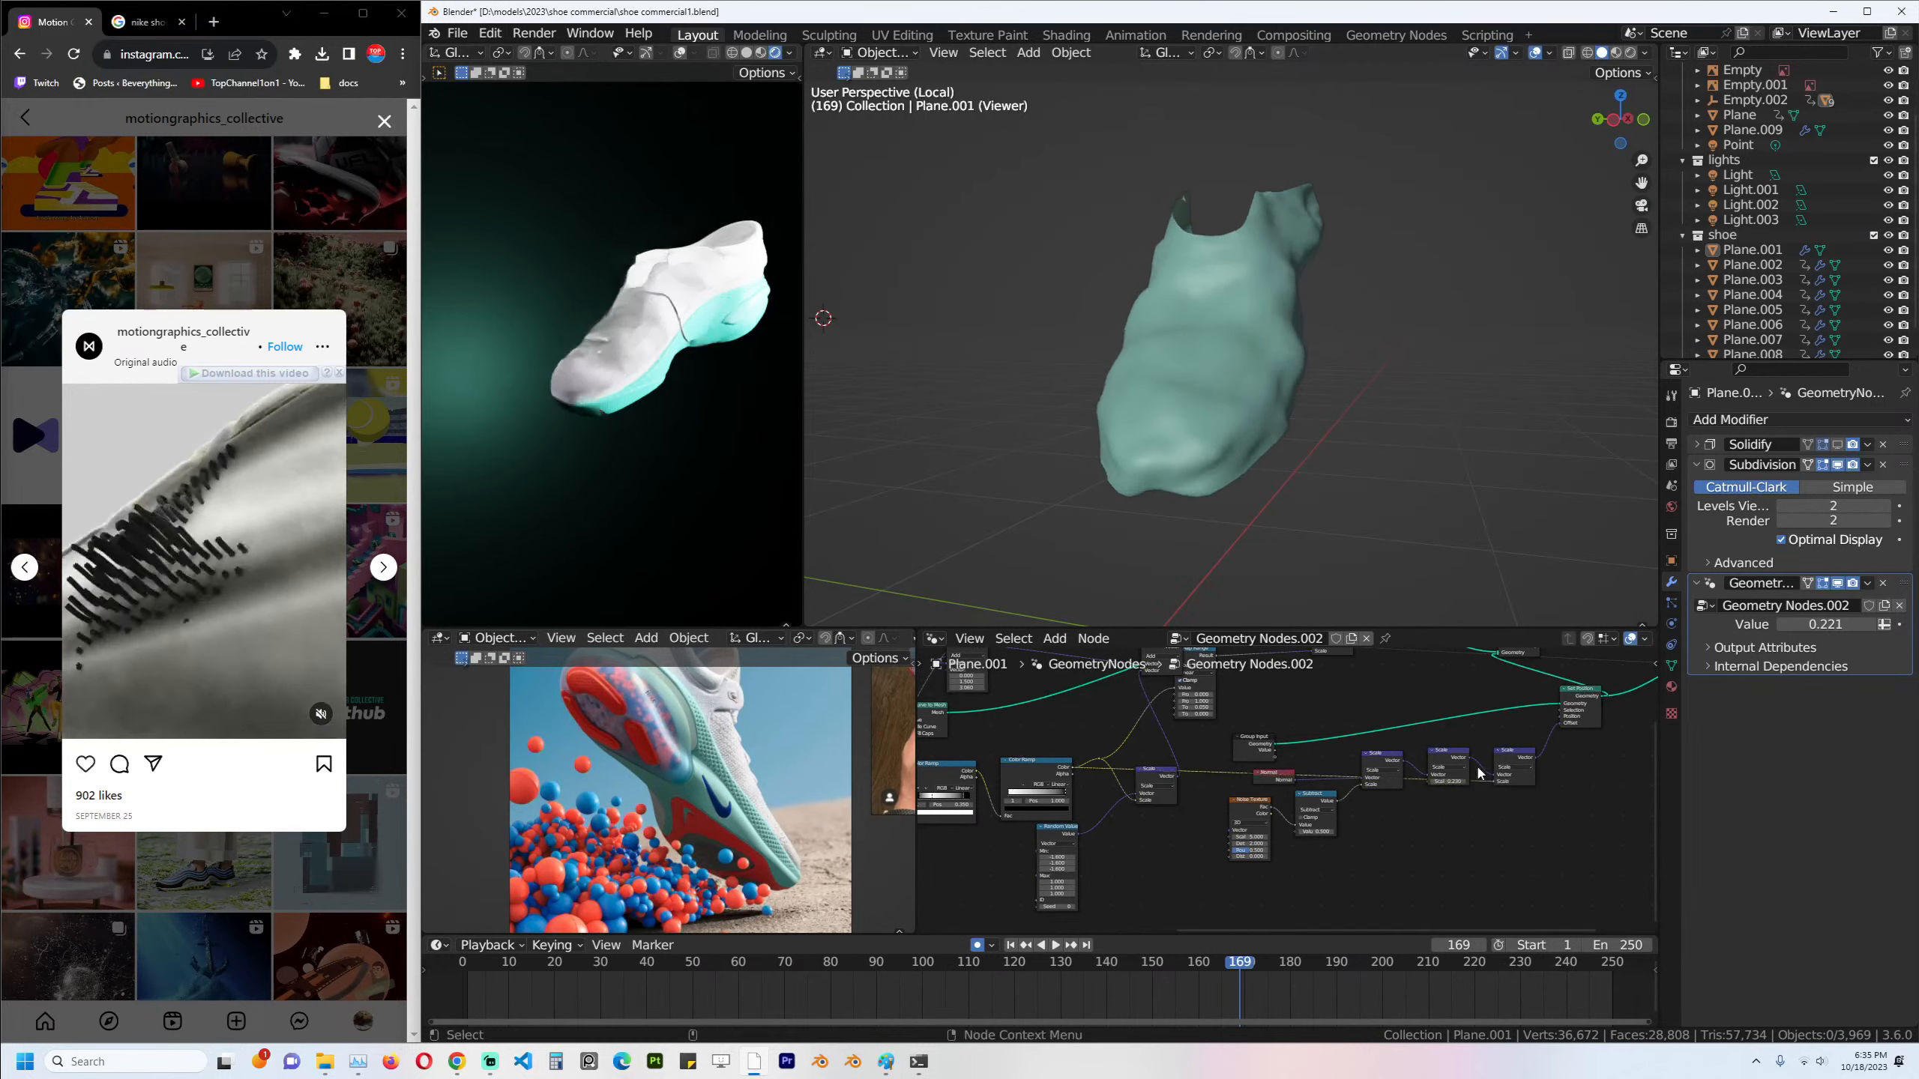
pyautogui.moveTo(1239, 325)
pyautogui.mouseDown(button='middle')
pyautogui.moveTo(1075, 351)
pyautogui.moveTo(1237, 359)
pyautogui.mouseUp(button='middle')
pyautogui.moveTo(1369, 437); pyautogui.dragTo(1179, 367, button='middle')
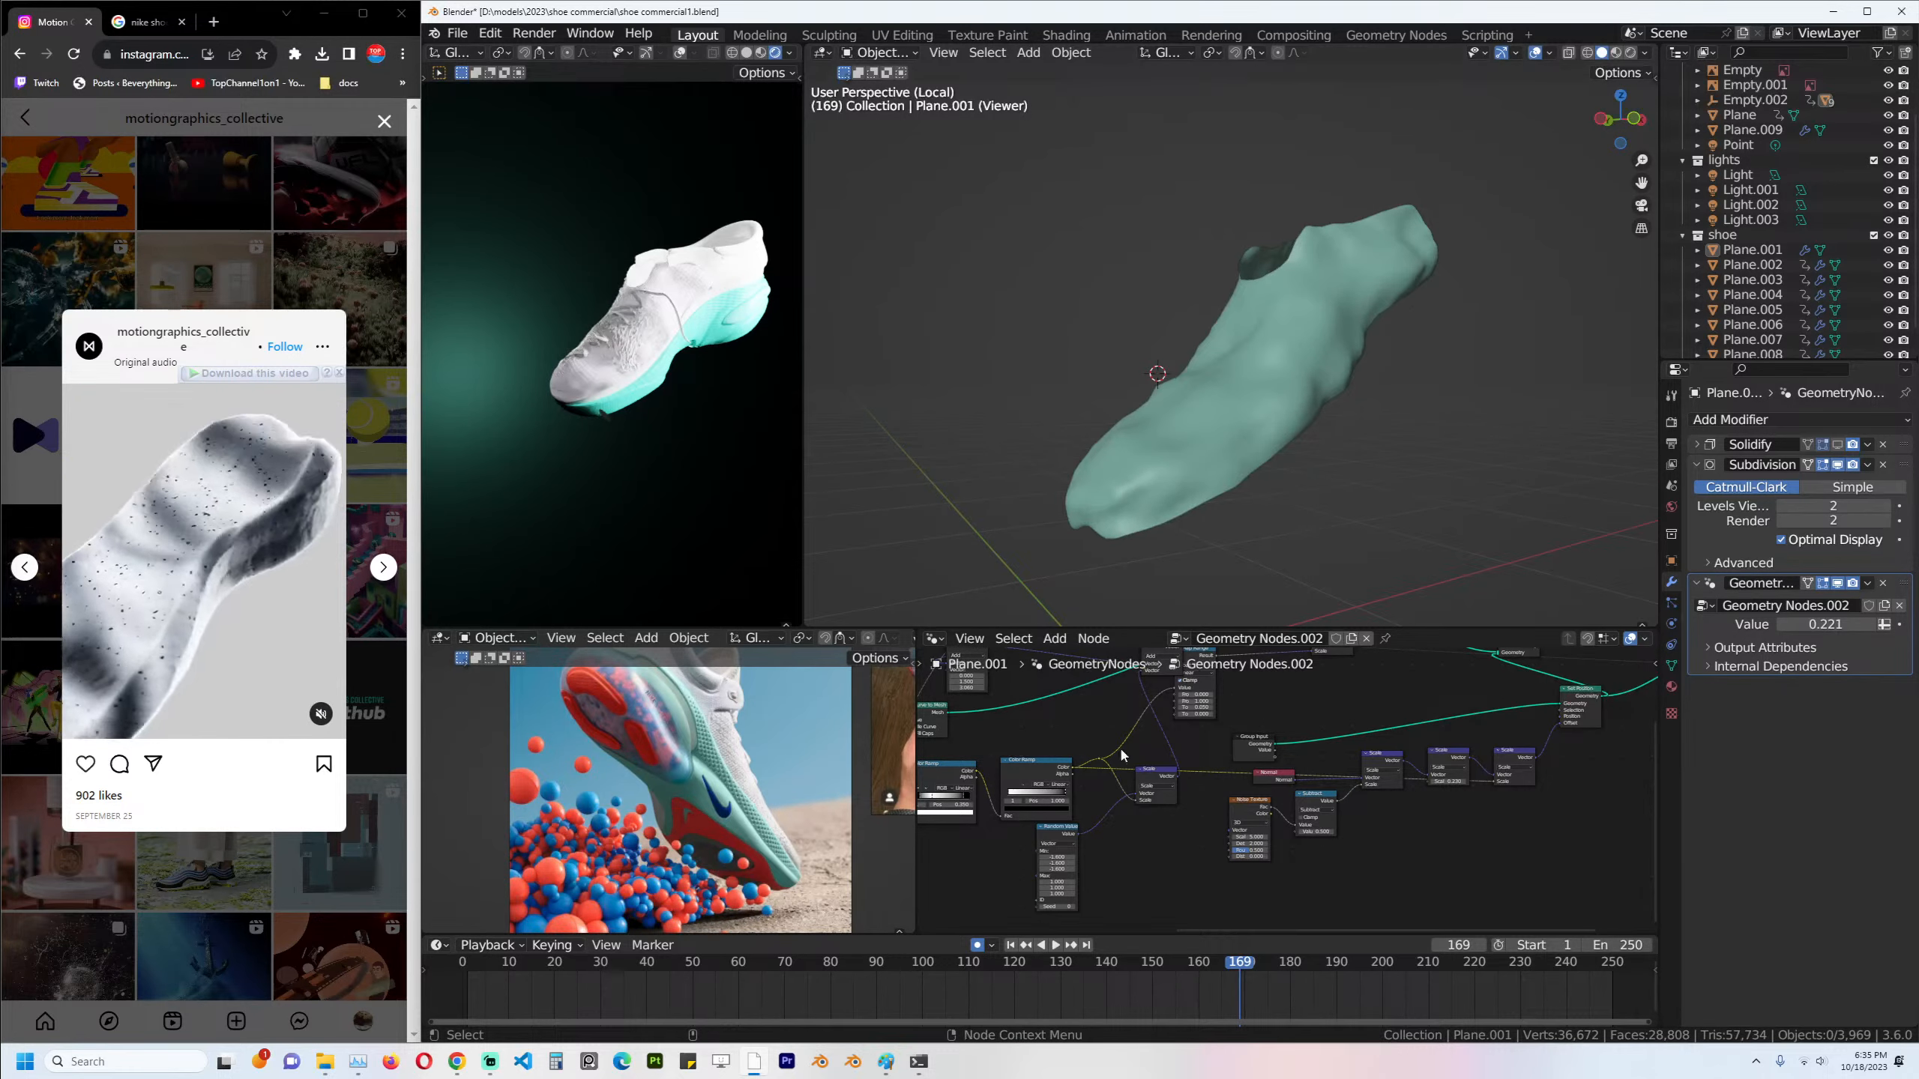
# Preview the mask Color Ramp's output and the Join Geometry result through the Viewer, saving the file.
pyautogui.keyDown('ctrl'); pyautogui.keyDown('shift'); pyautogui.click(1053, 773); pyautogui.keyUp('shift'); pyautogui.keyUp('ctrl')
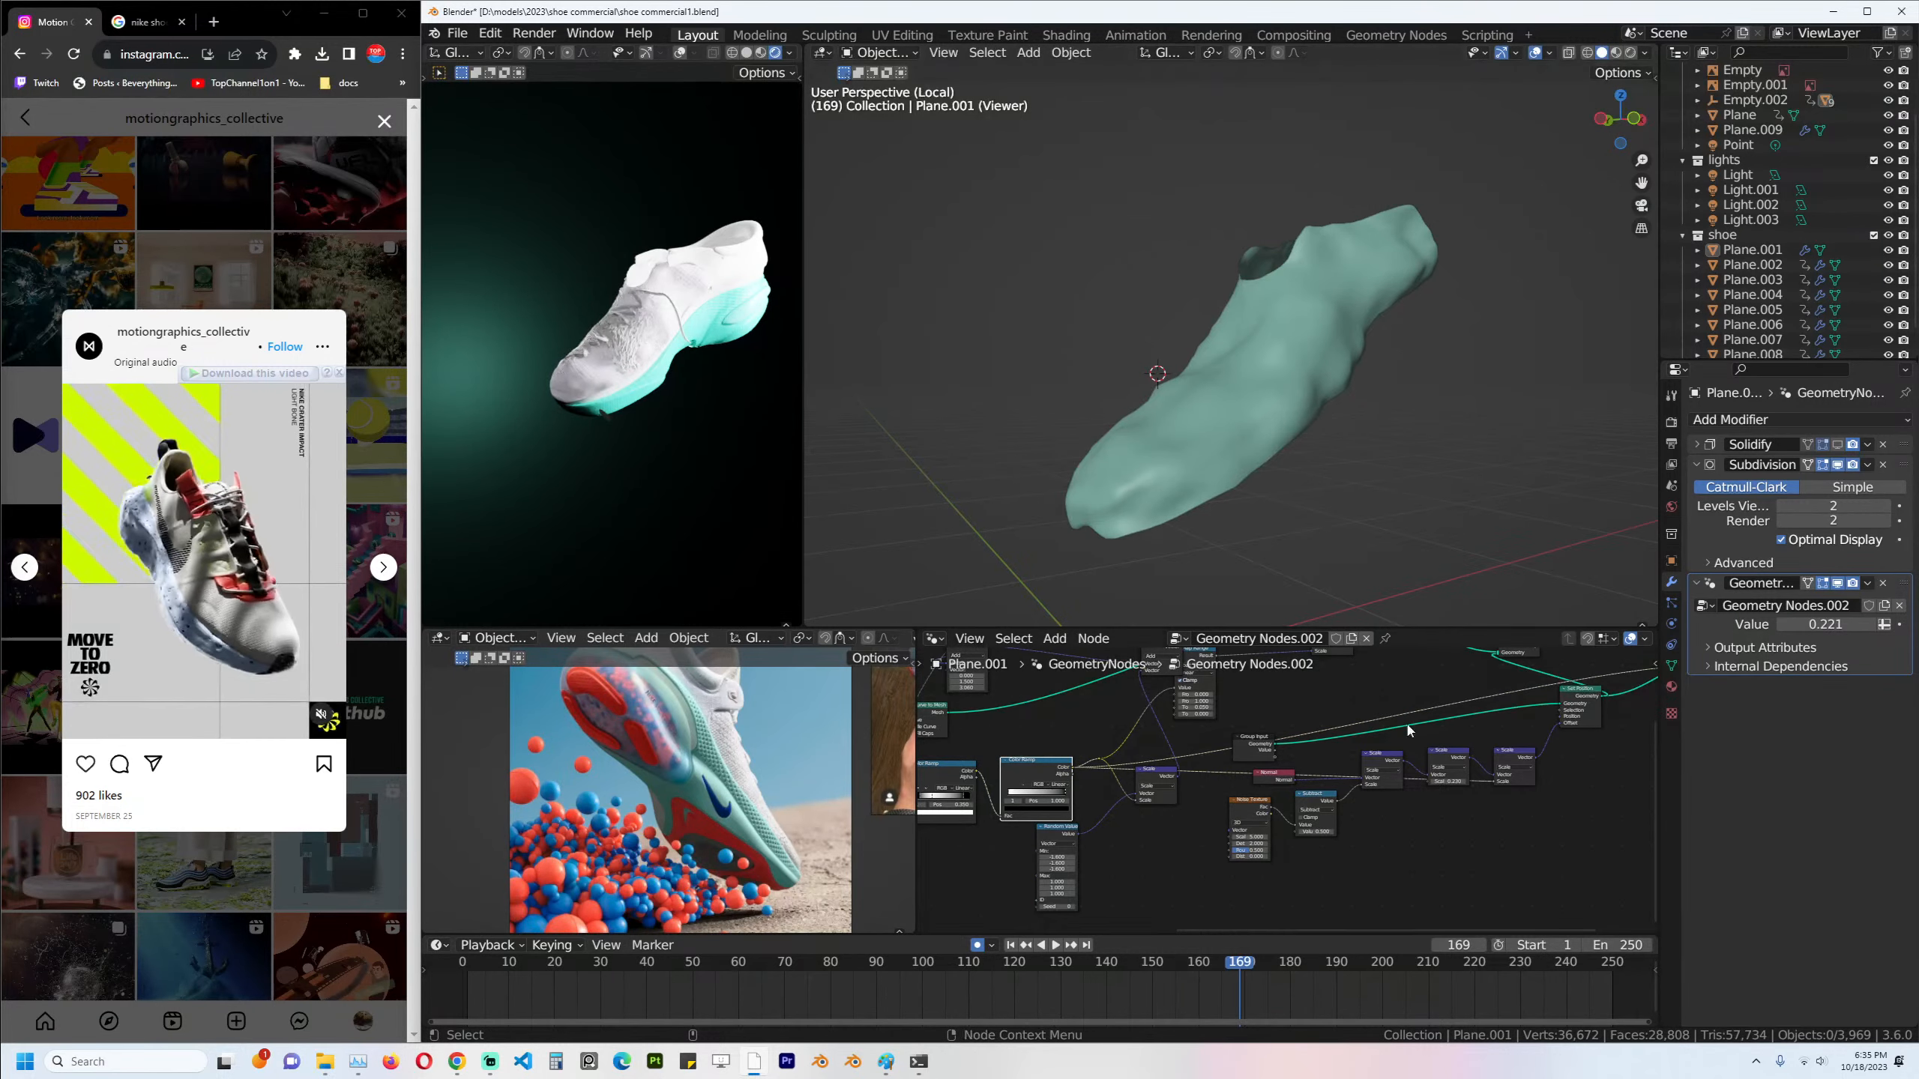
pyautogui.moveTo(1408, 730); pyautogui.dragTo(1213, 803, button='middle')
pyautogui.hotkey('ctrl', 's')
pyautogui.scroll(2, 1142, 574)
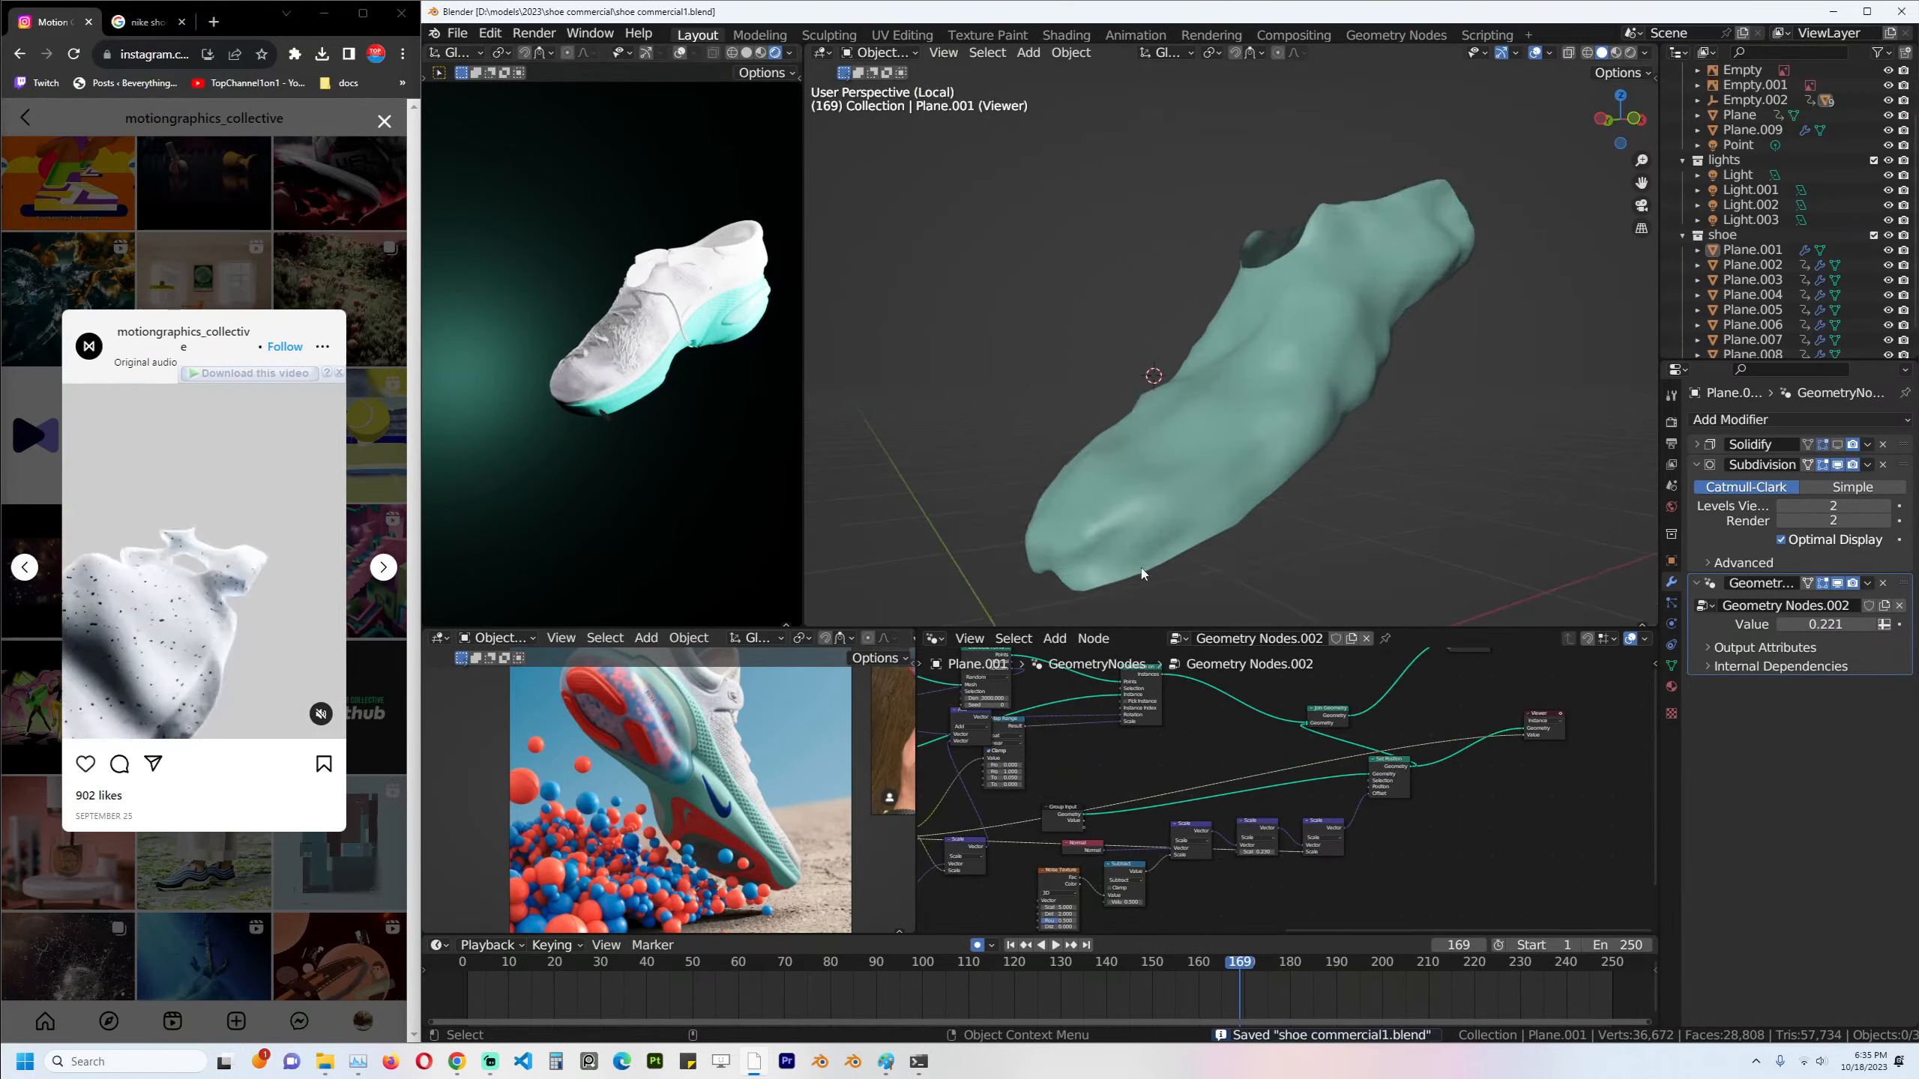
pyautogui.moveTo(1444, 788); pyautogui.dragTo(1448, 737, button='middle')
pyautogui.keyDown('ctrl'); pyautogui.keyDown('shift'); pyautogui.click(1255, 737); pyautogui.keyUp('shift'); pyautogui.keyUp('ctrl')
pyautogui.hotkey('ctrl', 's')
# Move the third Scale node aside and insert a Color Ramp node on the mask link feeding its Scale input.
pyautogui.scroll(6, 1284, 812)
pyautogui.moveTo(1284, 806); pyautogui.dragTo(1455, 796)
pyautogui.moveTo(1368, 822); pyautogui.dragTo(1371, 804, button='middle')
pyautogui.hotkey('shift', 'a')
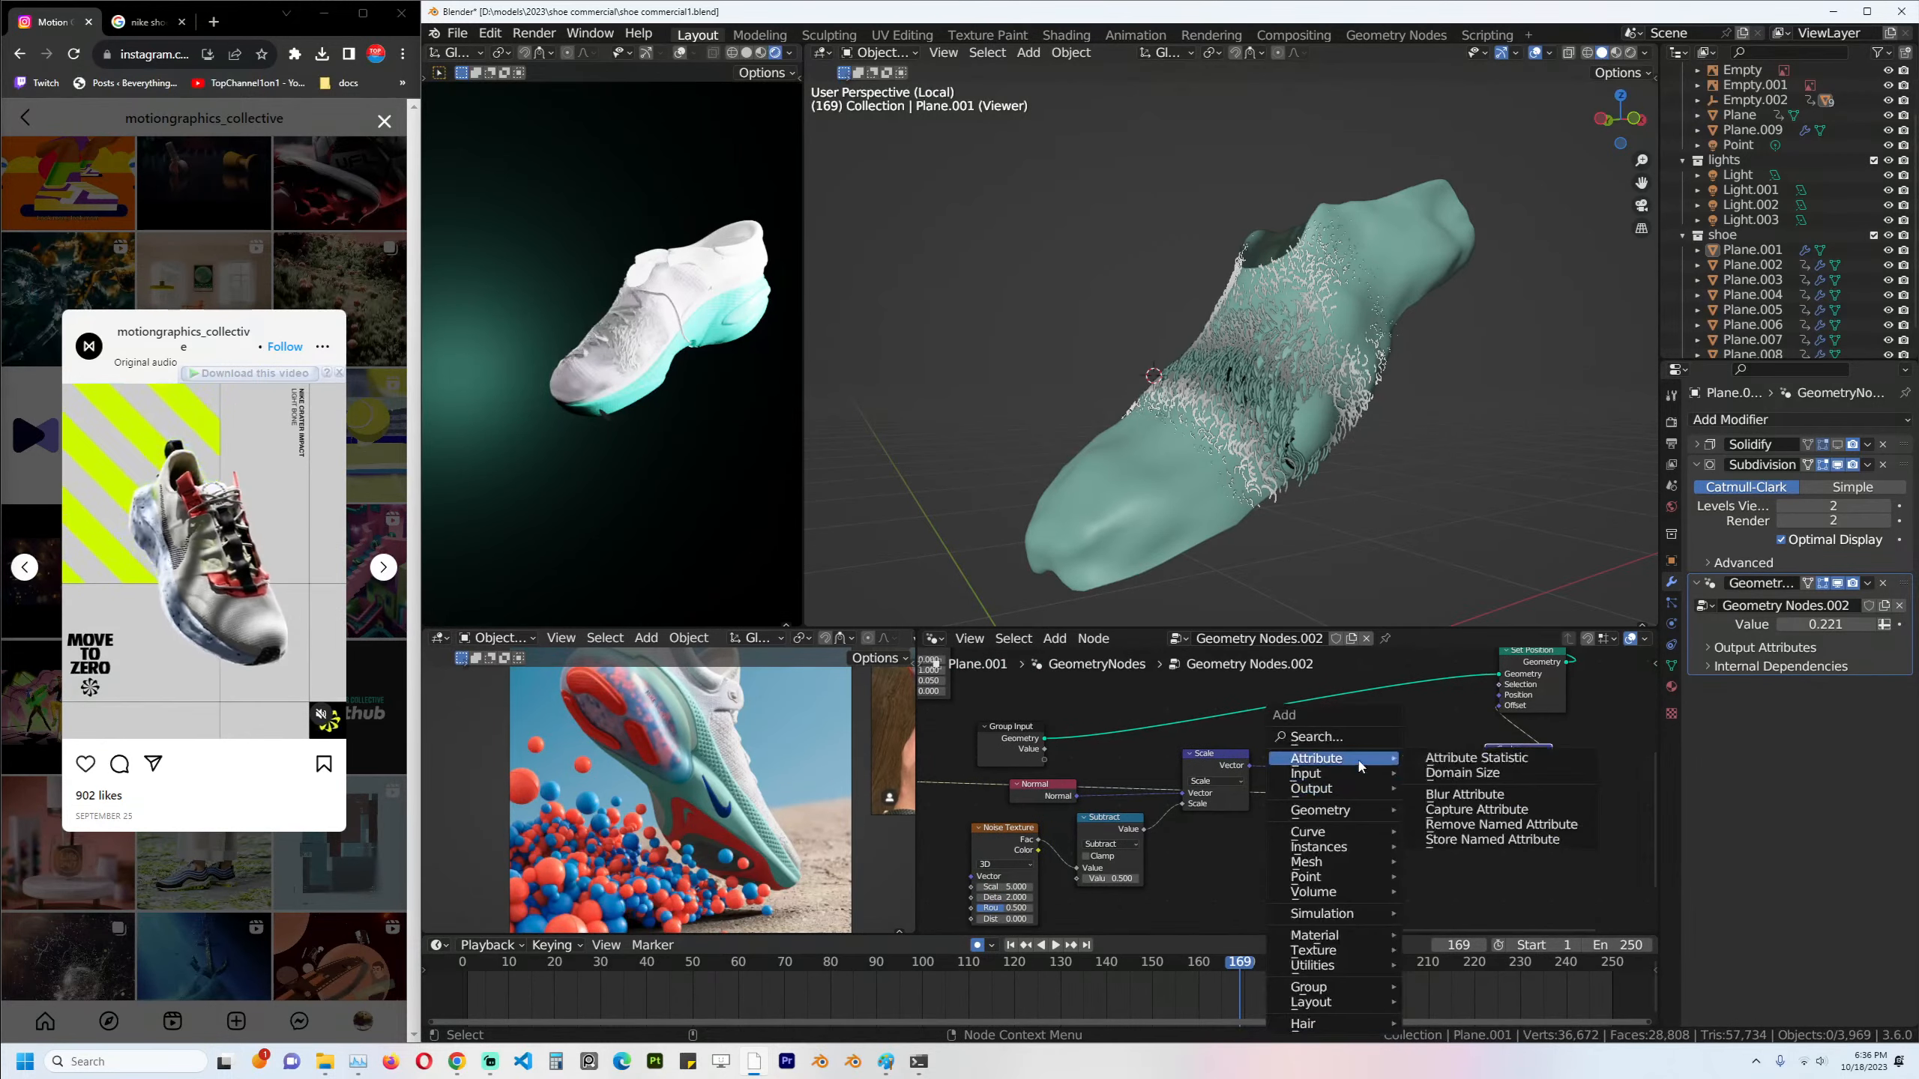
pyautogui.click(1355, 740)
pyautogui.write('ramp')
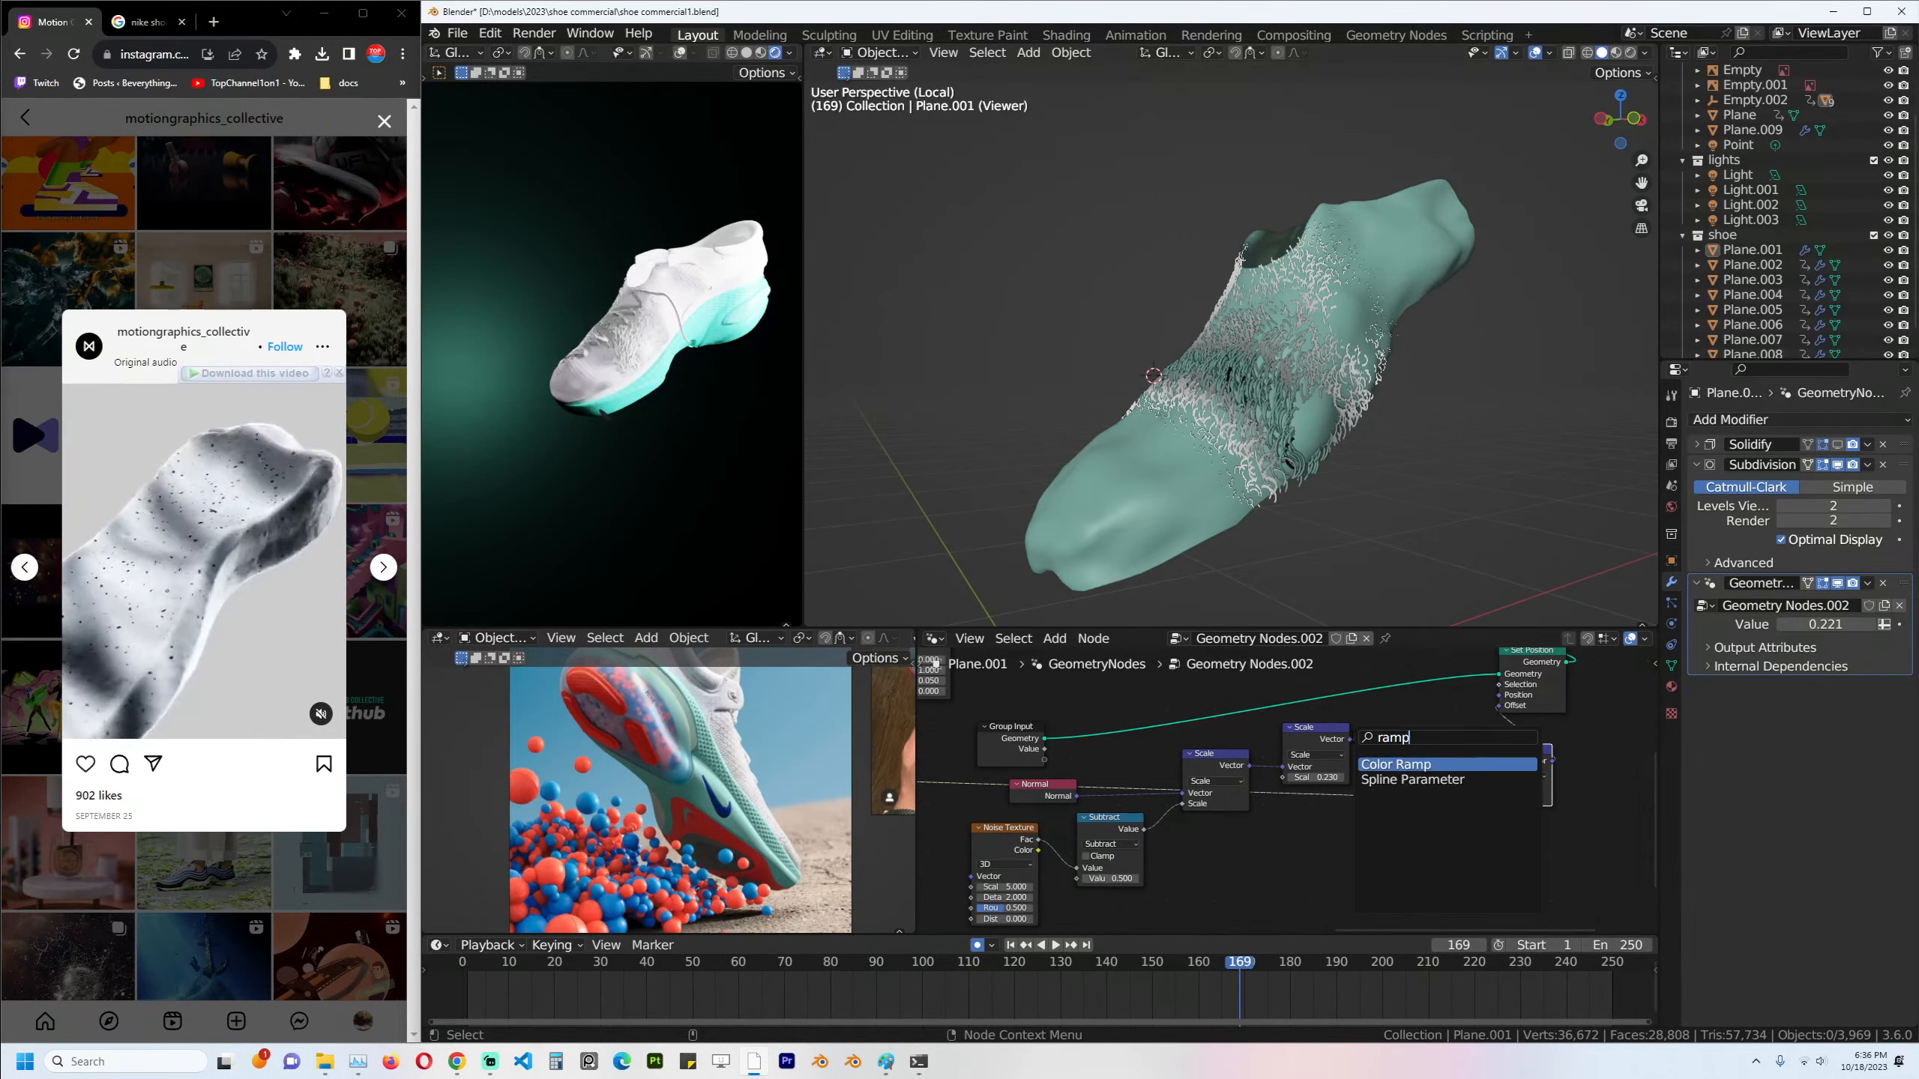
pyautogui.press('Return')
pyautogui.click(1386, 835)
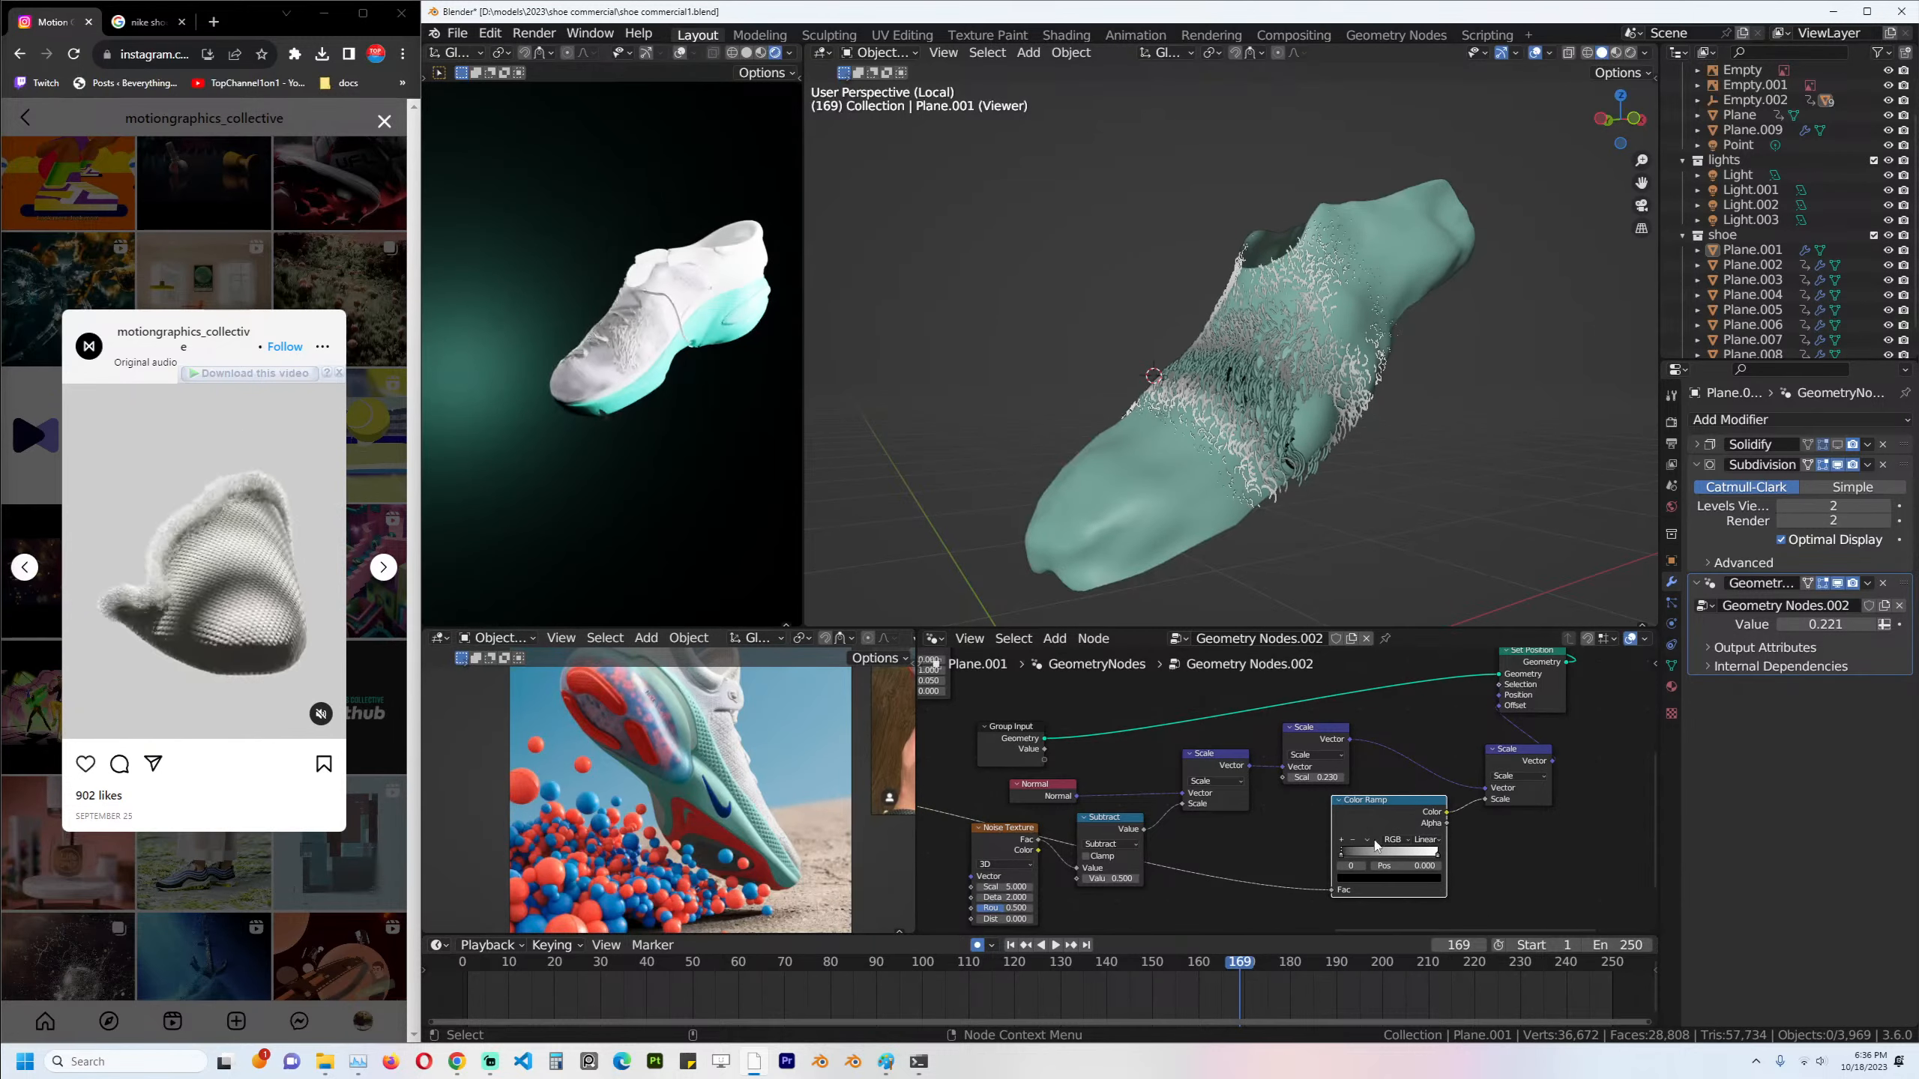
# Flip the new Color Ramp, adjust its stops to positions 0.005 and 0.500, and raise the second Scale node's factor to 15.020.
pyautogui.click(1382, 850)
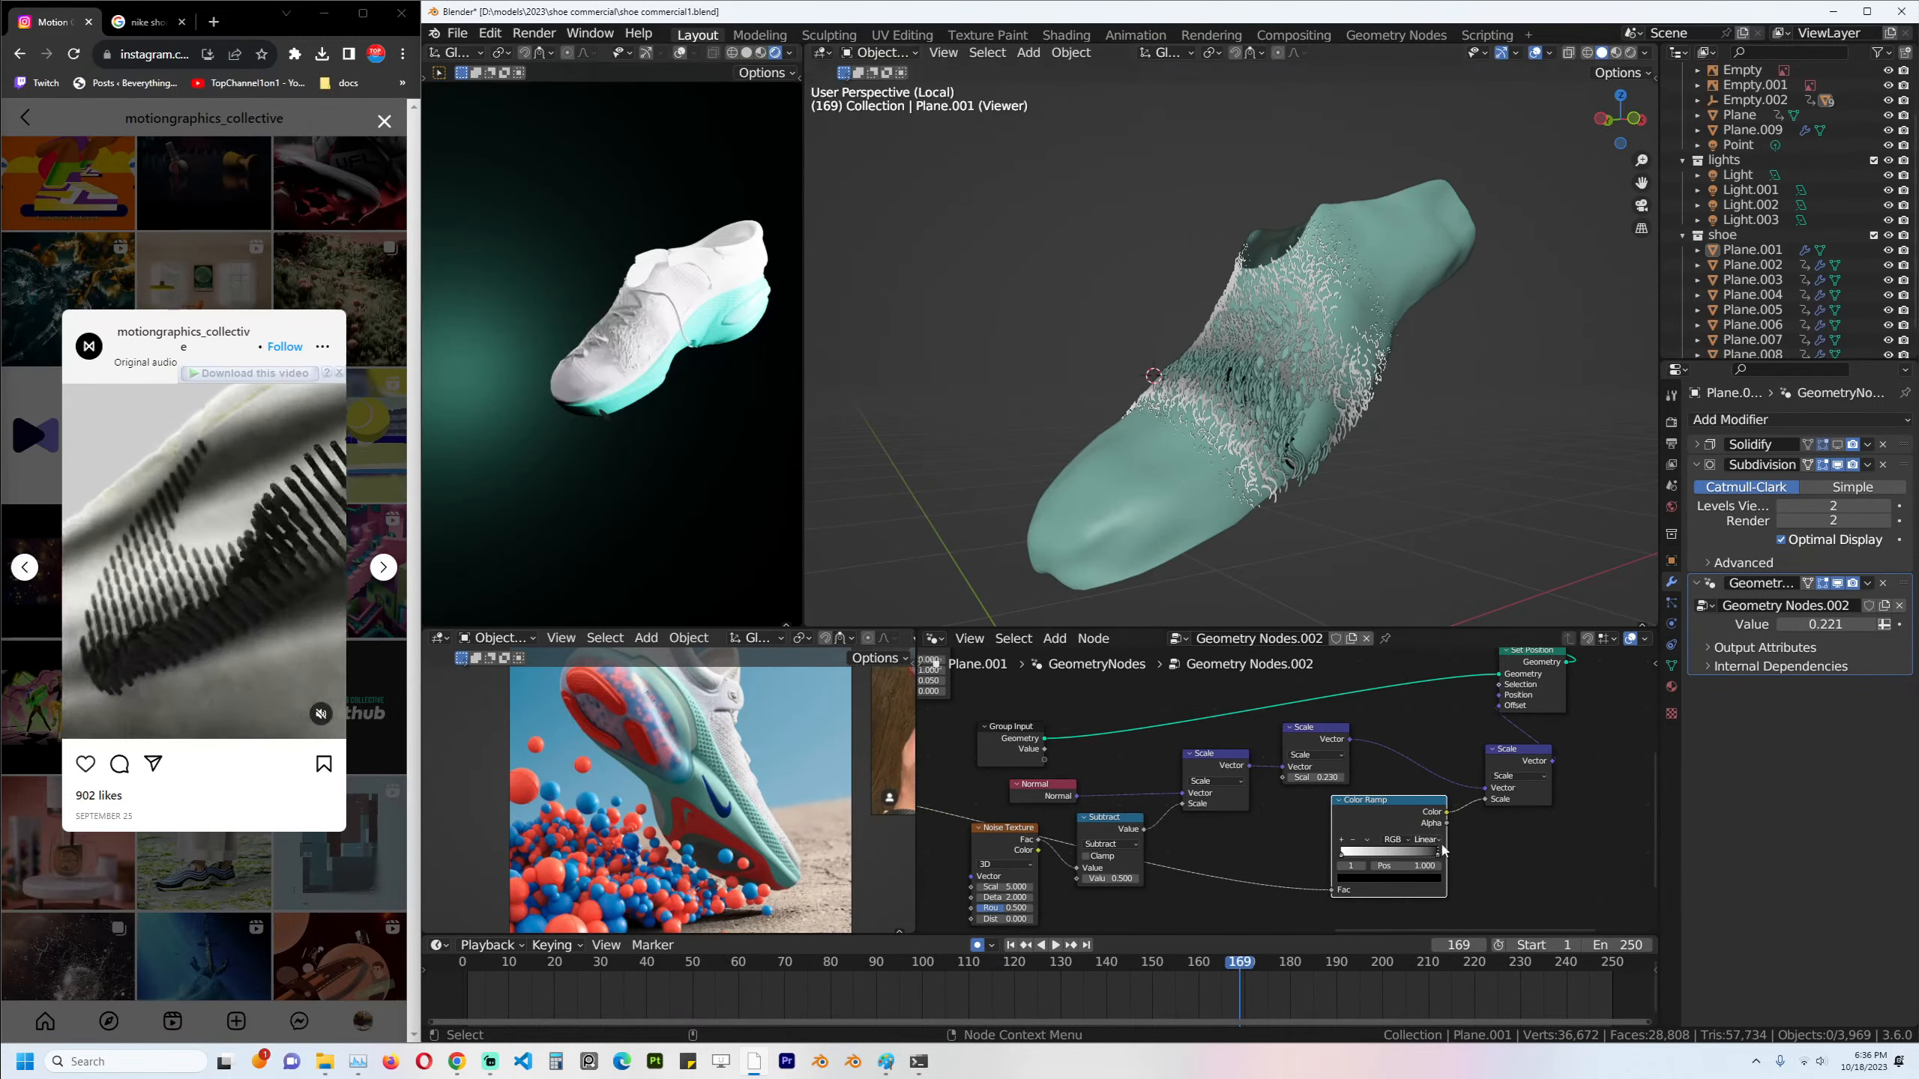
pyautogui.moveTo(1439, 850); pyautogui.dragTo(1368, 850)
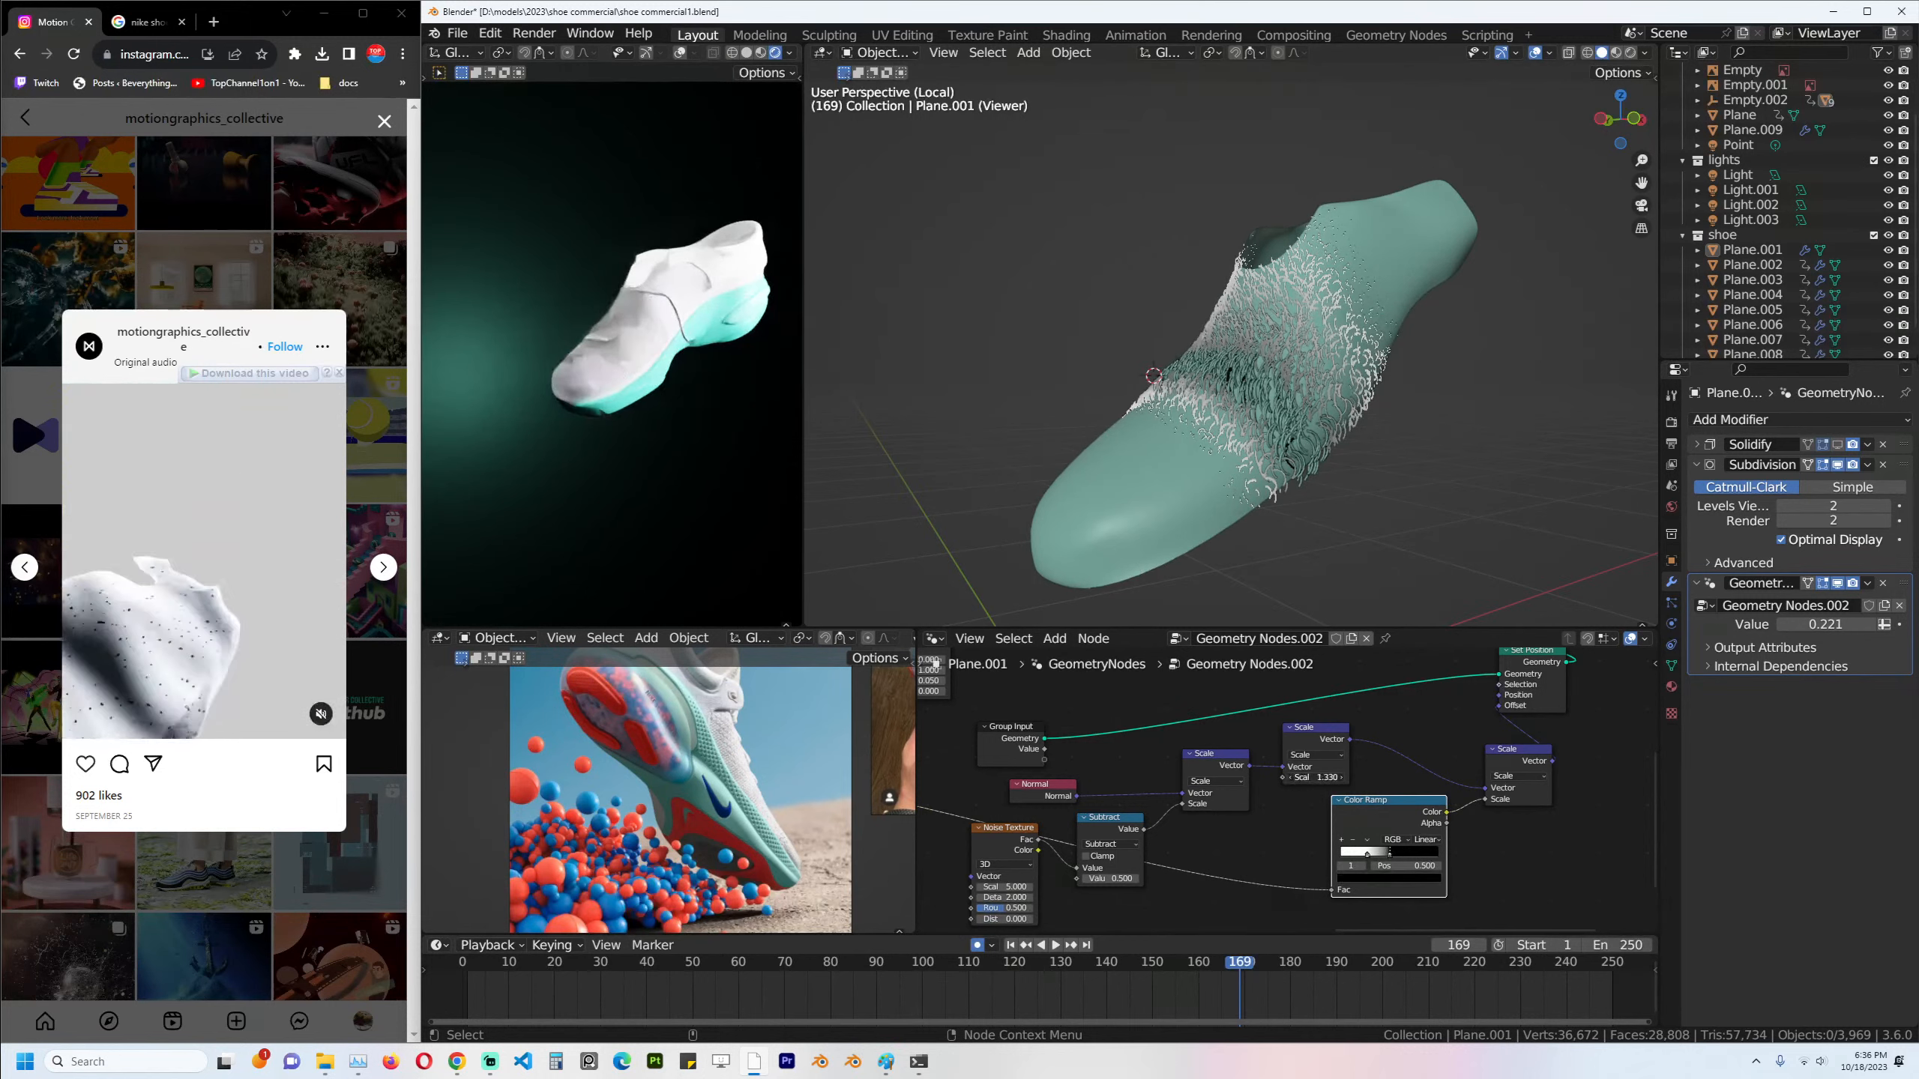
pyautogui.moveTo(1380, 843)
pyautogui.mouseDown()
pyautogui.moveTo(1414, 855)
pyautogui.moveTo(1350, 861)
pyautogui.mouseUp()
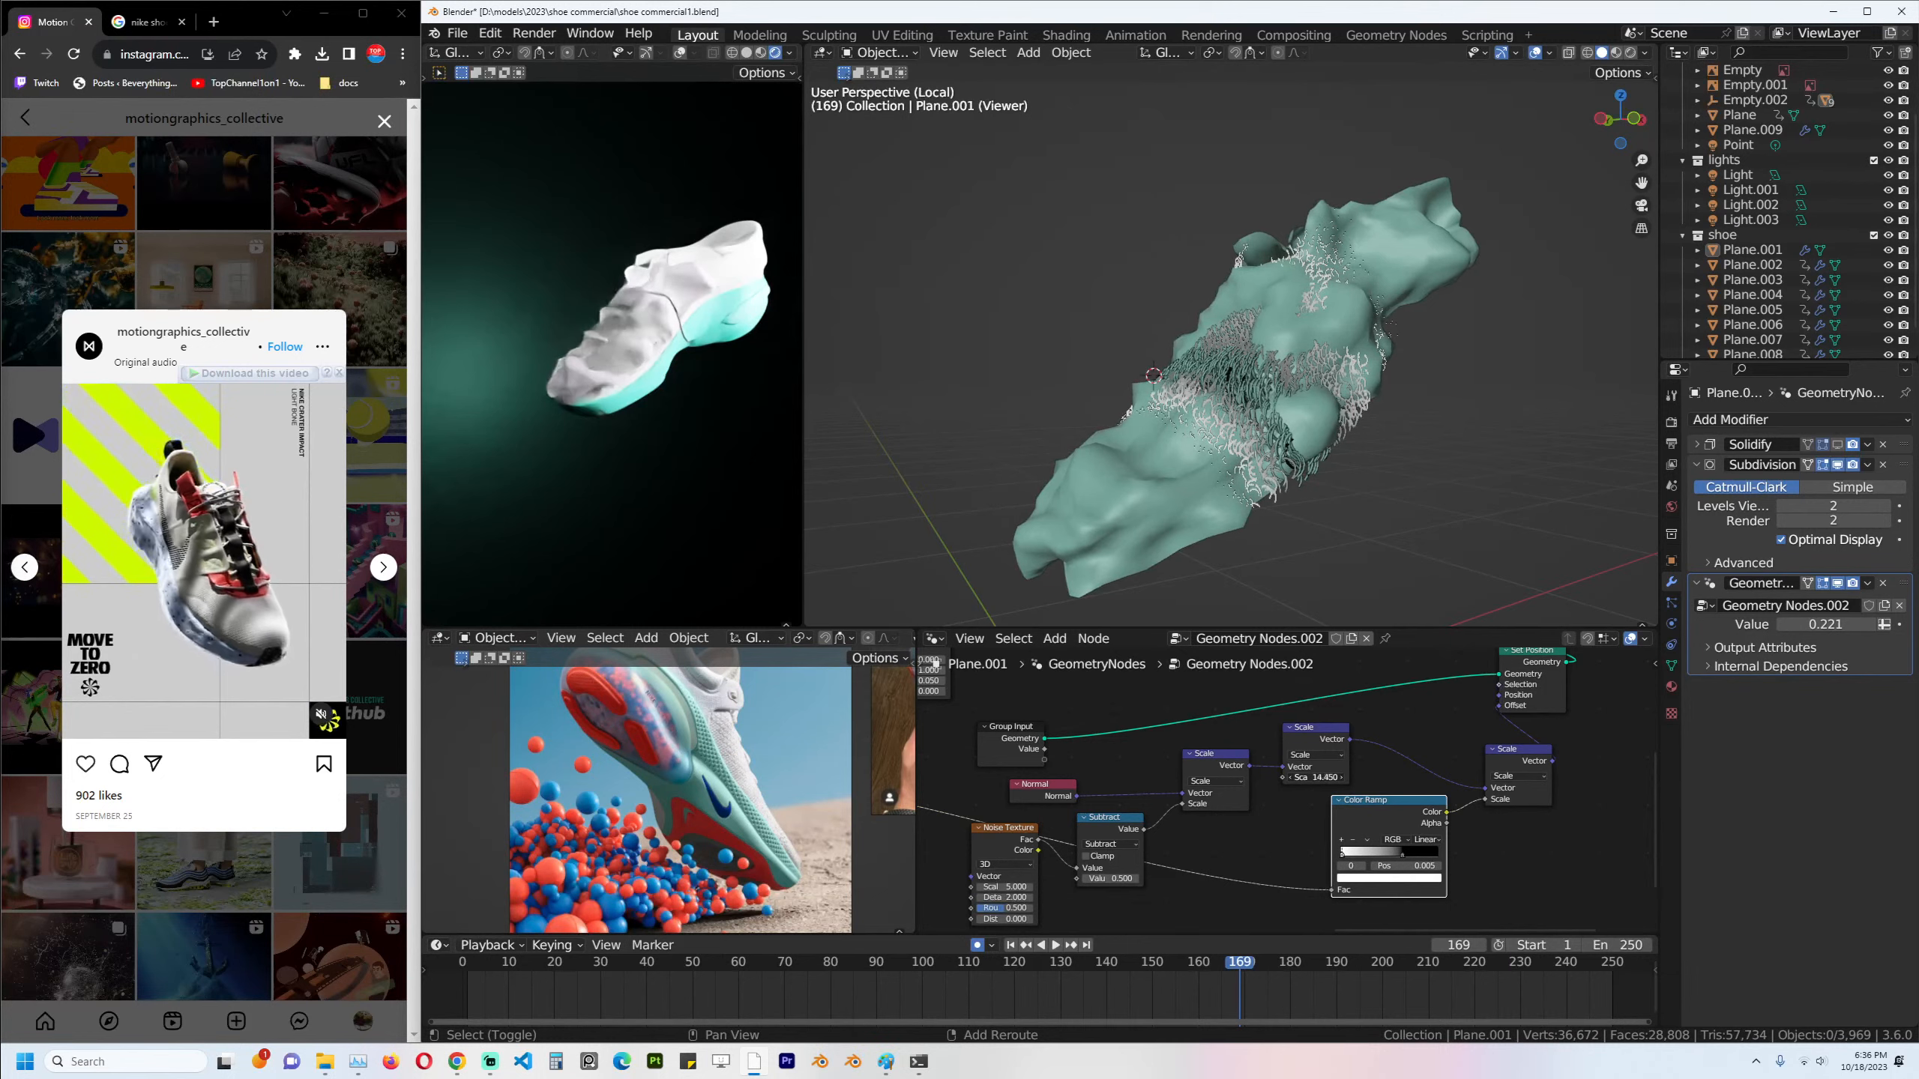
pyautogui.keyDown('shift'); pyautogui.moveTo(1315, 777); pyautogui.dragTo(1330, 777); pyautogui.keyUp('shift')
# Undo the last ramp change, flip the new Color Ramp to run black to white, and move its black stop to 0.591.
pyautogui.click(1353, 839)
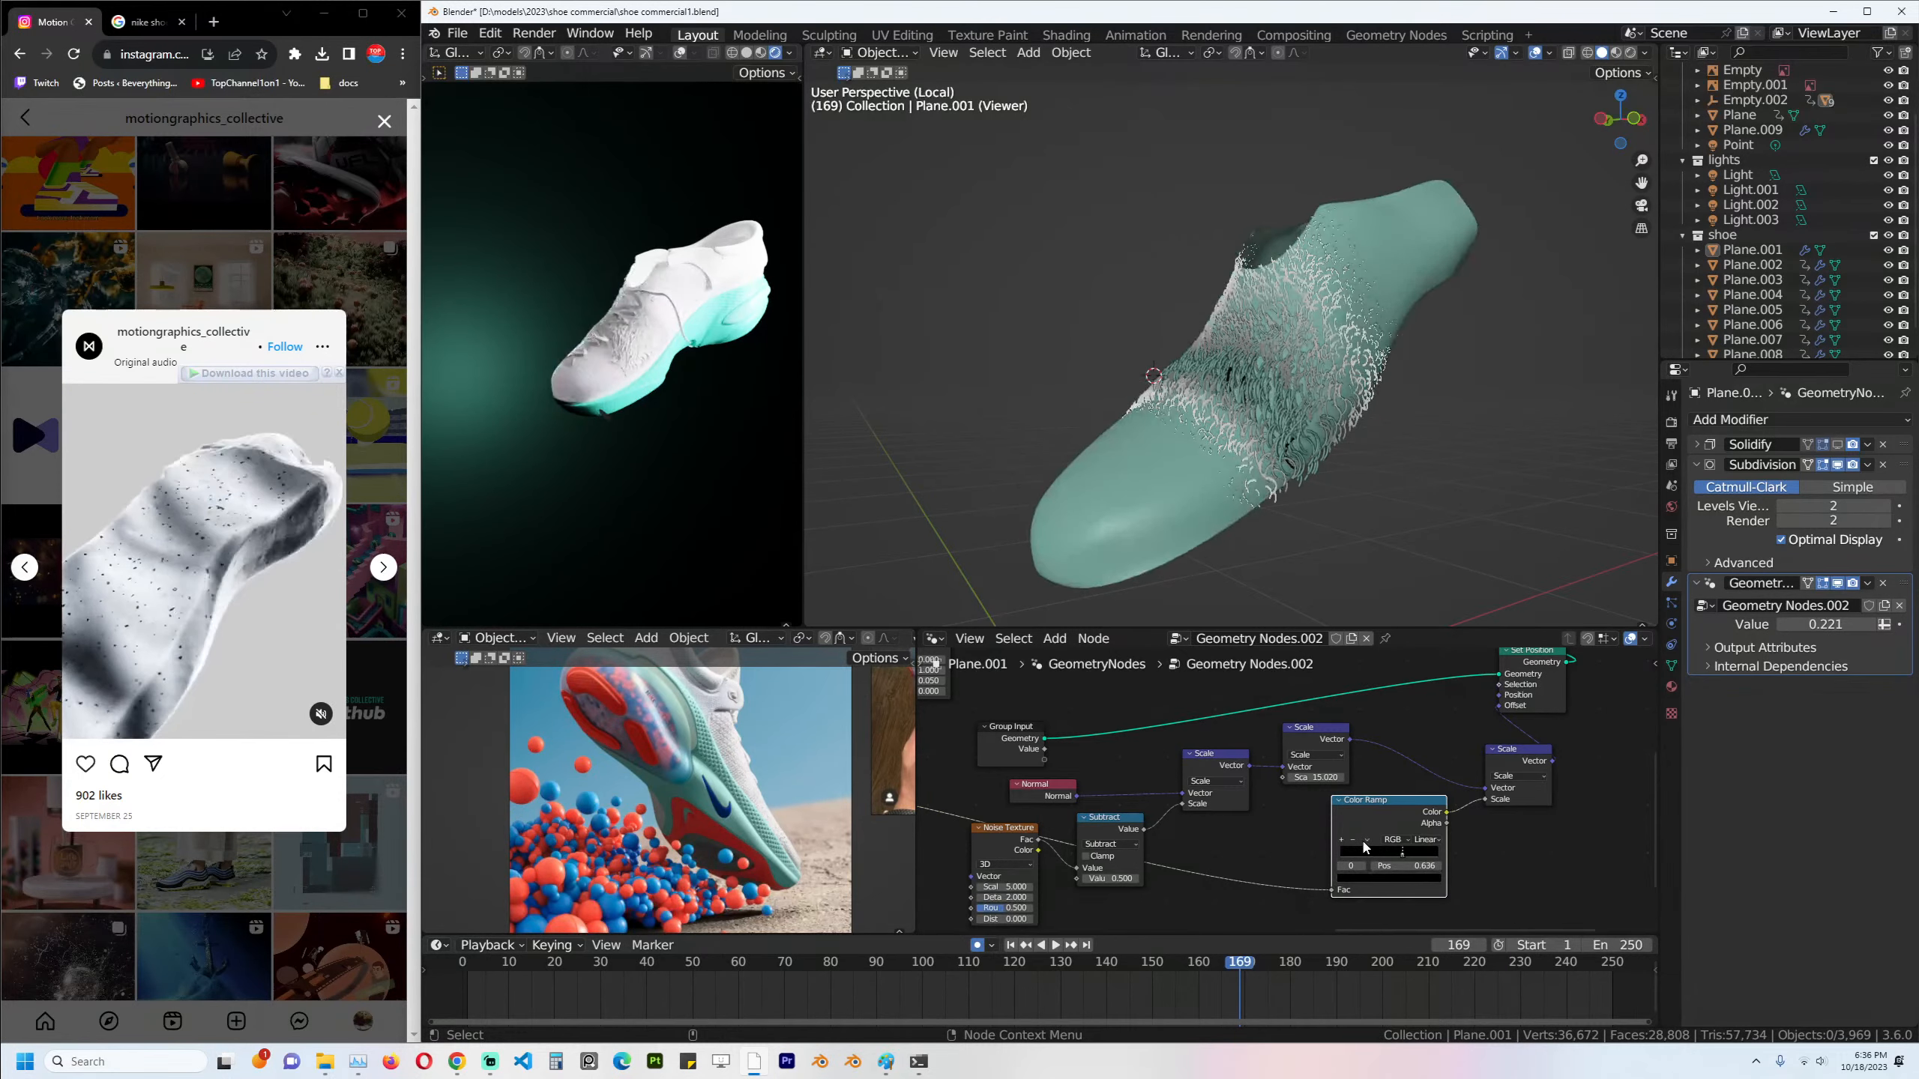
pyautogui.hotkey('ctrl', 'z')
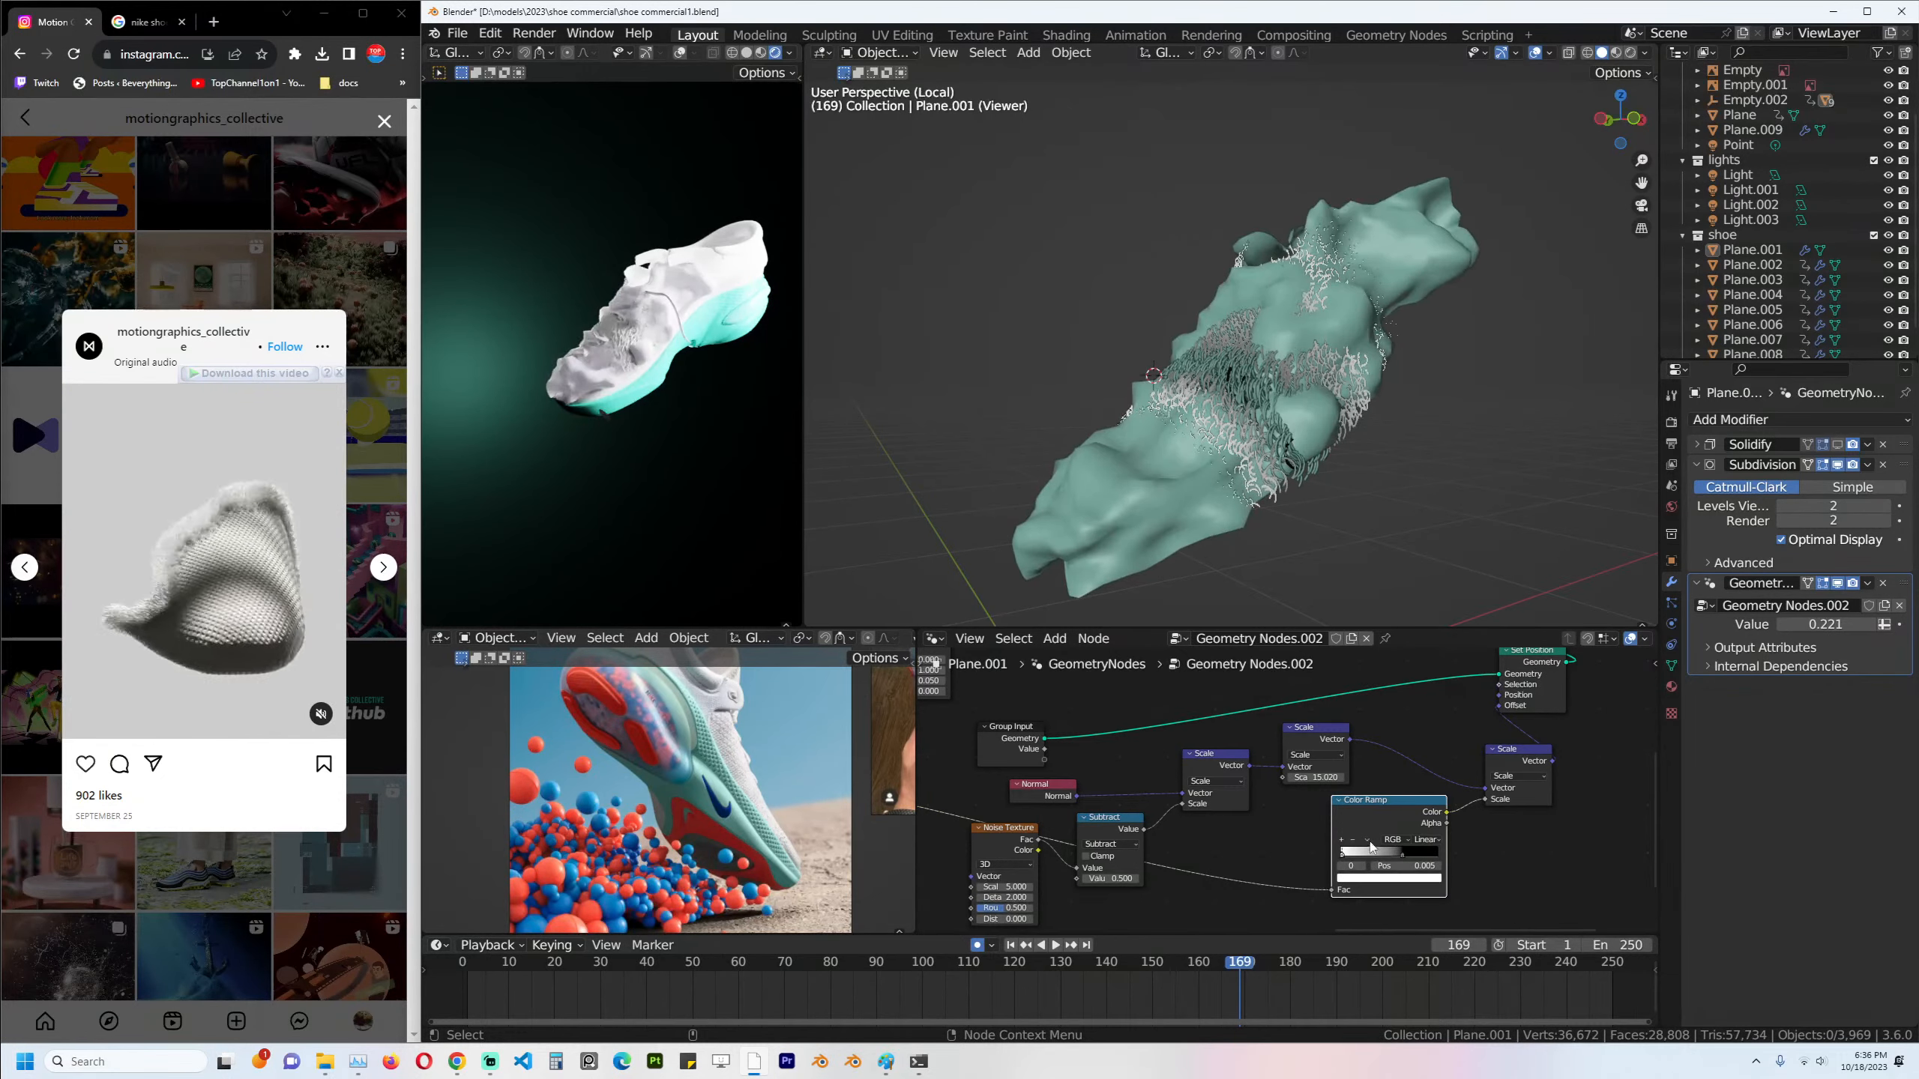
pyautogui.click(1368, 840)
pyautogui.click(1402, 850)
pyautogui.moveTo(1376, 854)
pyautogui.mouseDown()
pyautogui.moveTo(1345, 854)
pyautogui.moveTo(1436, 855)
pyautogui.moveTo(1356, 856)
pyautogui.moveTo(1415, 856)
pyautogui.mouseUp()
# Preview the Noise Texture and Subtract outputs, switch the Viewer to the Set Position geometry, and save the file.
pyautogui.moveTo(1193, 775); pyautogui.dragTo(1239, 790, button='middle')
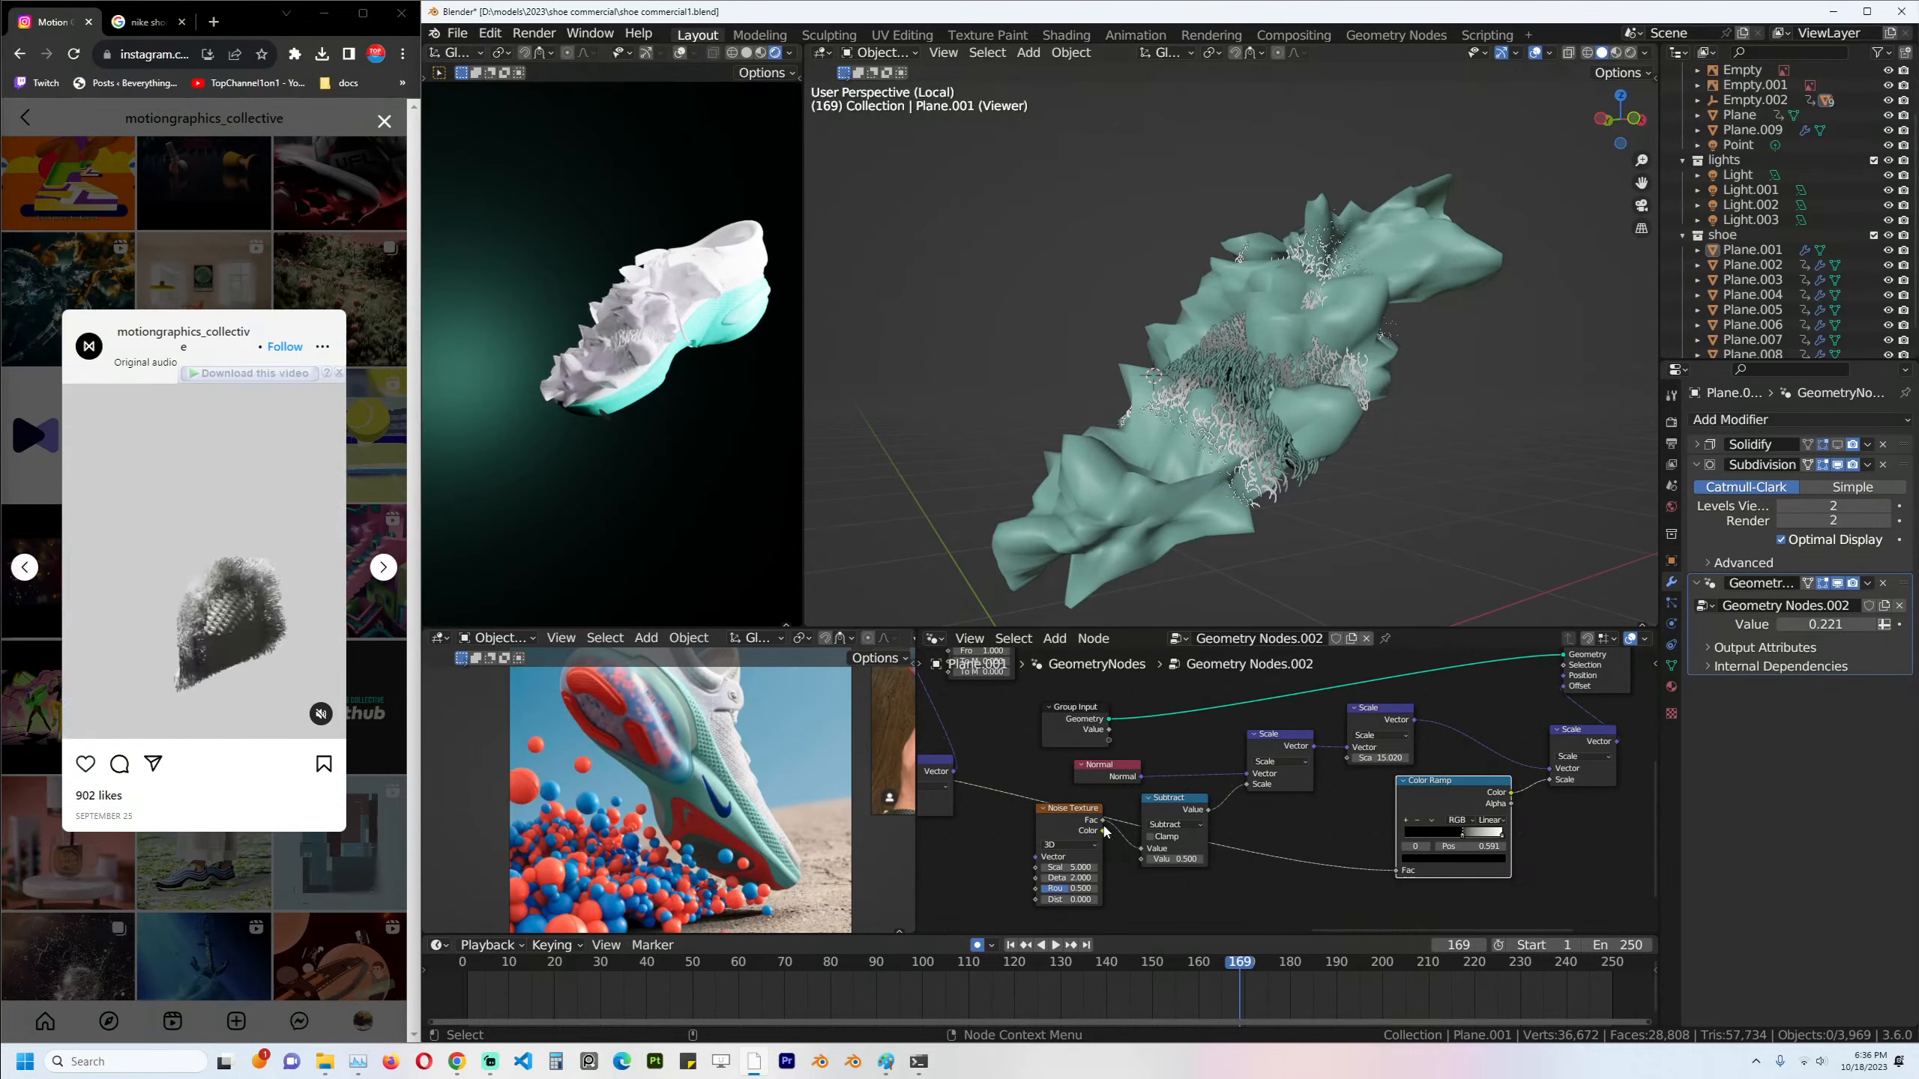
pyautogui.keyDown('ctrl'); pyautogui.keyDown('shift'); pyautogui.click(1096, 824); pyautogui.keyUp('shift'); pyautogui.keyUp('ctrl')
pyautogui.keyDown('ctrl'); pyautogui.keyDown('shift'); pyautogui.click(1171, 809); pyautogui.keyUp('shift'); pyautogui.keyUp('ctrl')
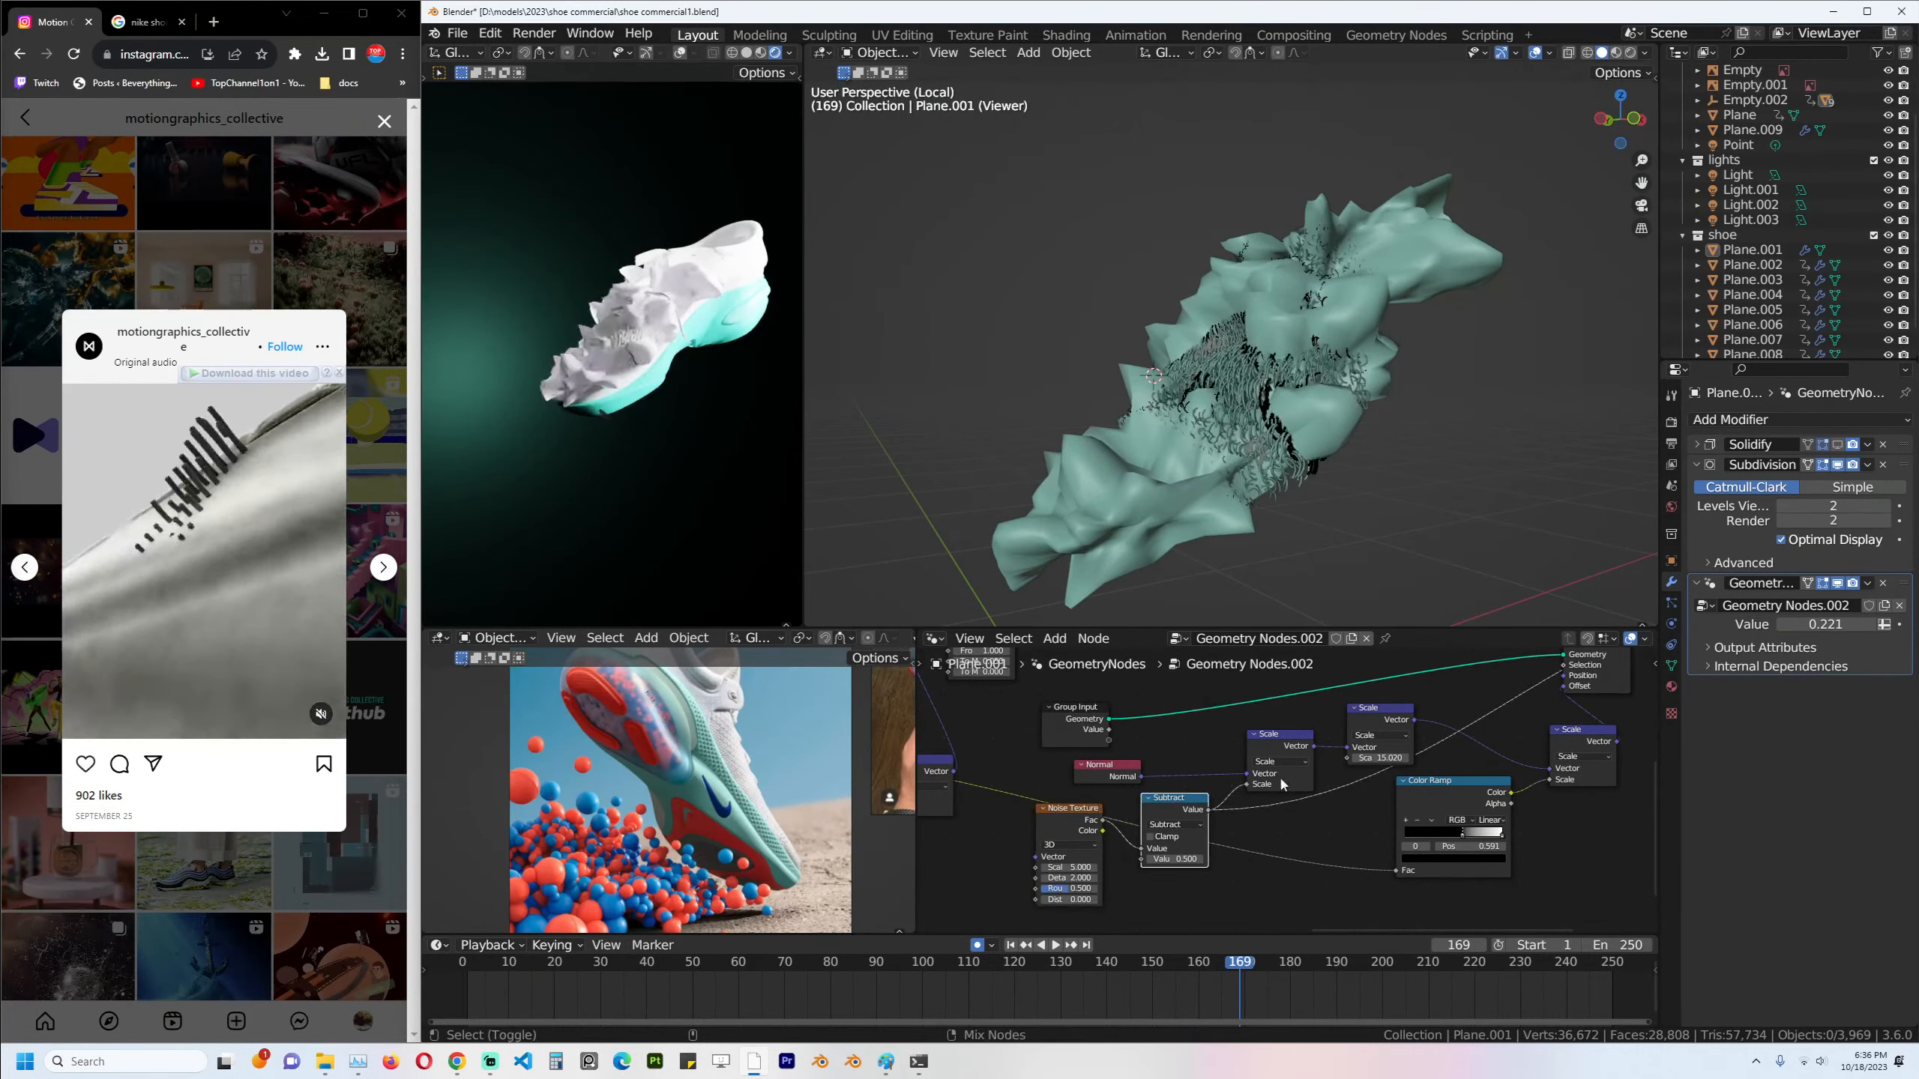
pyautogui.scroll(-5, 1277, 778)
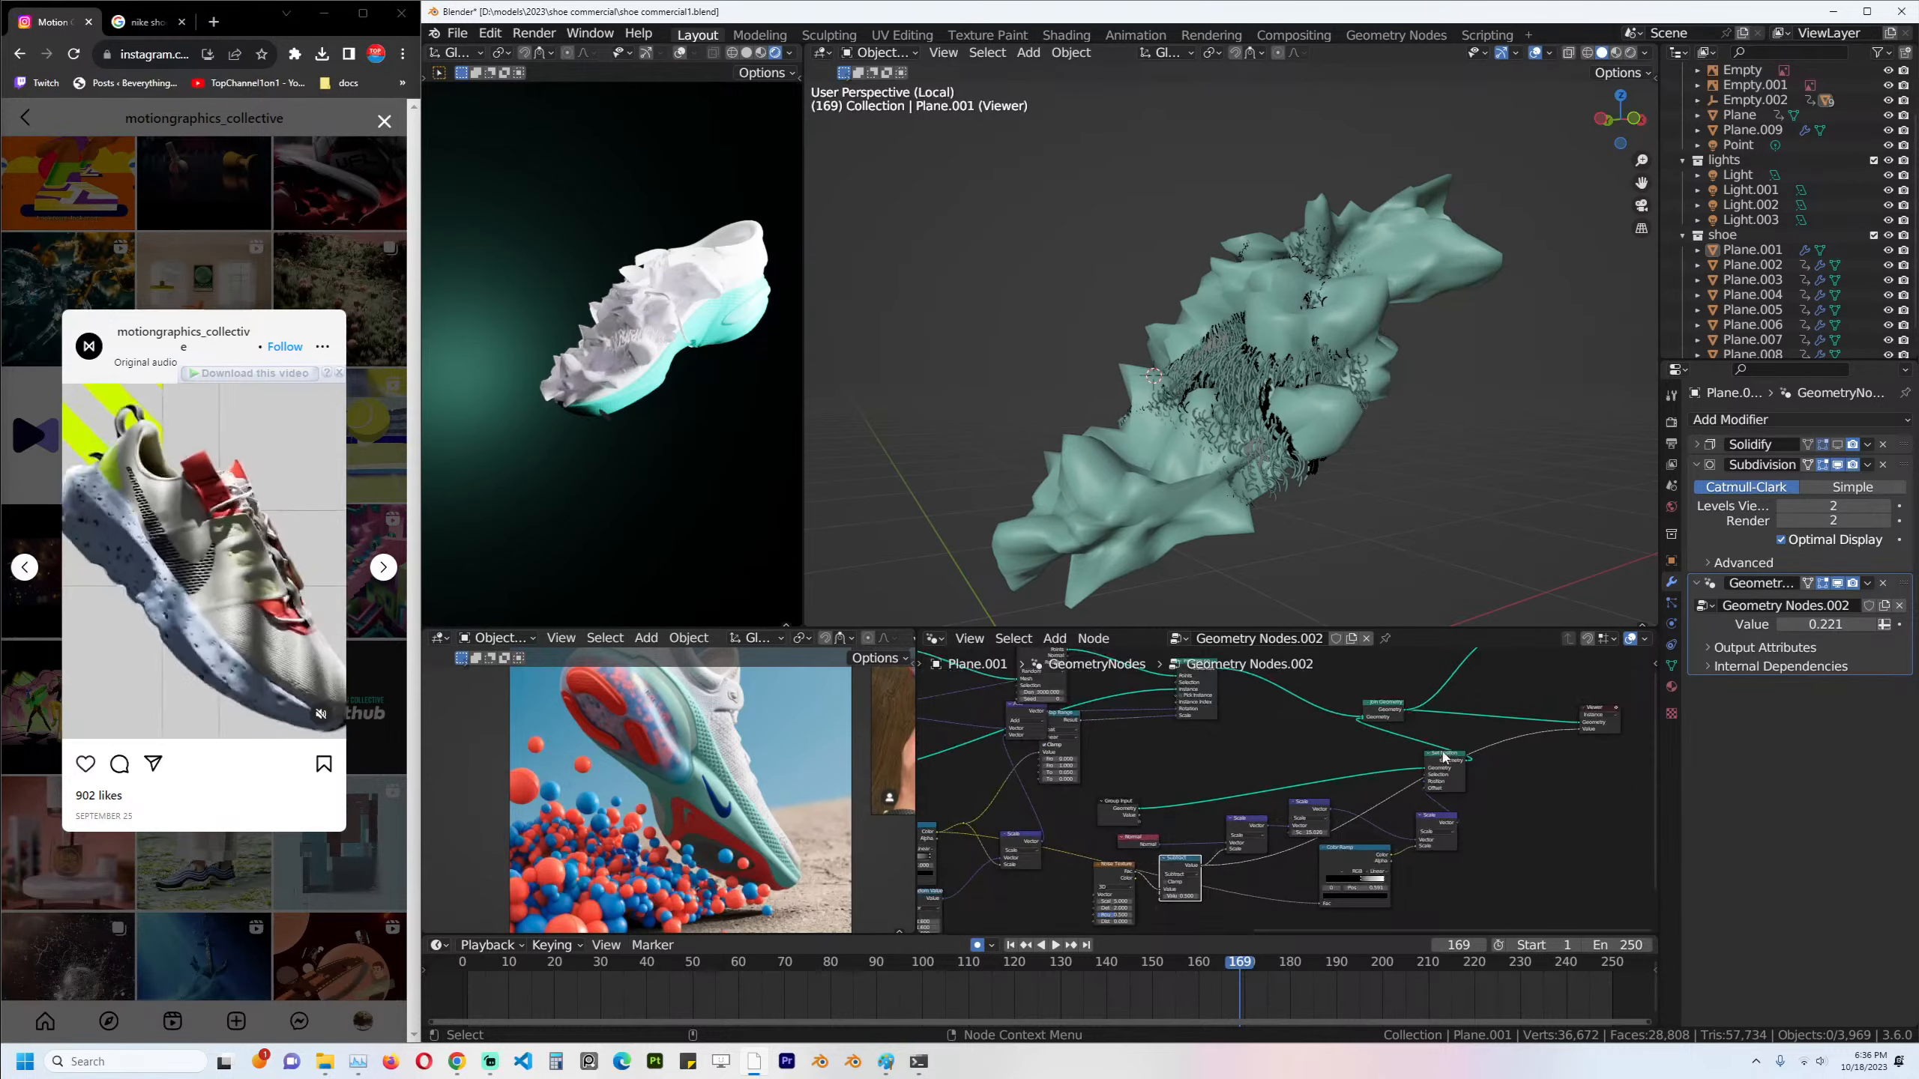
pyautogui.keyDown('ctrl'); pyautogui.keyDown('shift'); pyautogui.click(1443, 757); pyautogui.keyUp('shift'); pyautogui.keyUp('ctrl')
pyautogui.moveTo(1217, 812); pyautogui.dragTo(1330, 779, button='middle')
pyautogui.scroll(2, 1209, 765)
pyautogui.hotkey('ctrl', 's')
pyautogui.scroll(-3, 1168, 768)
pyautogui.scroll(1, 1329, 779)
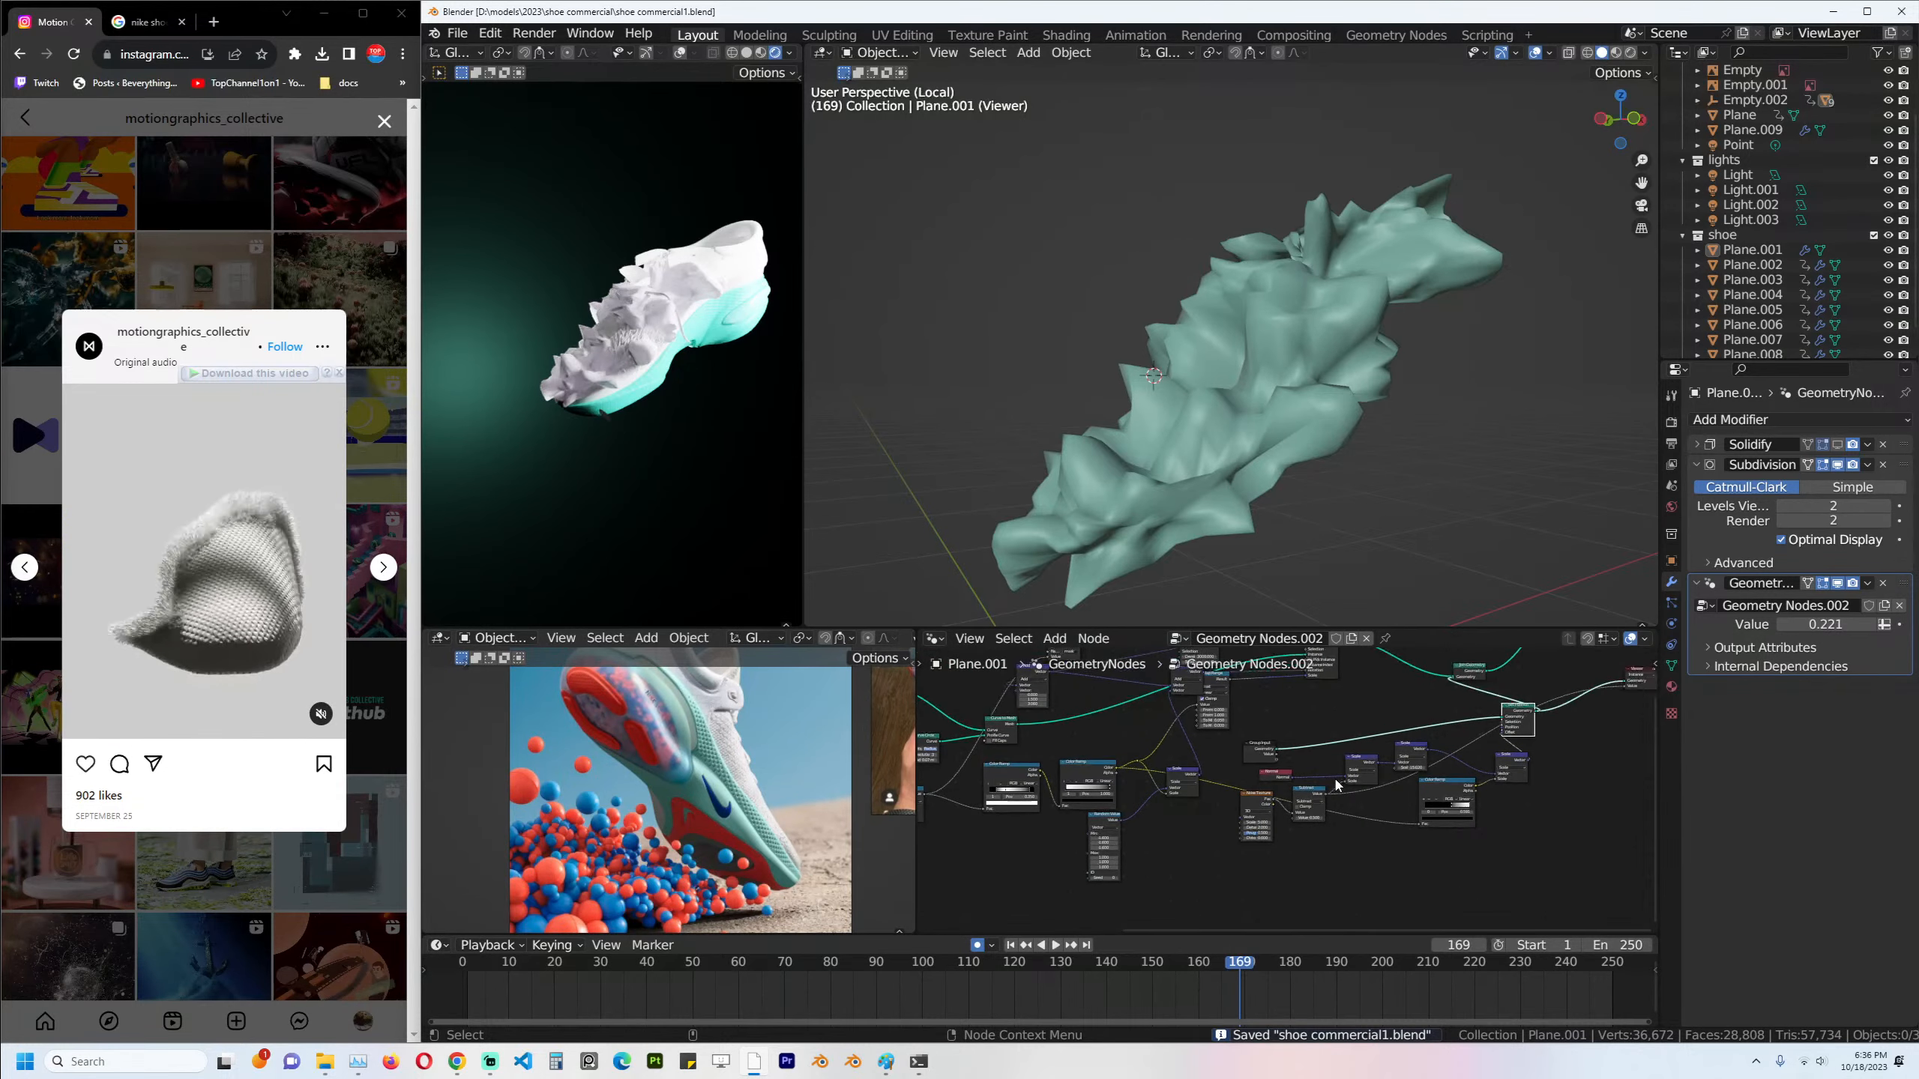
# Preview the mask Color Ramp's output on the displaced Set Position geometry through the Viewer, and save the file.
pyautogui.moveTo(1260, 844); pyautogui.dragTo(1358, 823, button='middle')
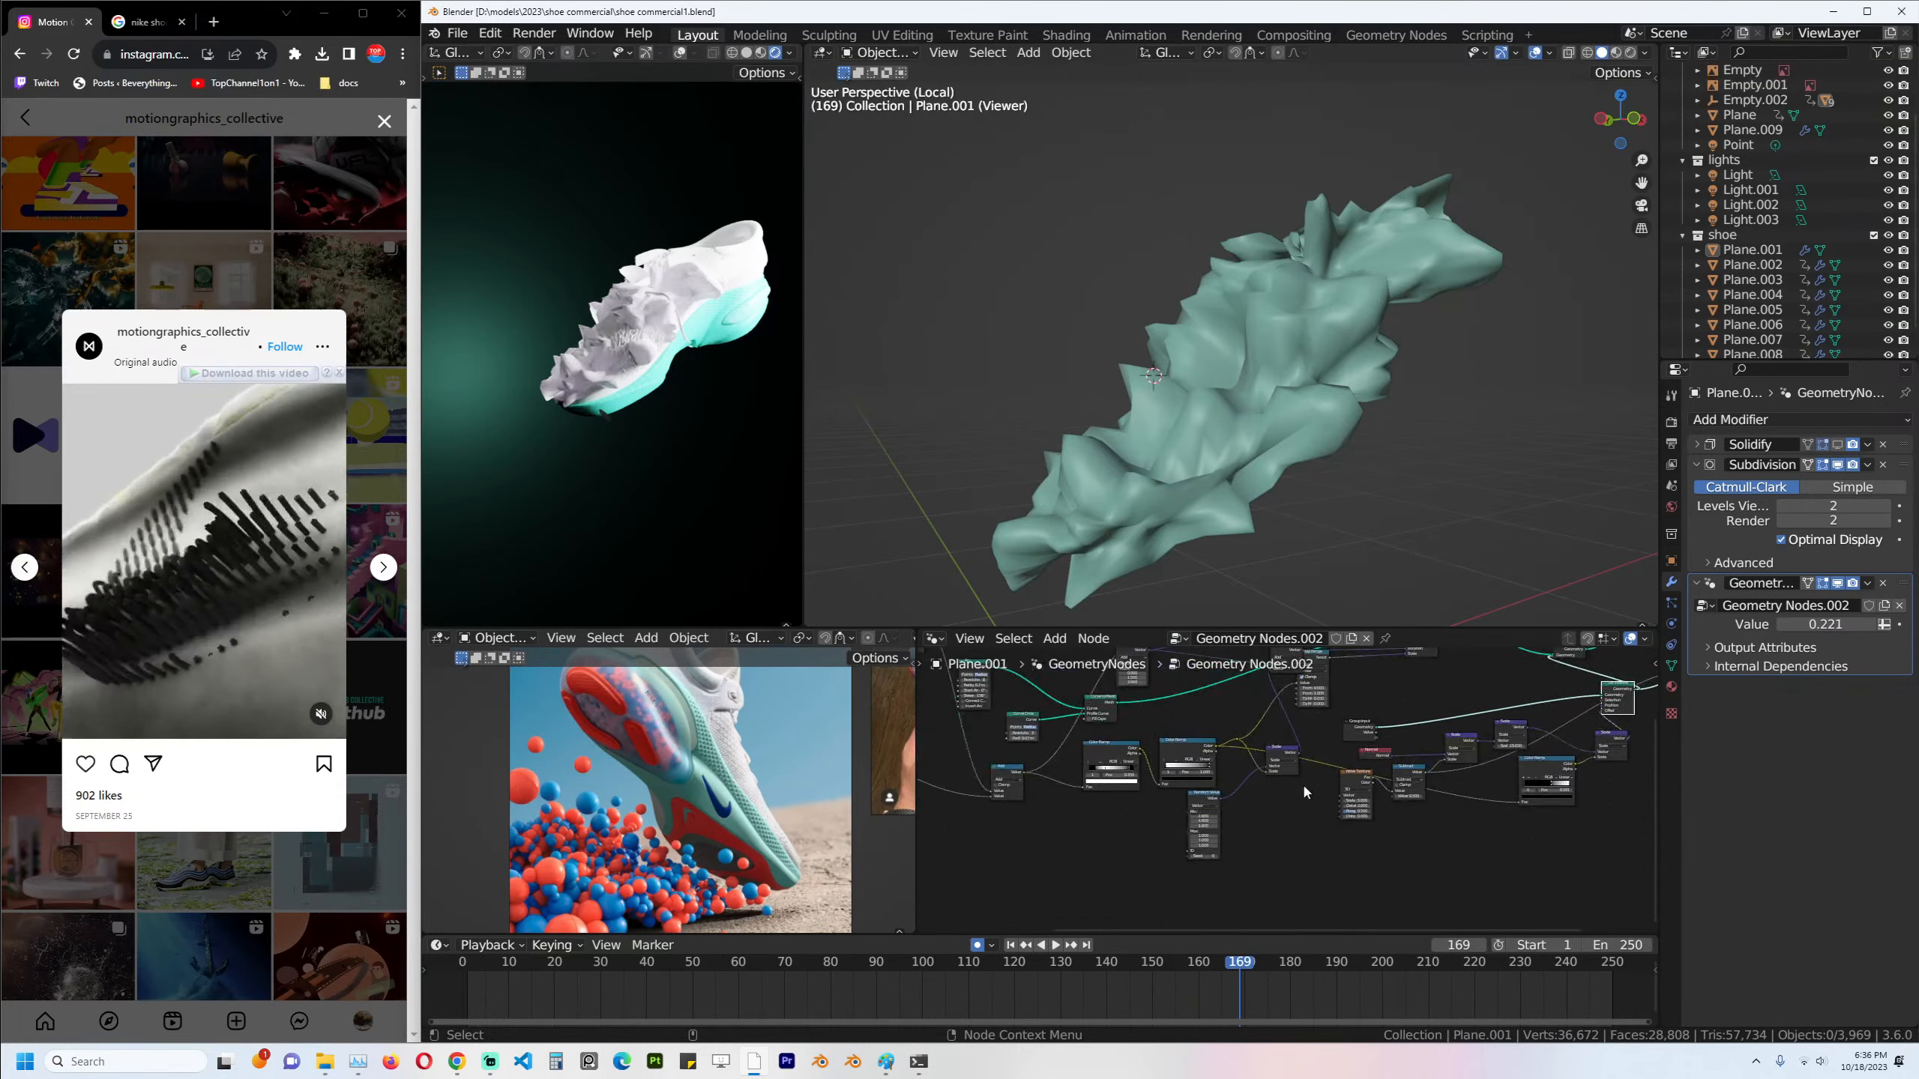
pyautogui.scroll(1, 1302, 783)
pyautogui.keyDown('ctrl'); pyautogui.keyDown('shift'); pyautogui.click(1203, 740); pyautogui.keyUp('shift'); pyautogui.keyUp('ctrl')
pyautogui.scroll(-1, 1236, 742)
pyautogui.moveTo(1221, 745); pyautogui.dragTo(1194, 790, button='middle')
pyautogui.hotkey('ctrl', 's')
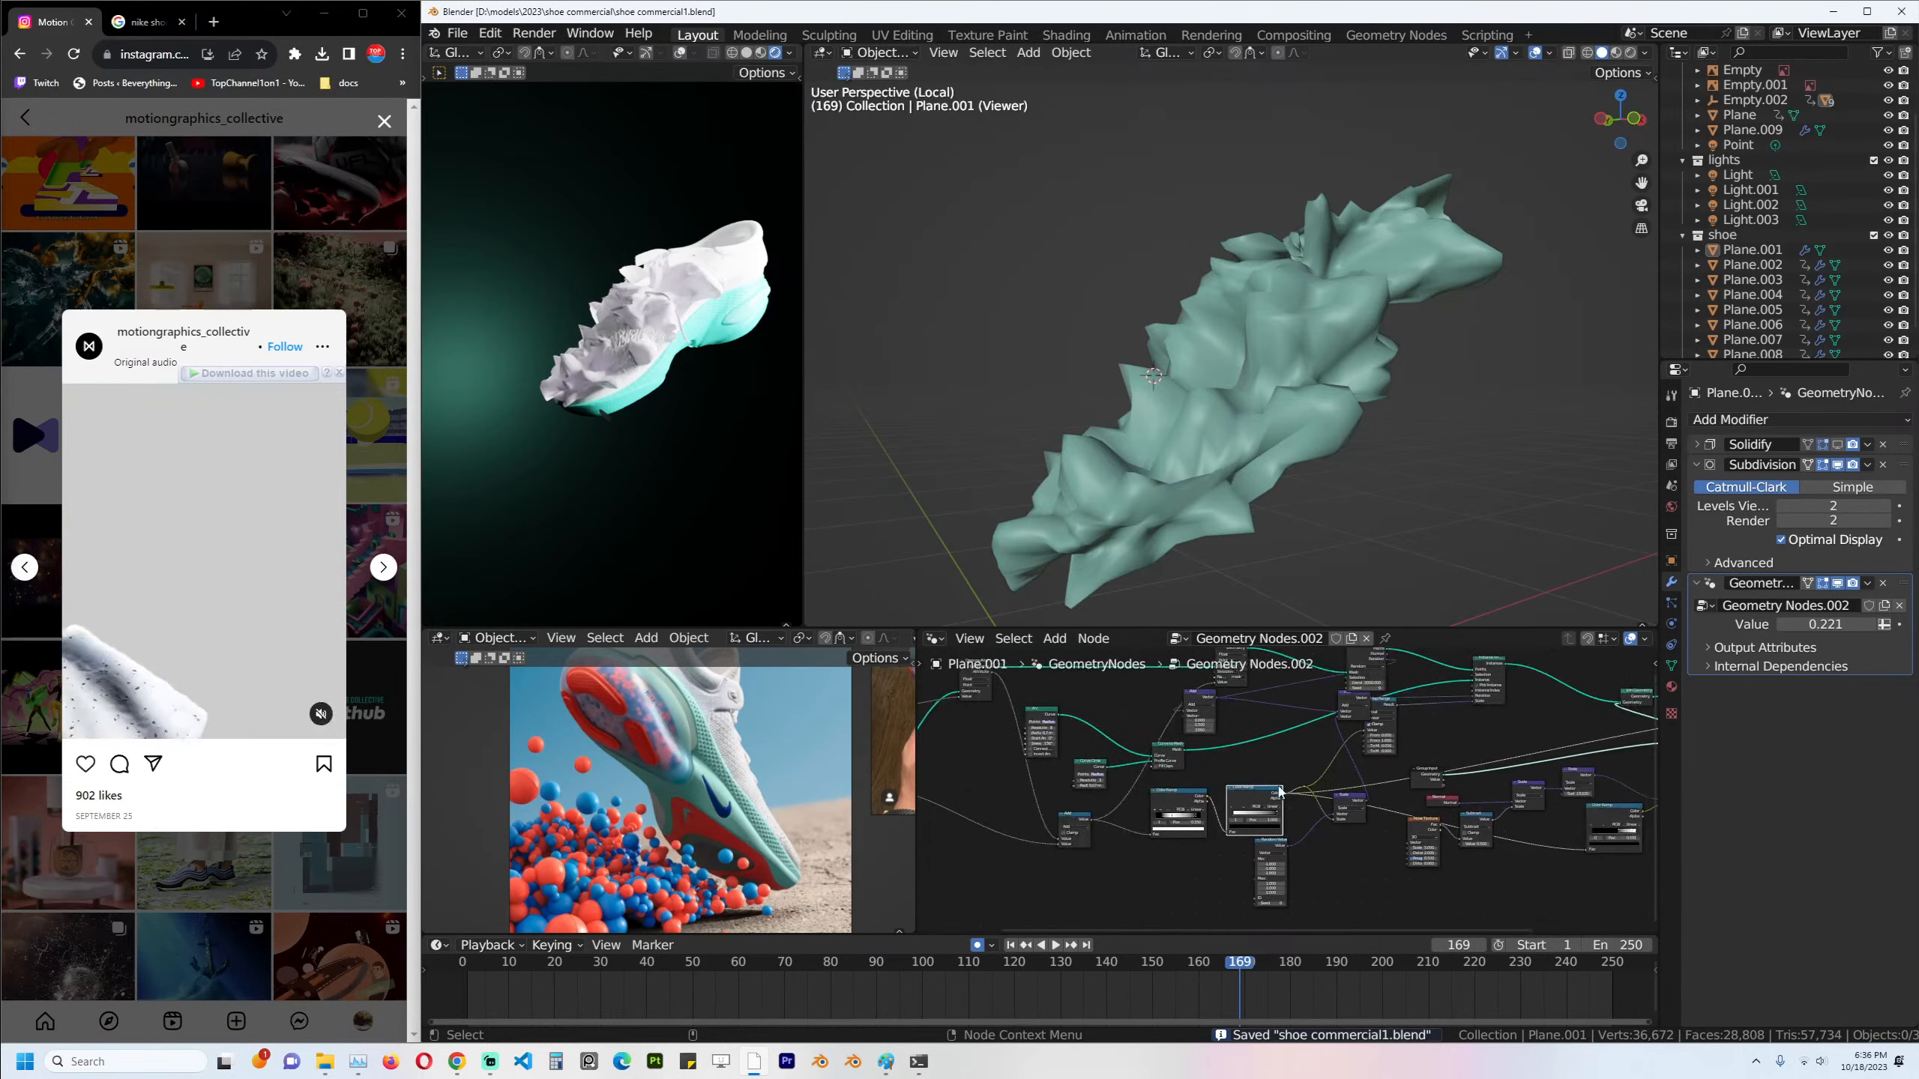
pyautogui.moveTo(1435, 787); pyautogui.dragTo(1186, 779, button='middle')
pyautogui.moveTo(1479, 763)
pyautogui.mouseDown(button='middle')
pyautogui.moveTo(1299, 765)
pyautogui.moveTo(1469, 748)
pyautogui.mouseUp(button='middle')
pyautogui.scroll(1, 1320, 754)
pyautogui.click(1423, 686)
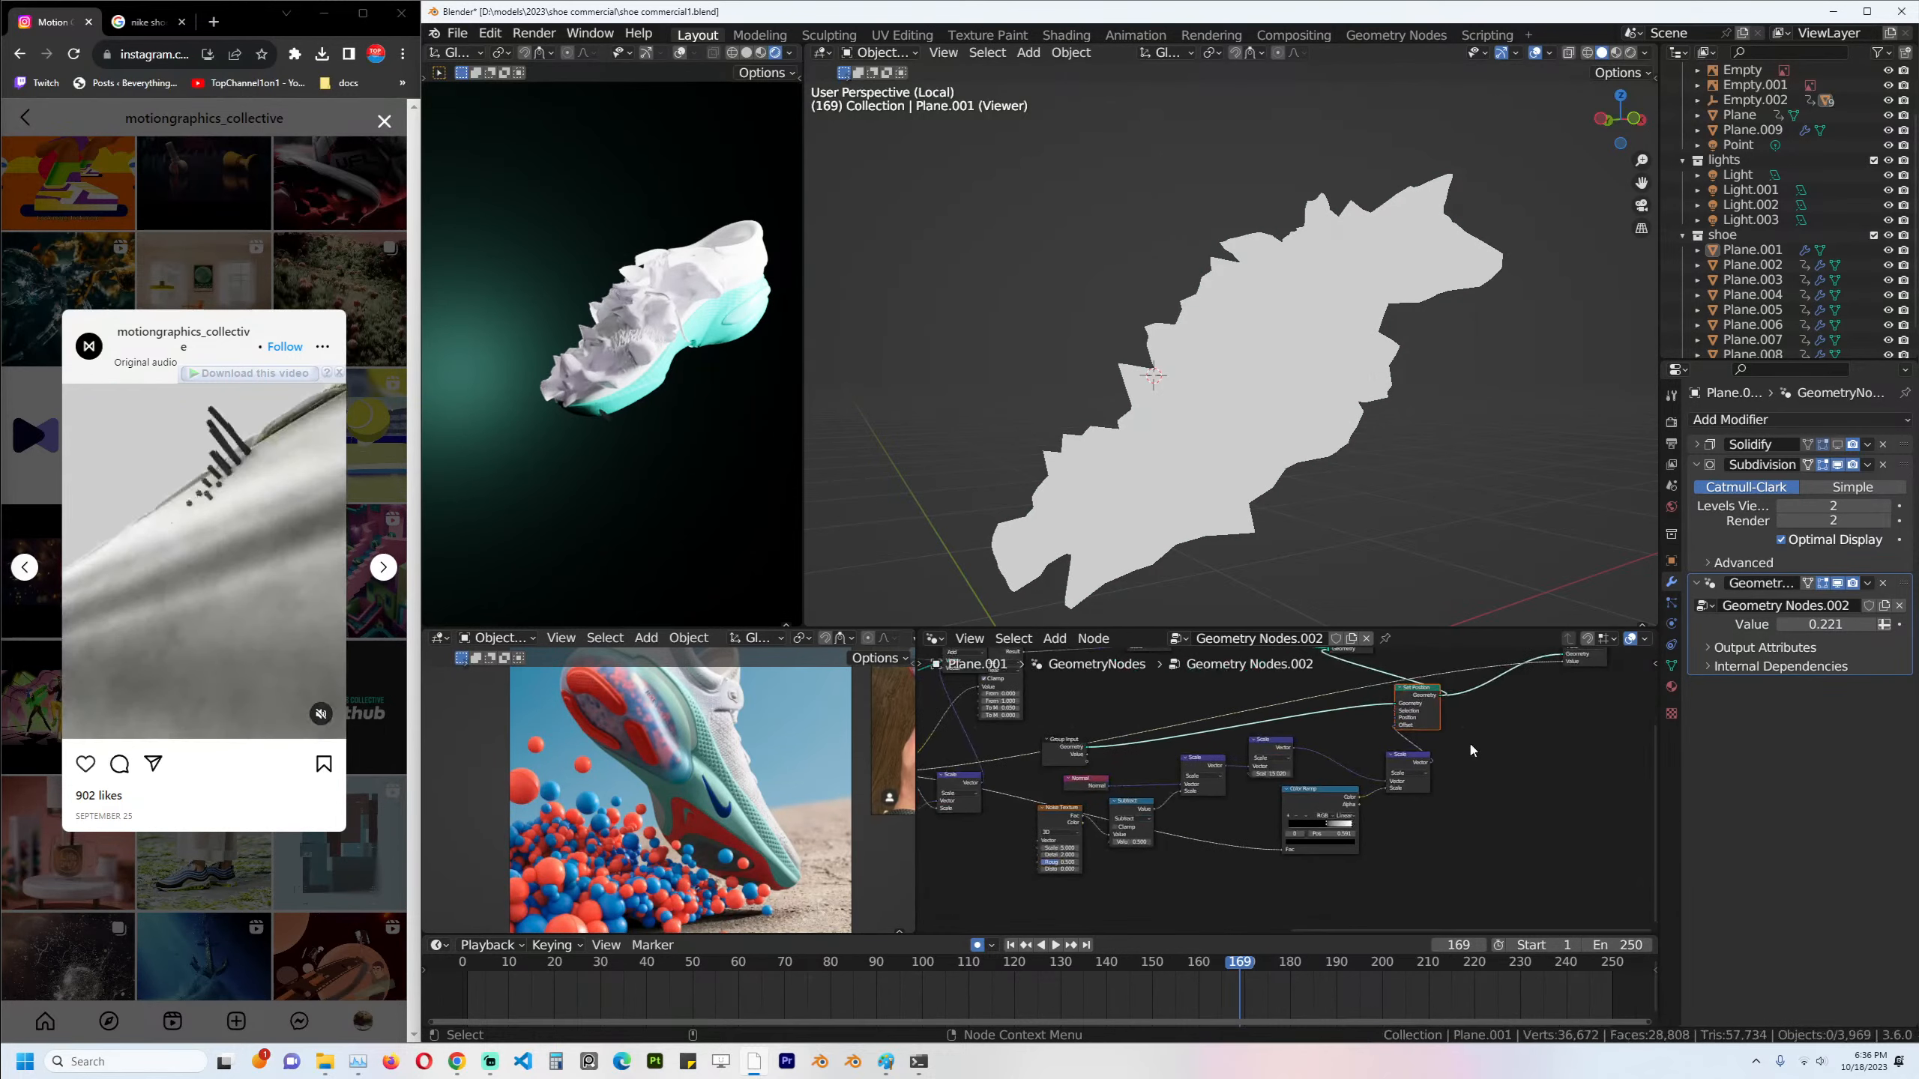
# Preview the outputs of the nodes upstream of the mask Color Ramps through the Viewer.
pyautogui.keyDown('ctrl'); pyautogui.hscroll(-10, 1247, 752); pyautogui.keyUp('ctrl')
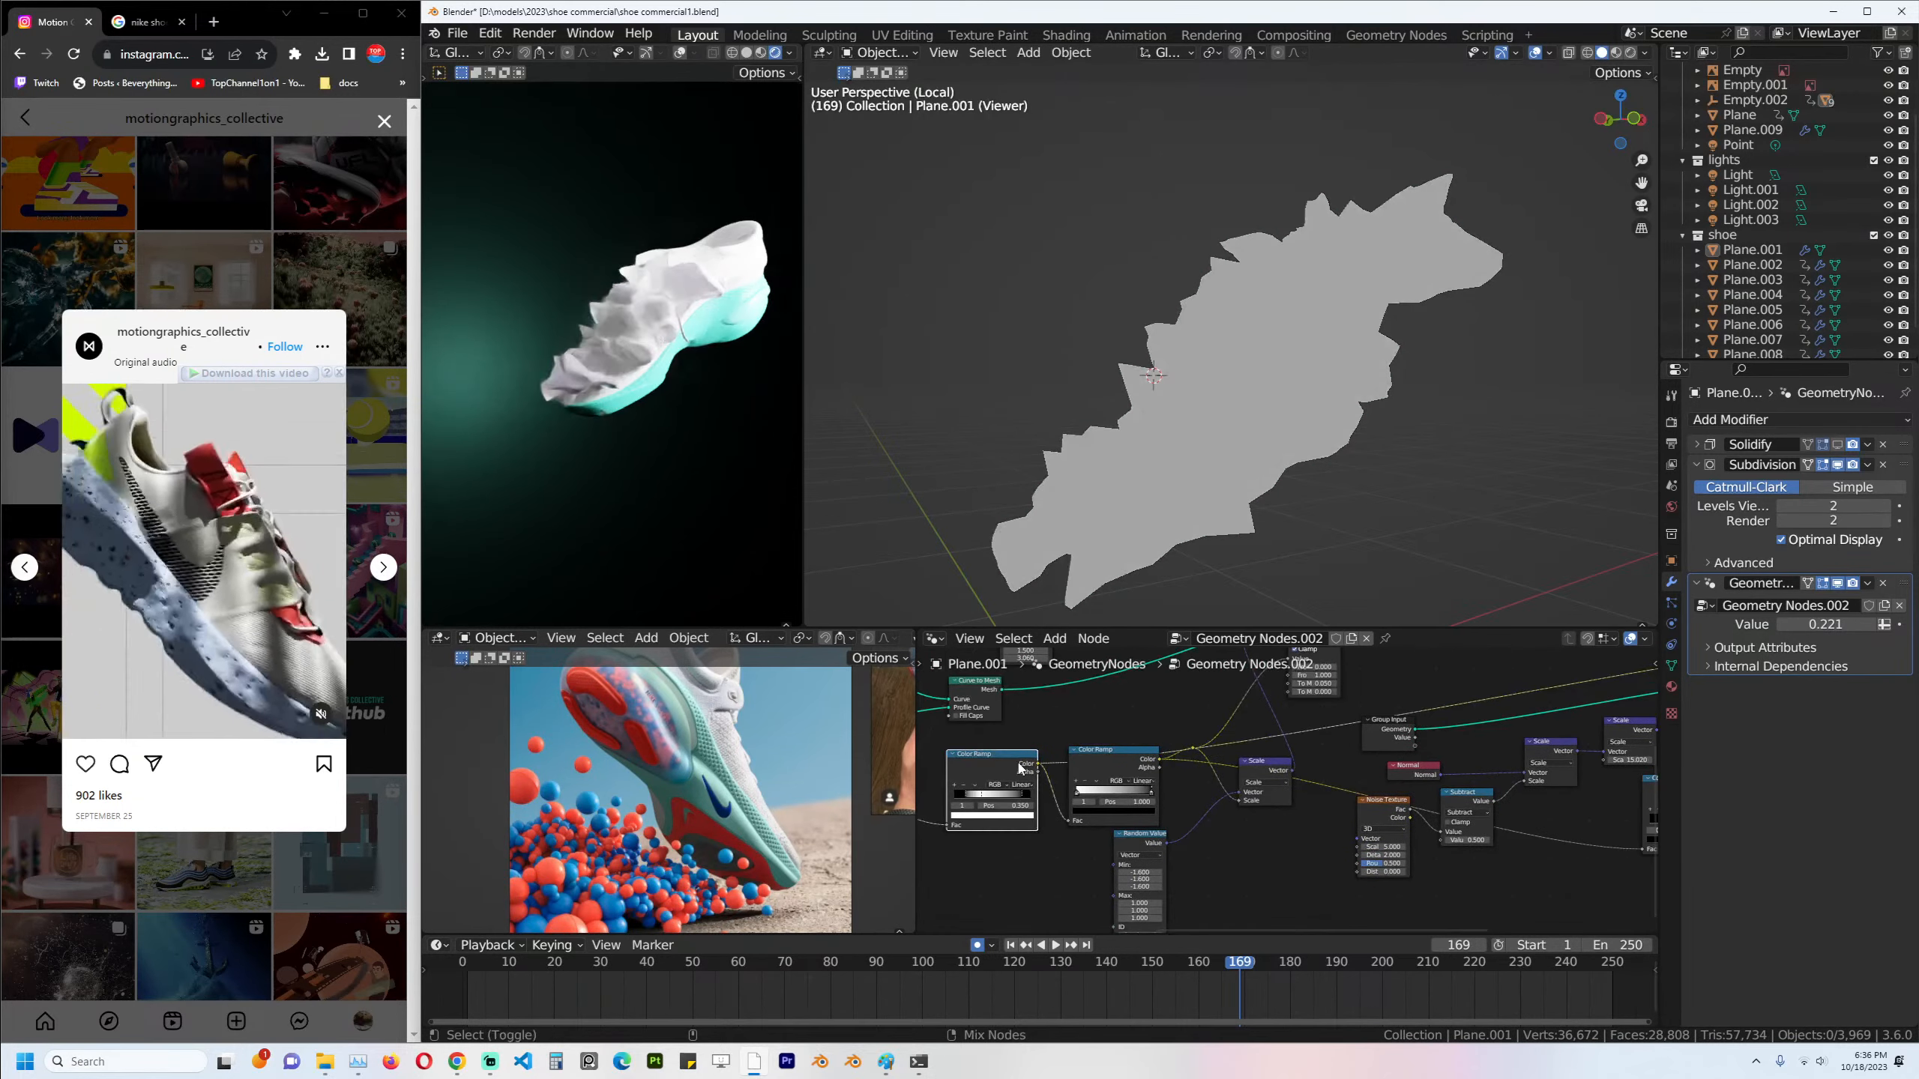
pyautogui.moveTo(1020, 768); pyautogui.dragTo(1296, 762, button='middle')
pyautogui.keyDown('ctrl'); pyautogui.keyDown('shift'); pyautogui.click(1078, 791); pyautogui.keyUp('shift'); pyautogui.keyUp('ctrl')
pyautogui.scroll(-3, 1058, 748)
pyautogui.moveTo(1013, 700); pyautogui.dragTo(1257, 727, button='middle')
pyautogui.keyDown('ctrl'); pyautogui.keyDown('shift'); pyautogui.click(1150, 757); pyautogui.keyUp('shift'); pyautogui.keyUp('ctrl')
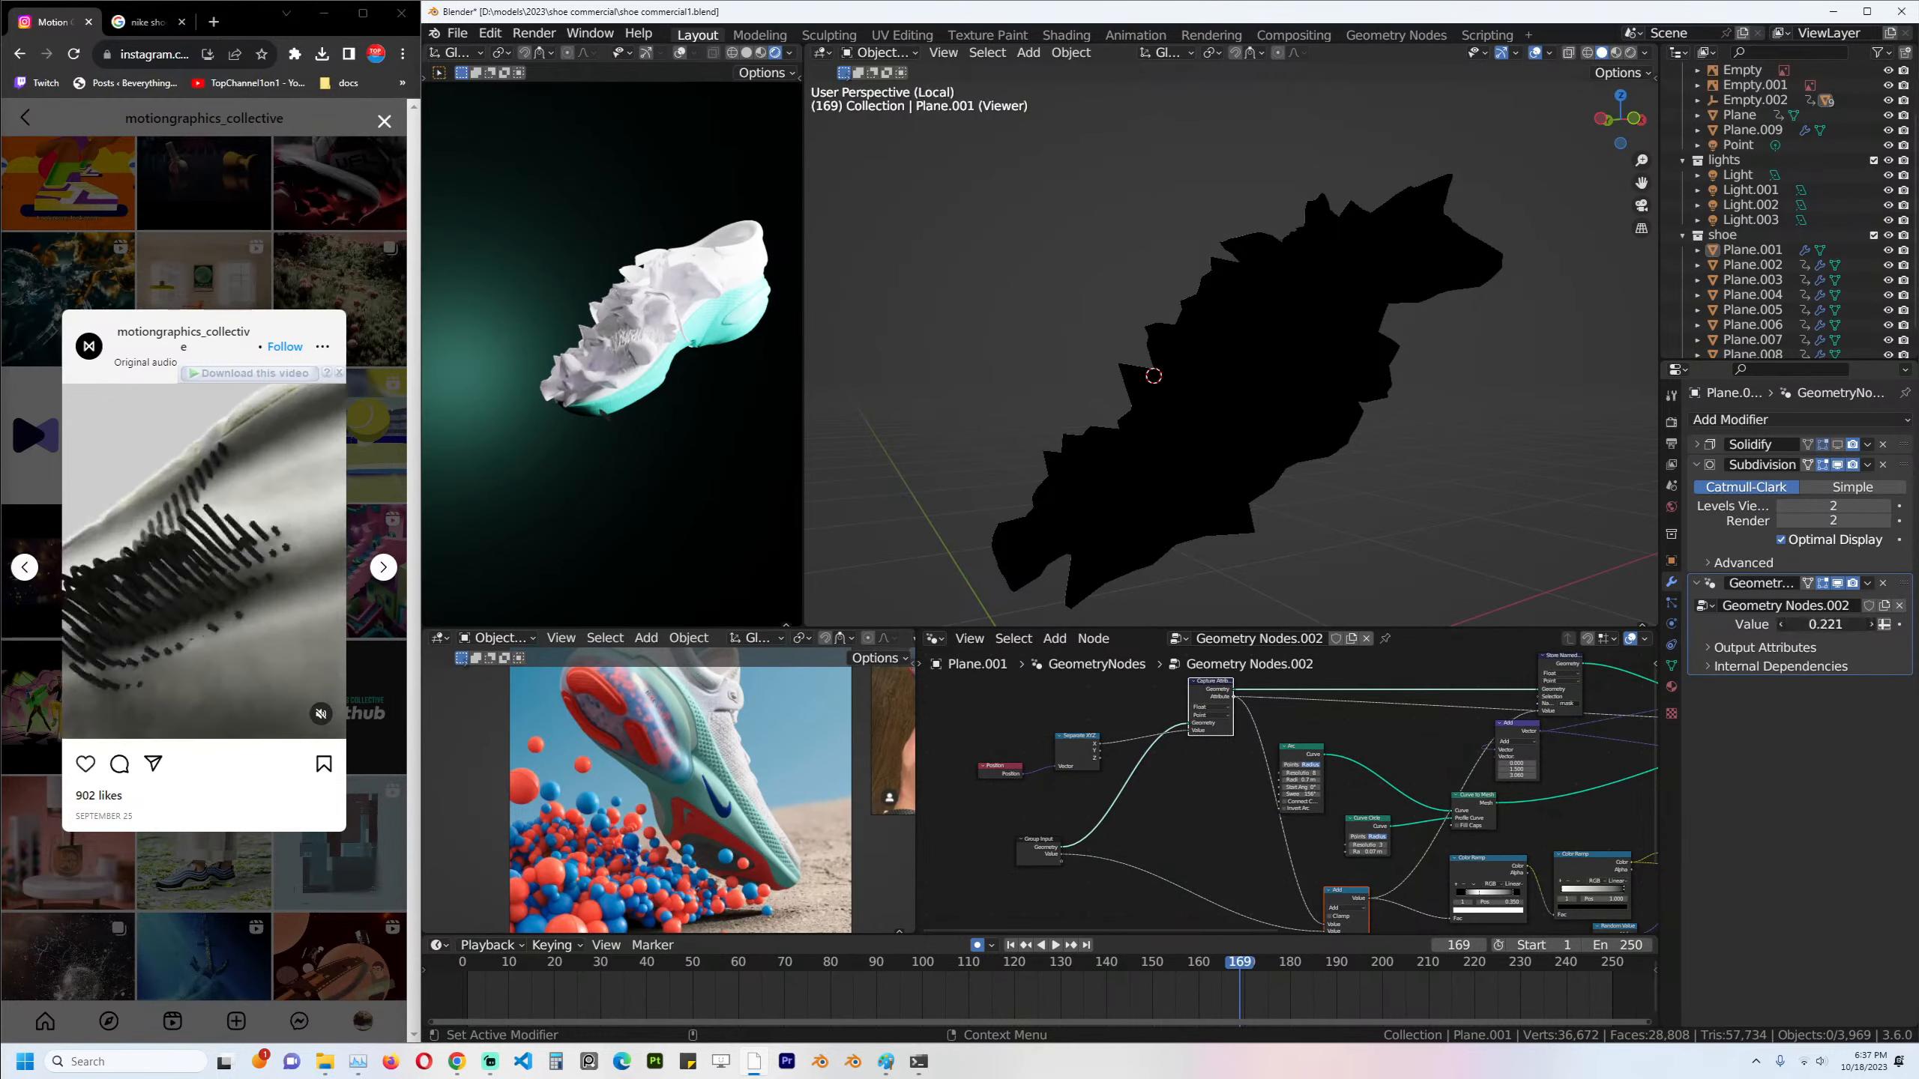
# Delete the Normal, Noise Texture, Subtract, Scale and Color Ramp nodes that drive the Set Position offset.
pyautogui.moveTo(1825, 625)
pyautogui.mouseDown()
pyautogui.moveTo(1807, 624)
pyautogui.moveTo(1825, 625)
pyautogui.mouseUp()
pyautogui.scroll(-3, 1315, 870)
pyautogui.moveTo(1398, 839); pyautogui.dragTo(1169, 794, button='middle')
pyautogui.scroll(4, 1326, 830)
pyautogui.scroll(-1, 1326, 830)
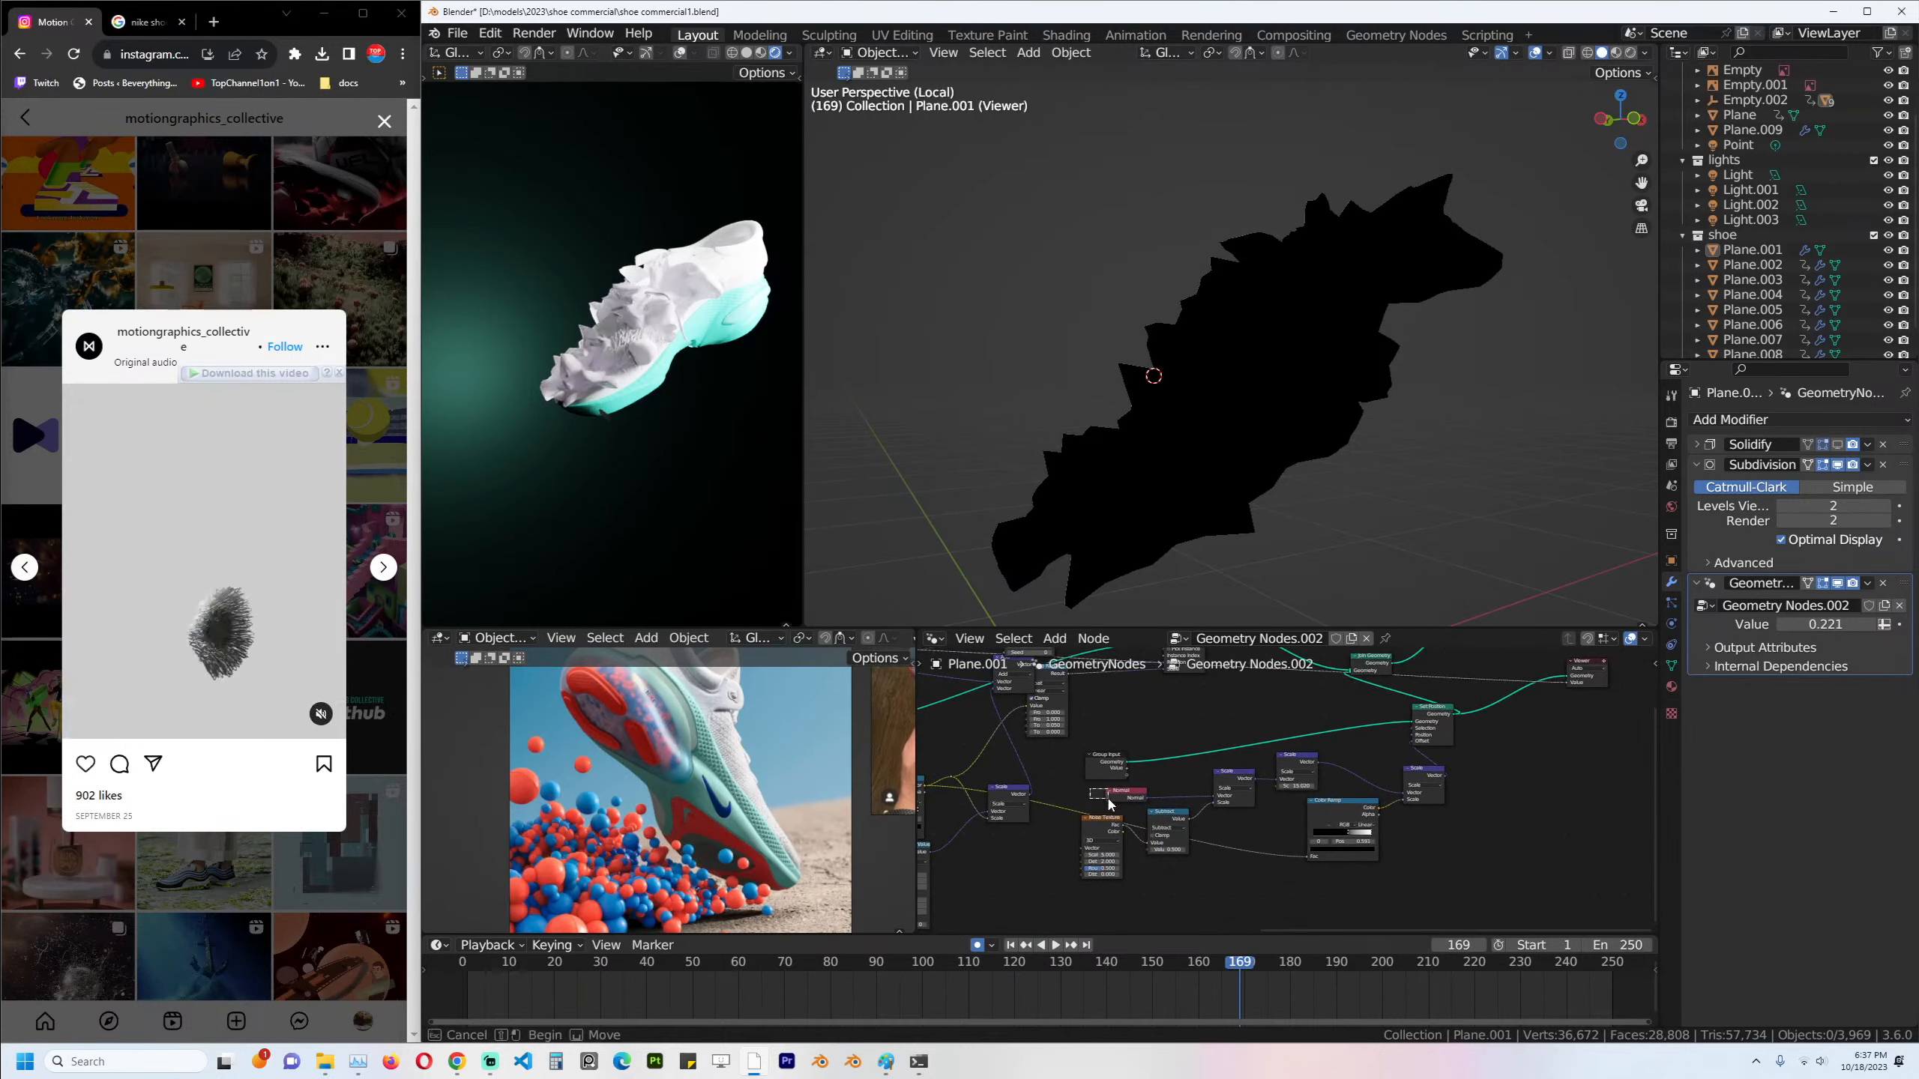
pyautogui.moveTo(1110, 804); pyautogui.dragTo(1443, 870)
pyautogui.press('x')
pyautogui.scroll(1, 1017, 795)
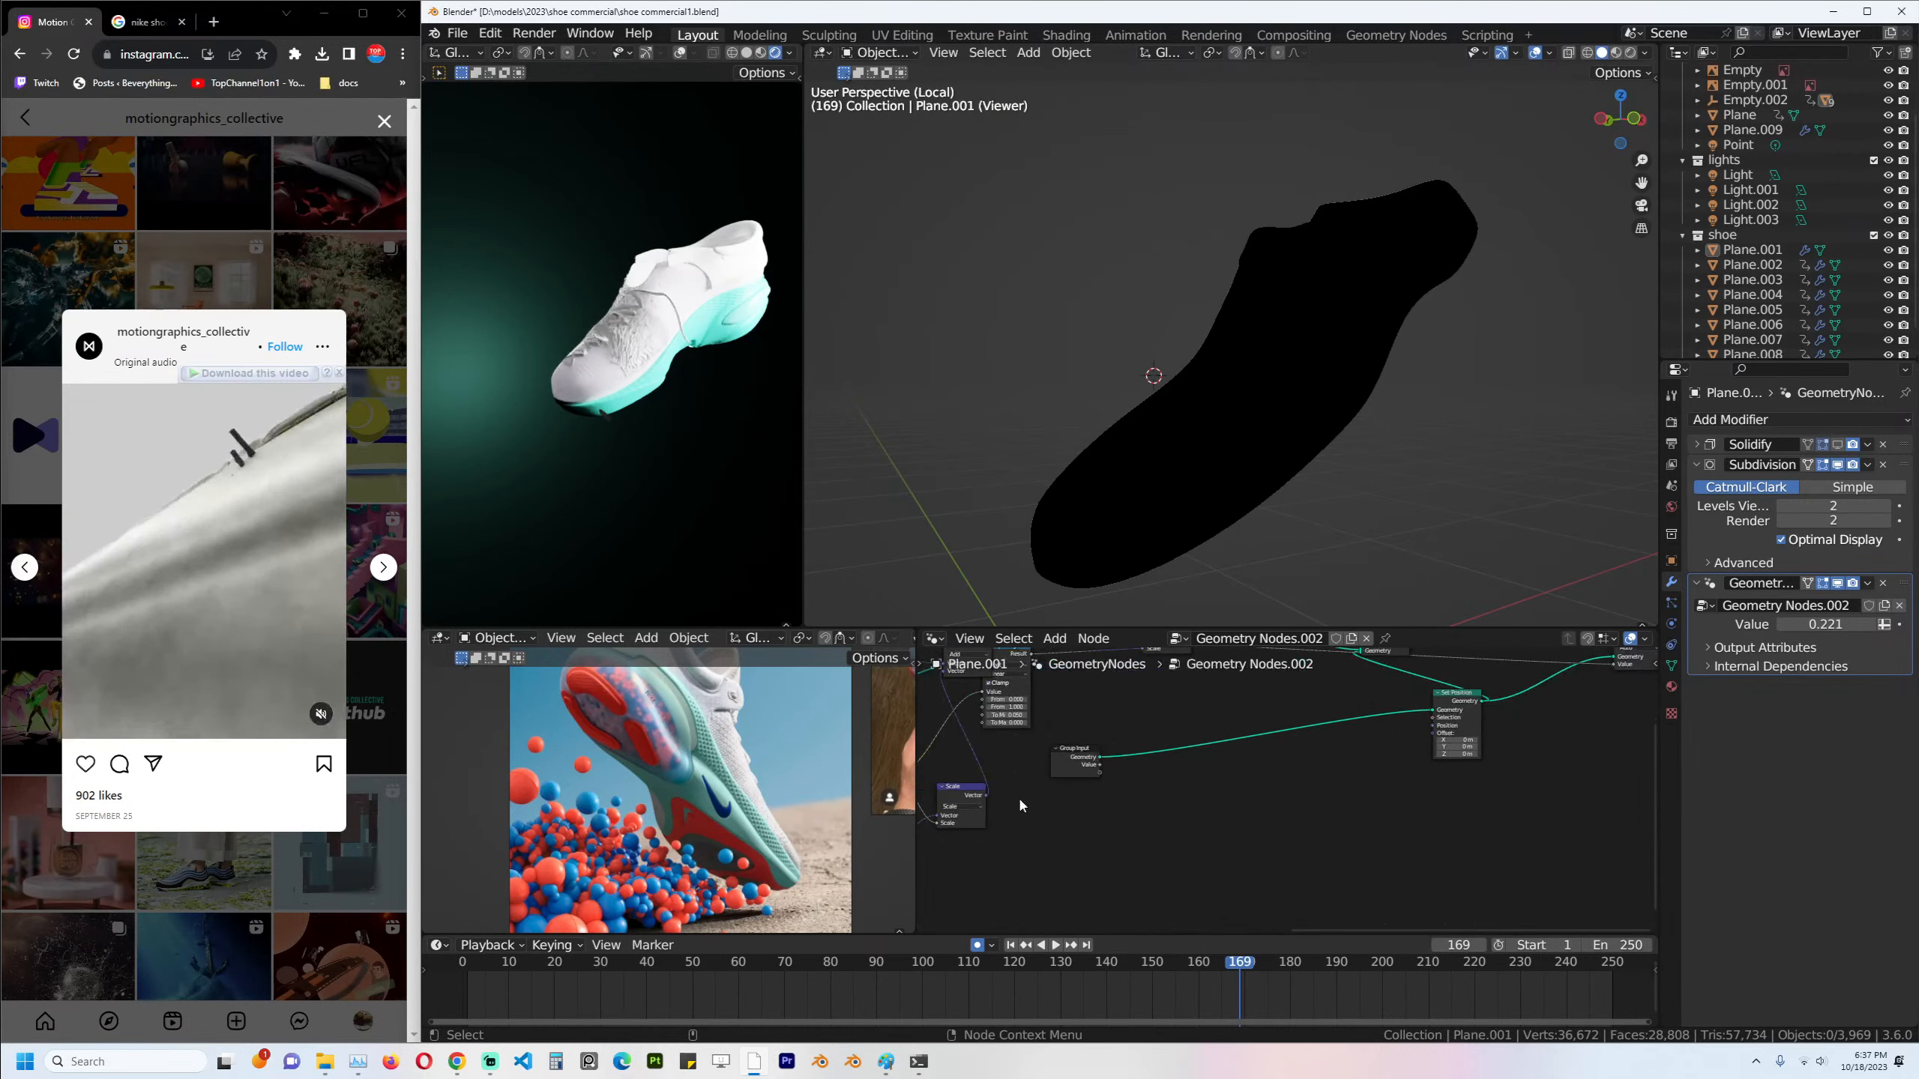
# Add a Gradient Texture node below the Group Input, preview its Color output through the Viewer, and save the file.
pyautogui.hotkey('shift', 'a')
pyautogui.click(1050, 656)
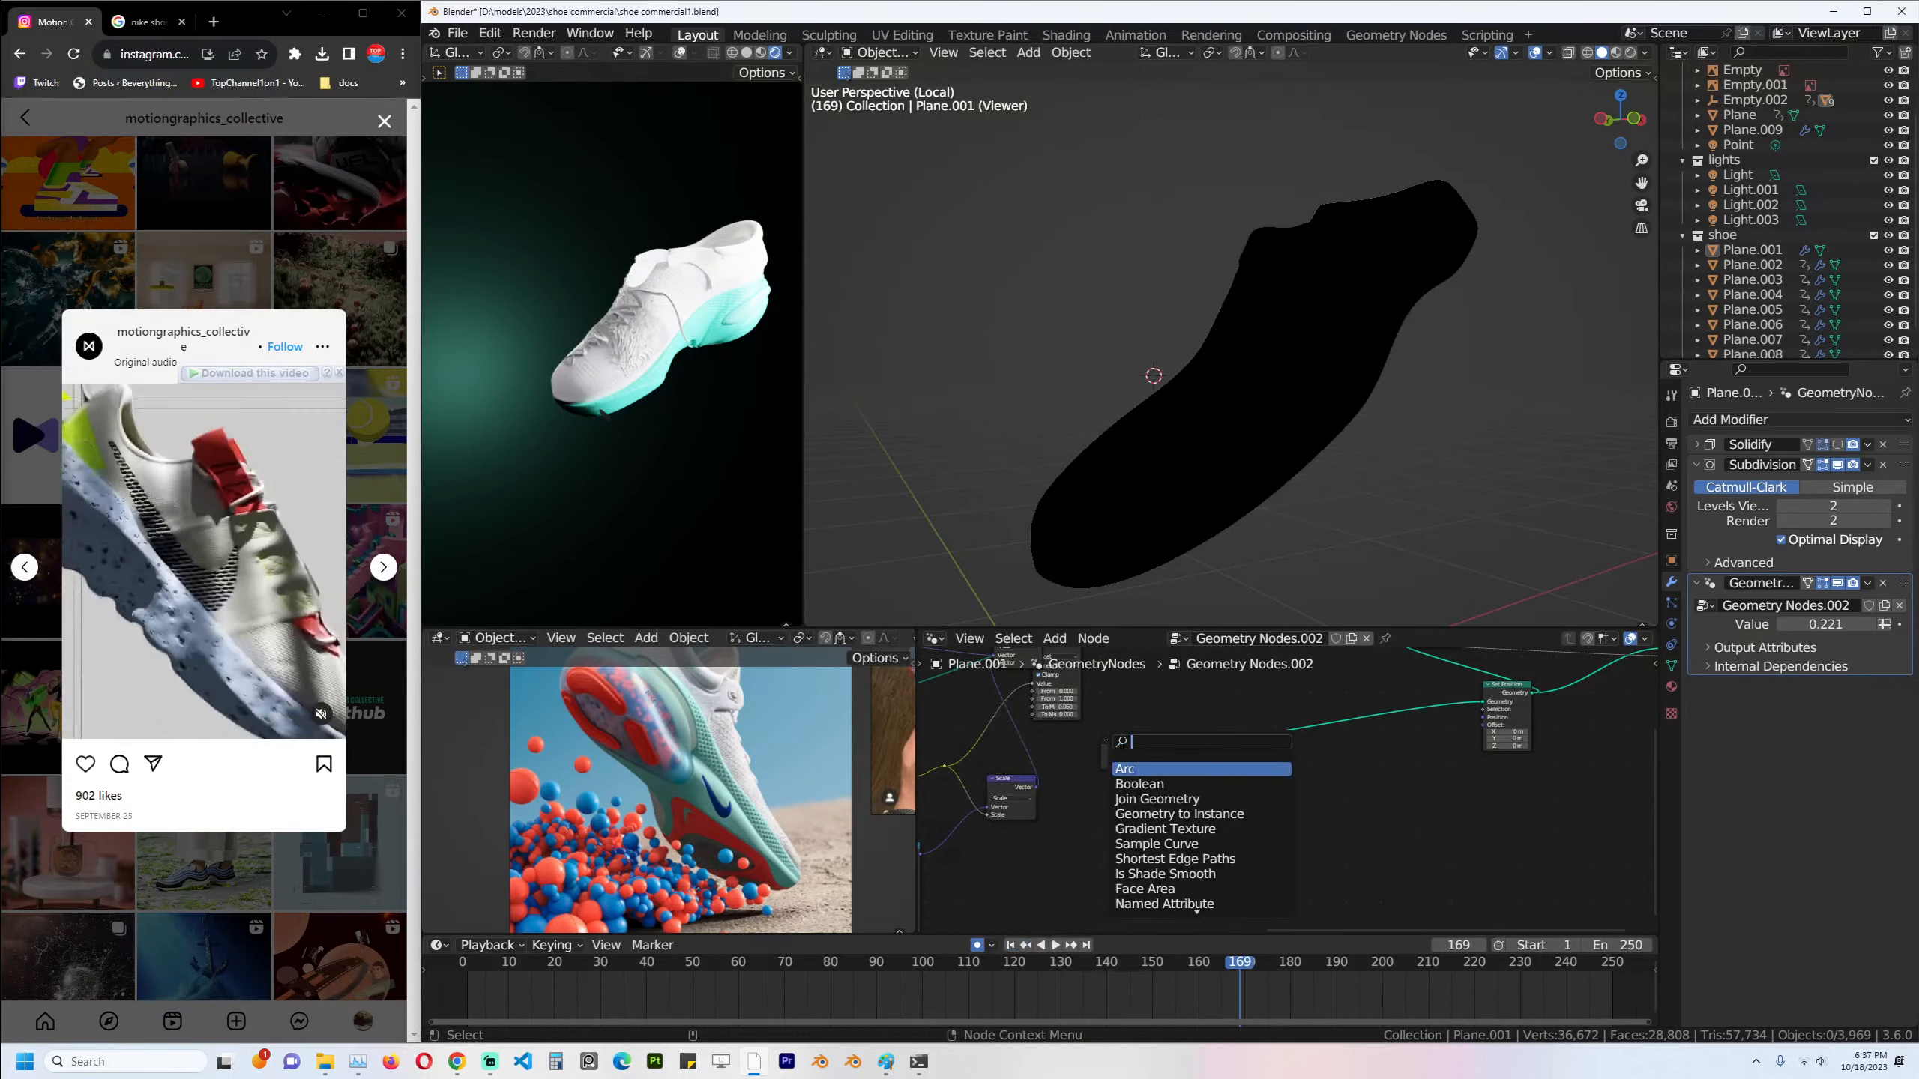
pyautogui.write('gra')
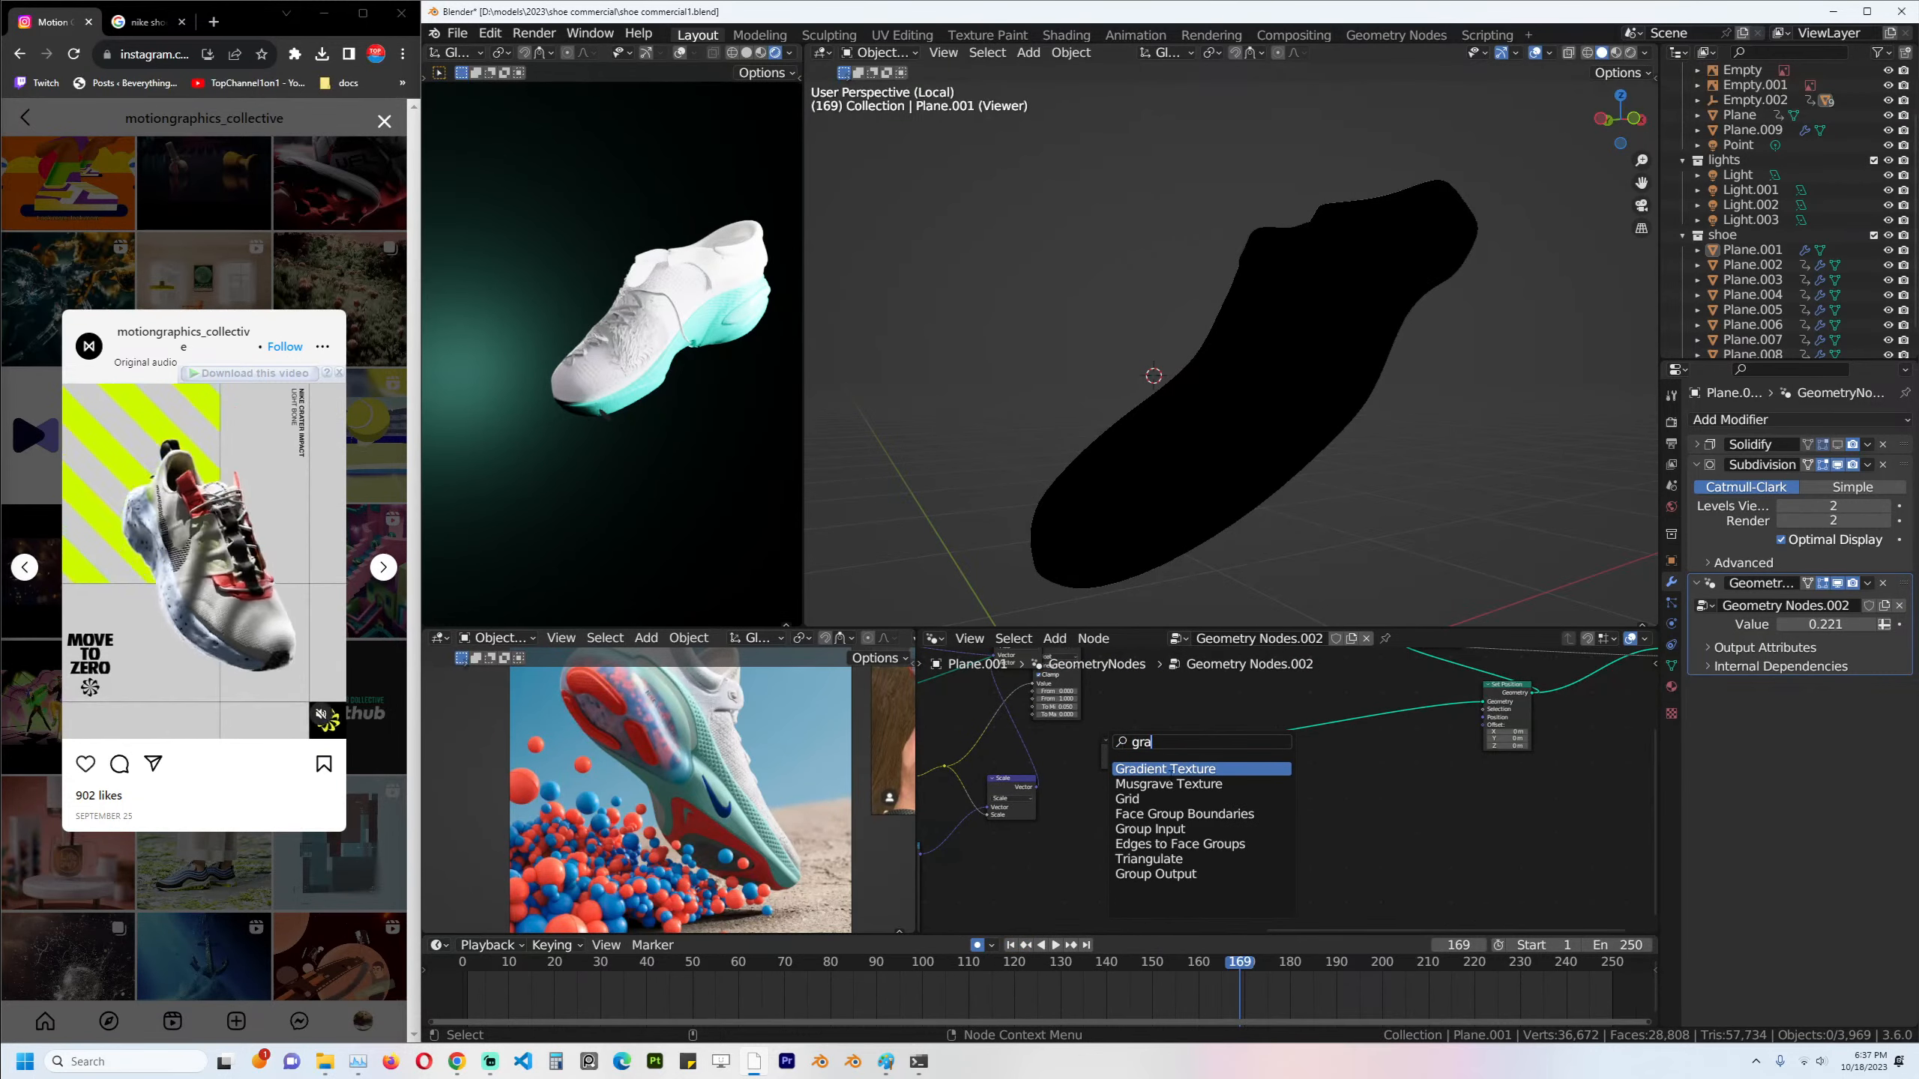
pyautogui.press('Return')
pyautogui.click(1200, 794)
pyautogui.scroll(1, 1195, 790)
pyautogui.keyDown('ctrl'); pyautogui.keyDown('shift'); pyautogui.click(1196, 790); pyautogui.keyUp('shift'); pyautogui.keyUp('ctrl')
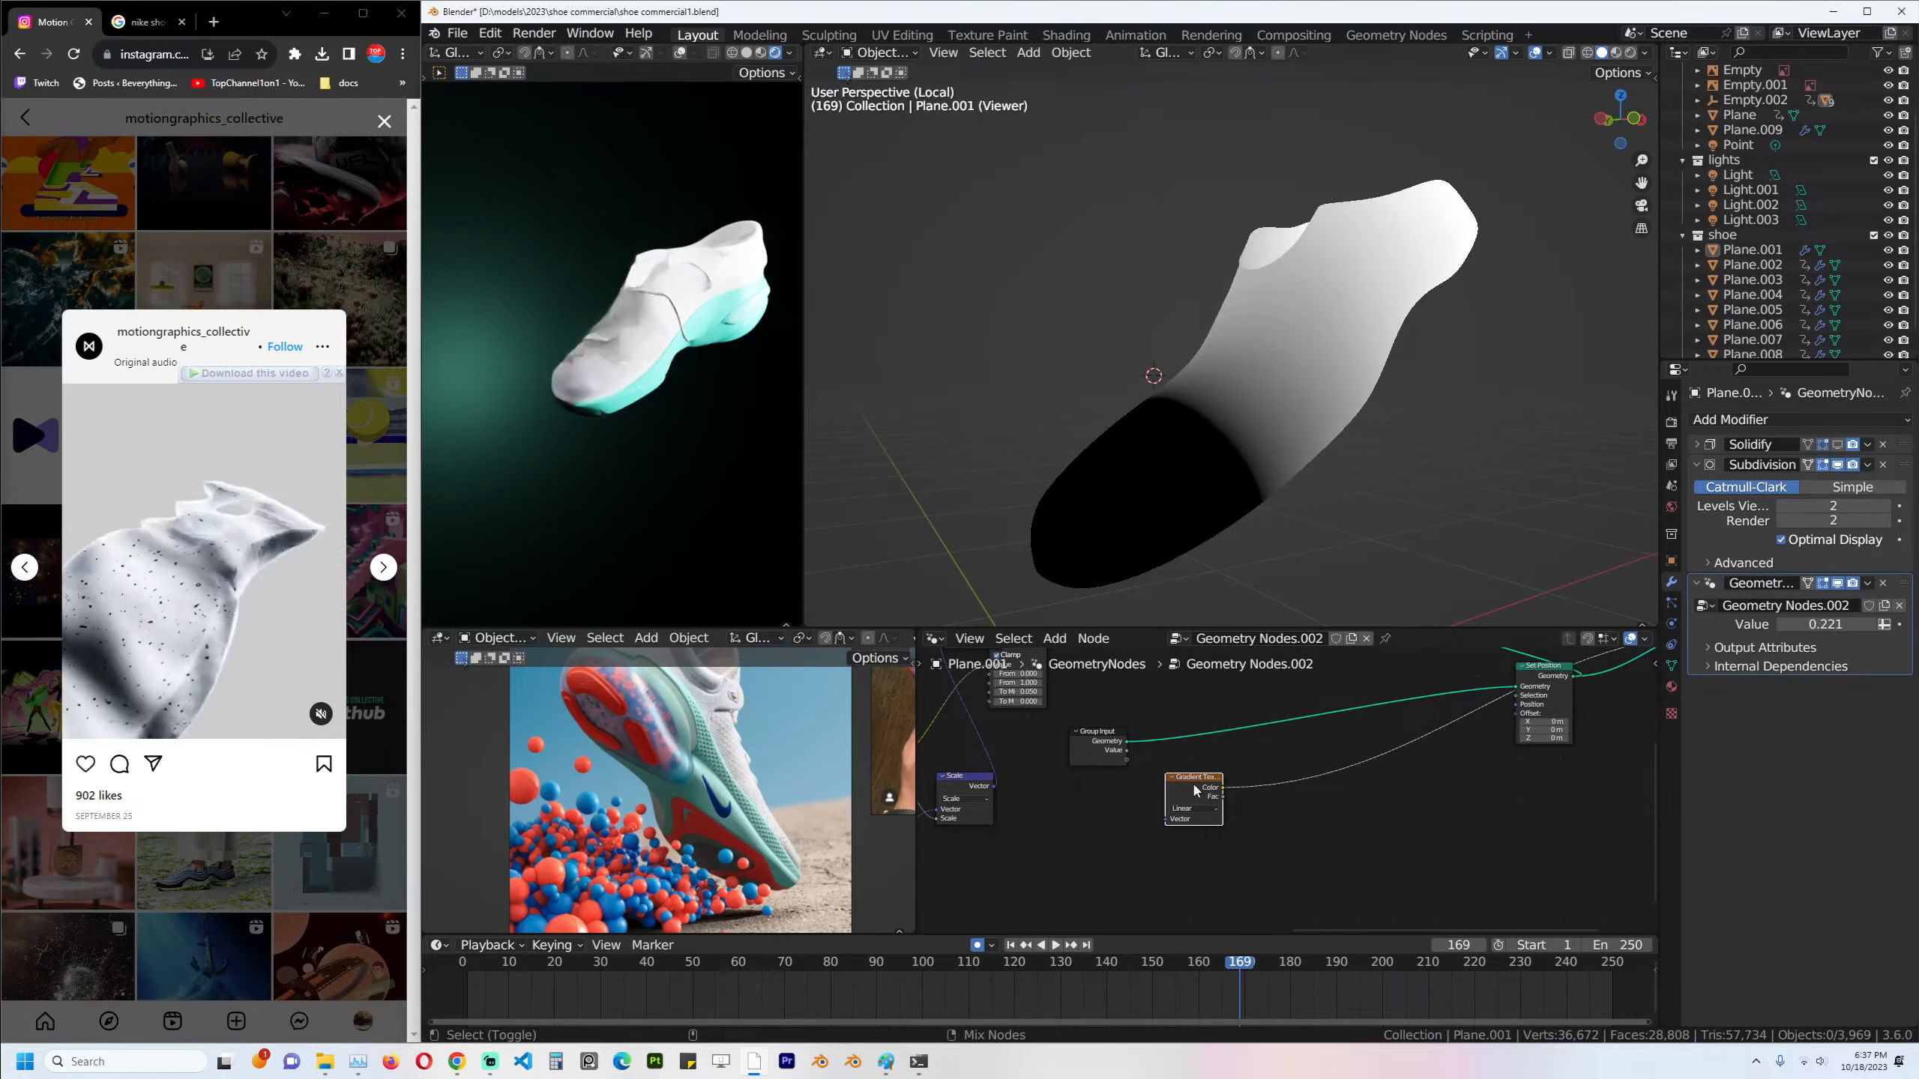
pyautogui.scroll(2, 1272, 822)
pyautogui.hotkey('ctrl', 's')
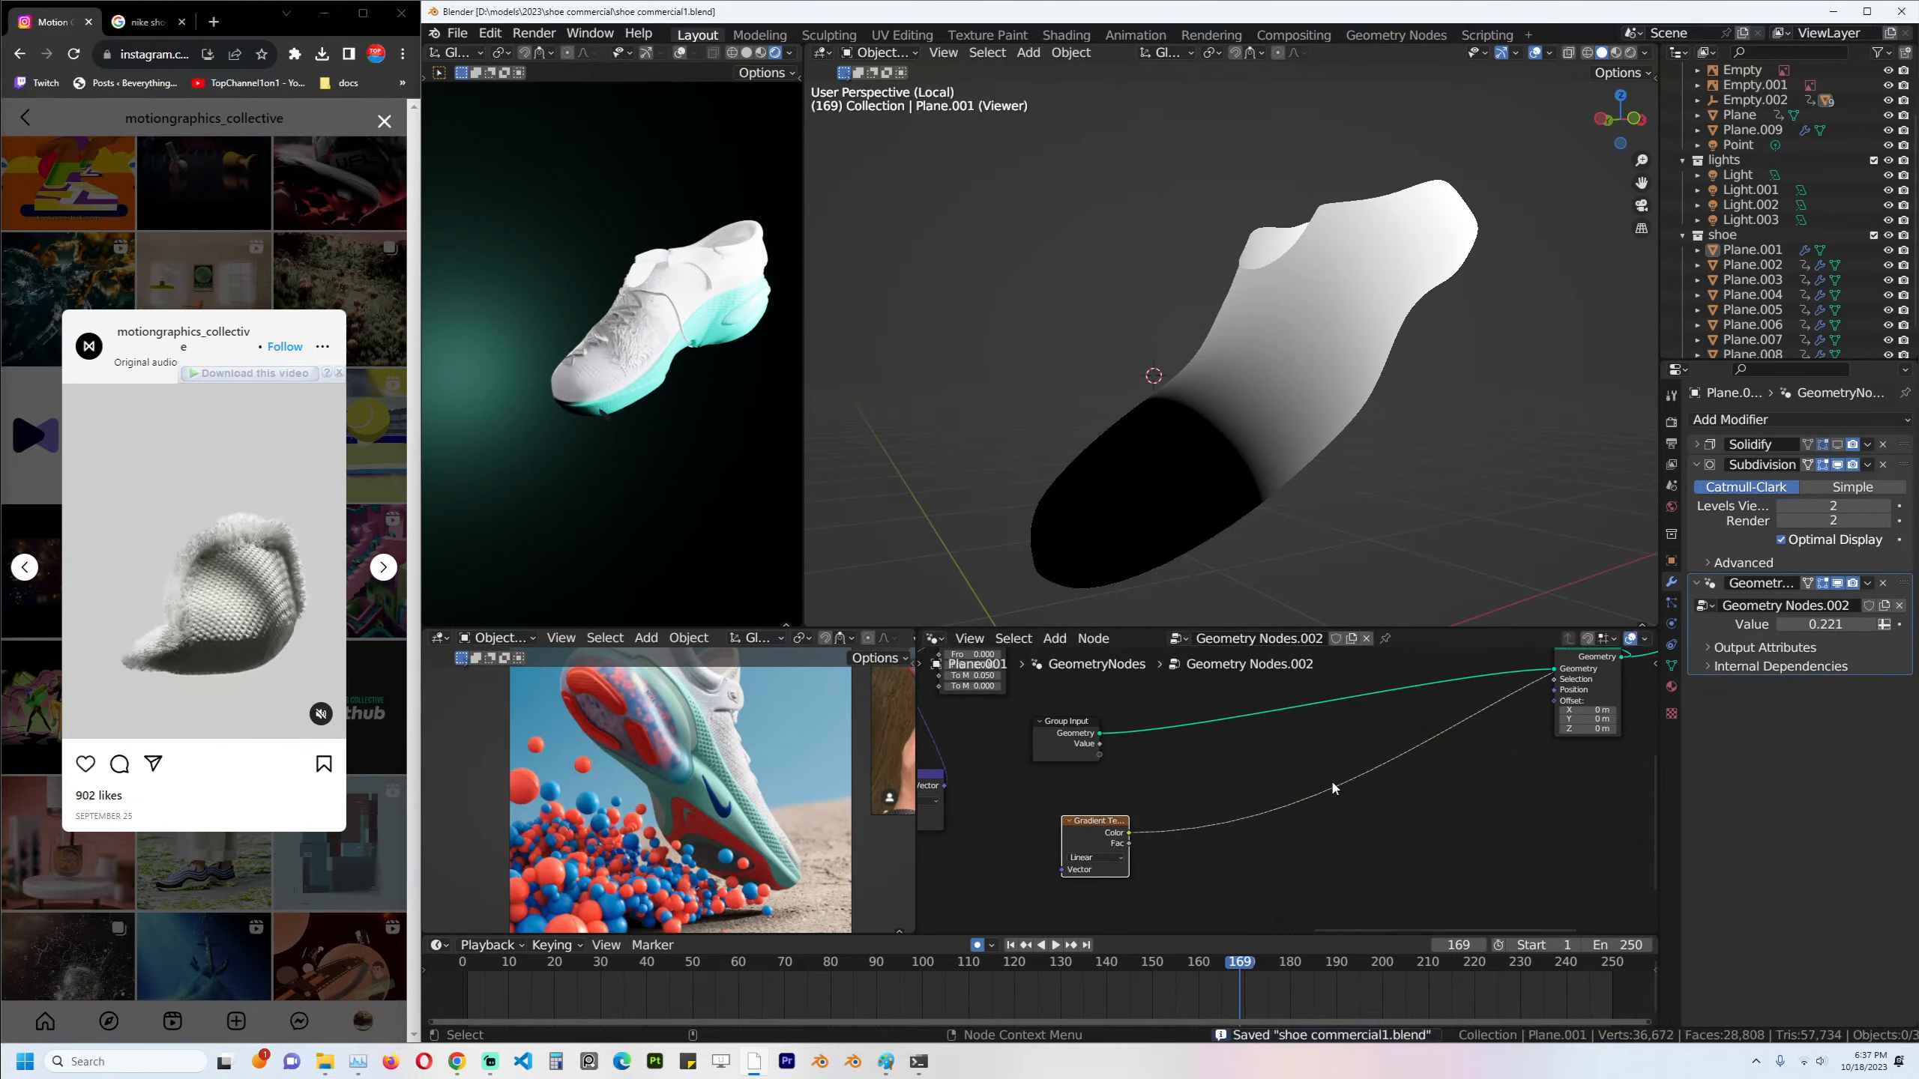
# Add a Noise Texture and a Normal node, and connect the Normal output to Set Position's Offset.
pyautogui.hotkey('shift', 'a')
pyautogui.click(1209, 732)
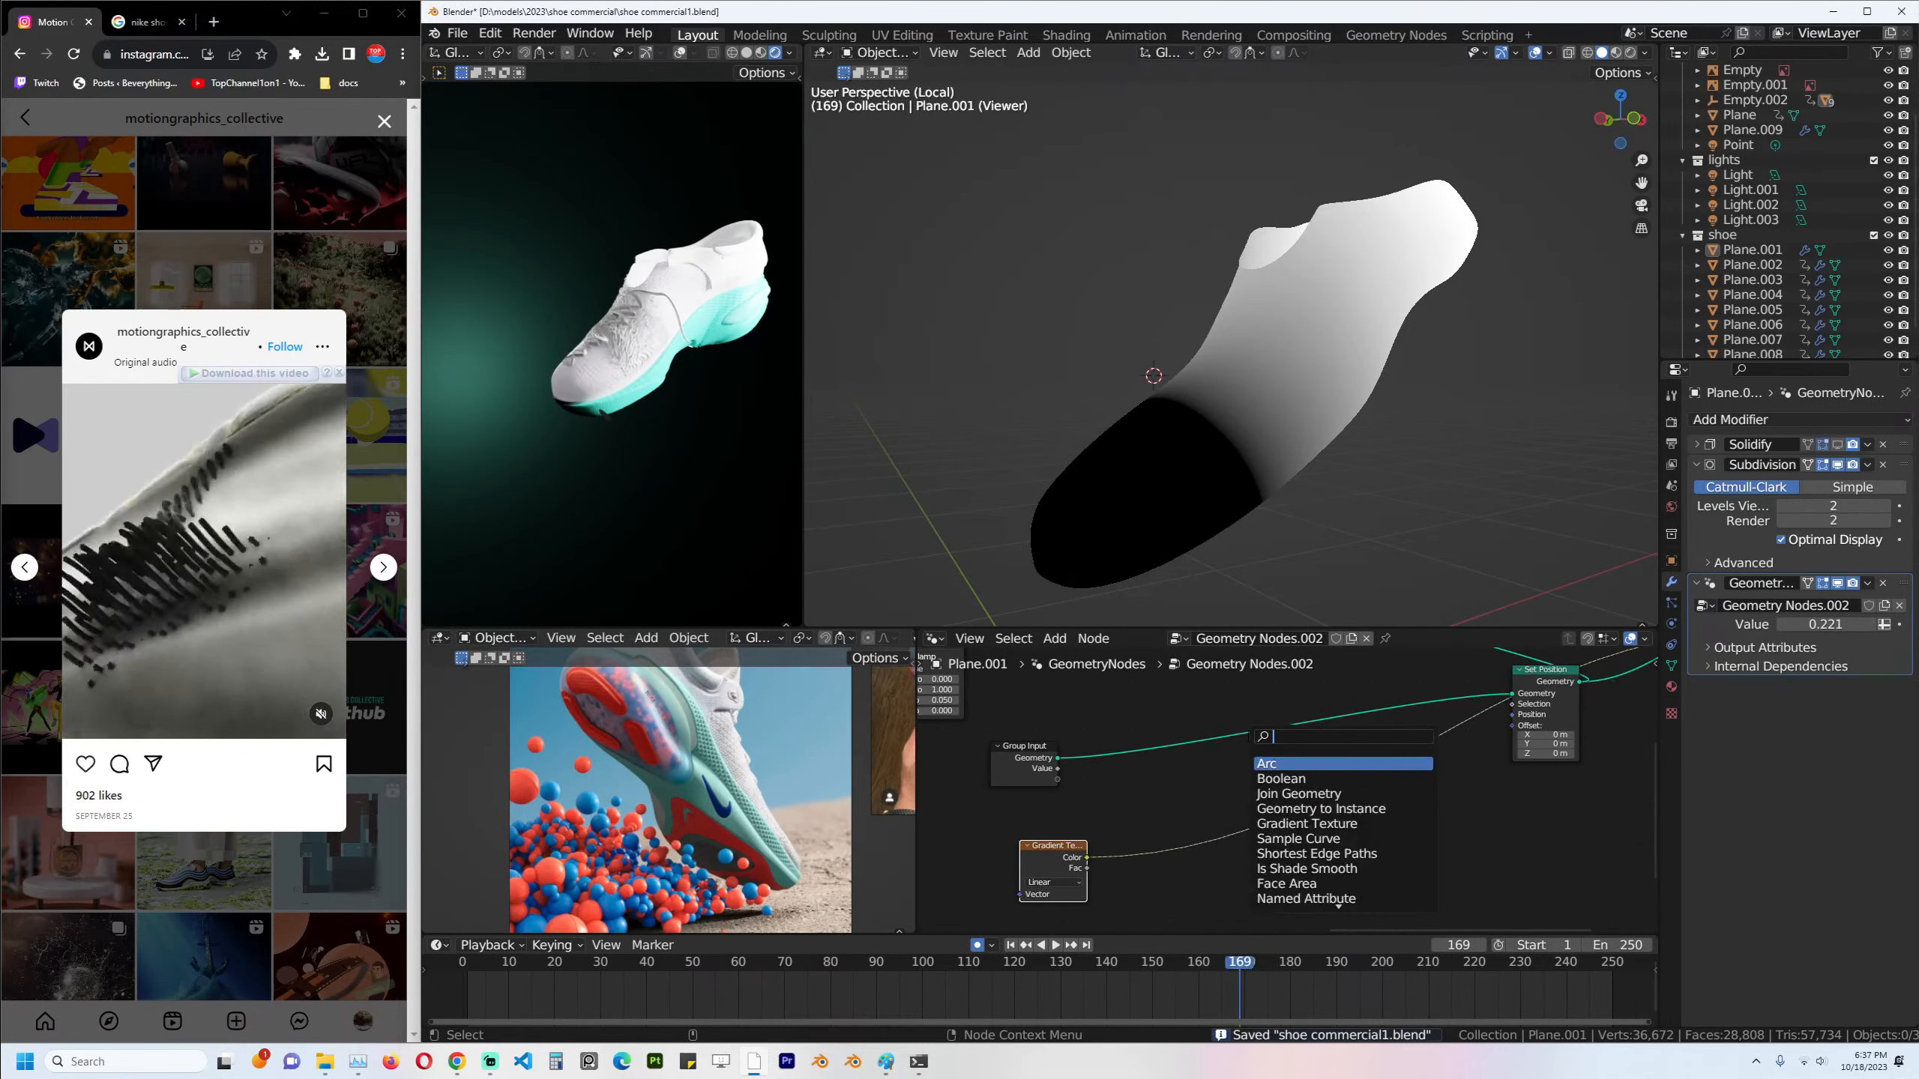
pyautogui.write('nois')
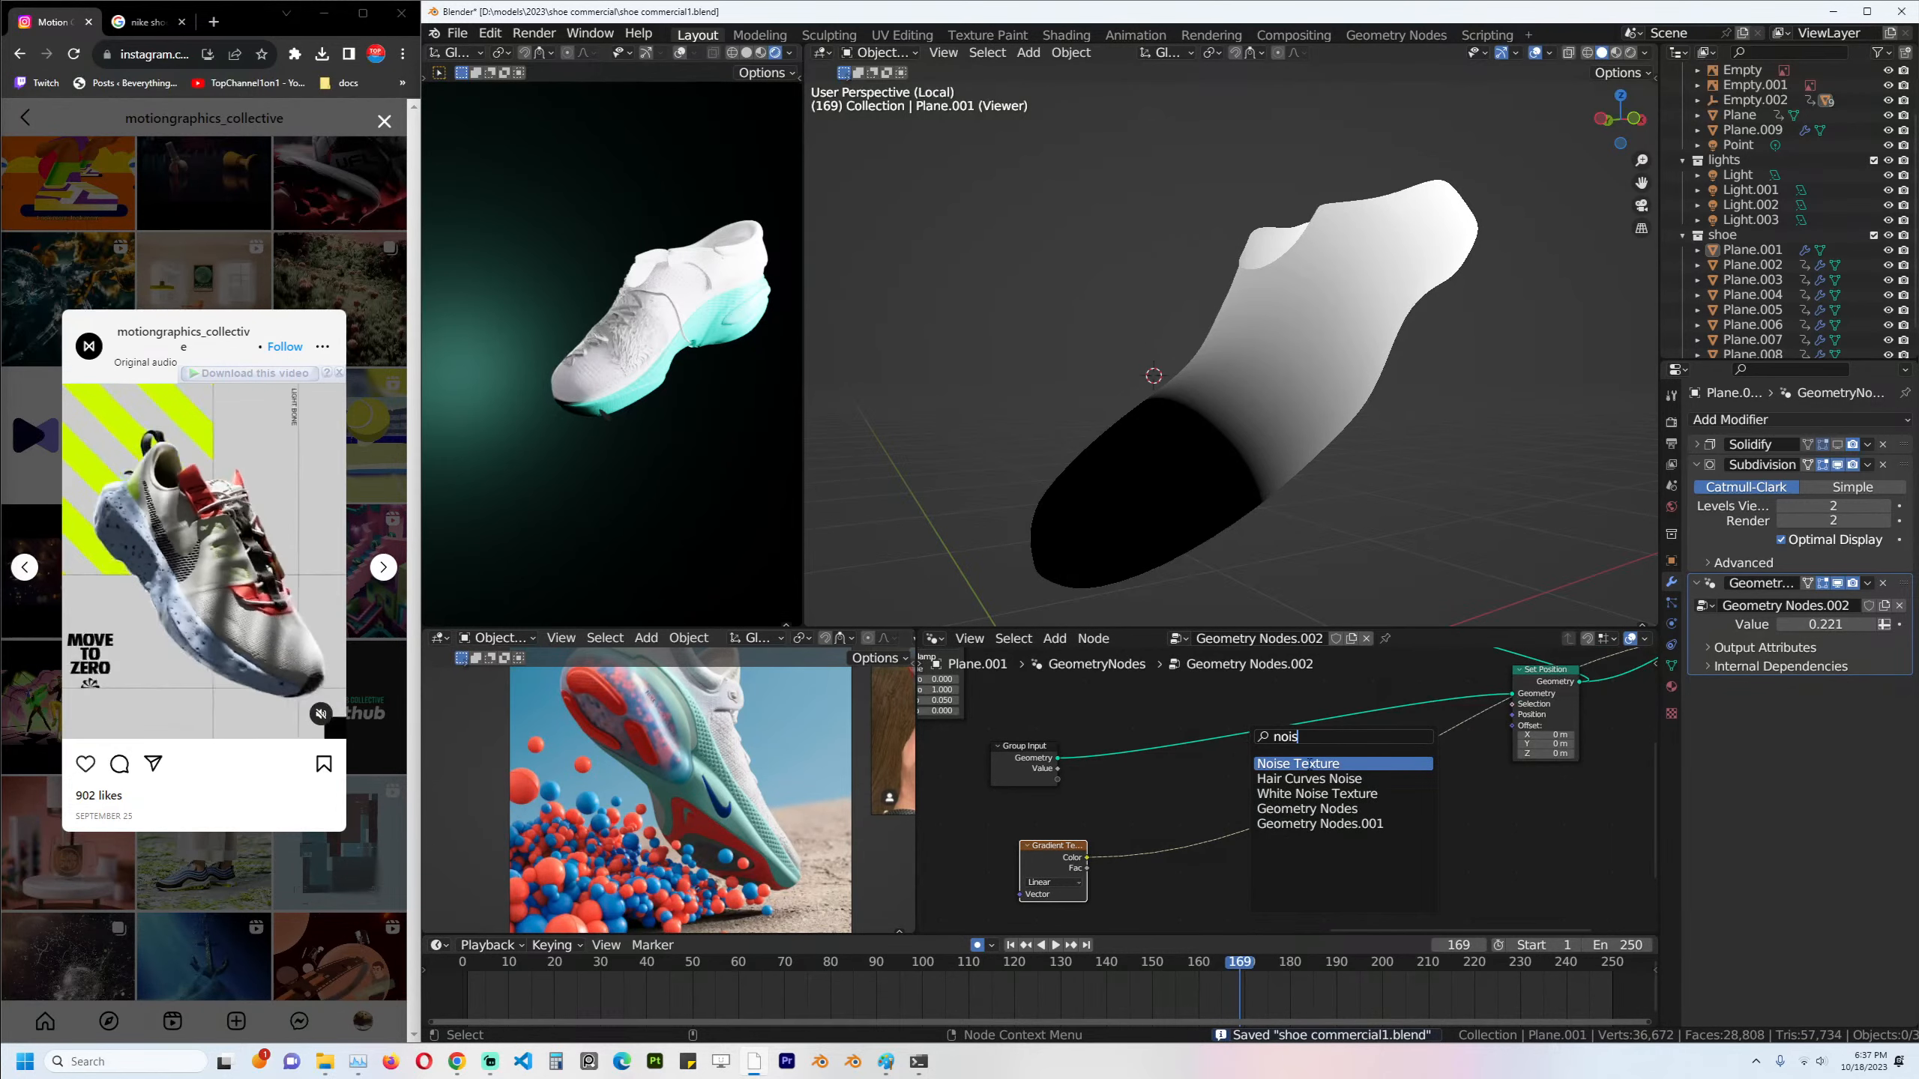
pyautogui.press('Escape')
pyautogui.hotkey('shift', 'a')
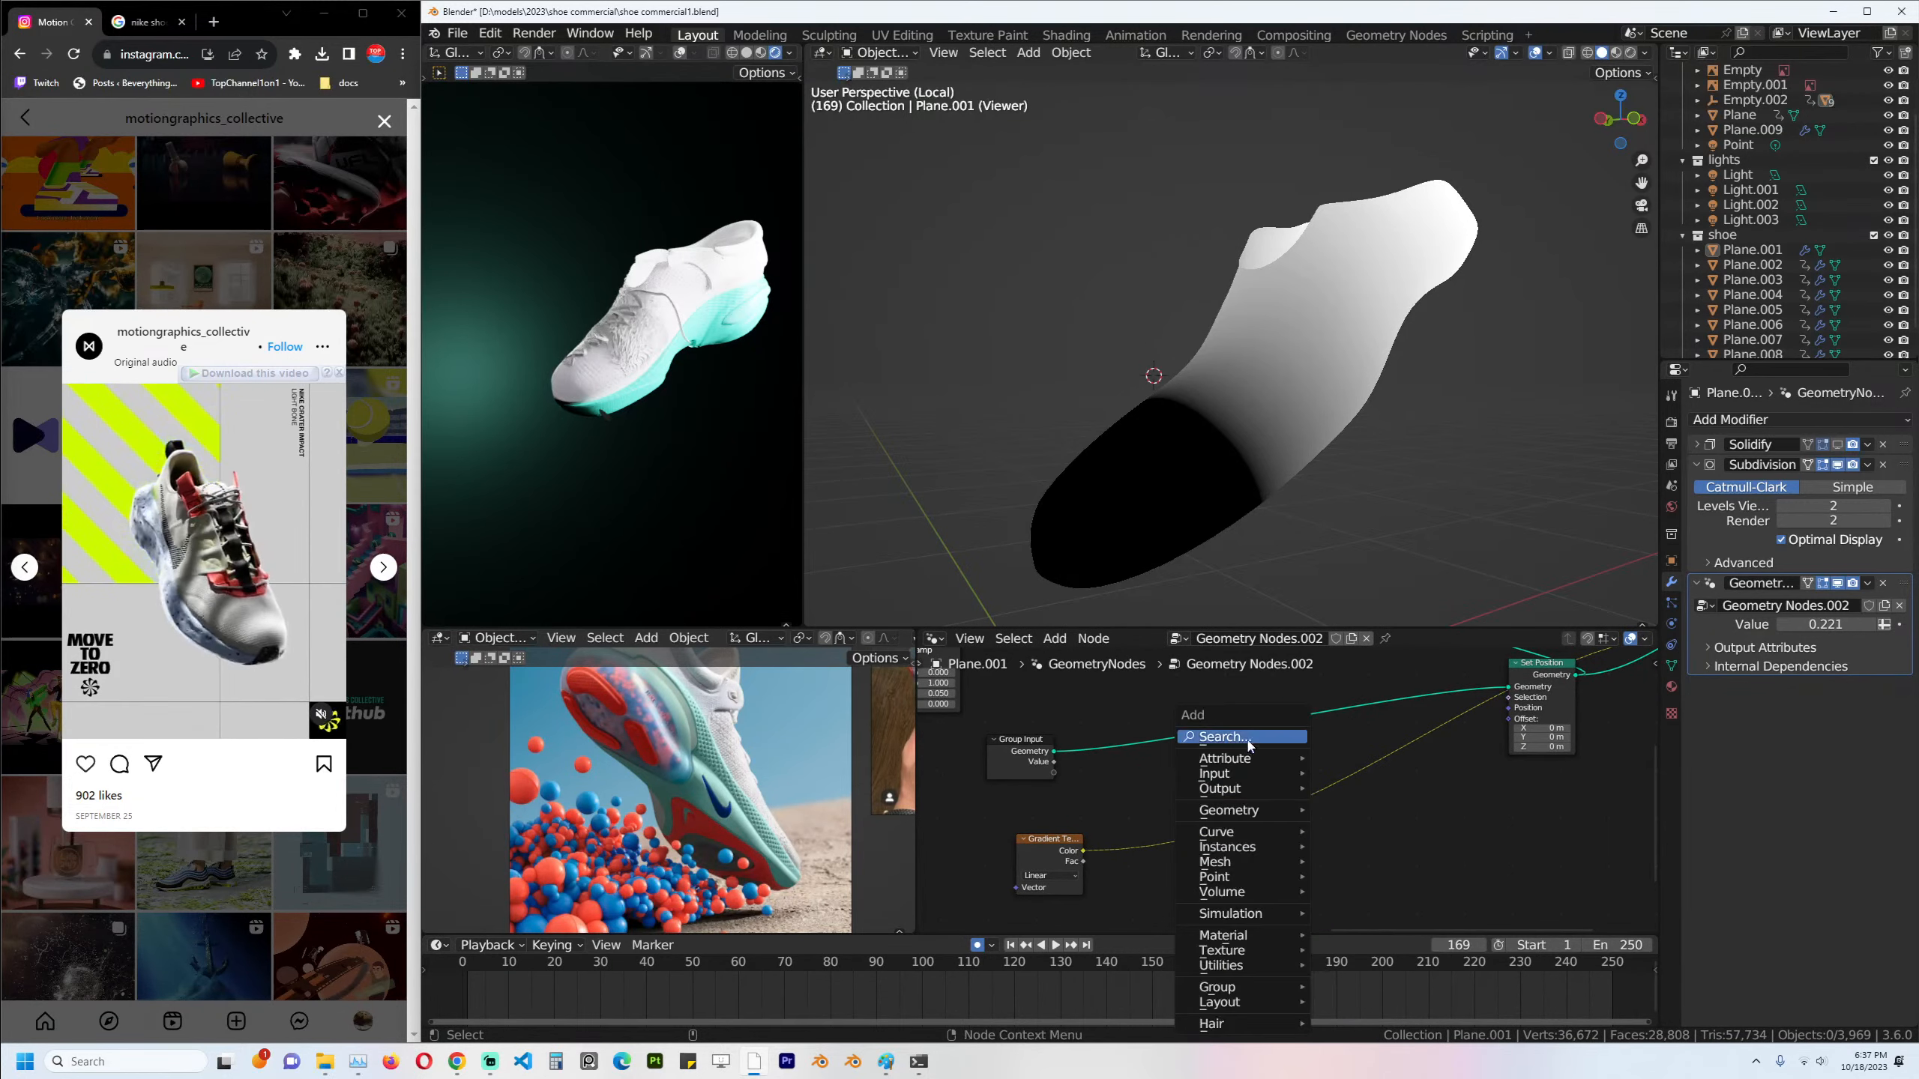
pyautogui.click(1248, 737)
pyautogui.write('norm')
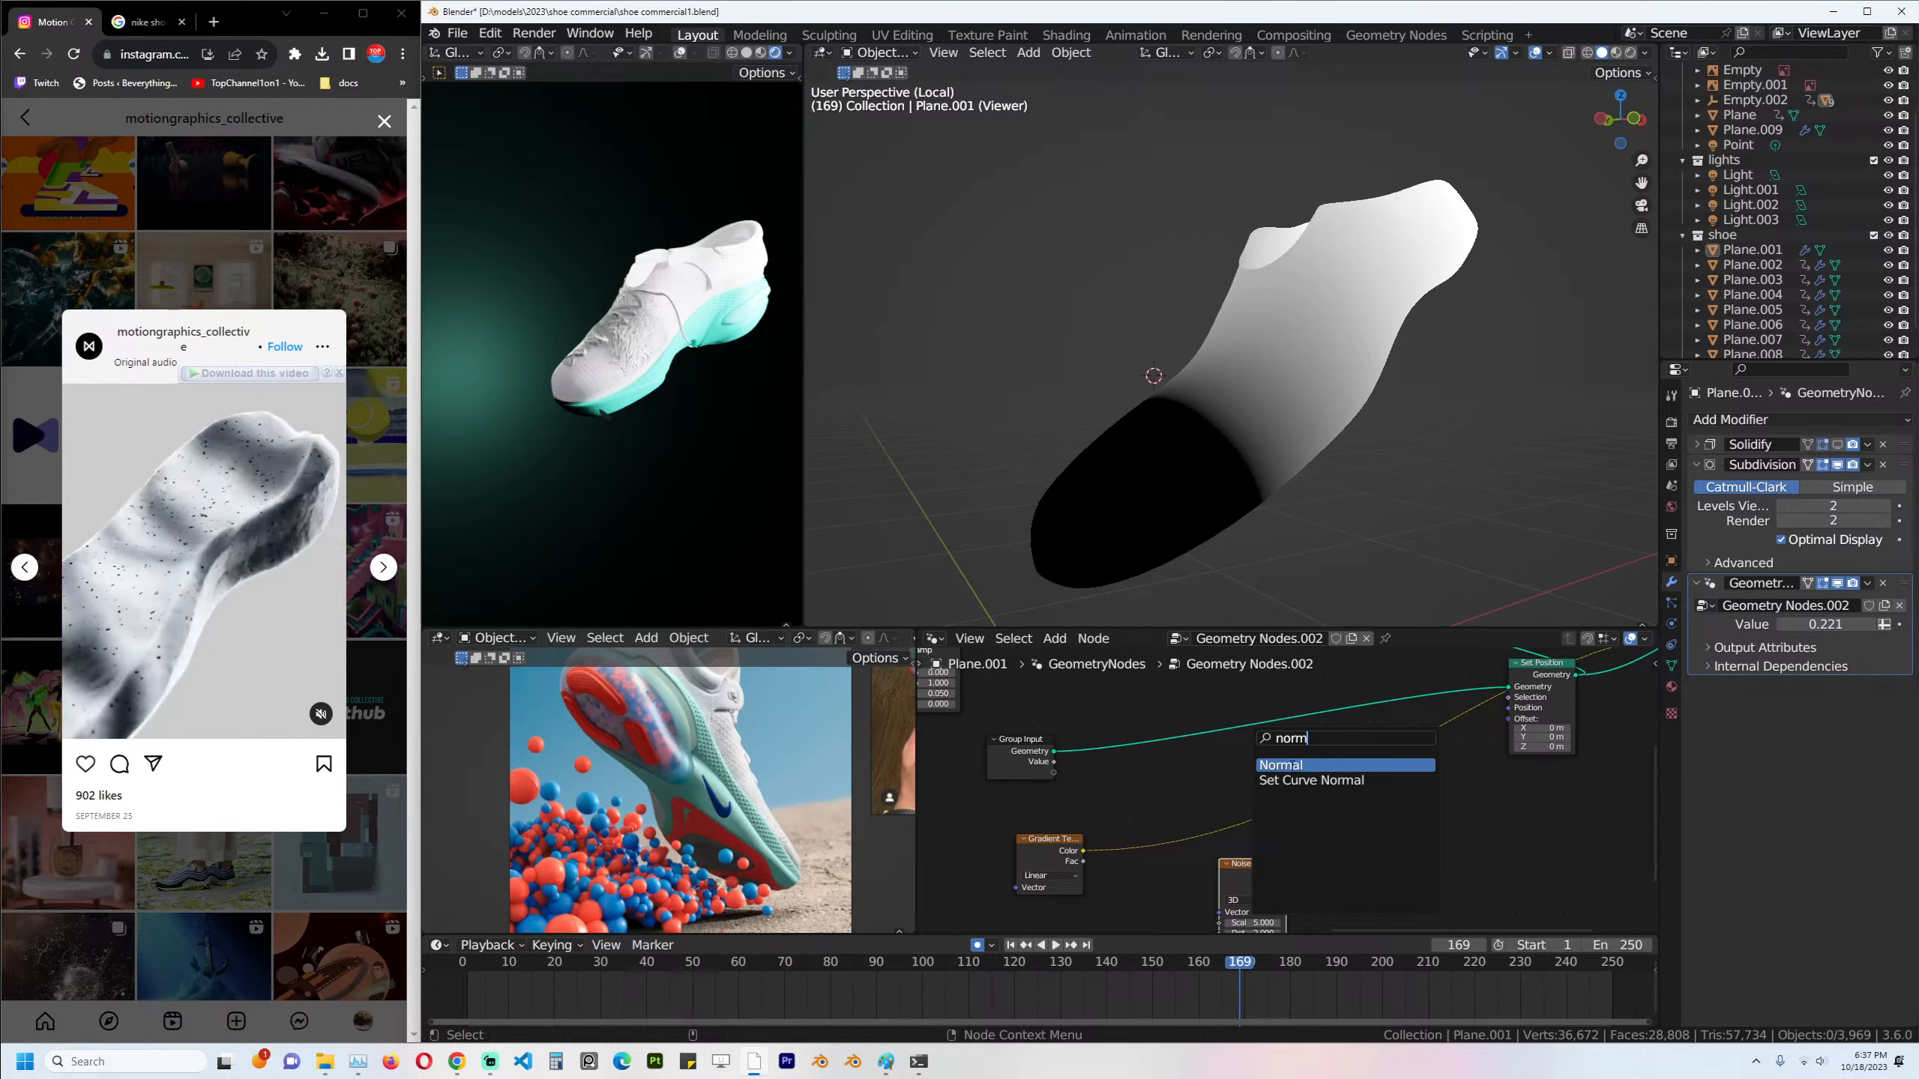
pyautogui.press('Return')
pyautogui.click(1187, 798)
pyautogui.scroll(1, 1245, 813)
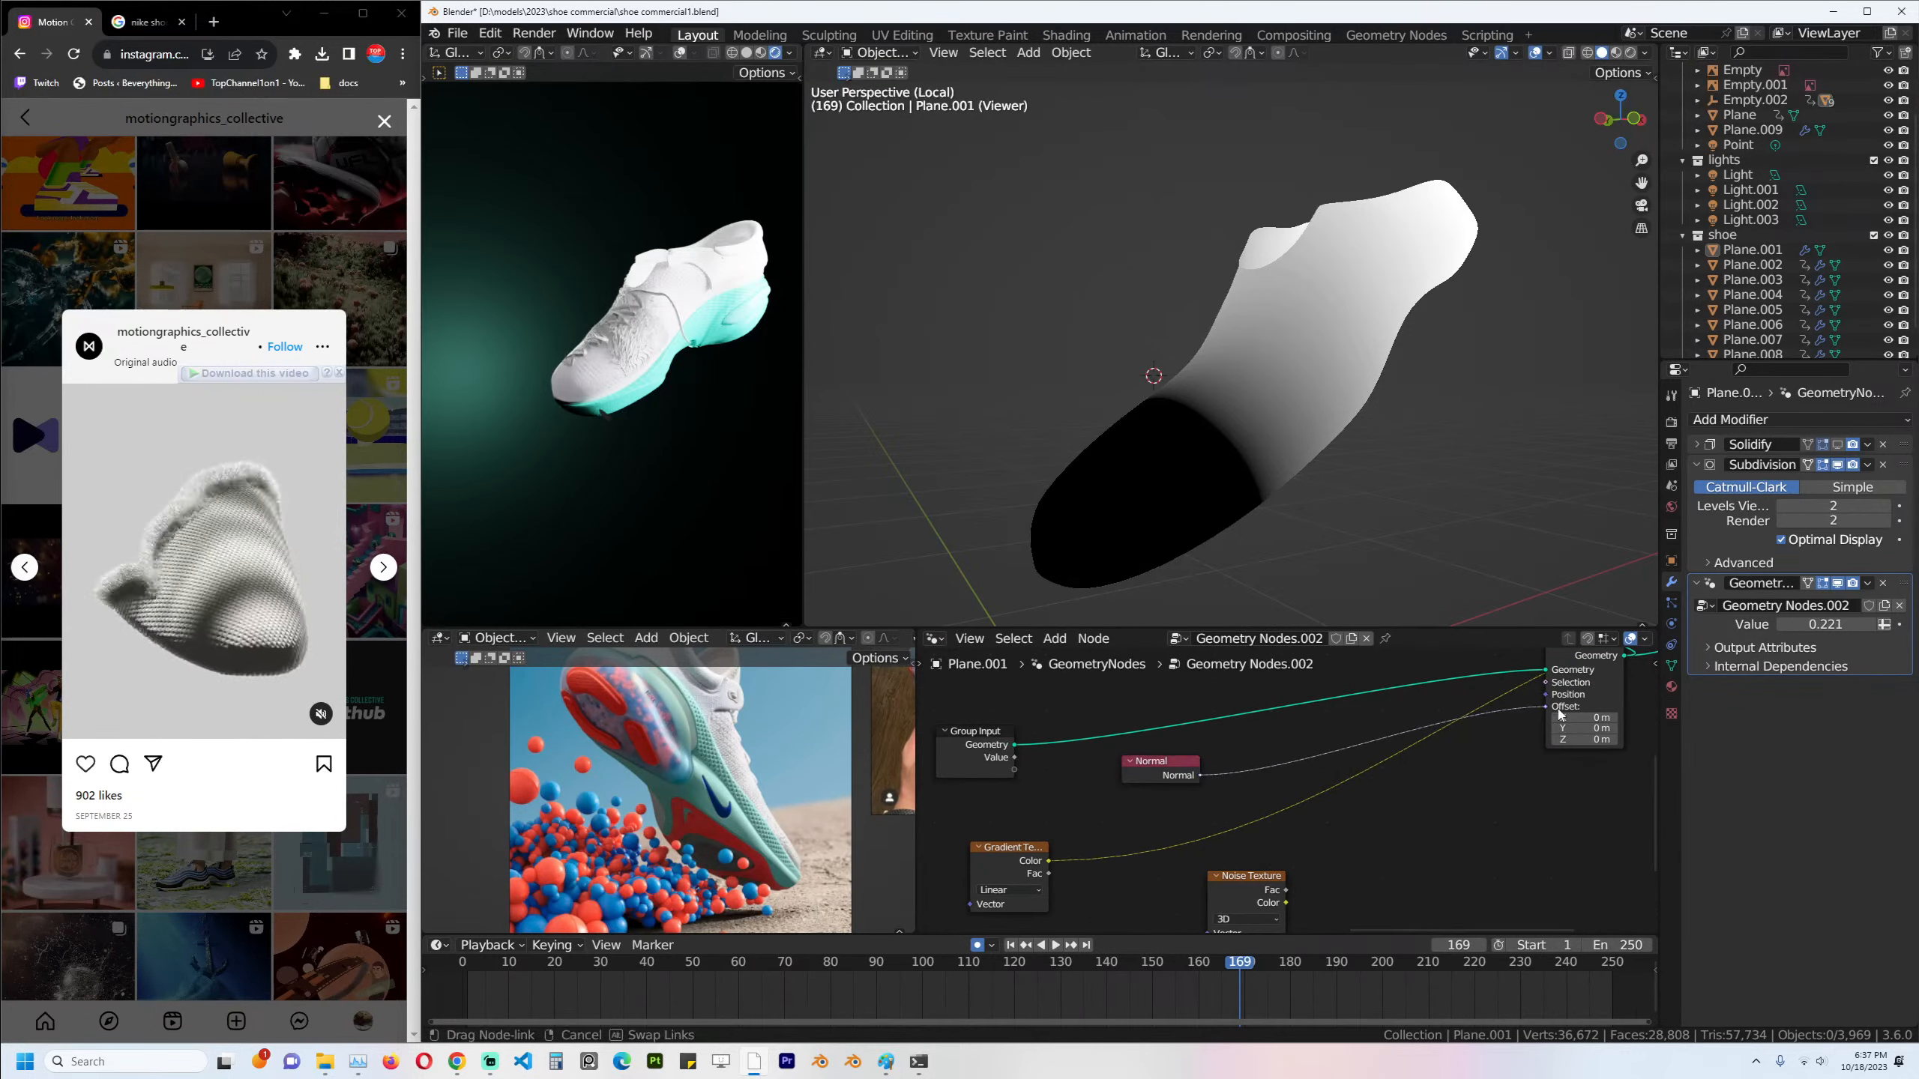
pyautogui.moveTo(1559, 713); pyautogui.dragTo(1557, 712)
# Insert a Vector Math node set to Scale between the Normal node and Set Position's Offset, and save the file.
pyautogui.scroll(-1, 1435, 794)
pyautogui.hotkey('shift', 'a')
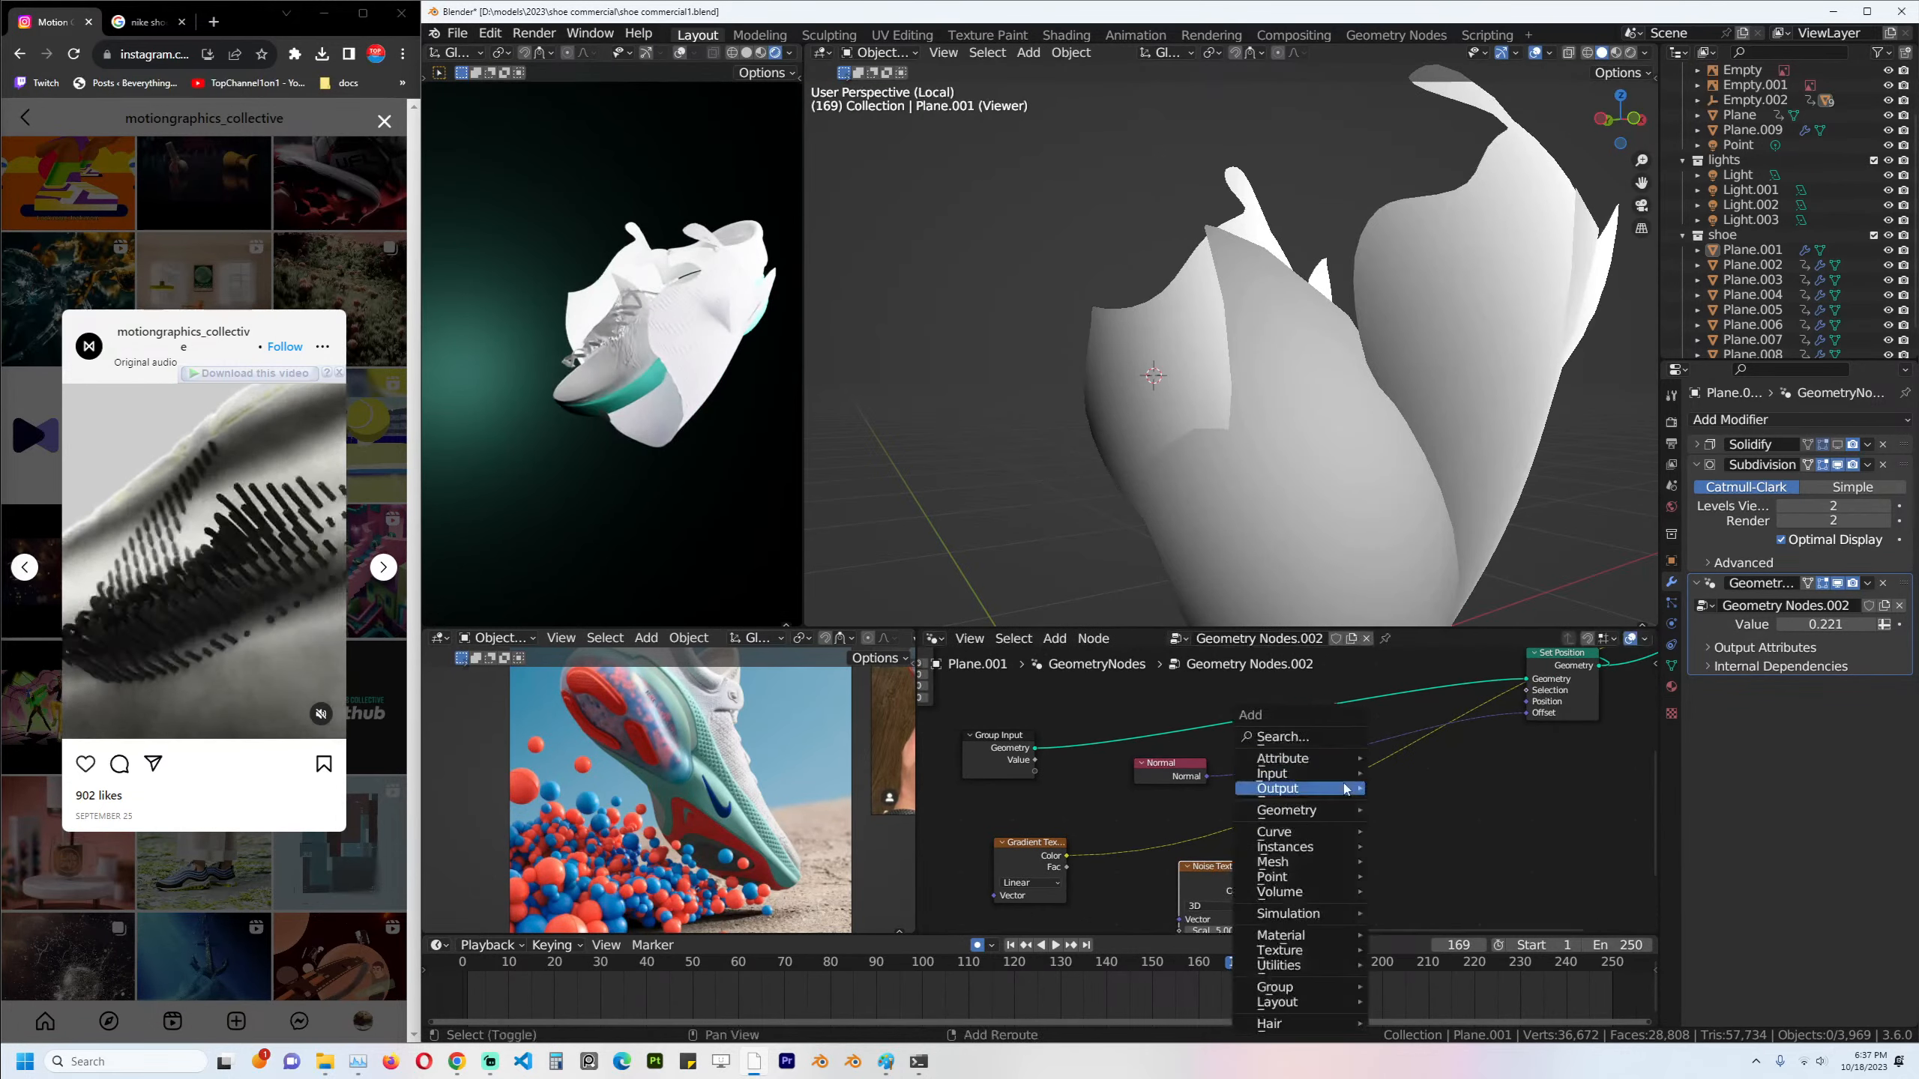
pyautogui.click(1319, 737)
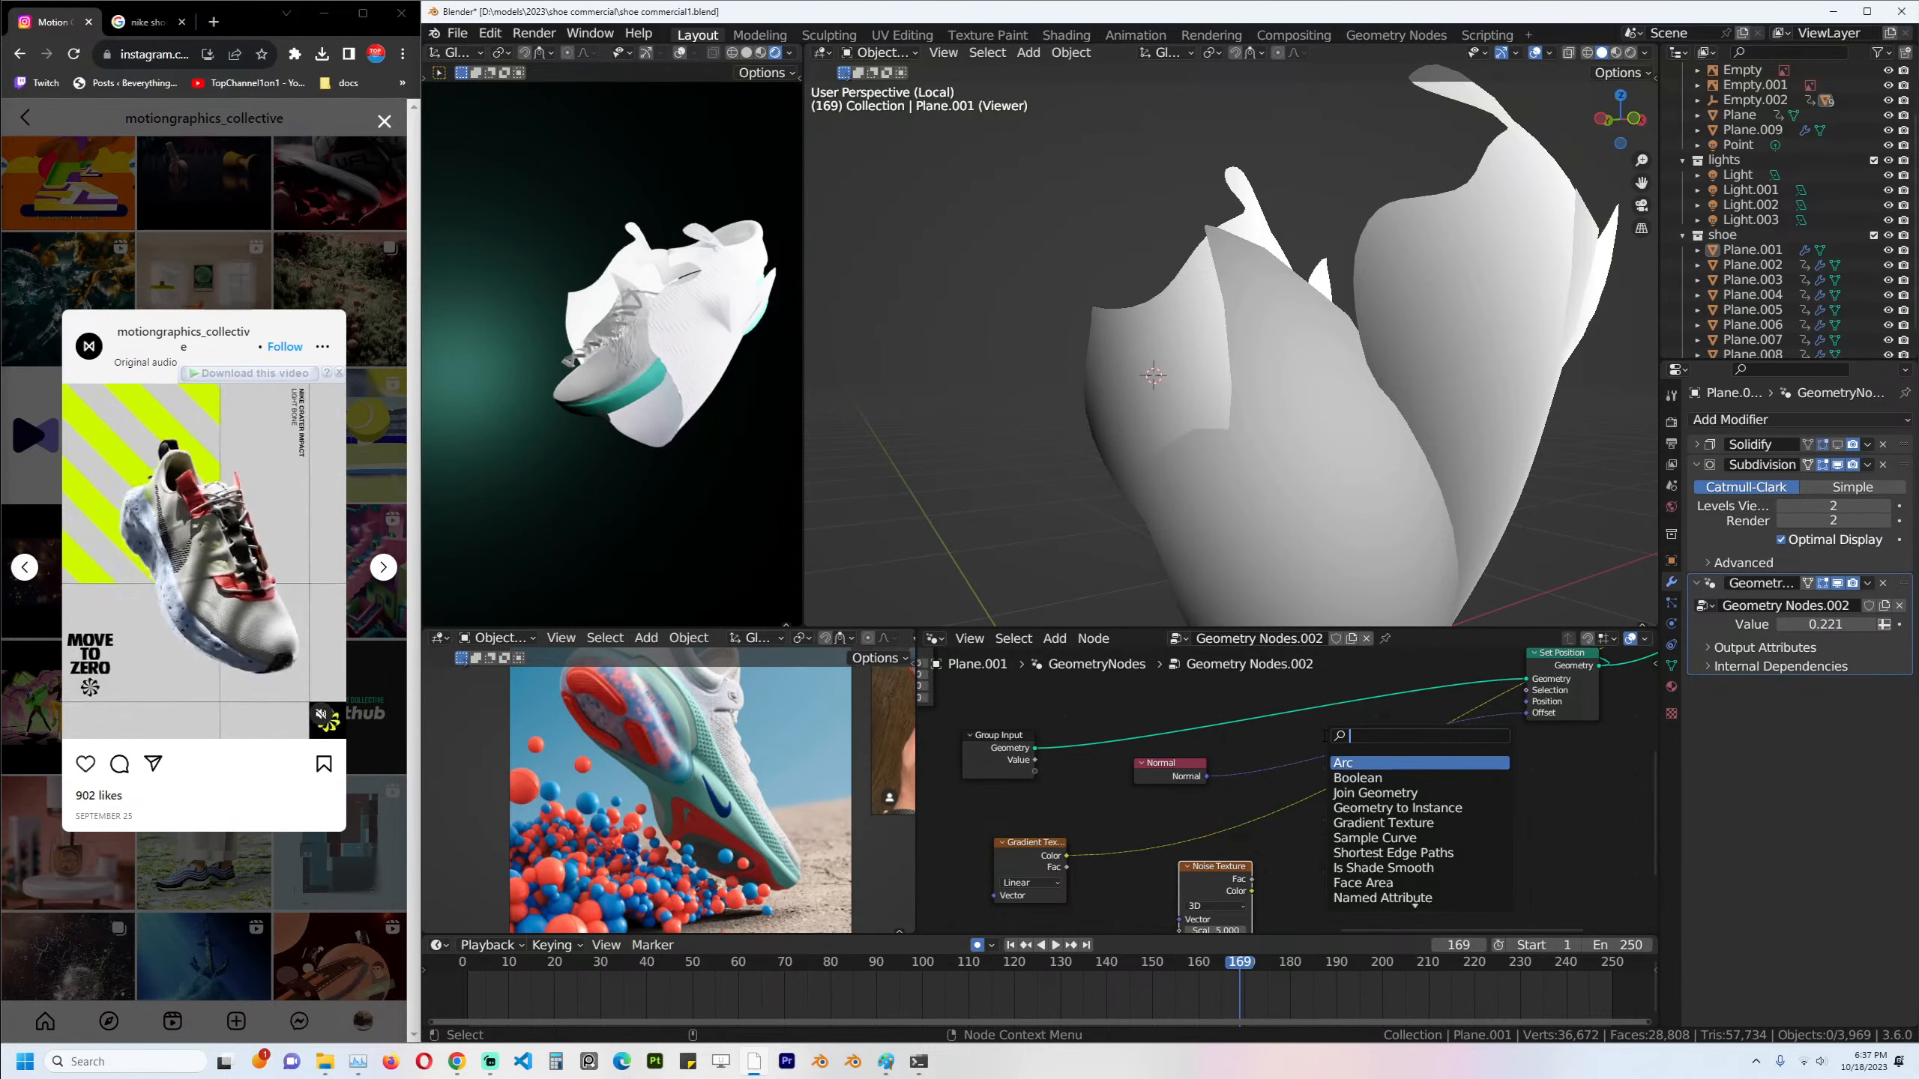
pyautogui.write('noisu')
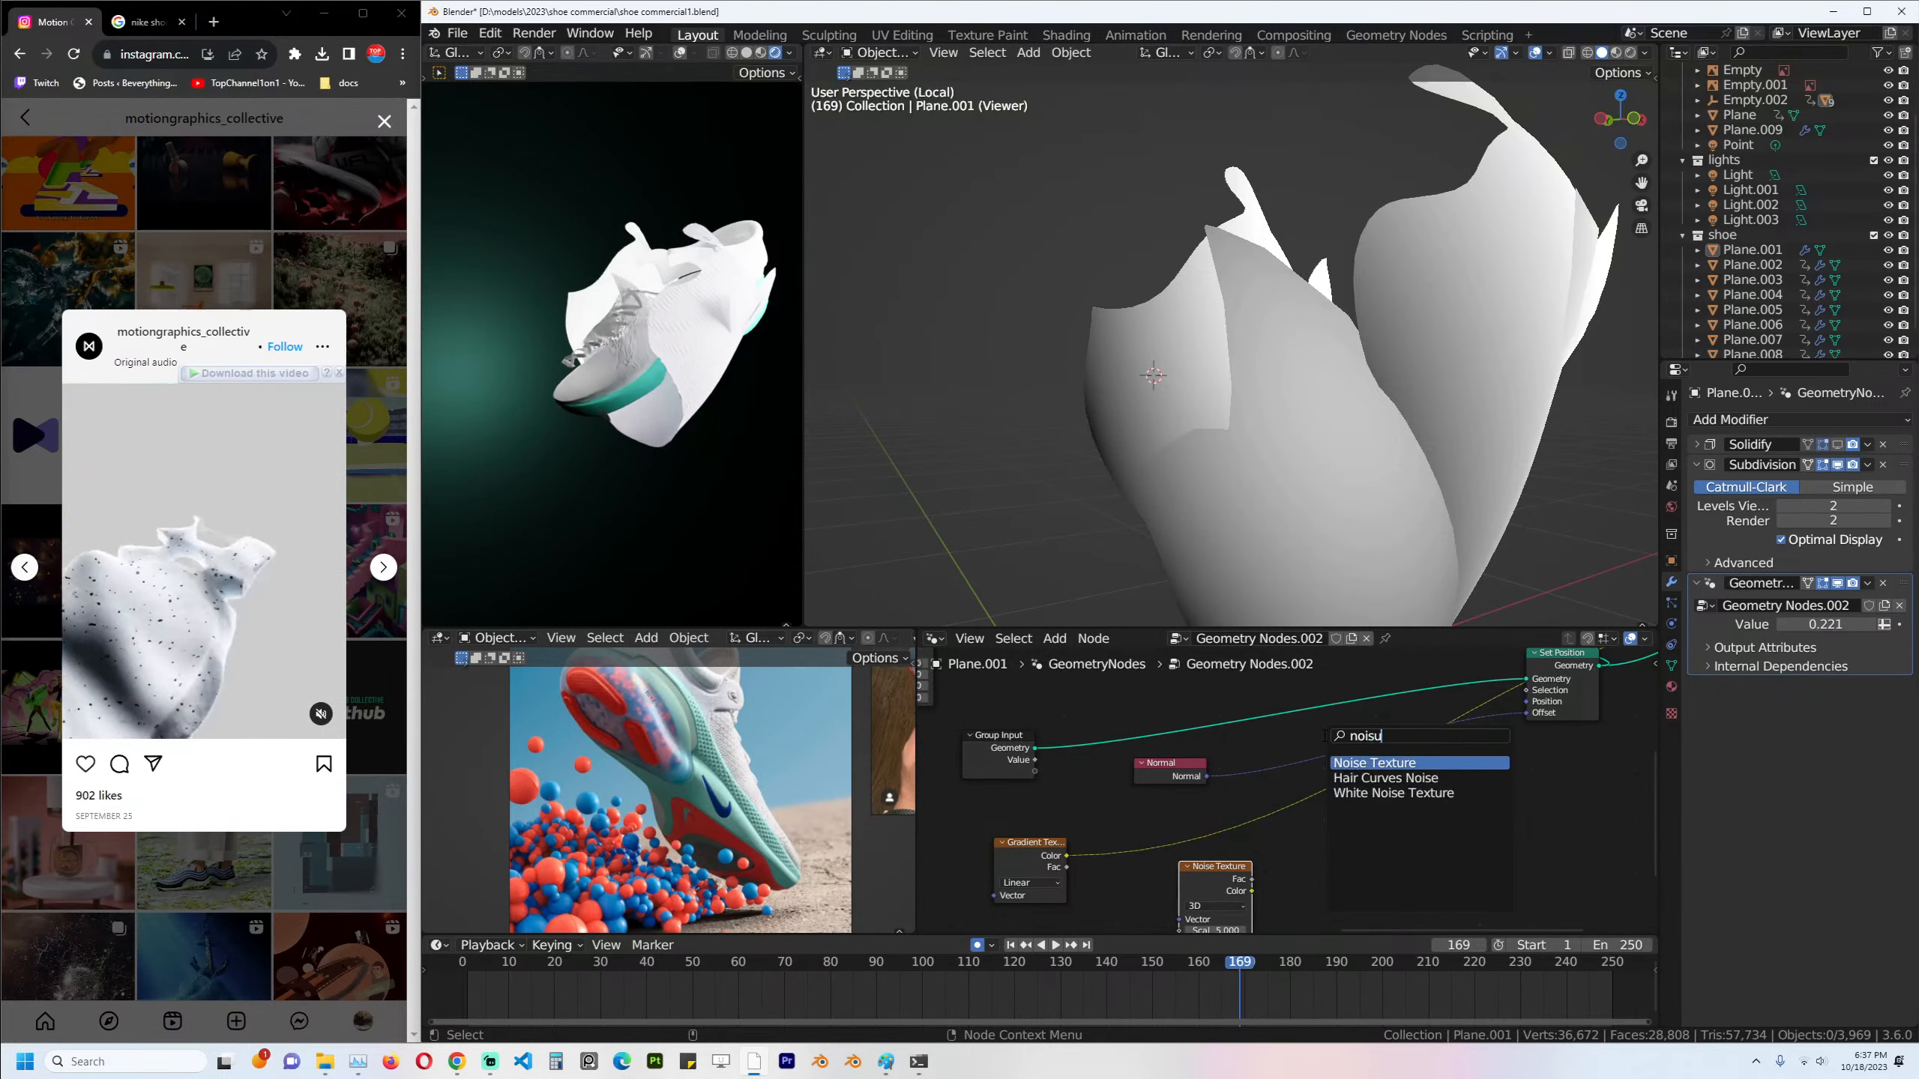
pyautogui.write('vec')
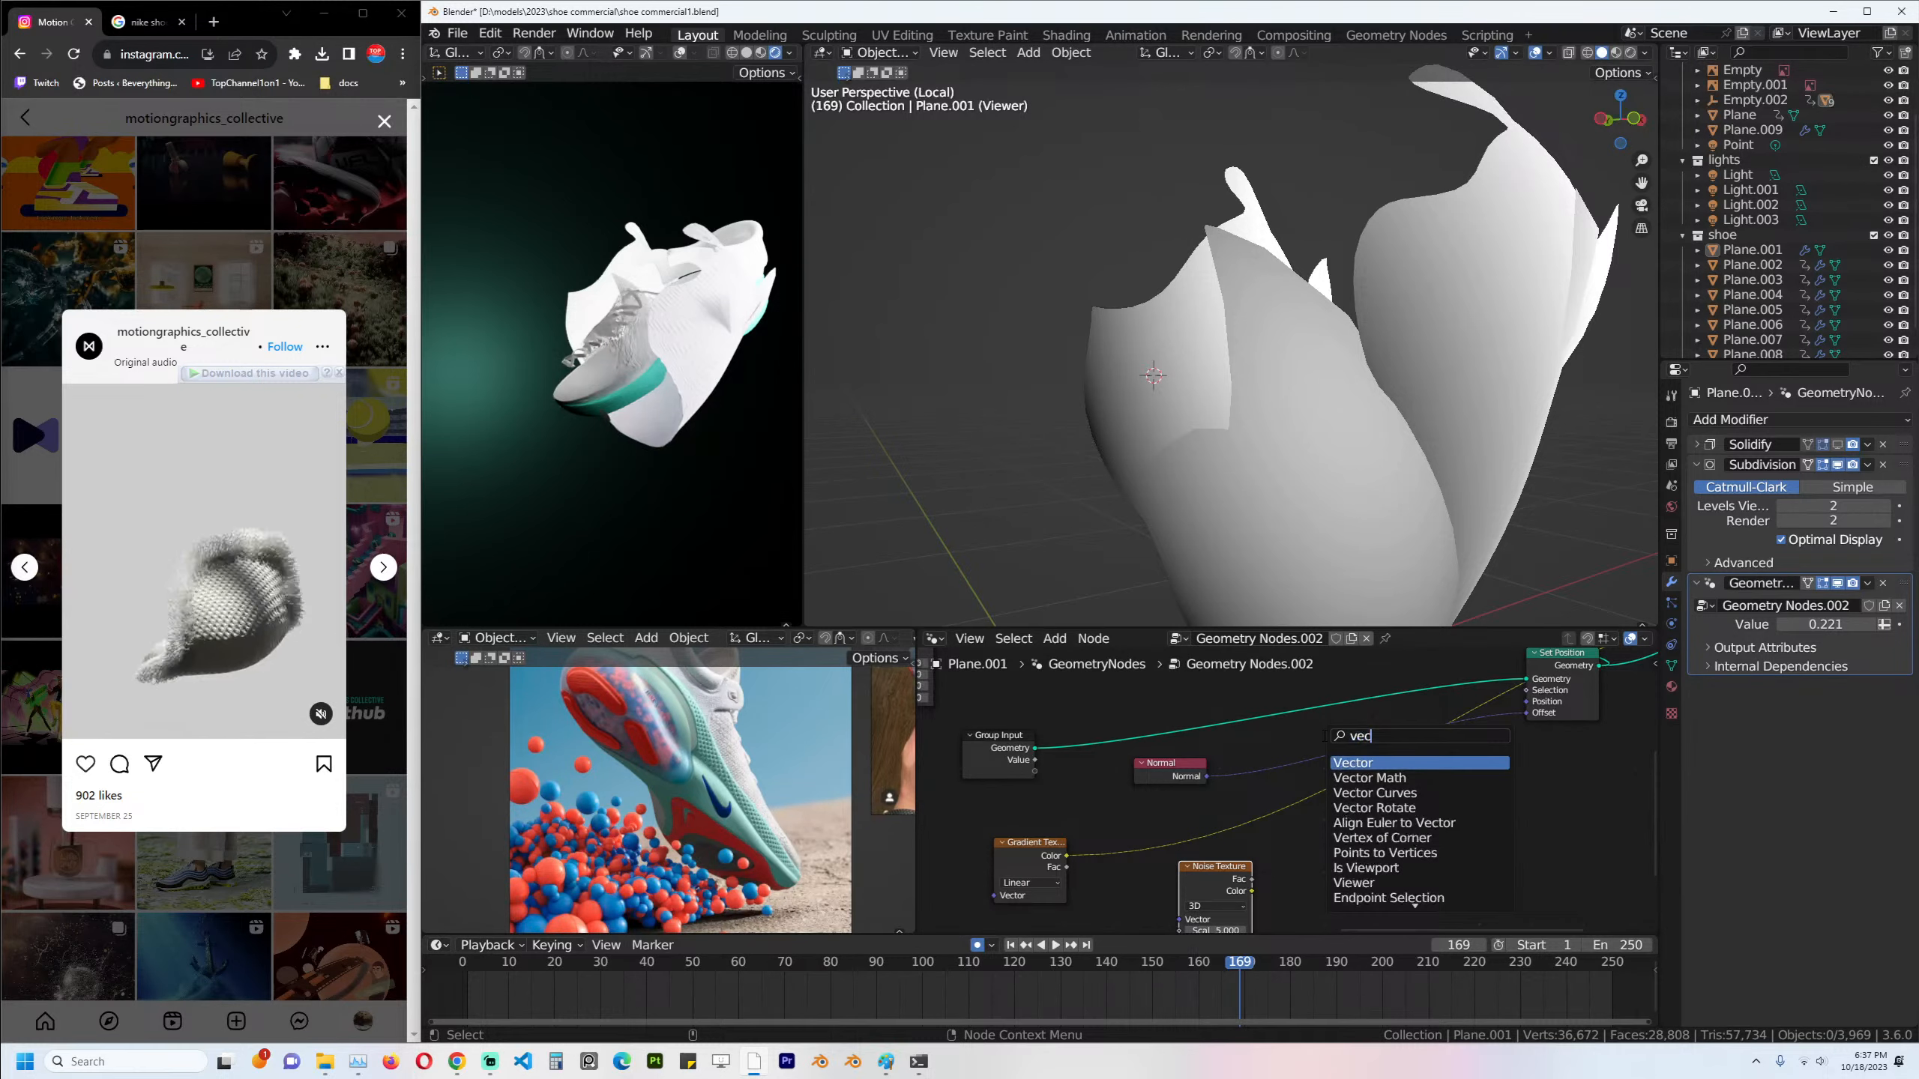
pyautogui.click(1369, 778)
pyautogui.click(1365, 765)
pyautogui.click(1359, 754)
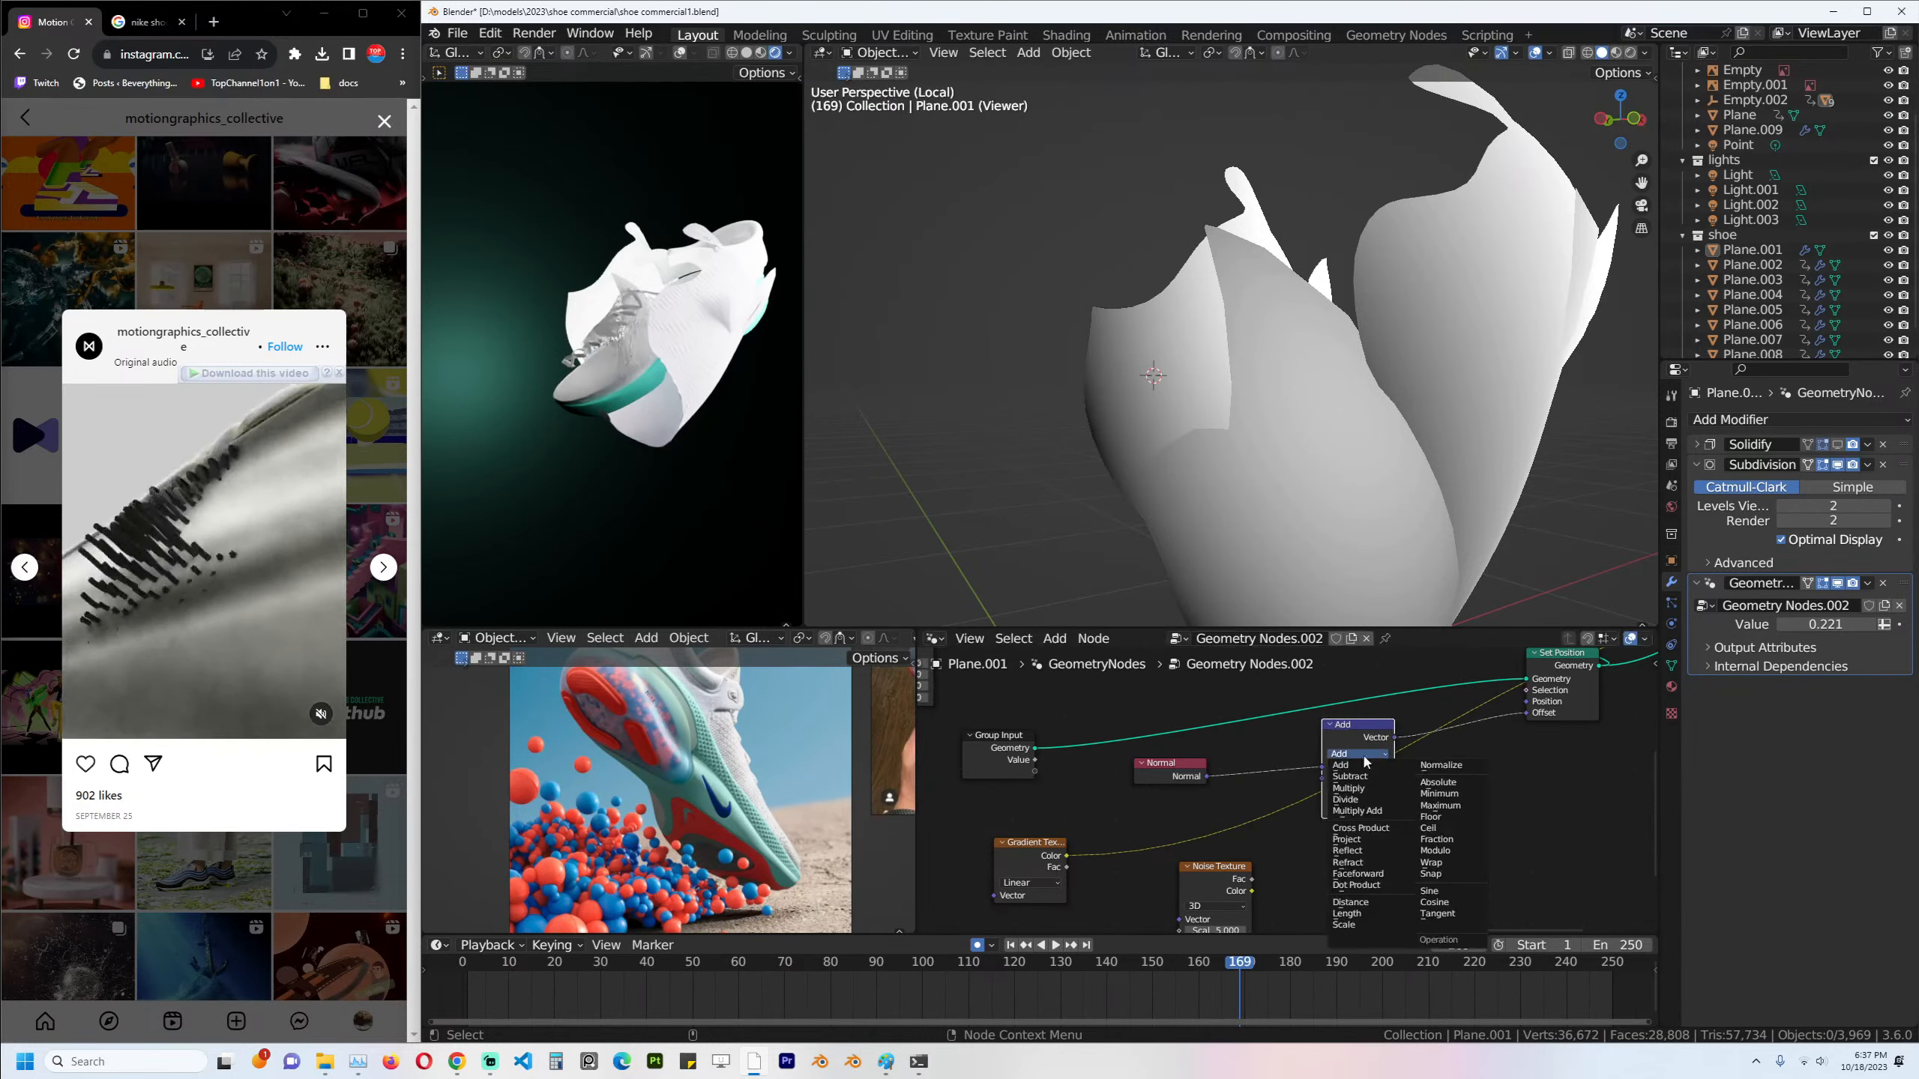
pyautogui.click(1345, 923)
pyautogui.moveTo(1361, 898); pyautogui.dragTo(1353, 867, button='middle')
pyautogui.hotkey('ctrl', 's')
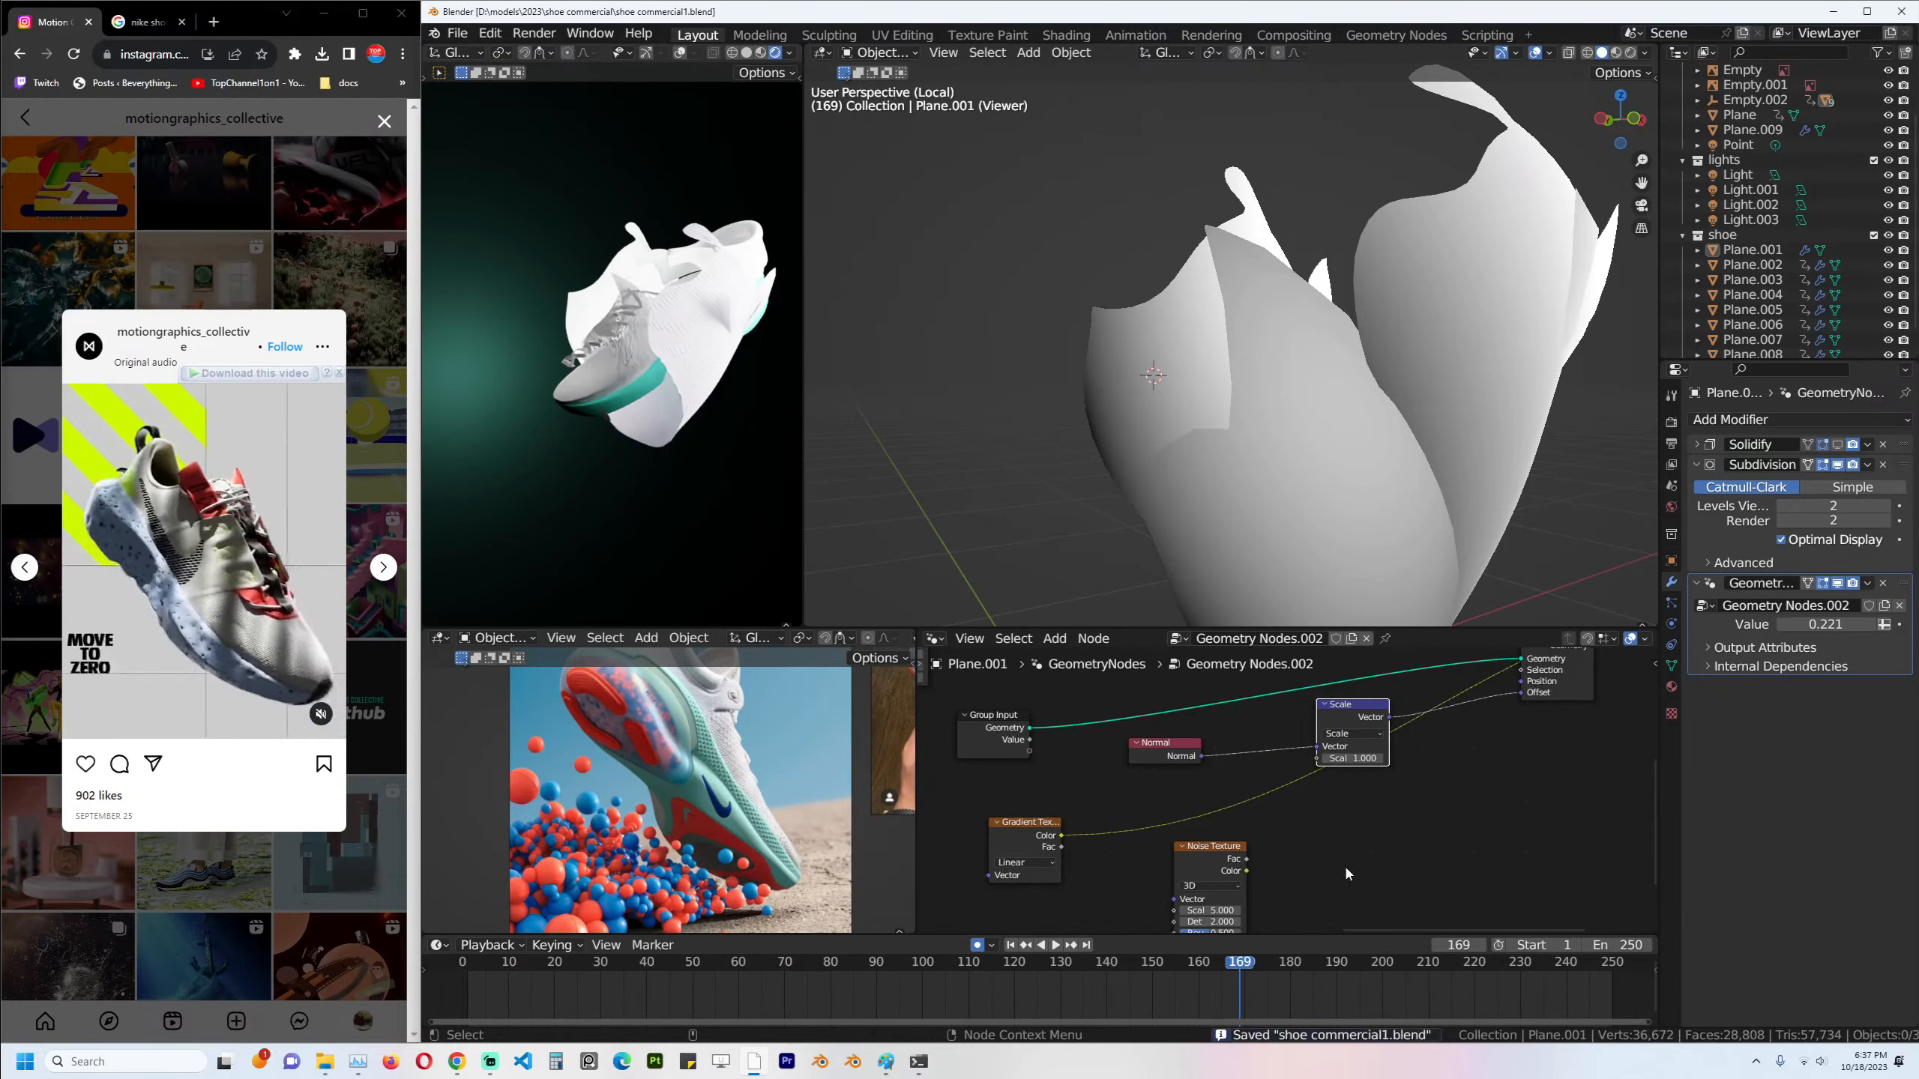
# Connect the Noise Texture's Fac output to the Scale node's factor and move the Scale node farther from the noise.
pyautogui.moveTo(1249, 855); pyautogui.dragTo(1319, 759)
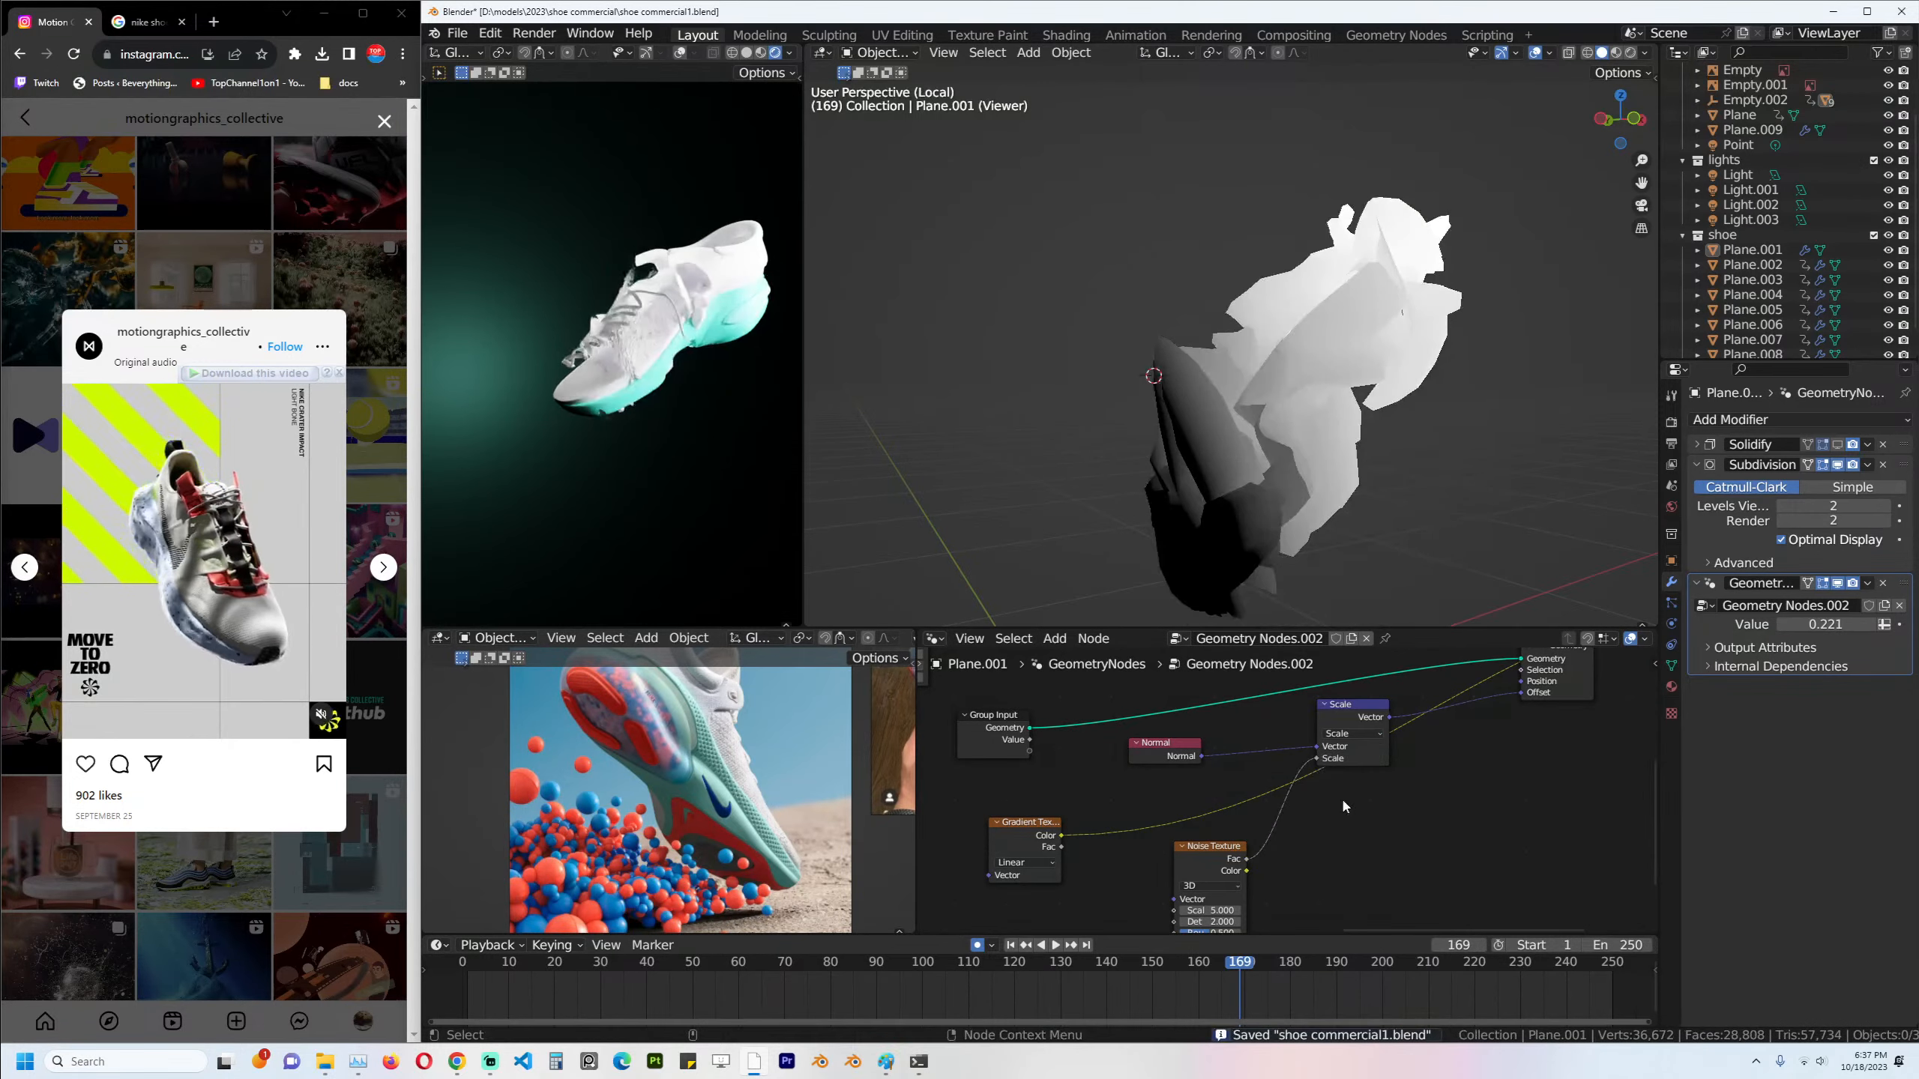
pyautogui.moveTo(1340, 798); pyautogui.dragTo(1422, 784, button='middle')
pyautogui.moveTo(1417, 735); pyautogui.dragTo(1471, 748)
pyautogui.moveTo(1391, 784); pyautogui.dragTo(1421, 743, button='middle')
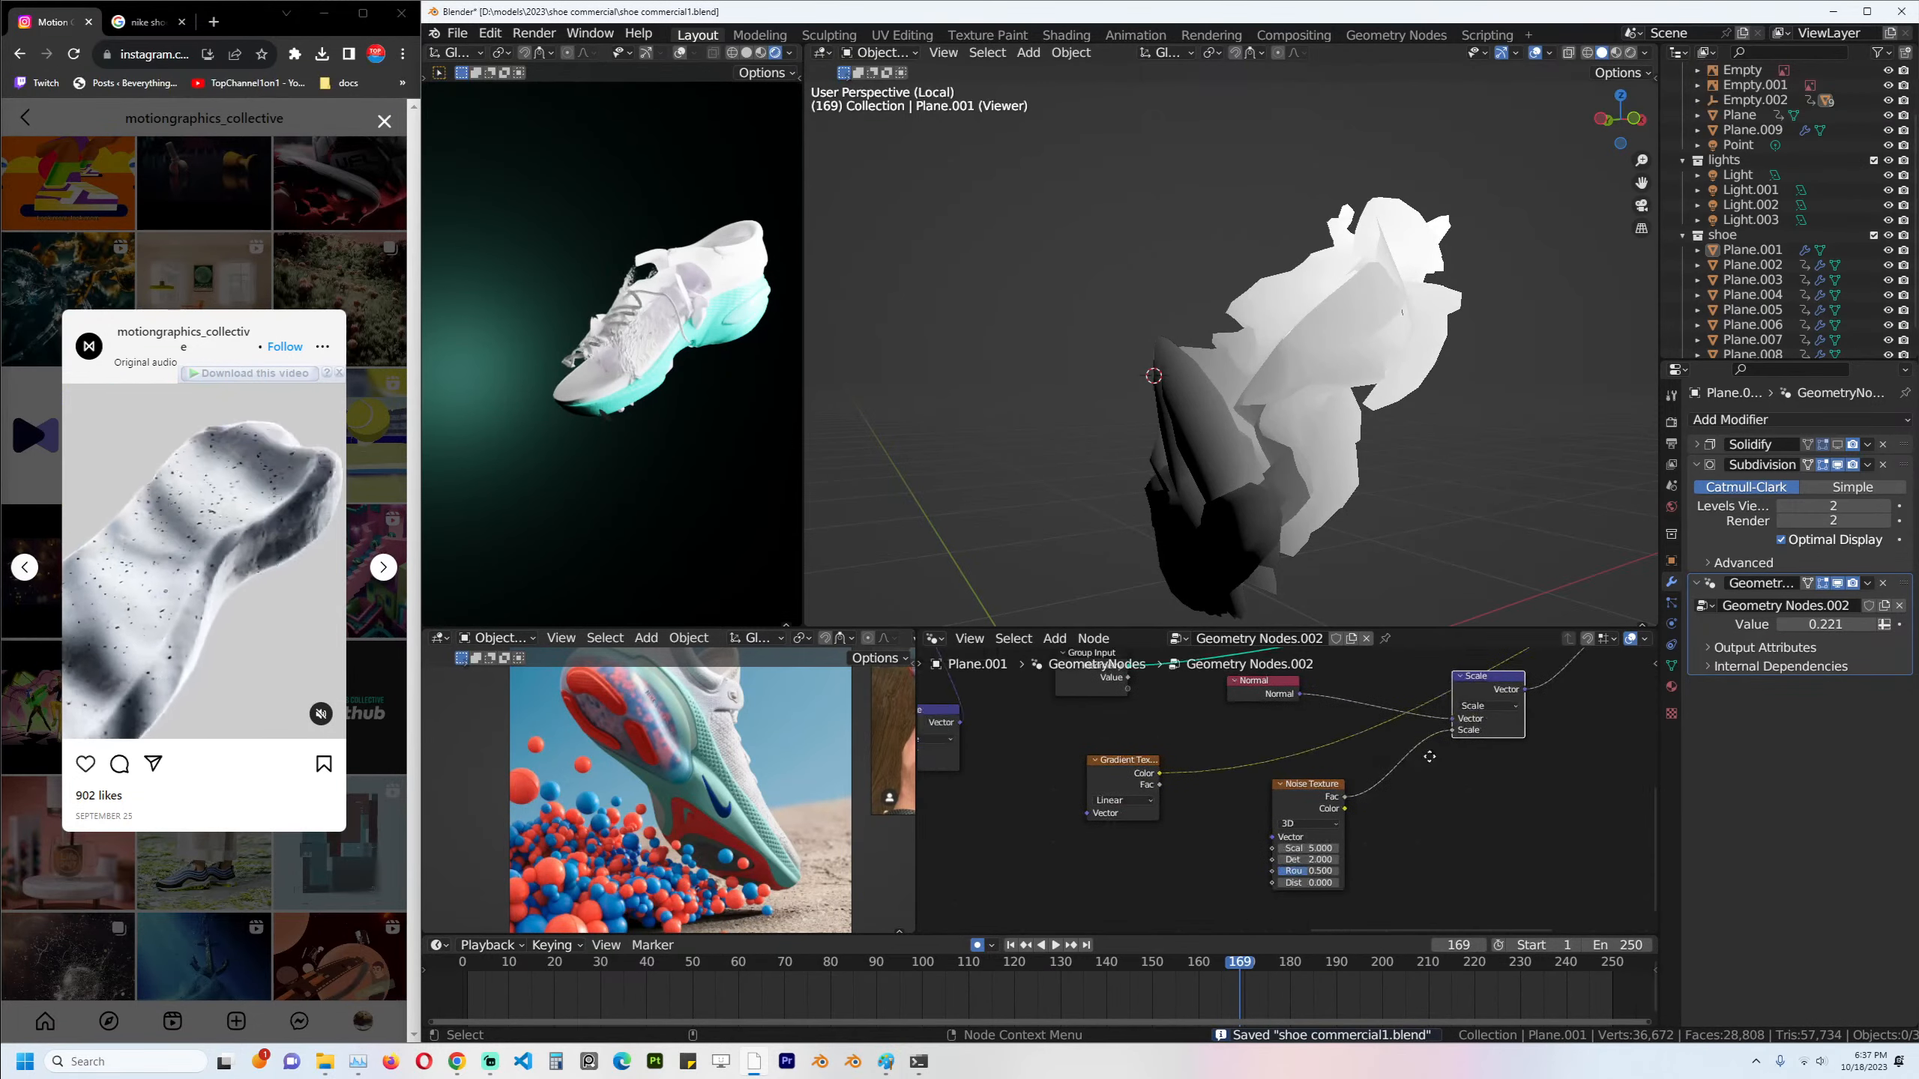
# Insert a Math node set to Subtract between the Noise Texture and the Scale node, tidy the layout, and save the file.
pyautogui.hotkey('shift', 'a')
pyautogui.write('math')
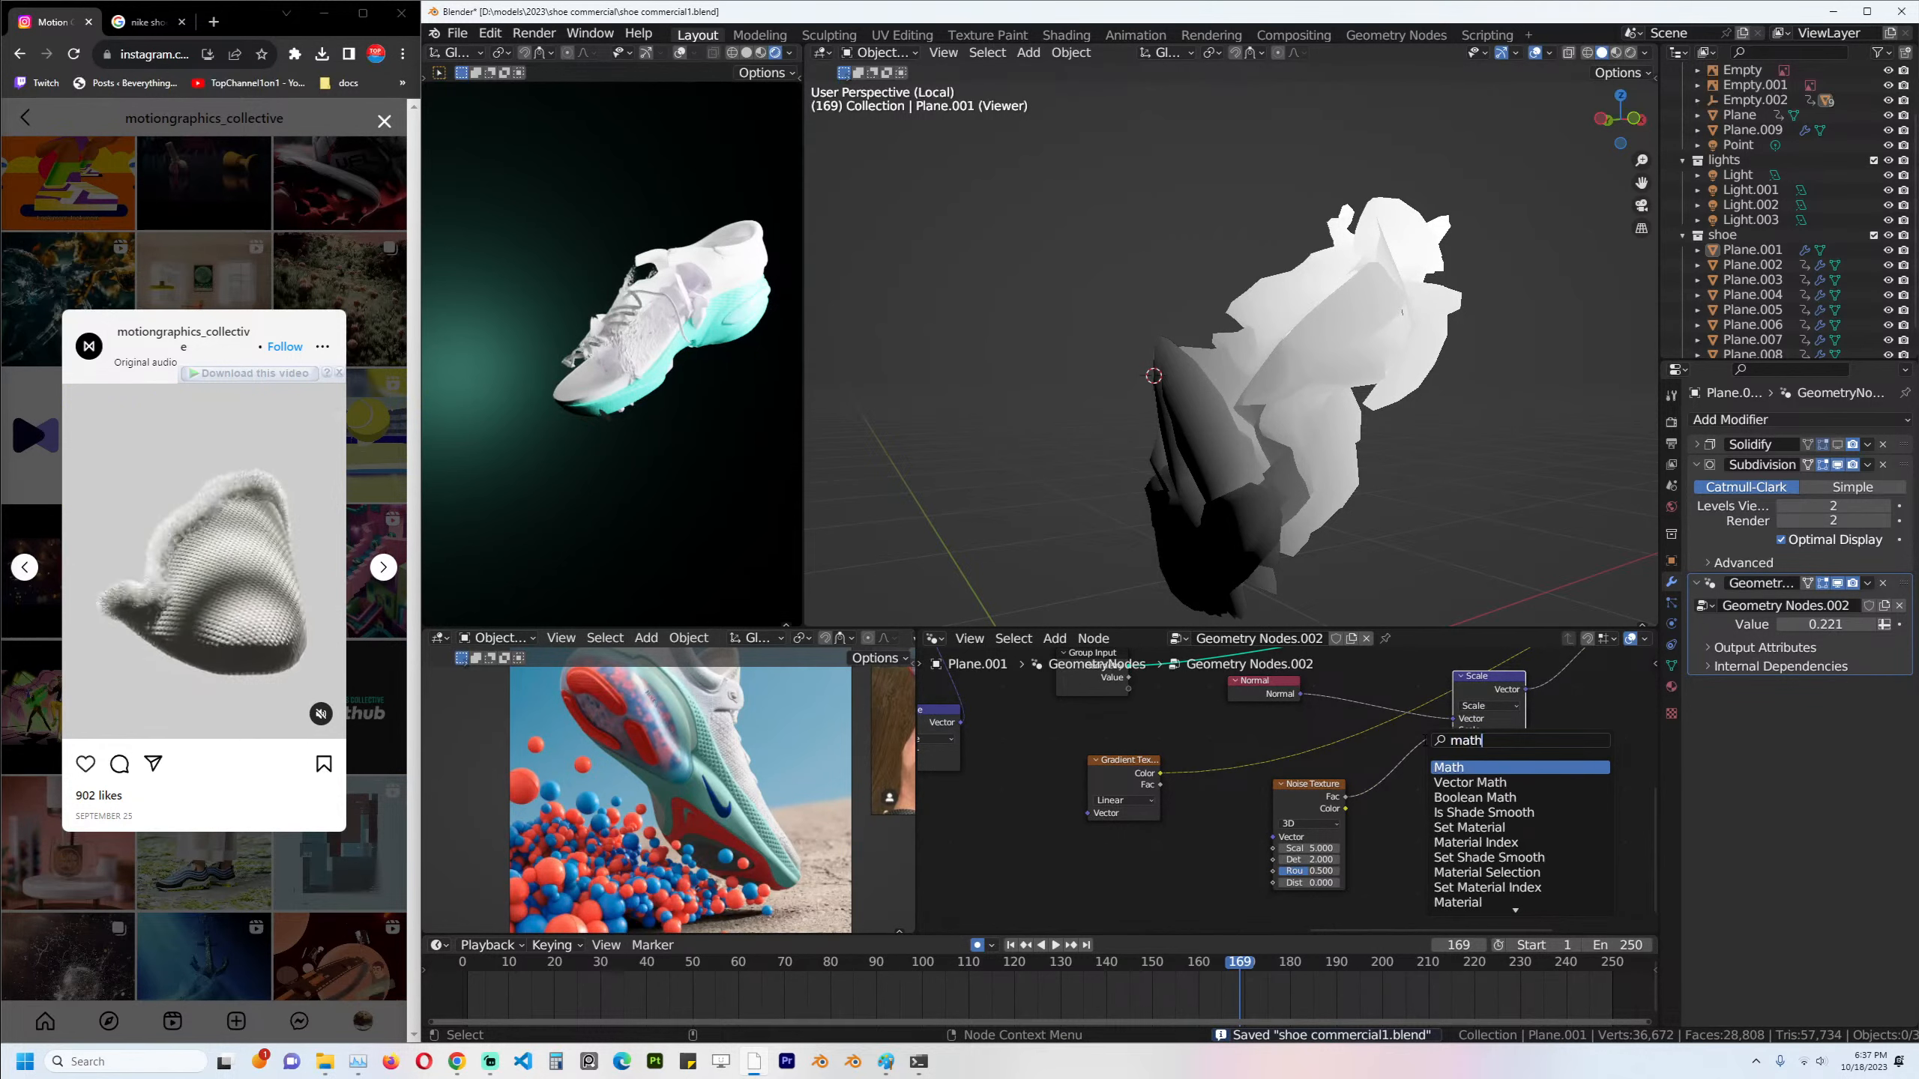
pyautogui.press('Return')
pyautogui.click(1420, 765)
pyautogui.click(1421, 781)
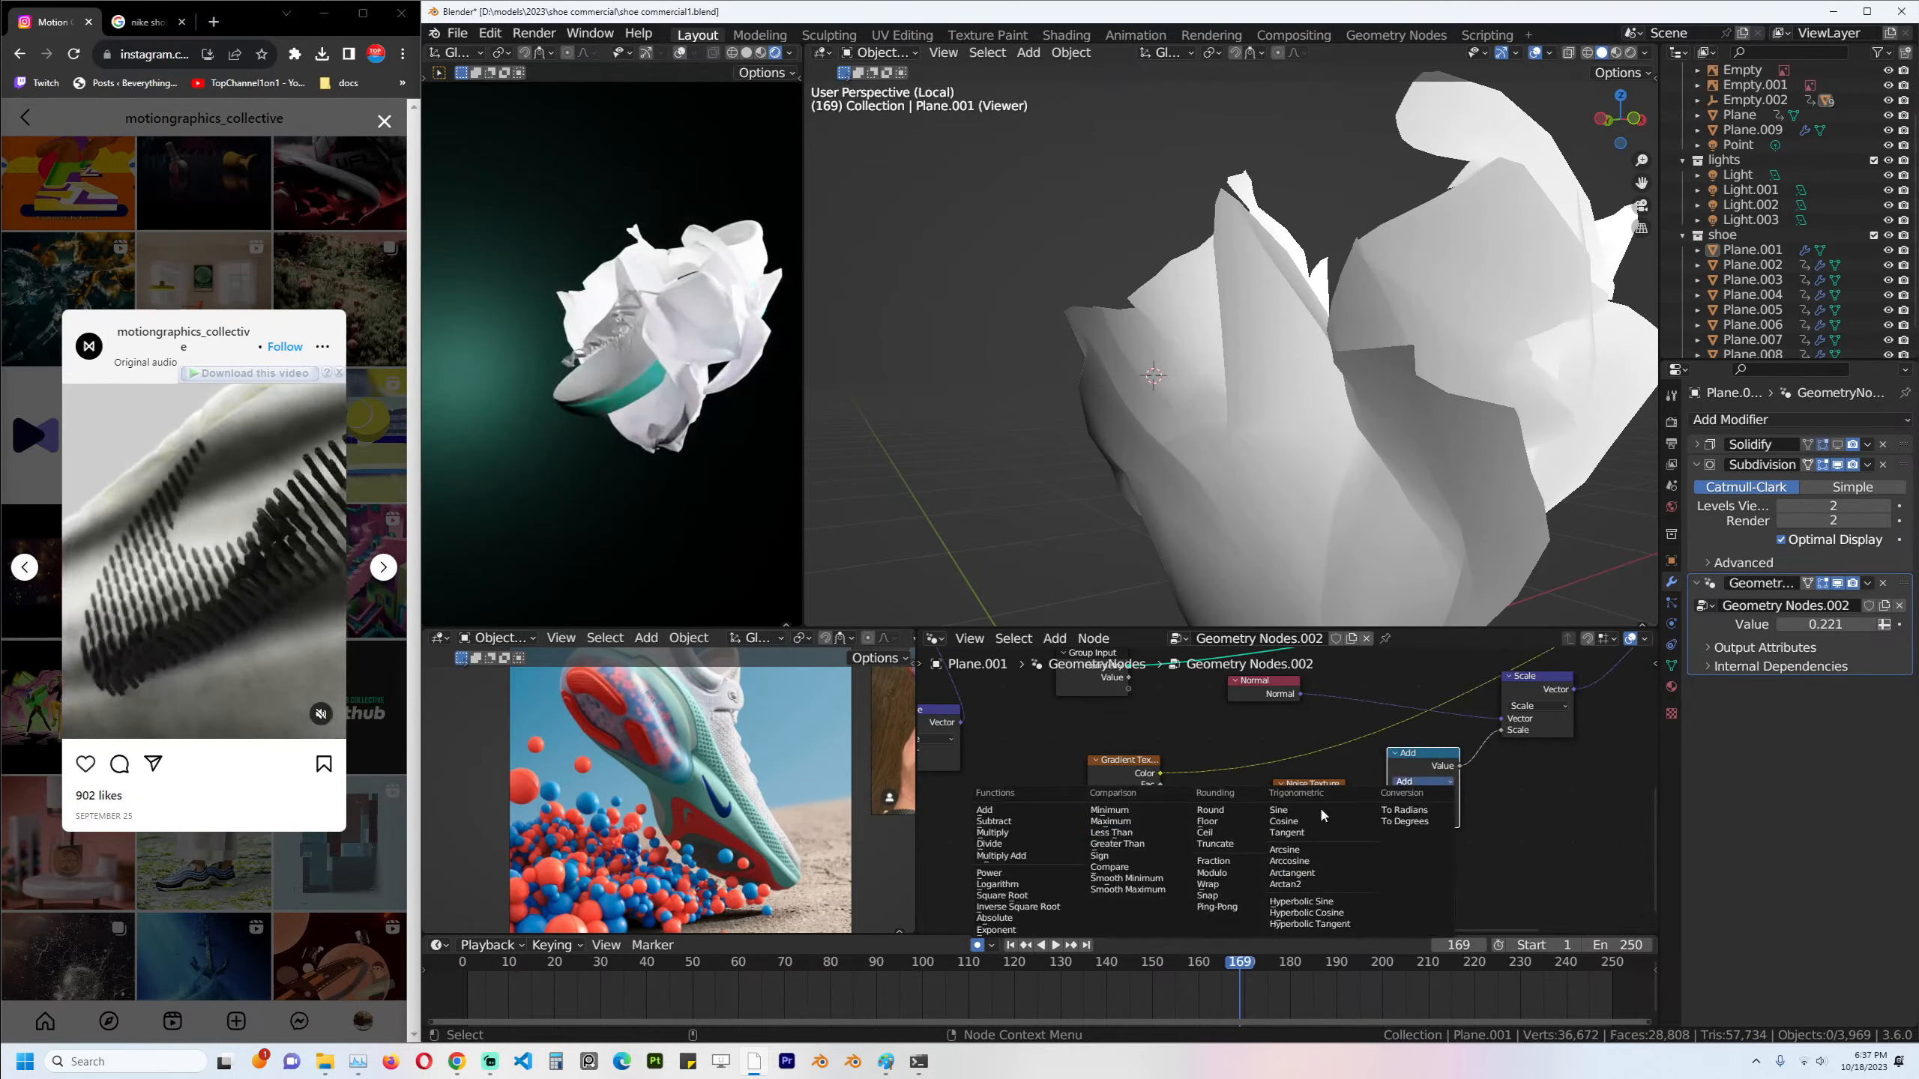
pyautogui.click(1036, 823)
pyautogui.moveTo(1409, 779); pyautogui.dragTo(1321, 814, button='middle')
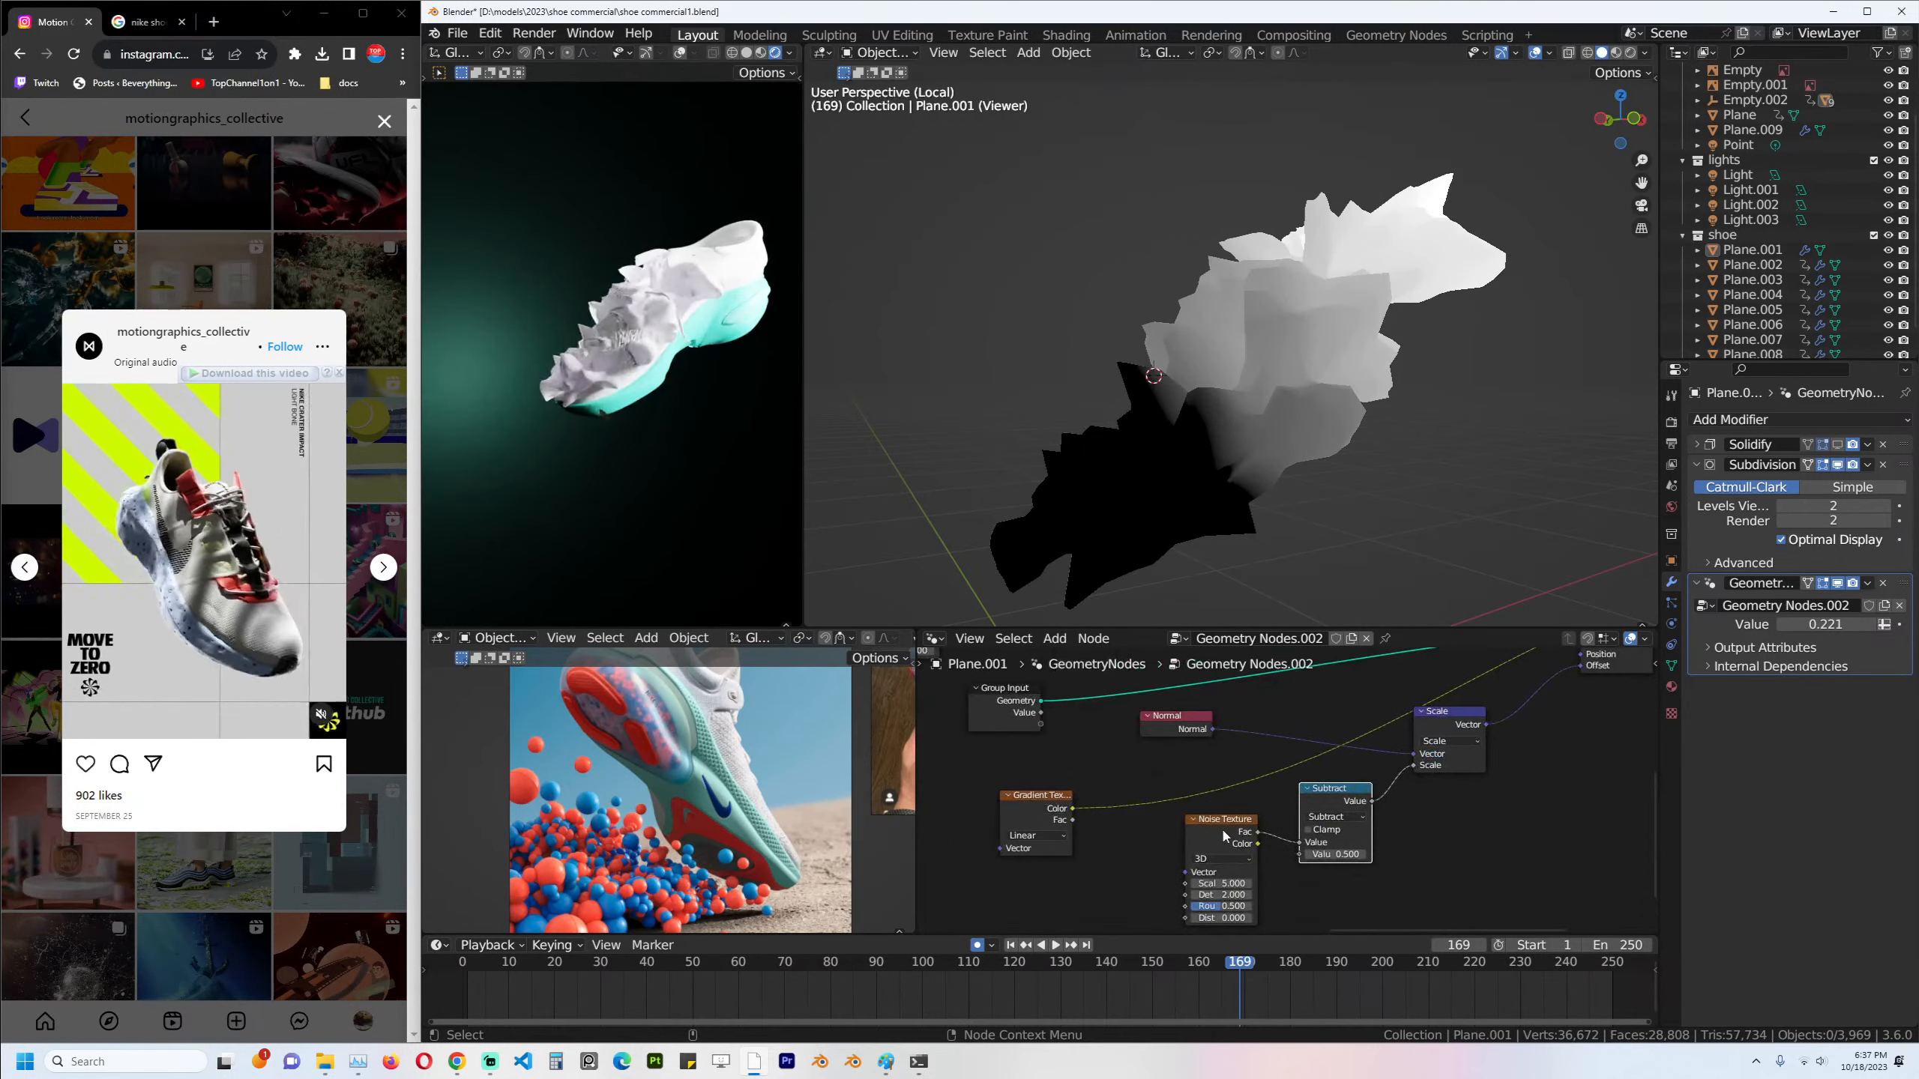
pyautogui.moveTo(1322, 813); pyautogui.dragTo(1235, 851)
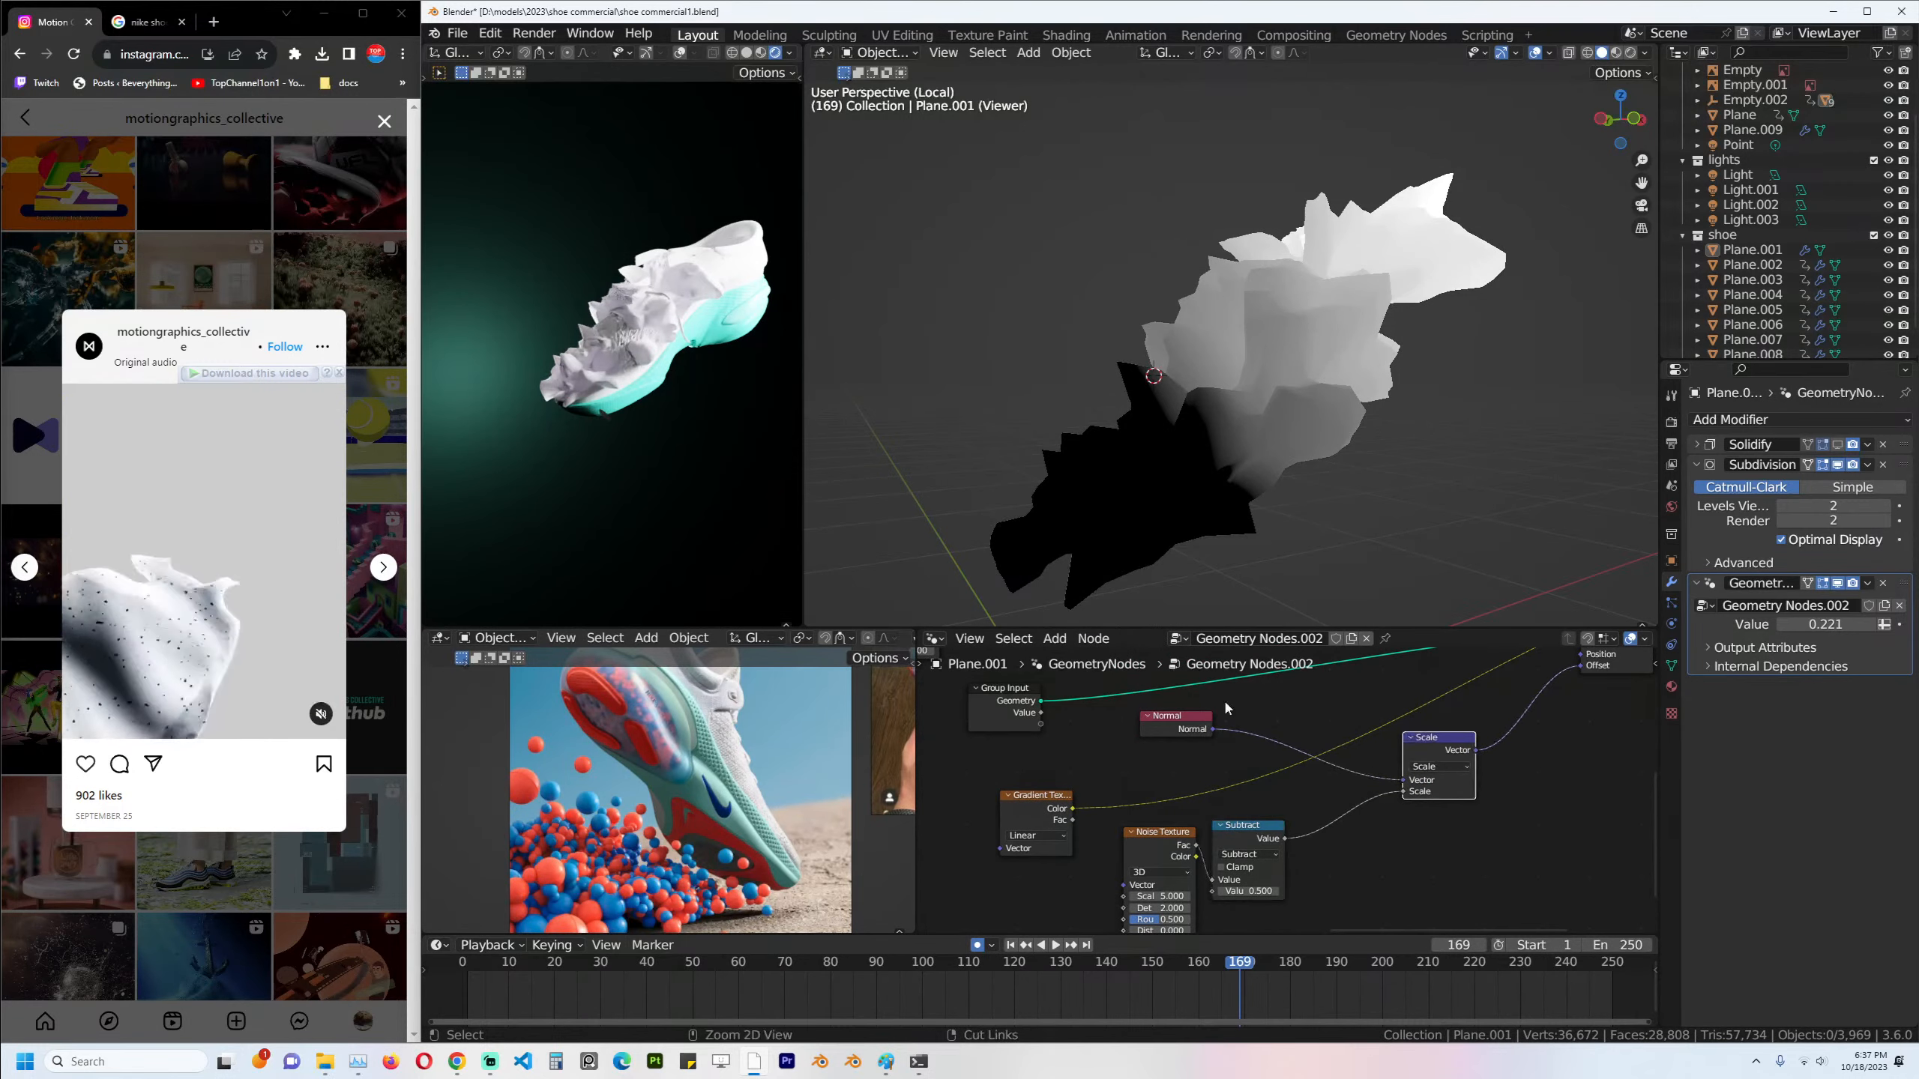
pyautogui.hotkey('ctrl', 's')
# Duplicate the Scale node before Set Position's Offset and drive the copy's factor with the Gradient Texture's Color output.
pyautogui.hotkey('shift', 'd')
pyautogui.click(1435, 673)
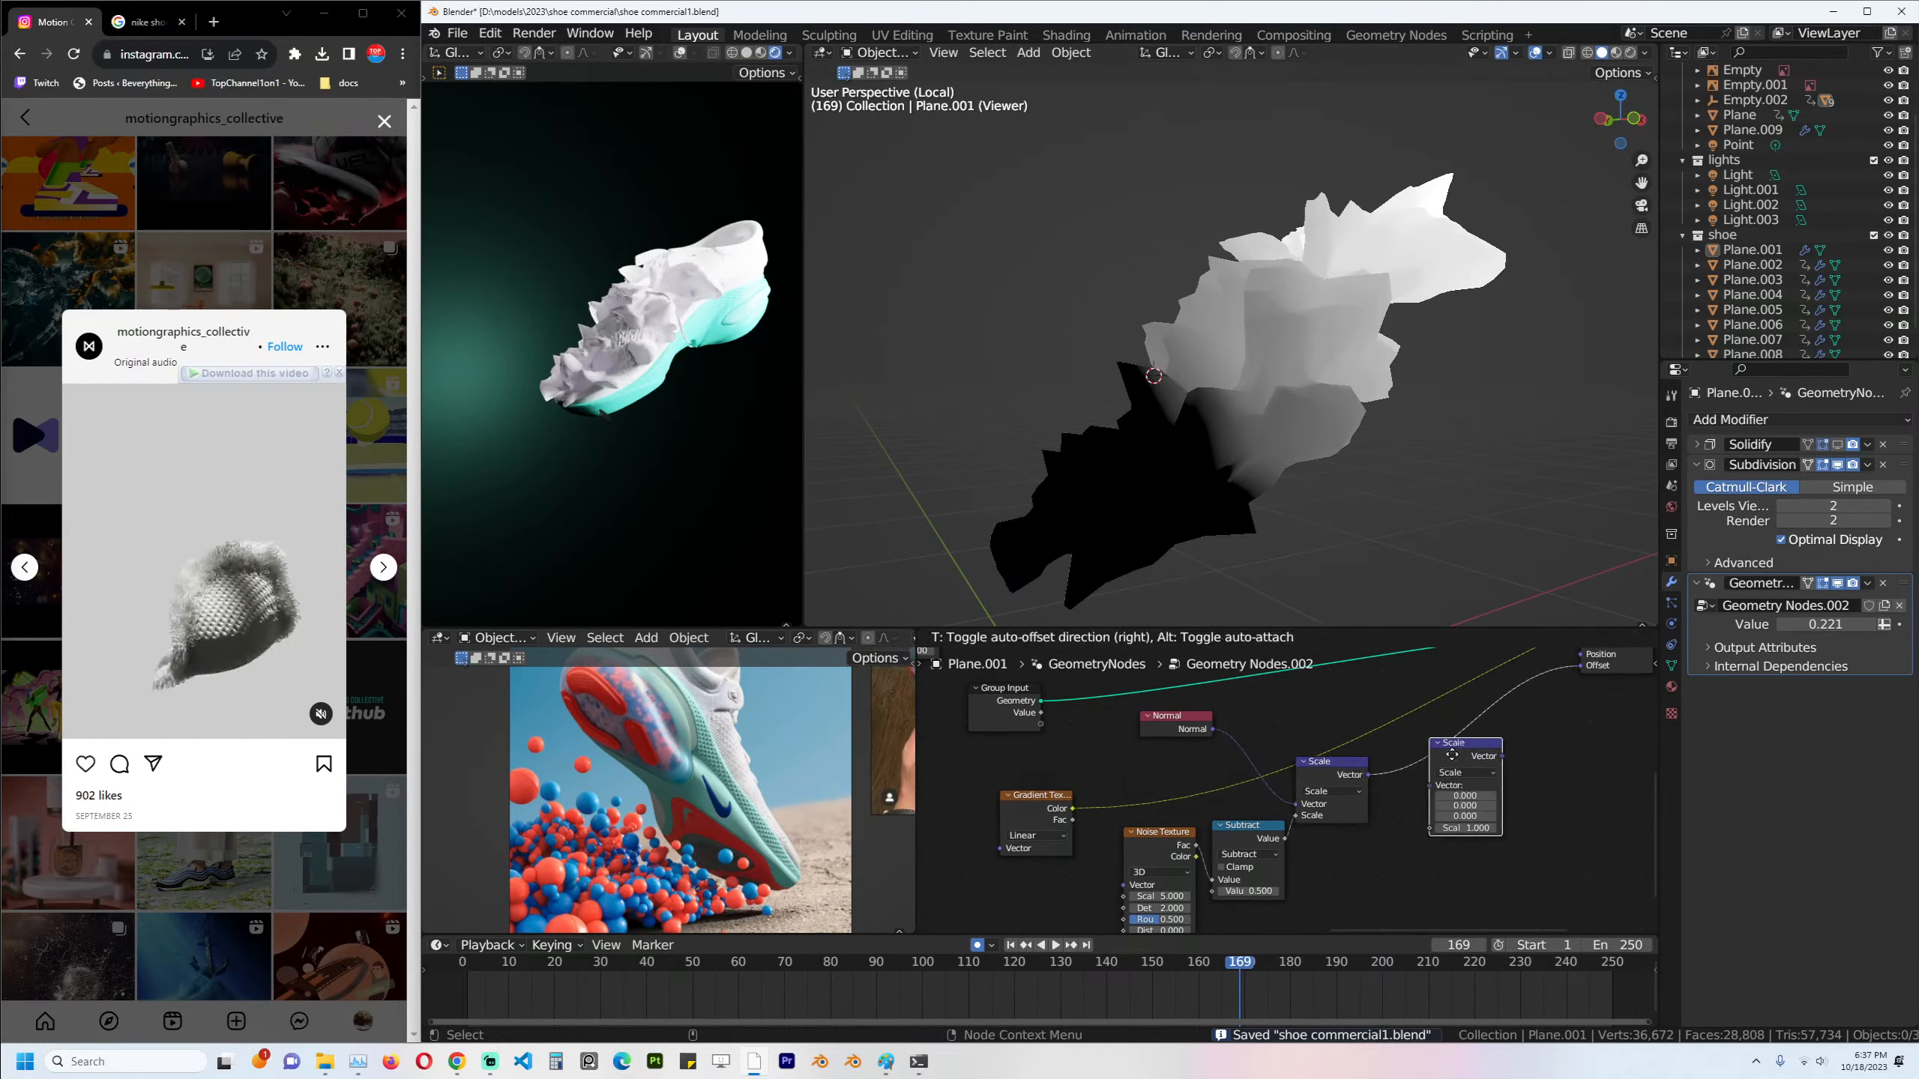
pyautogui.moveTo(1058, 810); pyautogui.dragTo(1430, 797)
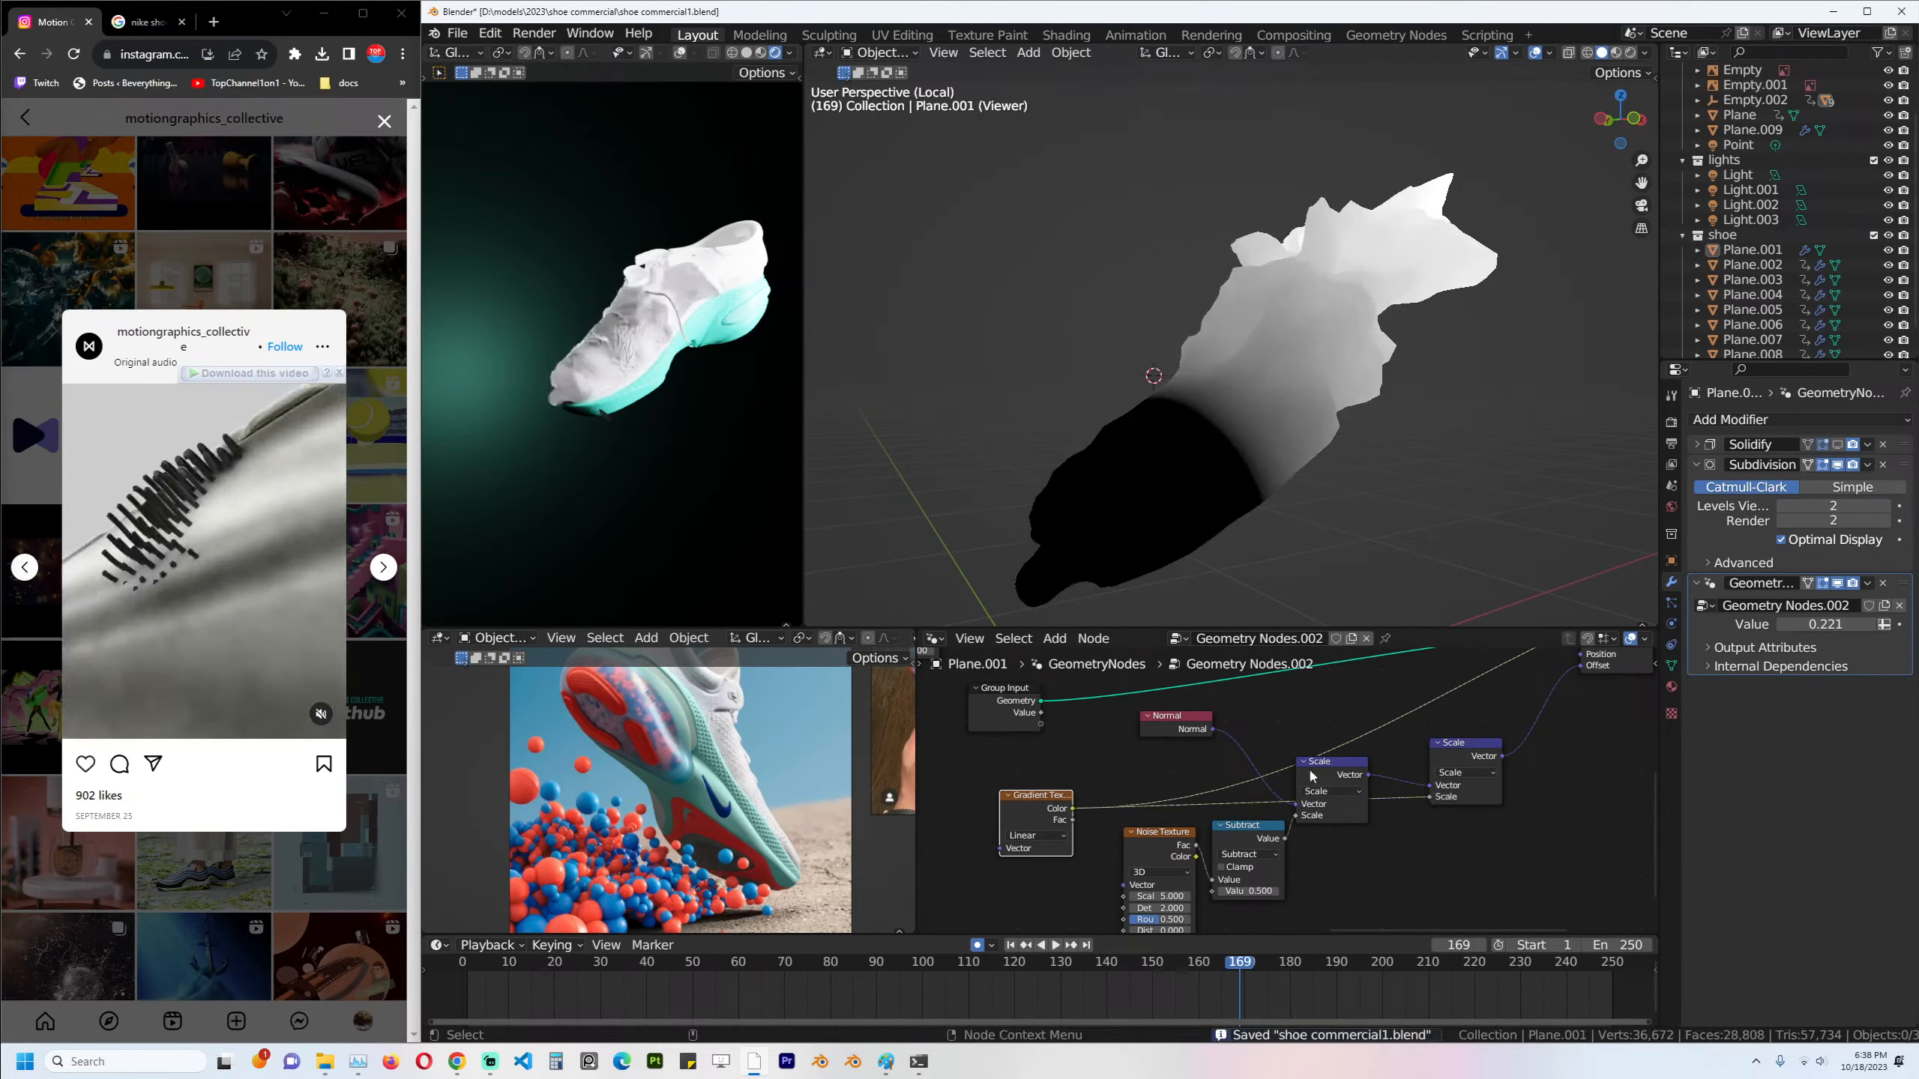
pyautogui.moveTo(1337, 326); pyautogui.dragTo(1256, 374, button='middle')
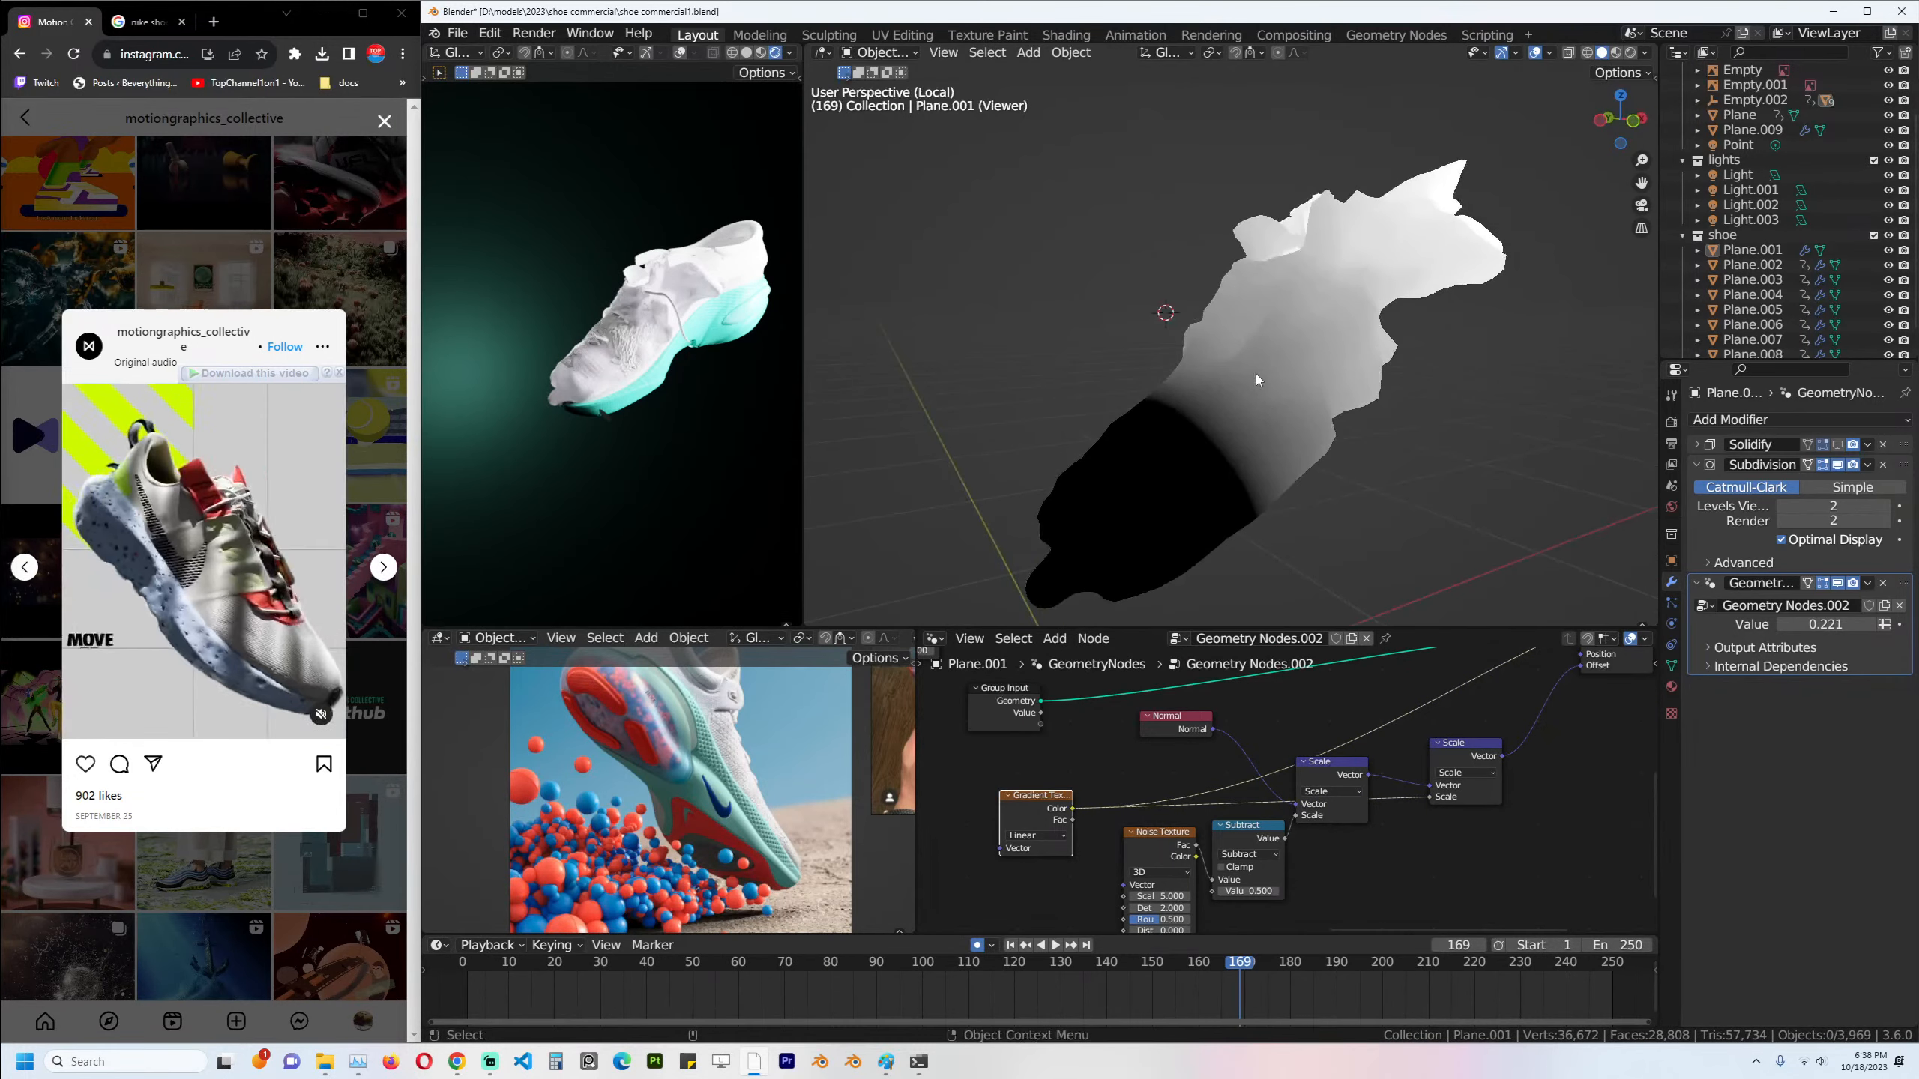
pyautogui.scroll(2, 1254, 373)
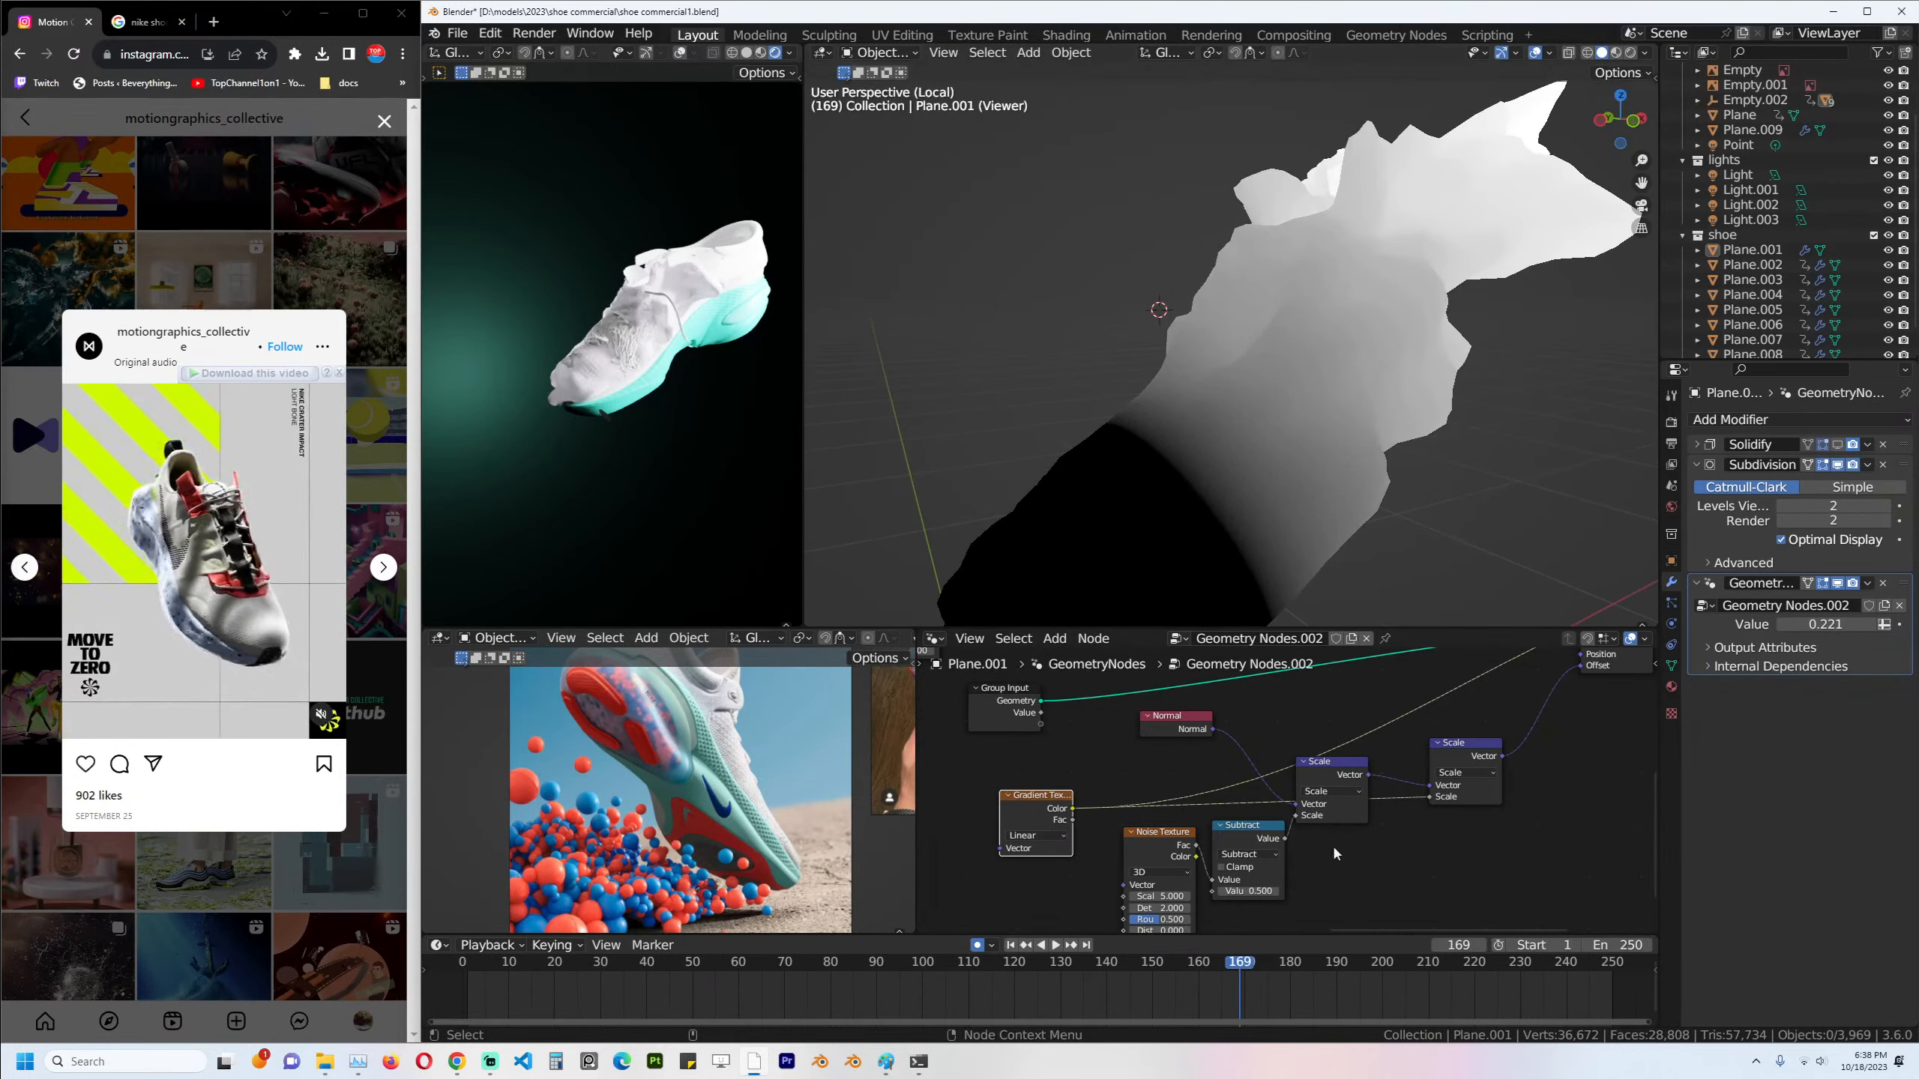
pyautogui.scroll(-1, 1335, 838)
pyautogui.scroll(1, 1347, 777)
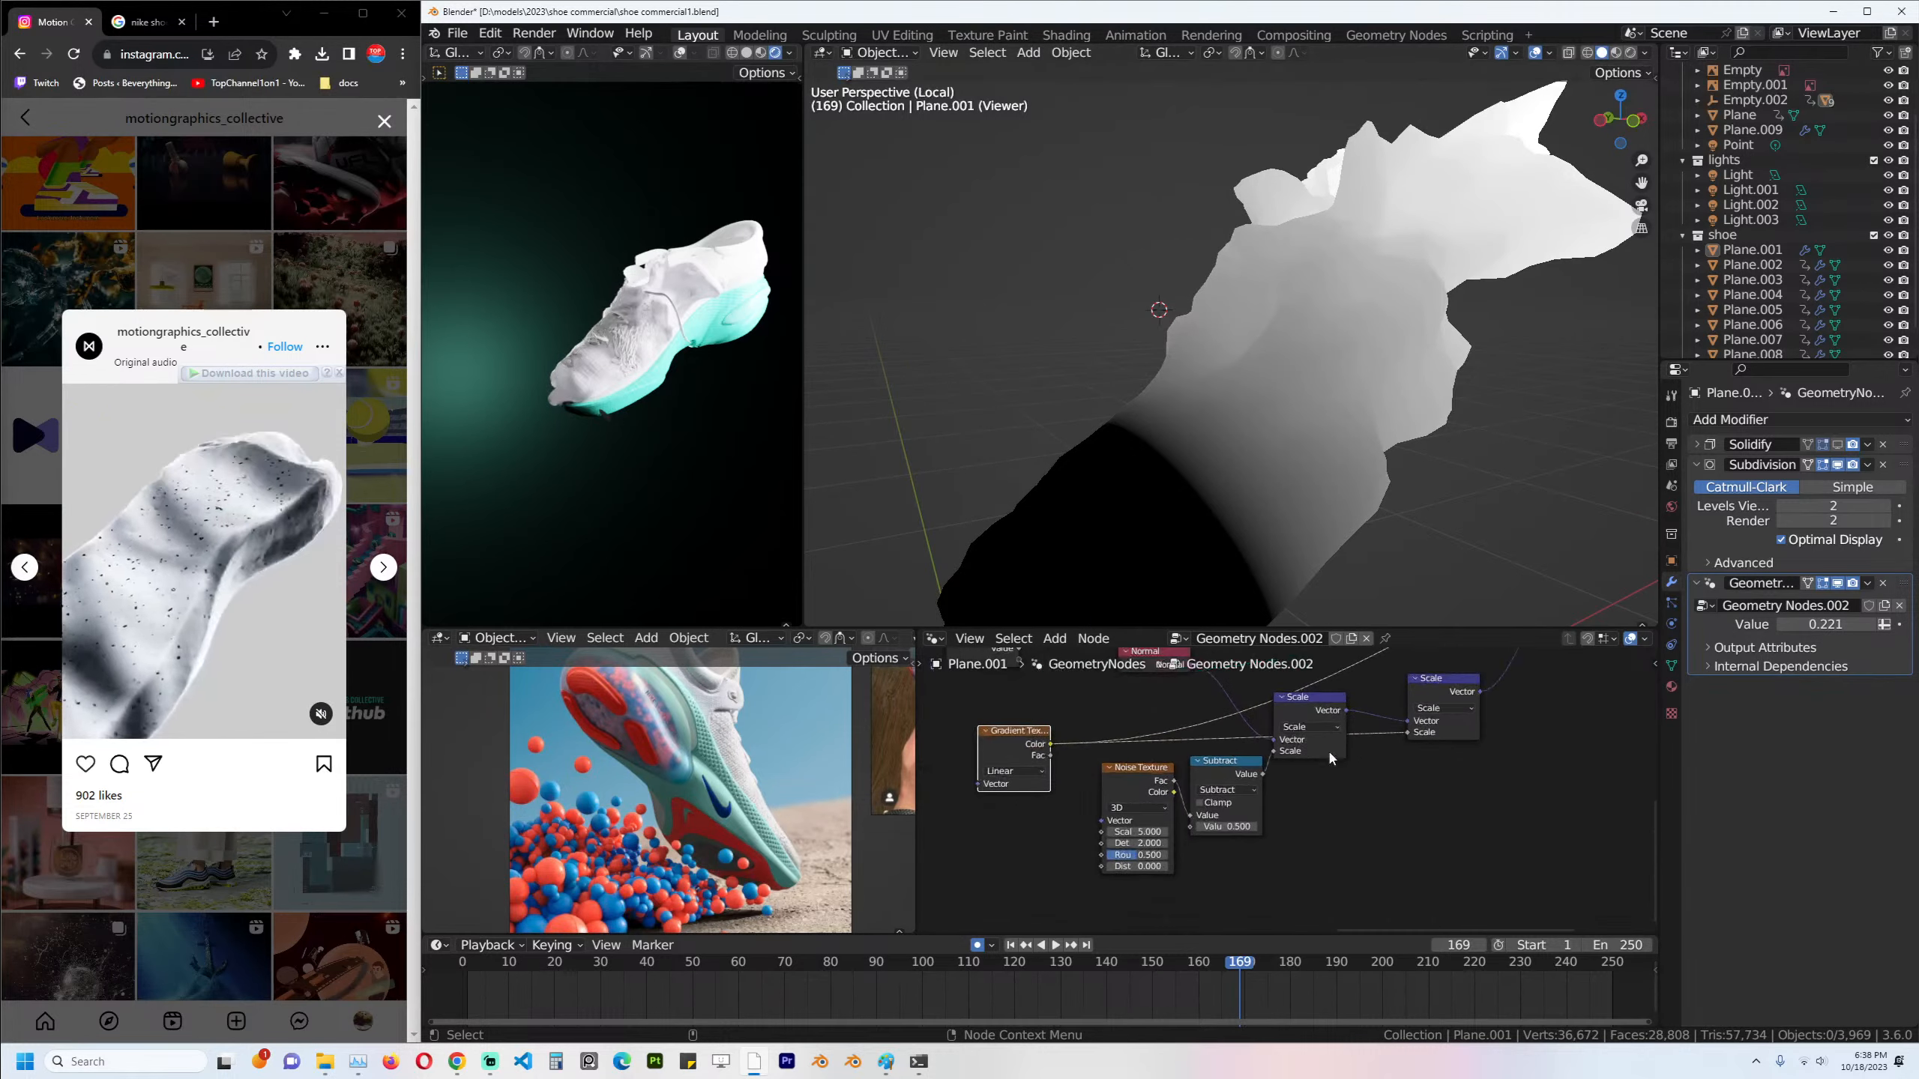
pyautogui.moveTo(1436, 691); pyautogui.dragTo(1503, 707)
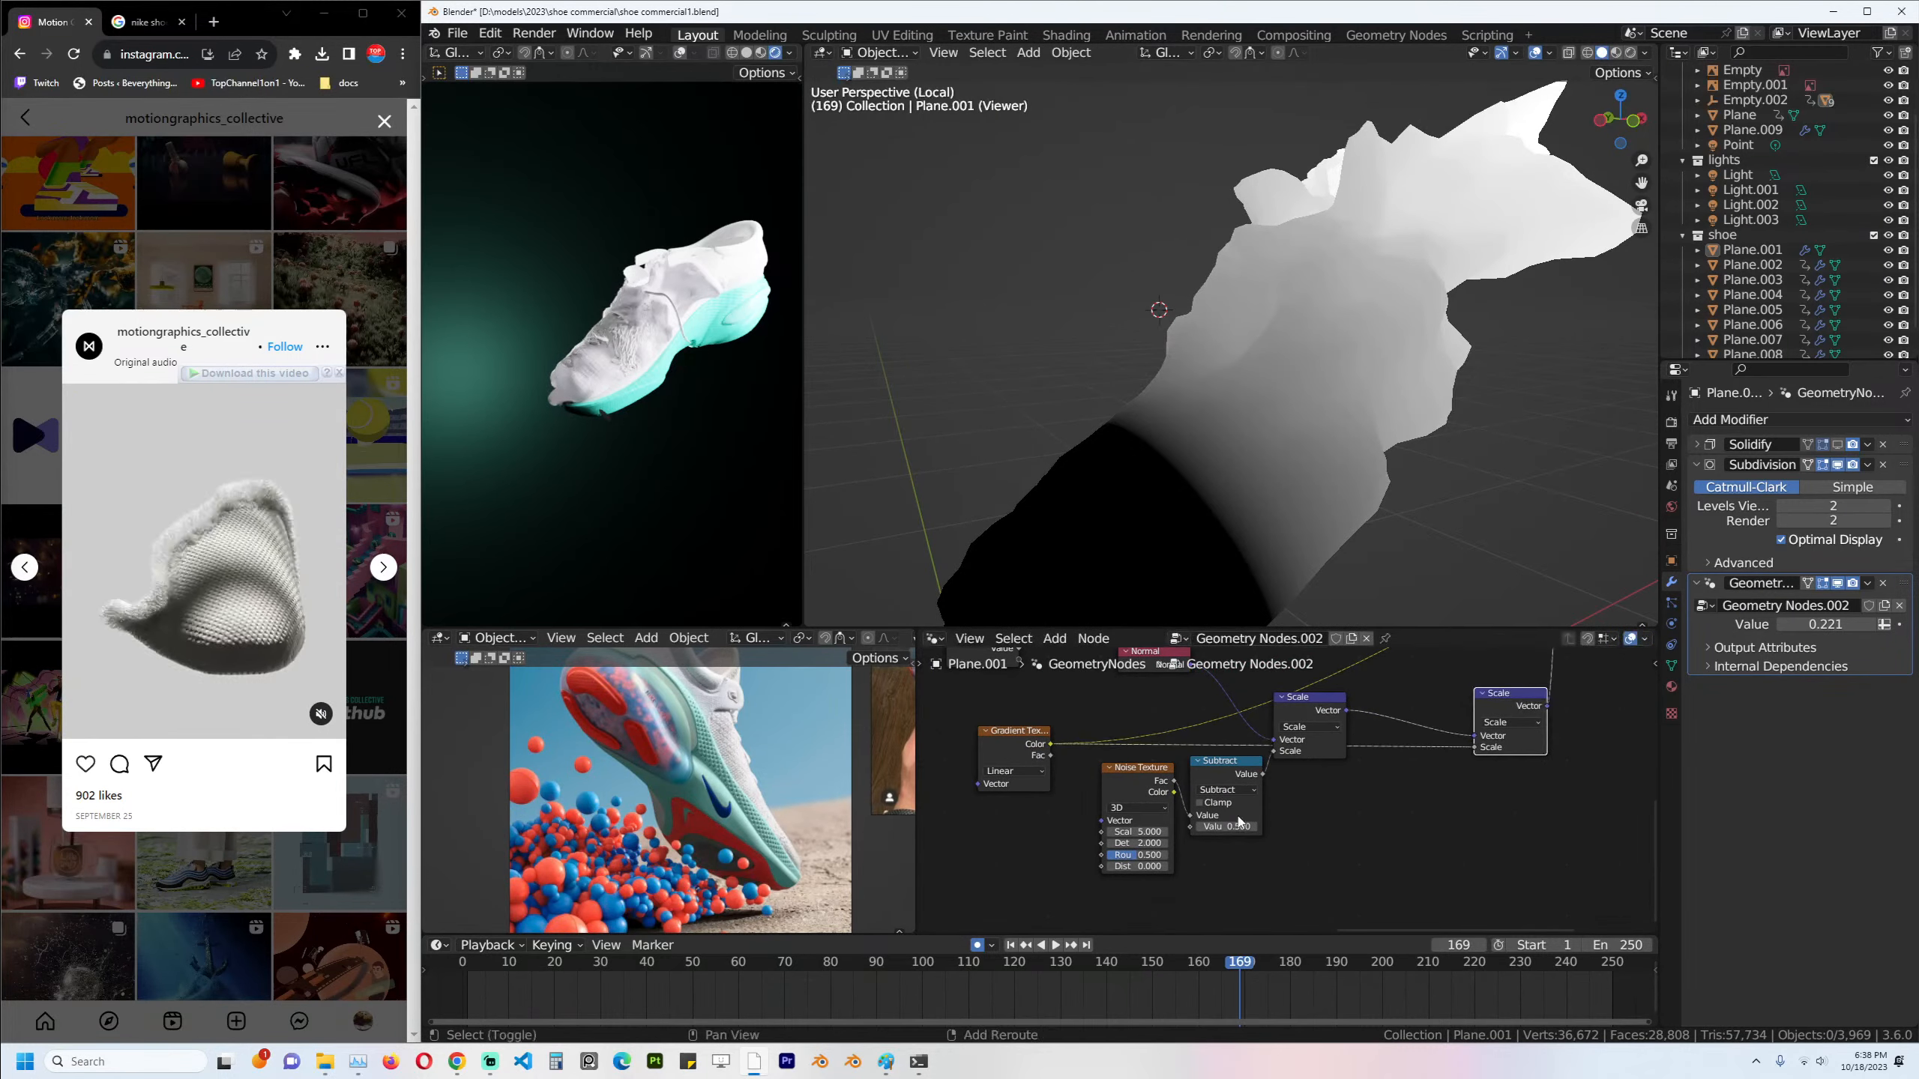
# Set the Noise Texture's scale to 10.700 and save the file.
pyautogui.moveTo(1352, 454); pyautogui.dragTo(1382, 398, button='middle')
pyautogui.moveTo(1326, 805); pyautogui.dragTo(1354, 833, button='middle')
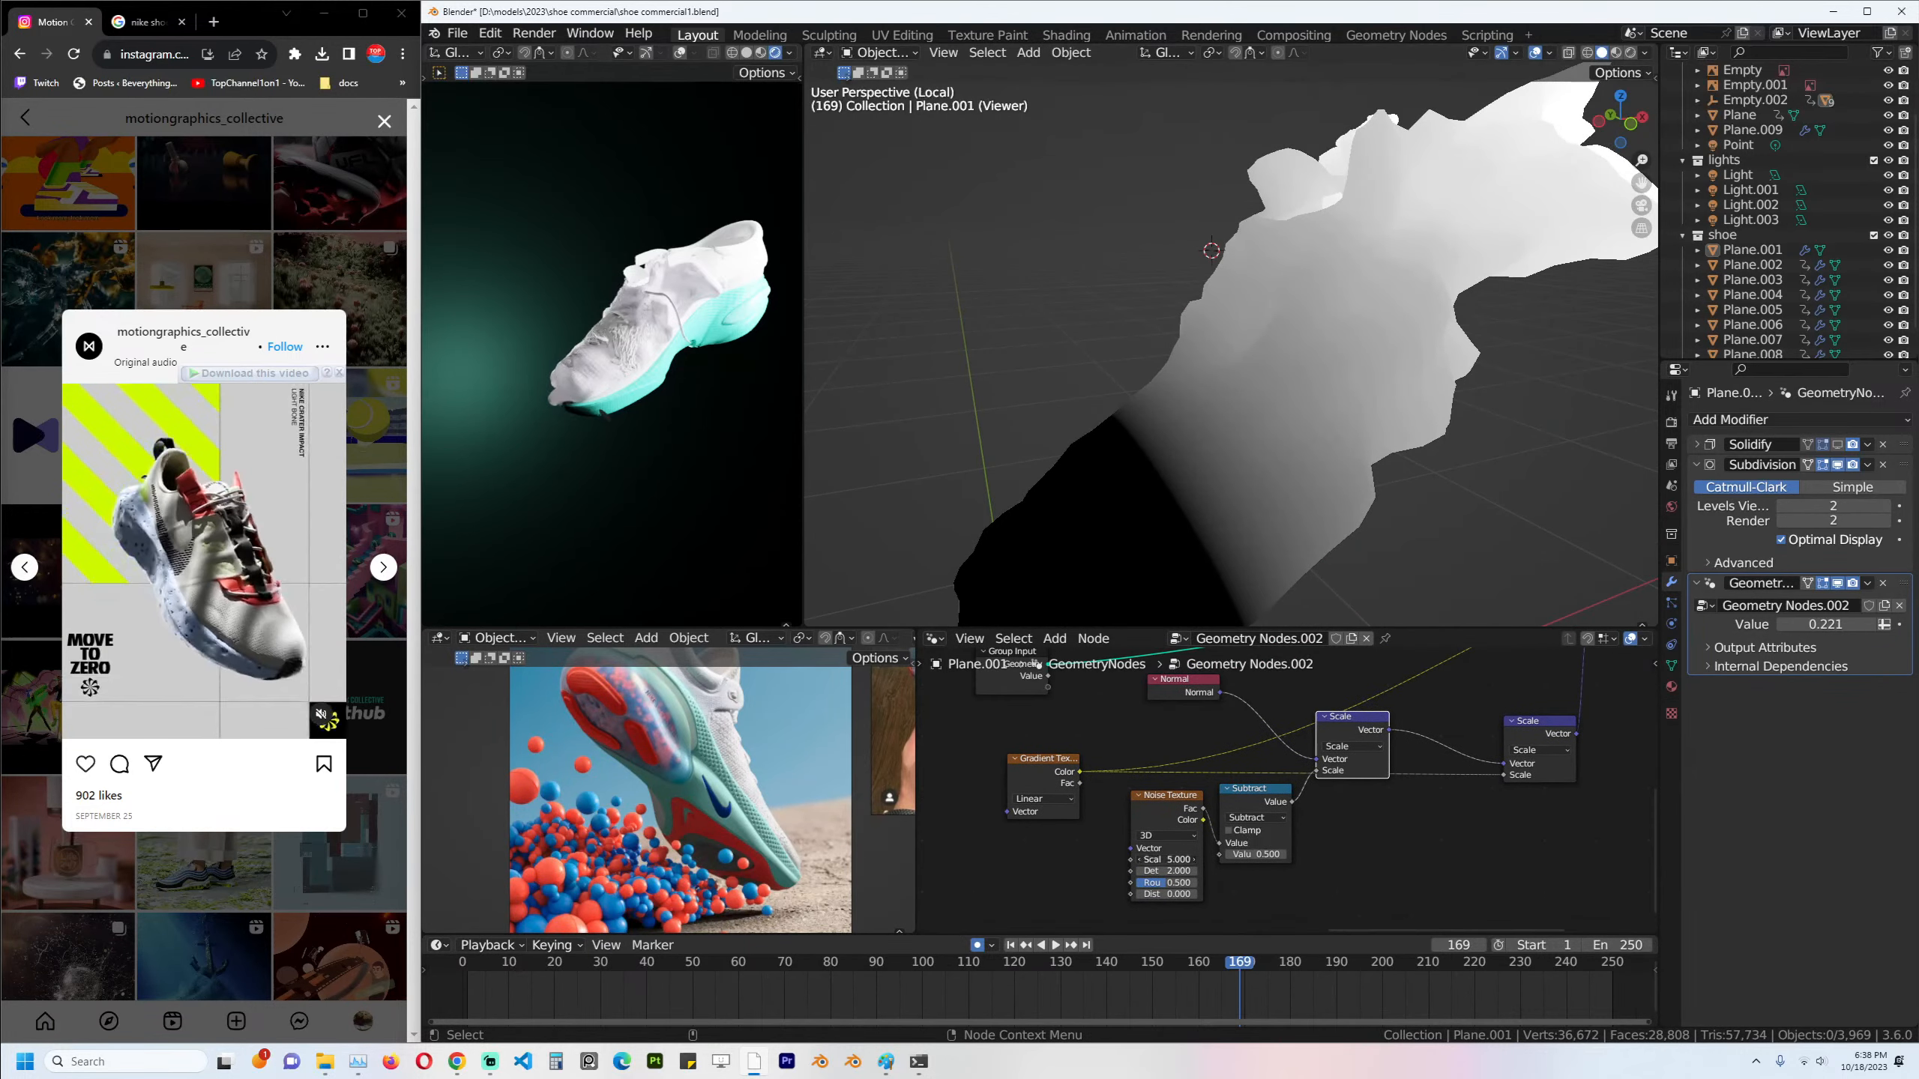
pyautogui.moveTo(1163, 860); pyautogui.dragTo(1213, 859)
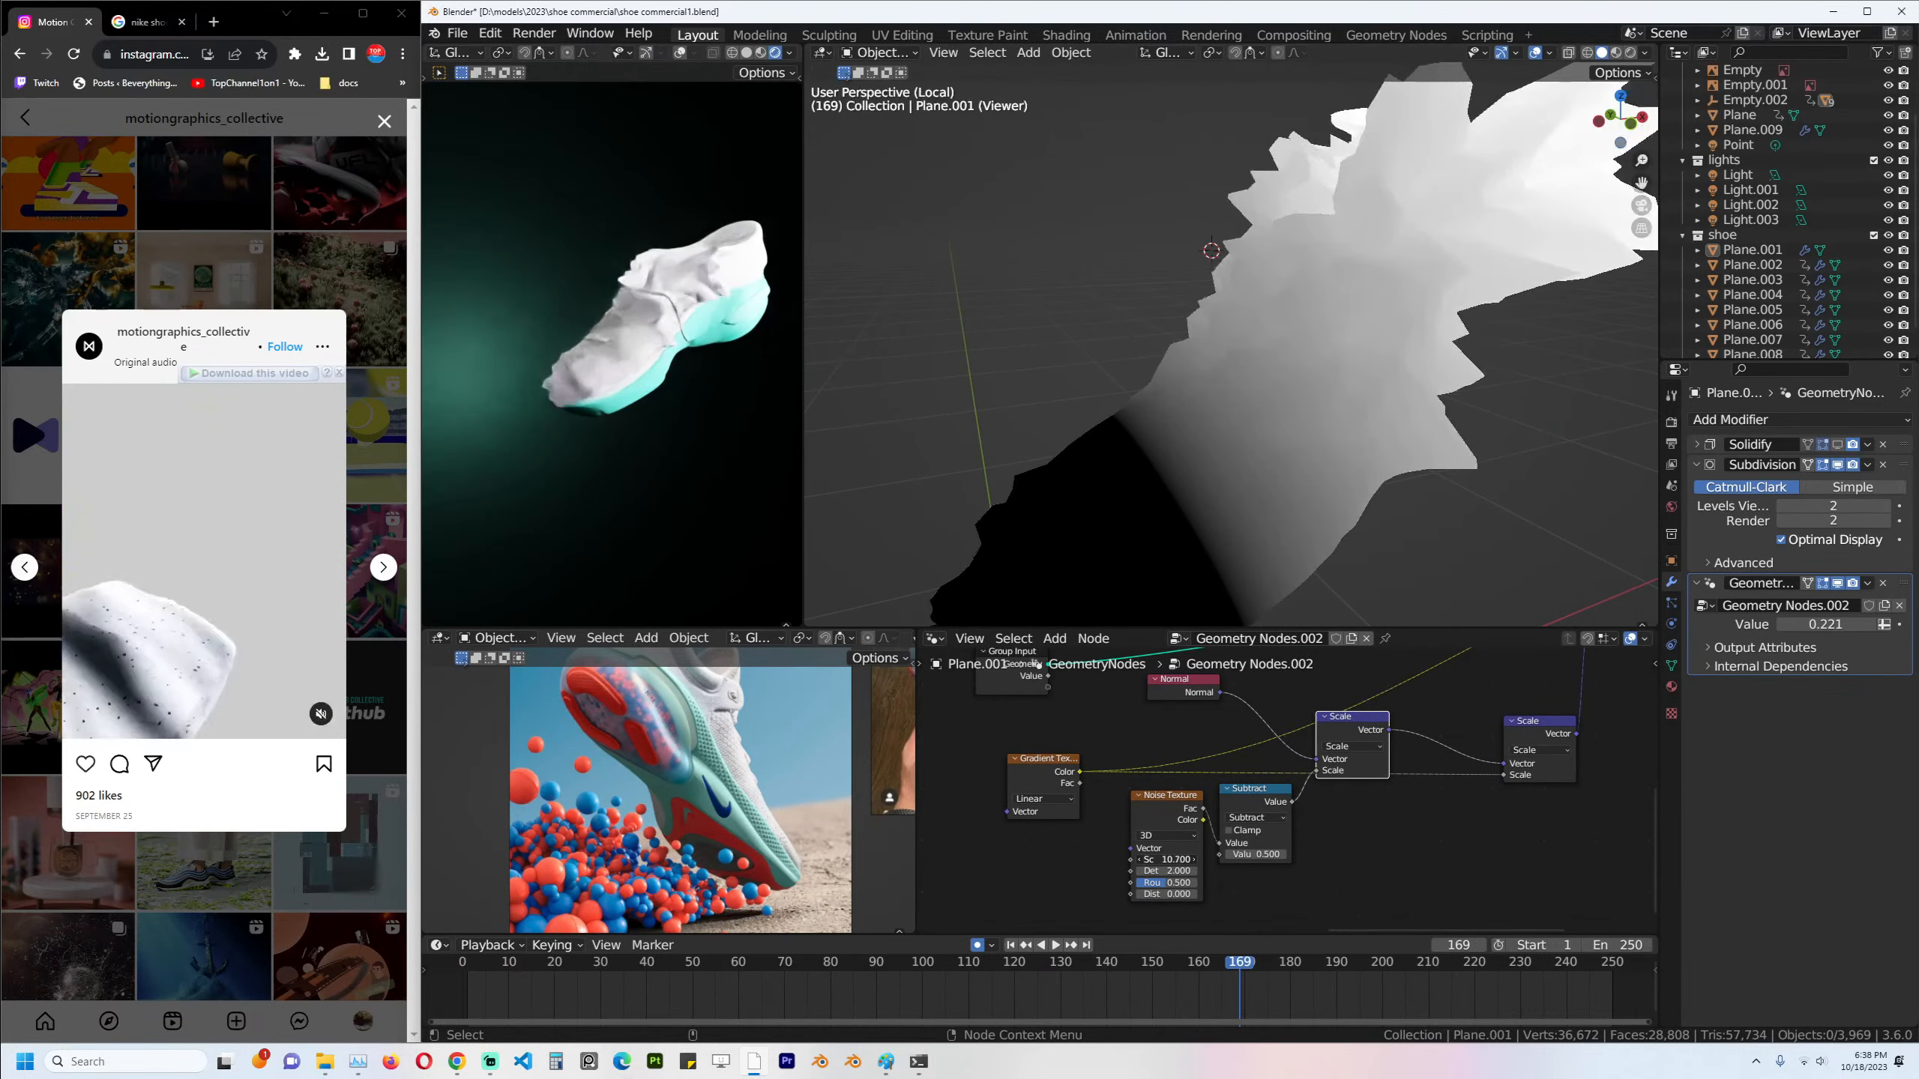
pyautogui.scroll(-2, 1282, 778)
pyautogui.scroll(1, 1322, 864)
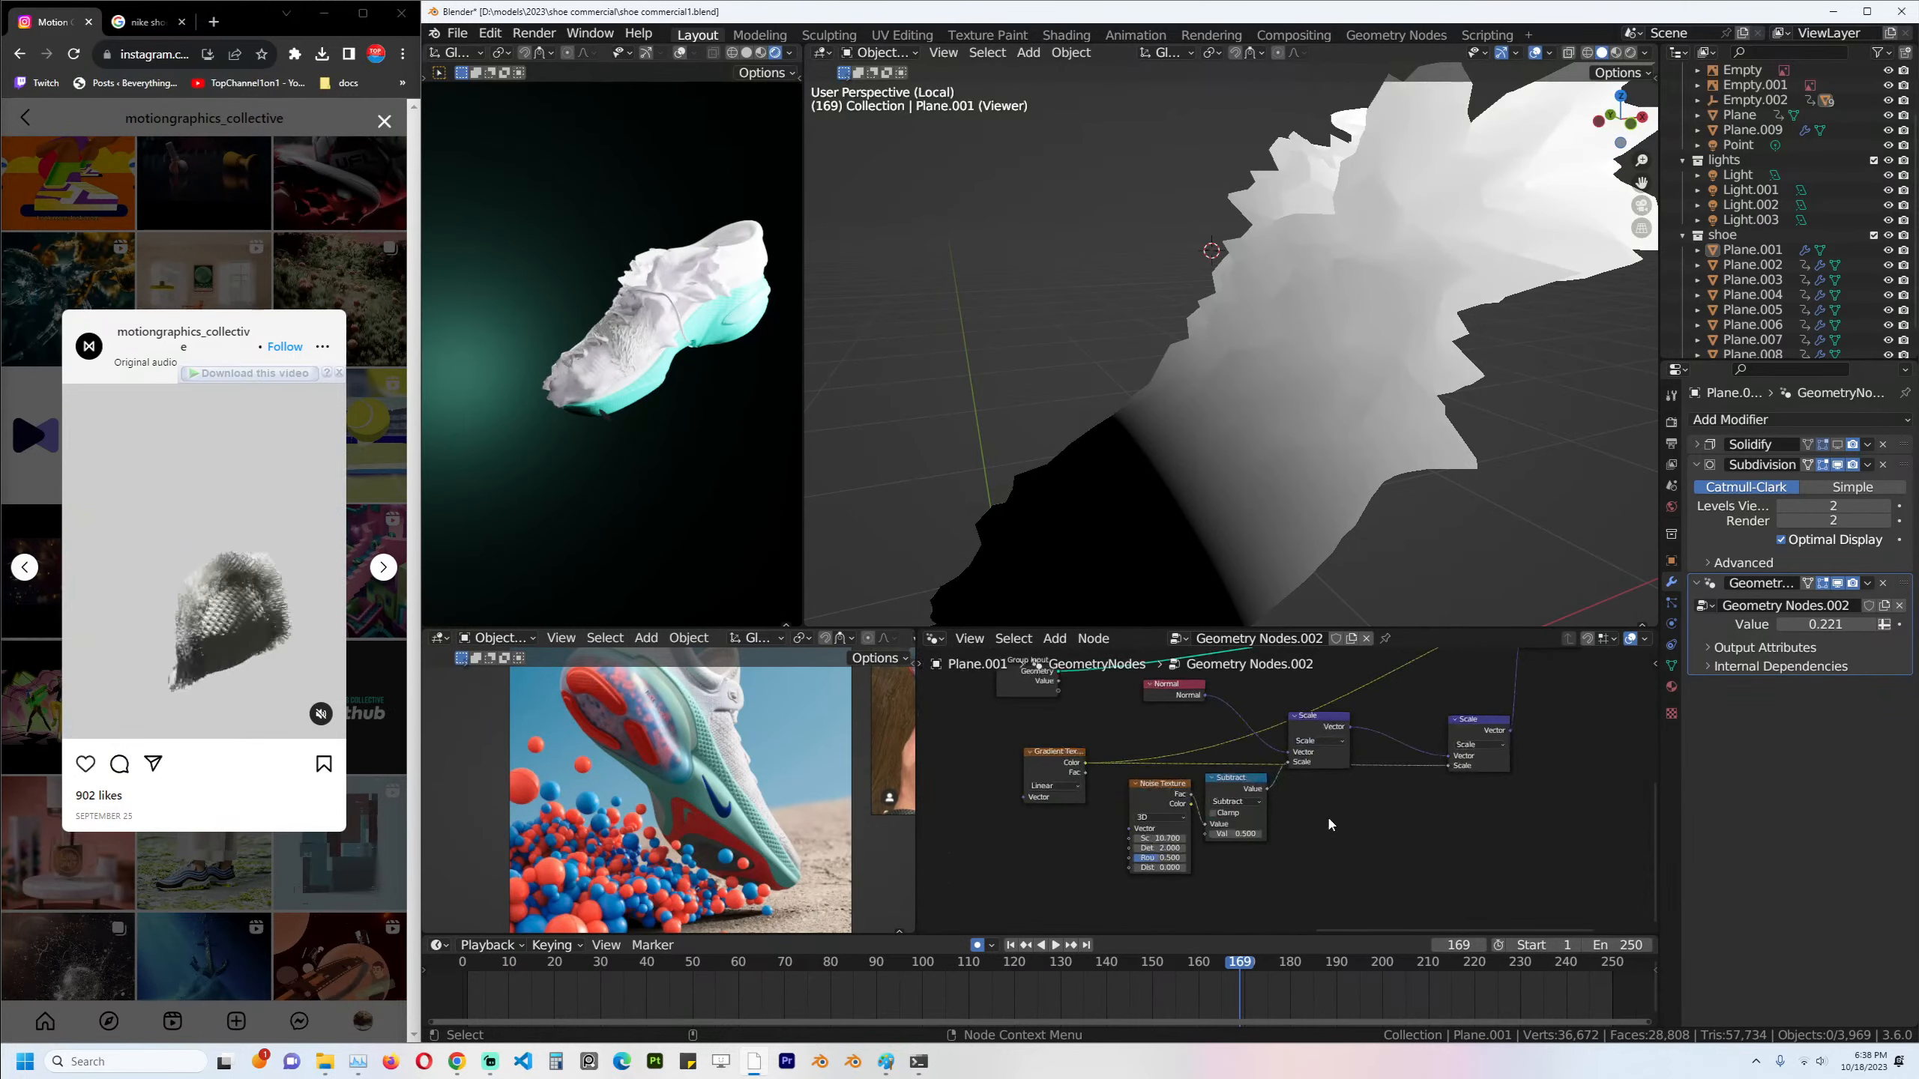
pyautogui.hotkey('ctrl', 's')
# Try clamping the Subtract node's result.
pyautogui.click(1230, 816)
pyautogui.click(1230, 817)
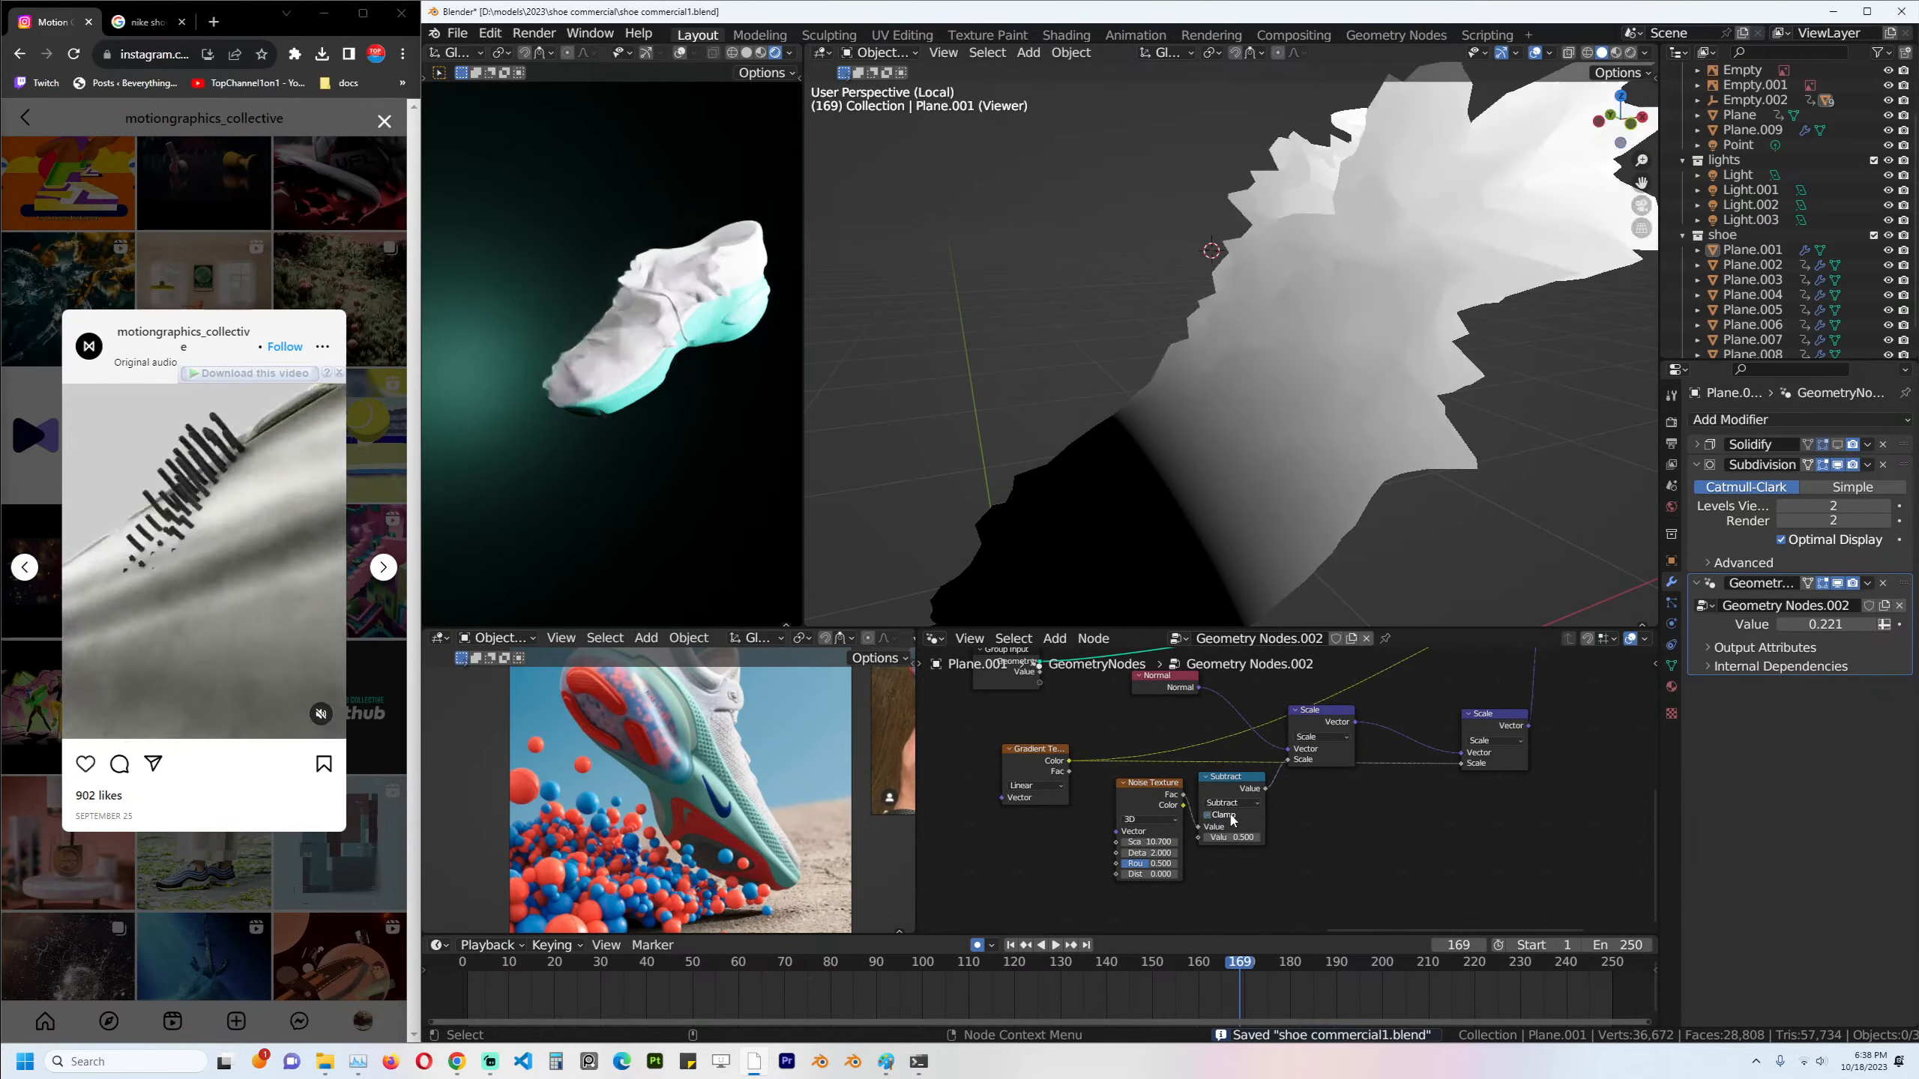
# Save the file and arrange the Noise Texture, Subtract and Scale nodes more compactly around the displacement branch.
pyautogui.moveTo(1320, 481); pyautogui.dragTo(1226, 484, button='middle')
pyautogui.scroll(-1, 1436, 703)
pyautogui.moveTo(1473, 657); pyautogui.dragTo(1471, 744, button='middle')
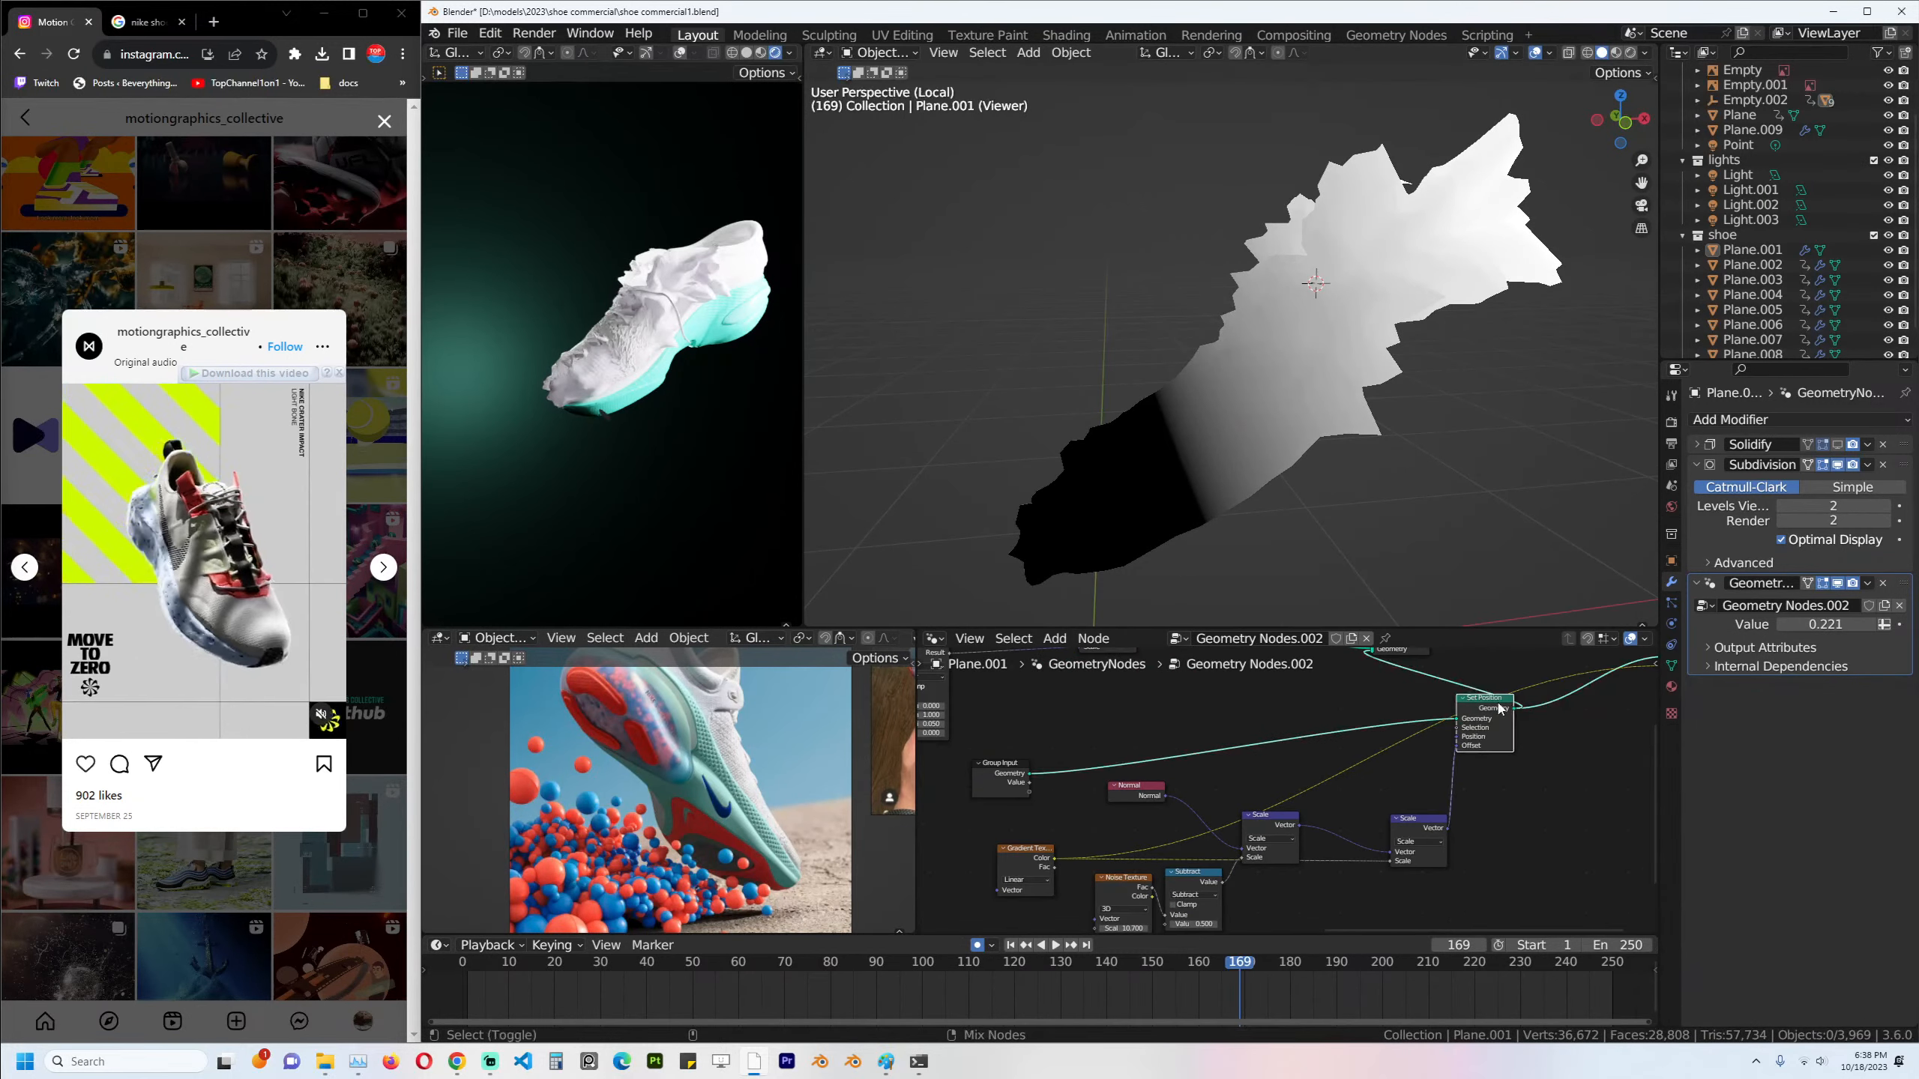
pyautogui.moveTo(1153, 854); pyautogui.dragTo(1301, 772, button='middle')
pyautogui.scroll(2, 1301, 773)
pyautogui.hotkey('ctrl', 's')
pyautogui.moveTo(1260, 796); pyautogui.dragTo(1244, 796)
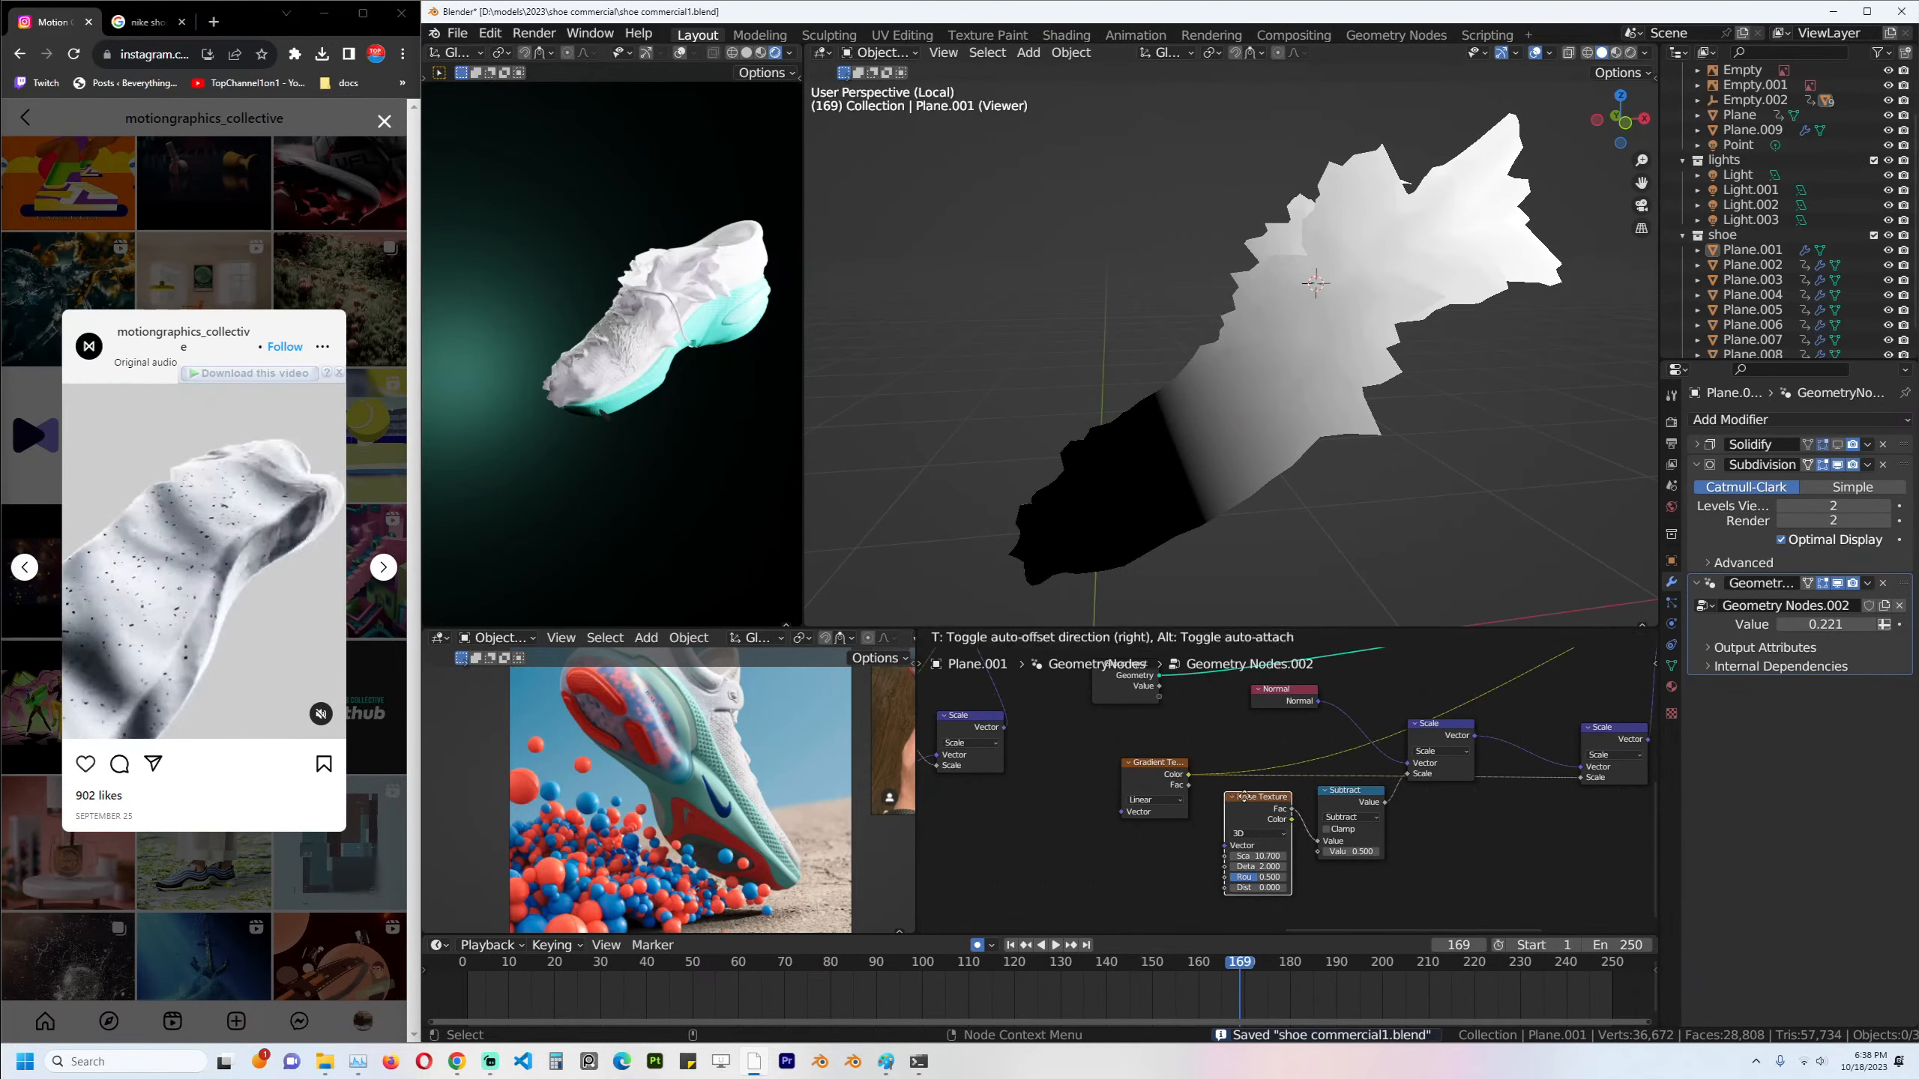
pyautogui.scroll(-1, 1332, 806)
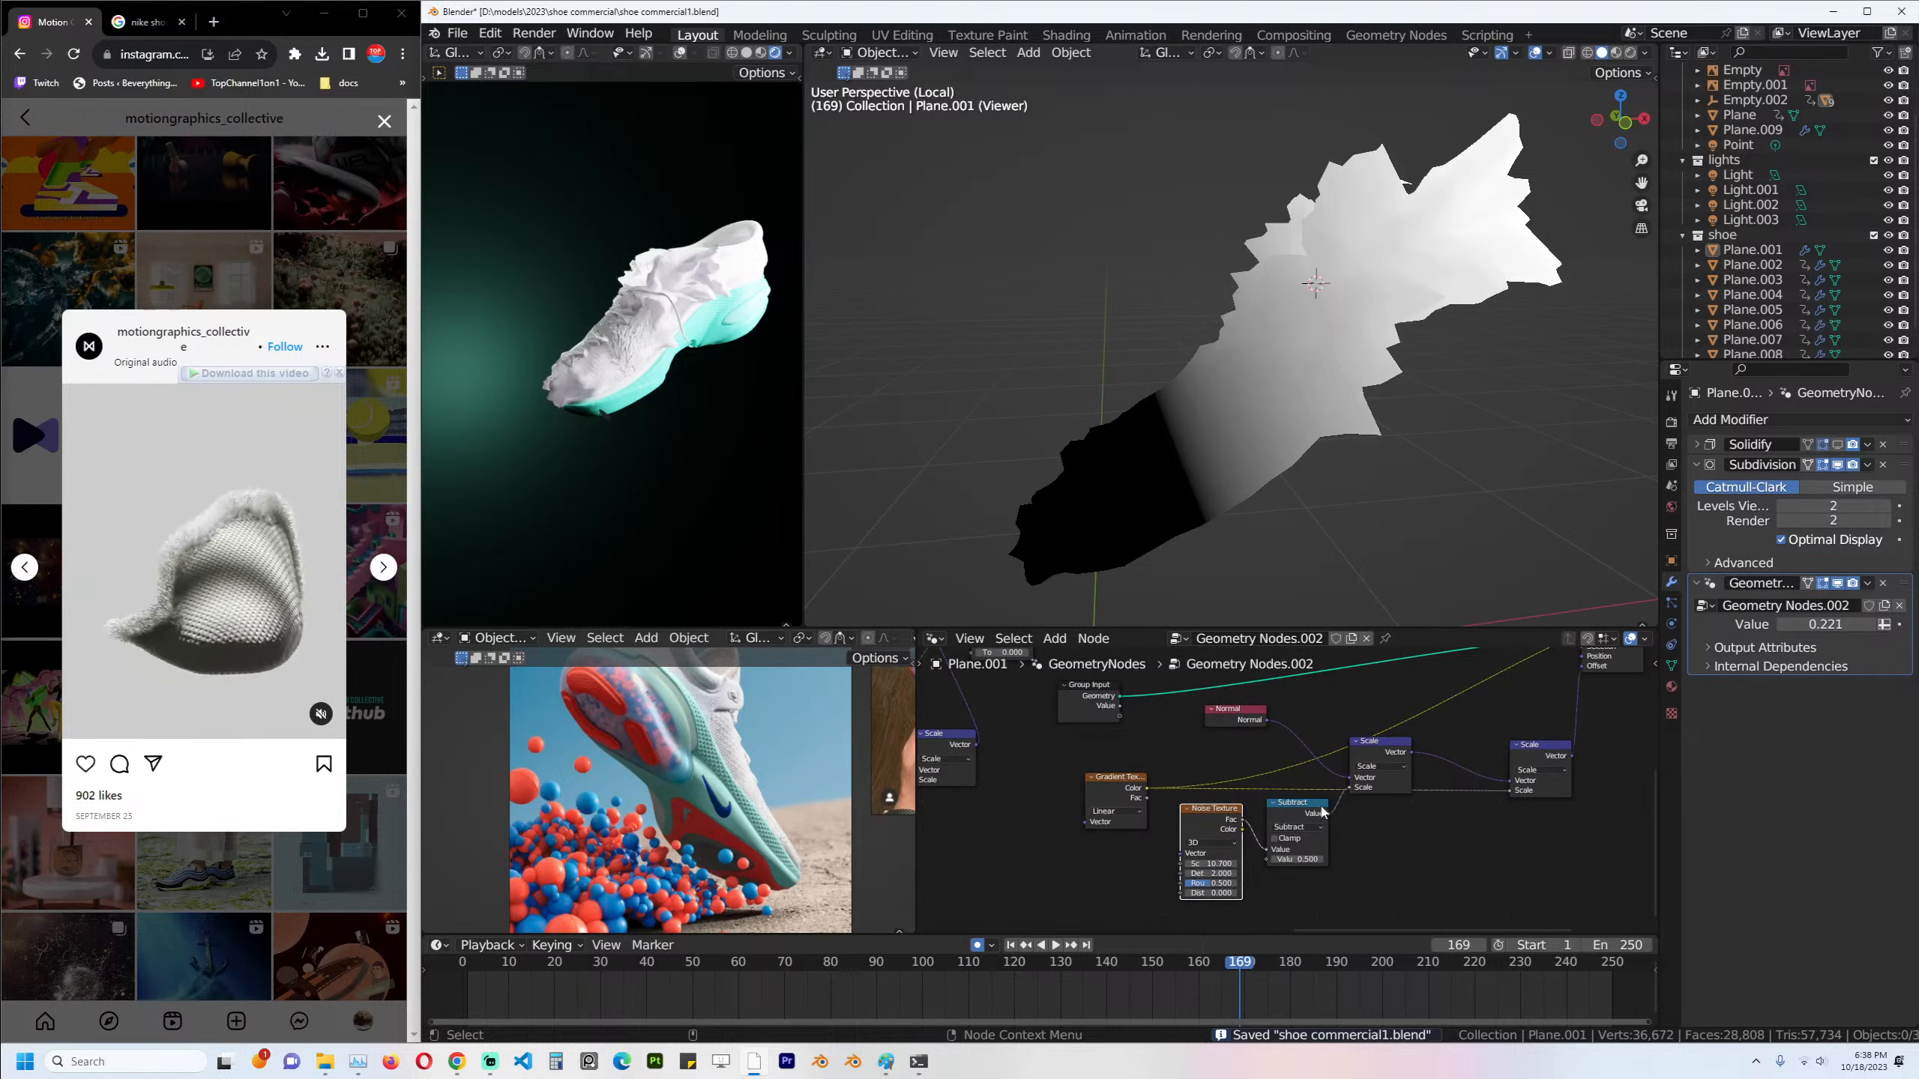
pyautogui.moveTo(1318, 819); pyautogui.dragTo(1305, 826)
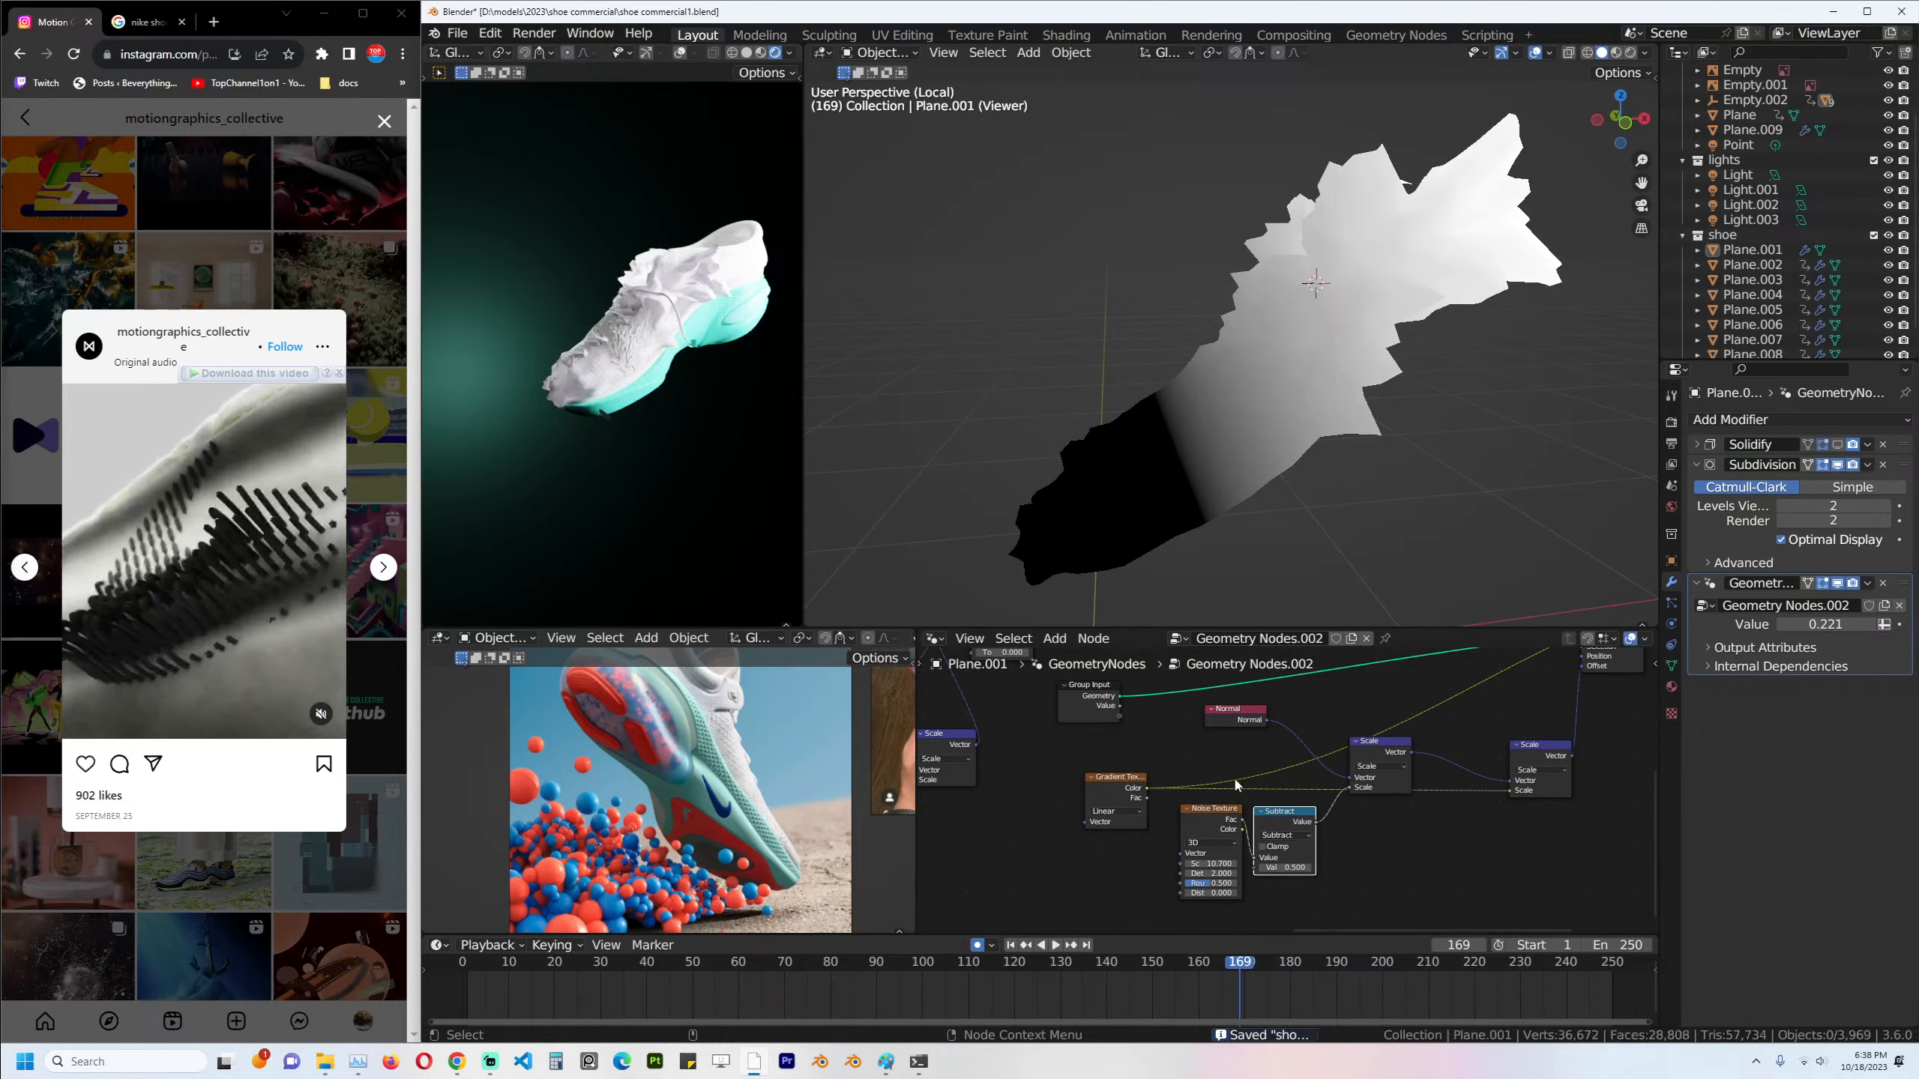
pyautogui.moveTo(1342, 767); pyautogui.dragTo(1317, 789, button='middle')
pyautogui.moveTo(1343, 781); pyautogui.dragTo(1368, 787)
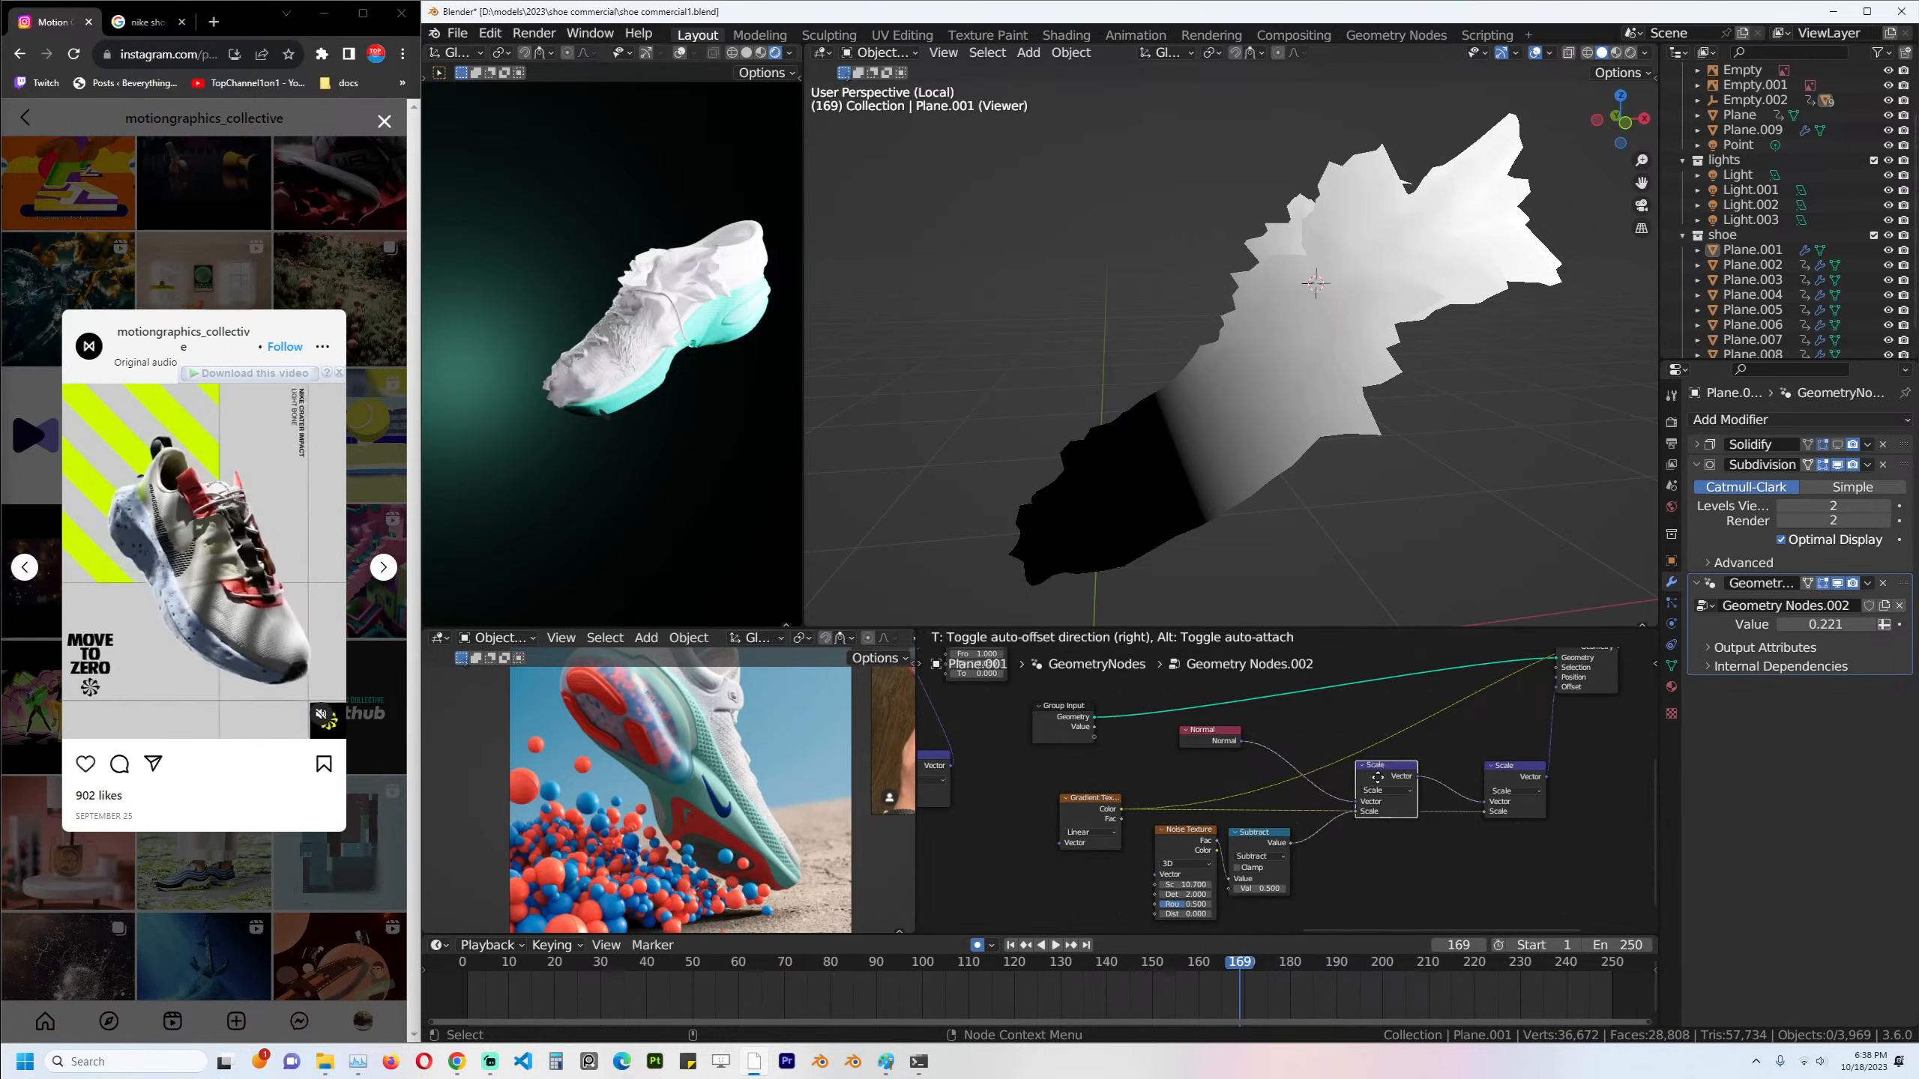
pyautogui.scroll(-2, 1398, 771)
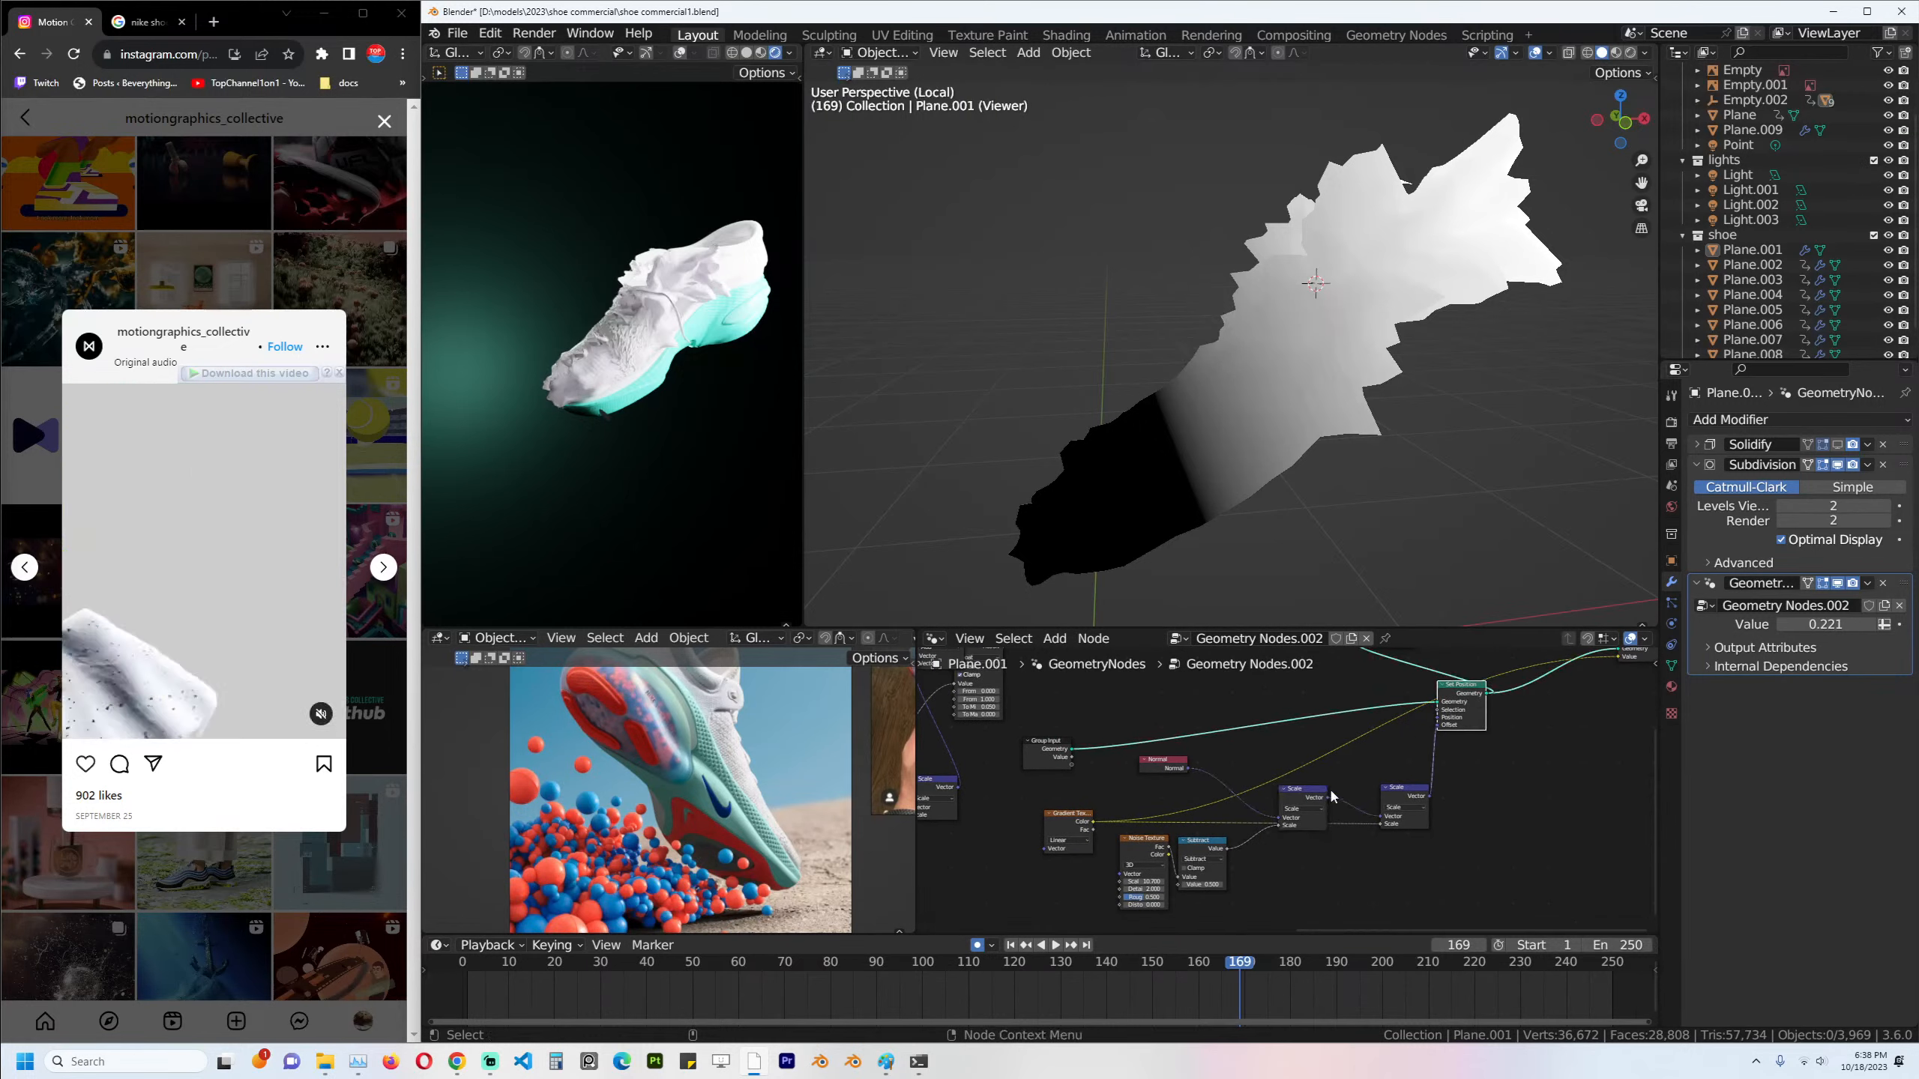
# Insert a Color Ramp node between the Gradient Texture's Color output and the final Scale node's factor.
pyautogui.moveTo(1248, 566); pyautogui.dragTo(1258, 469, button='middle')
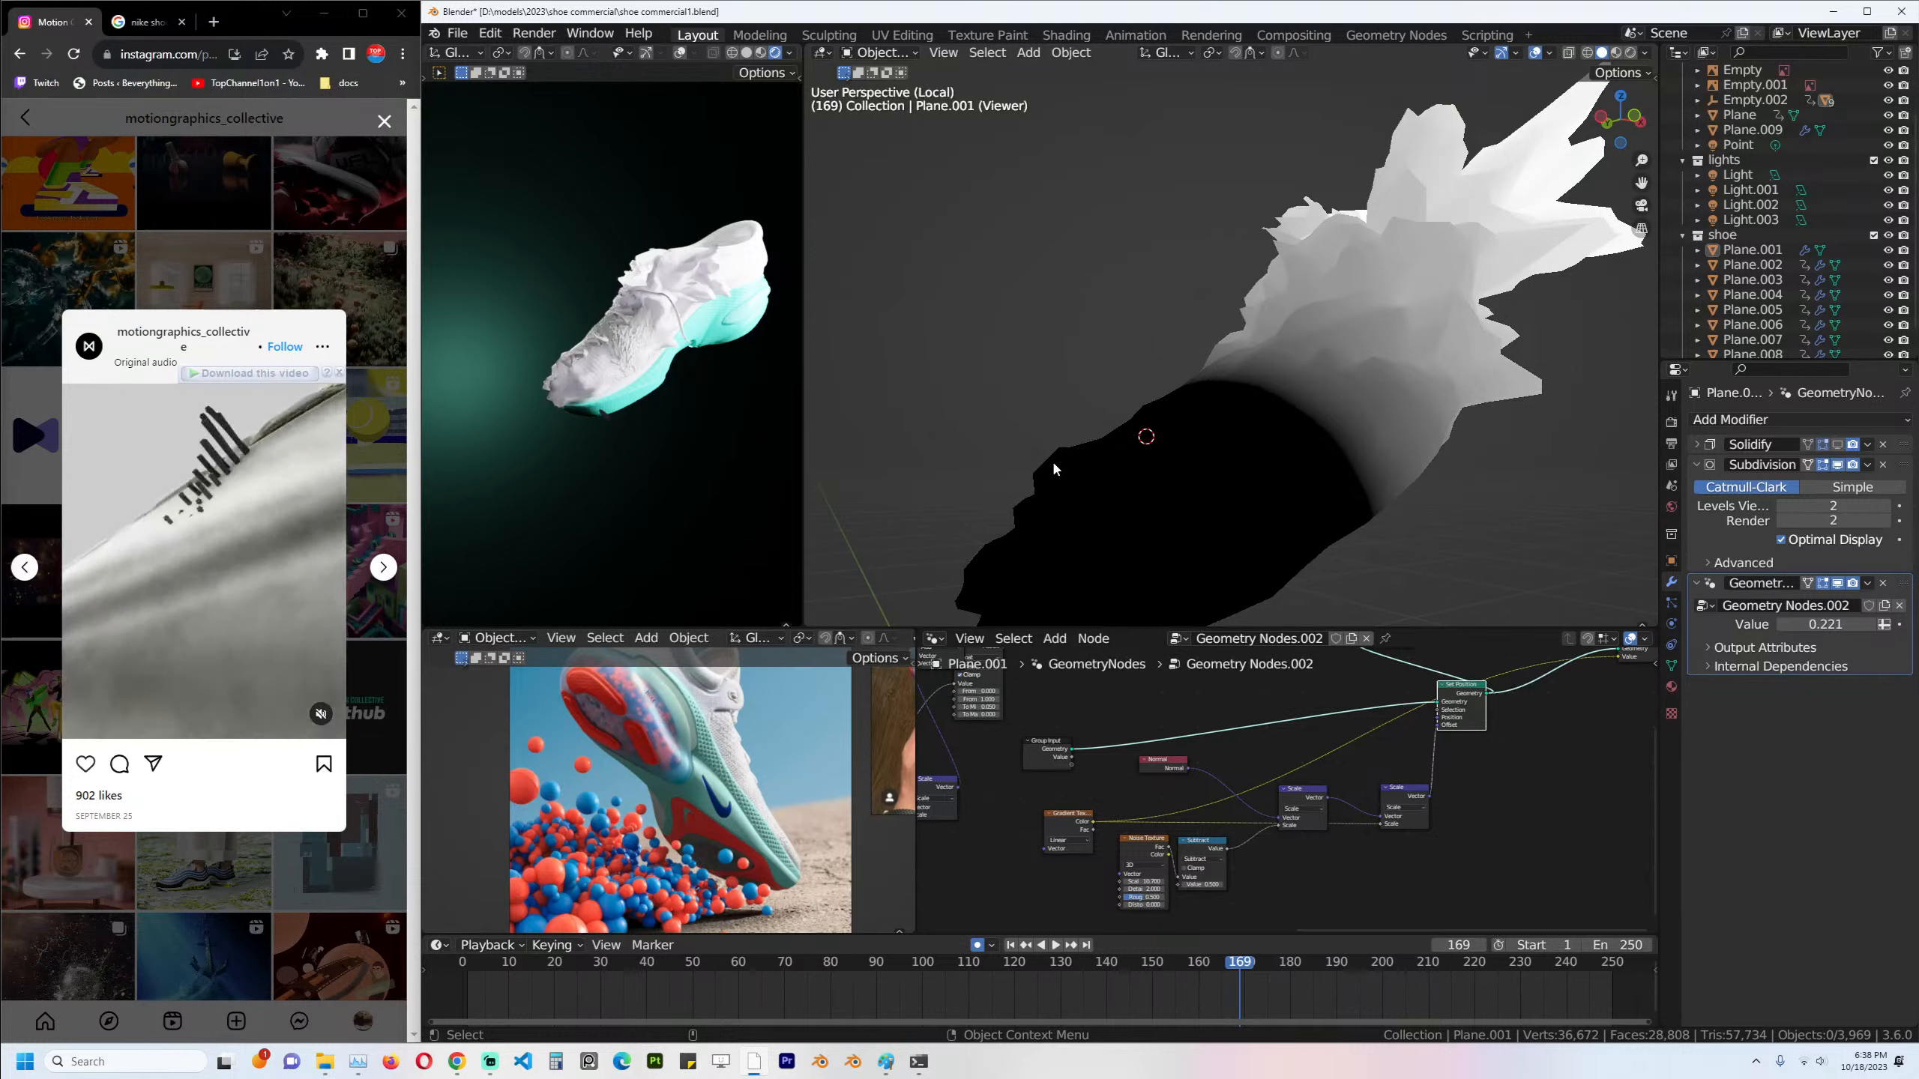
pyautogui.moveTo(1250, 777); pyautogui.dragTo(1224, 773, button='middle')
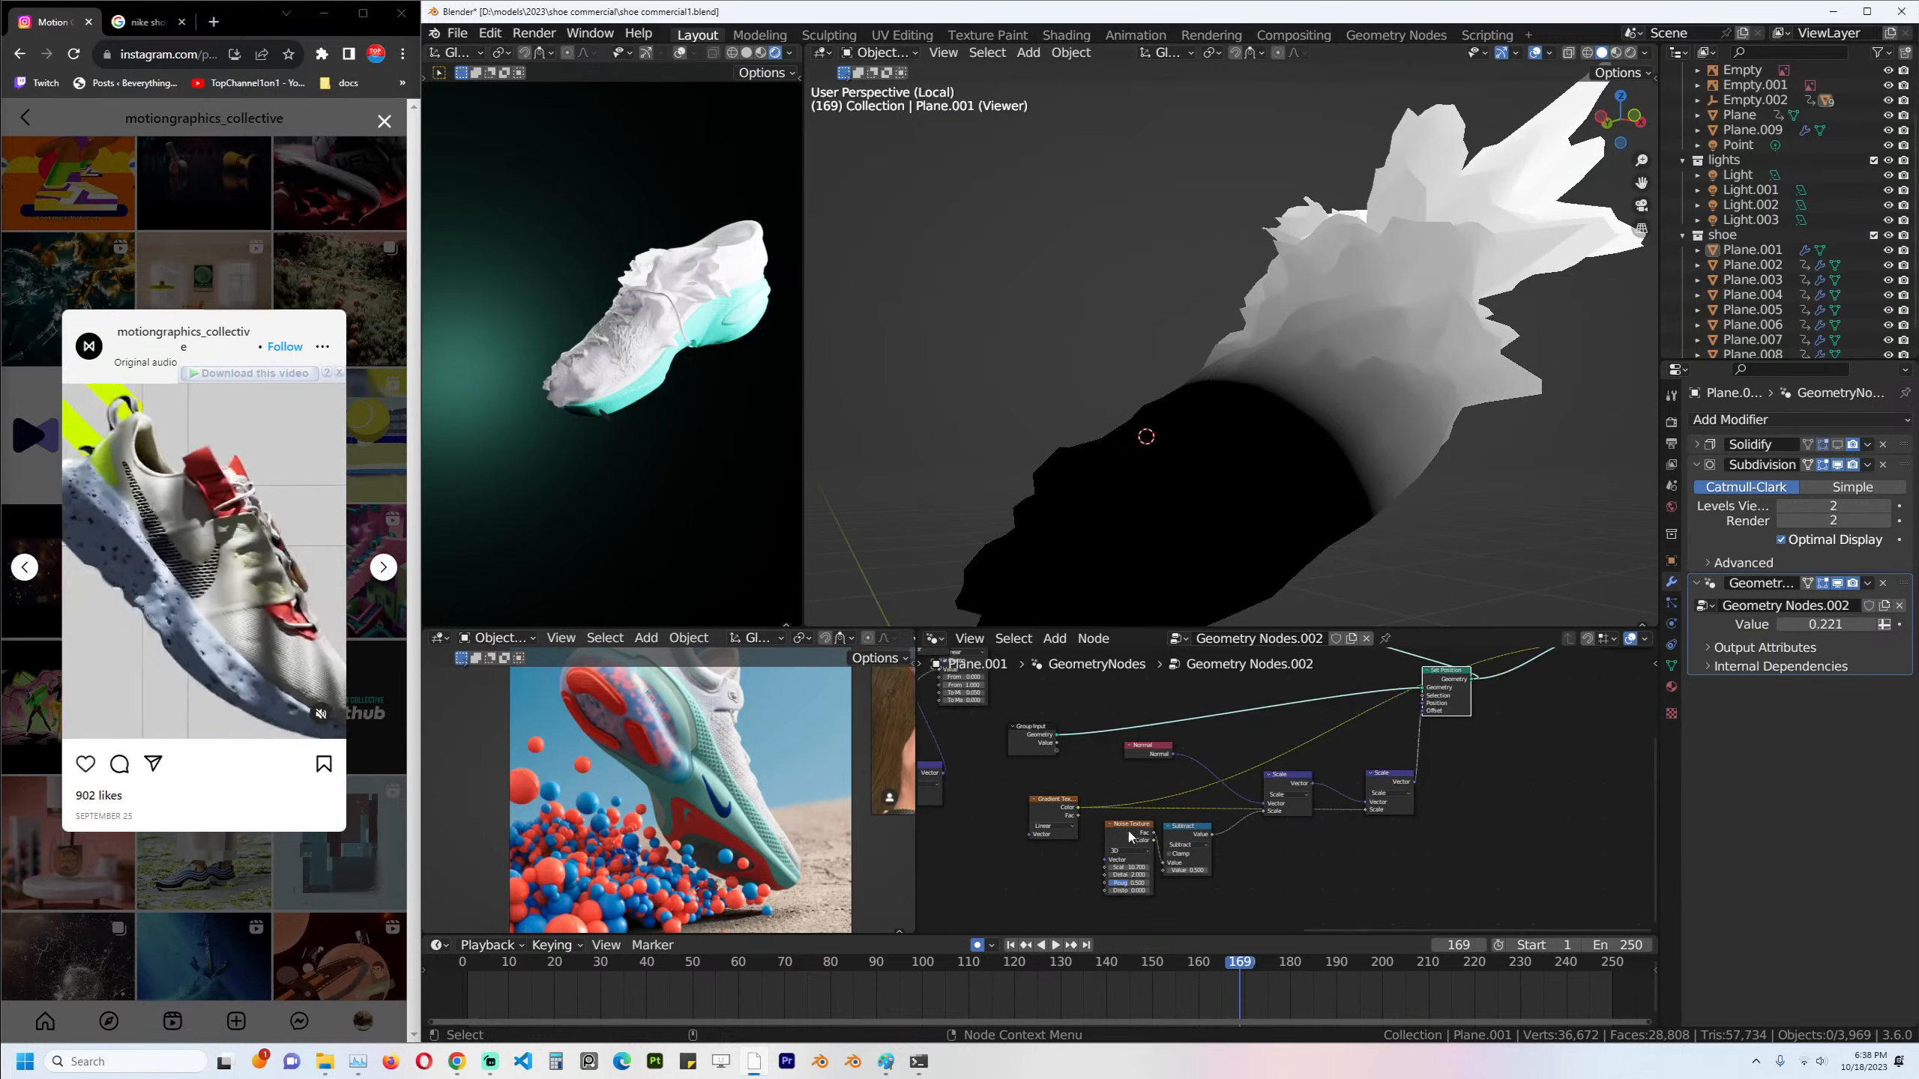
pyautogui.moveTo(1130, 837); pyautogui.dragTo(1185, 884)
pyautogui.scroll(2, 1122, 850)
pyautogui.hotkey('shift', 'a')
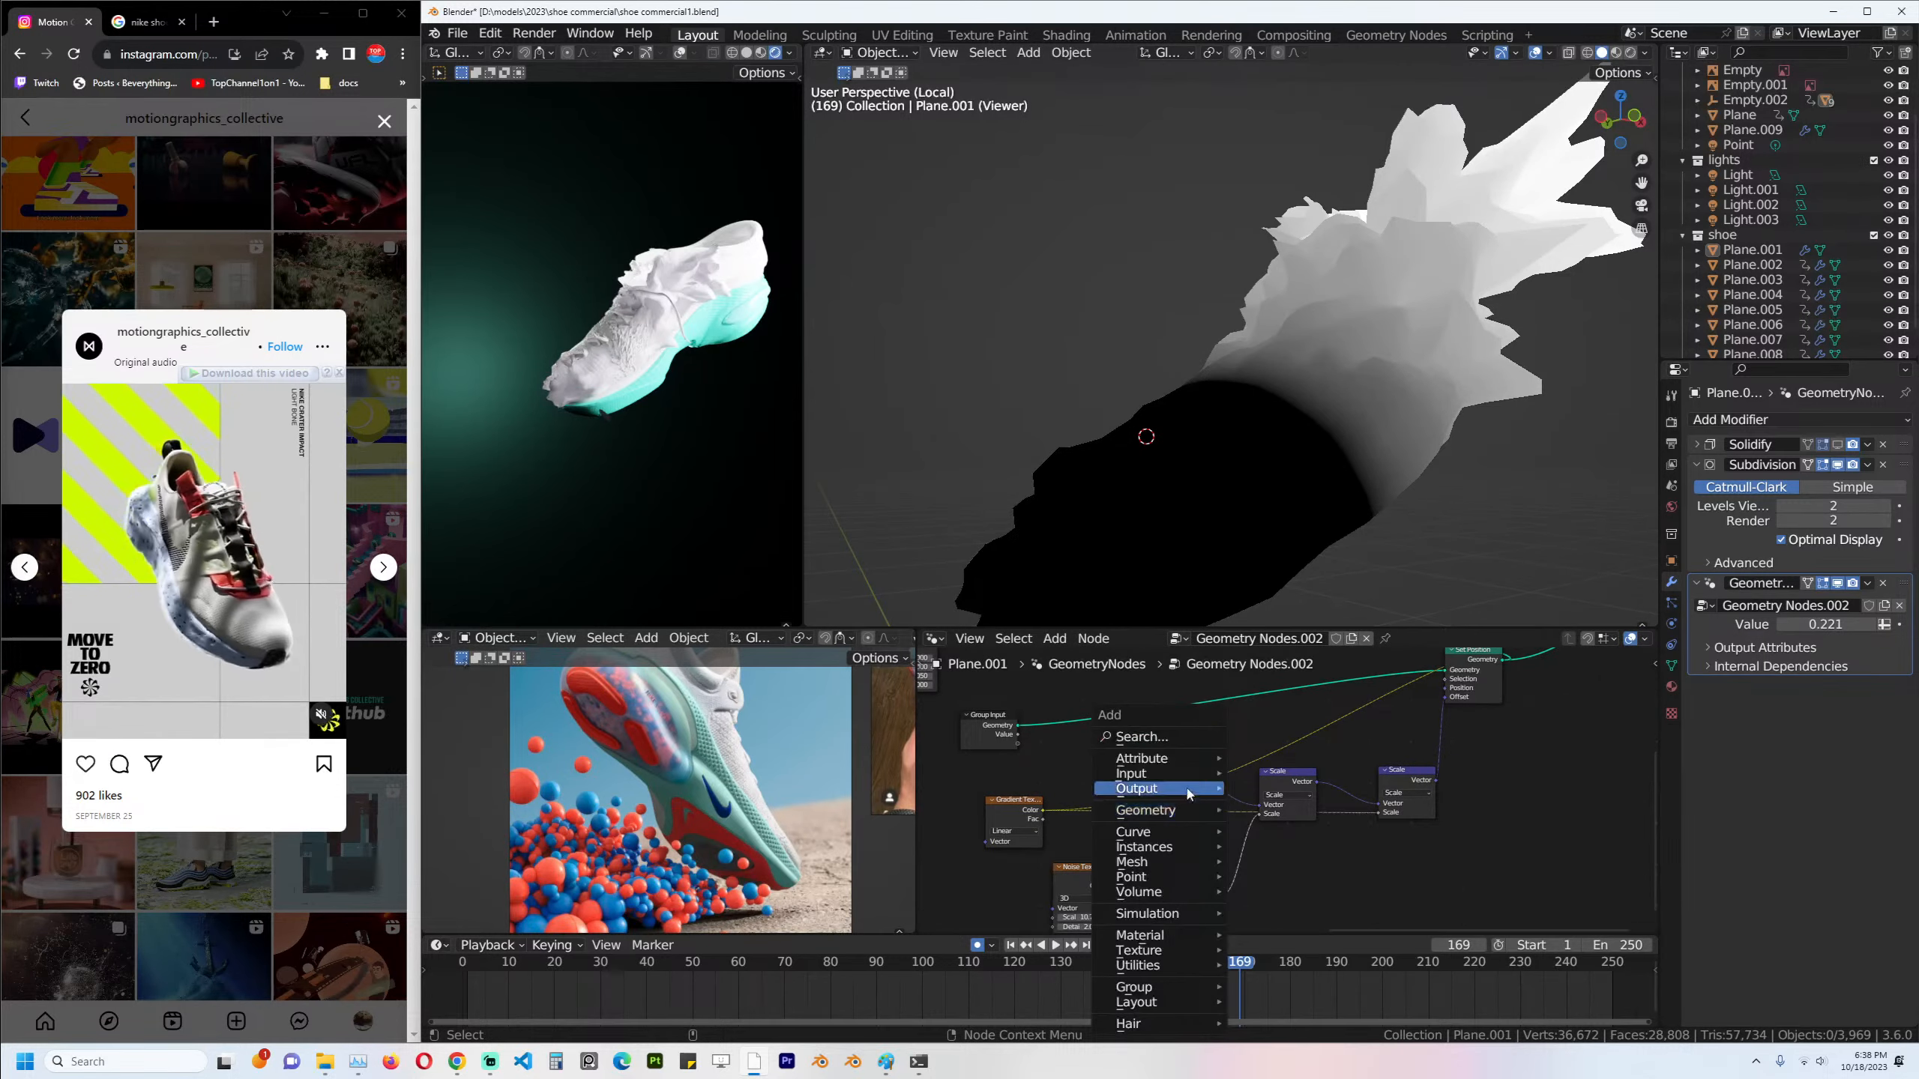
pyautogui.click(1163, 738)
pyautogui.write('ramp')
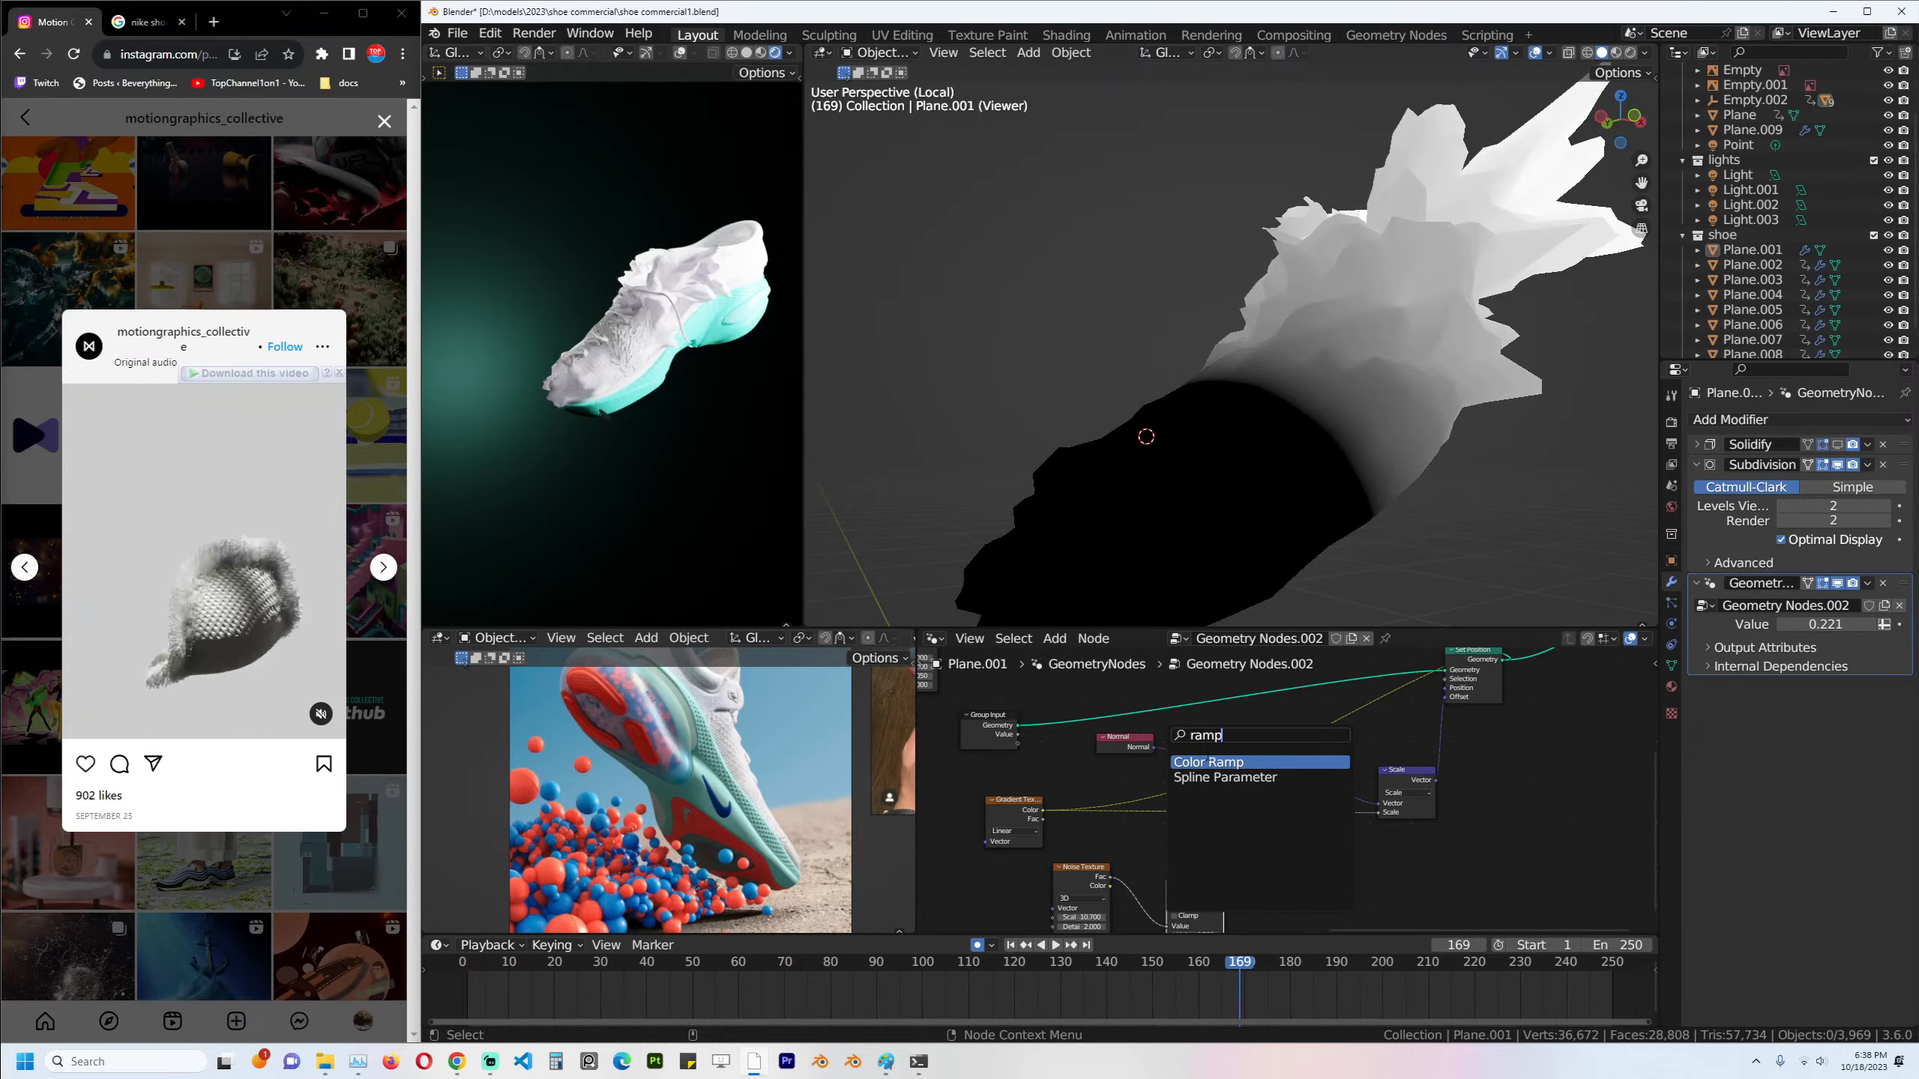
pyautogui.press('Return')
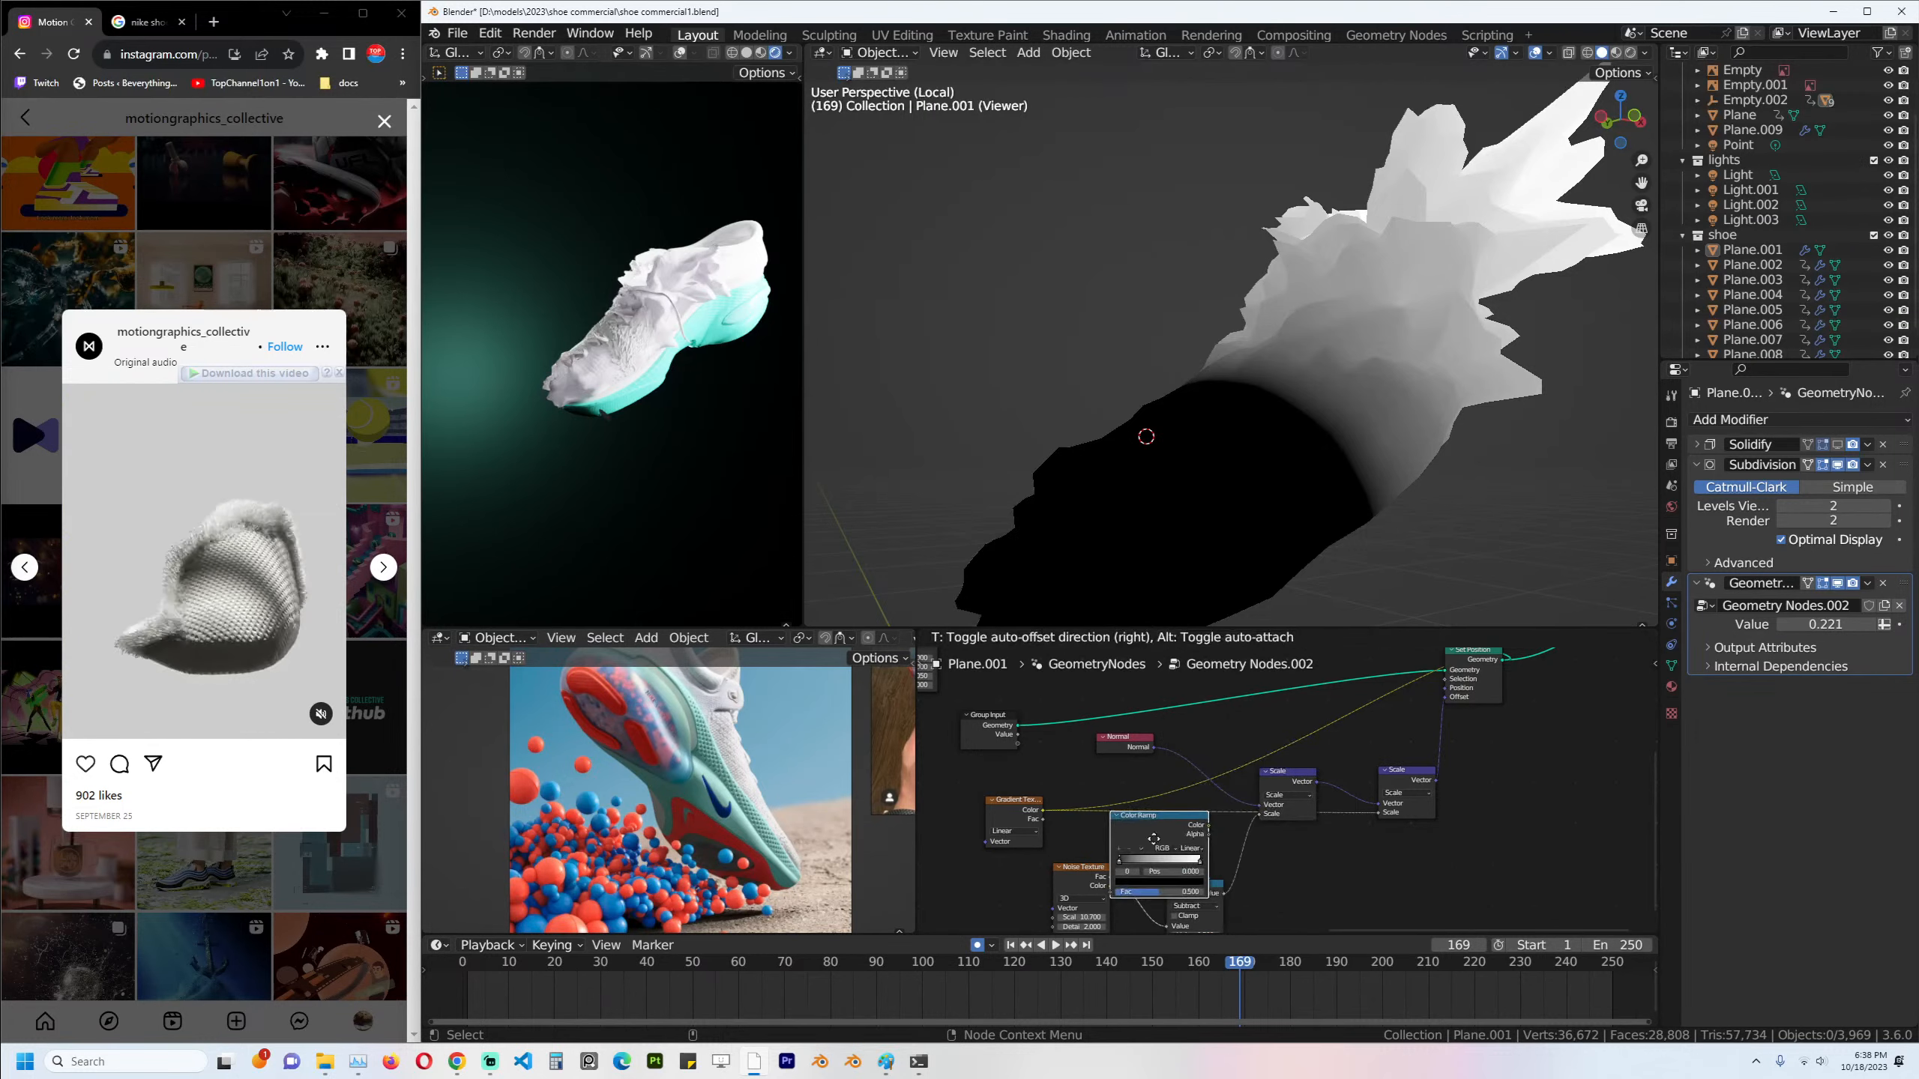
pyautogui.click(1121, 850)
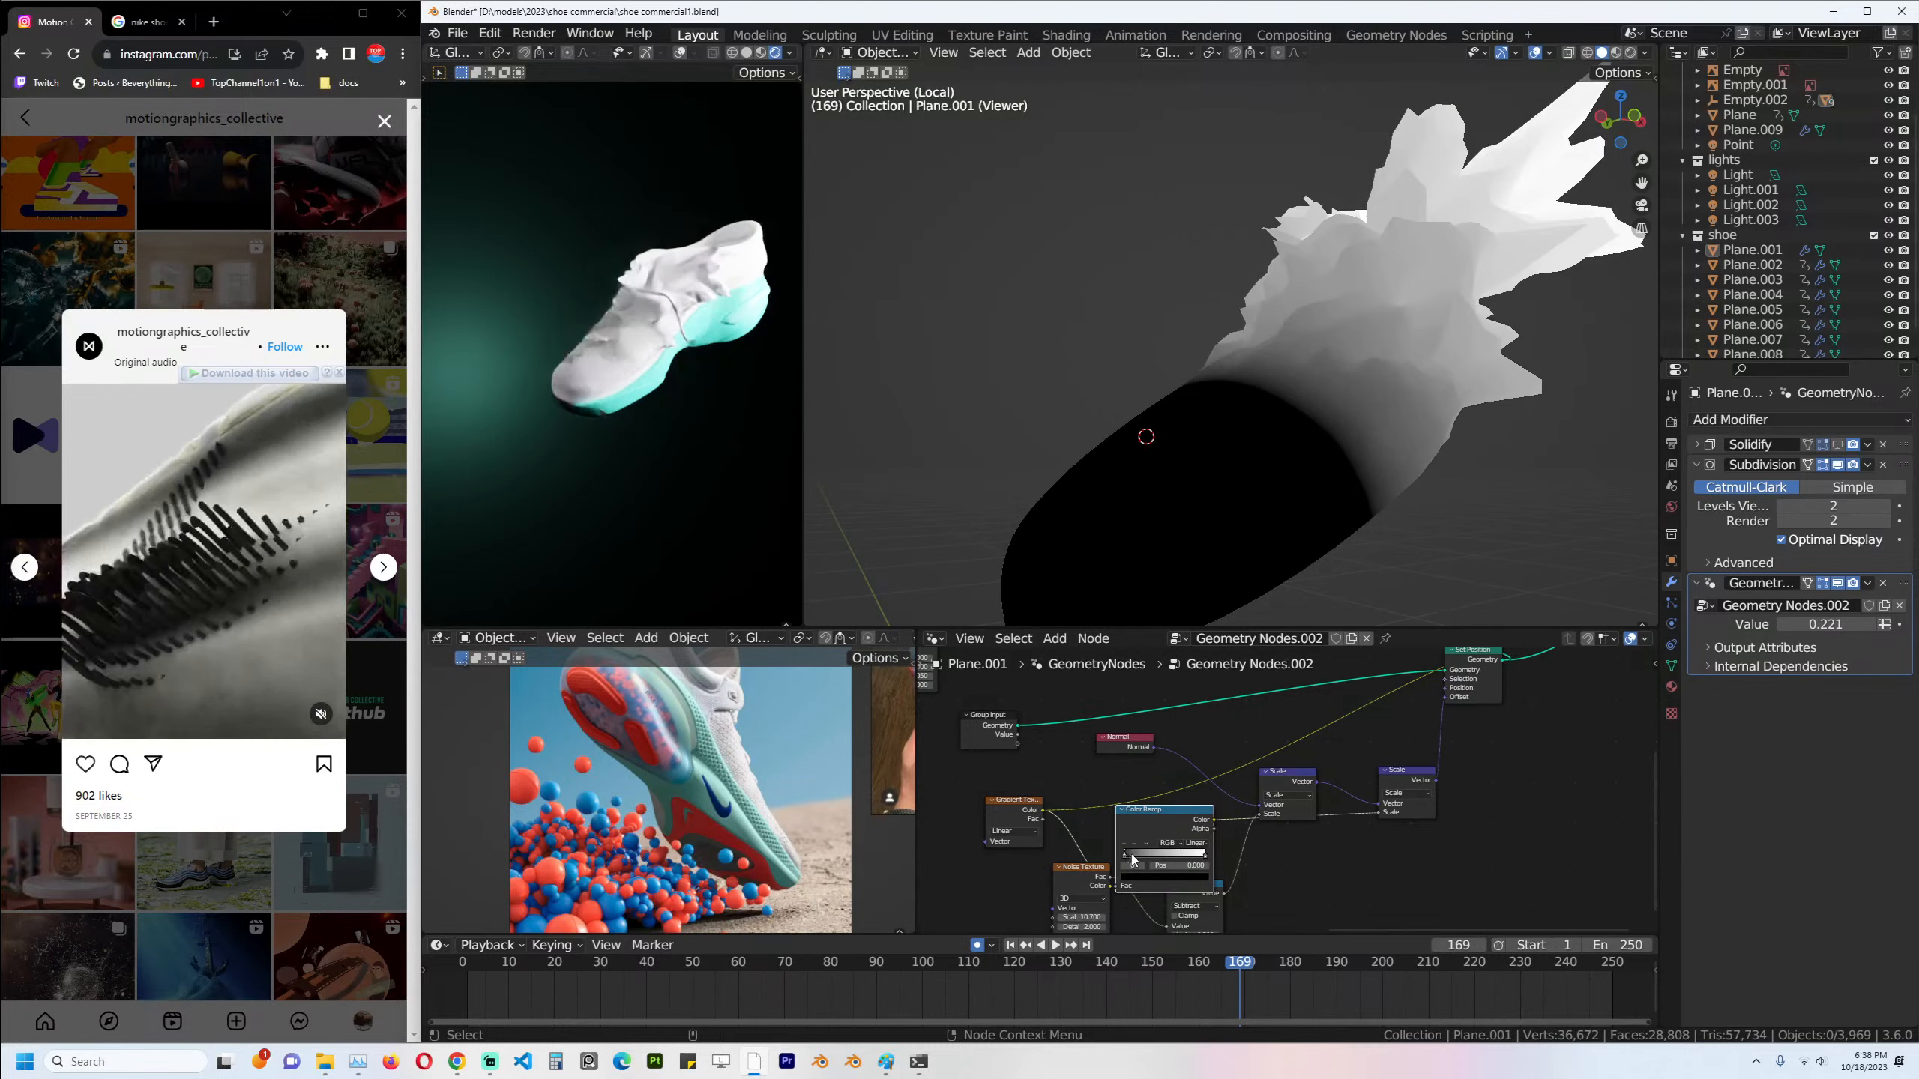
# Move the Color Ramp's white stop to position 0.550, save the file, and space out the surrounding nodes.
pyautogui.moveTo(1130, 854)
pyautogui.mouseDown()
pyautogui.moveTo(1170, 865)
pyautogui.moveTo(1150, 865)
pyautogui.mouseUp()
pyautogui.moveTo(1403, 353); pyautogui.dragTo(1409, 328, button='middle')
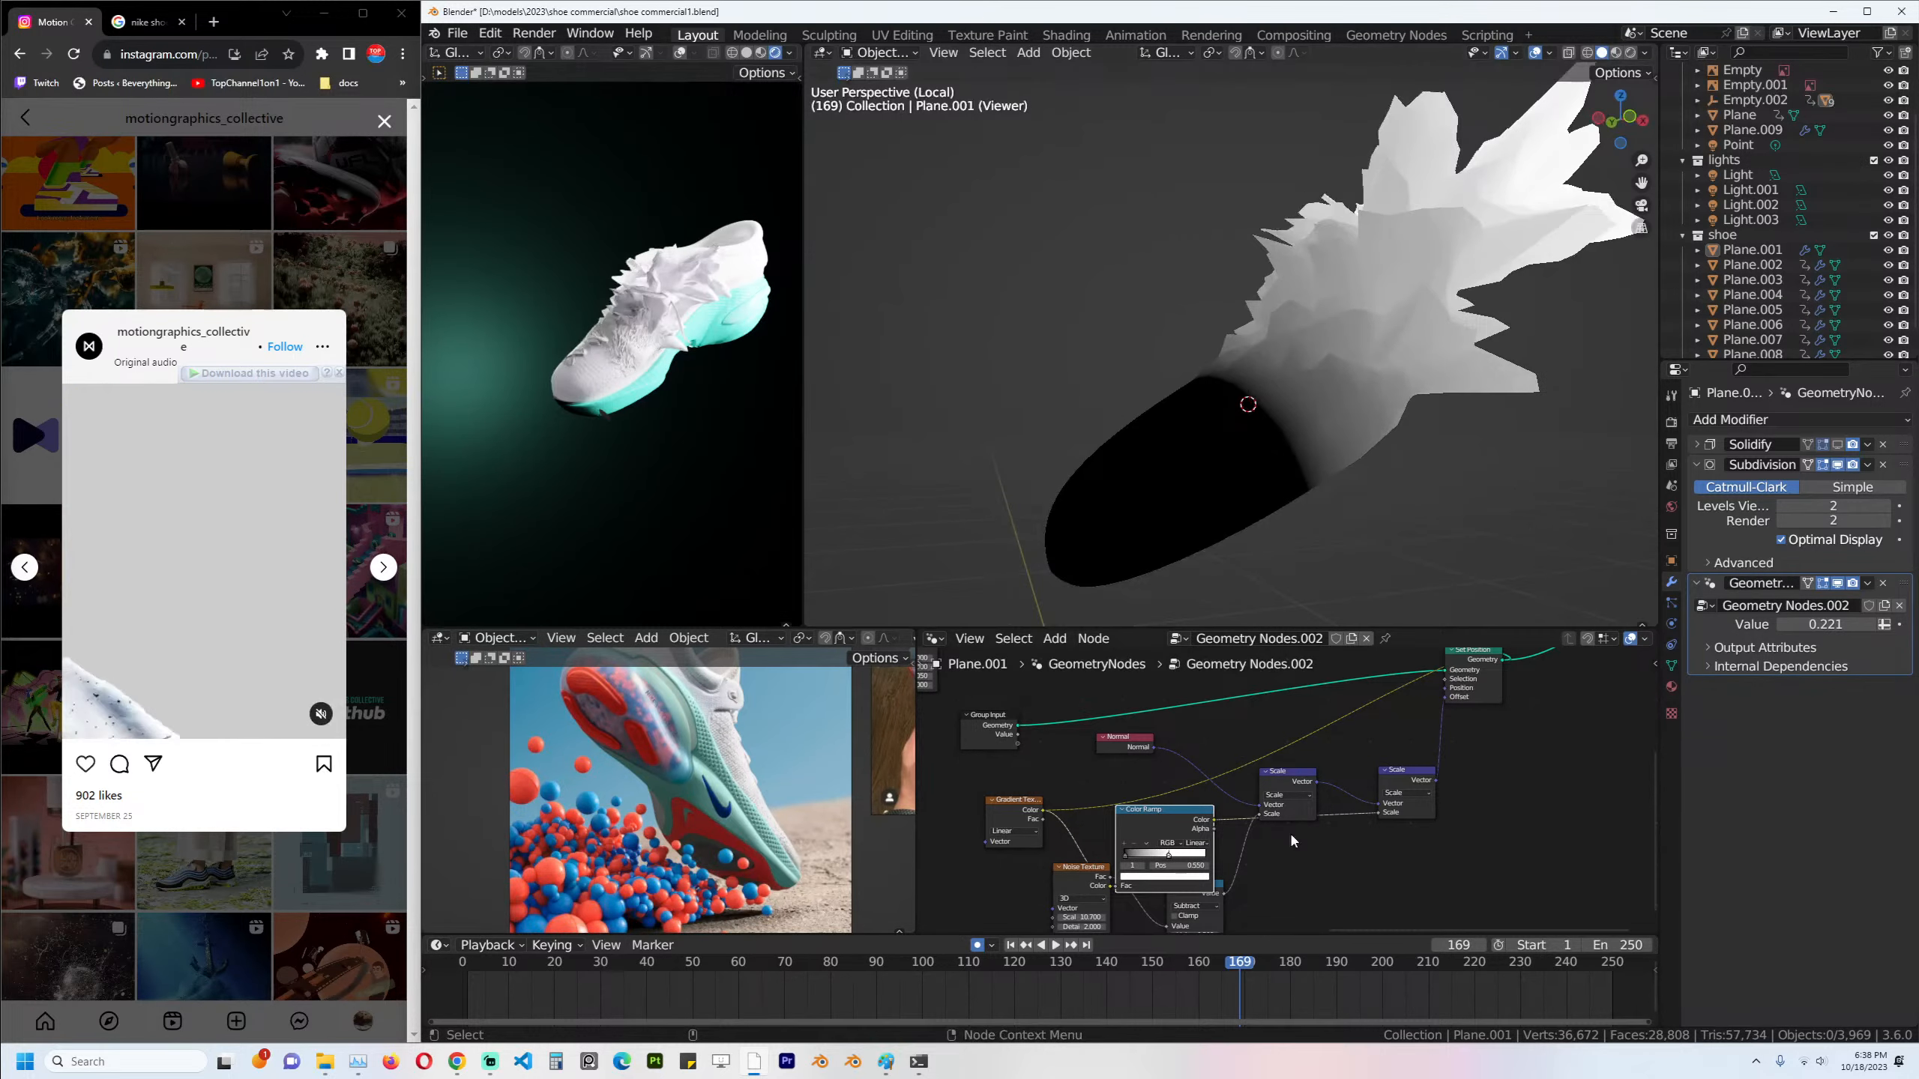
pyautogui.hotkey('ctrl', 's')
pyautogui.moveTo(1290, 830); pyautogui.dragTo(1418, 804, button='middle')
pyautogui.moveTo(1172, 797); pyautogui.dragTo(1095, 791)
pyautogui.moveTo(1313, 863); pyautogui.dragTo(1236, 857)
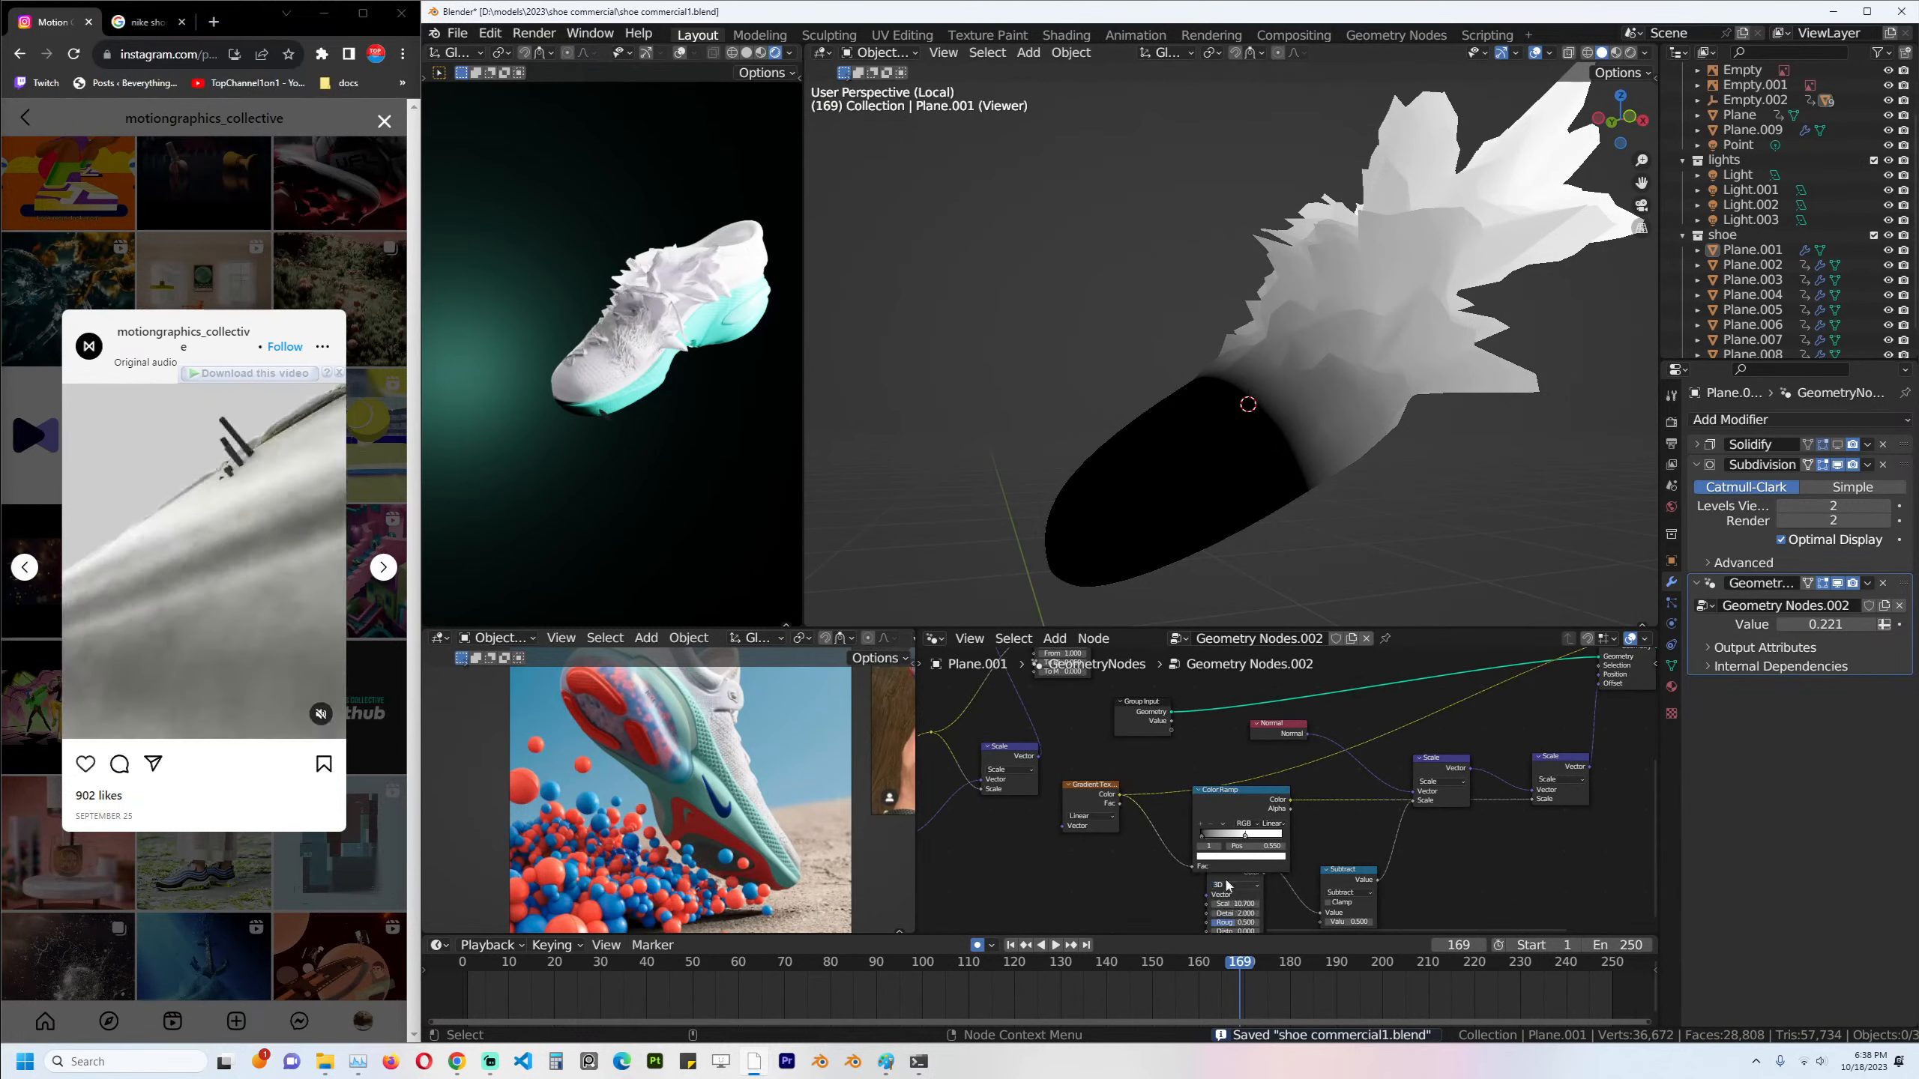
# Try a Math node set to Add between the Color Ramp and the final Scale node's factor.
pyautogui.scroll(-1, 1232, 846)
pyautogui.hotkey('shift', 'a')
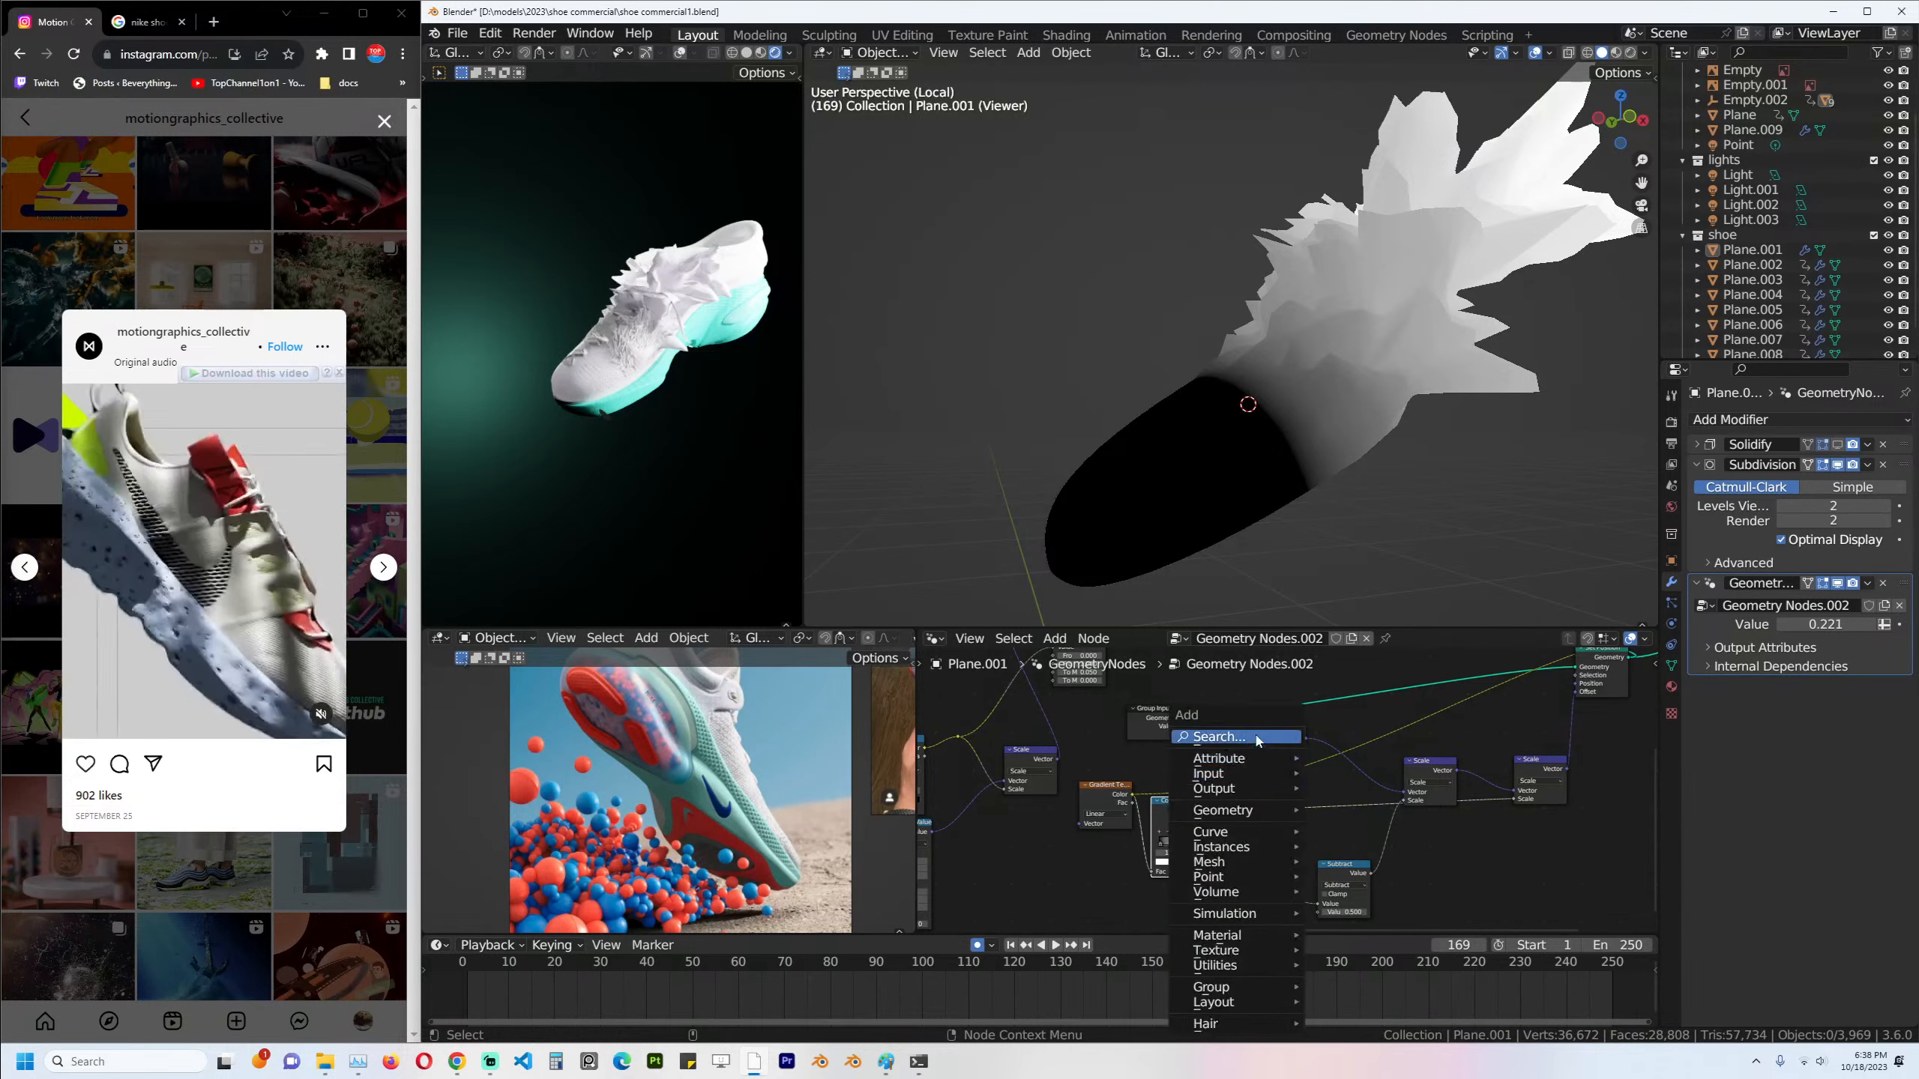
pyautogui.click(1256, 738)
pyautogui.write('math')
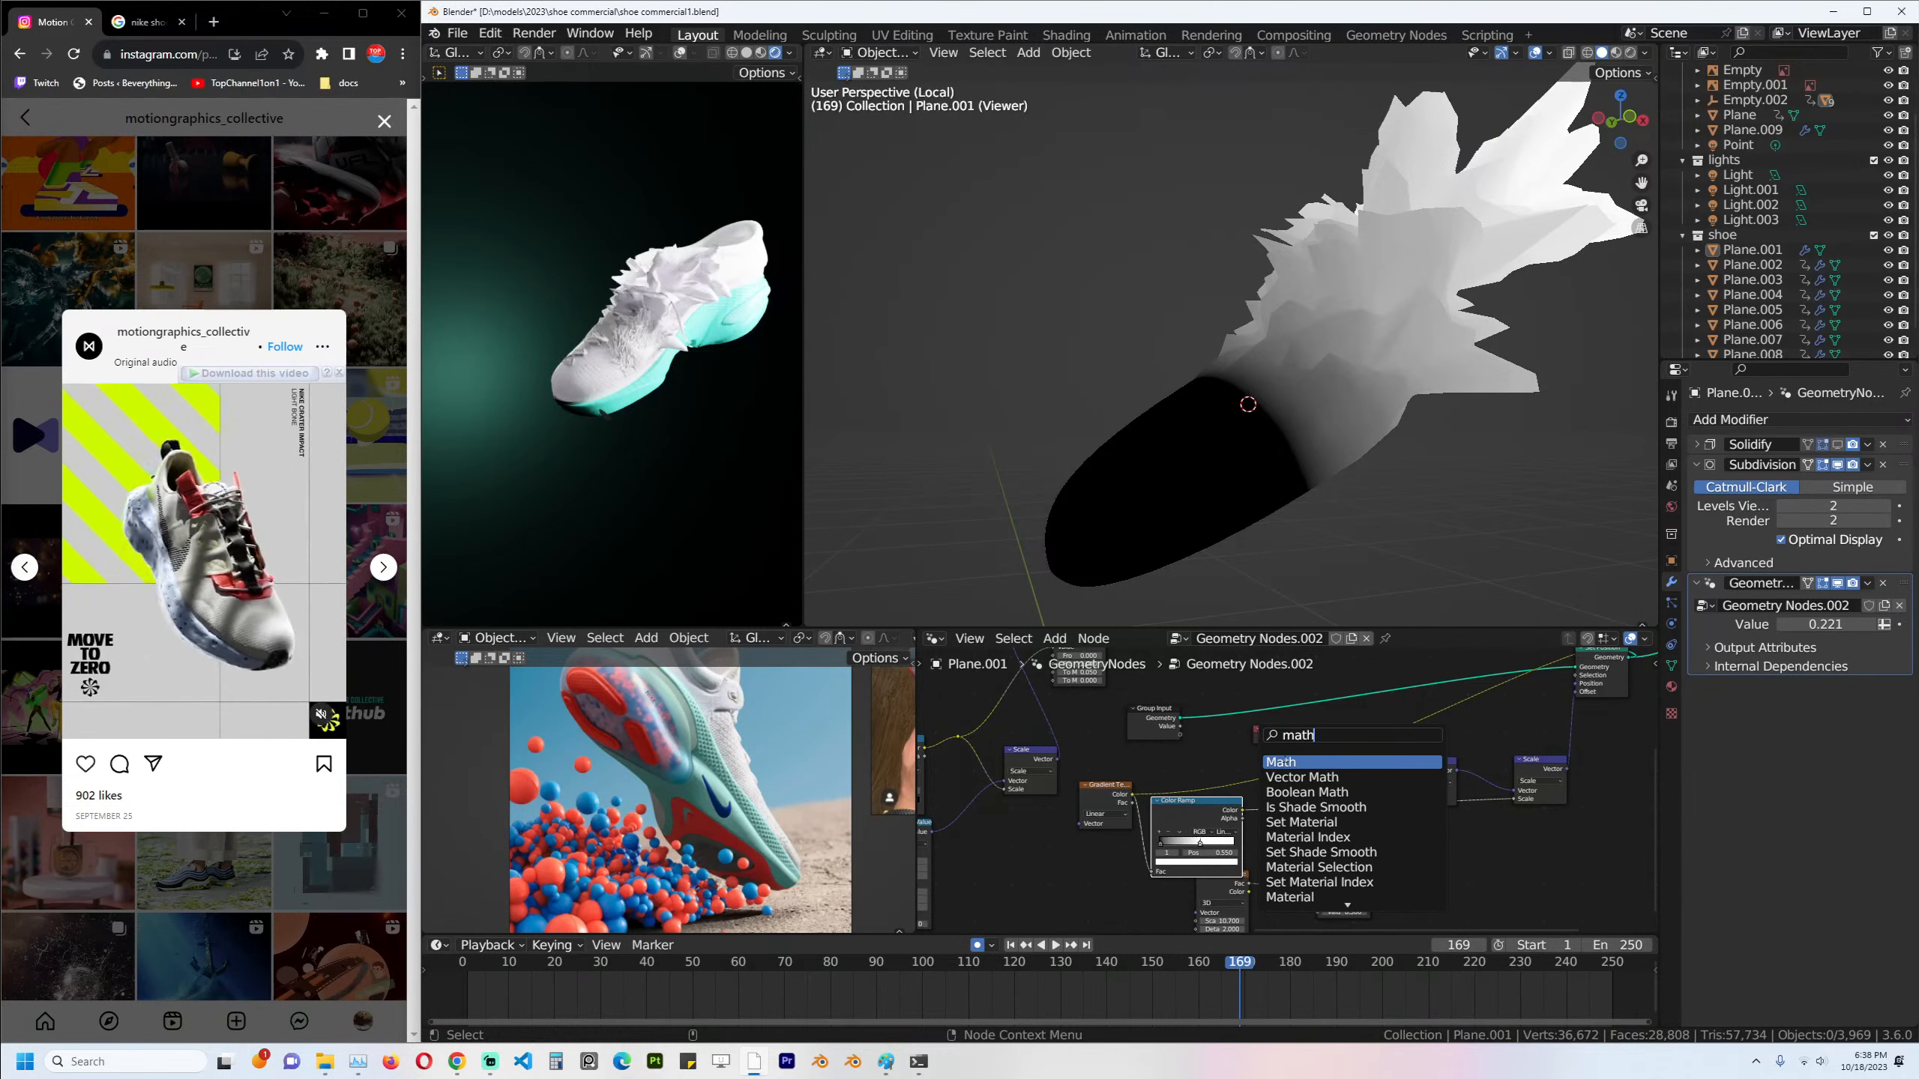
pyautogui.press('Return')
pyautogui.click(1300, 844)
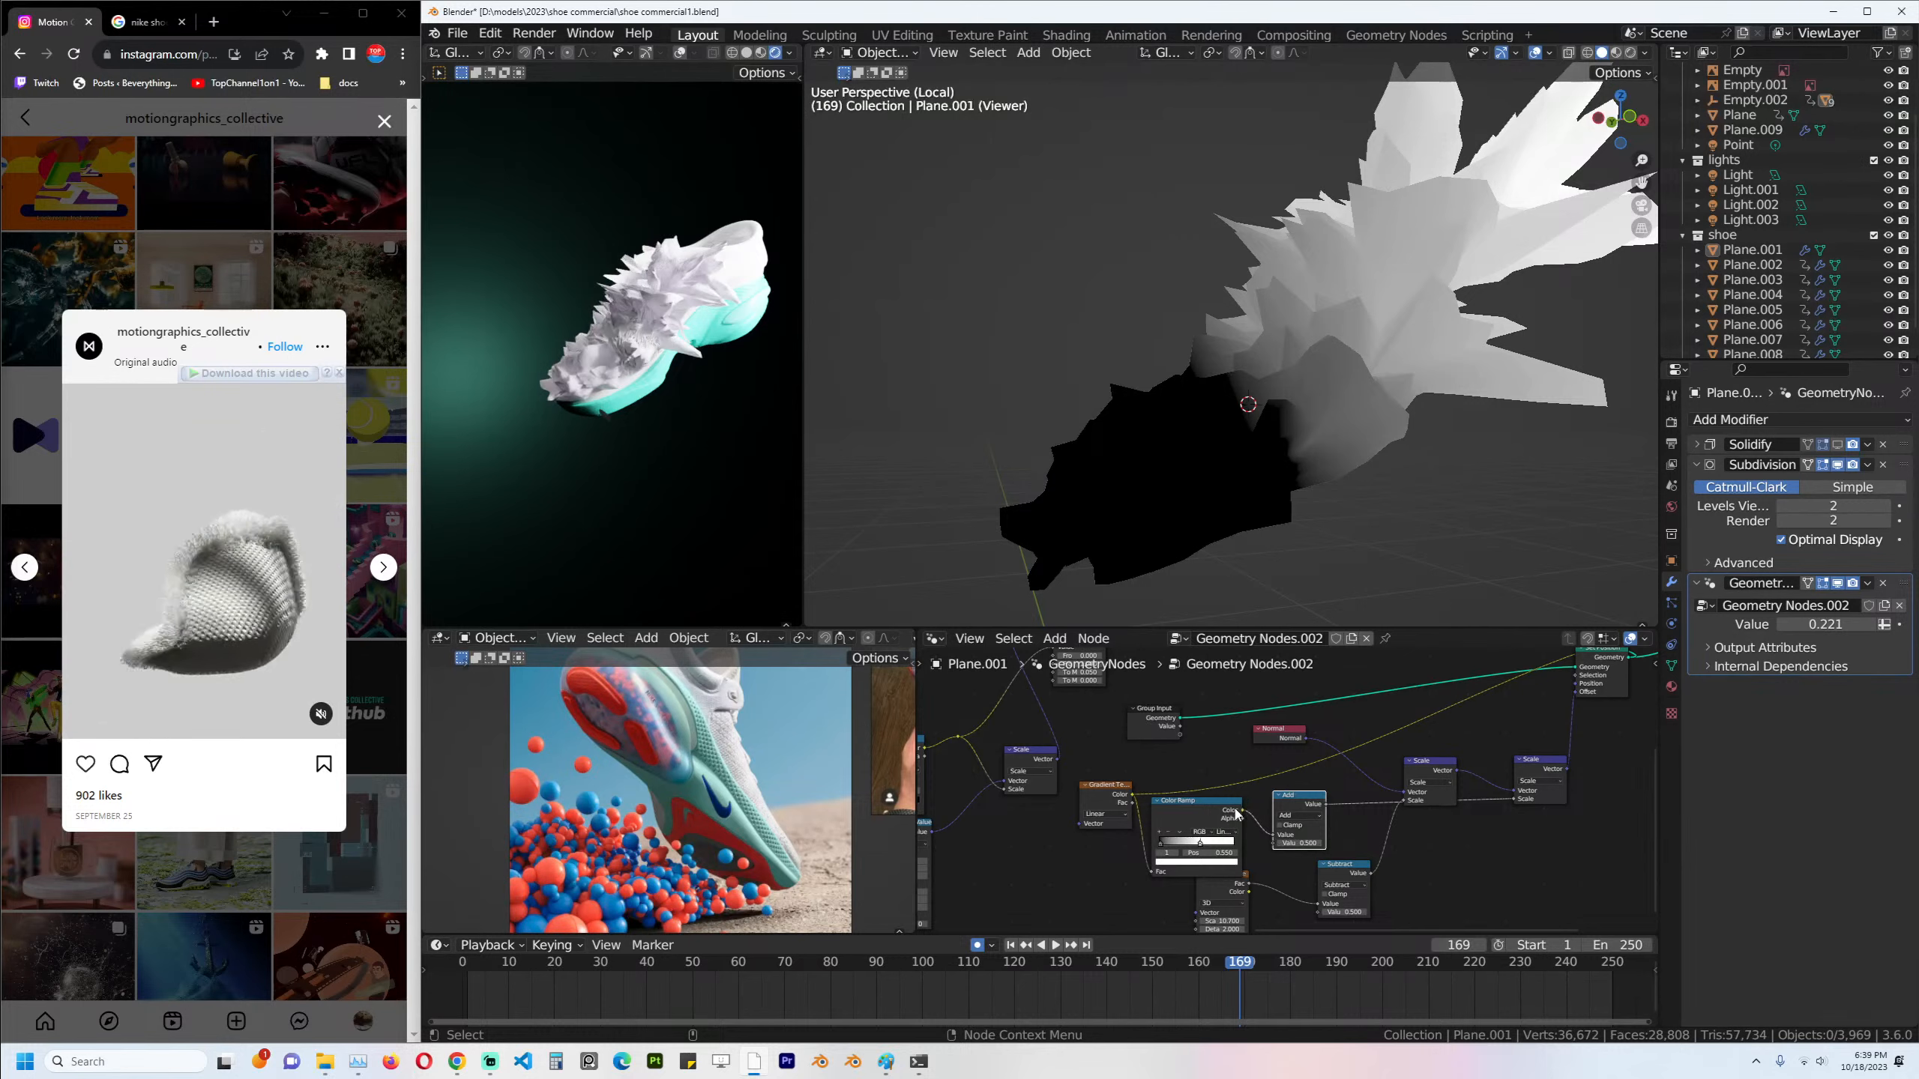
# Try the Add node between the Gradient Texture and Color Ramp with a negative value, and remove the node.
pyautogui.moveTo(1217, 806); pyautogui.dragTo(1233, 806)
pyautogui.moveTo(1107, 787); pyautogui.dragTo(1074, 791)
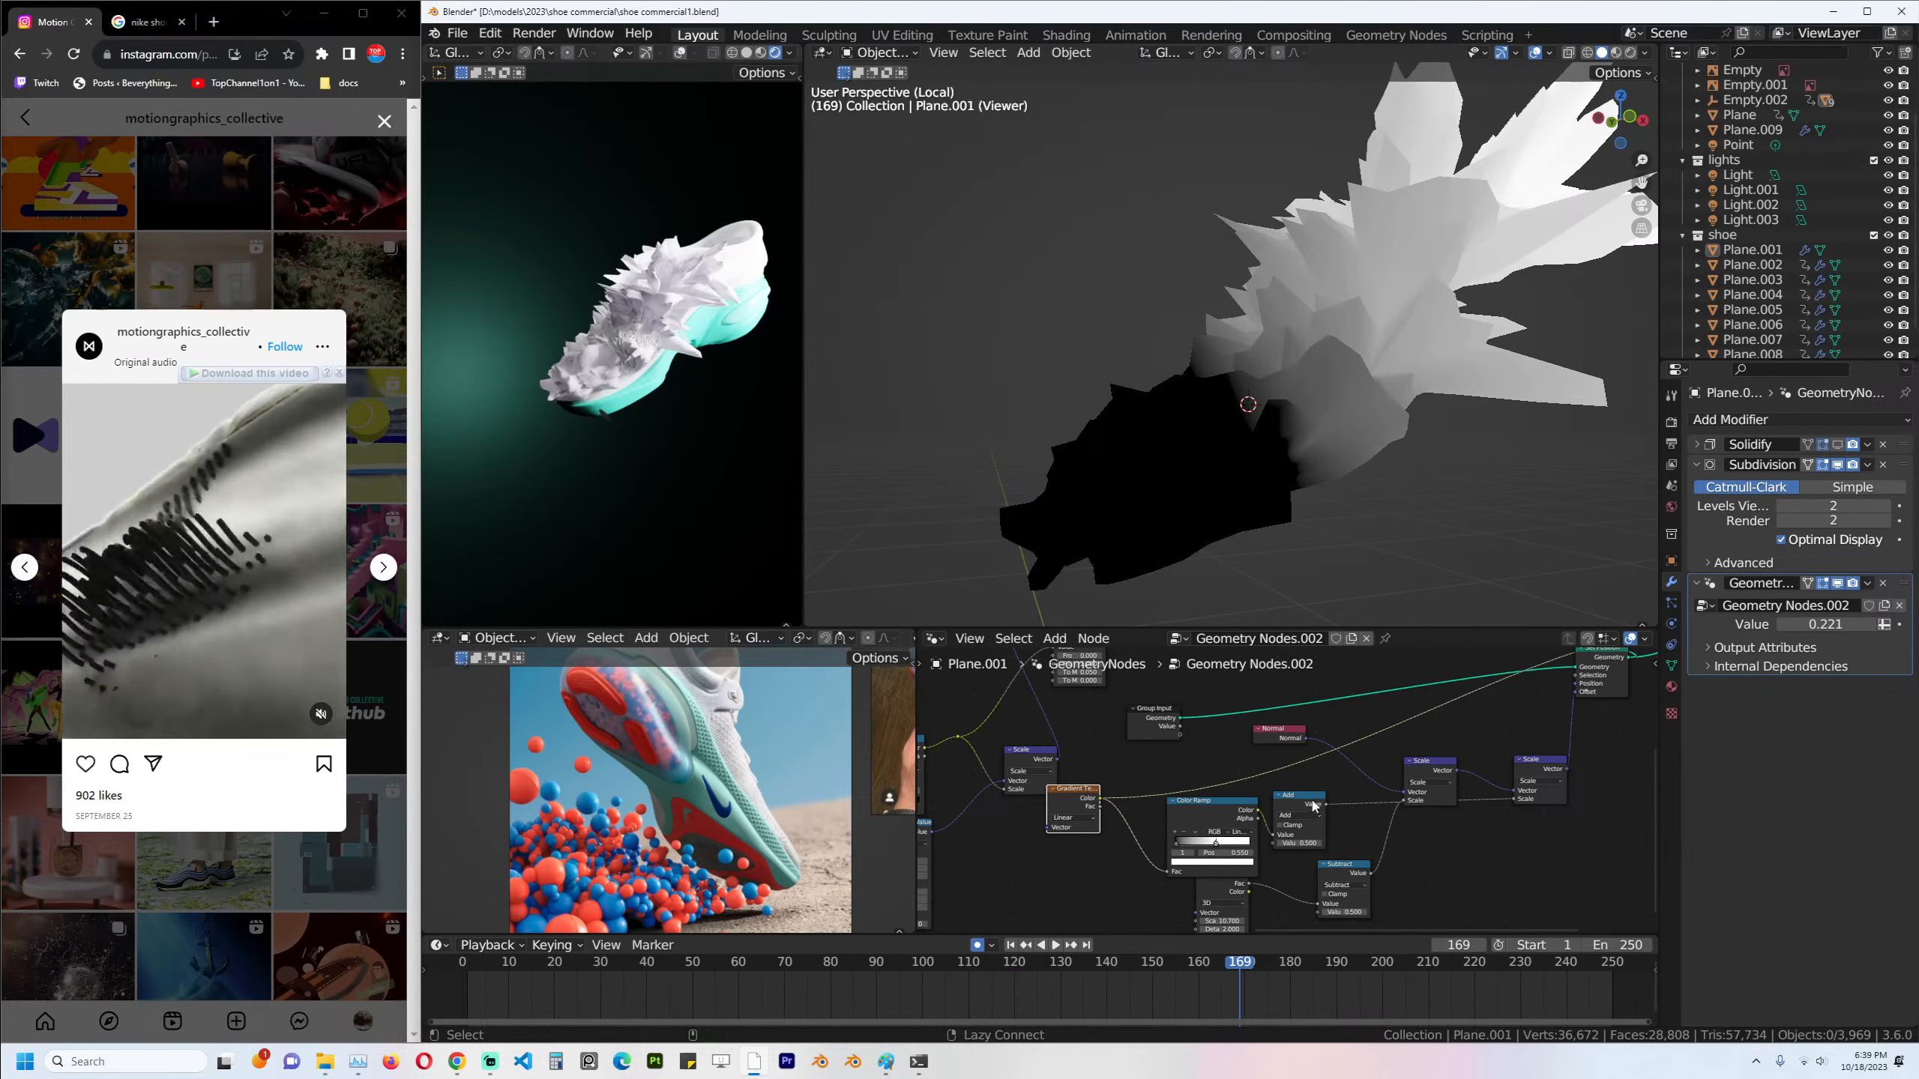
pyautogui.moveTo(1313, 806); pyautogui.dragTo(1170, 842)
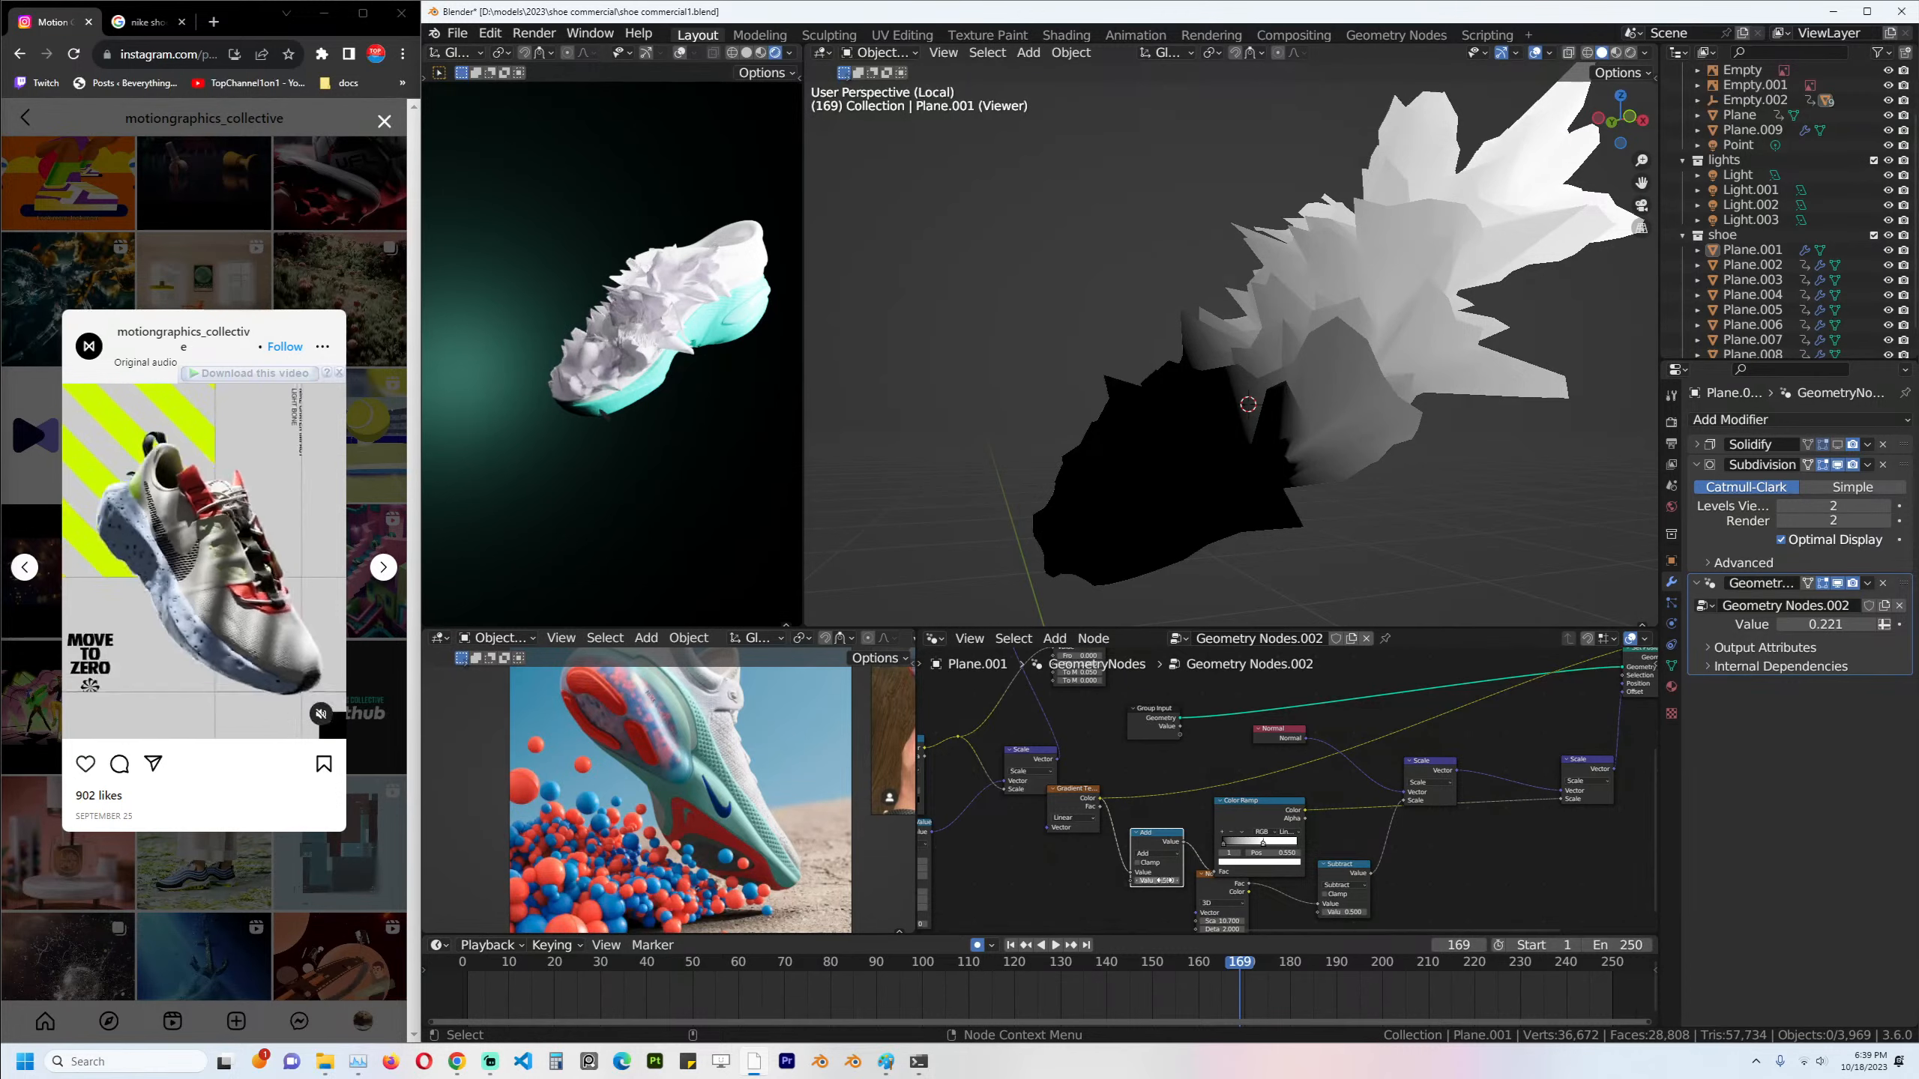
pyautogui.click(1160, 864)
pyautogui.moveTo(1158, 881); pyautogui.dragTo(1115, 881)
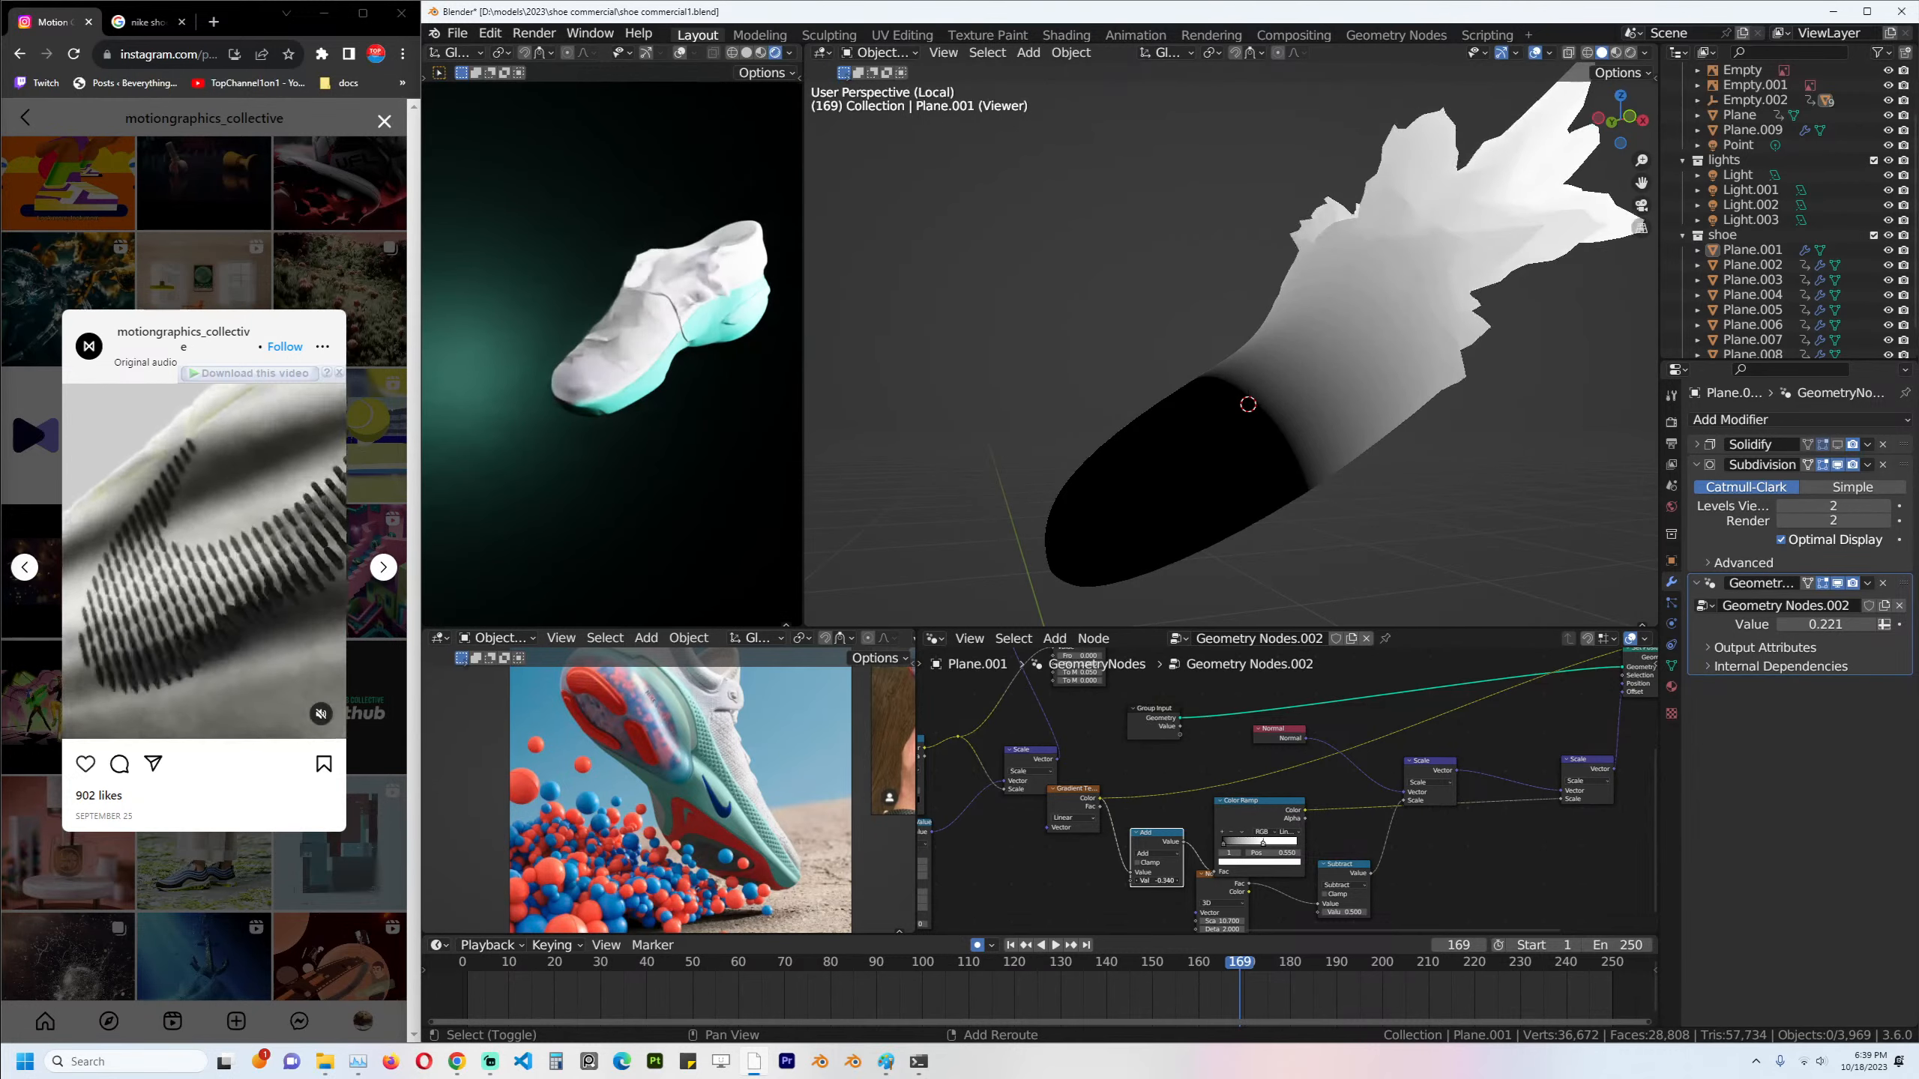
pyautogui.hotkey('ctrl', 'z')
pyautogui.hotkey('ctrl', 'x')
# Move the Gradient Texture node closer to the Color Ramp and save the file.
pyautogui.moveTo(1070, 806); pyautogui.dragTo(1140, 812)
pyautogui.hotkey('ctrl', 's')
pyautogui.moveTo(1195, 817); pyautogui.dragTo(1302, 775, button='middle')
pyautogui.scroll(1, 1302, 776)
pyautogui.moveTo(1178, 798); pyautogui.dragTo(1269, 773, button='middle')
# Add a Position node and connect it to the Gradient Texture's Vector input.
pyautogui.hotkey('shift', 'a')
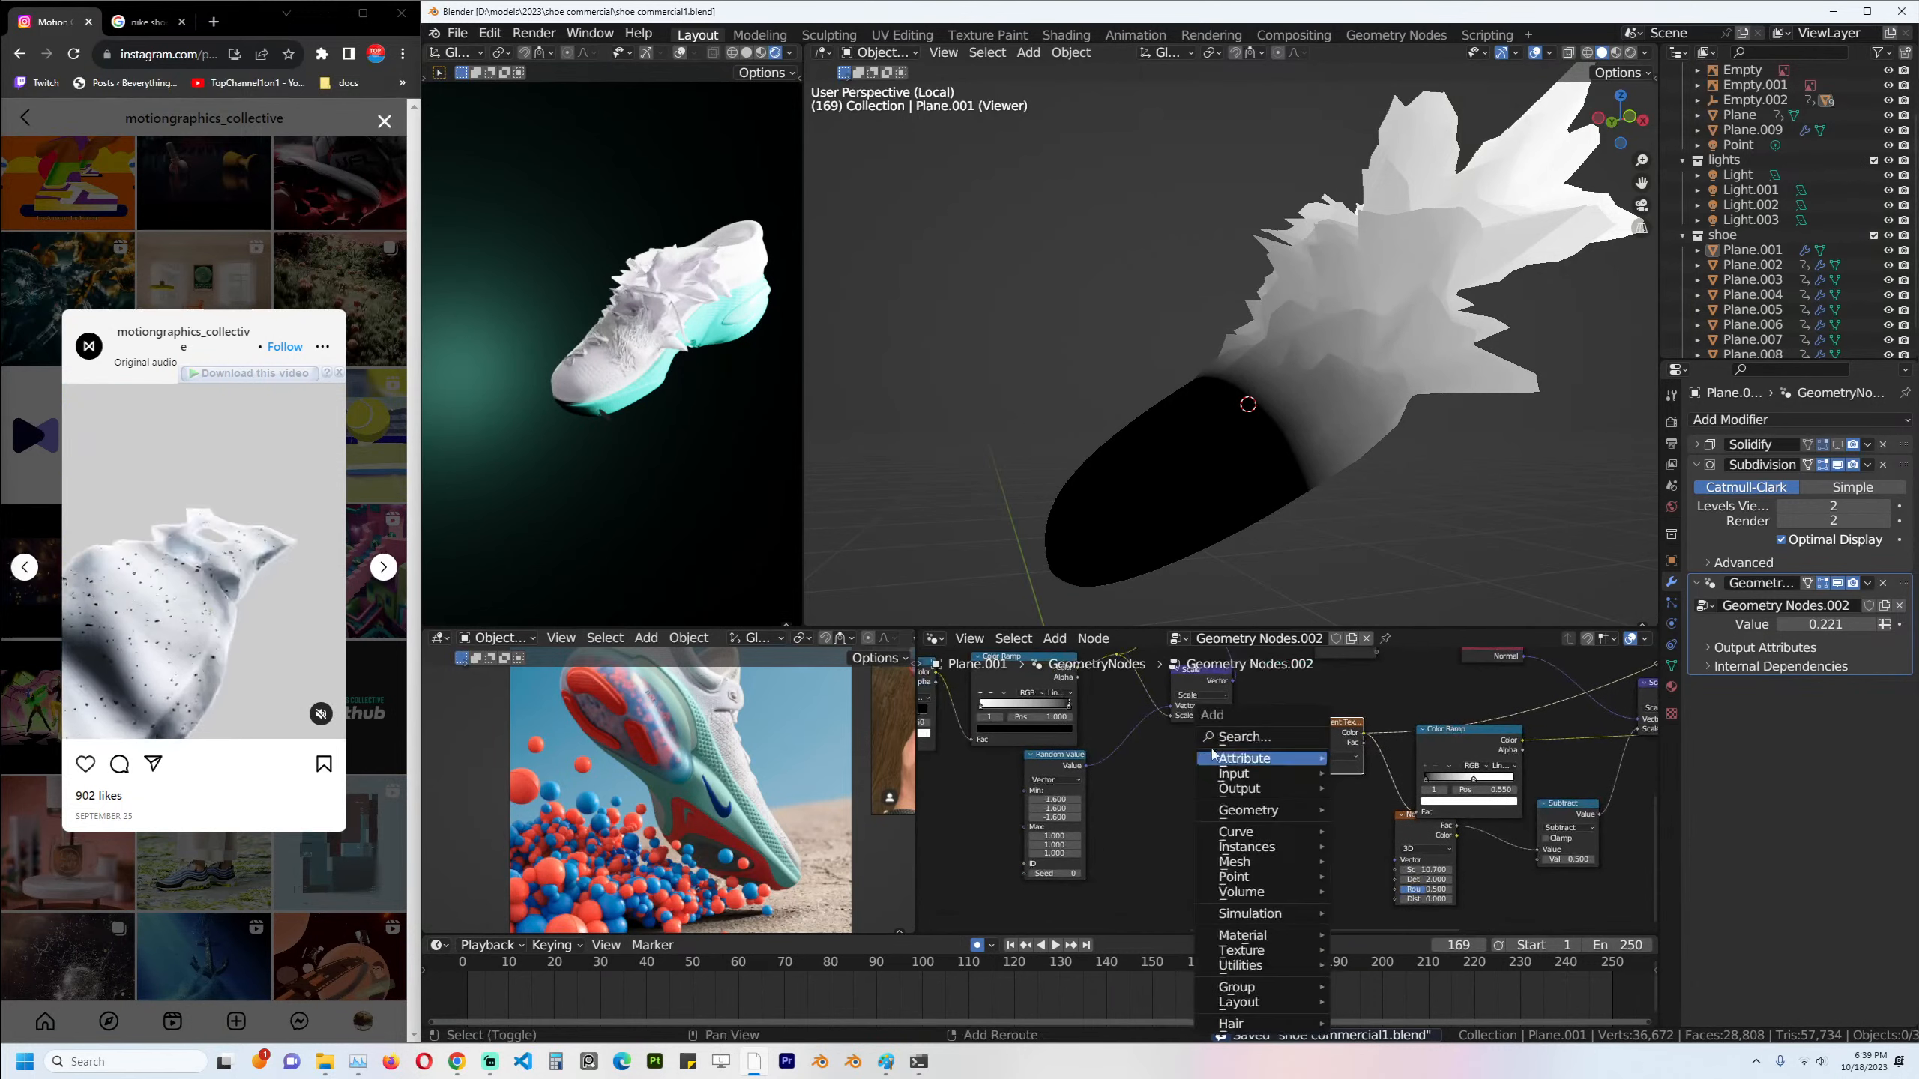
pyautogui.click(1228, 737)
pyautogui.write('pois')
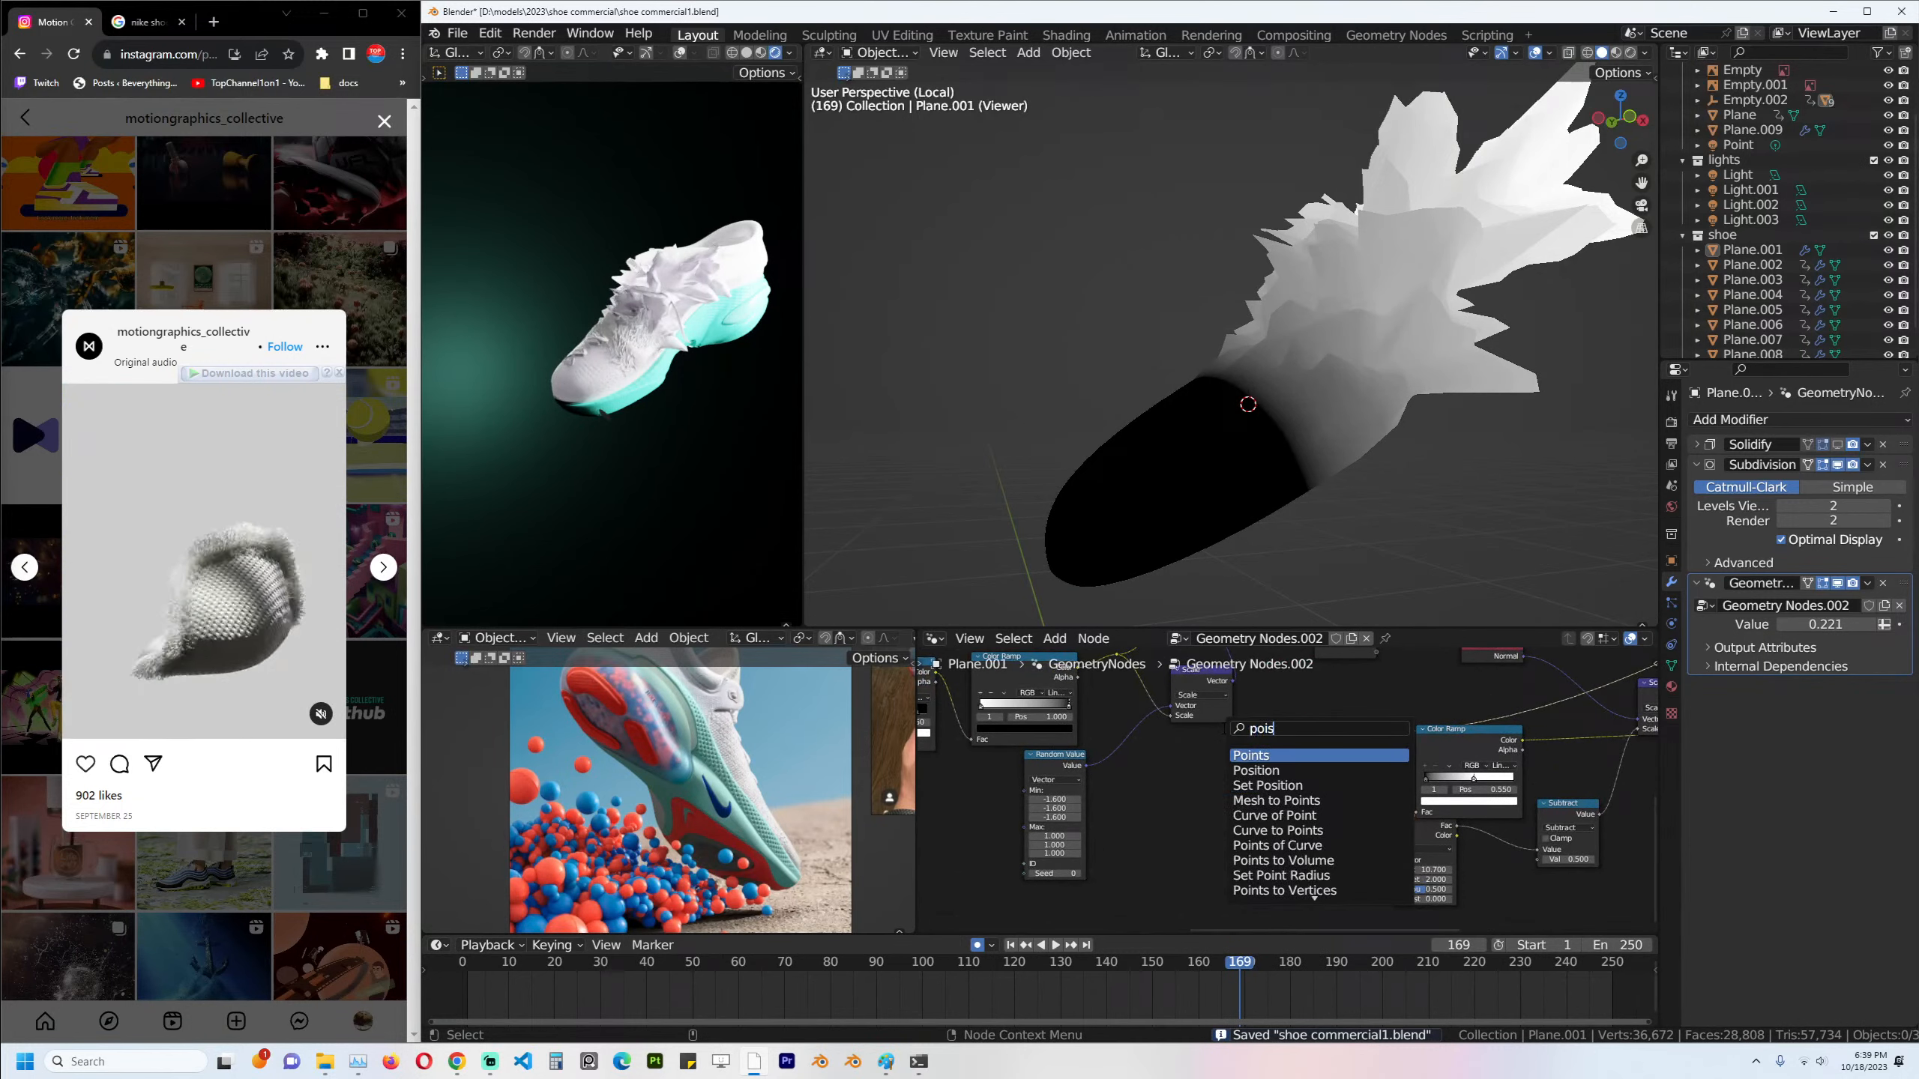
pyautogui.press('Down')
pyautogui.press('Return')
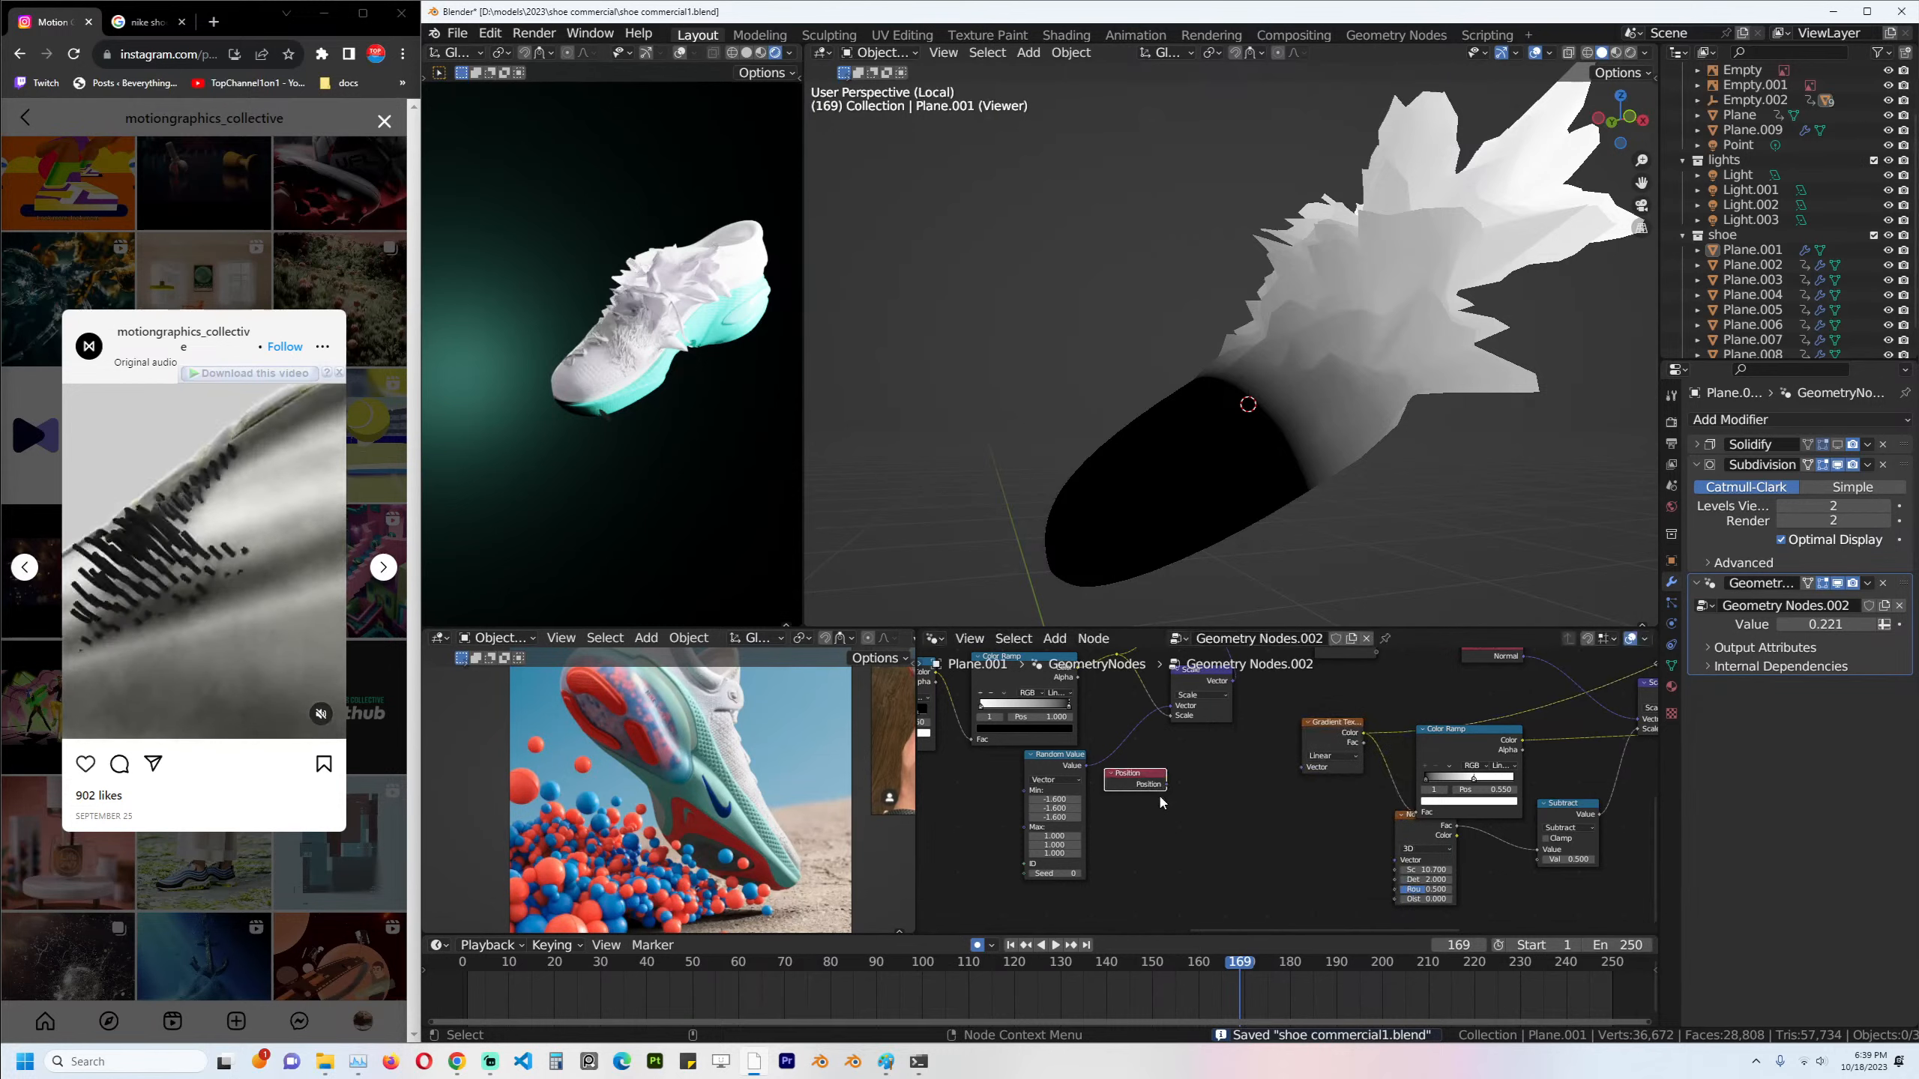
pyautogui.click(1158, 794)
# Insert a Vector Math node set to Add between the Position and Gradient Texture nodes.
pyautogui.hotkey('shift', 'a')
pyautogui.write('vec')
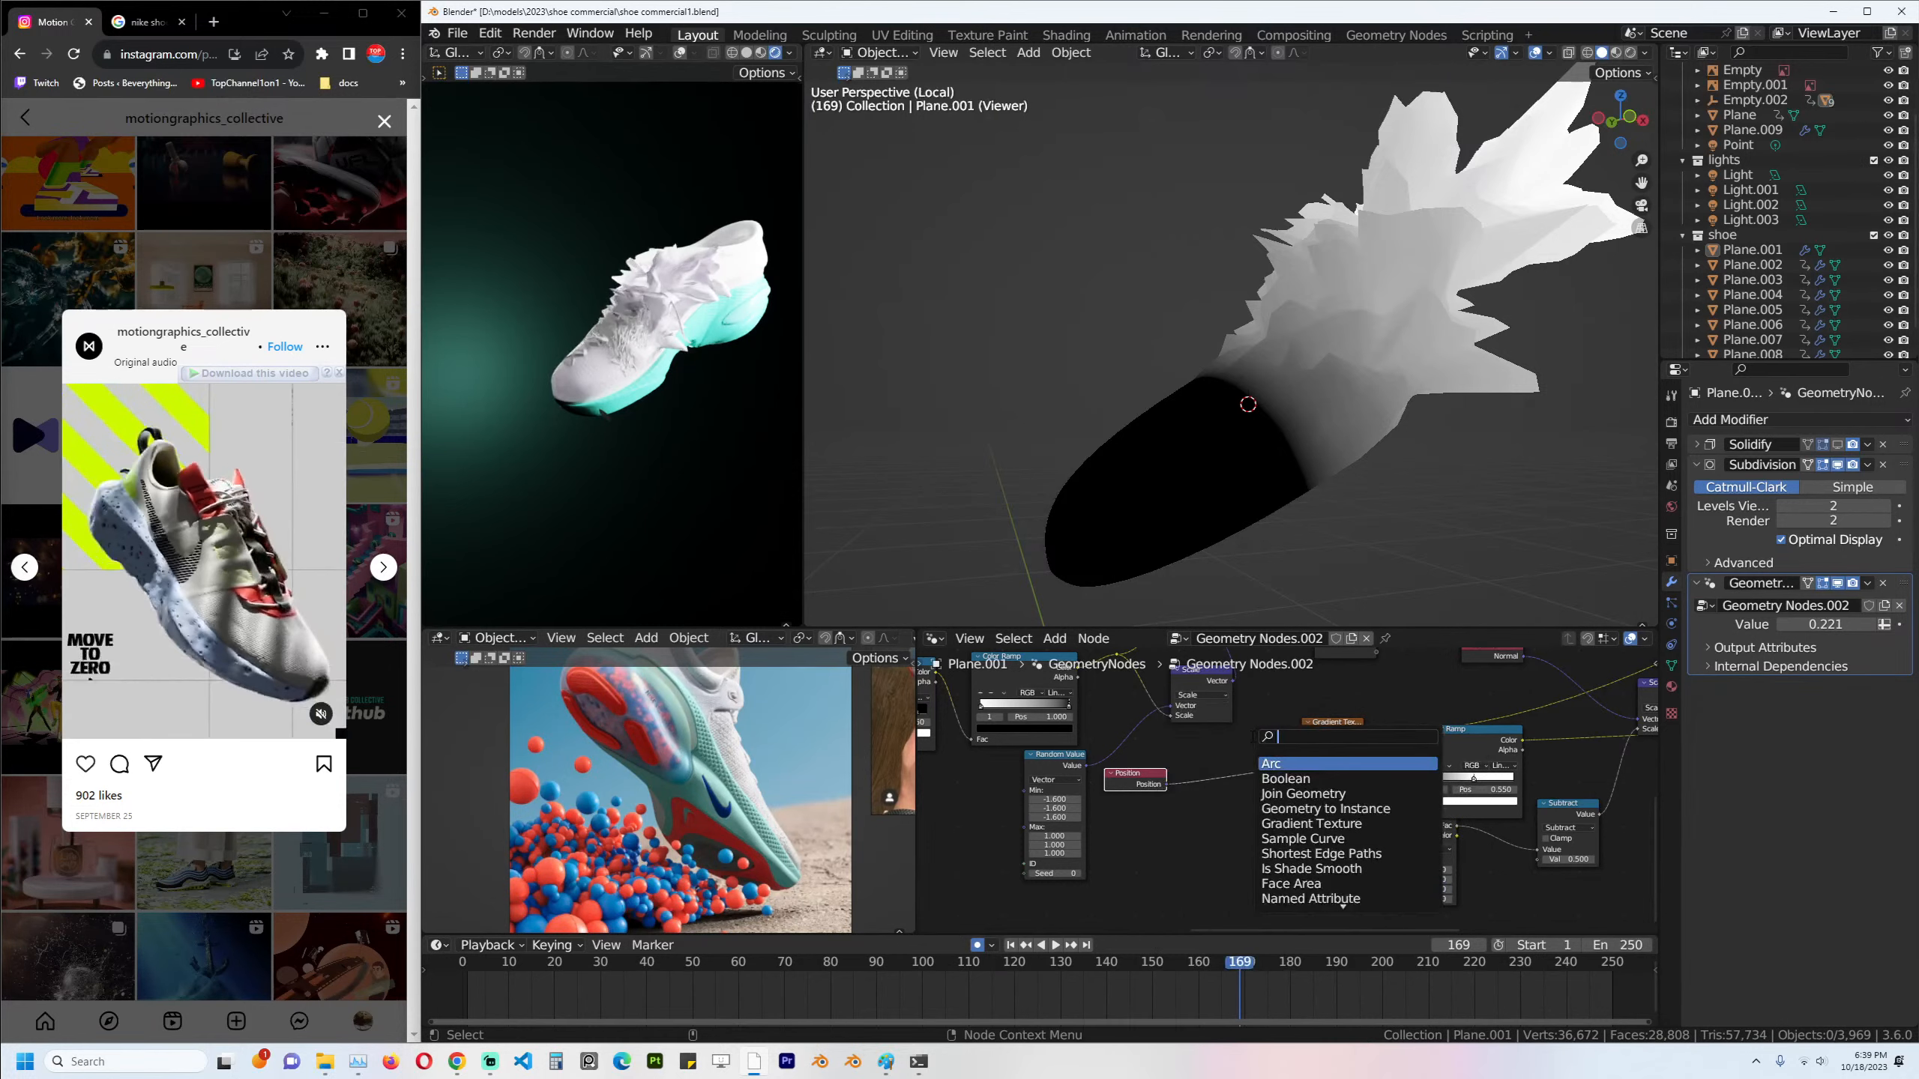
pyautogui.press('Down')
pyautogui.press('Return')
pyautogui.click(1204, 750)
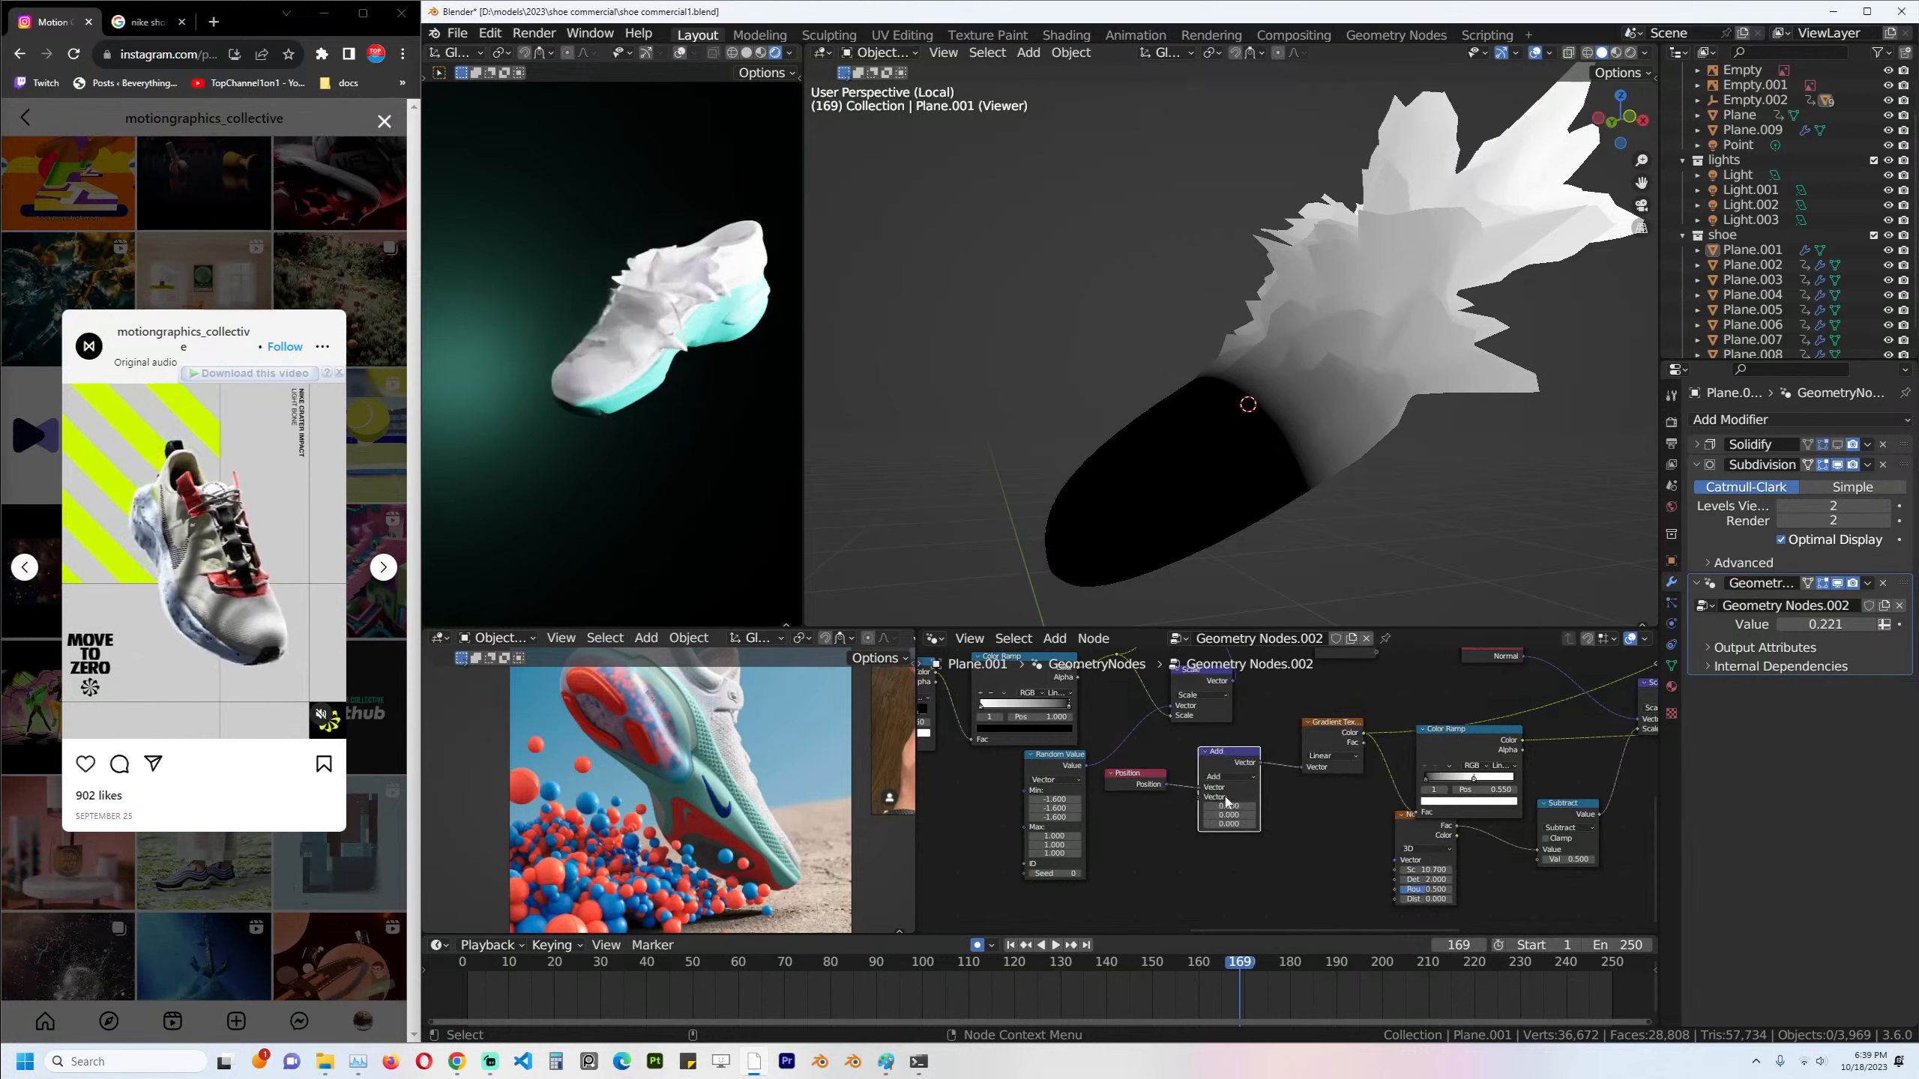
# Try offsetting the gradient with an X value of 0.080 in the Vector Math Add node.
pyautogui.scroll(1, 1216, 794)
pyautogui.moveTo(1222, 808)
pyautogui.keyDown('shift'); pyautogui.mouseDown()
pyautogui.moveTo(1248, 808)
pyautogui.moveTo(1167, 808)
pyautogui.moveTo(1260, 808)
pyautogui.moveTo(1178, 808)
pyautogui.moveTo(1234, 809)
pyautogui.mouseUp(); pyautogui.keyUp('shift')
pyautogui.moveTo(1222, 824); pyautogui.dragTo(1240, 759, button='middle')
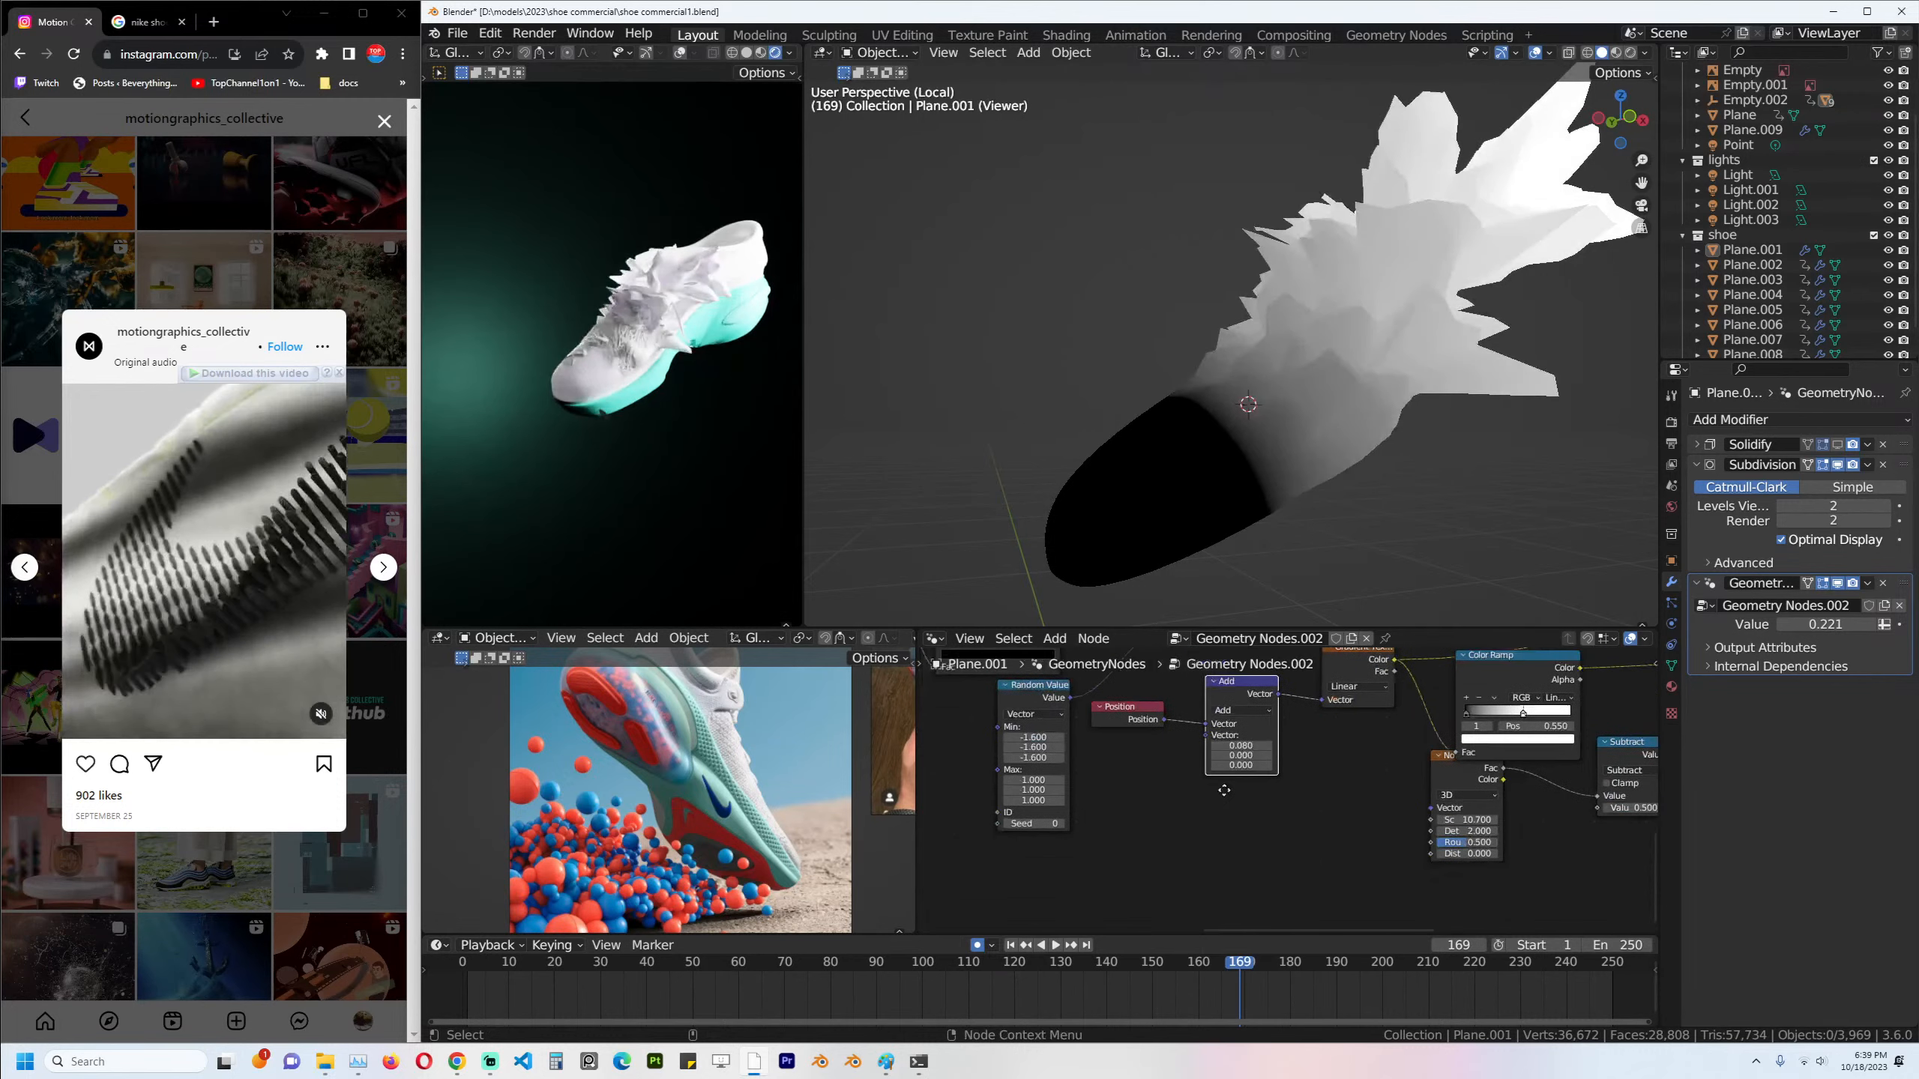
# Save the file, then add a Combine XYZ node and connect it to the Vector Math Add node's second vector.
pyautogui.hotkey('ctrl', 's')
pyautogui.hotkey('shift', 'a')
pyautogui.click(1211, 706)
pyautogui.write('x')
pyautogui.press('Return')
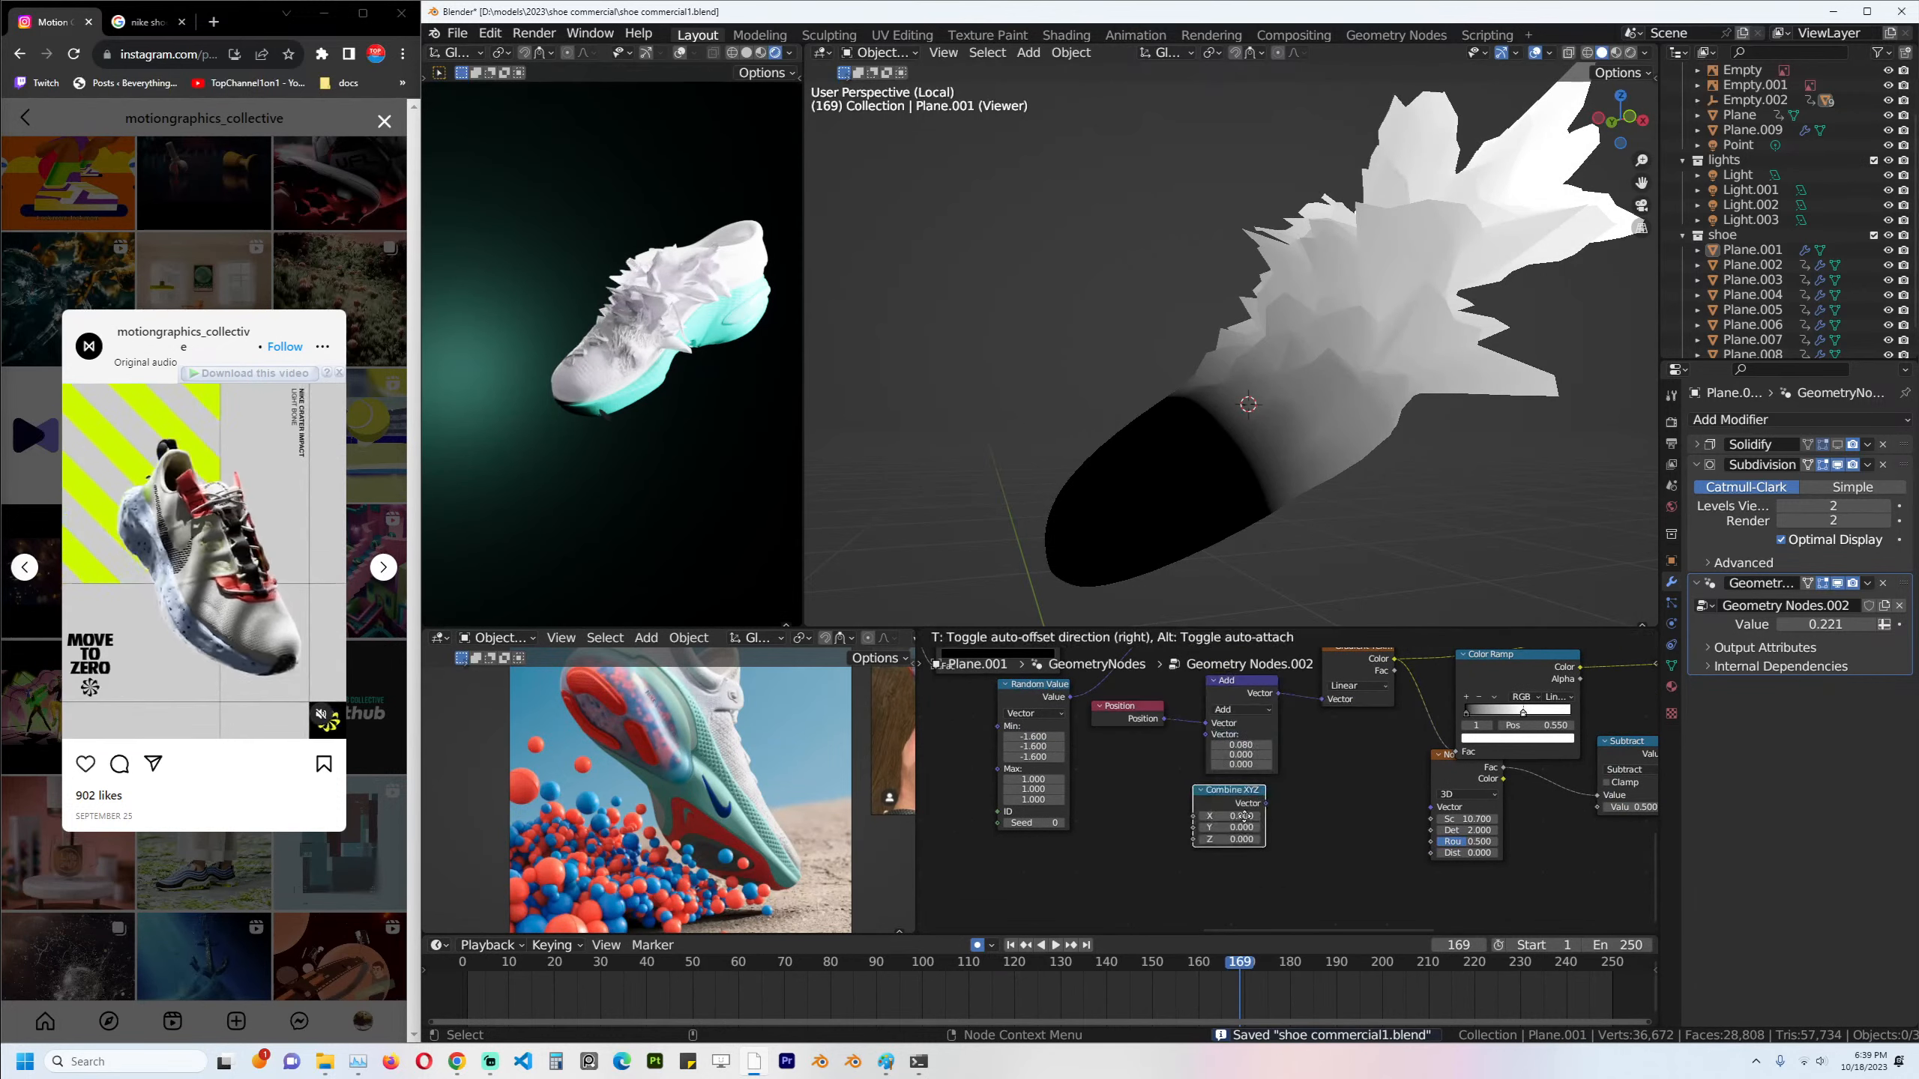
pyautogui.click(1193, 786)
pyautogui.moveTo(1265, 803); pyautogui.dragTo(1206, 736)
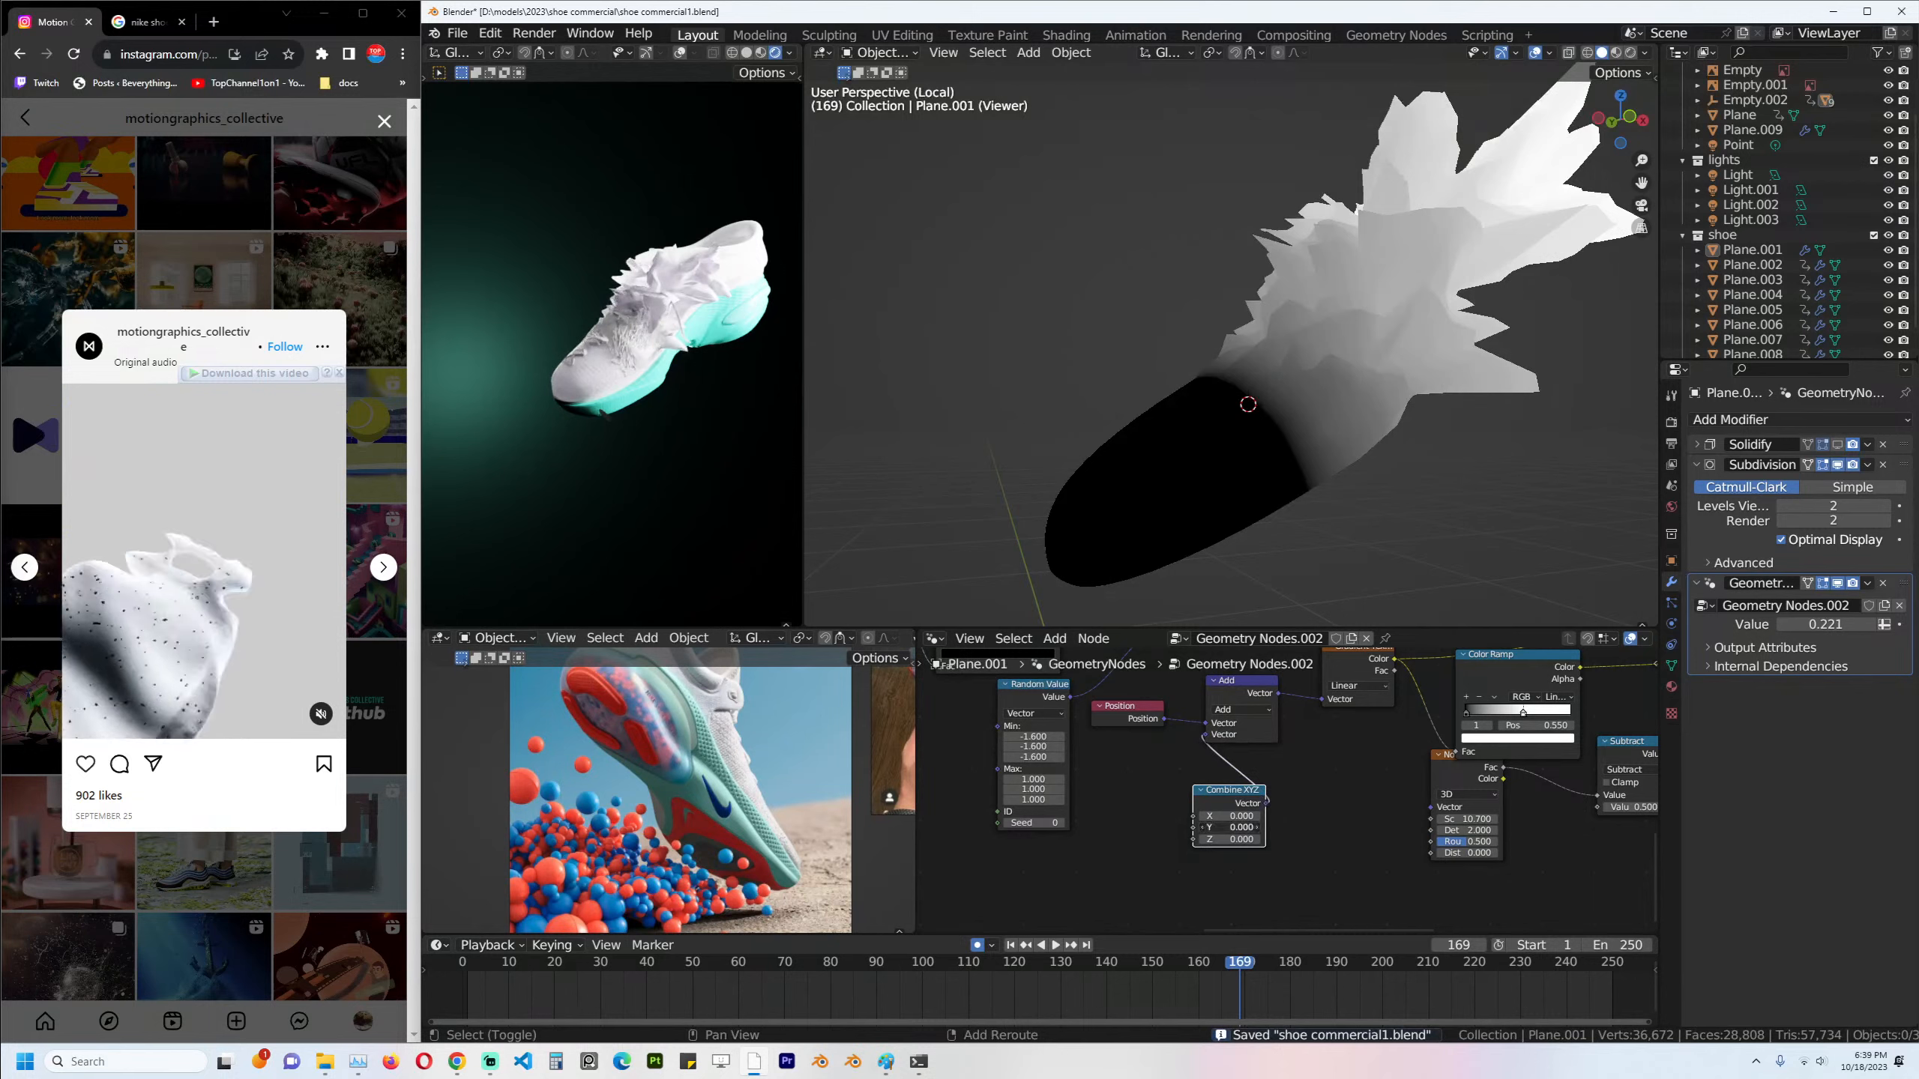
# Try an X value of 0.230 in the Combine XYZ node and undo it.
pyautogui.moveTo(1217, 817)
pyautogui.mouseDown()
pyautogui.moveTo(1243, 816)
pyautogui.moveTo(1216, 825)
pyautogui.mouseUp()
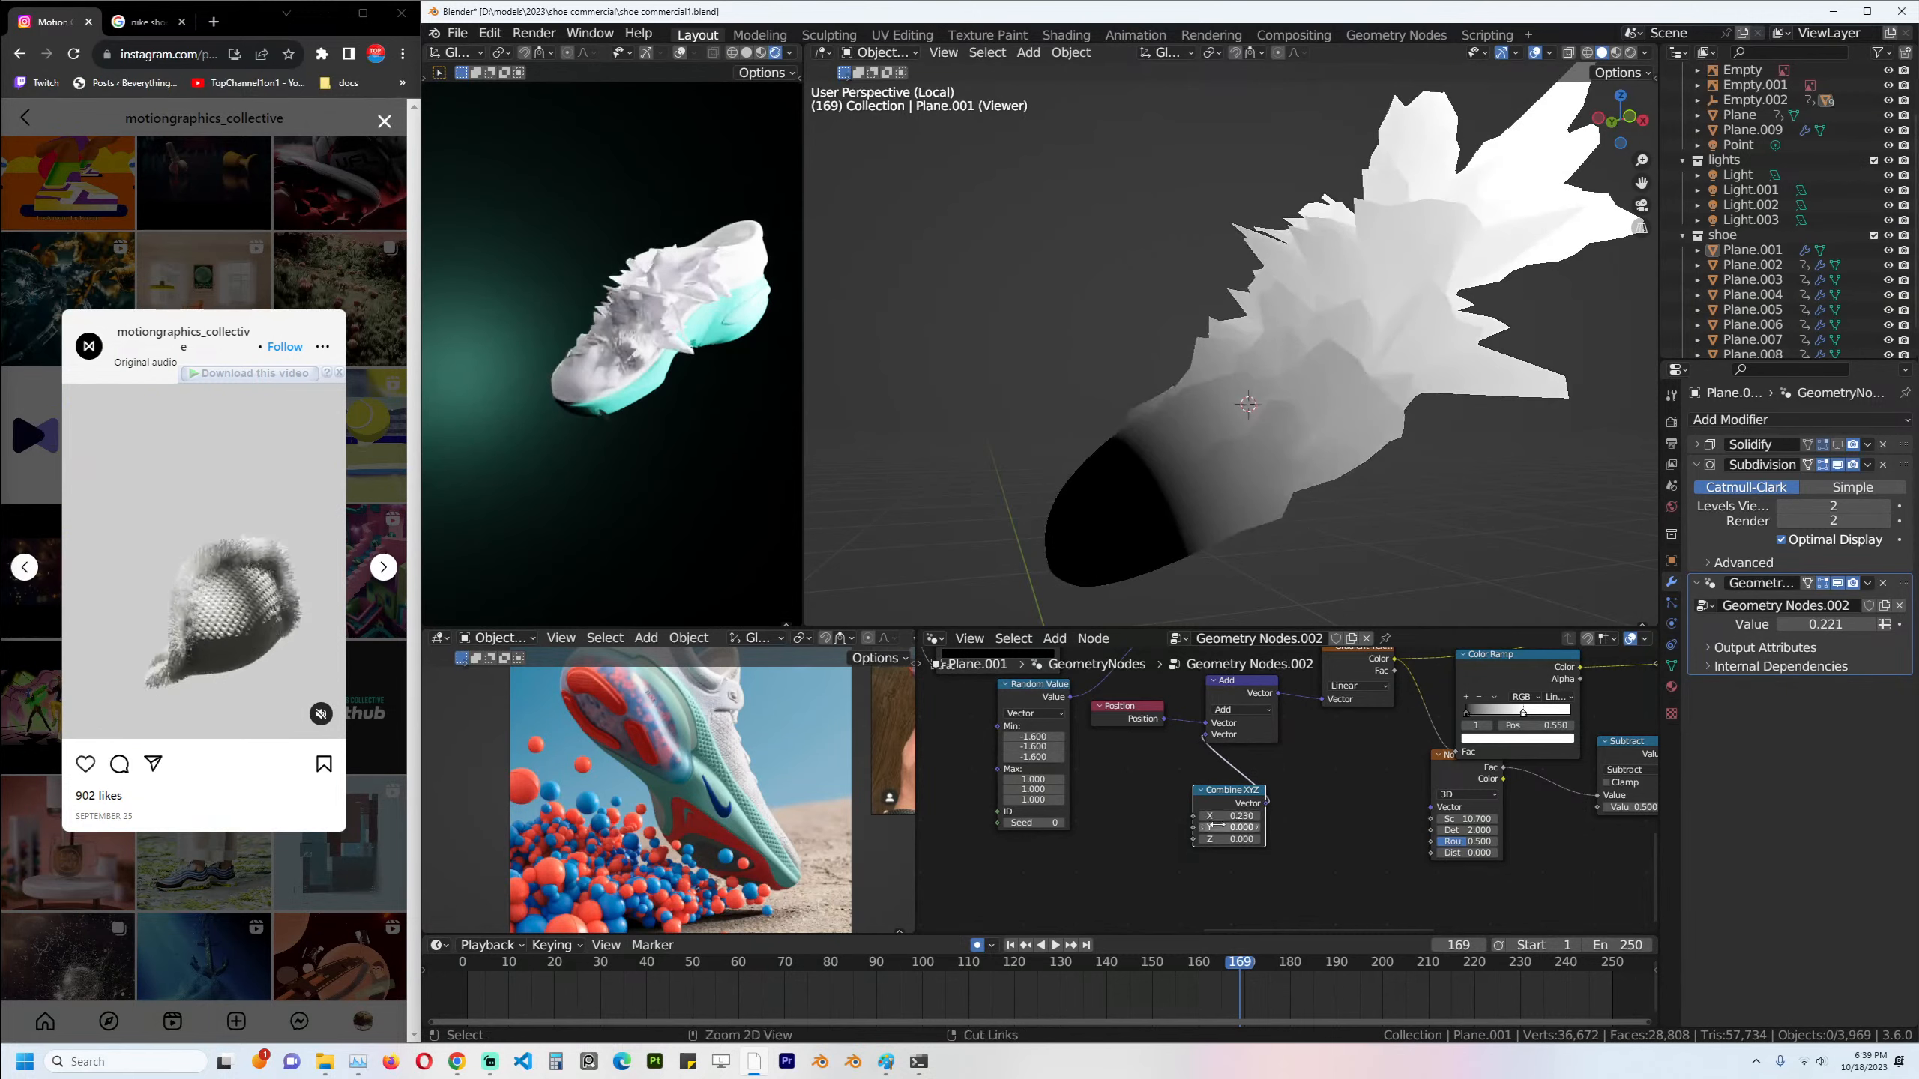
pyautogui.hotkey('ctrl', 'z')
pyautogui.keyDown('ctrl'); pyautogui.scroll(-1, 1217, 826); pyautogui.keyUp('ctrl')
pyautogui.scroll(-3, 1175, 790)
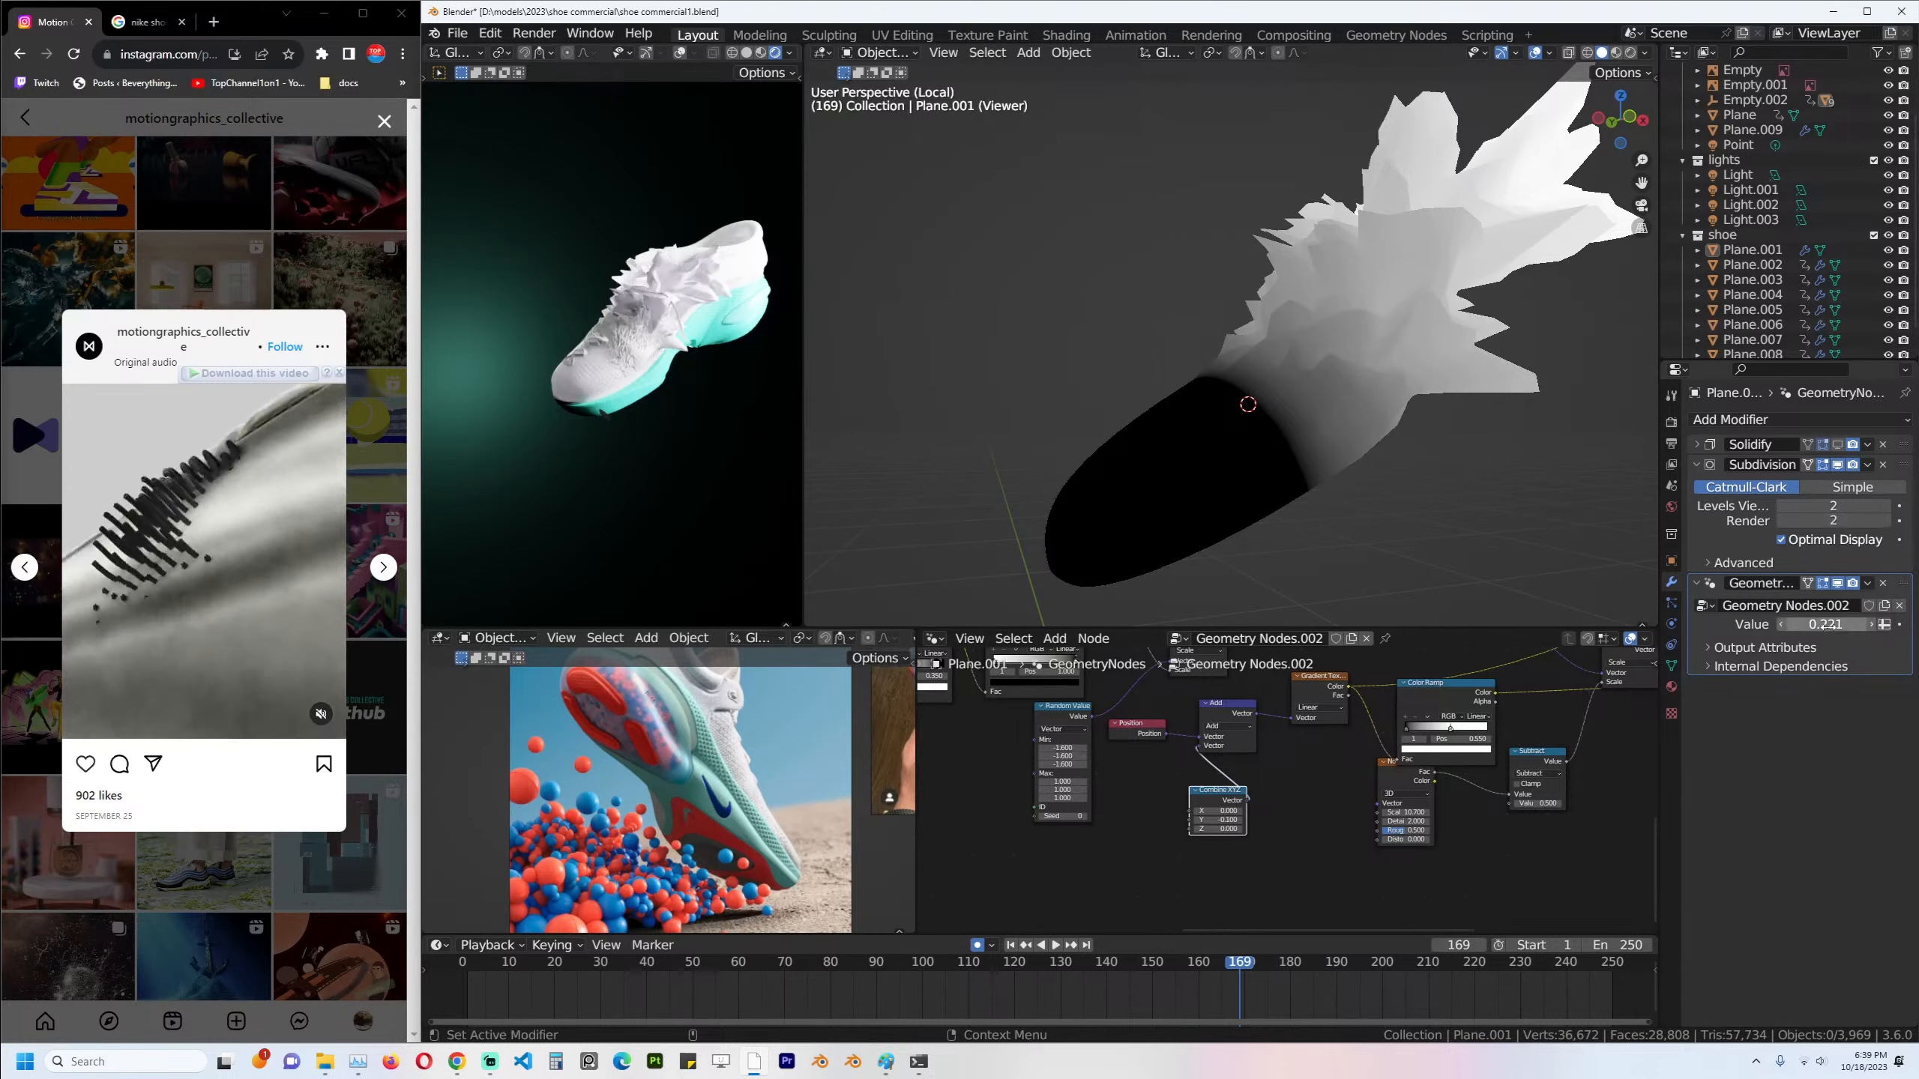
pyautogui.click(1218, 819)
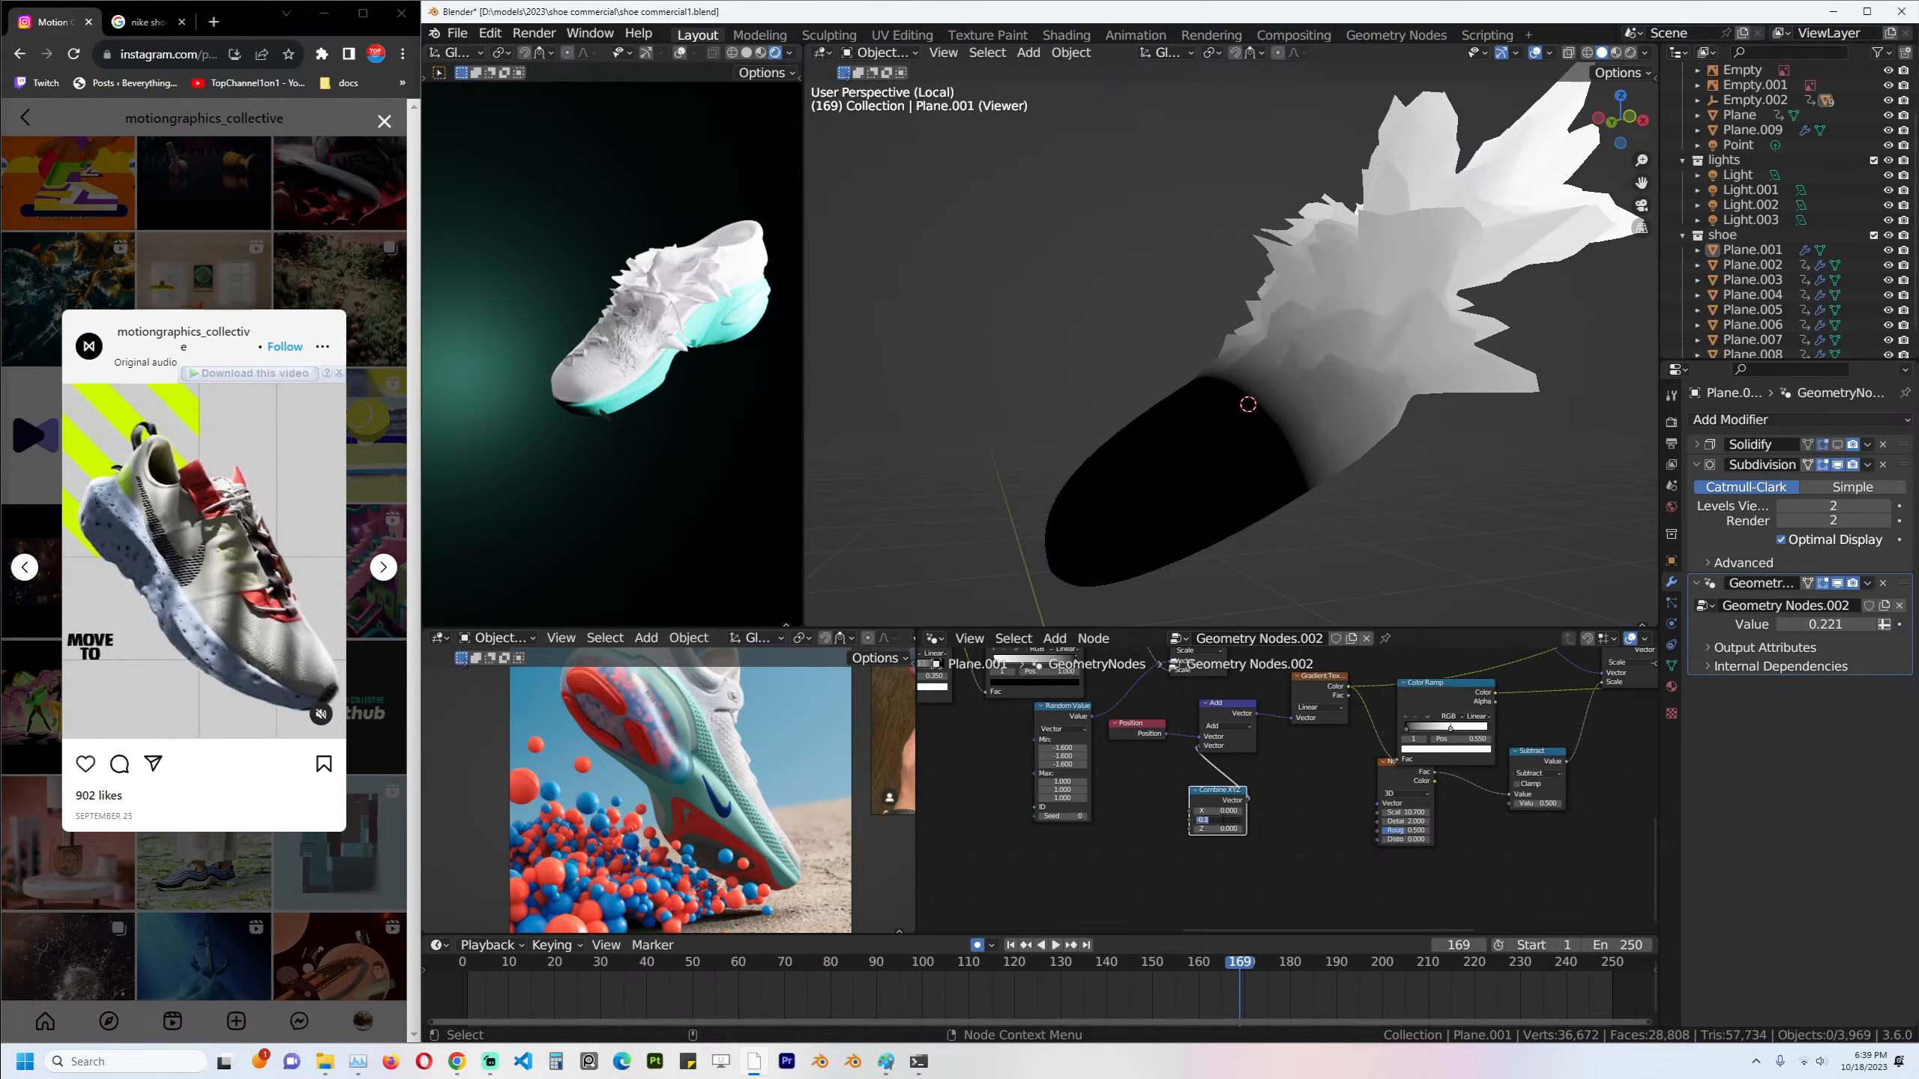
pyautogui.press('Return')
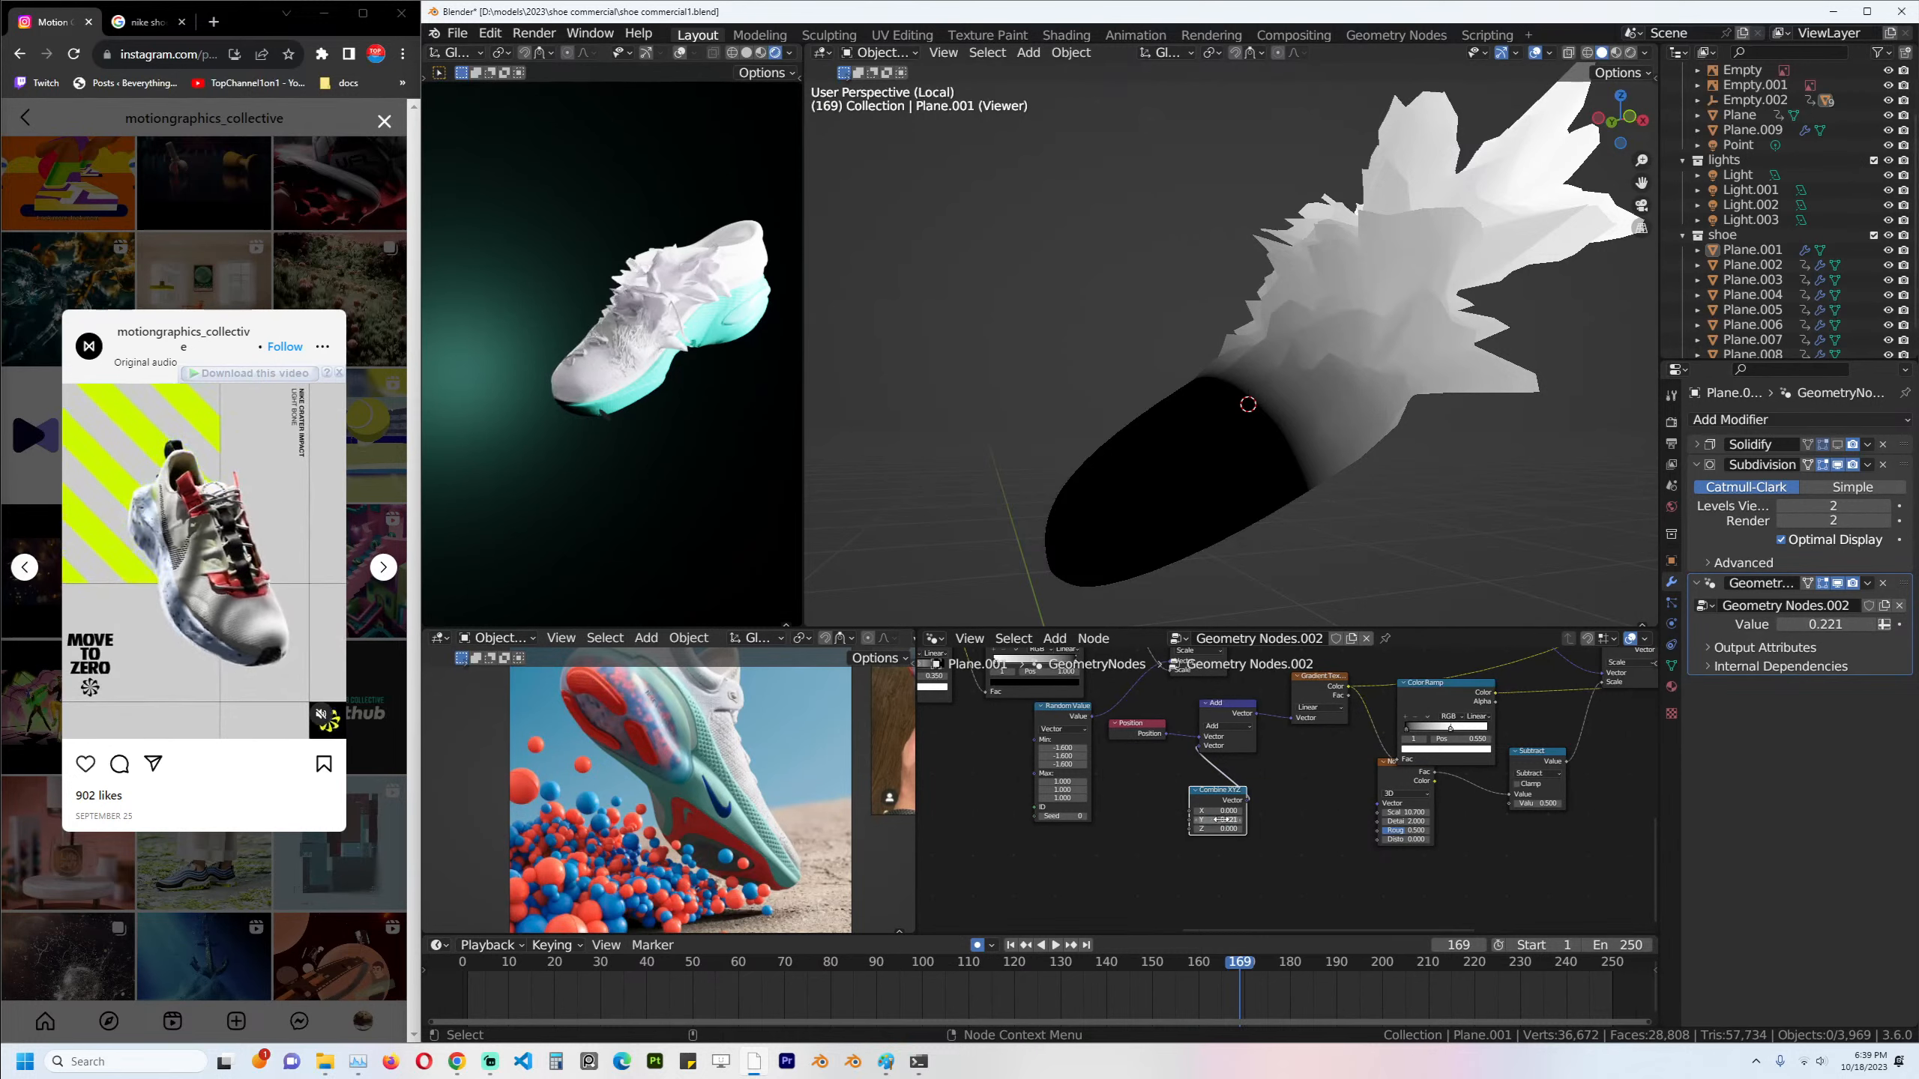
pyautogui.scroll(-5, 1262, 823)
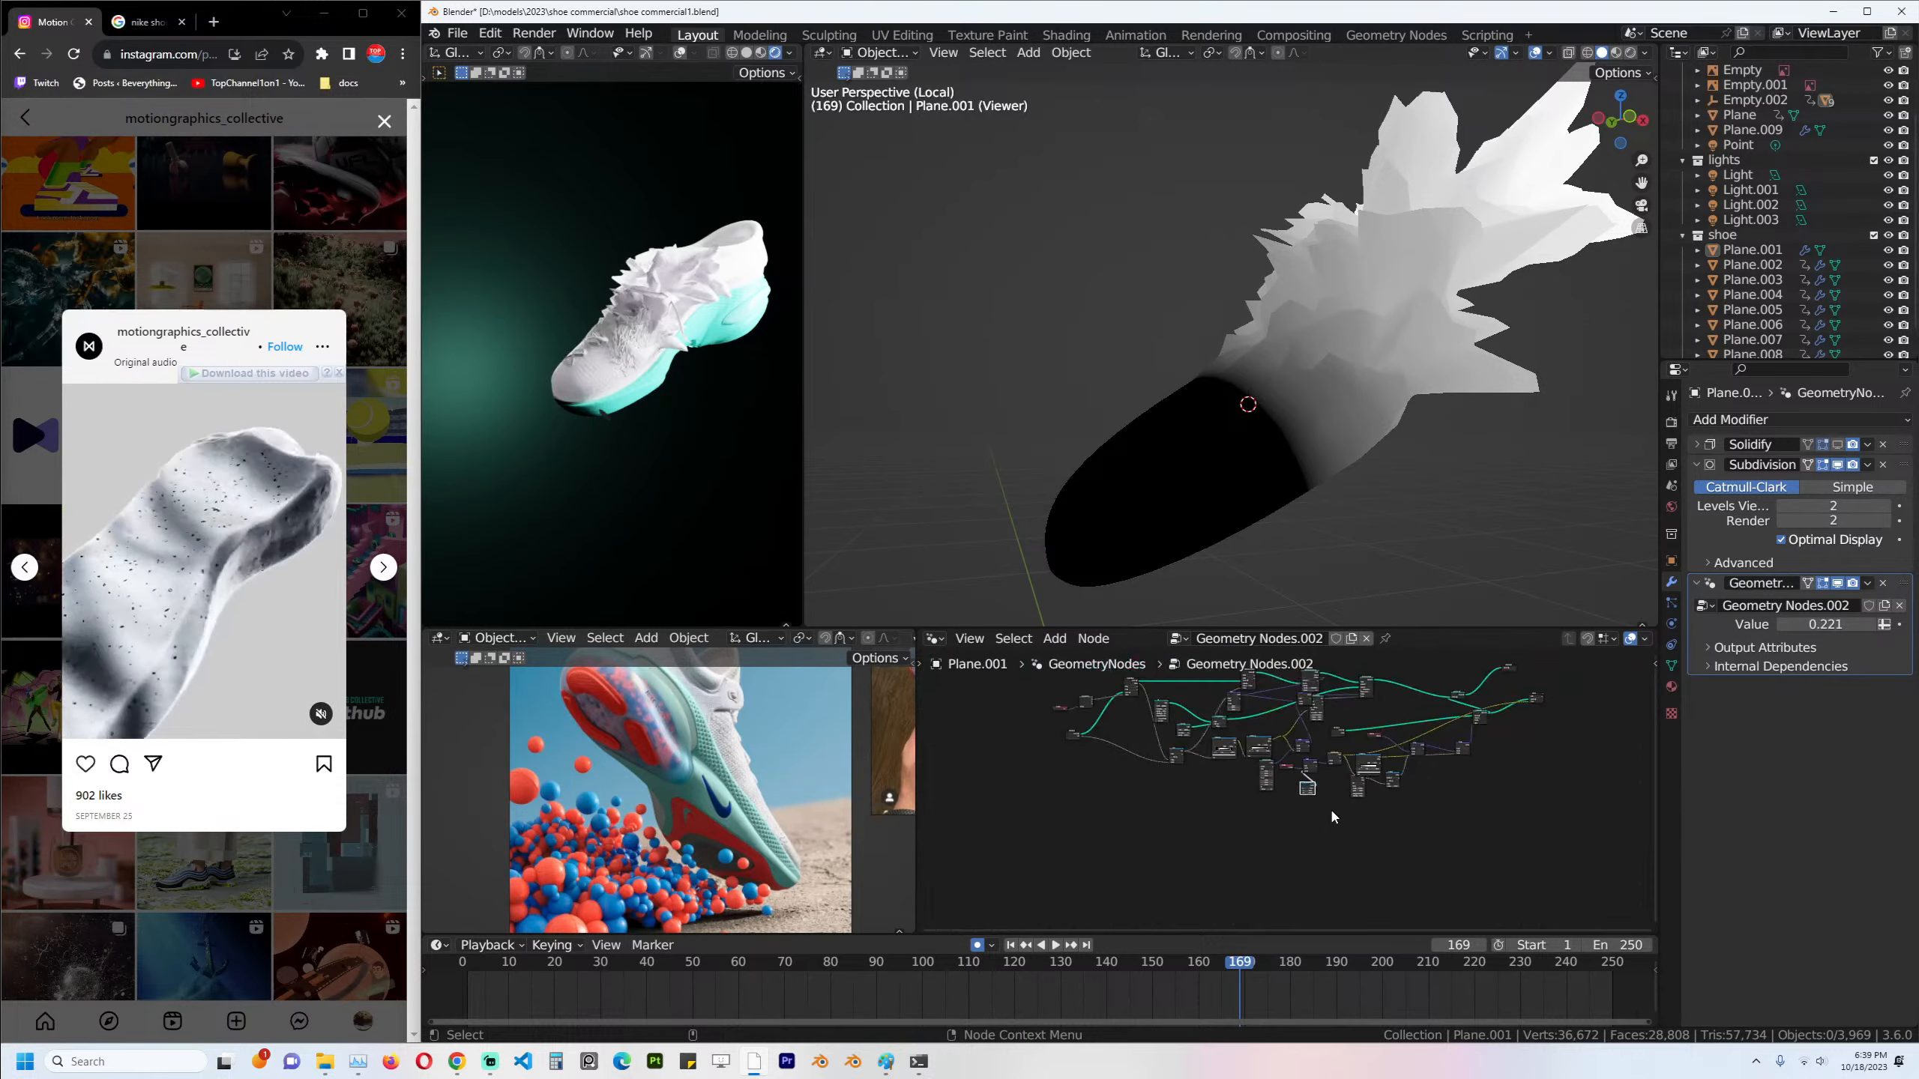
pyautogui.scroll(5, 1394, 736)
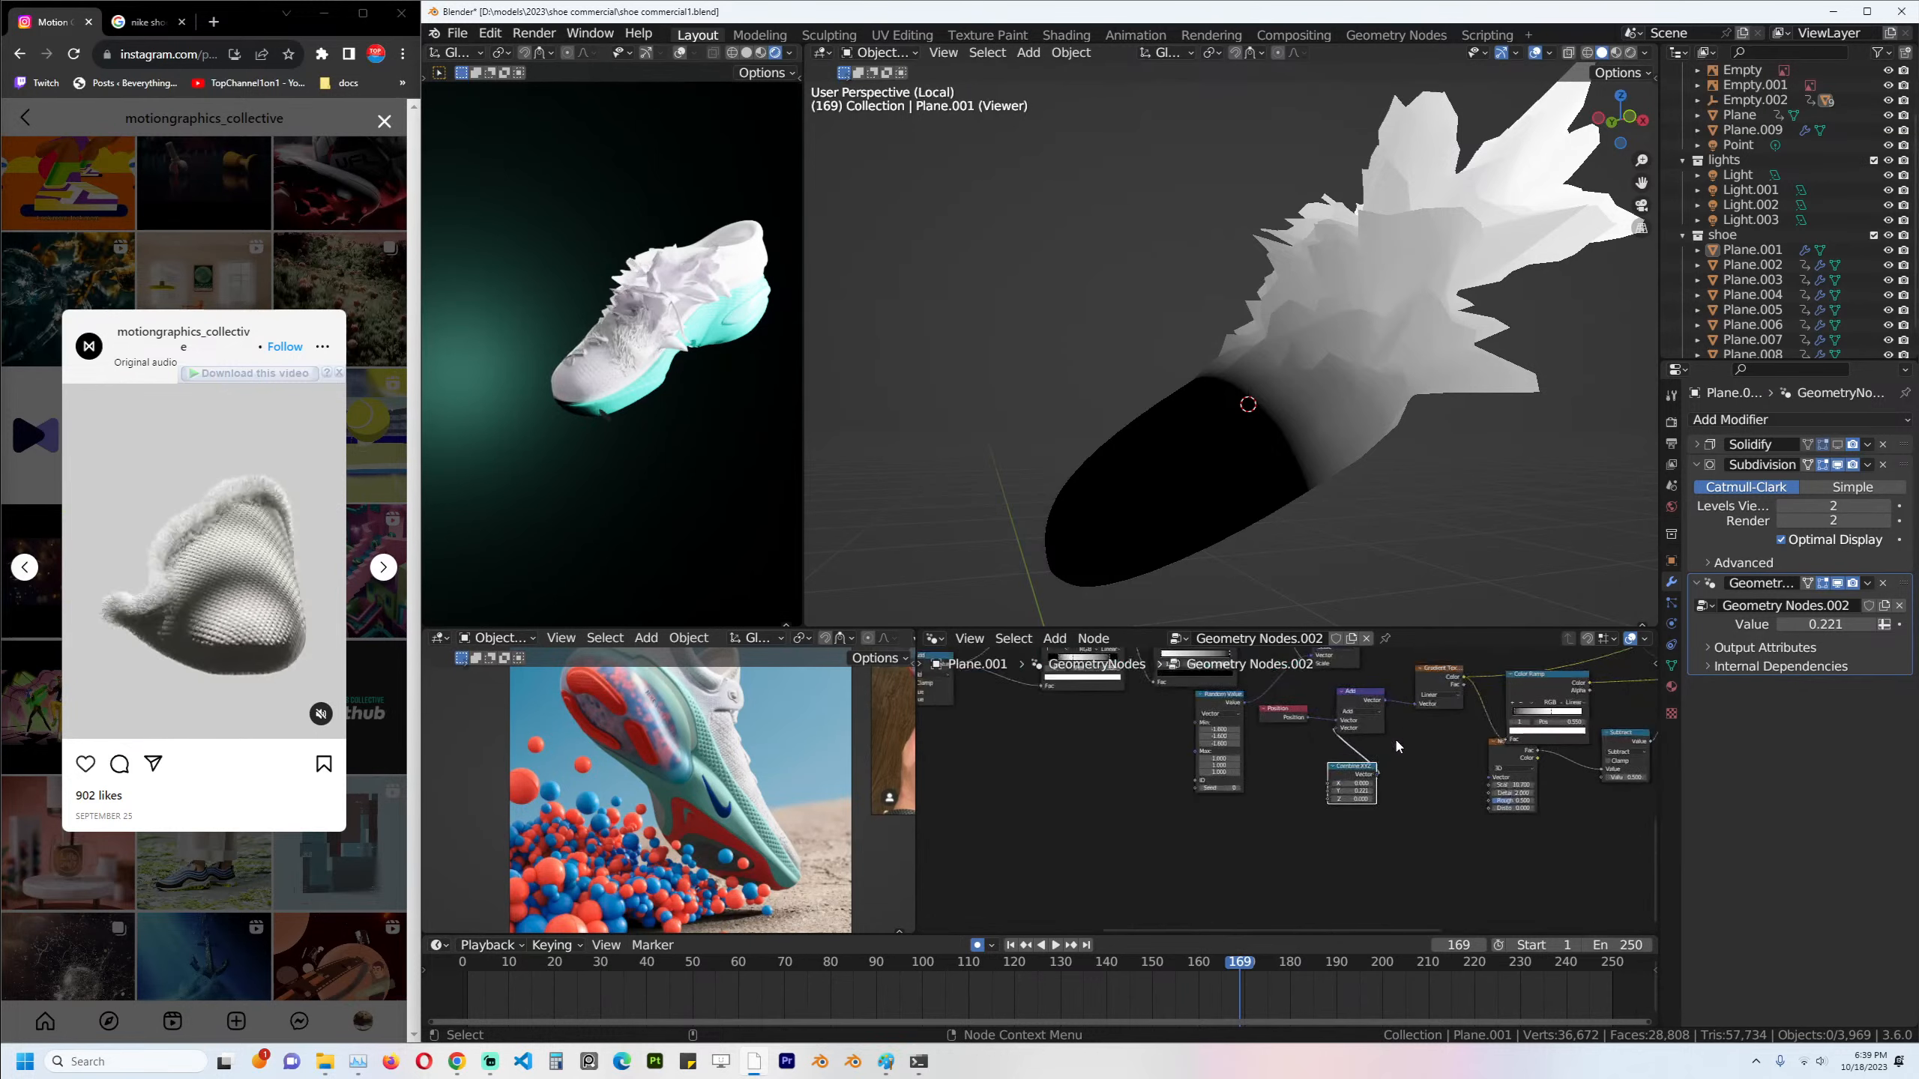
pyautogui.scroll(5, 1256, 792)
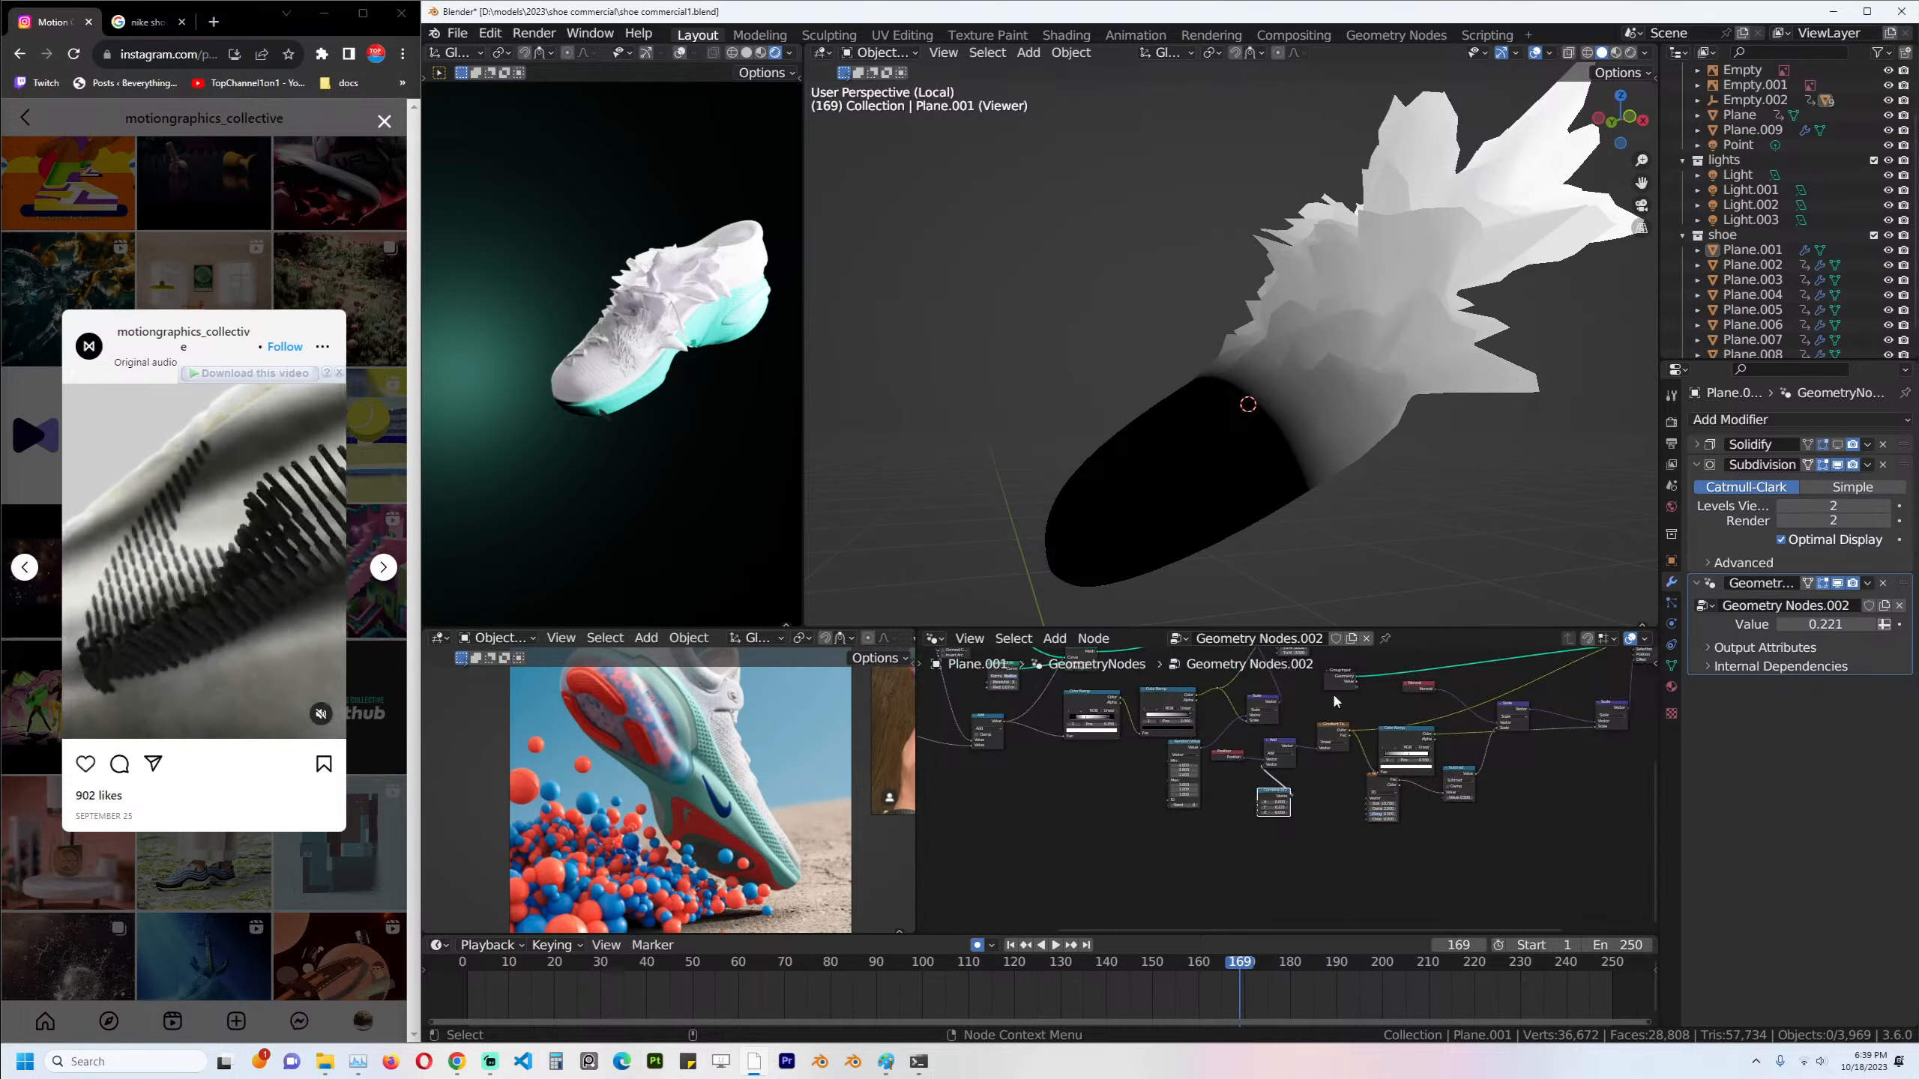
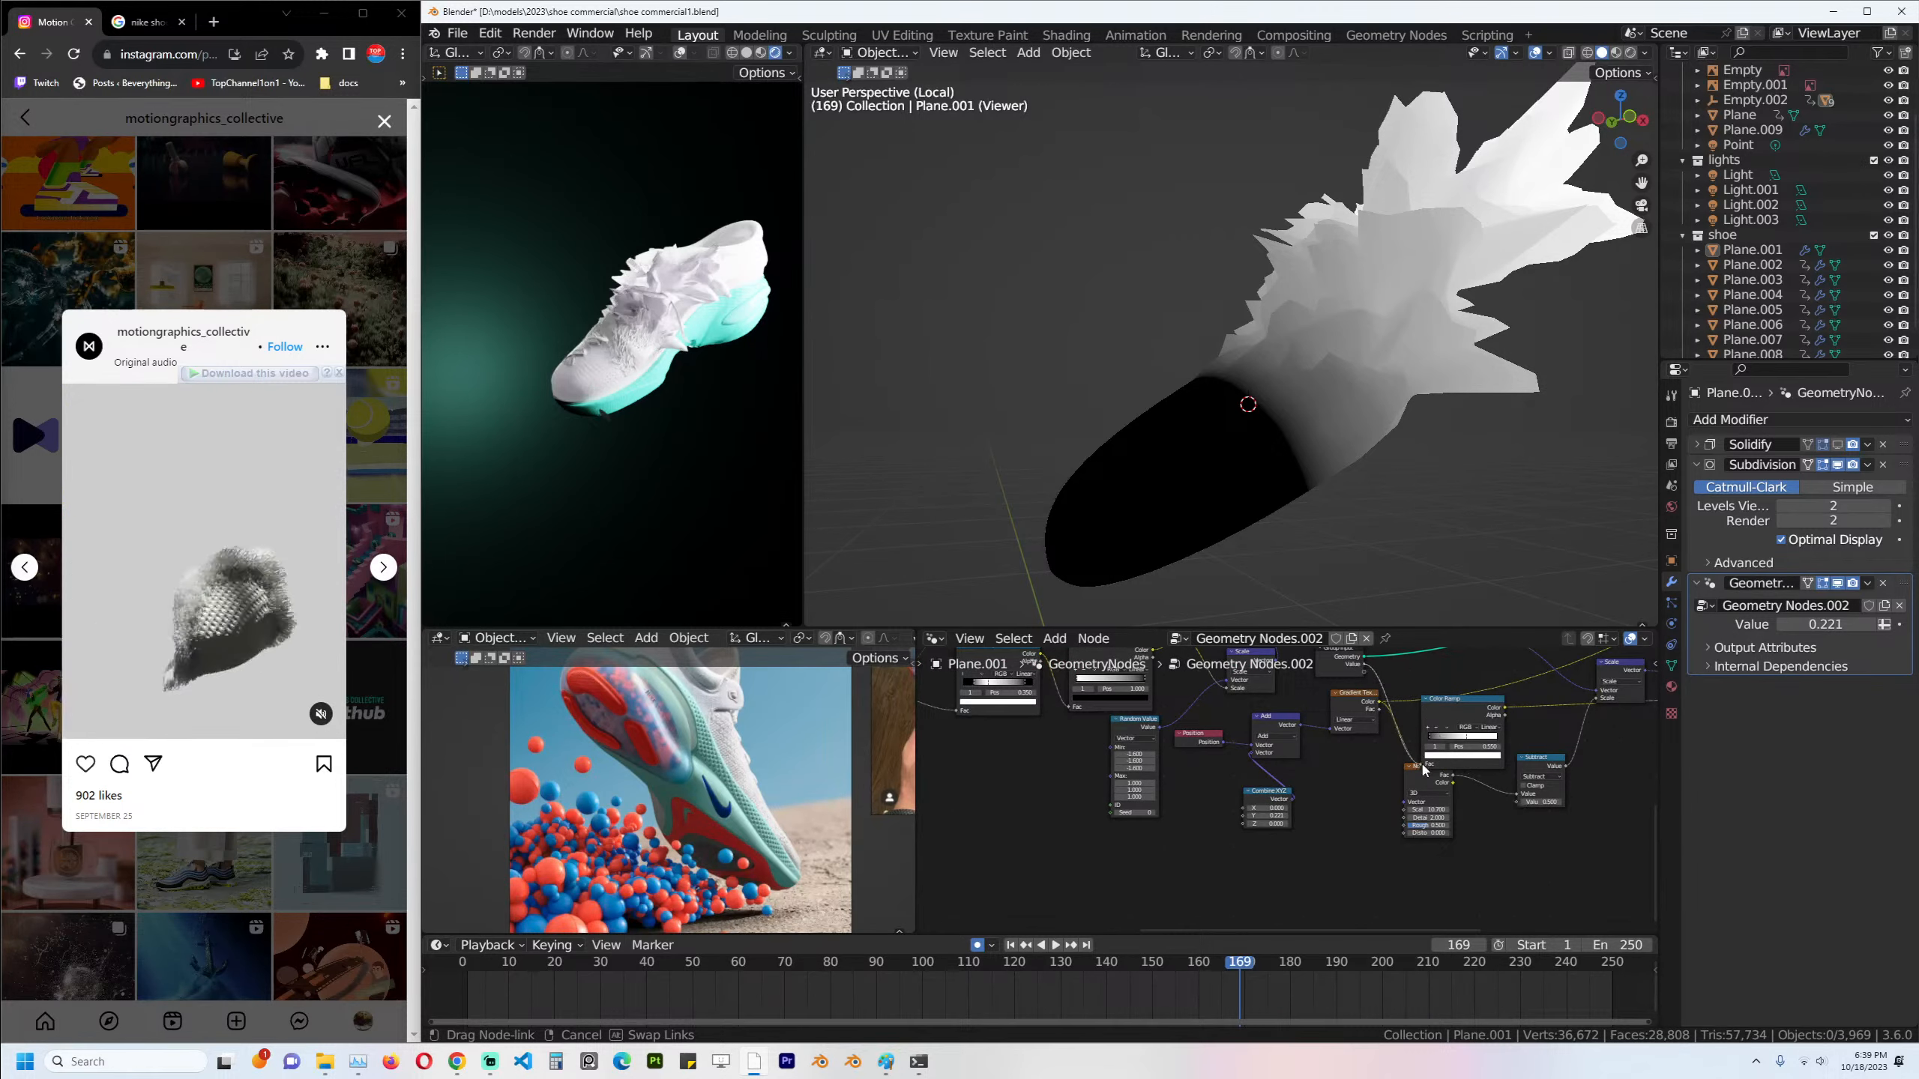
# Connect the Group Input's Value to the Combine XYZ node's Y input and save the file.
pyautogui.moveTo(1616, 766); pyautogui.dragTo(1616, 768)
pyautogui.moveTo(1421, 864); pyautogui.dragTo(1262, 896, button='middle')
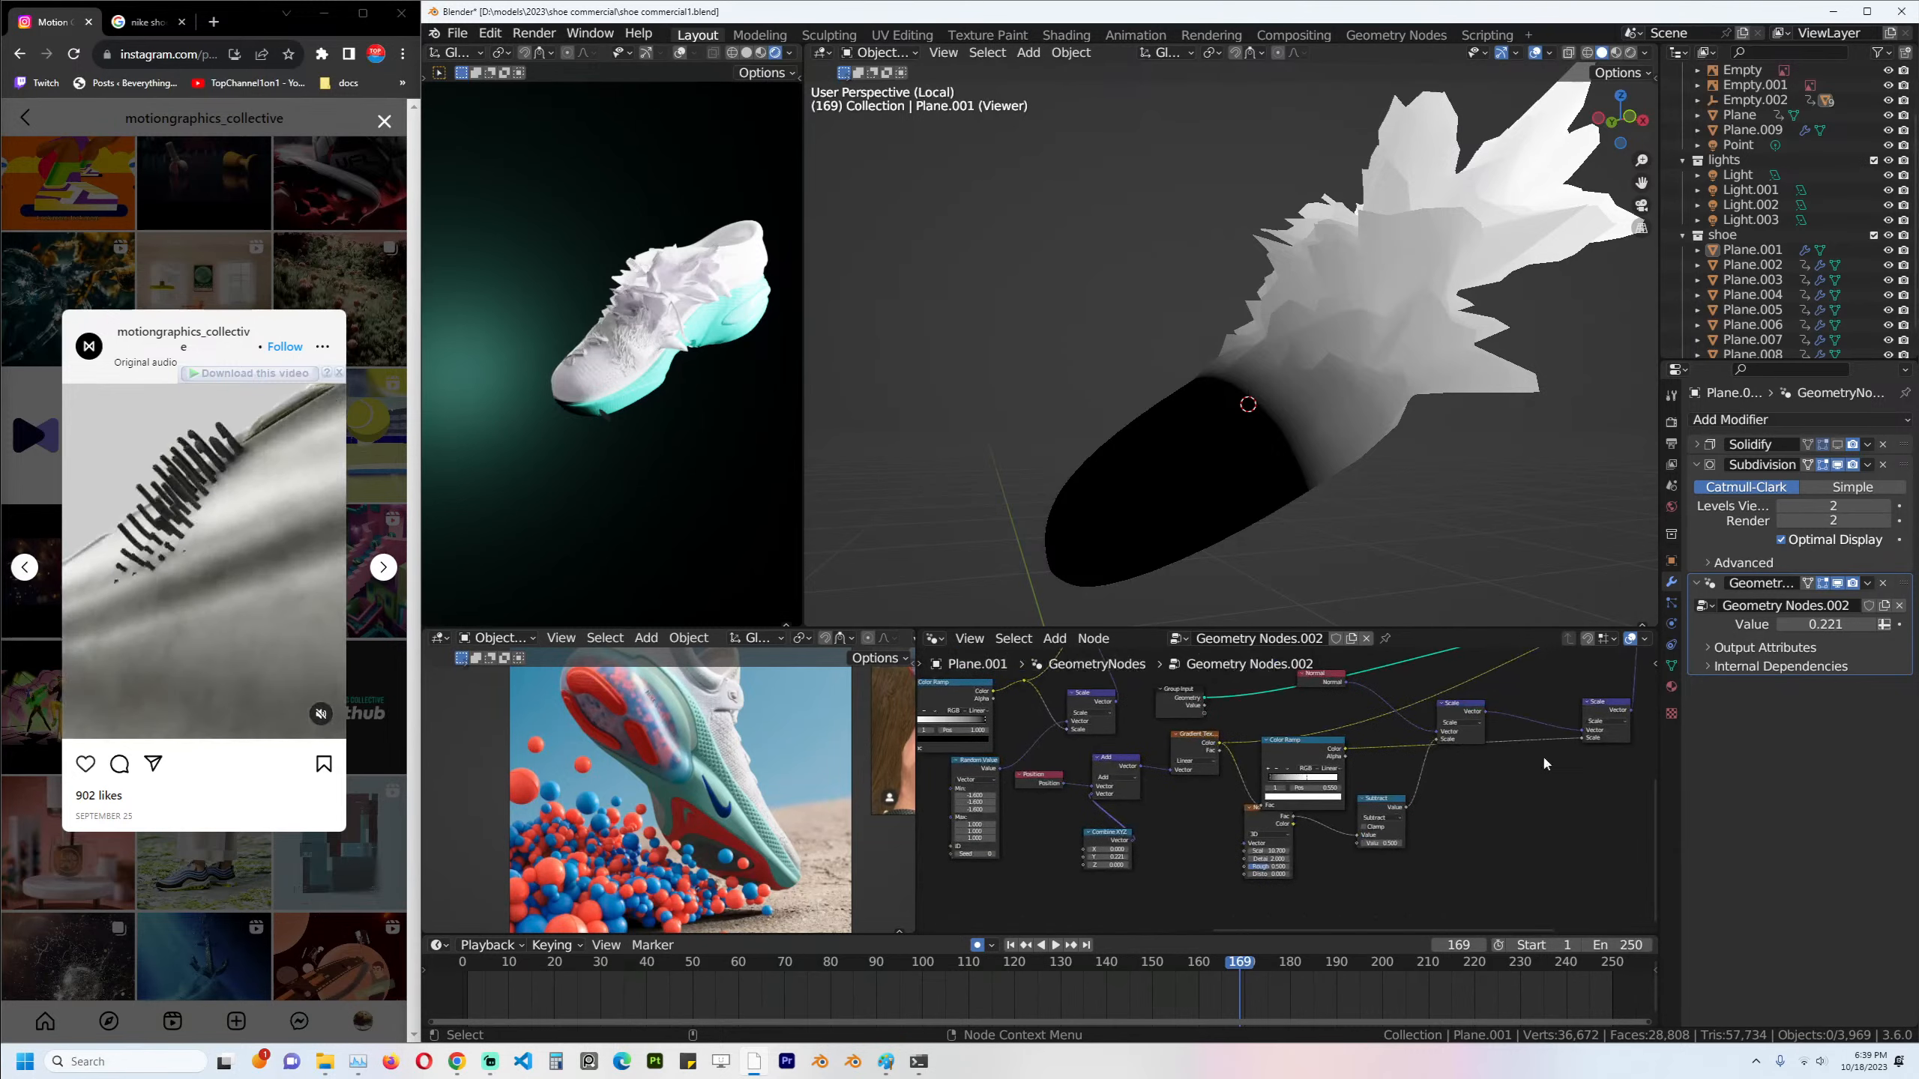
pyautogui.moveTo(1541, 754); pyautogui.dragTo(1363, 812, button='middle')
pyautogui.moveTo(1145, 852); pyautogui.dragTo(1223, 825)
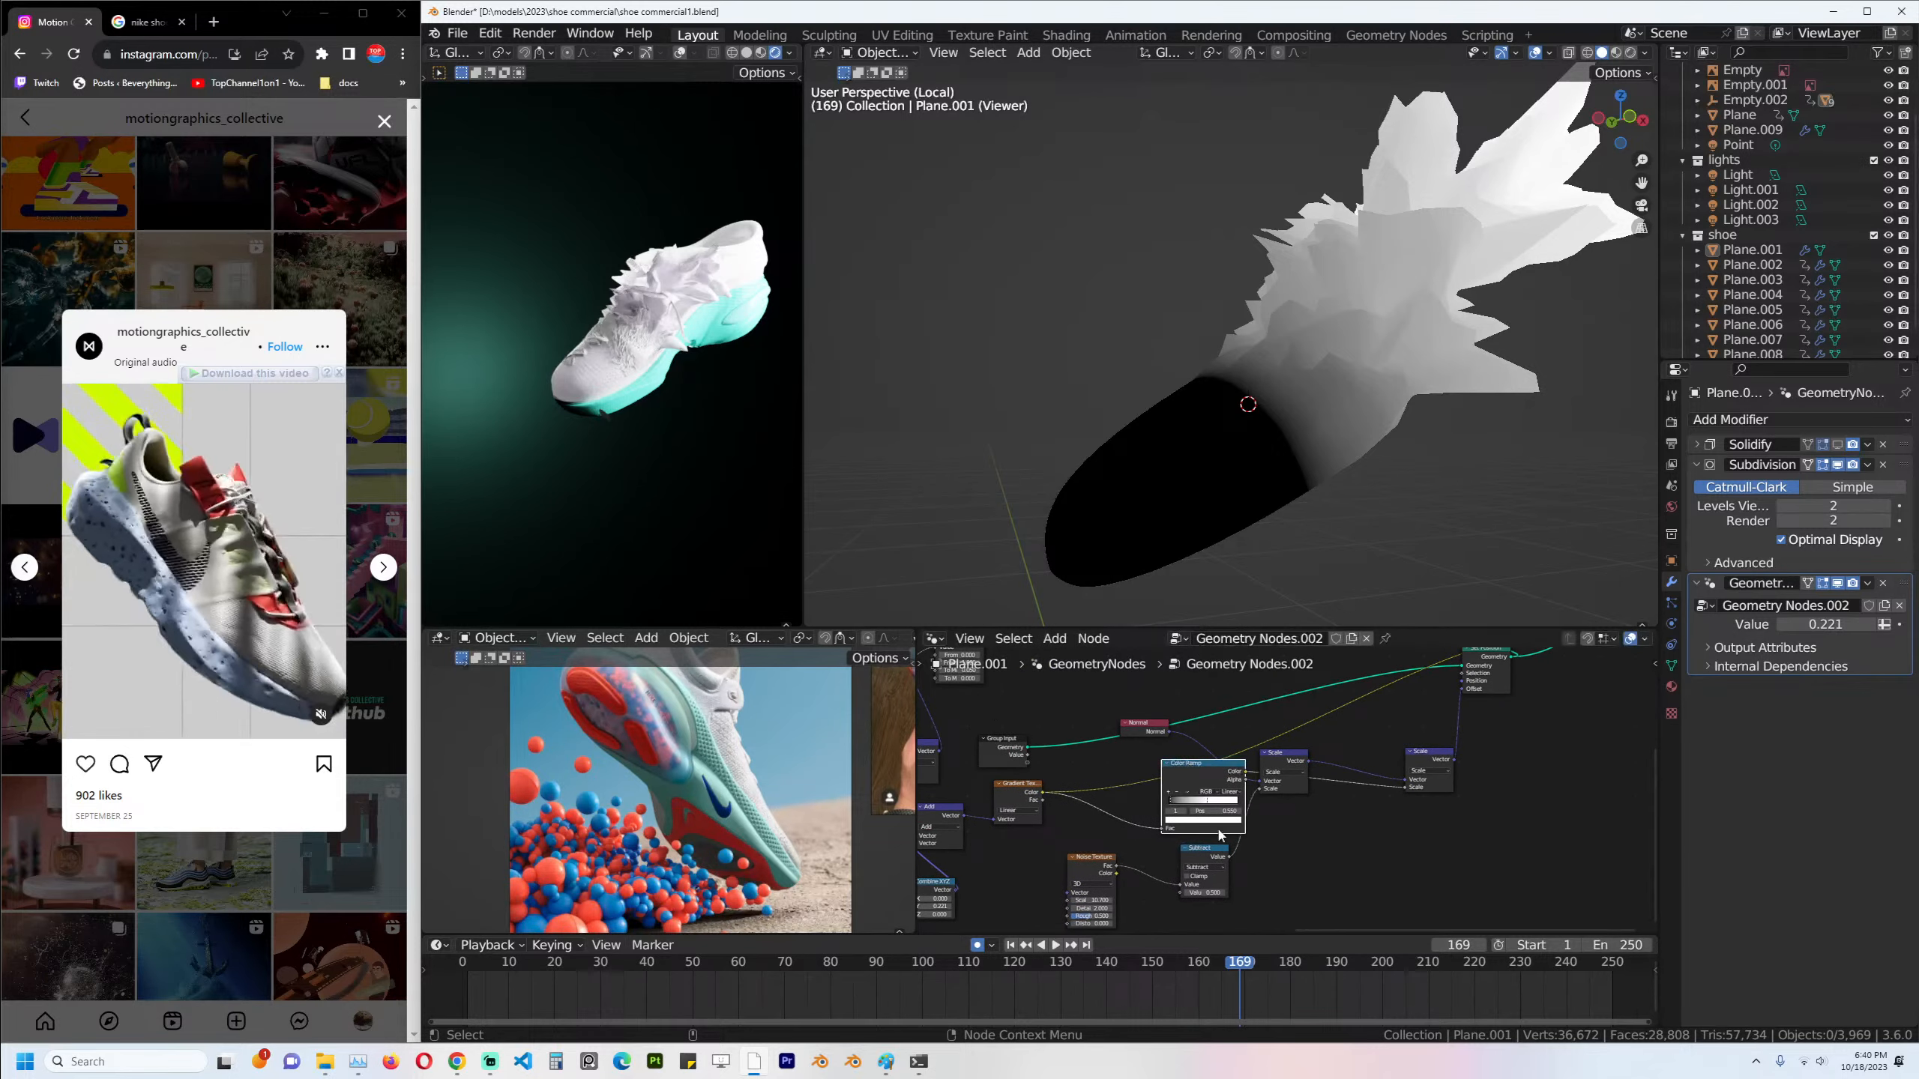
pyautogui.moveTo(1223, 826); pyautogui.dragTo(1326, 795, button='middle')
pyautogui.scroll(1, 1331, 796)
pyautogui.moveTo(988, 791); pyautogui.dragTo(1217, 810, button='middle')
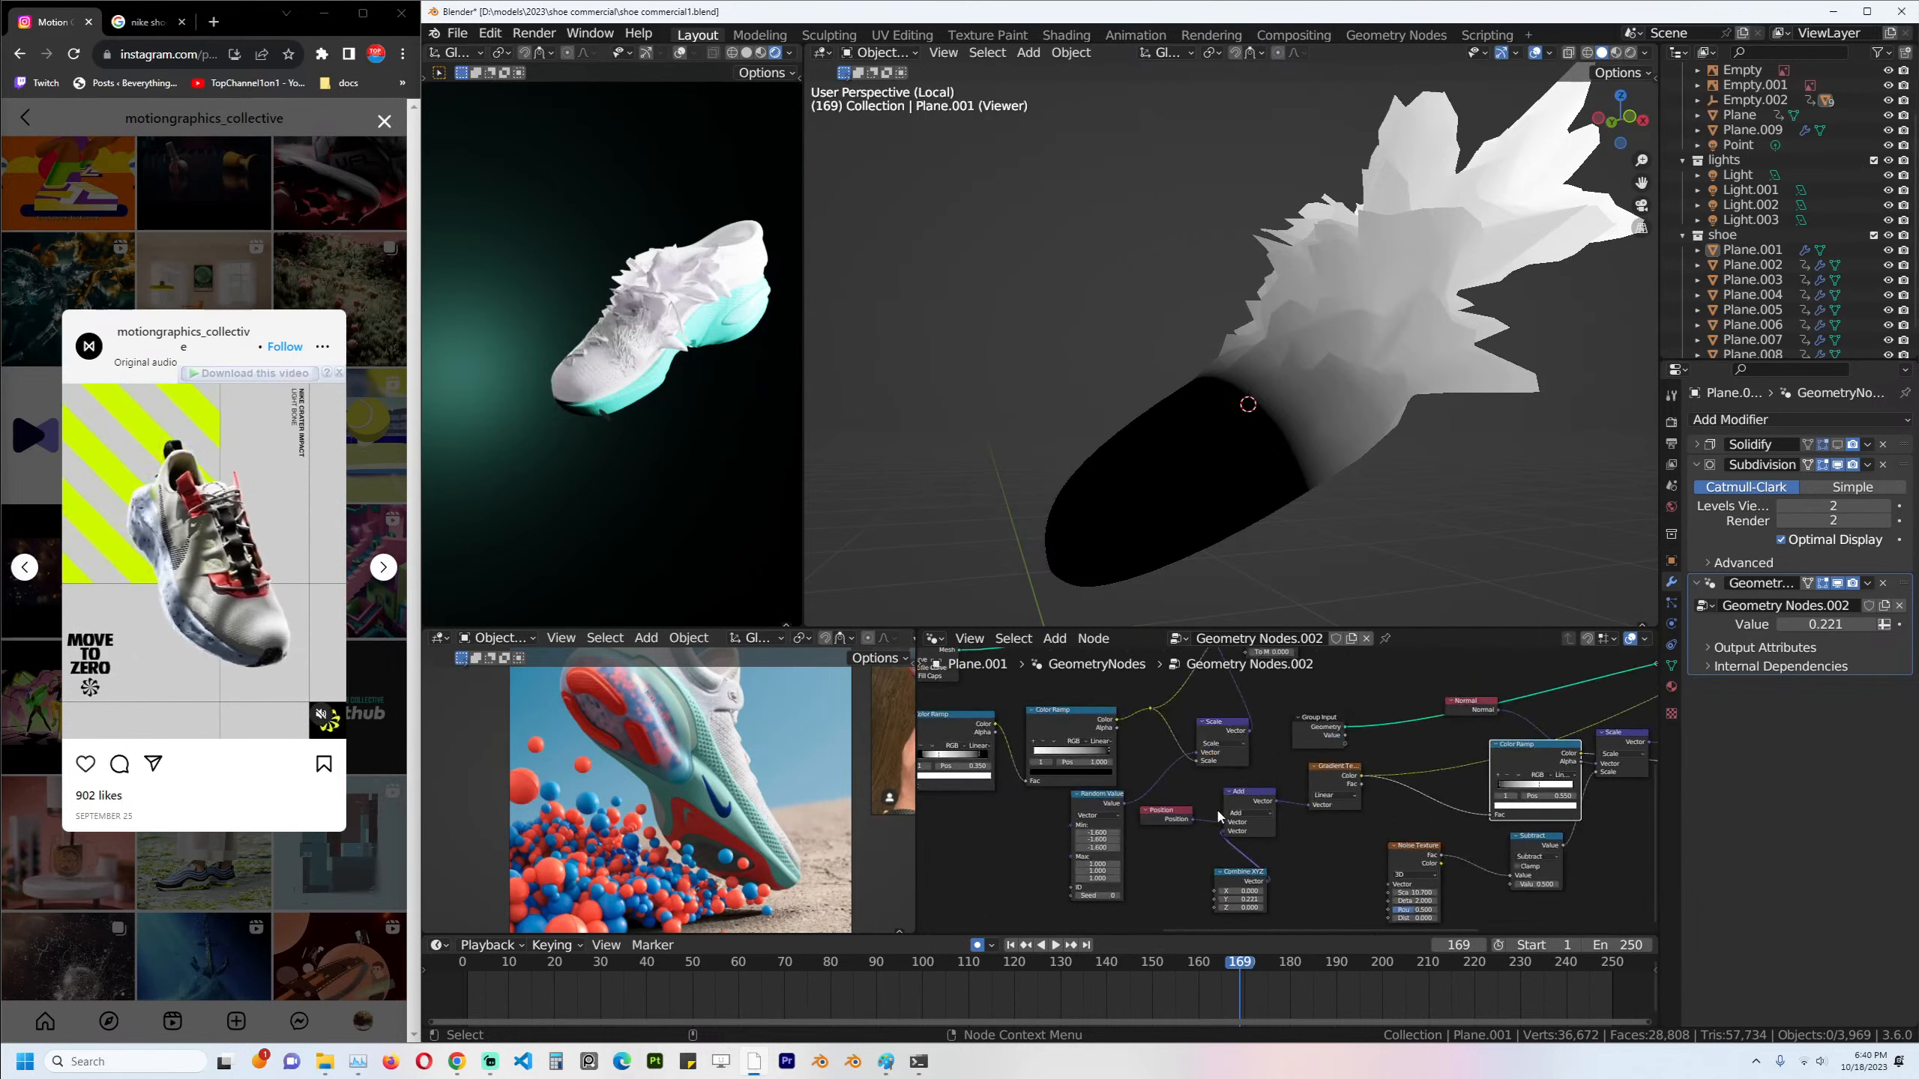
pyautogui.moveTo(1312, 766); pyautogui.dragTo(1345, 740, button='middle')
pyautogui.moveTo(1382, 720); pyautogui.dragTo(1247, 872)
pyautogui.hotkey('ctrl', 's')
# Disconnect the gradient from the Viewer node's Value input and save the file.
pyautogui.press('Home')
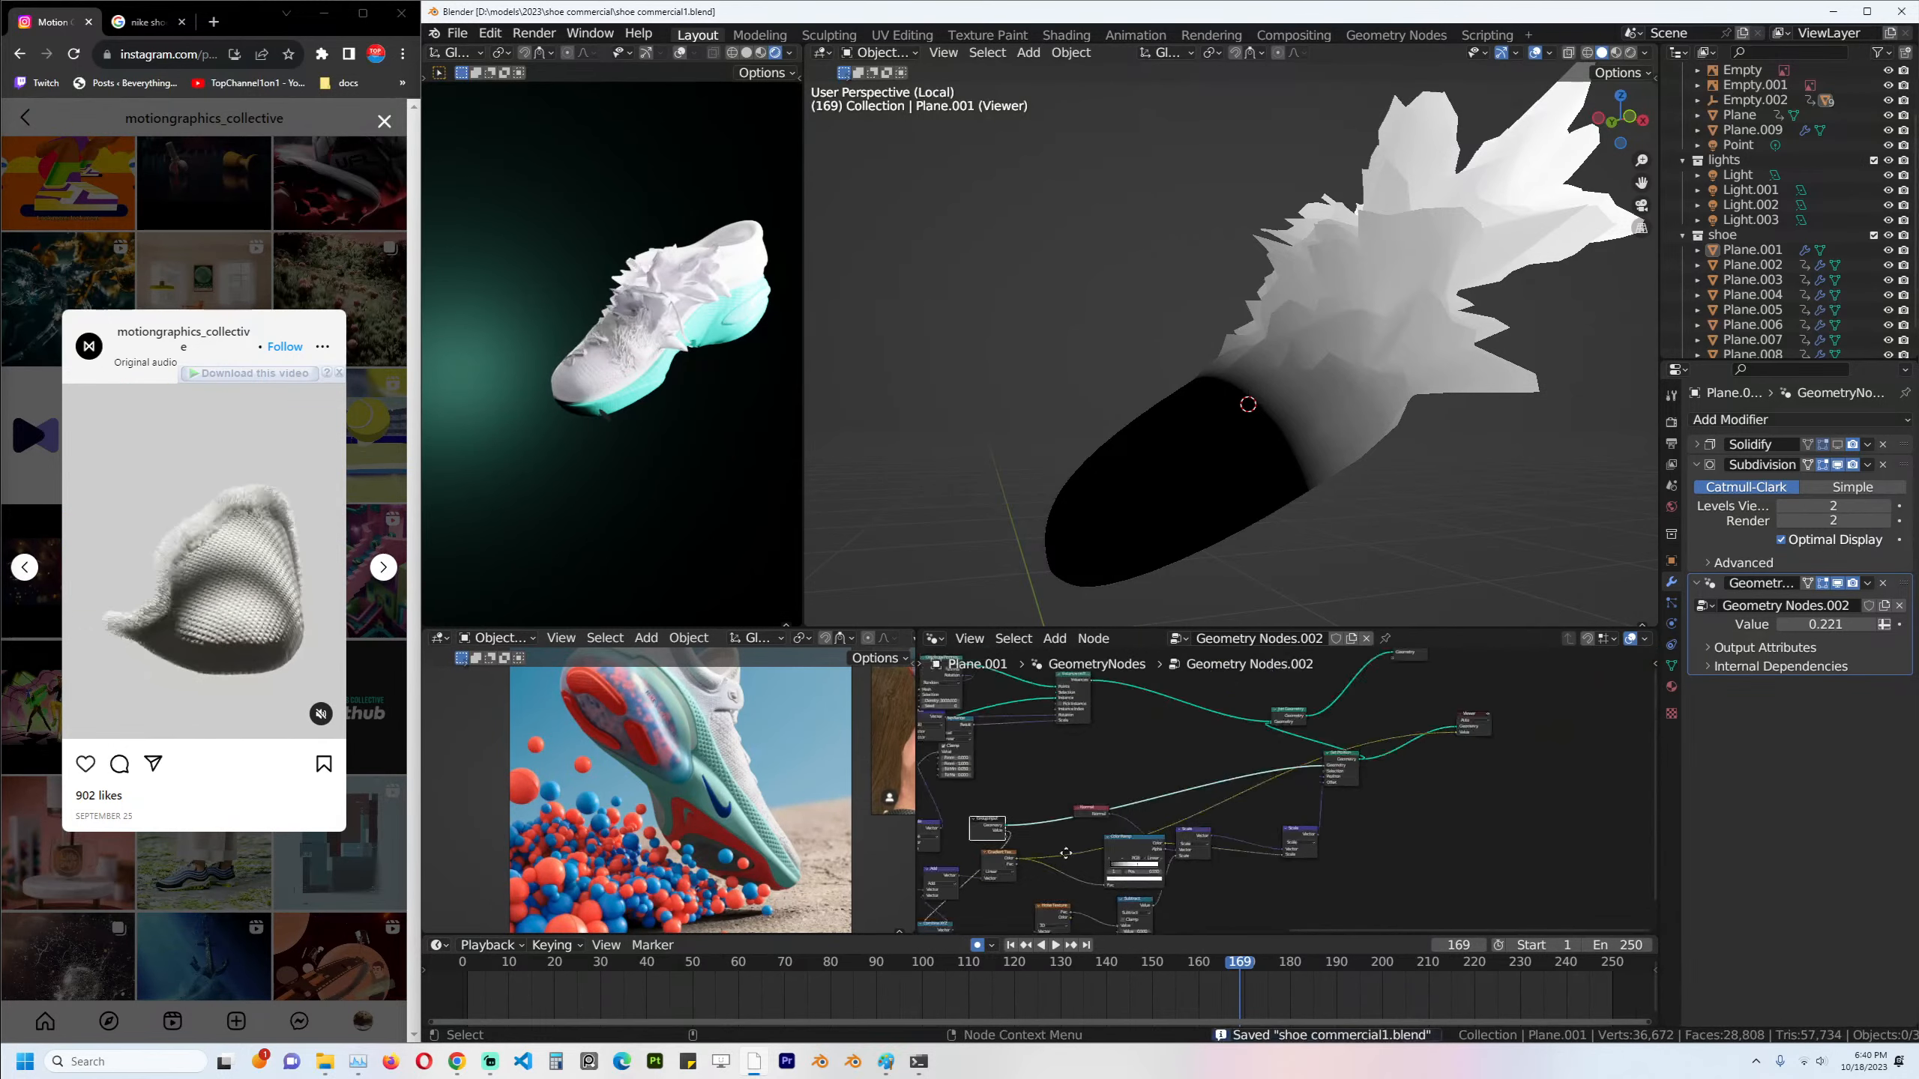
pyautogui.moveTo(1065, 852); pyautogui.dragTo(1050, 856, button='middle')
pyautogui.moveTo(1441, 737); pyautogui.dragTo(1398, 700)
pyautogui.hotkey('ctrl', 's')
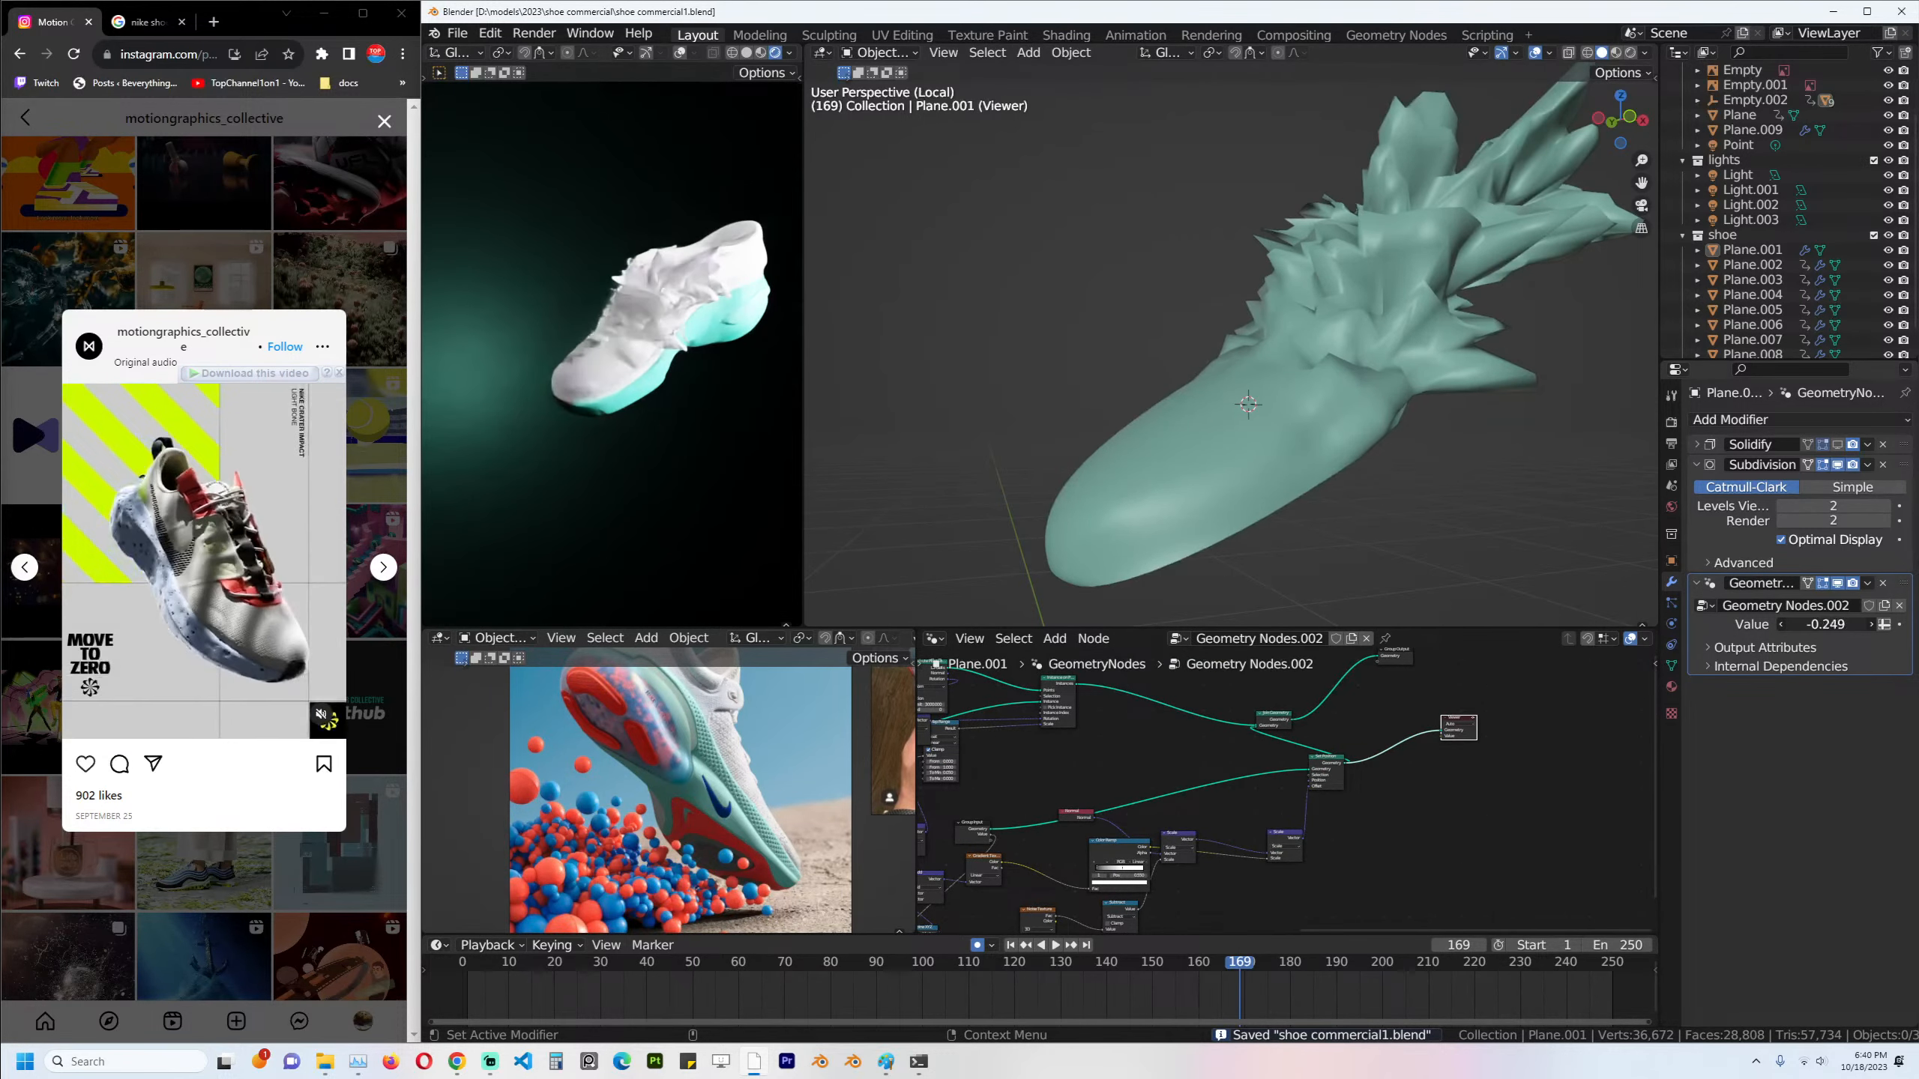
# Set the Geometry Nodes modifier's Value to 0.021 and save the file.
pyautogui.scroll(-2, 1262, 795)
pyautogui.scroll(2, 1265, 800)
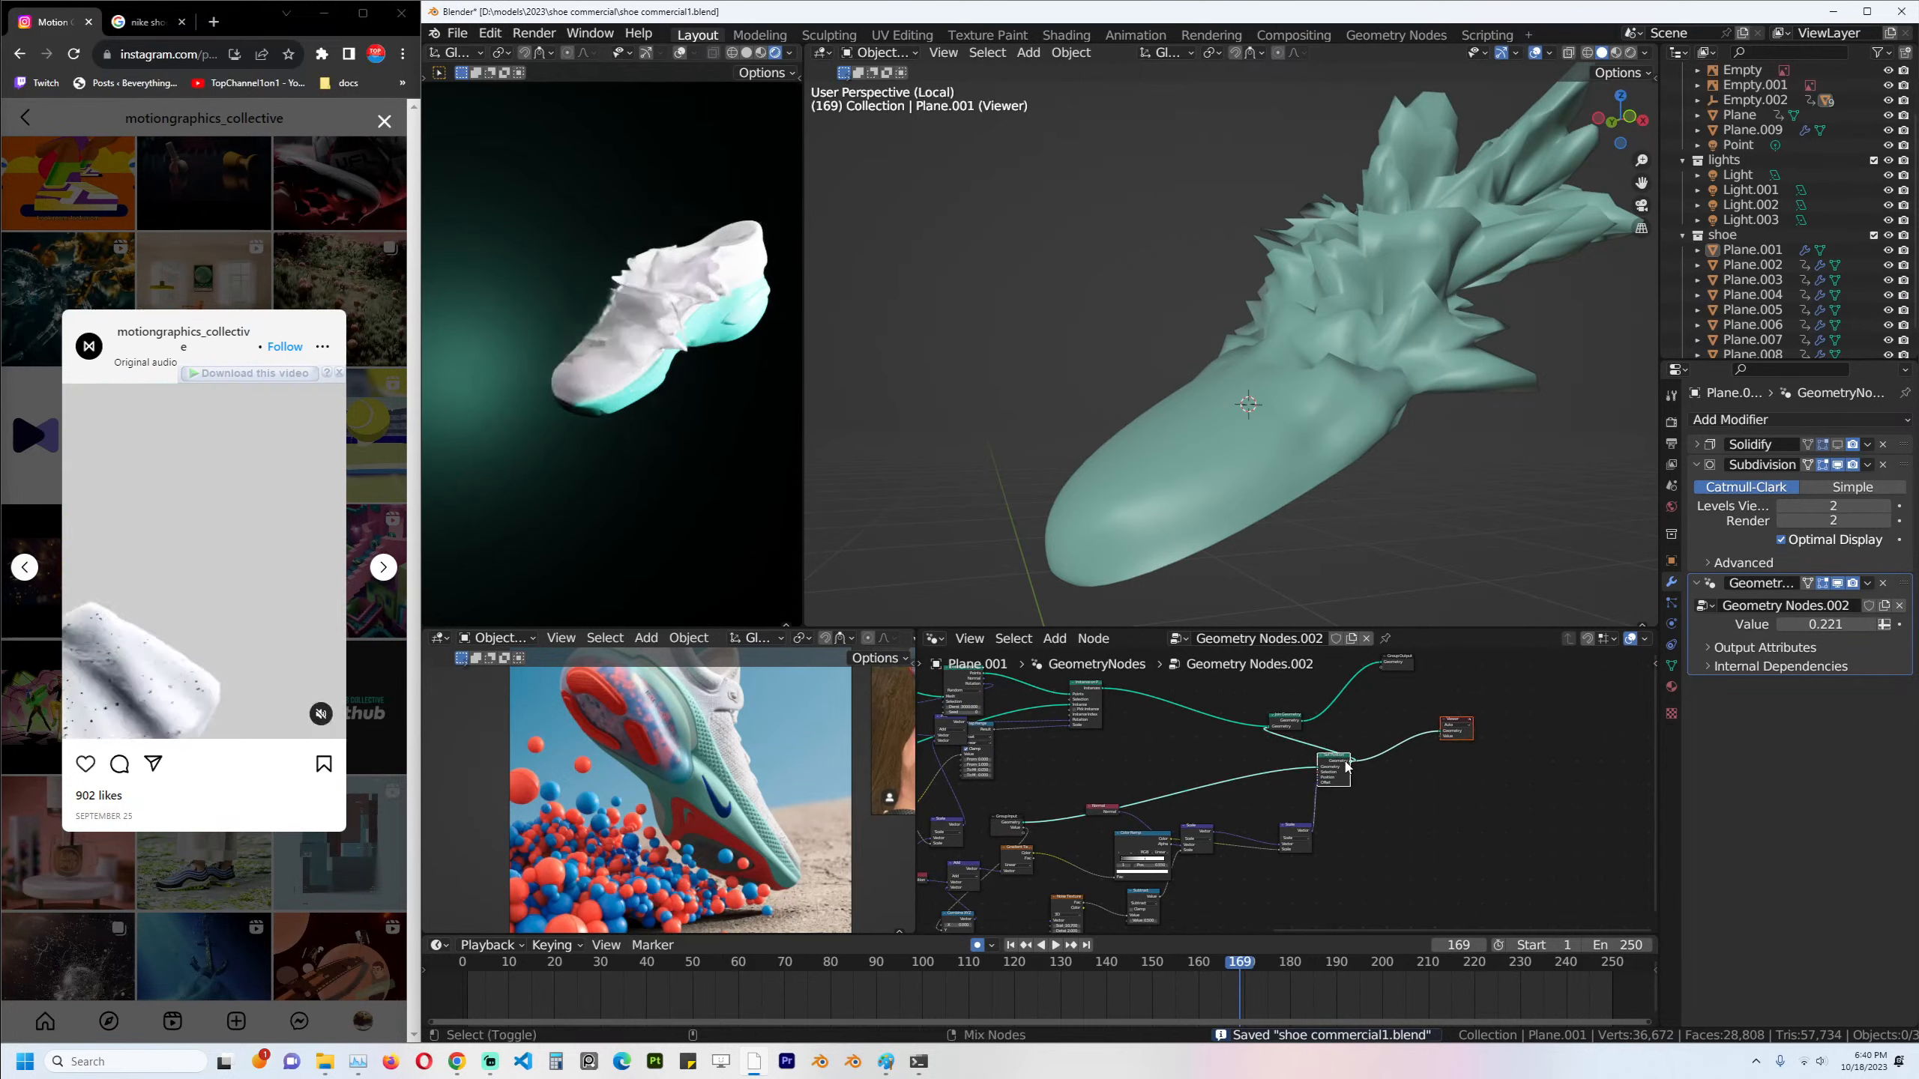
pyautogui.moveTo(1824, 624); pyautogui.dragTo(1858, 625)
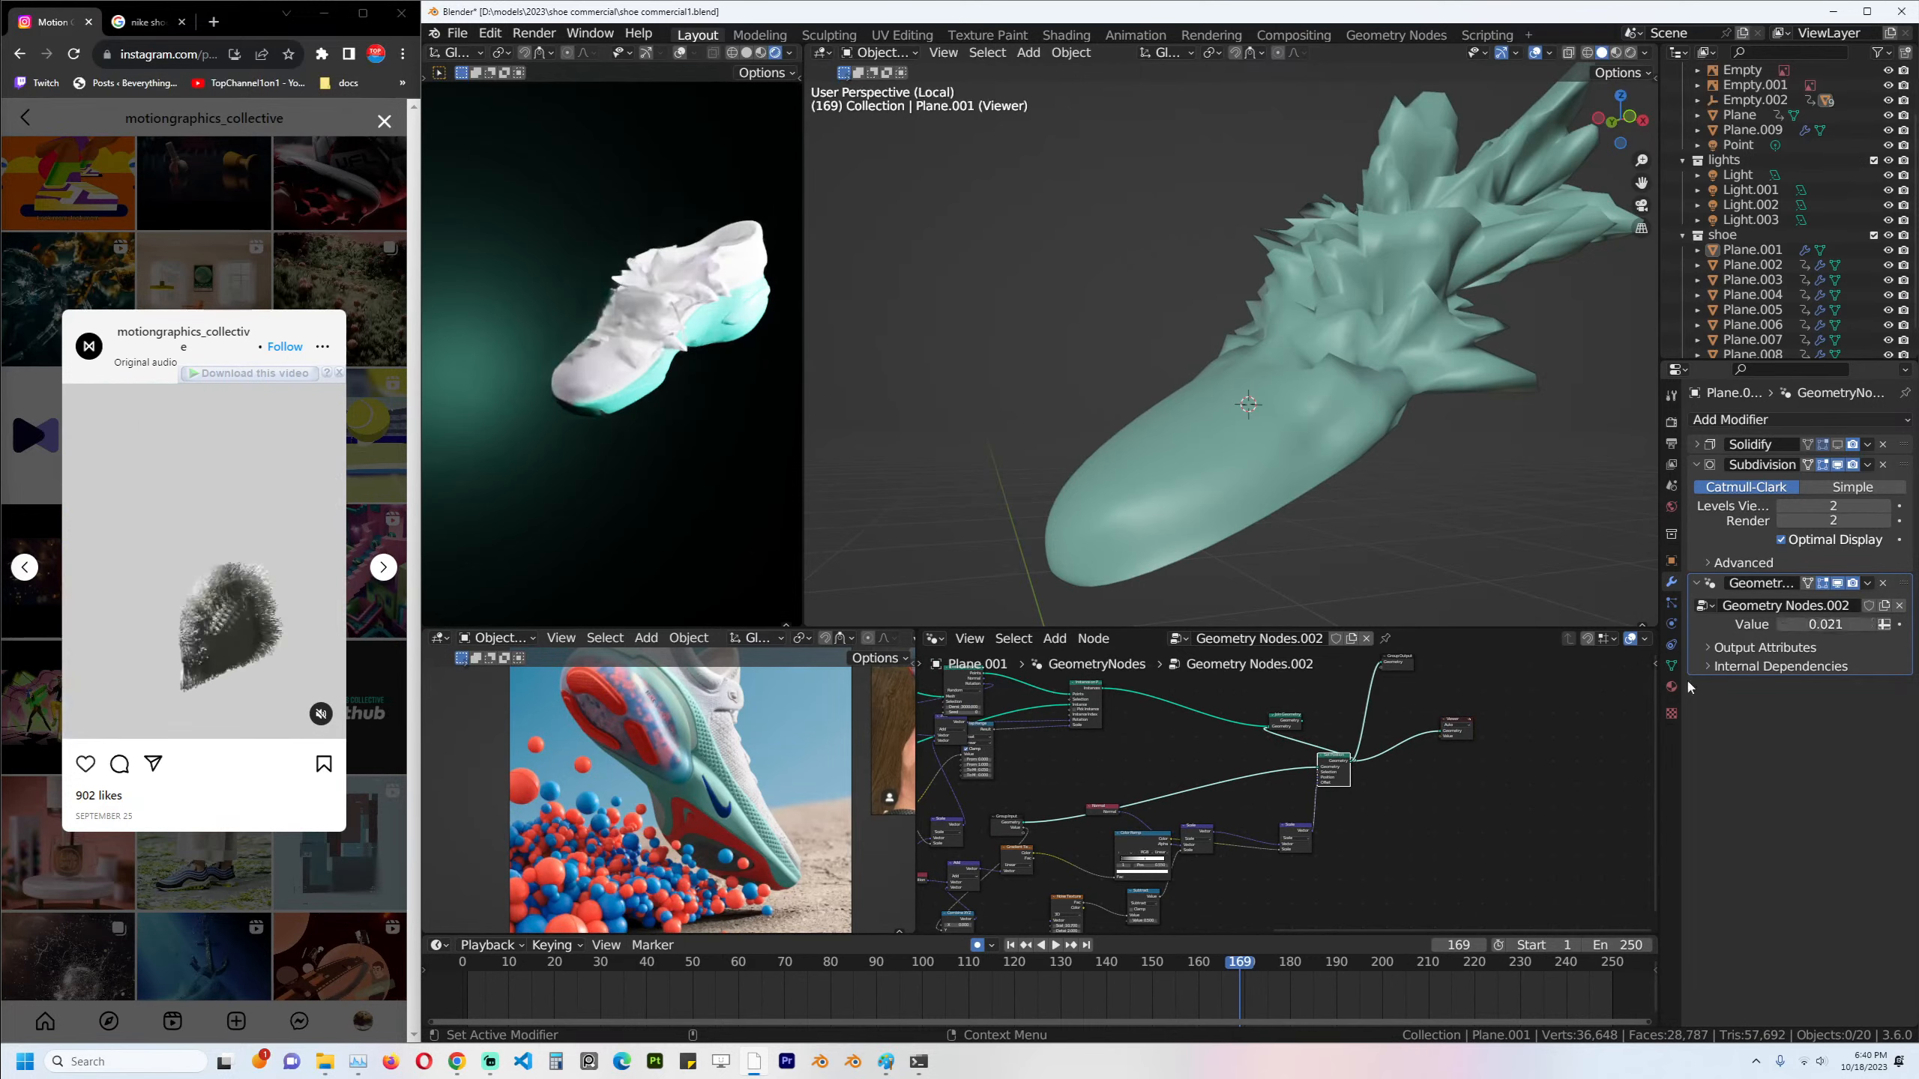
pyautogui.hotkey('ctrl', 's')
# Disconnect the Group Input's Value from the Combine XYZ node's Y input and save the file.
pyautogui.scroll(5, 1133, 867)
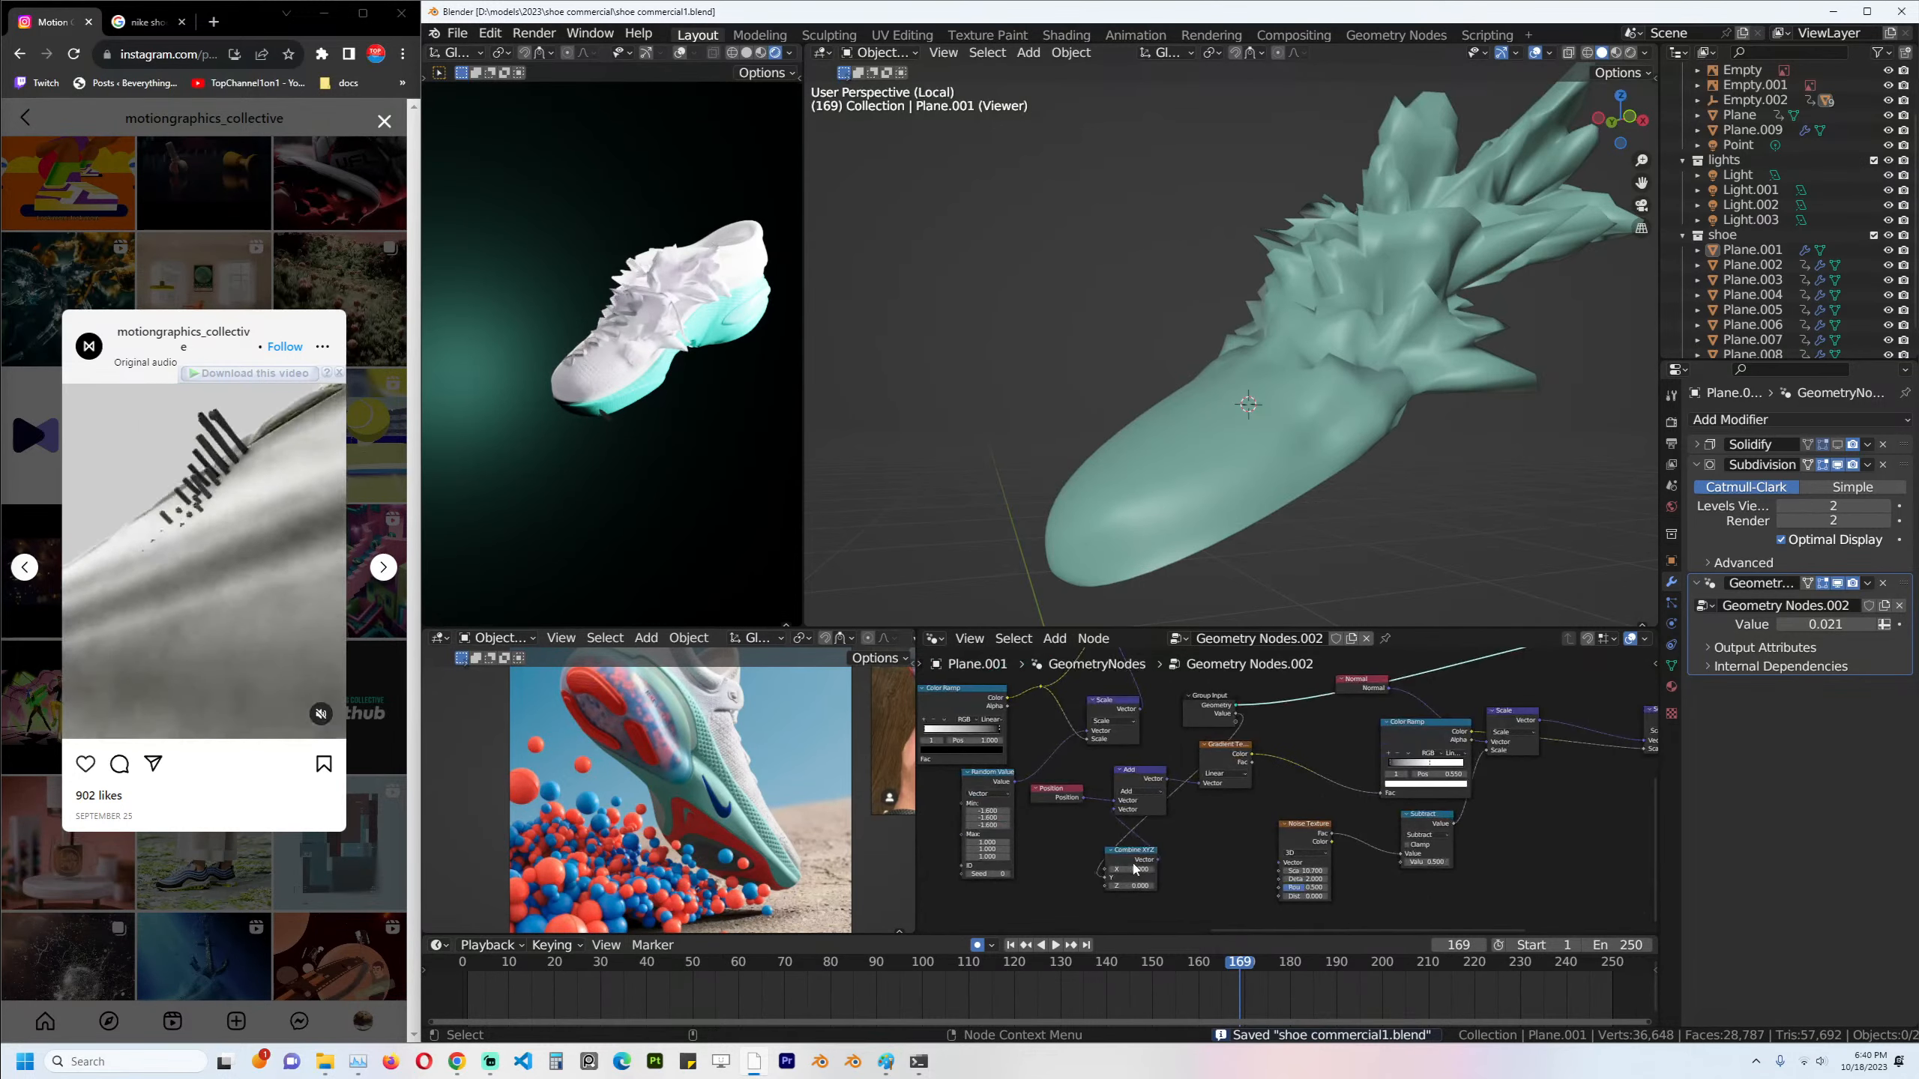
pyautogui.moveTo(1134, 868); pyautogui.dragTo(1261, 773)
pyautogui.scroll(2, 1339, 809)
pyautogui.moveTo(1195, 879); pyautogui.dragTo(1239, 879)
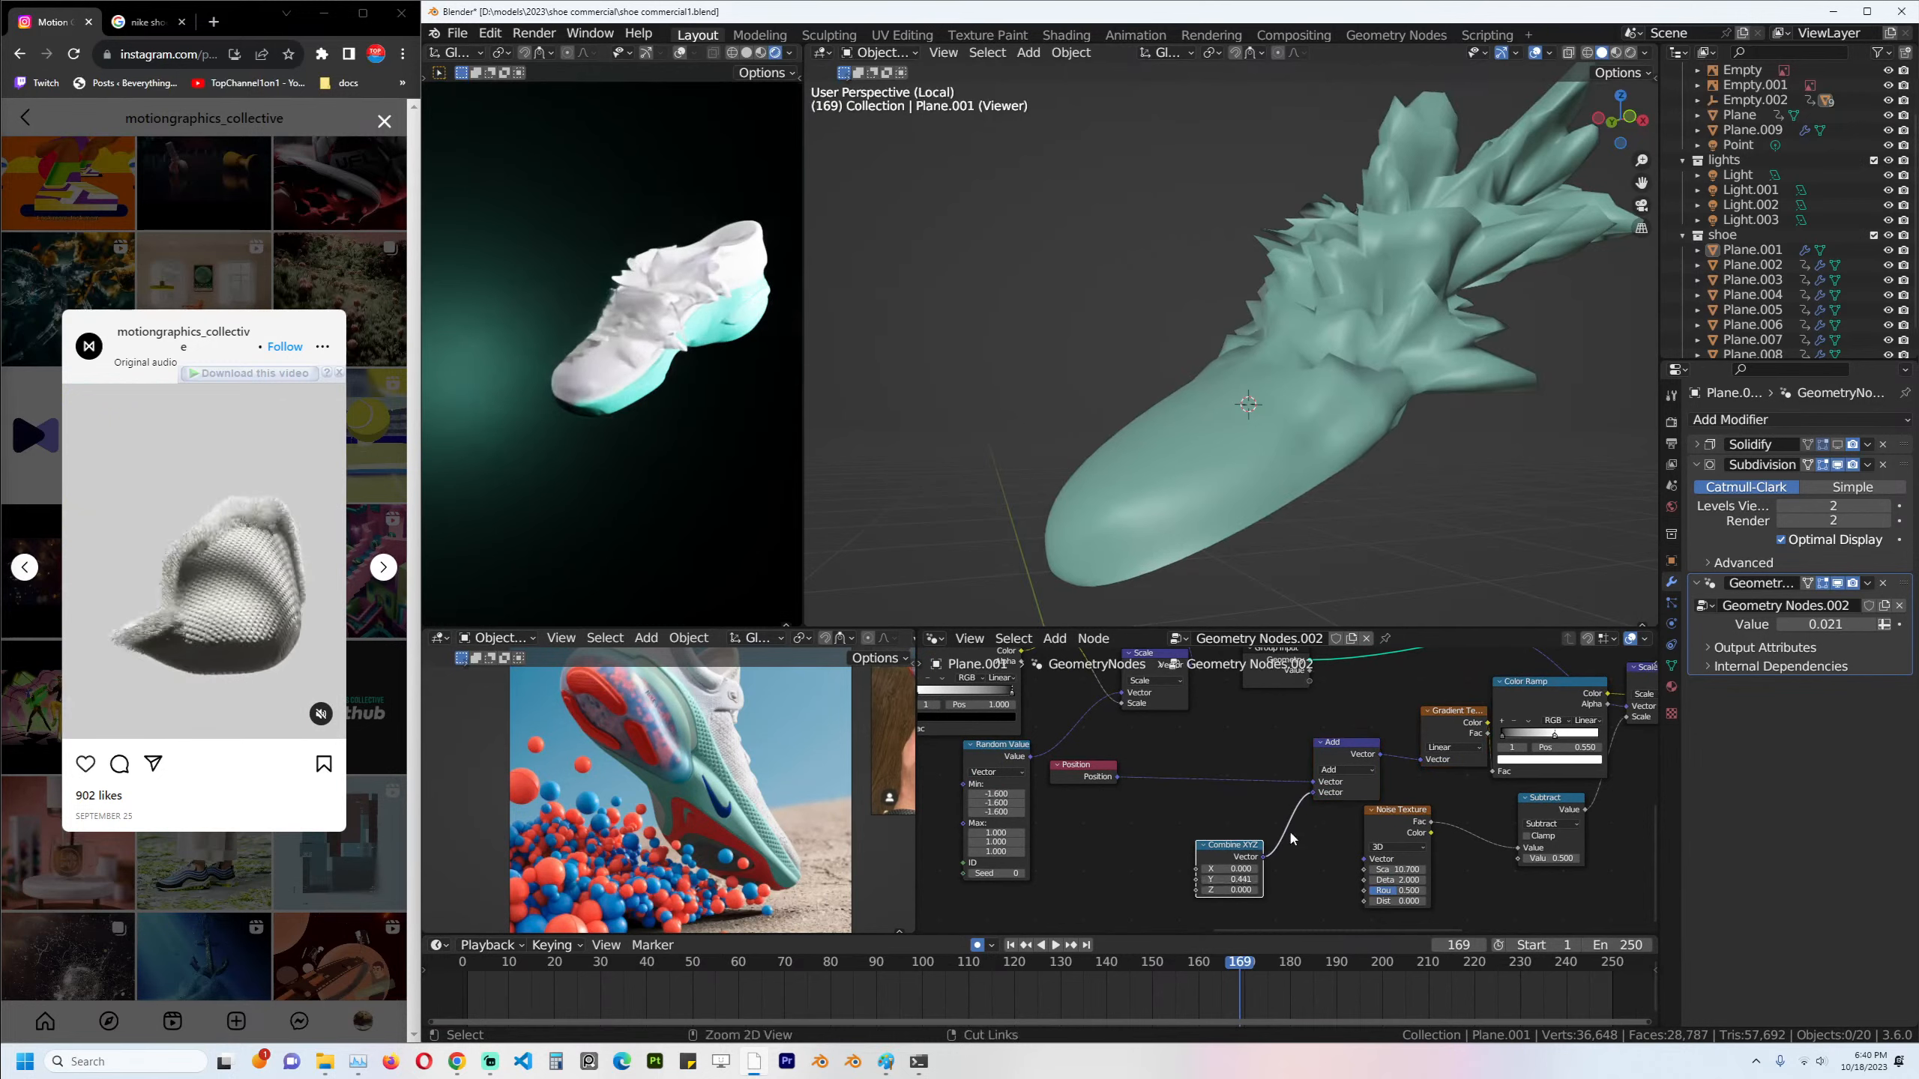
pyautogui.keyDown('ctrl'); pyautogui.scroll(-5, 1290, 837); pyautogui.keyUp('ctrl')
pyautogui.hotkey('ctrl', 's')
# Reset the Combine XYZ node's Y to 0 and connect the Group Input's Value to its X input.
pyautogui.moveTo(1047, 867)
pyautogui.mouseDown()
pyautogui.moveTo(1095, 867)
pyautogui.moveTo(1046, 868)
pyautogui.mouseUp()
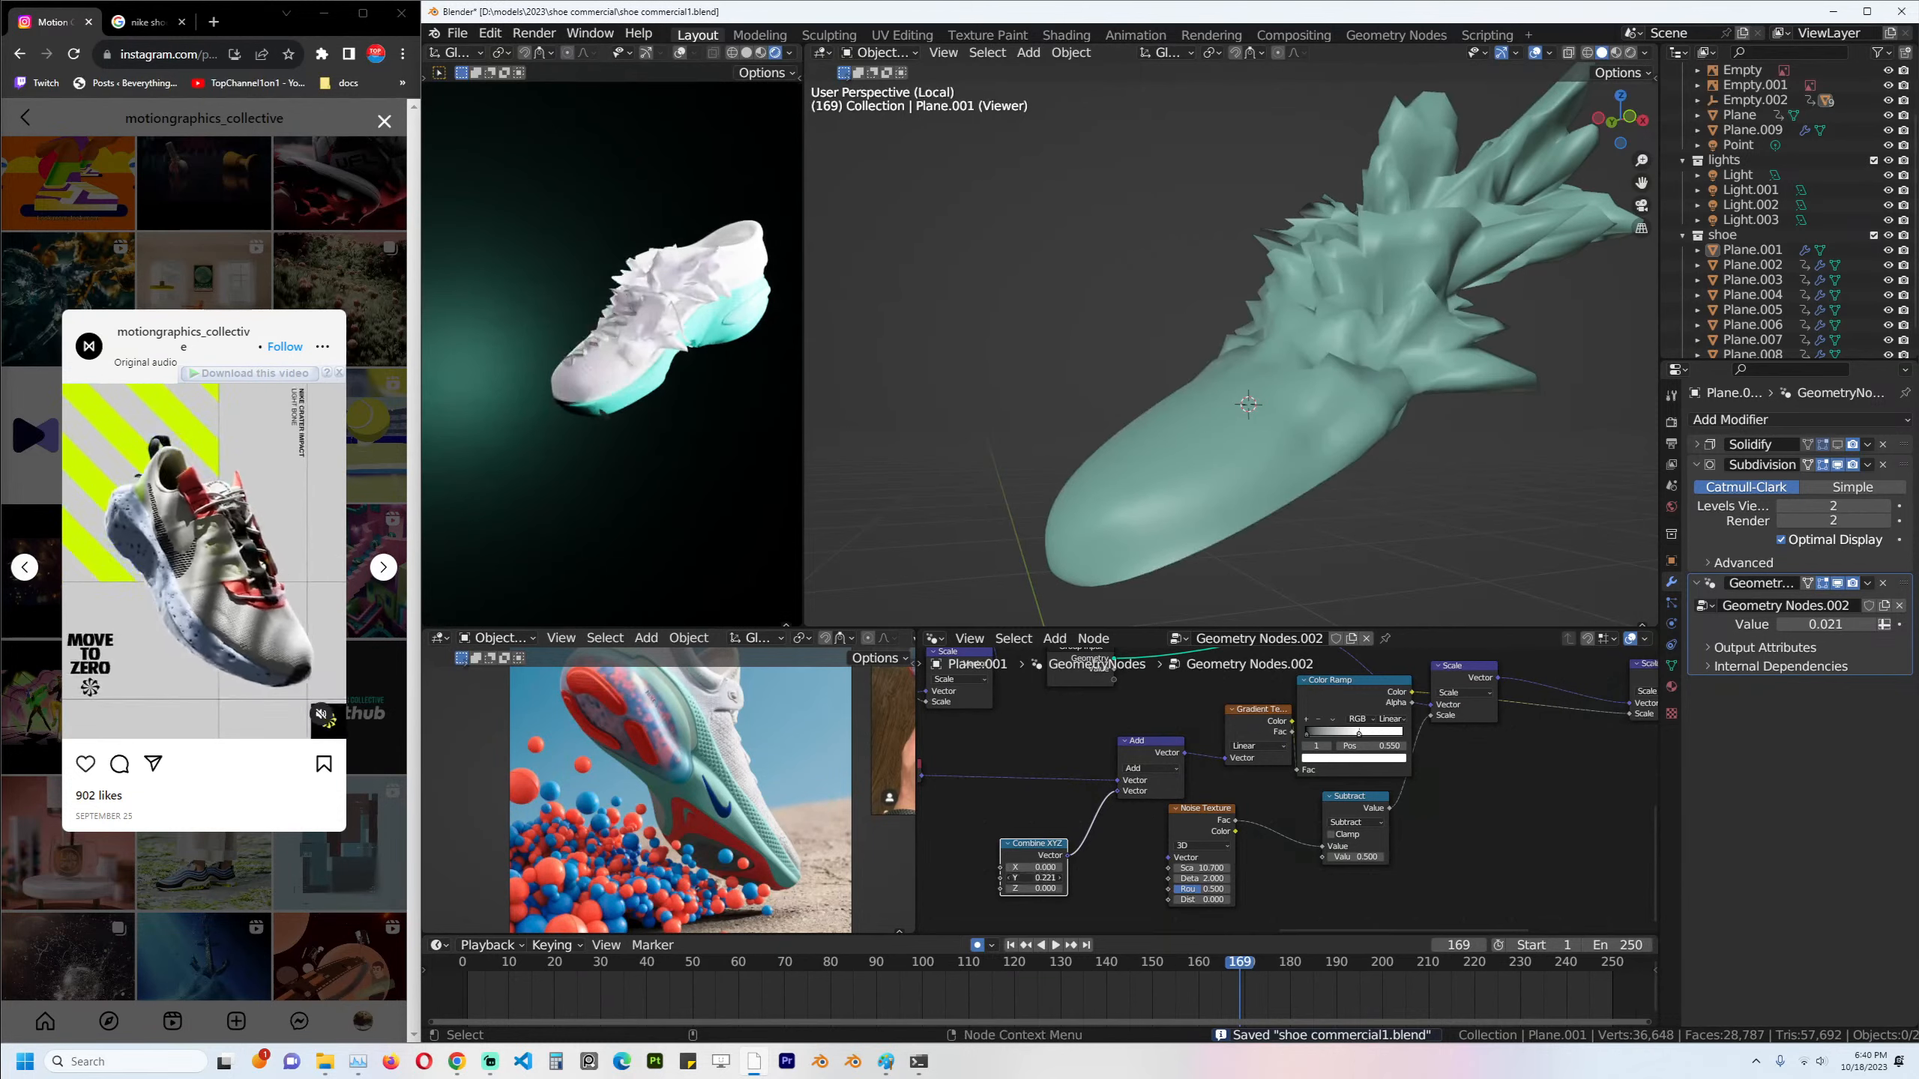
pyautogui.press('Return')
pyautogui.scroll(-2, 1169, 696)
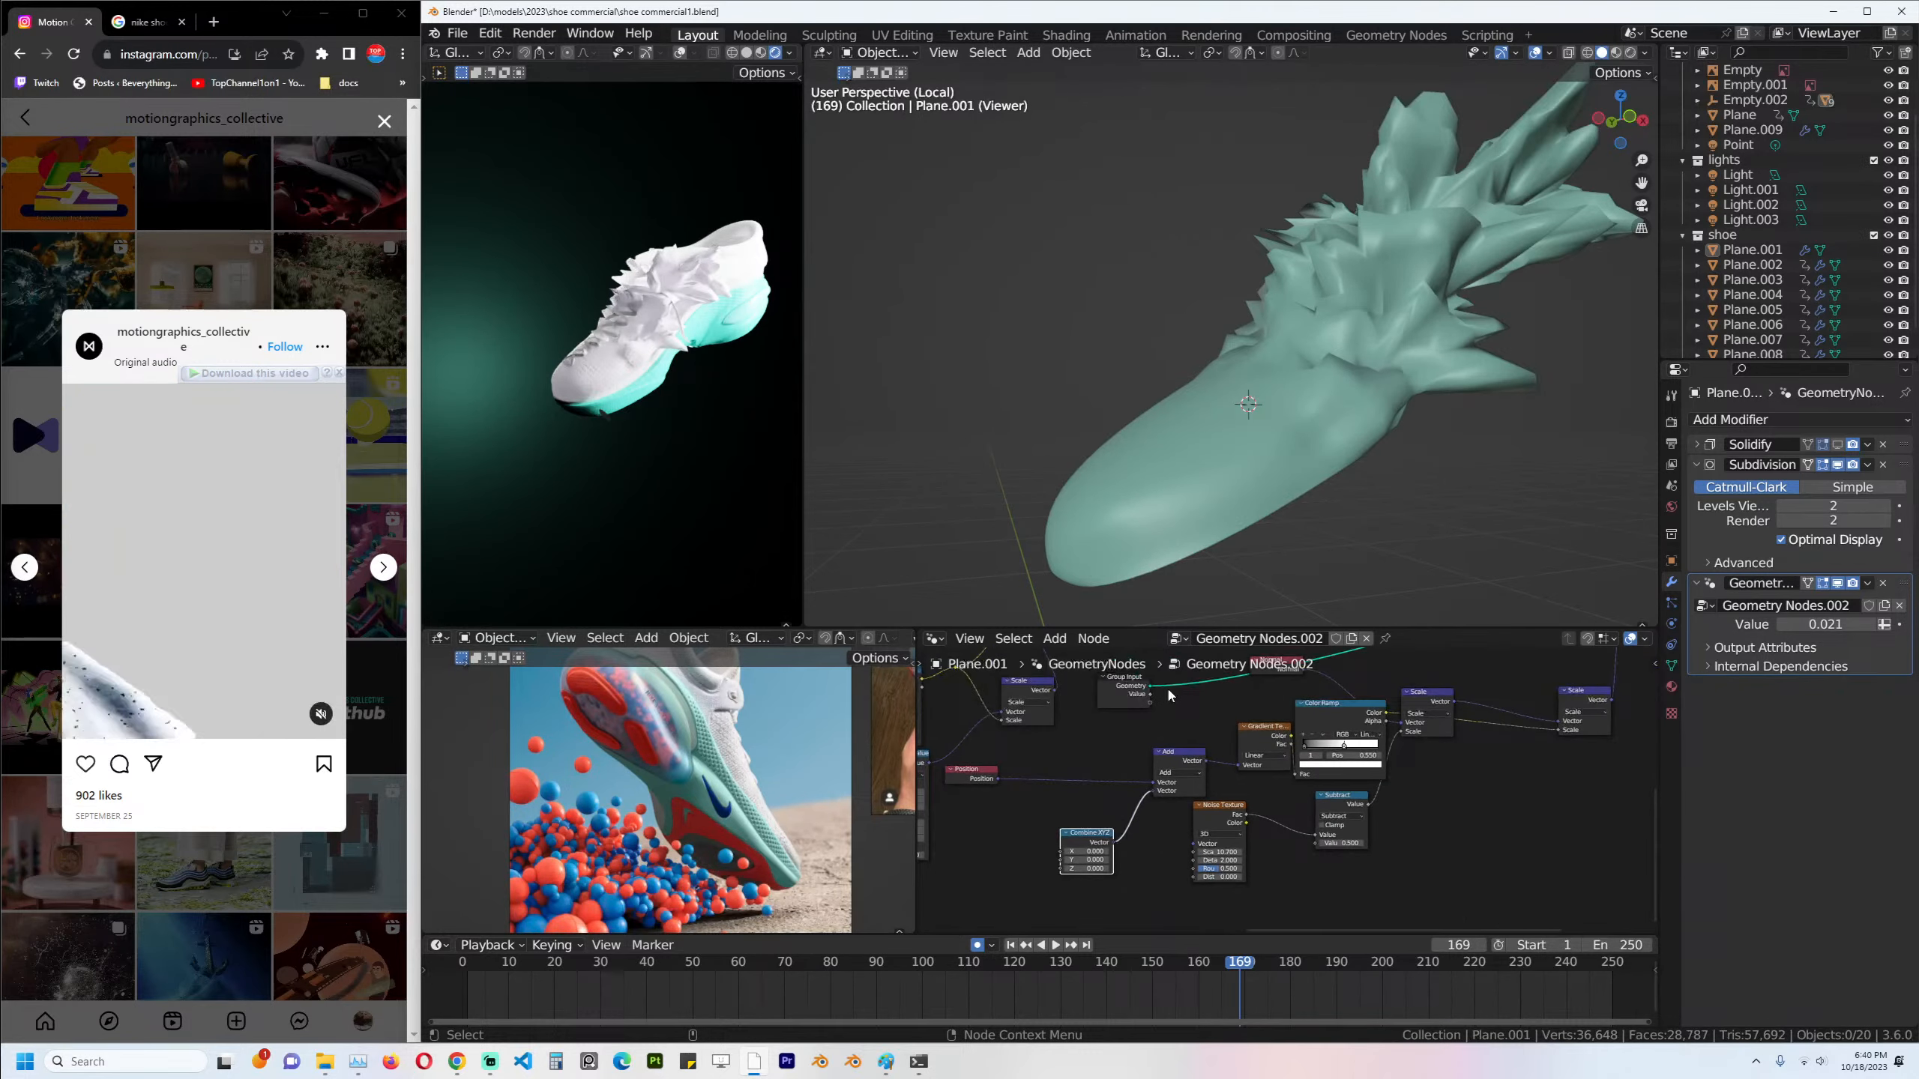
pyautogui.moveTo(1061, 855); pyautogui.dragTo(1059, 851)
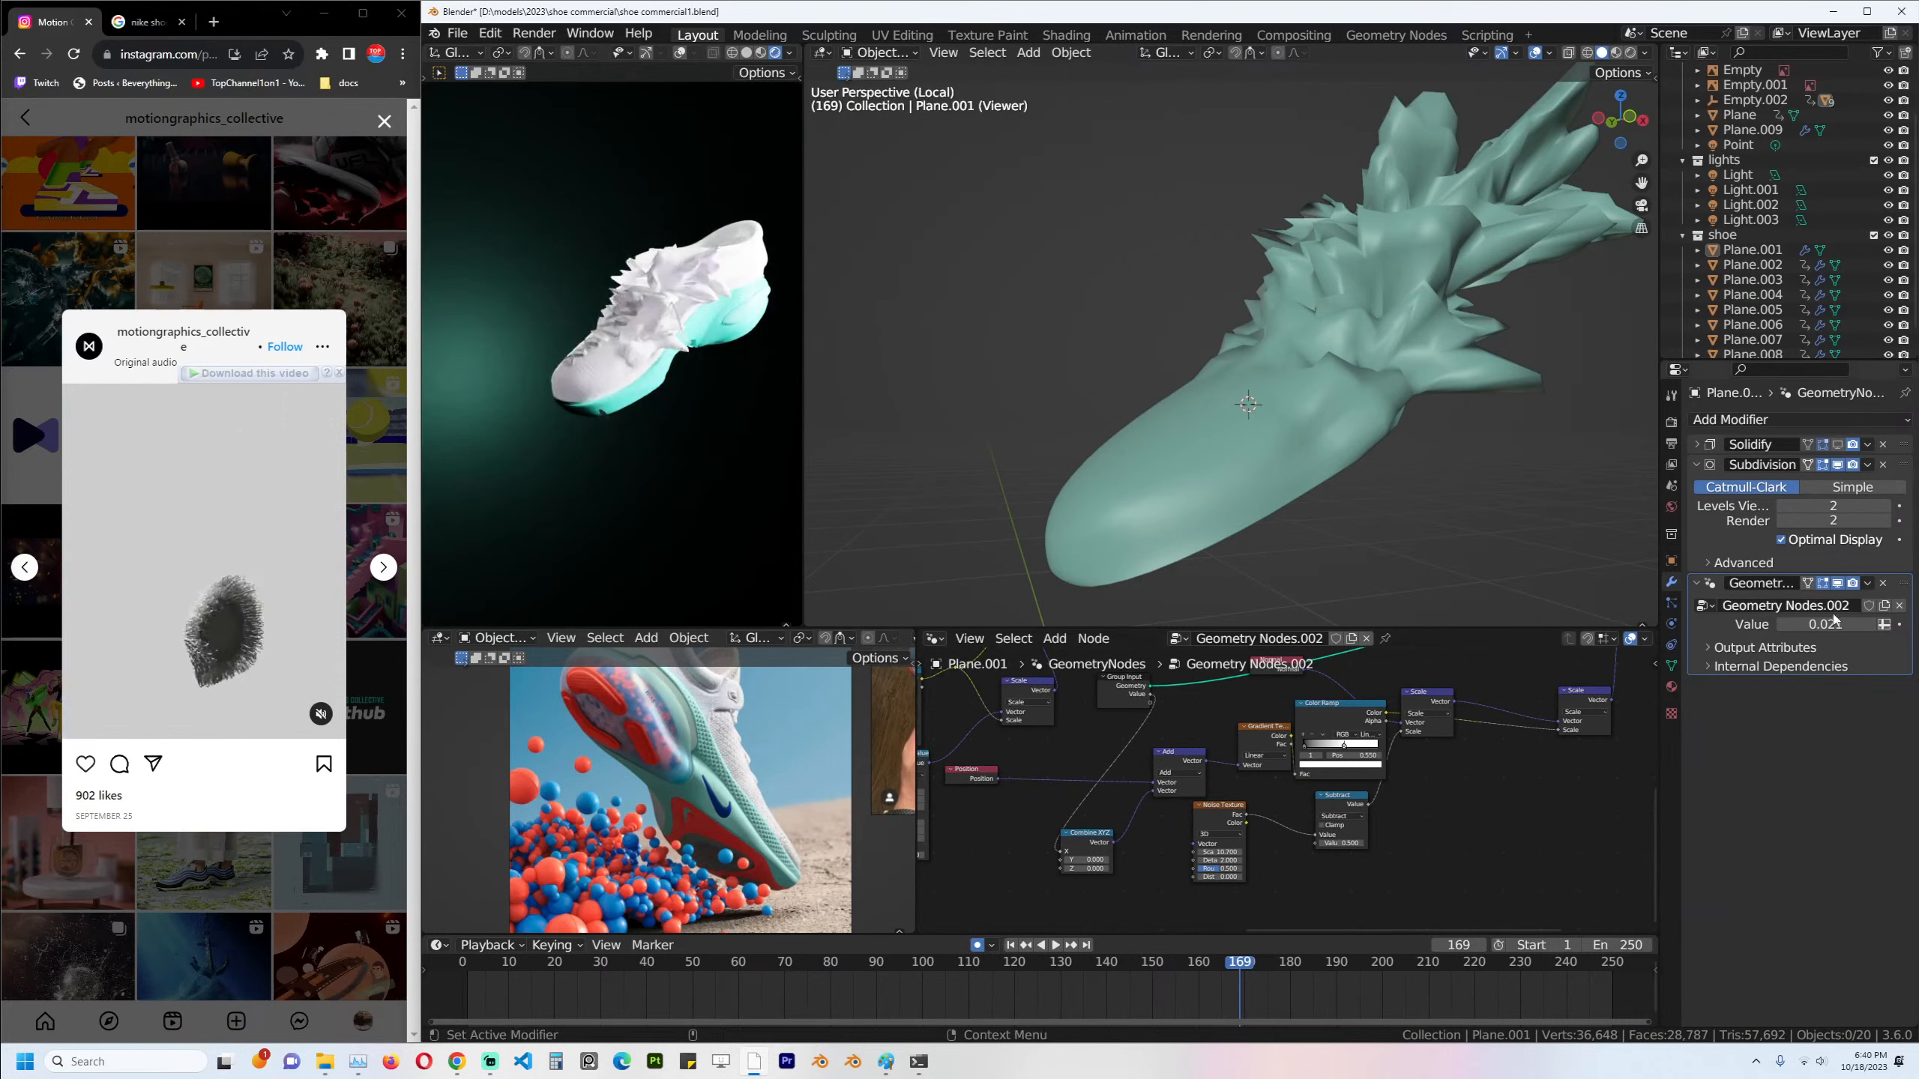
# Try the modifier's Value at -0.239, then set it to 0.061 while previewing the Join Geometry node in the Viewer.
pyautogui.moveTo(1835, 619)
pyautogui.mouseDown()
pyautogui.moveTo(1768, 621)
pyautogui.moveTo(1807, 620)
pyautogui.mouseUp()
pyautogui.scroll(-3, 1201, 842)
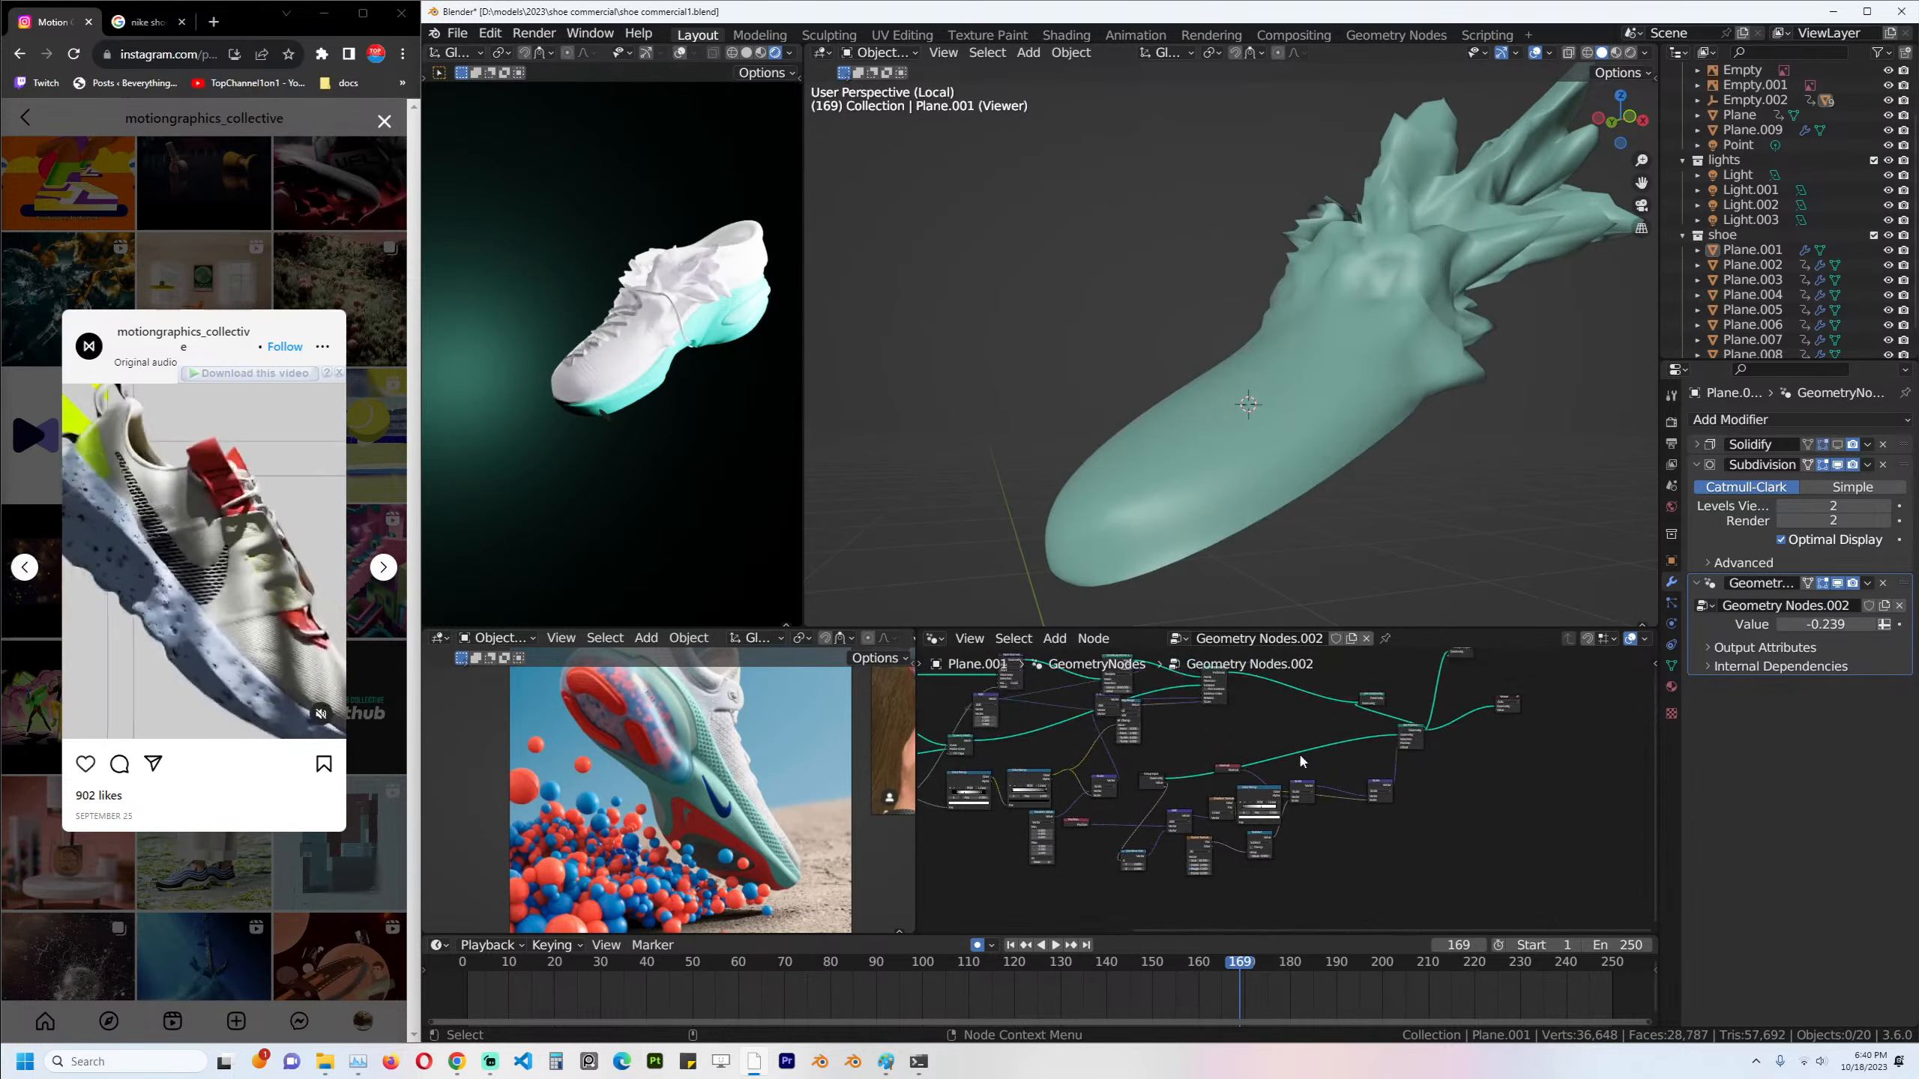
pyautogui.keyDown('ctrl'); pyautogui.keyDown('shift'); pyautogui.click(1373, 700); pyautogui.keyUp('shift'); pyautogui.keyUp('ctrl')
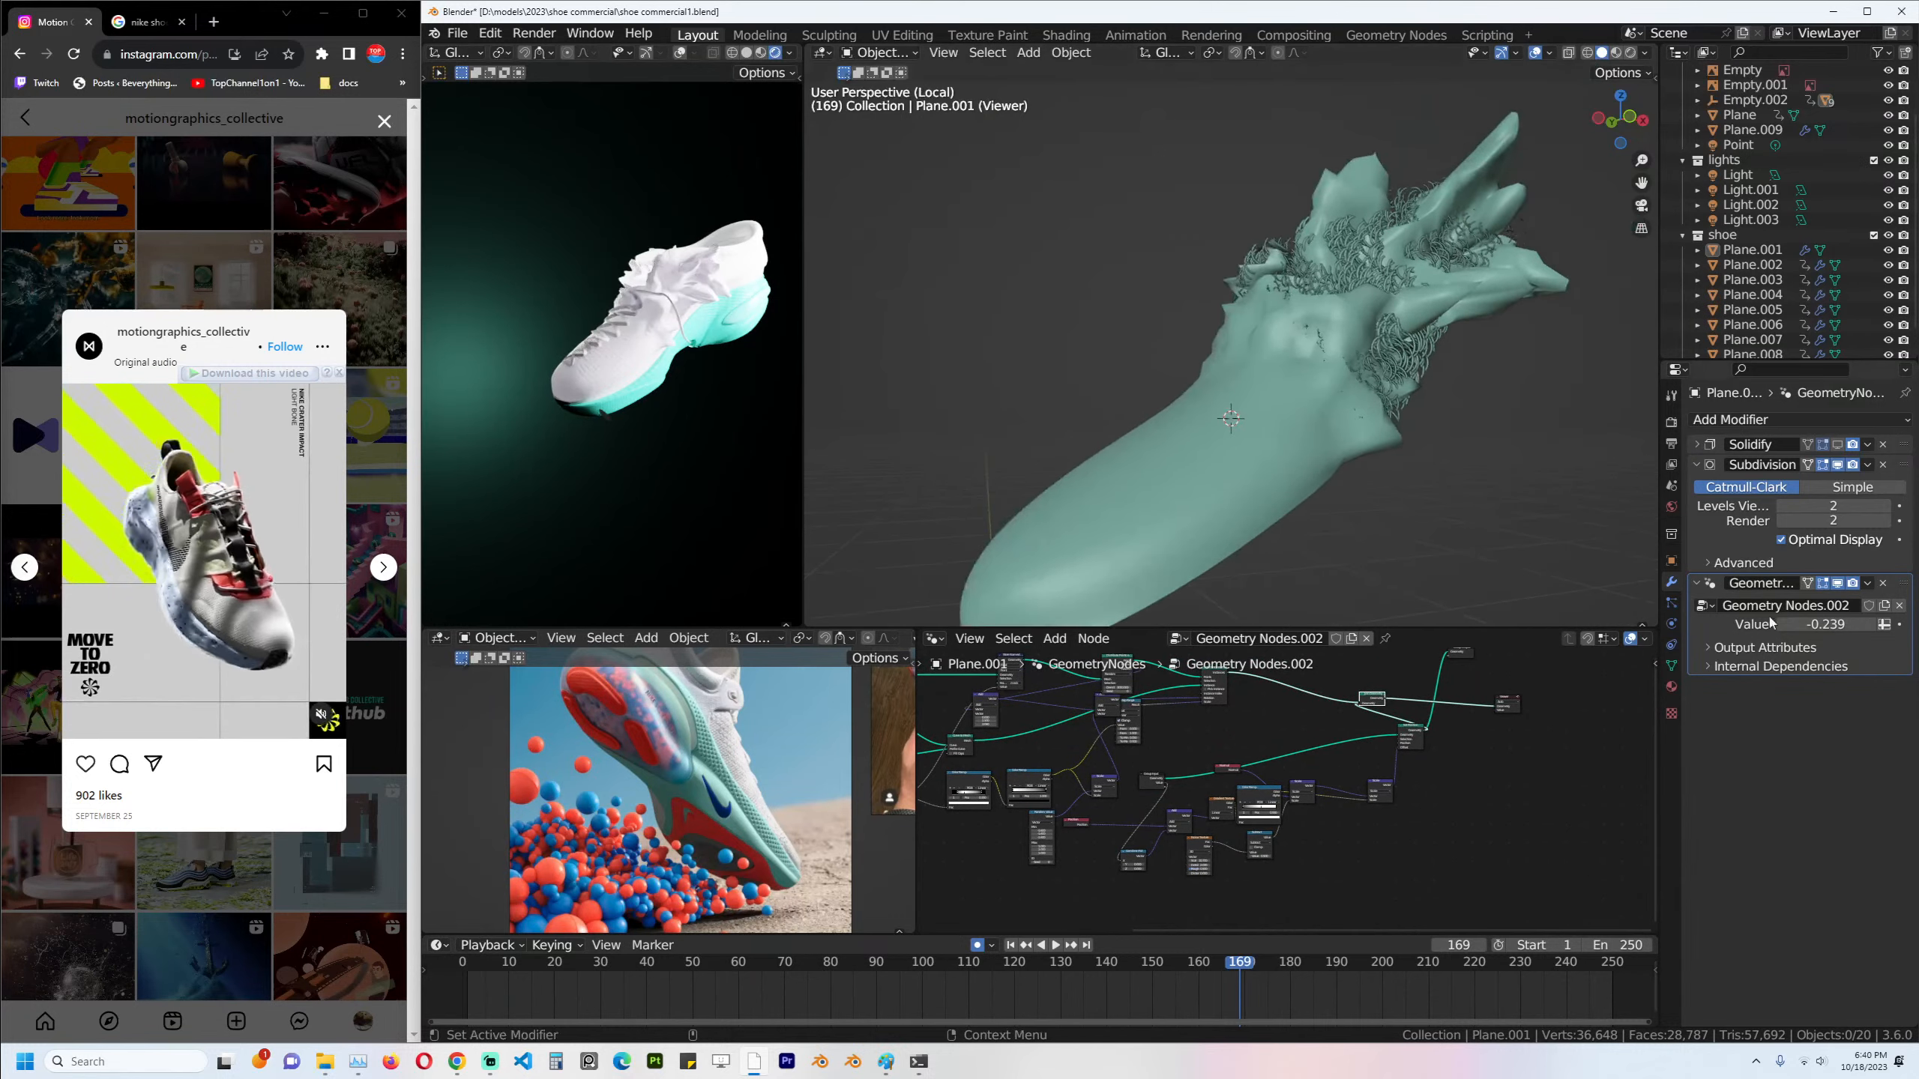
pyautogui.moveTo(1834, 624); pyautogui.dragTo(1883, 624)
# Shift the stop on the displacement gradient's Color Ramp toward the start, increase the Noise Texture's Scale, and save the file.
pyautogui.scroll(3, 1410, 769)
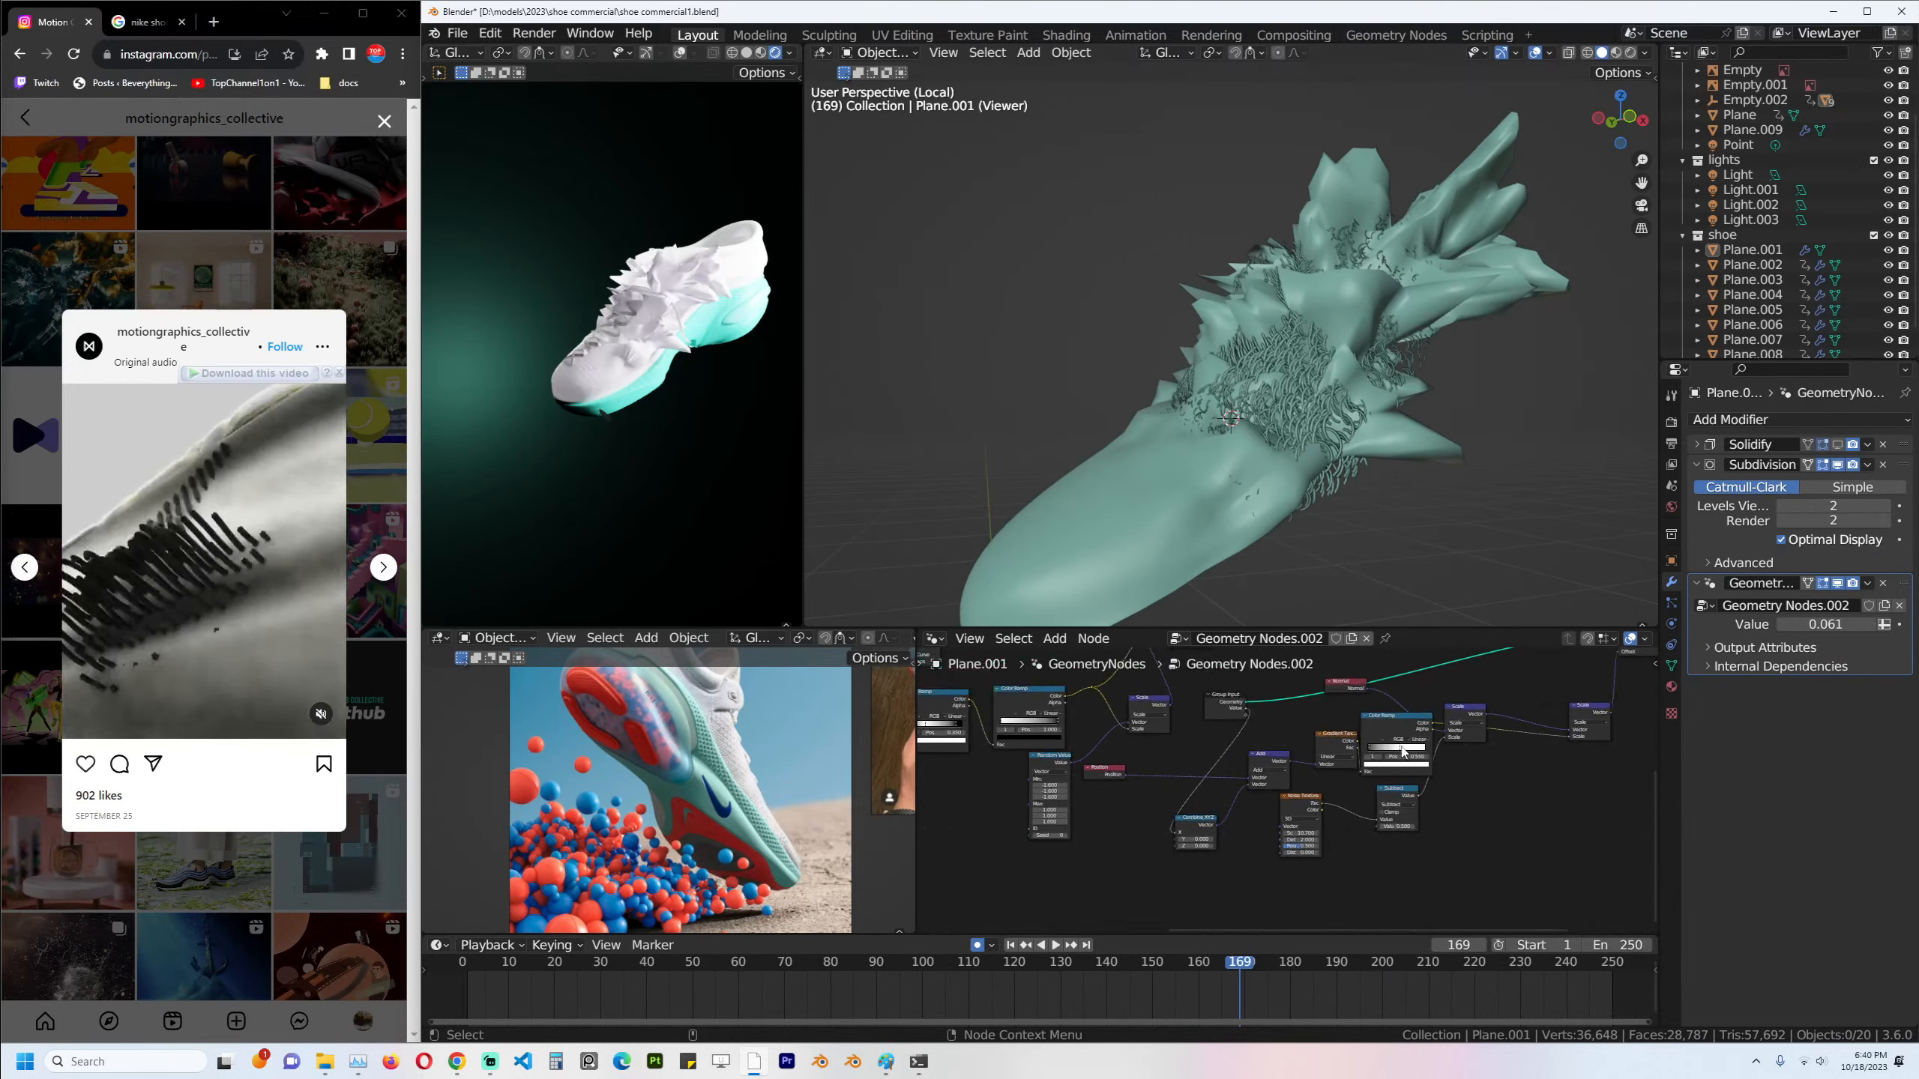
pyautogui.moveTo(1403, 750); pyautogui.dragTo(1384, 750)
pyautogui.hotkey('ctrl', 's')
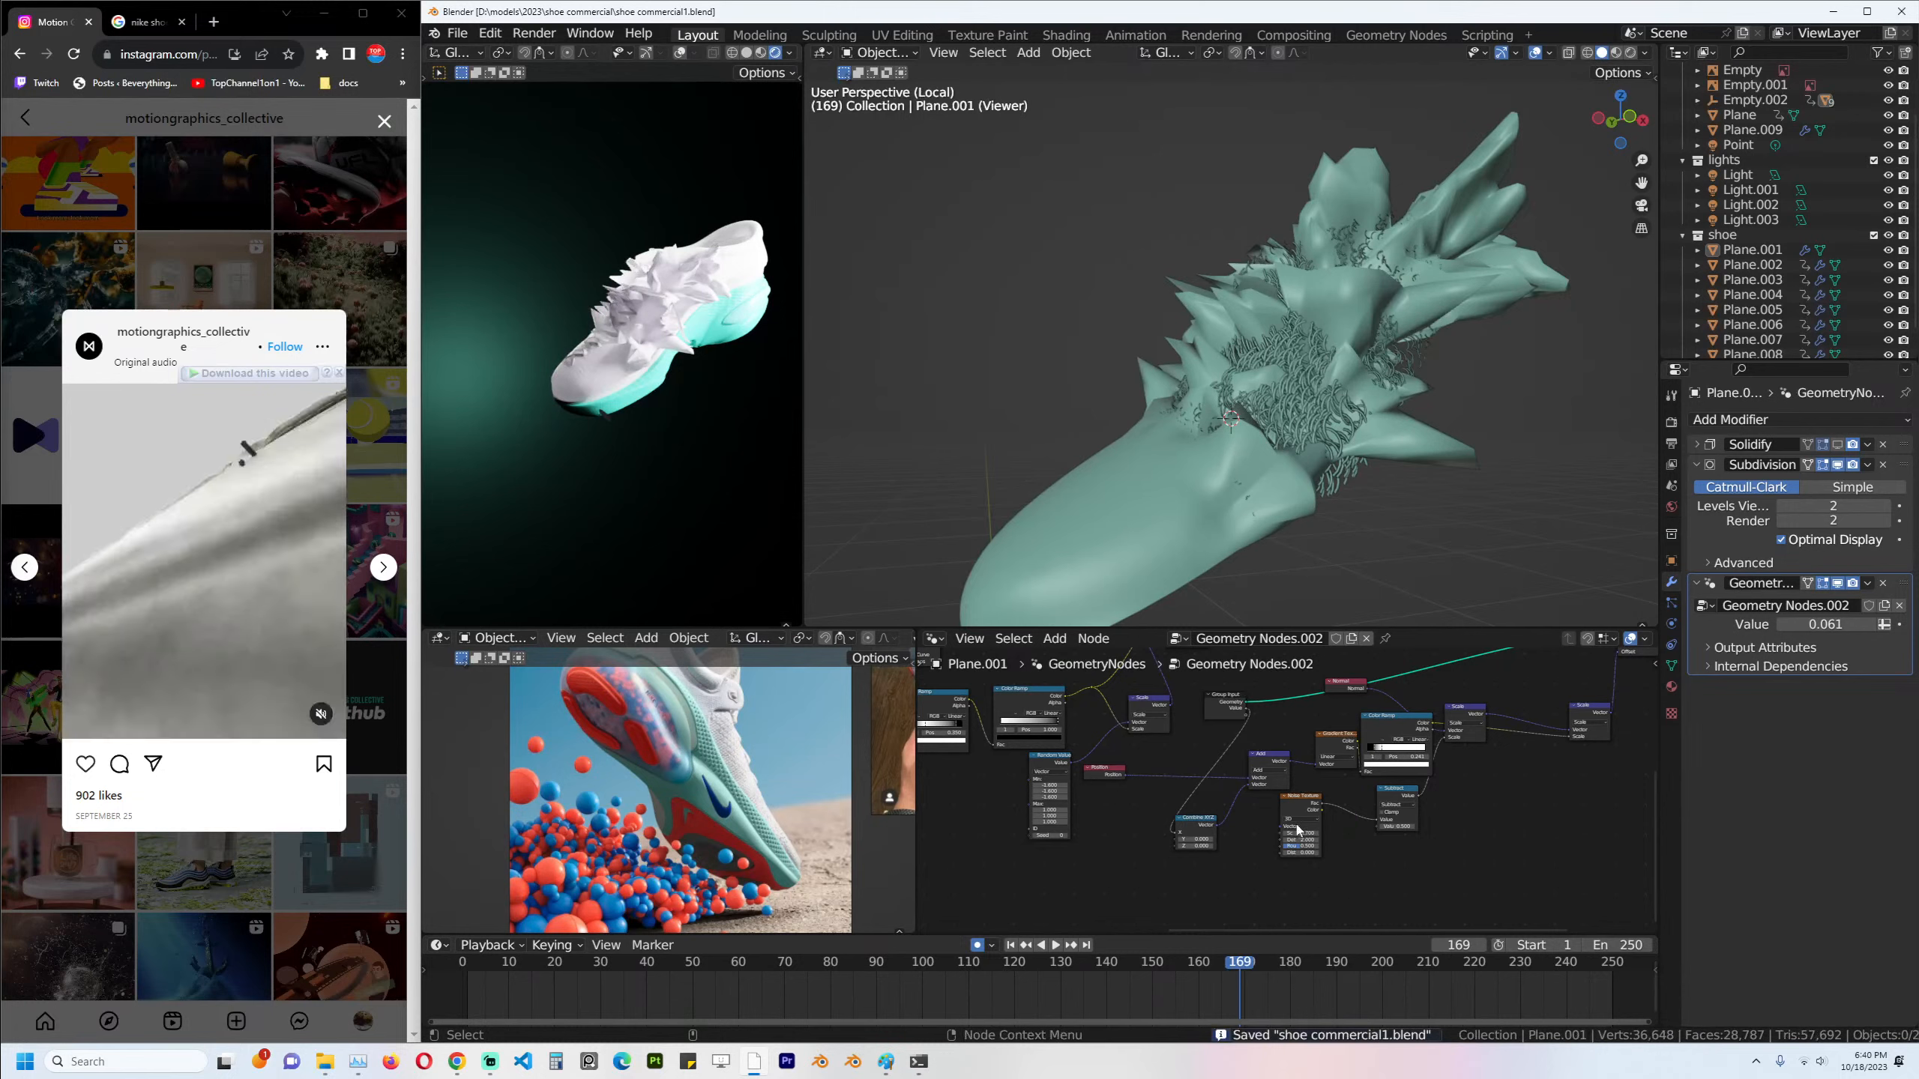
pyautogui.moveTo(1302, 832); pyautogui.dragTo(1481, 728)
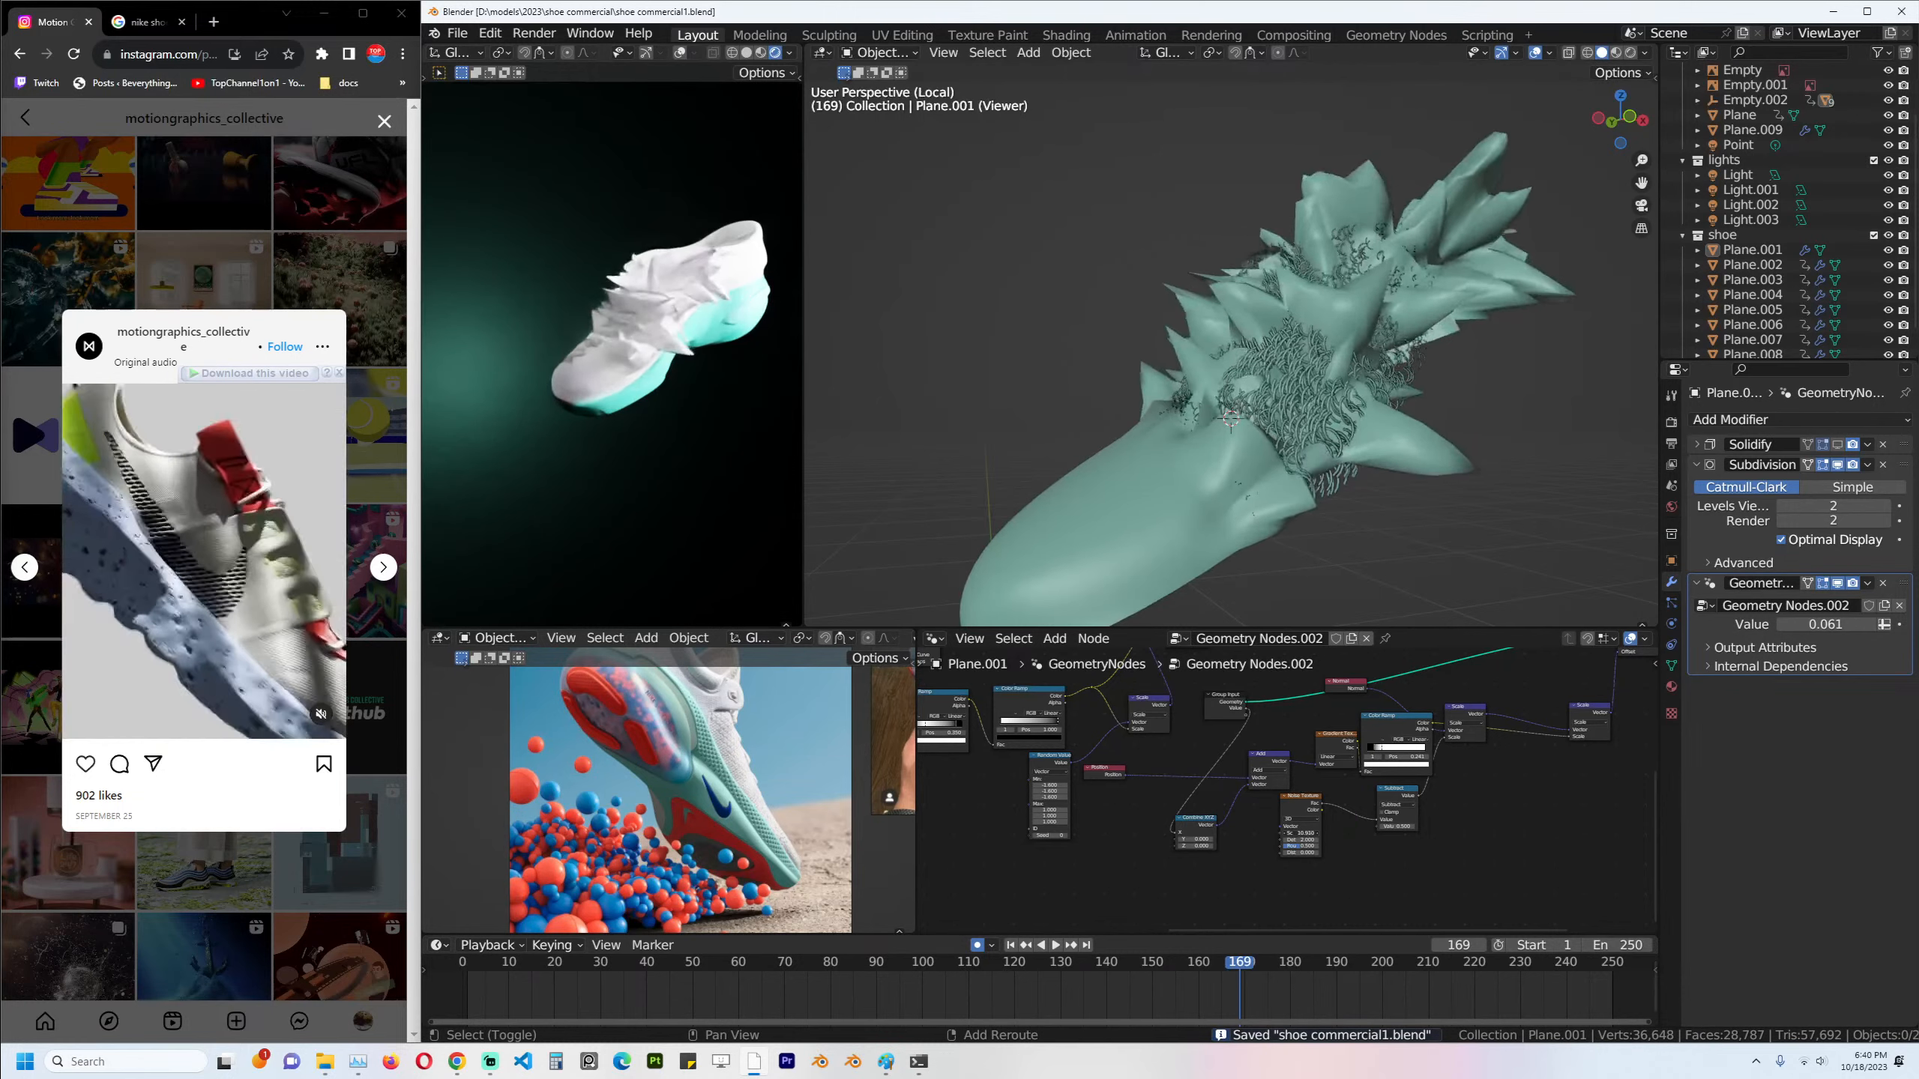
pyautogui.hotkey('ctrl', 's')
# Check the material nodes of Plane.001 in the Shader Editor and return to the Geometry Node Editor.
pyautogui.moveTo(1481, 729); pyautogui.dragTo(1148, 801, button='middle')
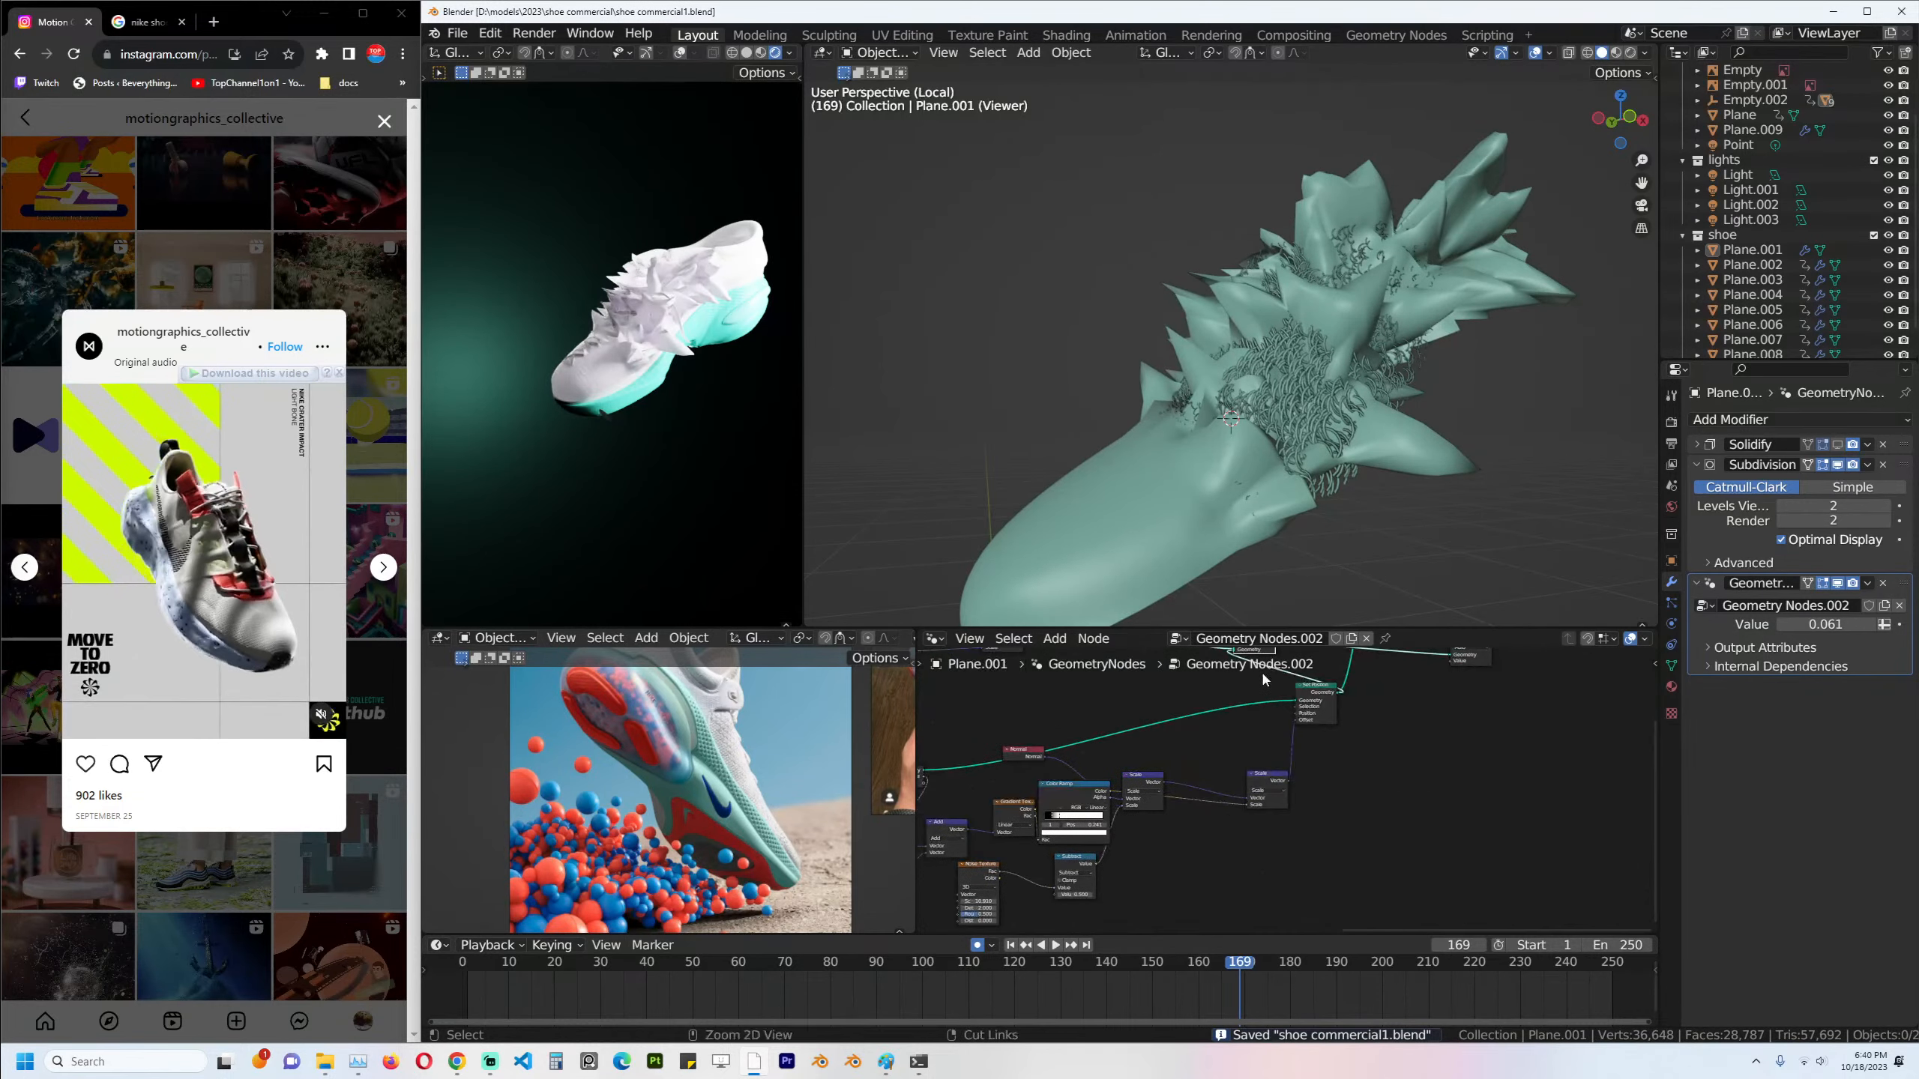
pyautogui.moveTo(1261, 668); pyautogui.dragTo(1435, 779, button='middle')
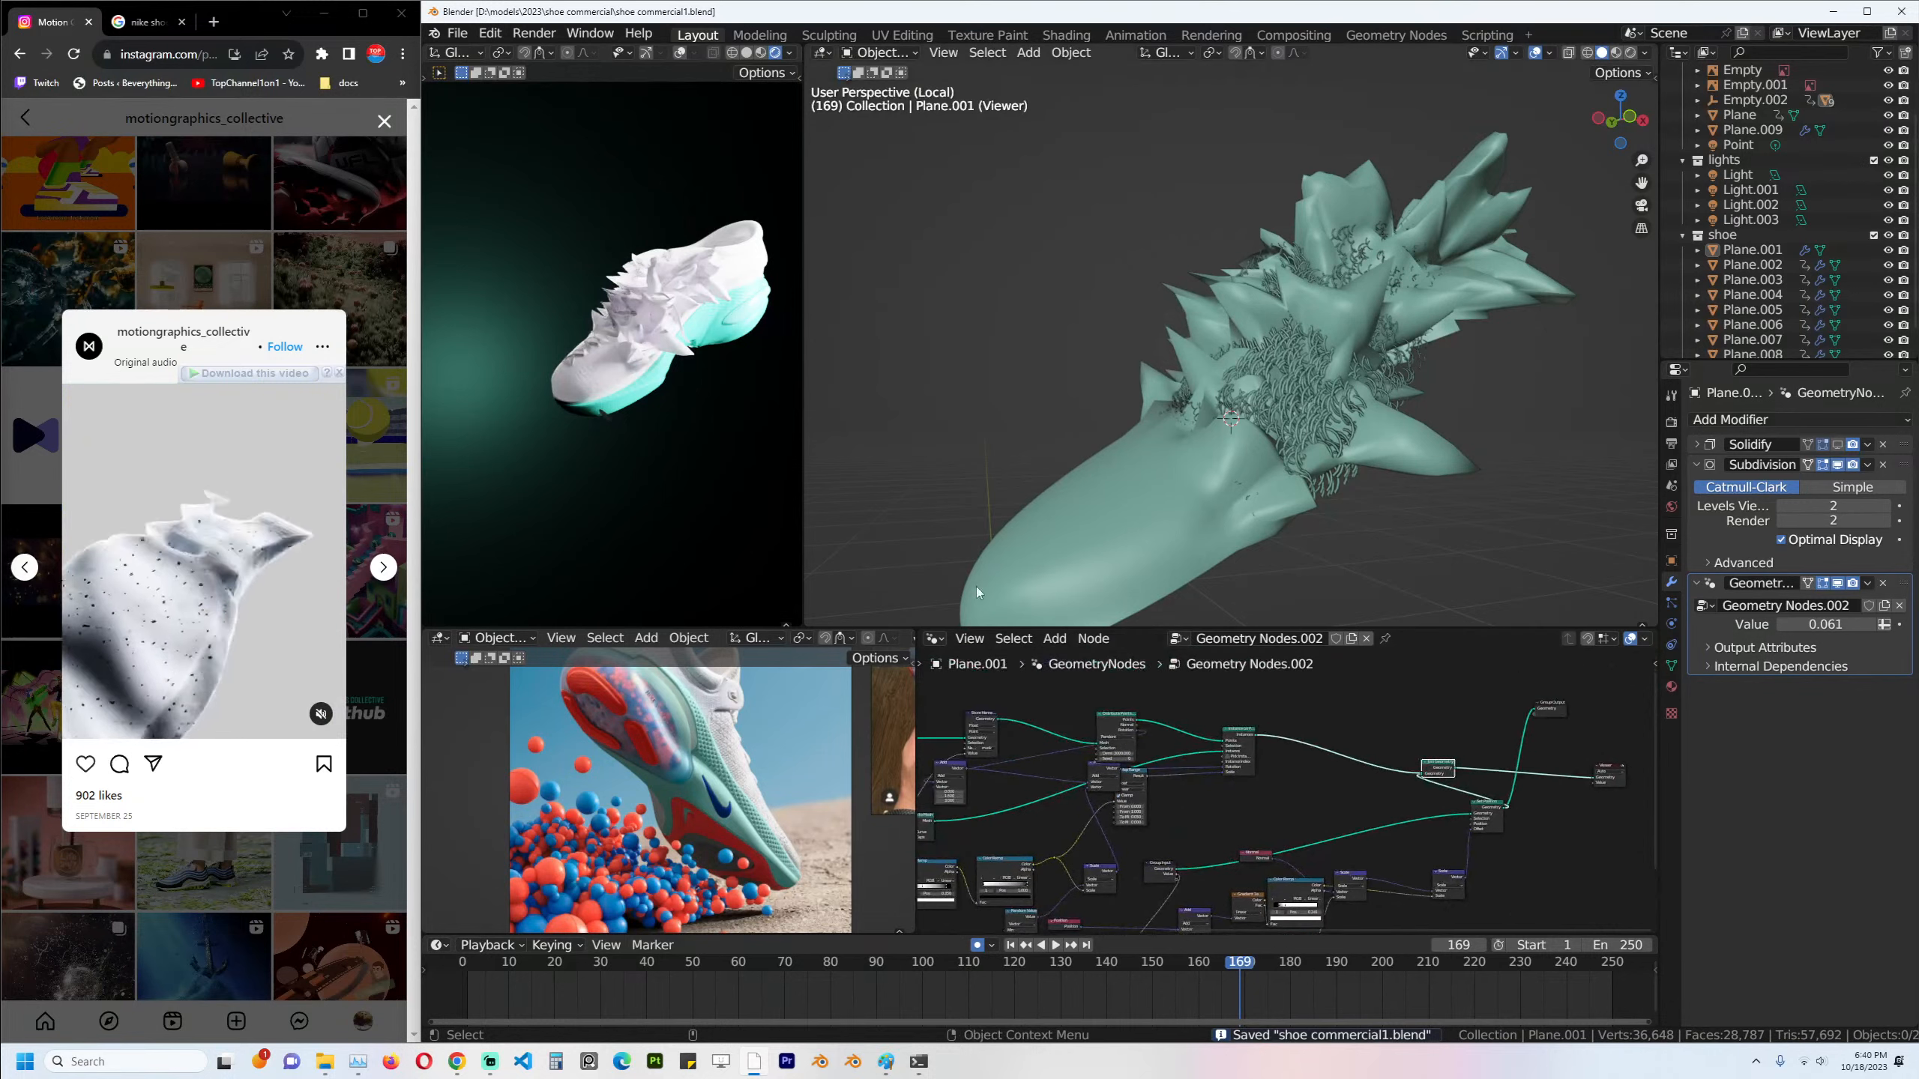
pyautogui.click(934, 642)
pyautogui.click(974, 780)
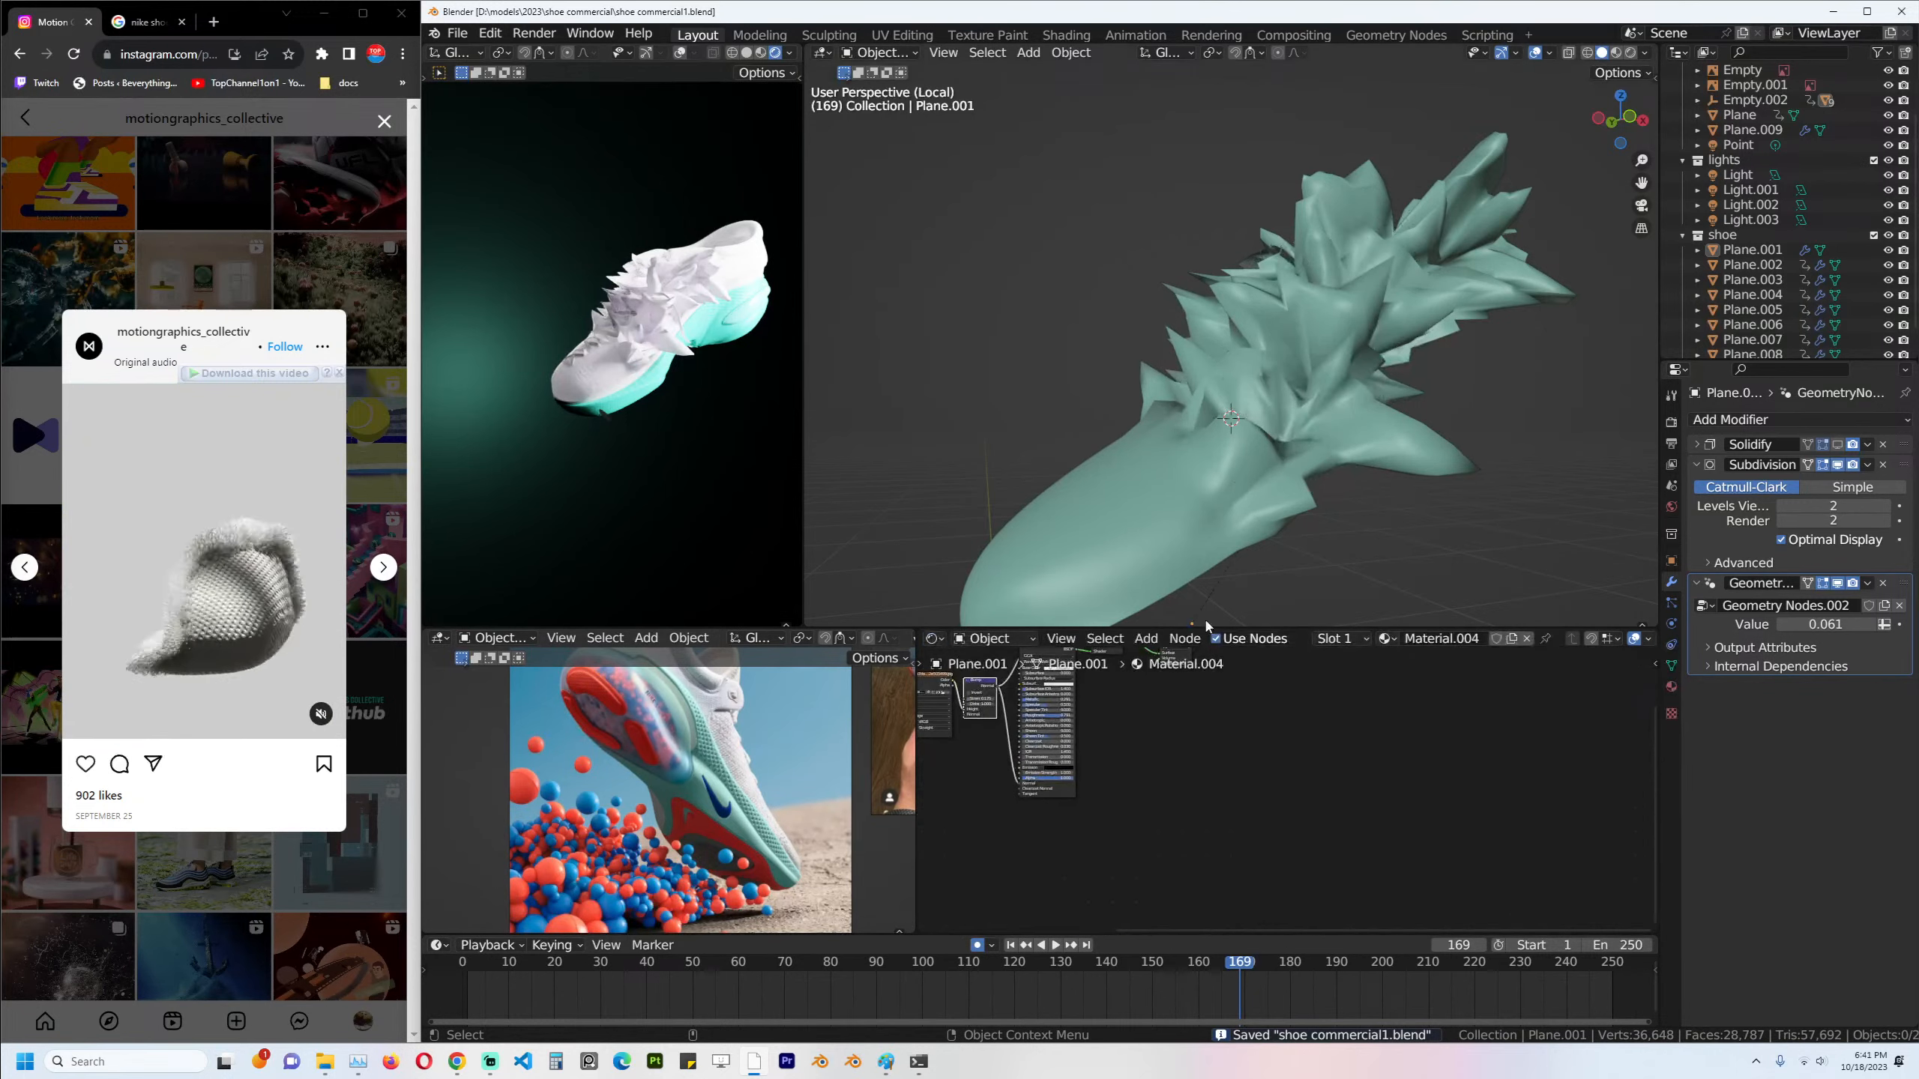
pyautogui.click(1231, 502)
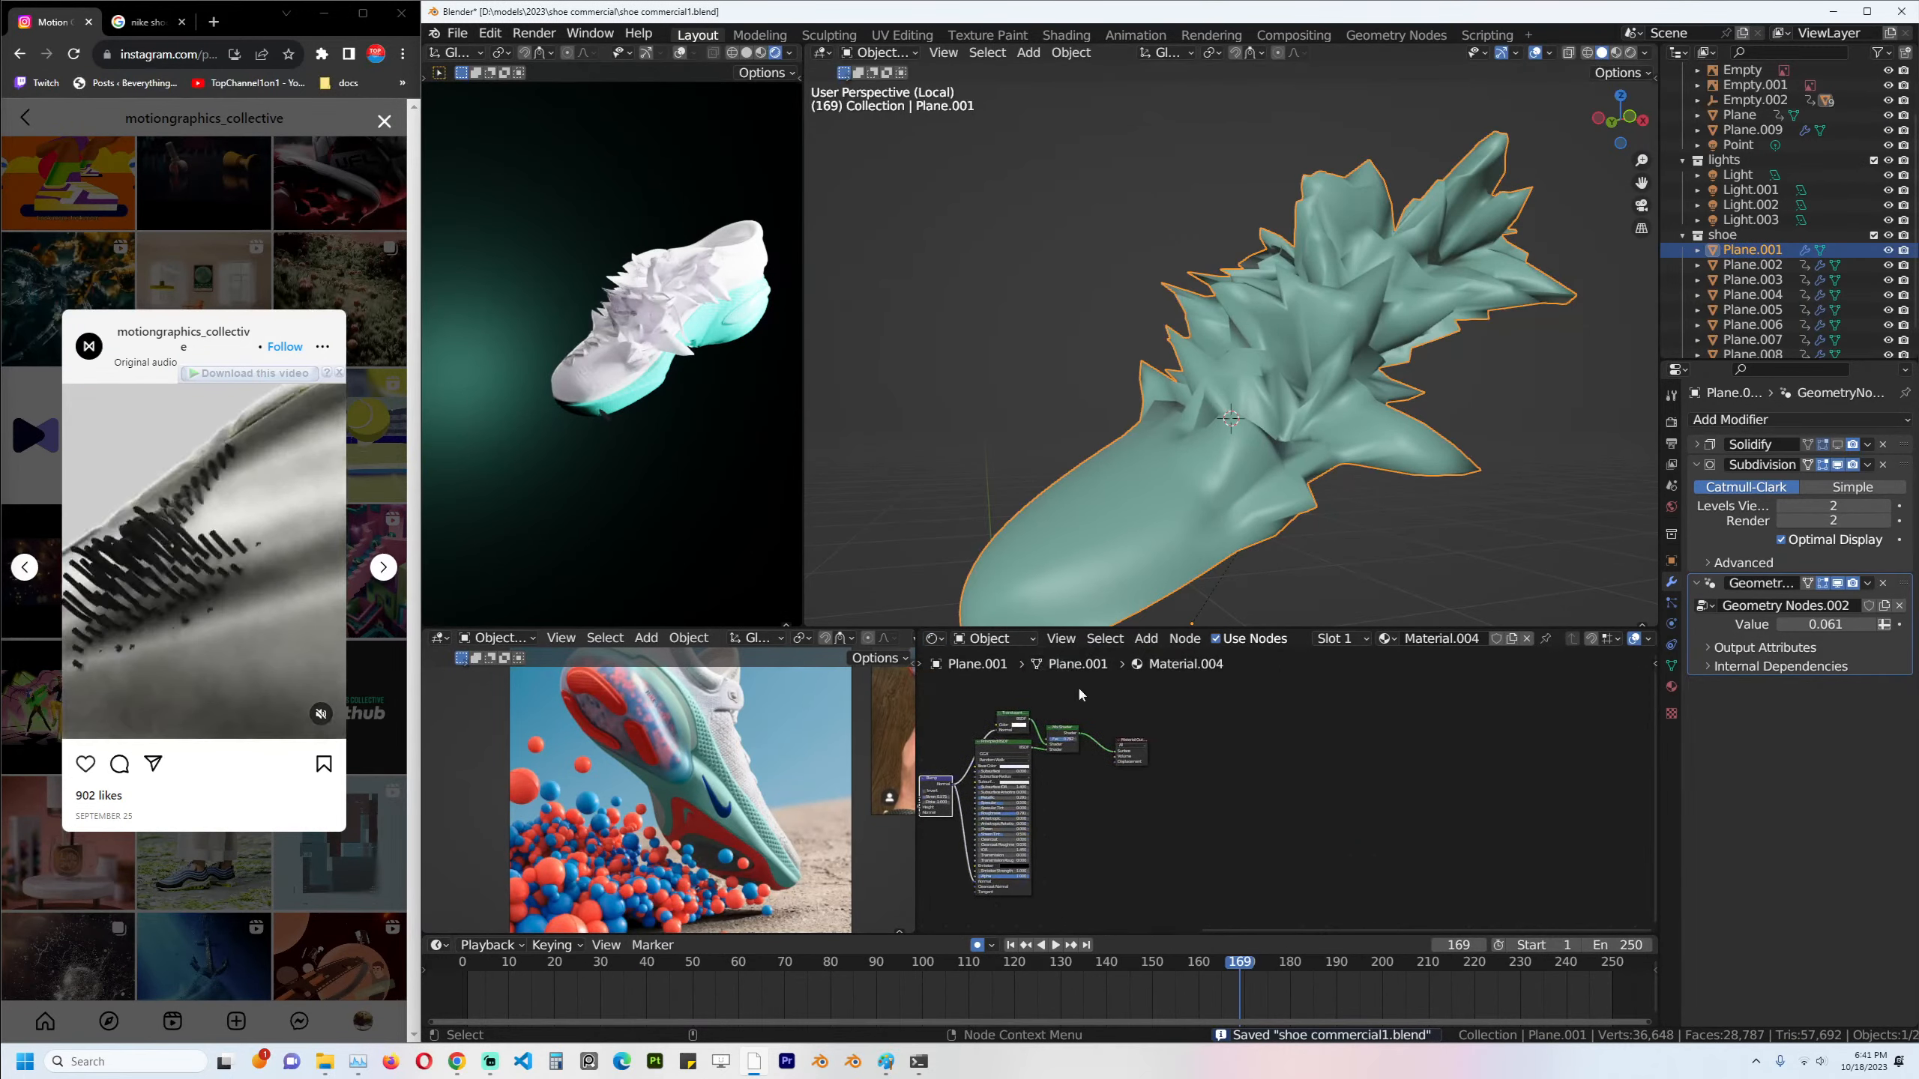
pyautogui.click(934, 641)
pyautogui.click(984, 763)
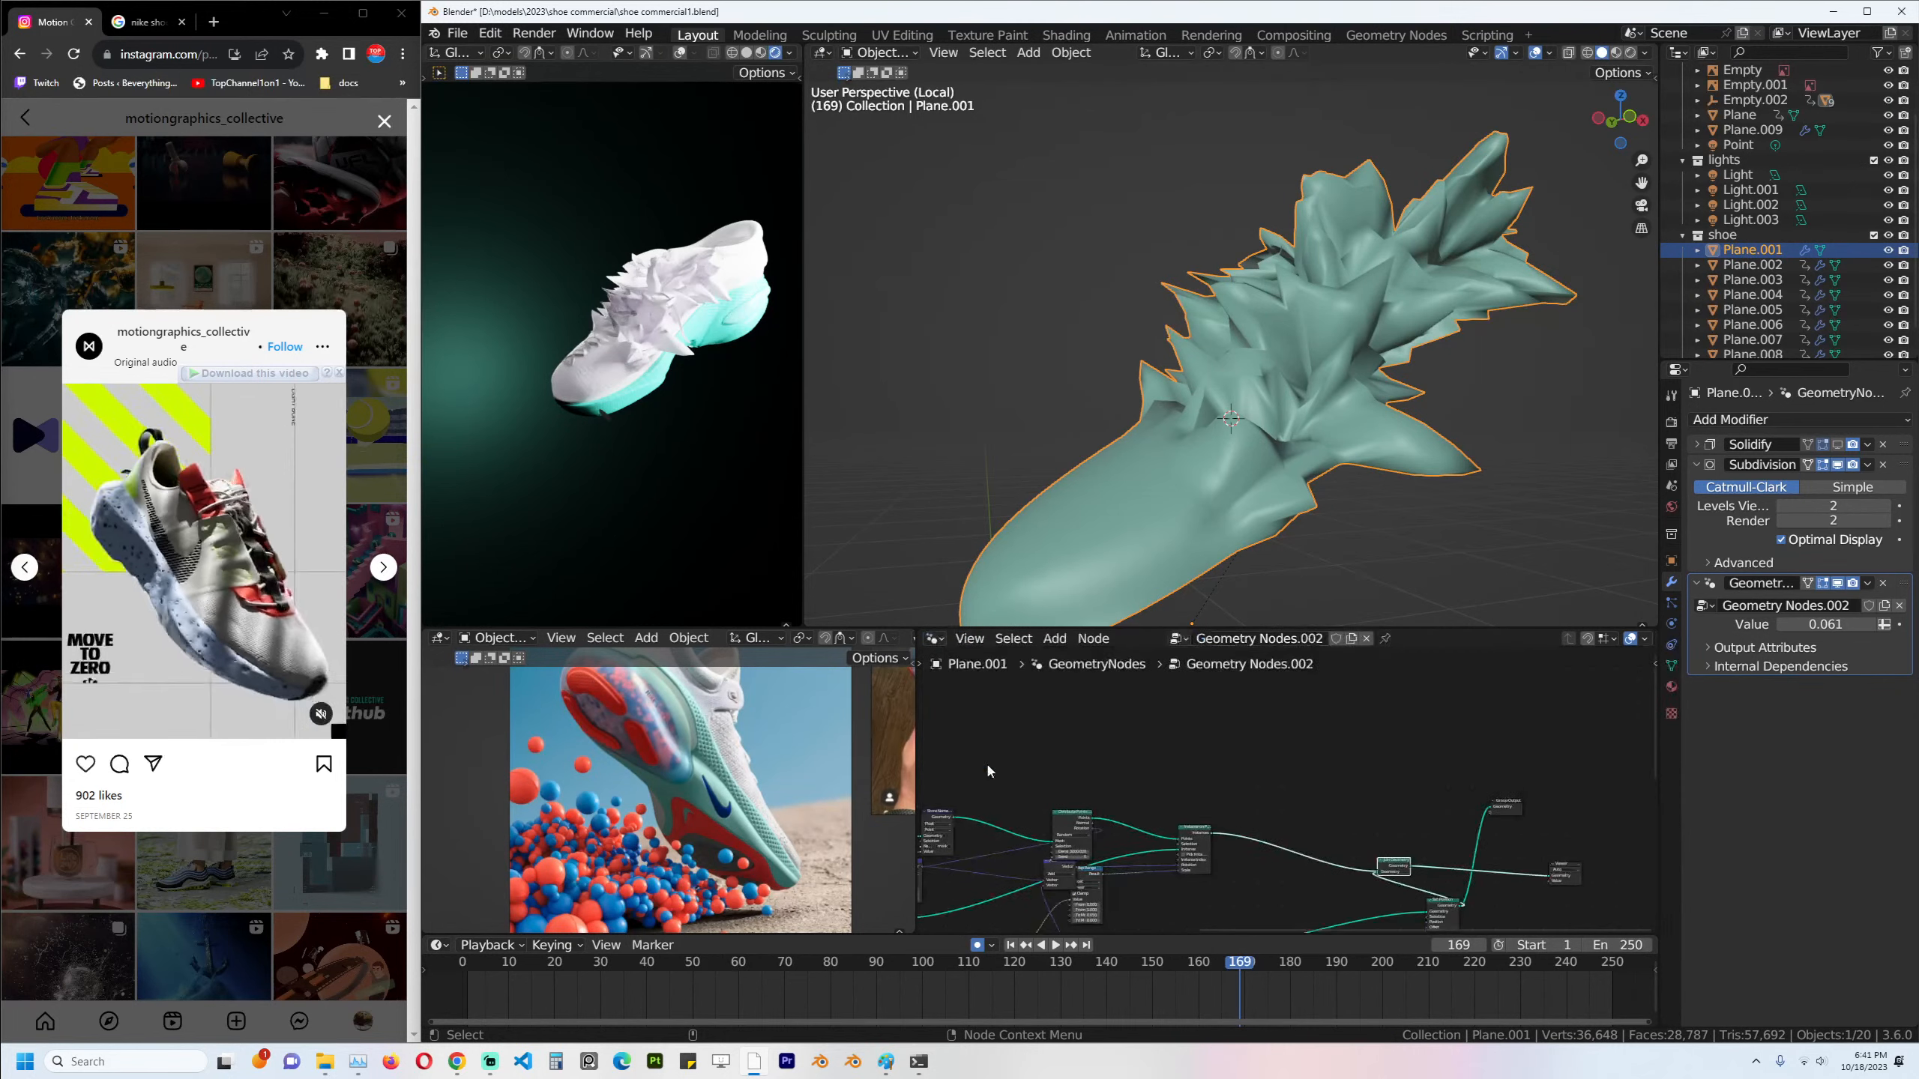
# Place the Join Geometry node between the Set Position and Group Output nodes, then save the file.
pyautogui.press('KP_Decimal')
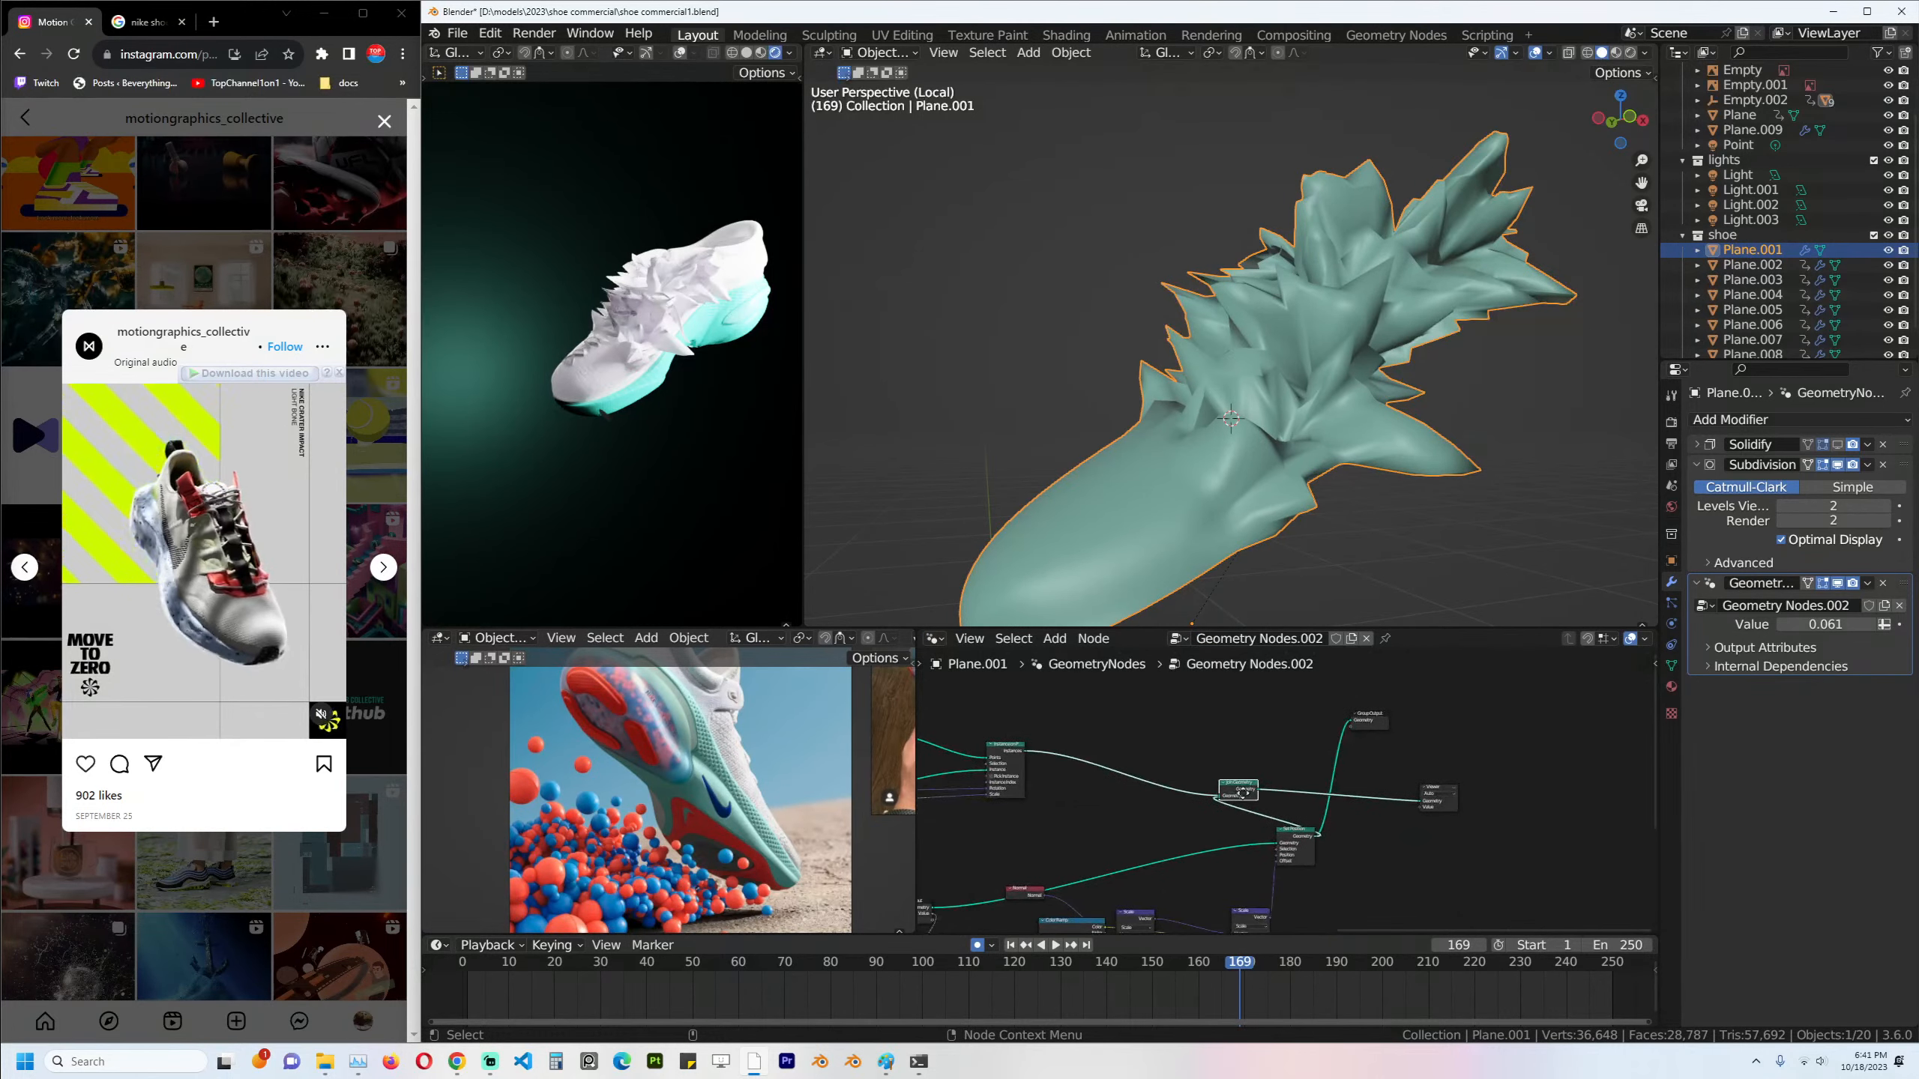
pyautogui.moveTo(1243, 793); pyautogui.dragTo(1343, 808)
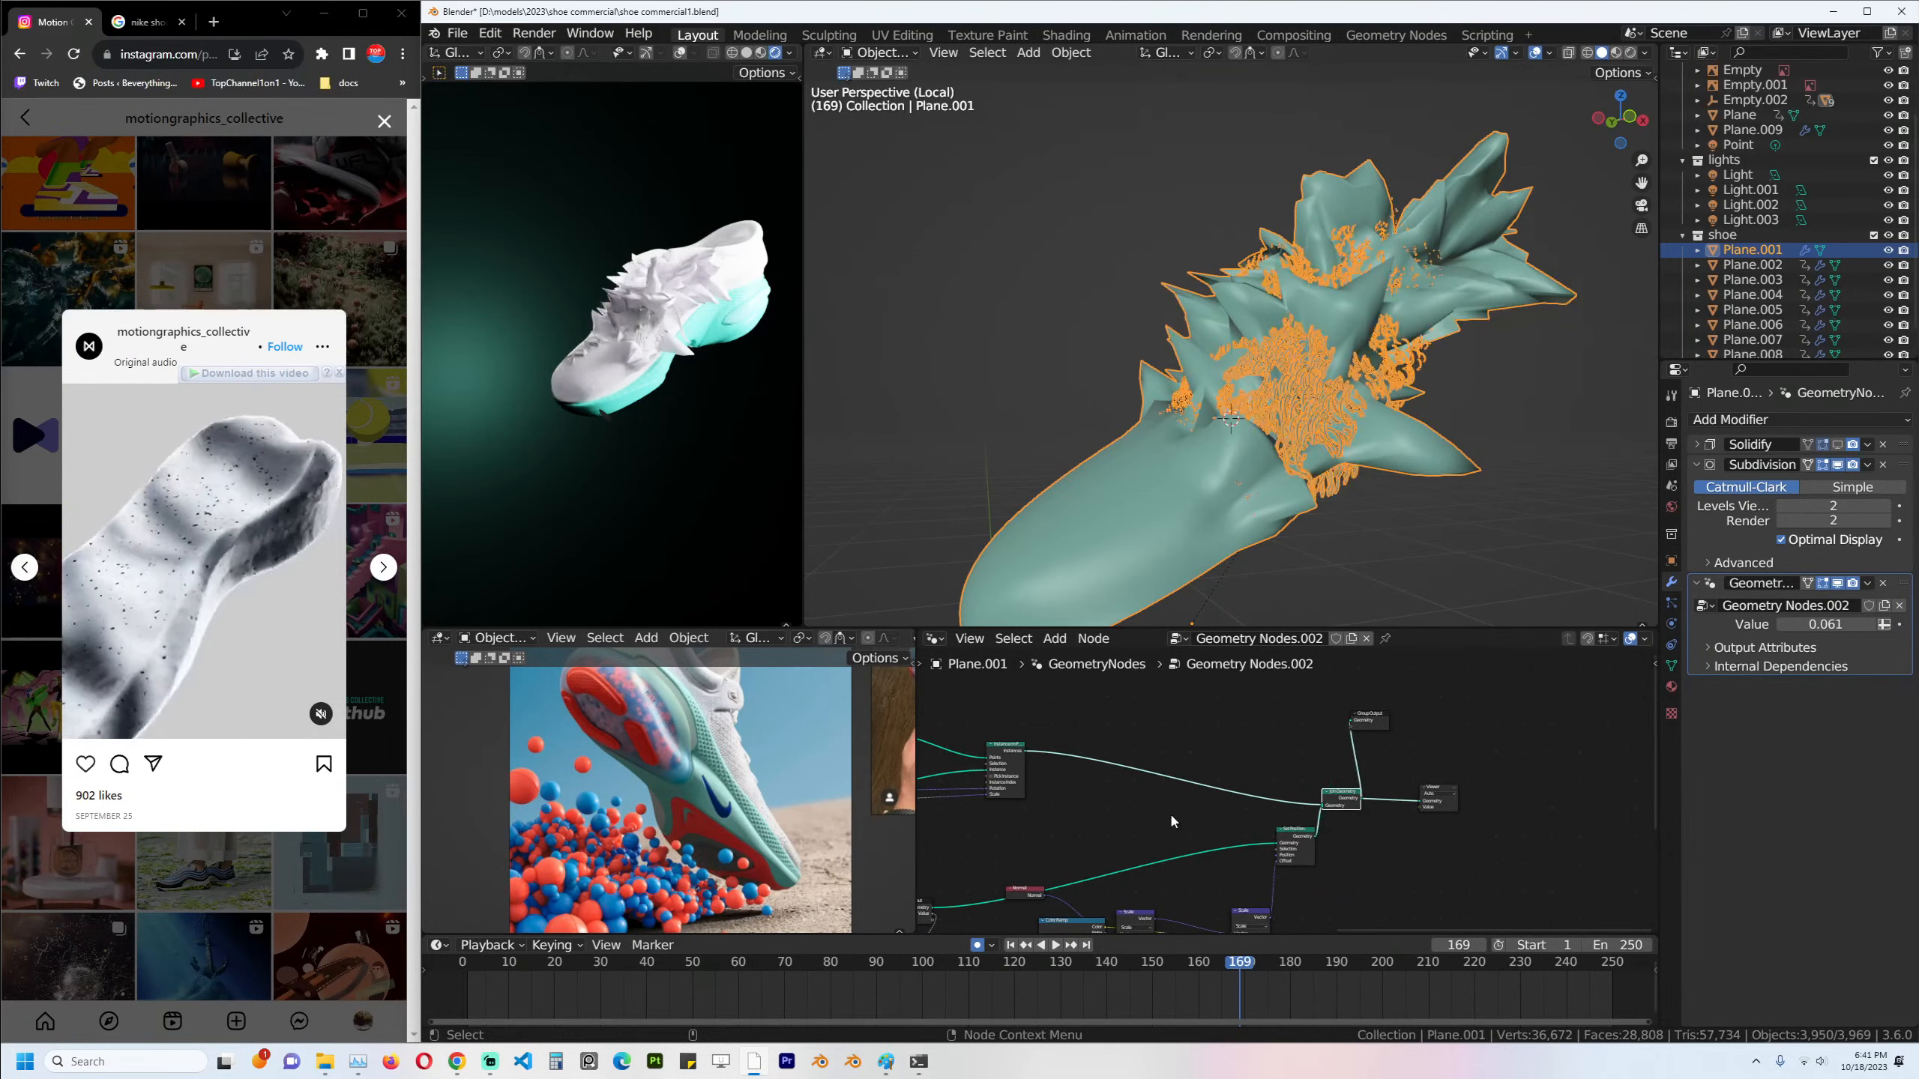
pyautogui.scroll(-3, 1169, 811)
pyautogui.hotkey('ctrl', 's')
# Deselect the shoe mesh and examine the gradient, noise and curve instancing branches of the node tree.
pyautogui.scroll(3, 1111, 738)
pyautogui.keyDown('shift'); pyautogui.scroll(2, 1273, 800); pyautogui.keyUp('shift')
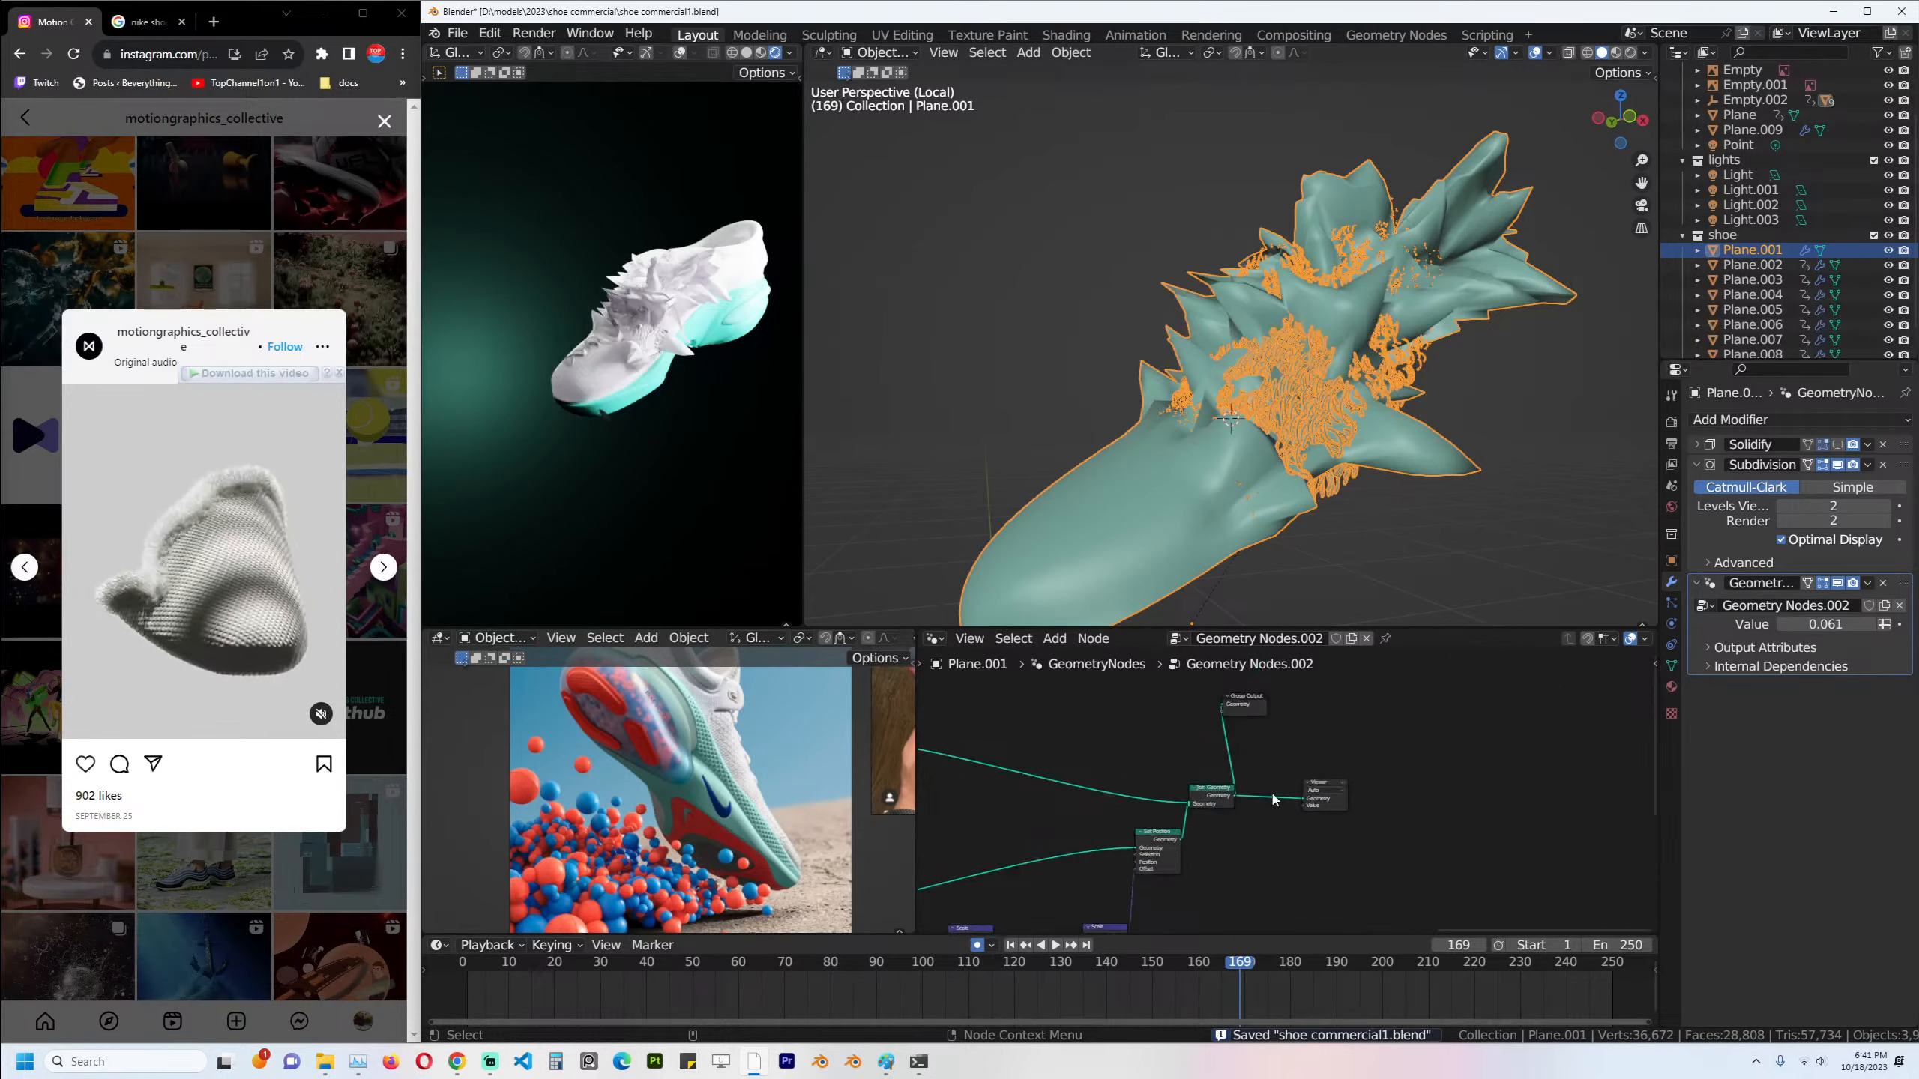
pyautogui.keyDown('shift'); pyautogui.scroll(6, 1253, 706); pyautogui.keyUp('shift')
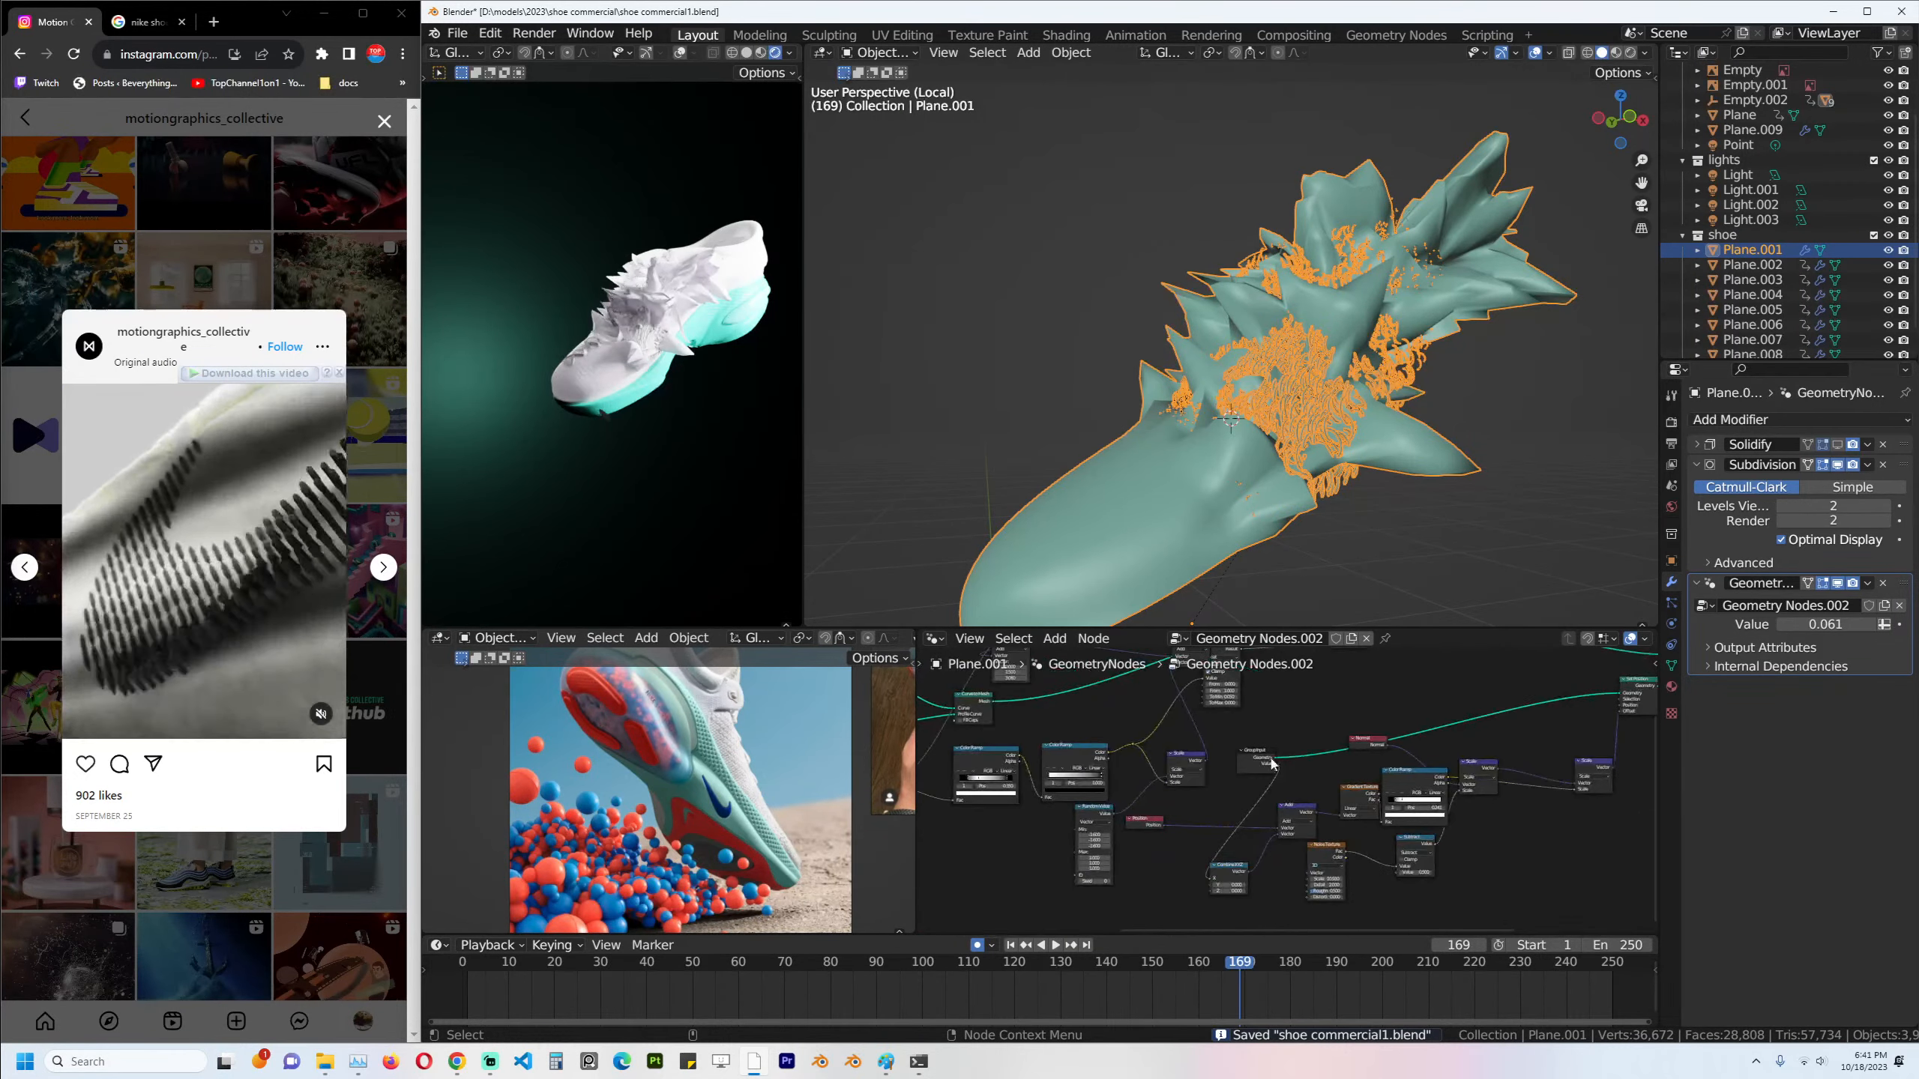
pyautogui.scroll(1, 1239, 738)
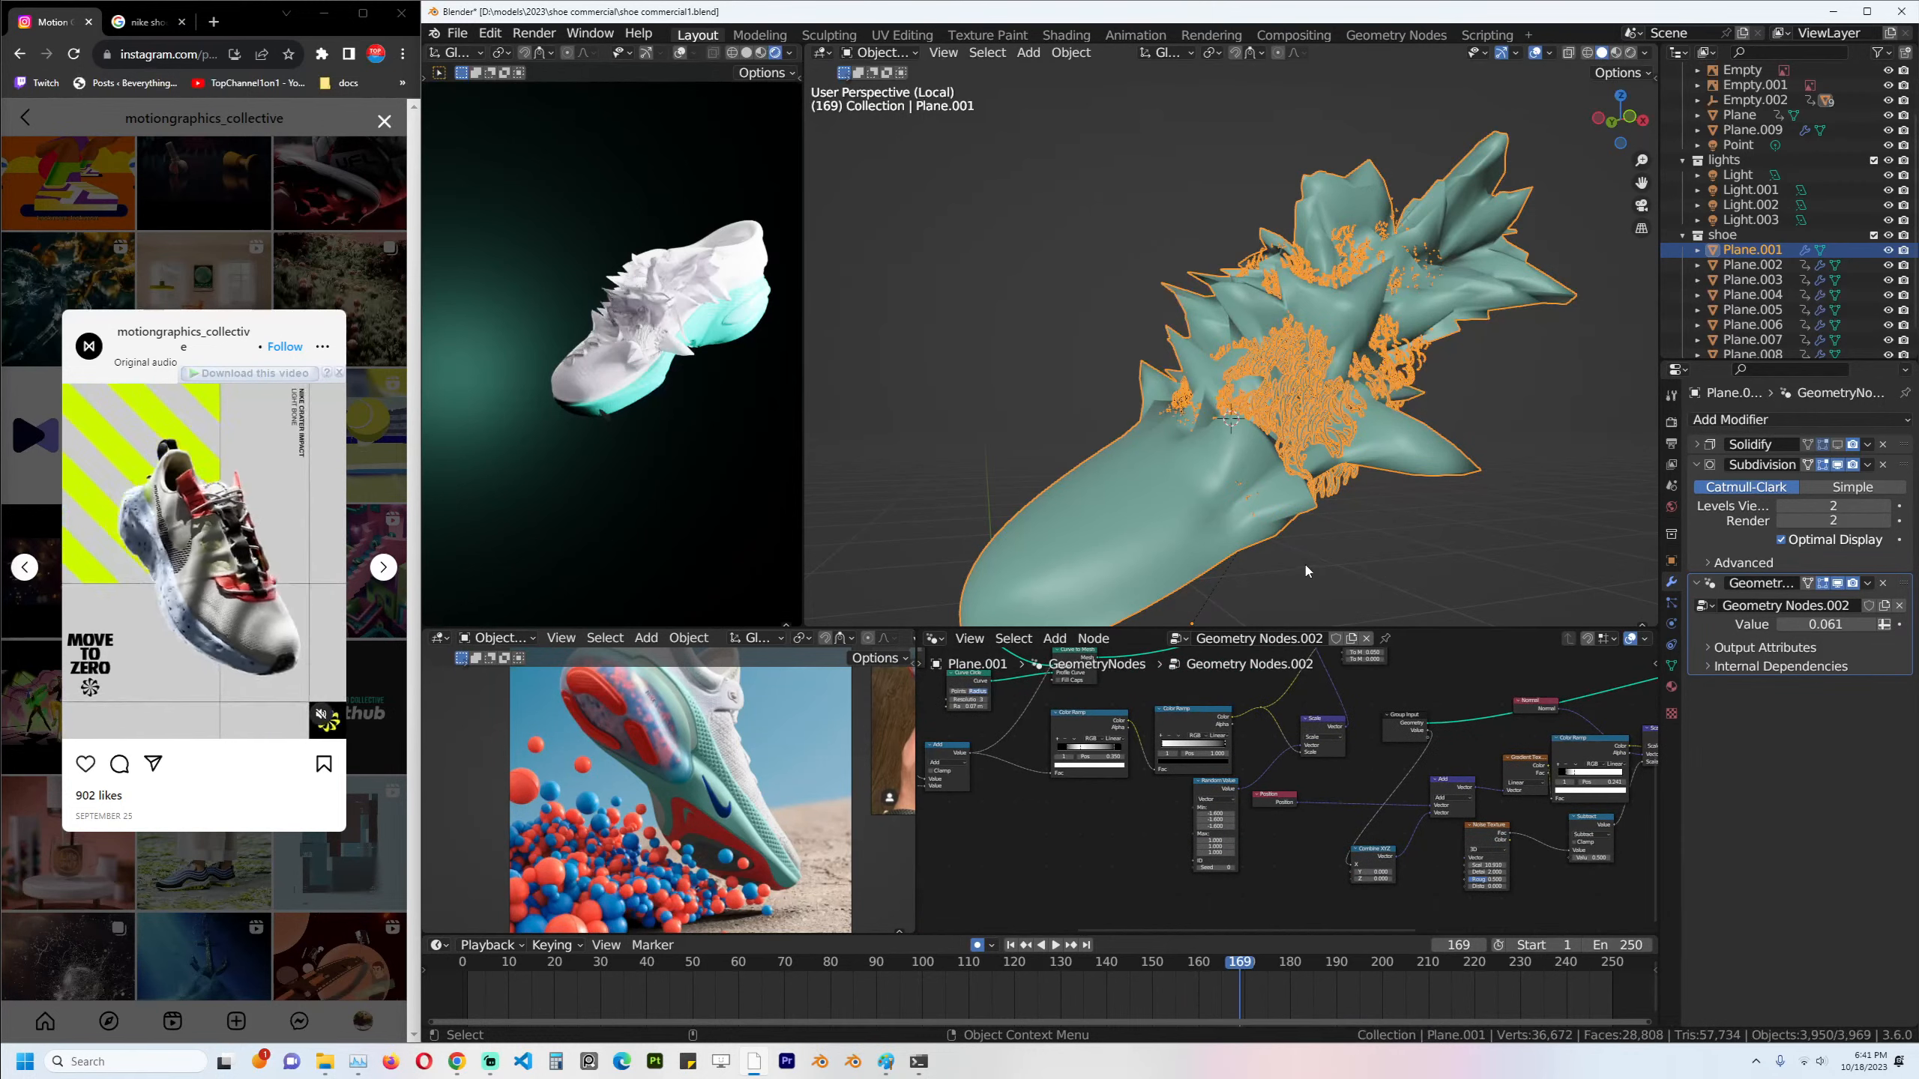
pyautogui.click(1306, 570)
pyautogui.keyDown('shift'); pyautogui.scroll(3, 1364, 763); pyautogui.keyUp('shift')
pyautogui.keyDown('ctrl'); pyautogui.scroll(4, 1129, 867); pyautogui.keyUp('ctrl')
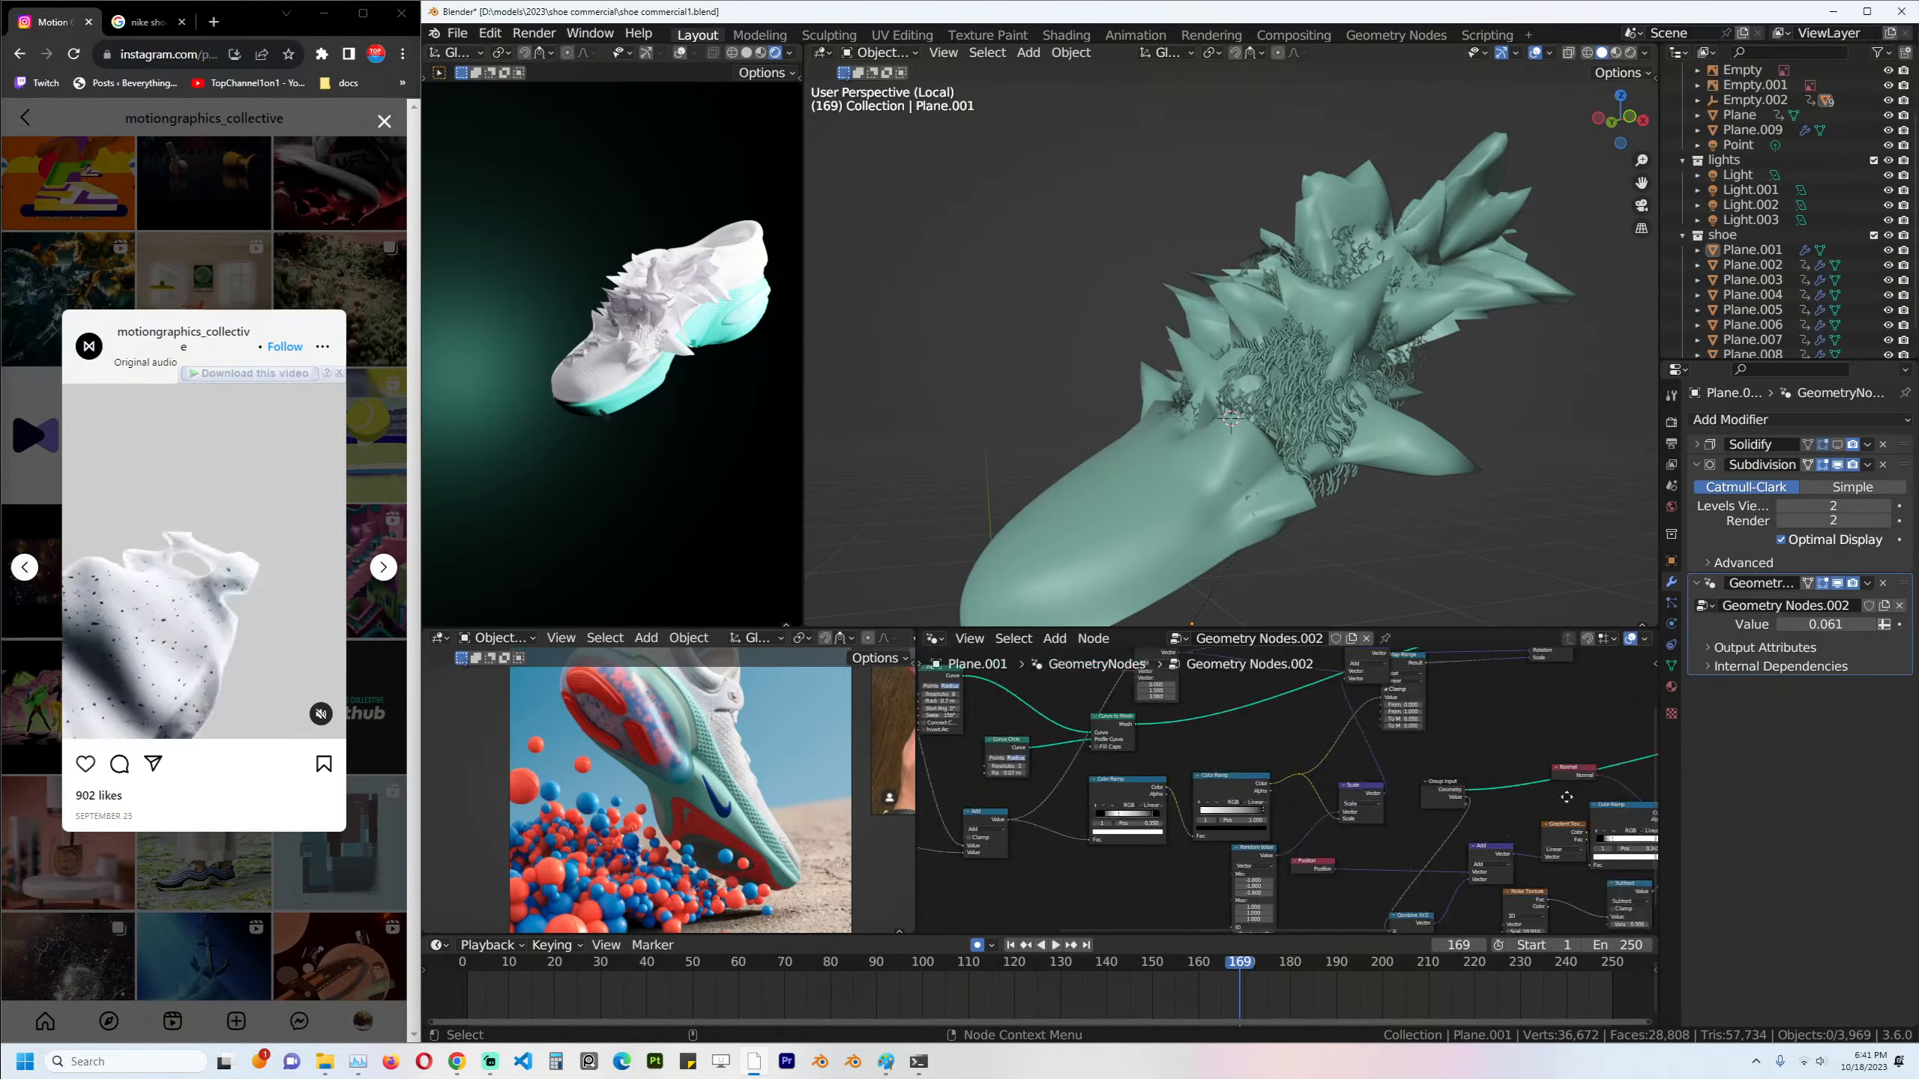
pyautogui.scroll(1, 1344, 852)
pyautogui.keyDown('shift'); pyautogui.scroll(2, 1198, 817); pyautogui.keyUp('shift')
pyautogui.keyDown('ctrl'); pyautogui.scroll(3, 1198, 817); pyautogui.keyUp('ctrl')
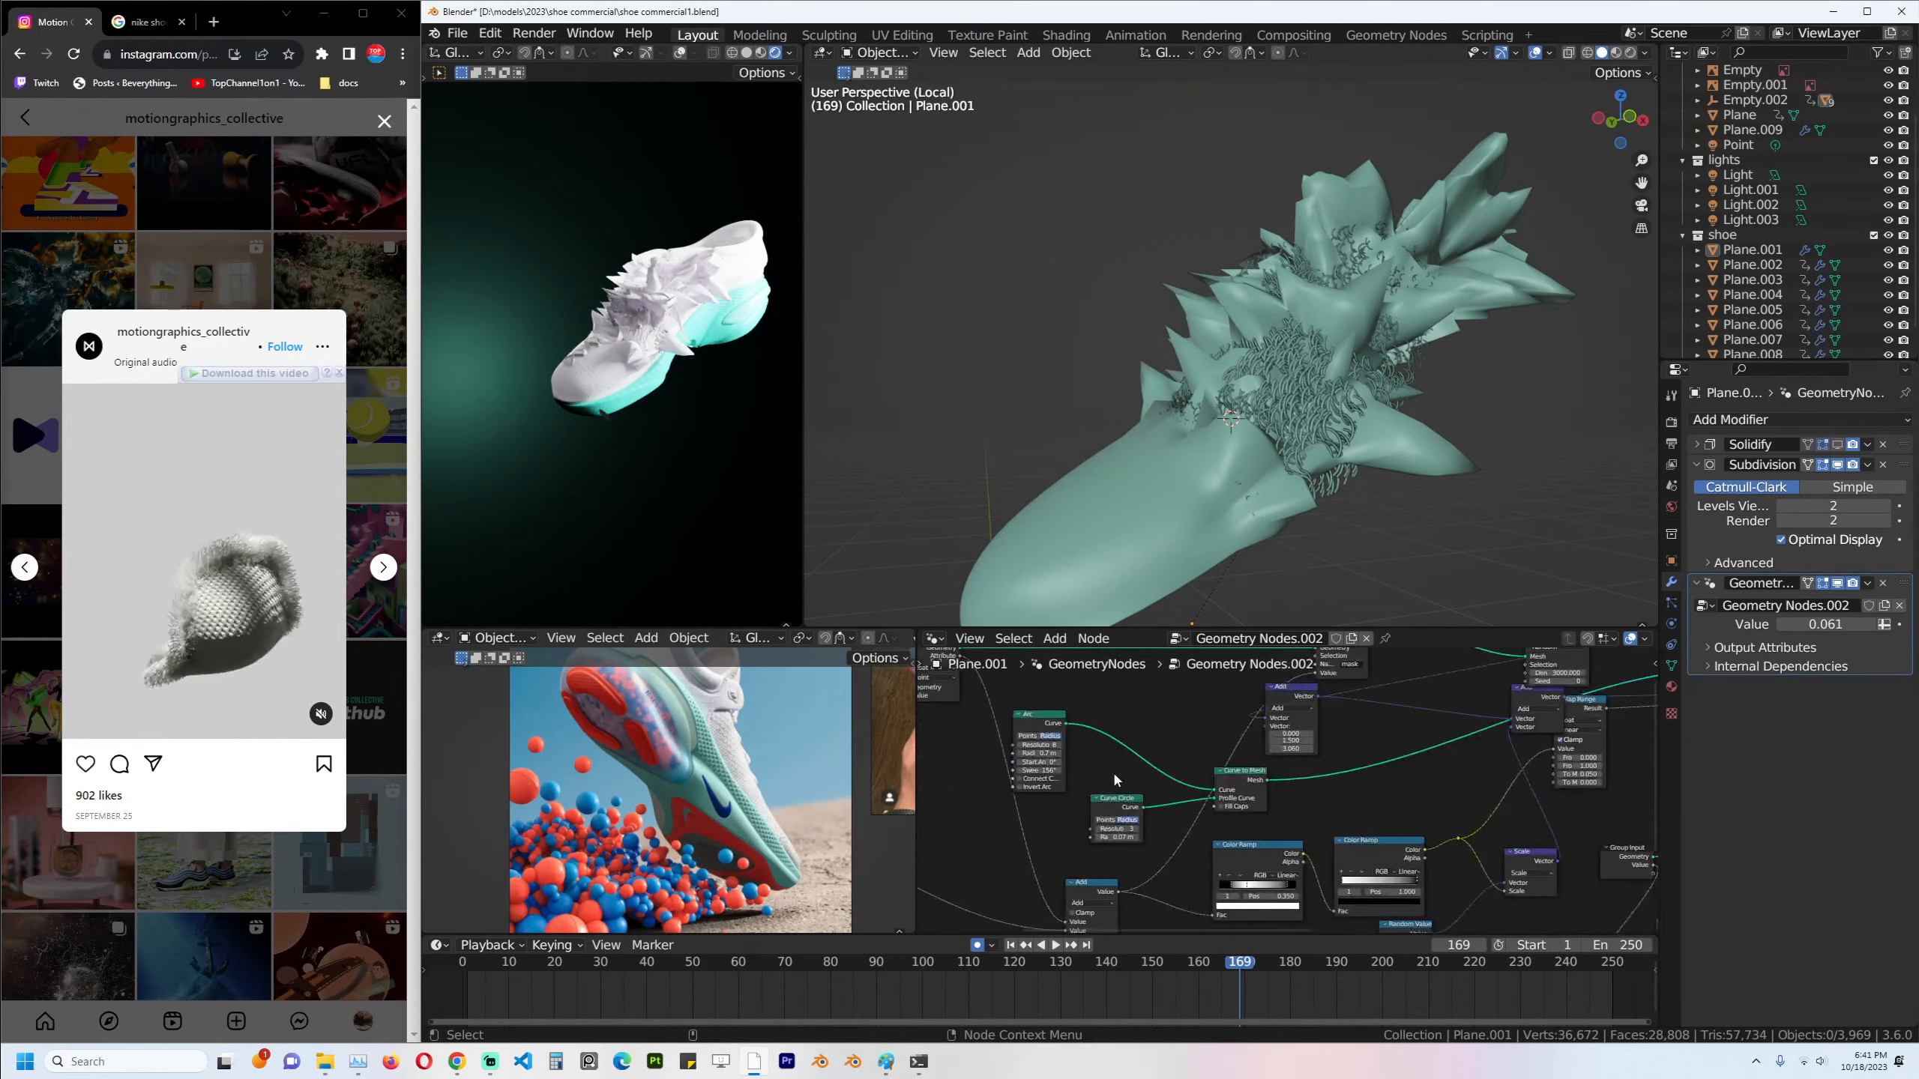
pyautogui.scroll(1, 1307, 787)
pyautogui.moveTo(1306, 787); pyautogui.dragTo(1230, 790, button='middle')
pyautogui.moveTo(1435, 783); pyautogui.dragTo(1209, 782, button='middle')
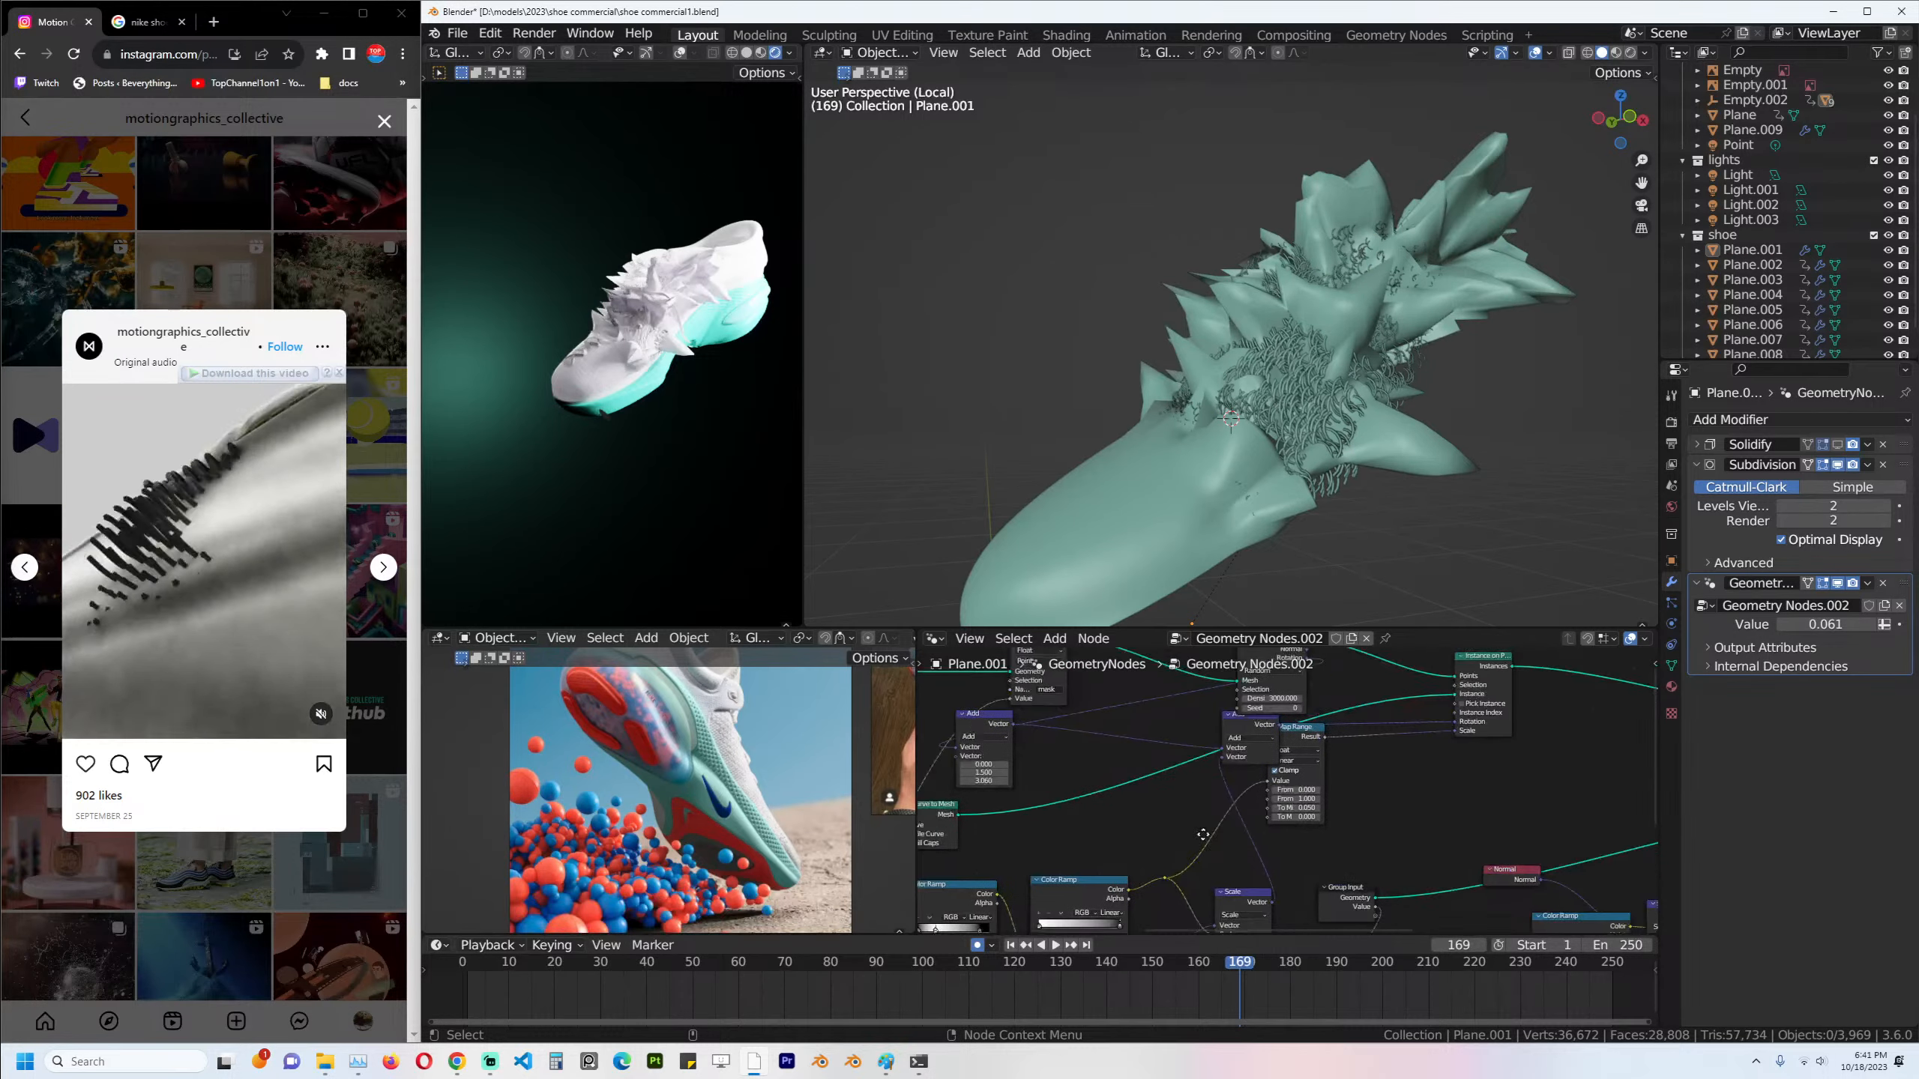
# Insert a Set Material node before Join Geometry on the curve instances branch, assign it Material, and save the file.
pyautogui.scroll(-4, 1435, 757)
pyautogui.moveTo(1434, 757); pyautogui.dragTo(1212, 824, button='middle')
pyautogui.moveTo(1528, 828); pyautogui.dragTo(1284, 789, button='middle')
pyautogui.scroll(2, 1284, 788)
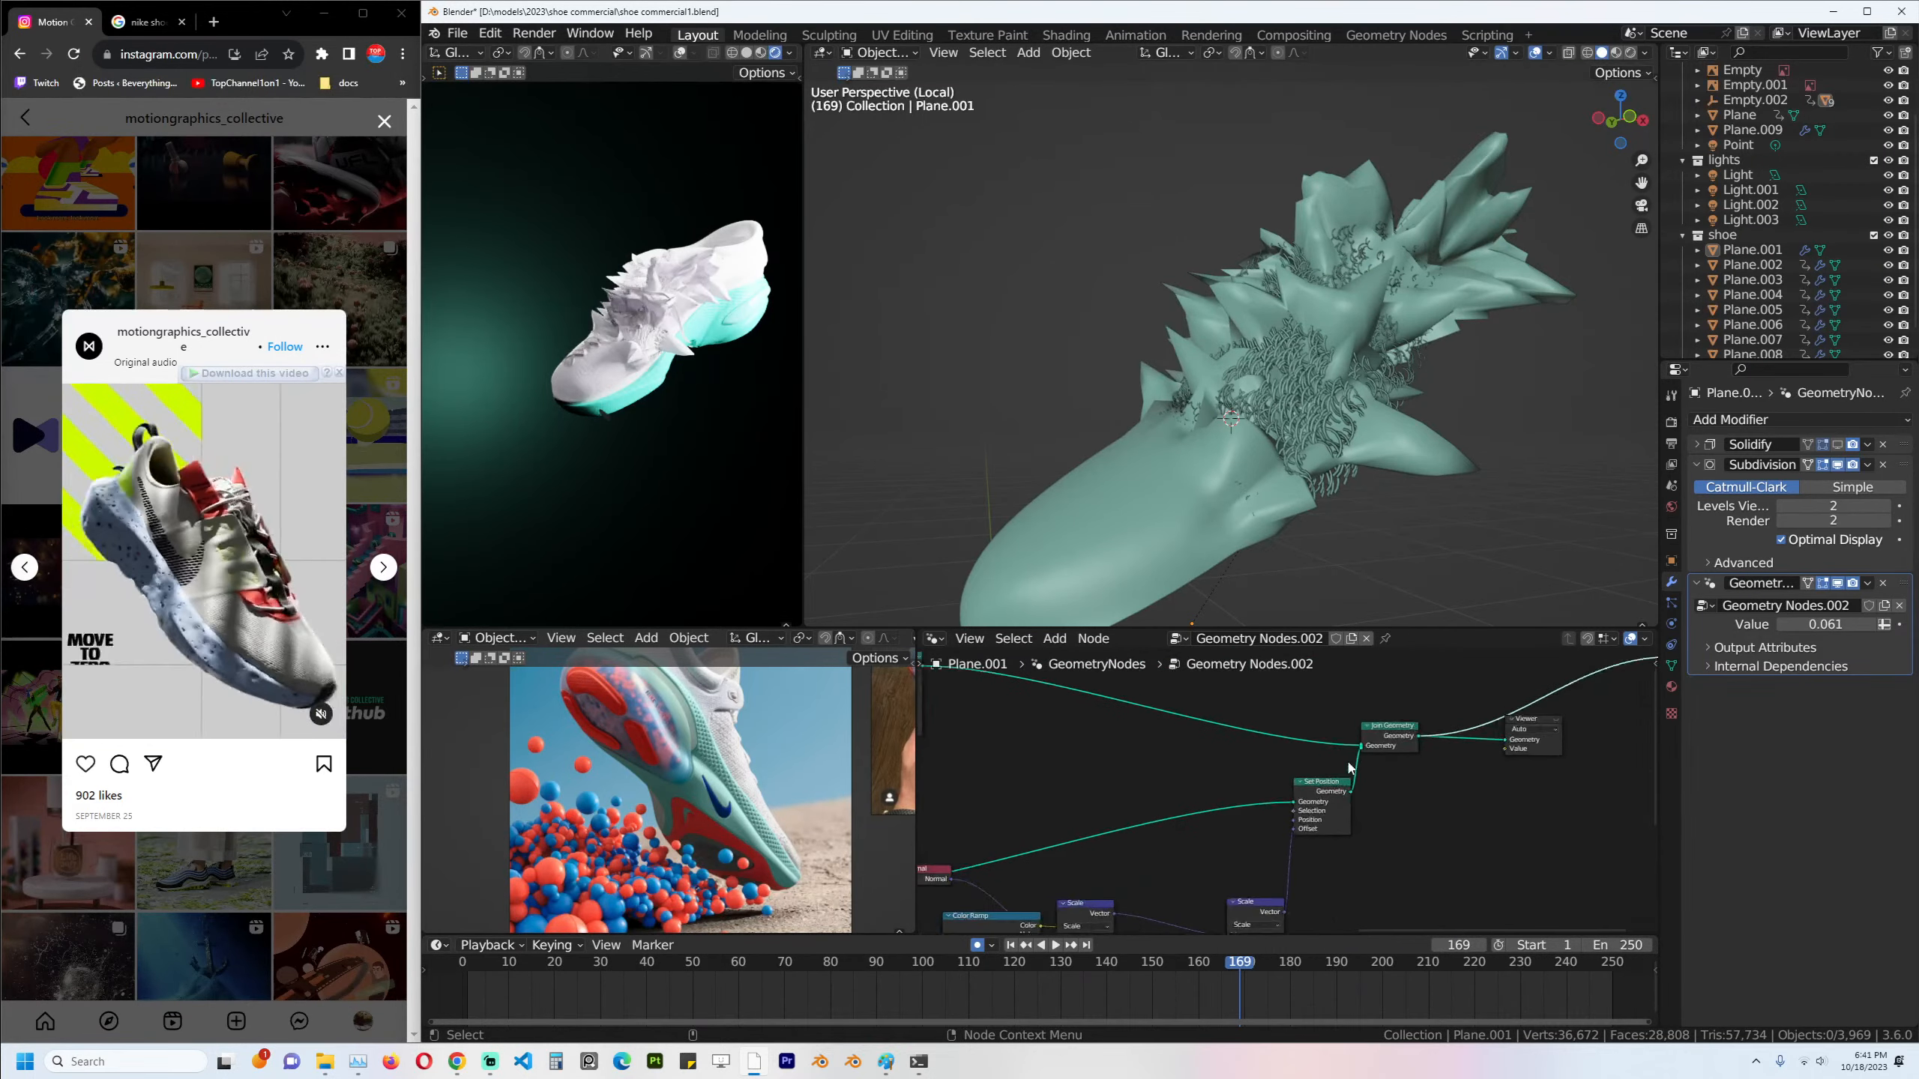
pyautogui.hotkey('shift', 'a')
pyautogui.write('set')
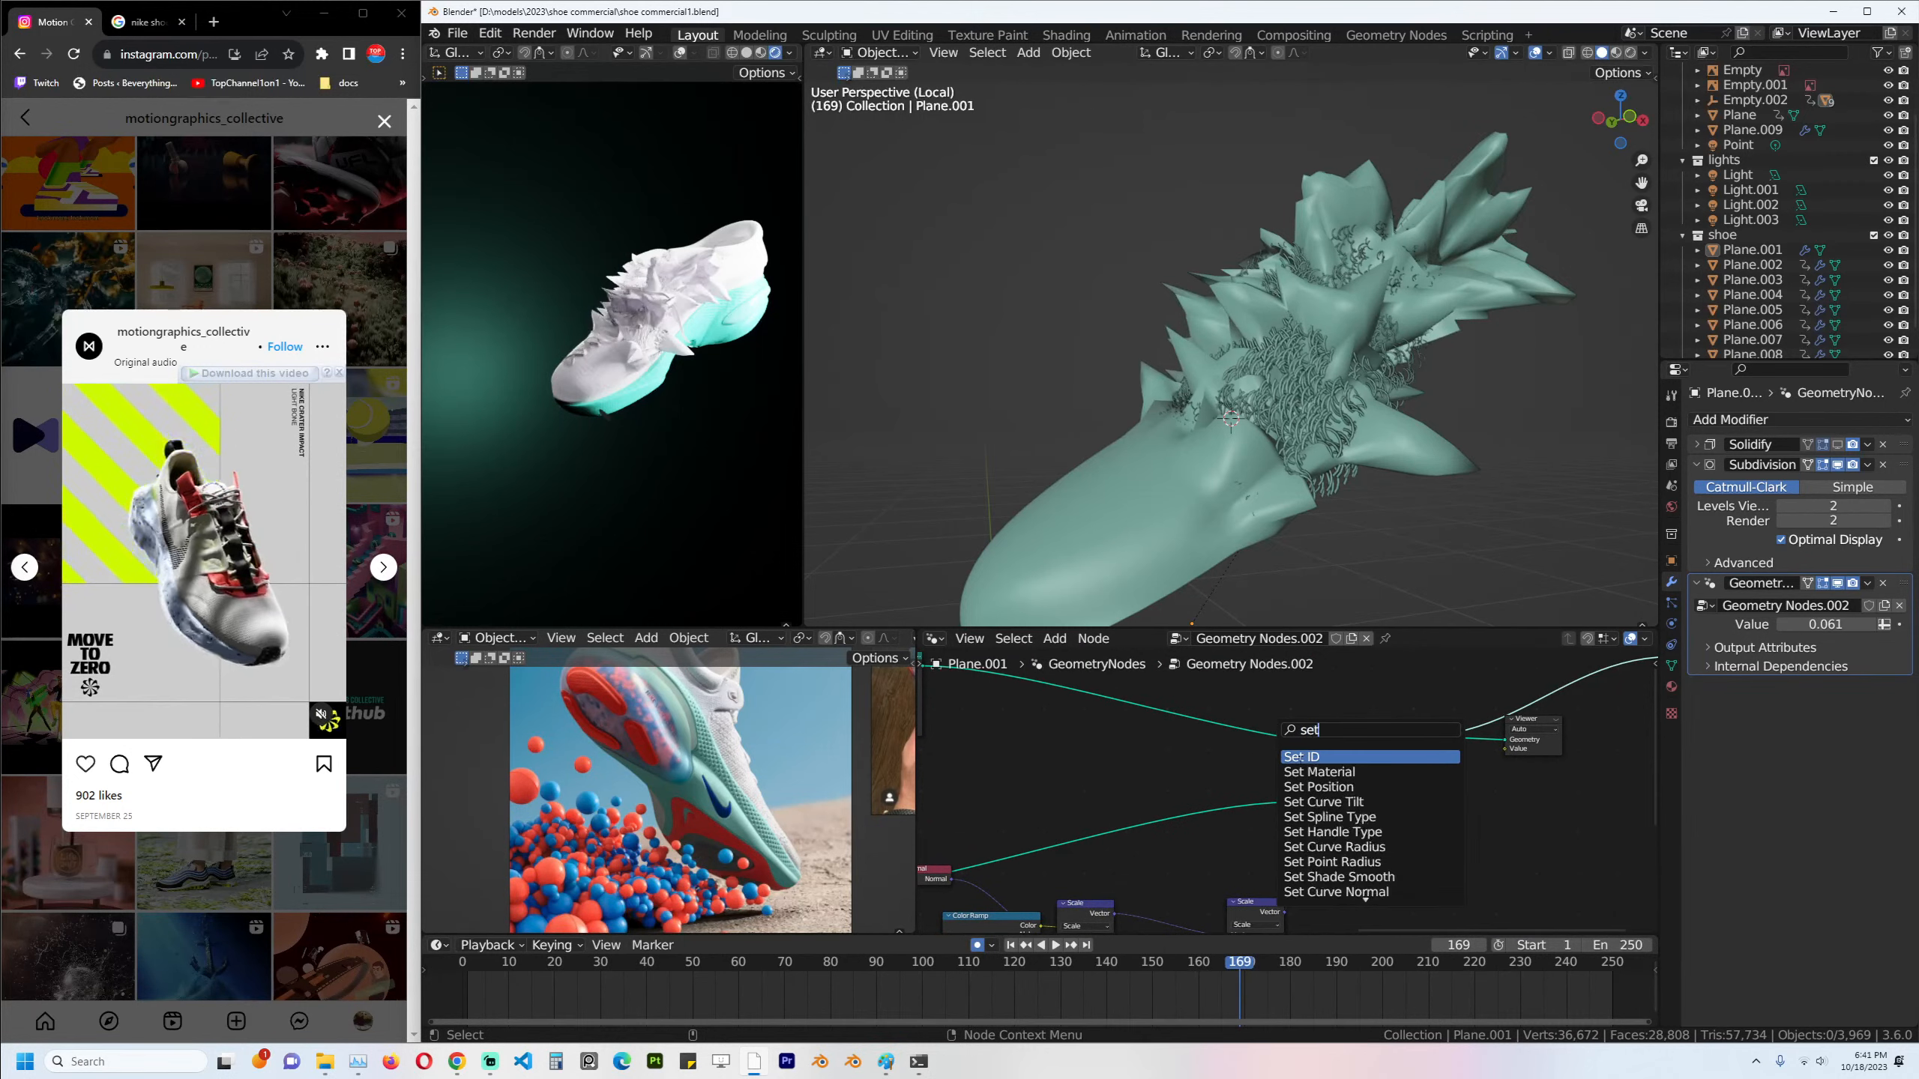
pyautogui.click(1315, 772)
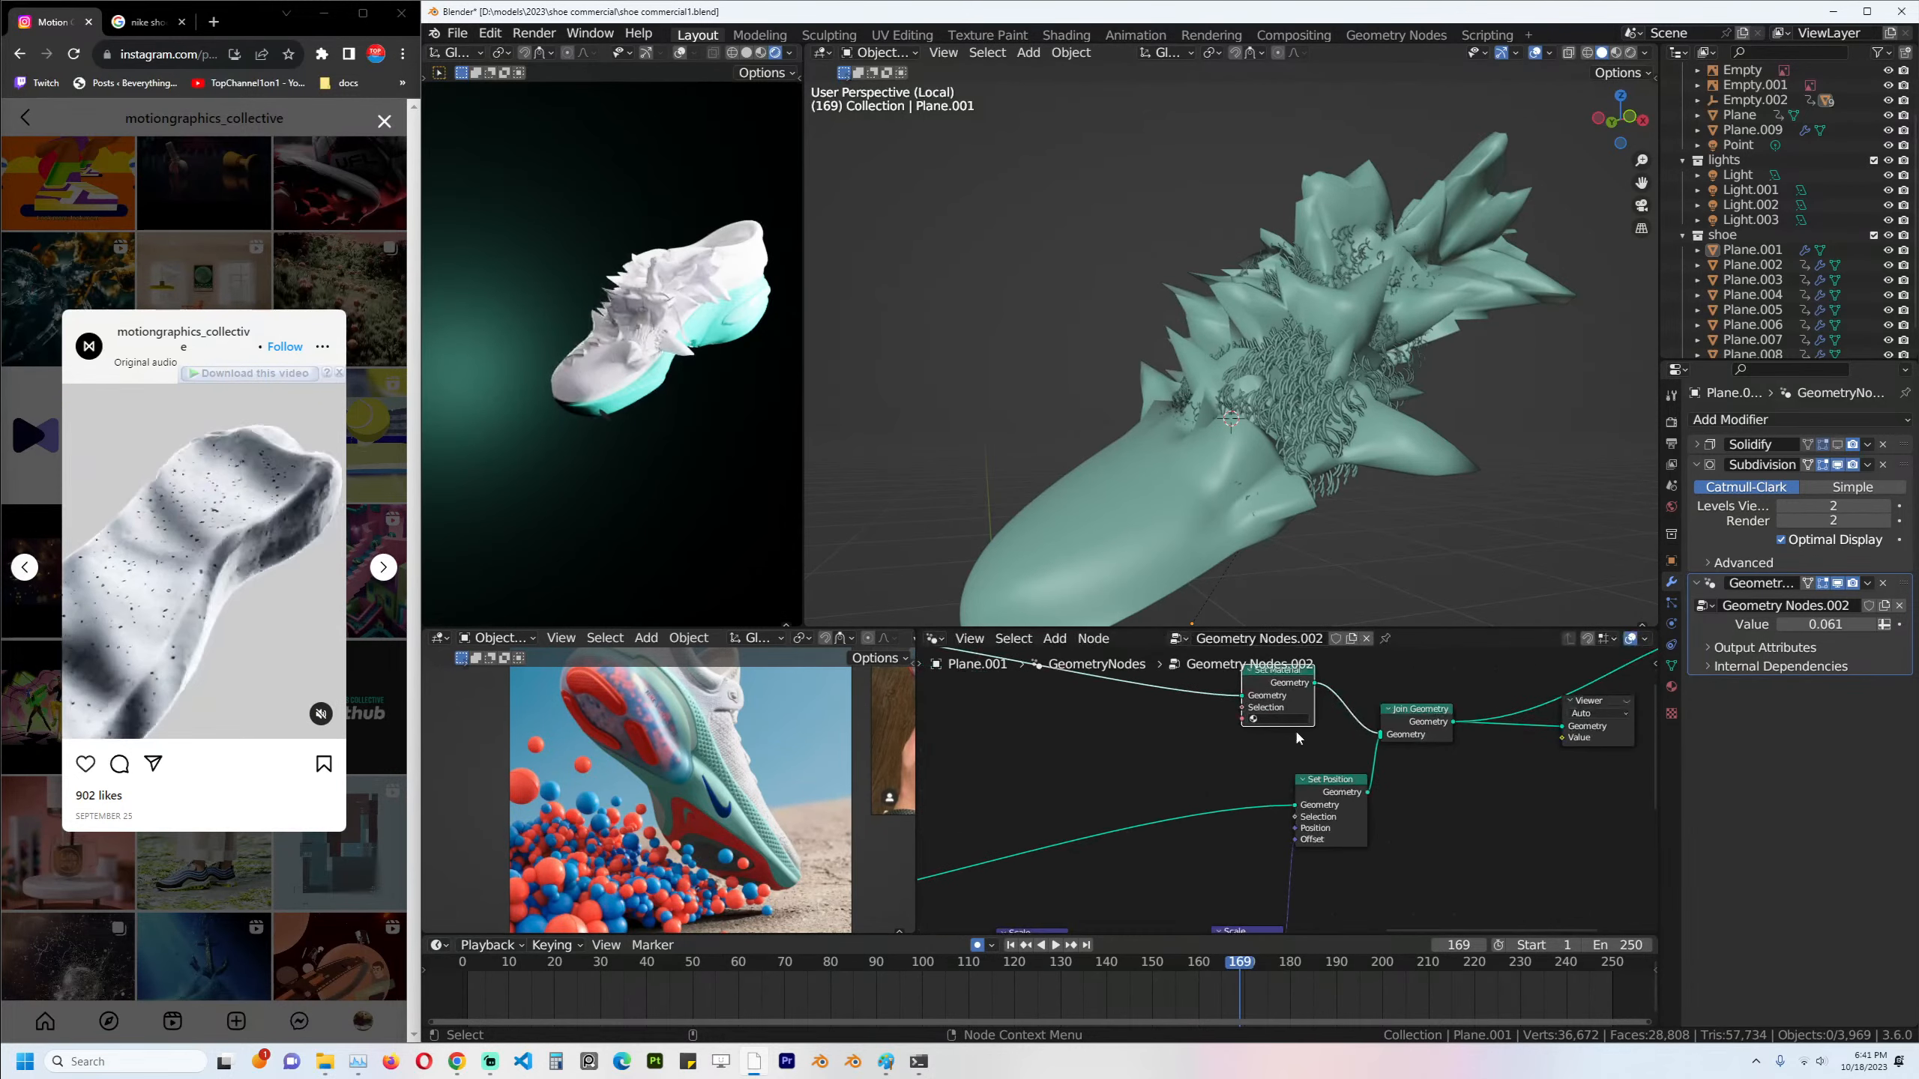
pyautogui.click(1282, 719)
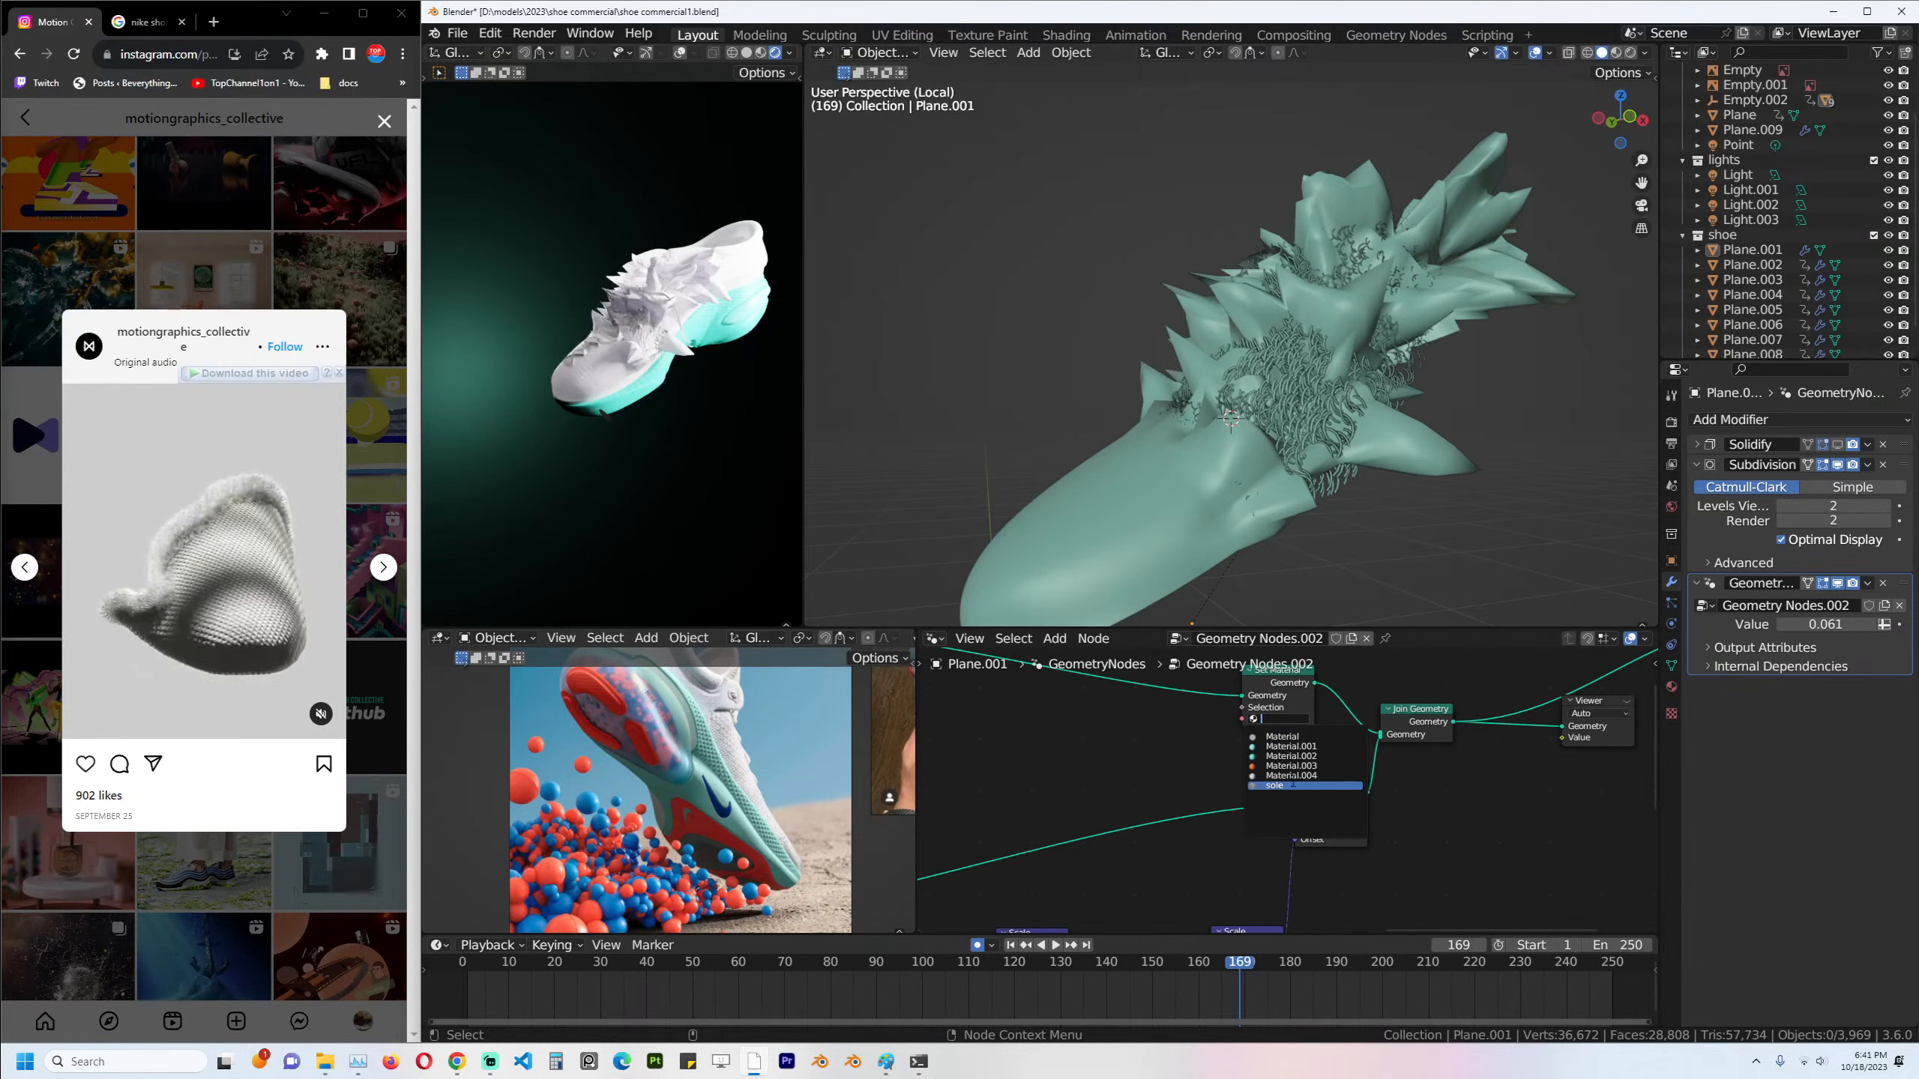
pyautogui.click(1281, 736)
pyautogui.hotkey('ctrl', 's')
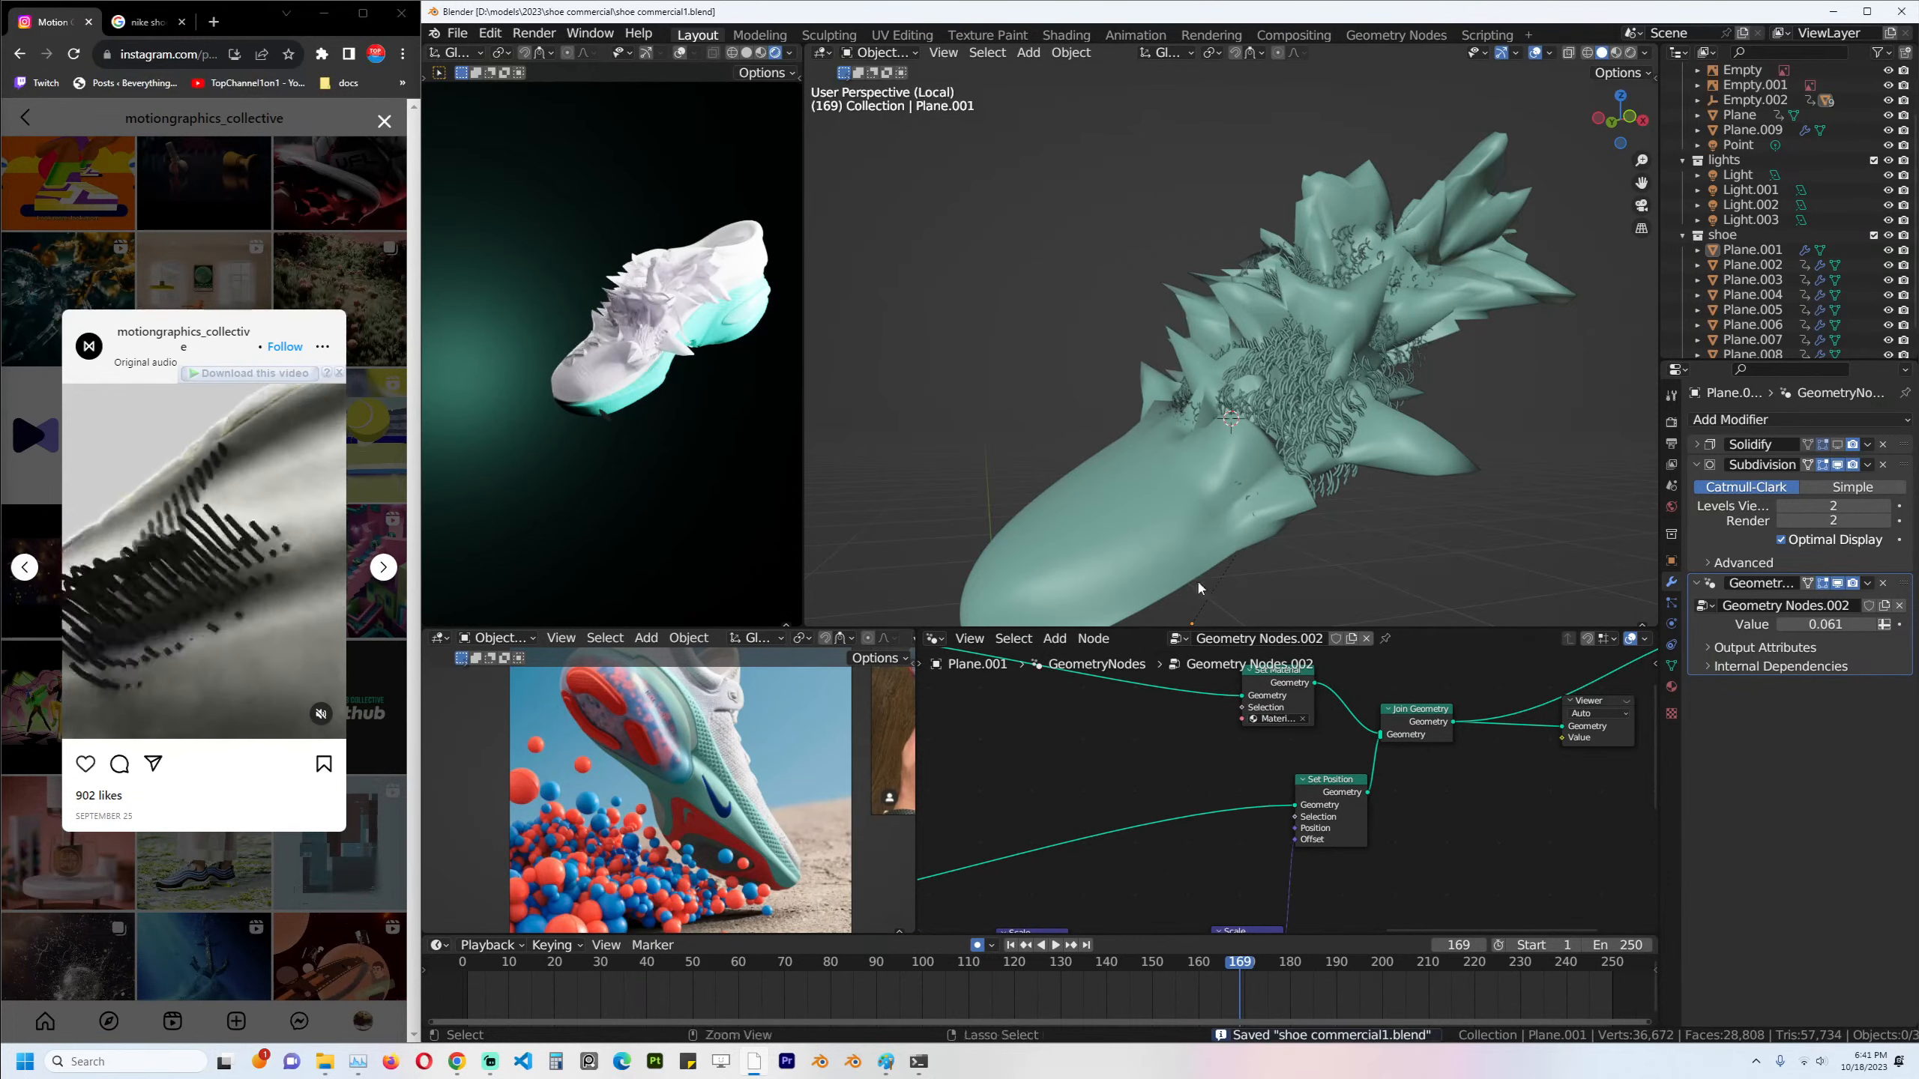
# Open Plane.001's material in the Shader Editor and make Material.004 a single-user copy, saving the file.
pyautogui.click(1143, 455)
pyautogui.click(937, 639)
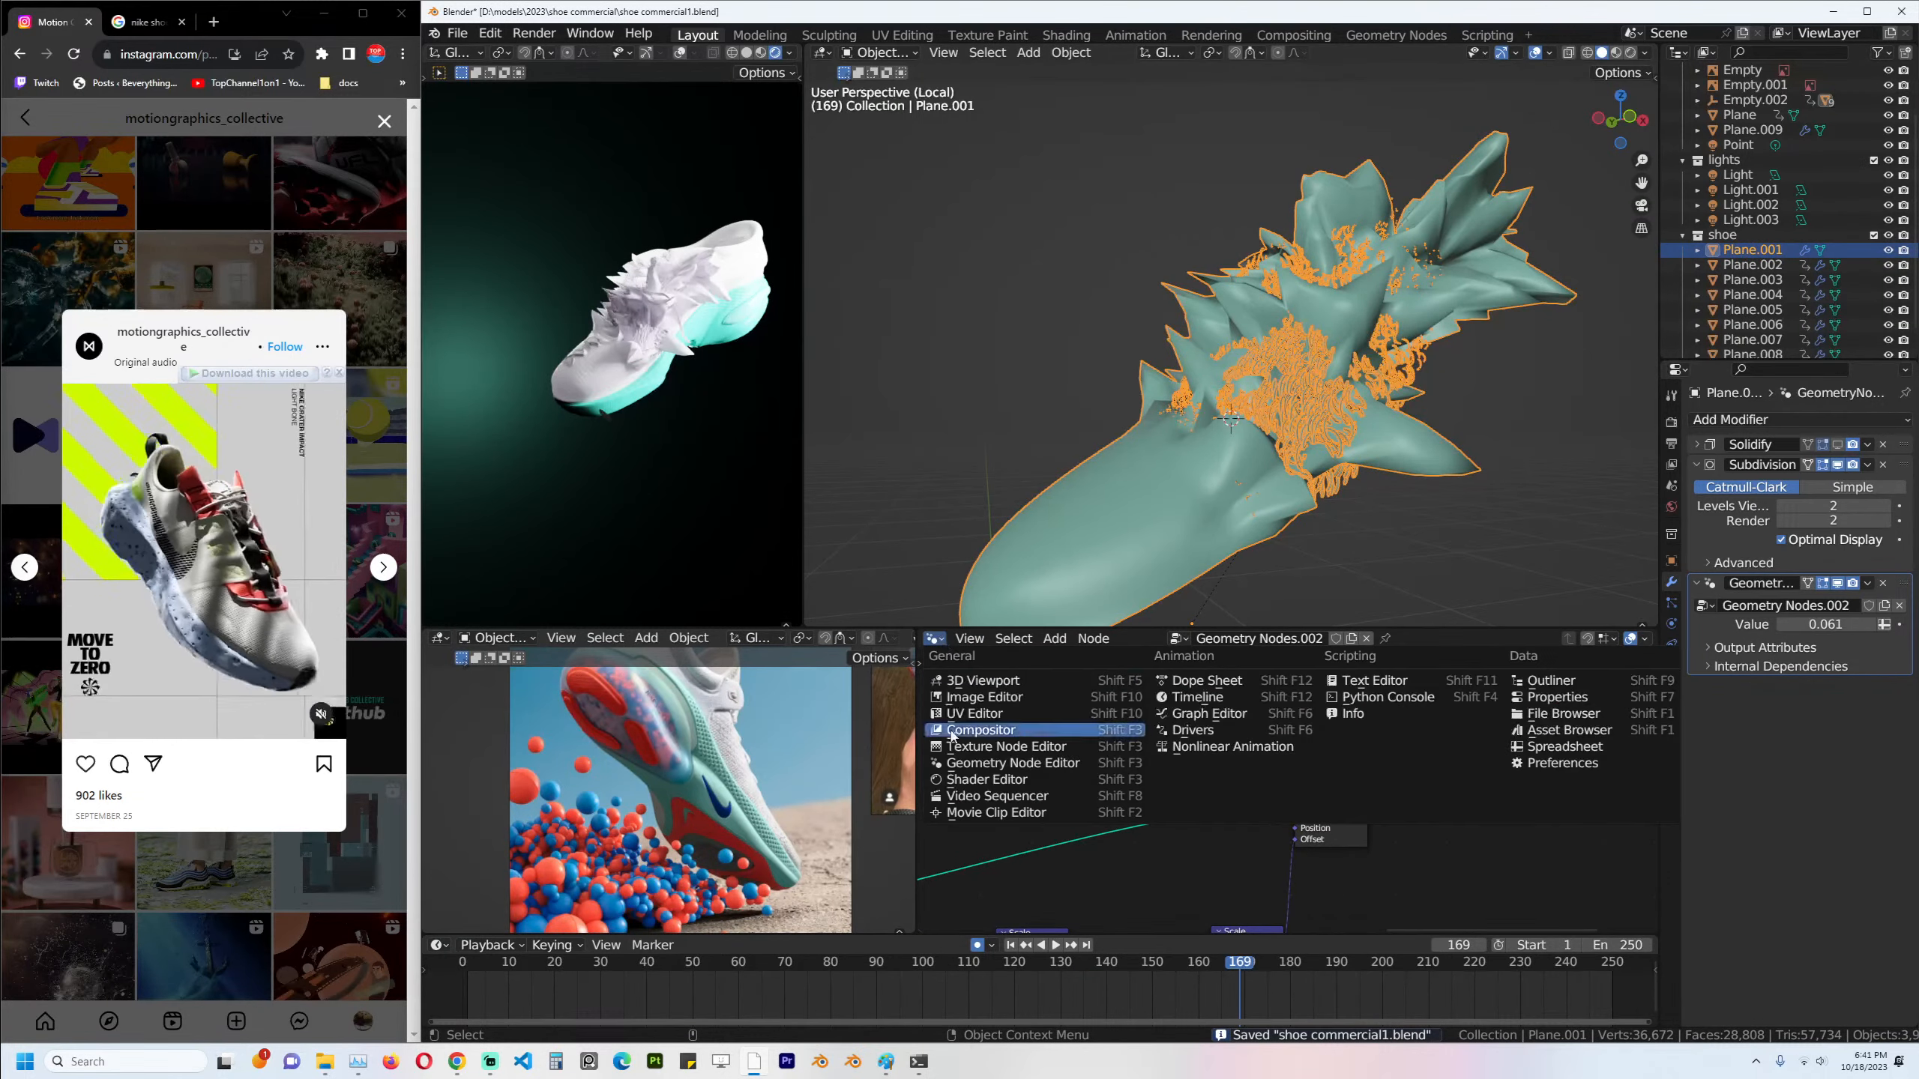
pyautogui.click(974, 784)
pyautogui.scroll(6, 1237, 769)
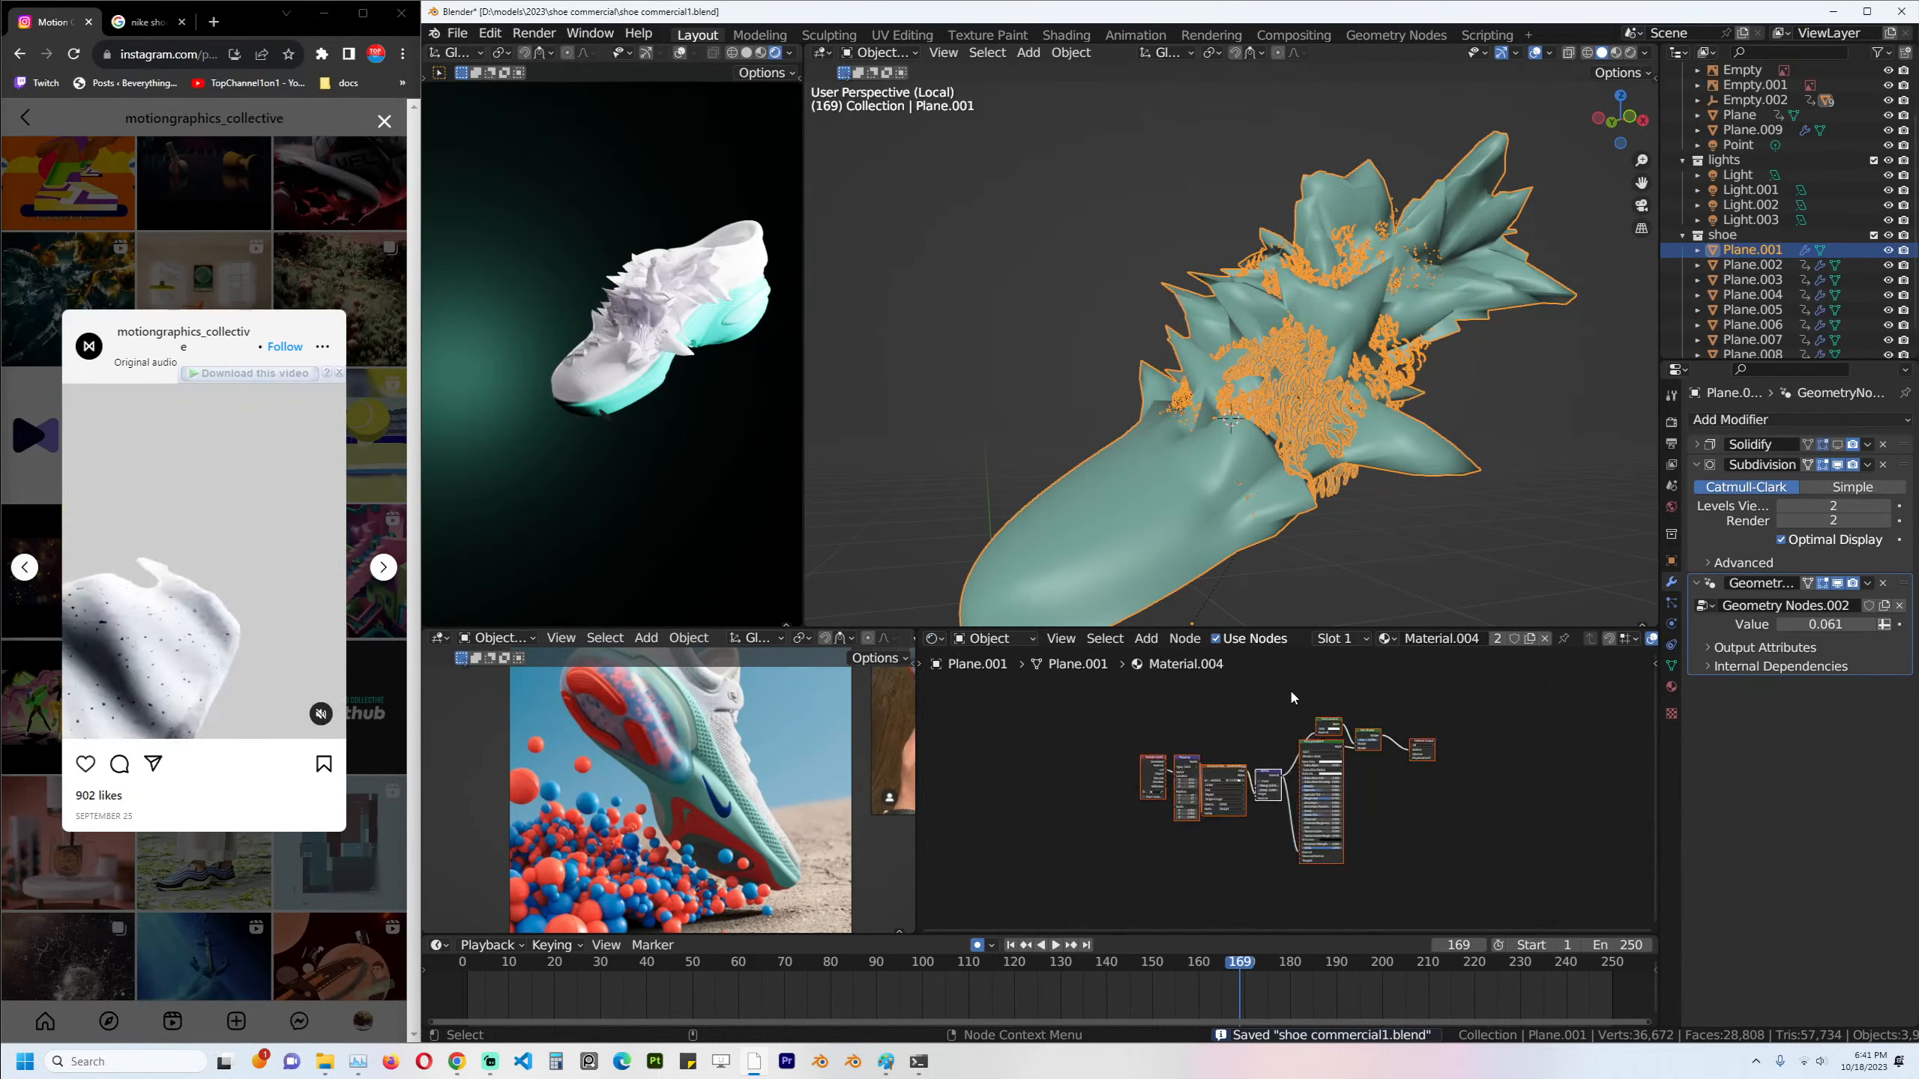
pyautogui.hotkey('ctrl', 's')
pyautogui.click(1497, 639)
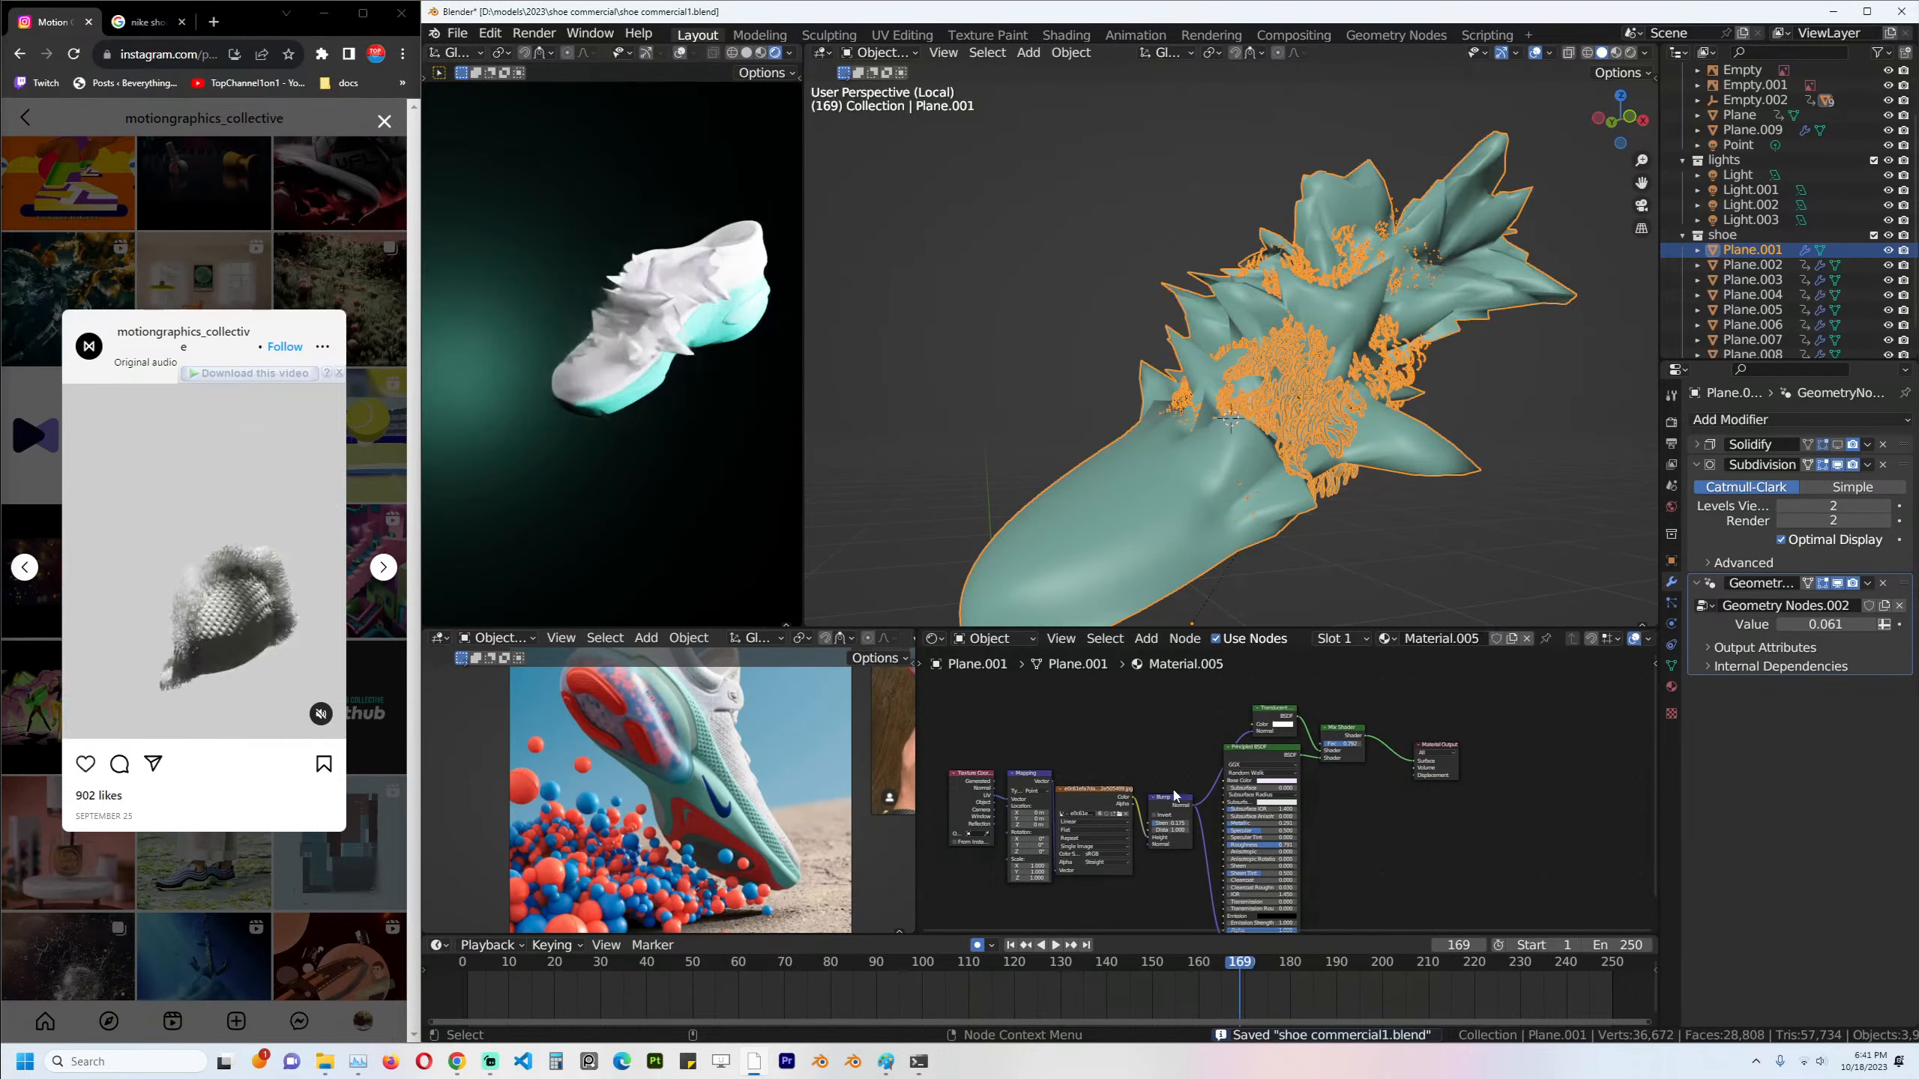
# Add an Attribute node named mask, route its Color output to the Material Output, and save the file.
pyautogui.scroll(2, 1200, 747)
pyautogui.hotkey('shift', 'a')
pyautogui.click(1174, 743)
pyautogui.write('attr')
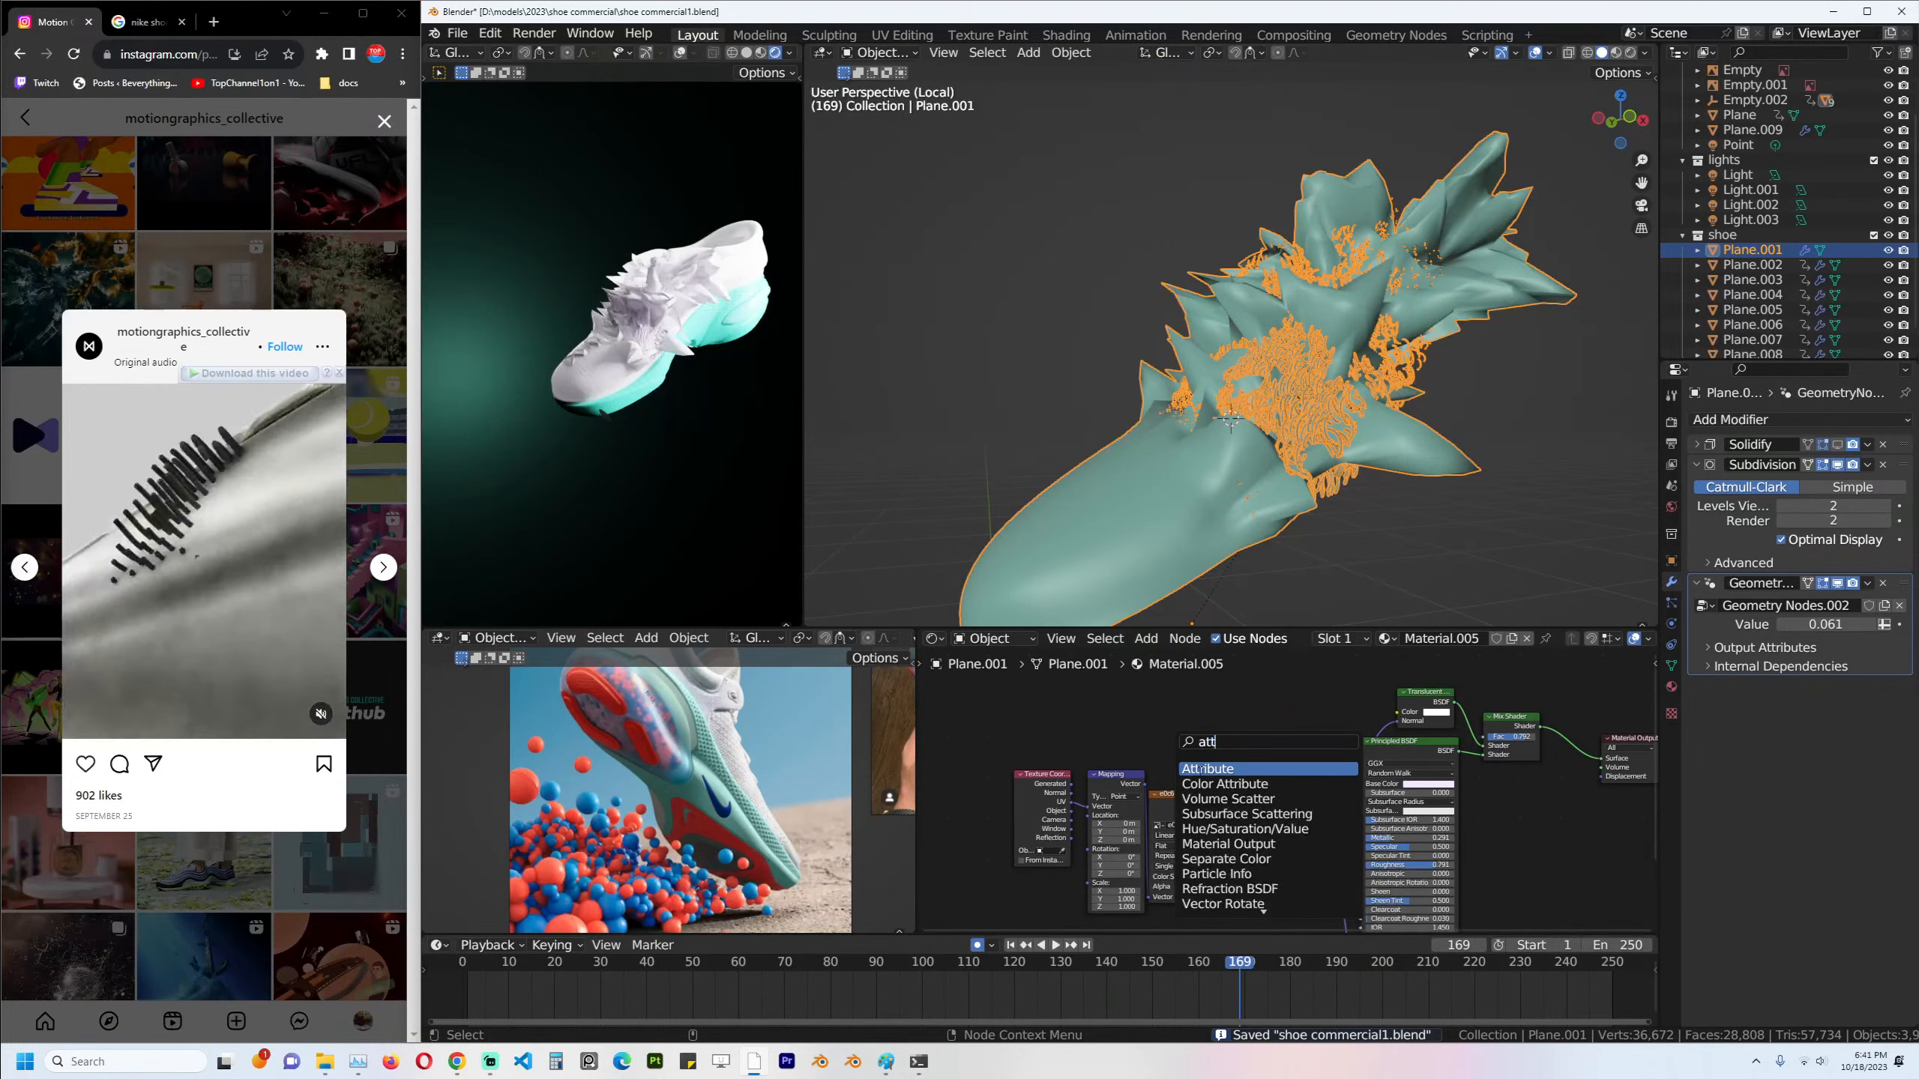
pyautogui.press('Return')
pyautogui.scroll(2, 1212, 755)
pyautogui.click(1167, 751)
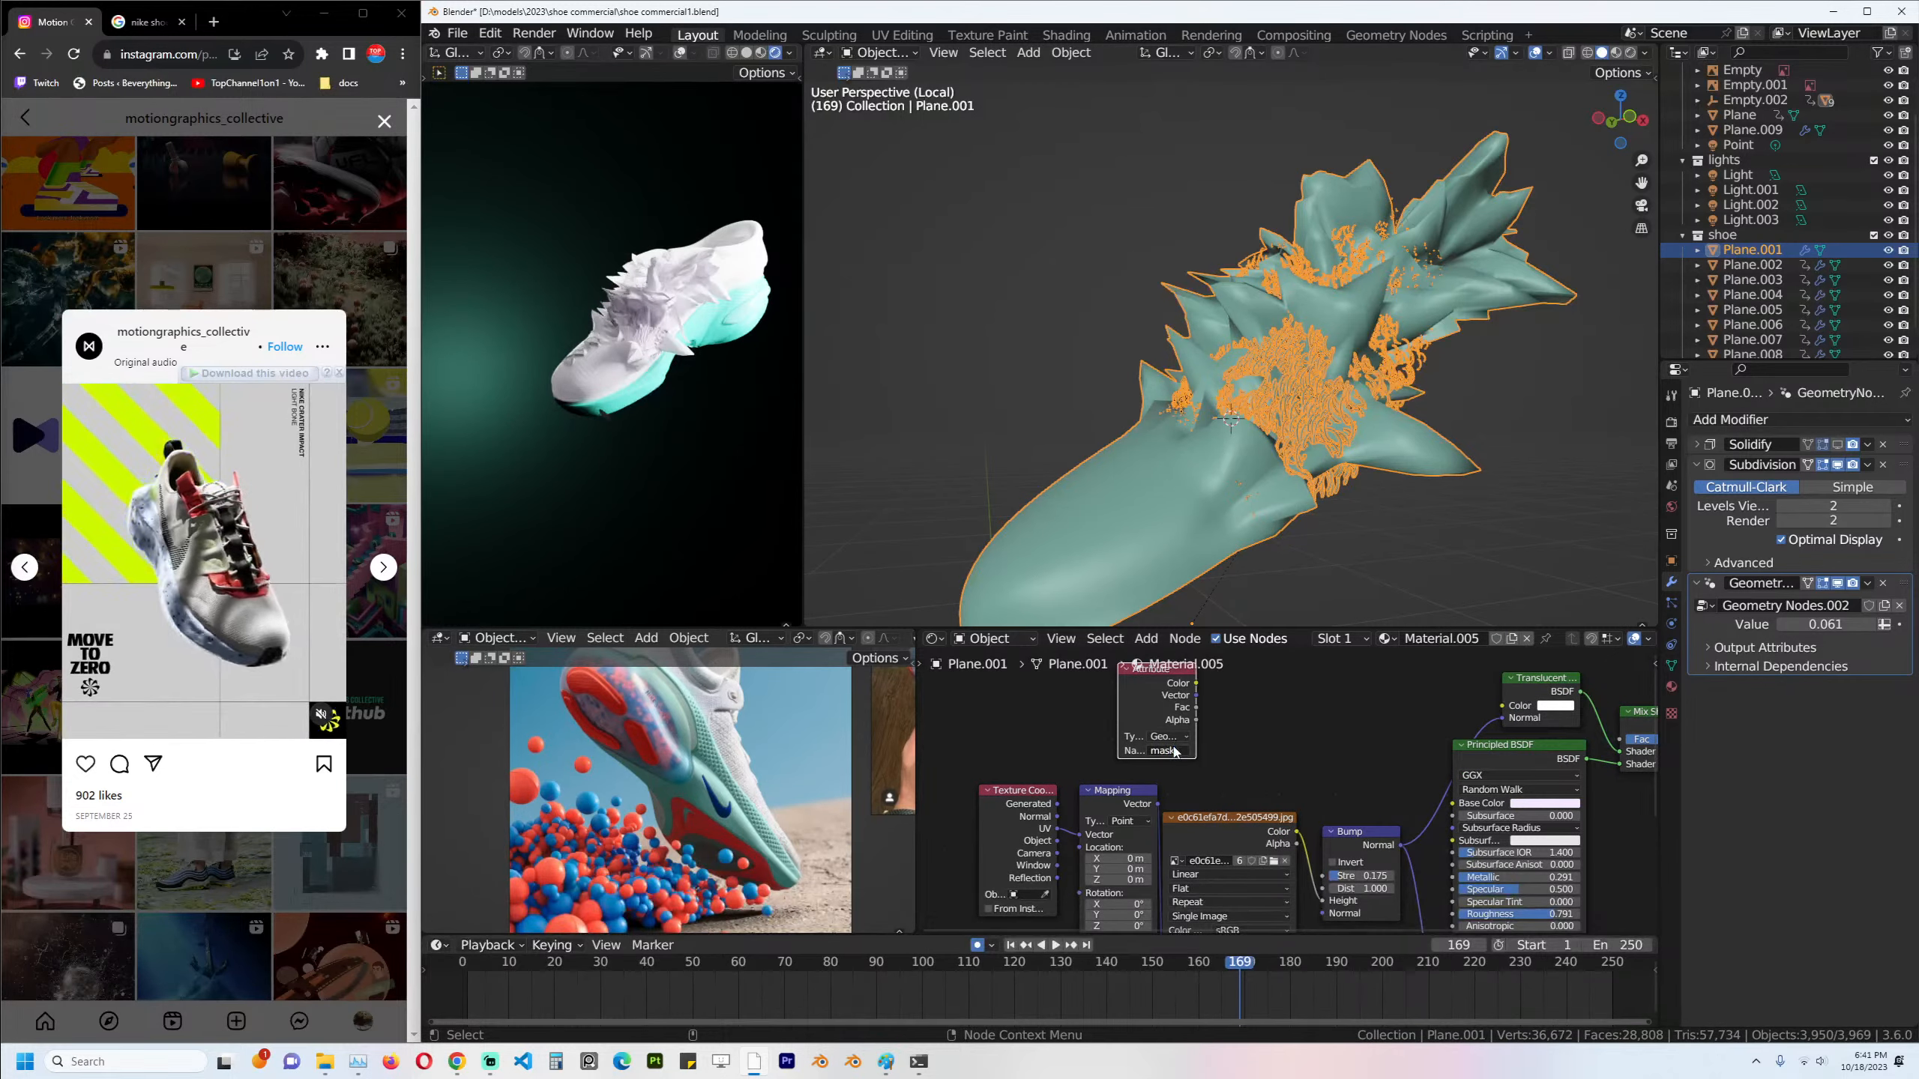
pyautogui.moveTo(1196, 684); pyautogui.dragTo(1619, 739)
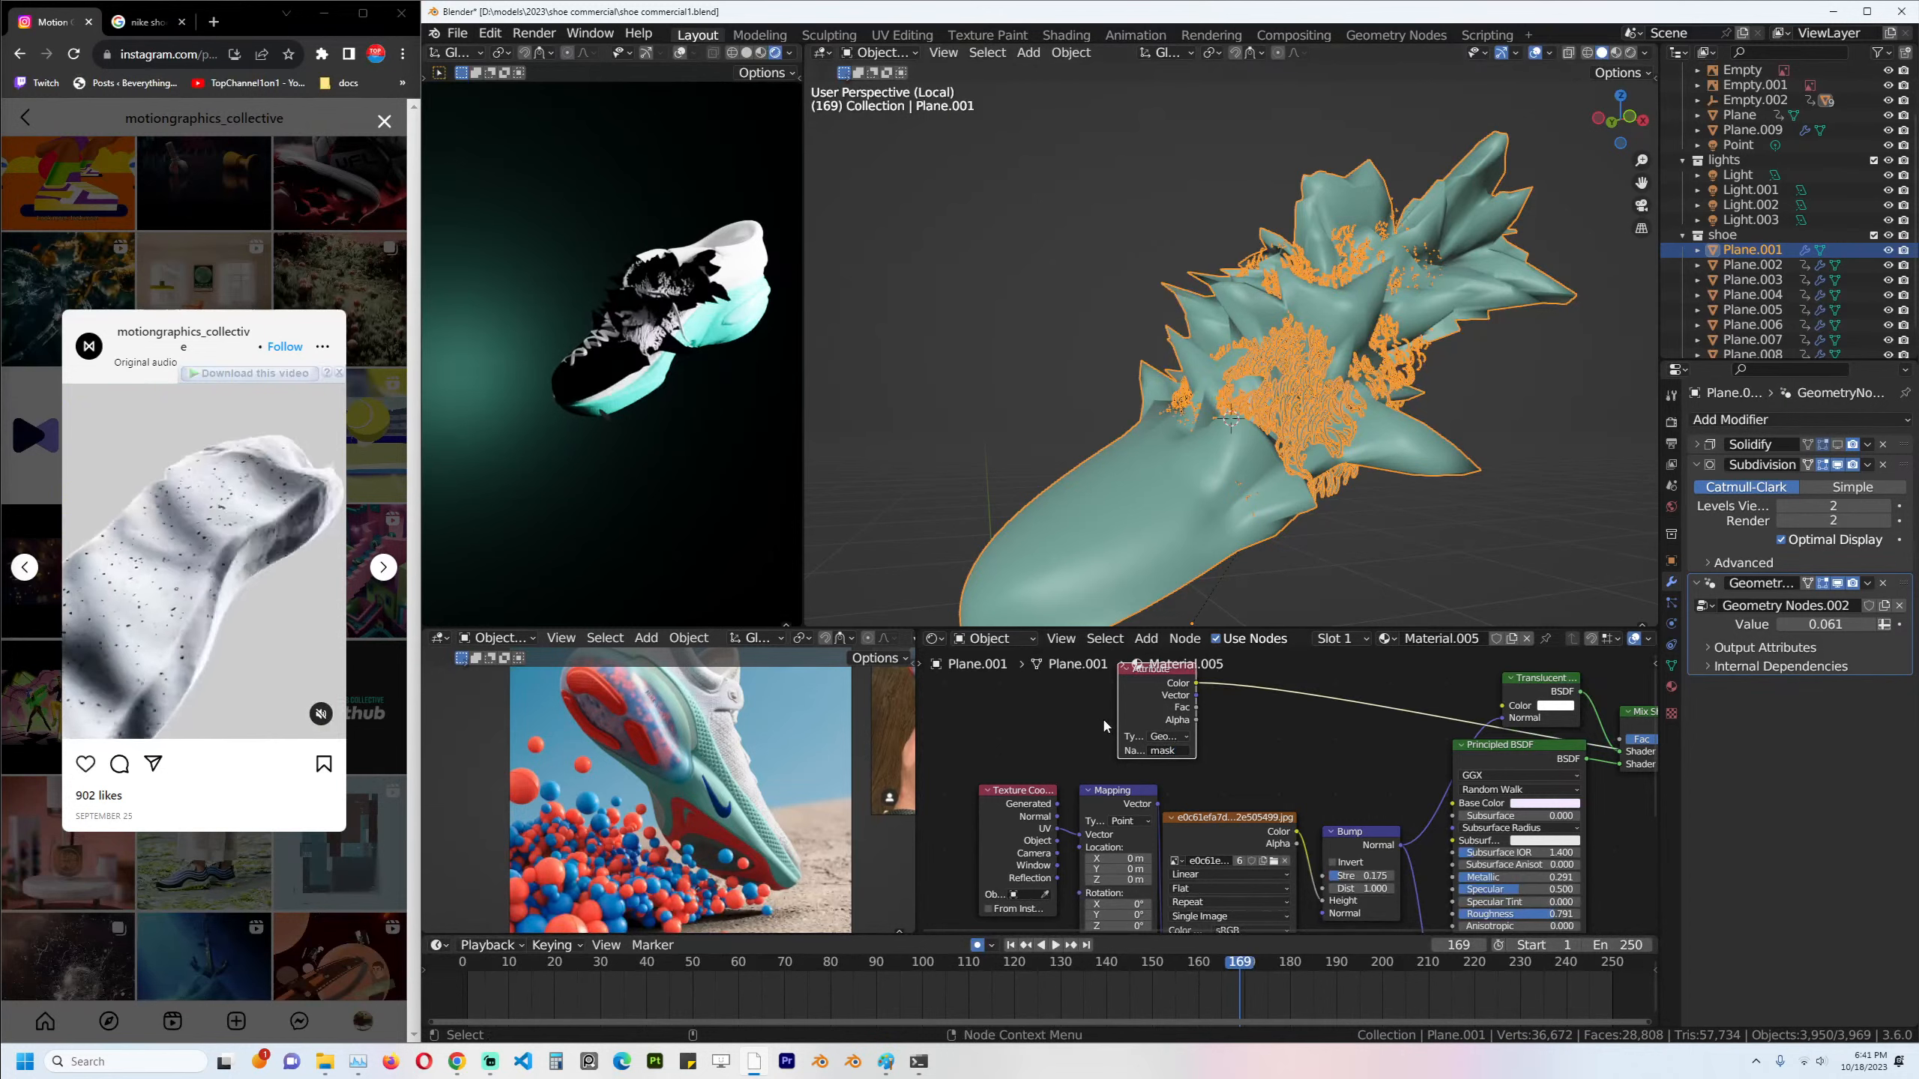
pyautogui.hotkey('ctrl', 's')
# Return to the Geometry Node Editor and examine the mask storage, curve and gradient nodes, previewing the math Add node's output.
pyautogui.click(935, 639)
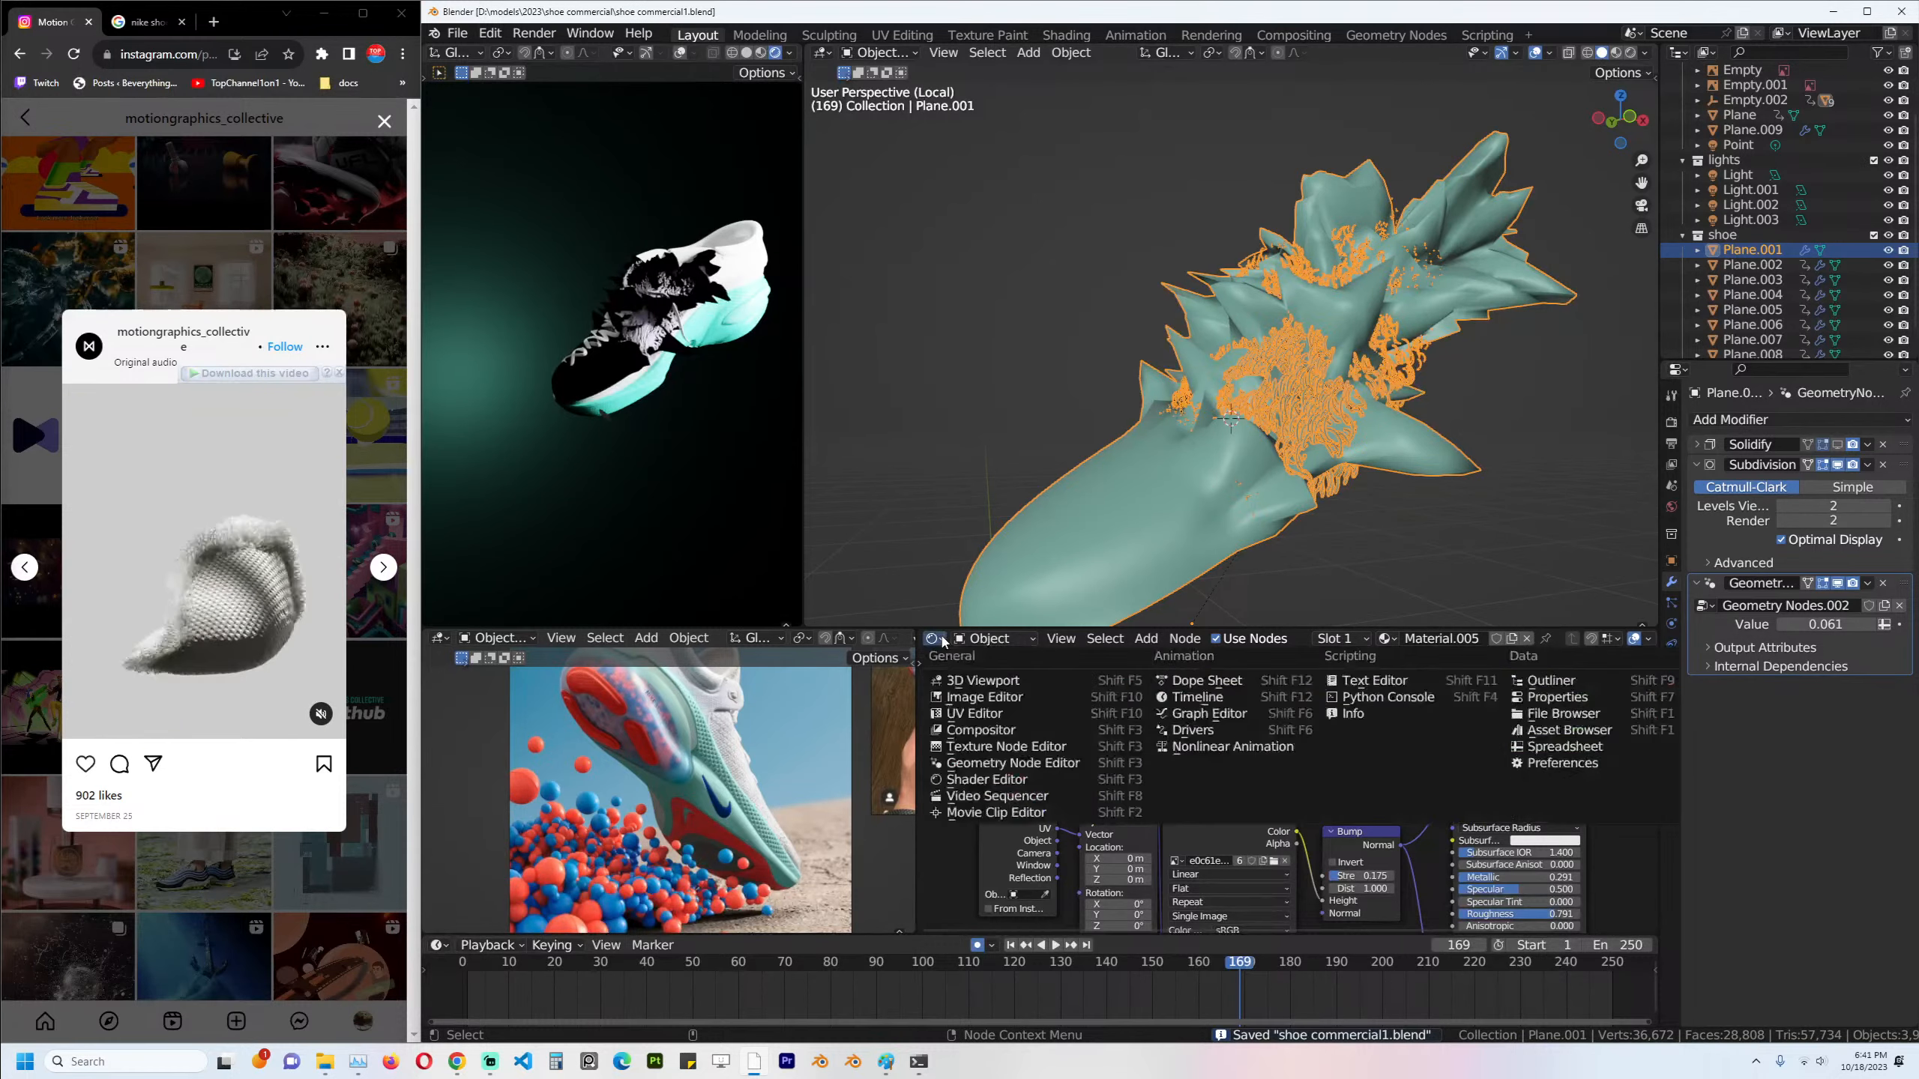
pyautogui.click(981, 769)
pyautogui.scroll(-4, 1383, 780)
pyautogui.moveTo(1355, 852); pyautogui.dragTo(1259, 771, button='middle')
pyautogui.scroll(2, 1325, 830)
pyautogui.scroll(1, 1259, 771)
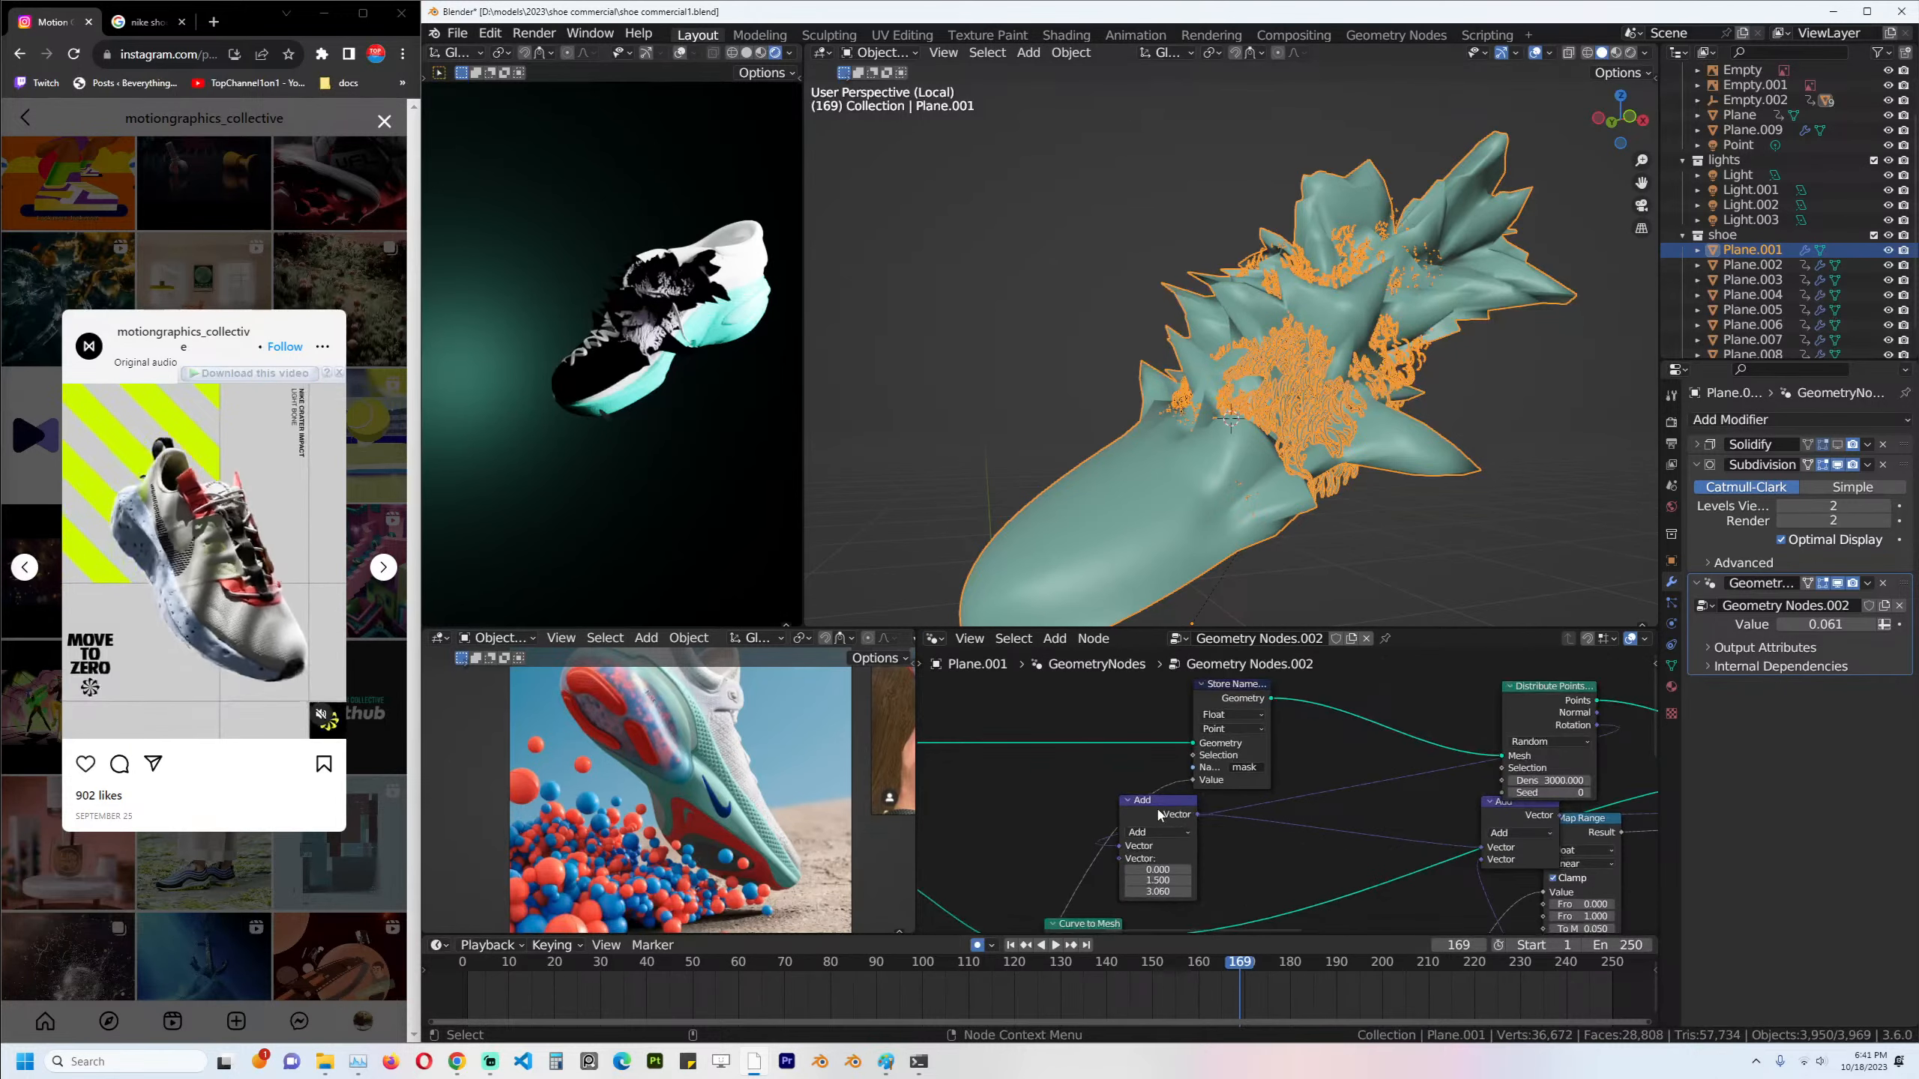
pyautogui.moveTo(1235, 857); pyautogui.dragTo(1359, 752, button='middle')
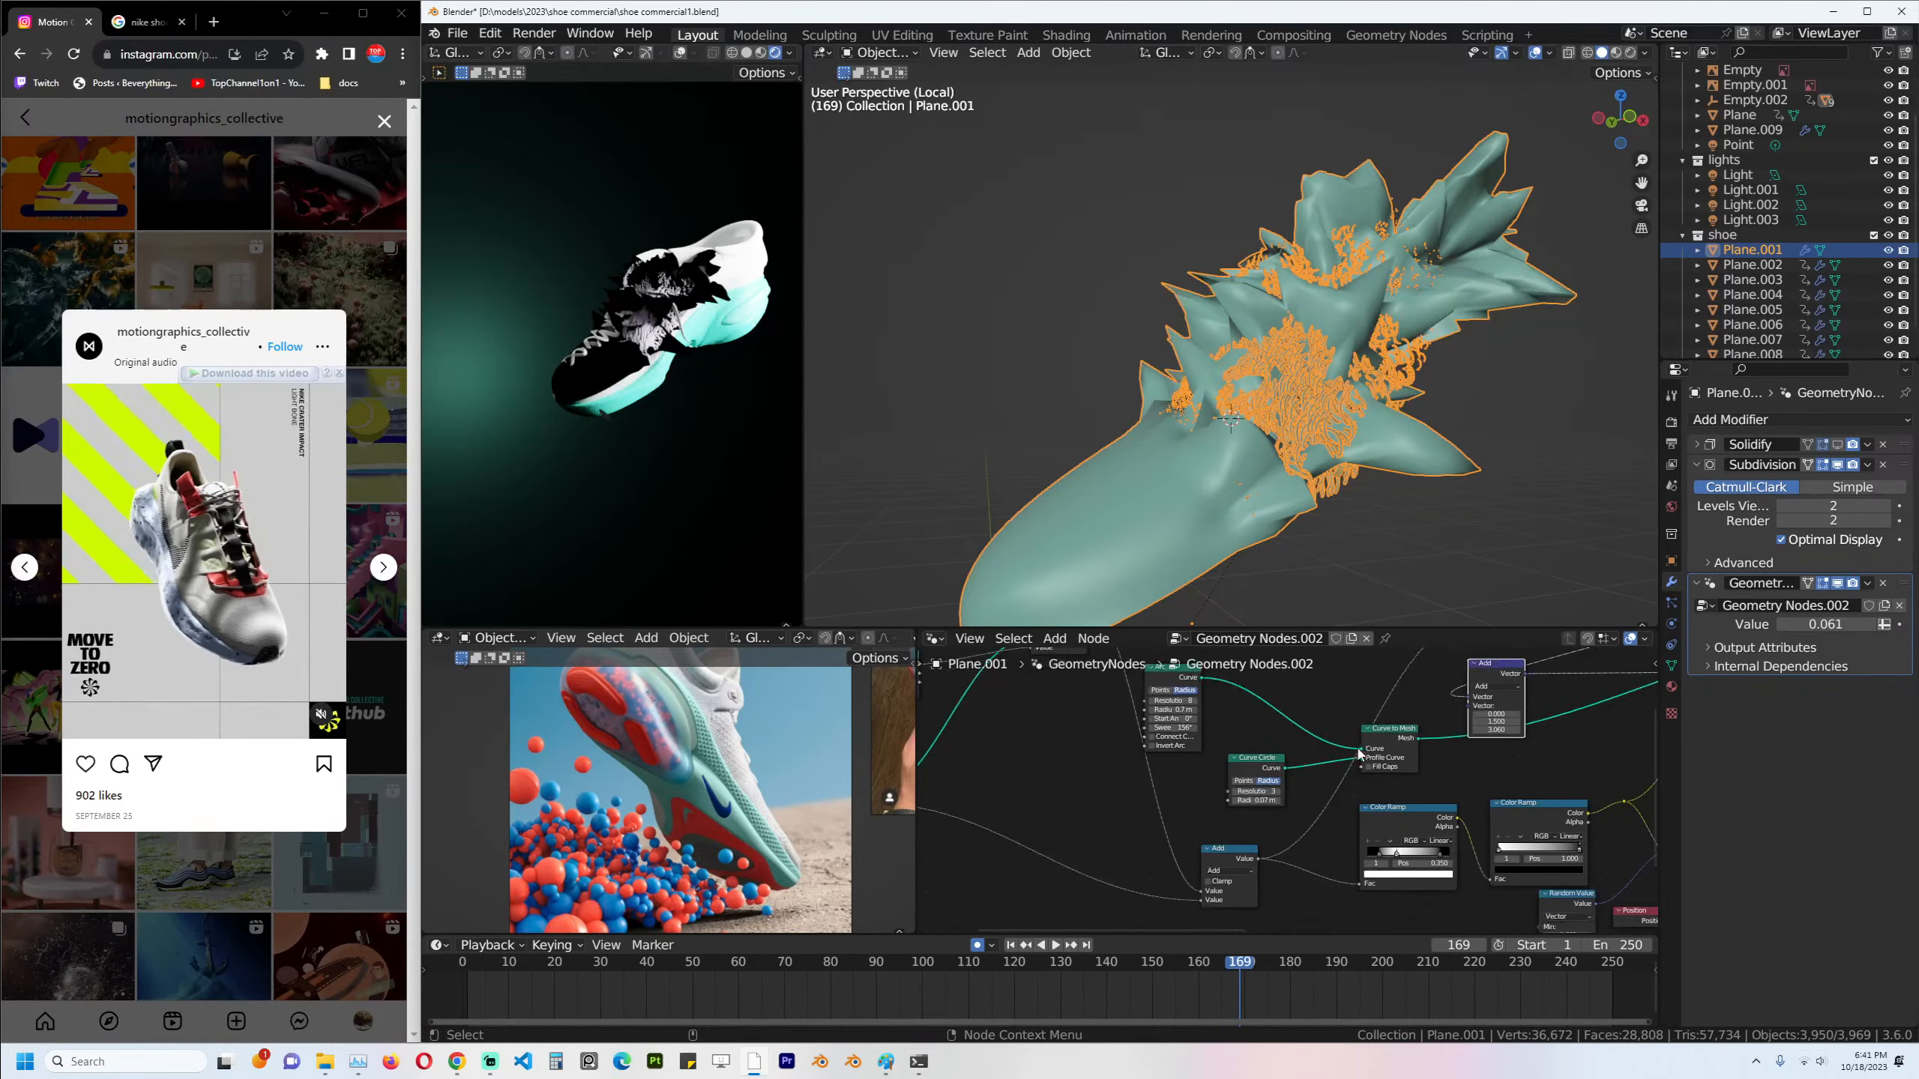
pyautogui.keyDown('ctrl'); pyautogui.keyDown('shift'); pyautogui.click(1252, 862); pyautogui.keyUp('shift'); pyautogui.keyUp('ctrl')
pyautogui.scroll(-2, 1403, 780)
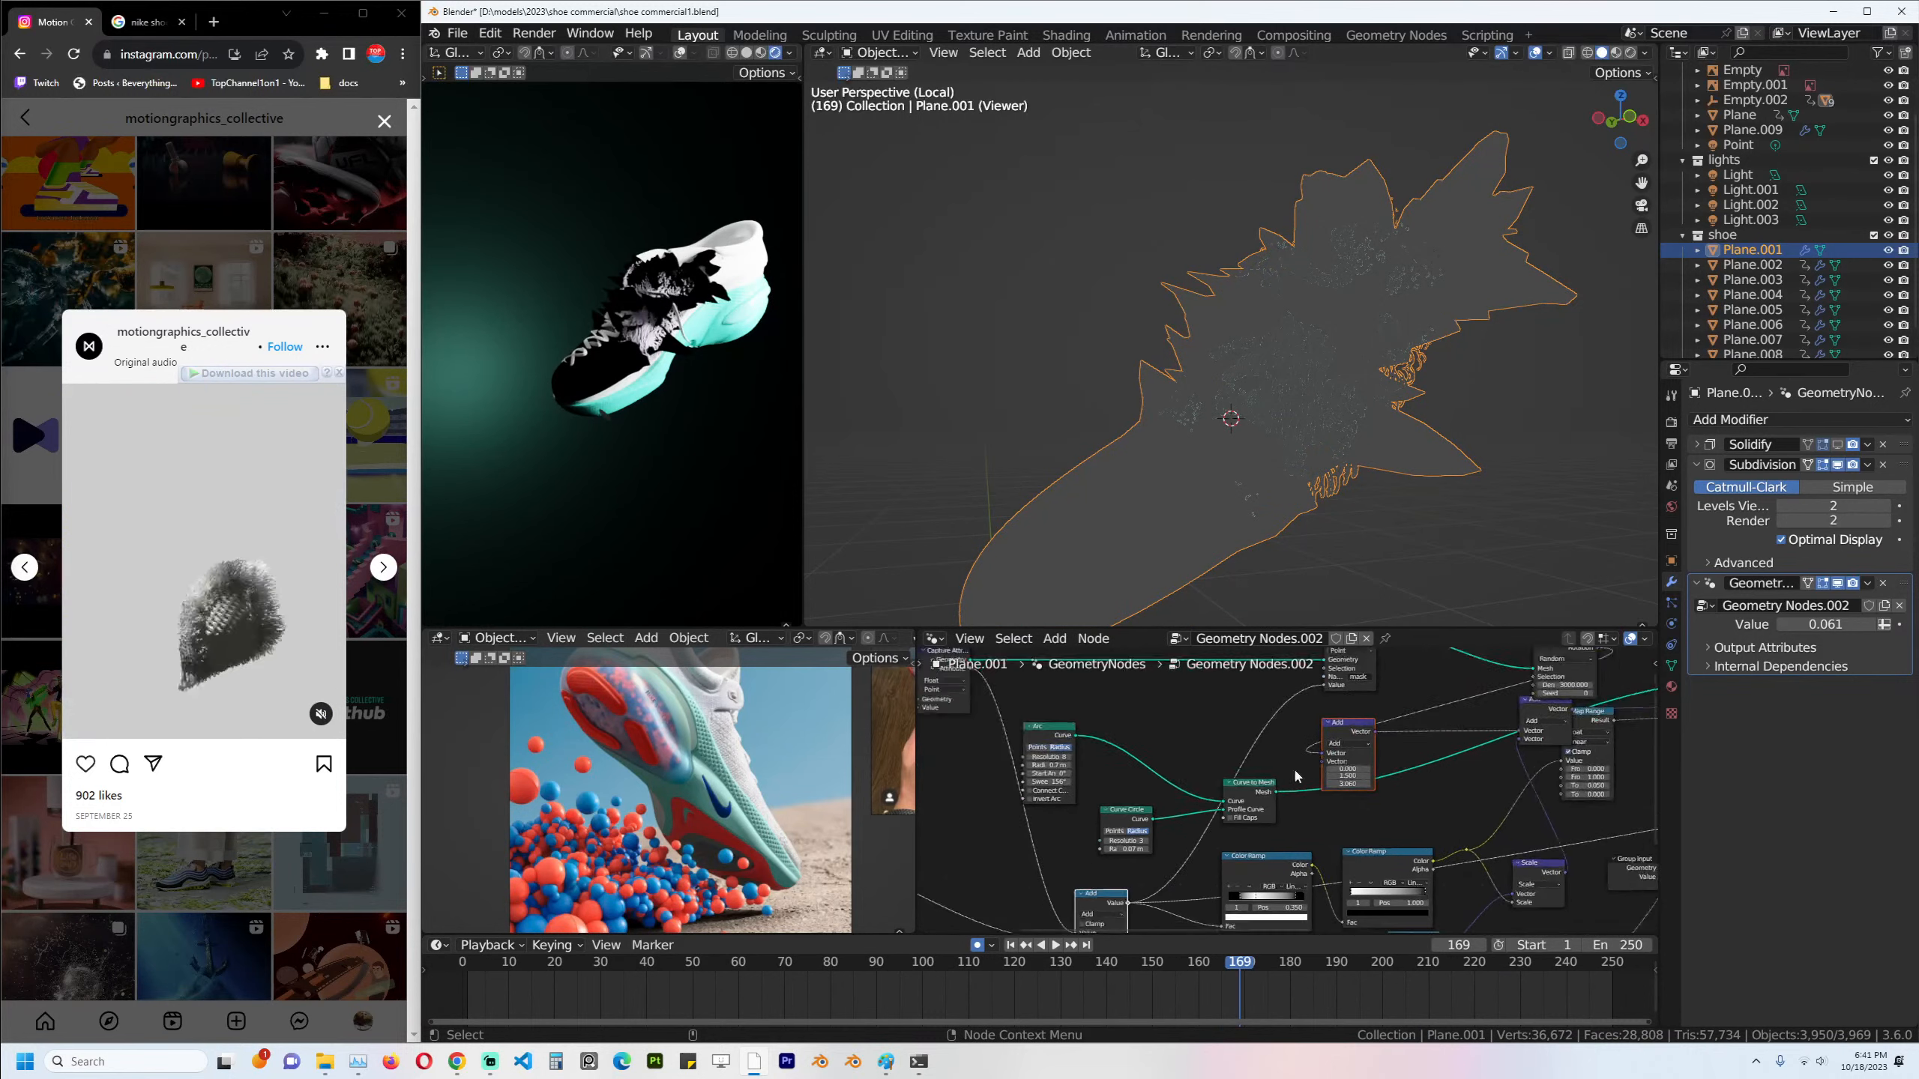
pyautogui.moveTo(1292, 767); pyautogui.dragTo(1148, 792, button='middle')
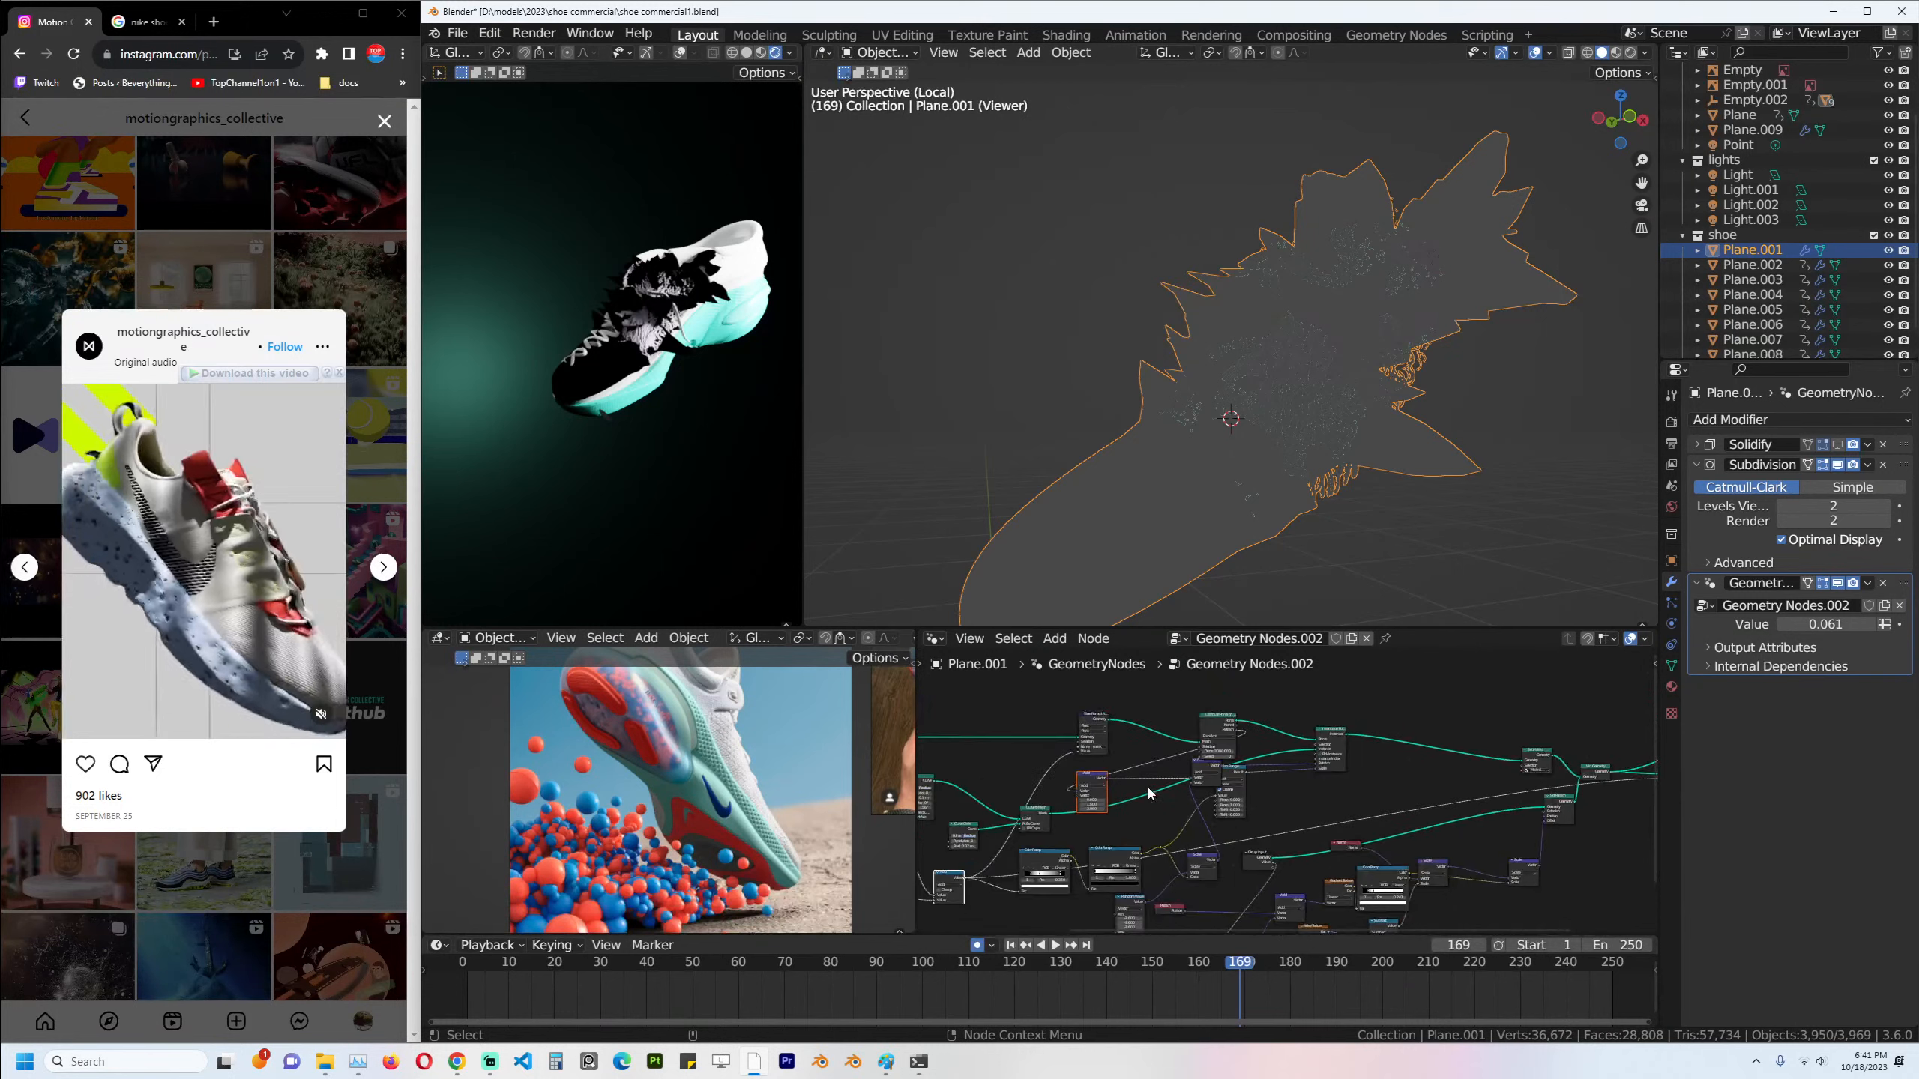
# Insert a copy of the mask Store Named Attribute node between the Group Input and Set Position nodes.
pyautogui.moveTo(1080, 751); pyautogui.dragTo(1058, 784)
pyautogui.moveTo(1108, 798); pyautogui.dragTo(1057, 772, button='middle')
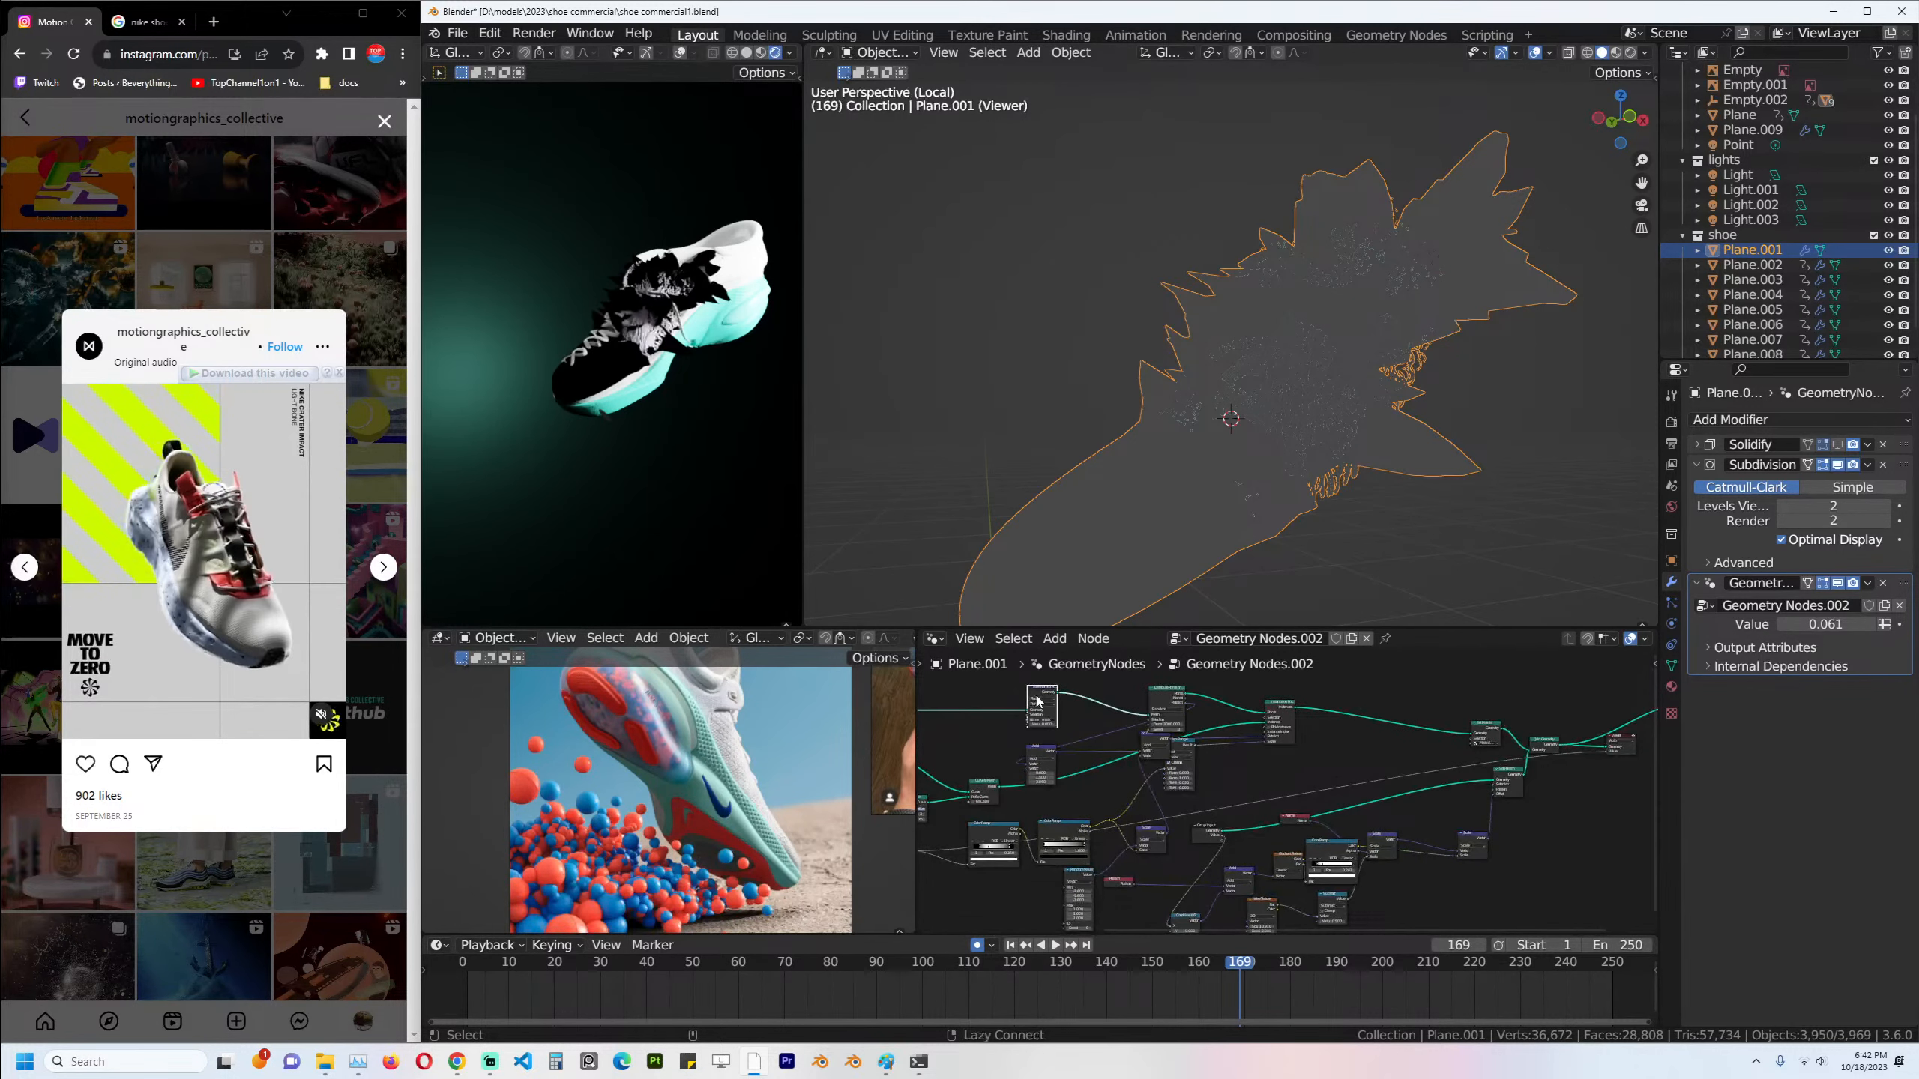
pyautogui.scroll(3, 1209, 756)
pyautogui.moveTo(1306, 780); pyautogui.dragTo(1143, 732)
pyautogui.moveTo(1308, 812); pyautogui.dragTo(1179, 748)
pyautogui.moveTo(1178, 748); pyautogui.dragTo(1269, 744, button='middle')
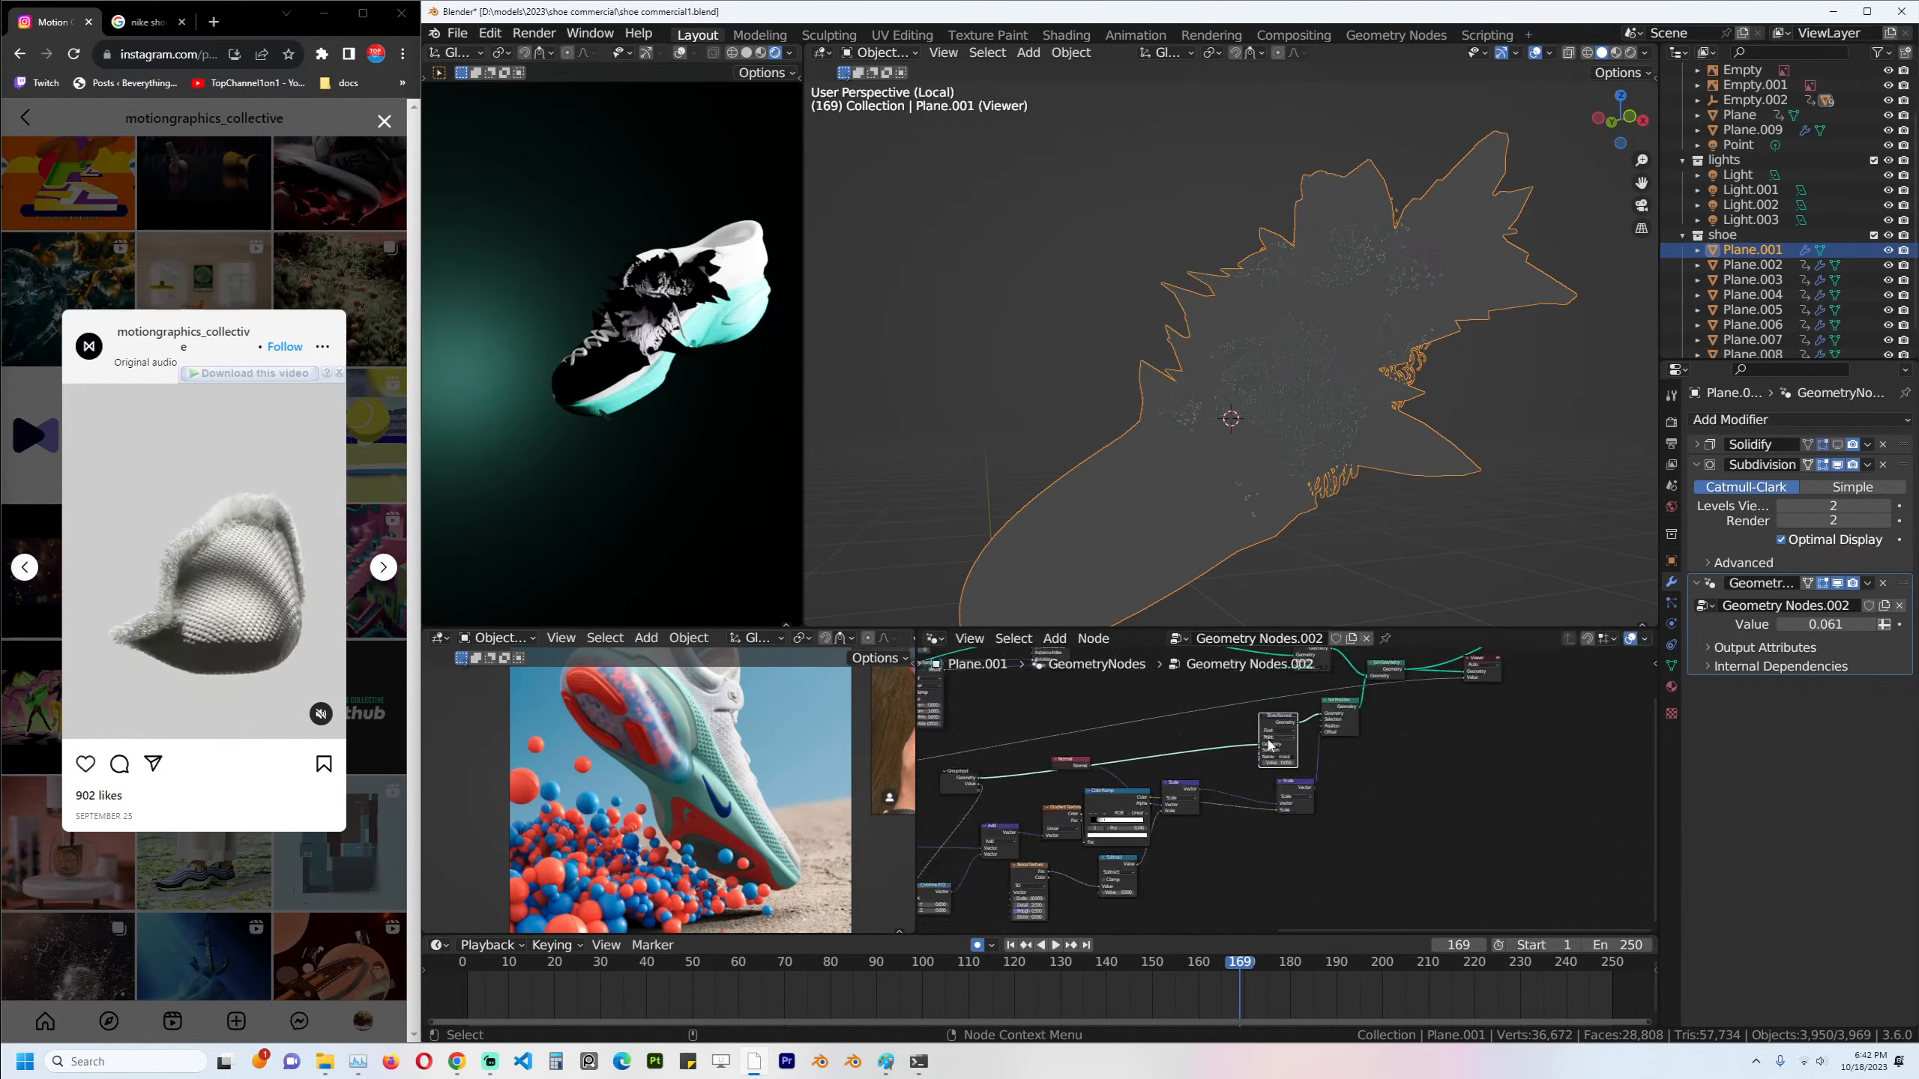
# Connect the displacement gradient's Color Ramp output to the Value input of the copied Store Named Attribute node, and save the file.
pyautogui.scroll(2, 1269, 745)
pyautogui.click(1173, 778)
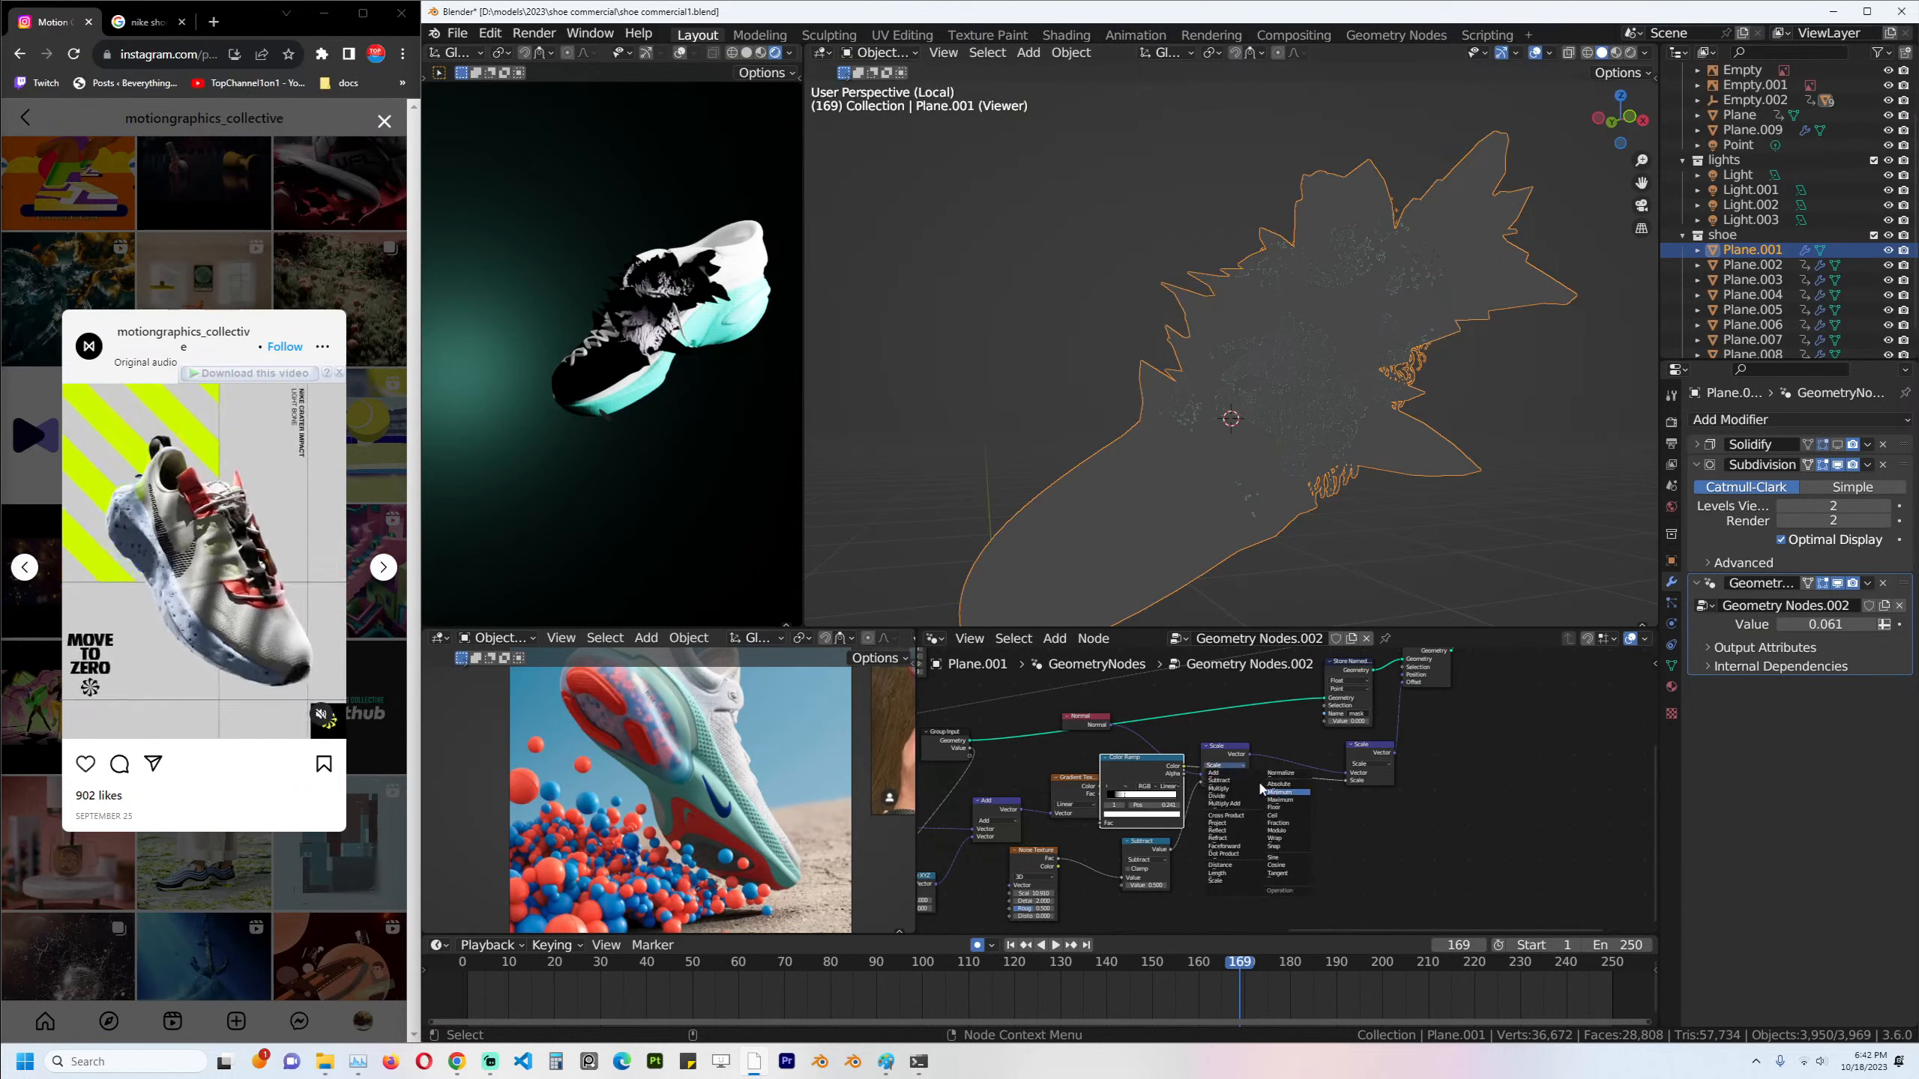
pyautogui.click(1180, 727)
pyautogui.moveTo(1074, 785); pyautogui.dragTo(1054, 784)
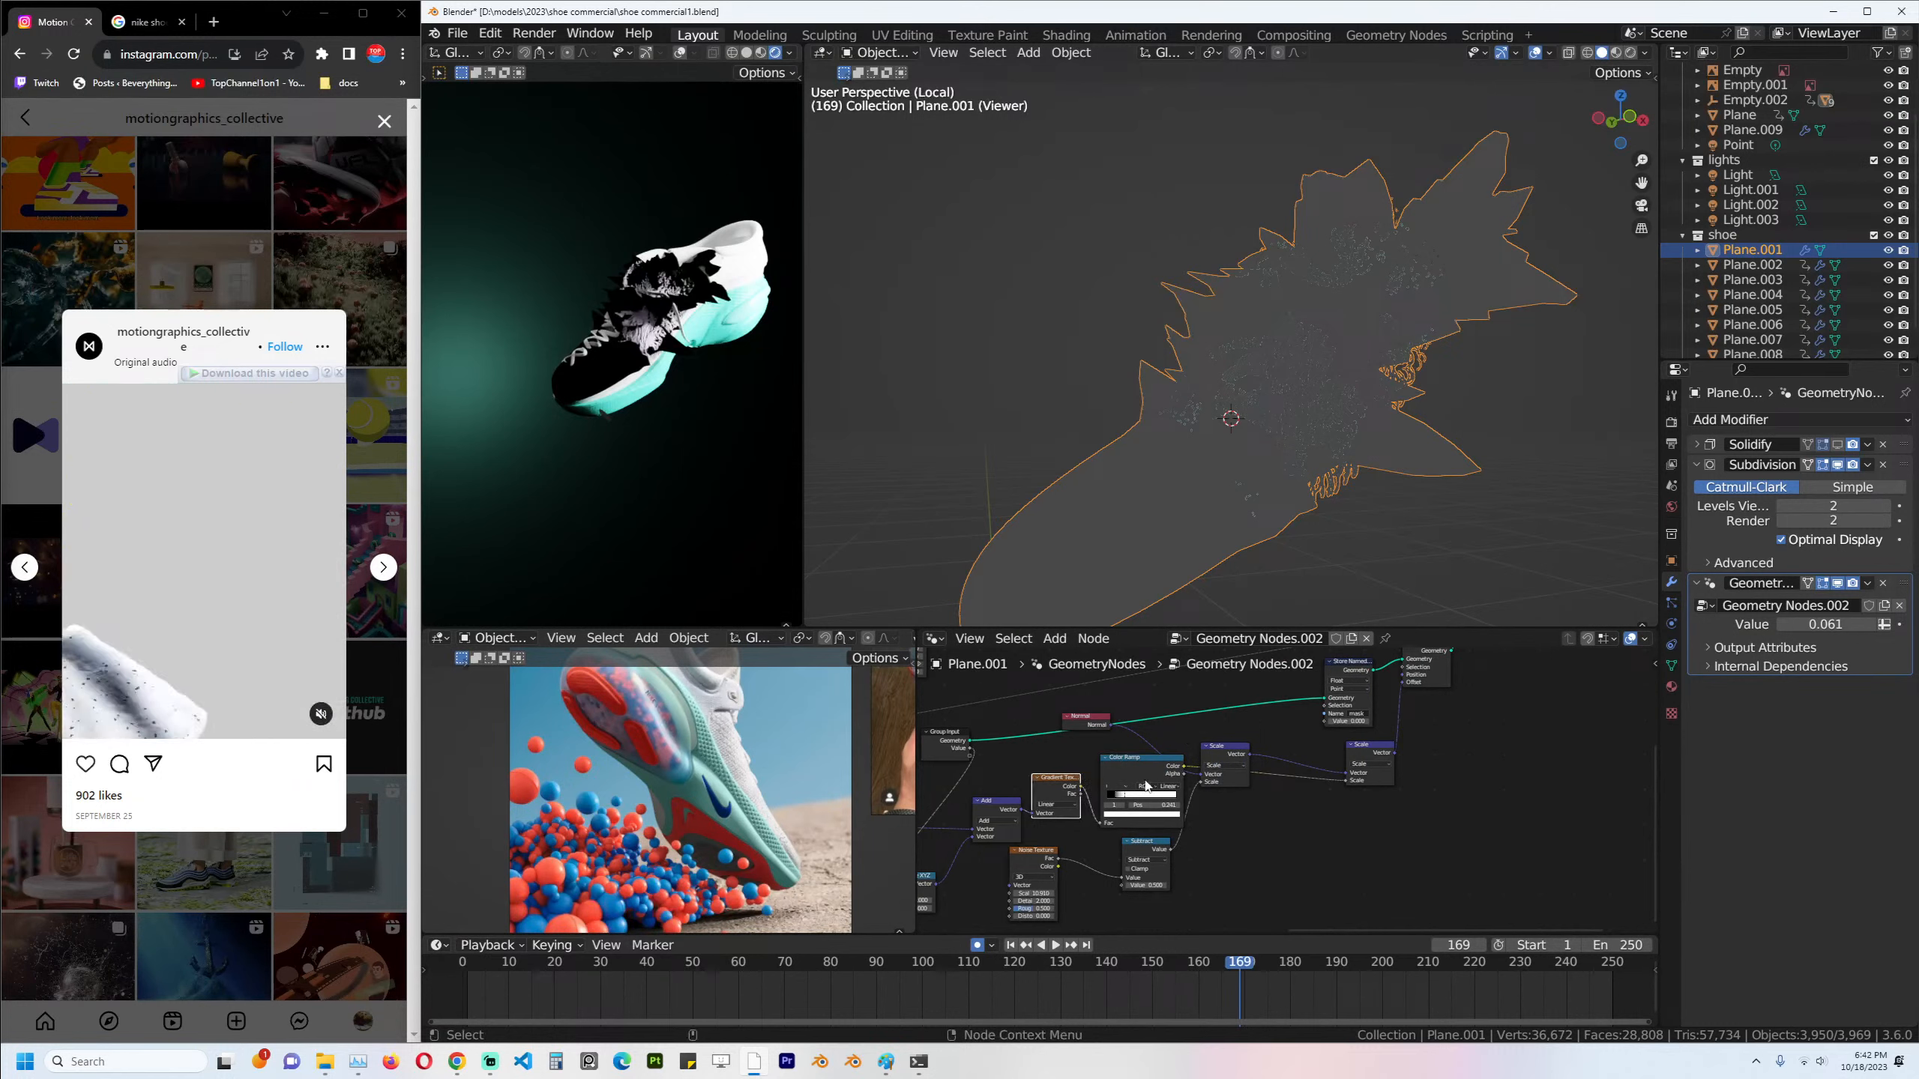
pyautogui.moveTo(1178, 773); pyautogui.dragTo(1327, 727)
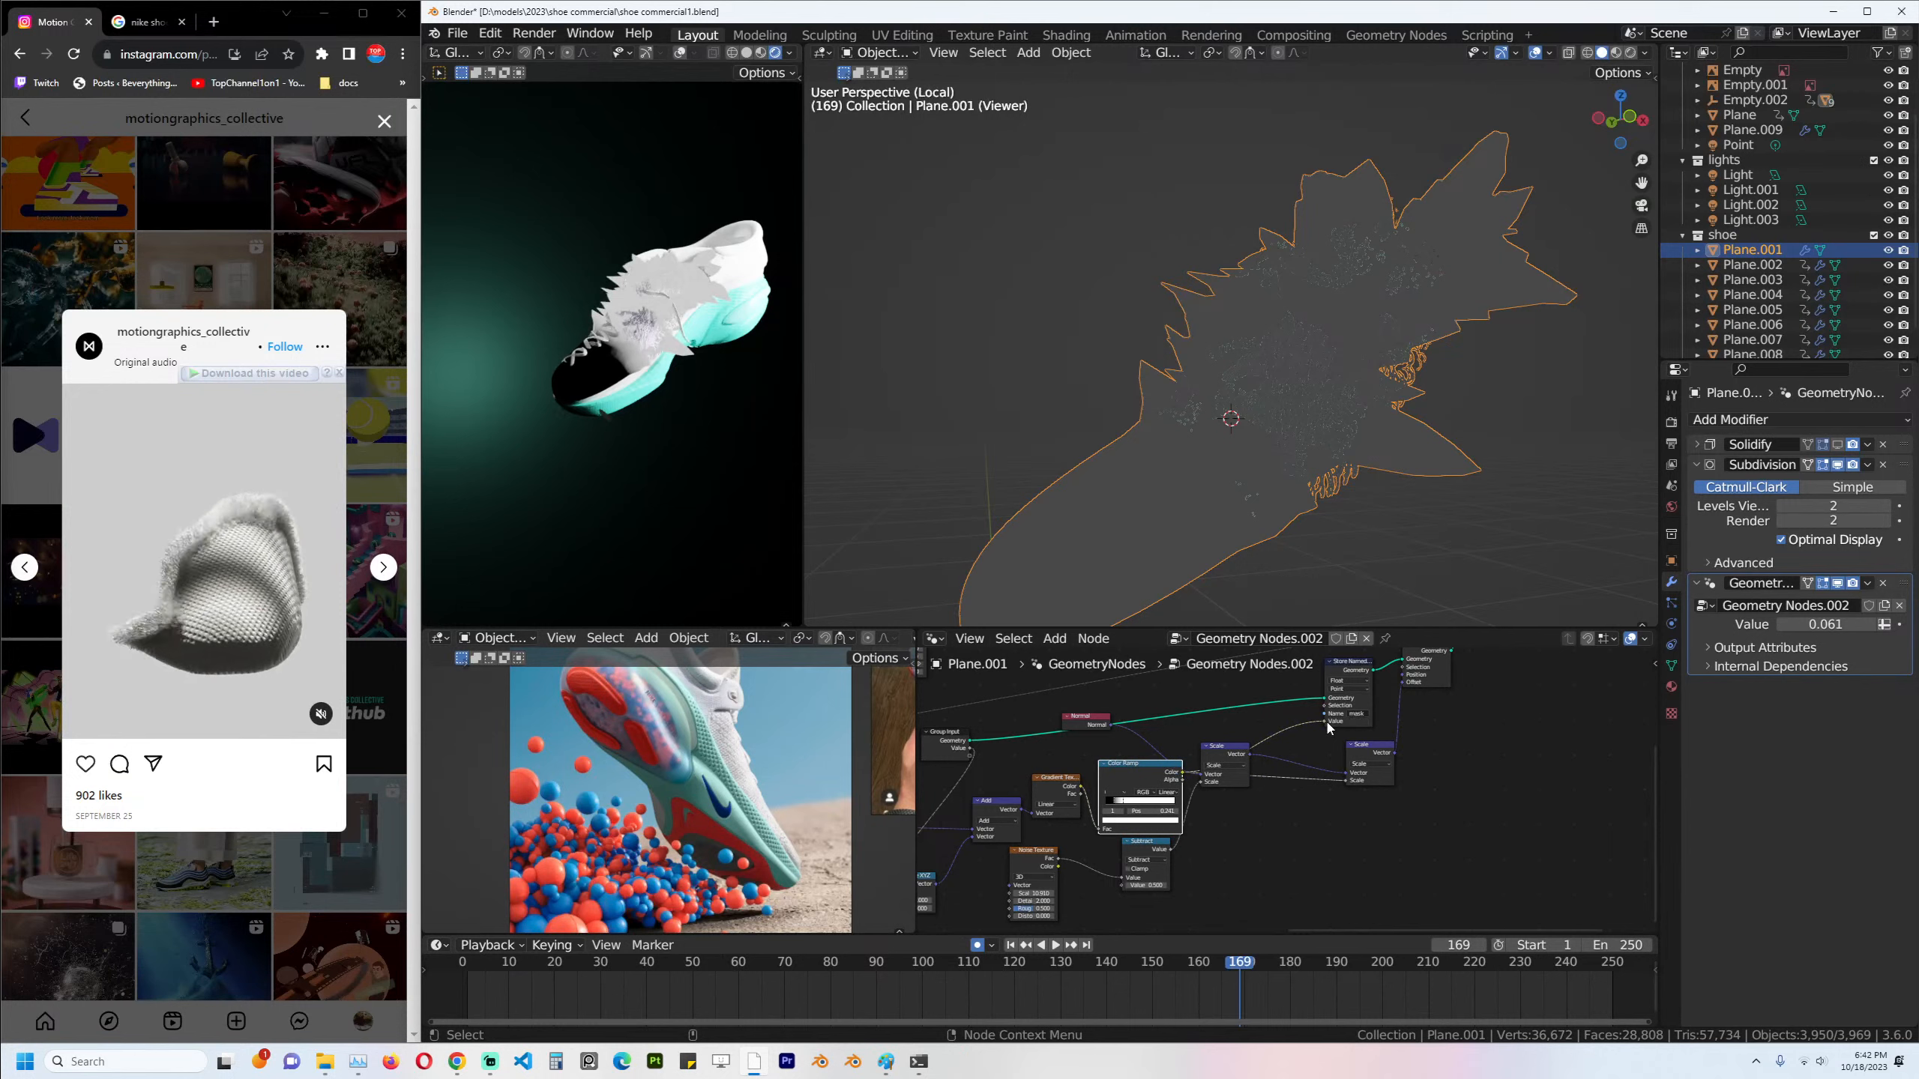
pyautogui.hotkey('ctrl', 's')
# Bring back the shoe material in the Shader Editor, set the main viewport to Material Preview shading, and save the file.
pyautogui.click(934, 638)
pyautogui.click(960, 781)
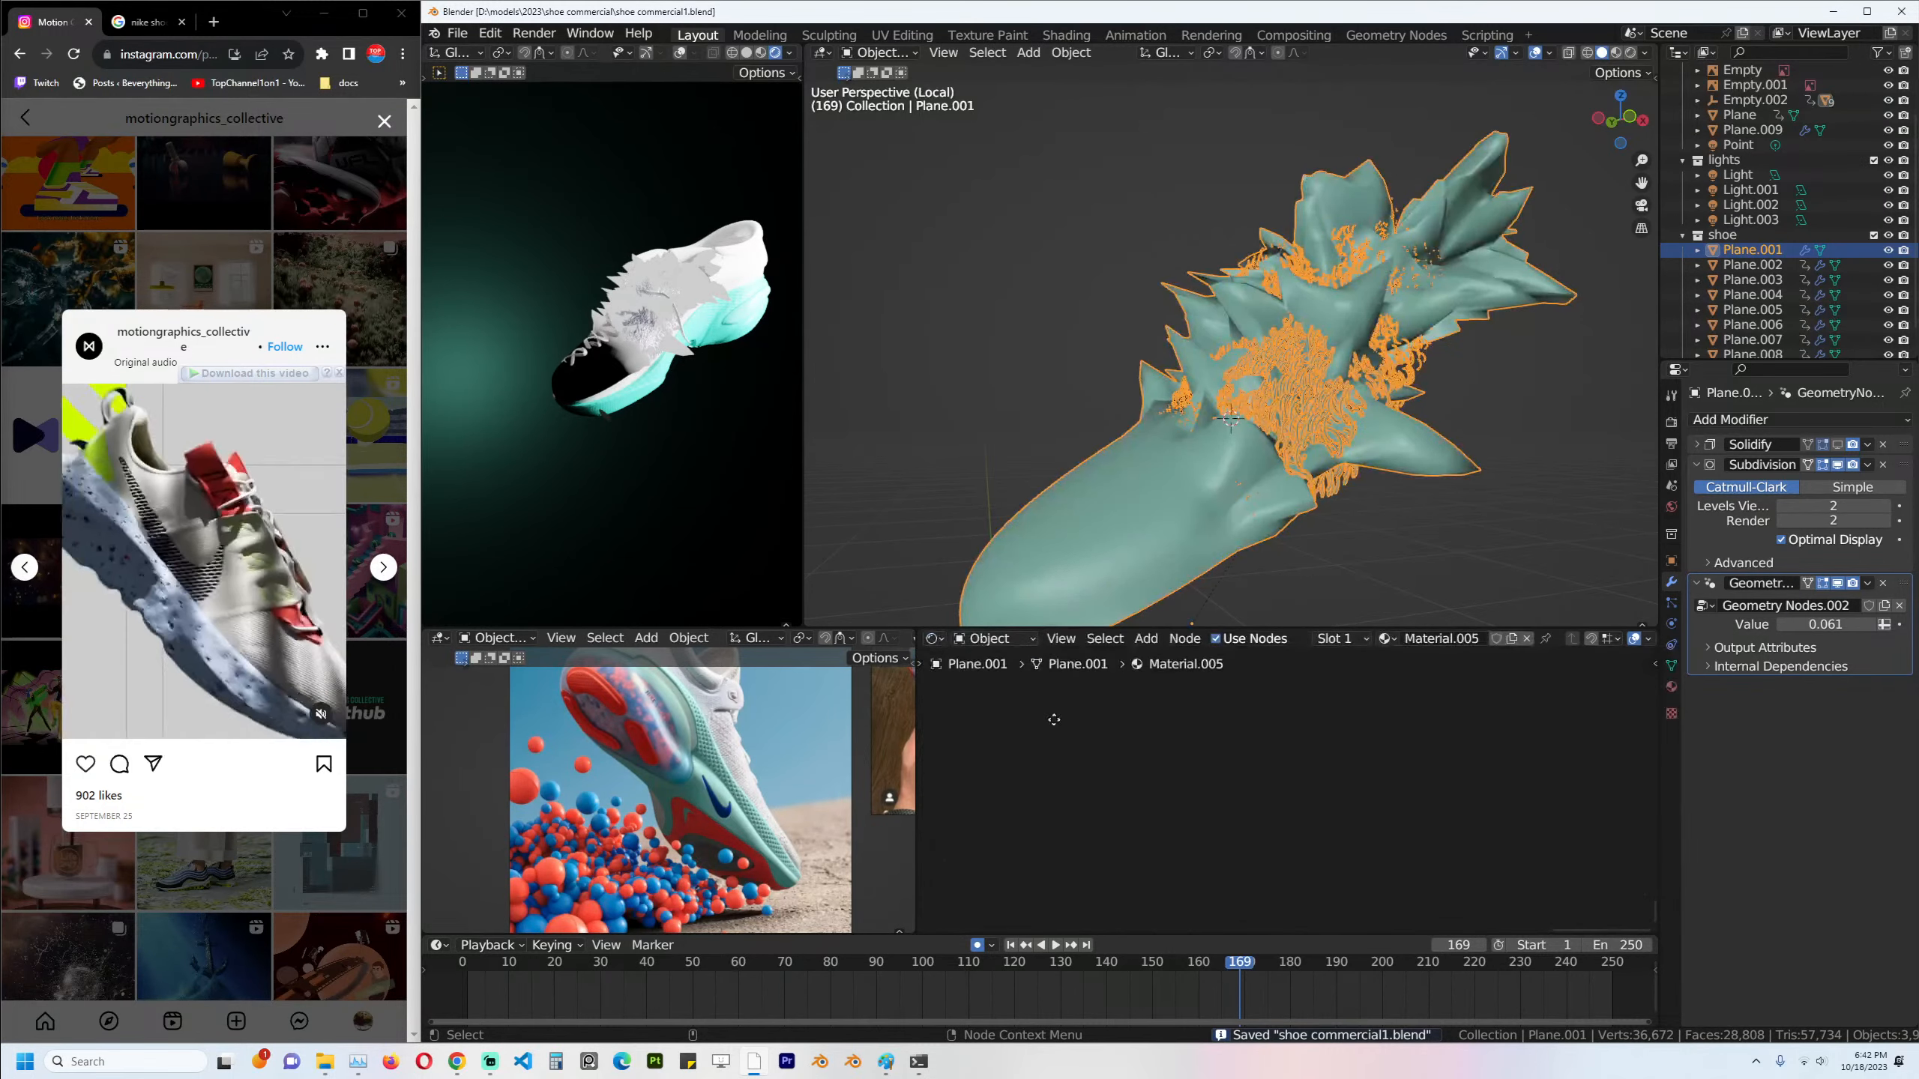
pyautogui.press('Home')
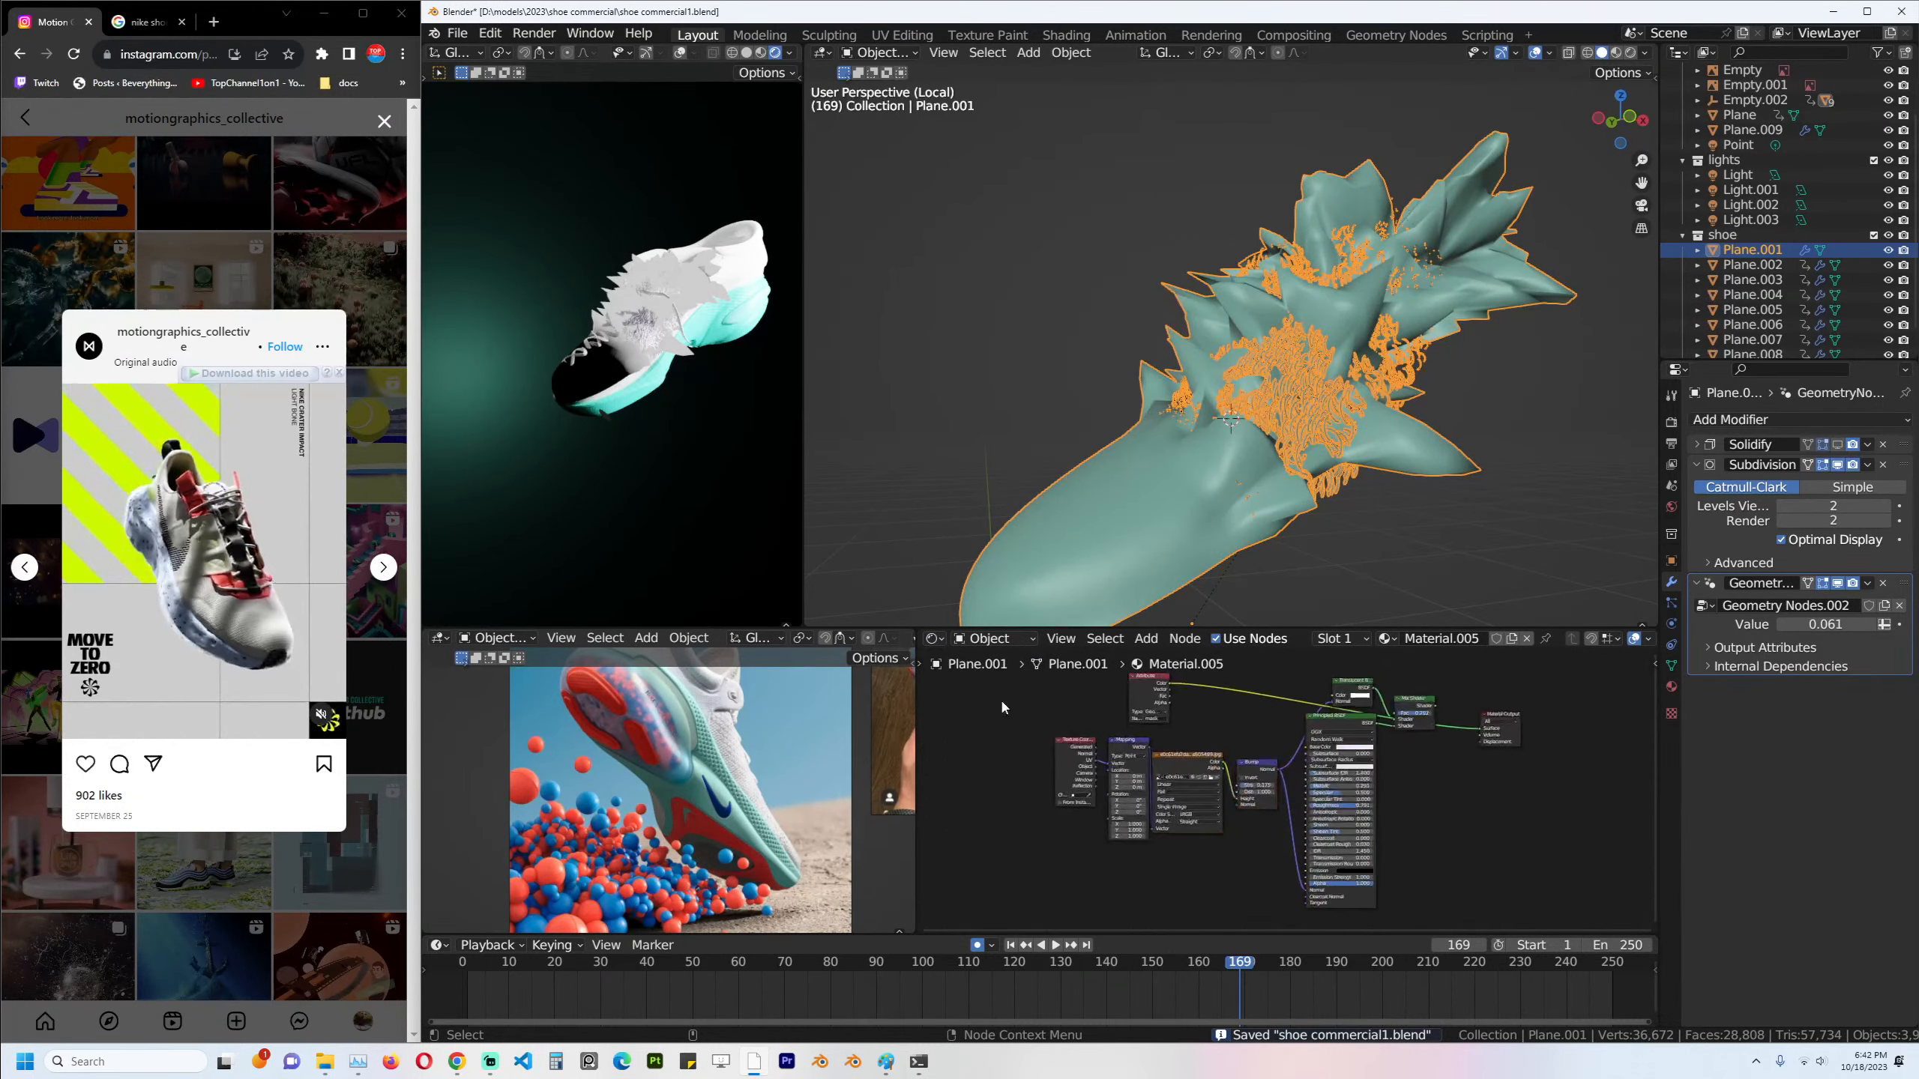
pyautogui.click(1616, 53)
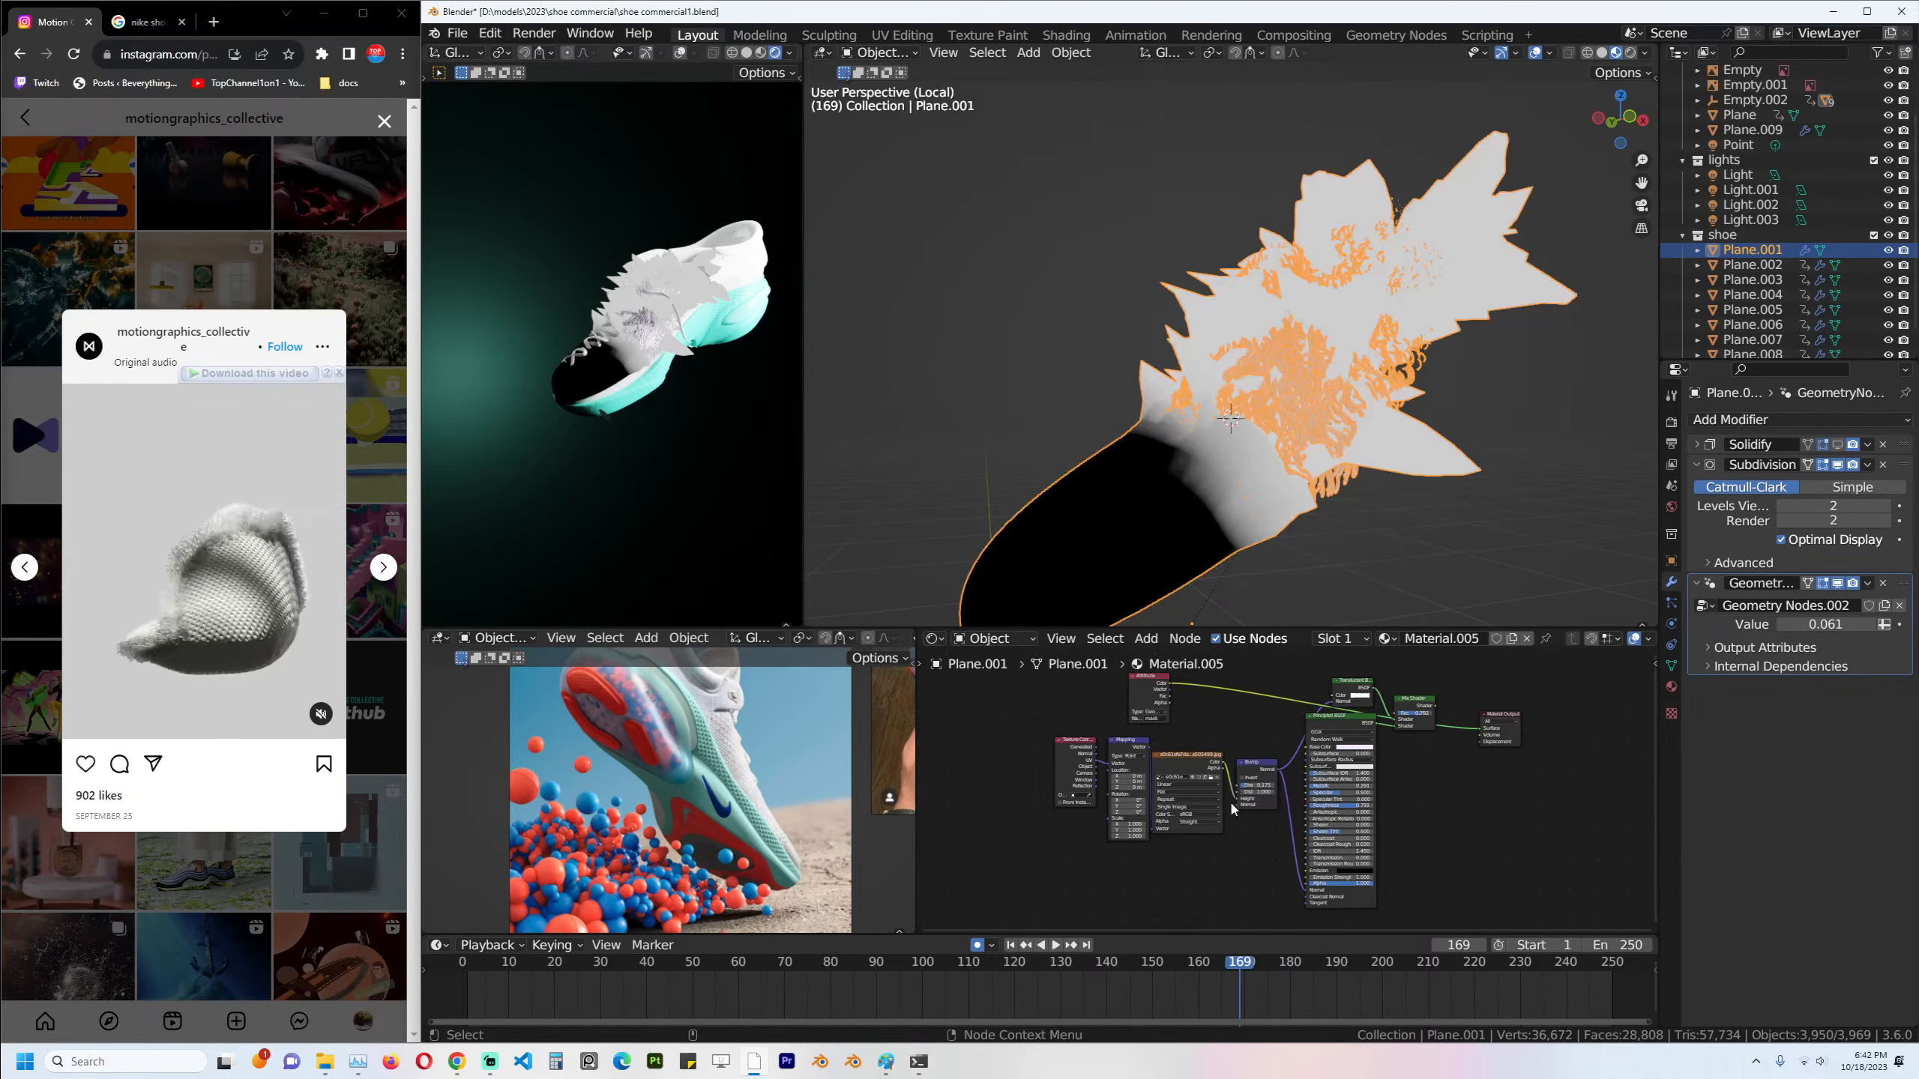
pyautogui.moveTo(1232, 809)
pyautogui.mouseDown(button='middle')
pyautogui.moveTo(1075, 869)
pyautogui.moveTo(1228, 831)
pyautogui.mouseUp(button='middle')
pyautogui.scroll(3, 1284, 790)
pyautogui.scroll(-3, 1322, 783)
pyautogui.moveTo(1304, 775); pyautogui.dragTo(1327, 692, button='middle')
pyautogui.hotkey('ctrl', 's')
pyautogui.hotkey('shift', 'a')
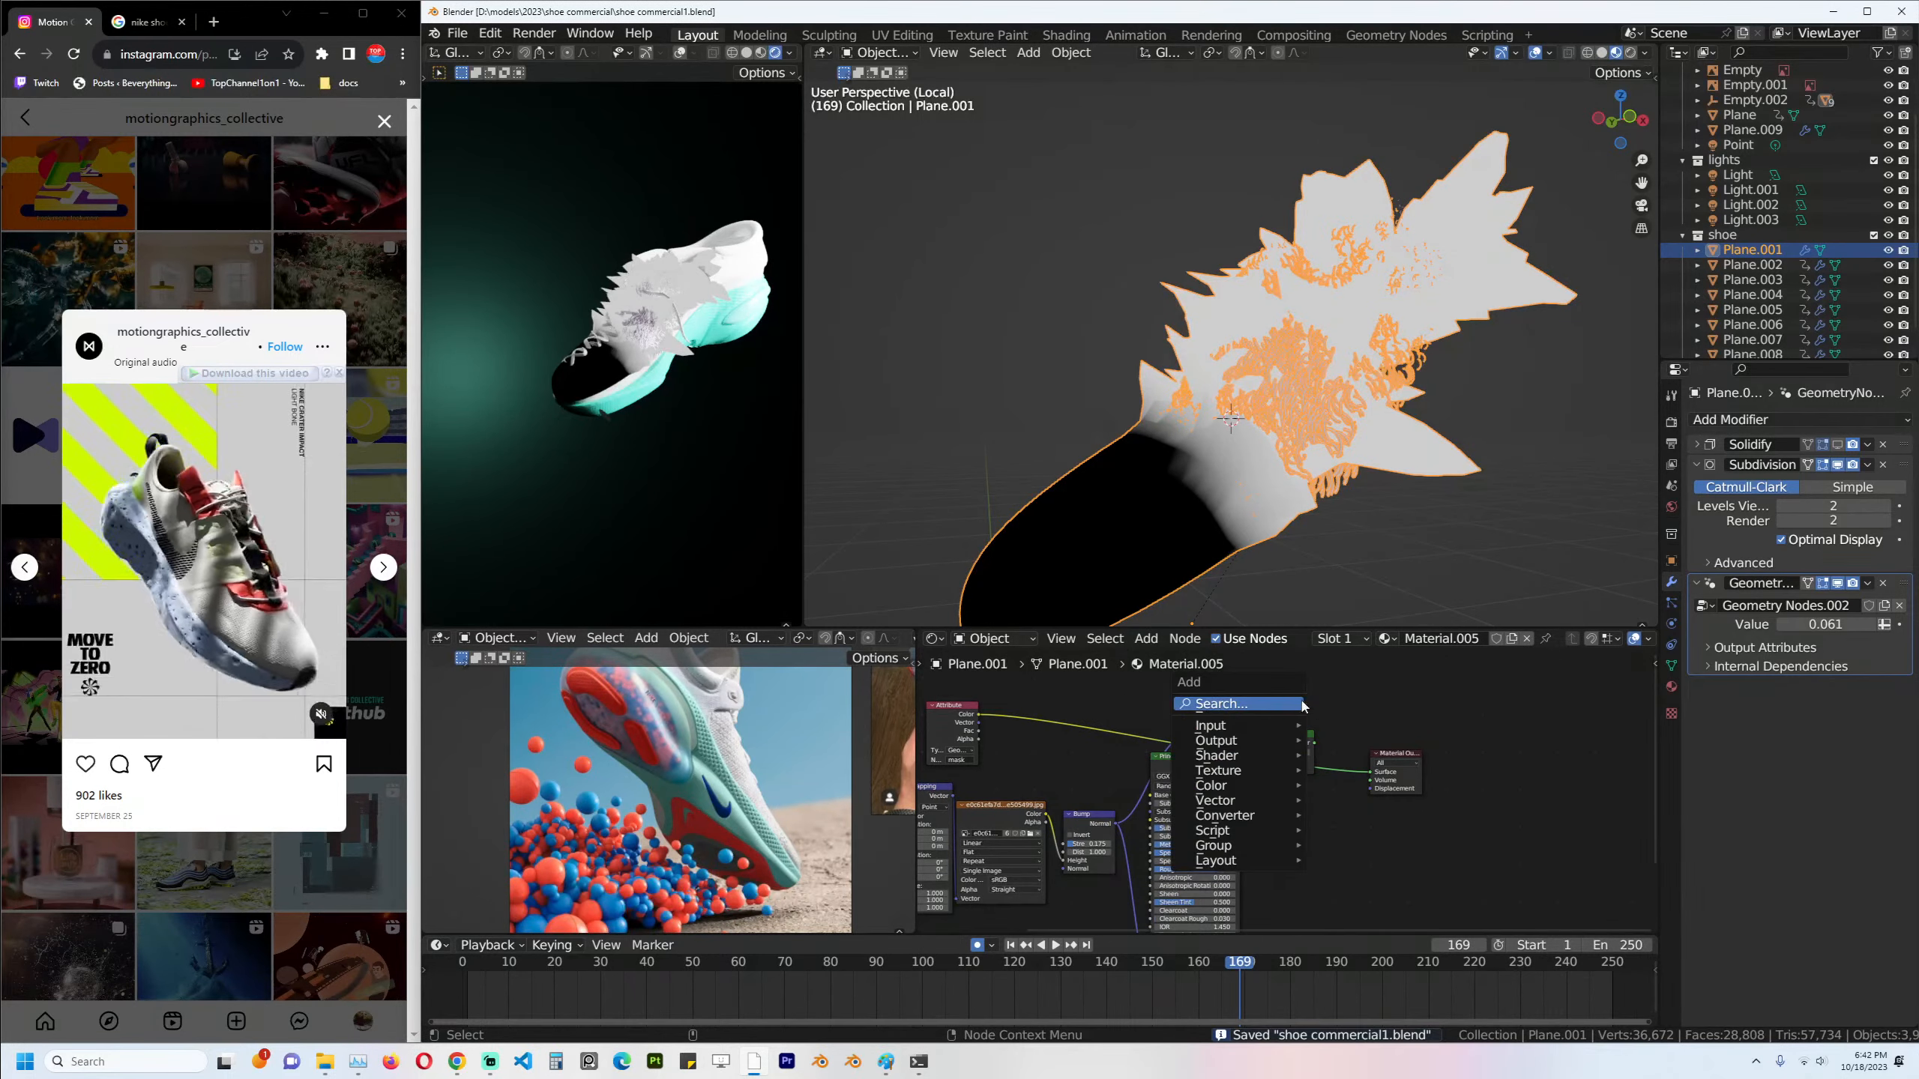
pyautogui.write('trans')
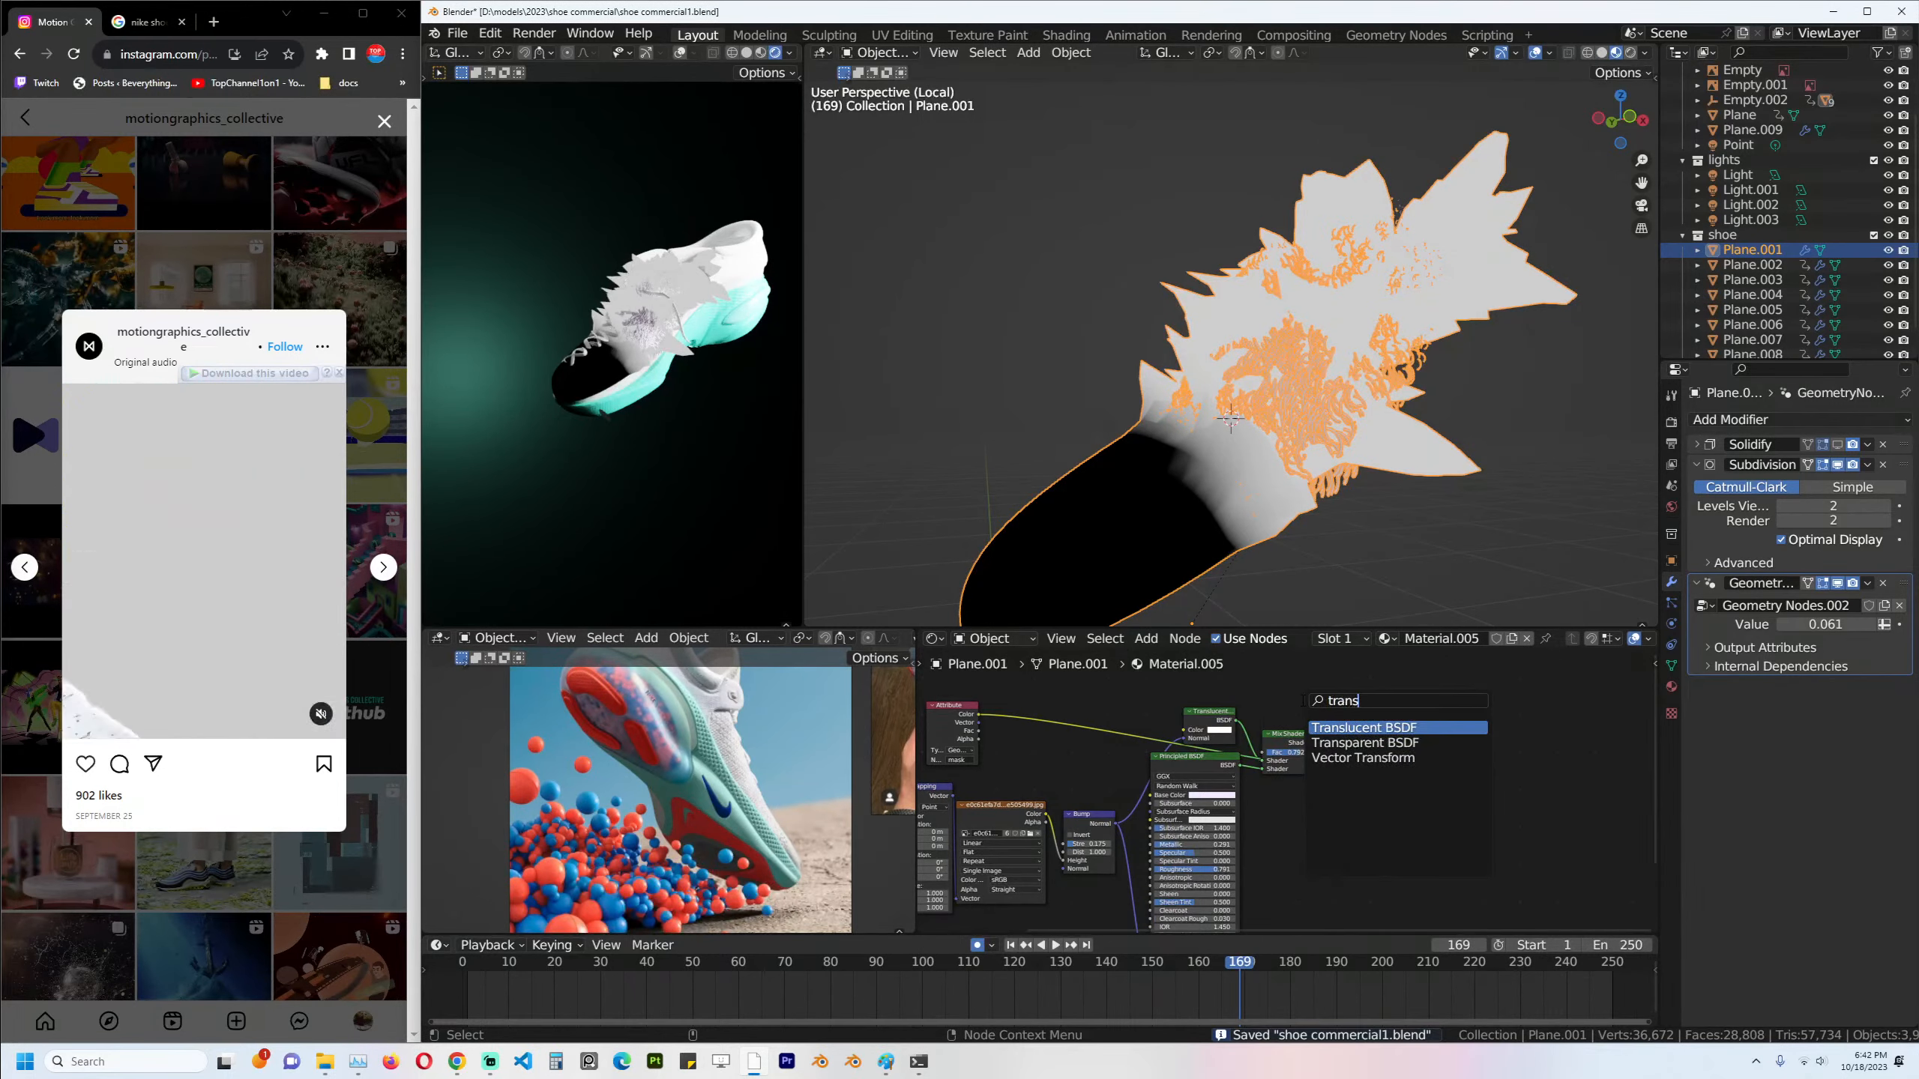
pyautogui.click(1341, 727)
pyautogui.click(1283, 685)
pyautogui.press('x')
# Add a second Translucent BSDF and combine it with the existing Mix Shader through a new Mix Shader feeding the Material Output.
pyautogui.hotkey('shift', 'a')
pyautogui.click(1260, 682)
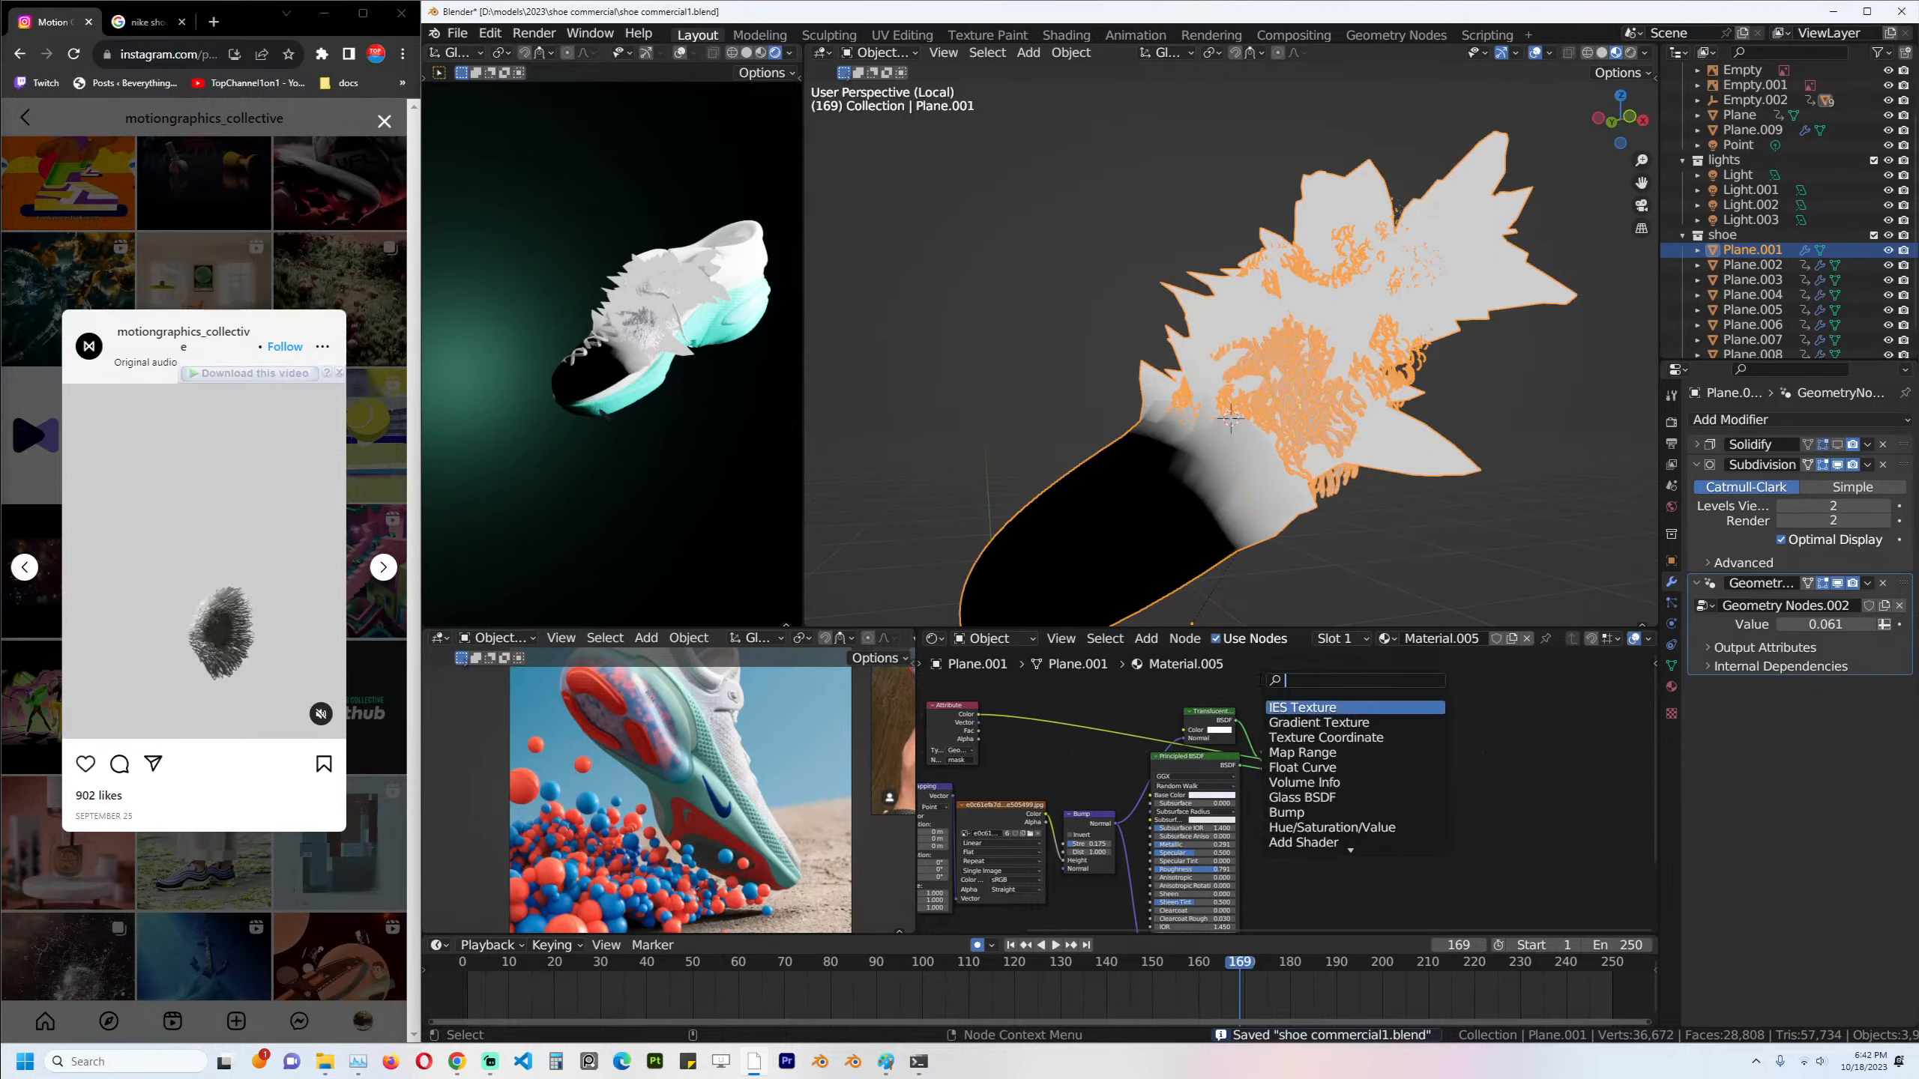
pyautogui.write('tran')
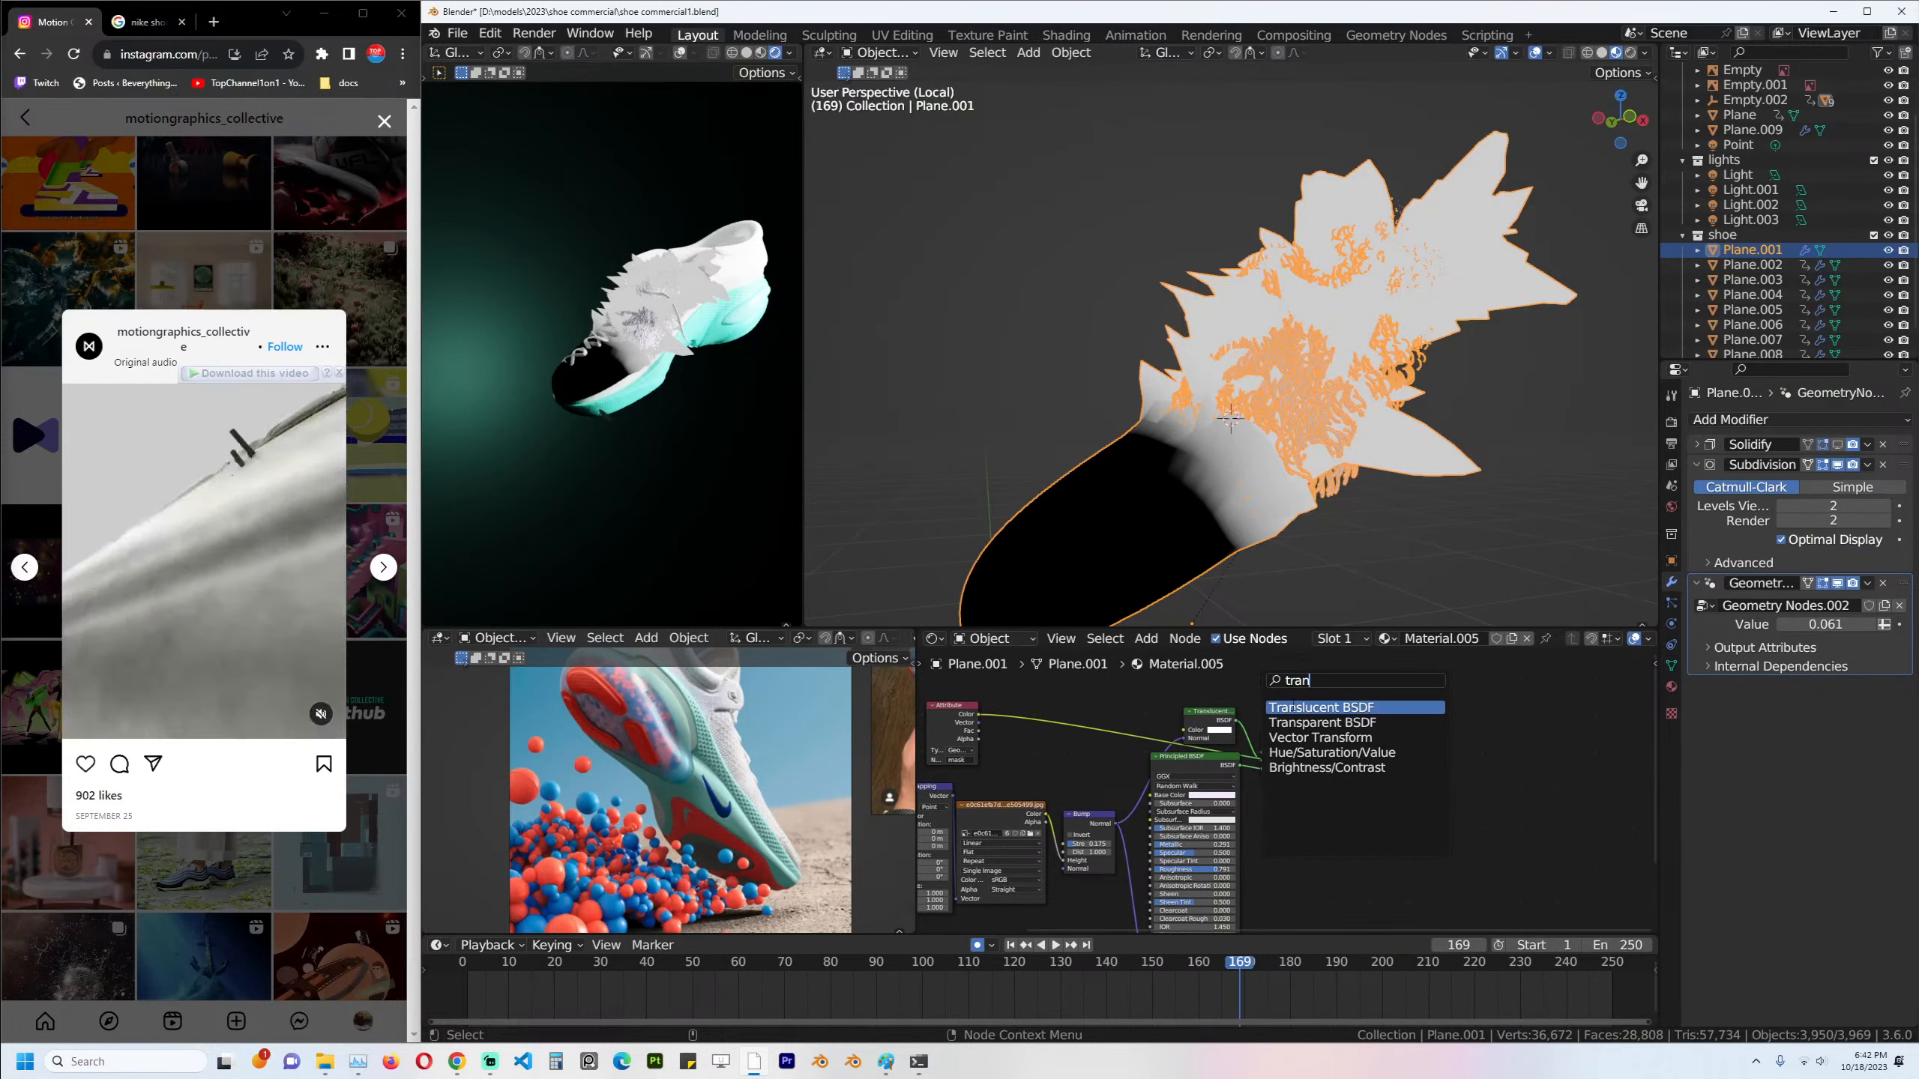
pyautogui.click(1294, 719)
pyautogui.click(1295, 709)
pyautogui.keyDown('ctrl'); pyautogui.keyDown('shift'); pyautogui.click(1278, 743); pyautogui.keyUp('shift'); pyautogui.keyUp('ctrl')
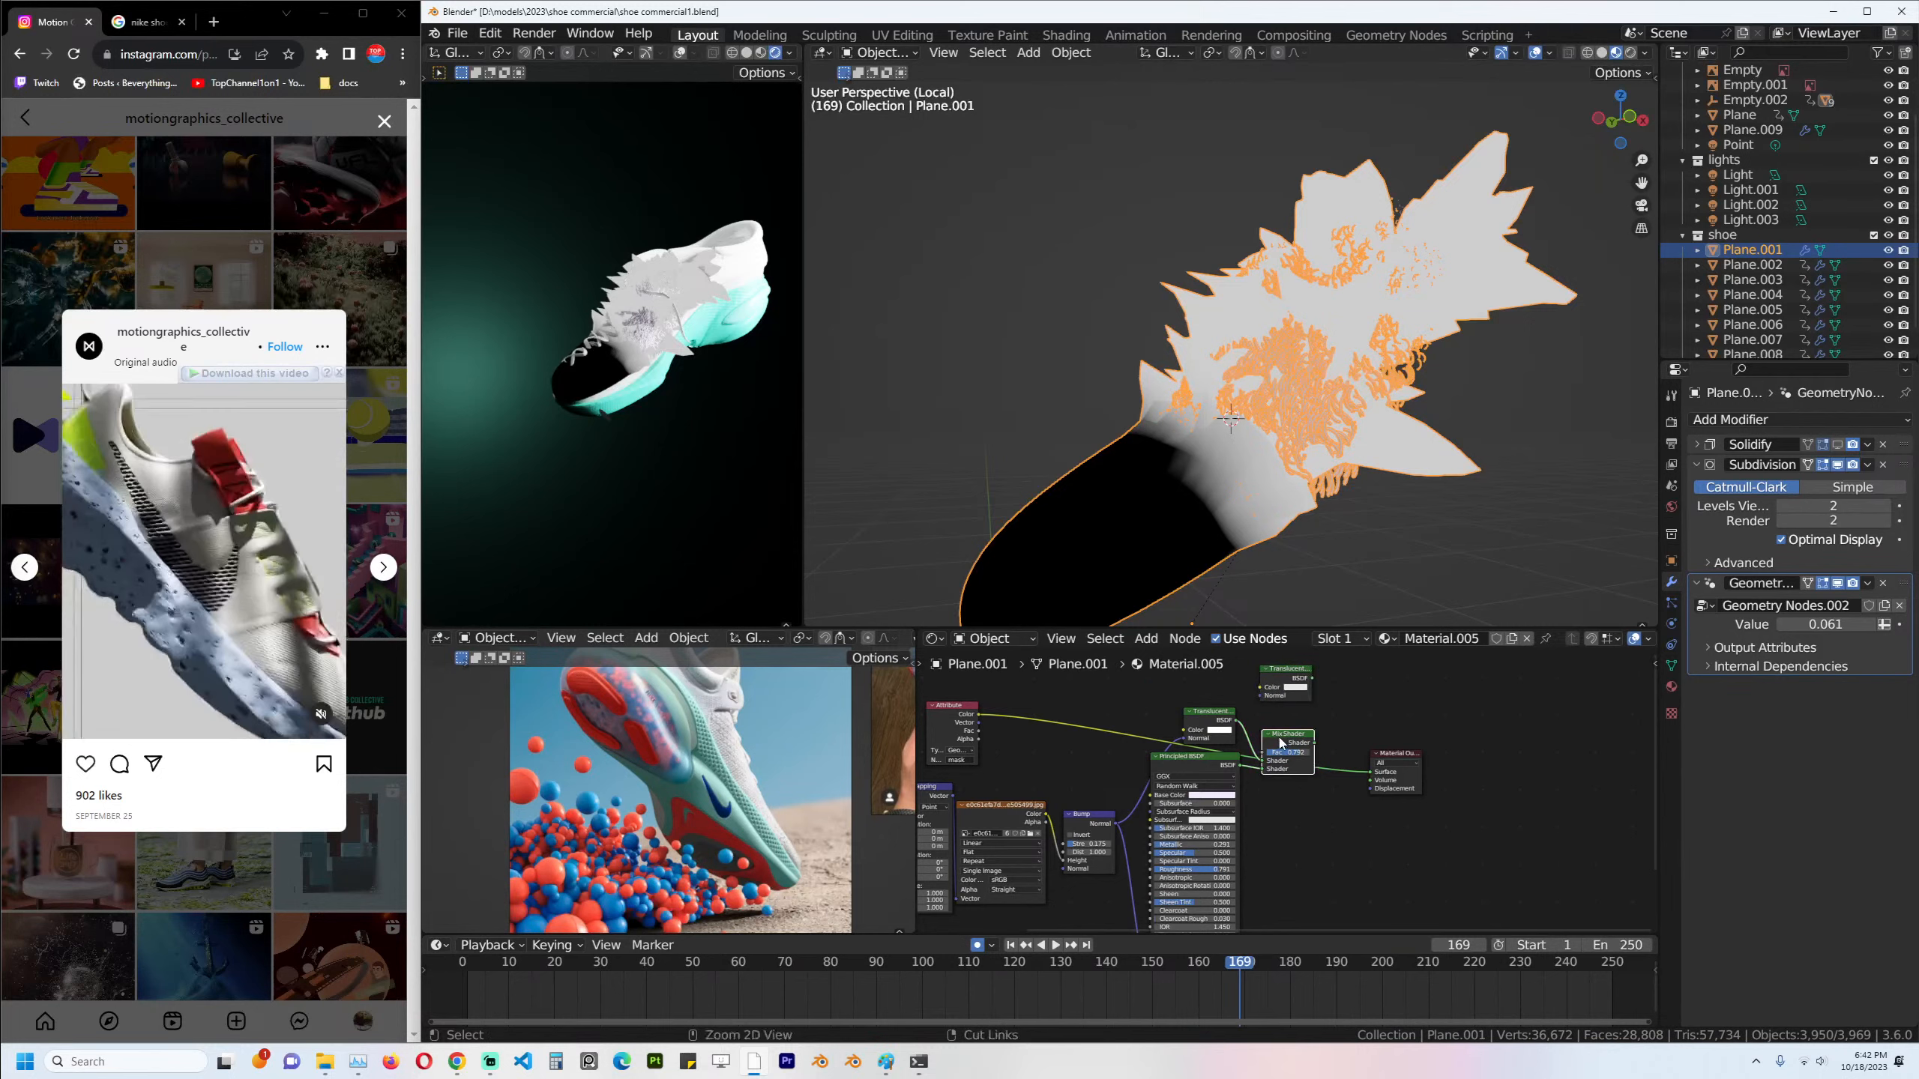
pyautogui.keyDown('ctrl'); pyautogui.keyDown('shift'); pyautogui.moveTo(1279, 743); pyautogui.dragTo(1285, 686, button='right'); pyautogui.keyUp('shift'); pyautogui.keyUp('ctrl')
pyautogui.moveTo(1403, 780); pyautogui.dragTo(1498, 771)
pyautogui.keyDown('ctrl'); pyautogui.keyDown('shift'); pyautogui.click(1376, 730); pyautogui.keyUp('shift'); pyautogui.keyUp('ctrl')
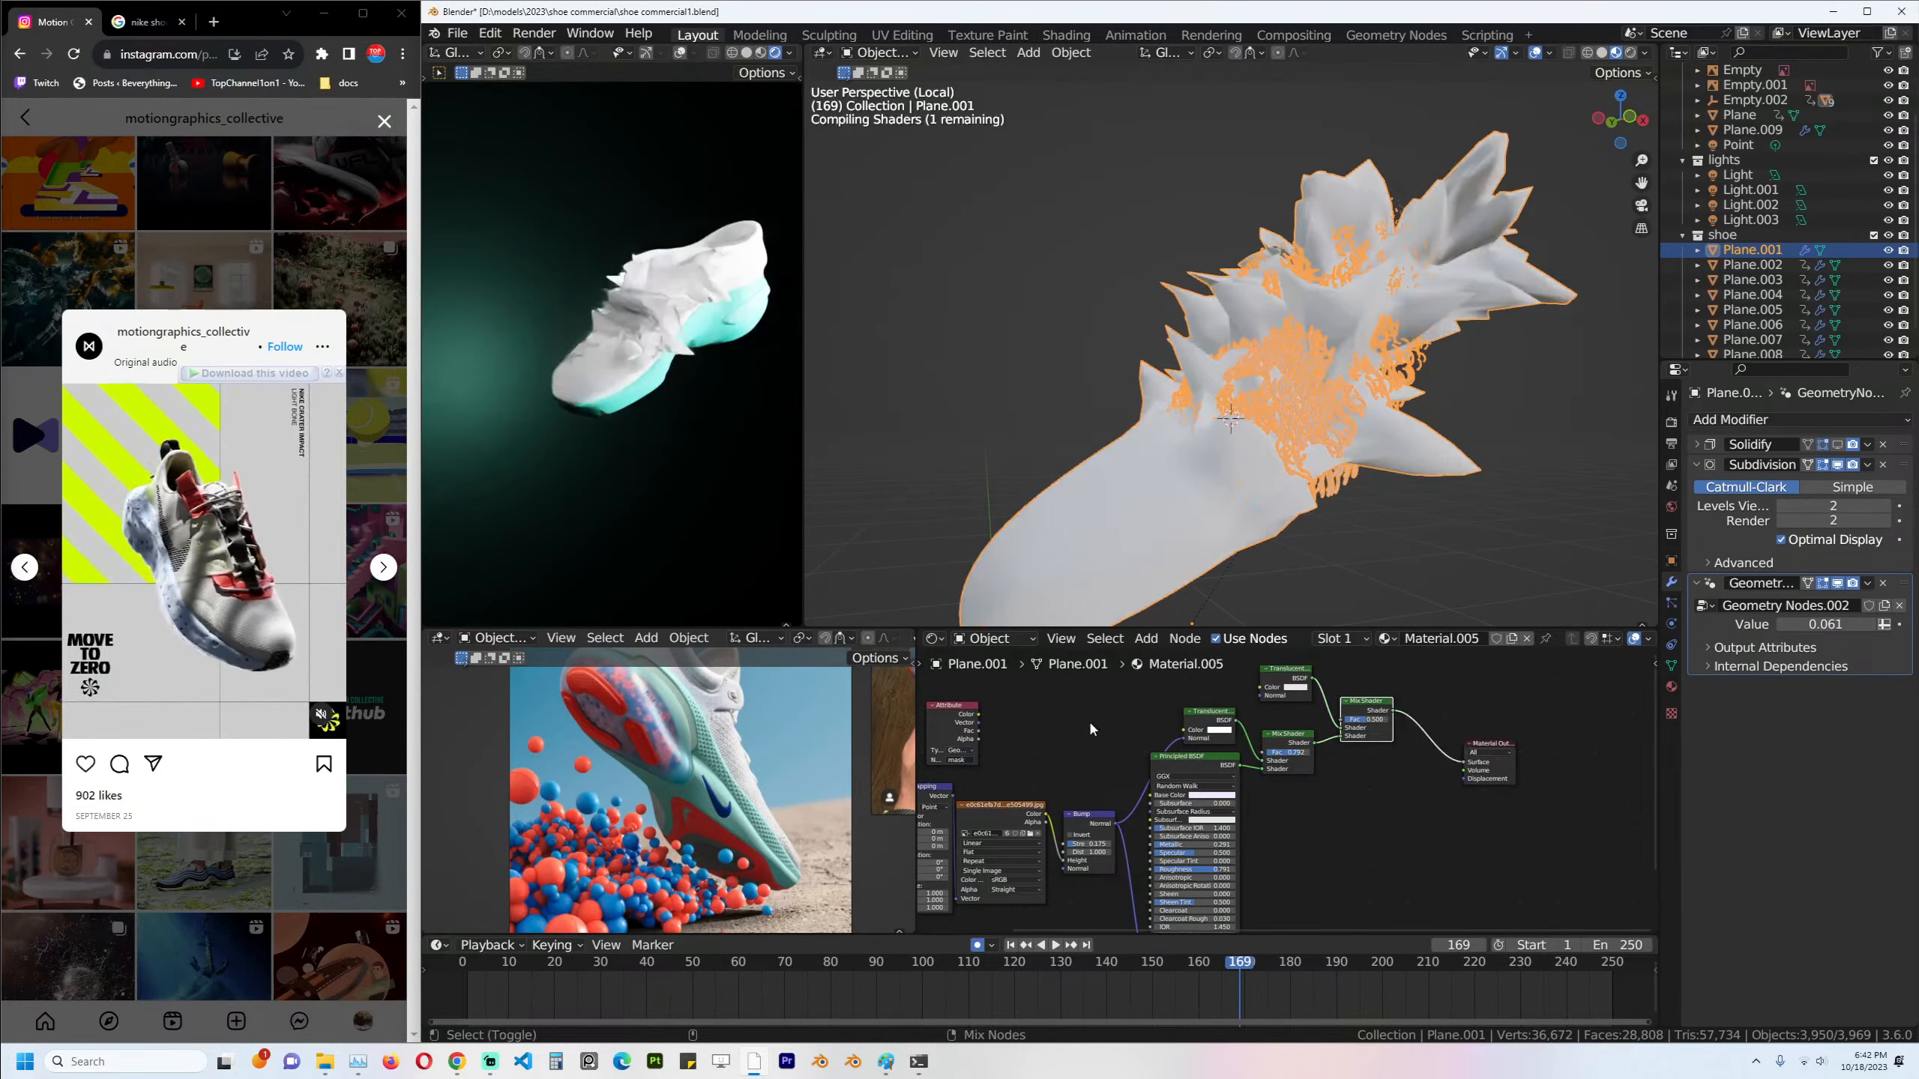
# Drive the new Mix Shader's Fac with the mask Attribute's Color output and inspect the shoe mesh.
pyautogui.moveTo(977, 714); pyautogui.dragTo(1345, 720)
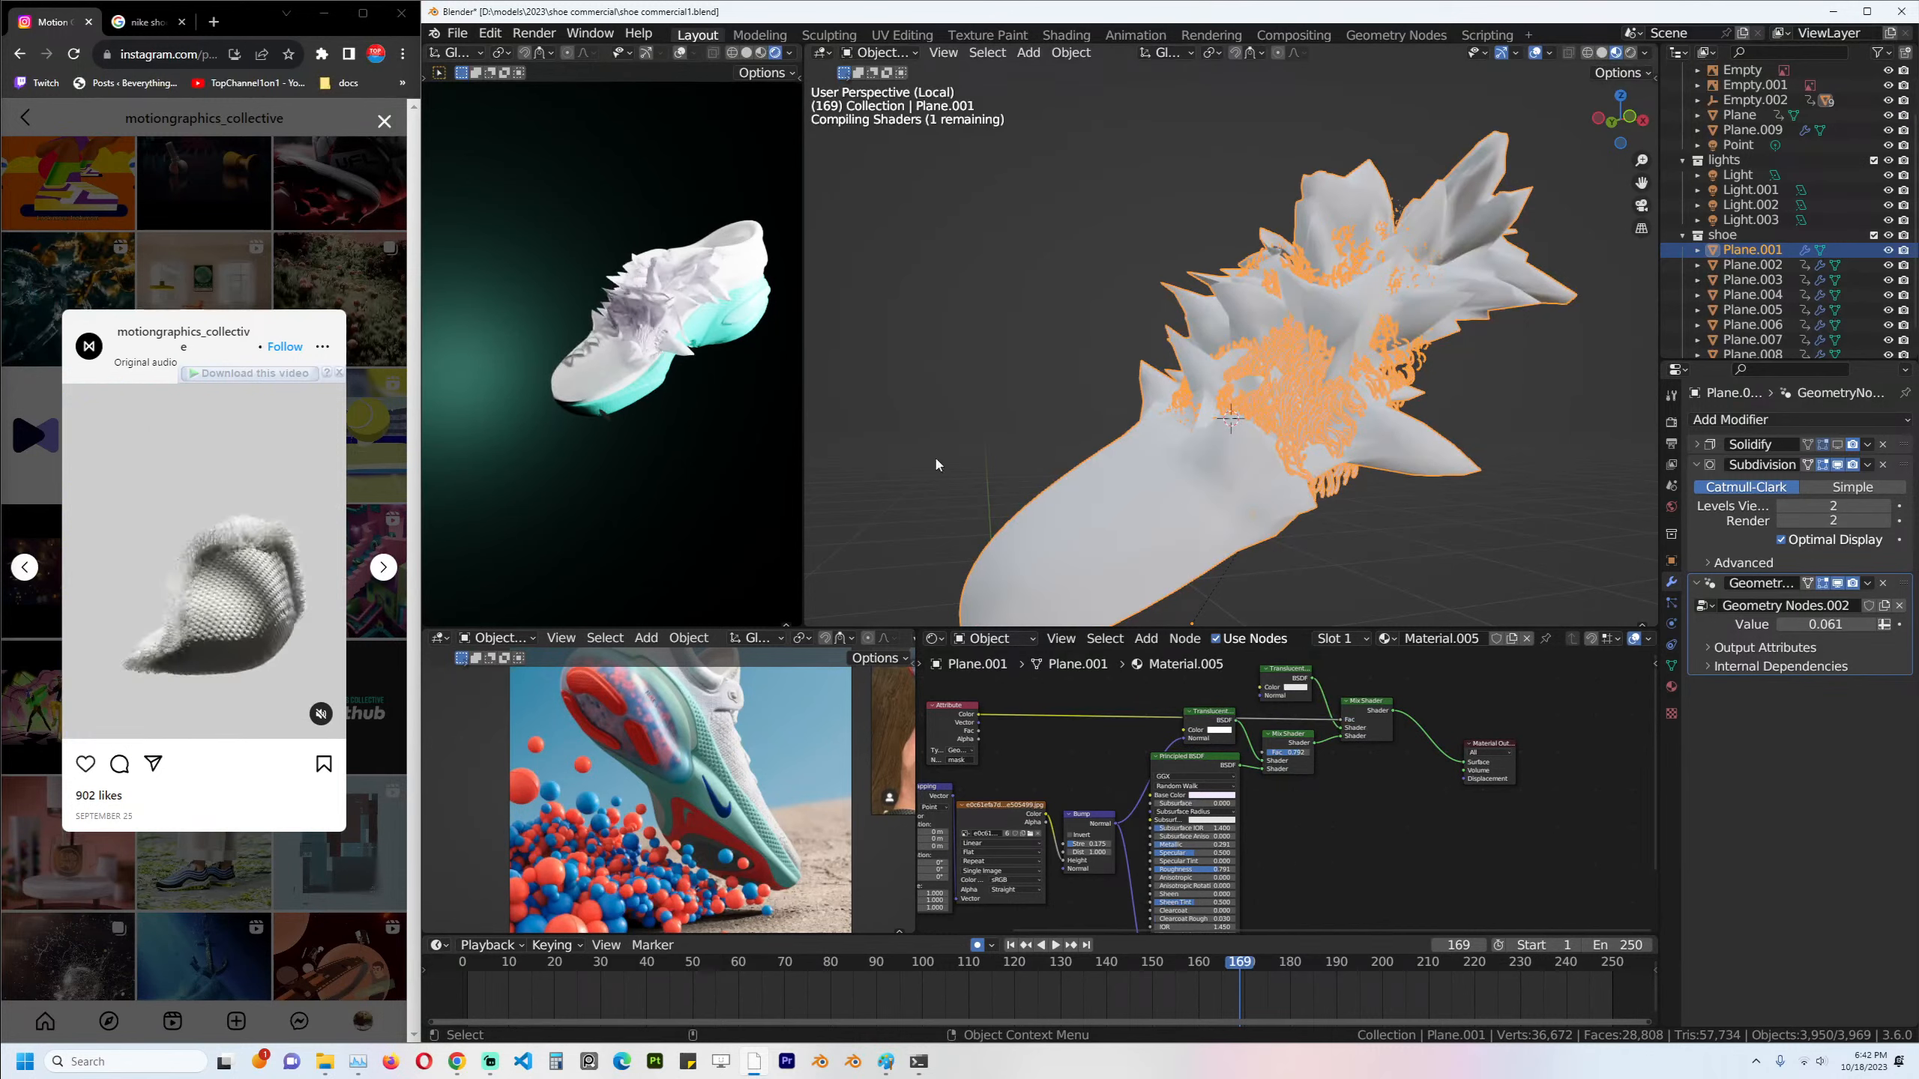
pyautogui.moveTo(936, 464); pyautogui.dragTo(1156, 455, button='middle')
pyautogui.scroll(2, 1290, 804)
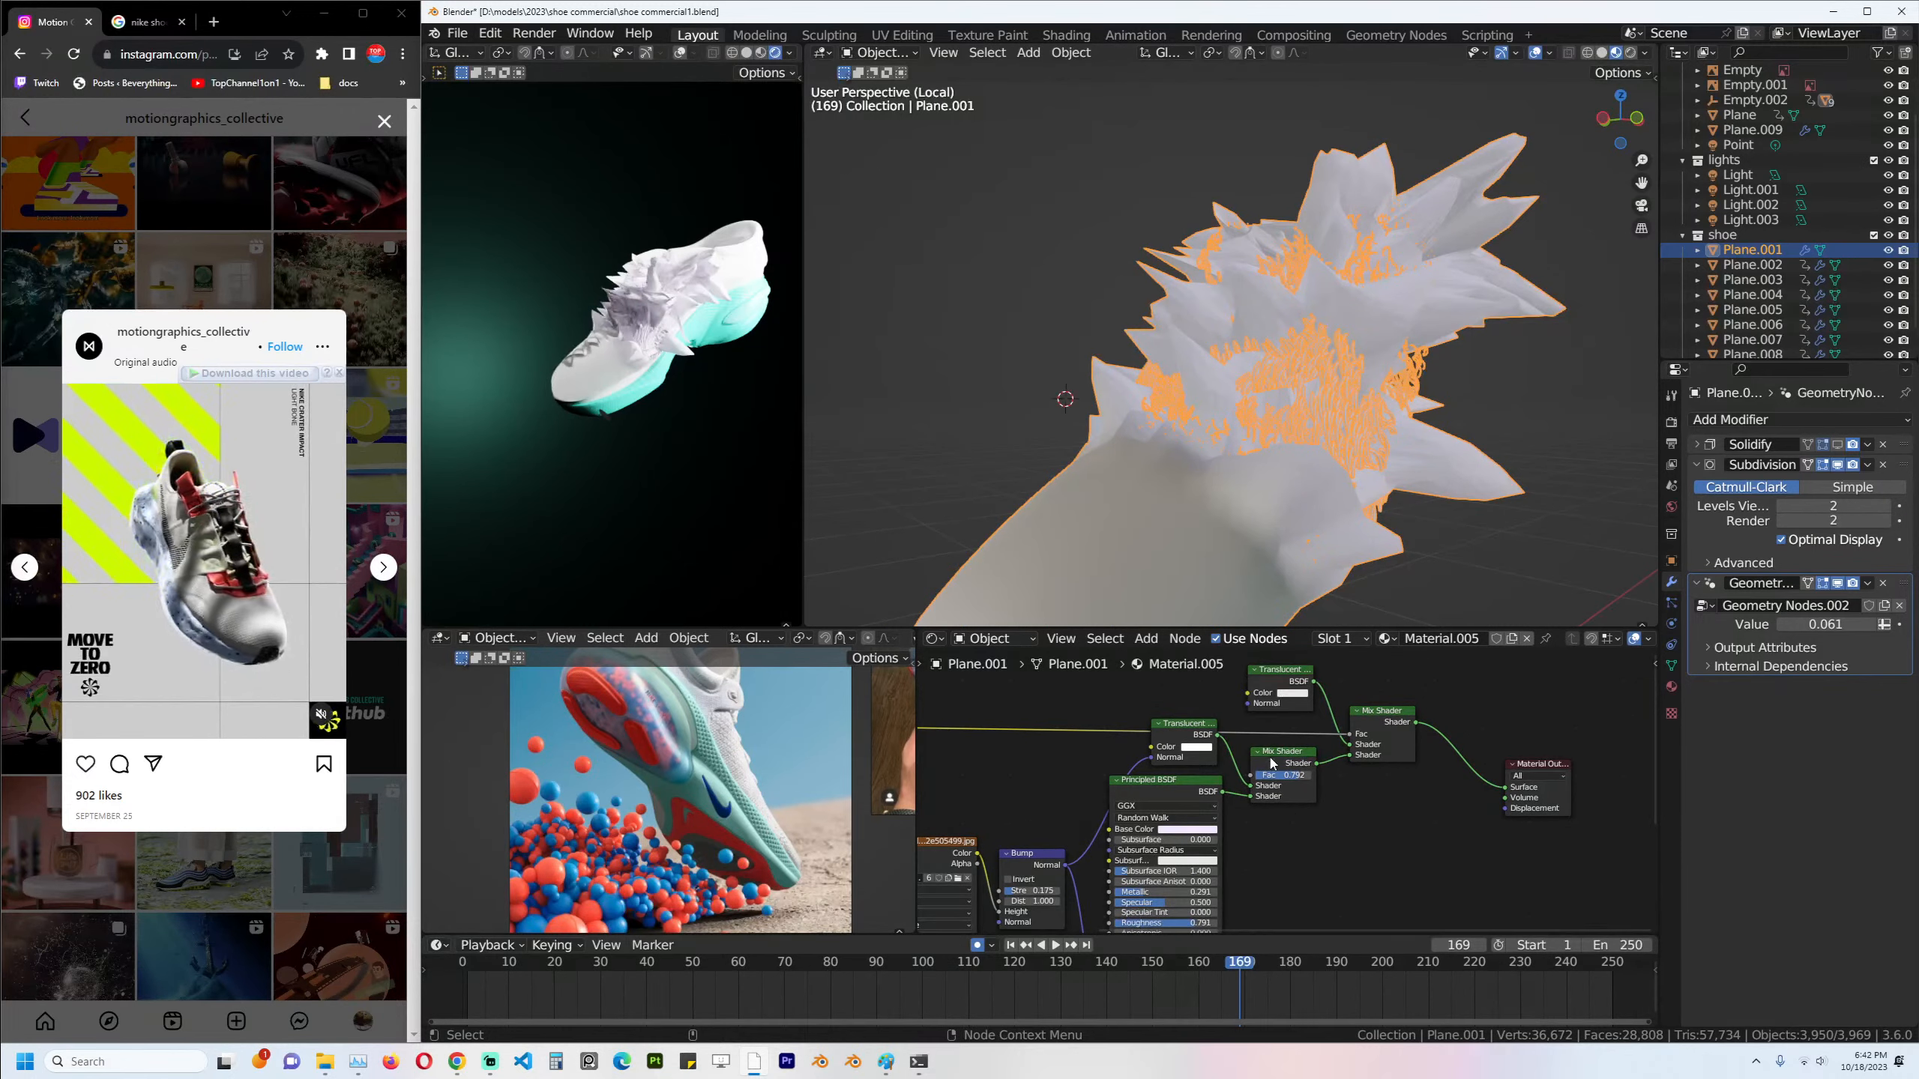
# Replace the second Translucent BSDF with a Transparent BSDF and connect it to the new Mix Shader.
pyautogui.moveTo(1270, 763); pyautogui.dragTo(1280, 796)
pyautogui.click(1266, 669)
pyautogui.press('x')
pyautogui.hotkey('shift', 'a')
pyautogui.click(1270, 671)
pyautogui.write('tr')
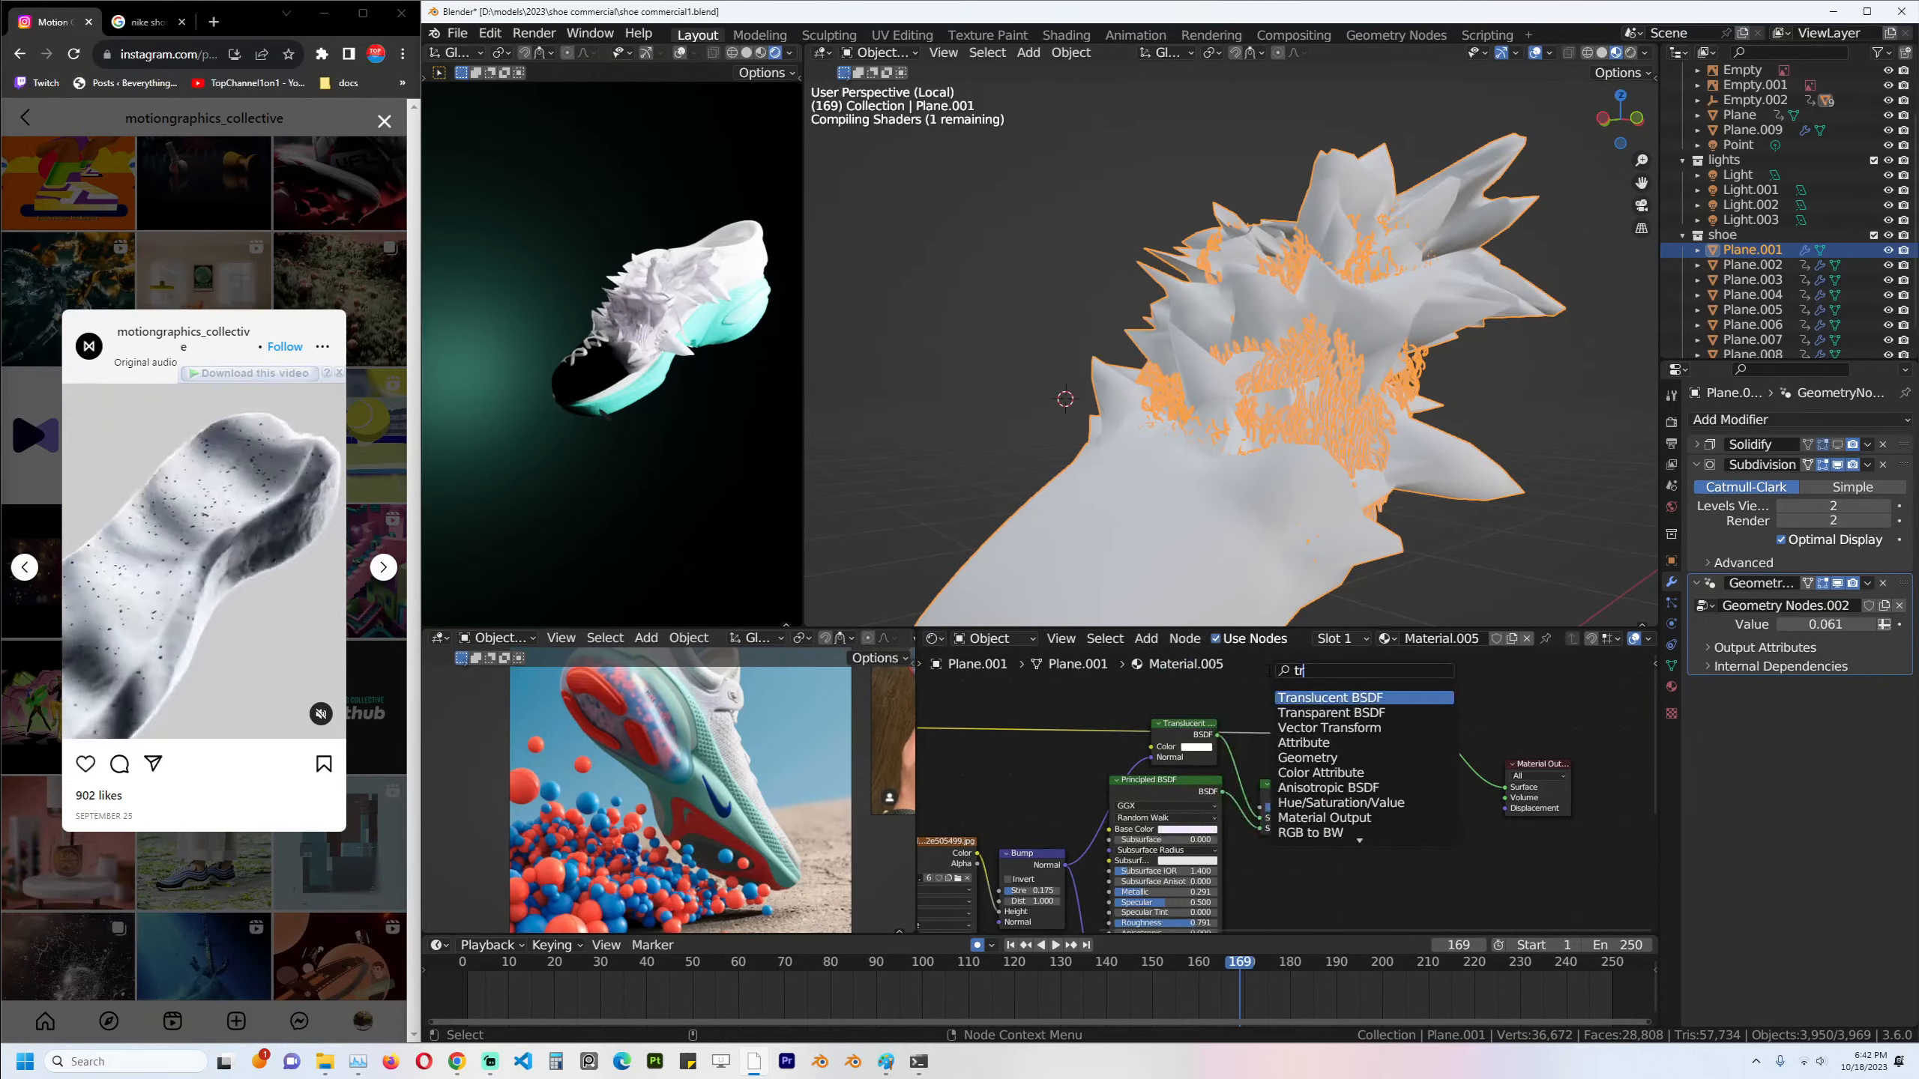
pyautogui.write('ans')
pyautogui.click(1293, 713)
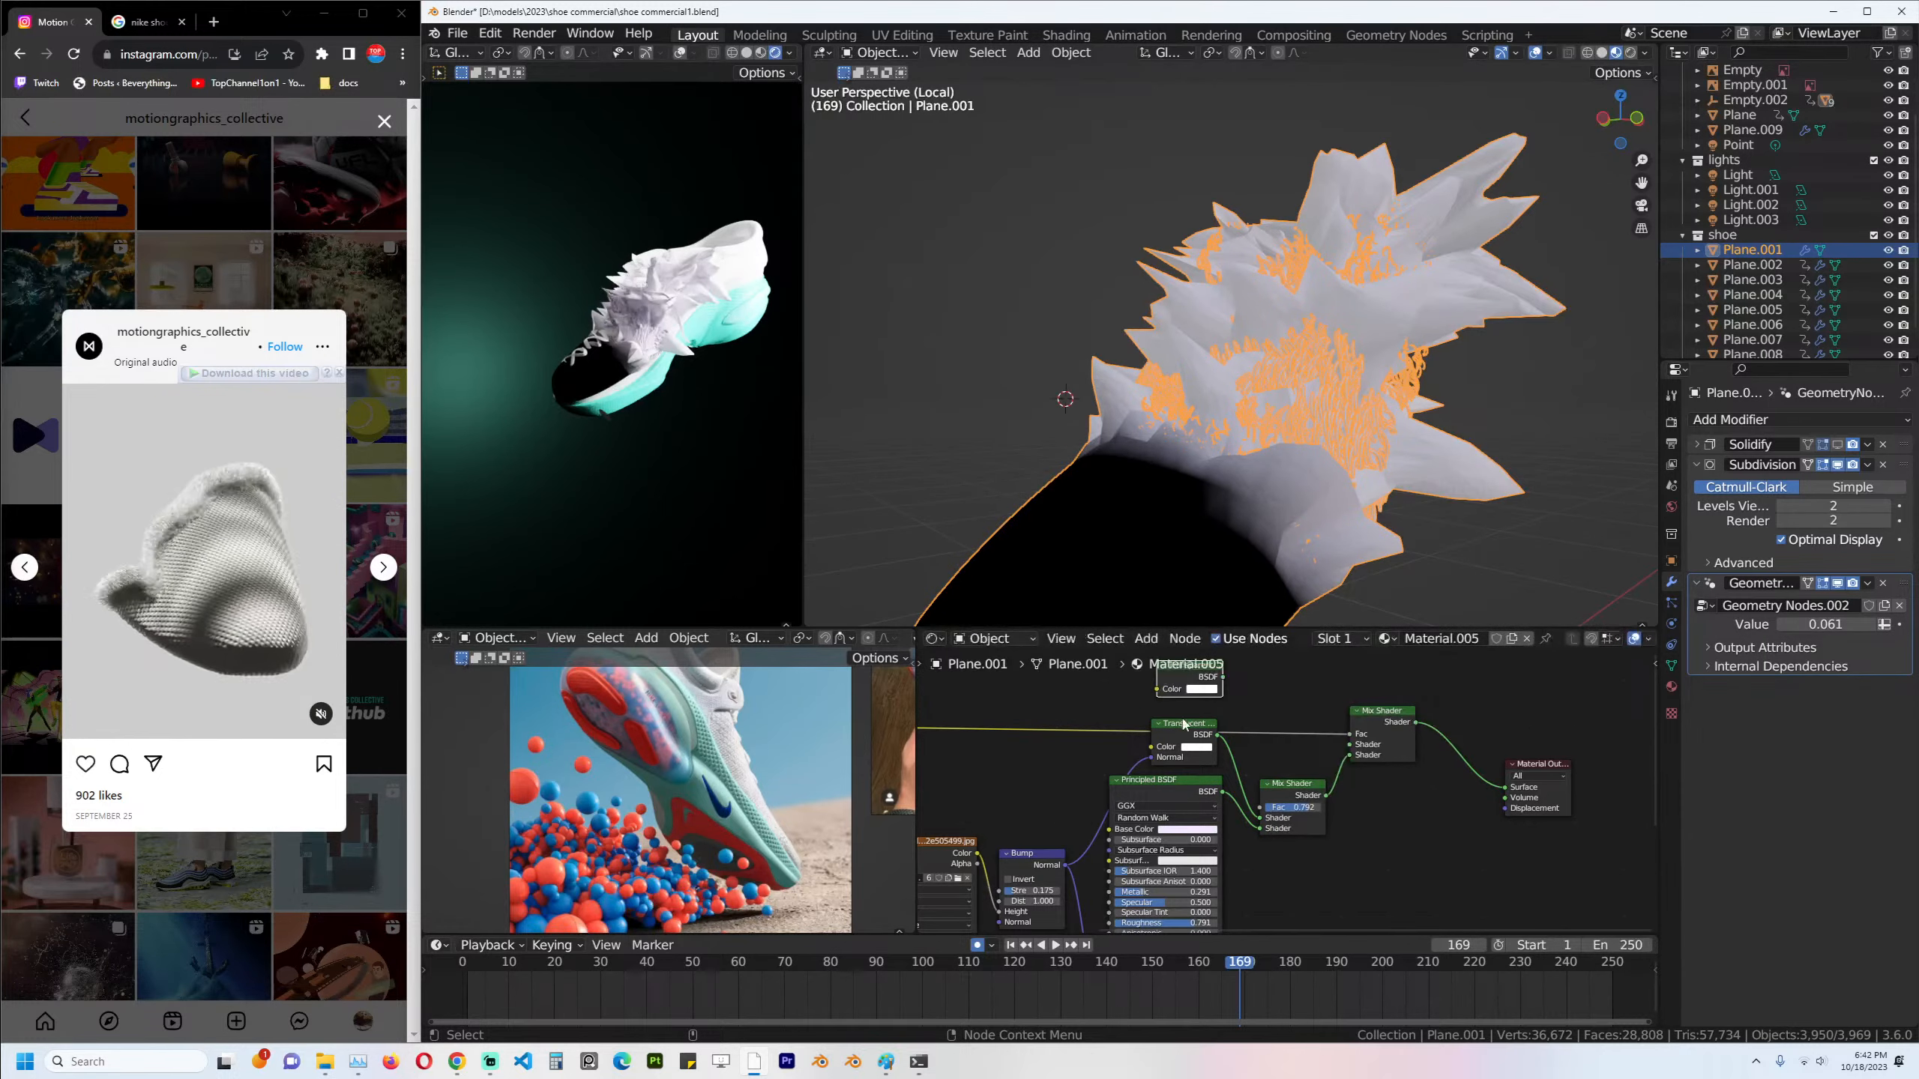
pyautogui.moveTo(1218, 682); pyautogui.dragTo(1364, 755)
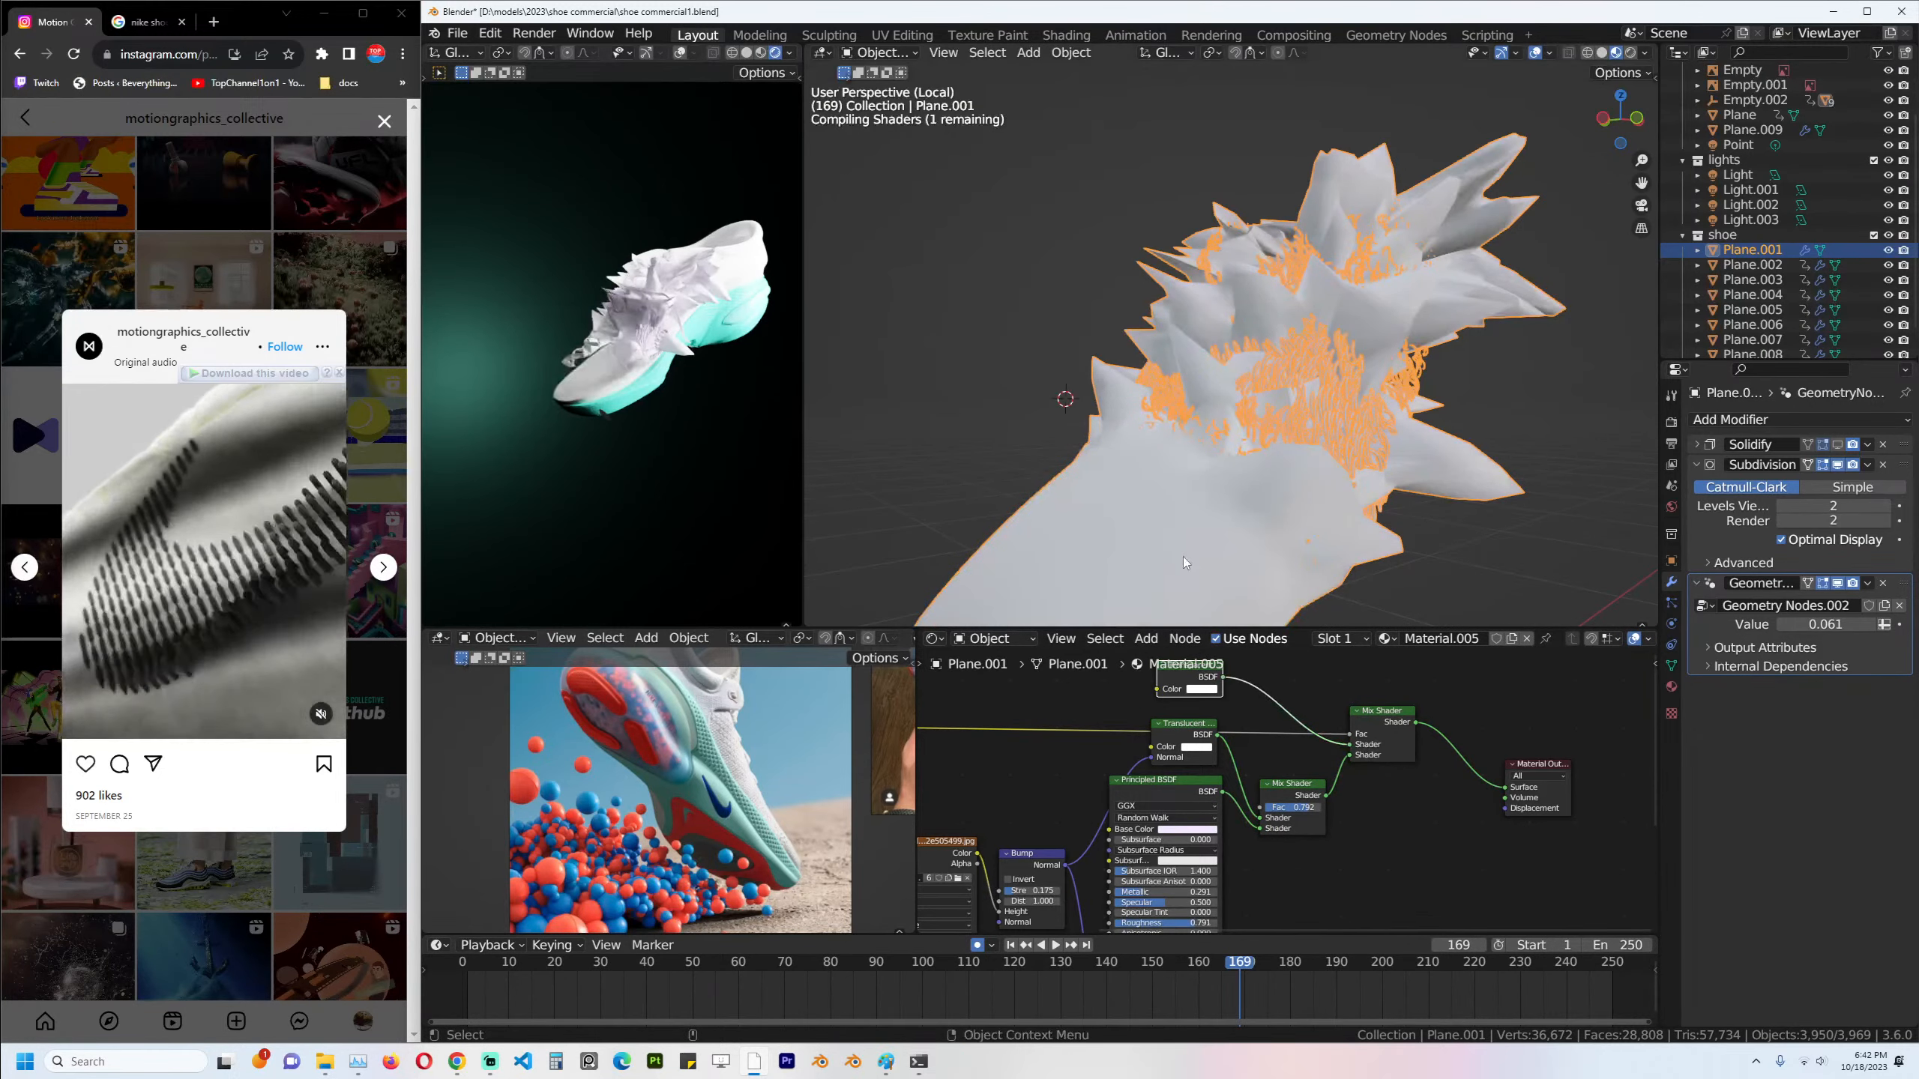
# Switch the main viewport to Solid shading and save the file.
pyautogui.moveTo(1181, 504); pyautogui.dragTo(1109, 548, button='middle')
pyautogui.scroll(-3, 1253, 699)
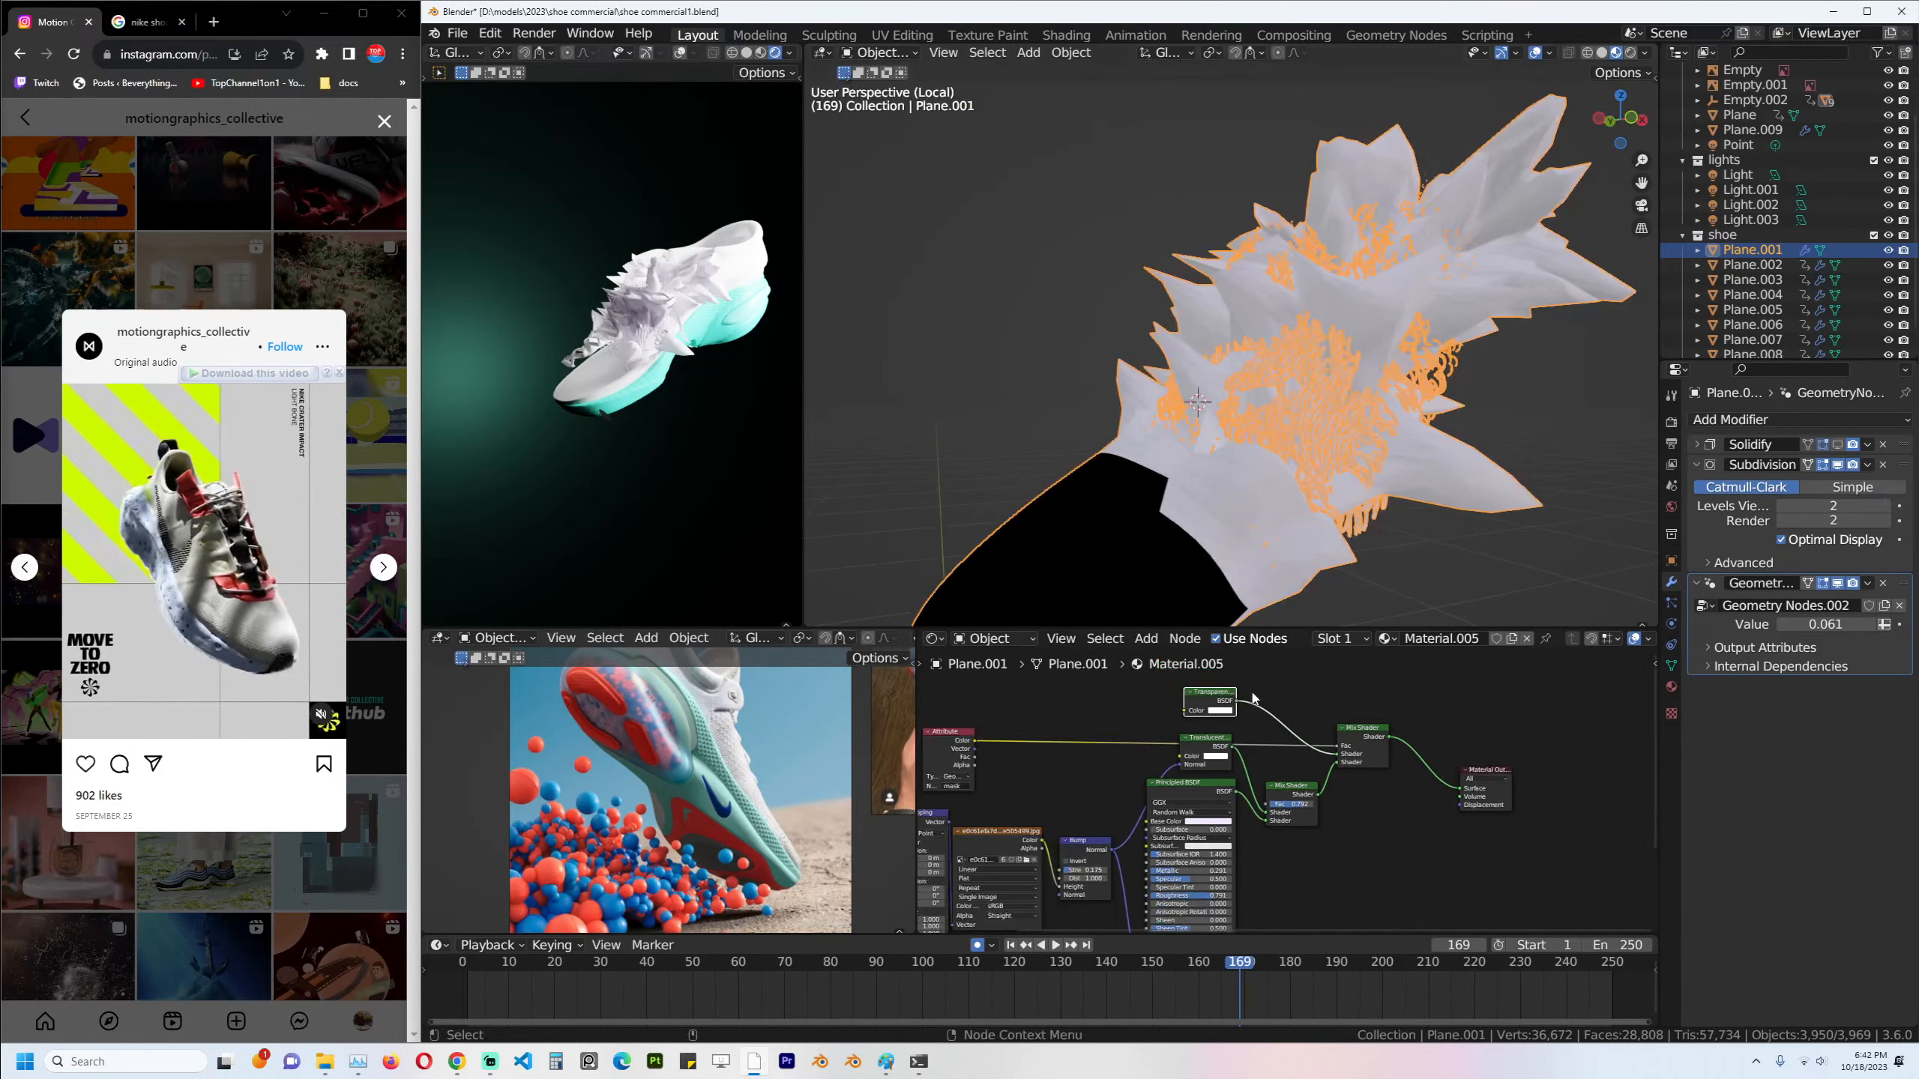
pyautogui.press('z')
pyautogui.click(1317, 532)
pyautogui.moveTo(1267, 785)
pyautogui.mouseDown(button='middle')
pyautogui.moveTo(1425, 791)
pyautogui.moveTo(1352, 792)
pyautogui.mouseUp(button='middle')
pyautogui.hotkey('ctrl', 's')
# Swap the two shader inputs of the final Mix Shader, inspect the rendered shoe up close and save the file.
pyautogui.moveTo(1381, 778); pyautogui.dragTo(1382, 766)
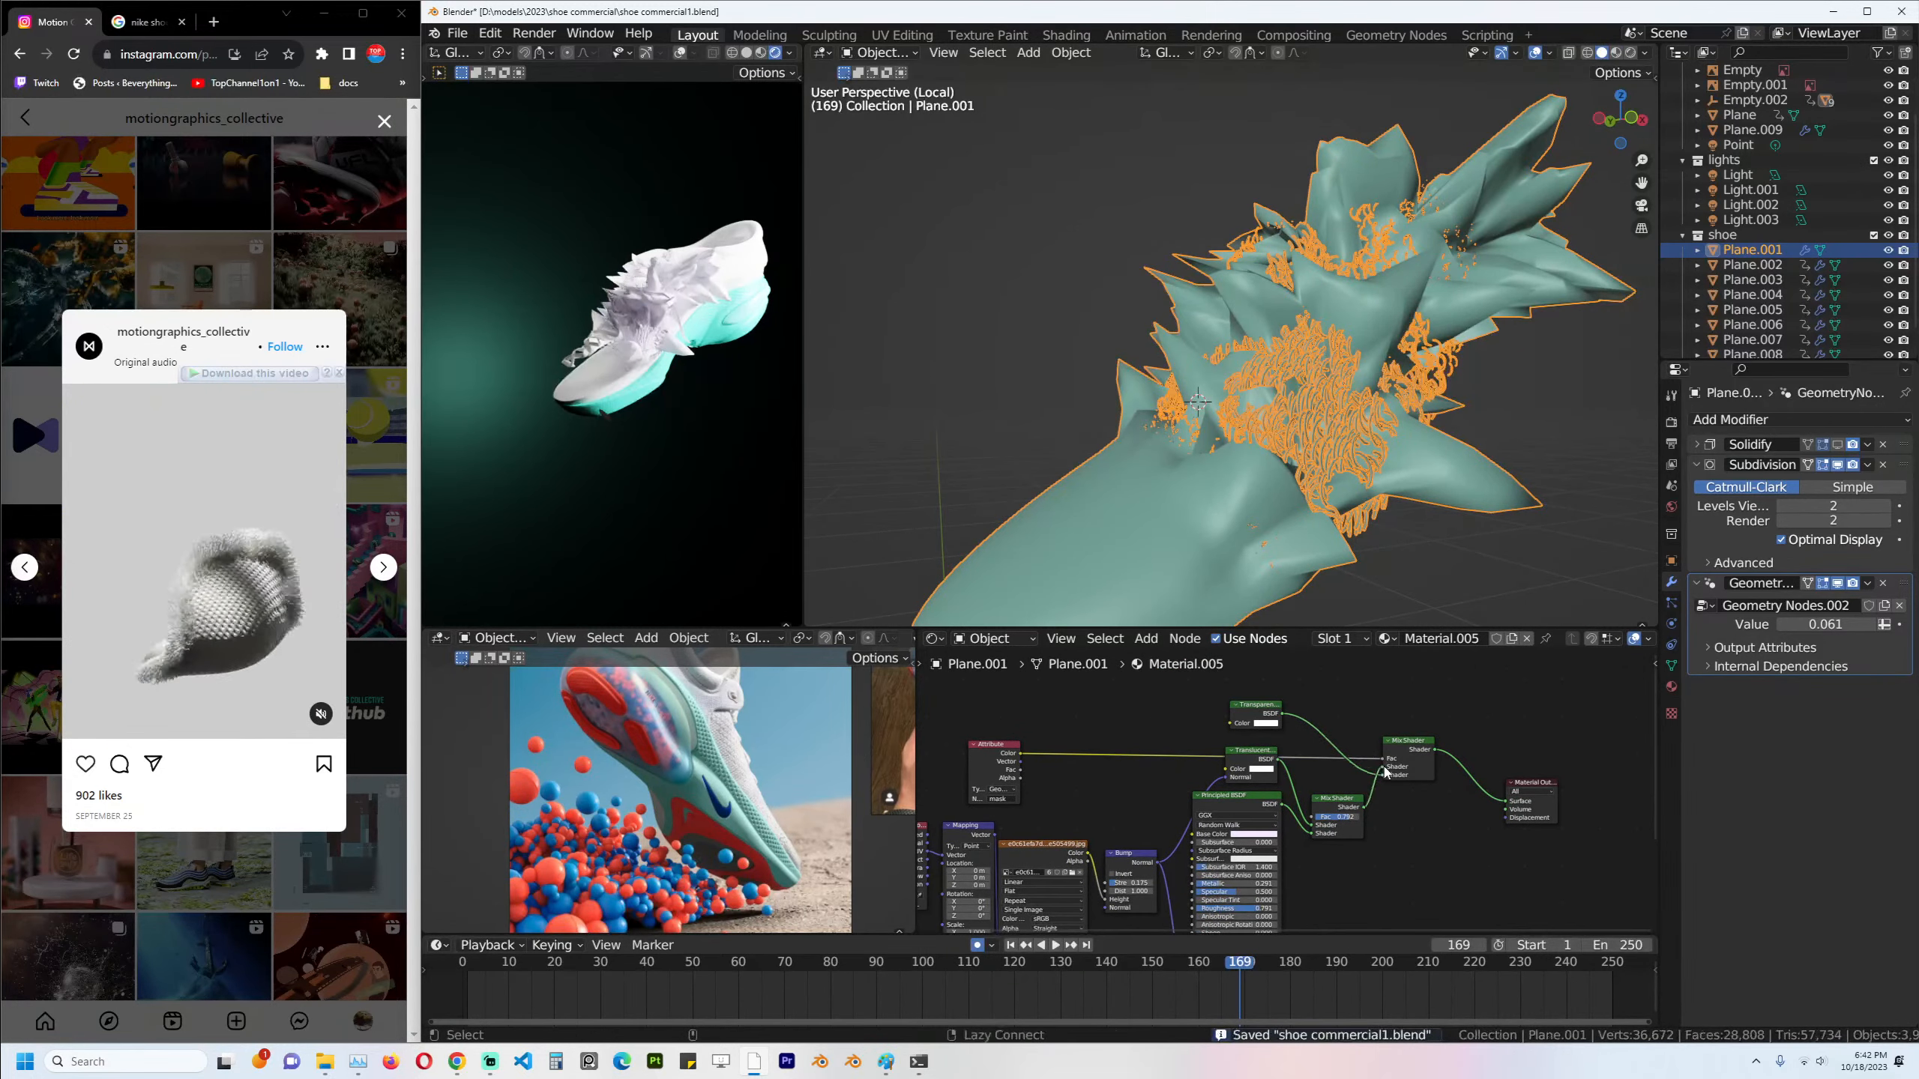
pyautogui.moveTo(644, 356)
pyautogui.mouseDown(button='middle')
pyautogui.moveTo(673, 348)
pyautogui.moveTo(621, 363)
pyautogui.mouseUp(button='middle')
pyautogui.scroll(2, 674, 348)
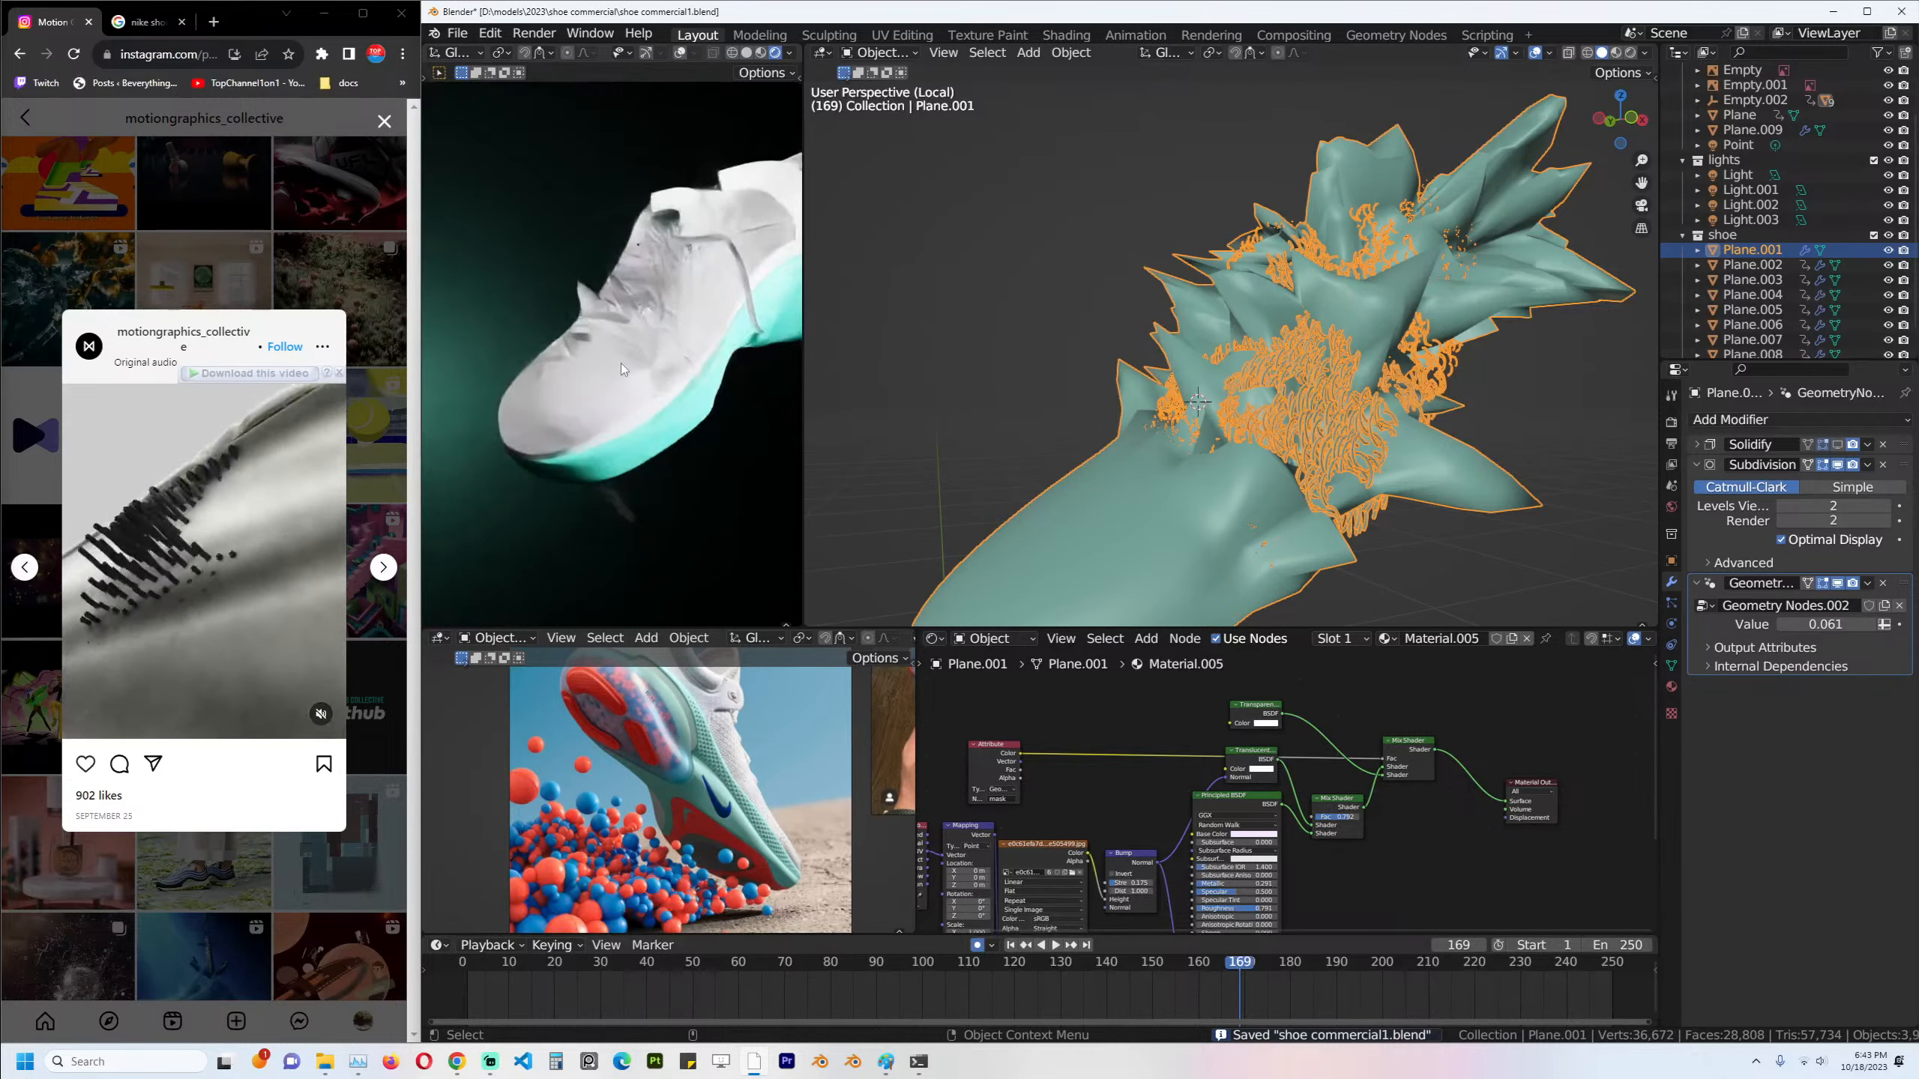
pyautogui.scroll(2, 620, 363)
pyautogui.hotkey('ctrl', 's')
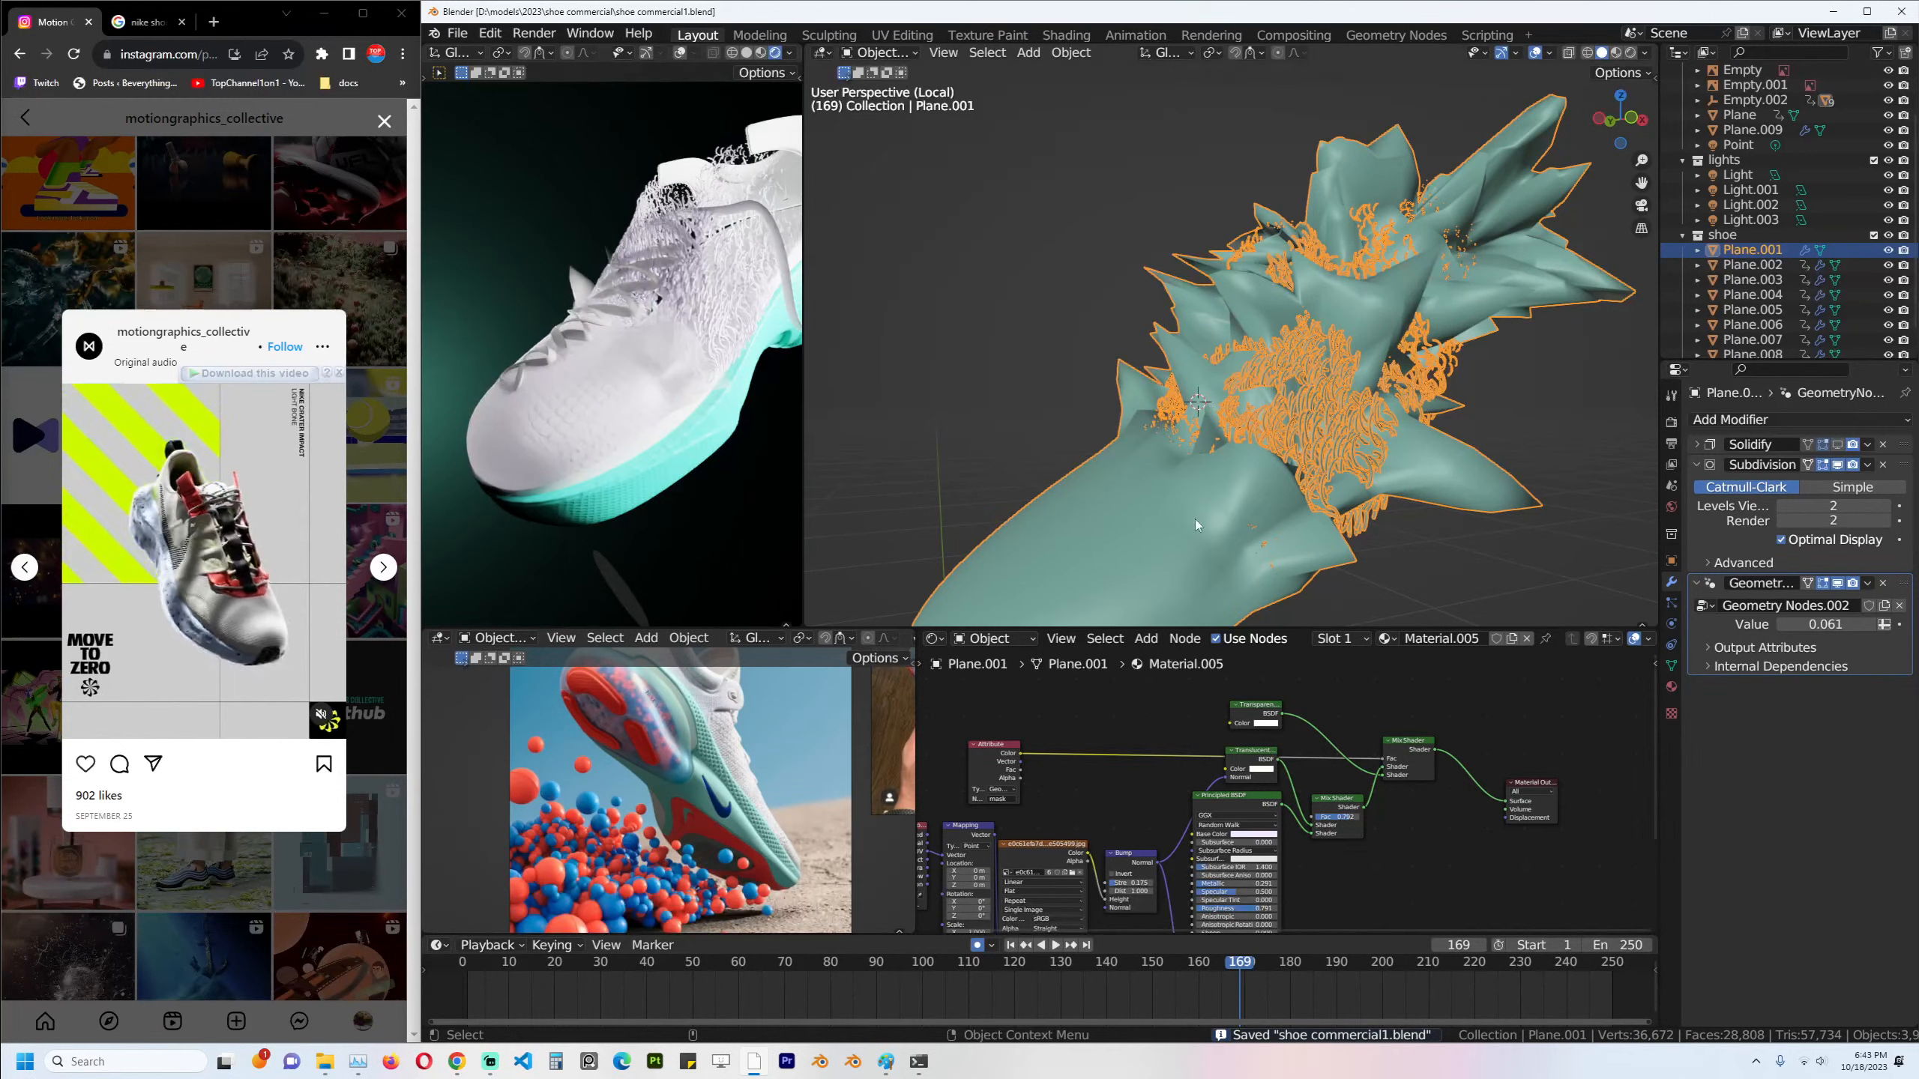
pyautogui.scroll(-2, 754, 402)
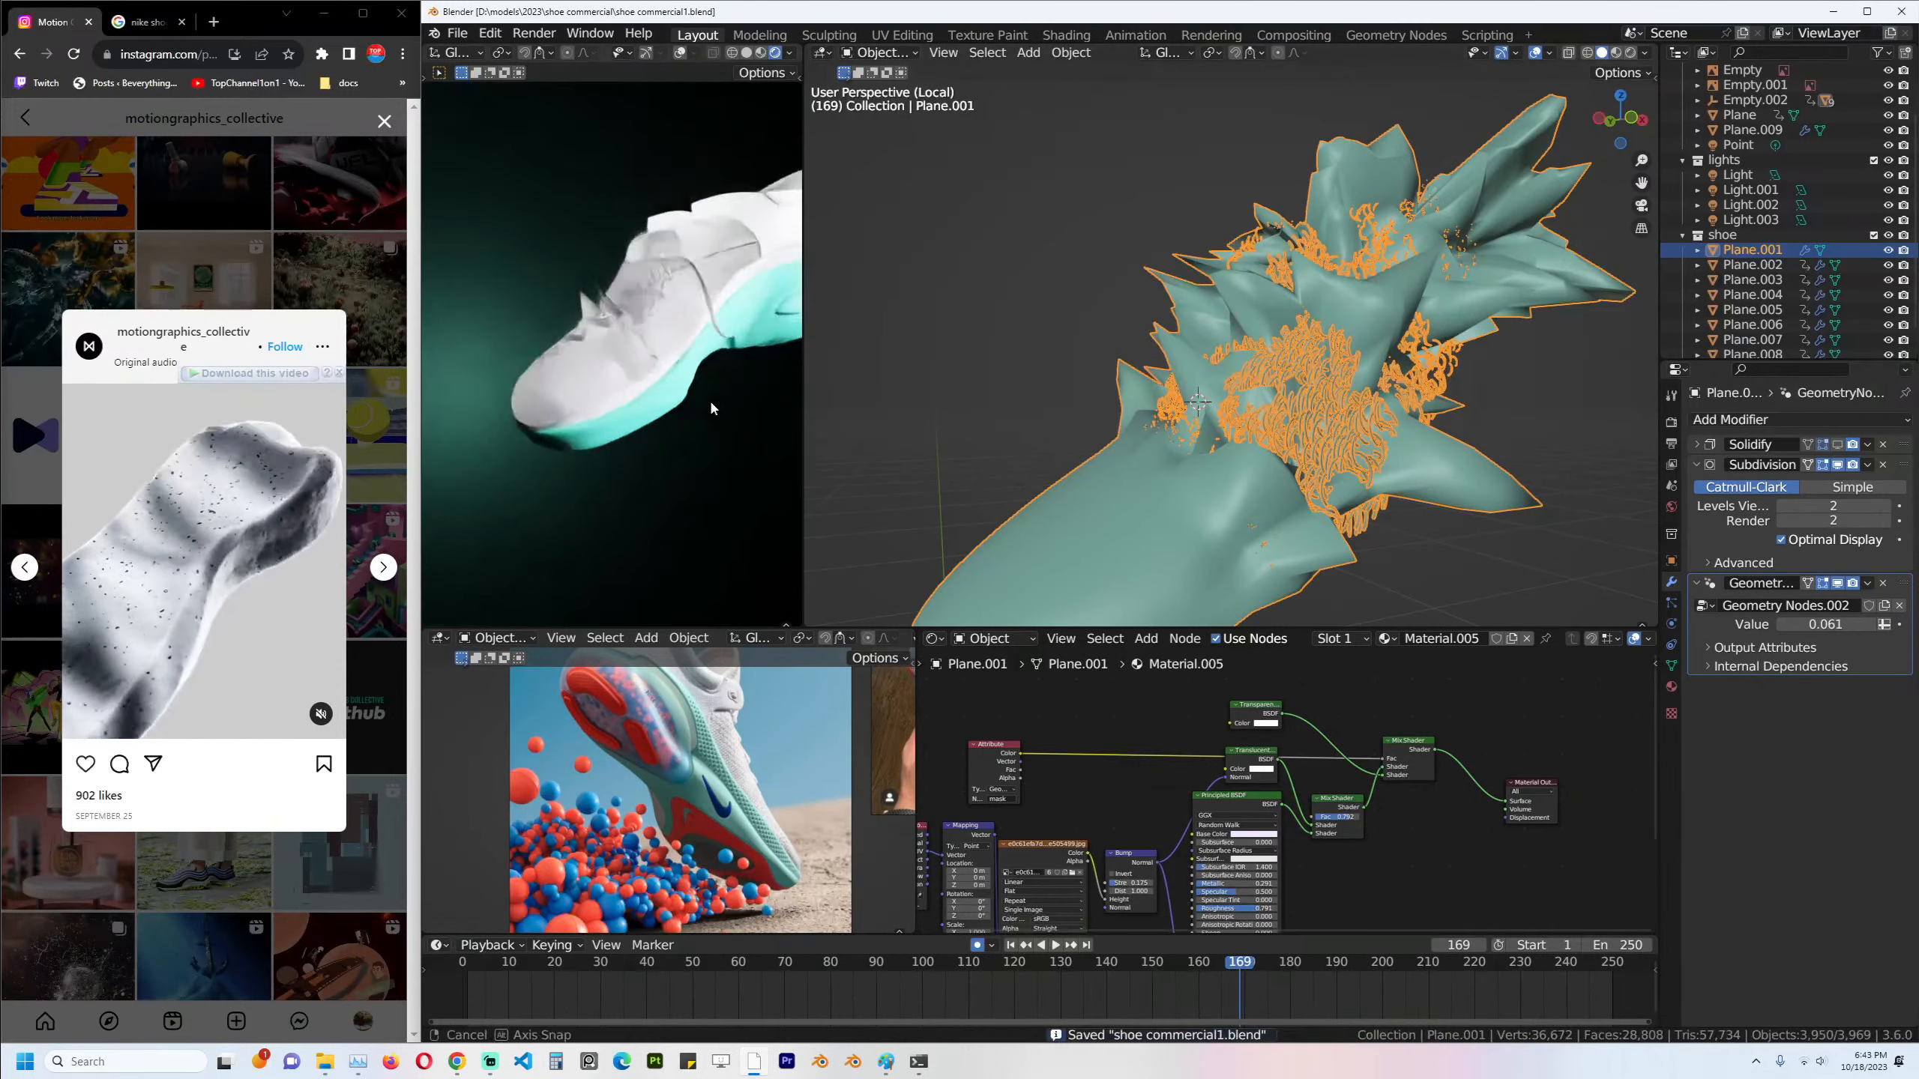
# Set the Value of the shoe mesh's Geometry Nodes modifier to 0.117.
pyautogui.moveTo(1397, 718); pyautogui.dragTo(1496, 719, button='middle')
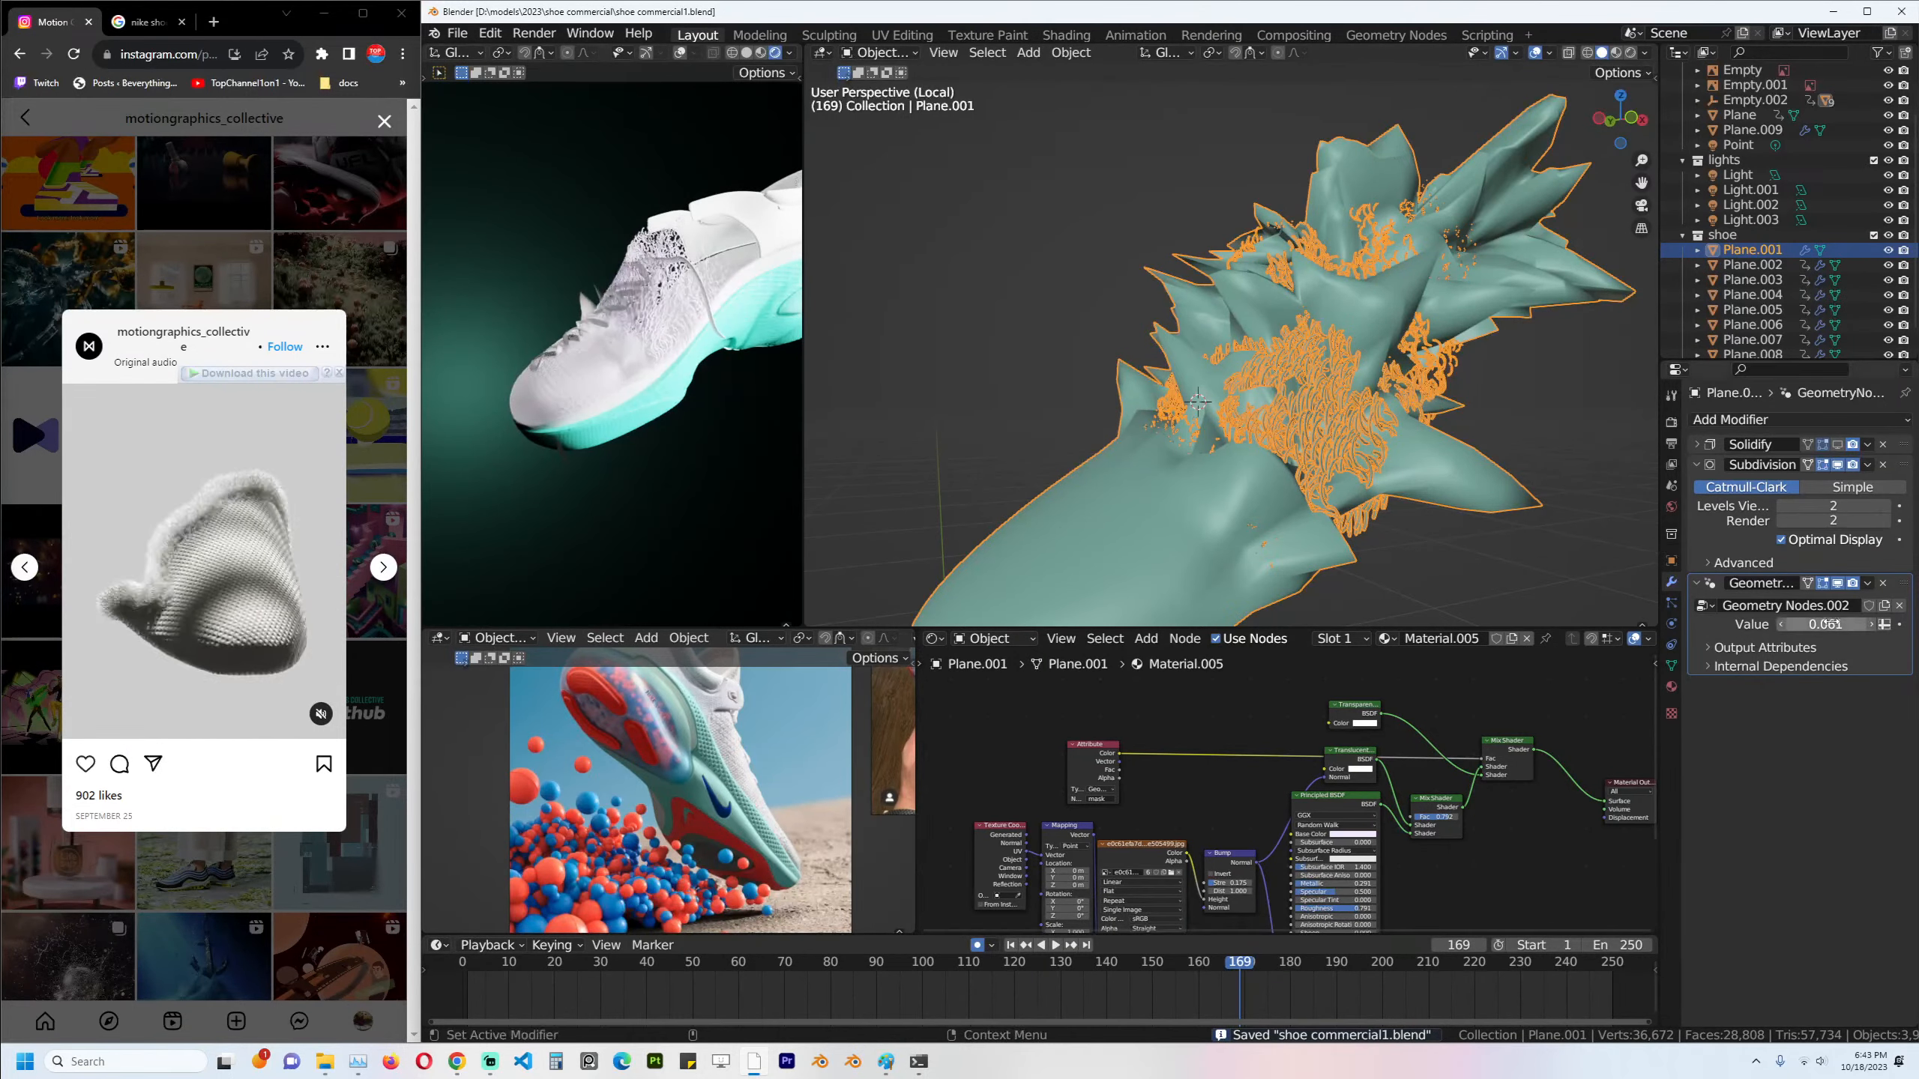
pyautogui.moveTo(1827, 624); pyautogui.dragTo(1873, 624)
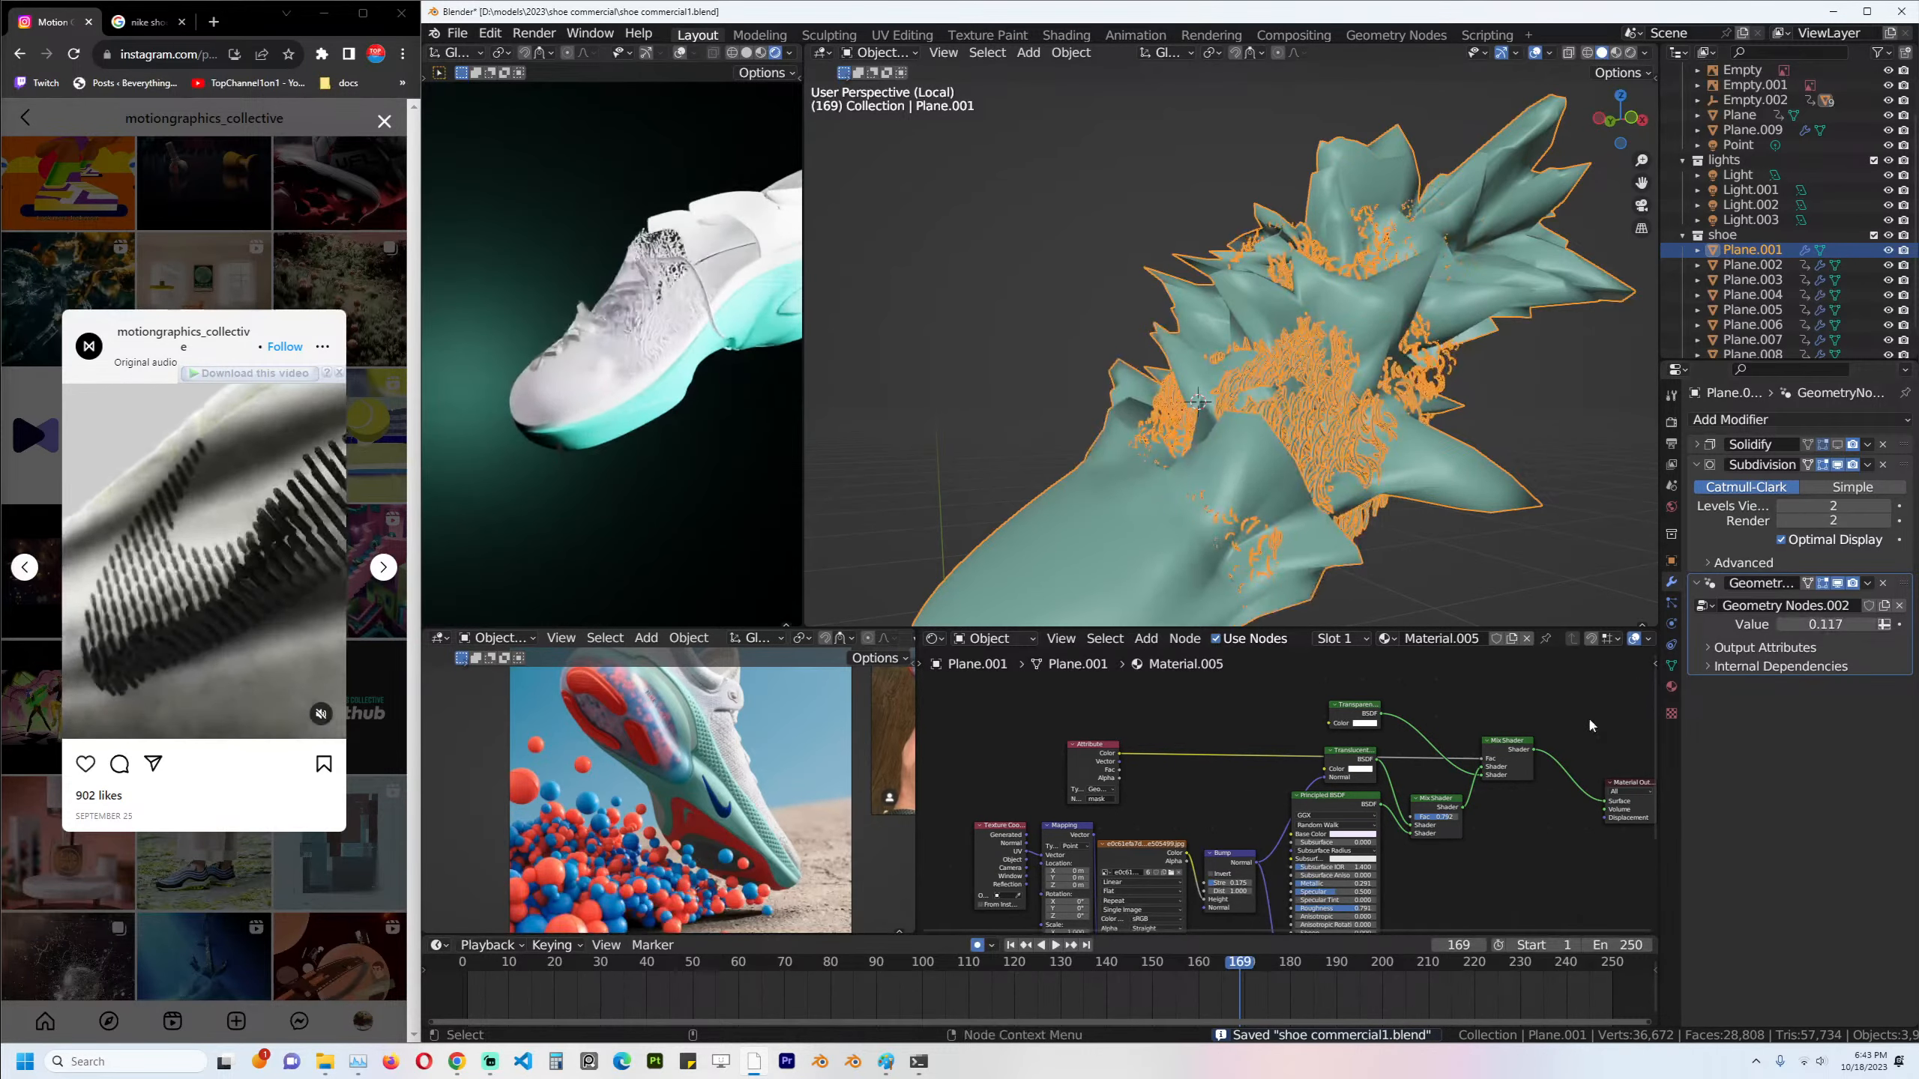
pyautogui.scroll(-1, 1590, 721)
# Switch the render engine to Eevee, set Material.005's blend mode to Alpha Blend and save the file.
pyautogui.click(1670, 425)
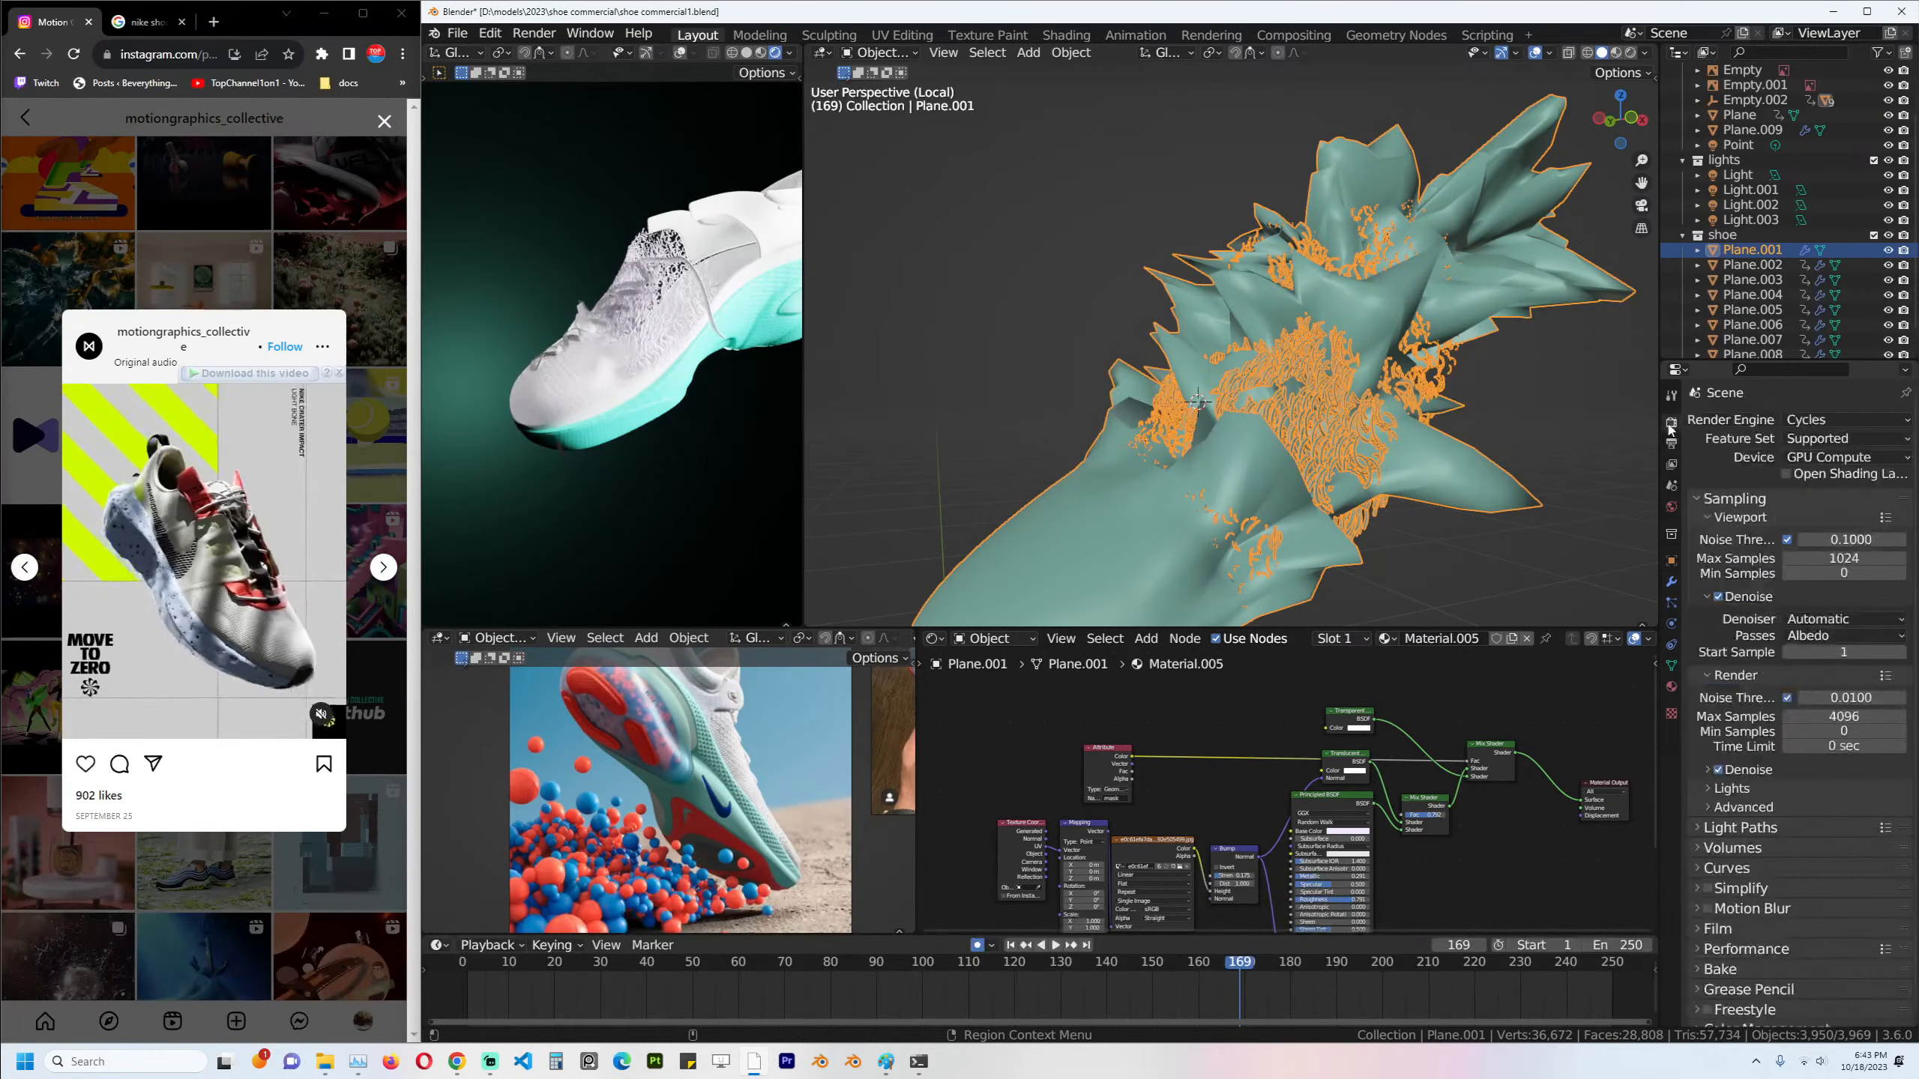
pyautogui.click(1810, 425)
pyautogui.click(1813, 446)
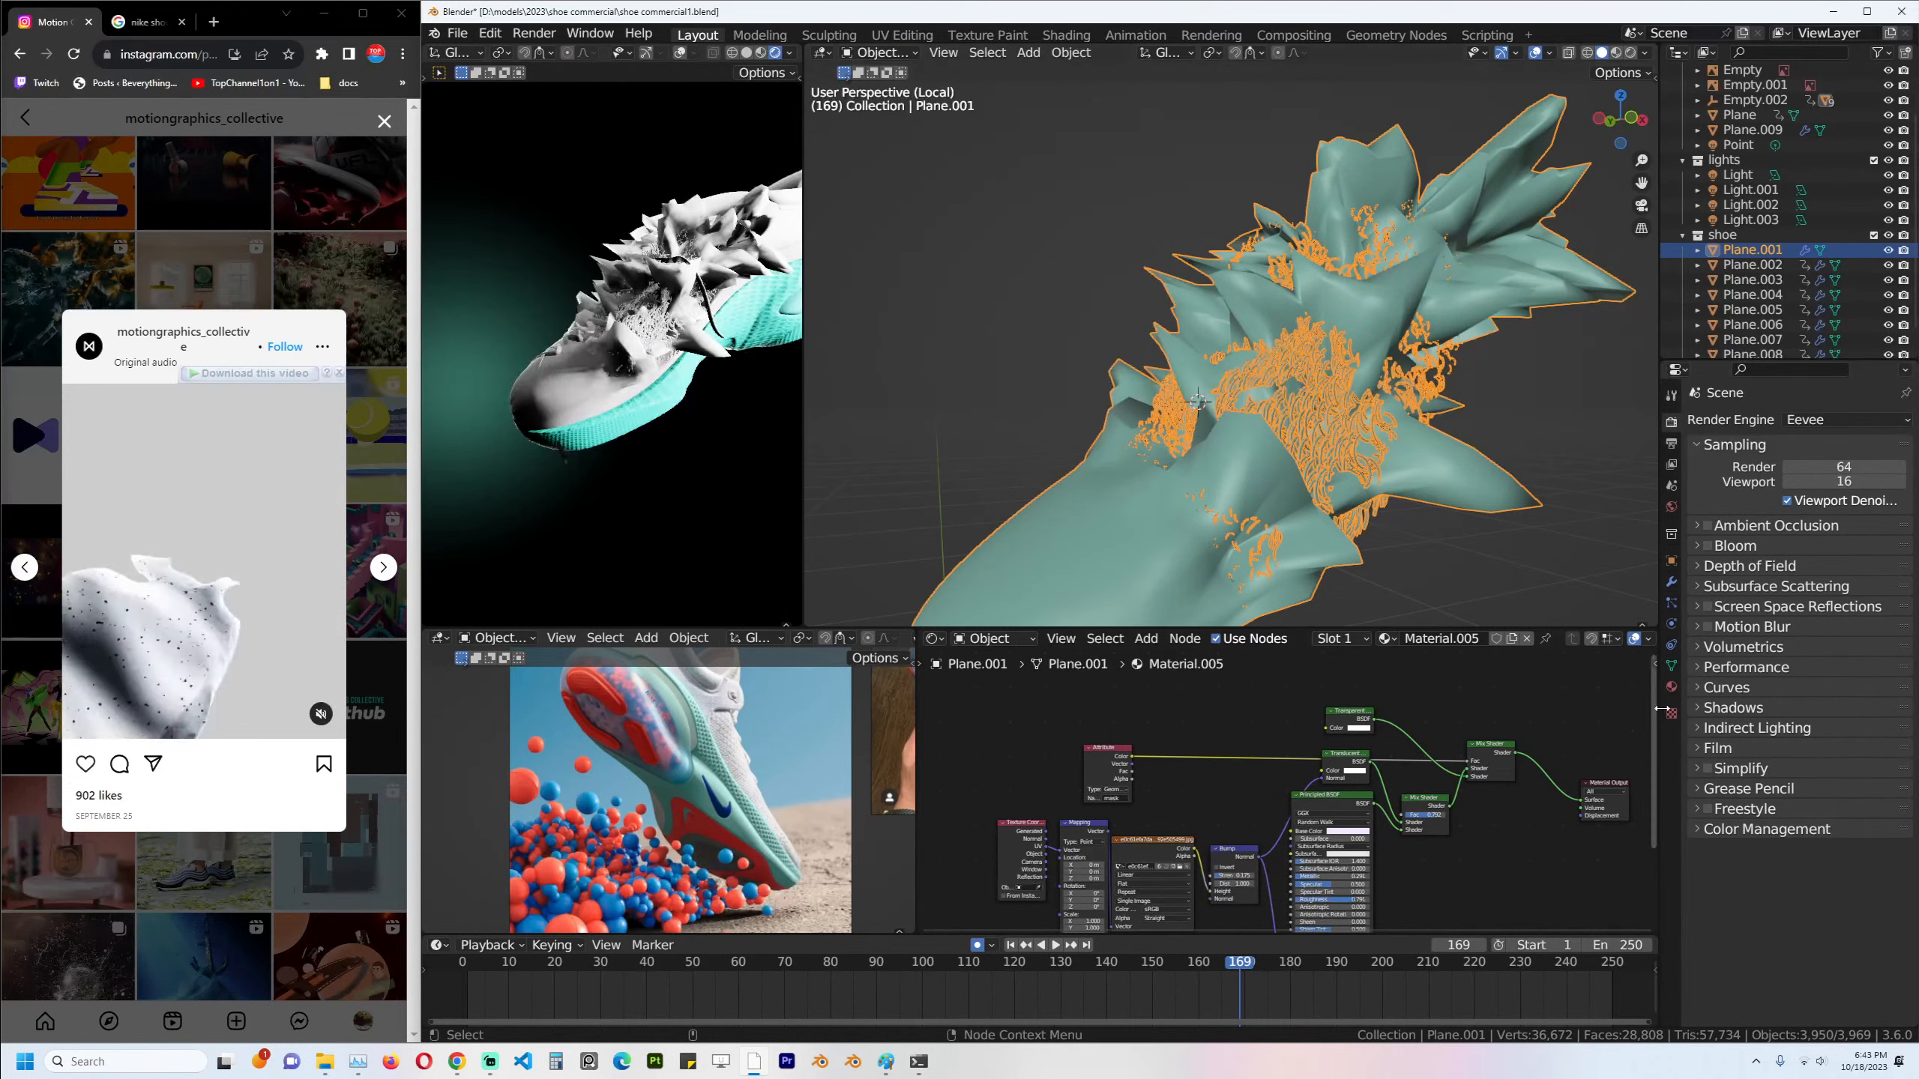
pyautogui.click(1671, 686)
pyautogui.click(1826, 759)
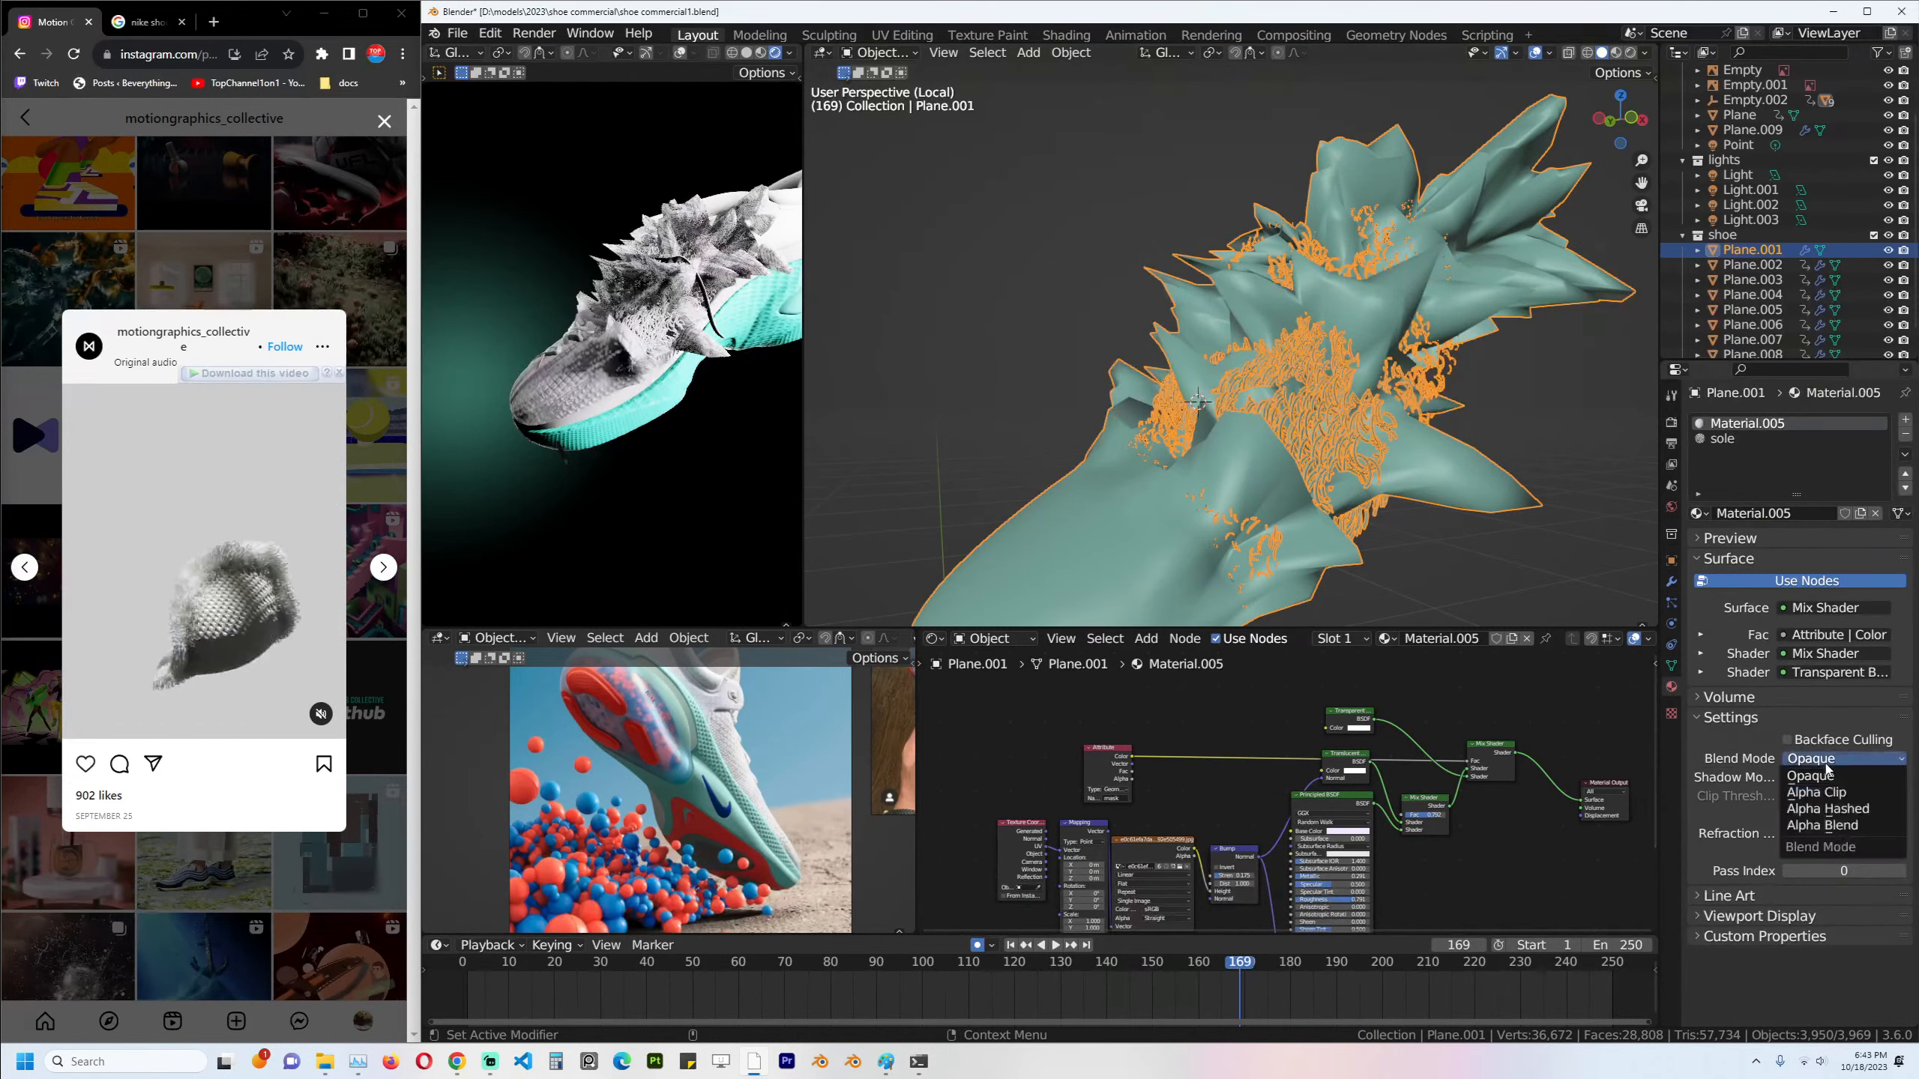
pyautogui.click(1837, 823)
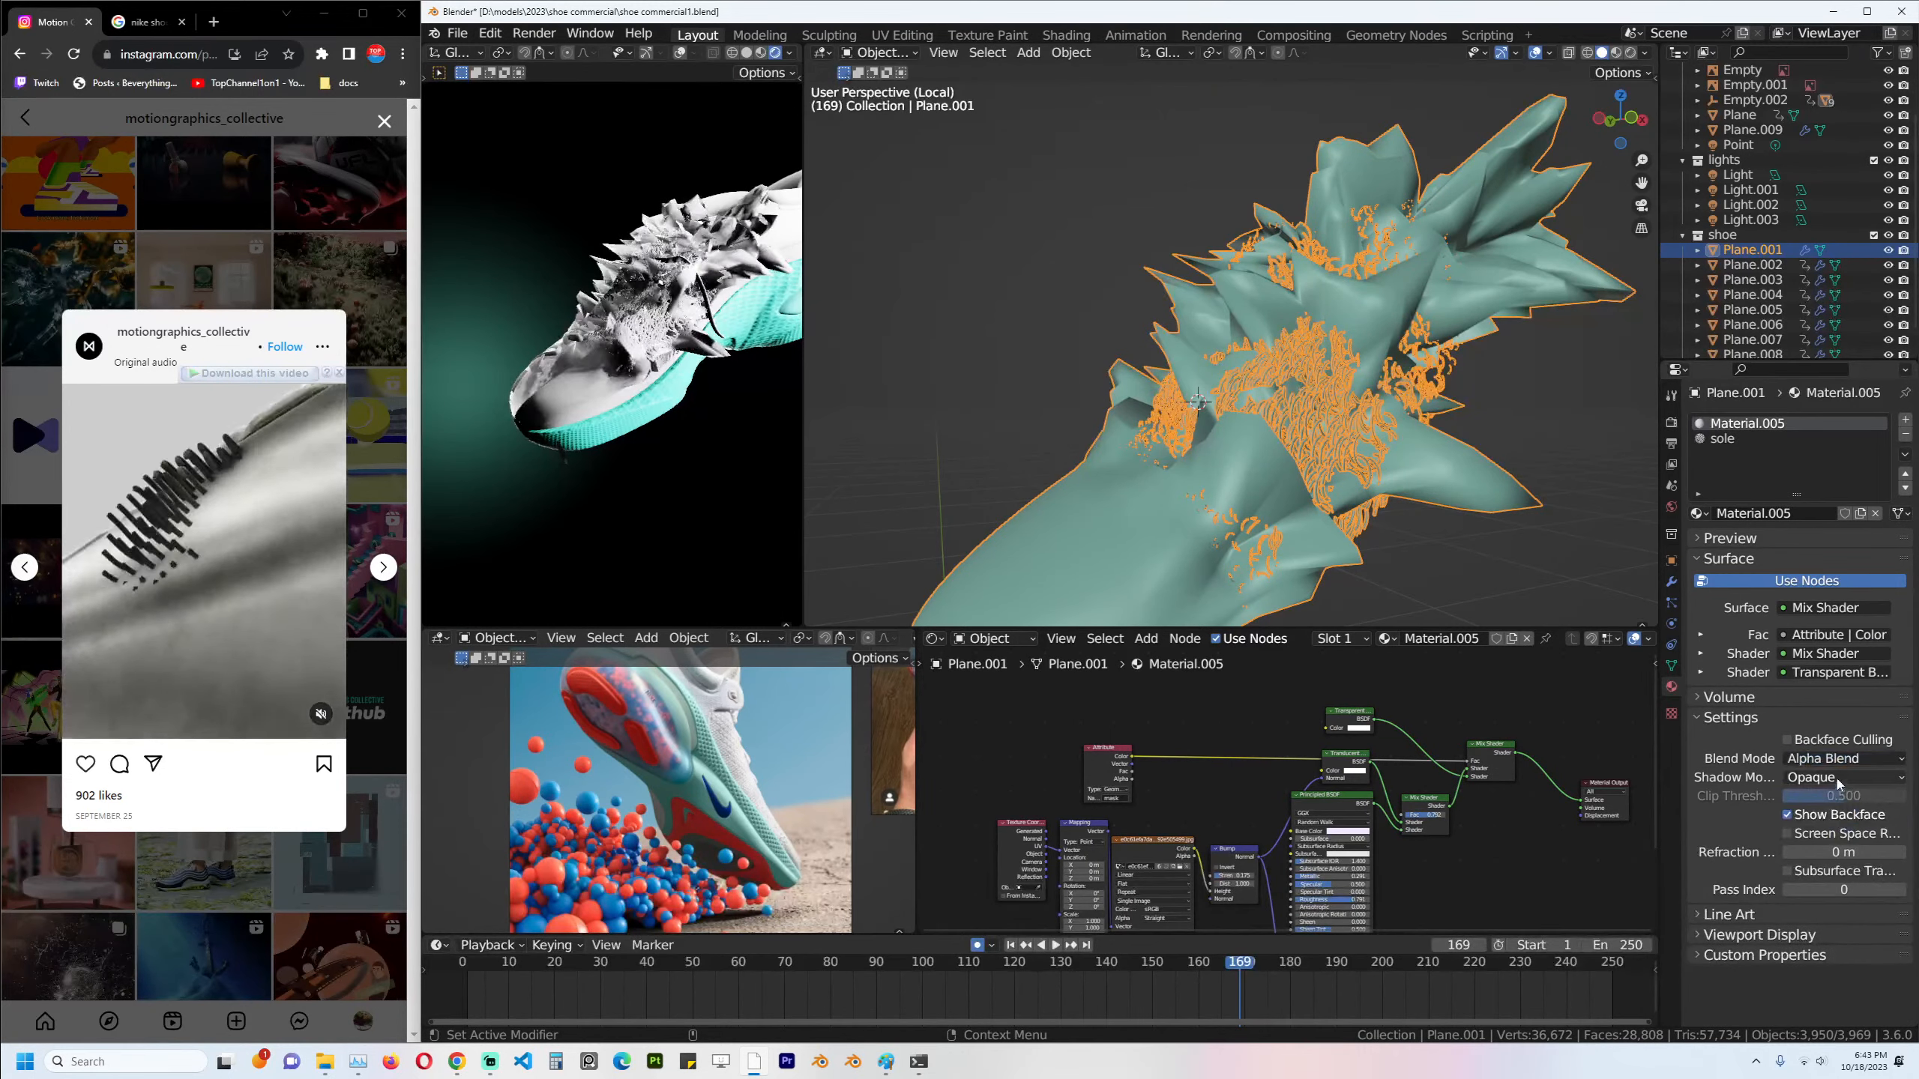
pyautogui.click(1843, 777)
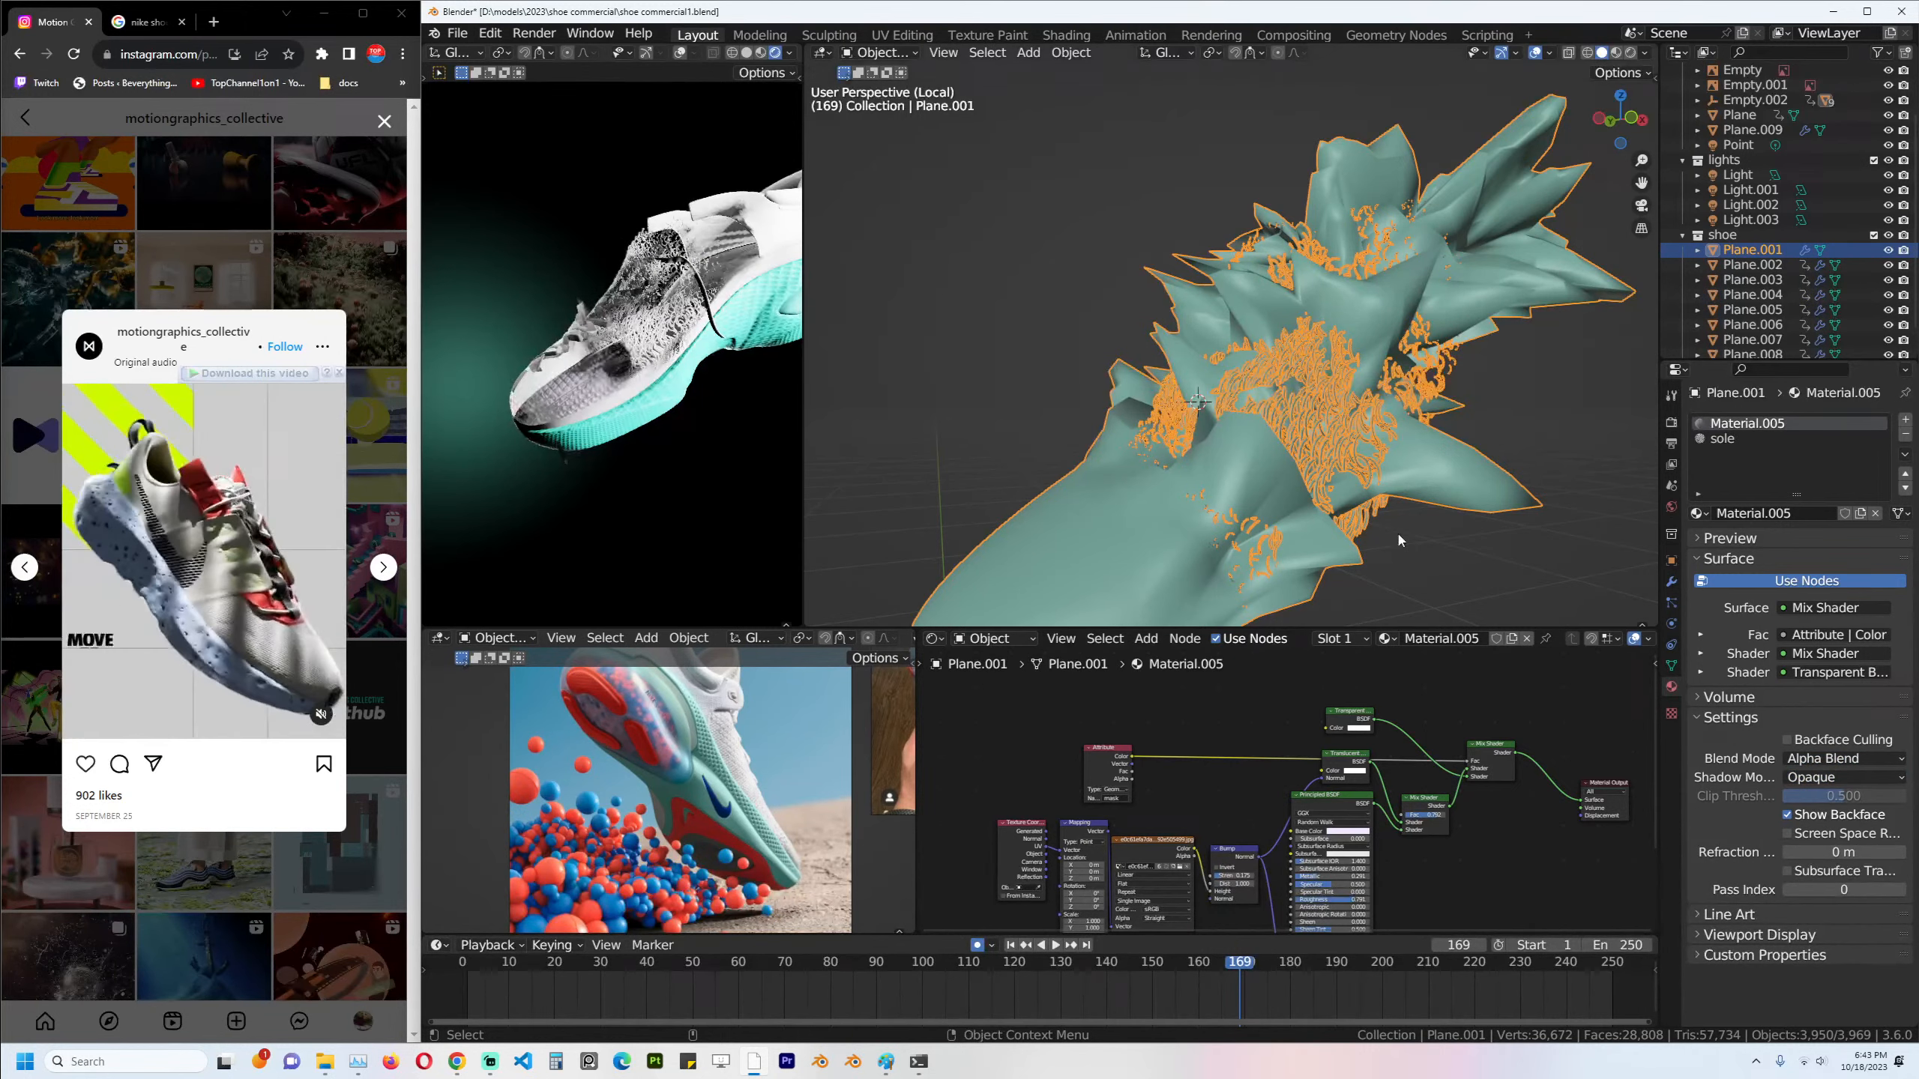
pyautogui.hotkey('ctrl', 's')
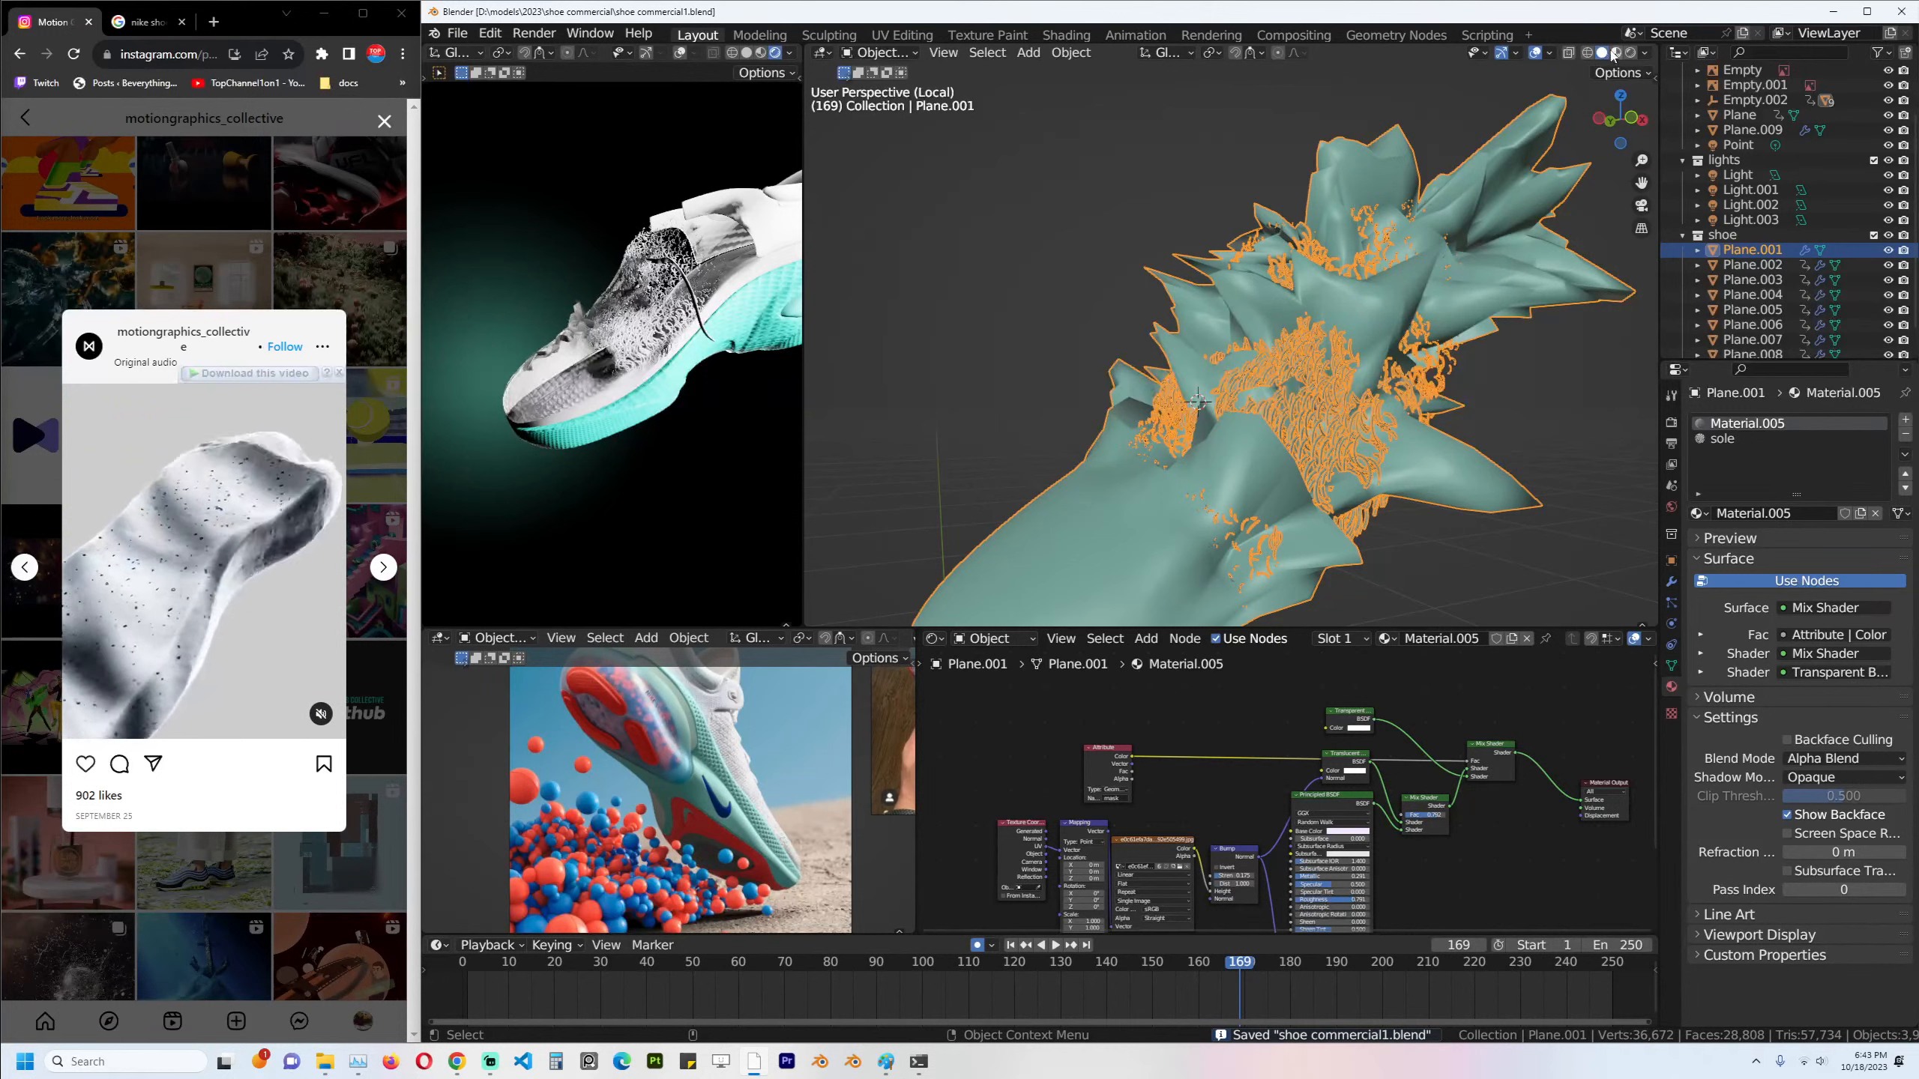
# Switch the render engine back to Cycles.
pyautogui.click(1671, 422)
pyautogui.click(1843, 420)
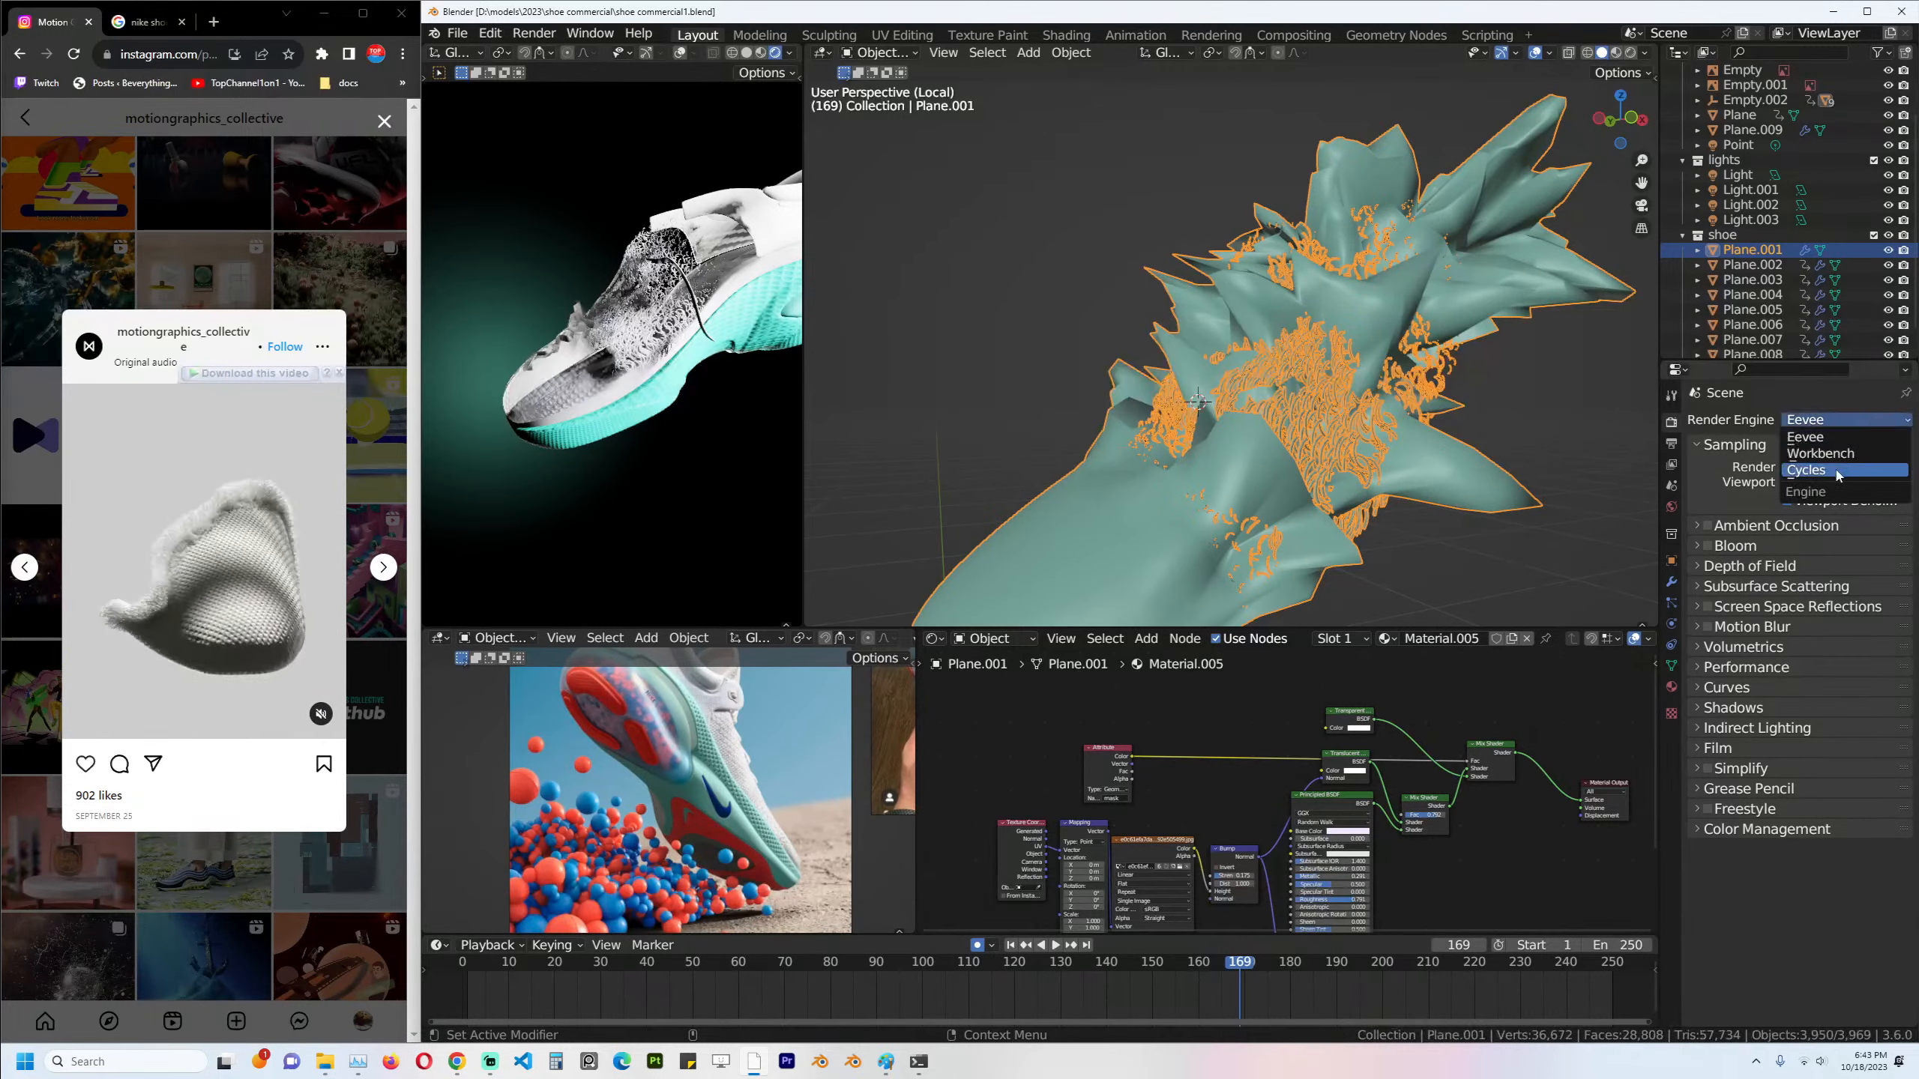
pyautogui.click(1821, 466)
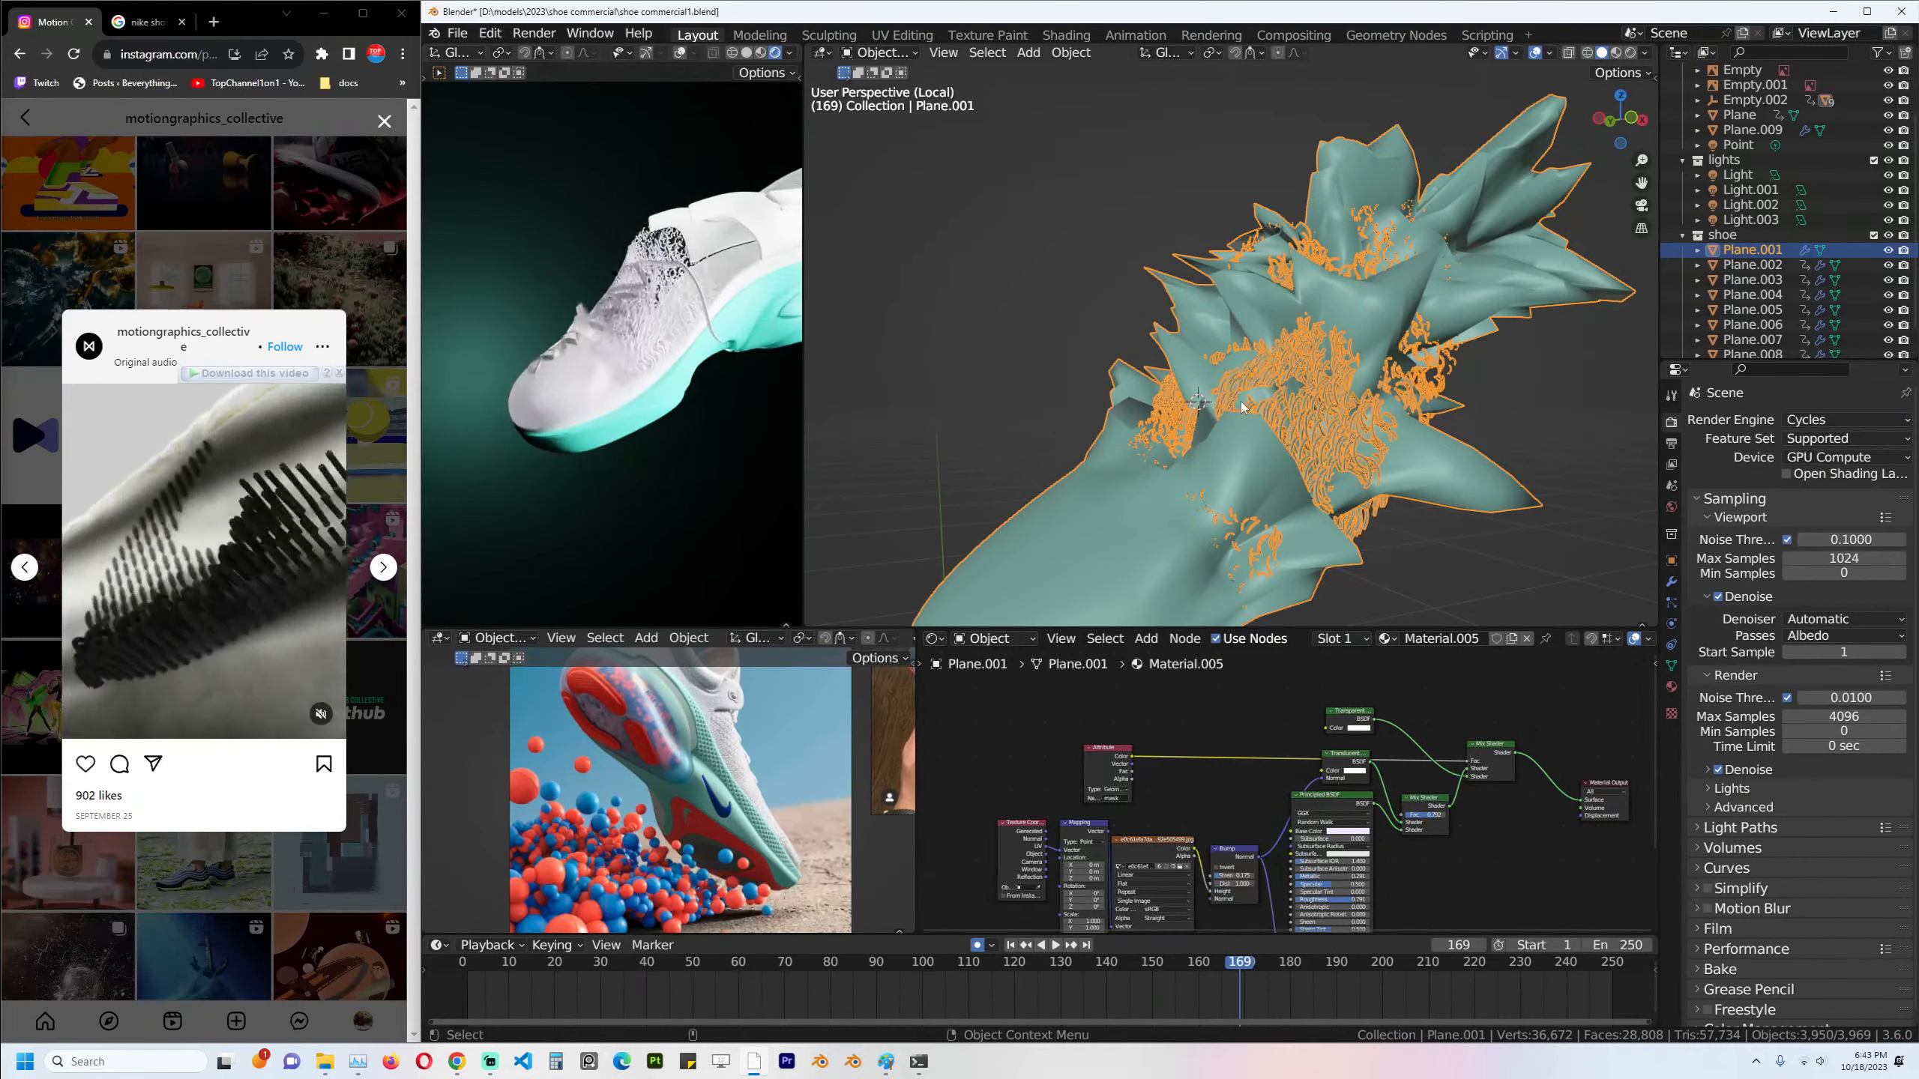
# Hide Plane.002 through Plane.008 in the shoe collection so only the main shoe mesh and sole are displayed.
pyautogui.scroll(1, 703, 366)
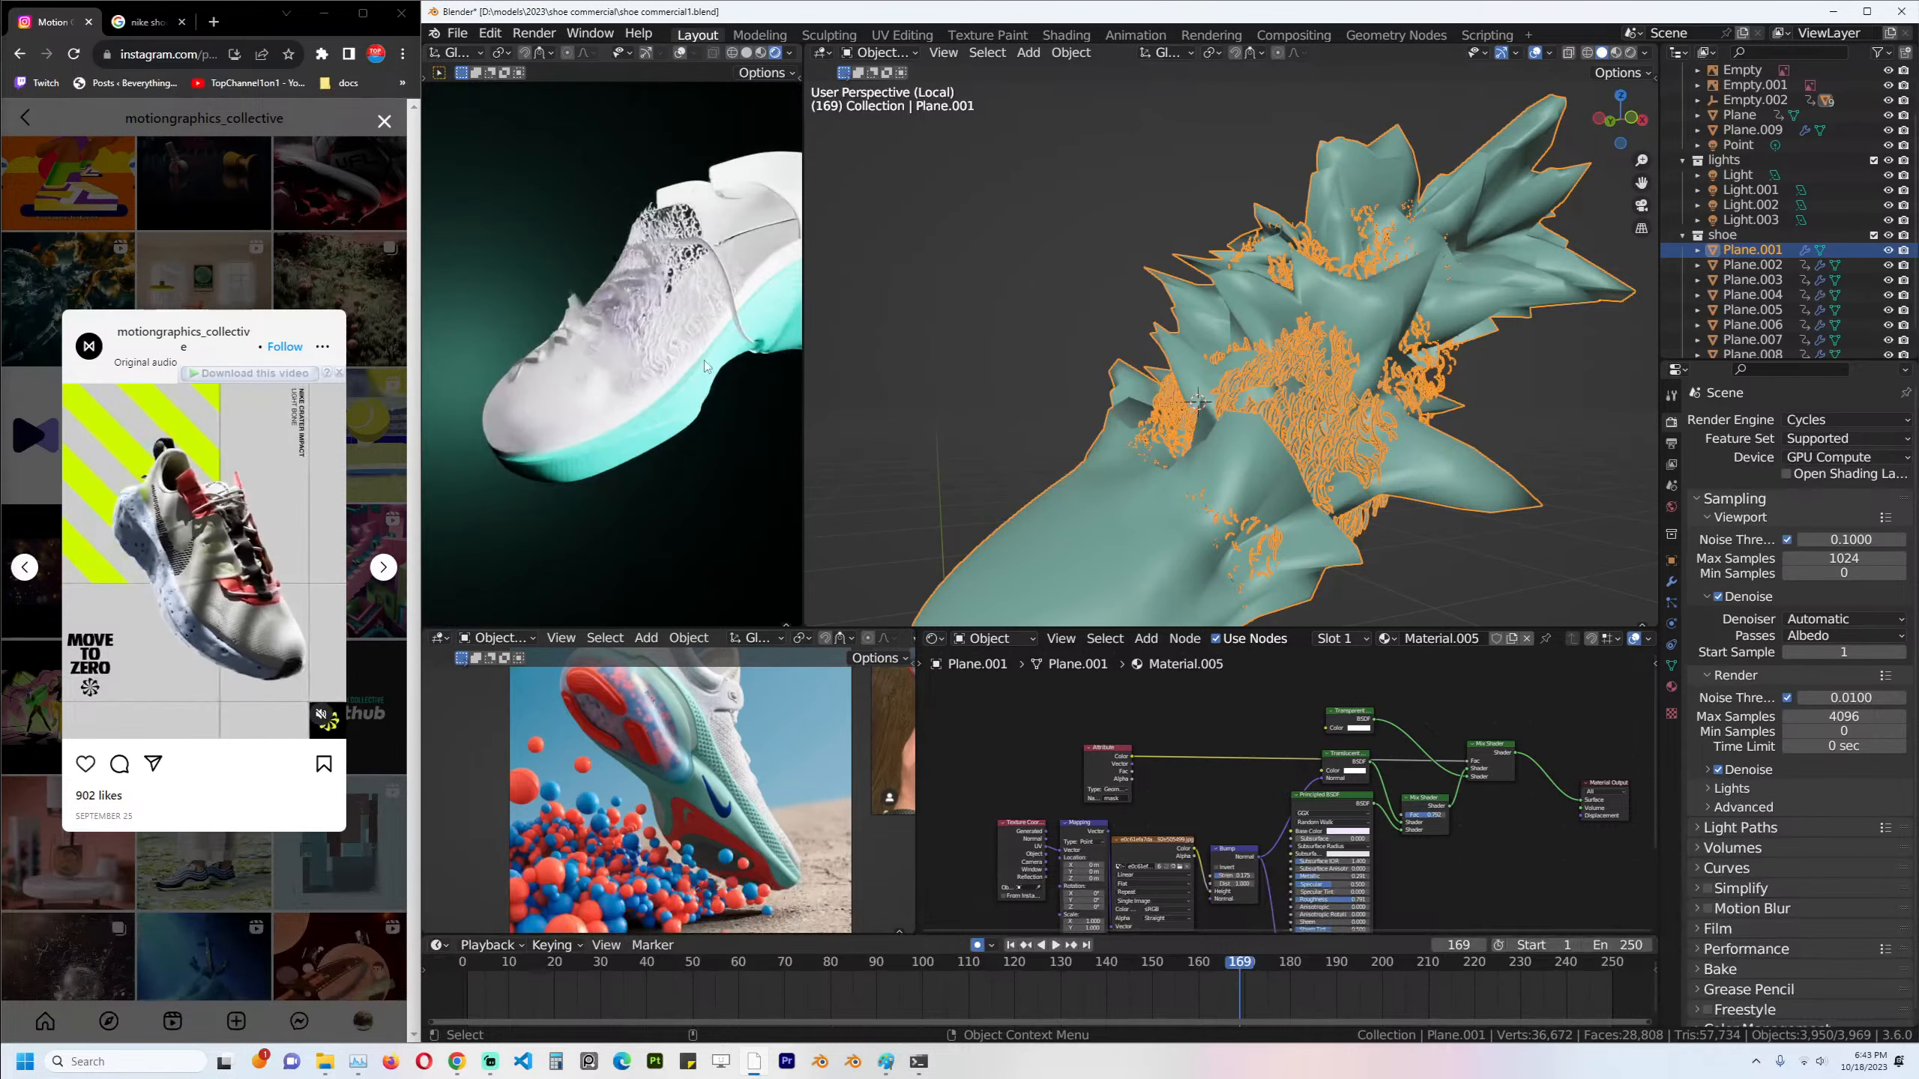
pyautogui.scroll(-2, 1876, 252)
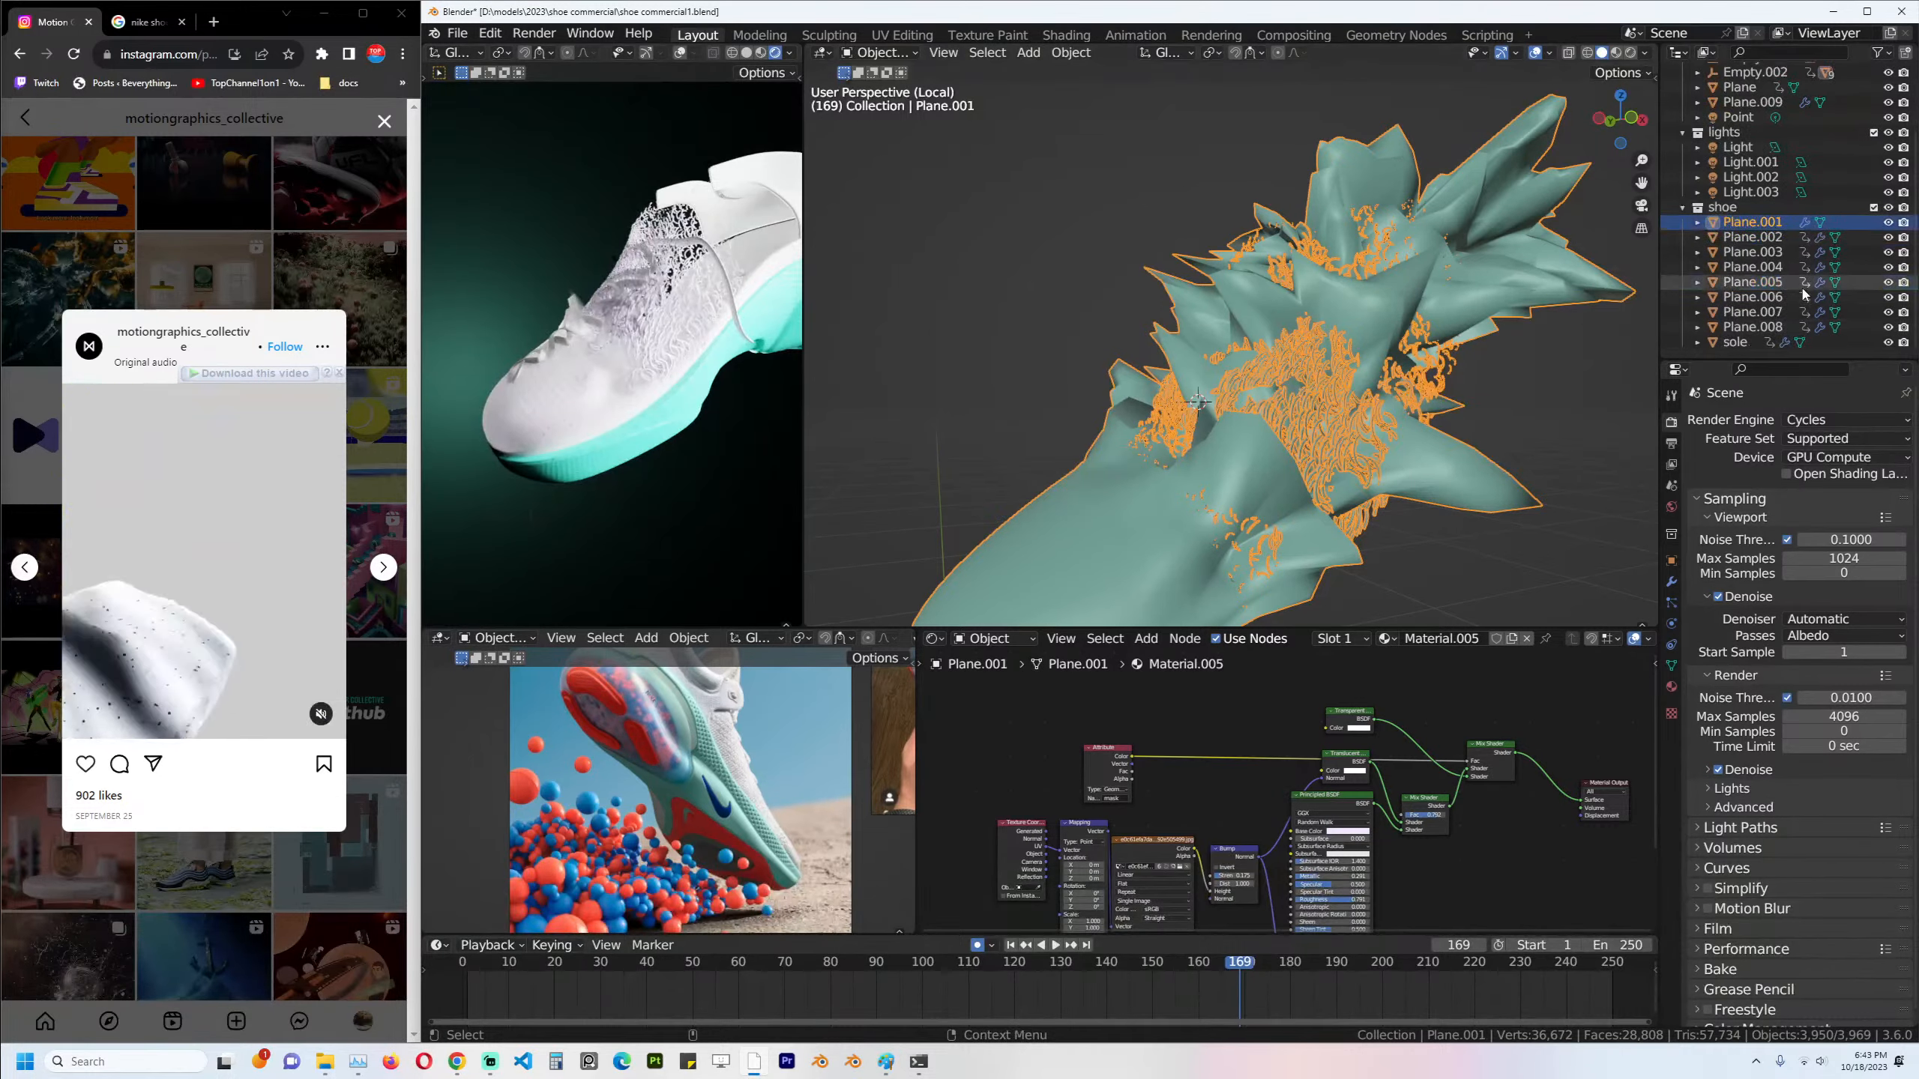
pyautogui.moveTo(1888, 237); pyautogui.dragTo(1889, 328)
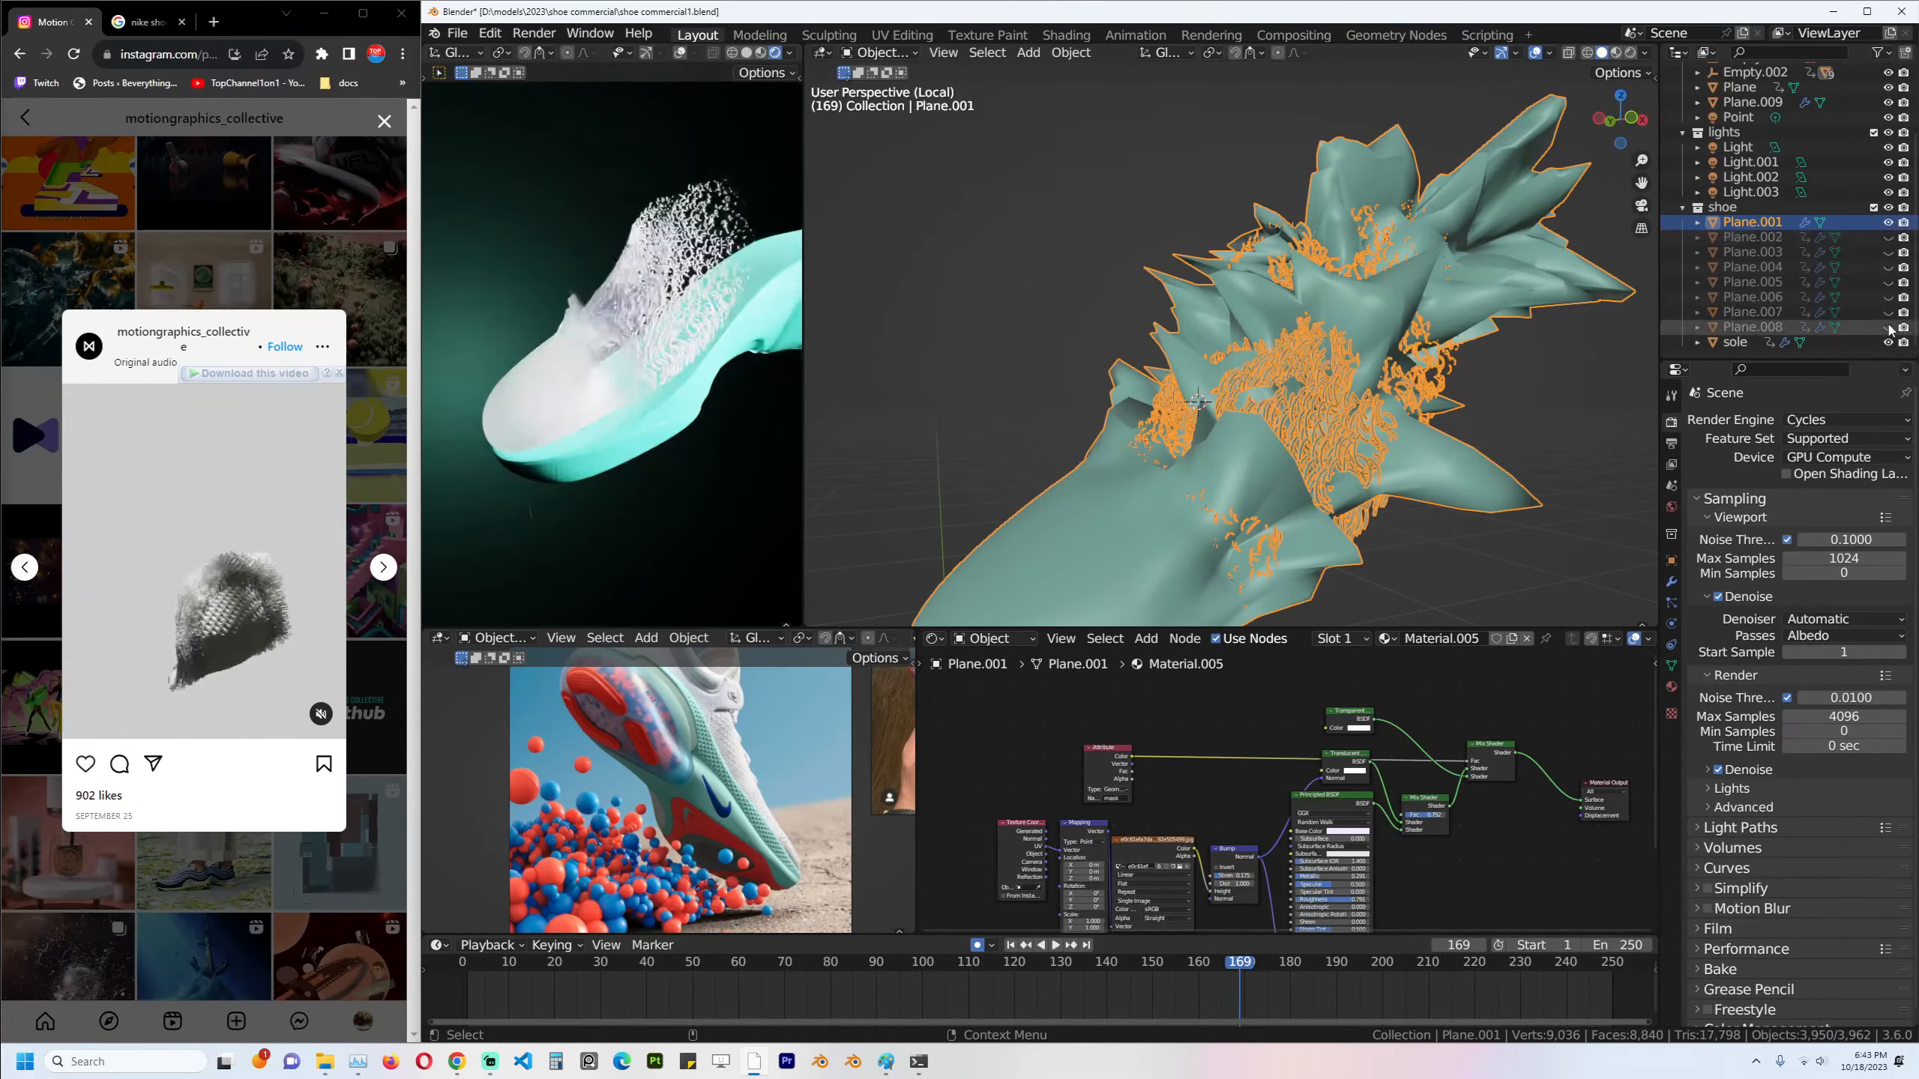
# Set the Fac of the Mix Shader combining the Principled and Translucent BSDFs to 1.000 and save the file.
pyautogui.scroll(2, 1402, 771)
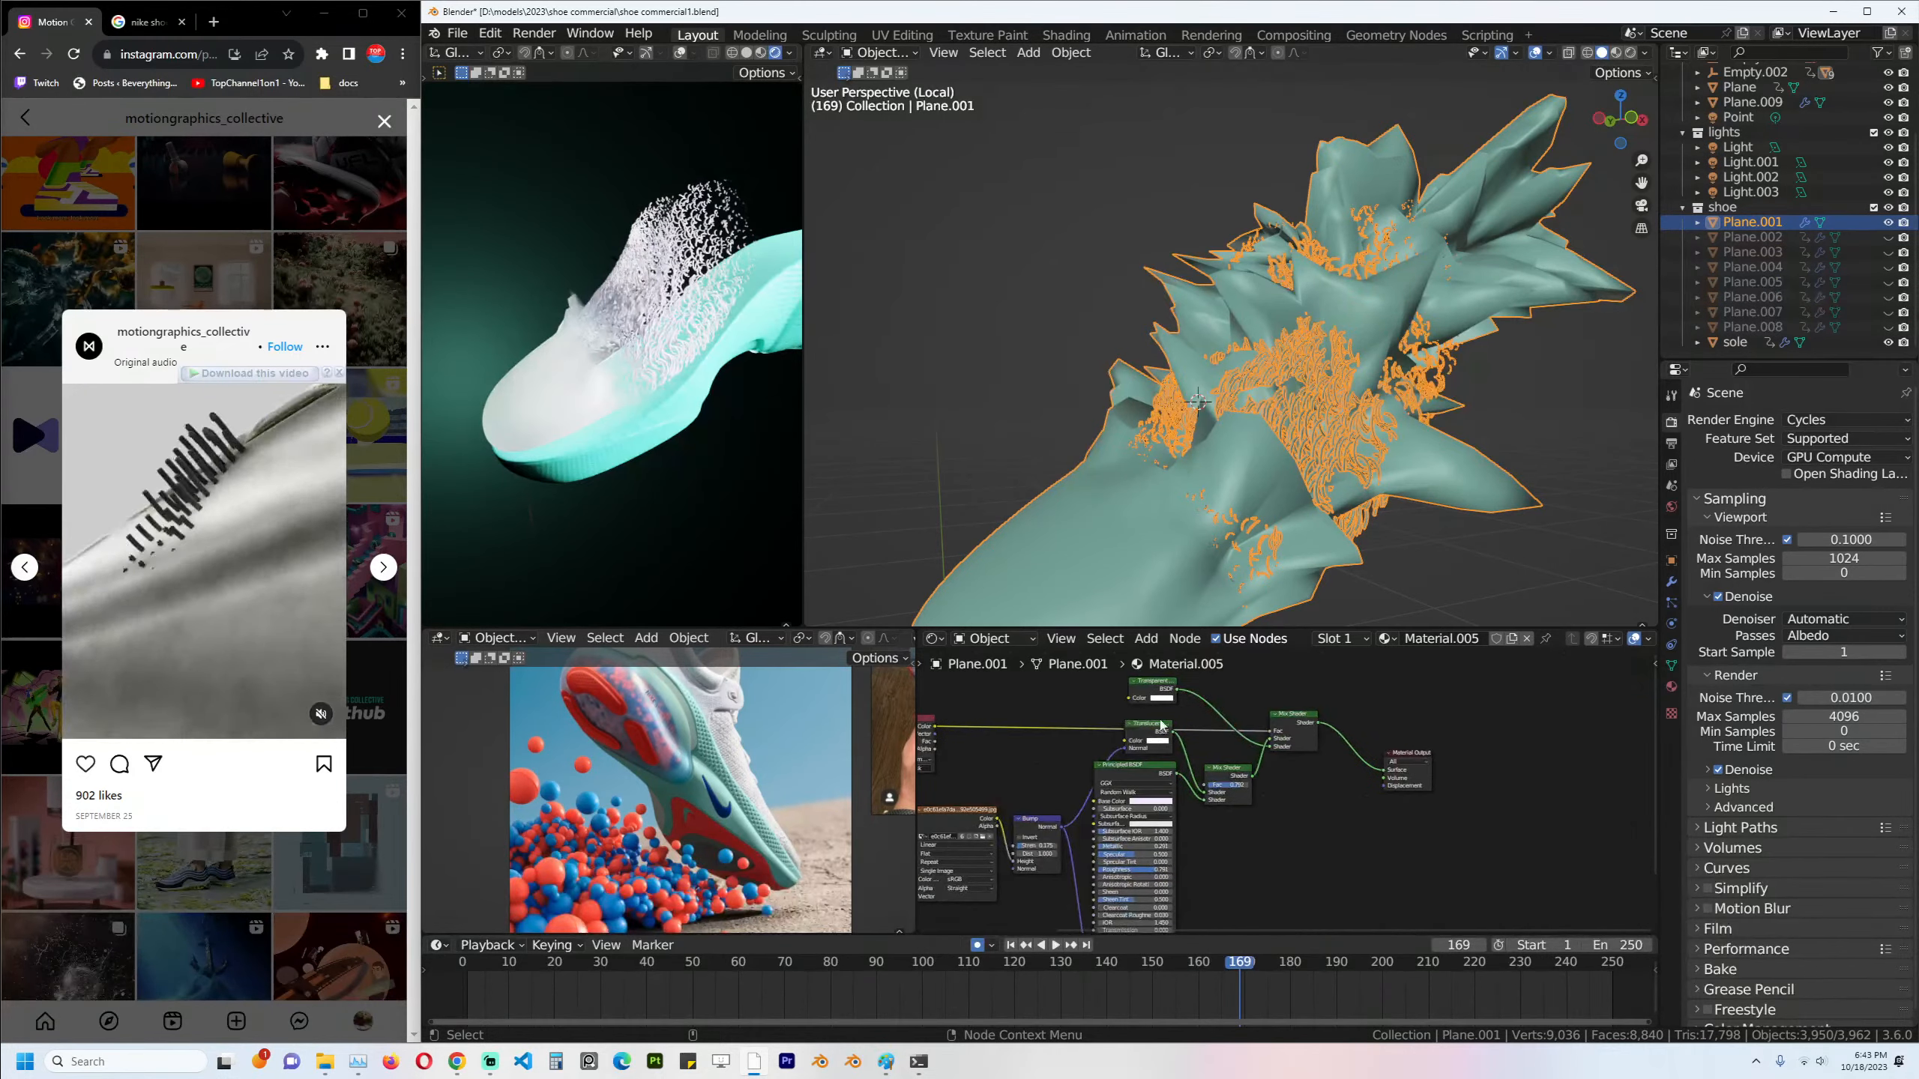
pyautogui.hotkey('ctrl', 's')
pyautogui.scroll(1, 1283, 783)
pyautogui.moveTo(1209, 787); pyautogui.dragTo(1220, 786)
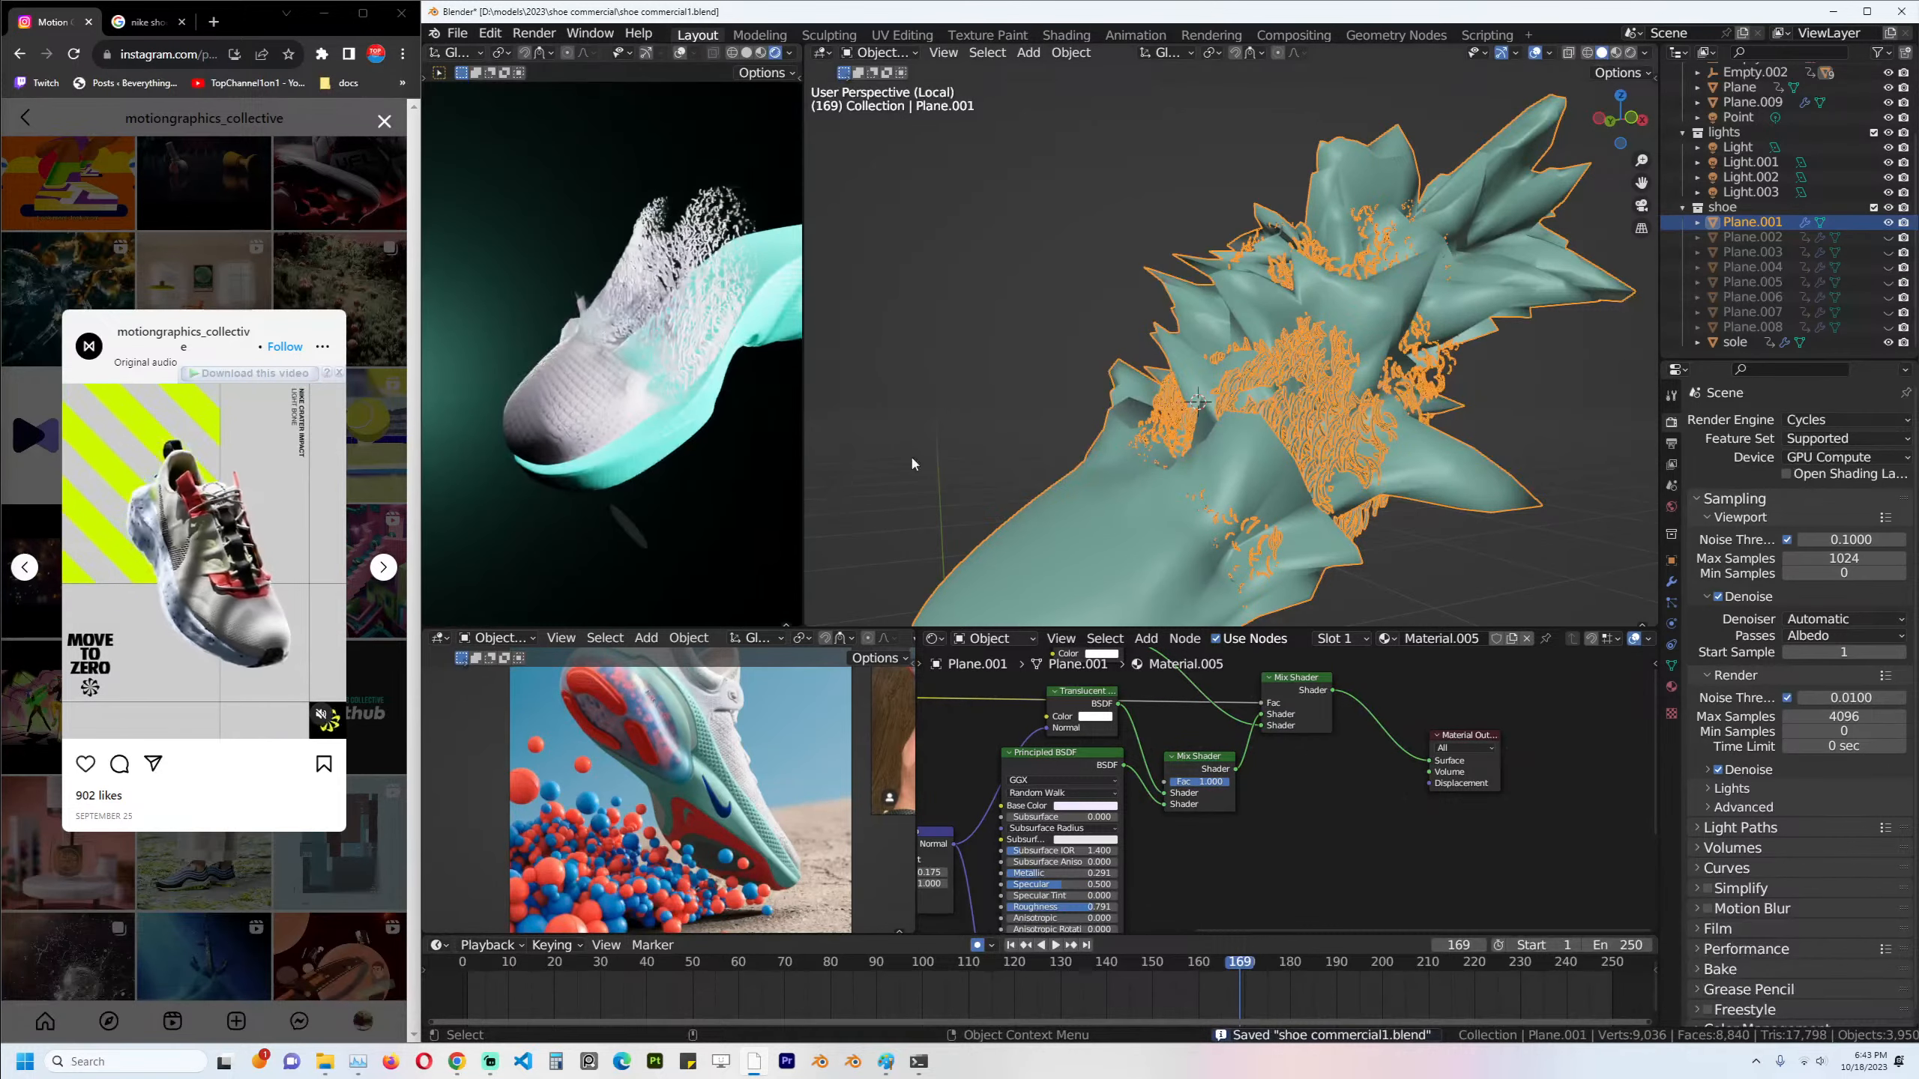
pyautogui.moveTo(1101, 748); pyautogui.dragTo(1128, 748, button='middle')
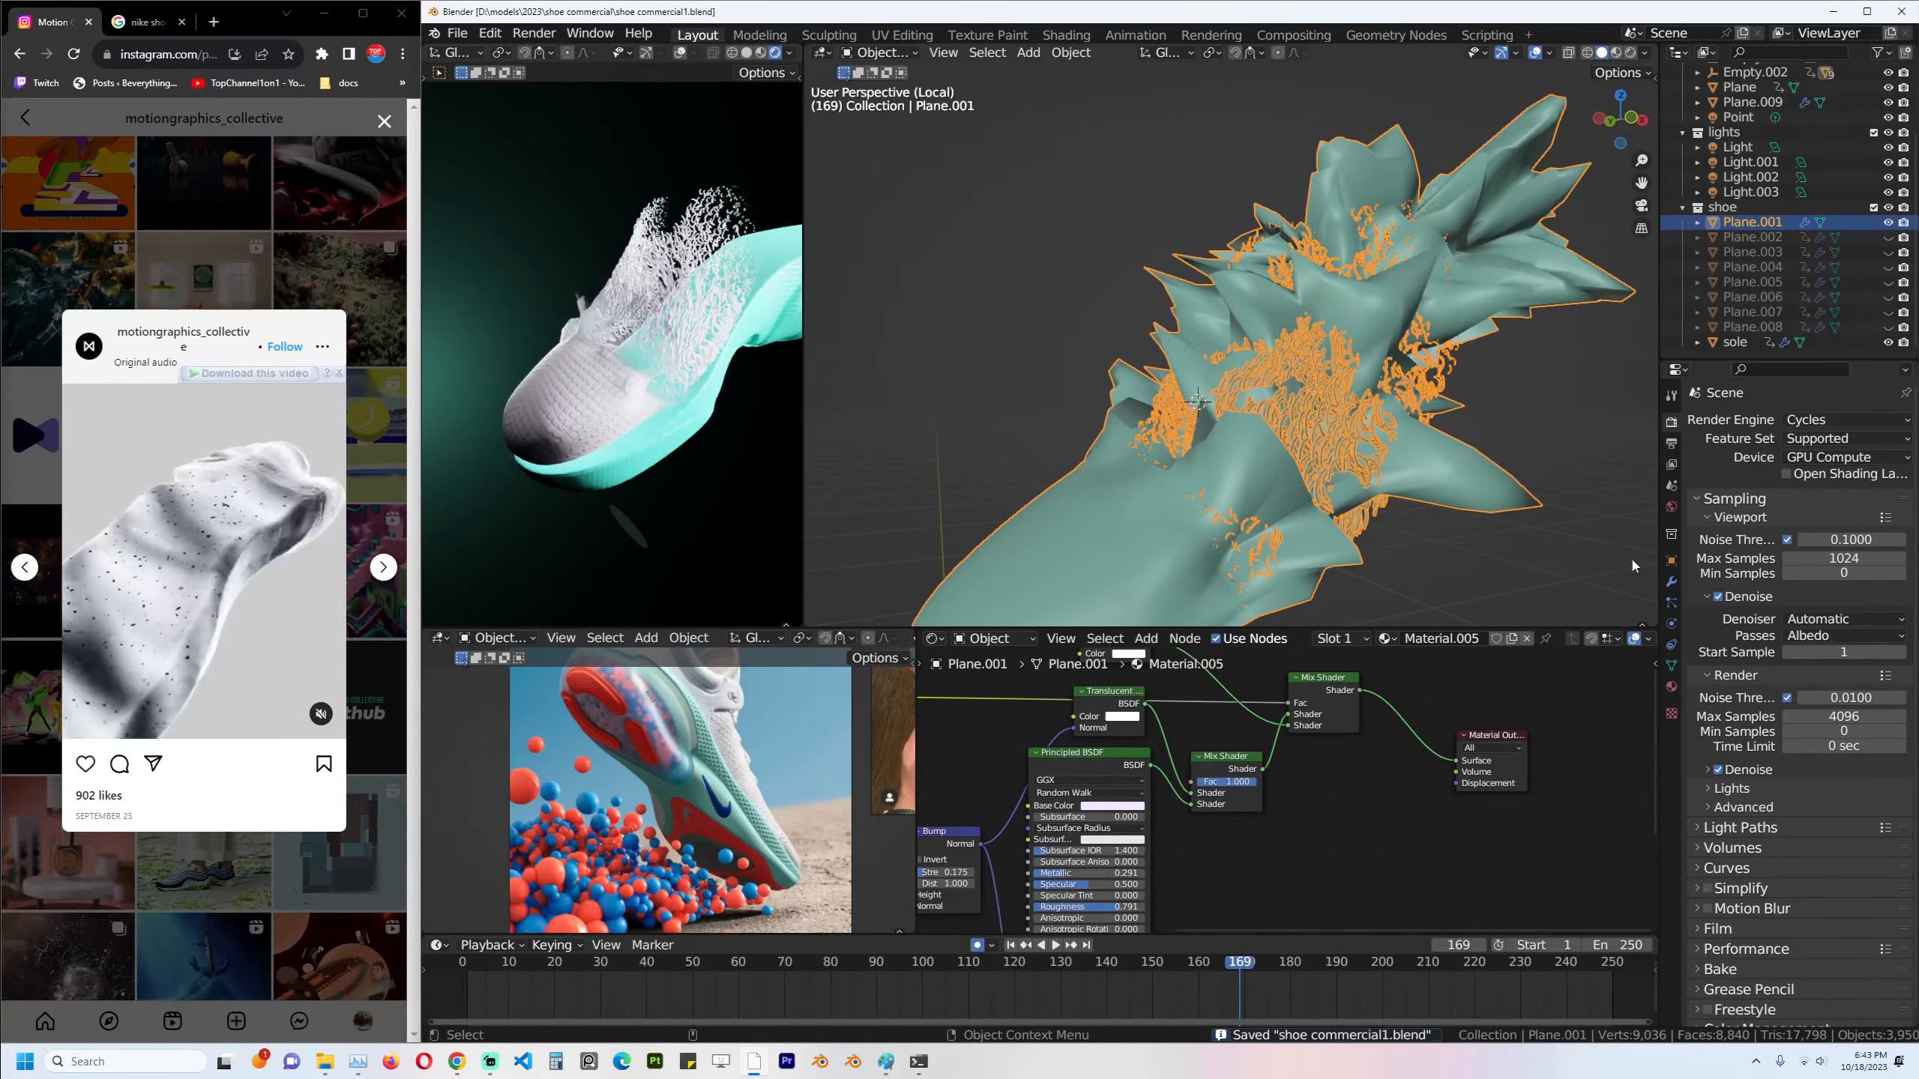
# Raise the Geometry Nodes modifier's Value to 0.377 and view the mesh from another angle.
pyautogui.click(1670, 583)
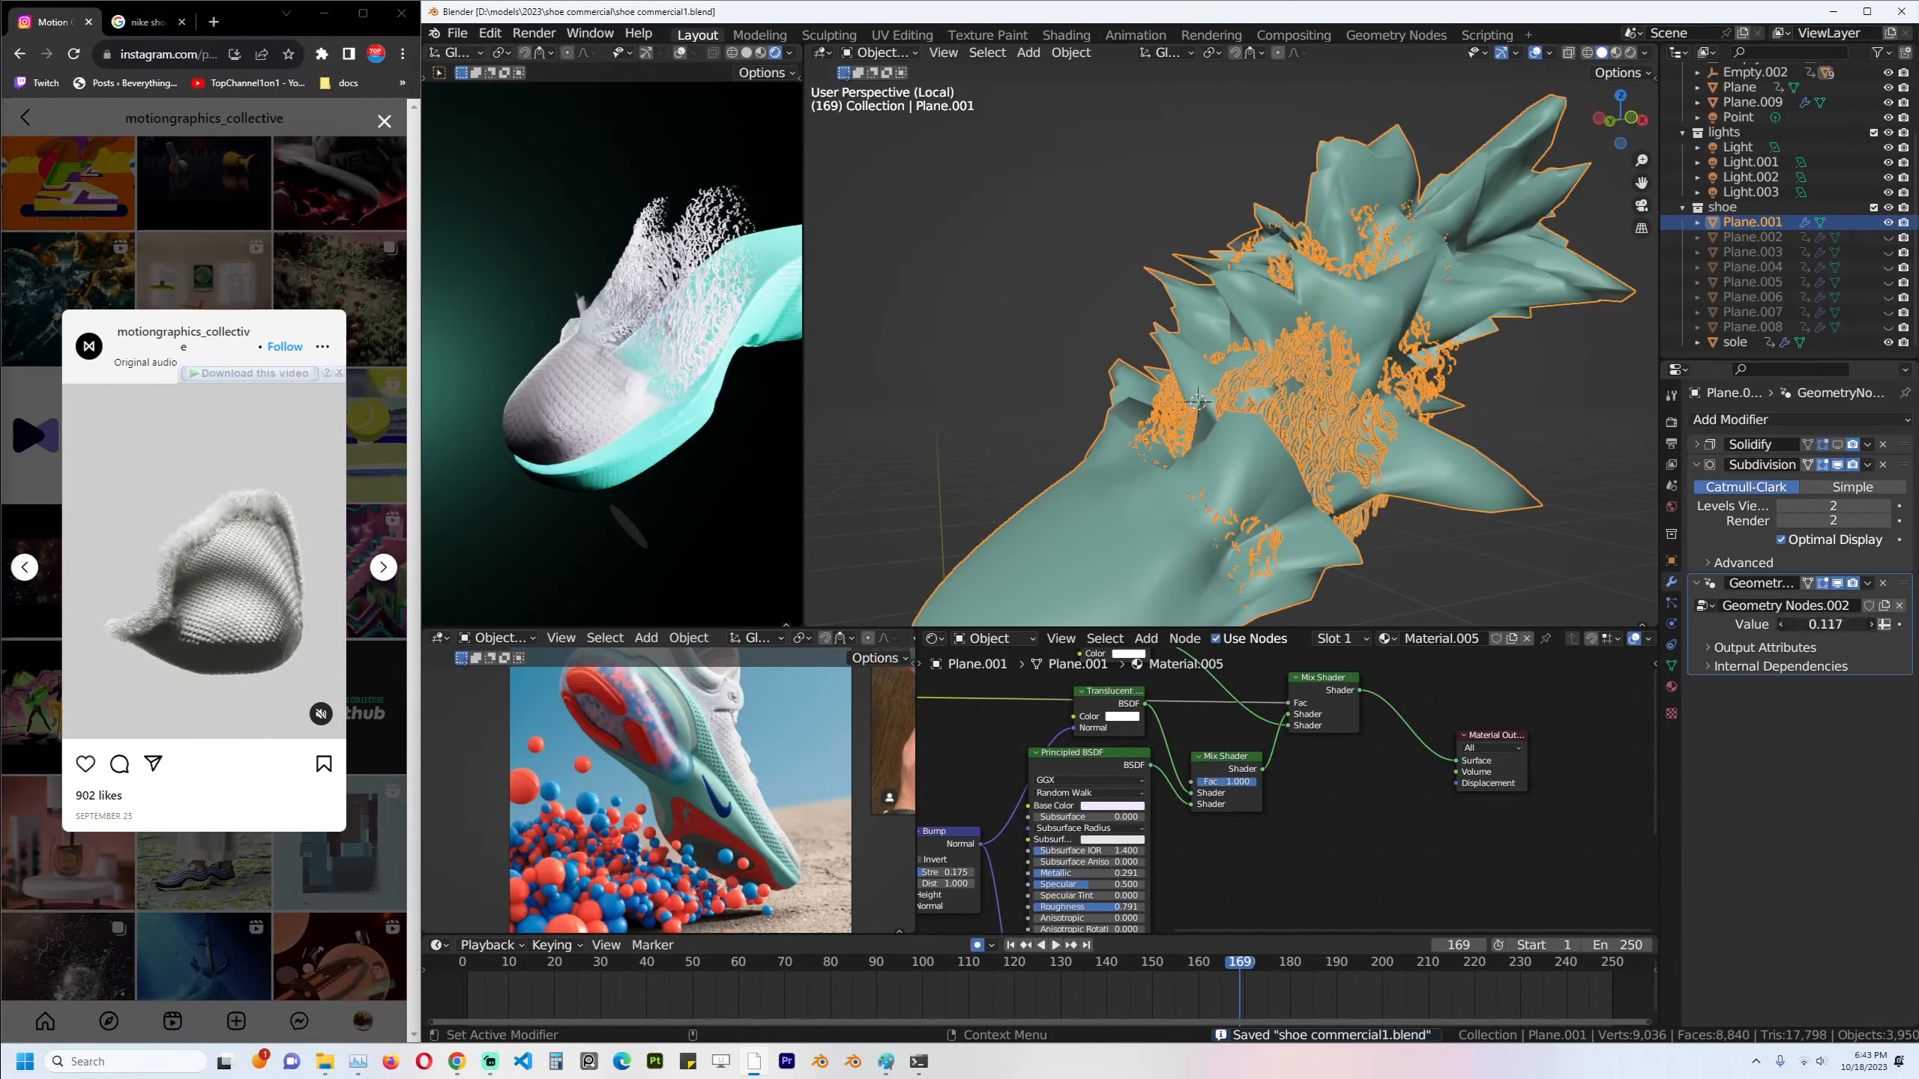
pyautogui.moveTo(1824, 625); pyautogui.dragTo(1865, 624)
pyautogui.moveTo(1213, 295); pyautogui.dragTo(1231, 270, button='middle')
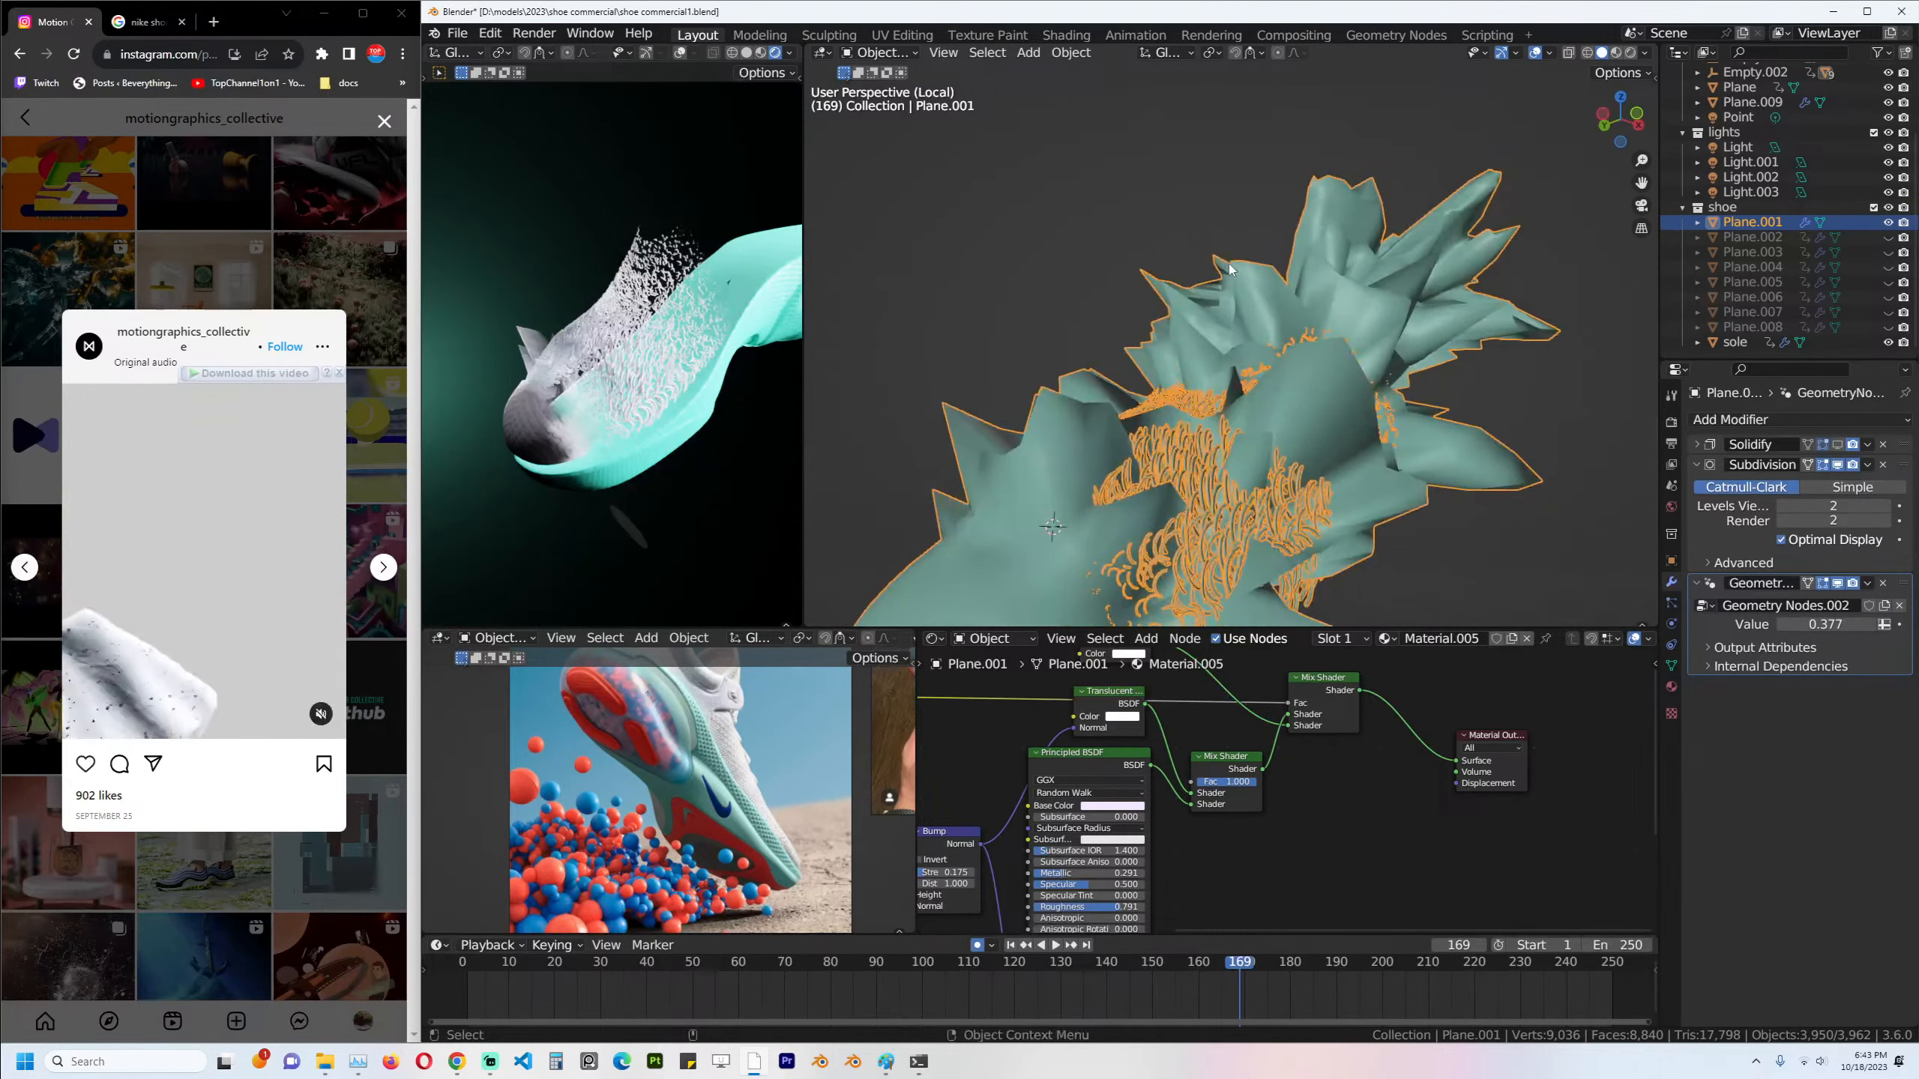
# Change the Shader Editor to the Geometry Node Editor and move the Scale node away from the Color Ramp to make room.
pyautogui.scroll(-3, 1324, 739)
pyautogui.click(937, 638)
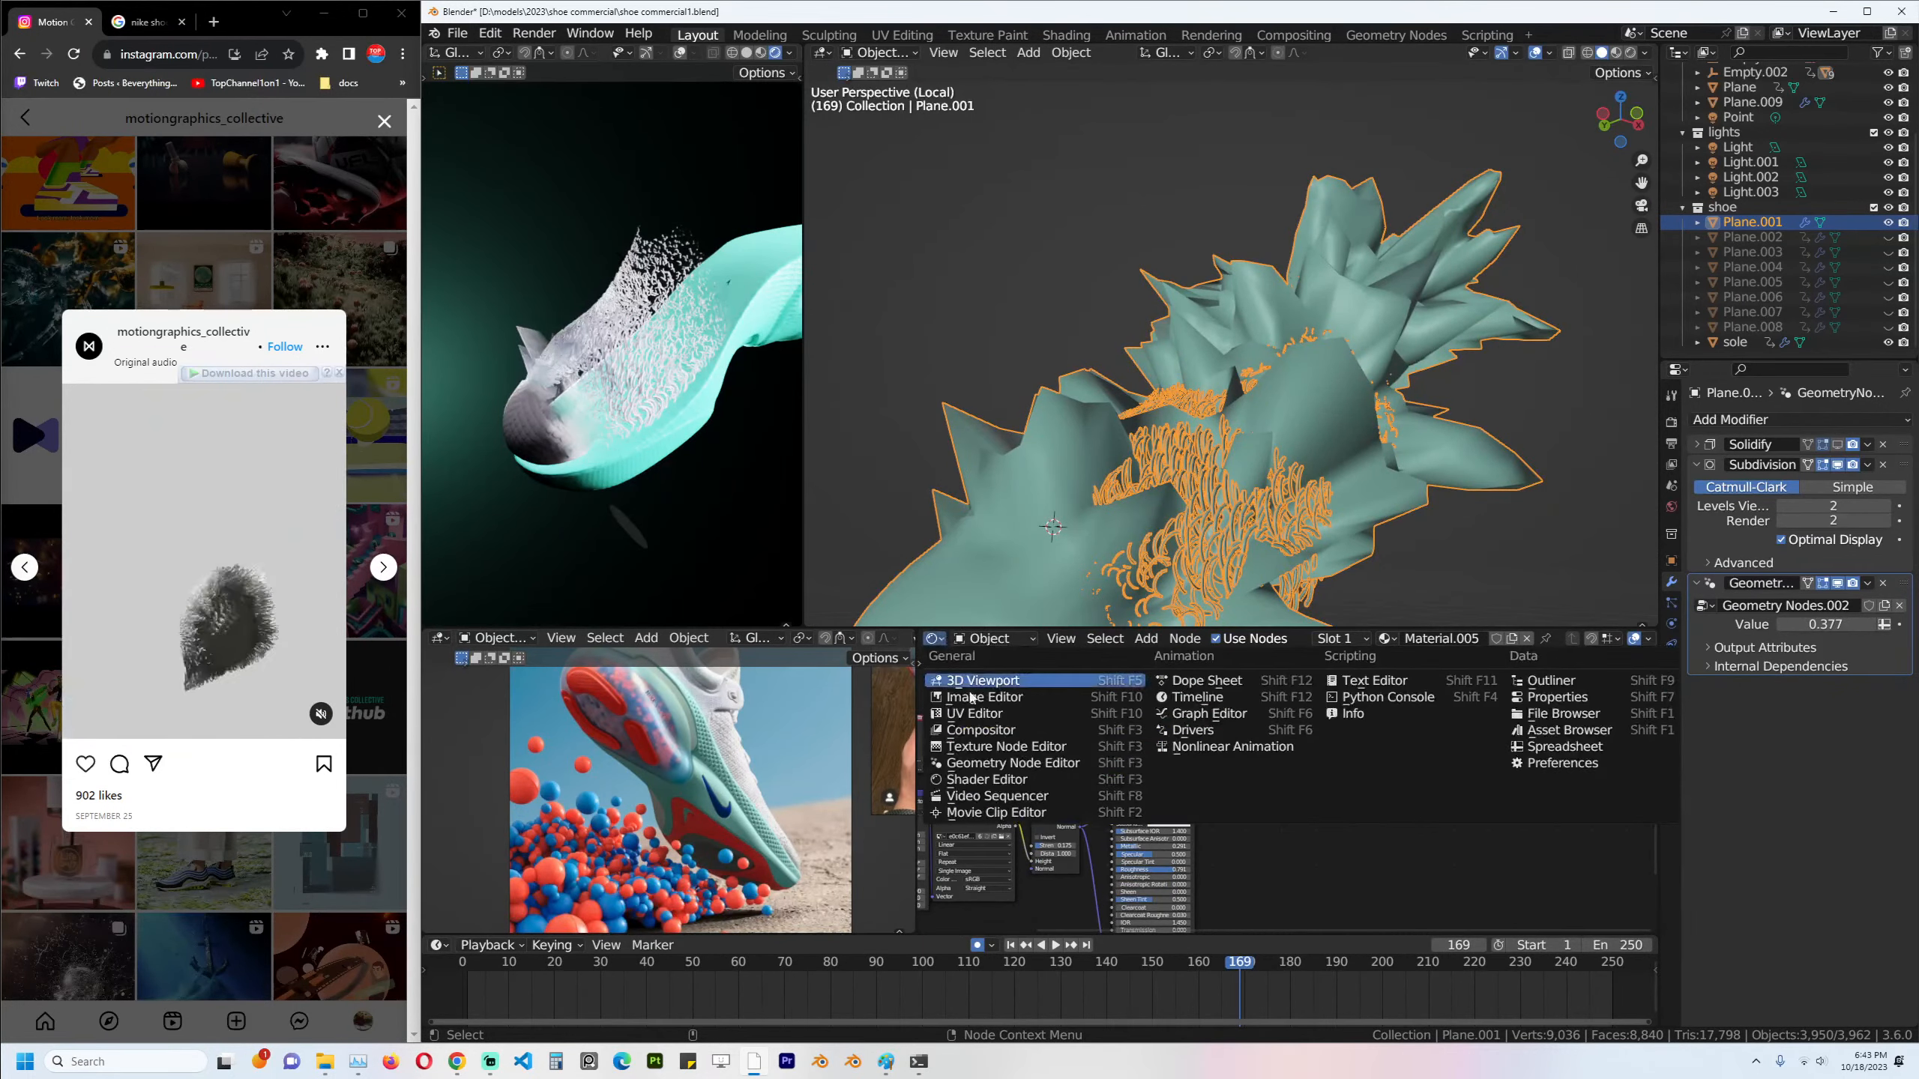
pyautogui.click(975, 763)
pyautogui.moveTo(1344, 846); pyautogui.dragTo(1330, 722, button='middle')
pyautogui.scroll(1, 1284, 751)
pyautogui.moveTo(1332, 914); pyautogui.dragTo(1471, 730, button='middle')
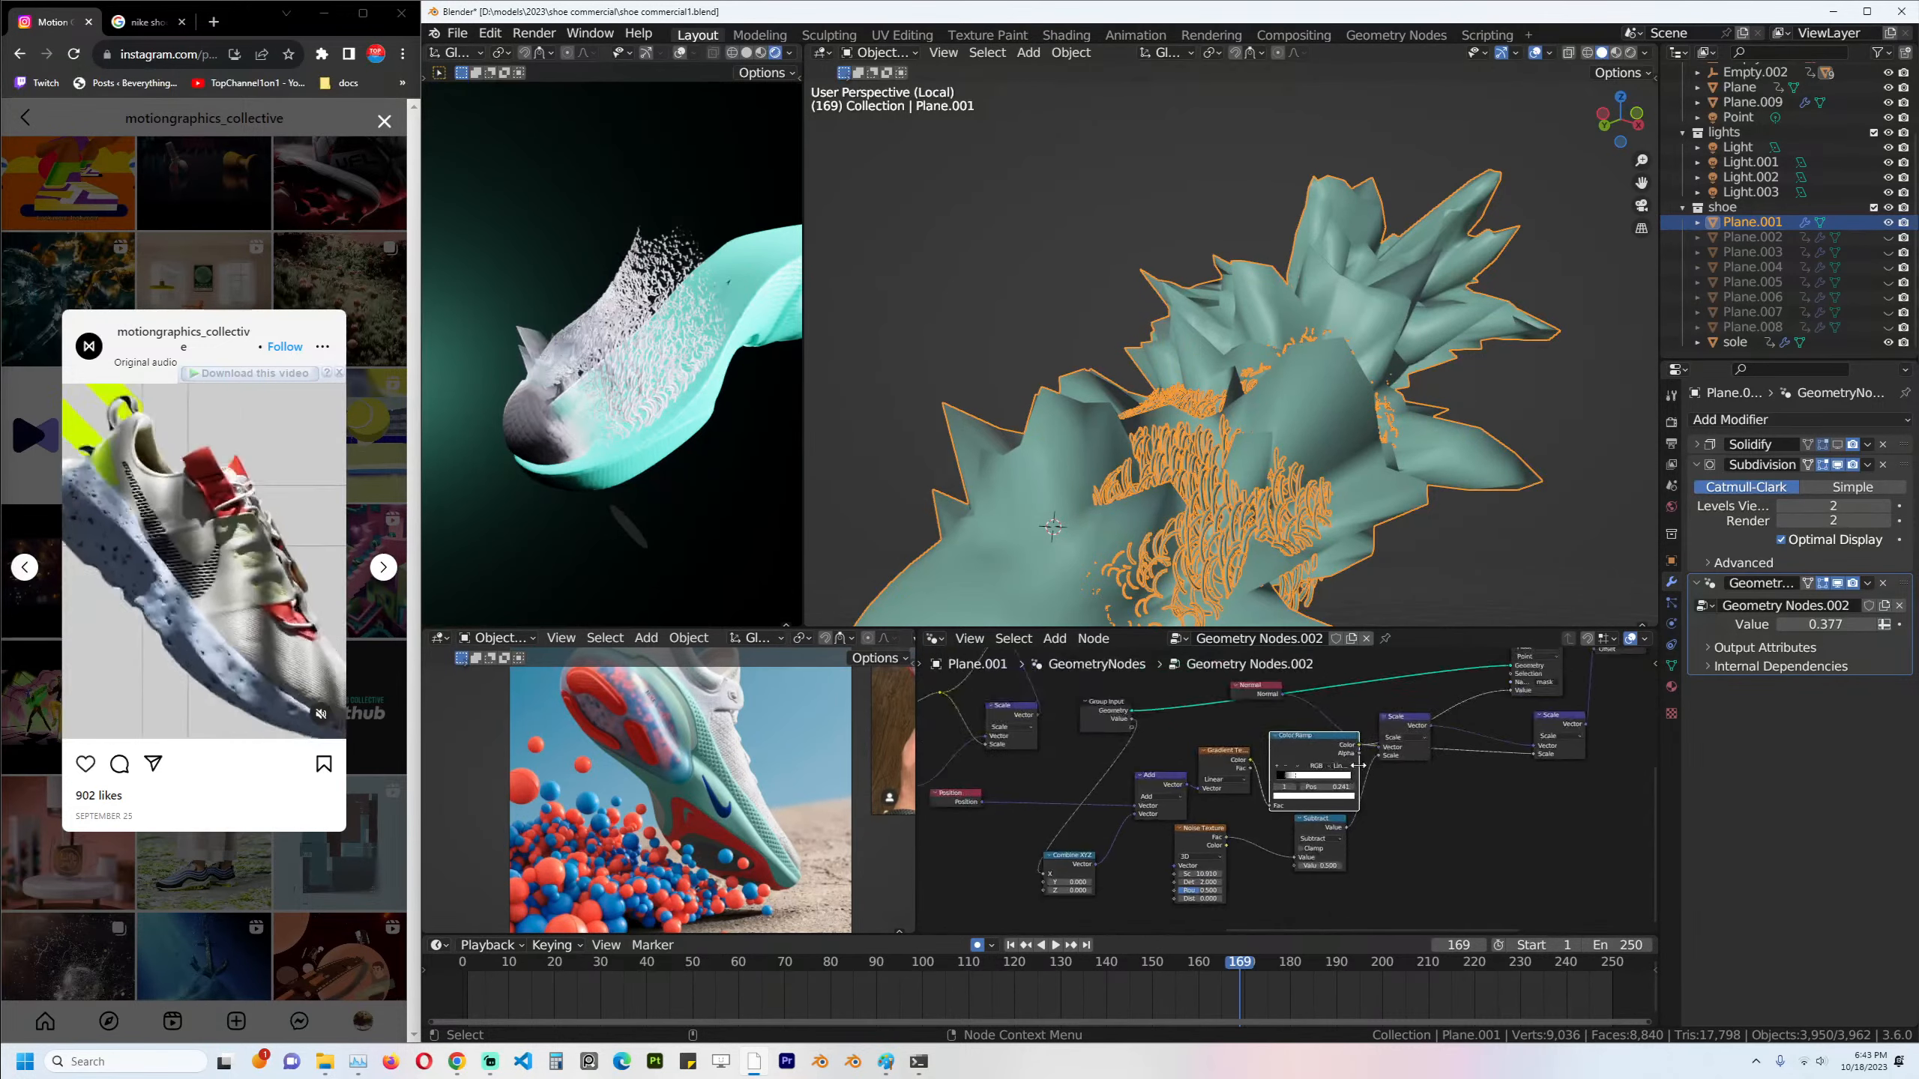
pyautogui.scroll(3, 1471, 729)
pyautogui.moveTo(1444, 713); pyautogui.dragTo(1446, 714)
pyautogui.moveTo(1407, 754); pyautogui.dragTo(1417, 794, button='middle')
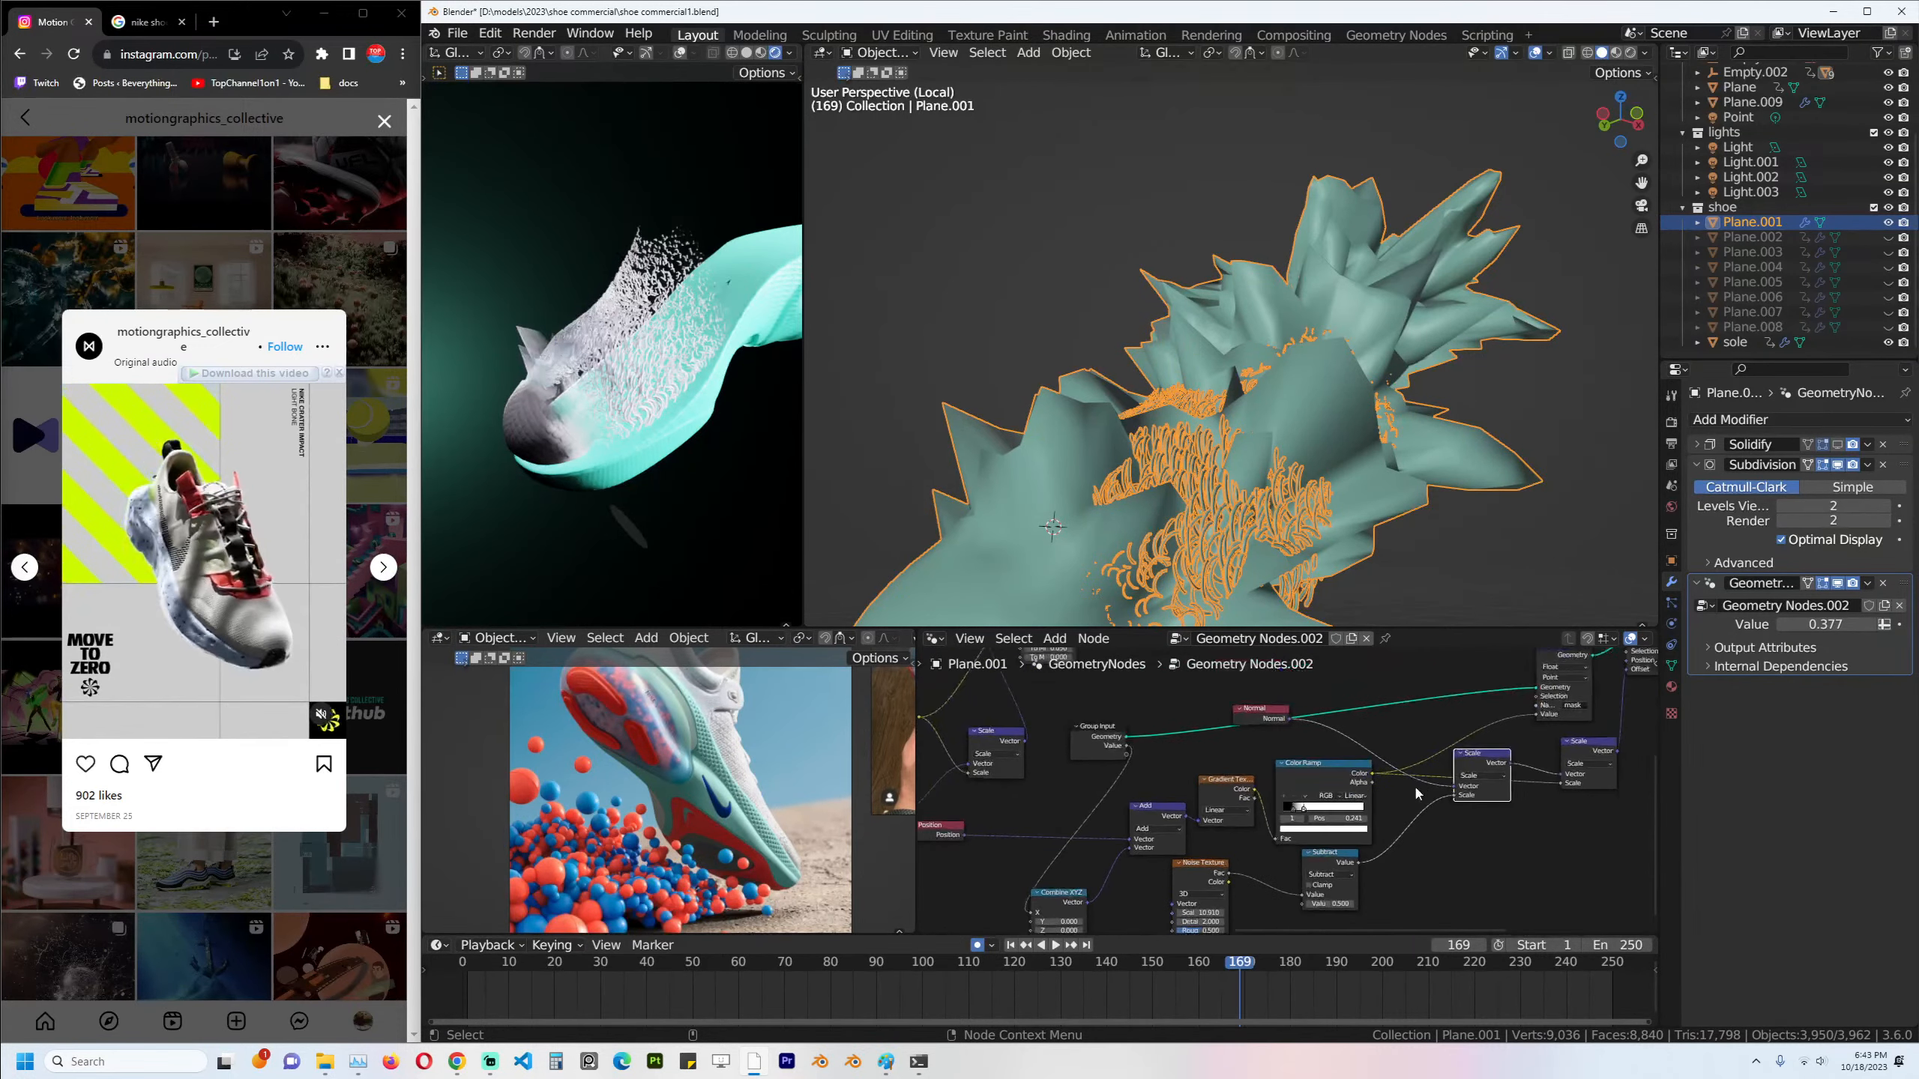
# Insert a duplicate Scale node after the Normal node, lower its scale to soften the displacement spikes, and save the file.
pyautogui.hotkey('shift', 'd')
pyautogui.click(1366, 737)
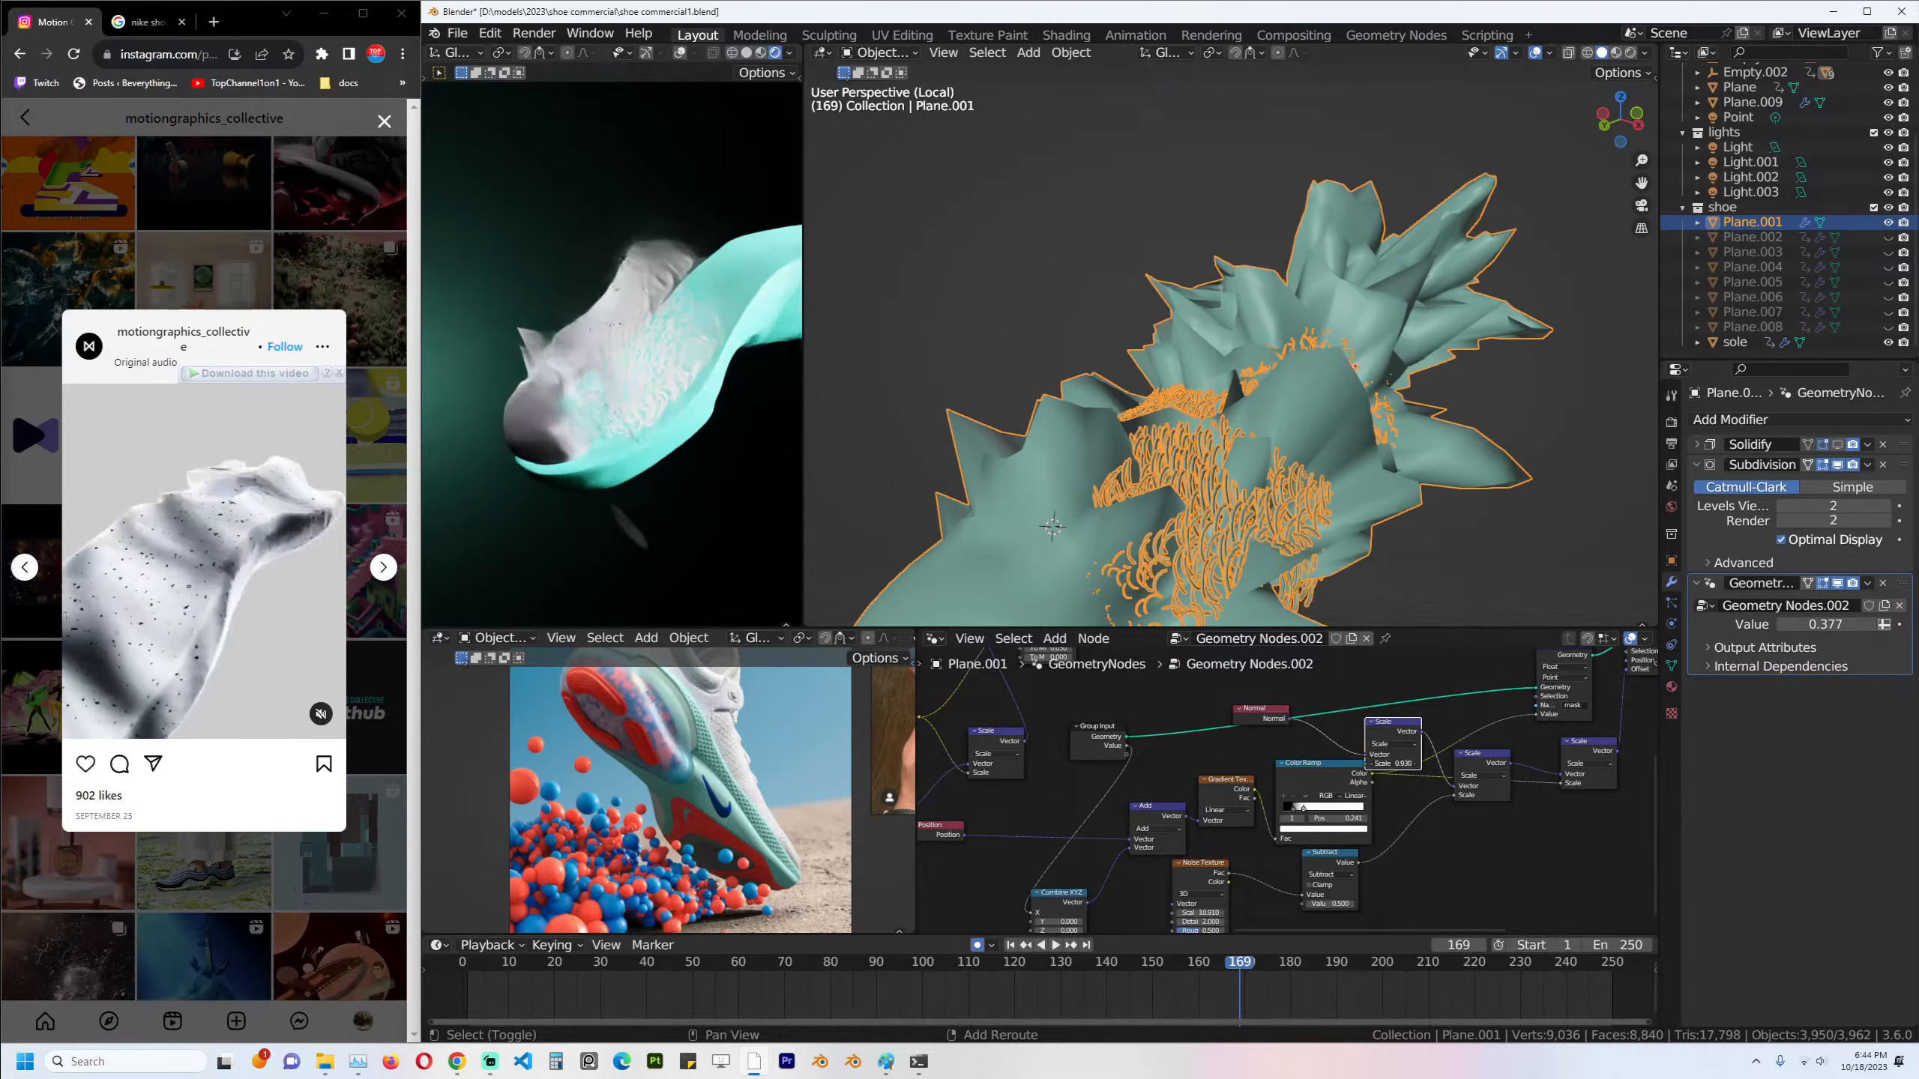
pyautogui.moveTo(1394, 763); pyautogui.dragTo(1341, 749)
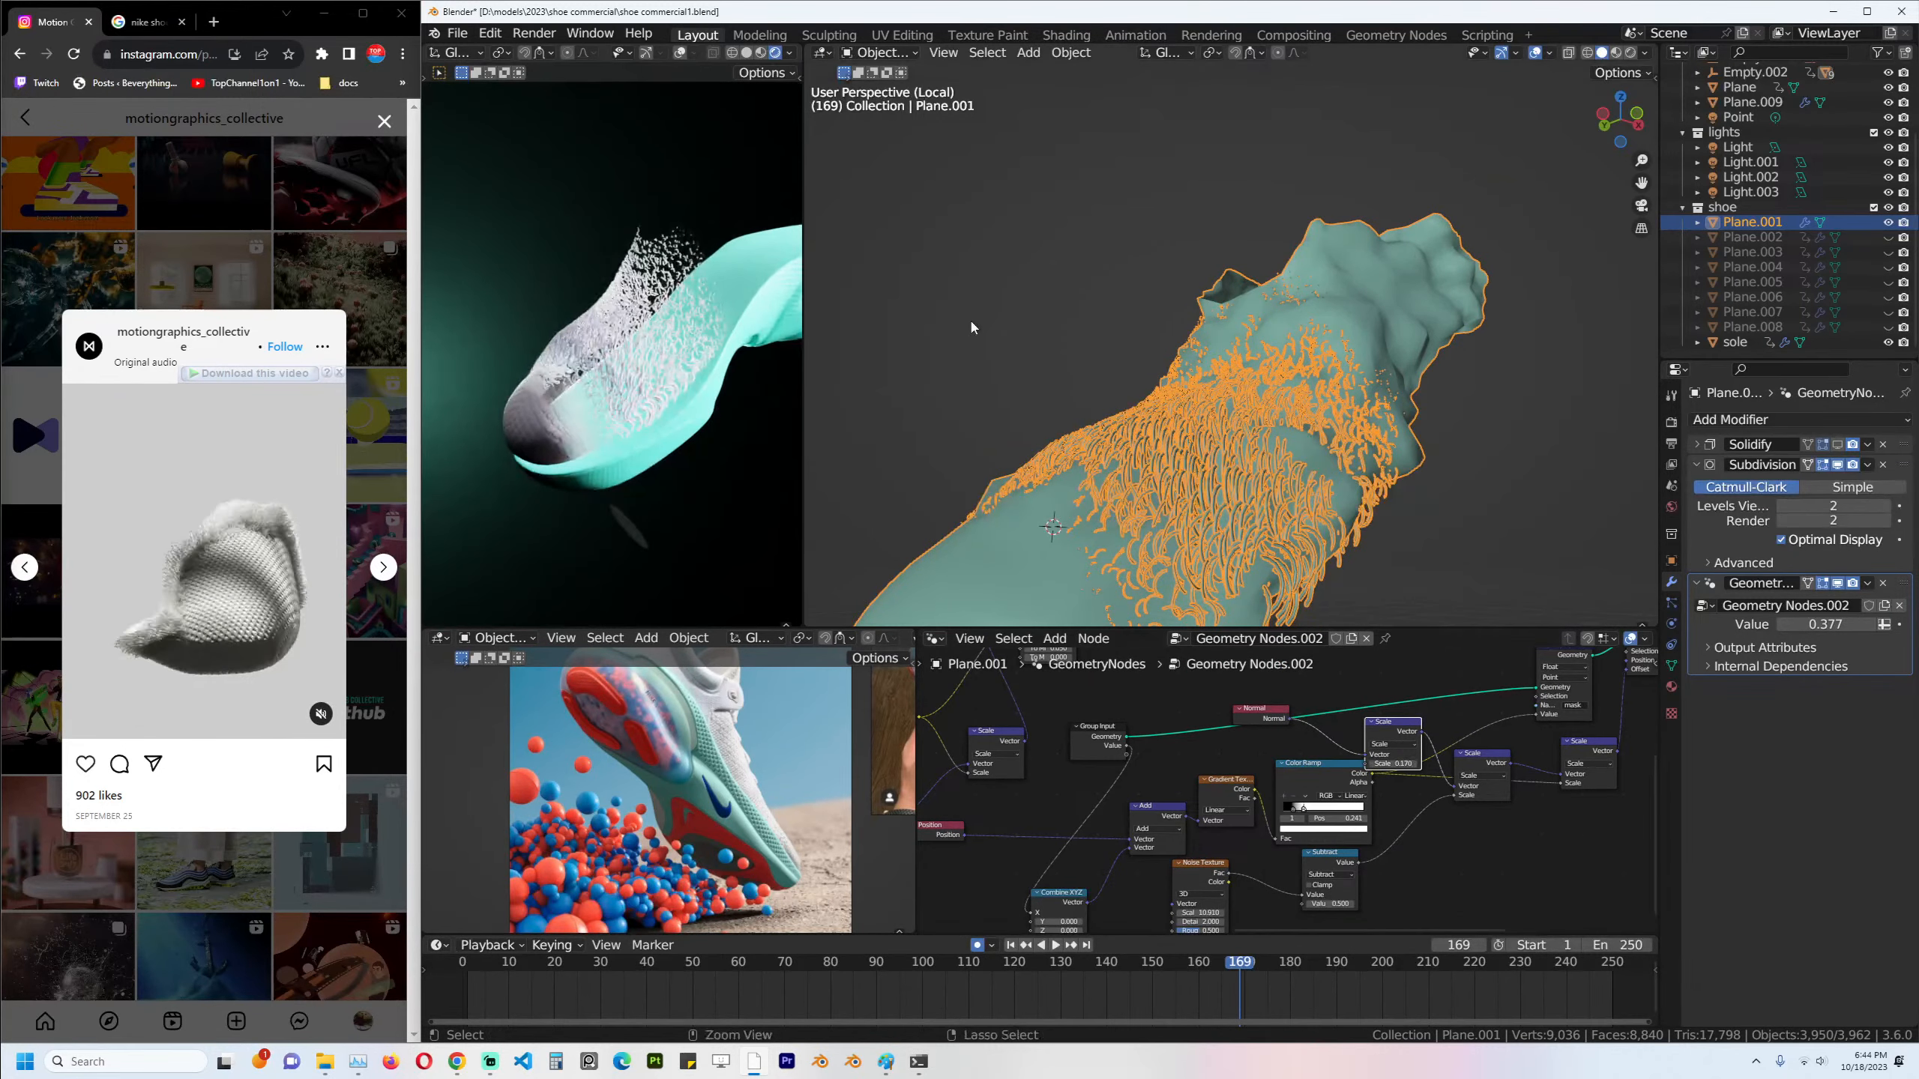
pyautogui.hotkey('ctrl', 's')
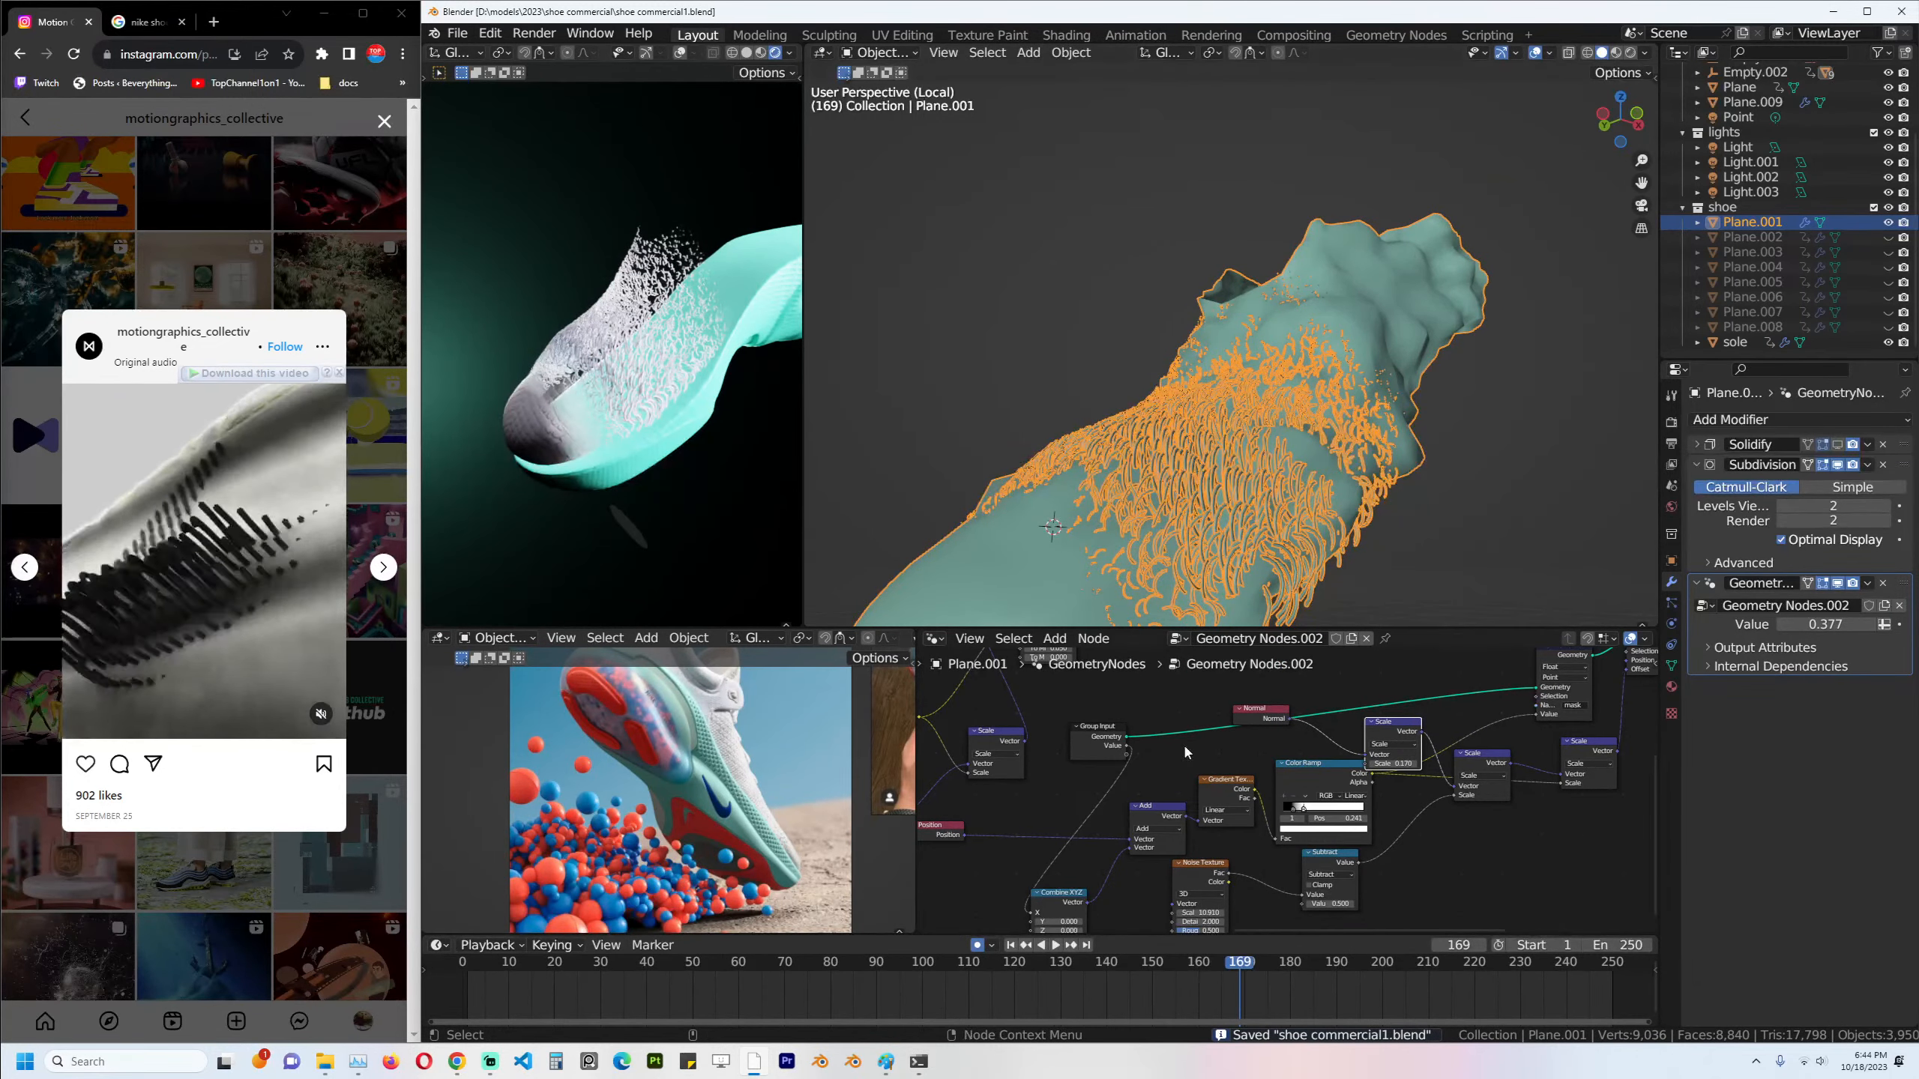
# Move the first stop of the mask's Color Ramp closer to the second stop and deselect the shoe mesh.
pyautogui.keyDown('ctrl'); pyautogui.scroll(5, 1184, 751); pyautogui.keyUp('ctrl')
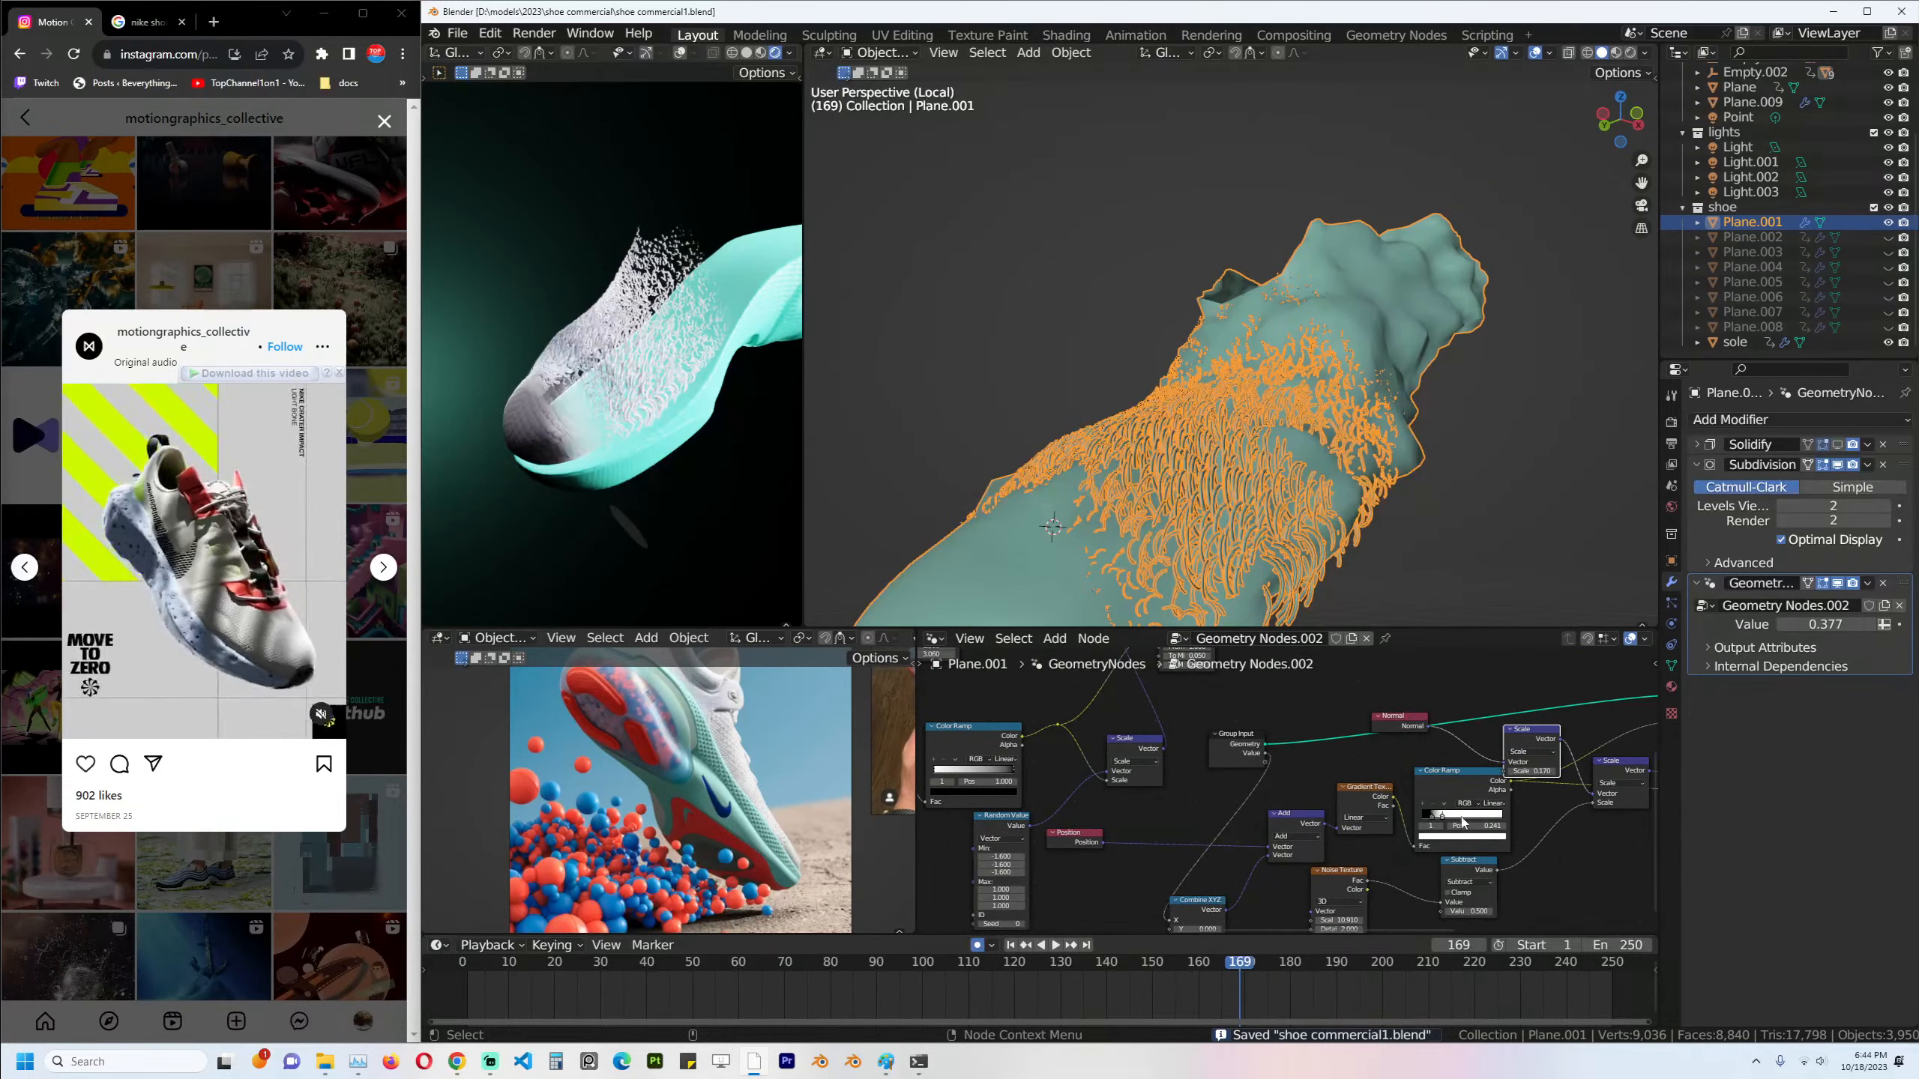
pyautogui.moveTo(1463, 822)
pyautogui.mouseDown()
pyautogui.moveTo(1478, 826)
pyautogui.moveTo(1450, 817)
pyautogui.mouseUp()
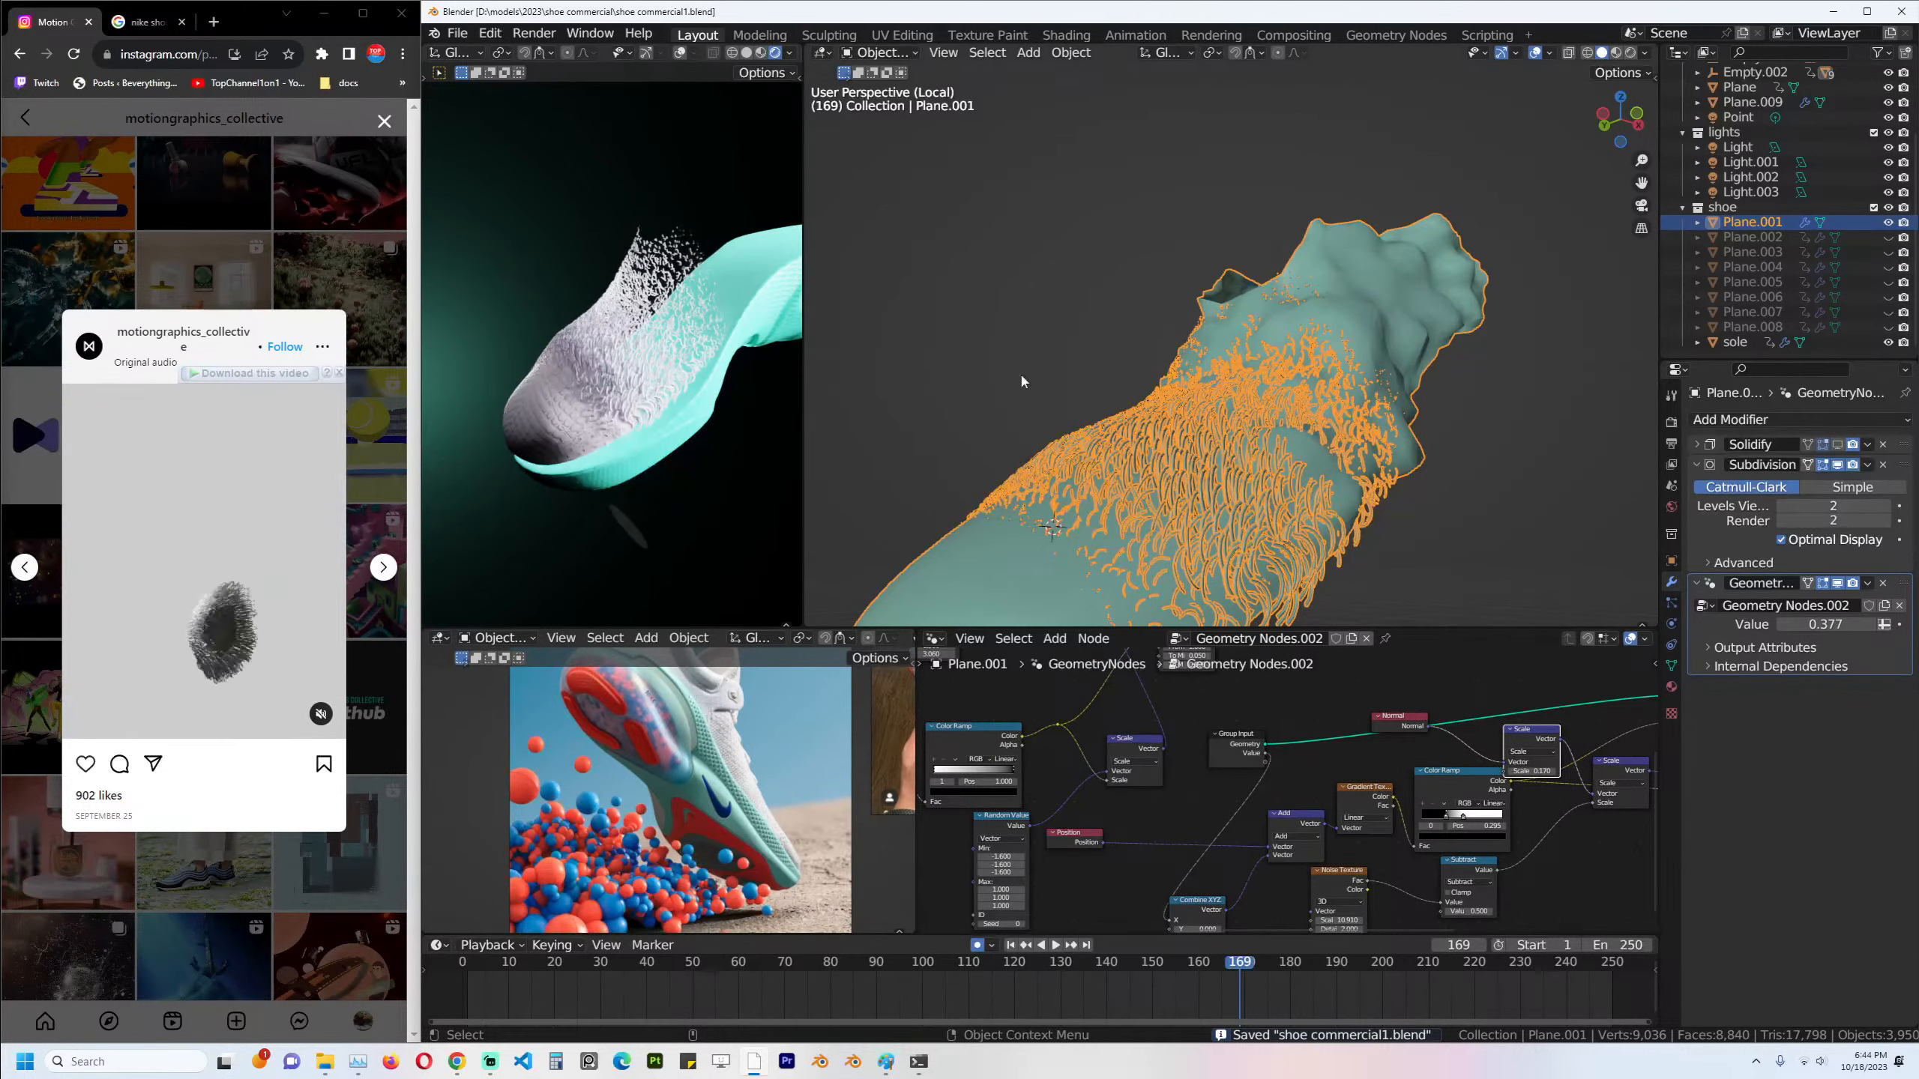
pyautogui.click(964, 388)
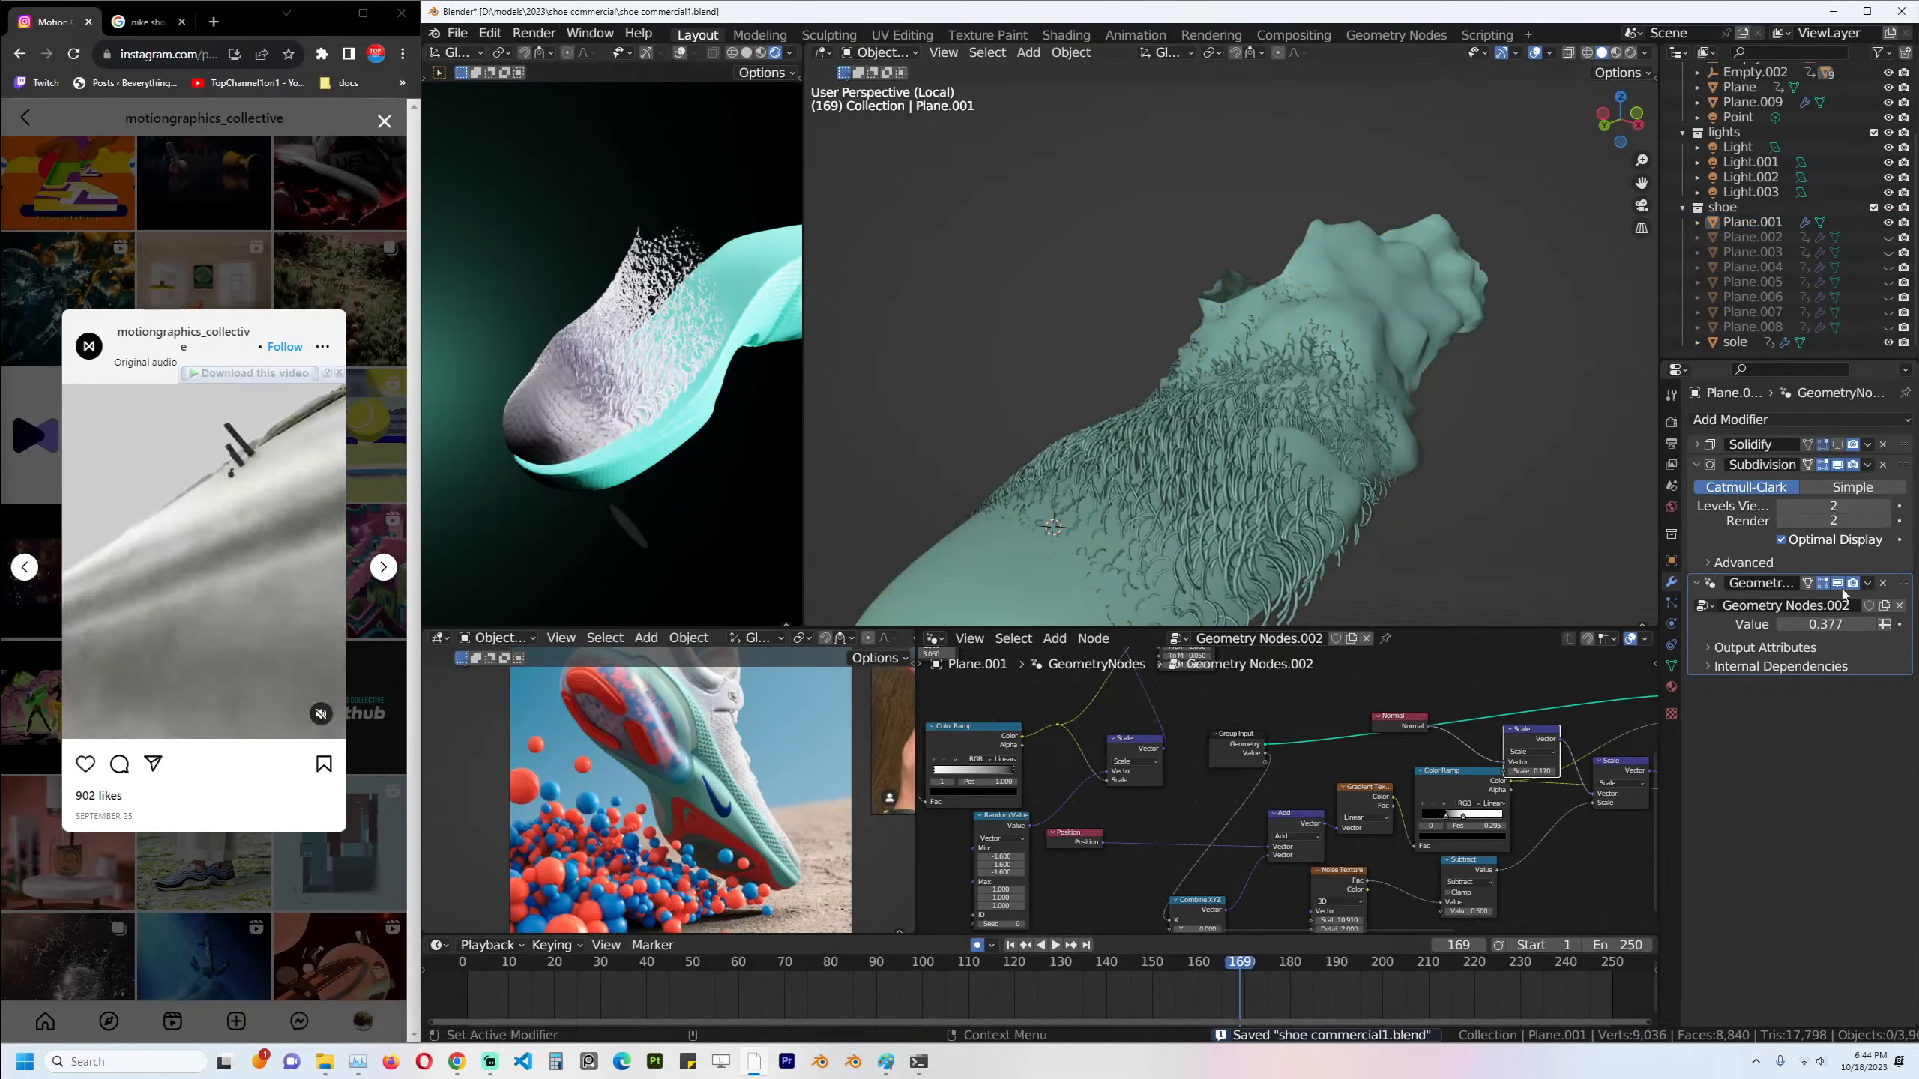
# Set the Geometry Nodes modifier's Value to 0.827 and save the file.
pyautogui.moveTo(1841, 625)
pyautogui.mouseDown()
pyautogui.moveTo(1909, 625)
pyautogui.moveTo(1847, 625)
pyautogui.mouseUp()
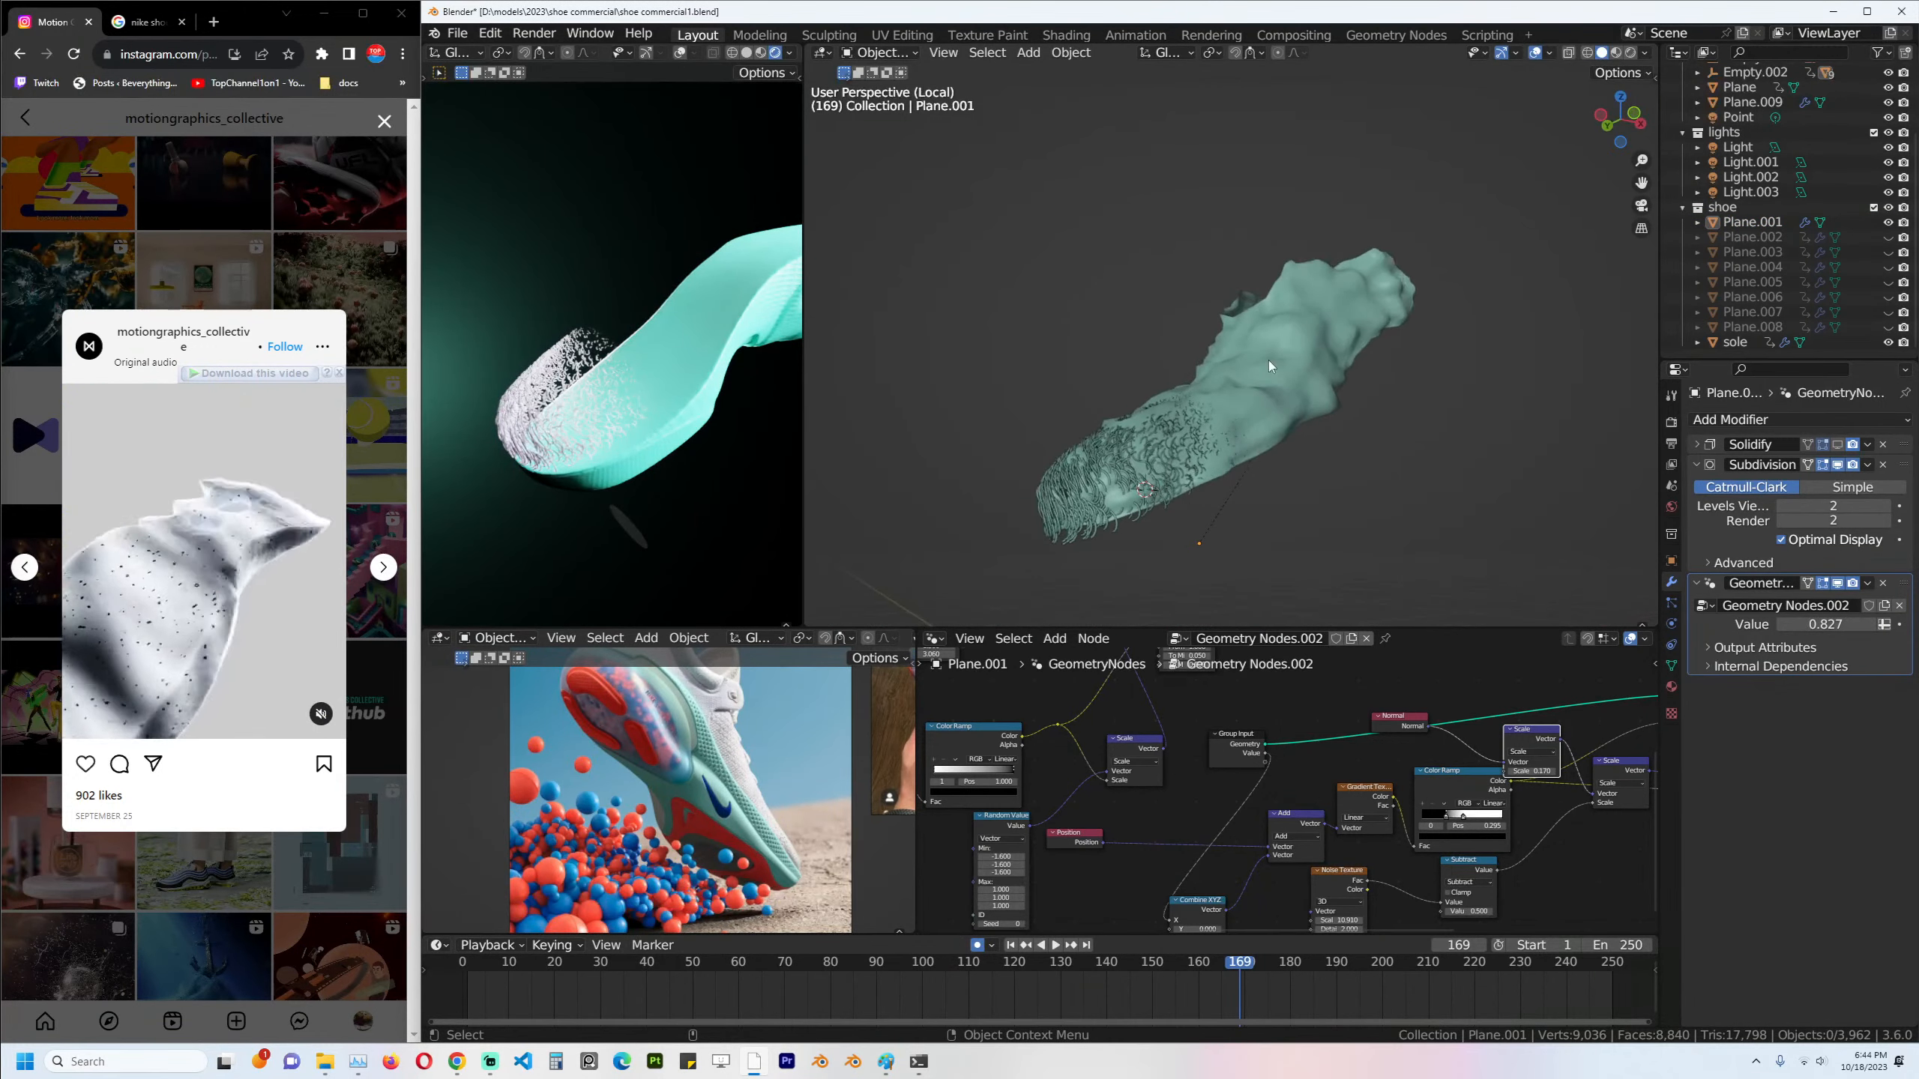
pyautogui.hotkey('ctrl', 's')
# Play the animation from the start of the timeline in camera view.
pyautogui.press('KP_0')
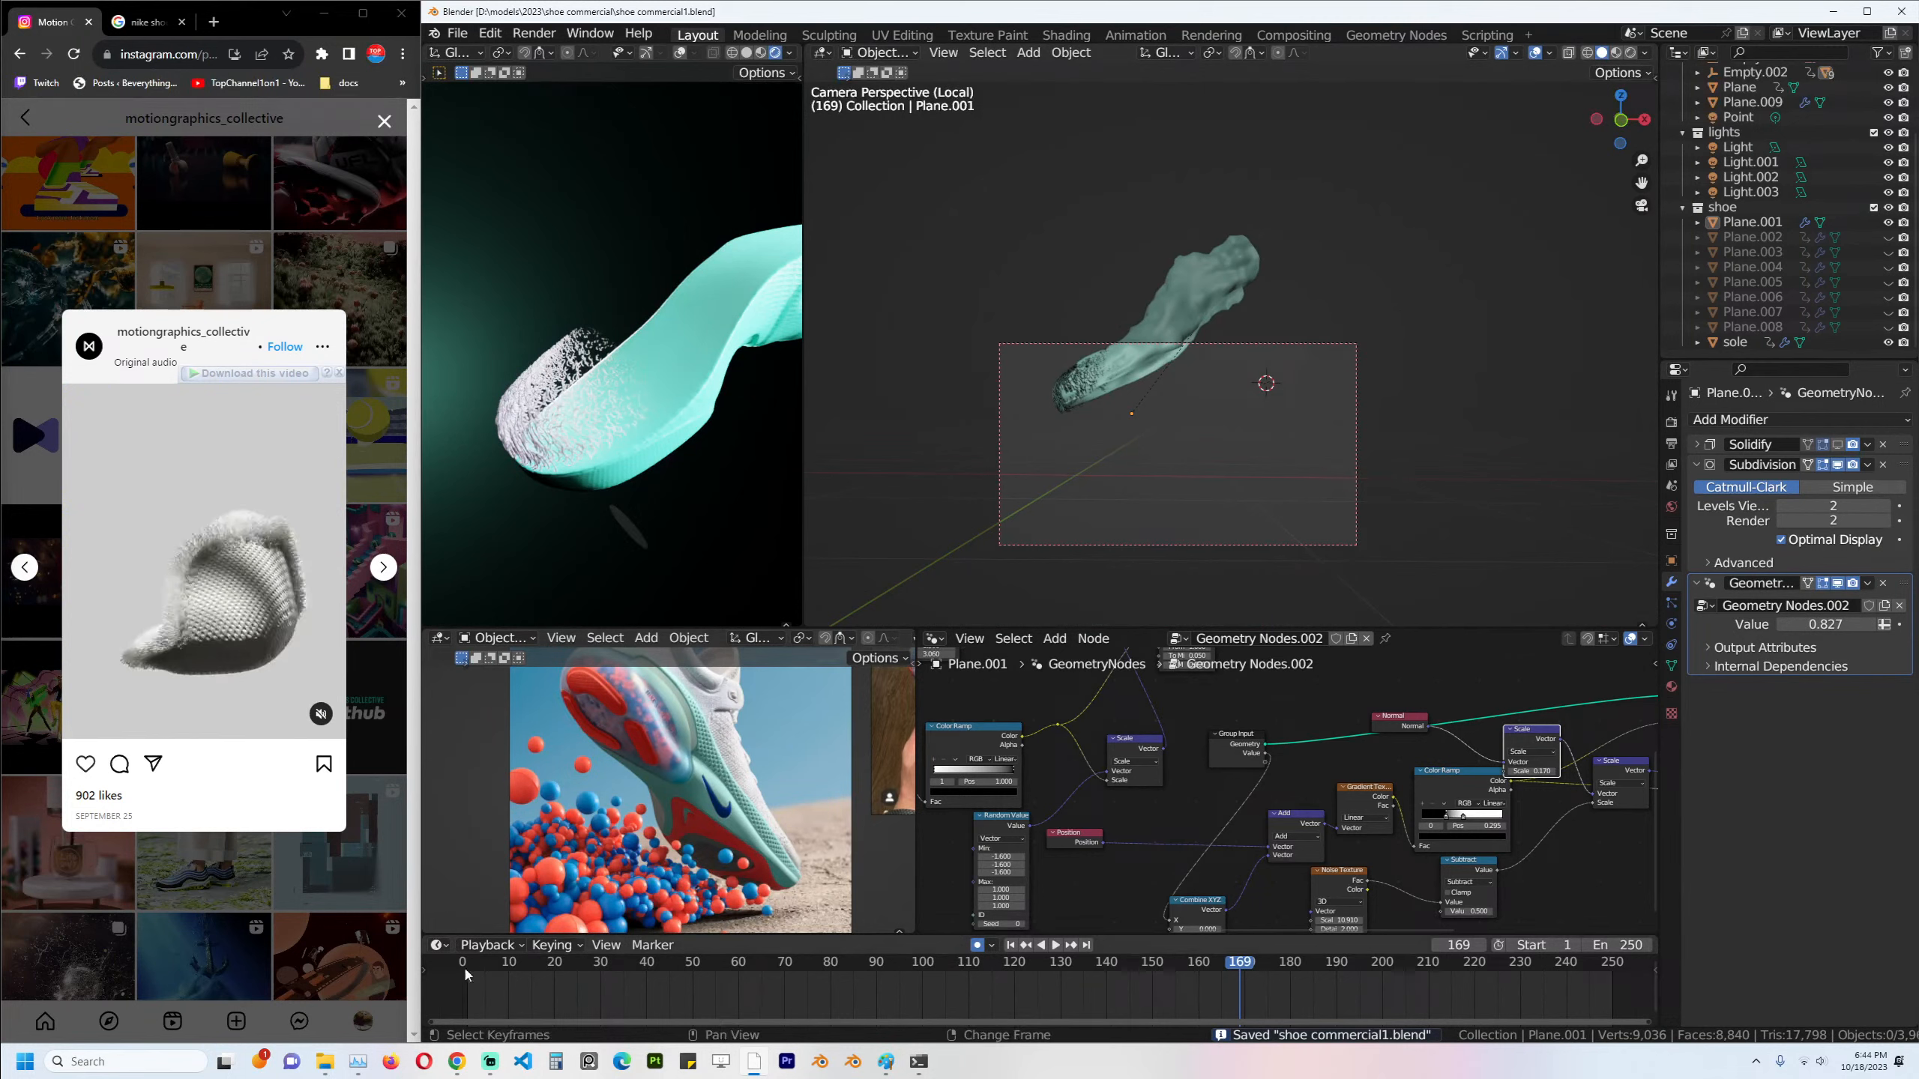
pyautogui.click(464, 966)
pyautogui.press('space')
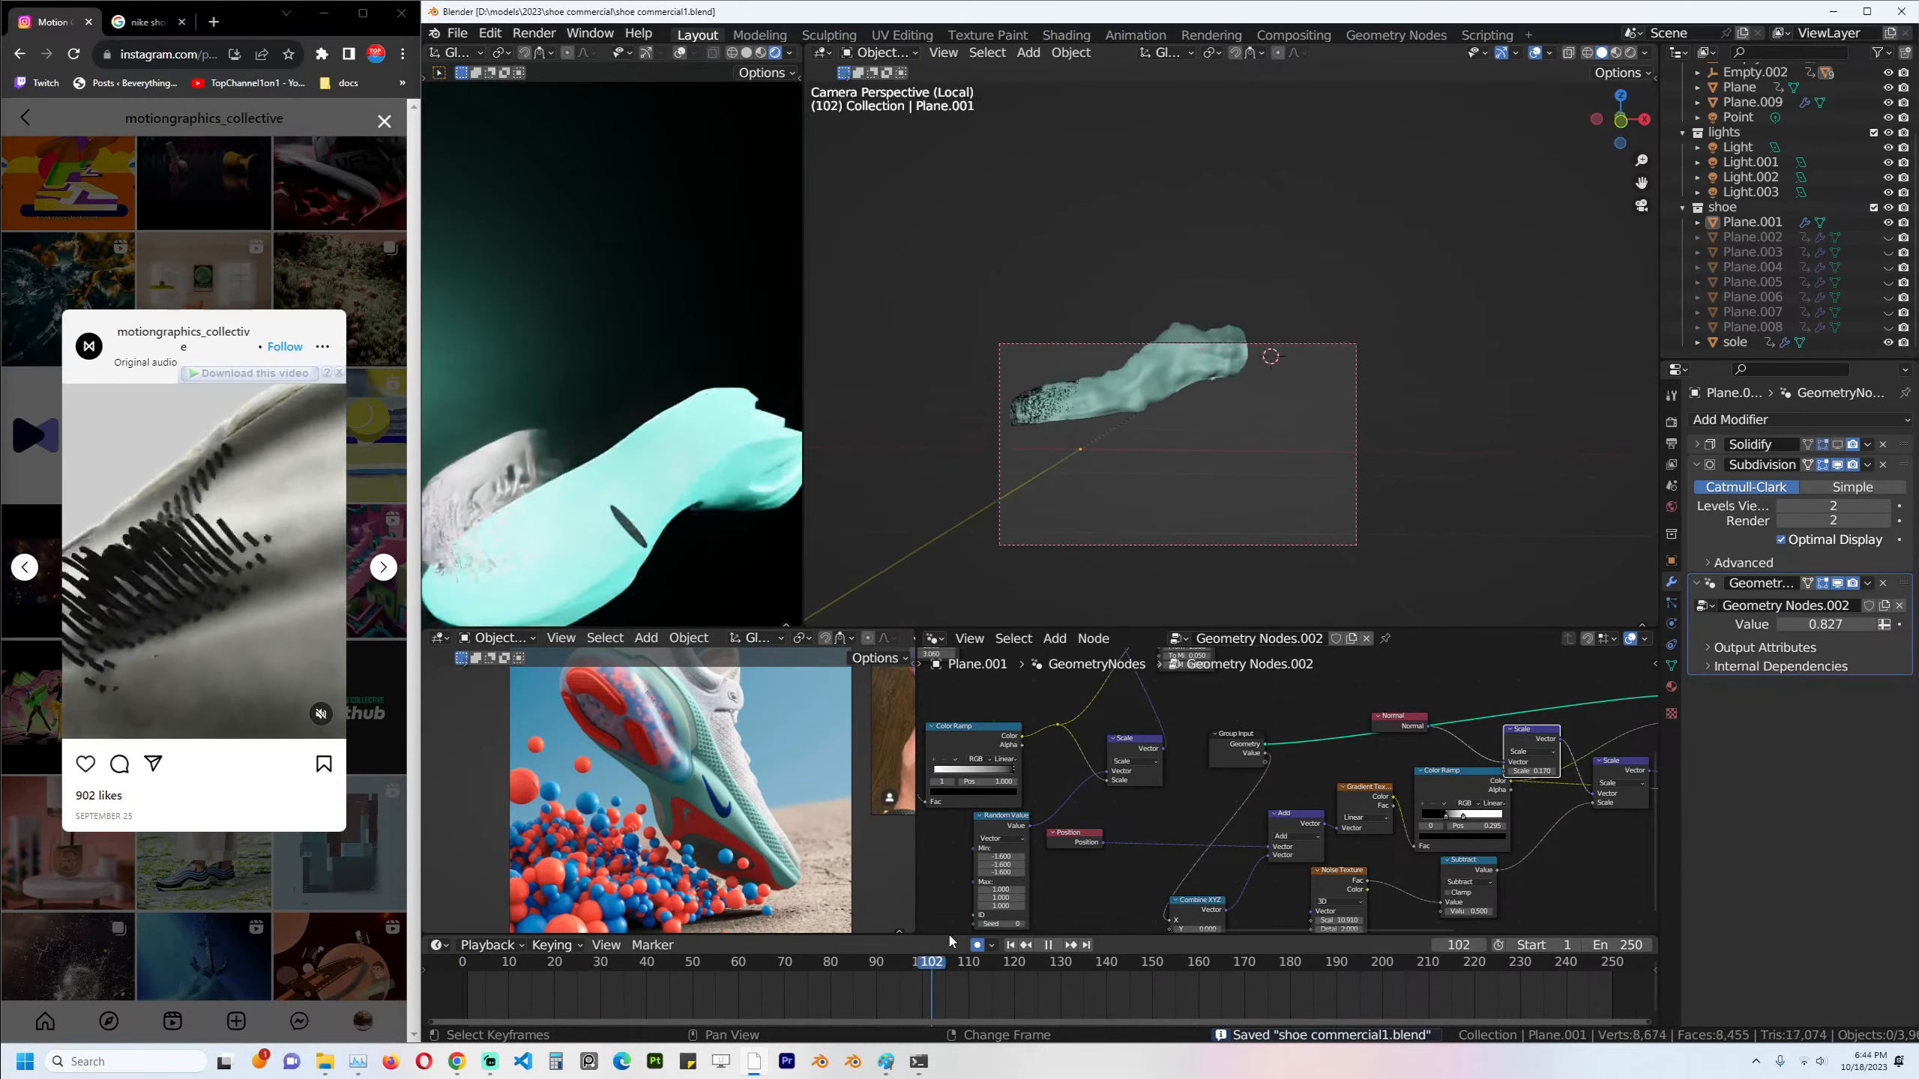
# Stop the playback and unhide Plane.002 through Plane.008 in the shoe collection.
pyautogui.press('space')
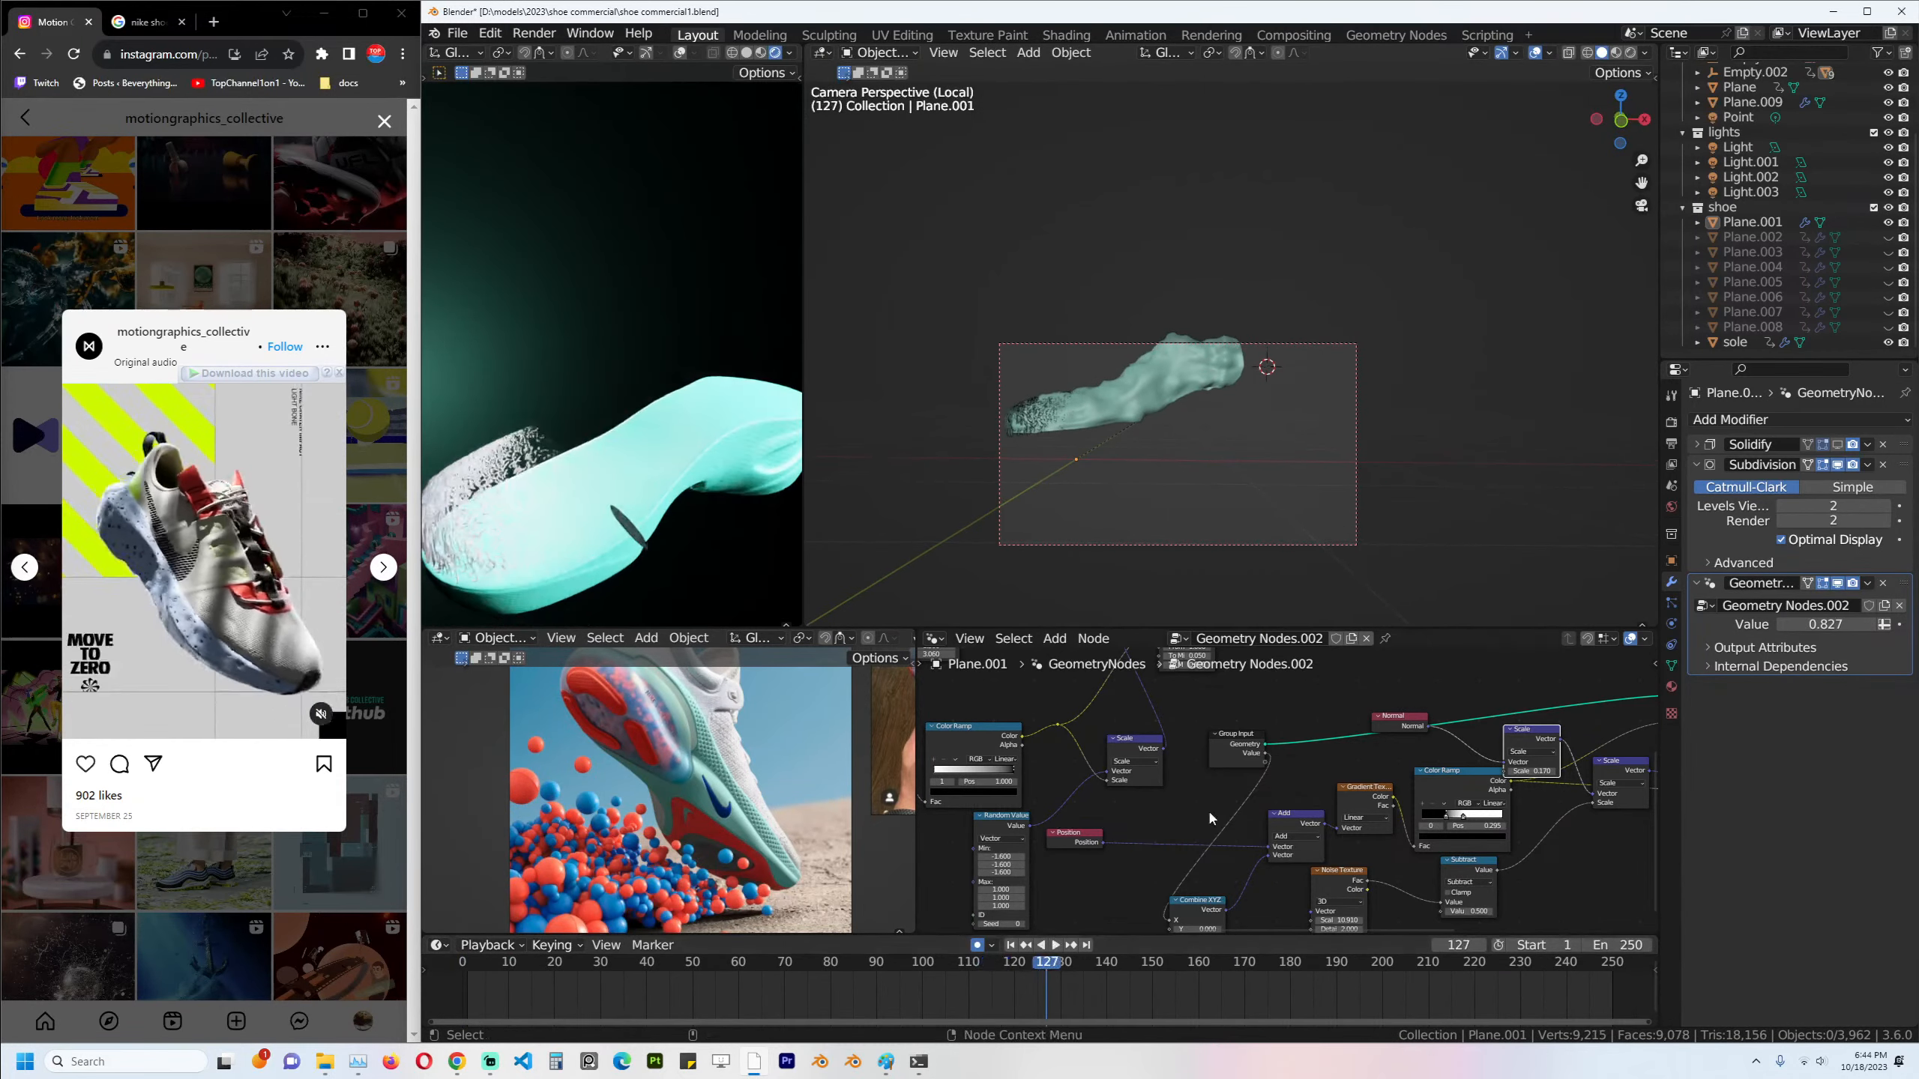
pyautogui.click(1888, 297)
pyautogui.click(1887, 298)
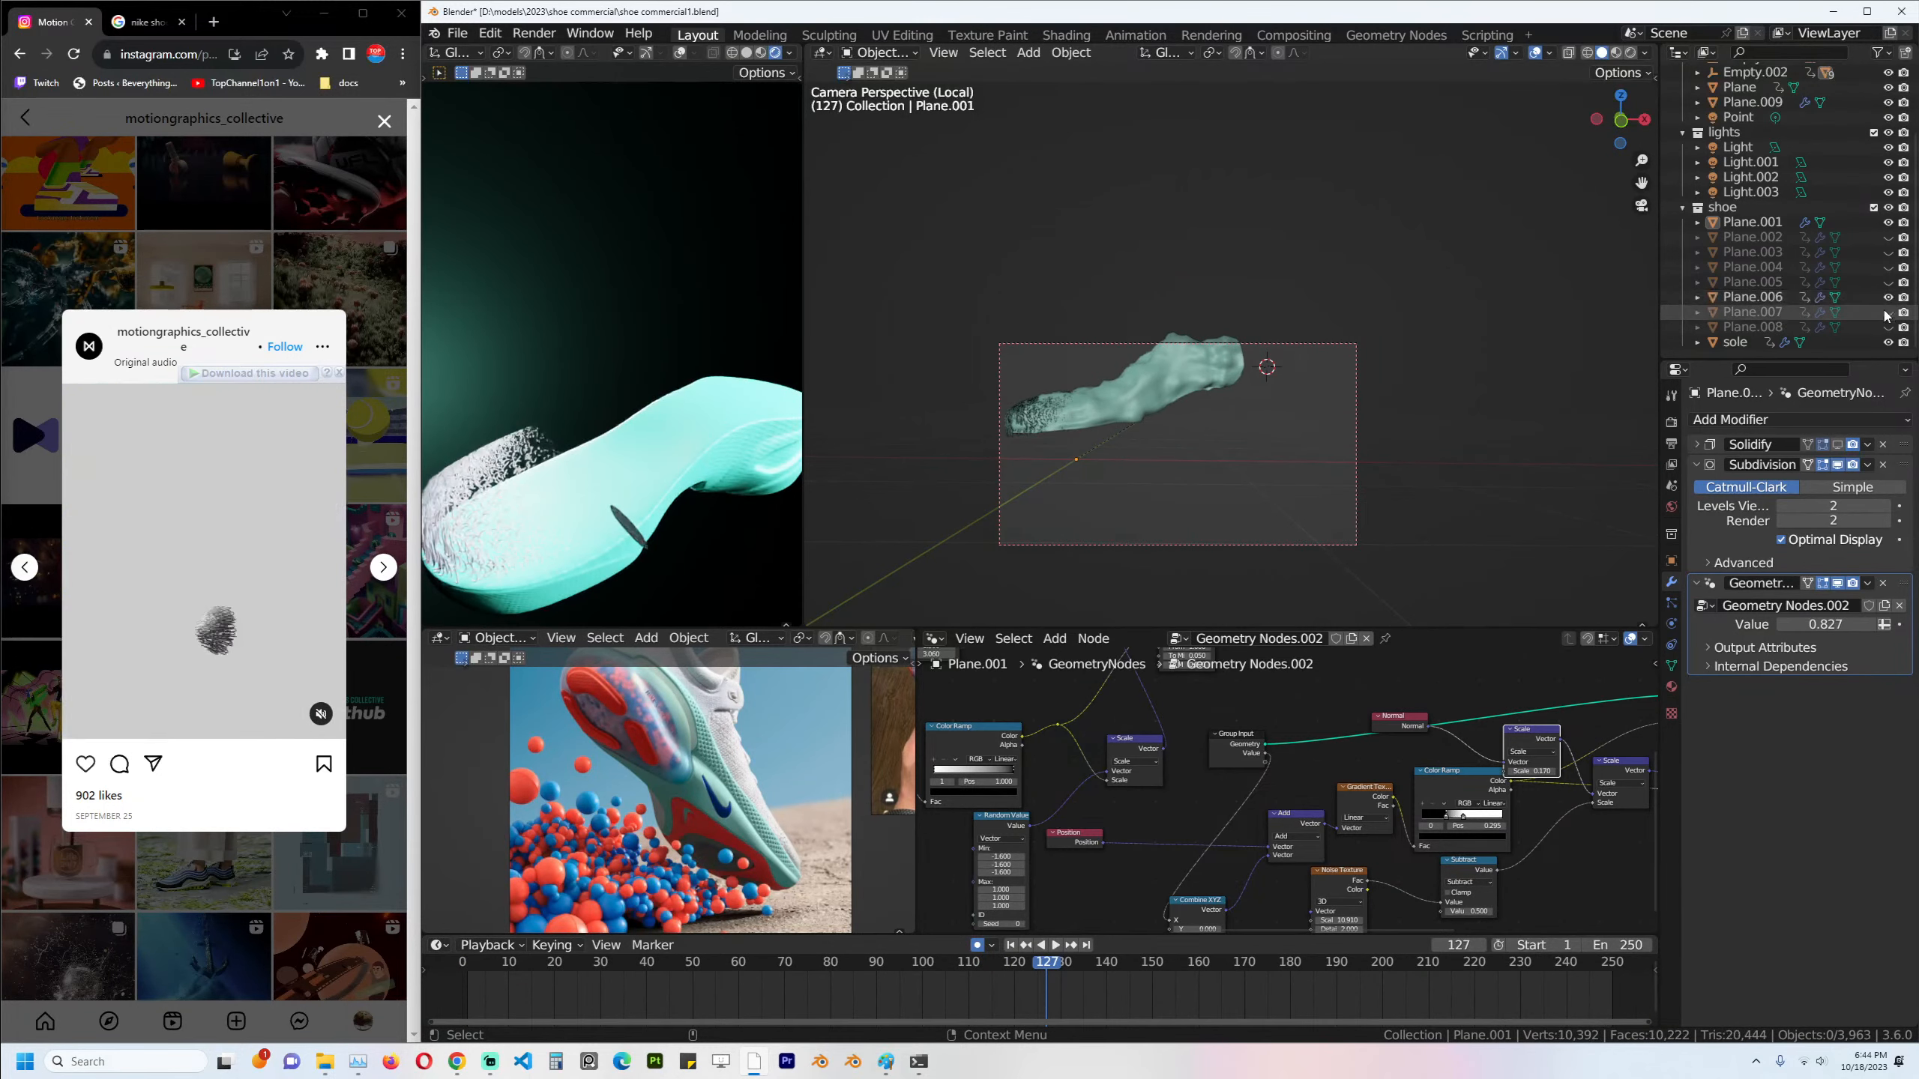
pyautogui.click(1887, 313)
pyautogui.click(1888, 297)
pyautogui.click(1889, 283)
pyautogui.click(1888, 267)
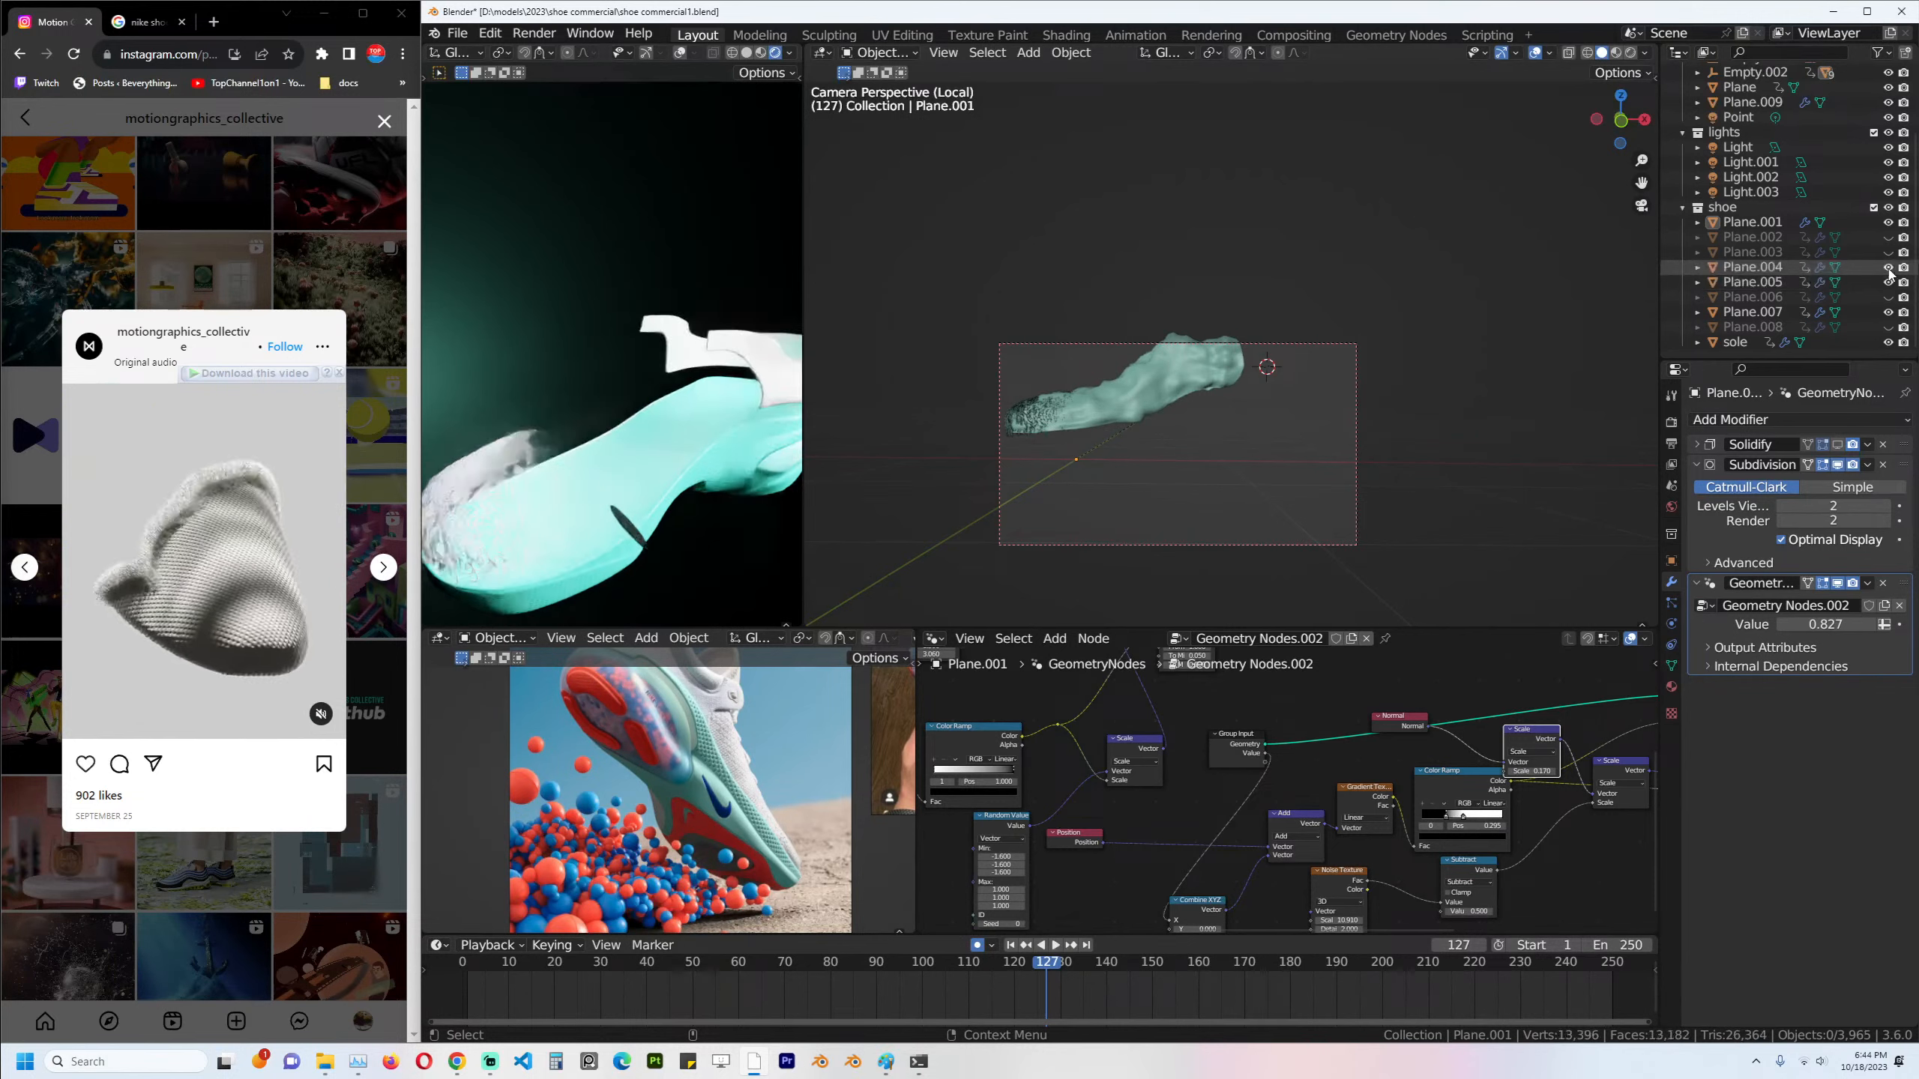
pyautogui.click(1888, 252)
pyautogui.click(1888, 237)
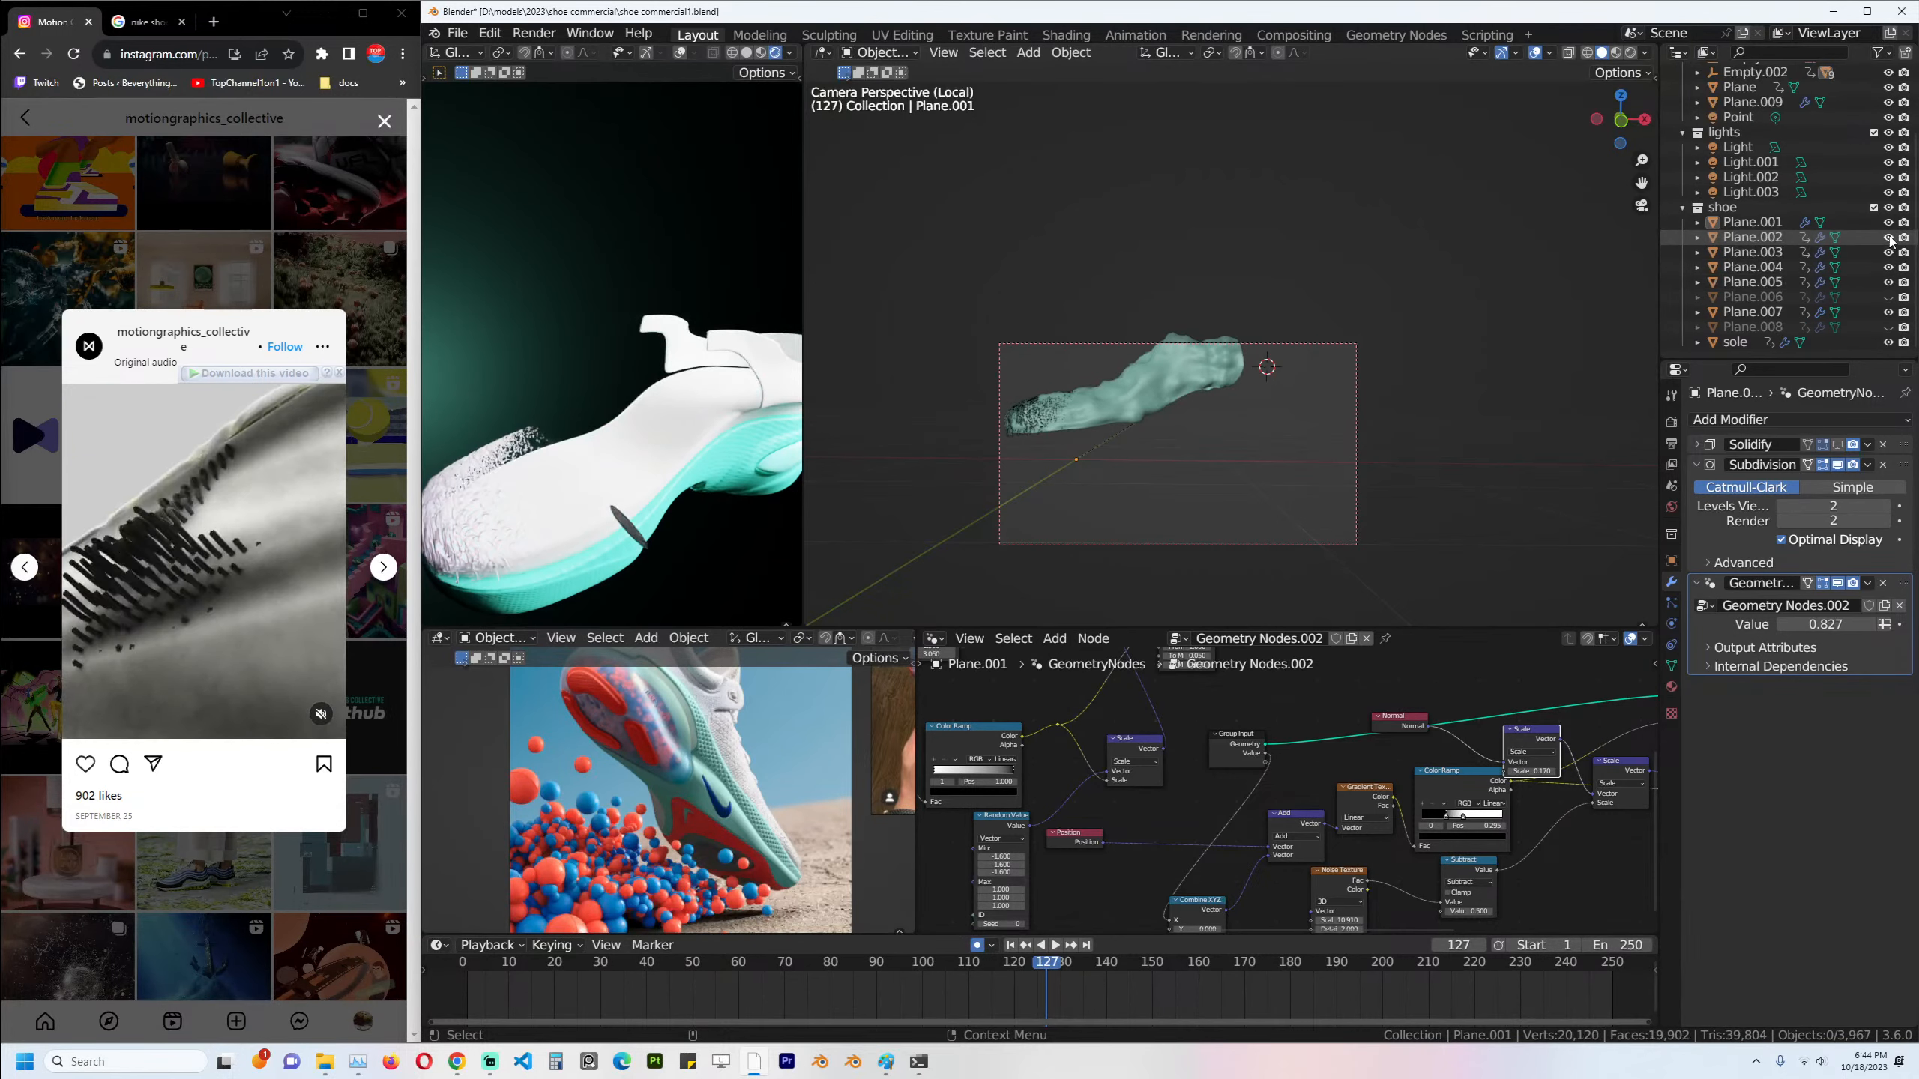
pyautogui.click(1888, 297)
pyautogui.click(1888, 328)
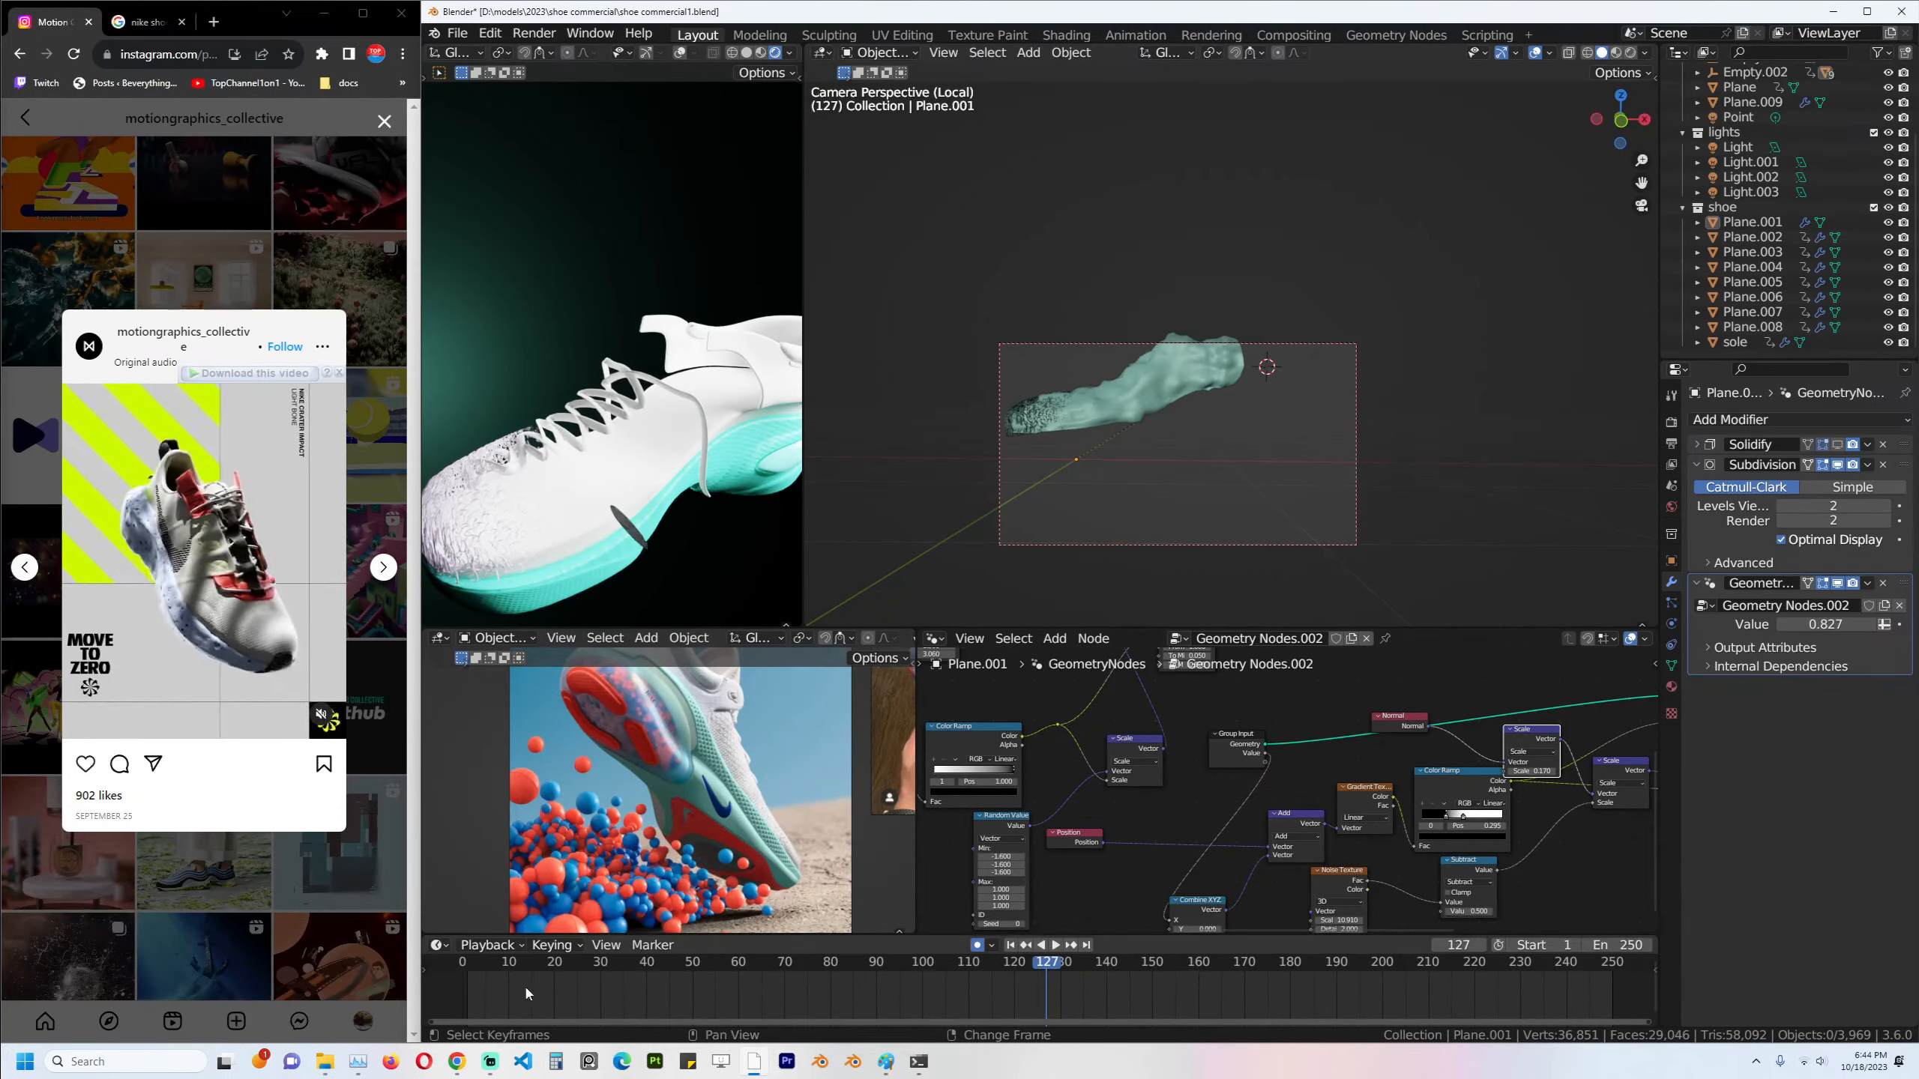
# Play the animation from the start up to frame 119 to review all the shoe parts coming together.
pyautogui.click(438, 974)
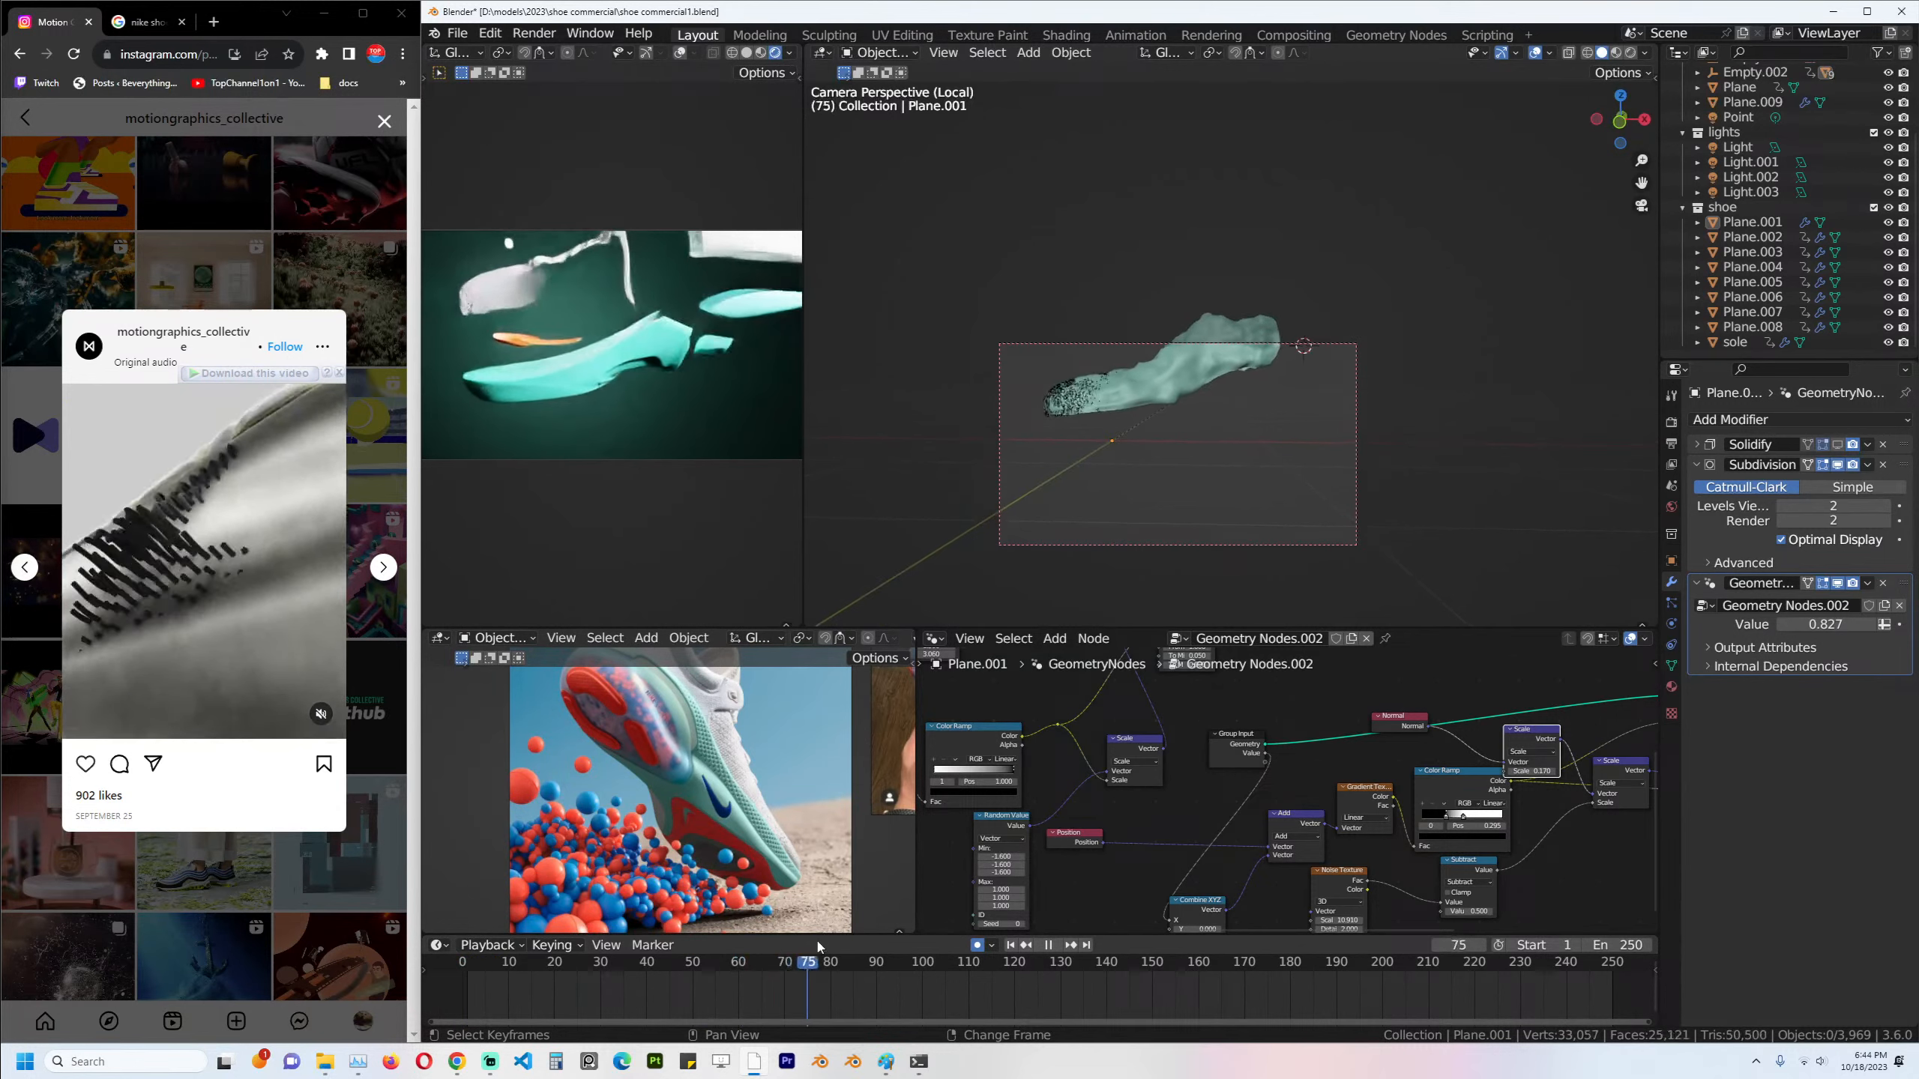
pyautogui.press('space')
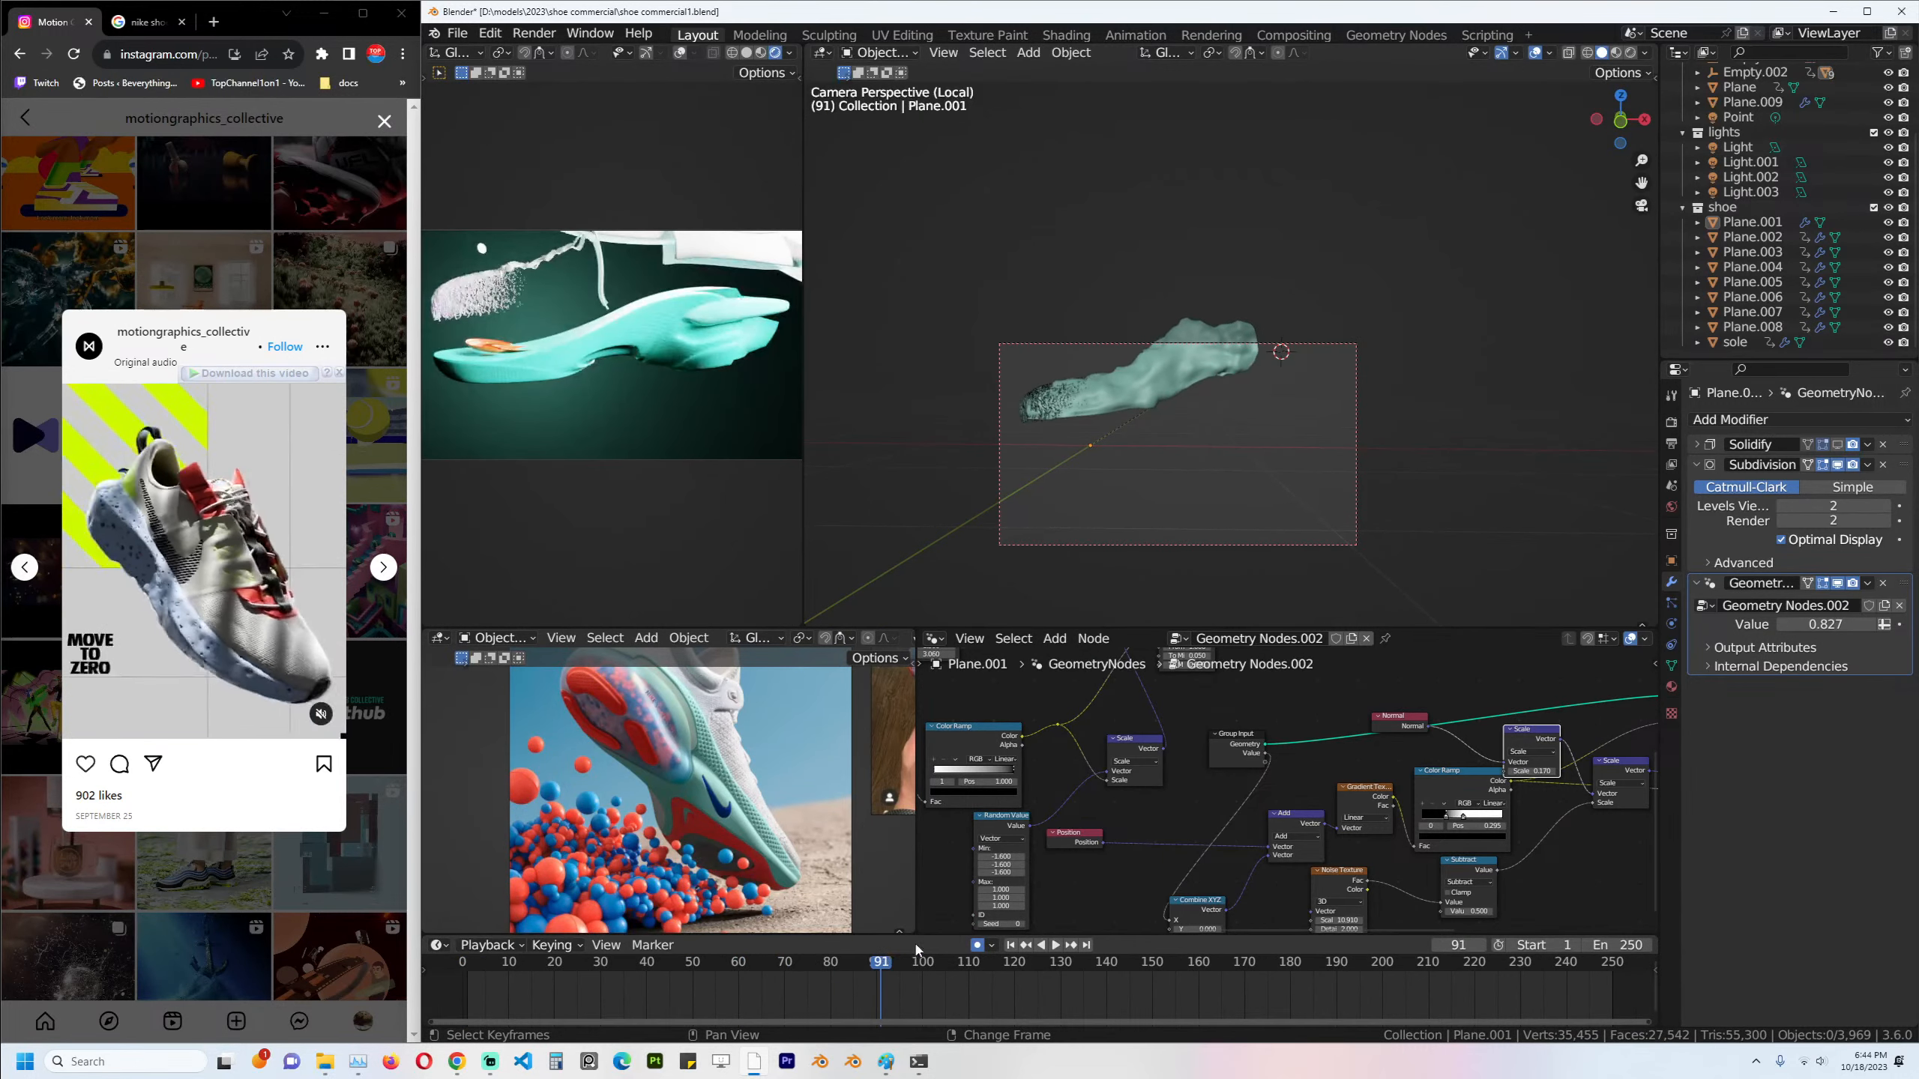
pyautogui.press('space')
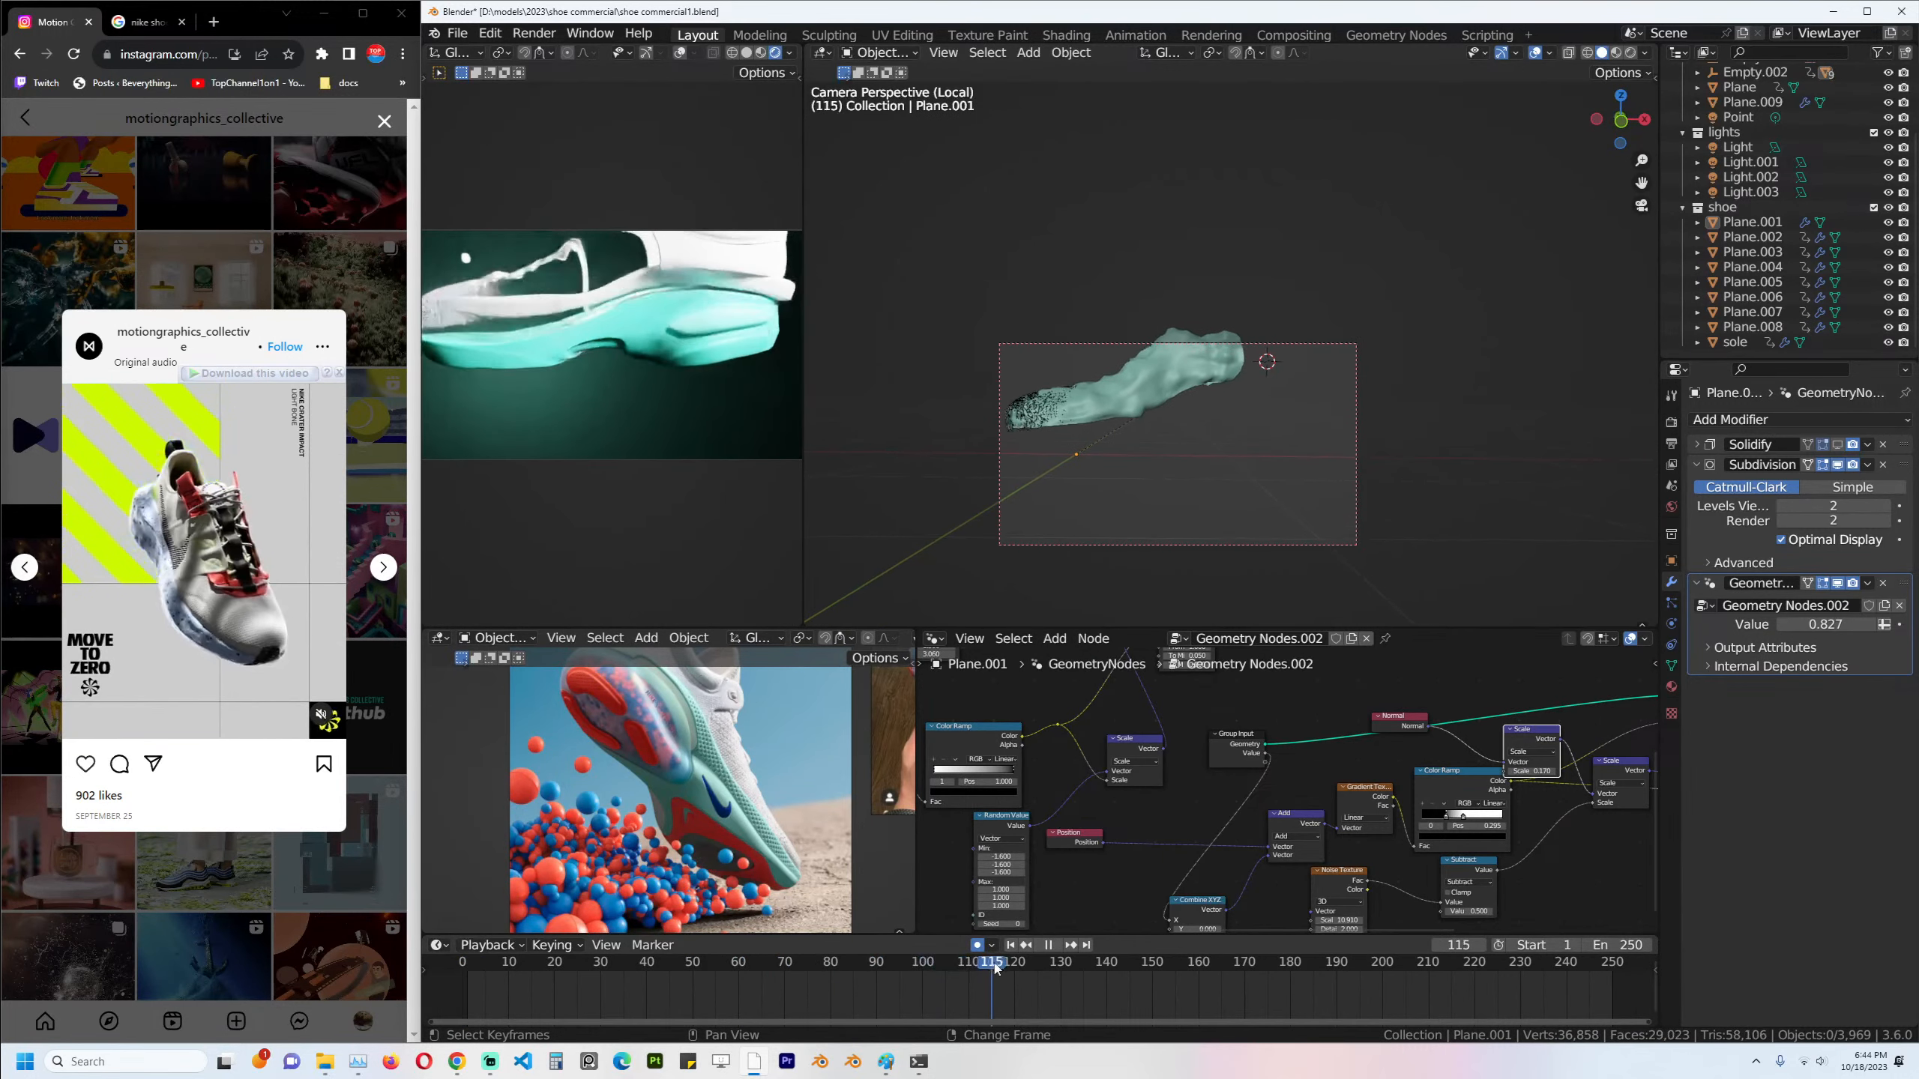
pyautogui.press('space')
# Select Plane.001 and insert a transform keyframe for it at frame 126.
pyautogui.click(1167, 370)
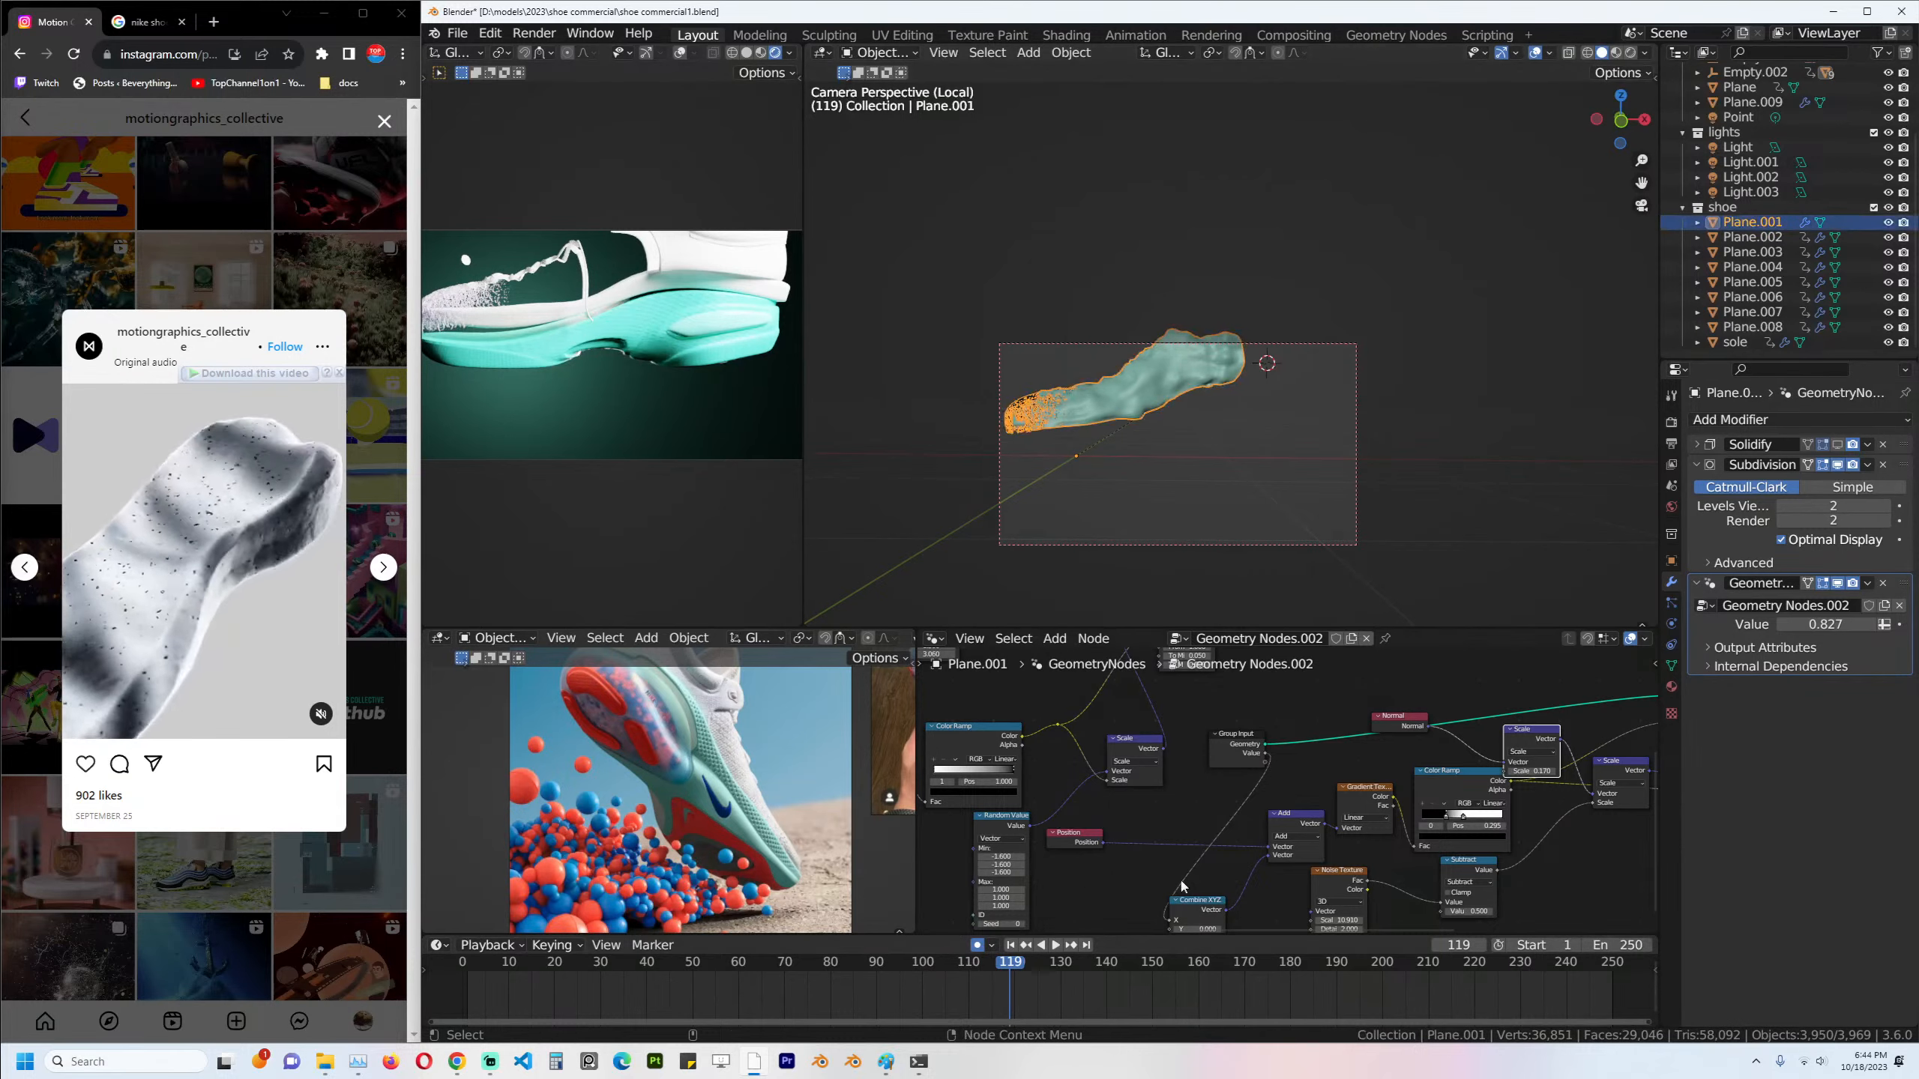
pyautogui.moveTo(1020, 1005); pyautogui.dragTo(1042, 1006)
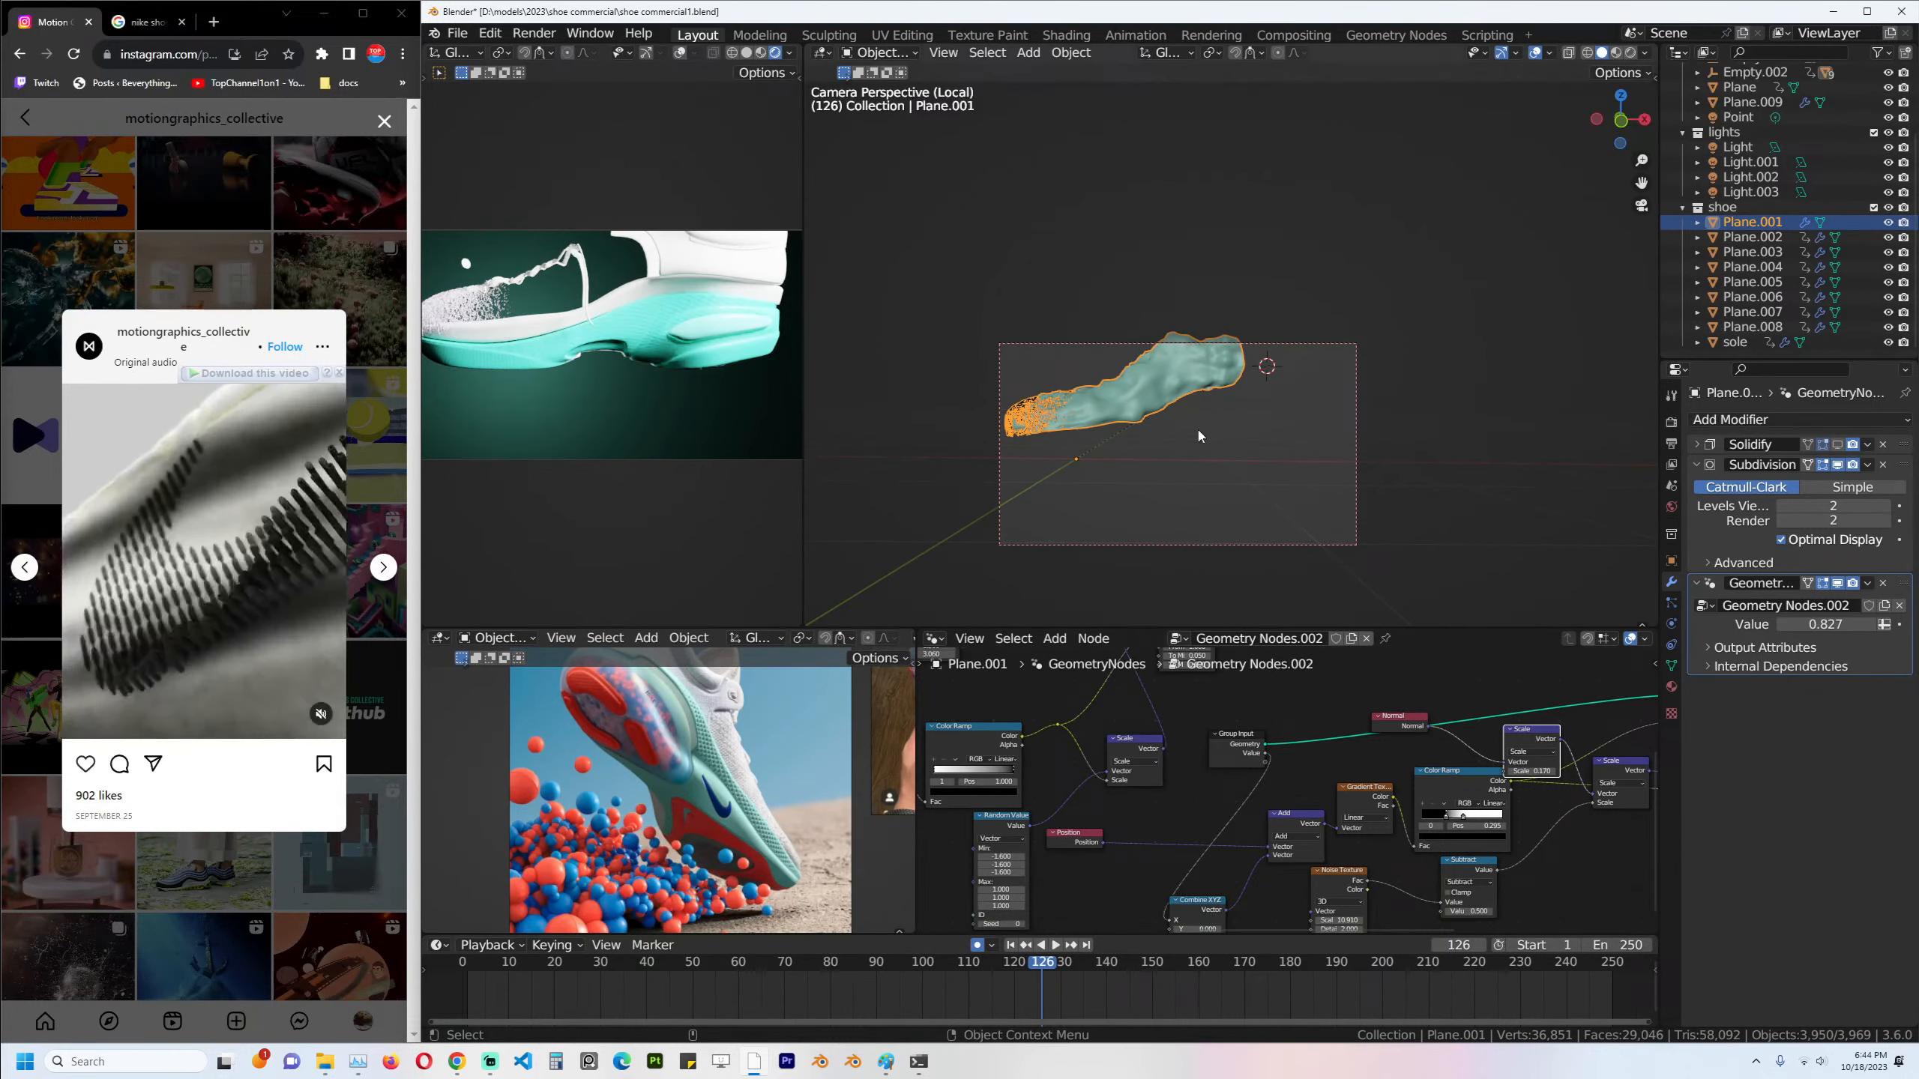
pyautogui.press('space')
# At frame 101, rotate Plane.001 toe-up and move it higher with auto keying, and replay the animation from the start.
pyautogui.click(928, 970)
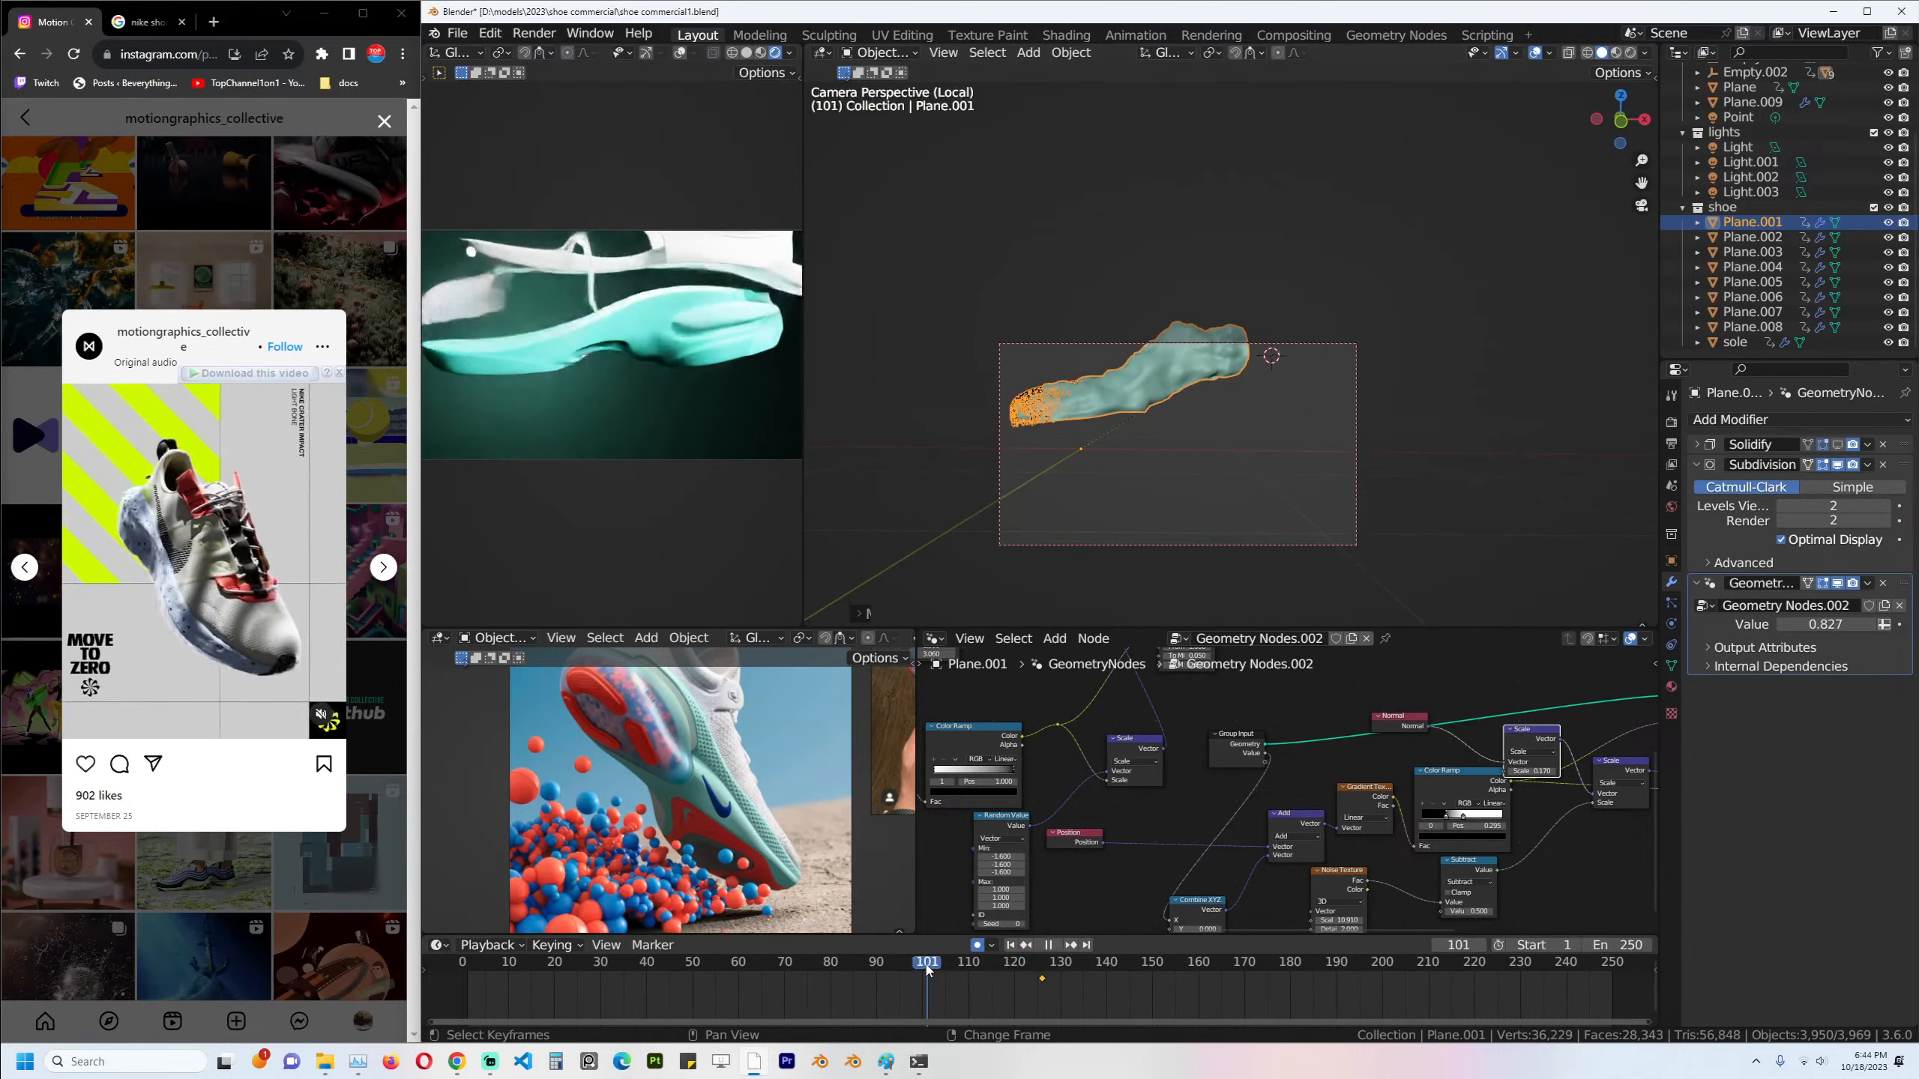
pyautogui.press('space')
pyautogui.press('r')
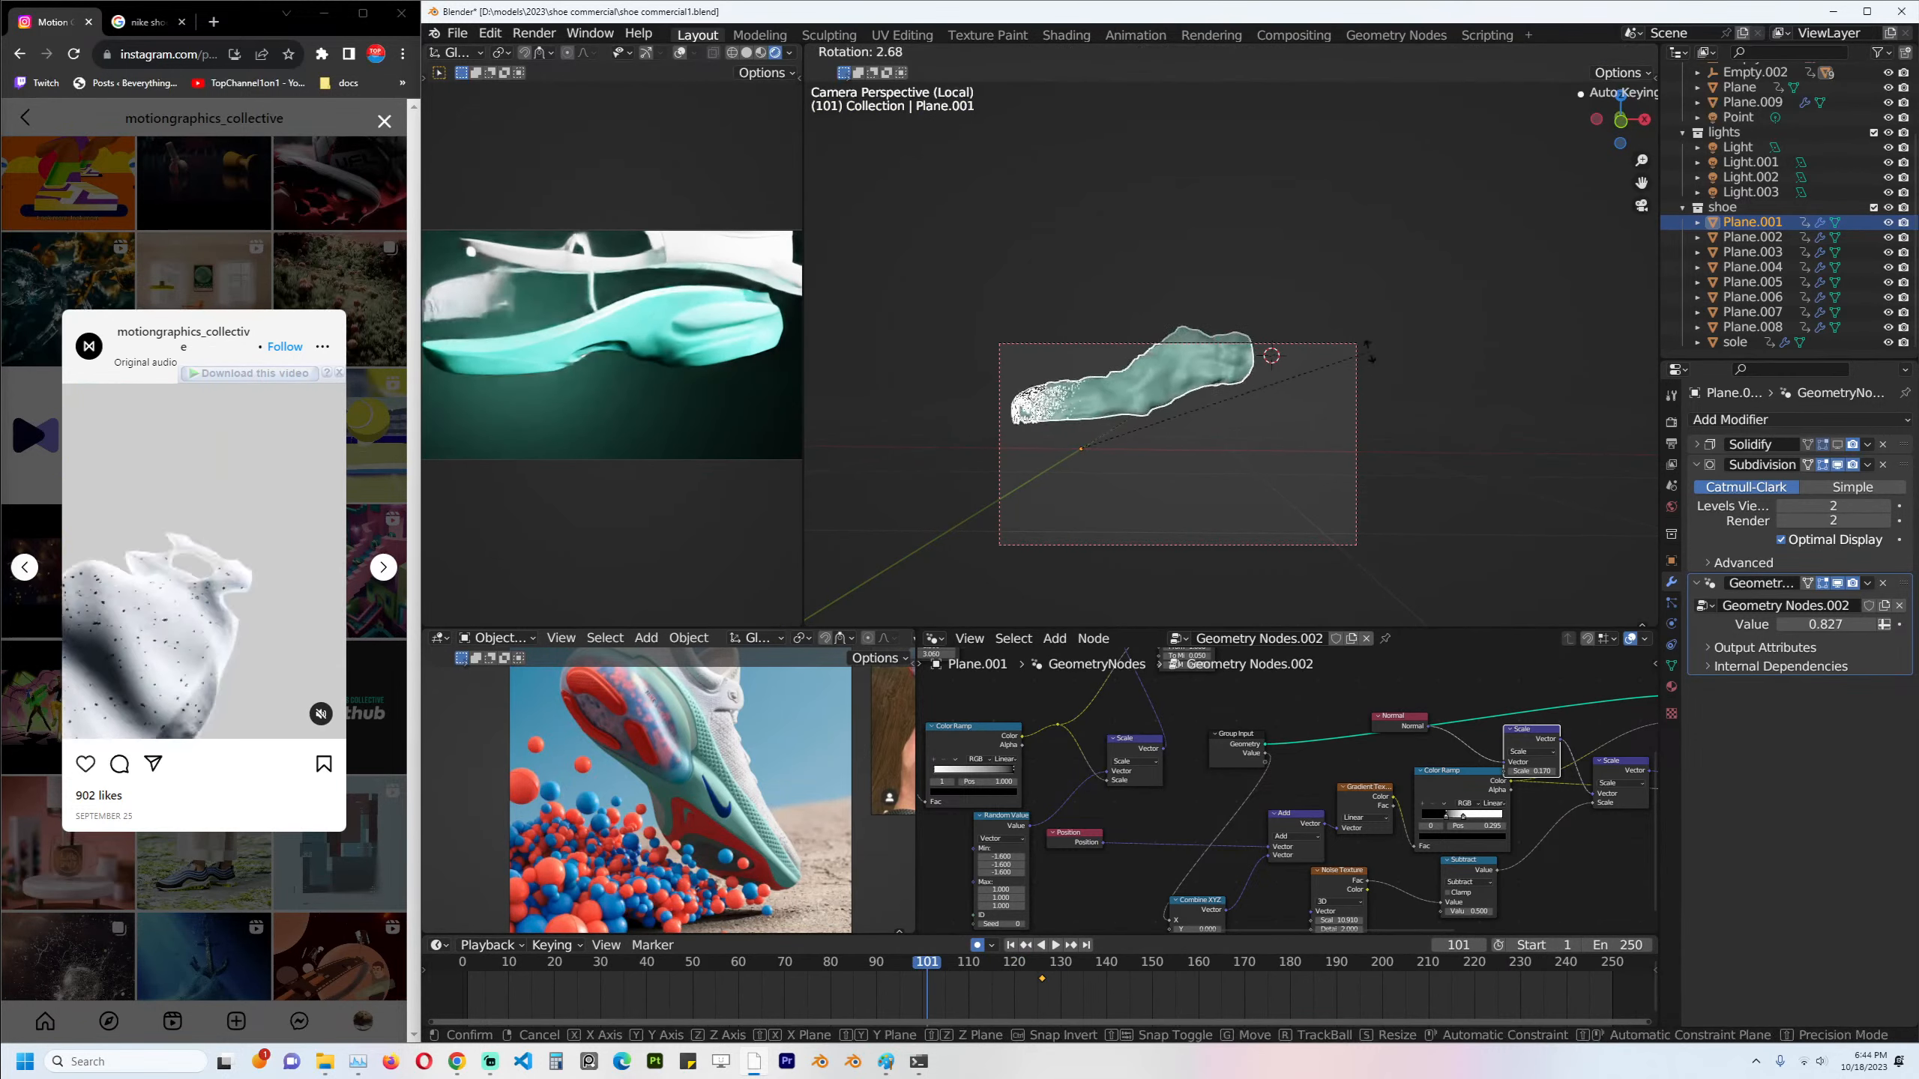
pyautogui.click(1336, 510)
pyautogui.press('g')
pyautogui.click(1361, 431)
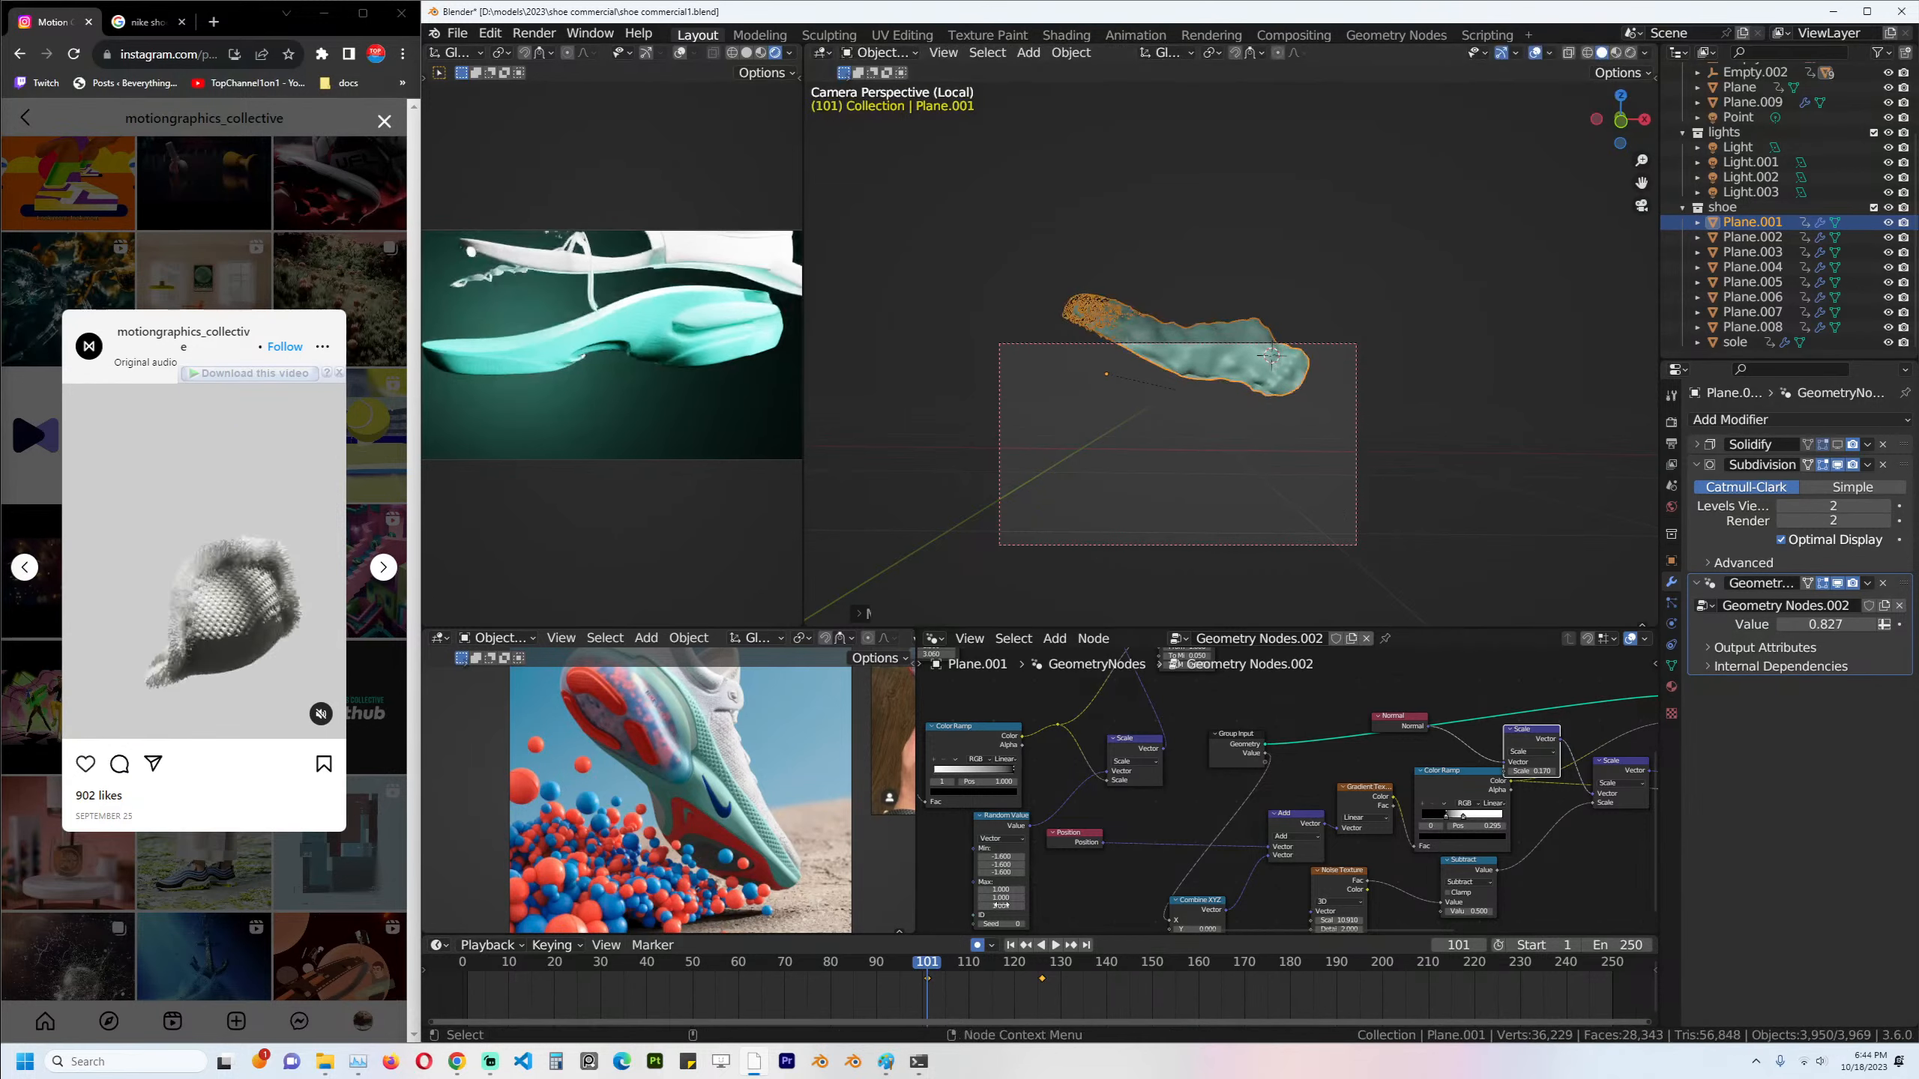
pyautogui.hotkey('shift', 'Left')
pyautogui.press('space')
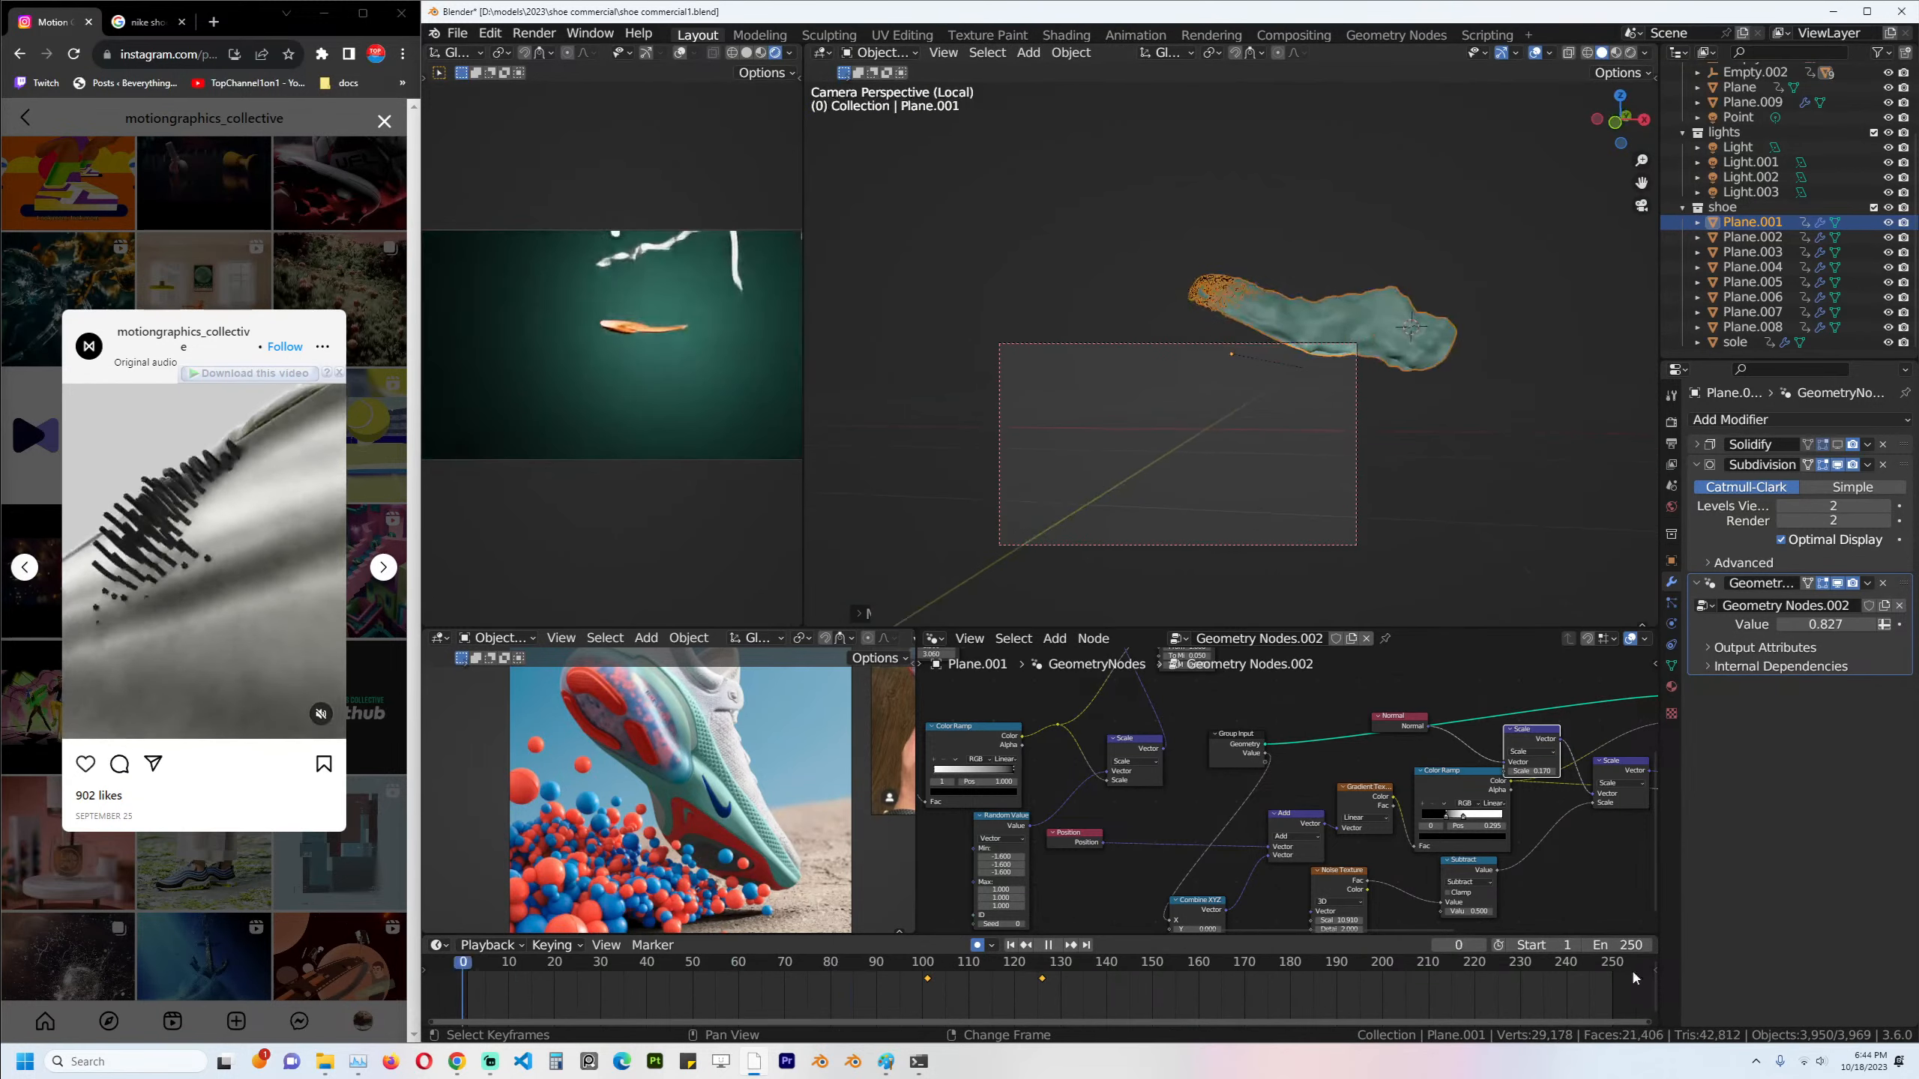
# At frame 126, set the Geometry Nodes modifier's Value to 1.430, keyframe it and save the file.
pyautogui.moveTo(541, 957); pyautogui.dragTo(1041, 957)
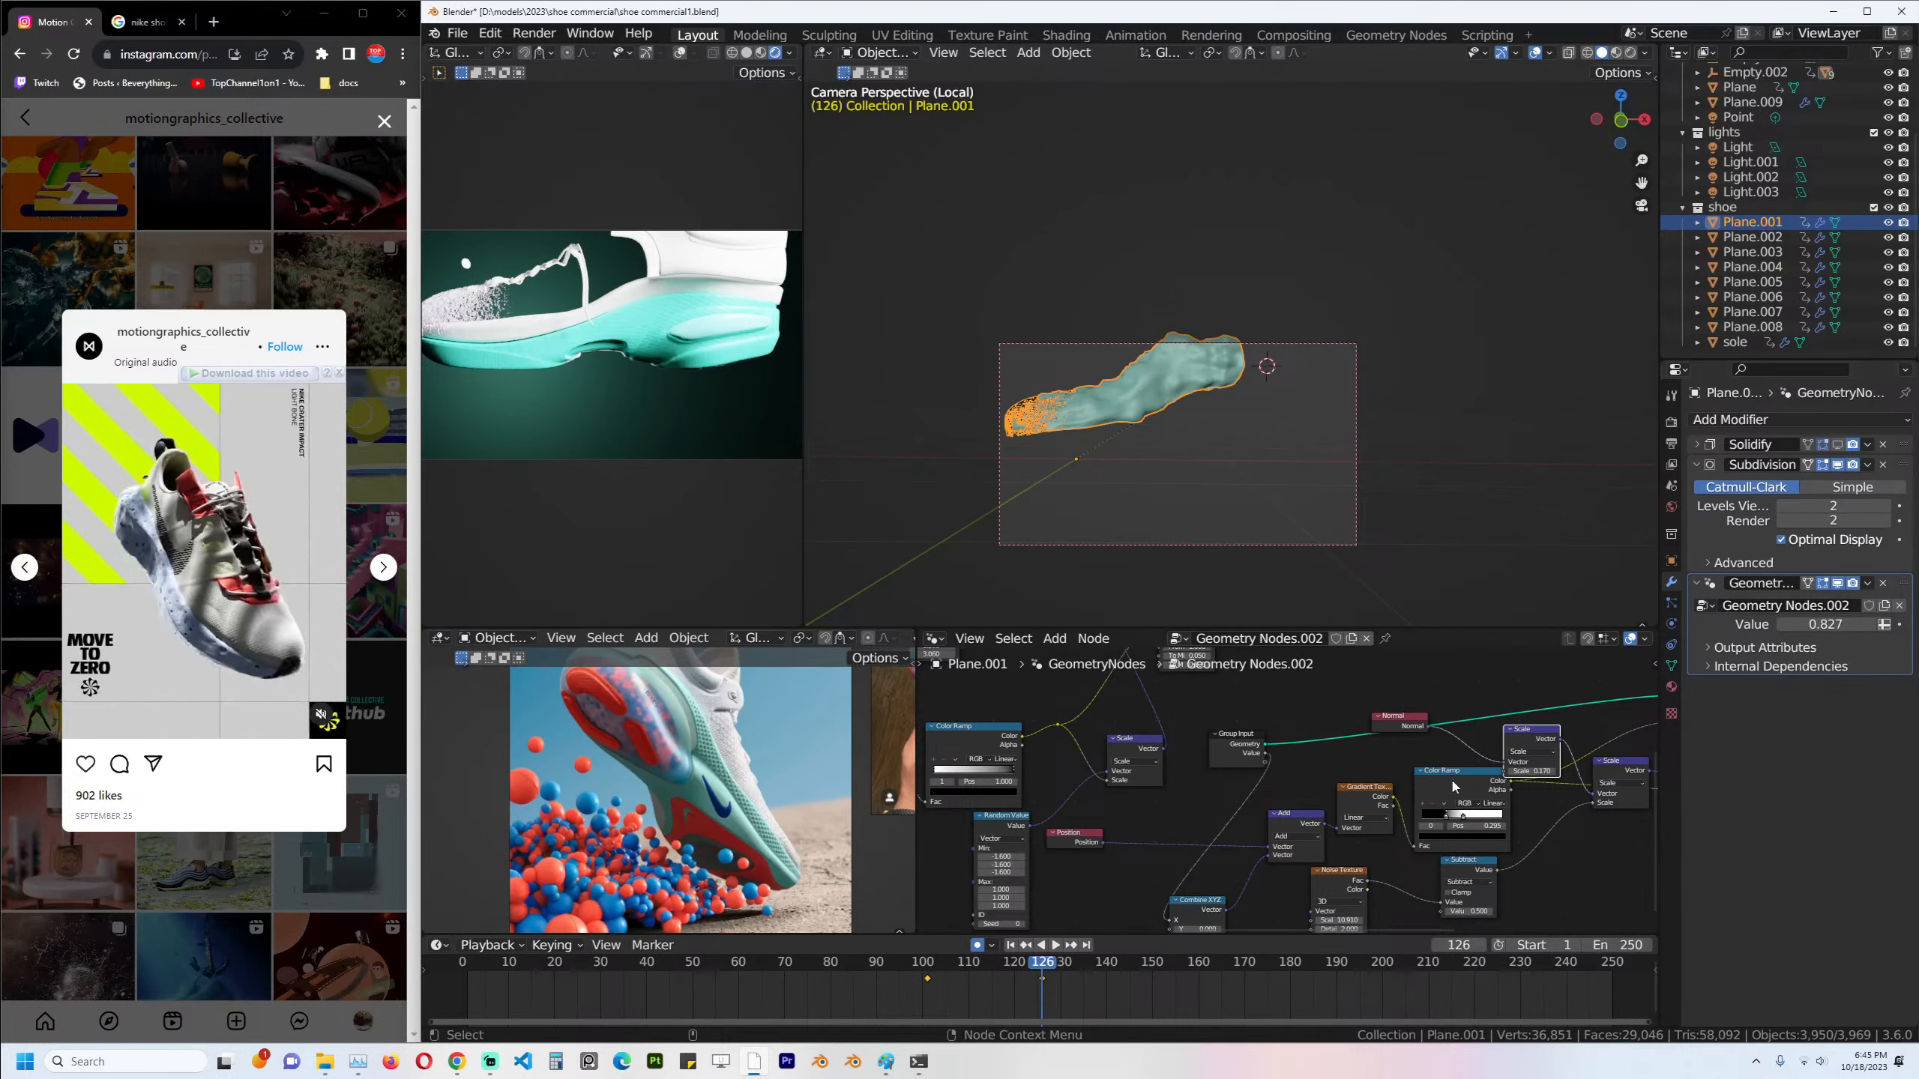
pyautogui.moveTo(1836, 624); pyautogui.dragTo(1870, 629)
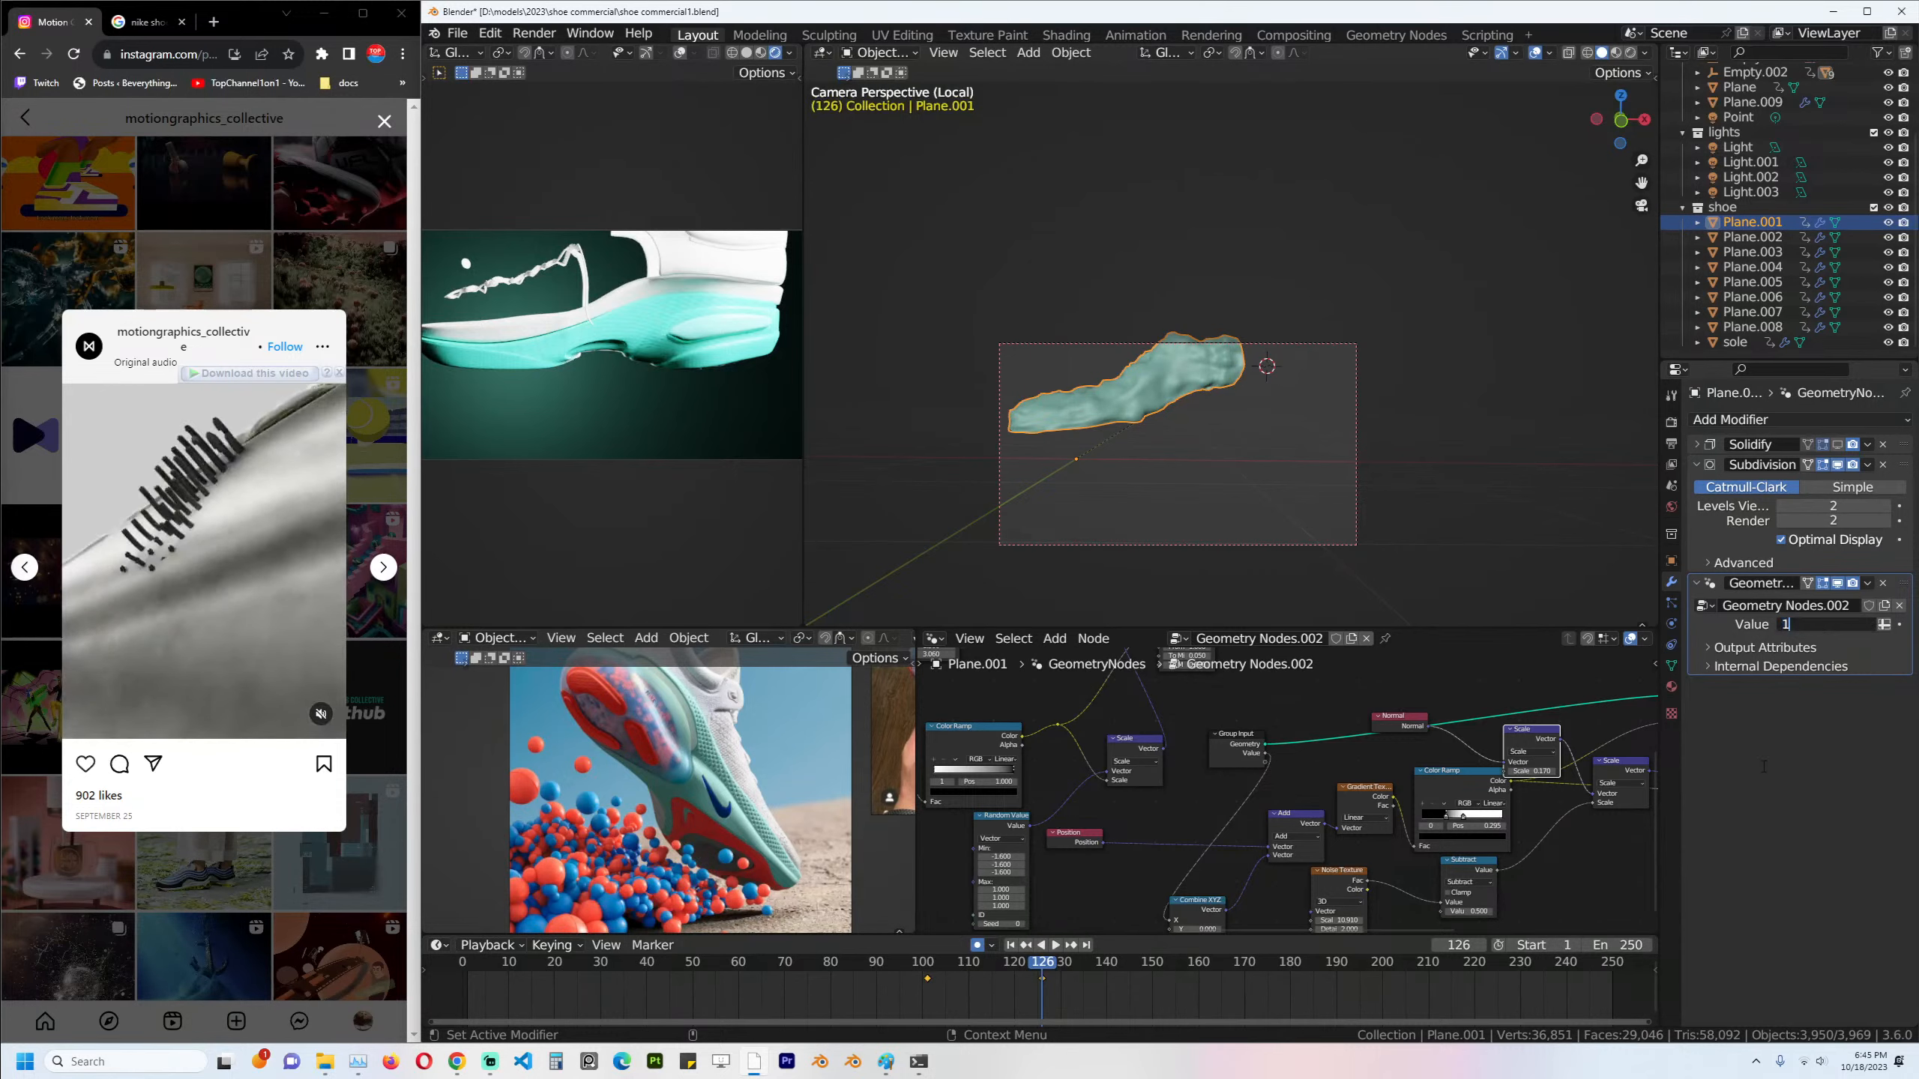
pyautogui.press('Return')
pyautogui.moveTo(1825, 624); pyautogui.dragTo(1834, 624)
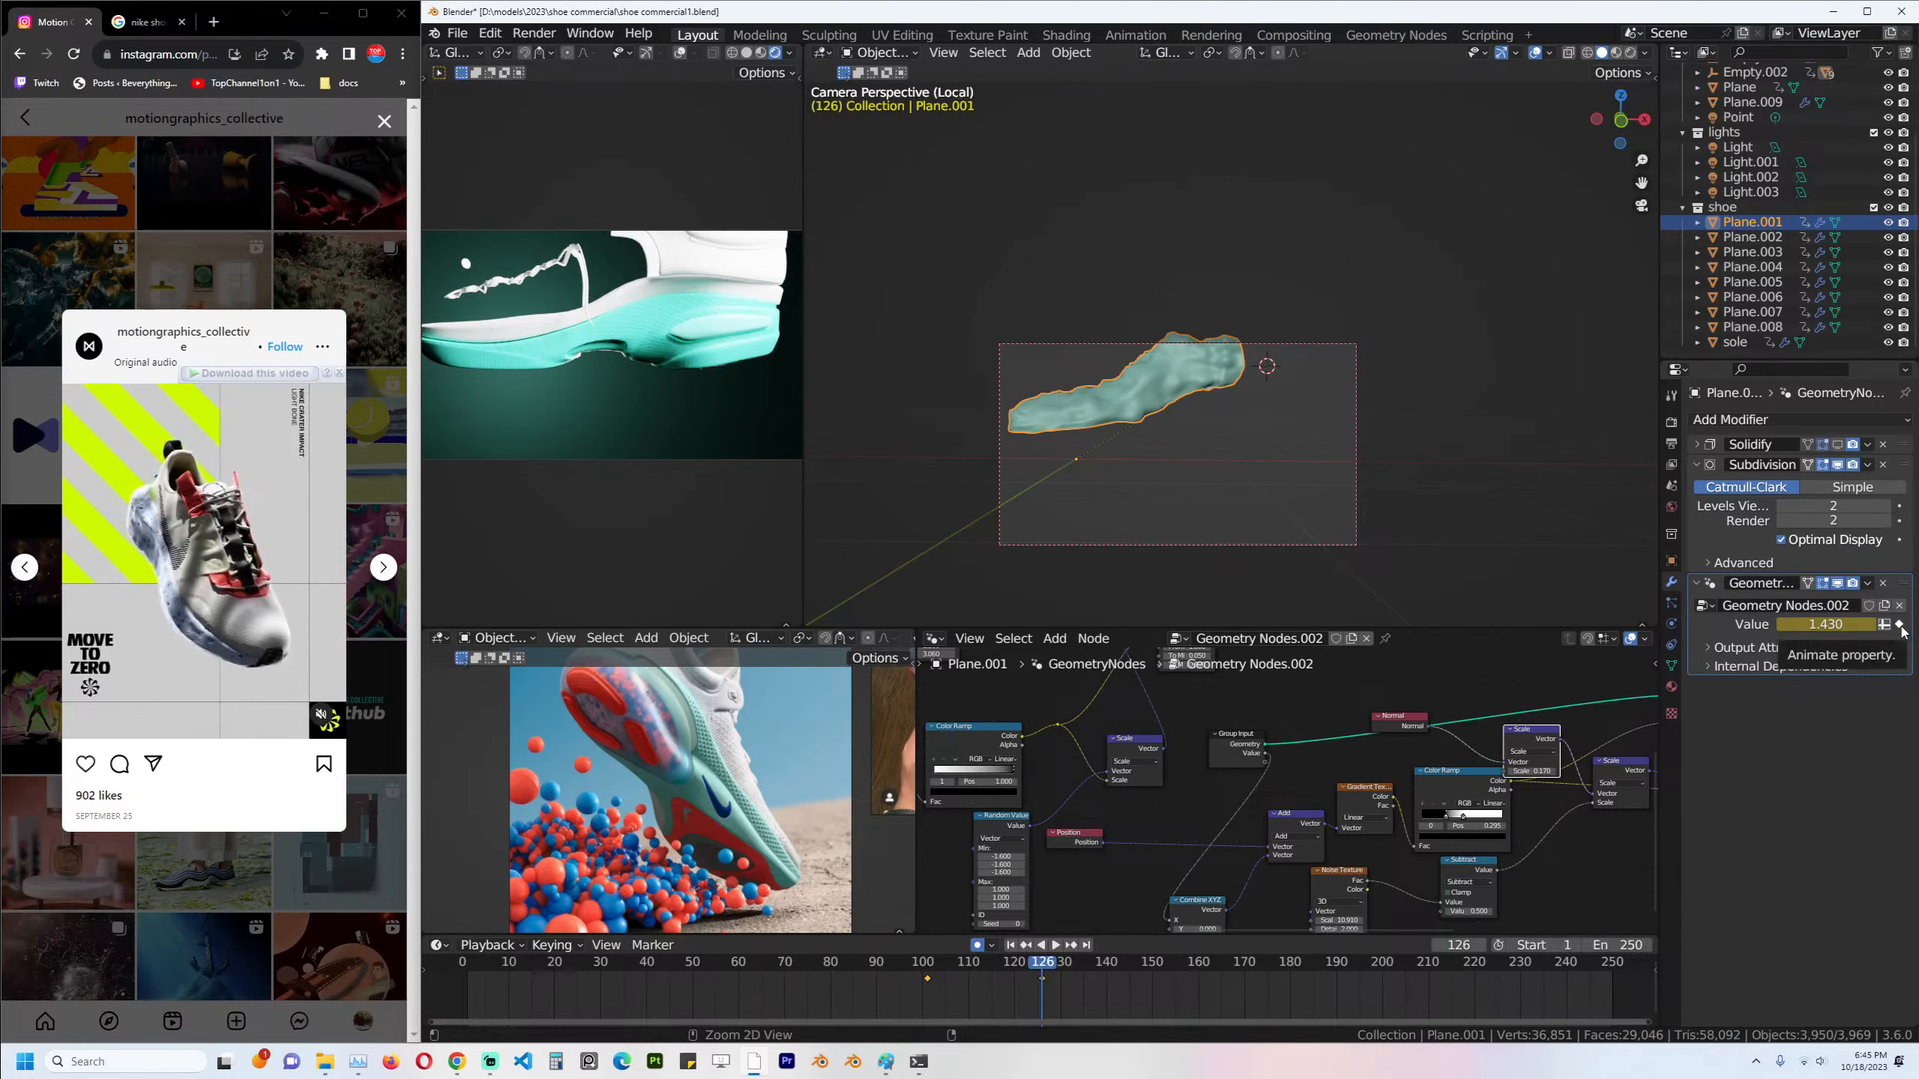
pyautogui.hotkey('ctrl', 's')
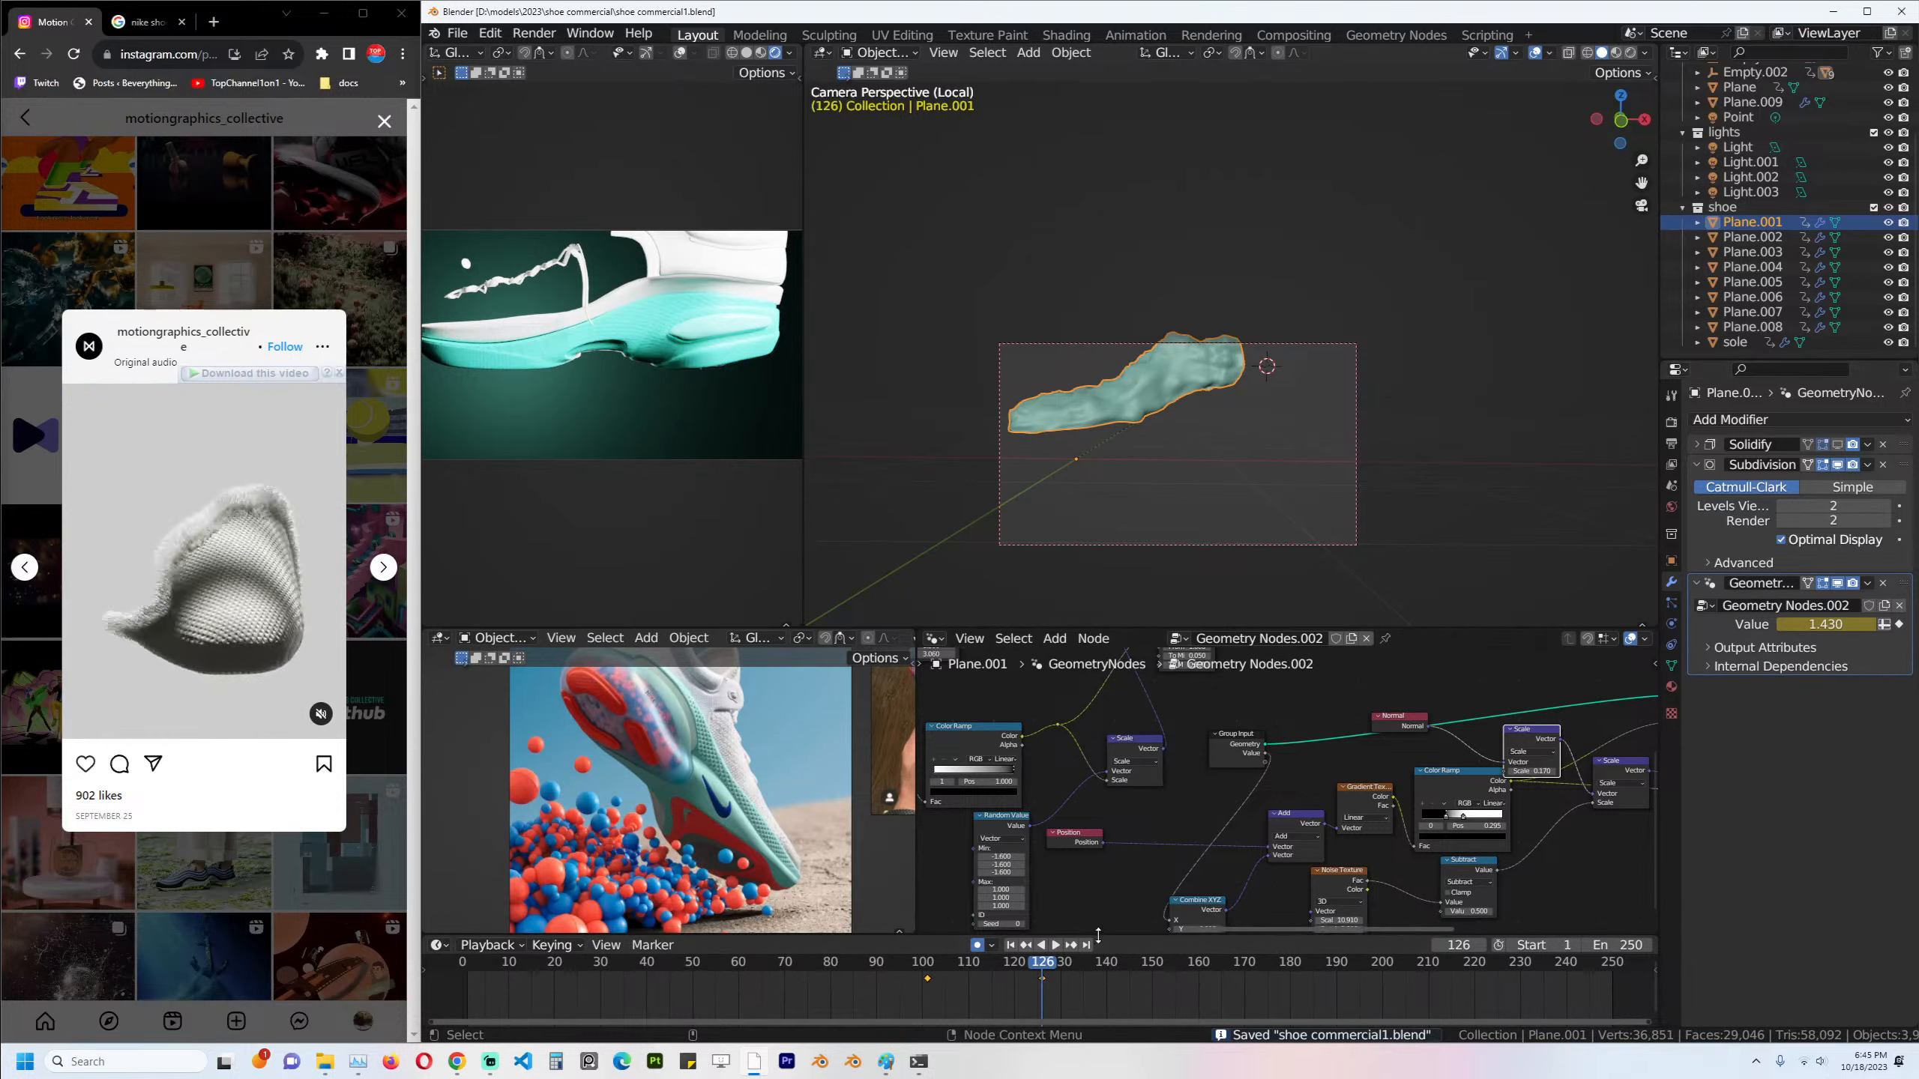
# Enlarge the timeline area, switch it to the Graph Editor, isolate the Input_2 curve and select its keyframe.
pyautogui.moveTo(1098, 936); pyautogui.dragTo(1096, 889)
pyautogui.hotkey('ctrl', 'Tab')
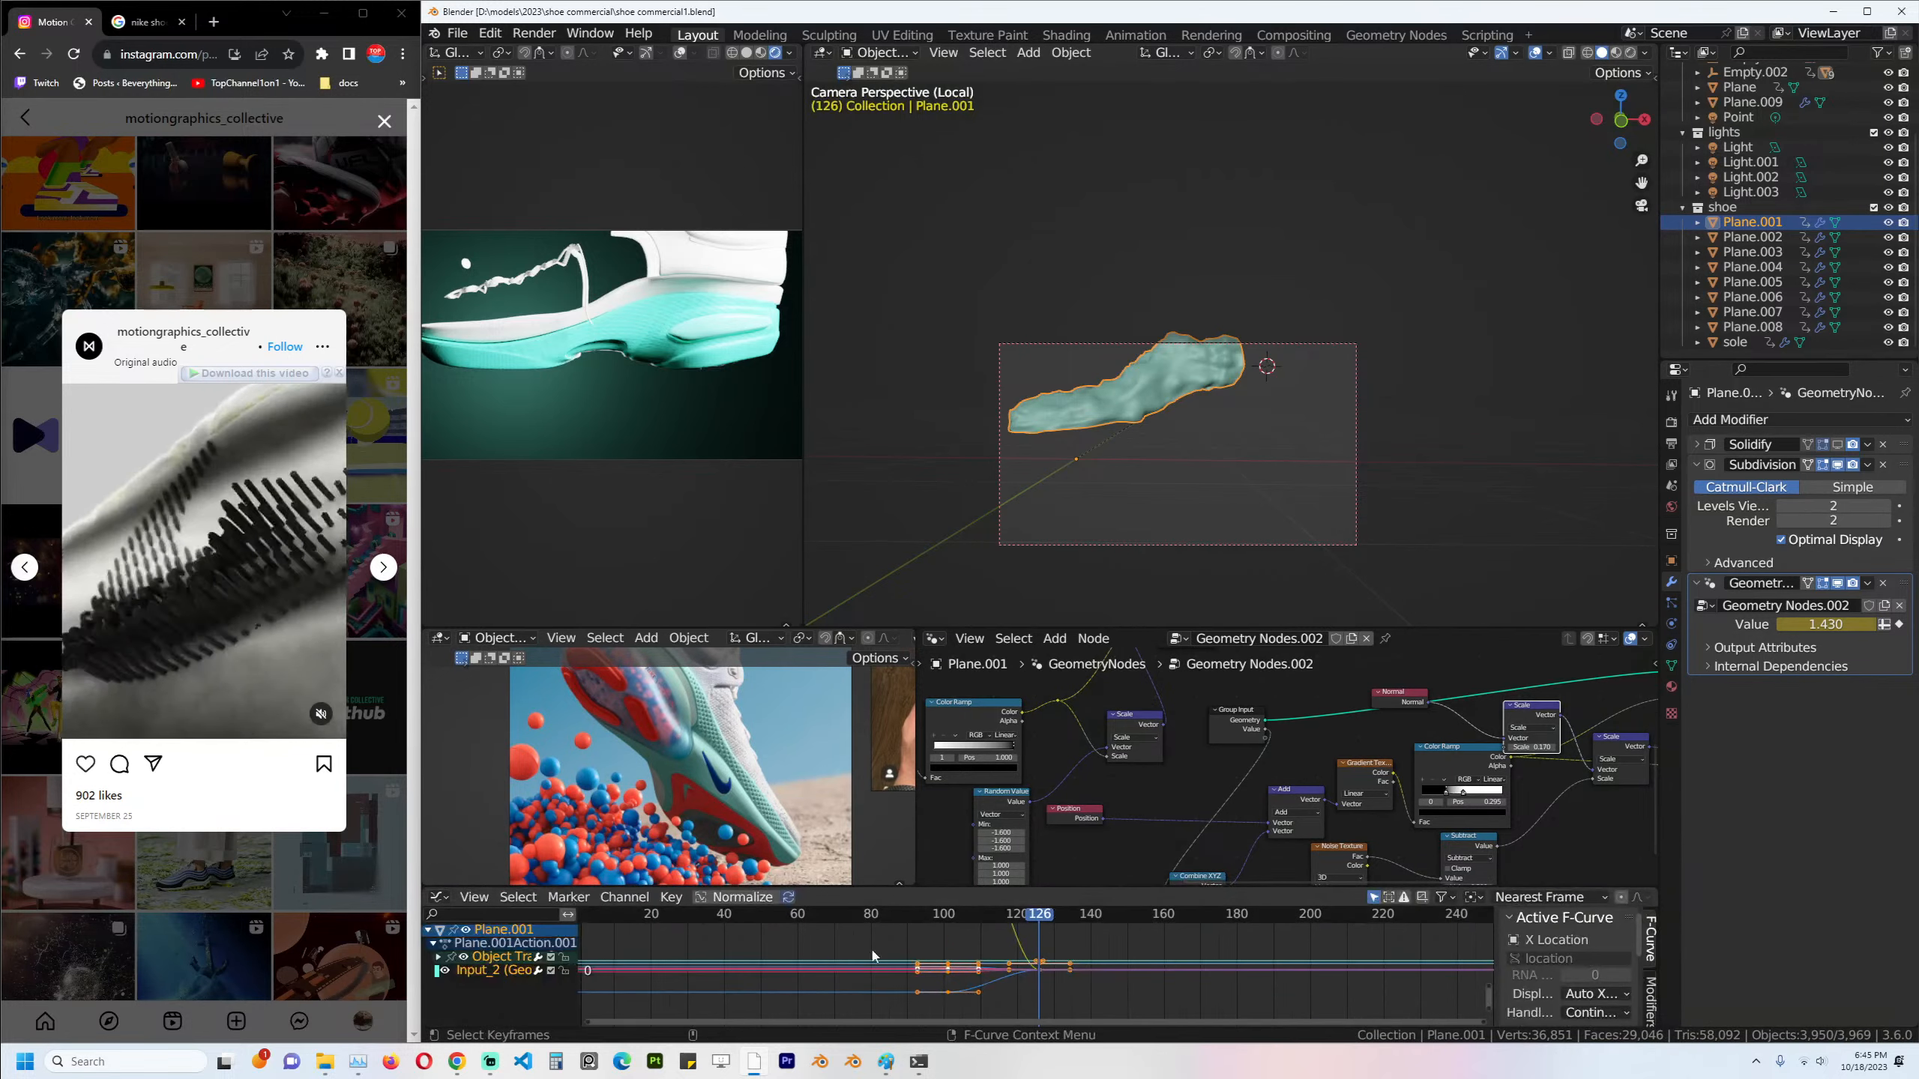
pyautogui.click(481, 972)
pyautogui.hotkey('shift', 'h')
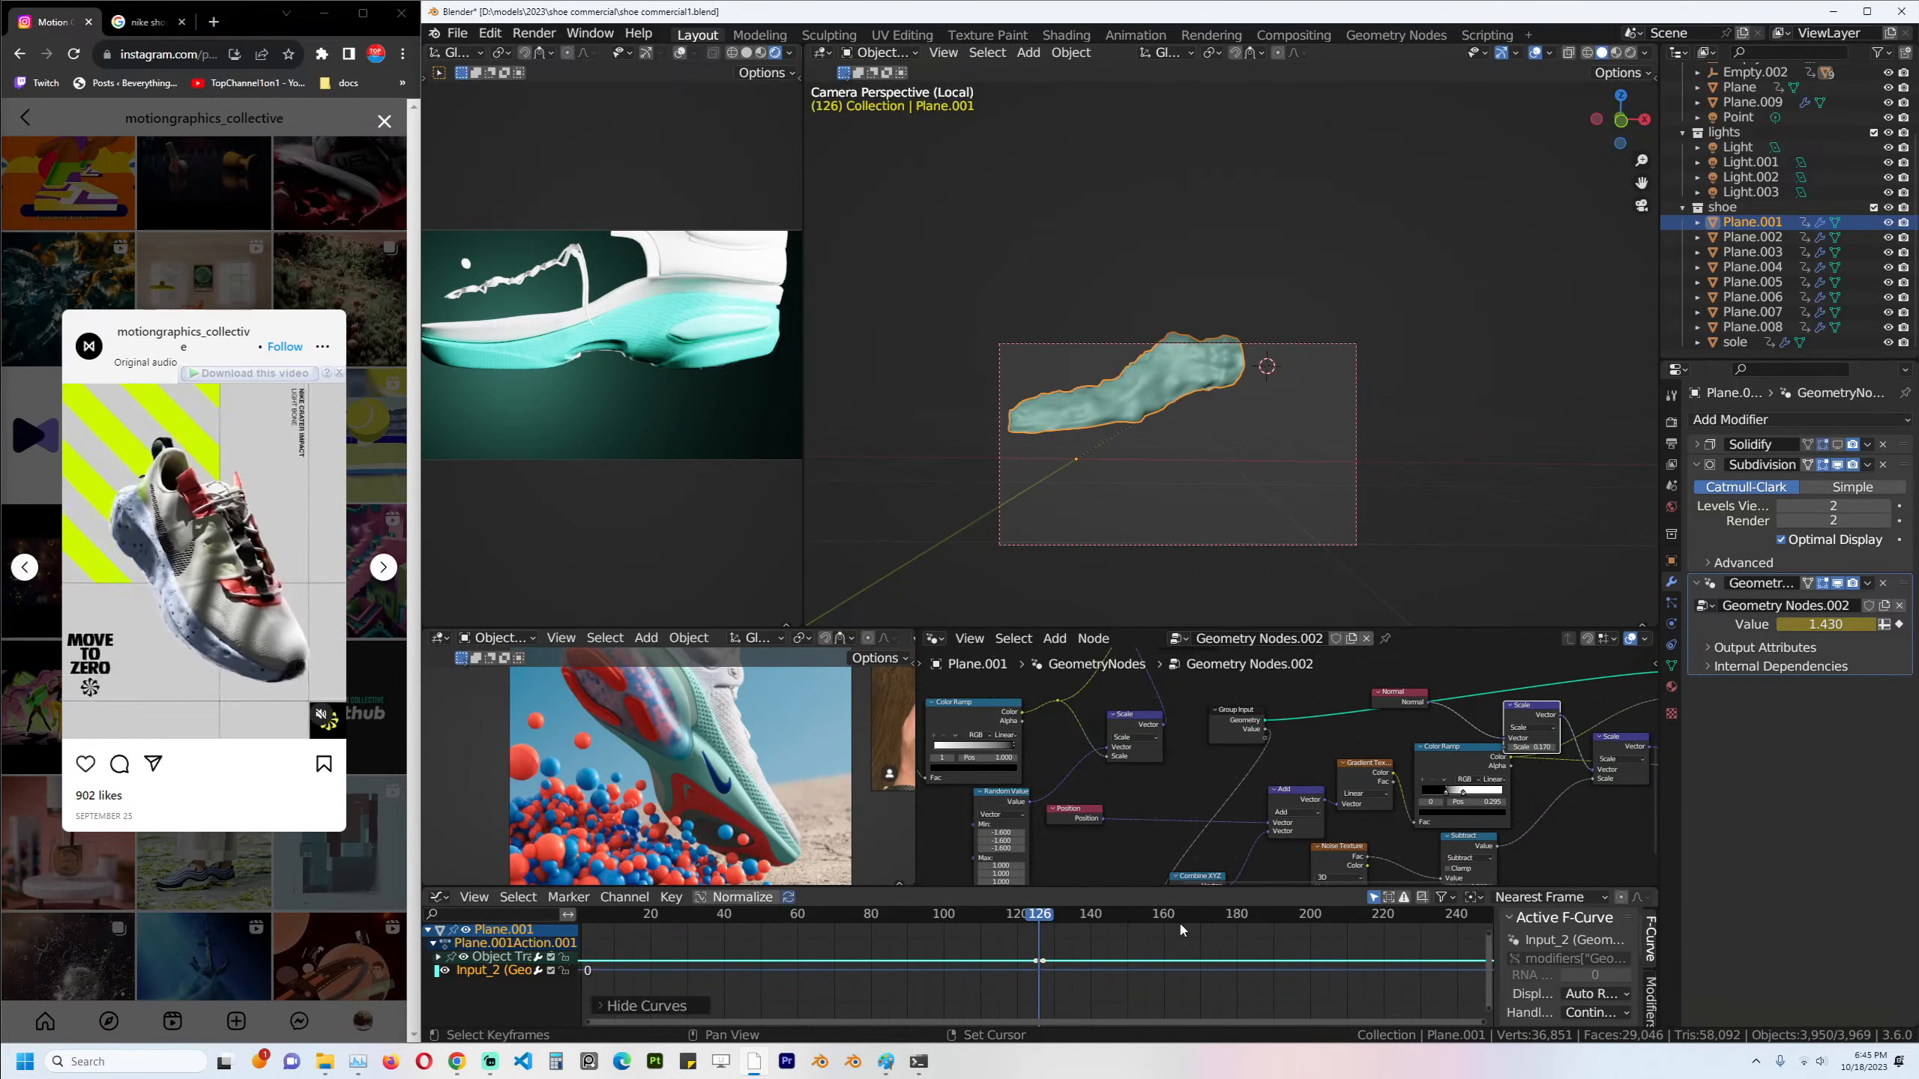
pyautogui.moveTo(1020, 976); pyautogui.dragTo(1062, 946)
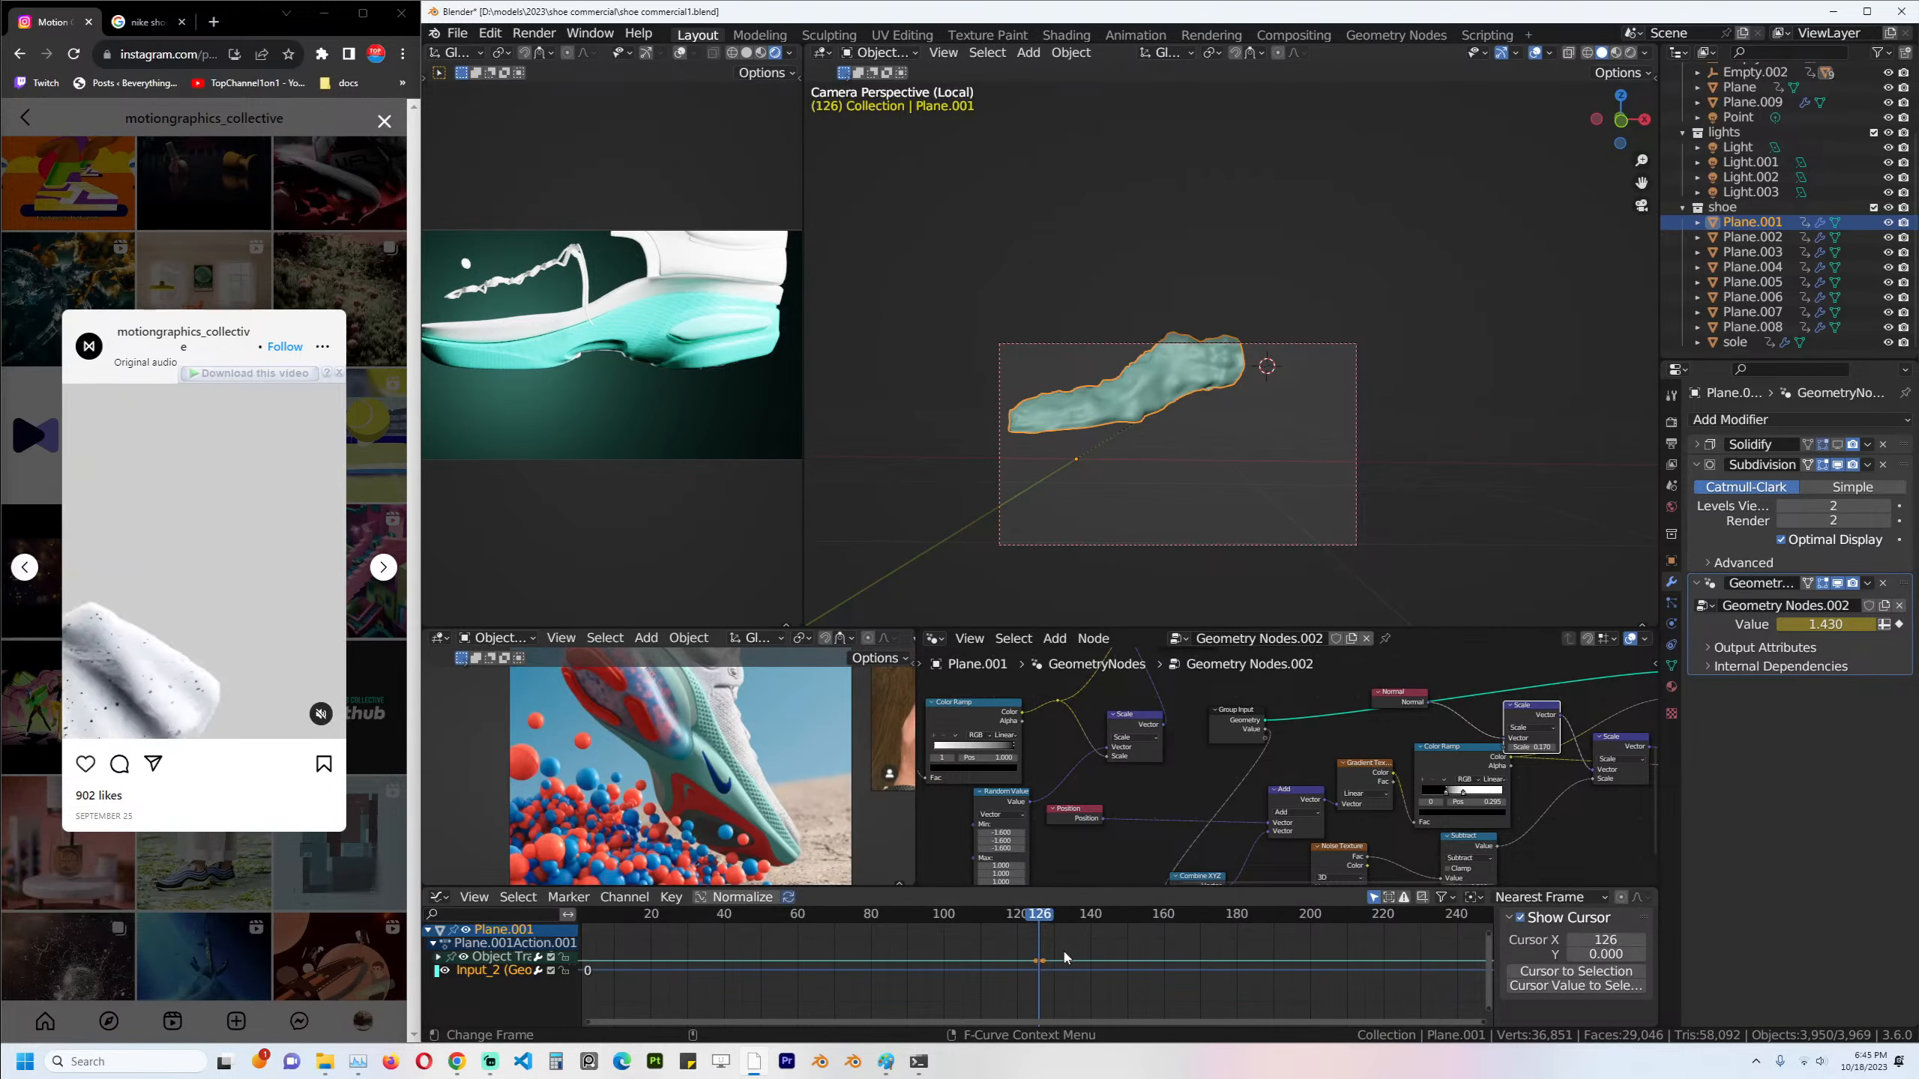
pyautogui.press('g')
pyautogui.click(977, 959)
pyautogui.hotkey('ctrl', 'Tab')
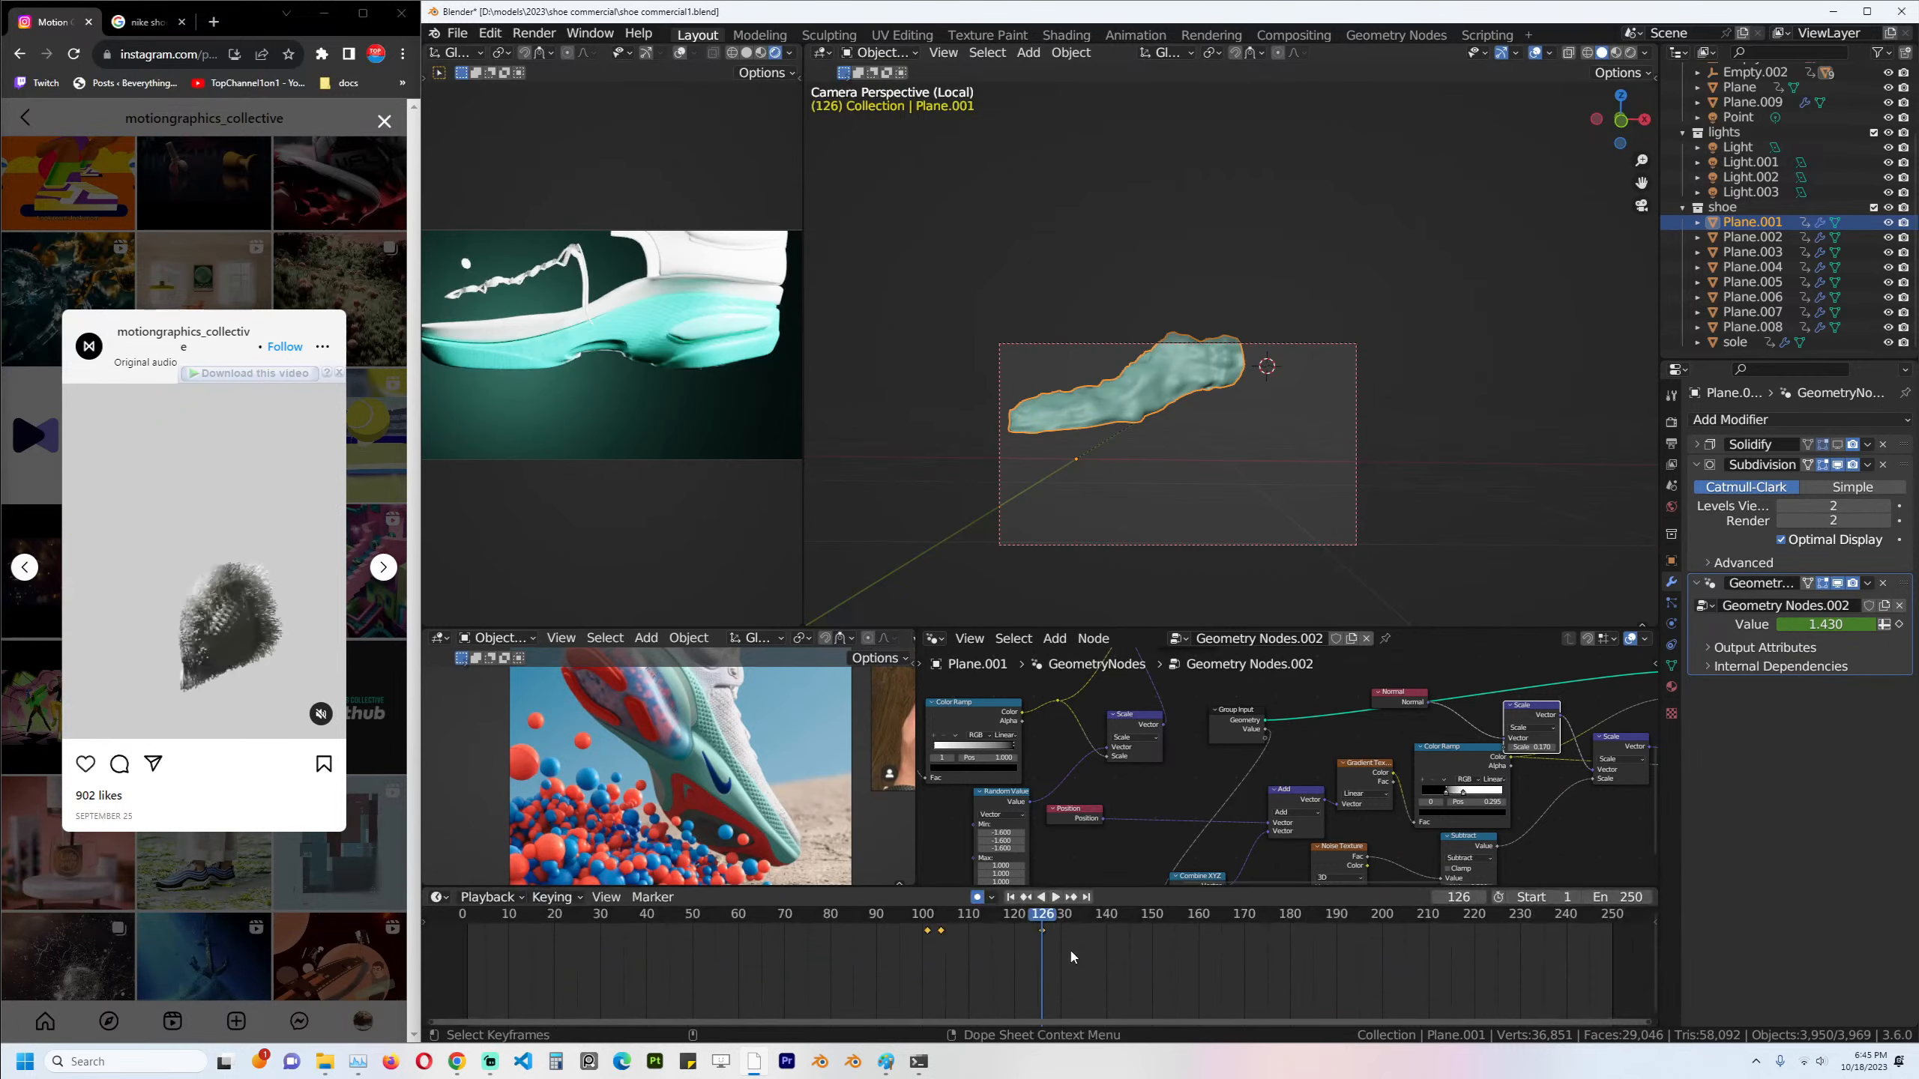
pyautogui.hotkey('ctrl', 'Tab')
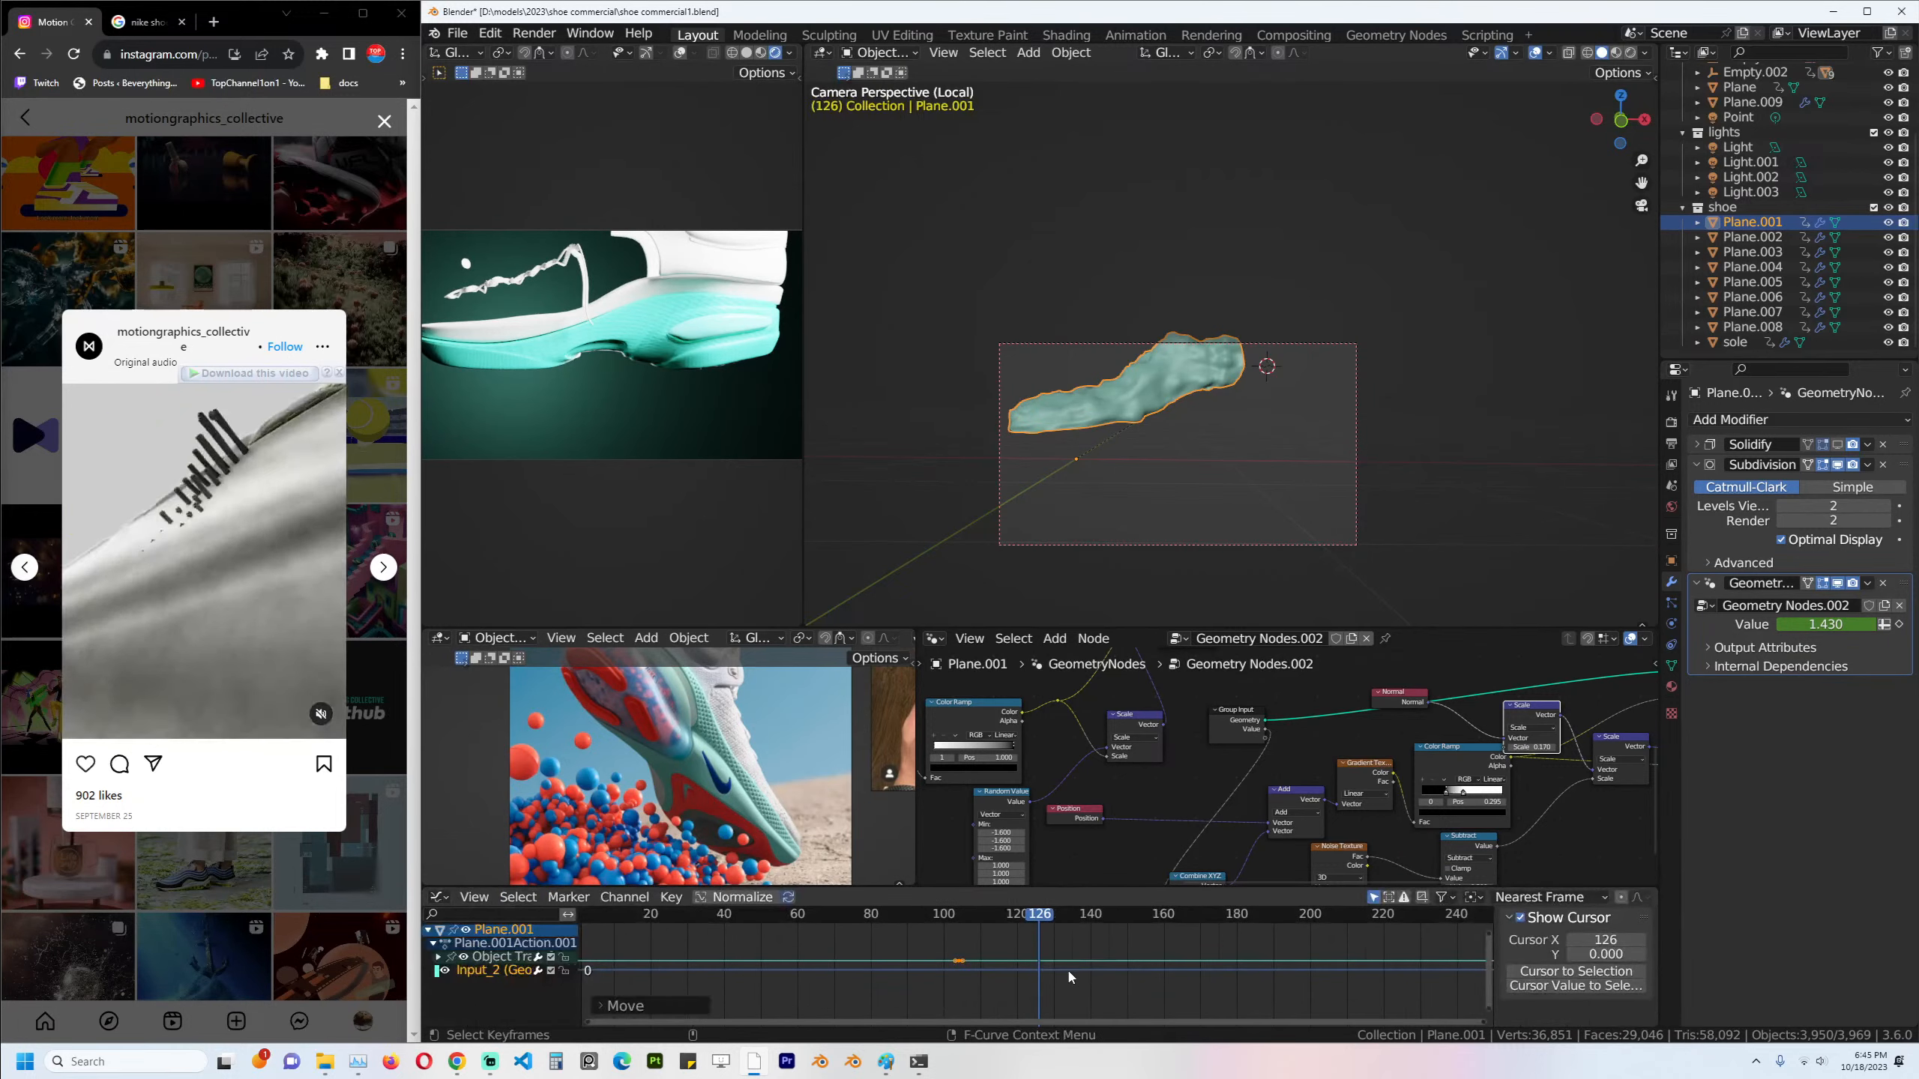
pyautogui.hotkey('ctrl', 'z')
# Move the Value keyframe along the time axis to about frame 89 and return to the timeline.
pyautogui.press('g')
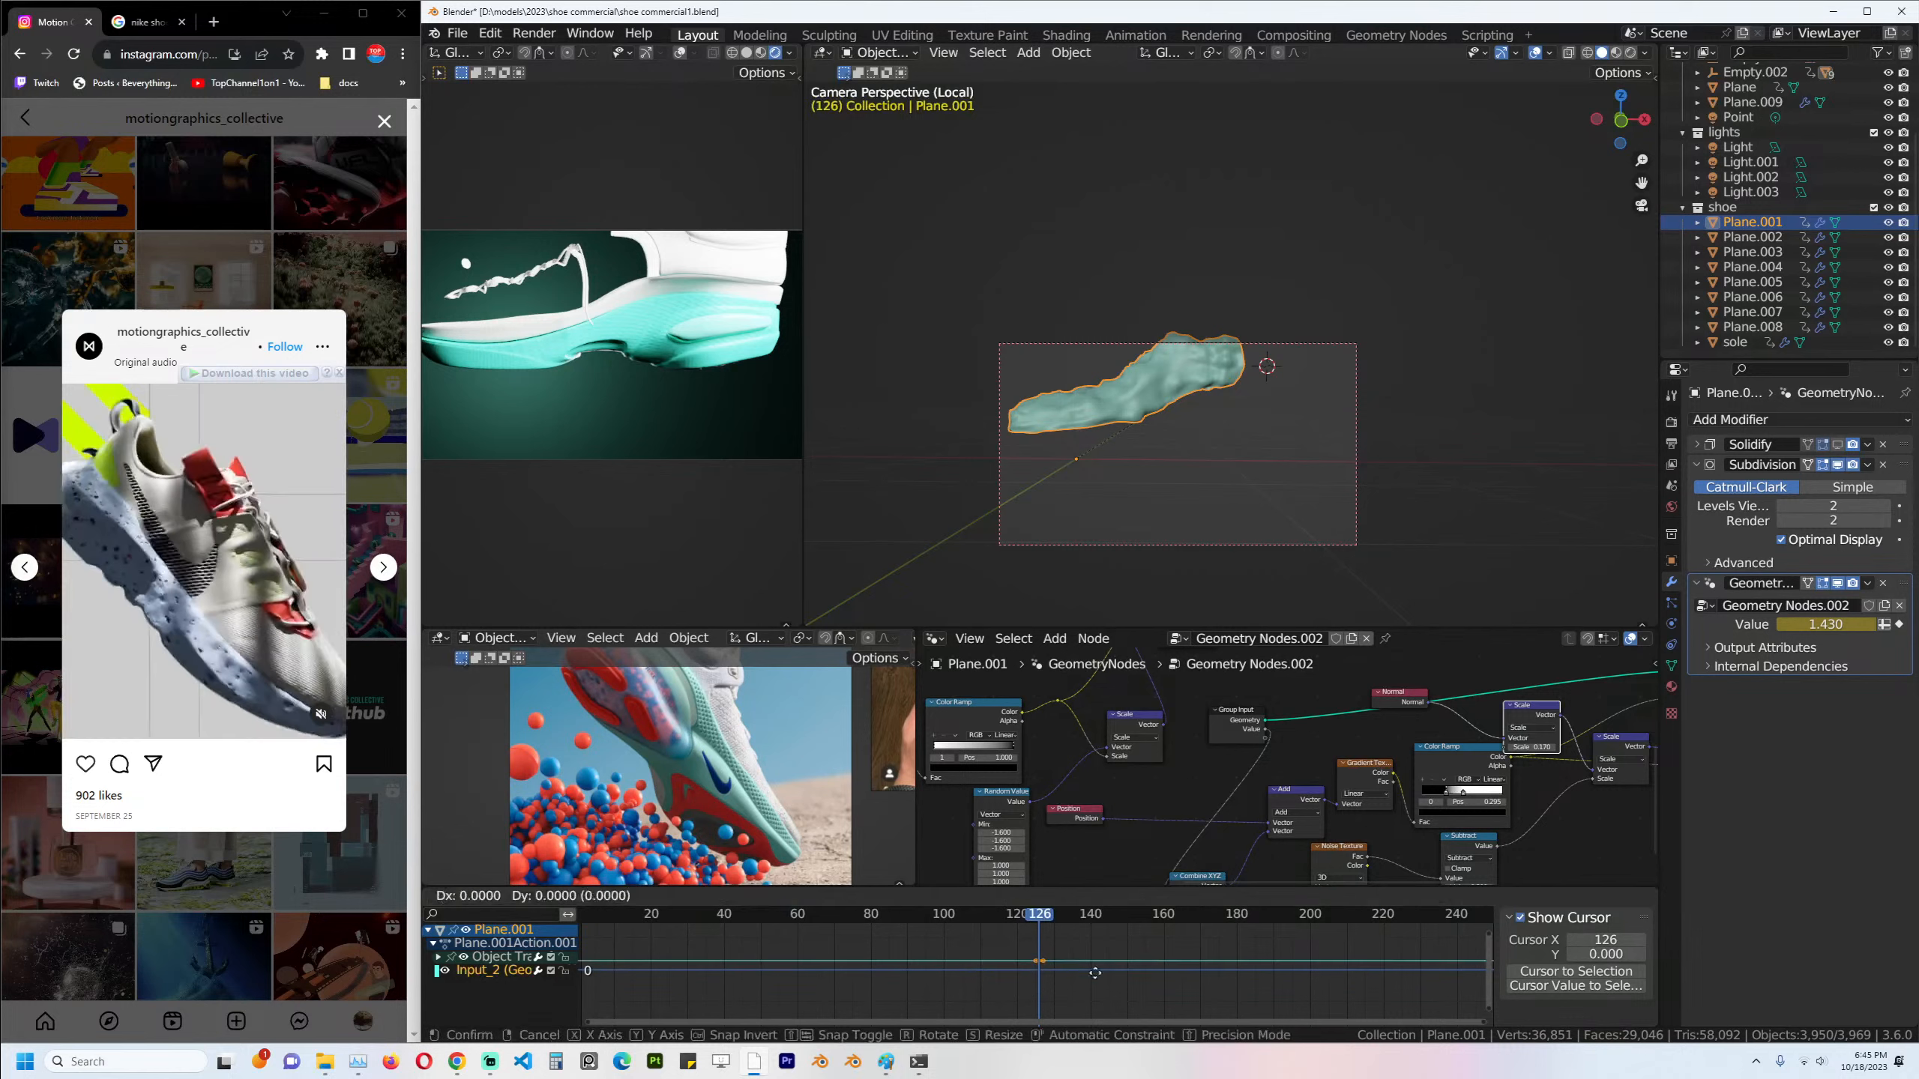
pyautogui.press('x')
pyautogui.click(960, 975)
pyautogui.hotkey('ctrl', 'Tab')
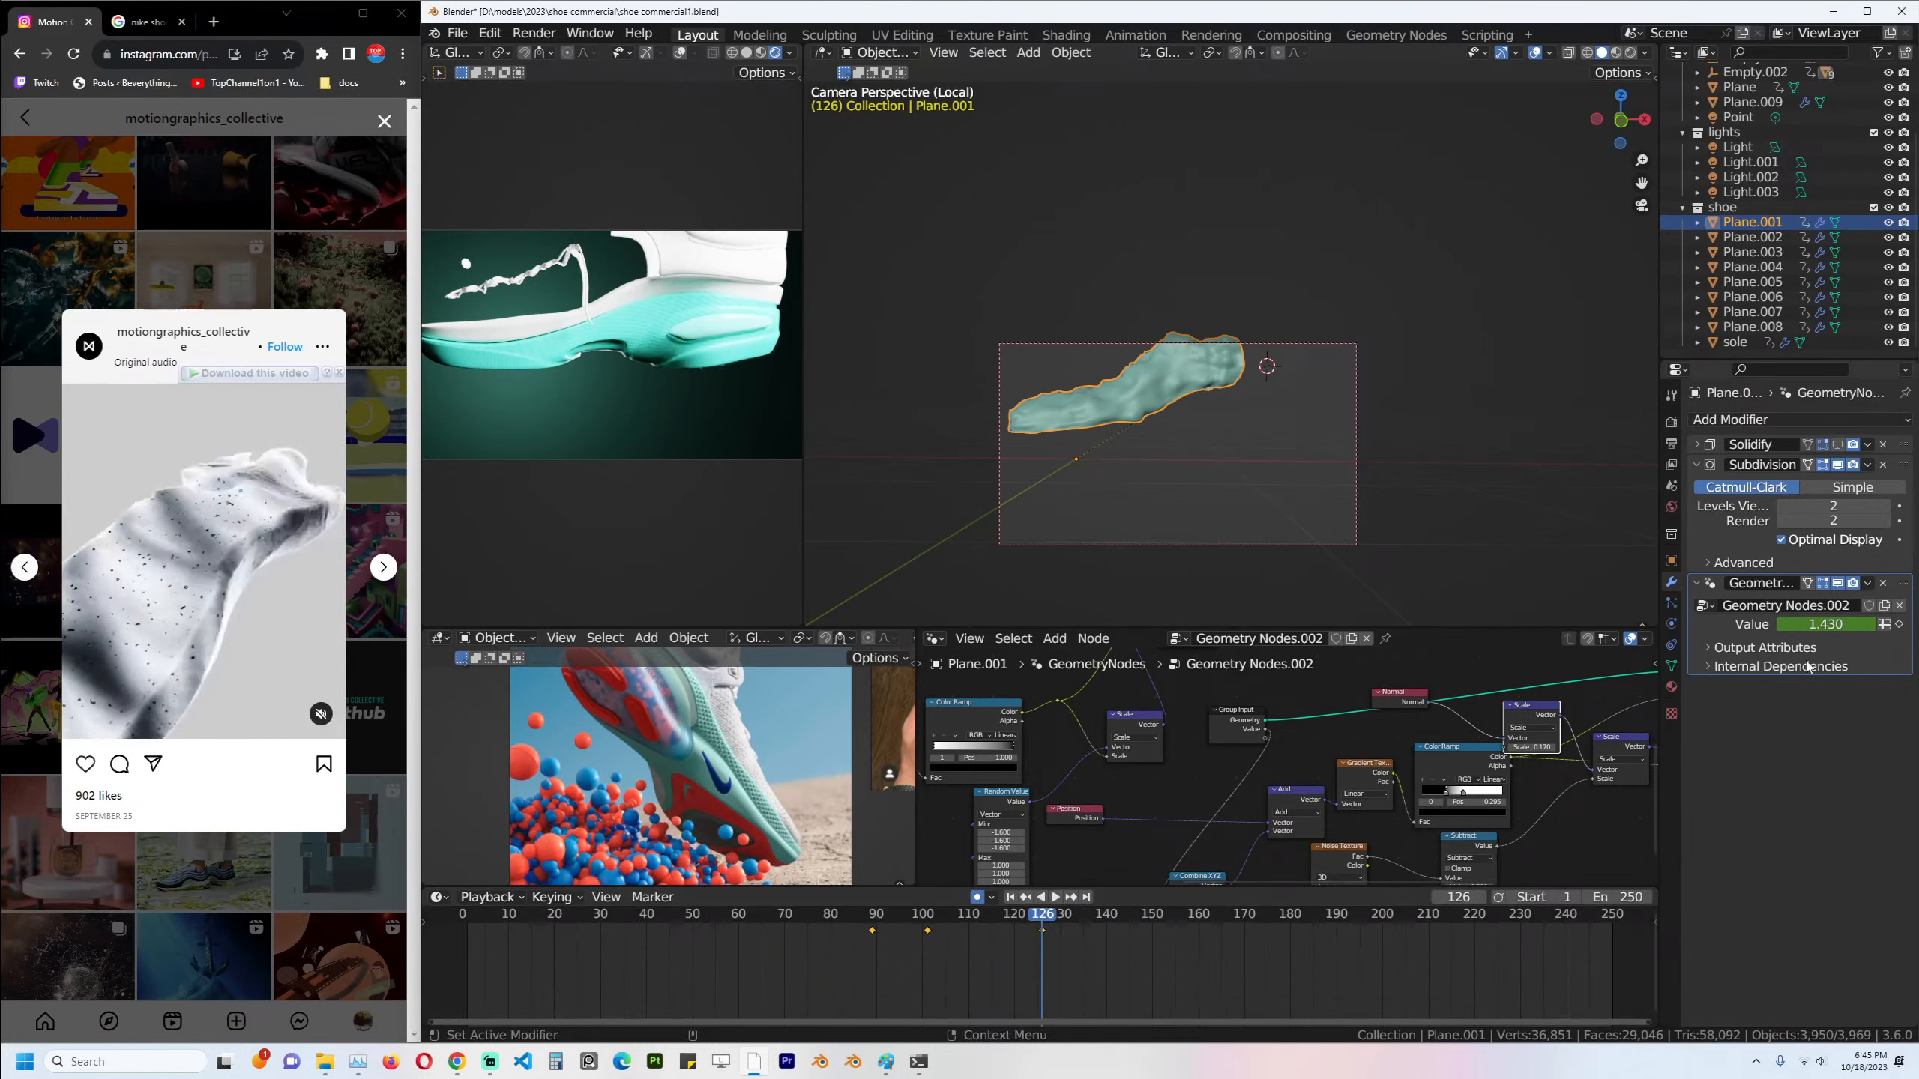
# Set the Geometry Nodes modifier's Value to -0.830, keyframe it at frame 126 and save the file.
pyautogui.moveTo(1825, 625); pyautogui.dragTo(1654, 625)
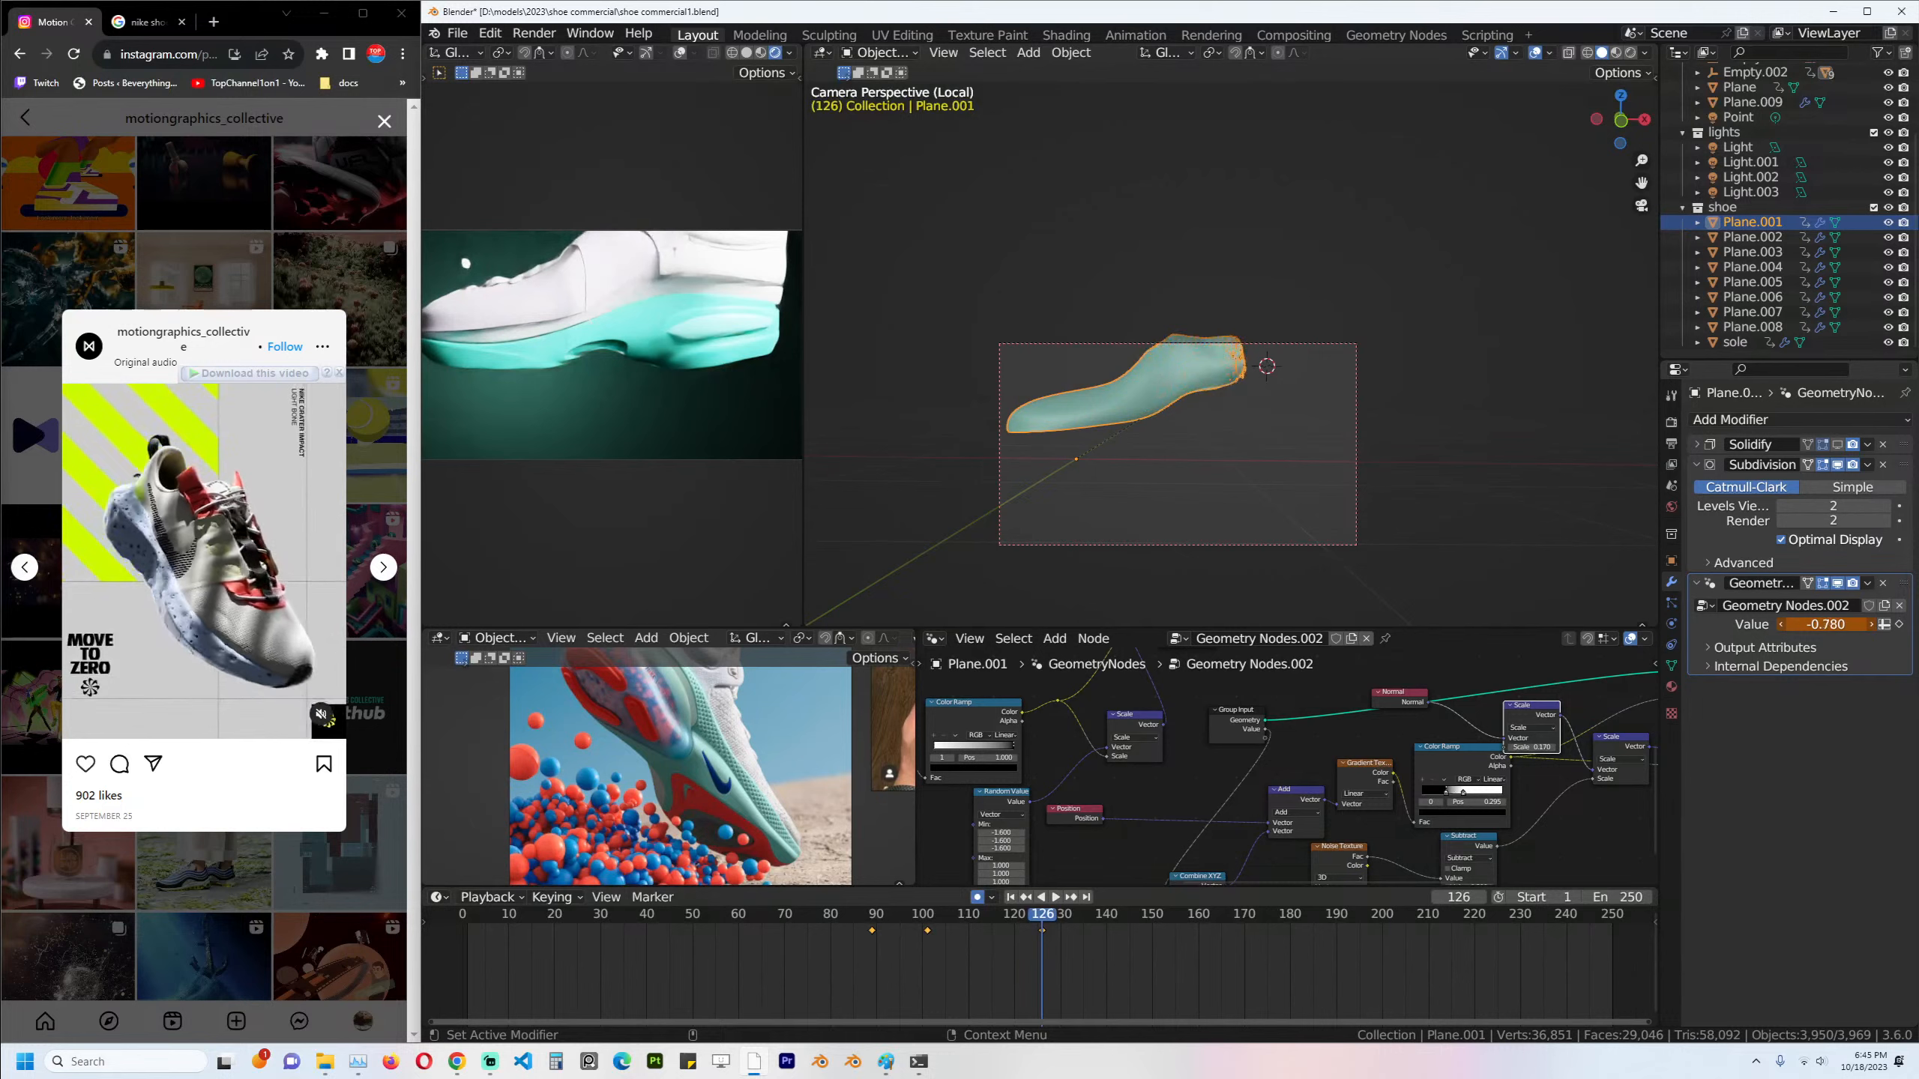
pyautogui.press('i')
pyautogui.hotkey('ctrl', 's')
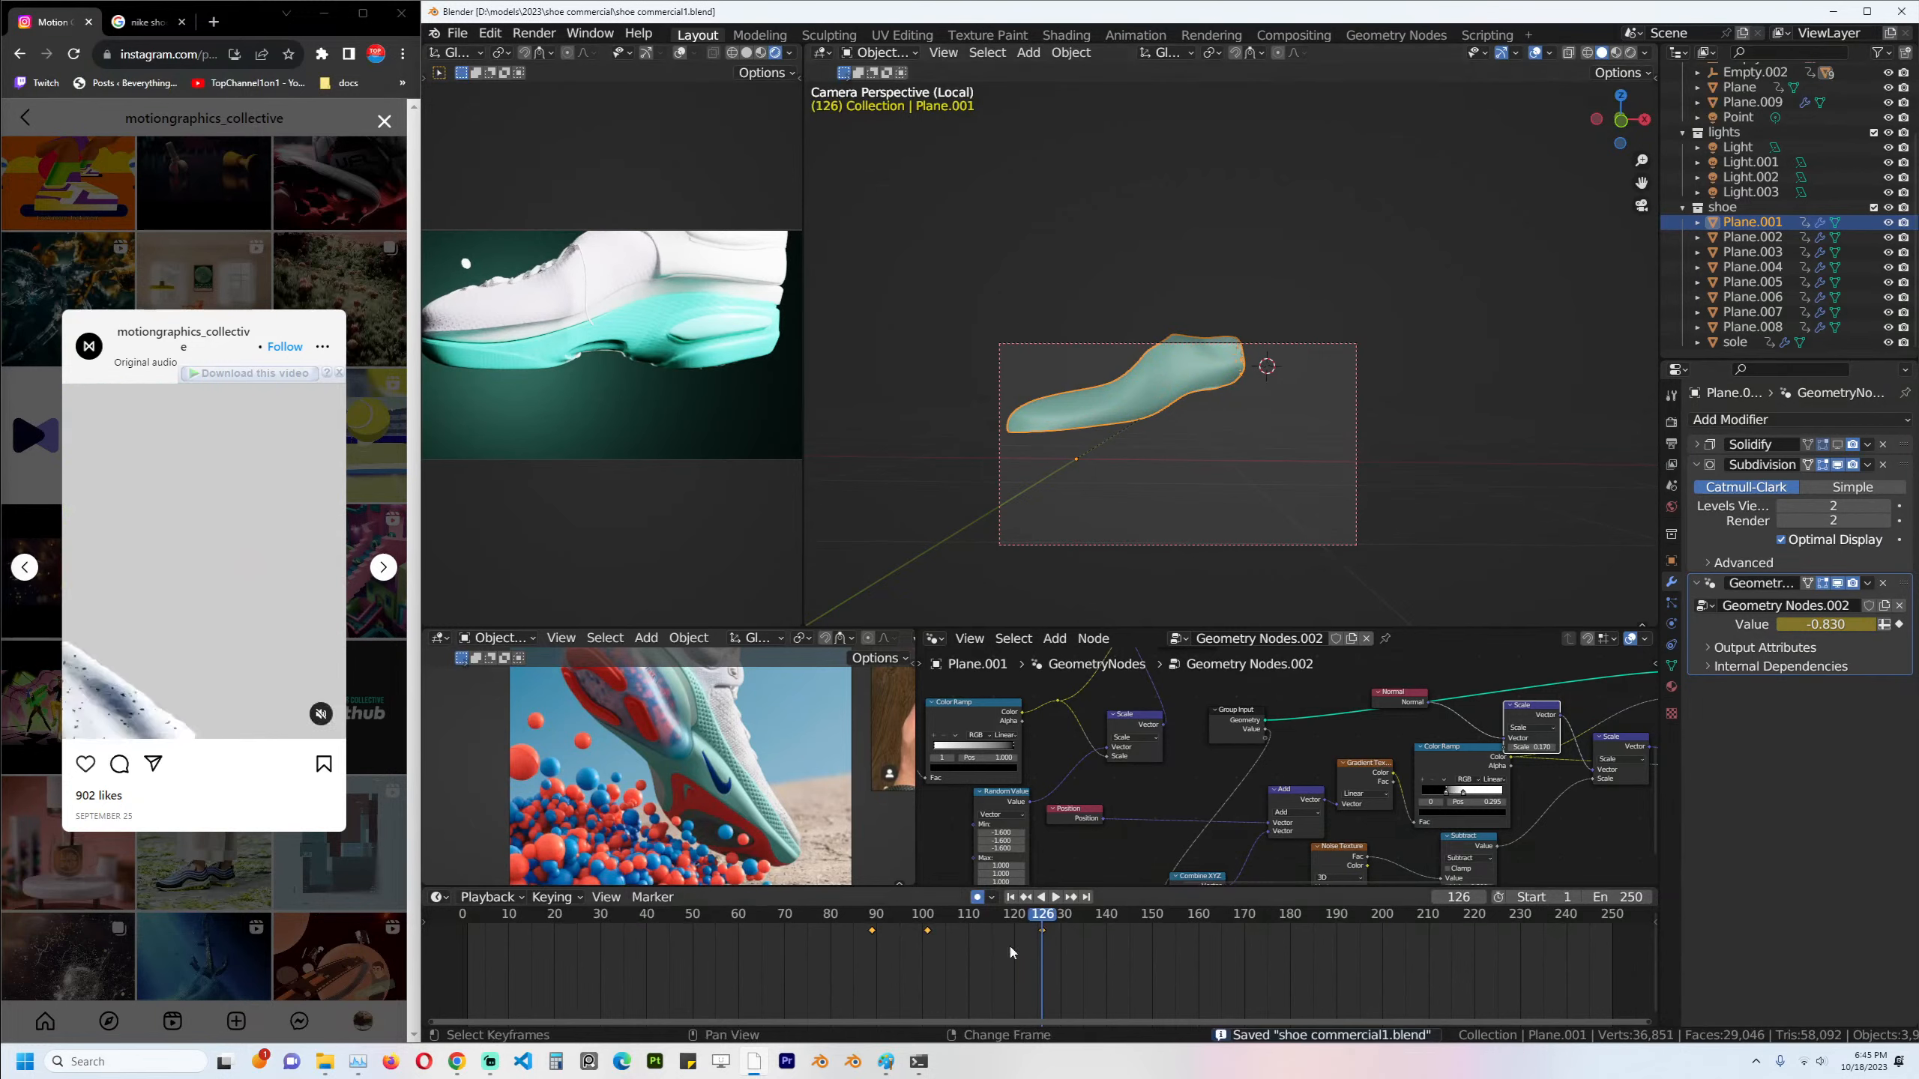
# Preview the reveal to frame 108, leave local view with Plane.001 deselected, and save the file.
pyautogui.moveTo(1036, 933); pyautogui.dragTo(935, 907)
pyautogui.press('space')
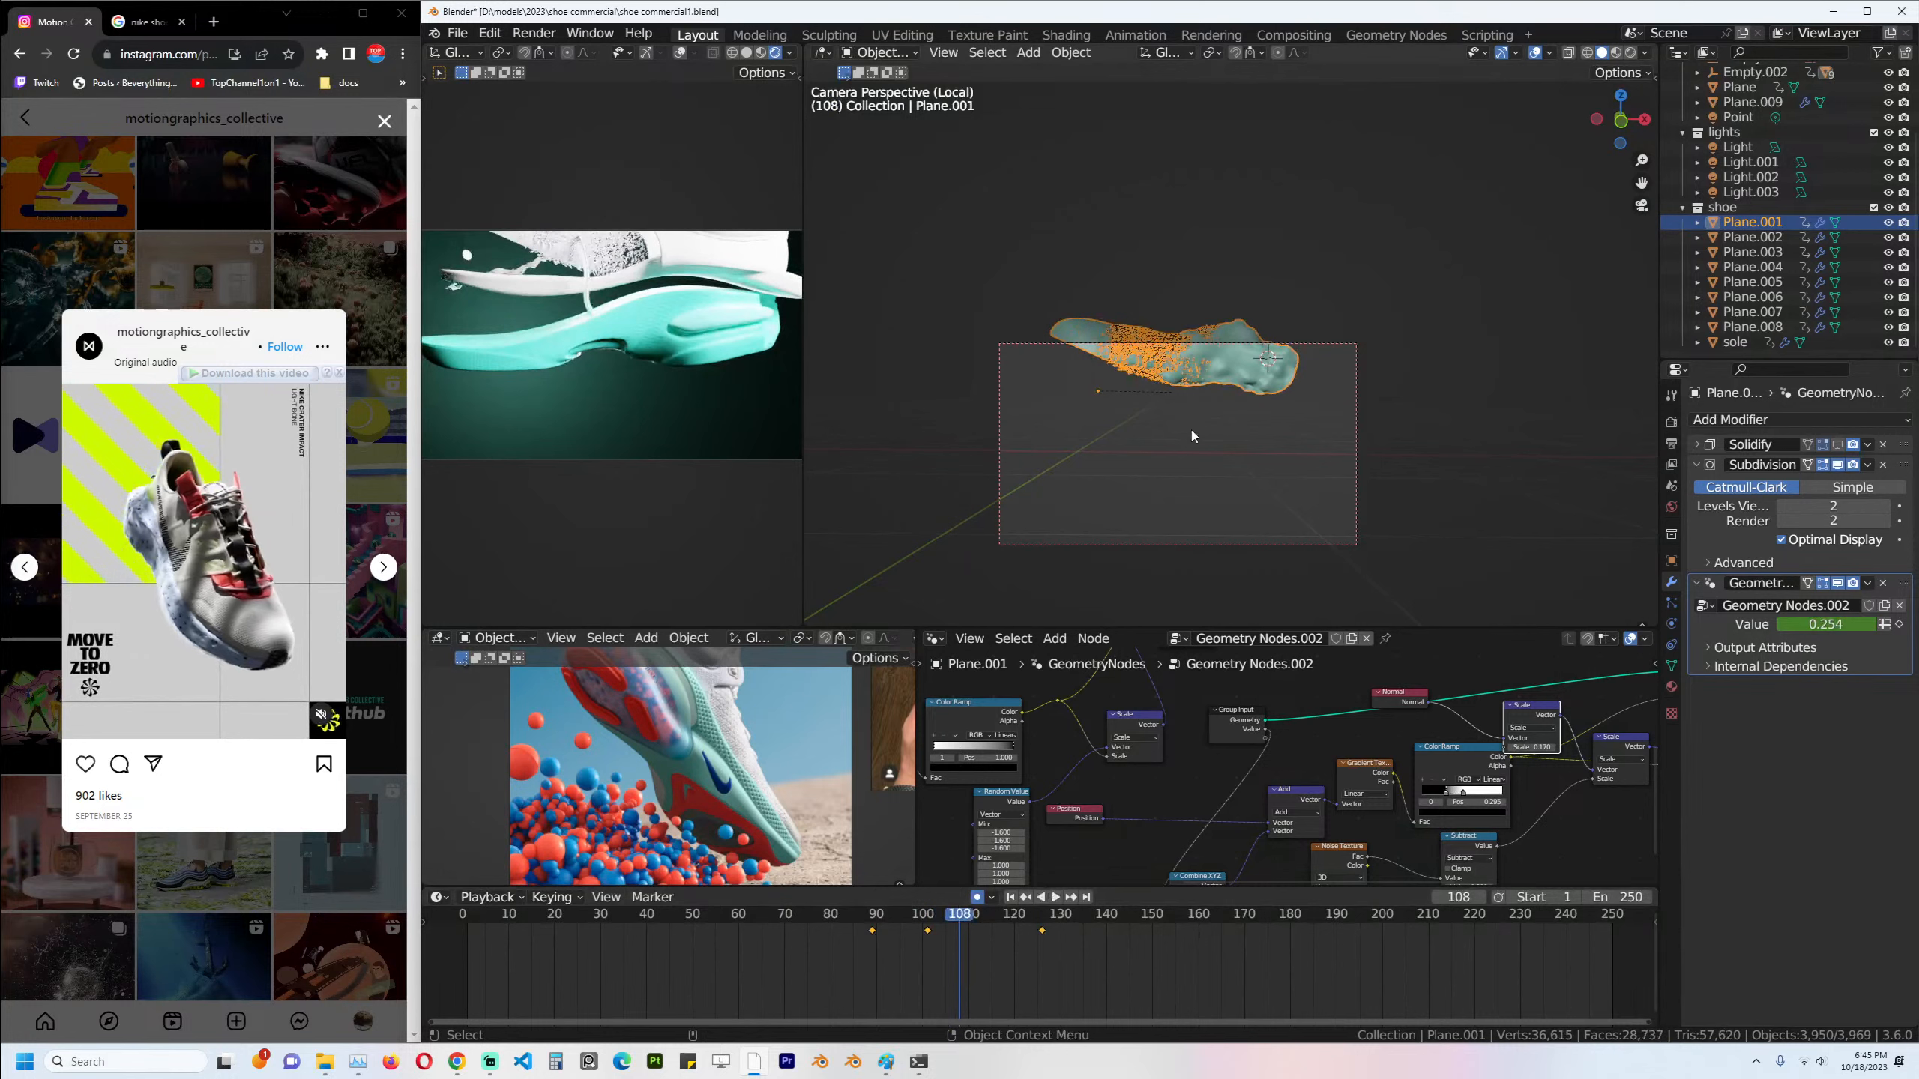
pyautogui.click(1190, 542)
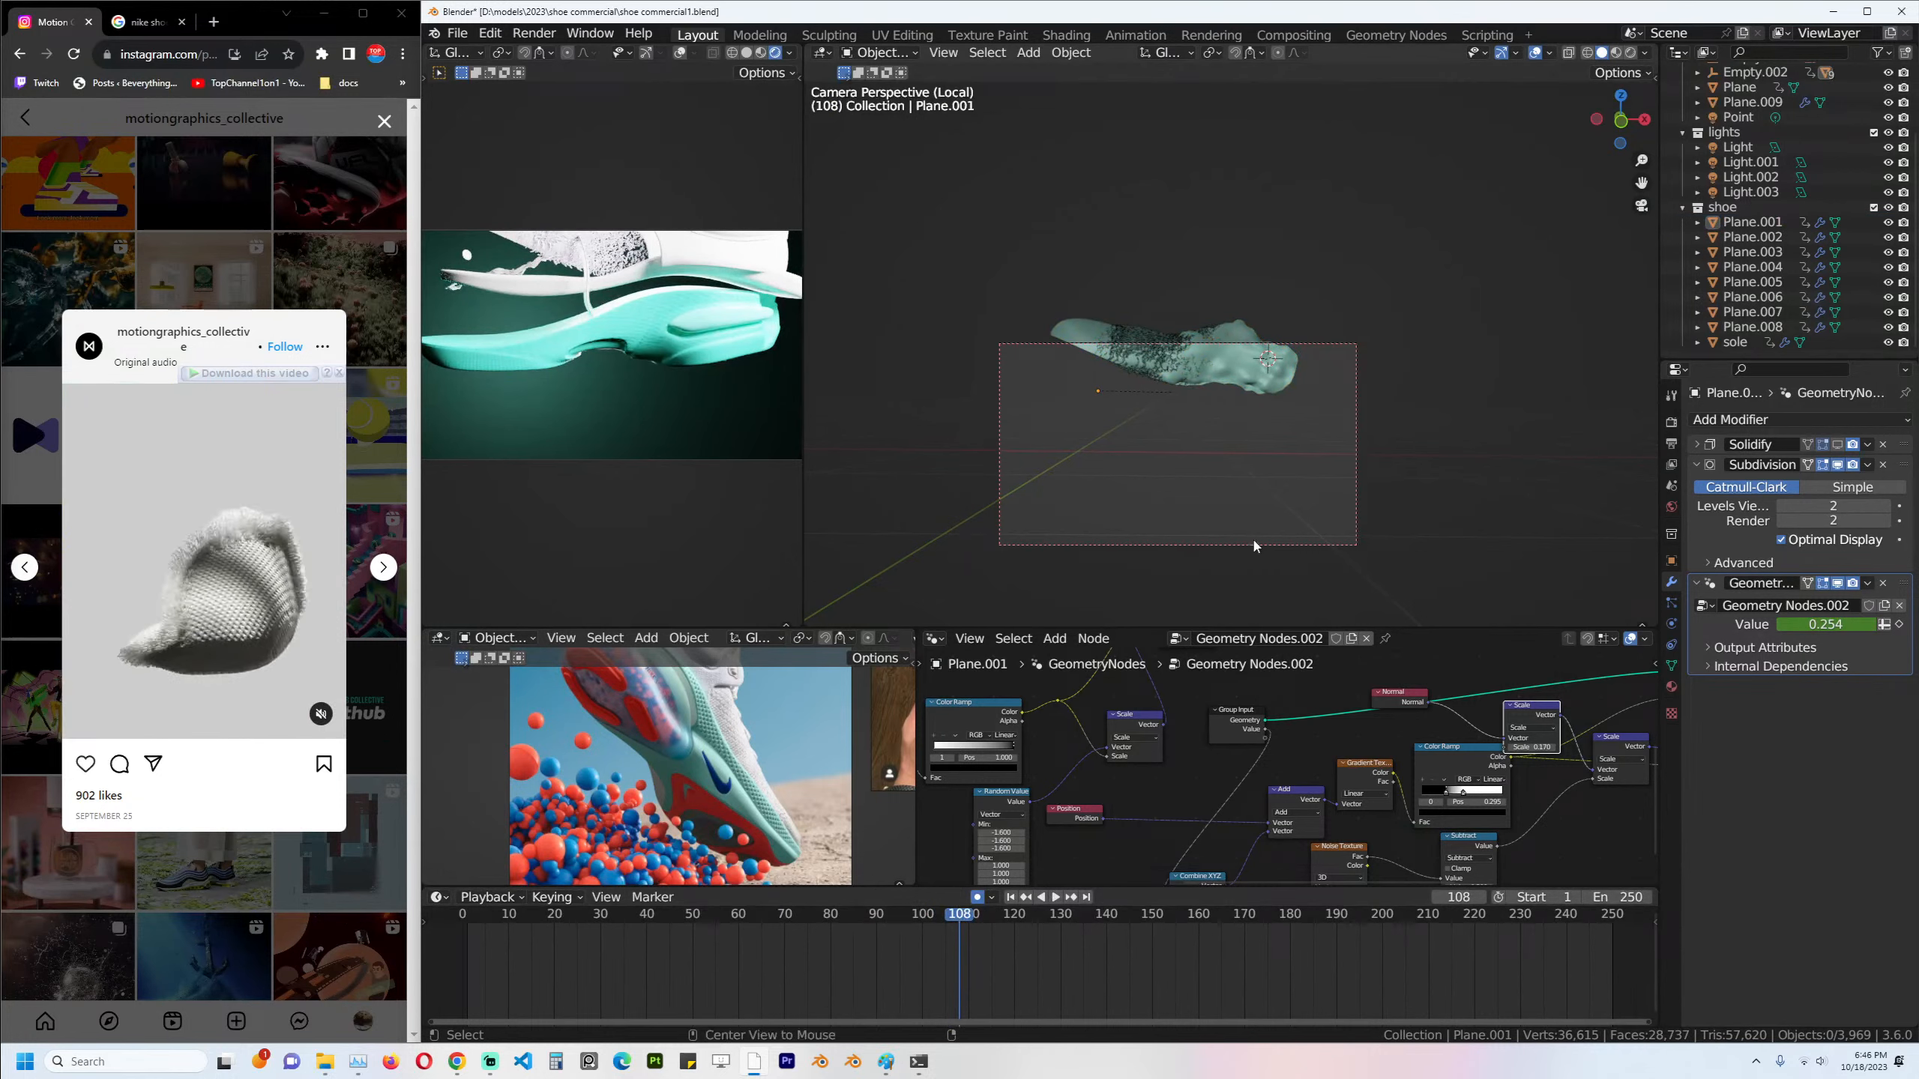
pyautogui.press('KP_Divide')
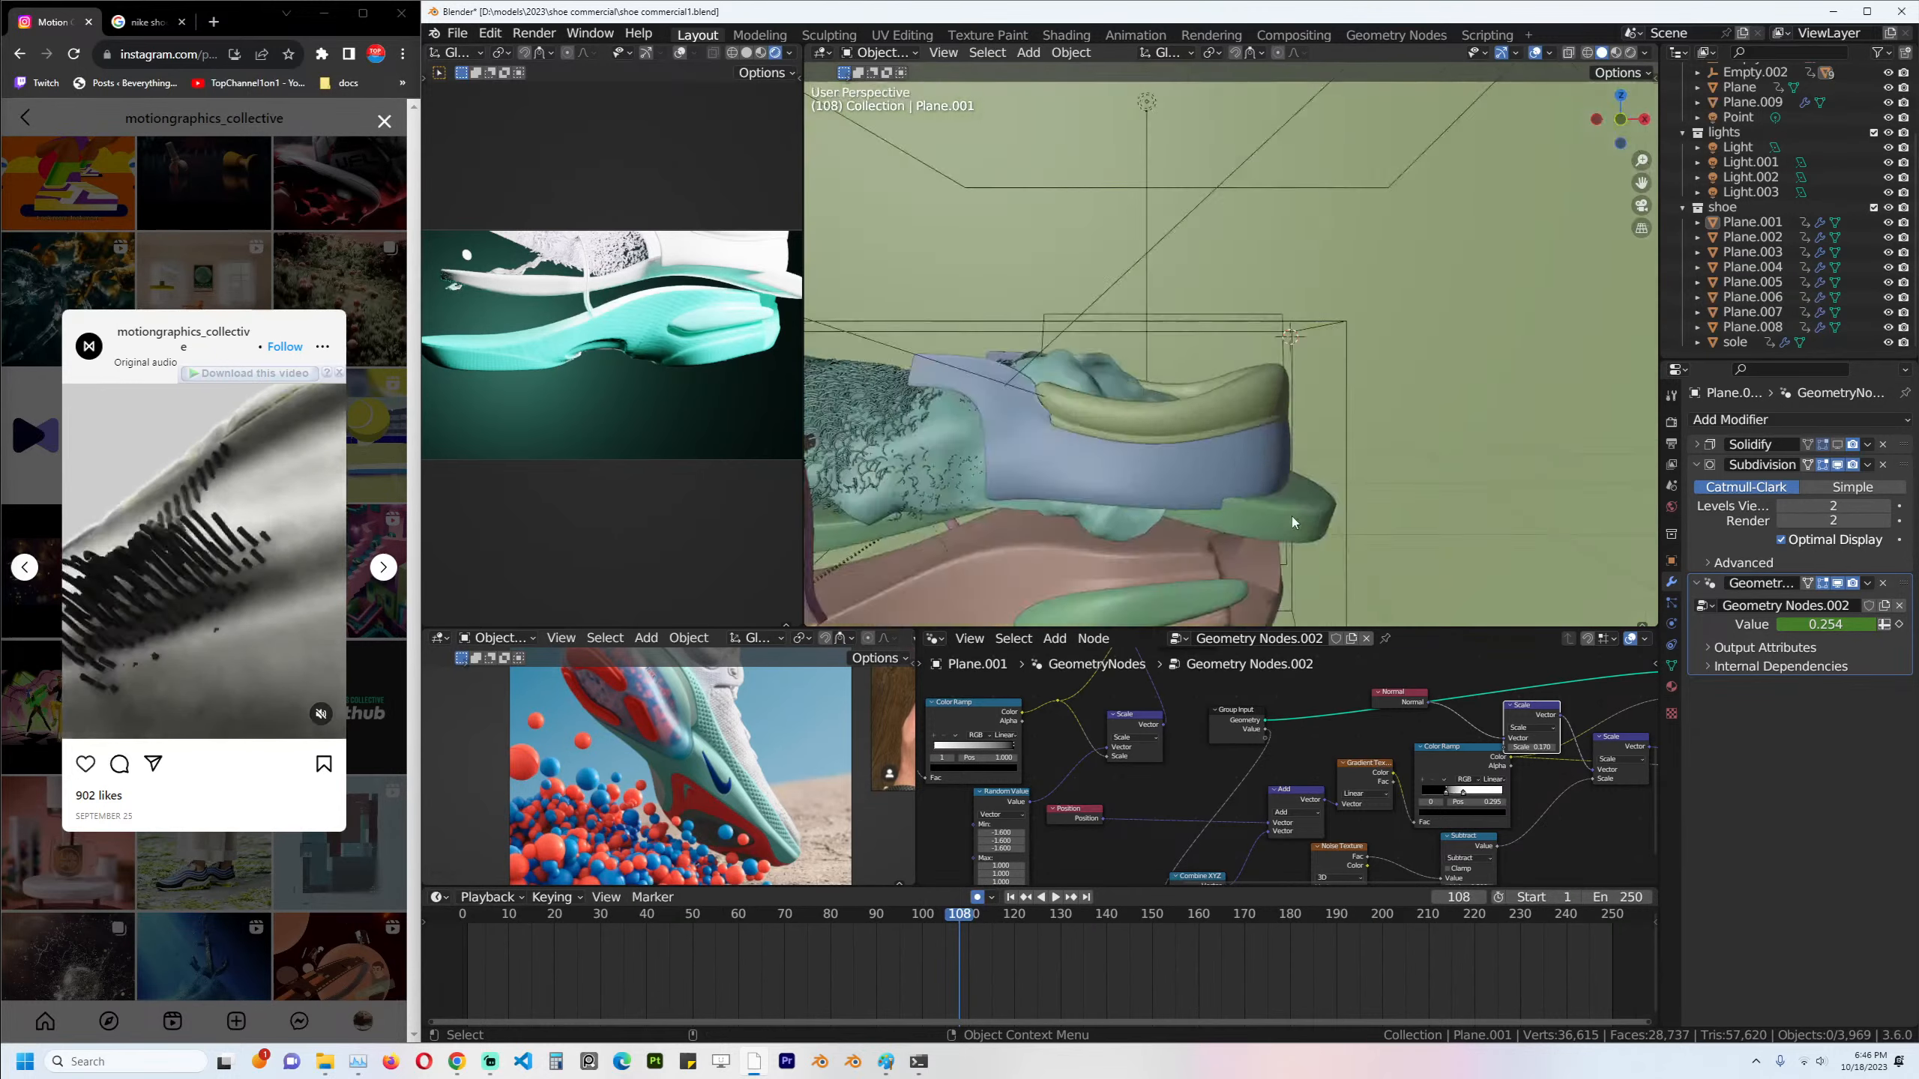
pyautogui.hotkey('ctrl', 's')
# Rotate the camera to 87.756°, -0.67385°, 0.052642° and shift its middle keyframe to frame 108.
pyautogui.click(1228, 545)
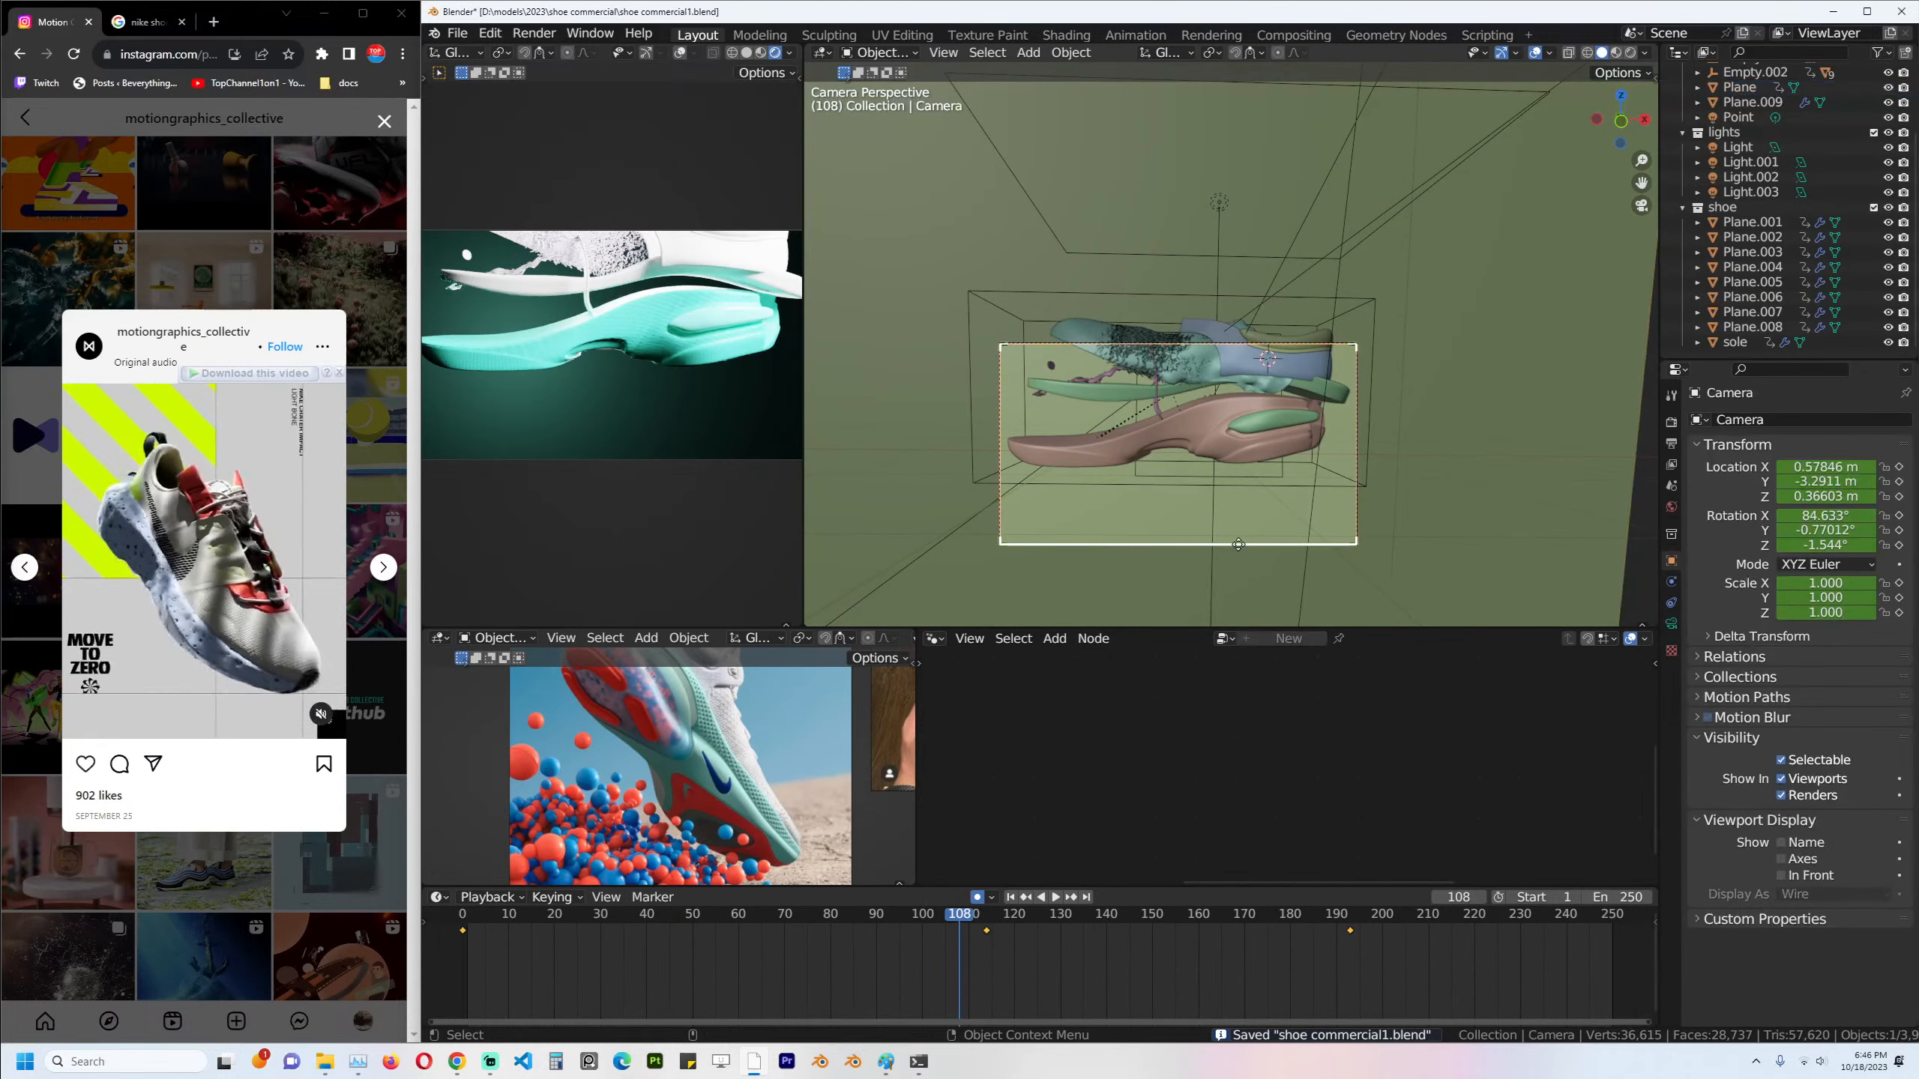
pyautogui.press('r')
pyautogui.press('r')
pyautogui.press('Escape')
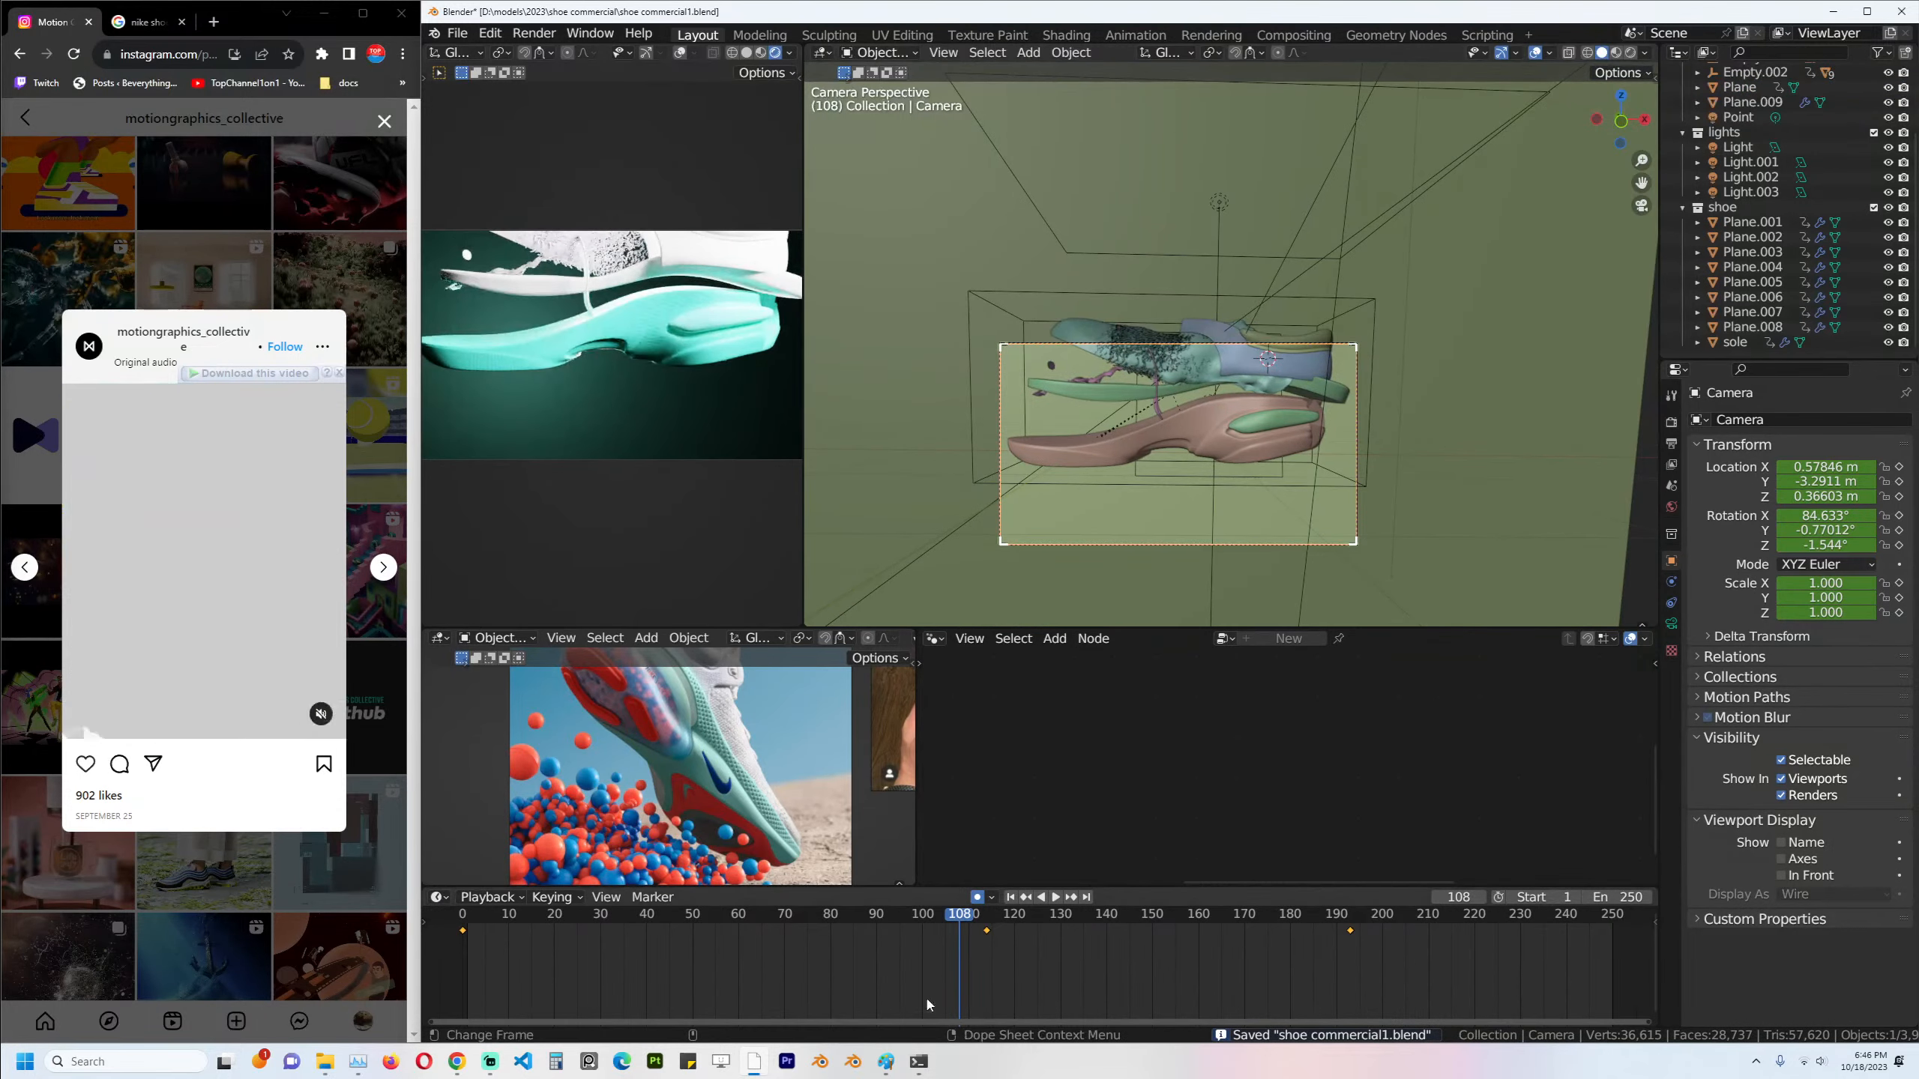
pyautogui.moveTo(986, 930); pyautogui.dragTo(961, 933)
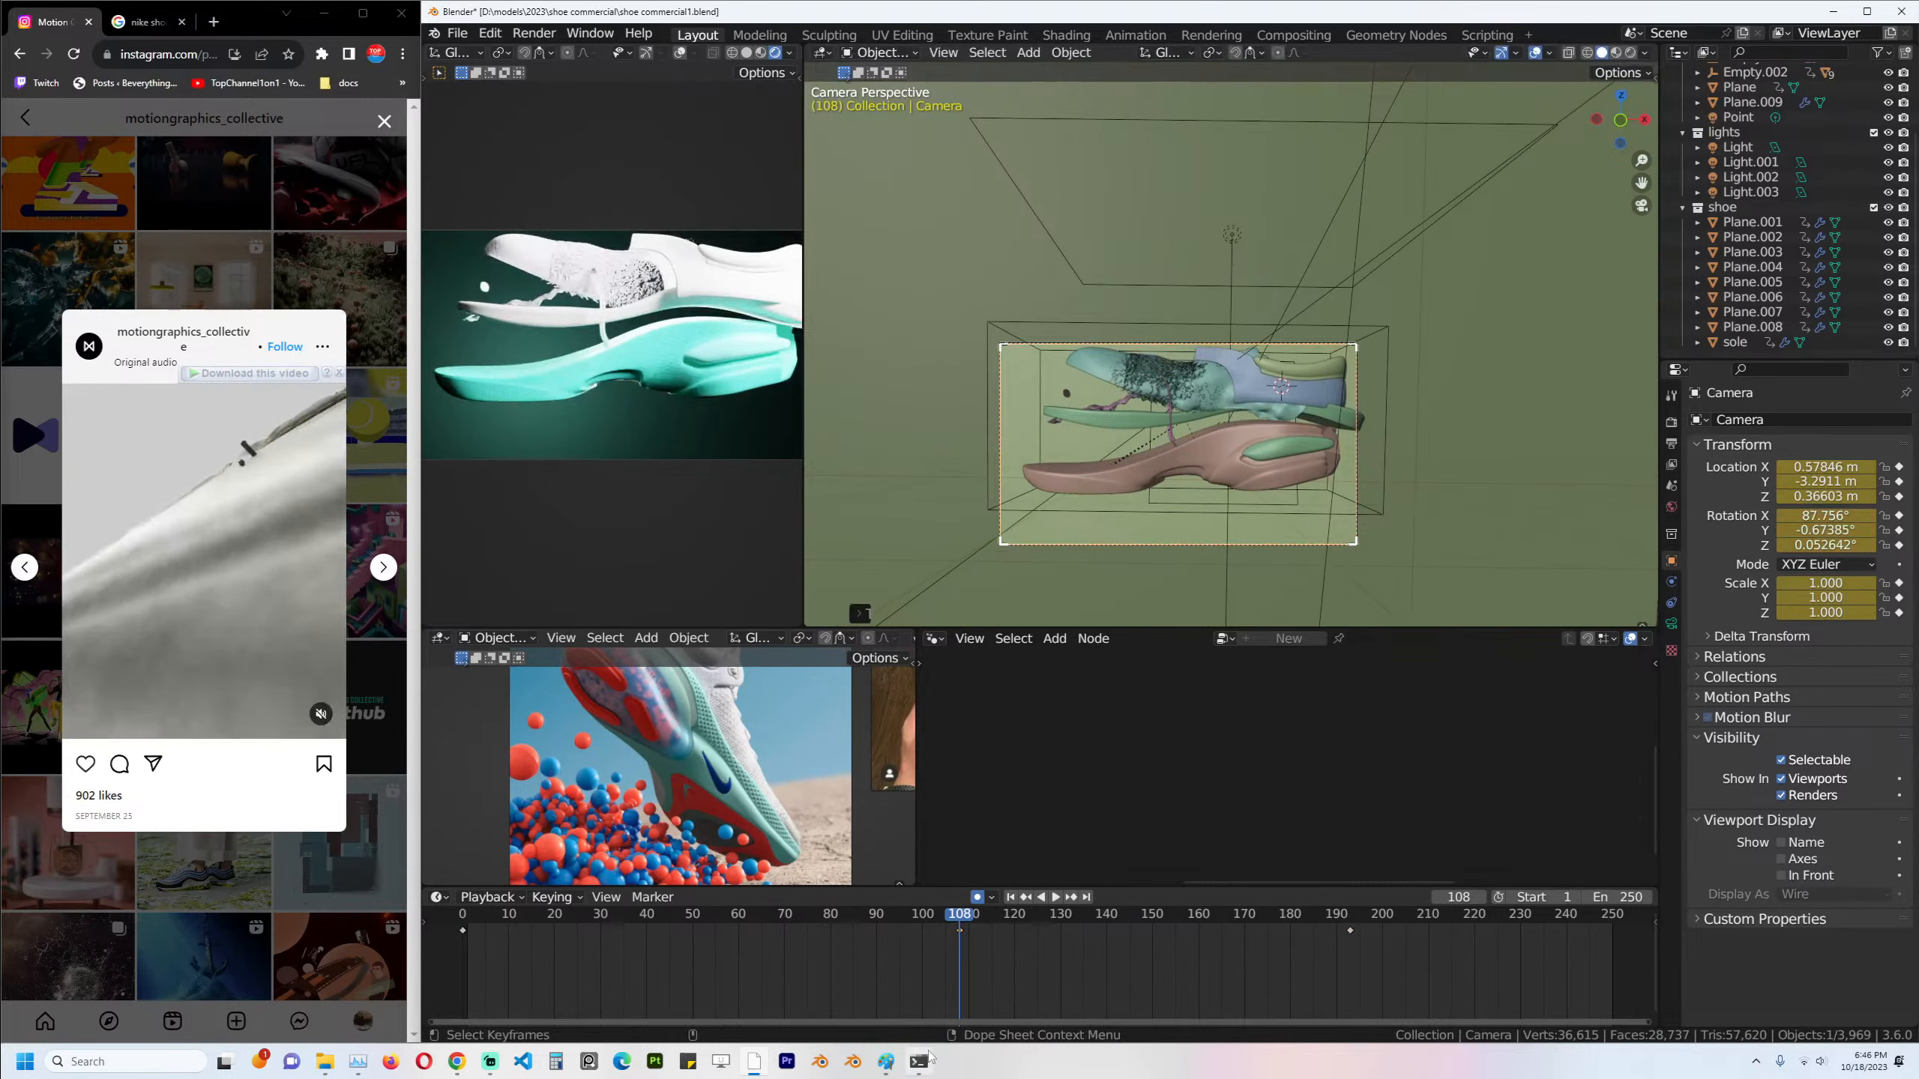
# Bind the camera to a timeline marker at frame 108.
pyautogui.hotkey('ctrl', 'b')
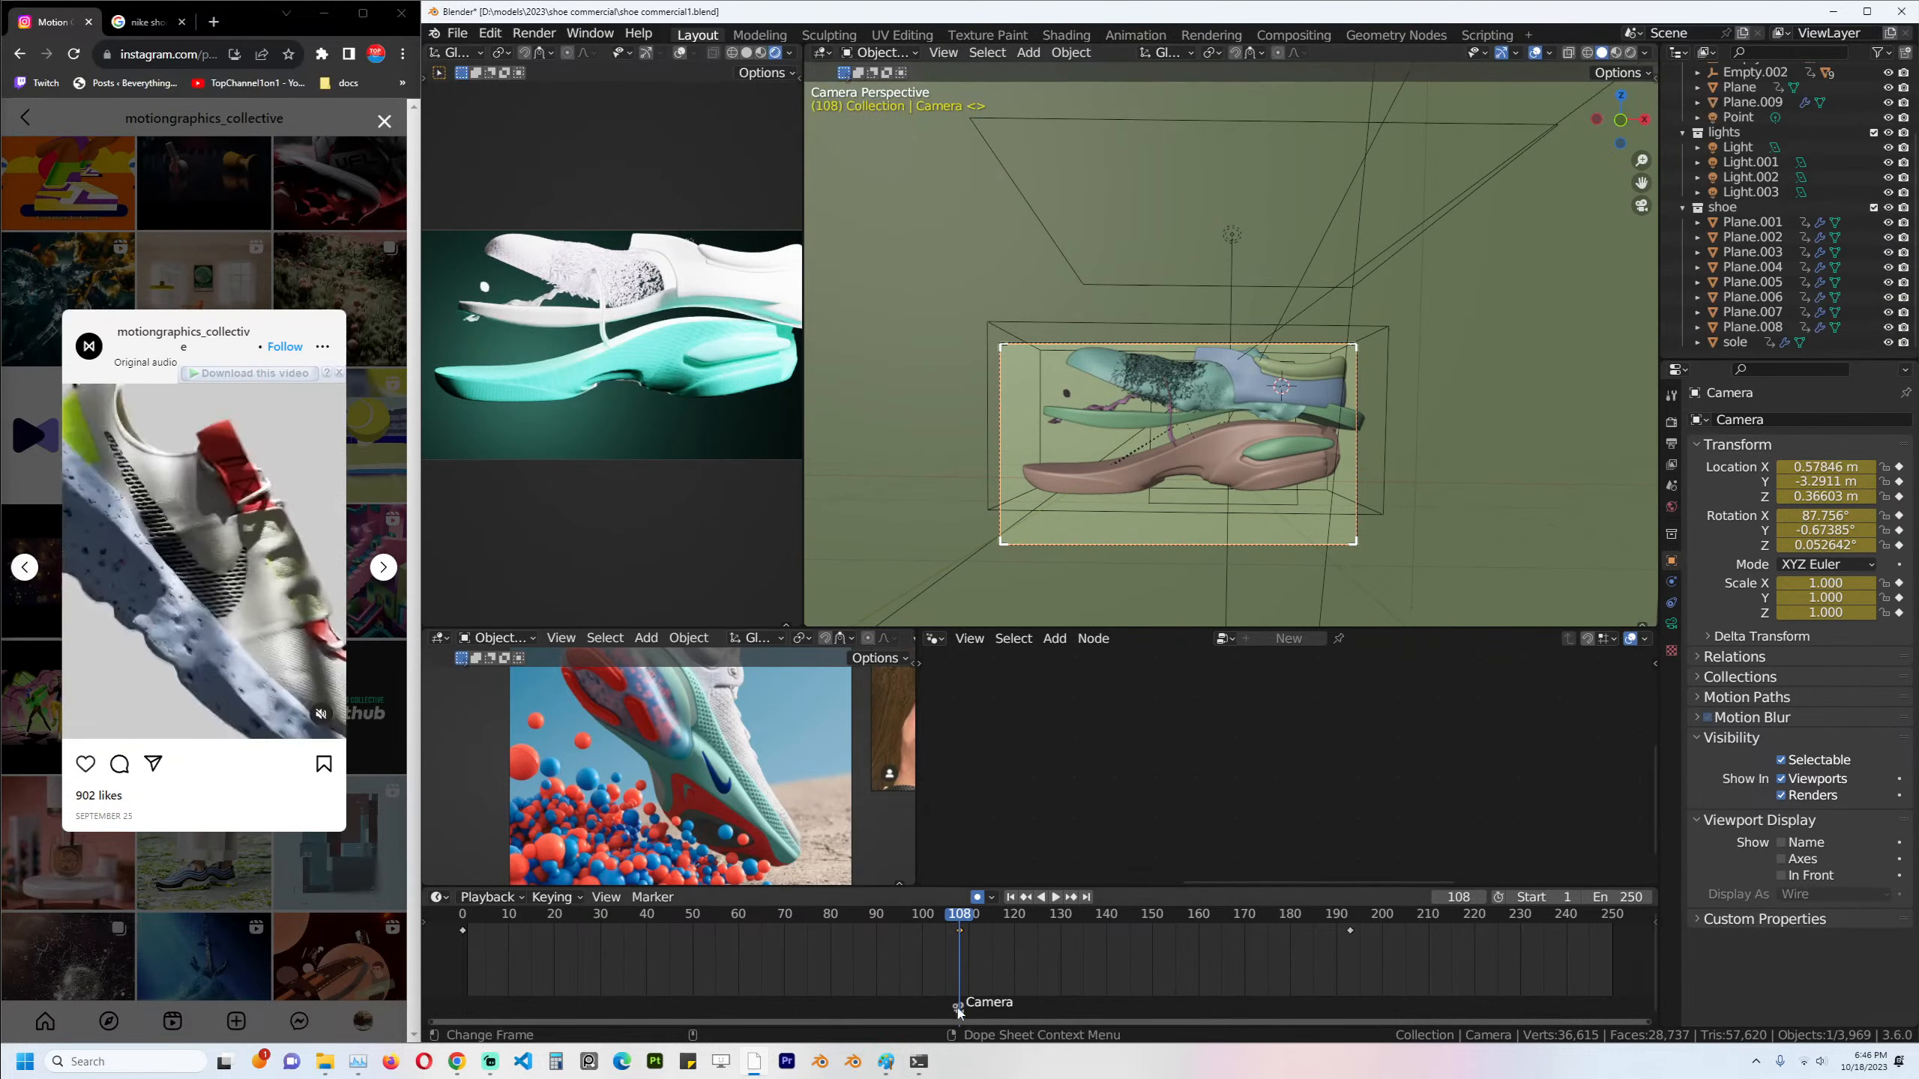
pyautogui.press('g')
pyautogui.rightClick(934, 1014)
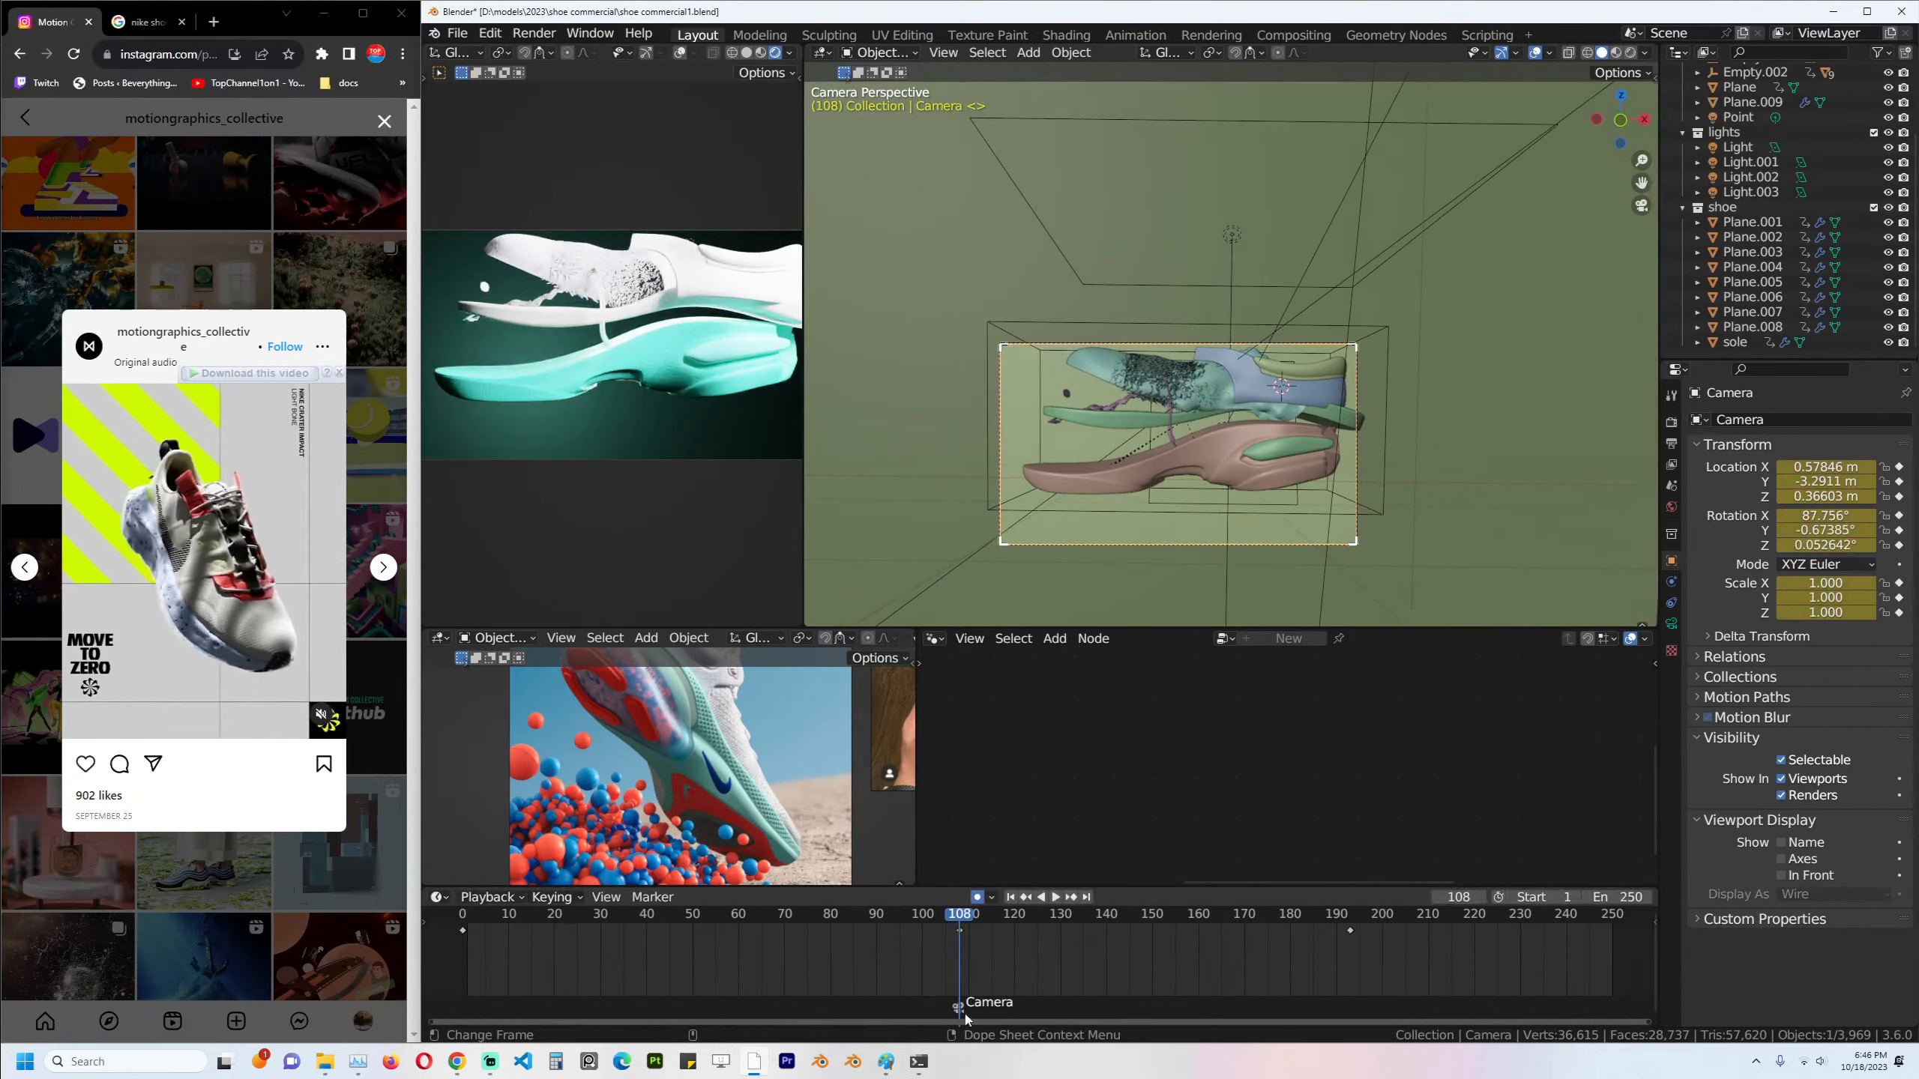
# Move the Camera marker on the timeline to frame 1.
pyautogui.press('g')
pyautogui.click(469, 1023)
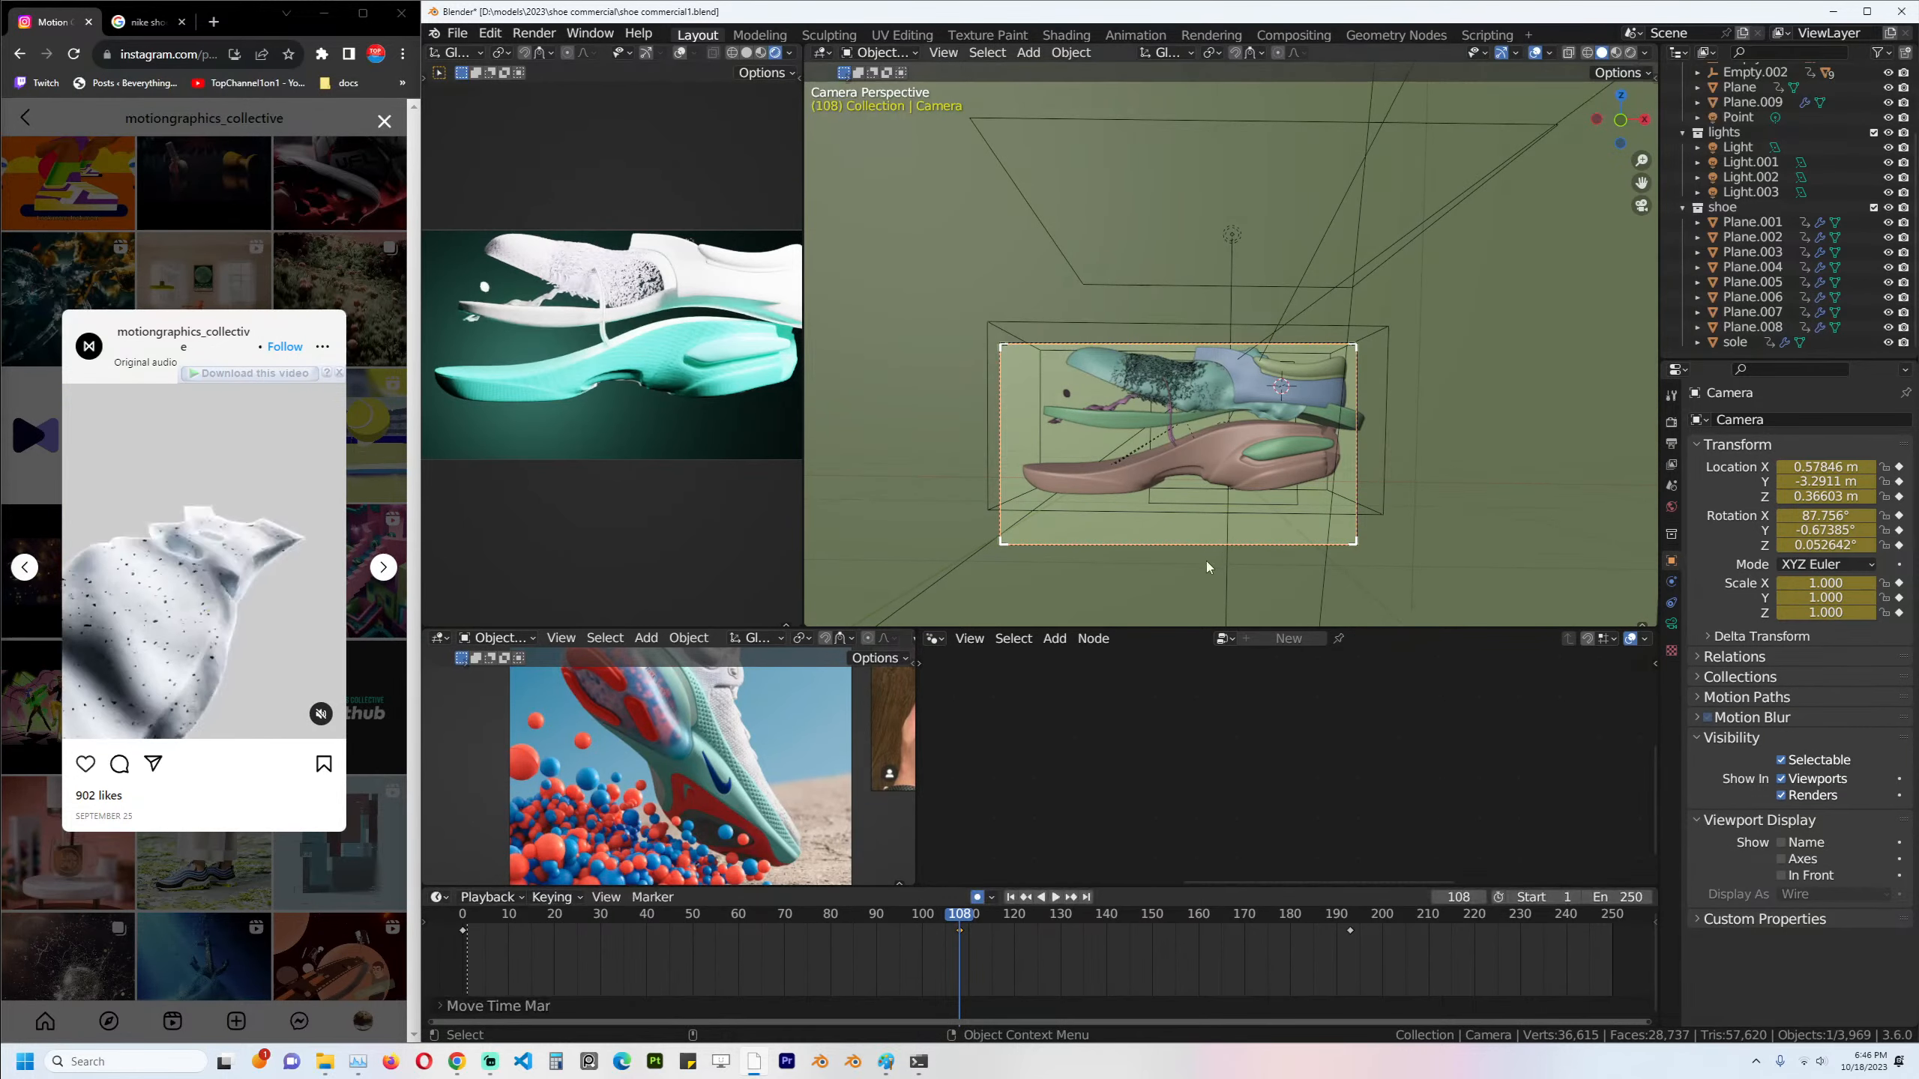
# Add a second camera and align it to an angled close-up view of the shoe from above the toe.
pyautogui.moveTo(1209, 565)
pyautogui.mouseDown(button='middle')
pyautogui.moveTo(1157, 527)
pyautogui.moveTo(1284, 420)
pyautogui.moveTo(1337, 410)
pyautogui.mouseUp(button='middle')
pyautogui.scroll(3, 1255, 424)
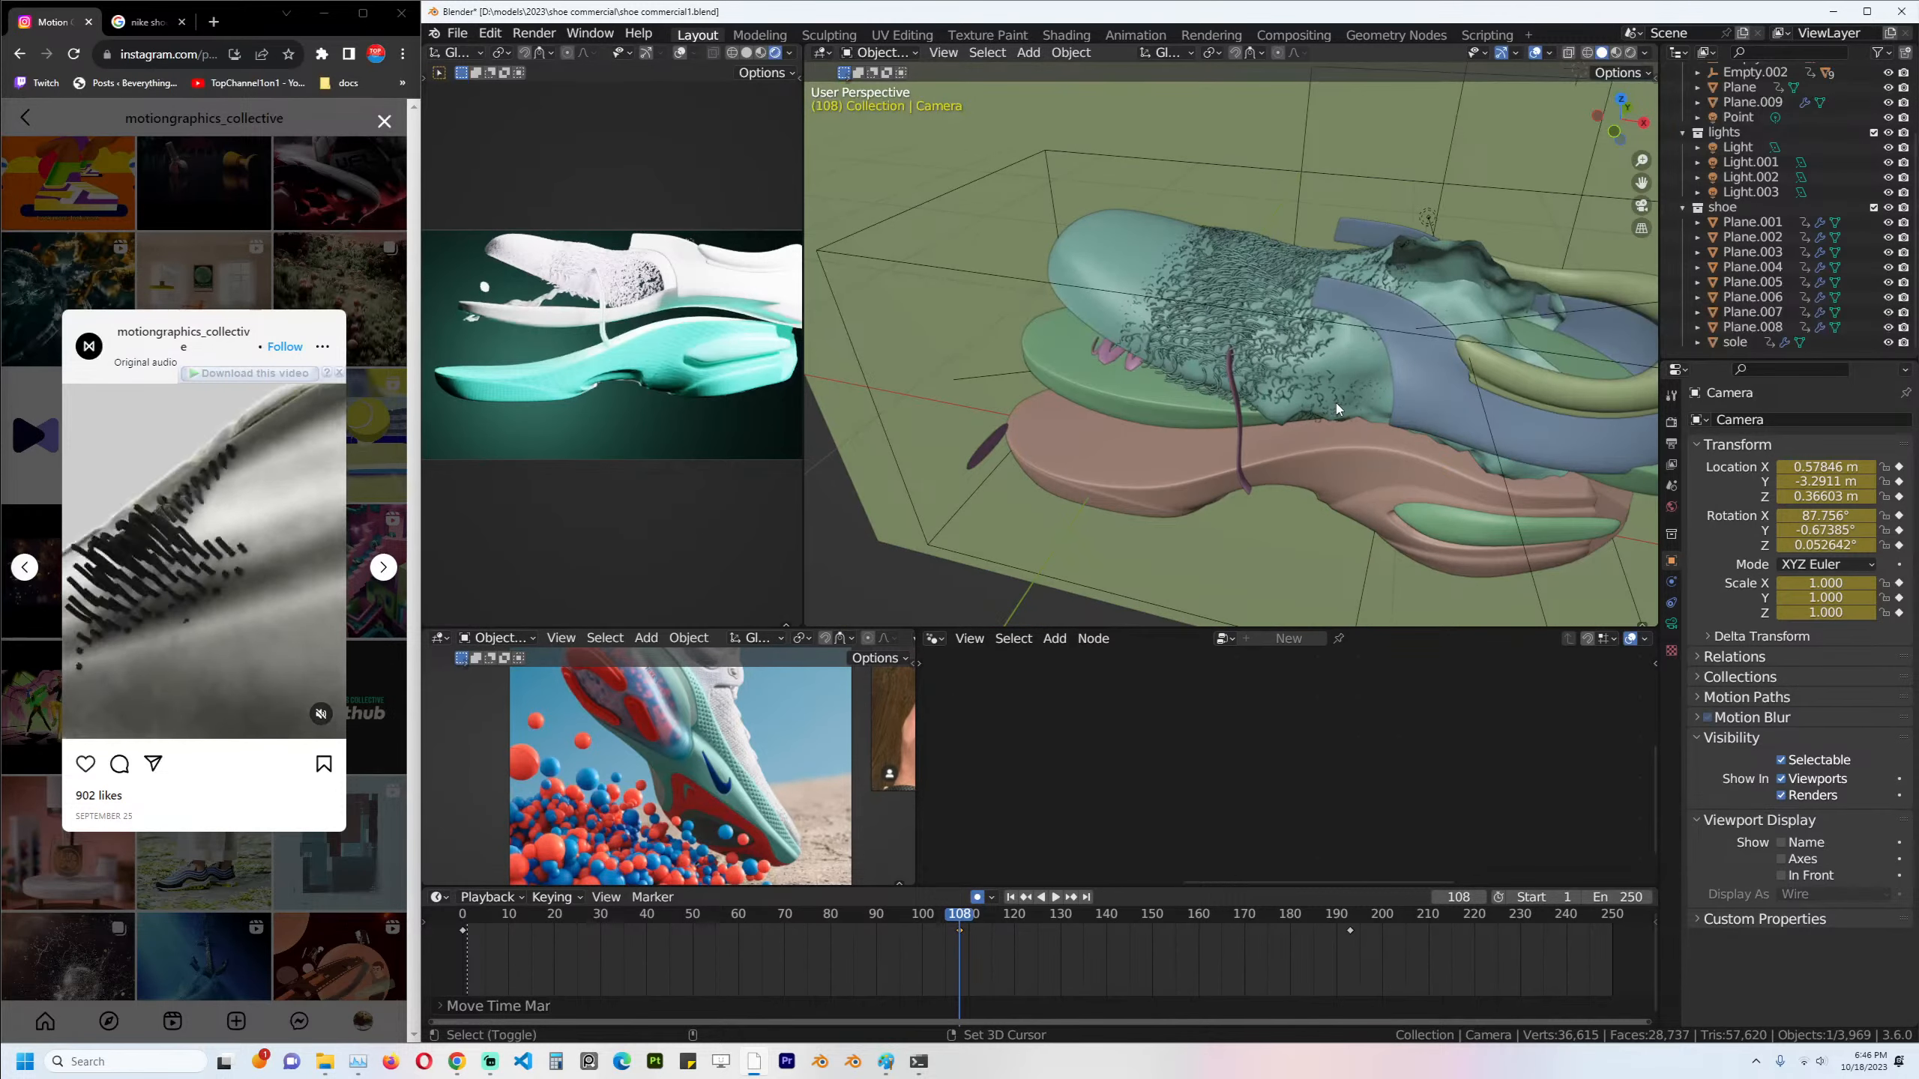
pyautogui.hotkey('shift', 'a')
pyautogui.click(1296, 606)
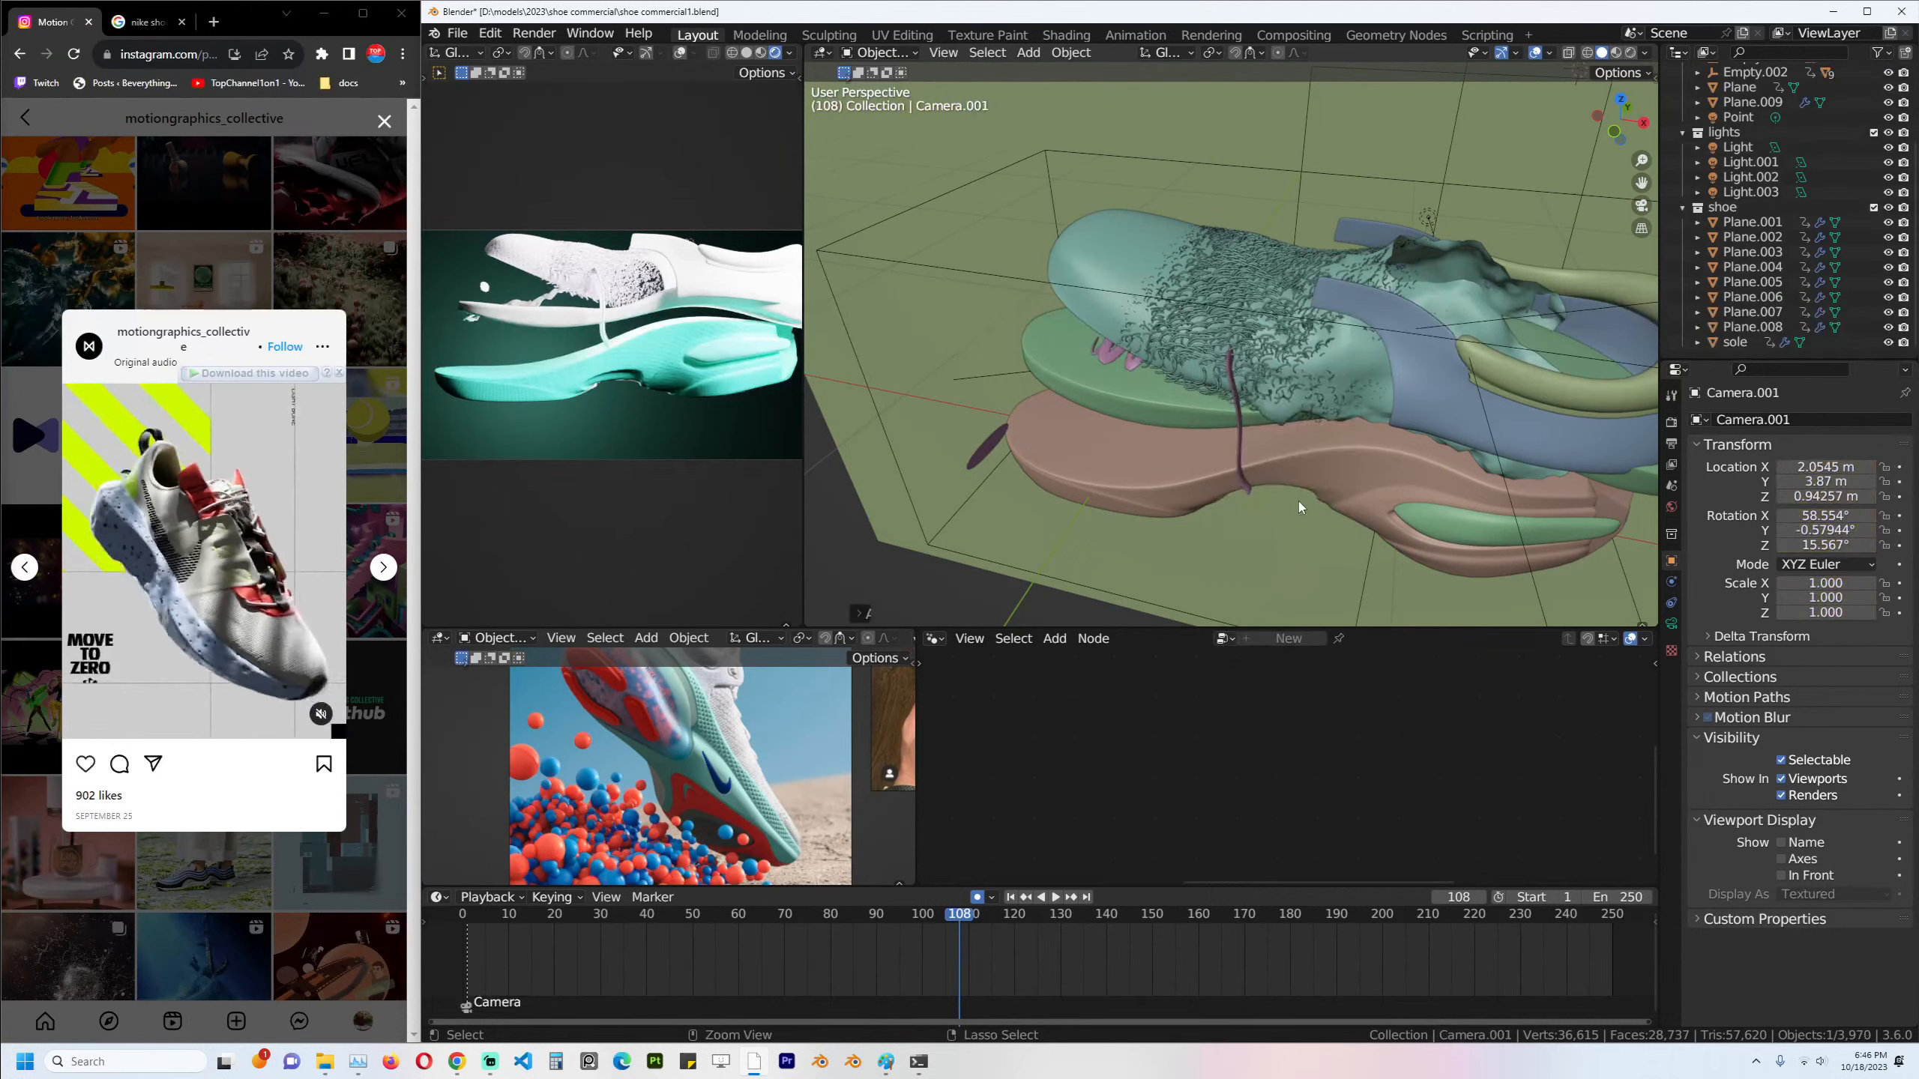
pyautogui.press('ctrl+alt+KP_0')
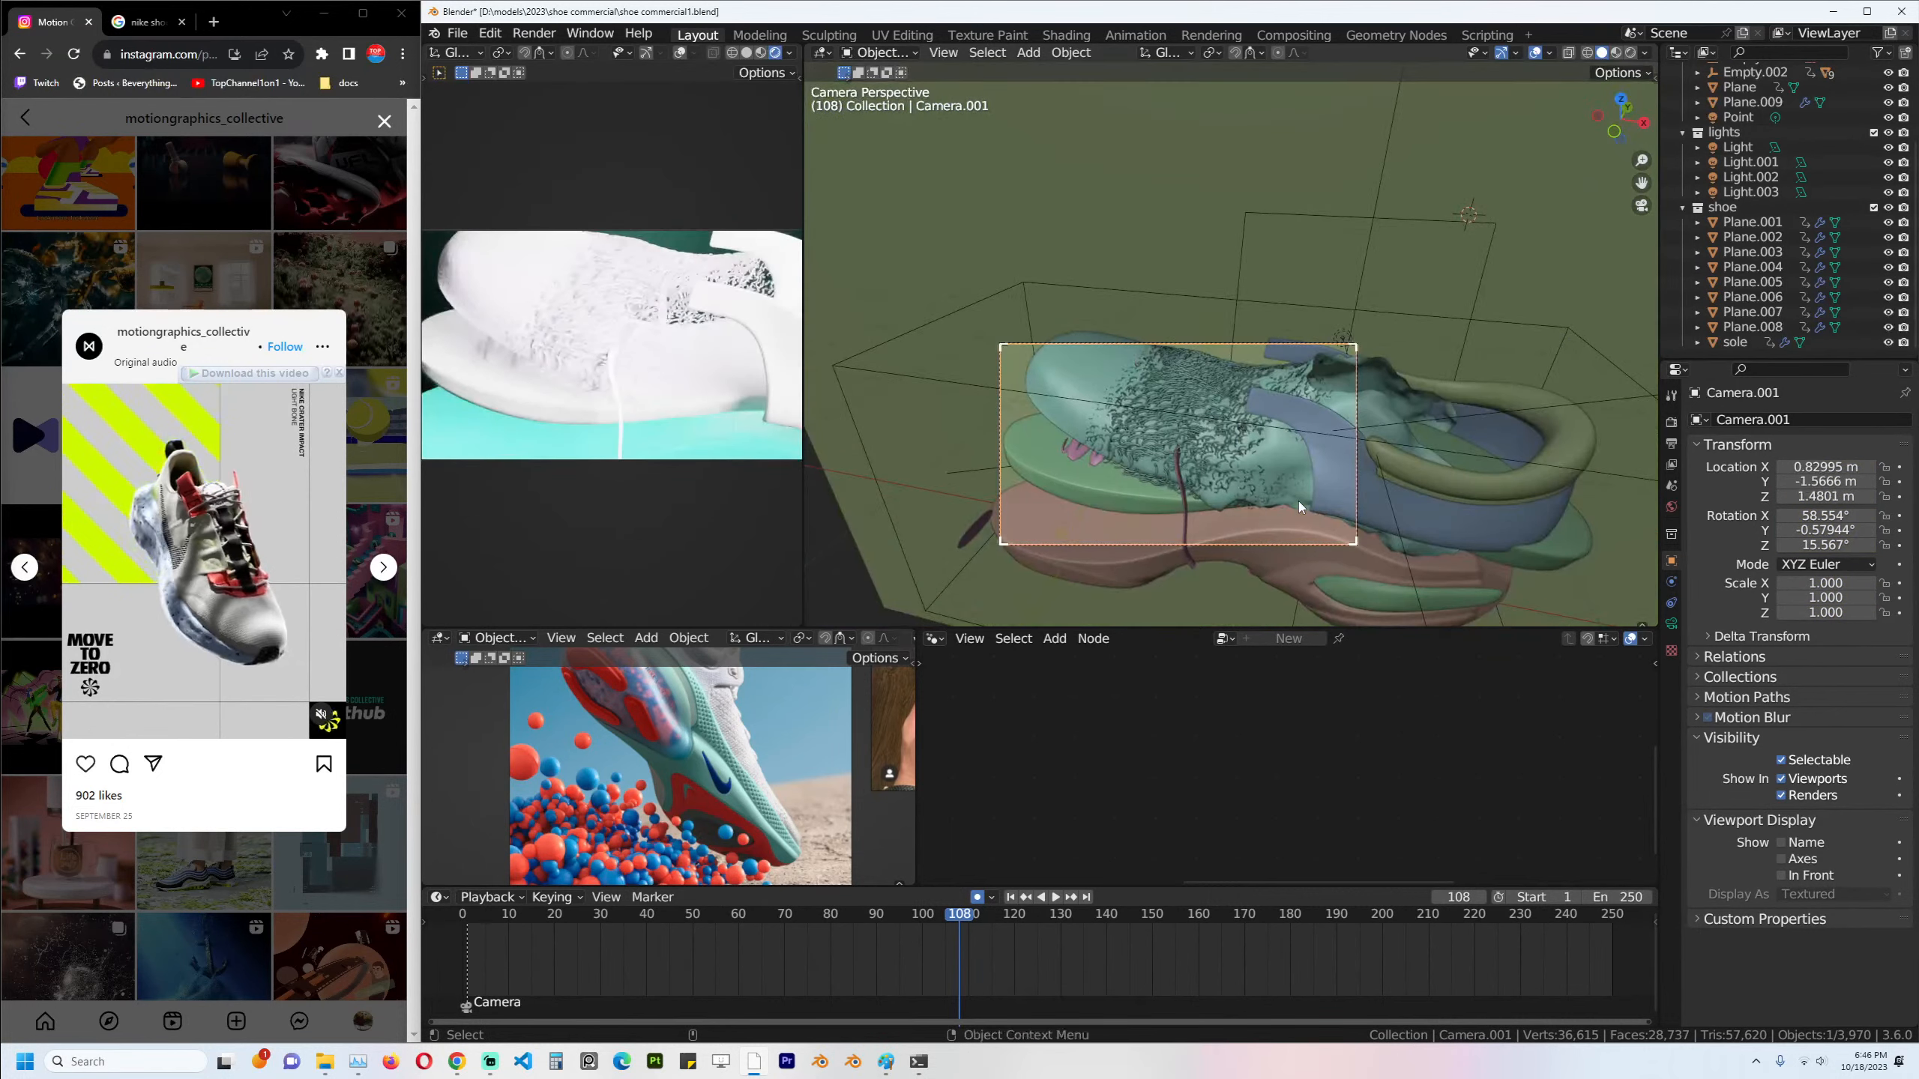
# Pull Camera.001 back along its local Z axis to 1.0075 m, -2.2194 m, 1.8938 m.
pyautogui.press('g')
pyautogui.press('z')
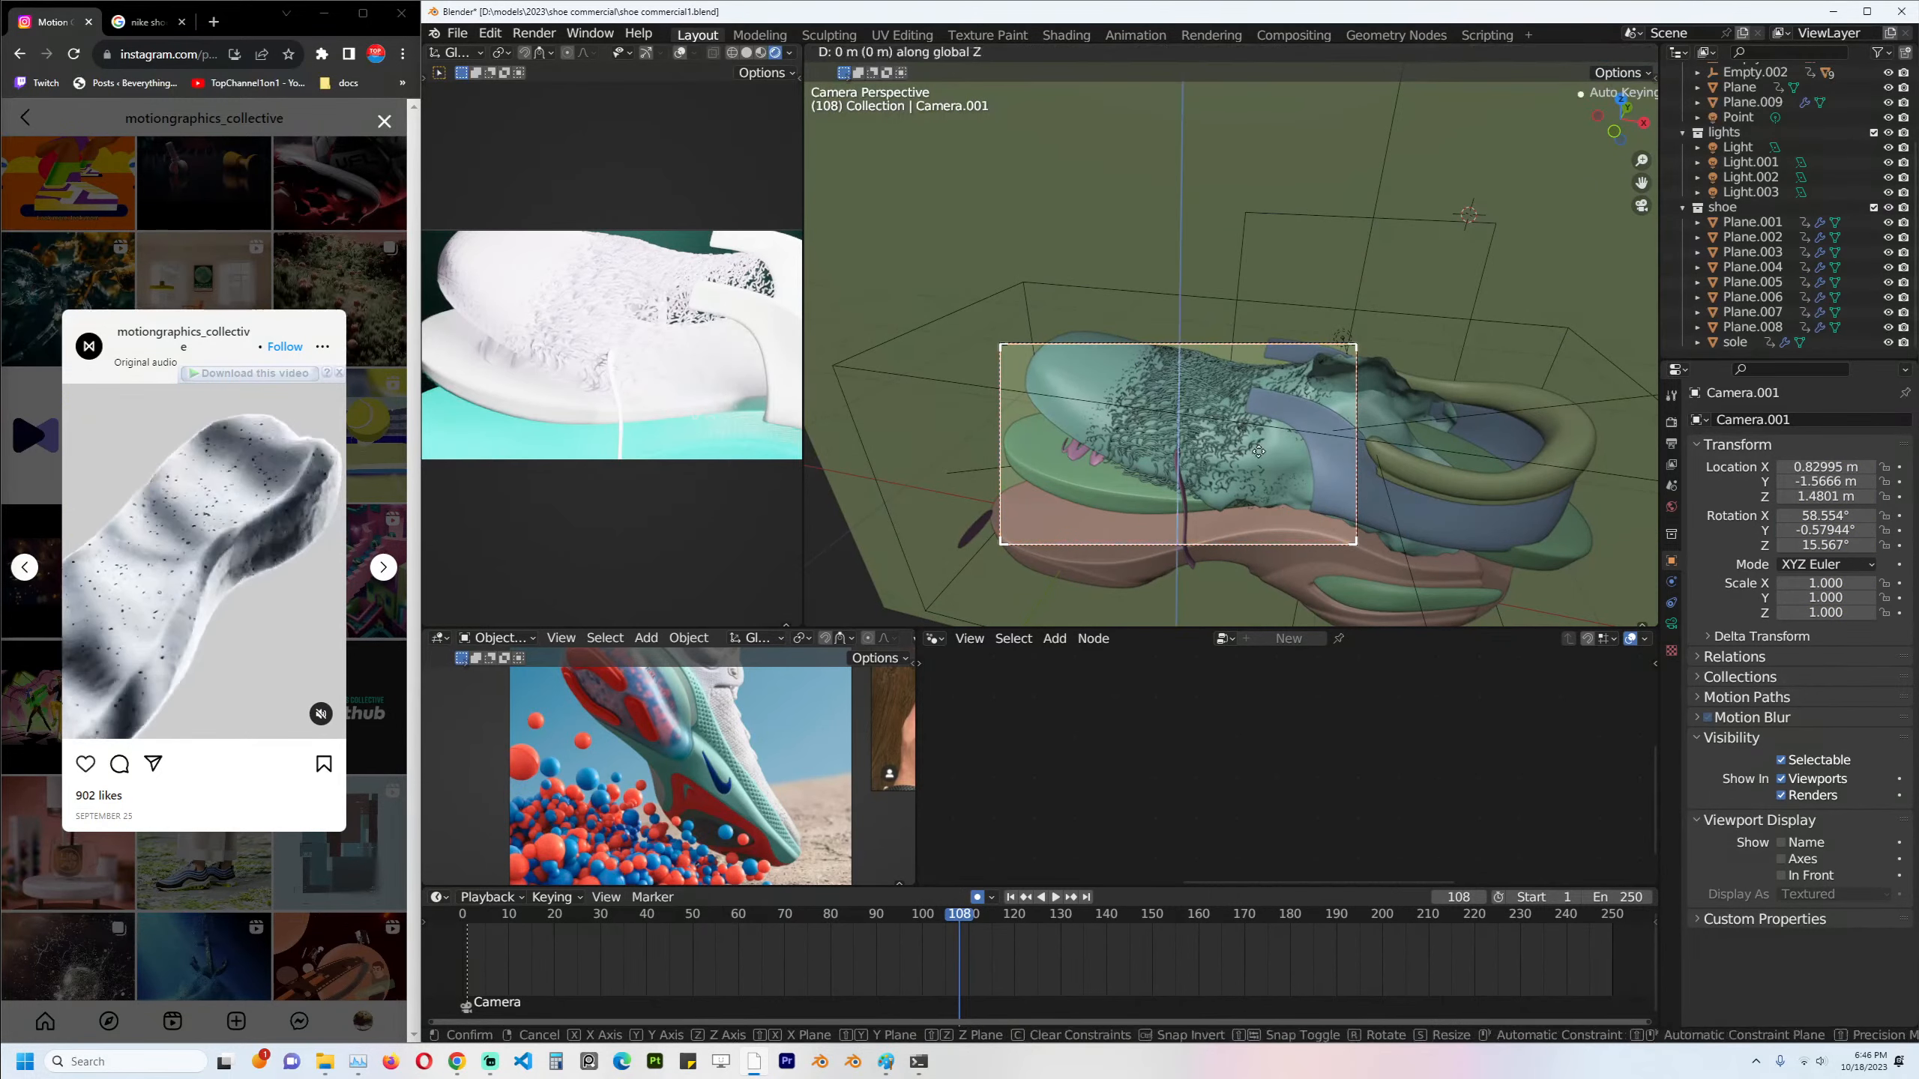
pyautogui.press('z')
pyautogui.click(1057, 696)
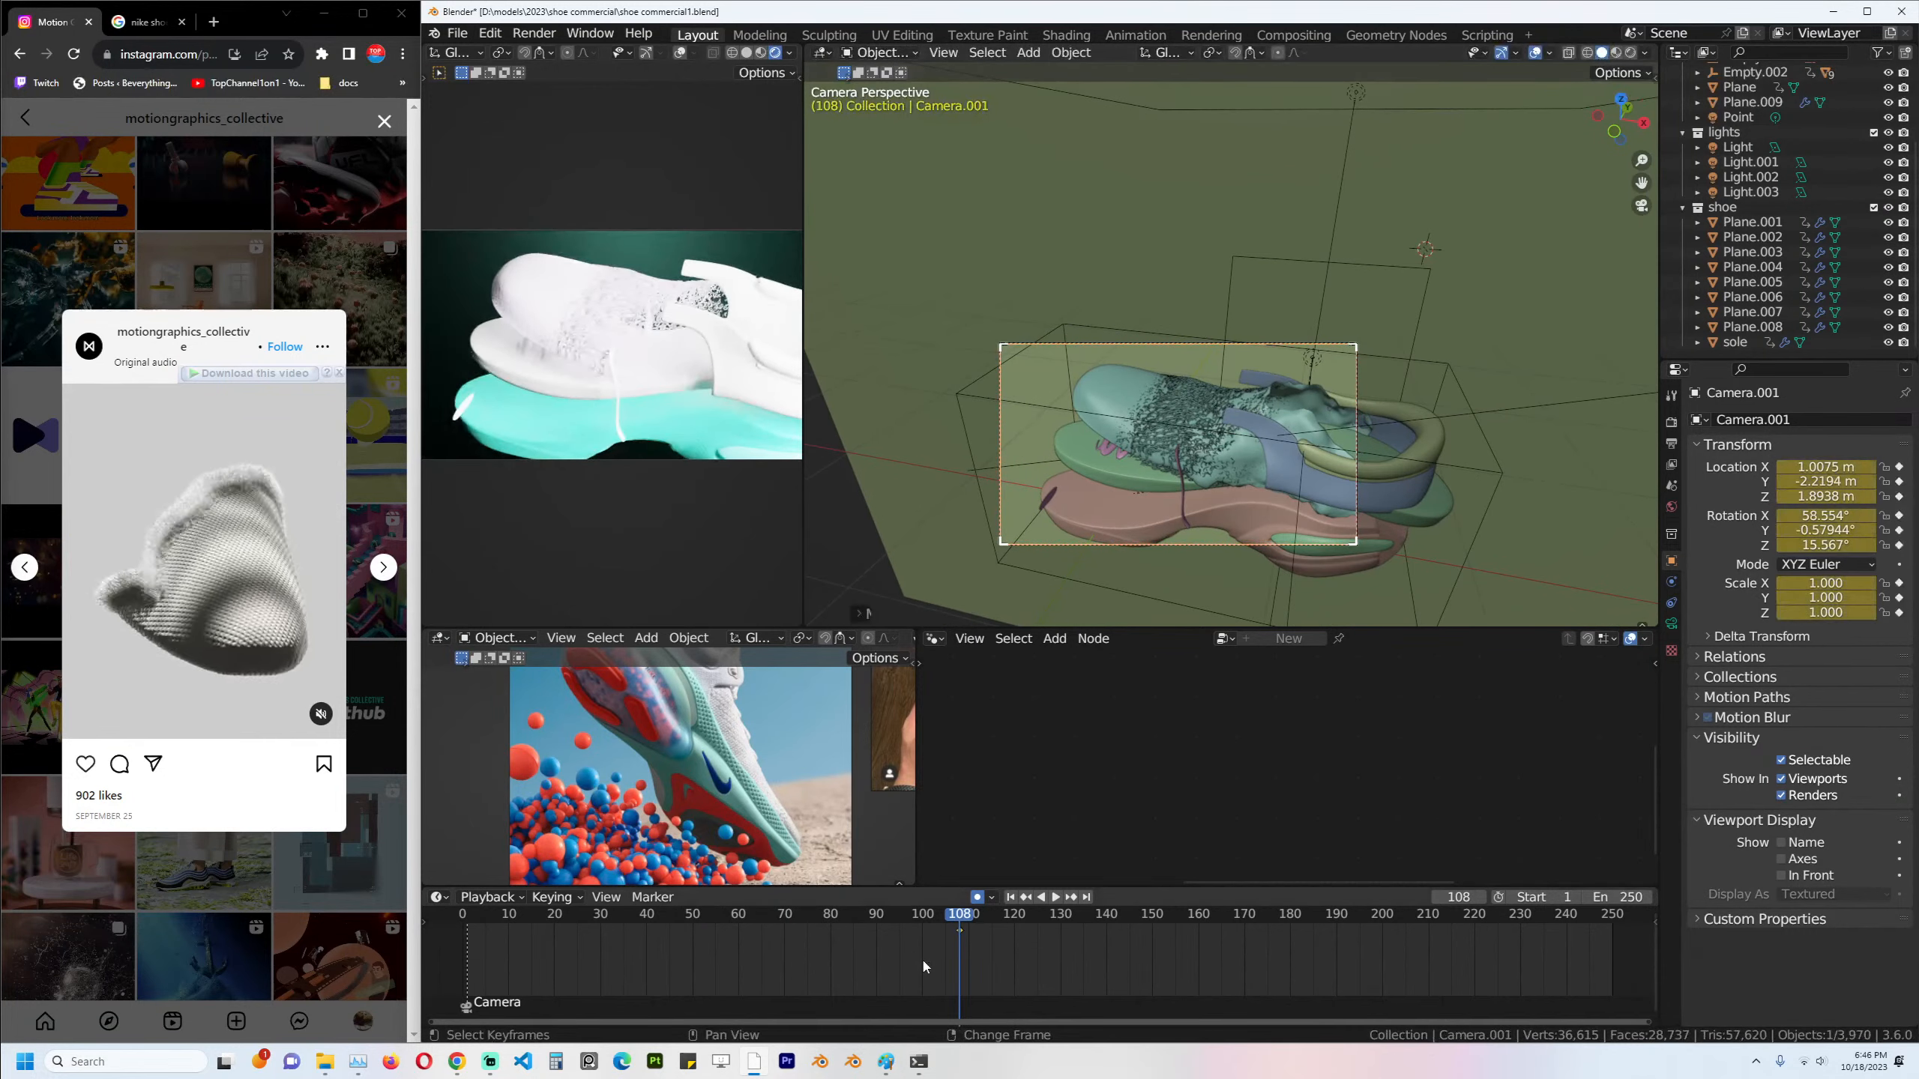
# Bind Camera.001 to a timeline marker at frame 108 and save the file.
pyautogui.moveTo(942, 954)
pyautogui.keyDown('shift'); pyautogui.mouseDown(button='right')
pyautogui.moveTo(871, 955)
pyautogui.moveTo(1067, 954)
pyautogui.moveTo(960, 957)
pyautogui.mouseUp(button='right'); pyautogui.keyUp('shift')
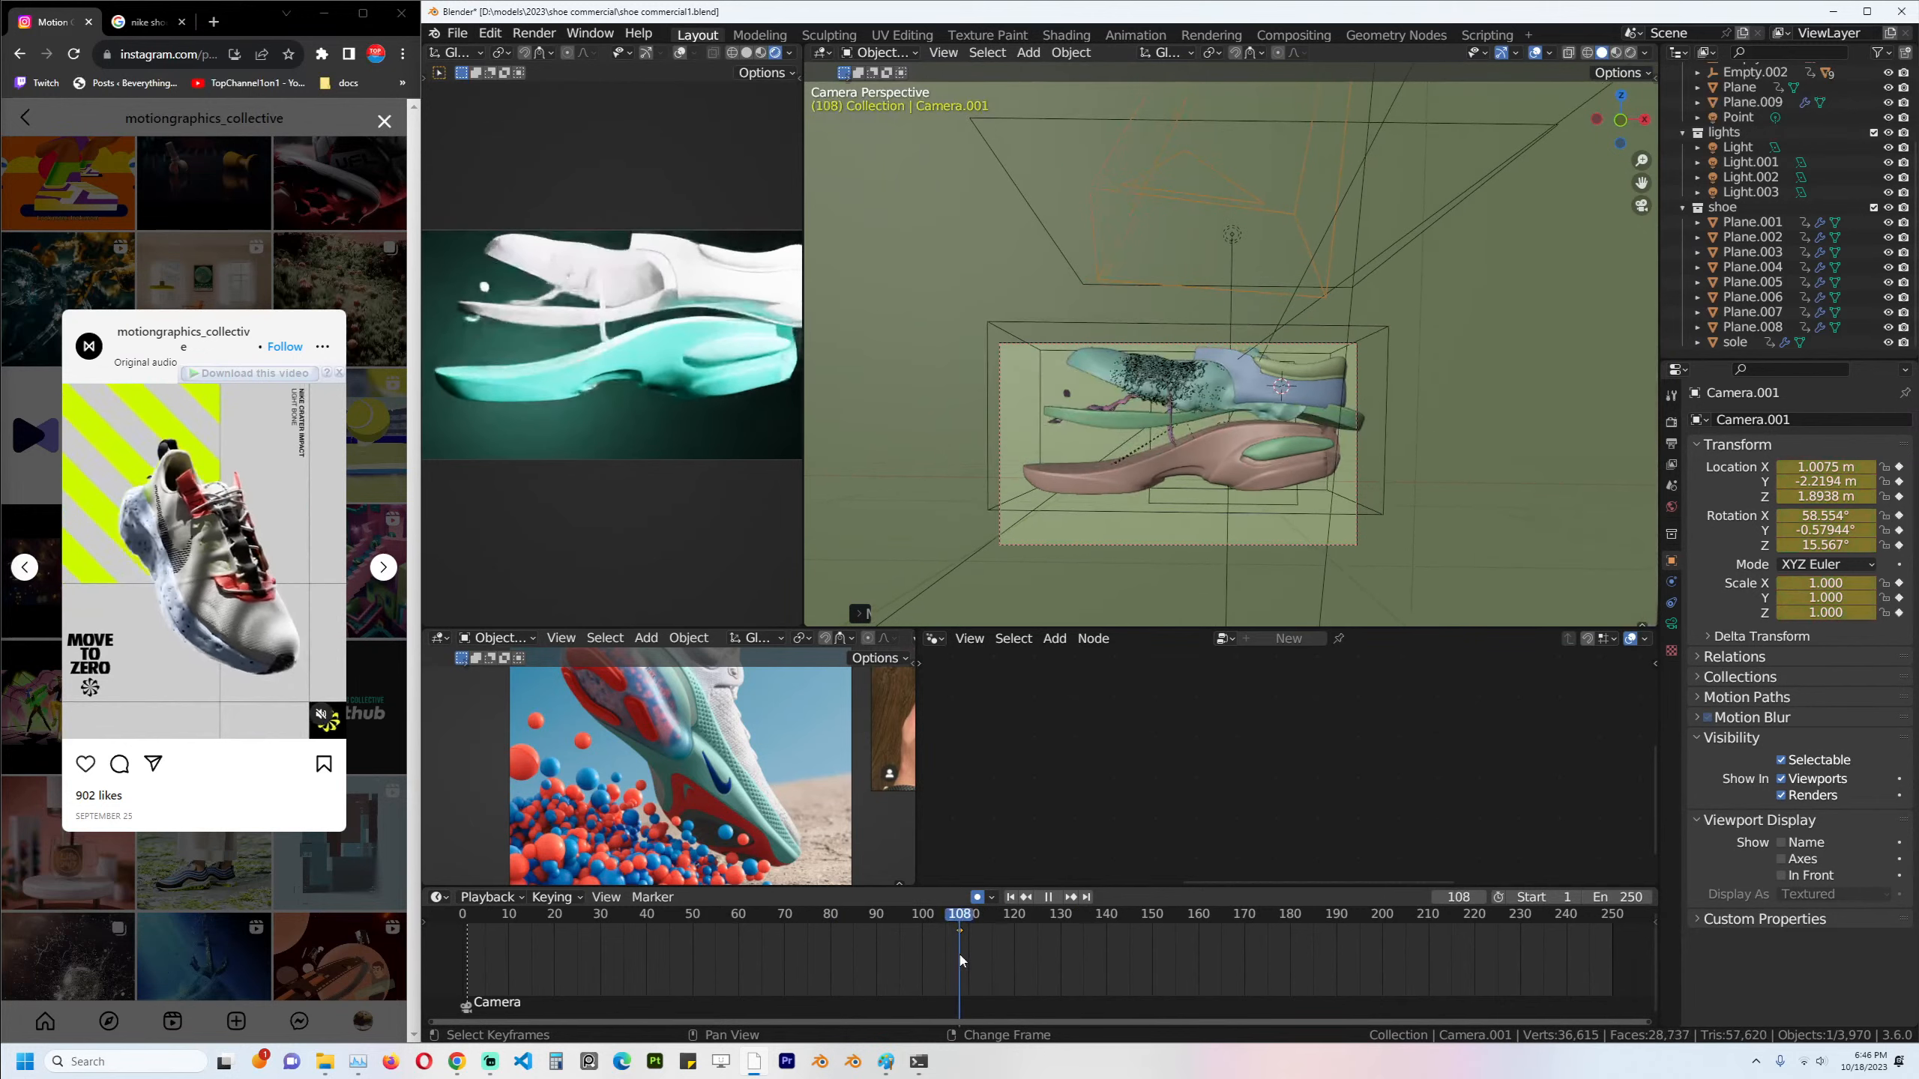
pyautogui.press('ctrl+KP_0')
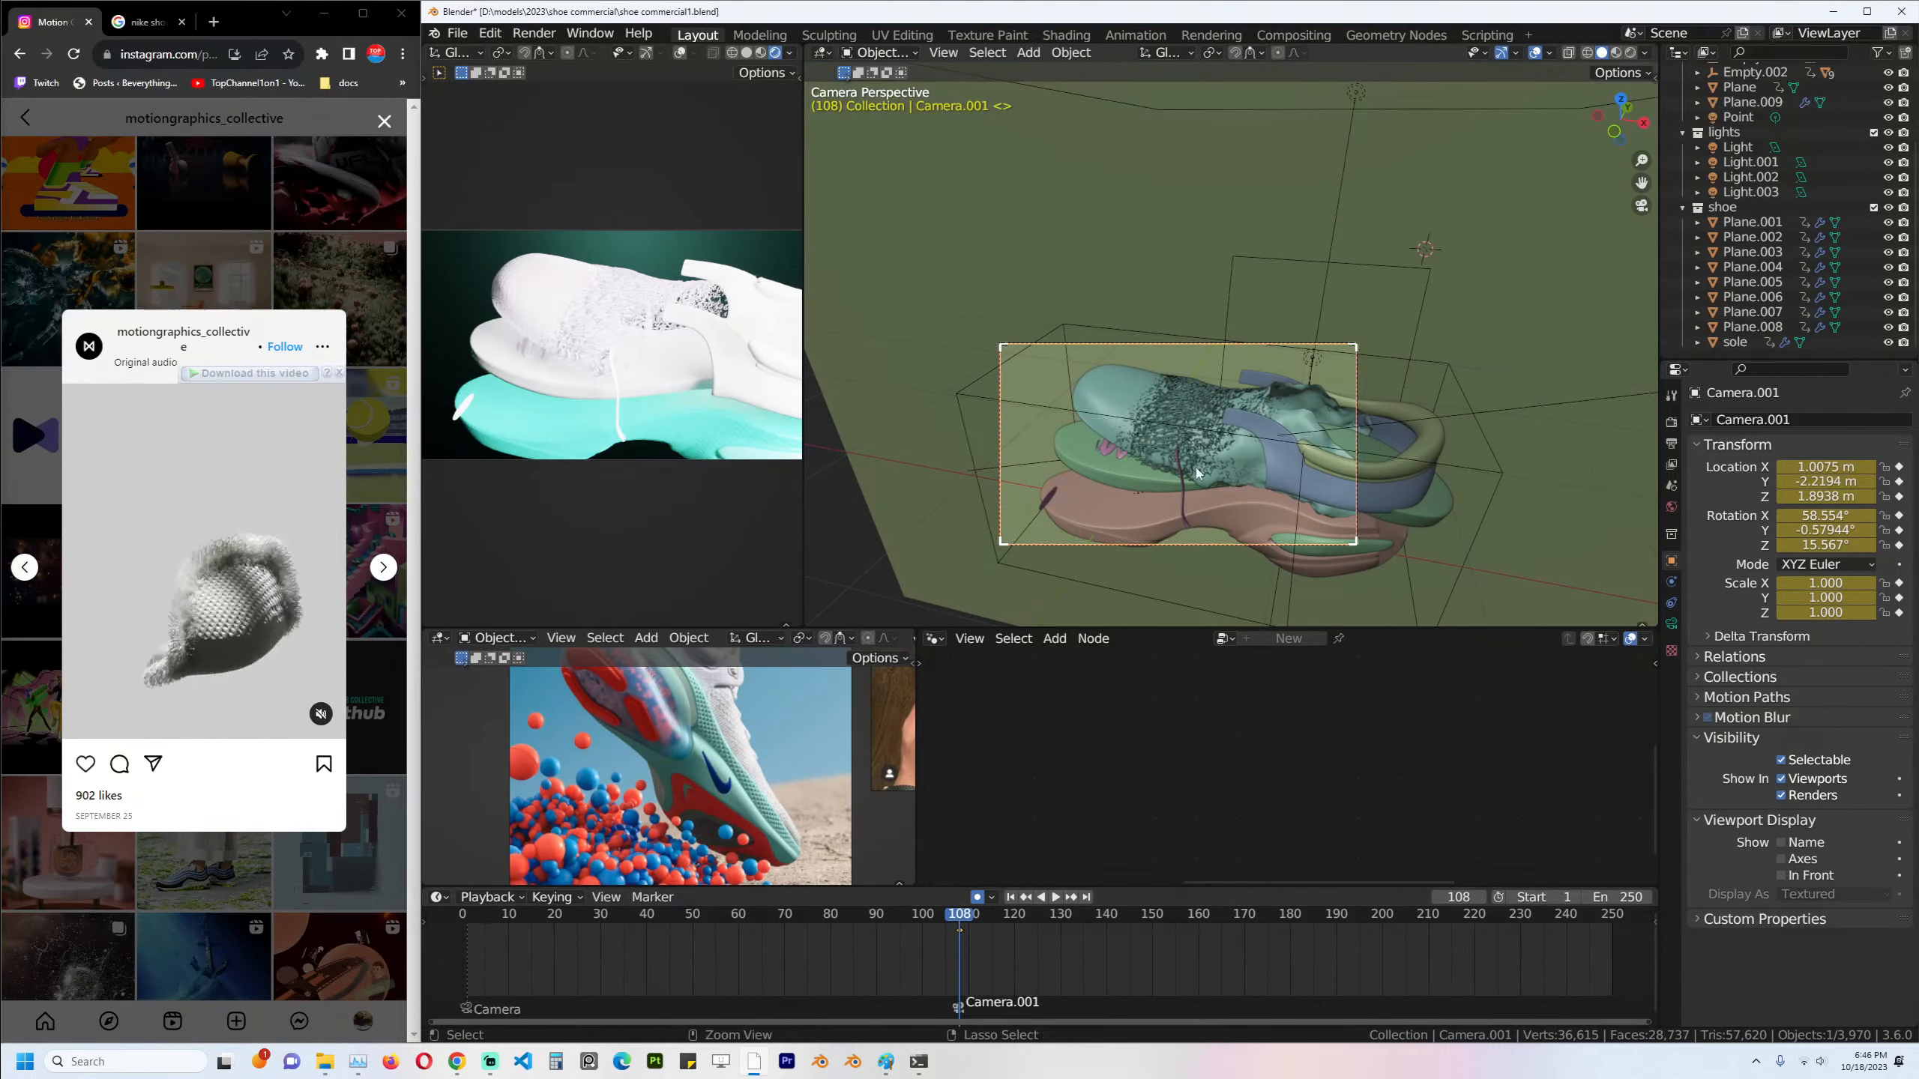
pyautogui.hotkey('ctrl', 's')
# Rotate Camera.001 to 55.124°, 0.98758°, 17.965° near its marker and move it to 1.2075, -1.9361, 2.1872 m at frame 155.
pyautogui.press('g')
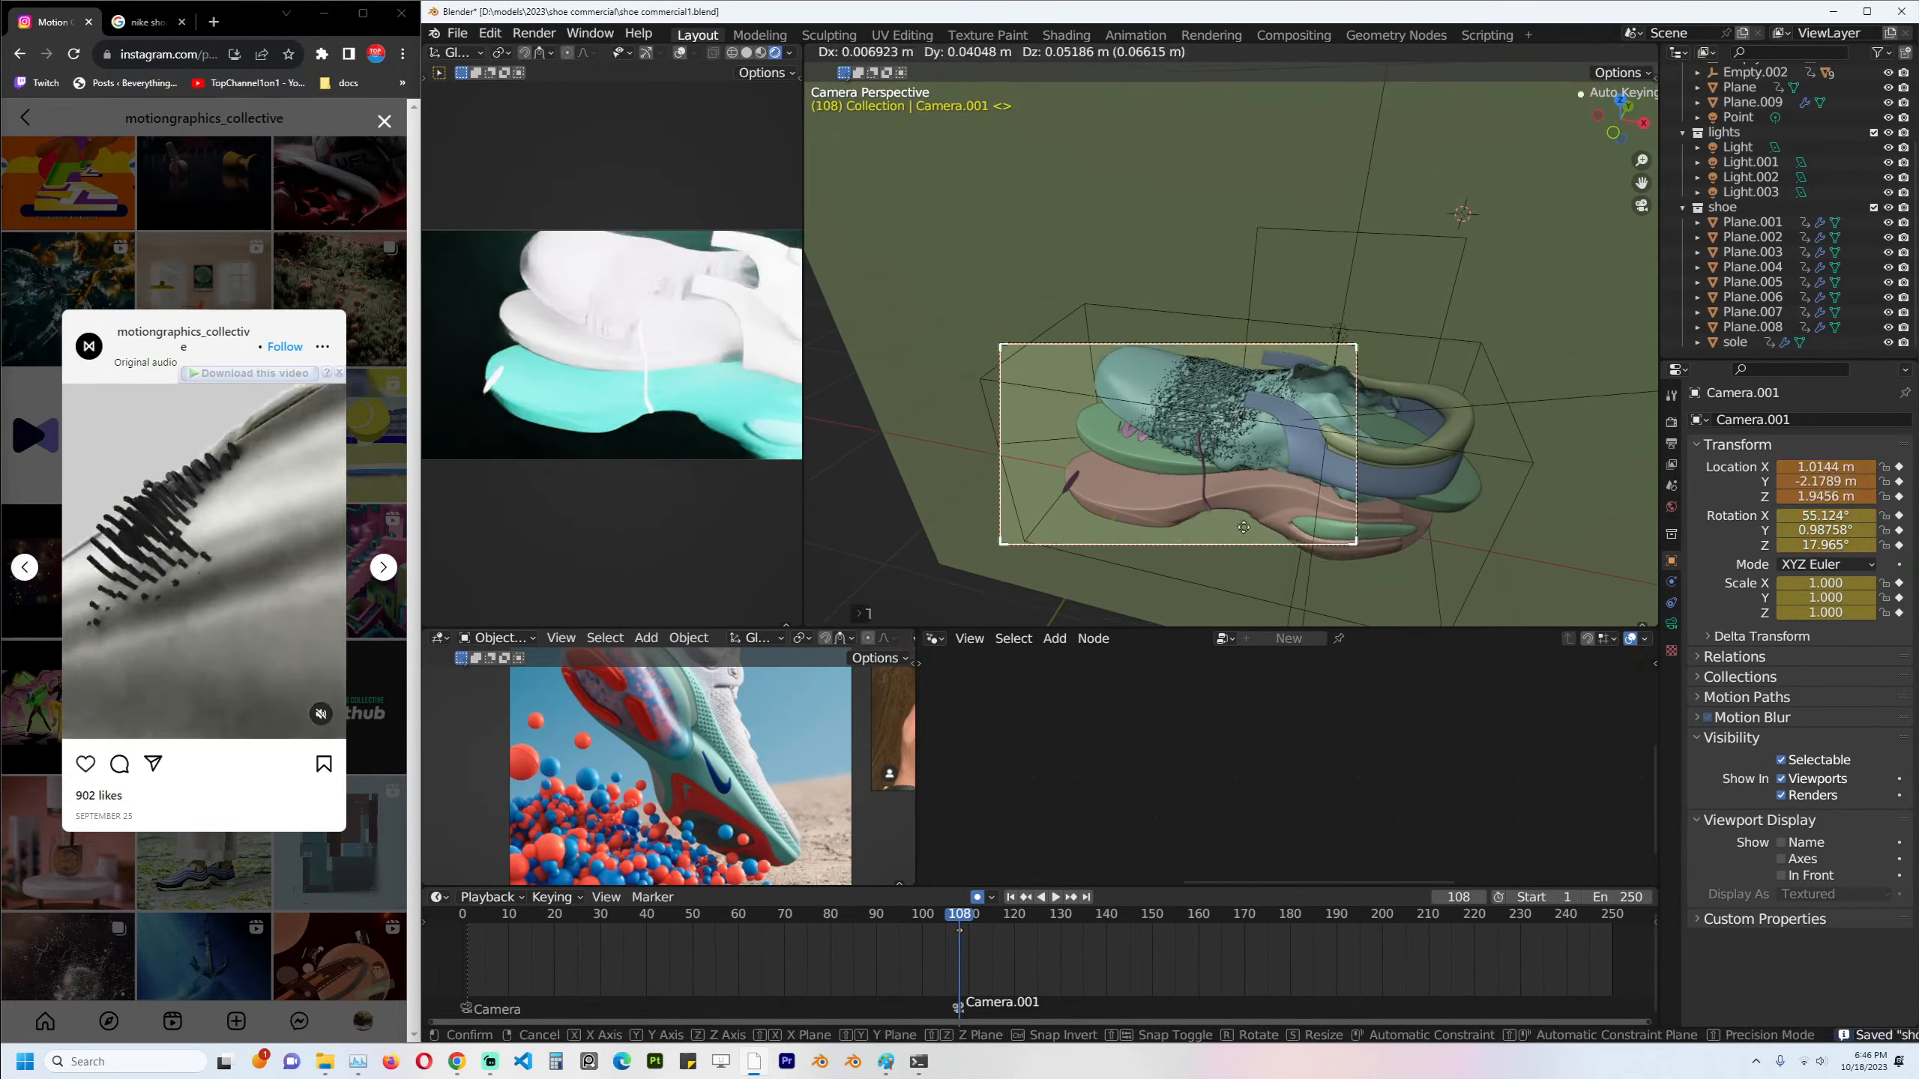
pyautogui.click(1244, 527)
pyautogui.press('space')
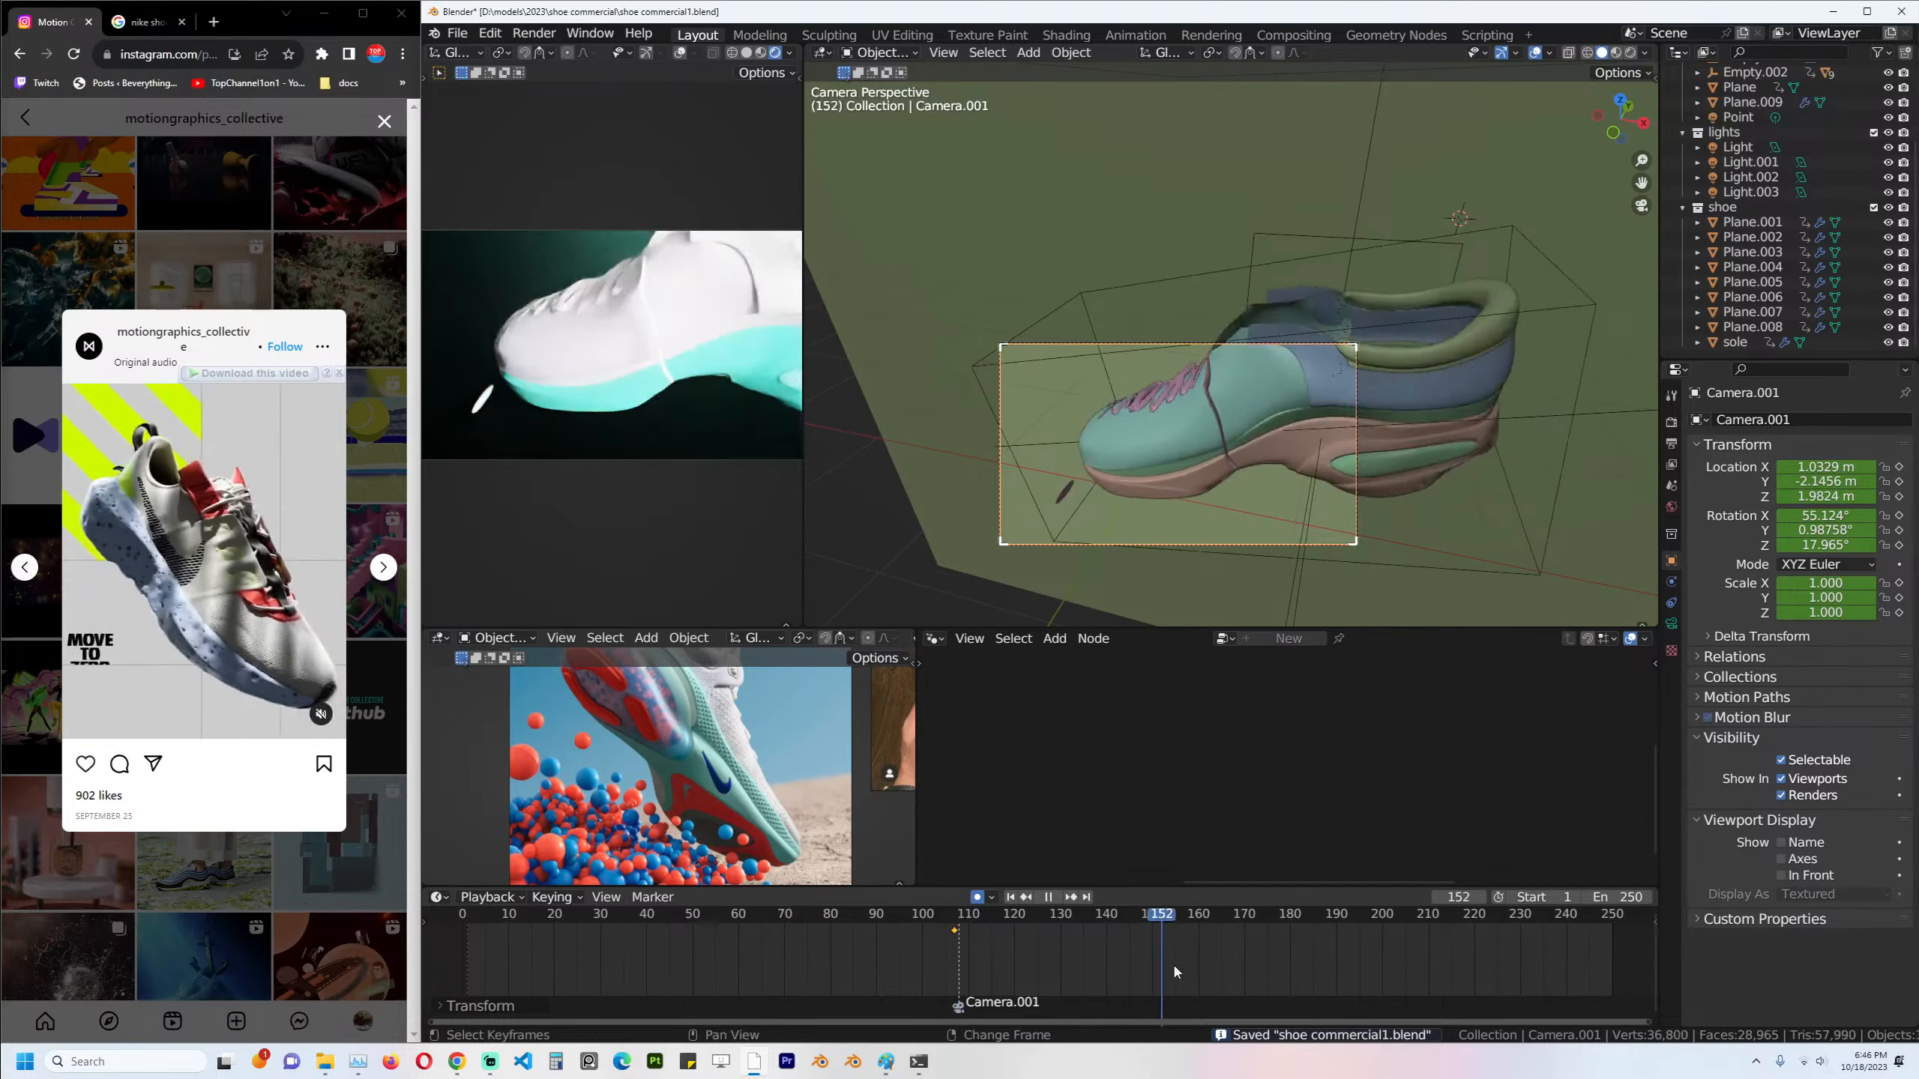
pyautogui.press('space')
pyautogui.press('g')
pyautogui.click(1250, 517)
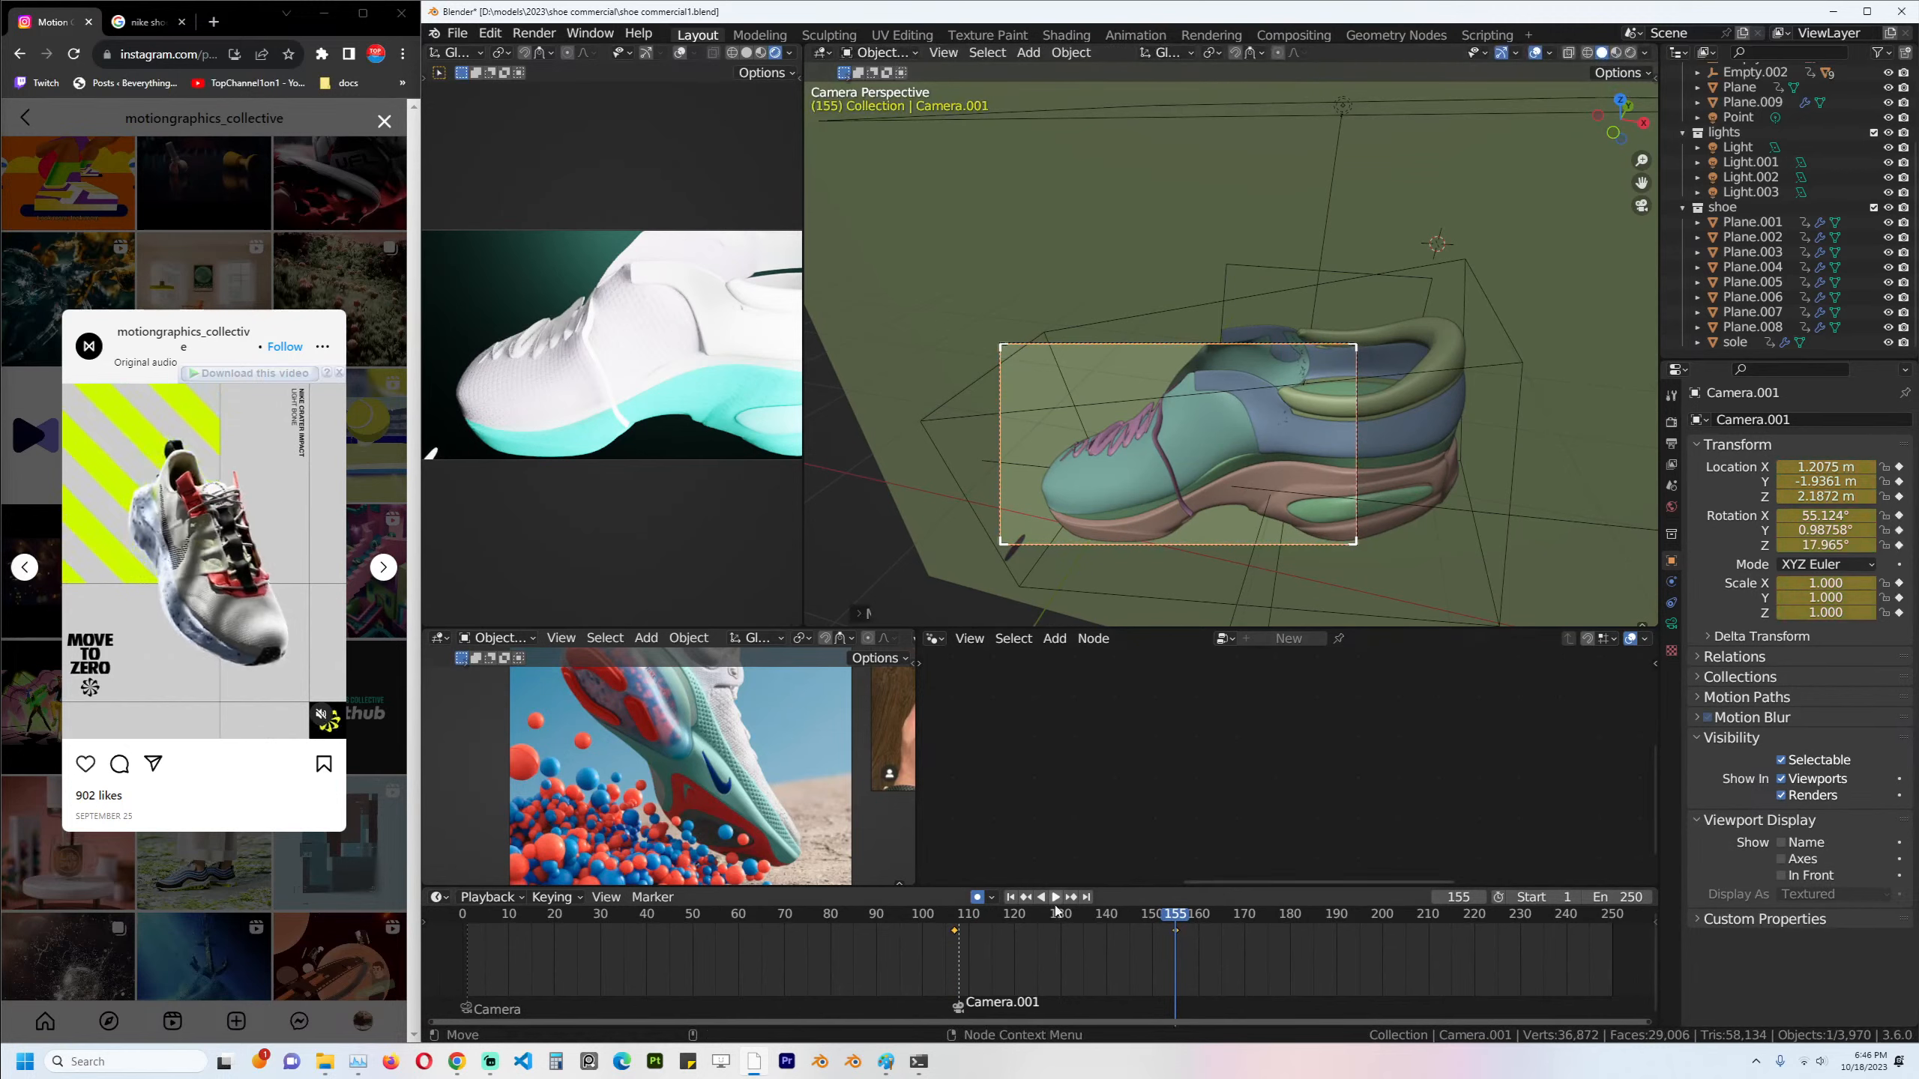
# Shift Plane.001's reveal keyframes, the last one to about frame 134 and the first one to about frame 106.
pyautogui.moveTo(1056, 938); pyautogui.dragTo(989, 946, button='right')
pyautogui.click(1166, 443)
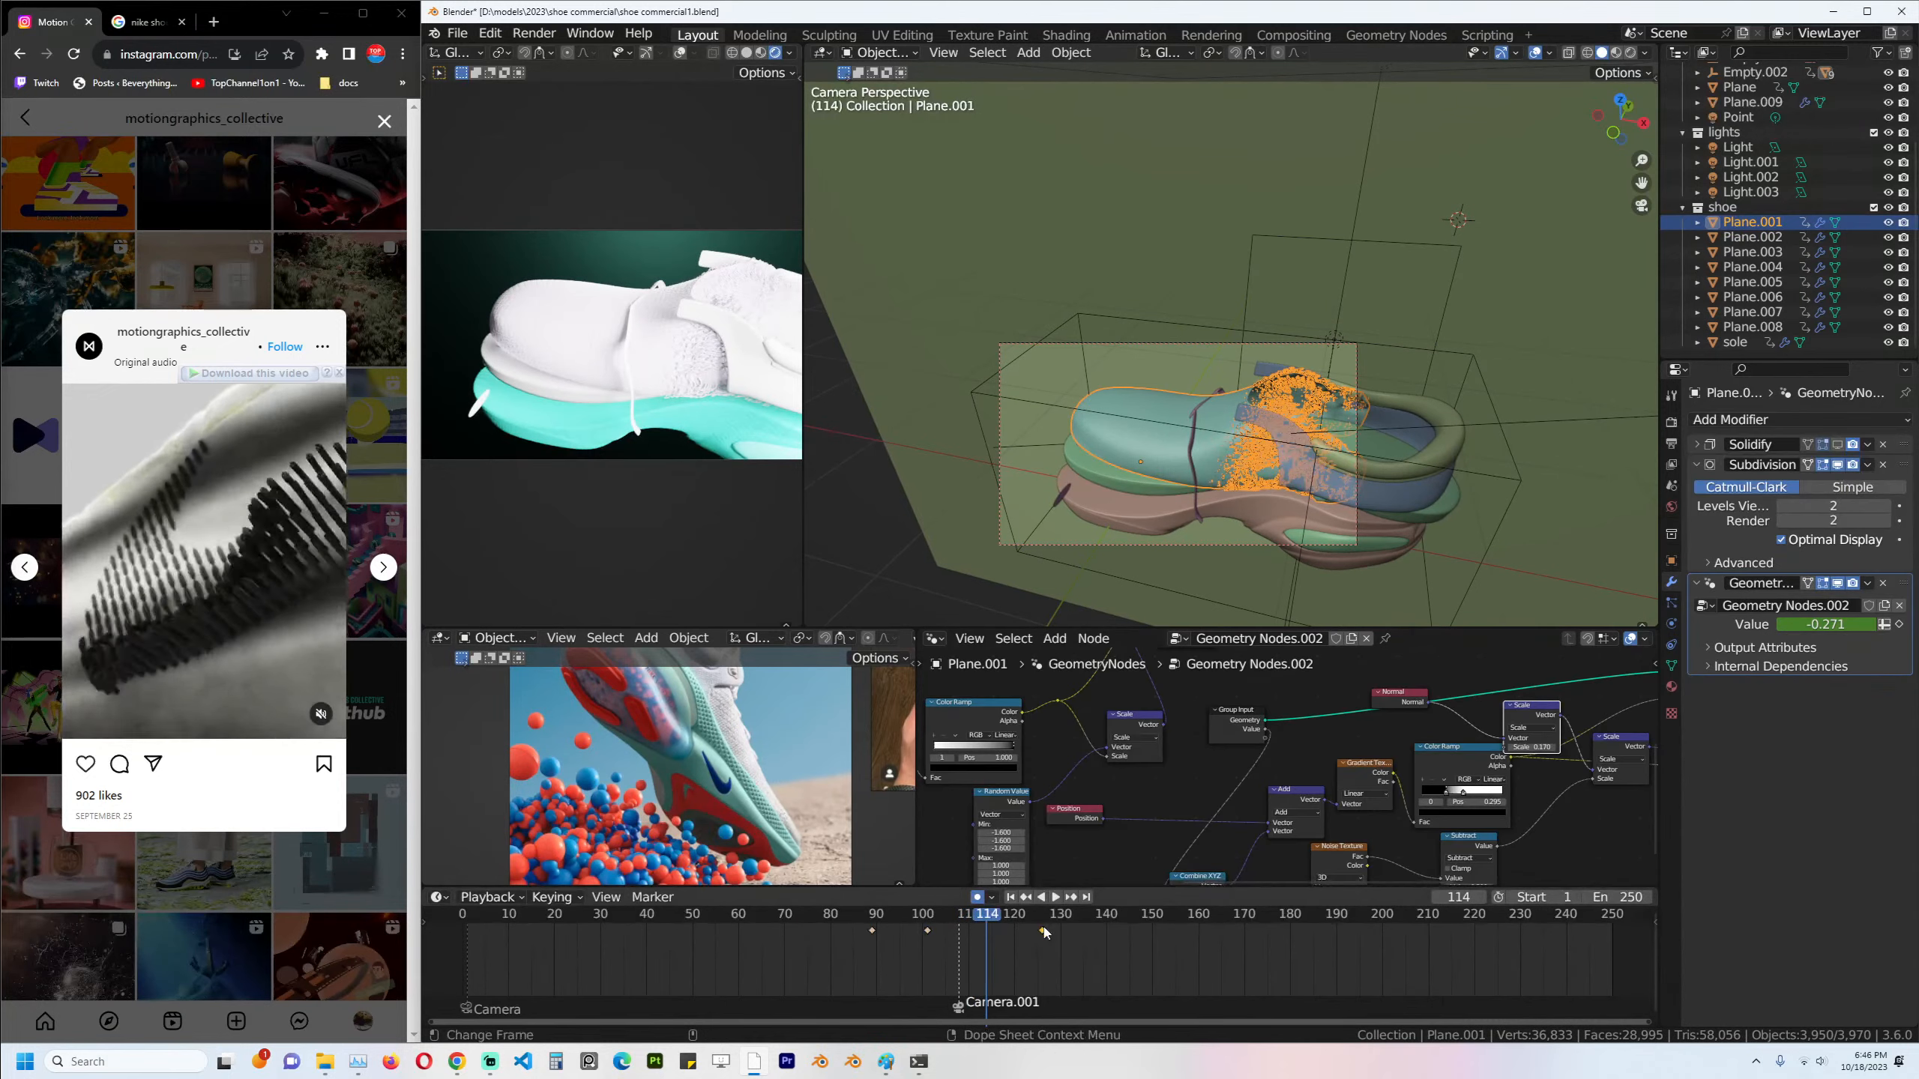
pyautogui.moveTo(1043, 935); pyautogui.dragTo(1077, 929)
pyautogui.moveTo(876, 934); pyautogui.dragTo(954, 932)
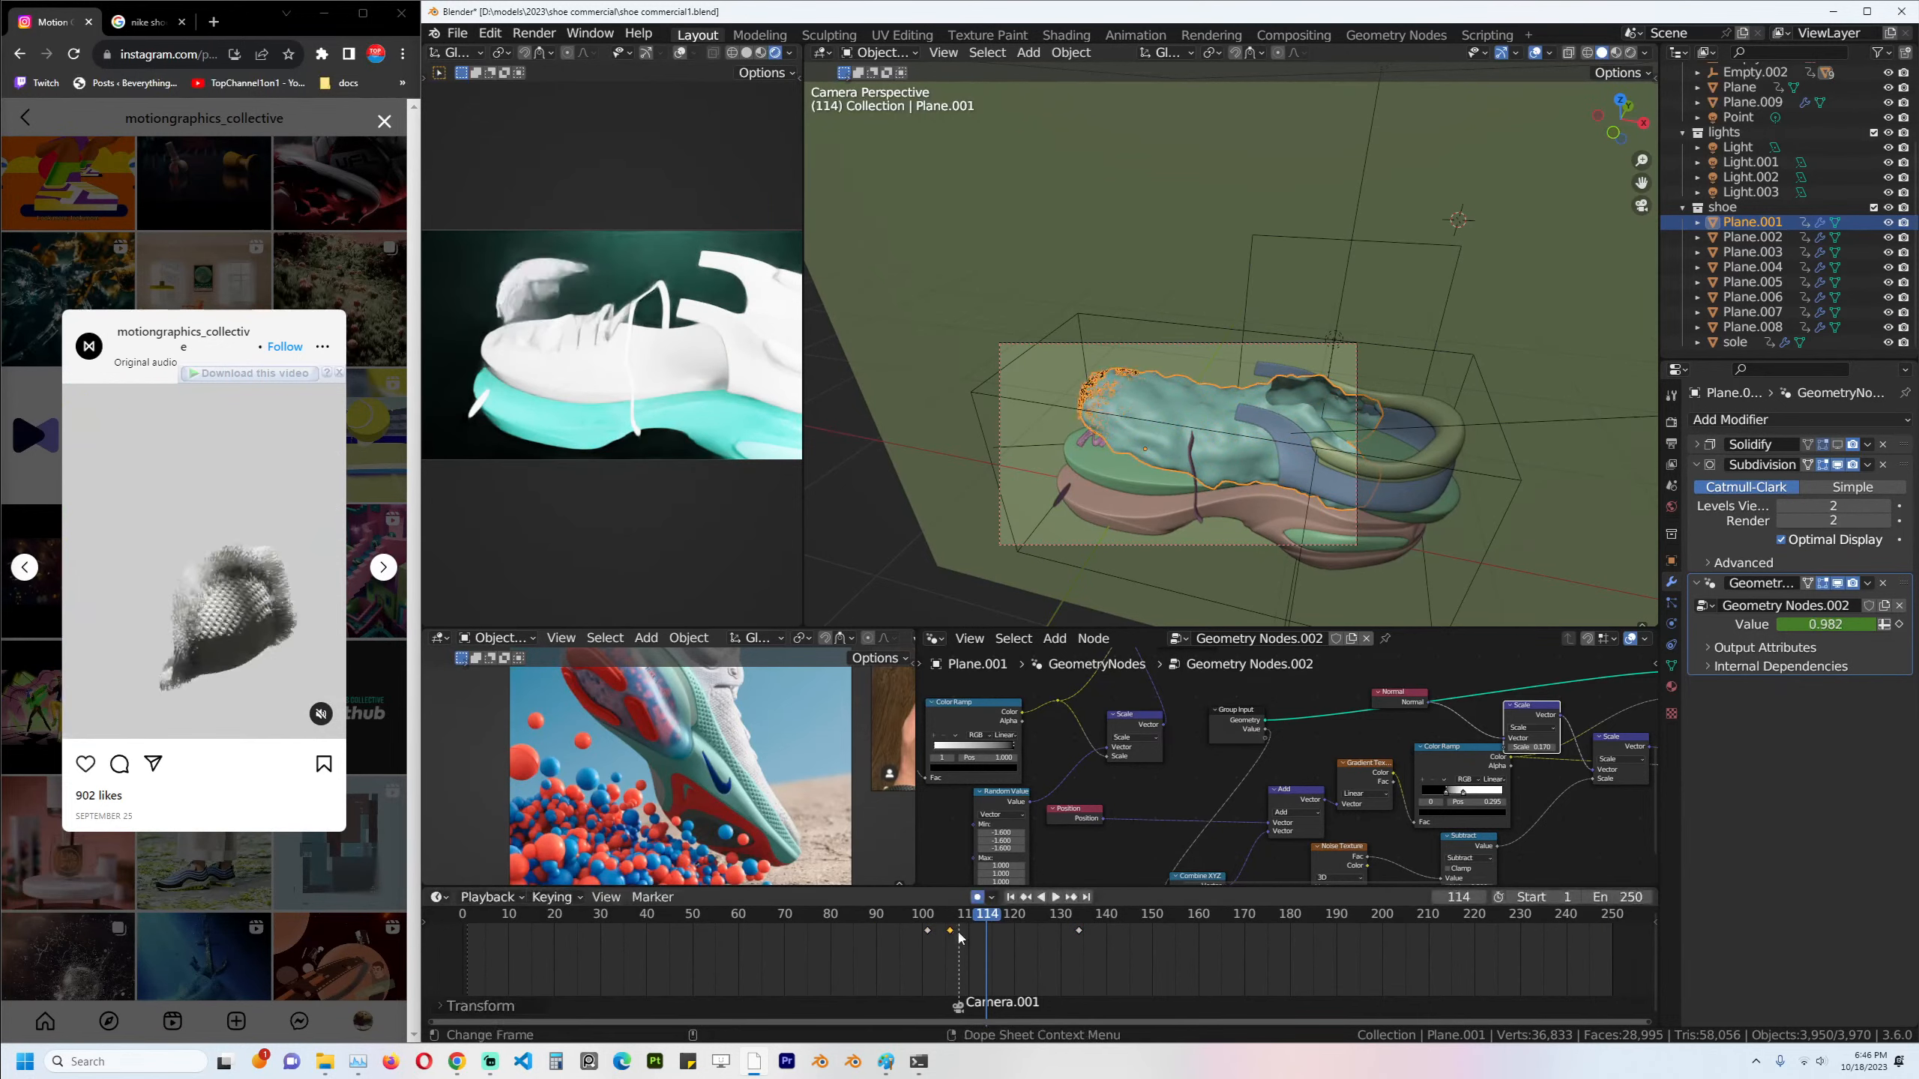
# Hide Plane.008, Plane.009, Plane.004 and Plane.002 so only the upper and sole parts show, and save the file.
pyautogui.click(1196, 487)
pyautogui.press('h')
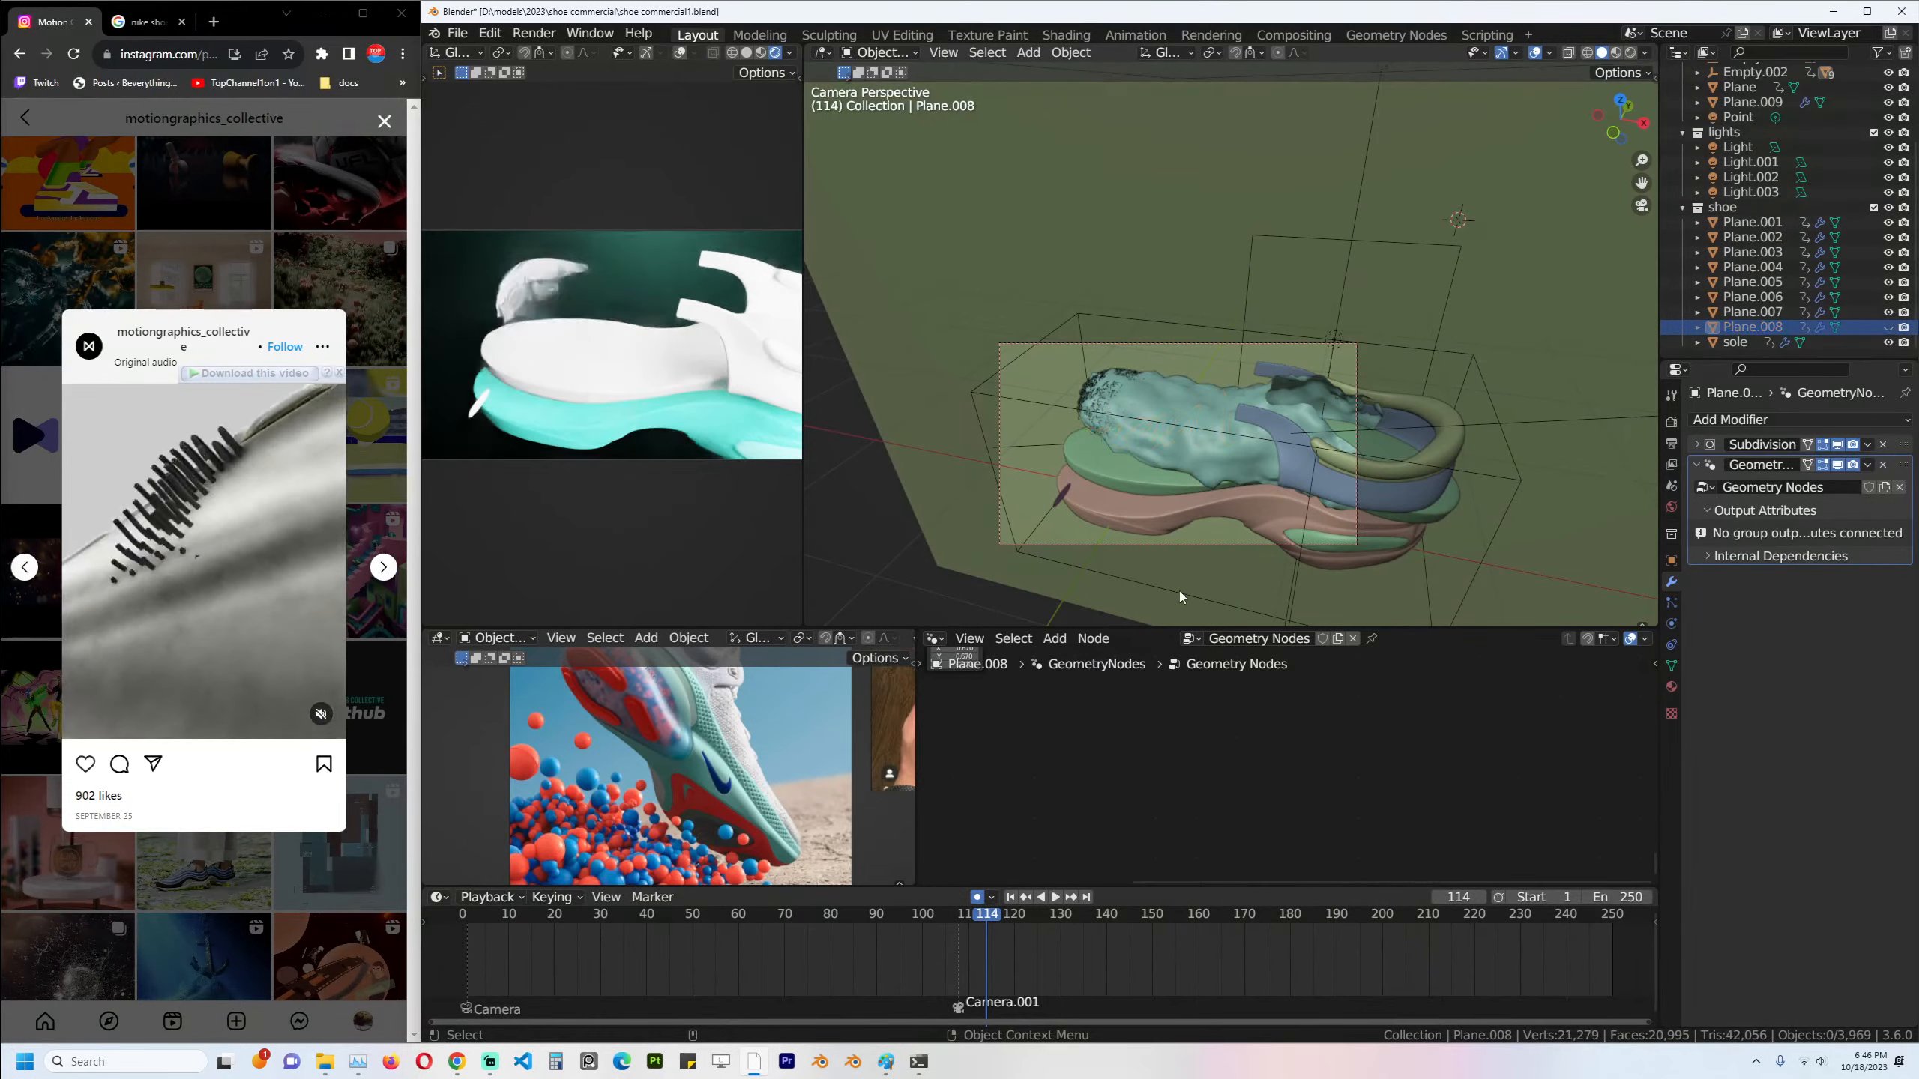
pyautogui.click(1061, 497)
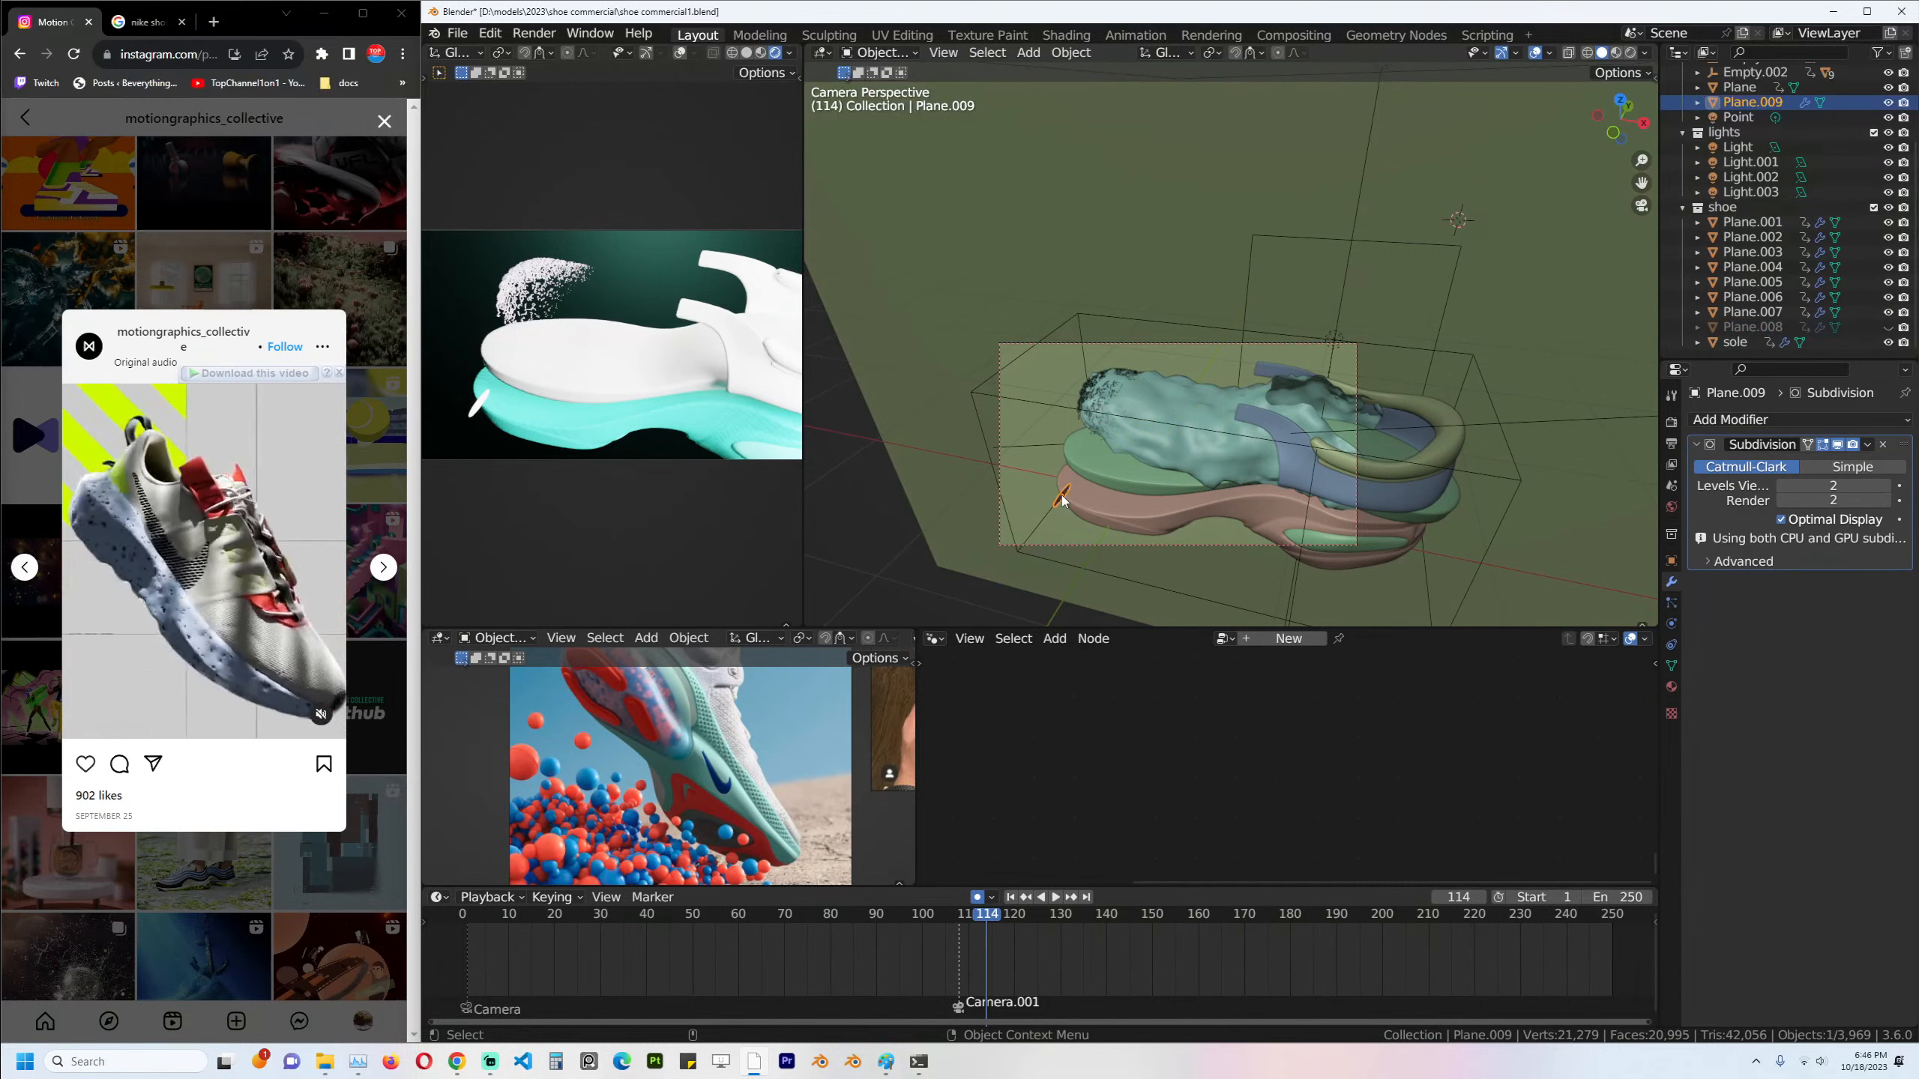
pyautogui.click(1336, 478)
pyautogui.press('h')
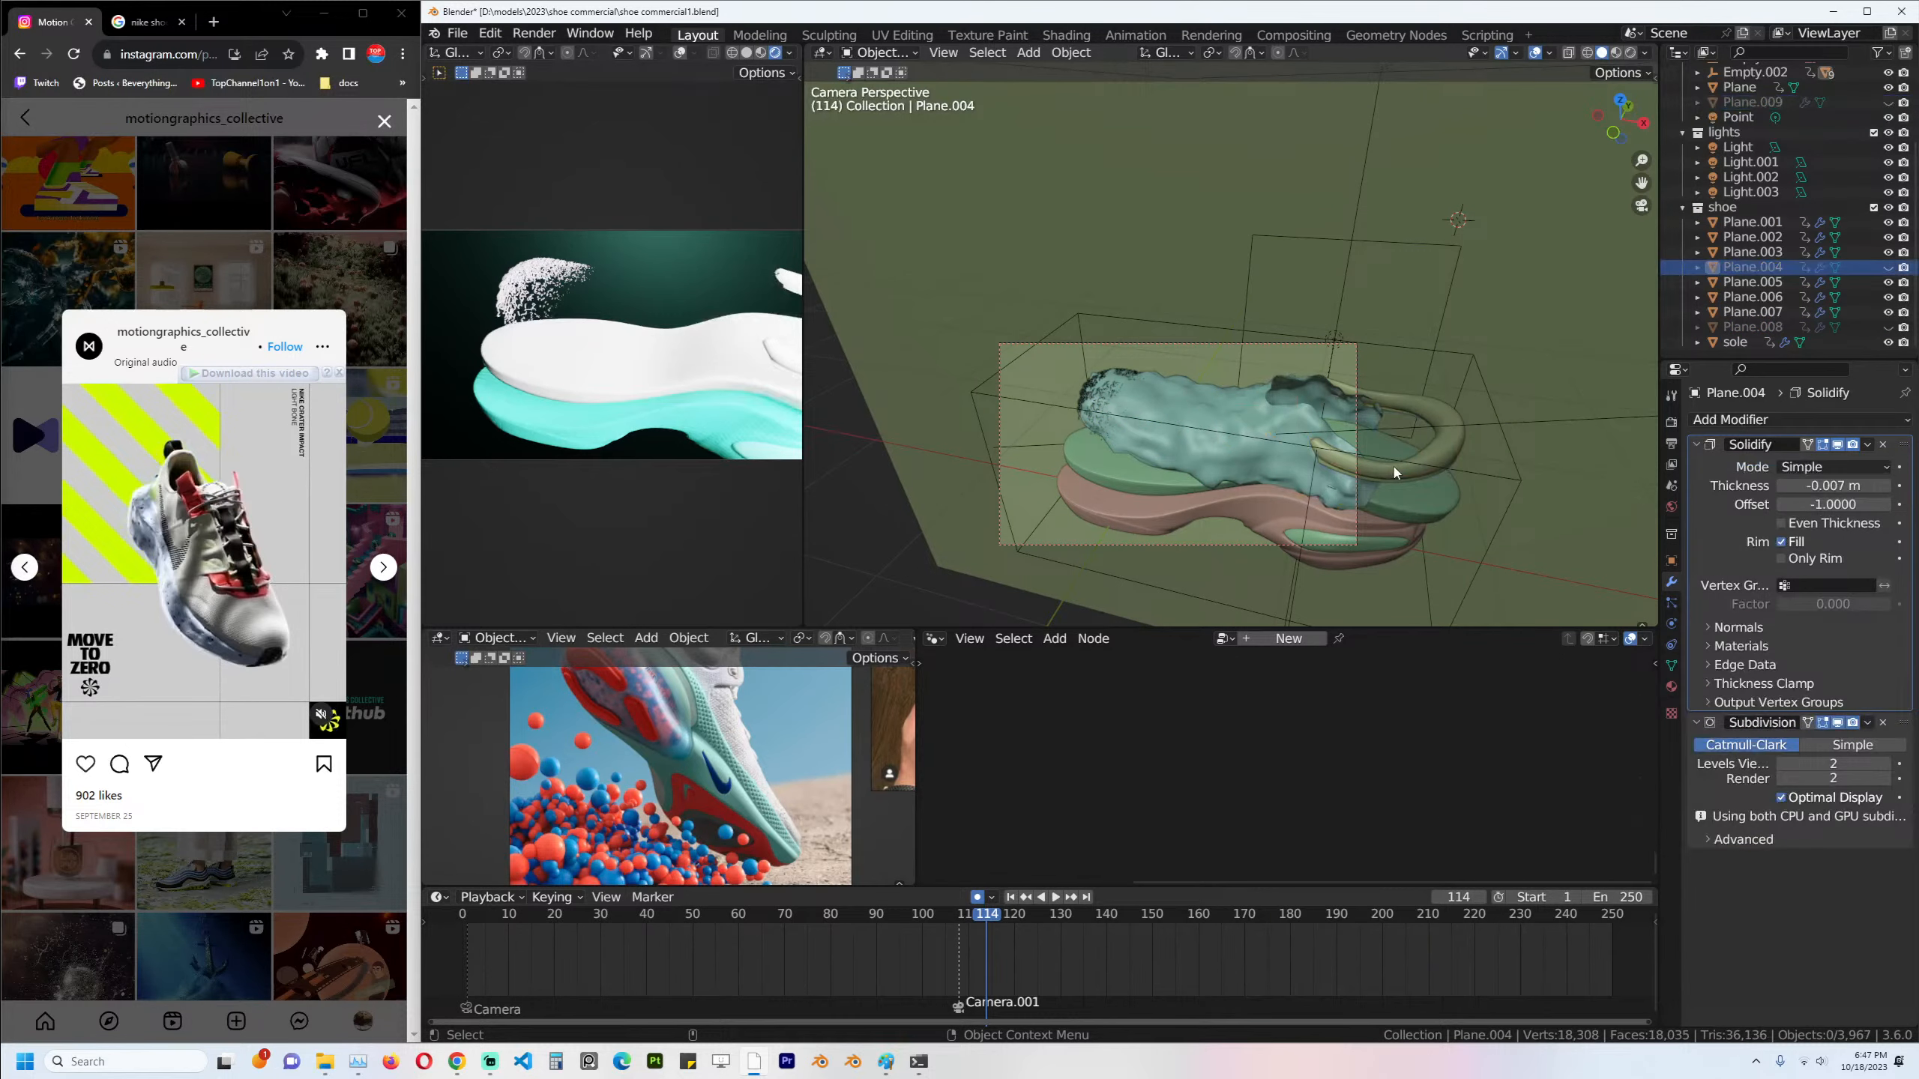
pyautogui.click(1439, 433)
pyautogui.press('h')
pyautogui.hotkey('ctrl', 's')
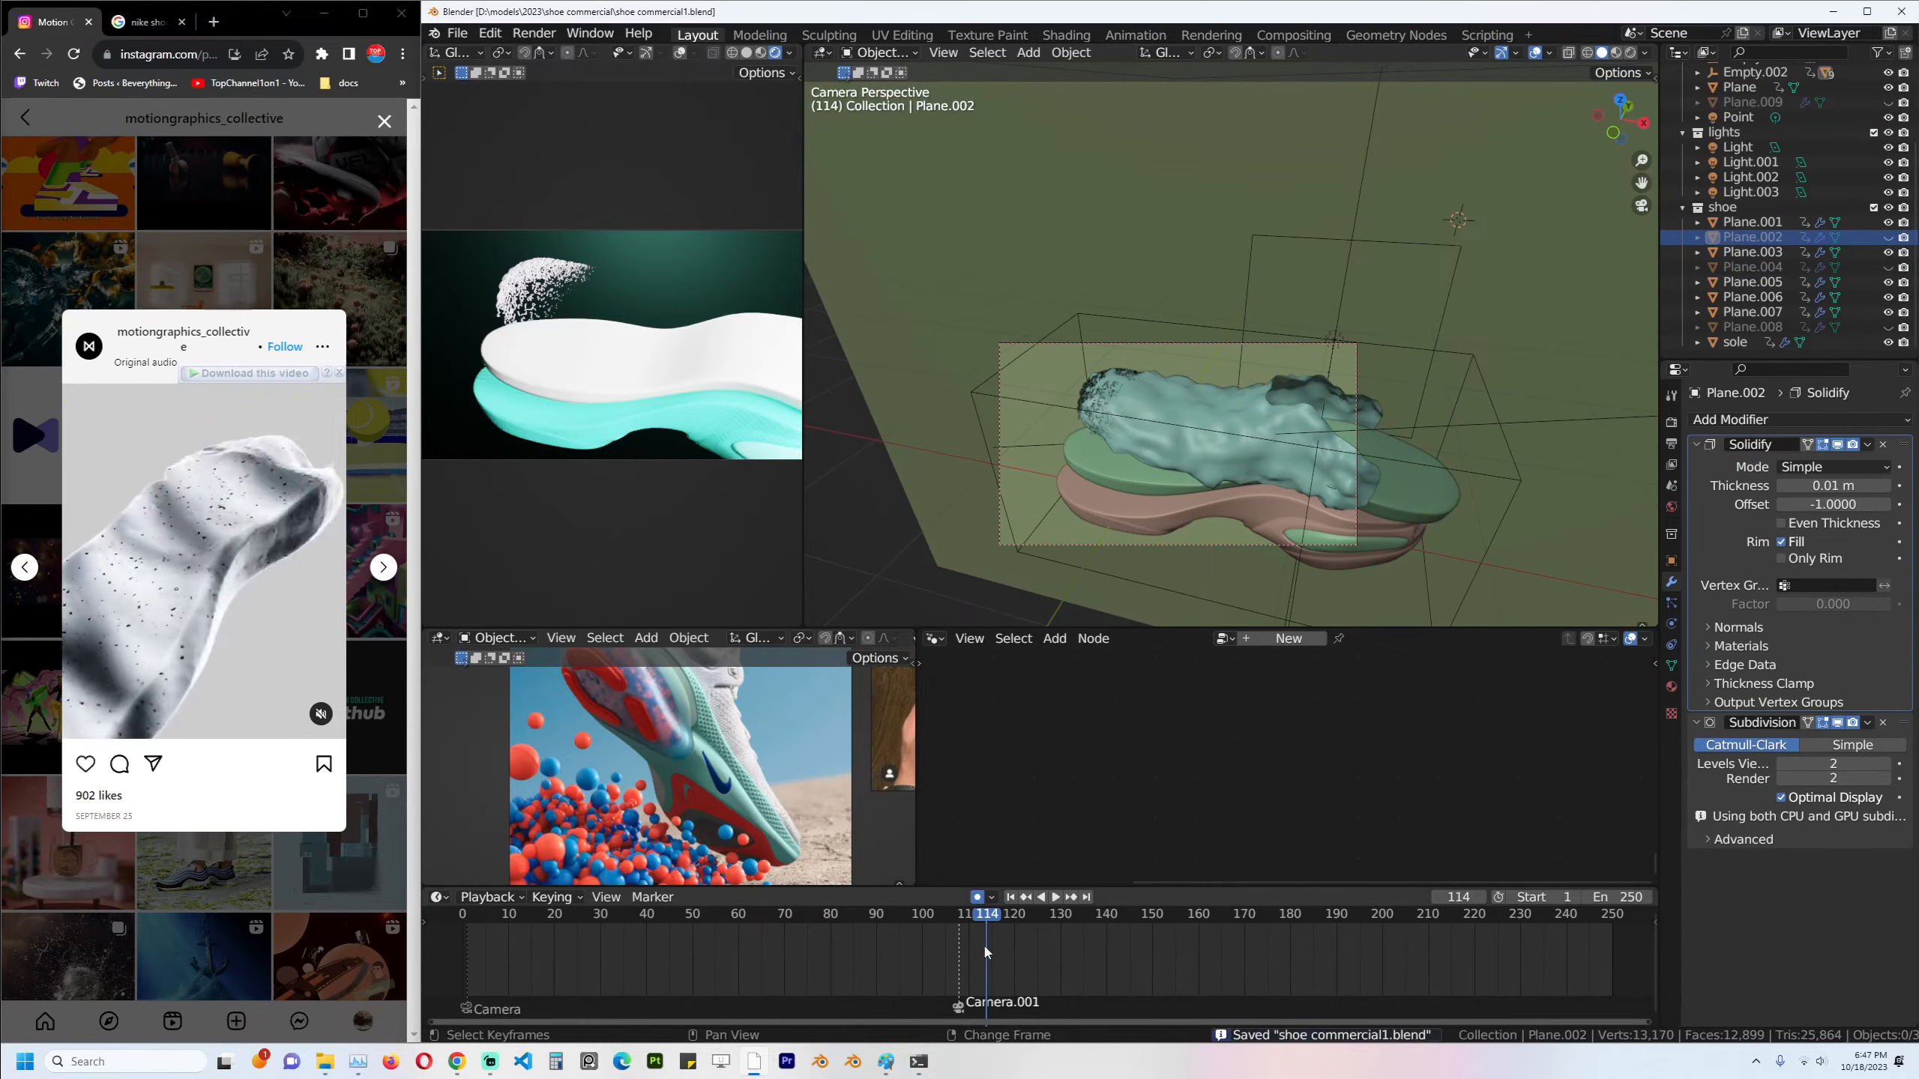
# Preview the upper's reveal through the second camera up to frame 123.
pyautogui.click(878, 933)
pyautogui.press('space')
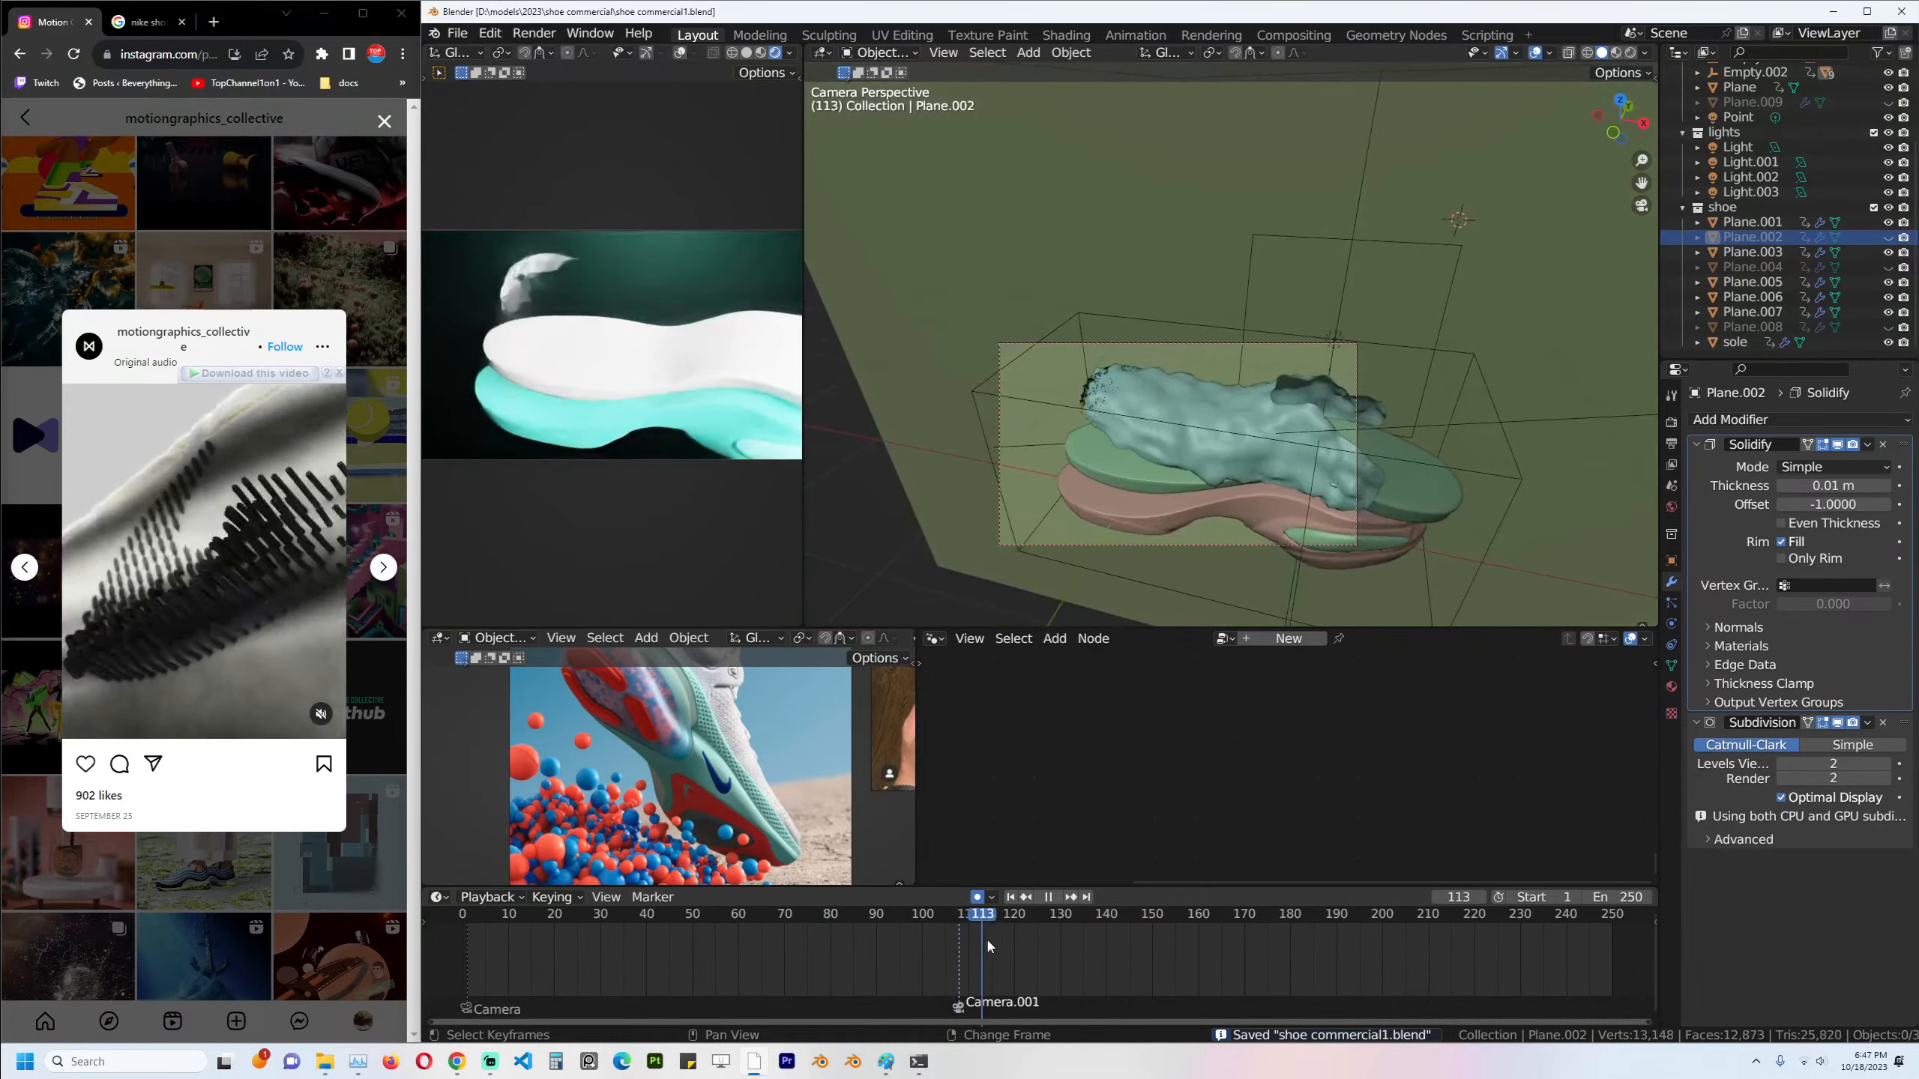
pyautogui.press('space')
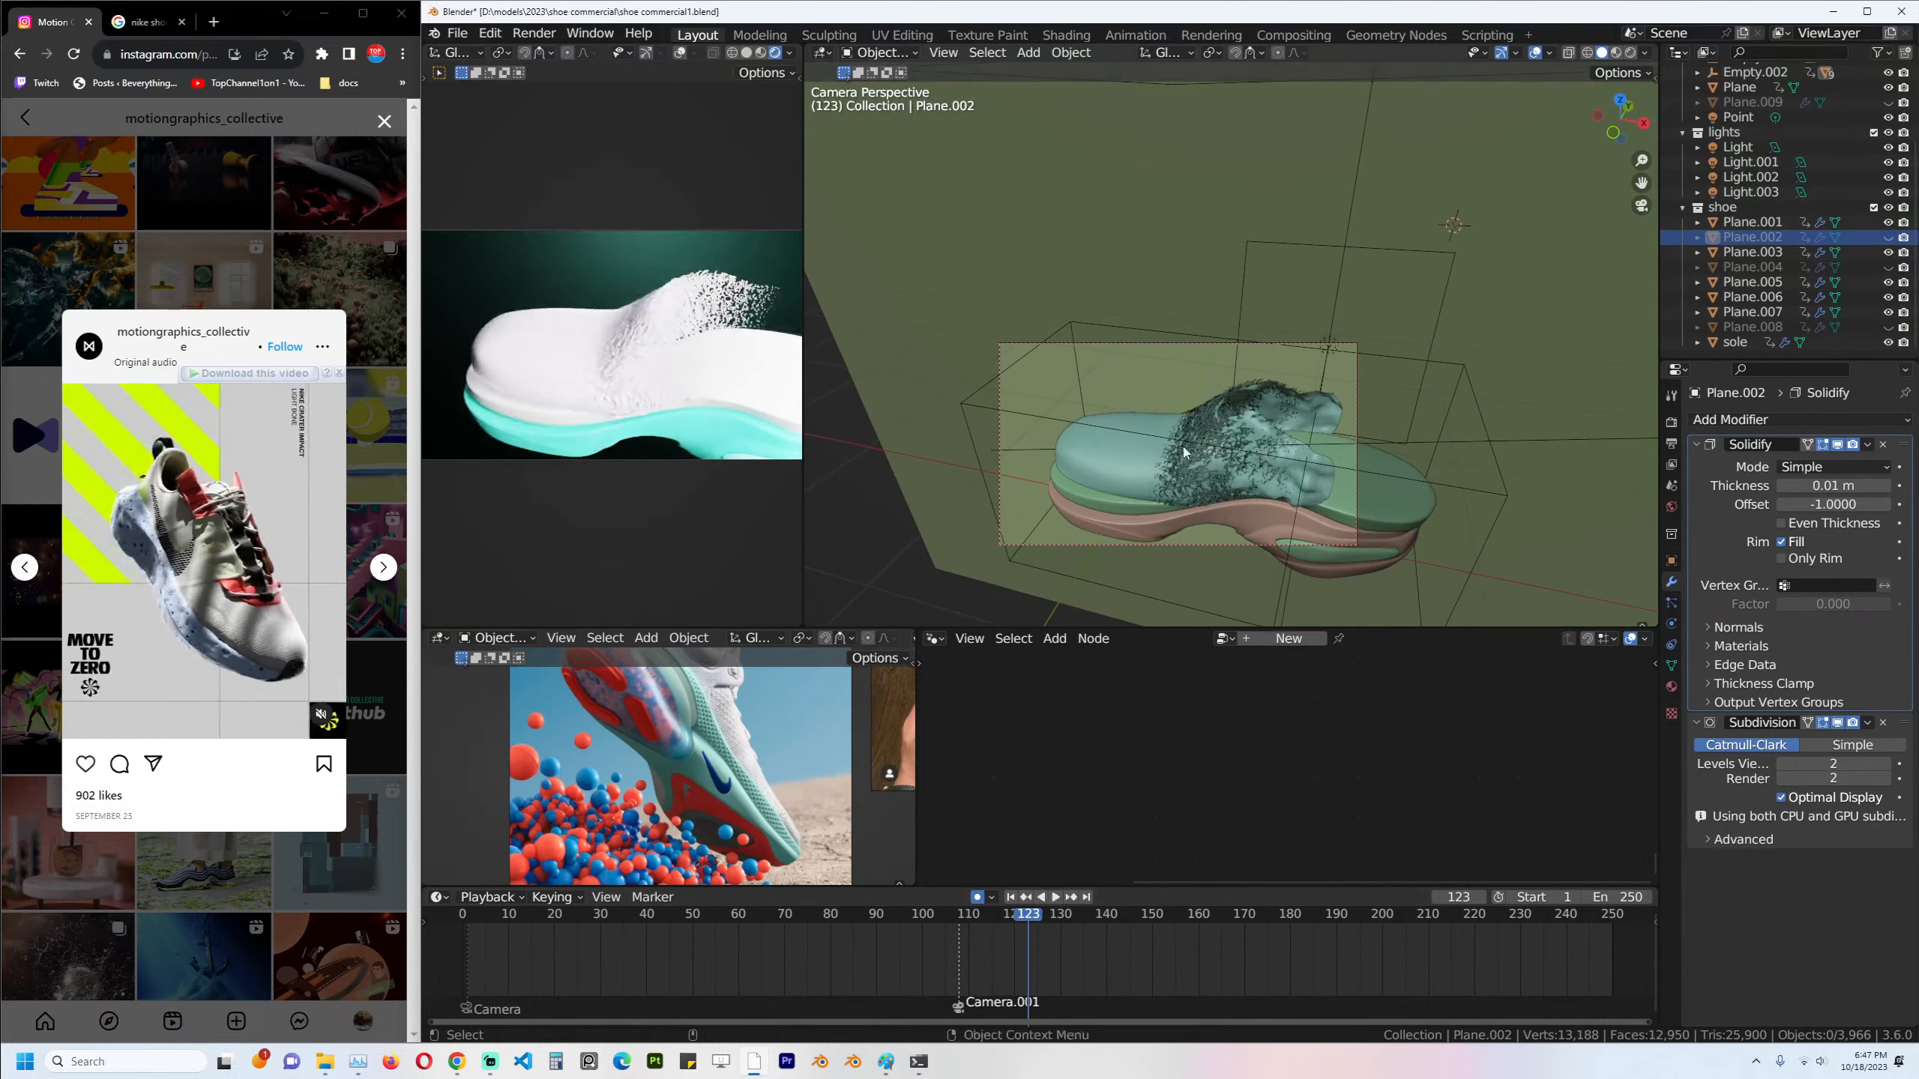
# Set the power of area light Light.003 to 20 W and save the file.
pyautogui.moveTo(1183, 447); pyautogui.dragTo(1143, 437, button='middle')
pyautogui.scroll(-4, 1139, 407)
pyautogui.click(1186, 365)
pyautogui.click(1190, 374)
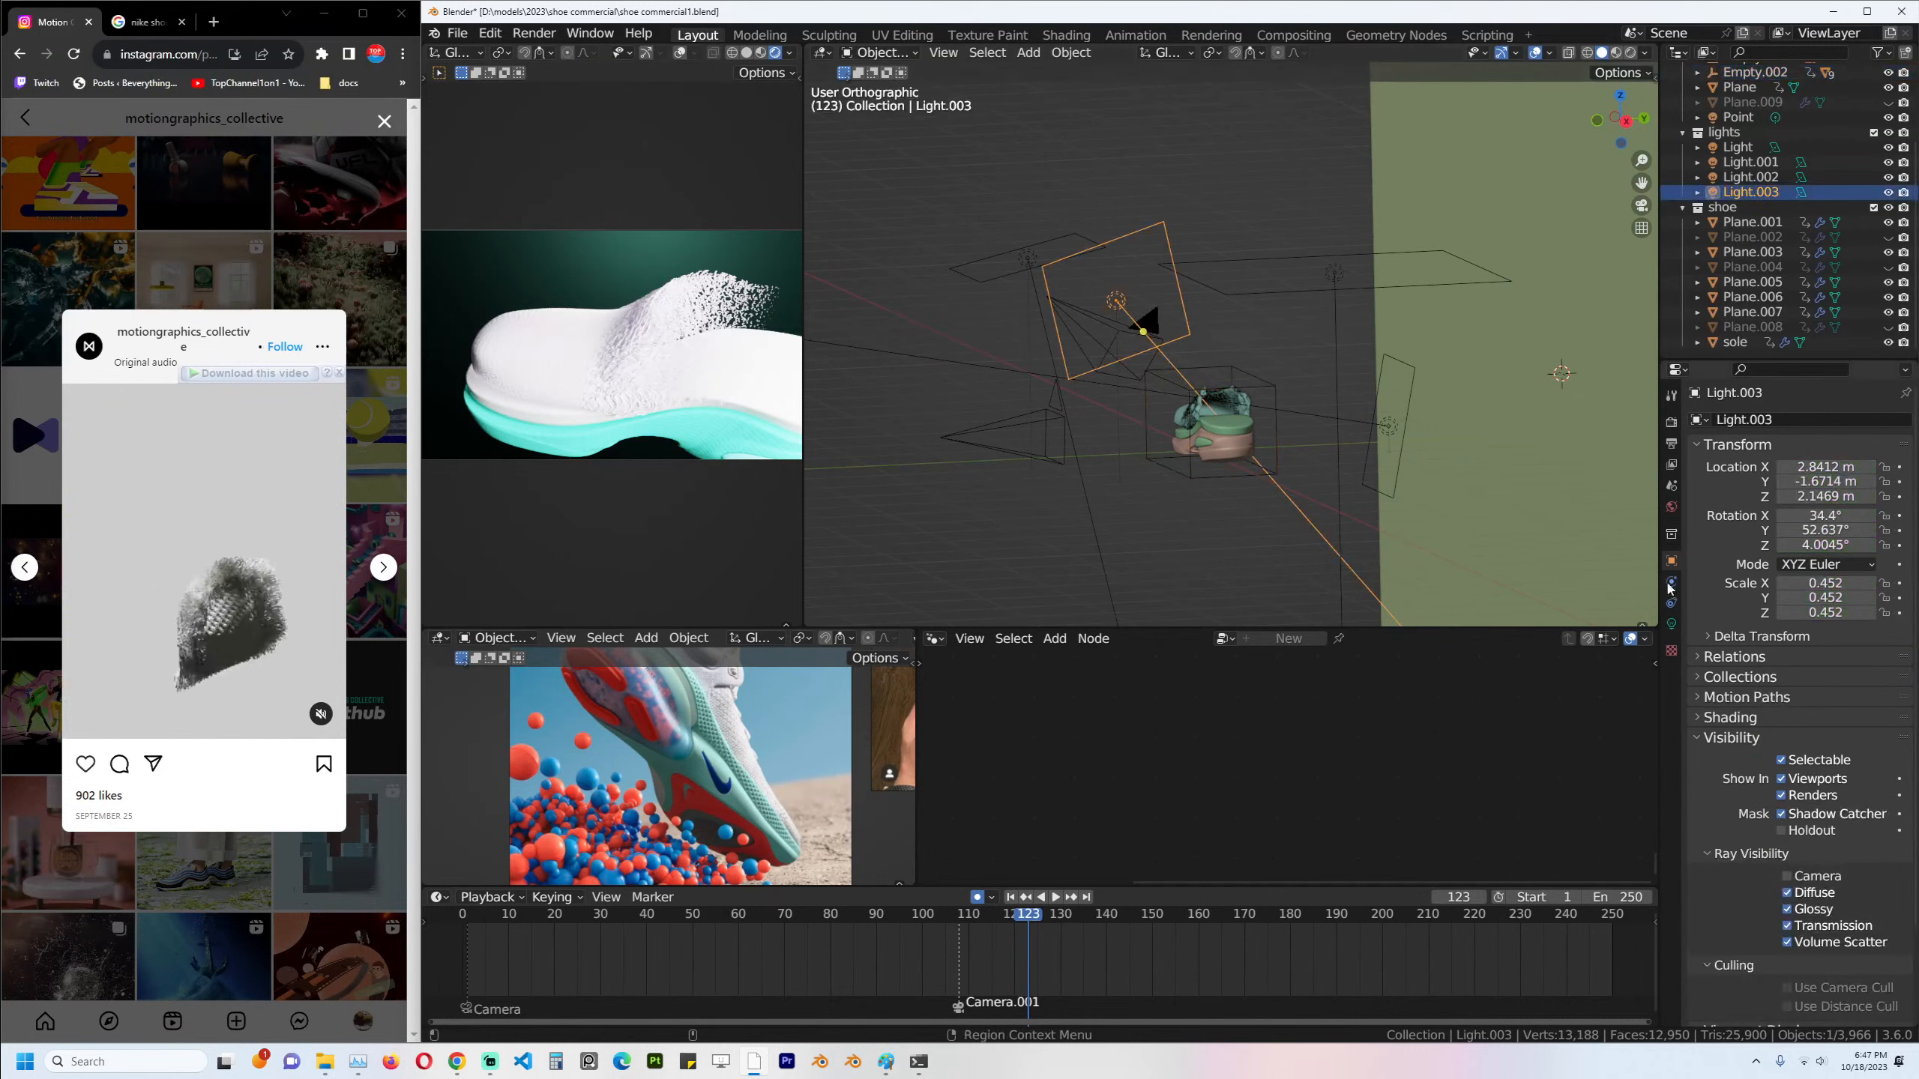
pyautogui.click(1671, 624)
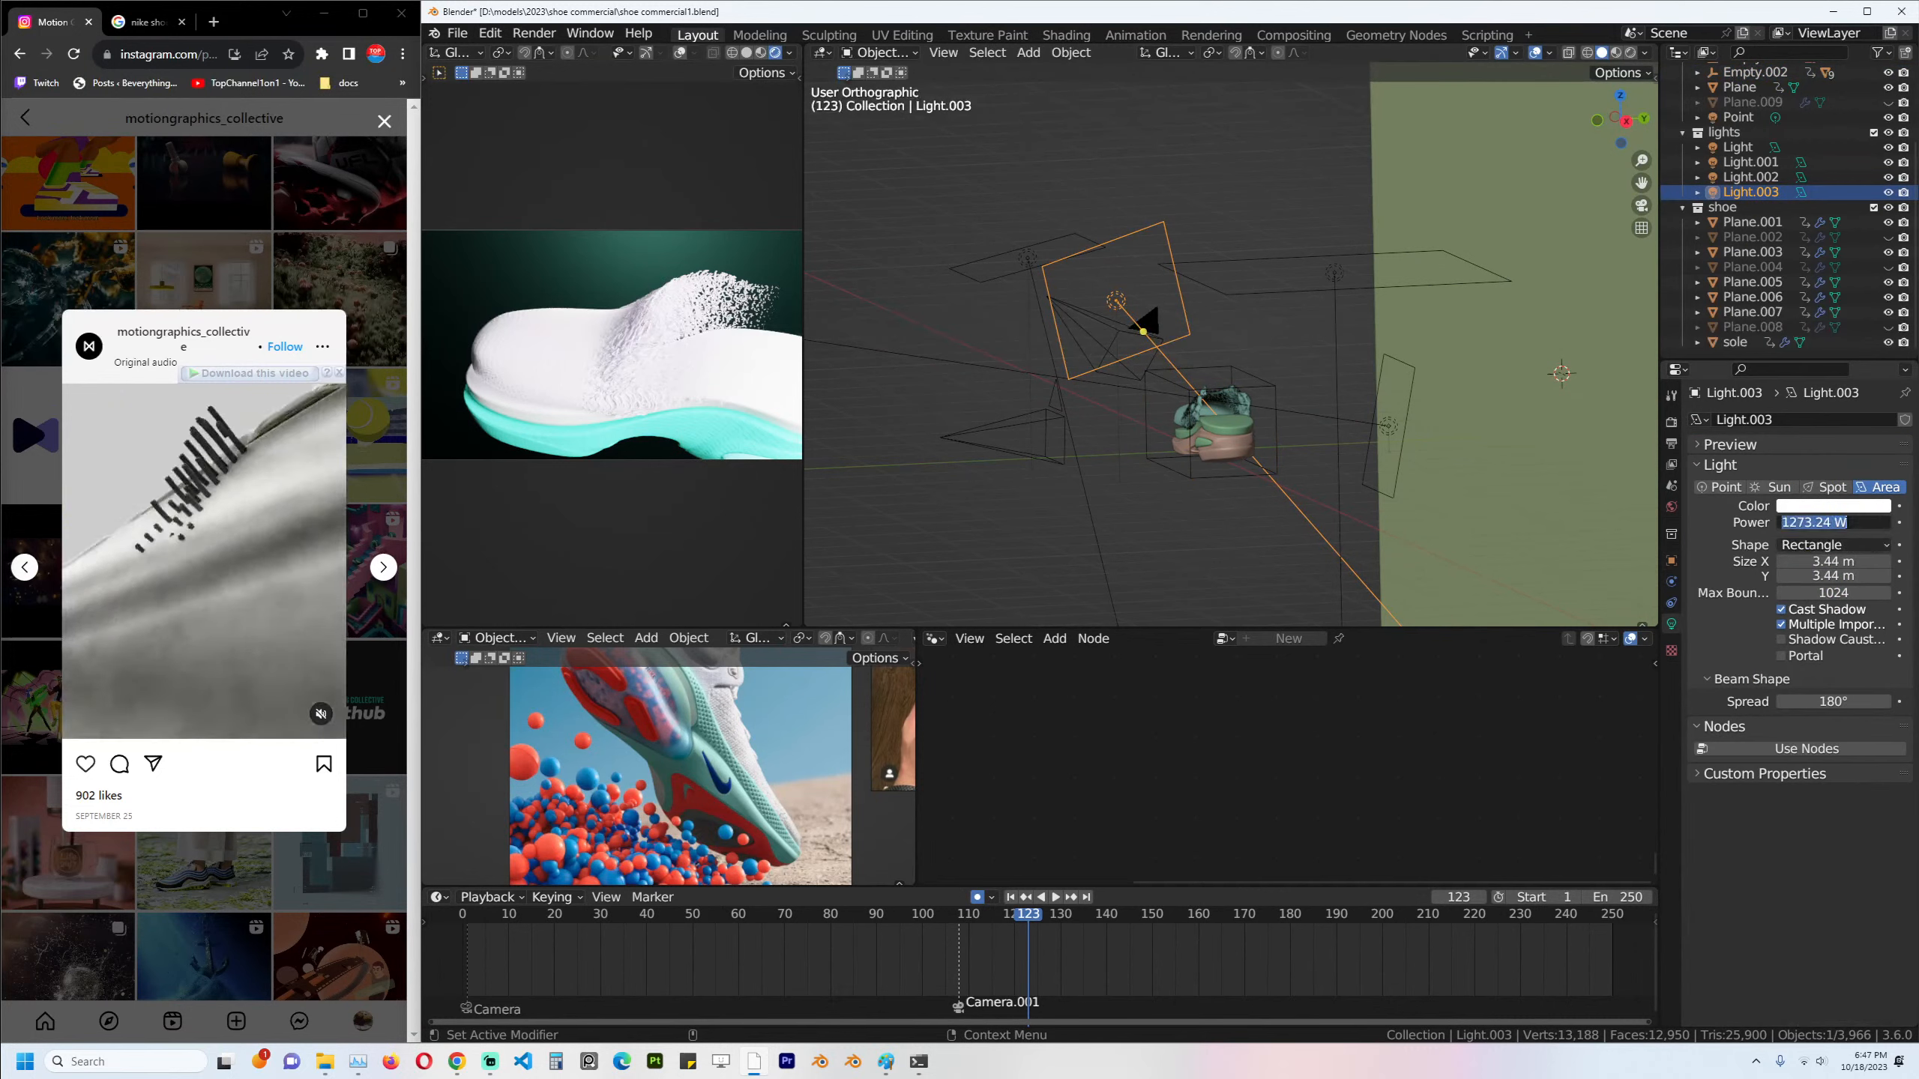
pyautogui.click(1848, 522)
pyautogui.write('20')
pyautogui.press('Return')
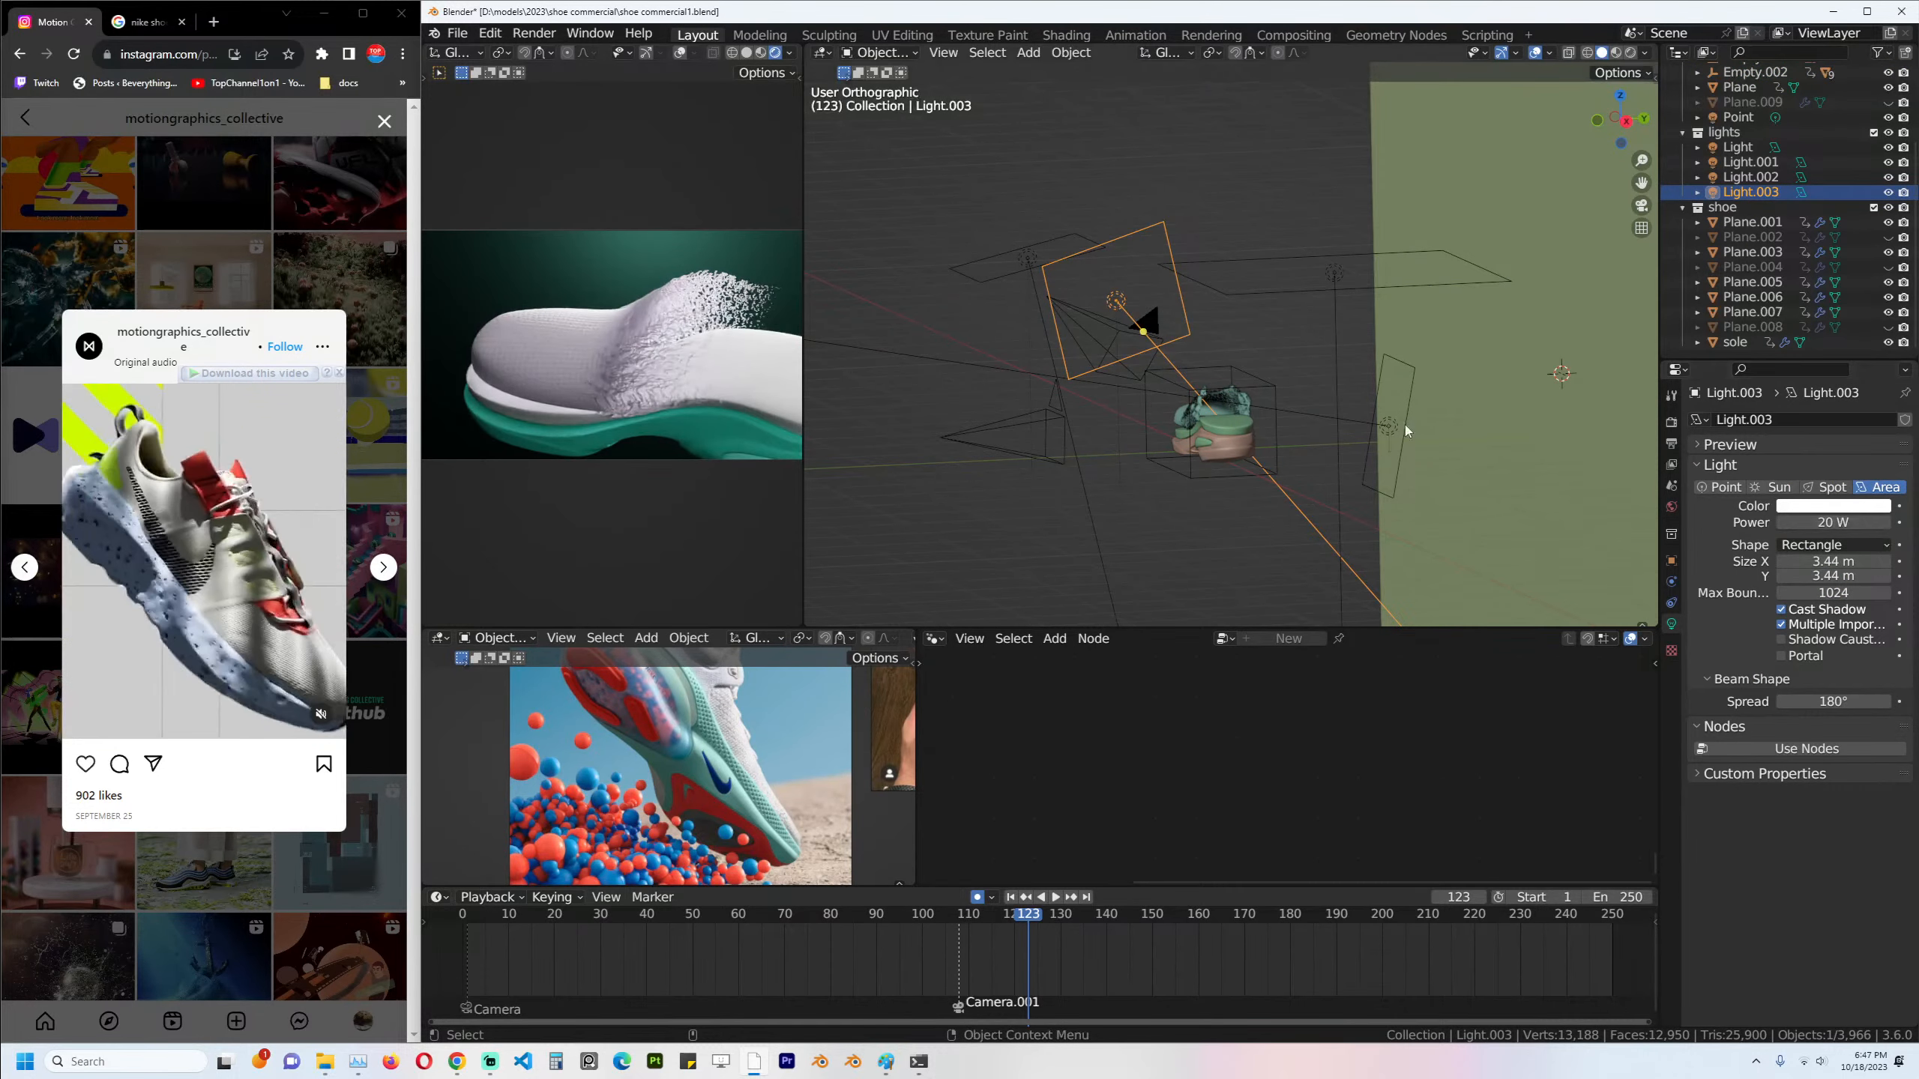
pyautogui.hotkey('ctrl', 's')
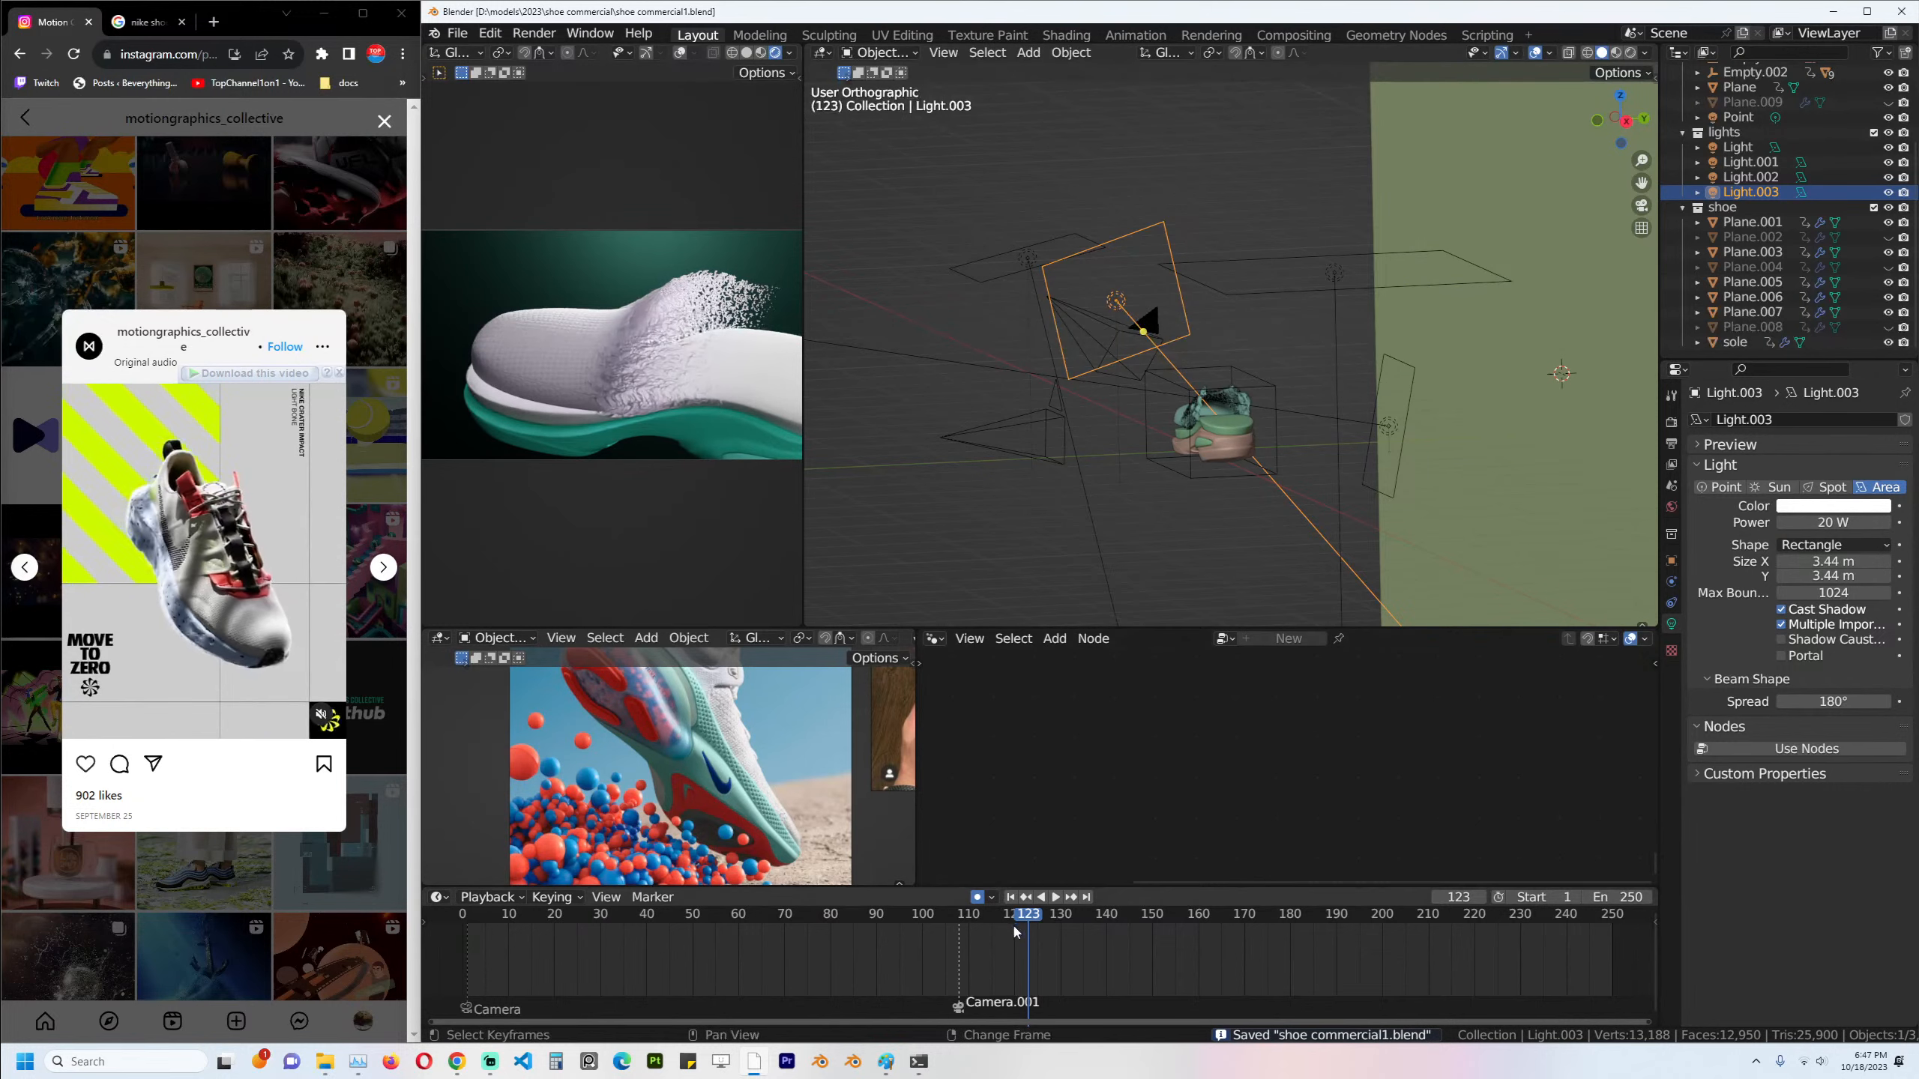
# Check the dimmed lighting on the reveal up to frame 137, saving the file along the way.
pyautogui.press('space')
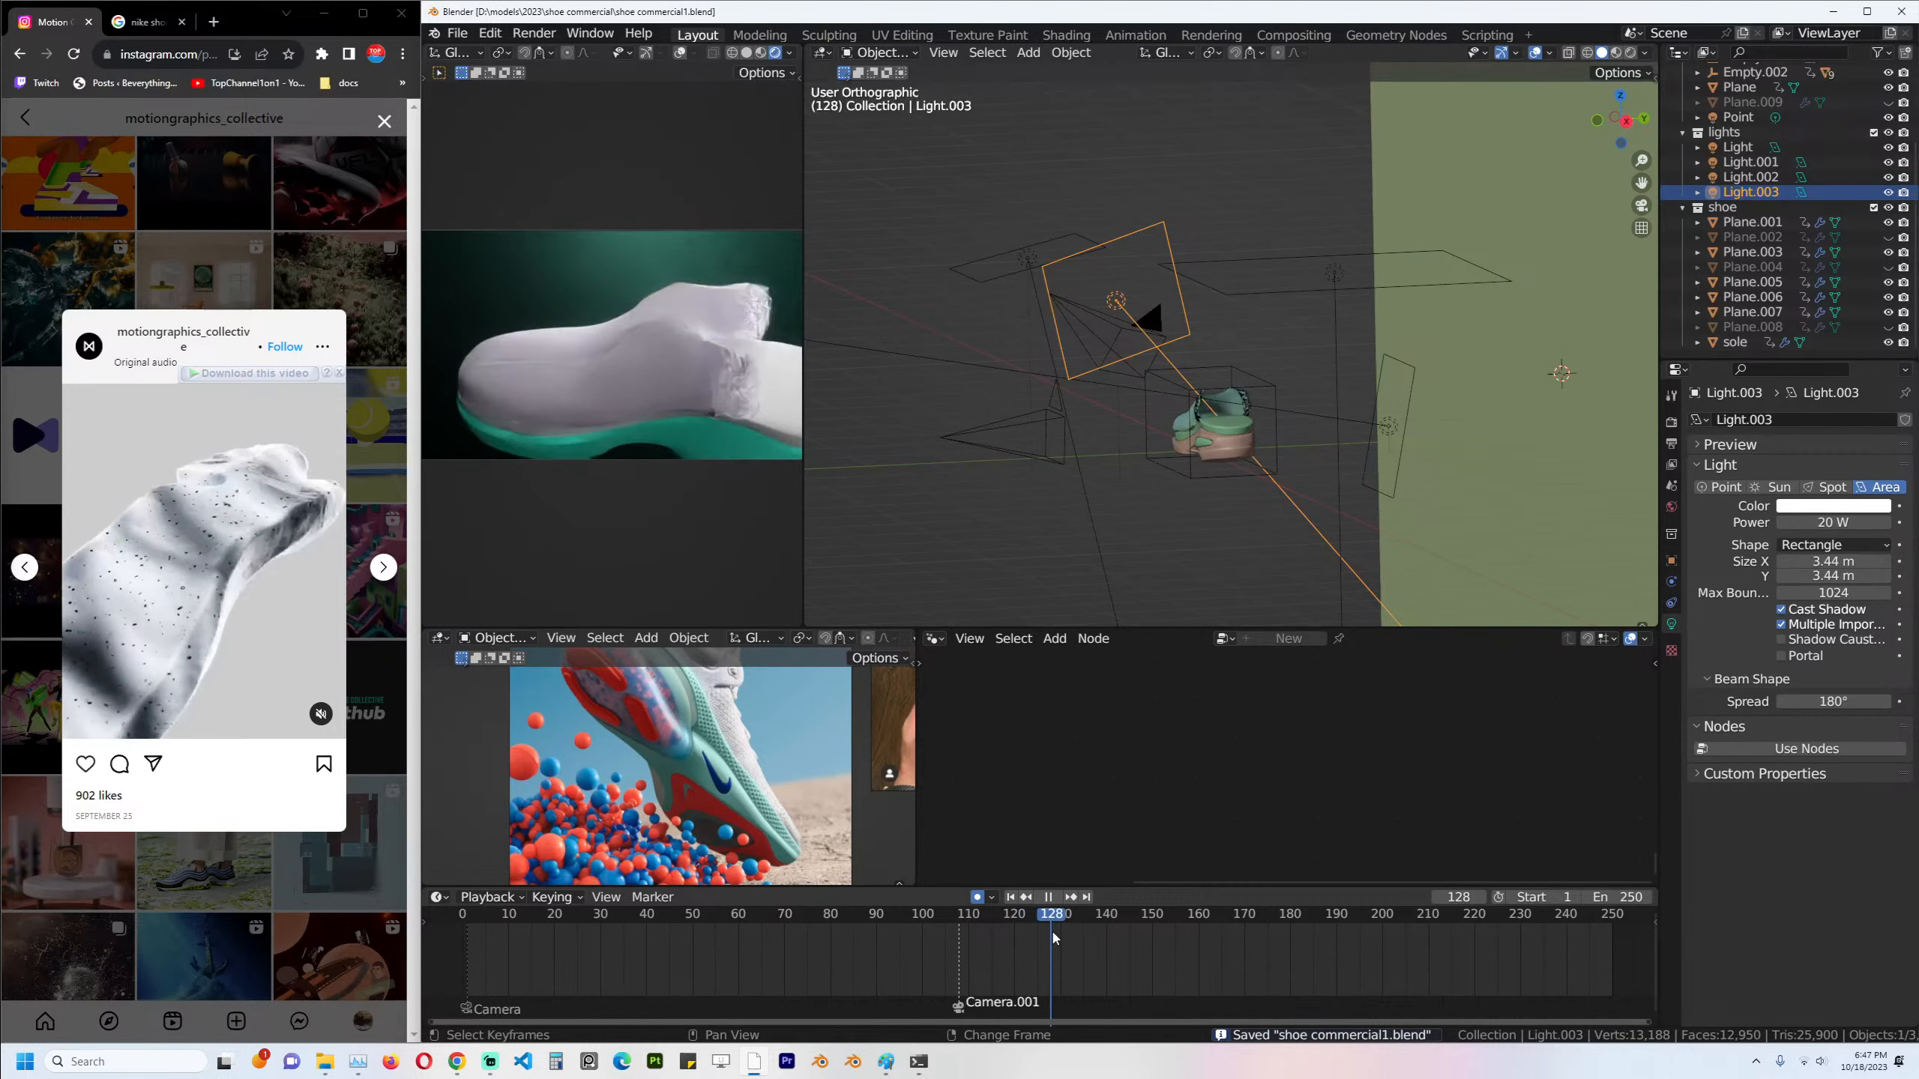
pyautogui.press('space')
pyautogui.moveTo(1051, 954); pyautogui.dragTo(1090, 955)
pyautogui.hotkey('ctrl', 's')
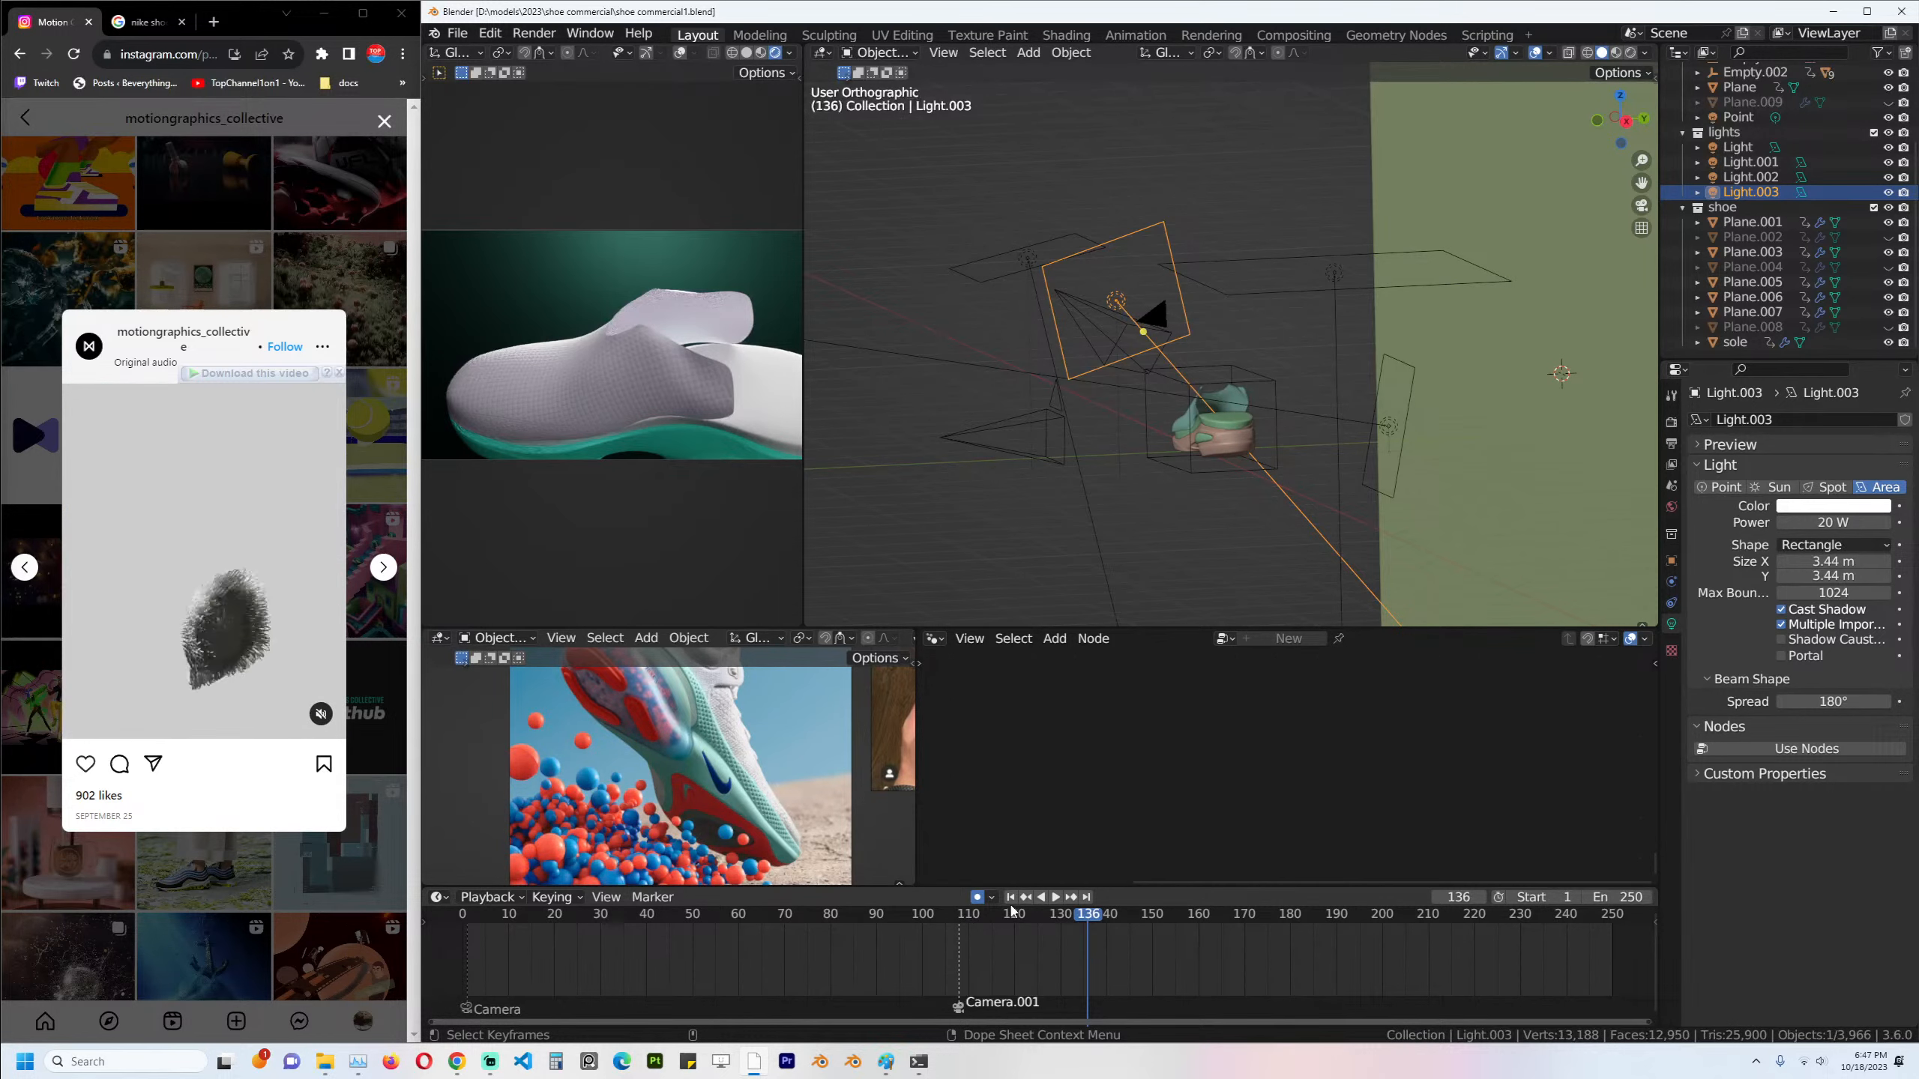
pyautogui.hotkey('ctrl', 's')
pyautogui.moveTo(1016, 960); pyautogui.dragTo(1093, 949)
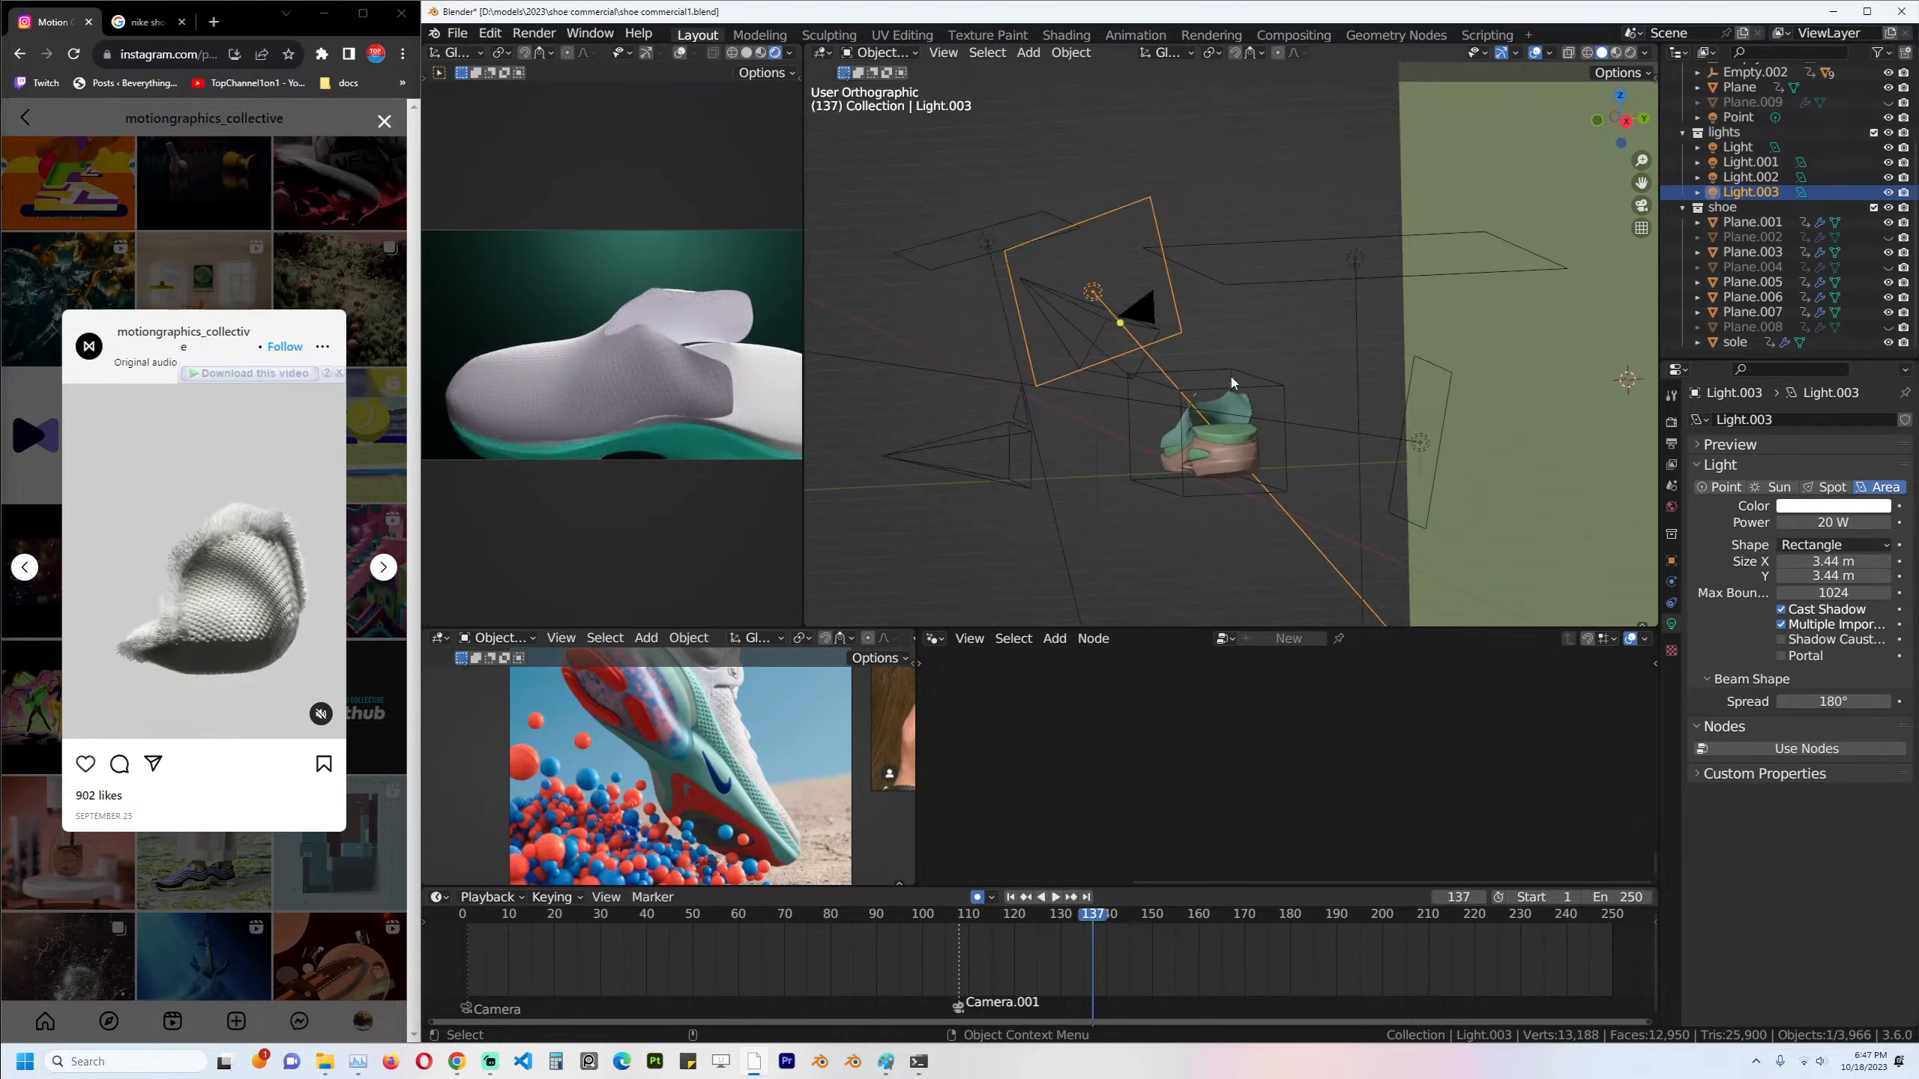
# Unhide the hidden shoe parts and inspect the assembly around frame 135 with Plane.004 selected.
pyautogui.click(1243, 440)
pyautogui.press('KP_0')
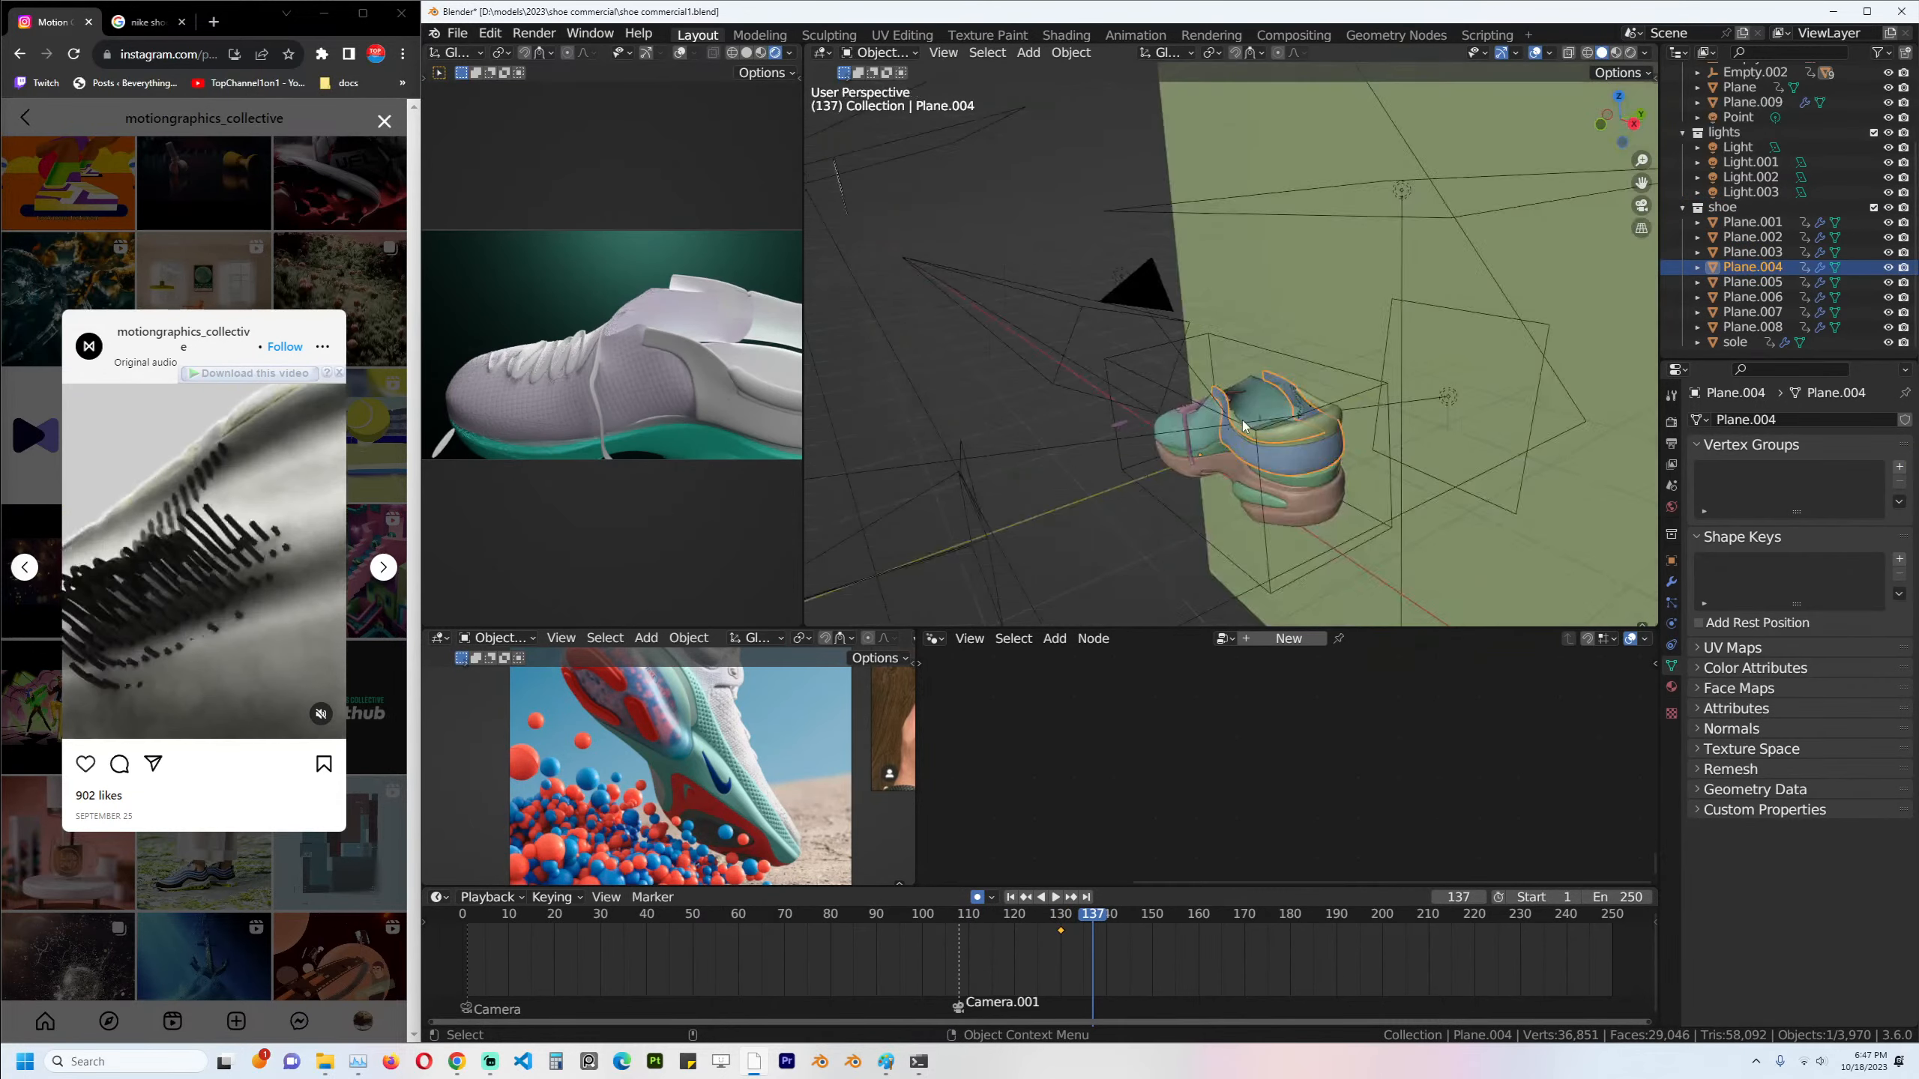
pyautogui.scroll(2, 1244, 425)
pyautogui.press('KP_7')
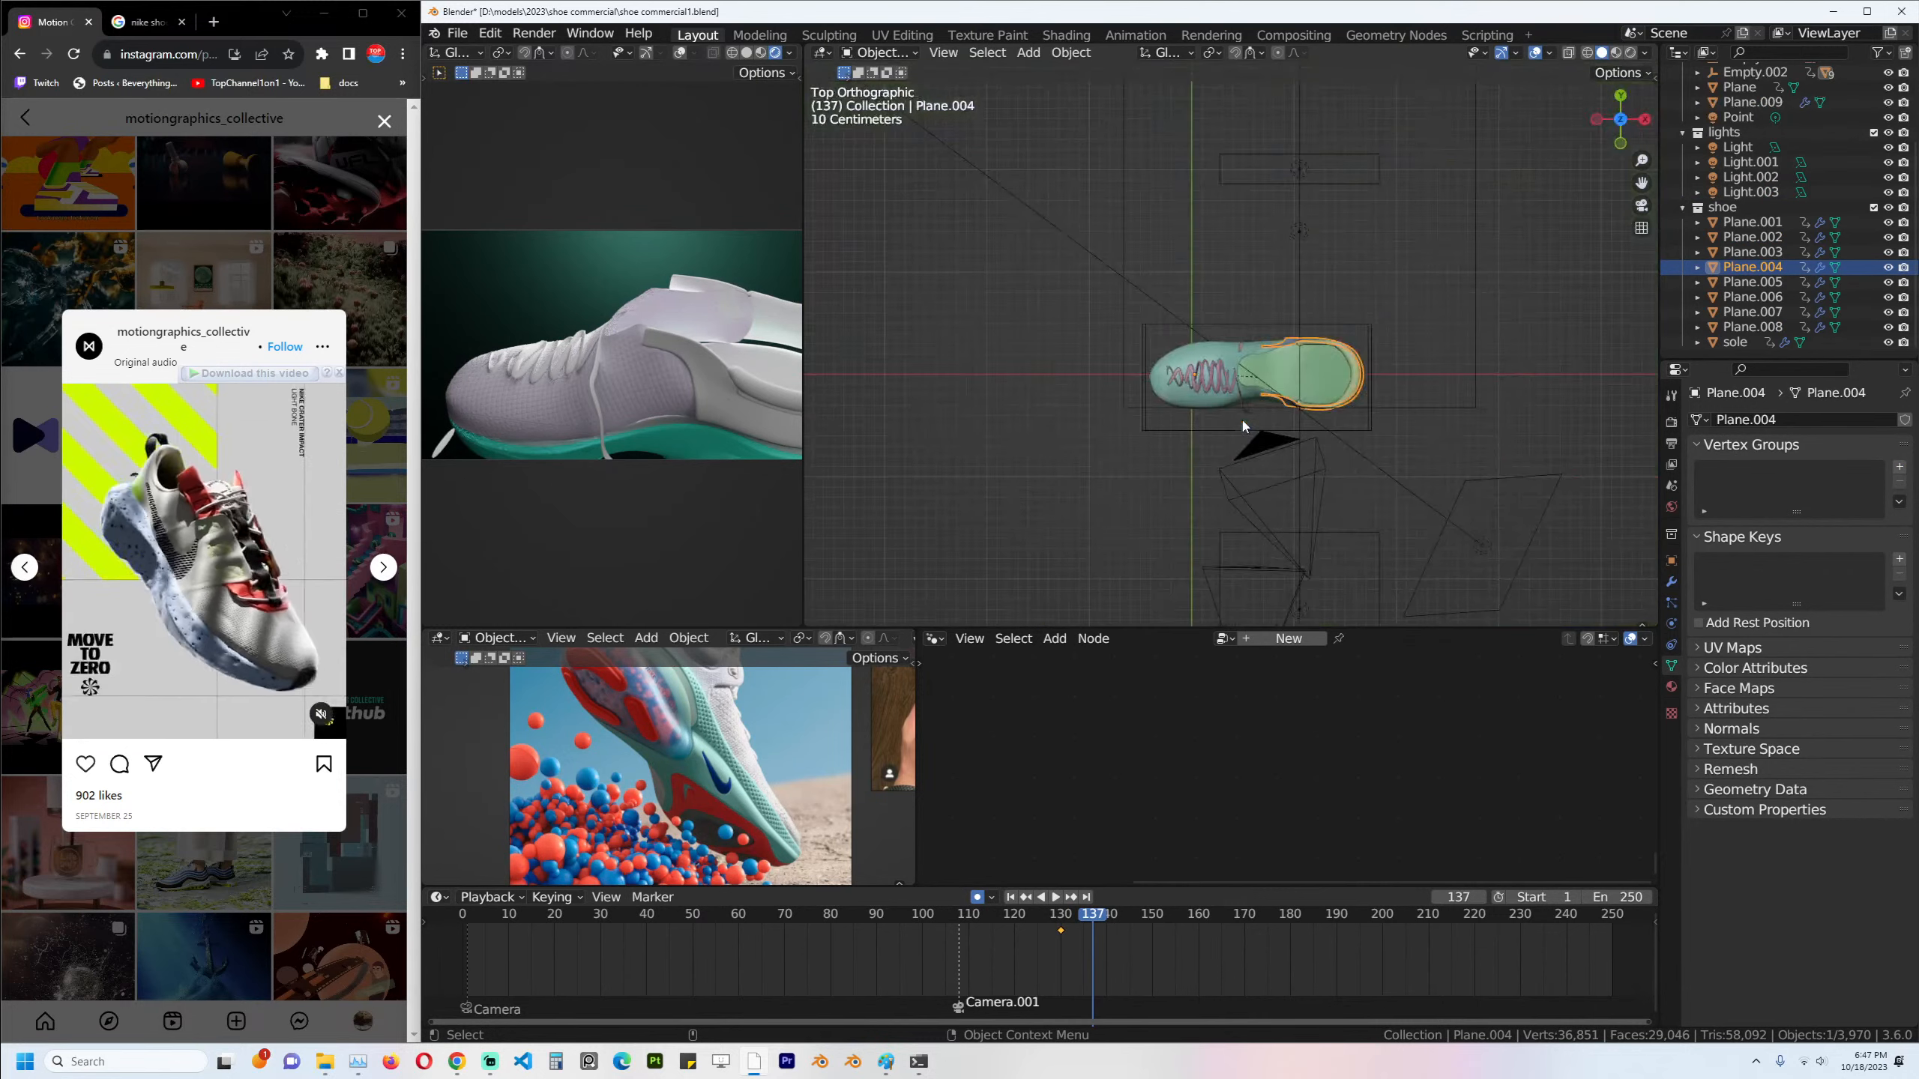
pyautogui.scroll(3, 1313, 356)
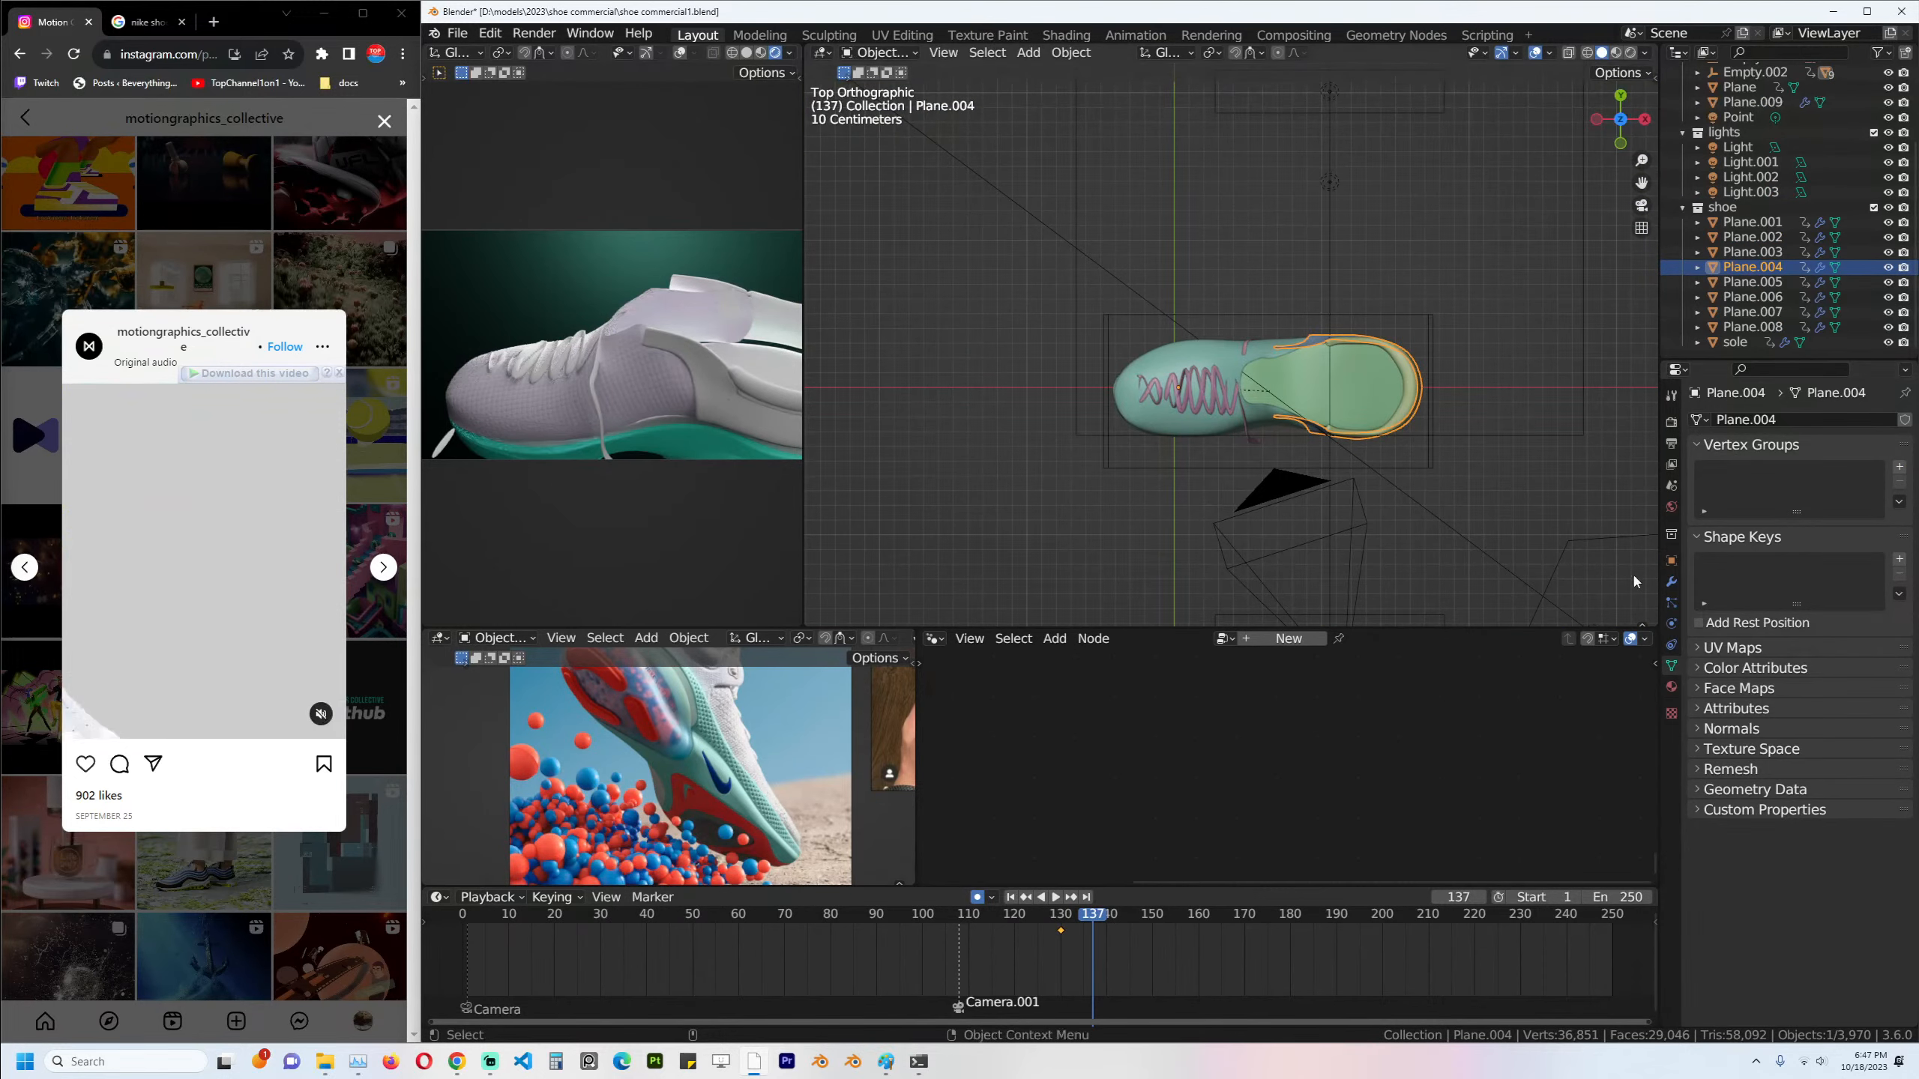
pyautogui.press('space')
pyautogui.moveTo(1093, 914); pyautogui.dragTo(1044, 916)
pyautogui.moveTo(1118, 598); pyautogui.dragTo(1107, 385, button='middle')
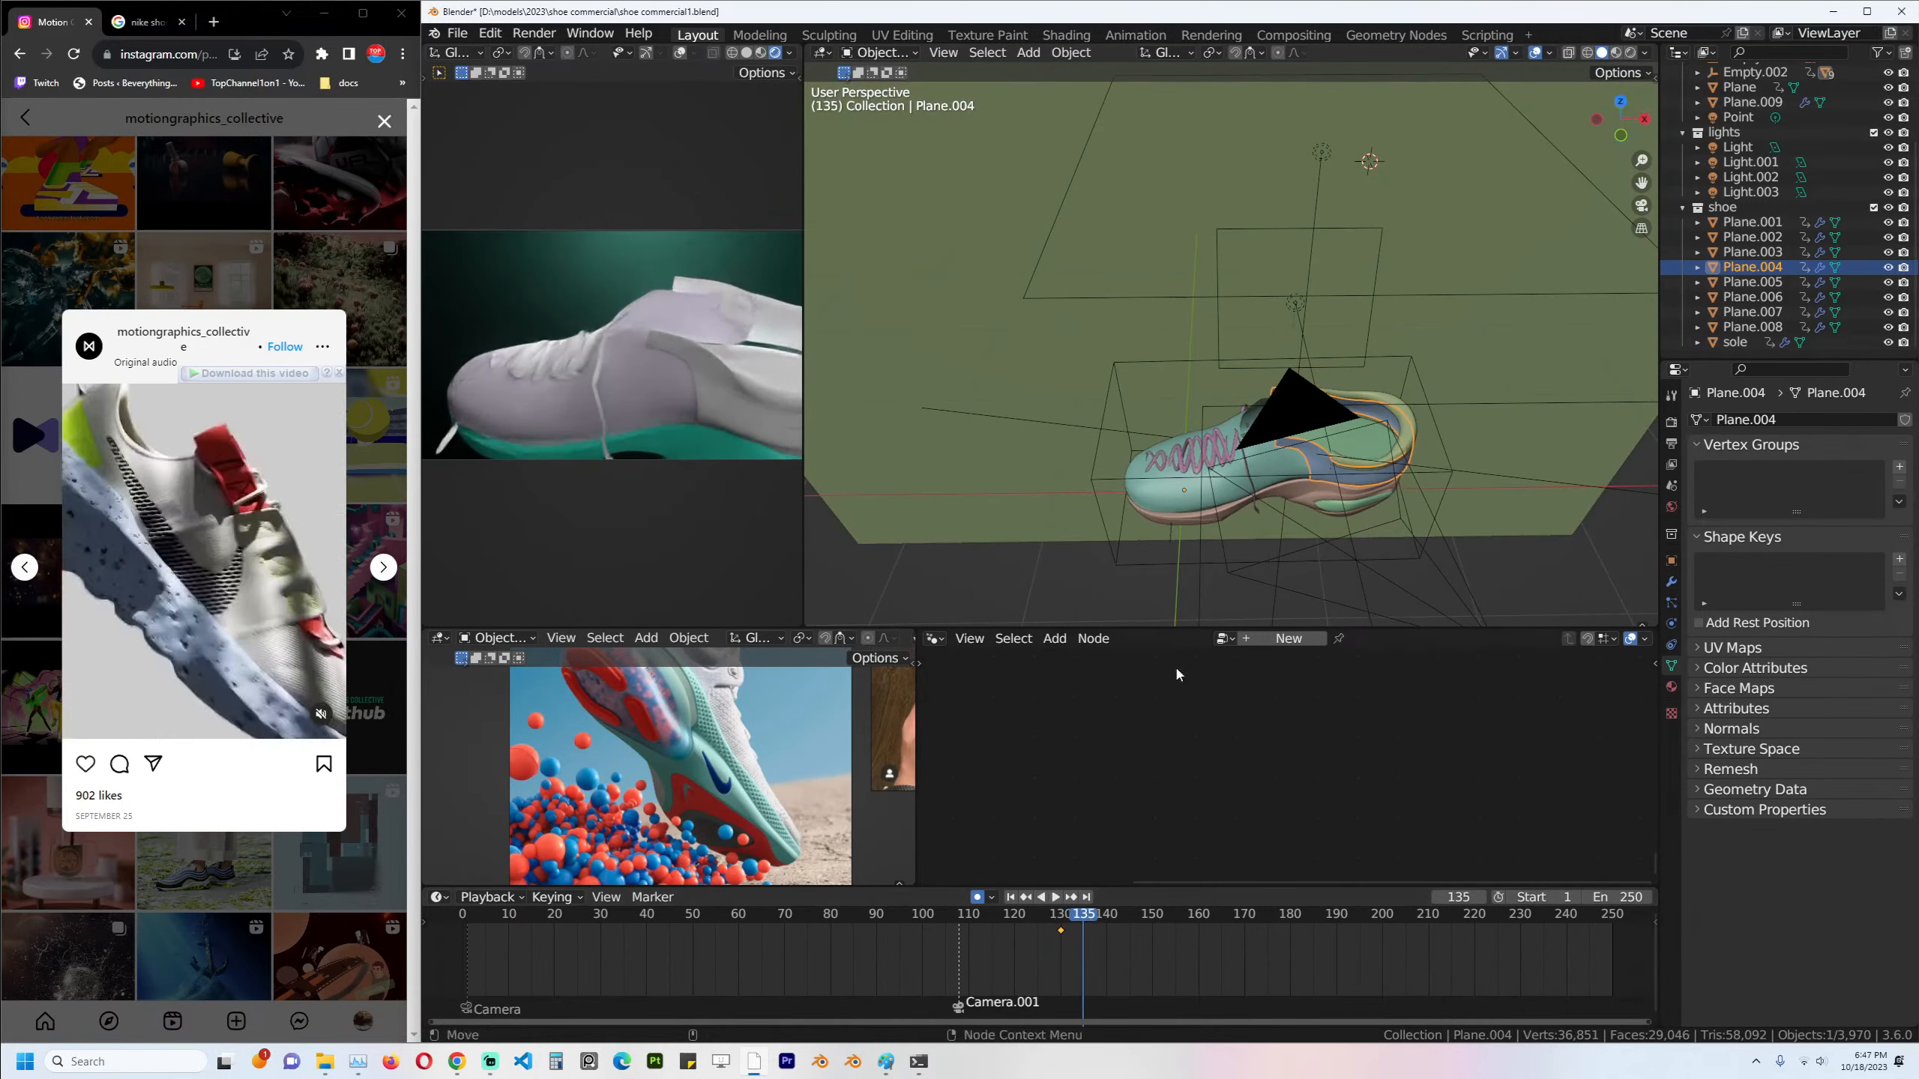
pyautogui.press('space')
# Try to parent Plane.004 to the sole.
pyautogui.keyDown('shift'); pyautogui.click(1313, 499); pyautogui.keyUp('shift')
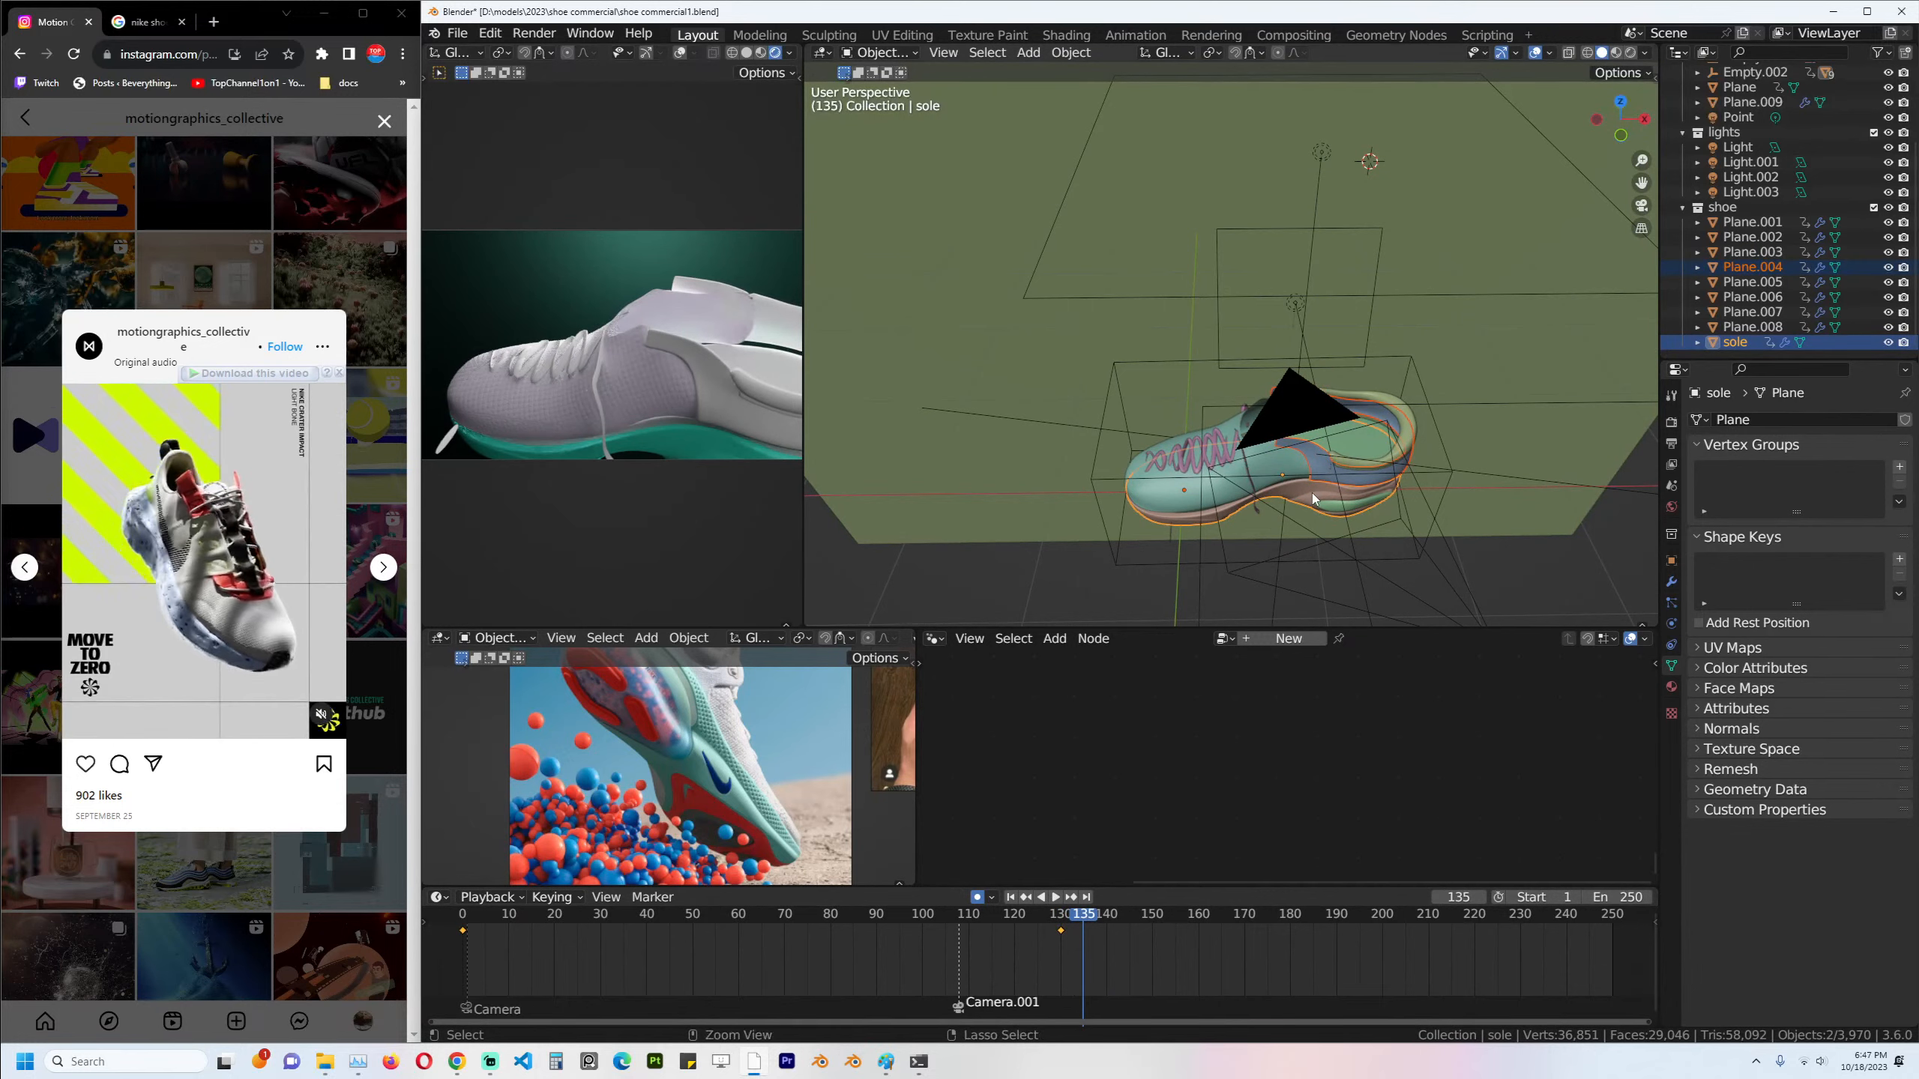
pyautogui.hotkey('ctrl', 'p')
pyautogui.click(1313, 499)
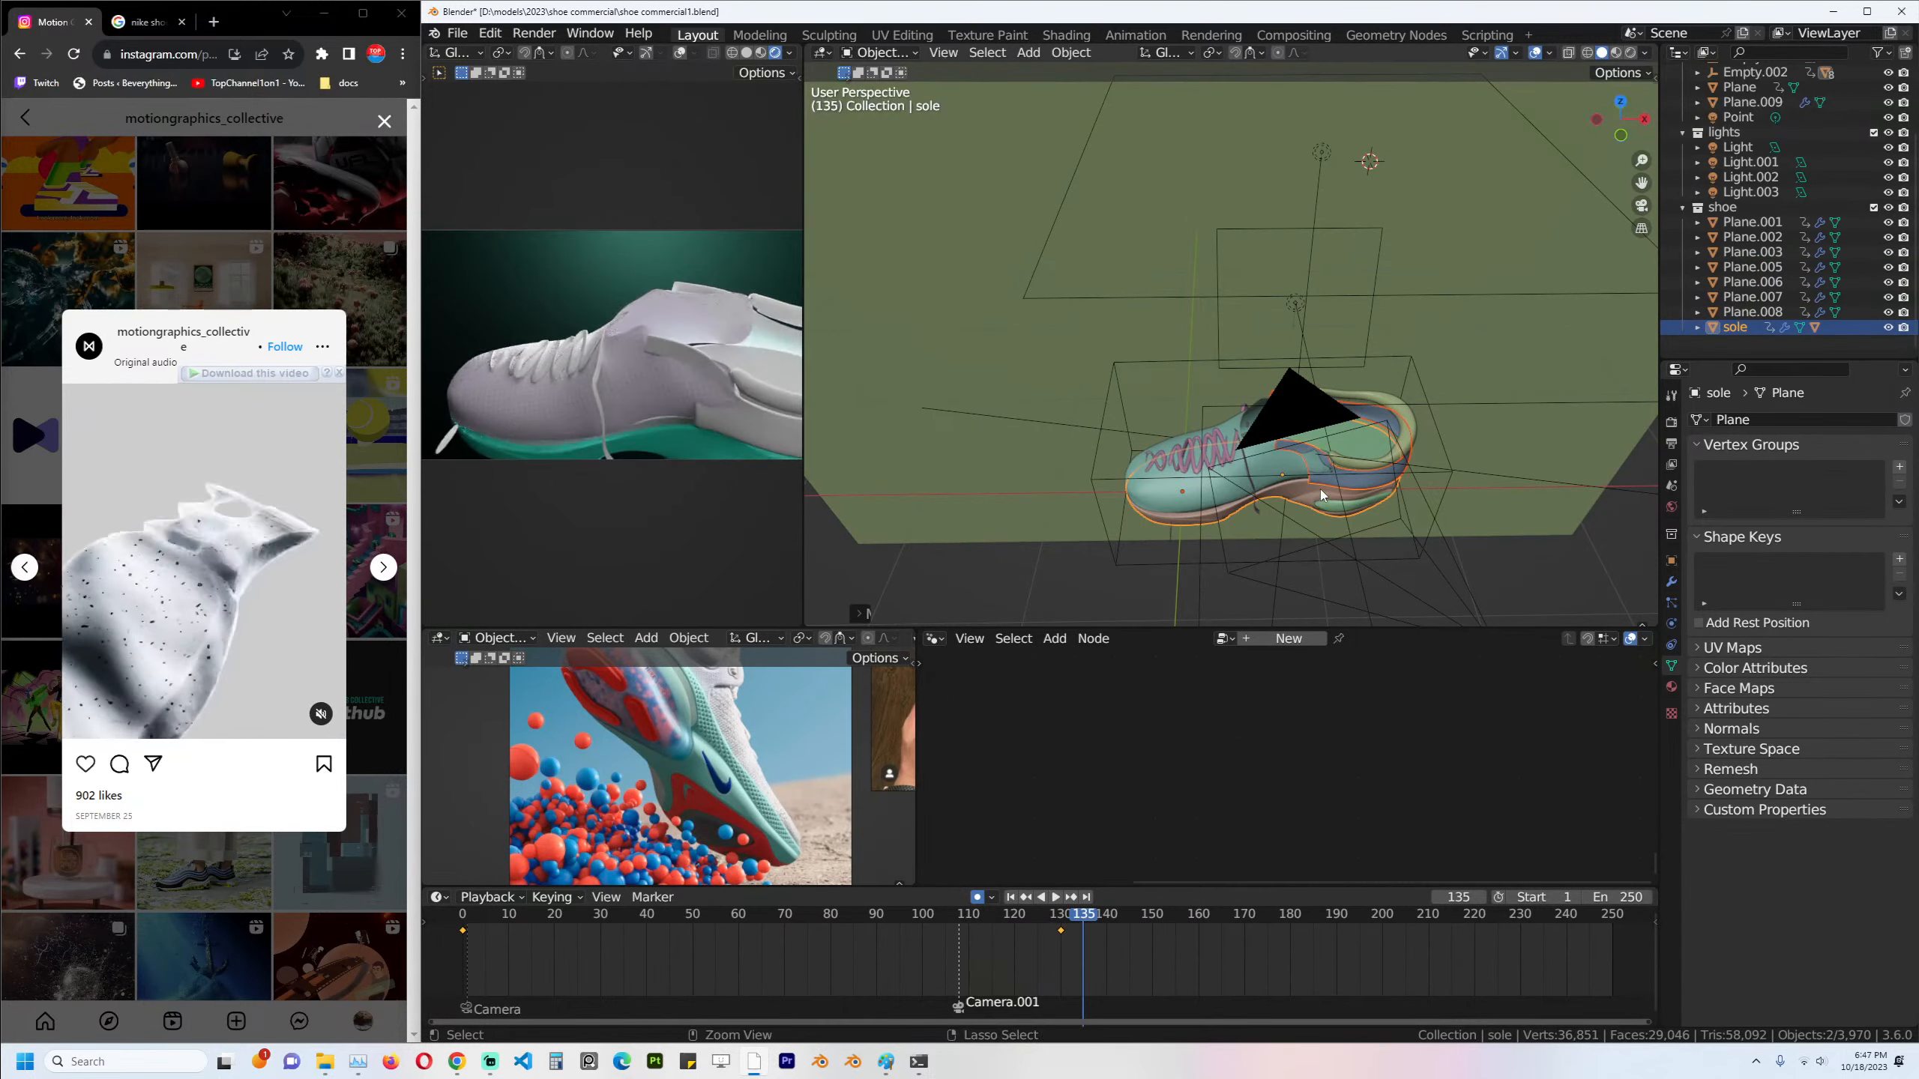
# Parent Plane.004 to the cube empty Empty.002 that surrounds the shoe.
pyautogui.moveTo(1319, 488); pyautogui.dragTo(1379, 476, button='middle')
pyautogui.click(1380, 476)
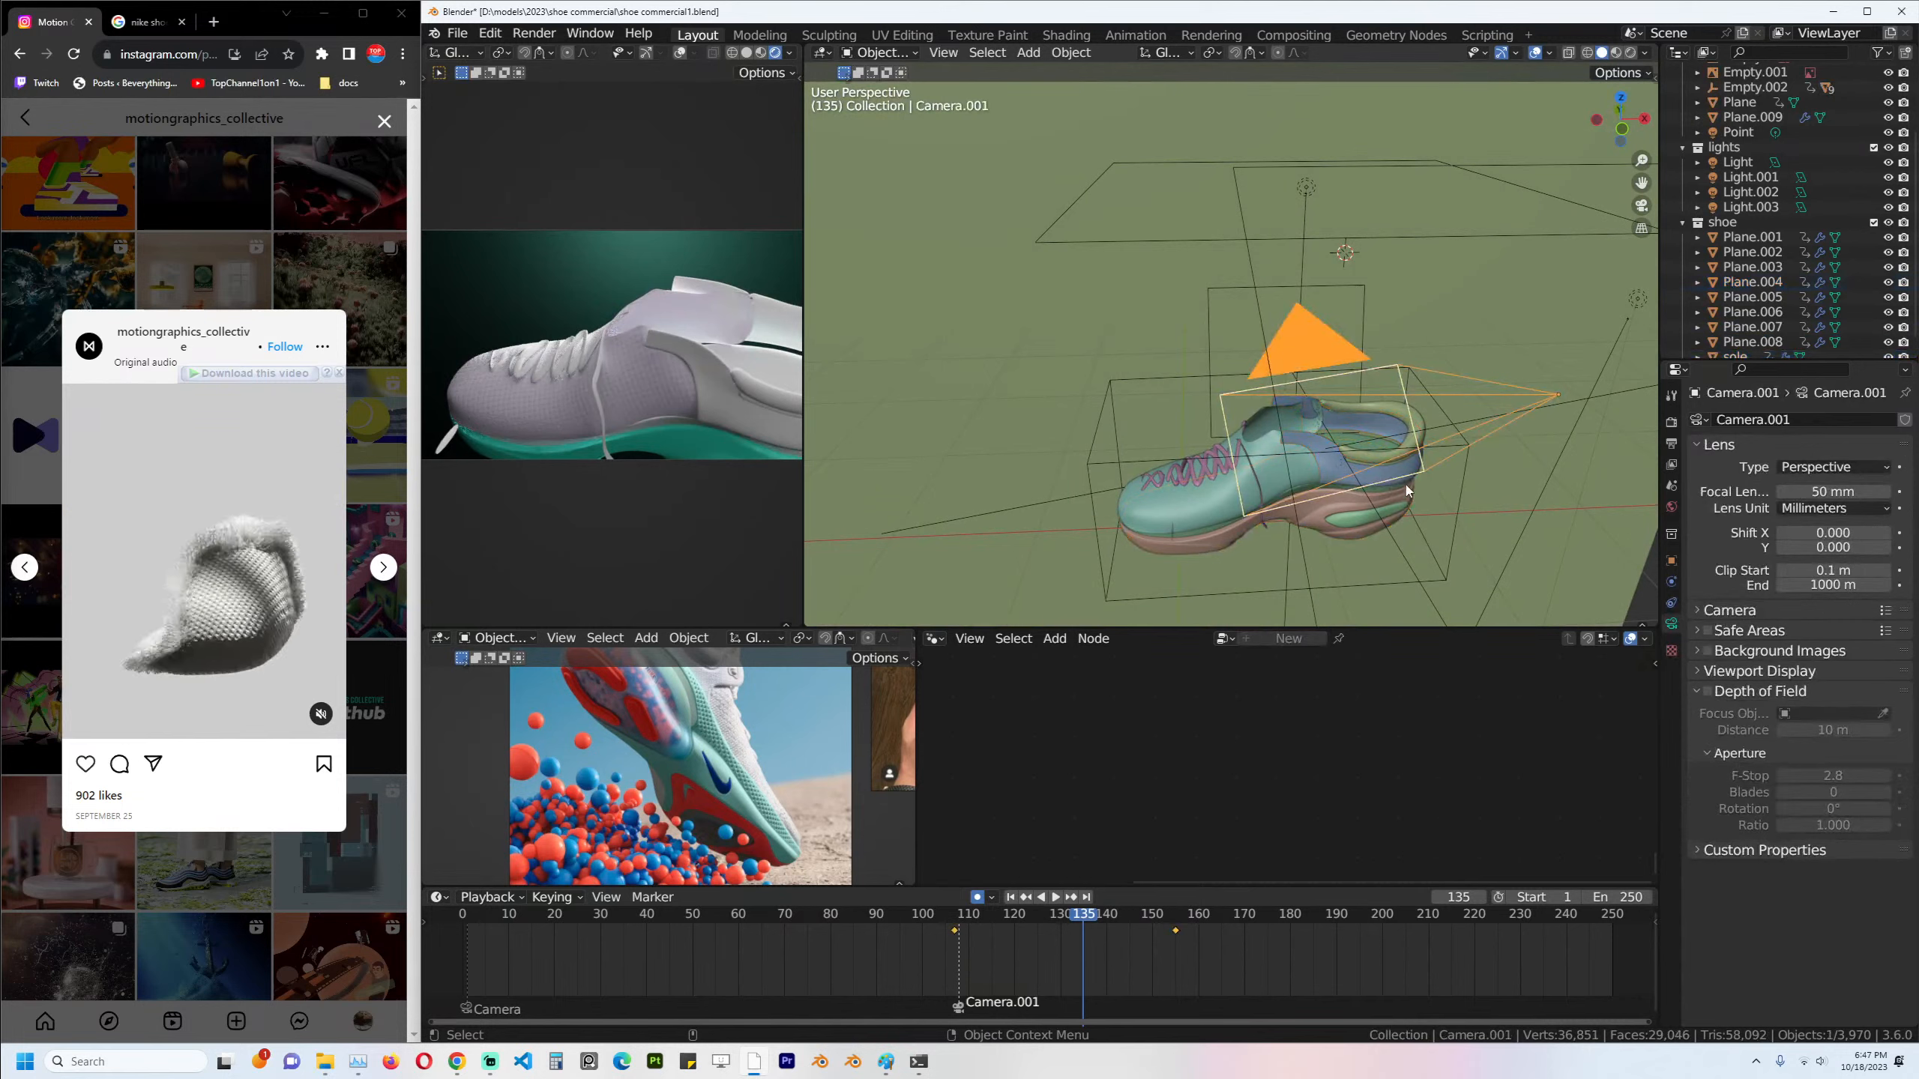
pyautogui.click(1380, 476)
pyautogui.keyDown('shift'); pyautogui.click(1454, 520); pyautogui.keyUp('shift')
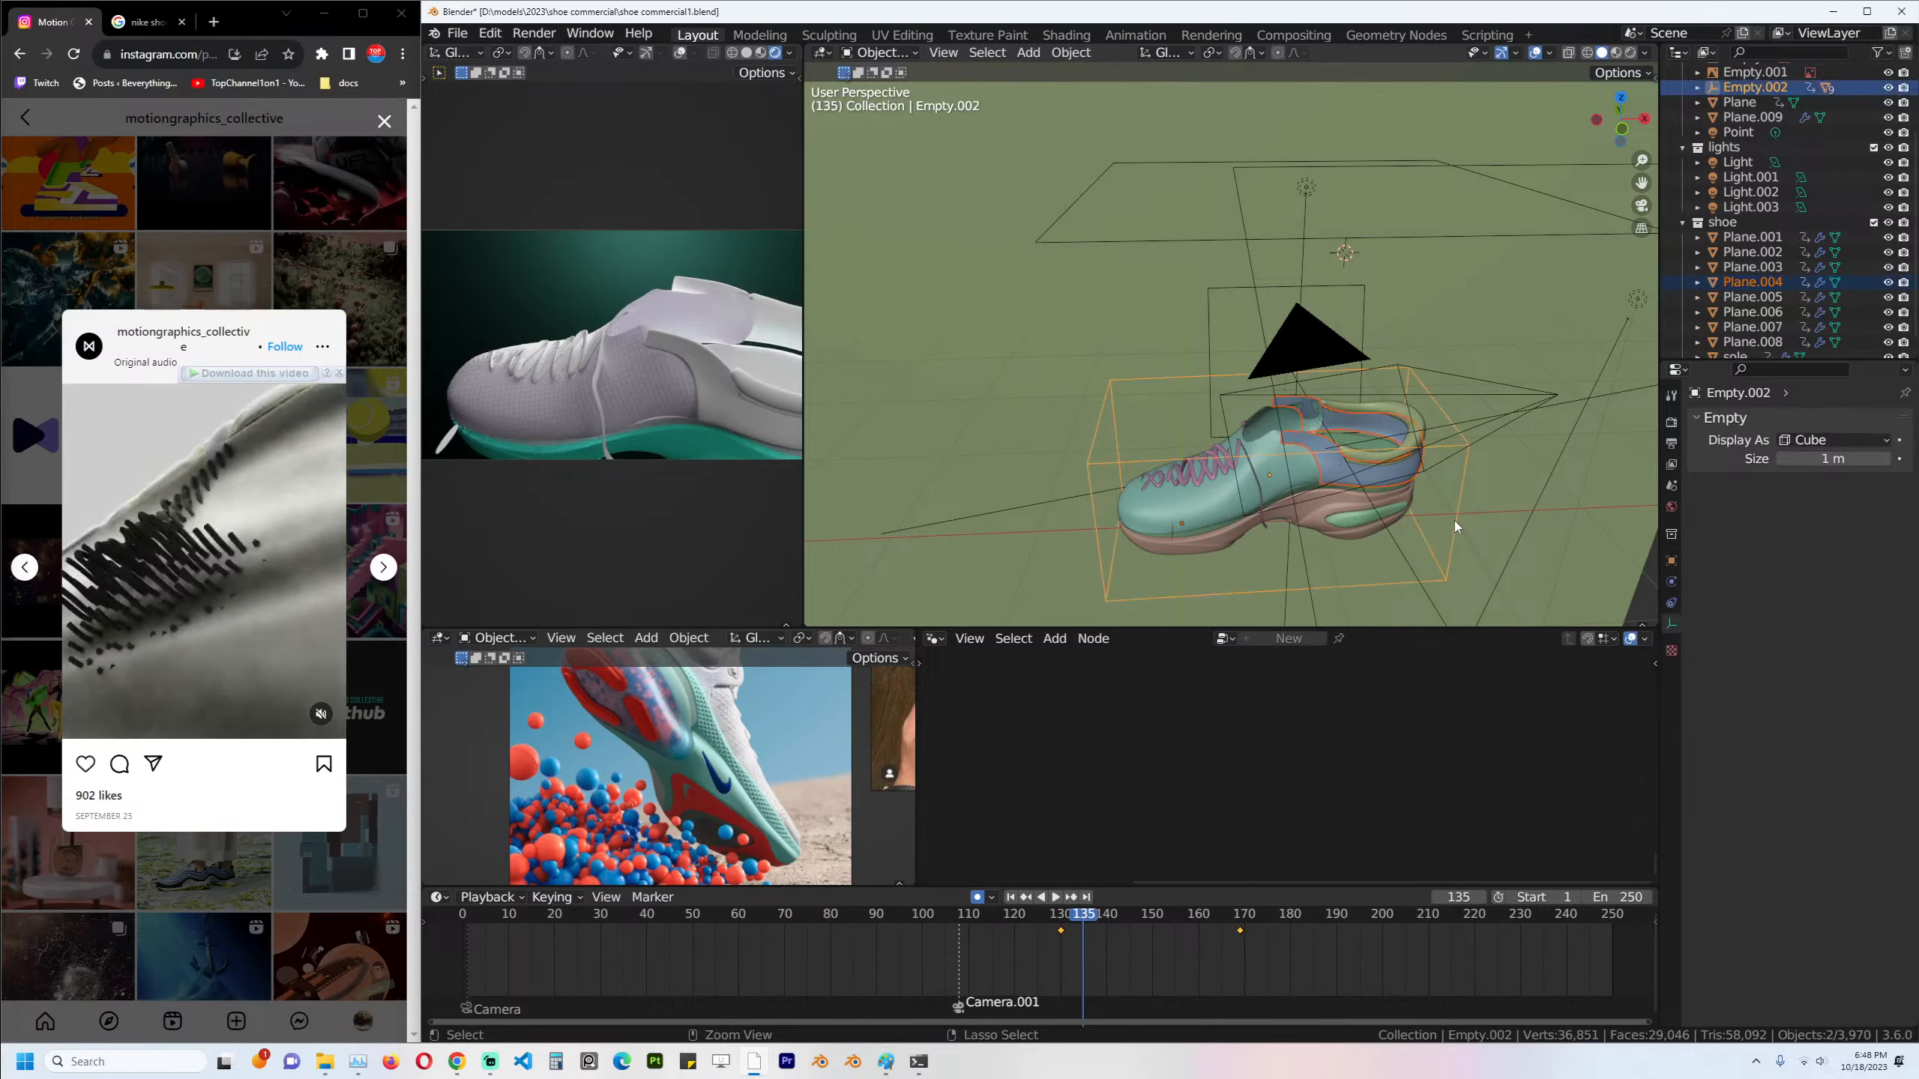
pyautogui.hotkey('ctrl', 'p')
pyautogui.click(1454, 521)
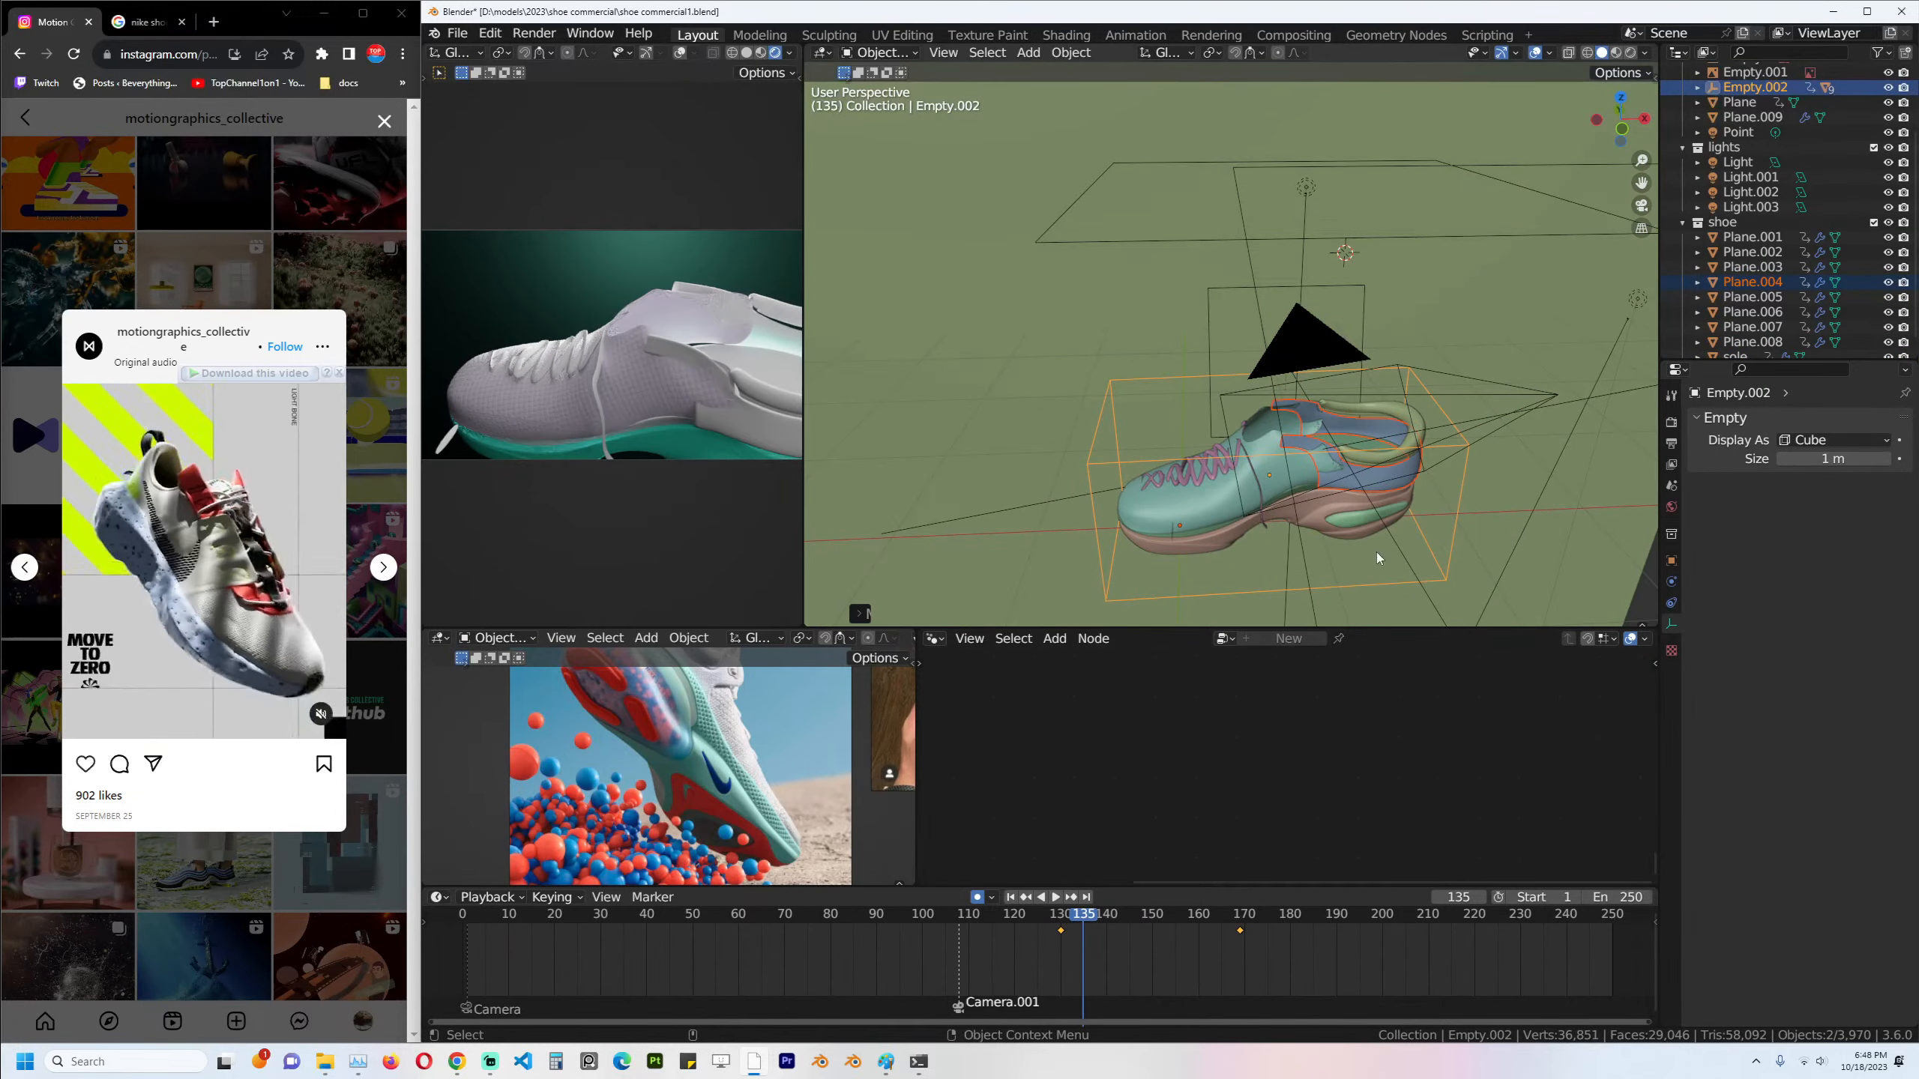
# Select Plane.004, save the file, and delete all of Plane.004's keyframes in the timeline.
pyautogui.press('KP_1')
pyautogui.scroll(3, 1377, 553)
pyautogui.click(1445, 524)
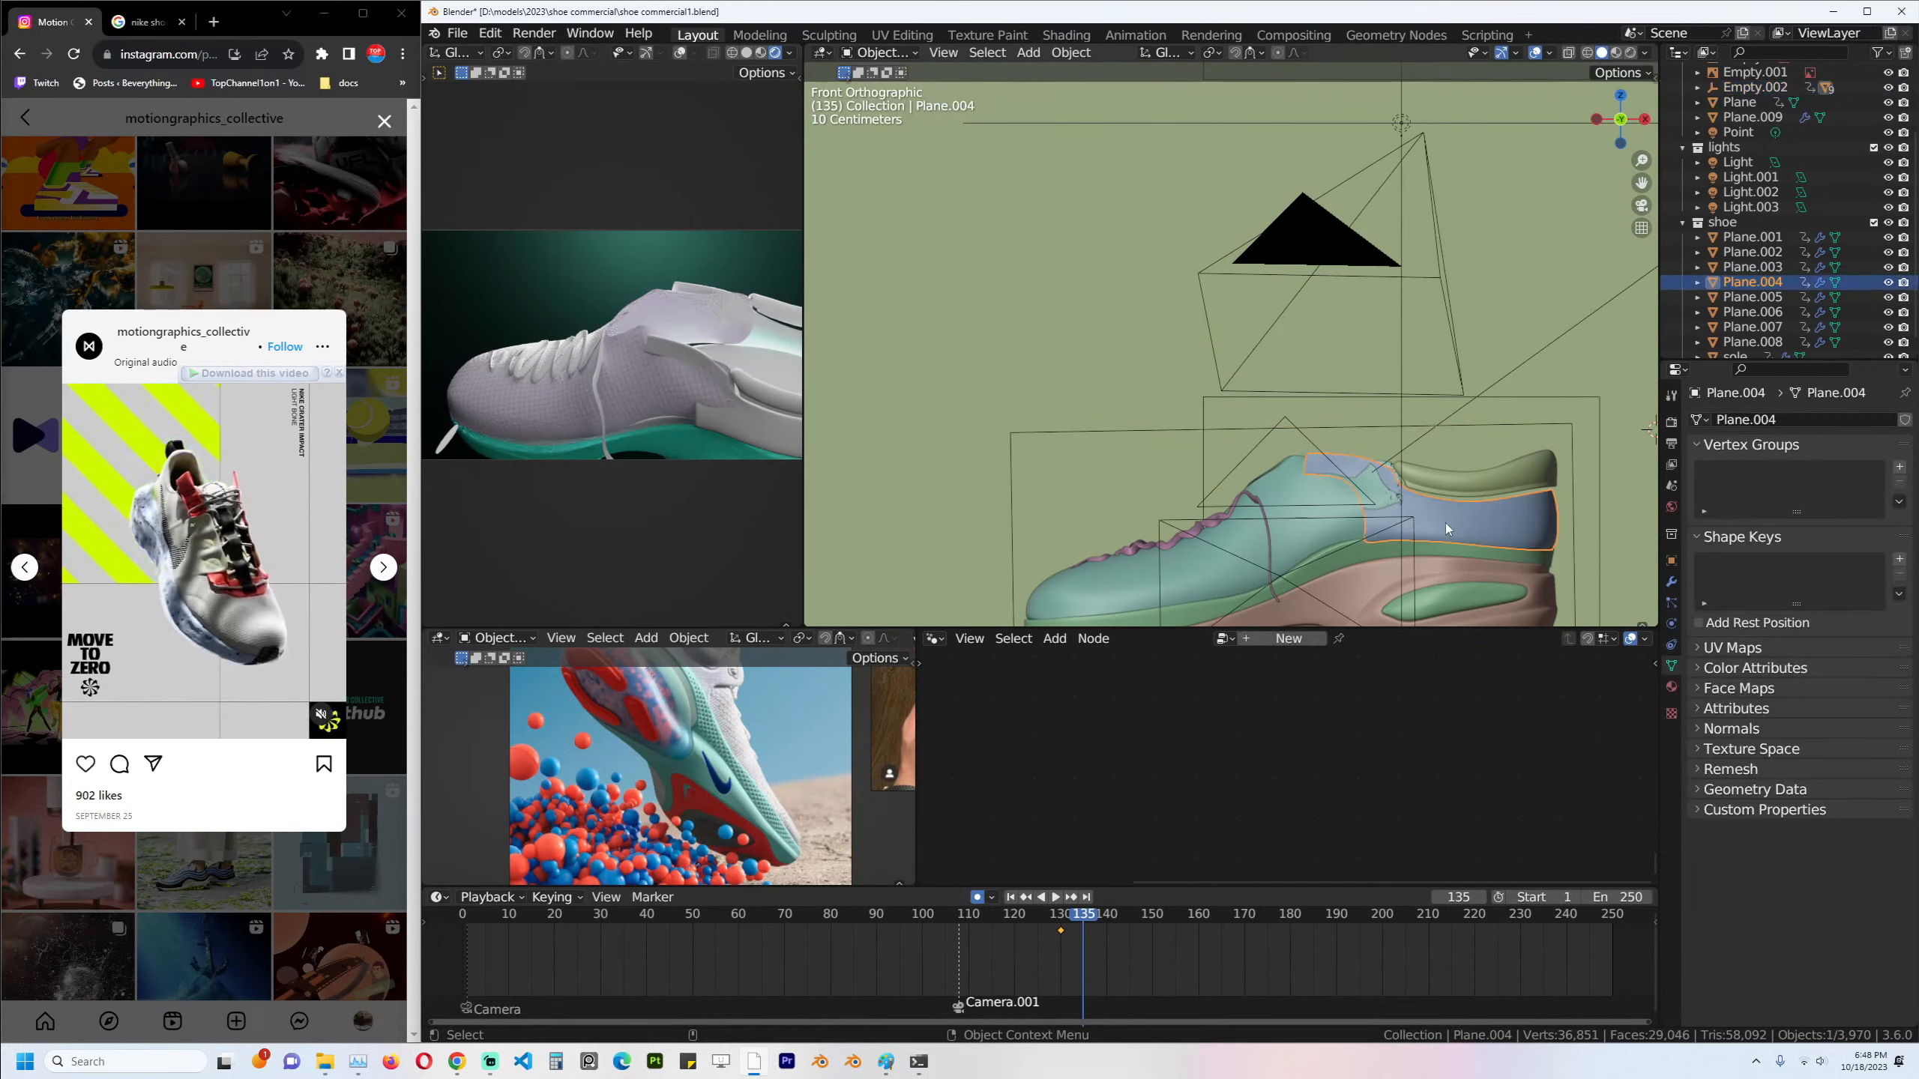
pyautogui.press('KP_7')
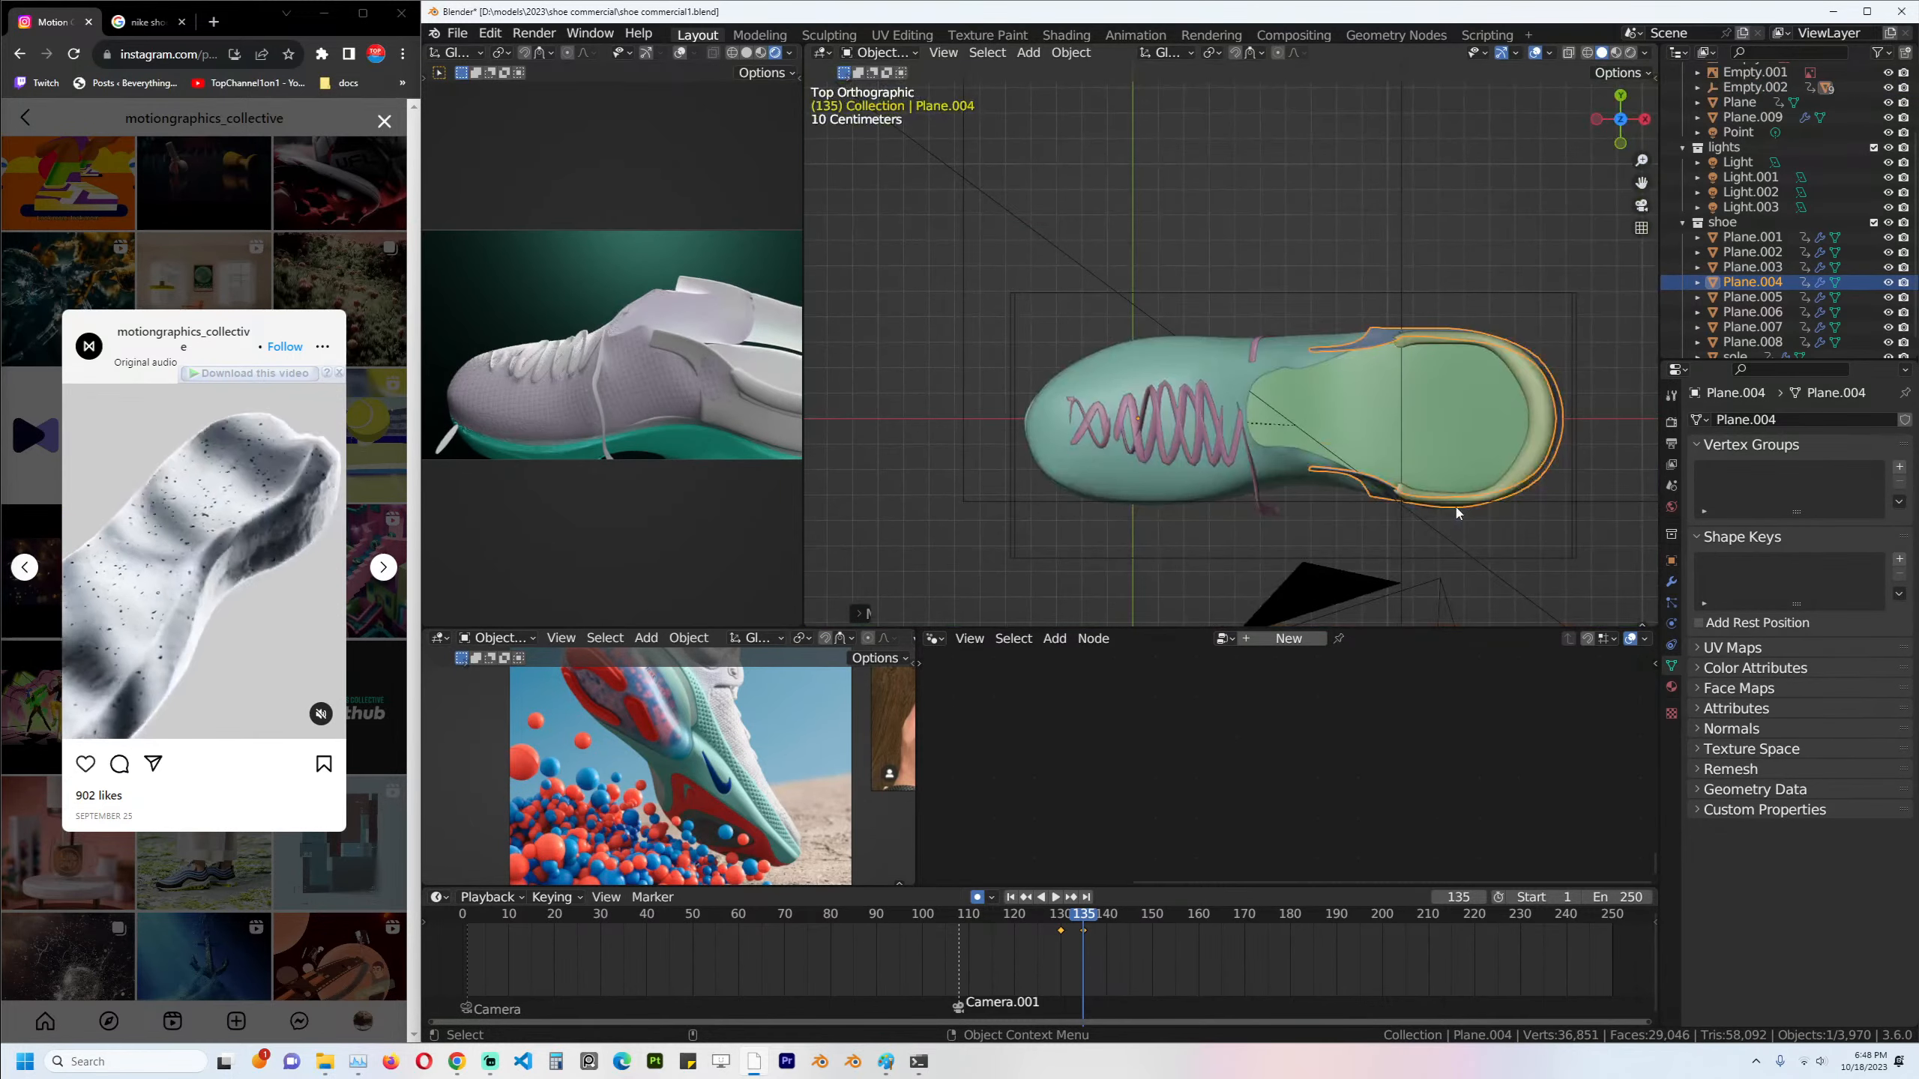
pyautogui.moveTo(1458, 513); pyautogui.dragTo(1502, 416, button='middle')
pyautogui.hotkey('ctrl', 's')
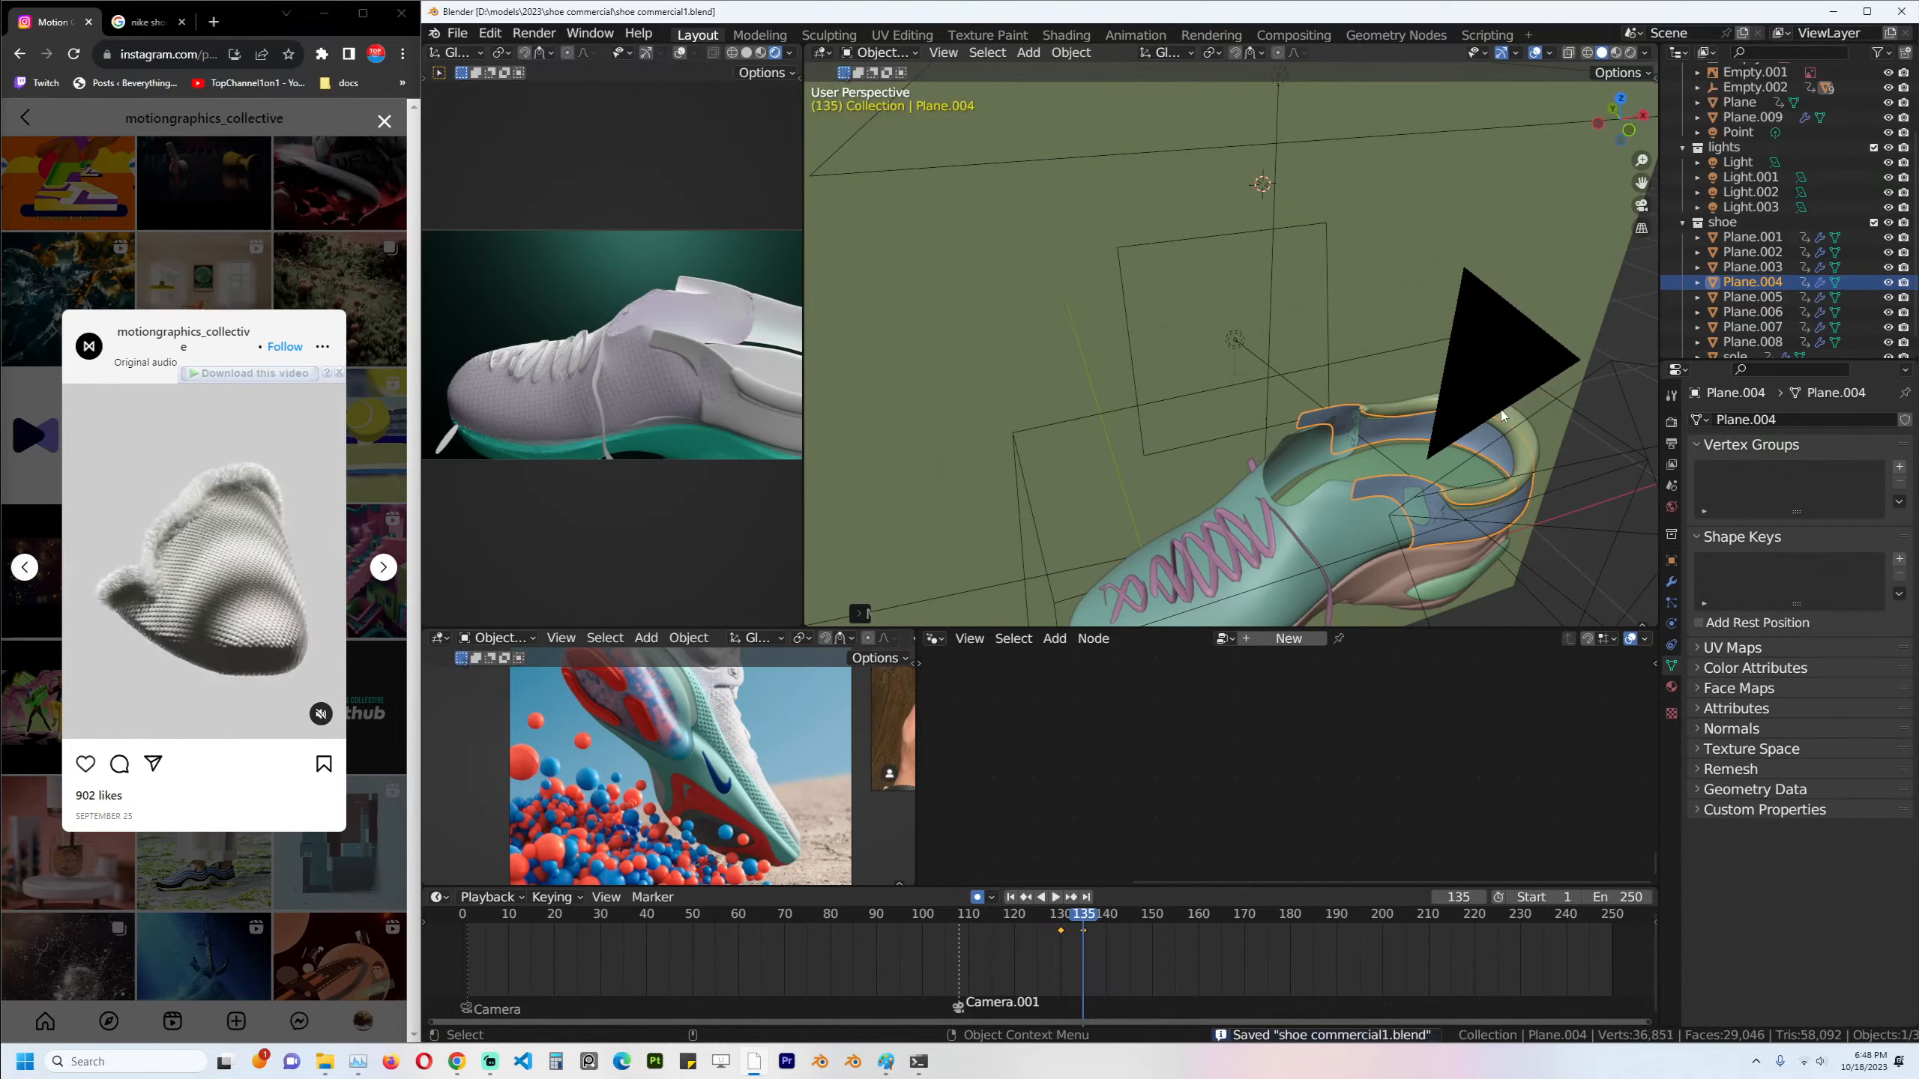
pyautogui.press('KP_7')
pyautogui.press('x')
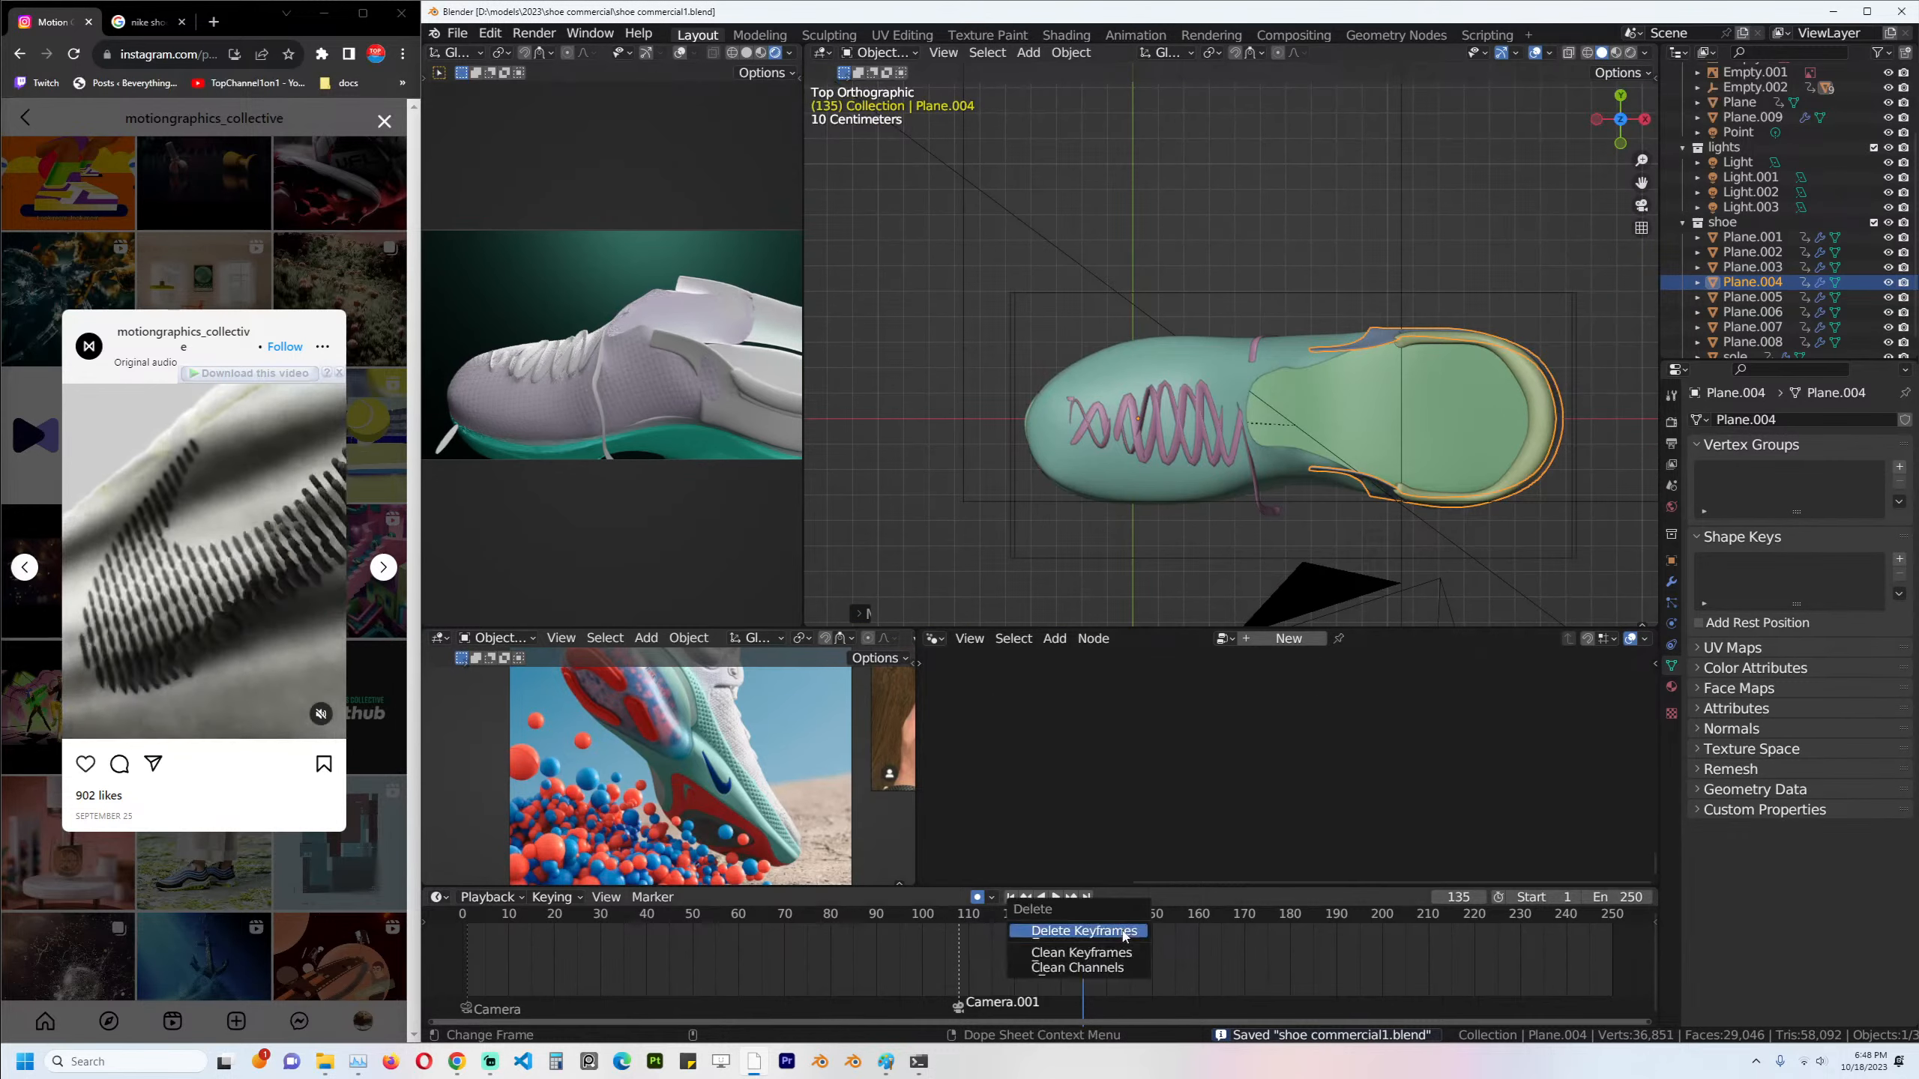
pyautogui.click(1090, 937)
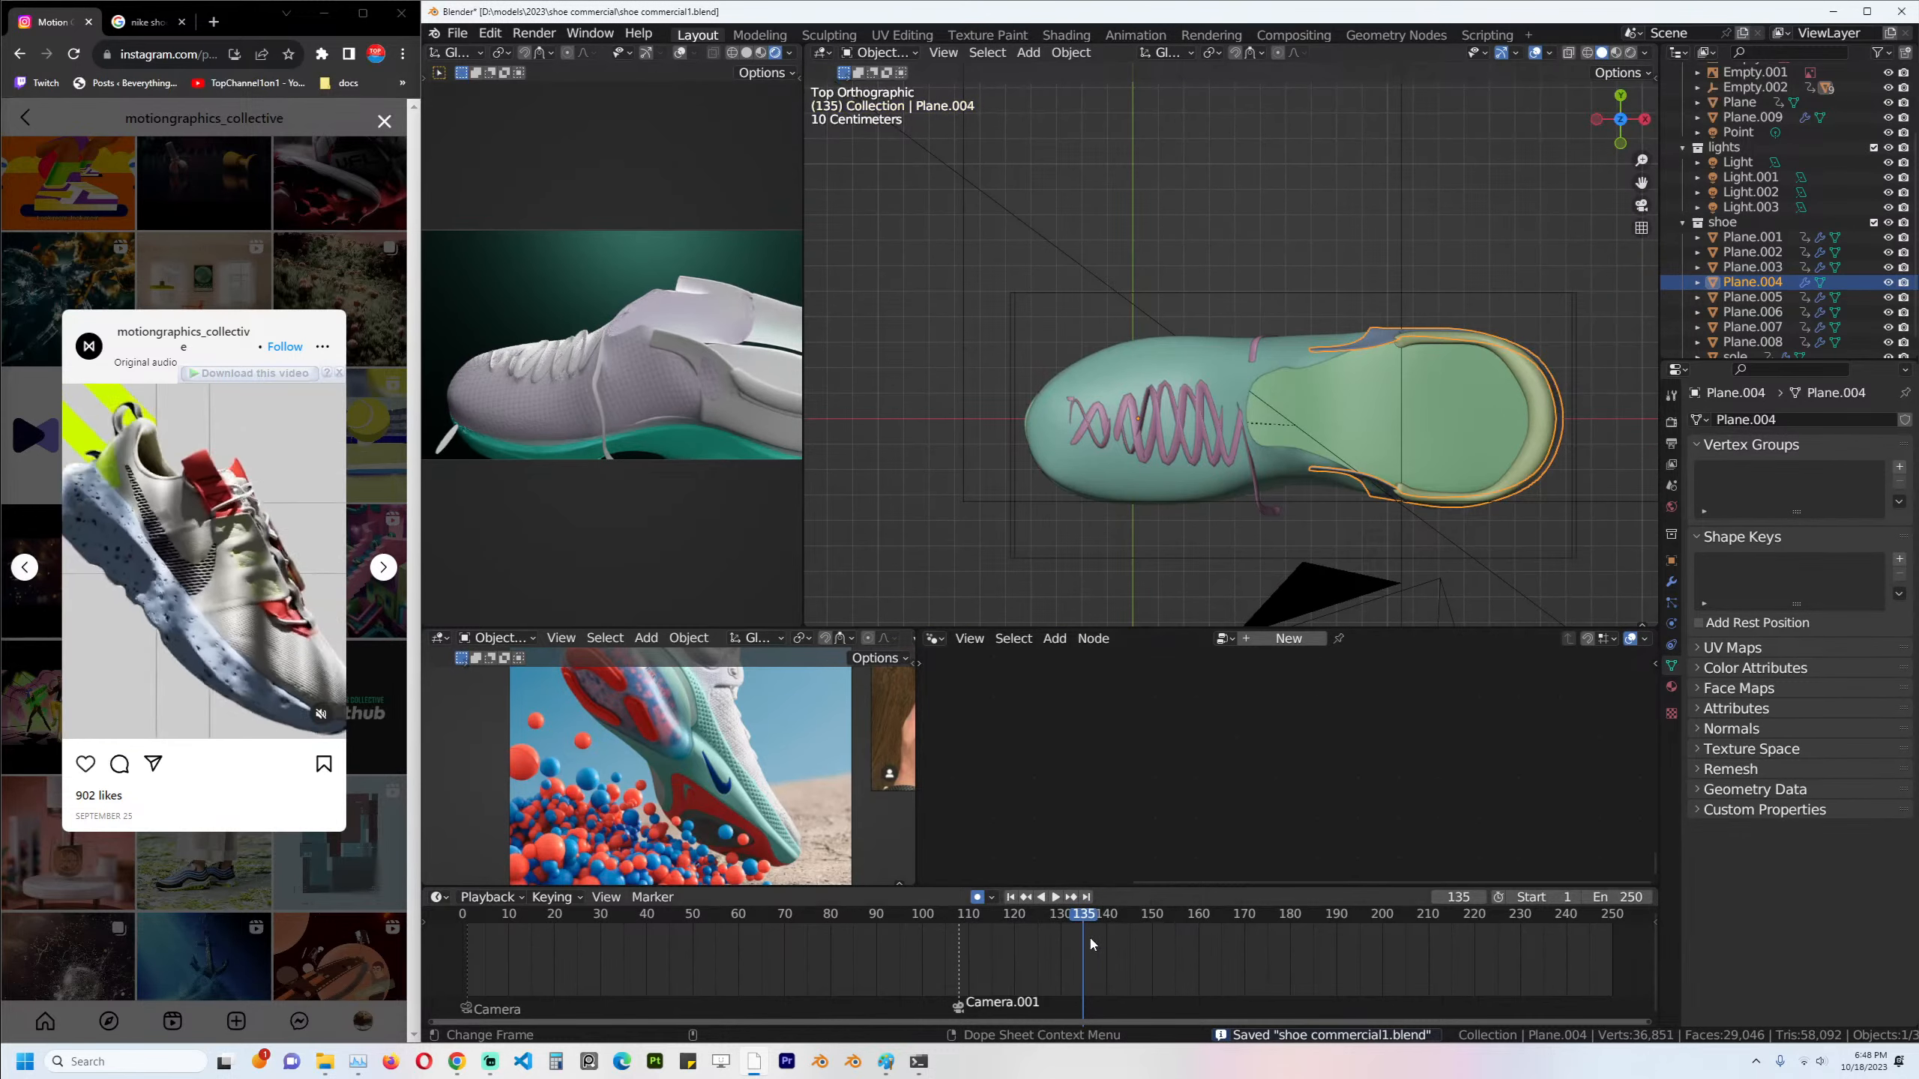
# Add a Basis shape key and two further shape keys, Key 1 and Key 2, to Plane.004.
pyautogui.click(1900, 560)
pyautogui.click(1900, 560)
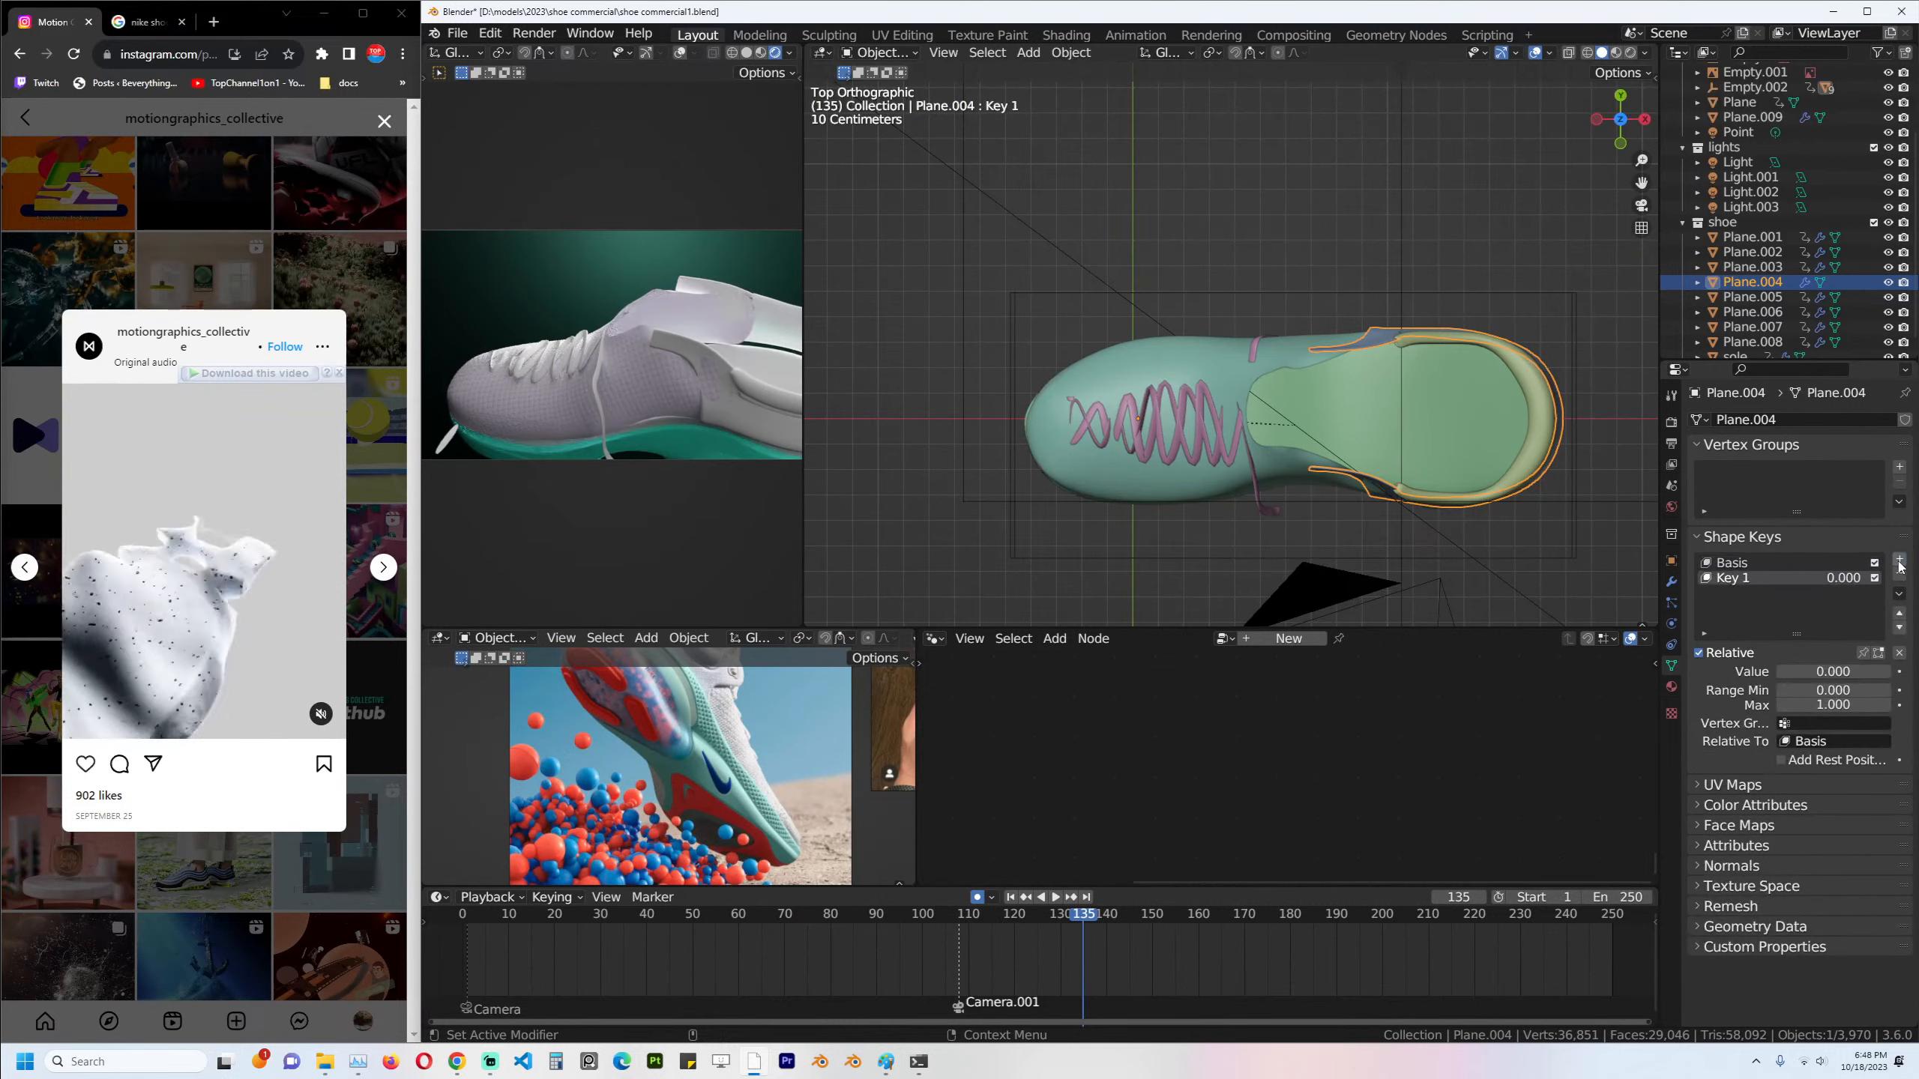
pyautogui.click(1900, 560)
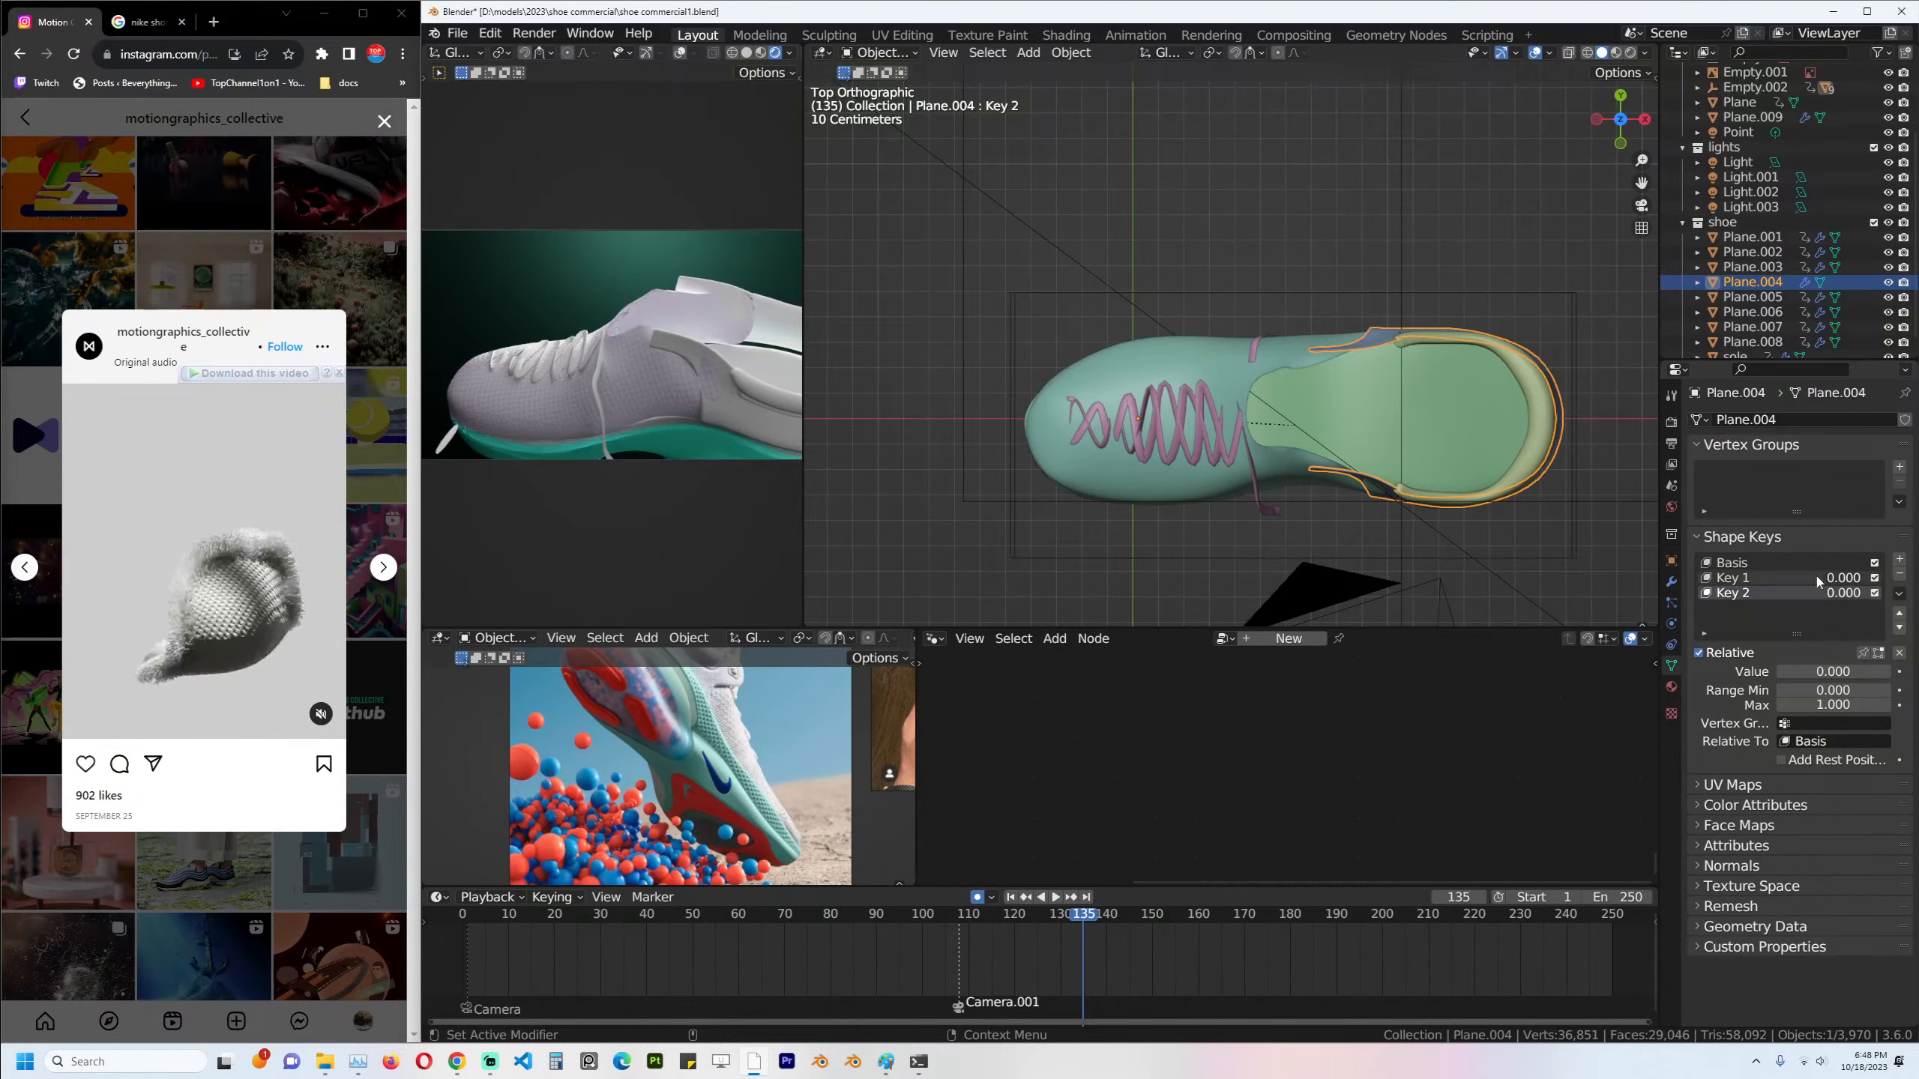
# In Plane.004's Key 1, select the vertices of one side flap through the mesh and make the 3D cursor the pivot point.
pyautogui.click(1817, 580)
pyautogui.press('Tab')
pyautogui.hotkey('alt', 'z')
pyautogui.moveTo(1225, 438); pyautogui.dragTo(1443, 544)
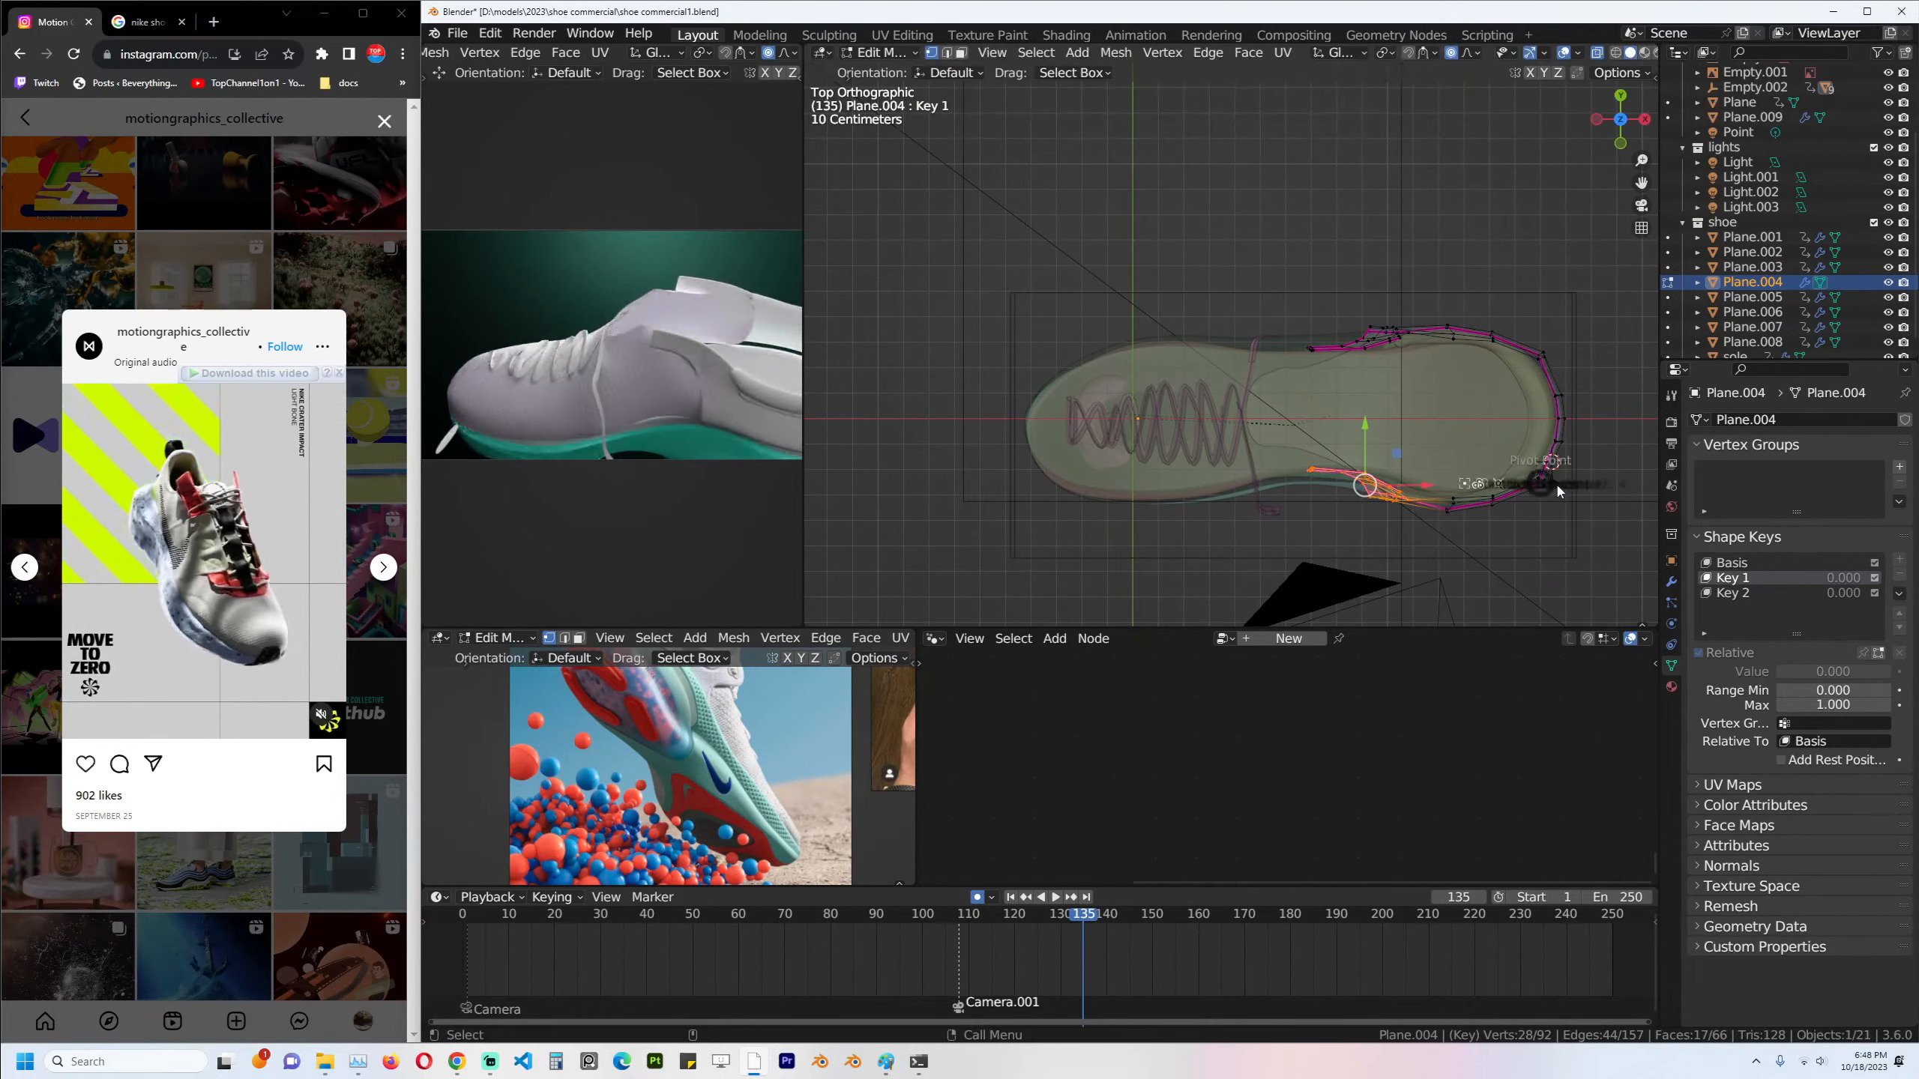
pyautogui.press('.')
pyautogui.click(1622, 481)
pyautogui.press('r')
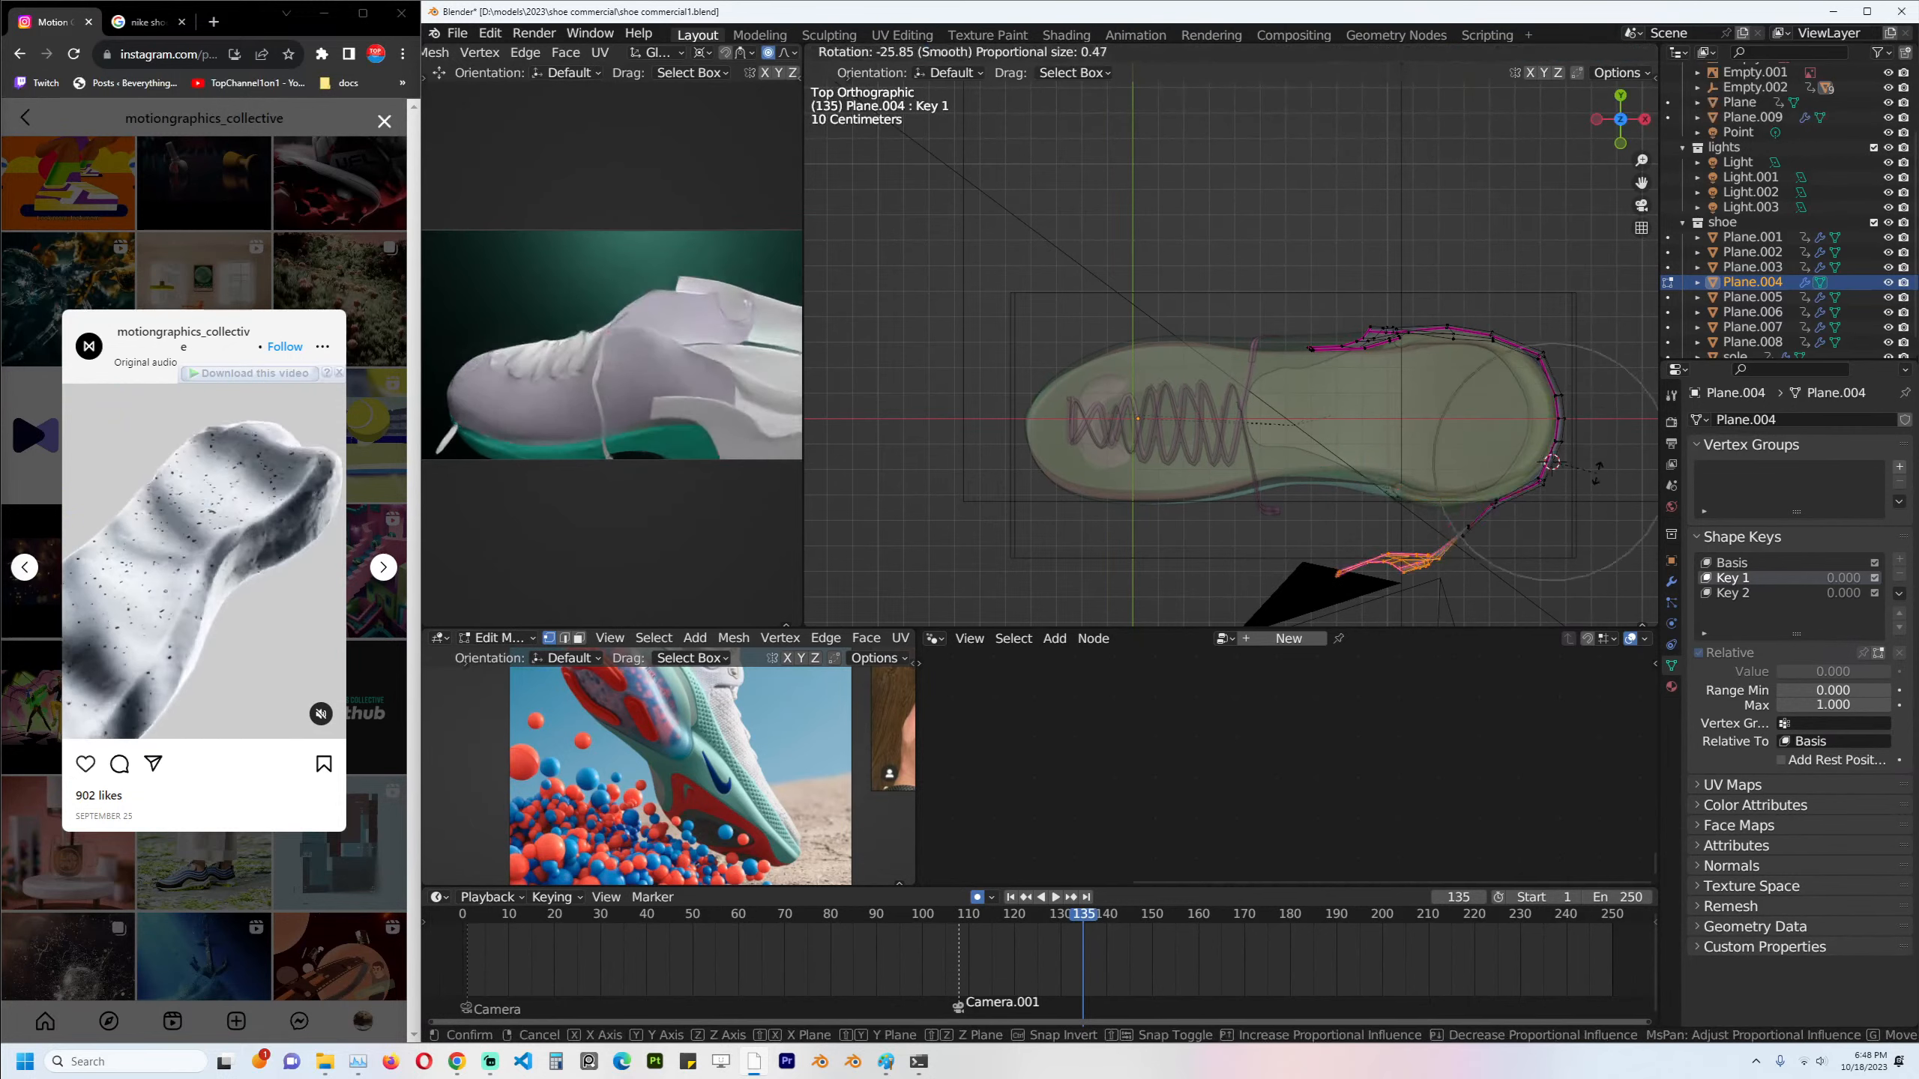
pyautogui.press('Escape')
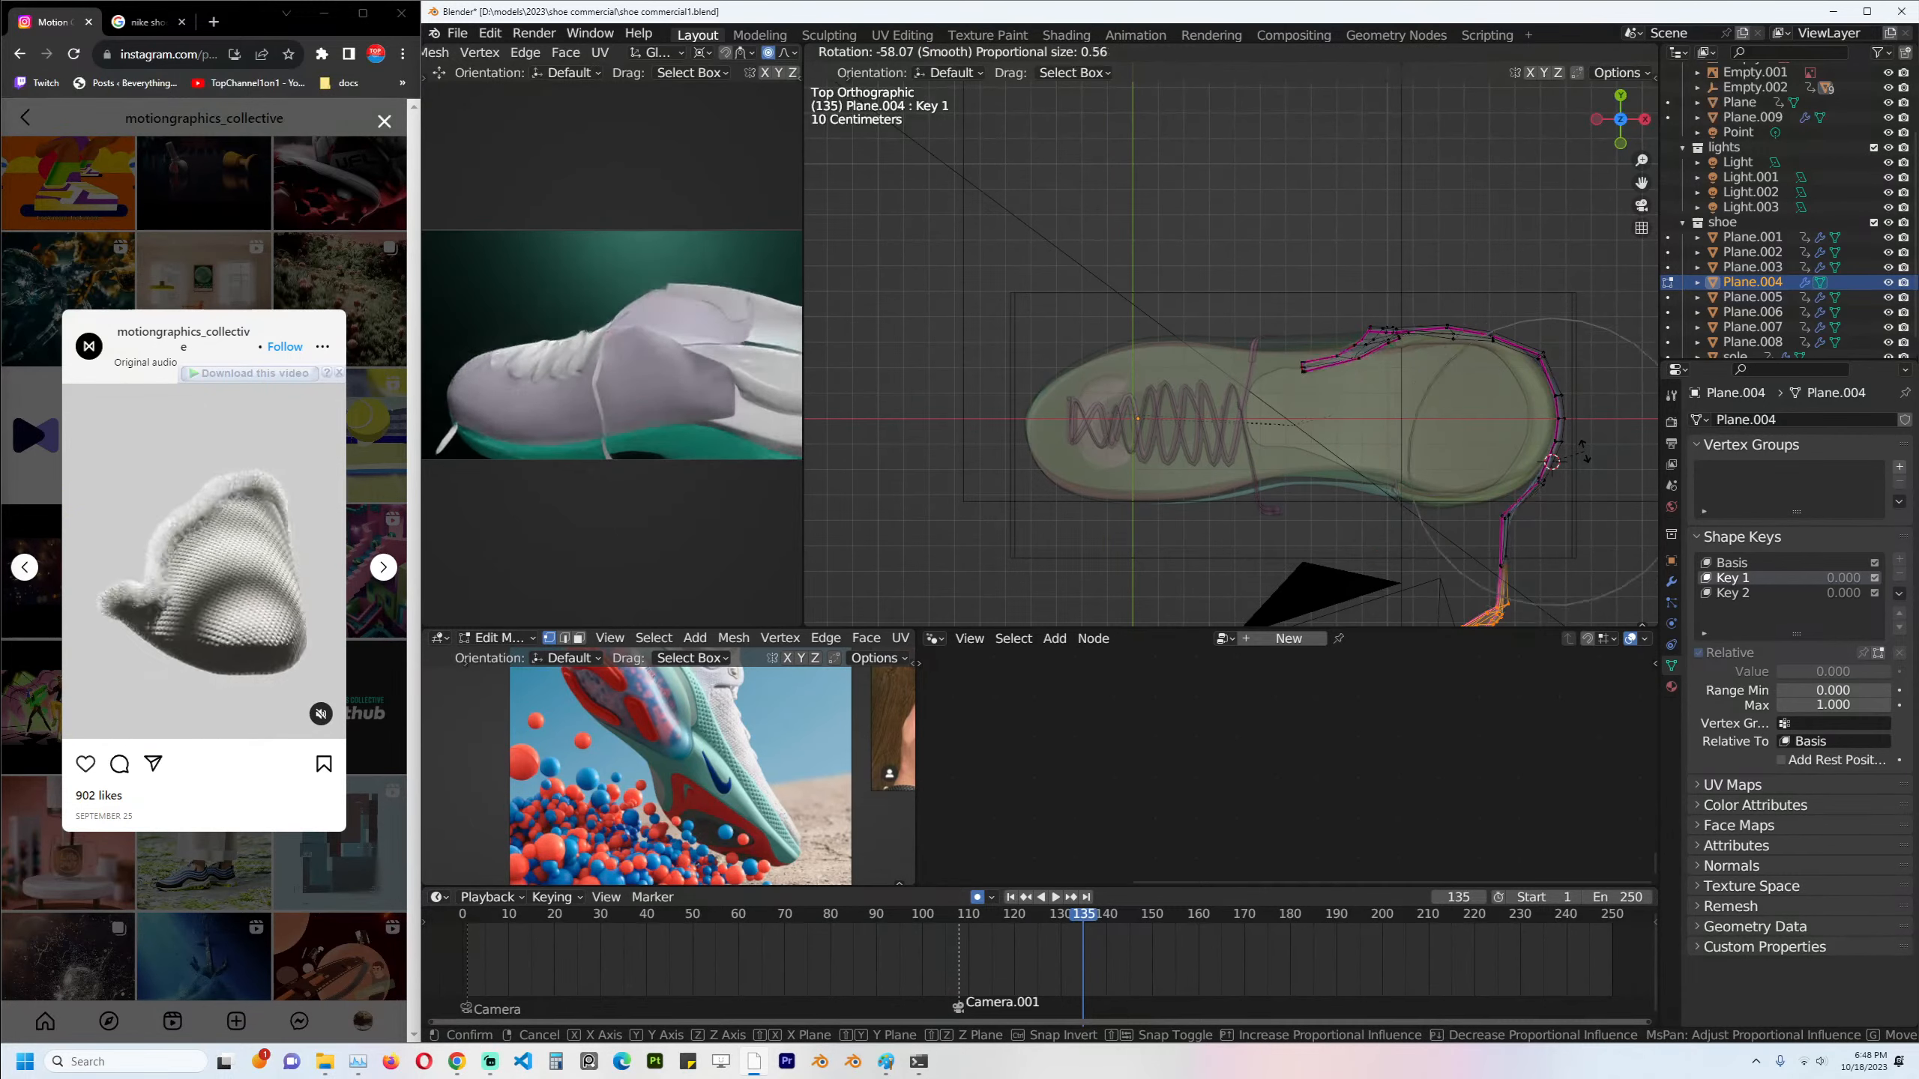
# Swing both side flaps of Plane.004 outward in Key 1 by rotating them around the heel with smooth proportional editing.
pyautogui.click(1471, 53)
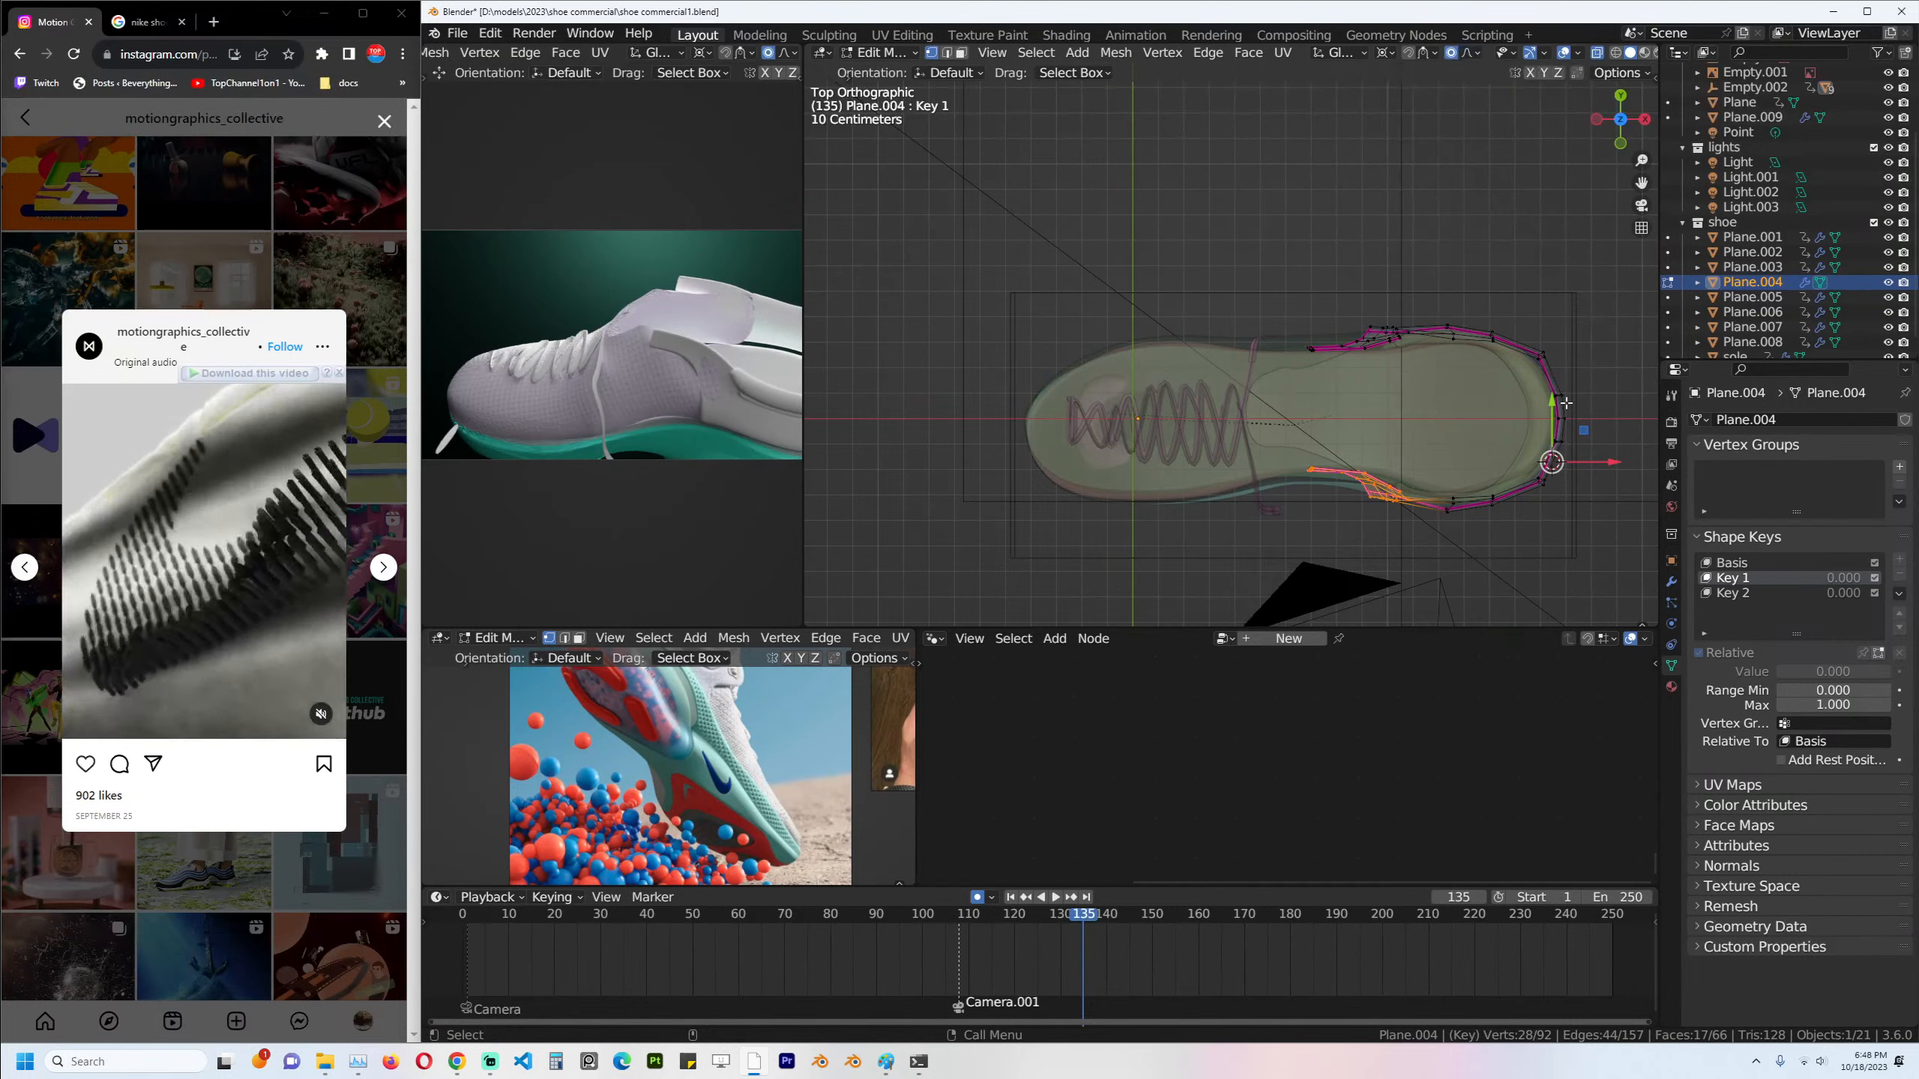
pyautogui.press('r')
pyautogui.click(1506, 361)
pyautogui.moveTo(1273, 291); pyautogui.dragTo(1534, 404)
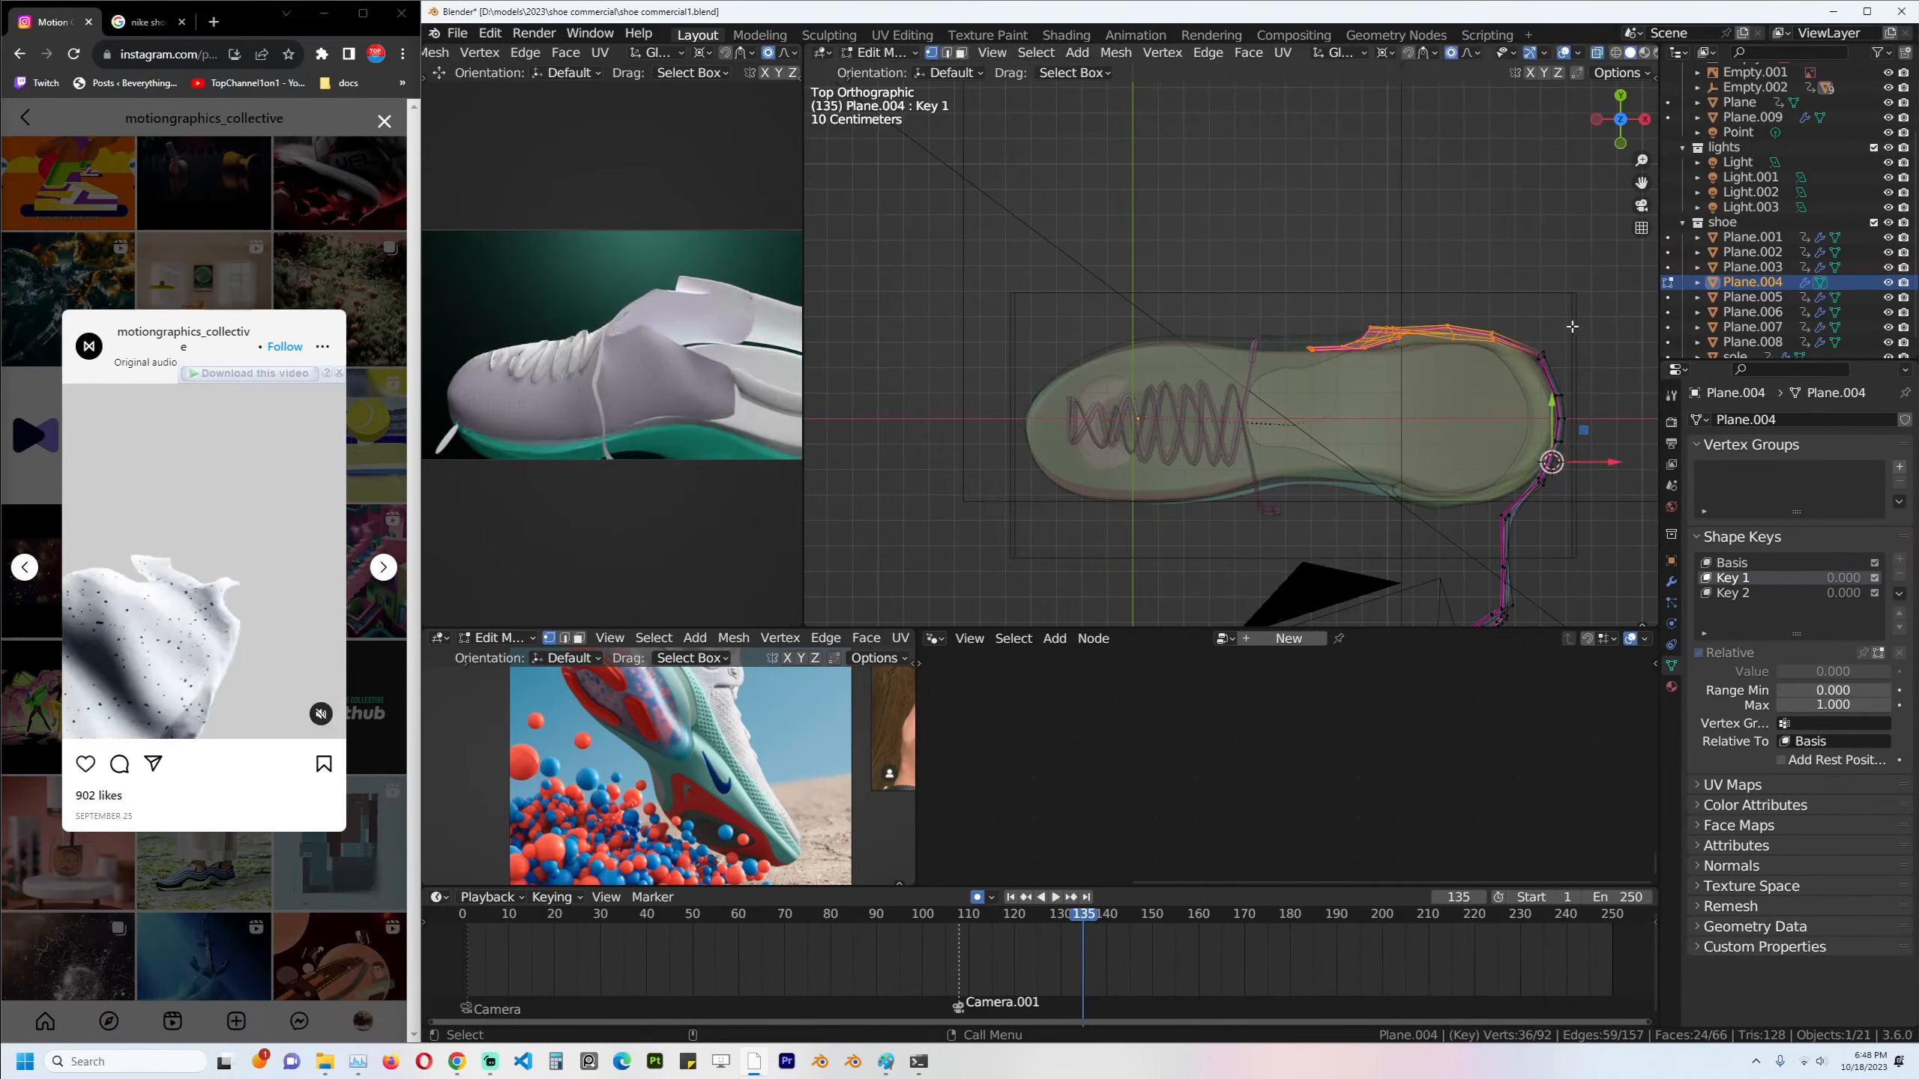
pyautogui.press('Tab')
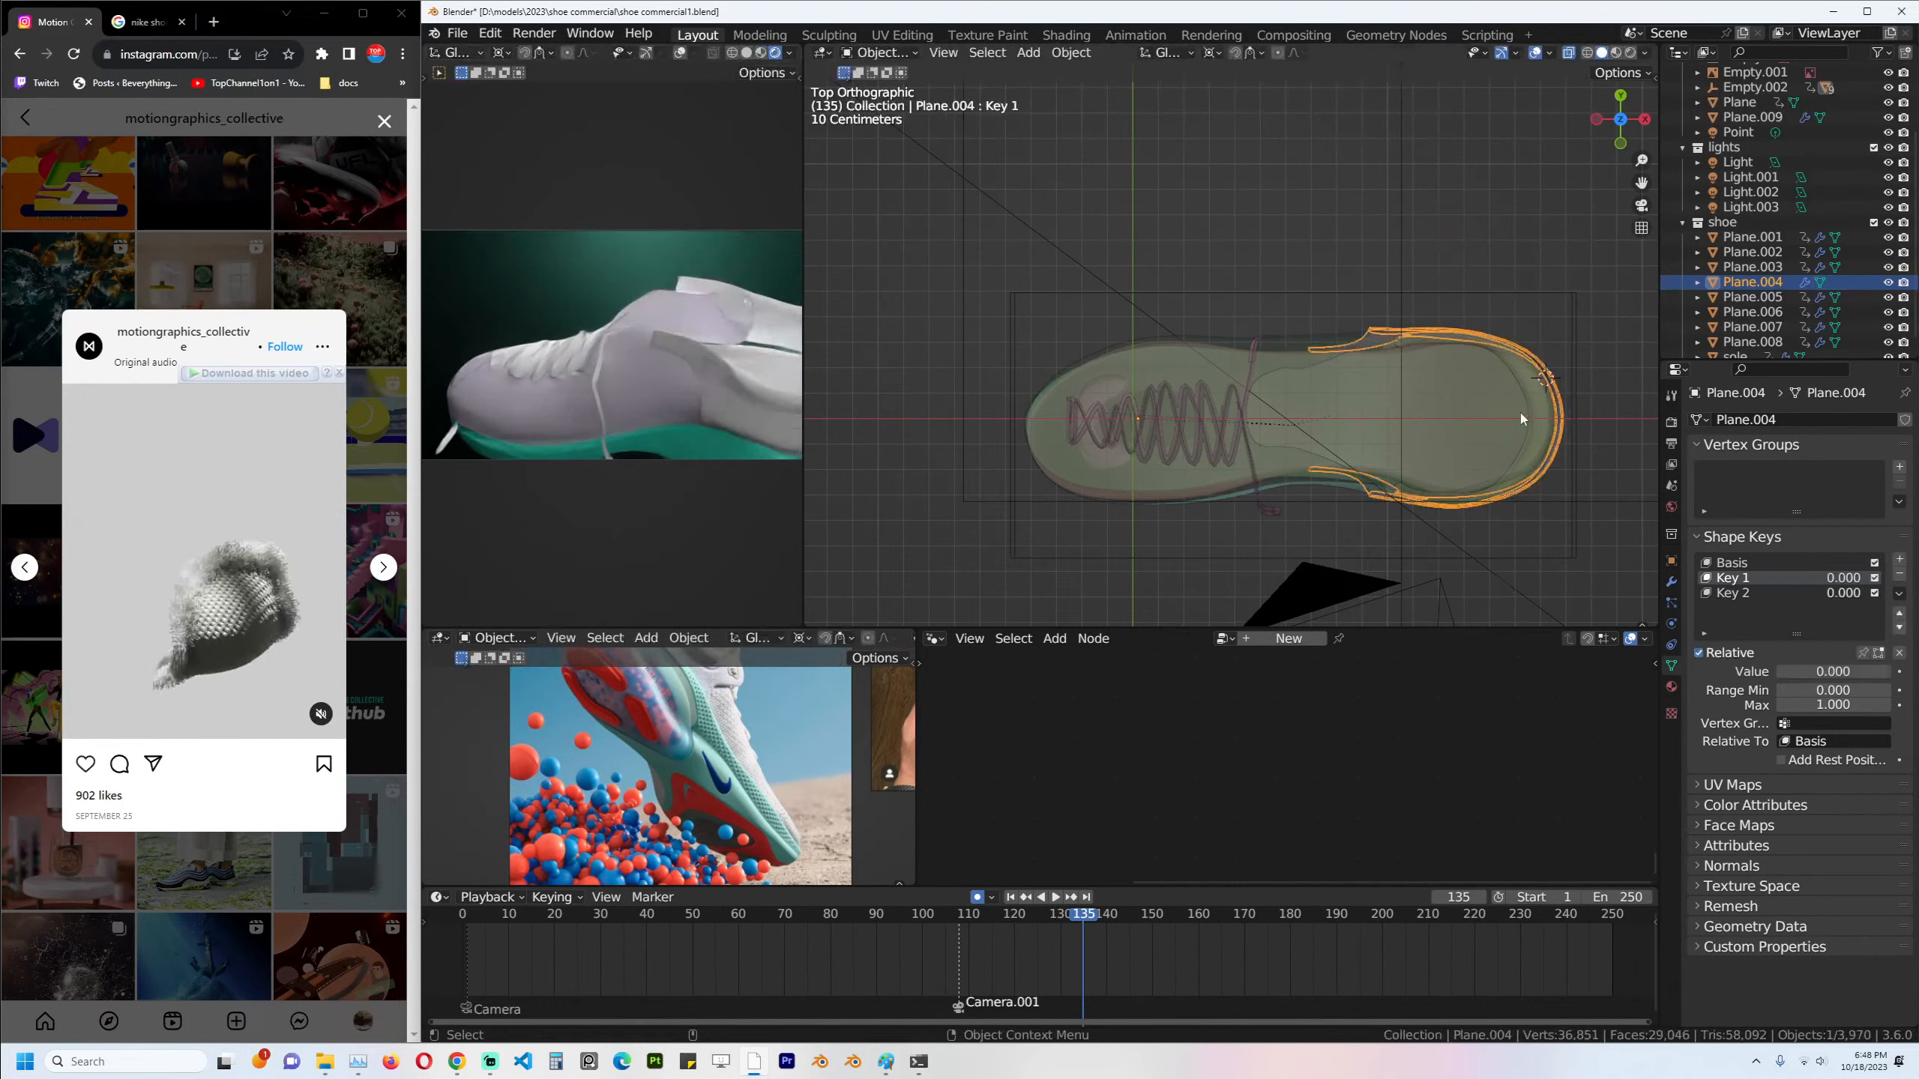
# Make Plane.004's shape keys non-relative, test the opening motion, and set the Evaluation Time to 10.9.
pyautogui.click(1699, 653)
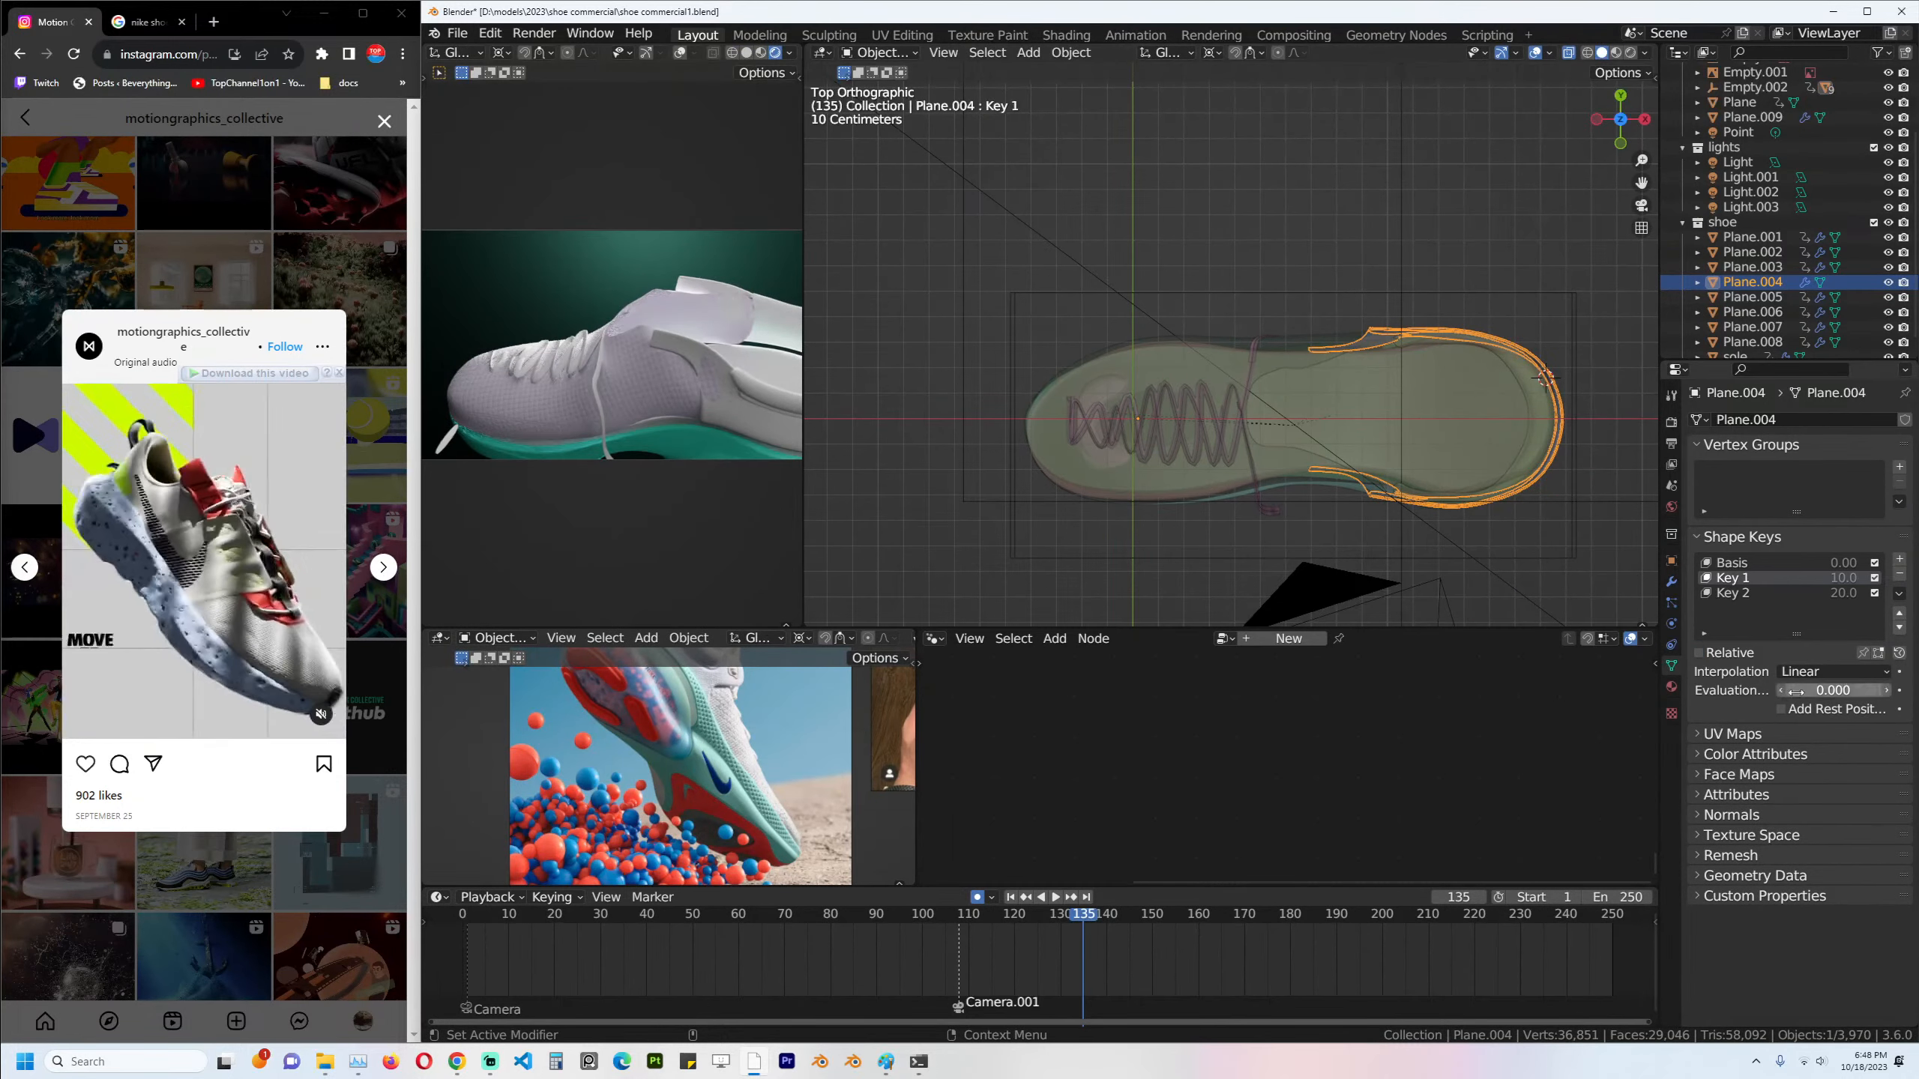
pyautogui.moveTo(1833, 690); pyautogui.dragTo(1908, 691)
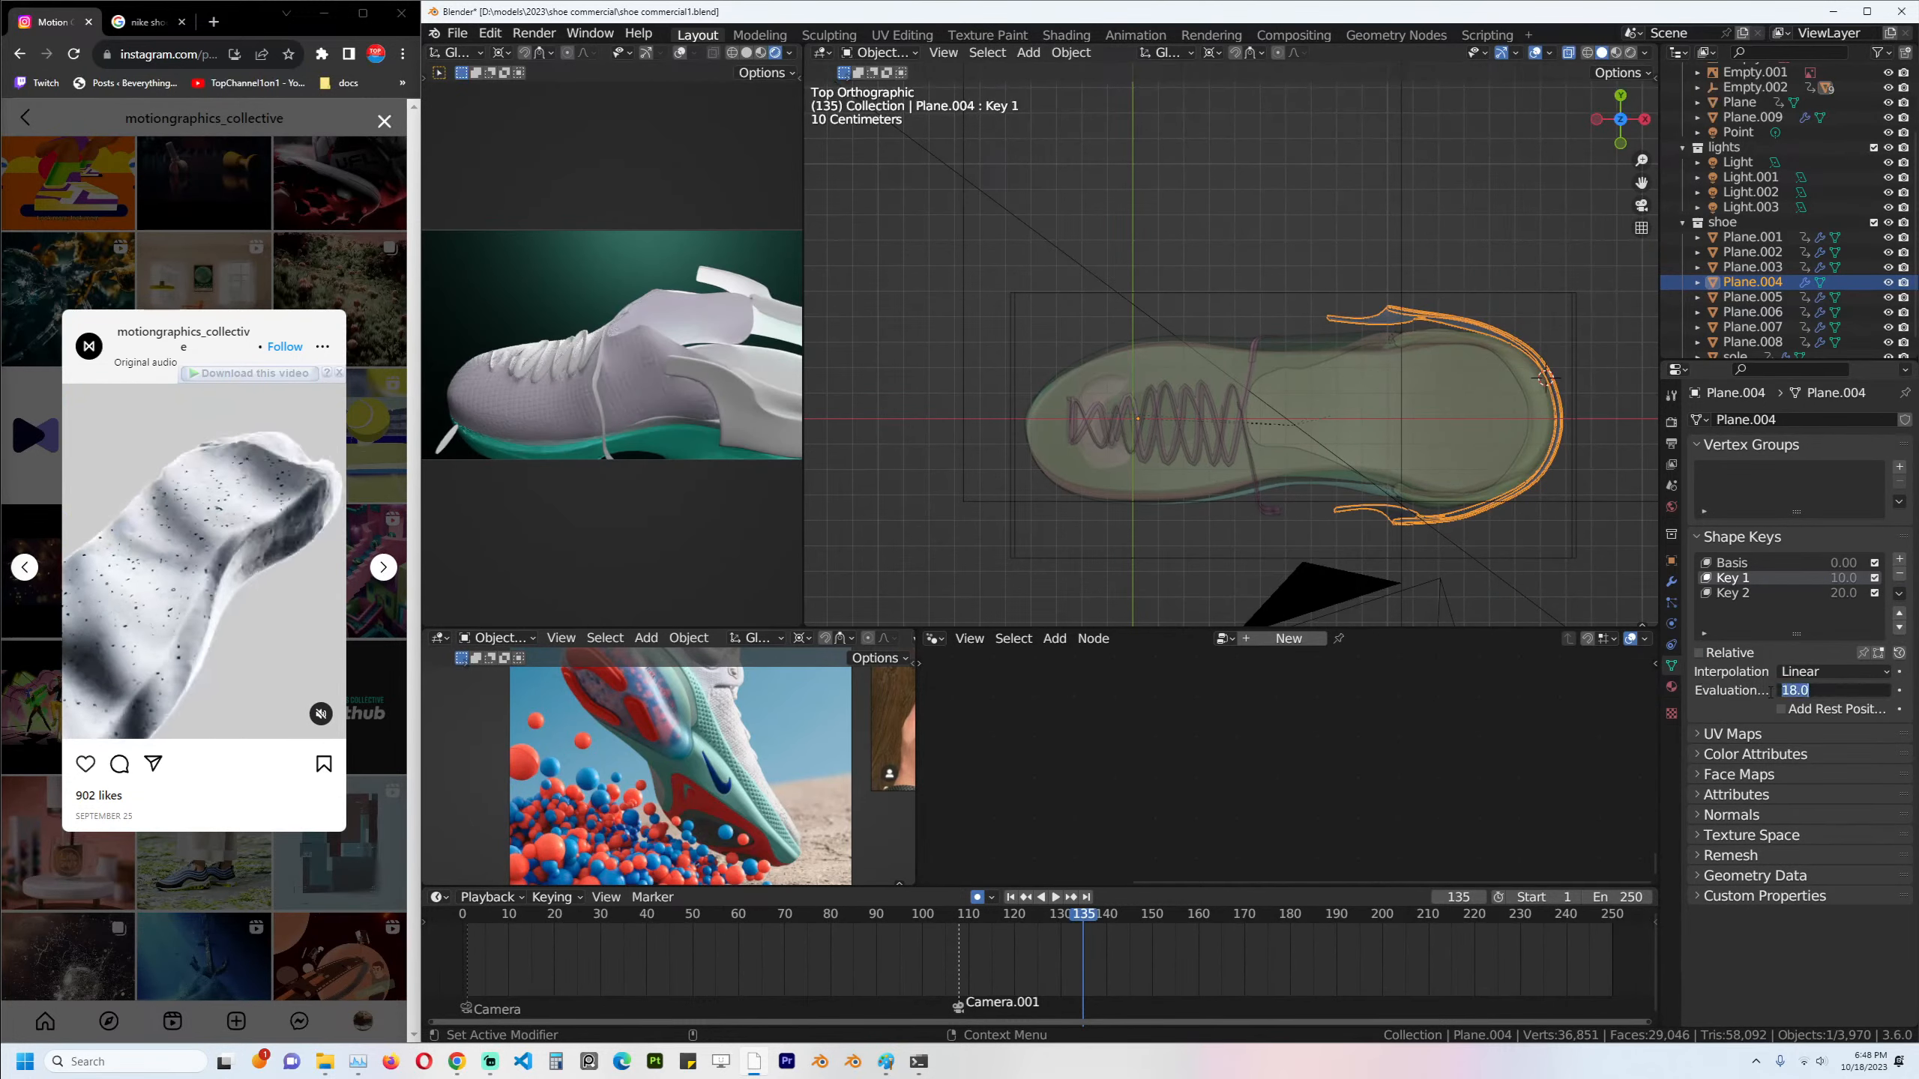
pyautogui.press('Return')
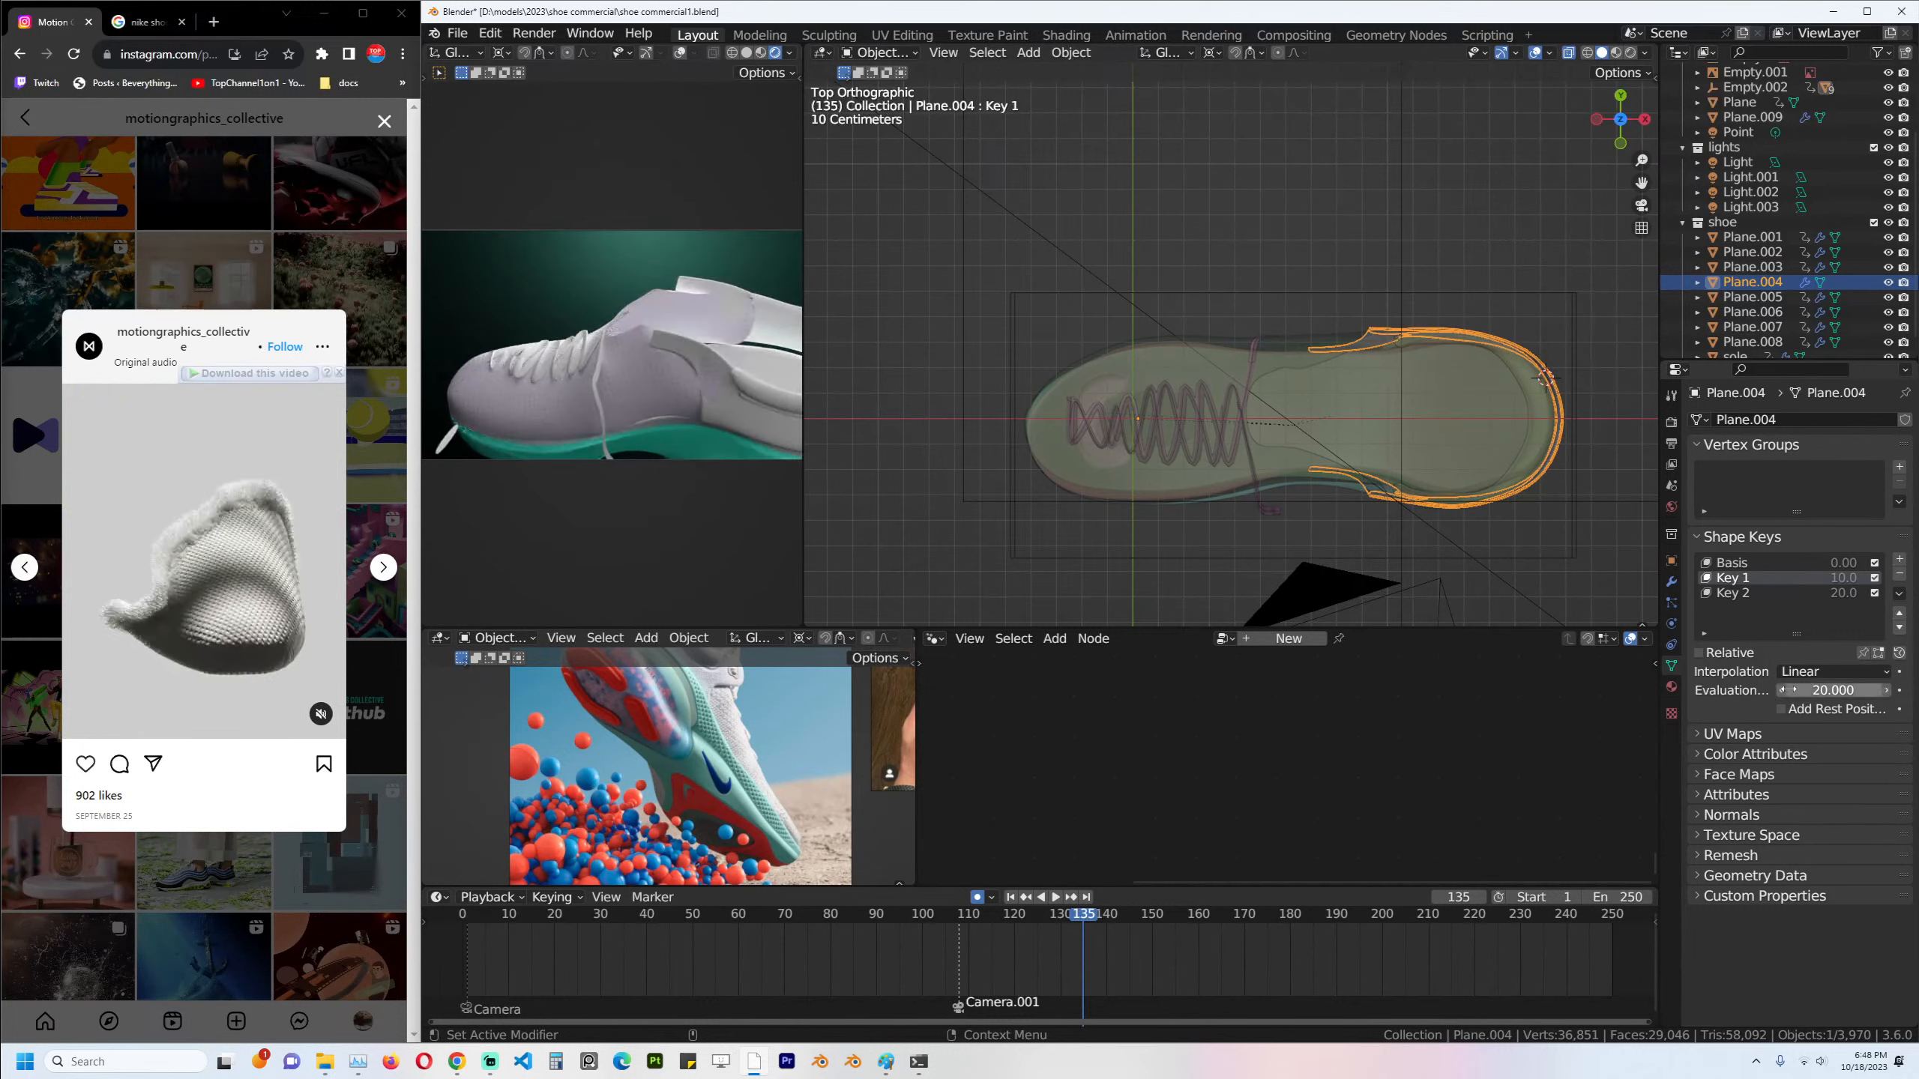
pyautogui.moveTo(1788, 691); pyautogui.dragTo(1746, 691)
pyautogui.click(1776, 562)
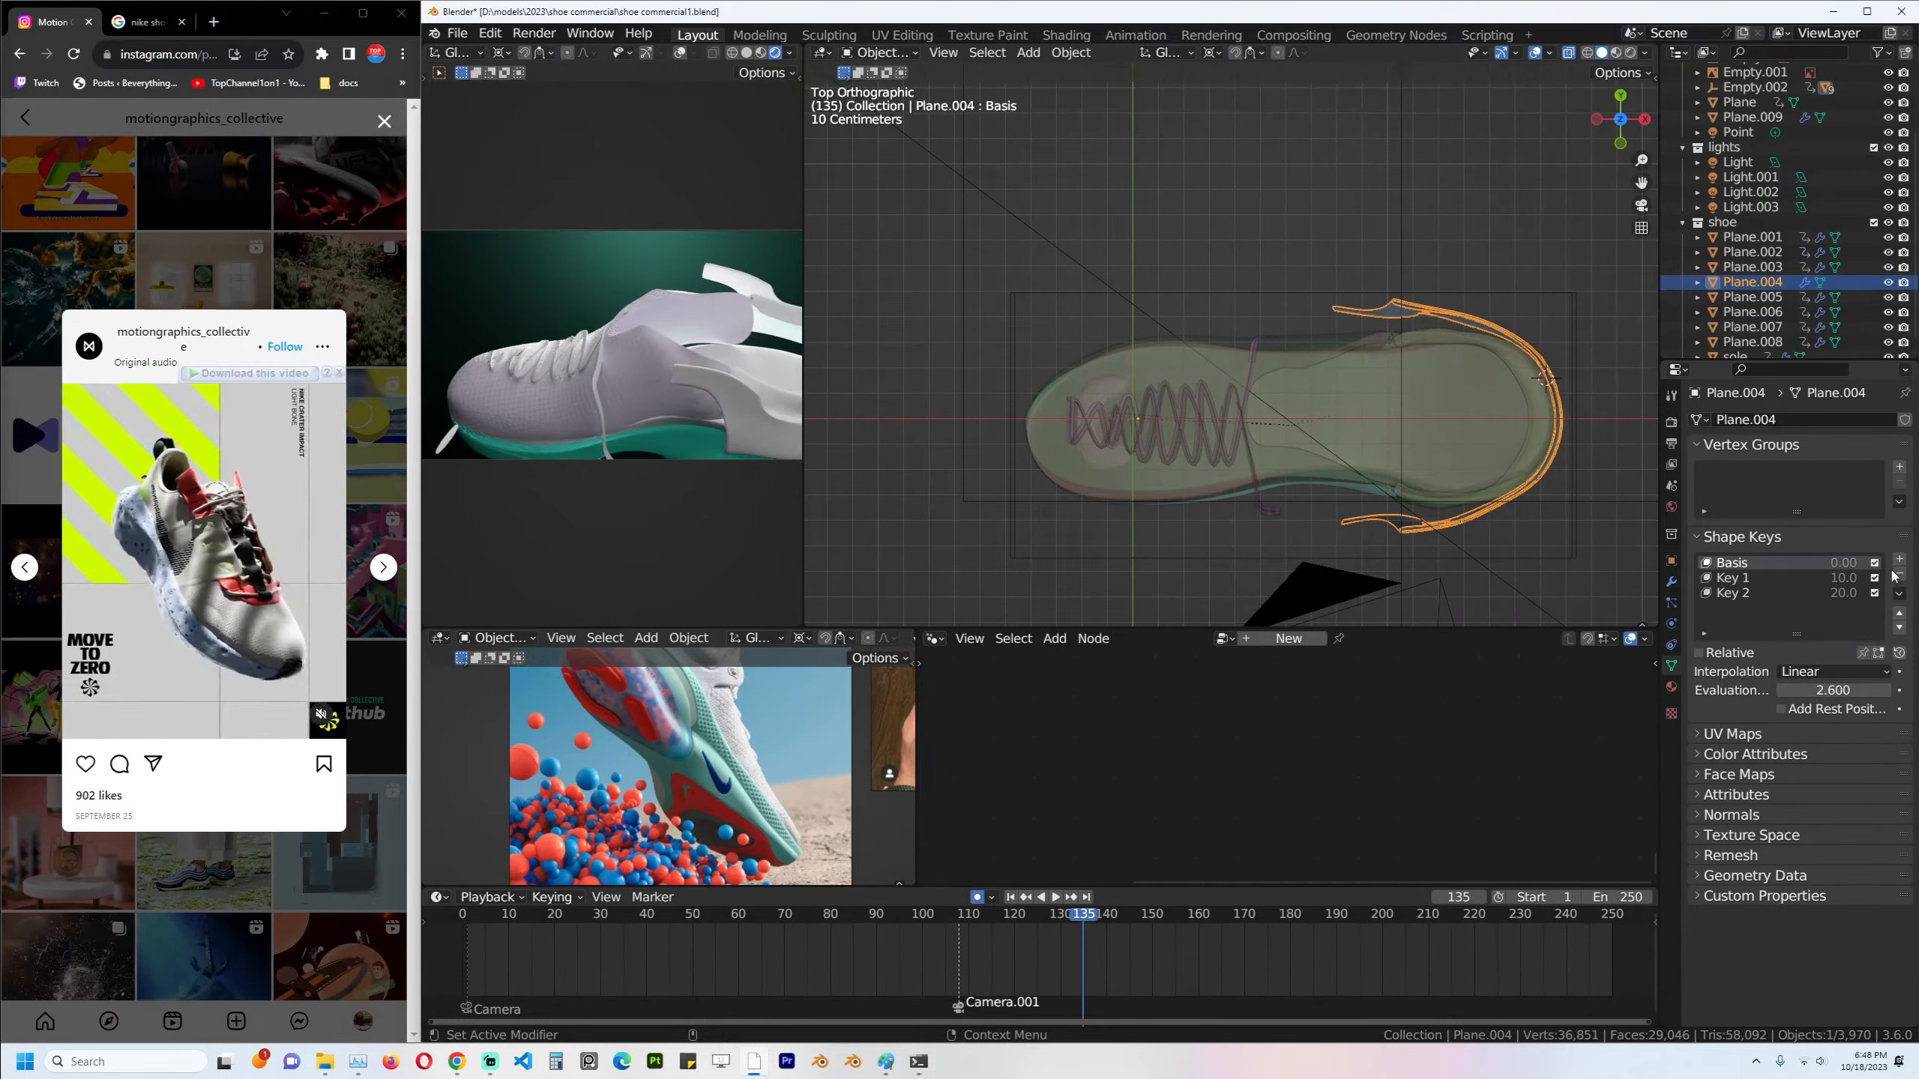
pyautogui.moveTo(1828, 690); pyautogui.dragTo(1869, 691)
# Review the assembly from frame 110 and keyframe Plane.004's Evaluation Time of 10.9 at frame 134.
pyautogui.moveTo(1066, 935); pyautogui.dragTo(969, 935)
pyautogui.moveTo(1472, 486); pyautogui.dragTo(1361, 508, button='middle')
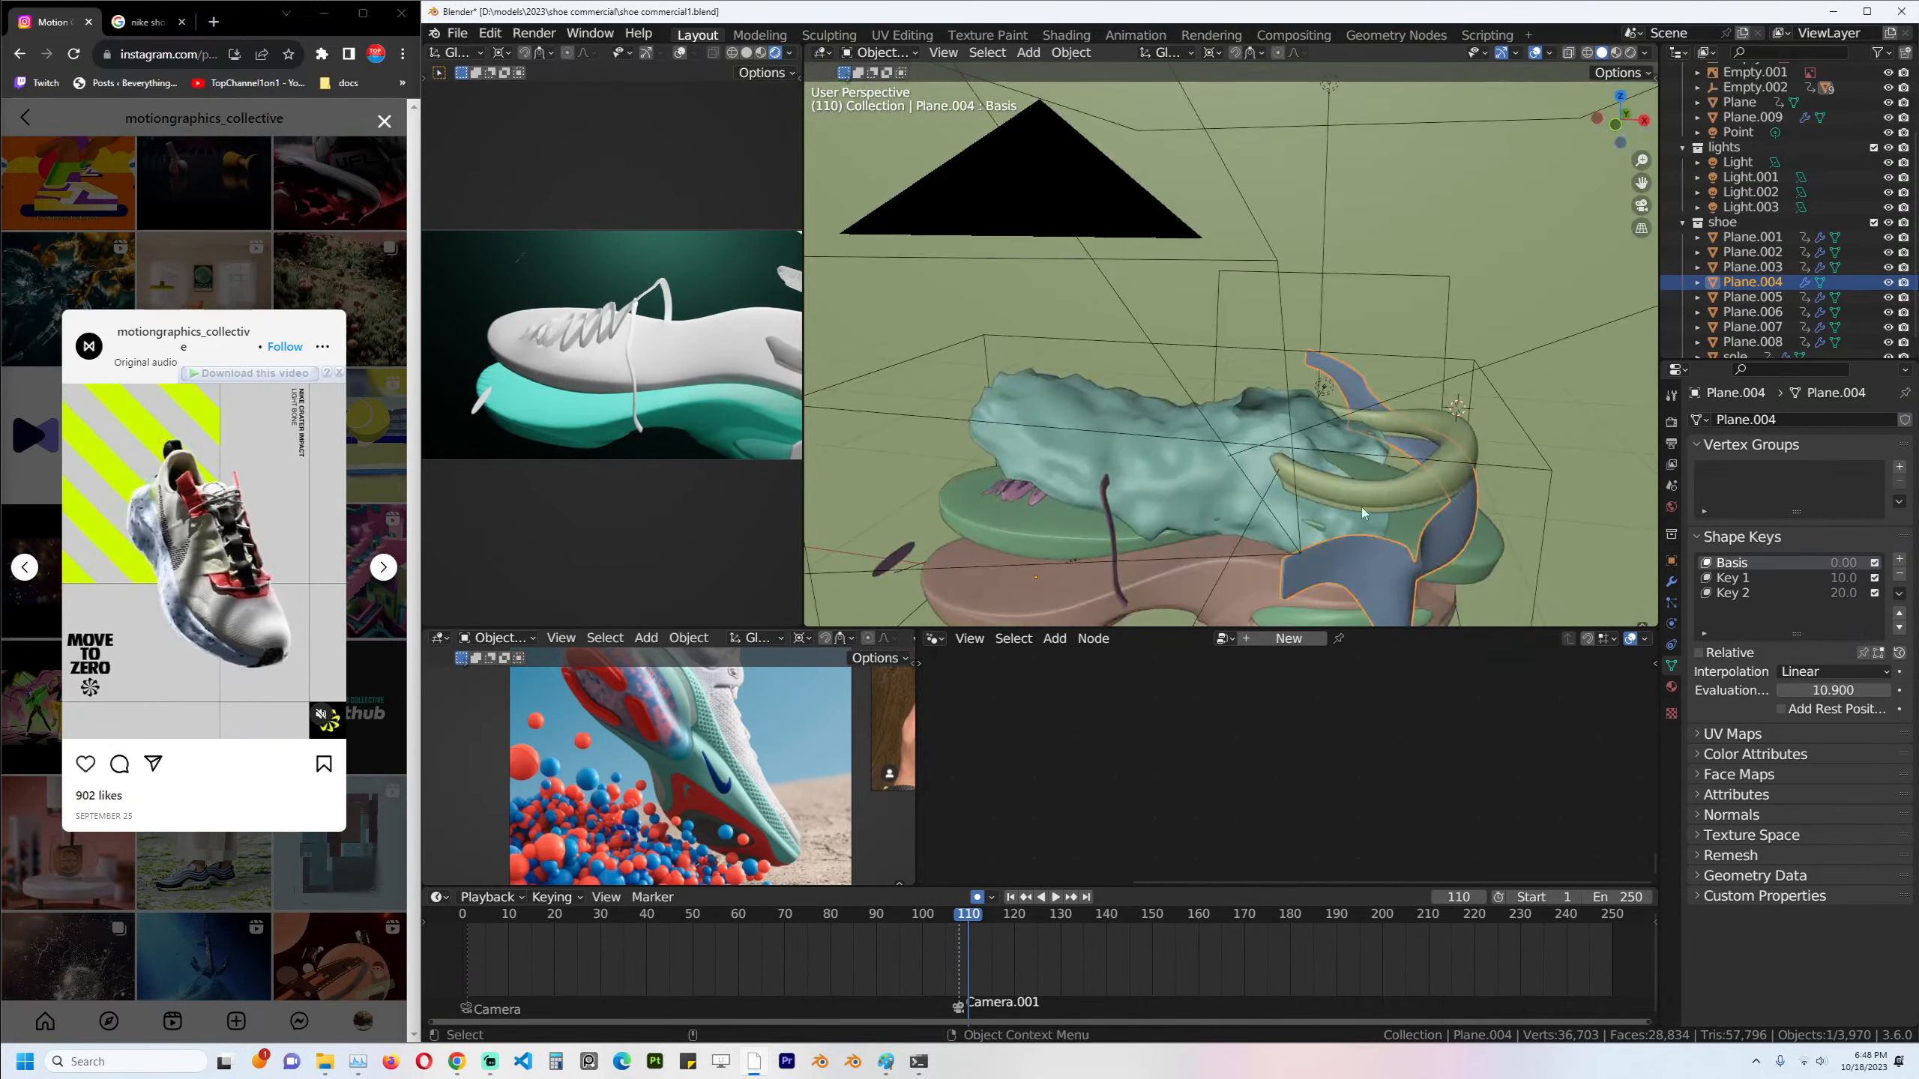
pyautogui.press('space')
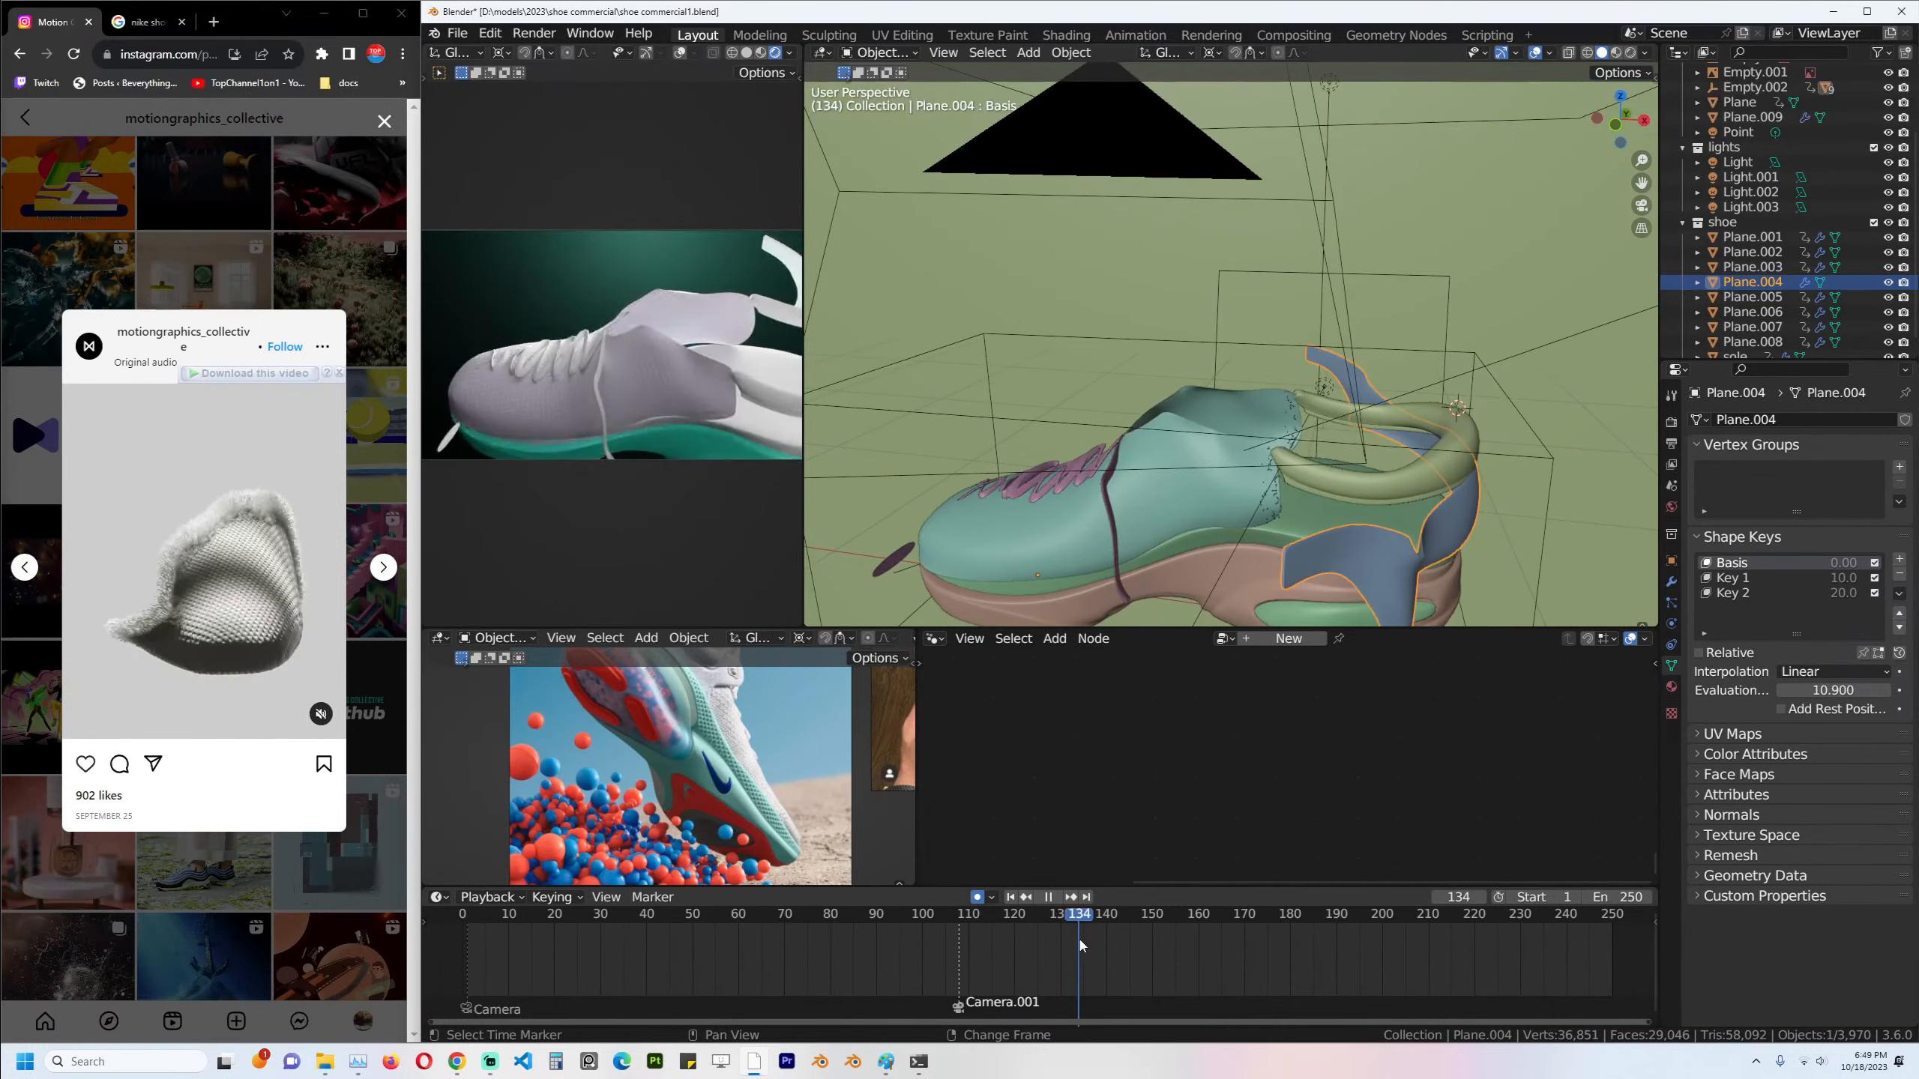
pyautogui.press('space')
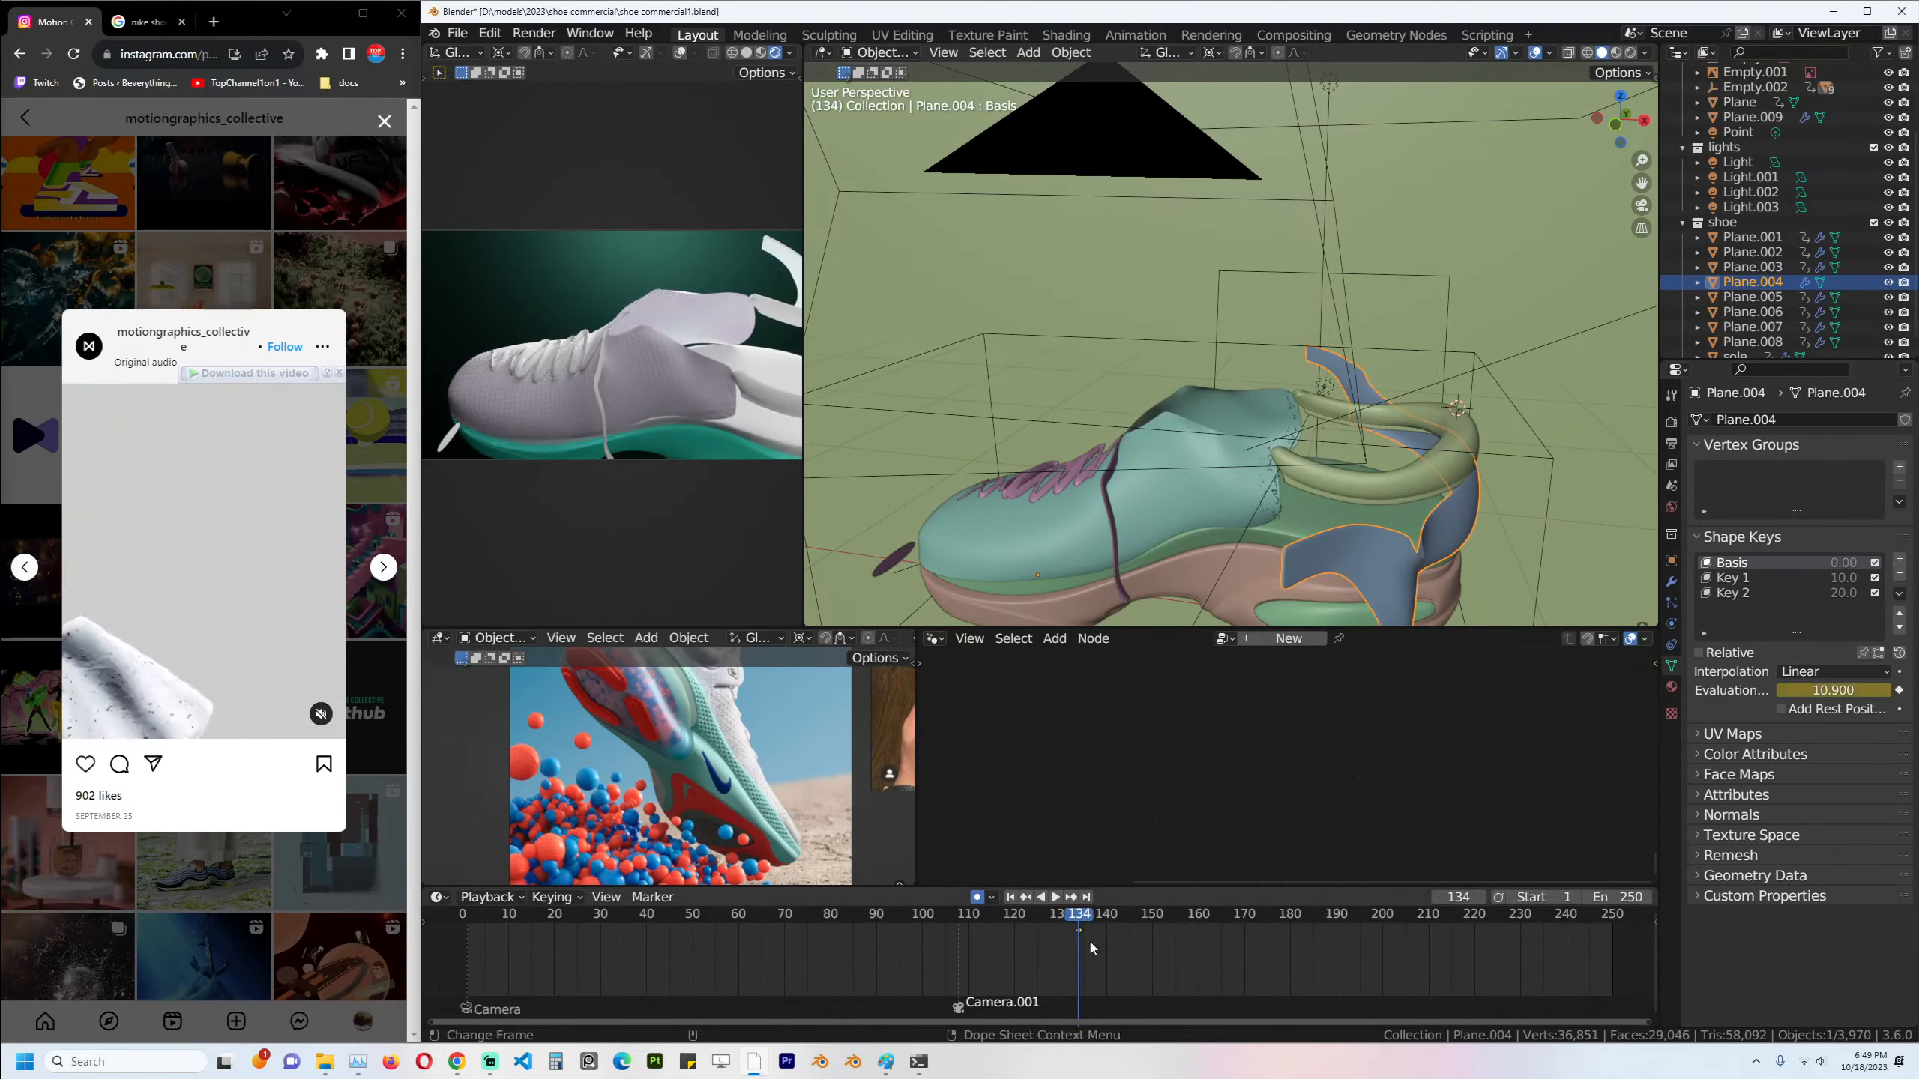
# Keyframe Plane.004's Evaluation Time at 0.2 on frame 150 and save the file.
pyautogui.moveTo(1090, 948); pyautogui.dragTo(1153, 942)
pyautogui.moveTo(1851, 691); pyautogui.dragTo(1745, 691)
pyautogui.press('i')
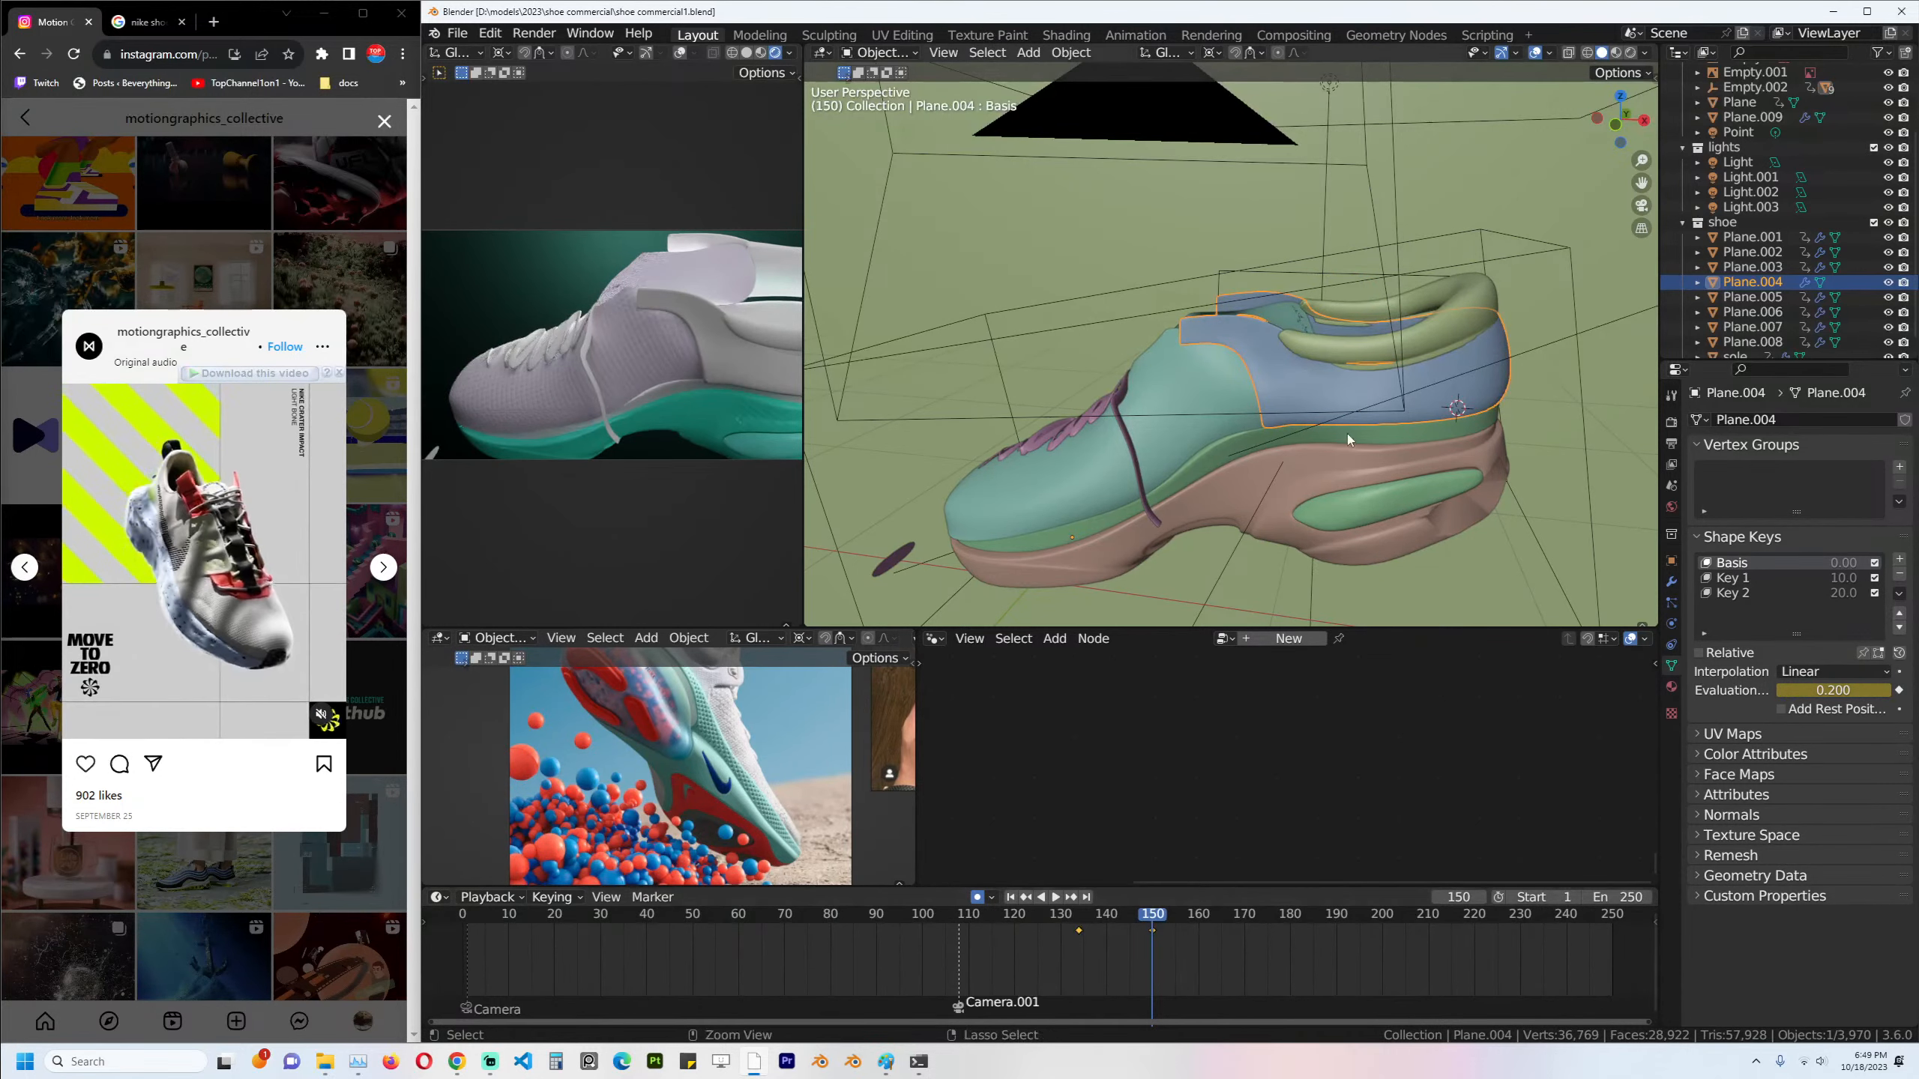
pyautogui.hotkey('ctrl', 's')
# Select the ankle collar Plane.002 and add a Basis and a Key 1 shape key to it.
pyautogui.click(1435, 342)
pyautogui.moveTo(1443, 354); pyautogui.dragTo(1433, 336, button='middle')
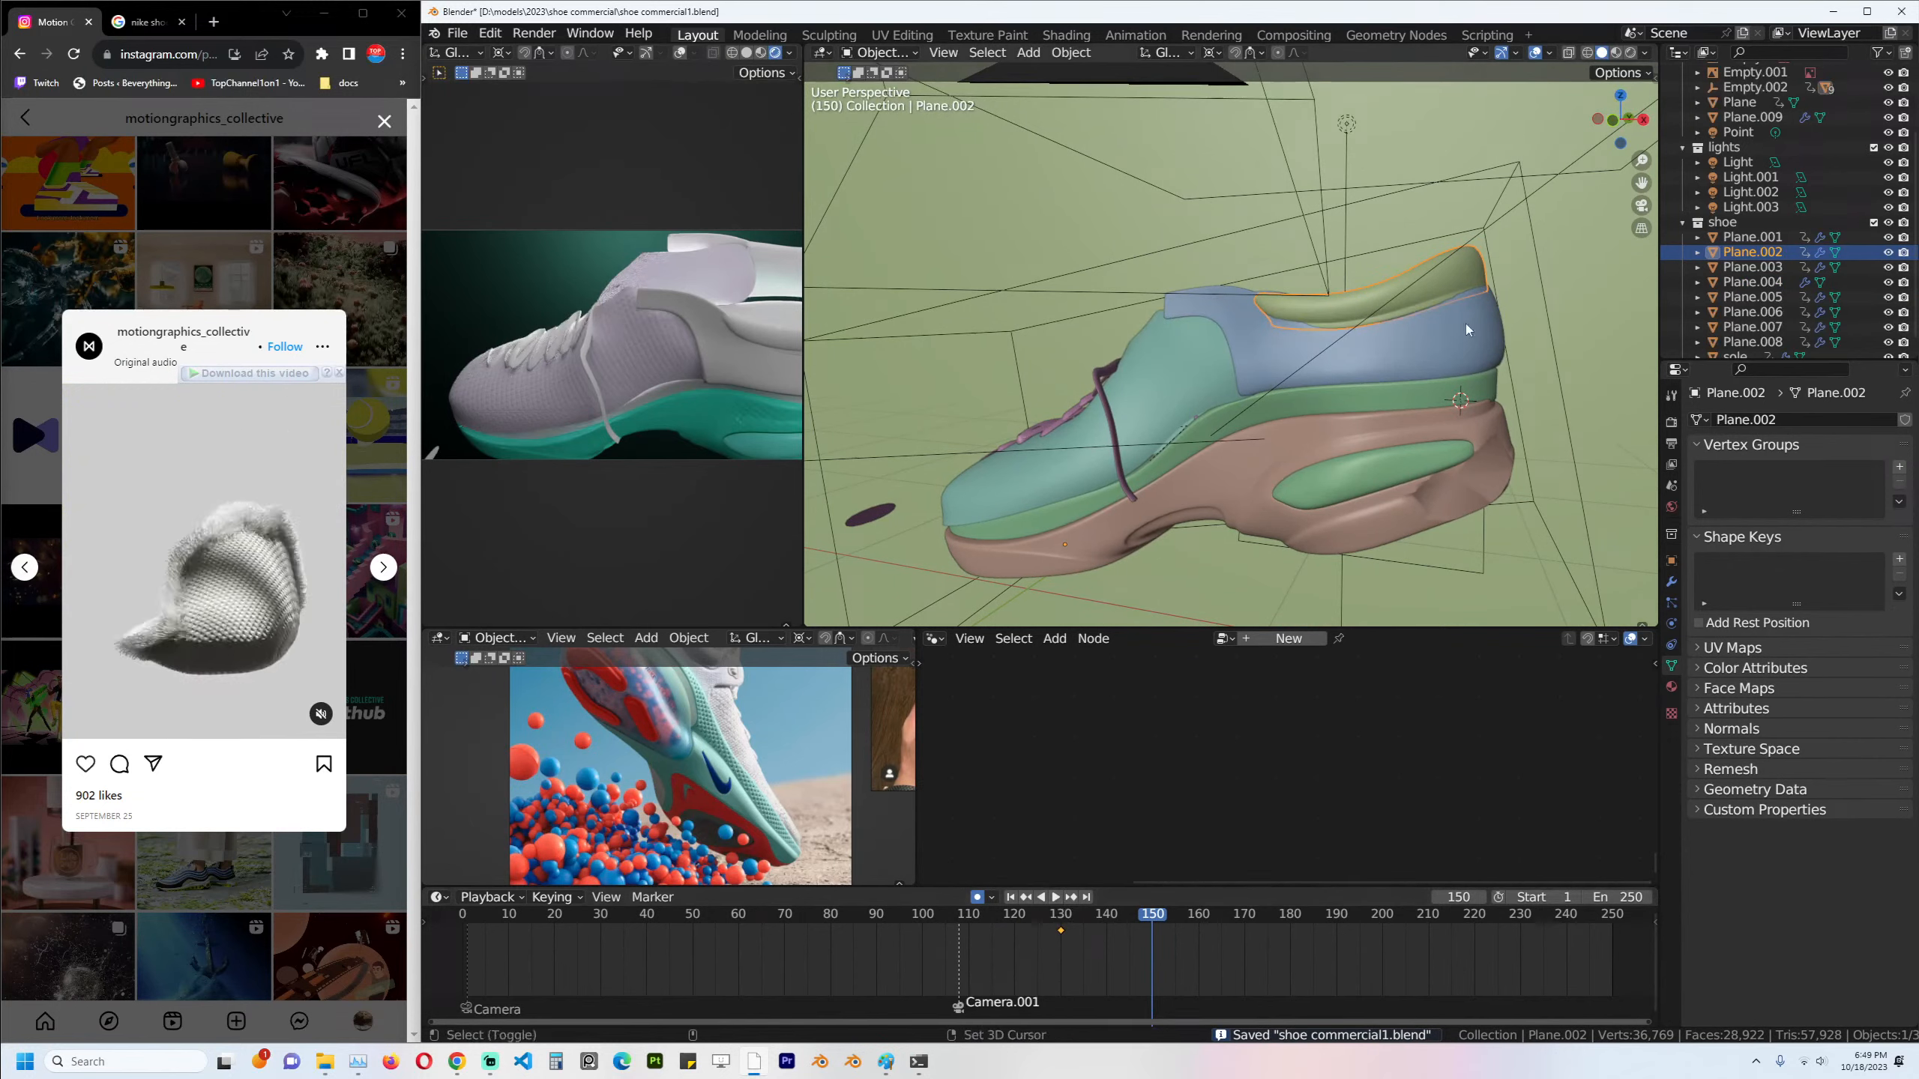
pyautogui.click(1899, 561)
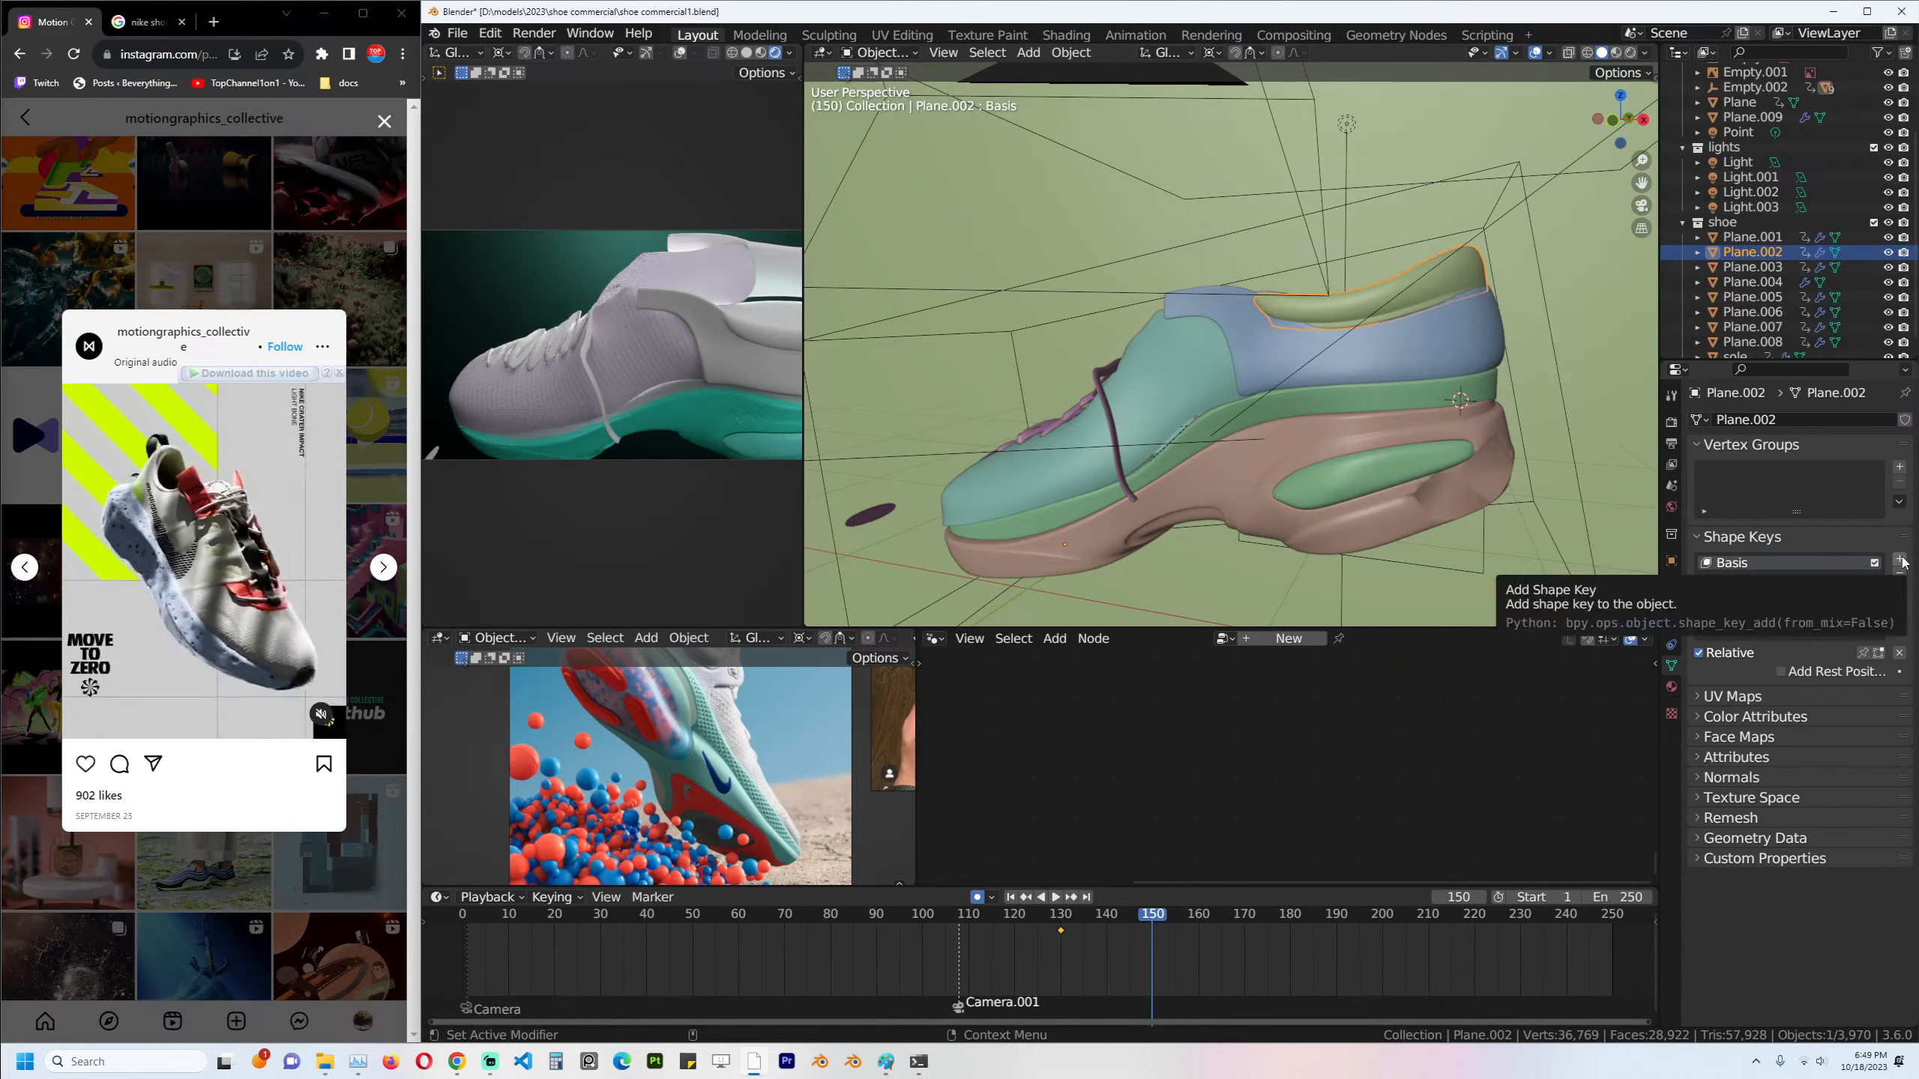
pyautogui.click(1899, 560)
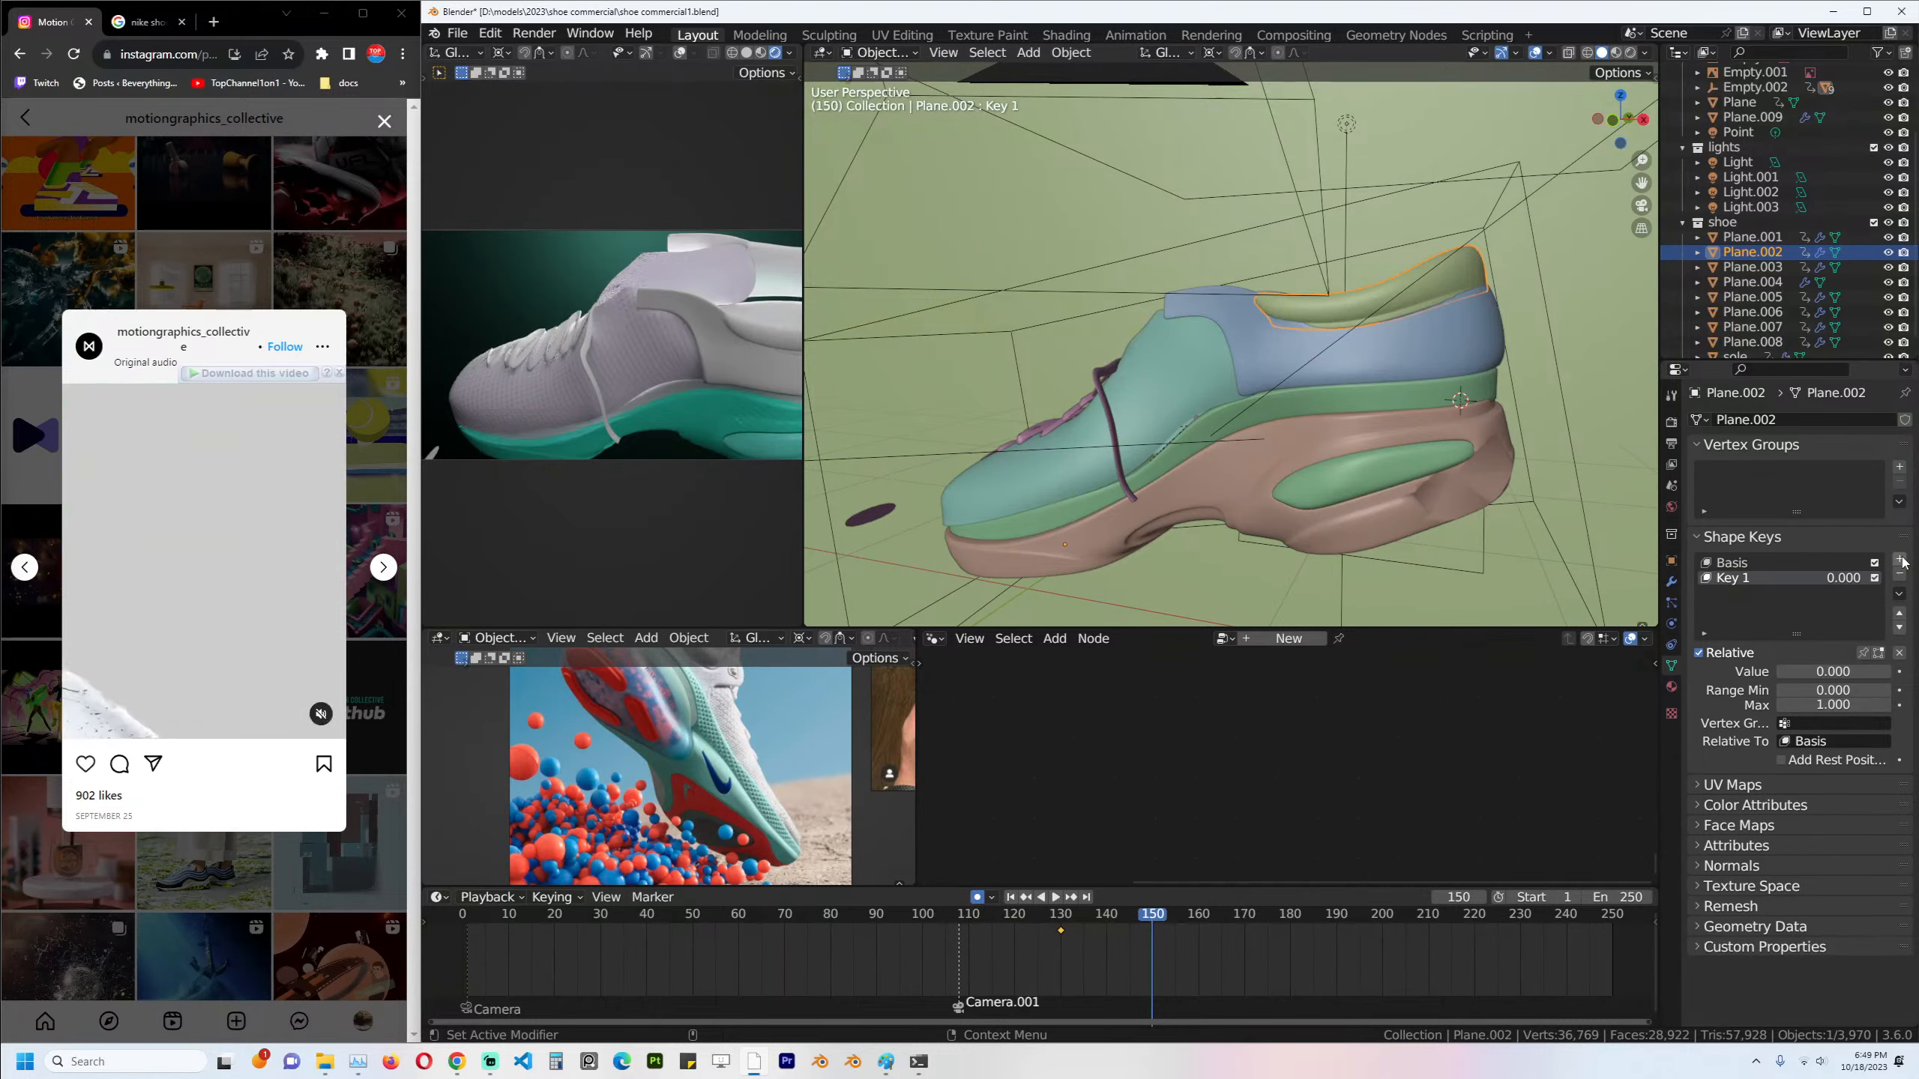
# In Key 1, rotate the collar's front vertices upward about 72 degrees around the 3D cursor placed at the heel, using proportional editing.
pyautogui.press('Tab')
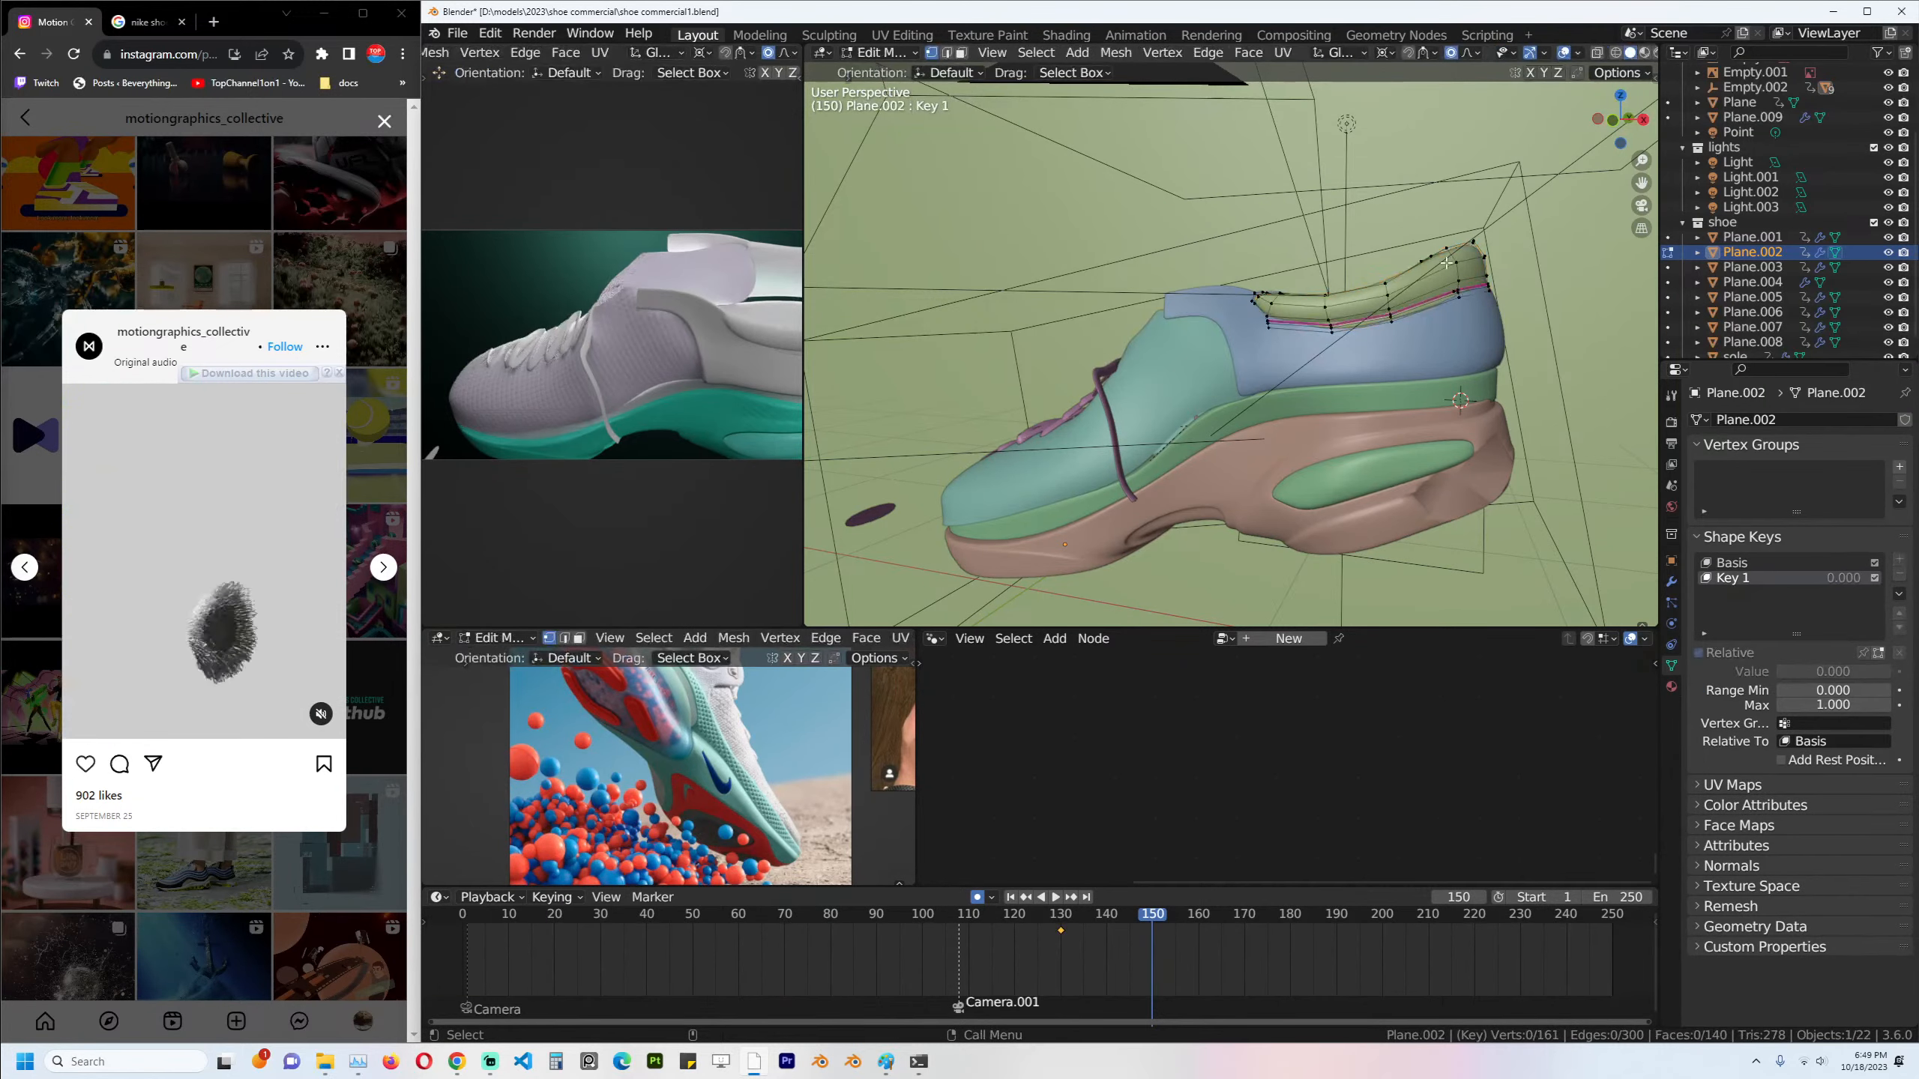
pyautogui.press('KP_1')
pyautogui.hotkey('alt', 'z')
pyautogui.moveTo(1309, 355); pyautogui.dragTo(1310, 355)
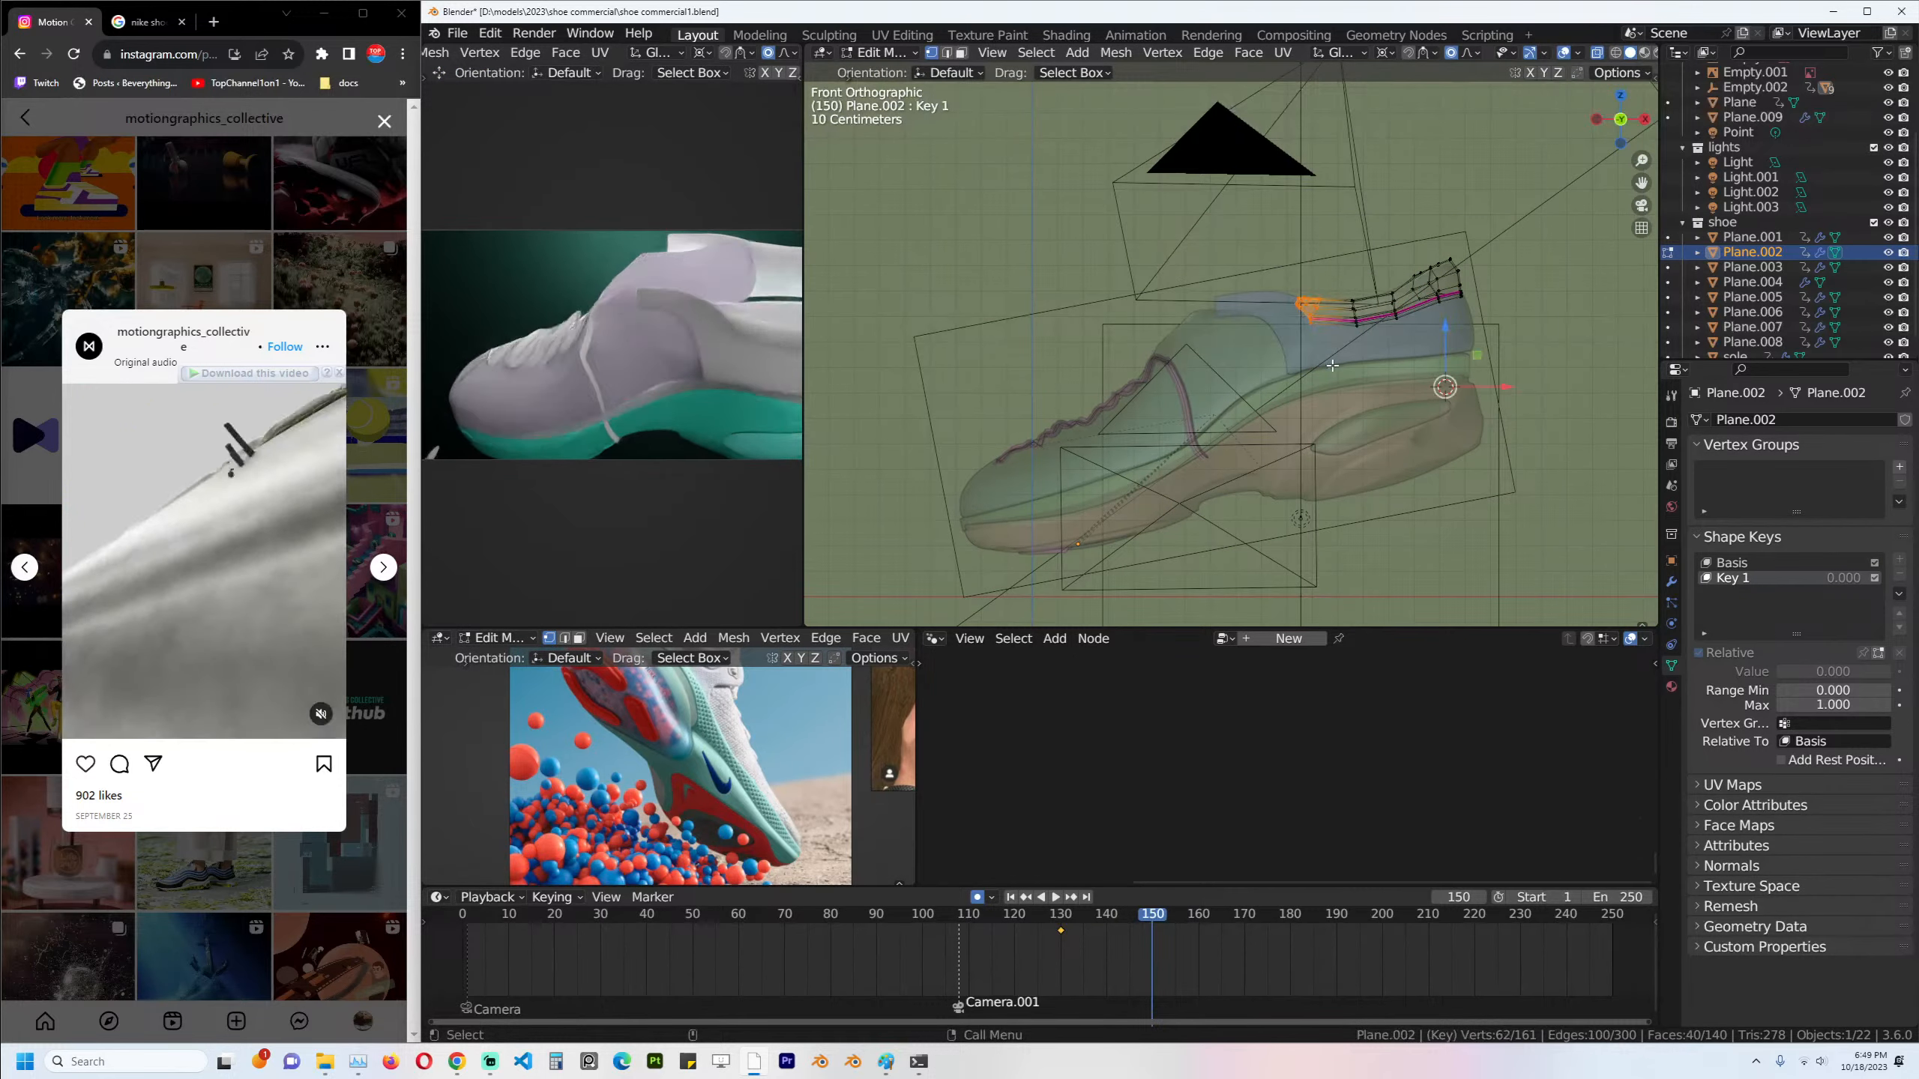
pyautogui.keyDown('shift'); pyautogui.rightClick(1459, 291); pyautogui.keyUp('shift')
pyautogui.press('r')
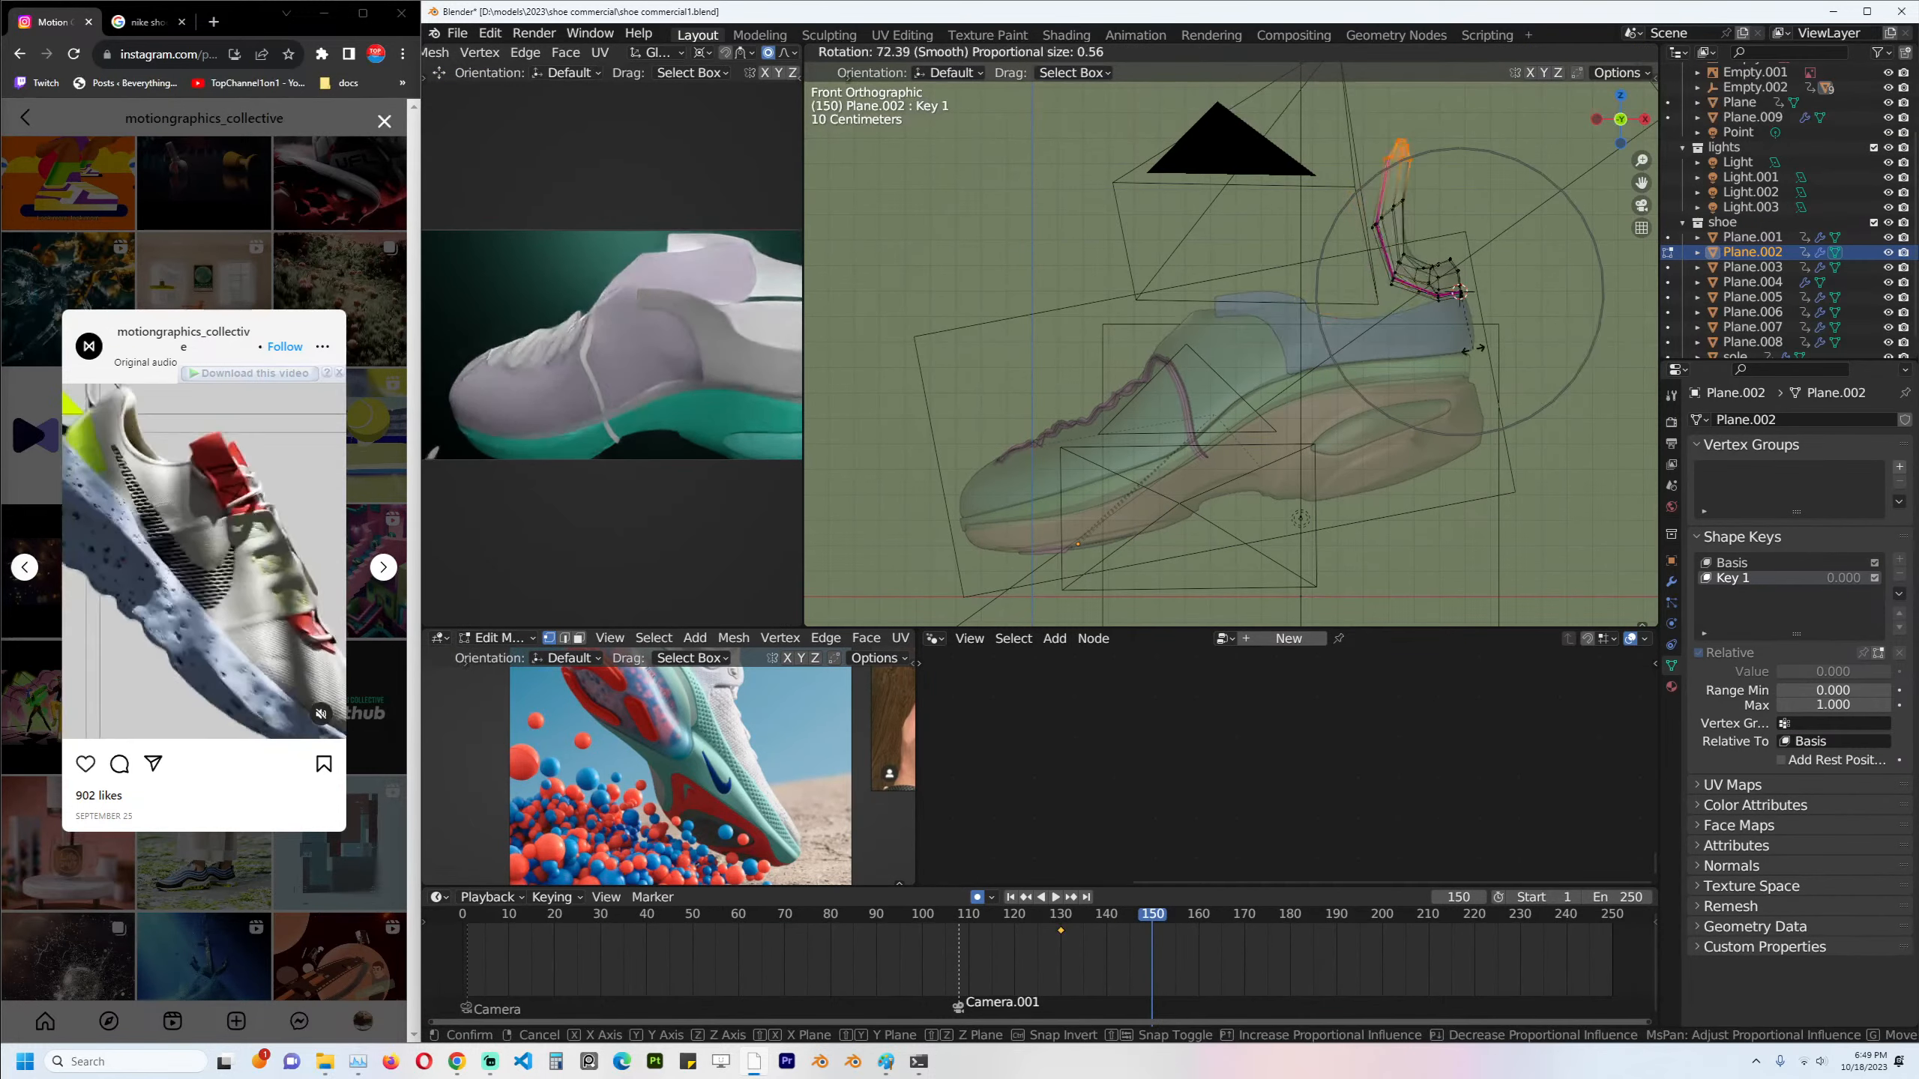
pyautogui.click(1486, 348)
# Rotate the entire collar mesh around the heel cursor in Key 1, then return to Object Mode with X-ray off.
pyautogui.press('a')
pyautogui.press('Tab')
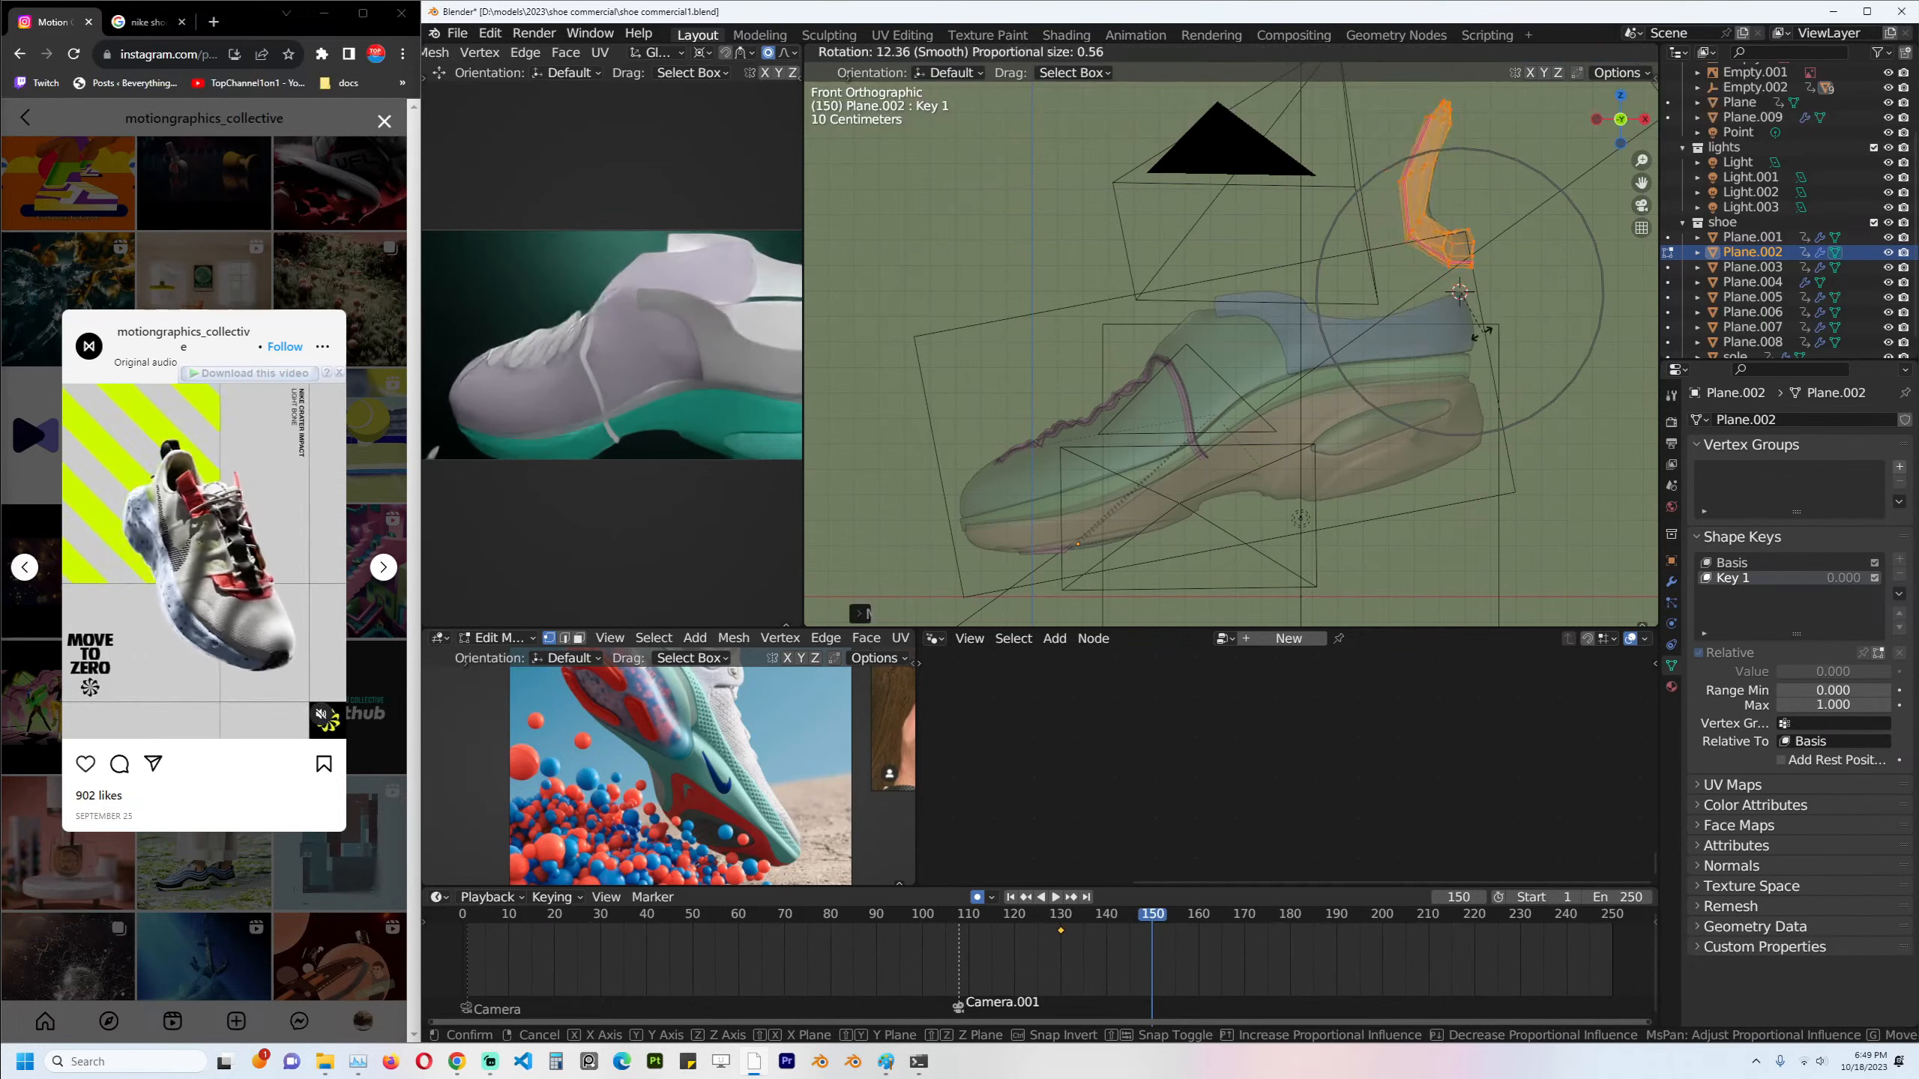
pyautogui.press('z')
pyautogui.hotkey('alt', 'z')
pyautogui.moveTo(1475, 345); pyautogui.dragTo(1439, 393, button='middle')
# Make Plane.002's shape keys non-relative and set its Evaluation Time to 10.
pyautogui.click(1699, 652)
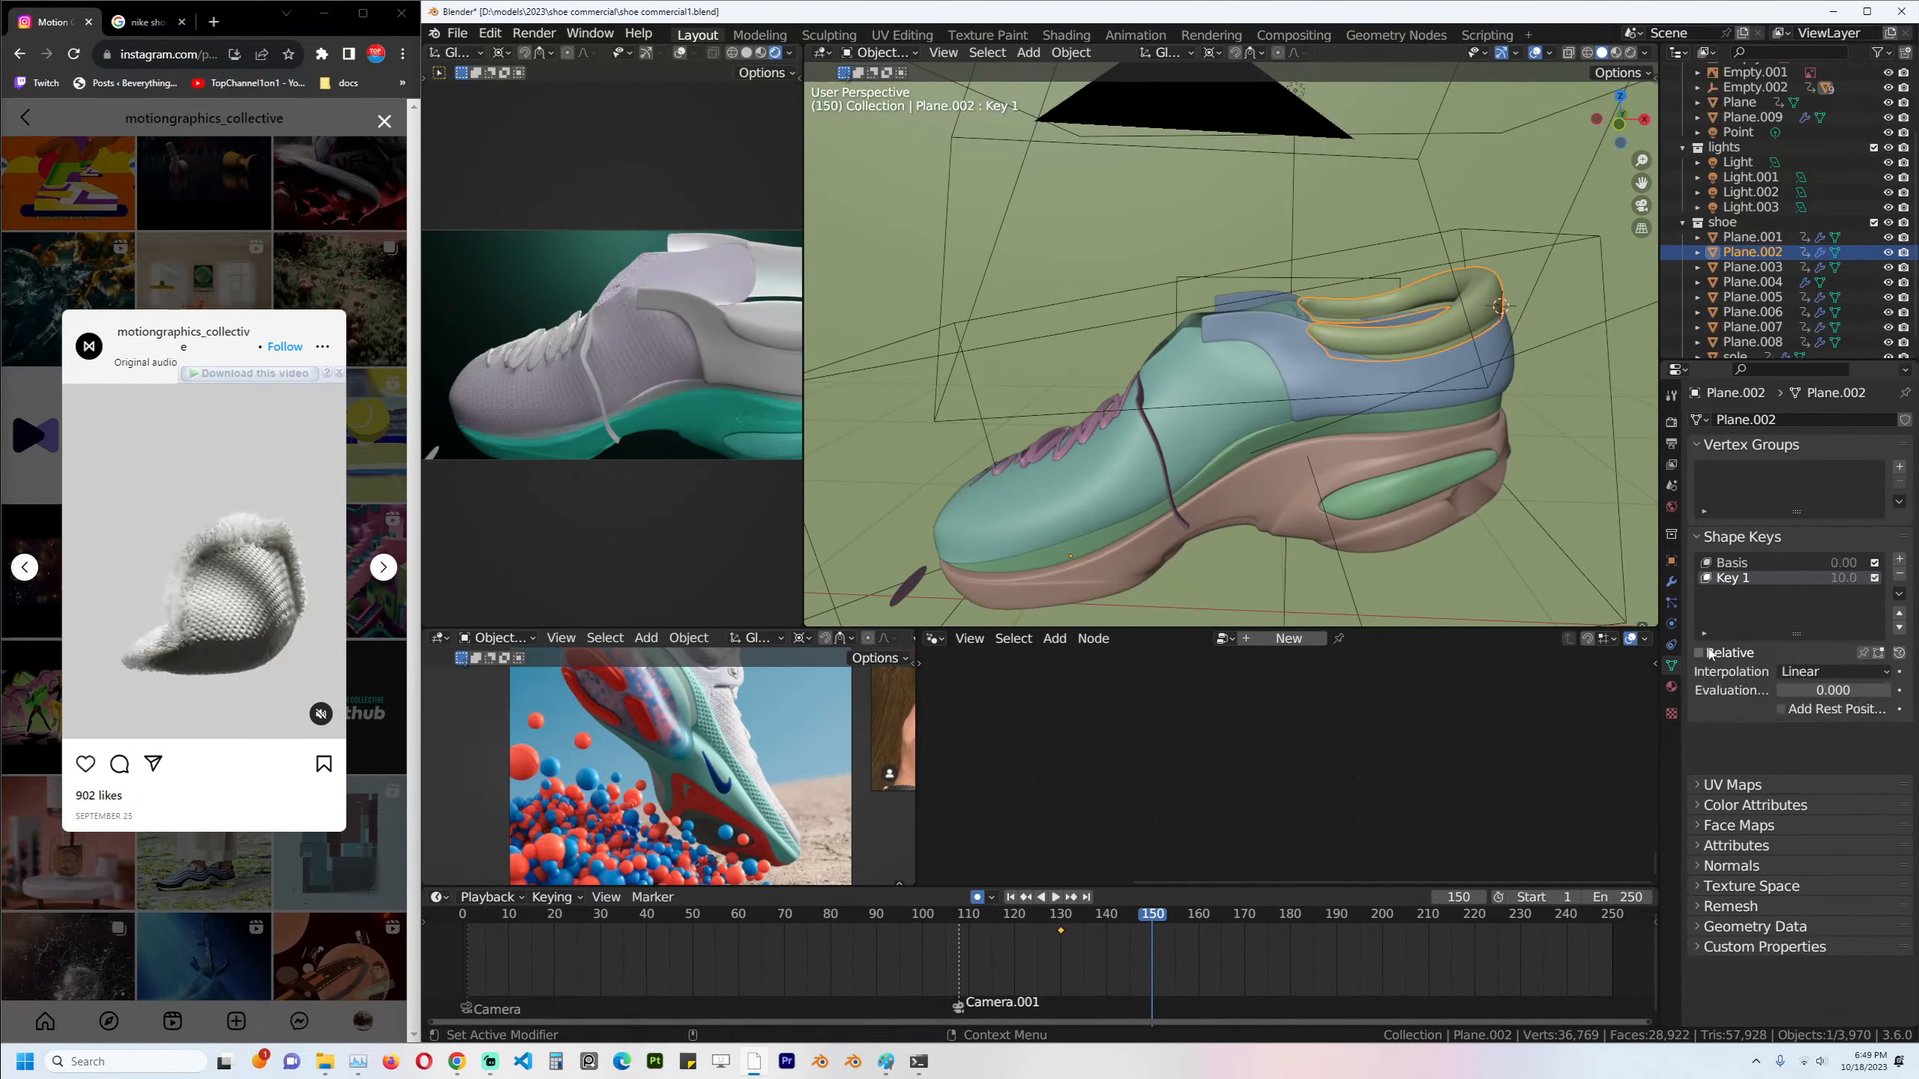
pyautogui.moveTo(1828, 690); pyautogui.dragTo(1913, 690)
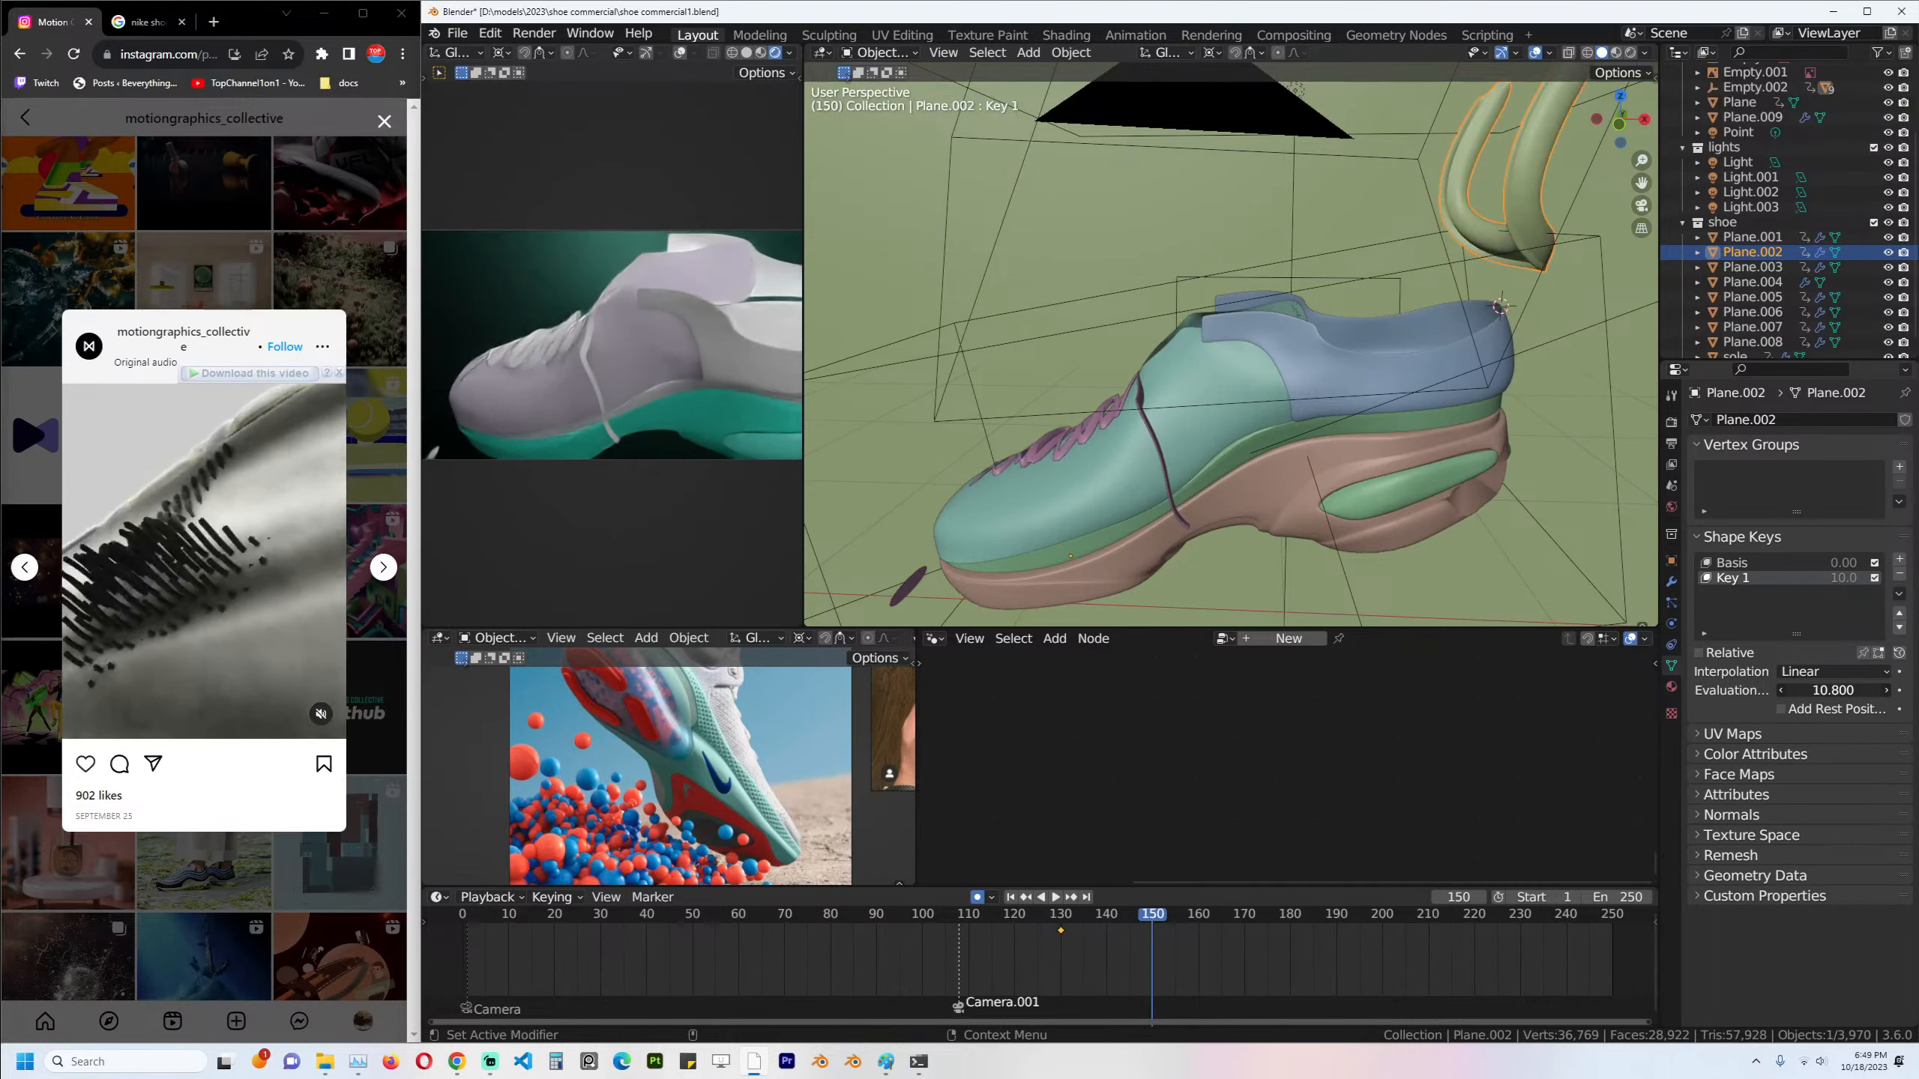
pyautogui.click(1823, 692)
pyautogui.write('10')
pyautogui.press('Return')
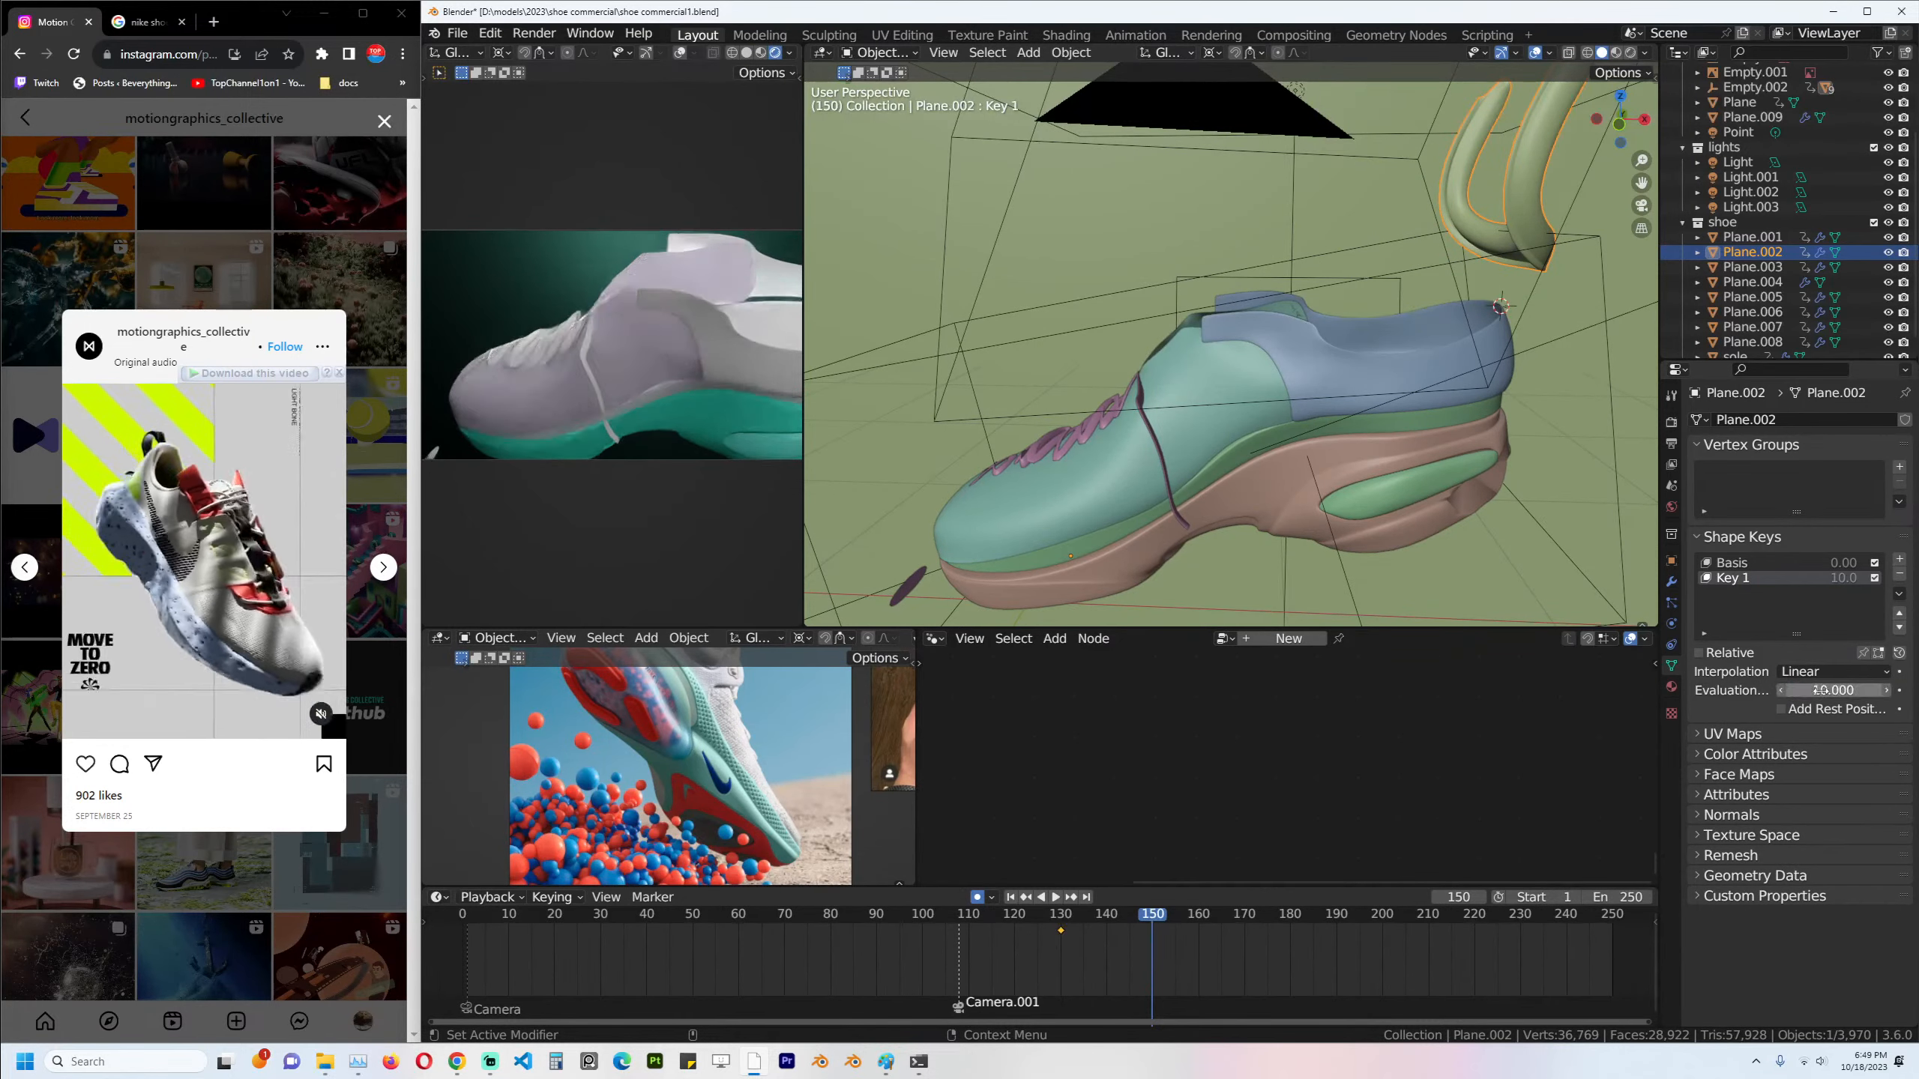
# Keyframe Plane.002's Evaluation Time at 10 on frame 145 and at 0 on frame 155.
pyautogui.click(1036, 945)
pyautogui.press('space')
pyautogui.moveTo(1036, 946); pyautogui.dragTo(1145, 934)
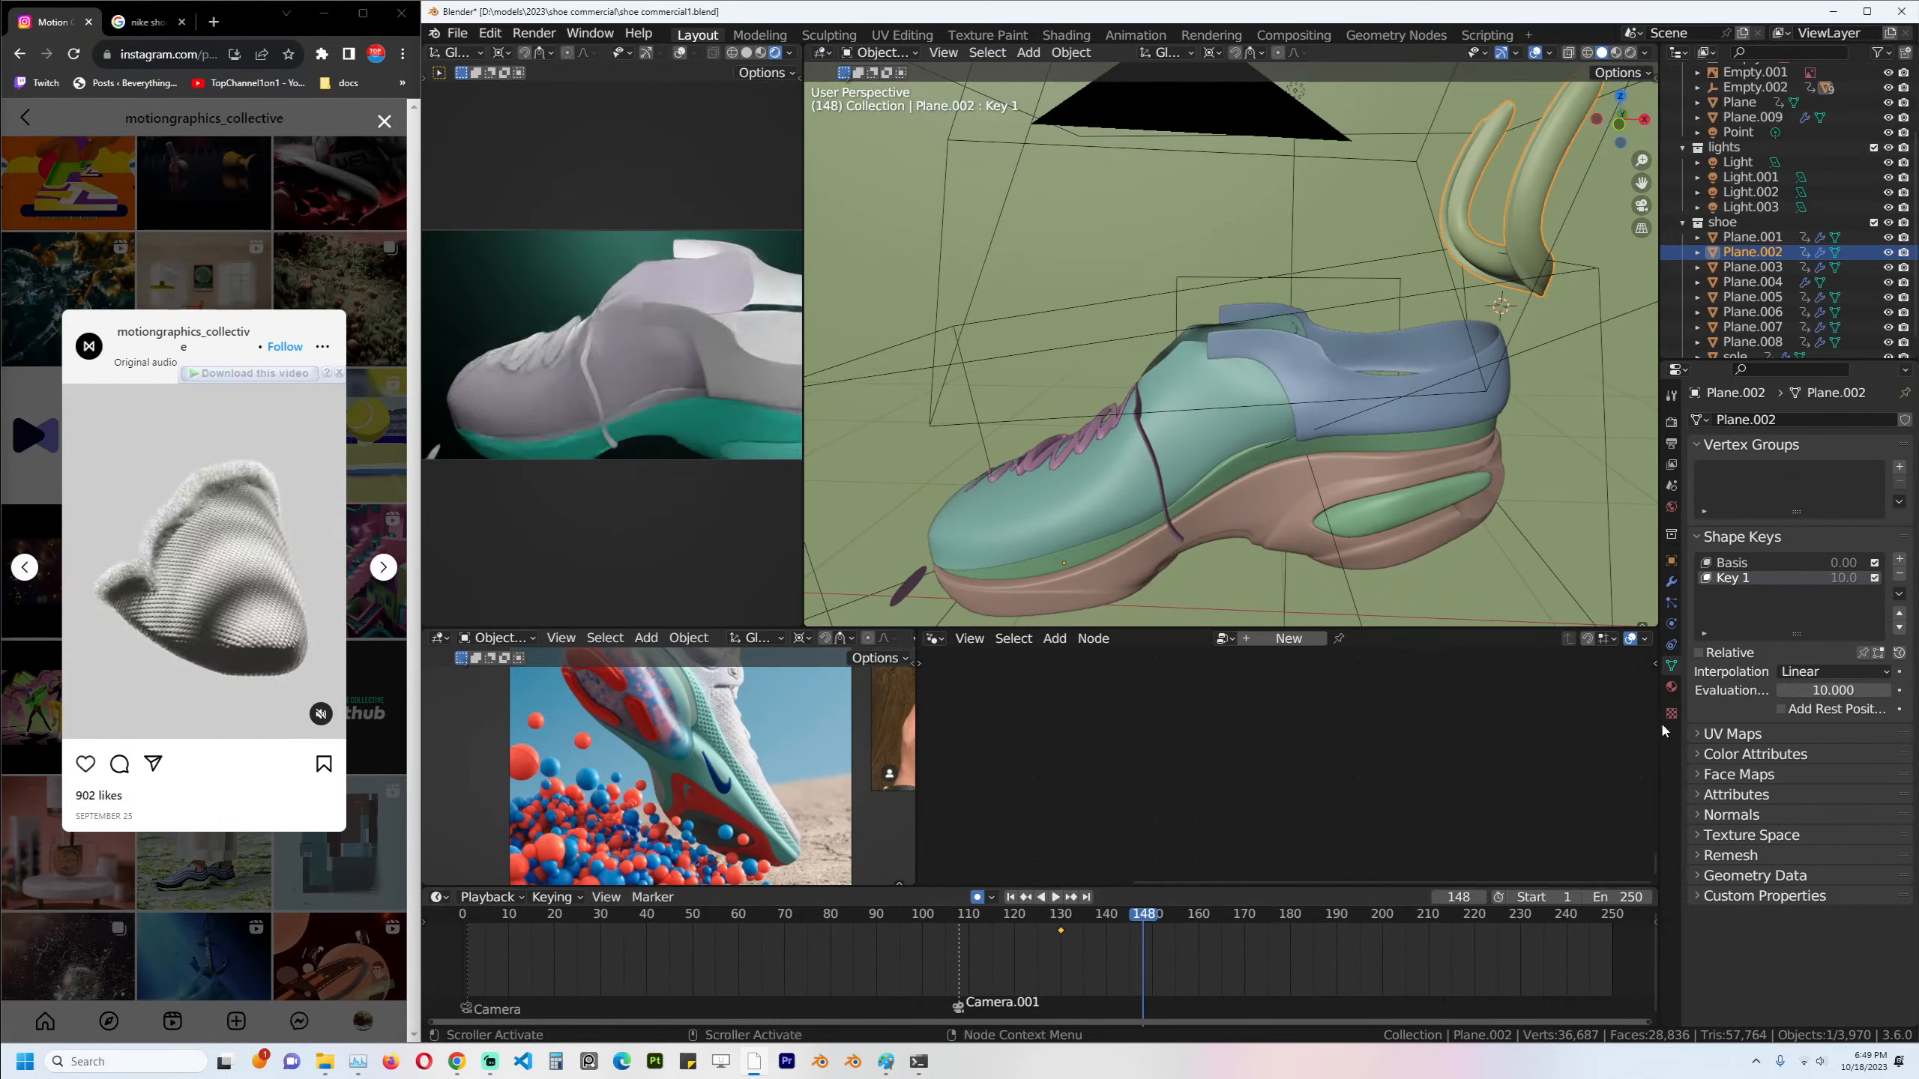
pyautogui.keyDown('shift'); pyautogui.moveTo(1178, 926); pyautogui.dragTo(1131, 929, button='right'); pyautogui.keyUp('shift')
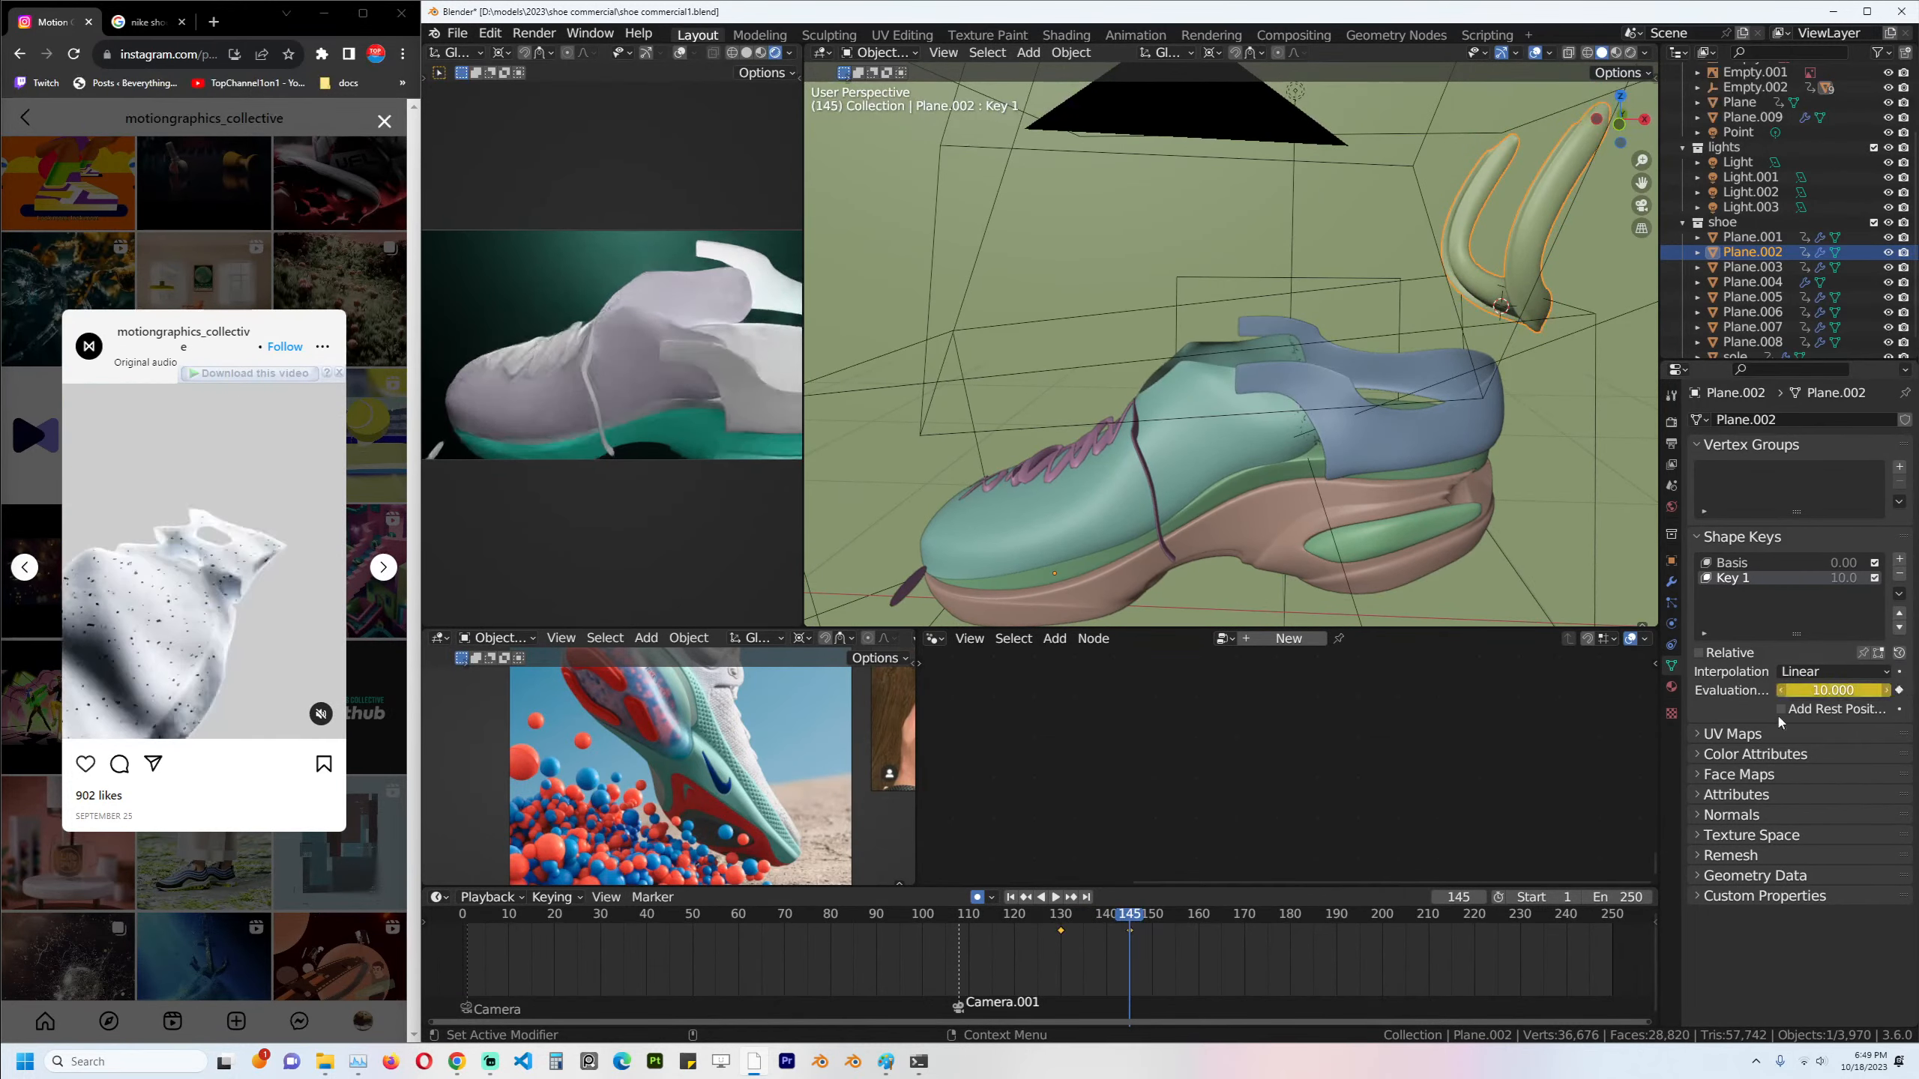
pyautogui.moveTo(1131, 938); pyautogui.dragTo(1175, 932, button='right')
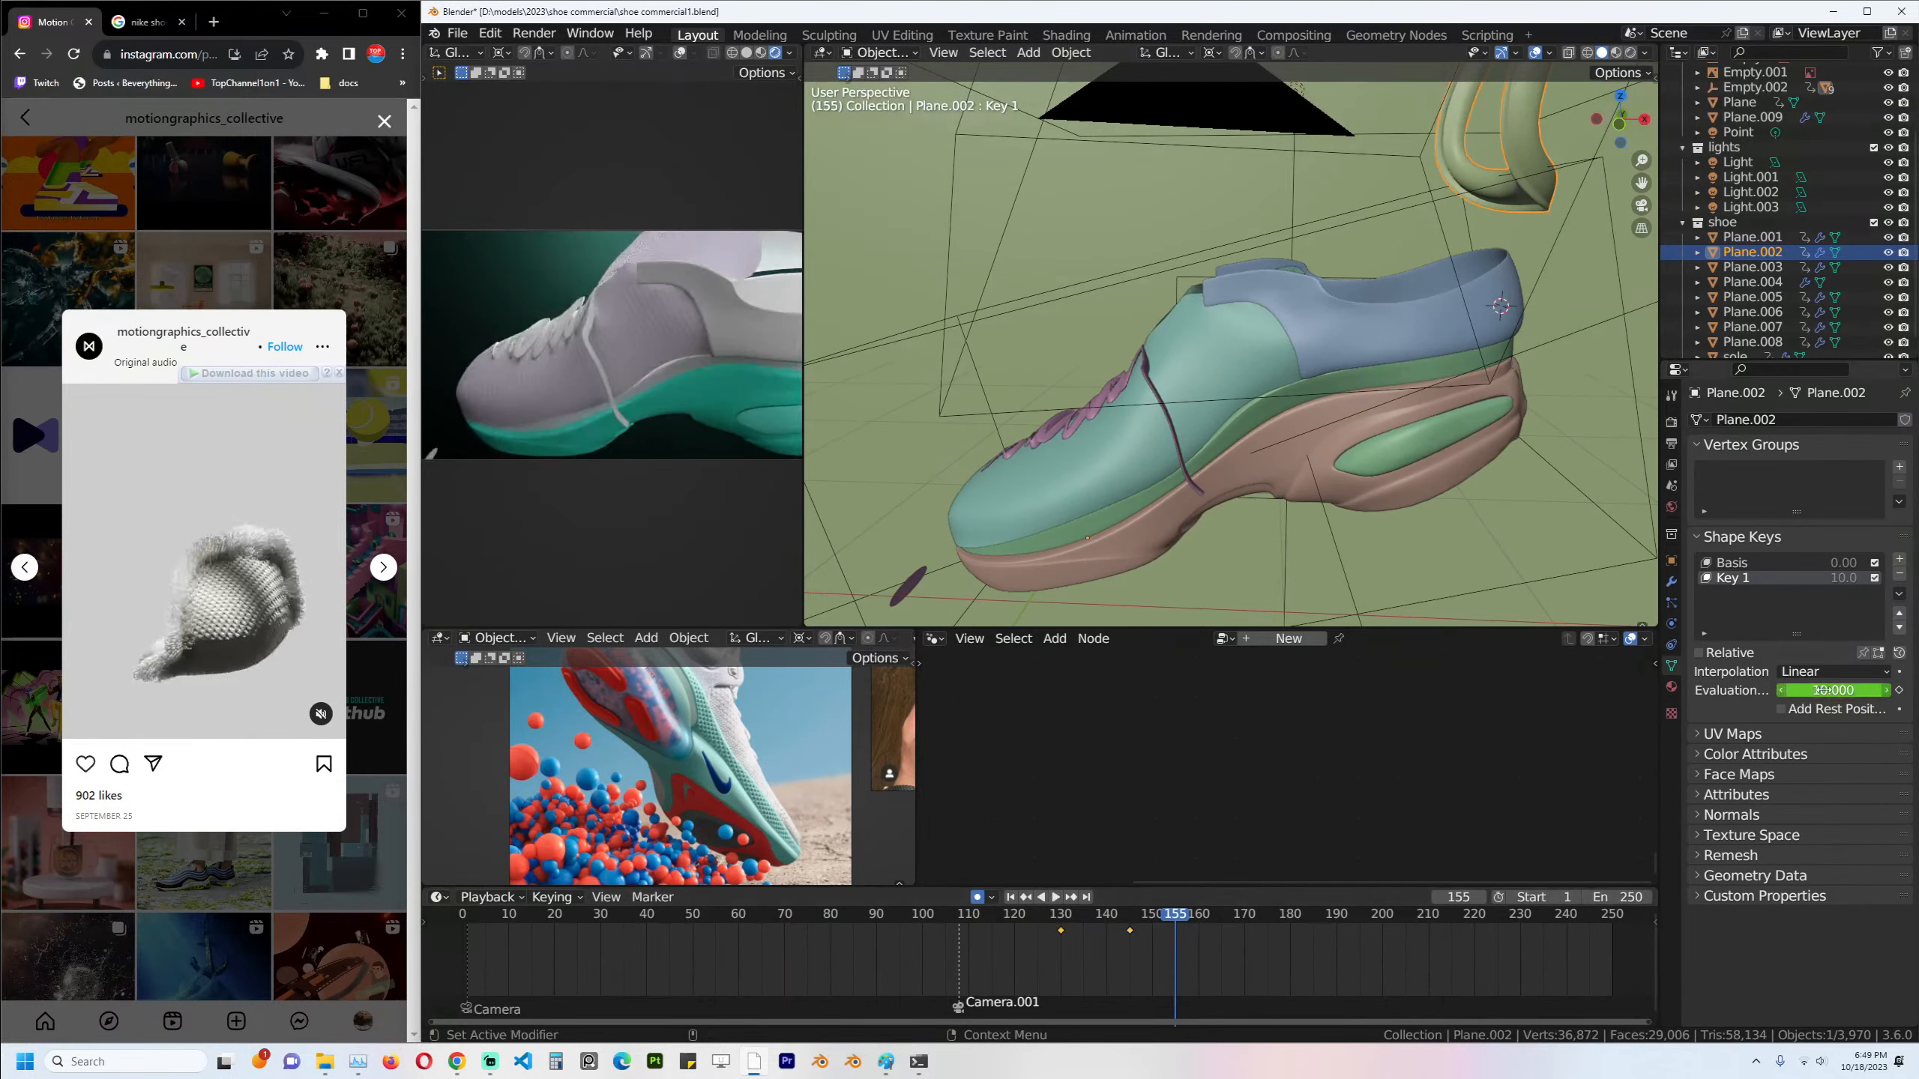
pyautogui.moveTo(1832, 690); pyautogui.dragTo(1776, 690)
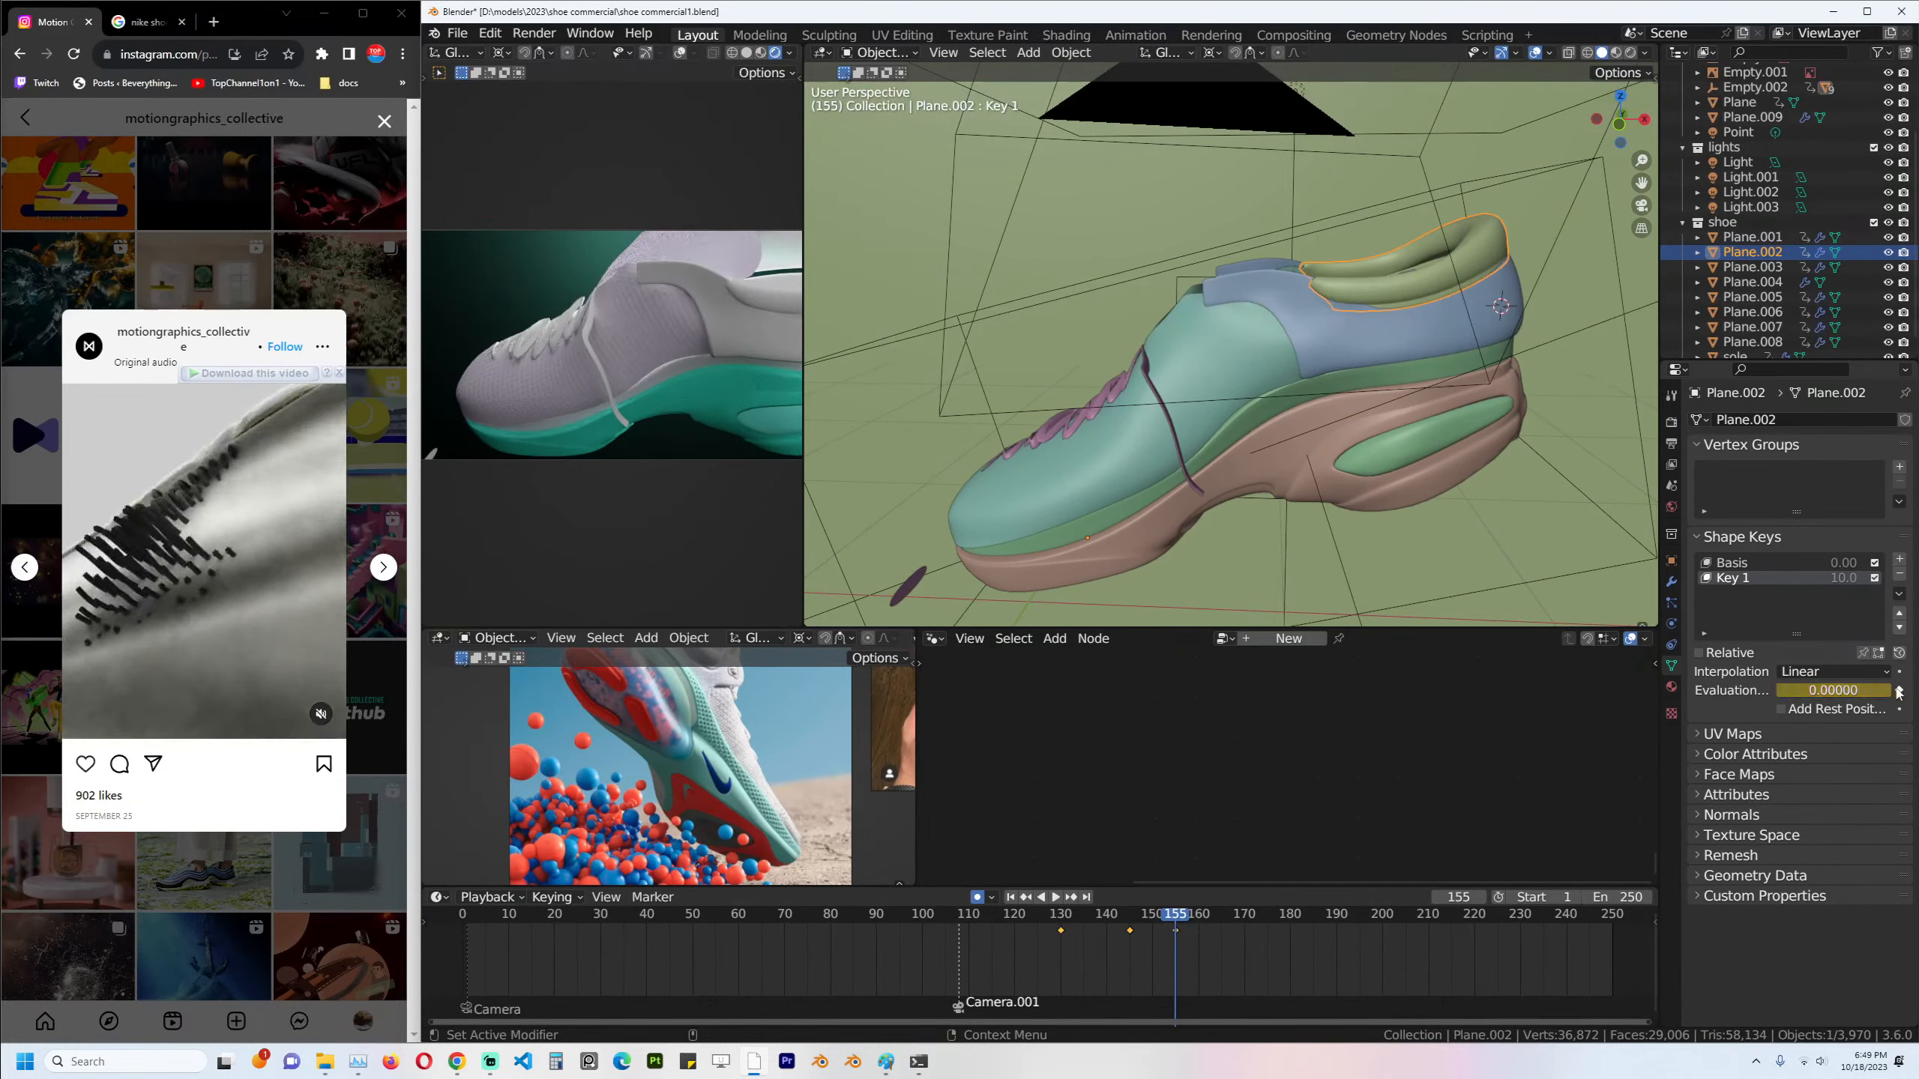
# Scrub and play back the collar's assembly animation around the shoe, stopping on frame 136.
pyautogui.keyDown('shift'); pyautogui.moveTo(1171, 931); pyautogui.dragTo(1066, 945, button='right'); pyautogui.keyUp('shift')
pyautogui.press('space')
pyautogui.press('space')
pyautogui.scroll(-3, 1192, 411)
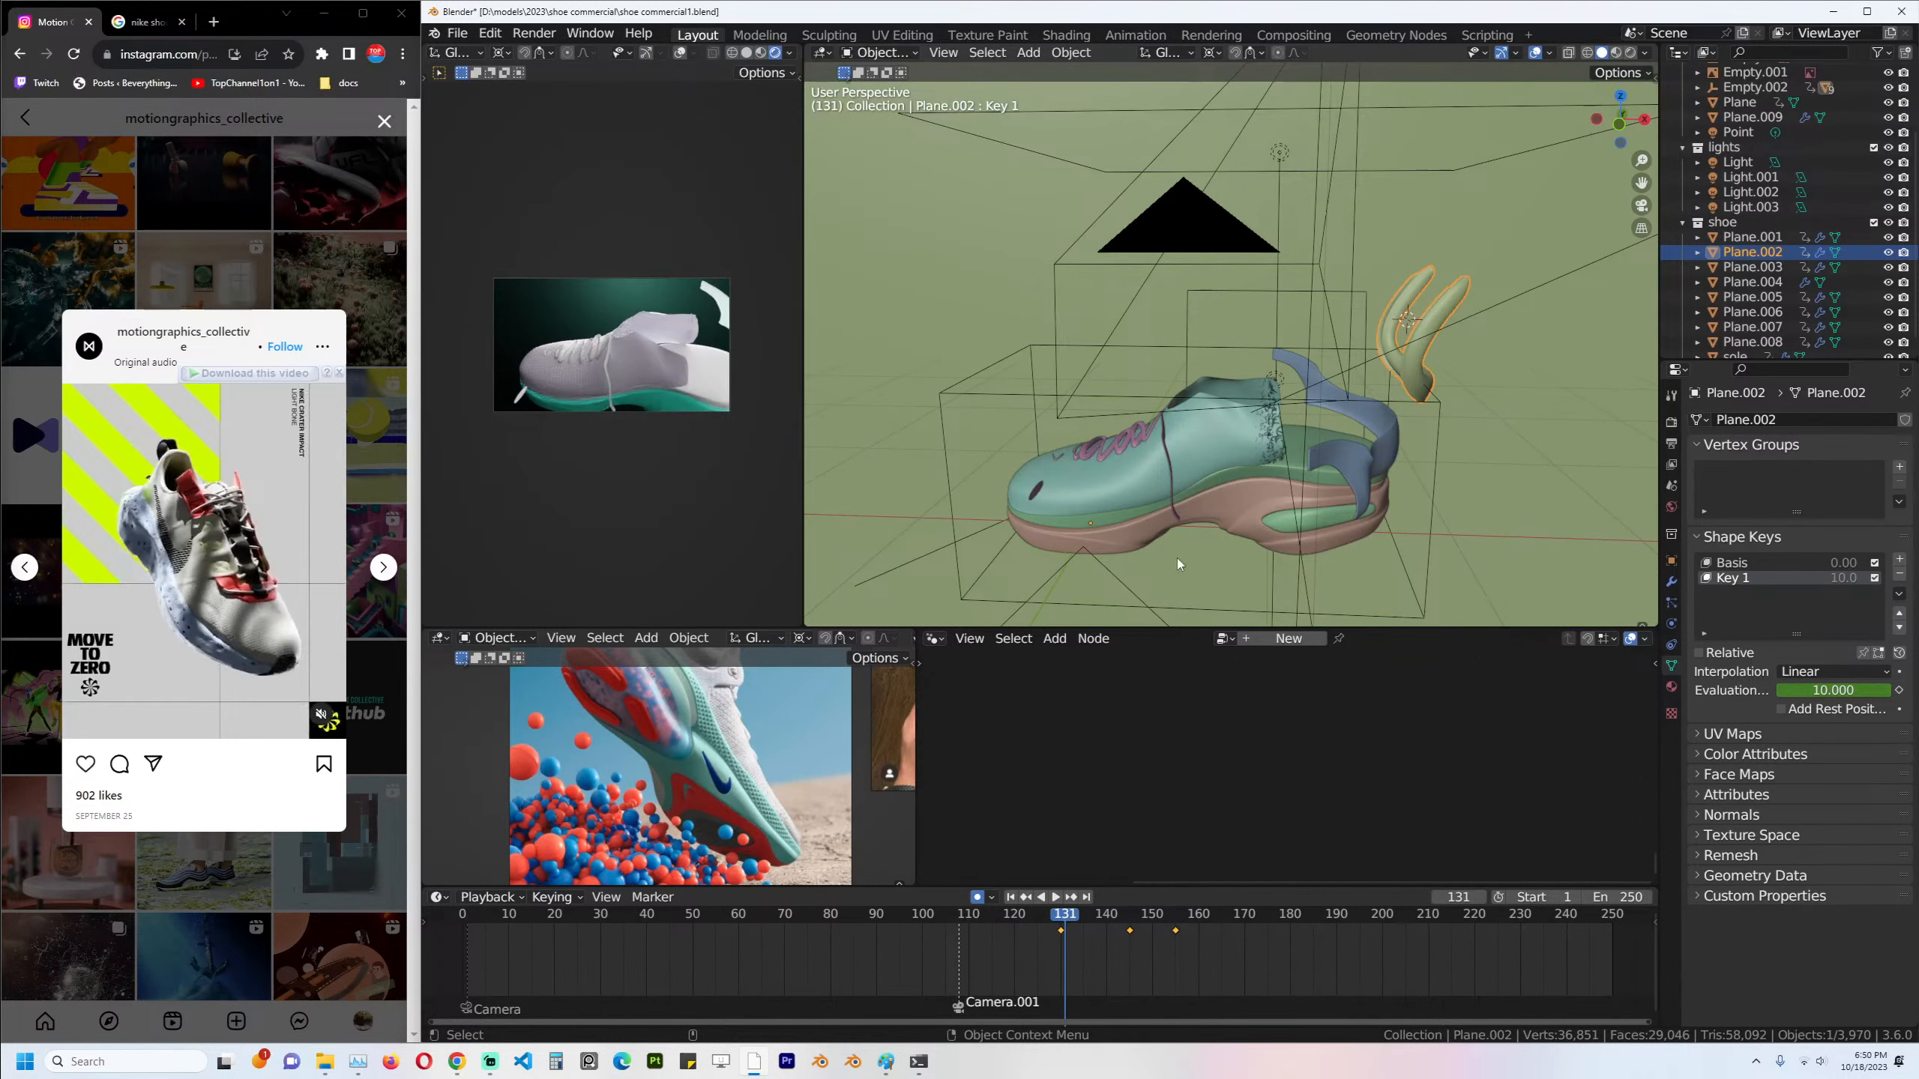
pyautogui.moveTo(1303, 378); pyautogui.dragTo(1196, 772, button='middle')
pyautogui.press('space')
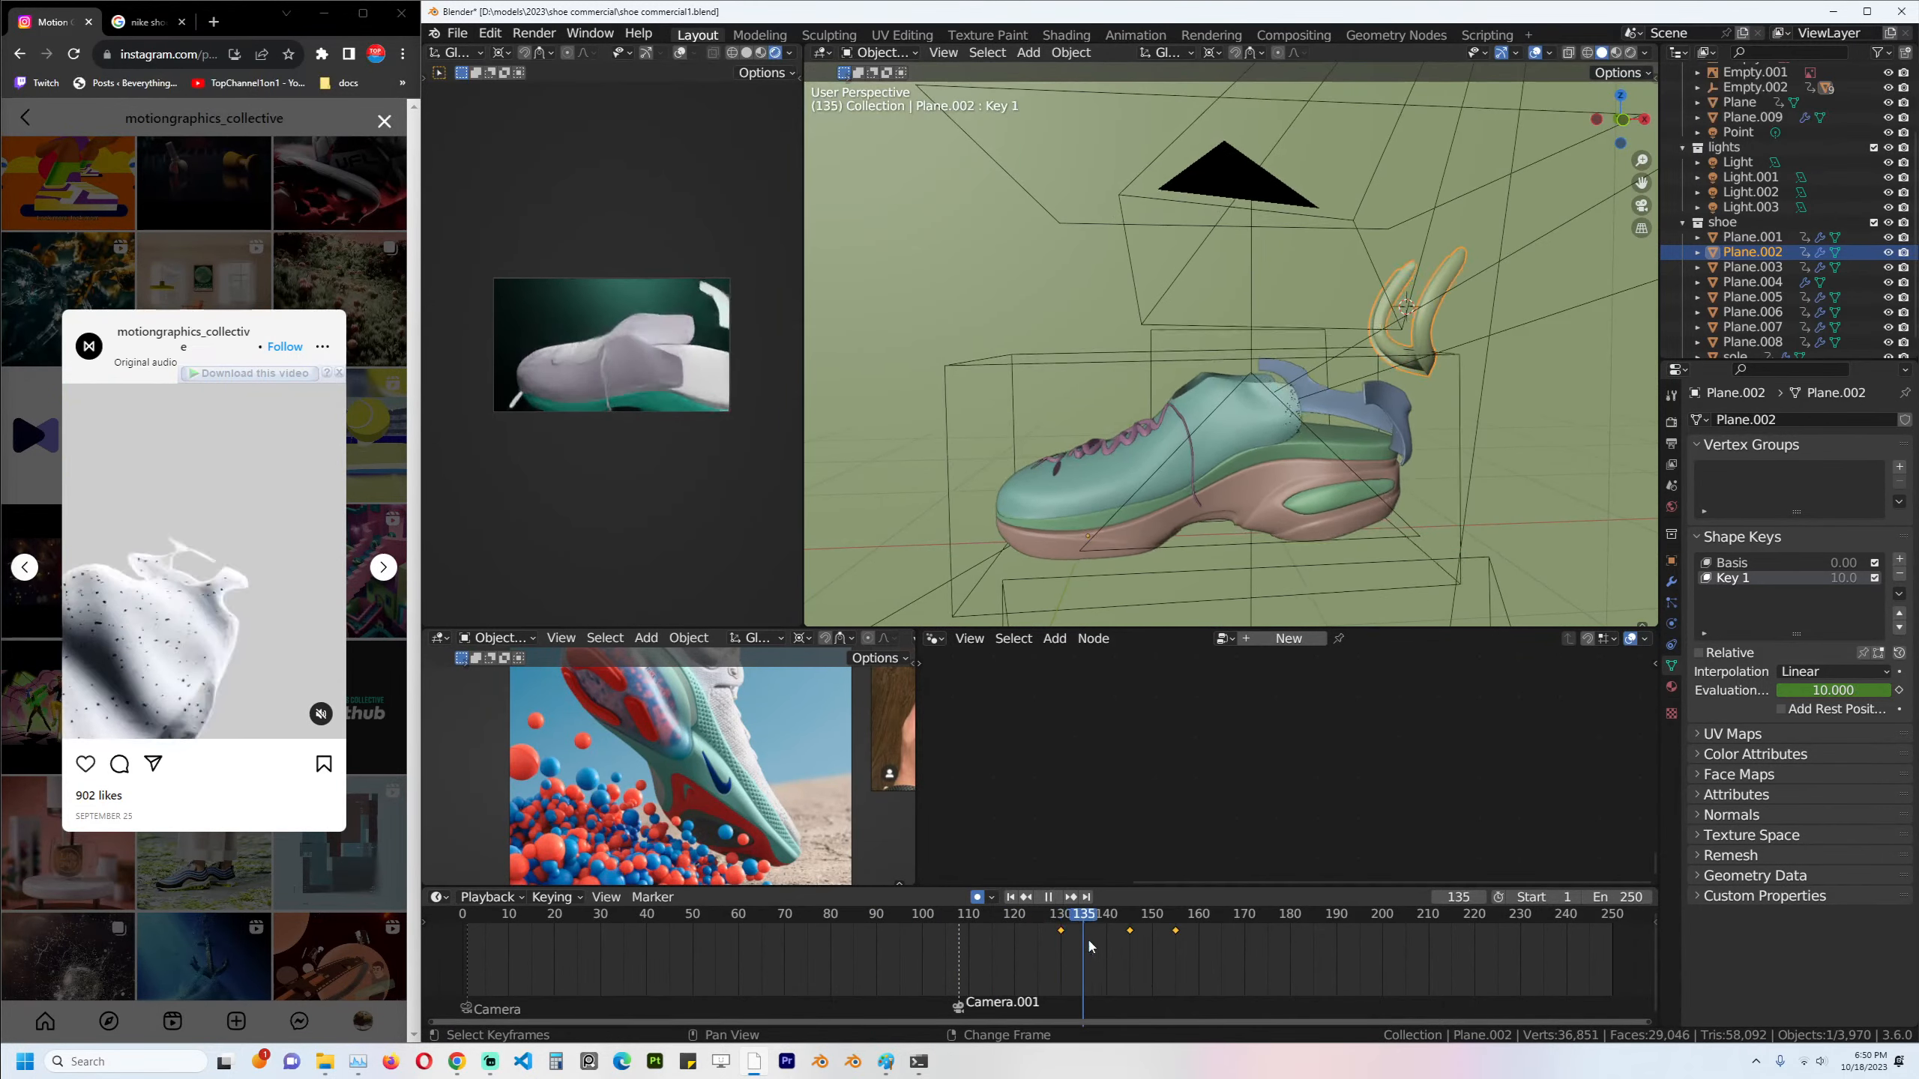
pyautogui.moveTo(1102, 943)
pyautogui.mouseDown()
pyautogui.moveTo(1015, 918)
pyautogui.moveTo(1083, 919)
pyautogui.mouseUp()
pyautogui.press('space')
# Add a new camera, make it the active camera aligned to the view, and bind it to a marker on frame 136.
pyautogui.moveTo(1269, 473); pyautogui.dragTo(1303, 424, button='middle')
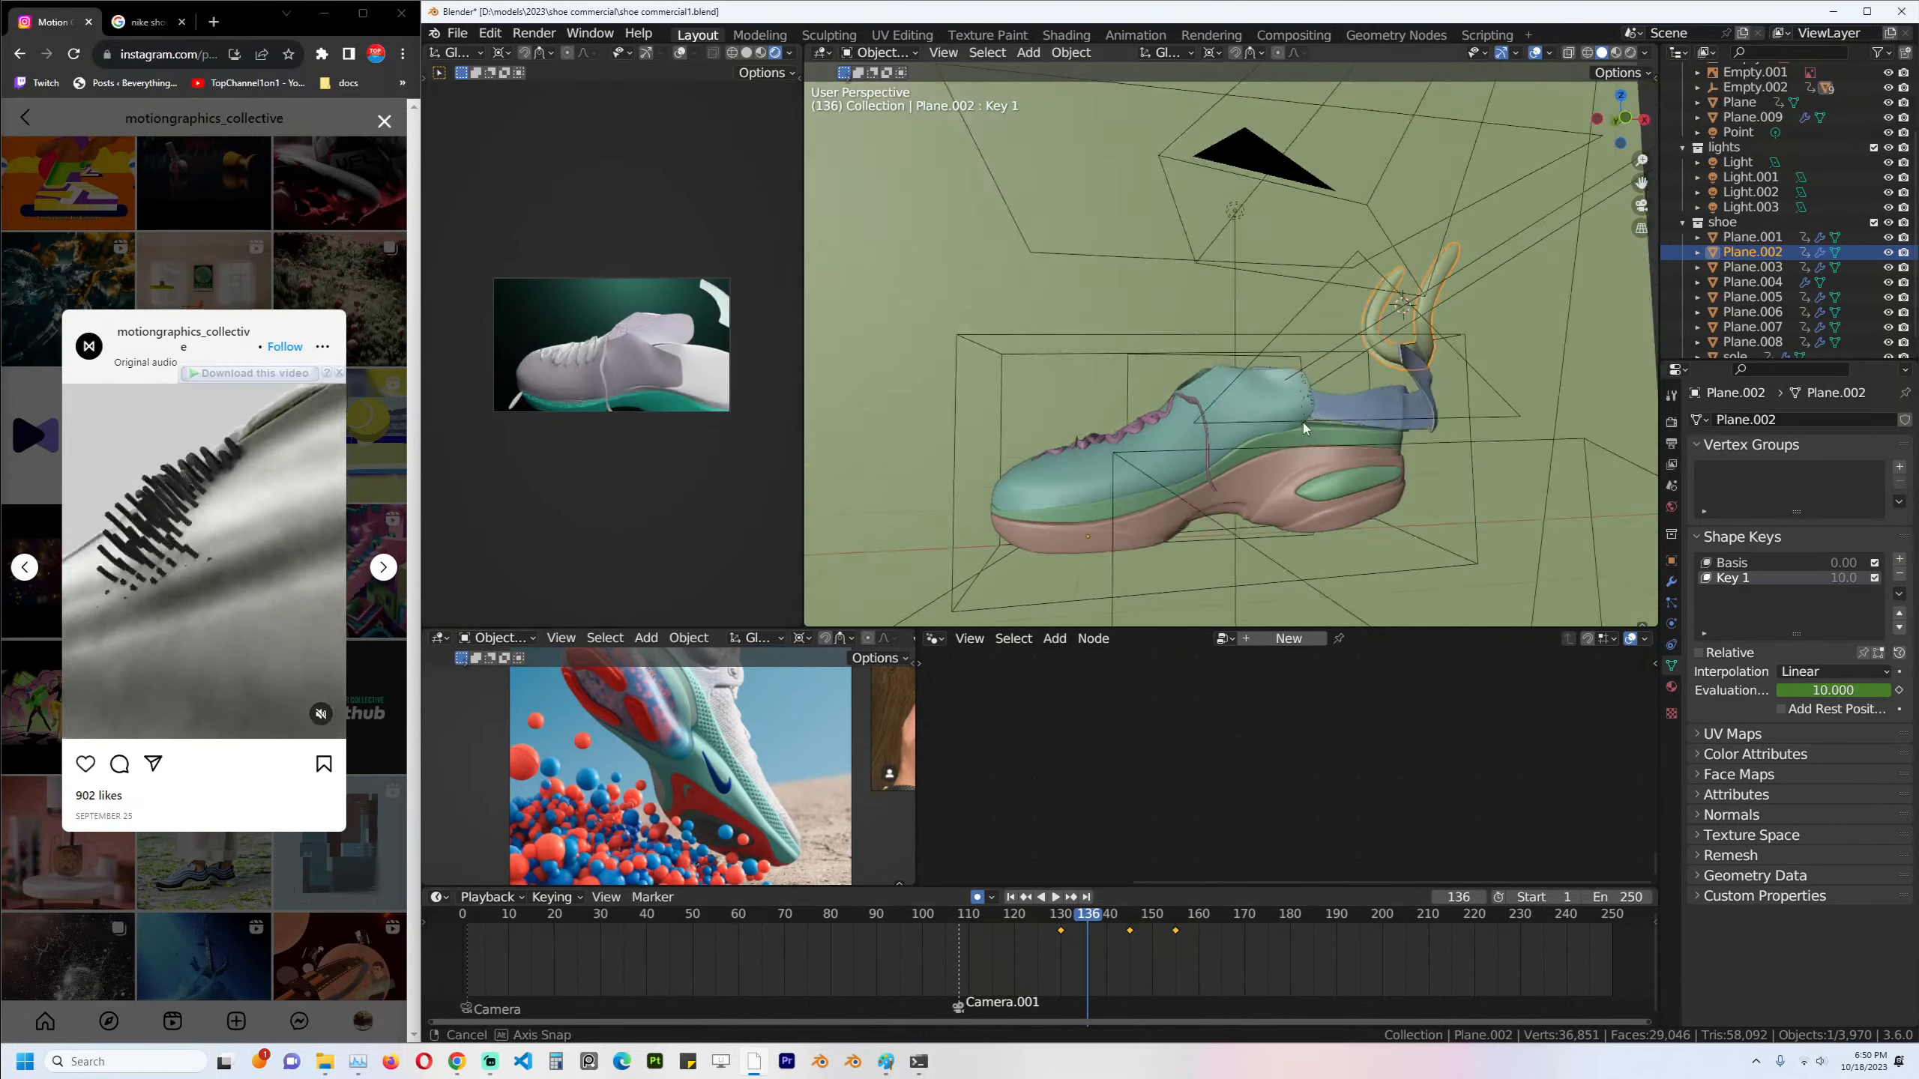
pyautogui.scroll(-3, 1303, 415)
pyautogui.hotkey('shift', 'a')
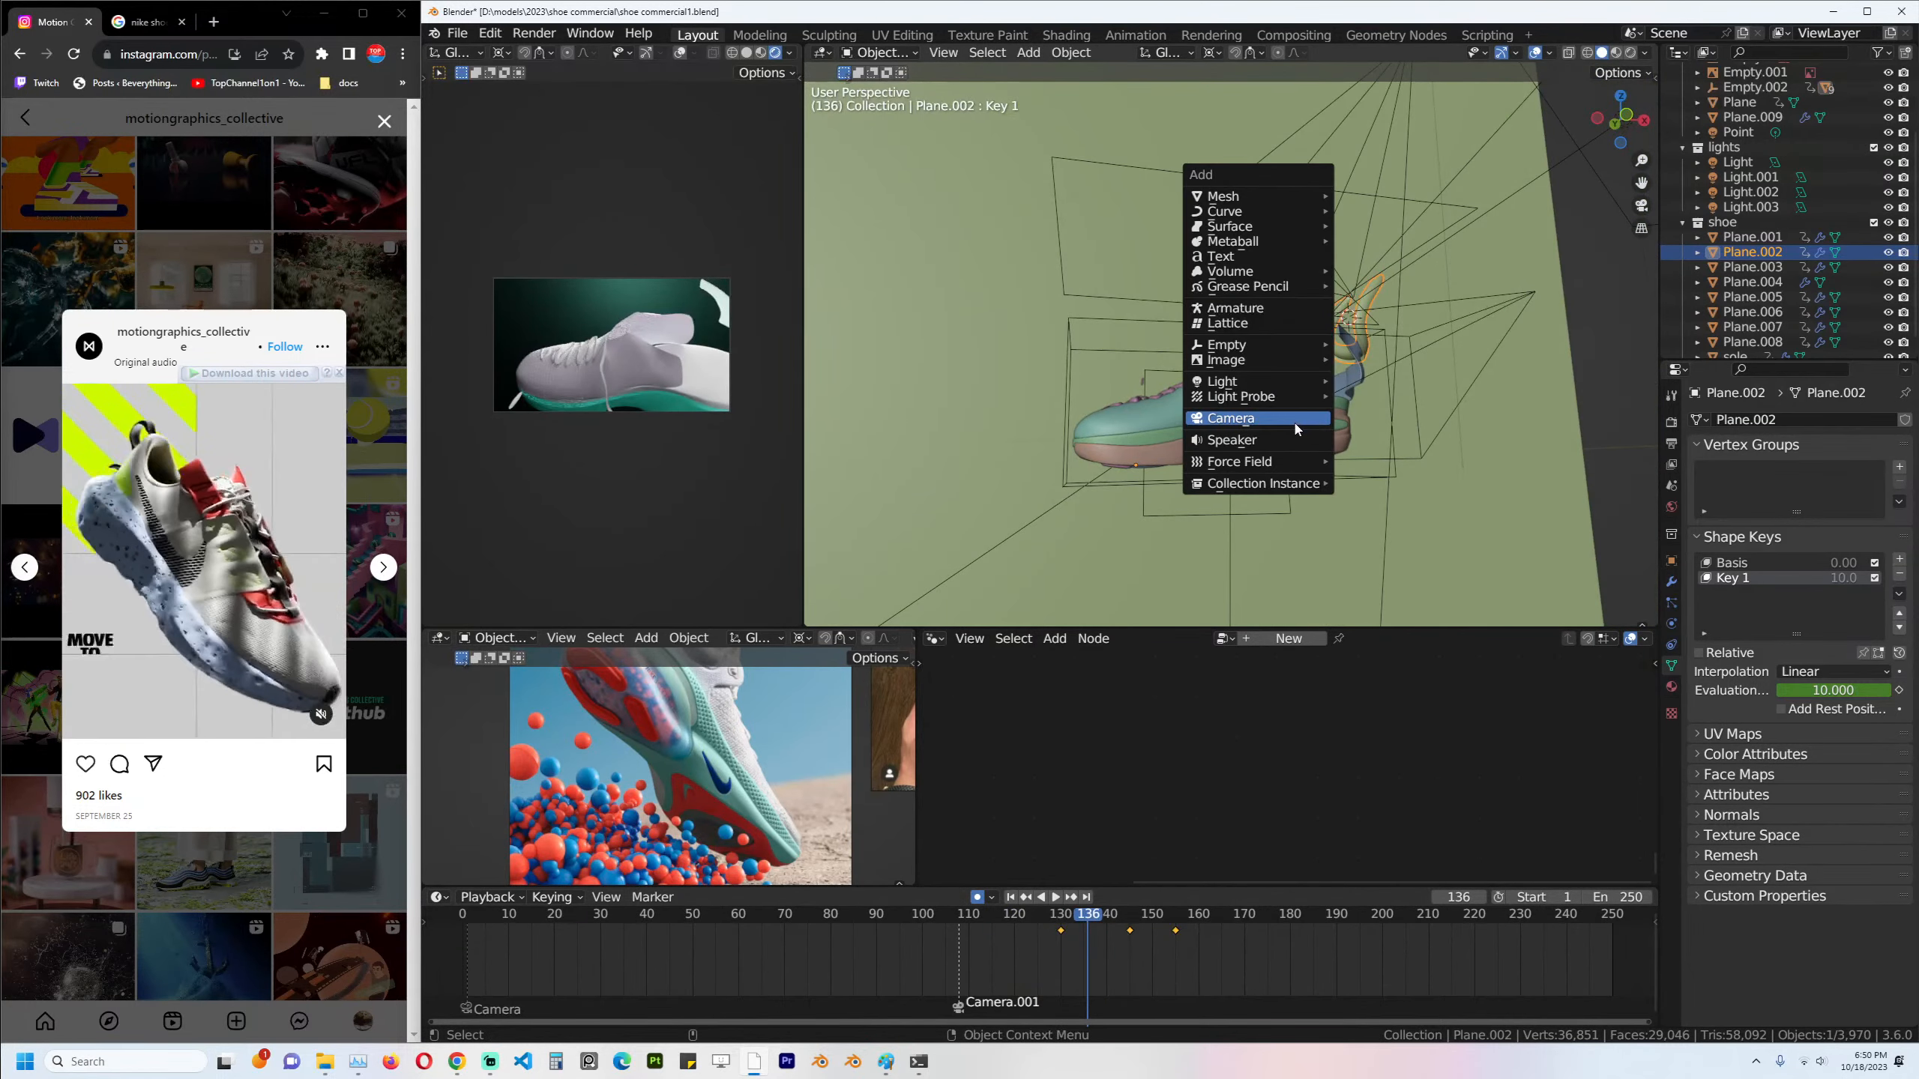
pyautogui.click(1276, 435)
pyautogui.press('ctrl+KP_0')
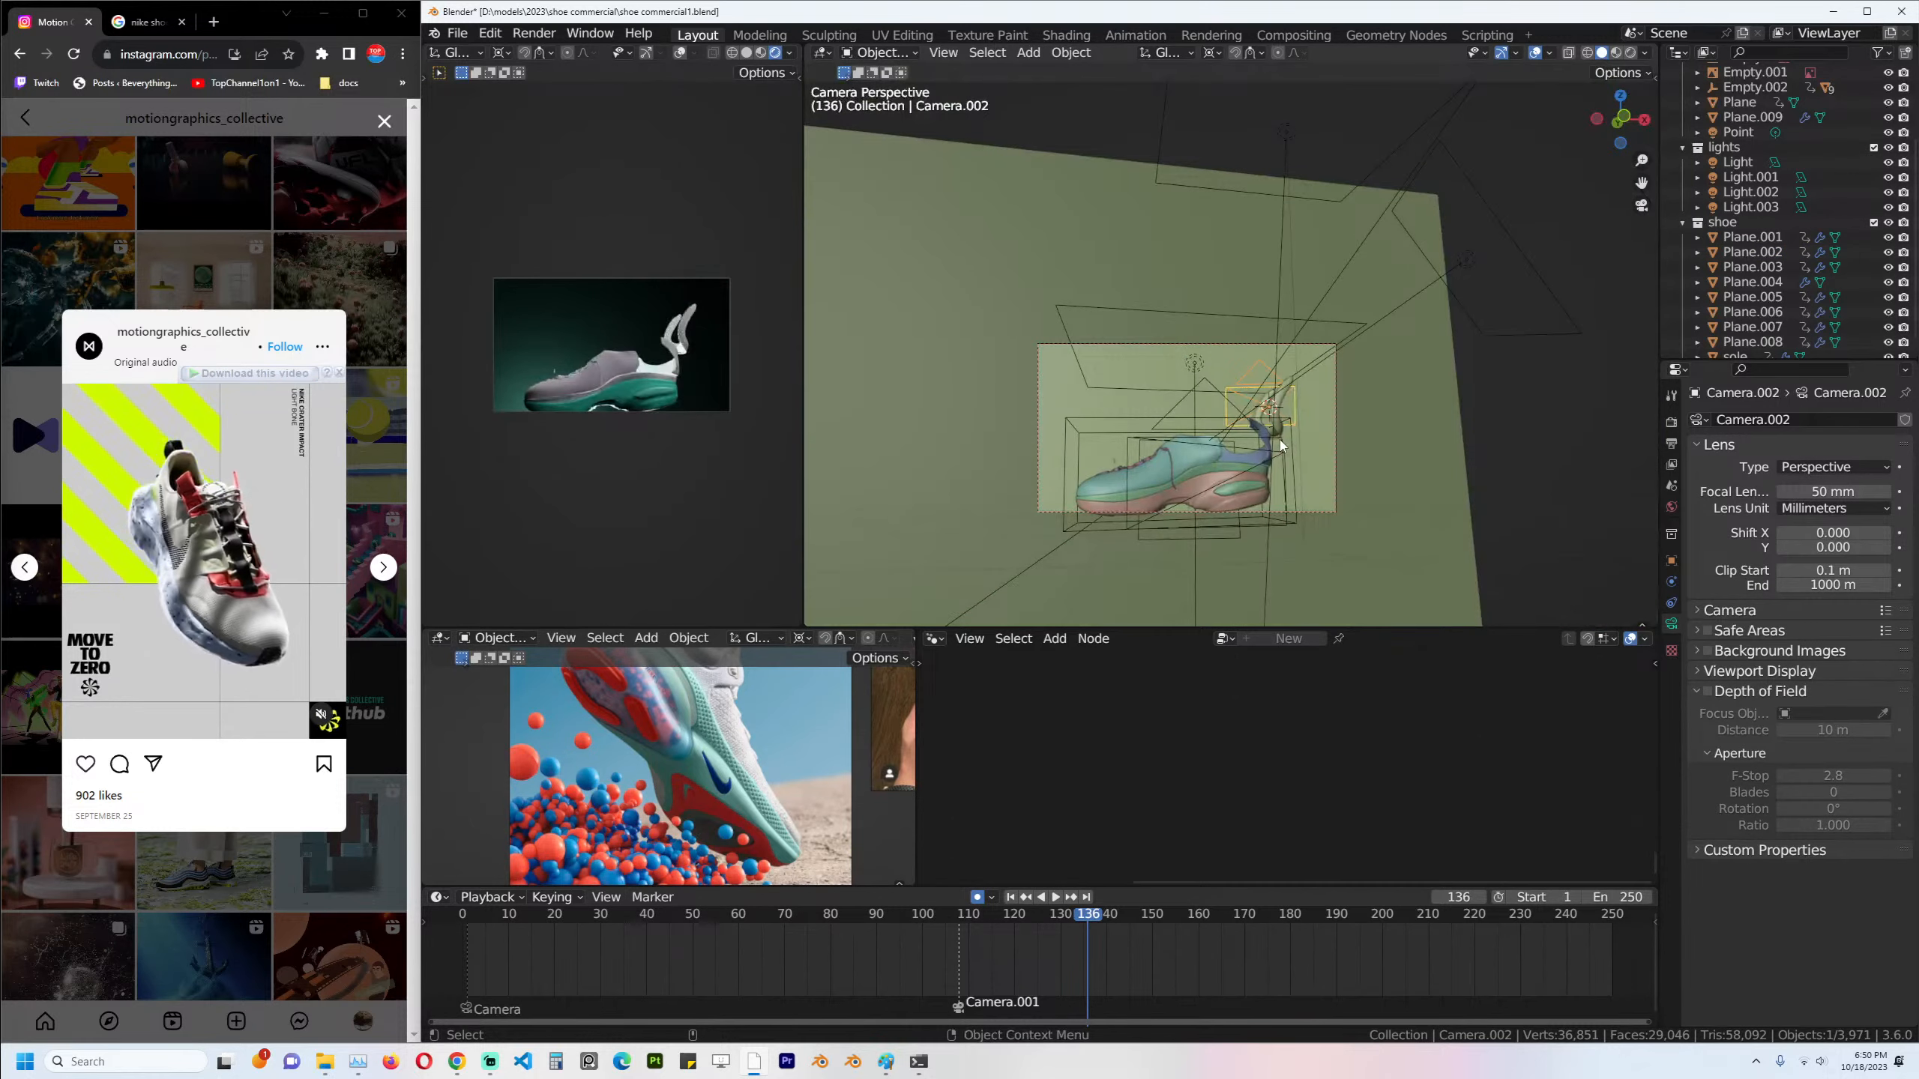
pyautogui.press('ctrl+KP_0')
pyautogui.press('ctrl+KP_0')
pyautogui.press('ctrl+KP_0')
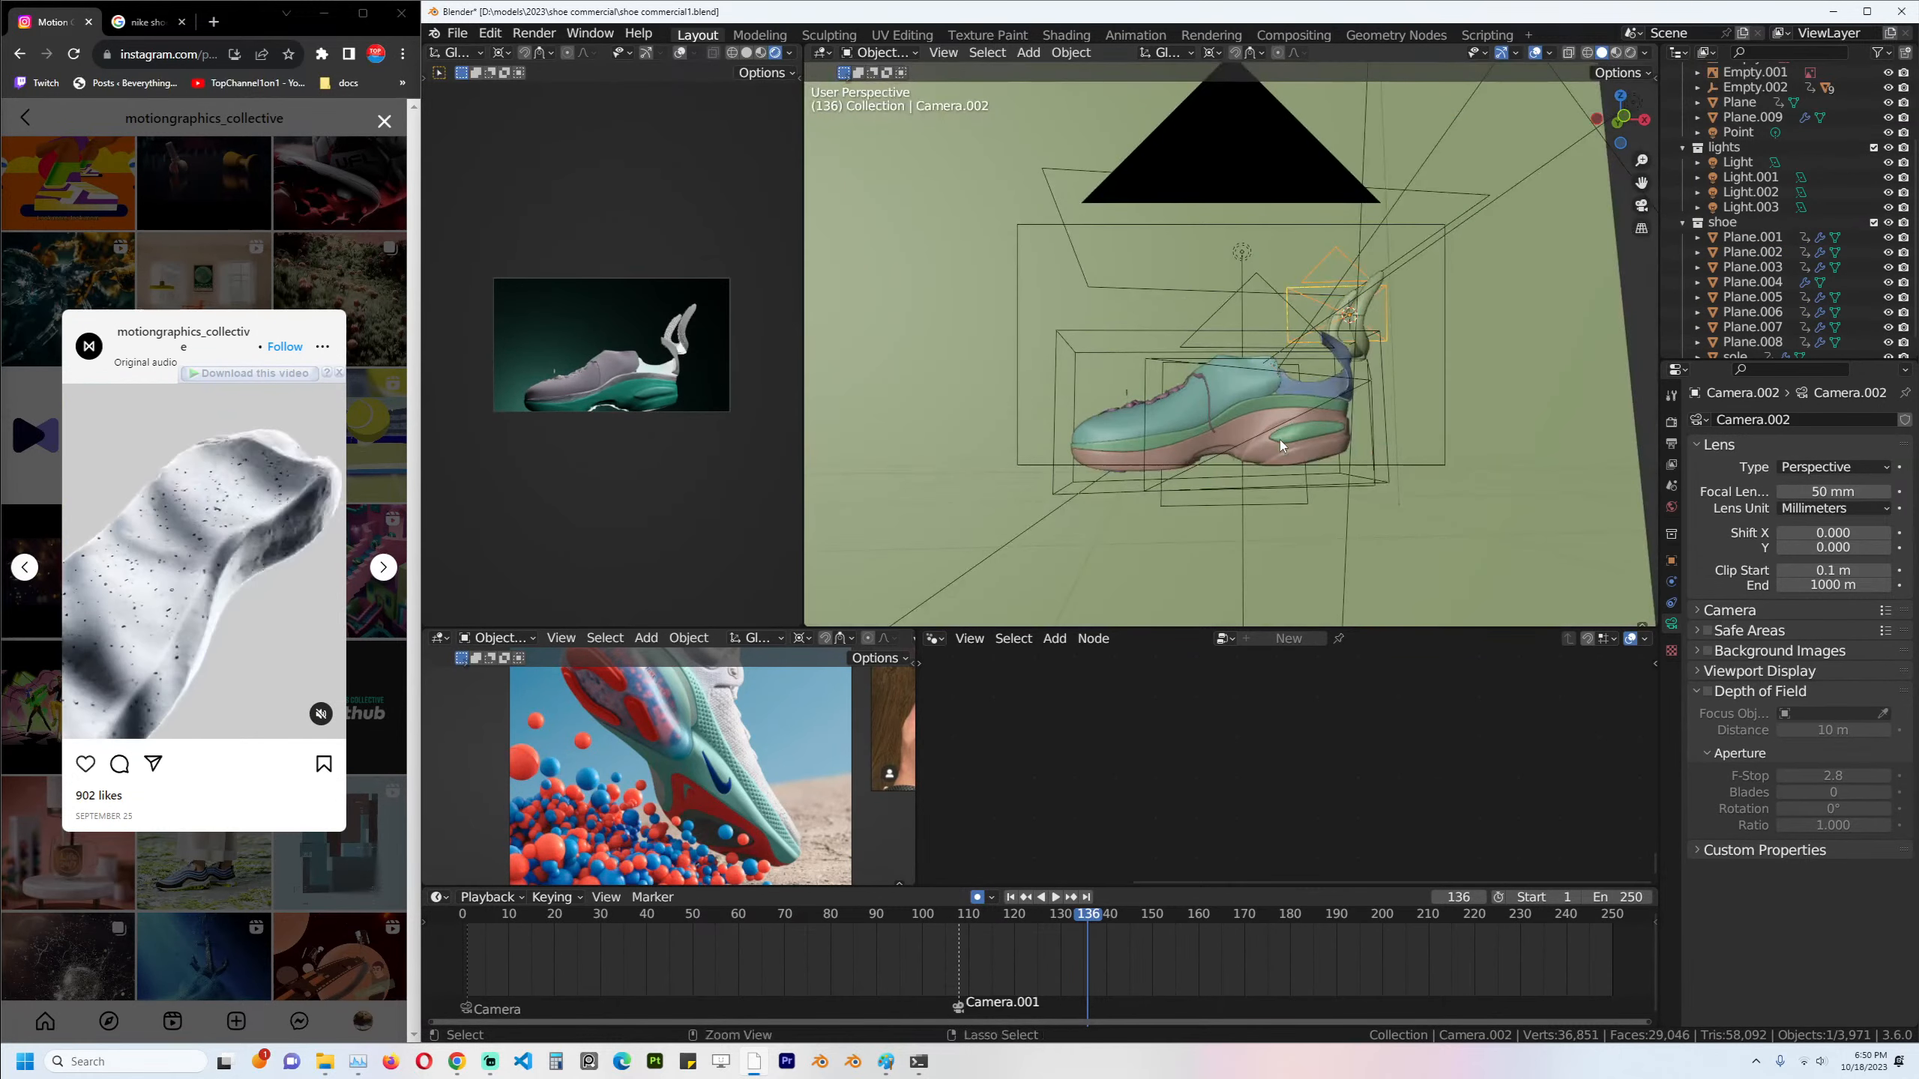
pyautogui.press('ctrl+KP_0')
pyautogui.hotkey('ctrl', 'b')
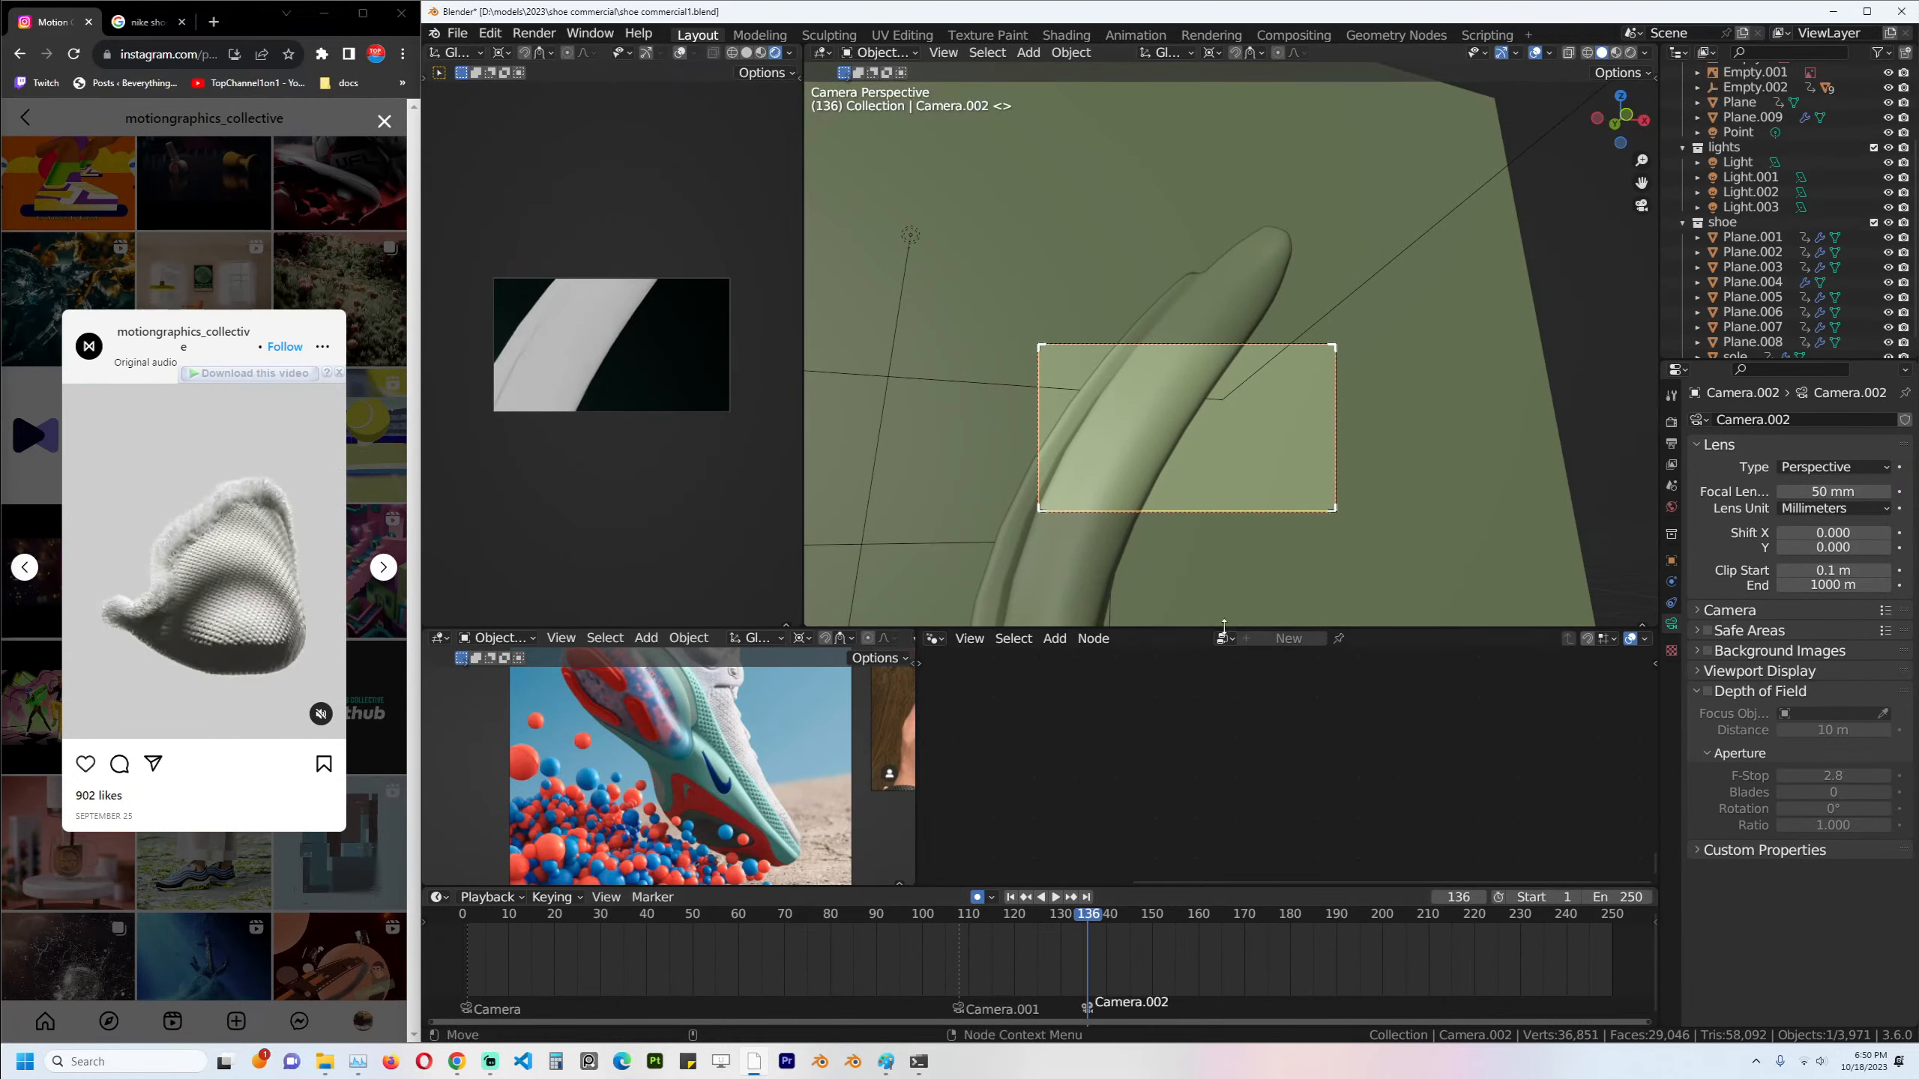
# Align the new camera to the front view and move it to frame the whole shoe on frame 136.
pyautogui.press('KP_1')
pyautogui.press('KP_0')
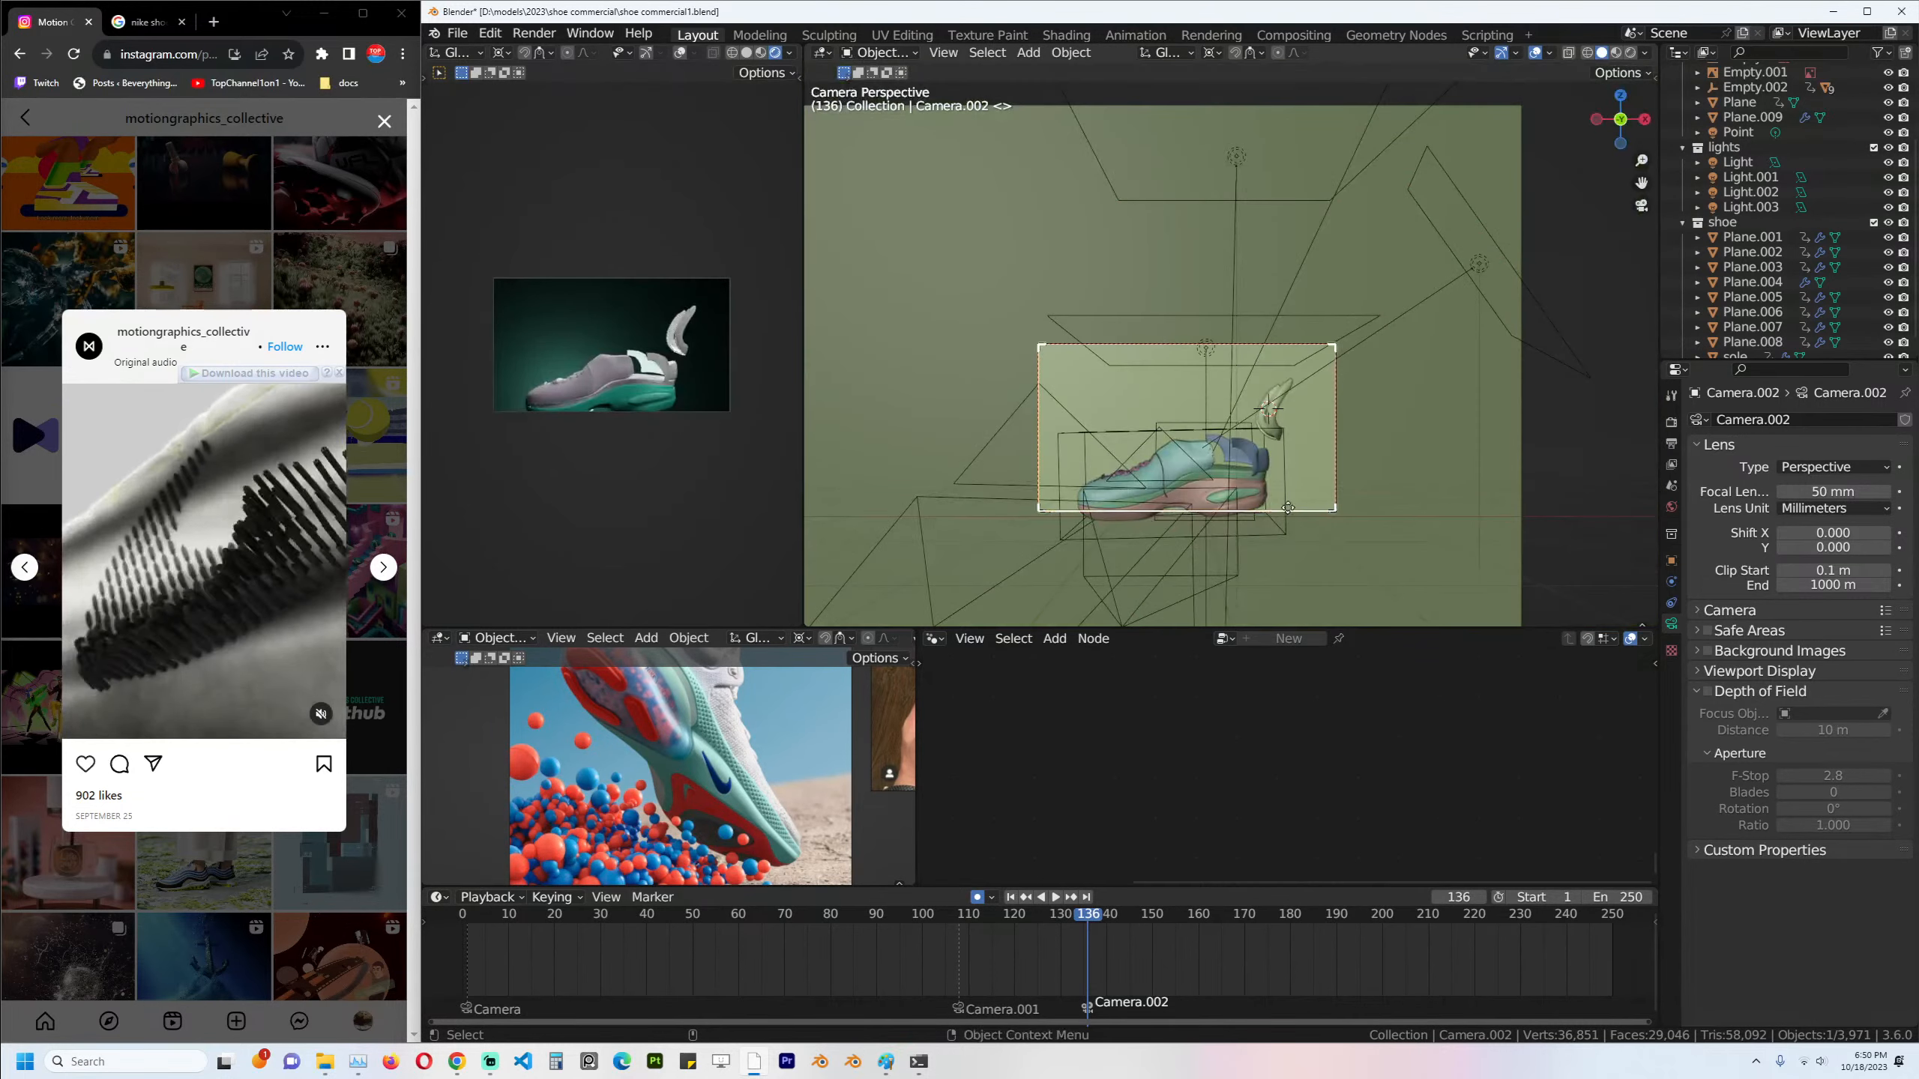
pyautogui.press('g')
pyautogui.click(1300, 519)
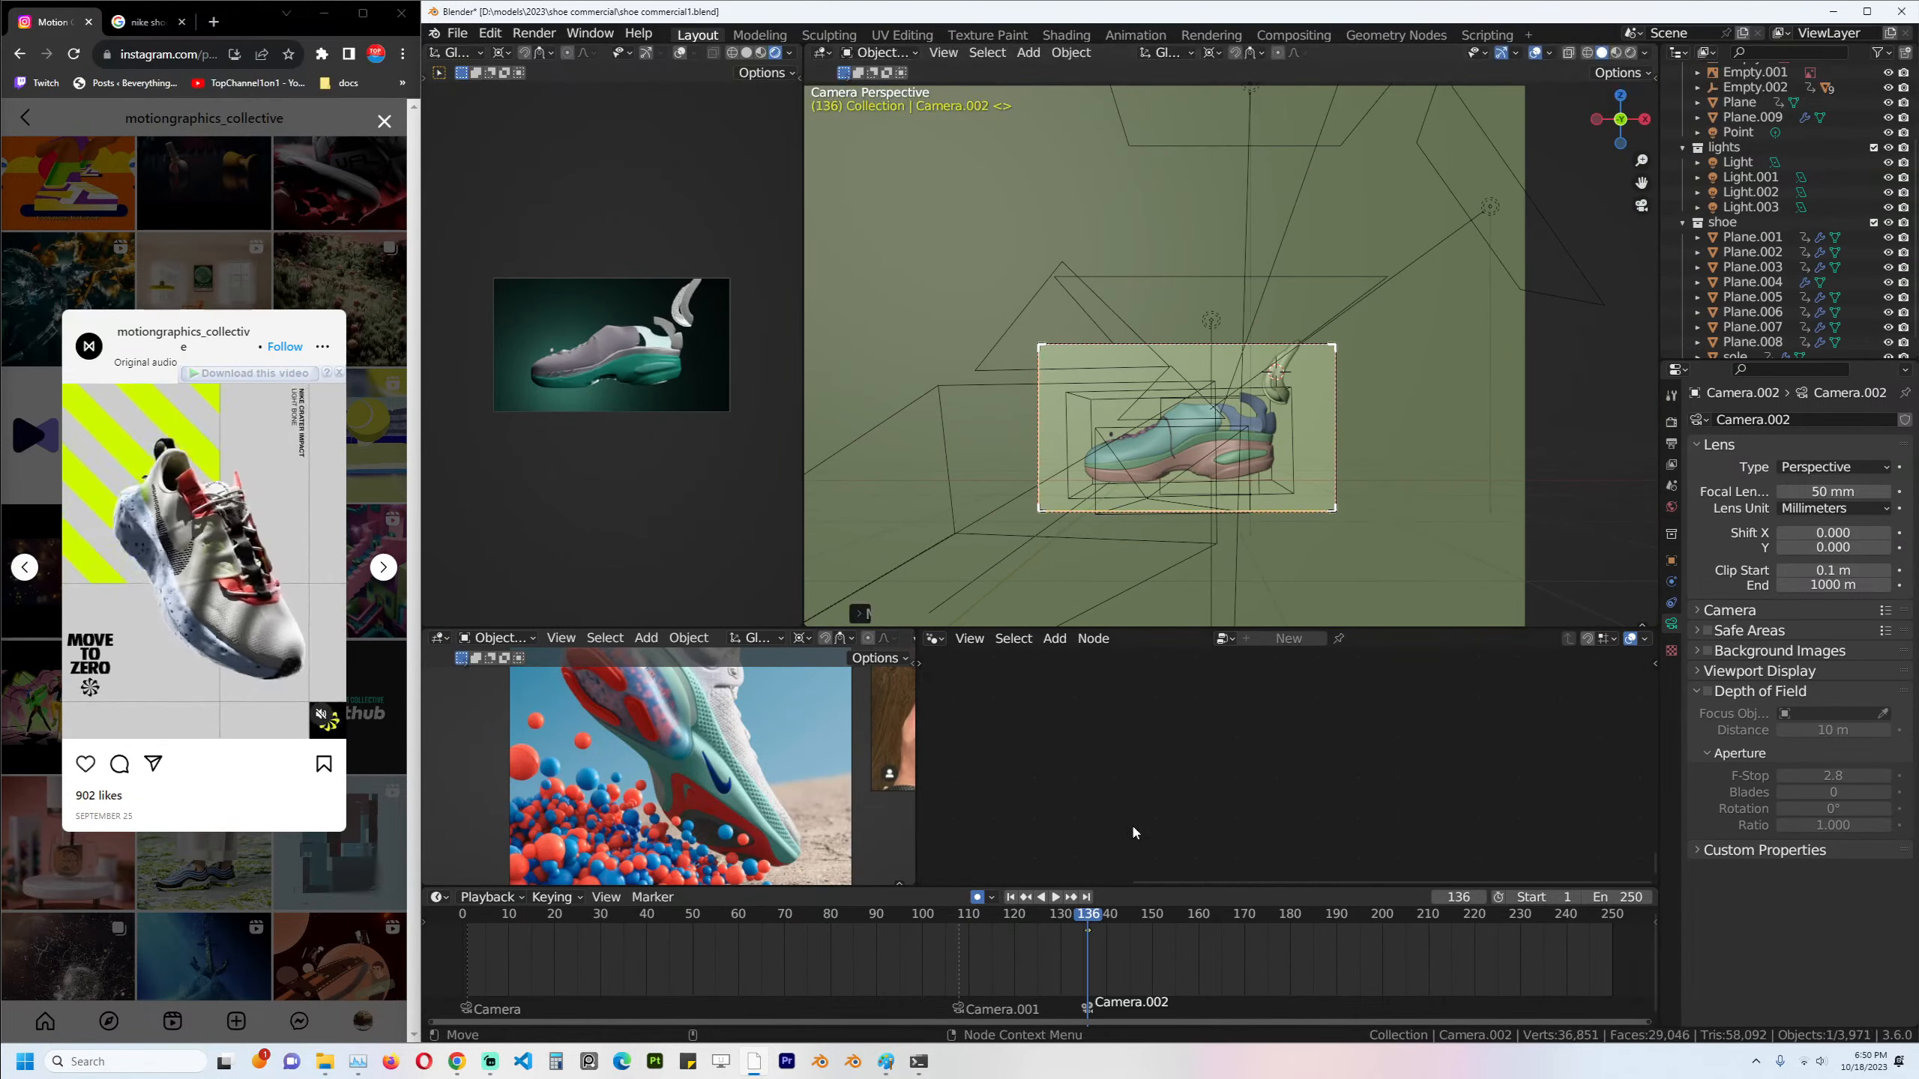
# On frame 168, rotate the new camera by about -10.6 degrees, reposition it to frame the shoe, and save the file.
pyautogui.press('space')
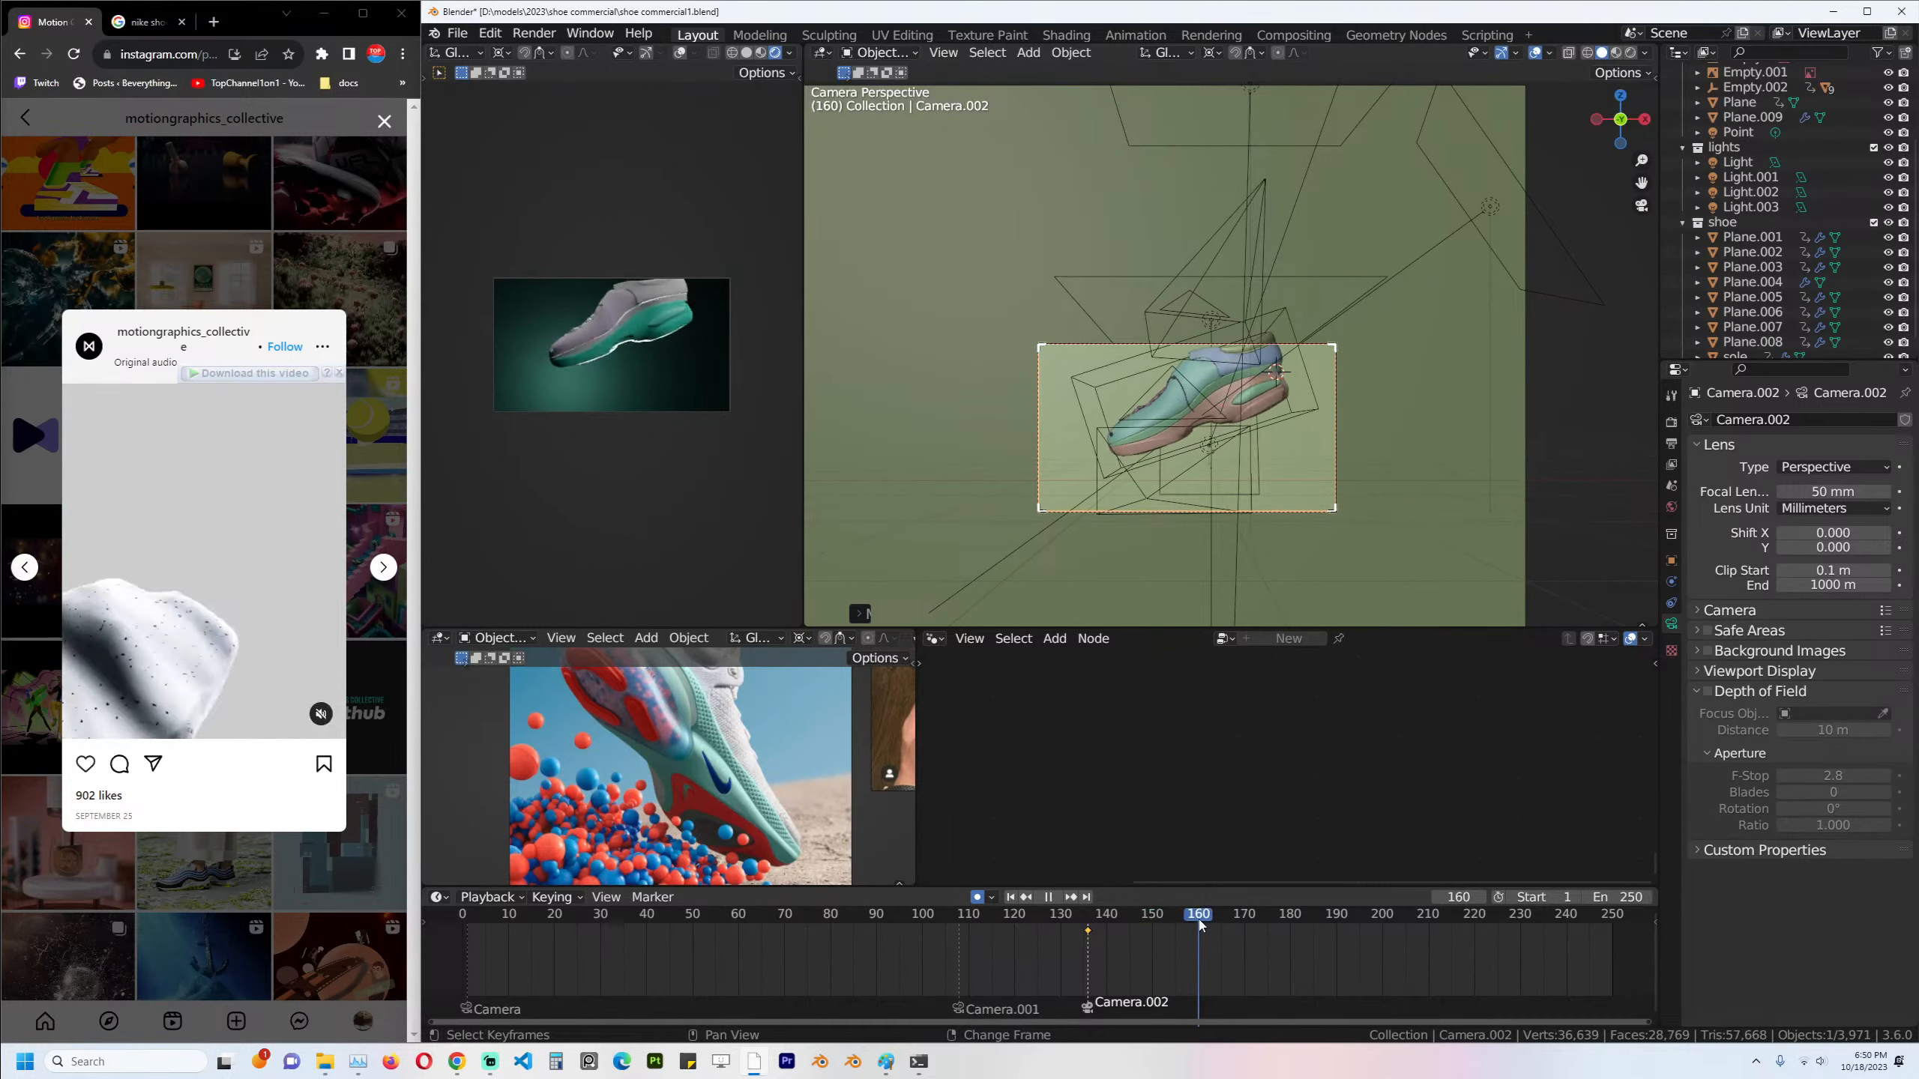
pyautogui.press('r')
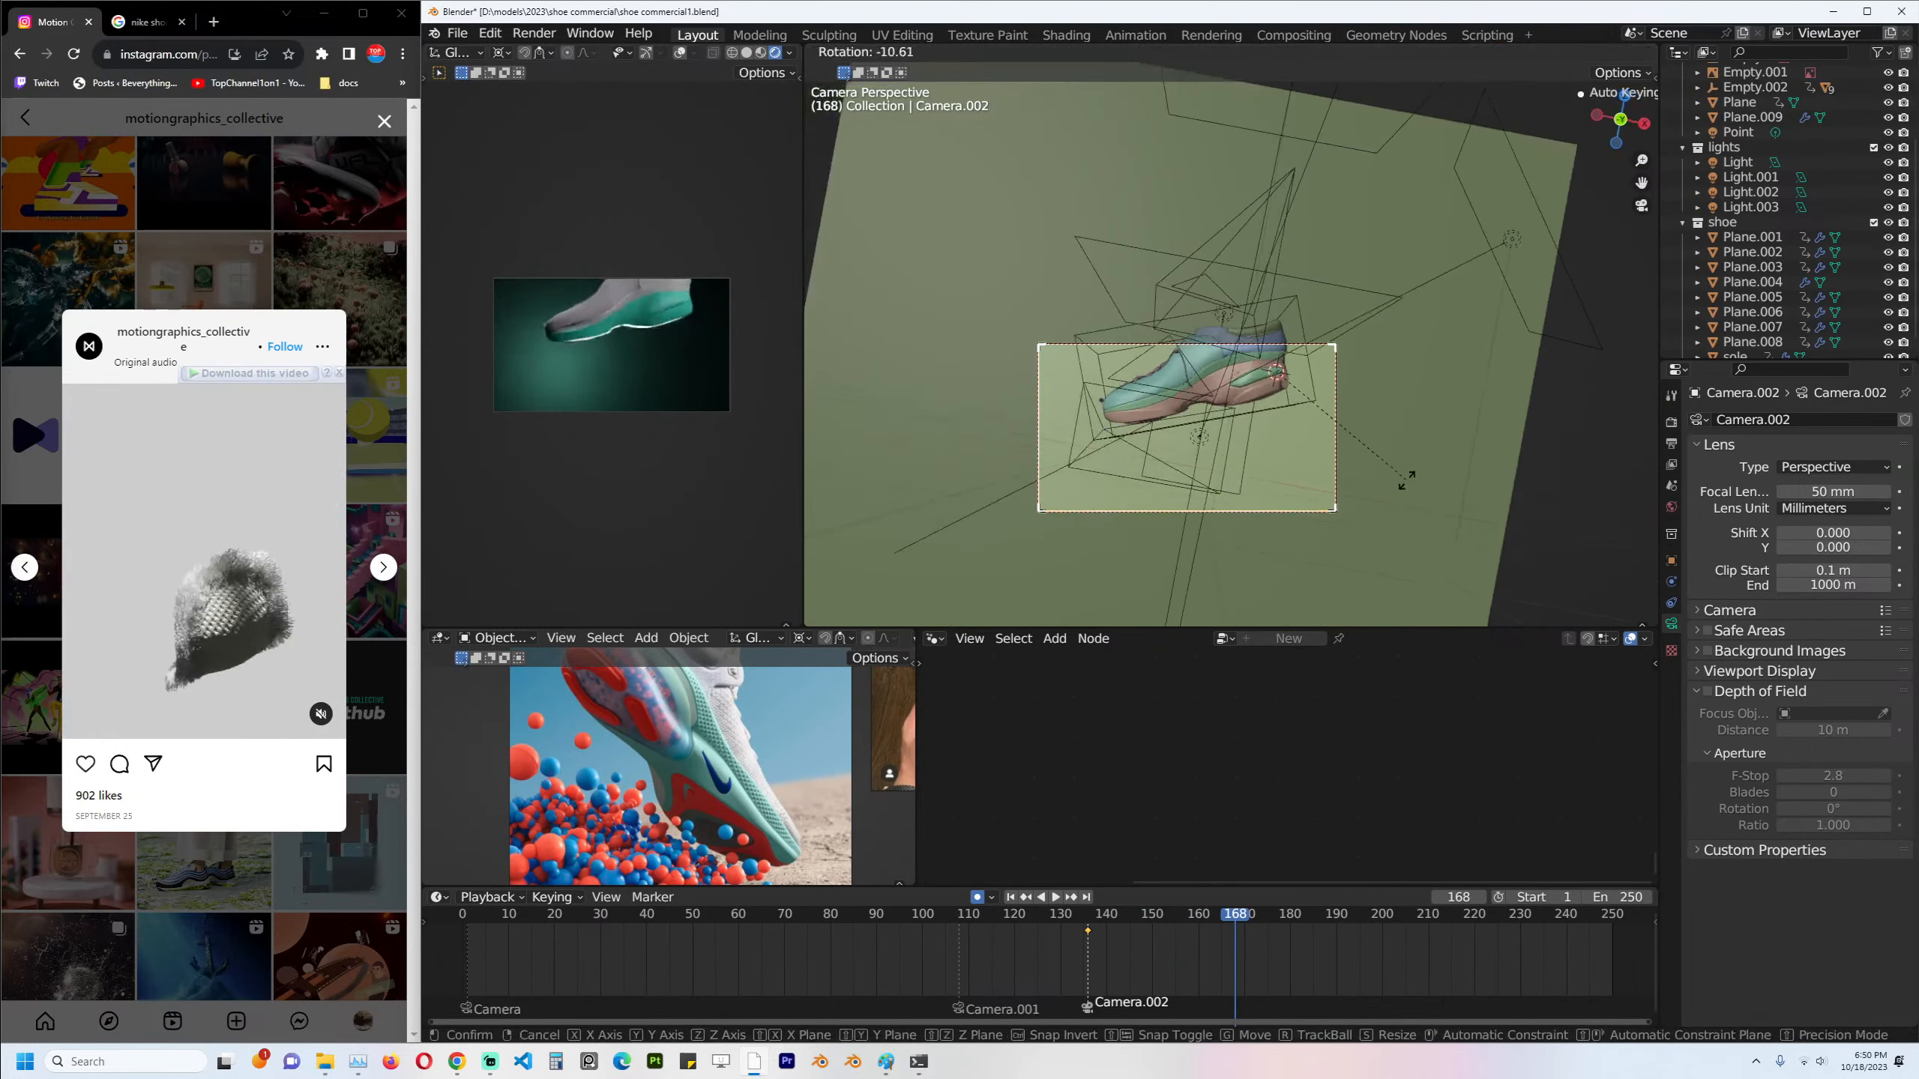
pyautogui.click(1405, 479)
pyautogui.press('g')
pyautogui.click(1402, 498)
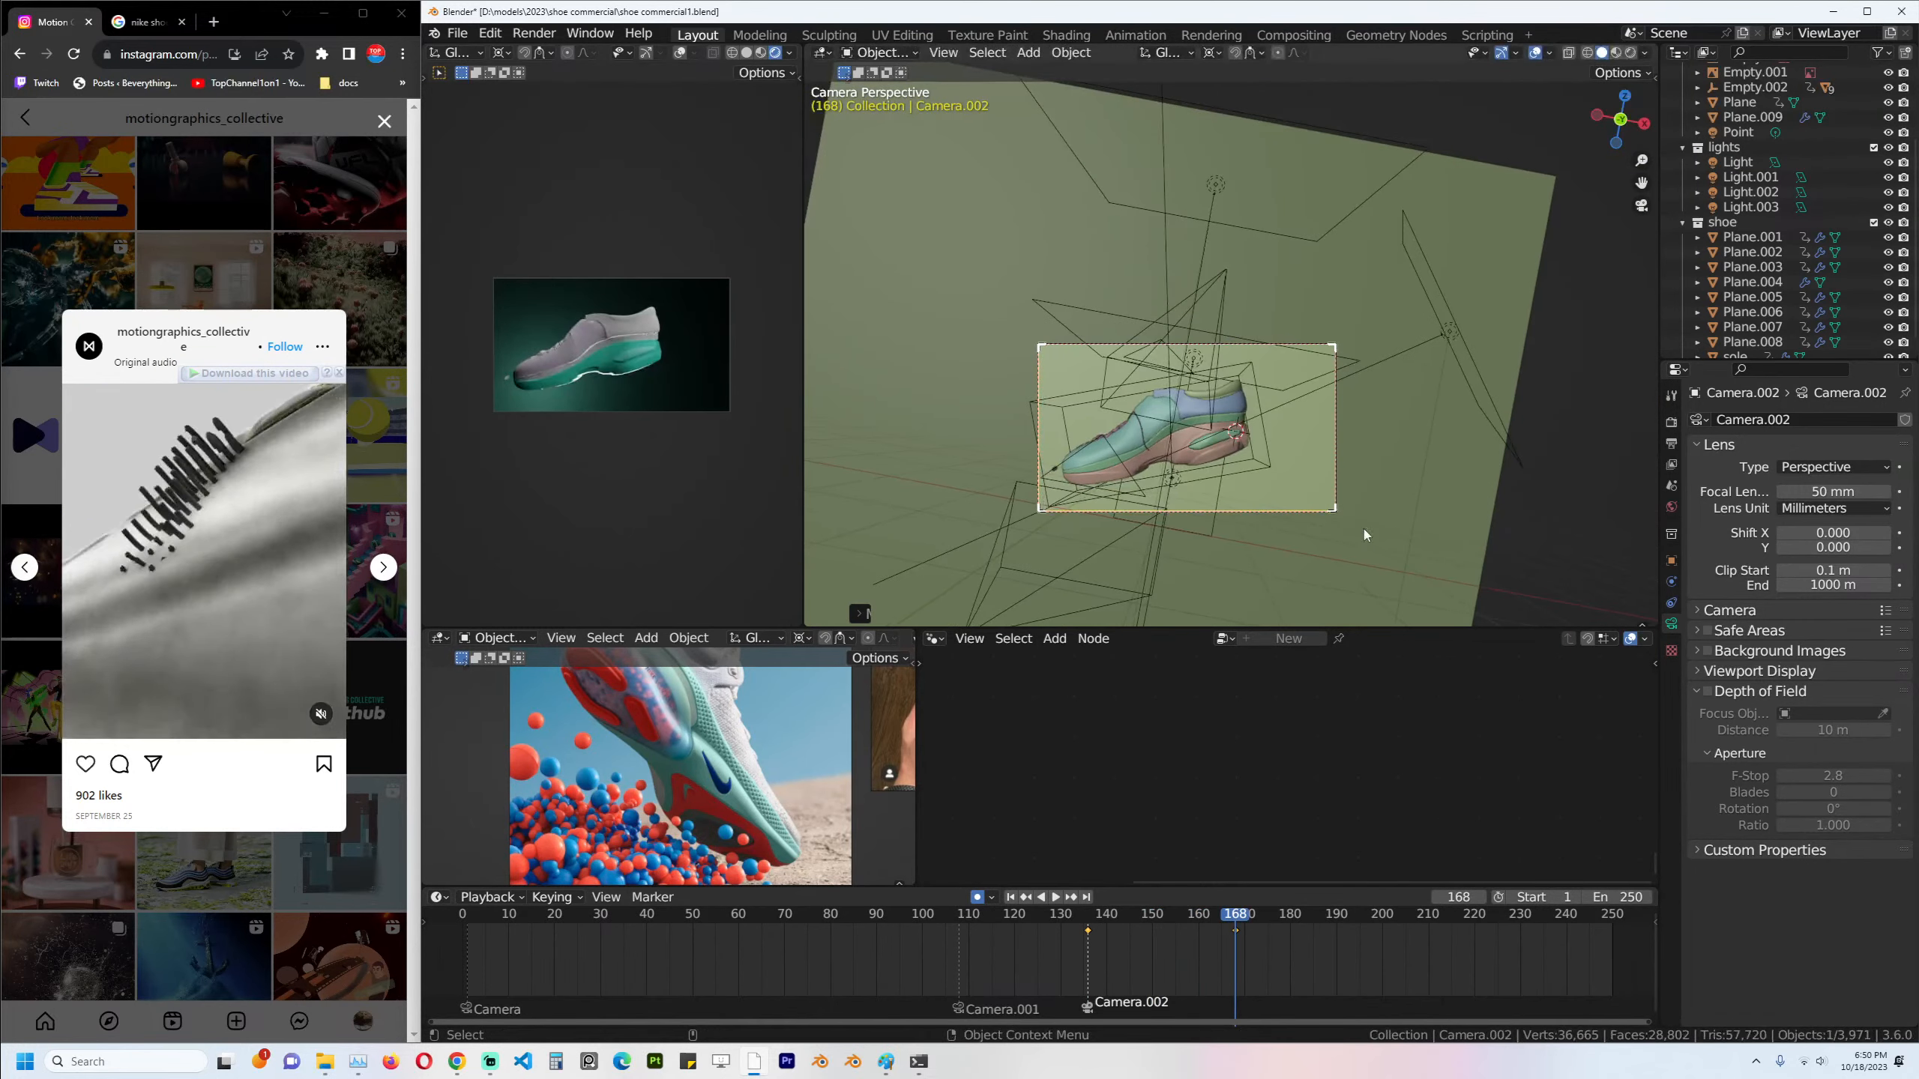
pyautogui.hotkey('ctrl', 's')
# Play the animation from near its start, replay the section through the new camera shot, and save the file.
pyautogui.moveTo(1237, 904); pyautogui.dragTo(483, 941)
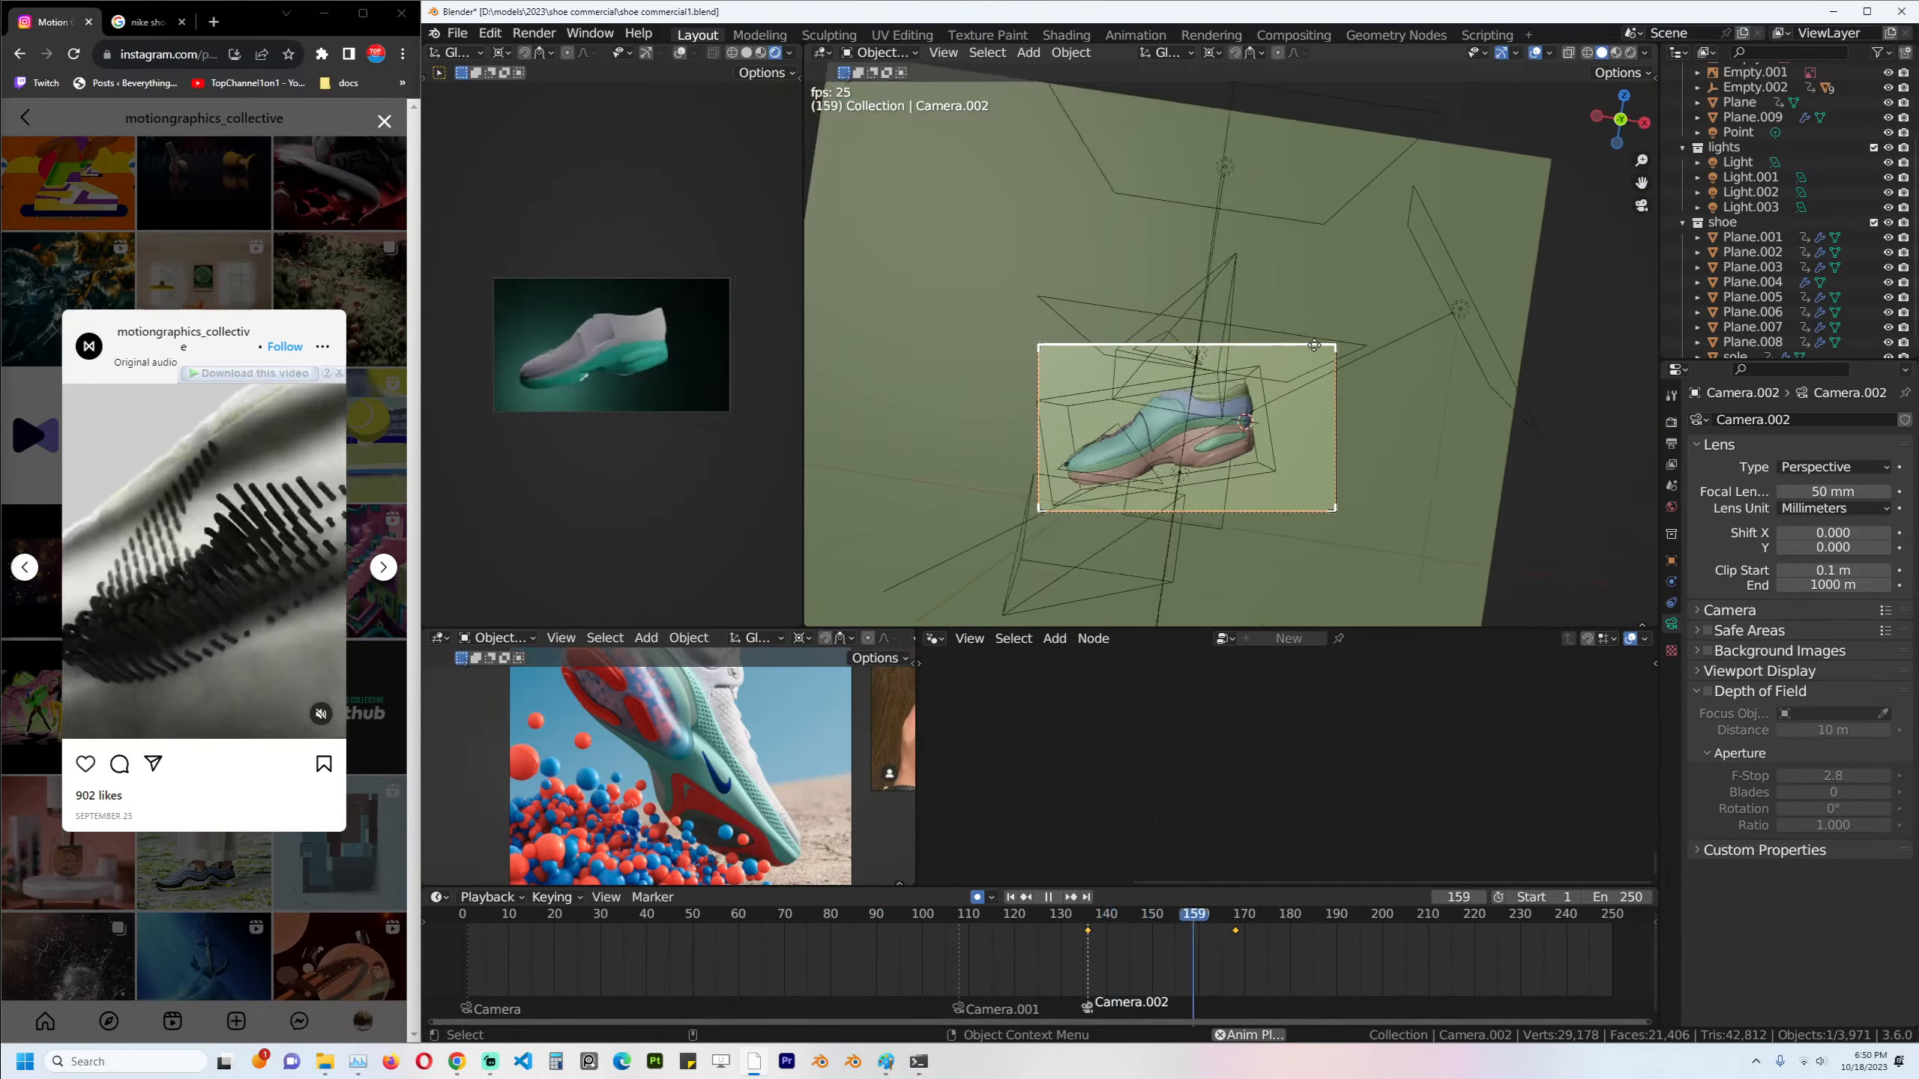
pyautogui.press('space')
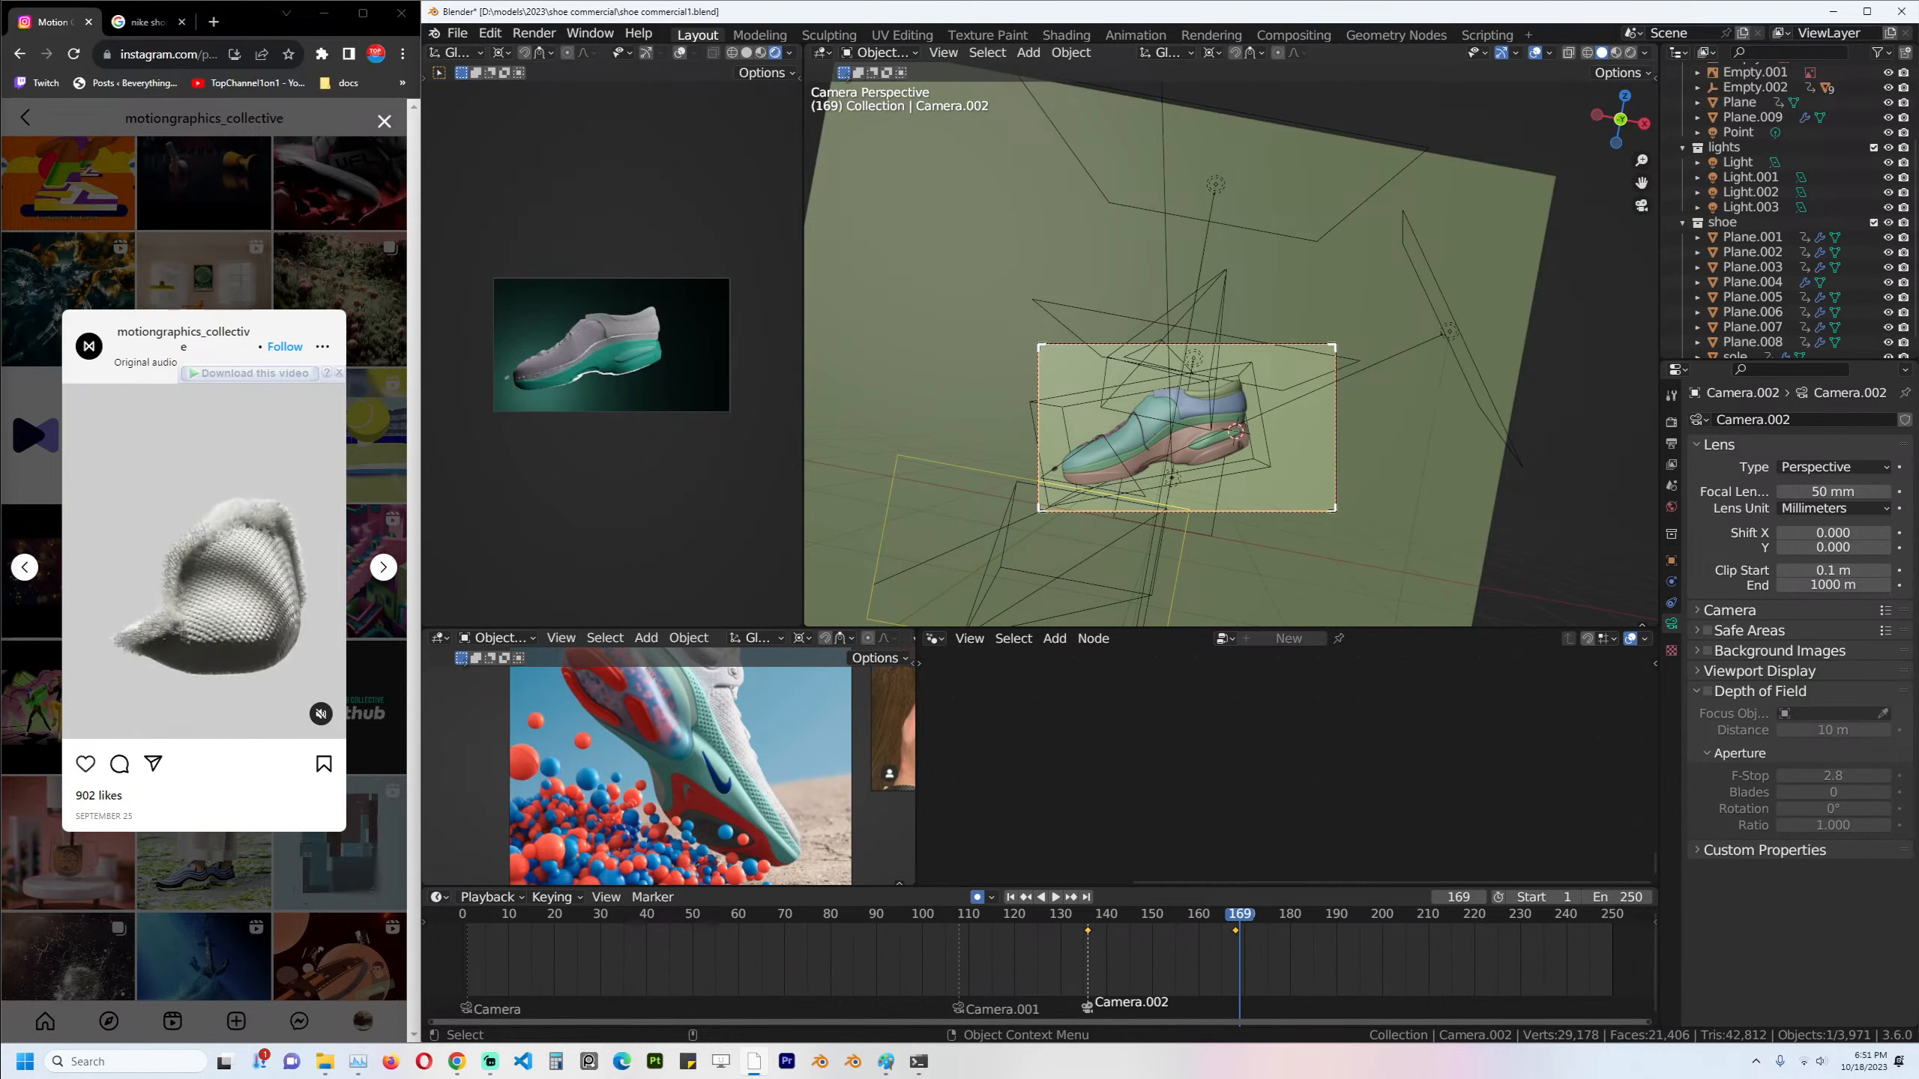
pyautogui.click(1040, 954)
pyautogui.press('space')
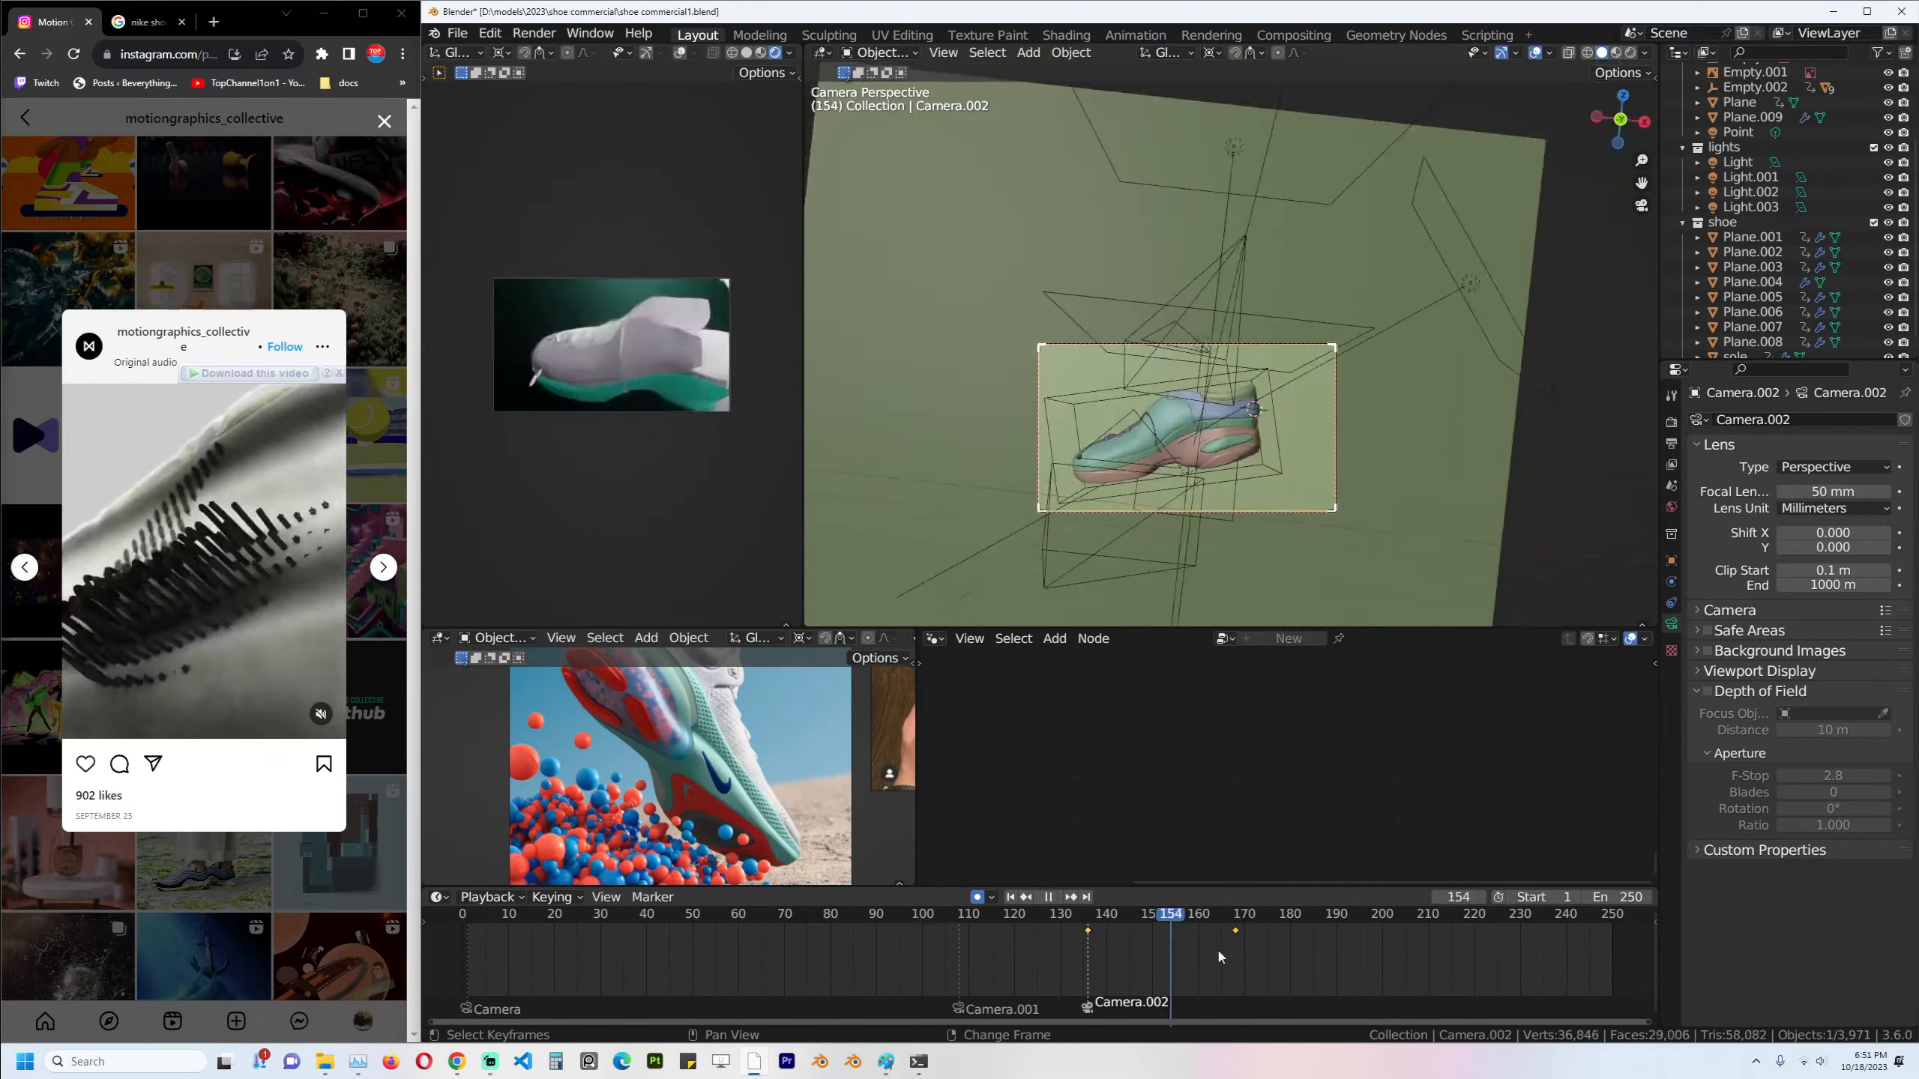
pyautogui.press('space')
pyautogui.hotkey('ctrl', 's')
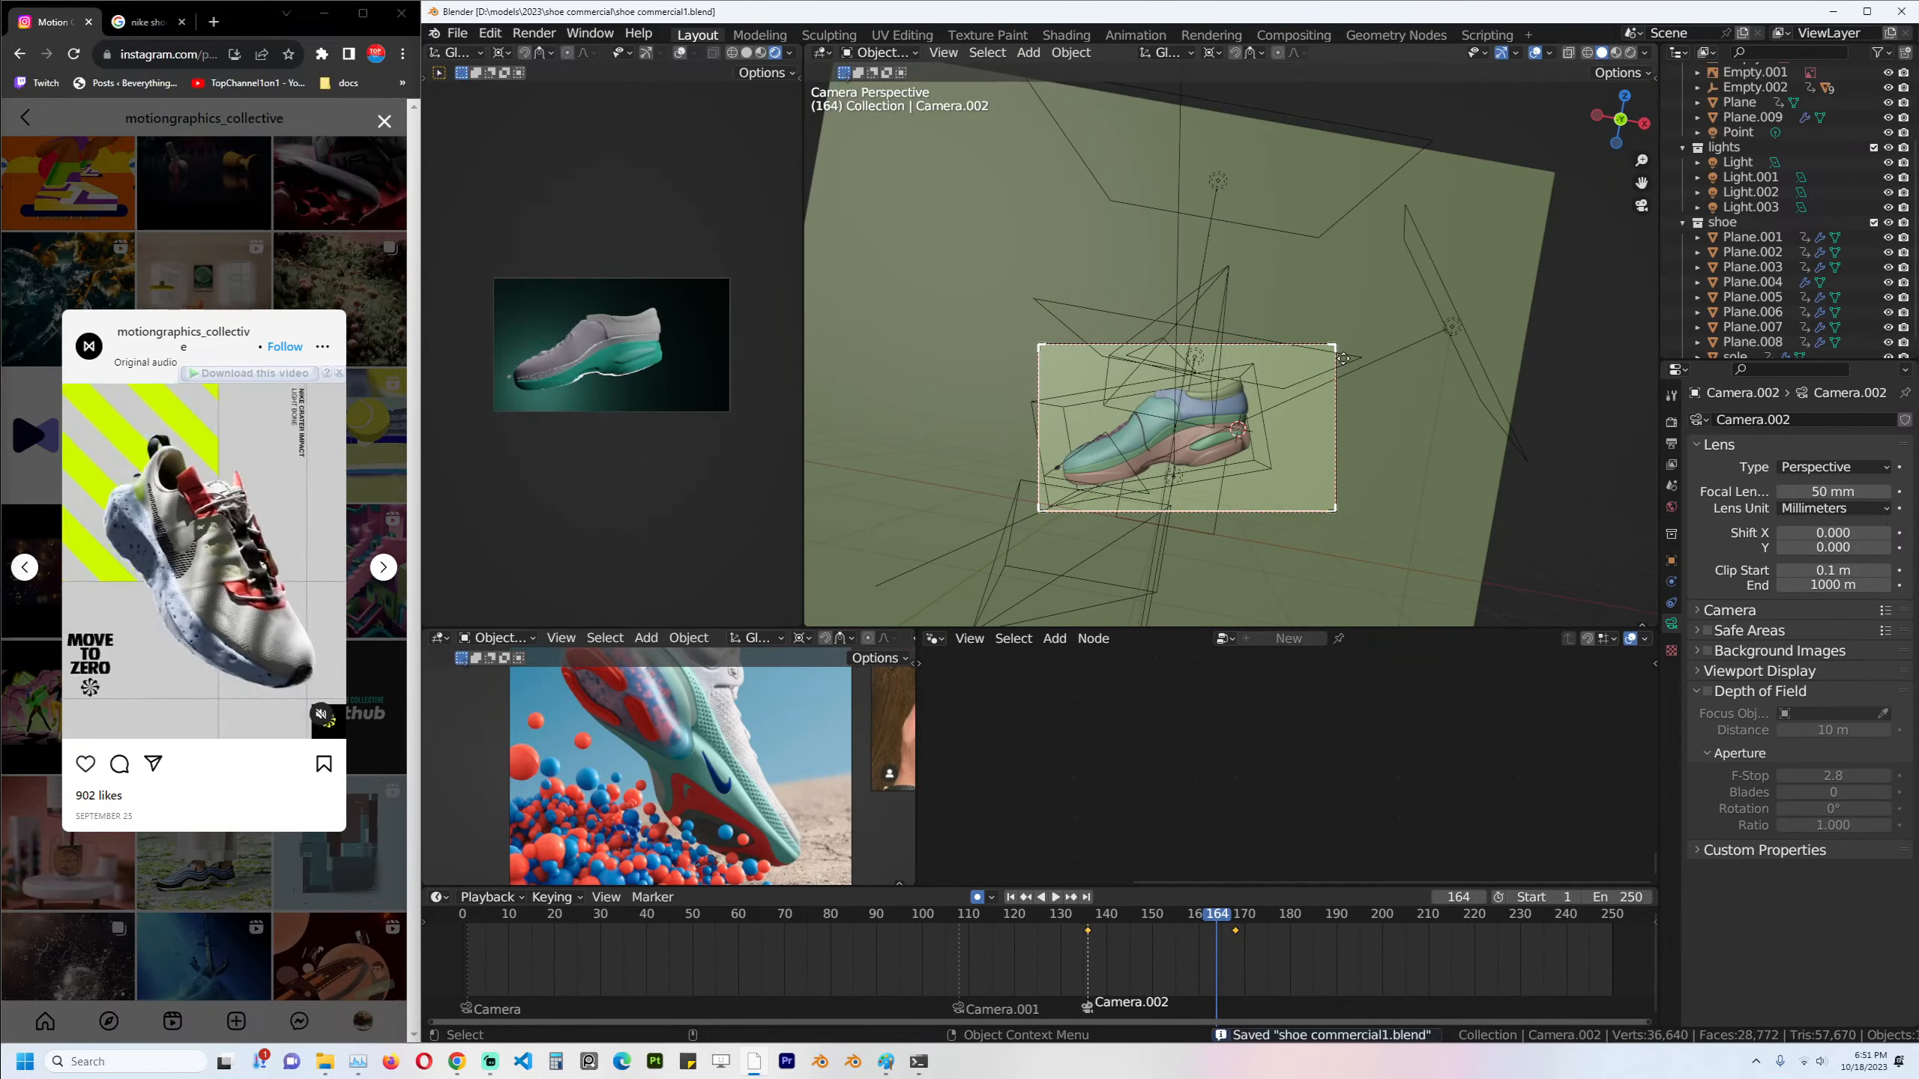